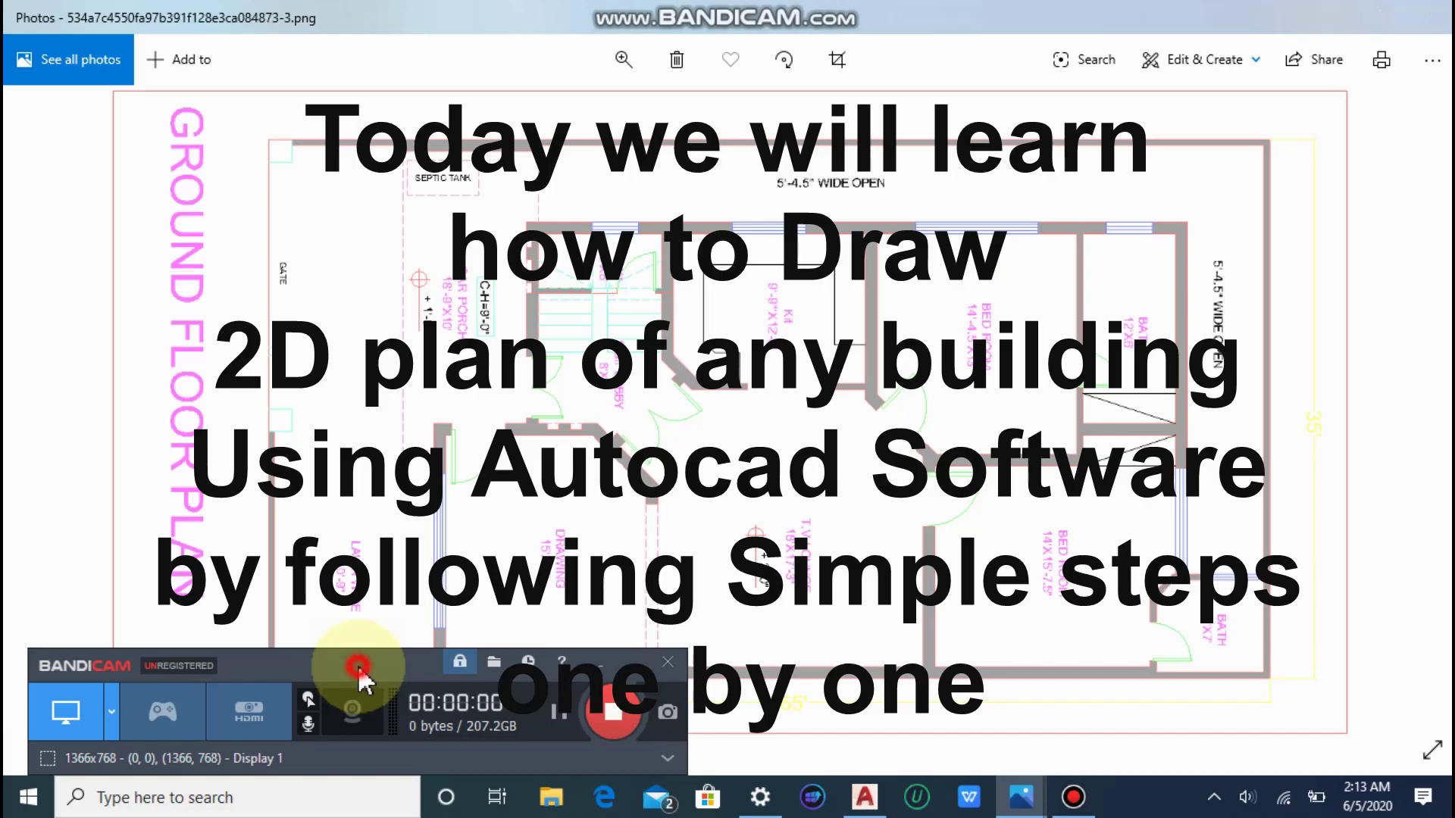
# Bring the ground floor plan image back into view in Photos.
pyautogui.moveTo(358, 665); pyautogui.dragTo(1044, 712)
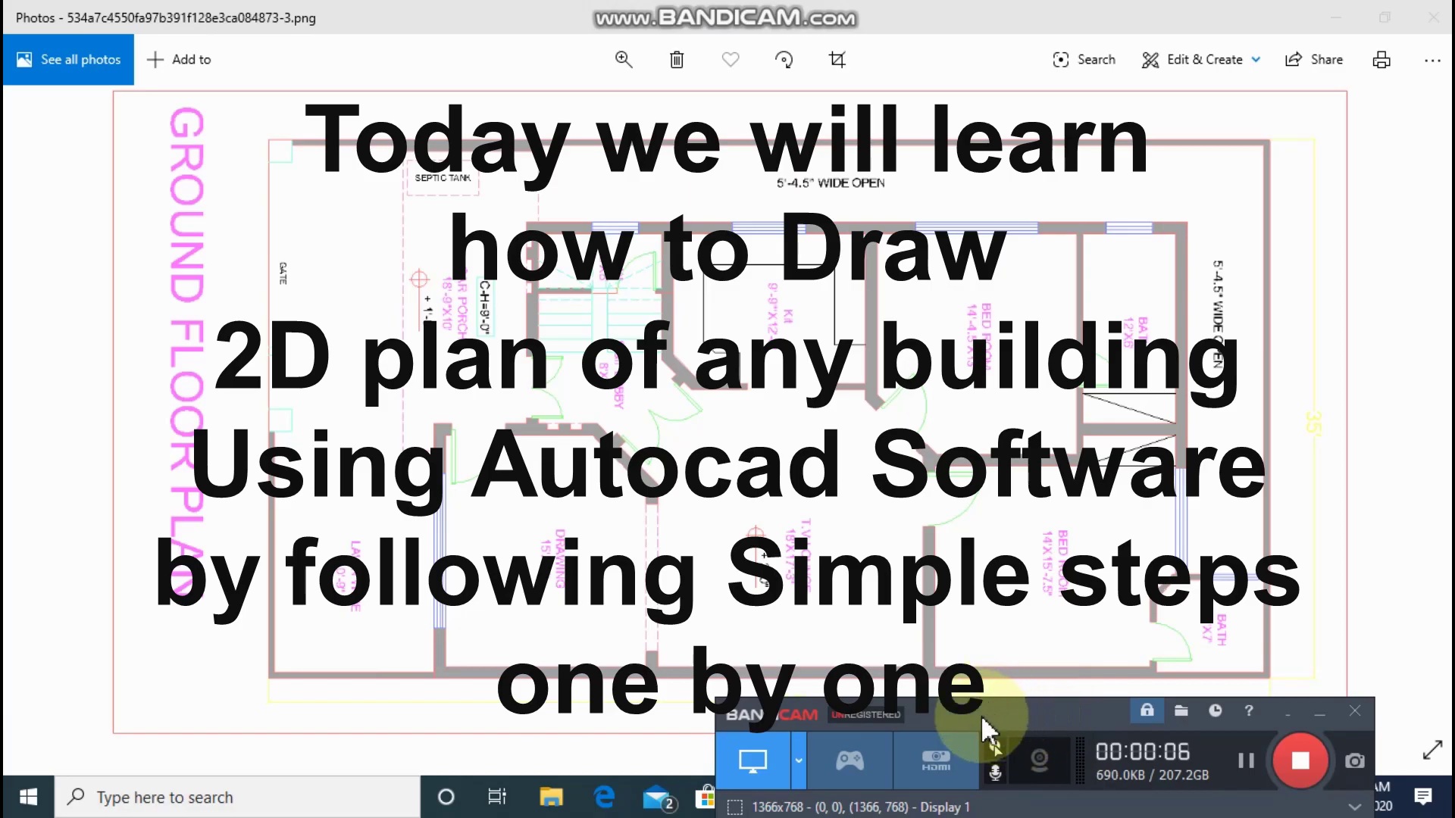
pyautogui.moveTo(1026, 708); pyautogui.dragTo(365, 662)
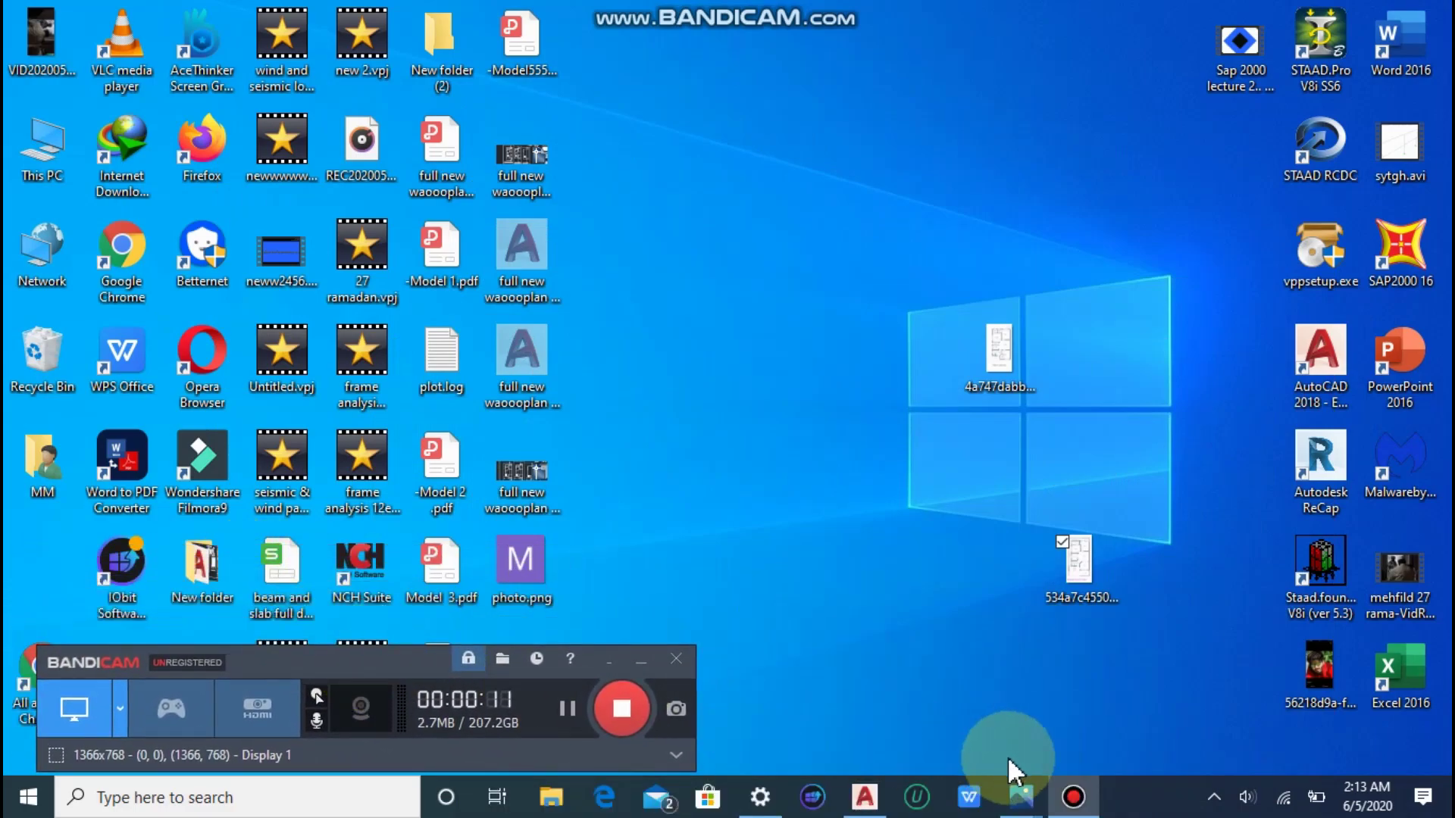
pyautogui.moveTo(1023, 792)
pyautogui.click(1221, 756)
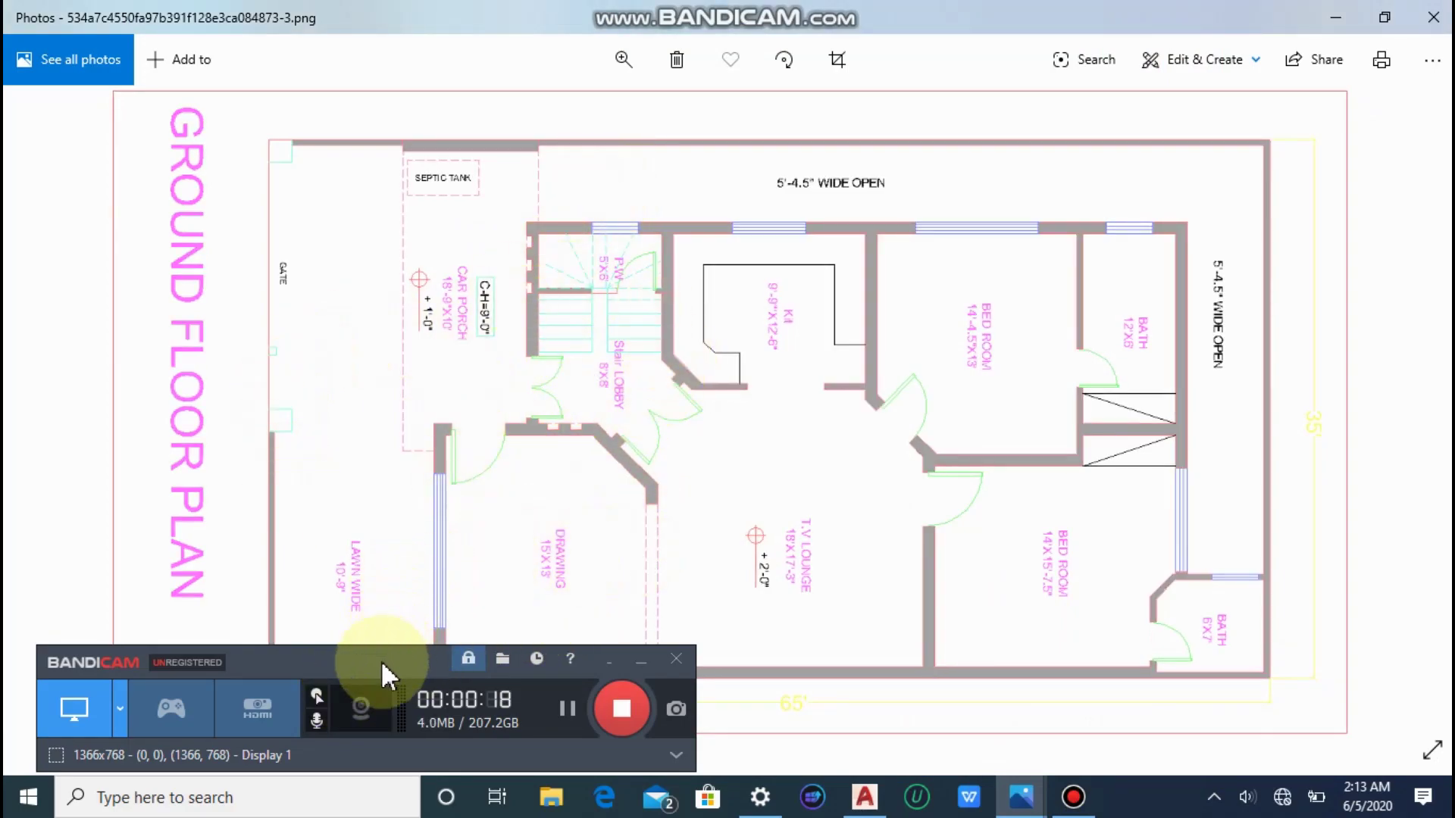
pyautogui.moveTo(380, 660); pyautogui.dragTo(420, 768)
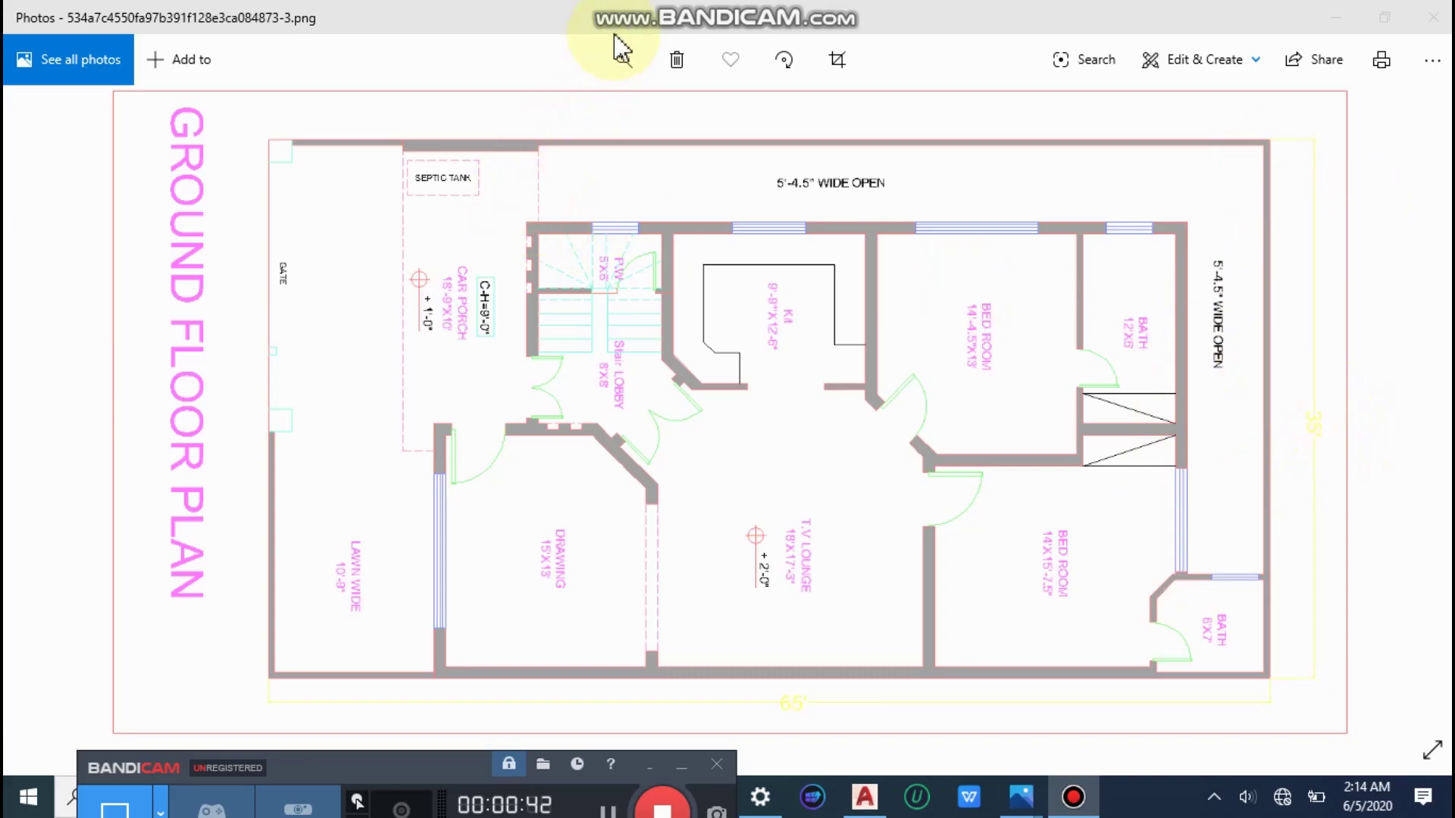
# Zoom into the ground floor plan, pan across the bedrooms and baths, then zoom out to the whole plan.
pyautogui.click(624, 61)
pyautogui.click(563, 118)
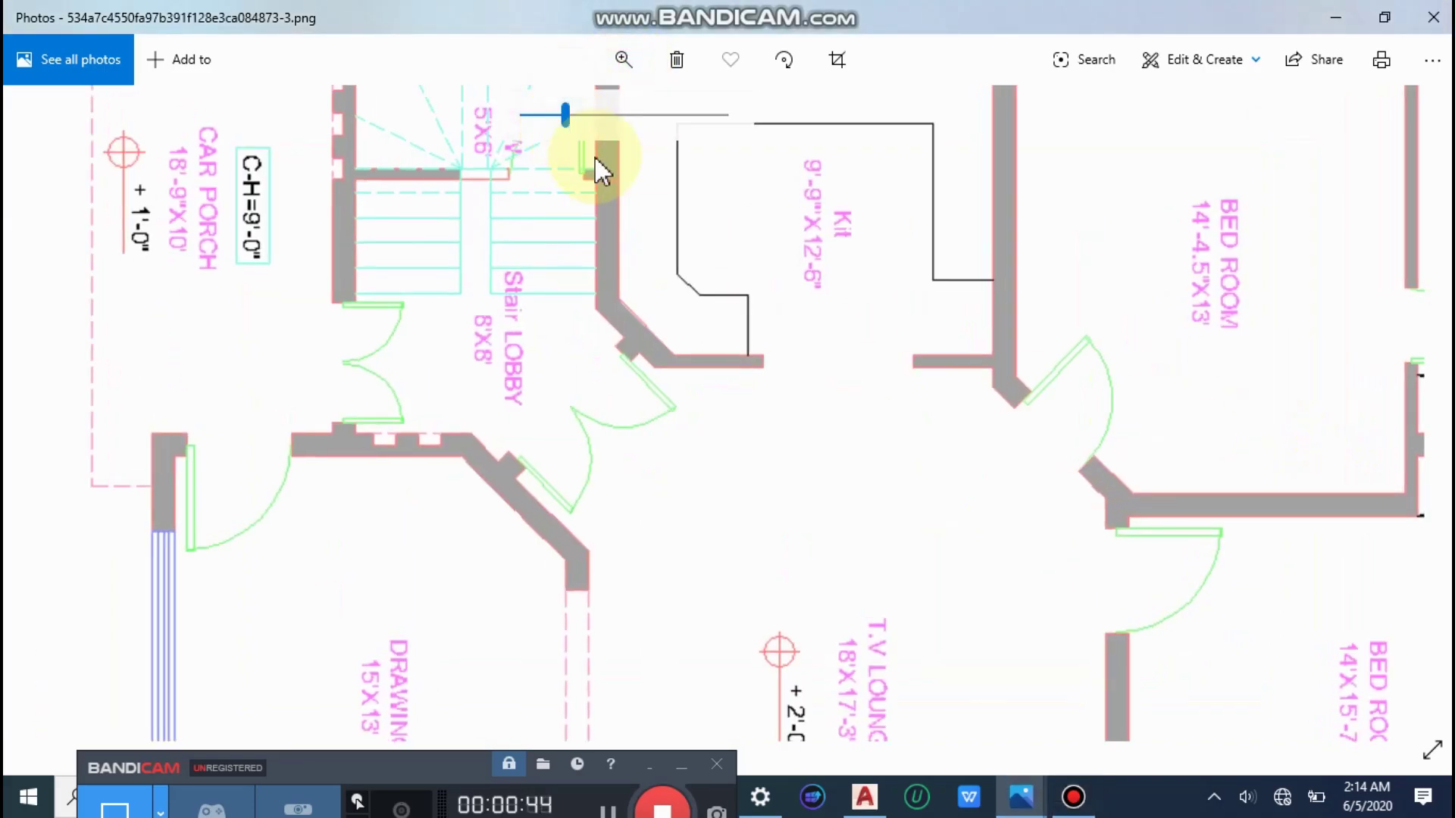
pyautogui.moveTo(597, 162); pyautogui.dragTo(204, 43)
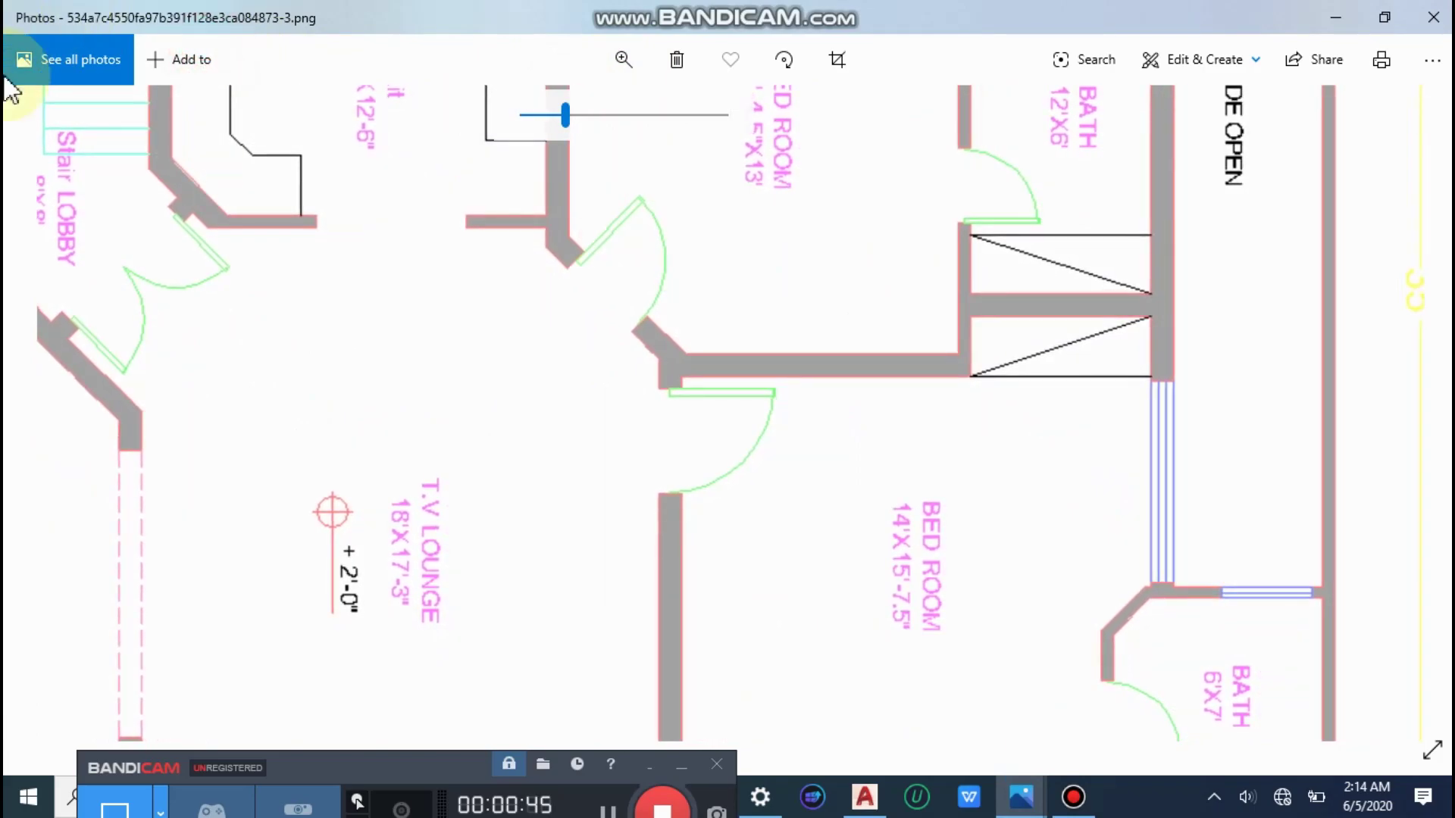
pyautogui.moveTo(933, 423)
pyautogui.mouseDown()
pyautogui.moveTo(364, 448)
pyautogui.moveTo(1371, 422)
pyautogui.mouseUp()
pyautogui.moveTo(1110, 458); pyautogui.dragTo(1237, 325)
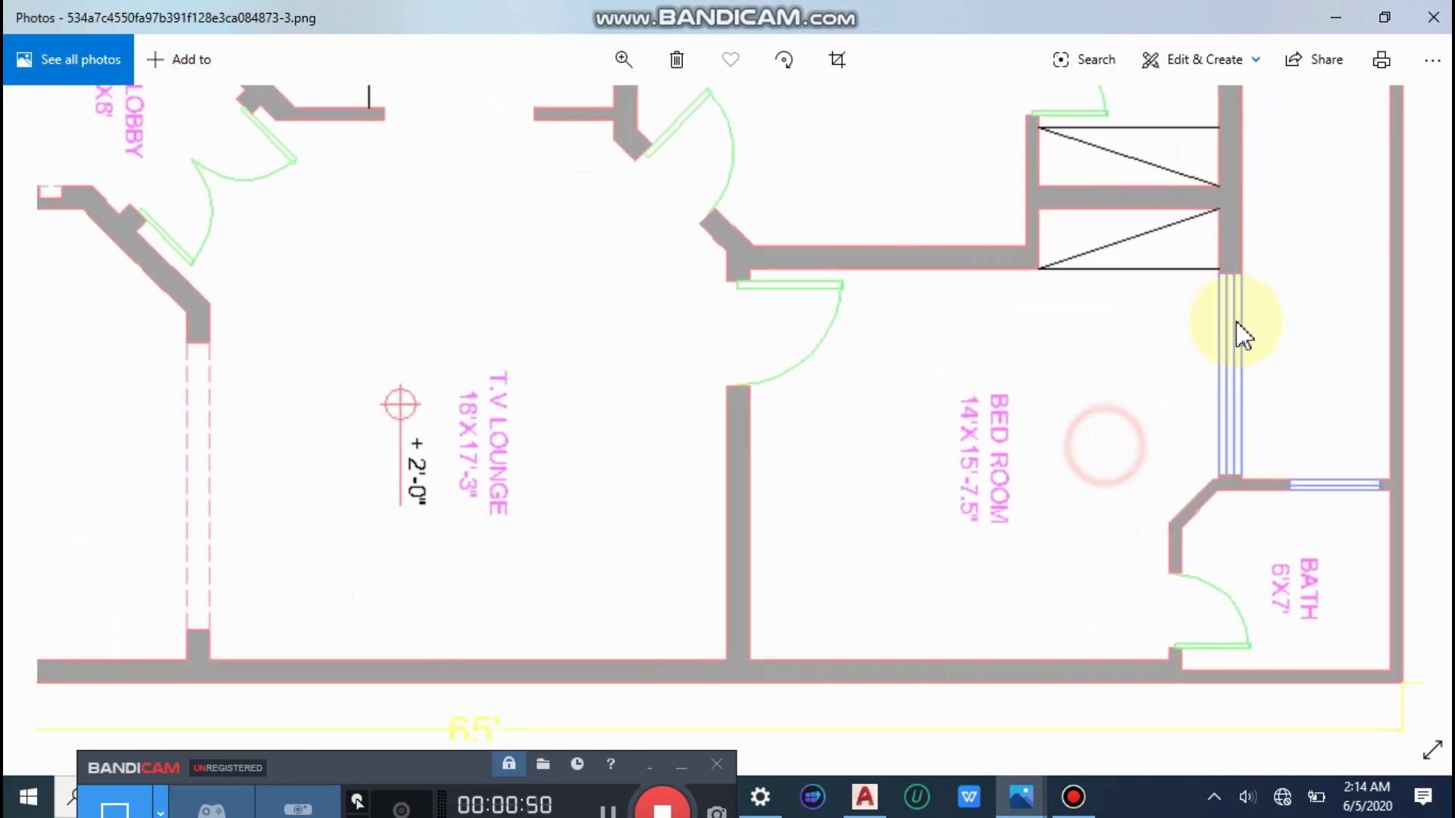
pyautogui.click(623, 59)
pyautogui.moveTo(549, 118); pyautogui.dragTo(529, 117)
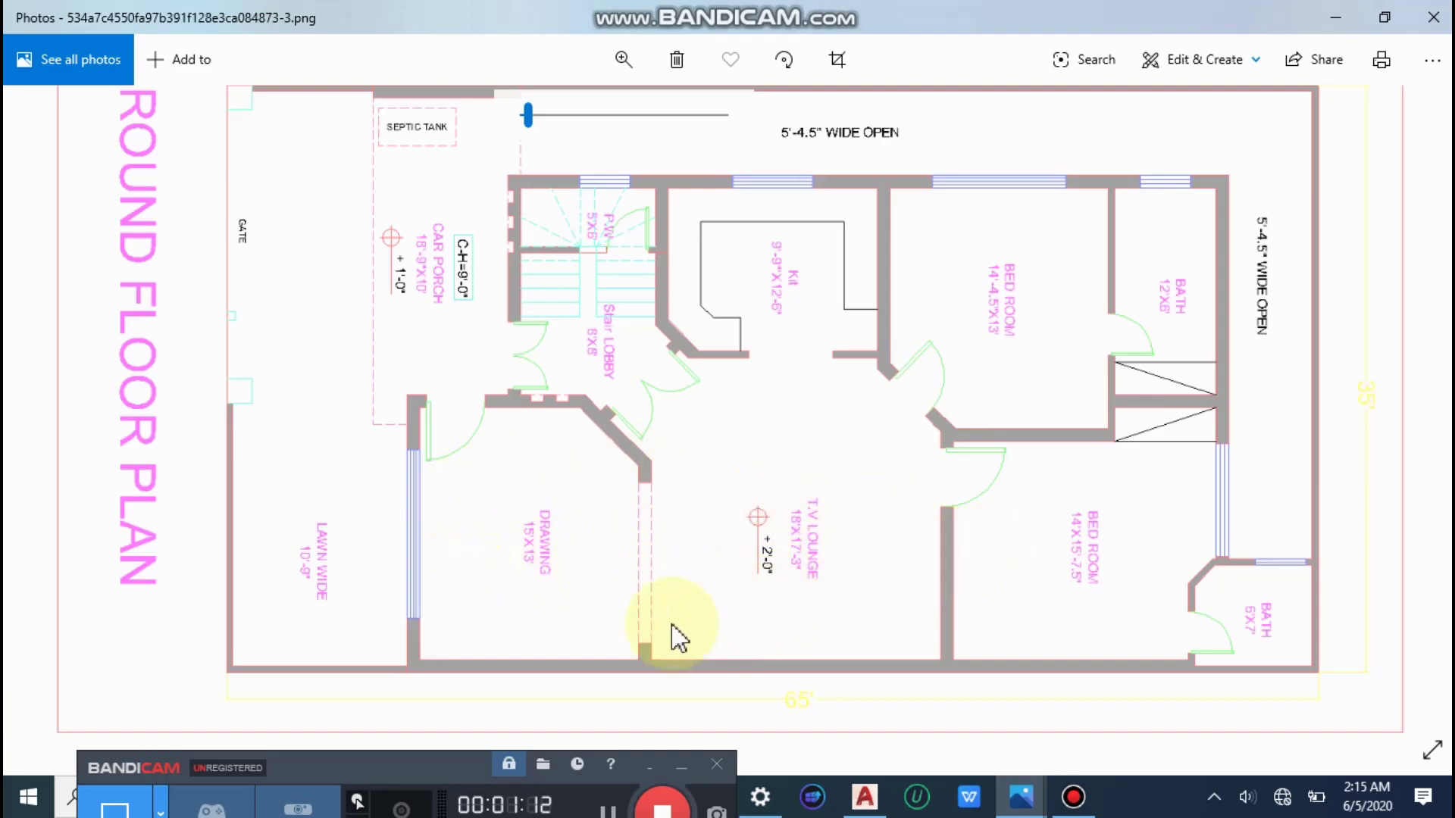
pyautogui.moveTo(730, 506)
pyautogui.mouseDown()
pyautogui.moveTo(526, 497)
pyautogui.moveTo(570, 337)
pyautogui.mouseUp()
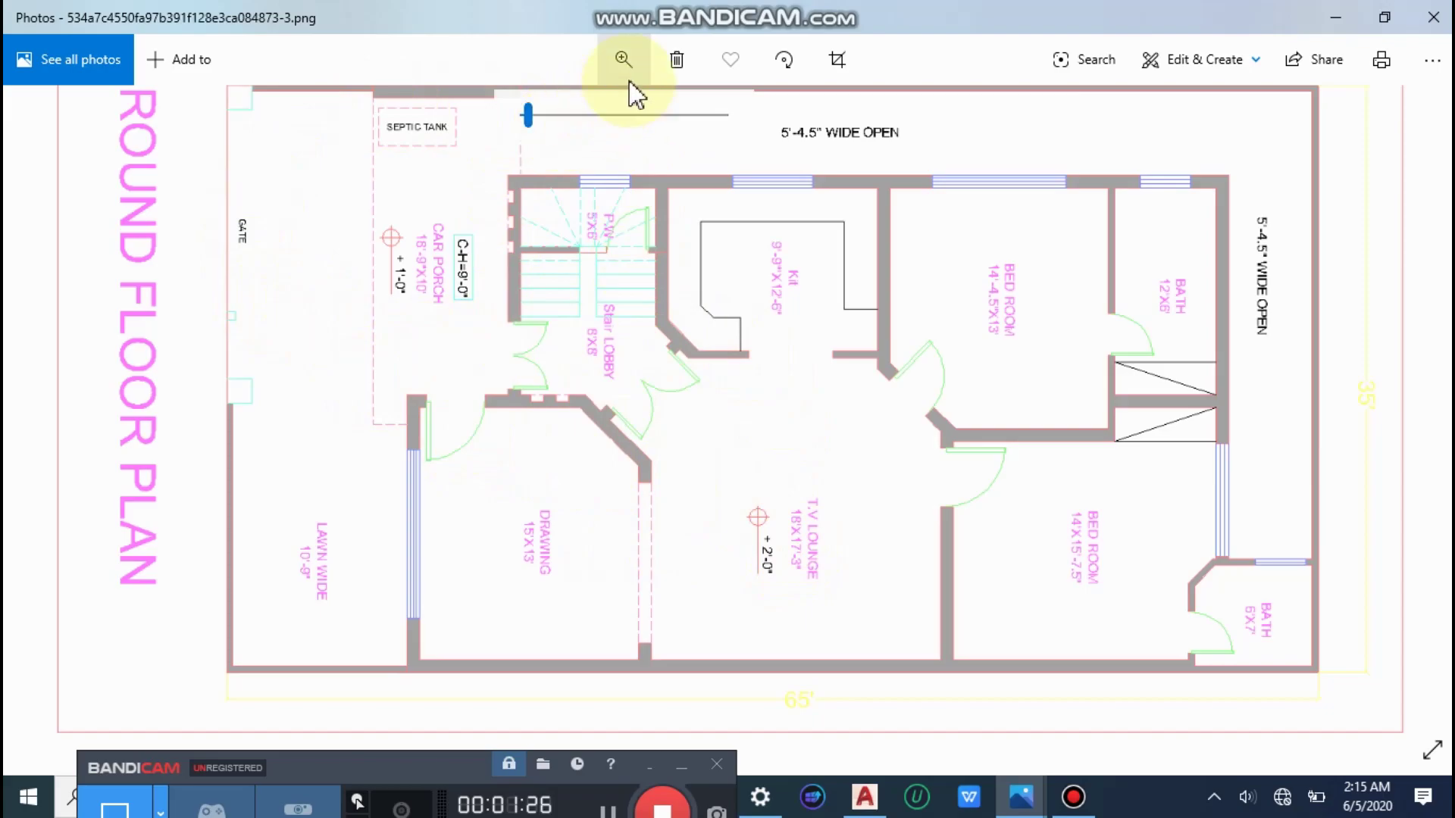
pyautogui.scroll(-3, 550, 133)
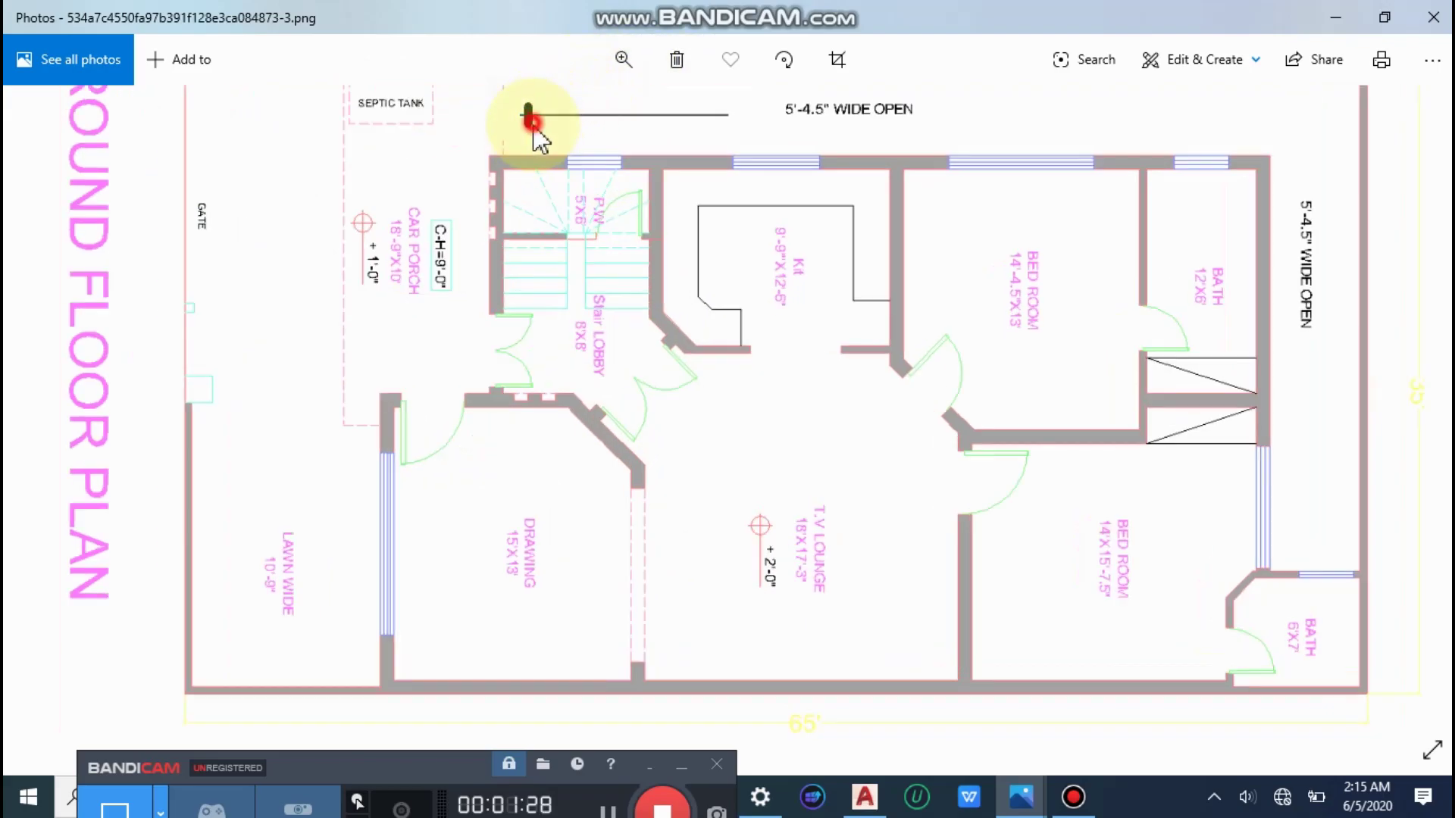
# Move to the first floor plan image, zoom in and back out, then return to AutoCAD.
pyautogui.press('Right')
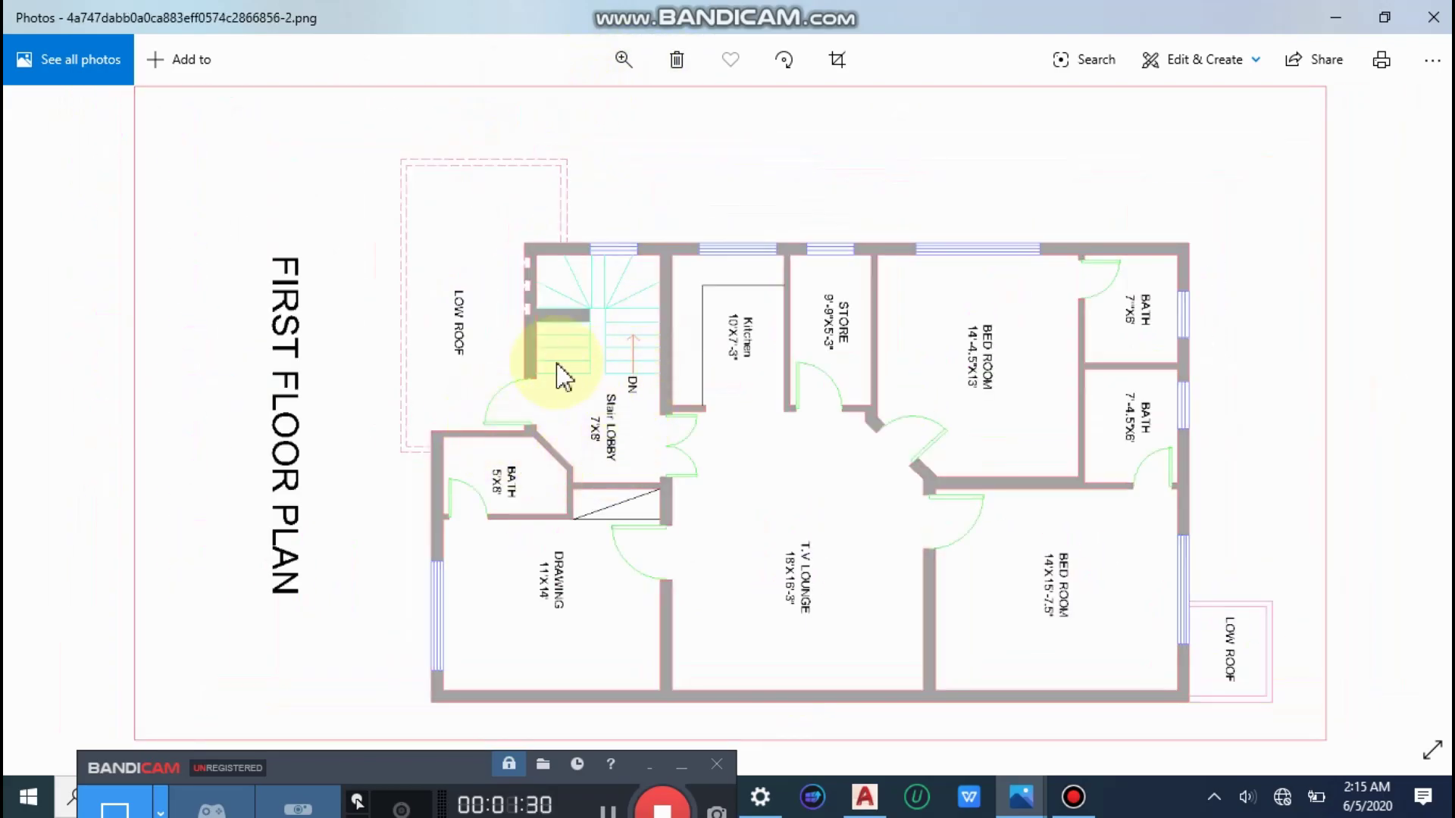
pyautogui.click(626, 62)
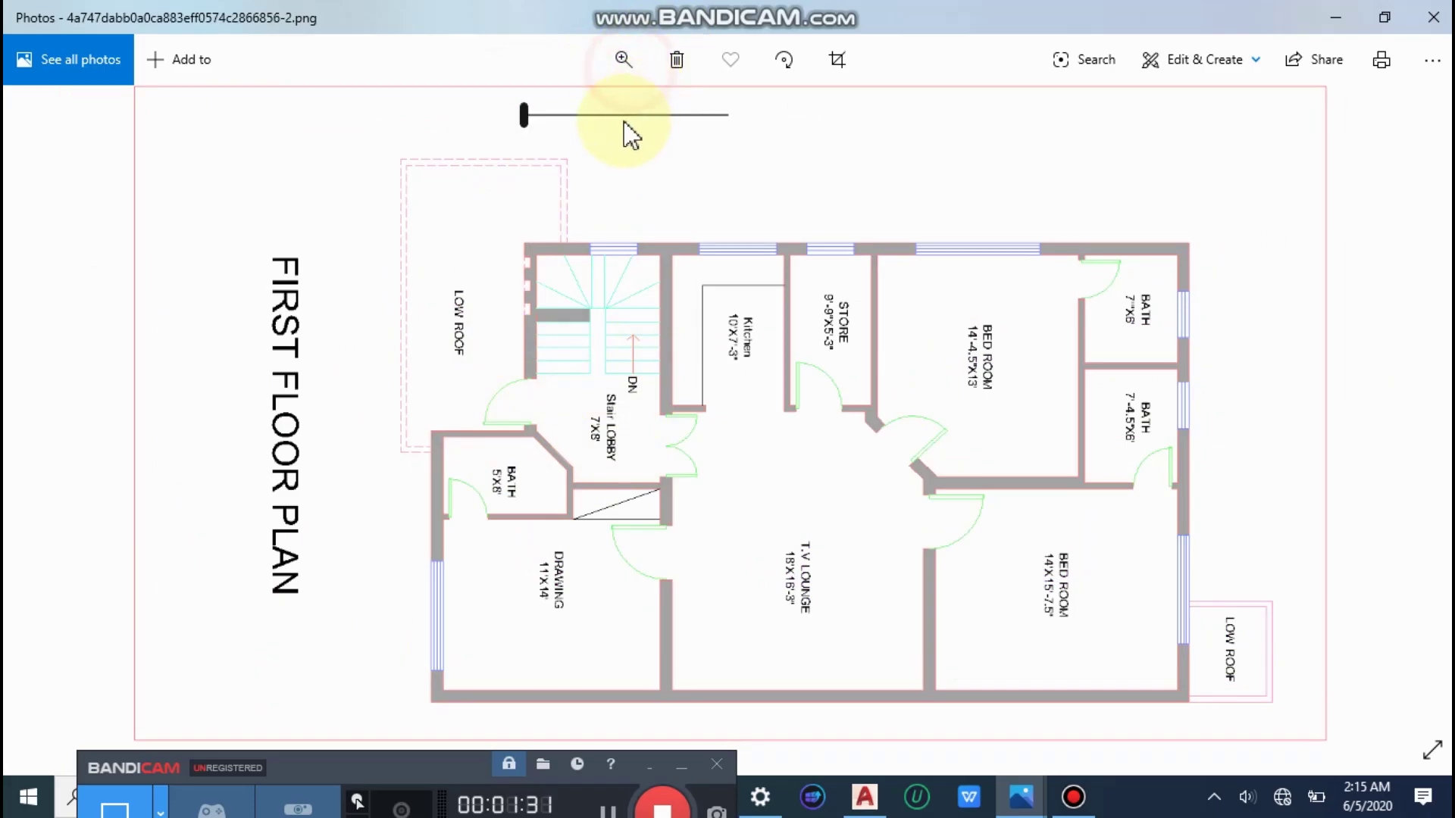
pyautogui.click(584, 115)
pyautogui.scroll(-3, 737, 243)
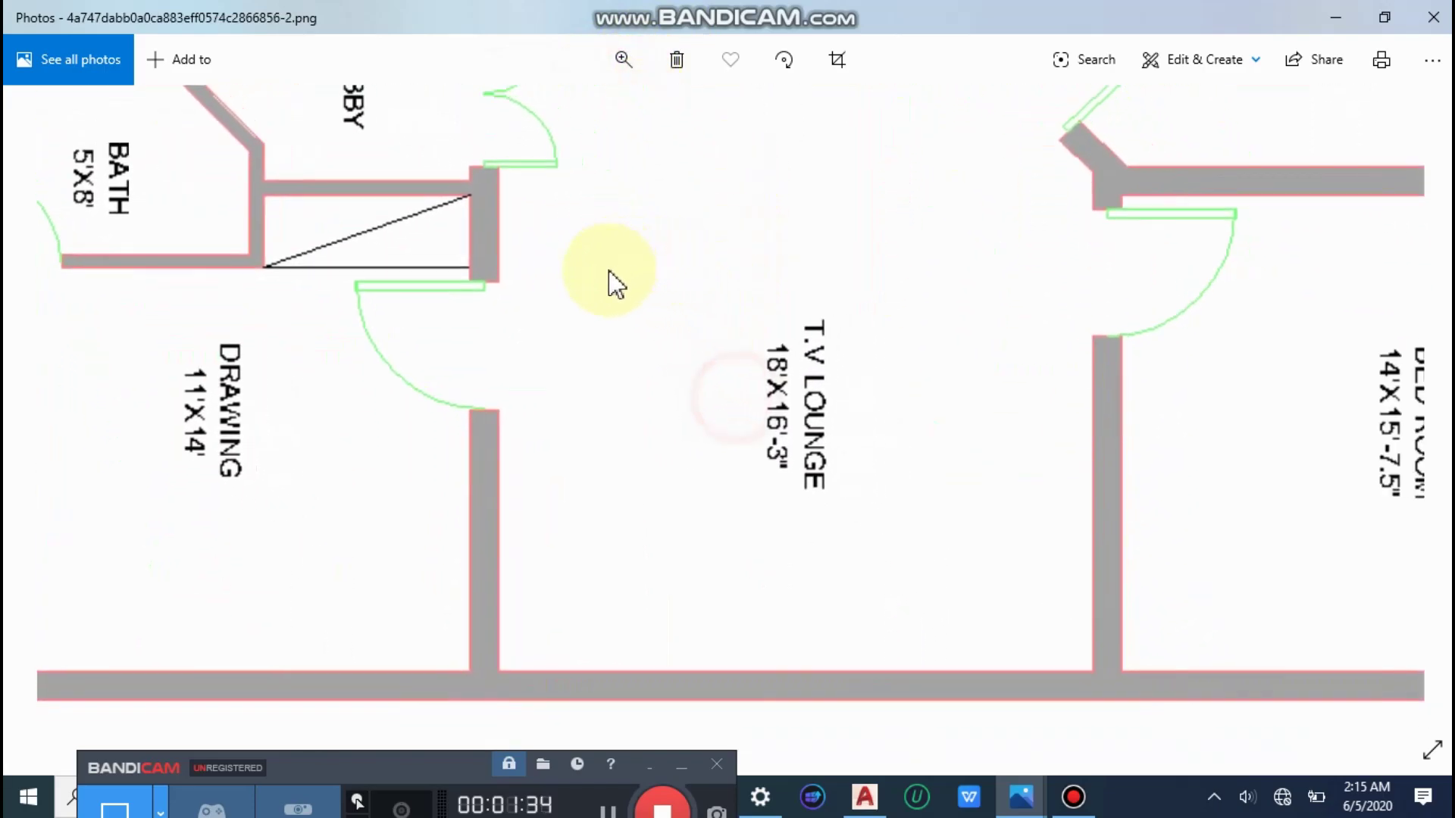
pyautogui.click(621, 59)
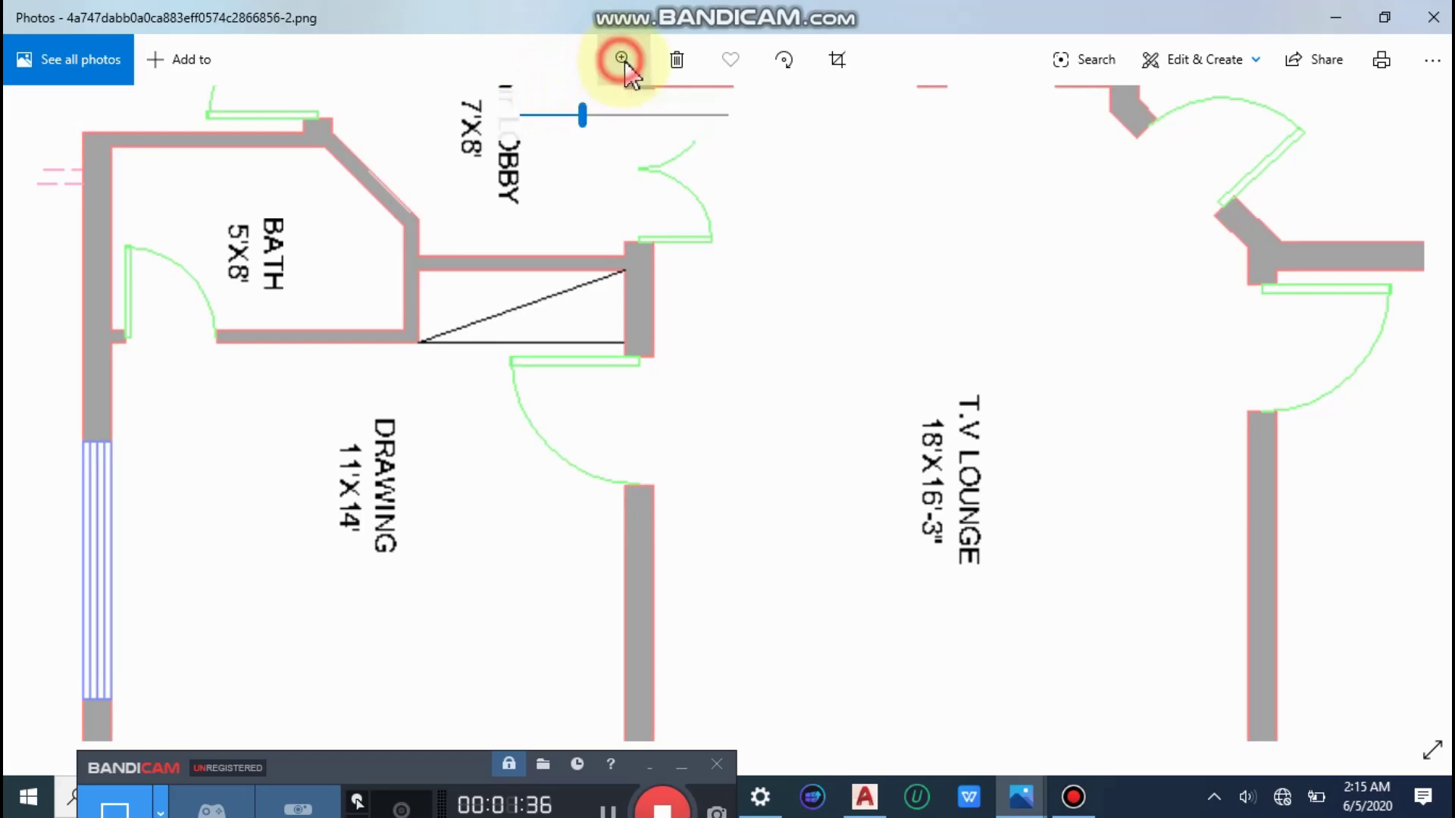
pyautogui.moveTo(578, 113); pyautogui.dragTo(526, 115)
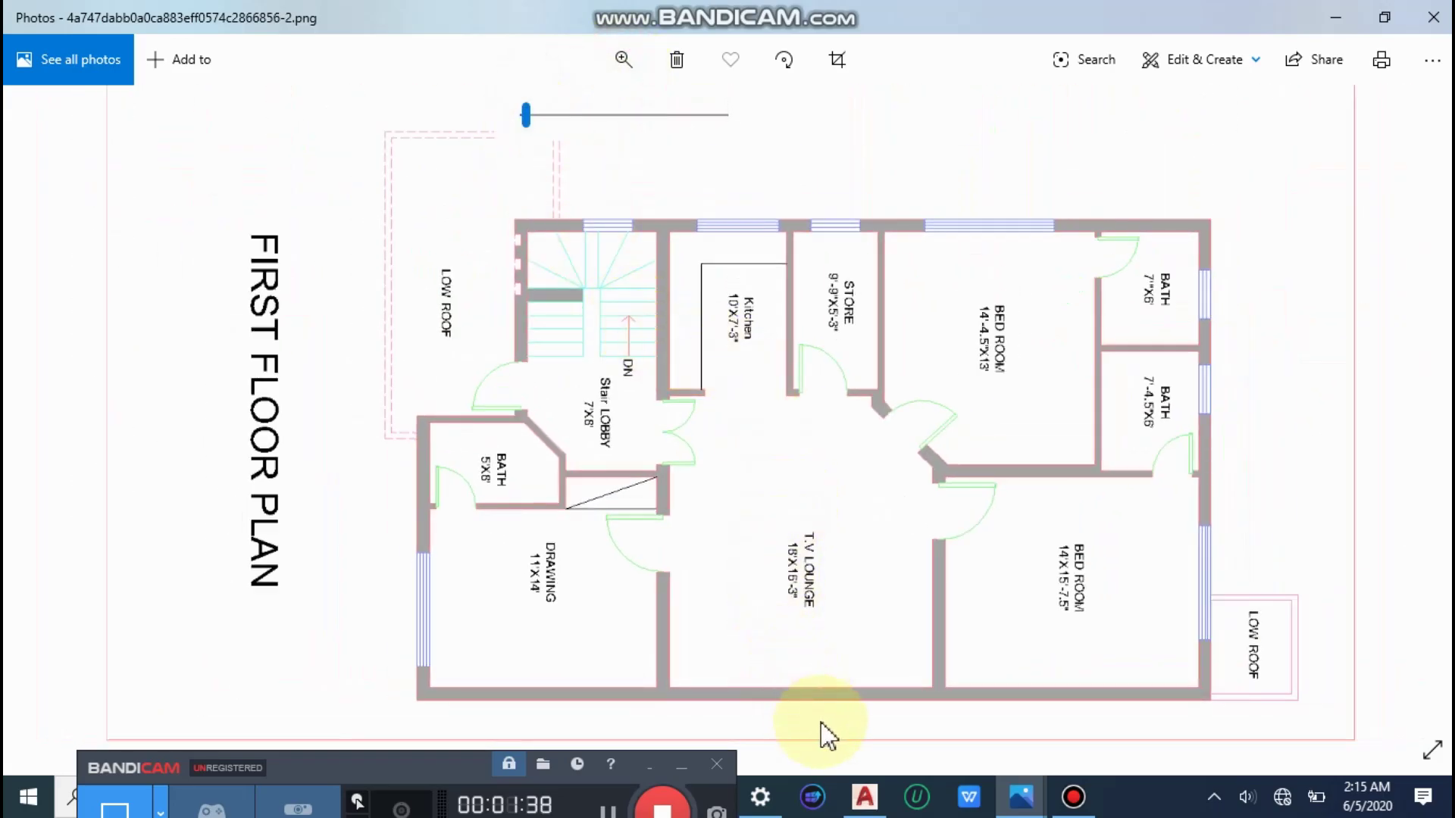
pyautogui.click(864, 795)
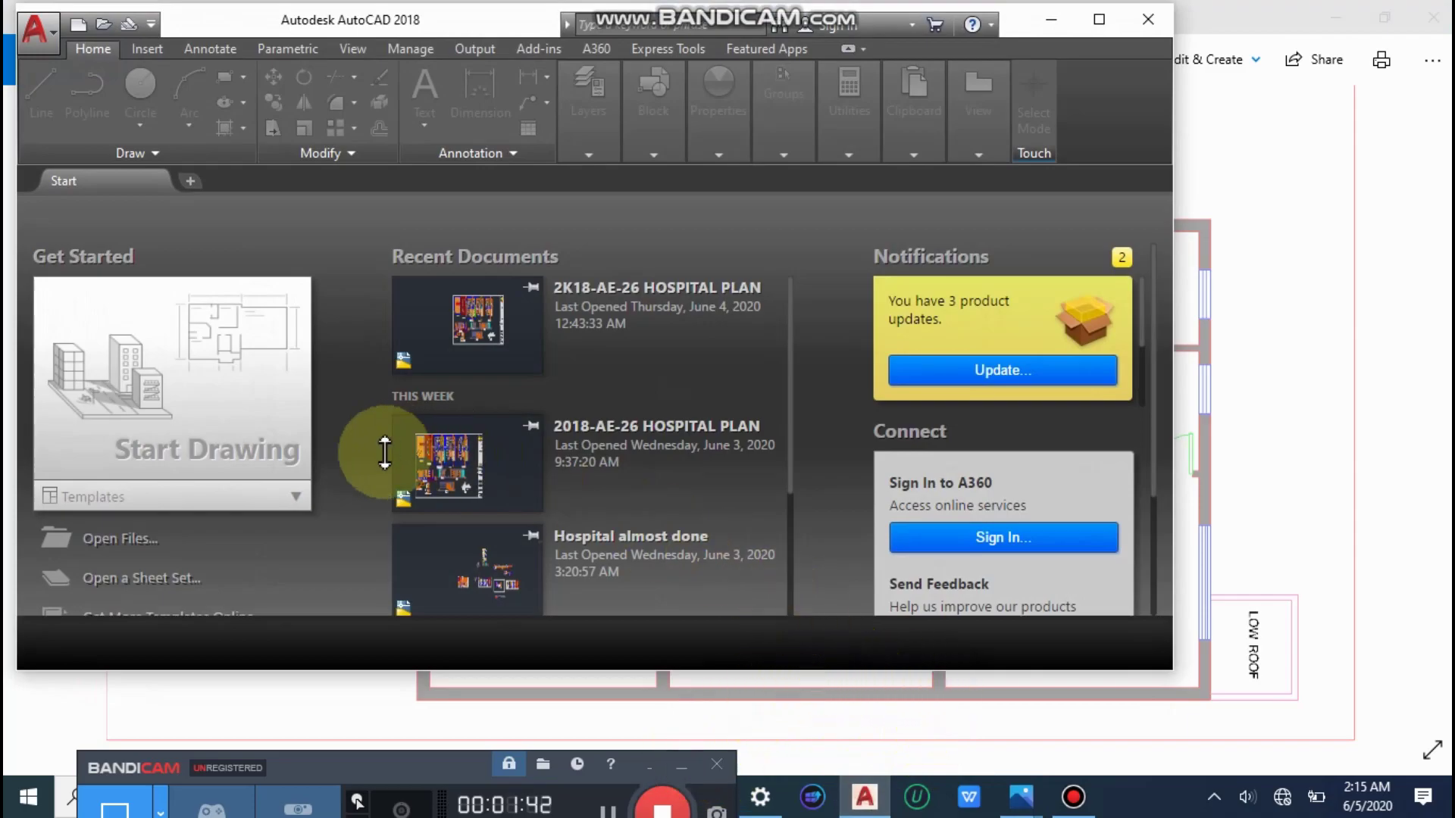
# Maximize AutoCAD and start a new blank drawing, Drawing1, cancelling the stray selection window.
pyautogui.click(1098, 19)
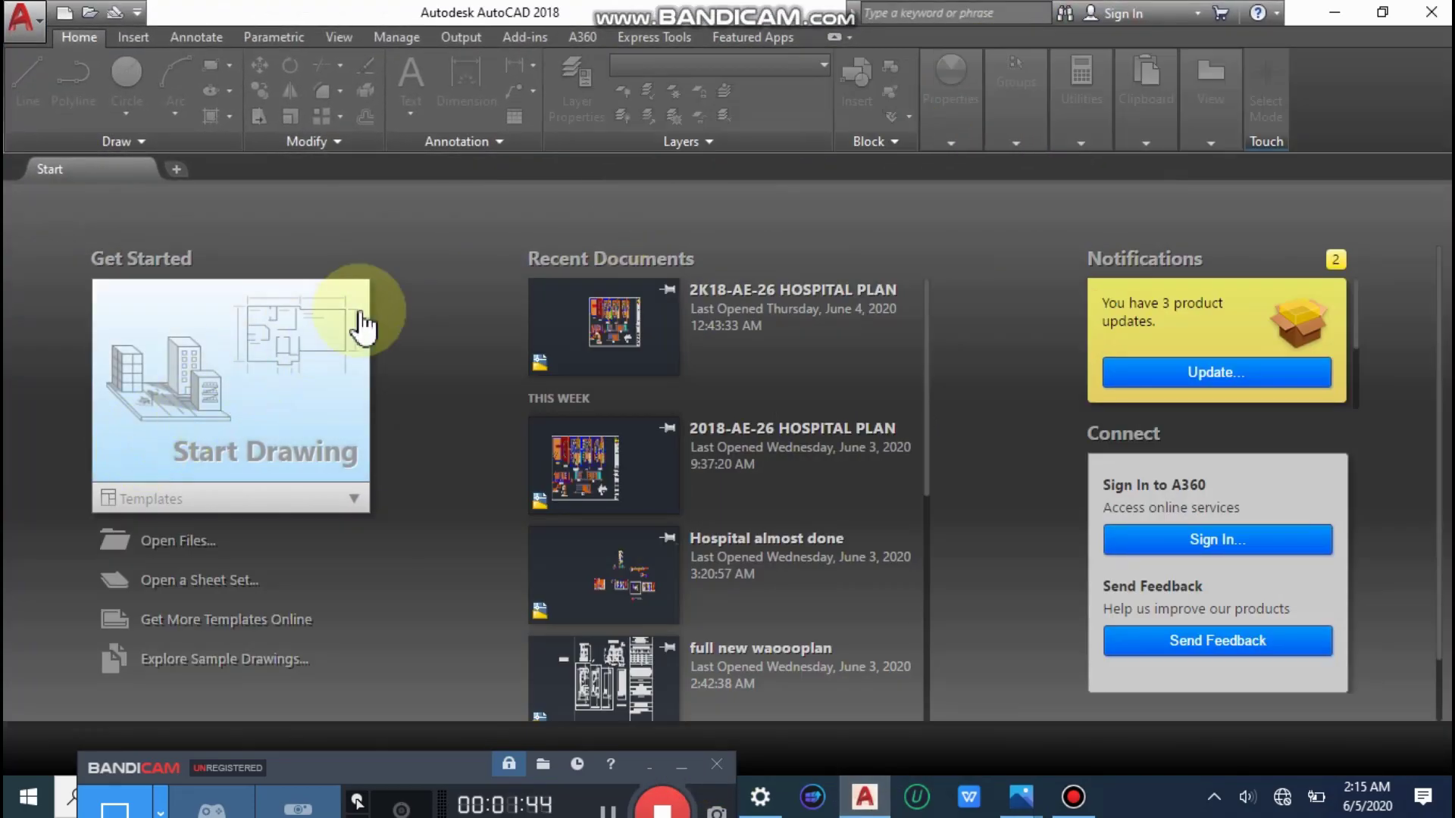
pyautogui.click(229, 415)
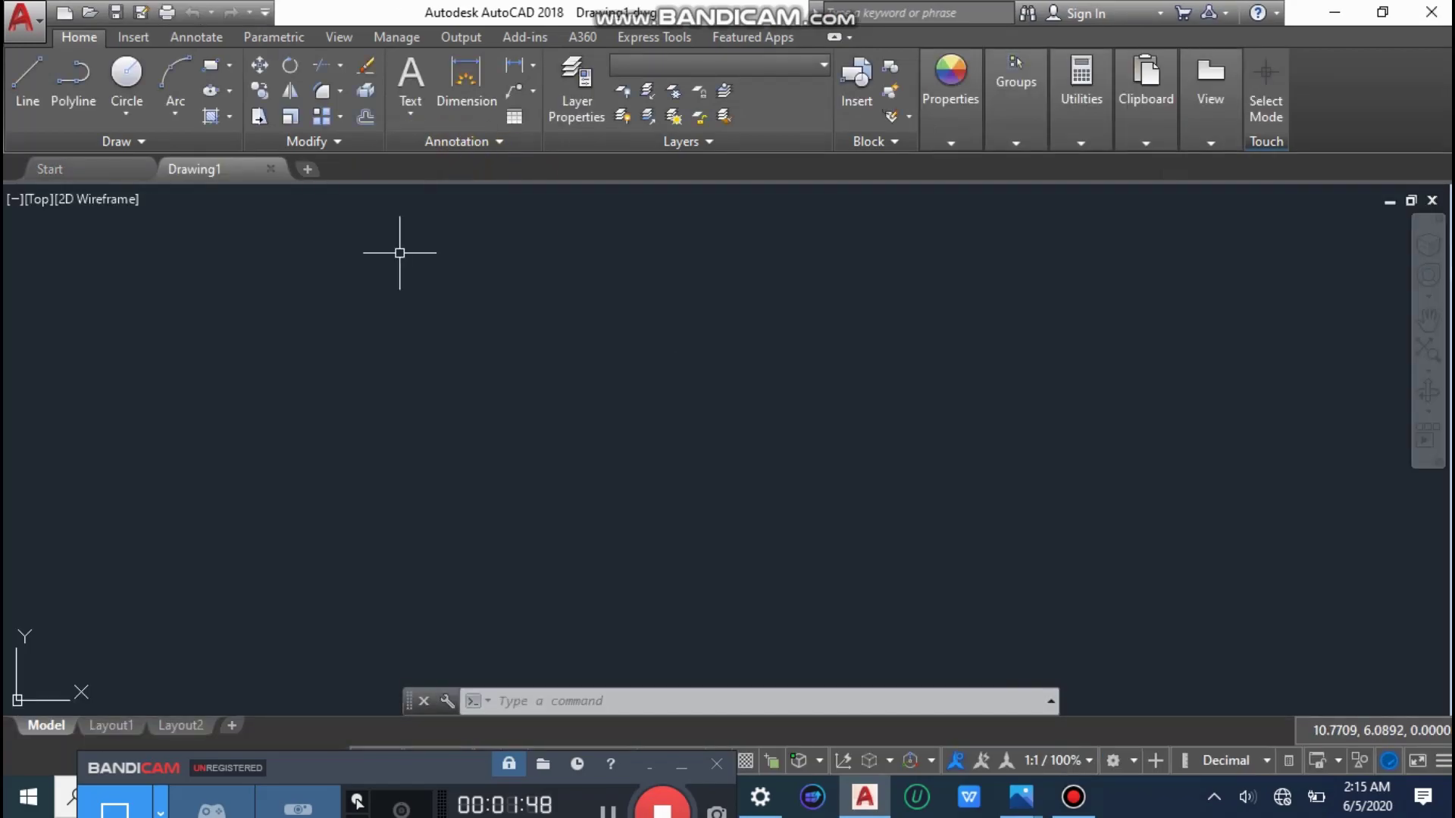
pyautogui.click(649, 413)
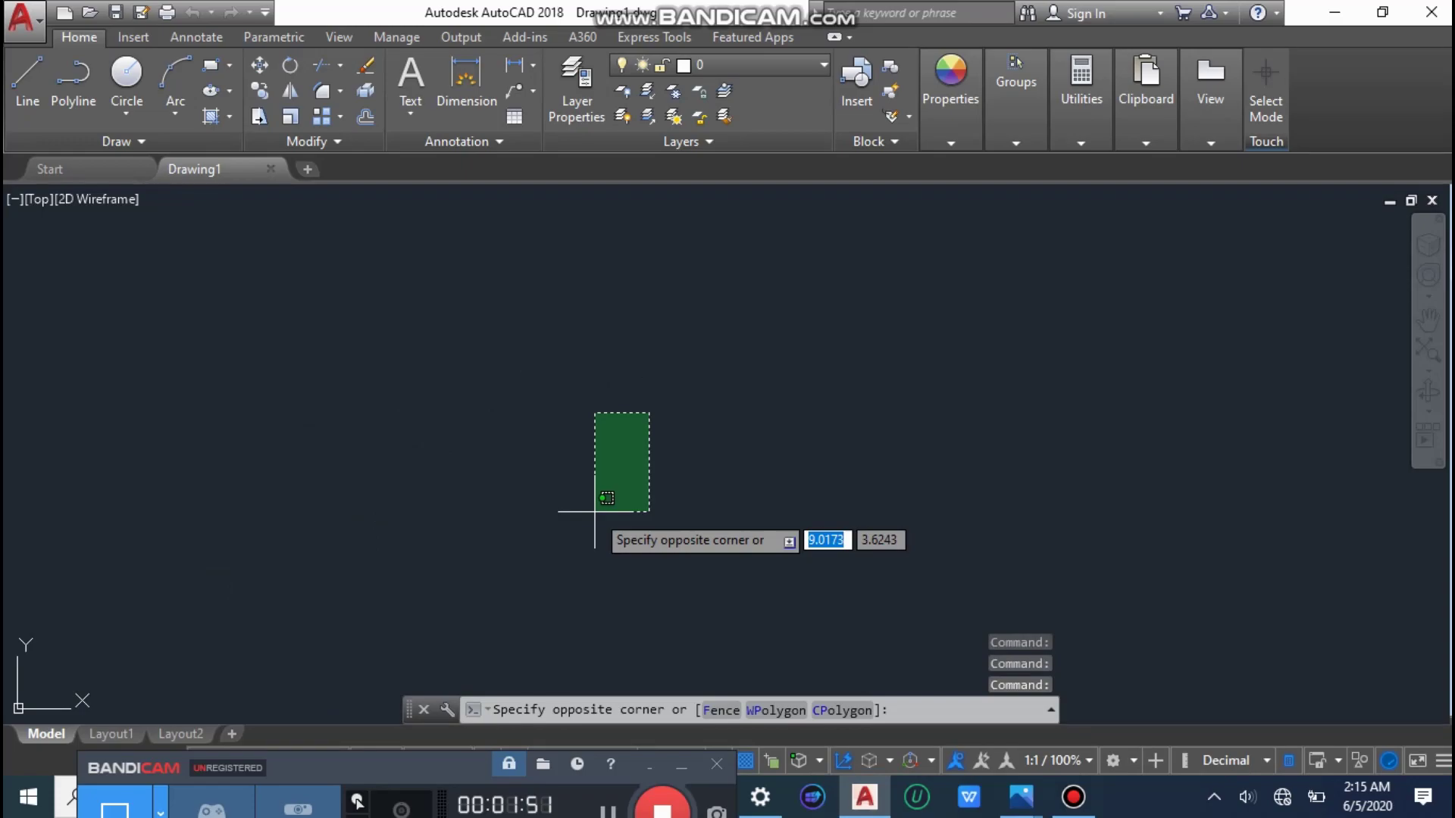
pyautogui.press('Escape')
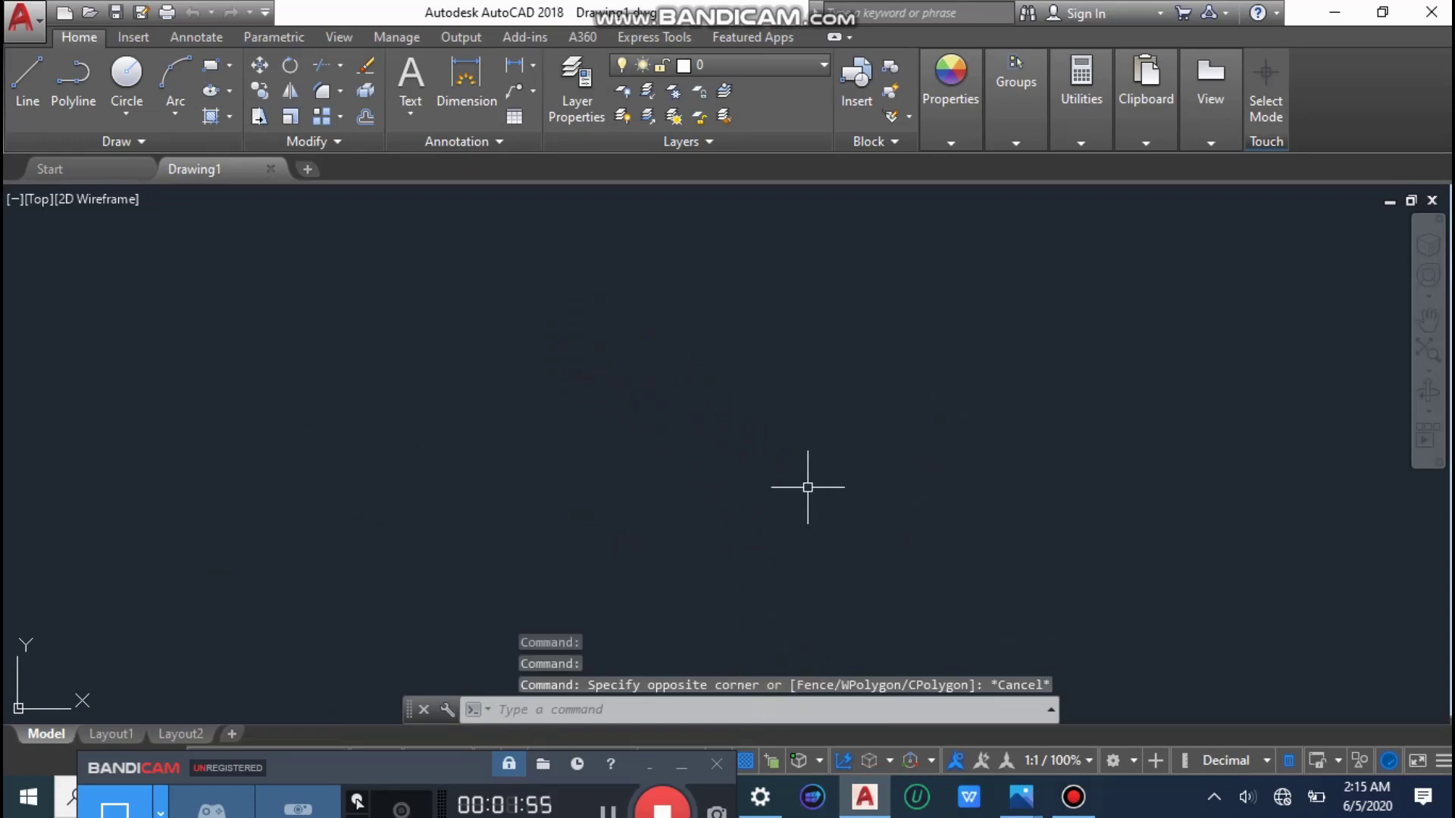
pyautogui.press('Escape')
pyautogui.press('Escape')
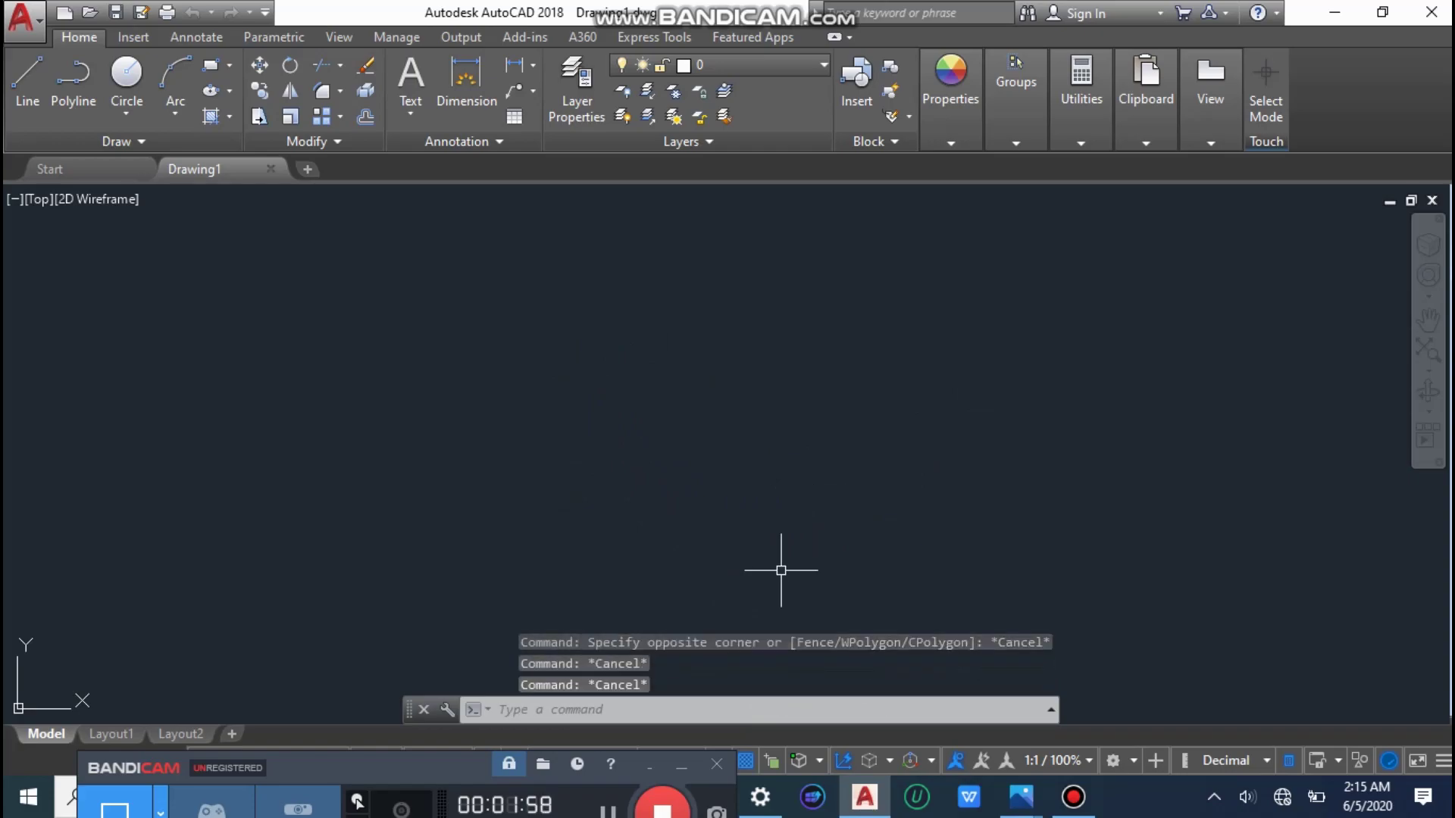
pyautogui.press('Escape')
# Cancel an accidental JOIN command and open Drawing Units with UN.
pyautogui.write('uni')
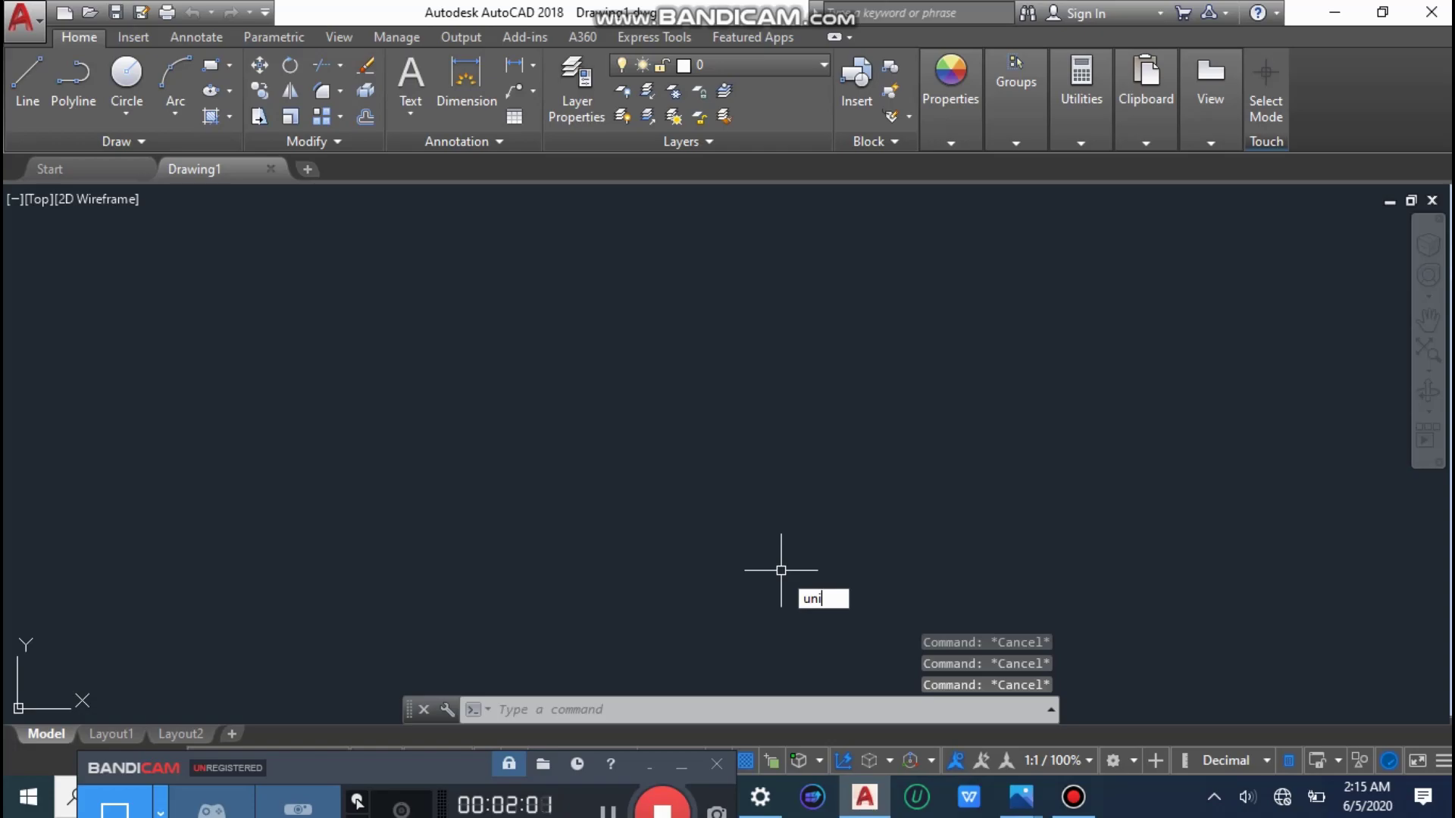
pyautogui.write('t')
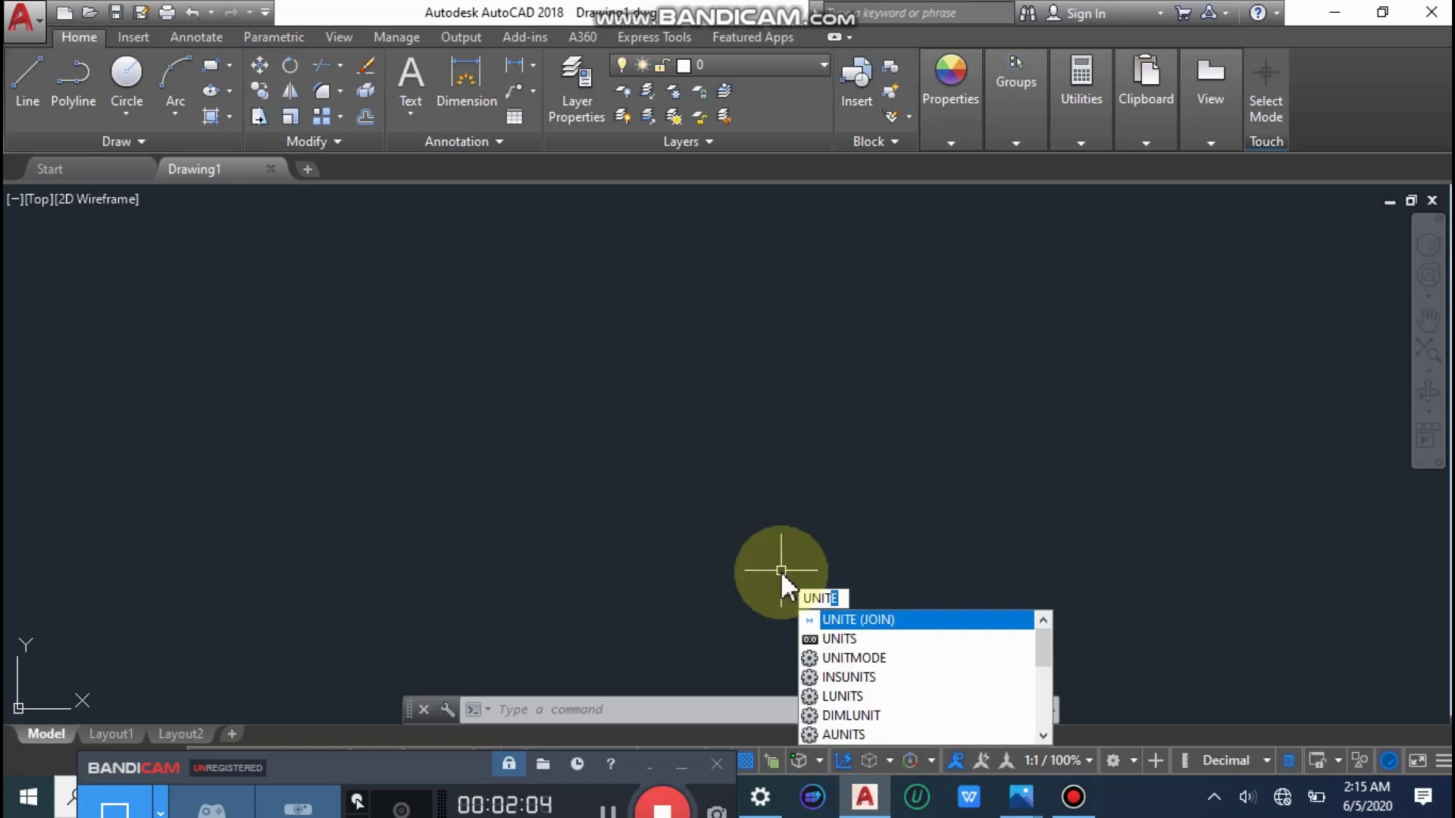
pyautogui.press('Return')
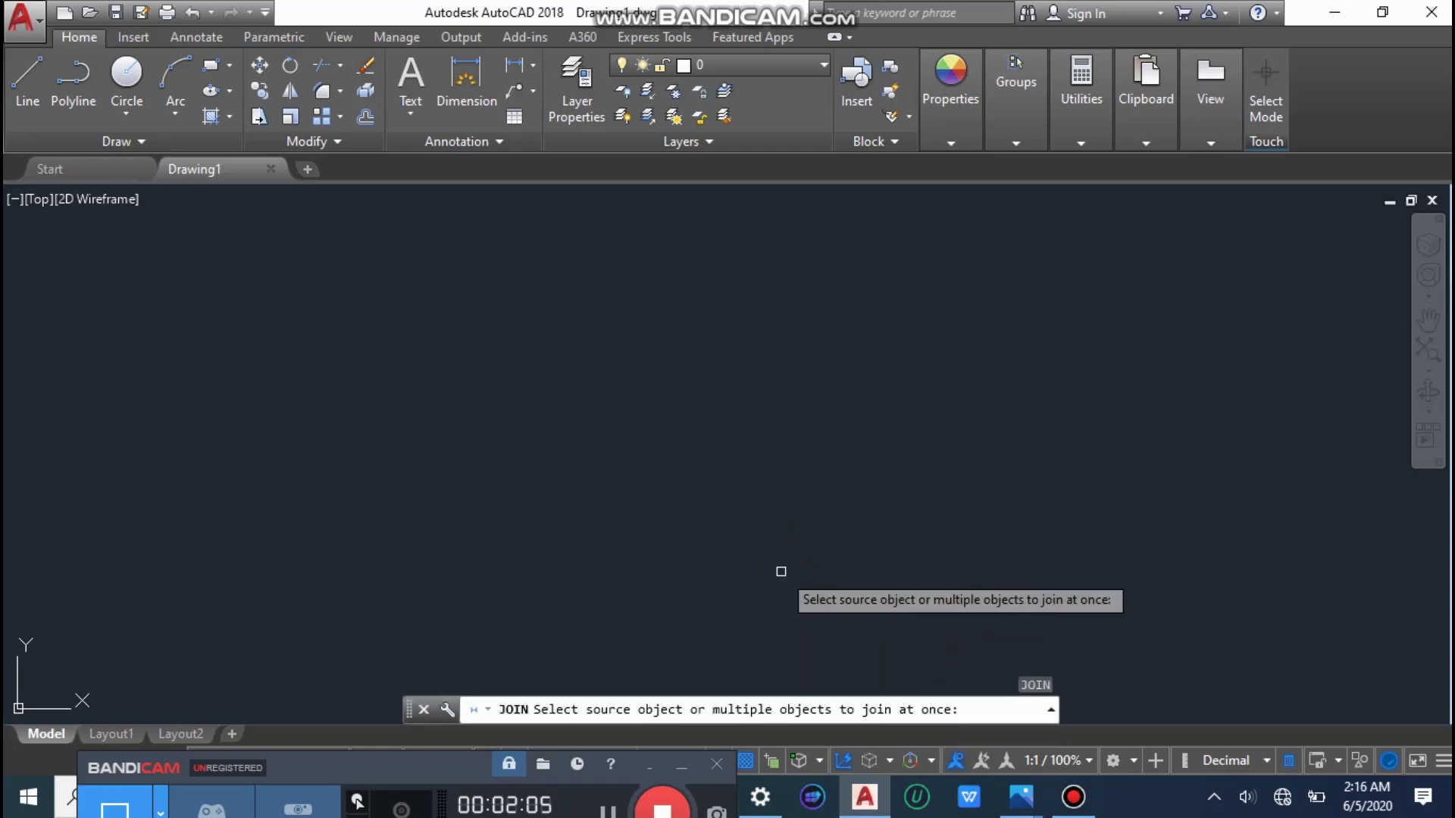
pyautogui.press('Escape')
pyautogui.press('Escape')
pyautogui.press('Escape')
pyautogui.write('un')
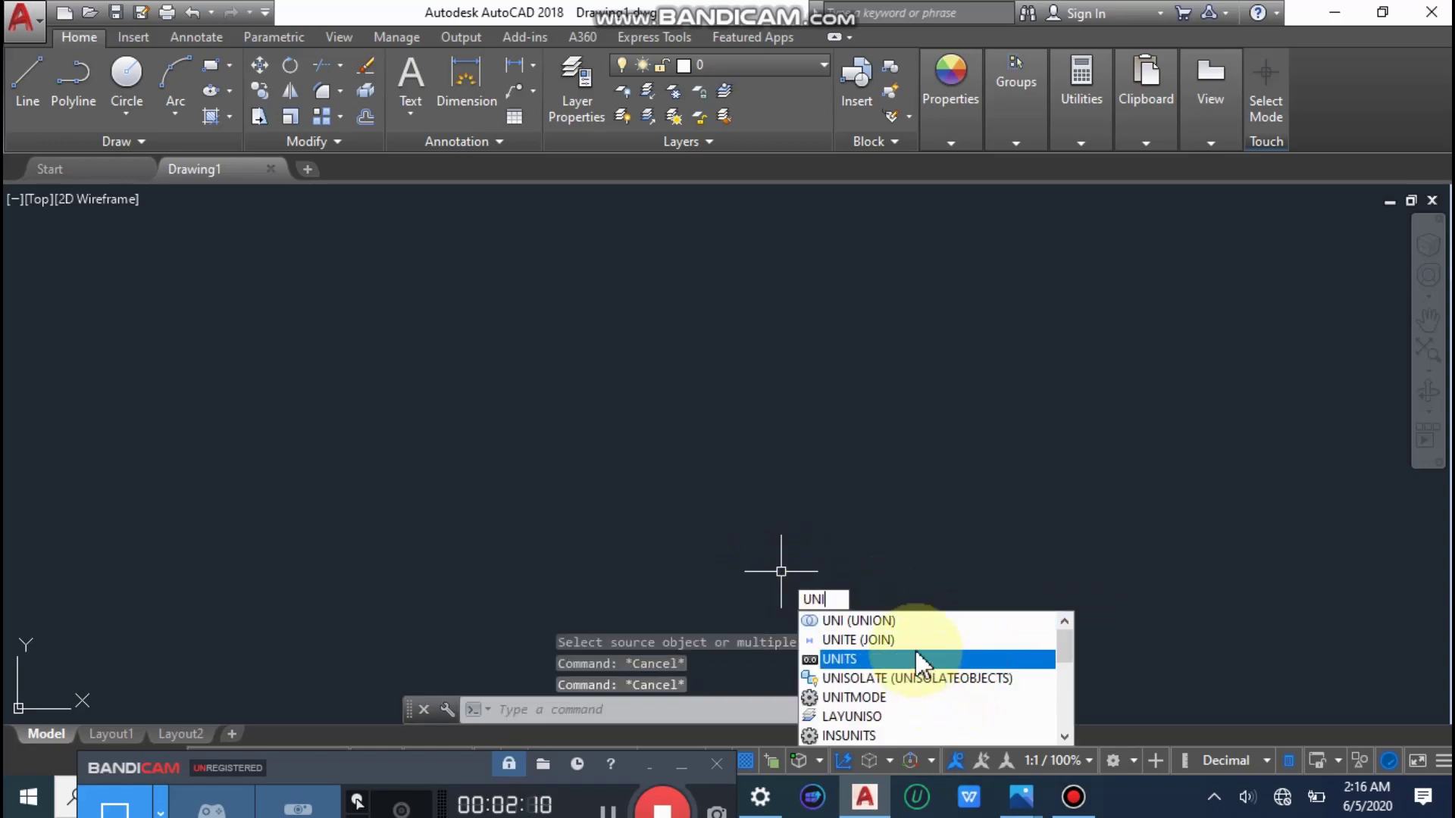
pyautogui.click(915, 656)
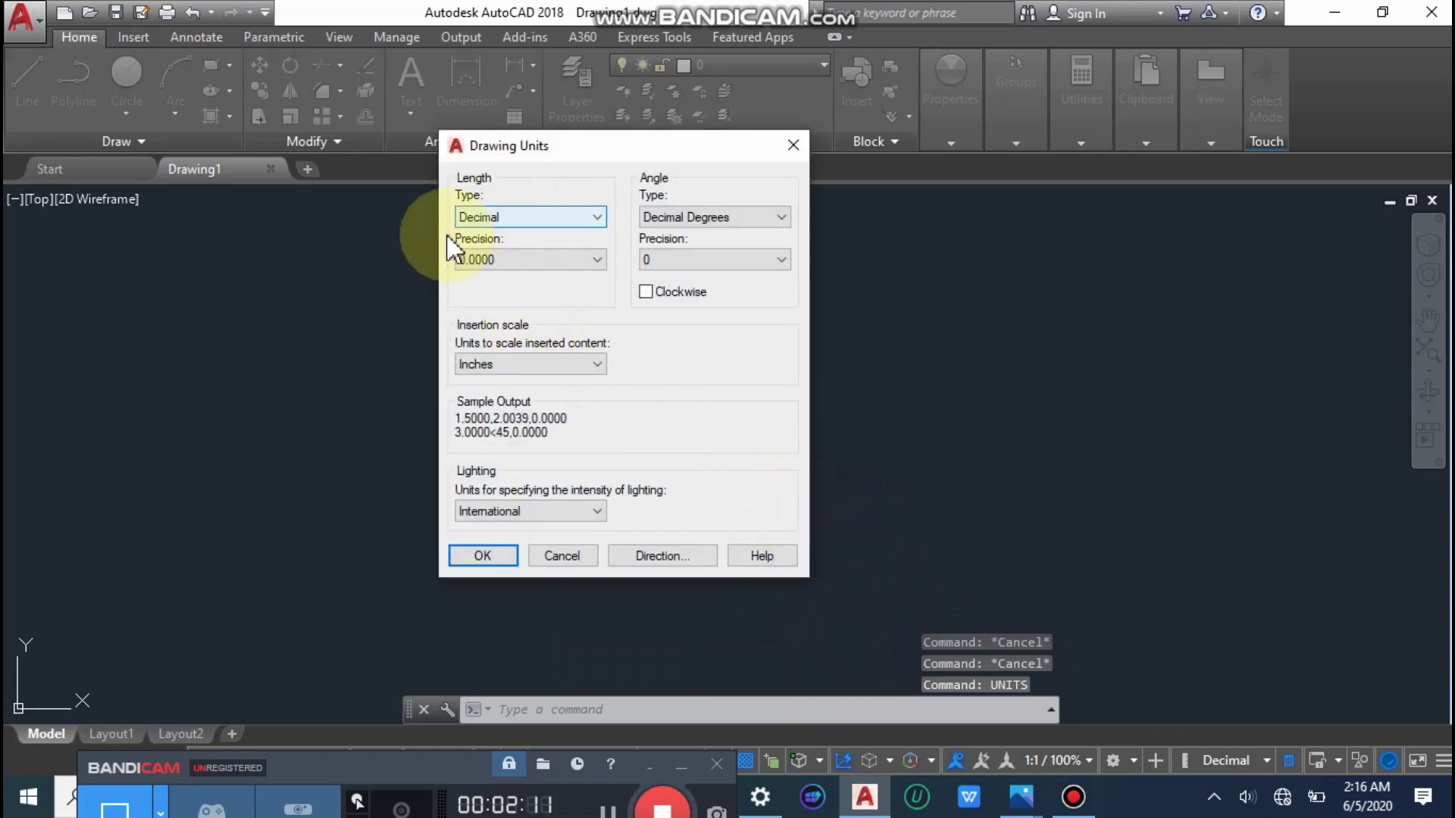
# Set length units to Architectural with 0'-0 1/8" precision, keeping the insertion scale in Inches.
pyautogui.click(509, 218)
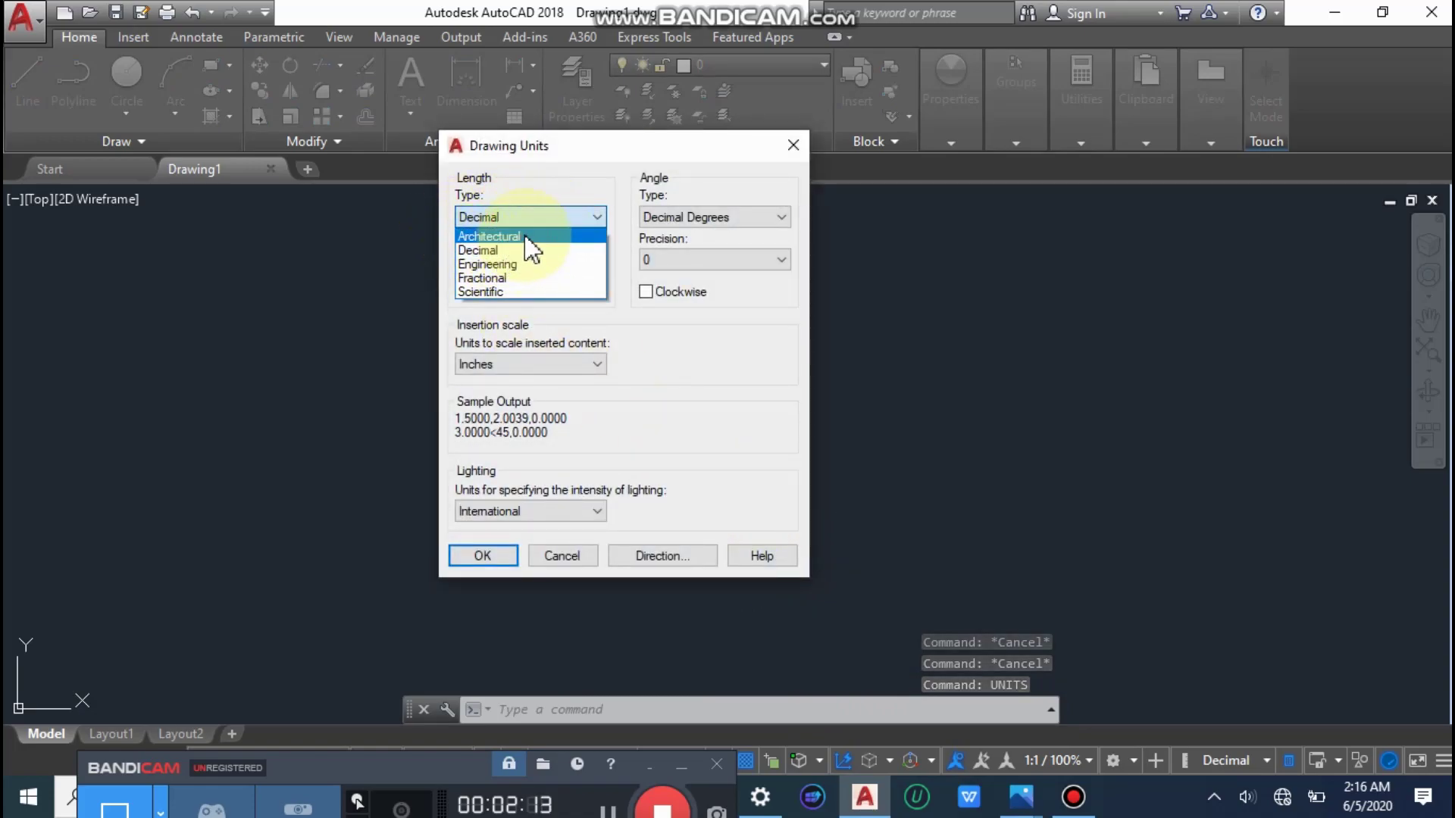
pyautogui.click(525, 235)
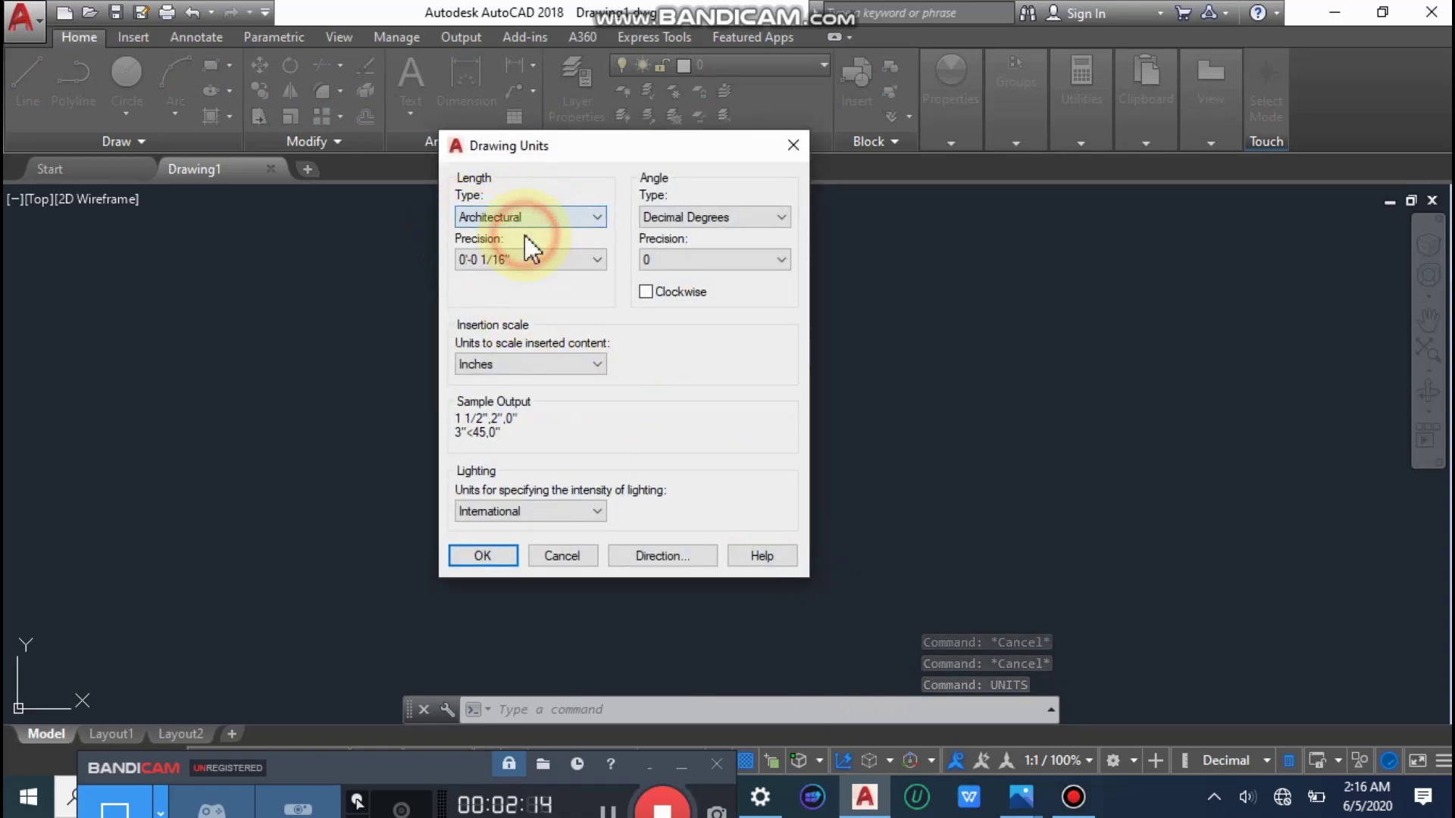
pyautogui.click(529, 364)
pyautogui.click(500, 401)
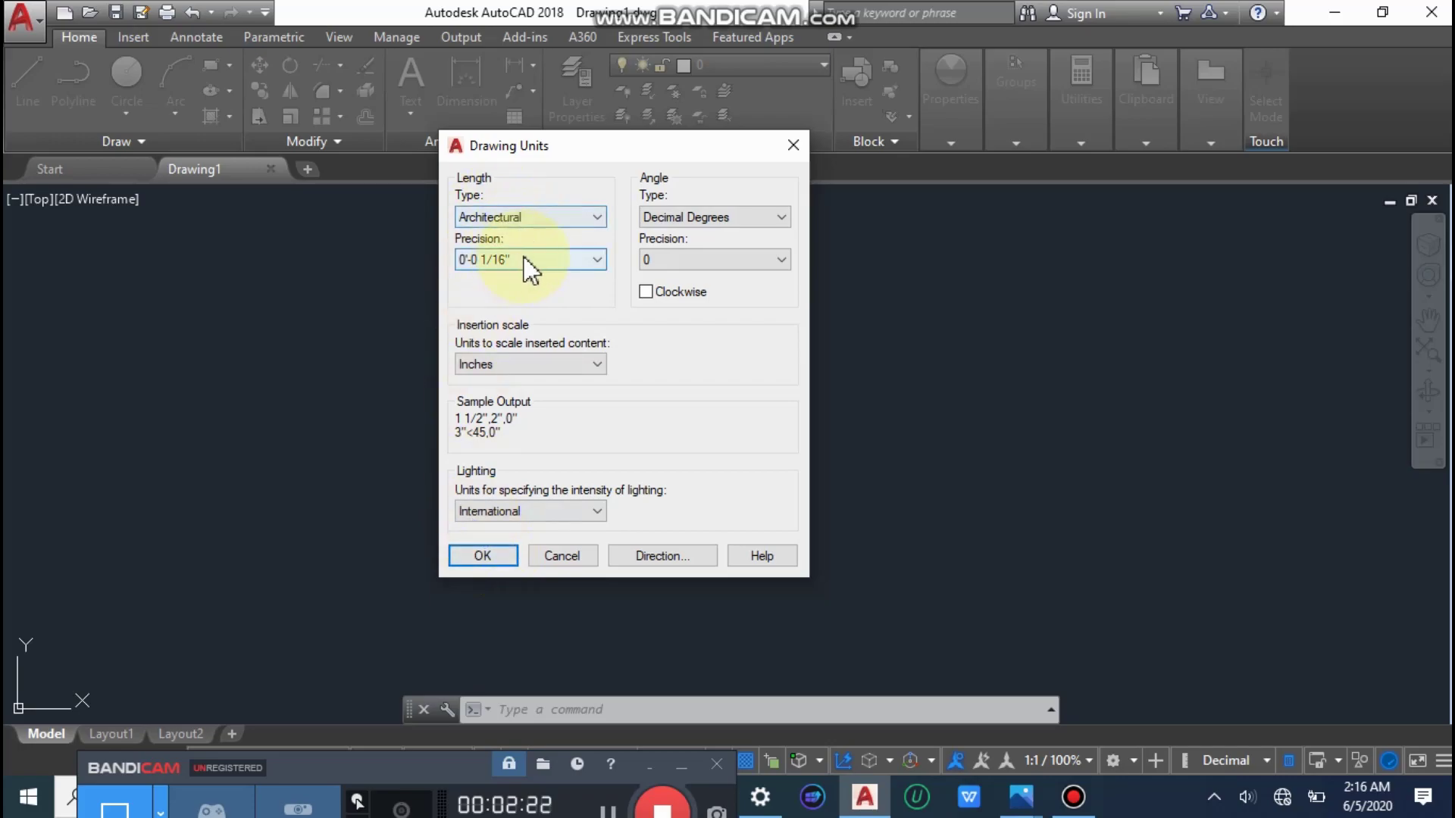
pyautogui.click(543, 259)
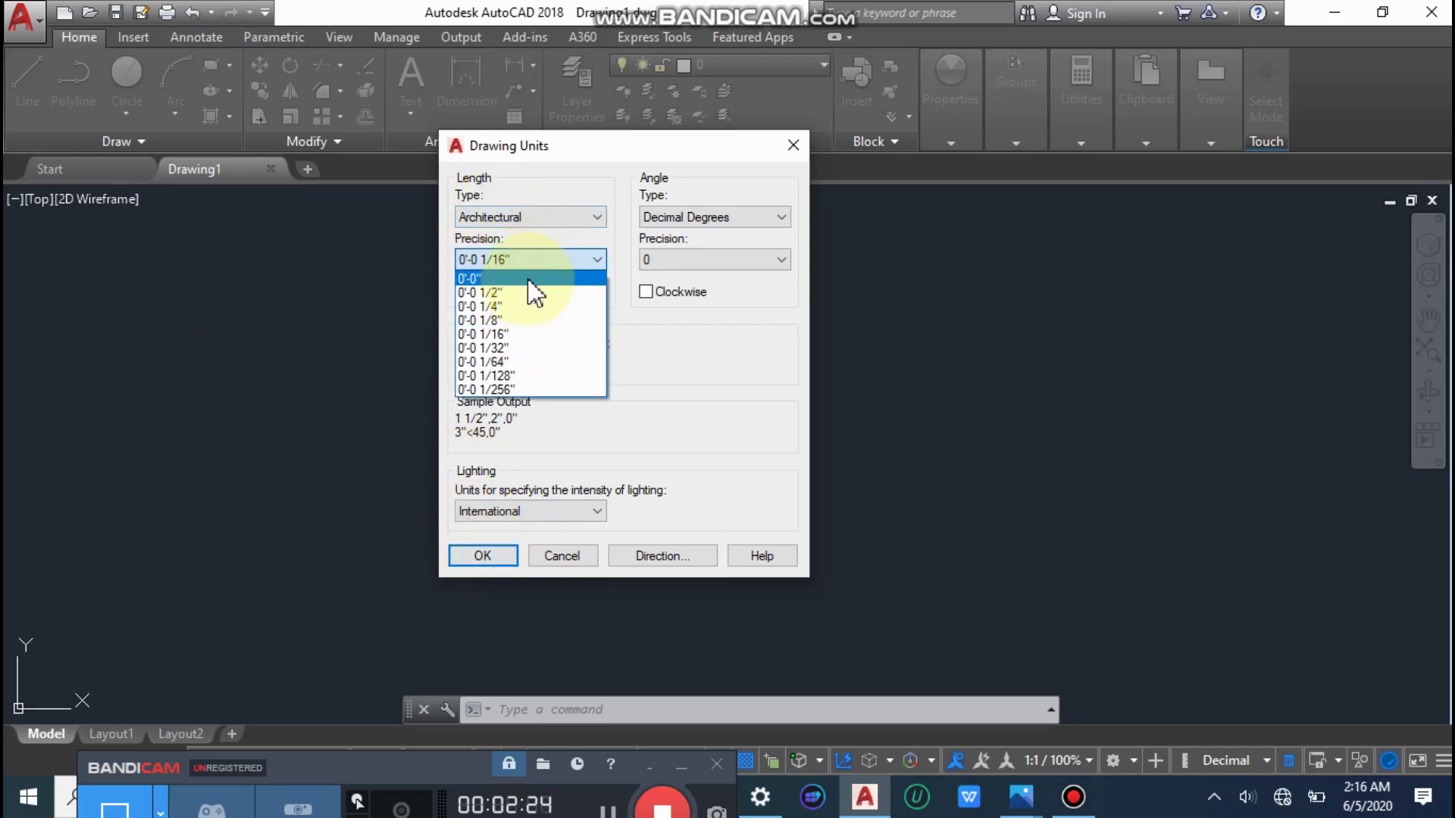
pyautogui.click(530, 279)
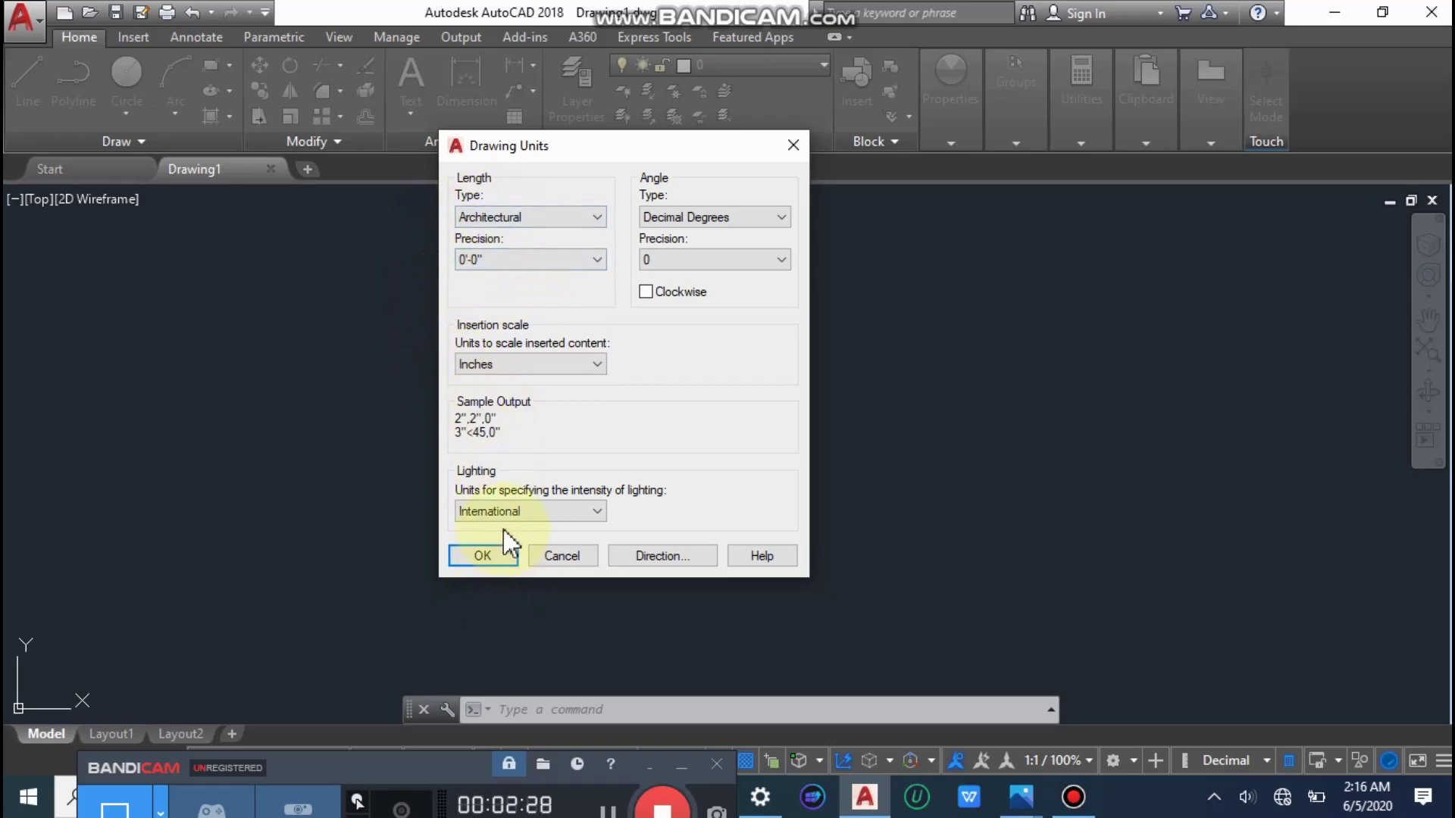
pyautogui.click(547, 259)
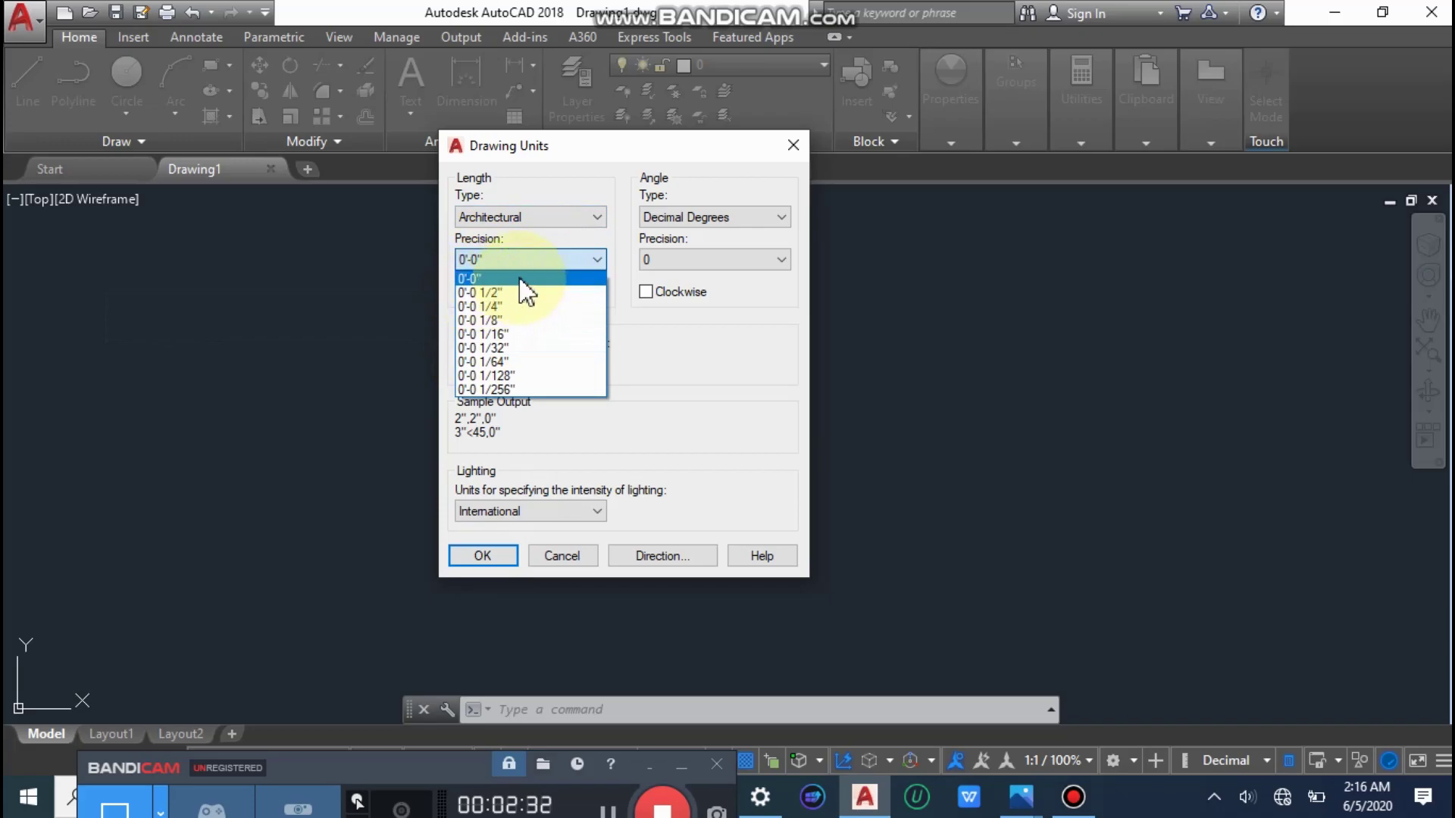
pyautogui.click(523, 321)
pyautogui.click(483, 555)
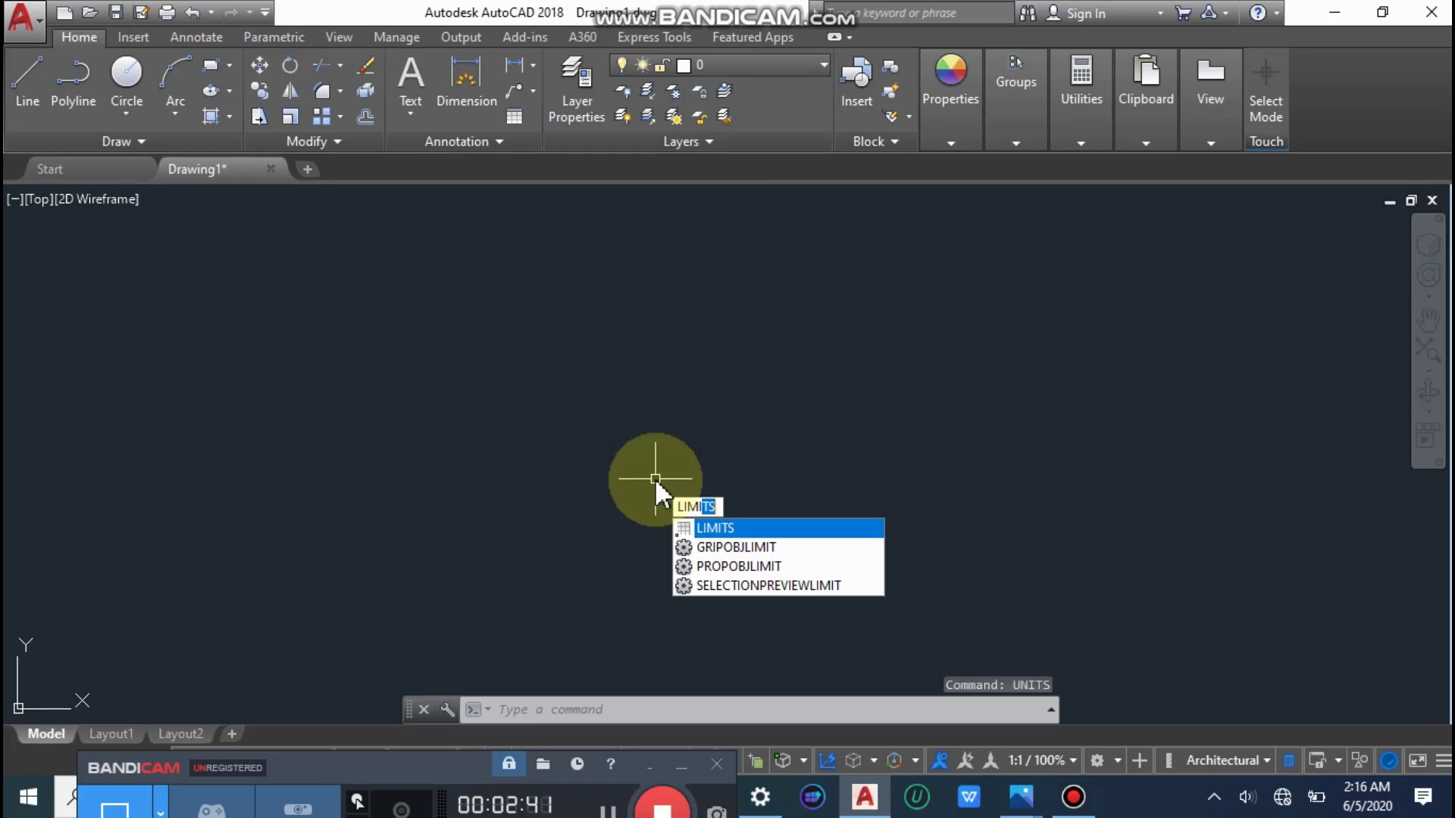
# Use LIMITS to set the lower-left corner to 0,0 and the upper-right corner to 60',90'.
pyautogui.write('limi')
pyautogui.press('Return')
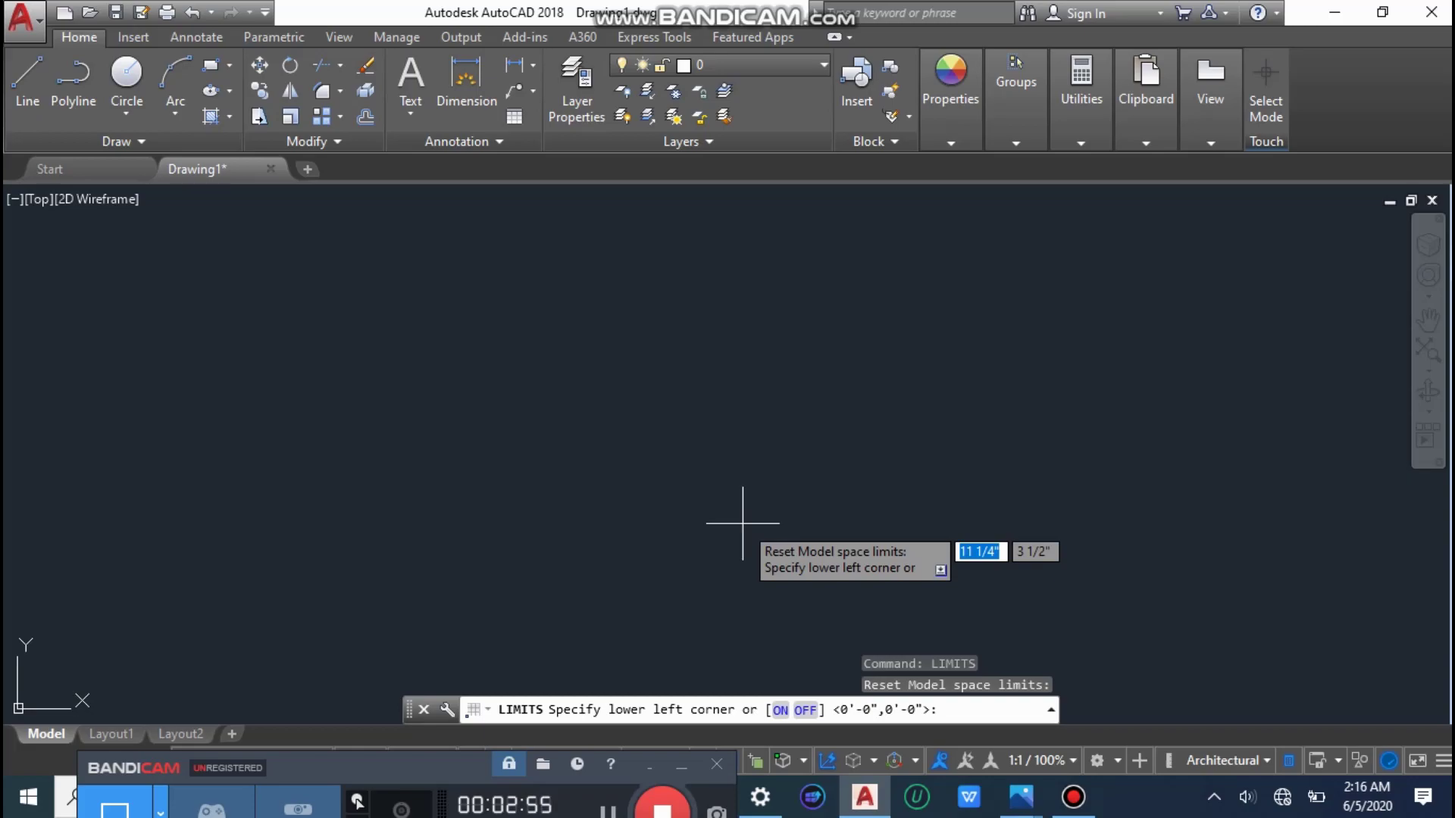
pyautogui.write('0')
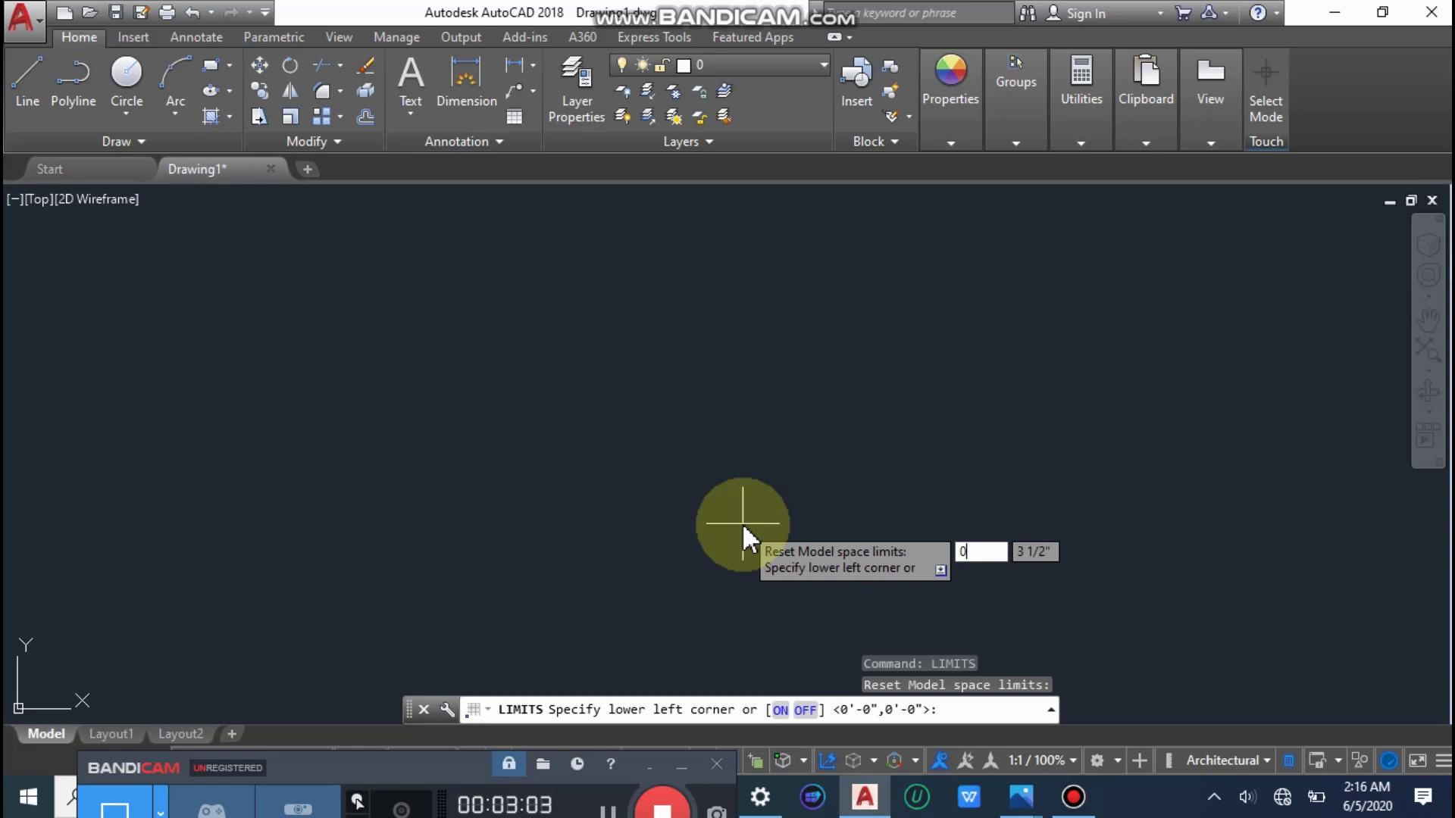
pyautogui.press('Tab')
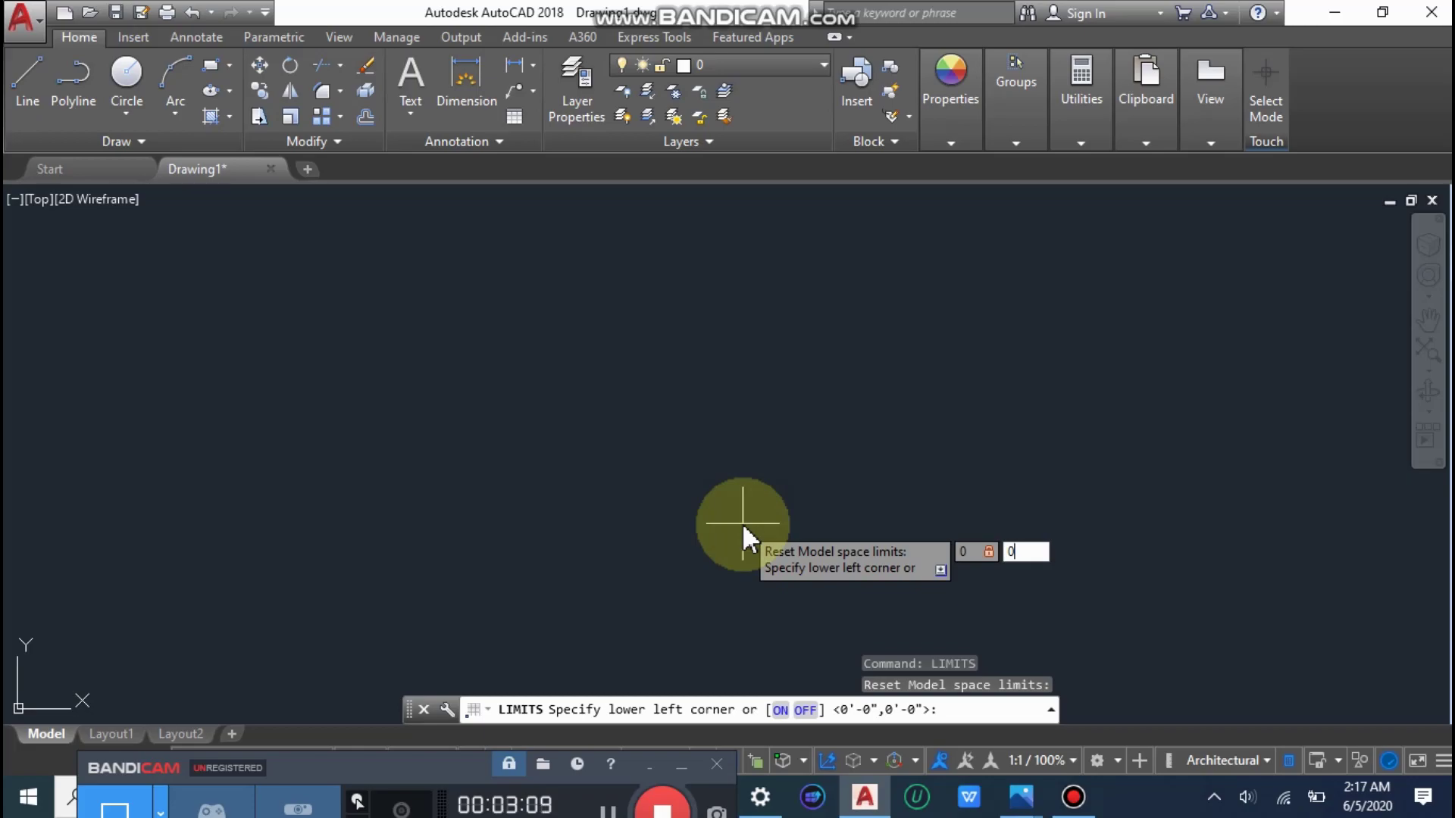
pyautogui.press('Return')
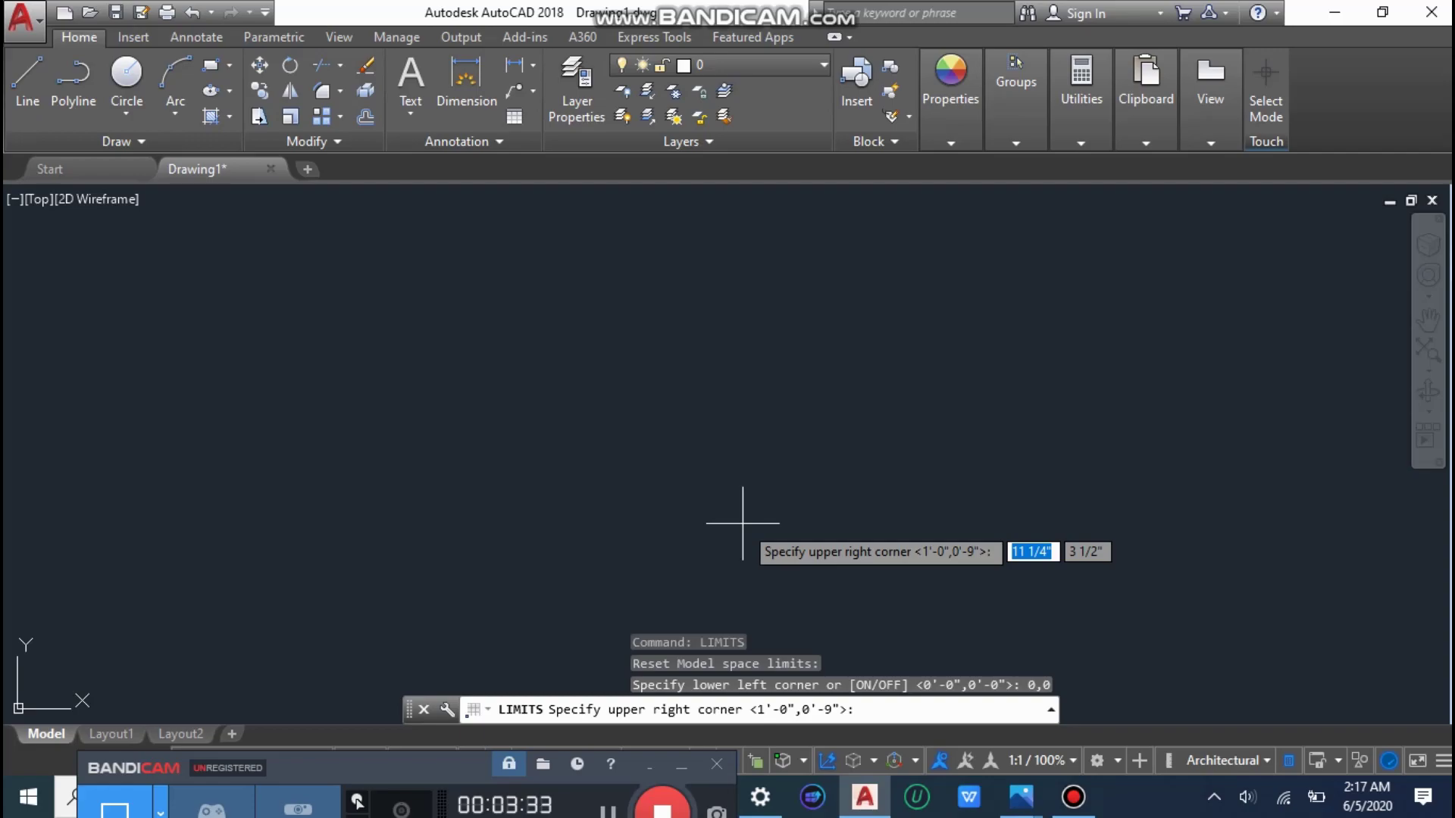
pyautogui.write('4')
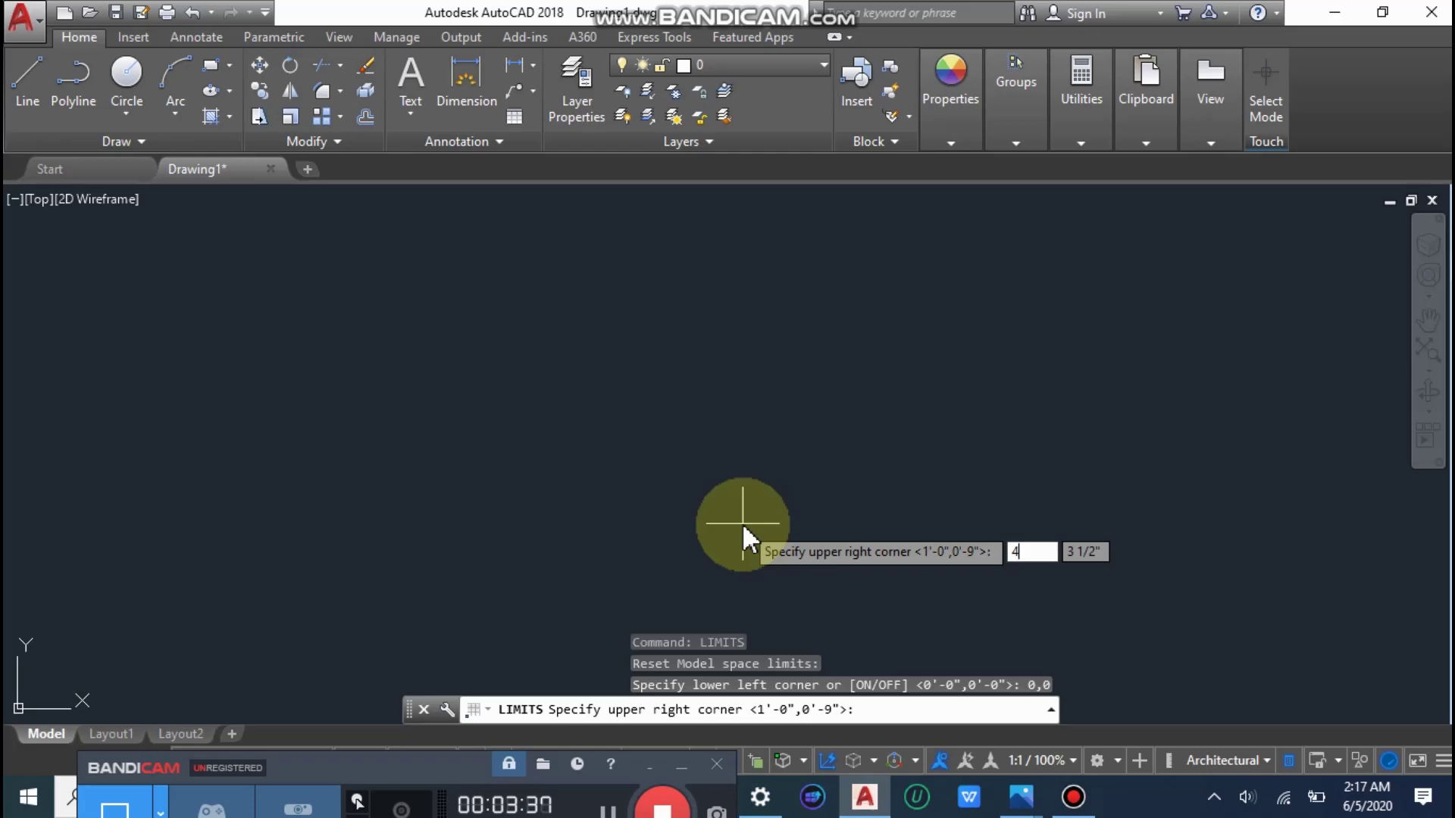
pyautogui.write("060'")
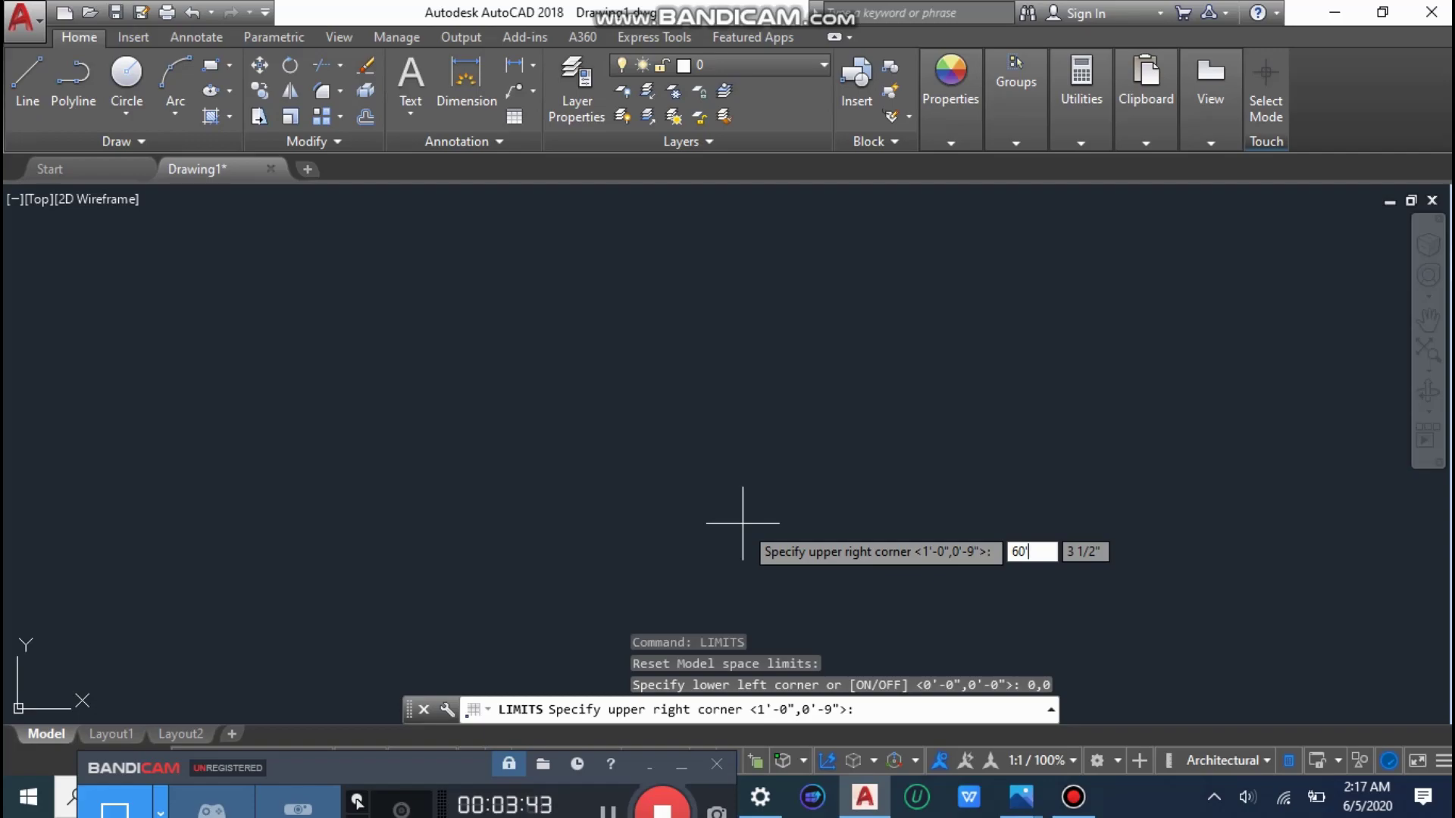
pyautogui.press('Tab')
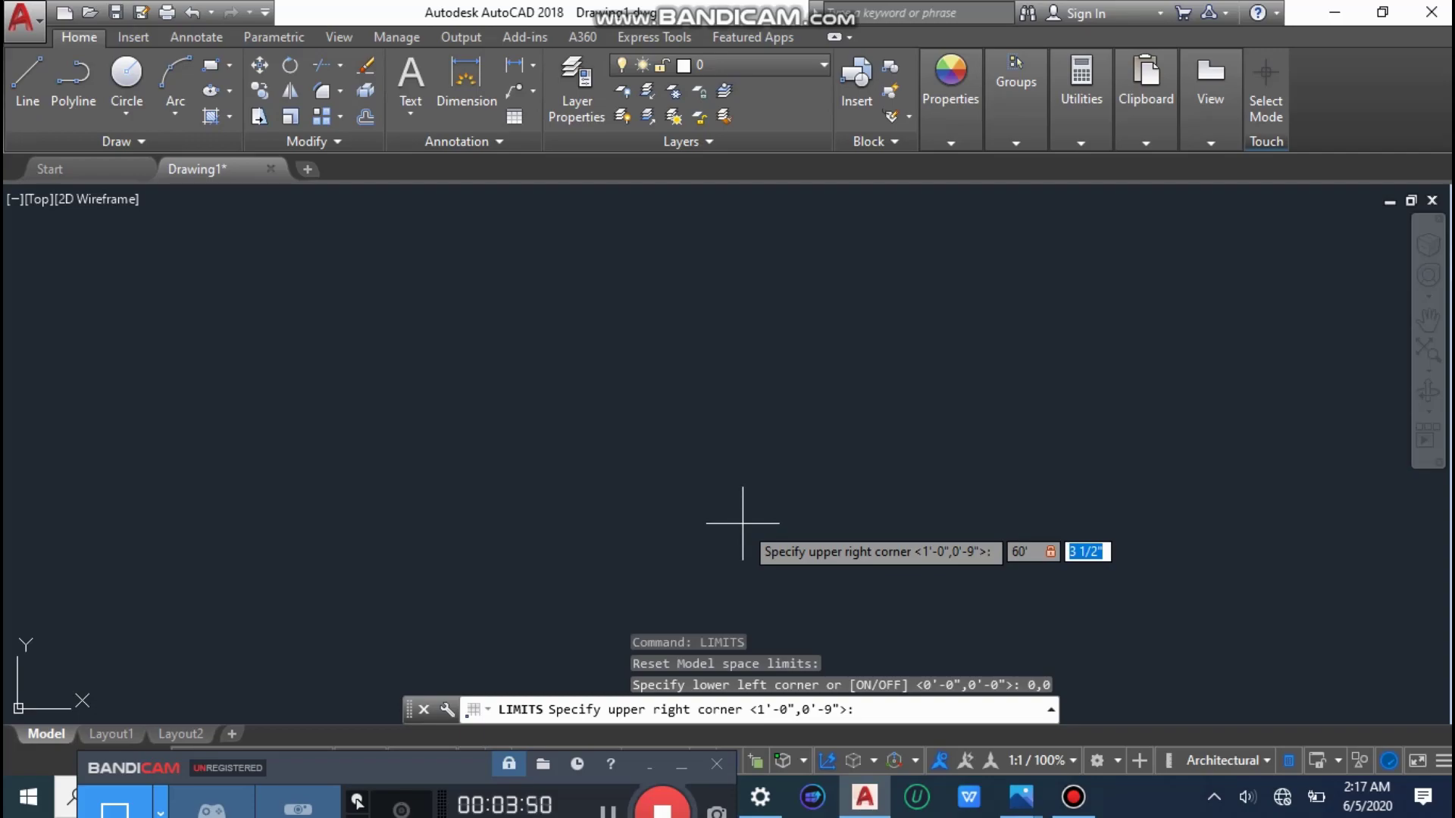
pyautogui.write("90'")
pyautogui.press('Return')
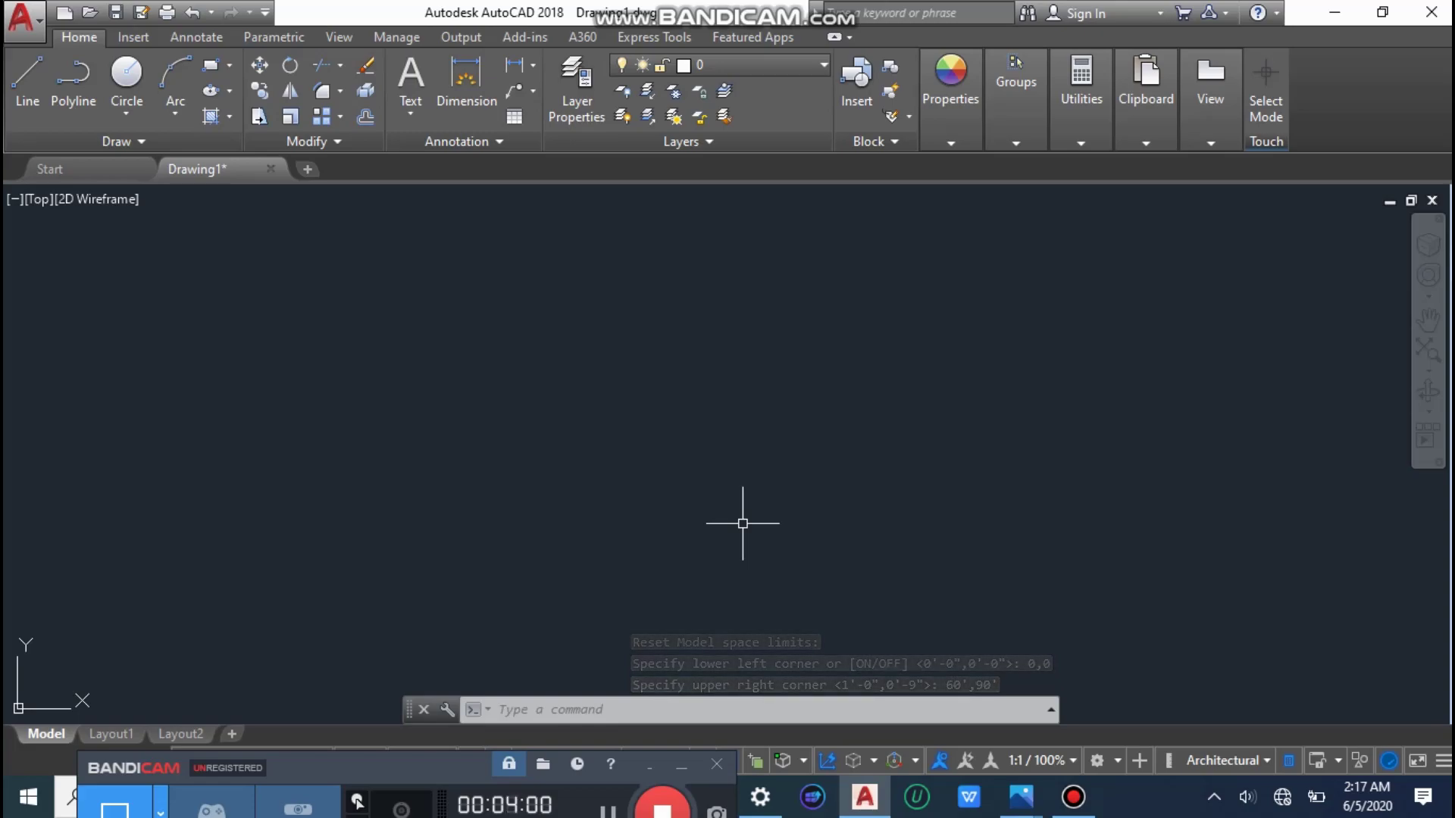
# Zoom All (Z, A) to fit the view to the 60',90' drawing limits.
pyautogui.write('z')
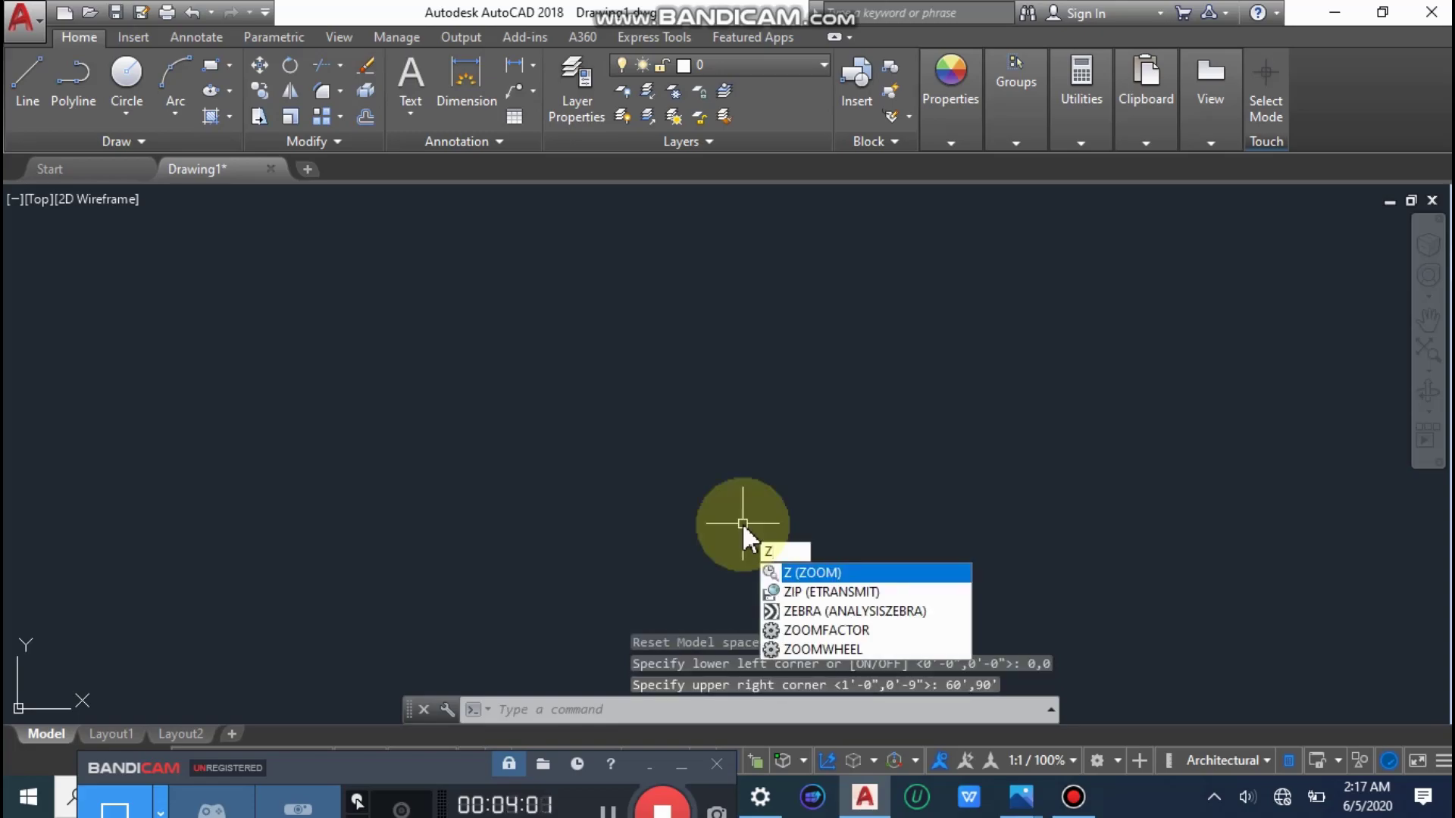
pyautogui.press('Return')
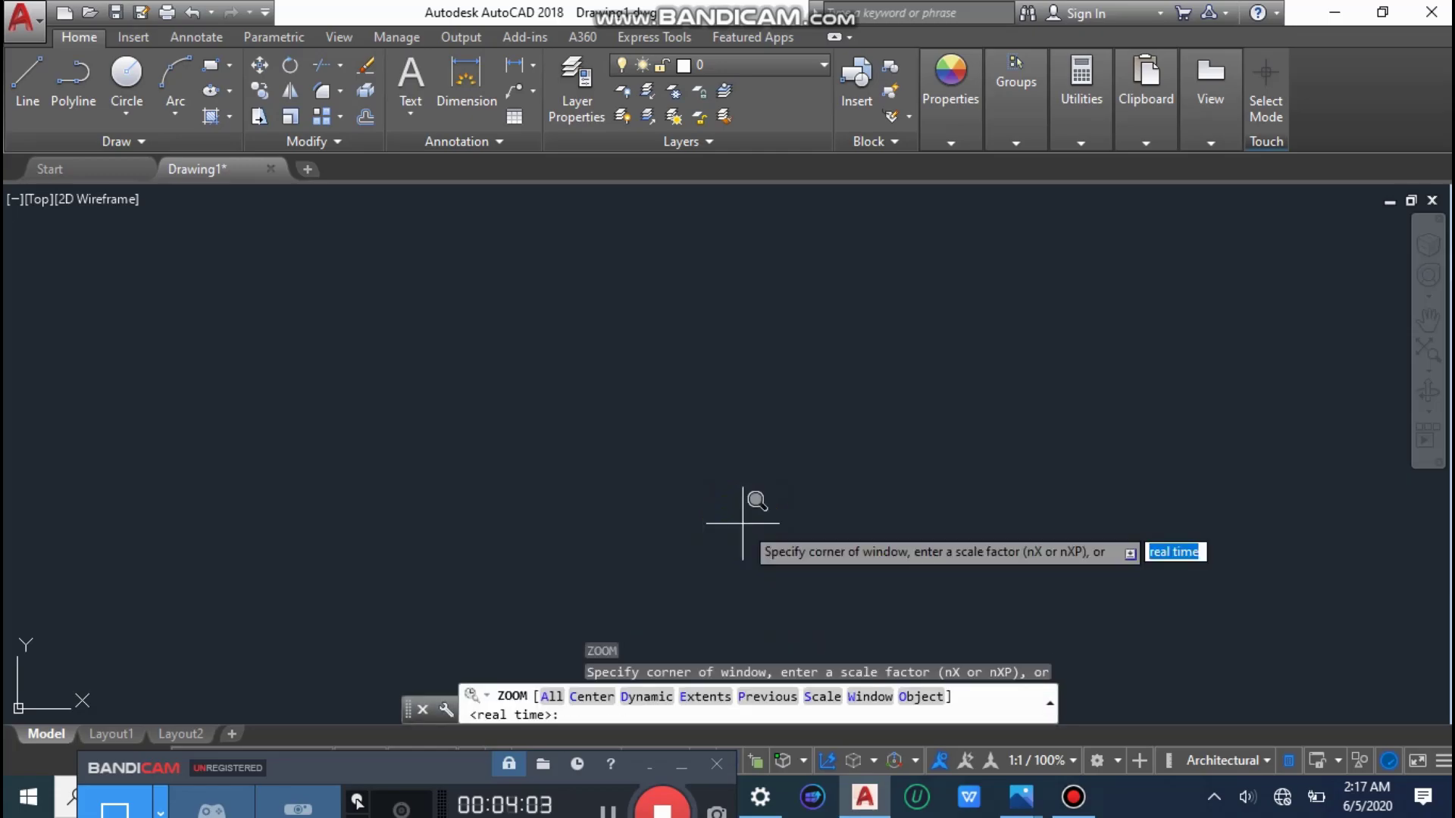
pyautogui.write('a')
pyautogui.press('Return')
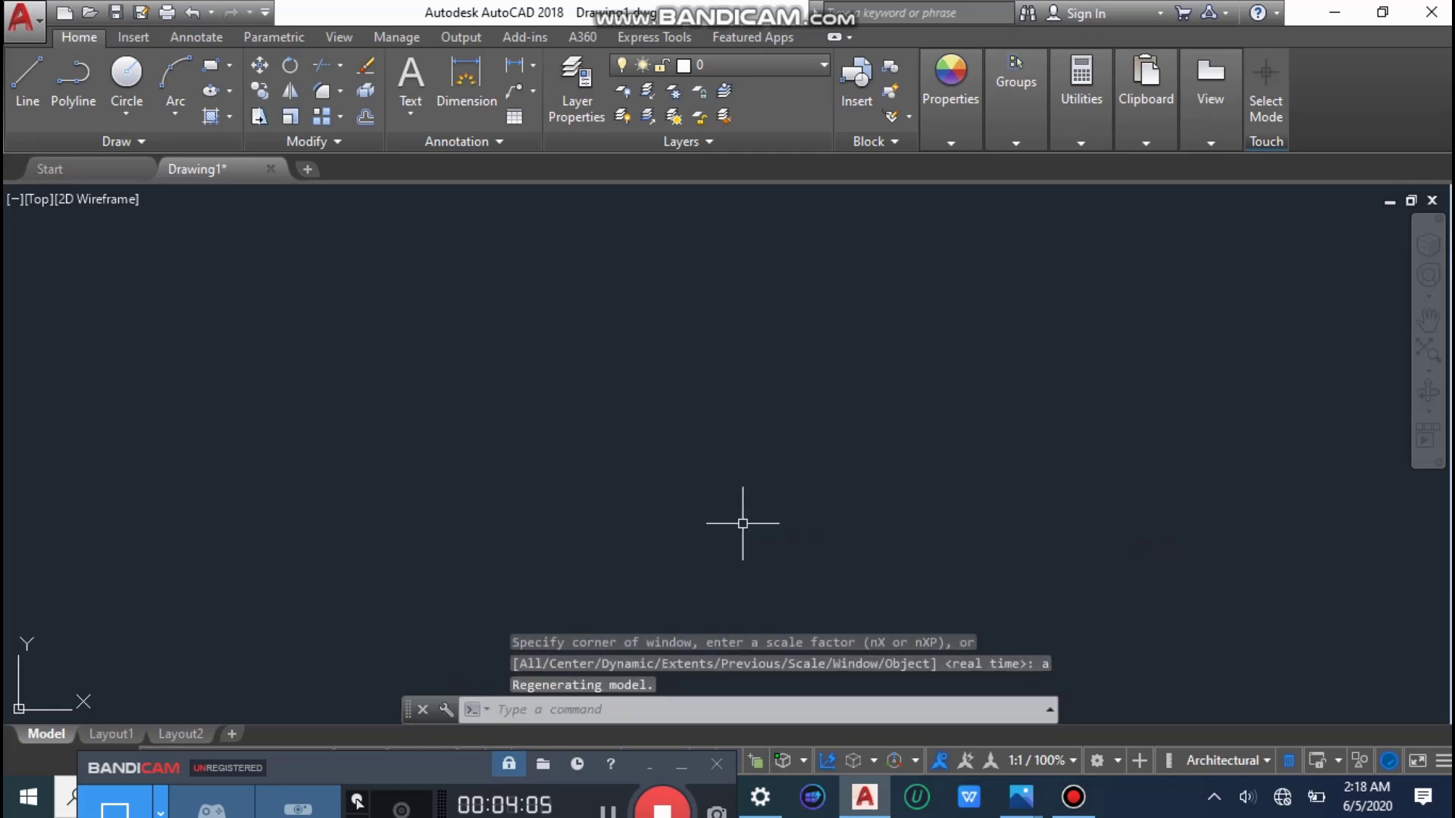
pyautogui.press('Escape')
pyautogui.press('Escape')
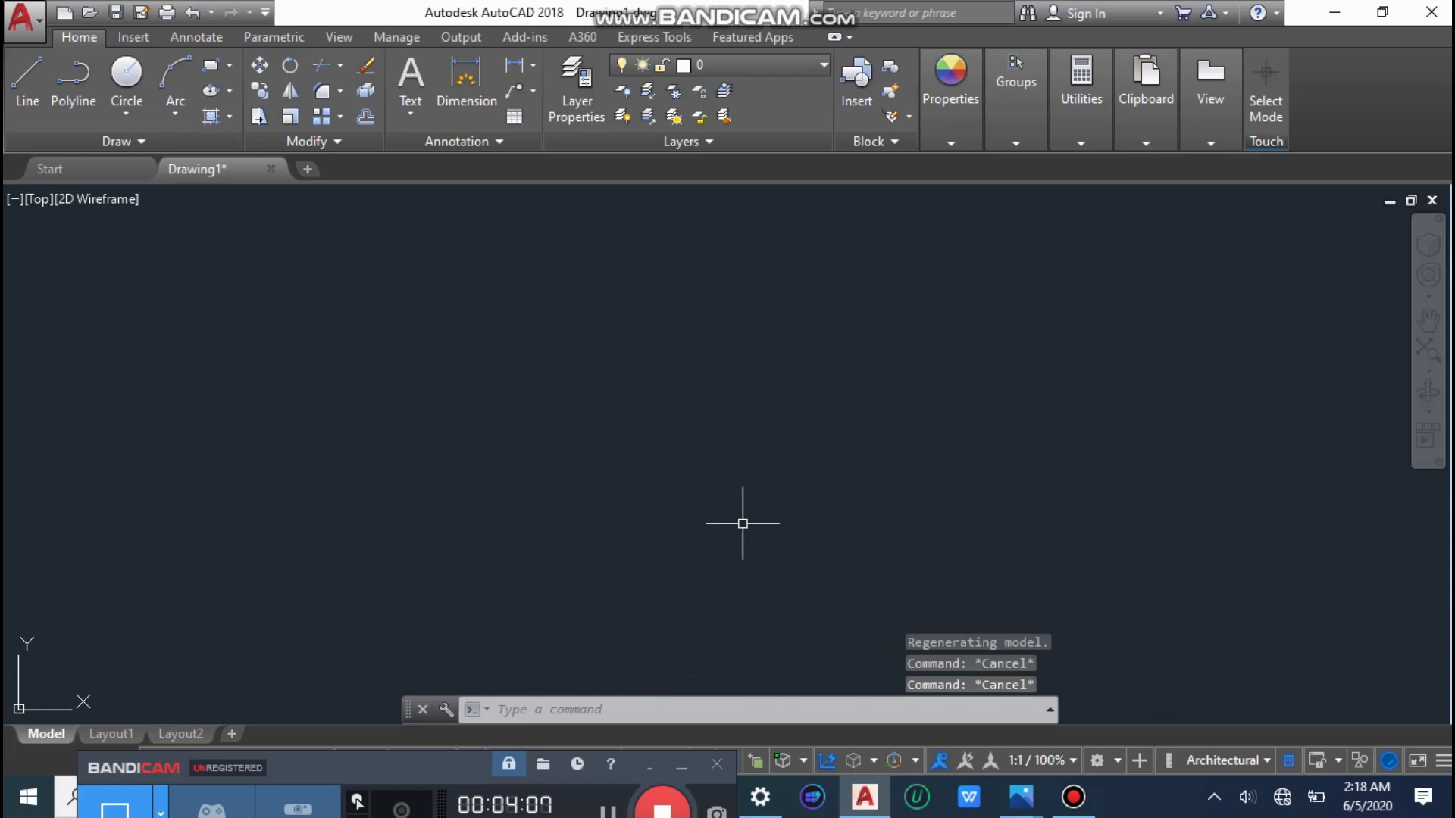
pyautogui.scroll(-2, 899, 477)
pyautogui.scroll(2, 883, 487)
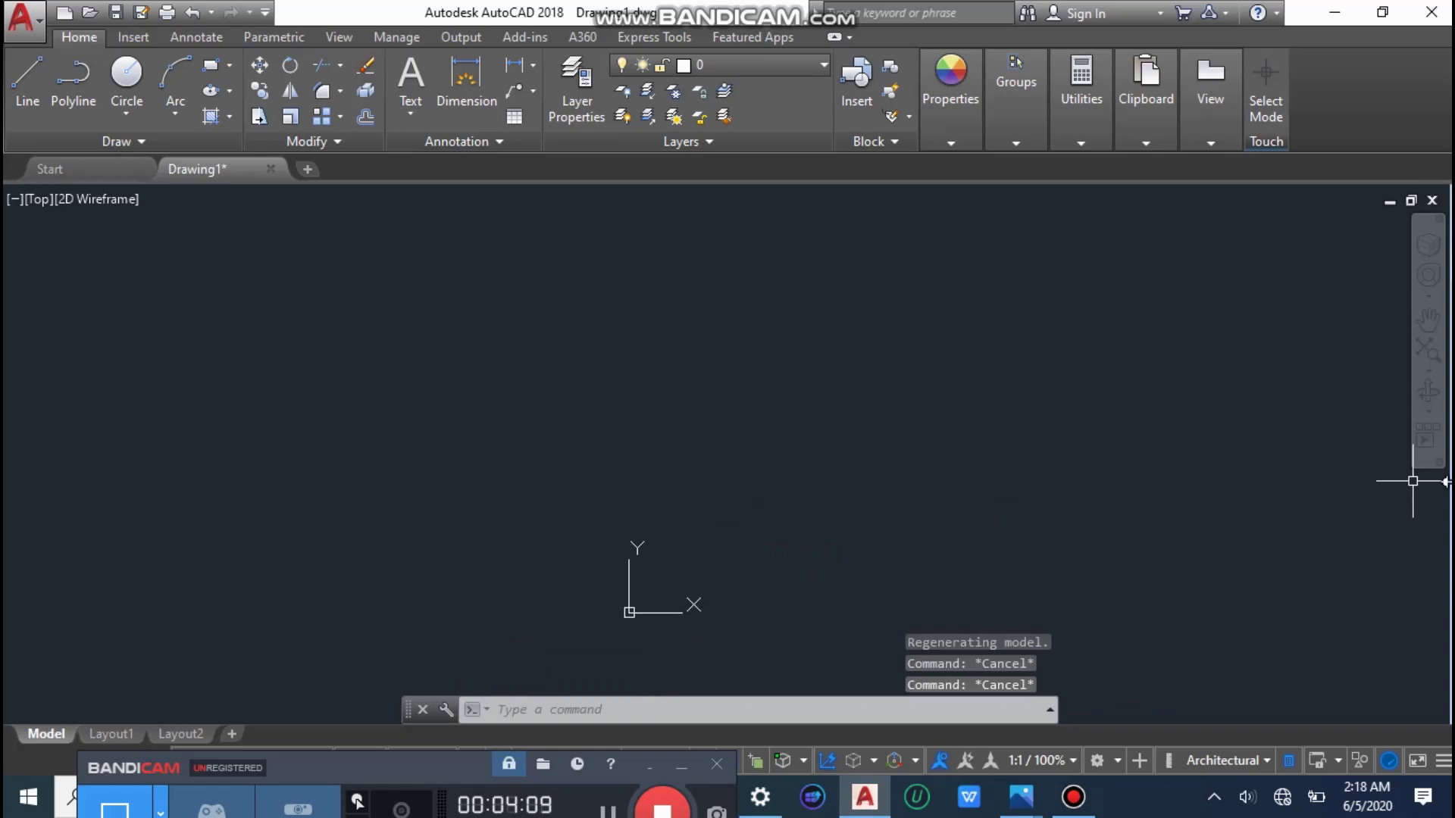
# Display the ViewCube, pan the origin back to centre, and clear stray command entries.
pyautogui.click(1424, 248)
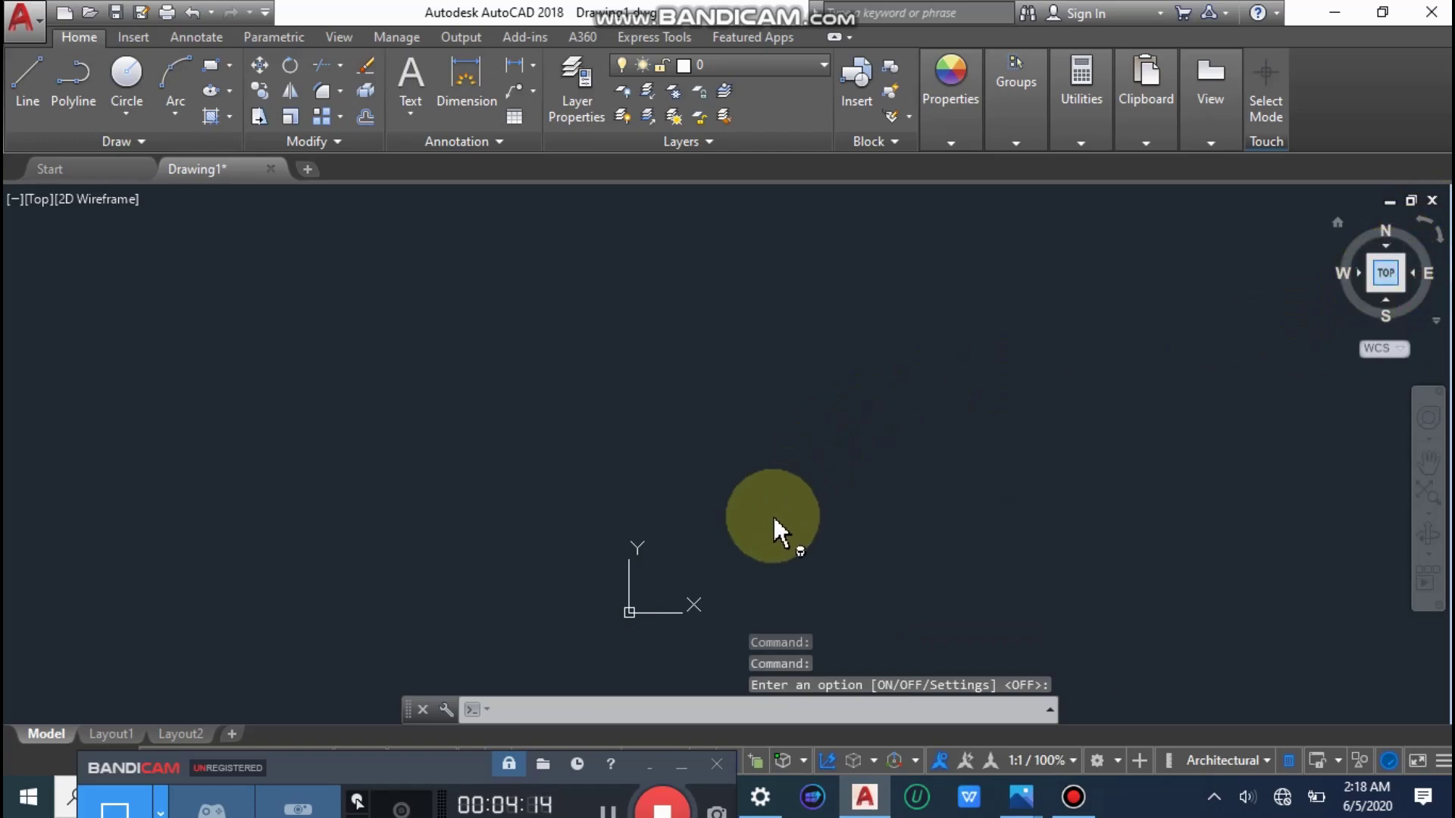
pyautogui.middleClick(712, 525)
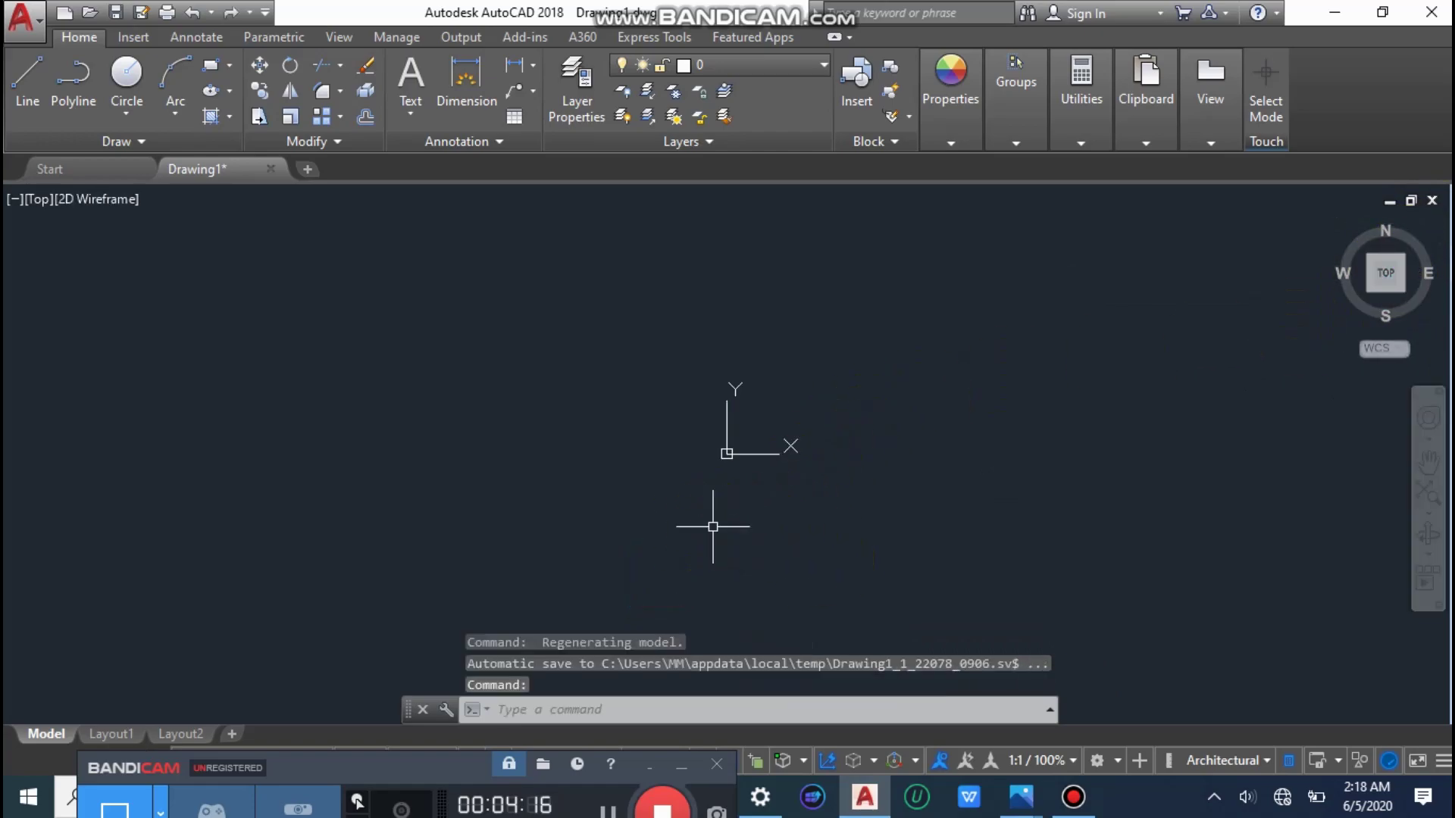
pyautogui.press('Escape')
pyautogui.press('Escape')
pyautogui.press('Escape')
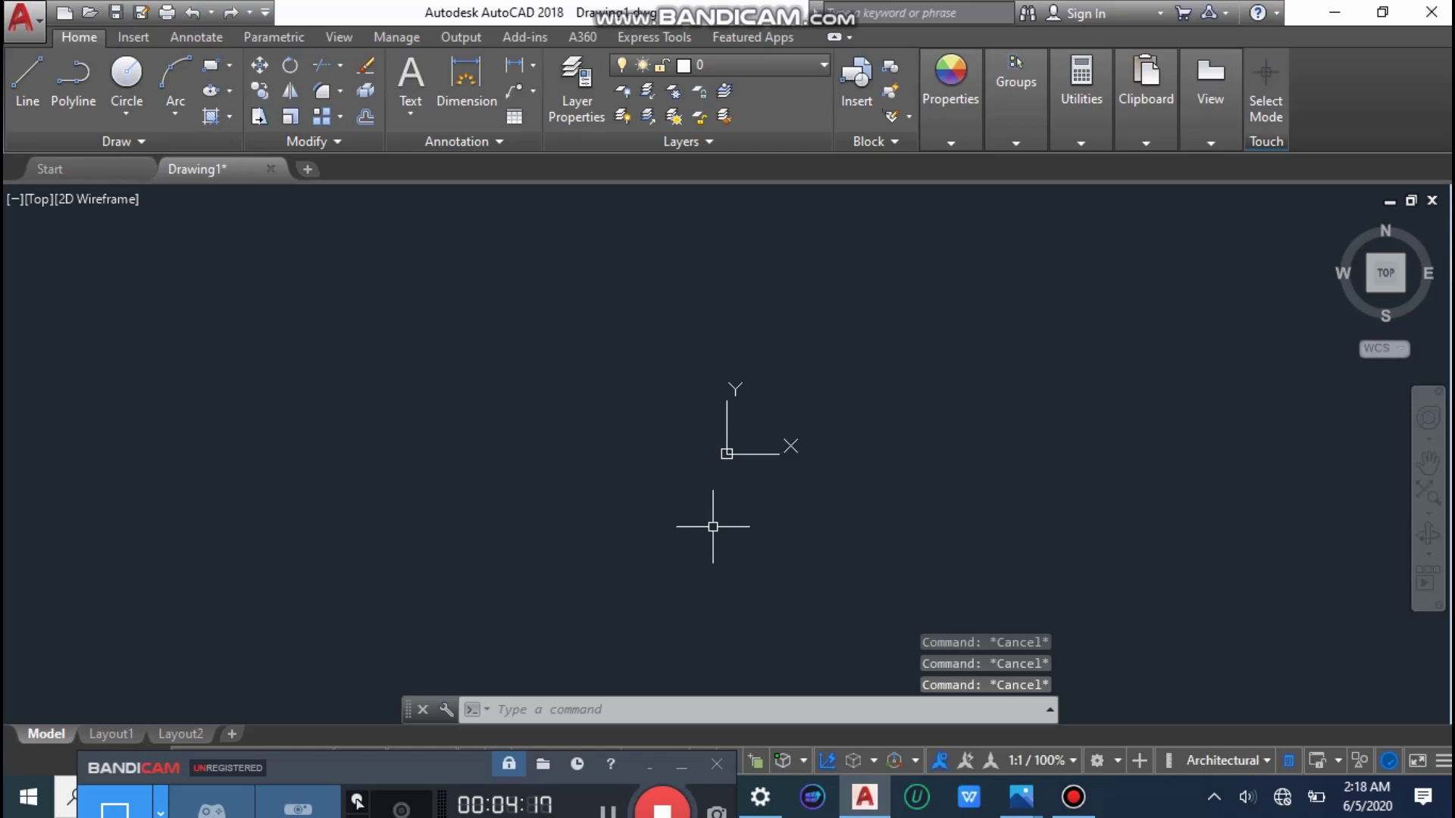
pyautogui.write('+')
pyautogui.press('BackSpace')
pyautogui.write('+')
pyautogui.press('BackSpace')
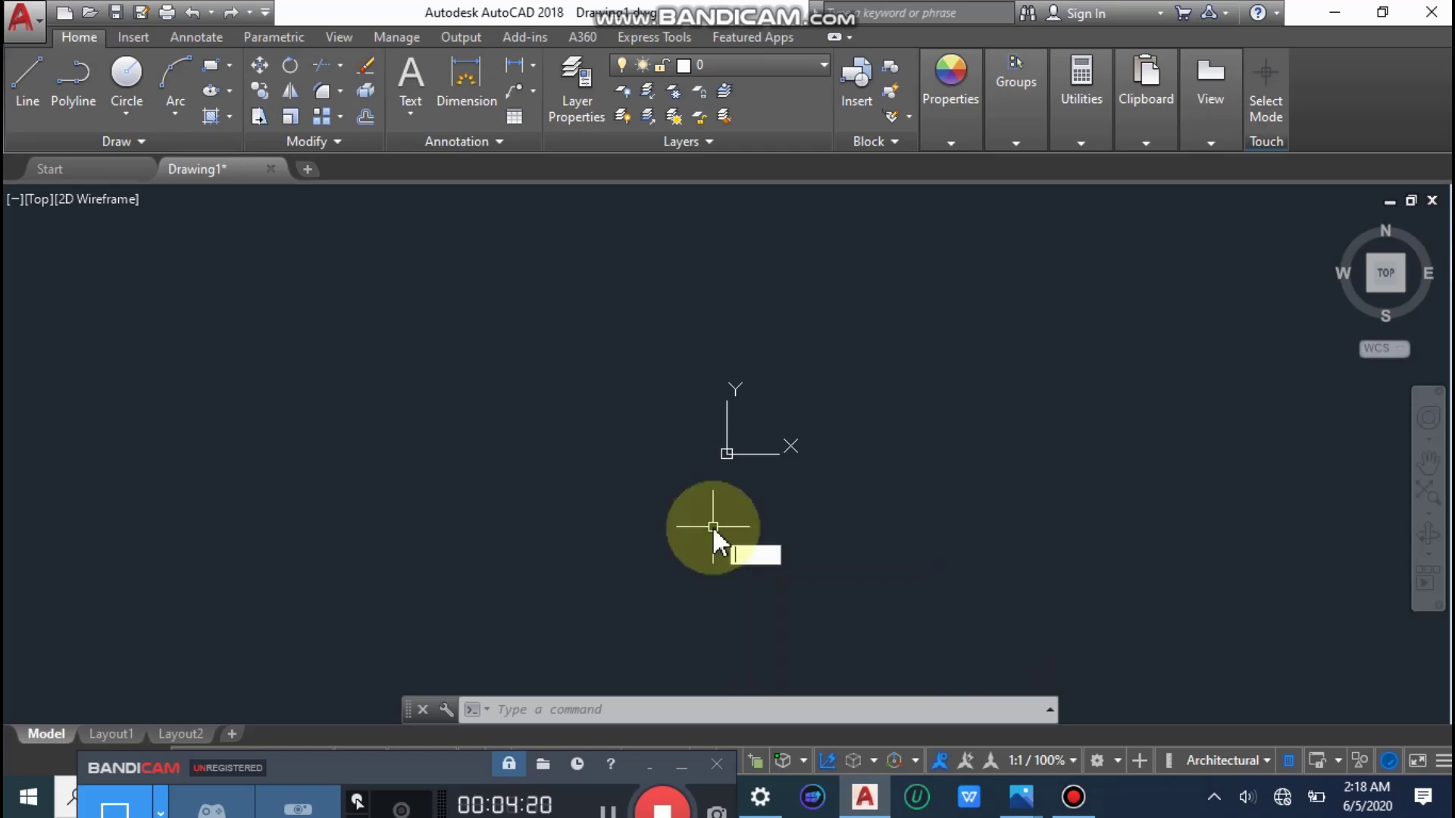
pyautogui.press('Escape')
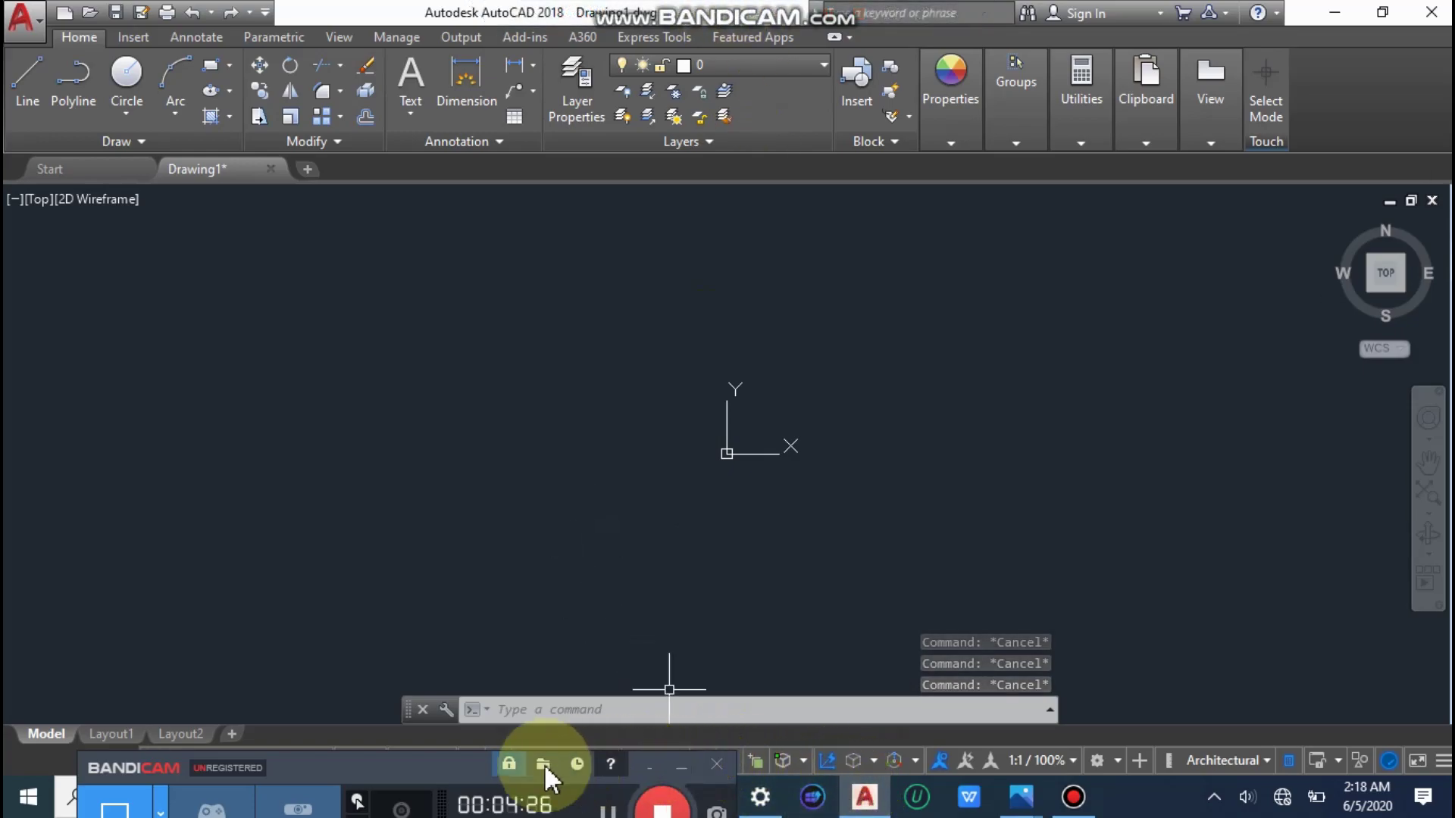
pyautogui.moveTo(447, 766); pyautogui.dragTo(309, 743)
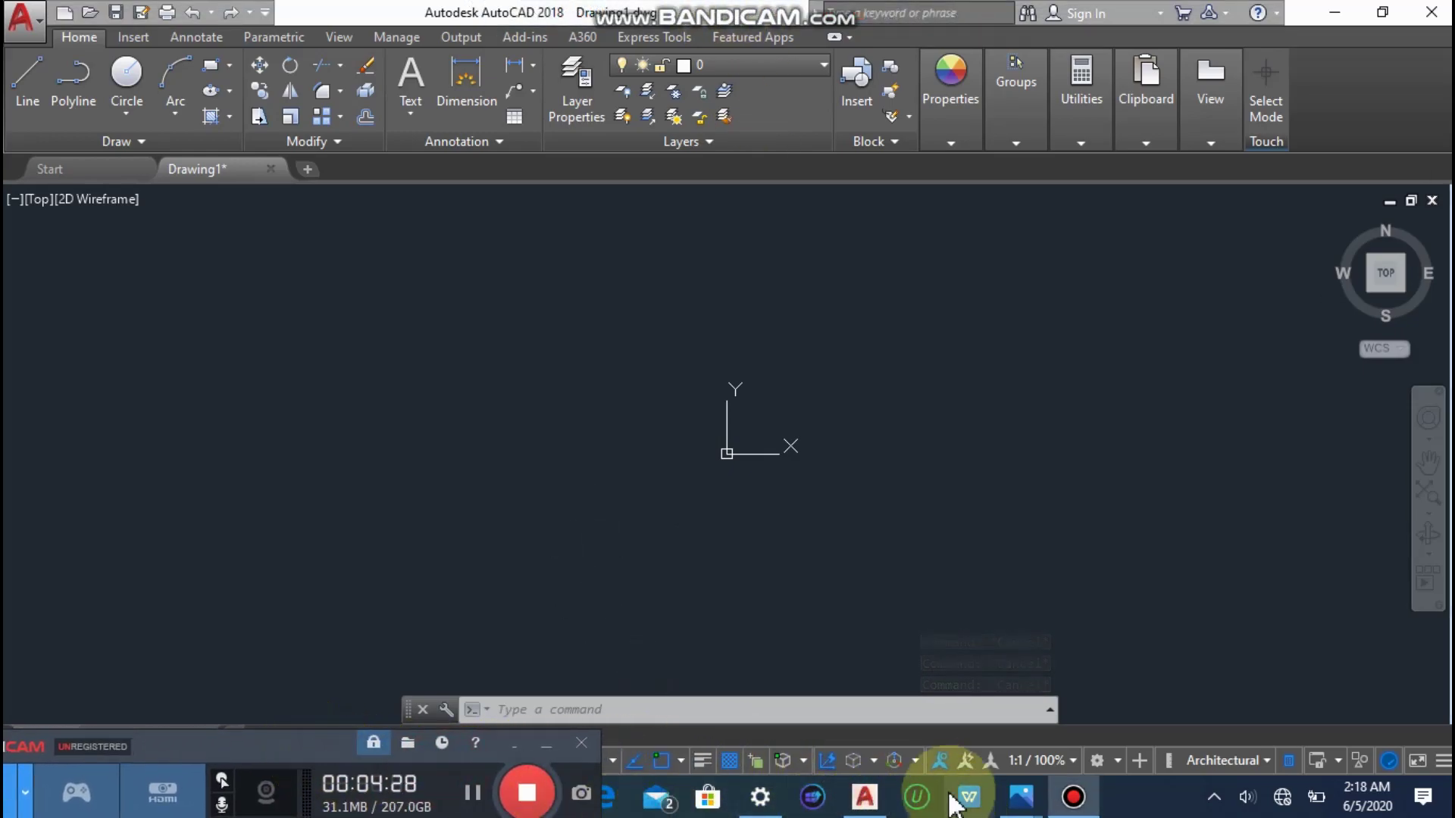
# Bring up the first floor plan image from the Photos taskbar preview, then return to AutoCAD.
pyautogui.moveTo(1020, 795)
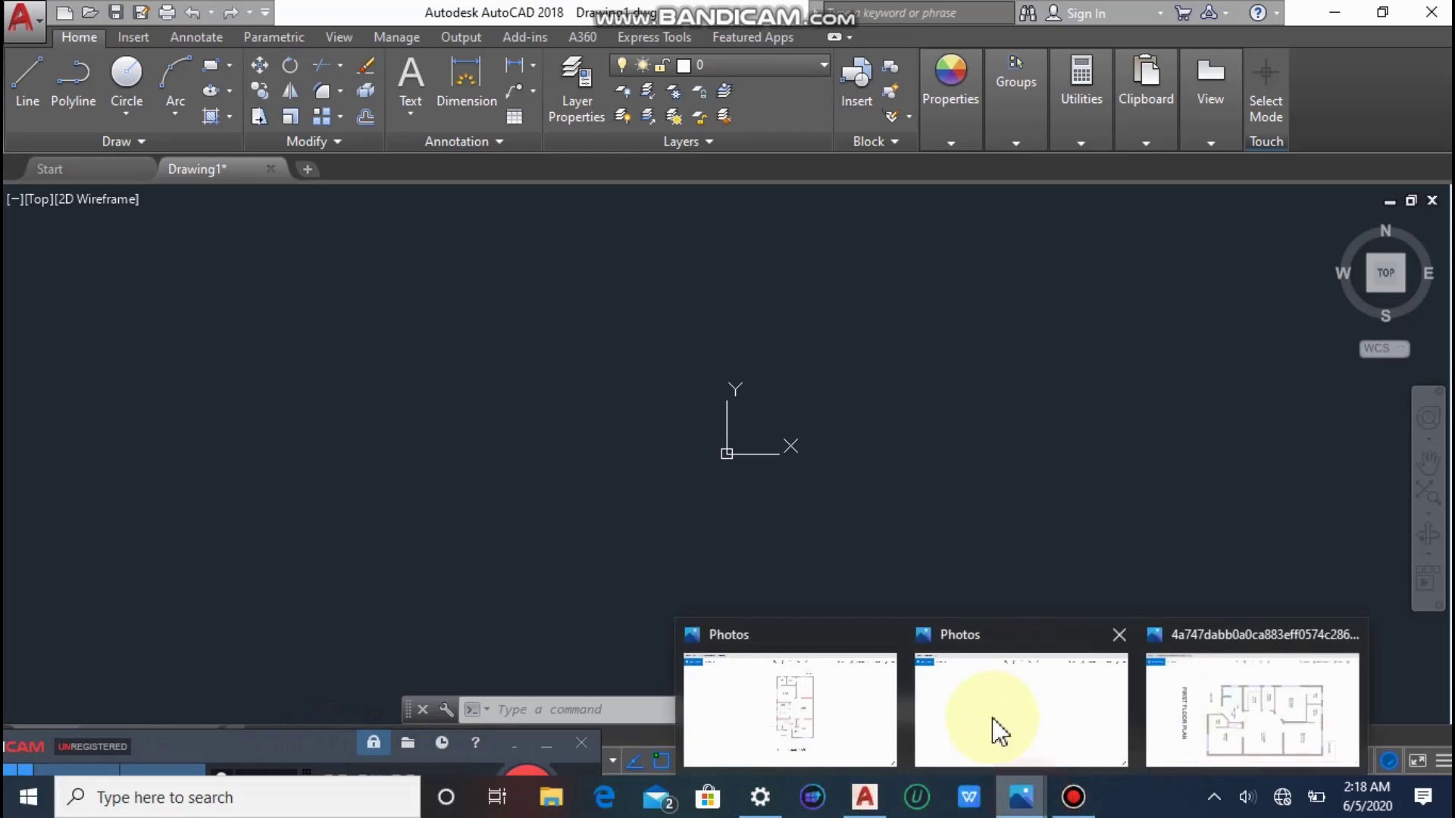
pyautogui.click(1253, 727)
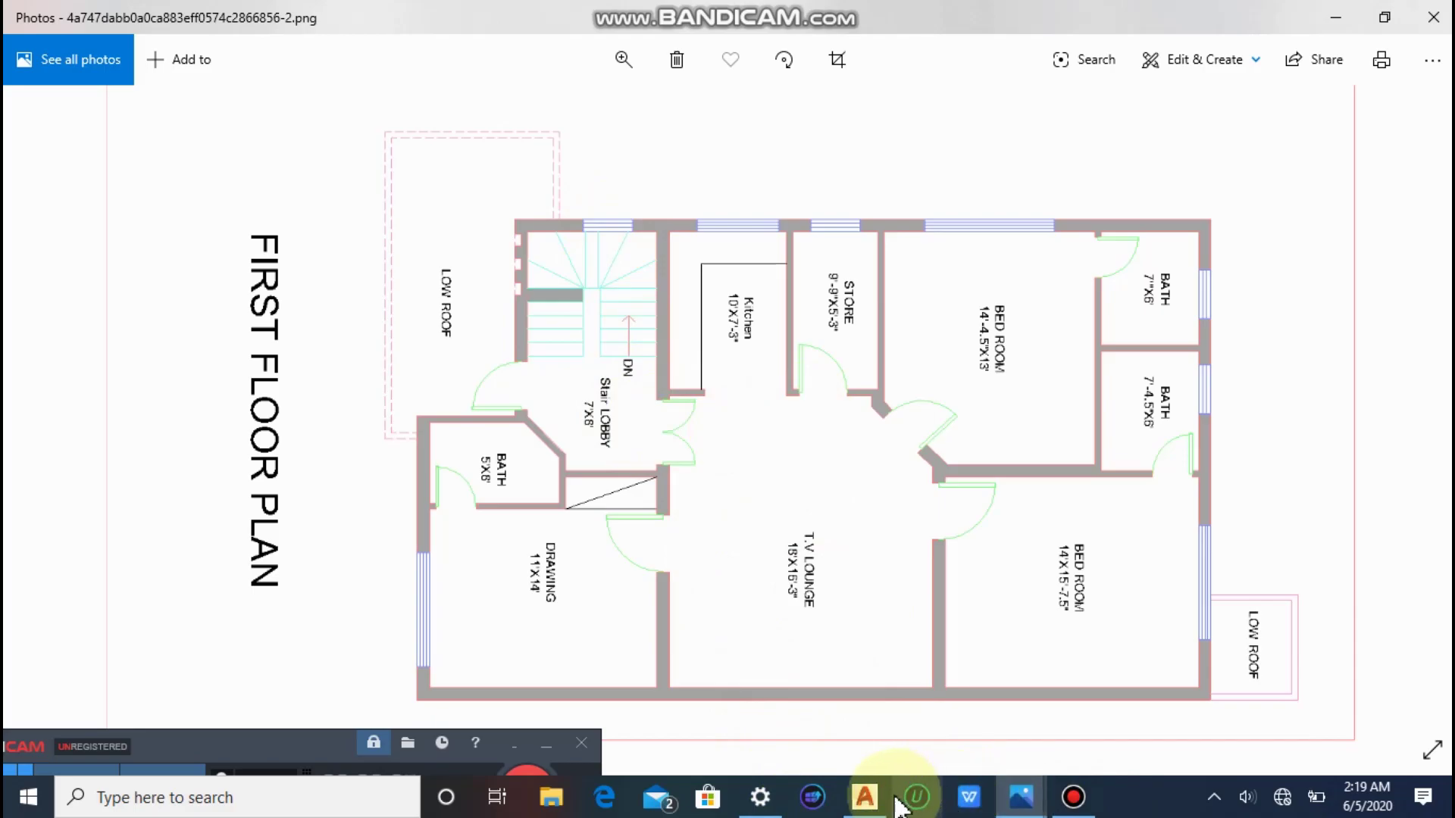
pyautogui.click(865, 796)
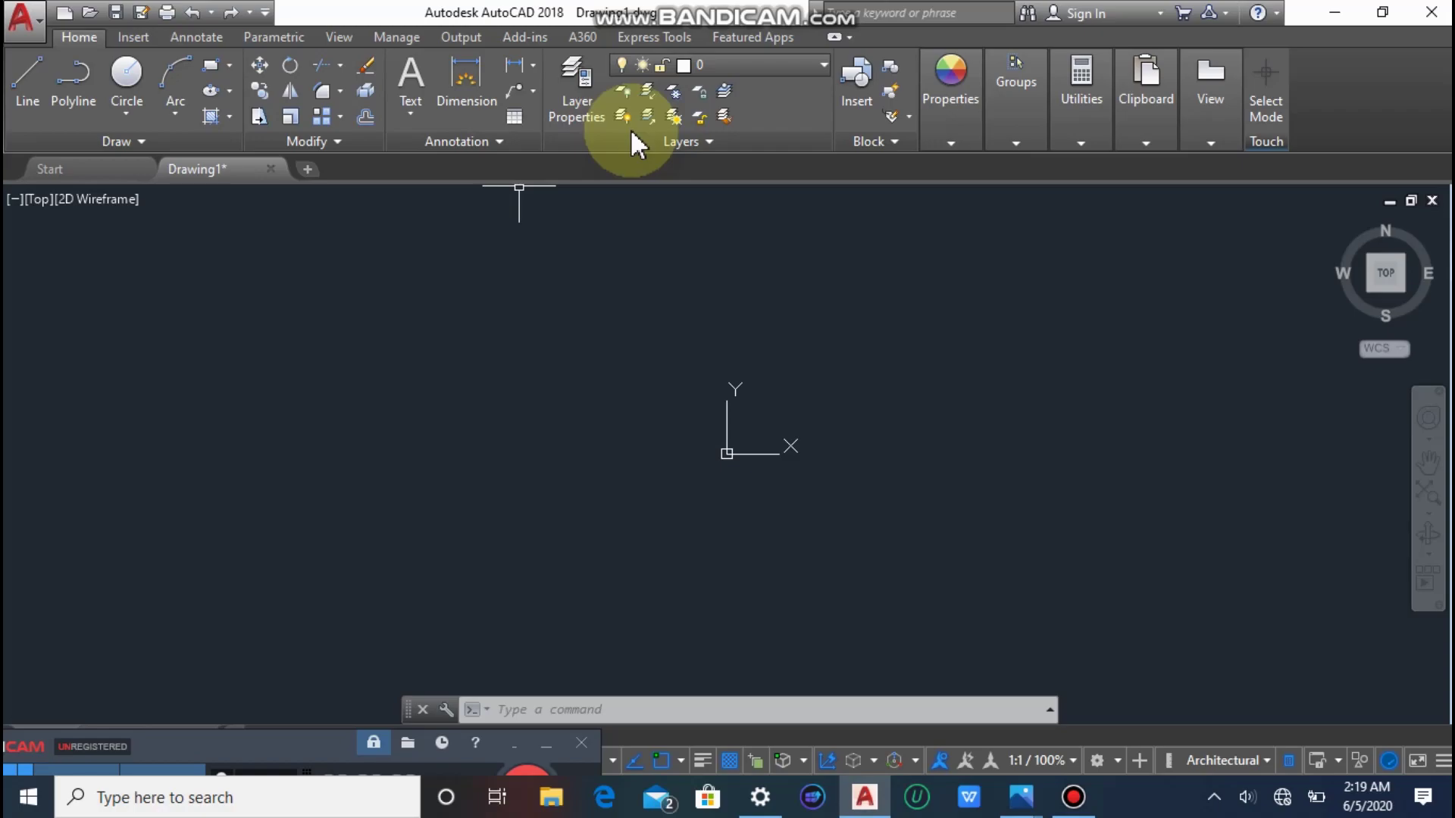
# Open the Layer Properties Manager and select layer 0 in the list.
pyautogui.click(700, 63)
pyautogui.click(580, 72)
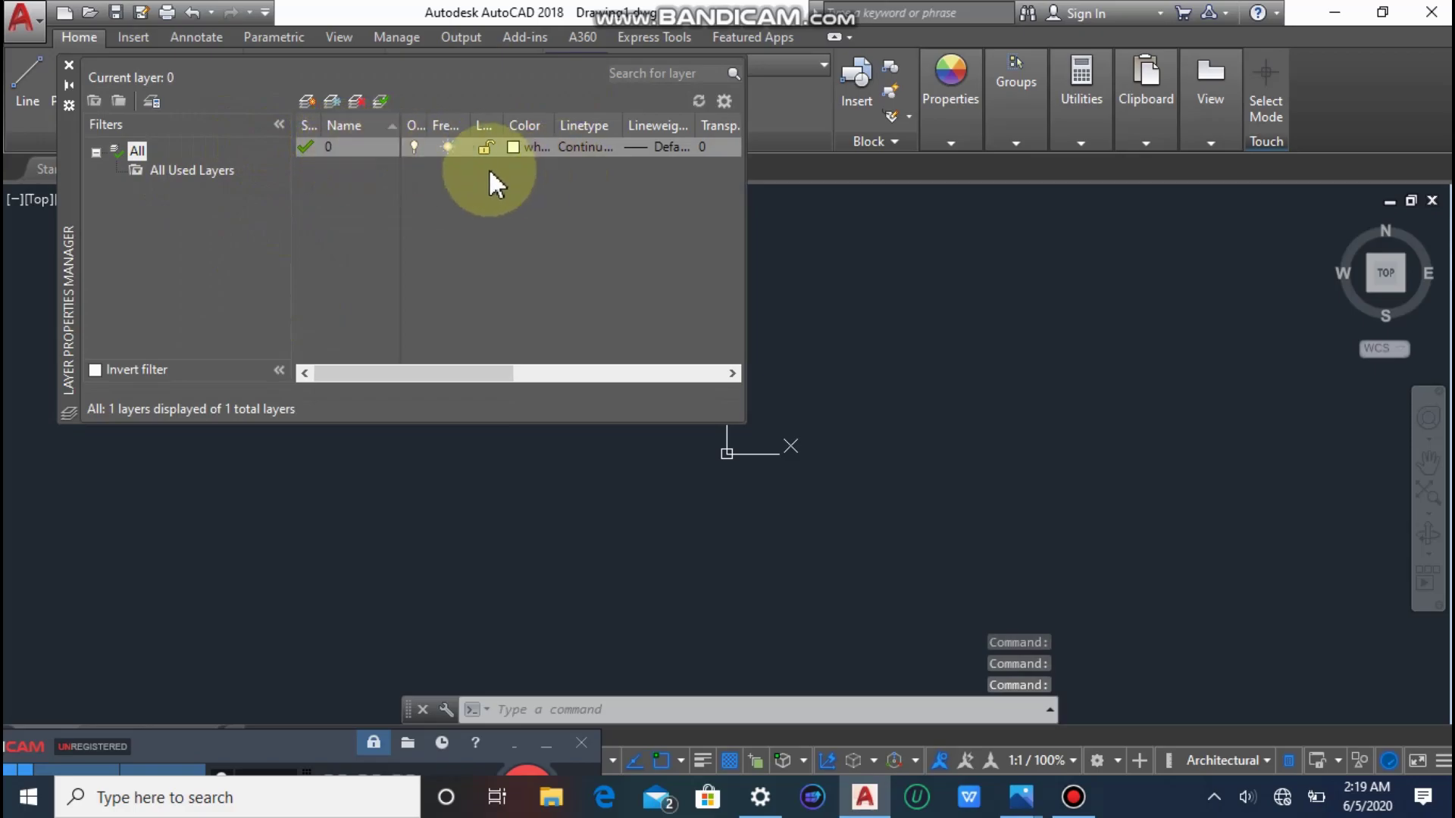
pyautogui.click(350, 147)
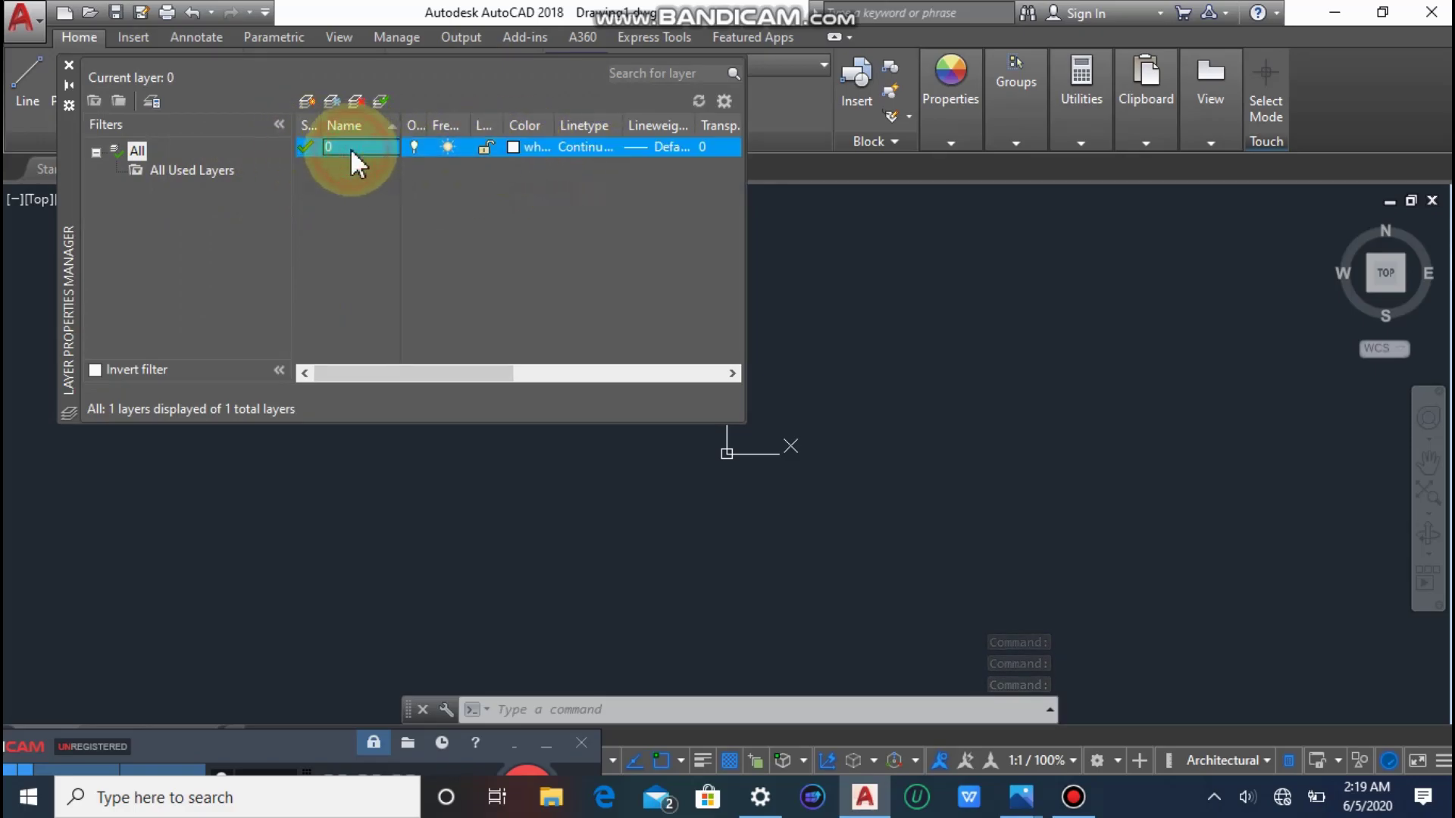
pyautogui.rightClick(348, 146)
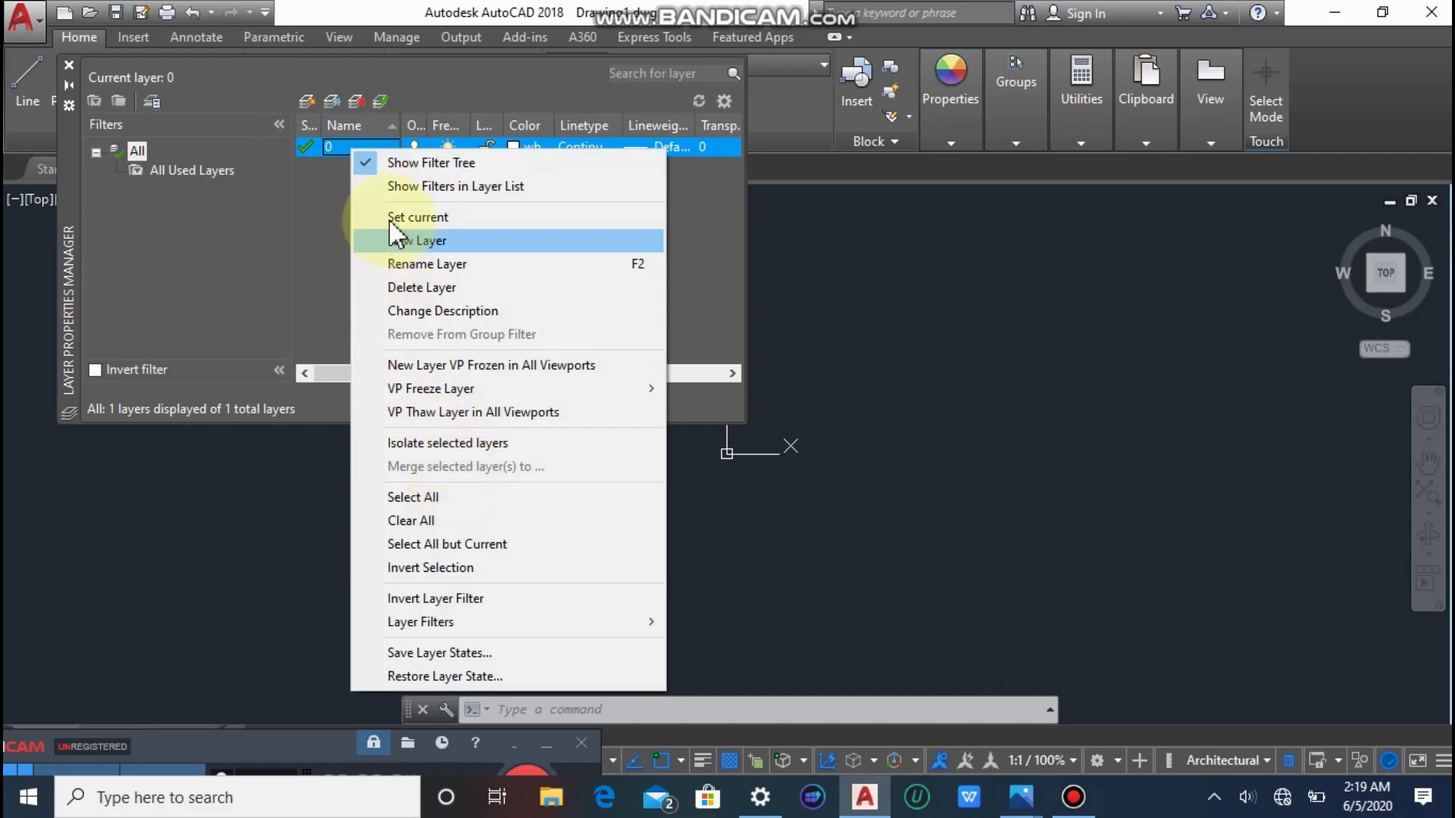
pyautogui.click(339, 146)
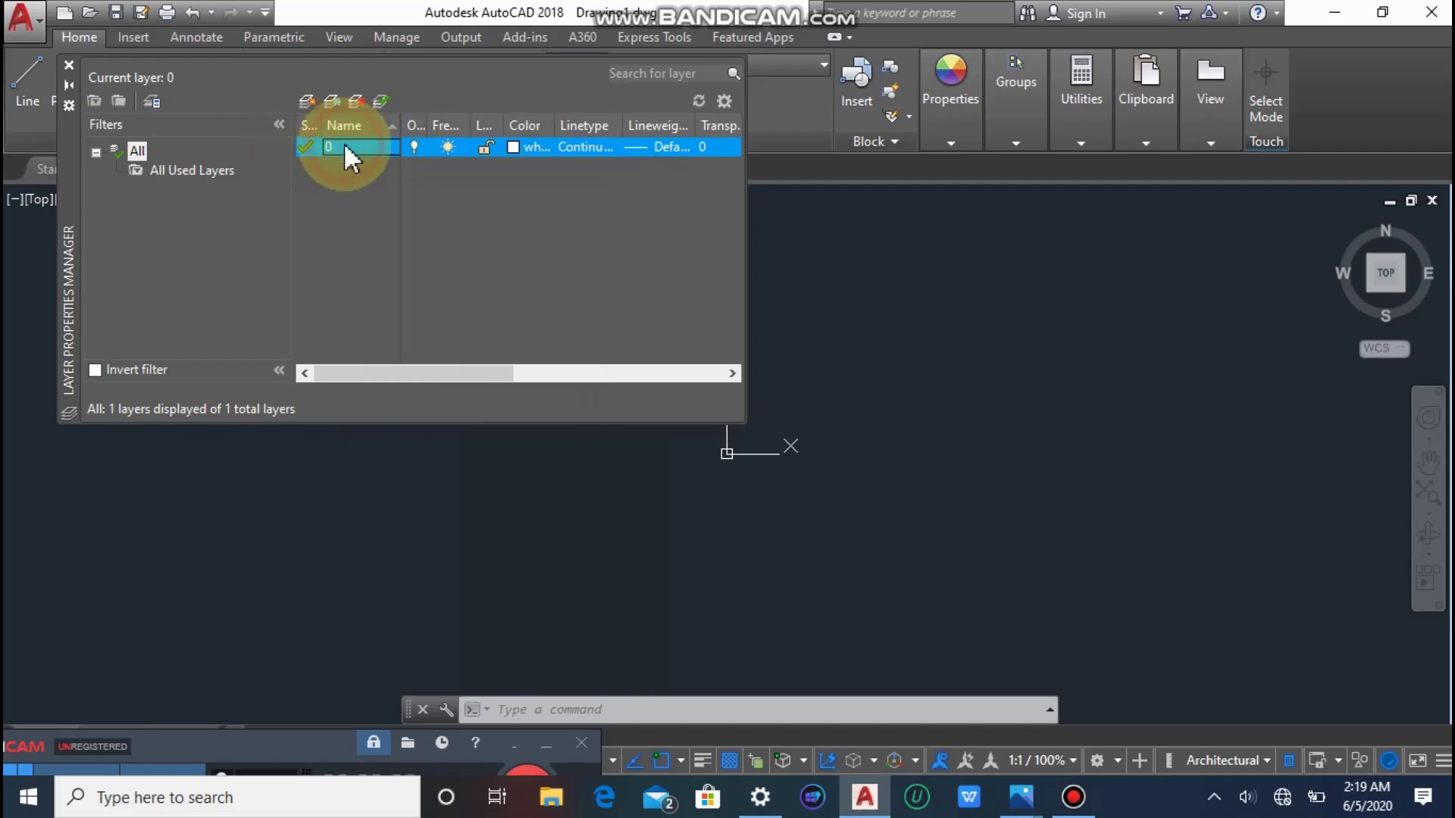
pyautogui.press('Return')
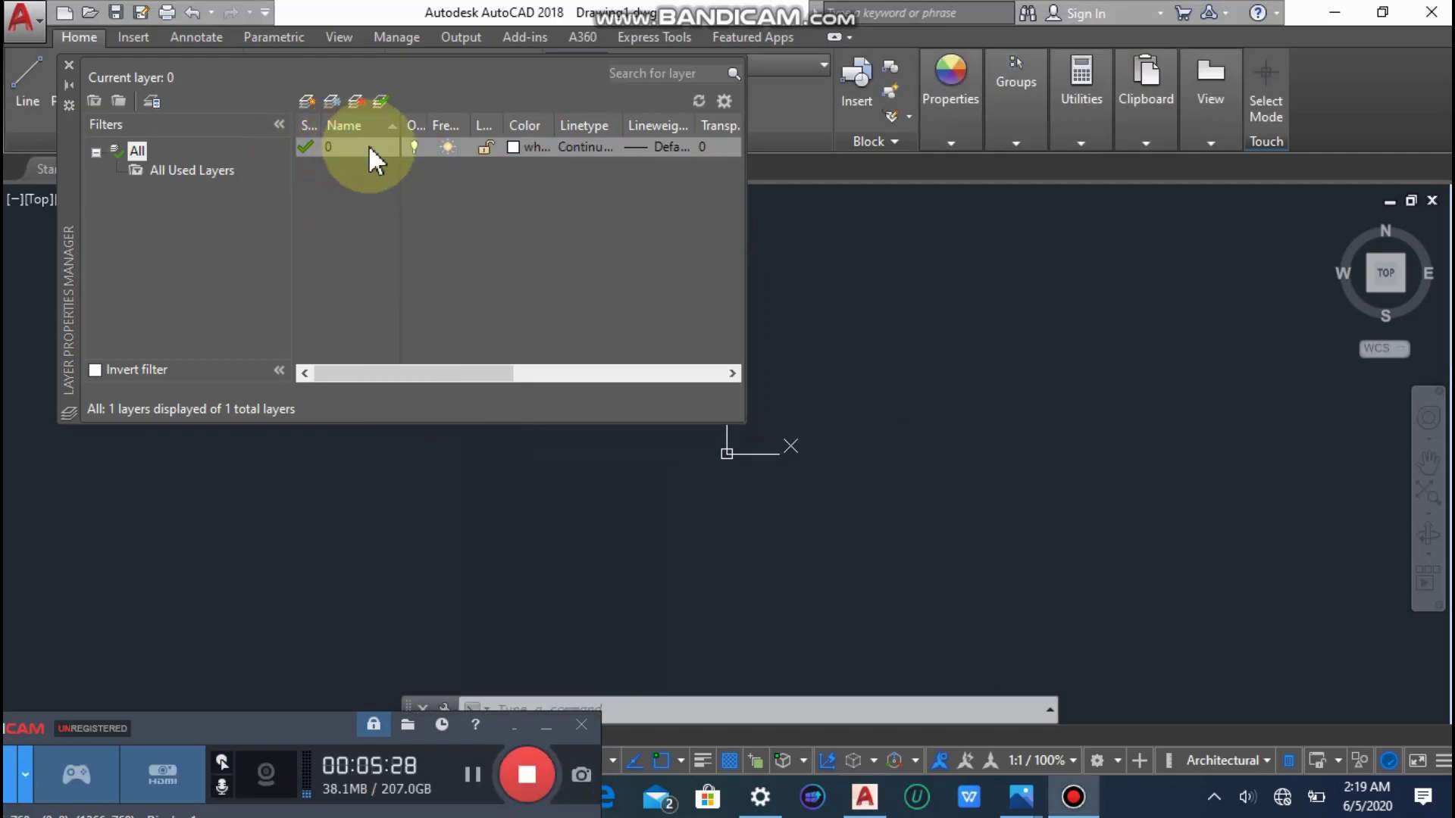
pyautogui.rightClick(368, 147)
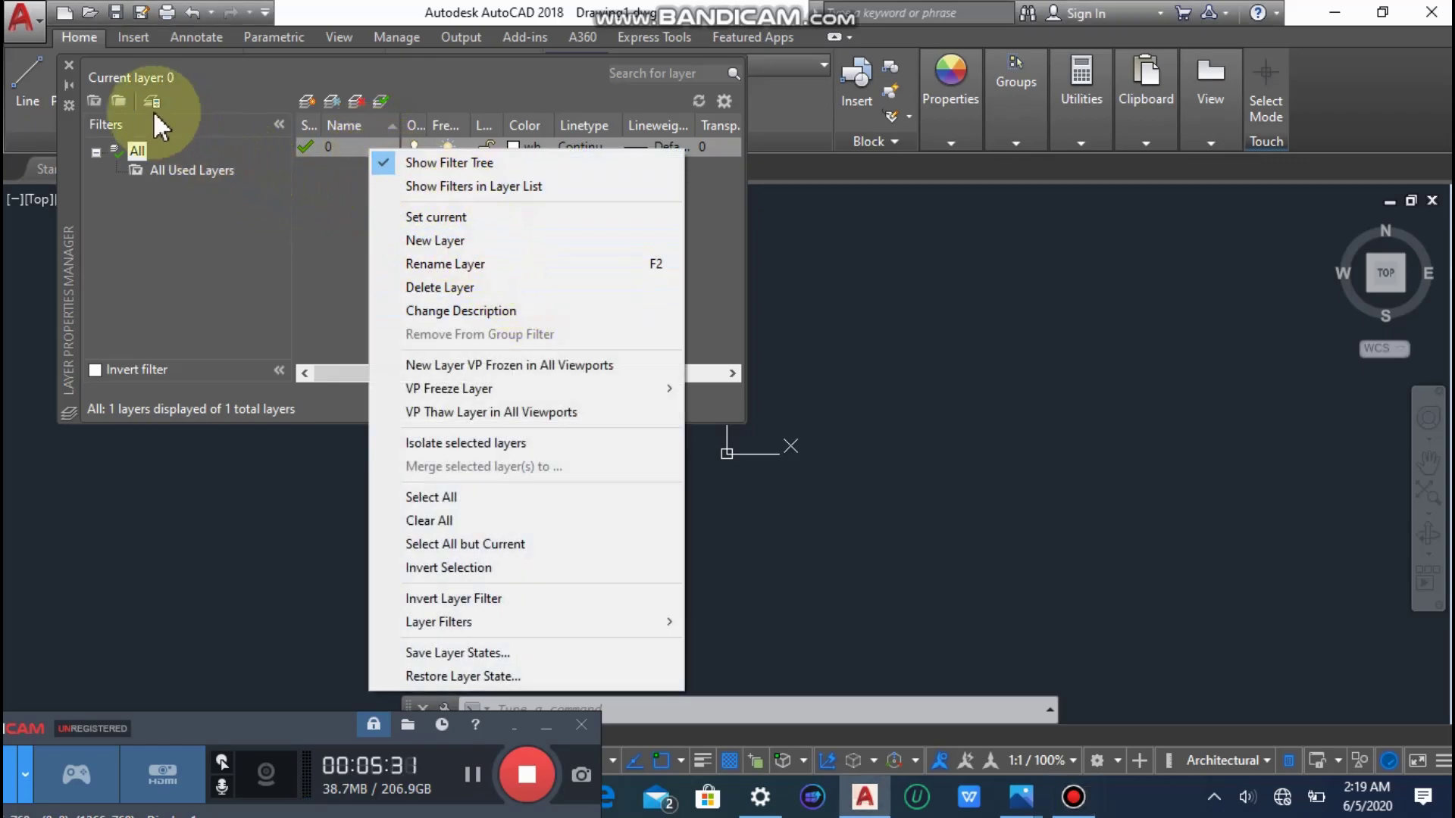
# Create a new layer named 'wall' and bring up its colour choice.
pyautogui.click(486, 241)
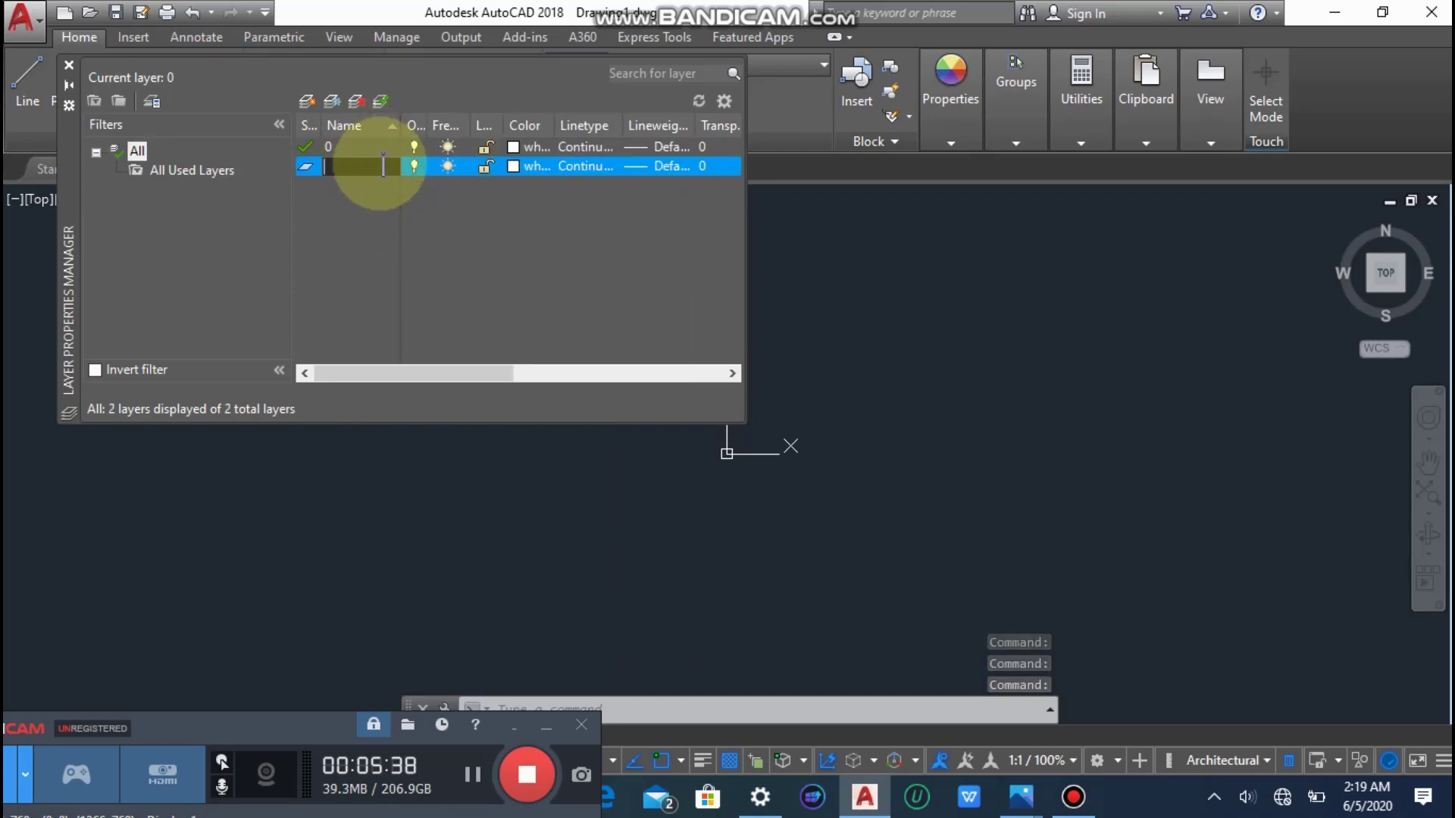
pyautogui.write('wall')
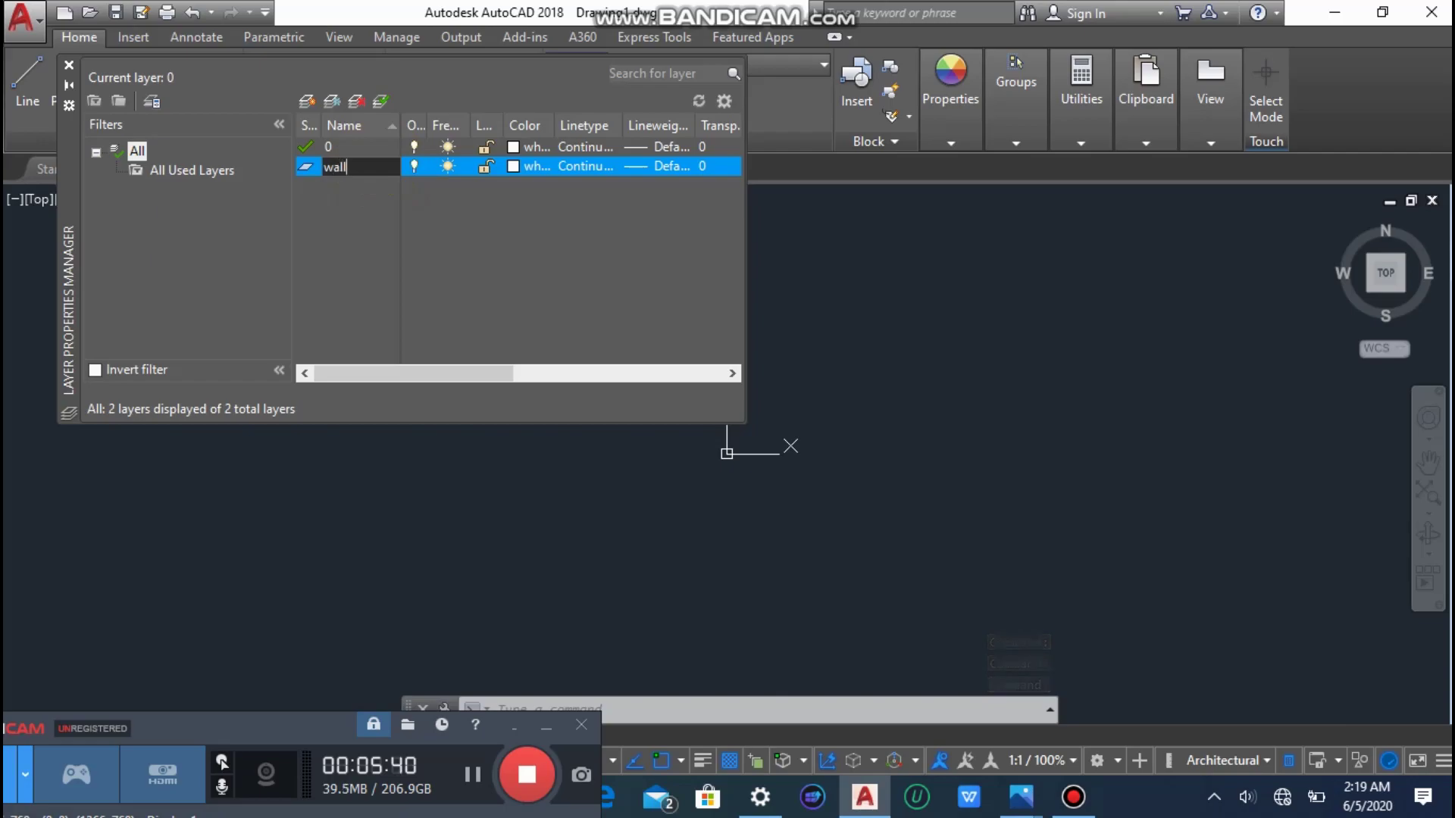
pyautogui.click(474, 199)
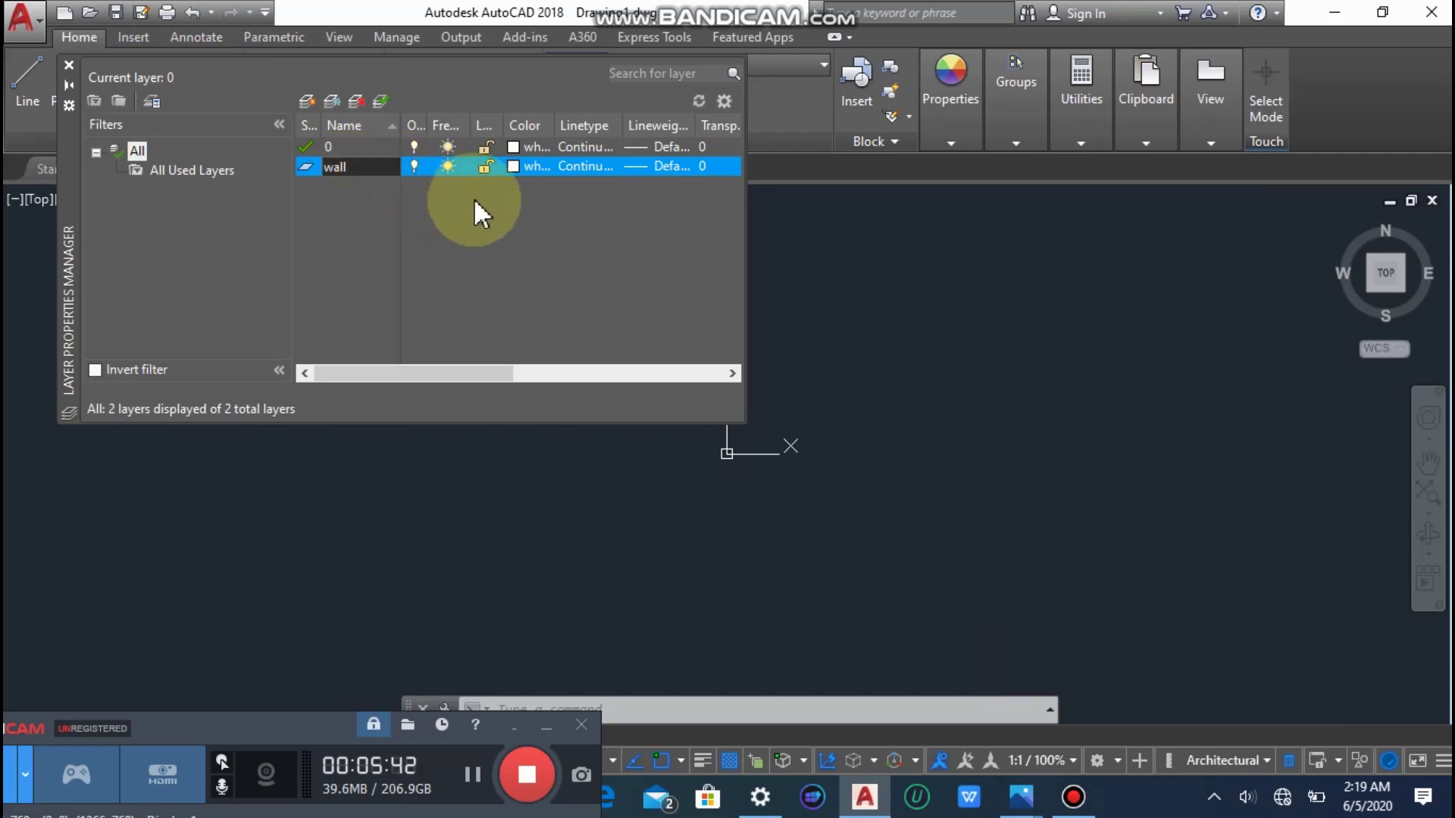
pyautogui.press('Return')
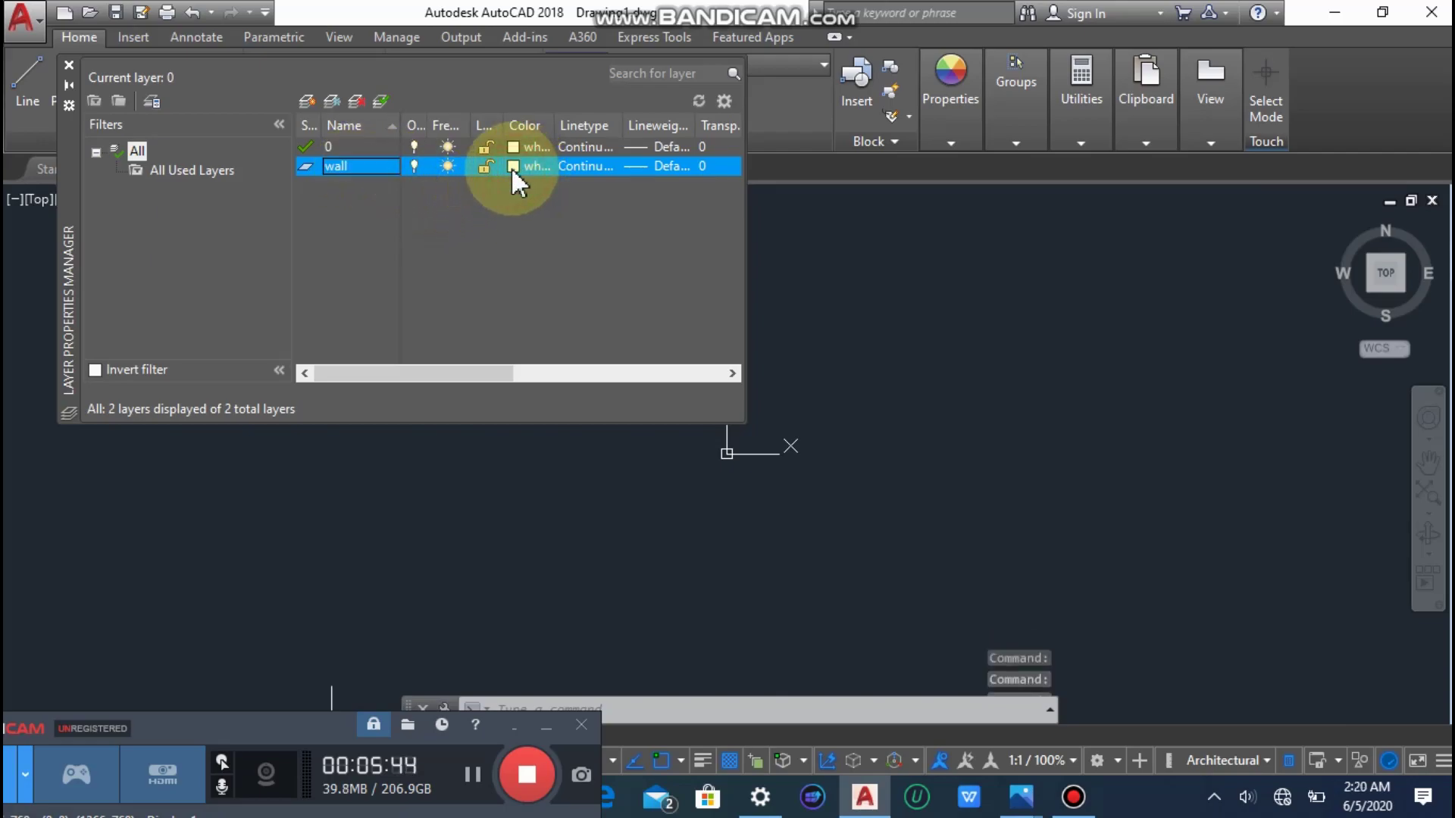
pyautogui.click(512, 166)
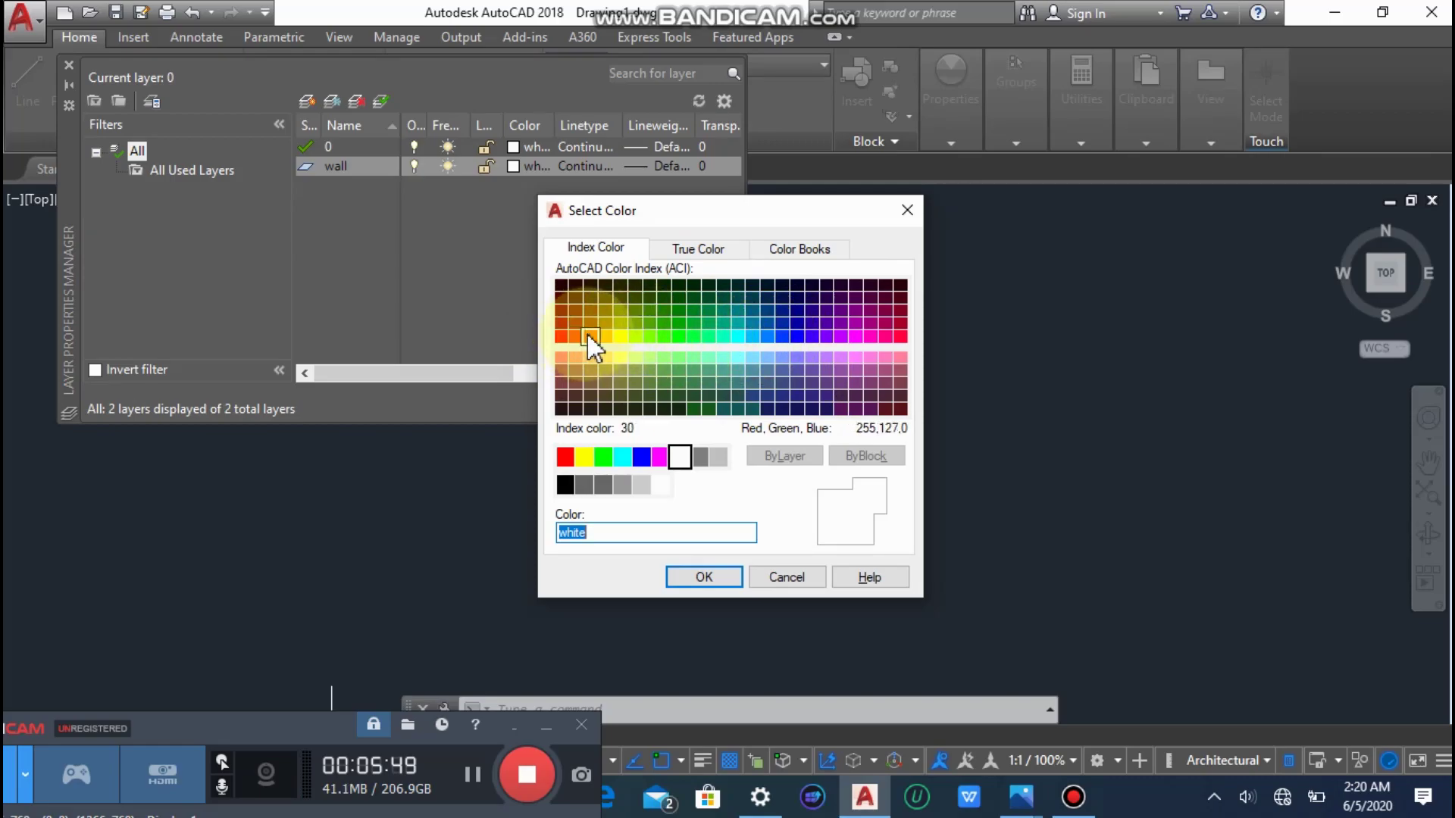
# Keep the wall layer white and add a new layer named 'window'.
pyautogui.click(685, 577)
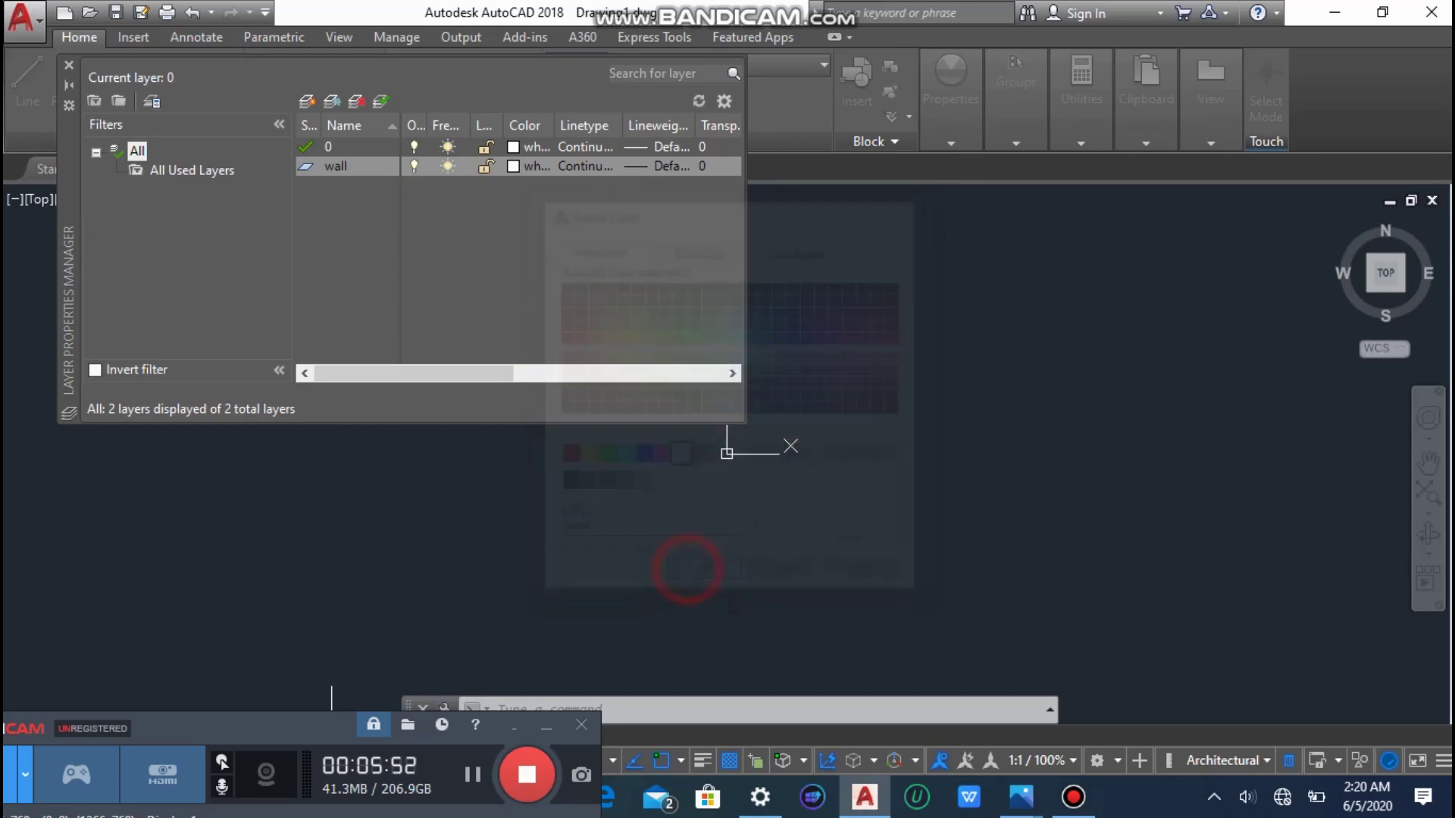
pyautogui.rightClick(320, 165)
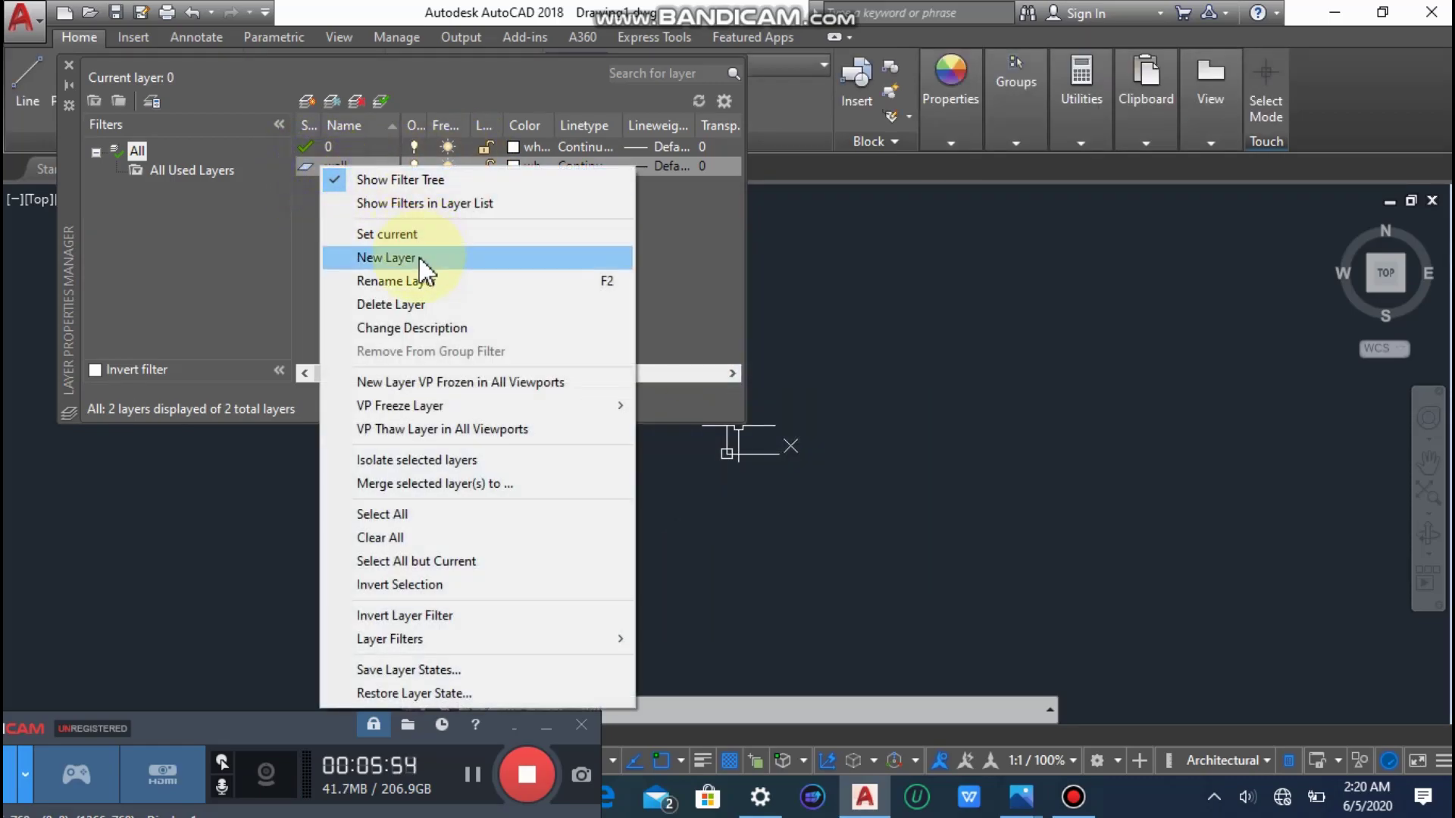
pyautogui.click(419, 259)
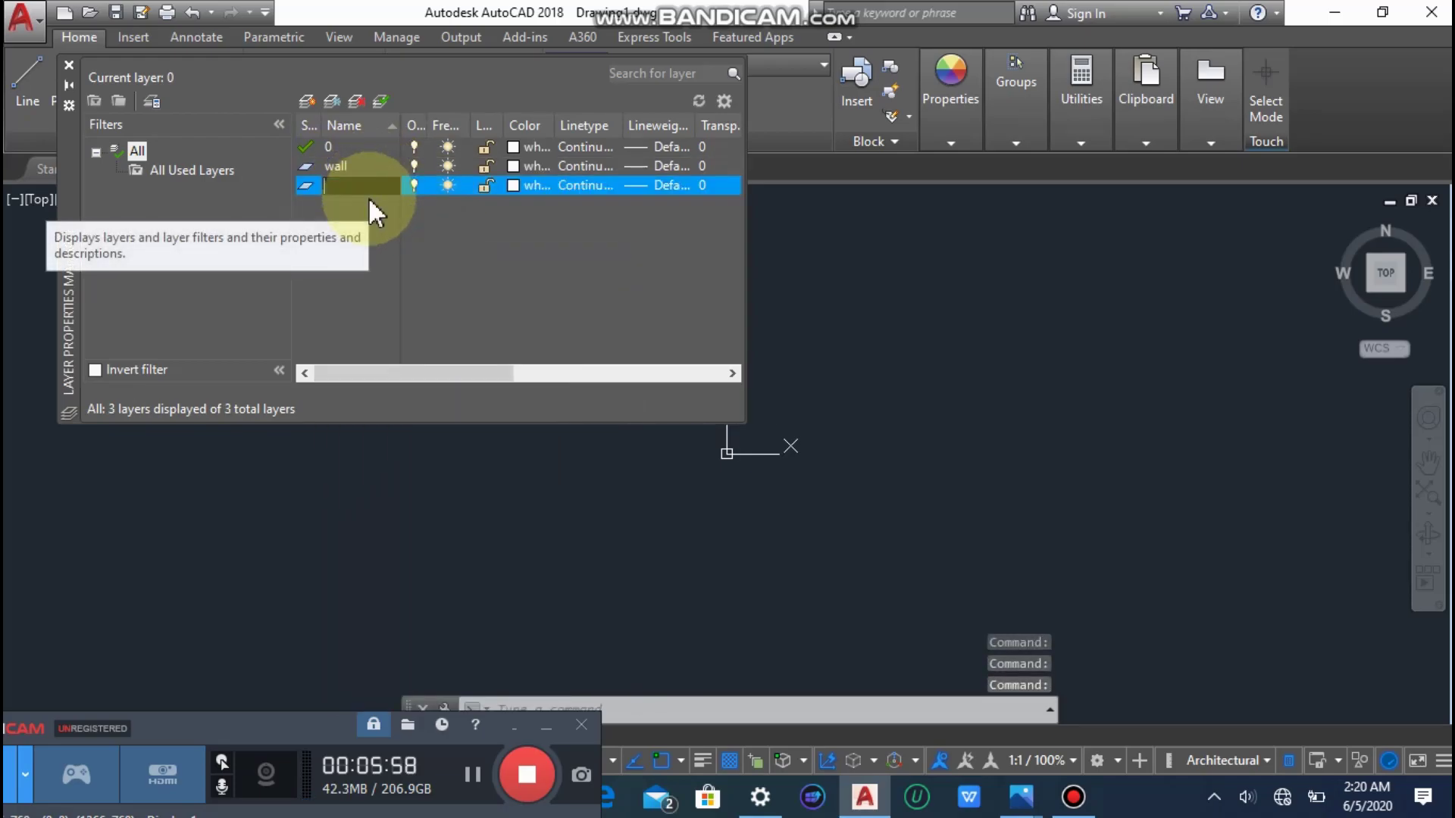
pyautogui.write('wind')
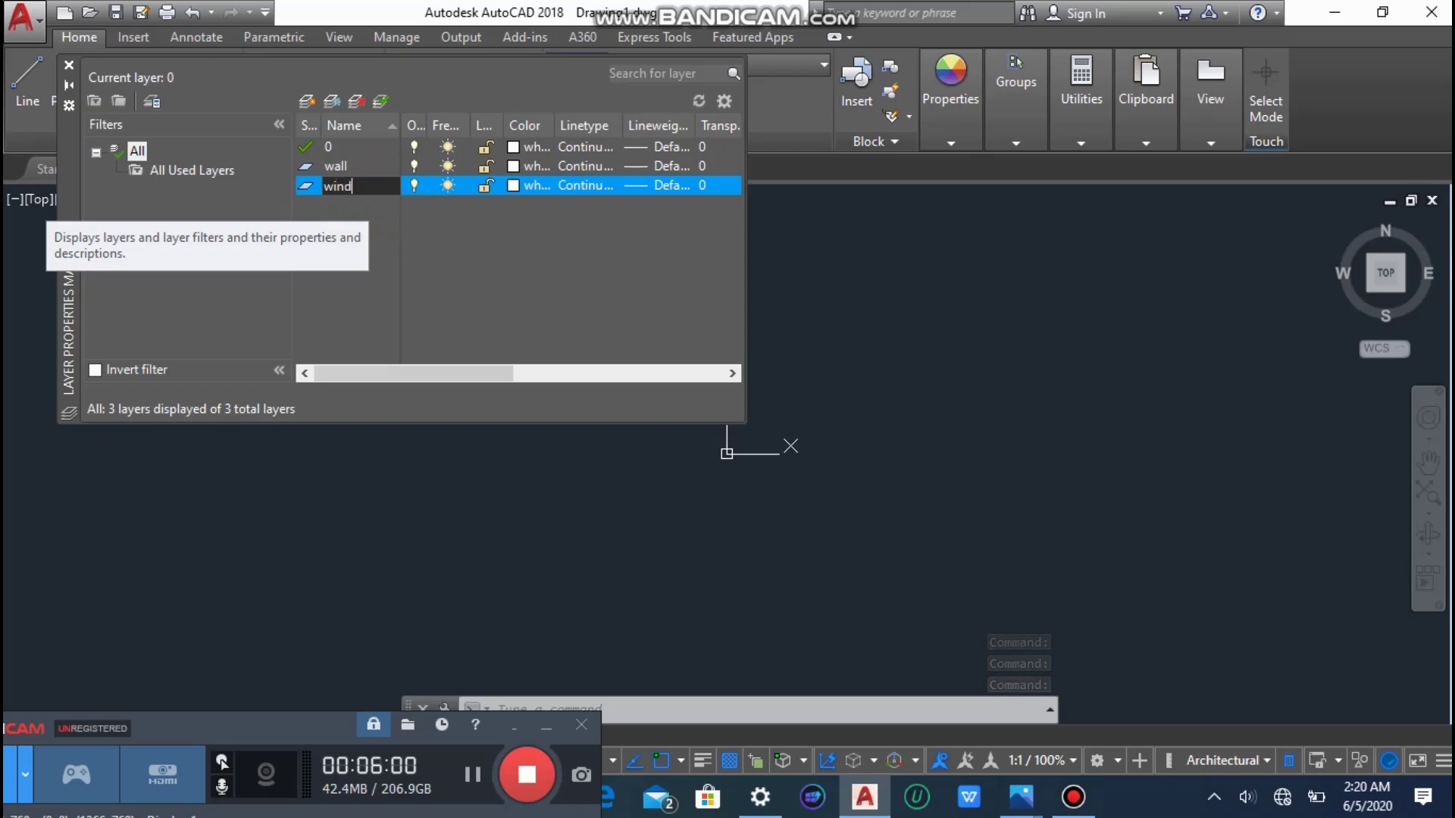
pyautogui.write('o')
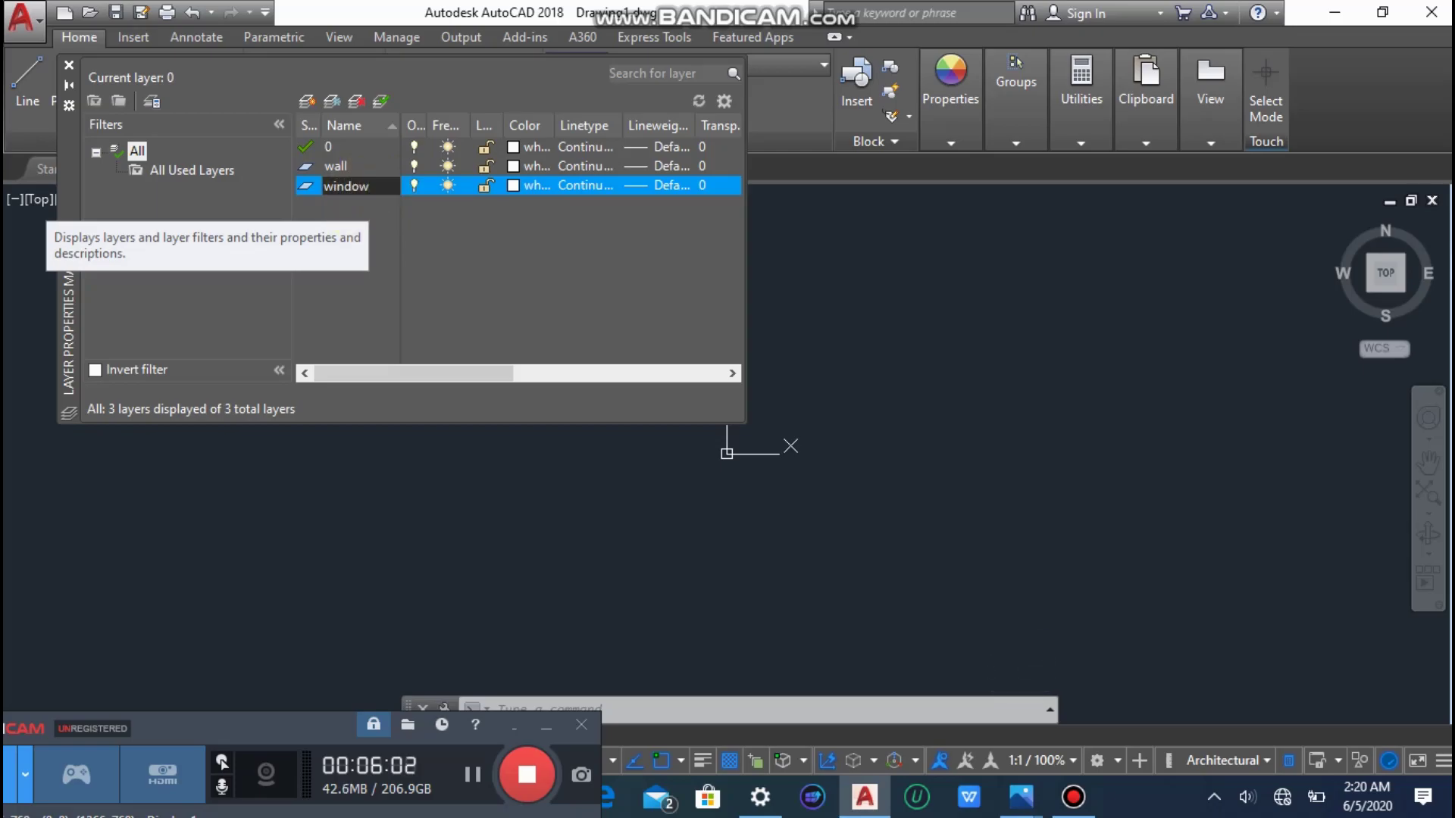
pyautogui.write('w')
pyautogui.click(380, 194)
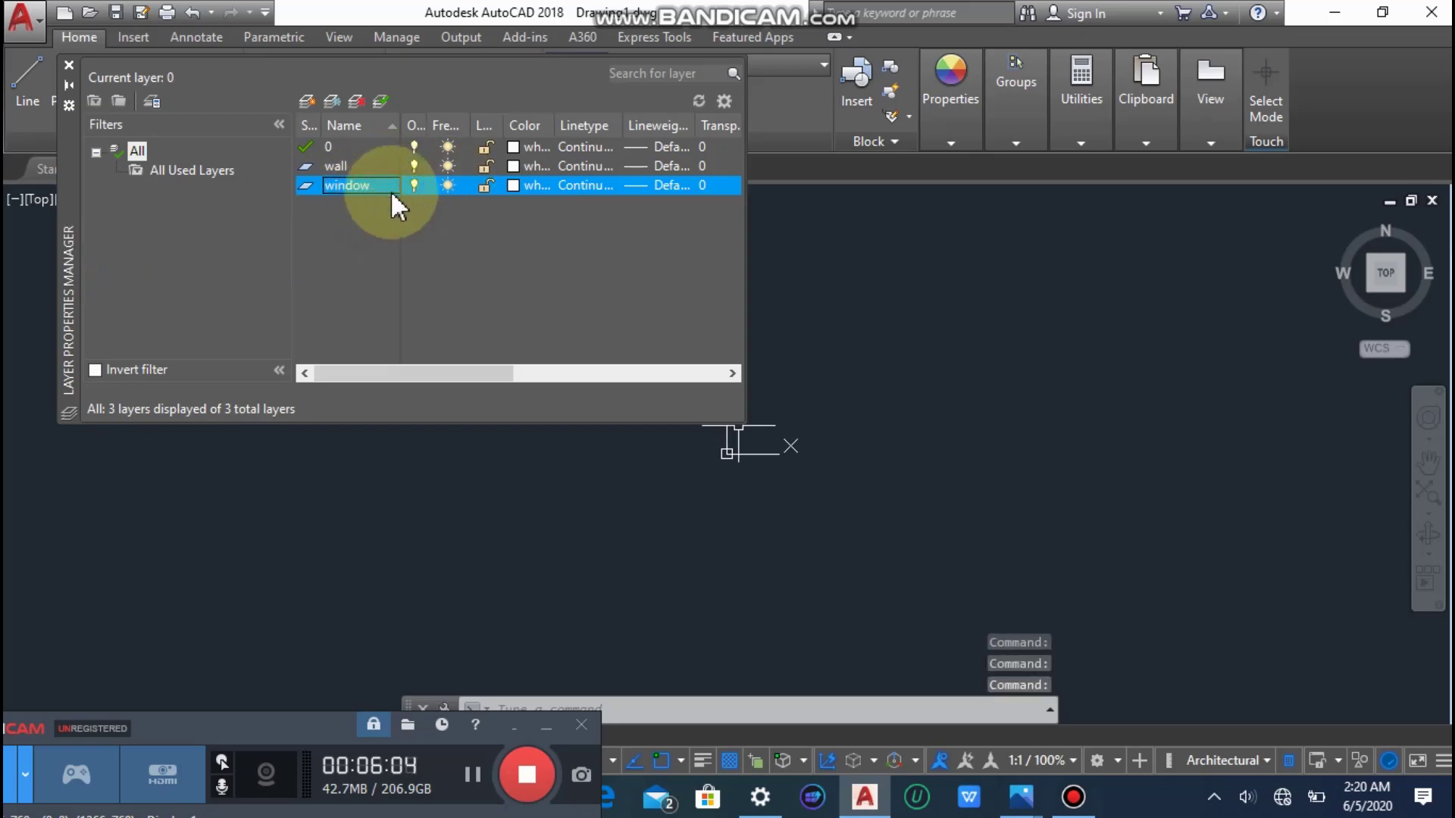
# Add new layers named 'door' and 'stairs'.
pyautogui.rightClick(361, 182)
pyautogui.click(442, 272)
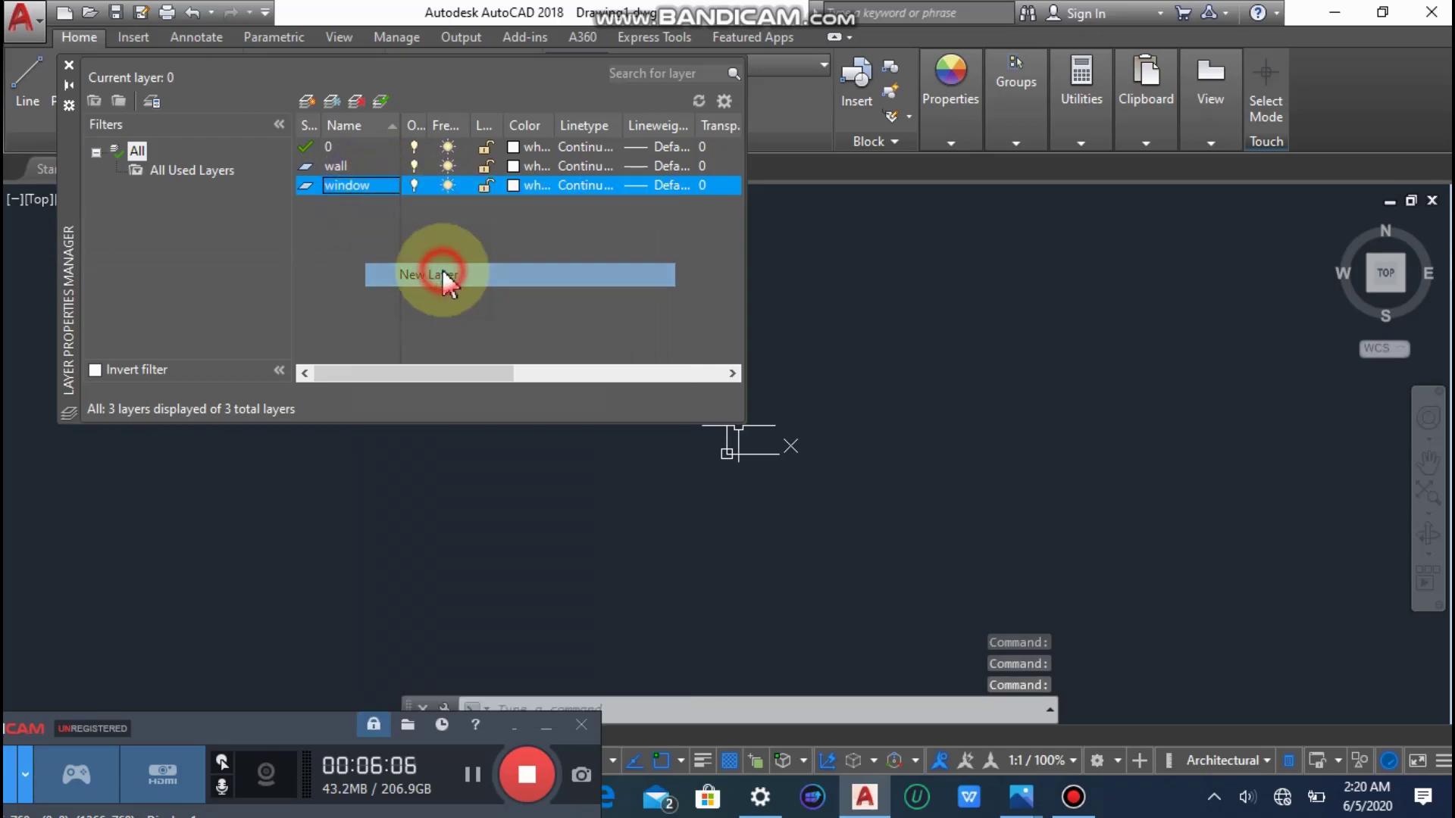
pyautogui.write('d')
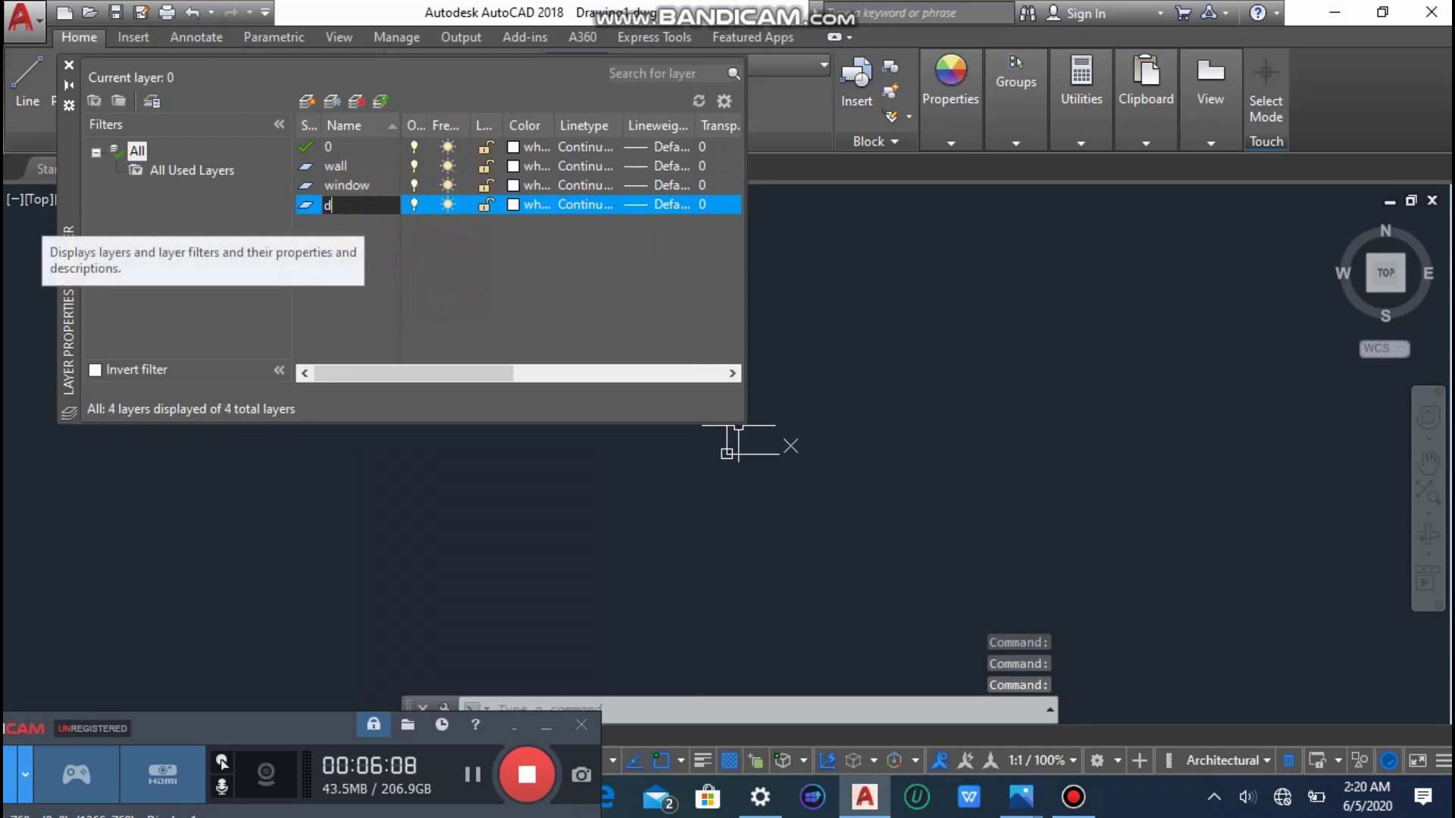
pyautogui.write('oor')
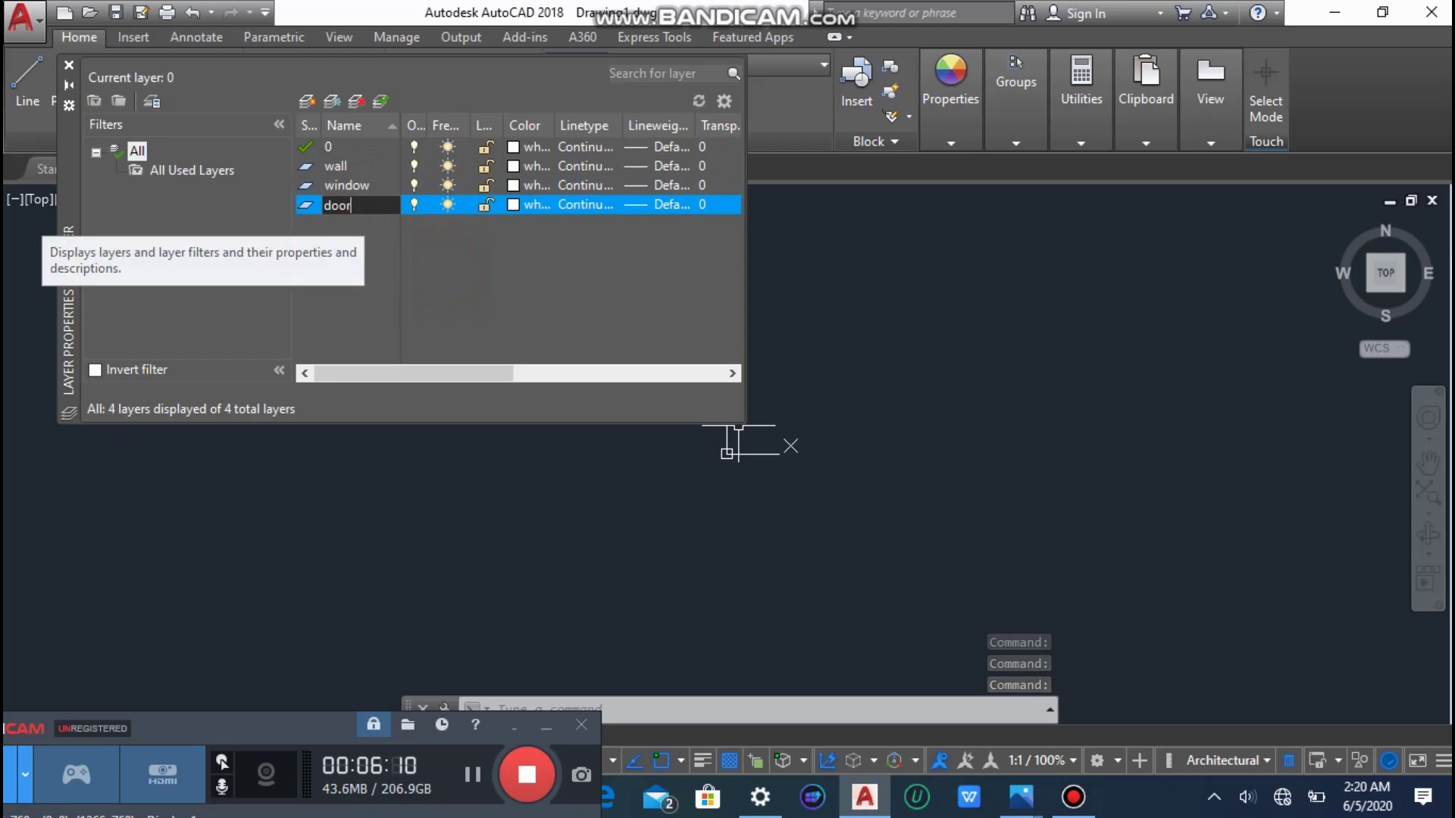
pyautogui.click(415, 185)
pyautogui.click(364, 206)
pyautogui.rightClick(363, 206)
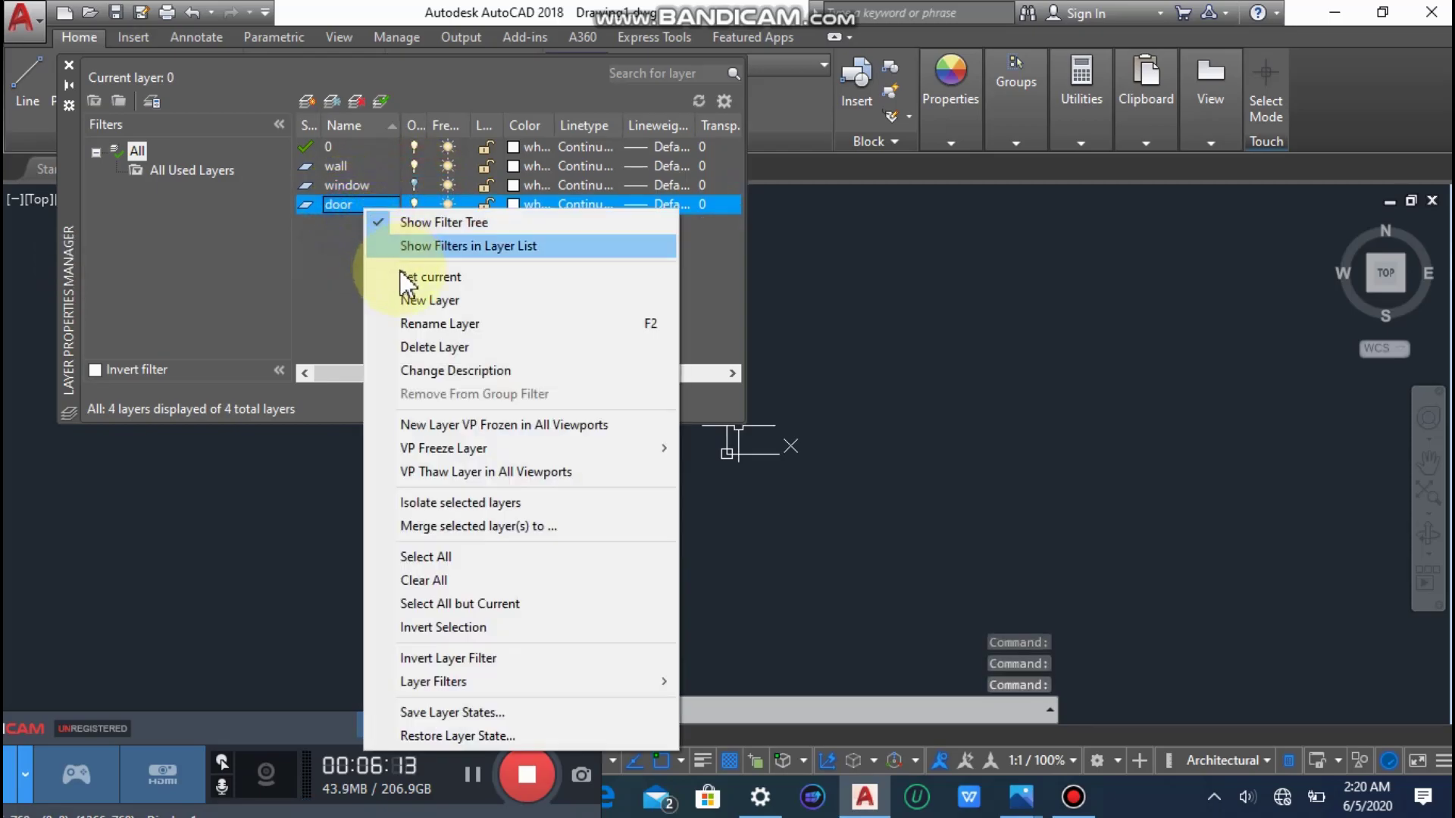
pyautogui.click(416, 295)
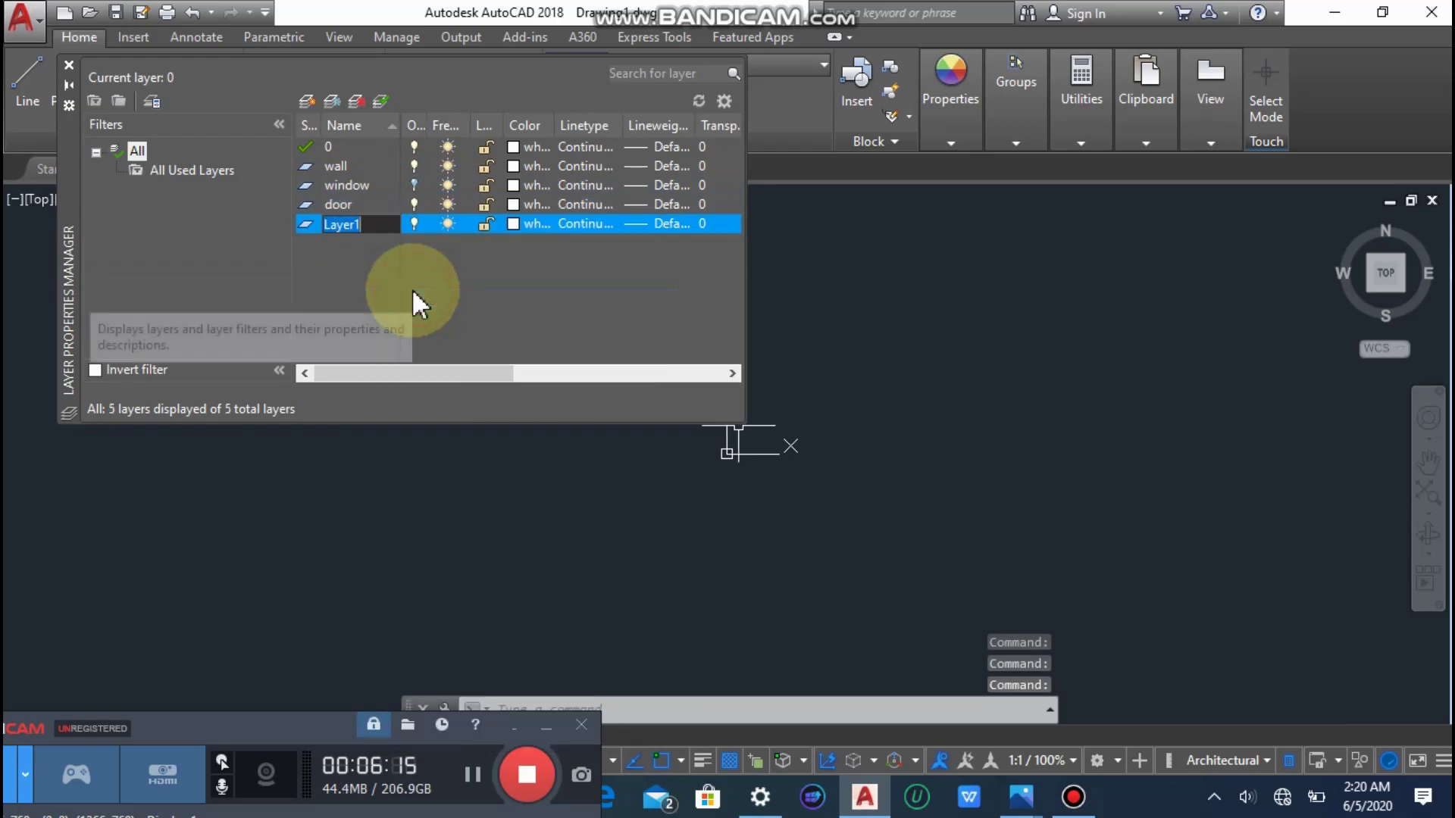
pyautogui.write('s')
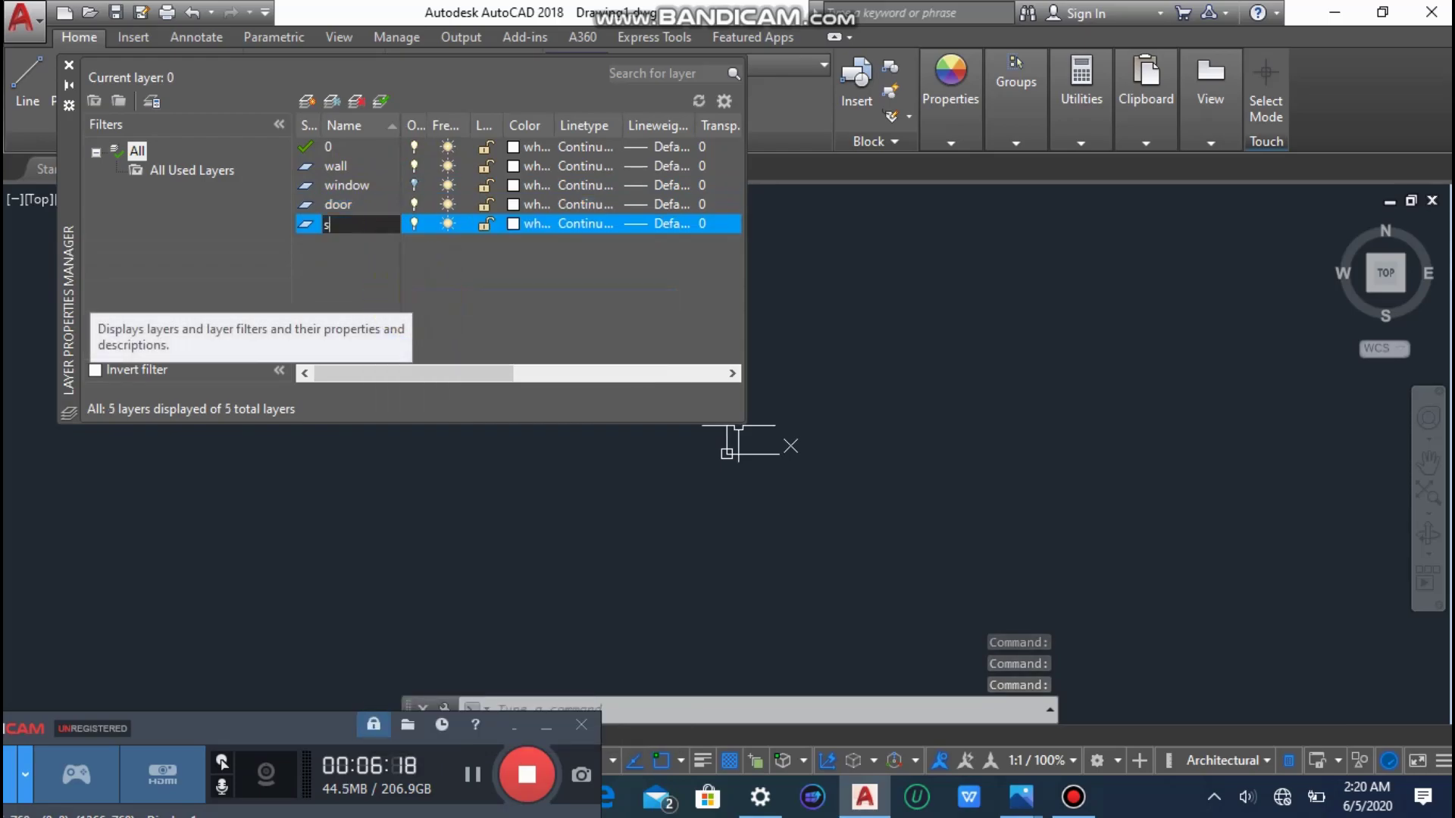
pyautogui.write('tairs')
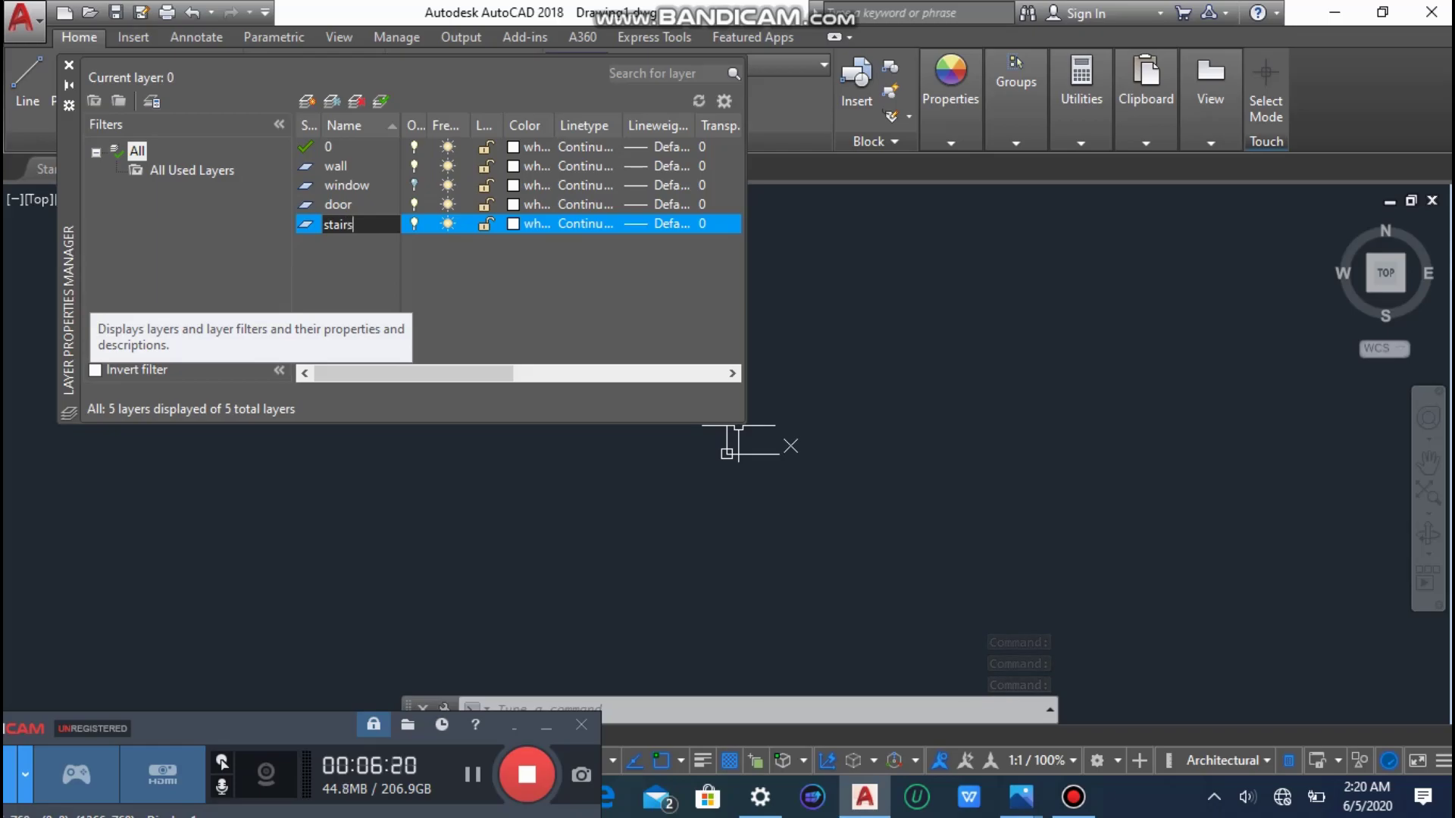
# Add new layers named 'porch' and 'hatching'.
pyautogui.rightClick(354, 231)
pyautogui.click(423, 323)
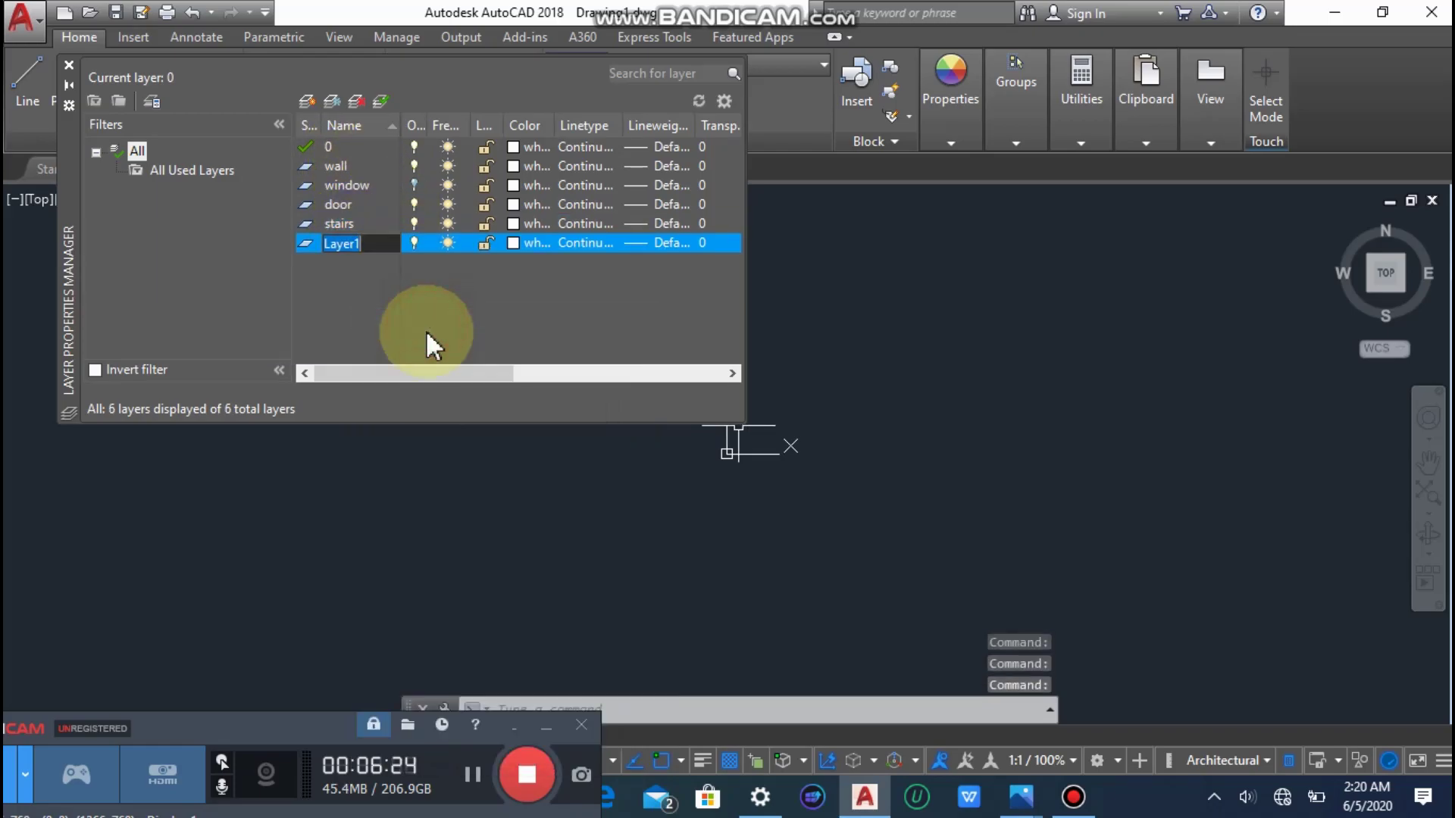
pyautogui.write('p')
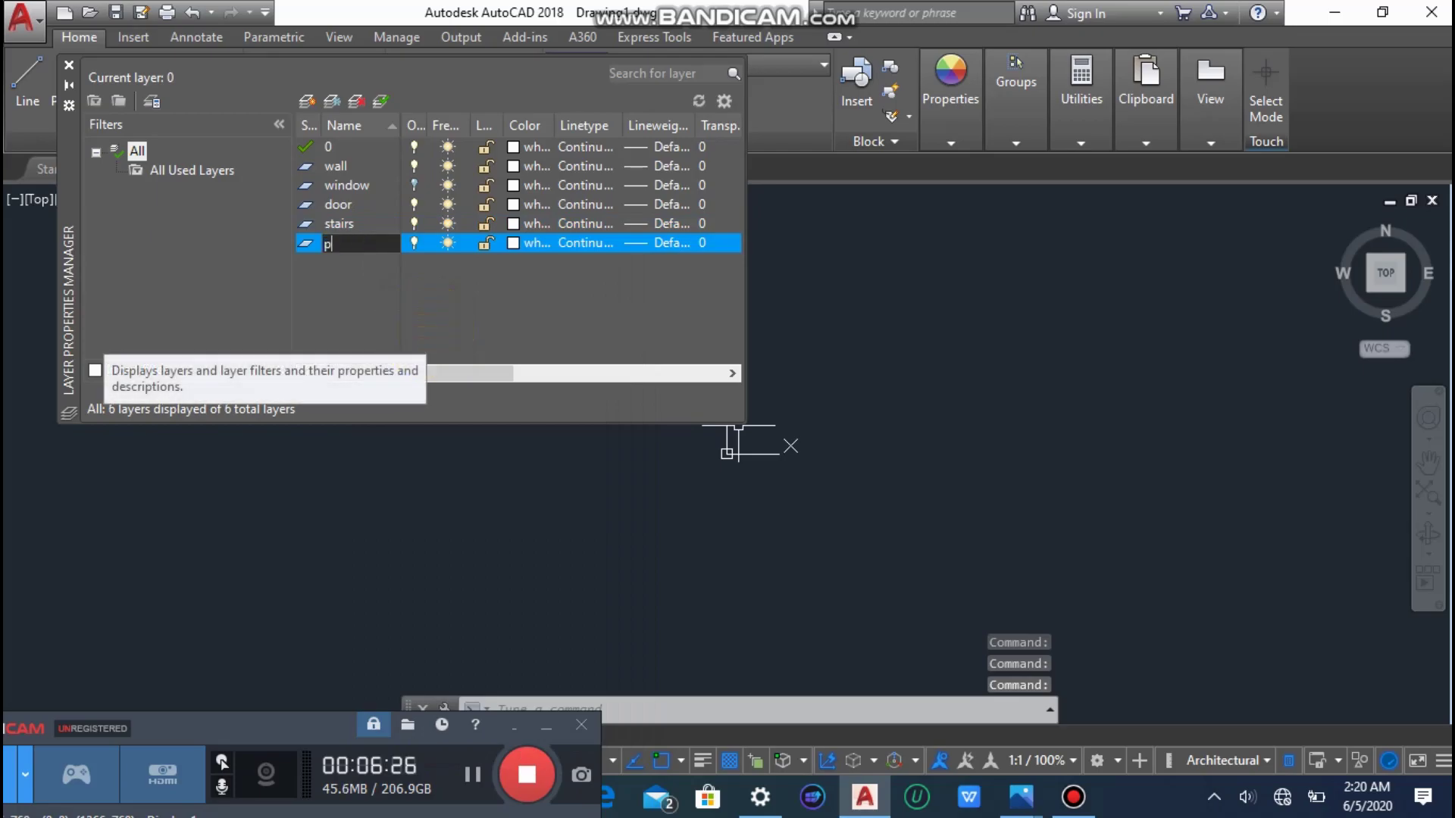
pyautogui.write('orch')
pyautogui.press('Return')
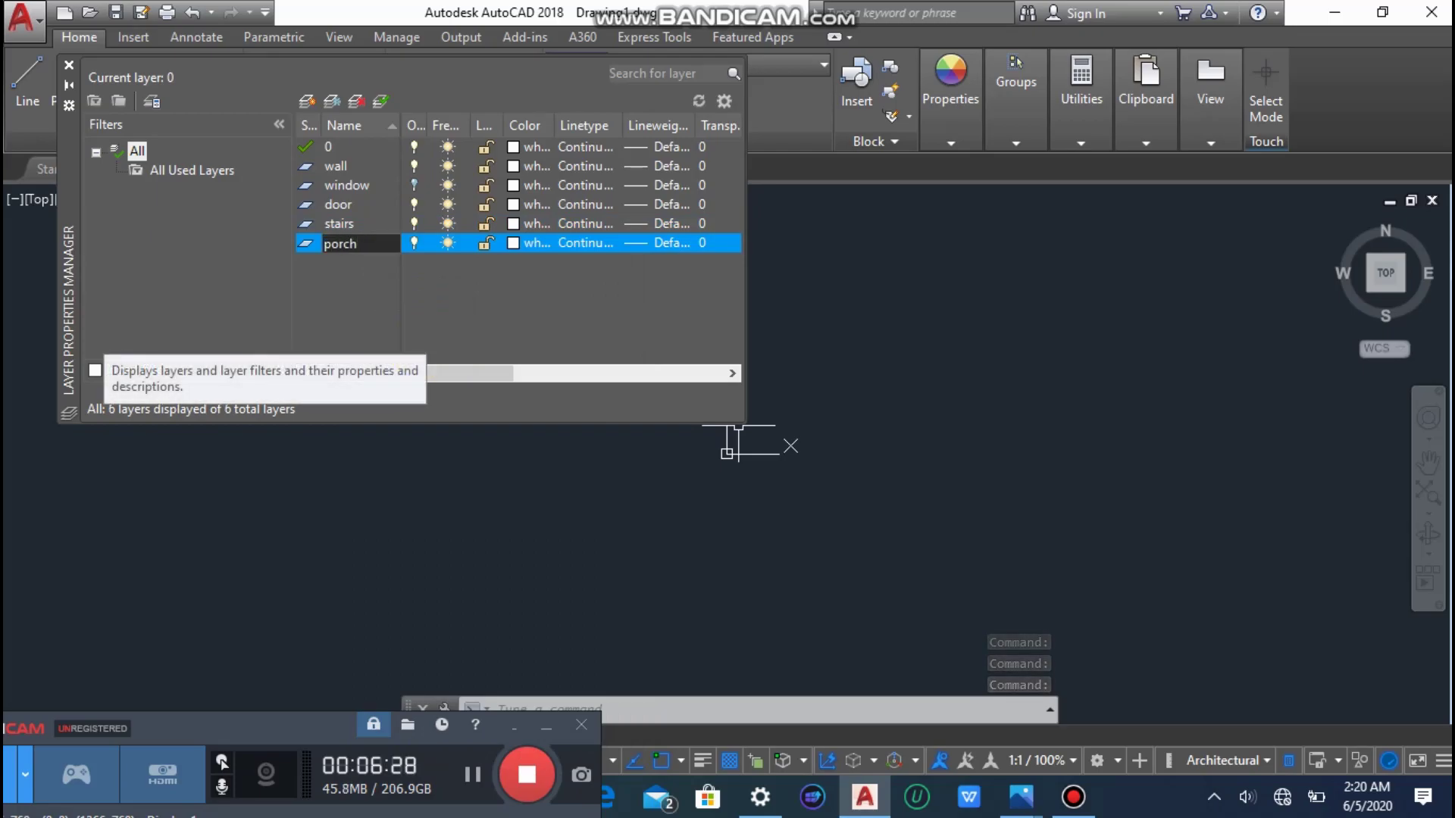
pyautogui.click(360, 244)
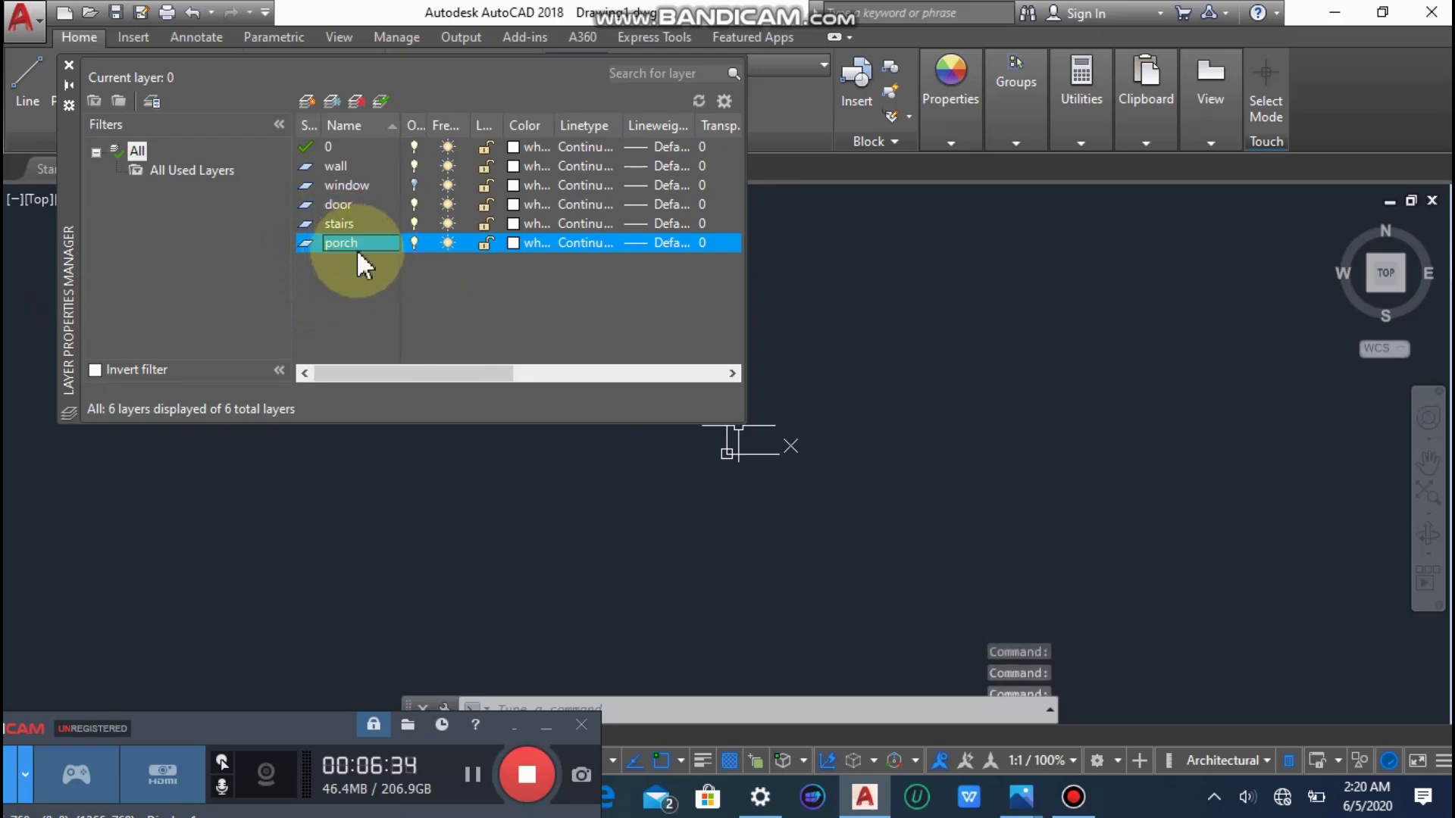
pyautogui.rightClick(382, 250)
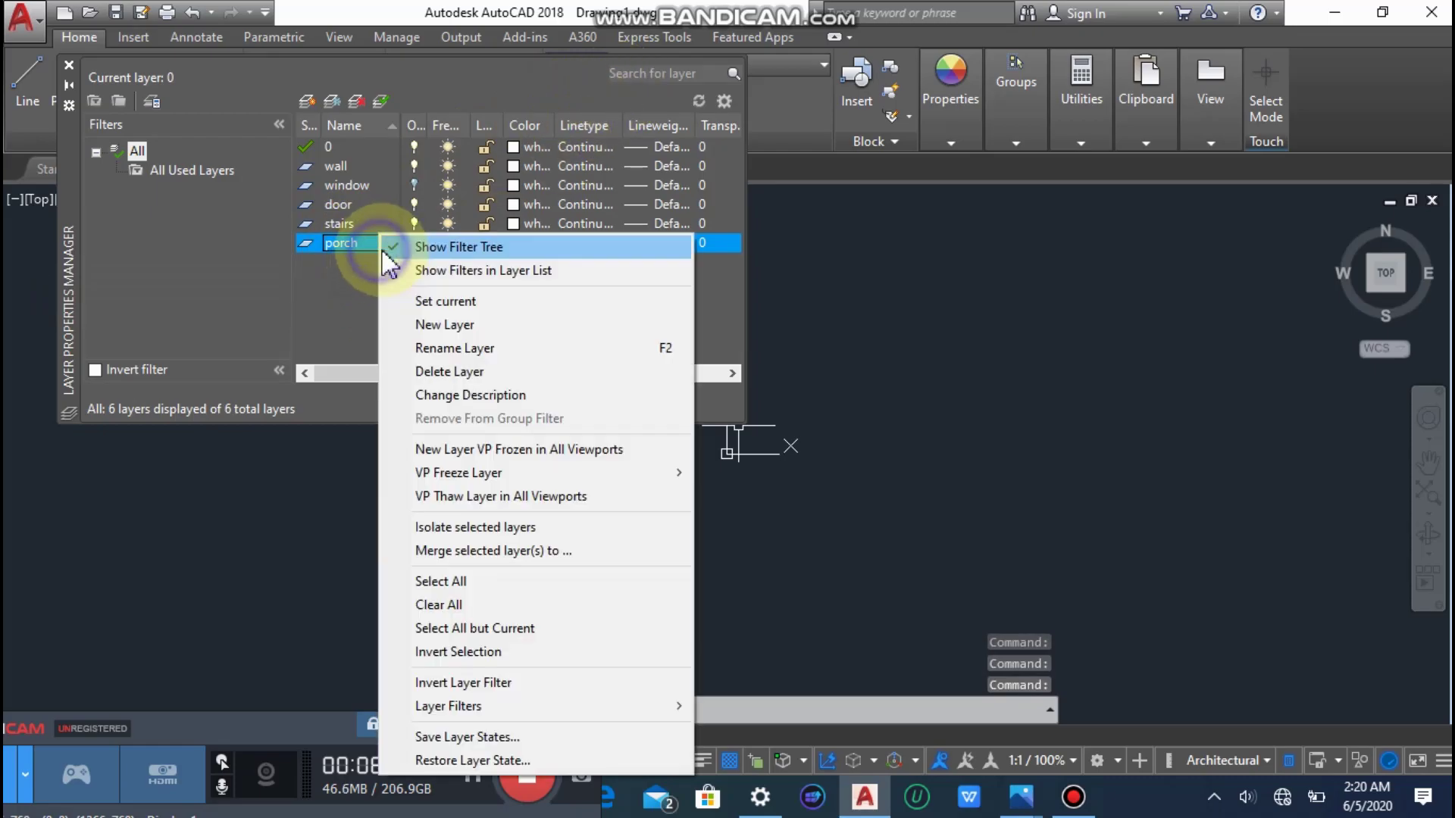
pyautogui.click(461, 320)
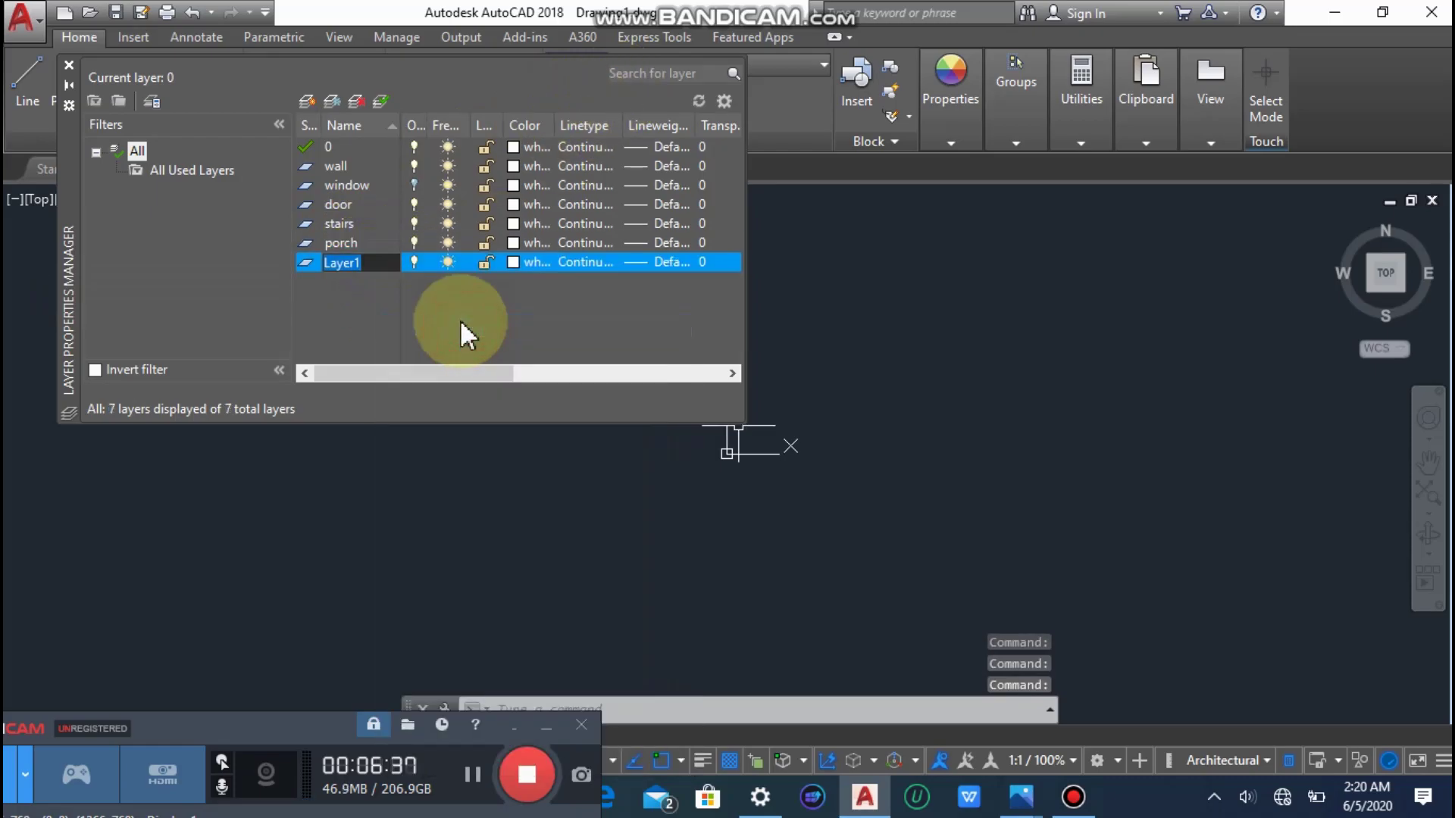
pyautogui.write('hatching')
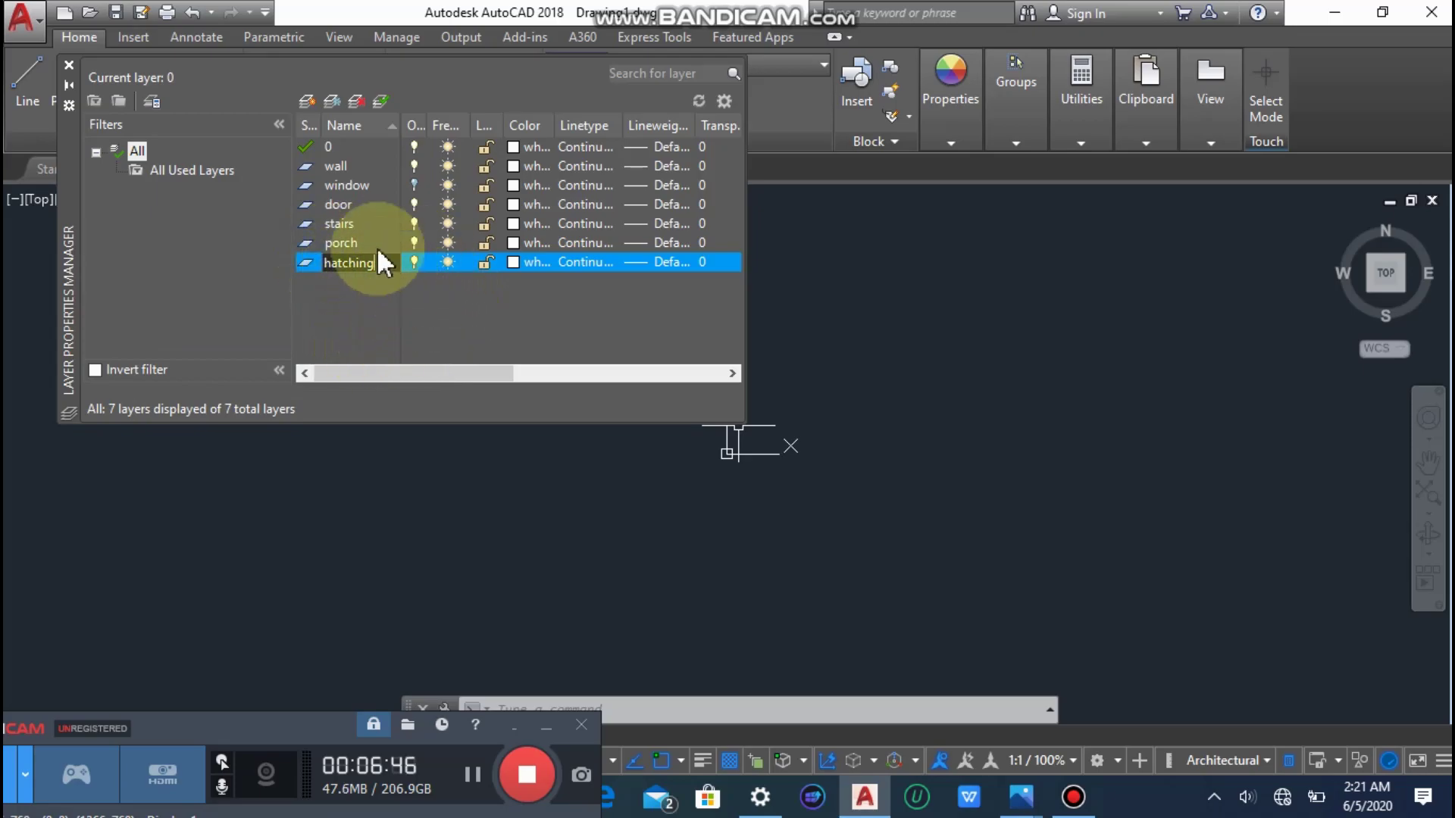
pyautogui.press('Return')
# Add a new layer named 'text'.
pyautogui.click(359, 262)
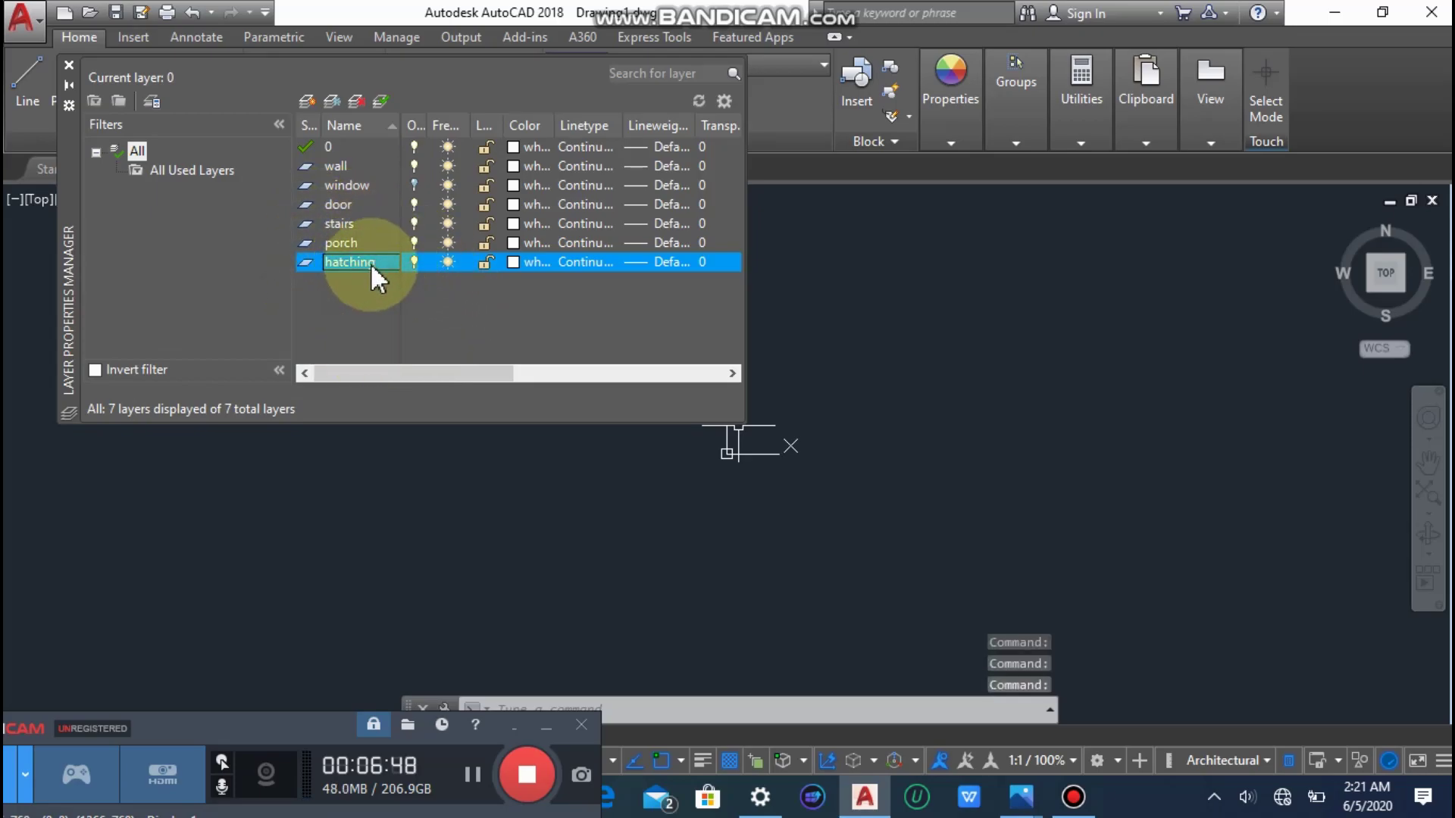
pyautogui.rightClick(334, 260)
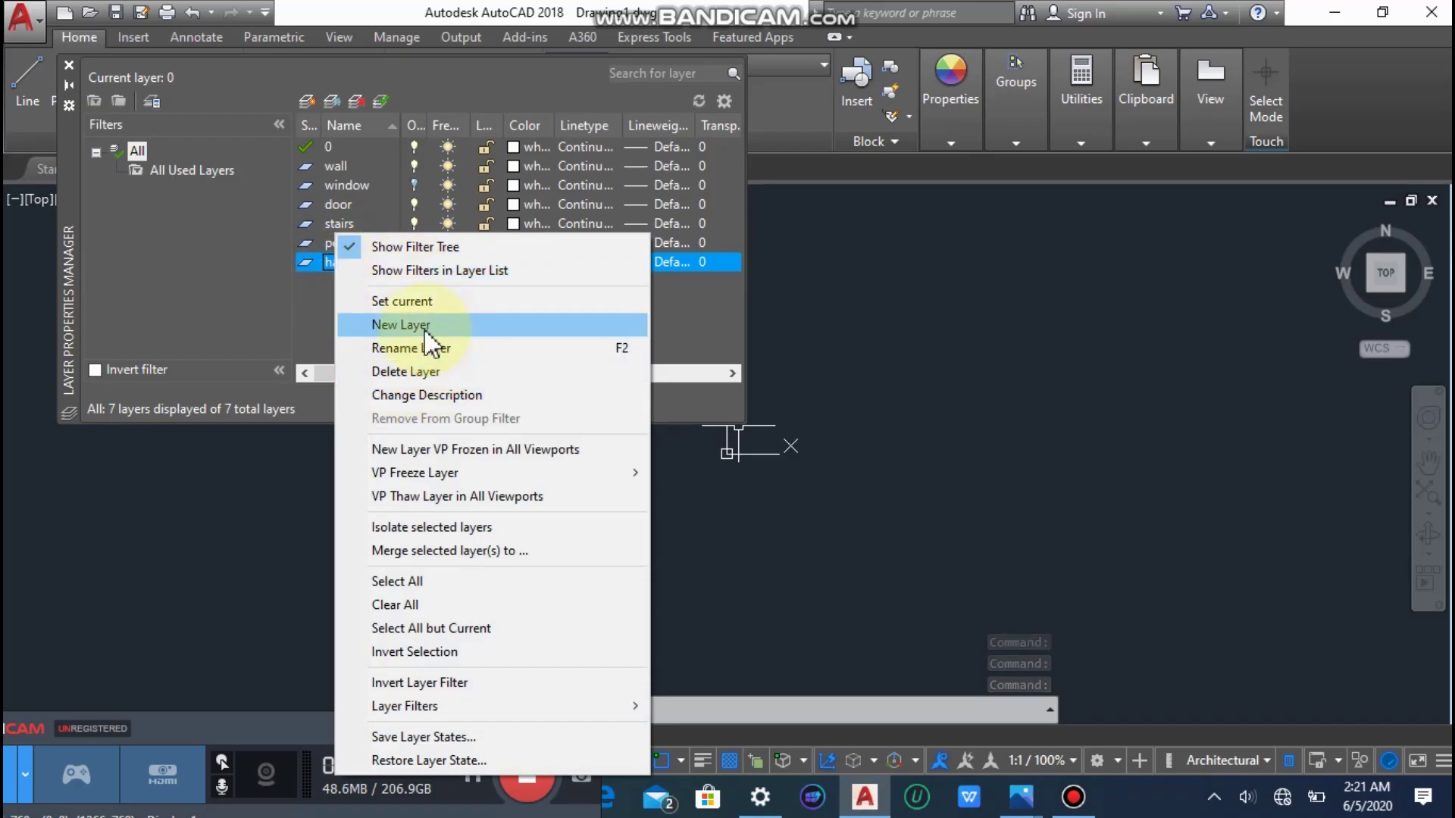
pyautogui.click(458, 324)
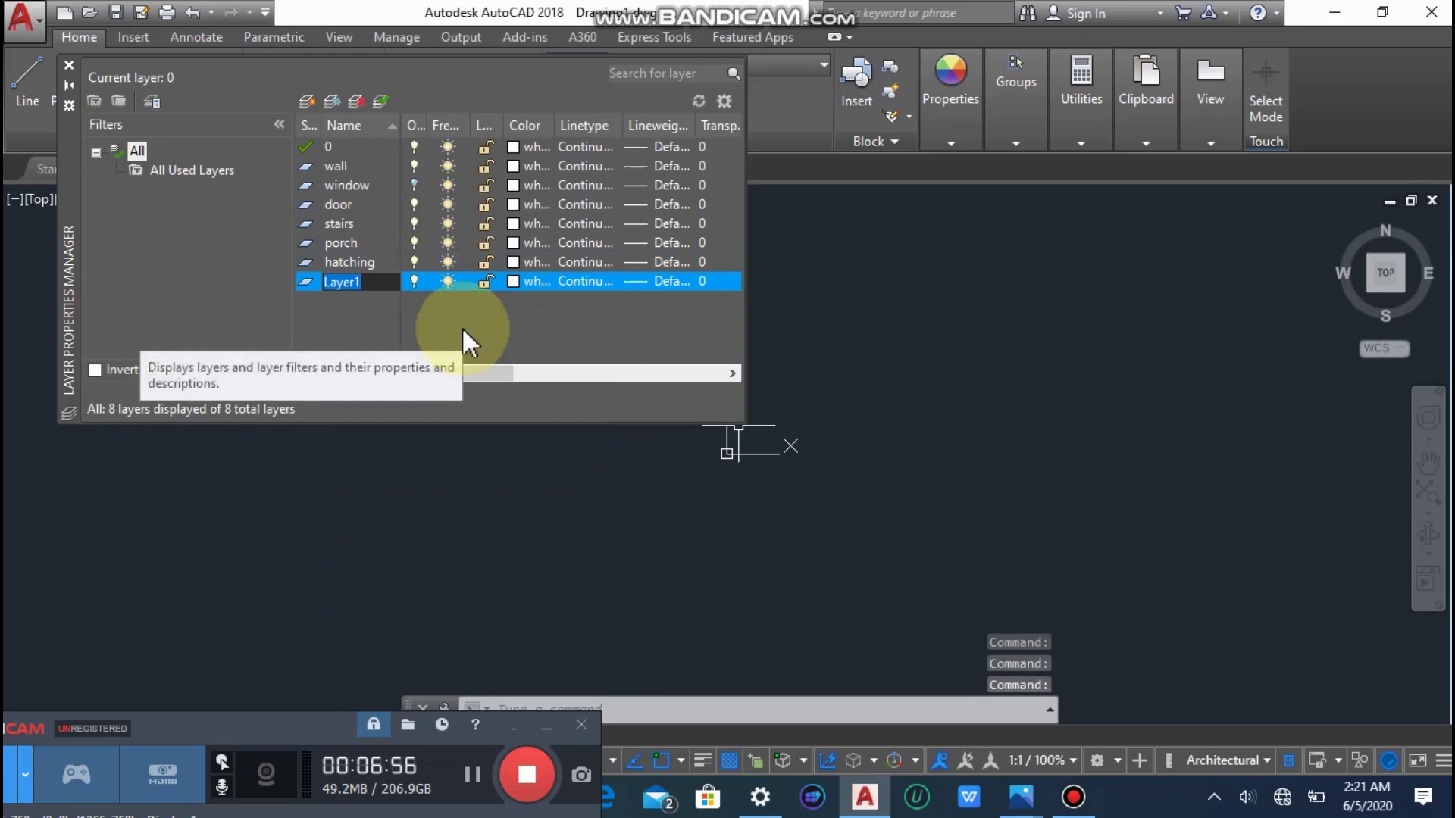
pyautogui.write('text')
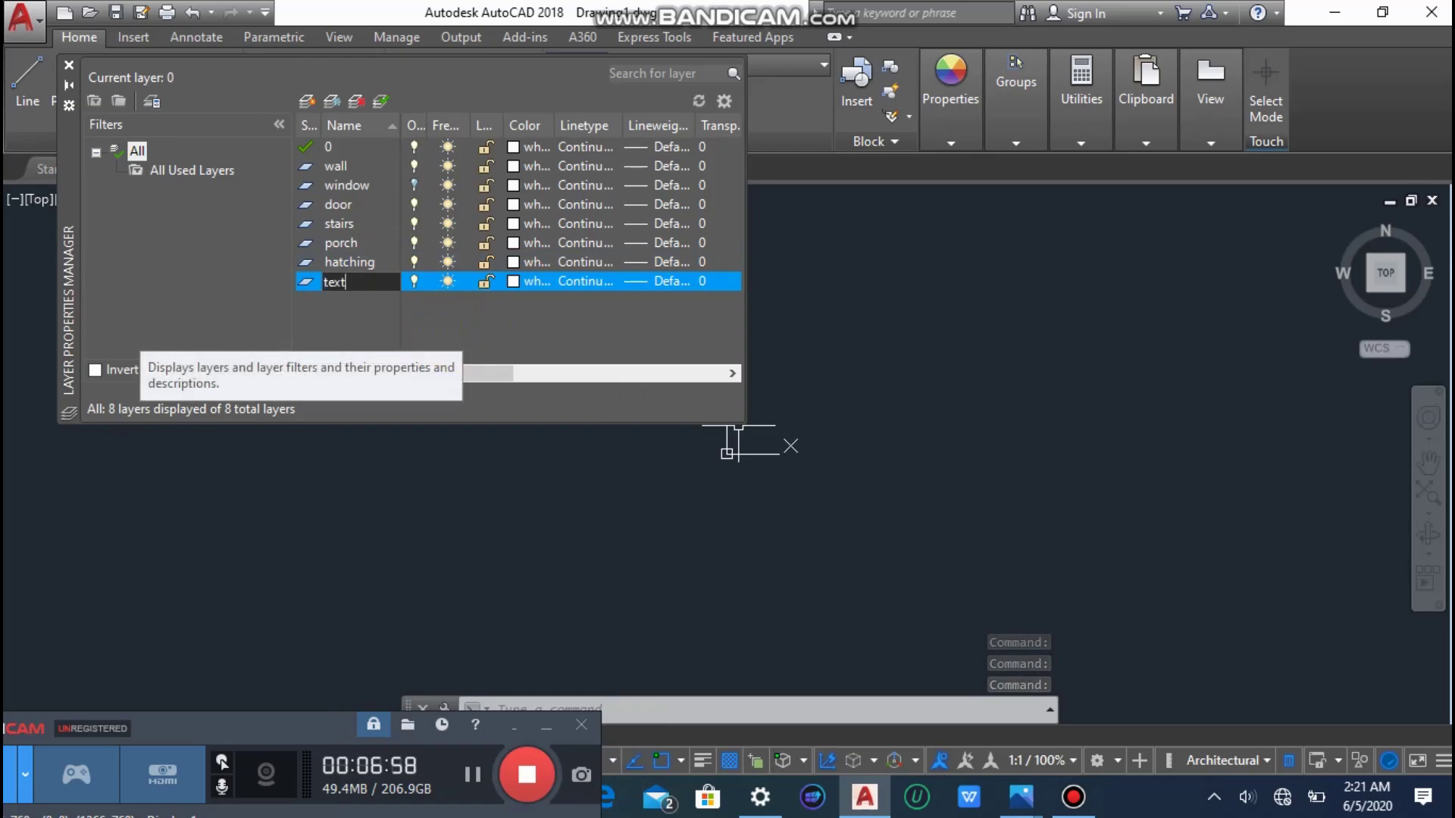
pyautogui.press('Return')
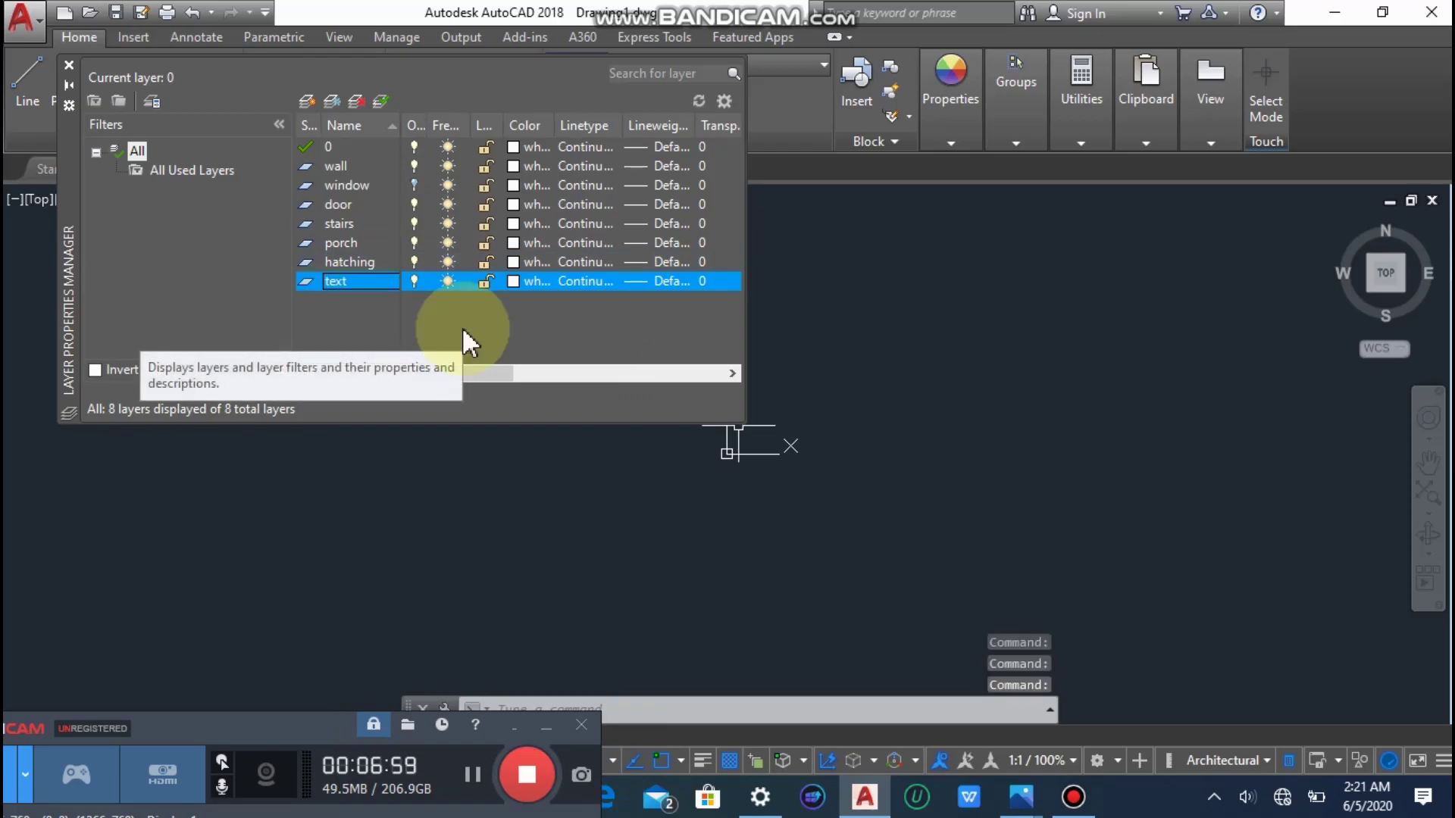
# Add new layers named 'furniture' and 'dimensions'.
pyautogui.rightClick(378, 280)
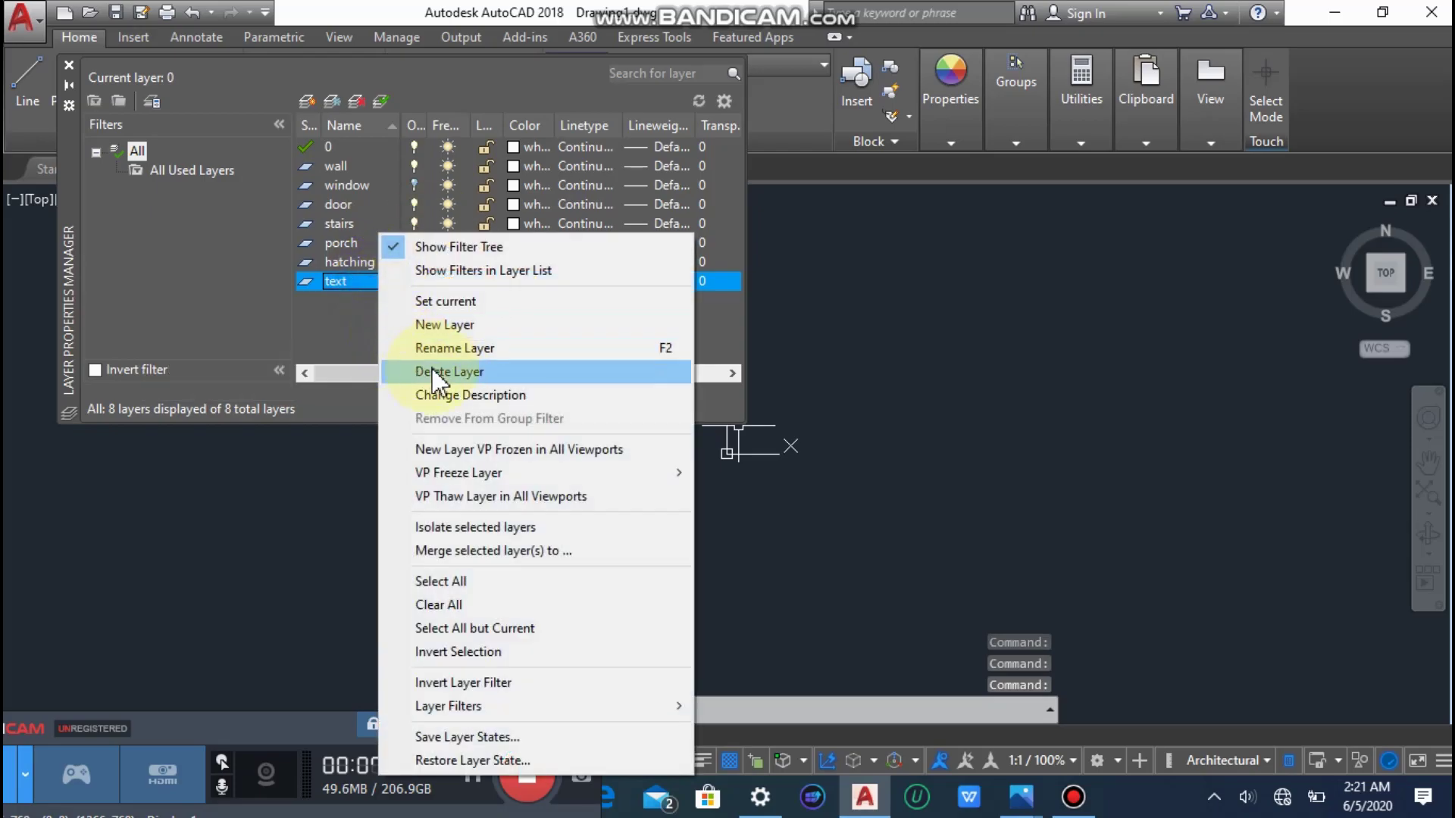
pyautogui.click(489, 322)
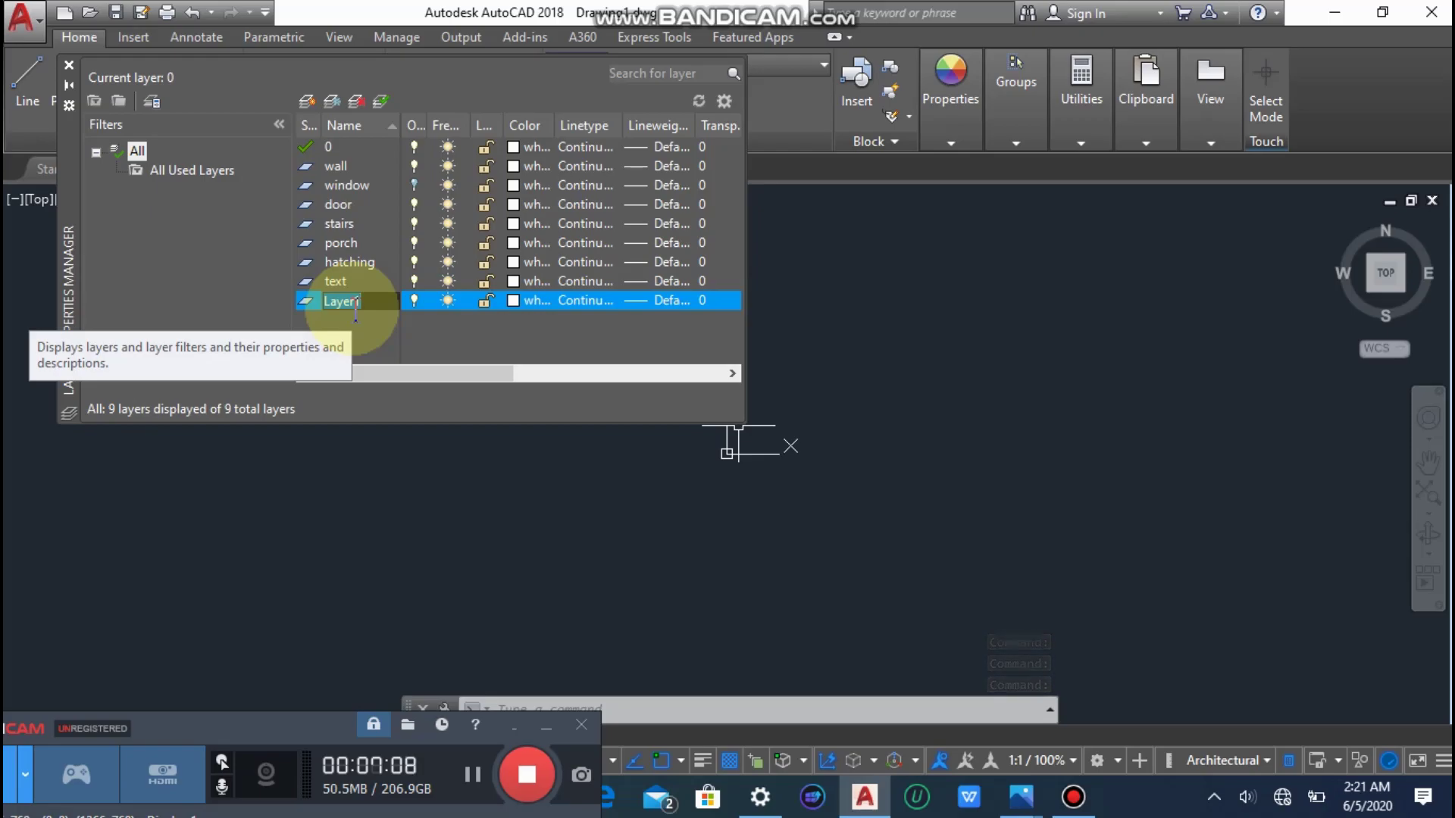
pyautogui.write('furniture')
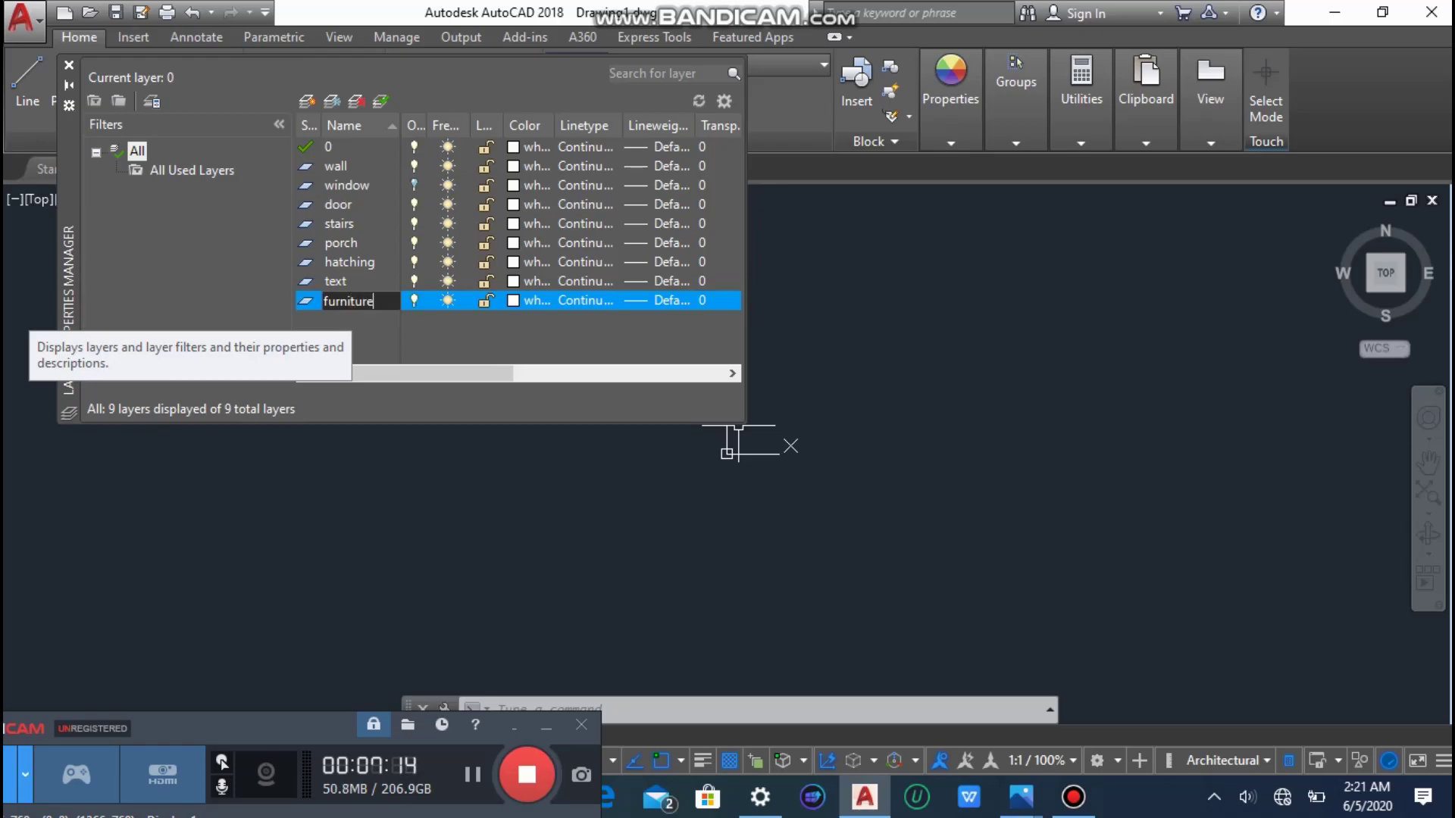
pyautogui.press('Return')
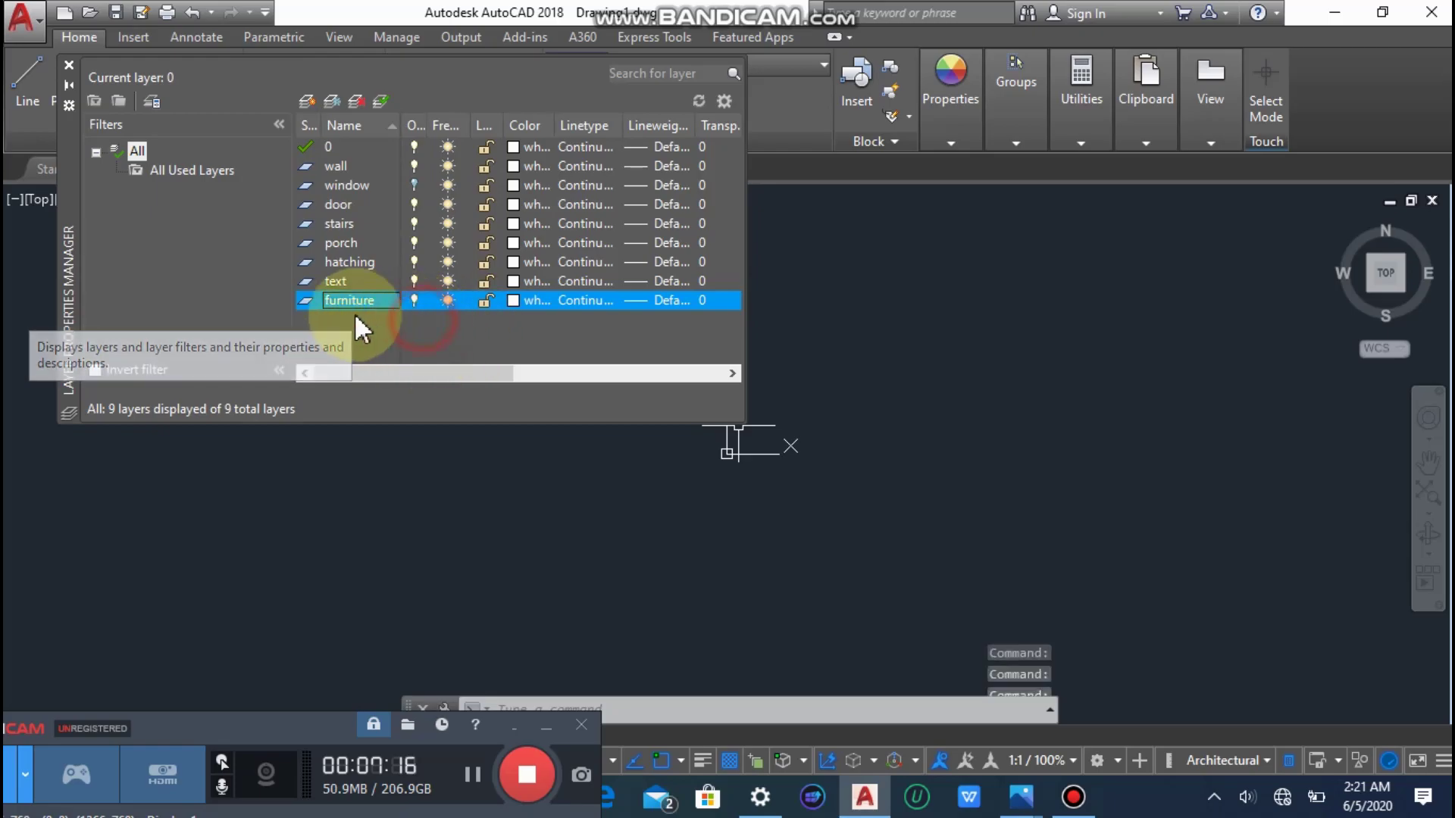
pyautogui.rightClick(356, 298)
pyautogui.click(429, 324)
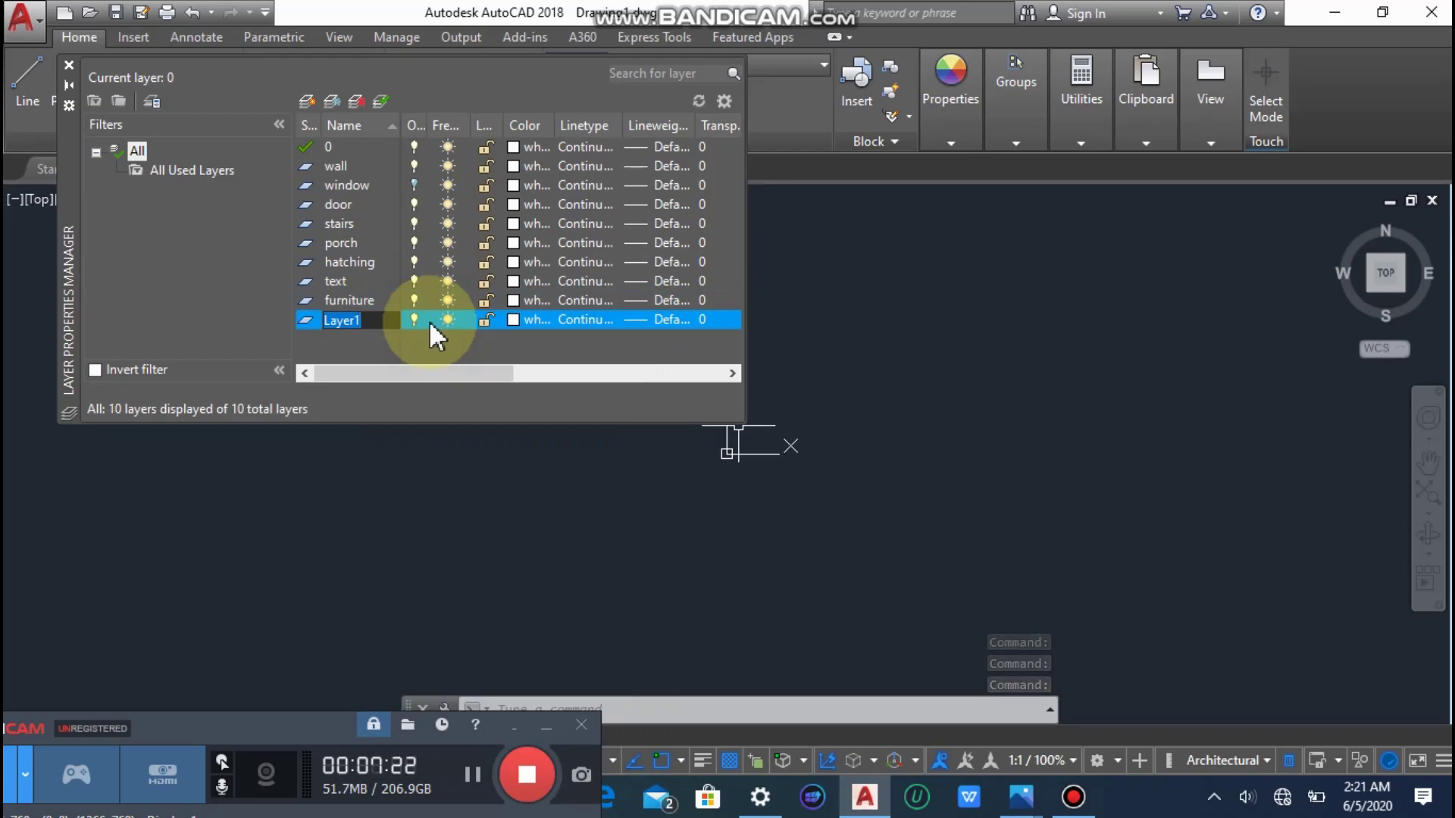
pyautogui.write('dimension')
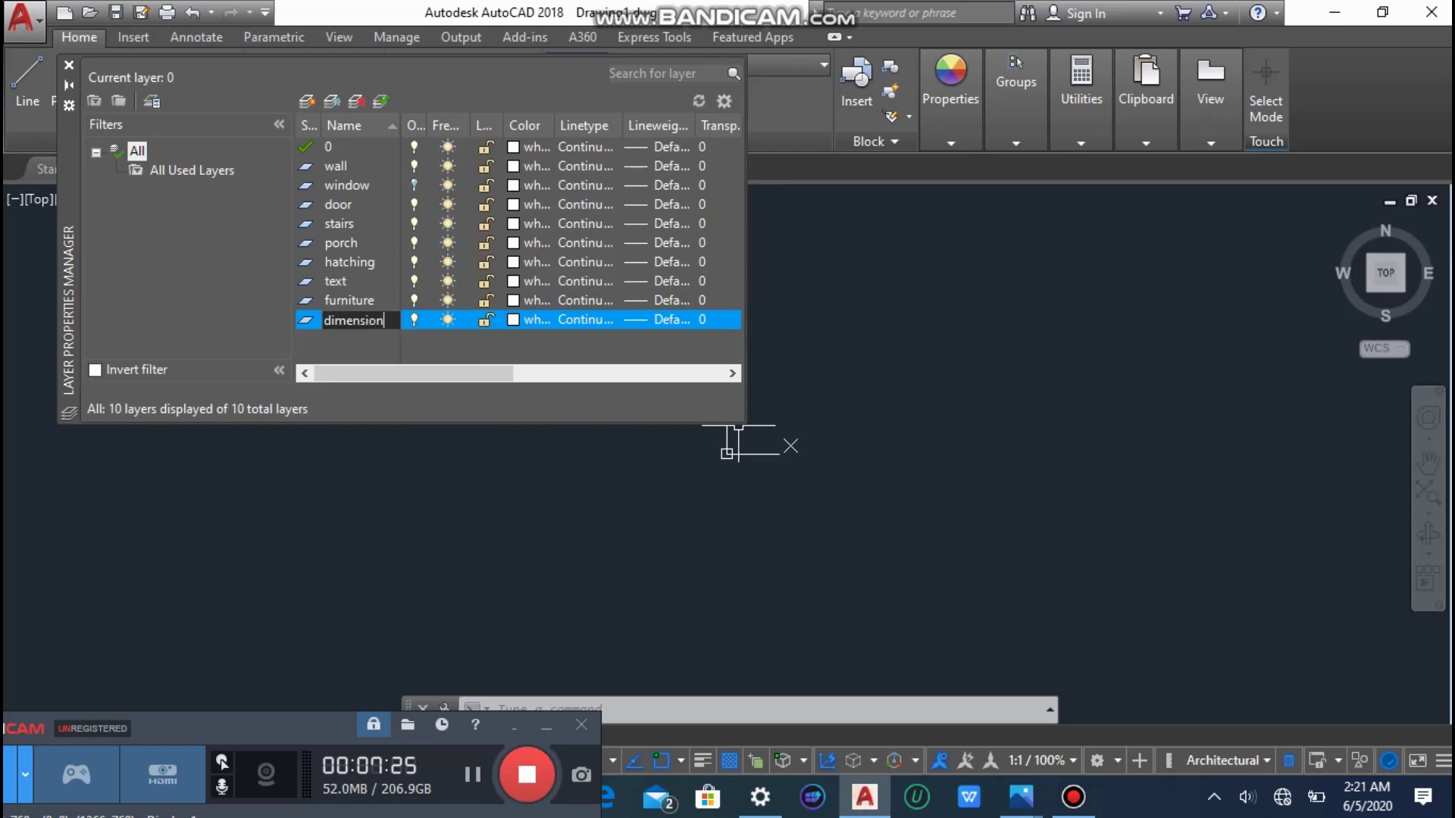
pyautogui.press('Return')
pyautogui.press('Return')
pyautogui.press('Return')
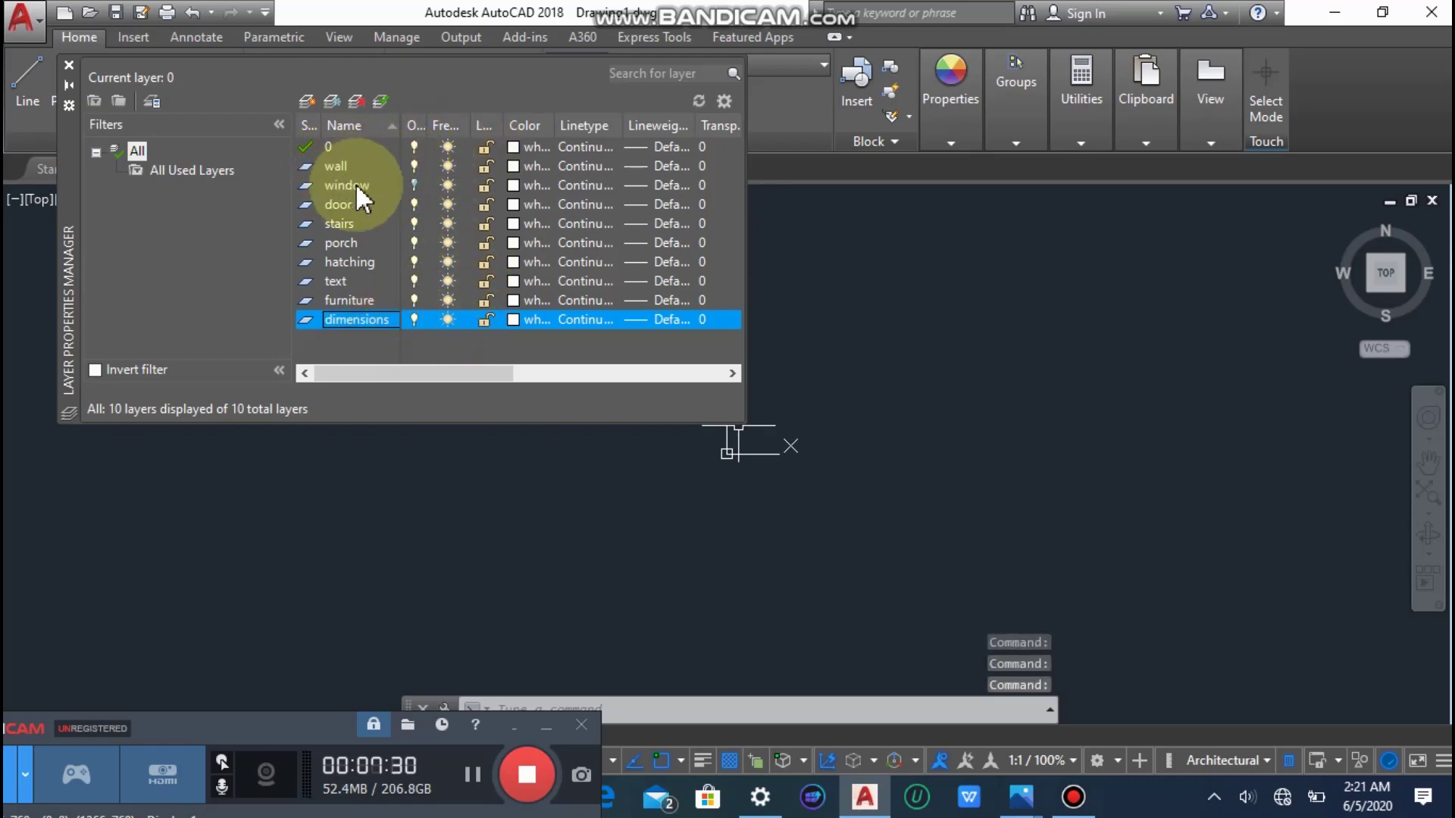
# Set the window layer to blue 170 and the door layer to green 92.
pyautogui.click(508, 184)
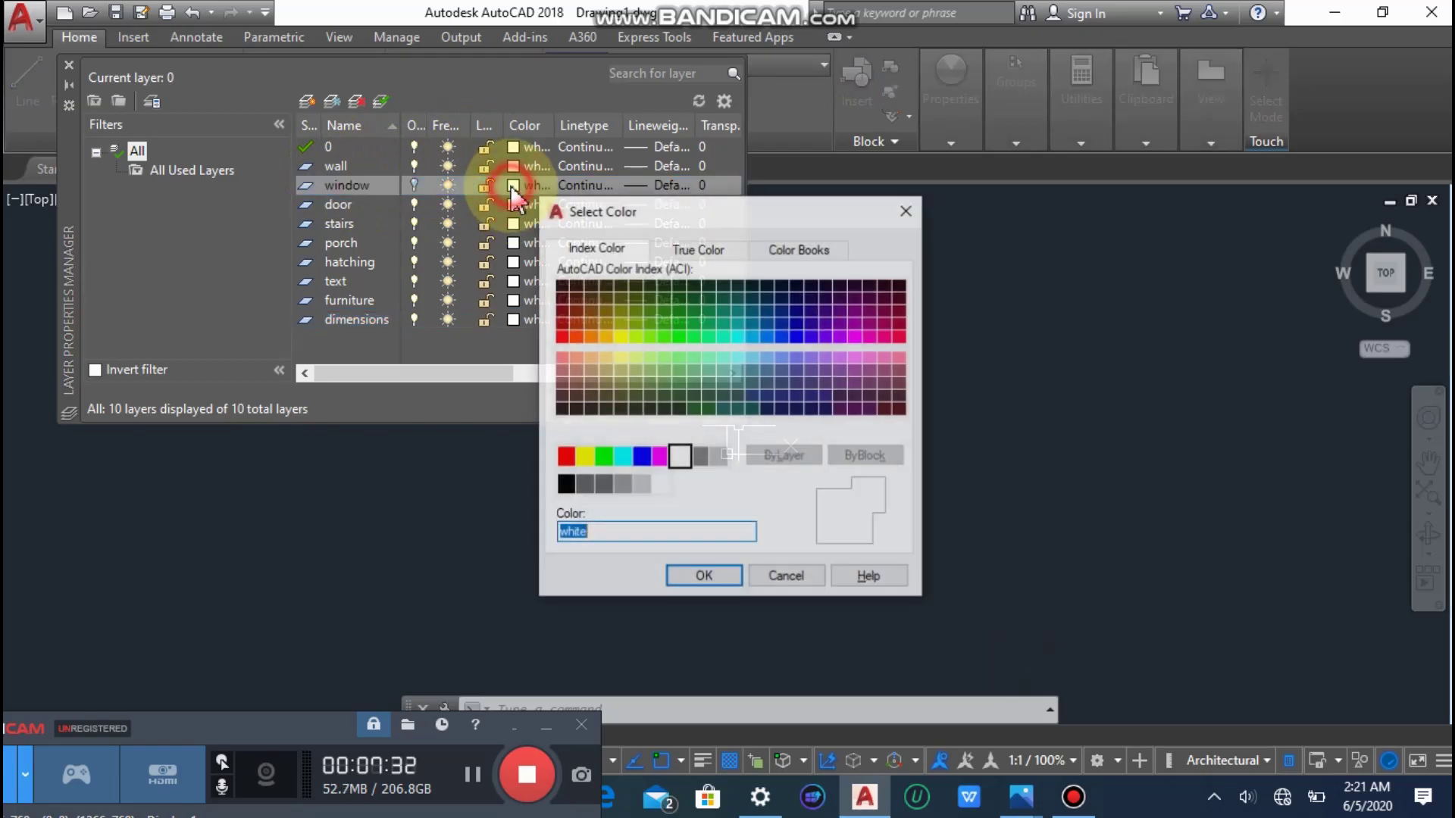
pyautogui.click(795, 336)
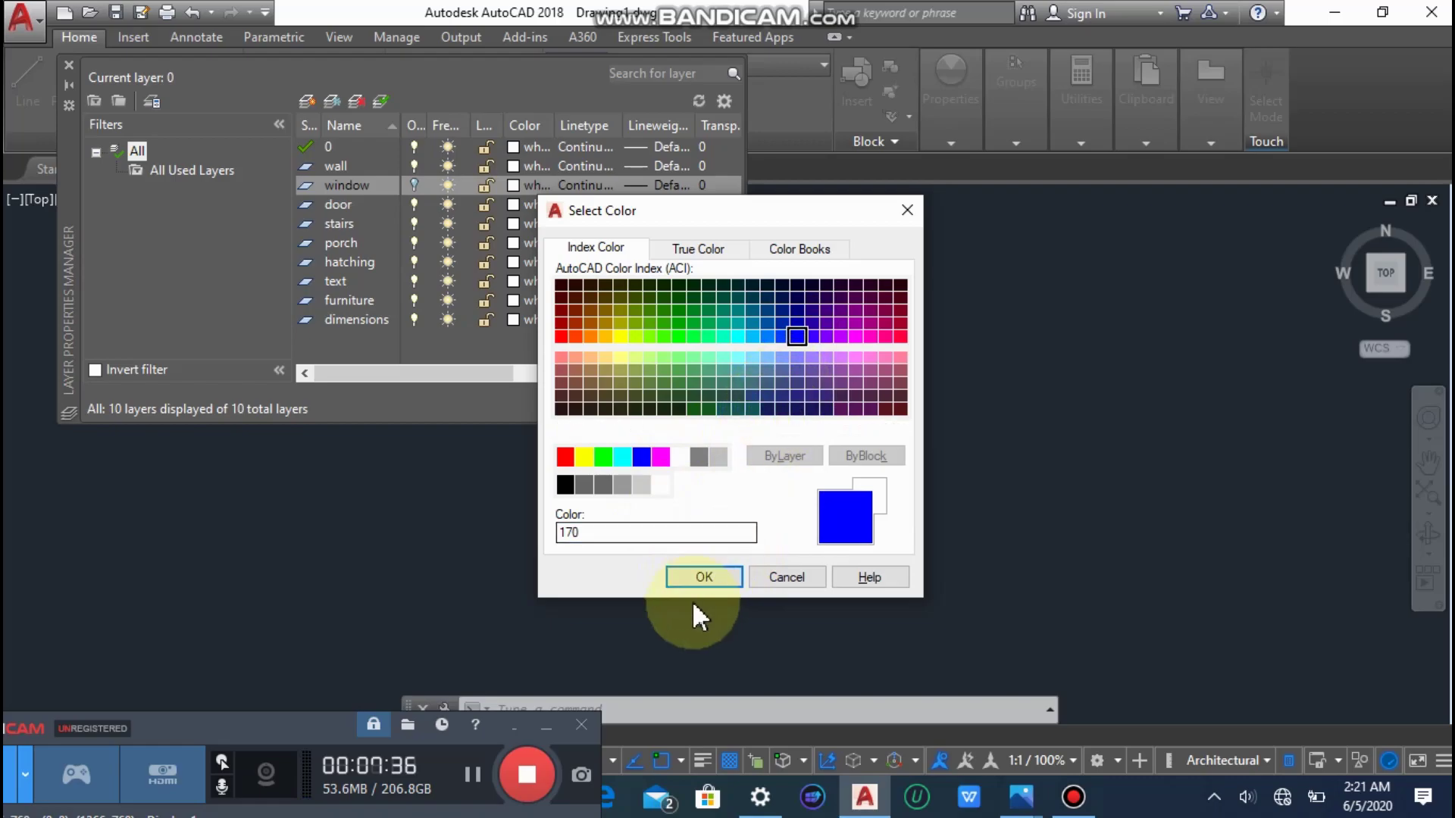
pyautogui.click(715, 578)
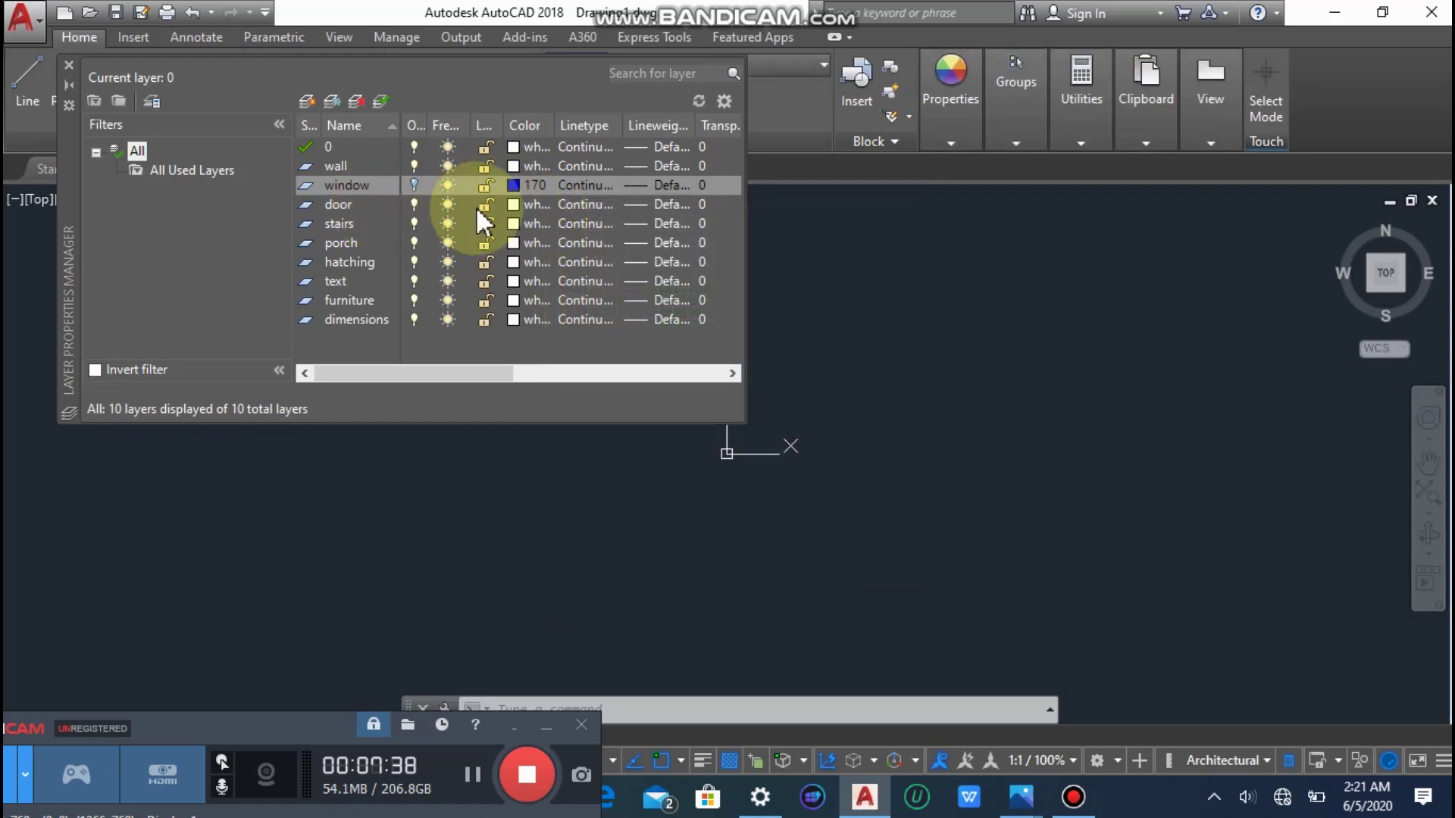
pyautogui.click(516, 203)
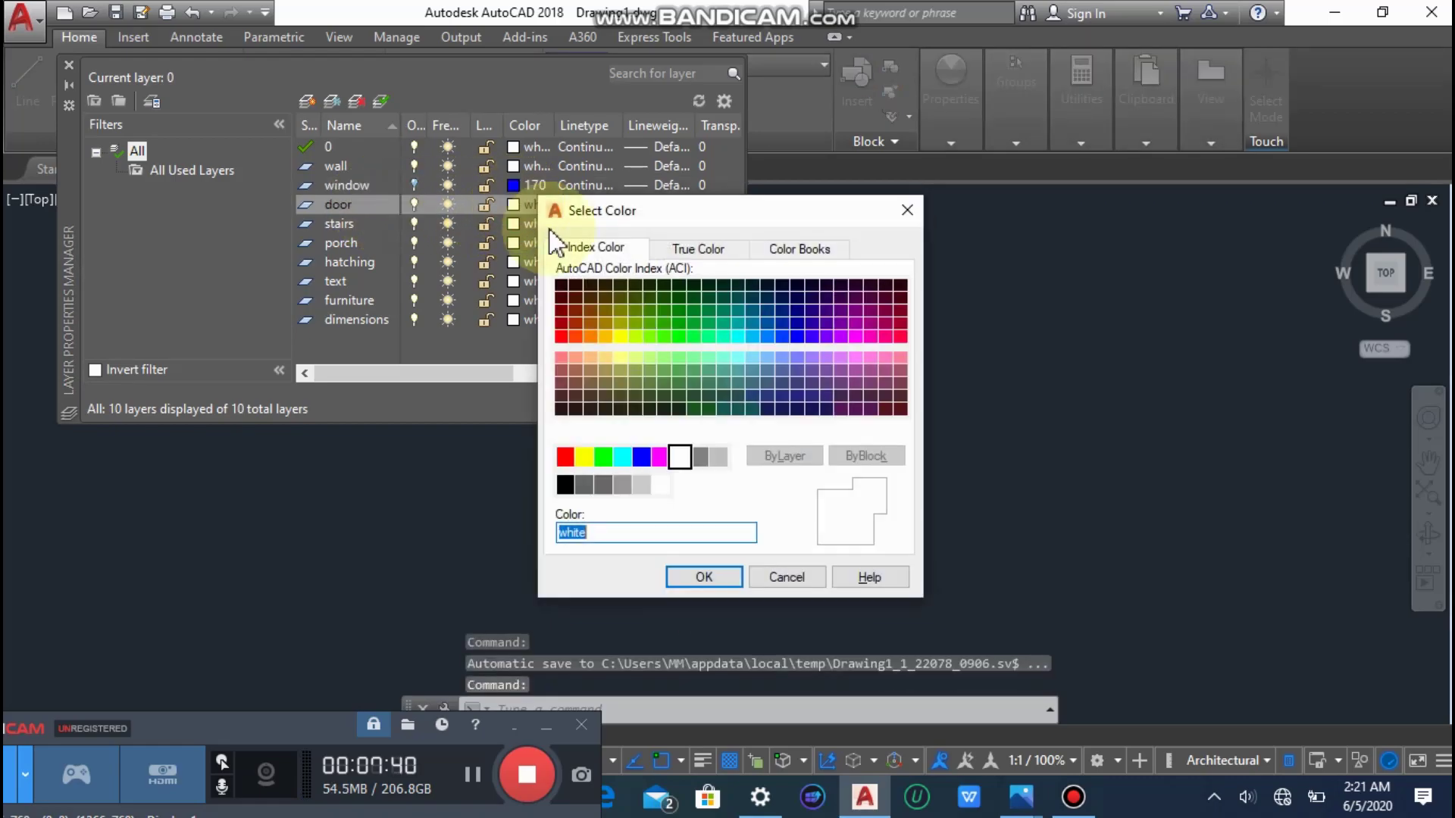
pyautogui.click(693, 292)
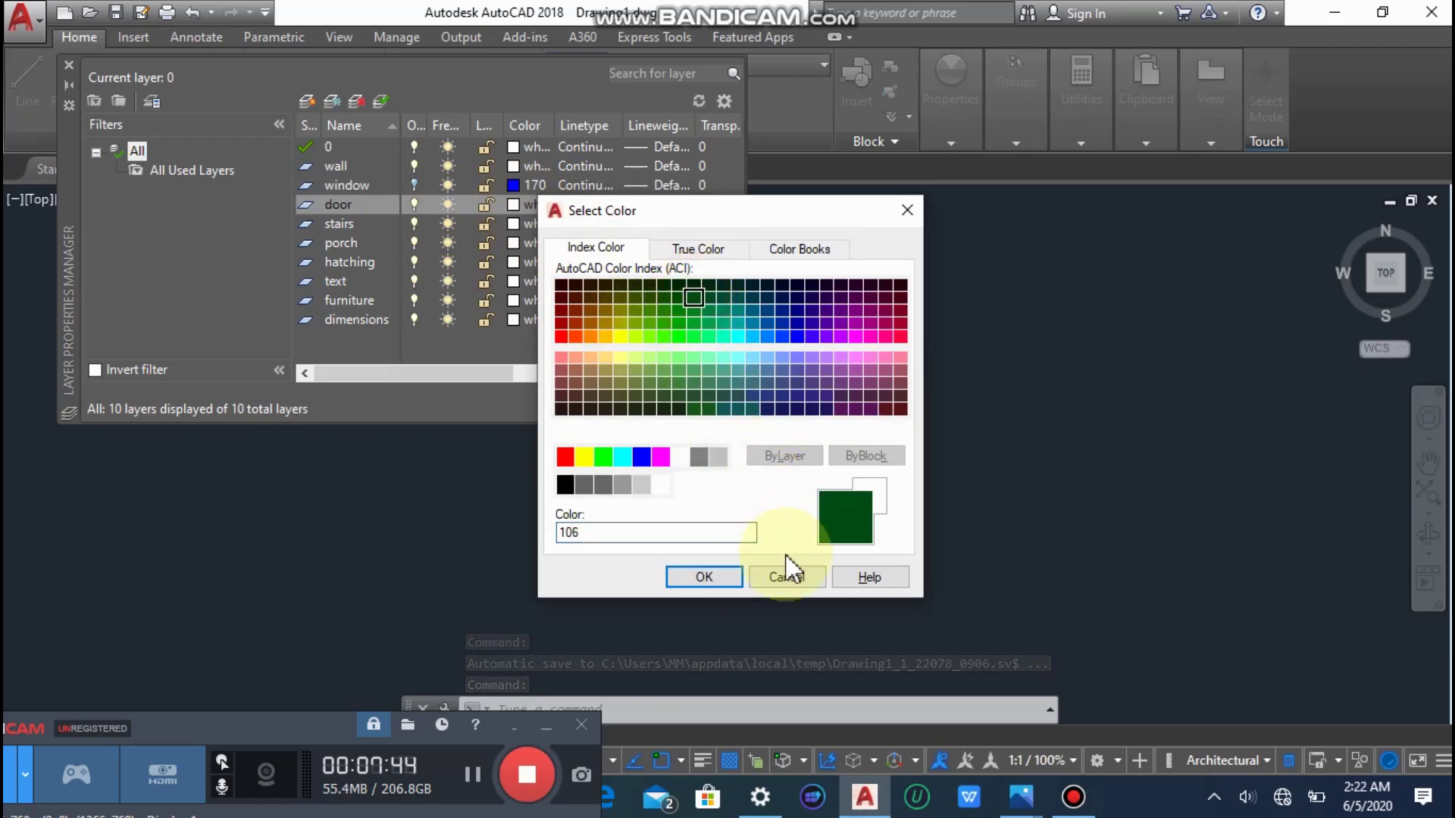
pyautogui.click(695, 578)
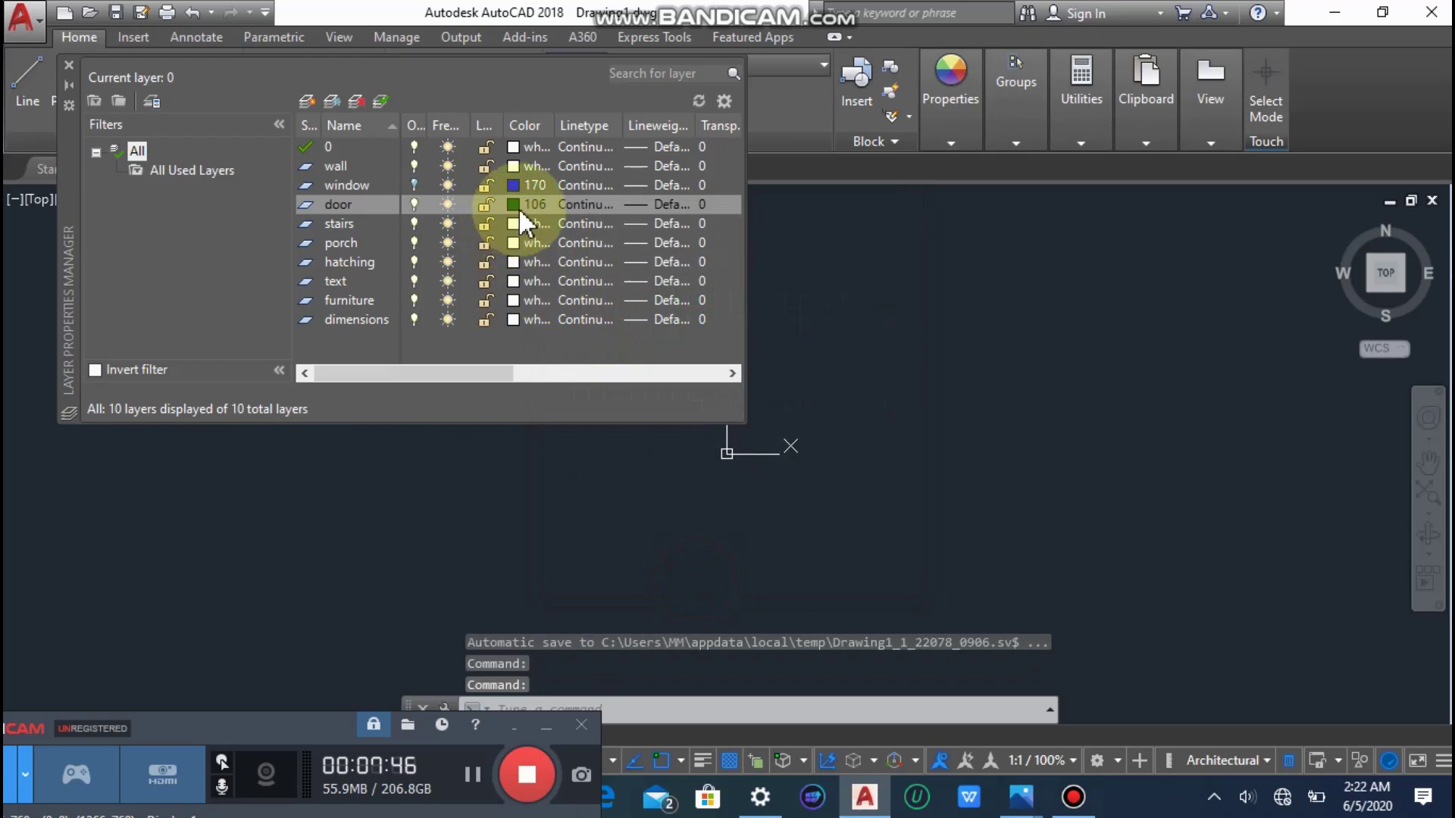
pyautogui.click(515, 205)
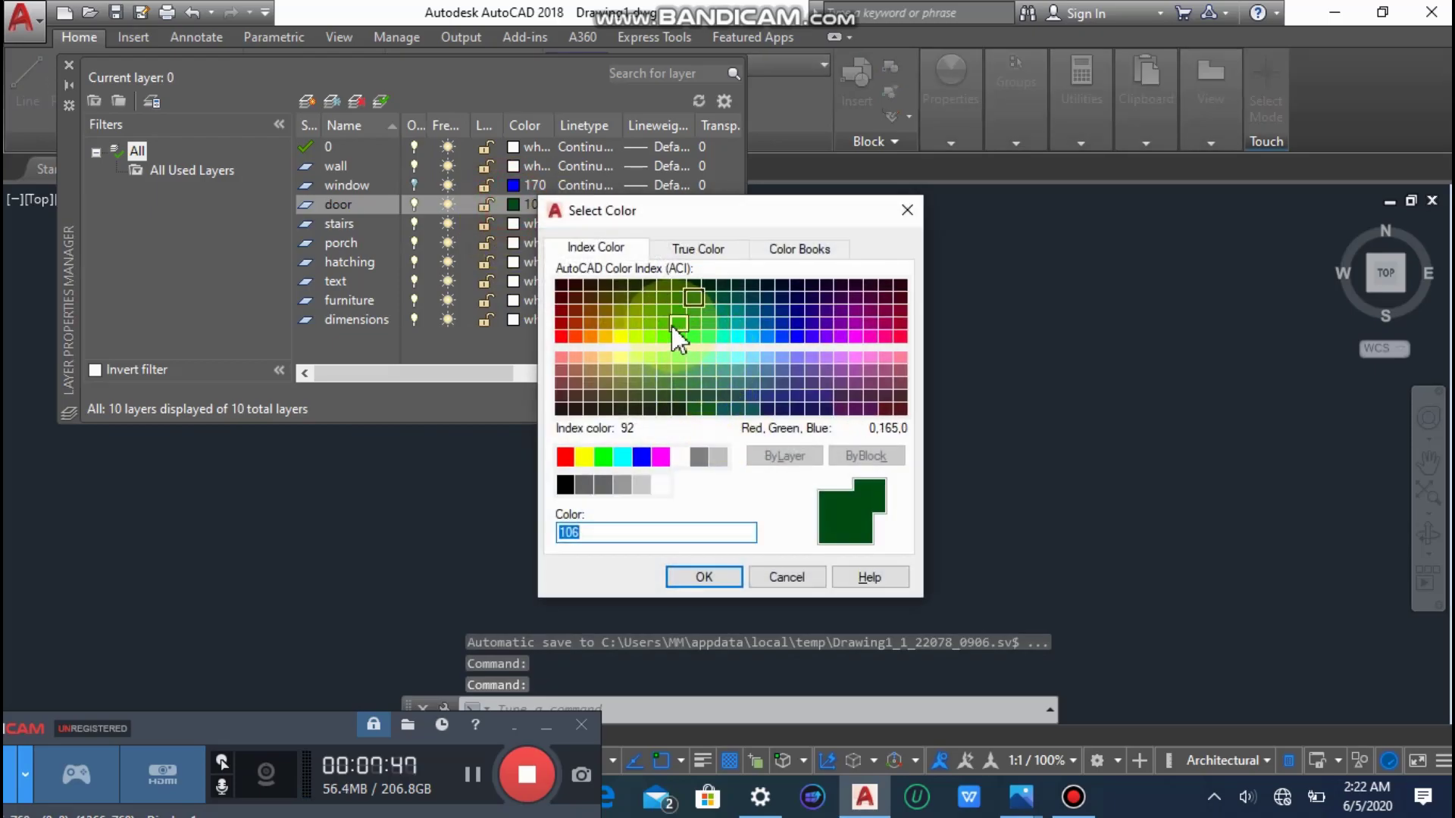
pyautogui.click(692, 336)
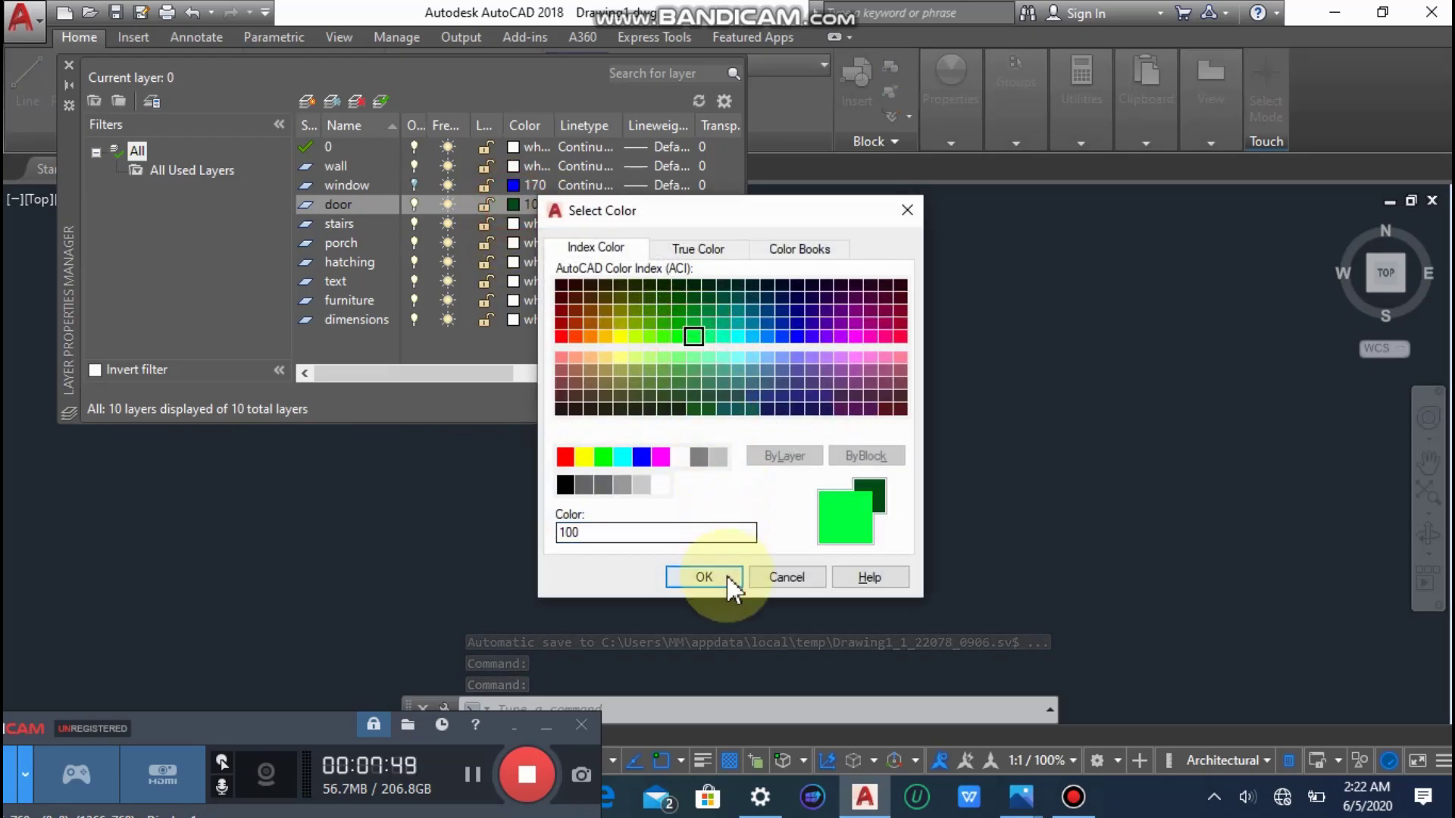
pyautogui.click(683, 326)
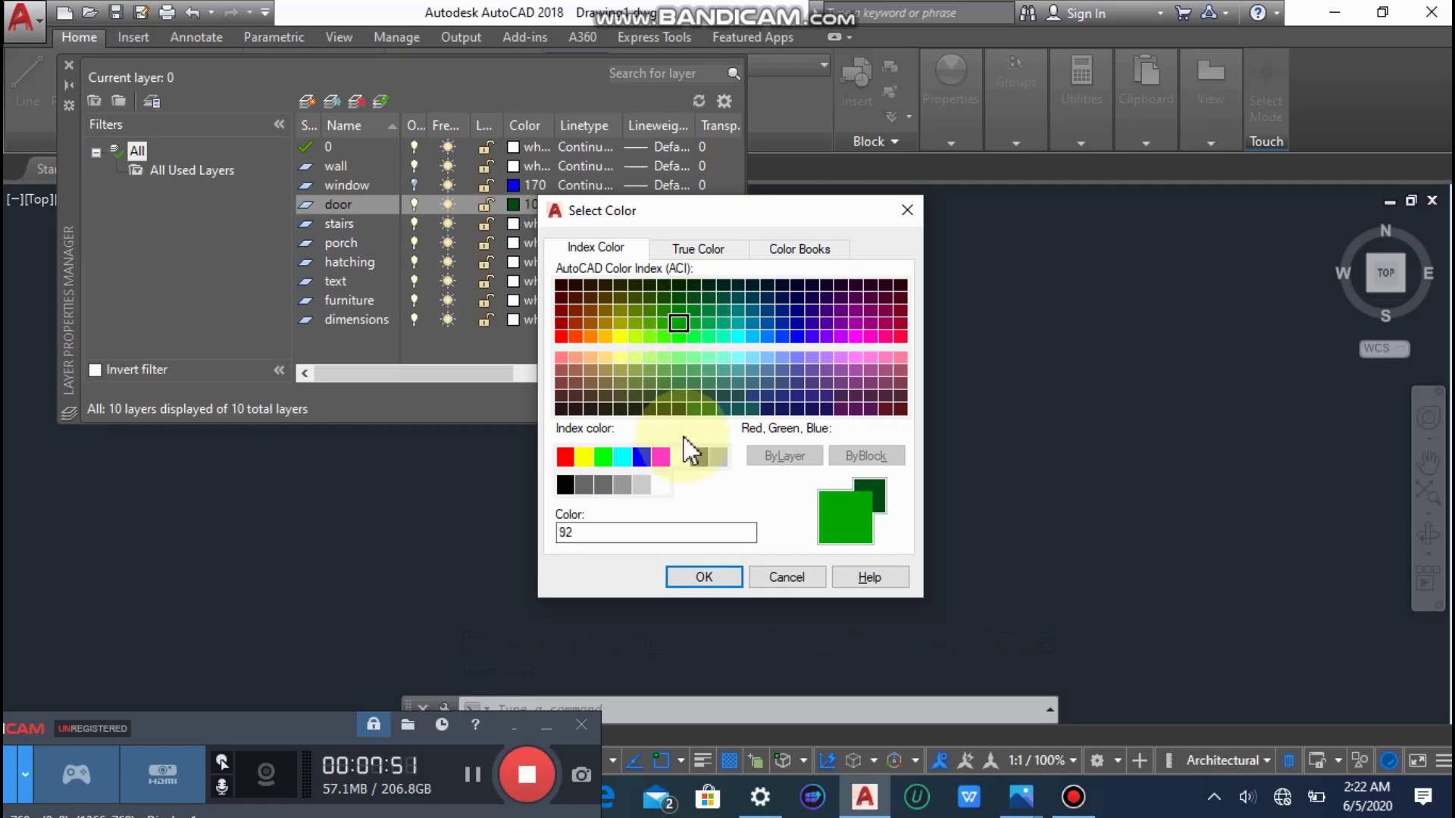
pyautogui.click(698, 575)
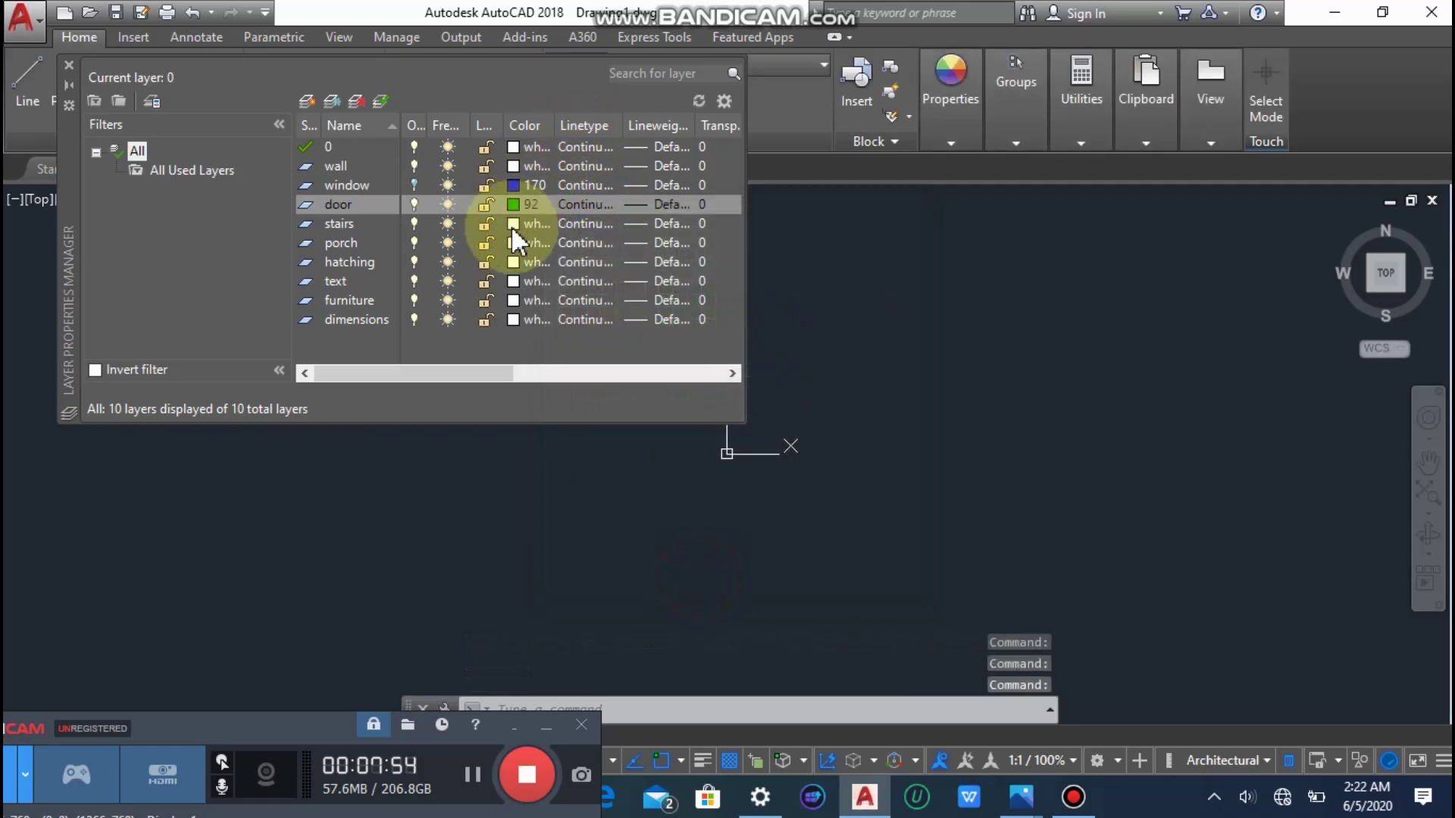
# Set the stairs layer to orange 20 and the porch layer to magenta 210.
pyautogui.click(523, 225)
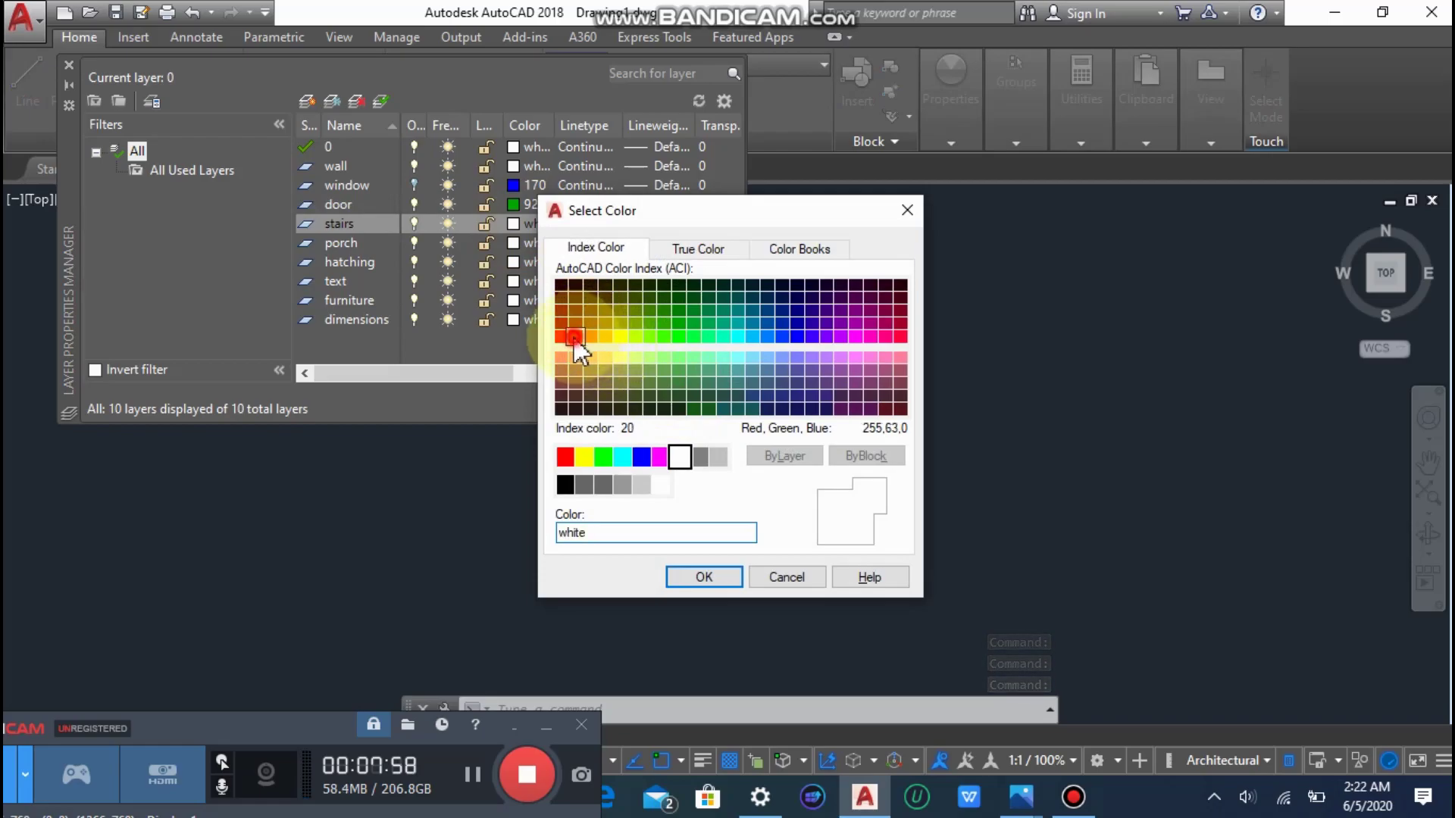
pyautogui.click(574, 338)
pyautogui.click(693, 579)
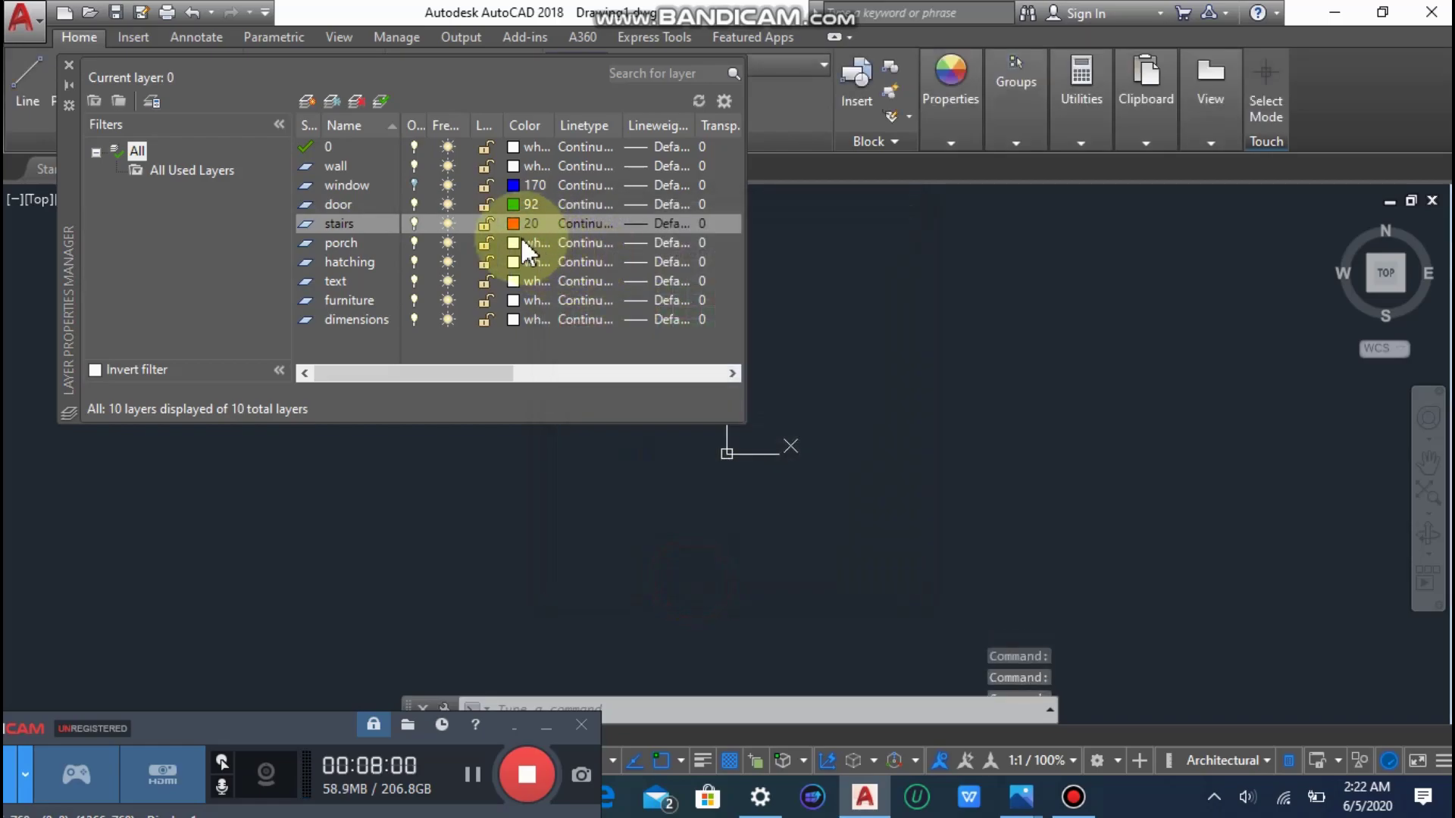
pyautogui.click(528, 242)
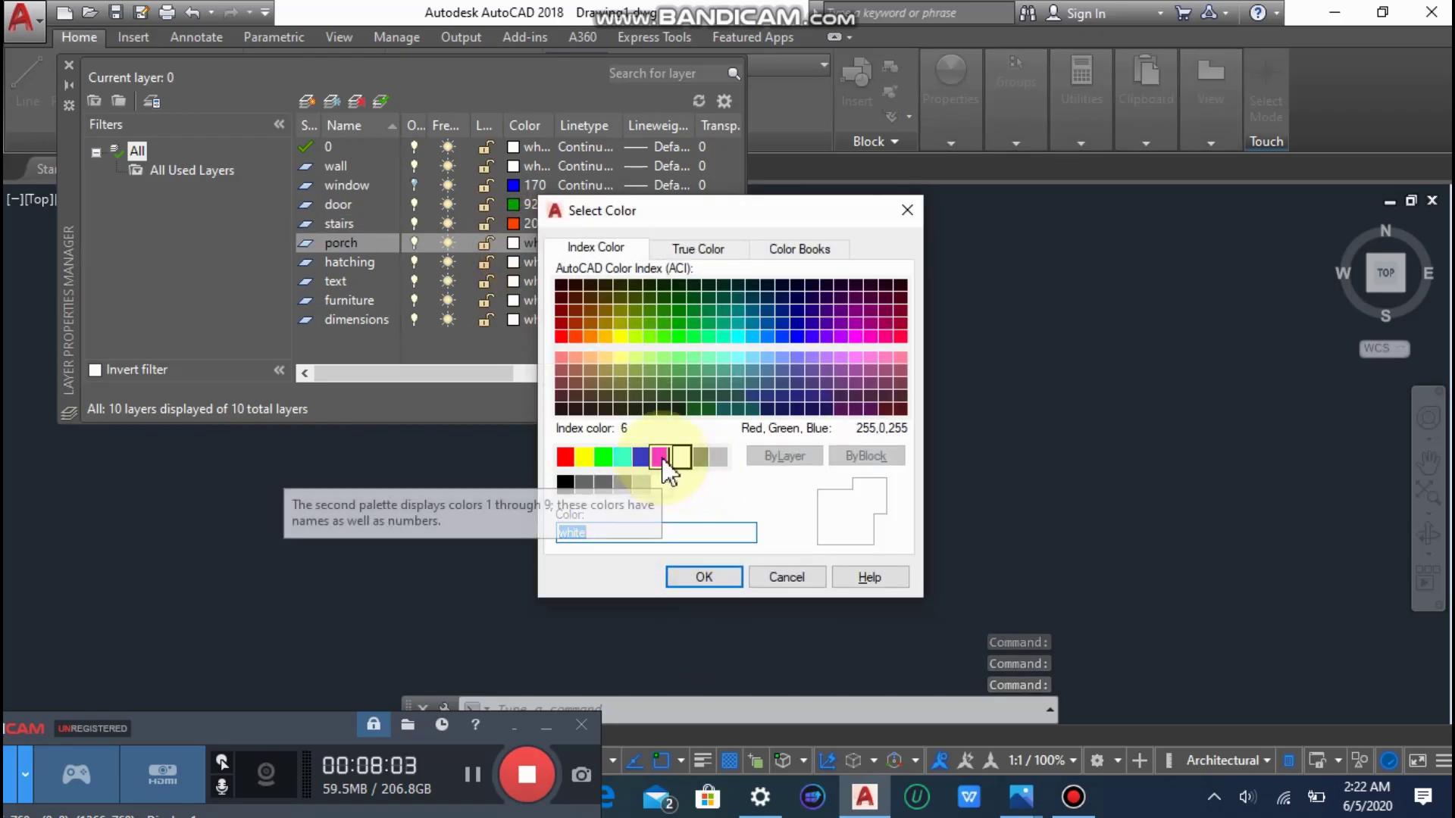
pyautogui.click(864, 337)
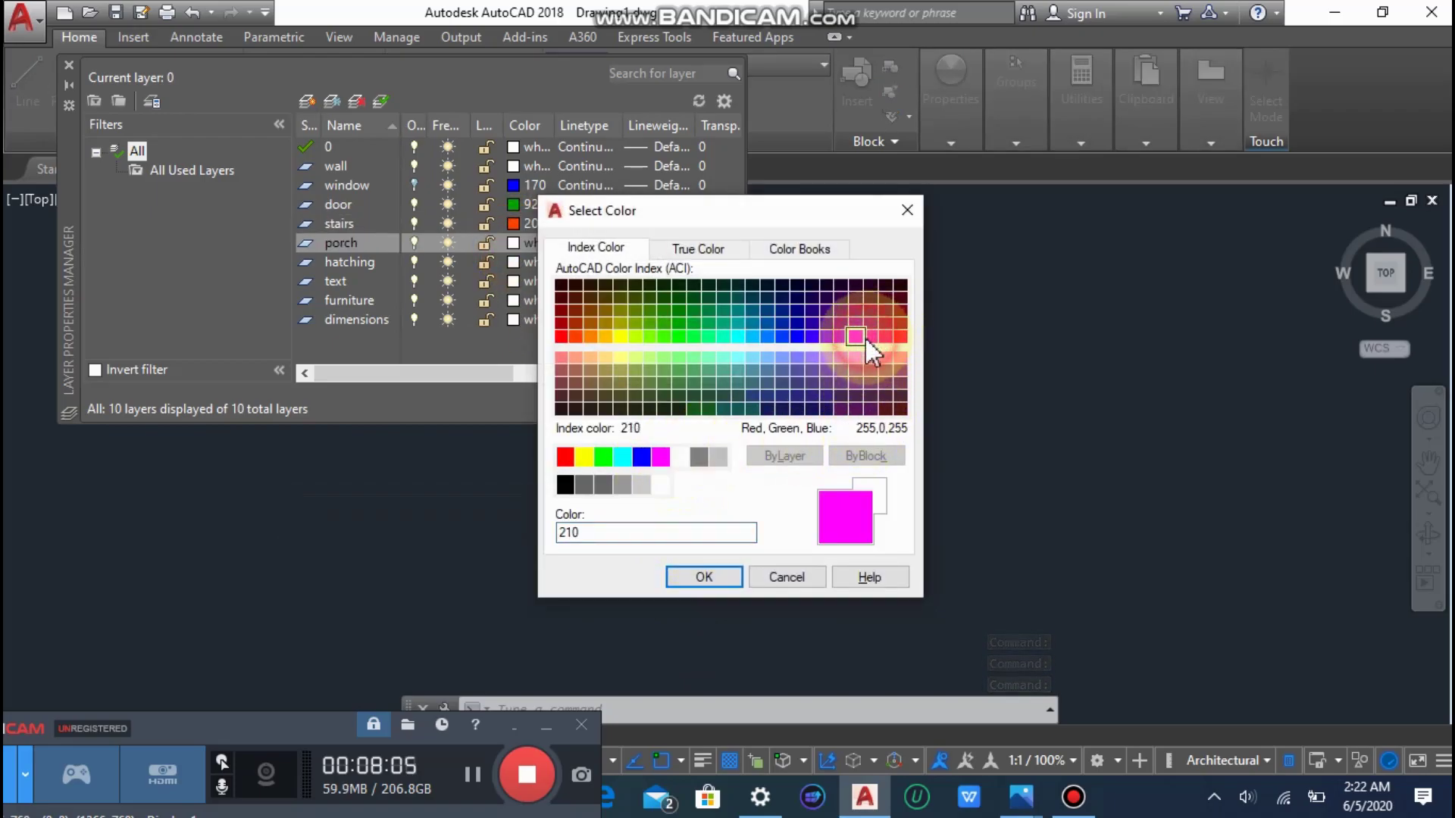
pyautogui.click(705, 580)
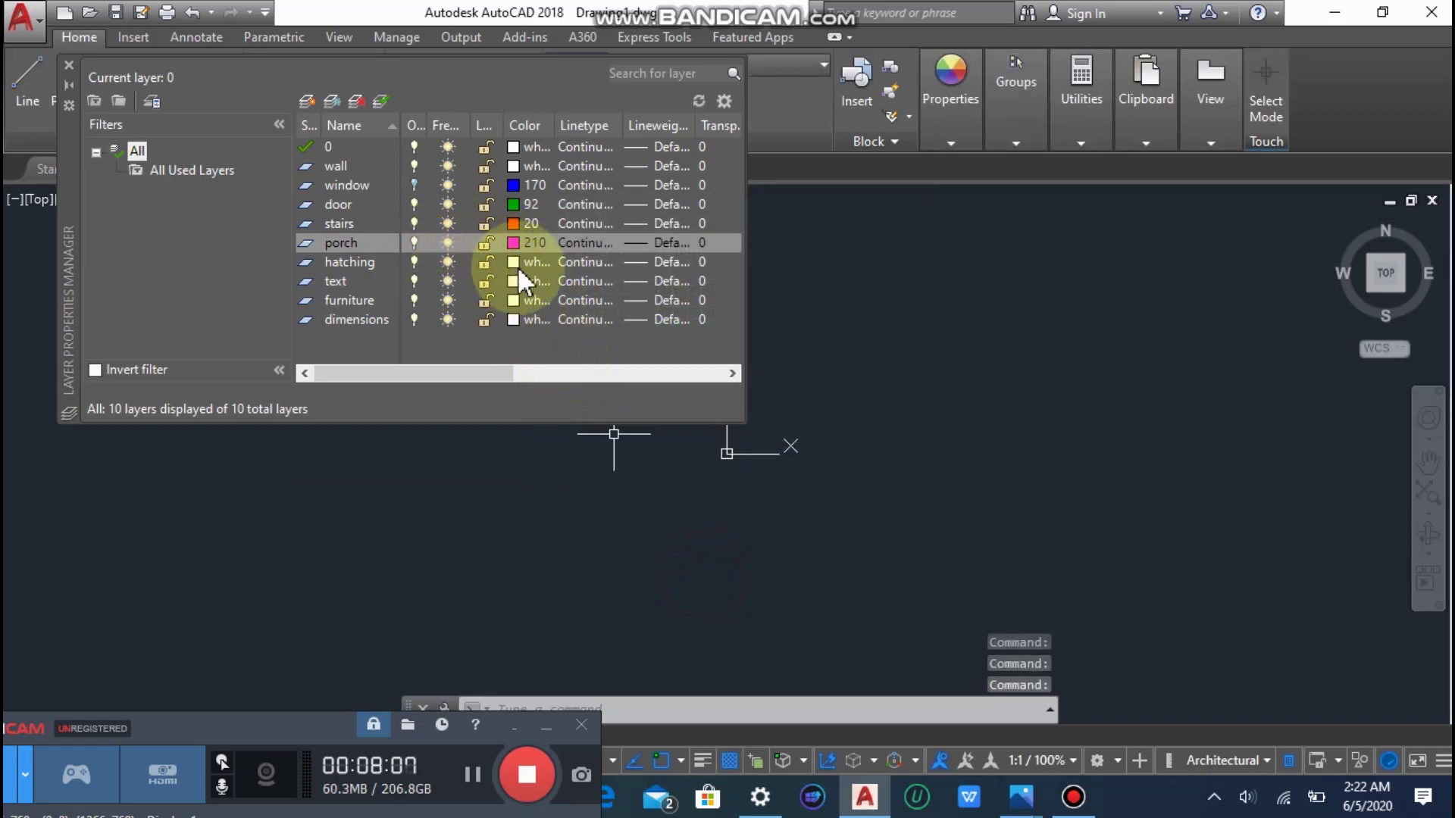
# Give the hatching layer yellow colour 50.
pyautogui.click(514, 263)
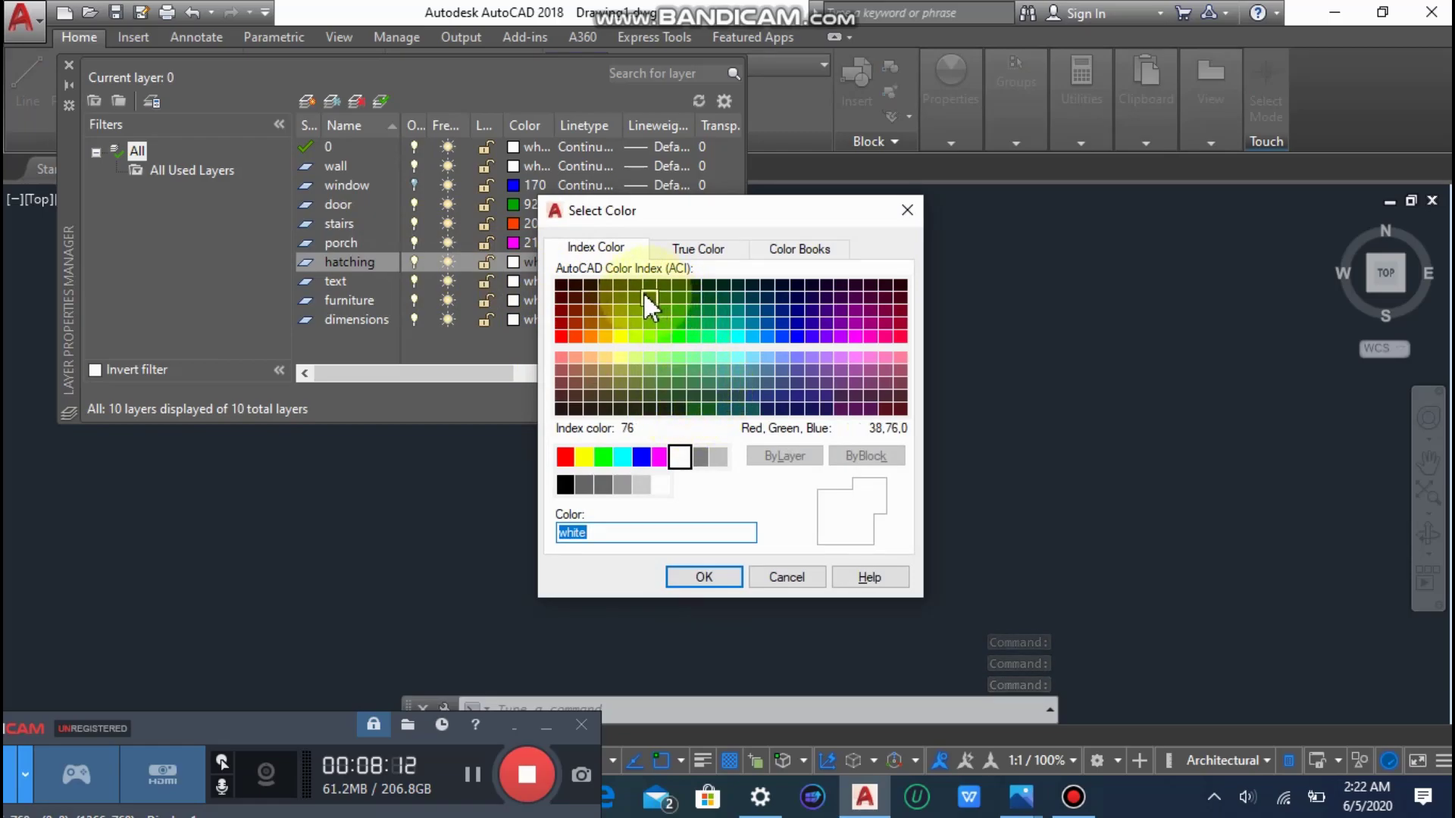
pyautogui.click(622, 337)
pyautogui.click(703, 578)
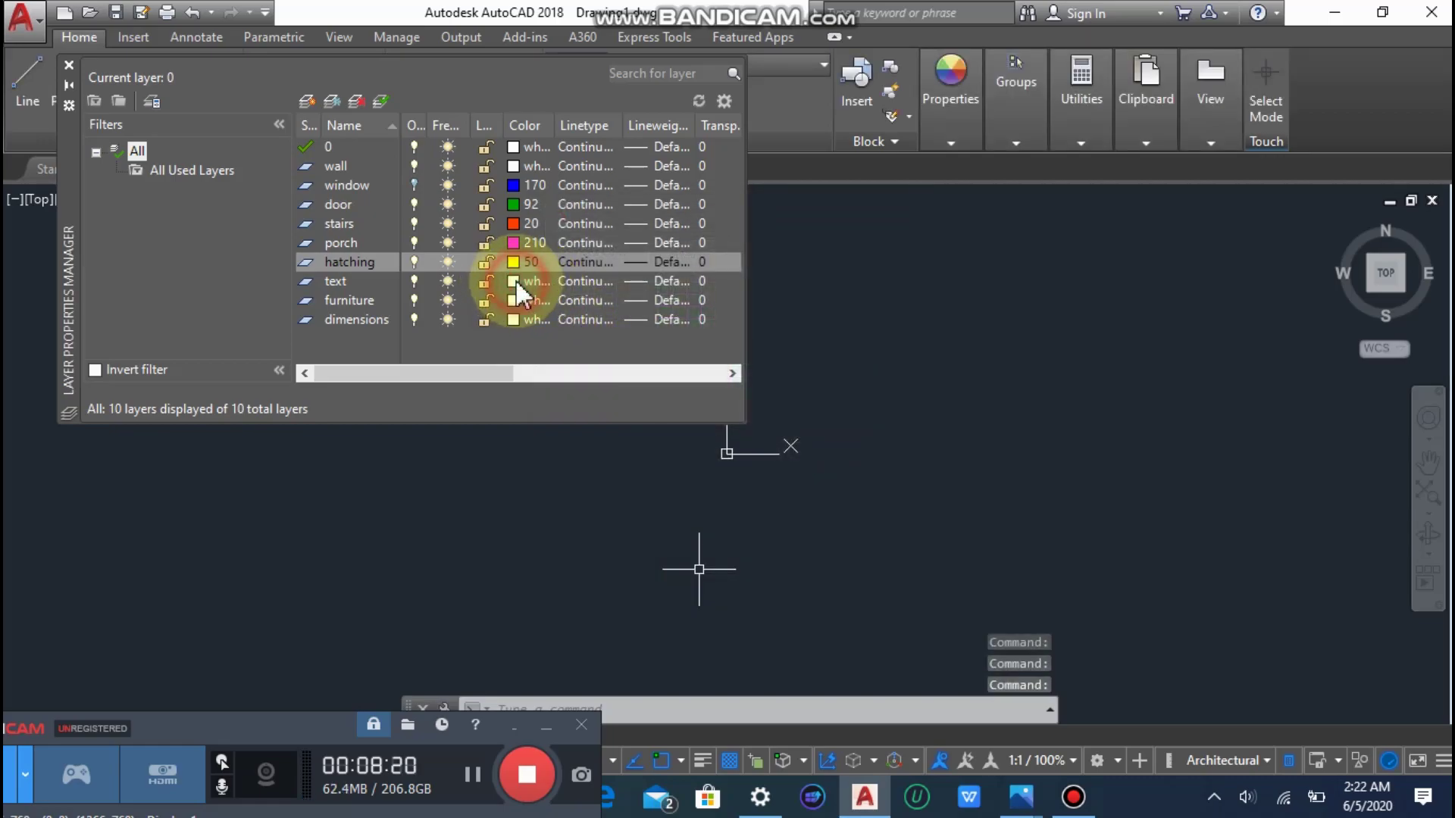
# After trying several colours, give the text layer light blue colour 161.
pyautogui.click(544, 281)
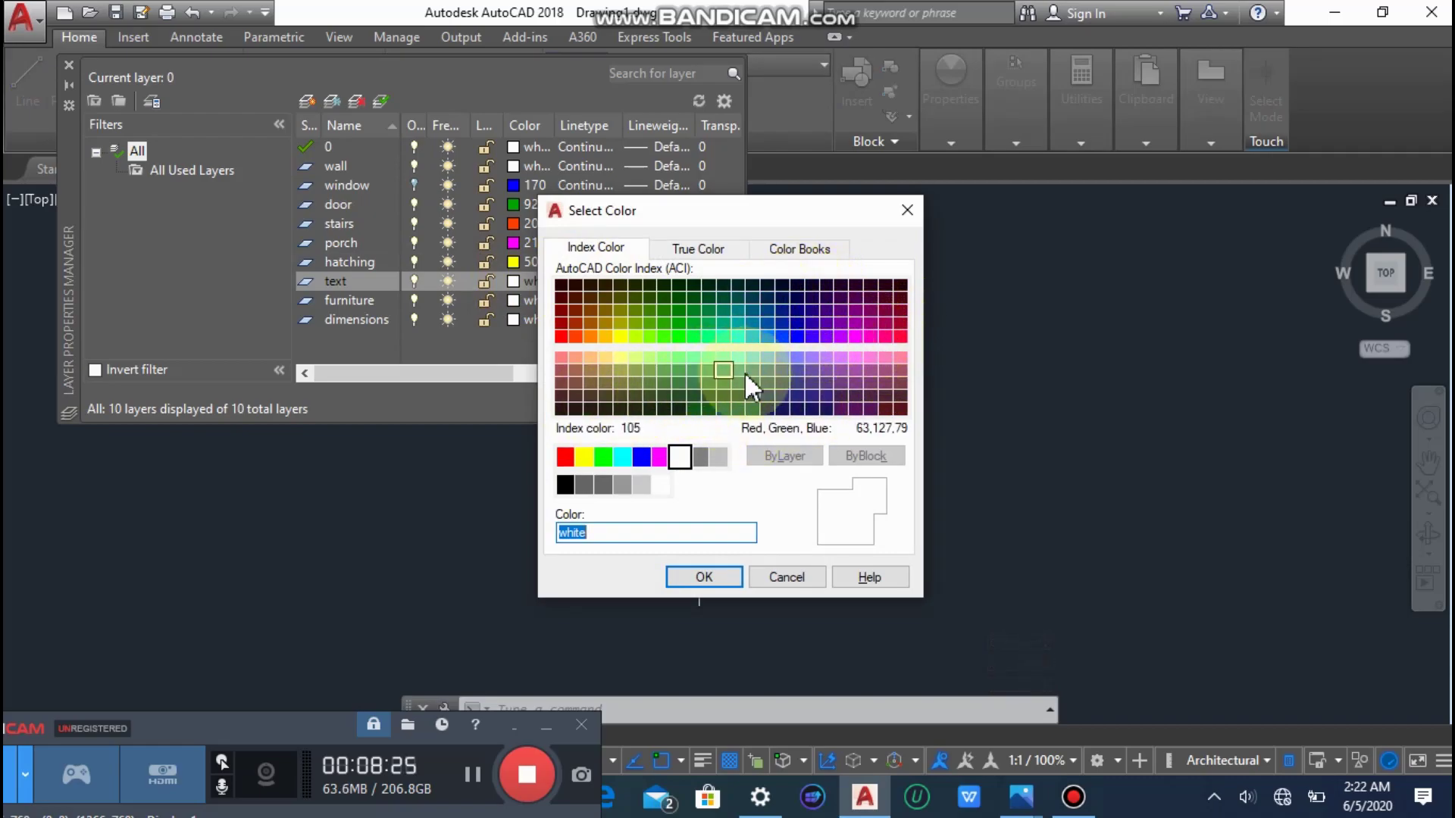
pyautogui.click(675, 355)
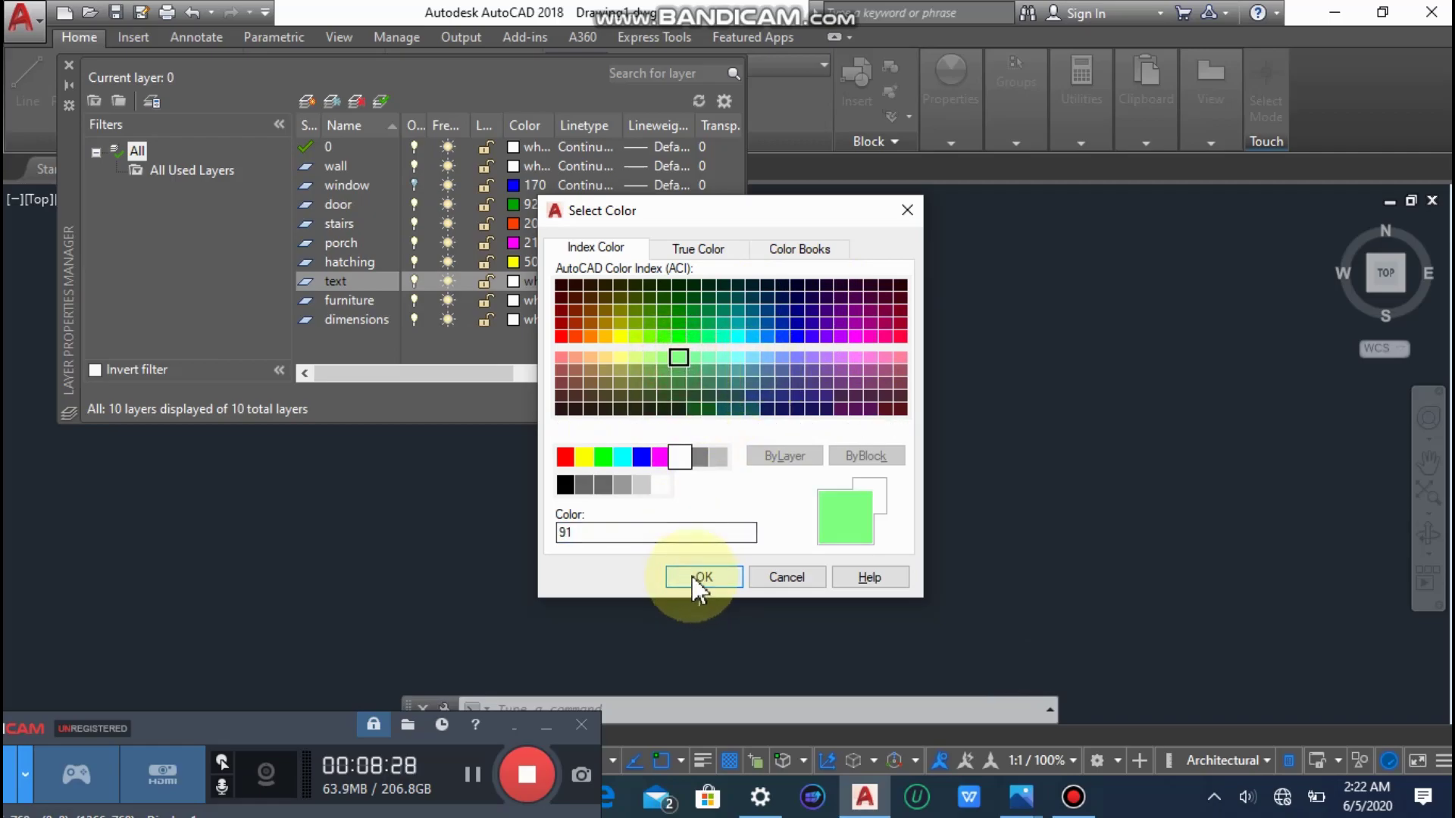
pyautogui.click(569, 367)
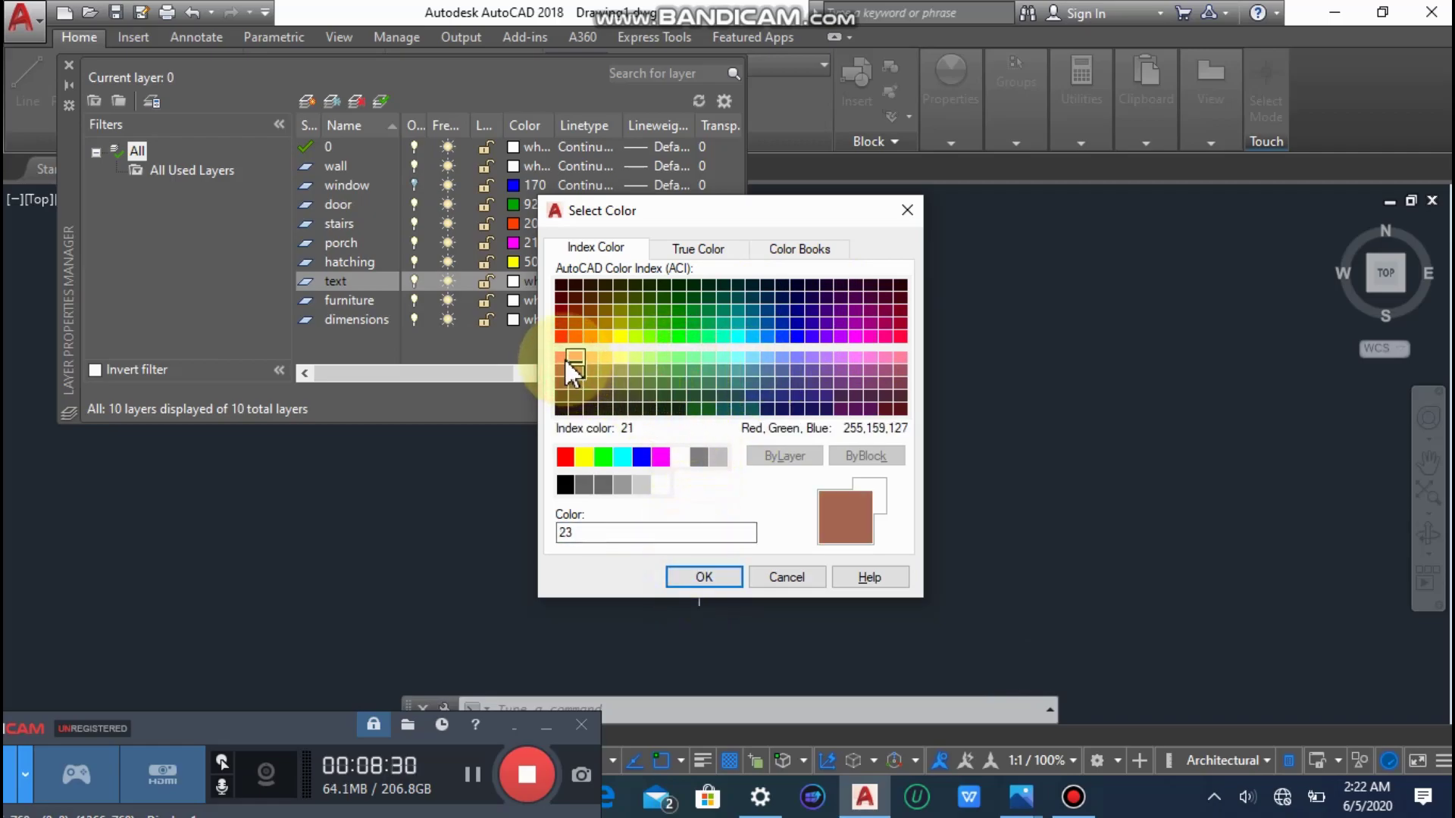
pyautogui.click(562, 381)
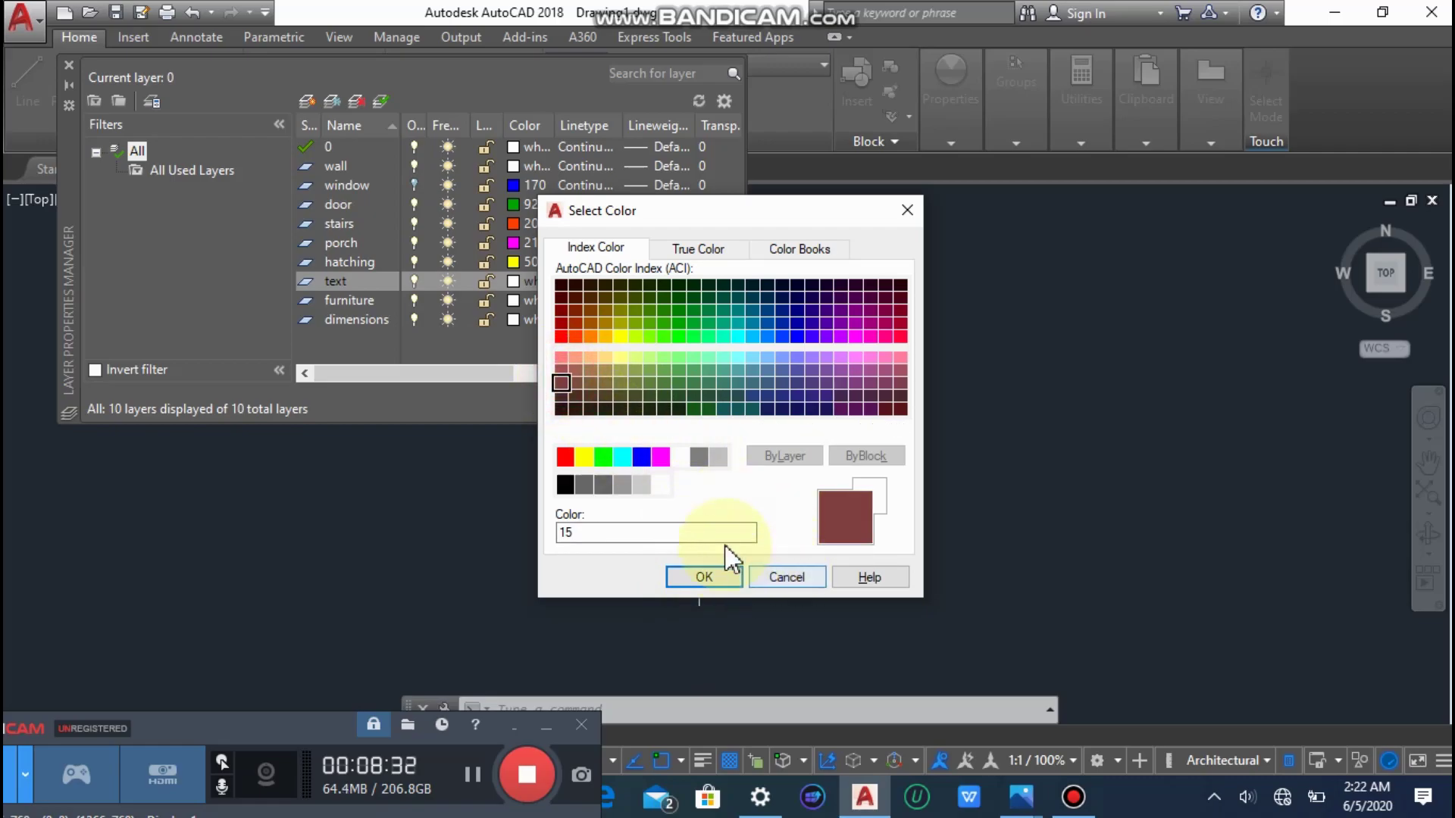
pyautogui.click(736, 369)
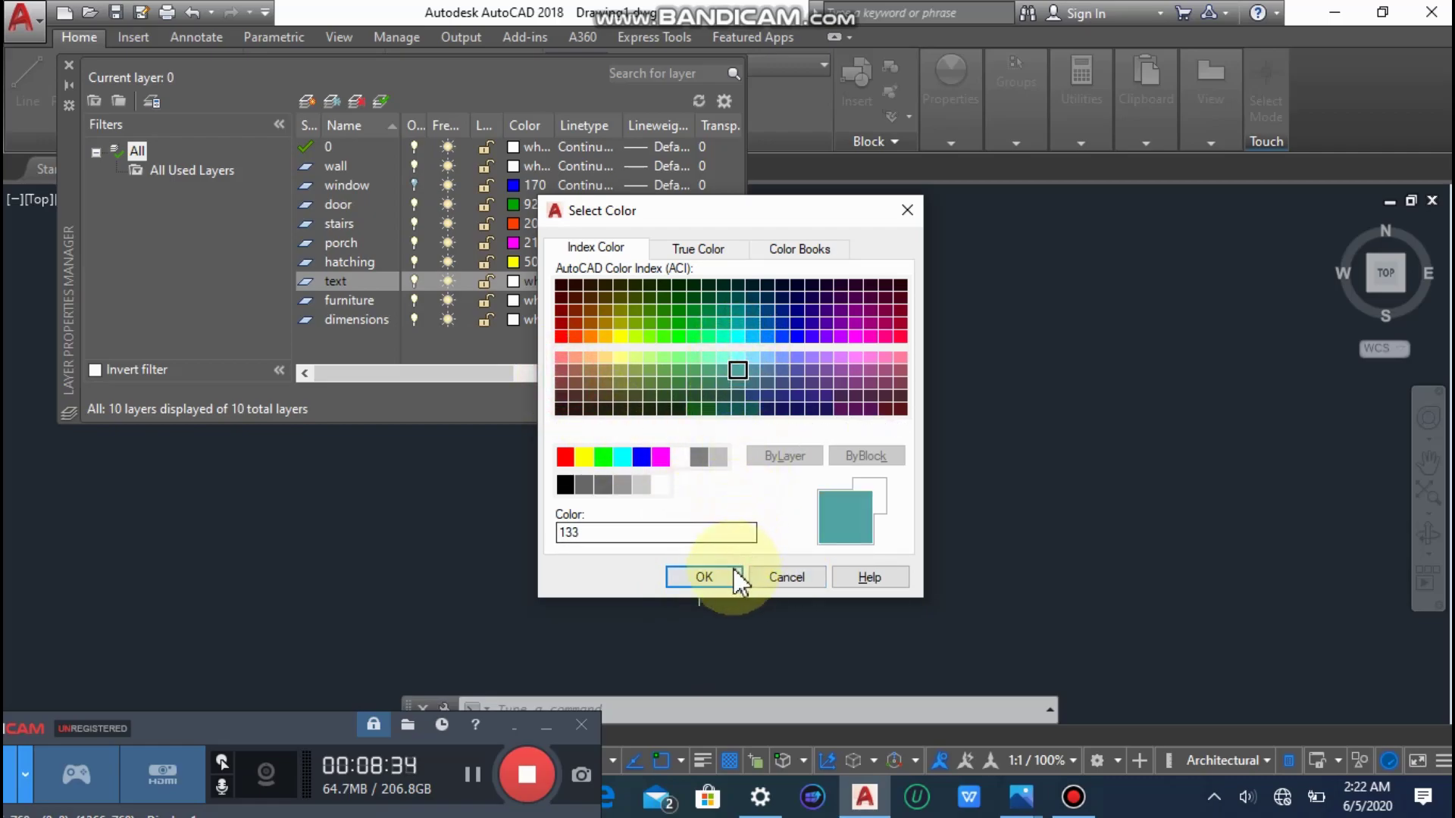
pyautogui.click(767, 335)
pyautogui.click(781, 357)
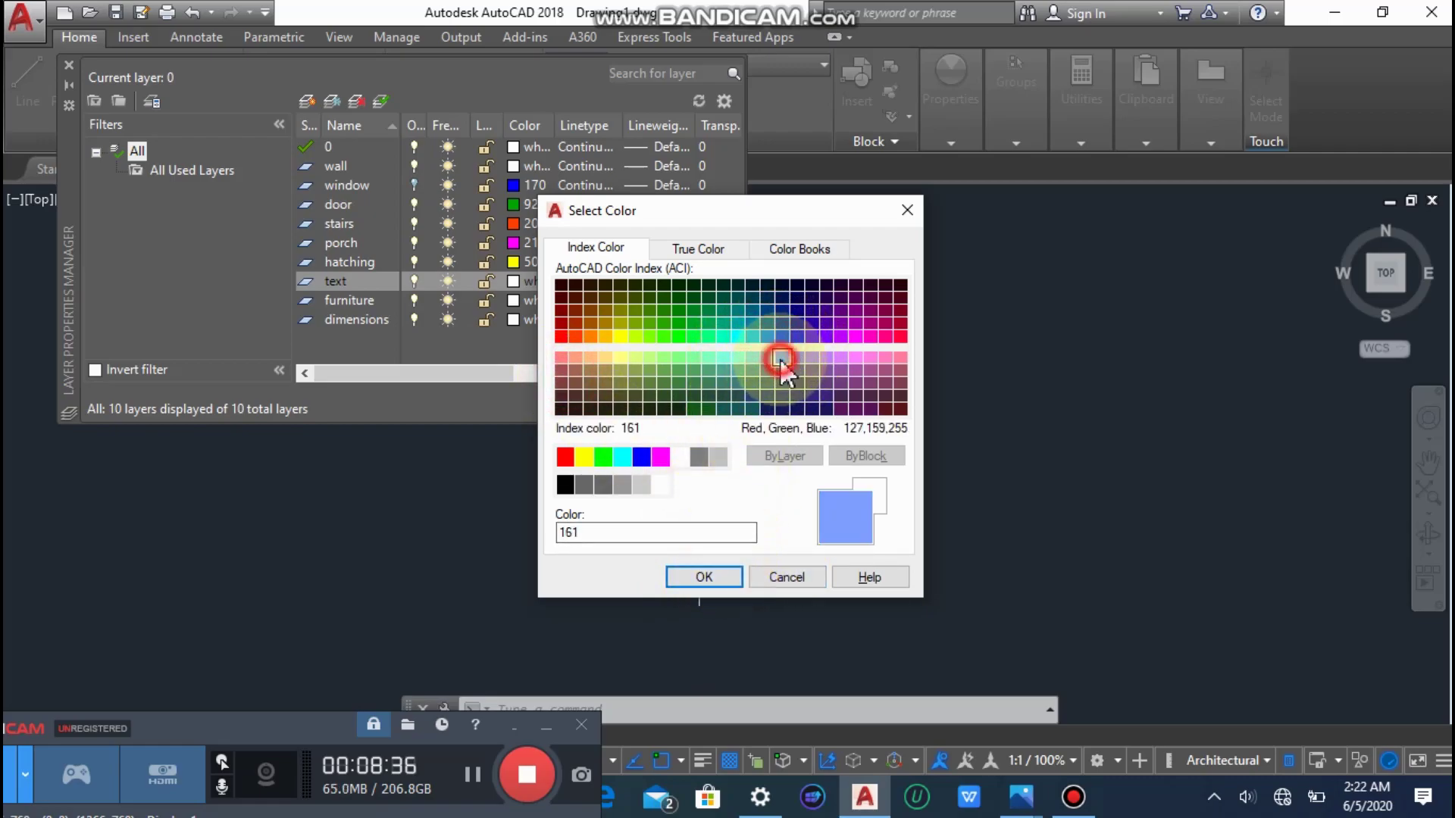
pyautogui.click(704, 576)
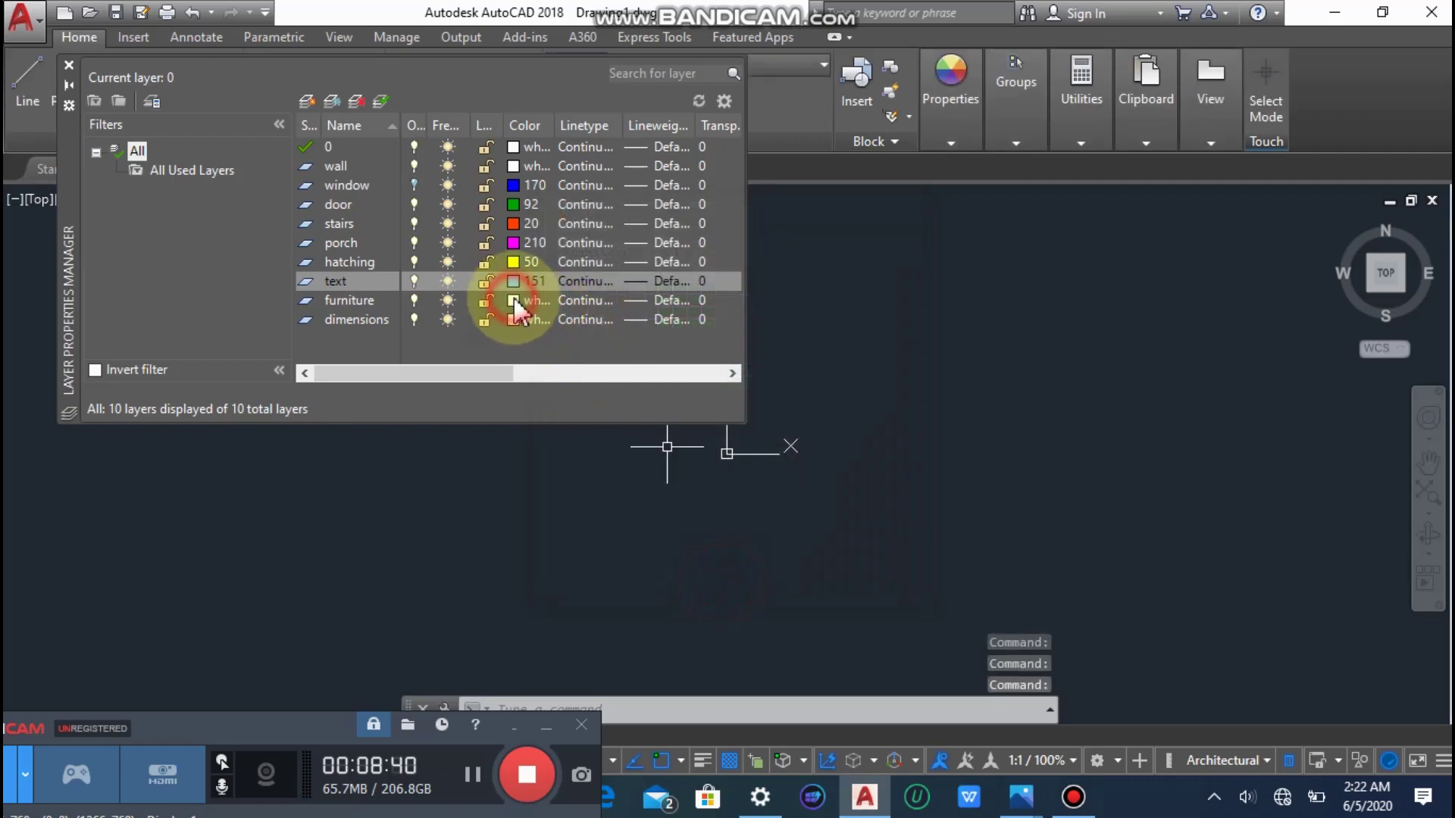
# Set the furniture layer to grey colour 8 and the dimensions layer to colour 180.
pyautogui.click(513, 300)
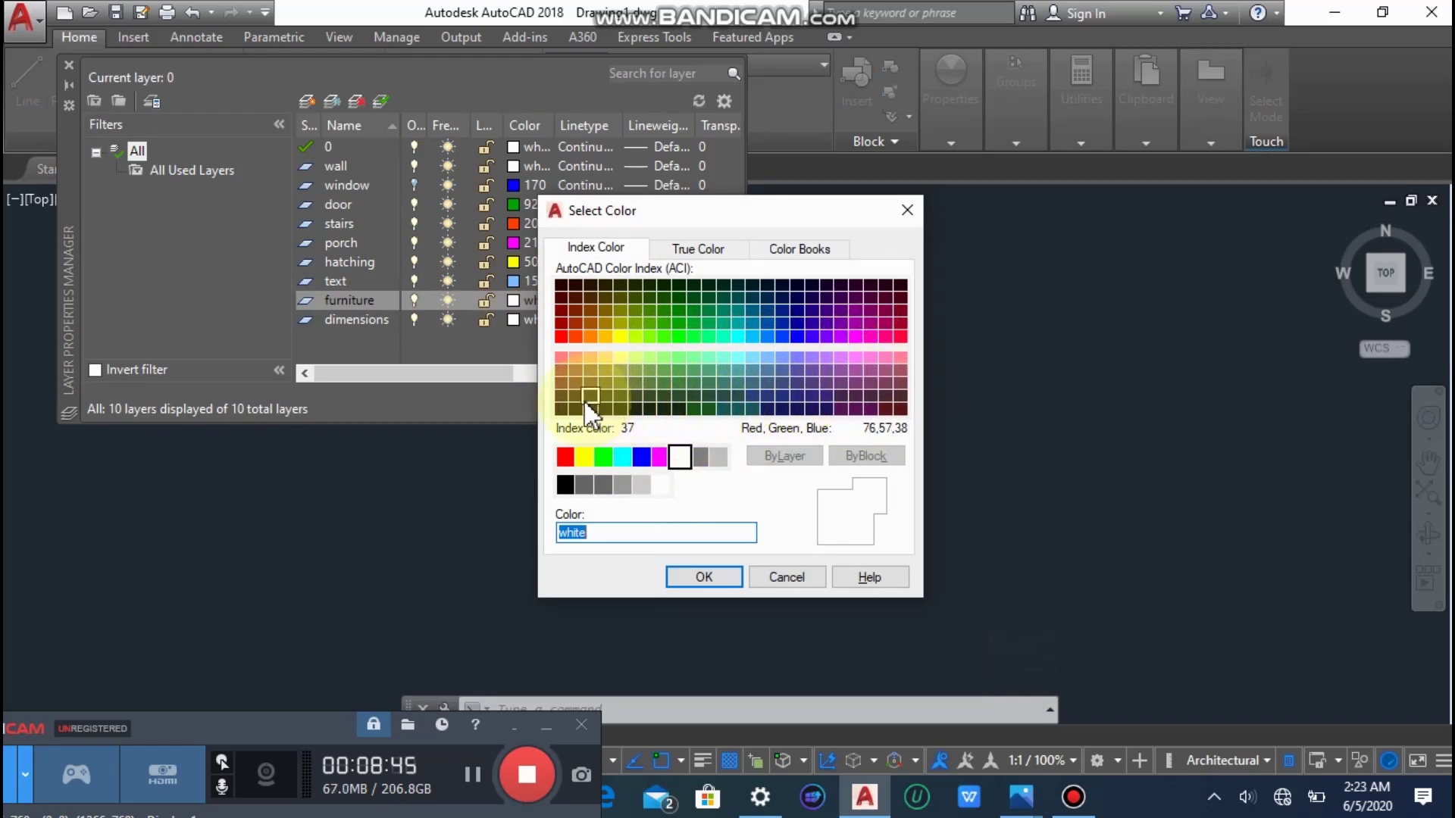
pyautogui.click(700, 457)
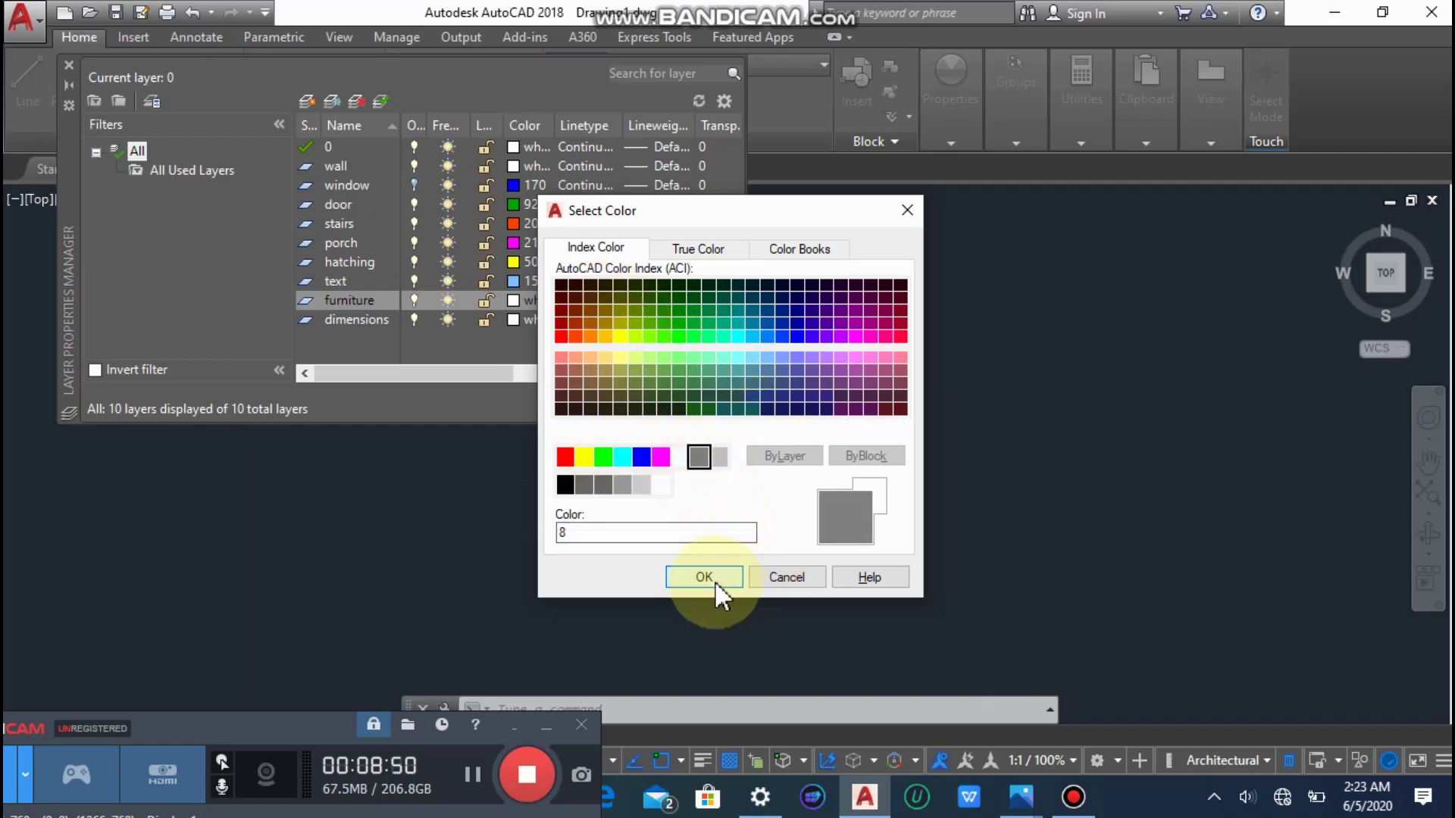
pyautogui.click(704, 578)
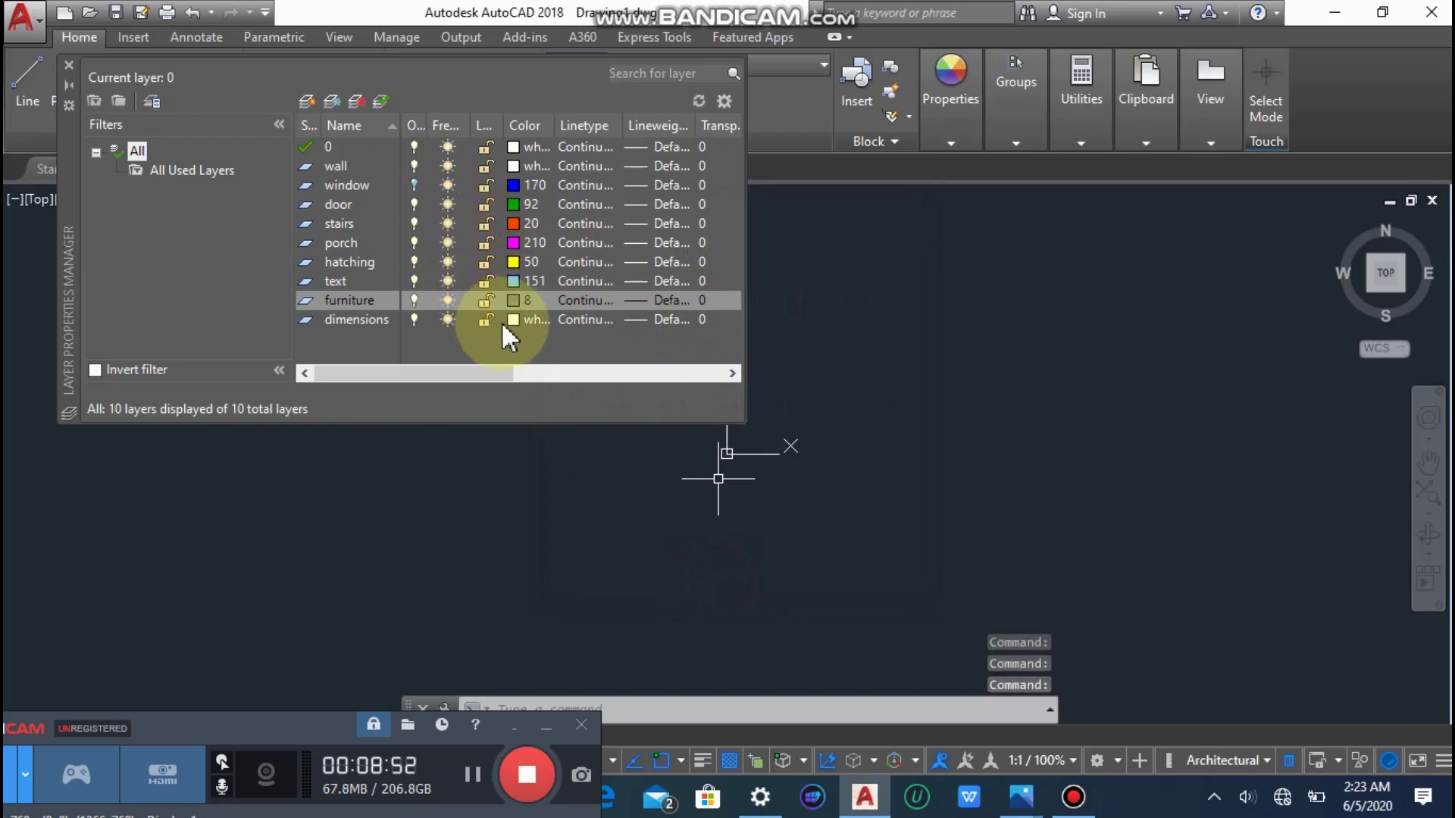
pyautogui.click(512, 320)
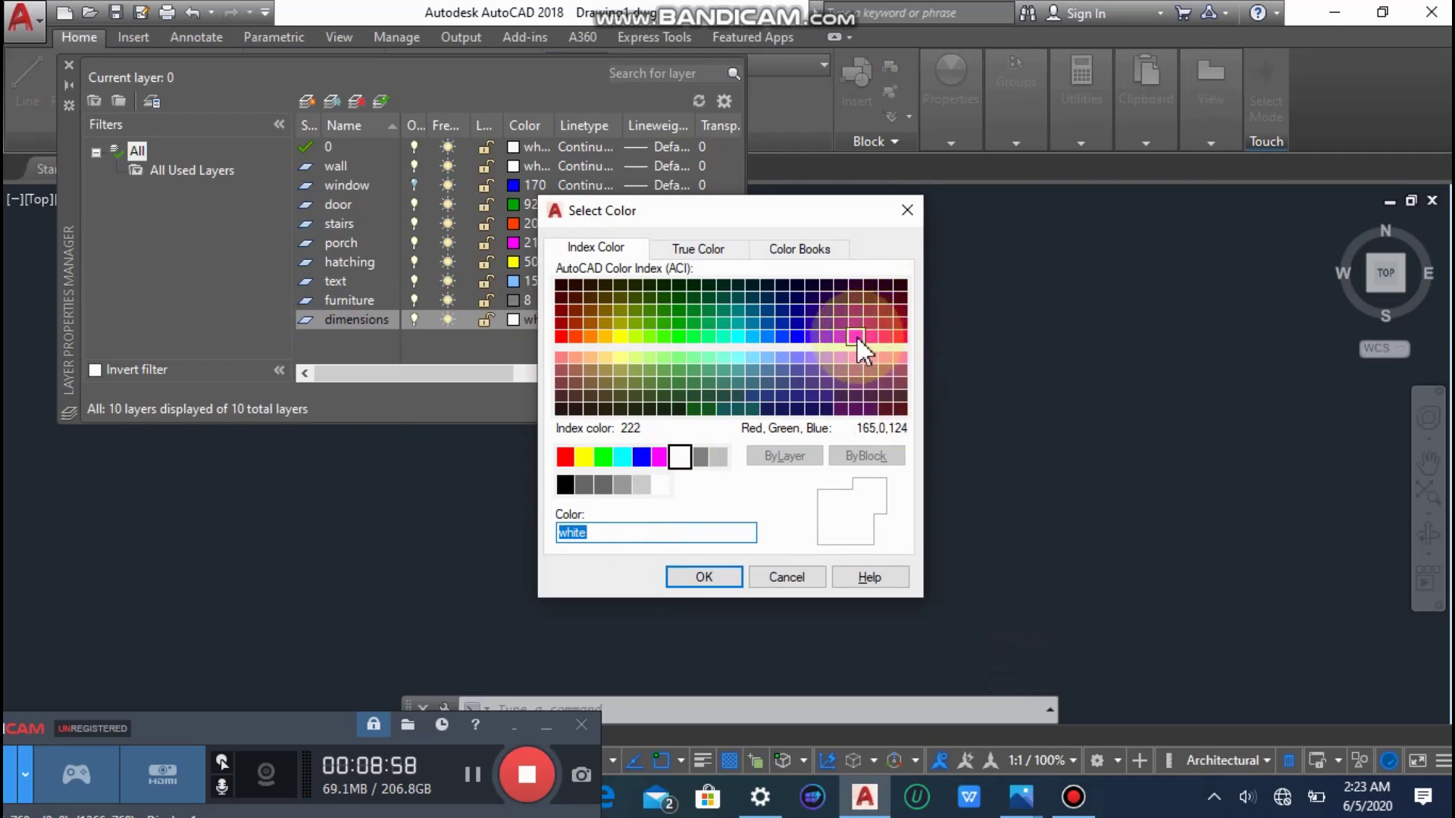
pyautogui.click(806, 331)
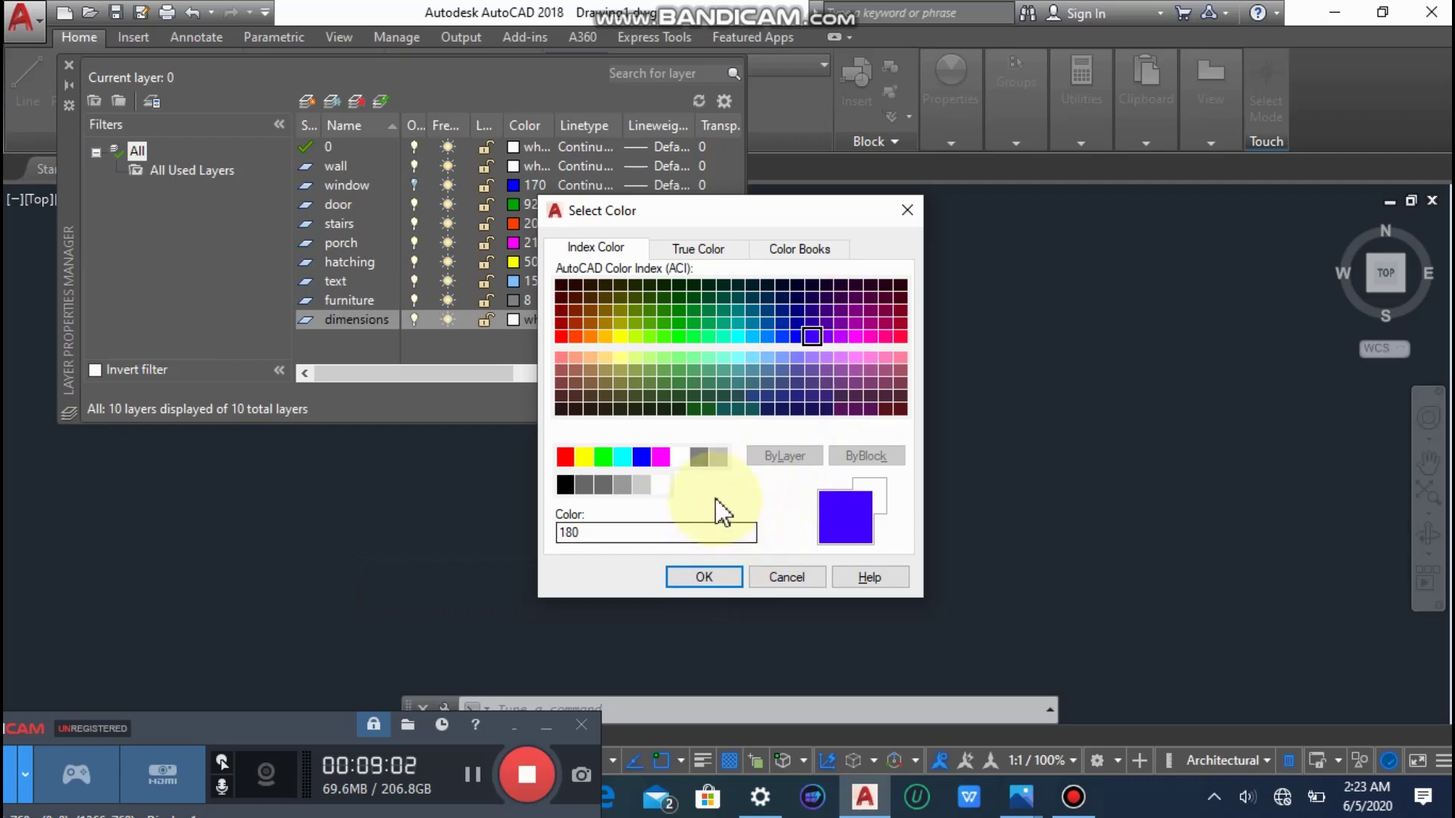
pyautogui.click(705, 578)
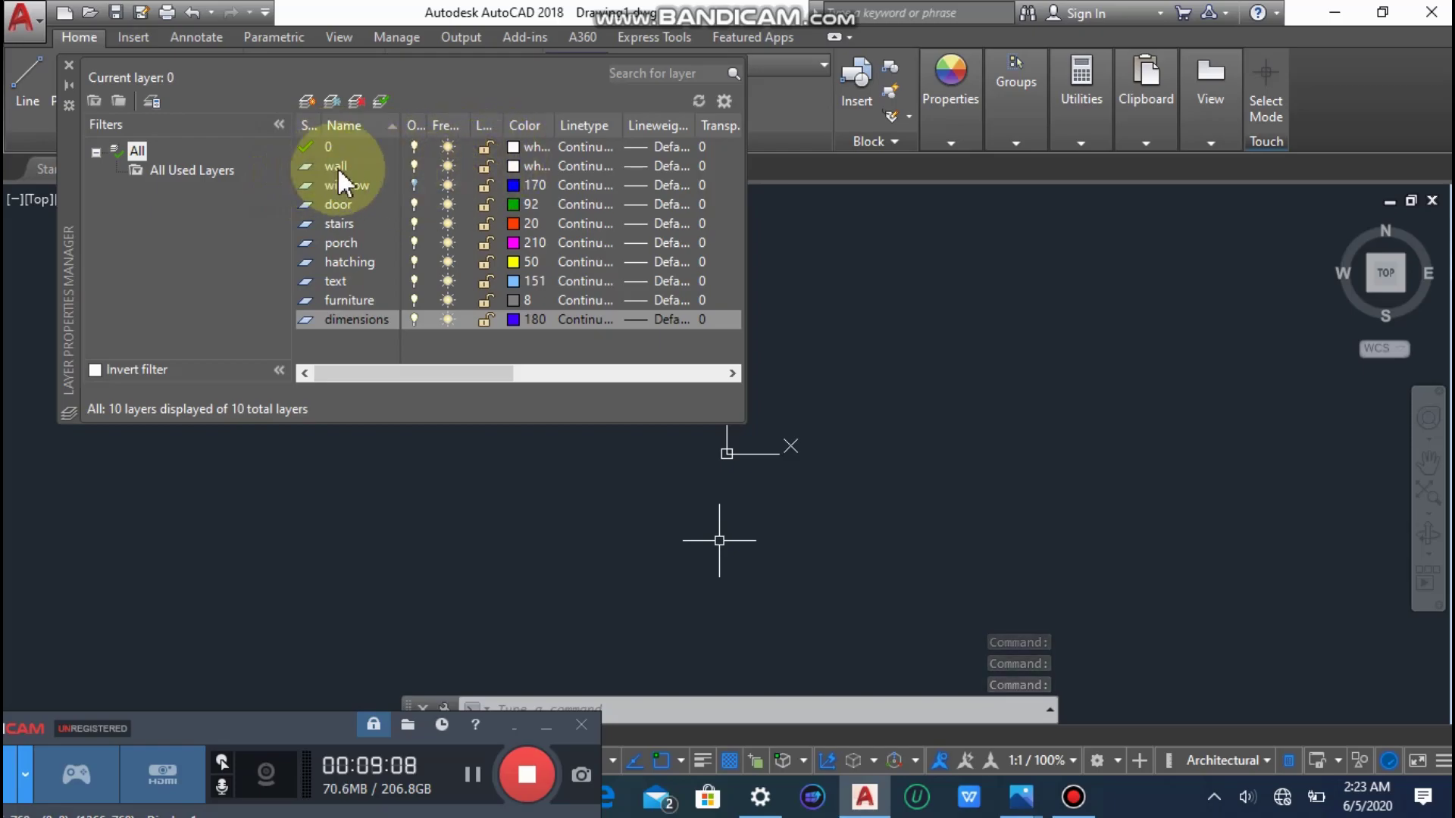
# Make wall the current layer and close the Layer Properties Manager.
pyautogui.click(304, 166)
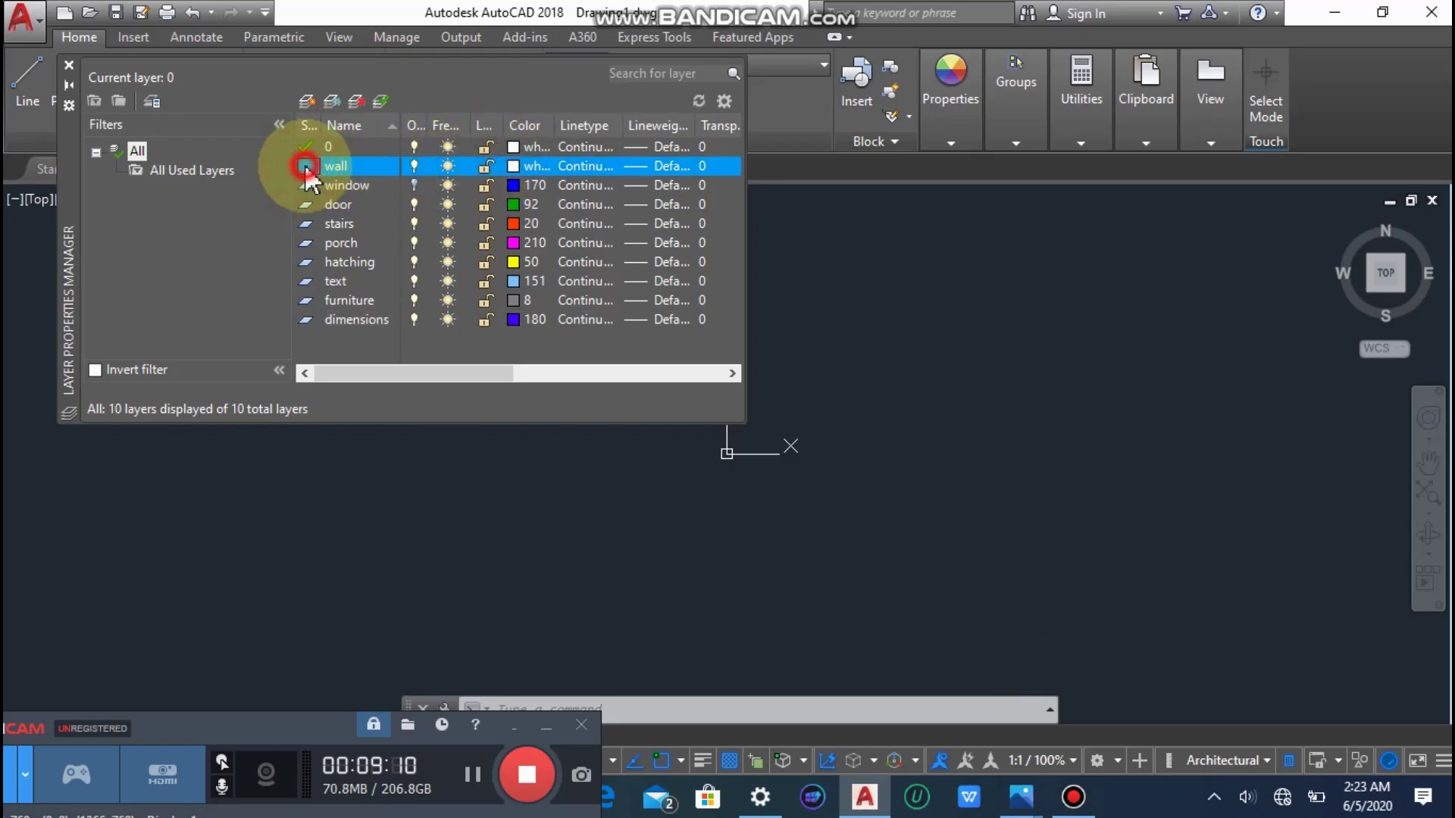
pyautogui.doubleClick(305, 165)
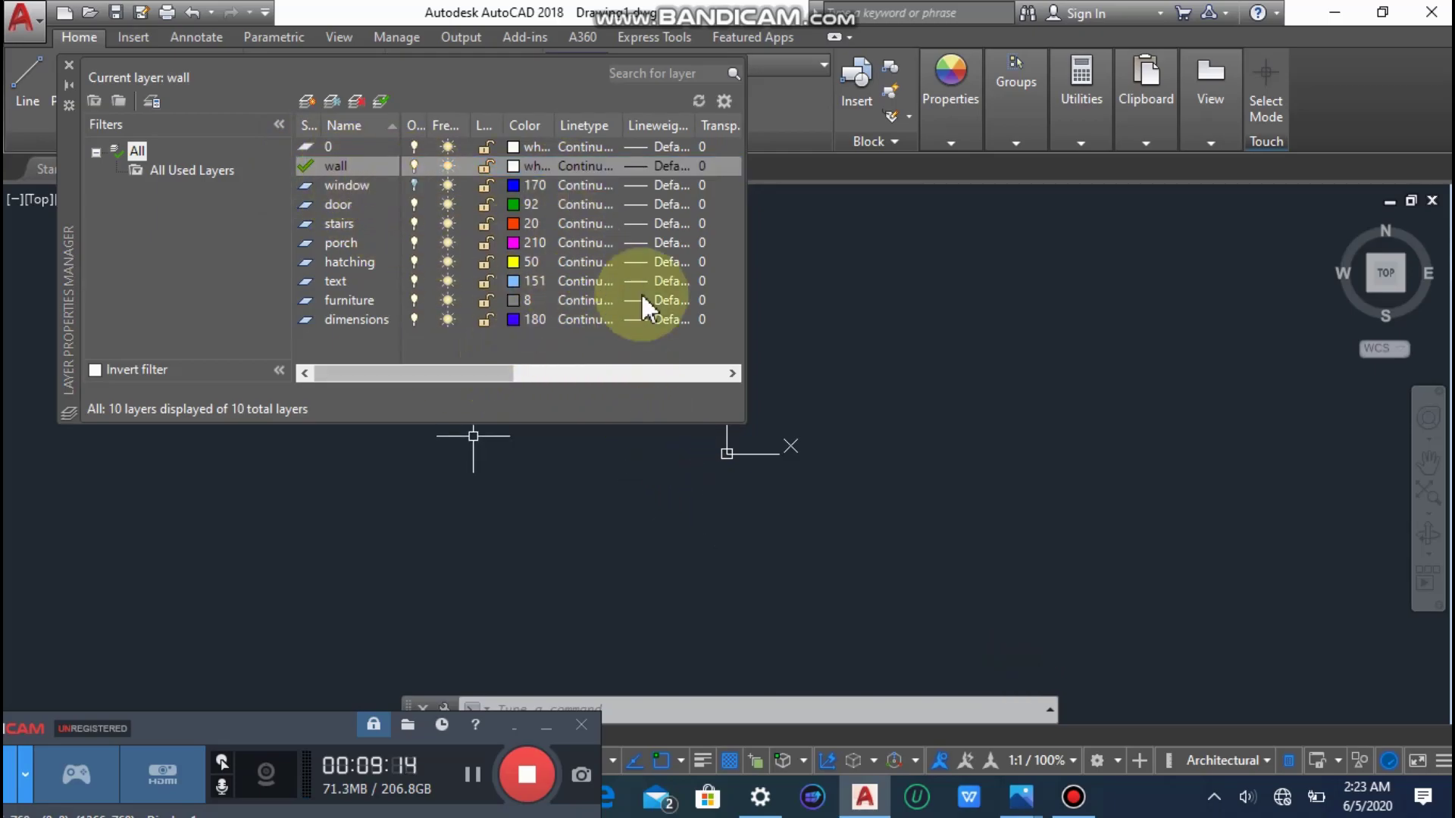
pyautogui.click(414, 185)
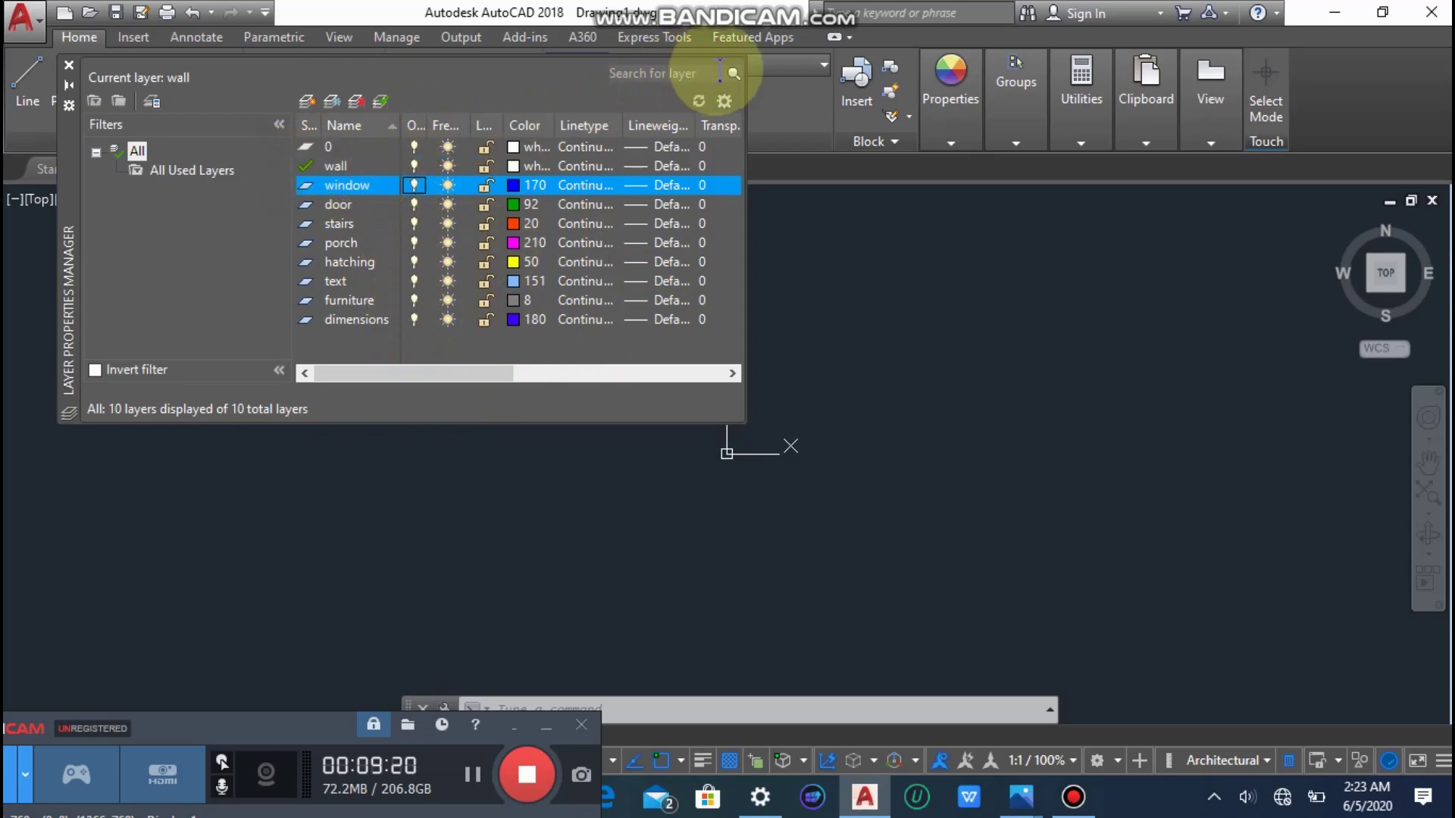
pyautogui.click(69, 66)
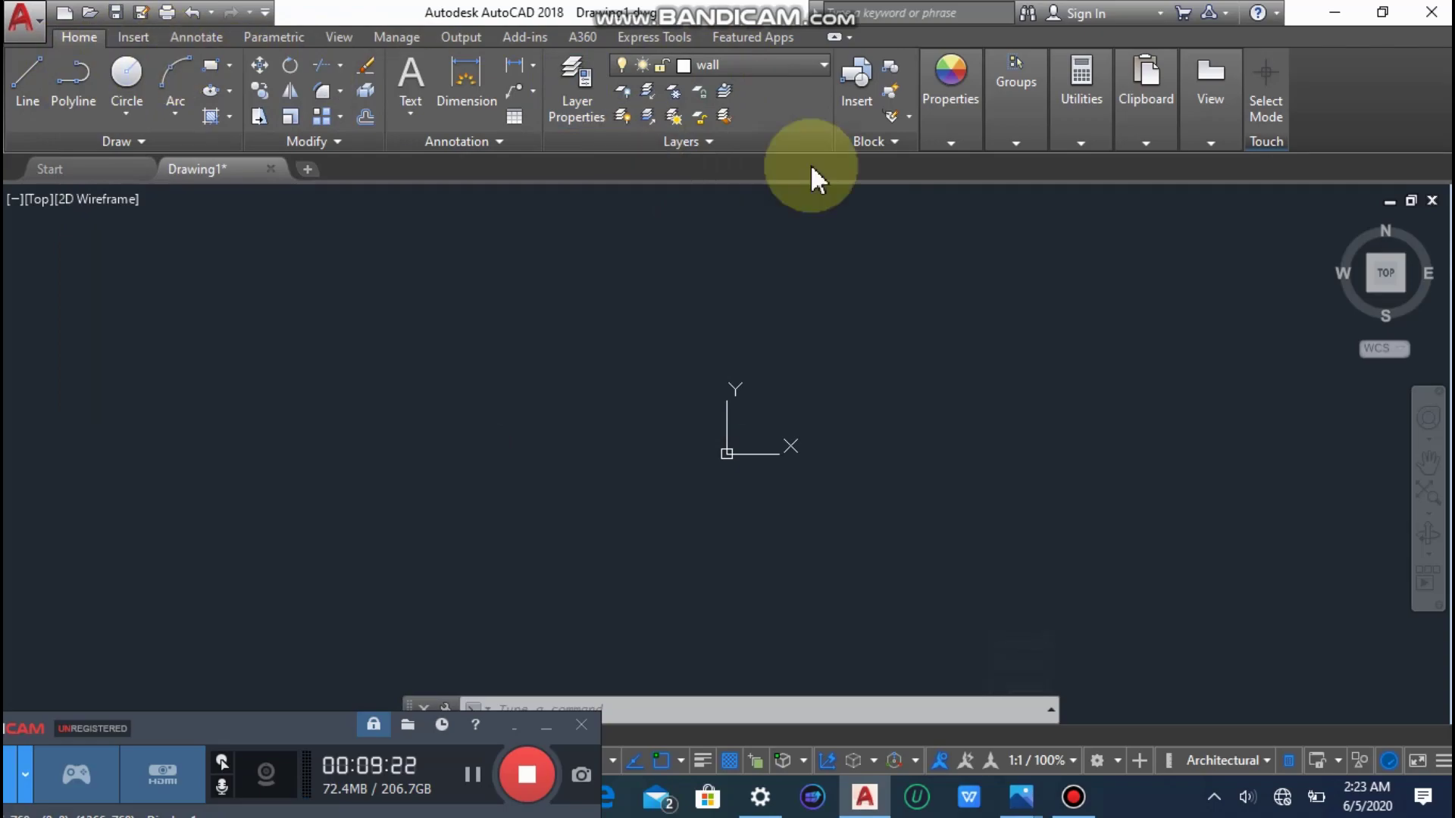
# Confirm wall in the Layer dropdown, then clear the stray input and cancel the pending command.
pyautogui.click(794, 67)
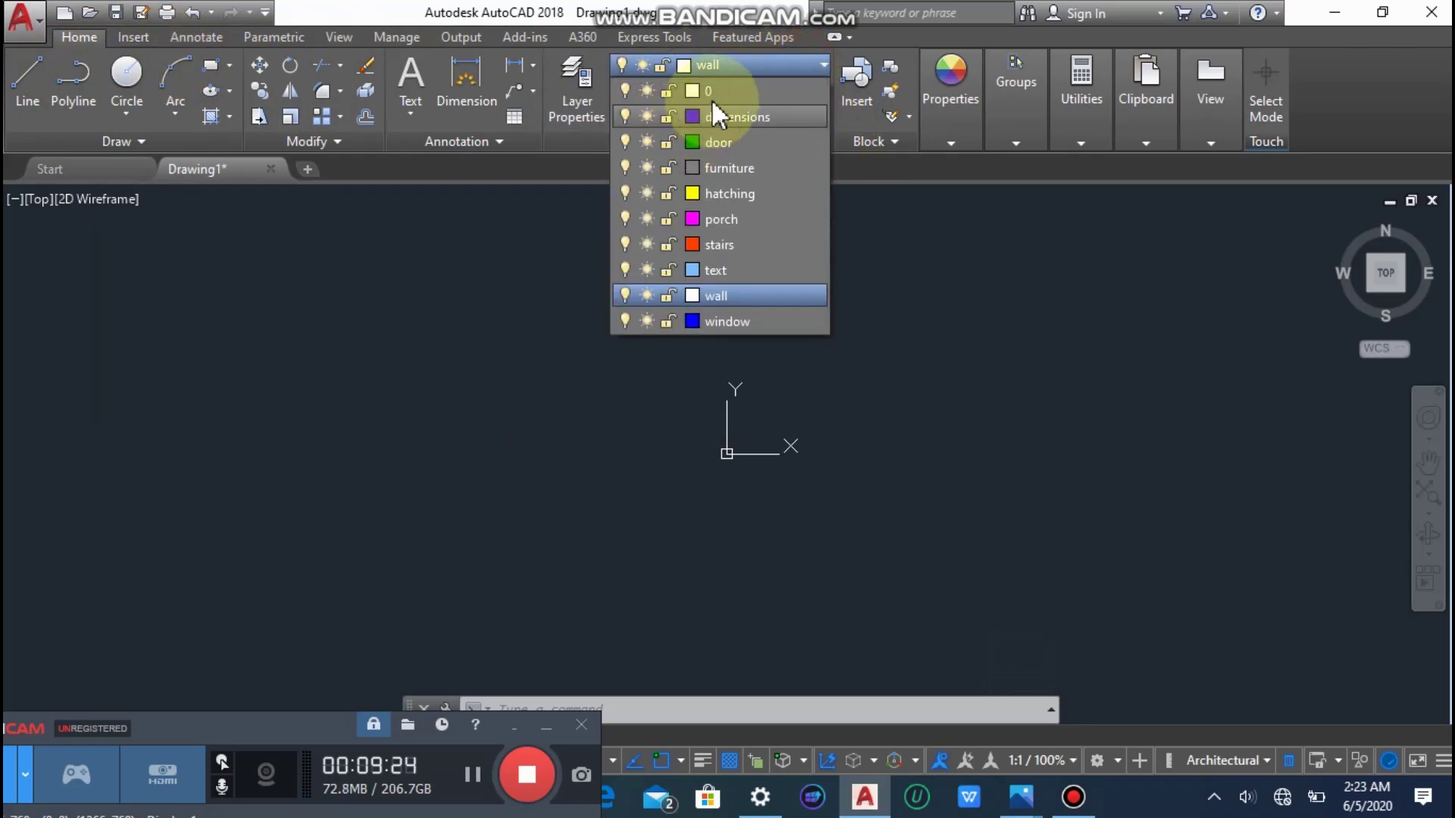
pyautogui.click(733, 290)
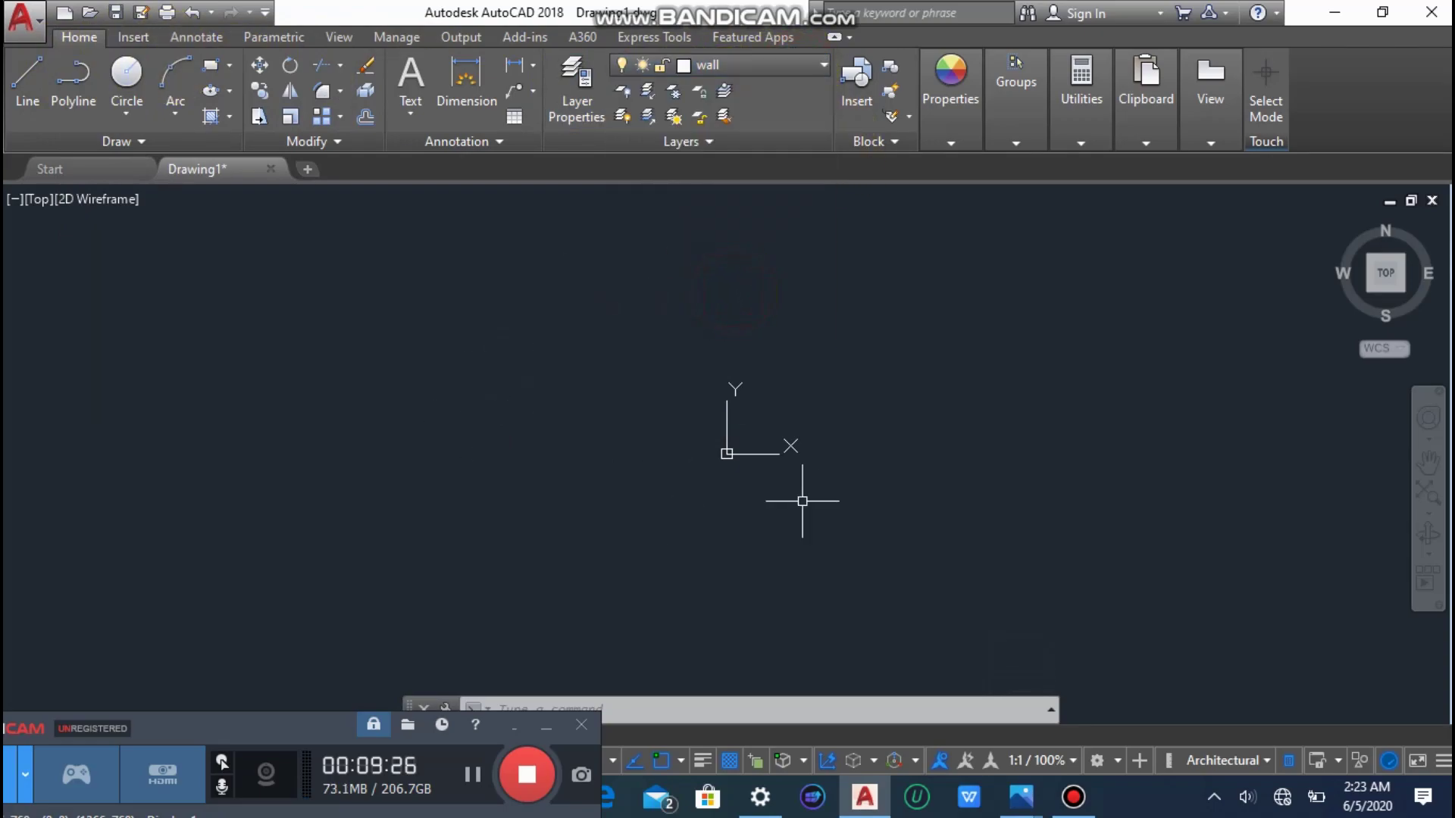
pyautogui.scroll(2, 1188, 262)
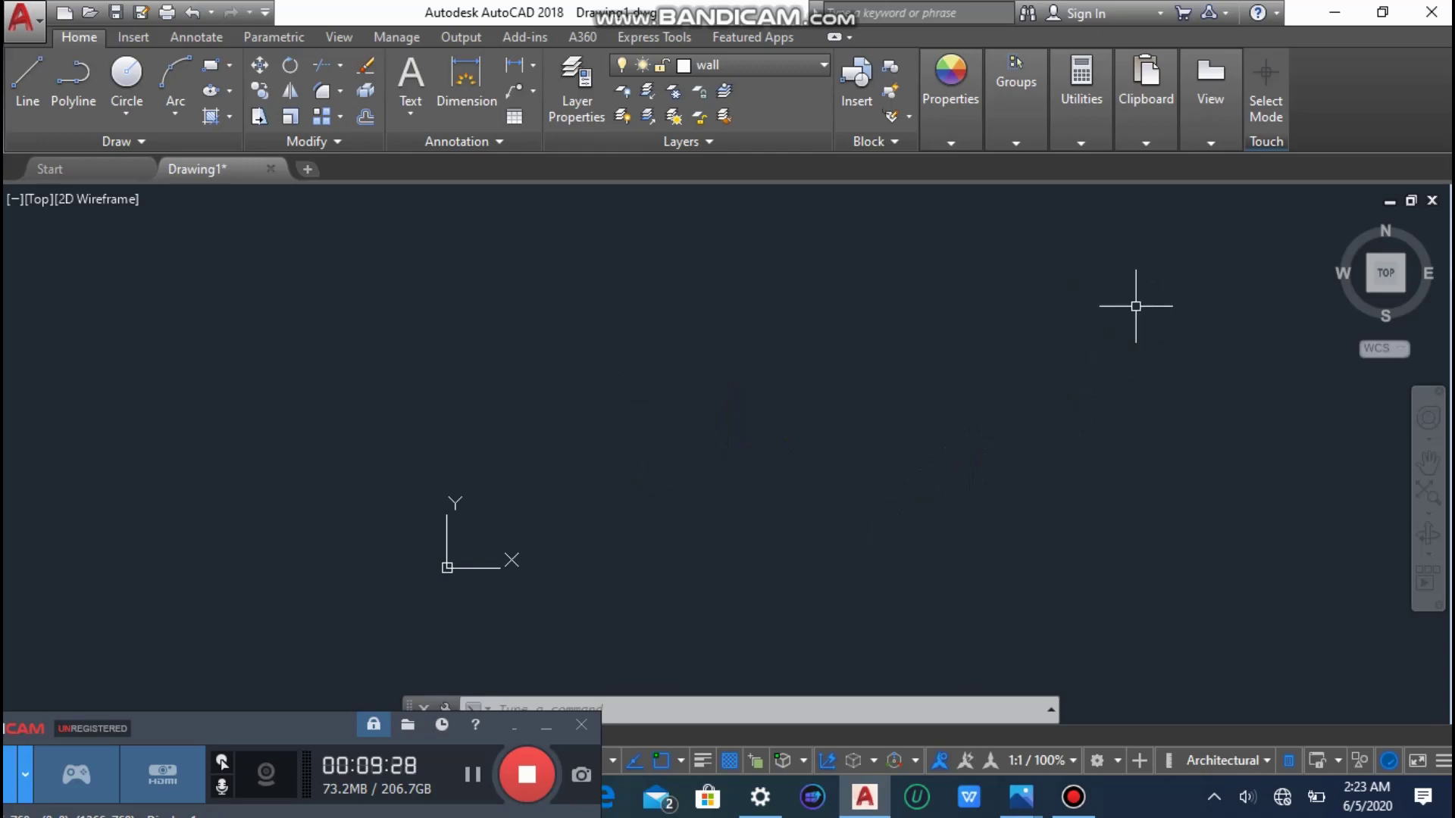
pyautogui.scroll(2, 1136, 306)
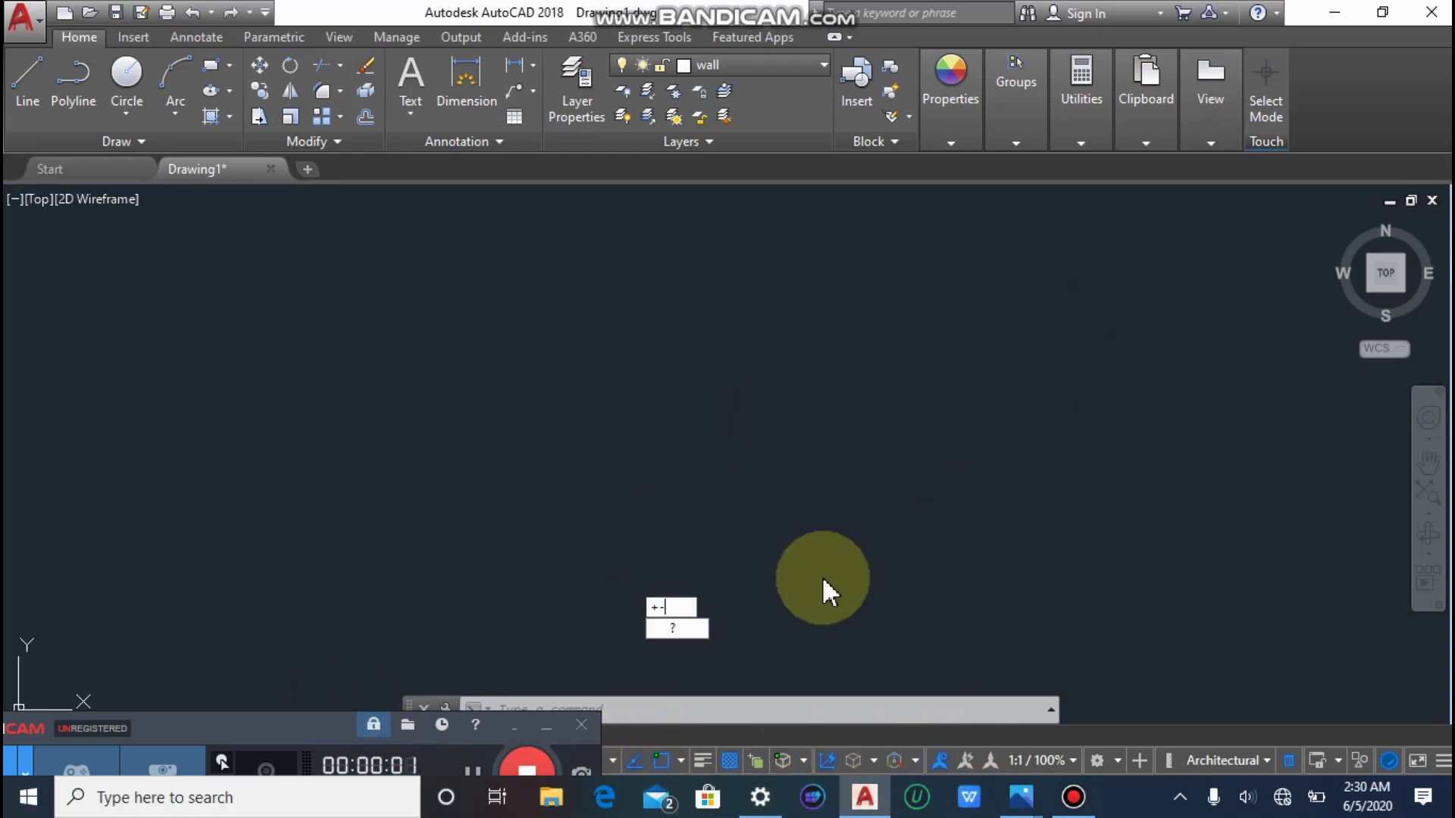
pyautogui.press('BackSpace')
pyautogui.press('BackSpace')
pyautogui.press('Escape')
pyautogui.press('Escape')
pyautogui.press('Escape')
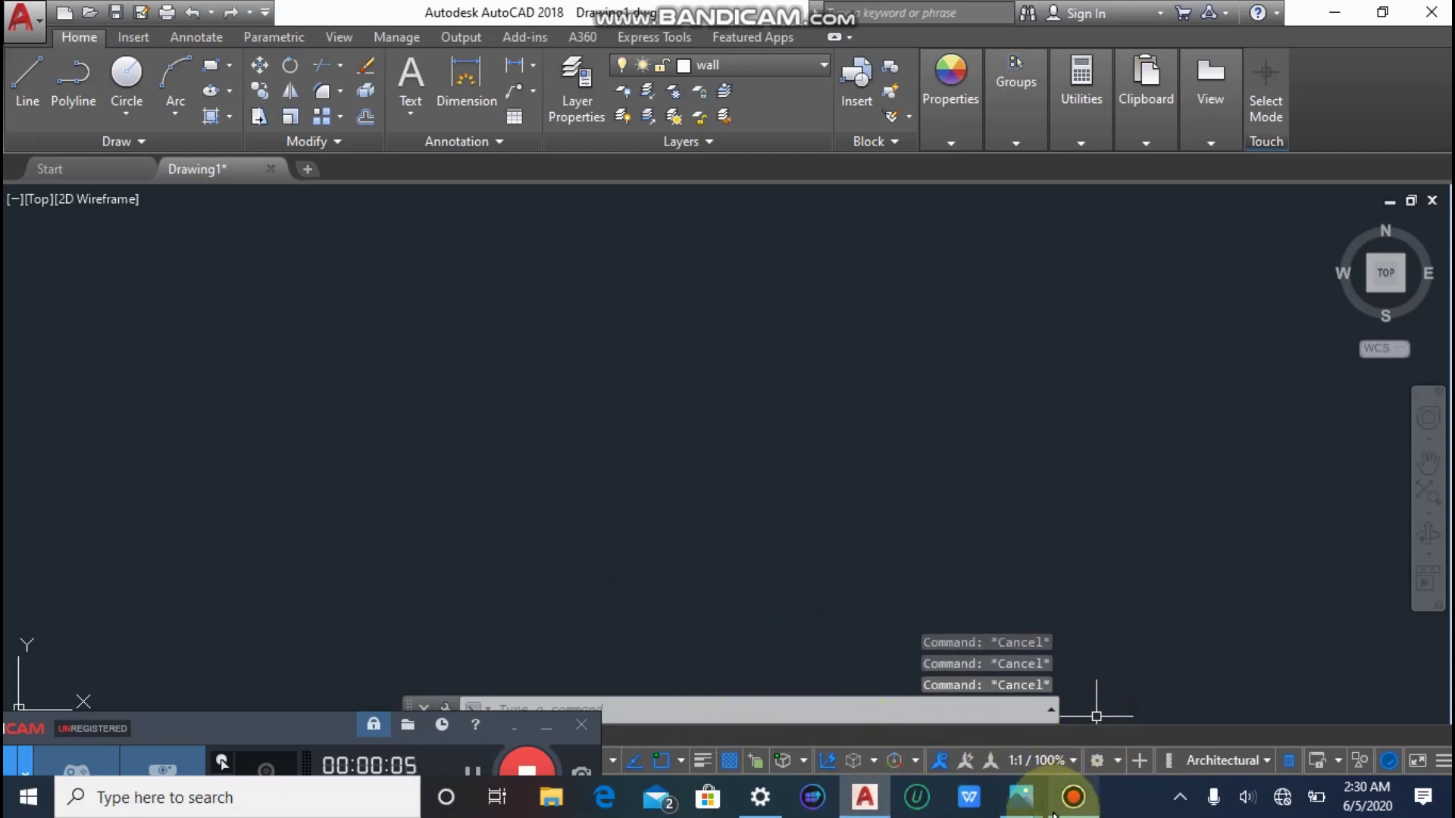
pyautogui.click(1028, 797)
# Bring the first-floor plan image forward in Photos to look it over.
pyautogui.click(1195, 712)
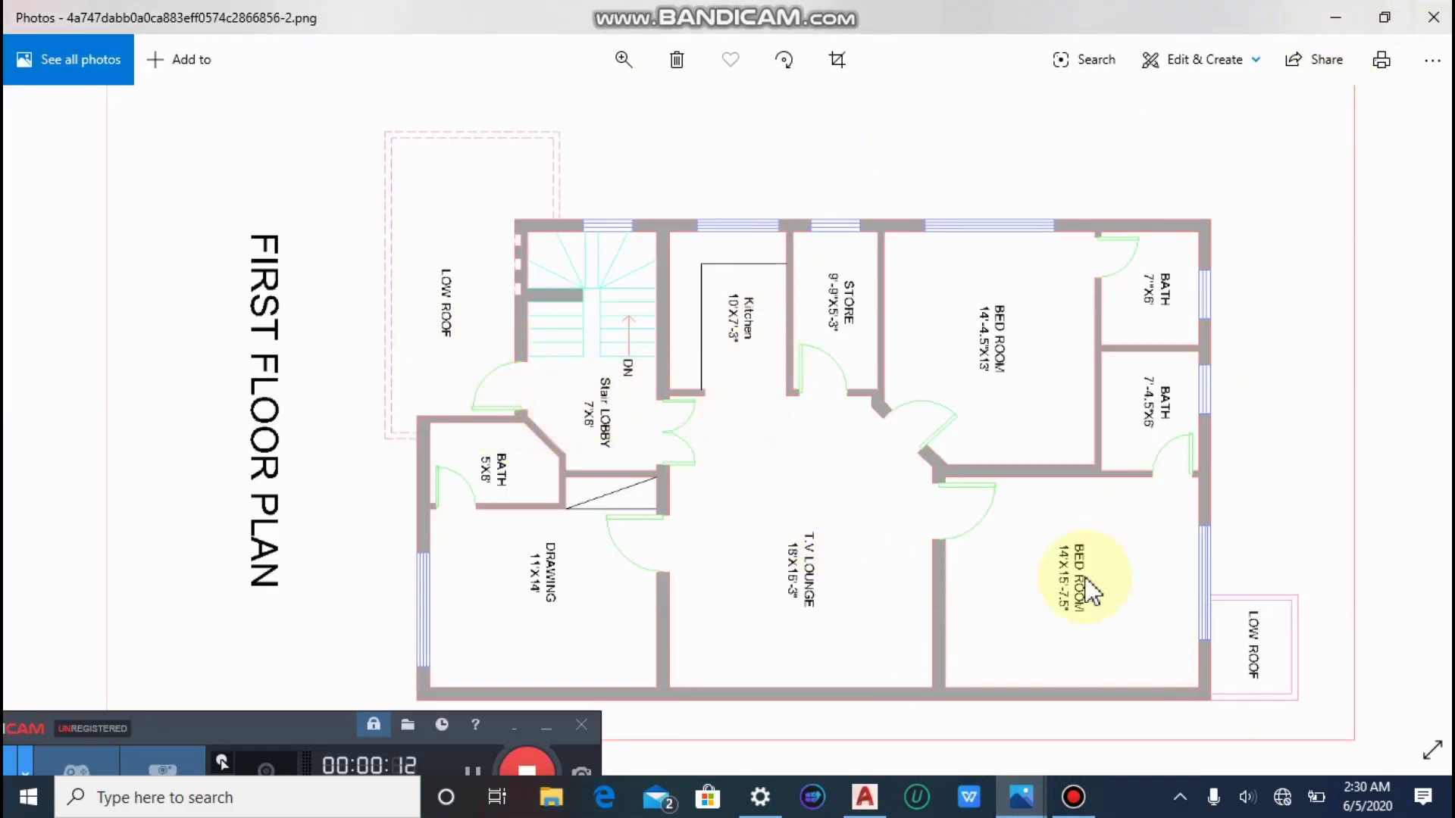
pyautogui.click(1019, 794)
pyautogui.click(812, 714)
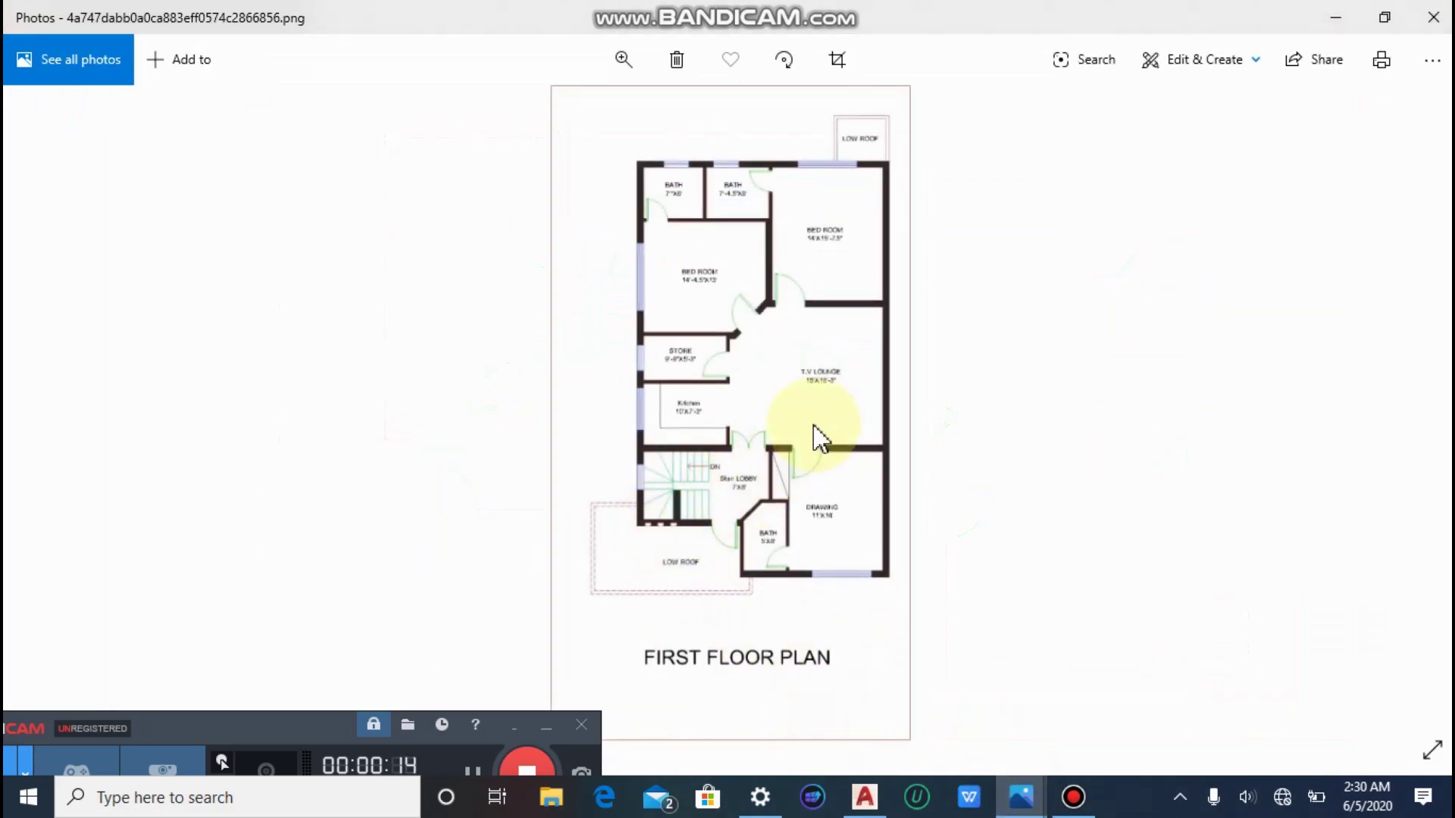
pyautogui.click(1315, 11)
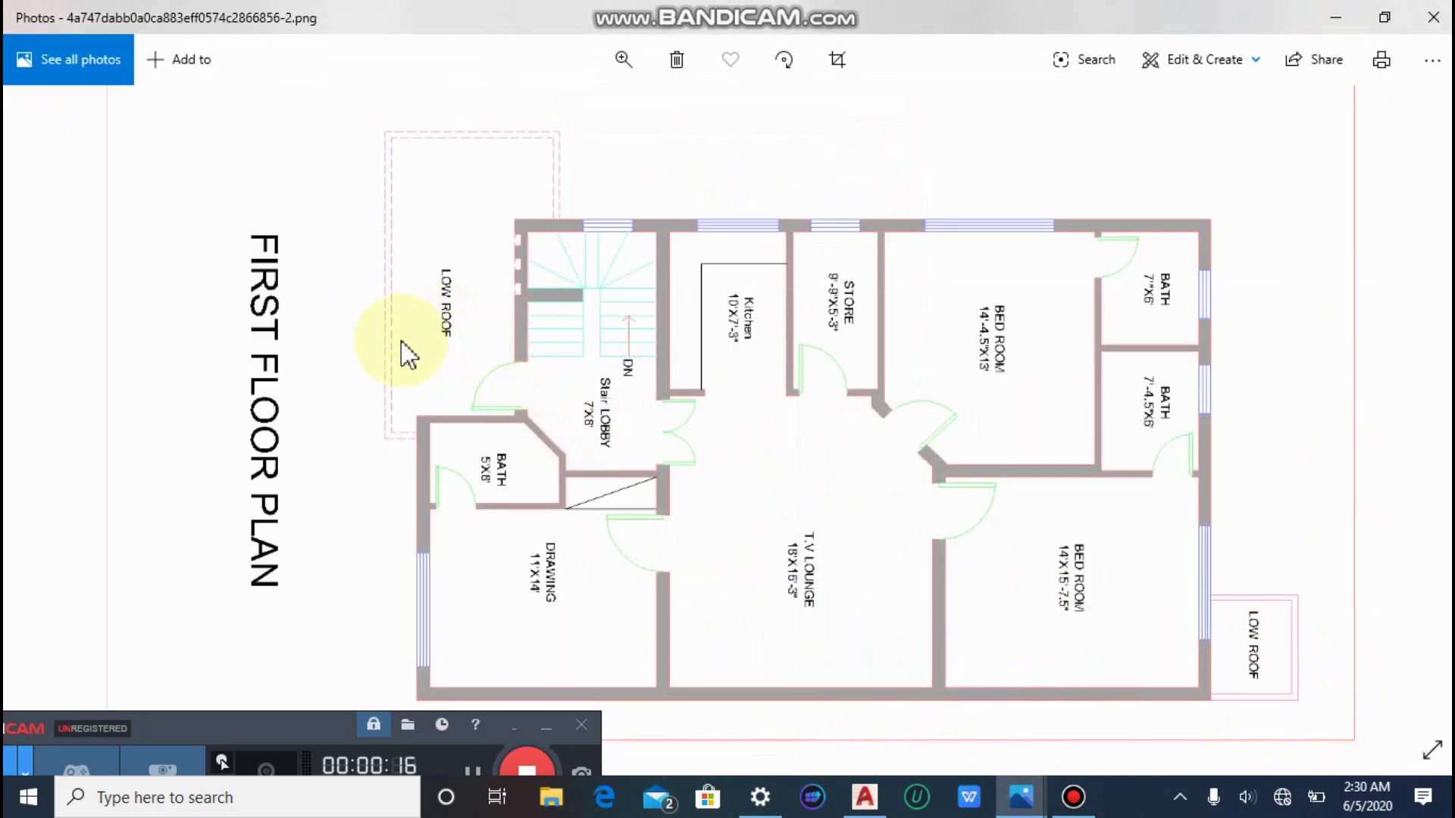
# Minimize Photos and AutoCAD, then select the ground floor plan PNG on the desktop.
pyautogui.click(1335, 14)
pyautogui.click(1335, 13)
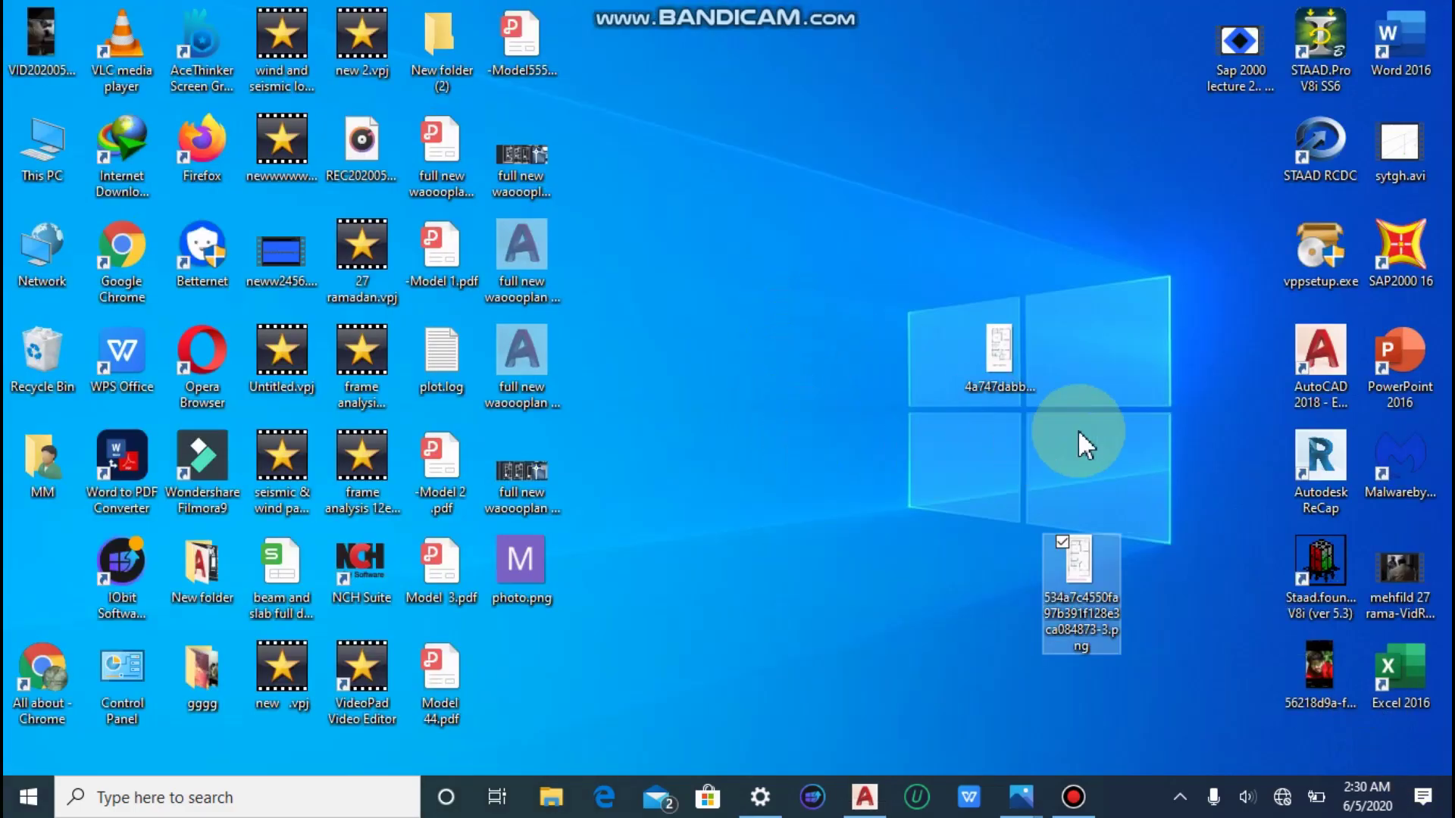
pyautogui.click(1080, 576)
pyautogui.click(1061, 549)
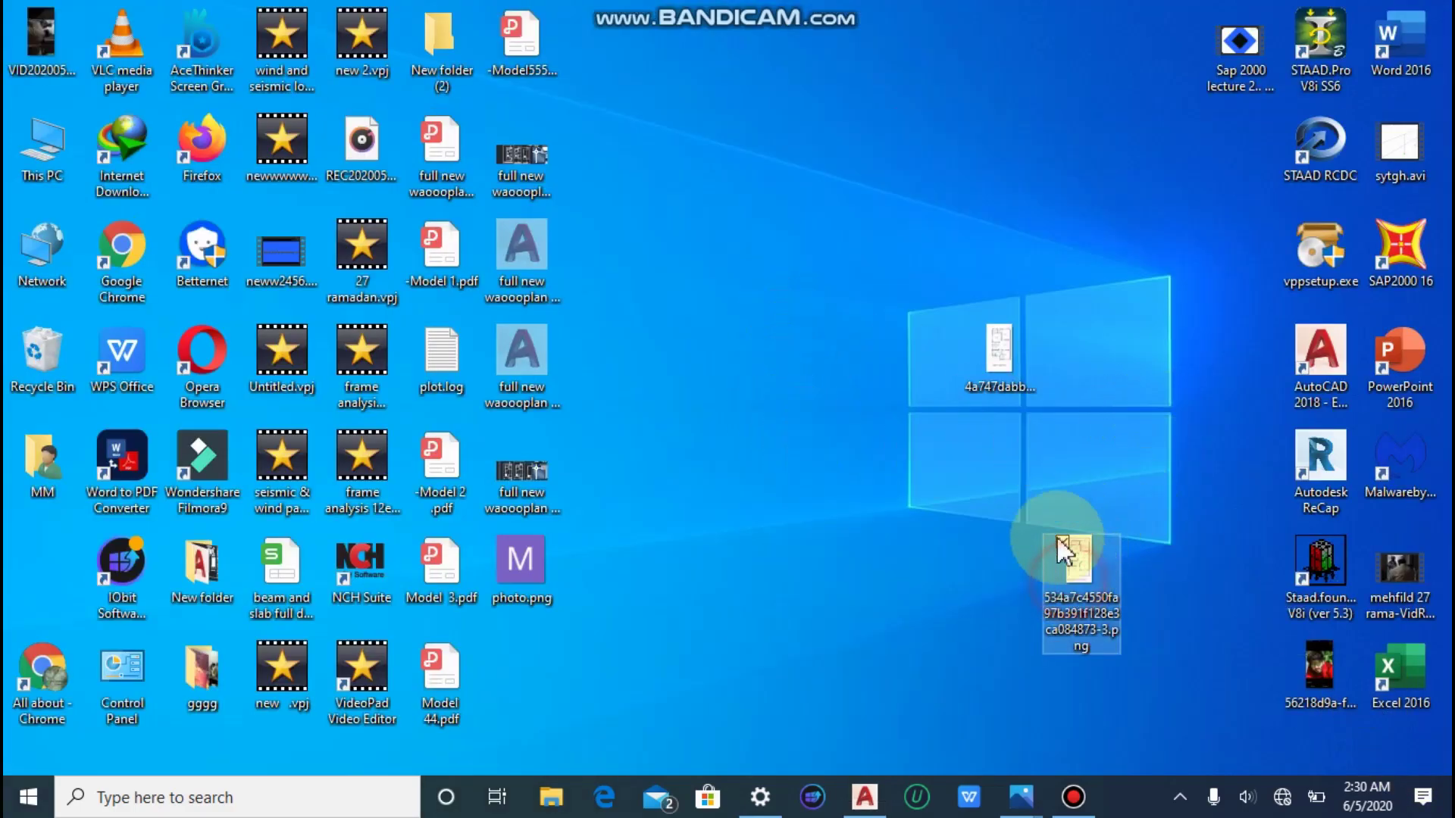
# Open the ground floor plan PNG from the desktop in Photos.
pyautogui.doubleClick(1078, 618)
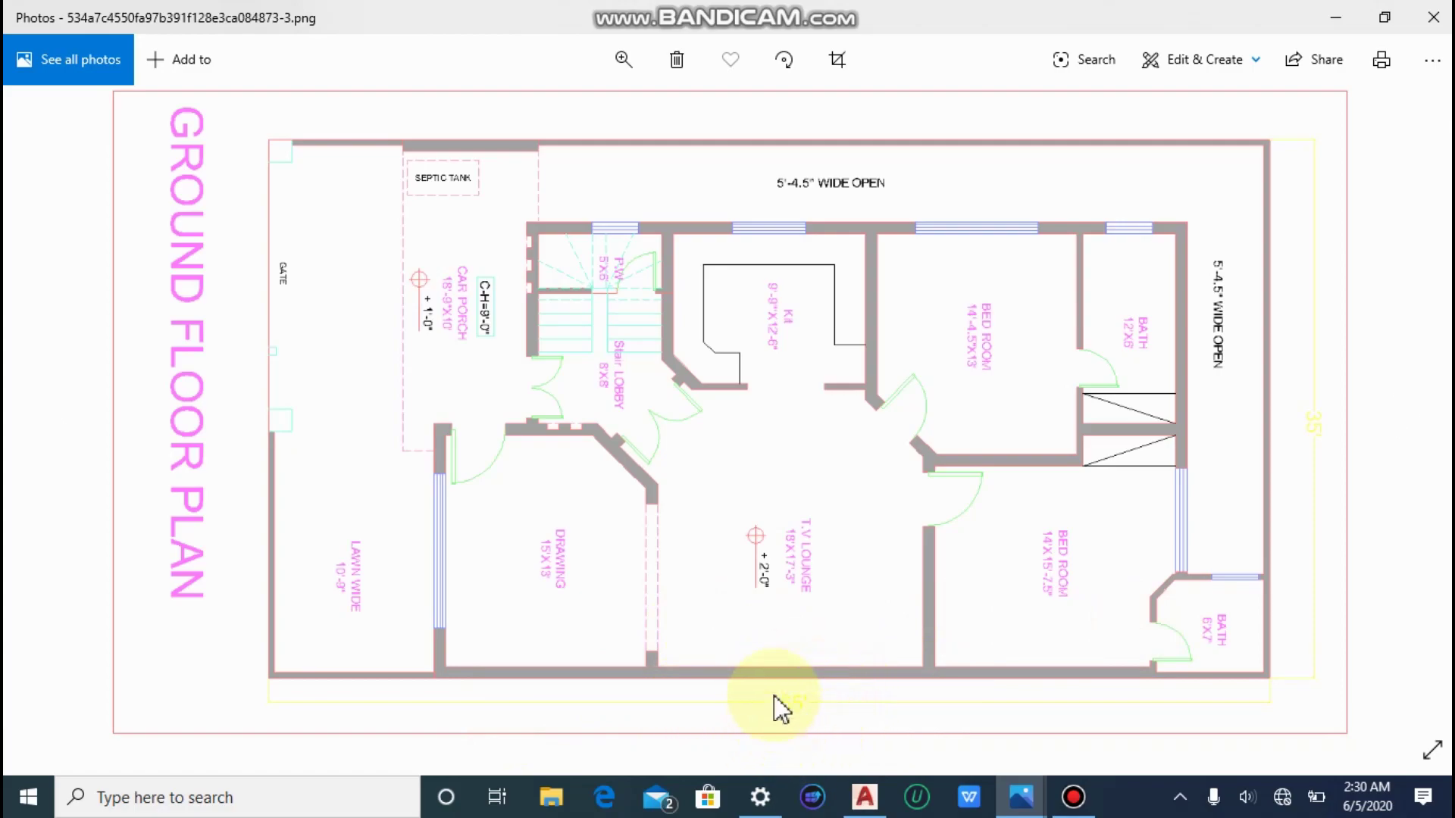
pyautogui.click(1076, 803)
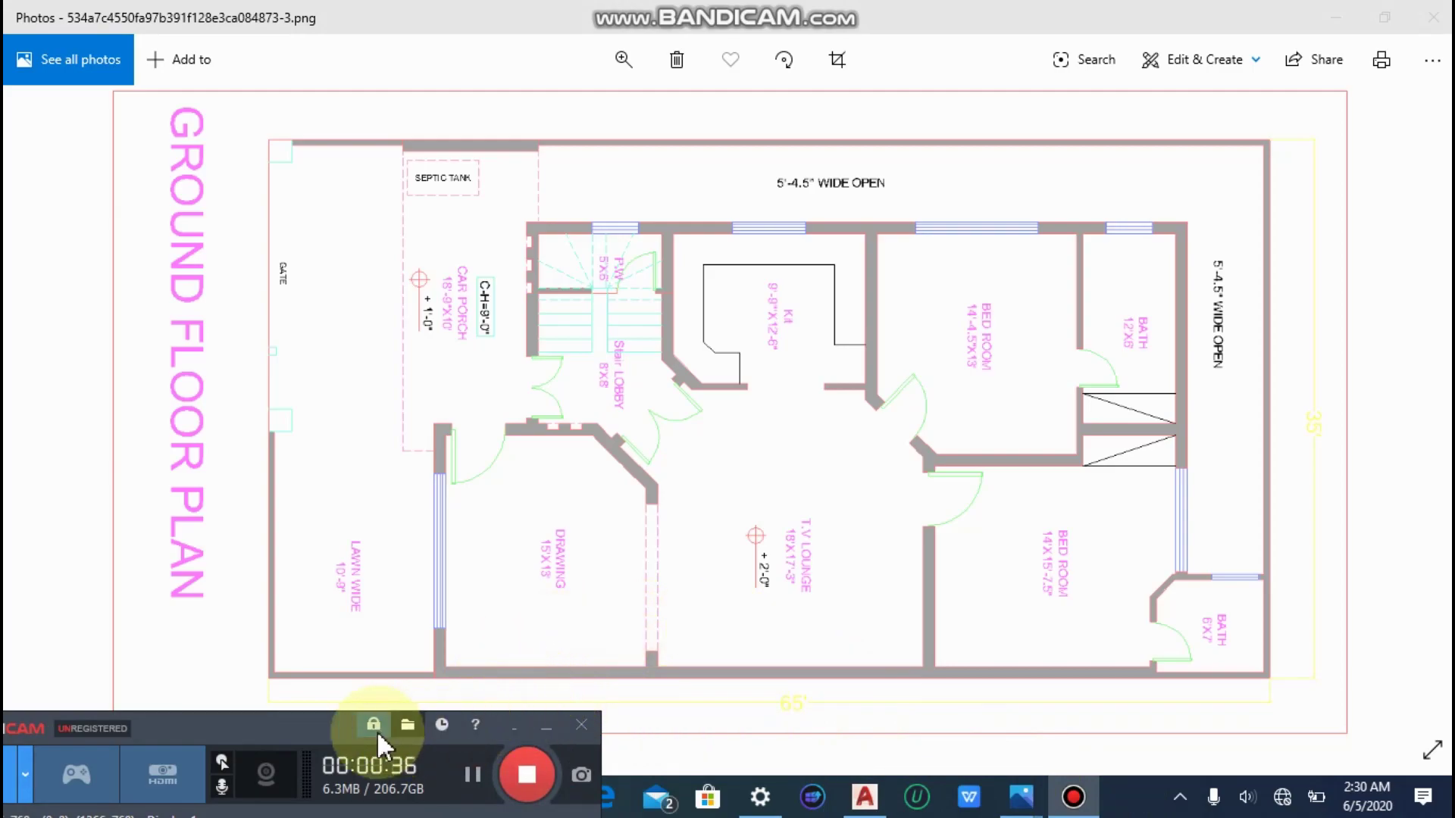
pyautogui.moveTo(293, 739); pyautogui.dragTo(287, 759)
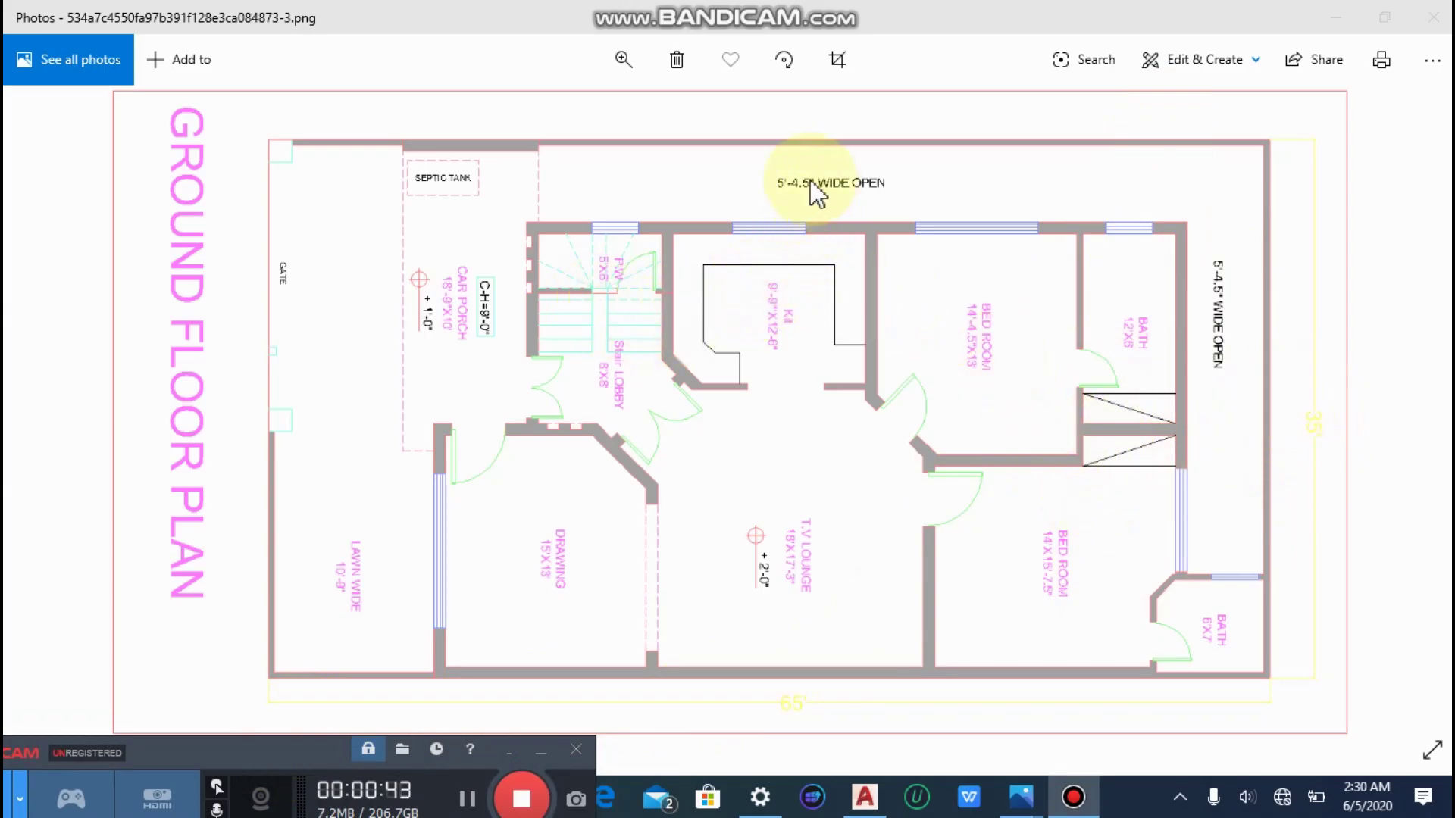
# Zoom into the ground floor plan and pan down to its lower rooms.
pyautogui.click(625, 60)
pyautogui.moveTo(525, 117); pyautogui.dragTo(537, 125)
pyautogui.moveTo(682, 285); pyautogui.dragTo(558, 380)
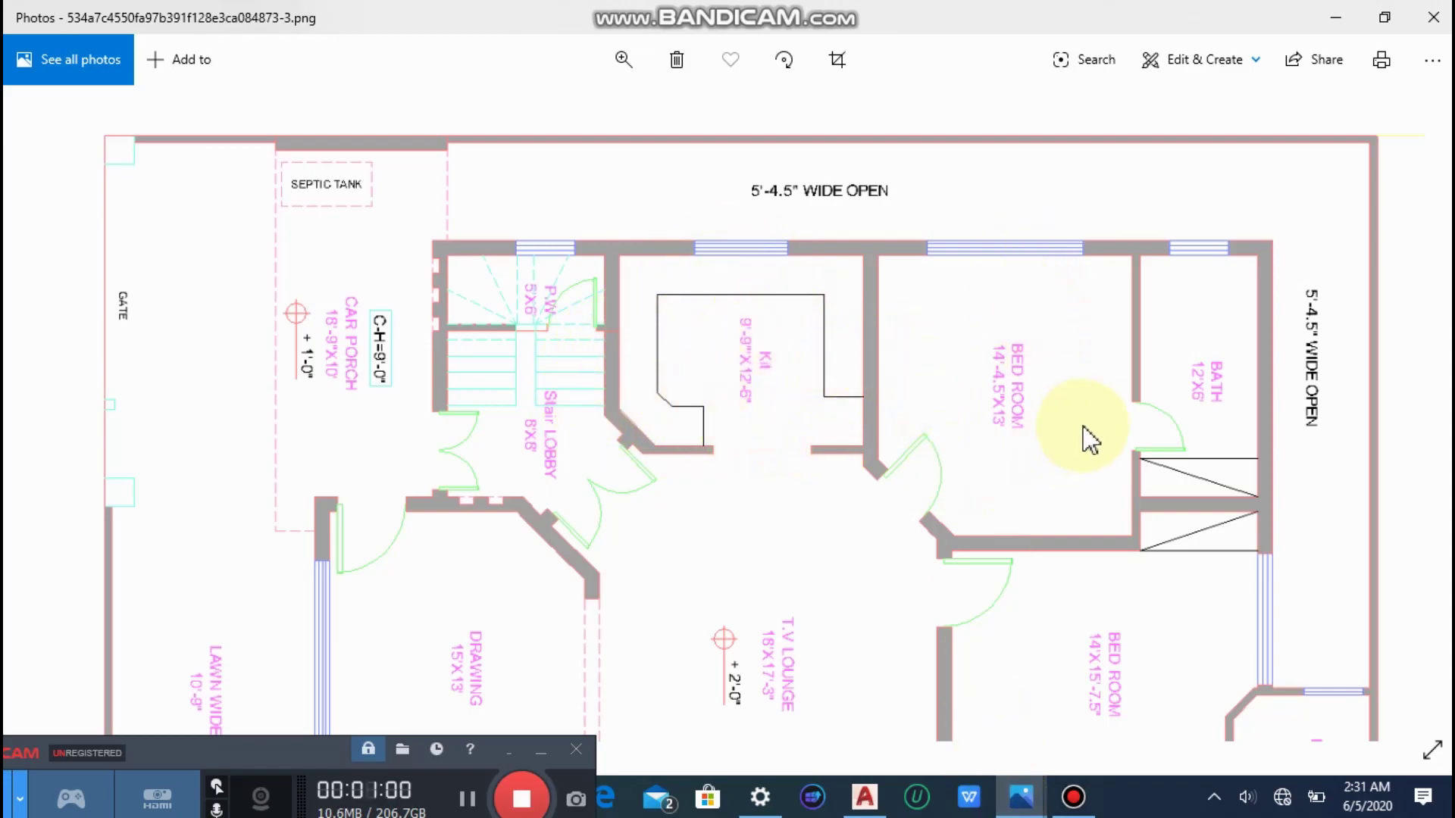
pyautogui.scroll(-3, 1089, 440)
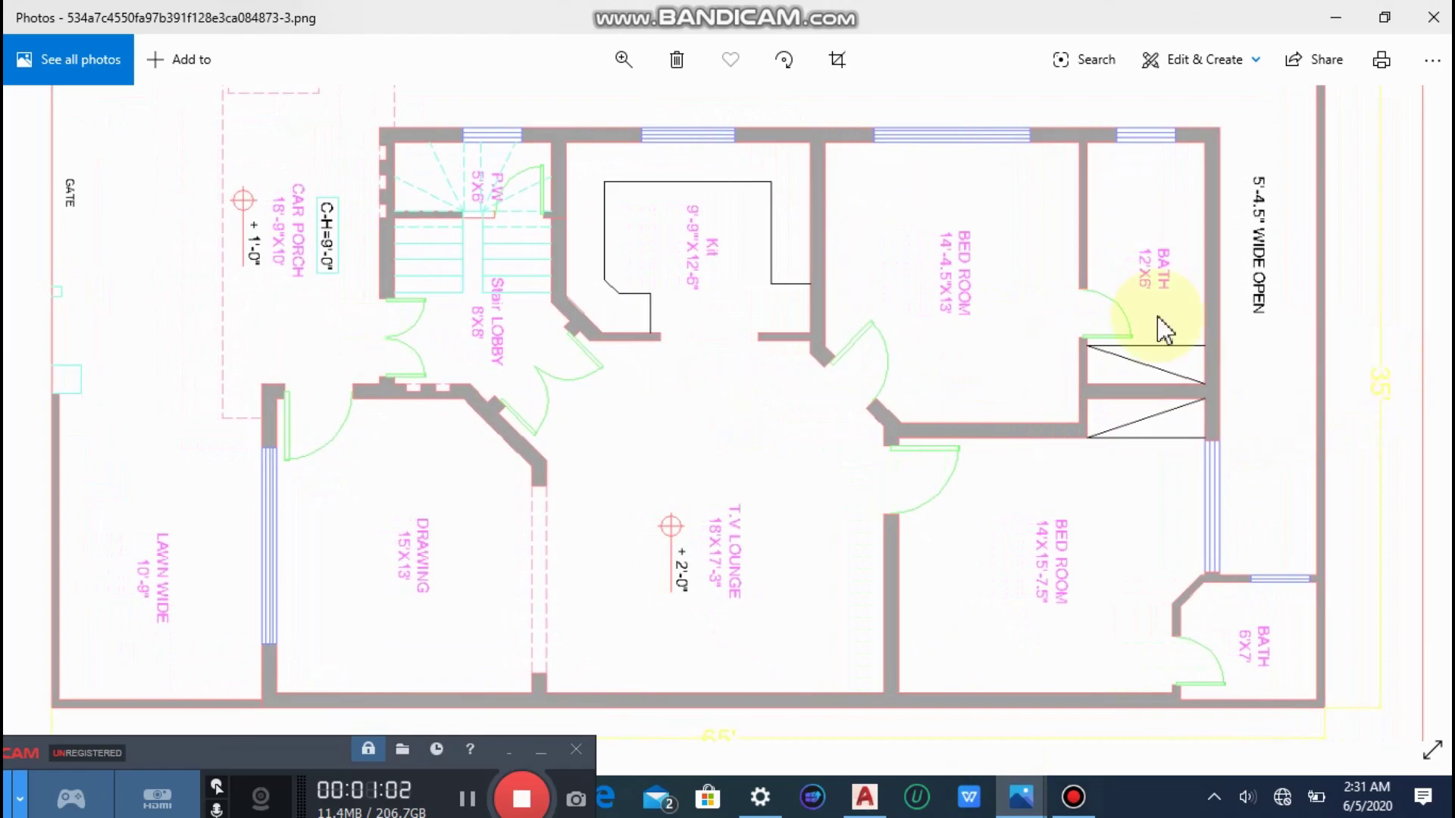
pyautogui.scroll(2, 860, 266)
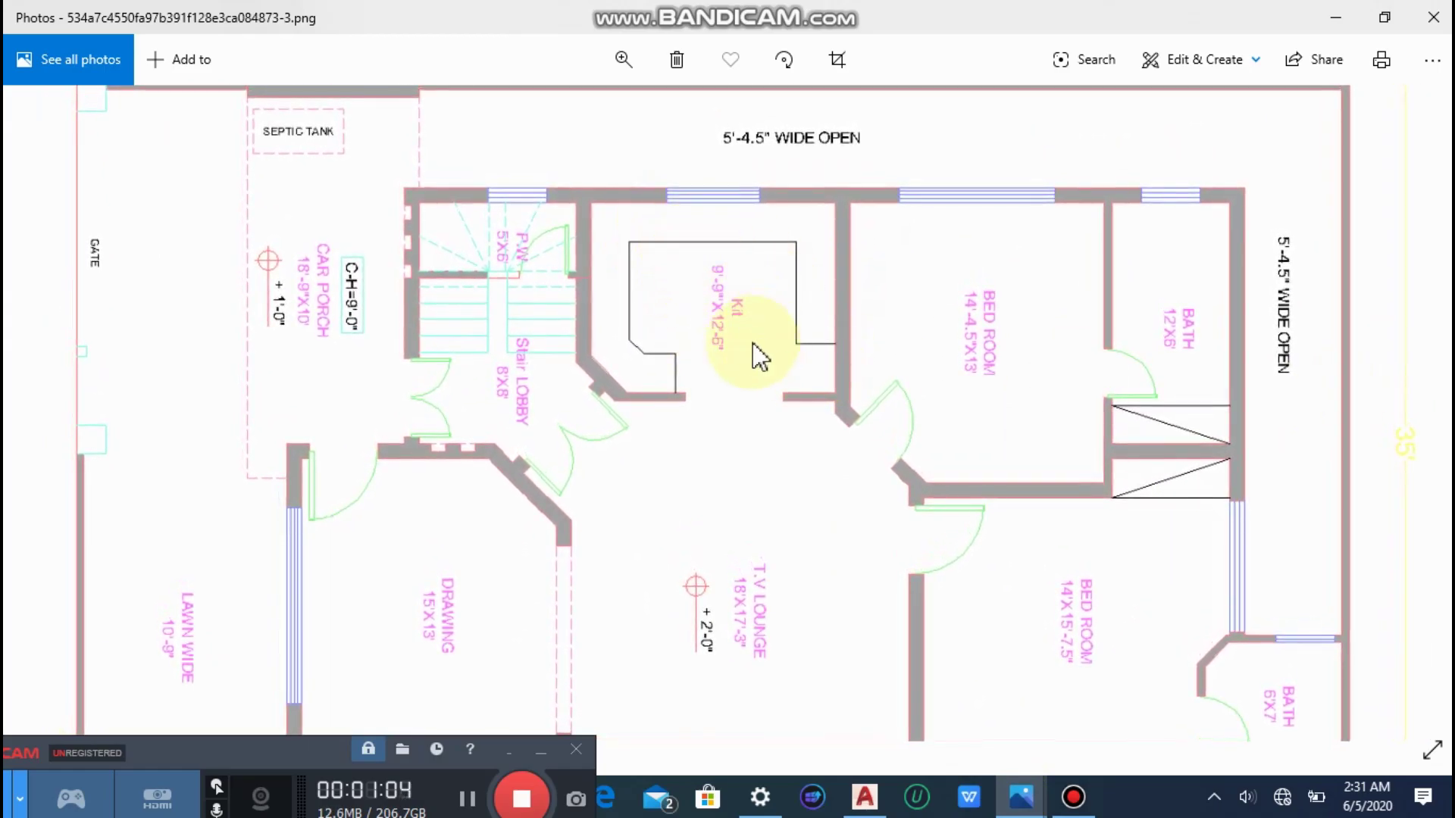
pyautogui.scroll(-1, 738, 354)
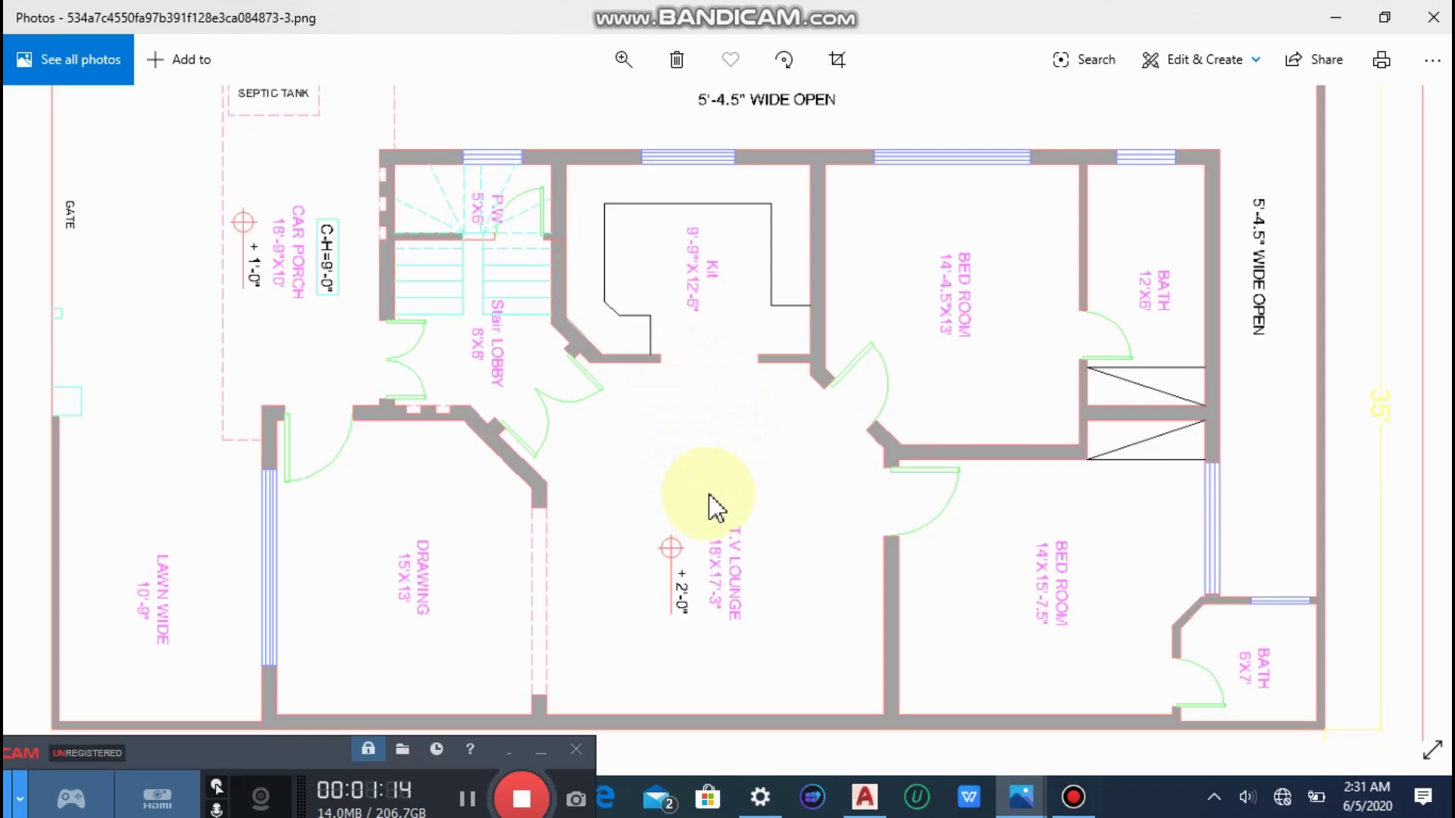
pyautogui.moveTo(709, 492); pyautogui.dragTo(711, 438)
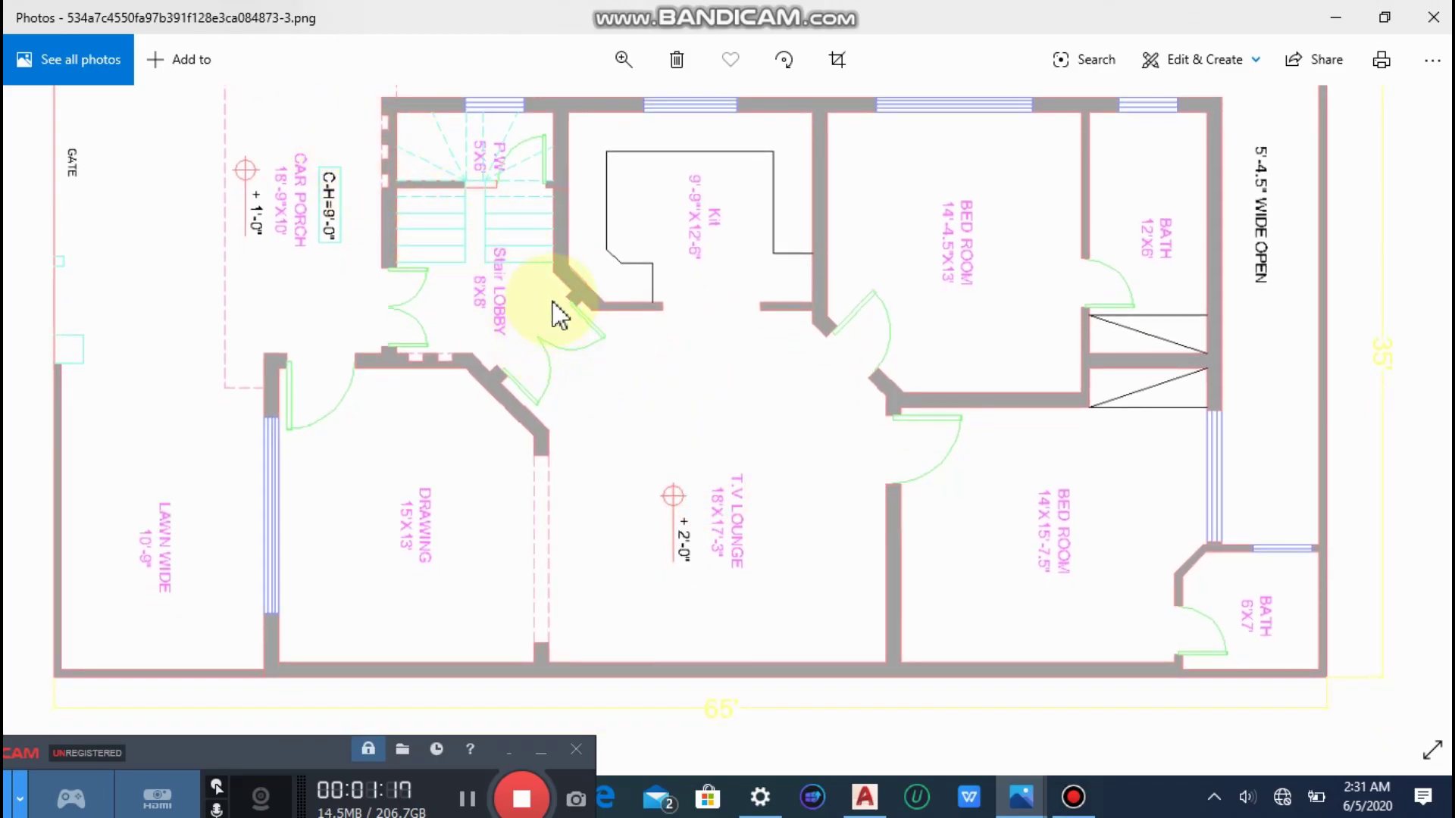
# Pan to the plan's bottom wall, then zoom fully out to fit the whole plan.
pyautogui.hscroll(-2, 818, 649)
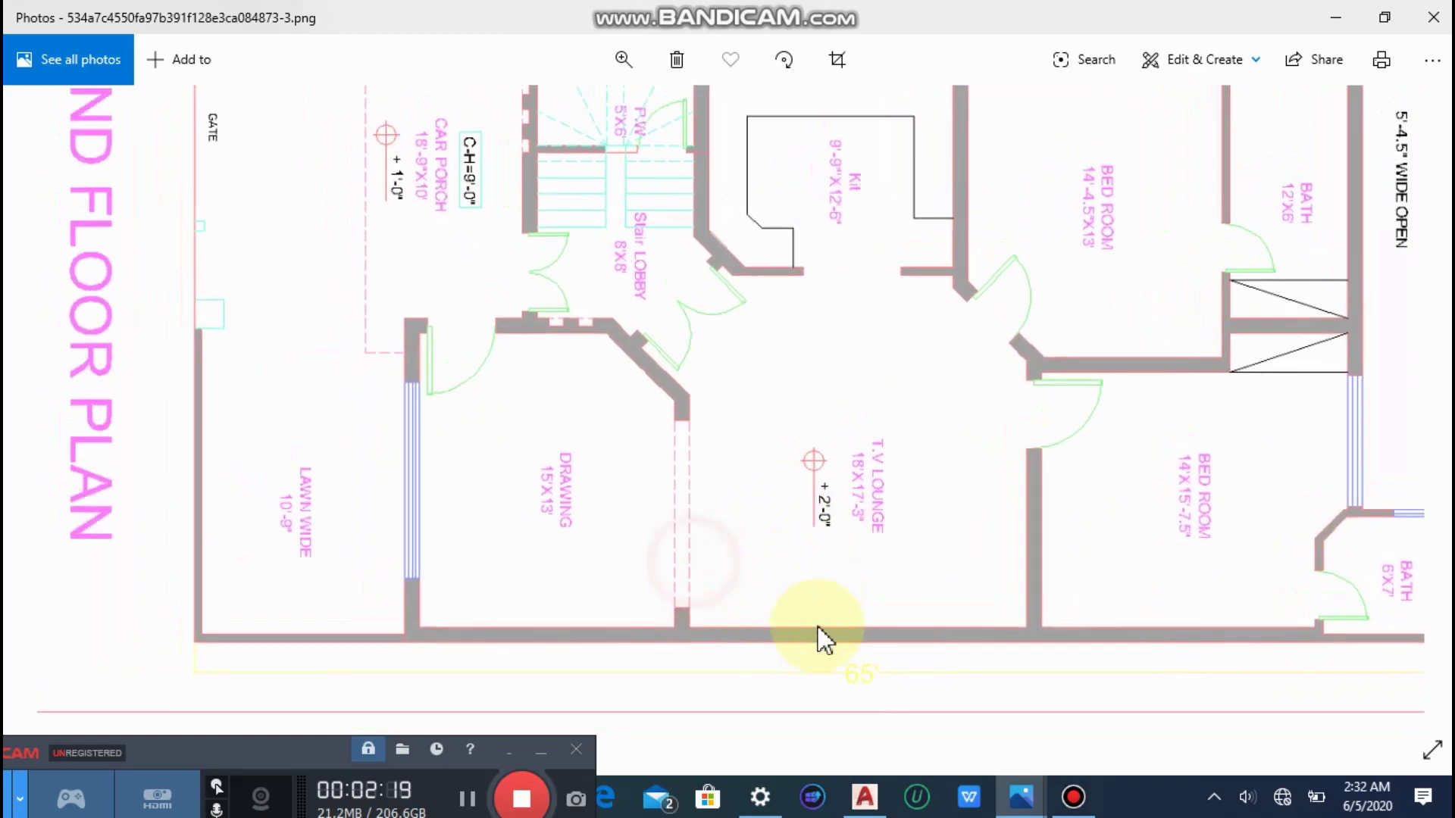
pyautogui.scroll(3, 821, 639)
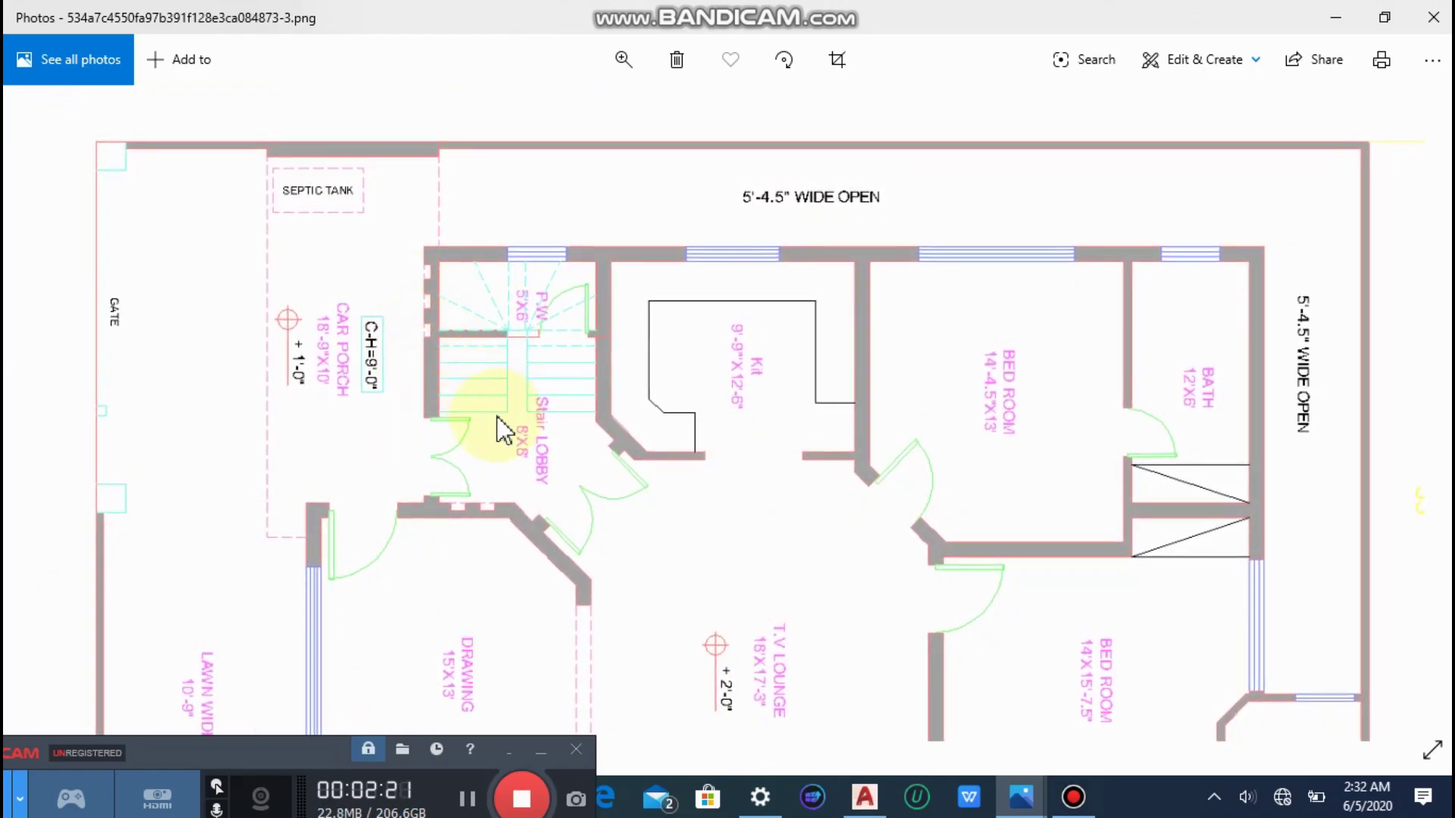
pyautogui.moveTo(497, 422); pyautogui.dragTo(503, 169)
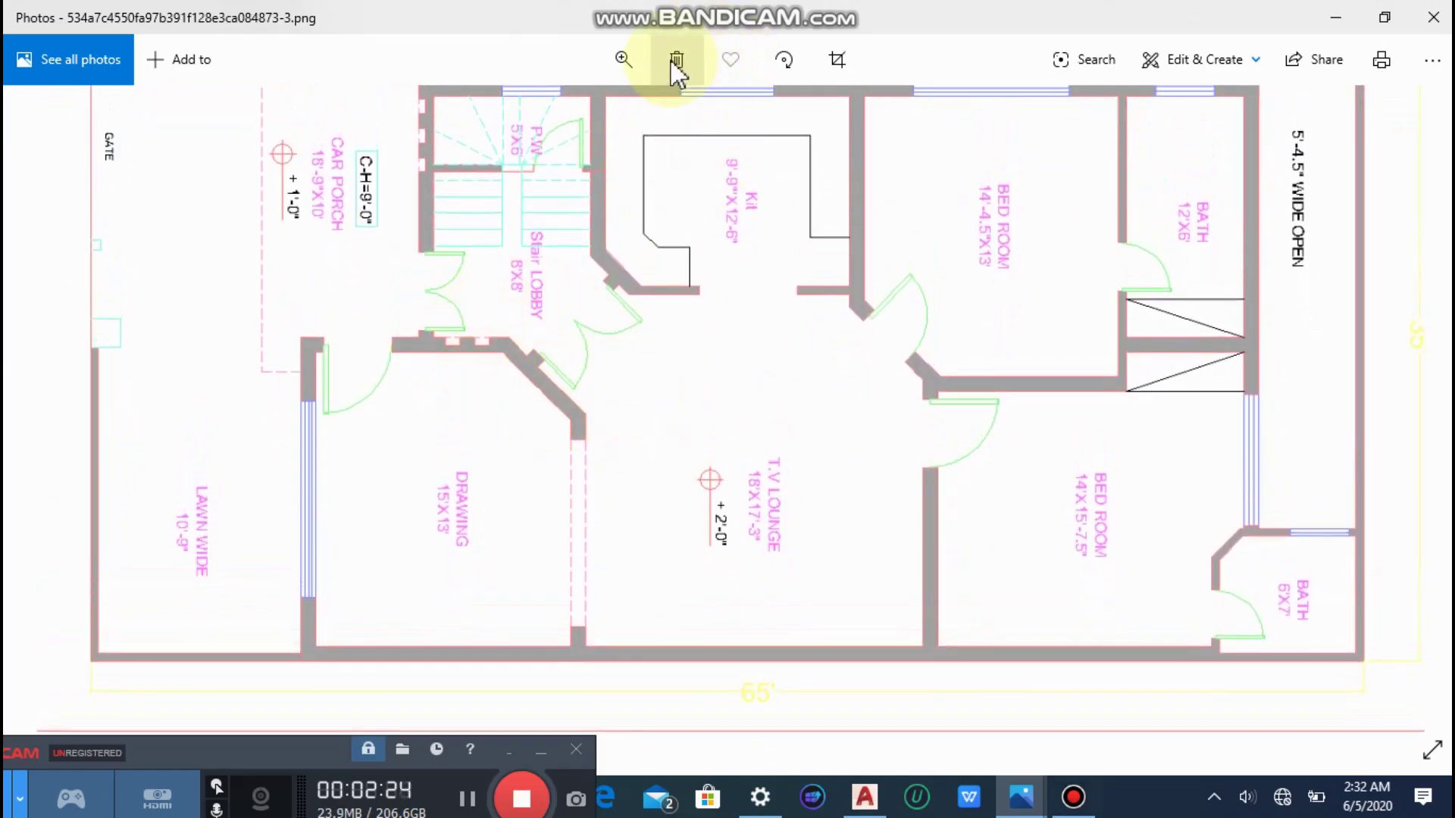
pyautogui.click(623, 61)
pyautogui.moveTo(536, 114); pyautogui.dragTo(522, 116)
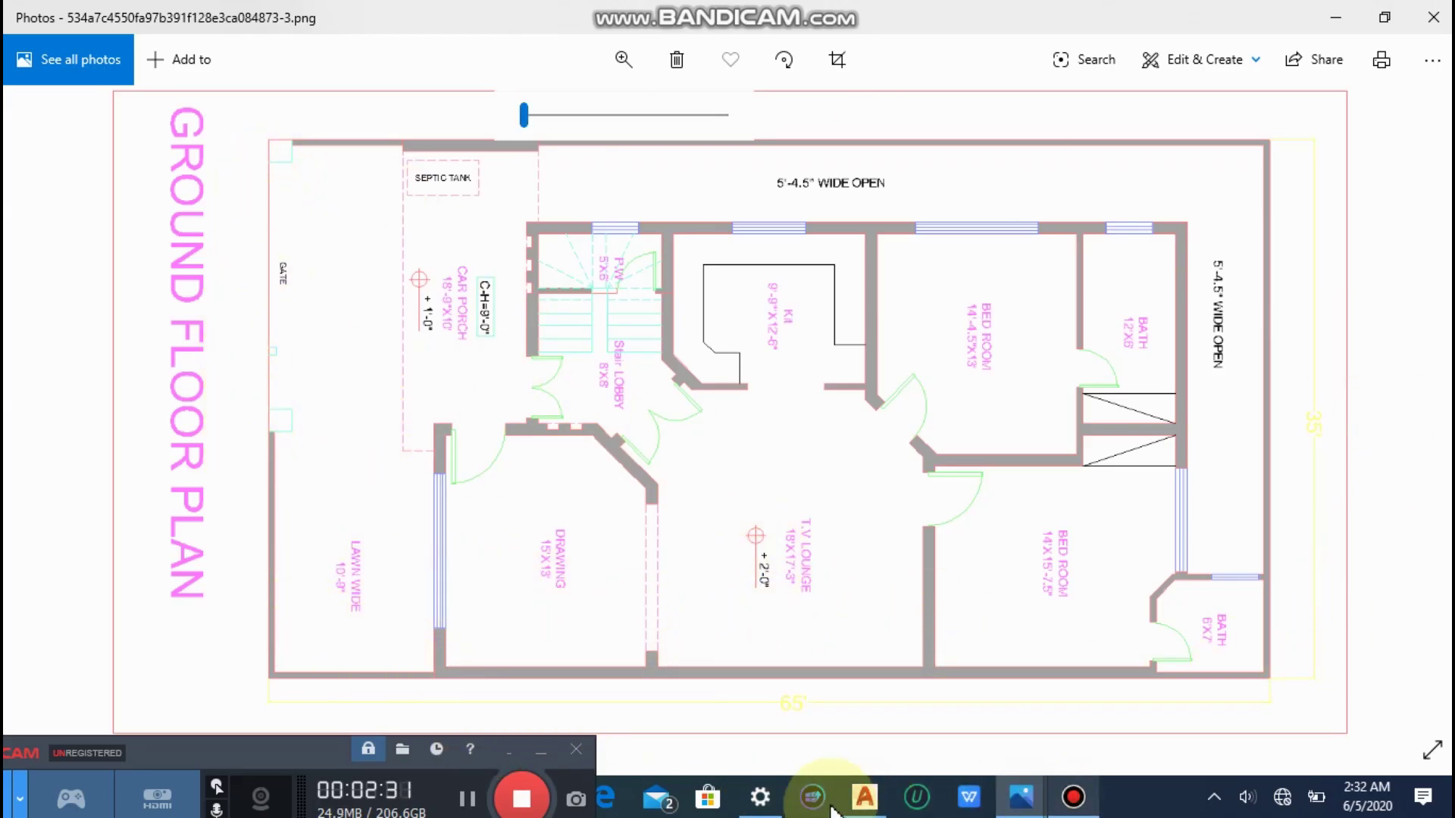
# Return to AutoCAD and keep wall as the current layer.
pyautogui.click(865, 797)
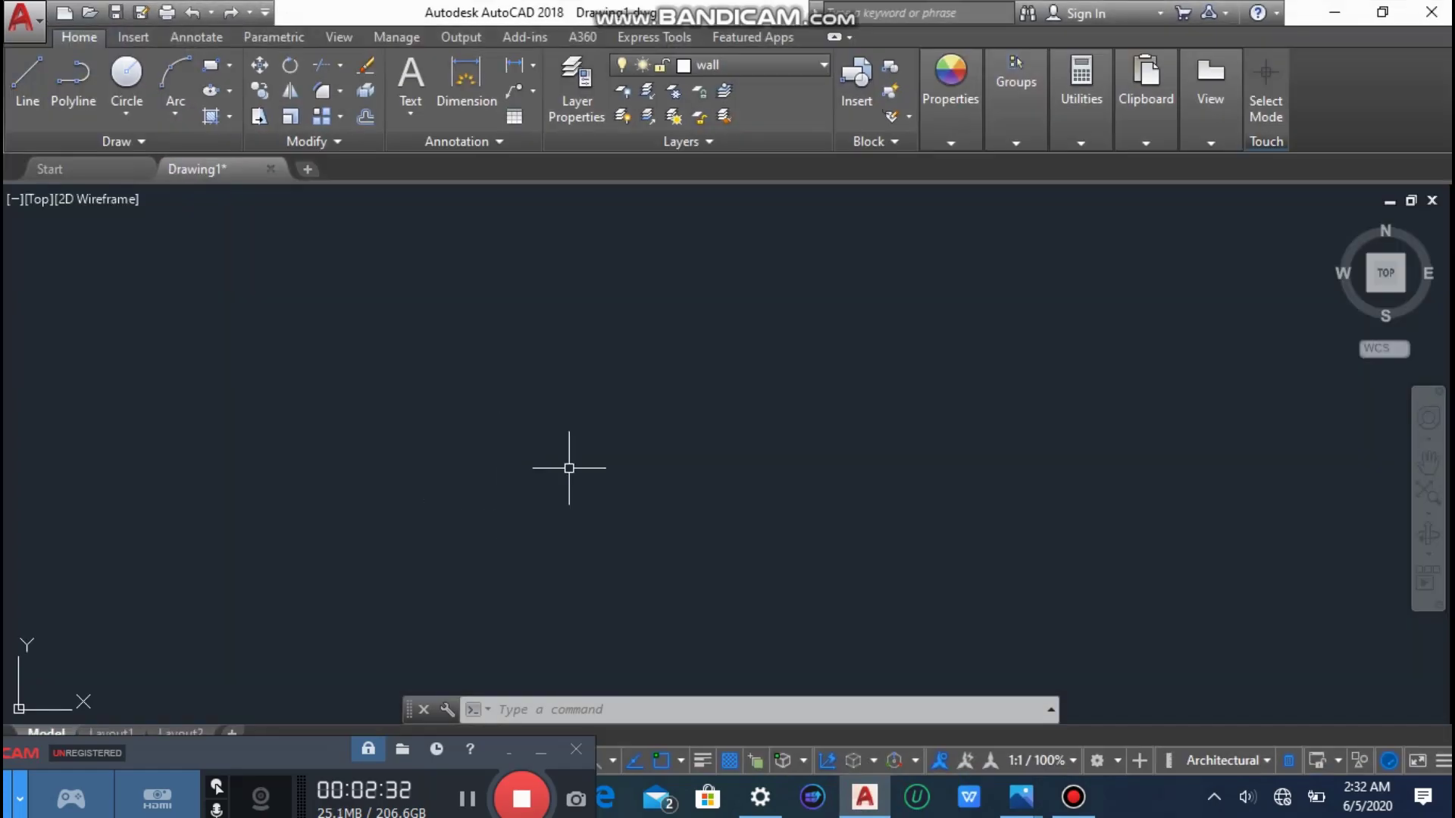
pyautogui.click(684, 65)
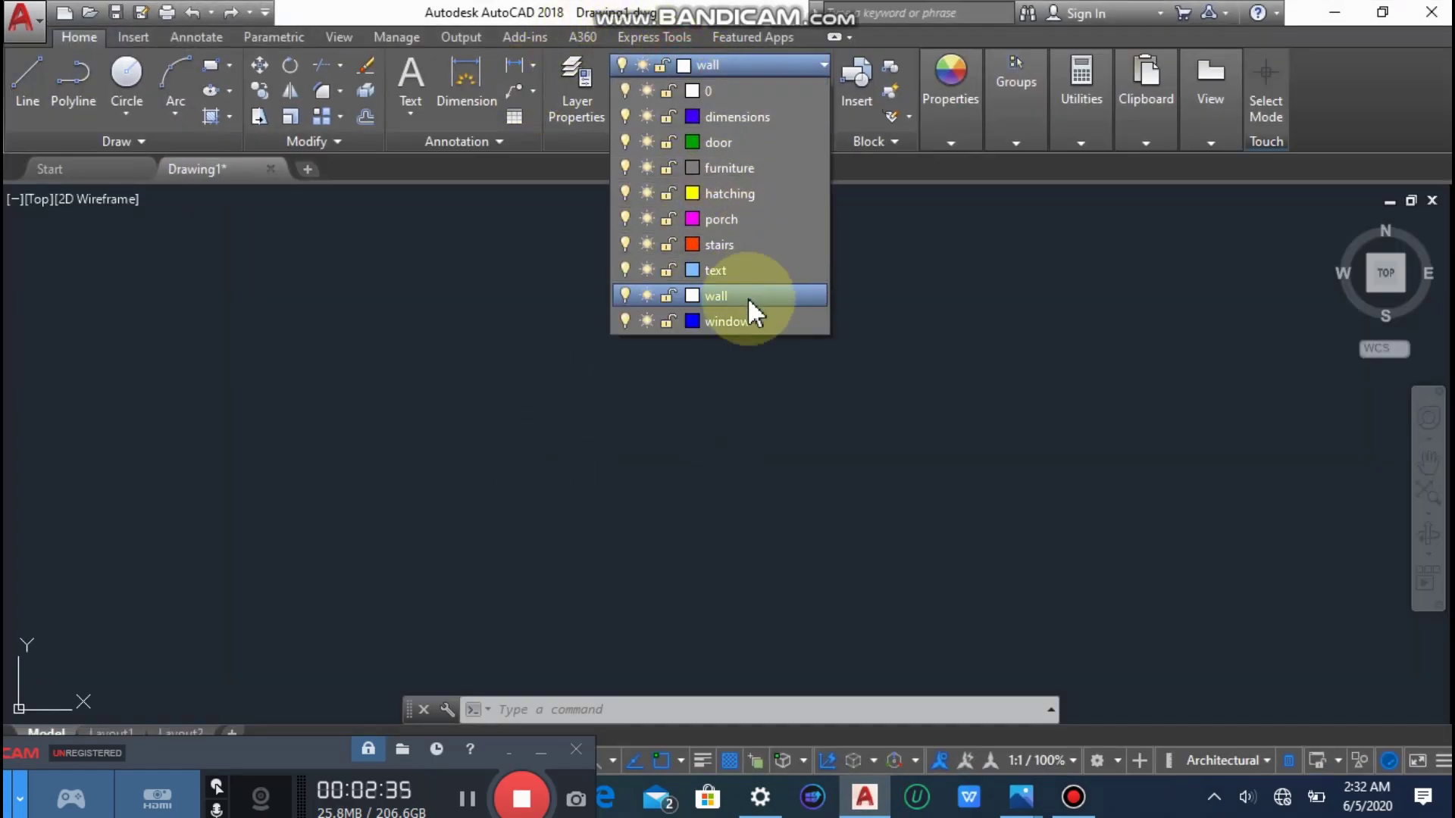
pyautogui.click(747, 297)
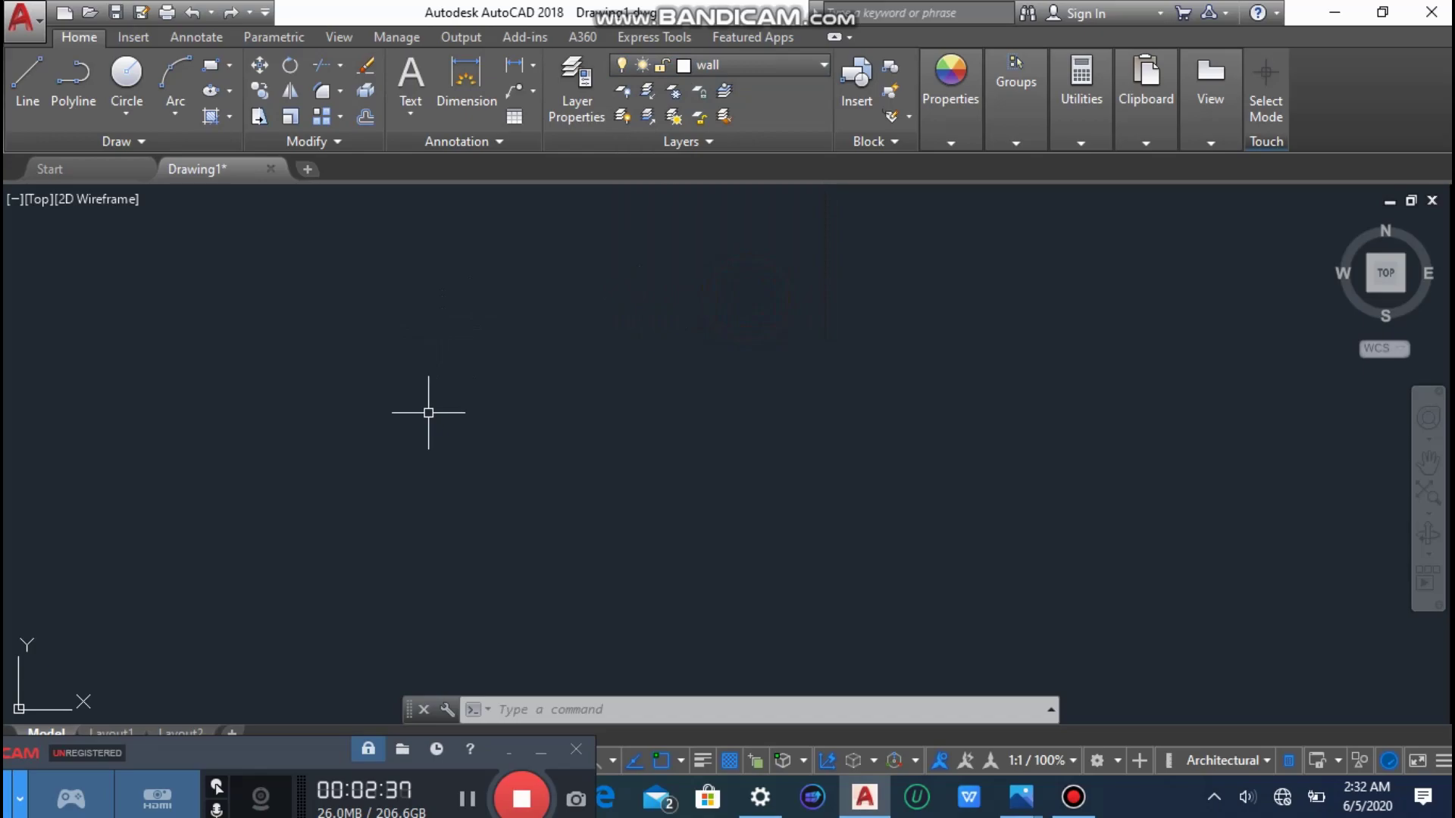
# With LINE and Ortho on, draw the 36' top edge and the 75' side edge.
pyautogui.write('l')
pyautogui.press('Return')
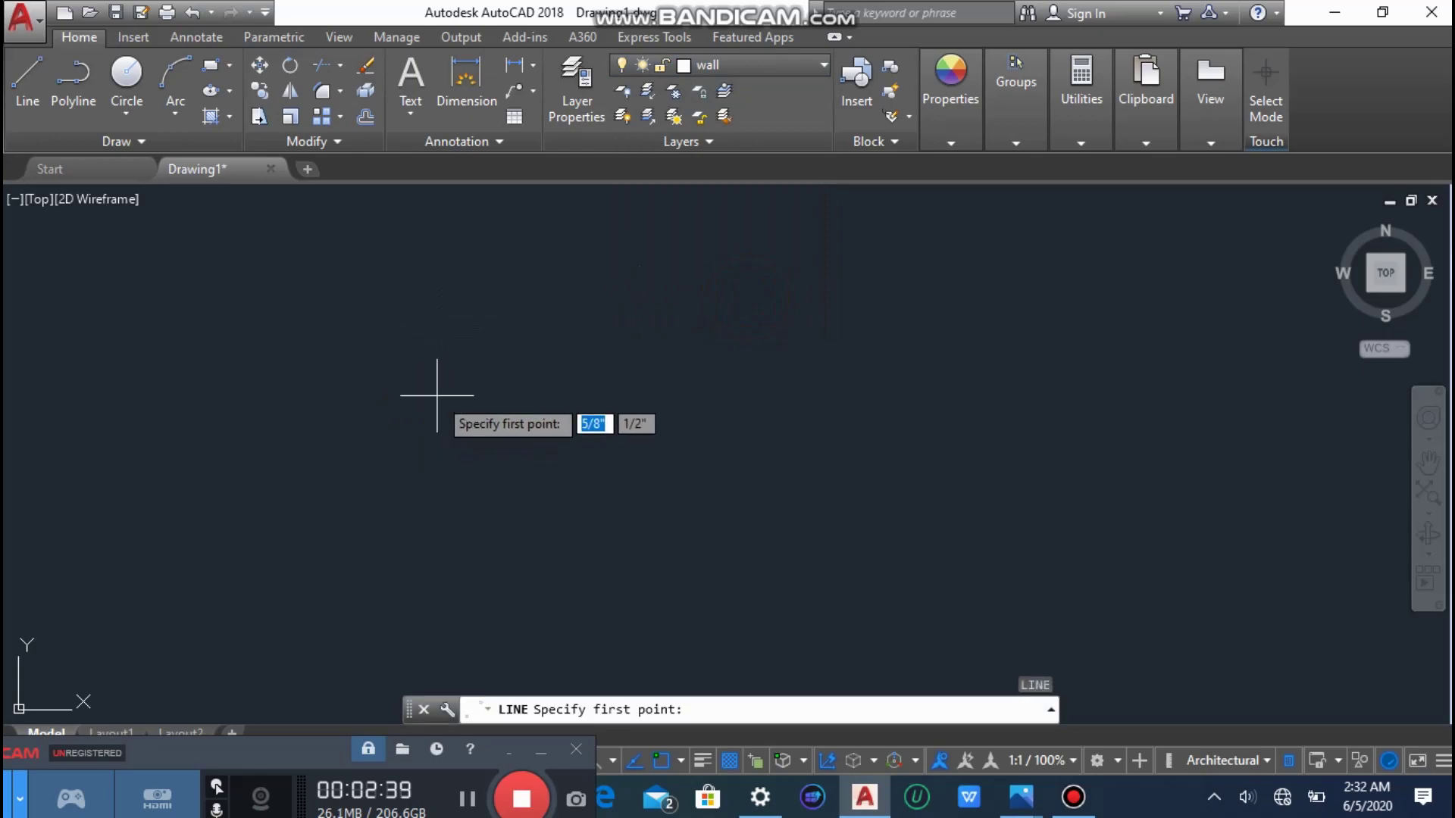
pyautogui.click(457, 284)
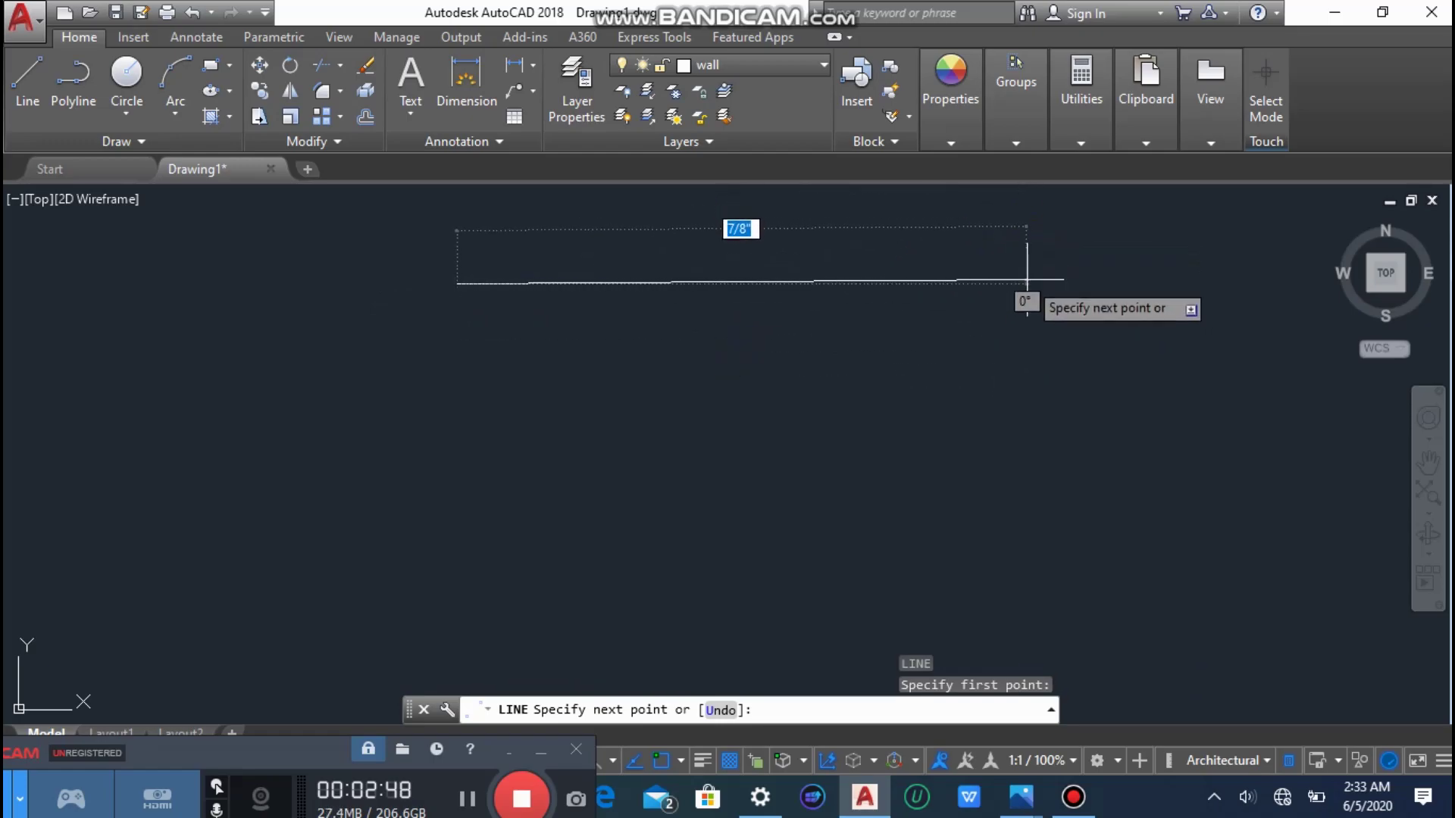
pyautogui.press('F8')
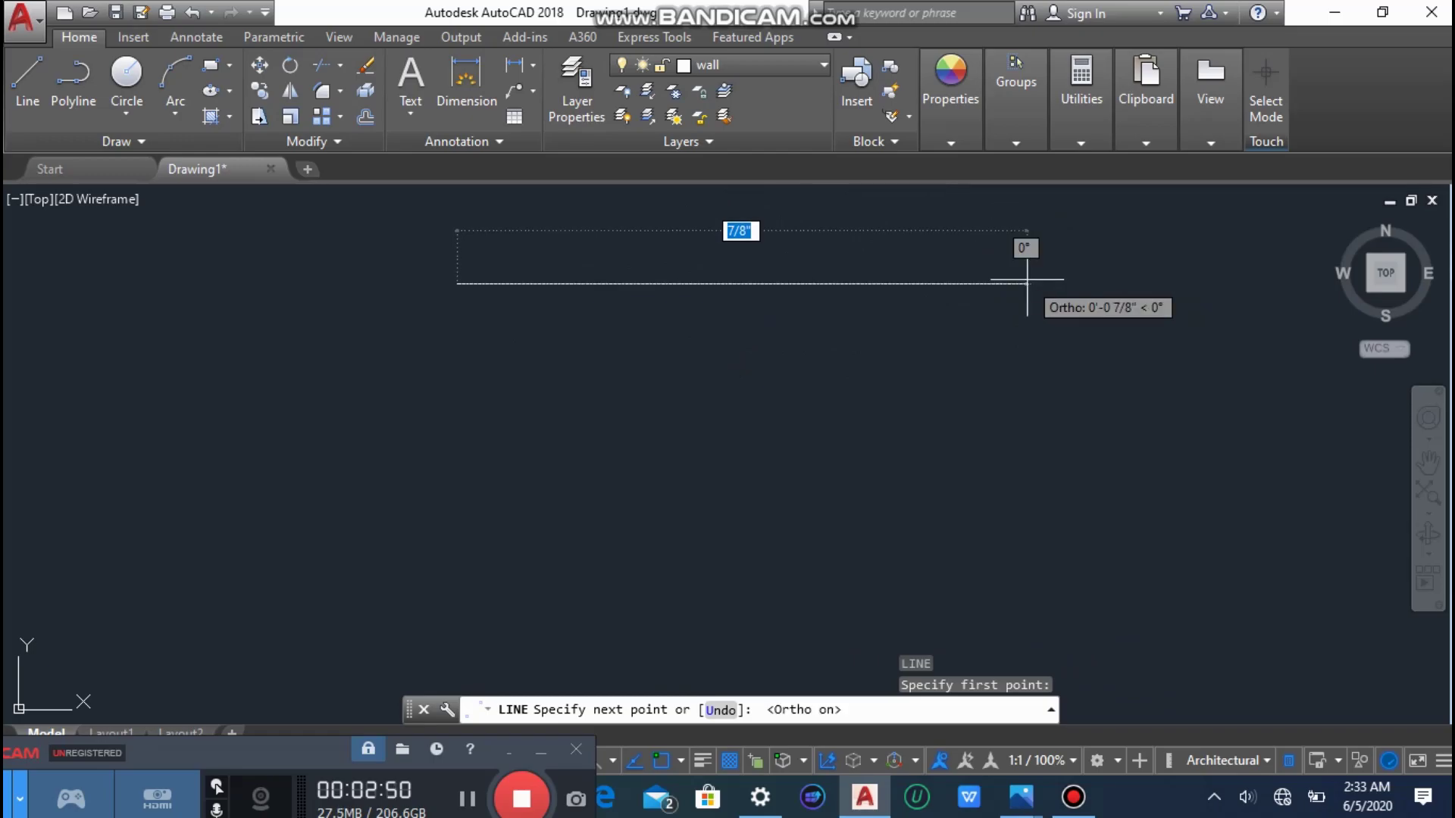
pyautogui.click(756, 767)
pyautogui.moveTo(421, 753)
pyautogui.mouseDown()
pyautogui.moveTo(179, 707)
pyautogui.moveTo(254, 712)
pyautogui.mouseUp()
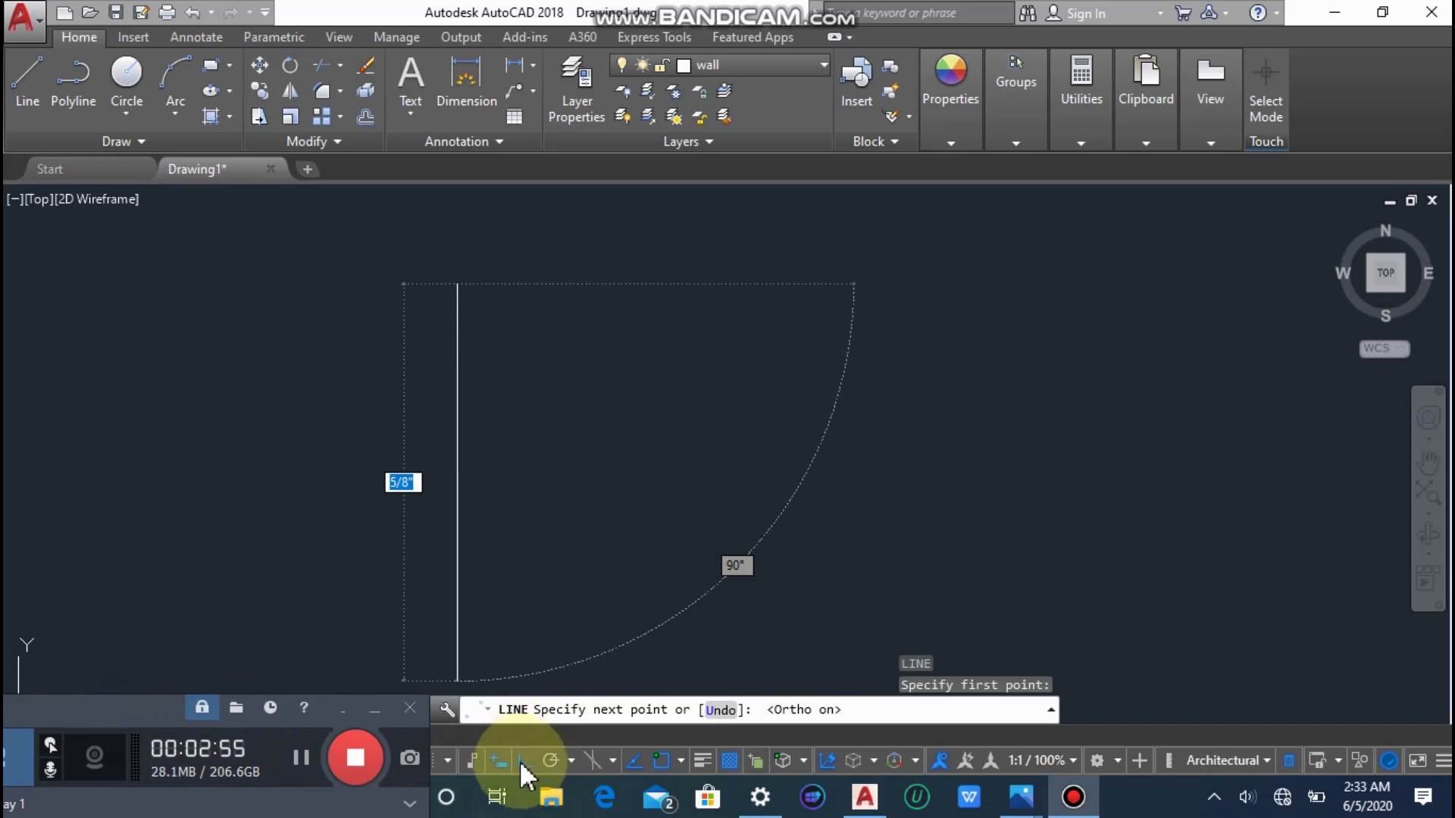
pyautogui.click(497, 344)
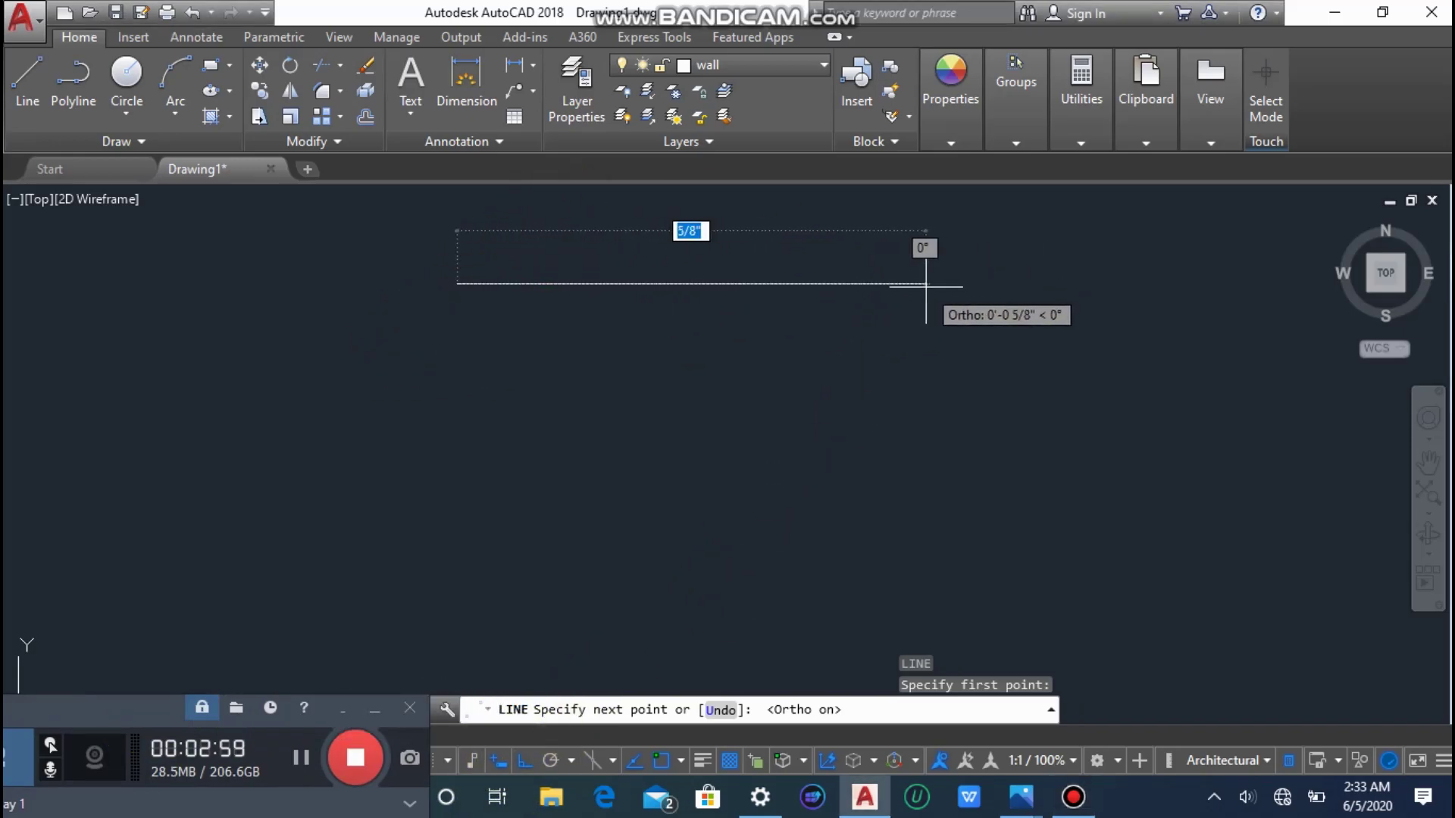
pyautogui.write("36'")
pyautogui.press('Return')
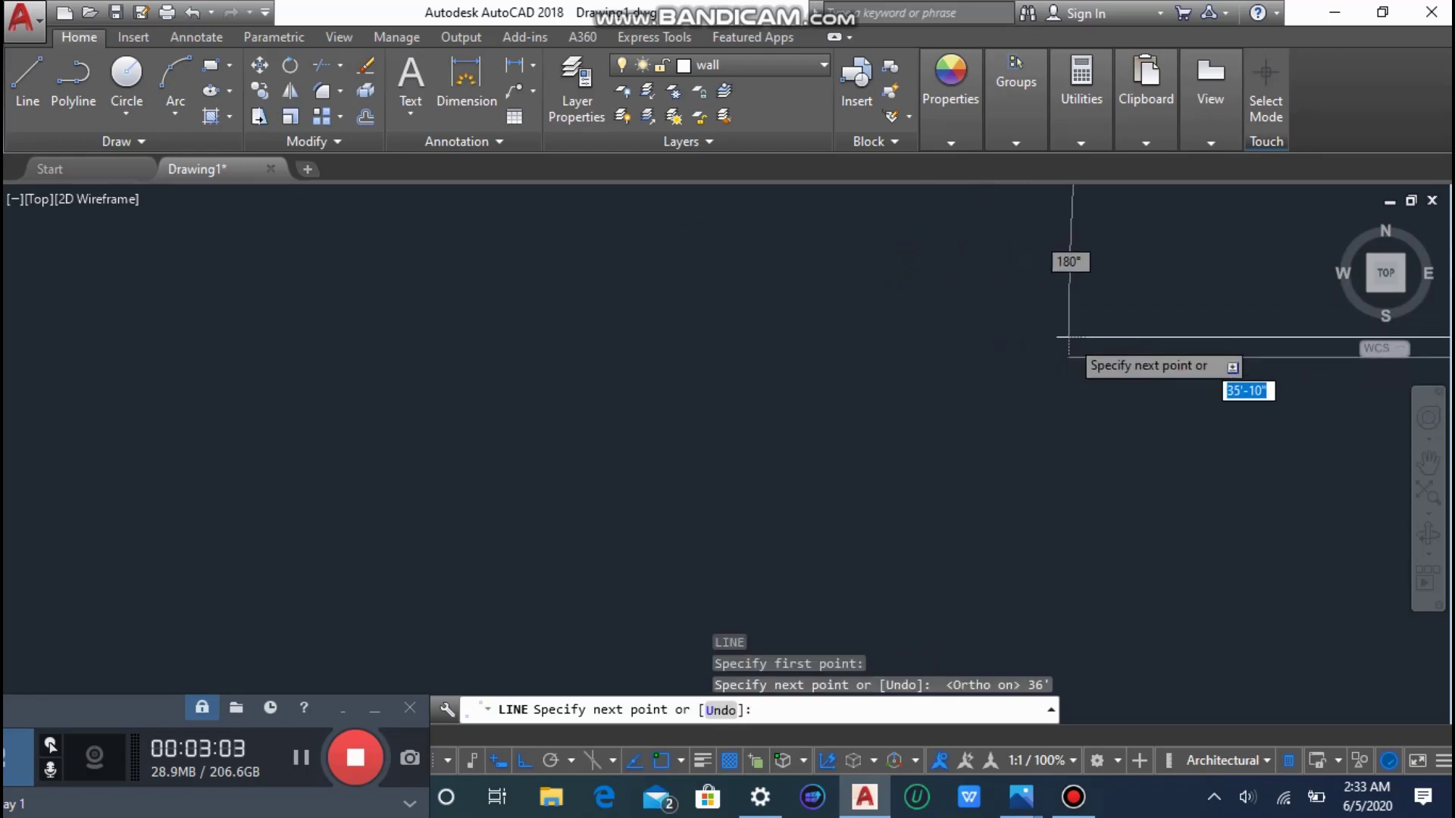
pyautogui.scroll(-3, 1067, 331)
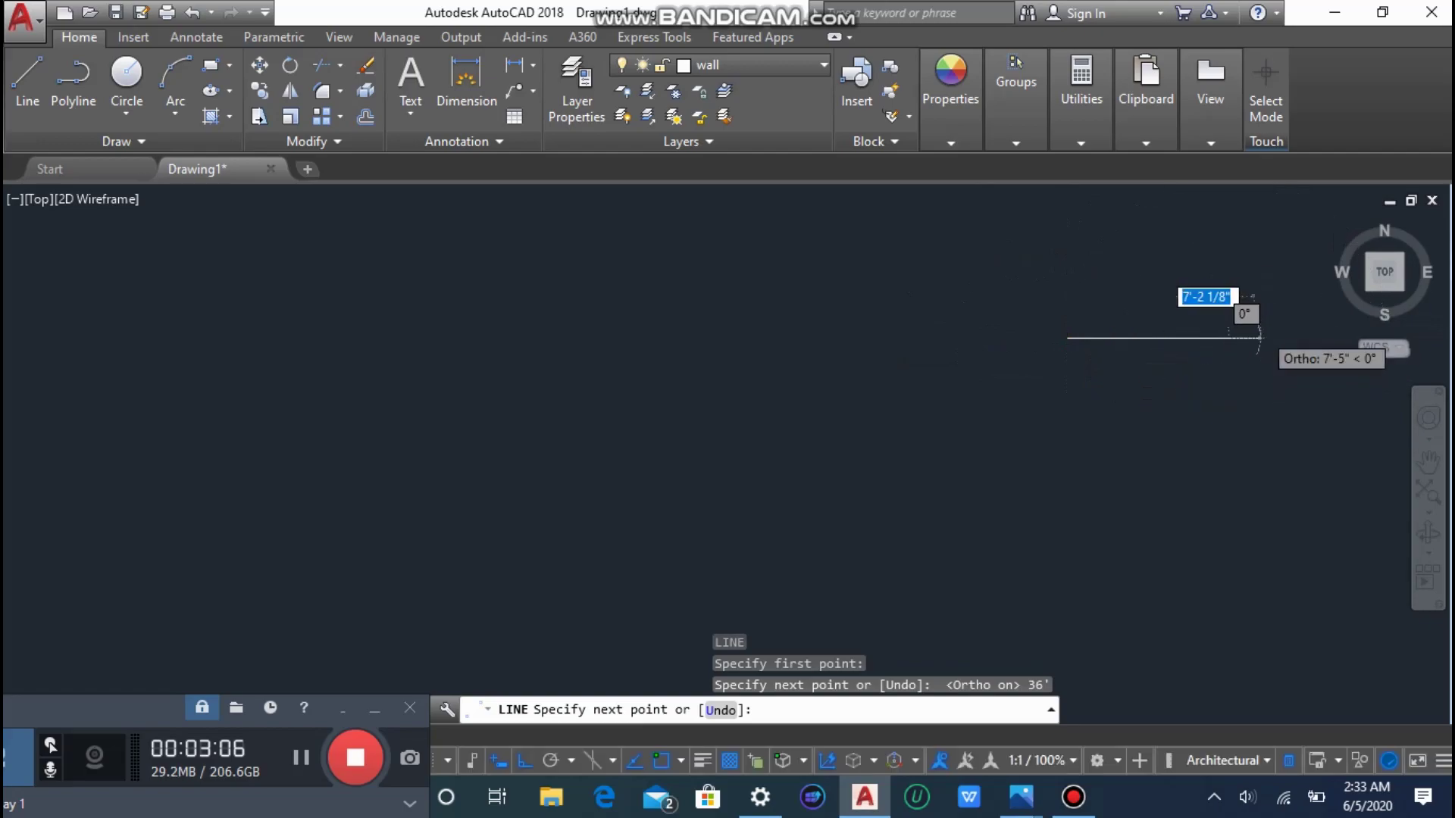
pyautogui.scroll(10, 1206, 346)
pyautogui.scroll(-2, 1195, 328)
pyautogui.scroll(-2, 1252, 351)
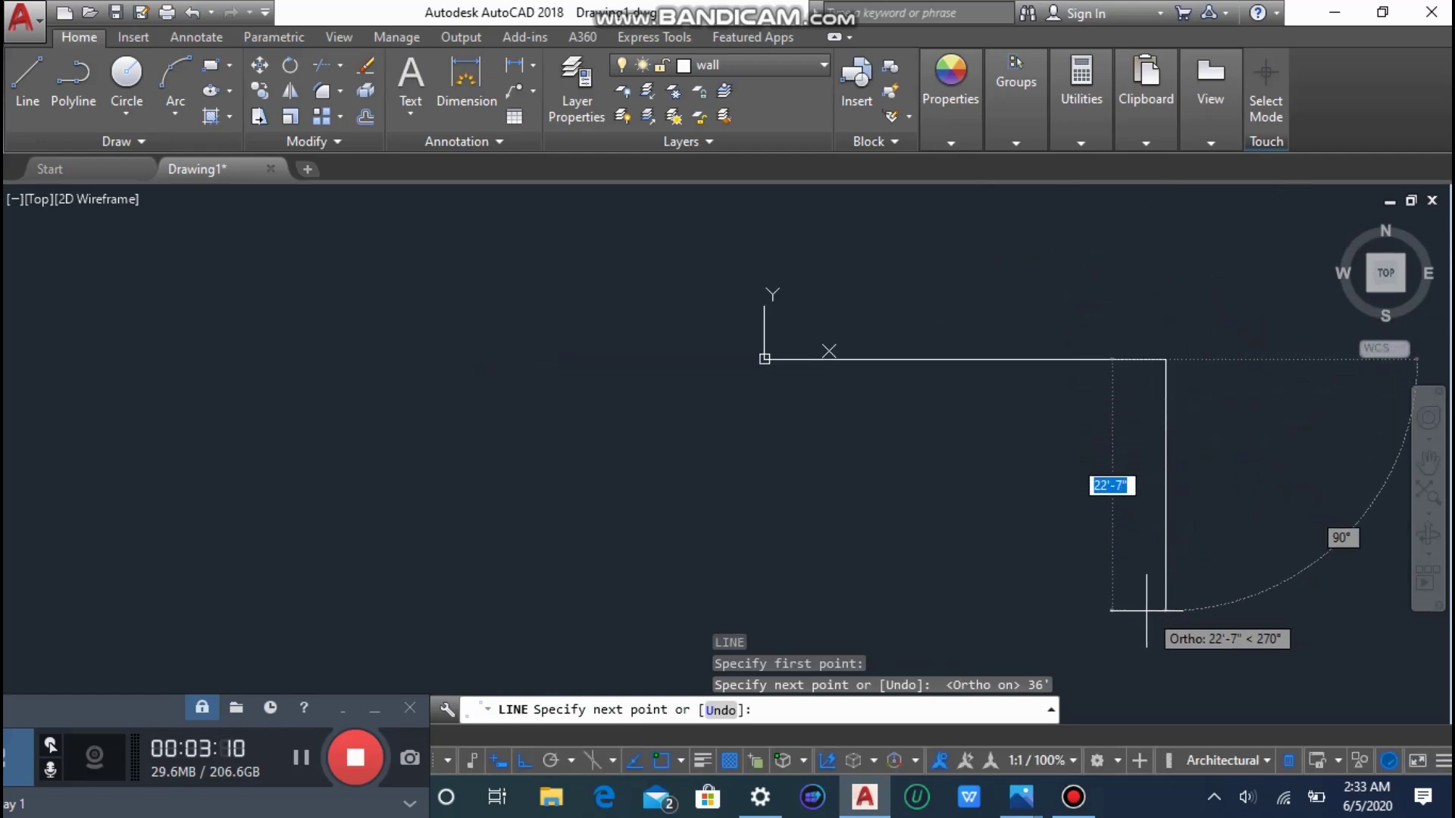
pyautogui.write('75')
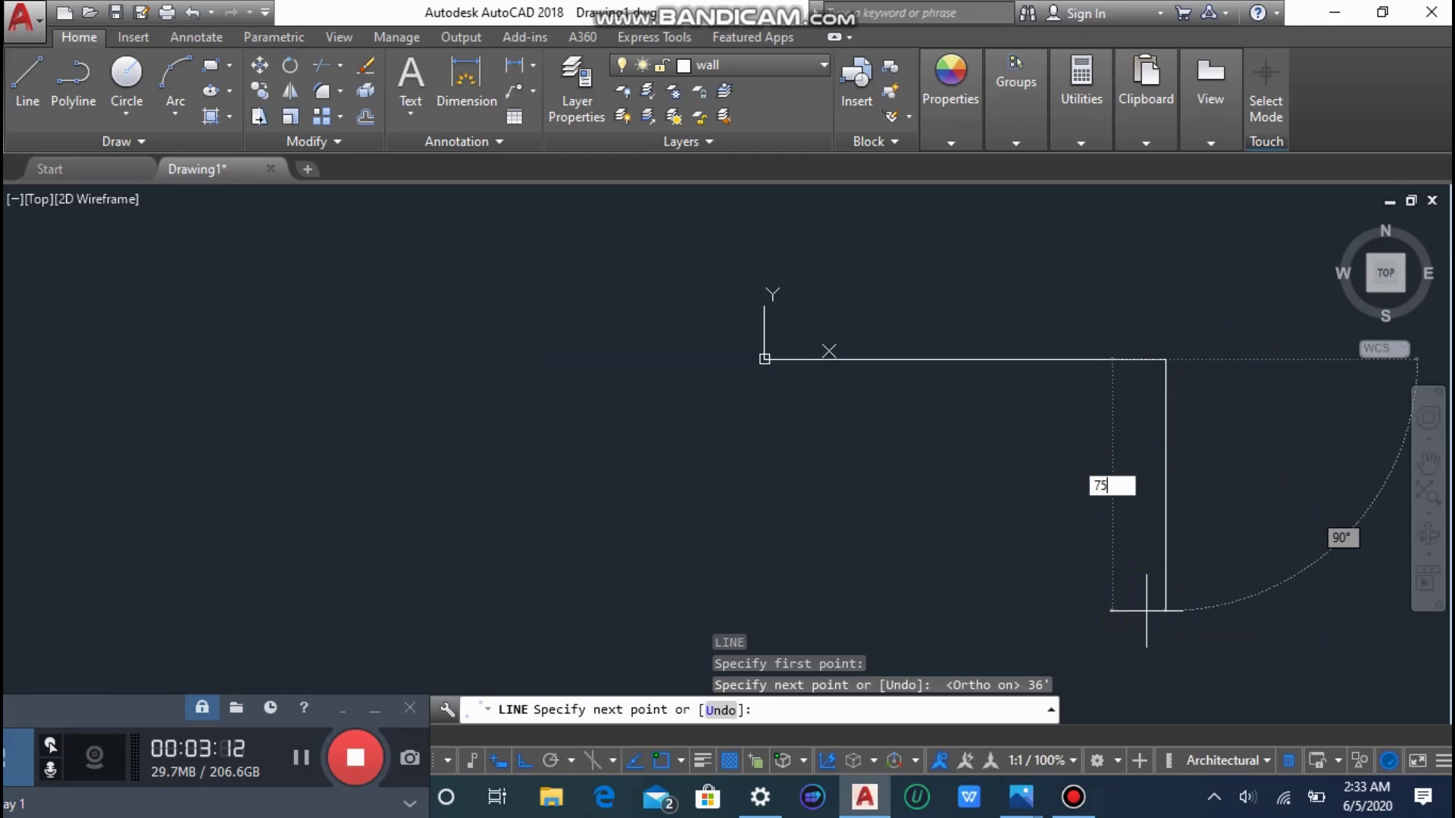
pyautogui.press('Return')
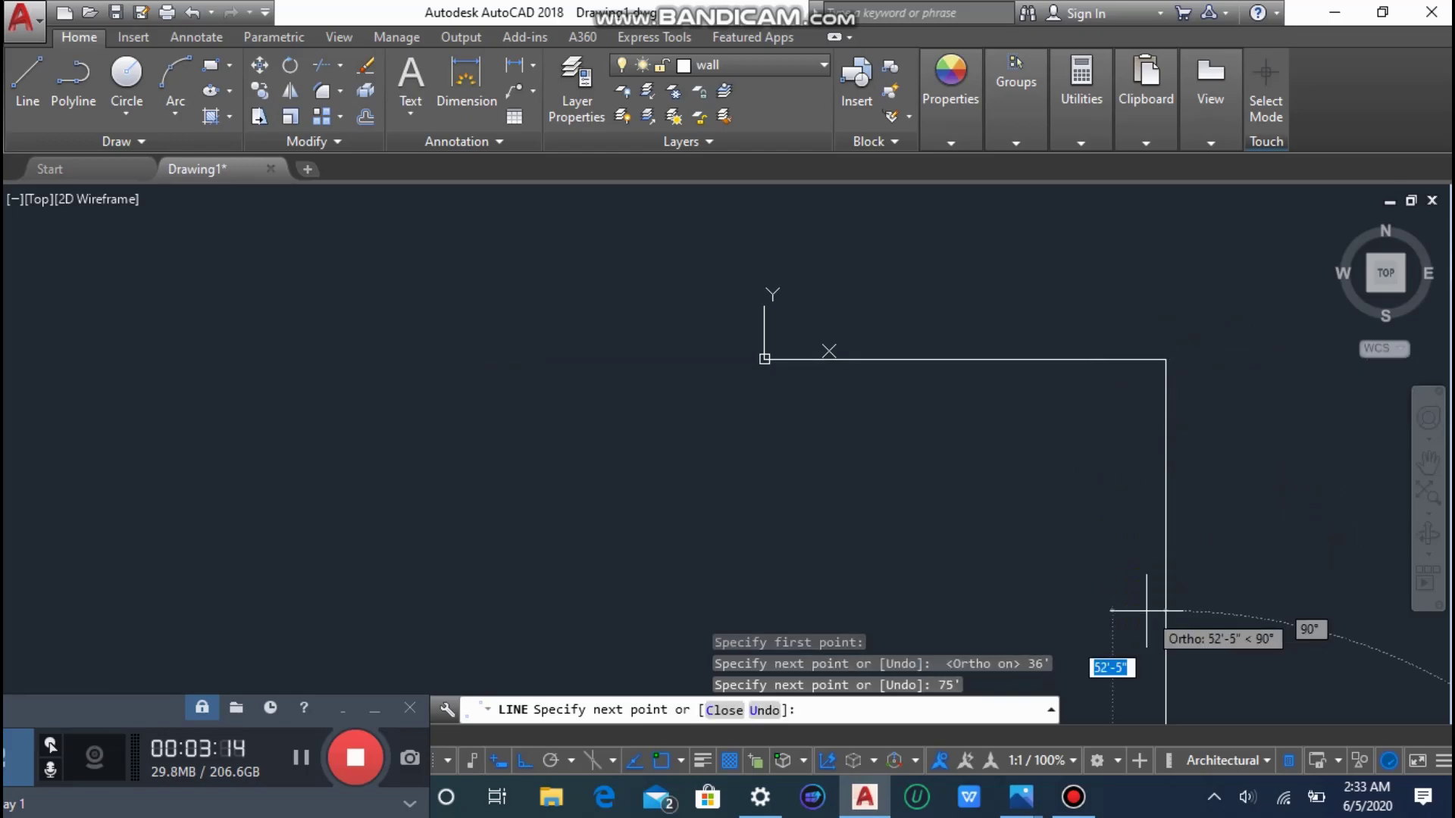
# Draw the 36' bottom edge and close the outline back at the start corner.
pyautogui.scroll(-4, 1146, 610)
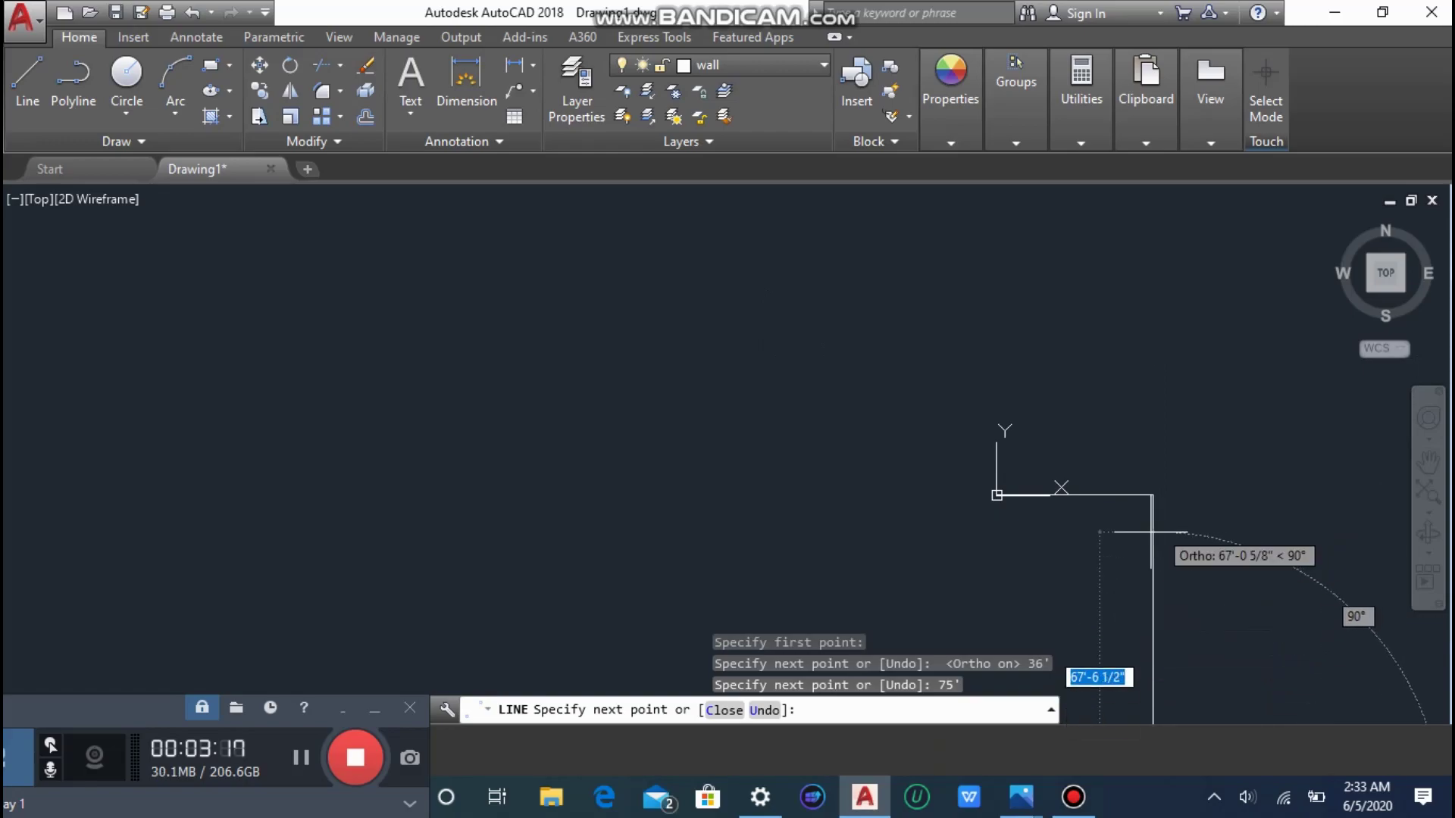
pyautogui.press('Escape')
pyautogui.press('Escape')
pyautogui.scroll(-2, 1138, 543)
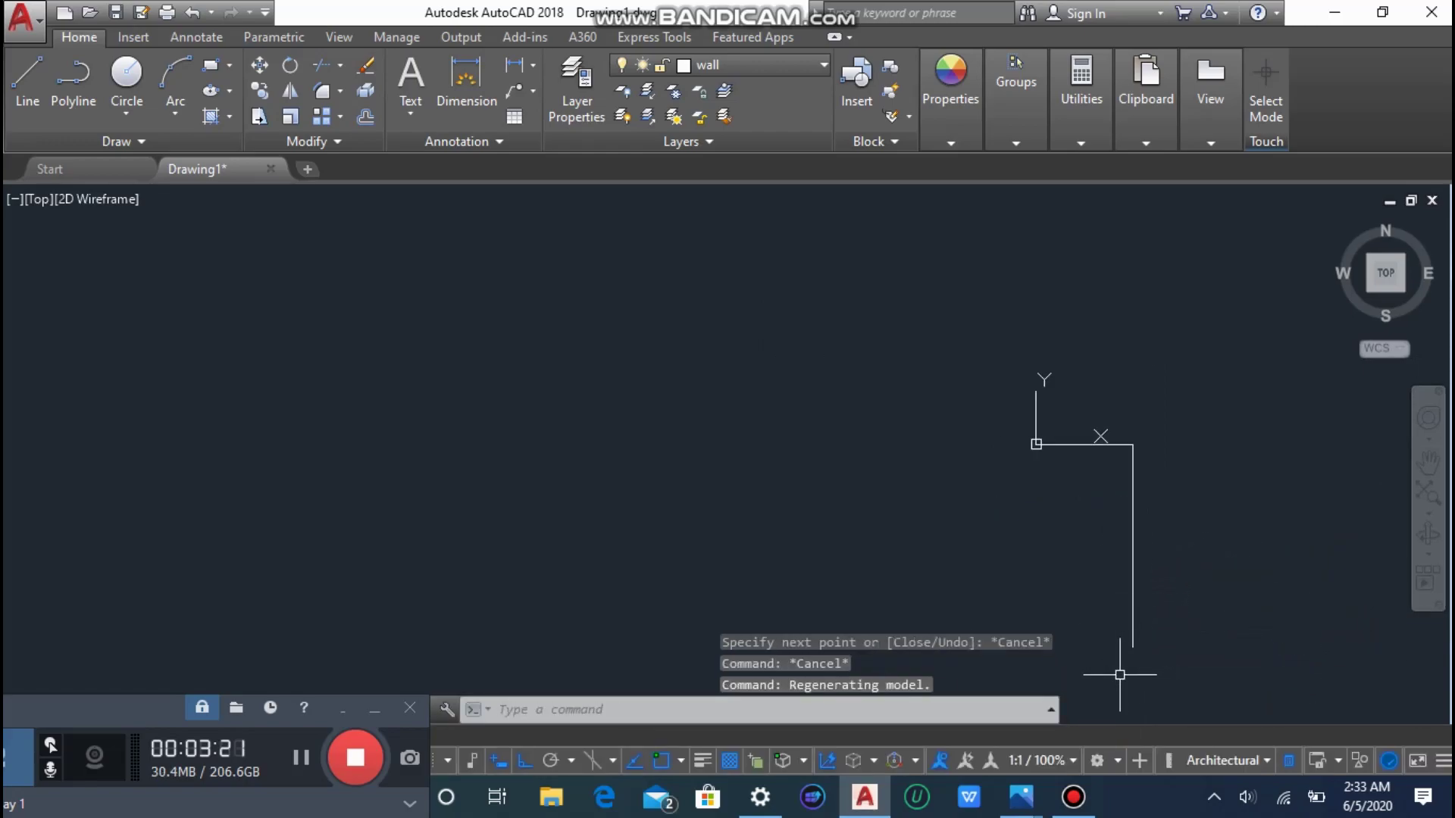
pyautogui.press('Return')
pyautogui.click(1132, 646)
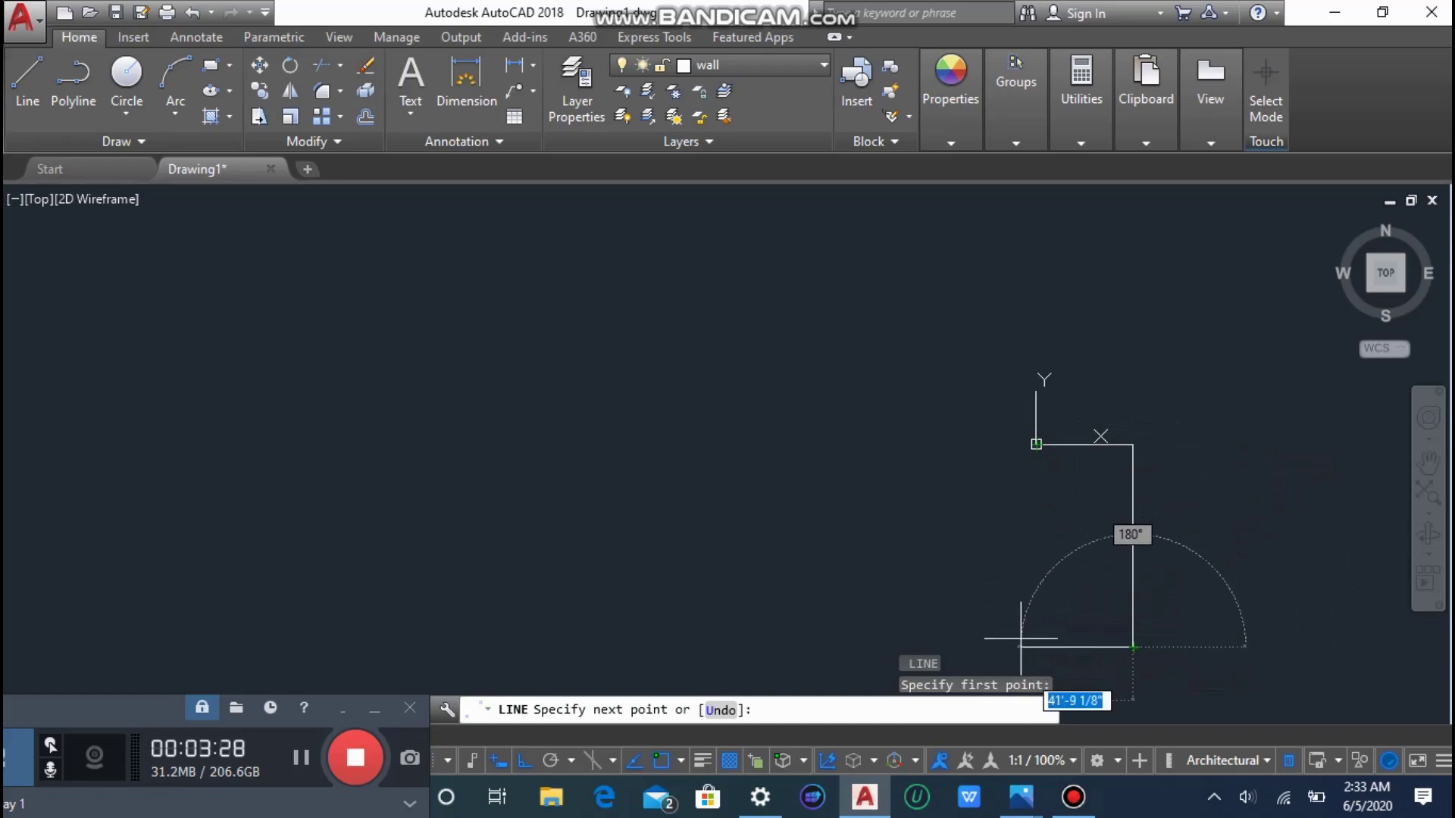
pyautogui.click(1035, 646)
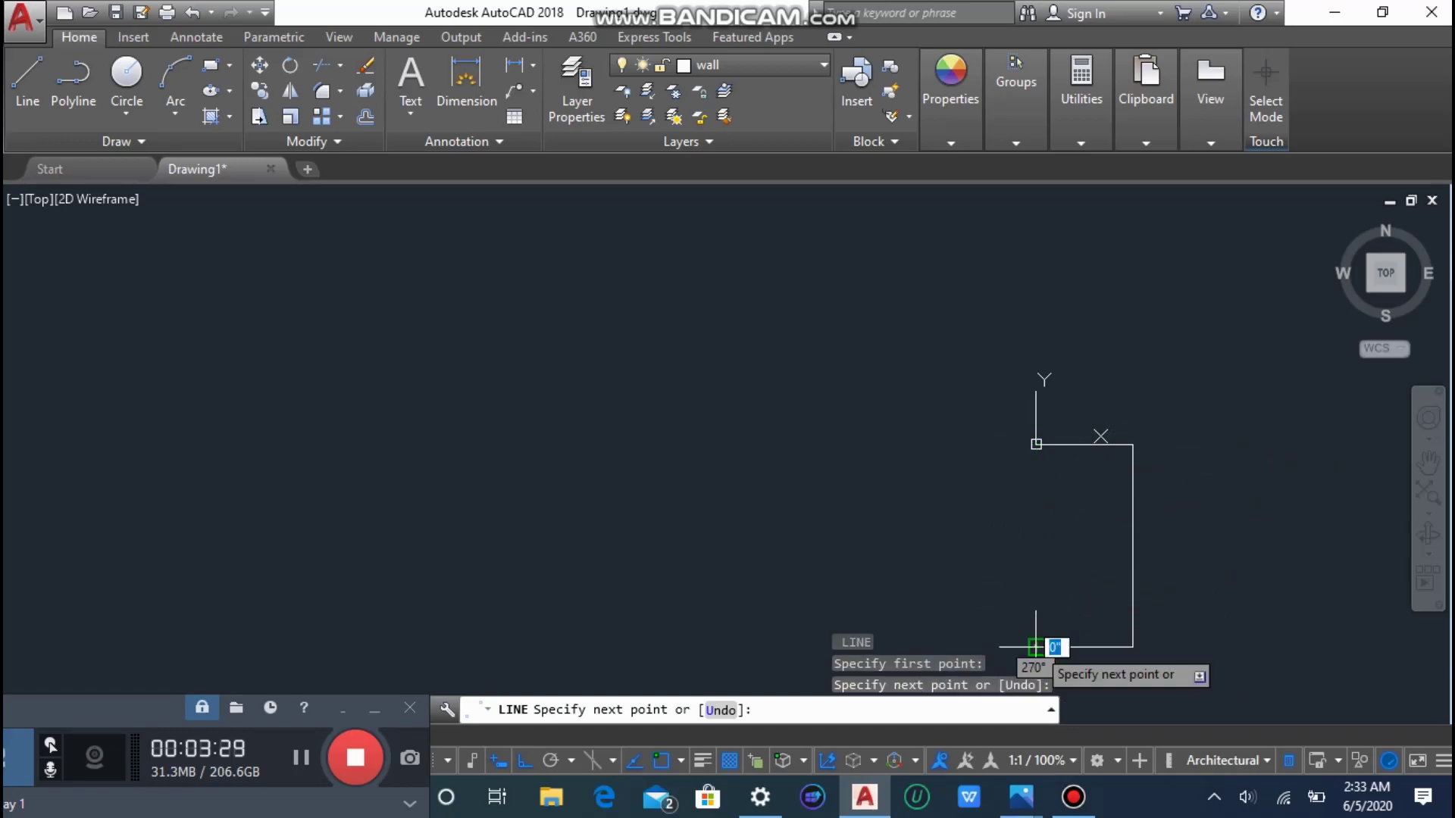
pyautogui.scroll(5, 1036, 445)
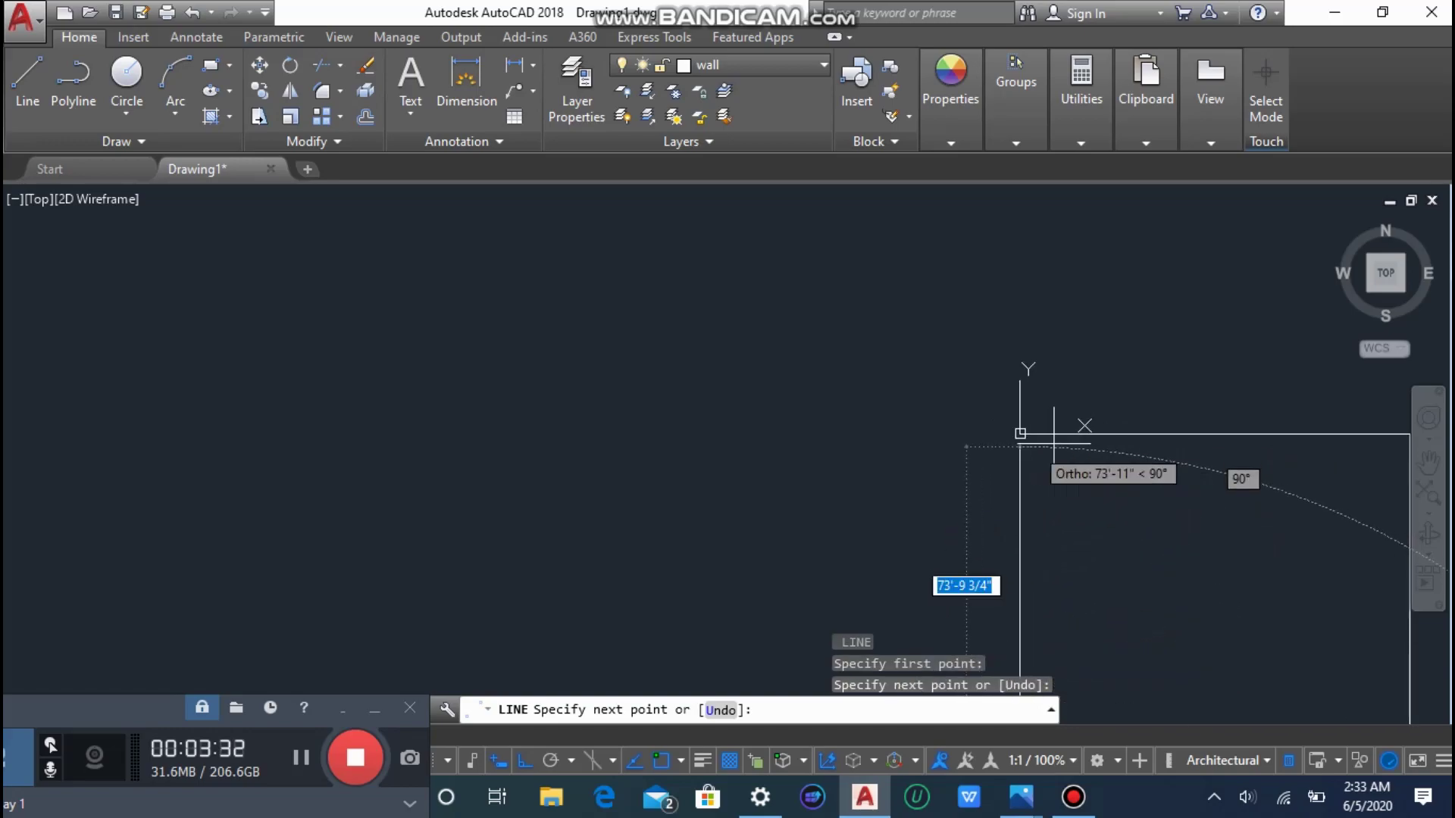
pyautogui.click(1019, 434)
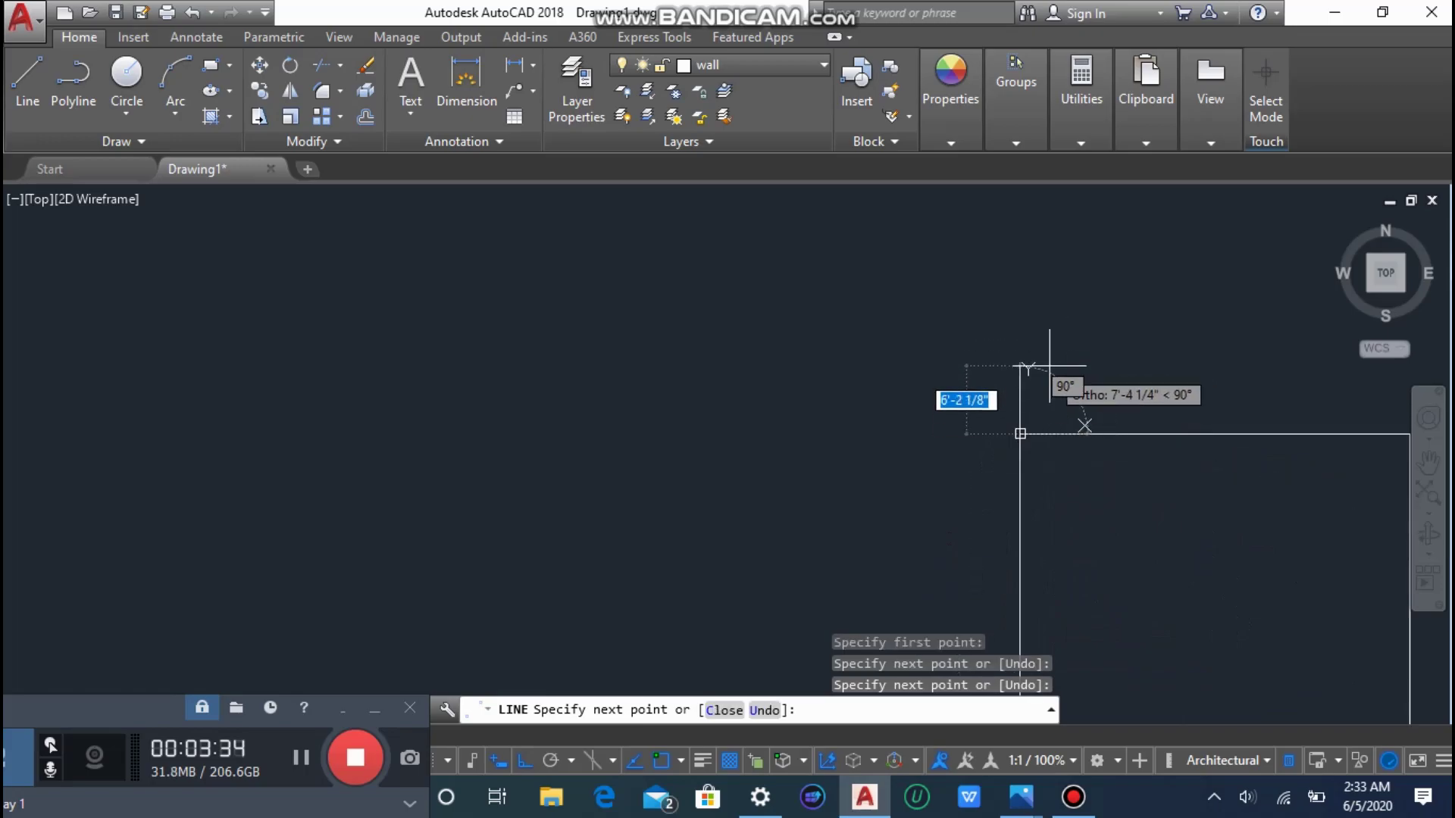
pyautogui.press('Escape')
pyautogui.press('Escape')
pyautogui.press('Escape')
pyautogui.scroll(-5, 1049, 364)
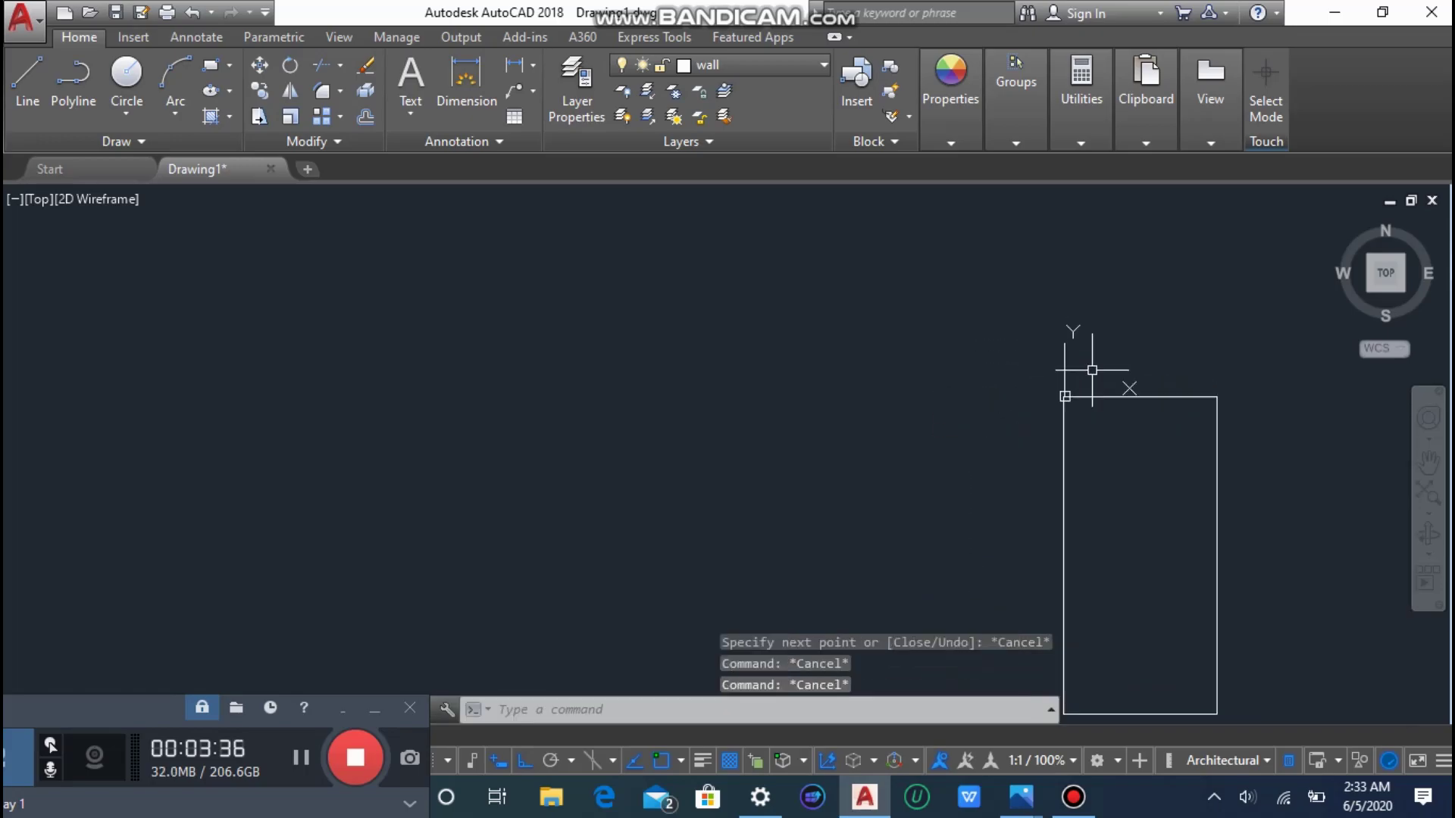
pyautogui.scroll(4, 1257, 494)
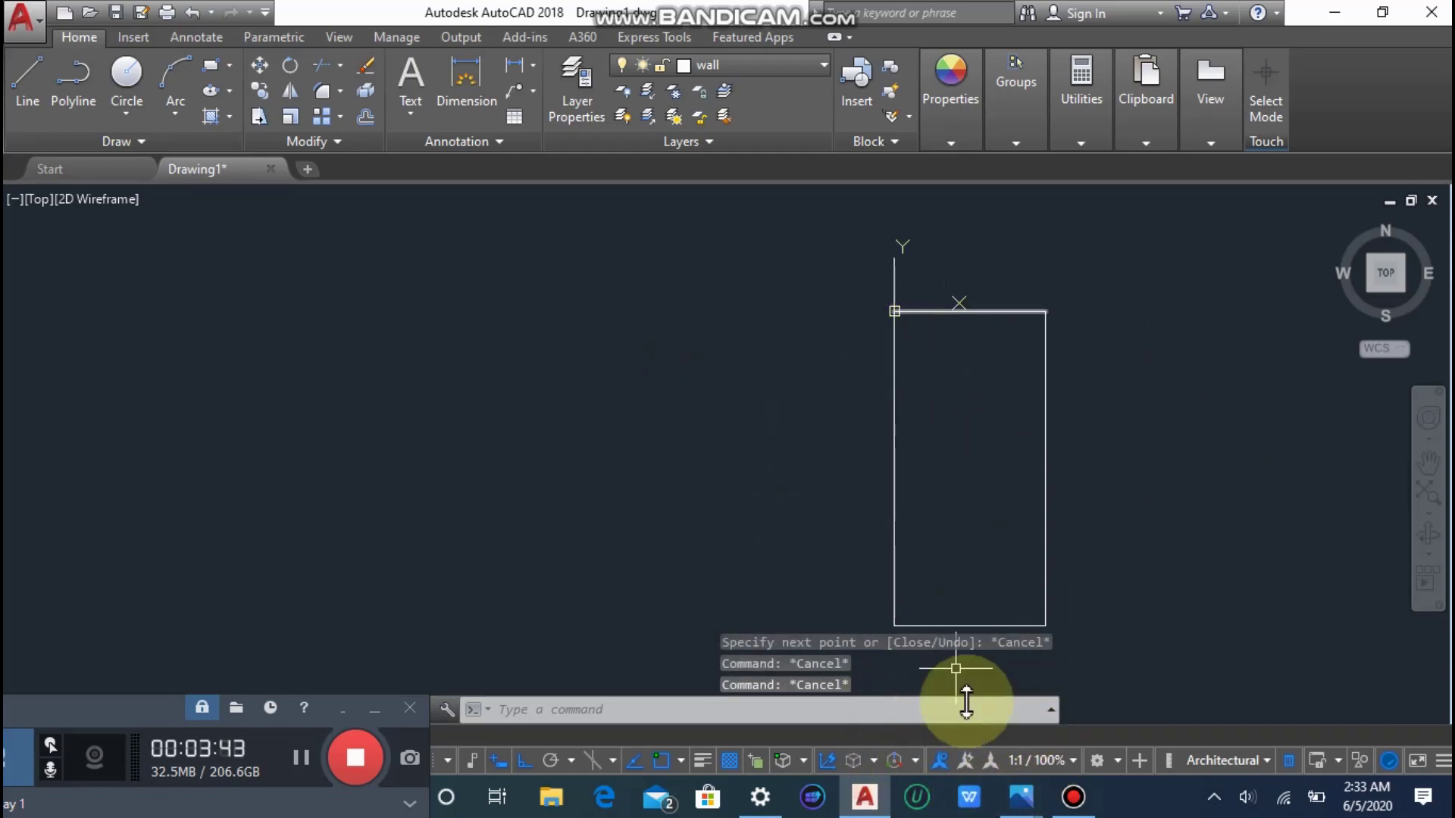
# Bring the floor plan photo forward and rotate it upright with the title at the bottom.
pyautogui.click(1017, 796)
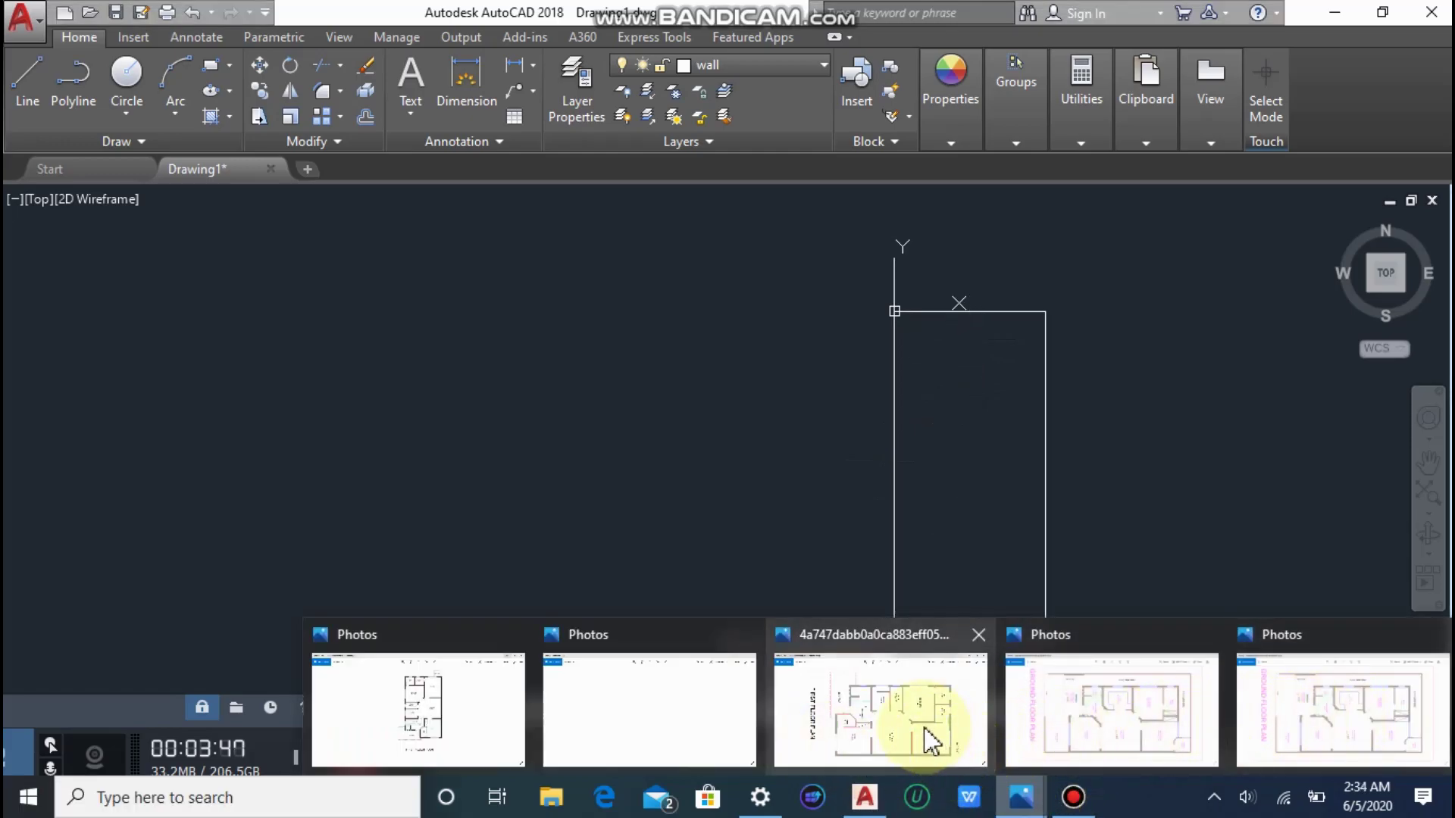
pyautogui.moveTo(909, 716)
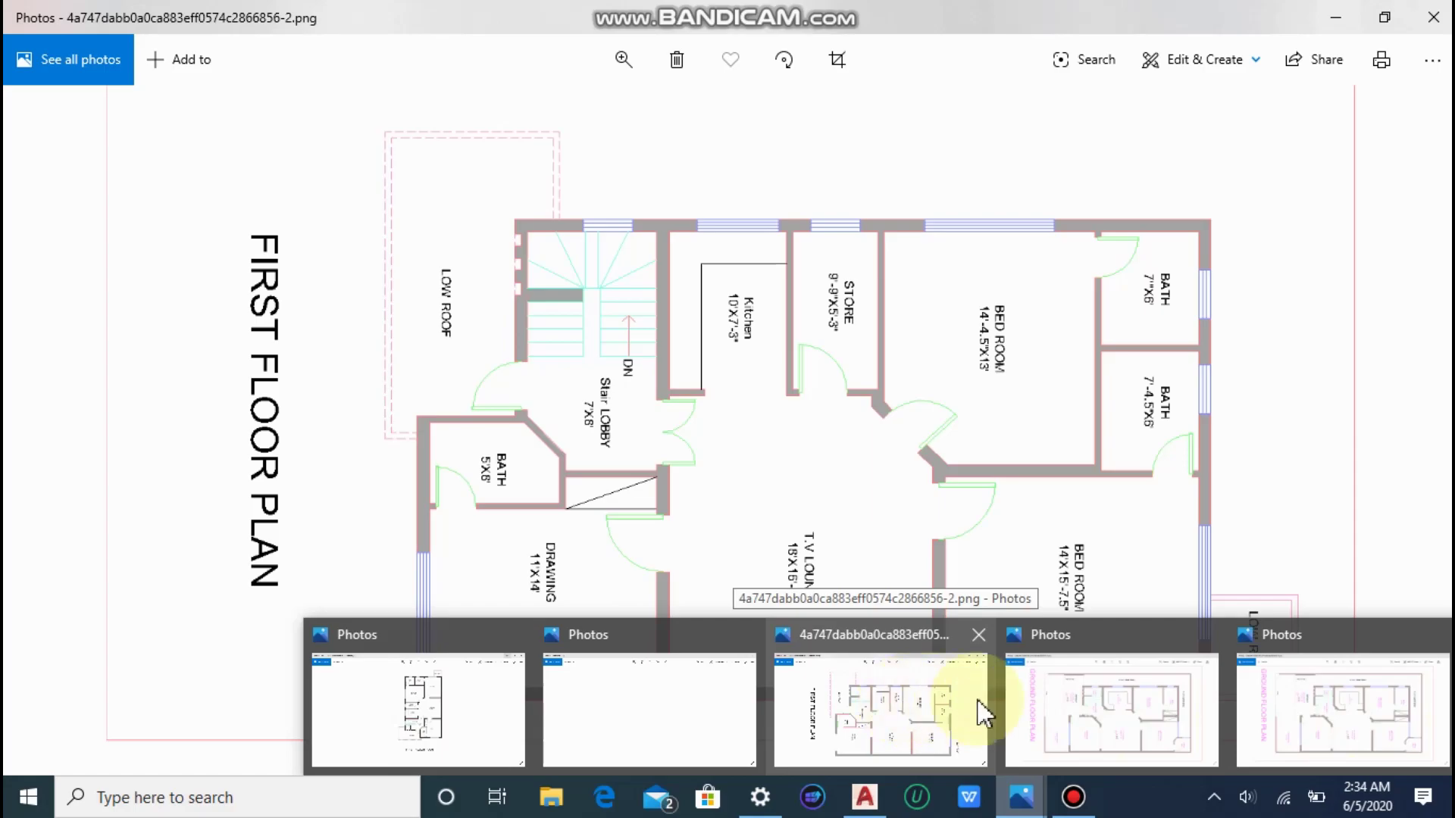
pyautogui.click(1127, 716)
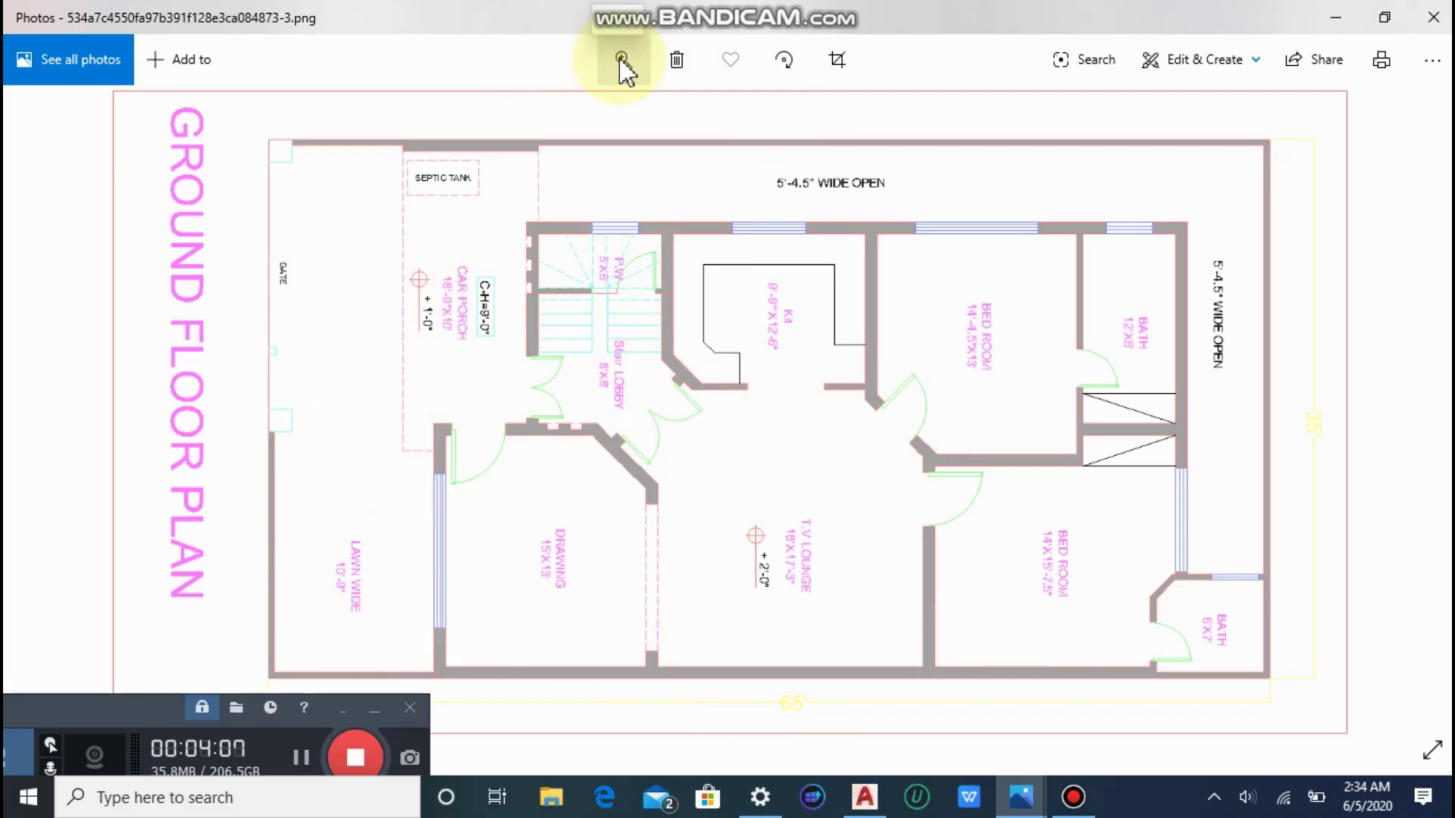
pyautogui.click(779, 64)
pyautogui.click(778, 65)
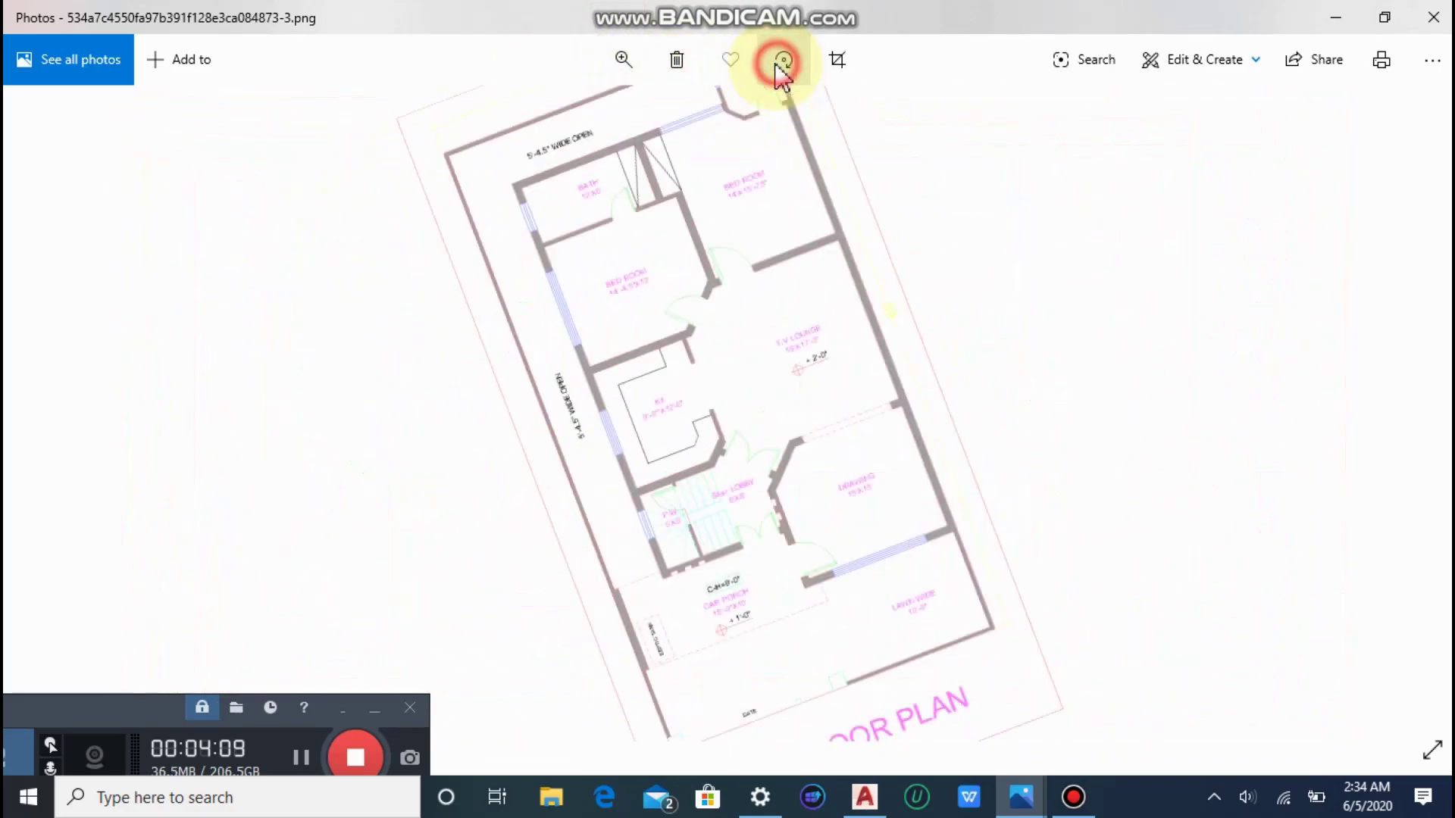
pyautogui.click(773, 62)
pyautogui.click(772, 64)
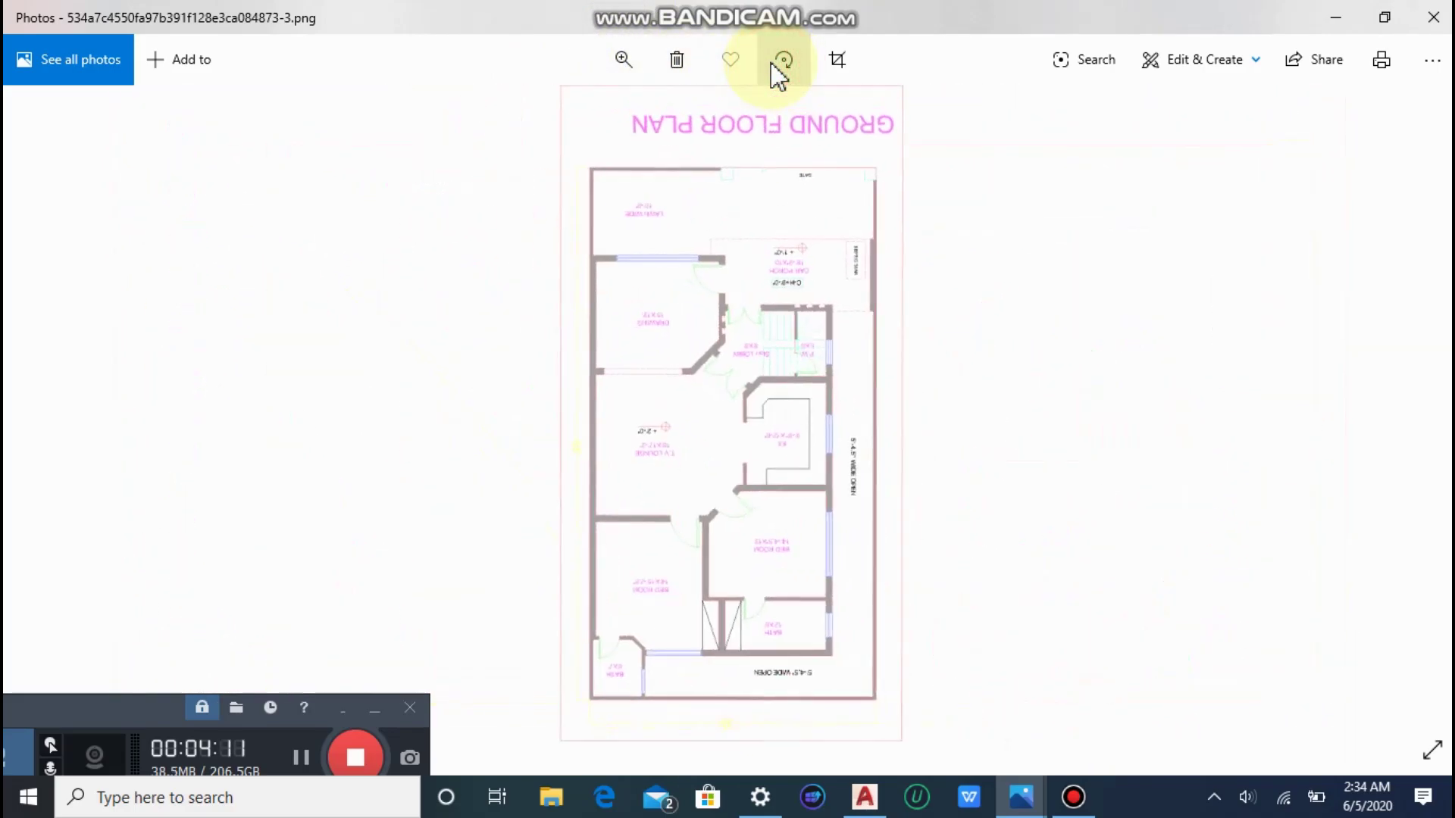
pyautogui.click(772, 63)
# Zoom into the plan and pan up to the top bedrooms and baths.
pyautogui.click(623, 61)
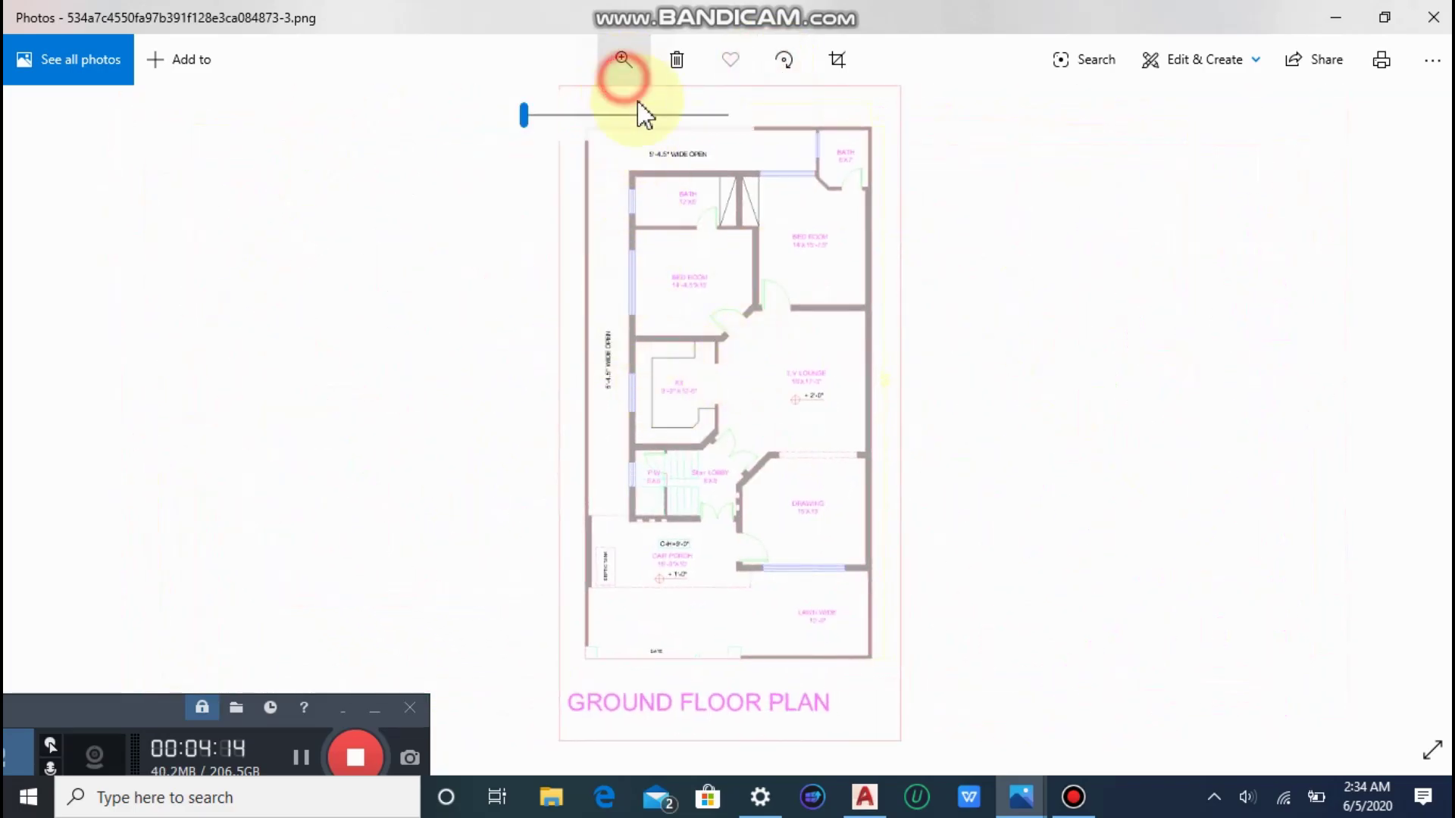
pyautogui.moveTo(552, 115); pyautogui.dragTo(565, 121)
pyautogui.moveTo(758, 464); pyautogui.dragTo(762, 367)
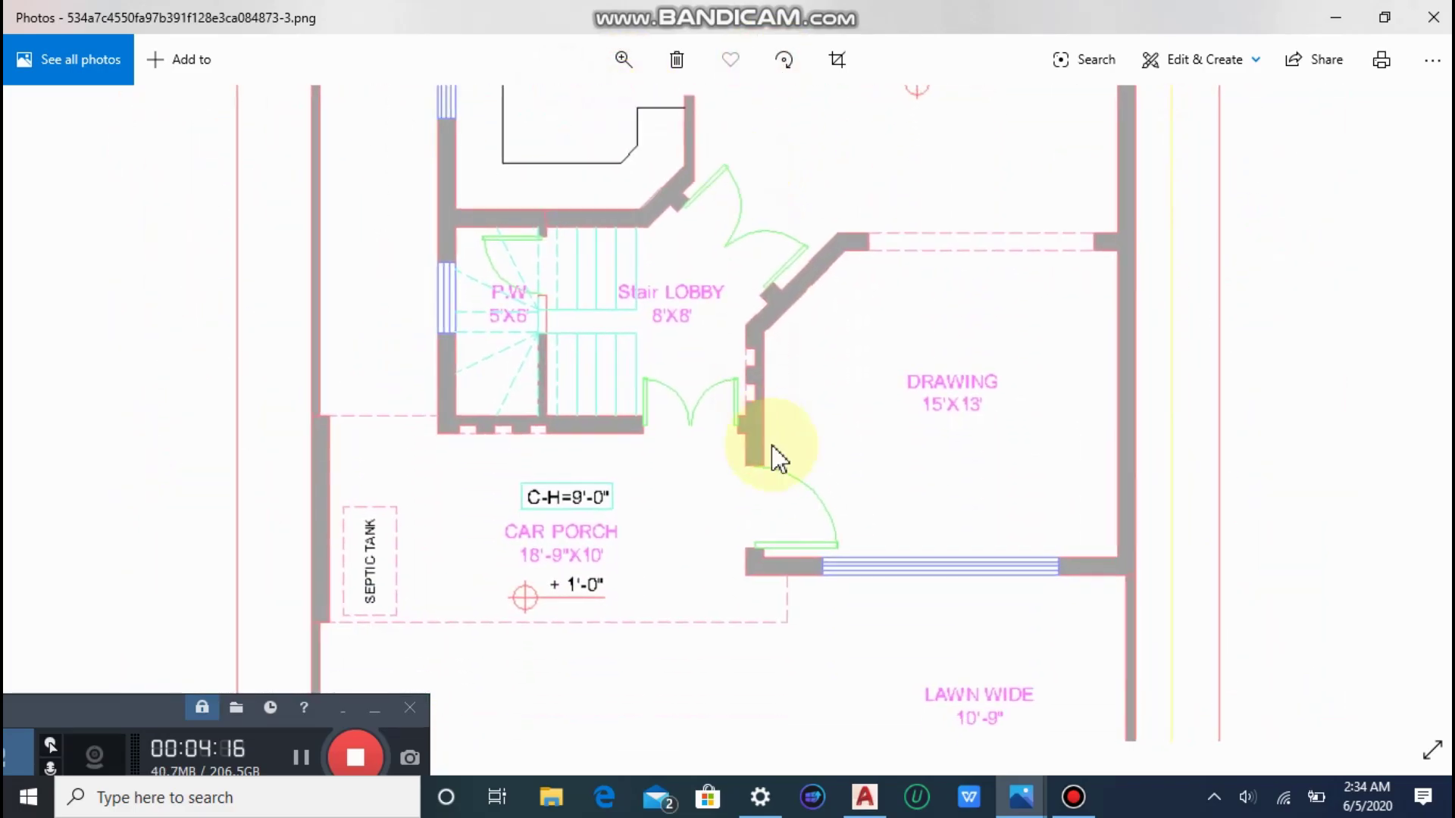
pyautogui.moveTo(780, 470); pyautogui.dragTo(780, 325)
pyautogui.moveTo(833, 114); pyautogui.dragTo(871, 598)
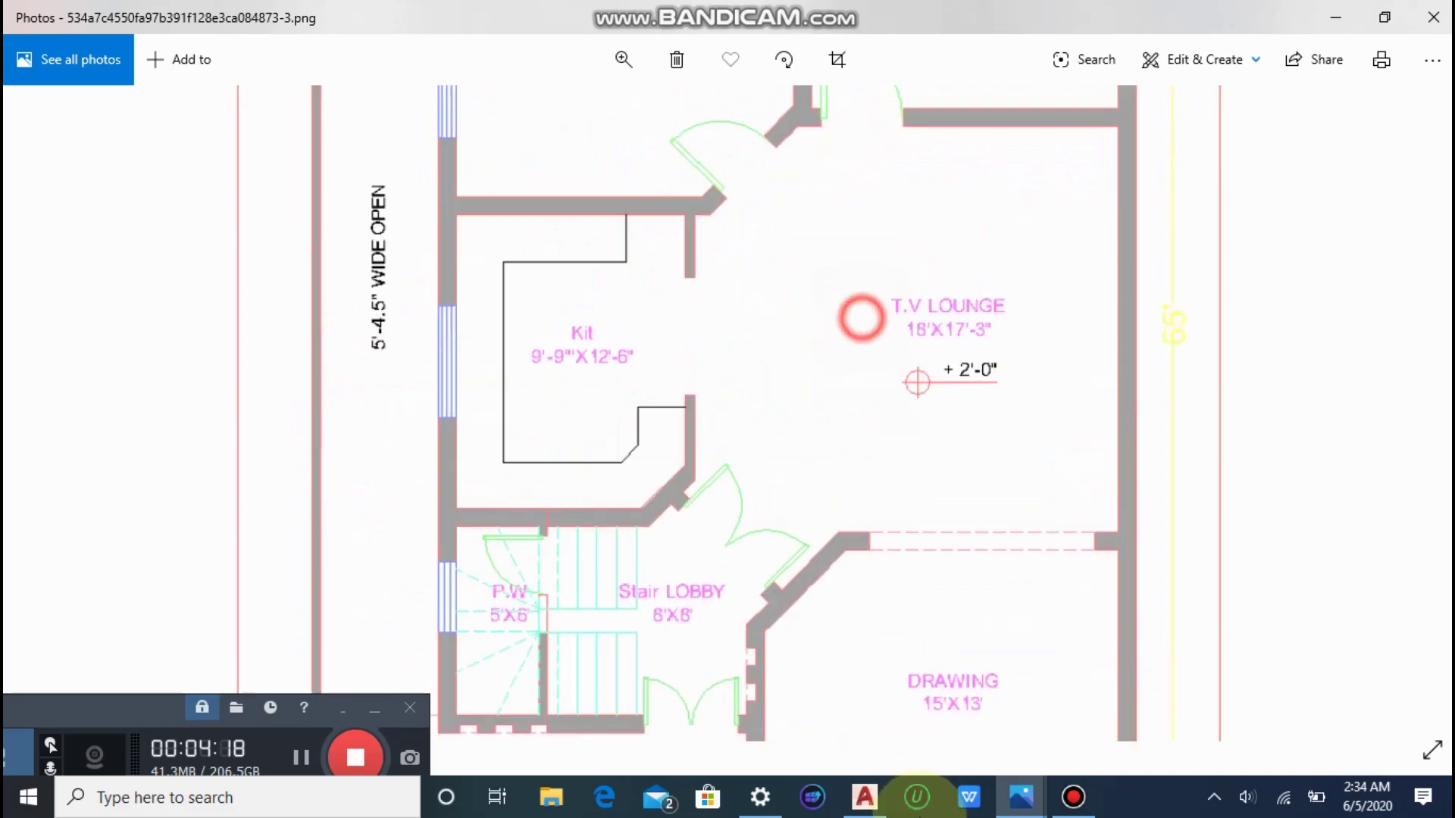
pyautogui.moveTo(913, 312); pyautogui.dragTo(854, 688)
pyautogui.moveTo(828, 331); pyautogui.dragTo(837, 632)
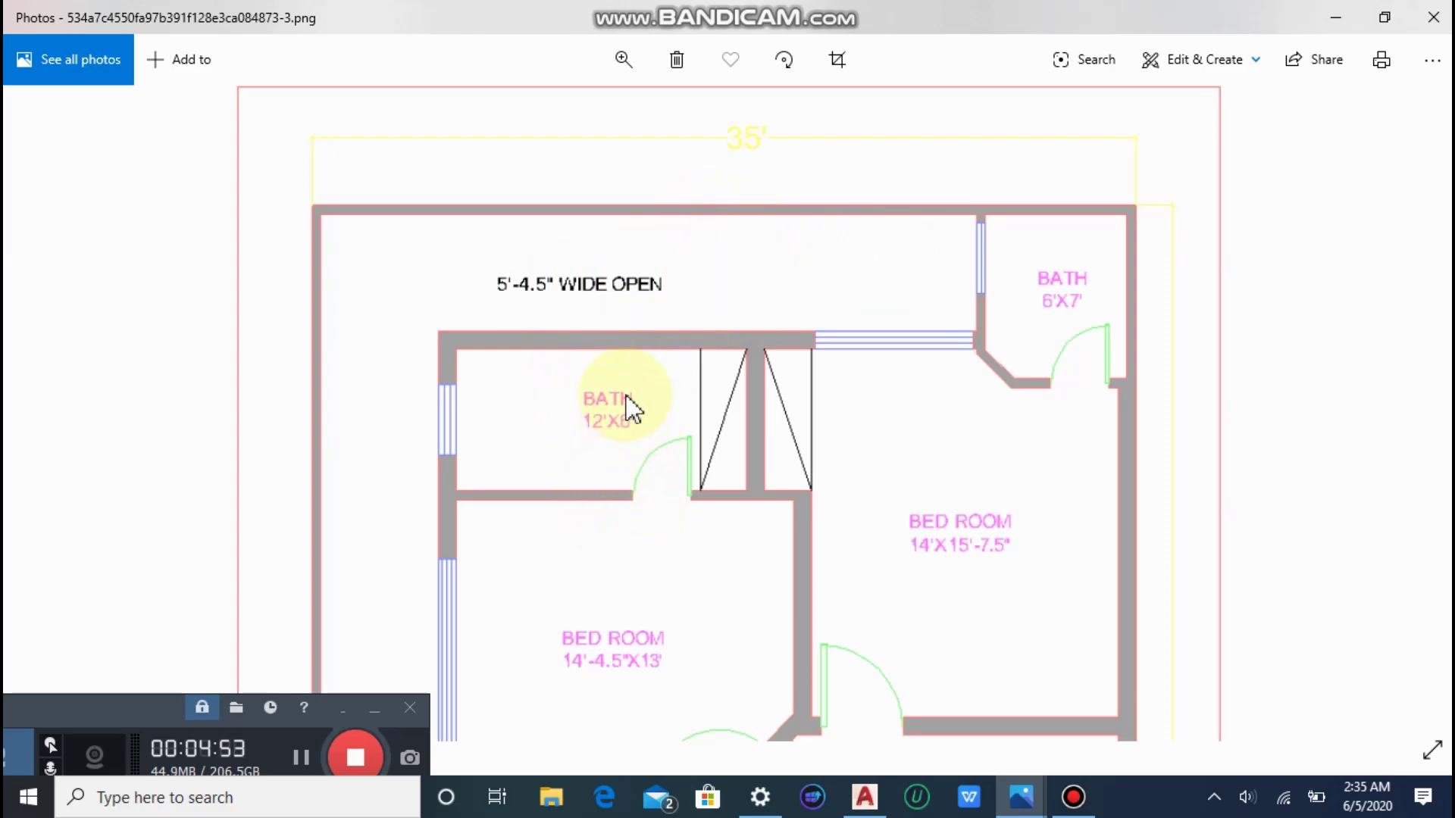
# Offset the top wall line 4.5" inward with OFFSET.
pyautogui.click(860, 809)
pyautogui.scroll(2, 1010, 331)
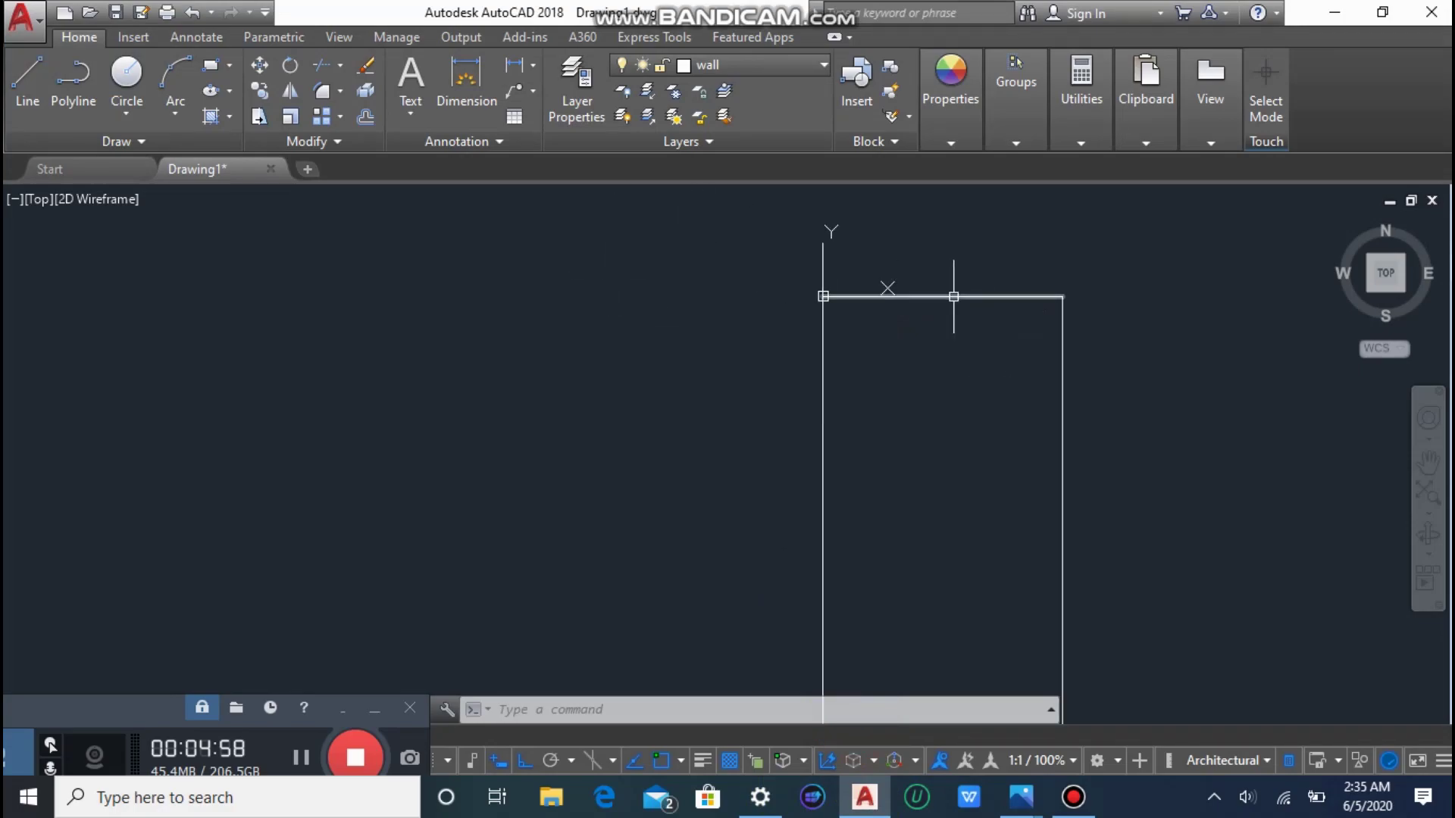
pyautogui.write('o')
pyautogui.press('Return')
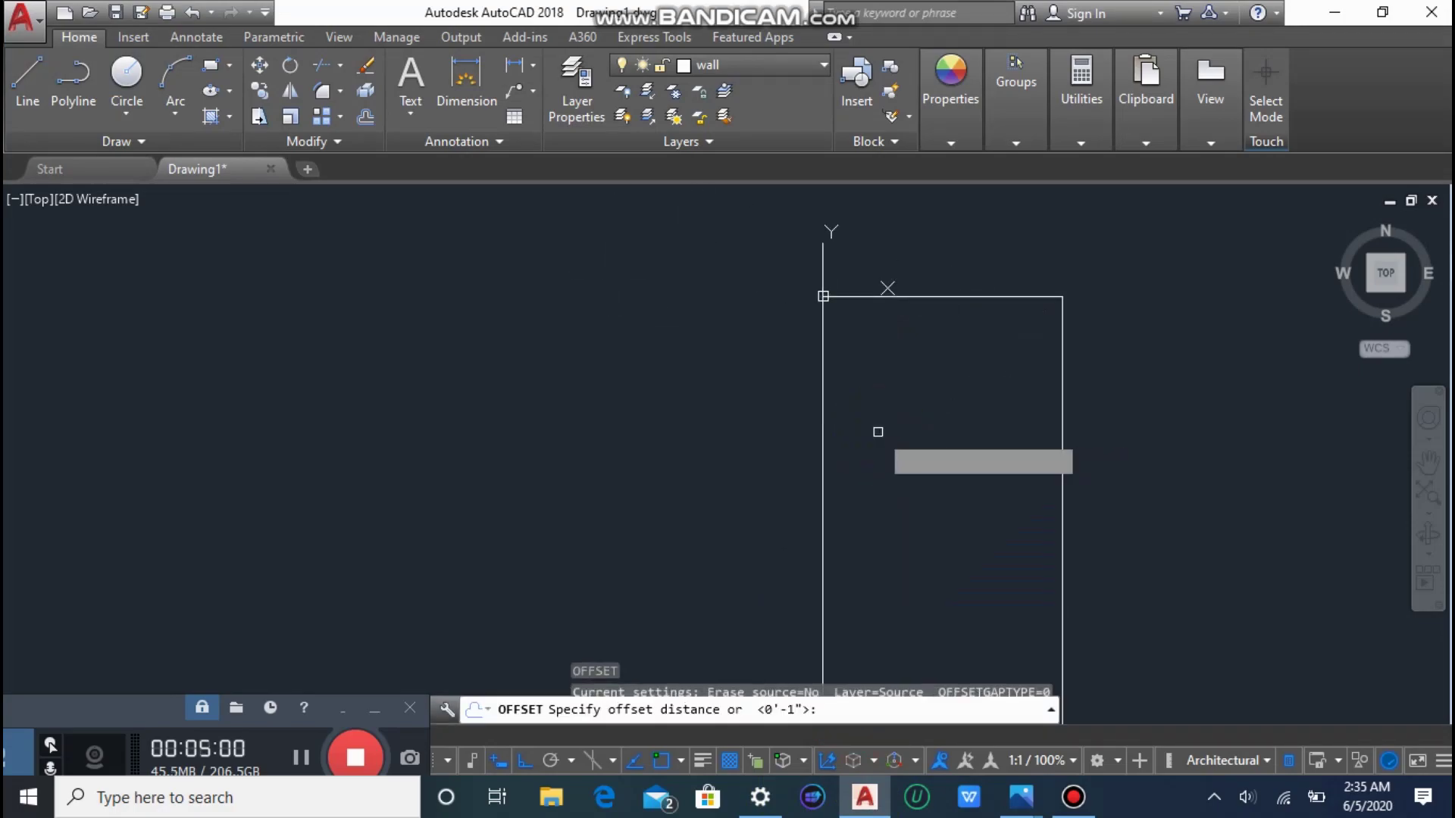
pyautogui.press('Return')
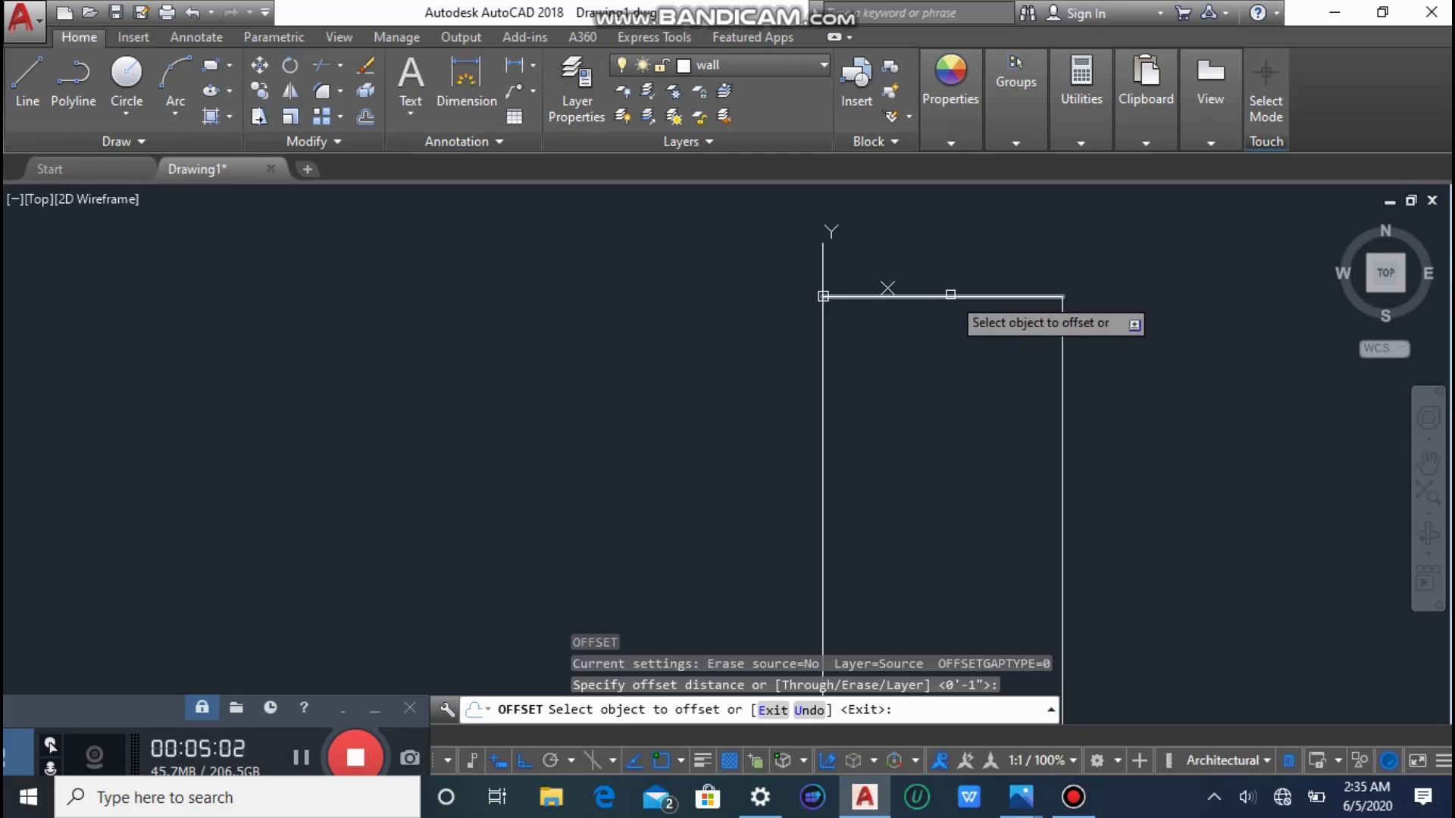
pyautogui.click(950, 294)
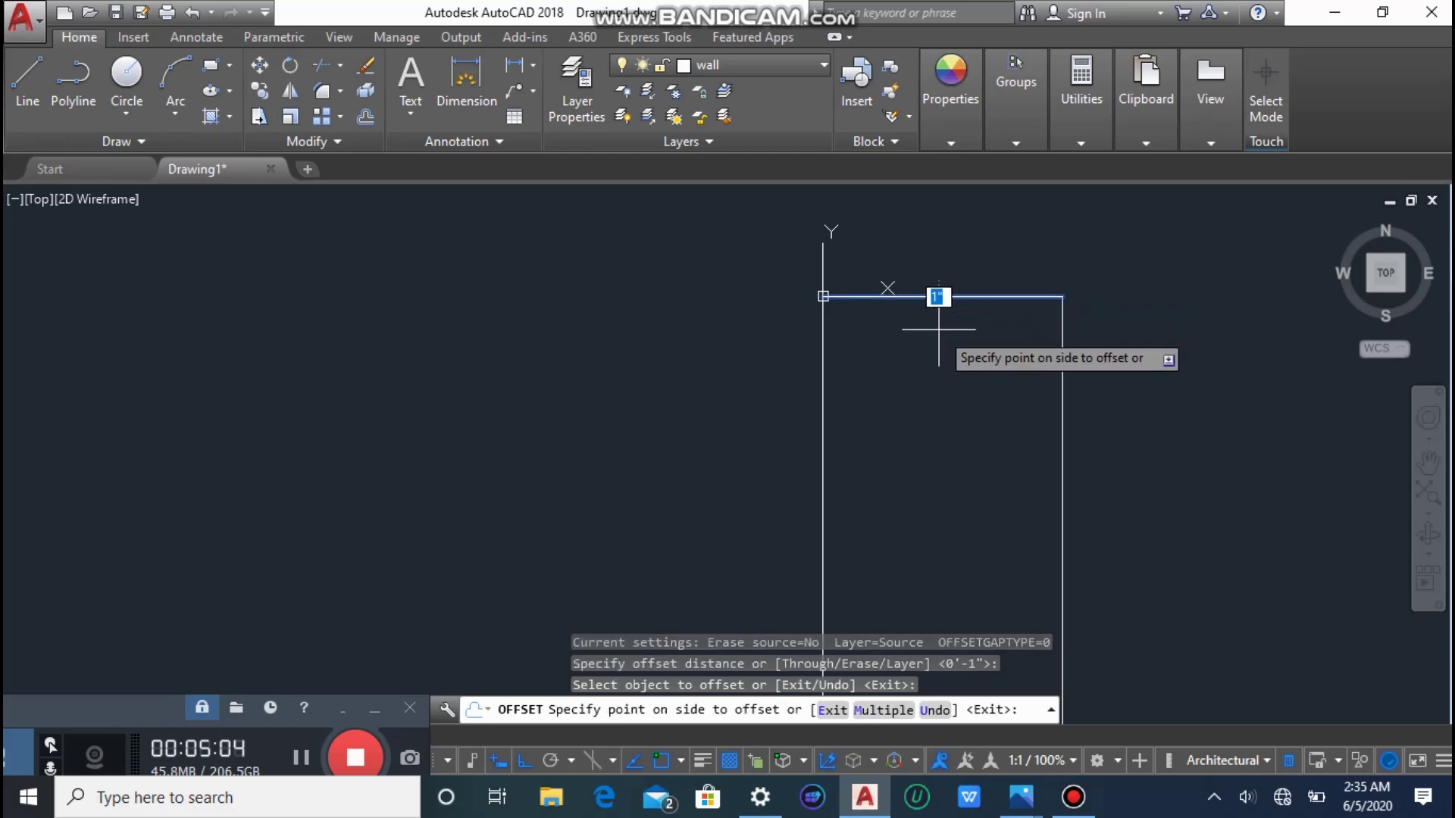
pyautogui.write('4.5')
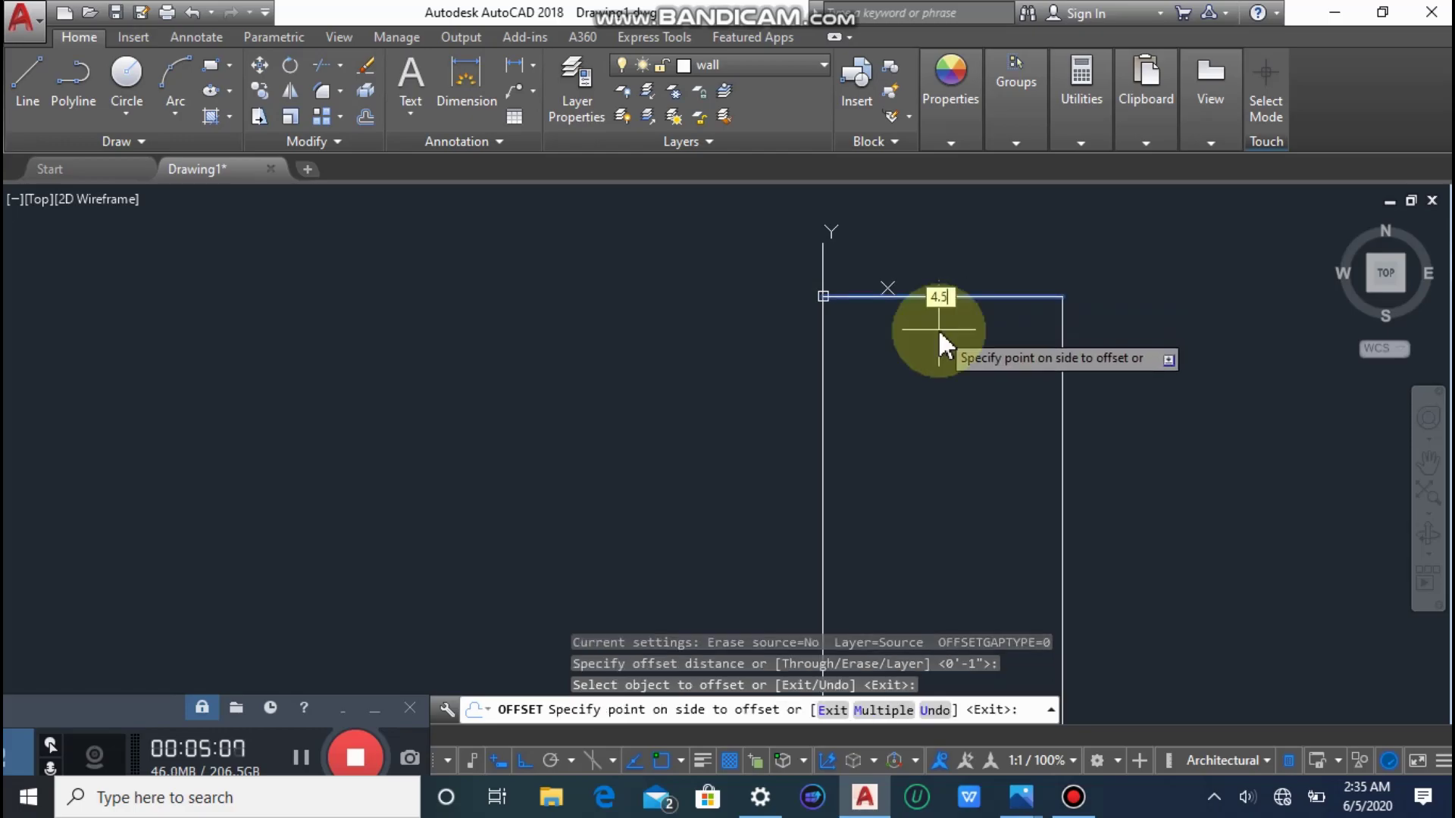
pyautogui.press('Return')
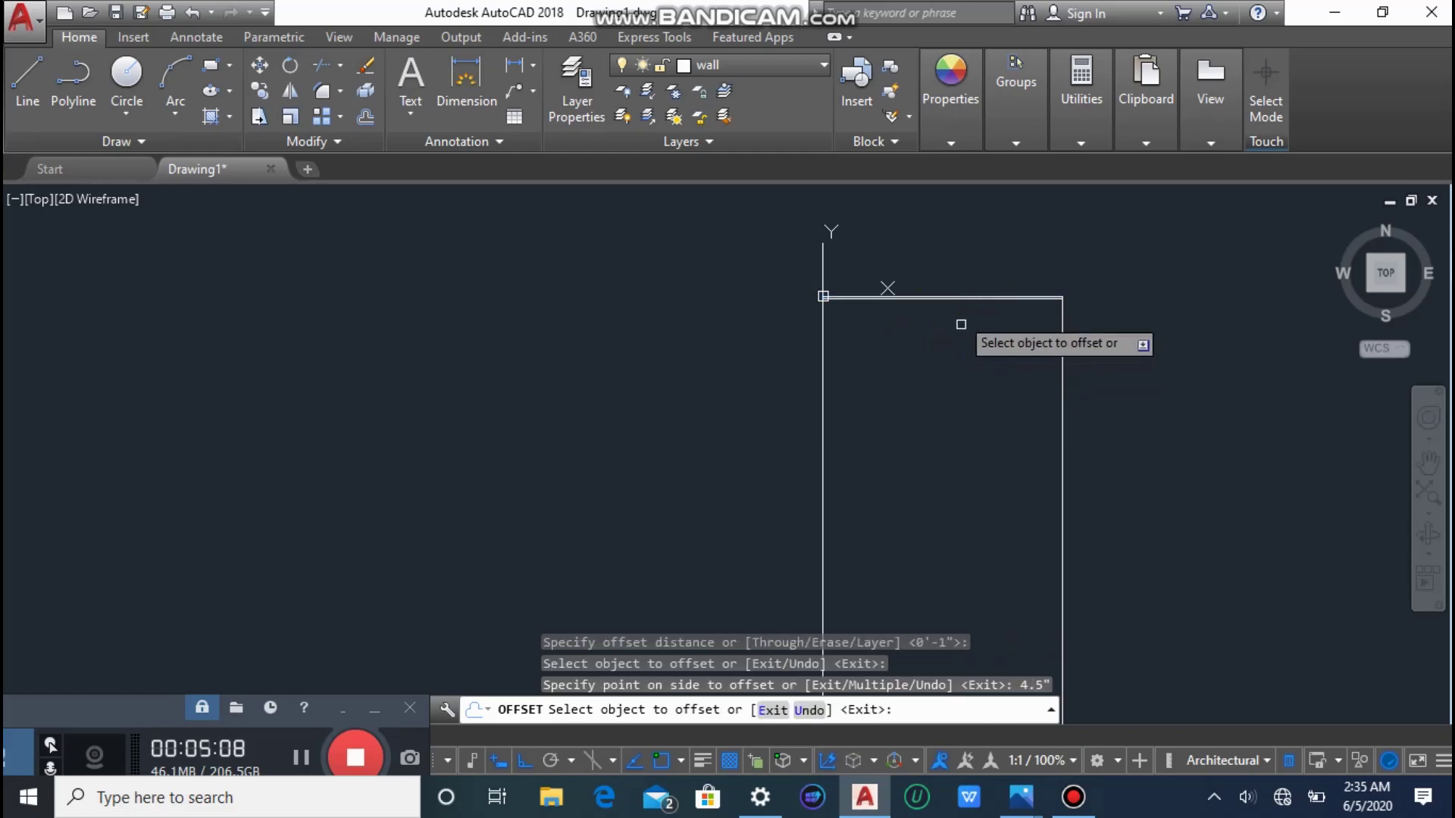
# Offset the new inner line a further 6' downward.
pyautogui.scroll(6, 955, 301)
pyautogui.scroll(-4, 1026, 284)
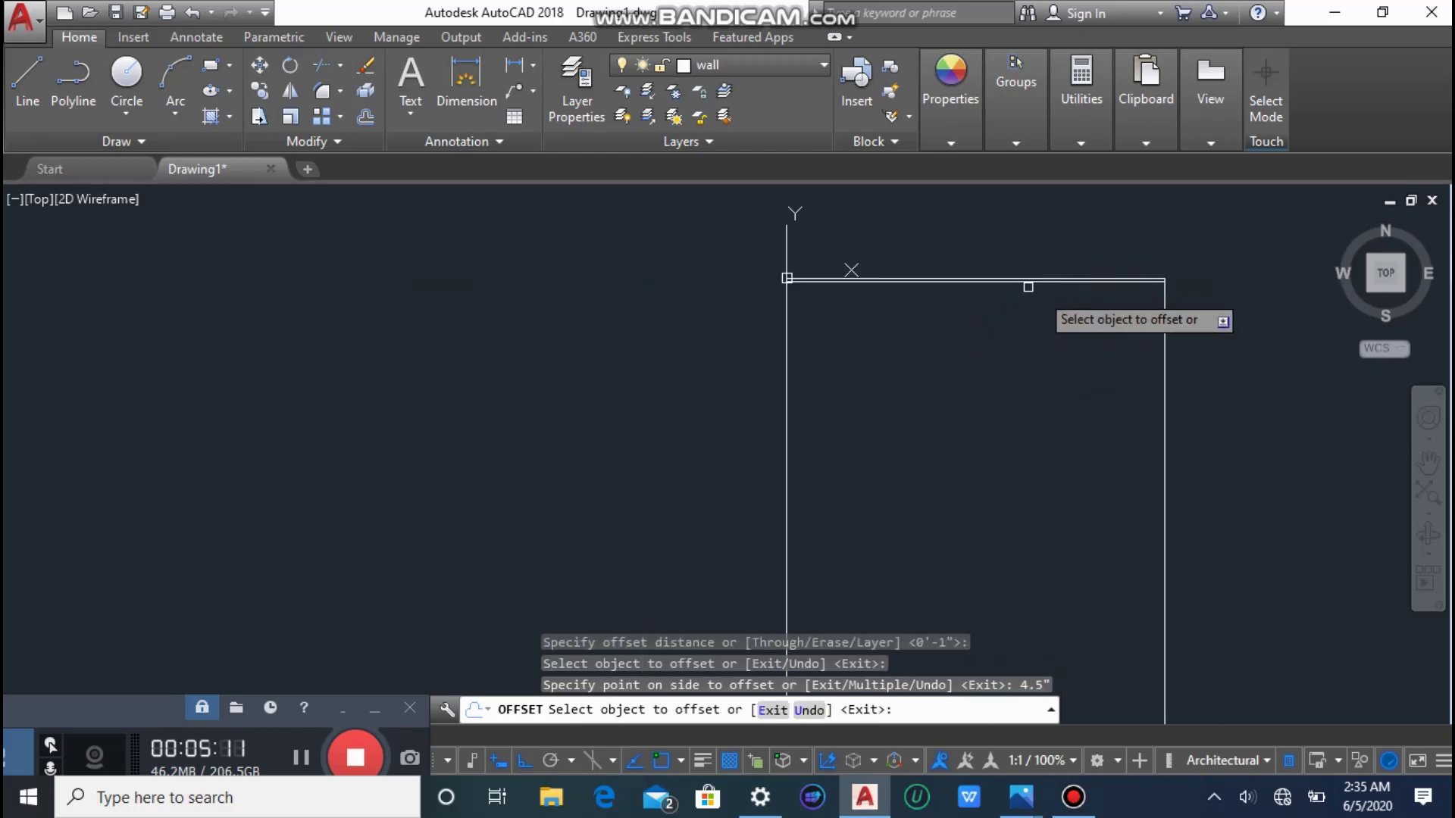
pyautogui.scroll(4, 1217, 298)
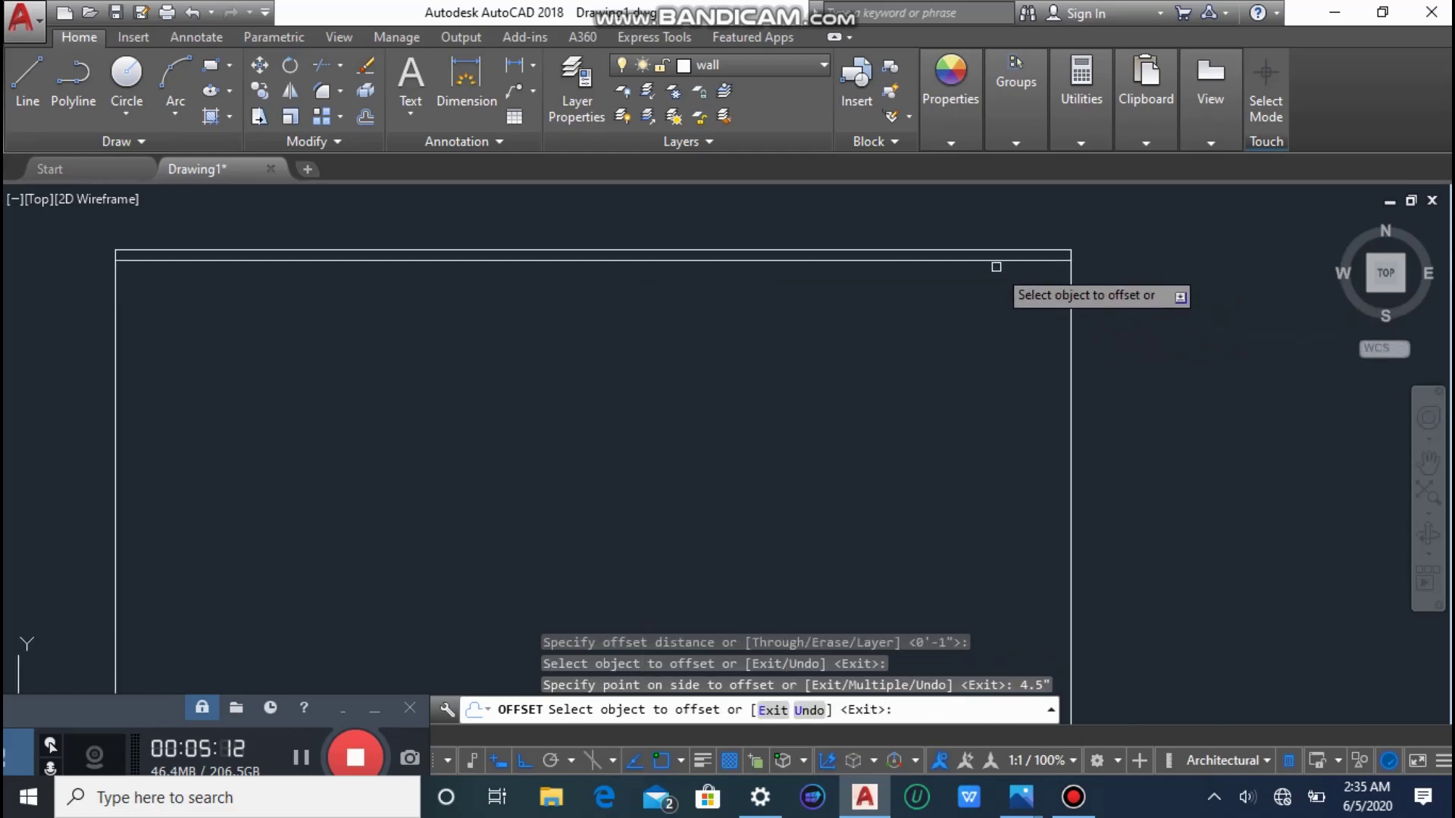
pyautogui.click(946, 260)
pyautogui.write('6')
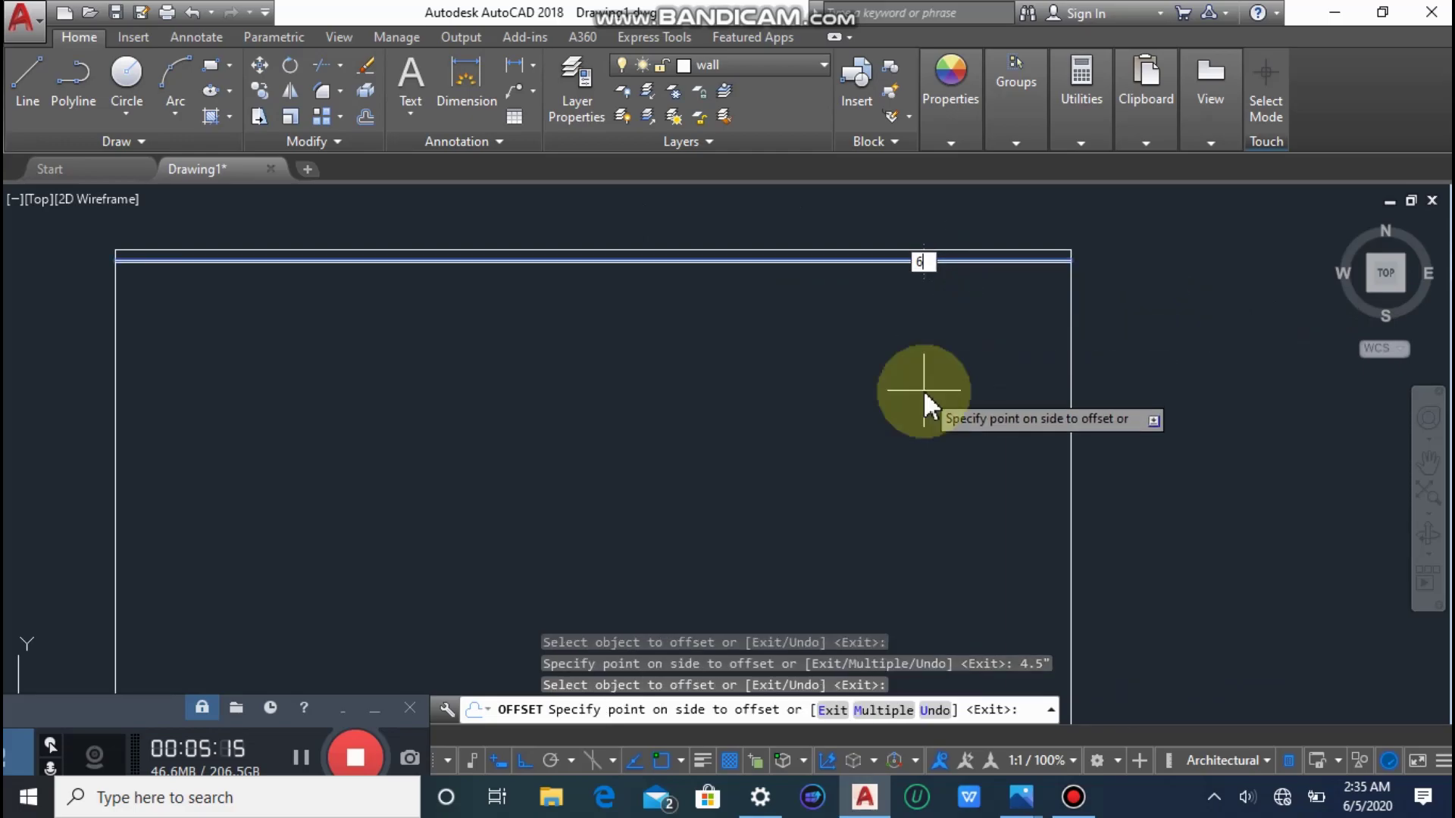
pyautogui.write("'")
pyautogui.press('Return')
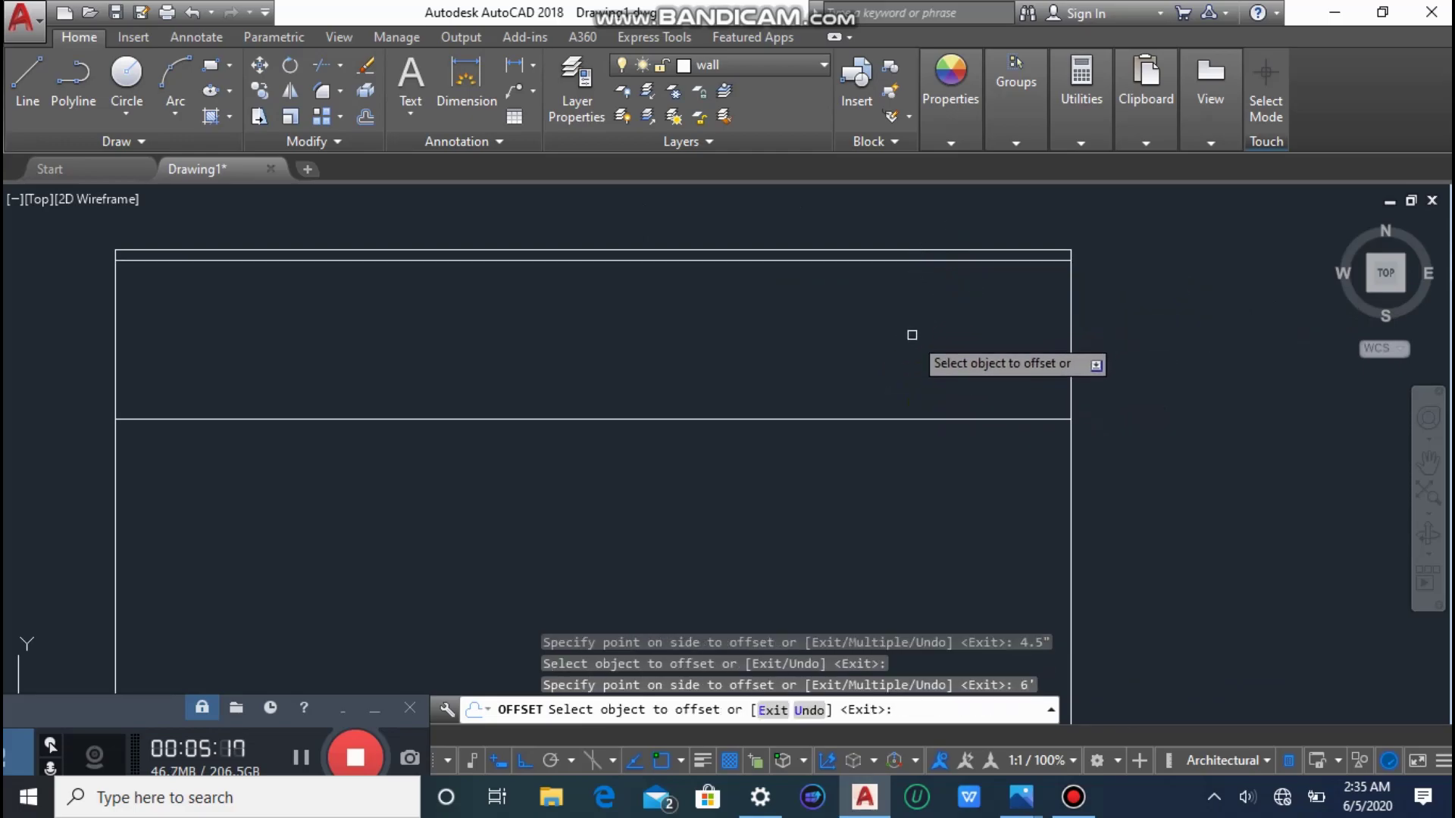
pyautogui.scroll(-5, 913, 335)
pyautogui.scroll(3, 901, 367)
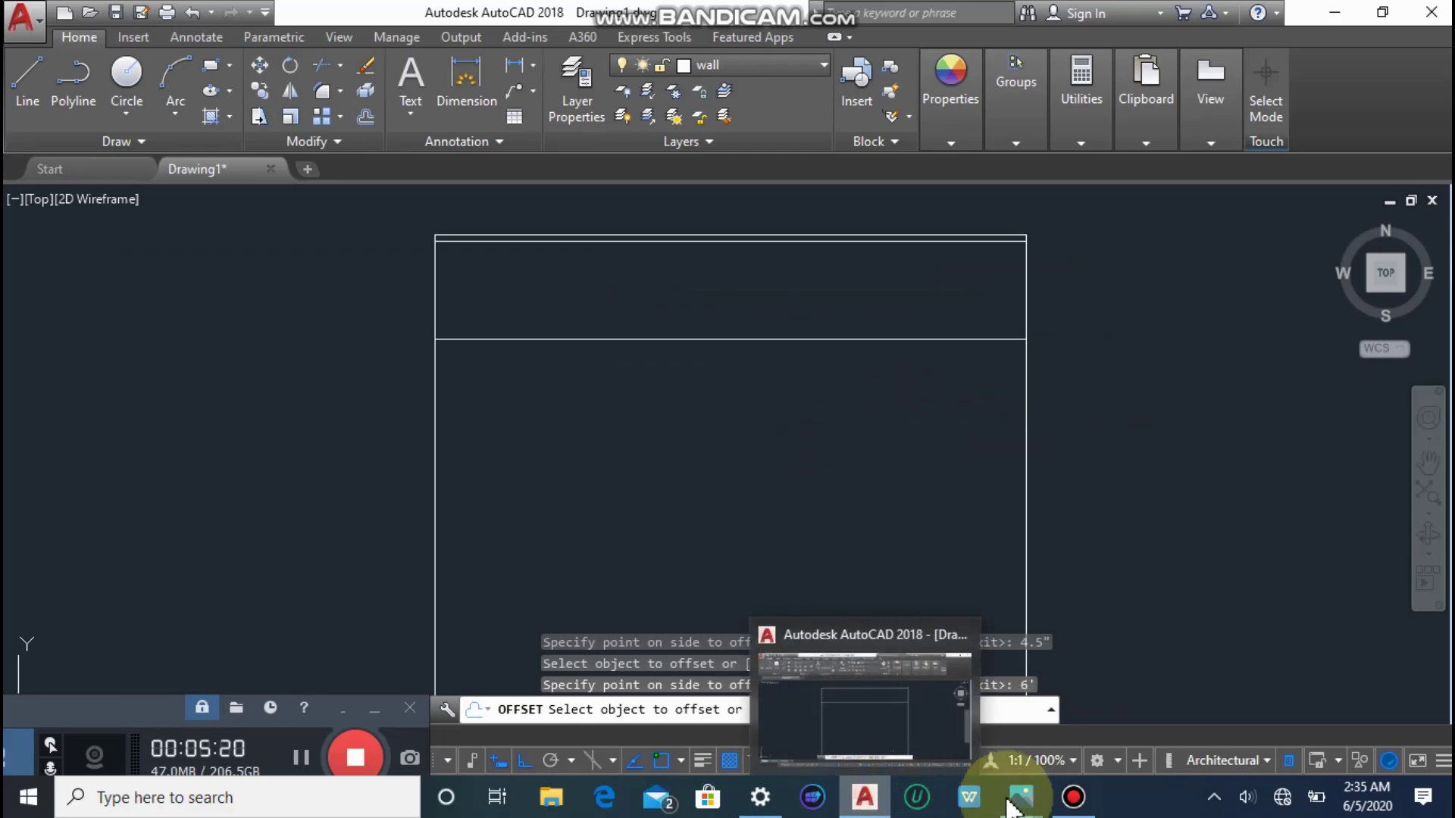
# Close the first floor plan and the other unneeded plan image windows.
pyautogui.moveTo(1020, 796)
pyautogui.click(898, 742)
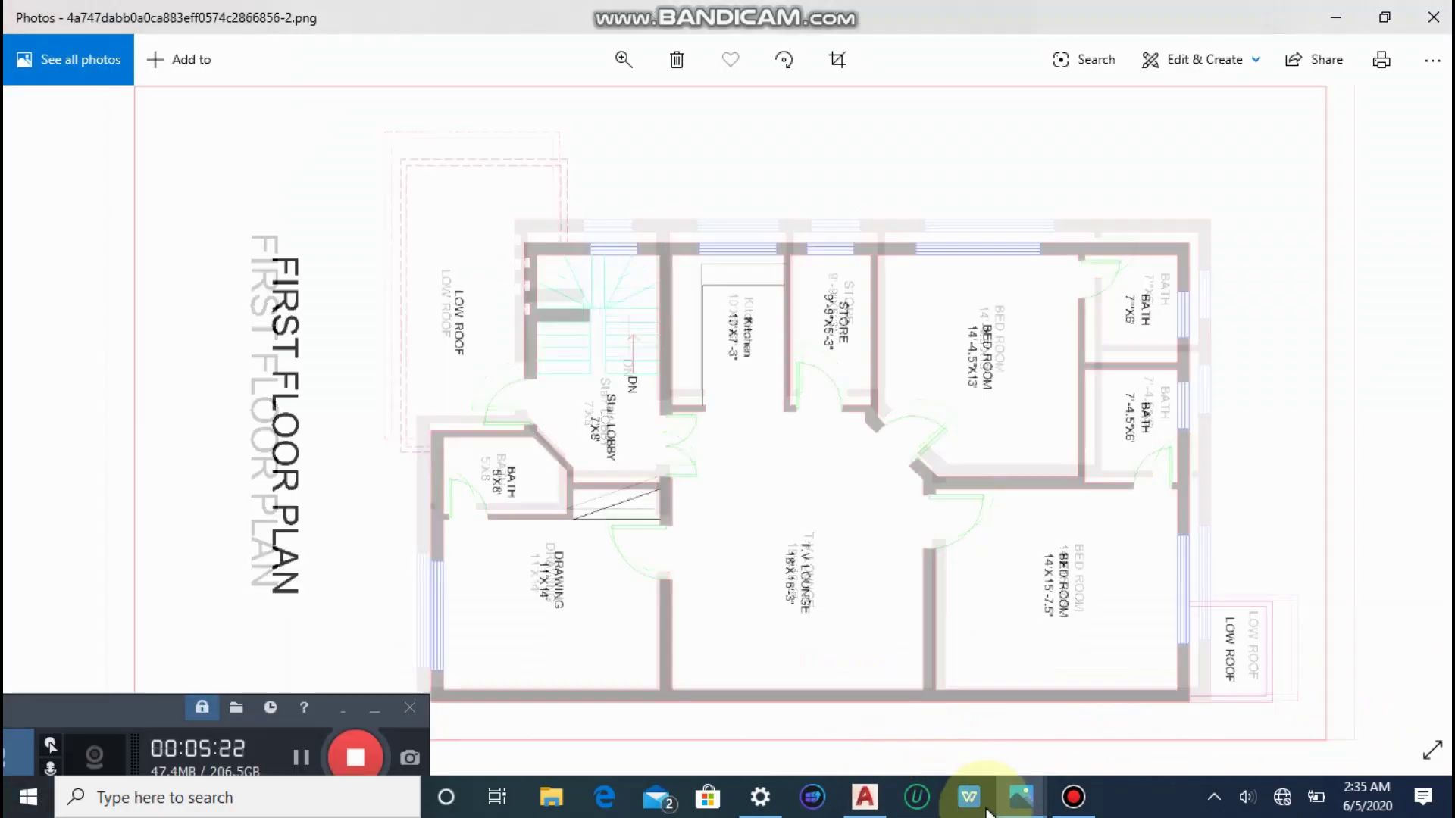
pyautogui.click(1437, 16)
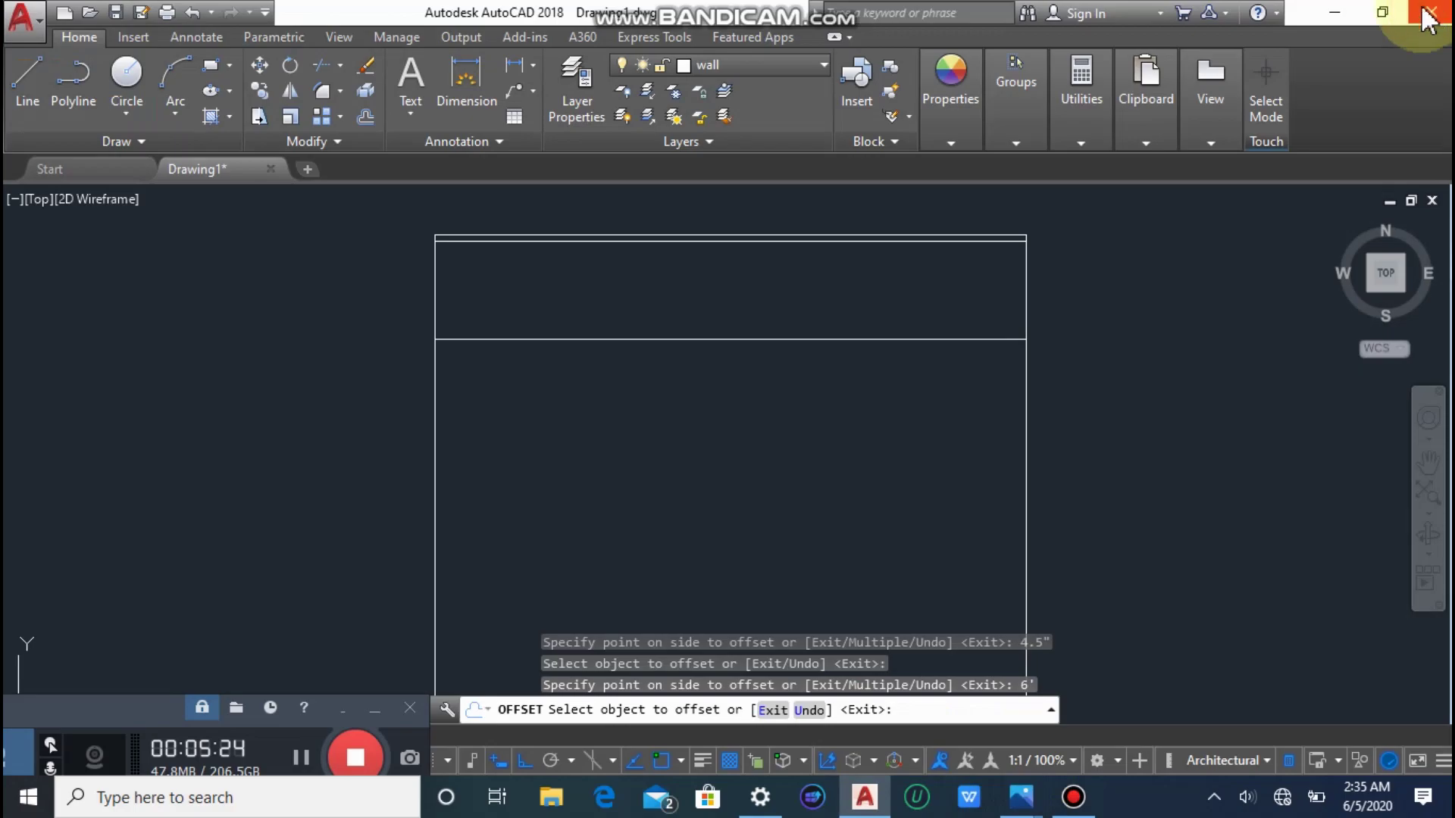
pyautogui.moveTo(1020, 796)
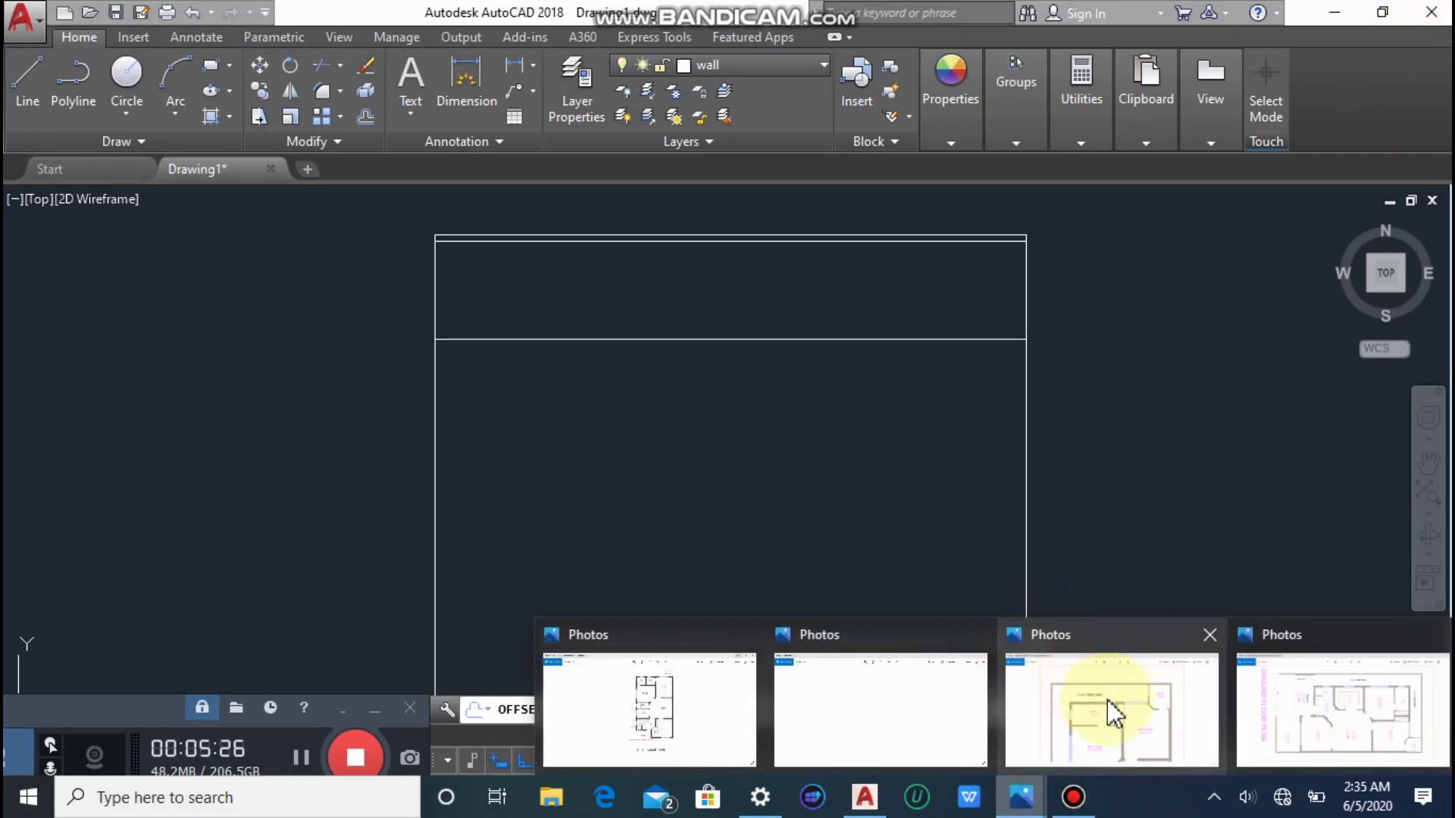
pyautogui.click(1209, 635)
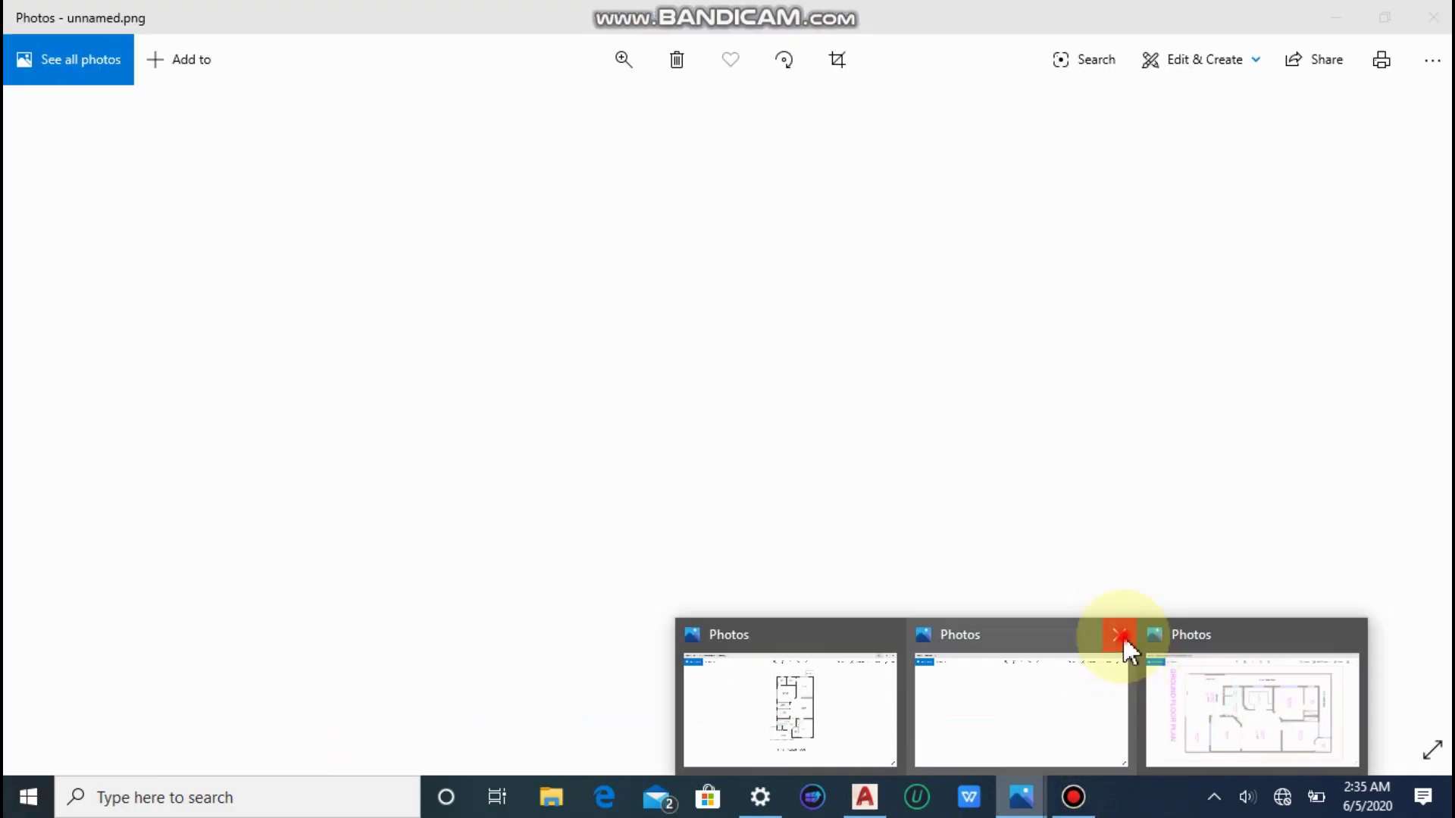
pyautogui.click(1119, 635)
pyautogui.click(1005, 635)
# Rotate the ground floor plan to landscape and zoom into its 12'x6' bath and bedroom area.
pyautogui.click(991, 702)
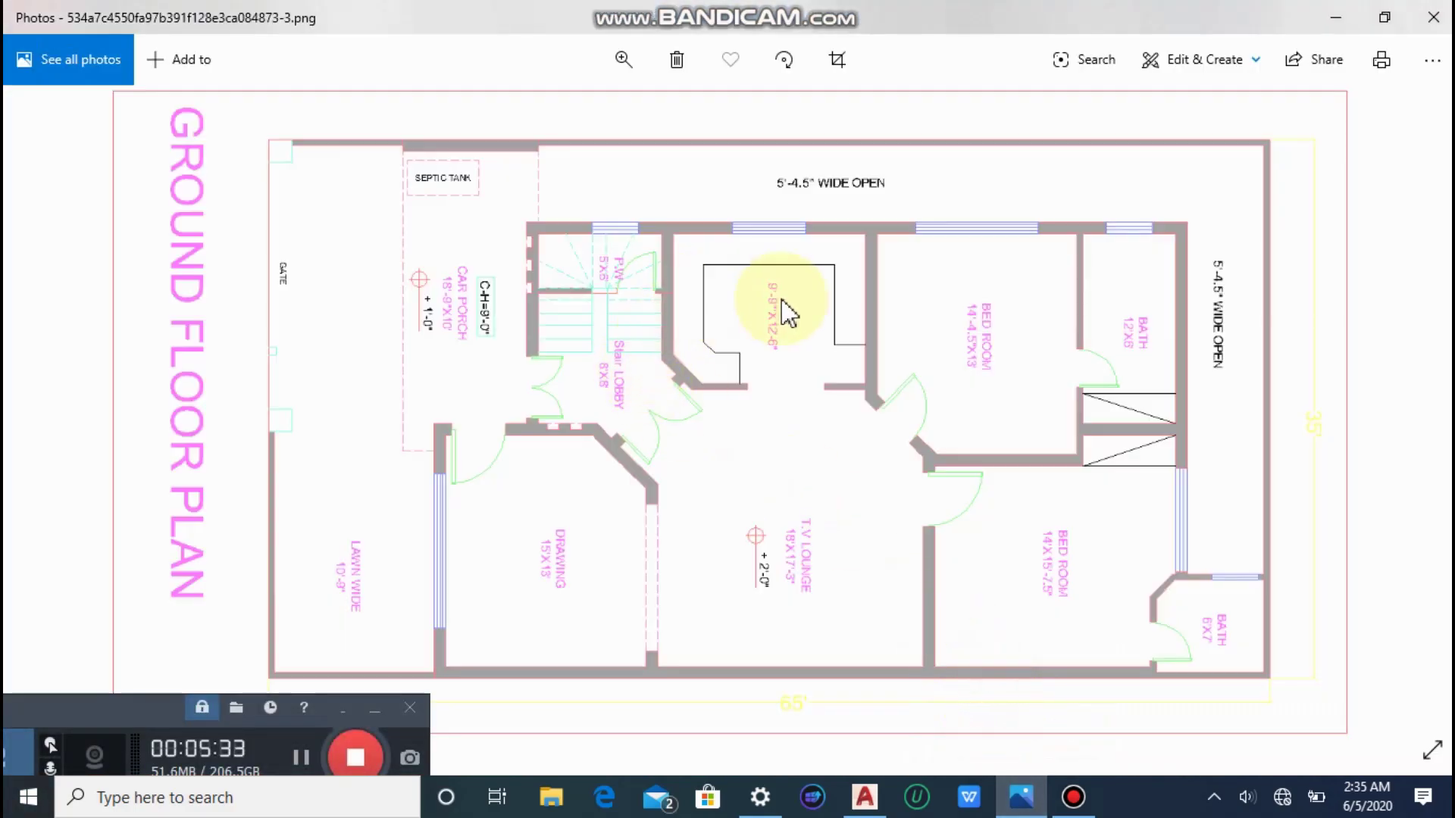
pyautogui.click(781, 65)
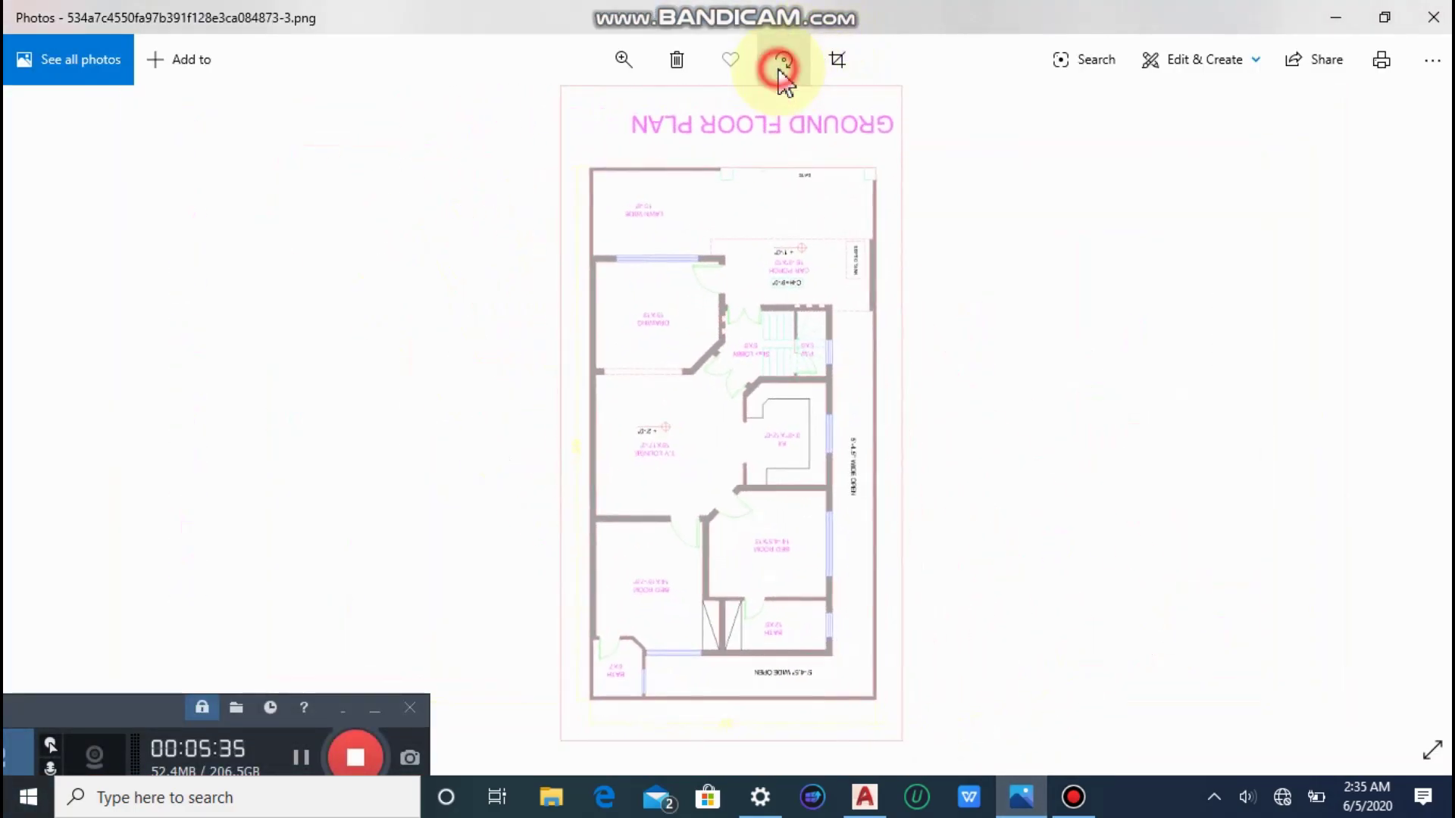
pyautogui.click(782, 68)
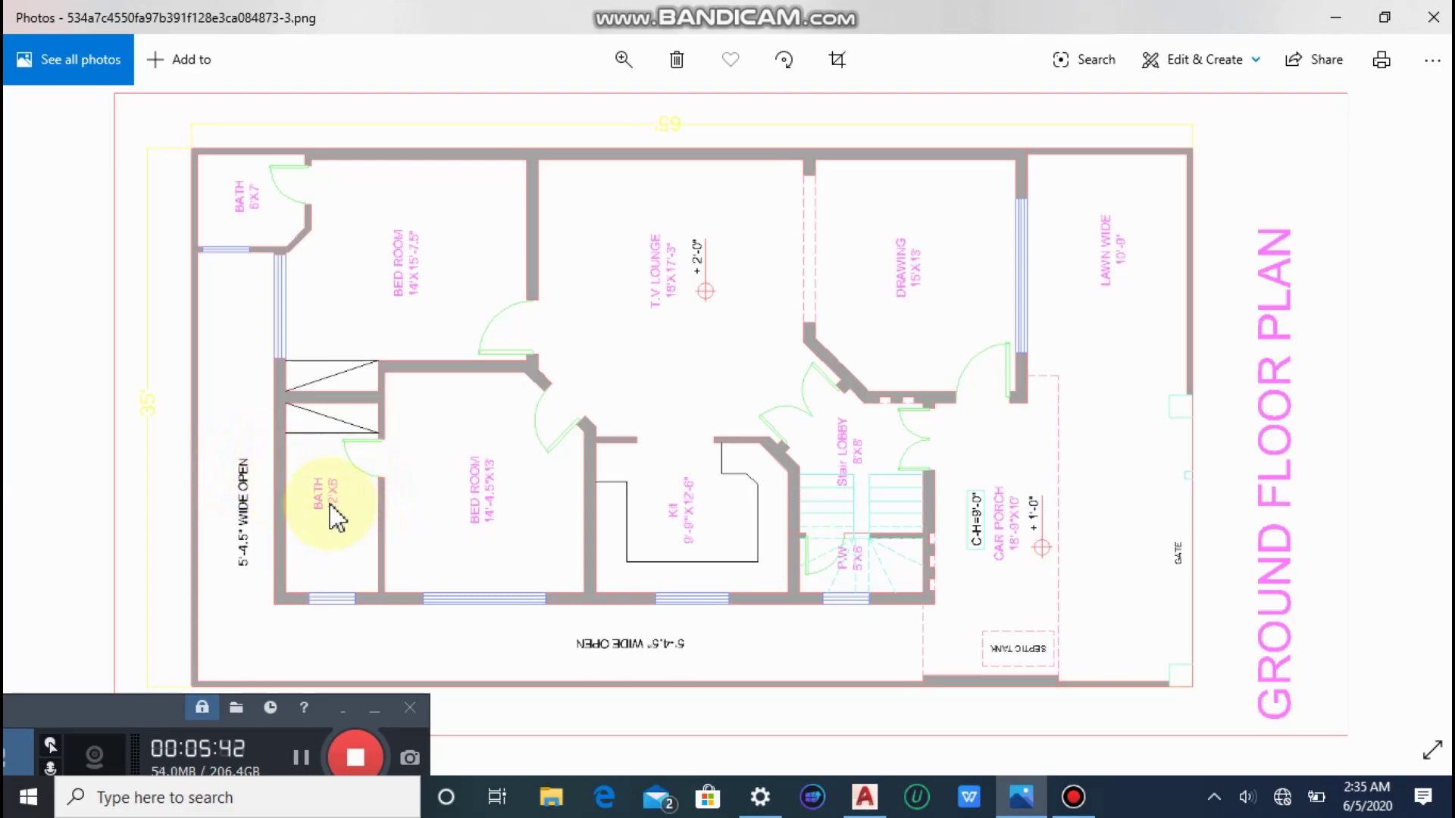
pyautogui.click(621, 57)
pyautogui.click(559, 114)
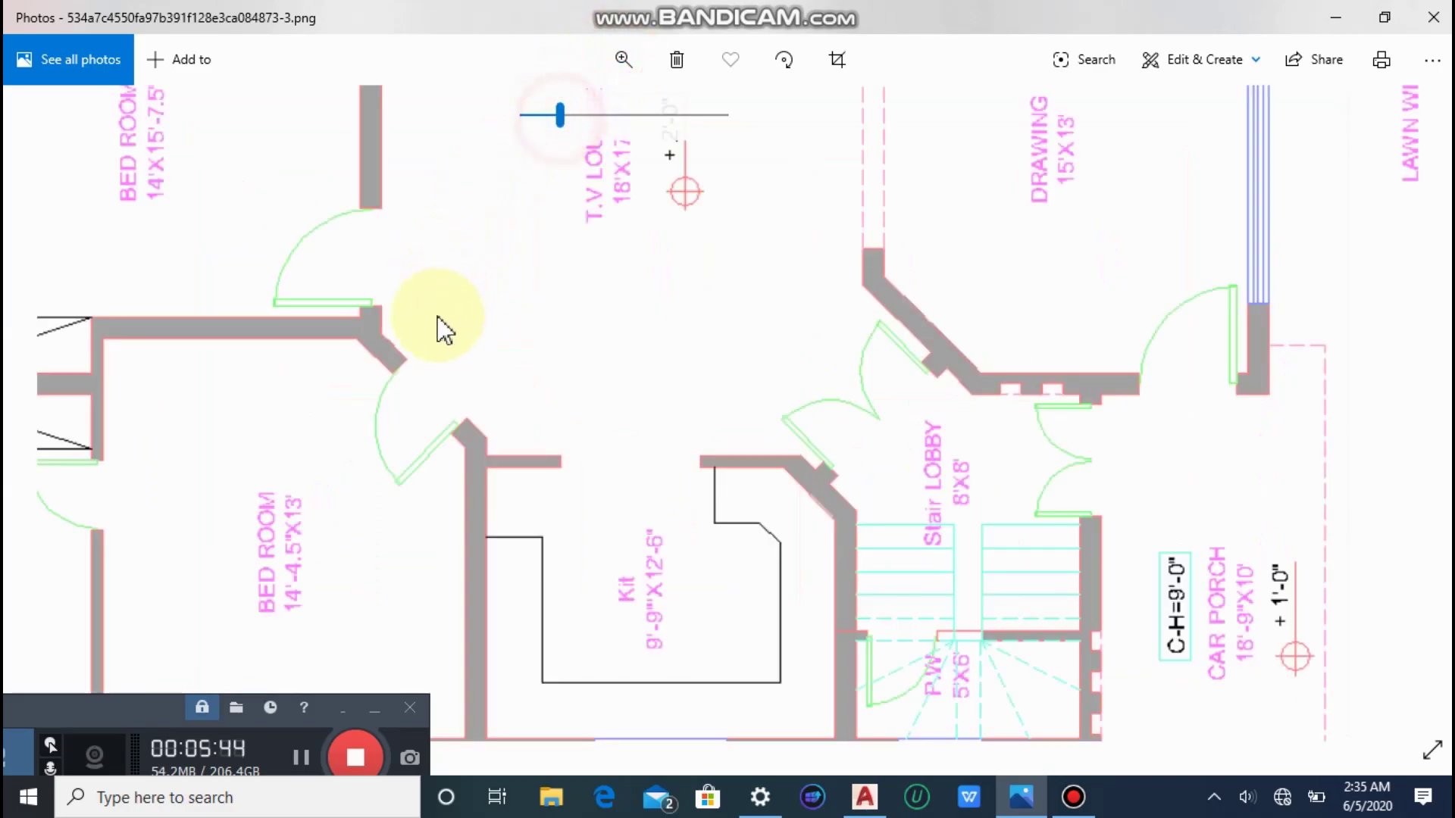
pyautogui.hscroll(-5, 446, 329)
pyautogui.scroll(-3, 445, 329)
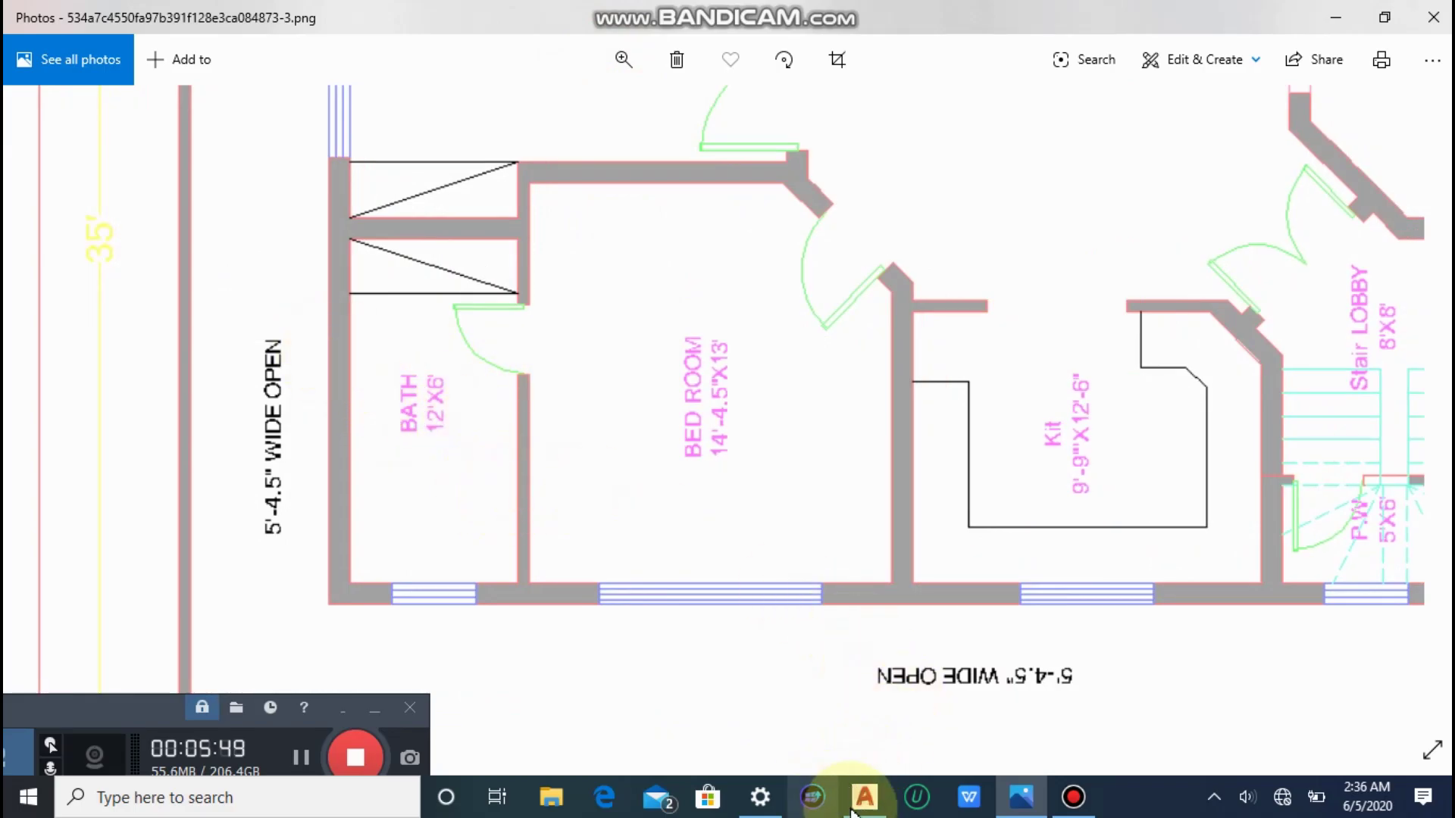
pyautogui.moveTo(856, 792)
pyautogui.click(853, 717)
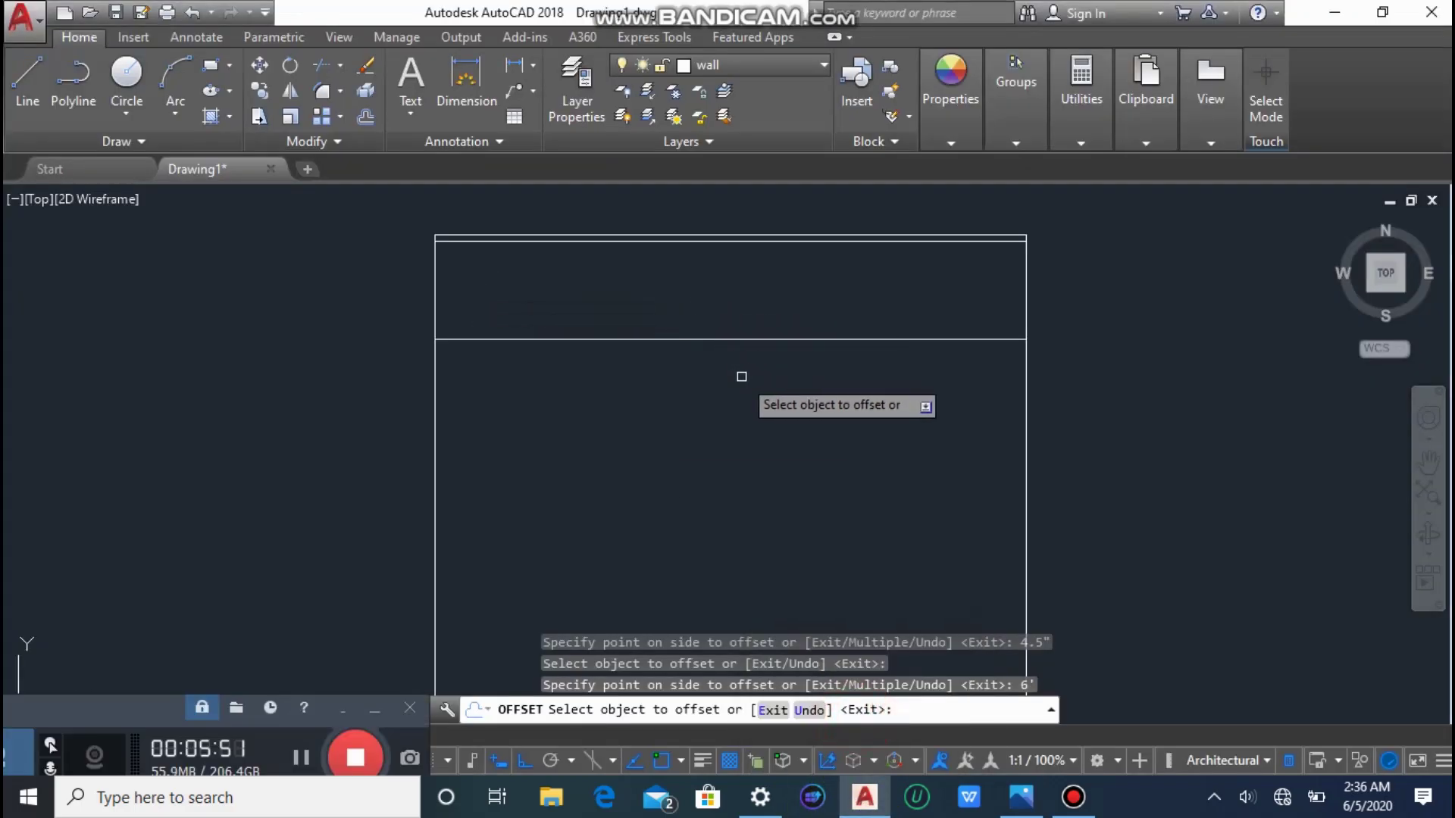
# Offset the second horizontal line 9" down, then offset that new line 6' further down.
pyautogui.click(750, 340)
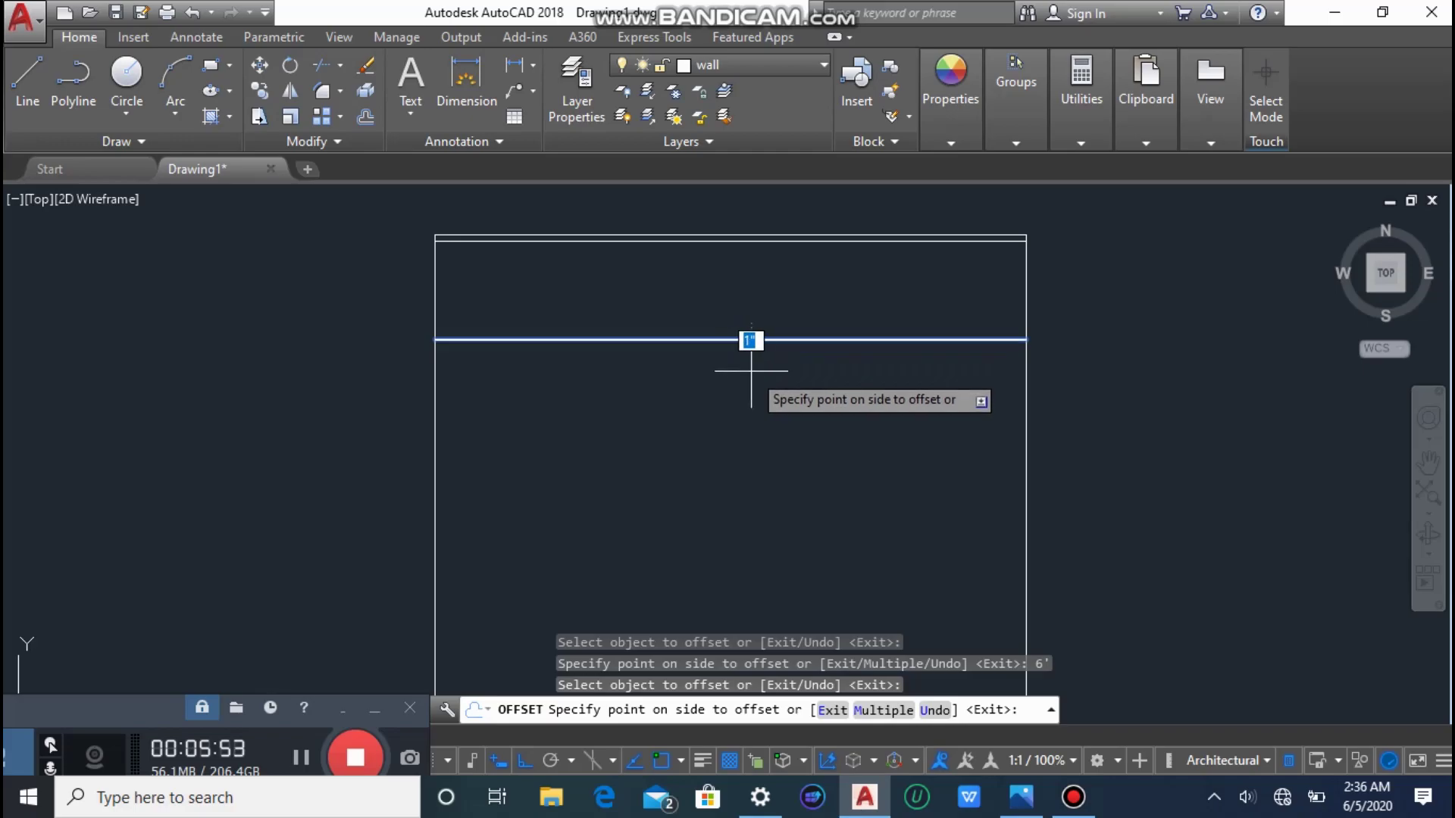
pyautogui.write('9')
pyautogui.press('Return')
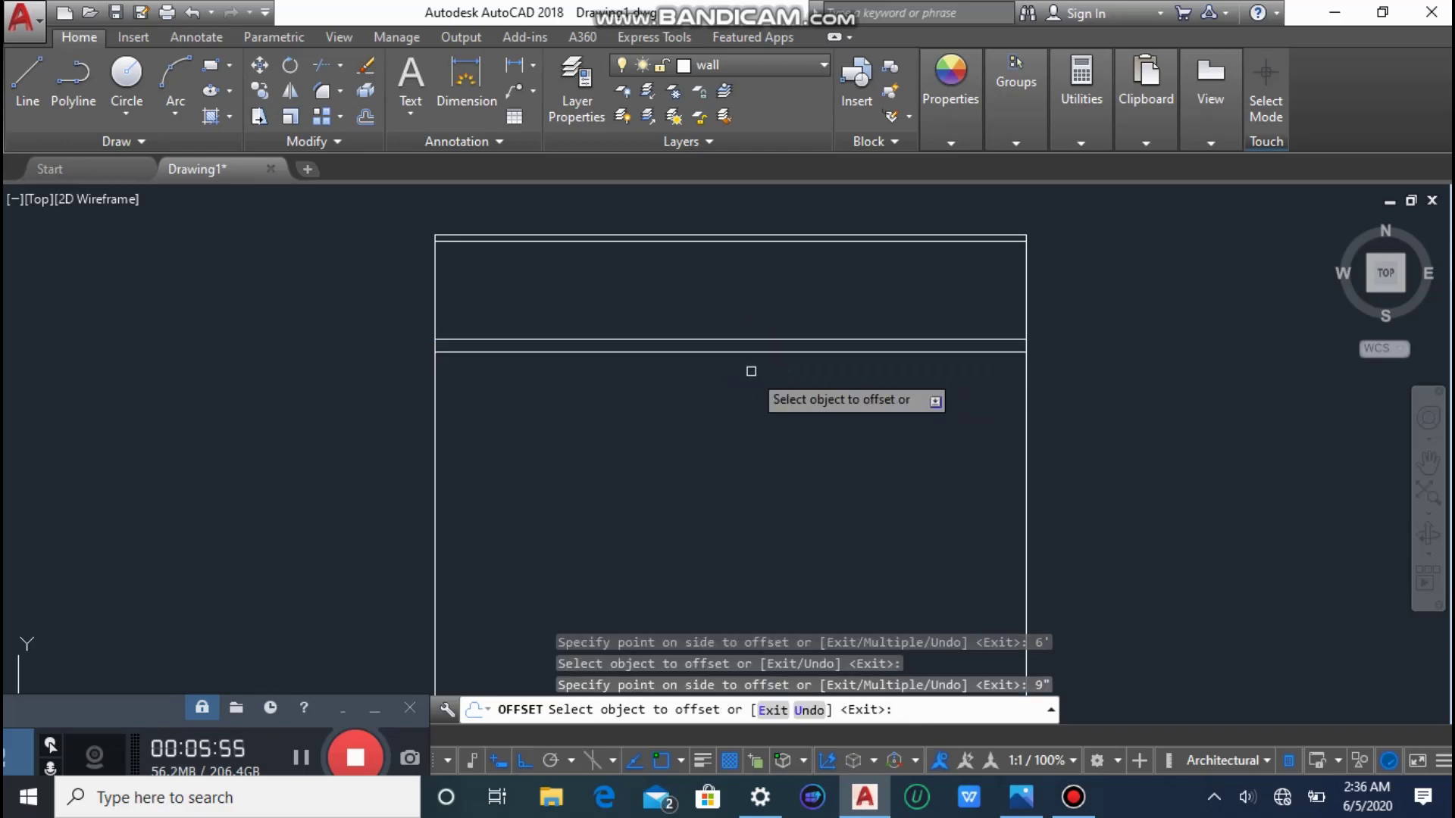
pyautogui.click(770, 351)
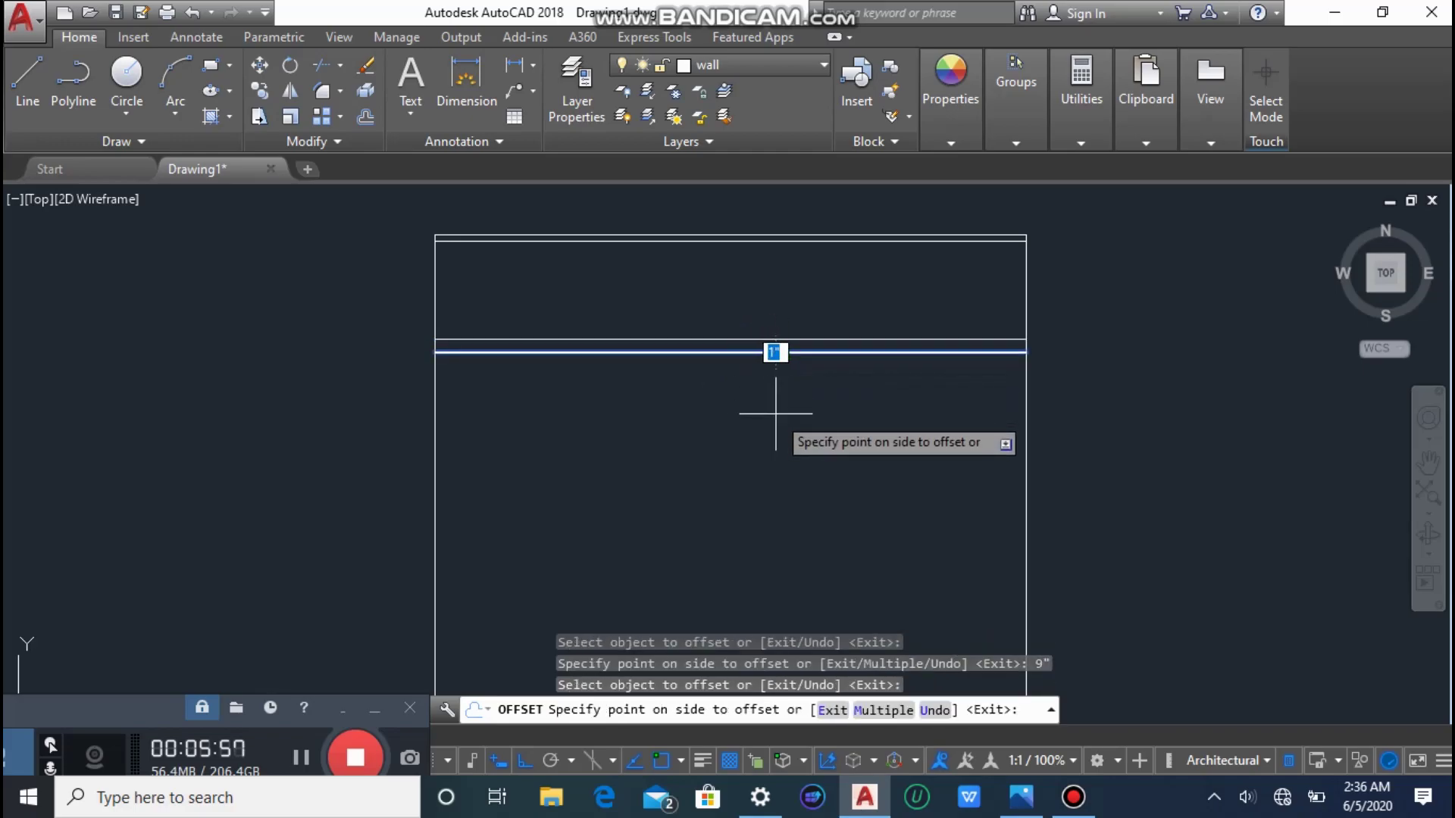
pyautogui.write("6'")
pyautogui.press('Return')
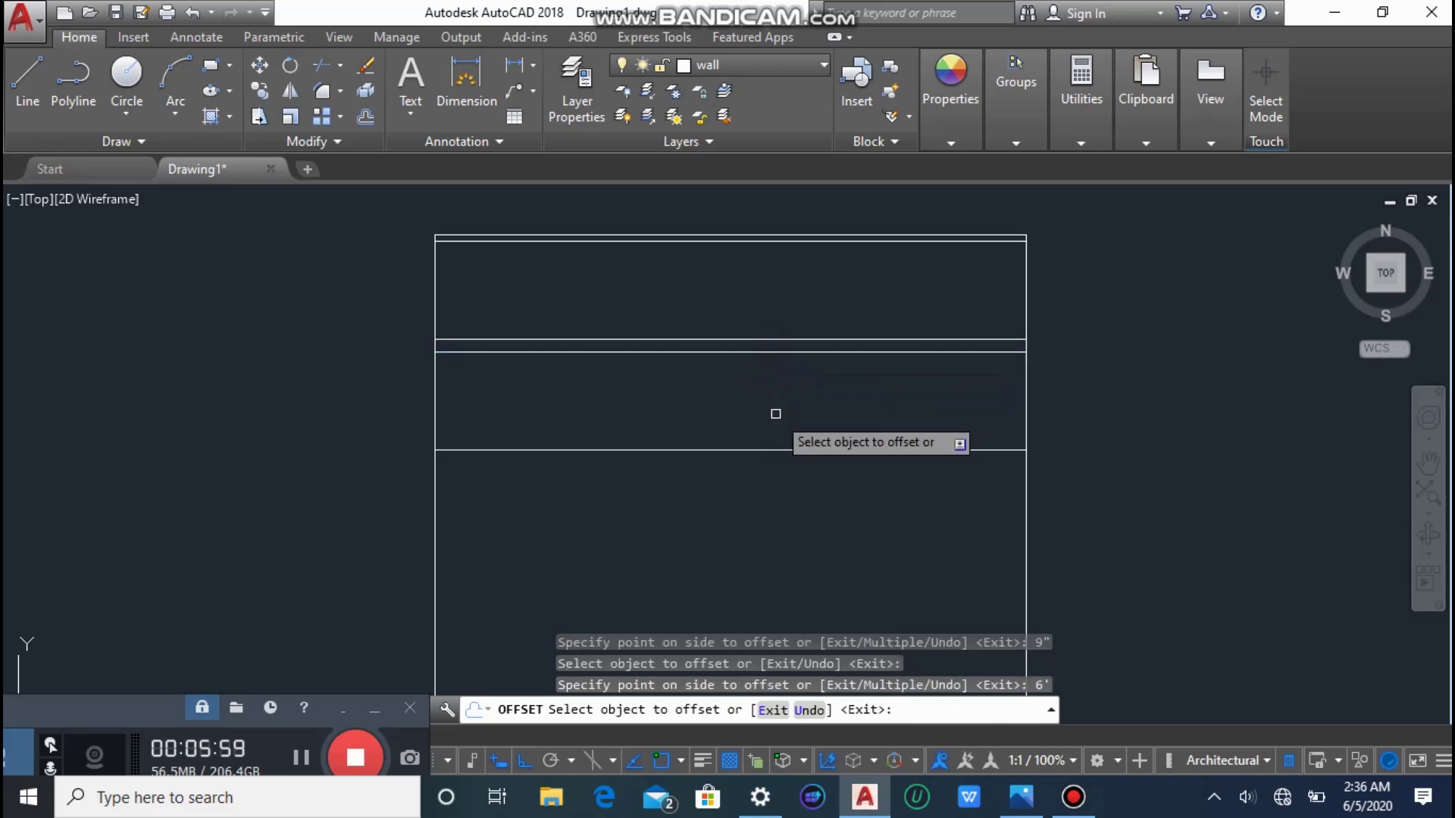
pyautogui.moveTo(1020, 796)
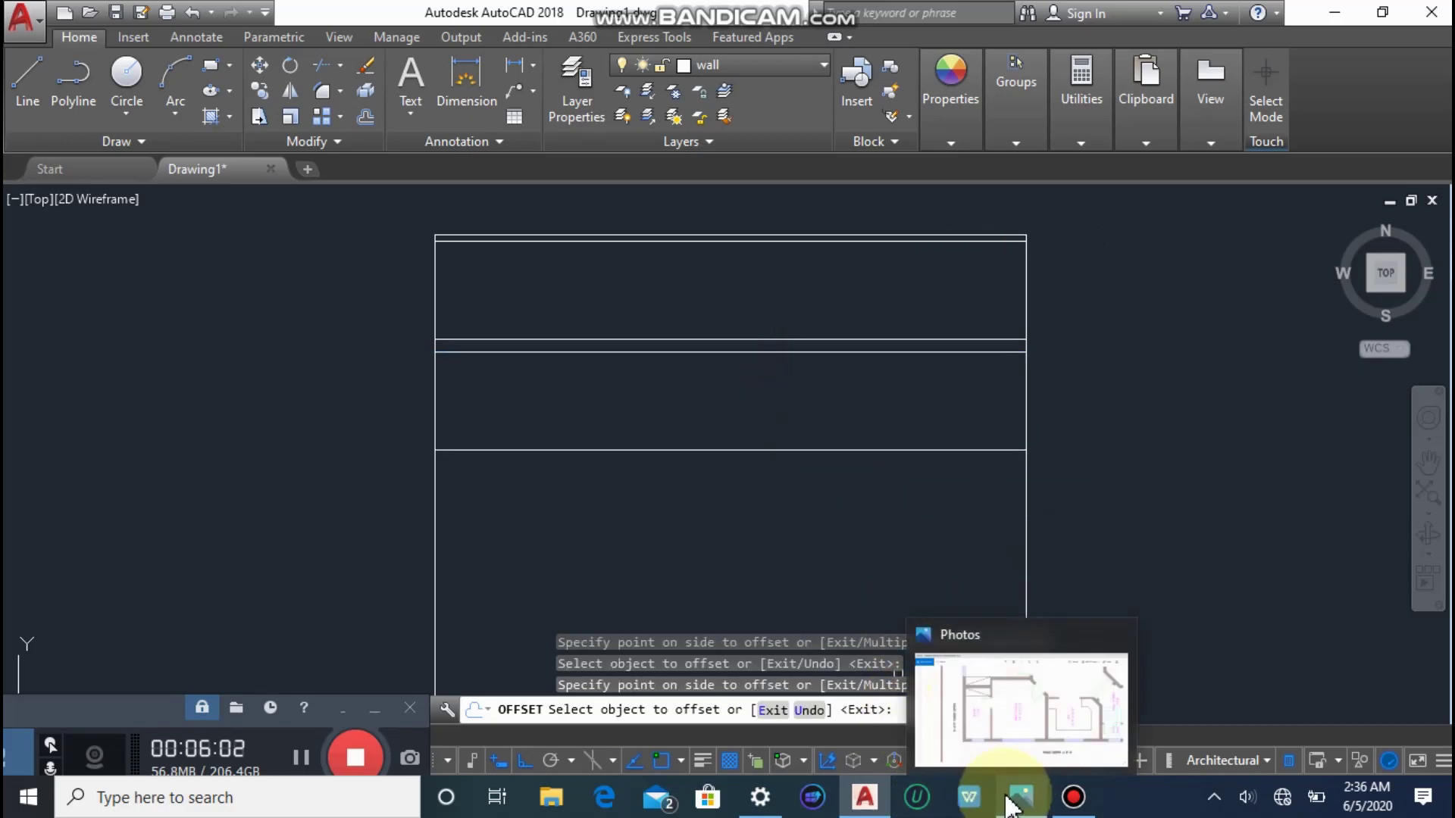
pyautogui.click(1024, 732)
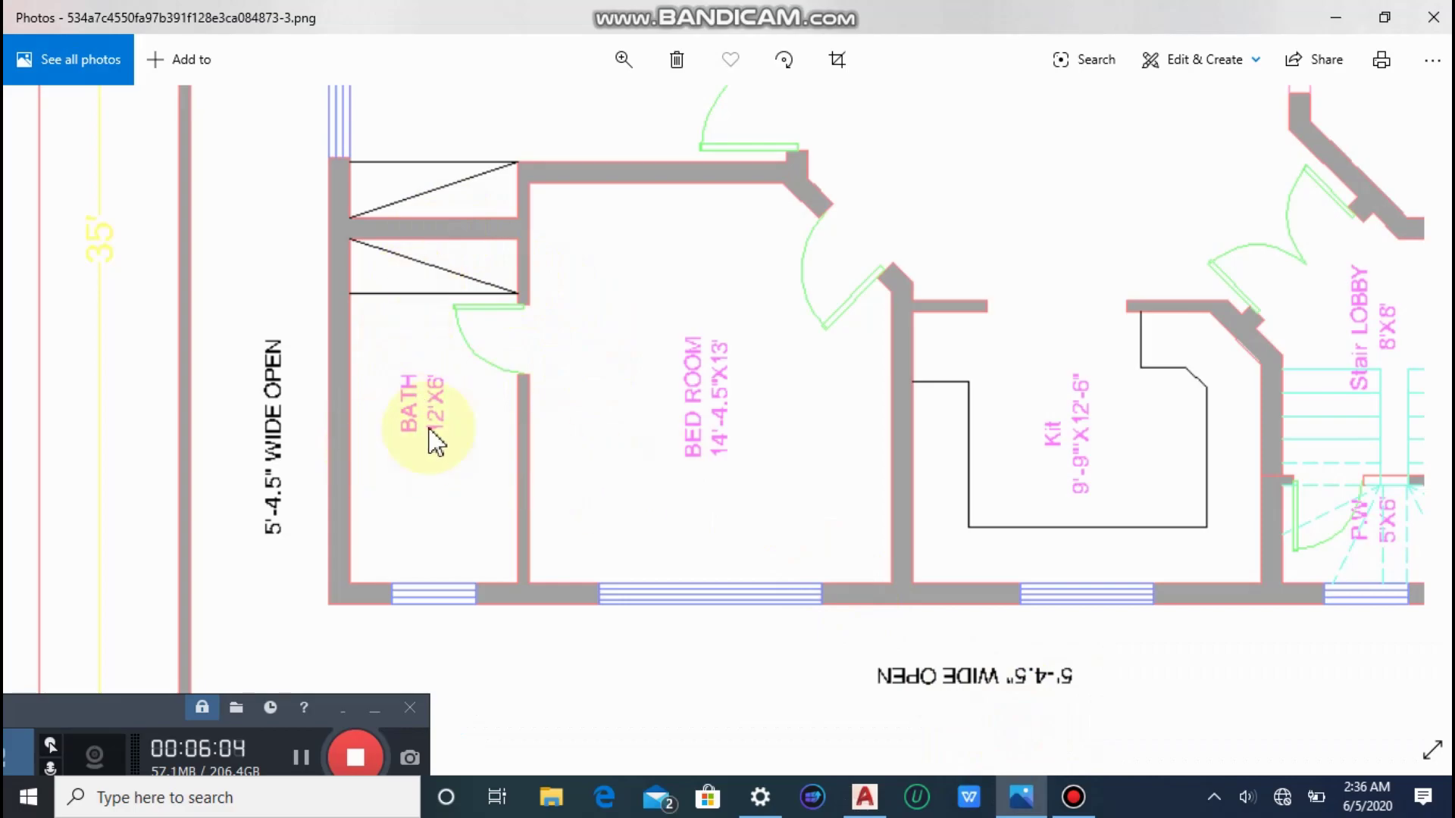
# Reset the reference plan image and rotate it into portrait orientation.
pyautogui.click(761, 64)
pyautogui.click(765, 62)
pyautogui.click(754, 65)
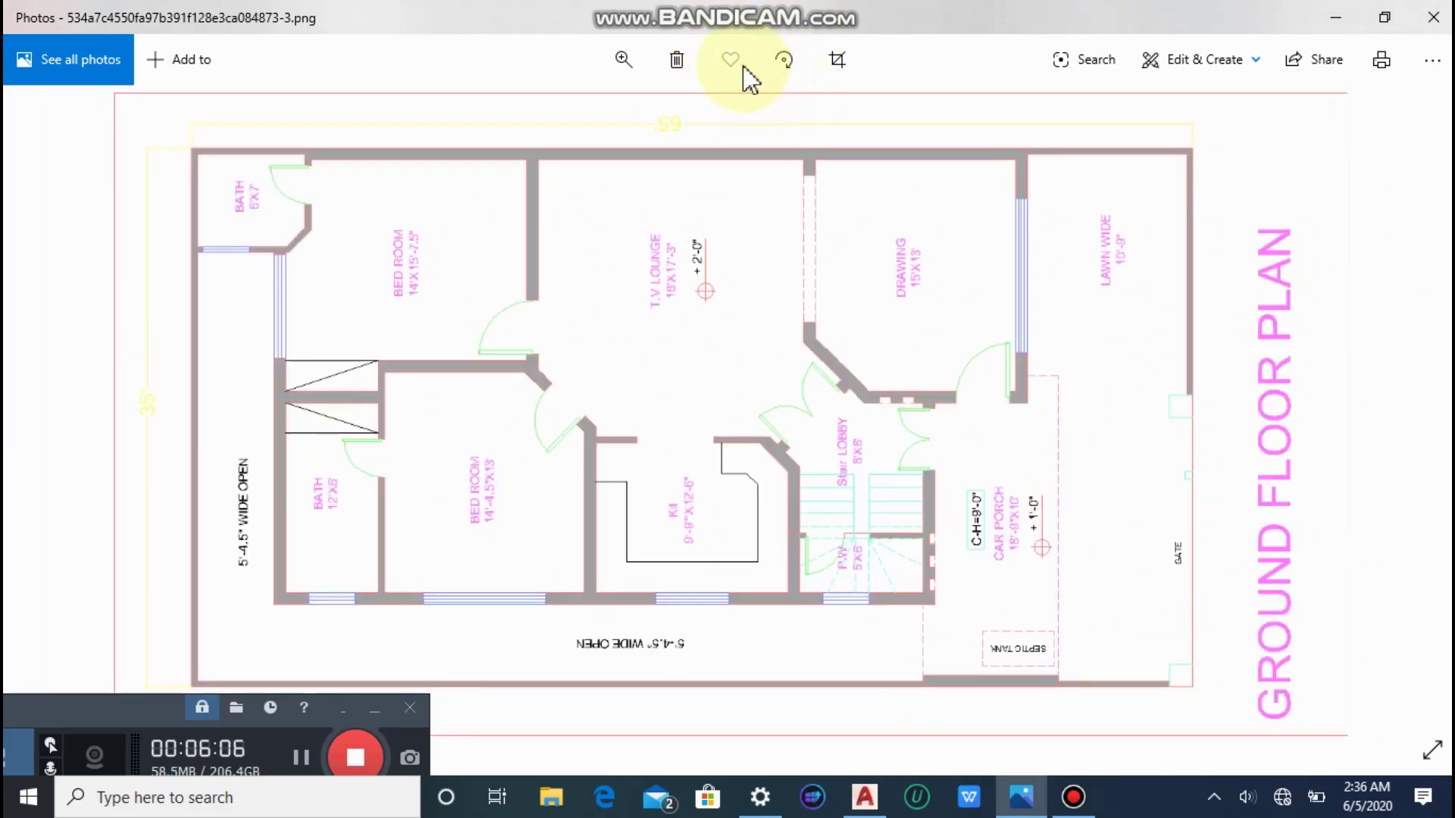
pyautogui.click(782, 65)
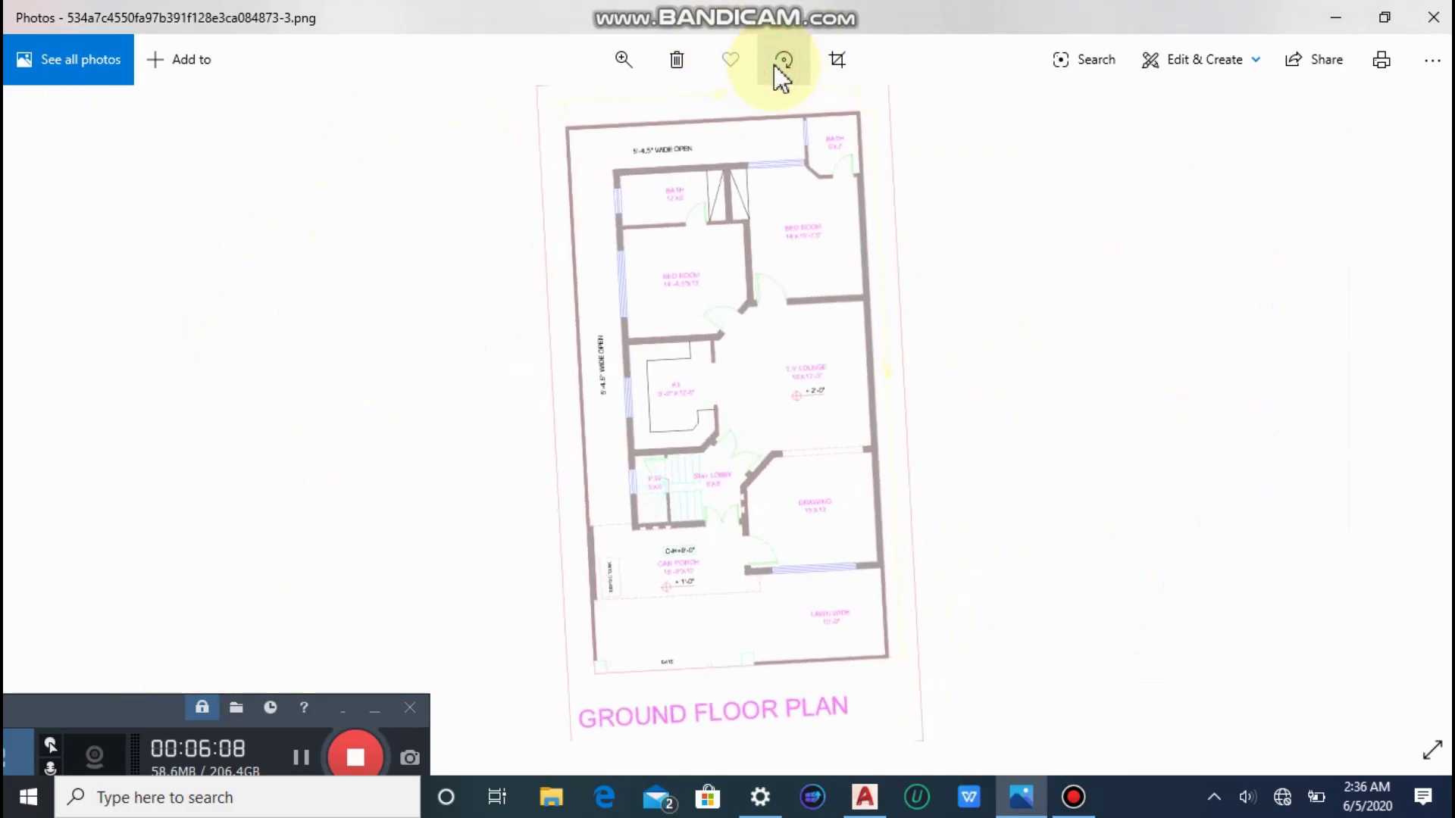
# Zoom into the plan and pan to the BATH and both BED ROOMs (14'-4.5"x13', 14'x15'-7.5").
pyautogui.click(623, 59)
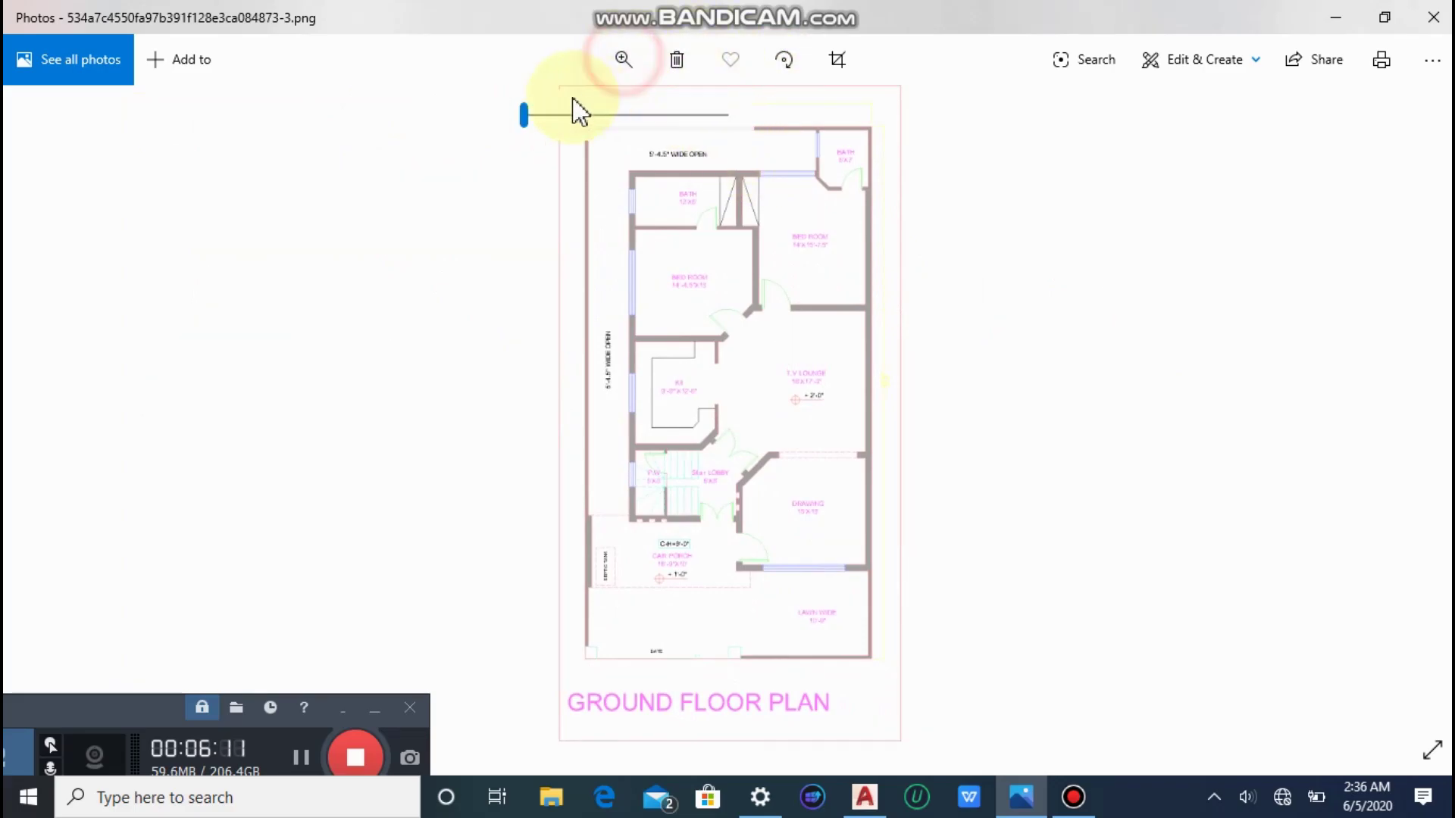
pyautogui.moveTo(575, 114); pyautogui.dragTo(588, 115)
pyautogui.moveTo(686, 300); pyautogui.dragTo(730, 634)
pyautogui.moveTo(811, 374)
pyautogui.mouseDown()
pyautogui.moveTo(841, 708)
pyautogui.moveTo(821, 454)
pyautogui.moveTo(821, 557)
pyautogui.mouseUp()
pyautogui.moveTo(583, 201); pyautogui.dragTo(571, 227)
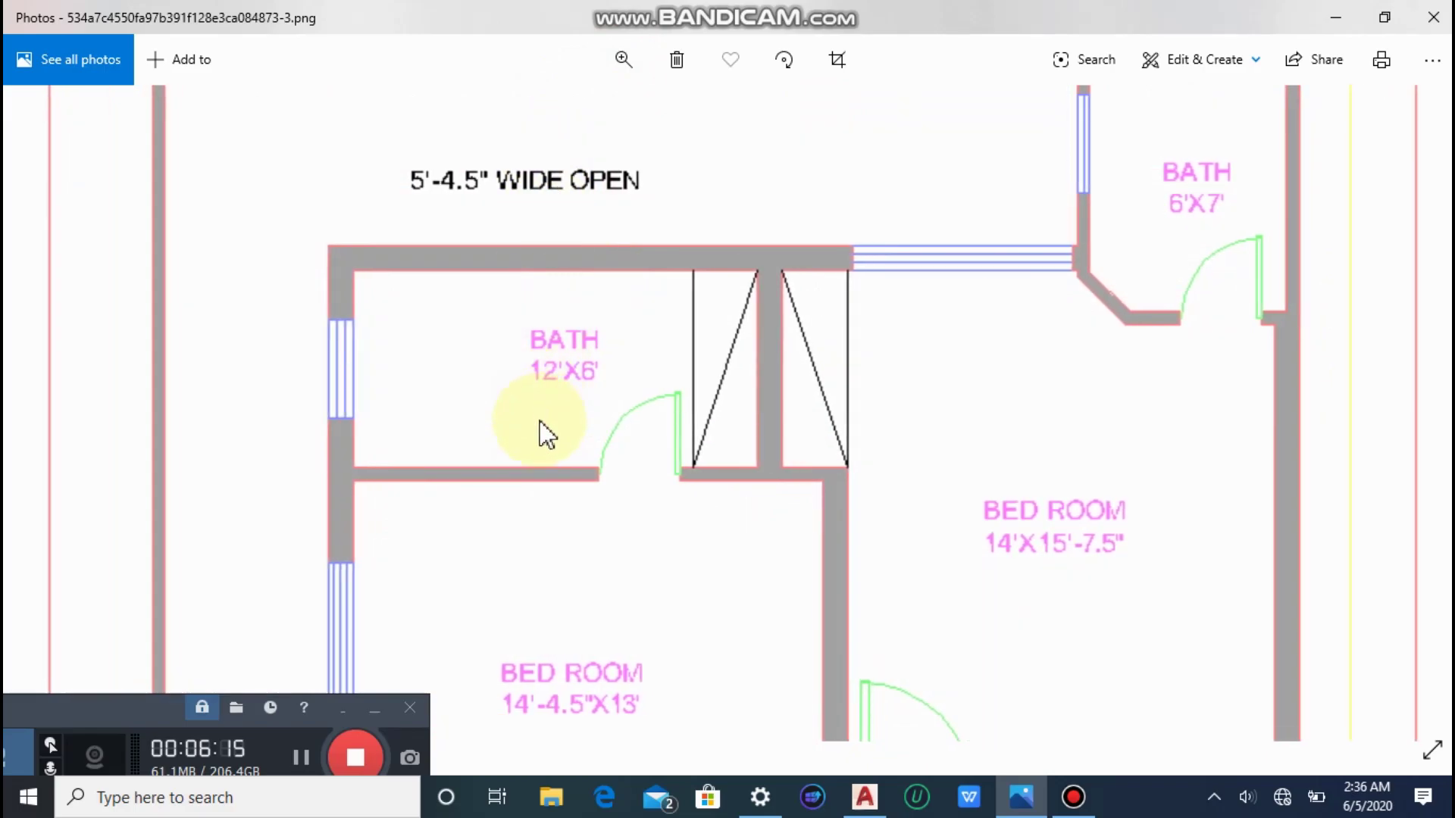
pyautogui.moveTo(601, 406)
pyautogui.mouseDown()
pyautogui.moveTo(611, 367)
pyautogui.moveTo(574, 373)
pyautogui.mouseUp()
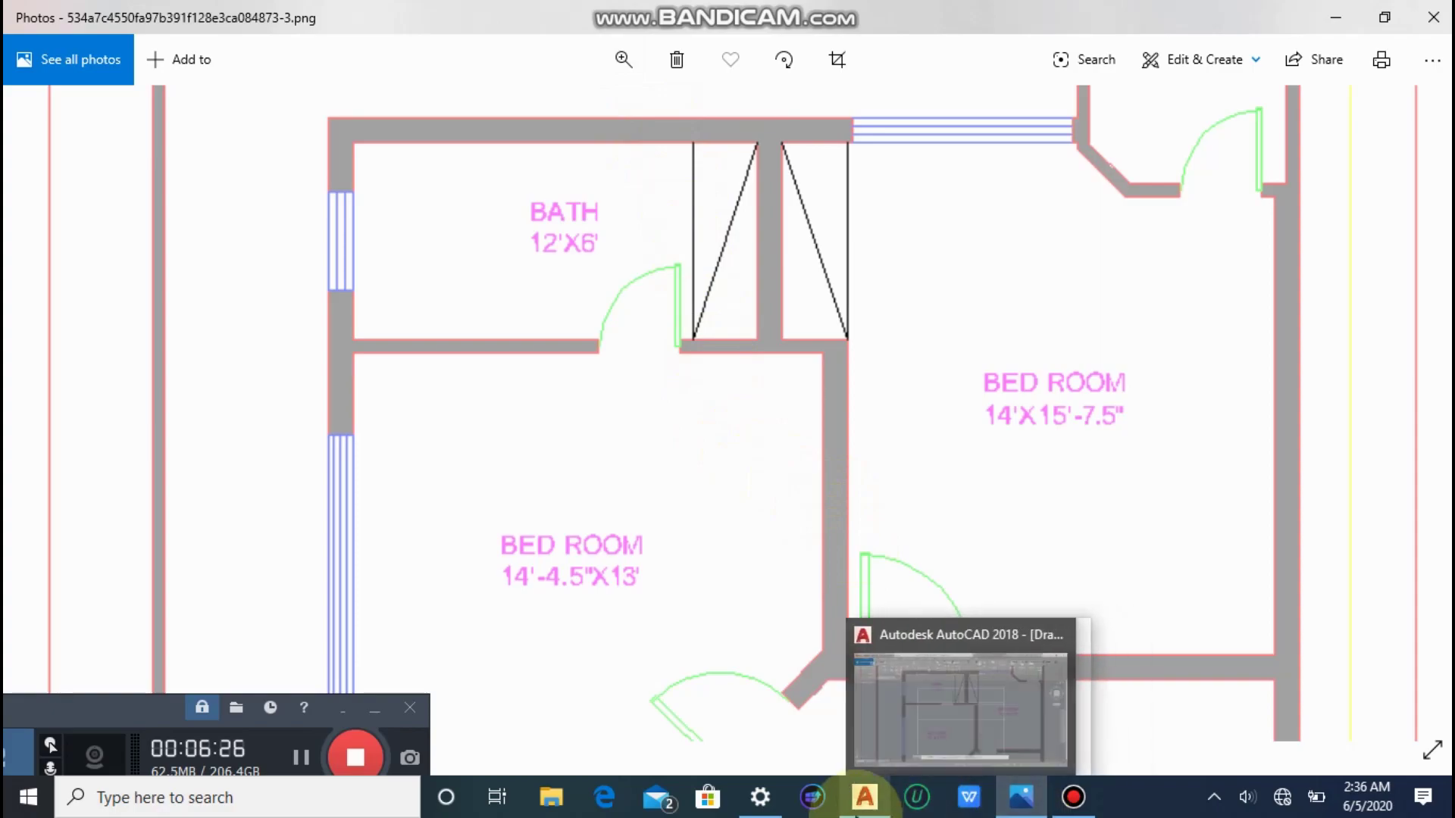
pyautogui.moveTo(633, 617); pyautogui.dragTo(627, 503)
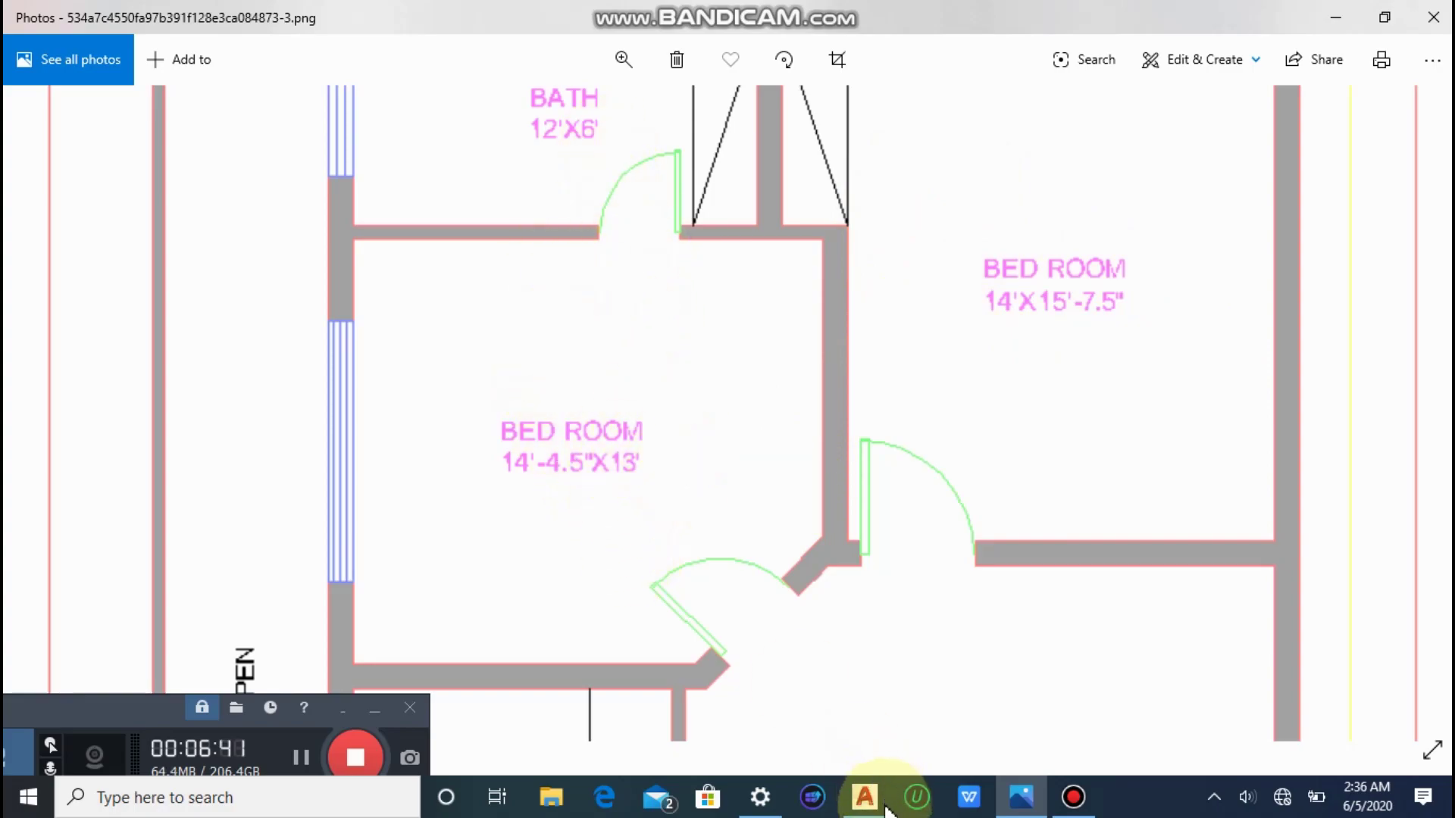
# Back in AutoCAD, offset the horizontal room line 4.5" downward.
pyautogui.moveTo(859, 803)
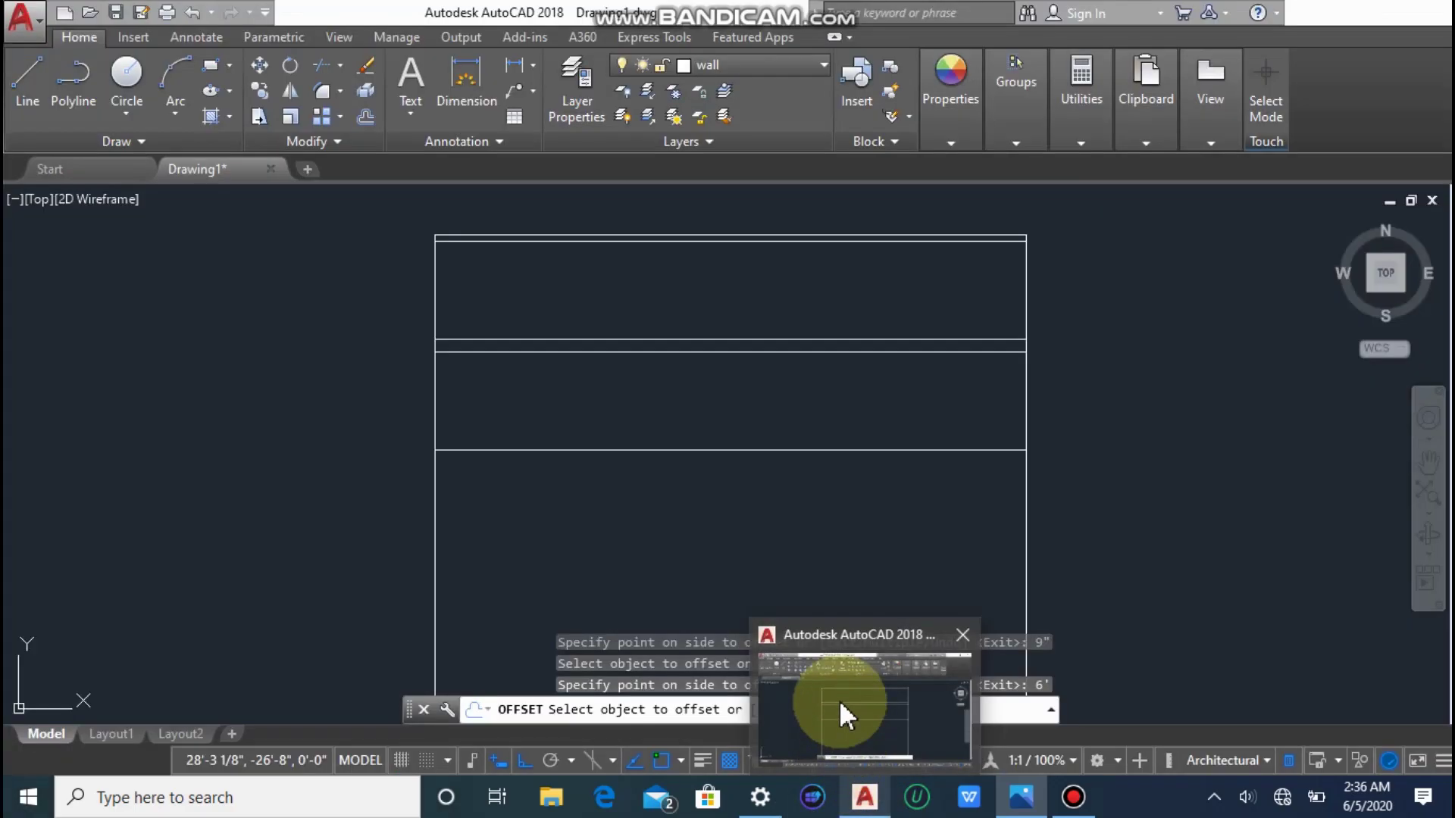
pyautogui.click(839, 698)
pyautogui.click(636, 450)
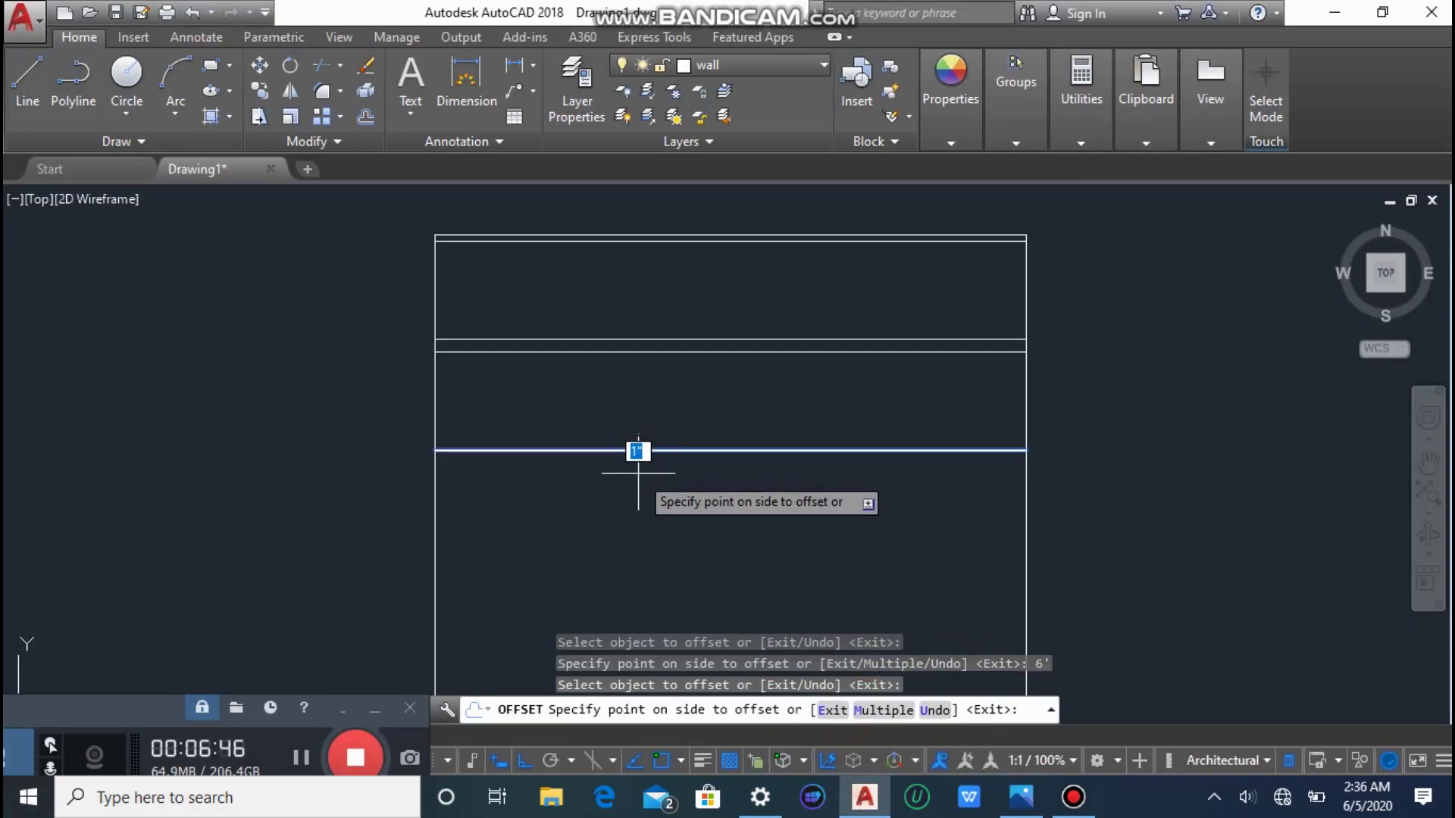
pyautogui.write('4.5')
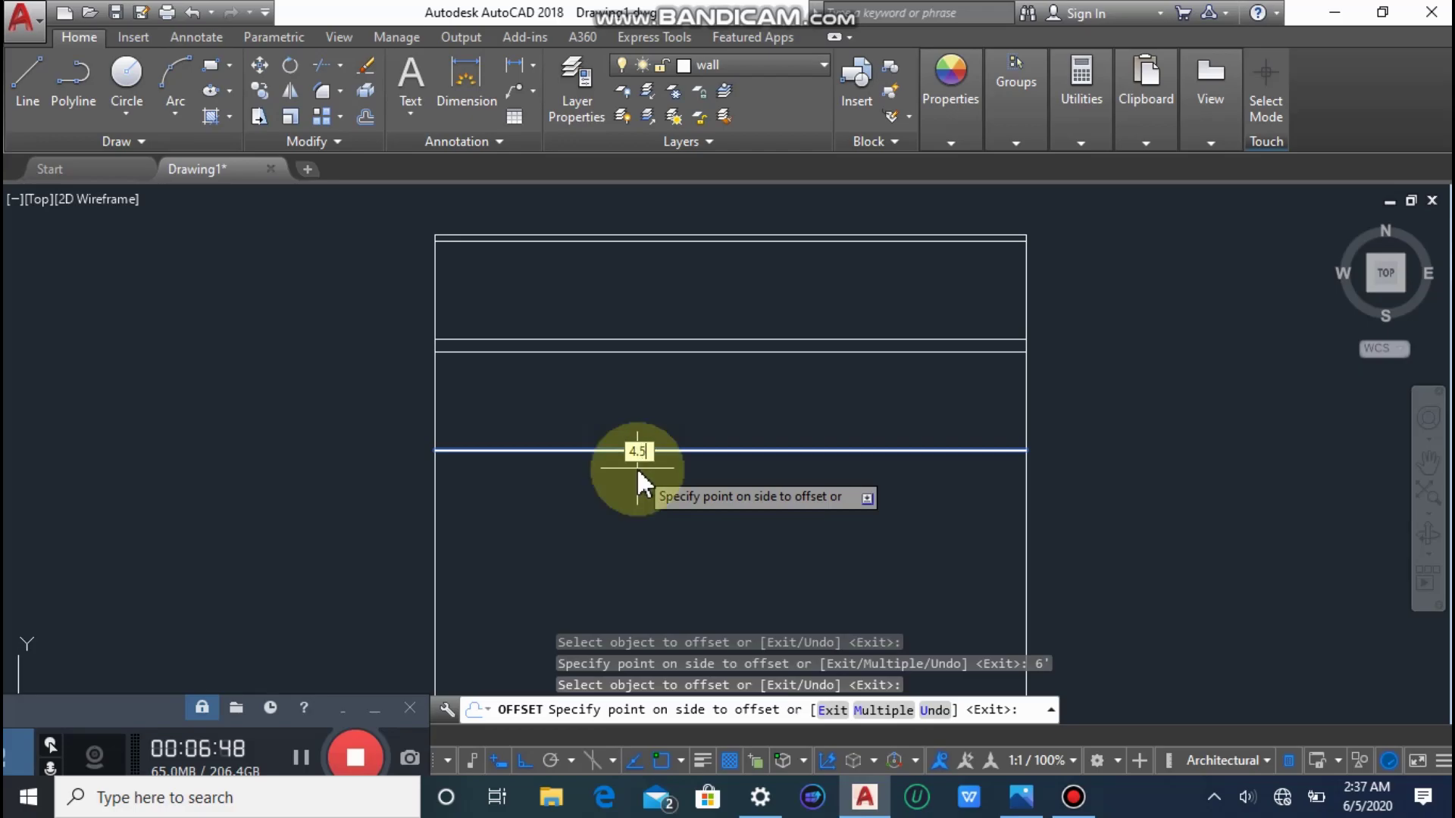
pyautogui.press('Return')
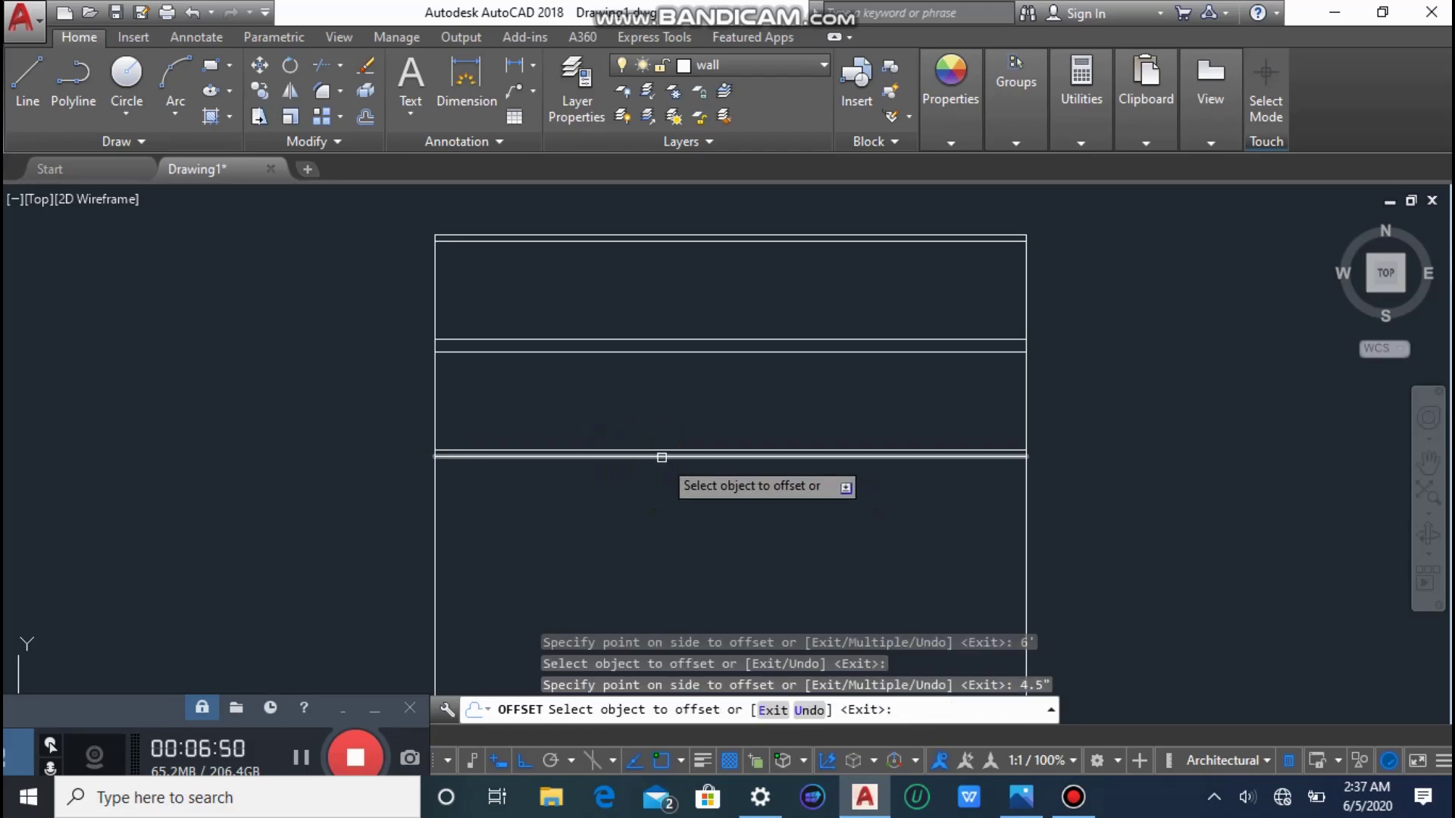
# Offset the new line 14' further down, then bring up the reference plan image.
pyautogui.click(656, 455)
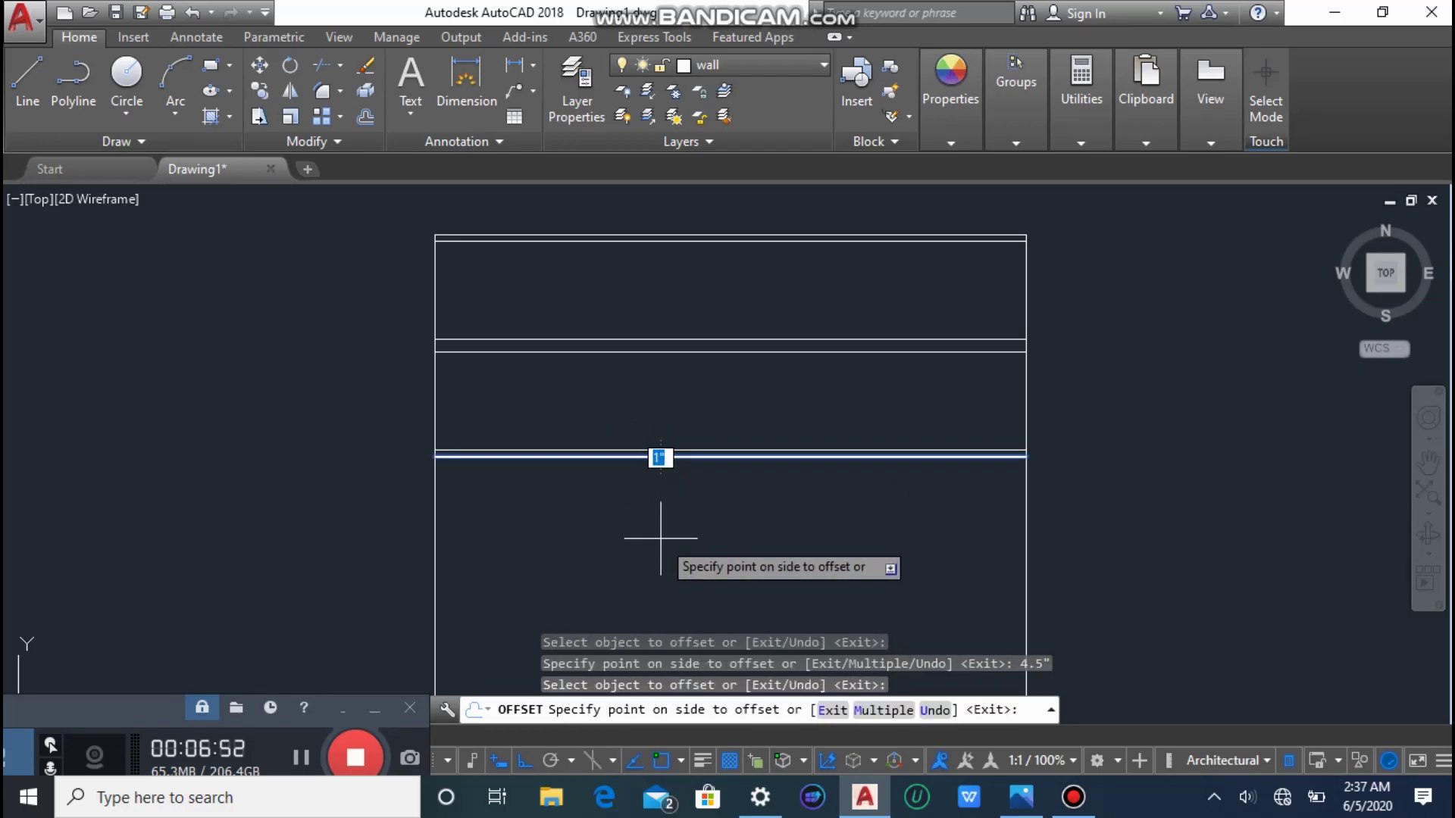
pyautogui.write("14'")
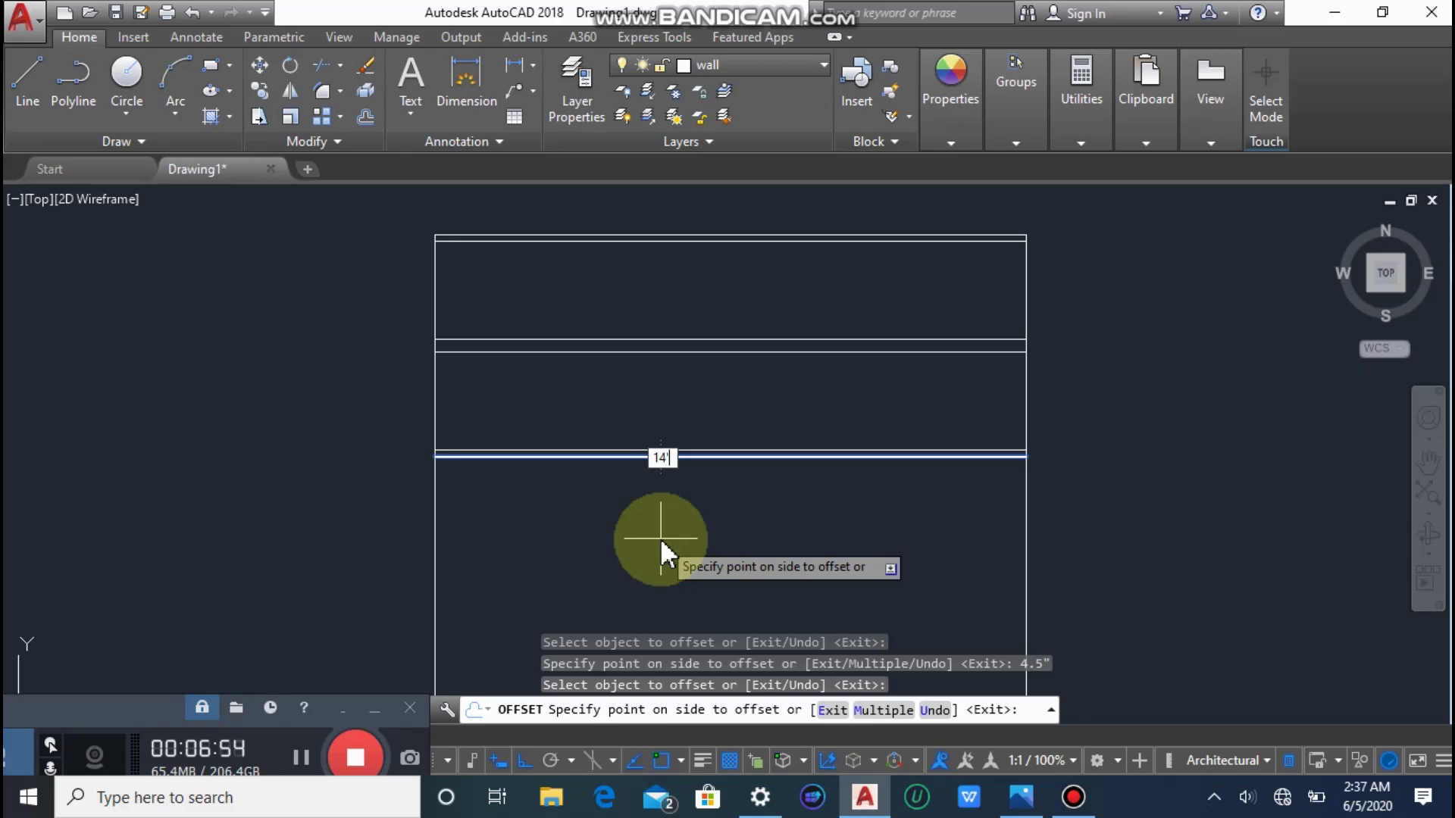
pyautogui.press('Return')
pyautogui.scroll(-3, 899, 409)
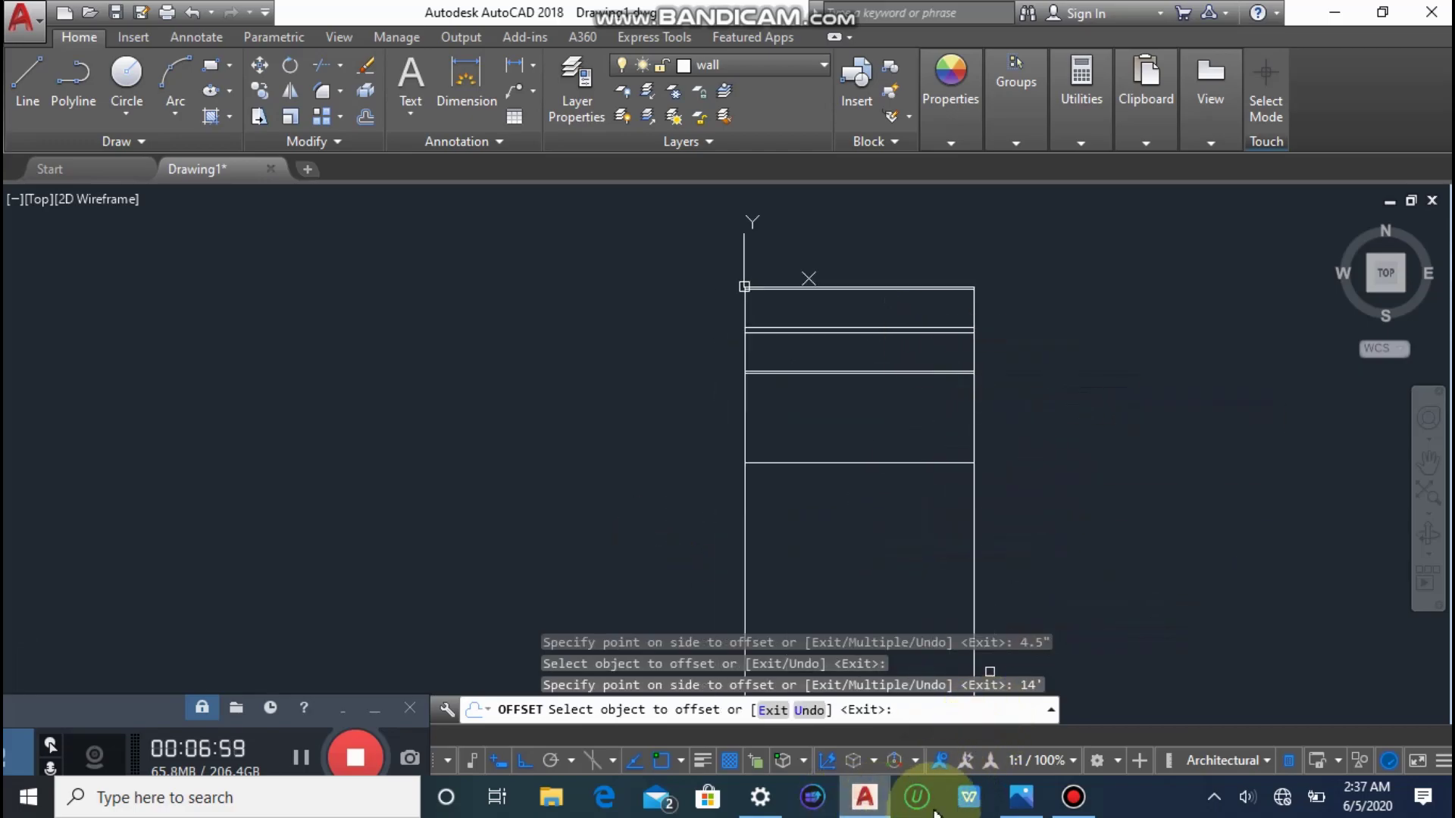
pyautogui.click(1021, 809)
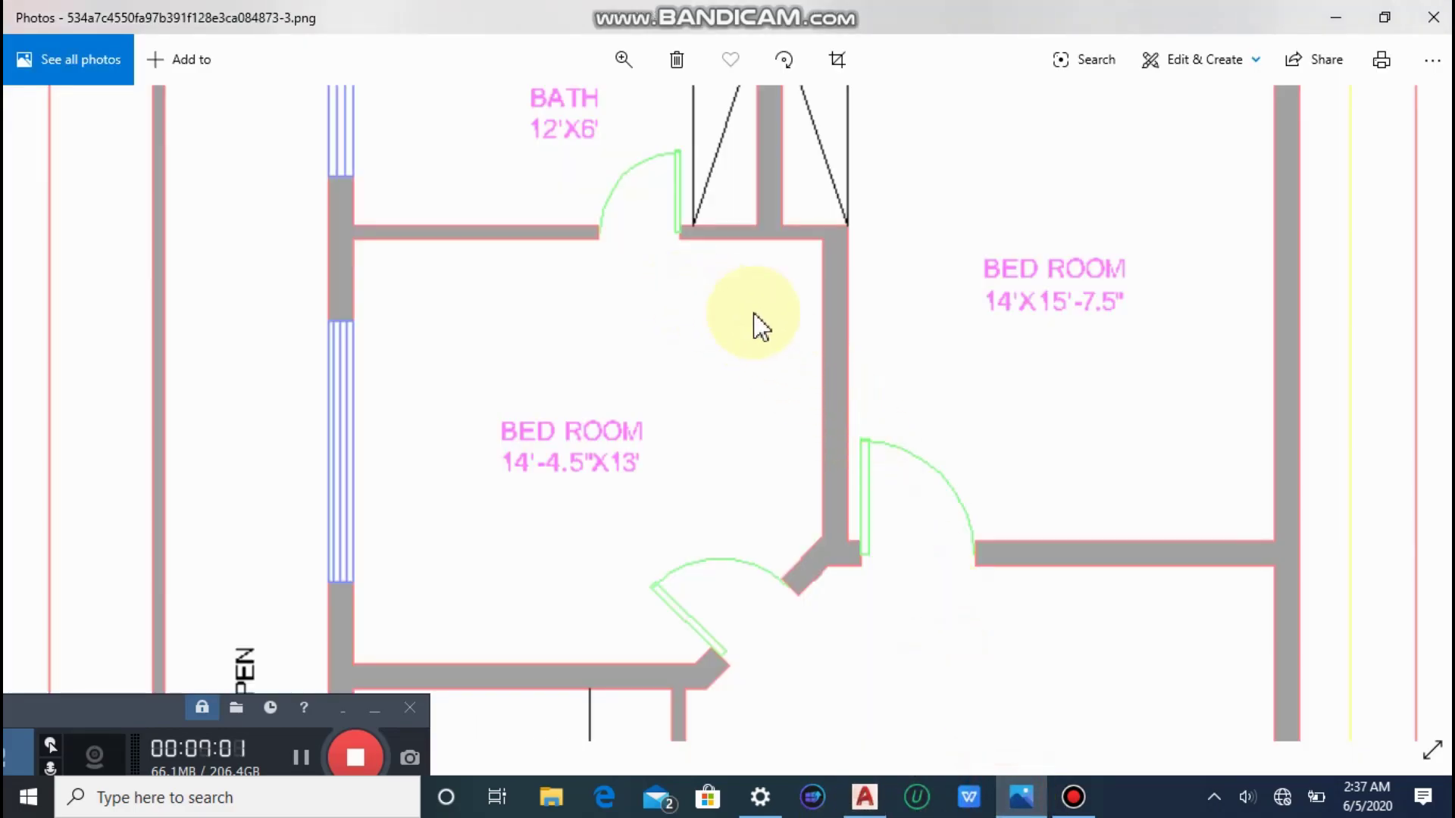
# Pan the plan image over the upper bath and 14'x15'-7.5" bedroom walls, then return to AutoCAD.
pyautogui.moveTo(1091, 295); pyautogui.dragTo(1023, 455)
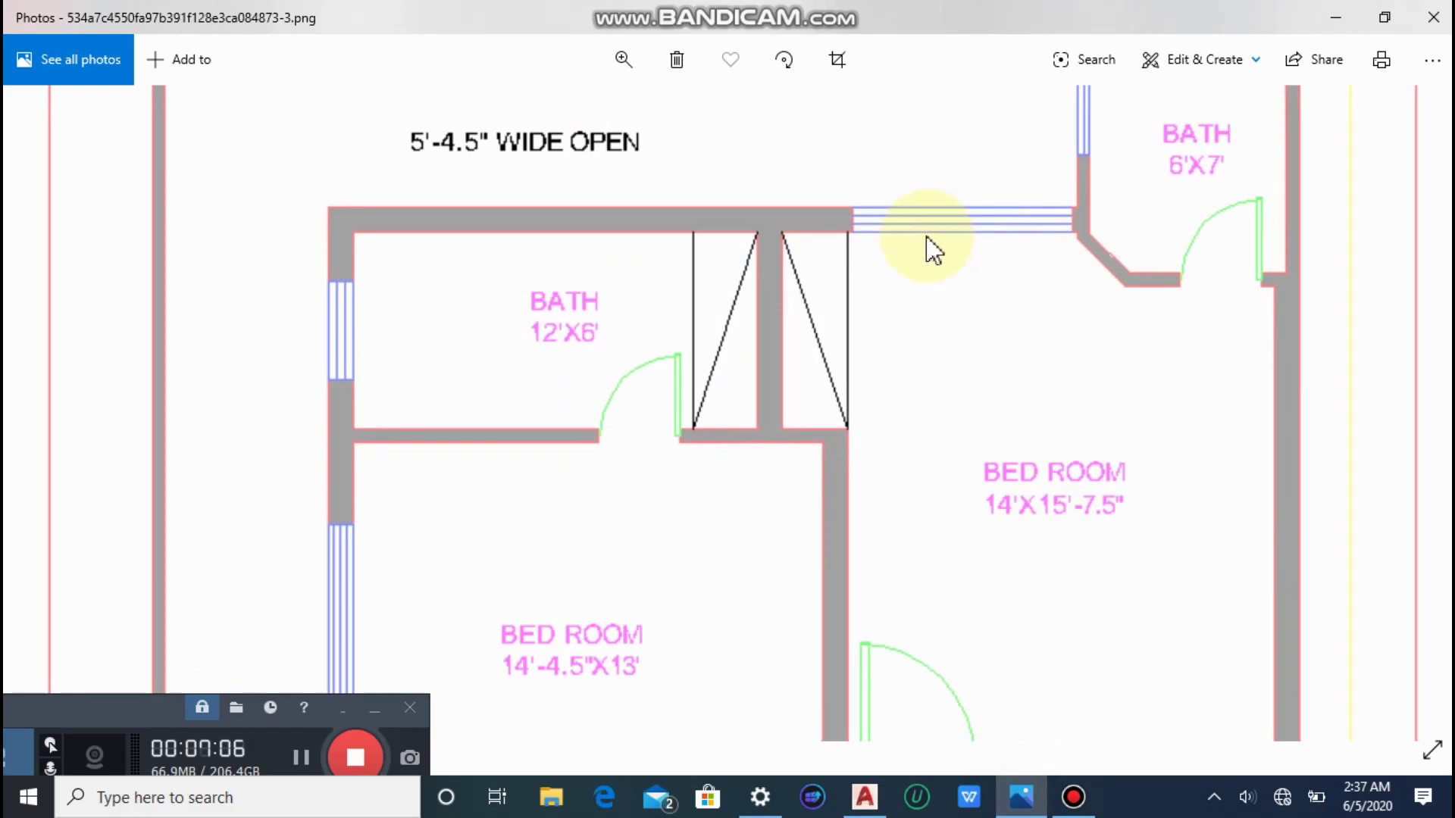
pyautogui.moveTo(997, 598); pyautogui.dragTo(1055, 561)
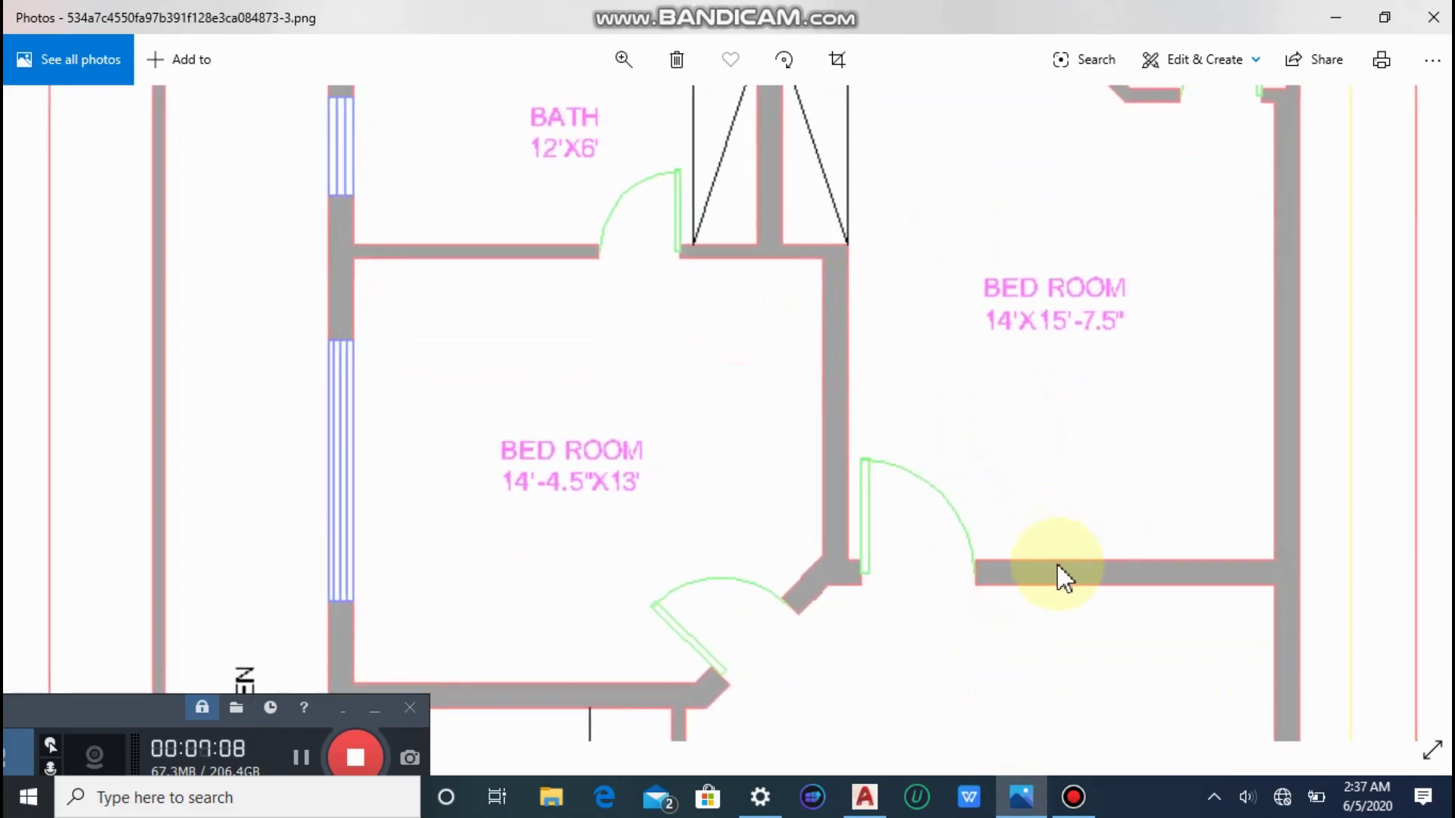
pyautogui.moveTo(1116, 369); pyautogui.dragTo(1140, 464)
pyautogui.moveTo(1073, 414); pyautogui.dragTo(1100, 403)
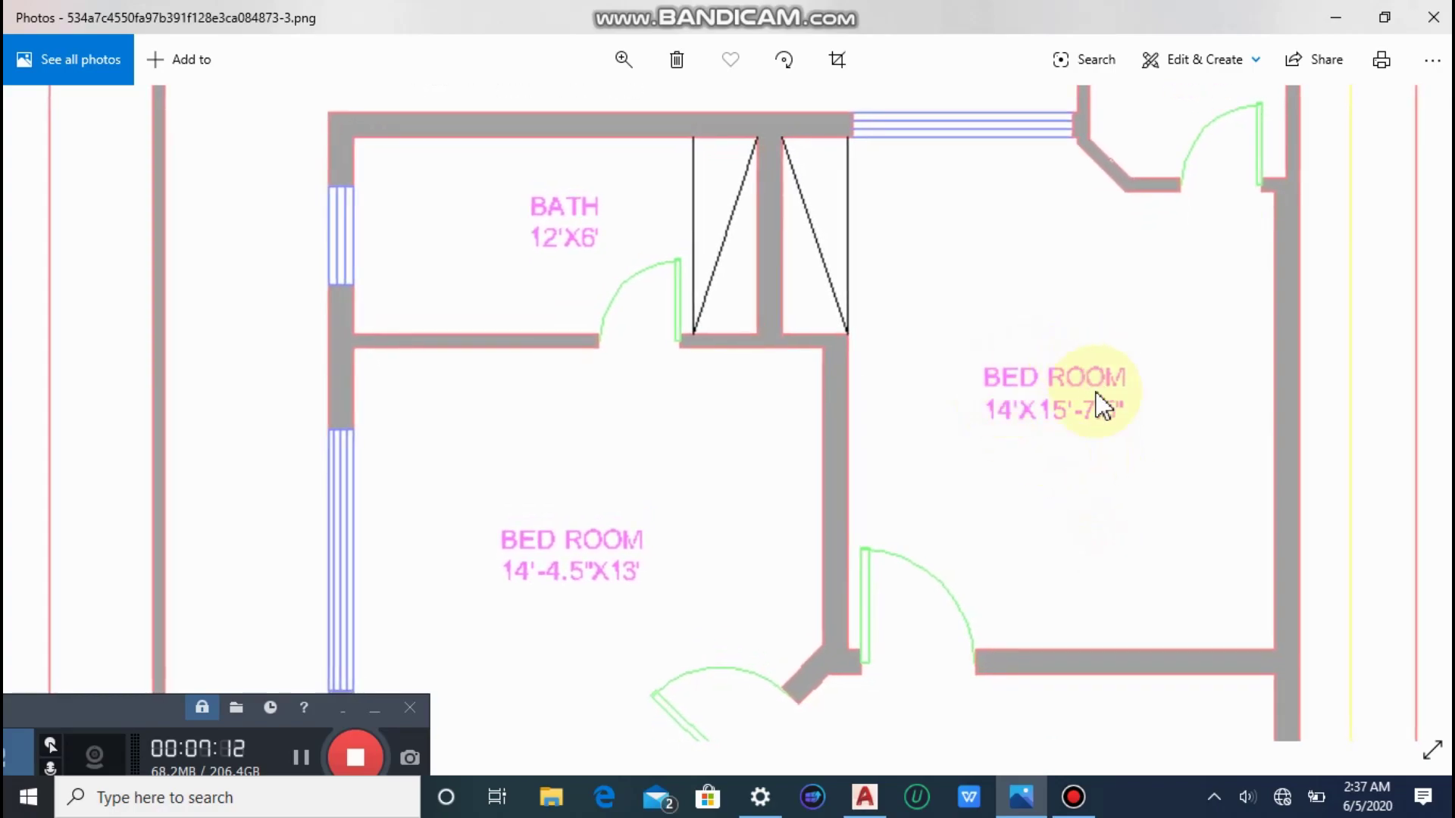
pyautogui.moveTo(1096, 466); pyautogui.dragTo(1097, 416)
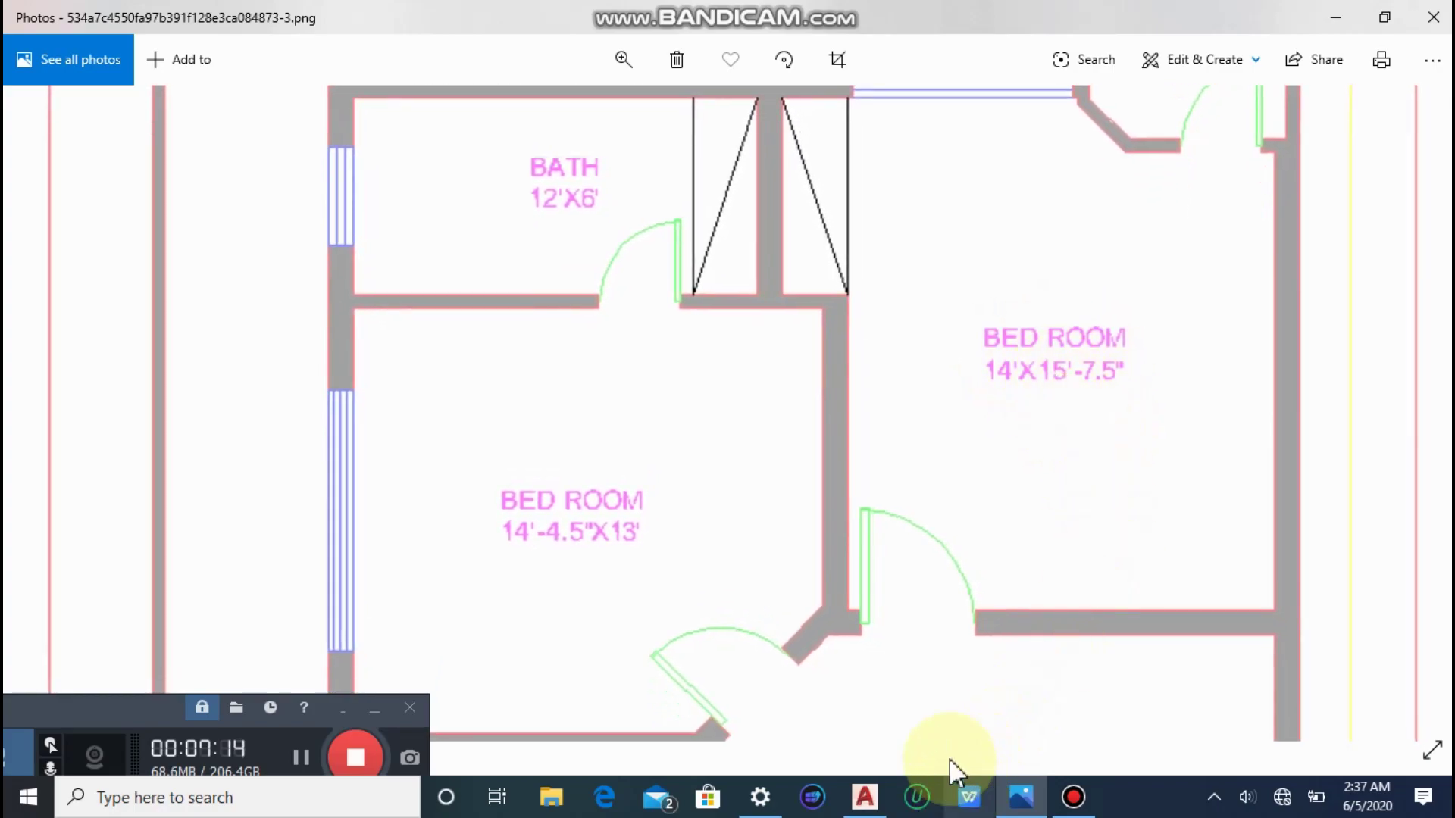
pyautogui.click(864, 796)
# Offset the chosen horizontal room line 16' downward.
pyautogui.scroll(2, 936, 329)
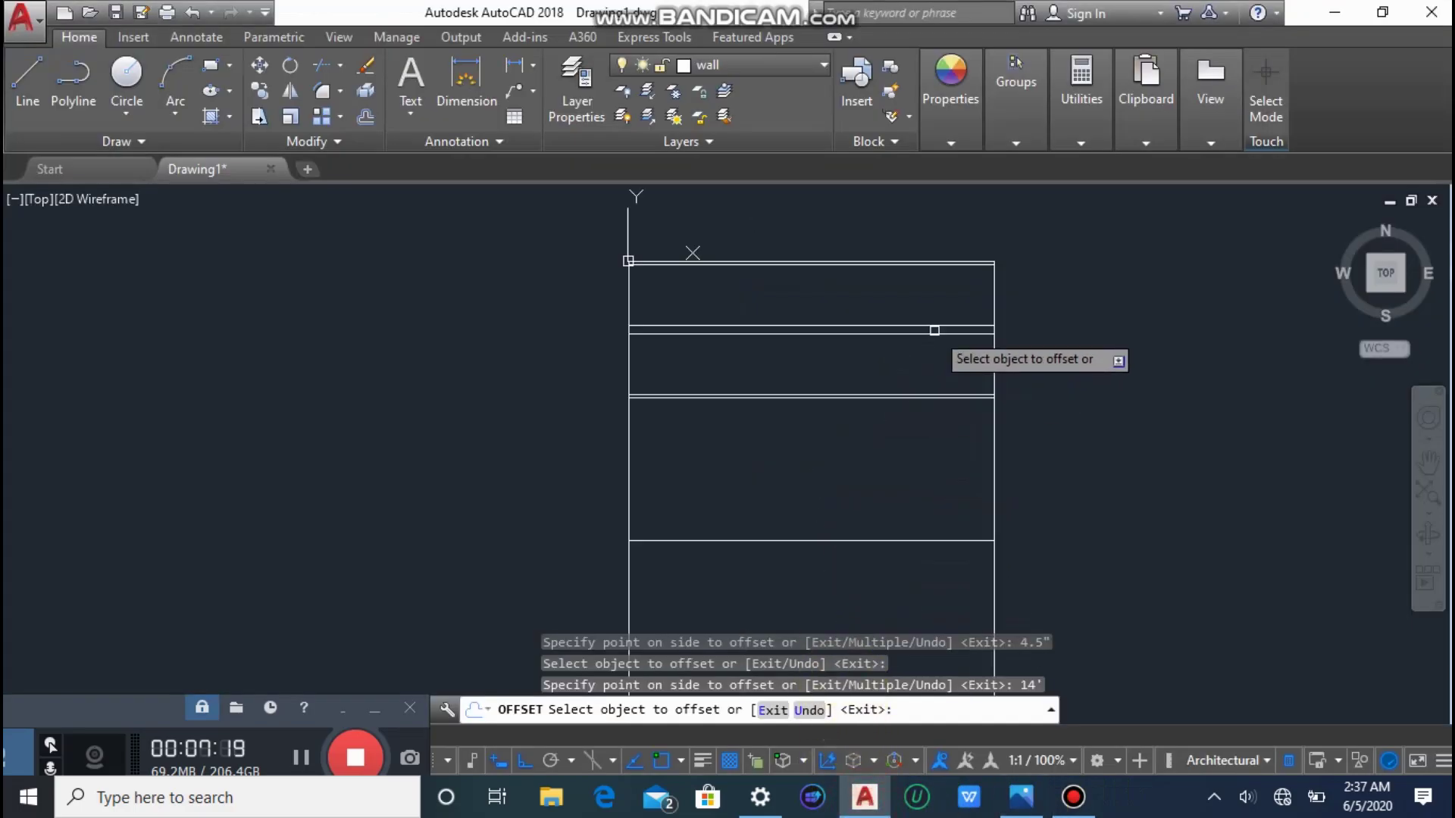
pyautogui.scroll(3, 898, 343)
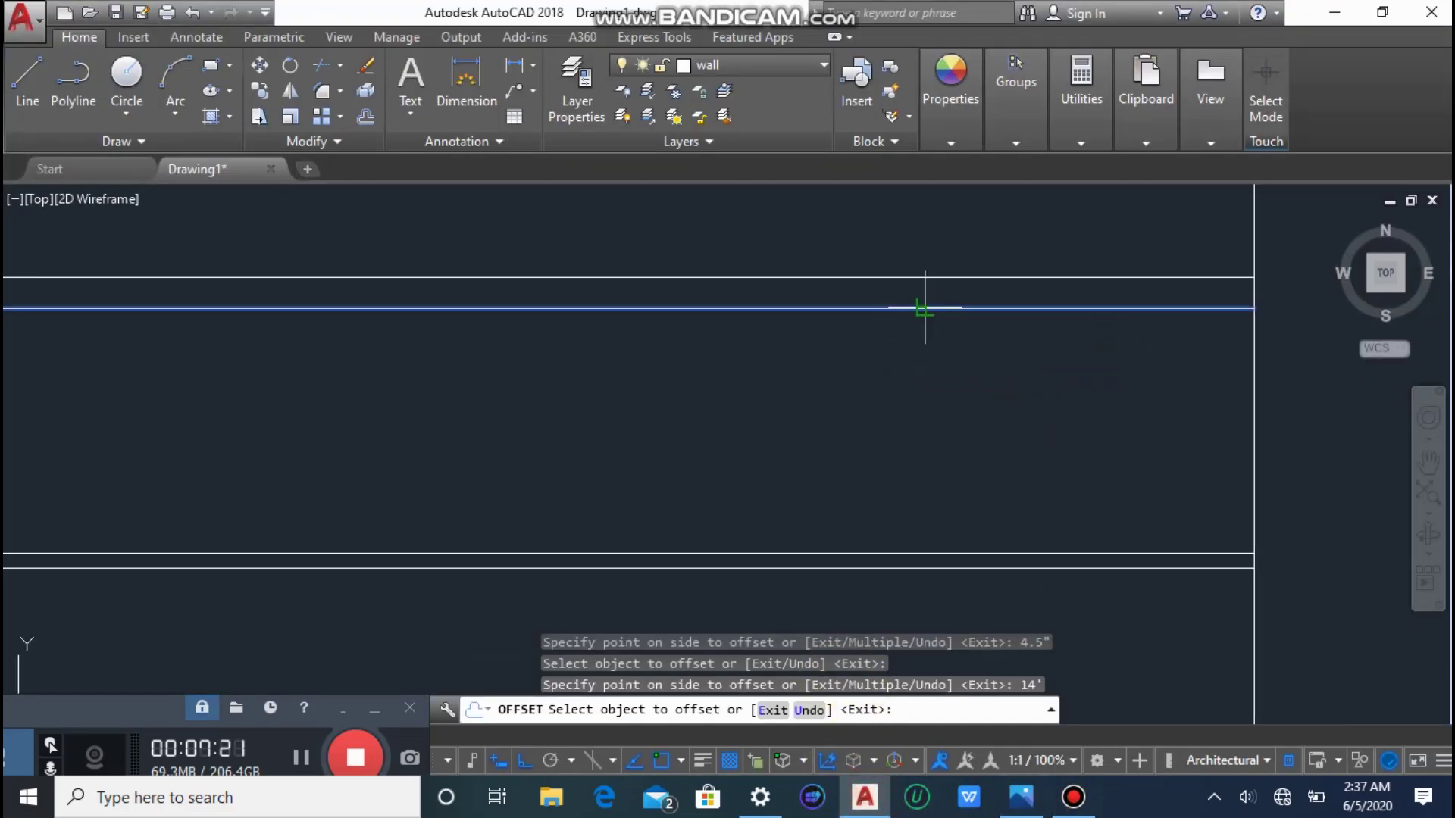
pyautogui.click(921, 309)
pyautogui.scroll(-10, 920, 588)
pyautogui.scroll(4, 924, 590)
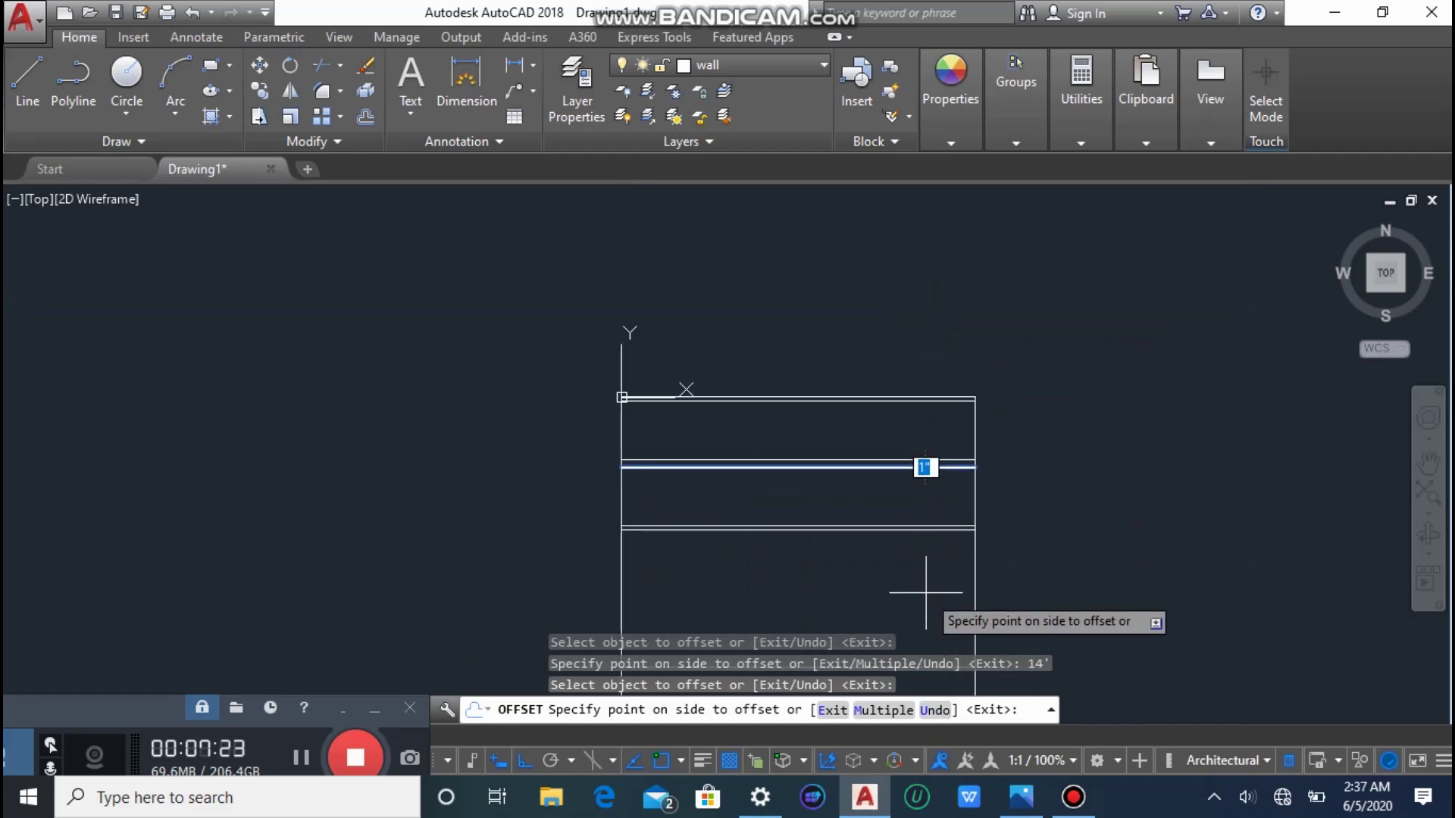
pyautogui.write('1')
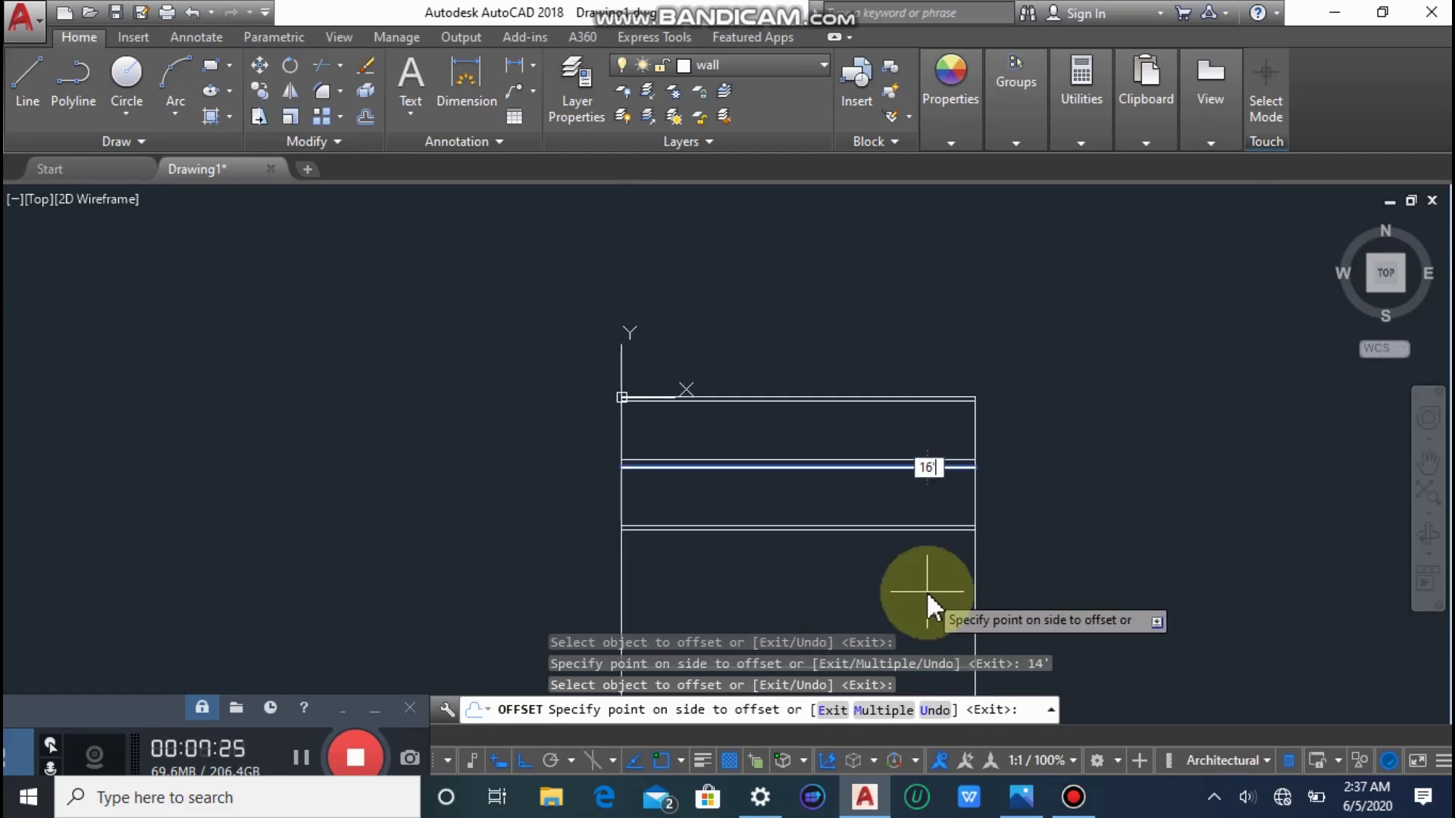
pyautogui.write('6')
pyautogui.press('Return')
# Offset that new line a further 9" down to form the wall.
pyautogui.scroll(-5, 935, 561)
pyautogui.scroll(4, 947, 566)
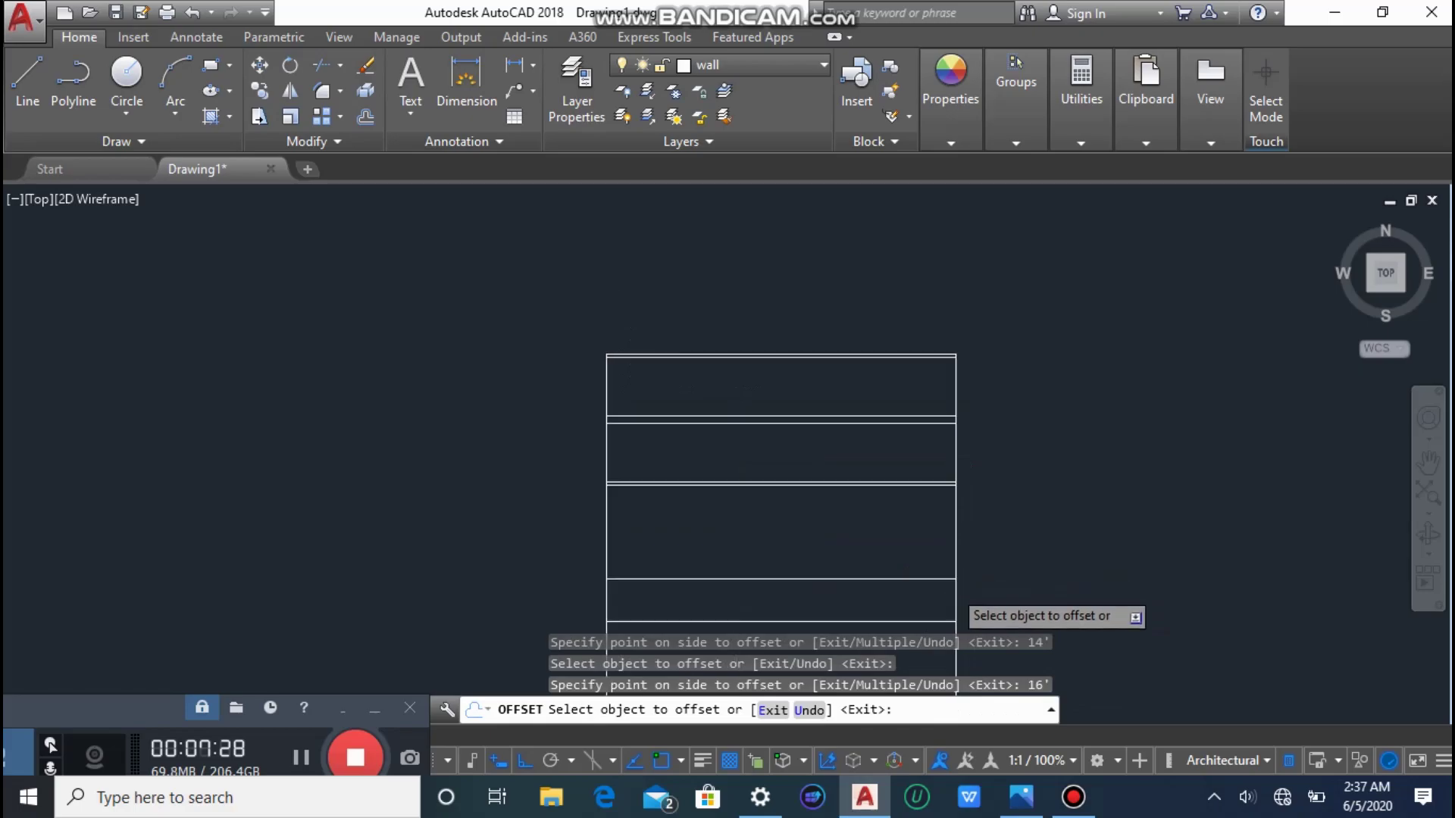
pyautogui.scroll(2, 963, 587)
pyautogui.click(875, 575)
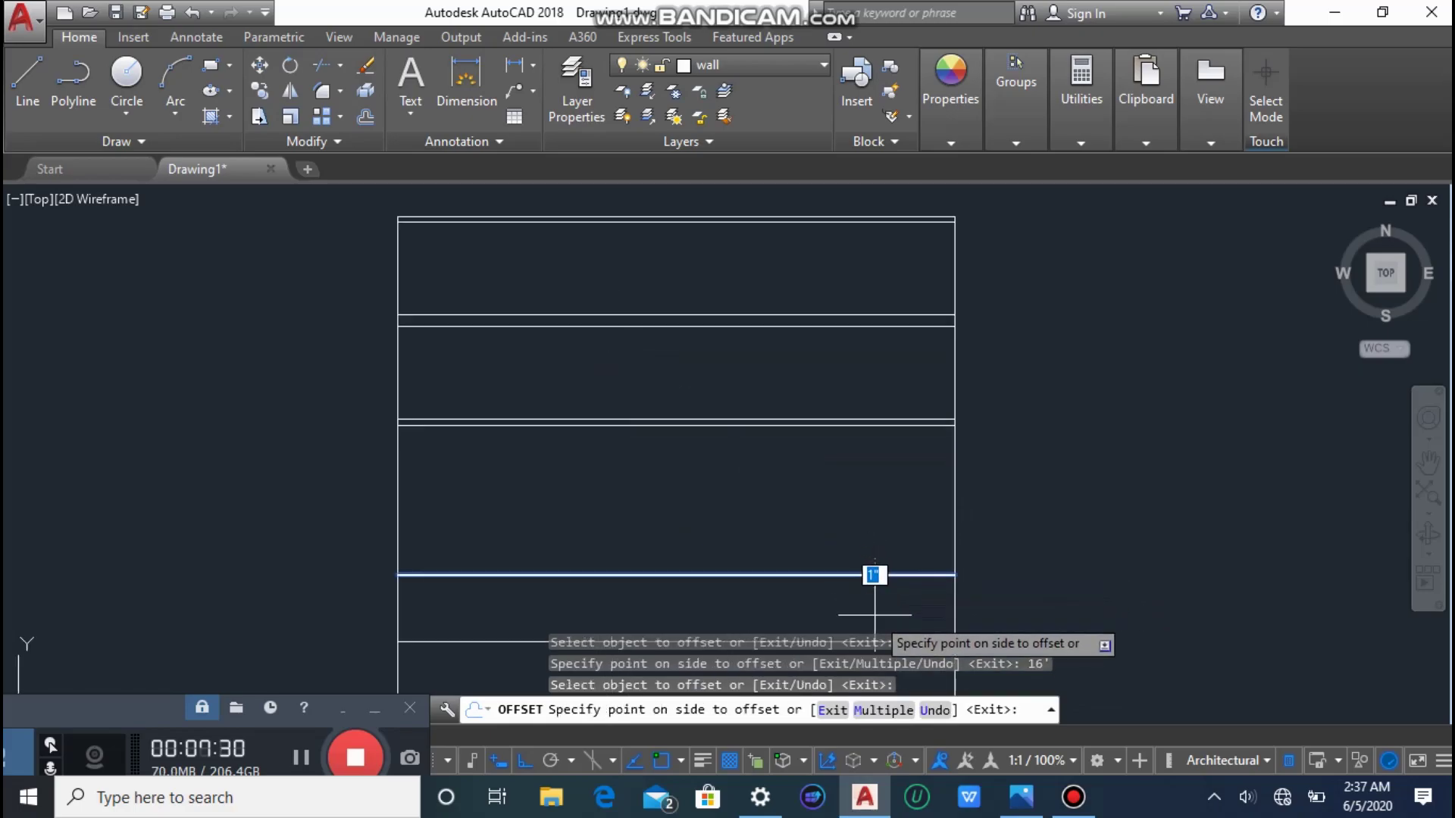
pyautogui.write('9')
pyautogui.press('Return')
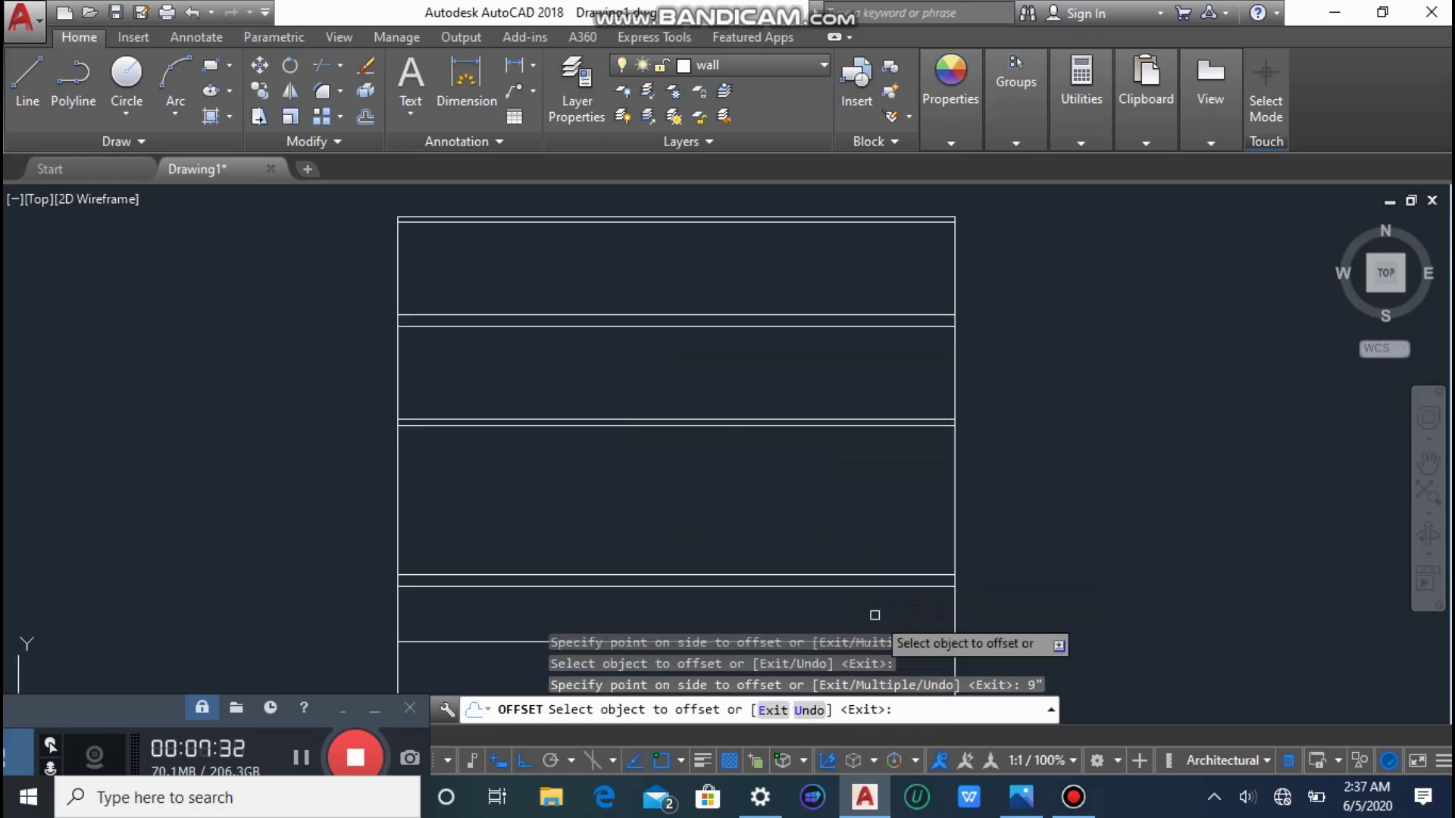
pyautogui.scroll(-5, 871, 614)
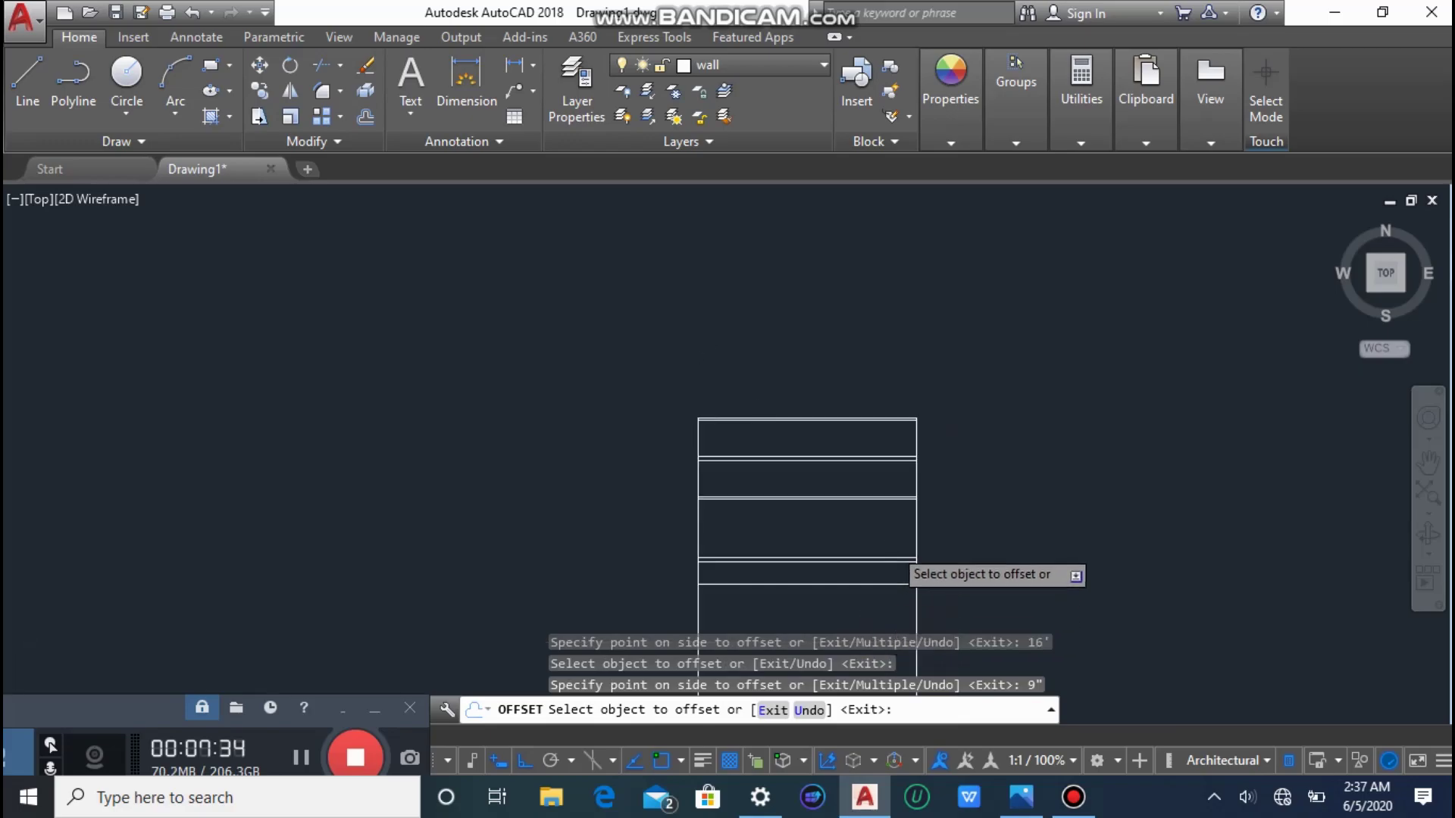
pyautogui.scroll(5, 867, 614)
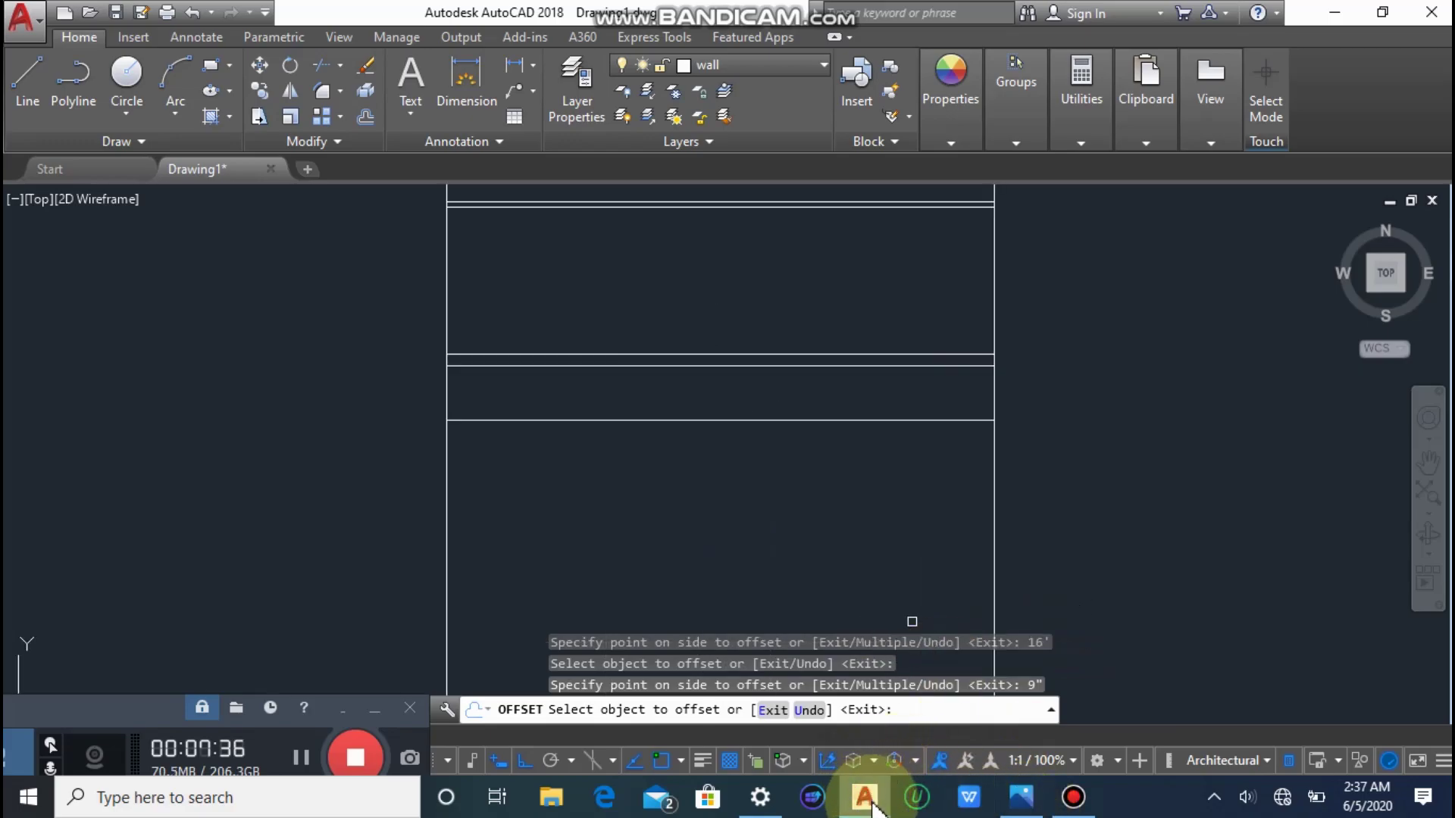
pyautogui.moveTo(864, 796)
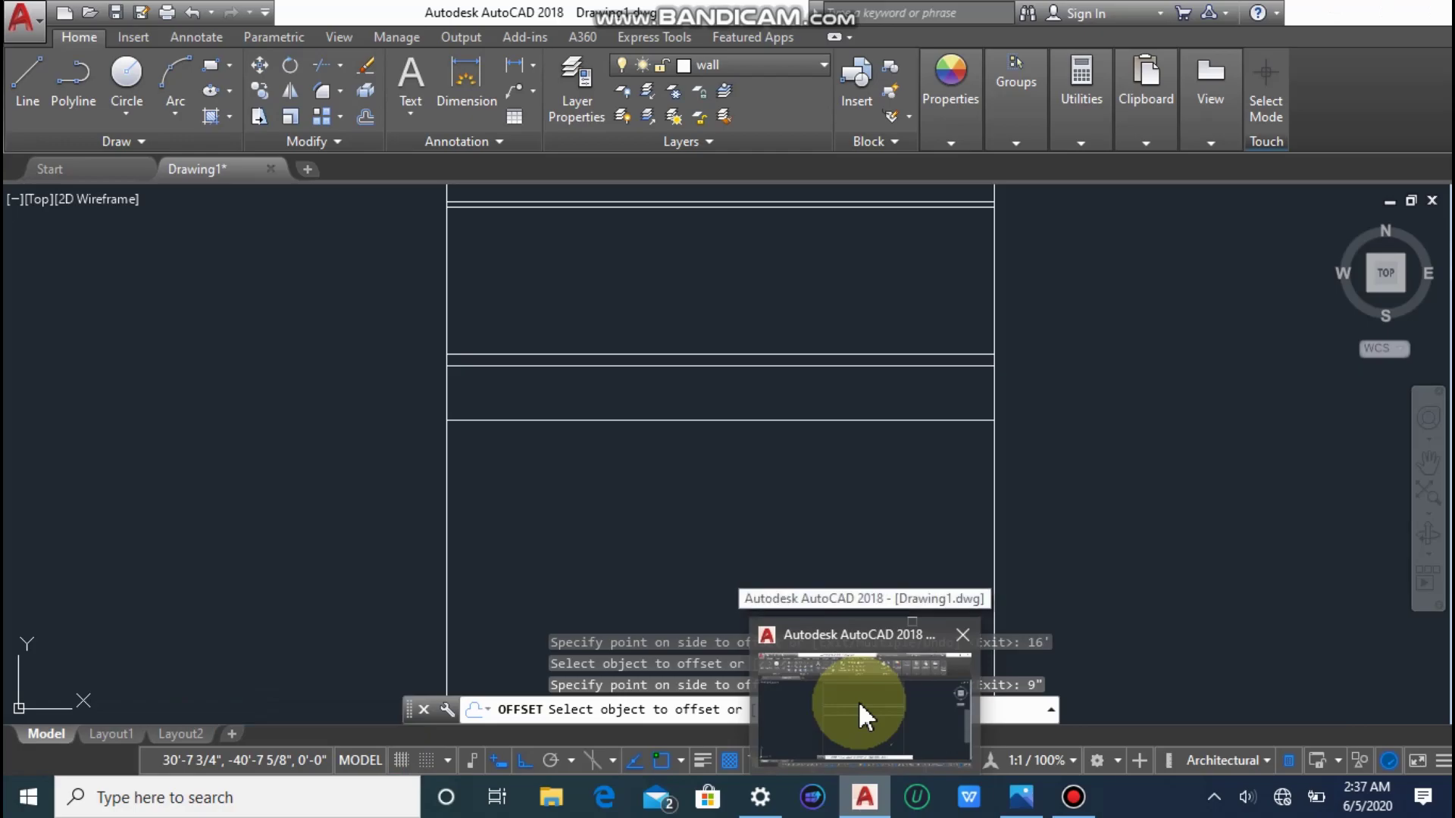
# Pan the plan image to the 9'-9"x12'-6" kitchen, 18'x17'-3" TV lounge and 8'x8' stair lobby.
pyautogui.click(1020, 797)
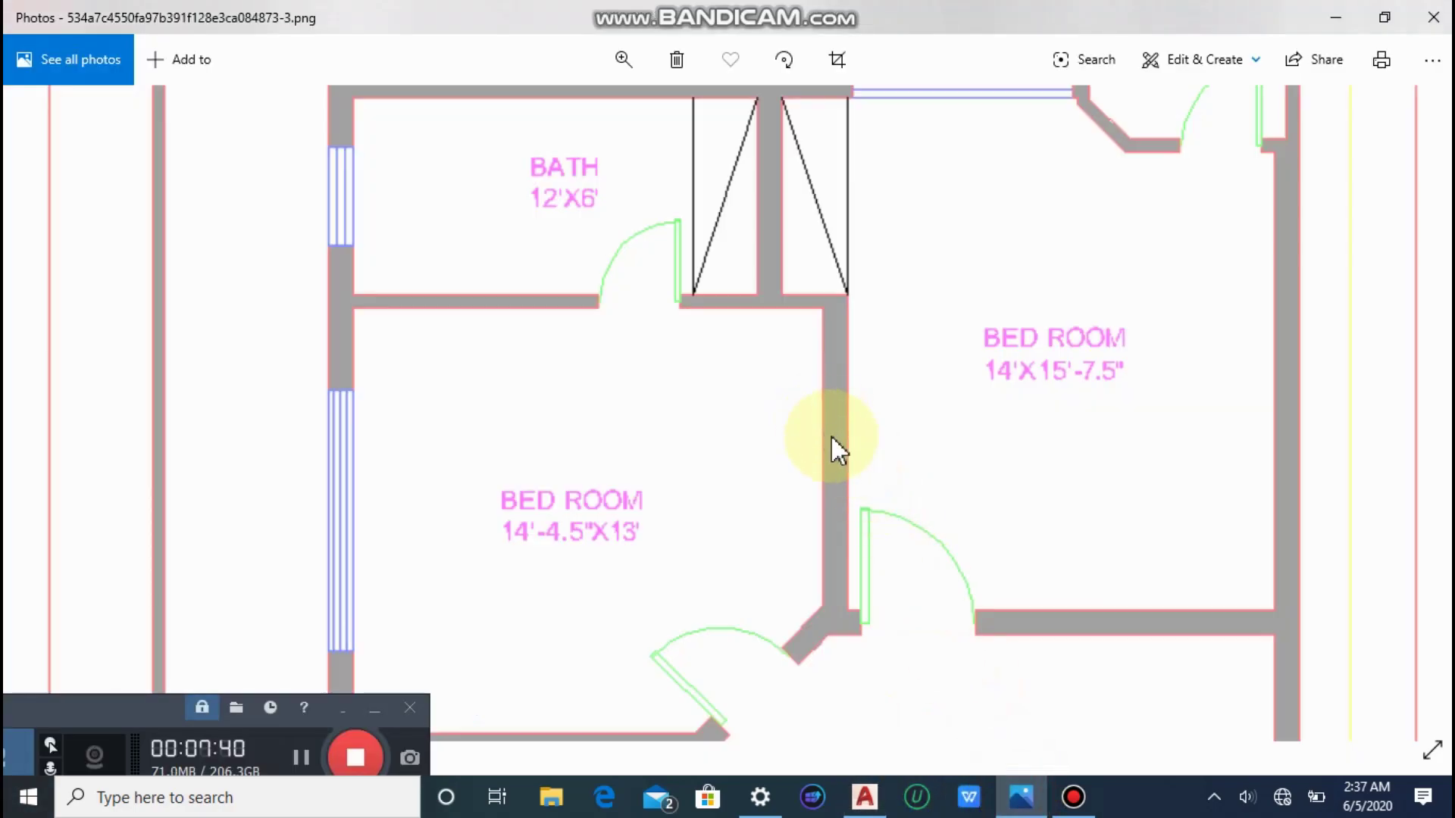
pyautogui.moveTo(893, 488); pyautogui.dragTo(967, 237)
pyautogui.moveTo(899, 428); pyautogui.dragTo(559, 345)
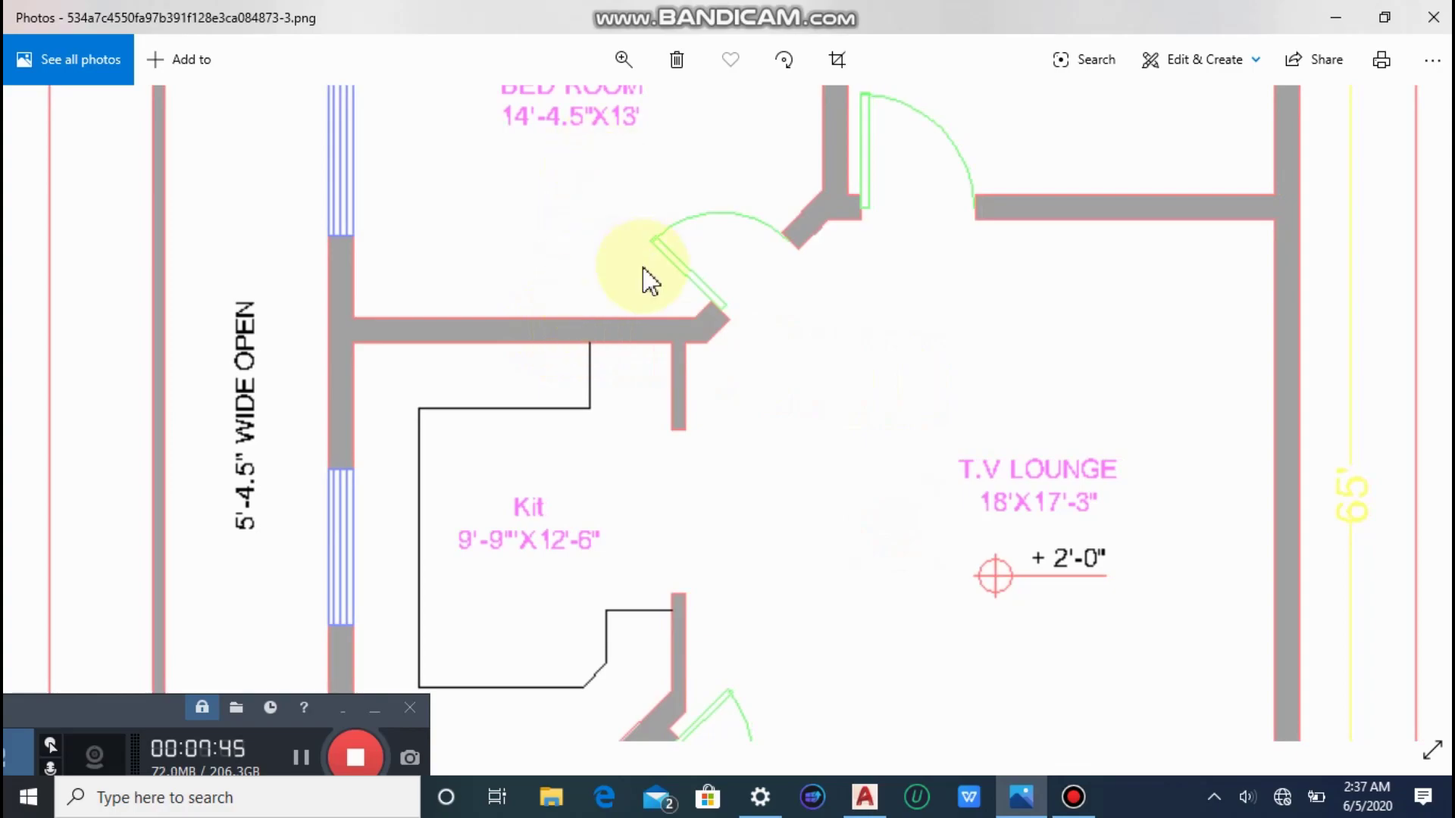
pyautogui.moveTo(652, 158); pyautogui.dragTo(593, 176)
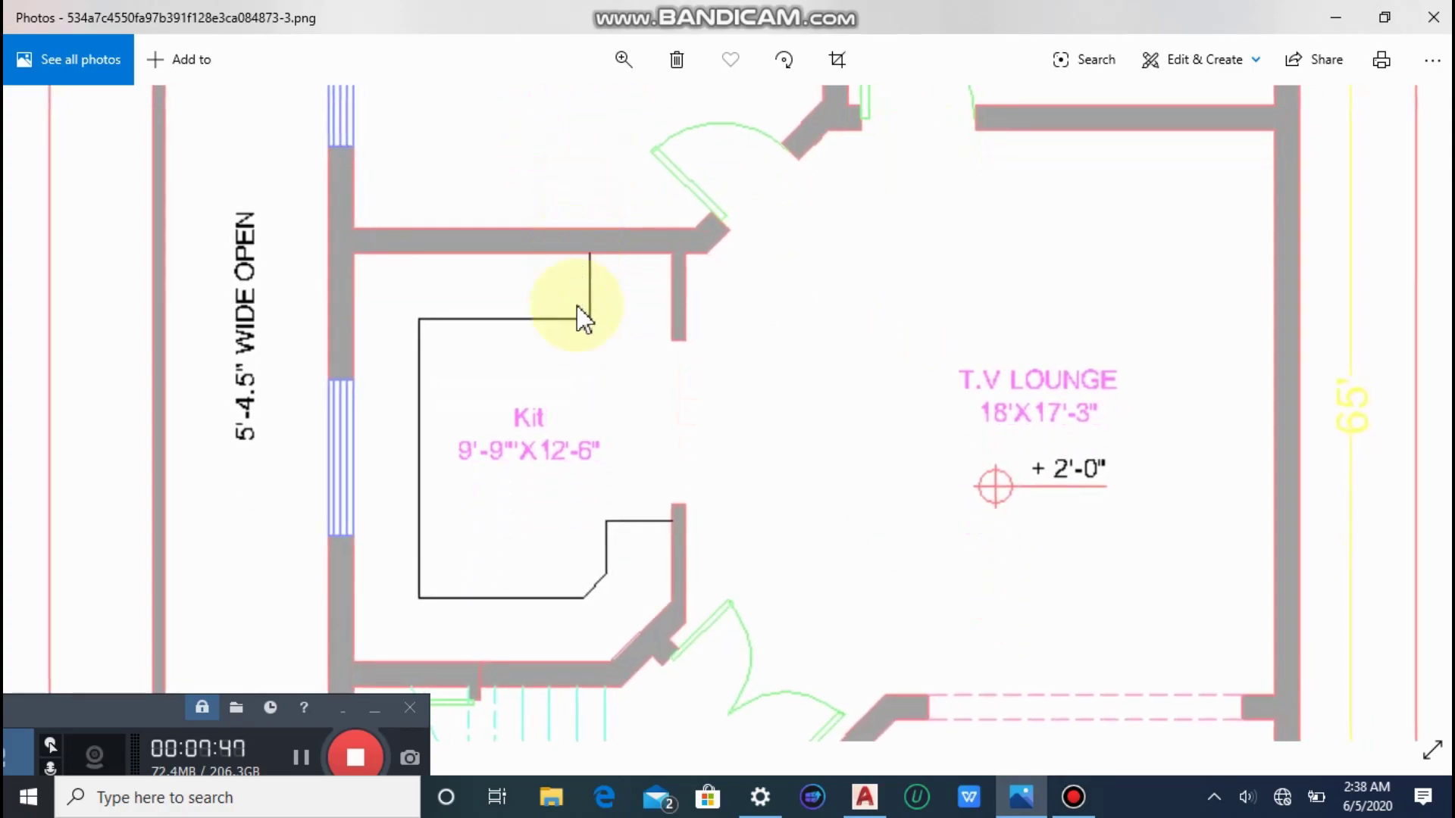
pyautogui.moveTo(551, 493); pyautogui.dragTo(559, 411)
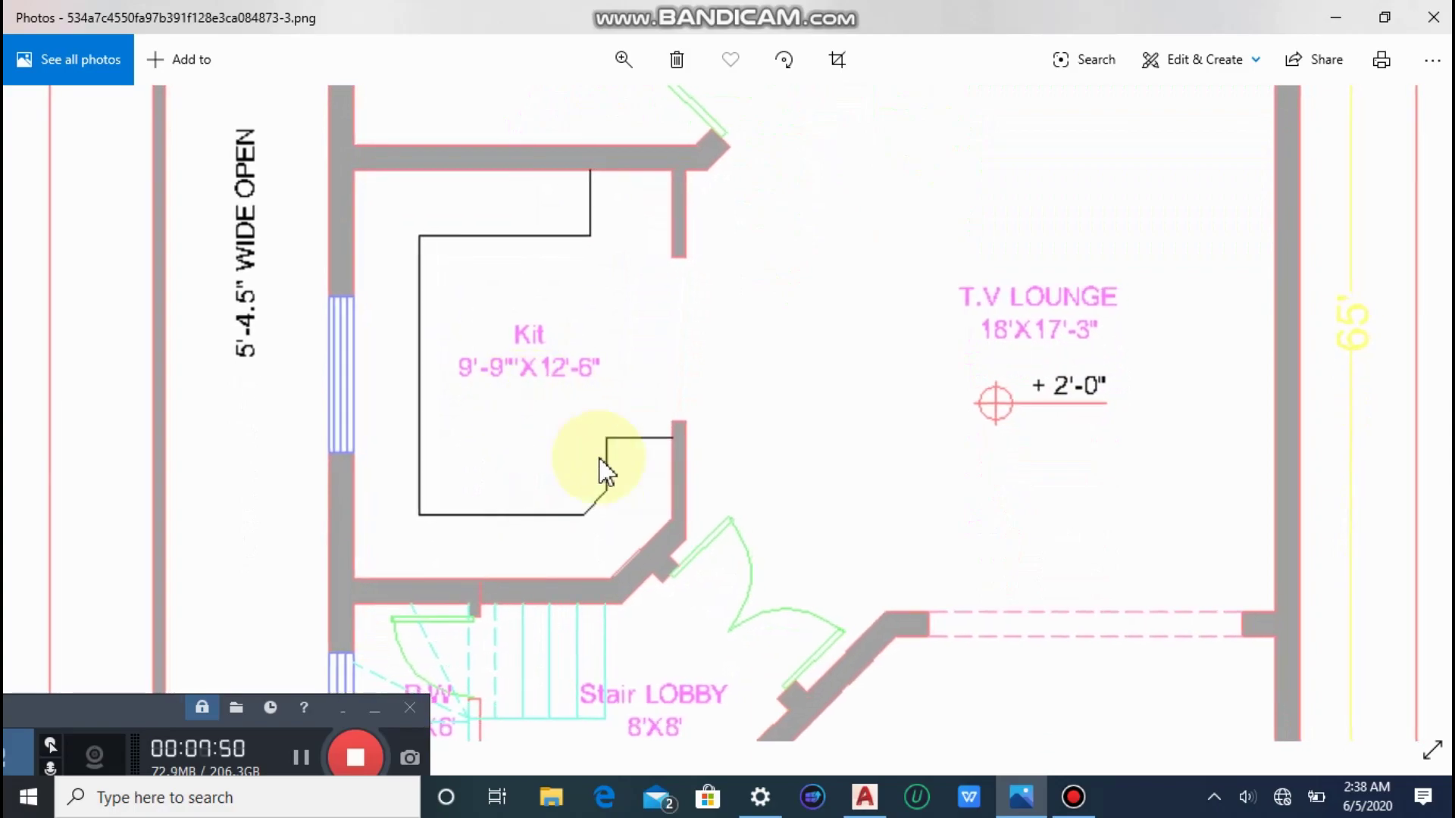
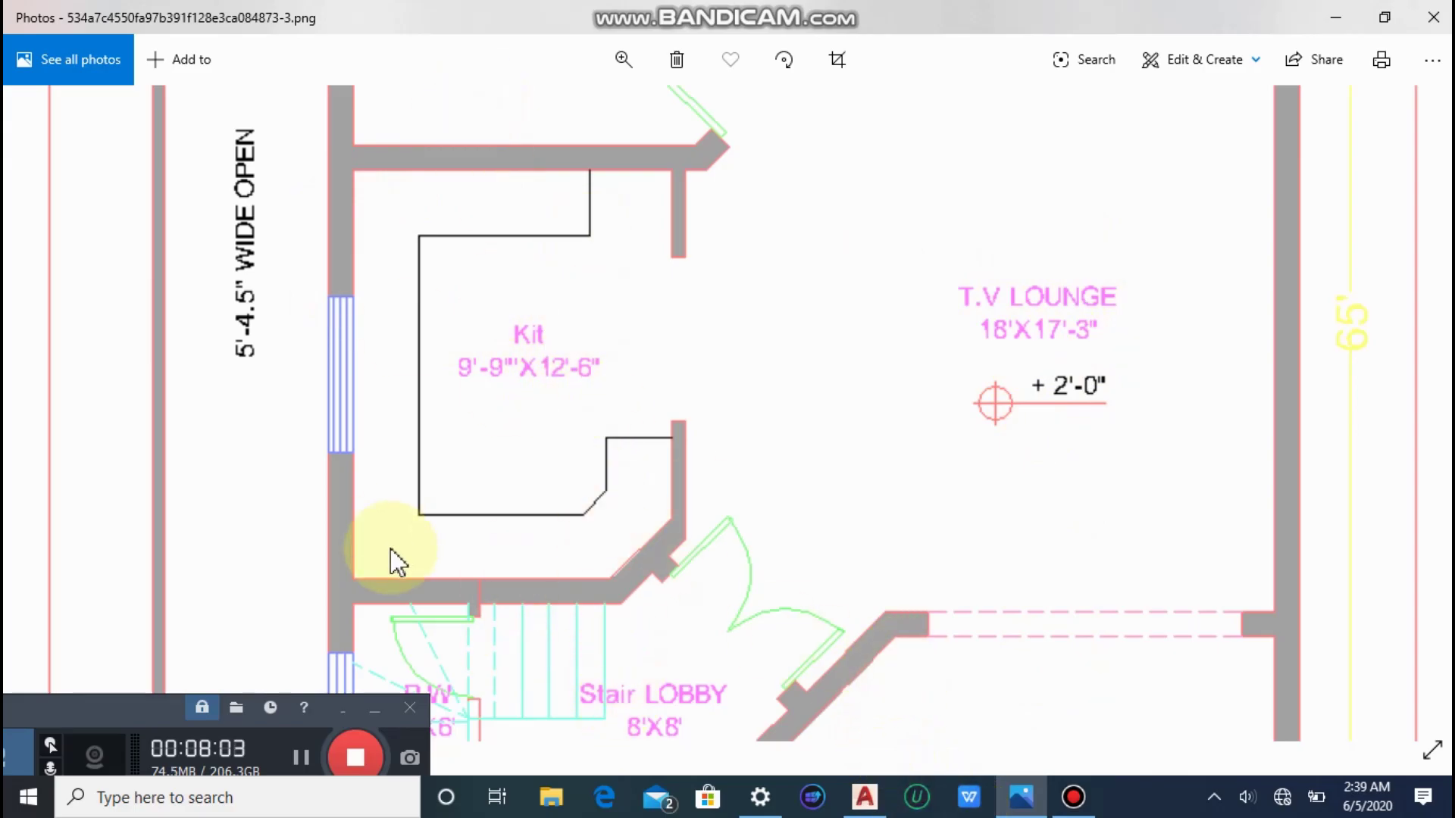
# Switch from the floor-plan image in Photos back to the AutoCAD Drawing1 window.
pyautogui.moveTo(864, 795)
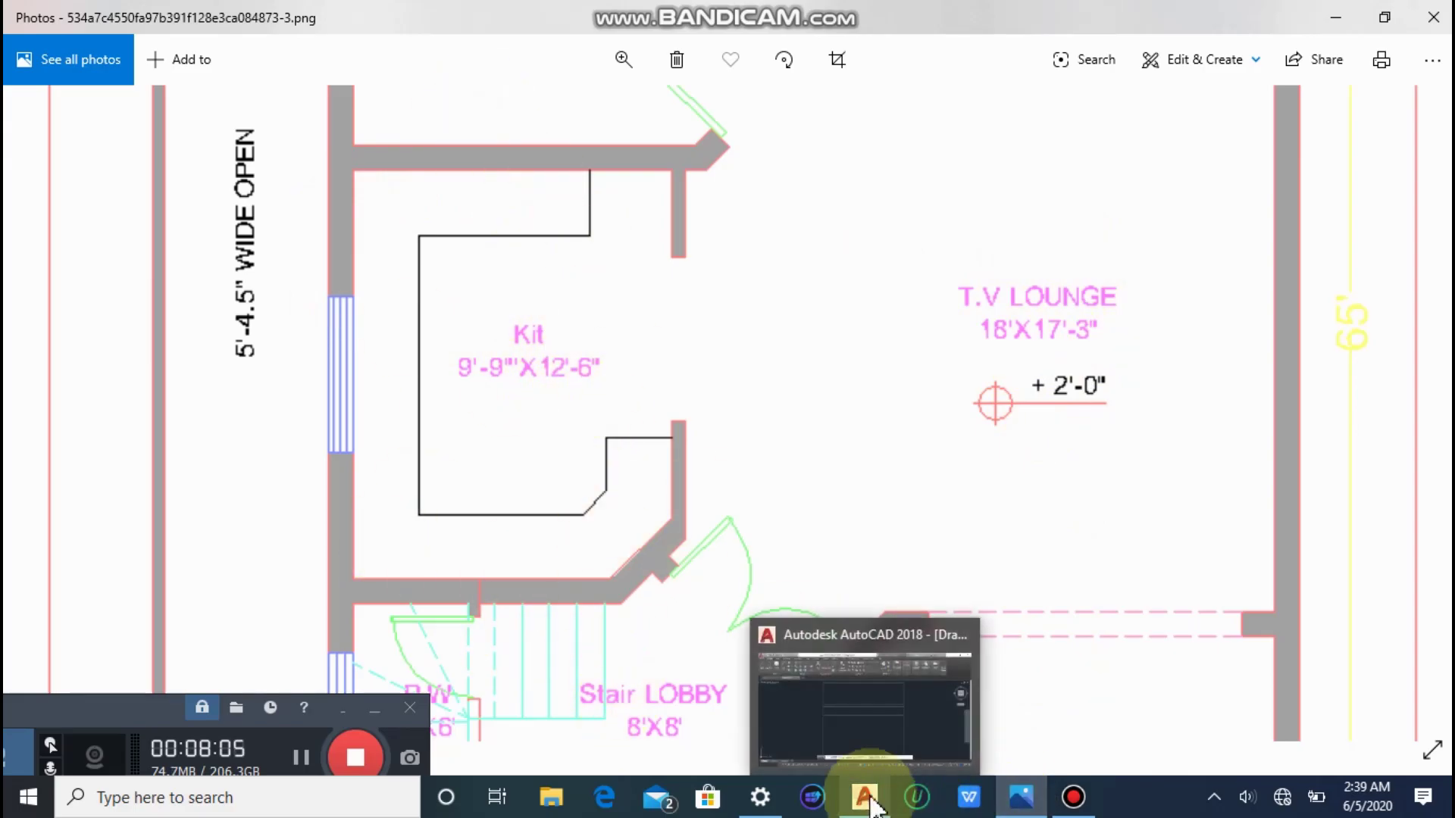
pyautogui.click(852, 708)
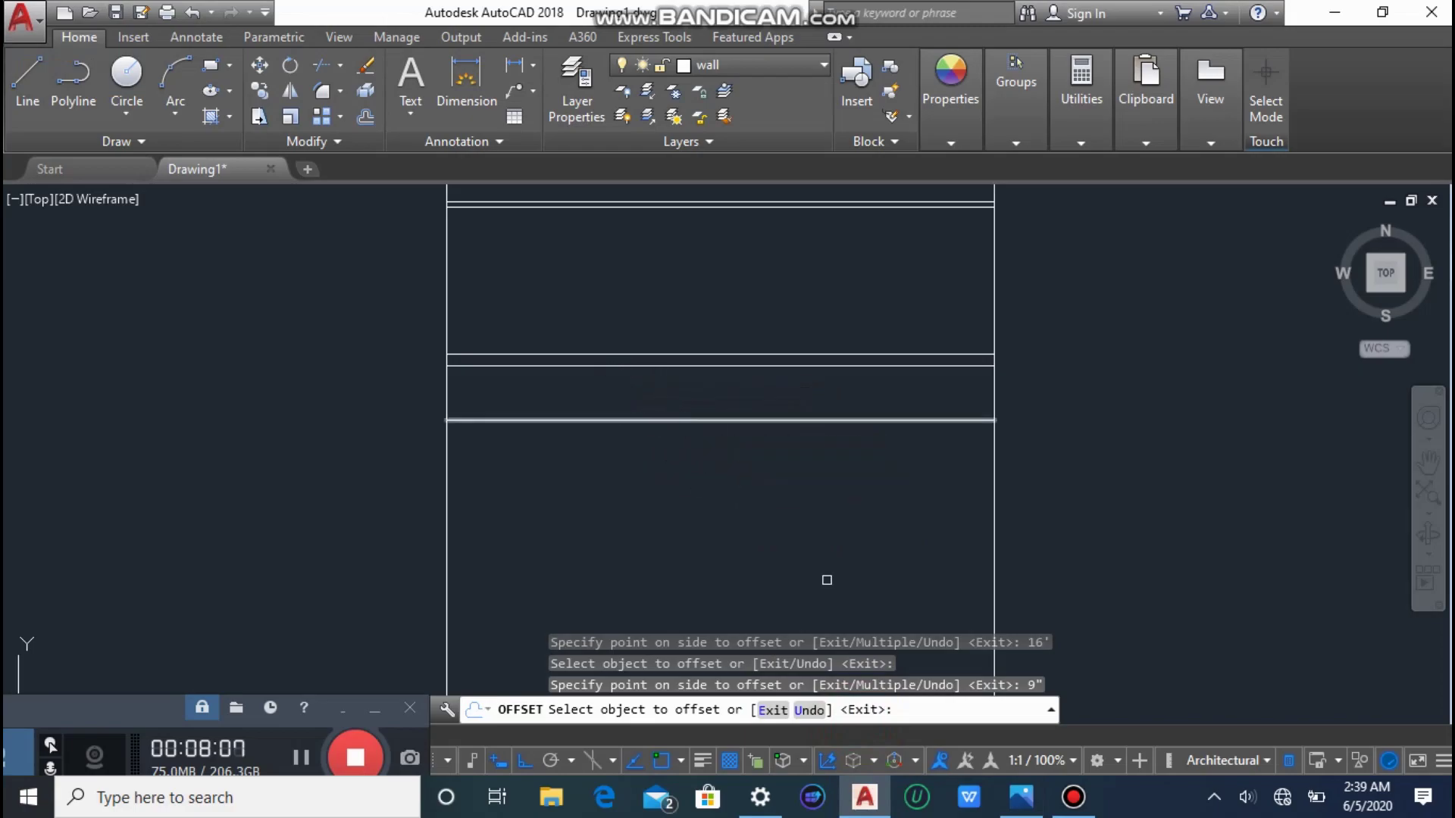
# Offset the picked horizontal wall line 9" upward and end the offset.
pyautogui.scroll(-3, 1066, 506)
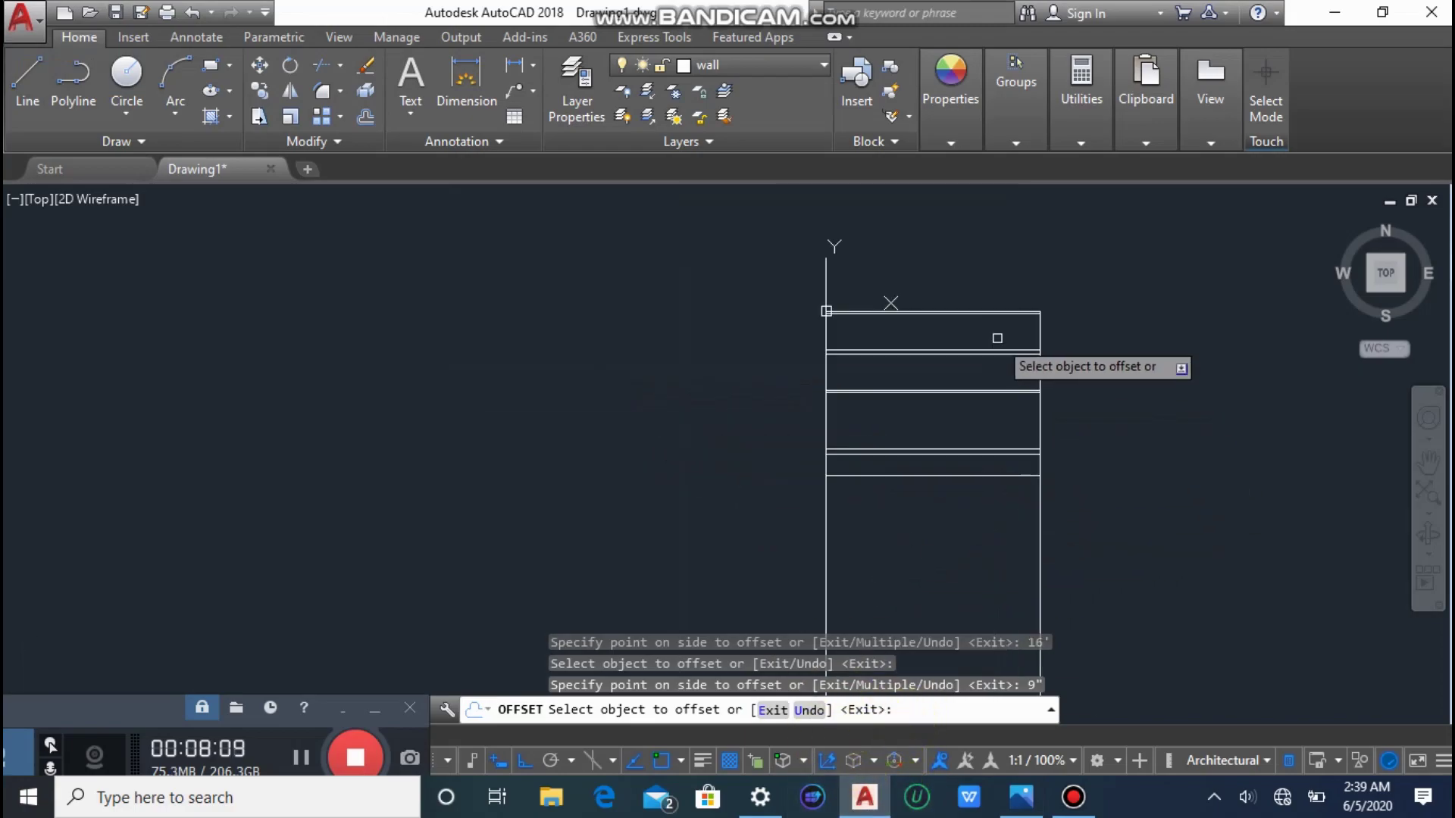
pyautogui.scroll(2, 946, 360)
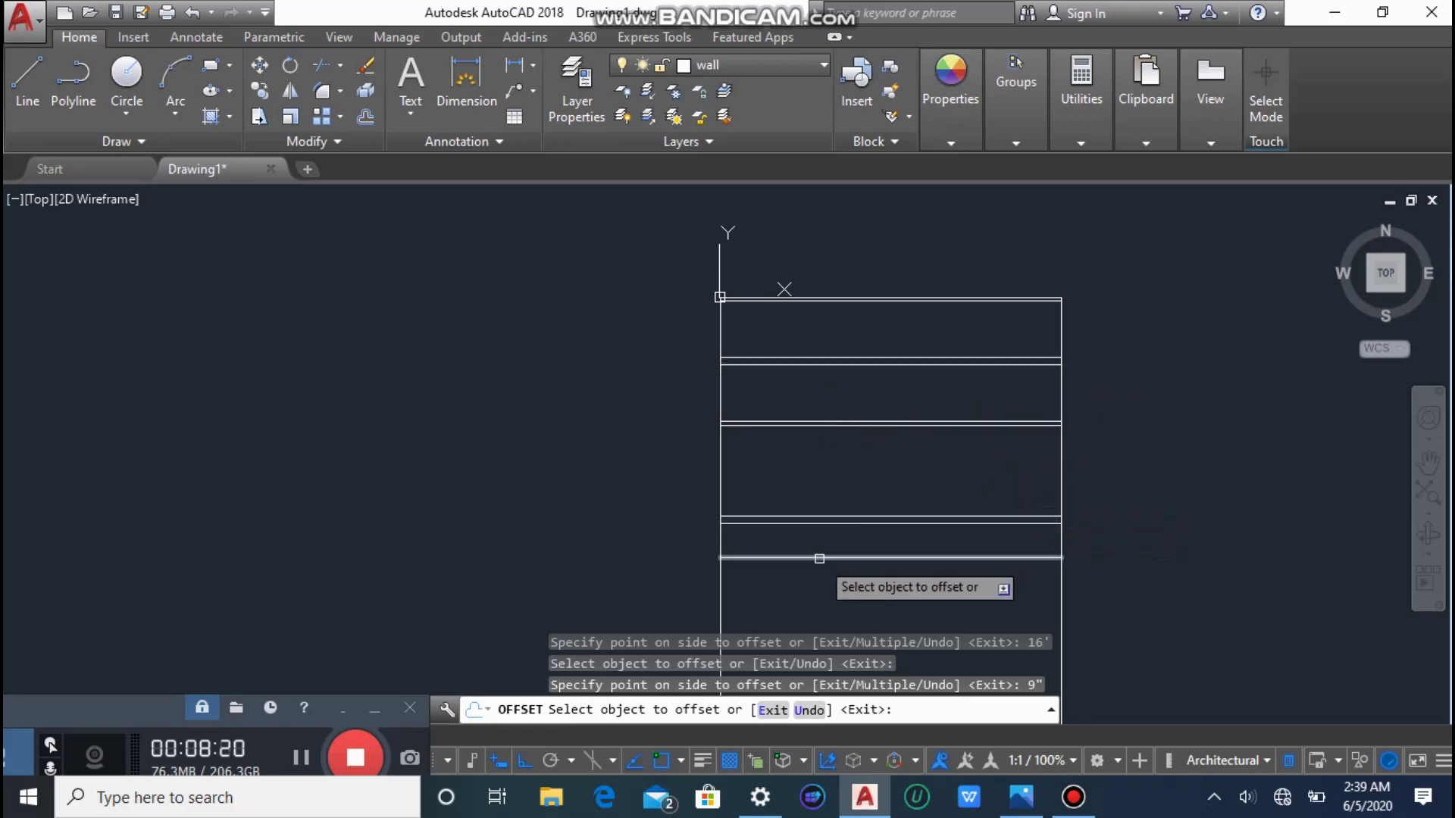
pyautogui.scroll(4, 822, 549)
pyautogui.click(816, 535)
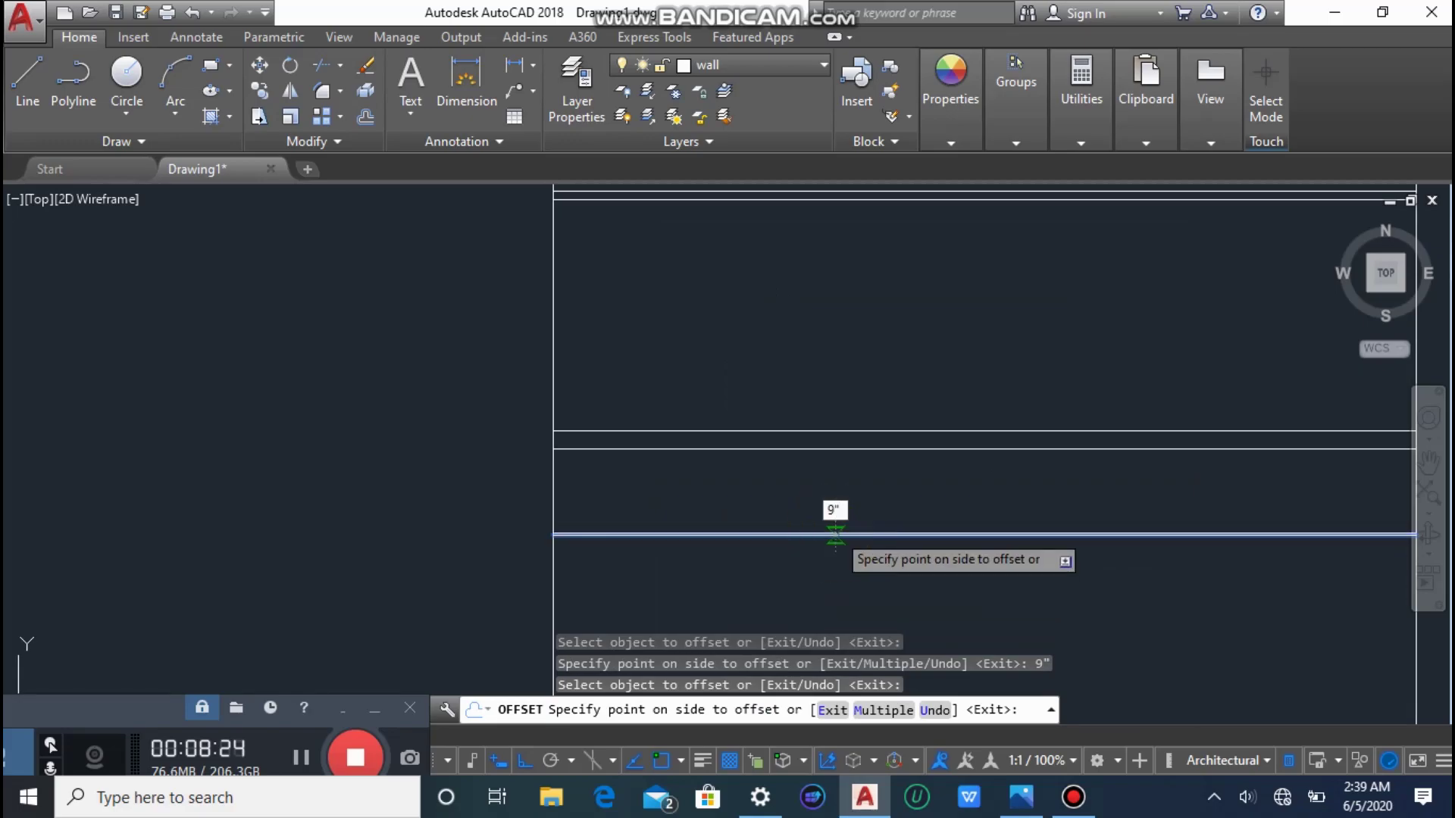
pyautogui.click(834, 511)
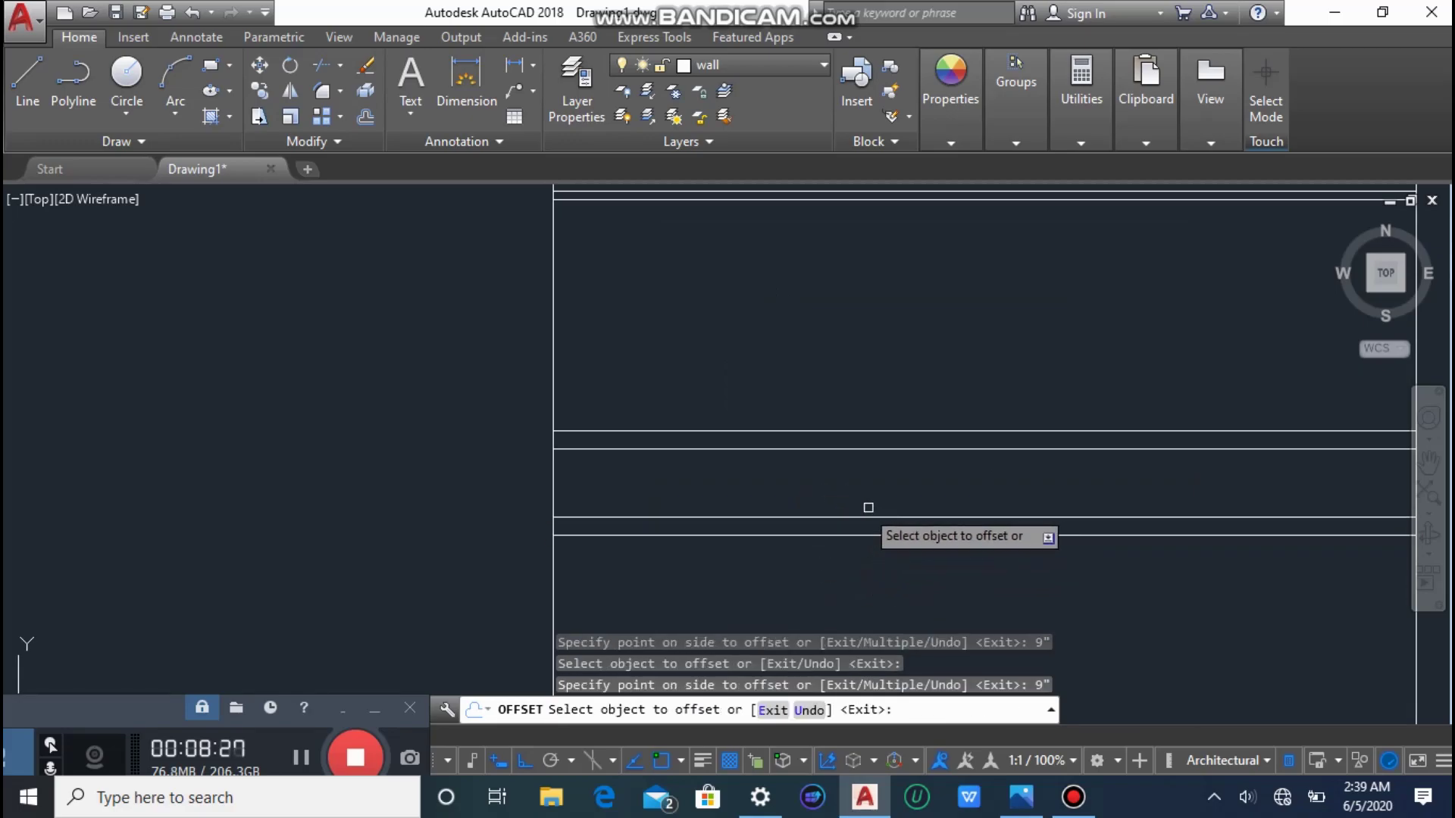
pyautogui.press('Escape')
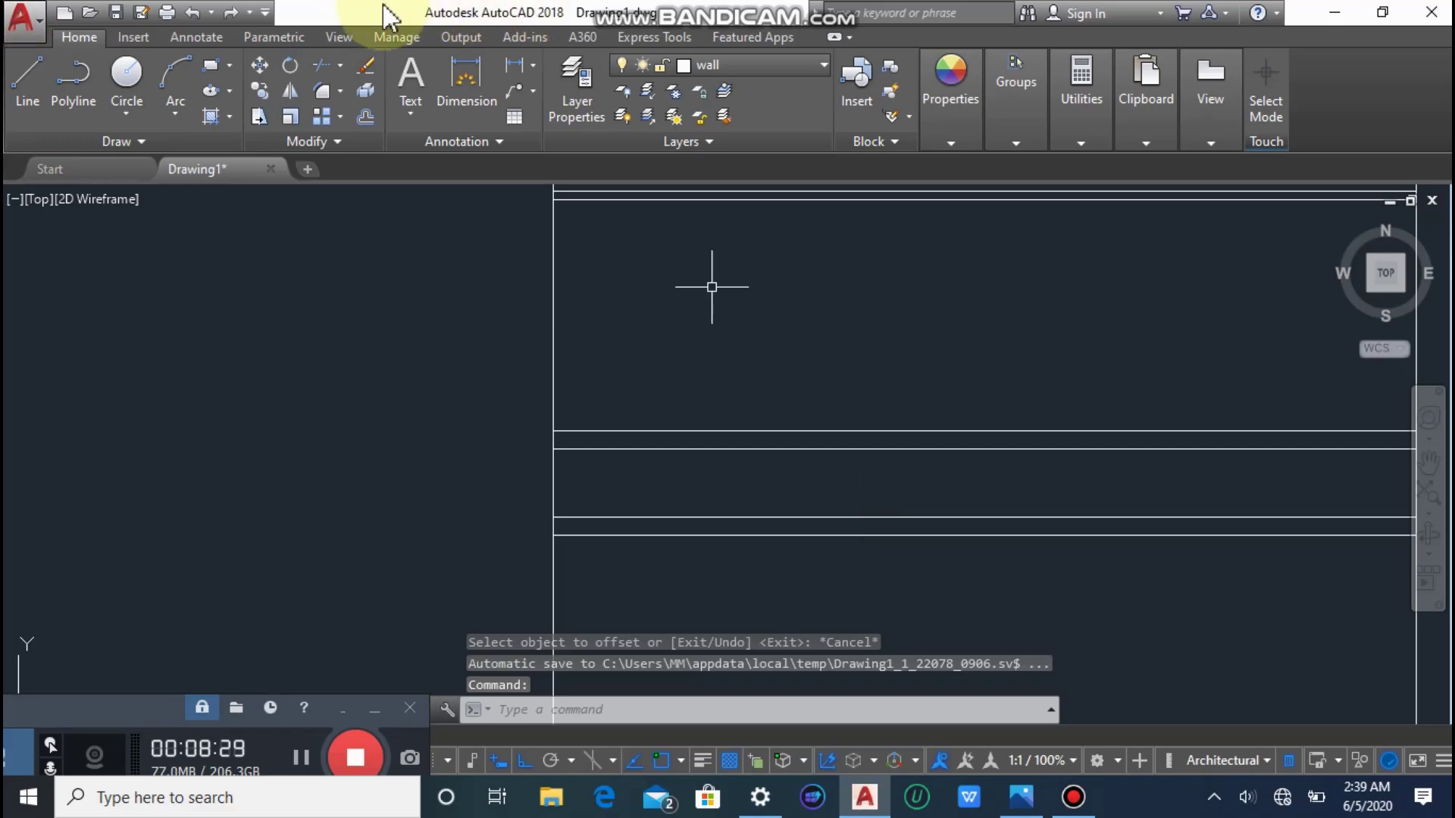
# Undo the offset, then redo it to keep the new 9" wall line.
pyautogui.click(191, 13)
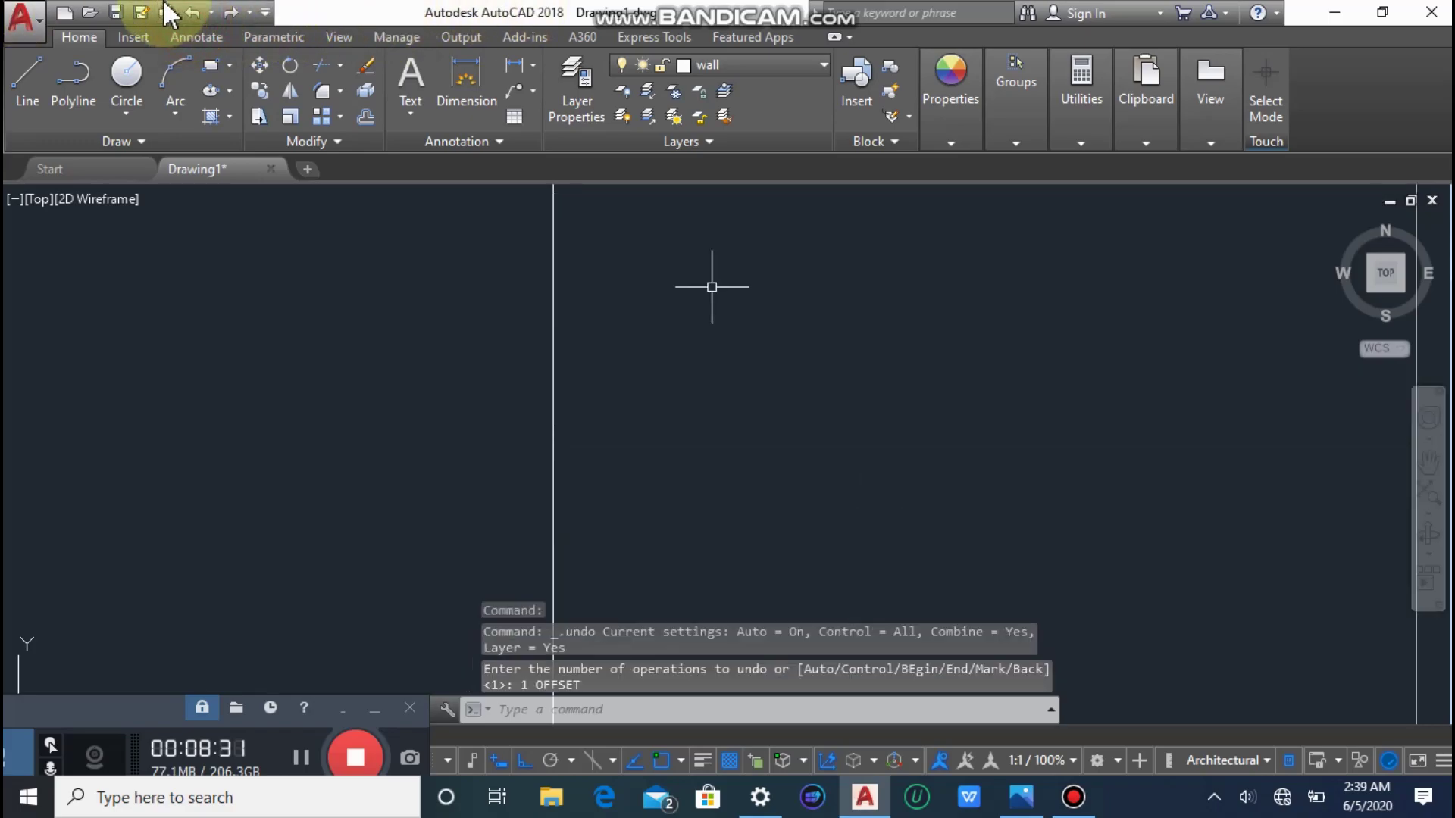
pyautogui.click(228, 14)
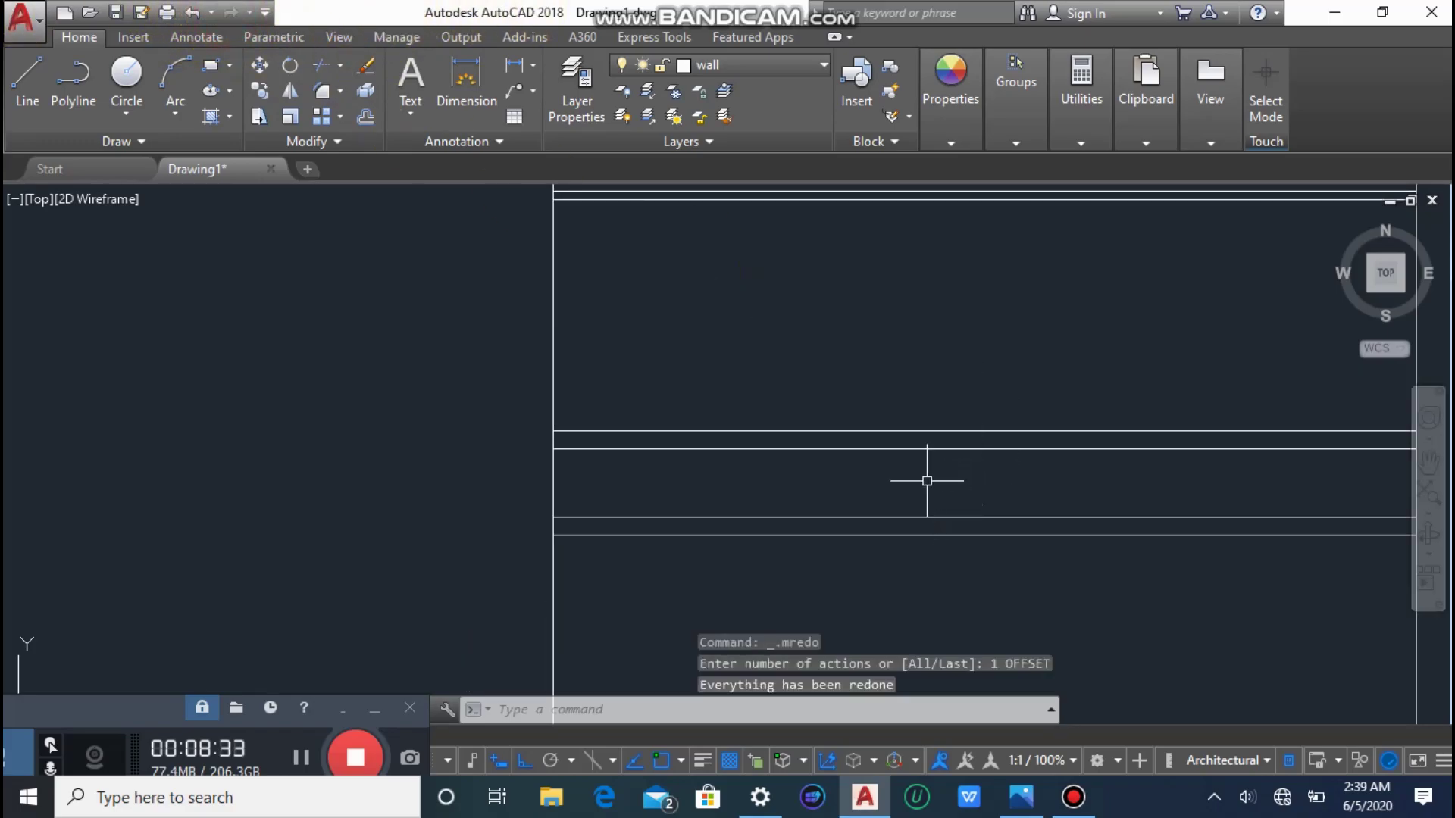
pyautogui.scroll(-5, 927, 480)
pyautogui.scroll(5, 991, 487)
pyautogui.scroll(-2, 1001, 487)
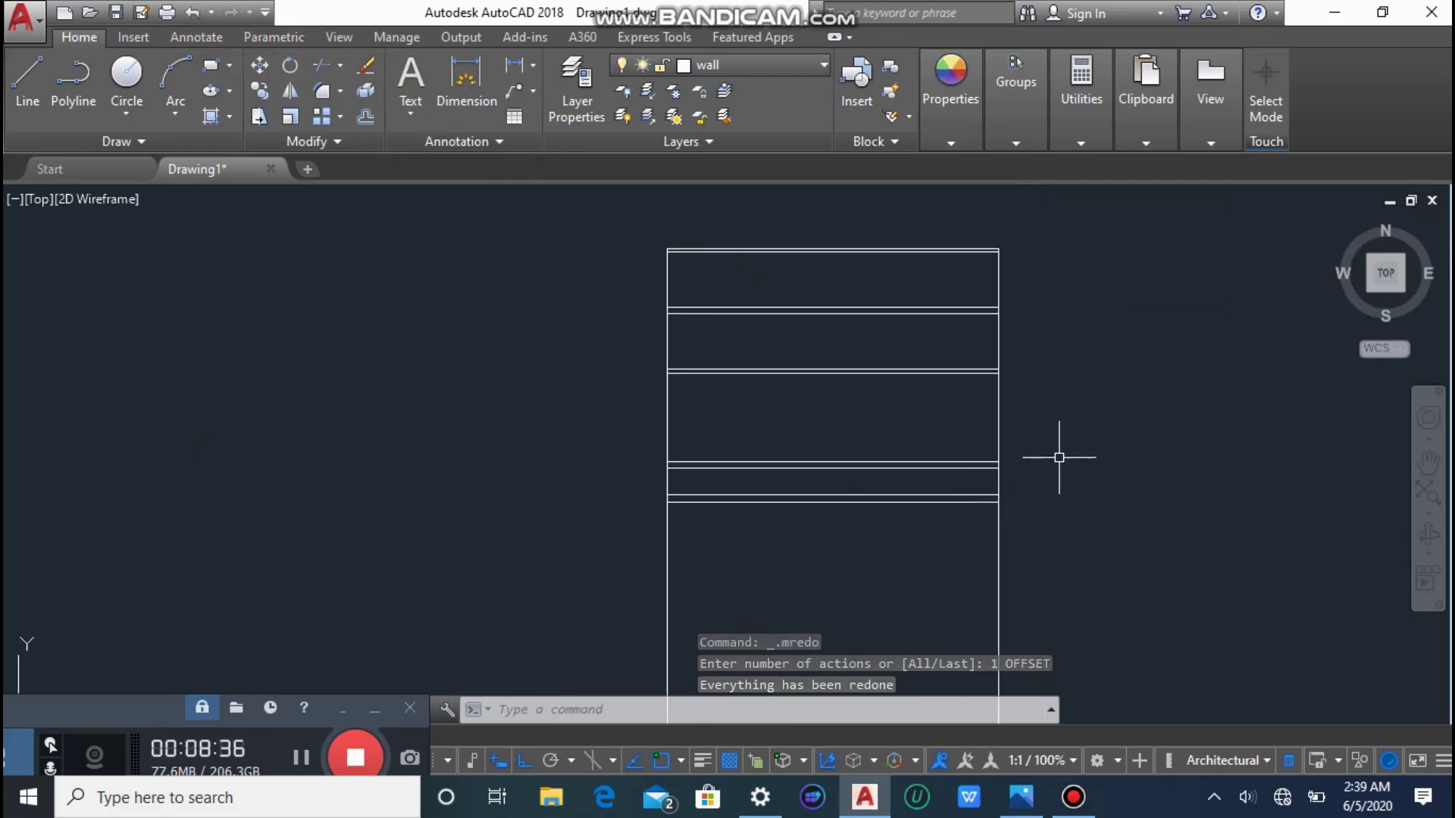
pyautogui.write('DI')
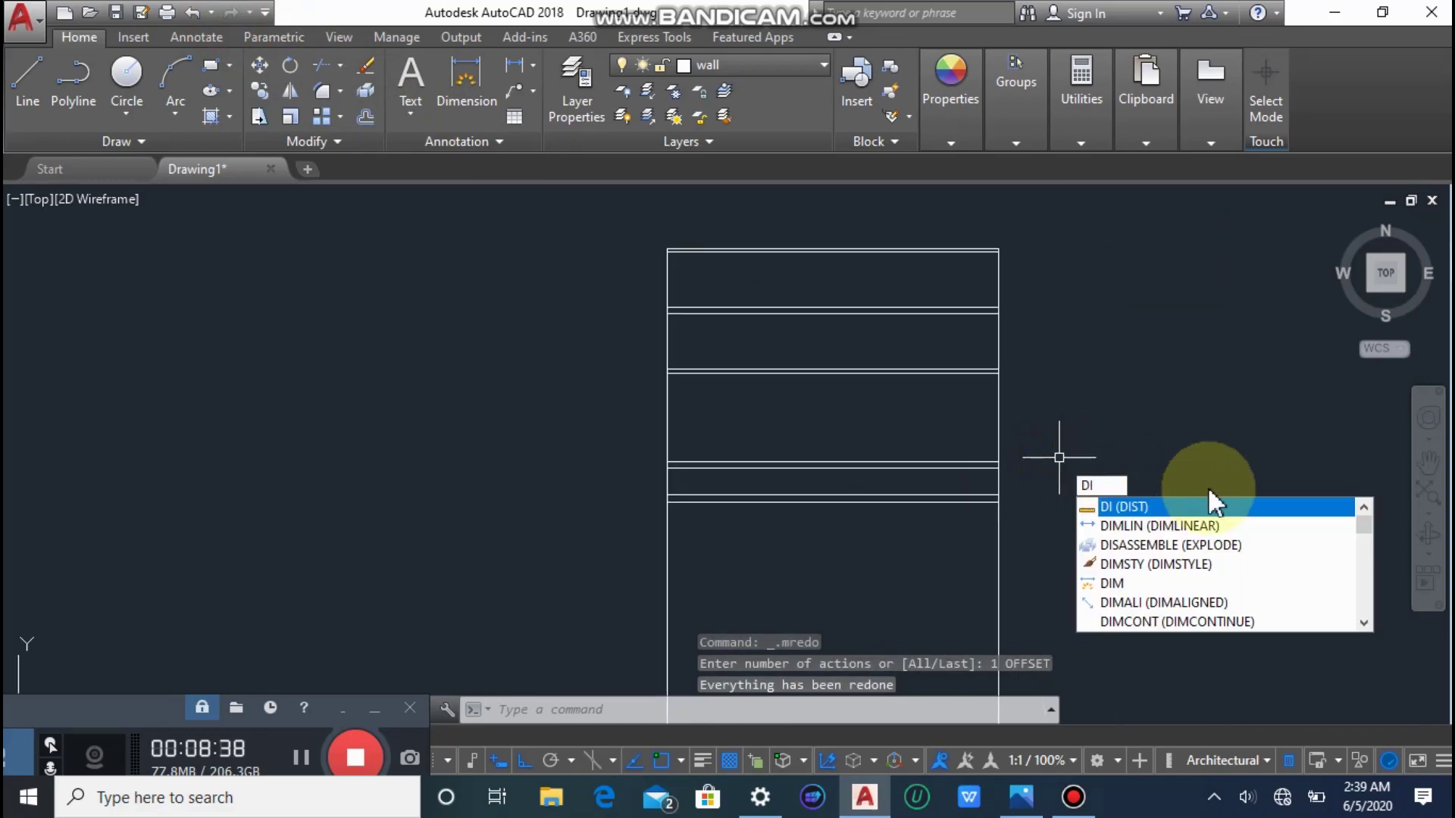
pyautogui.click(1195, 508)
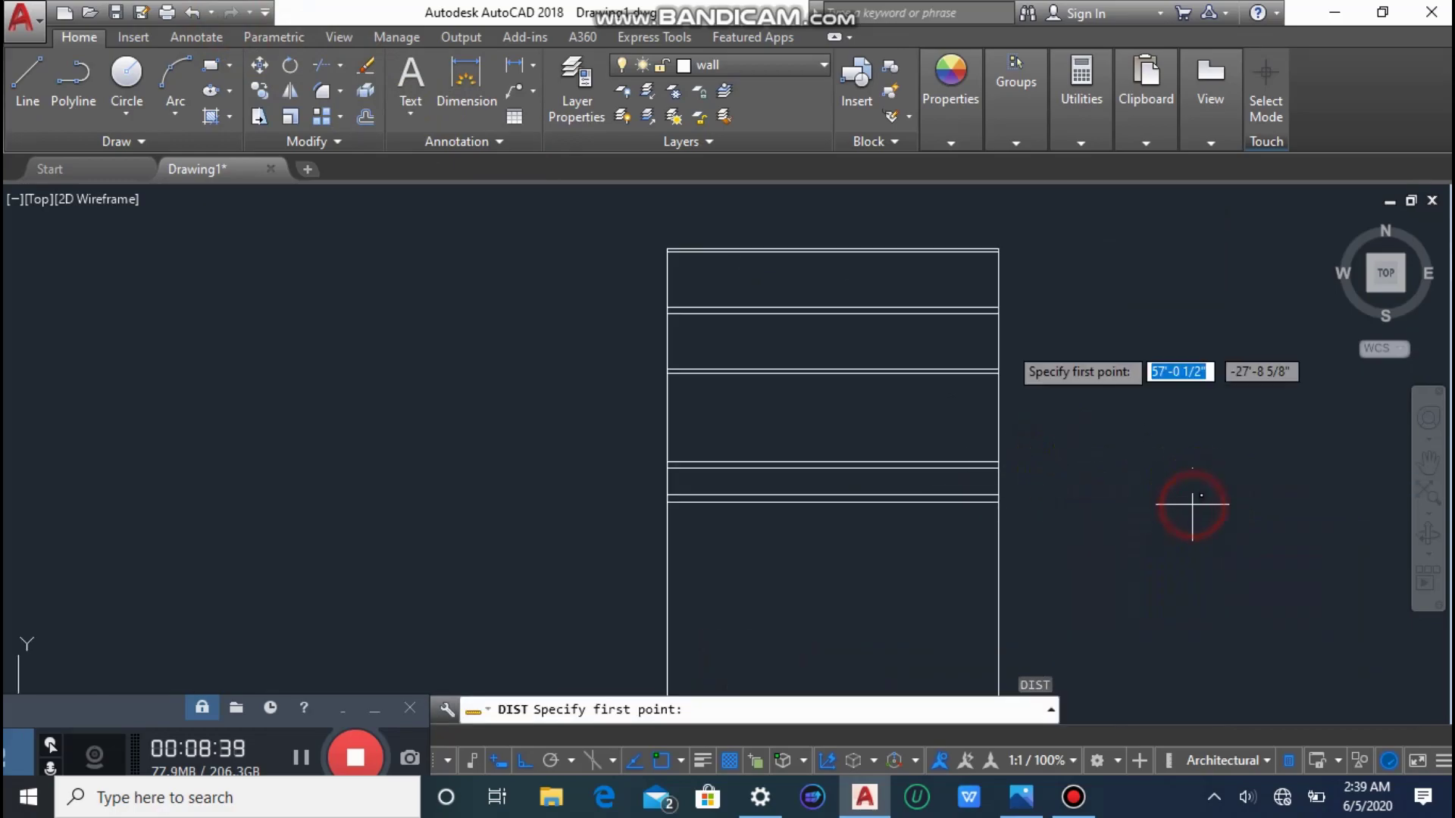
pyautogui.click(741, 312)
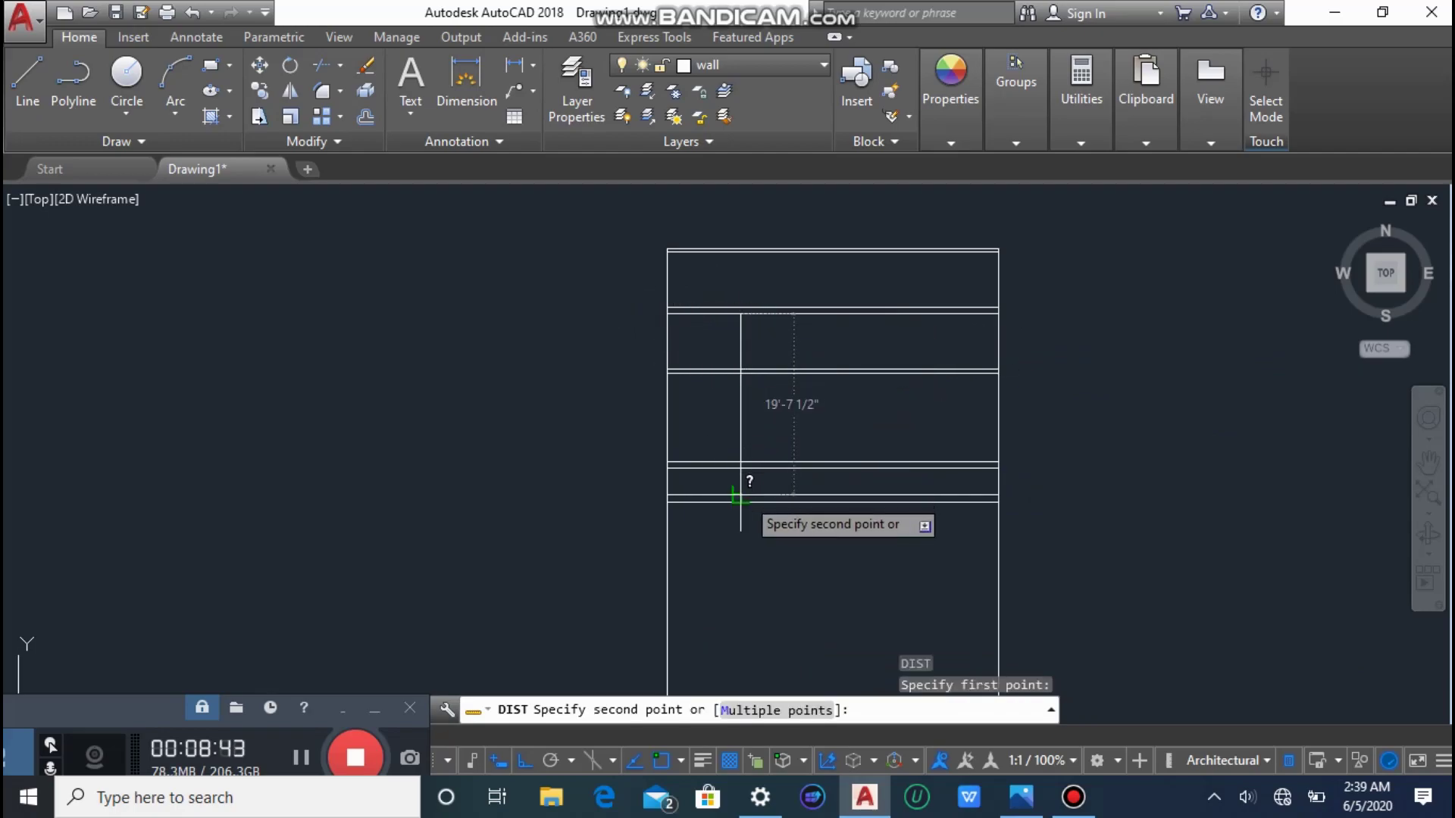
pyautogui.press('Escape')
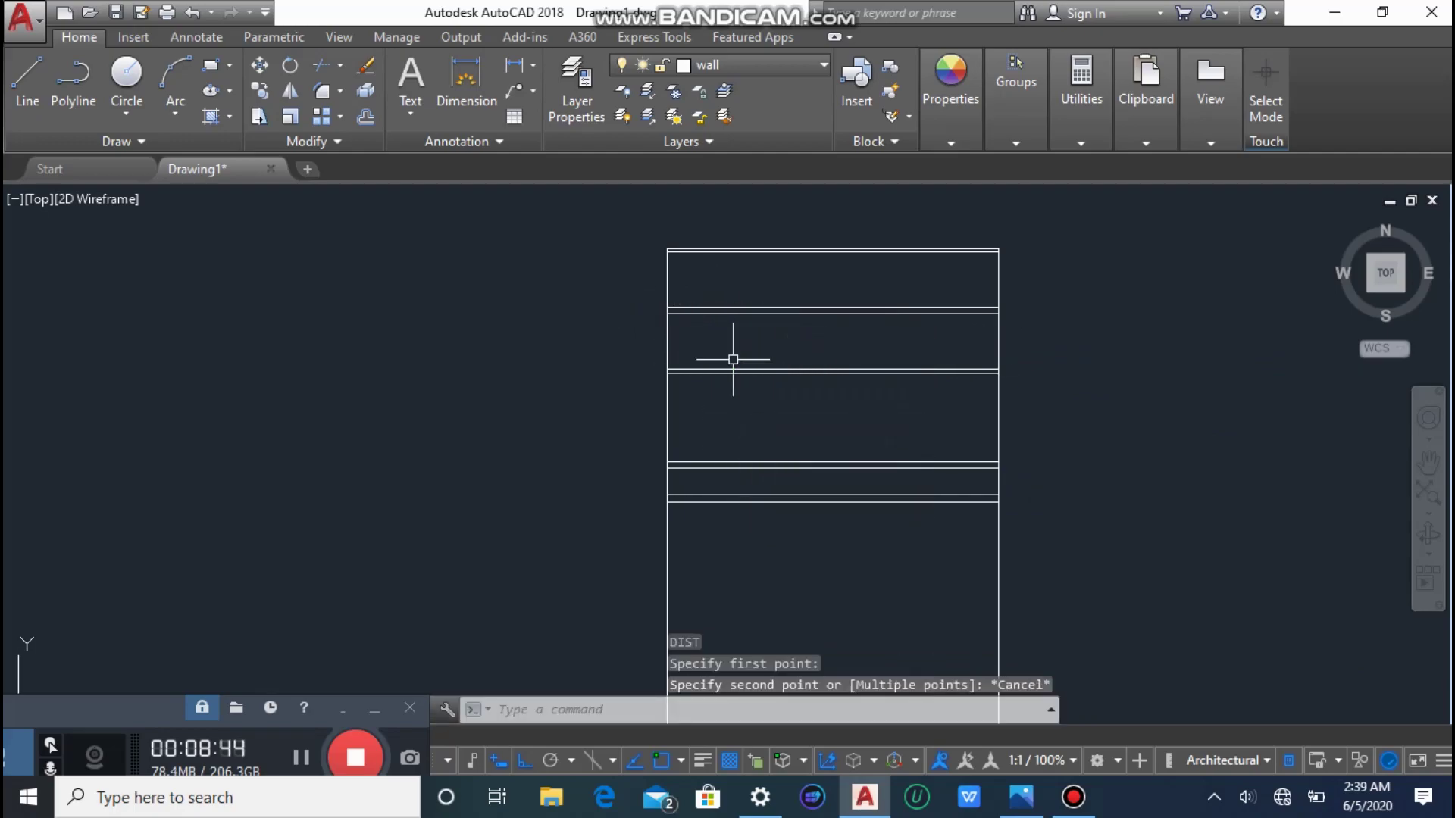
pyautogui.press('Return')
pyautogui.scroll(2, 750, 388)
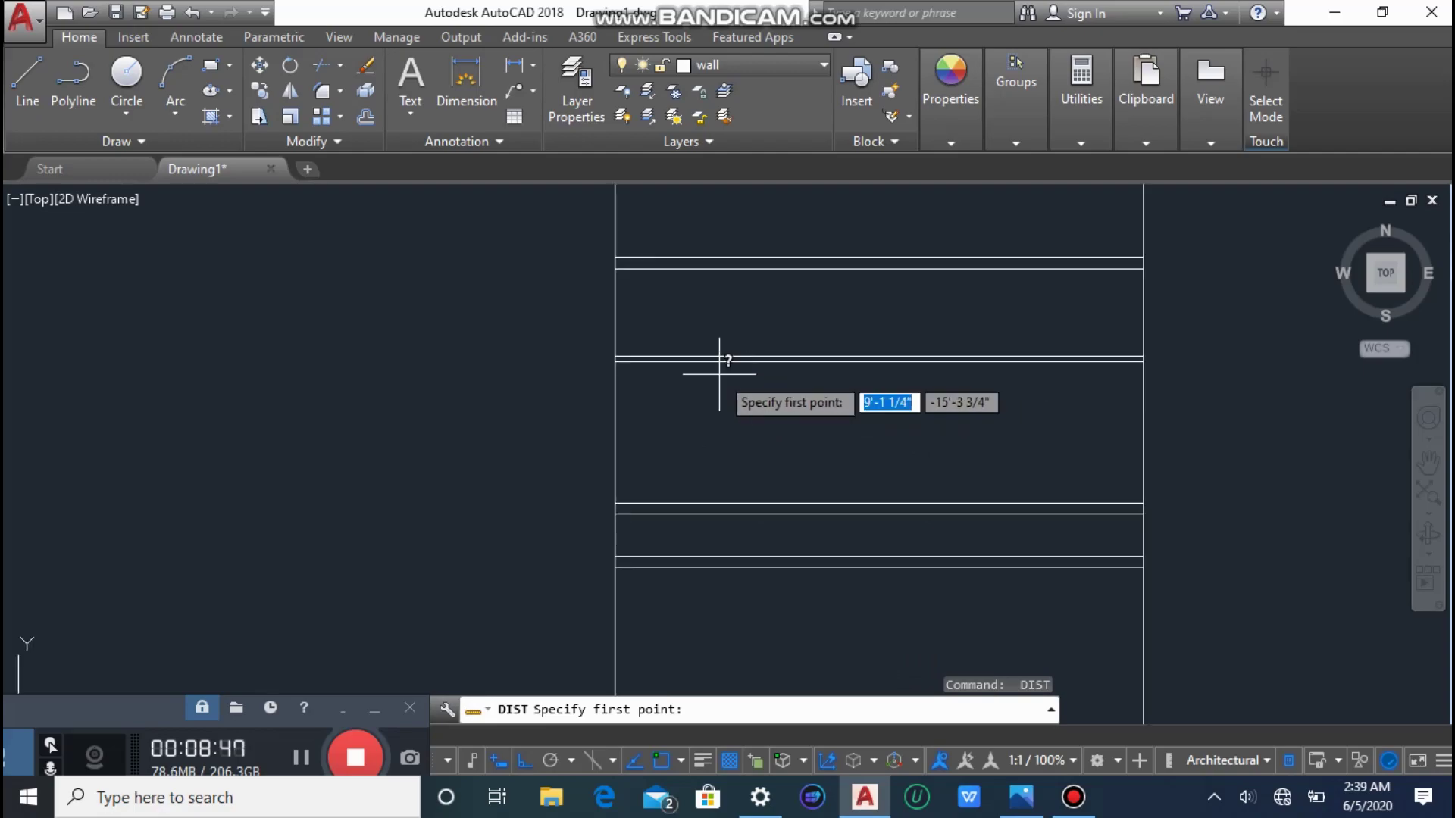
pyautogui.click(716, 362)
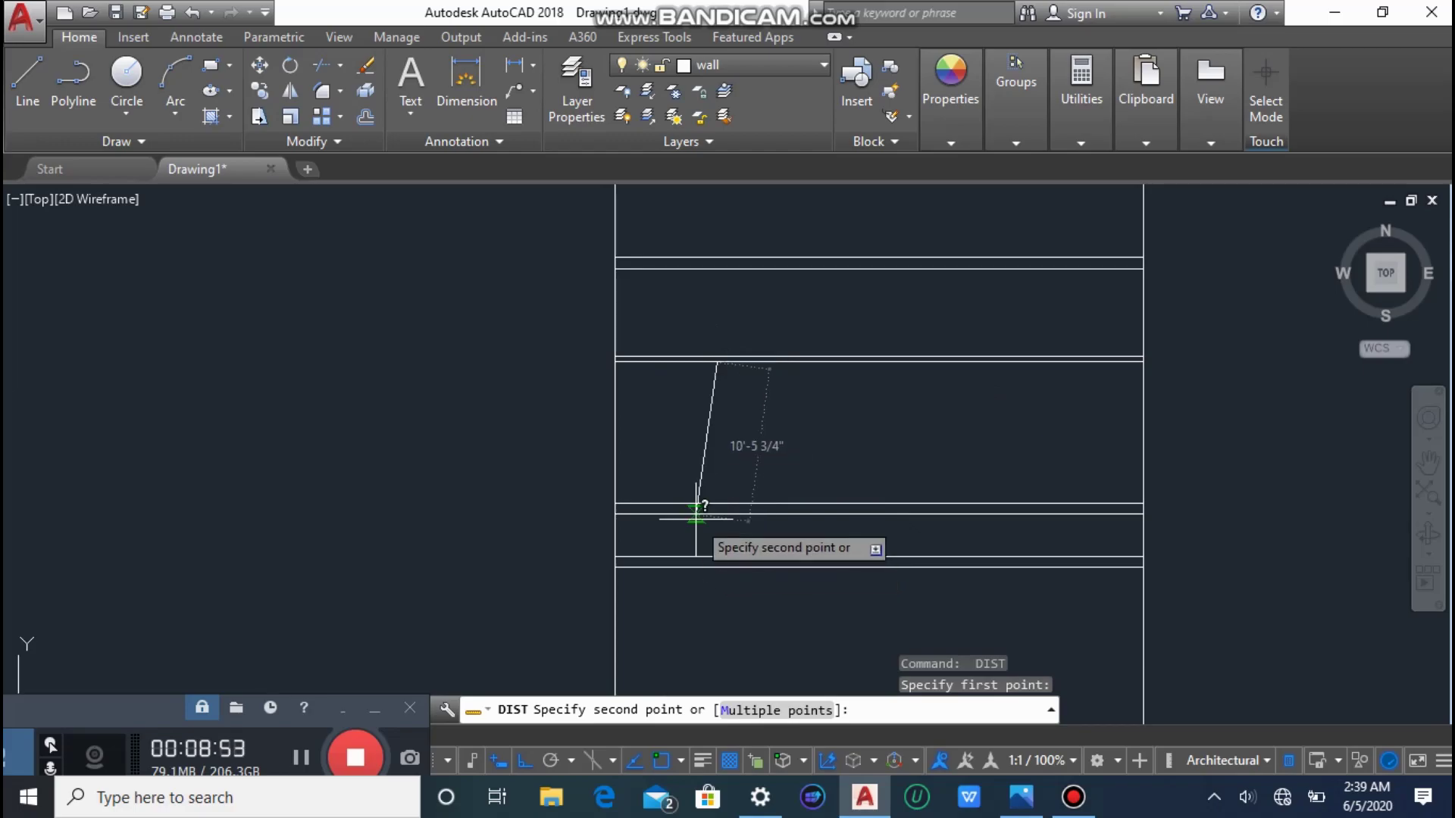
pyautogui.press('Escape')
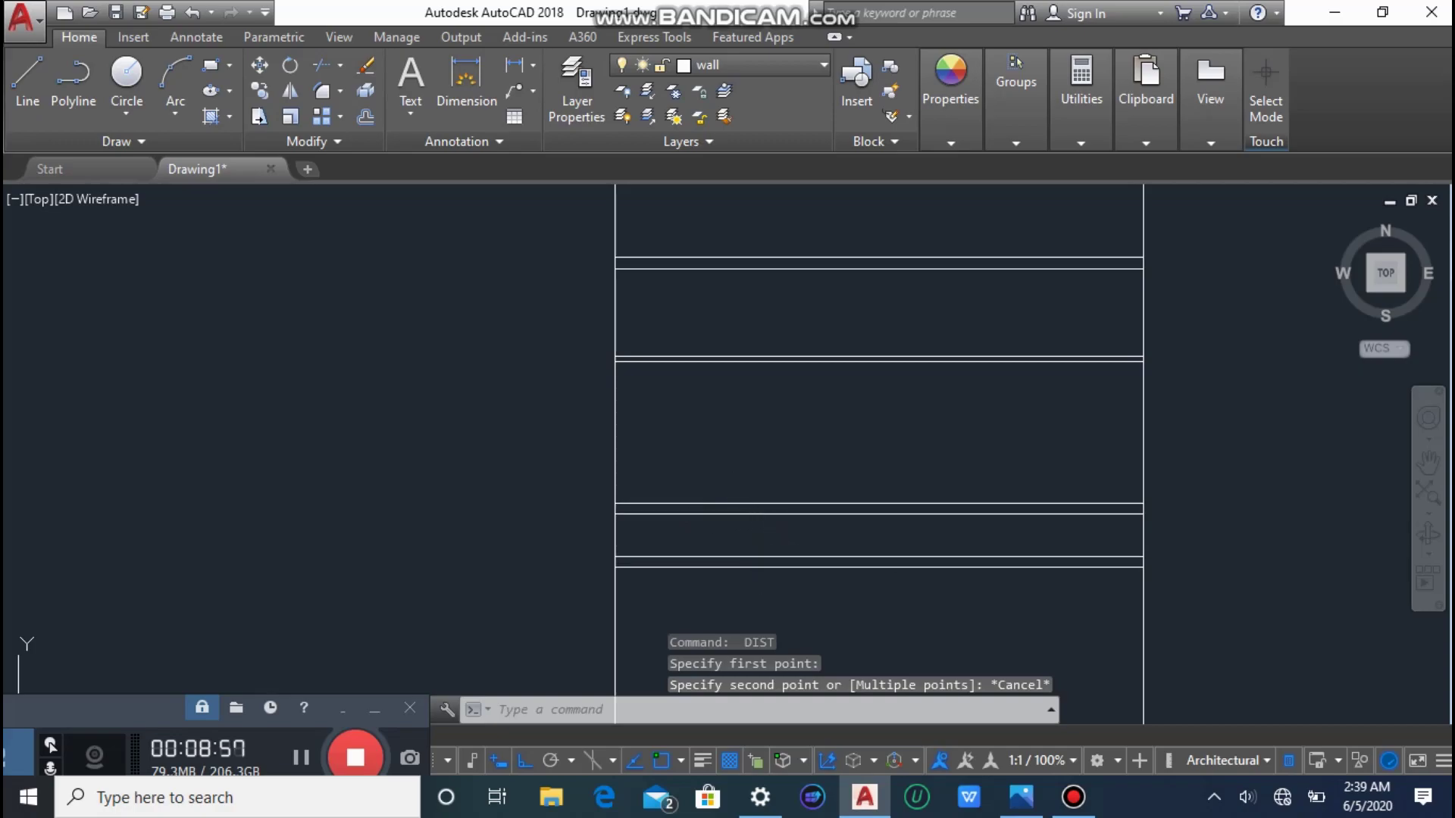
pyautogui.click(763, 557)
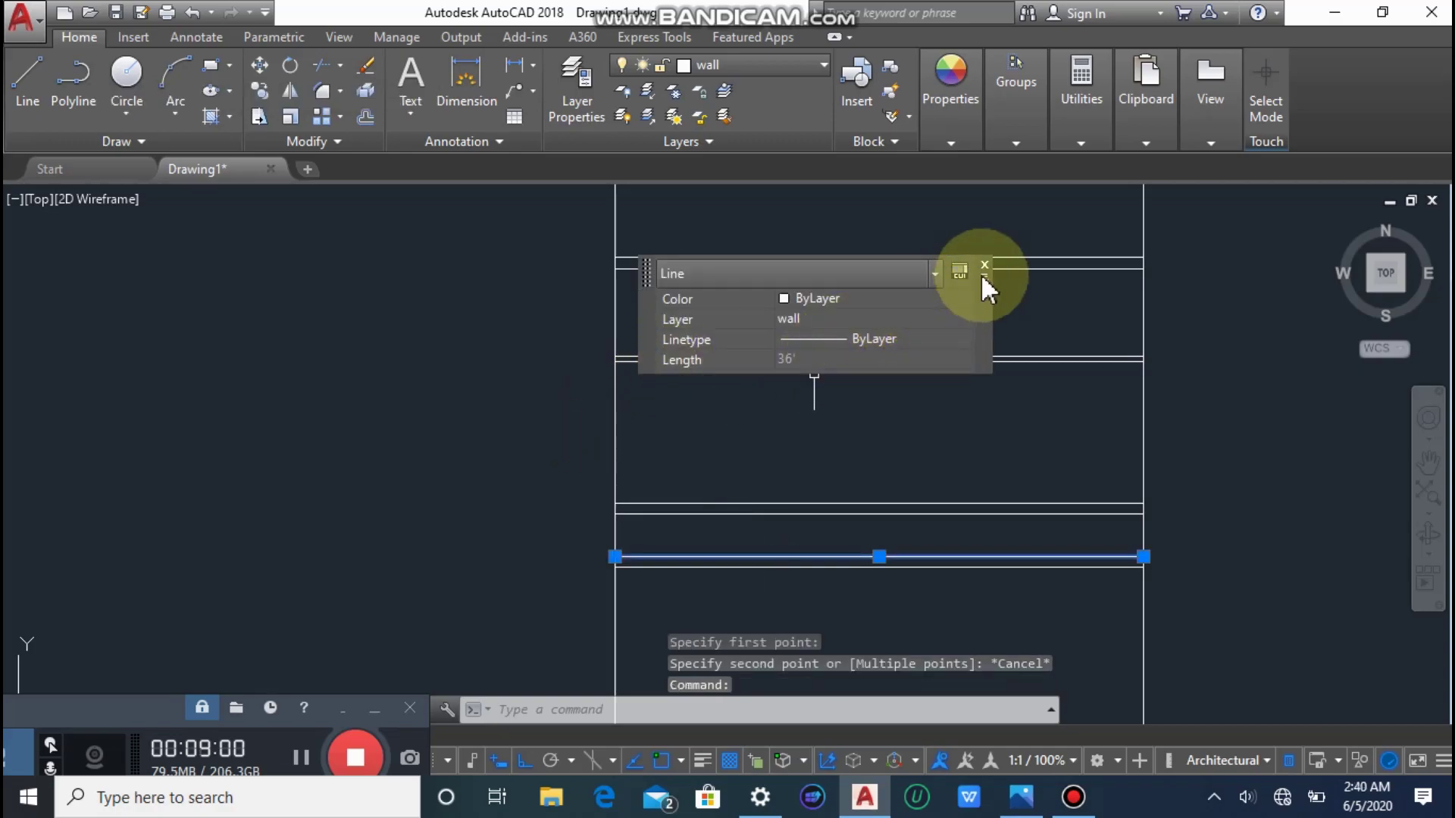
# Delete the selected lower wall line and offset a new line 9" below the lower wall.
pyautogui.click(983, 267)
pyautogui.press('Delete')
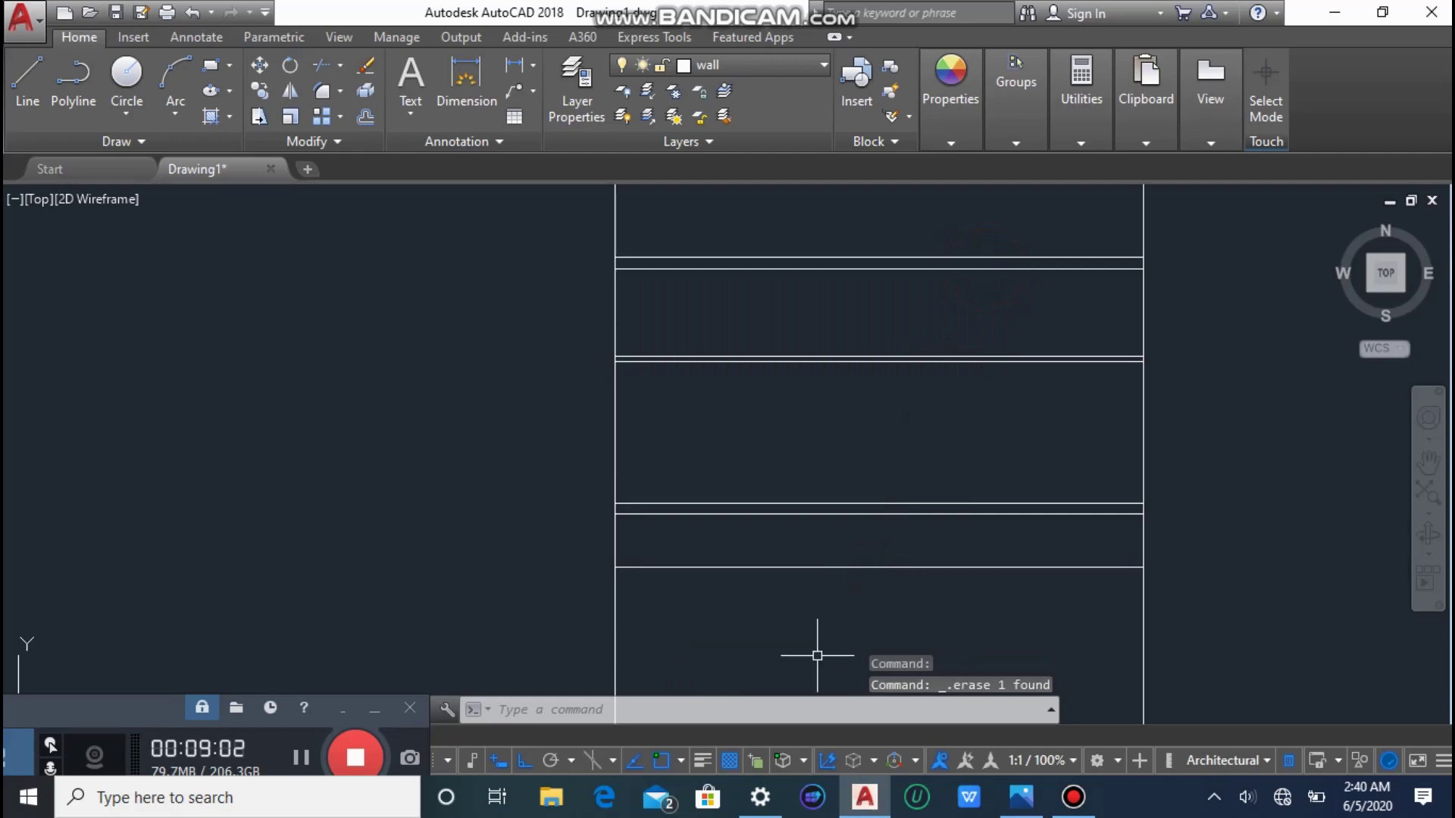
pyautogui.write('o')
pyautogui.press('Return')
pyautogui.press('Return')
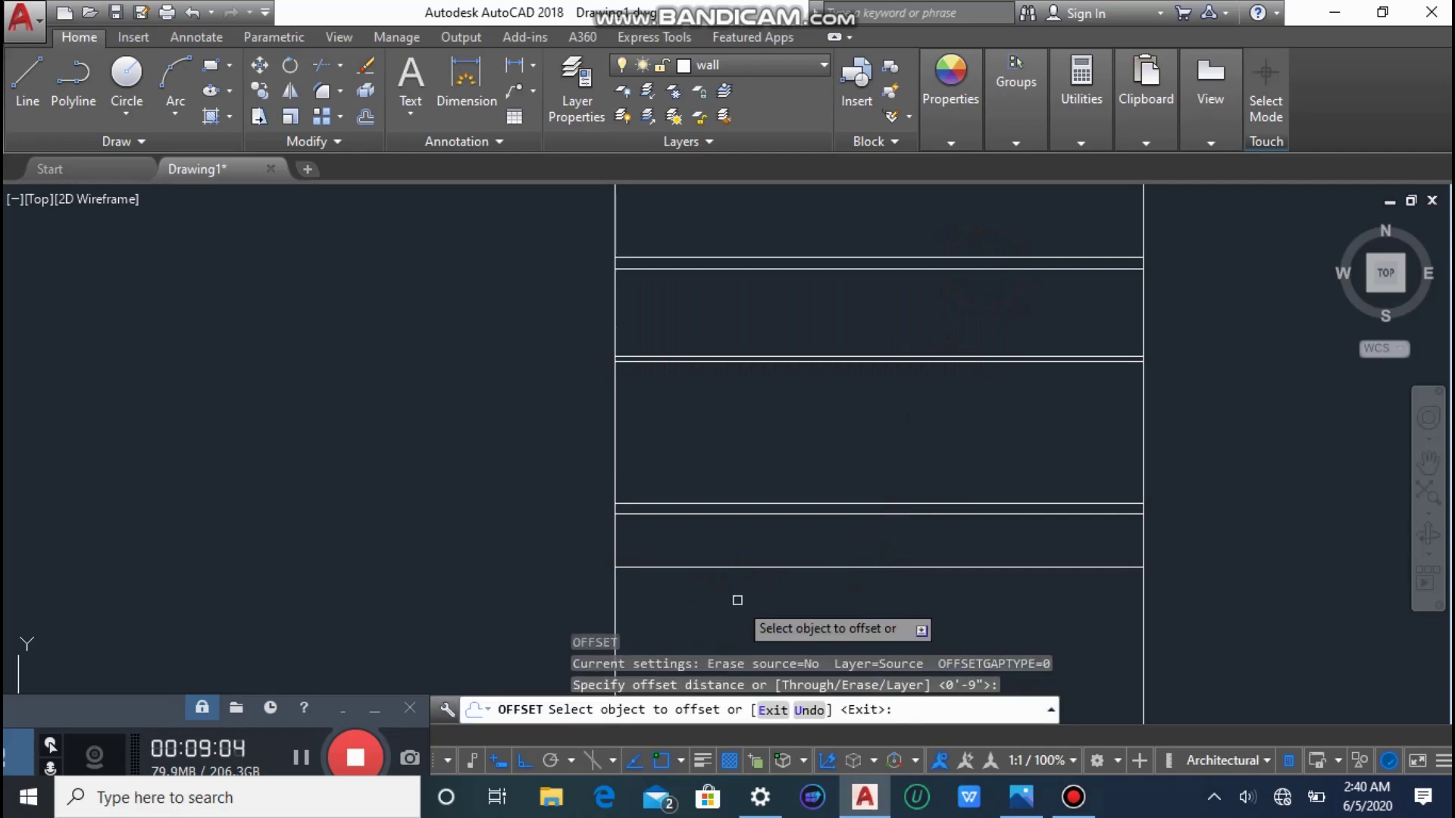
pyautogui.click(779, 567)
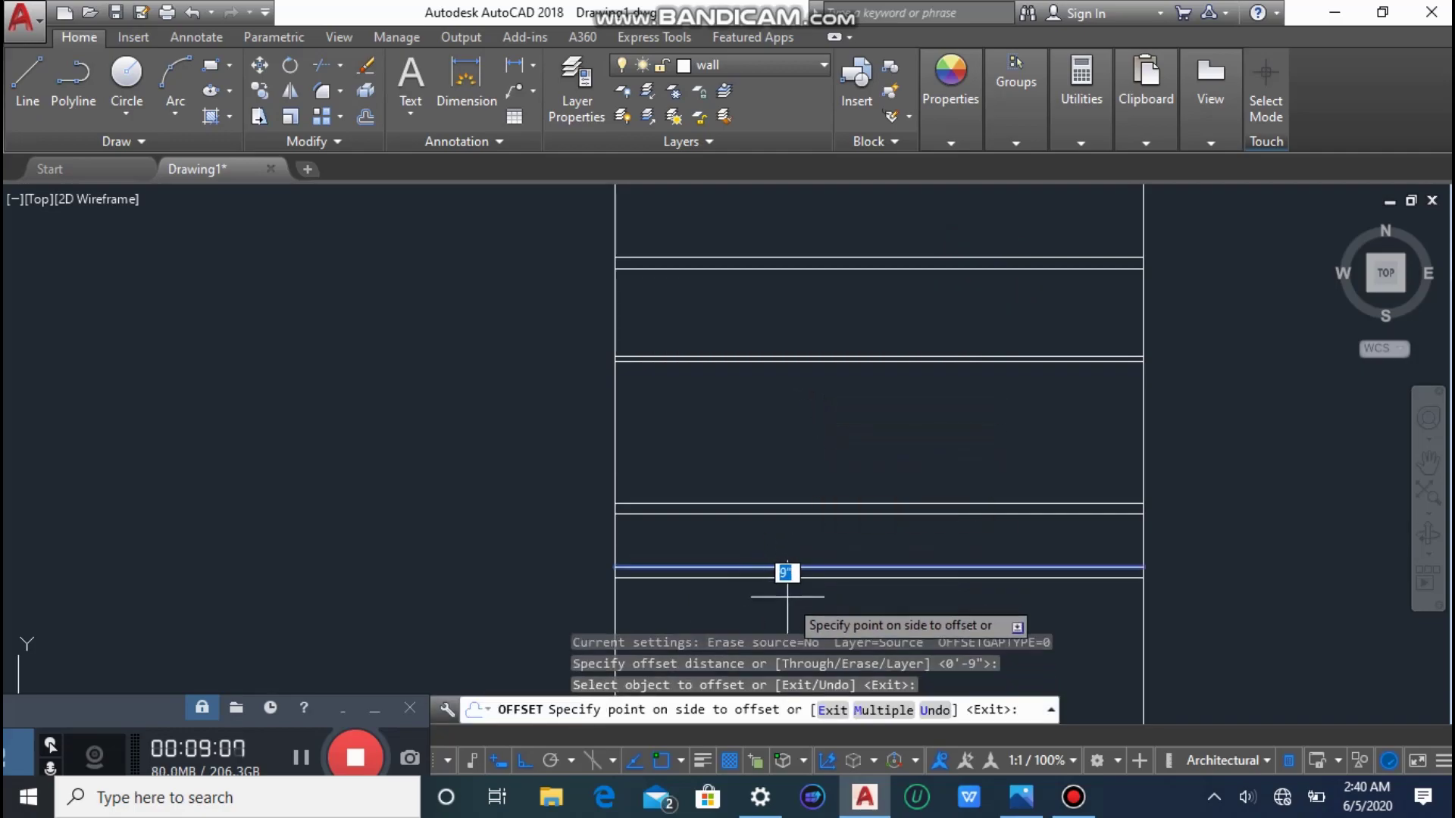
pyautogui.click(787, 595)
# Offset another wall line 15' downward to extend the layout.
pyautogui.scroll(-4, 833, 598)
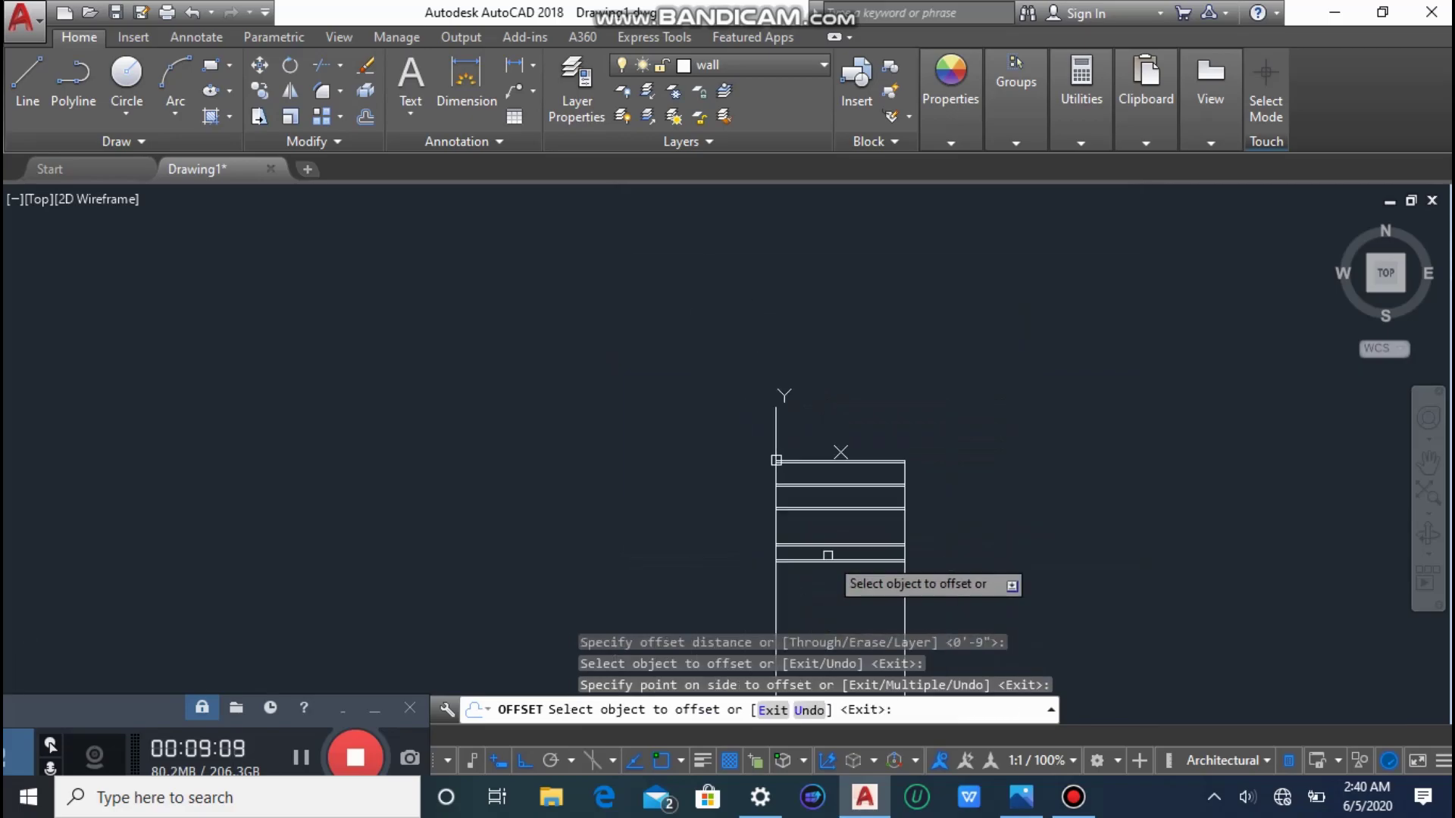
pyautogui.scroll(3, 836, 615)
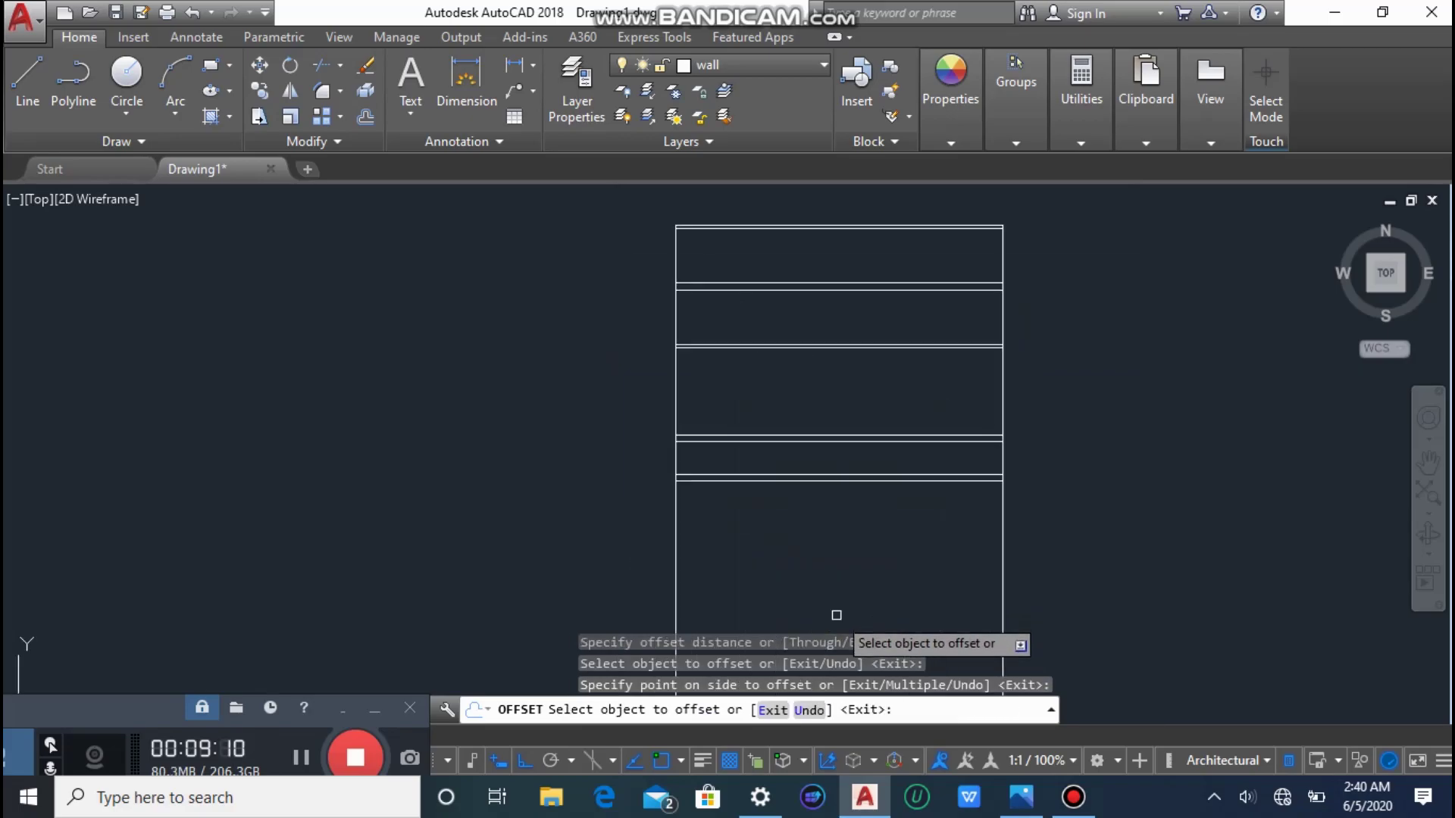
pyautogui.scroll(2, 743, 484)
pyautogui.click(743, 483)
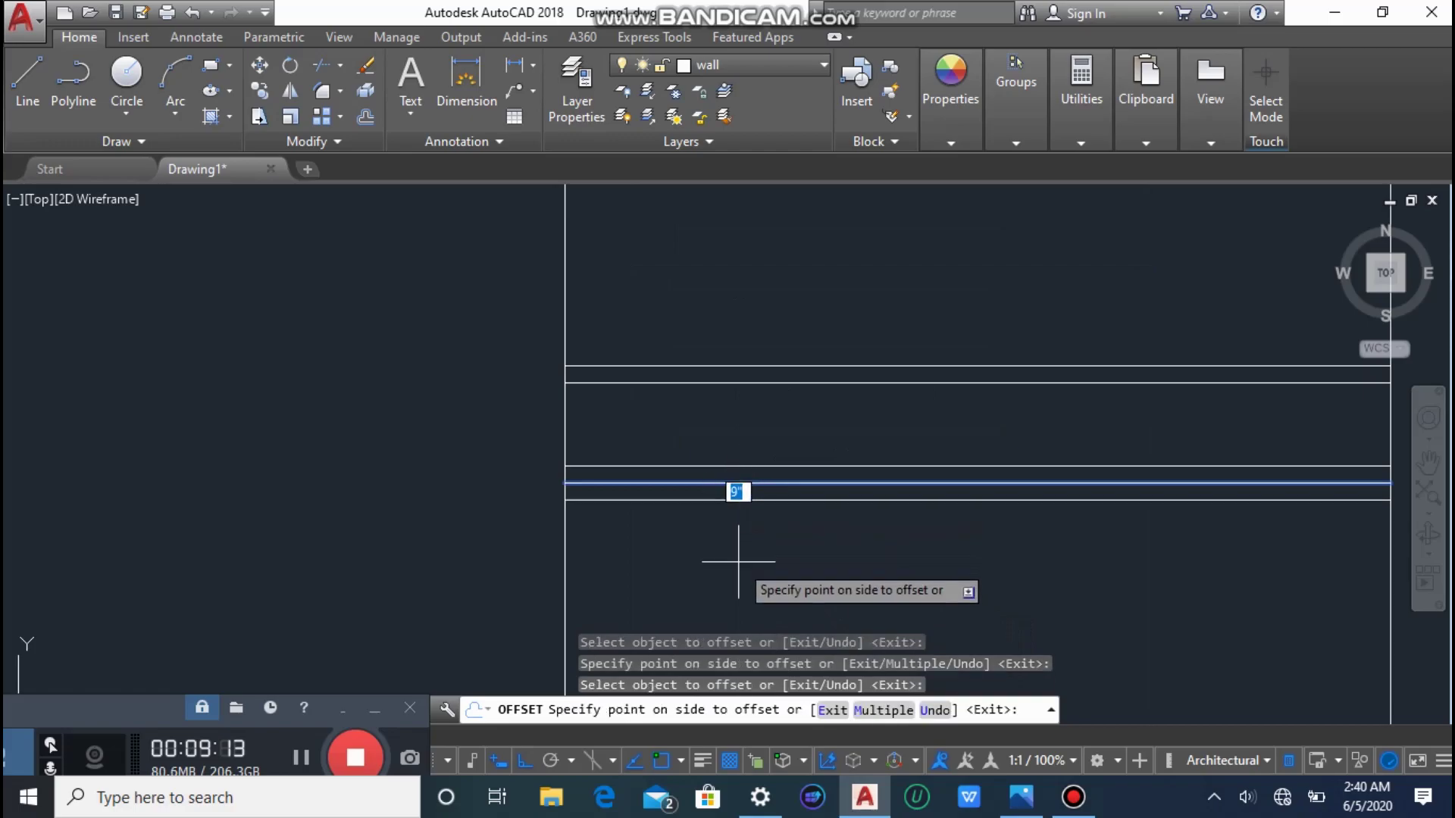
pyautogui.write("15'")
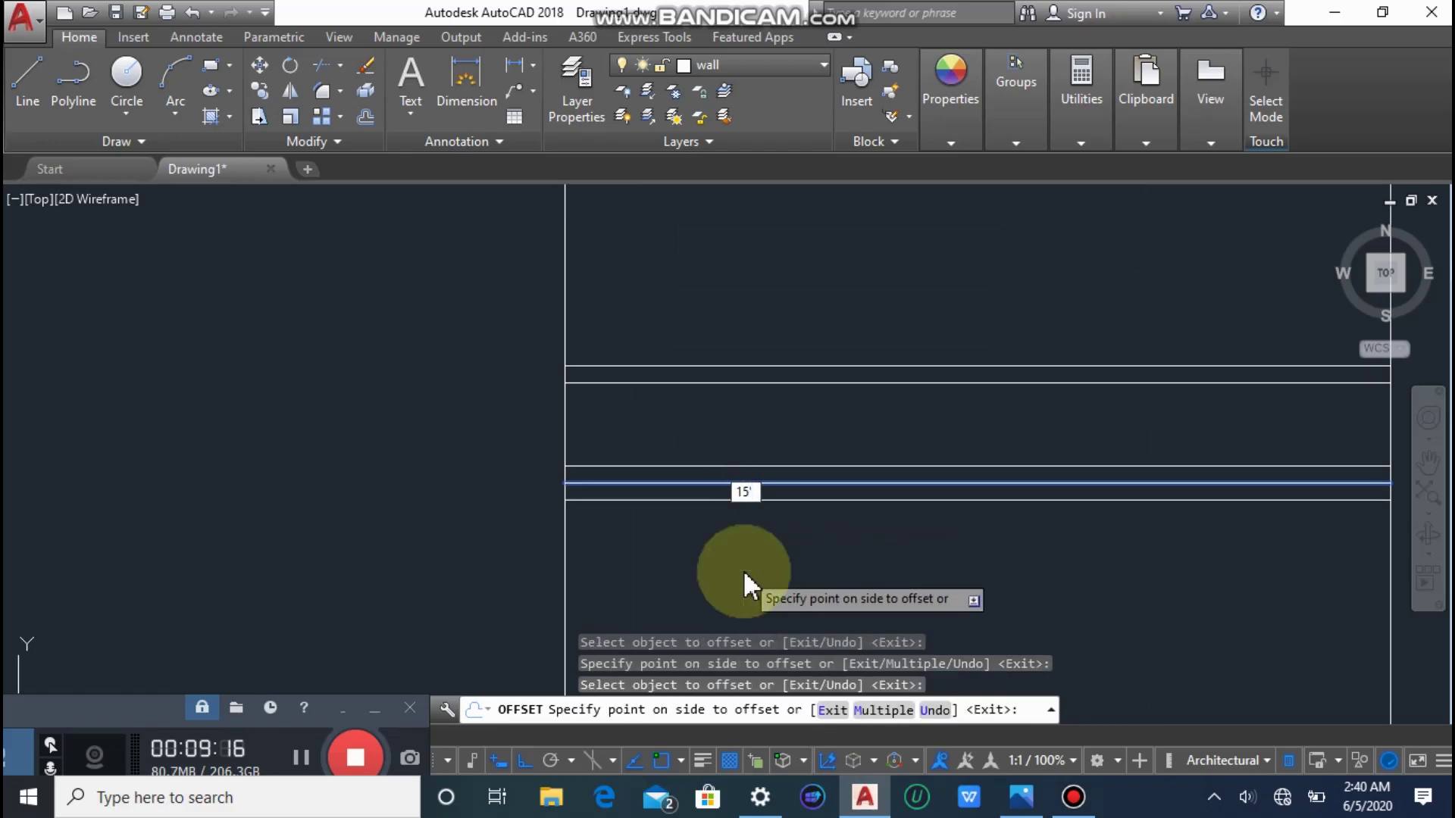
pyautogui.press('Return')
pyautogui.scroll(-3, 788, 523)
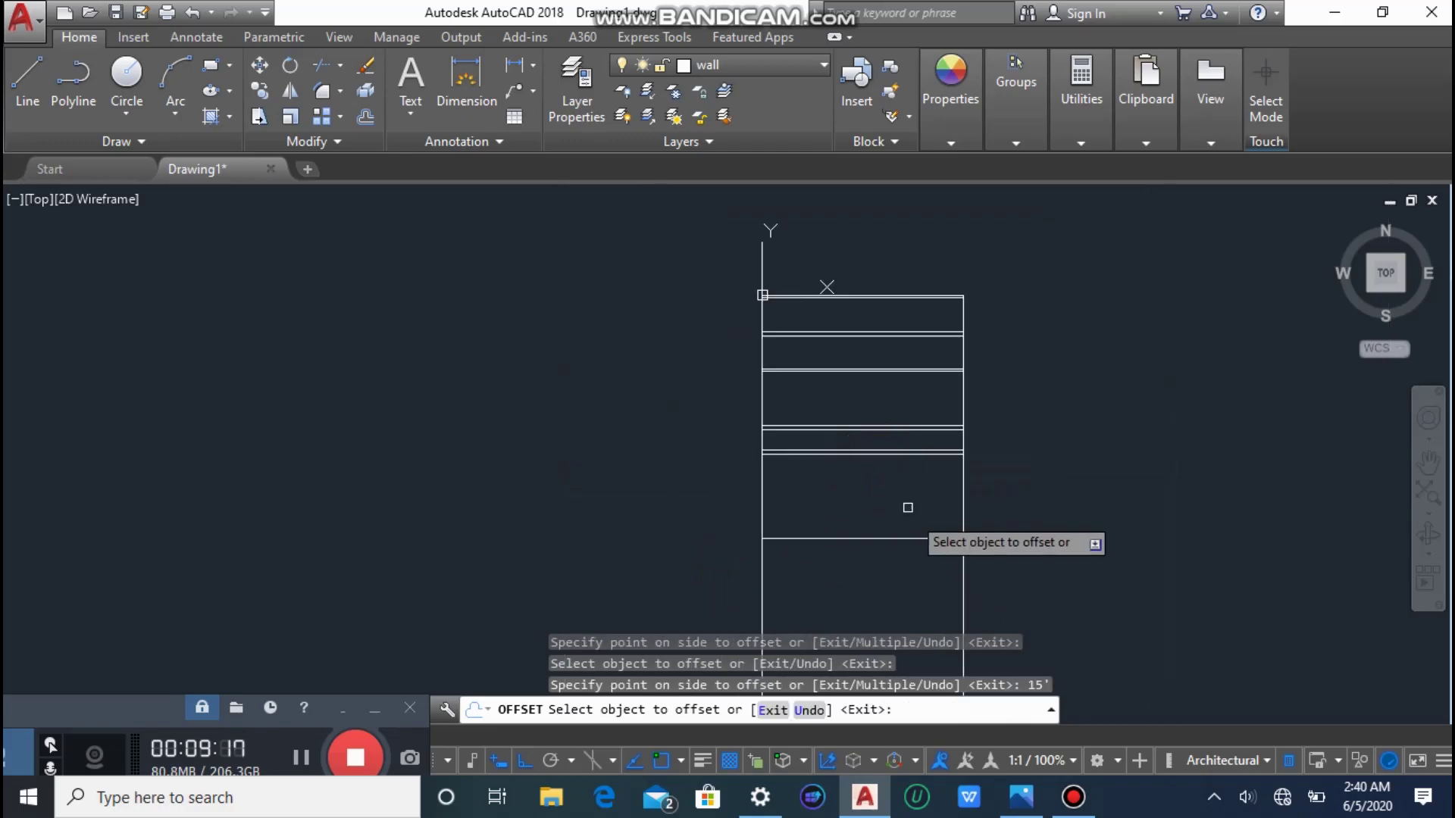
pyautogui.scroll(2, 935, 374)
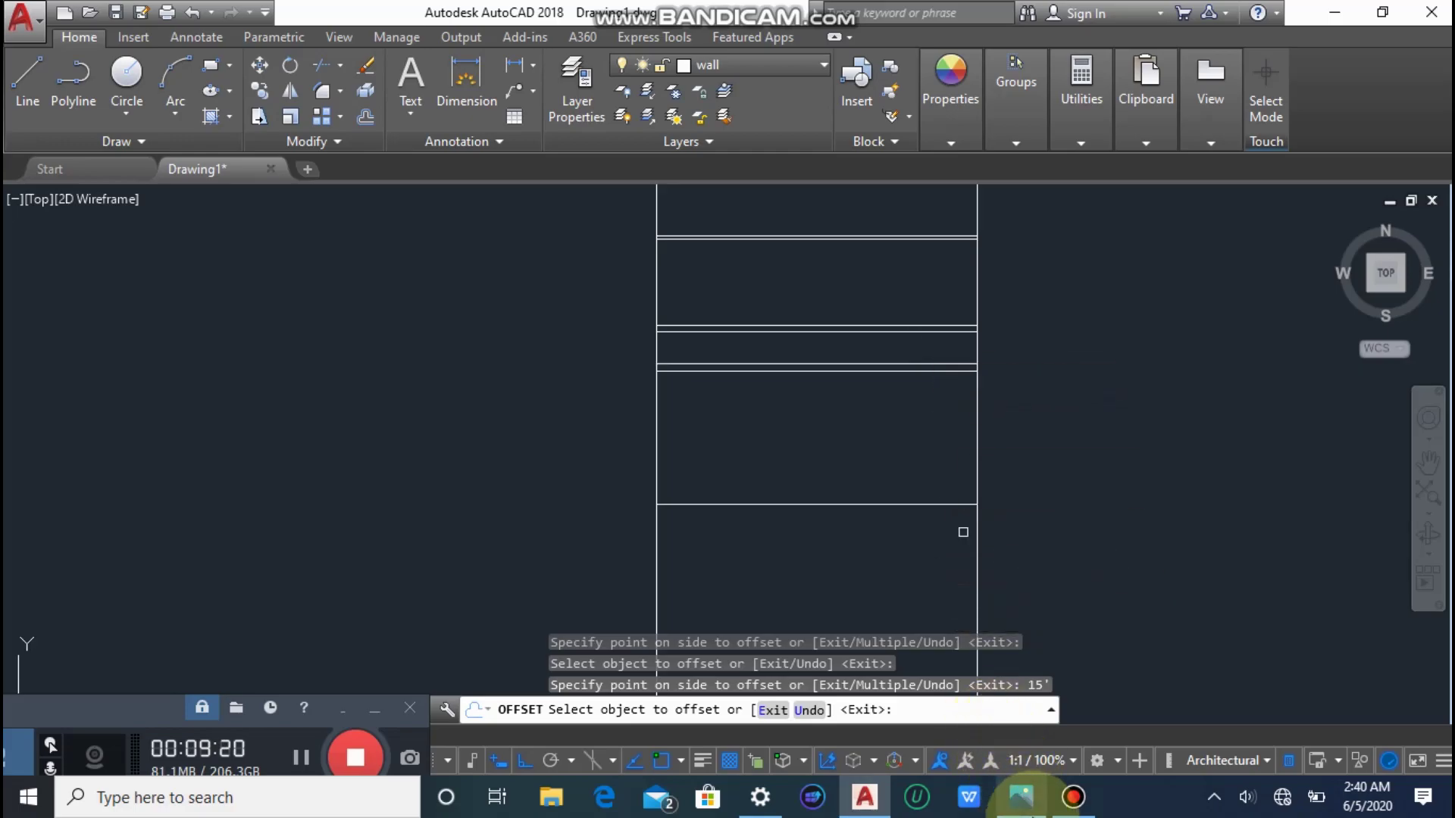
# Pan the Photos floor plan from the bedrooms to the Kit and T.V LOUNGE, then return to AutoCAD.
pyautogui.moveTo(1034, 804)
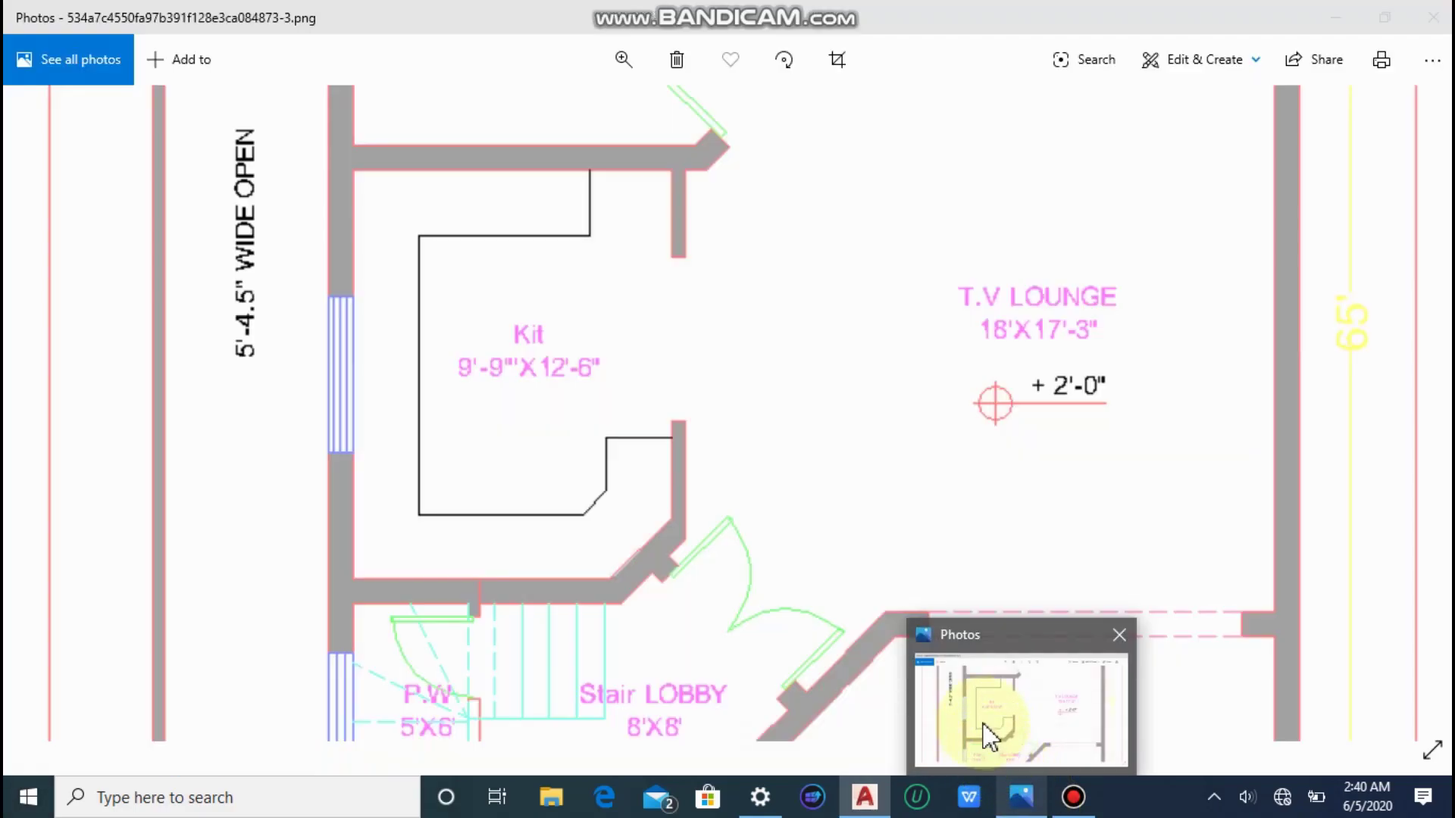
pyautogui.click(983, 724)
pyautogui.moveTo(1116, 455); pyautogui.dragTo(1071, 643)
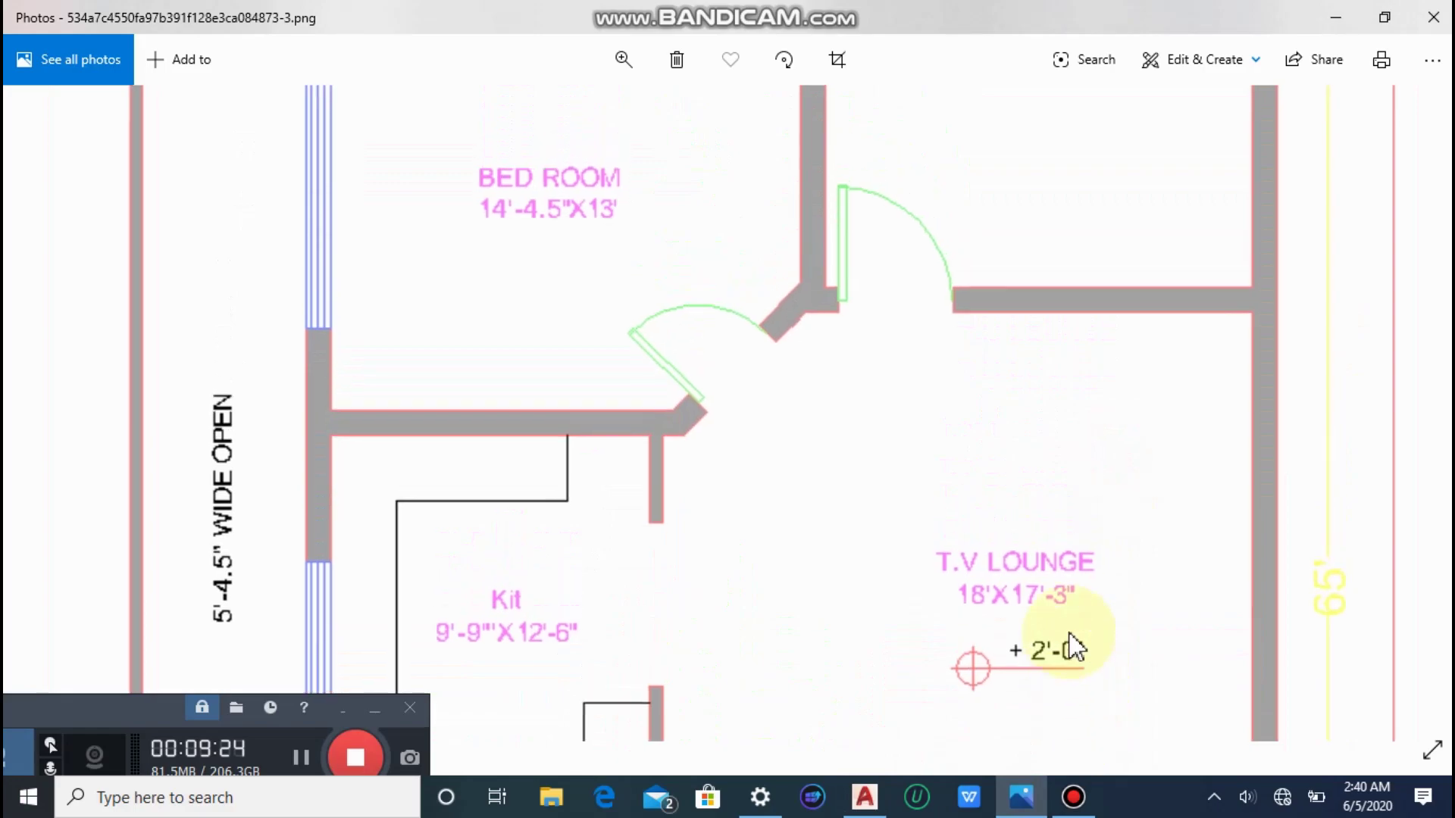
pyautogui.moveTo(1062, 275); pyautogui.dragTo(1315, 526)
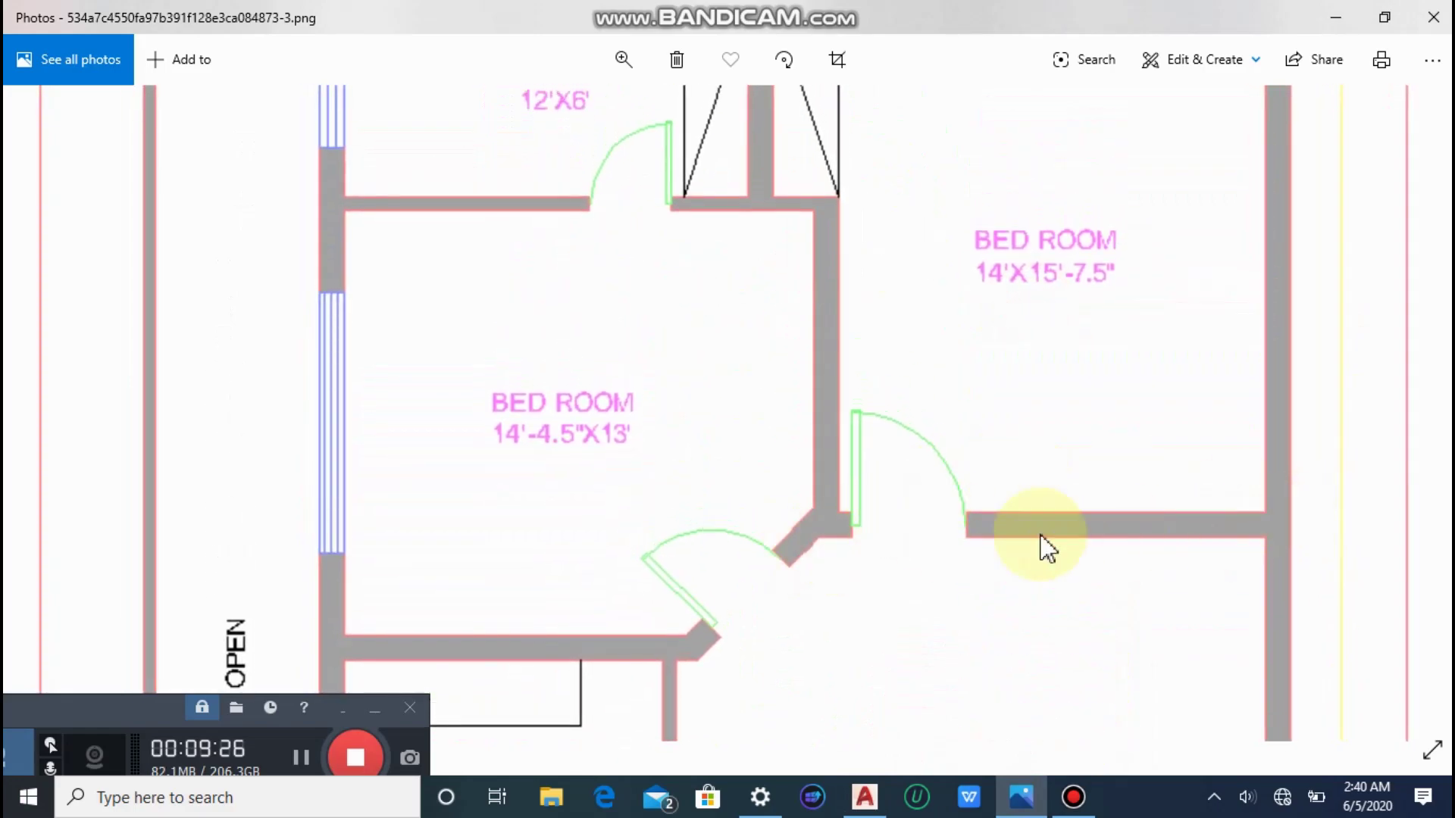
pyautogui.moveTo(1121, 423); pyautogui.dragTo(1144, 621)
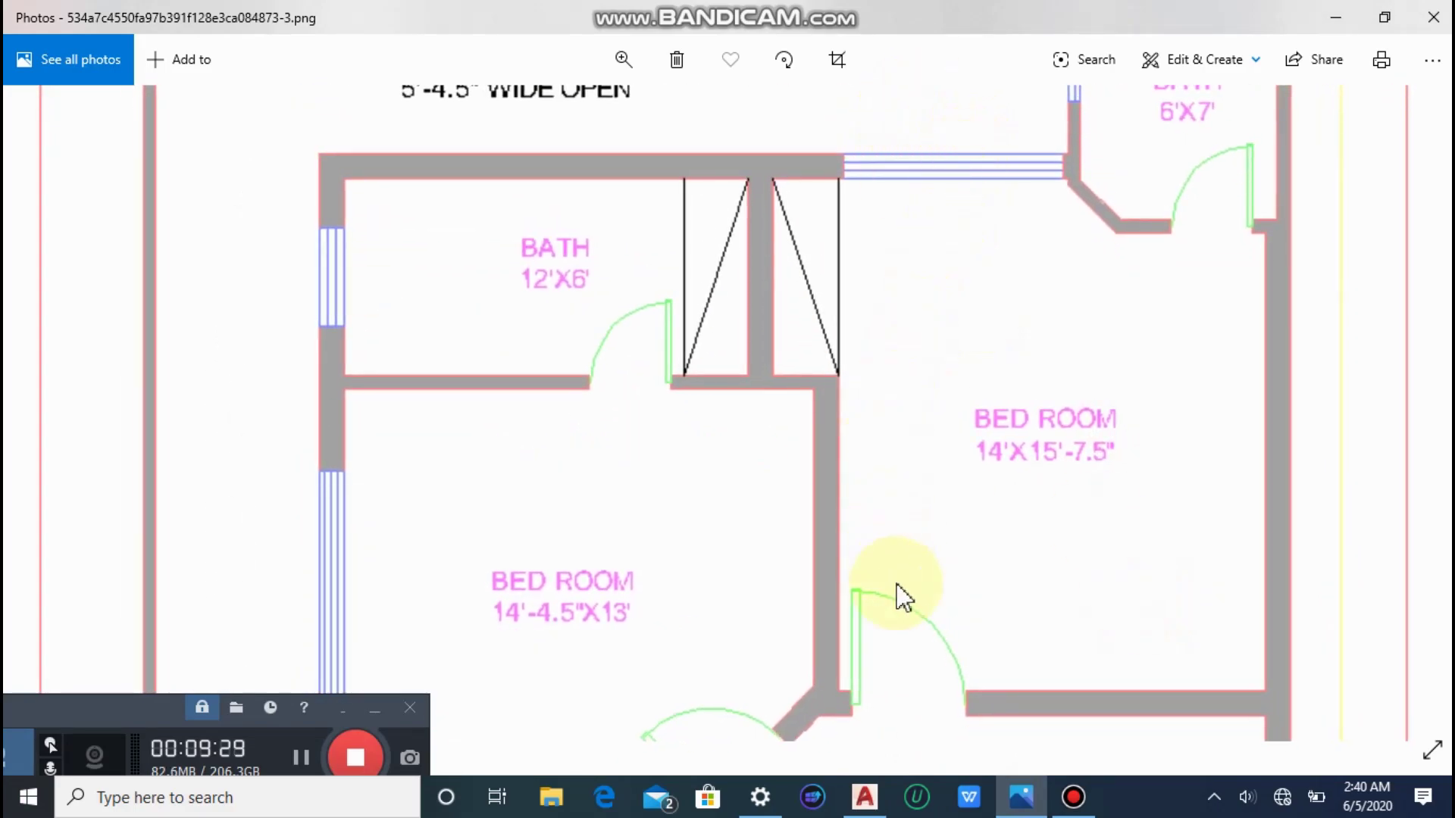
pyautogui.moveTo(1040, 557); pyautogui.dragTo(1048, 81)
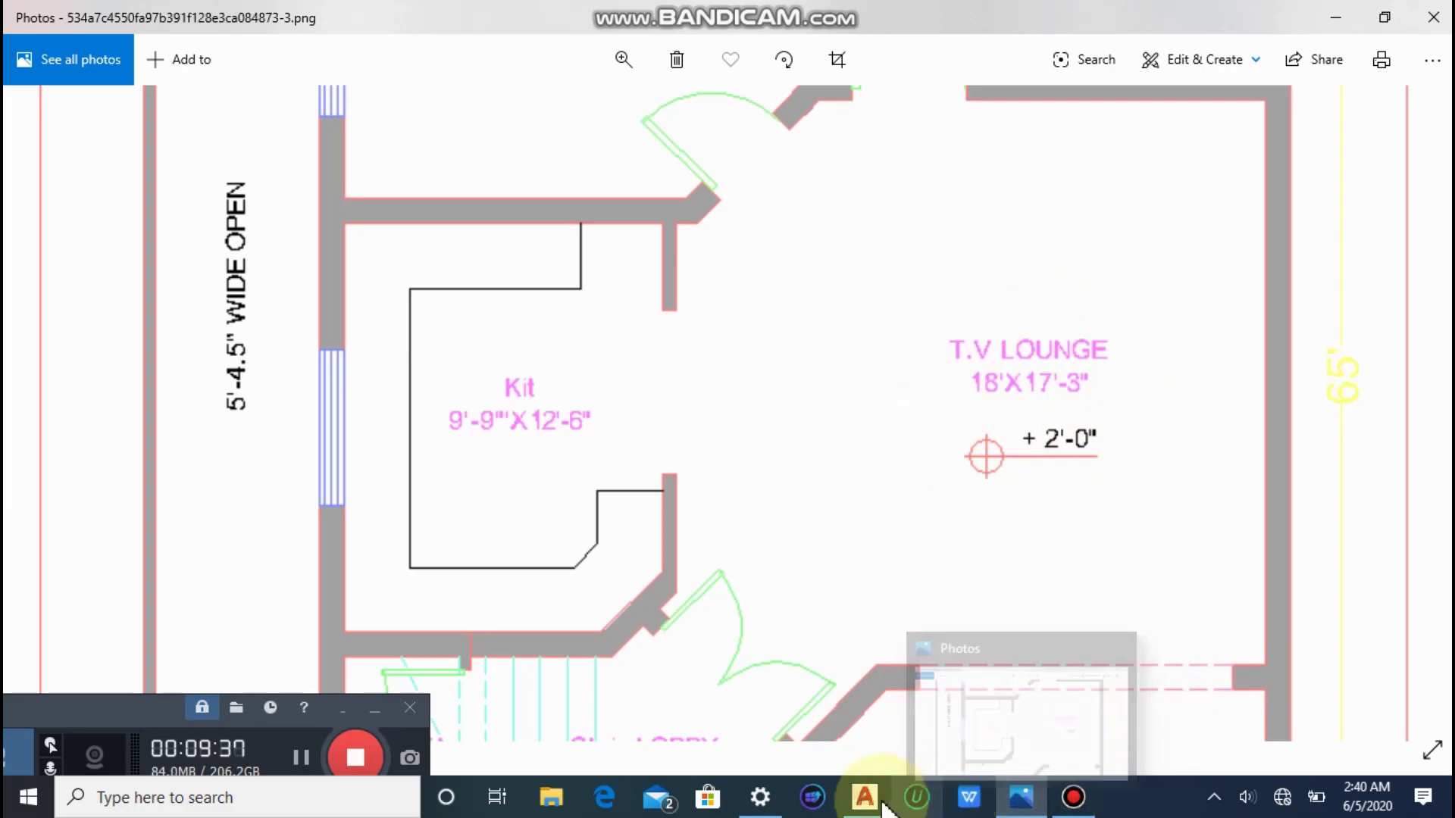
pyautogui.click(879, 800)
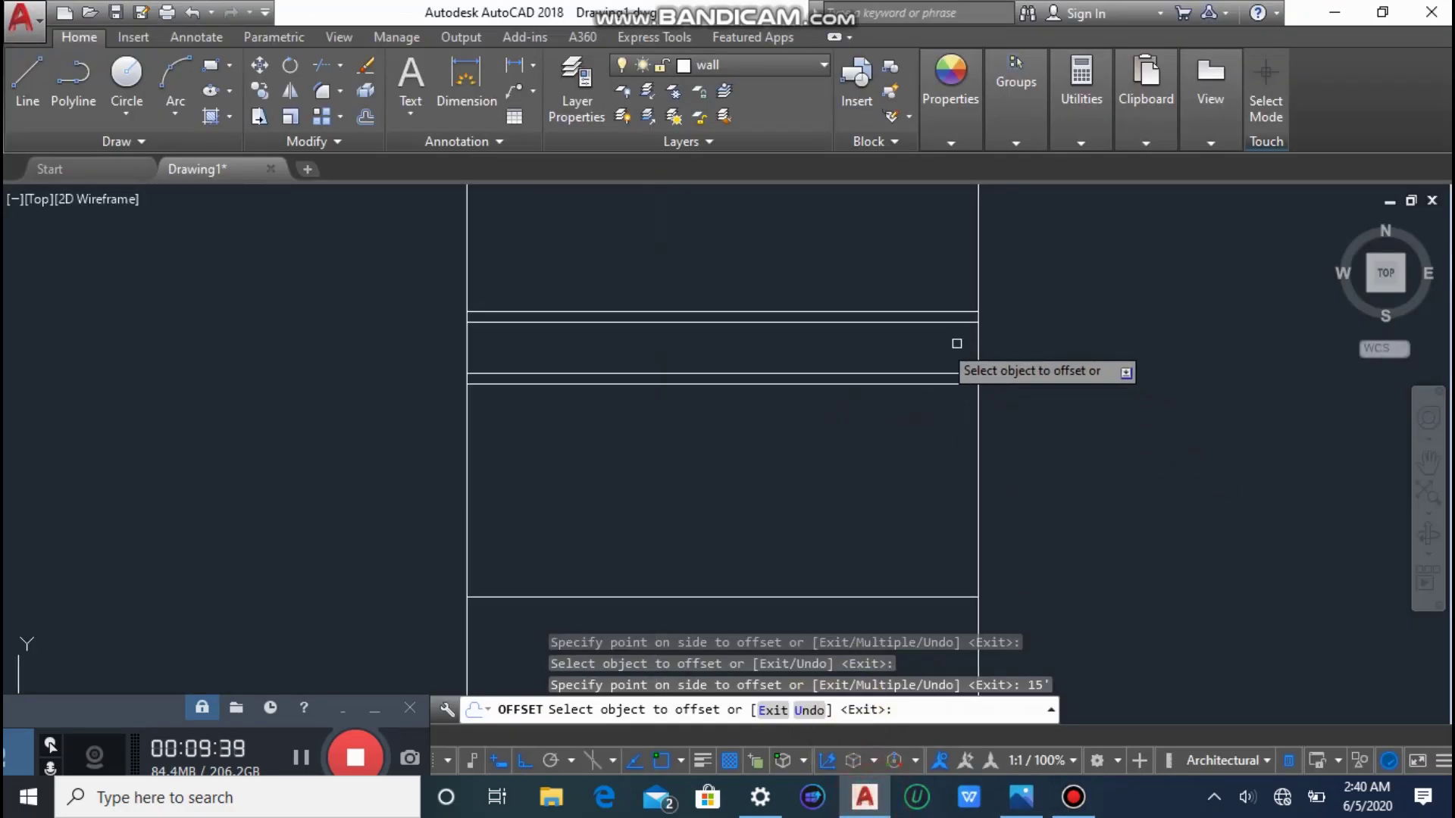
# Offset the picked horizontal wall line 20' to add the next wall line.
pyautogui.click(856, 321)
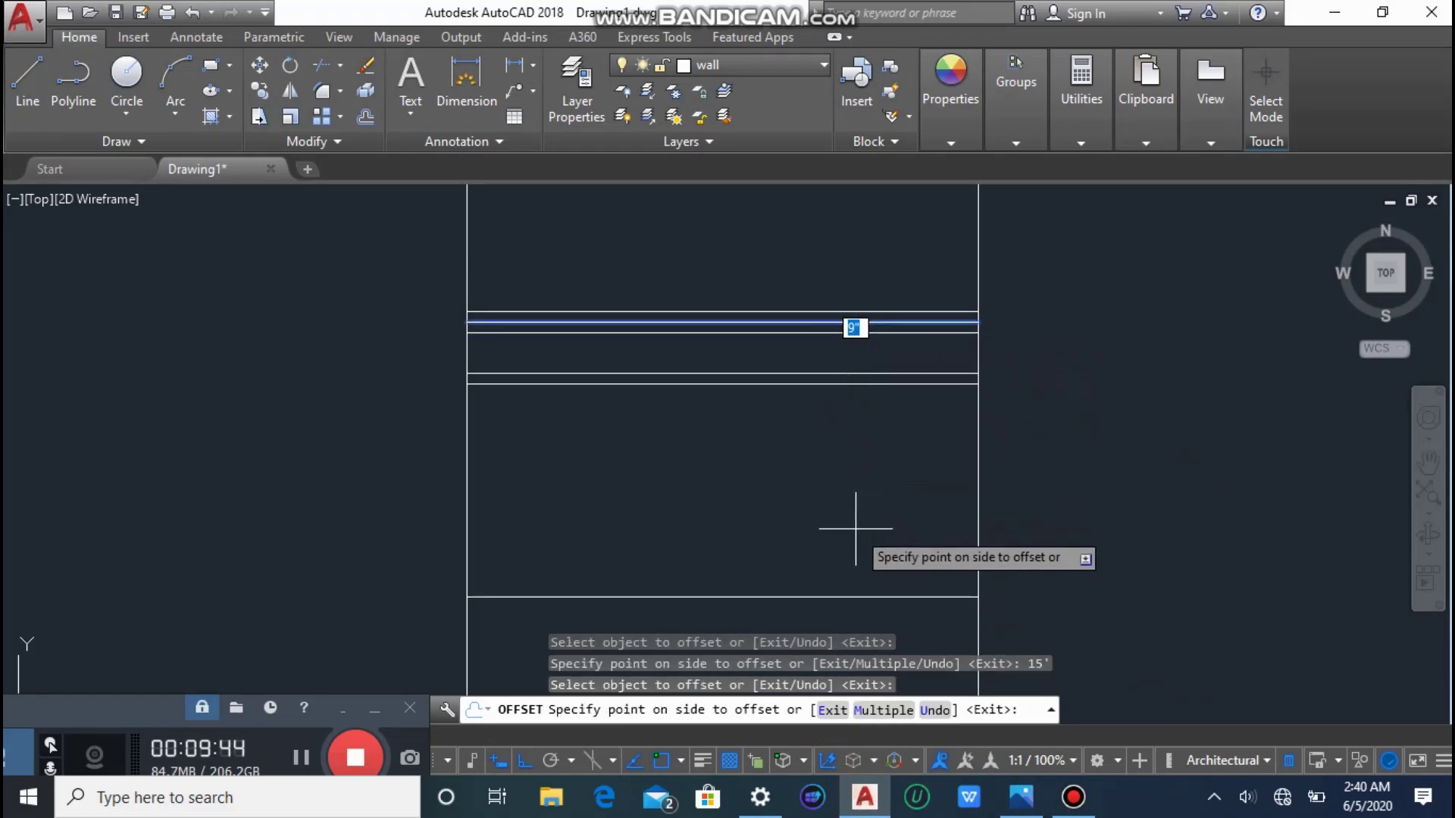
pyautogui.write('20')
pyautogui.press('Return')
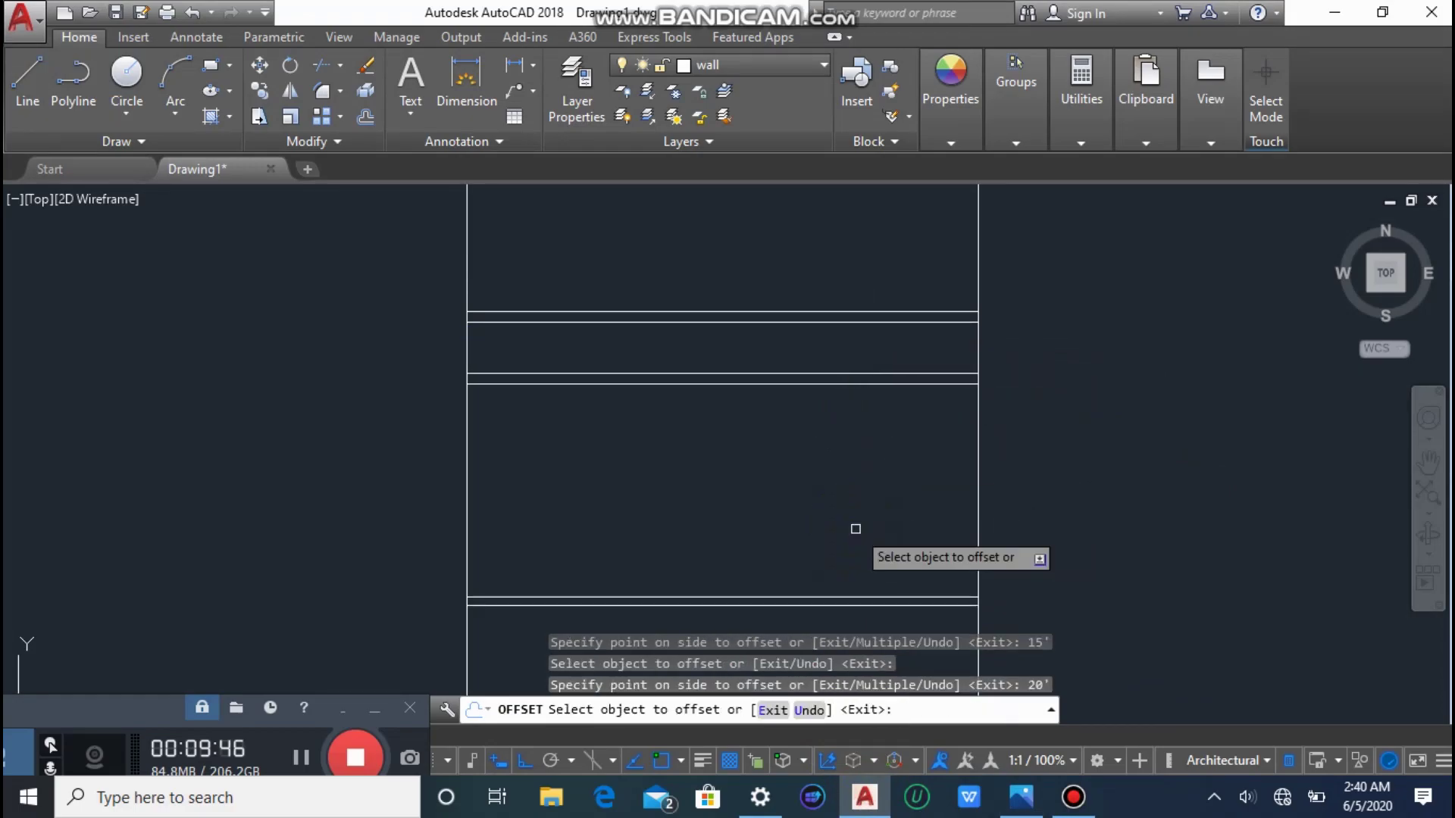
pyautogui.scroll(-5, 855, 529)
pyautogui.scroll(8, 871, 546)
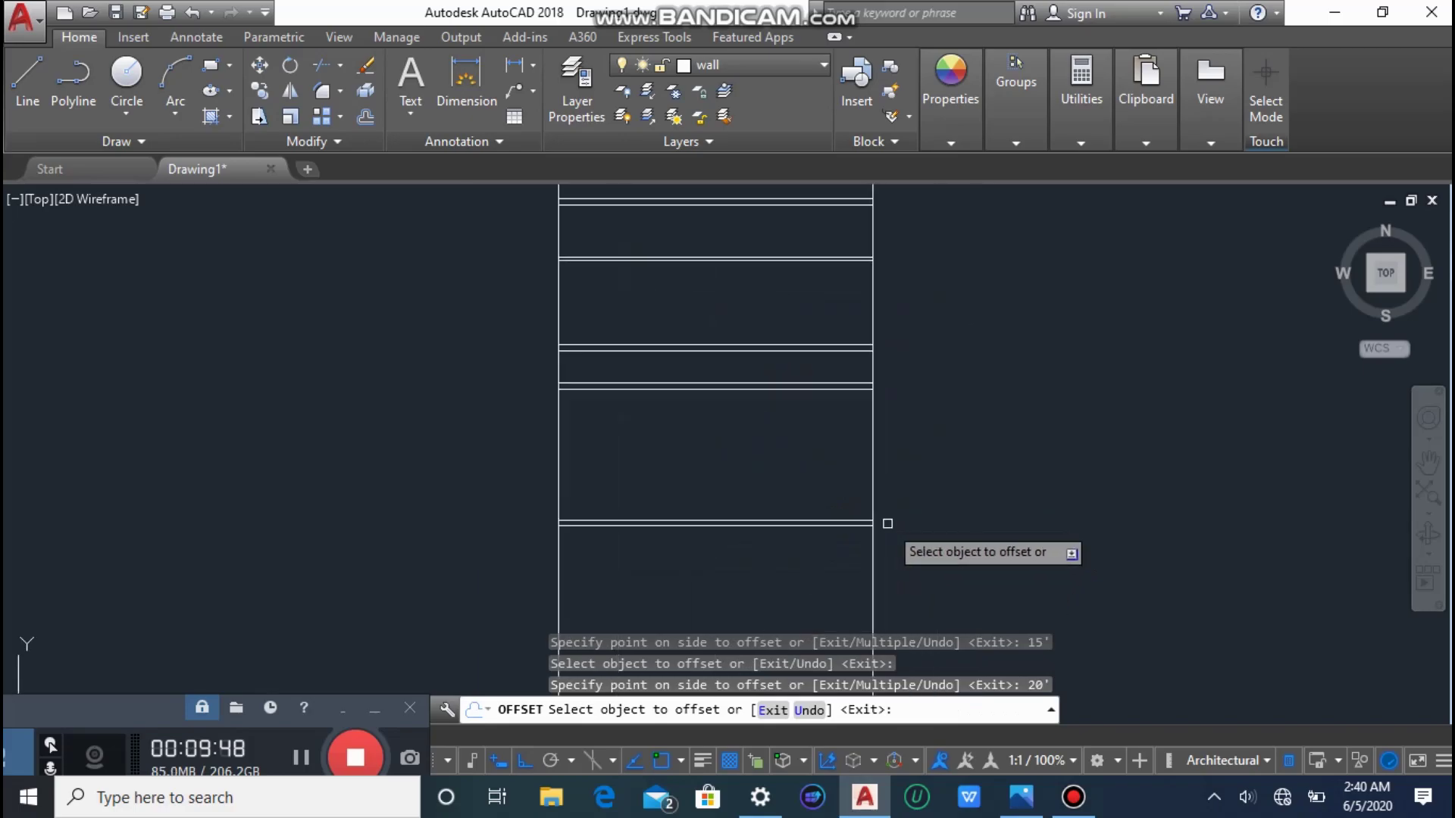
pyautogui.scroll(-4, 818, 515)
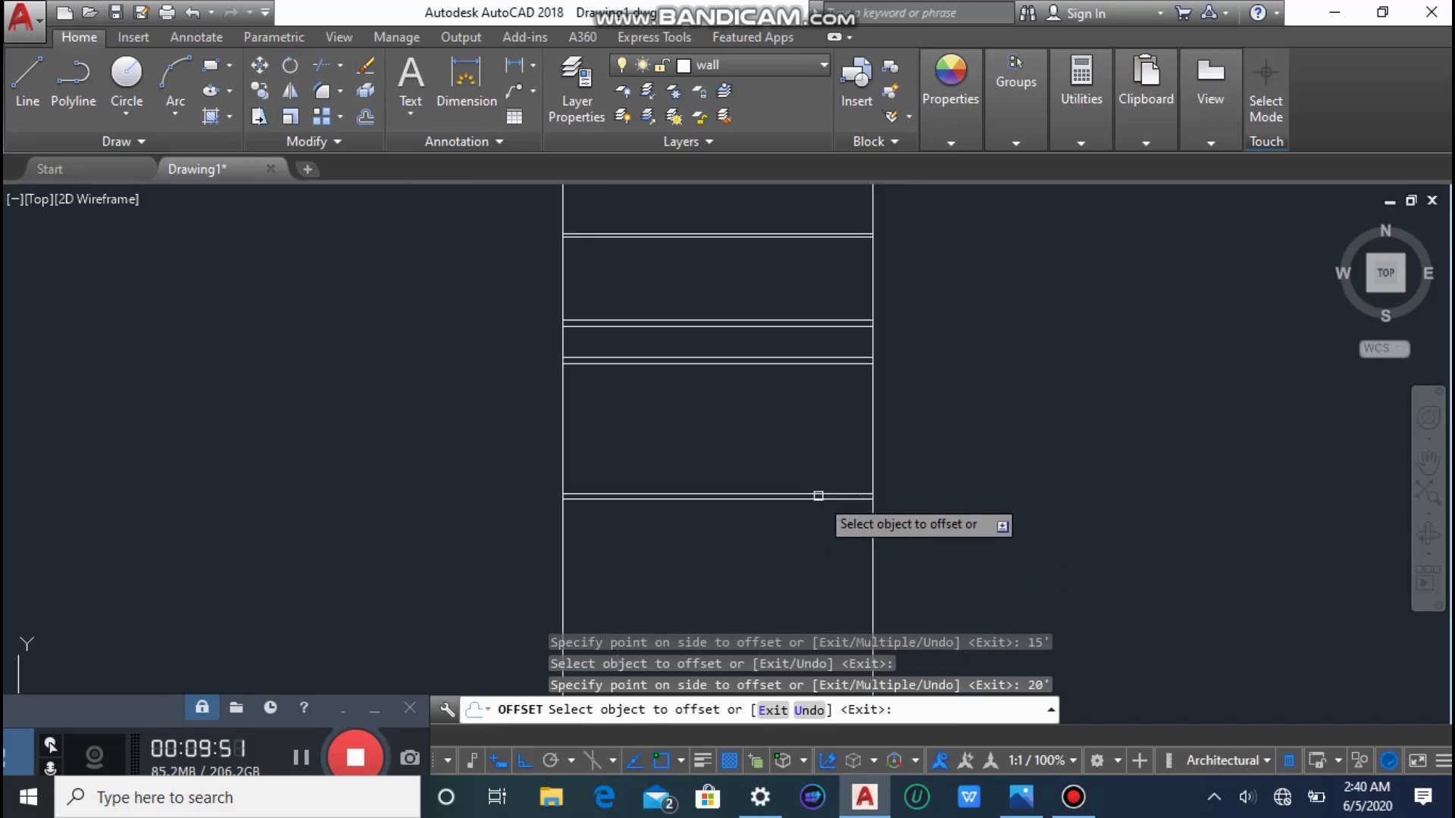
pyautogui.scroll(7, 835, 441)
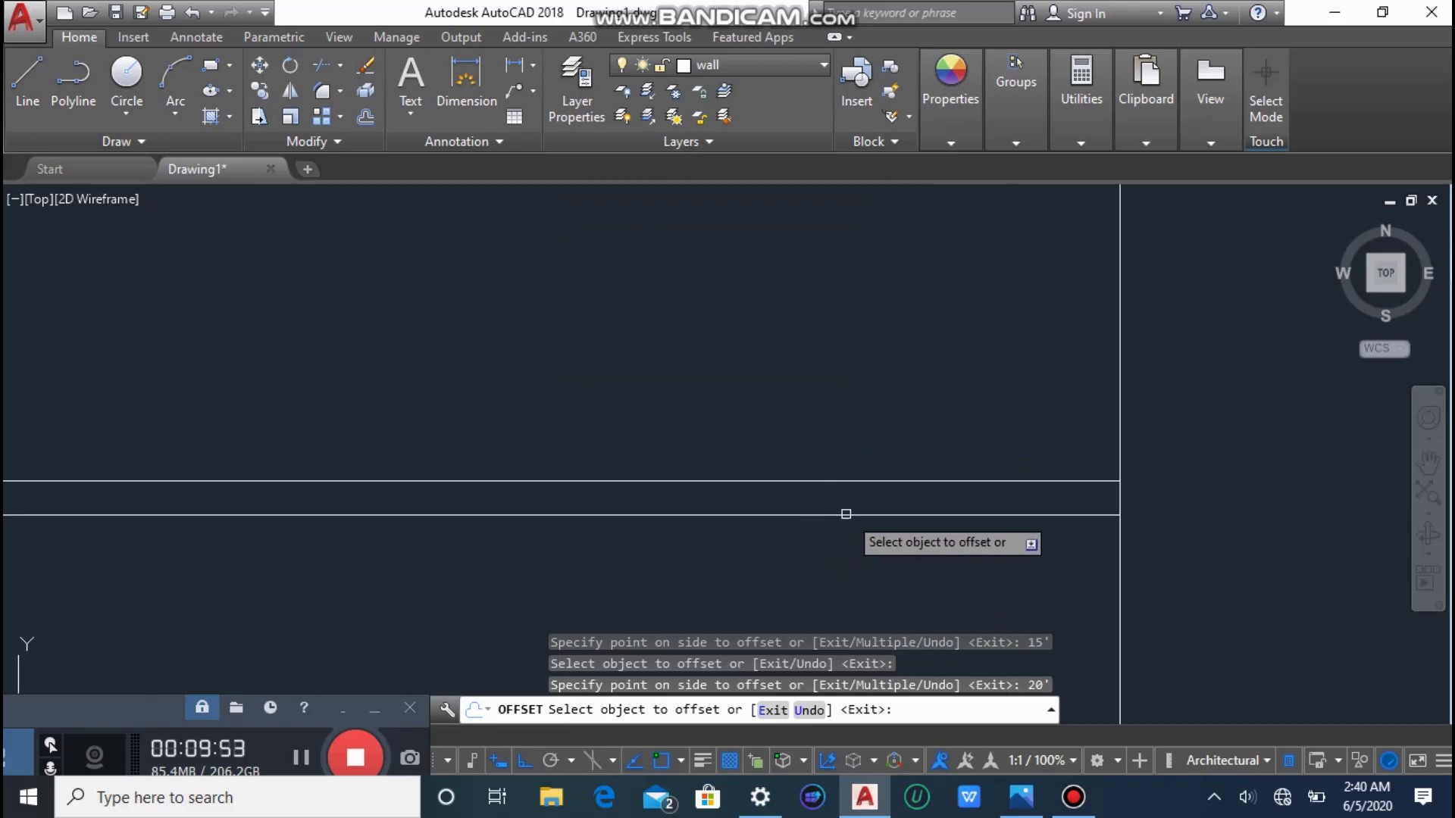
pyautogui.scroll(-4, 864, 447)
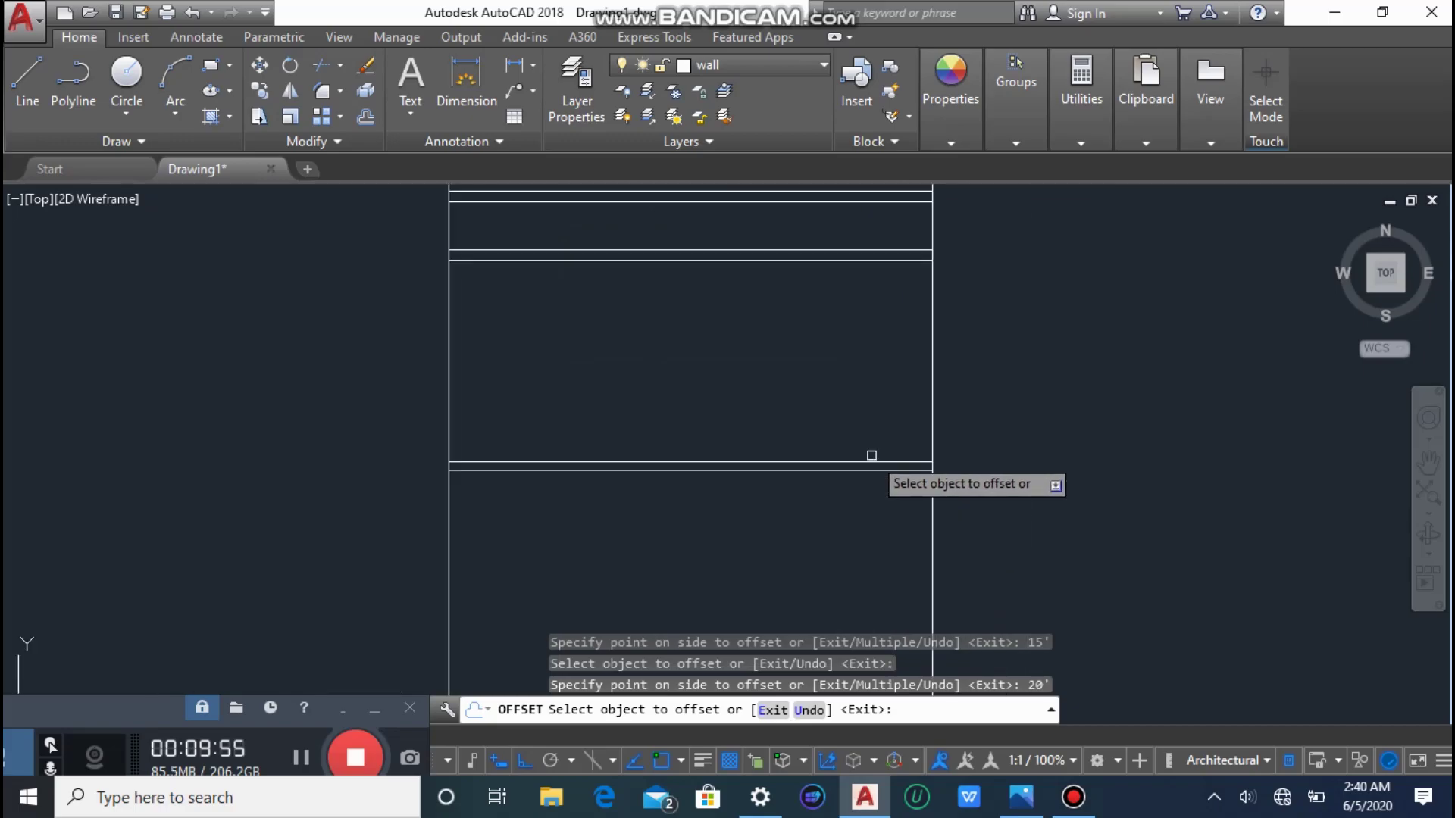
pyautogui.press('Escape')
pyautogui.write('DI')
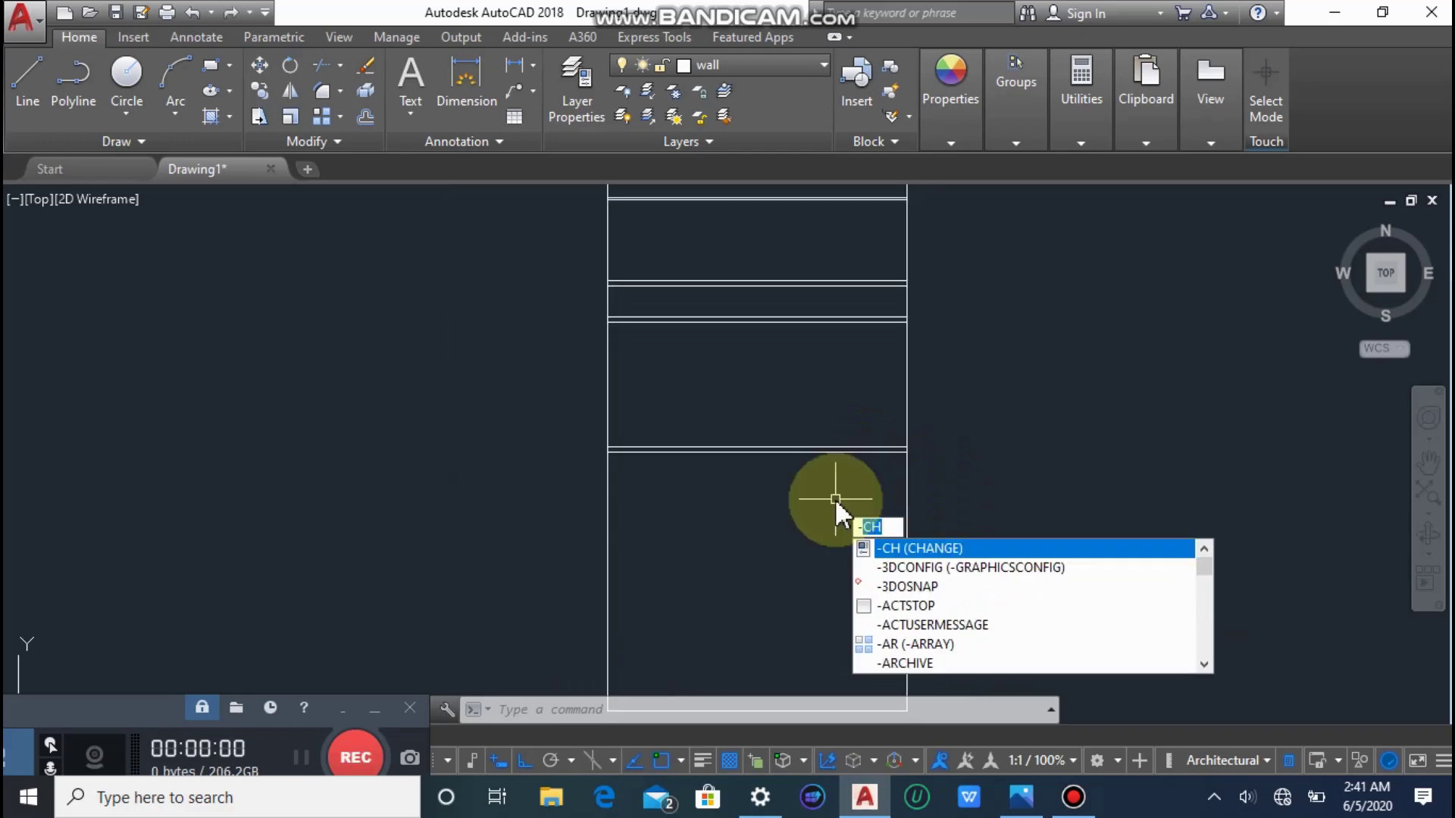
pyautogui.press('BackSpace')
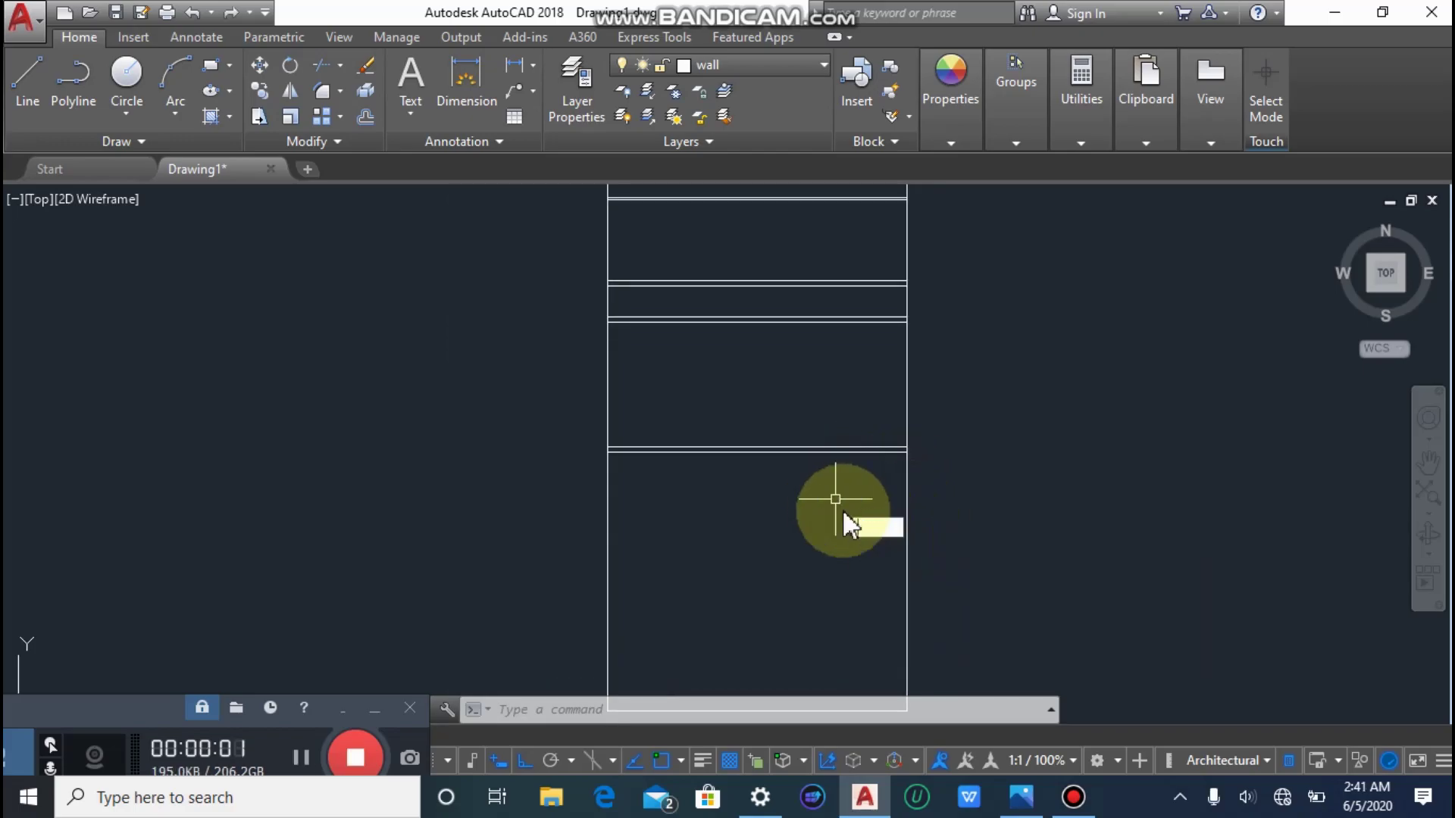
pyautogui.press('Escape')
pyautogui.press('Escape')
pyautogui.press('Escape')
pyautogui.click(840, 509)
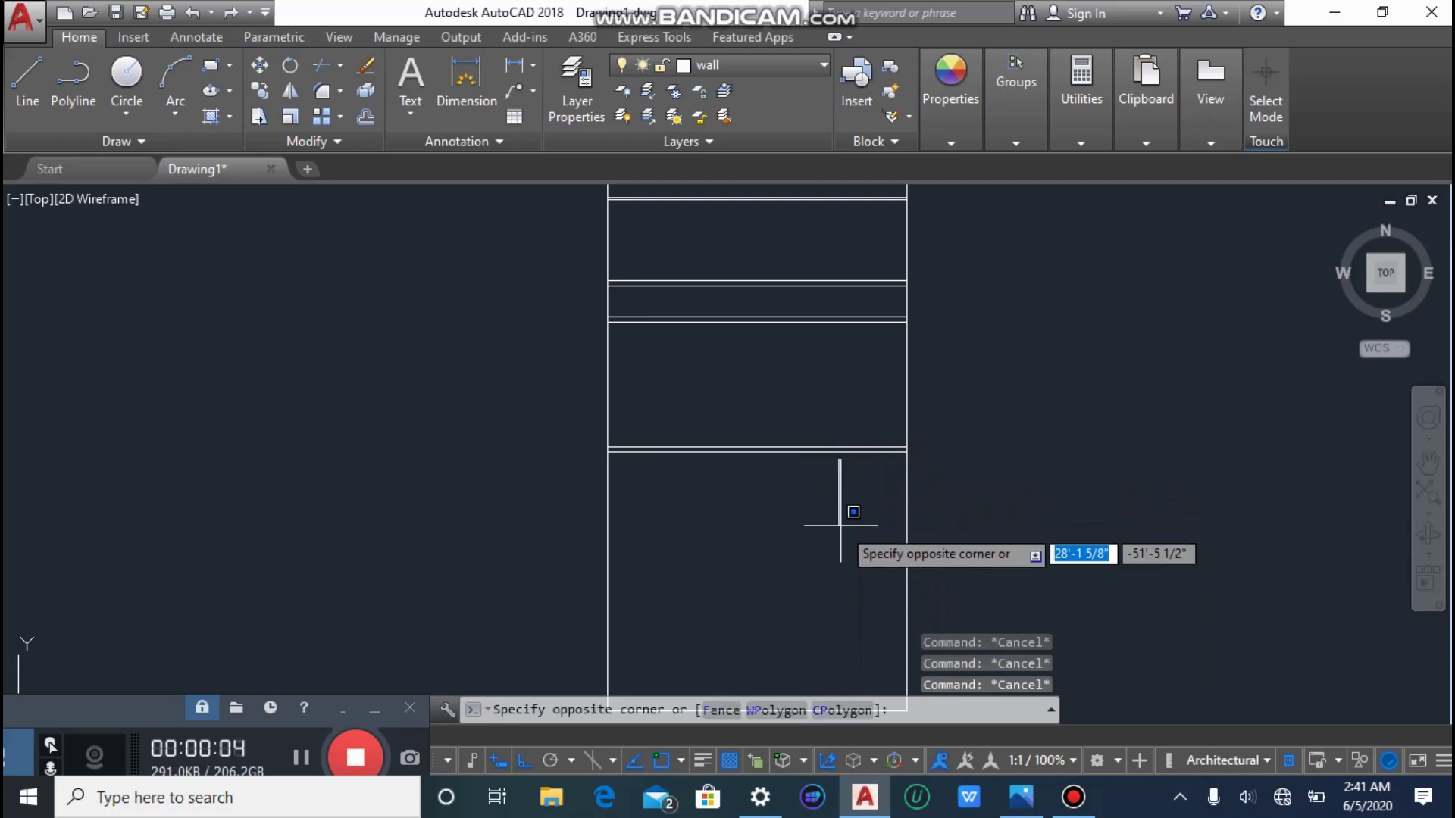
pyautogui.press('Escape')
pyautogui.write('dist')
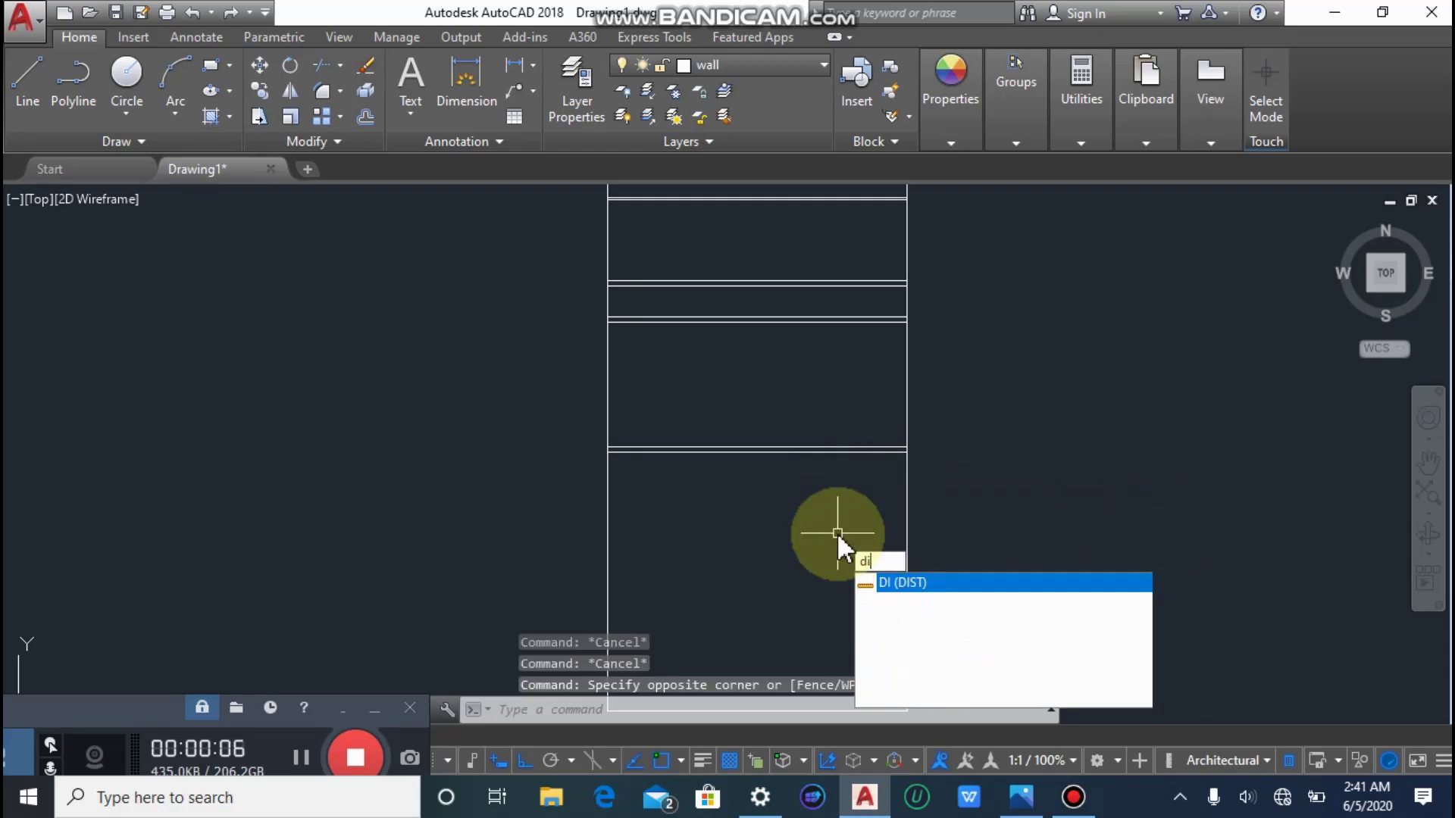
pyautogui.press('Return')
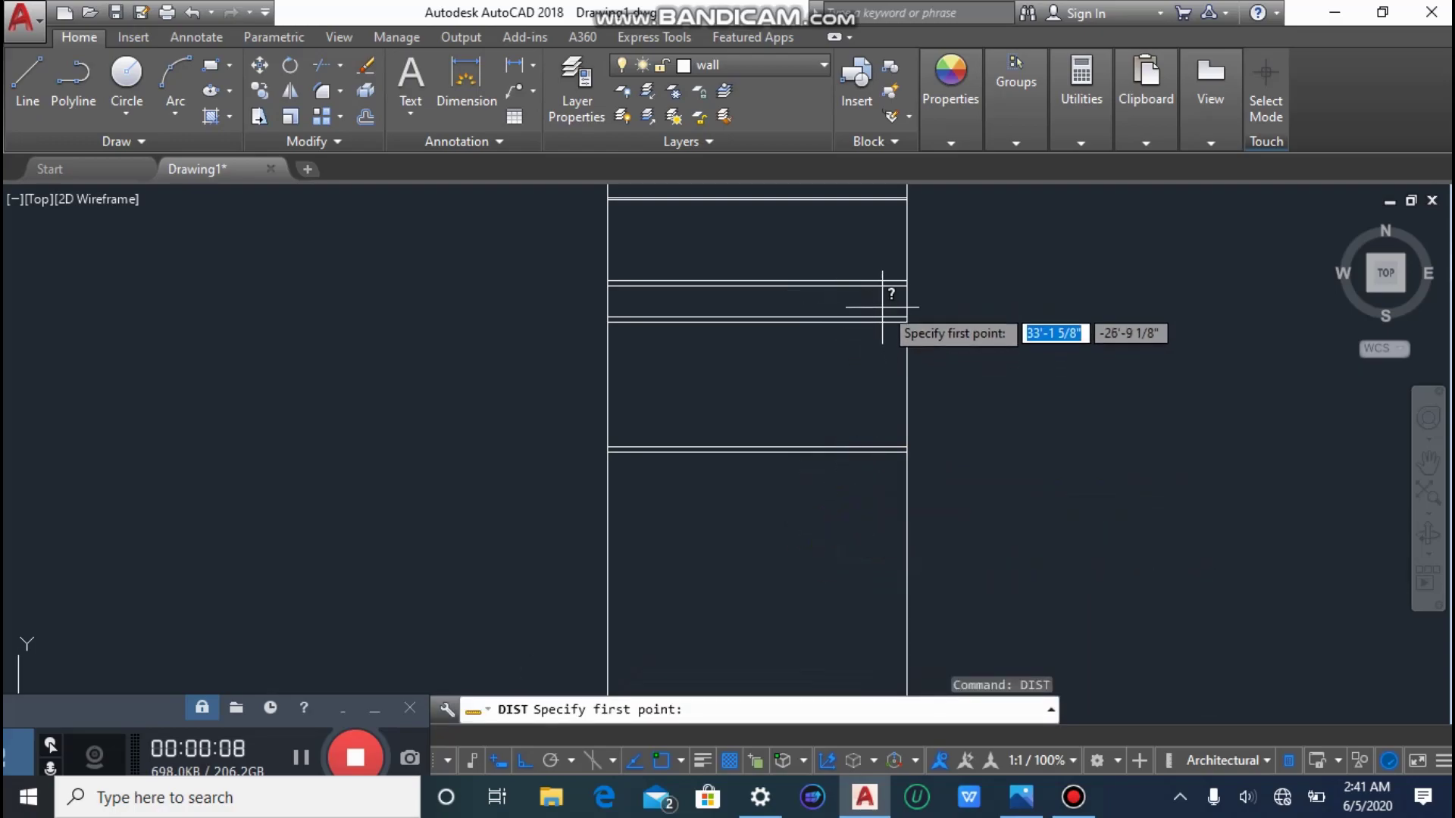
pyautogui.click(896, 286)
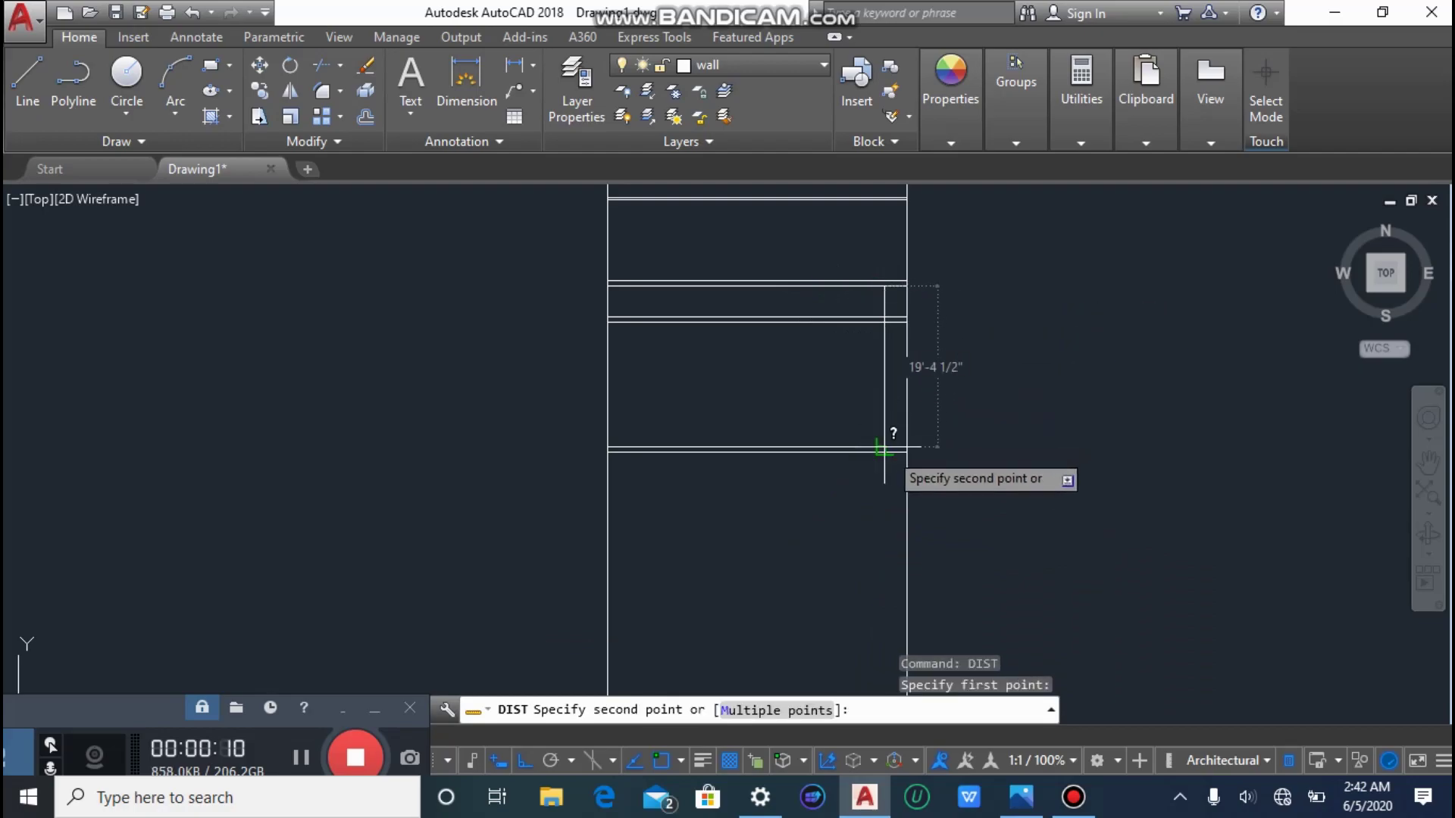
pyautogui.scroll(5, 893, 444)
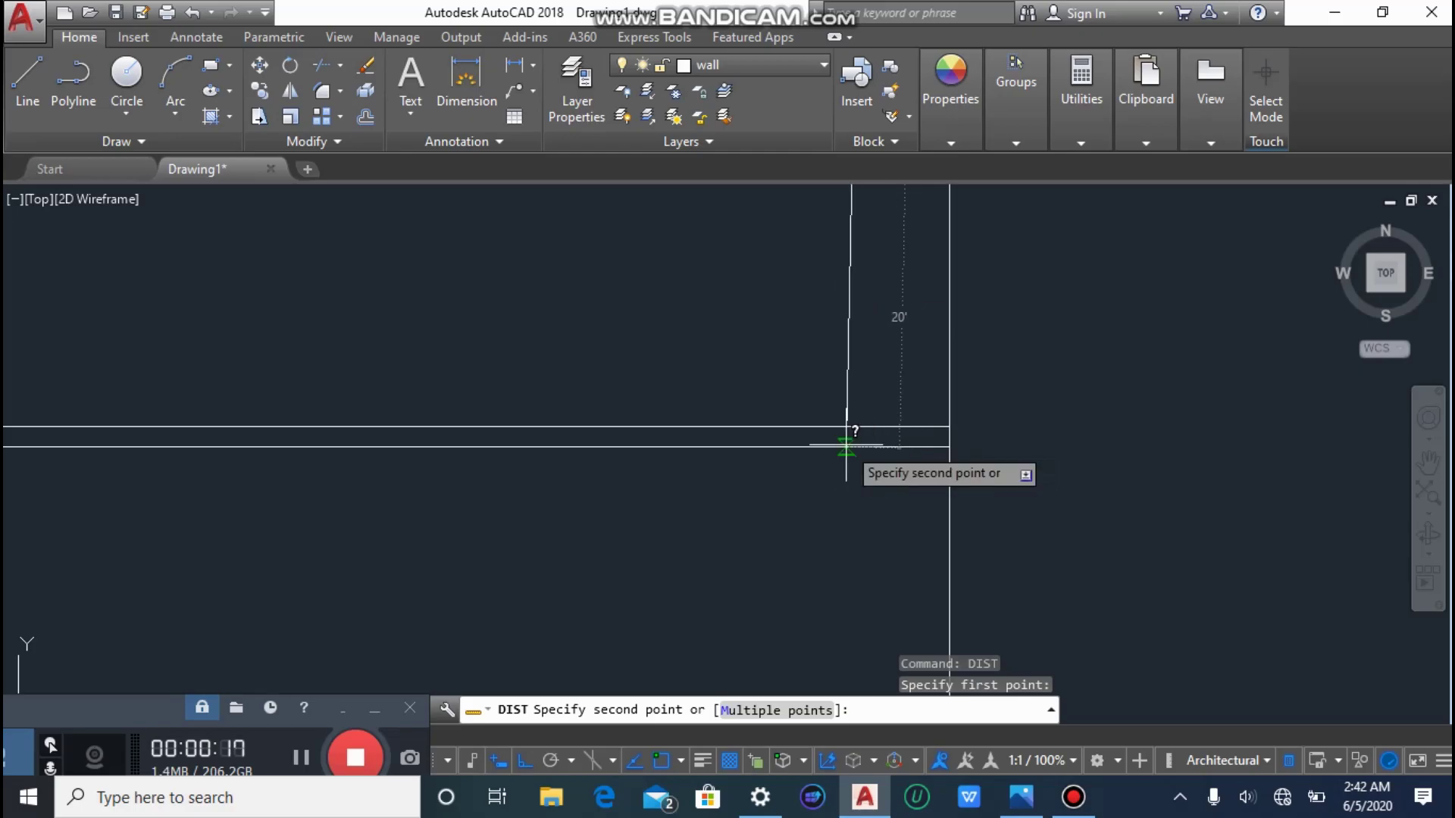
pyautogui.press('Escape')
pyautogui.press('Escape')
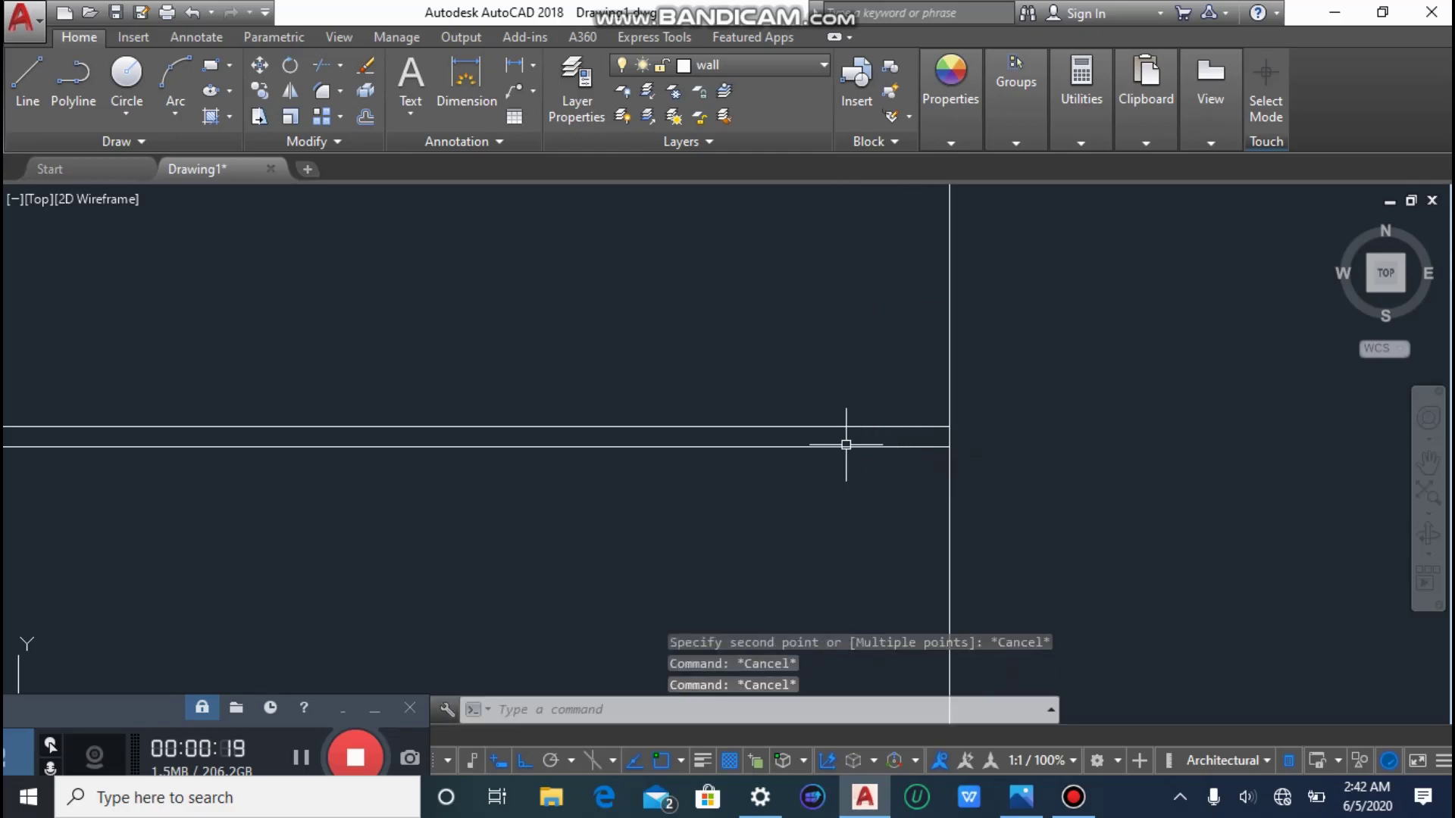
# Offset the picked wall line 9" below to form another double wall.
pyautogui.write('o')
pyautogui.press('Return')
pyautogui.press('Return')
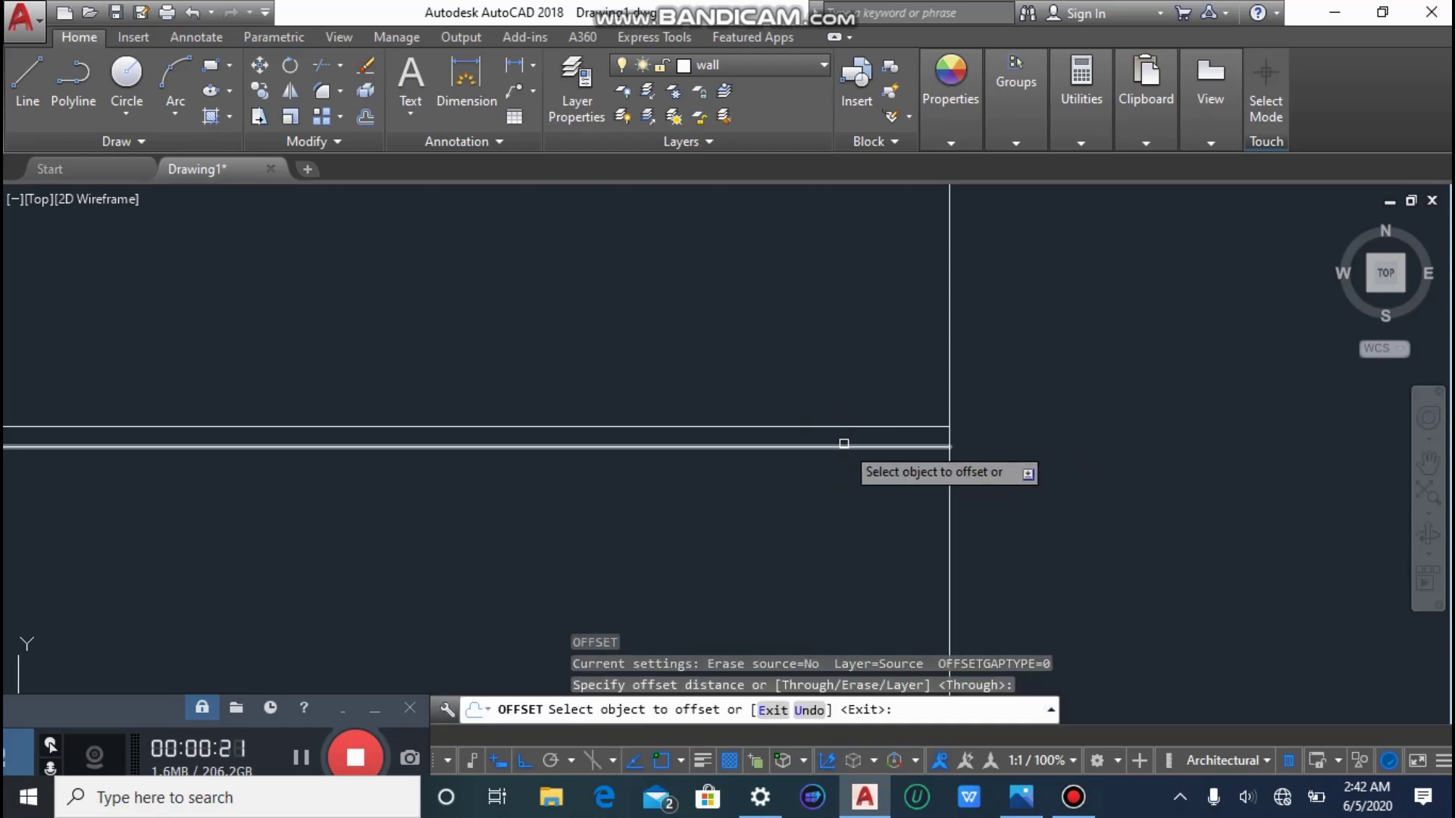
pyautogui.click(868, 445)
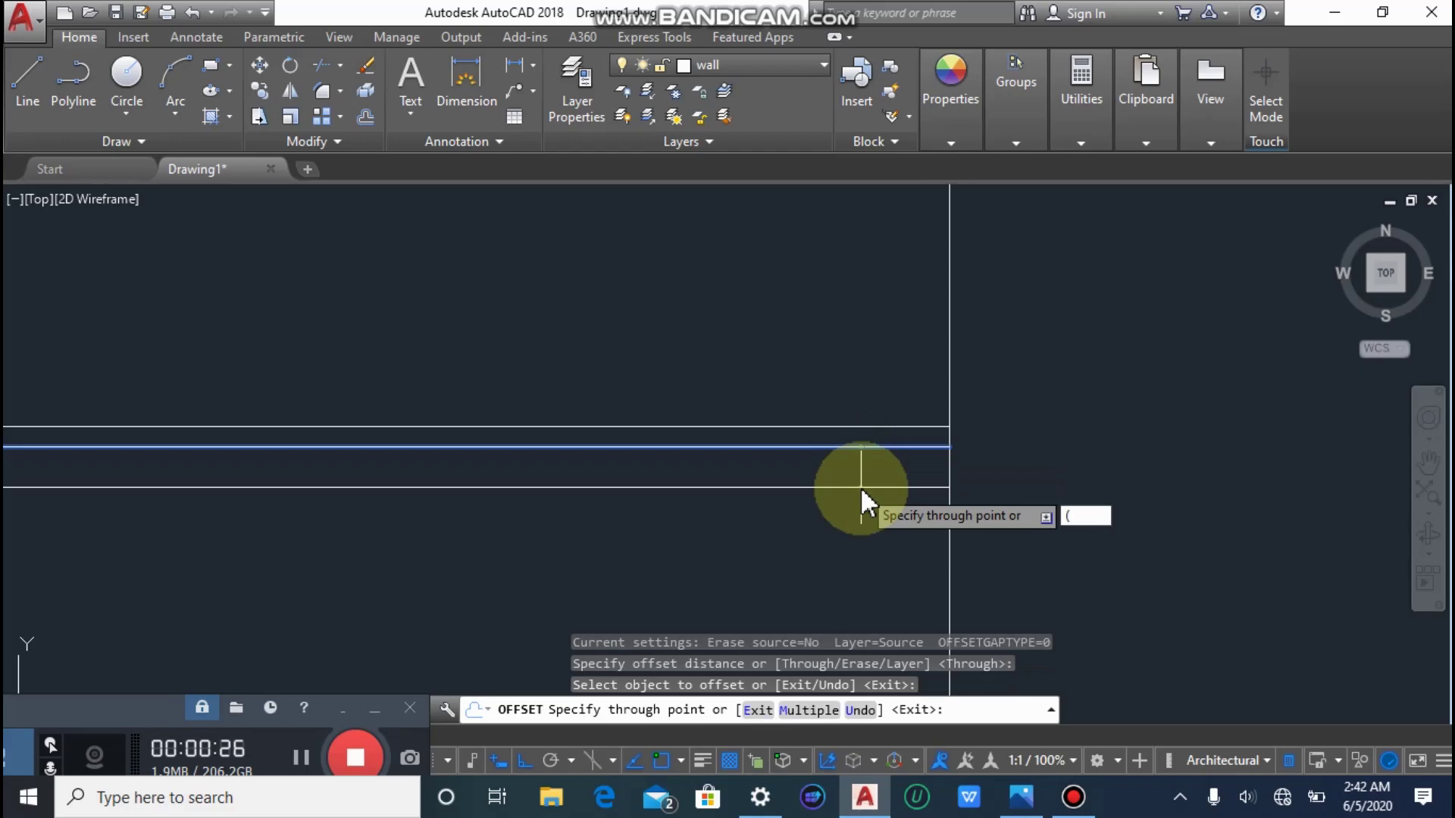
pyautogui.write('9"')
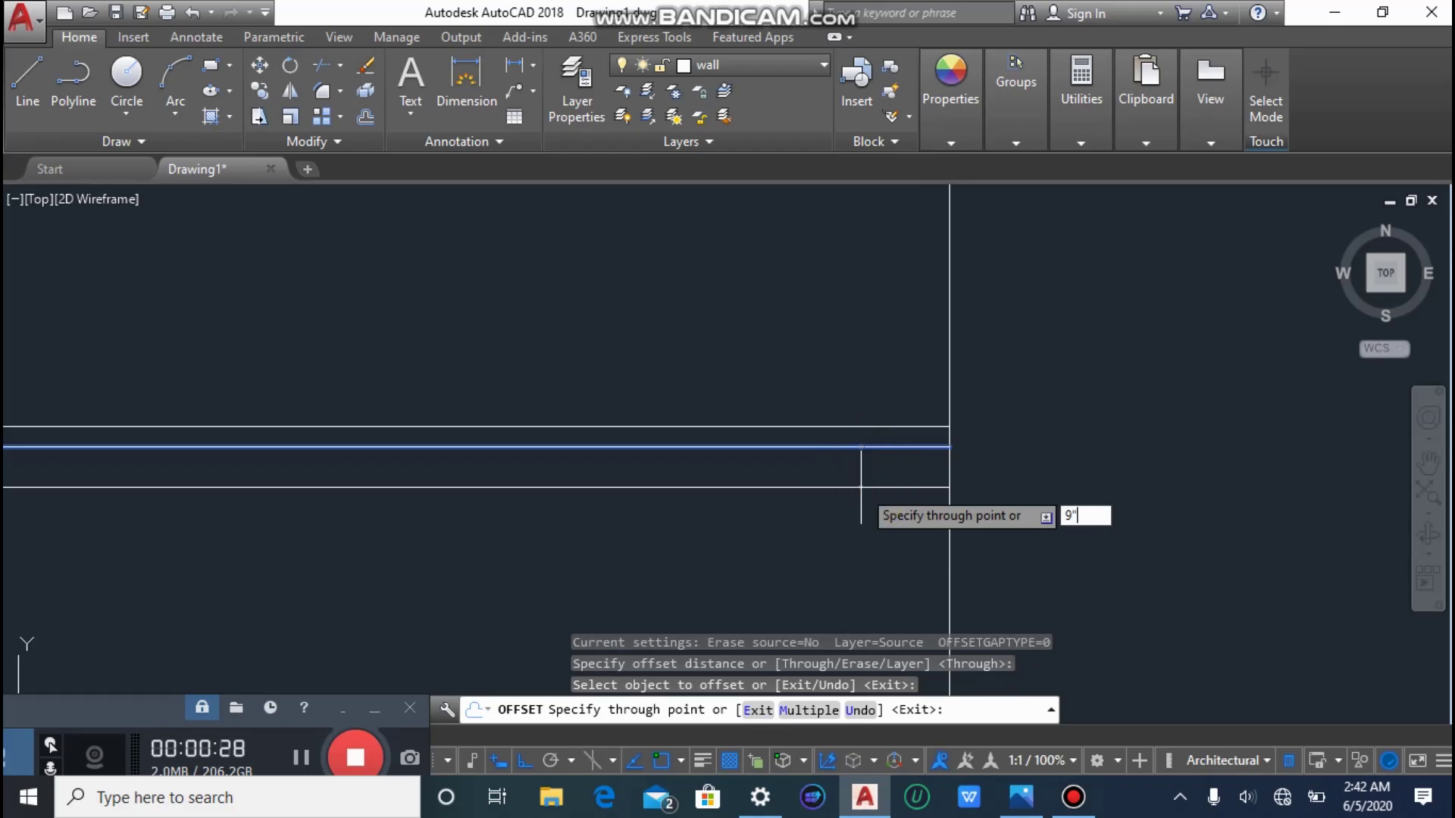
pyautogui.press('Return')
pyautogui.scroll(-6, 871, 458)
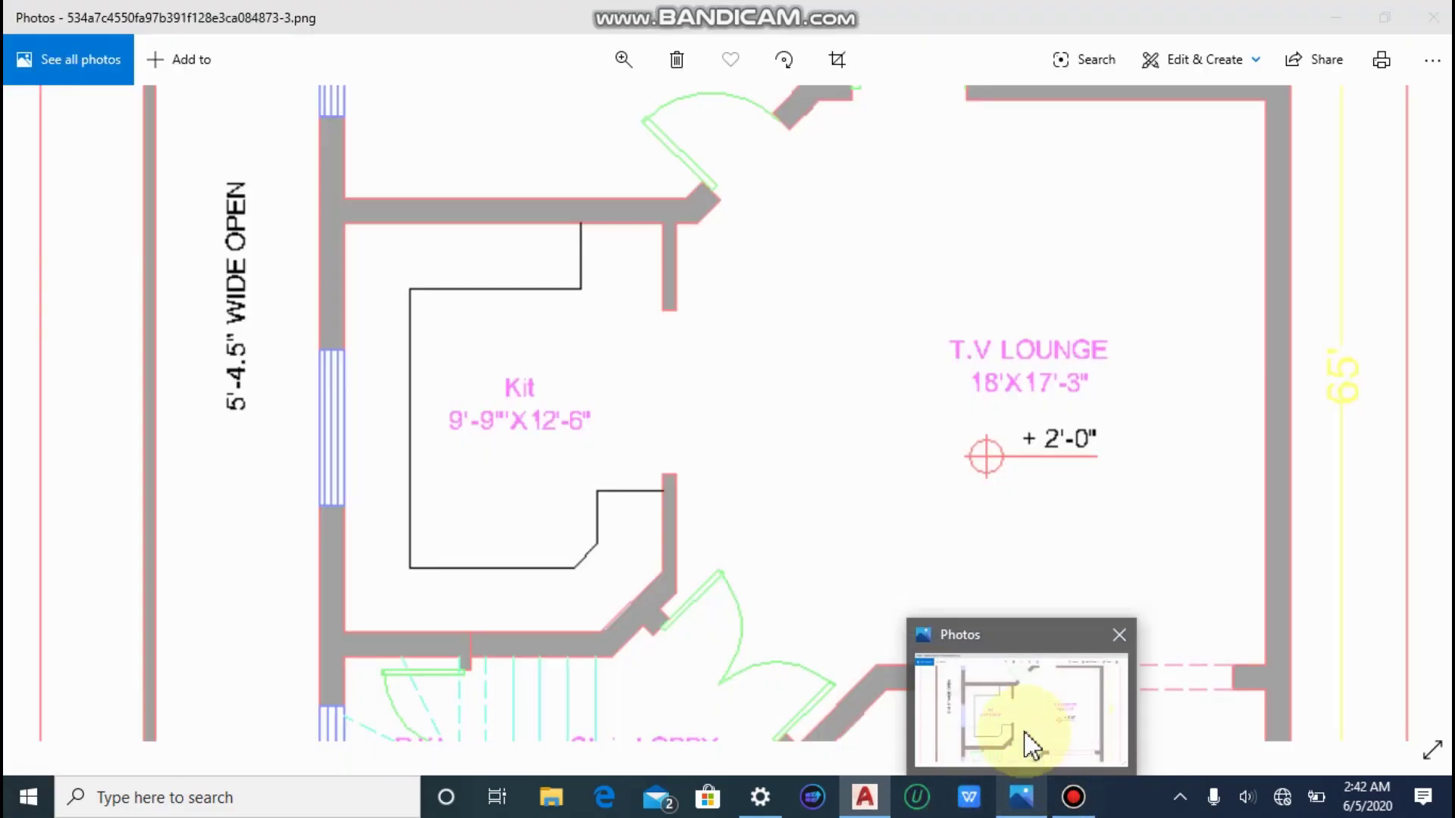
# Check the Stair LOBBY, DRAWING and CAR PORCH area in the Photos plan, then return to AutoCAD.
pyautogui.click(1029, 746)
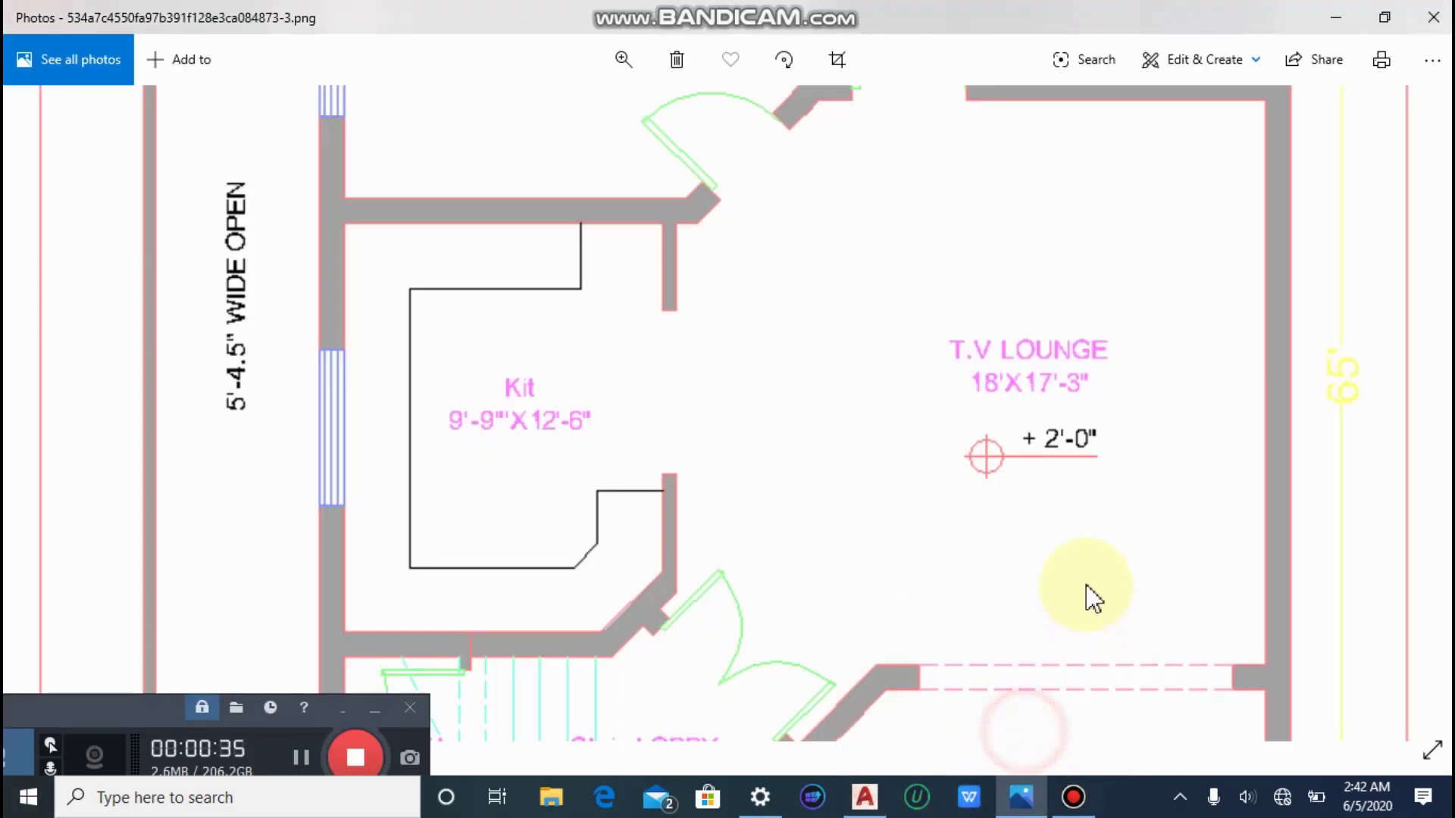
pyautogui.moveTo(1112, 712)
pyautogui.mouseDown()
pyautogui.moveTo(1127, 601)
pyautogui.moveTo(1088, 169)
pyautogui.moveTo(1111, 171)
pyautogui.mouseUp()
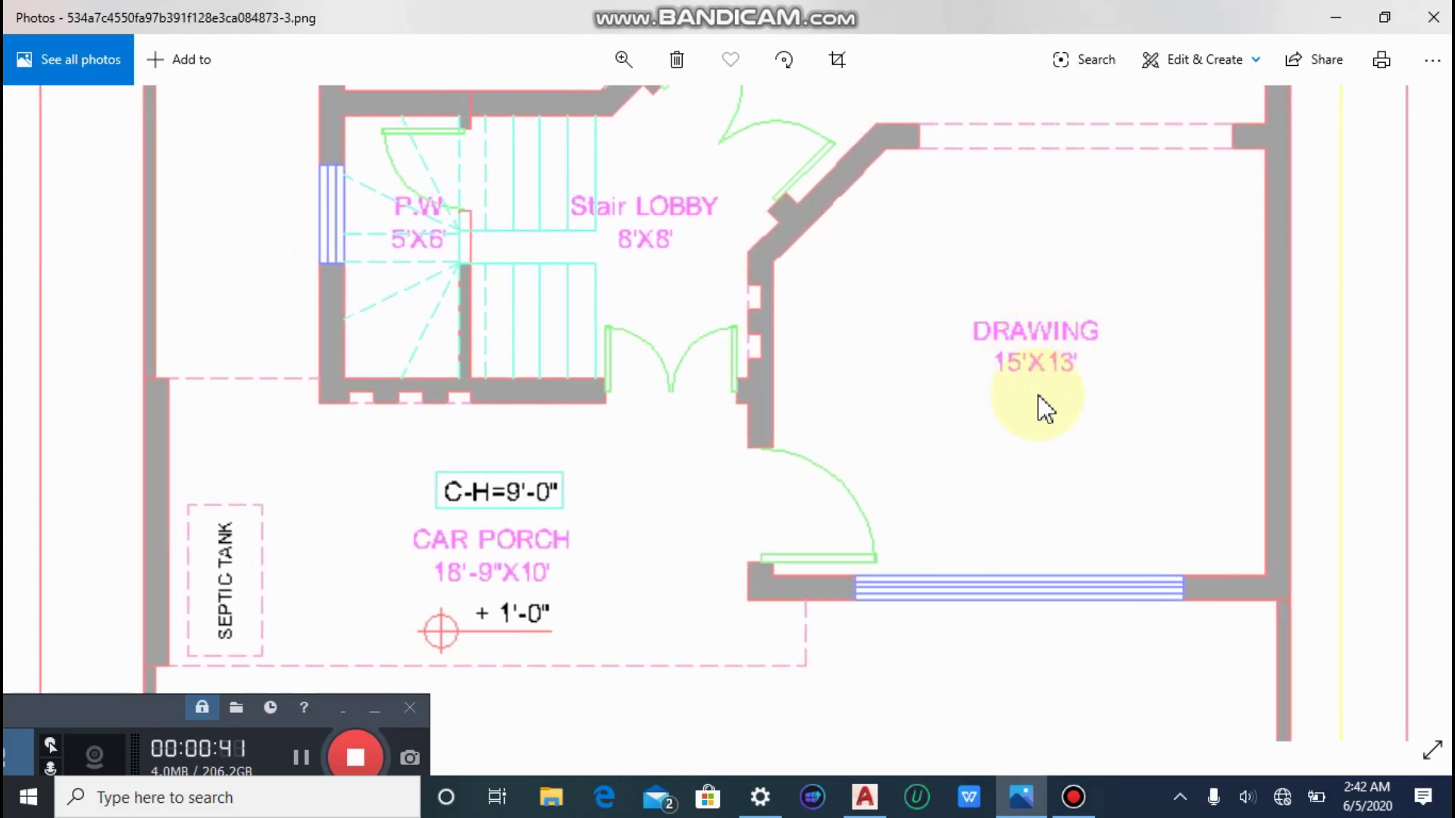
pyautogui.click(865, 797)
pyautogui.scroll(5, 890, 464)
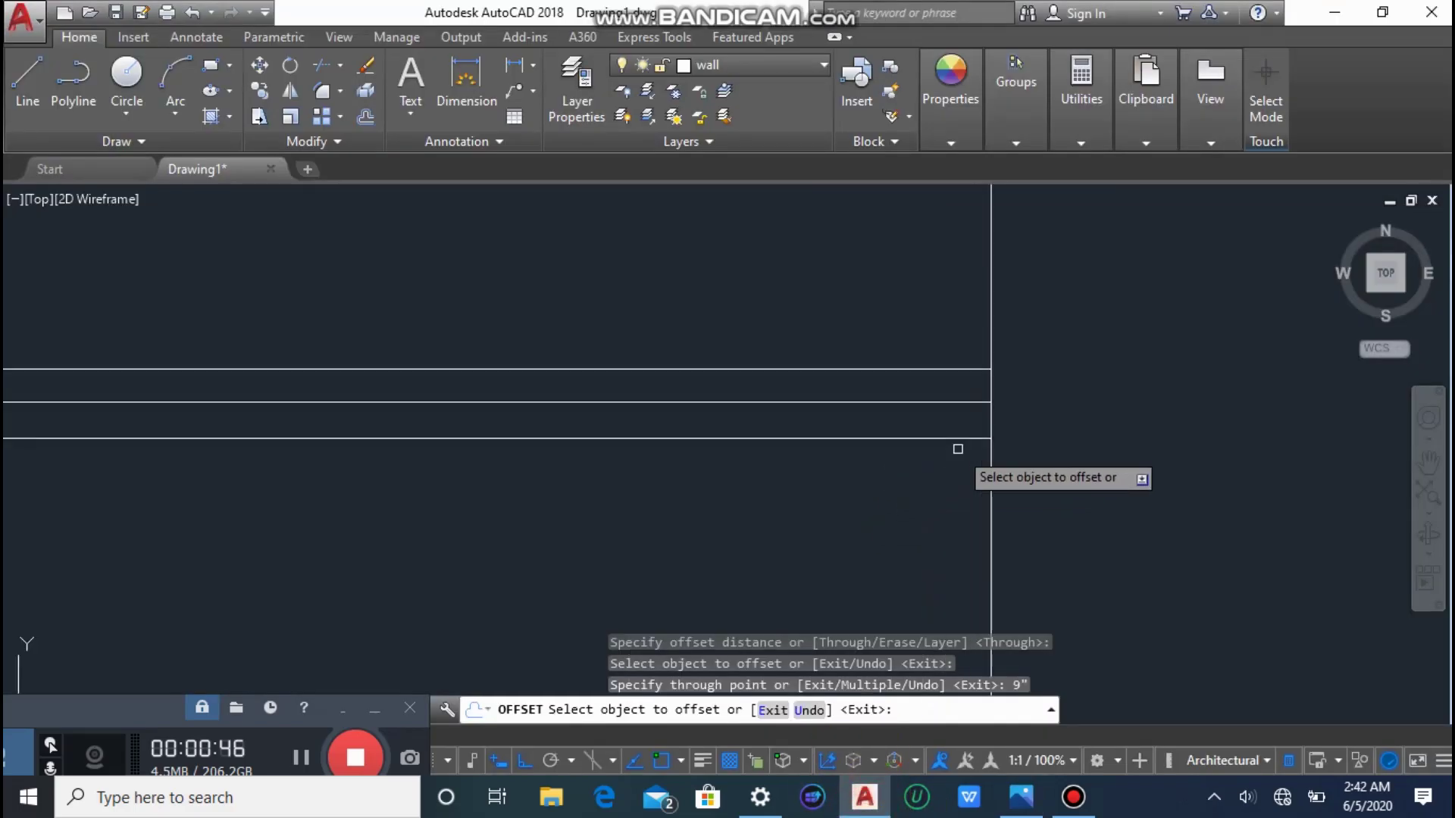
# Offset the rectangle's bottom line 14' to start a new wall.
pyautogui.click(924, 438)
pyautogui.scroll(-4, 915, 546)
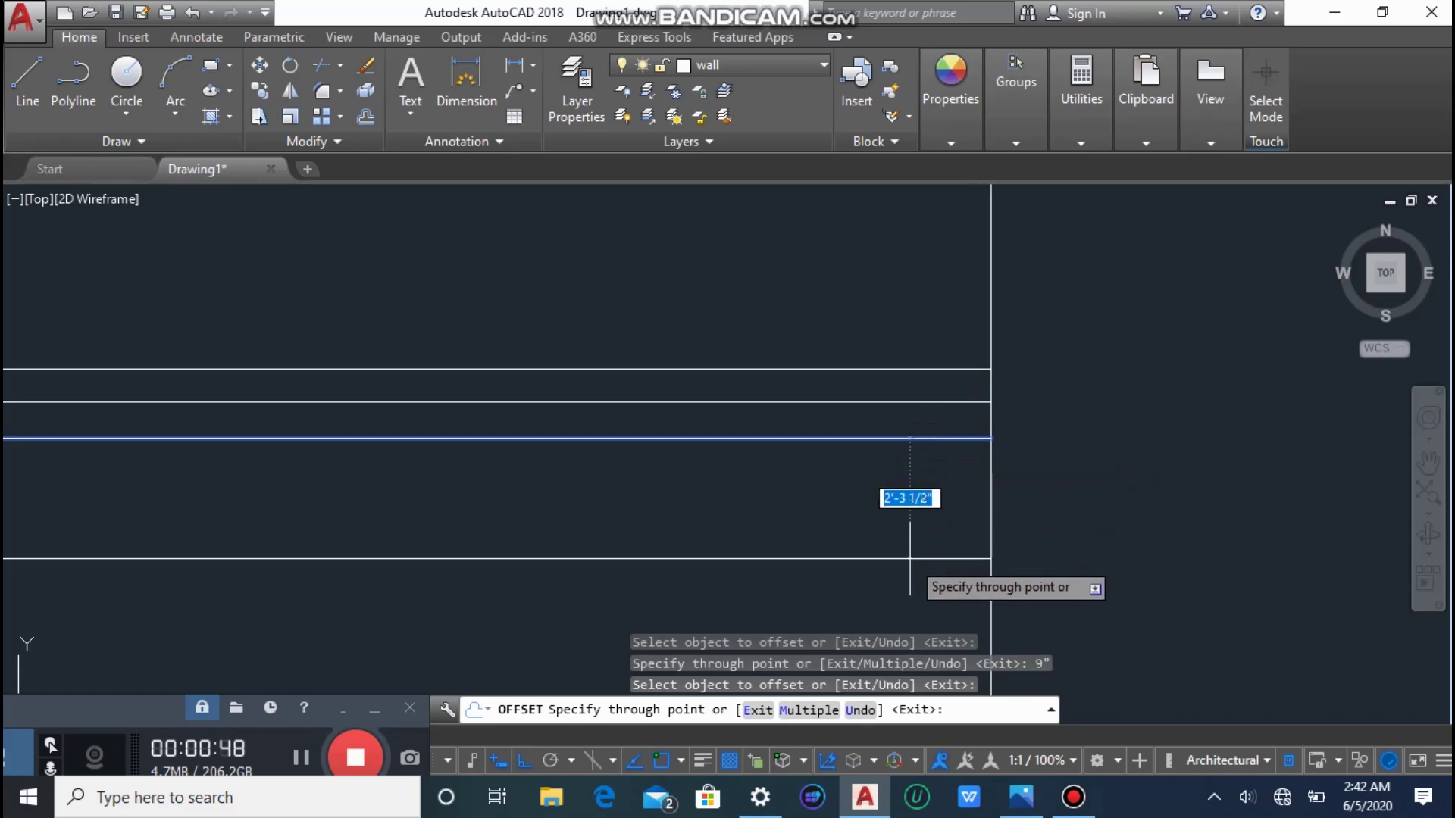
pyautogui.scroll(2, 906, 614)
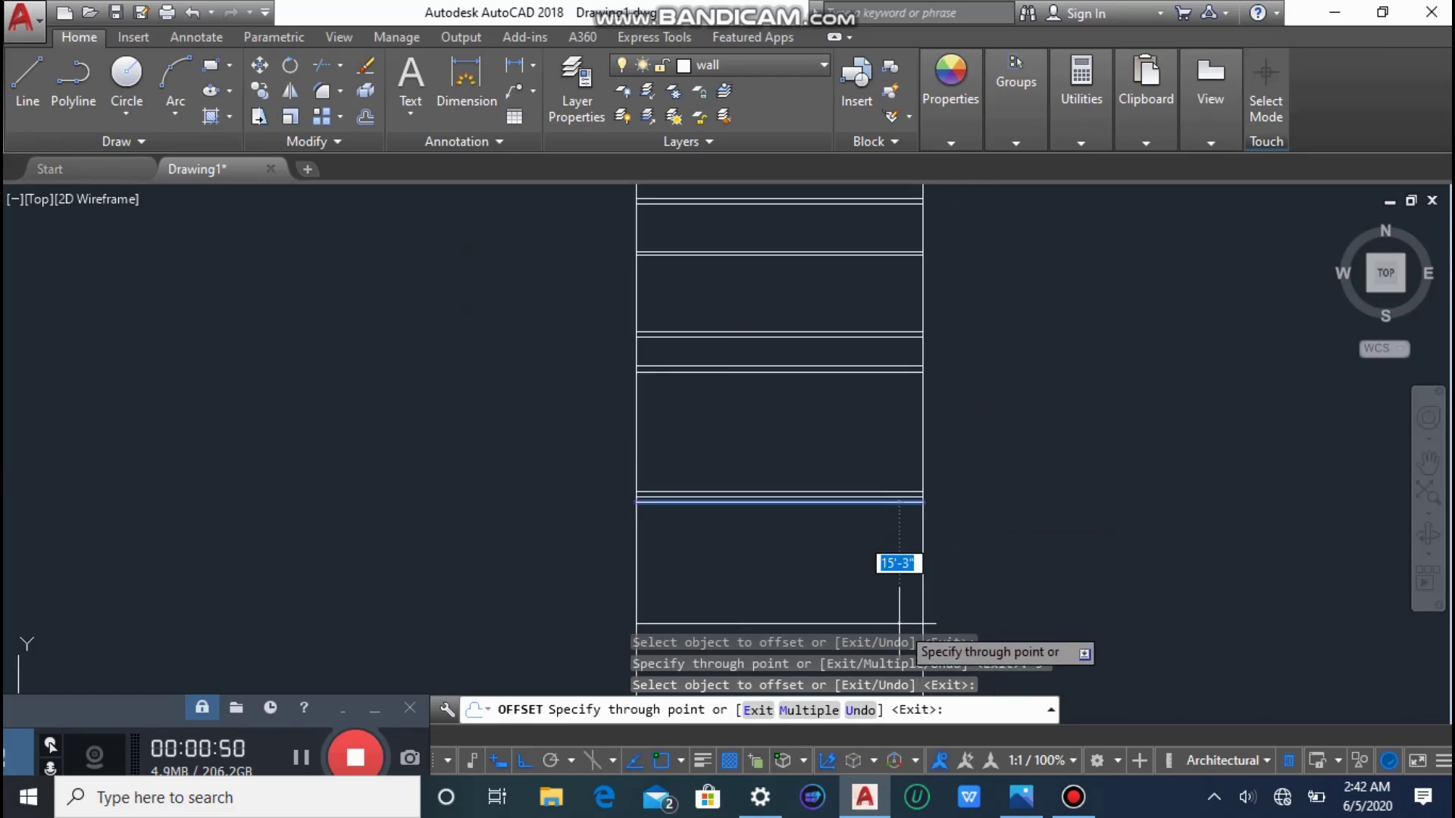
pyautogui.write("14'")
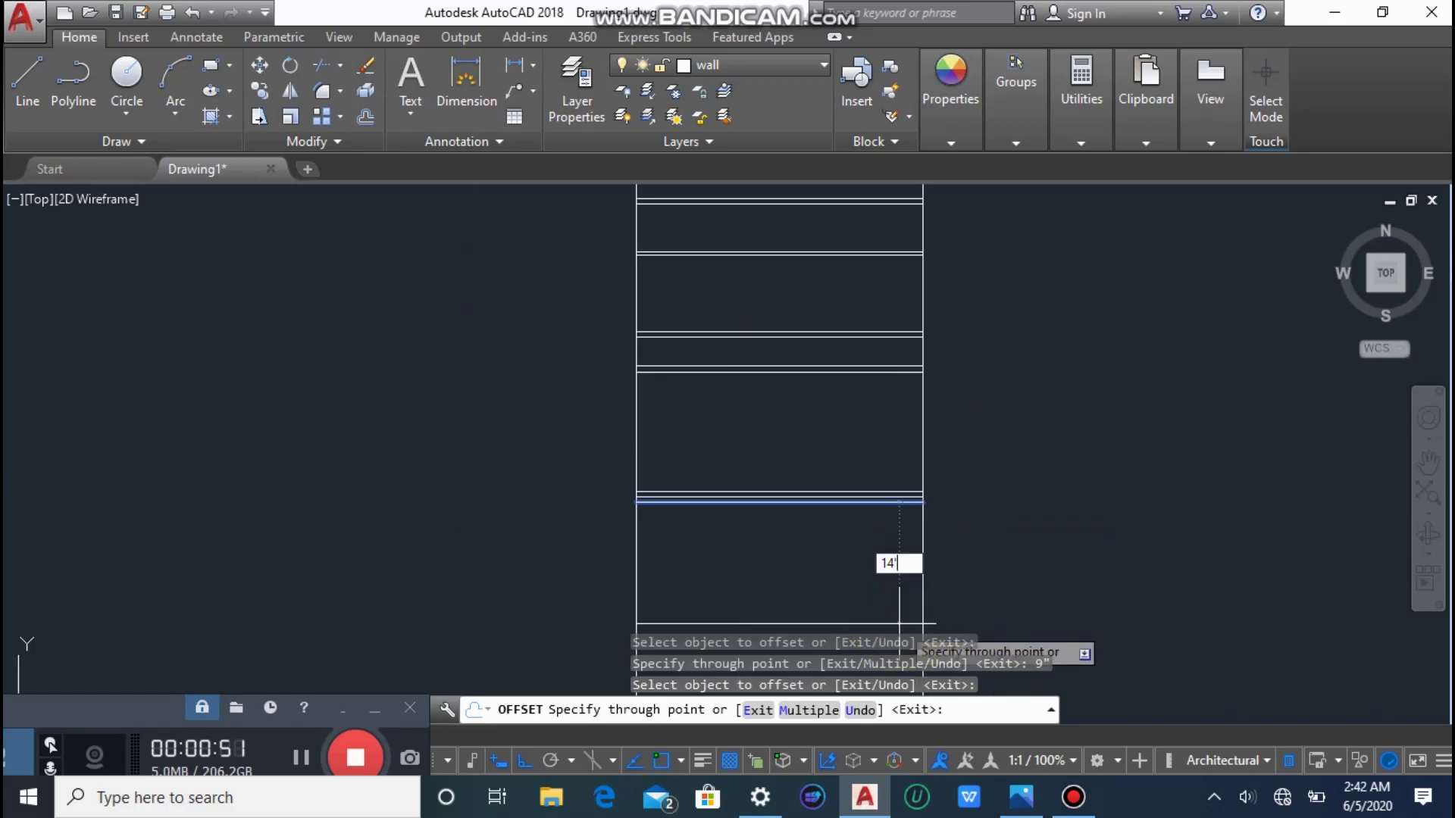
pyautogui.press('Return')
pyautogui.scroll(-3, 899, 619)
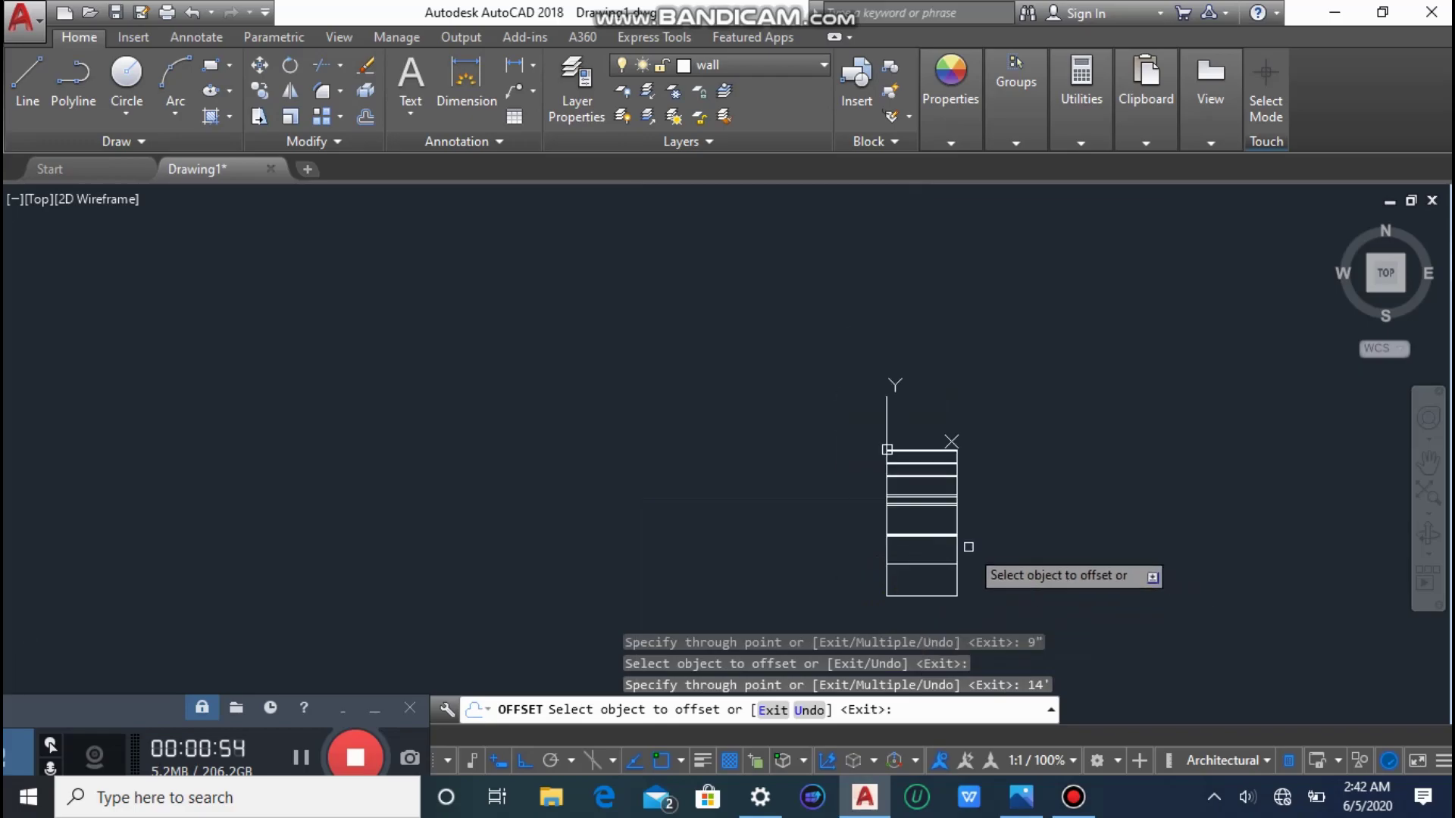
pyautogui.scroll(5, 957, 576)
pyautogui.scroll(2, 861, 540)
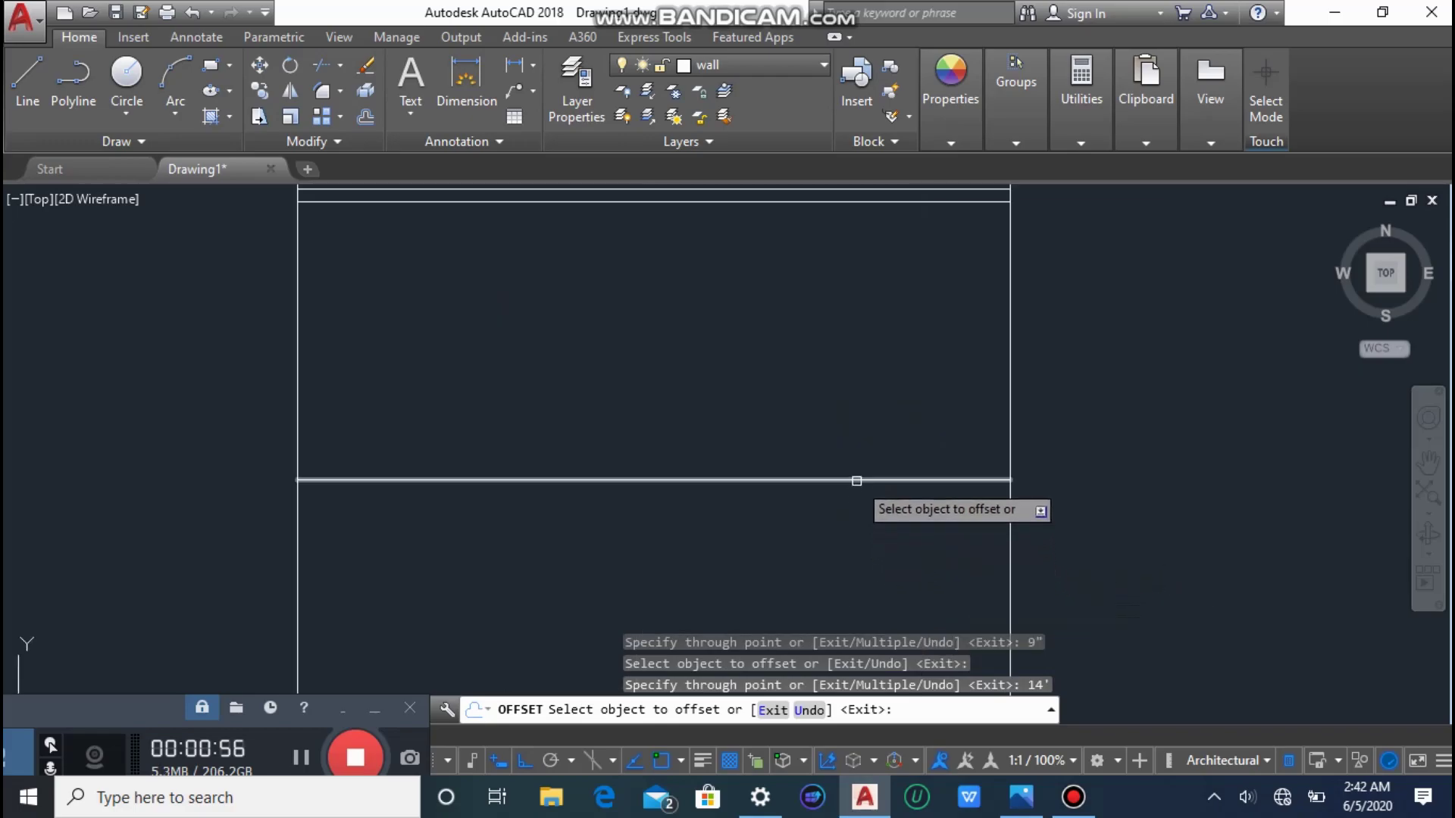
# Offset the next horizontal line 9" to give that wall its thickness.
pyautogui.click(855, 480)
pyautogui.write('9')
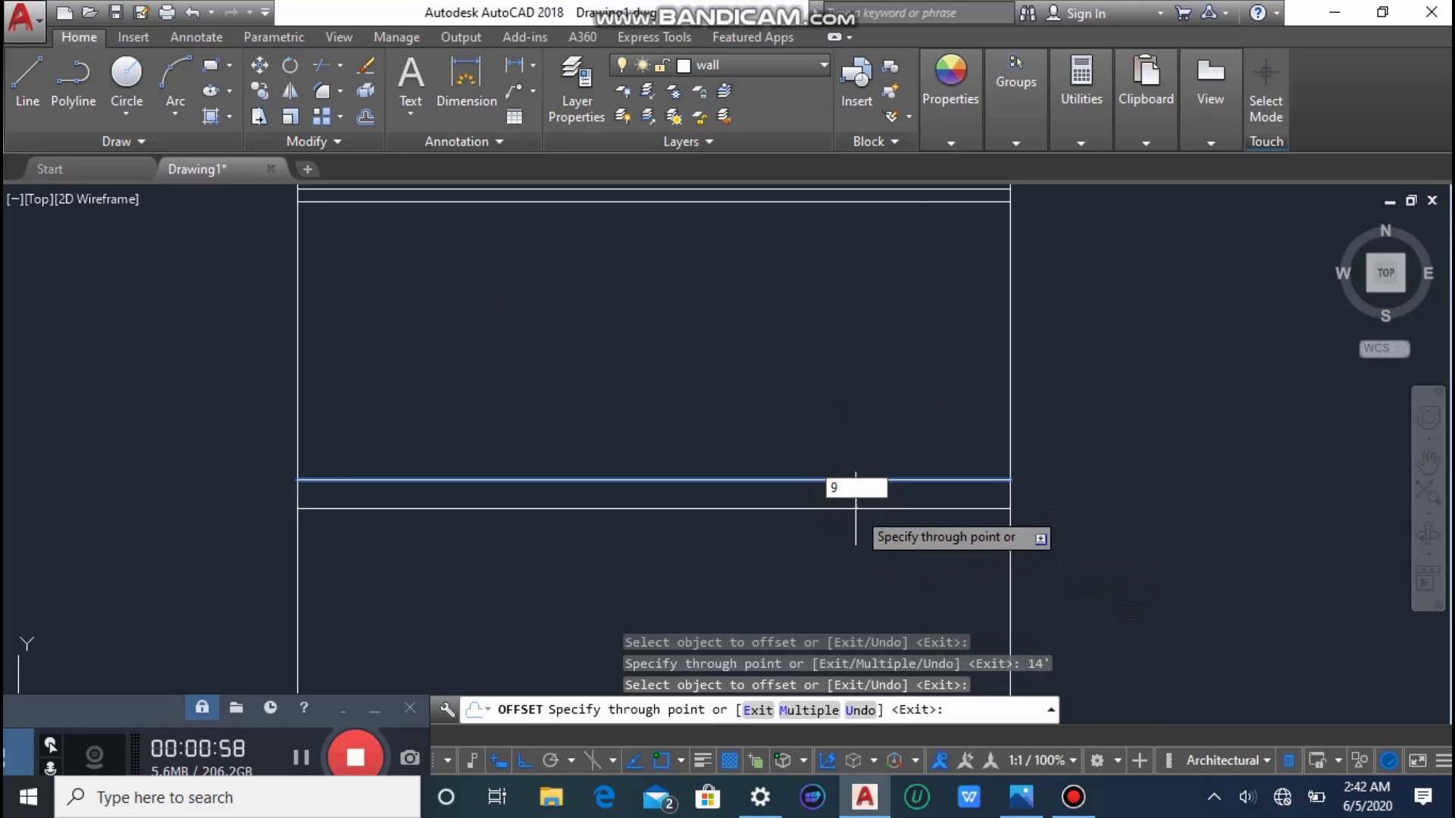
pyautogui.press('Return')
pyautogui.scroll(-3, 894, 446)
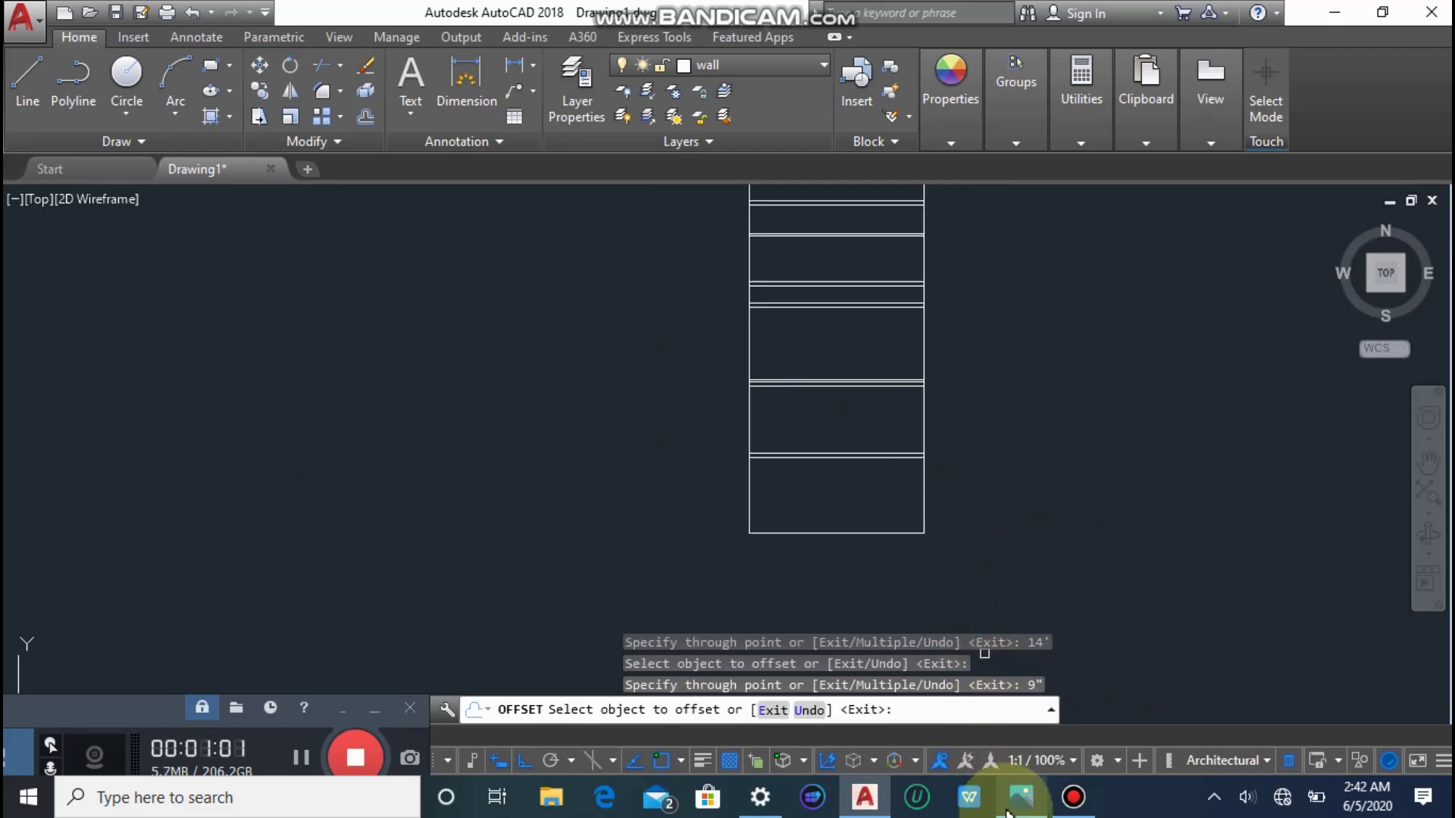
# Show the Photos floor plan at the 8'X8' Stair LOBBY beside the 15'X13' DRAWING room.
pyautogui.moveTo(1019, 795)
pyautogui.click(1011, 739)
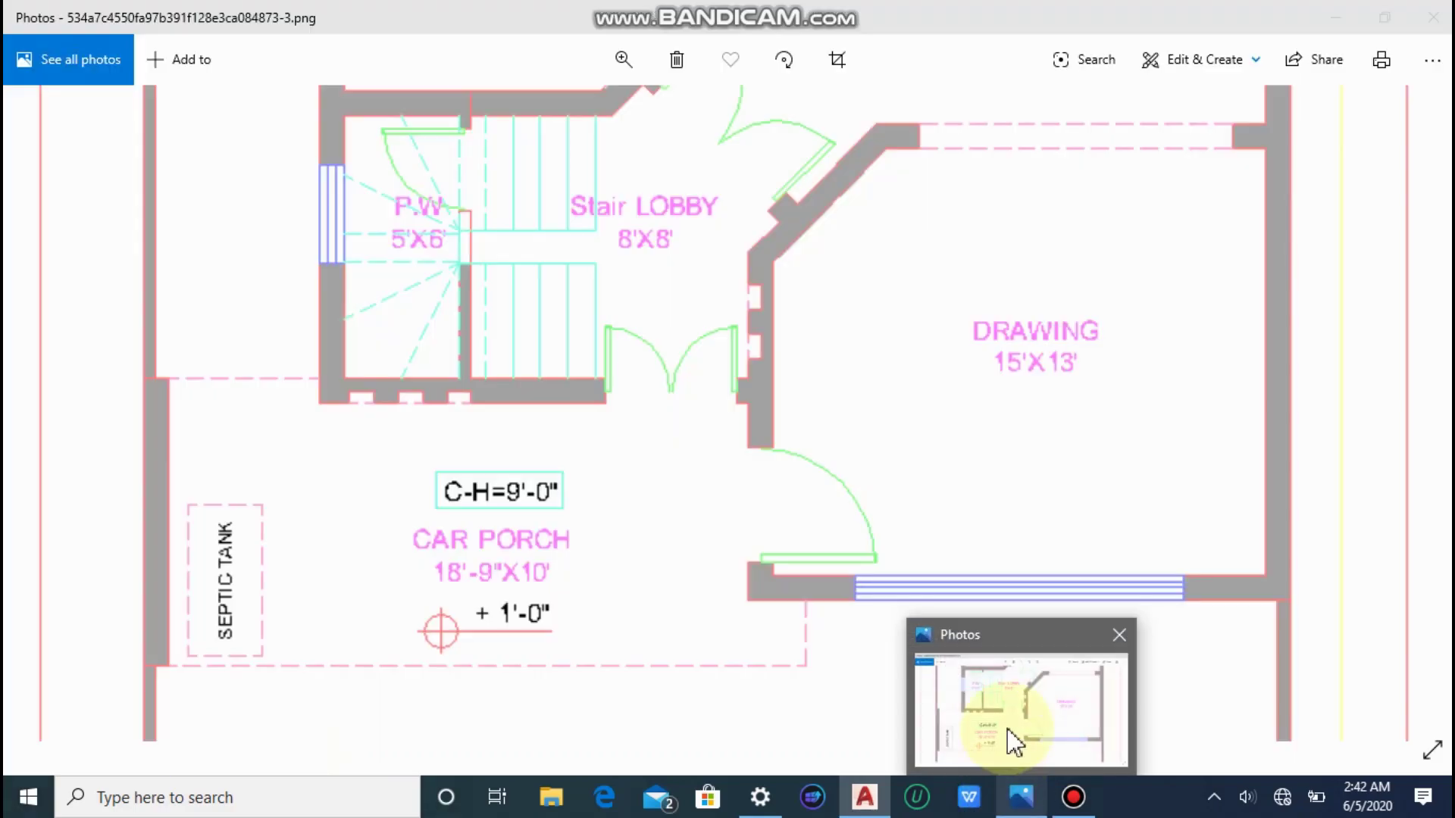
pyautogui.scroll(3, 899, 594)
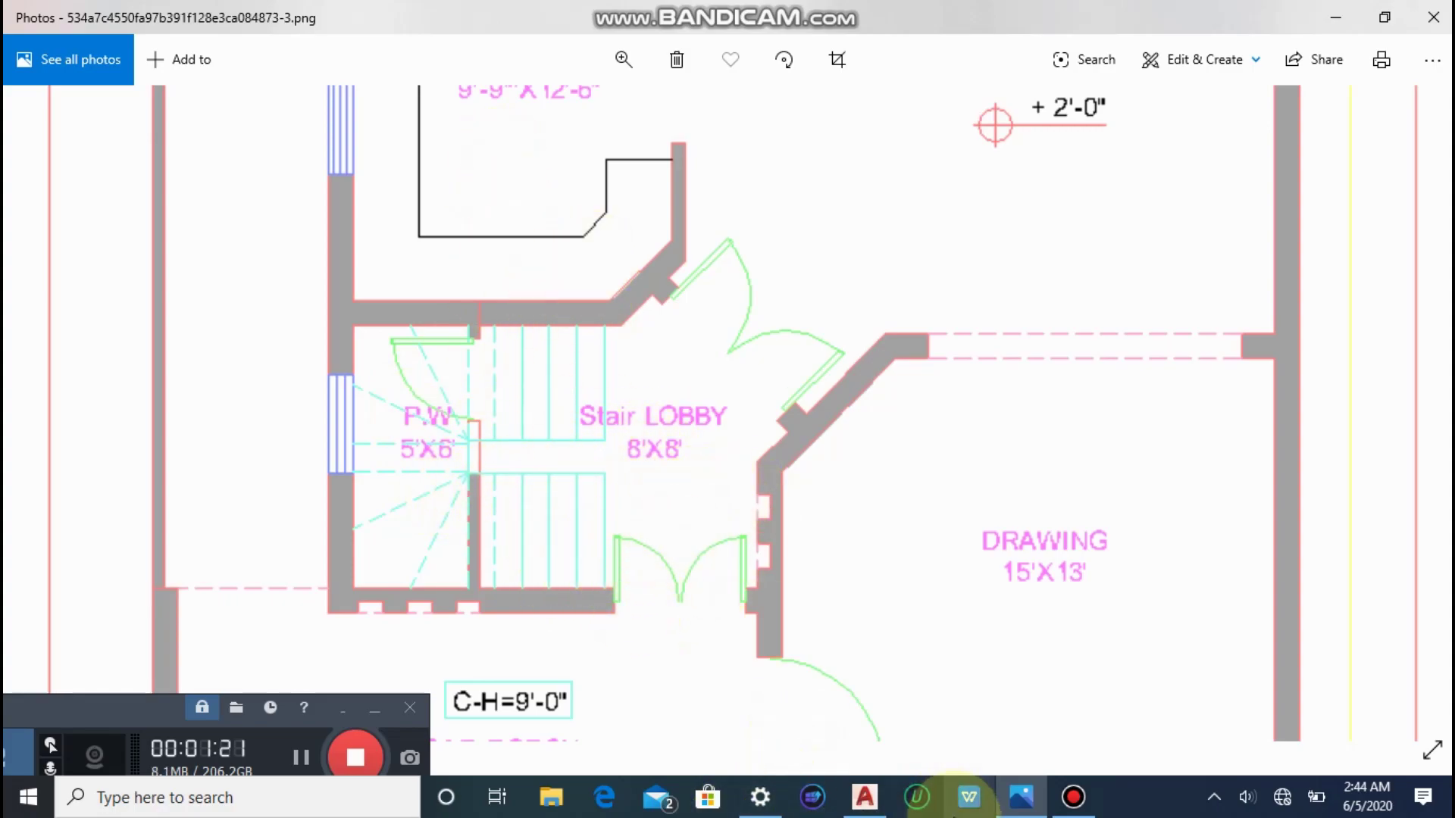
# Back in AutoCAD, offset the middle wall line 8' for a new wall.
pyautogui.click(865, 797)
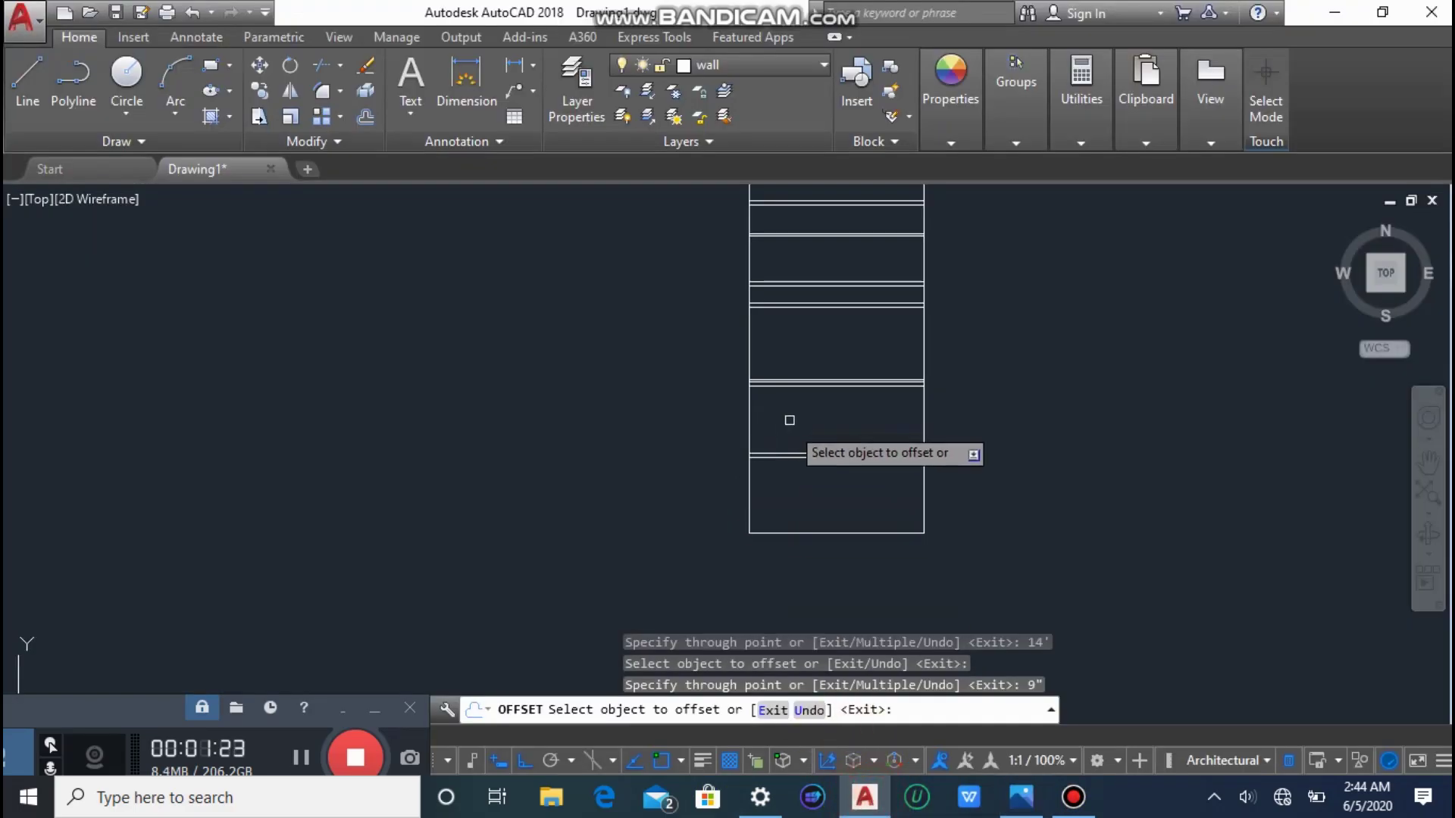
pyautogui.scroll(2, 818, 547)
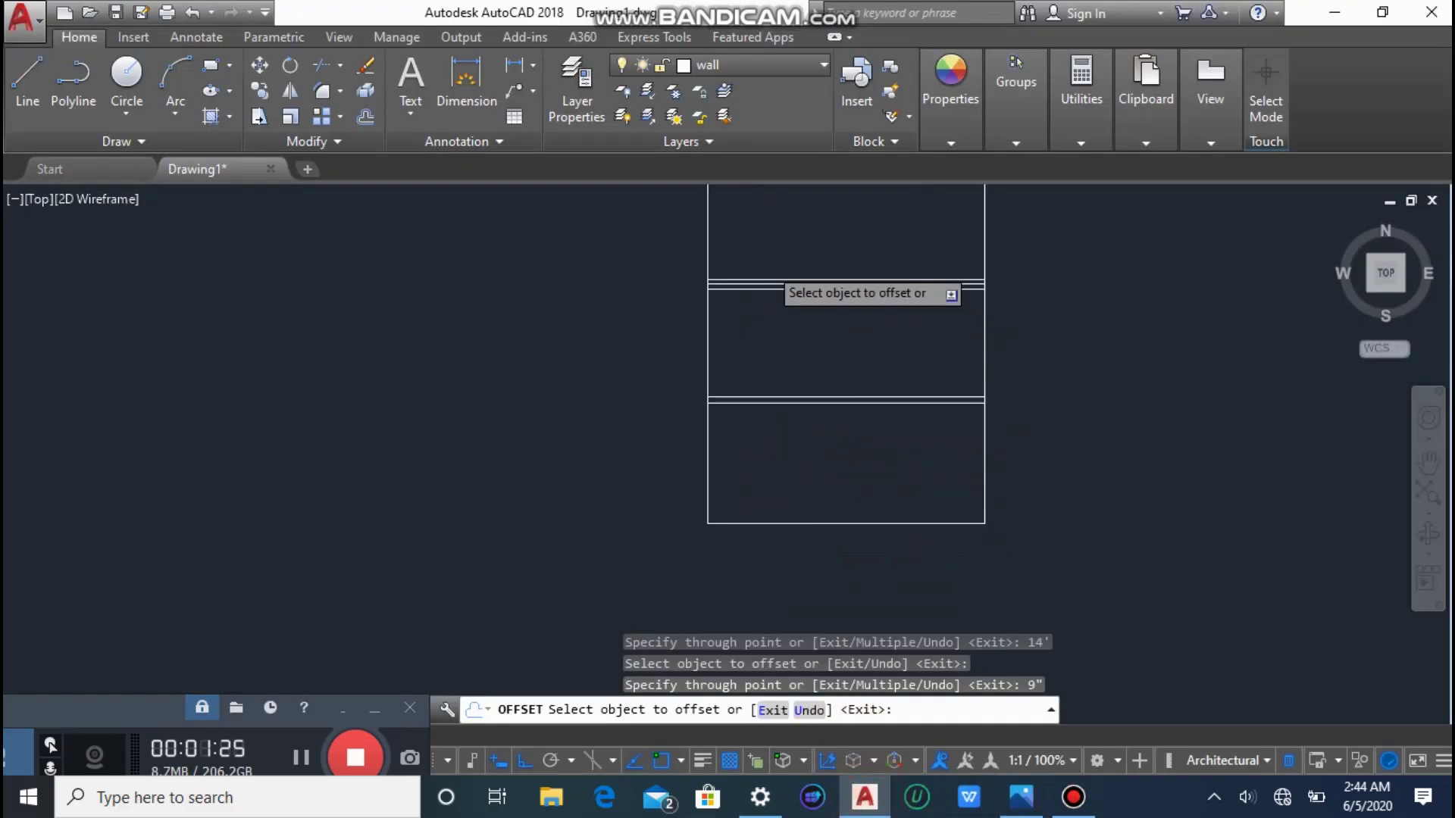
pyautogui.scroll(8, 764, 265)
pyautogui.click(615, 391)
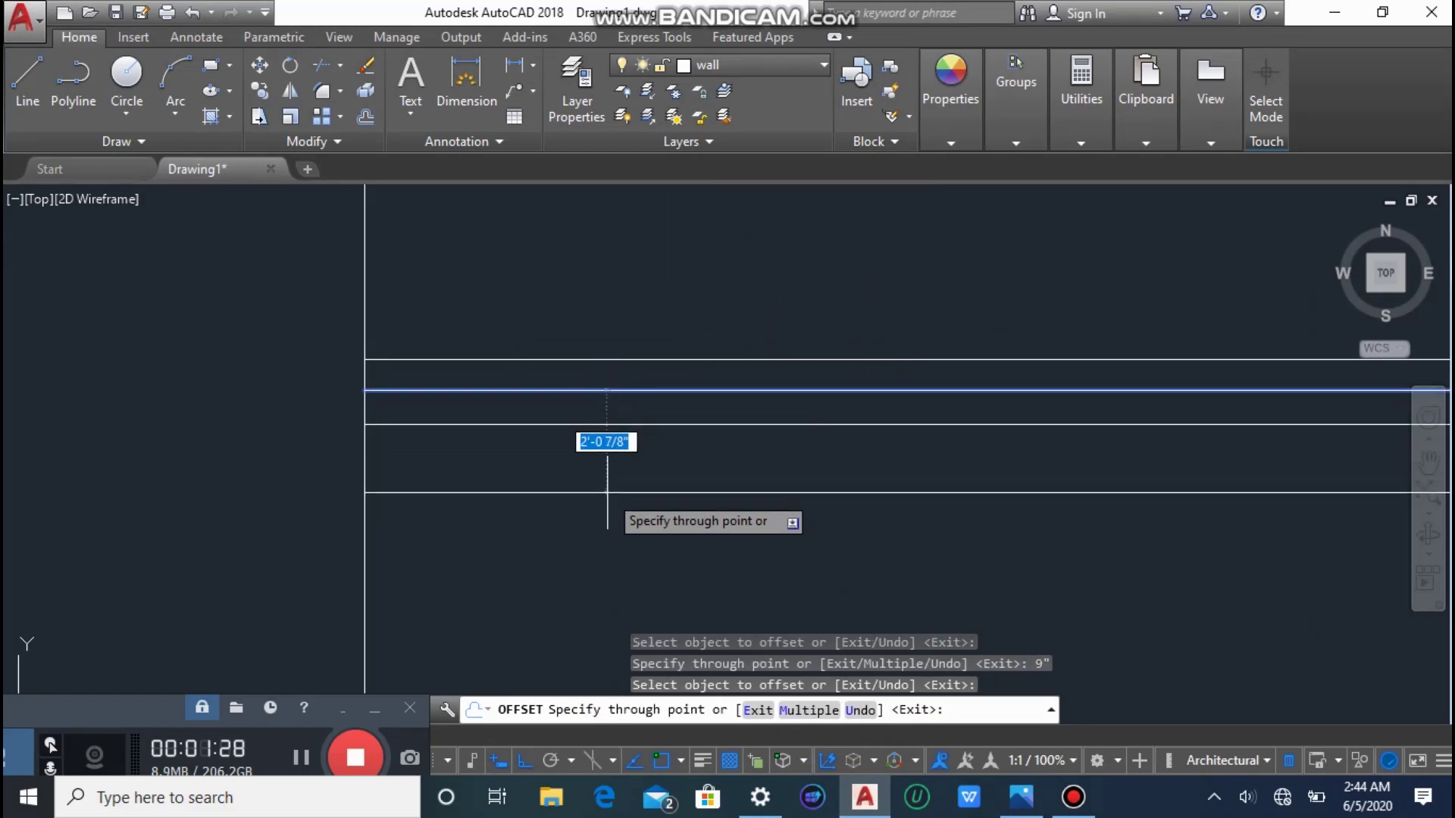
pyautogui.scroll(-10, 602, 447)
pyautogui.scroll(6, 609, 594)
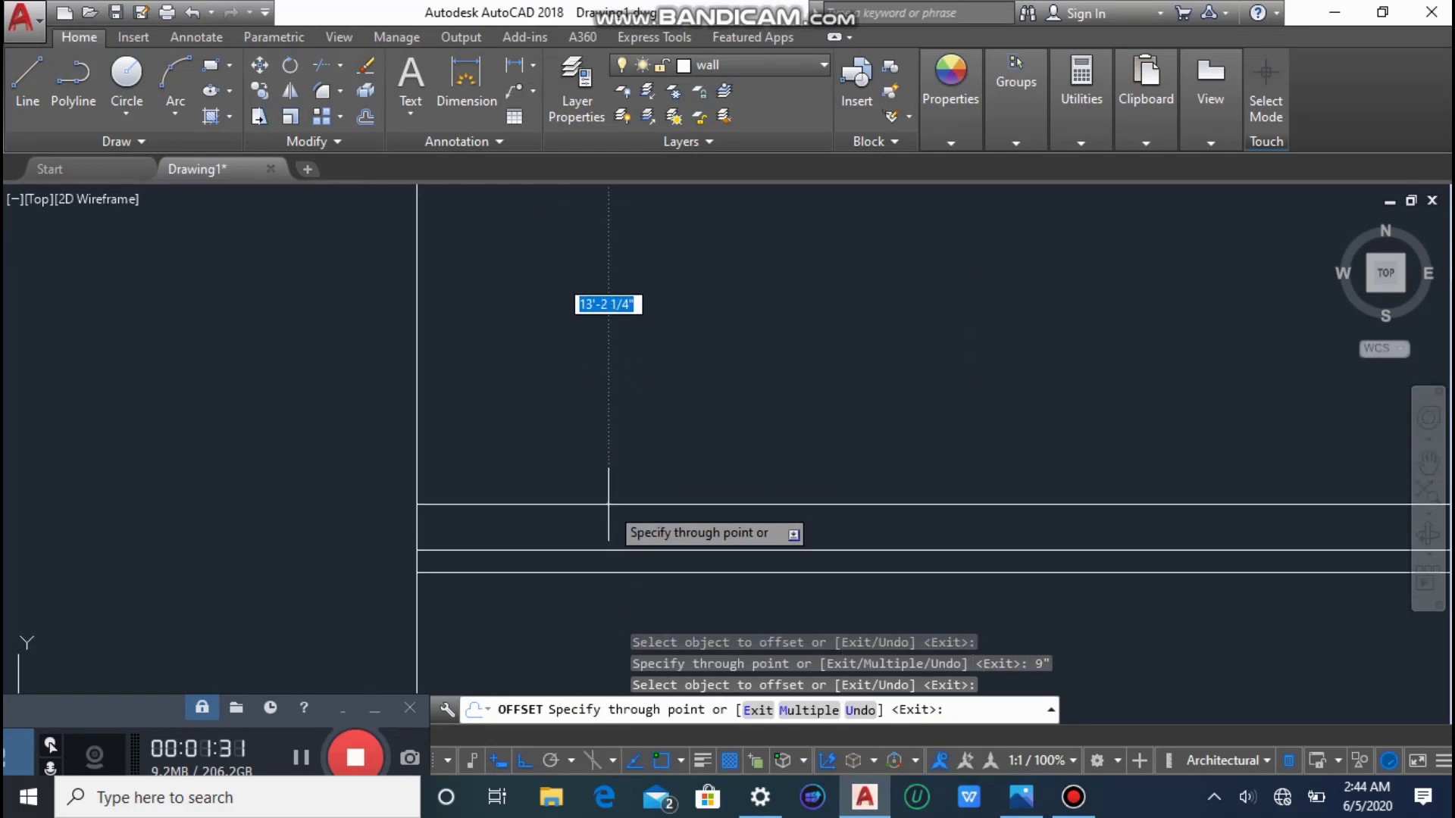
pyautogui.write('8')
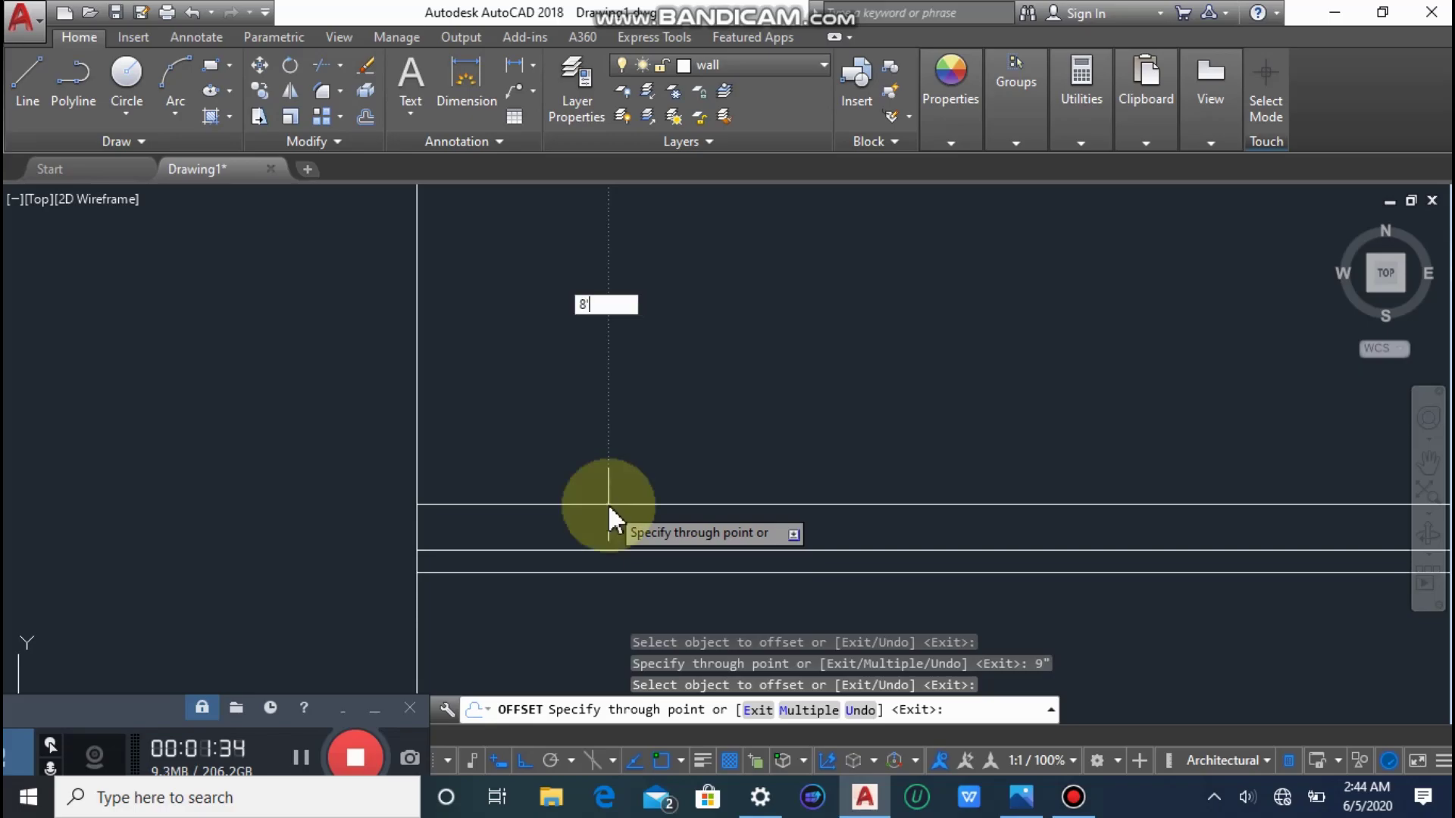
pyautogui.write("'")
pyautogui.press('Return')
# Offset the new line 9" to give that wall its thickness.
pyautogui.click(761, 348)
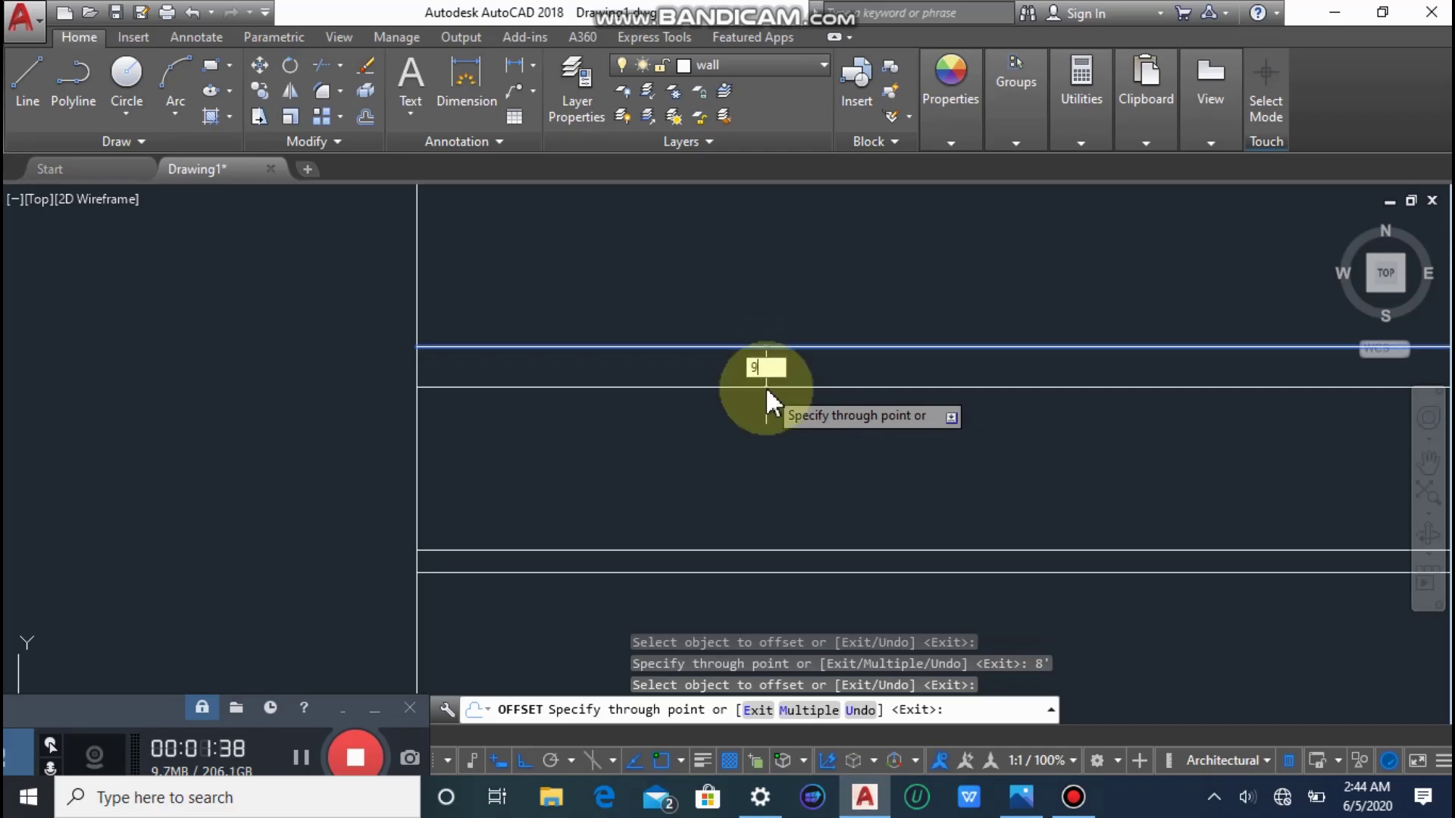
pyautogui.write('9"')
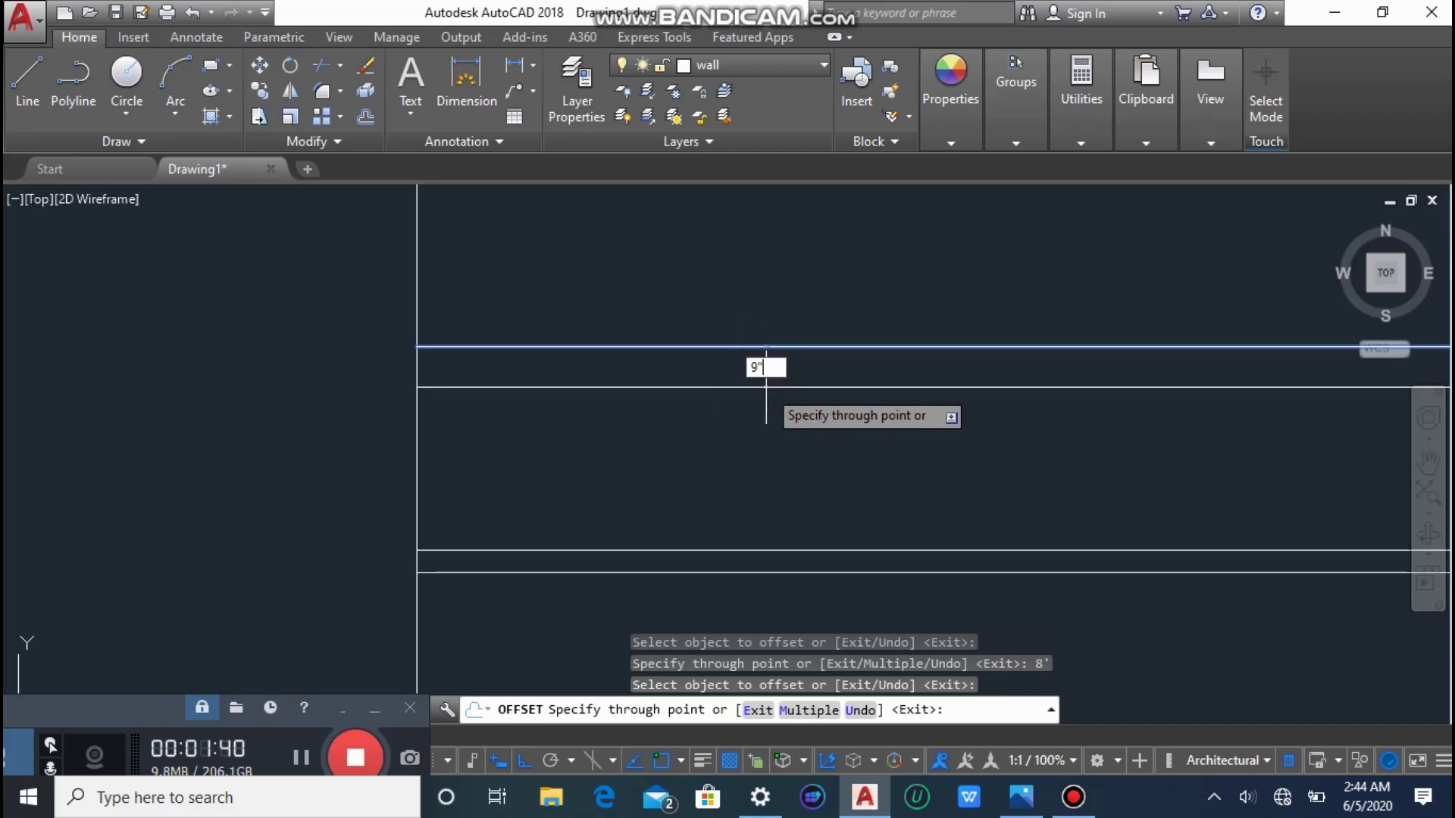
pyautogui.press('Return')
pyautogui.scroll(-2, 909, 390)
pyautogui.scroll(-3, 977, 340)
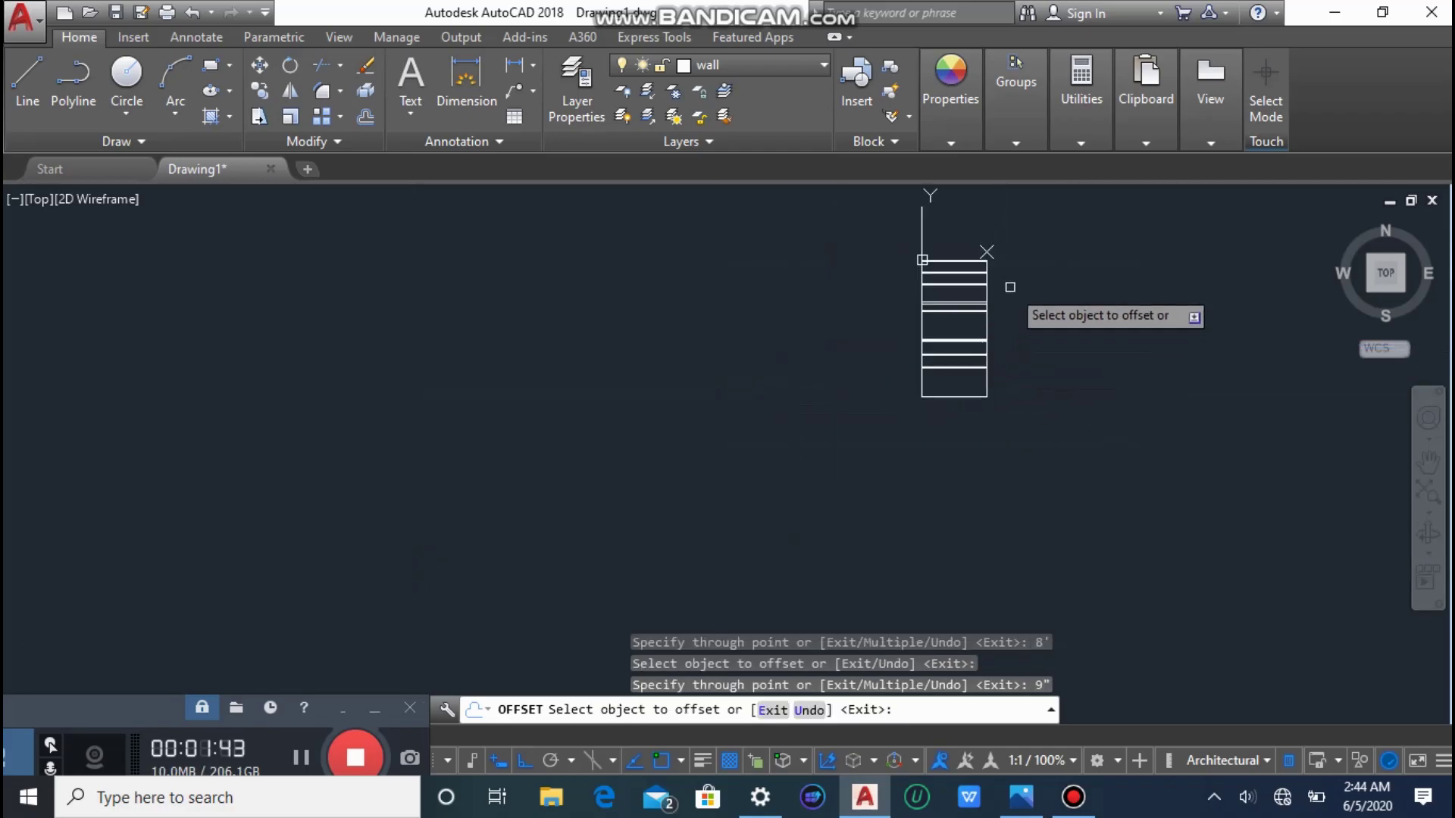
pyautogui.scroll(3, 979, 236)
pyautogui.scroll(-4, 1053, 428)
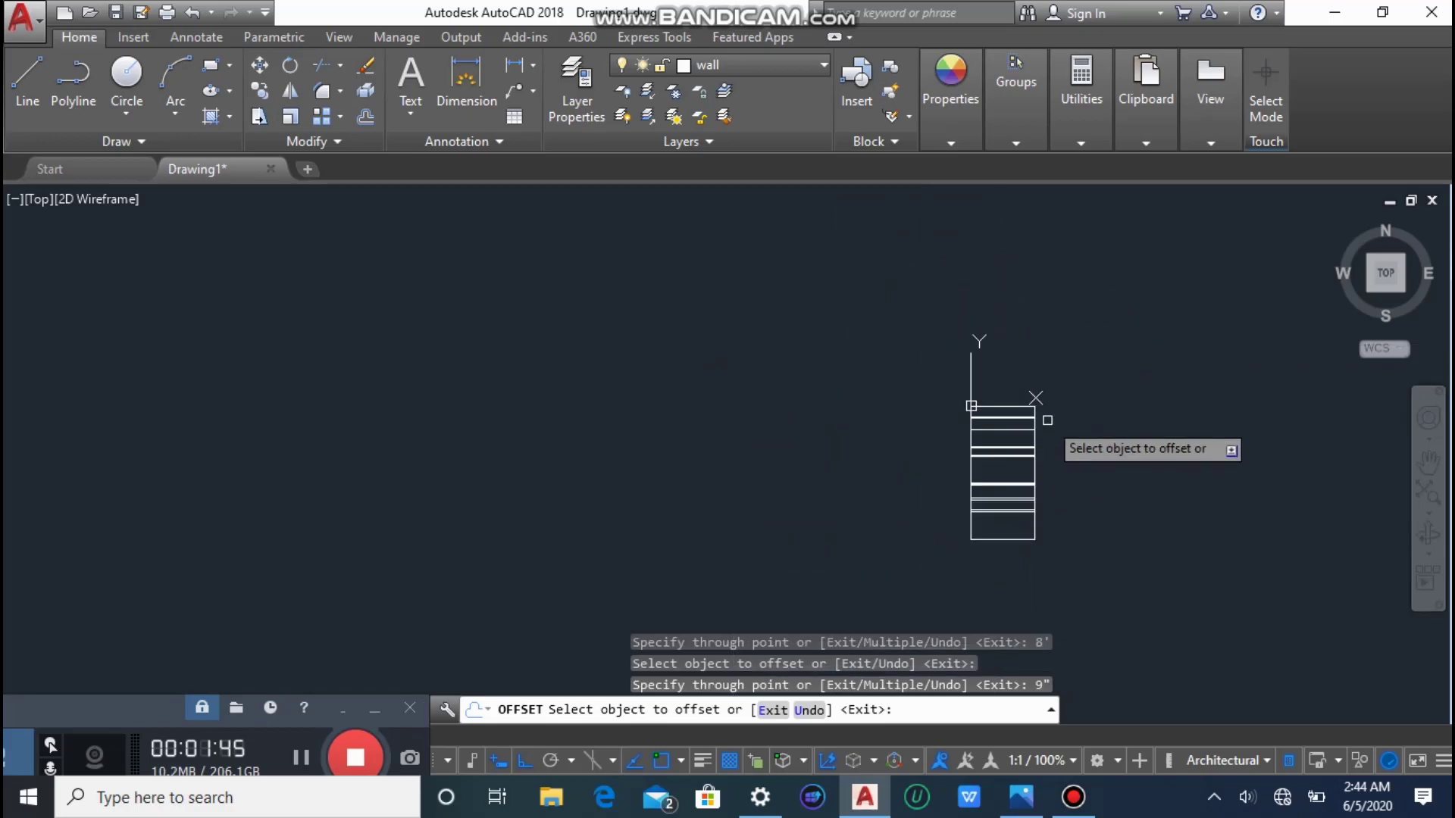
pyautogui.scroll(3, 1046, 497)
pyautogui.scroll(2, 1038, 277)
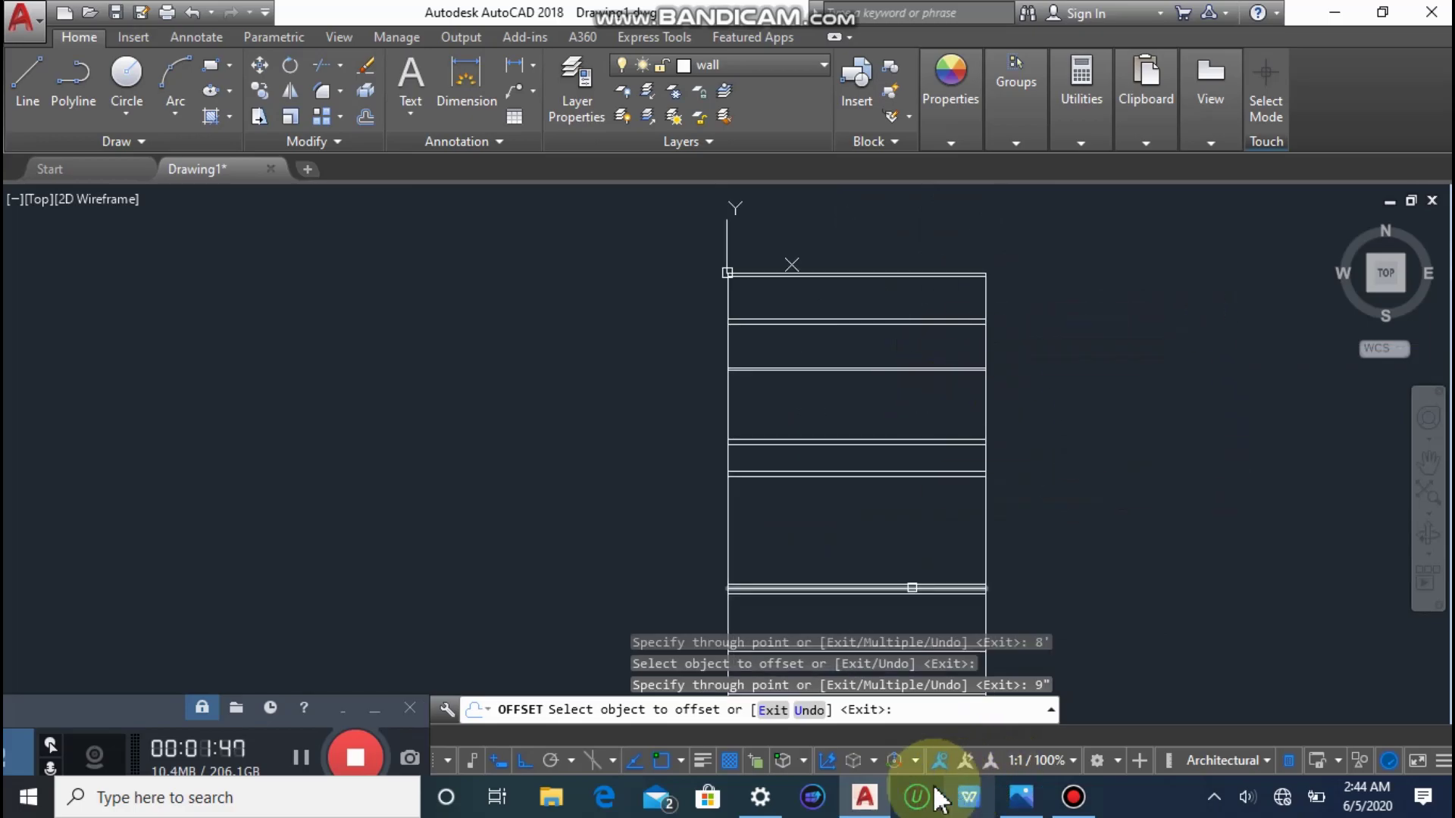
# Check the 6'X7' BATH and 14'X15'-7.5" BED ROOM on the Photos plan, then return to AutoCAD.
pyautogui.click(1020, 795)
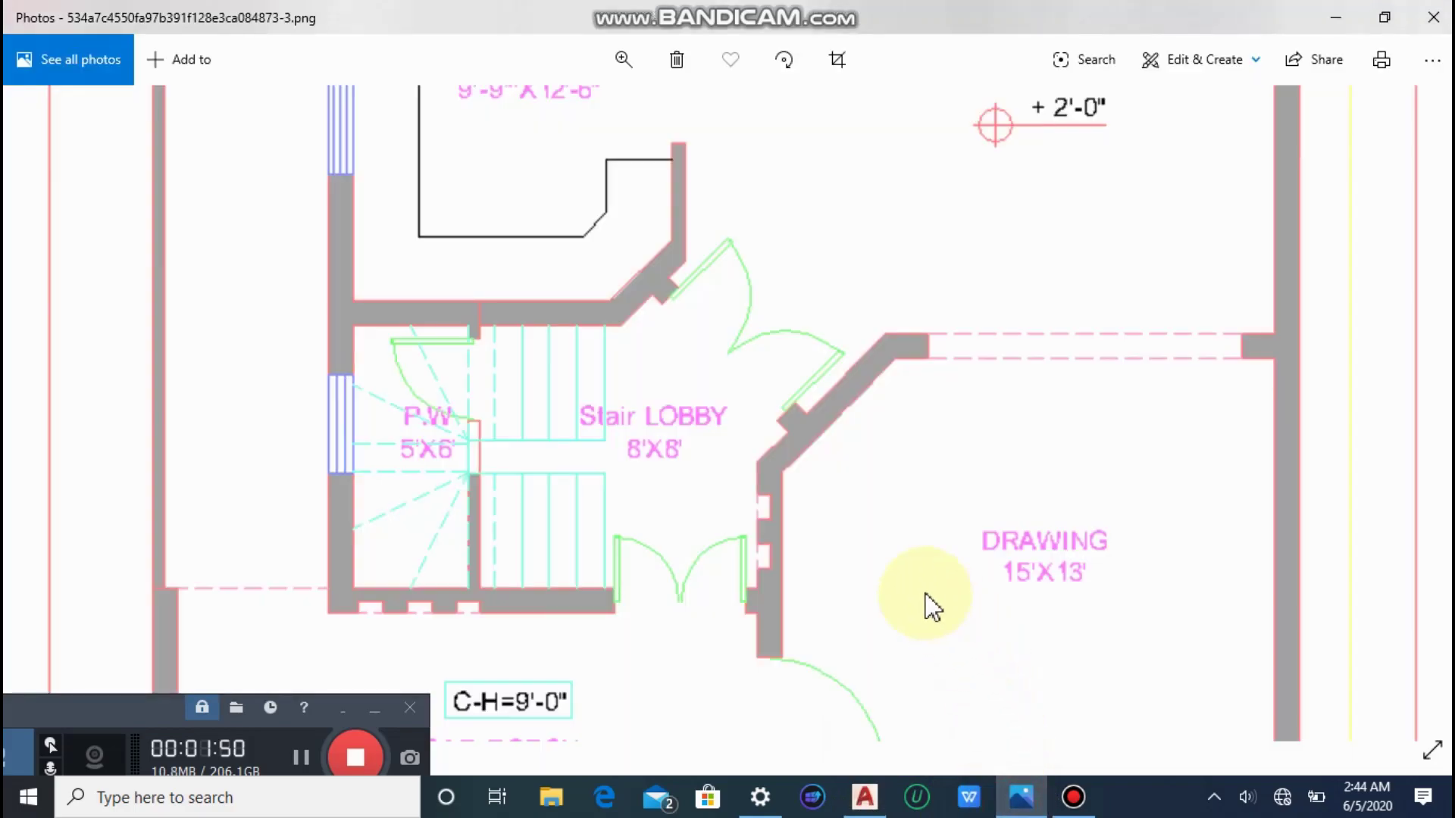
pyautogui.moveTo(1020, 508); pyautogui.dragTo(992, 777)
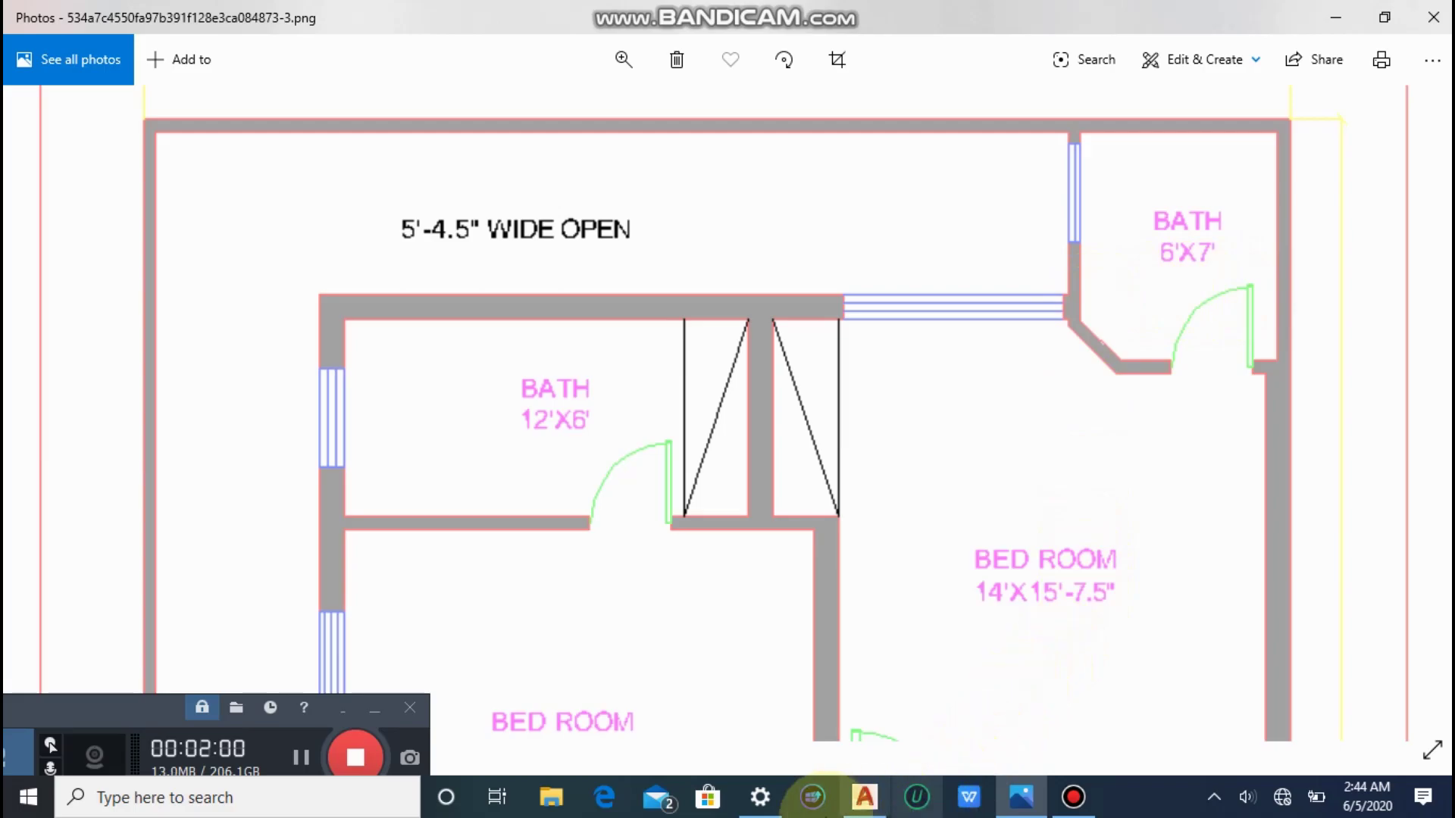
pyautogui.click(866, 797)
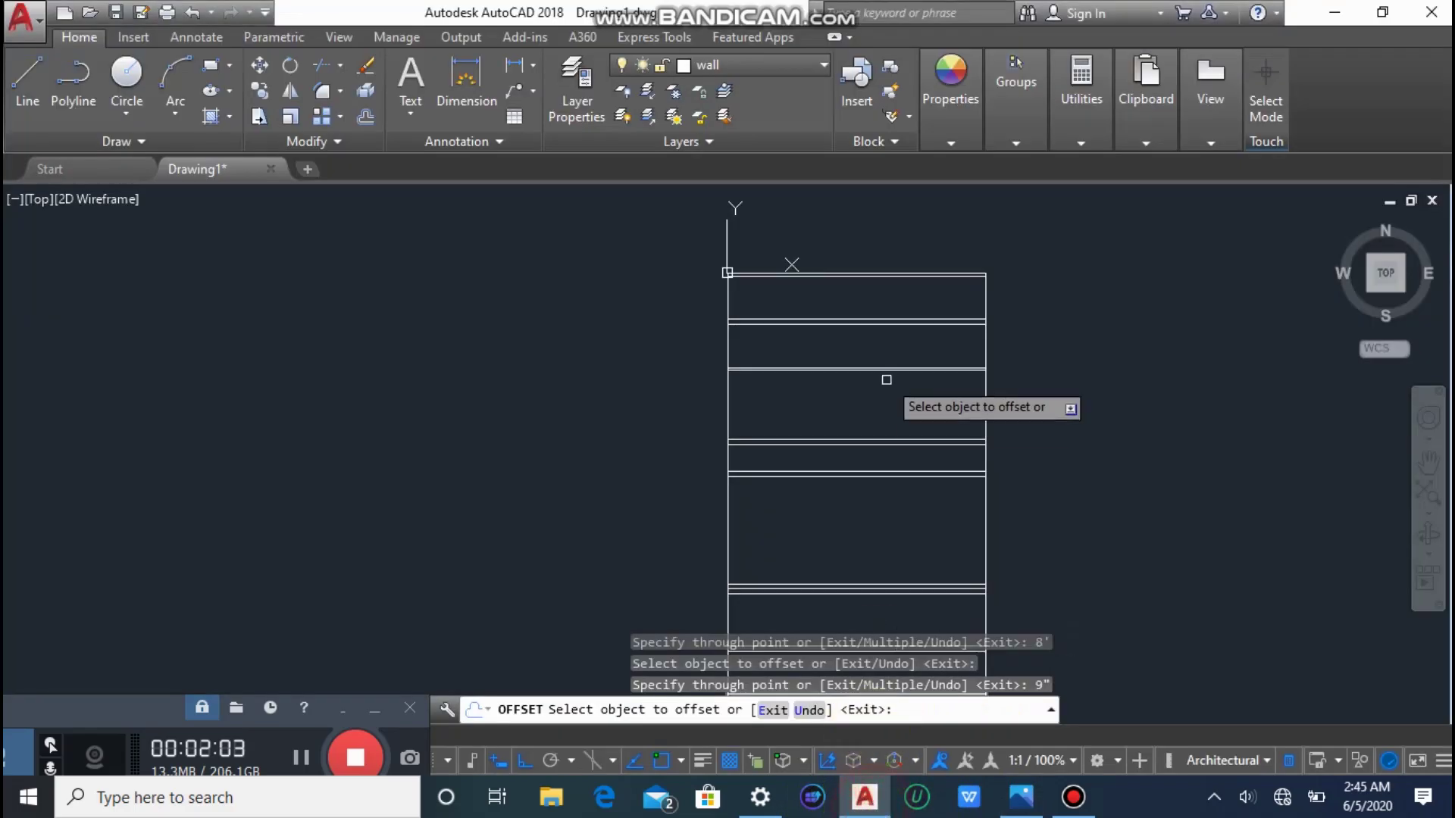
# Offset the rectangle's right vertical line 6' inward as a new wall line.
pyautogui.click(987, 298)
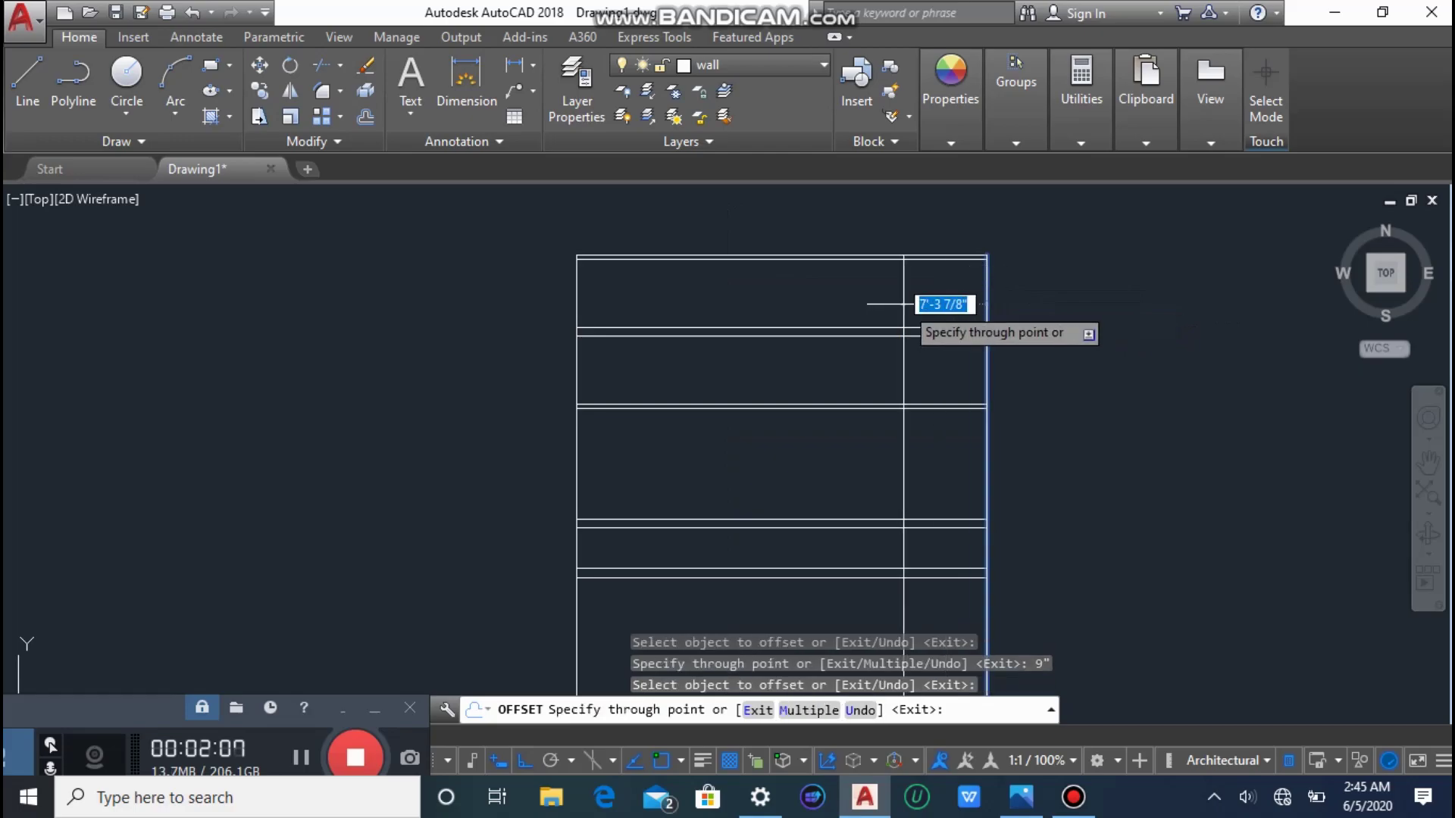
pyautogui.write('6"')
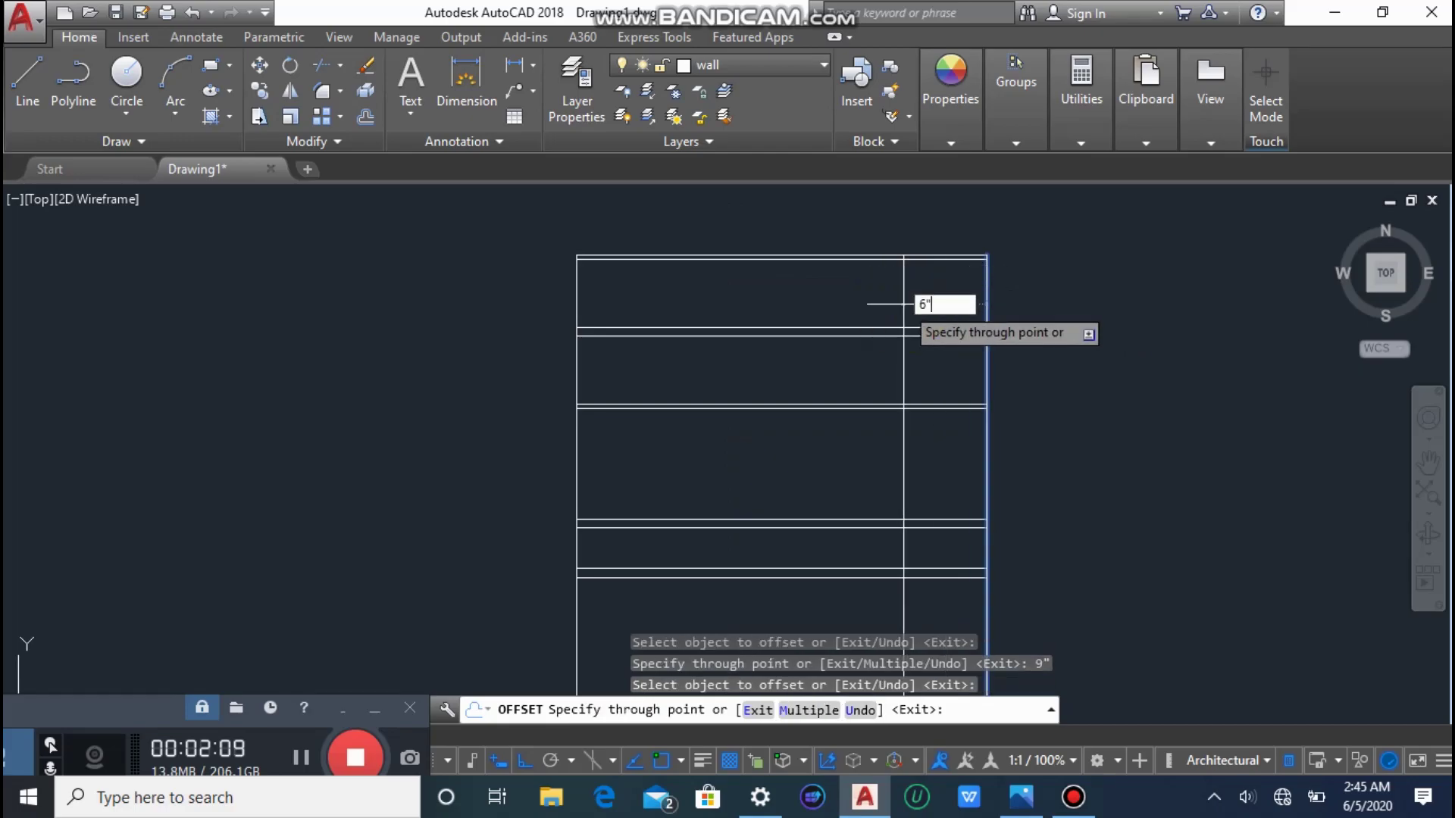
pyautogui.press('Return')
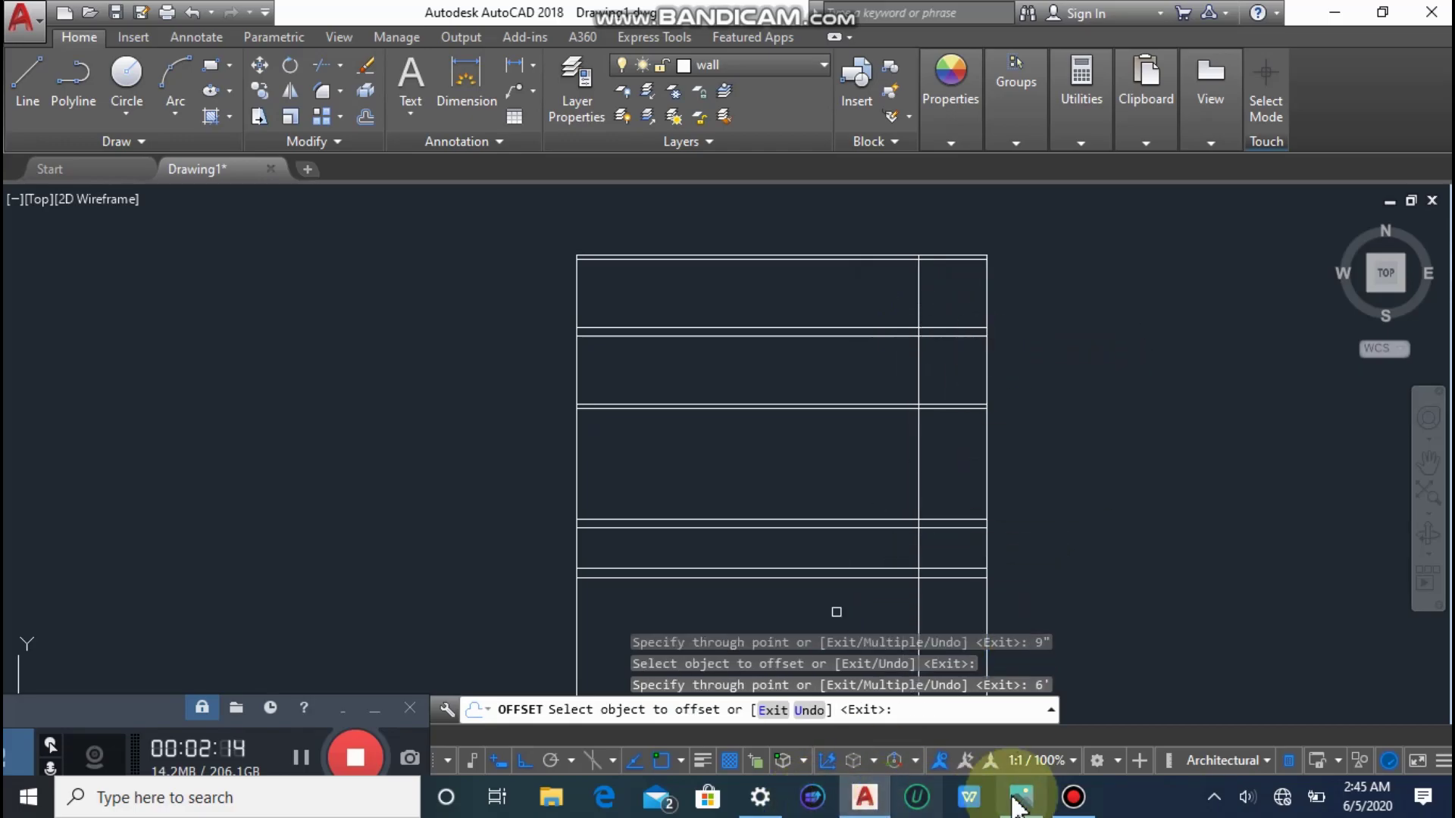
# Pan the Photos plan around the two BED ROOMs and the bath's top wall, then return to AutoCAD.
pyautogui.moveTo(1016, 805)
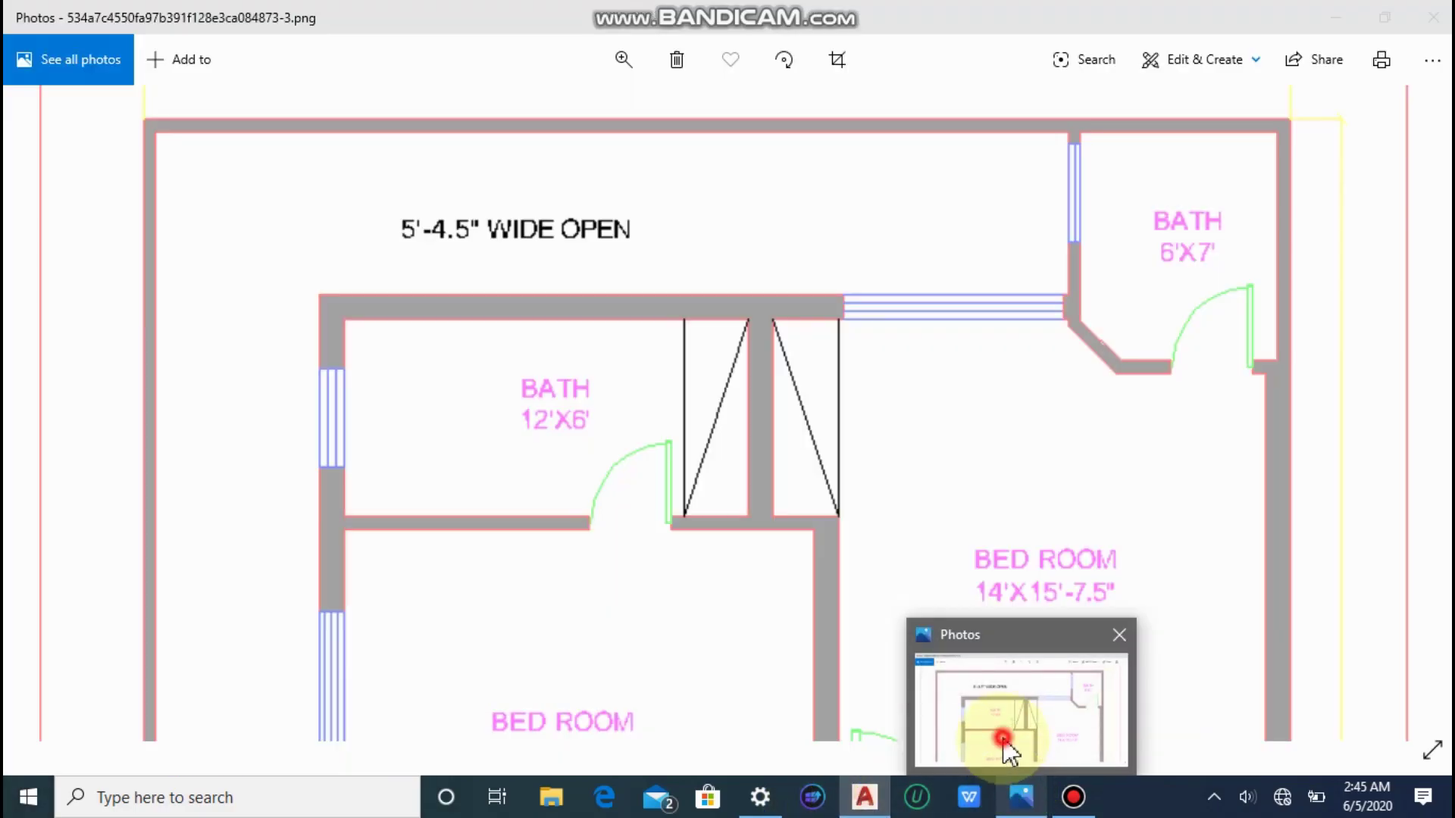
pyautogui.click(1009, 753)
pyautogui.moveTo(1068, 638); pyautogui.dragTo(1094, 361)
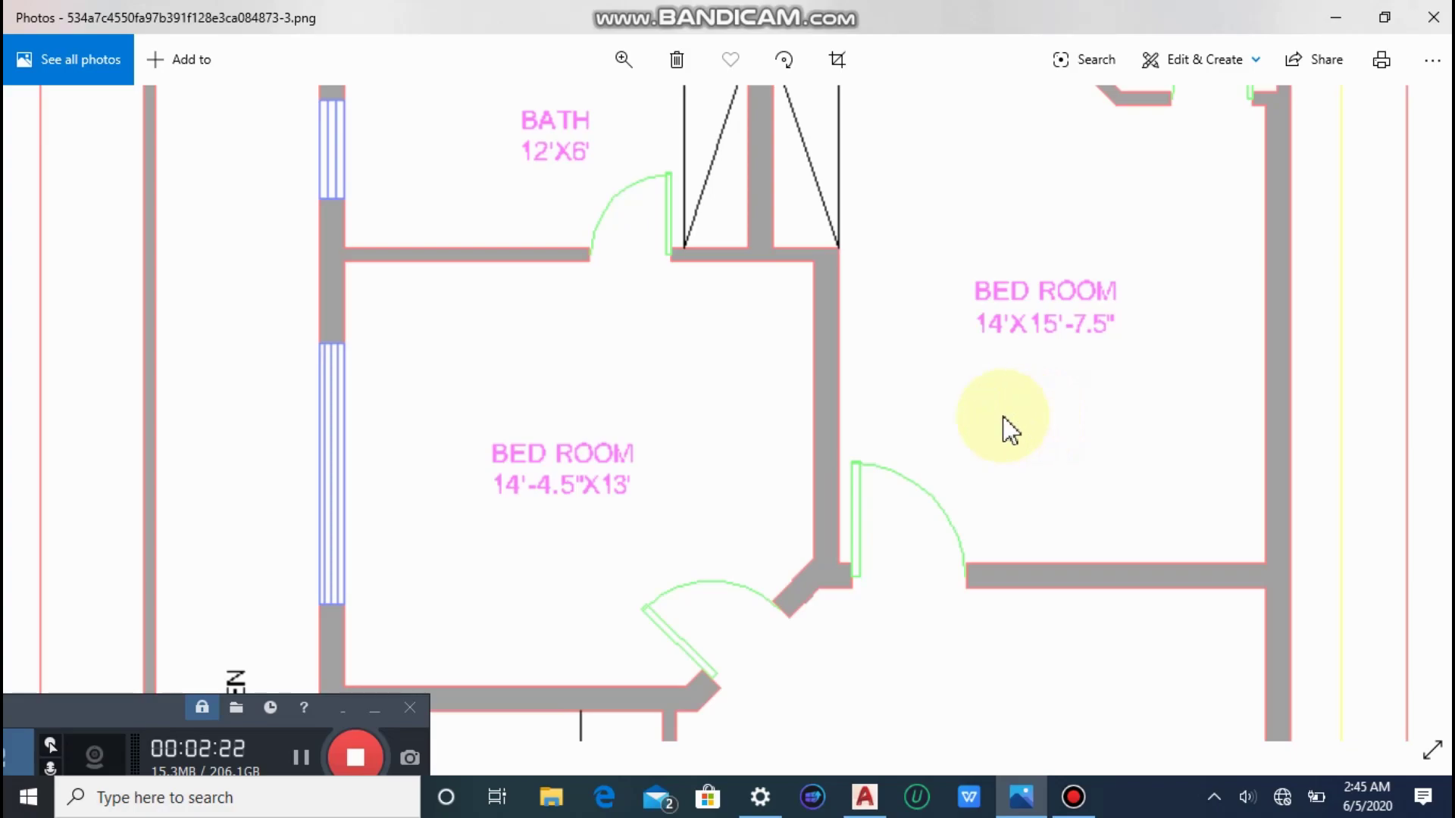
pyautogui.moveTo(1000, 435); pyautogui.dragTo(964, 509)
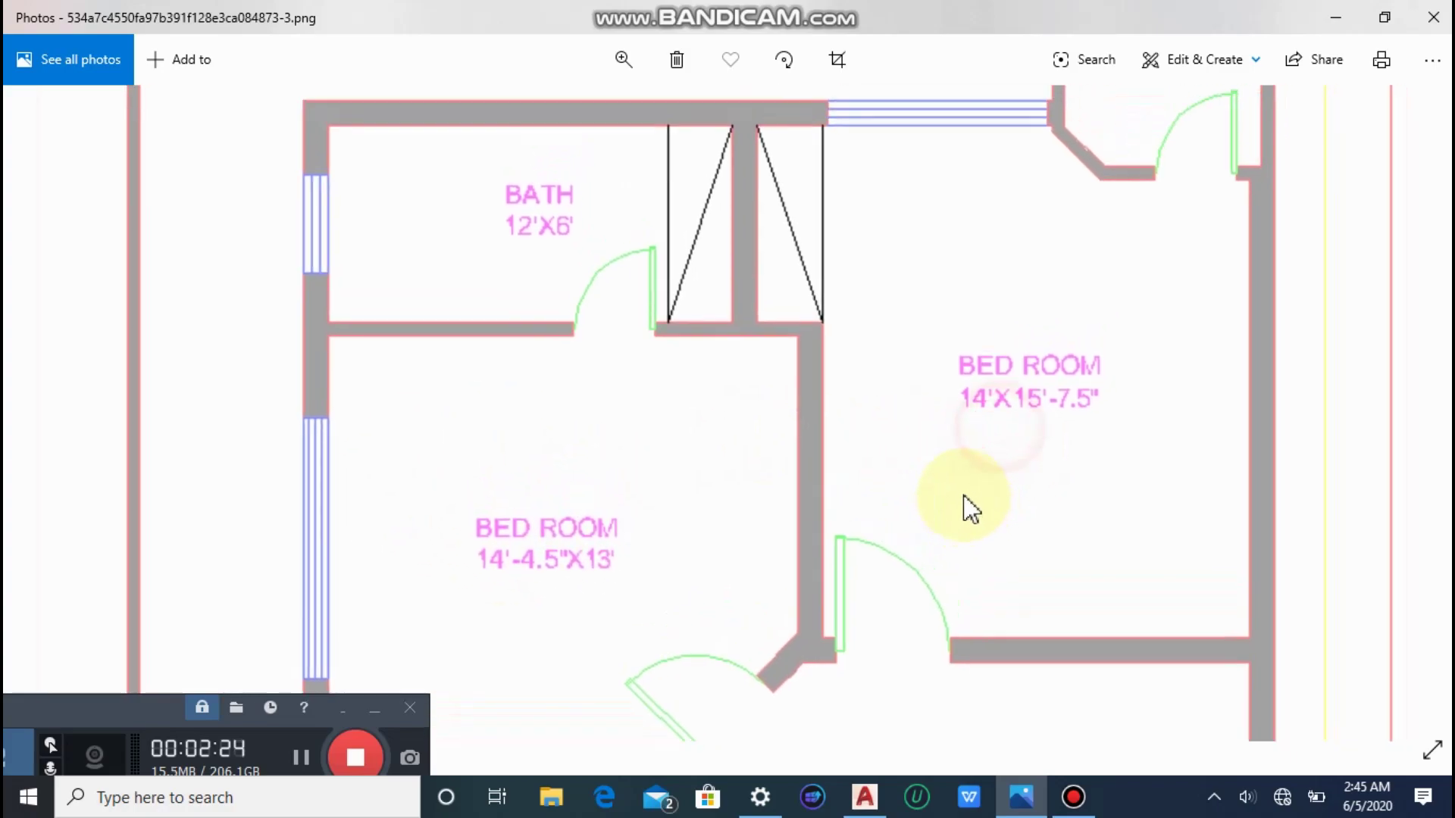
pyautogui.click(1020, 451)
pyautogui.moveTo(1053, 348); pyautogui.dragTo(994, 317)
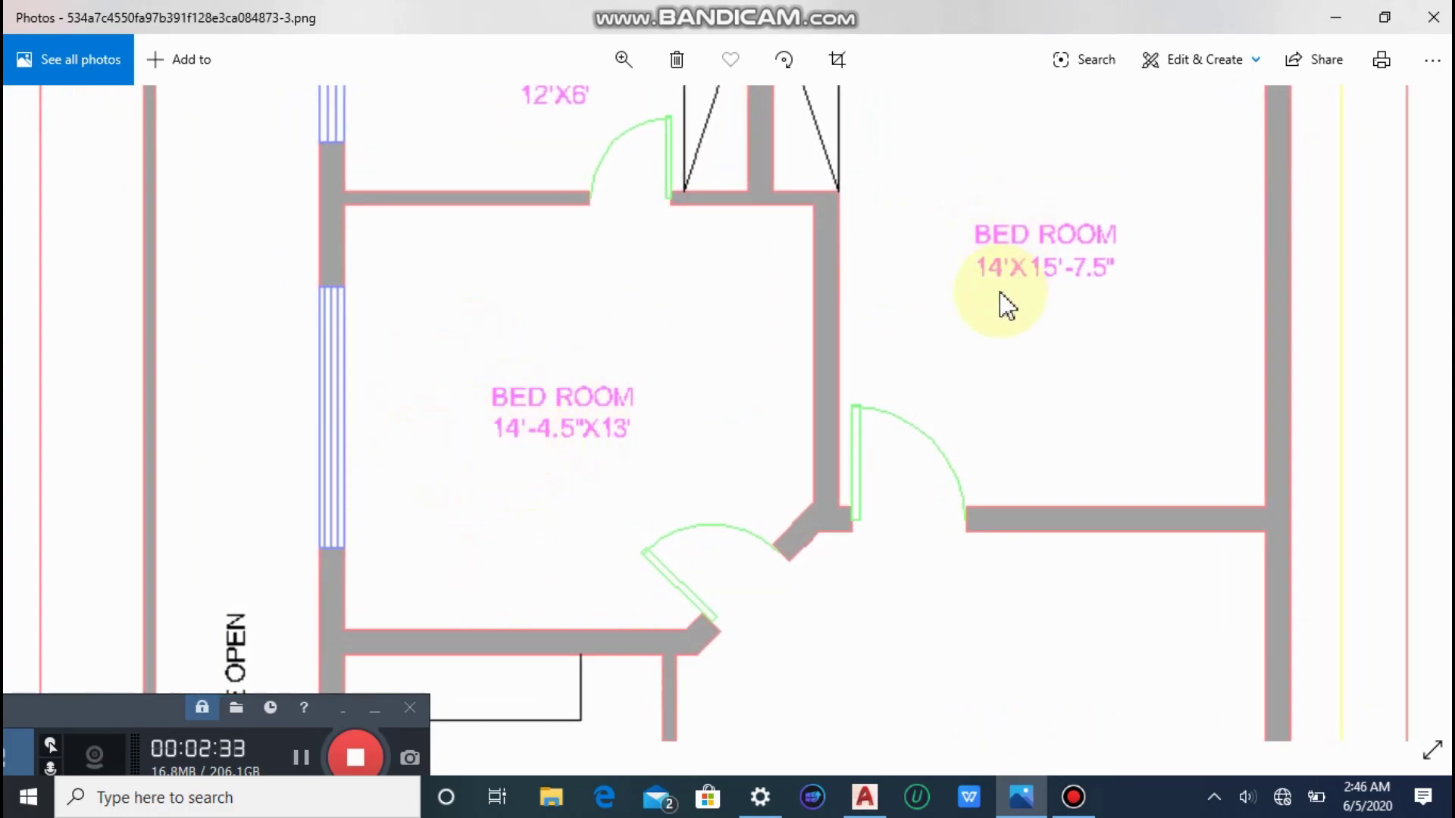
pyautogui.click(864, 797)
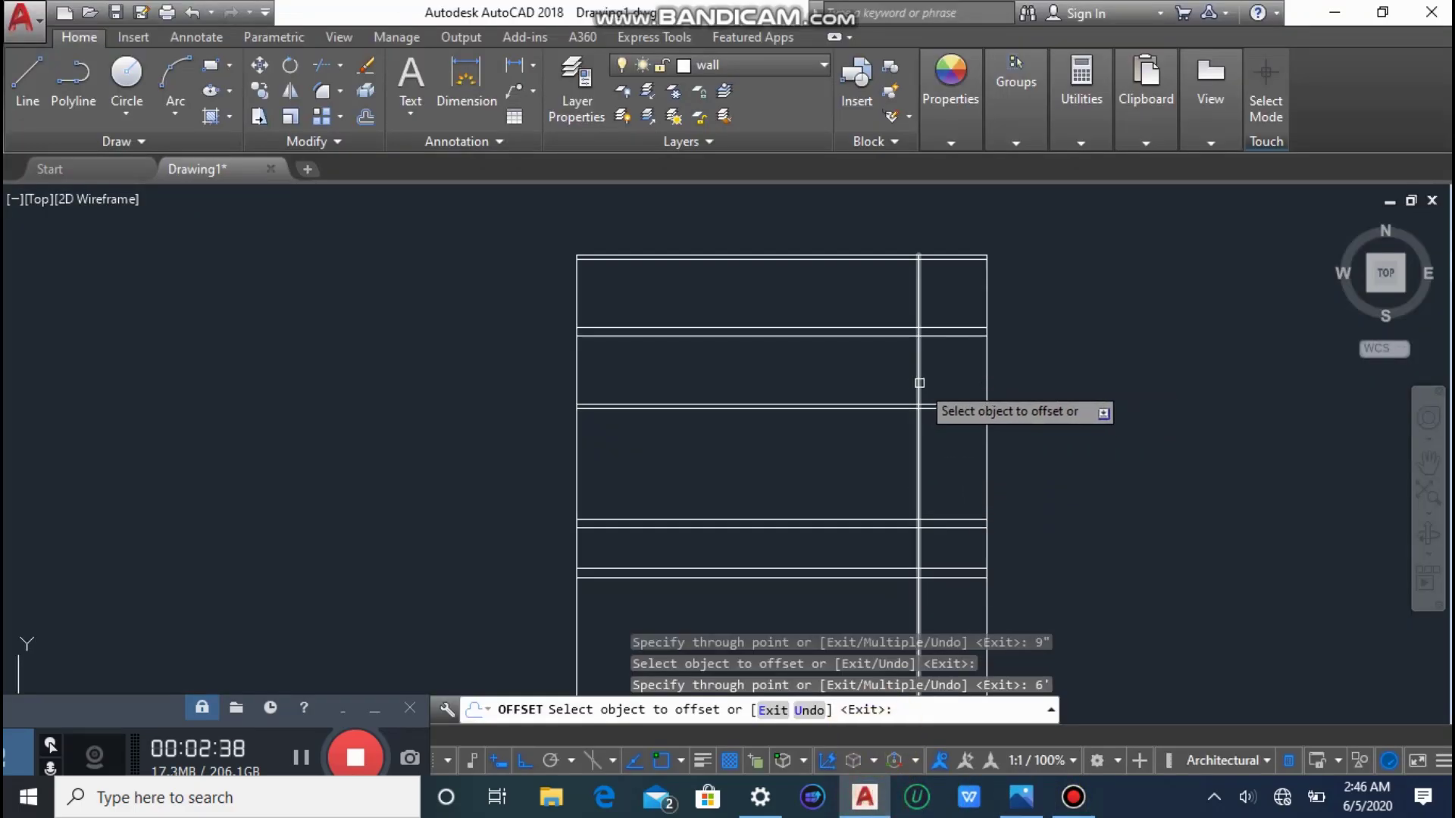
# Recheck the 12'X6' BATH and bedroom walls in Photos before going back to AutoCAD.
pyautogui.moveTo(1020, 796)
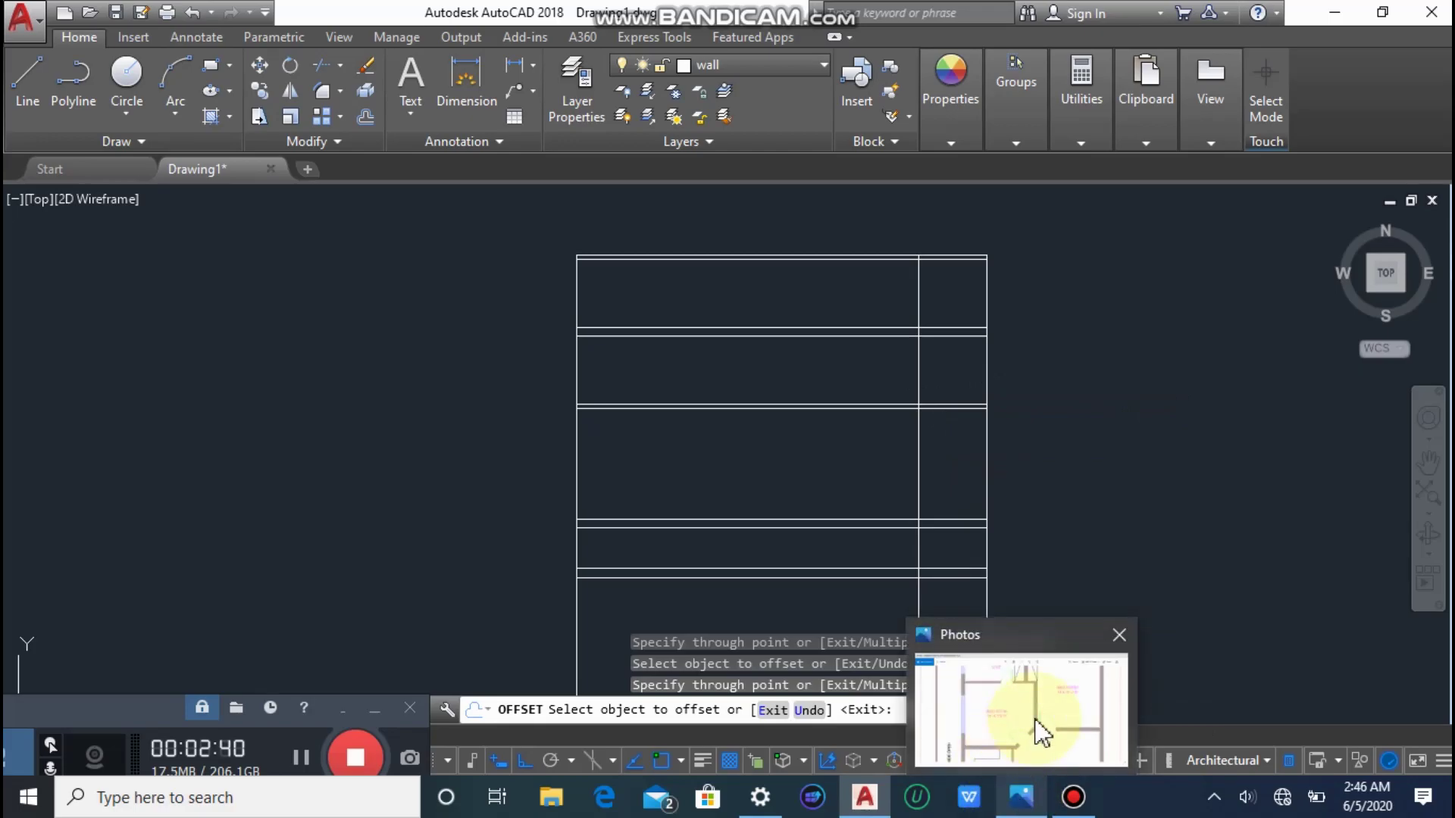
pyautogui.moveTo(1041, 734)
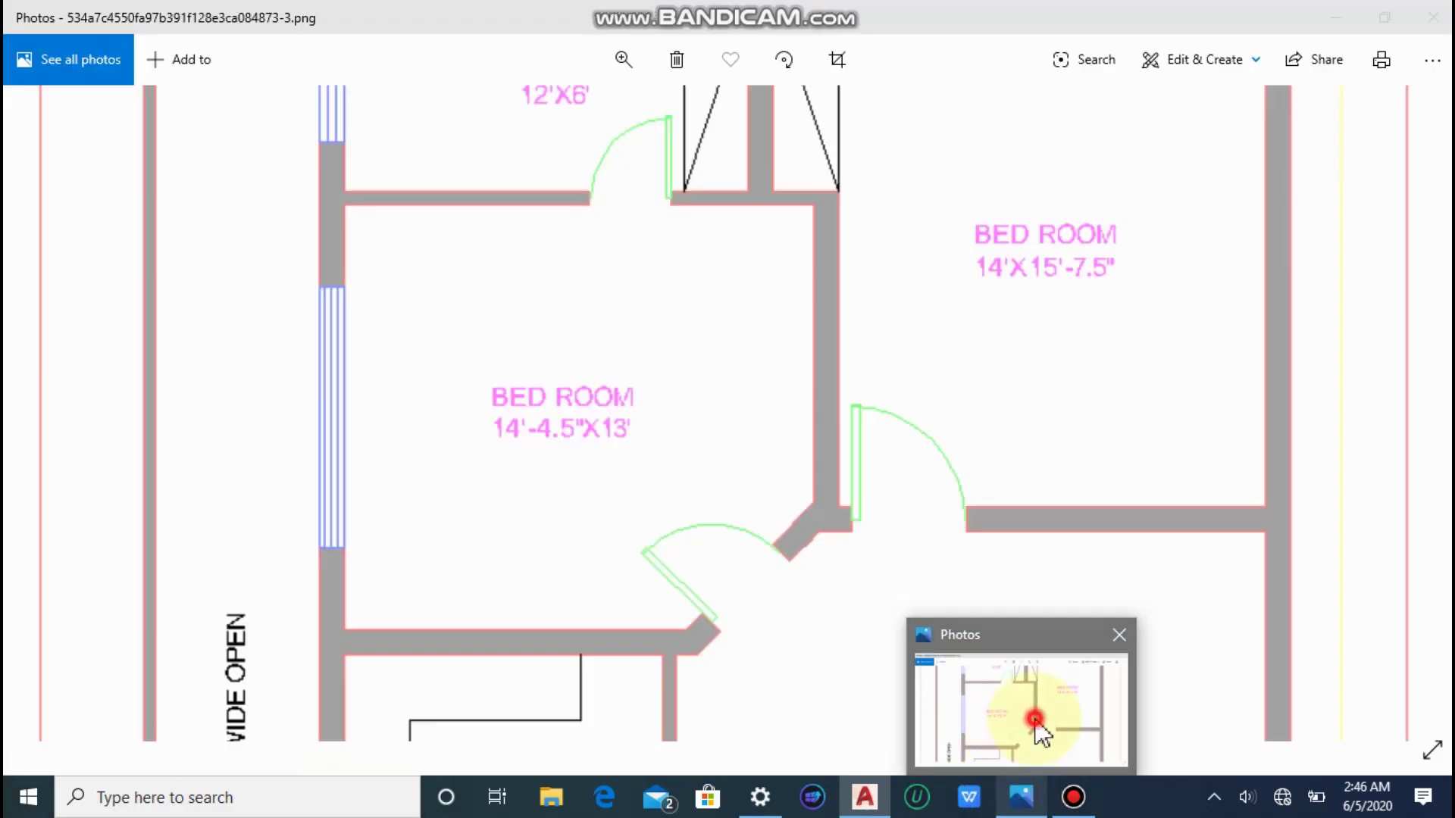
pyautogui.click(1042, 733)
pyautogui.moveTo(1088, 445); pyautogui.dragTo(1081, 114)
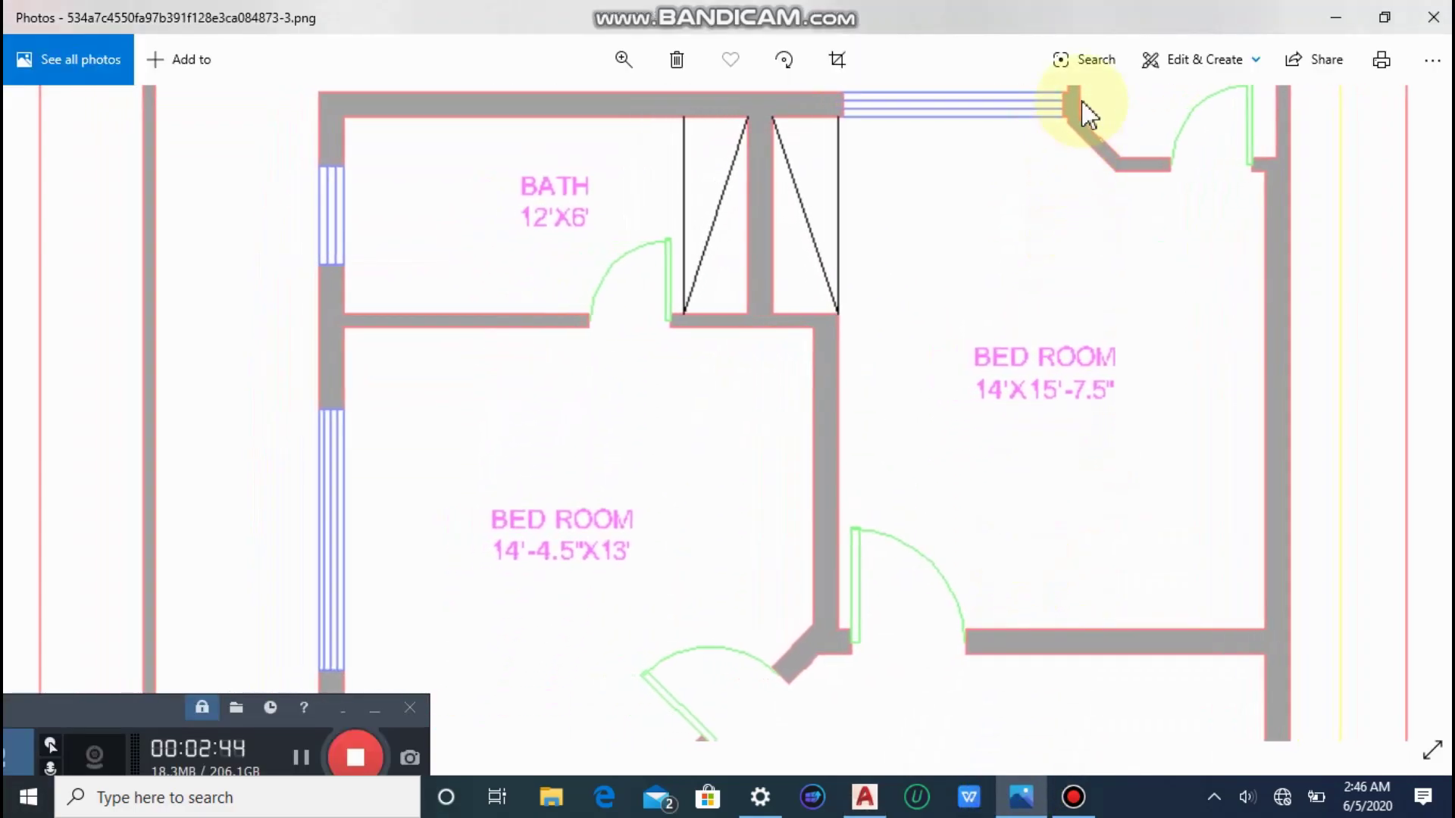
pyautogui.moveTo(1015, 799)
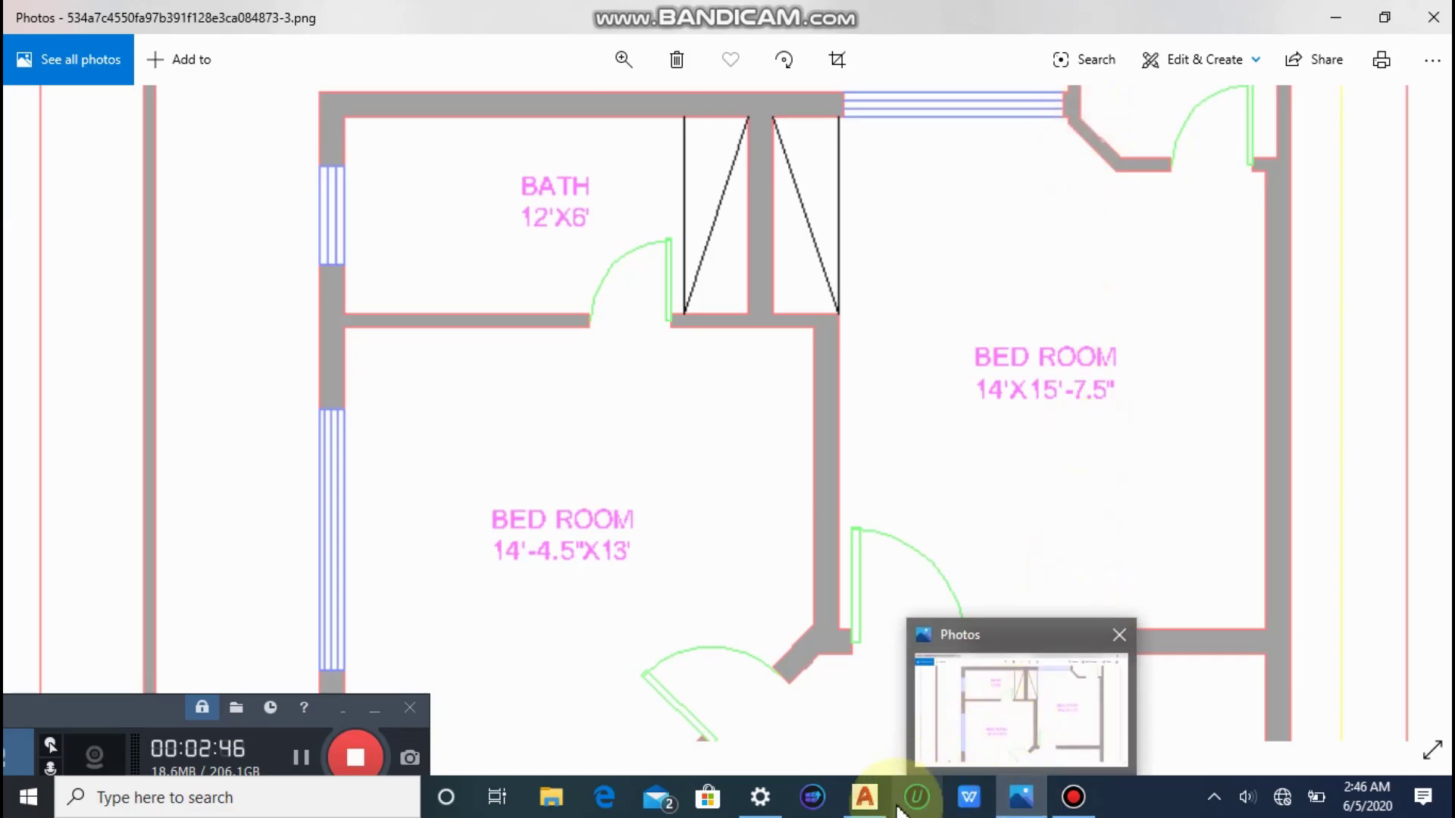
pyautogui.click(864, 797)
# Offset the new vertical line 4.5" to start the wall thickness.
pyautogui.click(918, 367)
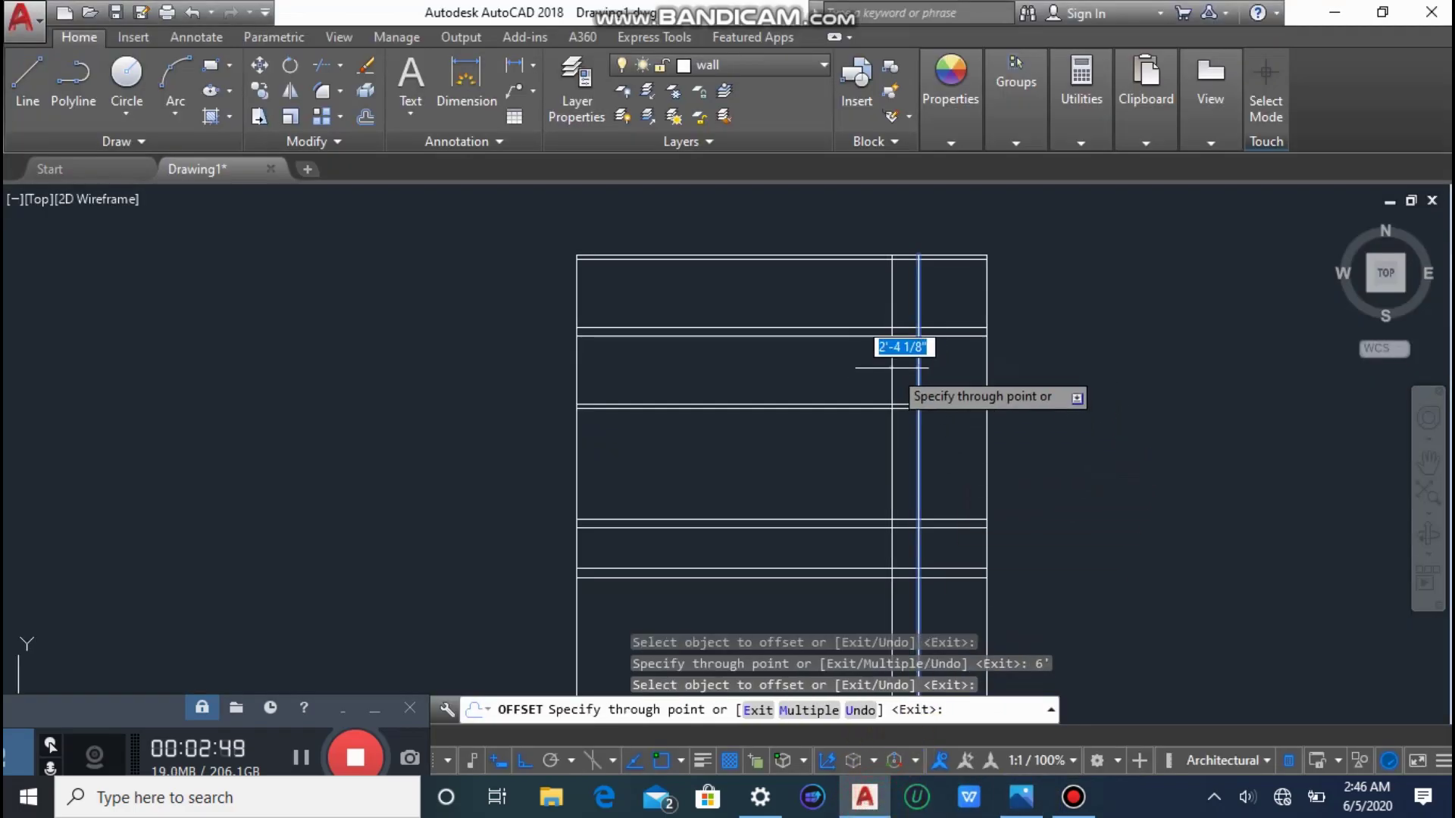
pyautogui.write('4.')
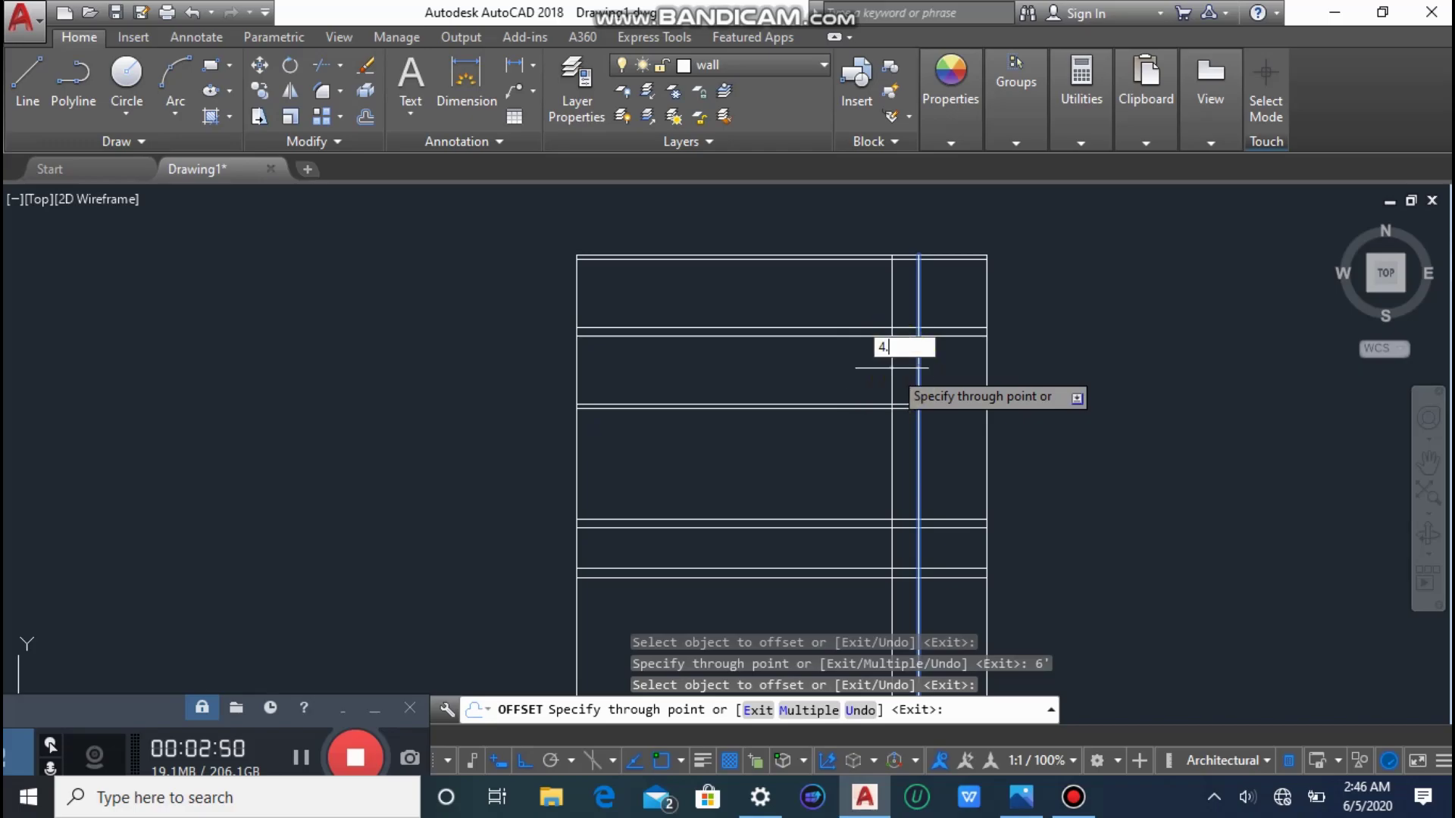
pyautogui.write('5')
pyautogui.press('Return')
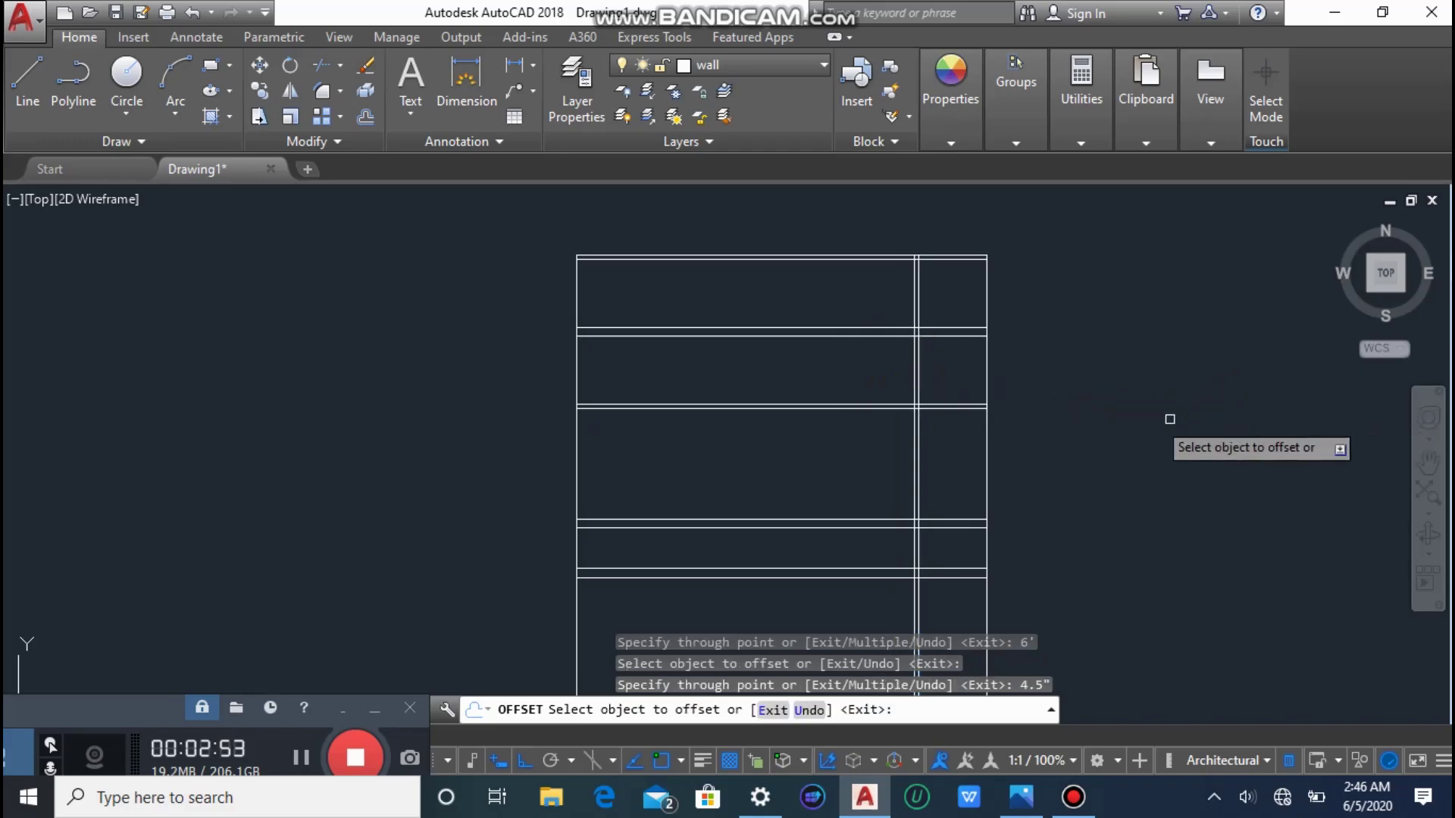
# Restart OFFSET and add a vertical line 9" beside the 6' line, then view the Photos plan.
pyautogui.scroll(5, 986, 395)
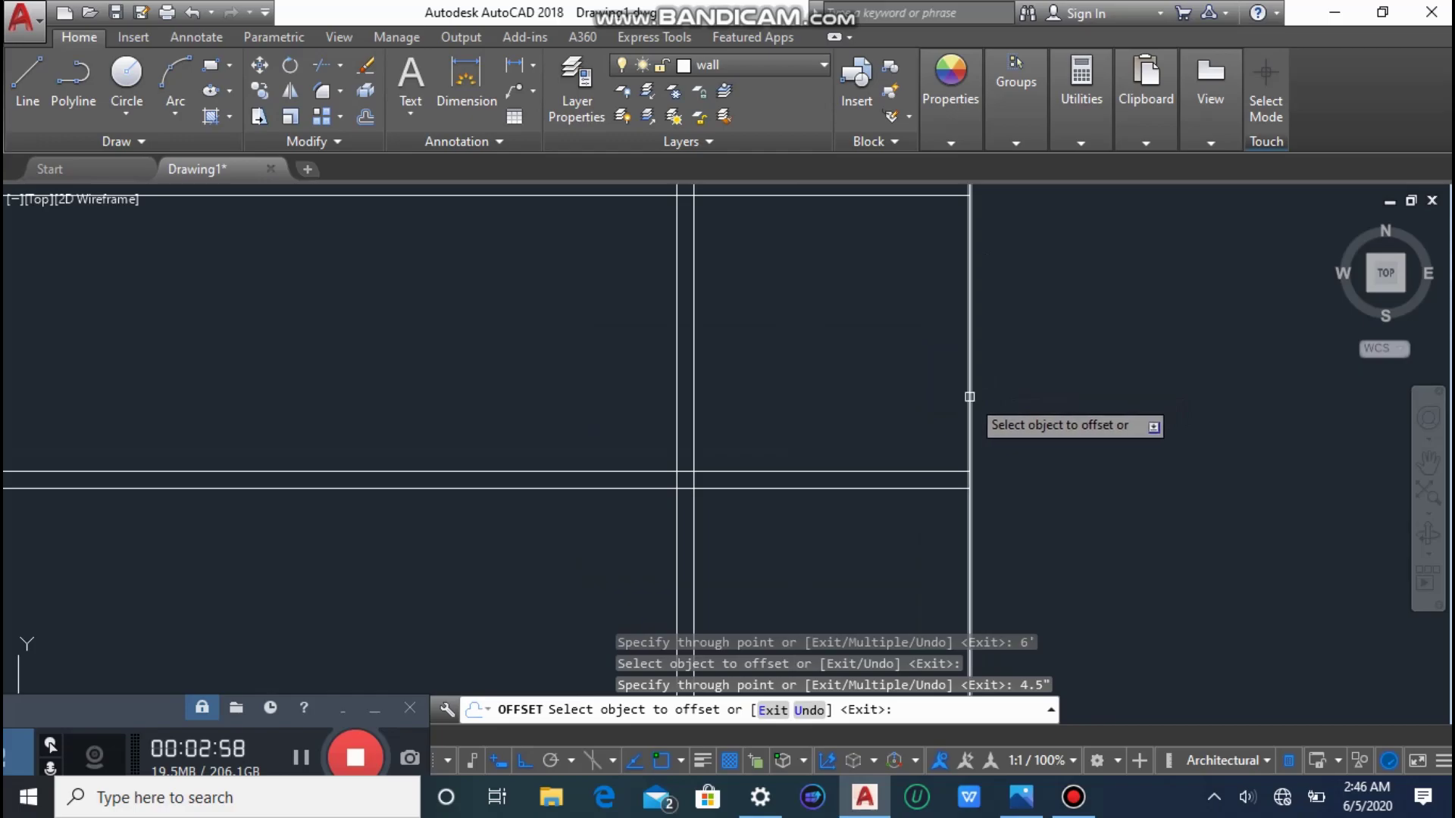
pyautogui.click(969, 397)
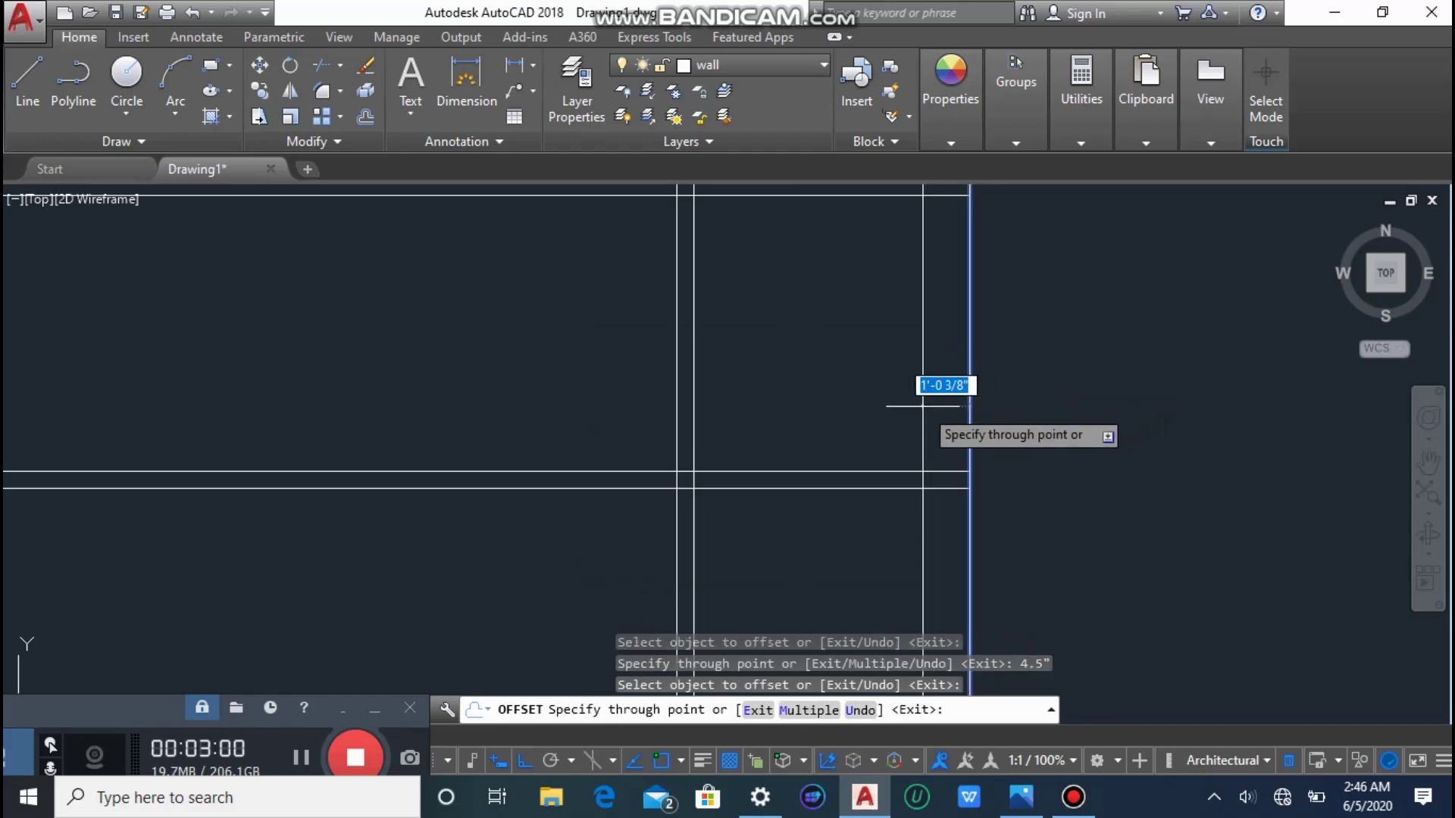
pyautogui.press('F8')
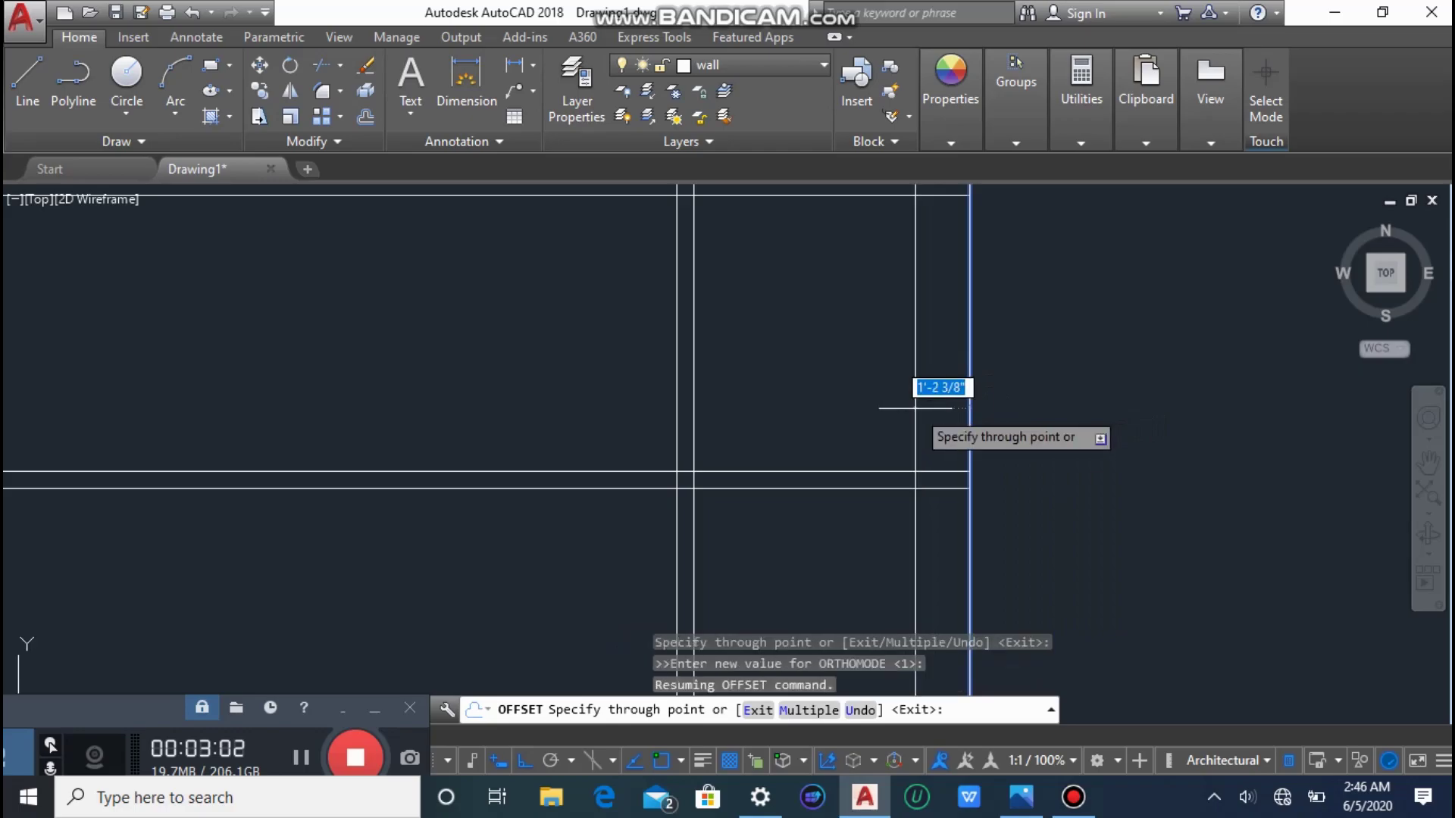
pyautogui.press('Escape')
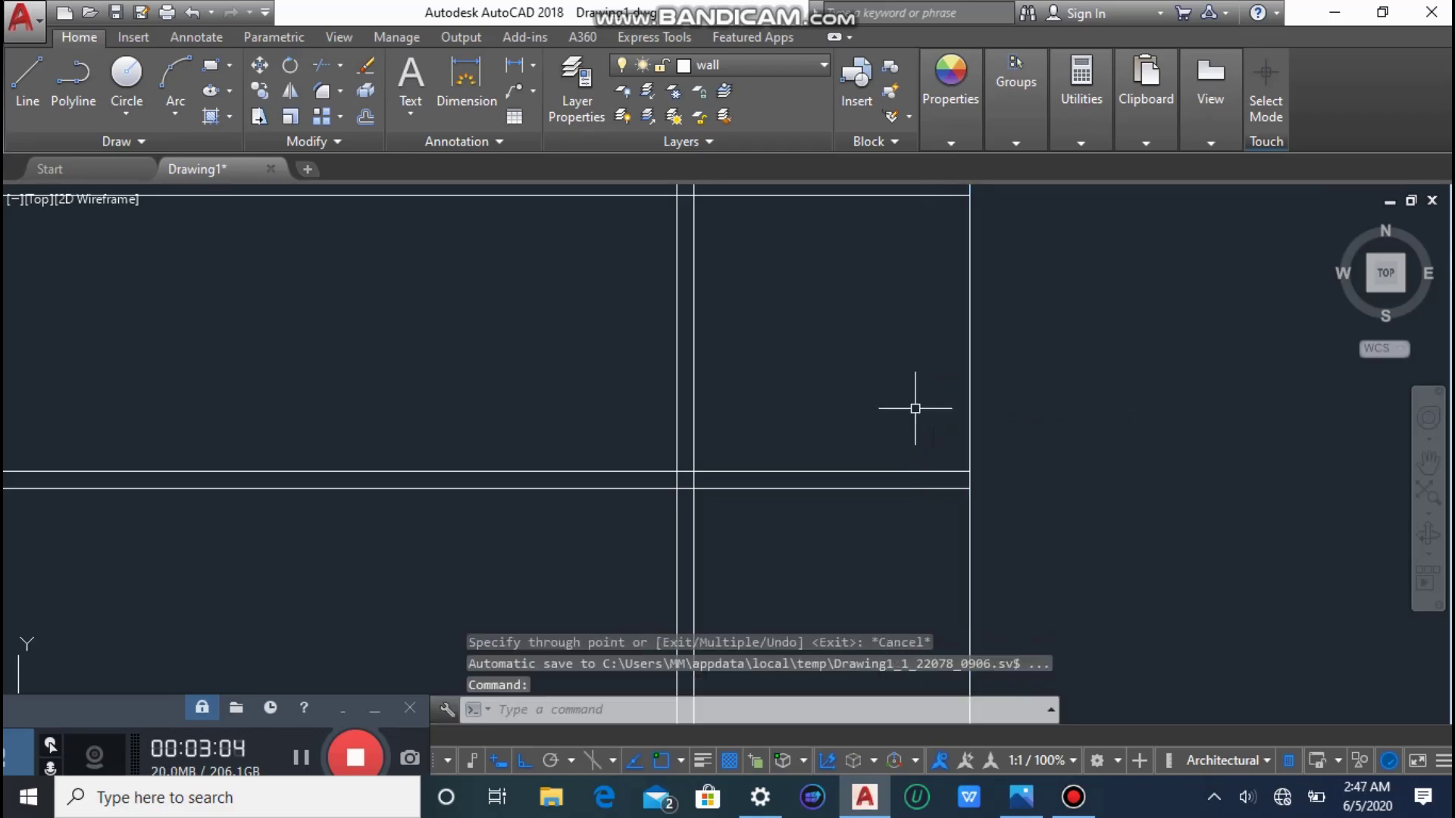
pyautogui.press('Return')
pyautogui.press('Return')
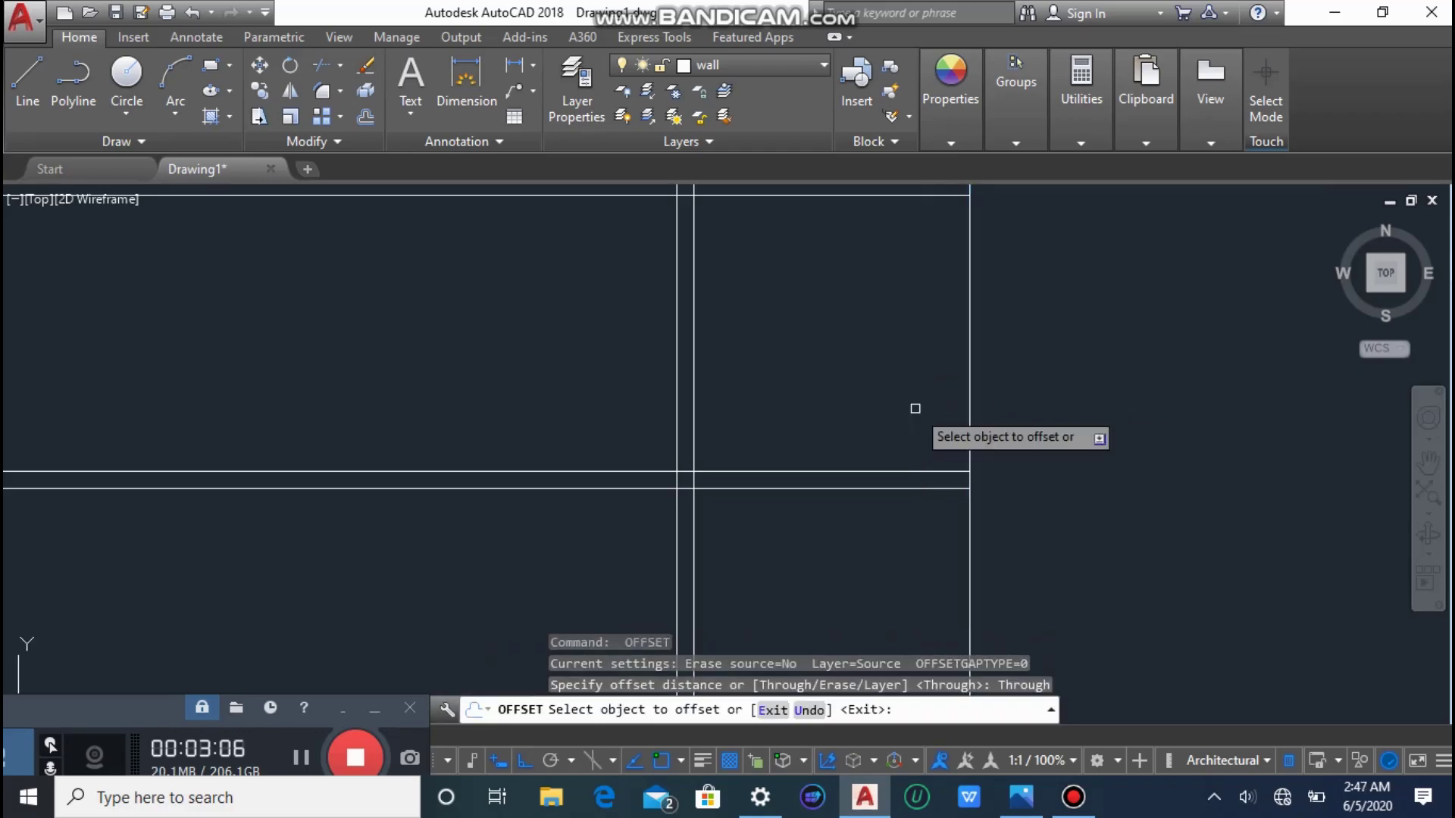
pyautogui.click(967, 390)
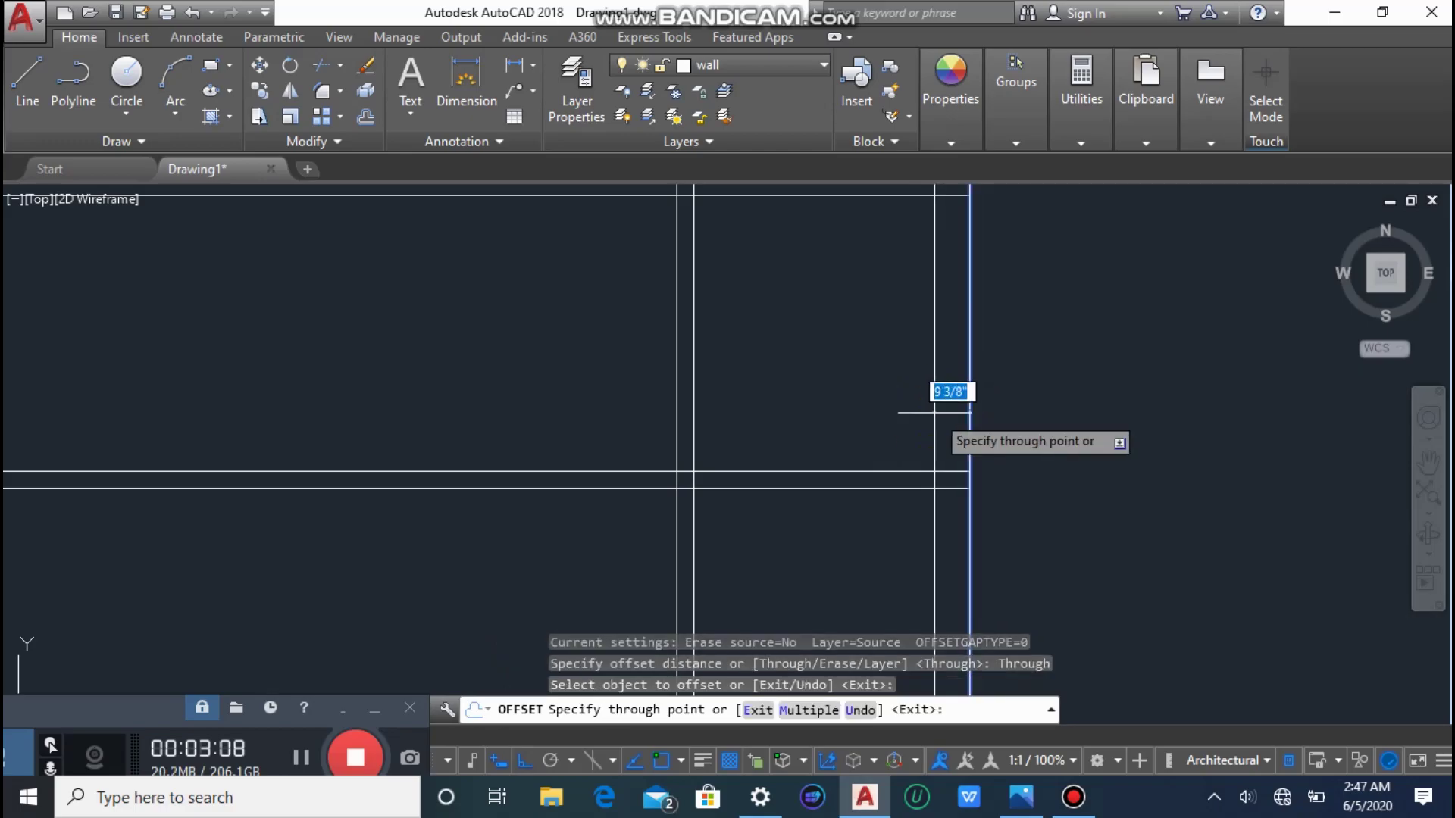
pyautogui.write('9"')
pyautogui.press('Return')
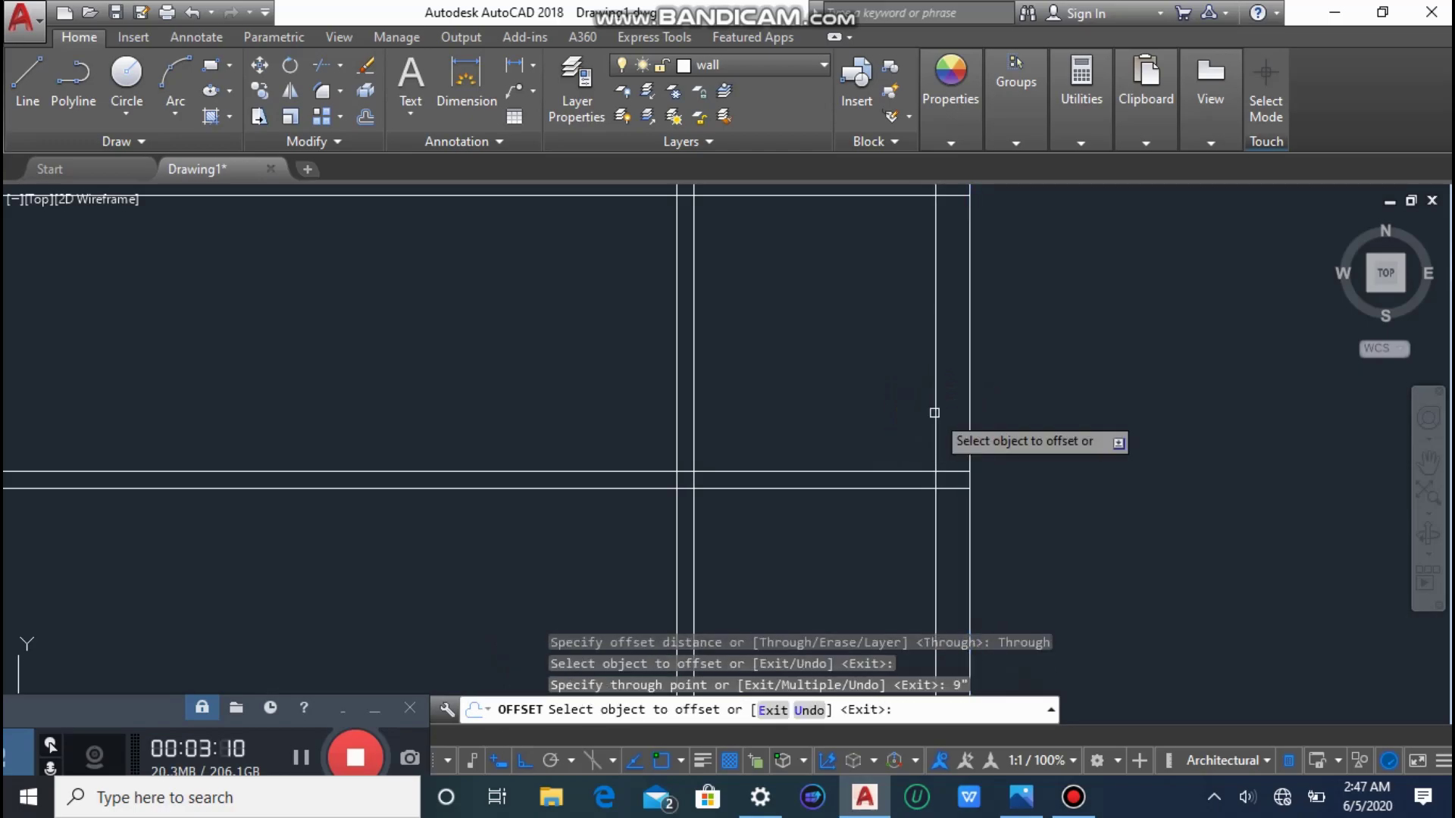
pyautogui.scroll(-4, 1010, 455)
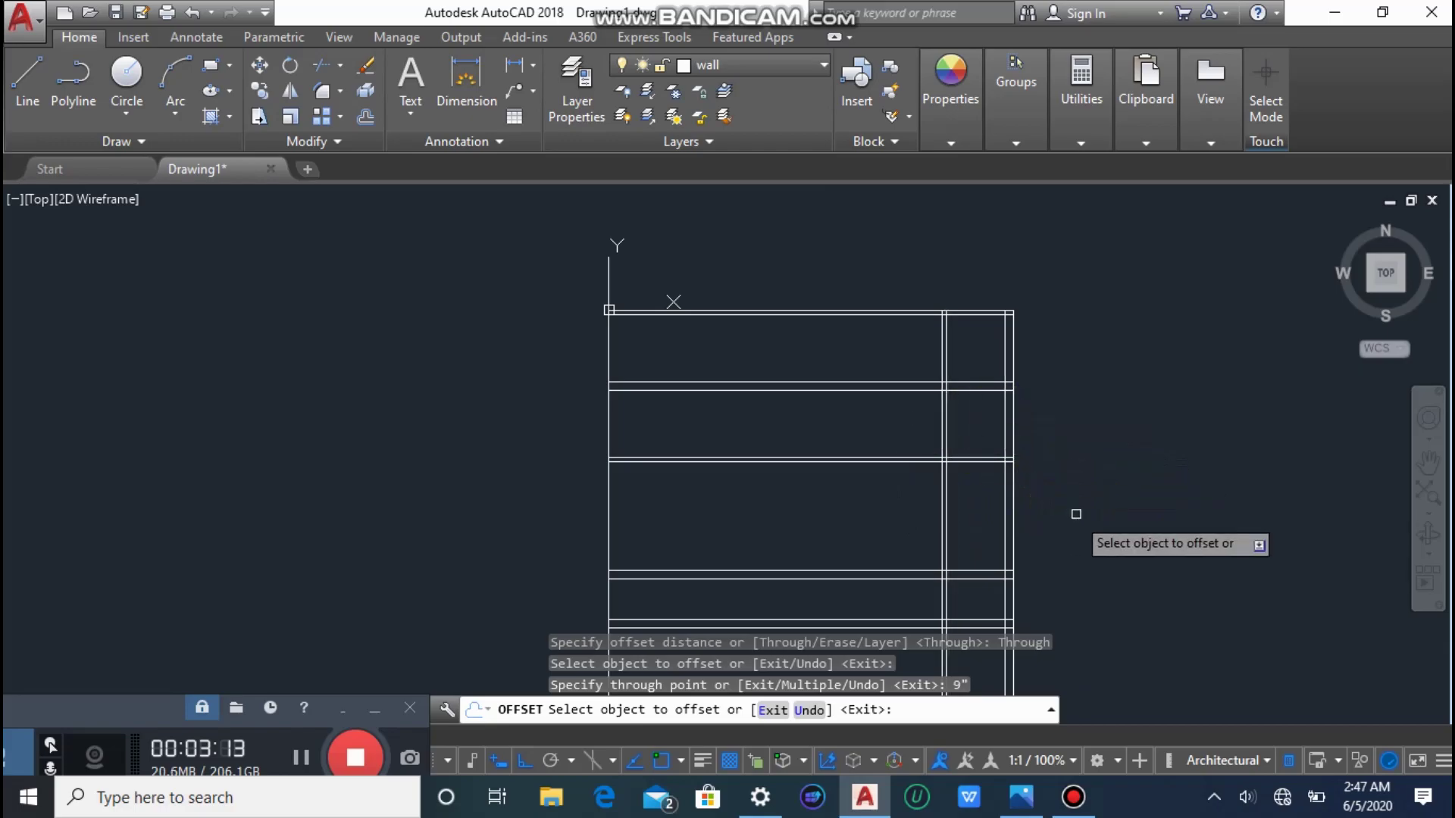
pyautogui.scroll(2, 966, 303)
pyautogui.scroll(-2, 1024, 368)
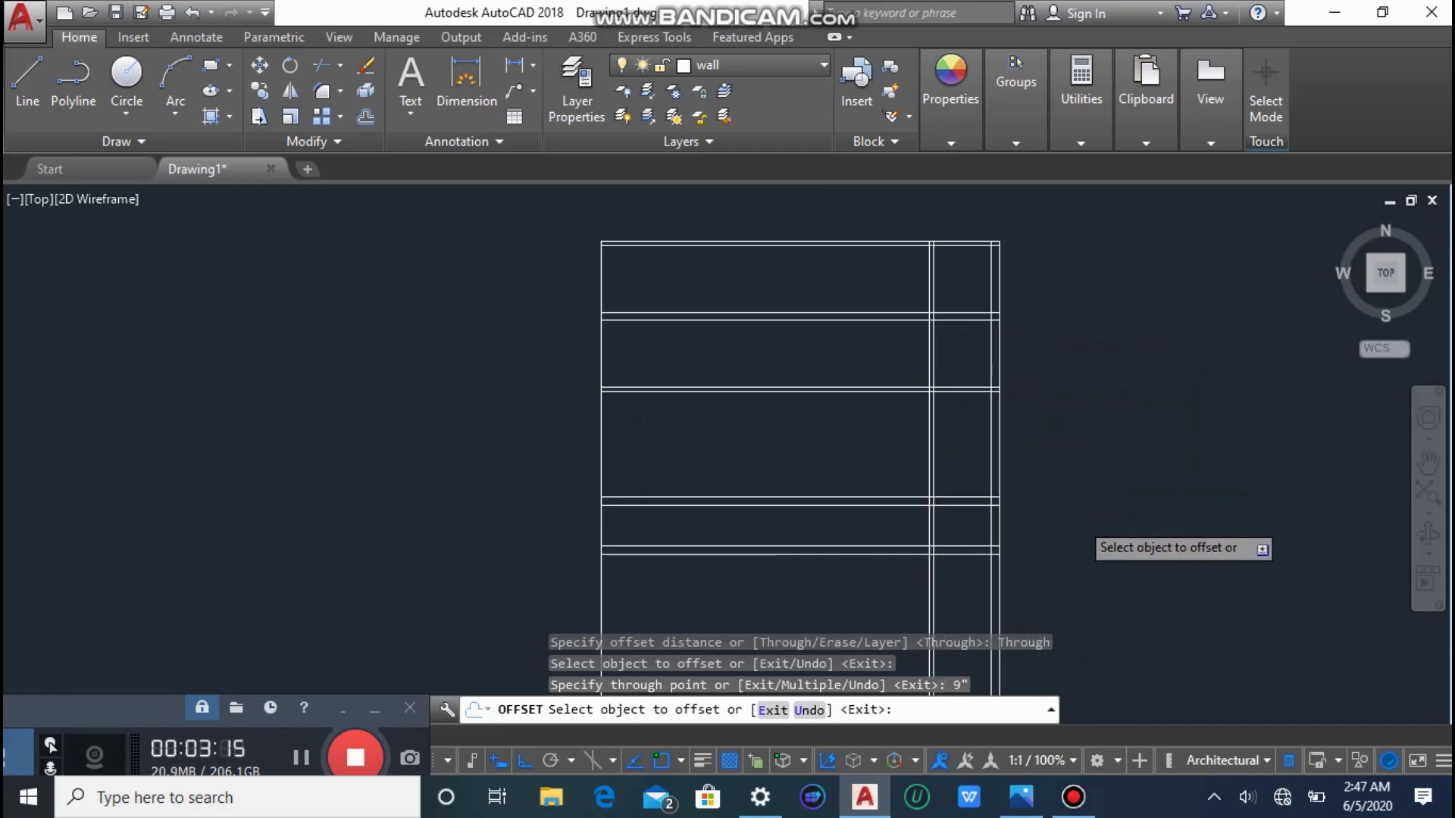
pyautogui.scroll(3, 1075, 523)
pyautogui.click(1020, 796)
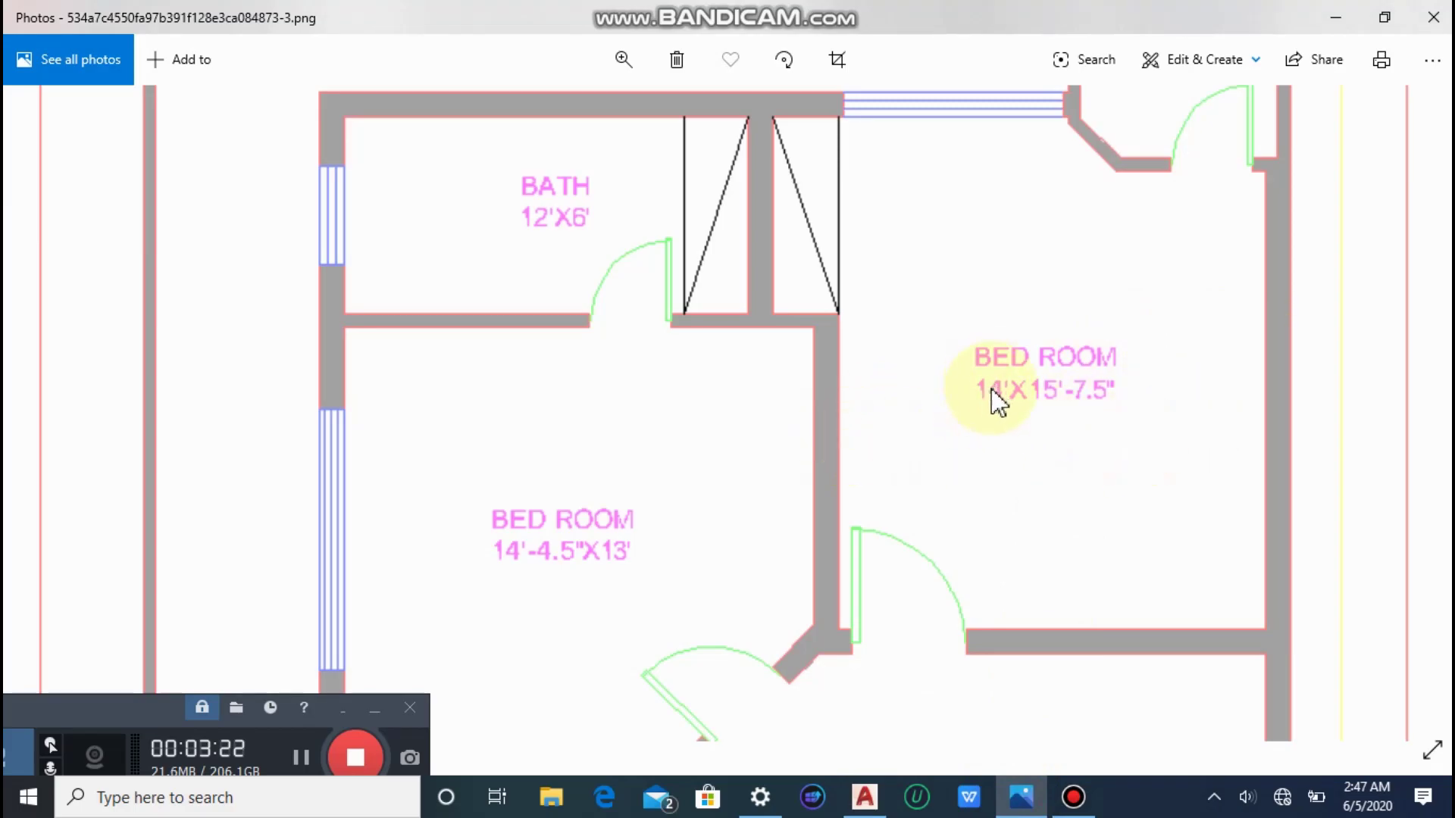
# Offset the right wall line 14' and double it with a 9" line to the left.
pyautogui.click(864, 797)
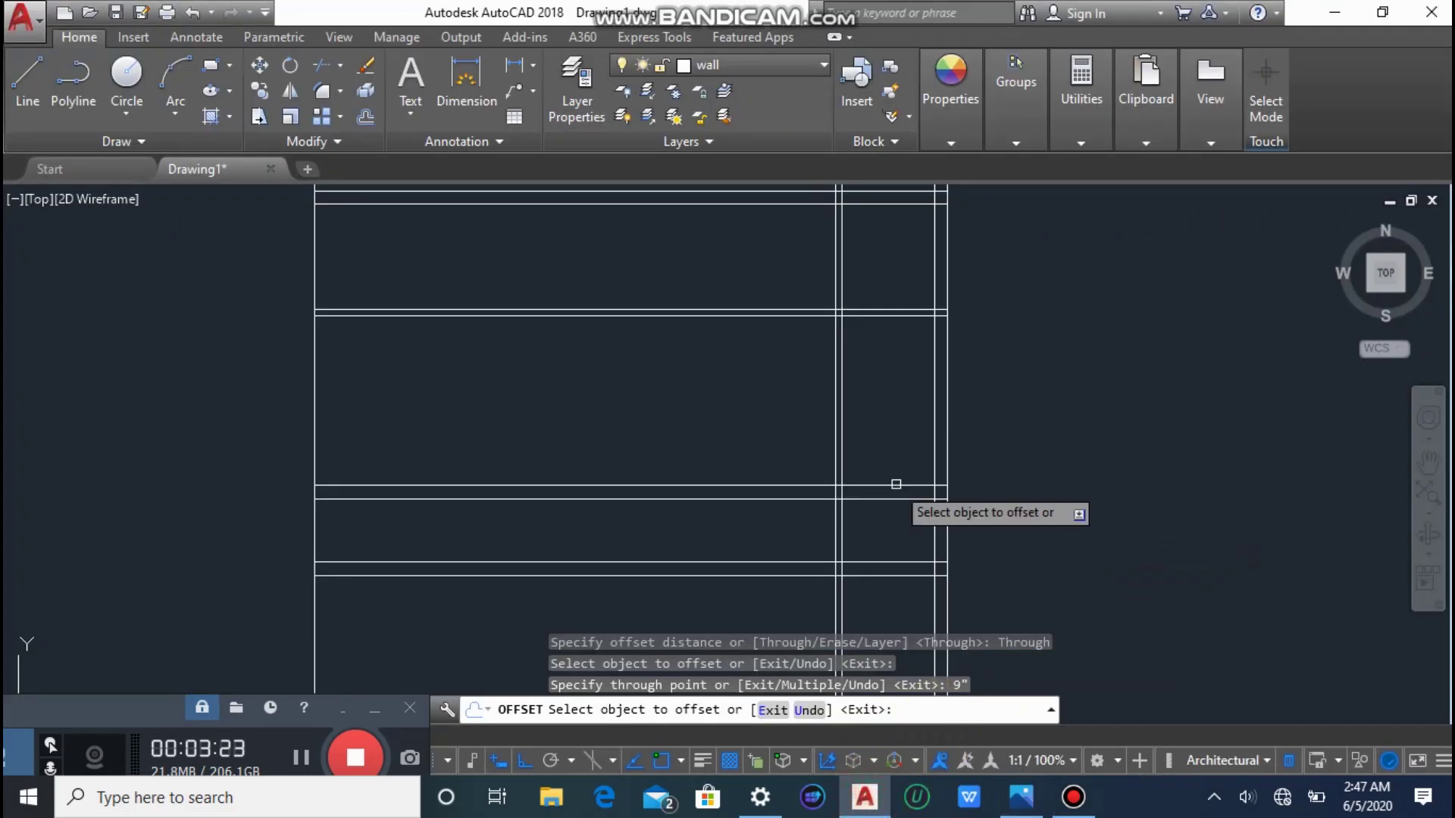
pyautogui.click(935, 403)
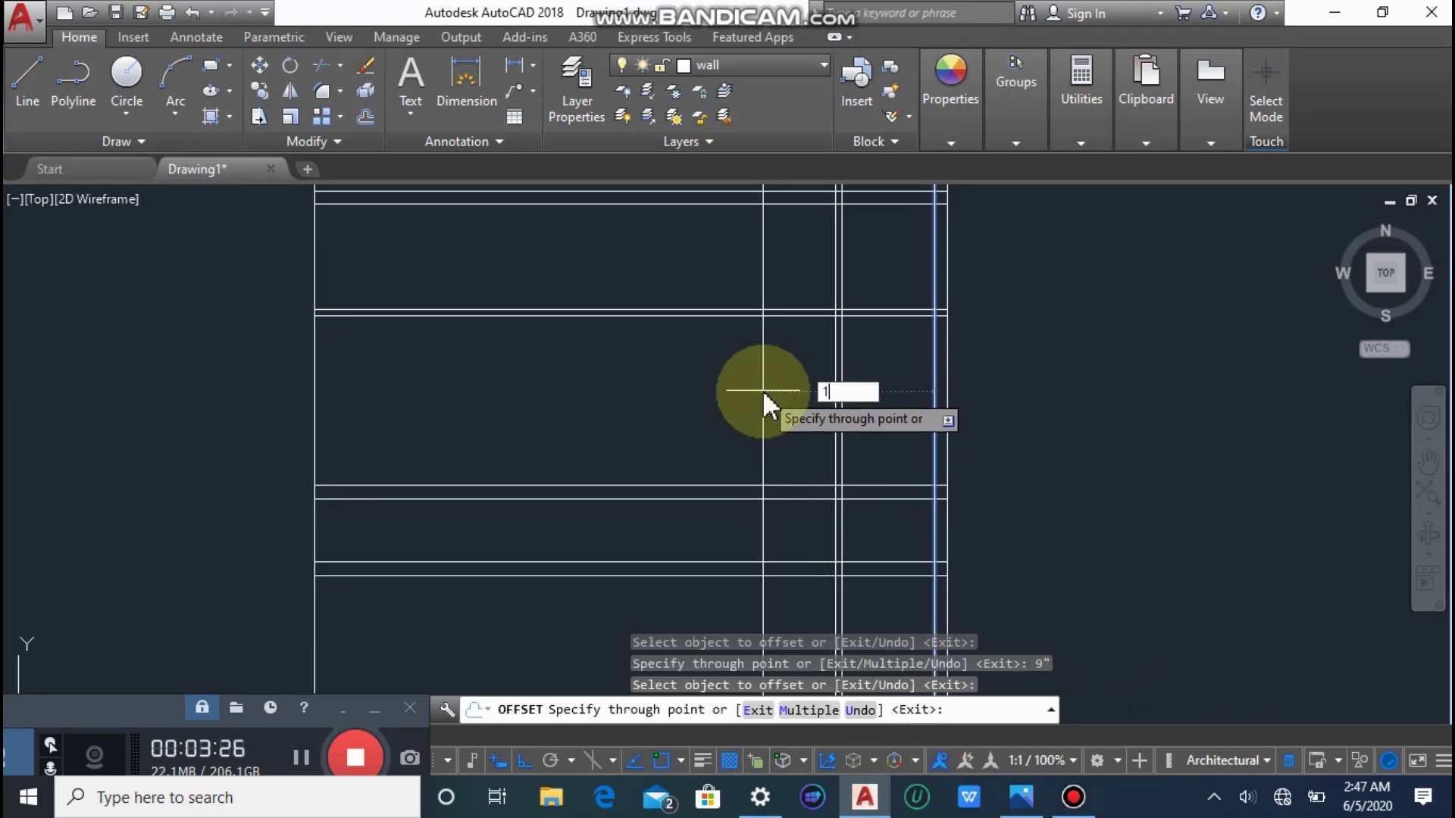
pyautogui.write("14'")
pyautogui.press('Return')
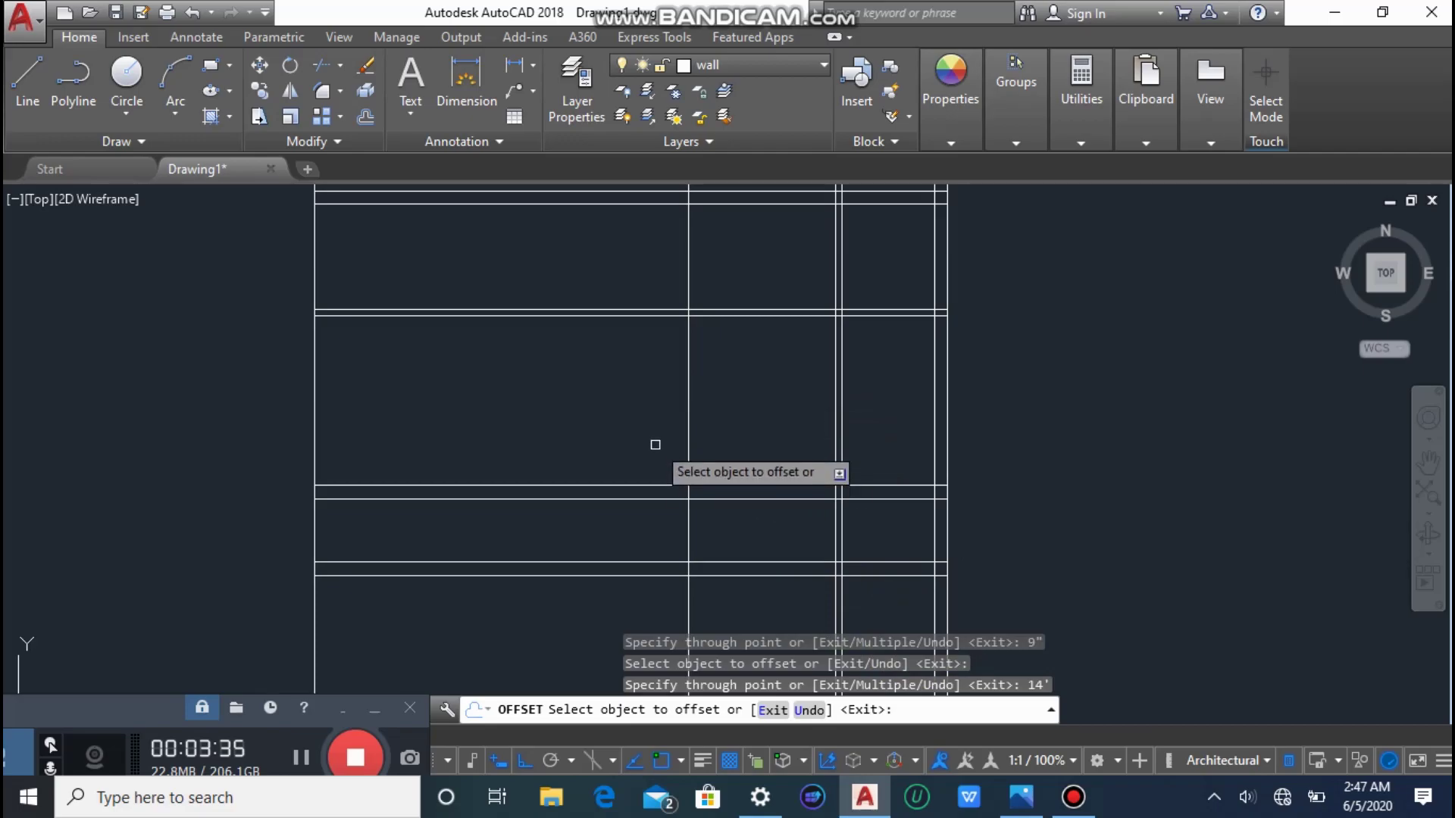
pyautogui.click(688, 415)
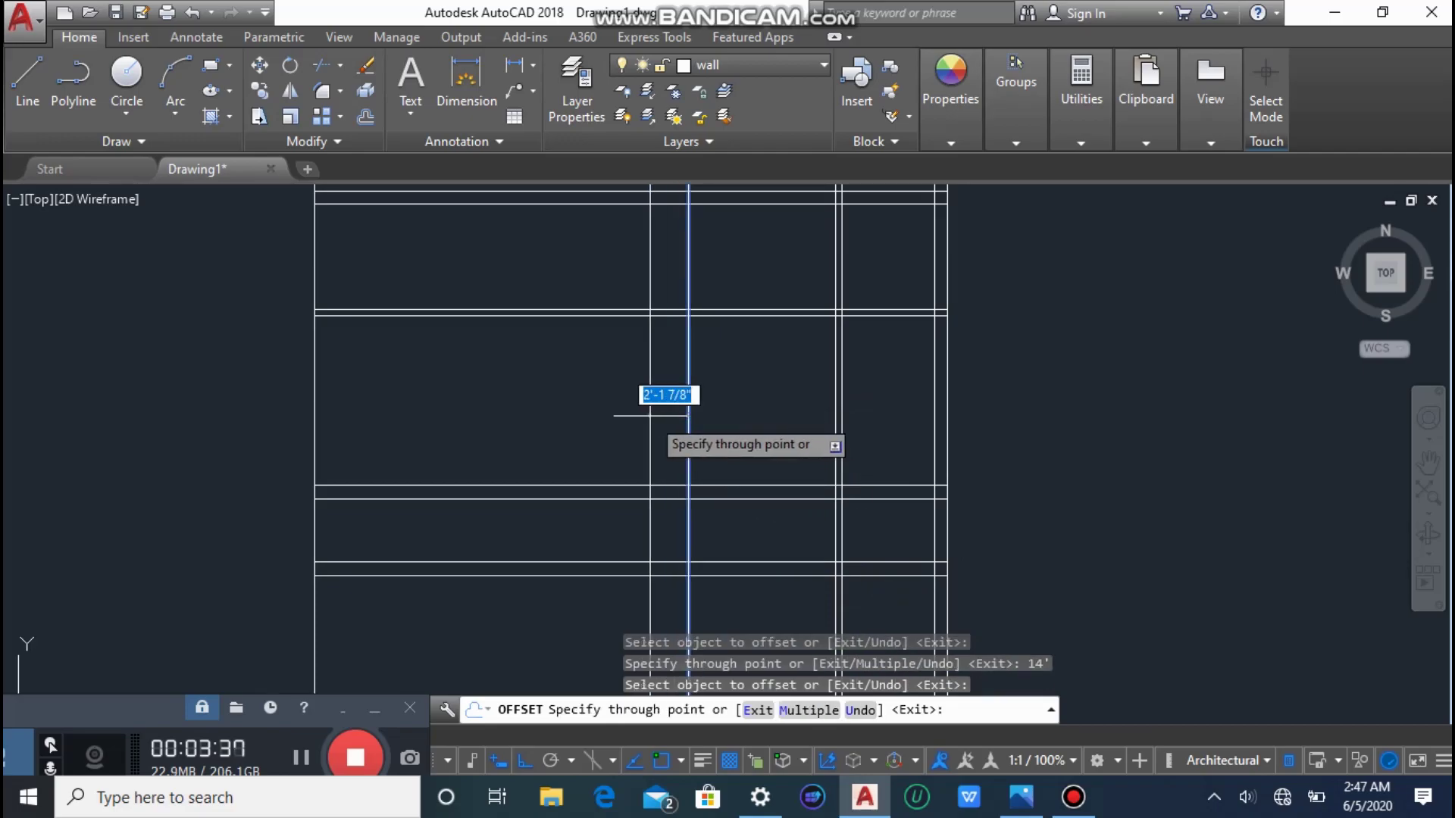
pyautogui.write('9')
pyautogui.click(633, 415)
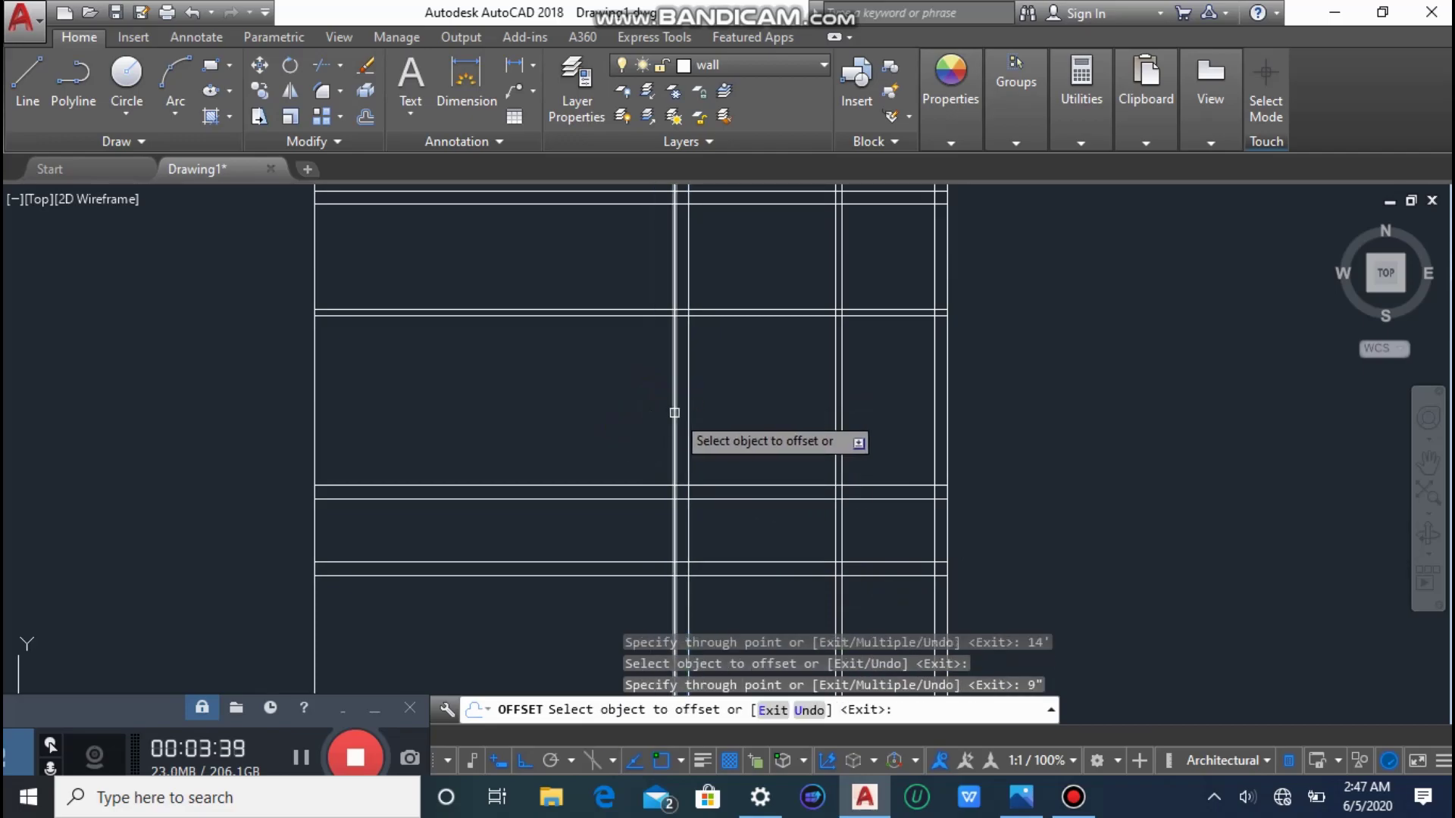
# Offset a further wall line 15' away, double it with a 9" face, and end OFFSET.
pyautogui.click(674, 415)
pyautogui.write('15')
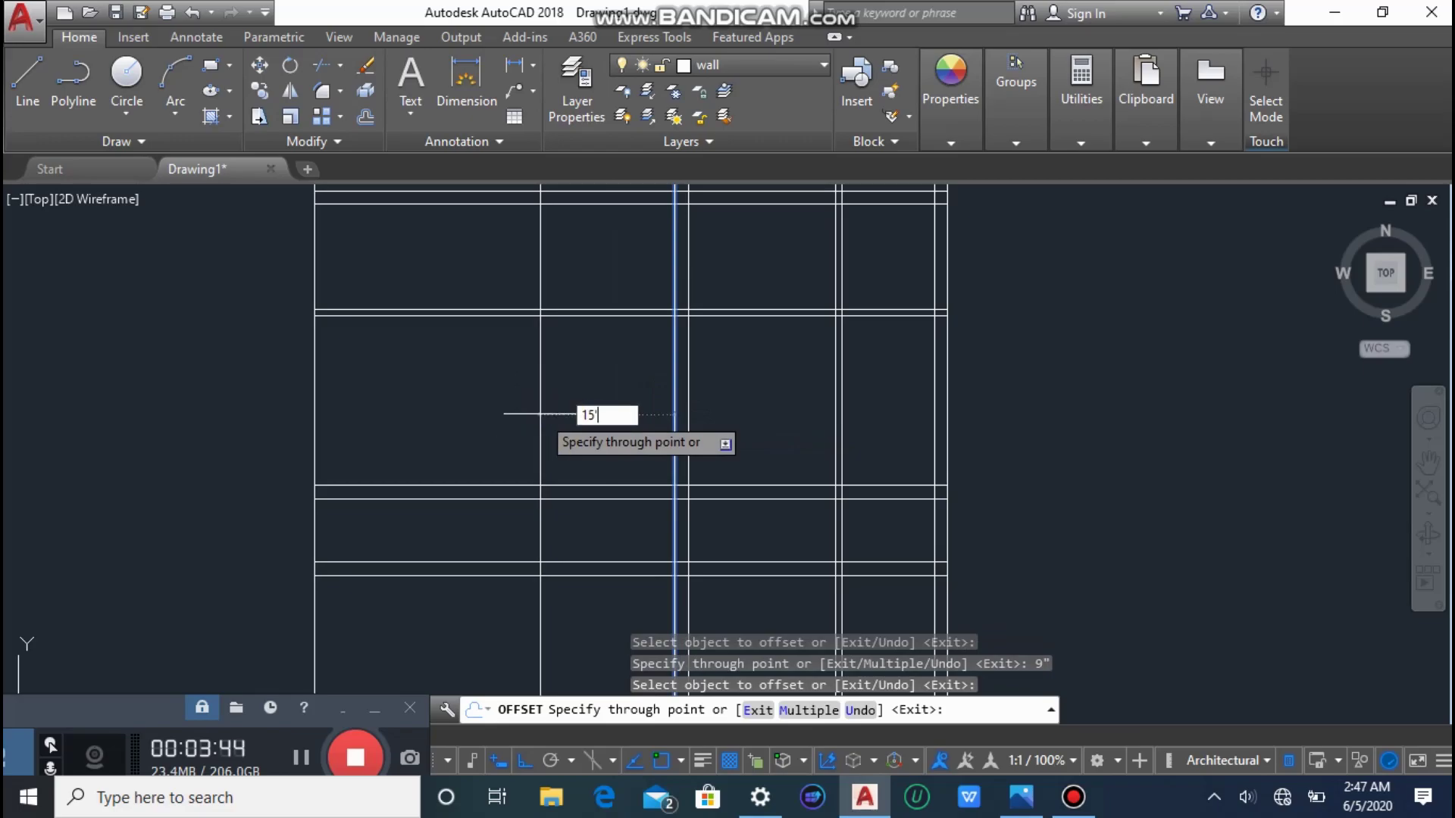
pyautogui.write("'")
pyautogui.press('Return')
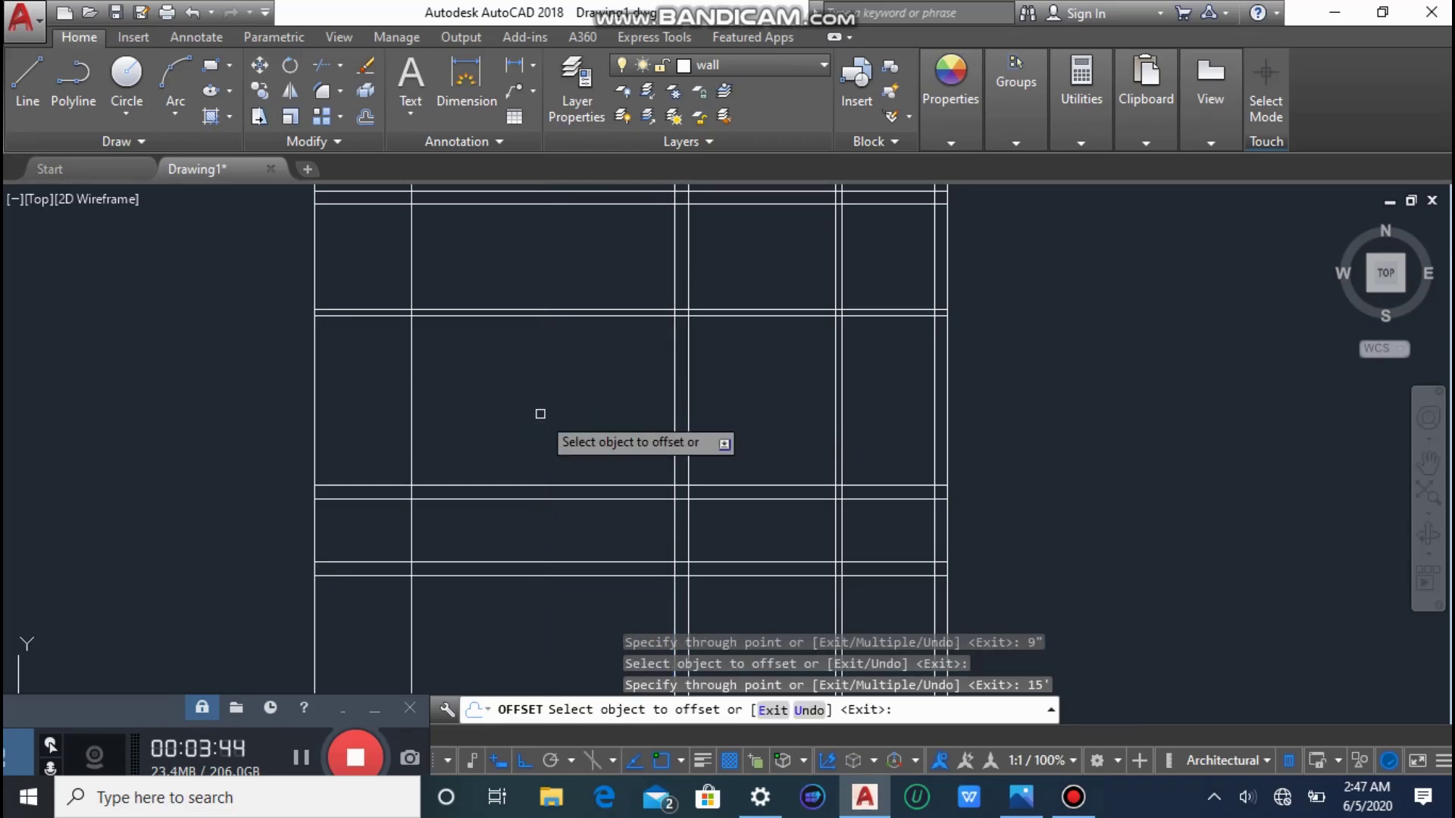
pyautogui.click(408, 411)
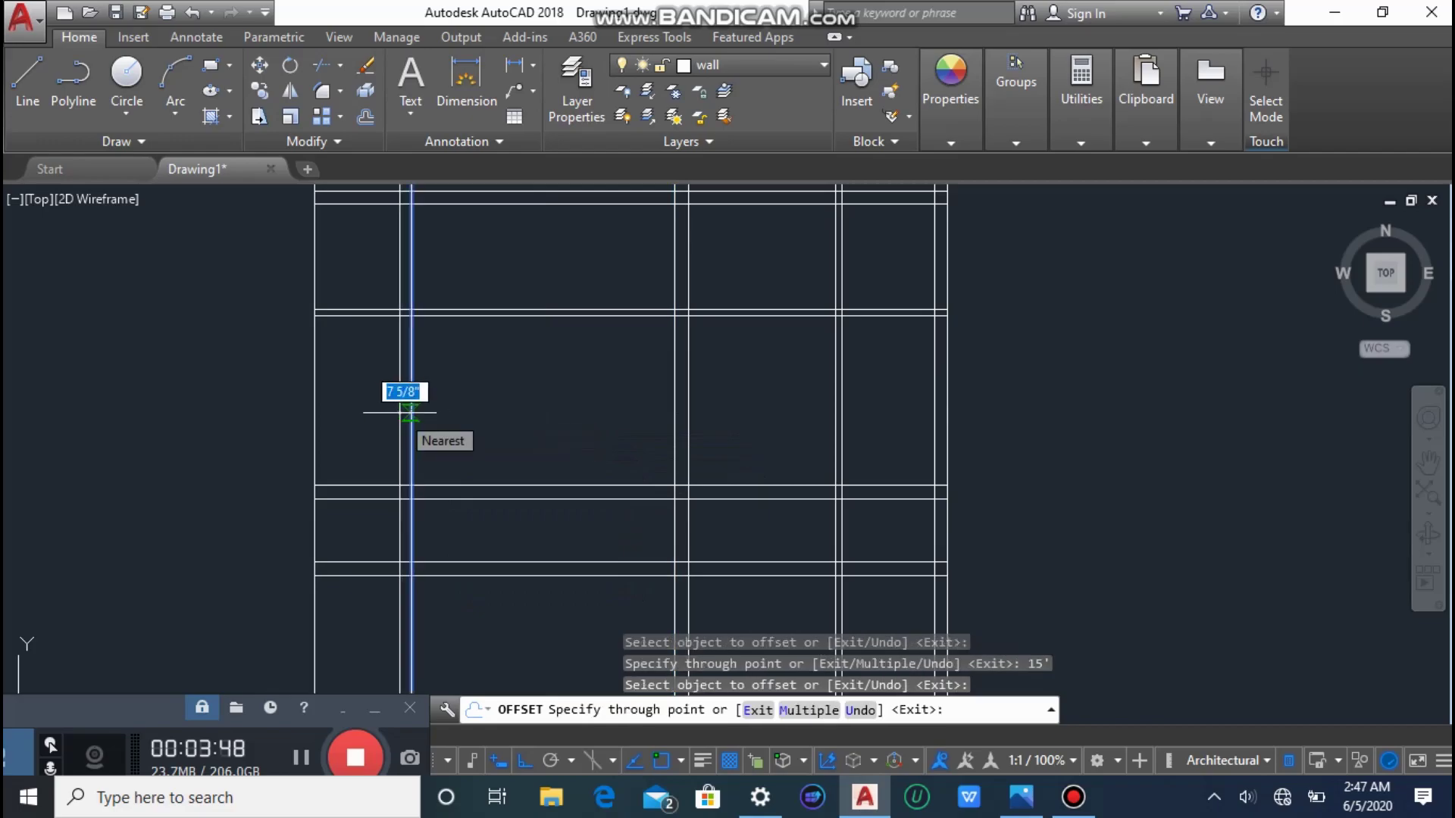
pyautogui.write('9"')
pyautogui.press('Return')
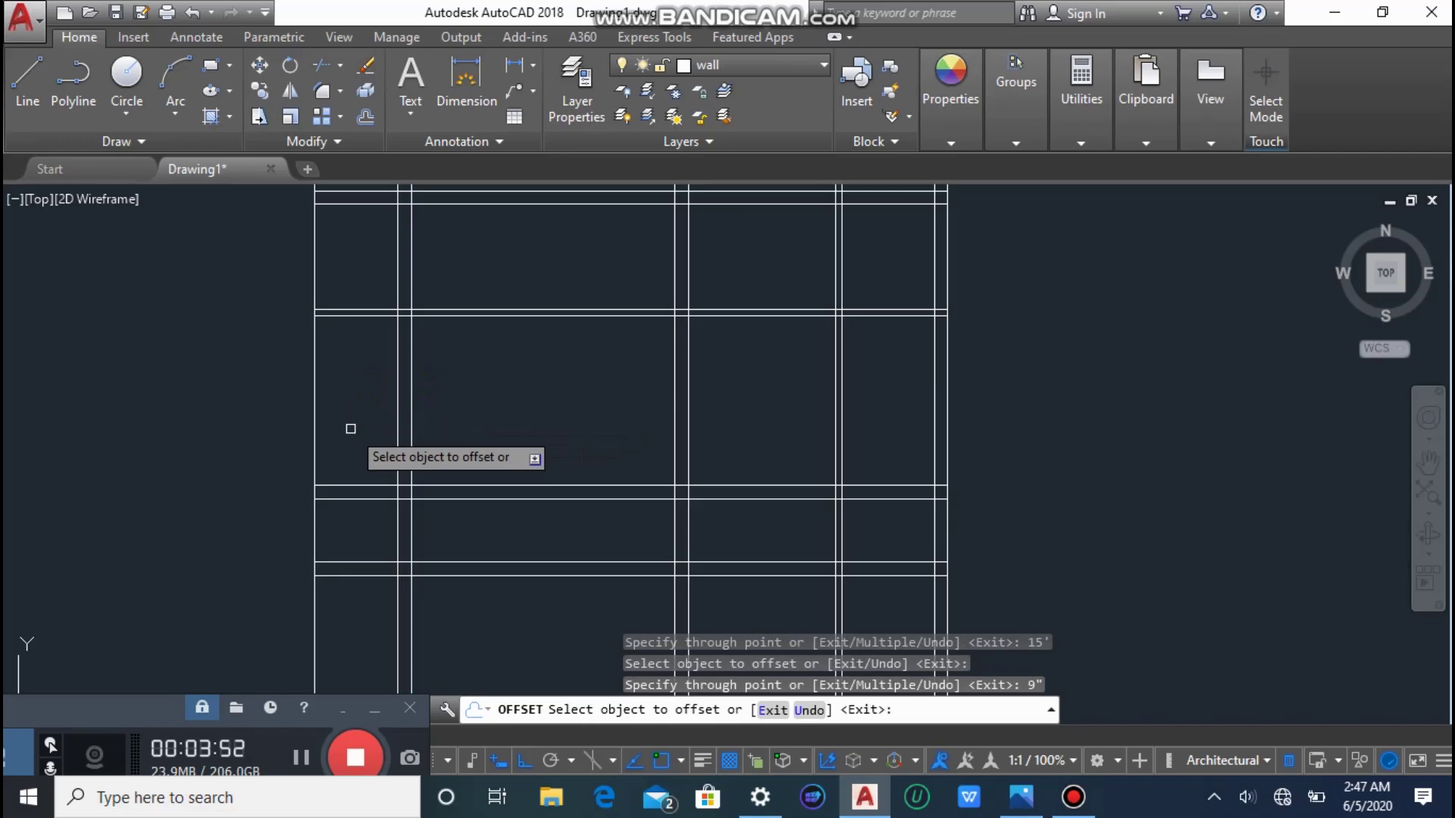
pyautogui.press('Escape')
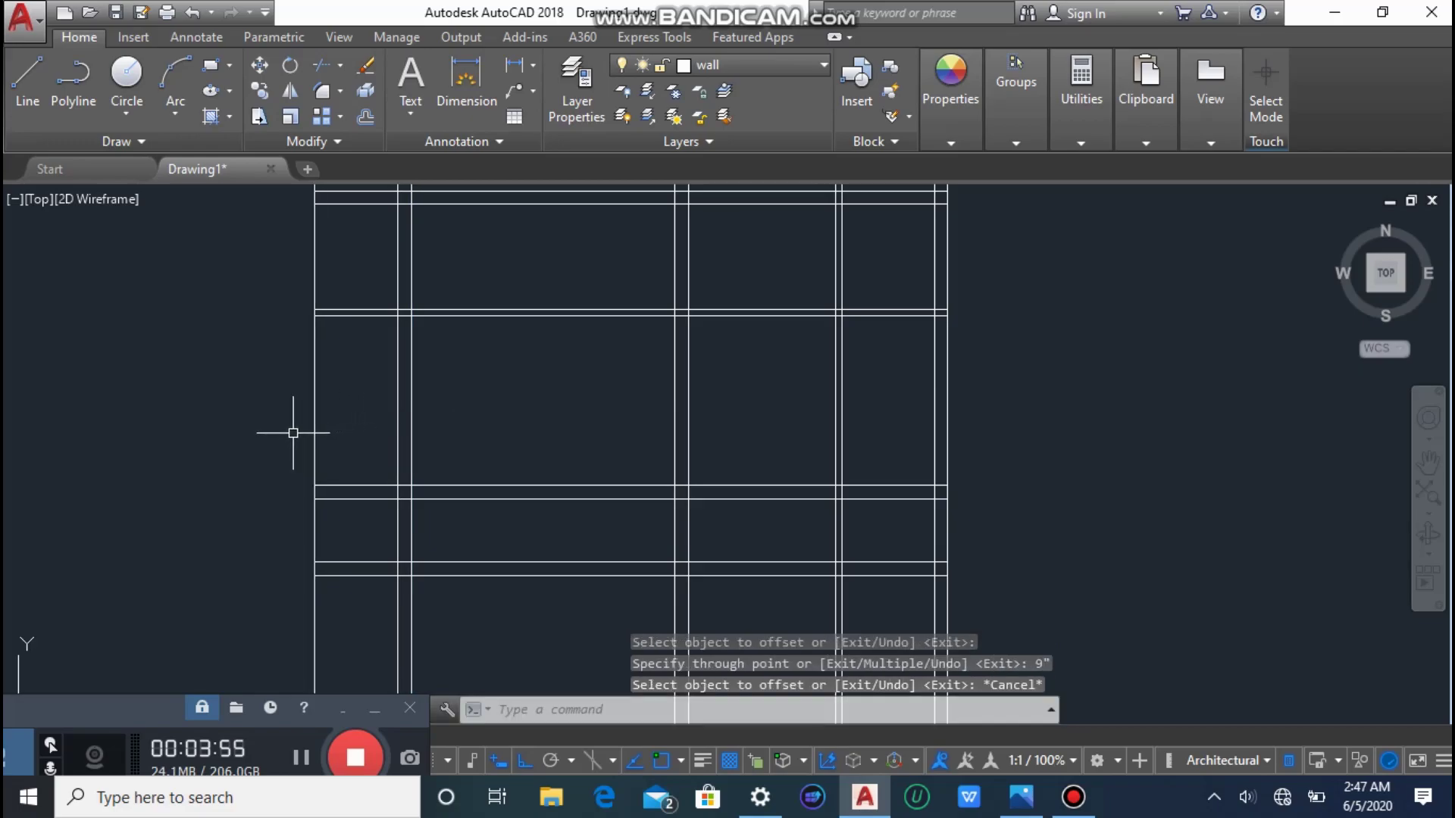
# Offset the leftmost vertical line 4.5" inward as an inner wall face.
pyautogui.write('O')
pyautogui.press('Return')
pyautogui.press('Return')
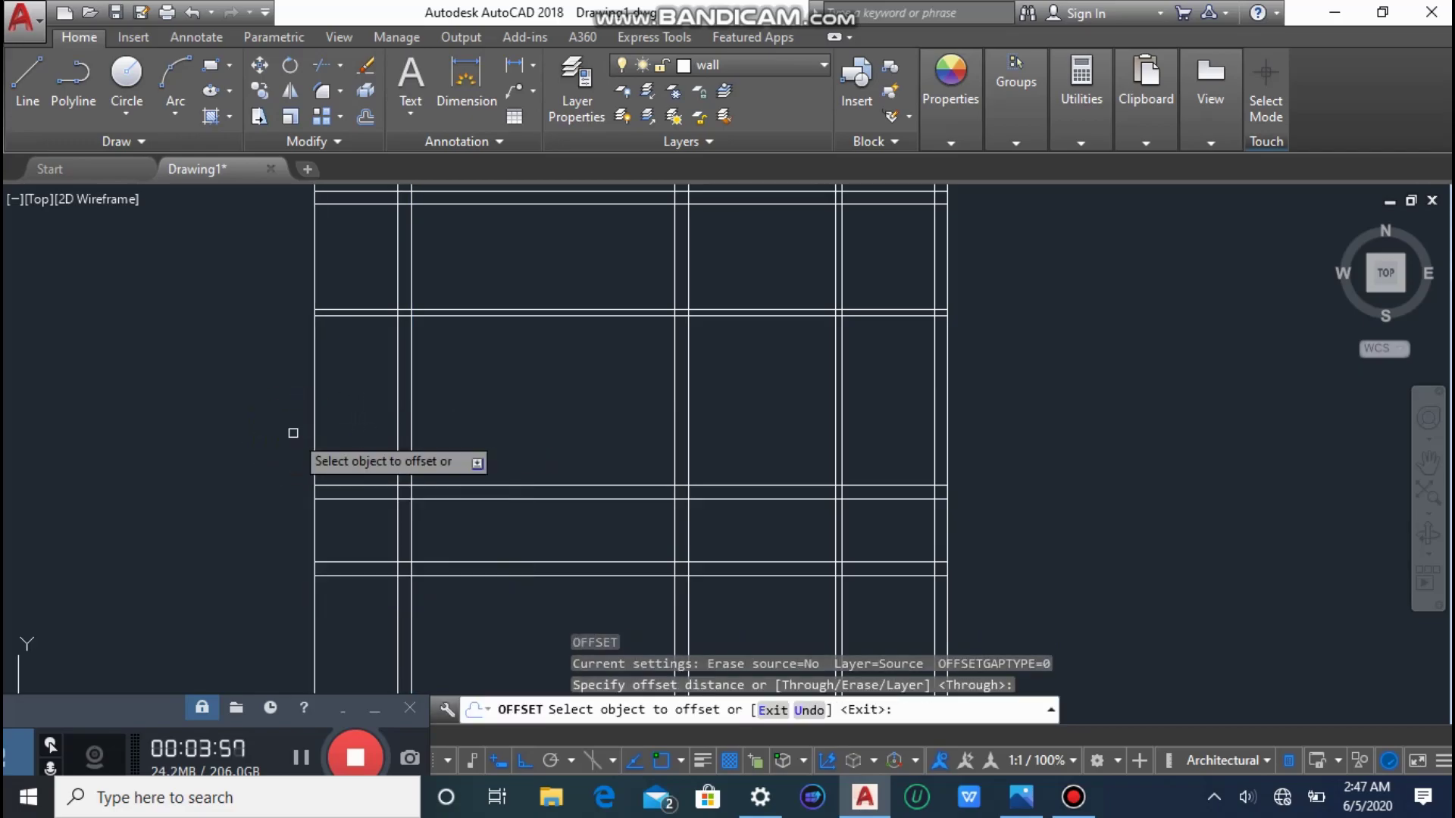
pyautogui.click(315, 419)
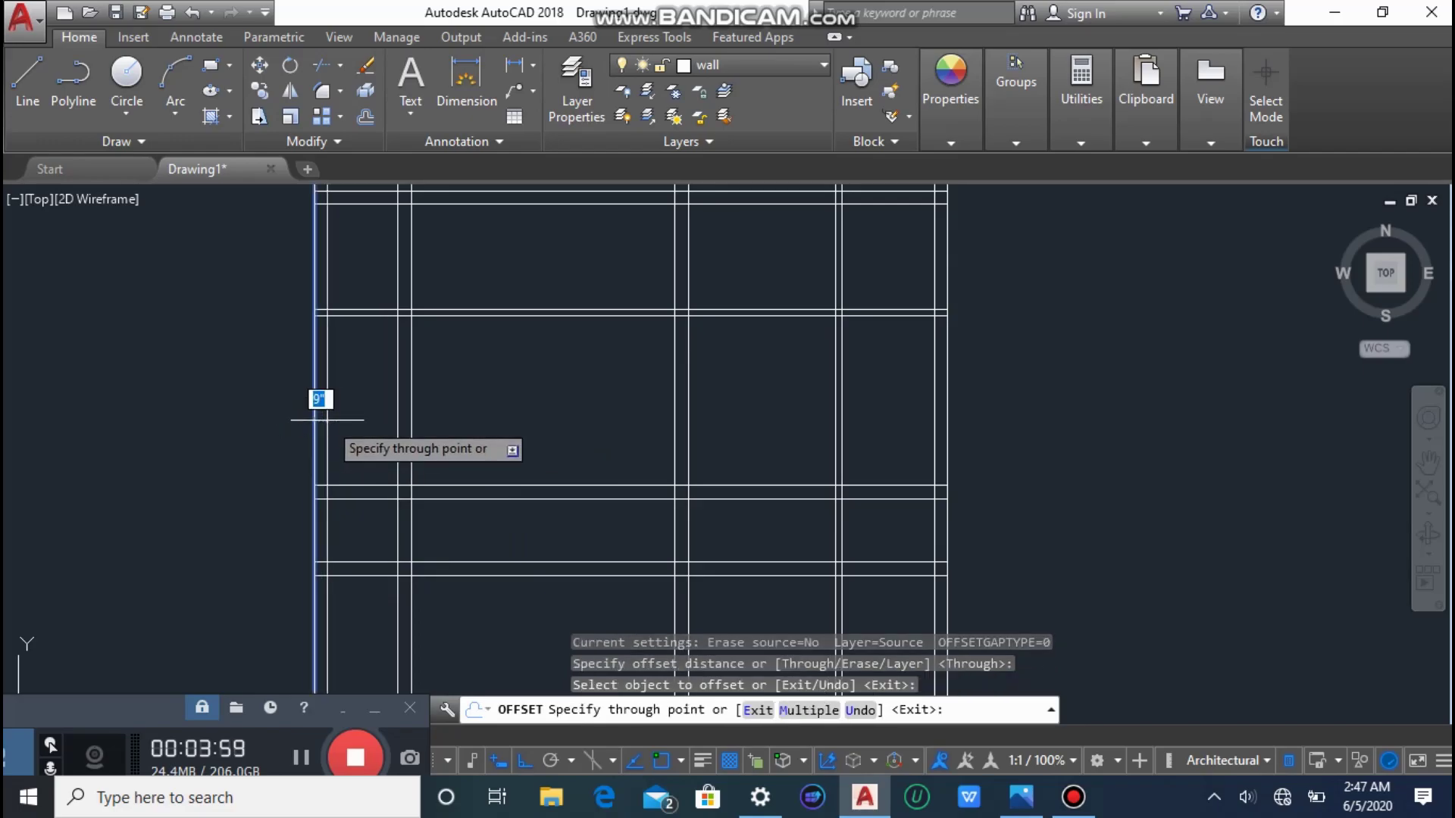
pyautogui.click(328, 420)
pyautogui.write('4.5')
pyautogui.press('Return')
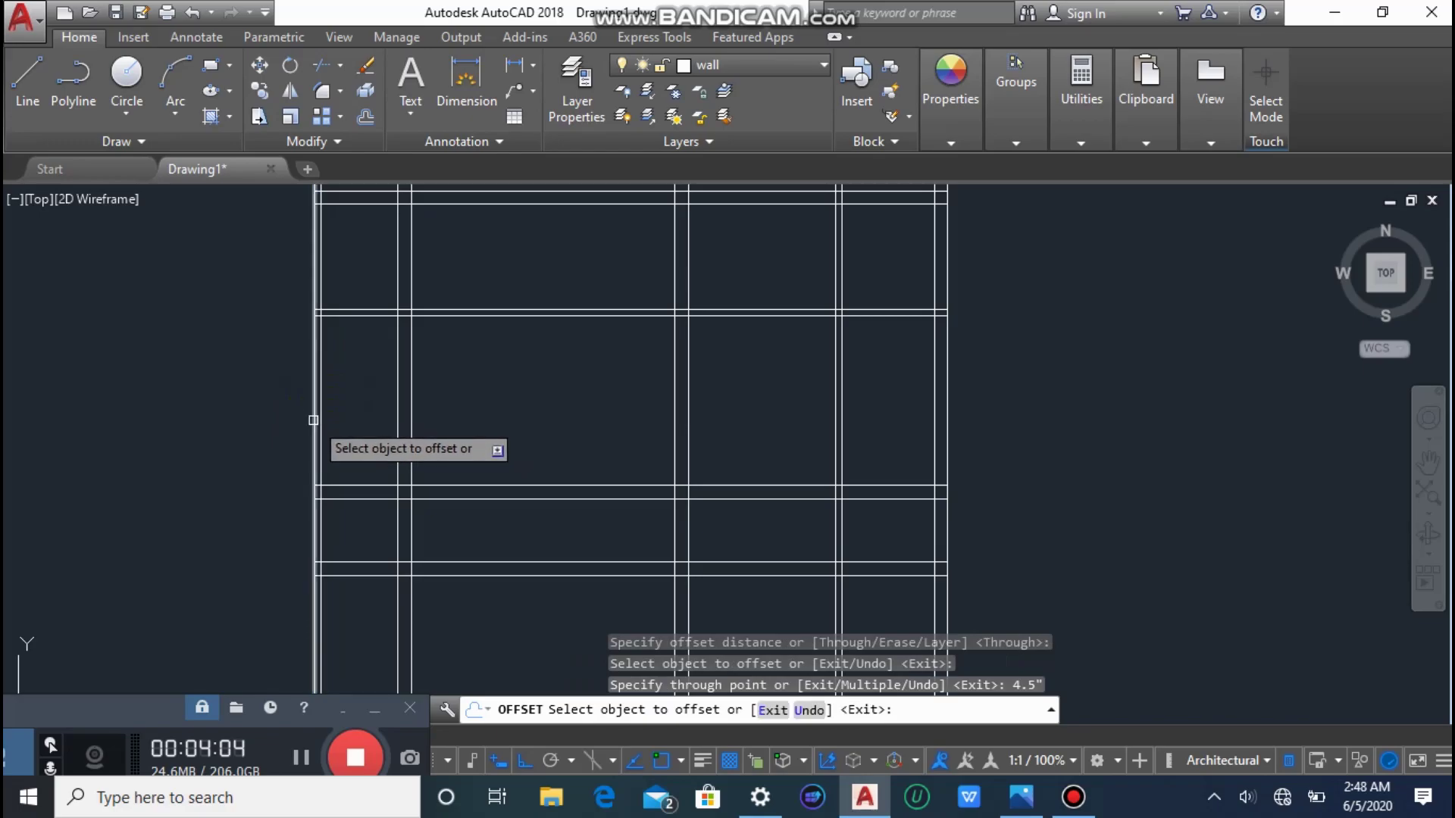
pyautogui.press('Escape')
# Start a DIST measurement from the left wall, cancel it, and zoom the drawing.
pyautogui.write('di')
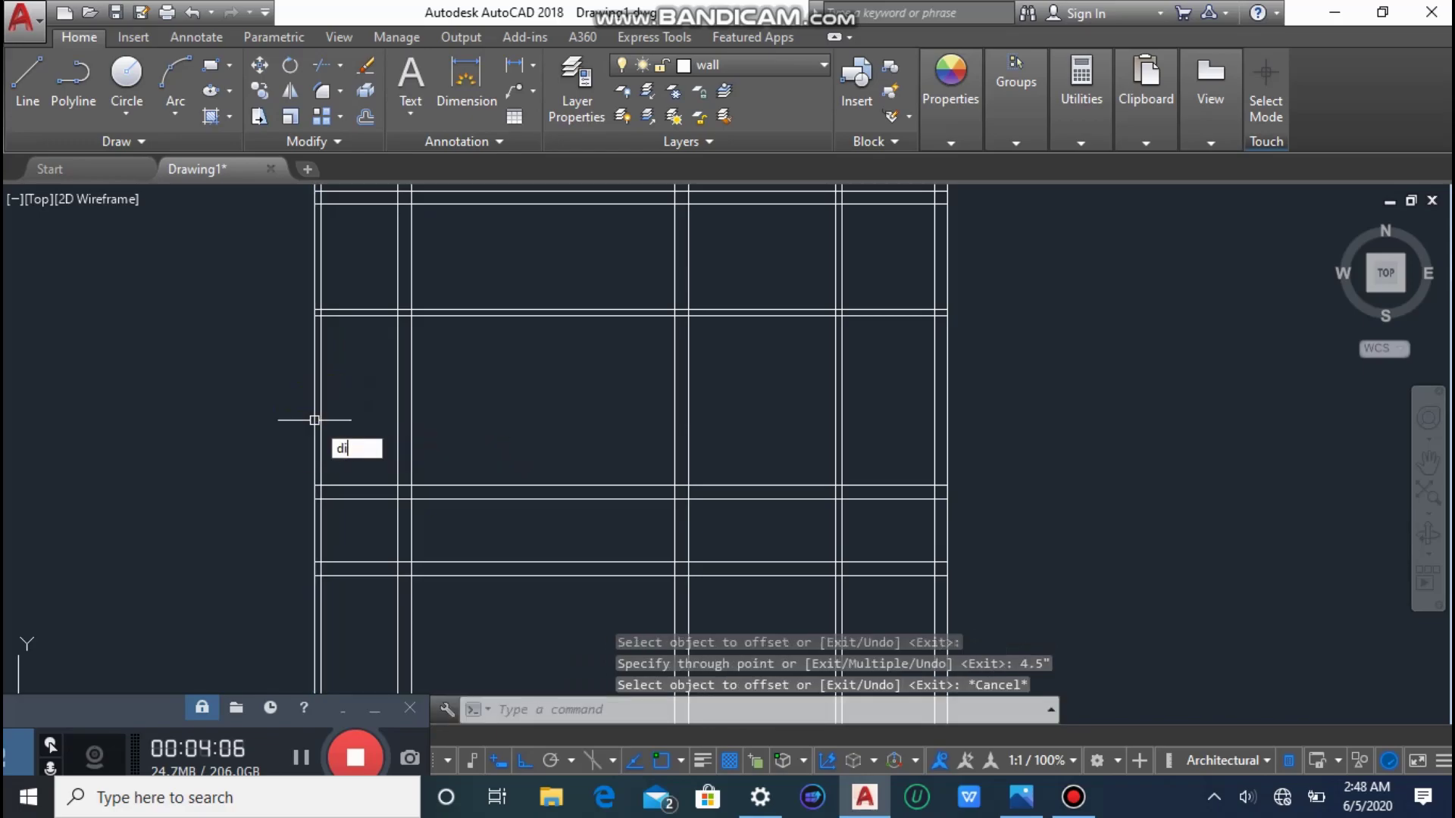
pyautogui.click(432, 467)
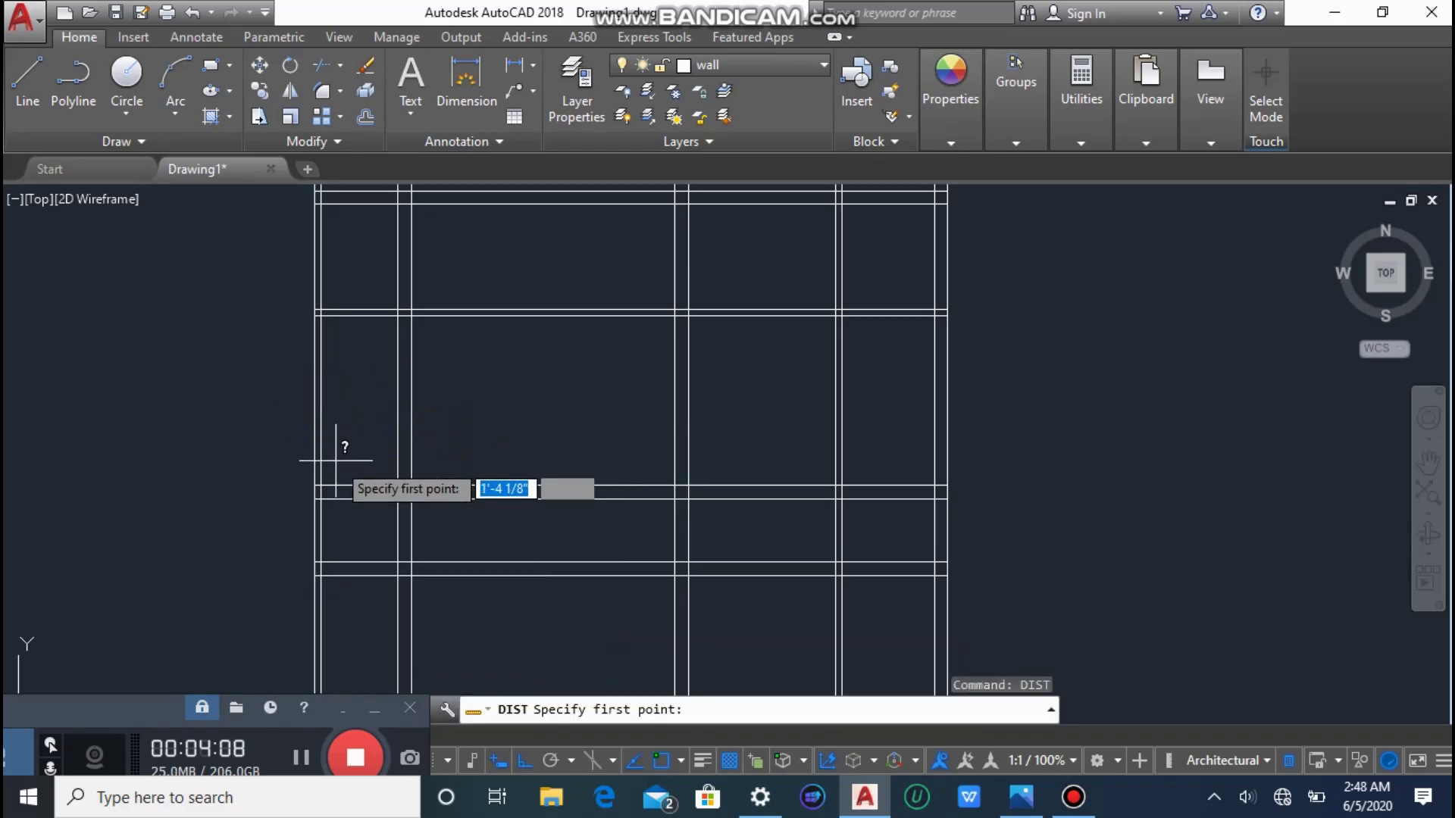
pyautogui.click(320, 460)
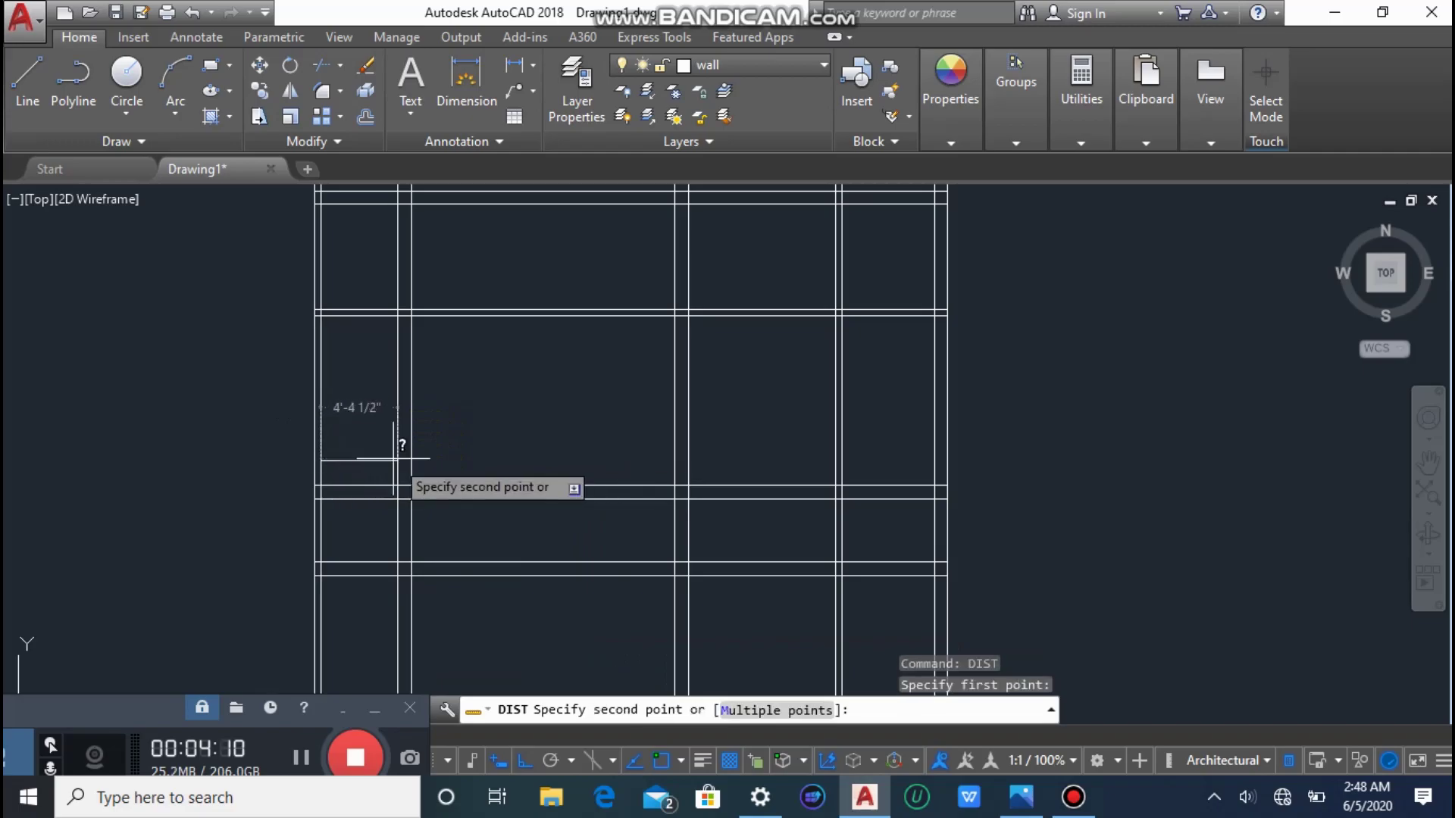
pyautogui.press('Escape')
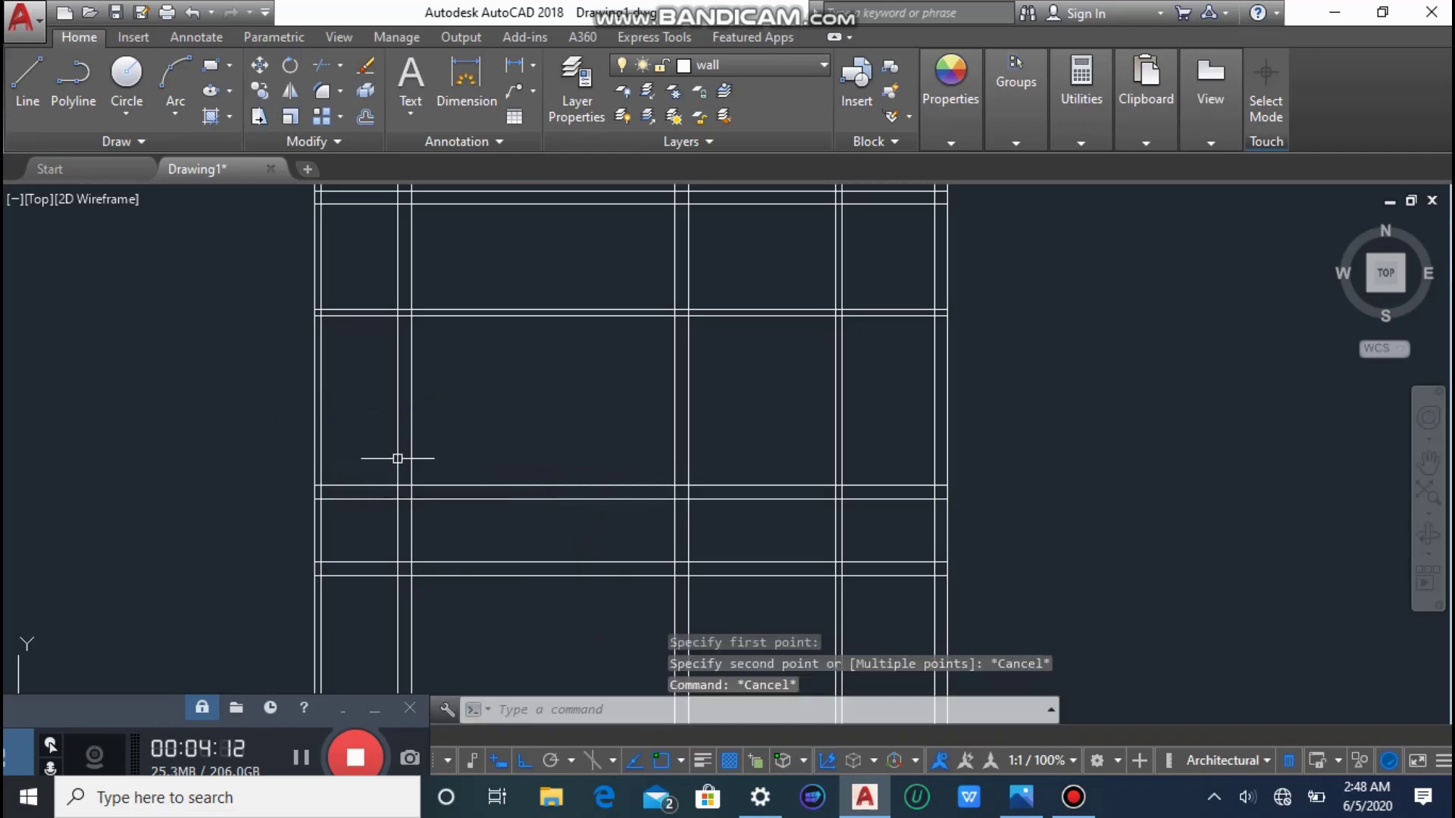
pyautogui.scroll(-4, 552, 374)
pyautogui.scroll(2, 535, 358)
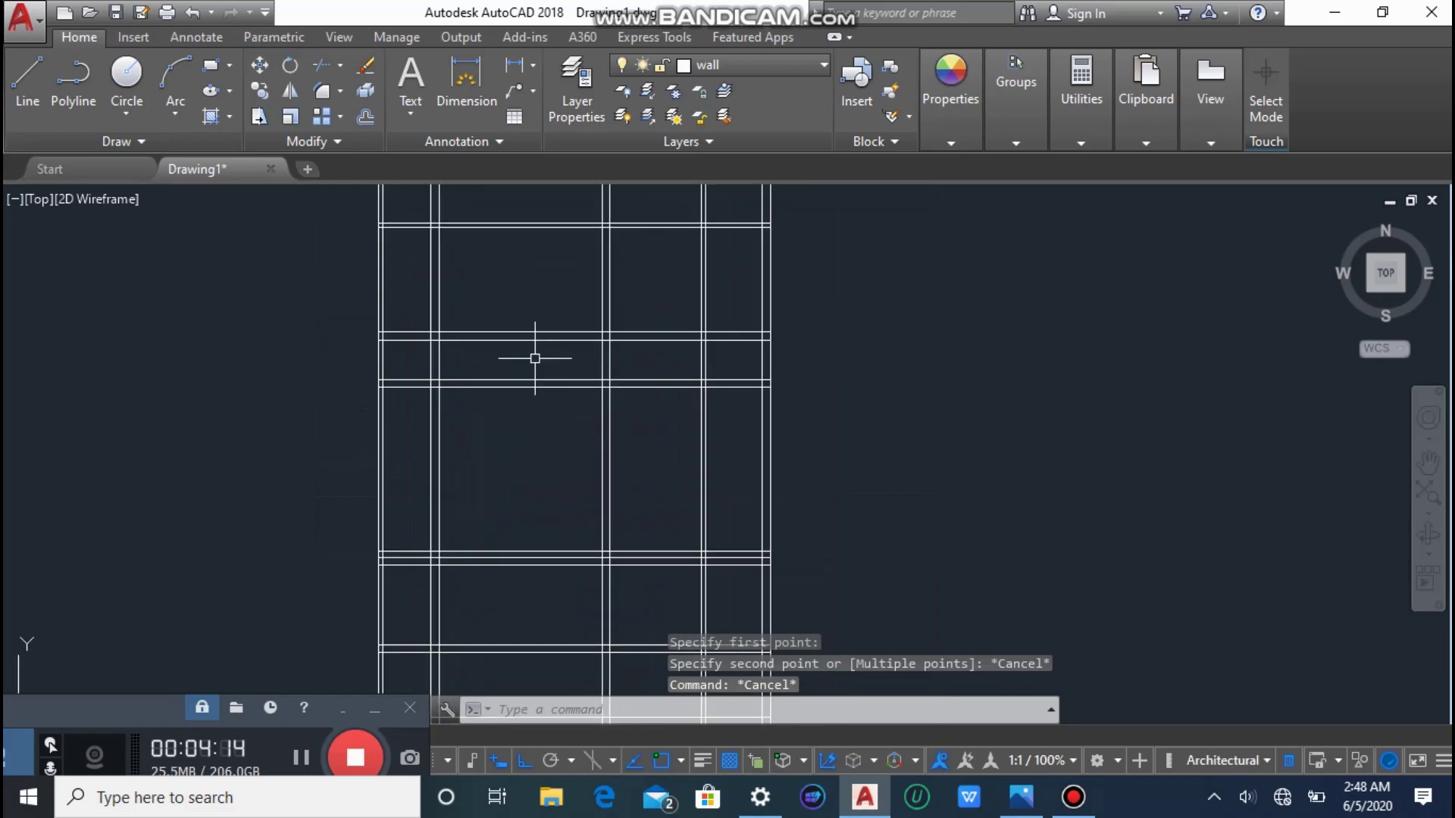
pyautogui.scroll(-3, 535, 320)
pyautogui.scroll(1, 616, 266)
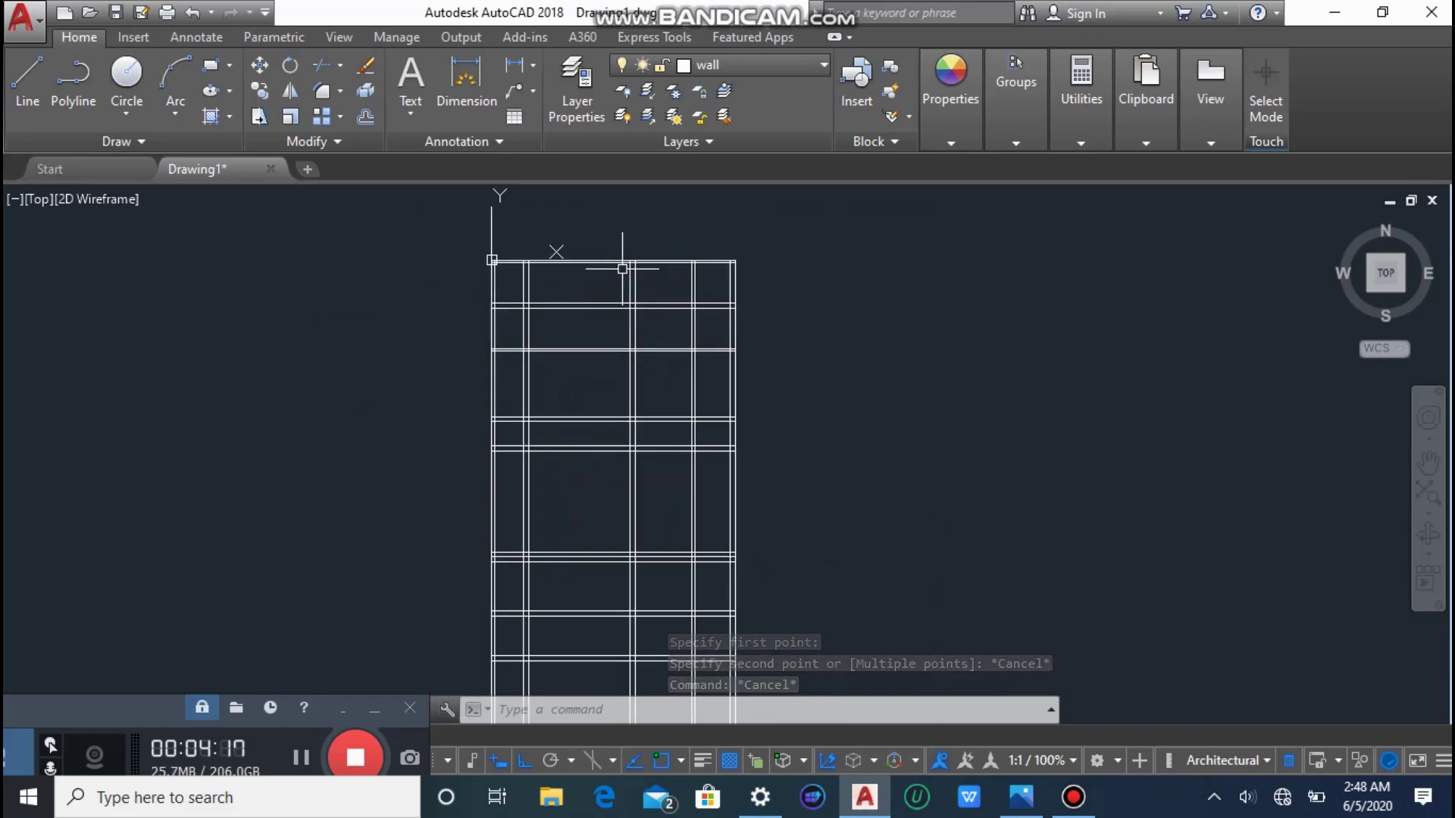
# Pan and zoom the Photos plan over the bath and bedroom areas.
pyautogui.moveTo(1021, 795)
pyautogui.click(1001, 739)
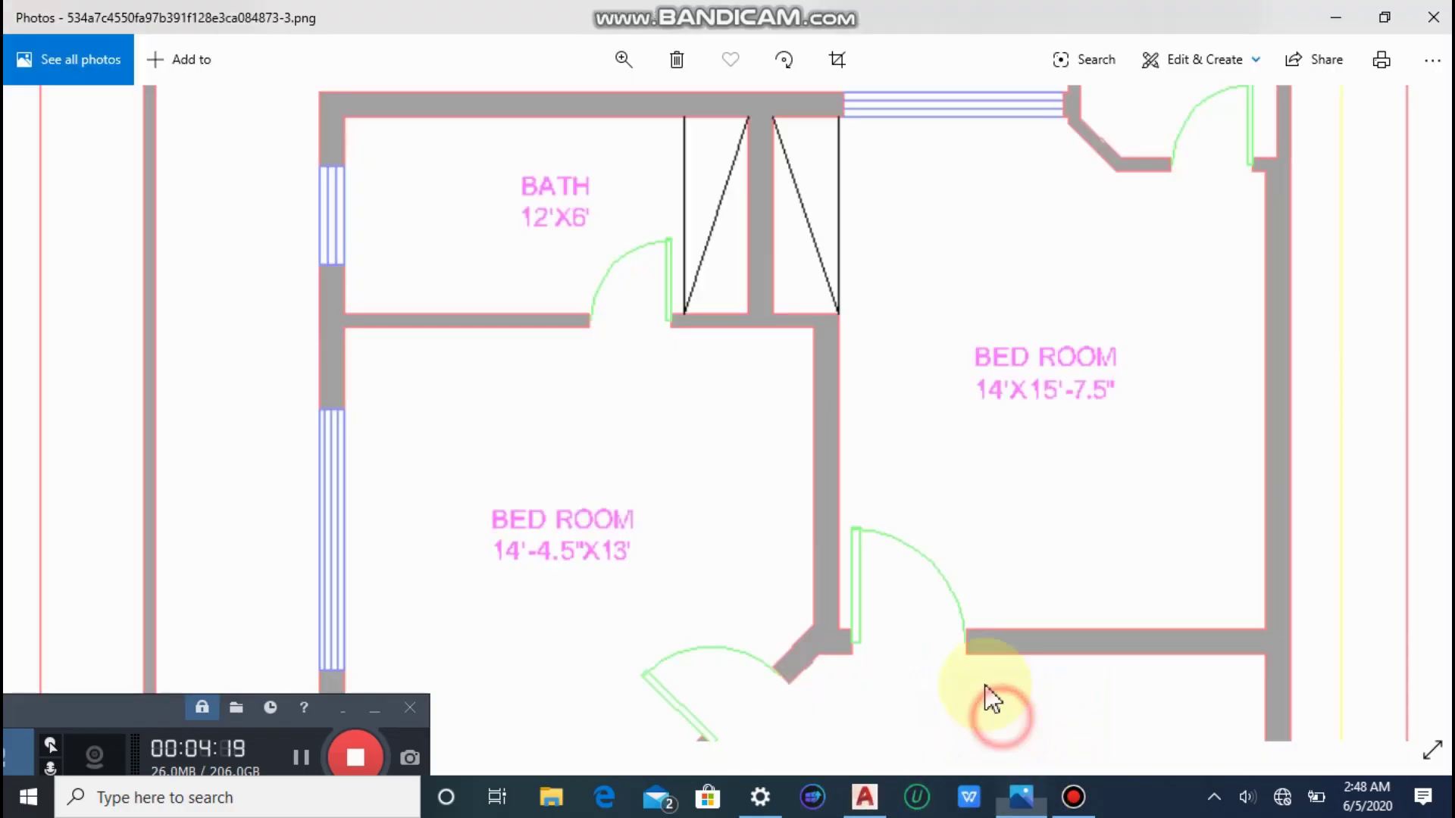
pyautogui.scroll(3, 824, 515)
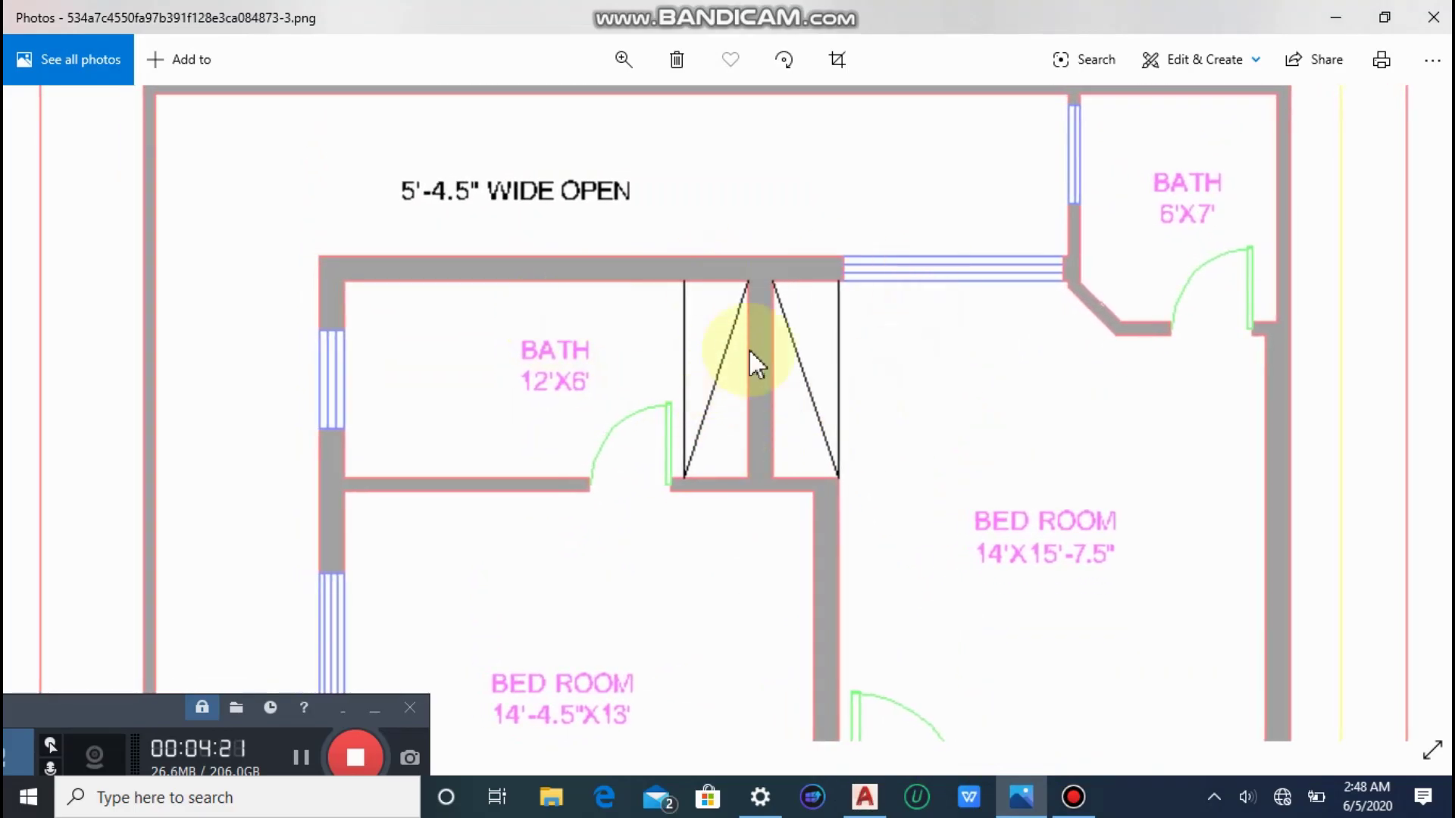
pyautogui.scroll(-3, 956, 500)
pyautogui.moveTo(961, 493); pyautogui.dragTo(947, 591)
pyautogui.scroll(-1, 941, 579)
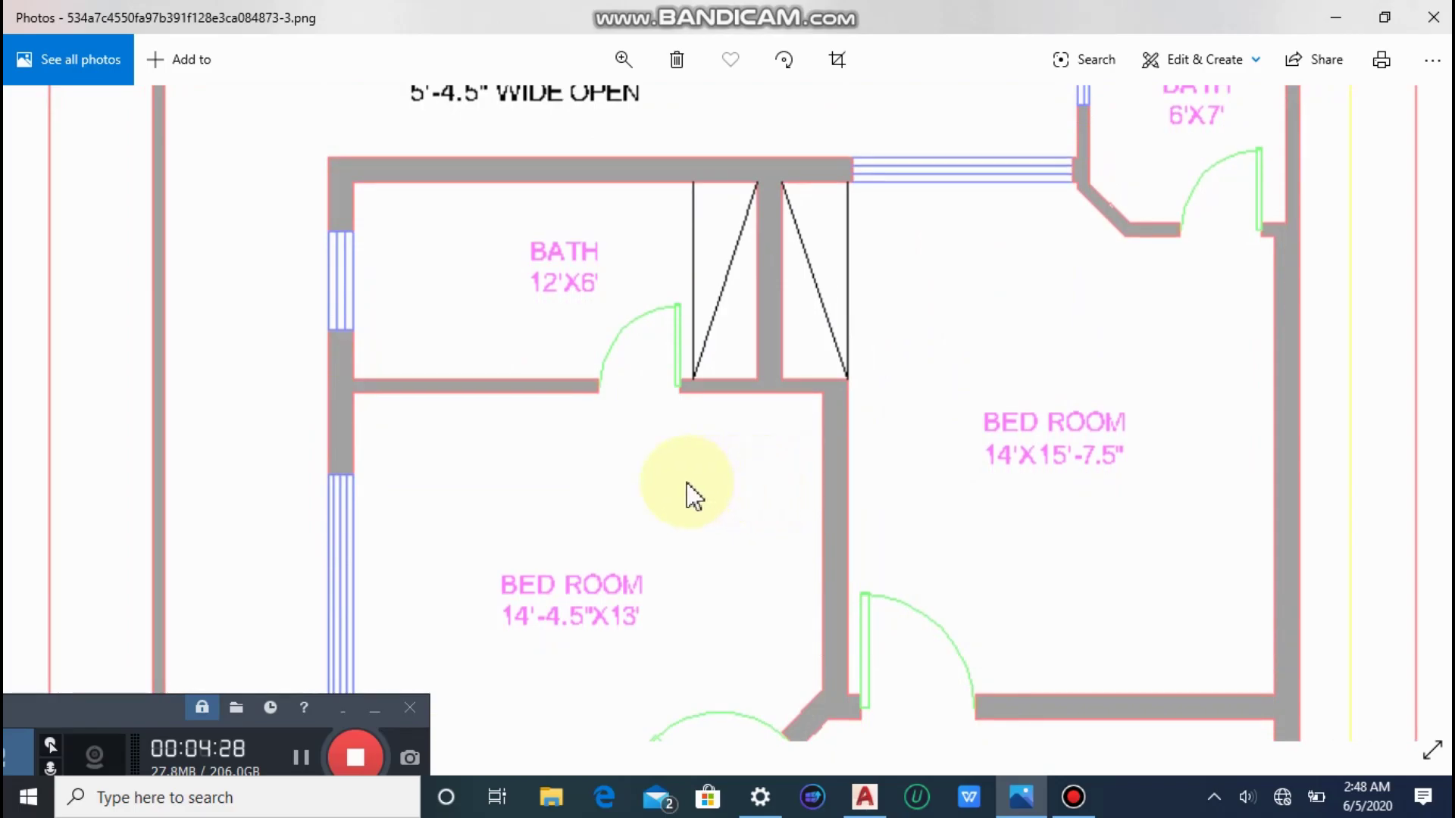
pyautogui.scroll(-1, 738, 523)
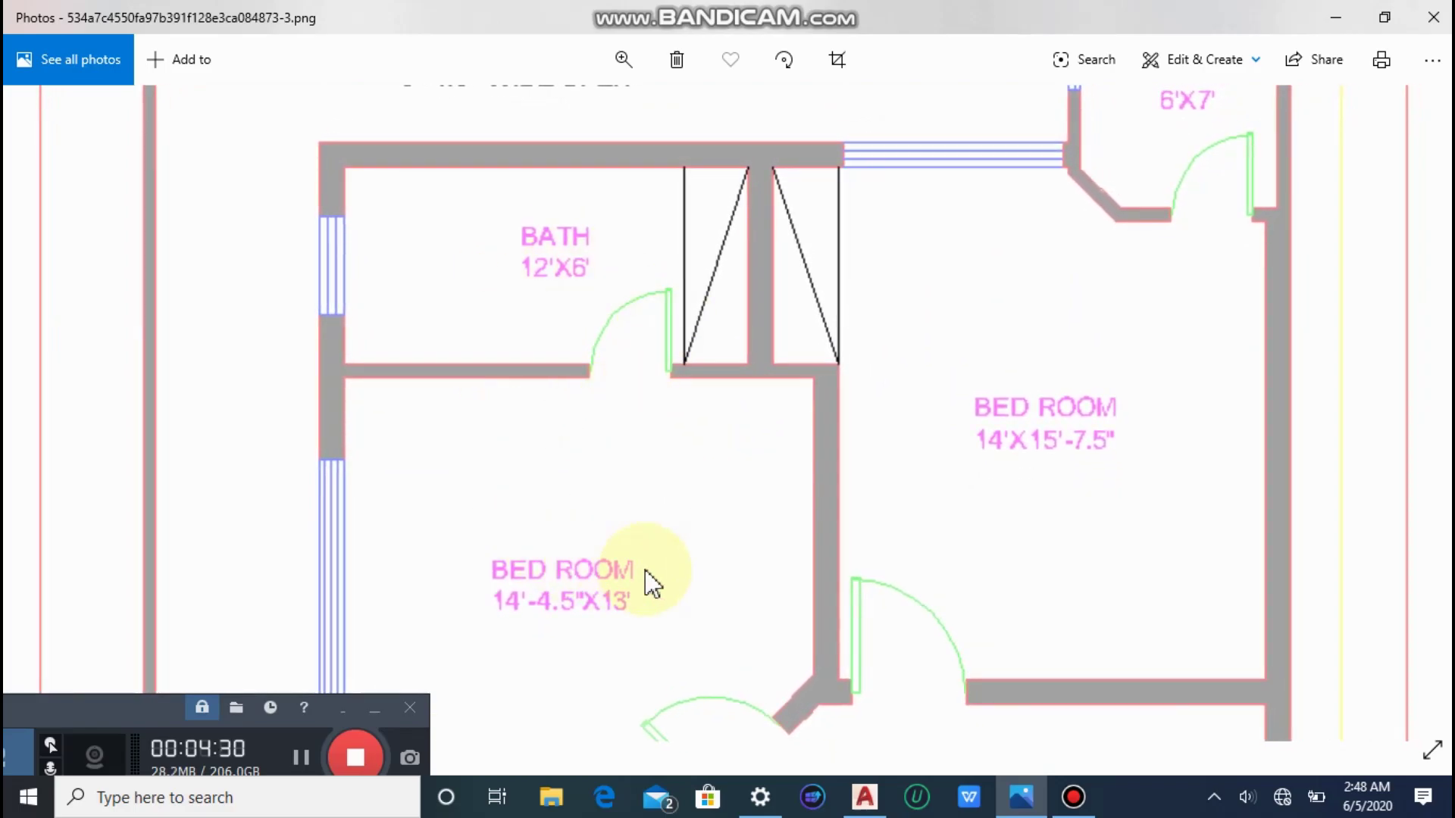
# Pan to the lower bedroom, then the 9'-9"X12'-6" Kit and 18'X17'-3" T.V LOUNGE.
pyautogui.moveTo(650, 564)
pyautogui.mouseDown()
pyautogui.moveTo(667, 465)
pyautogui.moveTo(610, 383)
pyautogui.mouseUp()
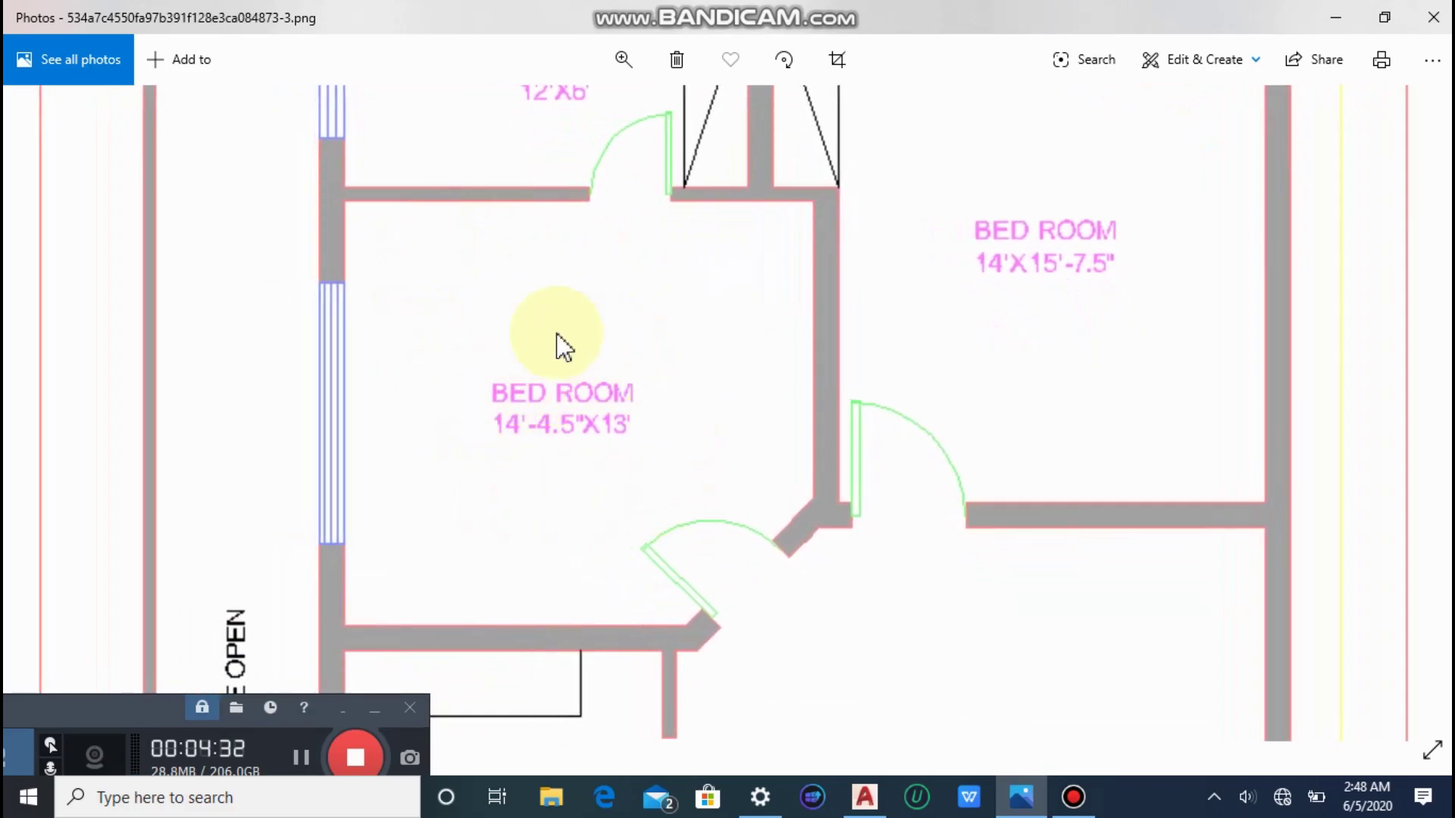
pyautogui.scroll(6, 552, 416)
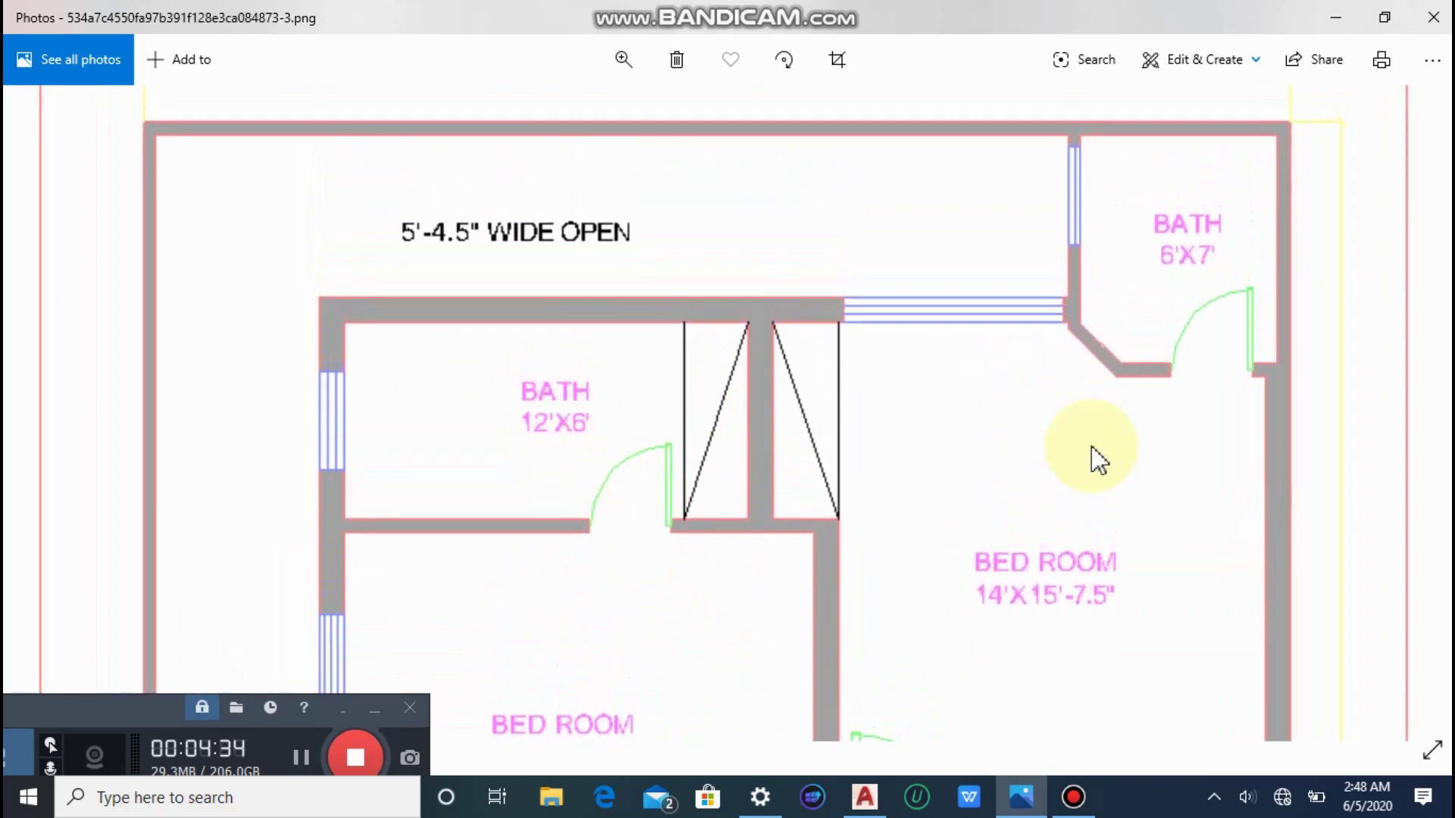
pyautogui.scroll(-10, 1061, 516)
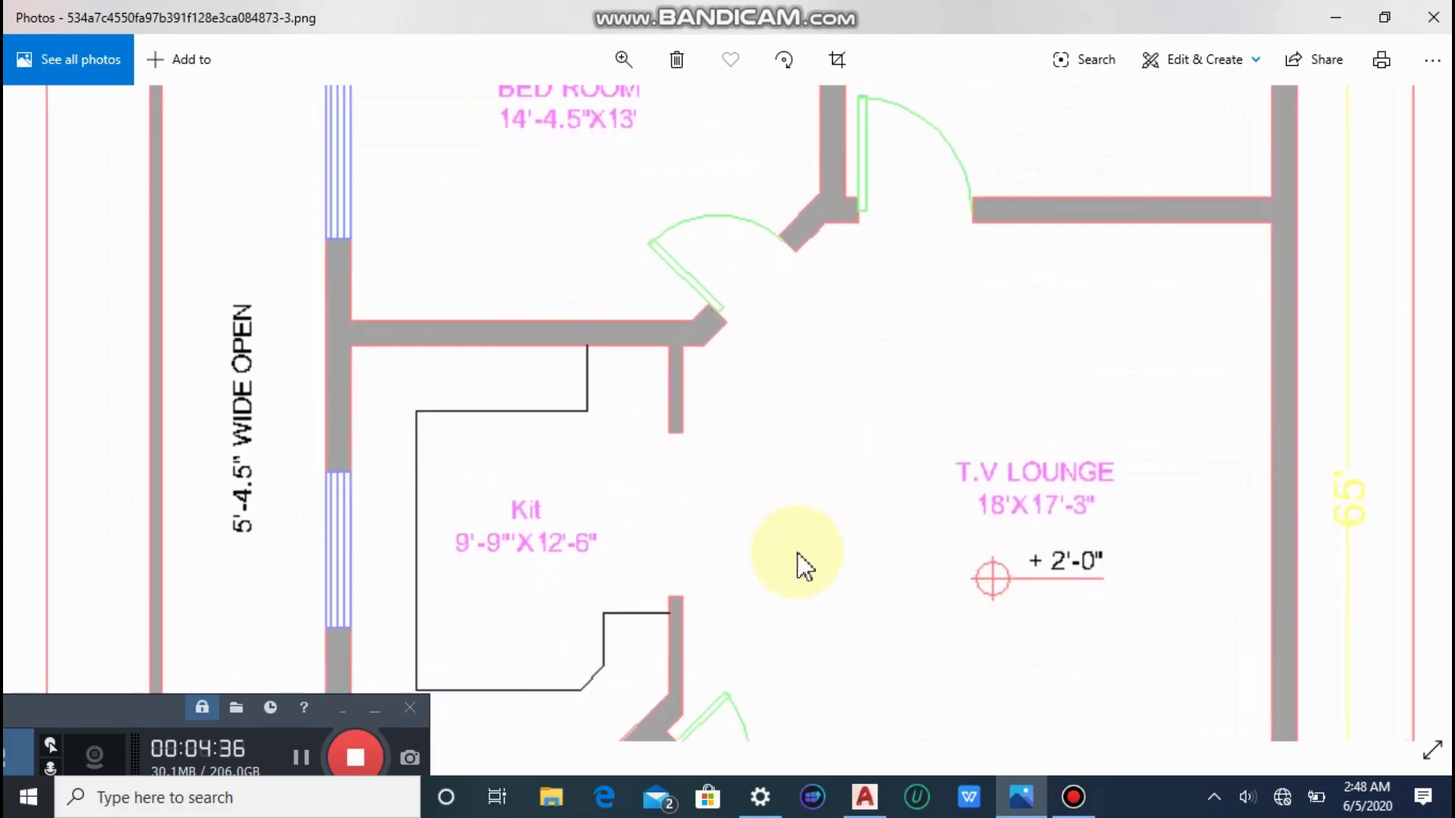
pyautogui.moveTo(830, 603); pyautogui.dragTo(845, 489)
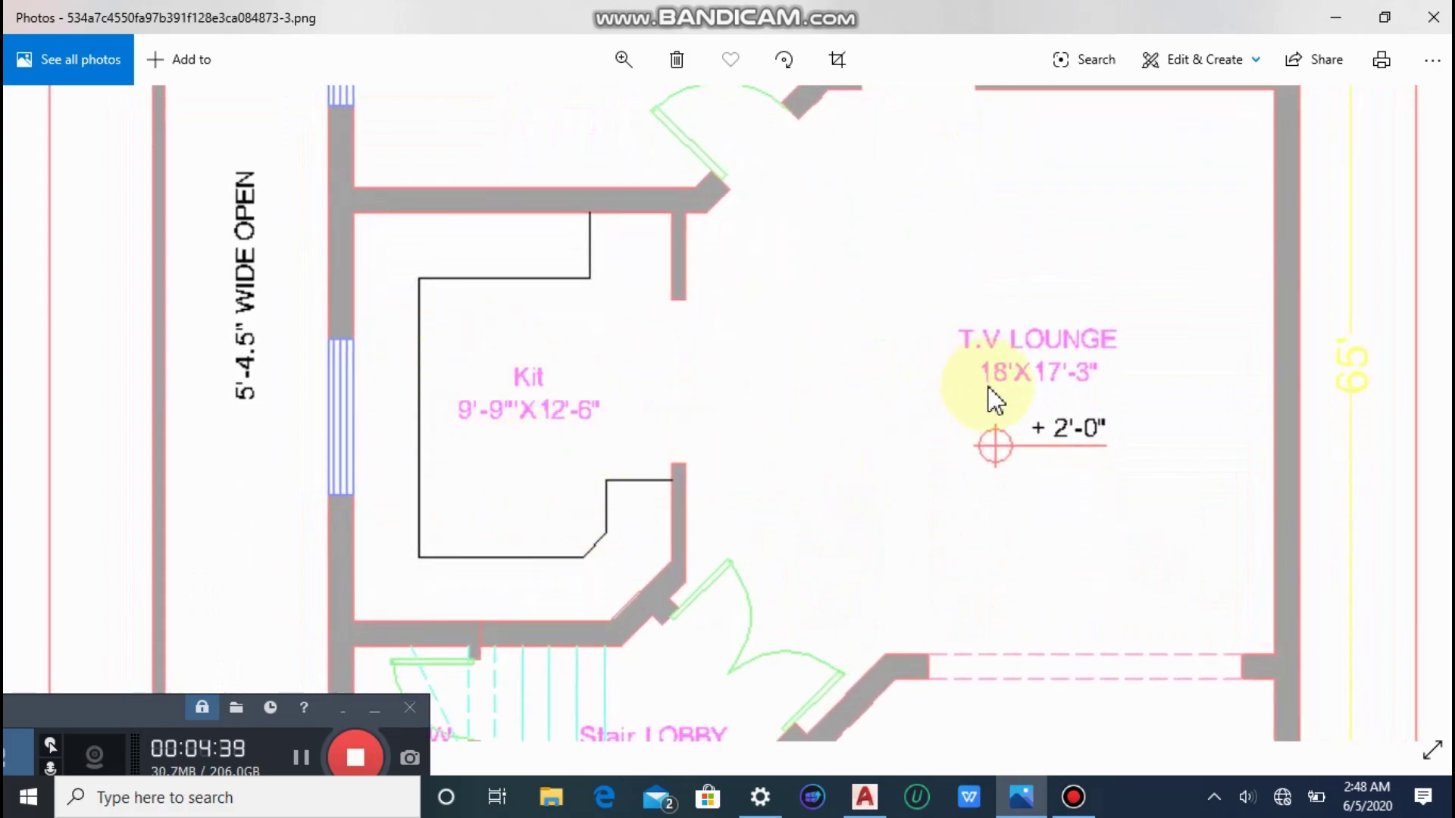
pyautogui.moveTo(992, 399); pyautogui.dragTo(974, 503)
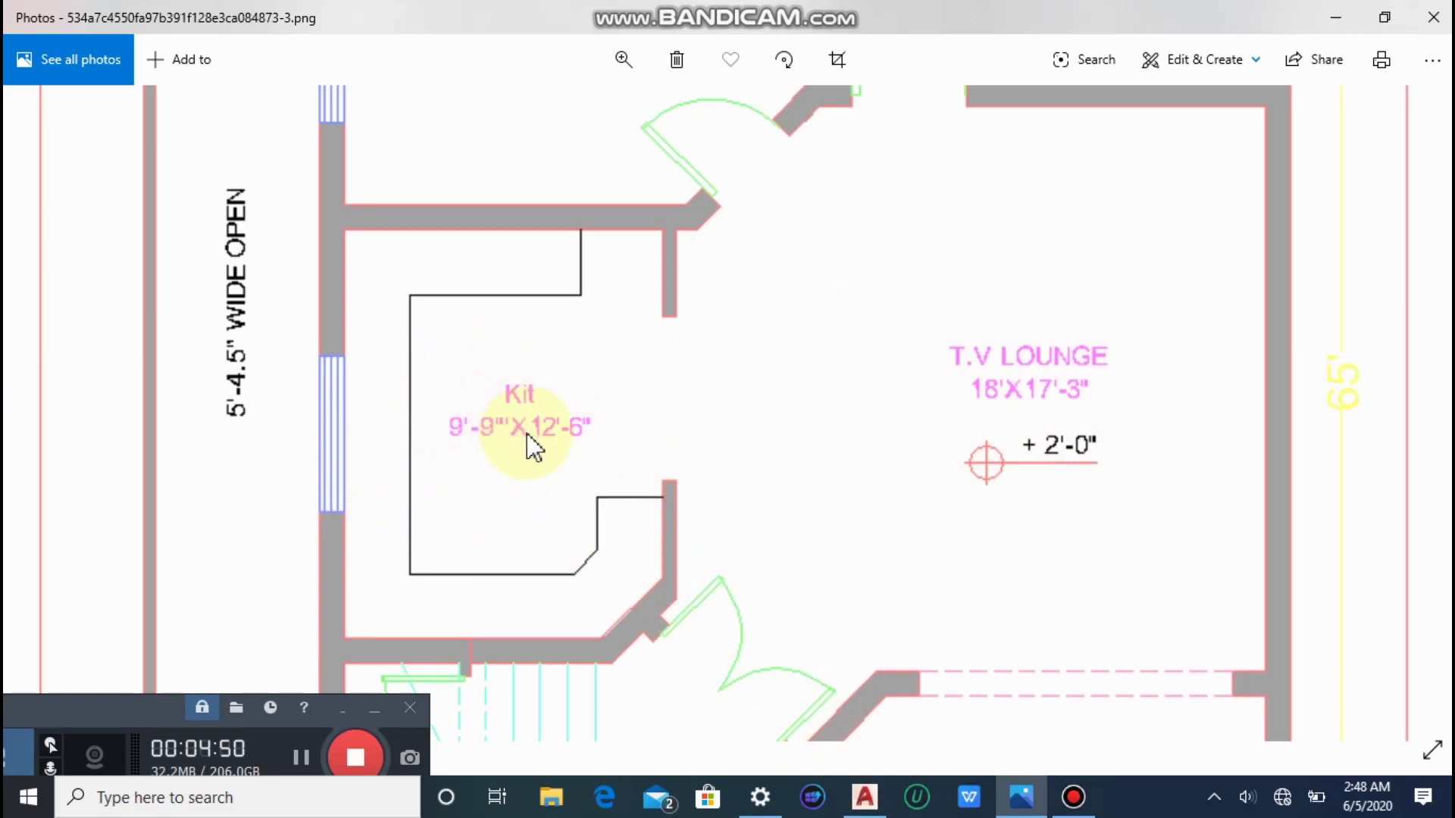
pyautogui.moveTo(870, 808)
# Back in AutoCAD, offset the rightmost vertical wall line by 20.
pyautogui.click(865, 797)
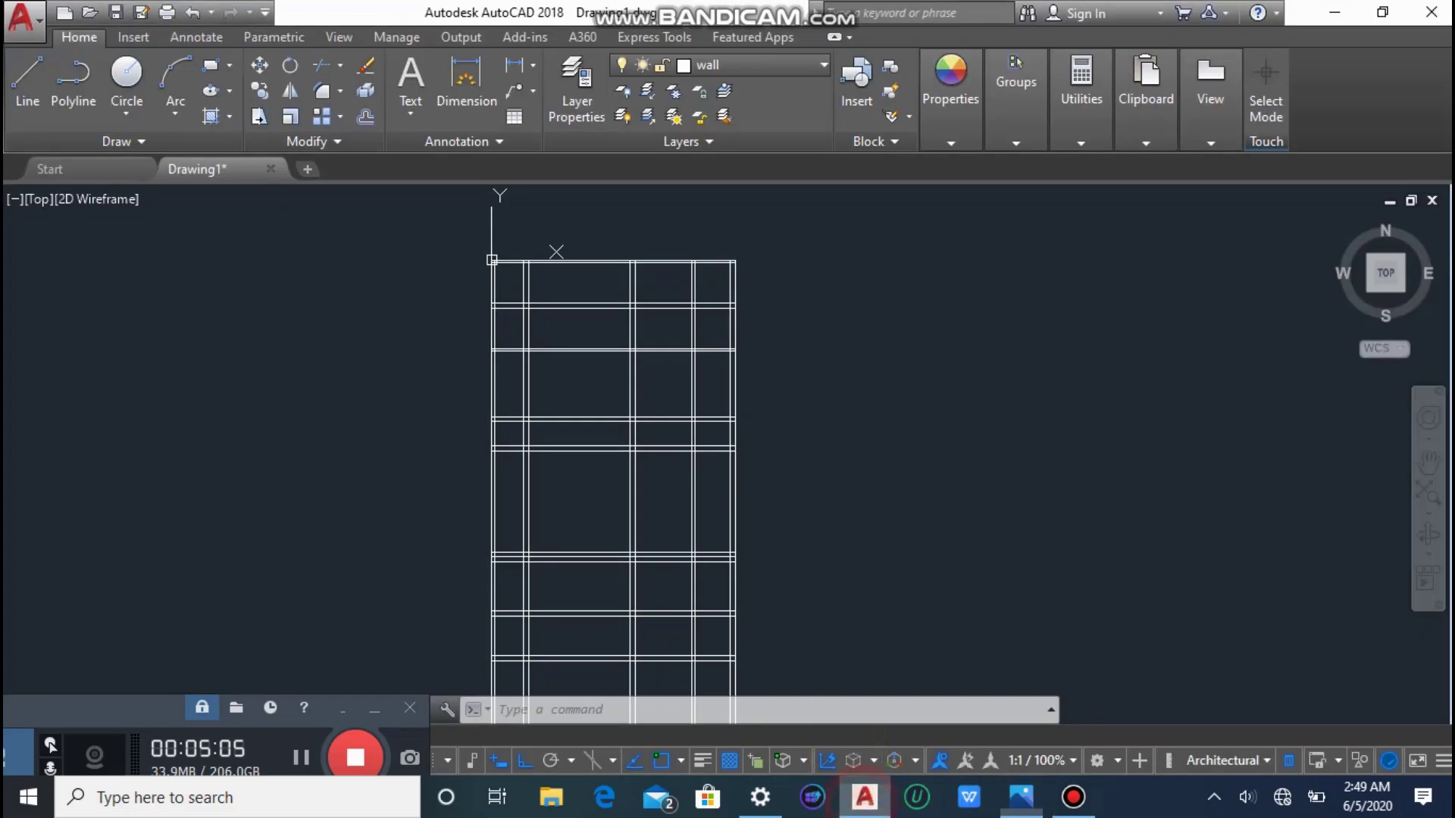
pyautogui.scroll(-2, 754, 603)
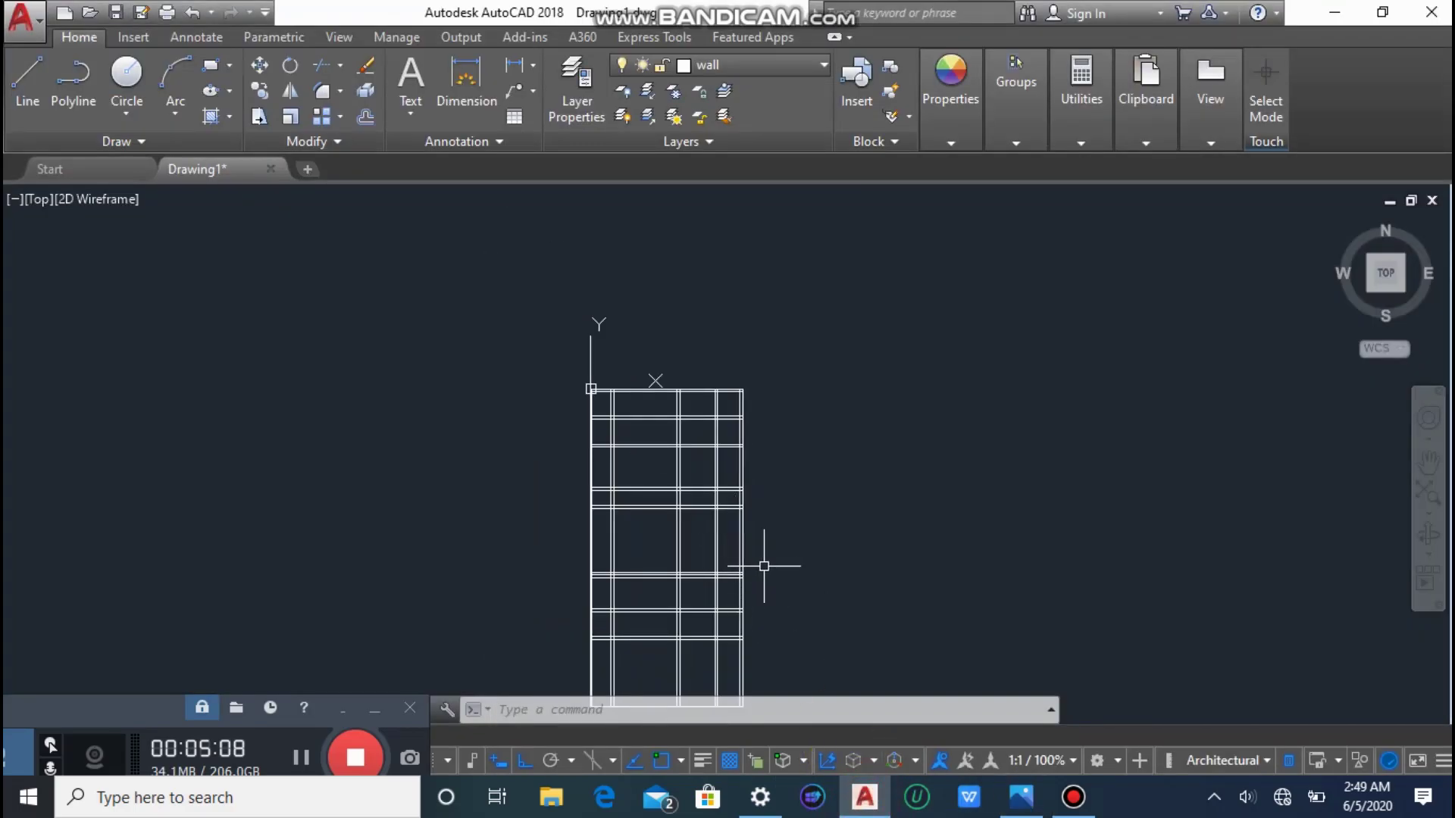
pyautogui.scroll(4, 763, 566)
pyautogui.write('o')
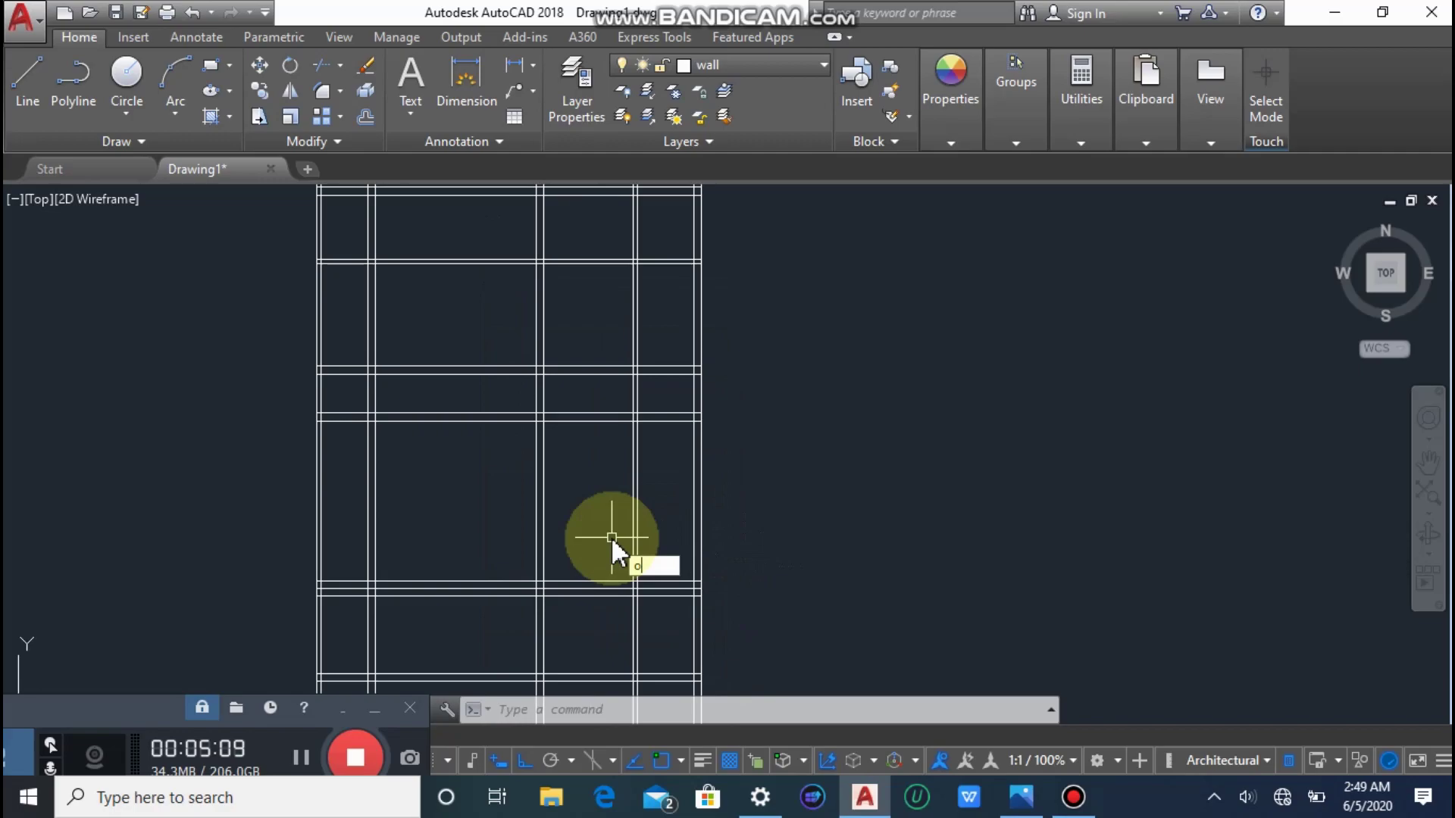
pyautogui.press('Return')
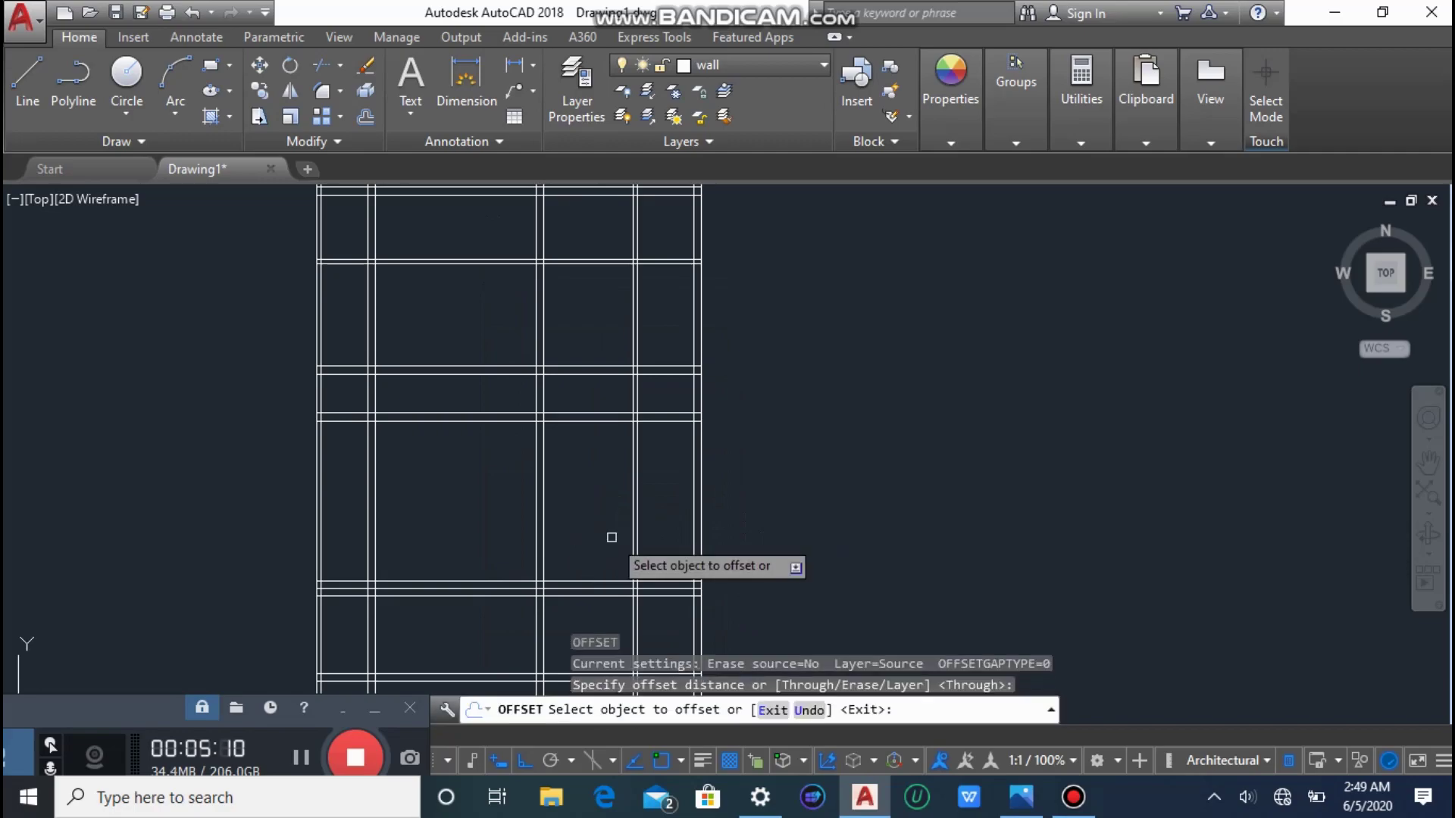
pyautogui.click(694, 530)
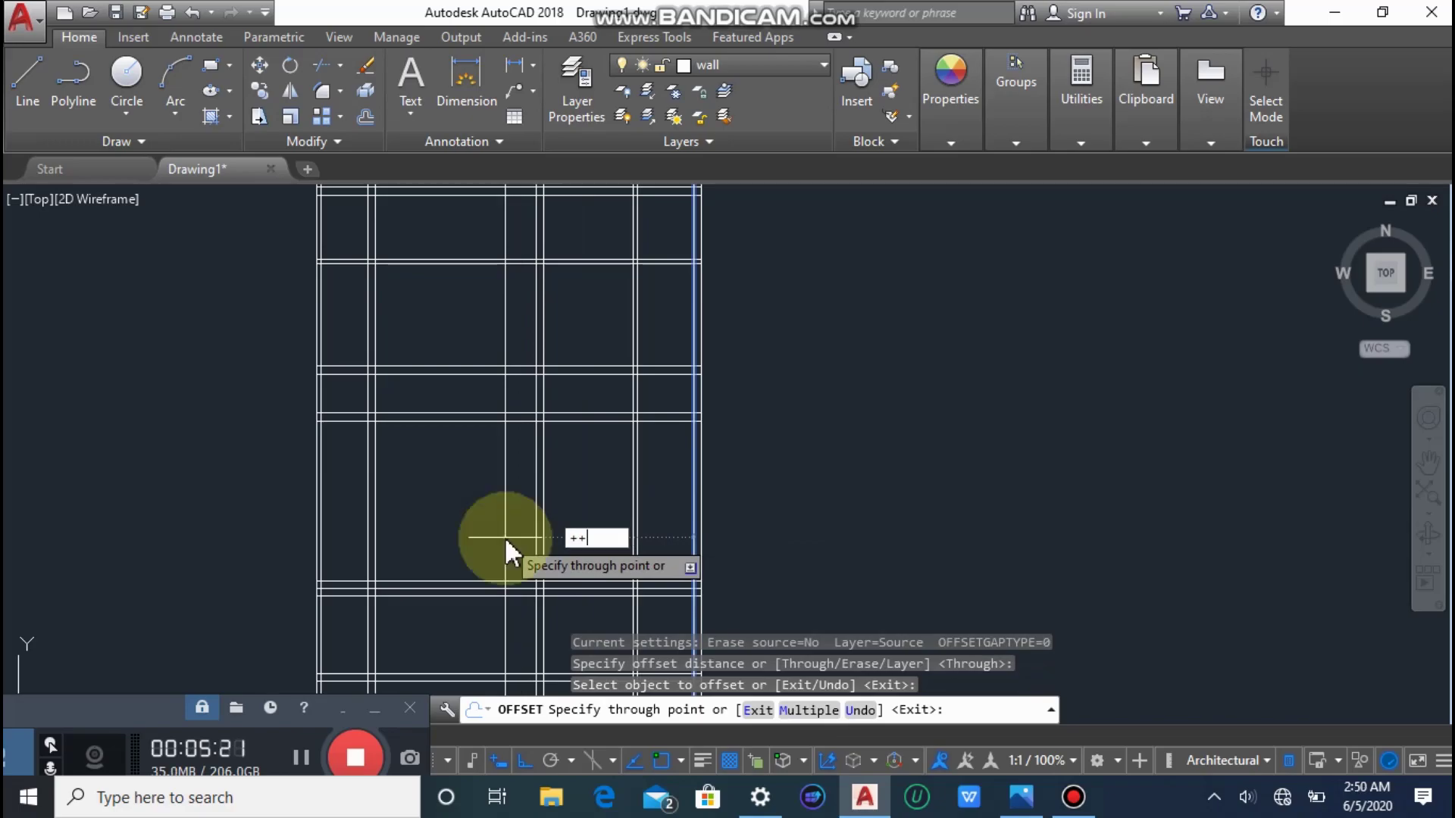
pyautogui.press('BackSpace')
pyautogui.press('BackSpace')
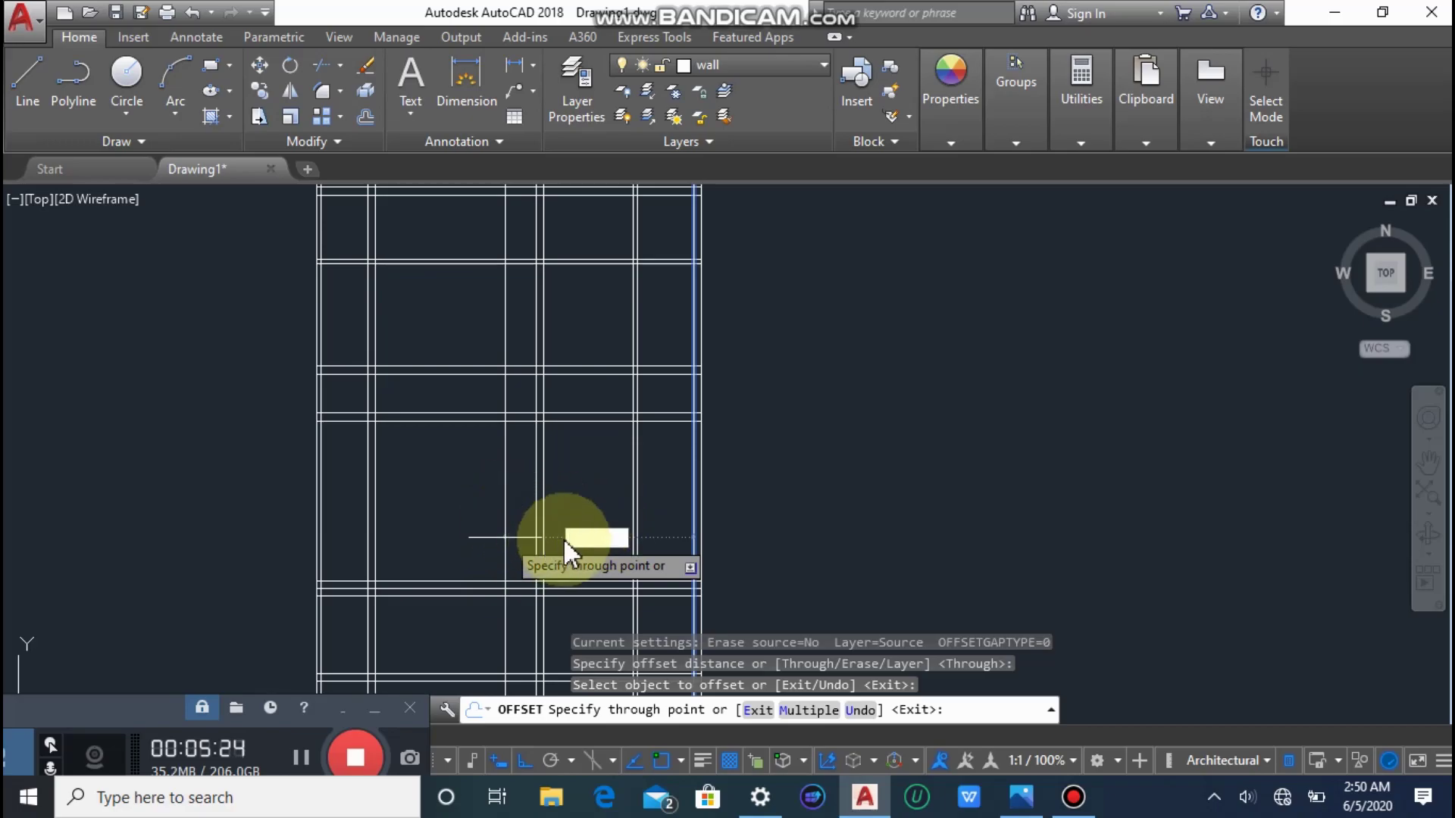
pyautogui.write('20')
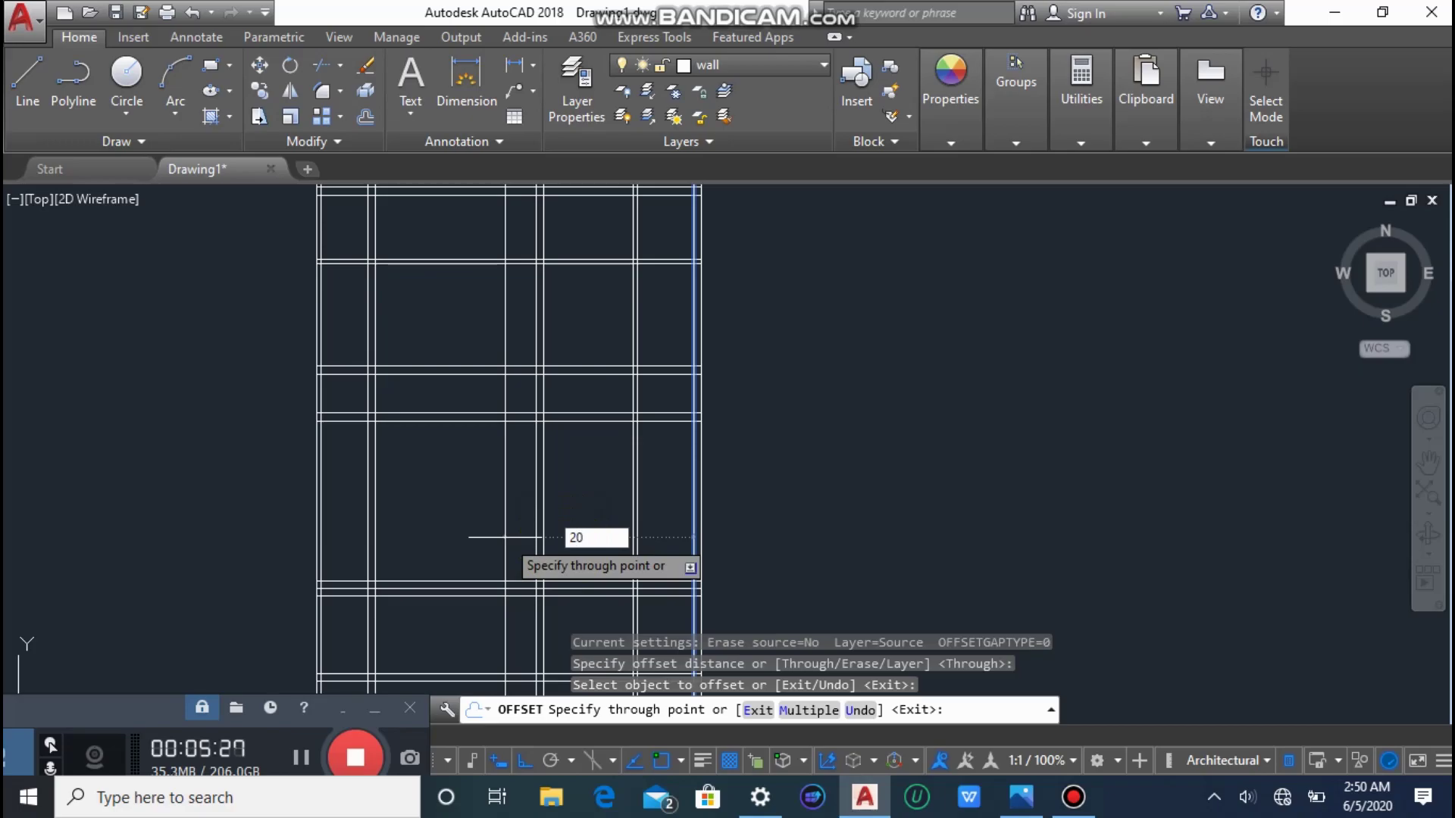
pyautogui.press('Return')
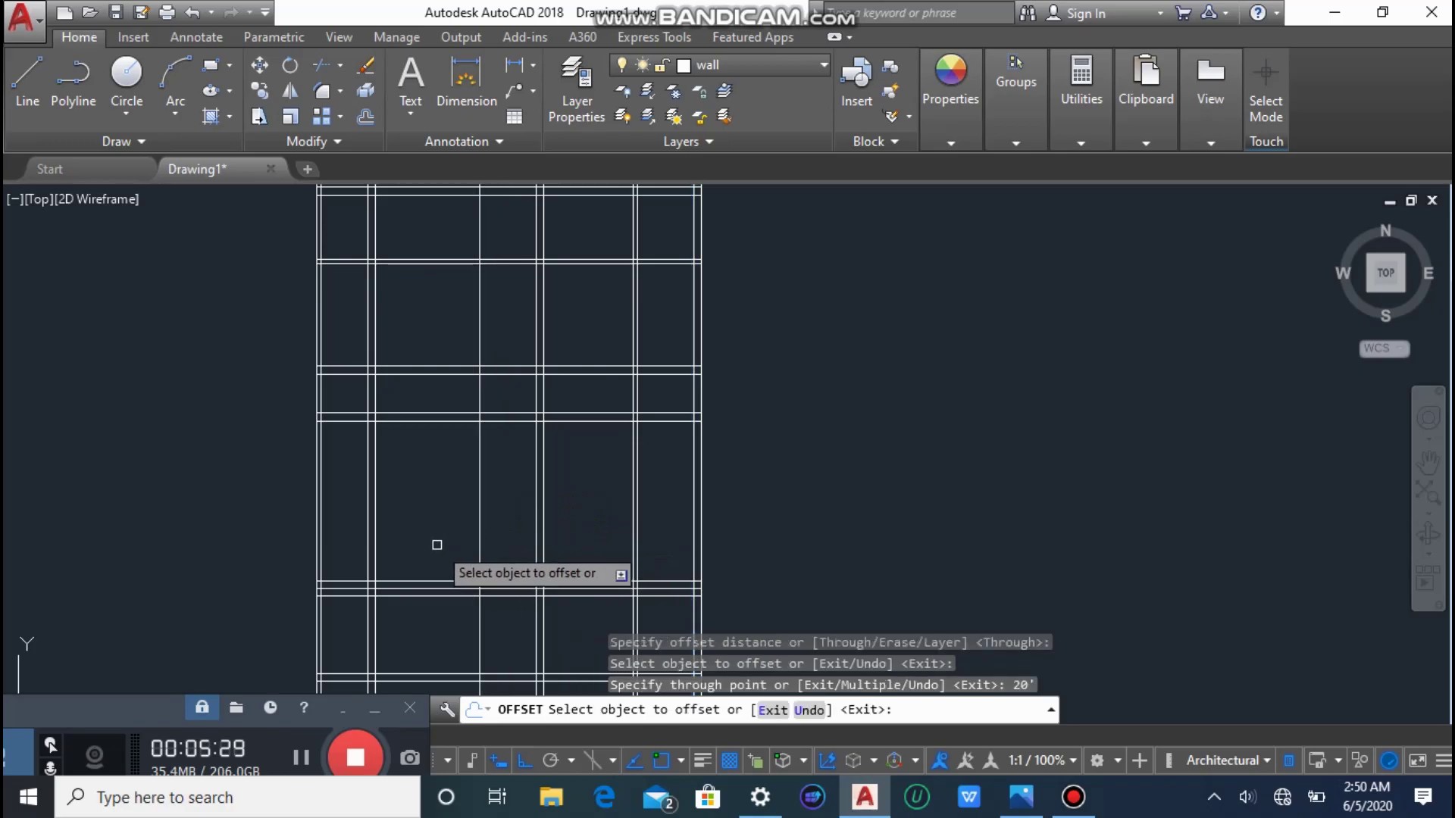
# Offset the new line 4.5", then offset another wall line through a point on the left line.
pyautogui.click(479, 536)
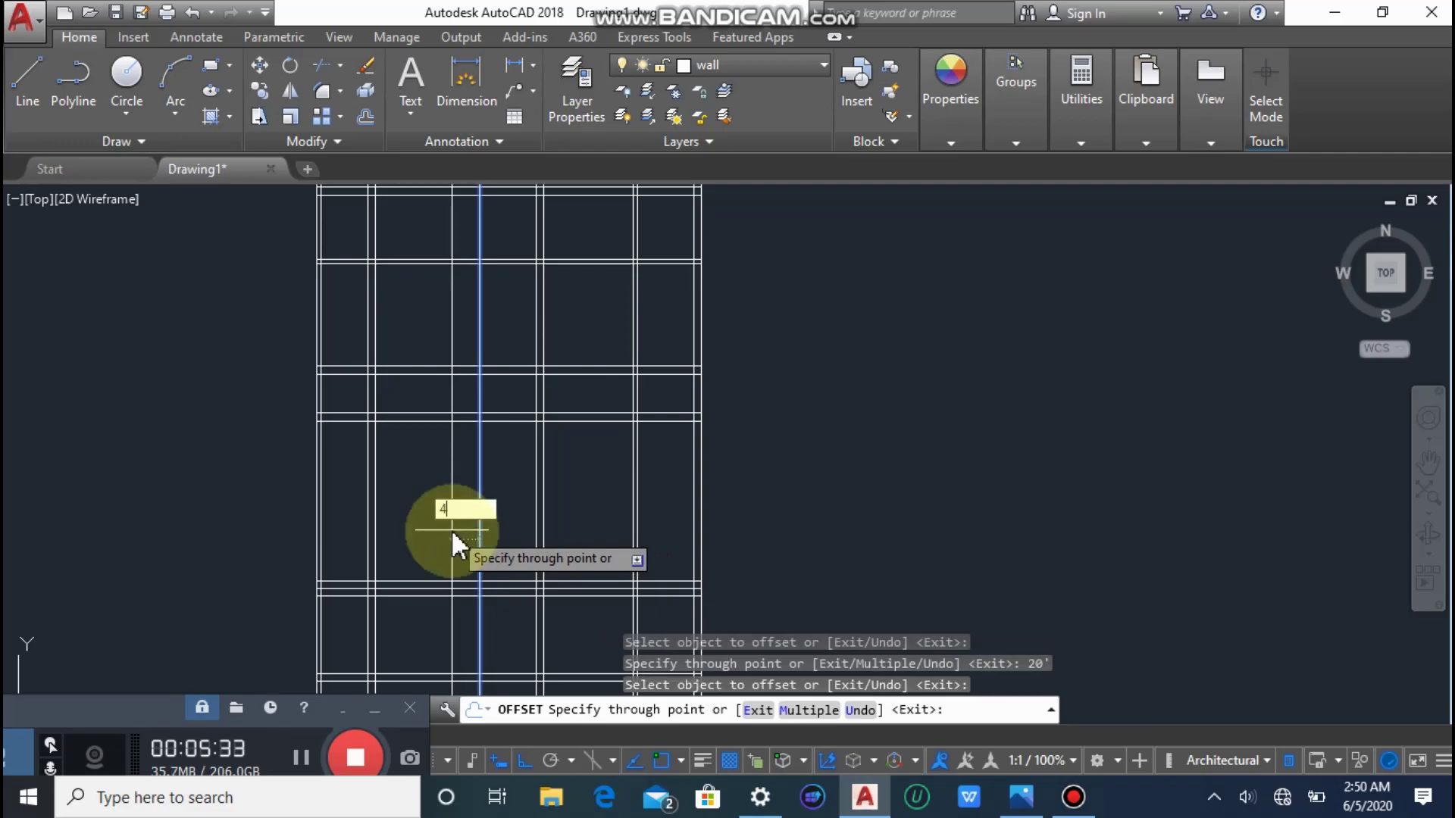
pyautogui.write('4.5')
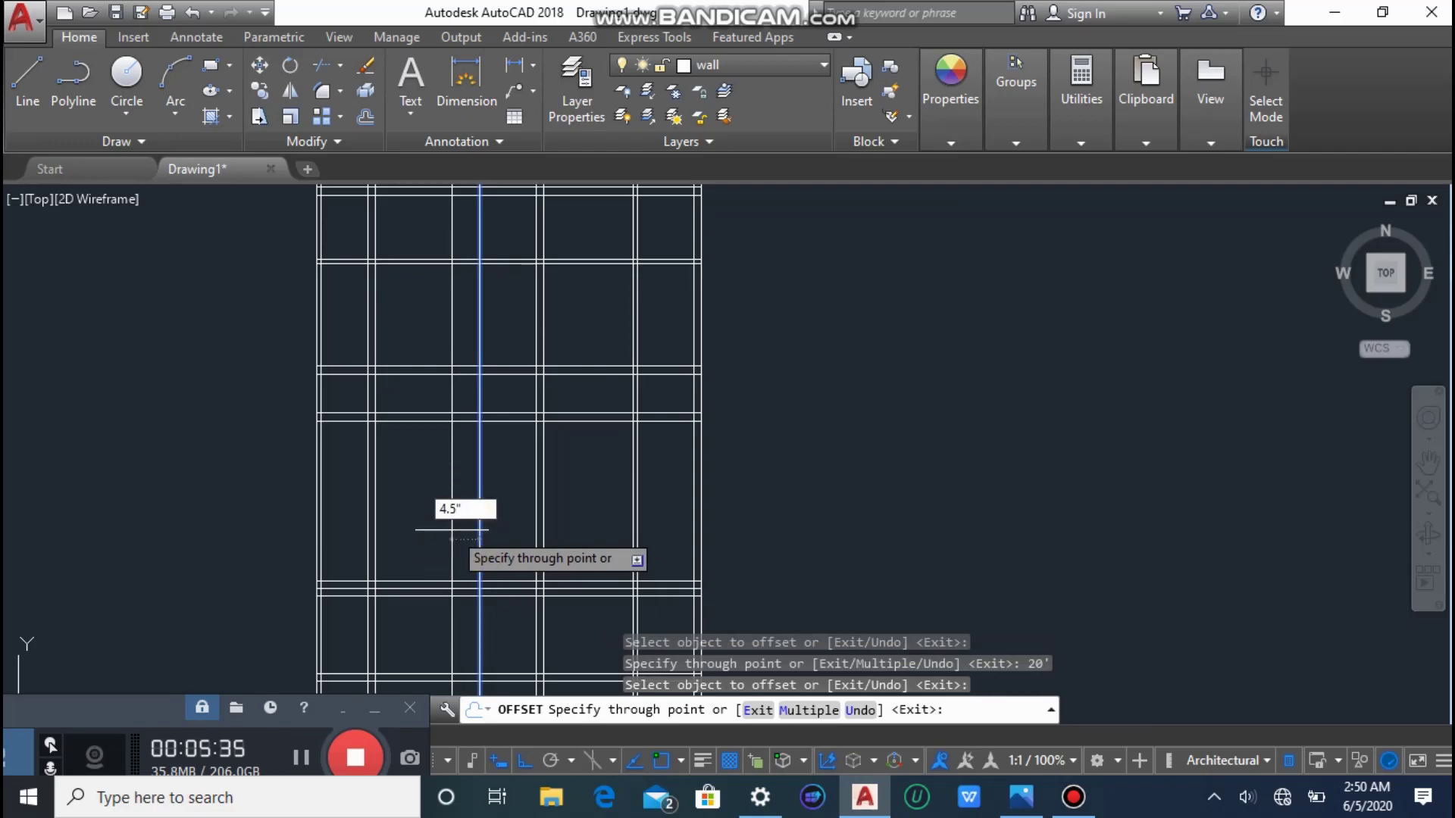
pyautogui.press('Return')
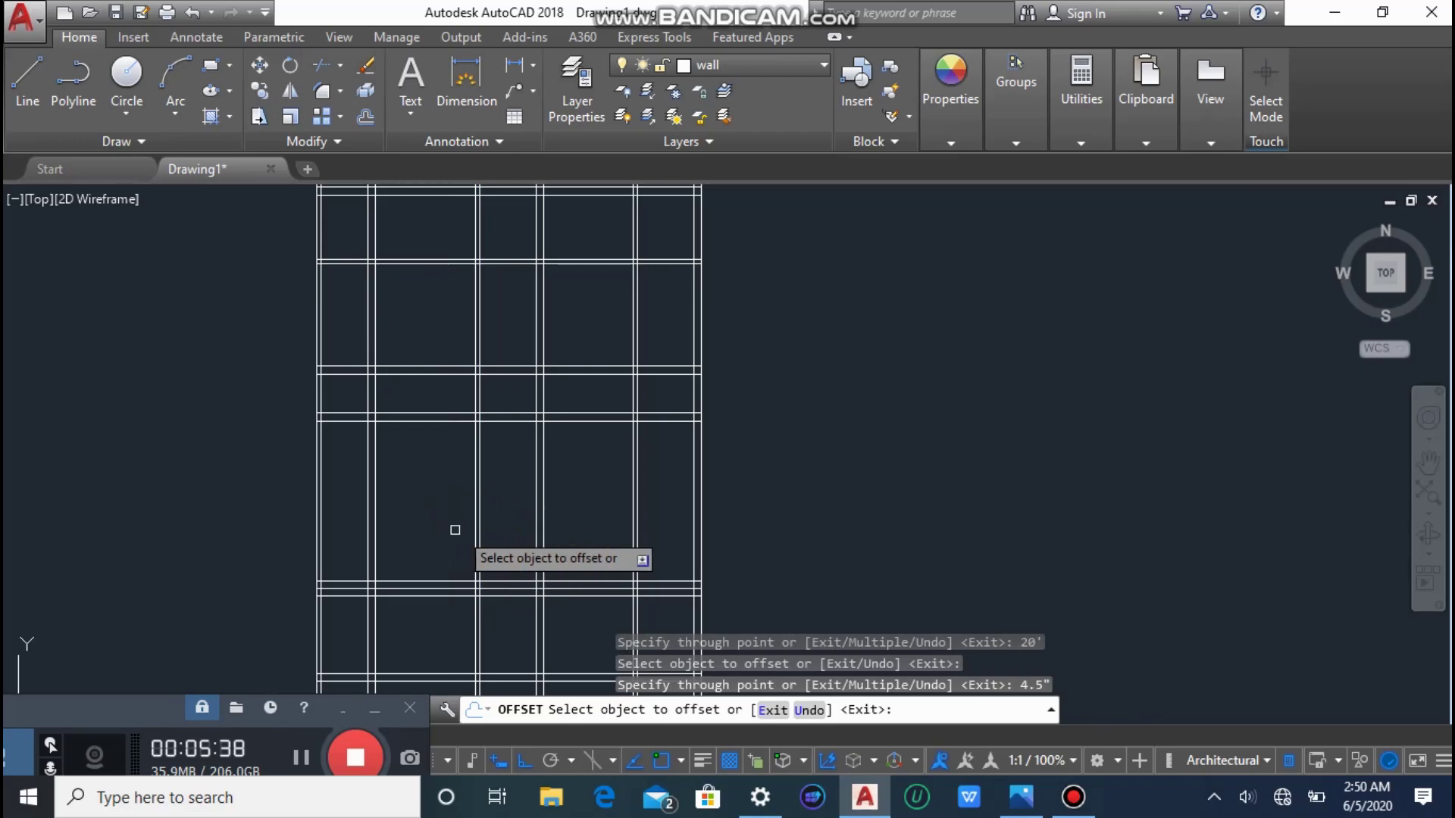
pyautogui.scroll(3, 476, 547)
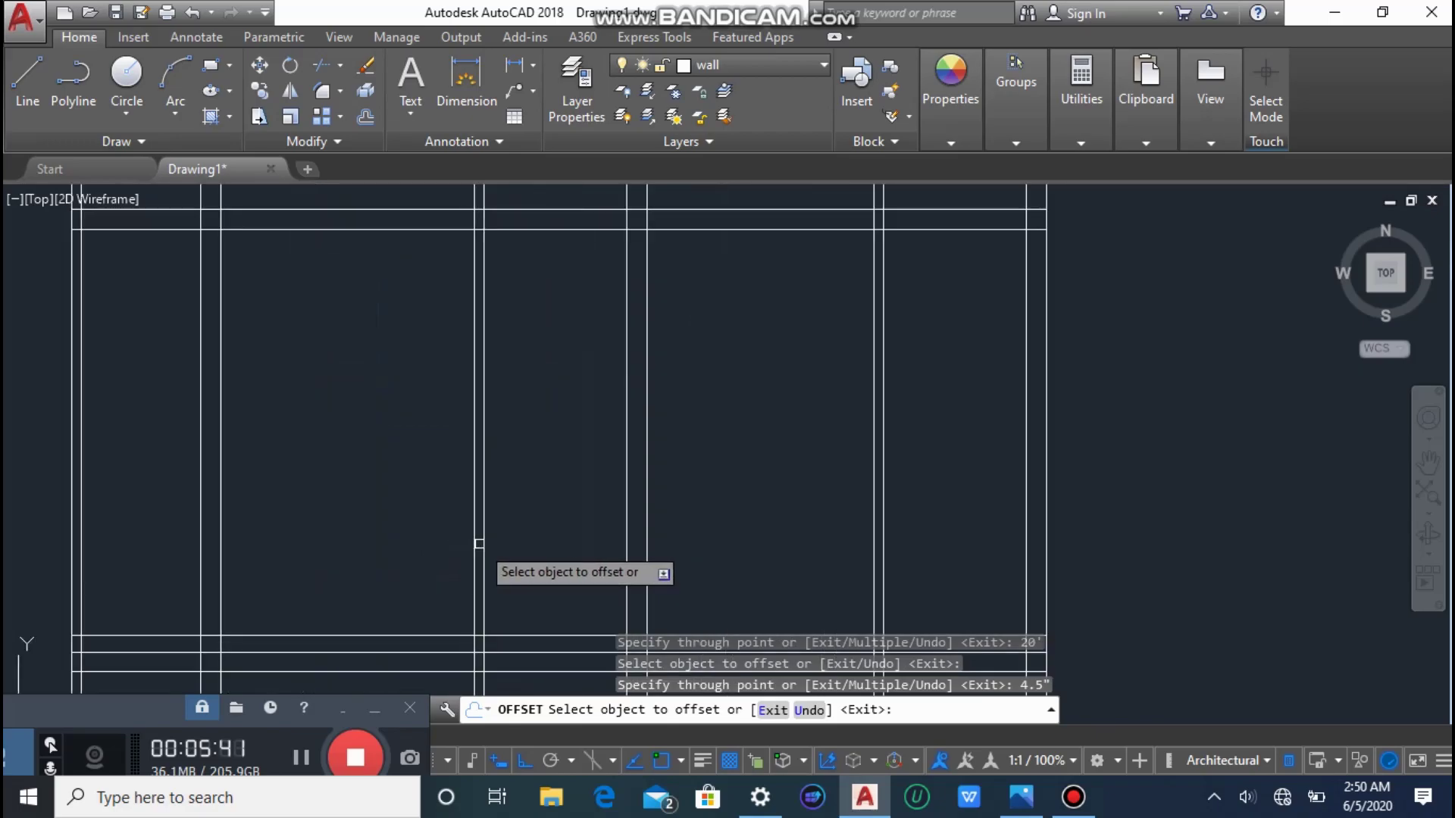
pyautogui.click(474, 545)
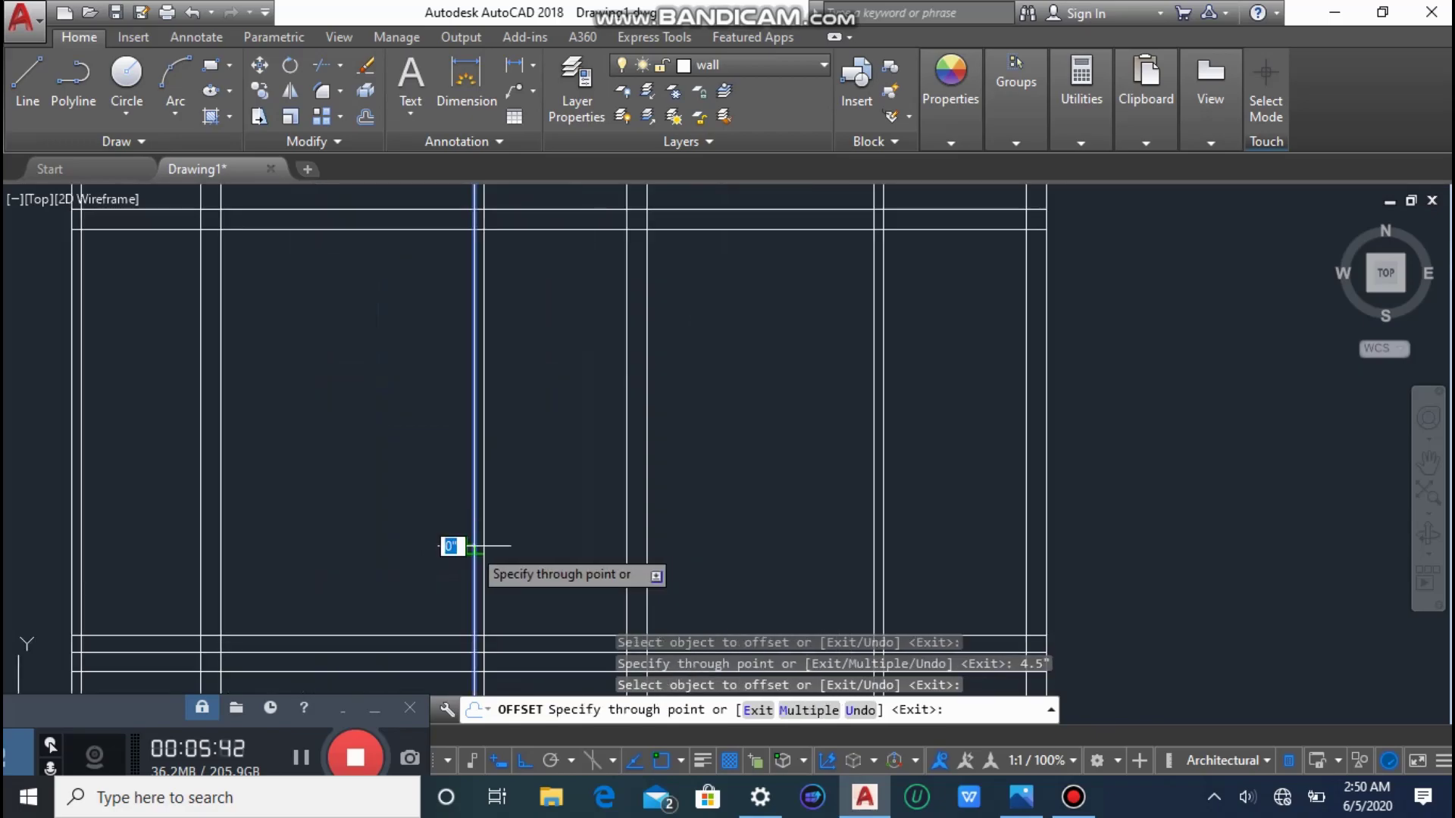
pyautogui.click(199, 584)
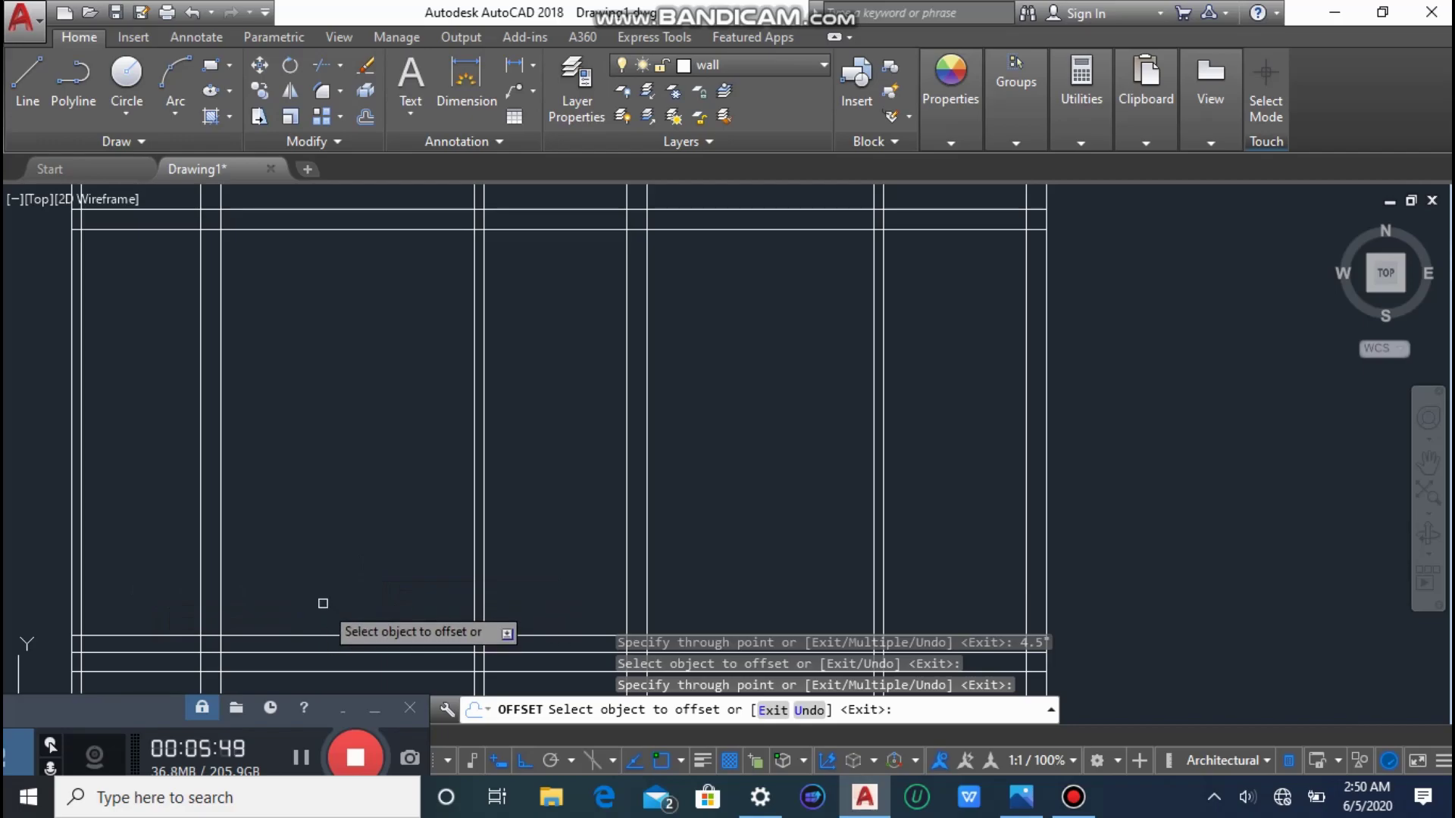
pyautogui.press('Escape')
# Begin a DIST measurement between wall lines, cancel it, and zoom the view.
pyautogui.write('DI')
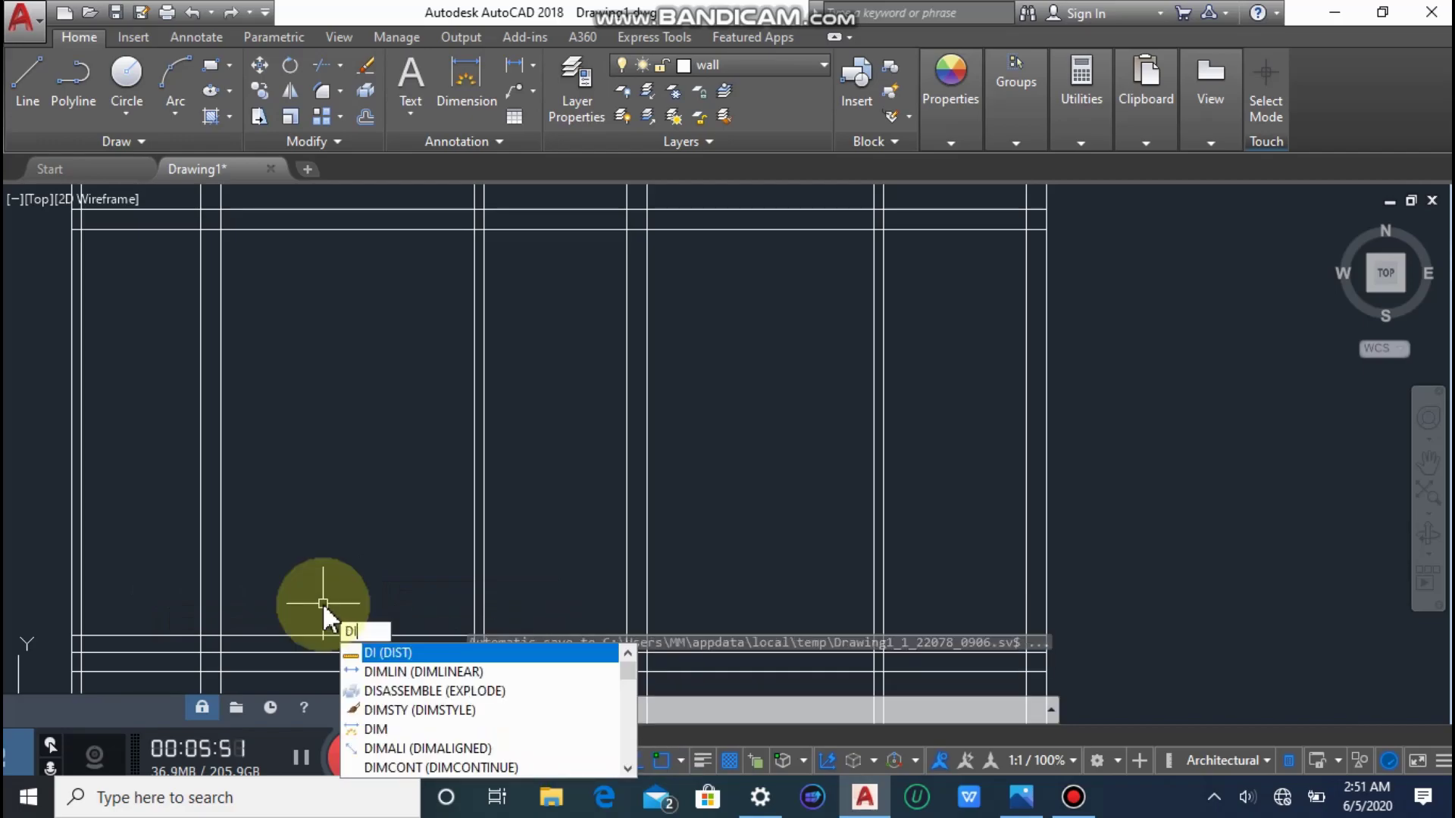
pyautogui.click(390, 653)
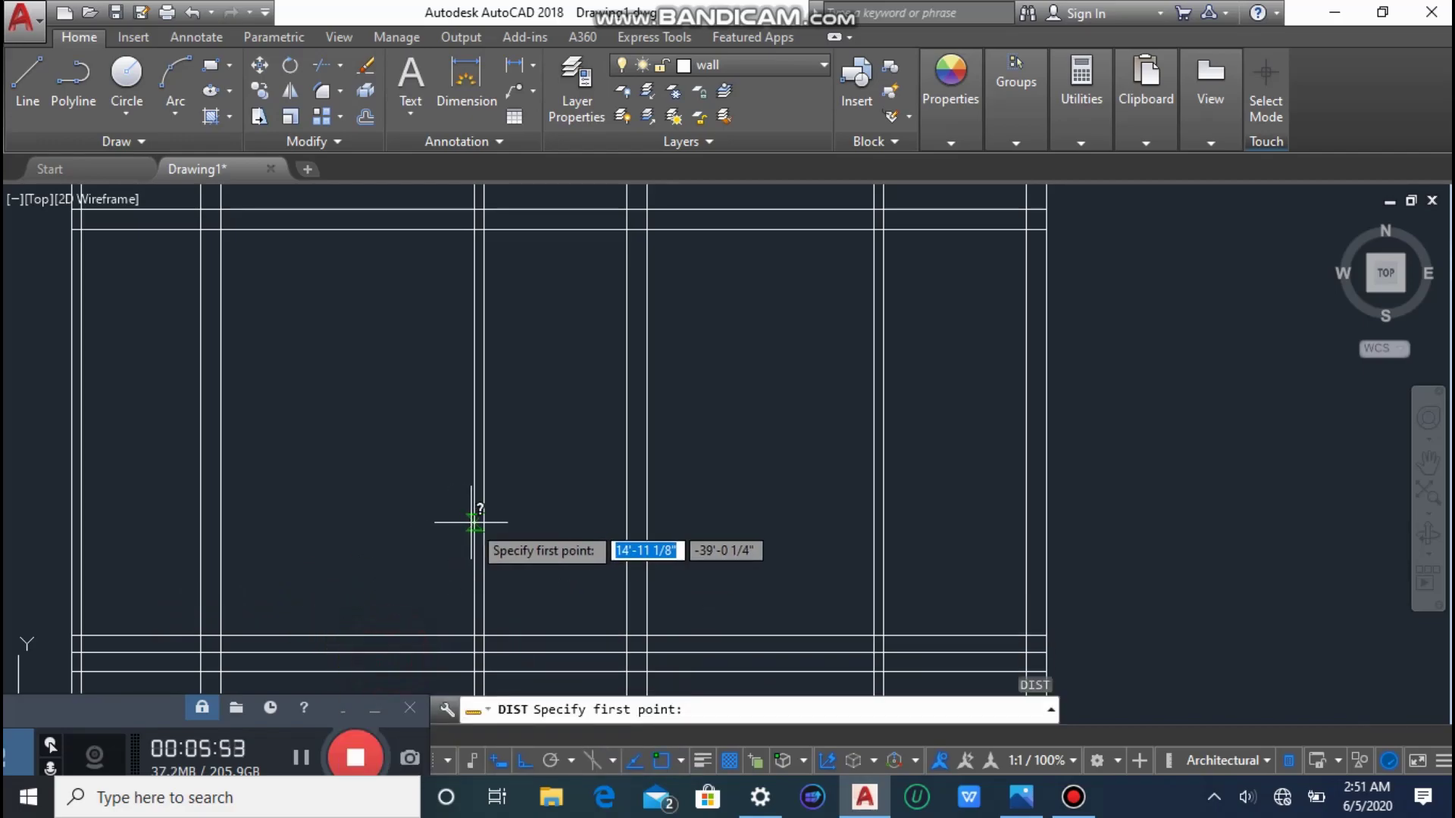
pyautogui.click(472, 522)
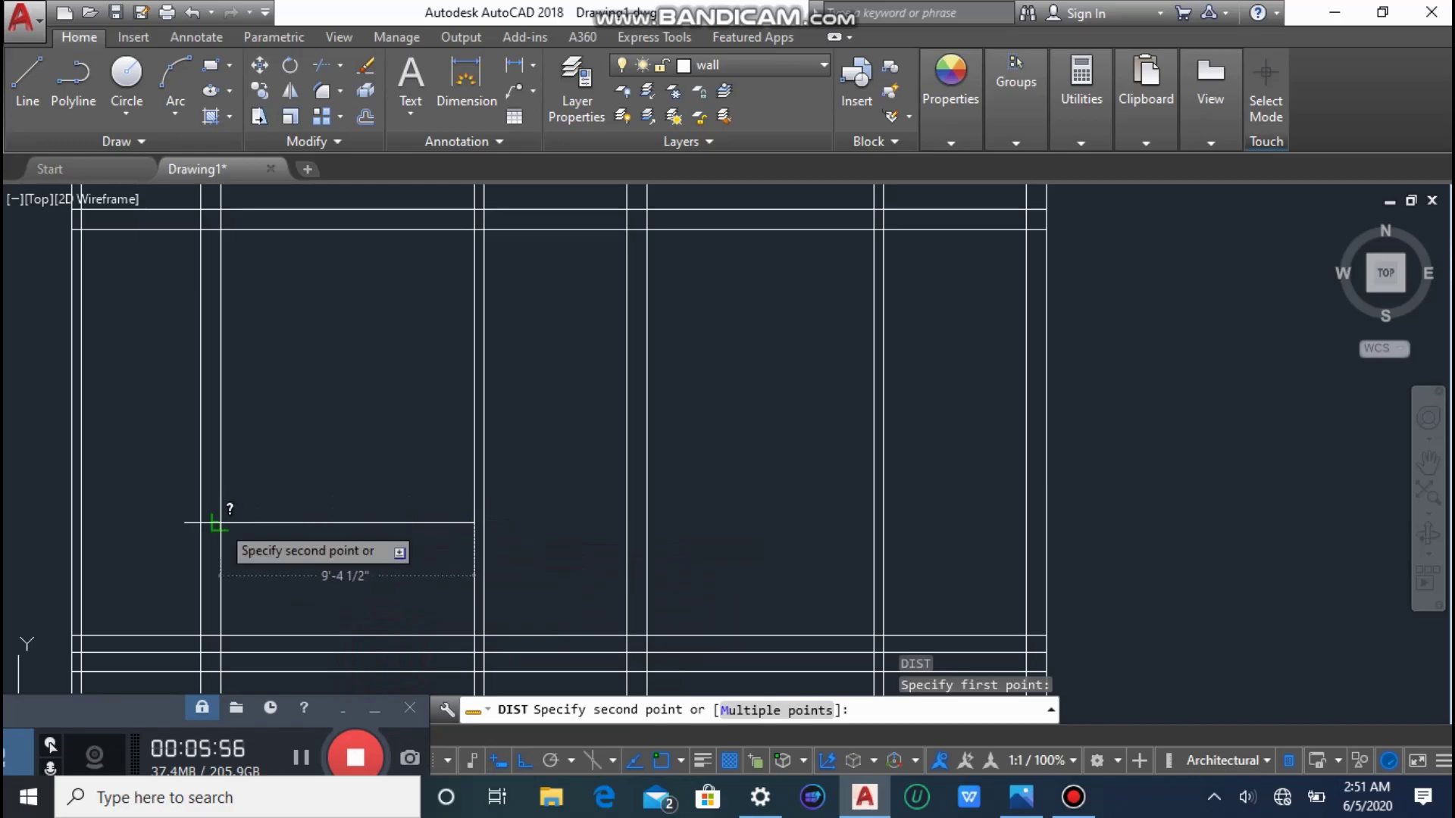
pyautogui.press('Escape')
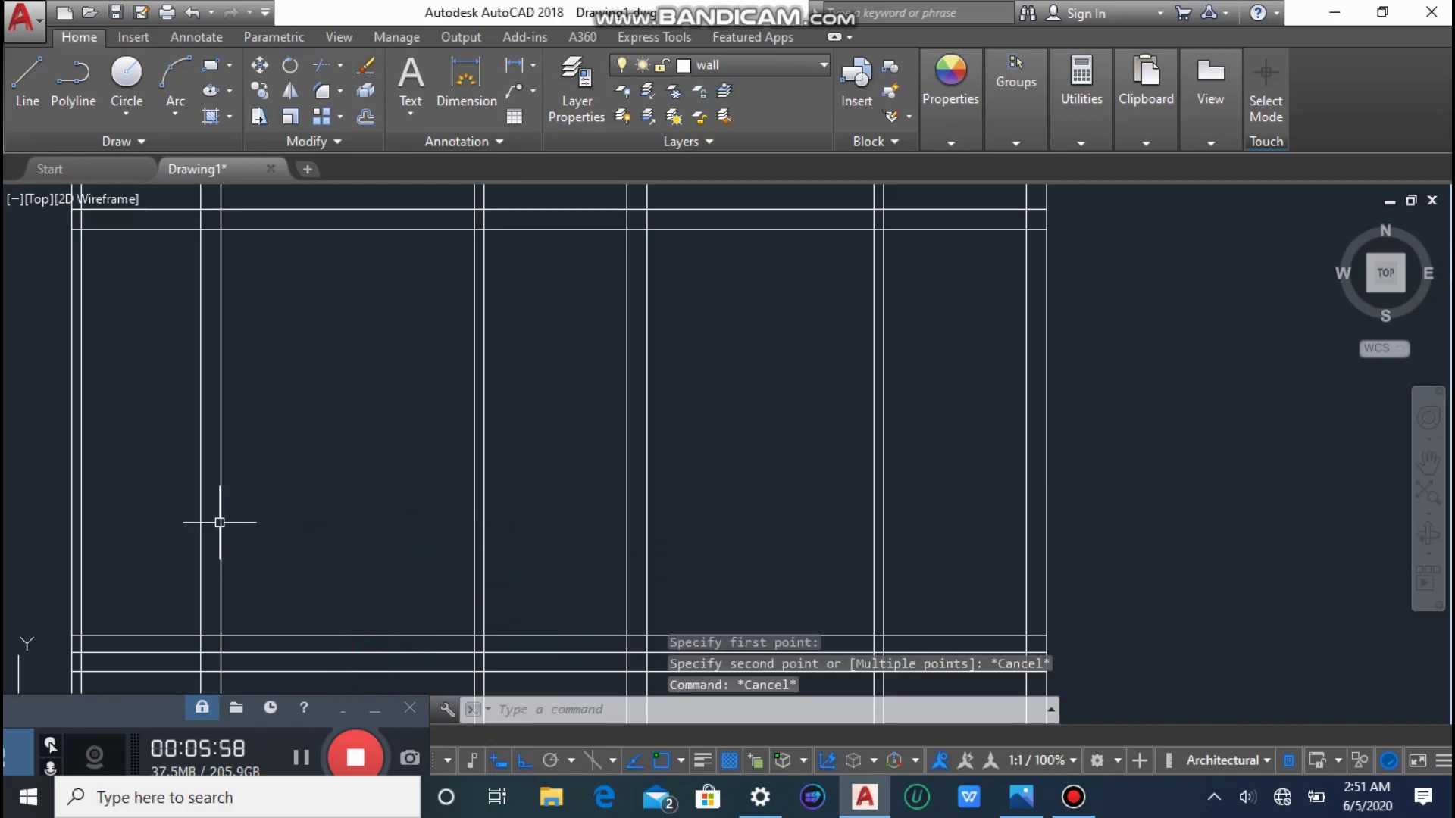
pyautogui.scroll(-5, 560, 516)
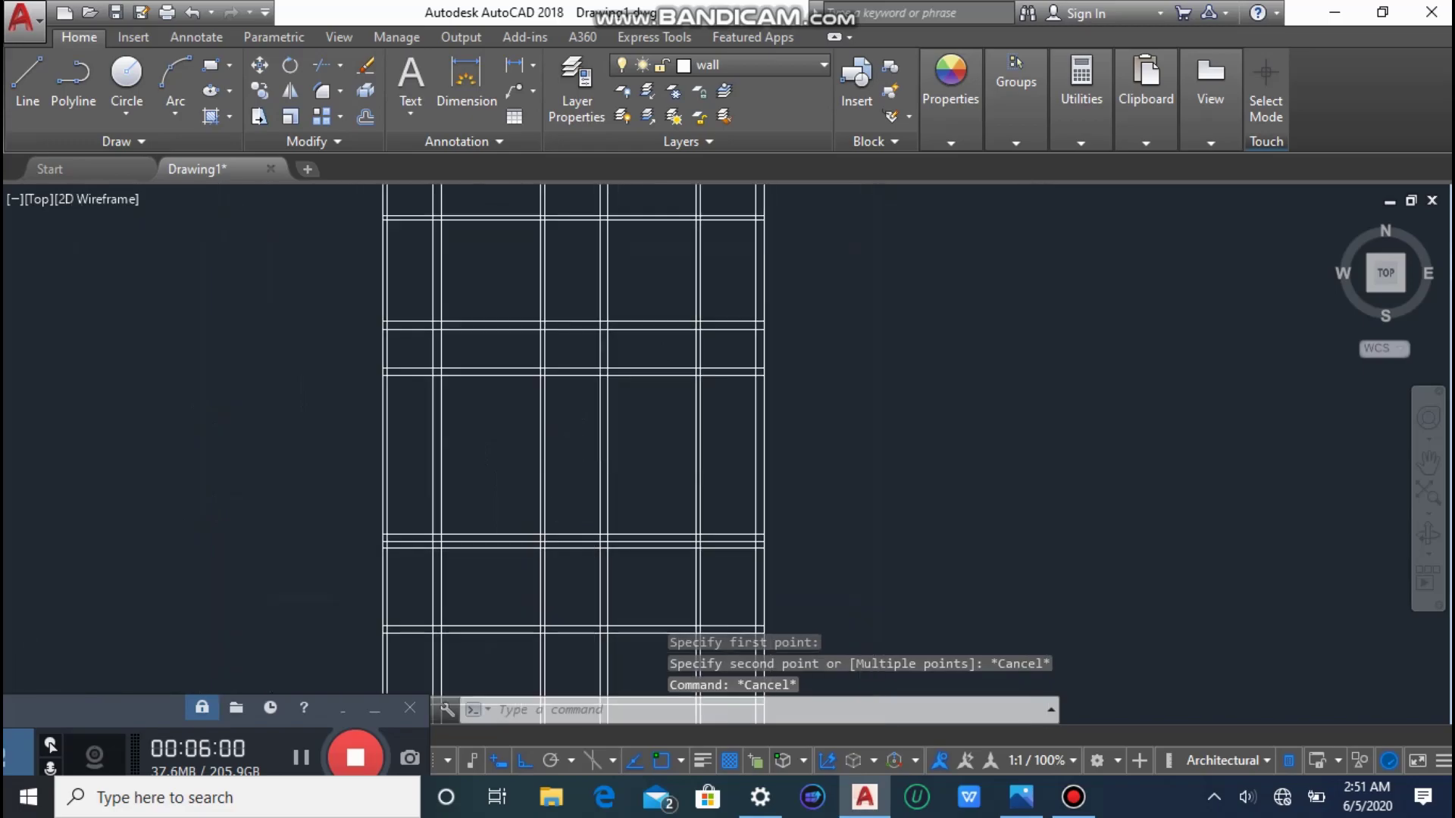
pyautogui.scroll(4, 626, 558)
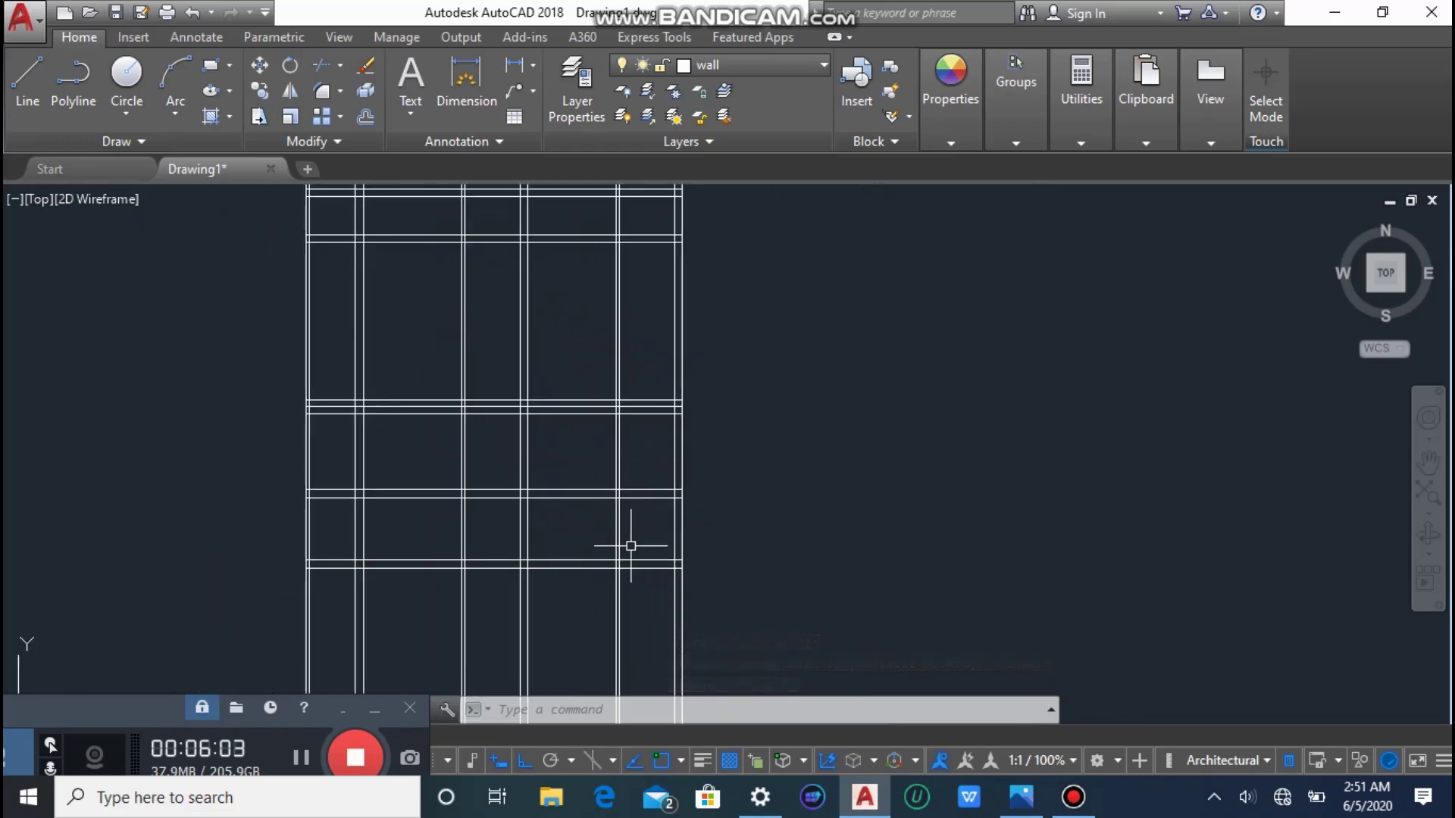
# Pan the Photos plan to the 15'X13' DRAWING room and 18'-9"X10' CAR PORCH, then return to AutoCAD.
pyautogui.click(1021, 797)
pyautogui.moveTo(1040, 648); pyautogui.dragTo(1055, 172)
pyautogui.click(1079, 454)
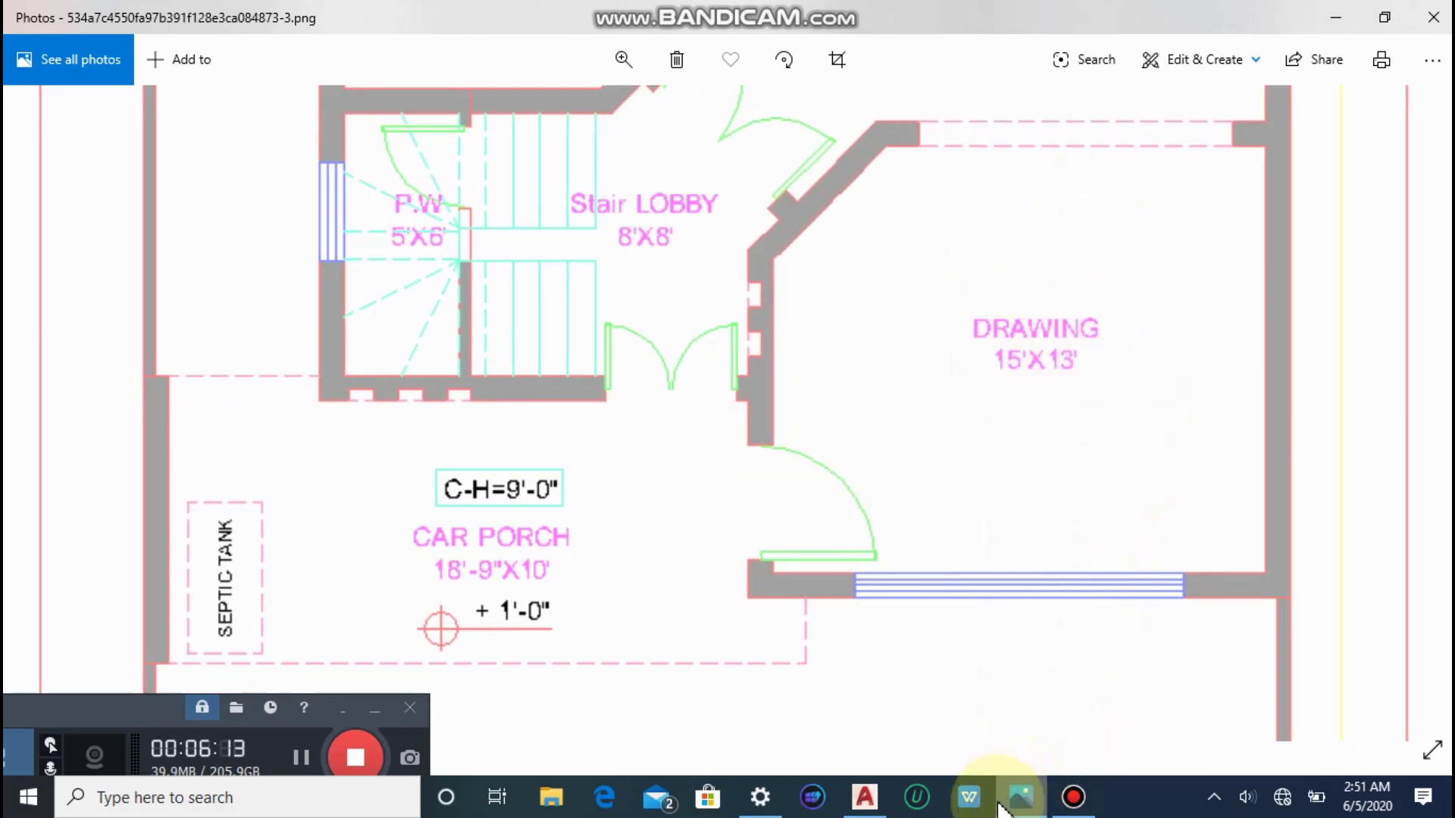
pyautogui.click(864, 796)
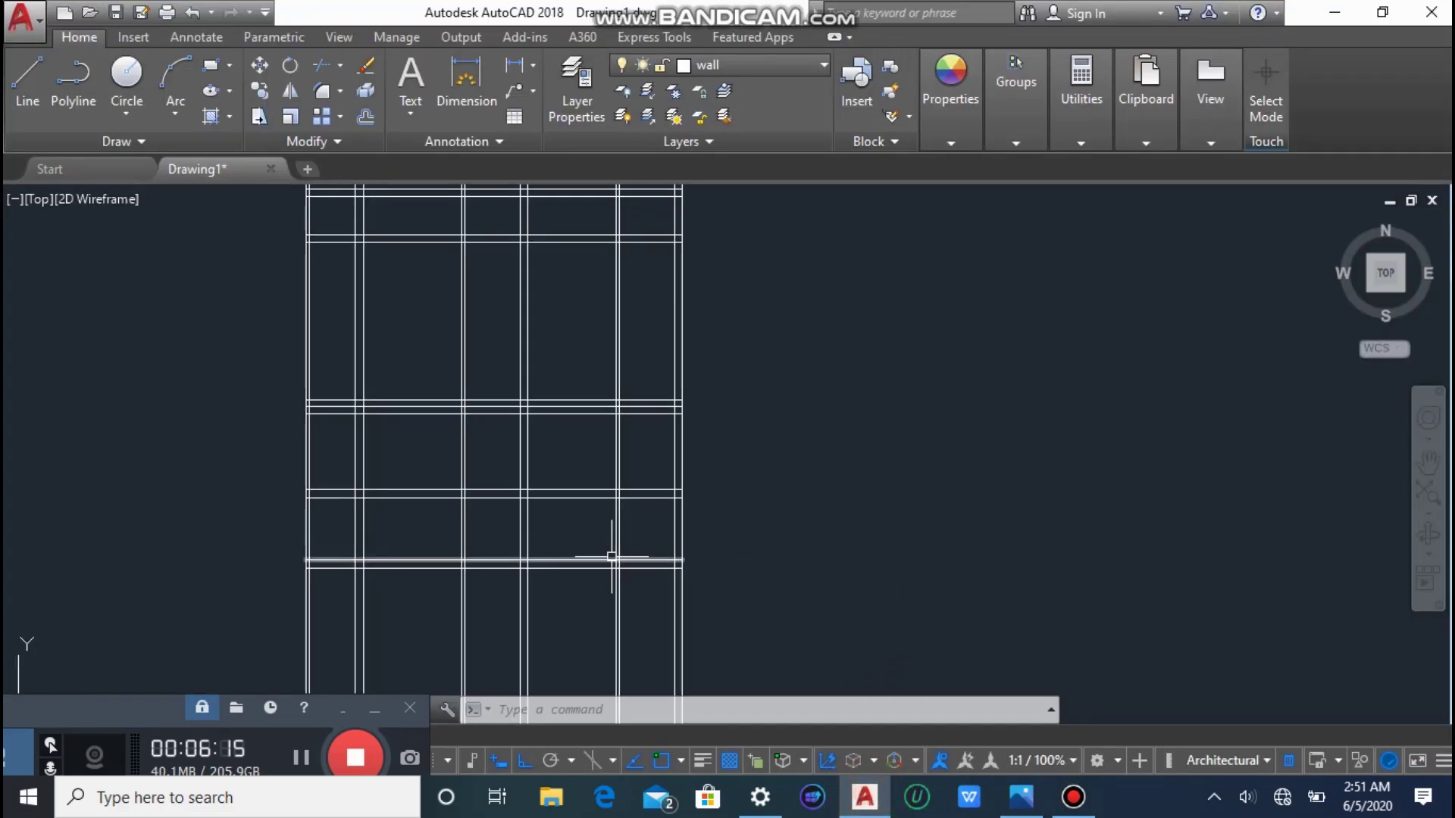
# Offset one vertical line 15' and another 9" to form a doubled wall, then end OFFSET.
pyautogui.press('Return')
pyautogui.scroll(2, 675, 536)
pyautogui.click(675, 536)
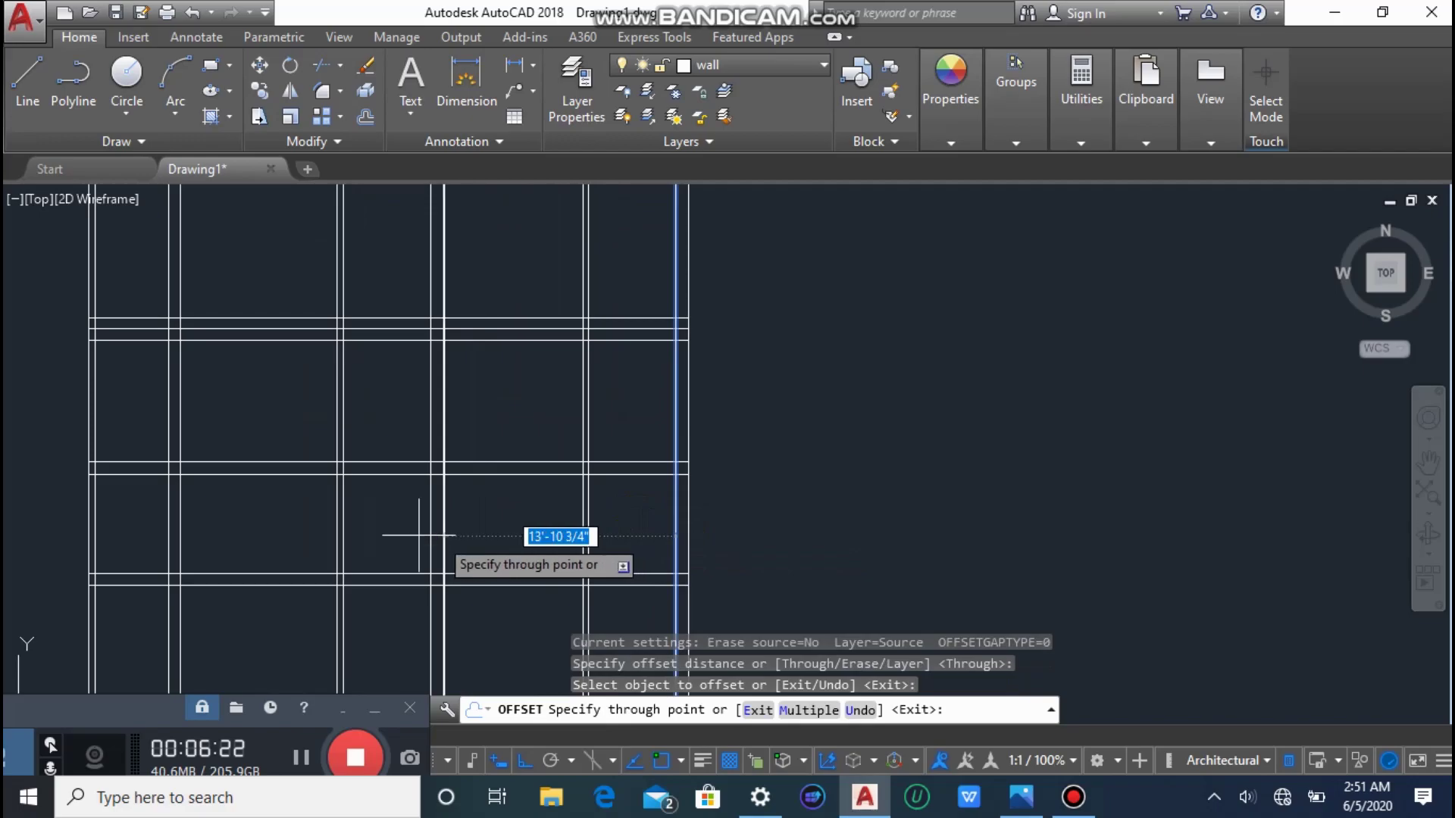
pyautogui.write('15')
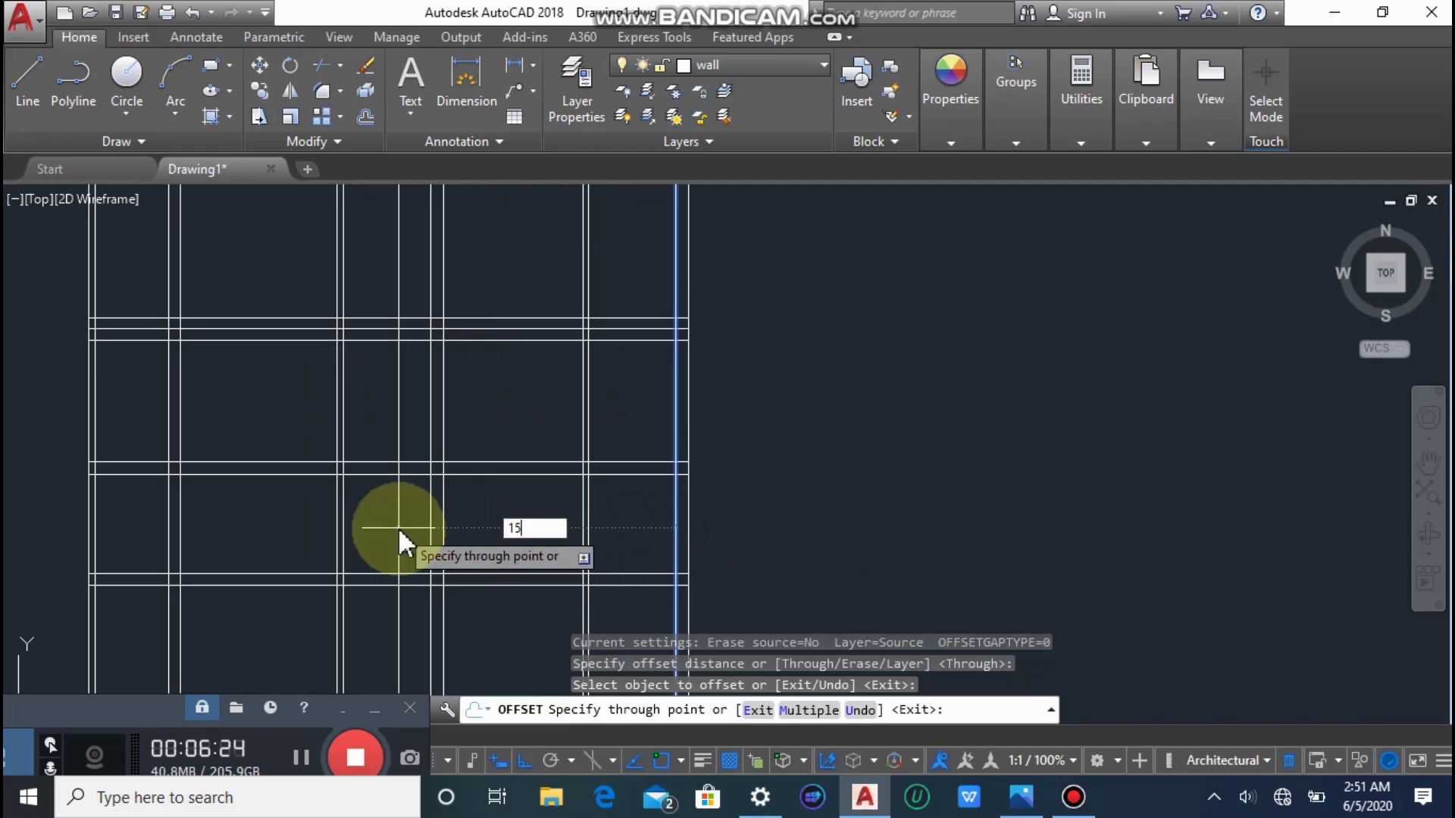
pyautogui.write("'")
pyautogui.press('Return')
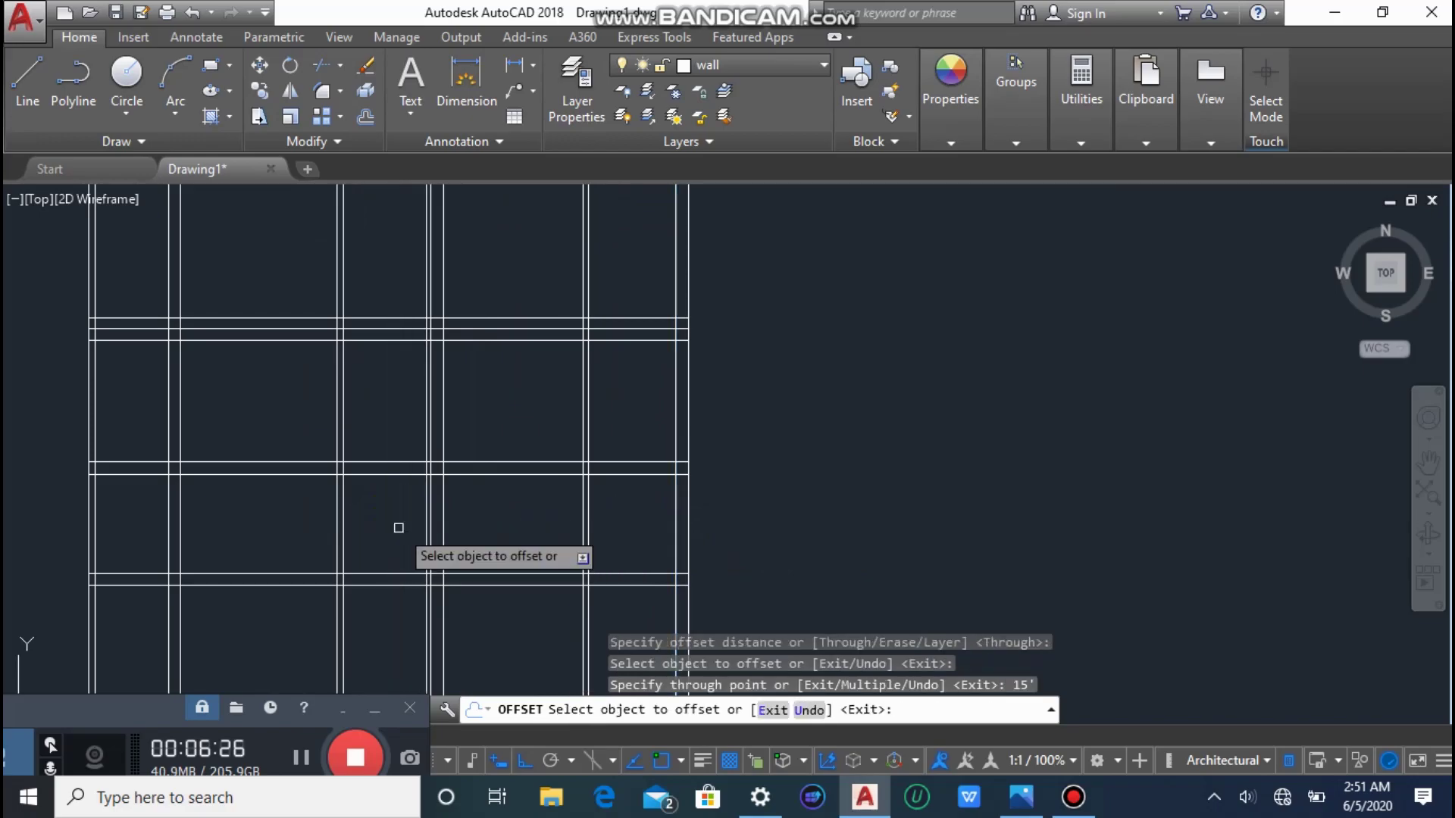
pyautogui.scroll(4, 398, 528)
pyautogui.click(475, 546)
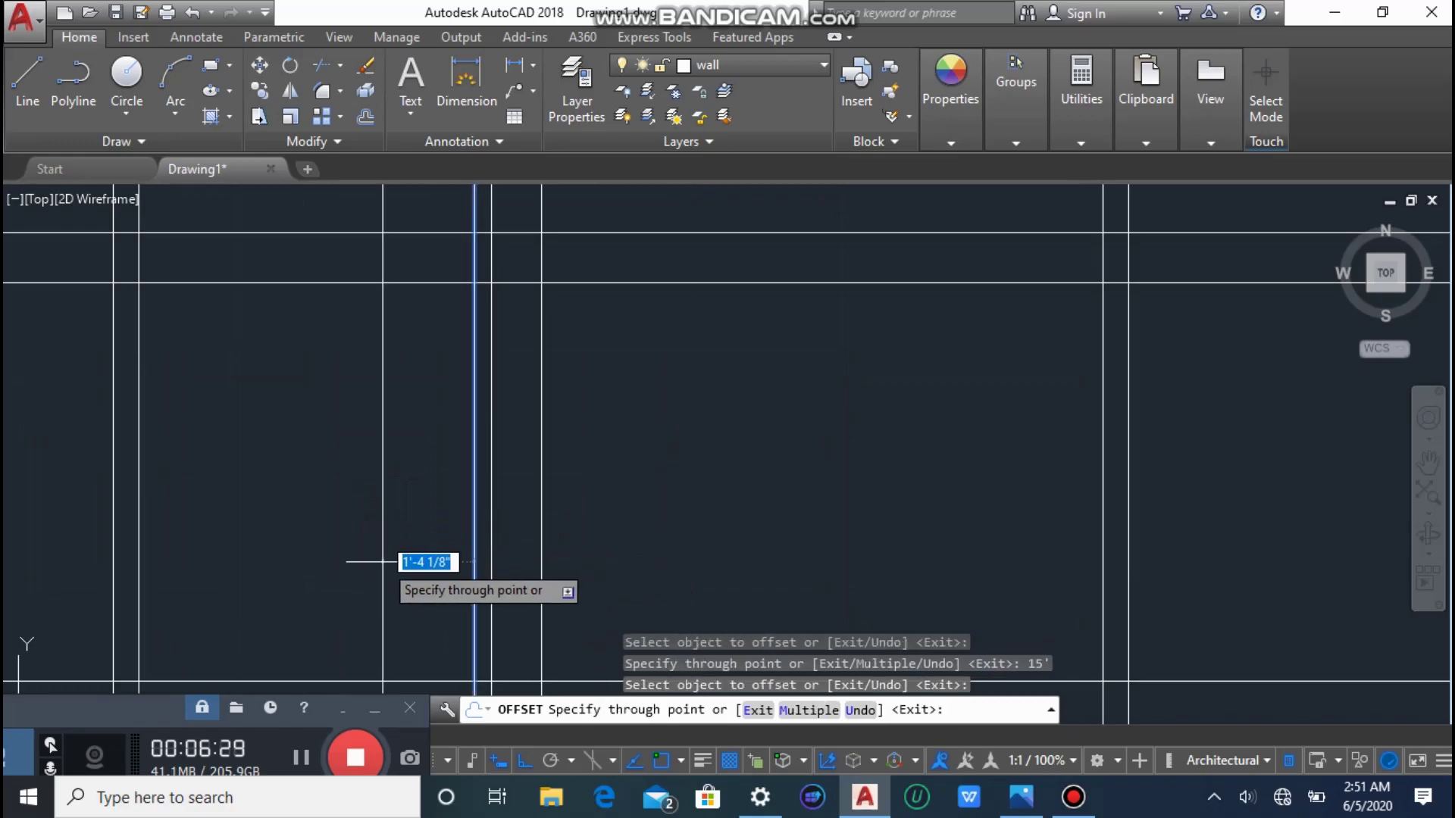
pyautogui.write('9"')
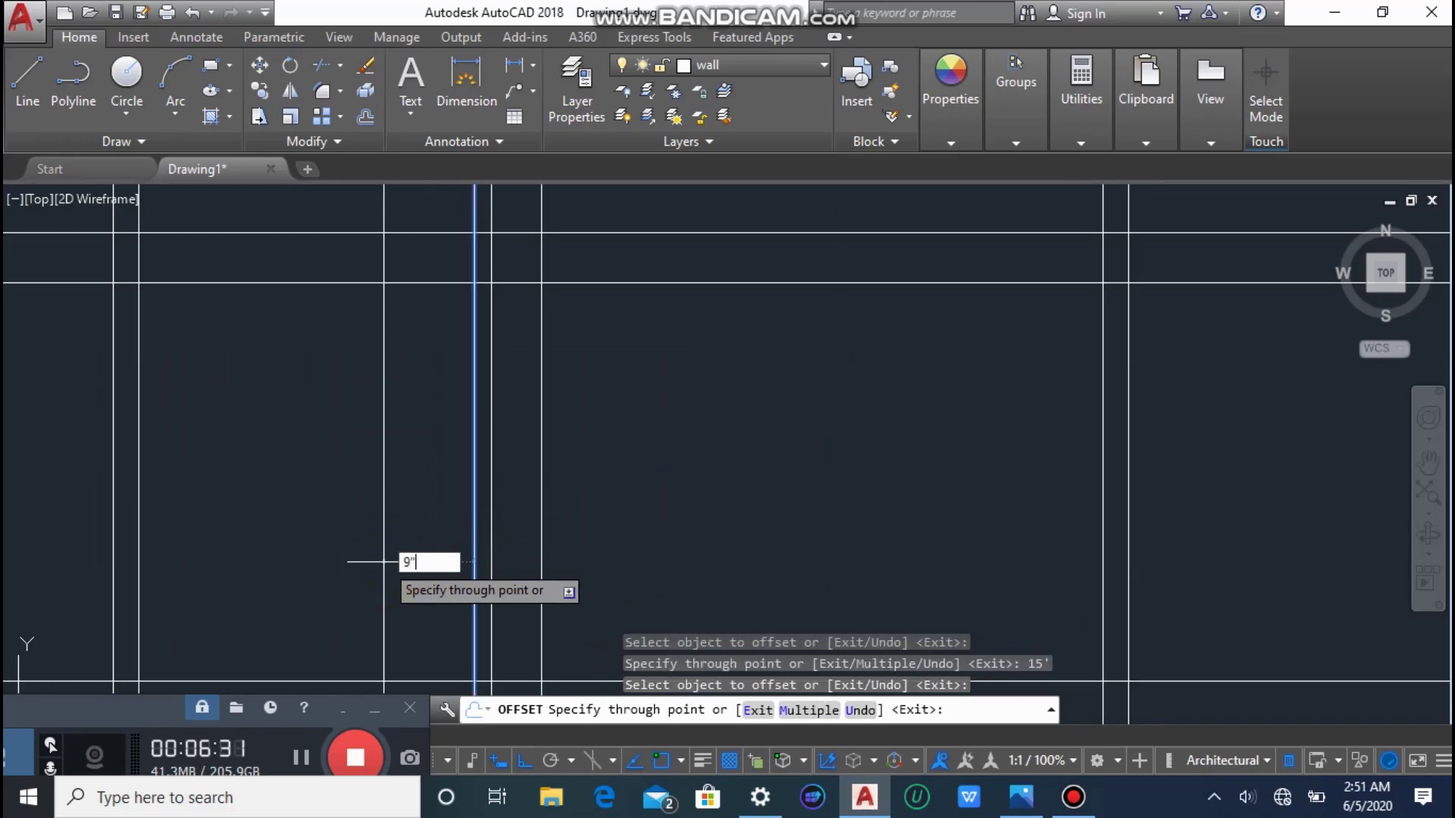
pyautogui.press('Return')
pyautogui.scroll(-5, 580, 487)
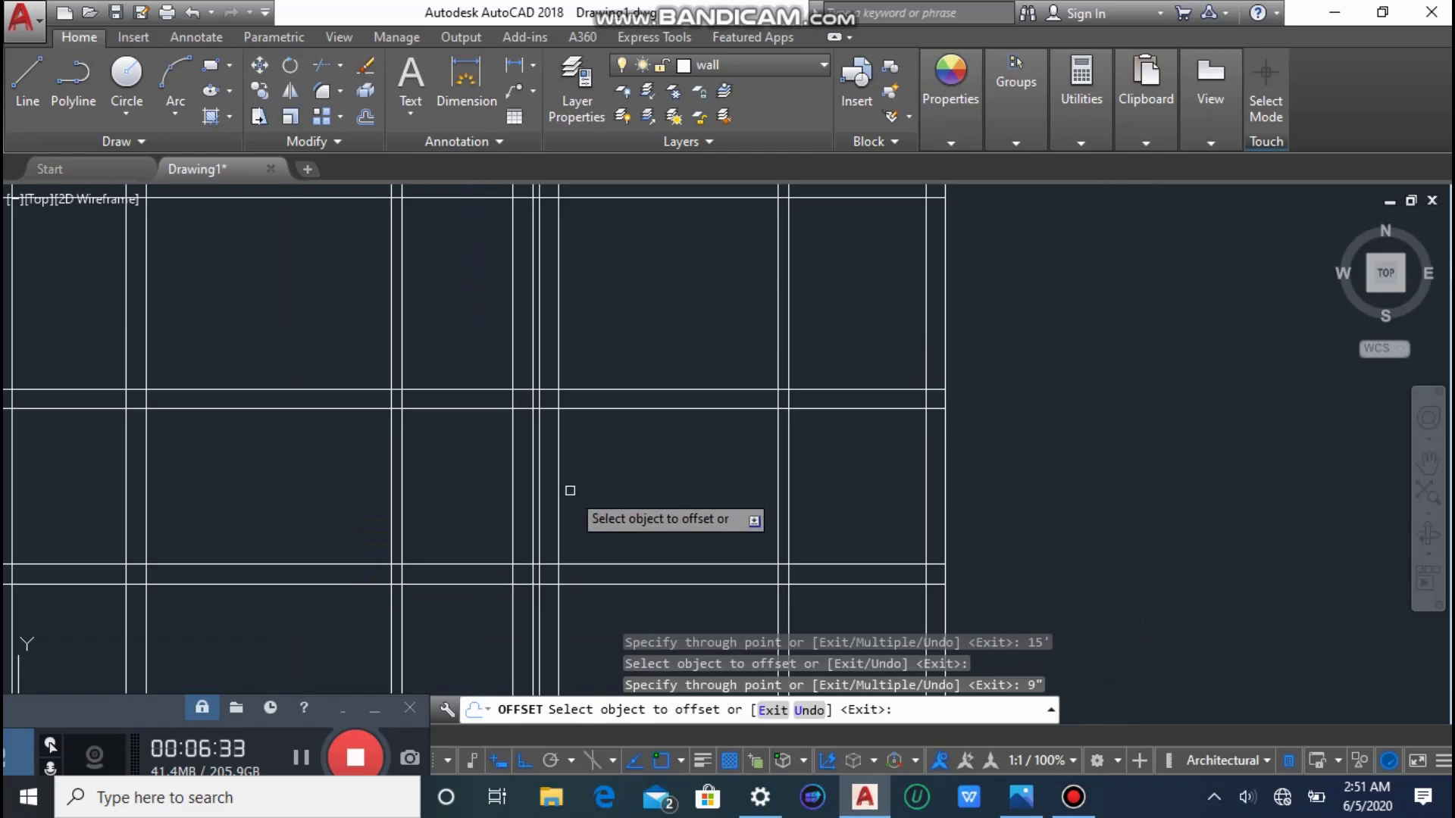
pyautogui.press('Escape')
pyautogui.press('Escape')
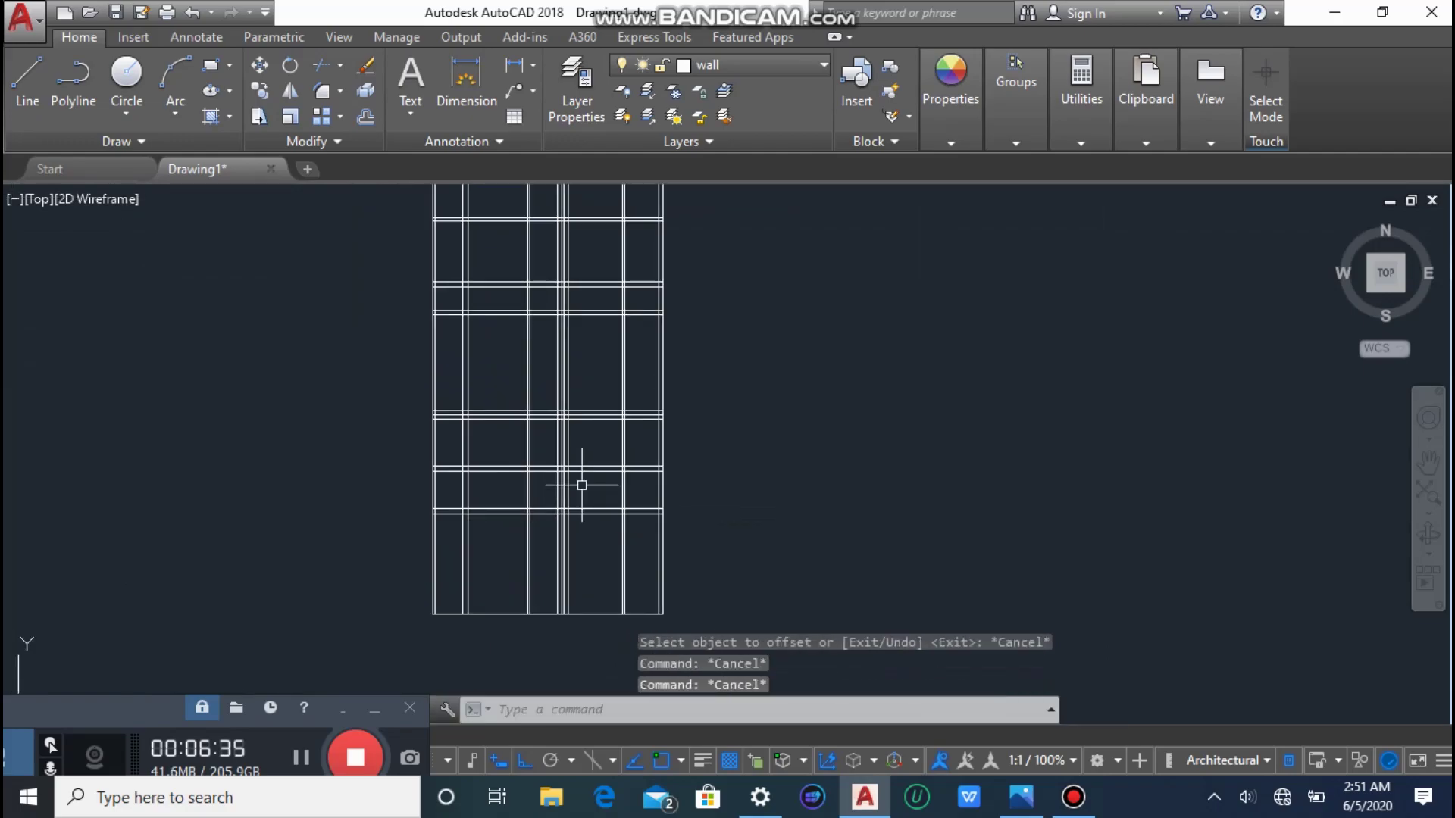
# Trim away the vertical lines crossing the bottom area using a TRIM crossing window.
pyautogui.write('tr')
pyautogui.press('Return')
pyautogui.press('Return')
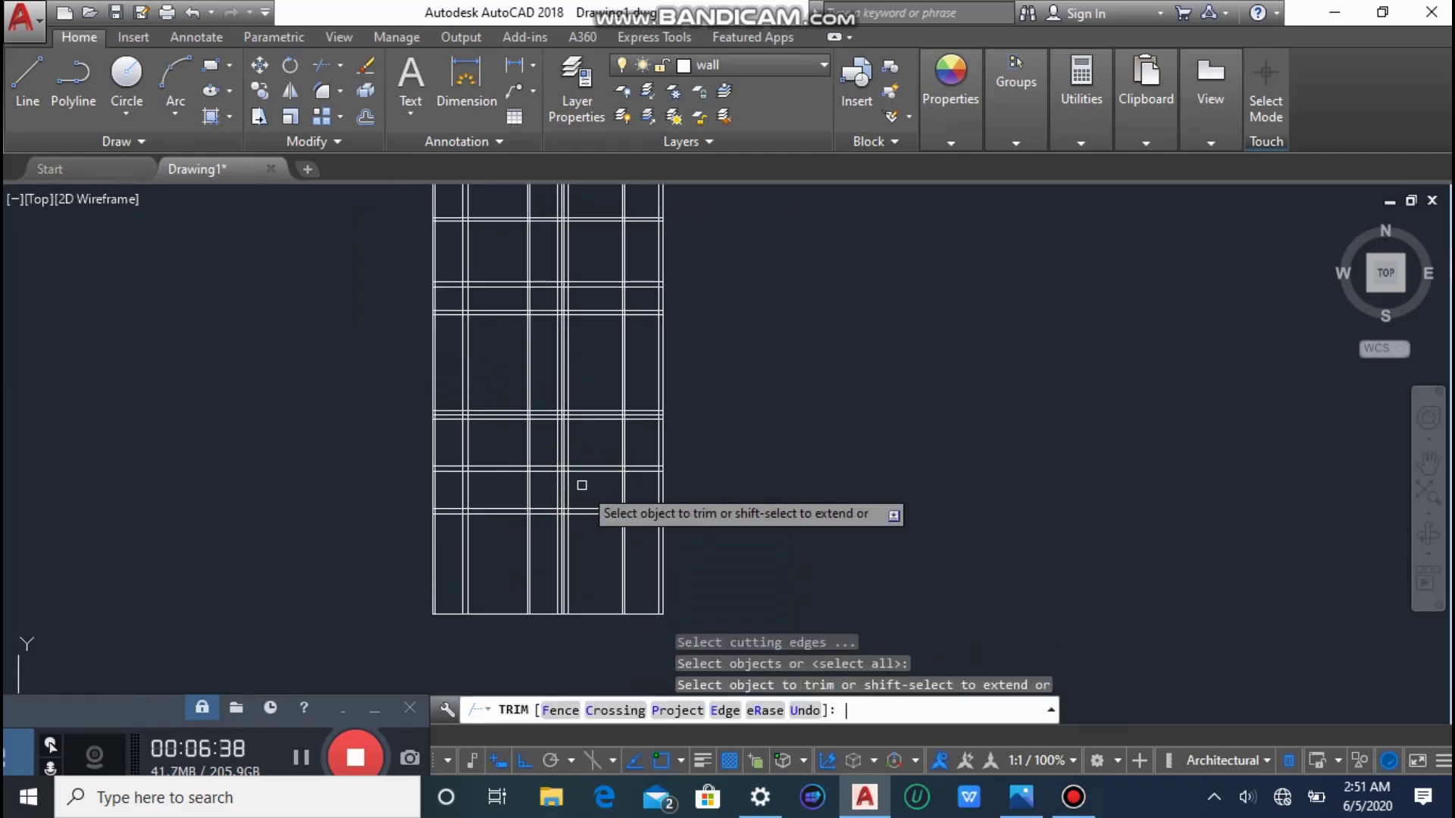
pyautogui.scroll(4, 640, 572)
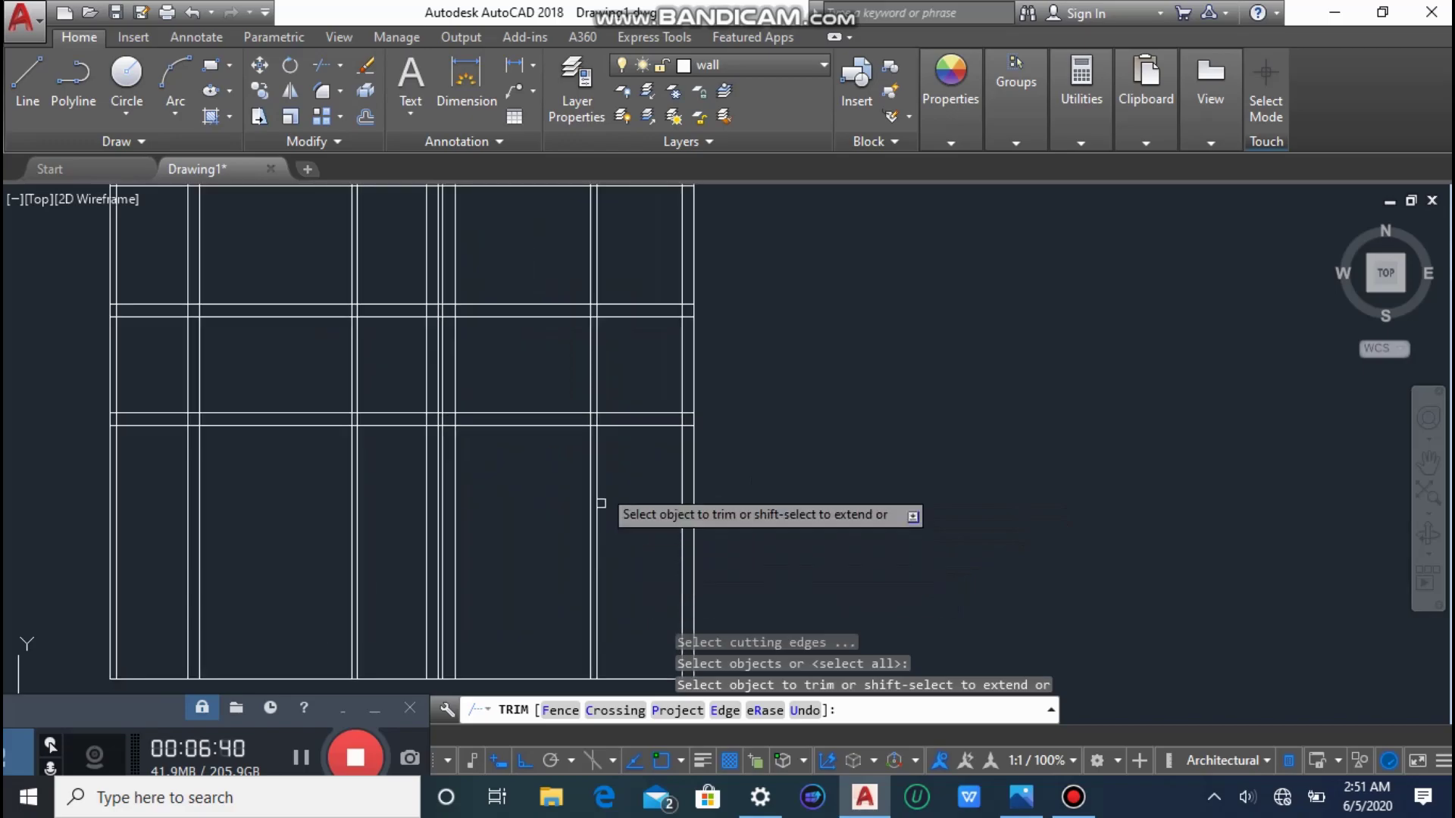
pyautogui.click(634, 555)
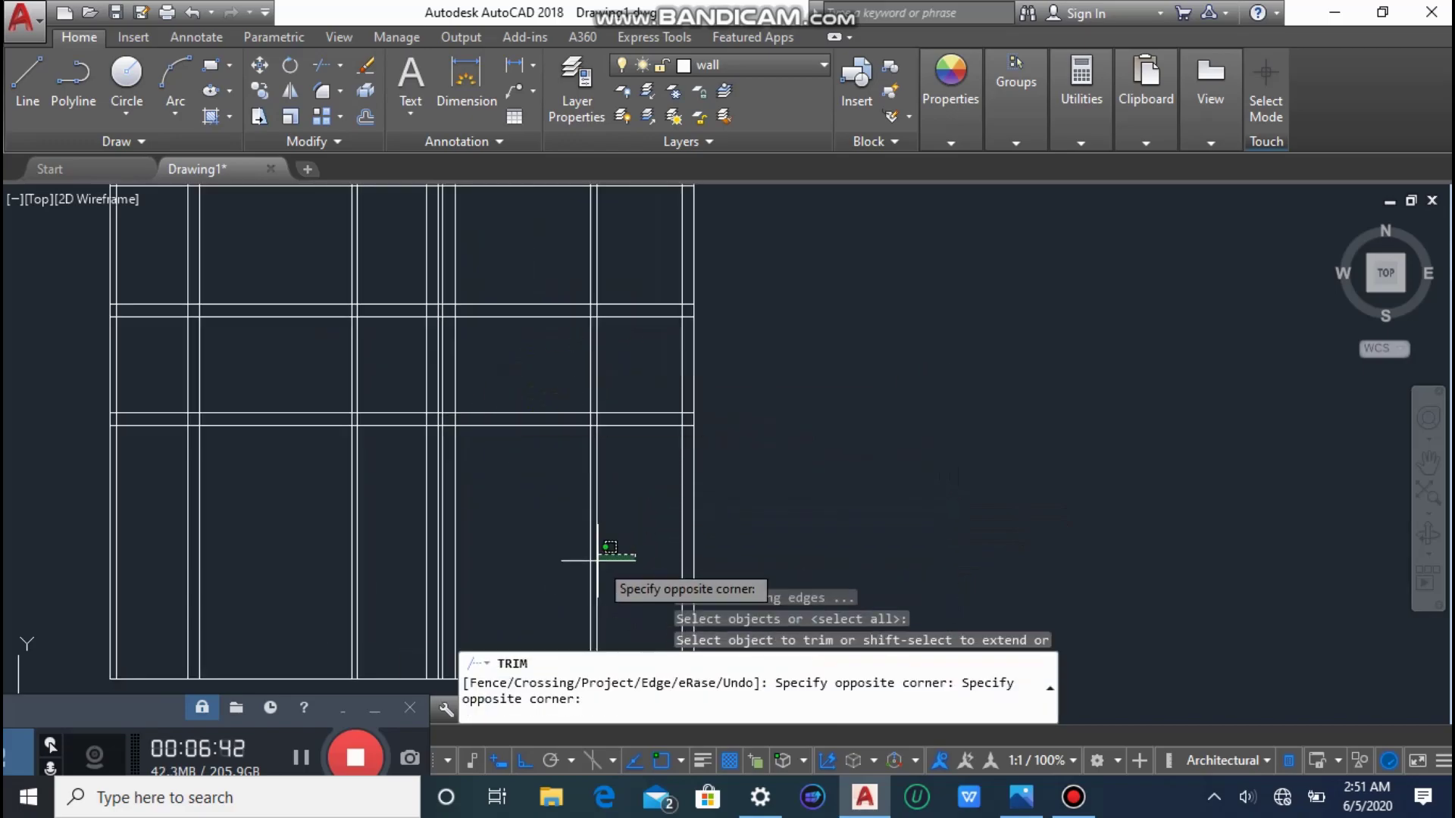
pyautogui.click(159, 604)
pyautogui.press('Escape')
# Start a DIST measurement at the wall corner, cancel it, and bring back the reference plan.
pyautogui.write('d')
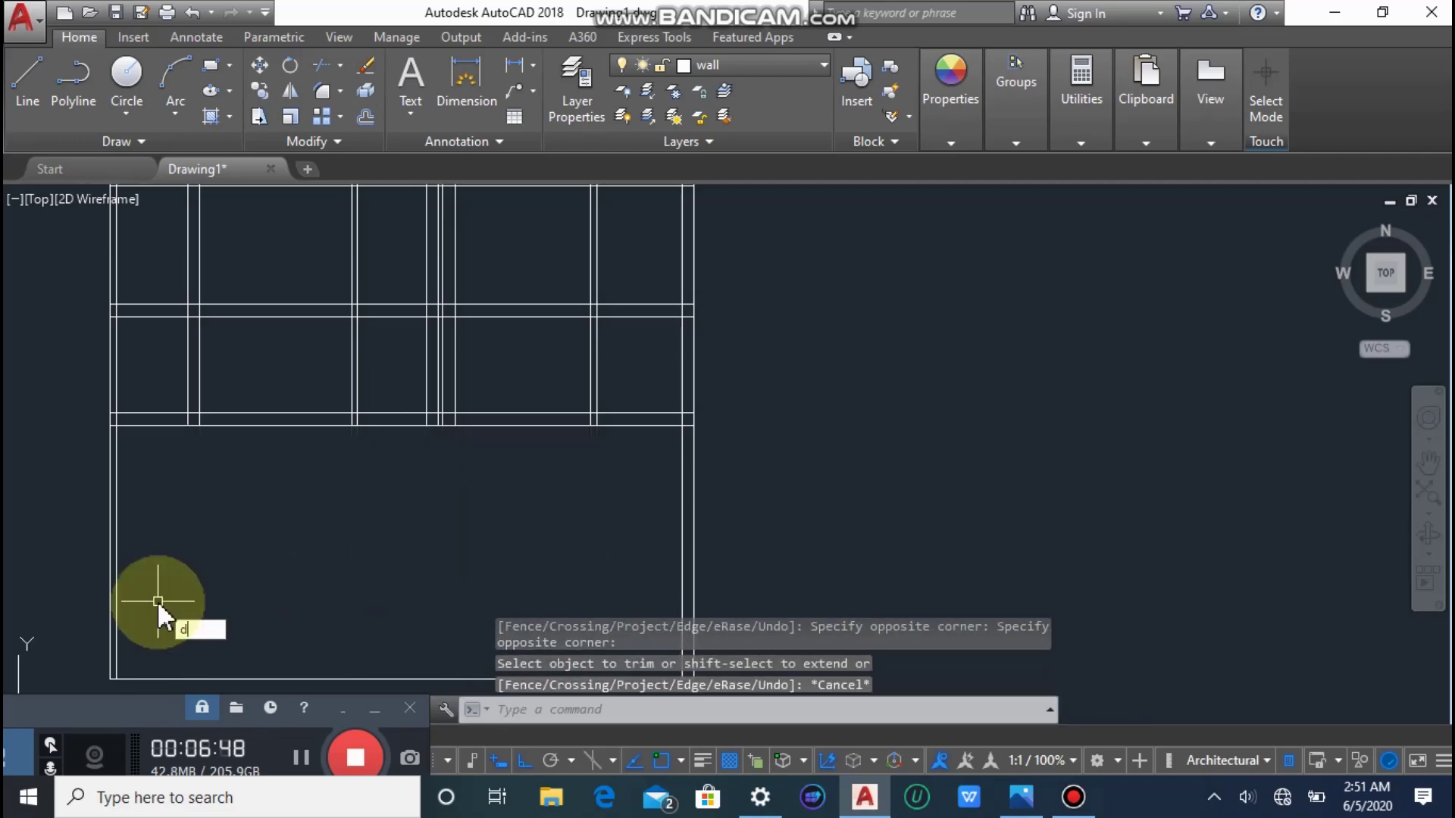
pyautogui.write('i')
pyautogui.press('Return')
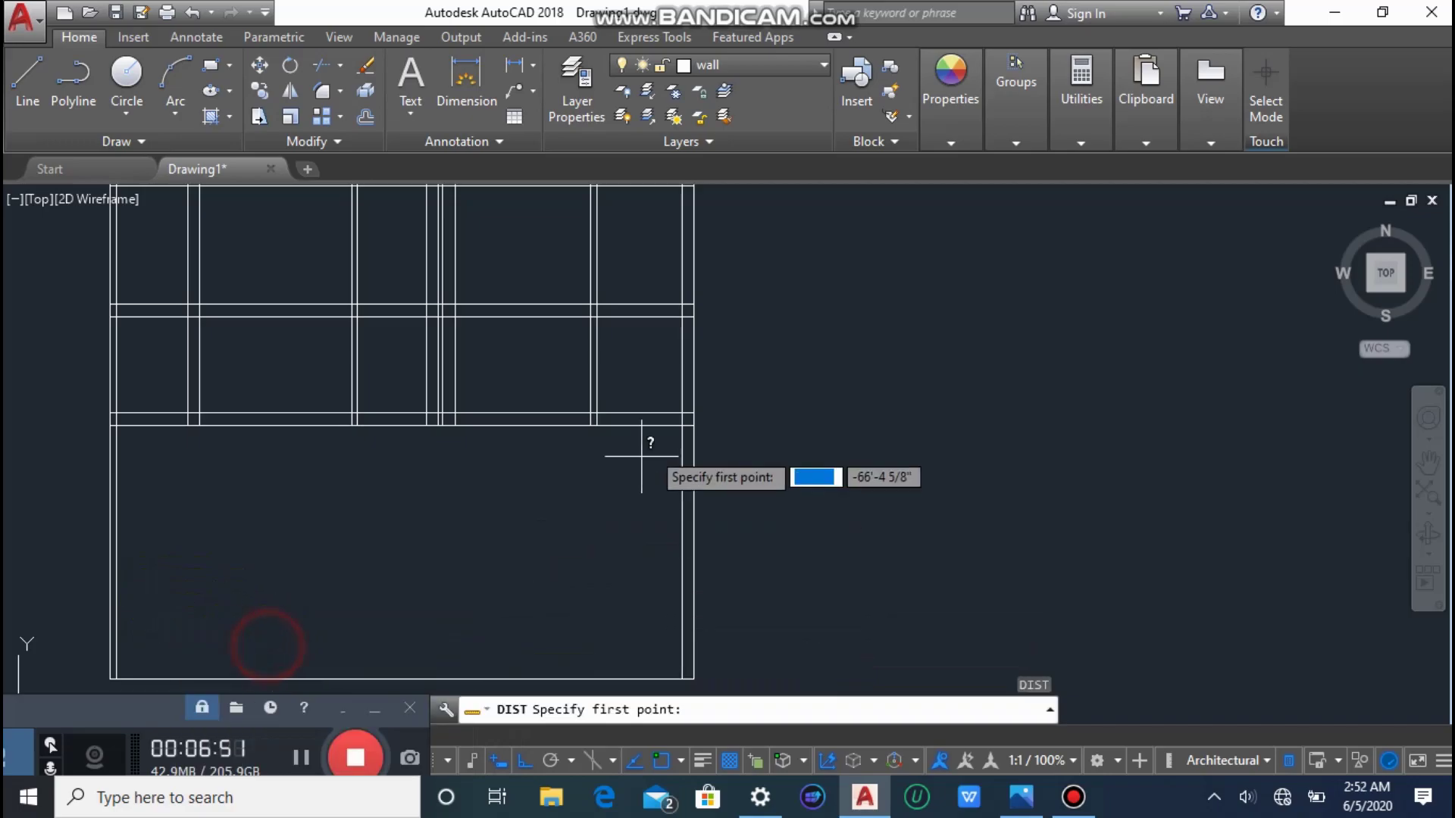
pyautogui.click(636, 425)
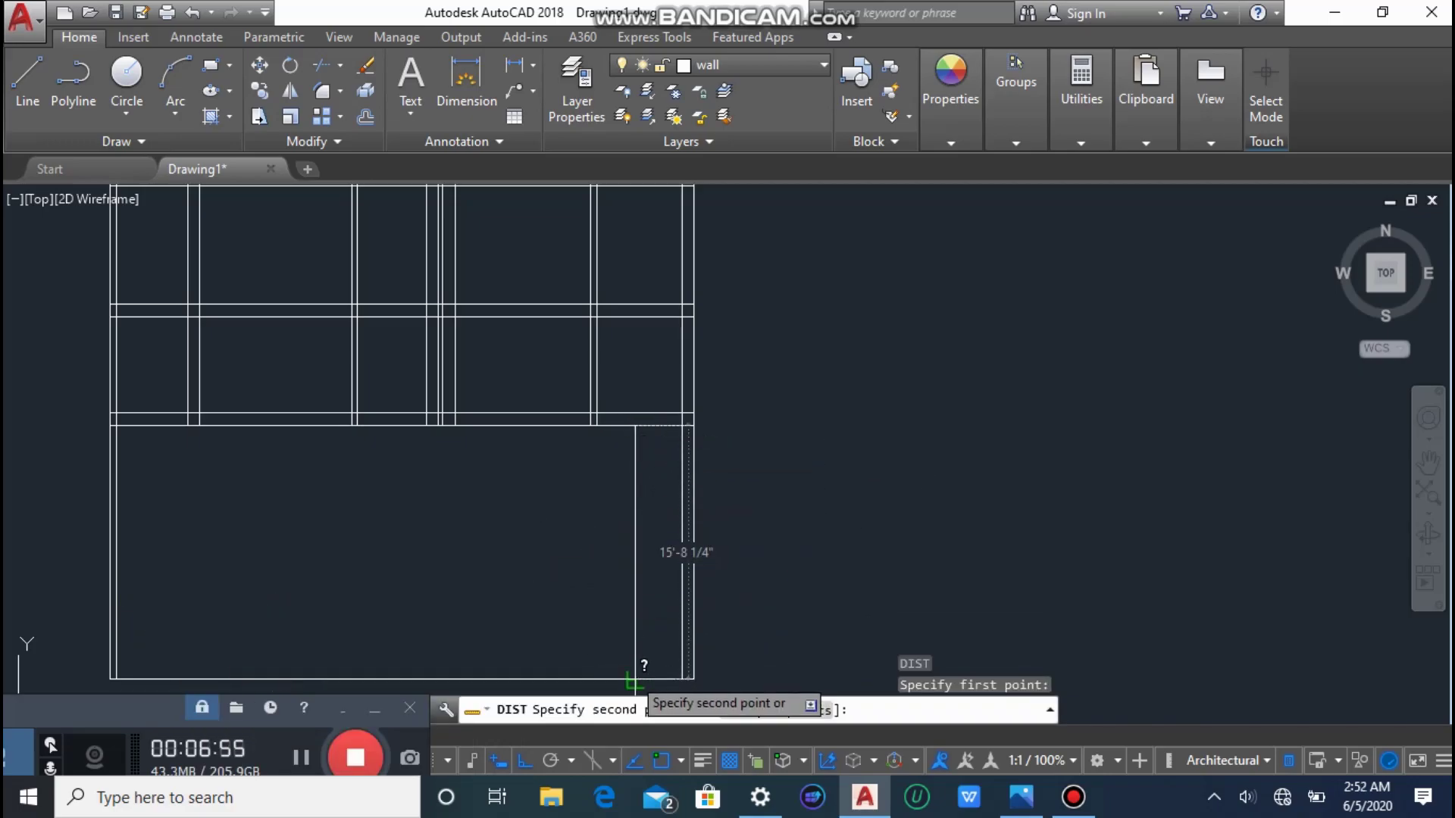
pyautogui.press('Escape')
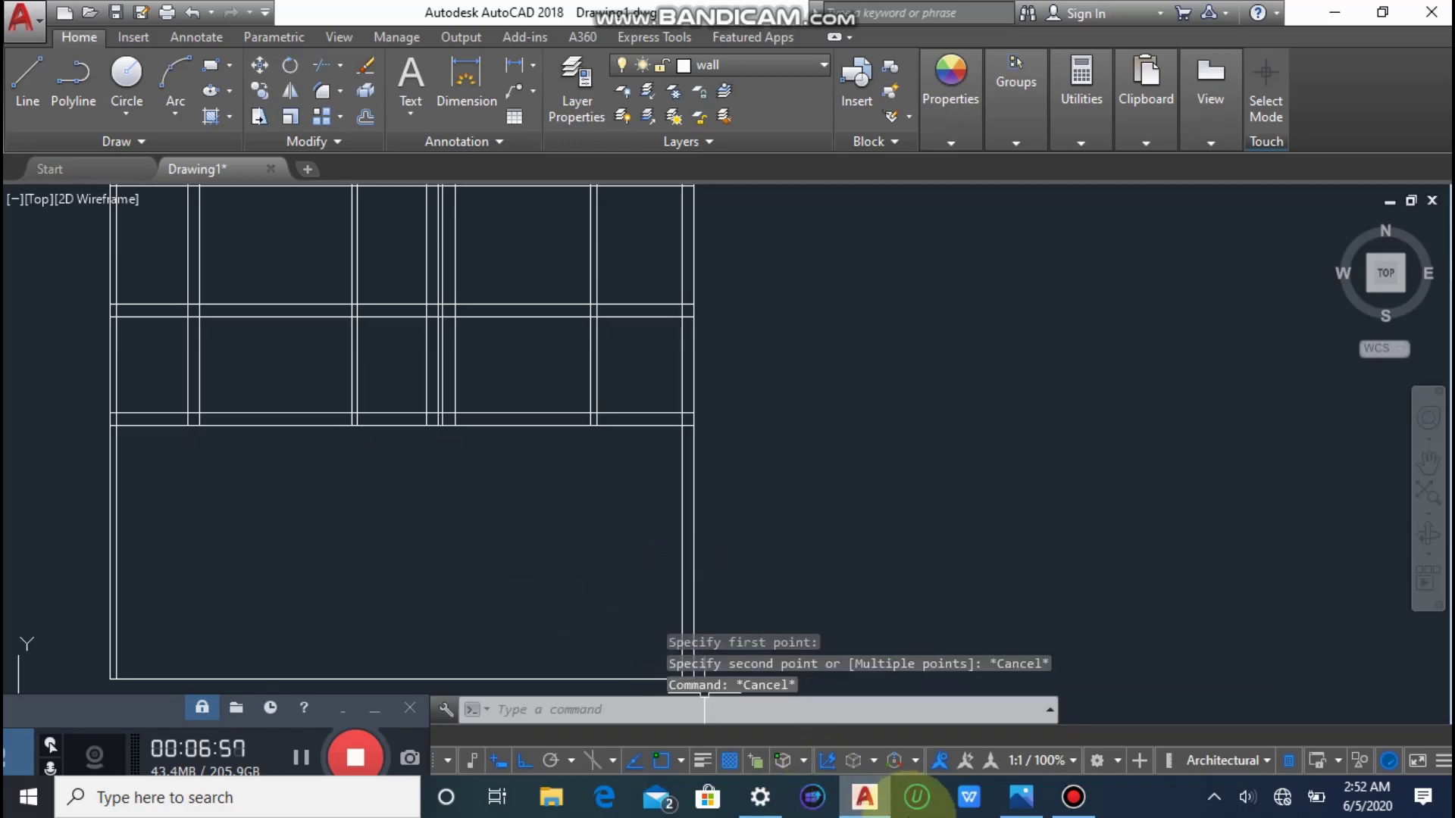
pyautogui.click(1020, 797)
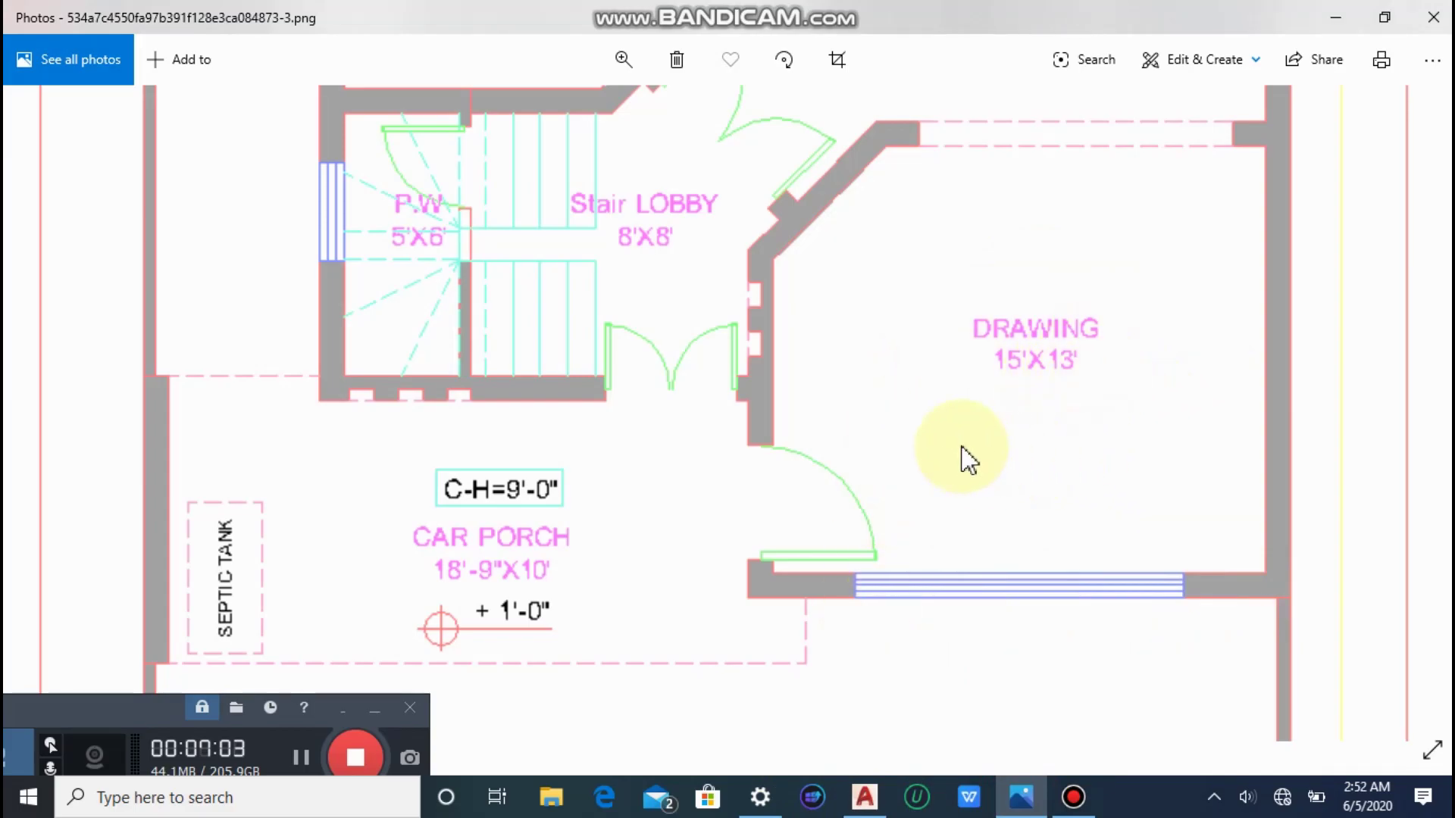
pyautogui.click(865, 797)
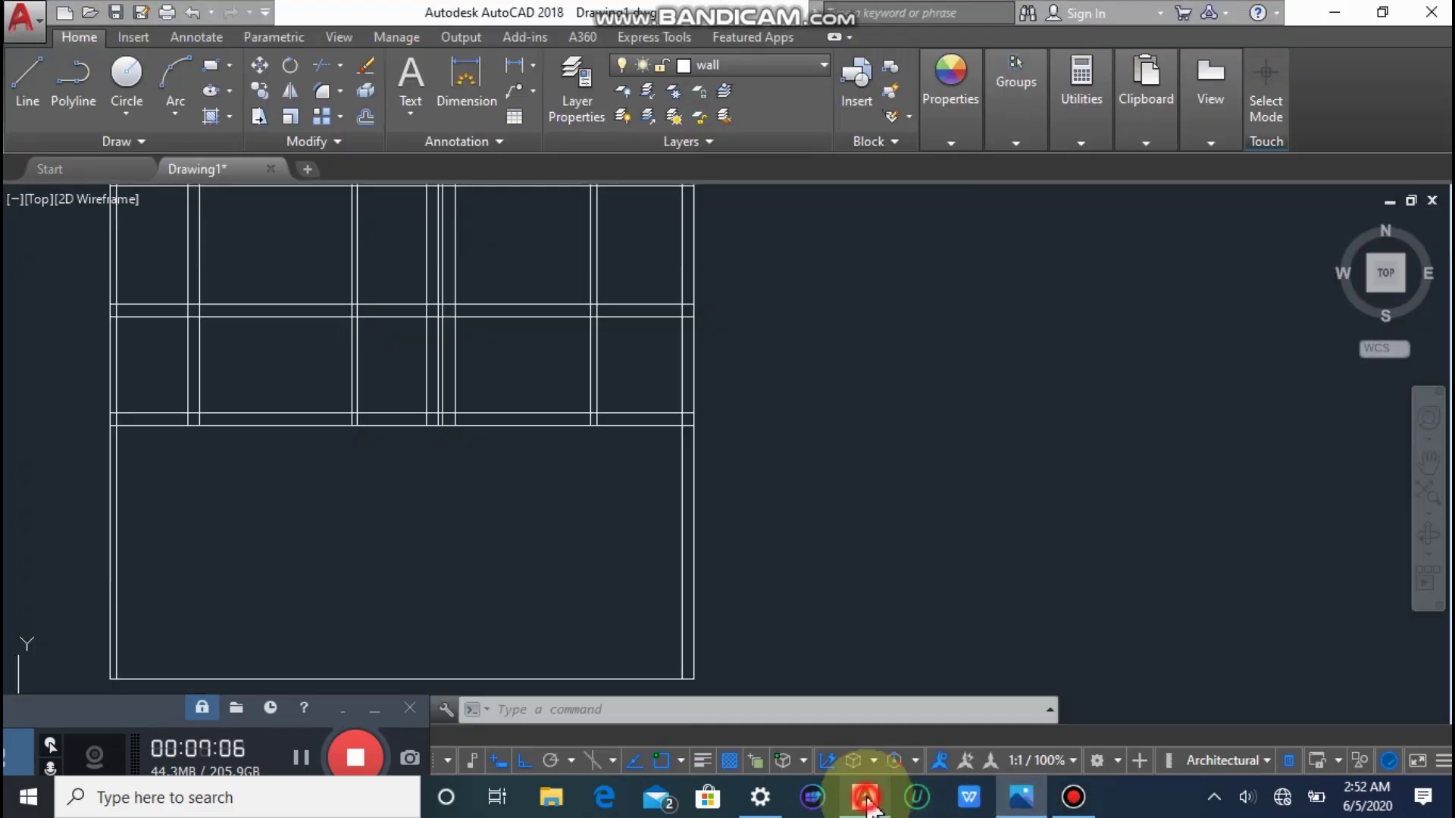
pyautogui.scroll(-3, 646, 379)
pyautogui.scroll(4, 569, 504)
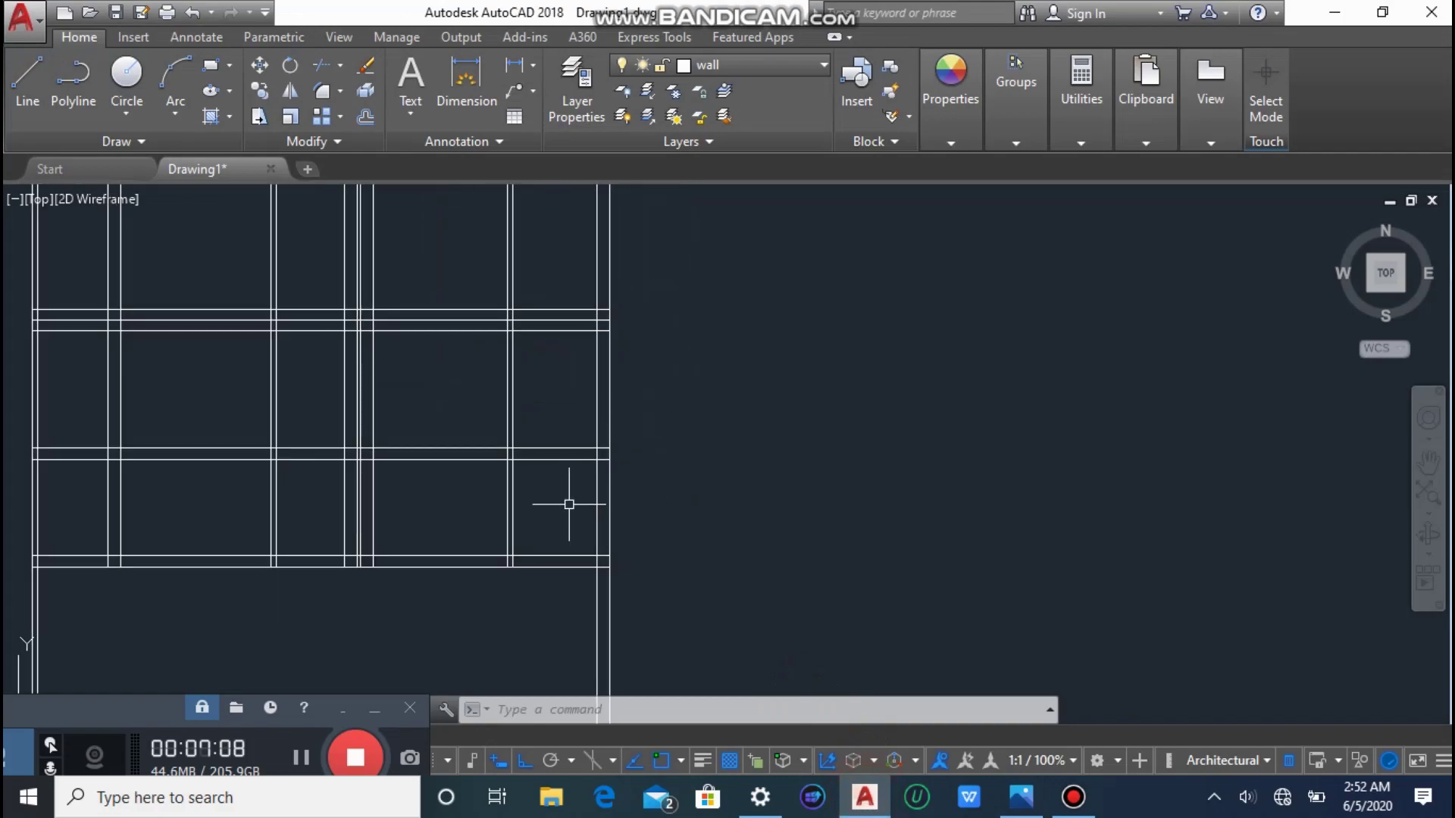
pyautogui.write('DI')
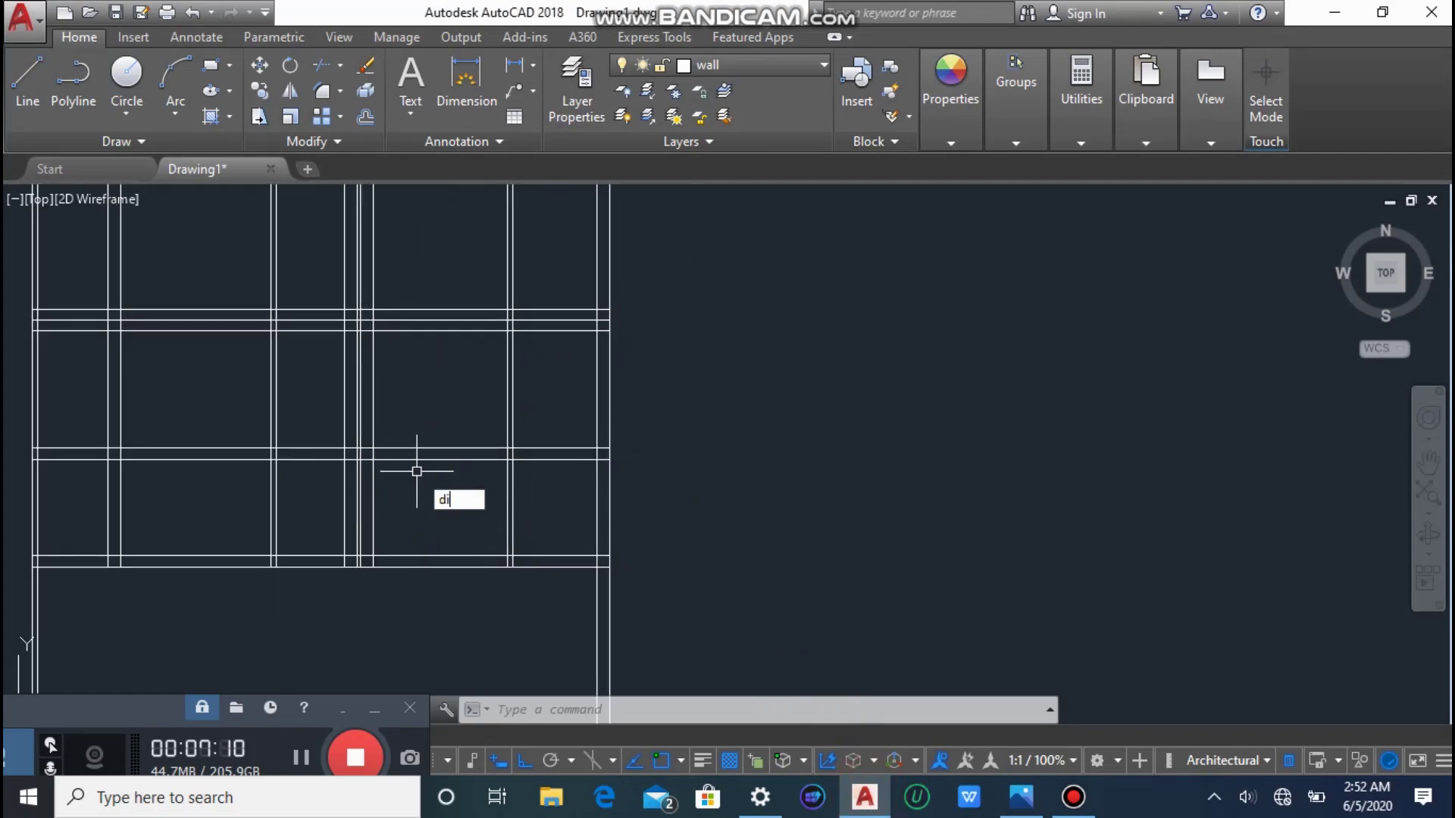
pyautogui.click(544, 521)
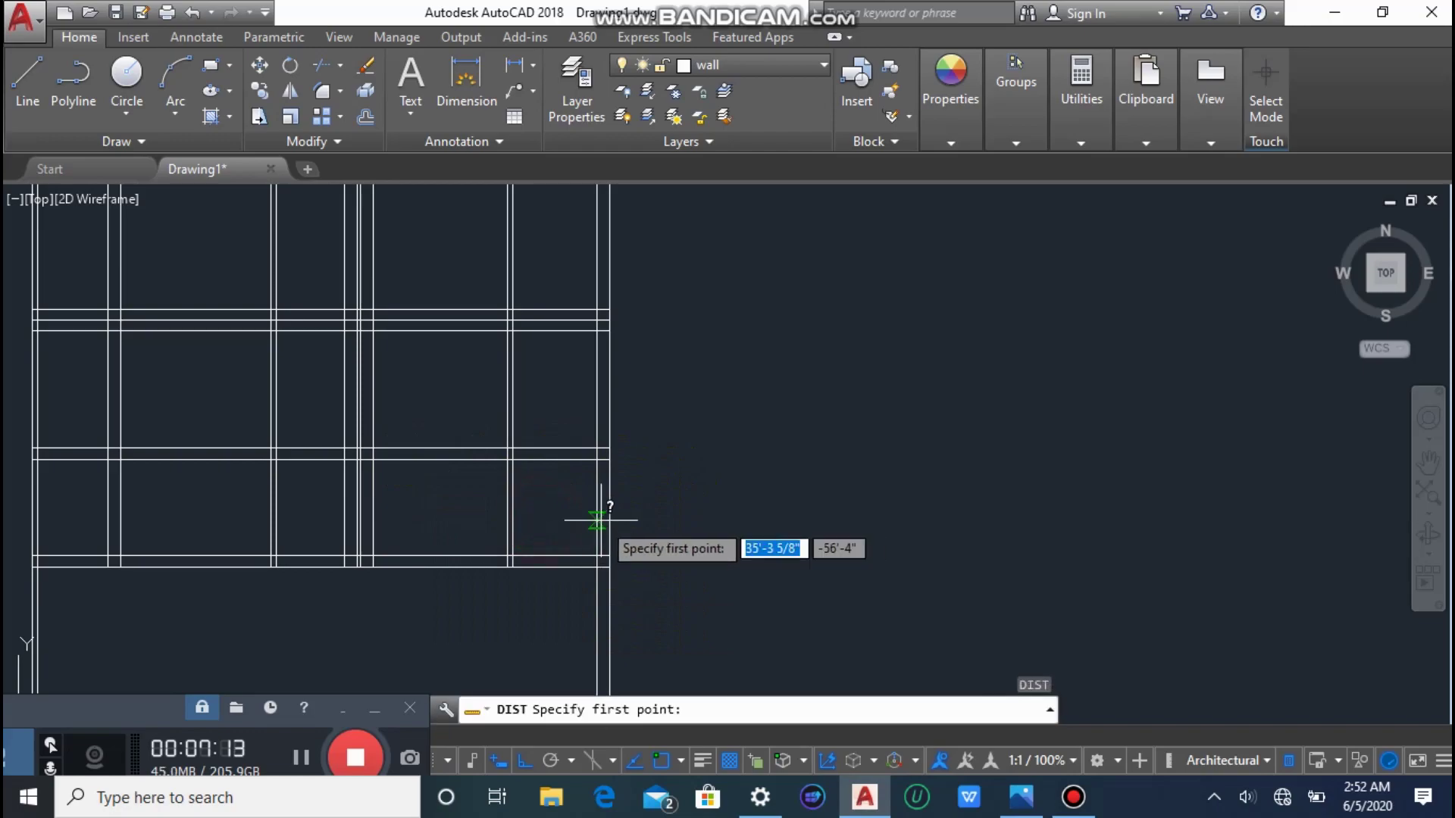
pyautogui.click(596, 519)
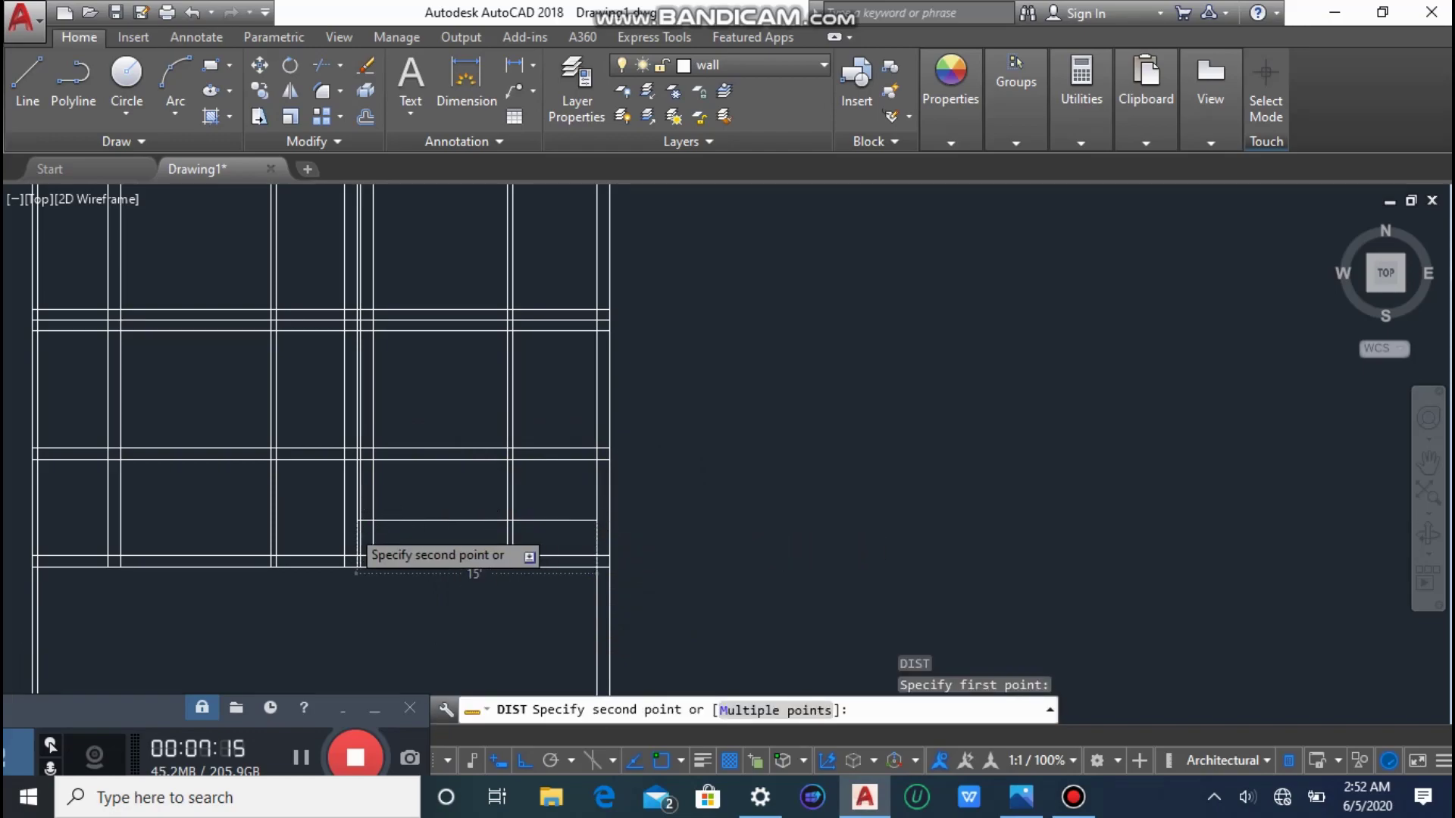
pyautogui.scroll(2, 367, 510)
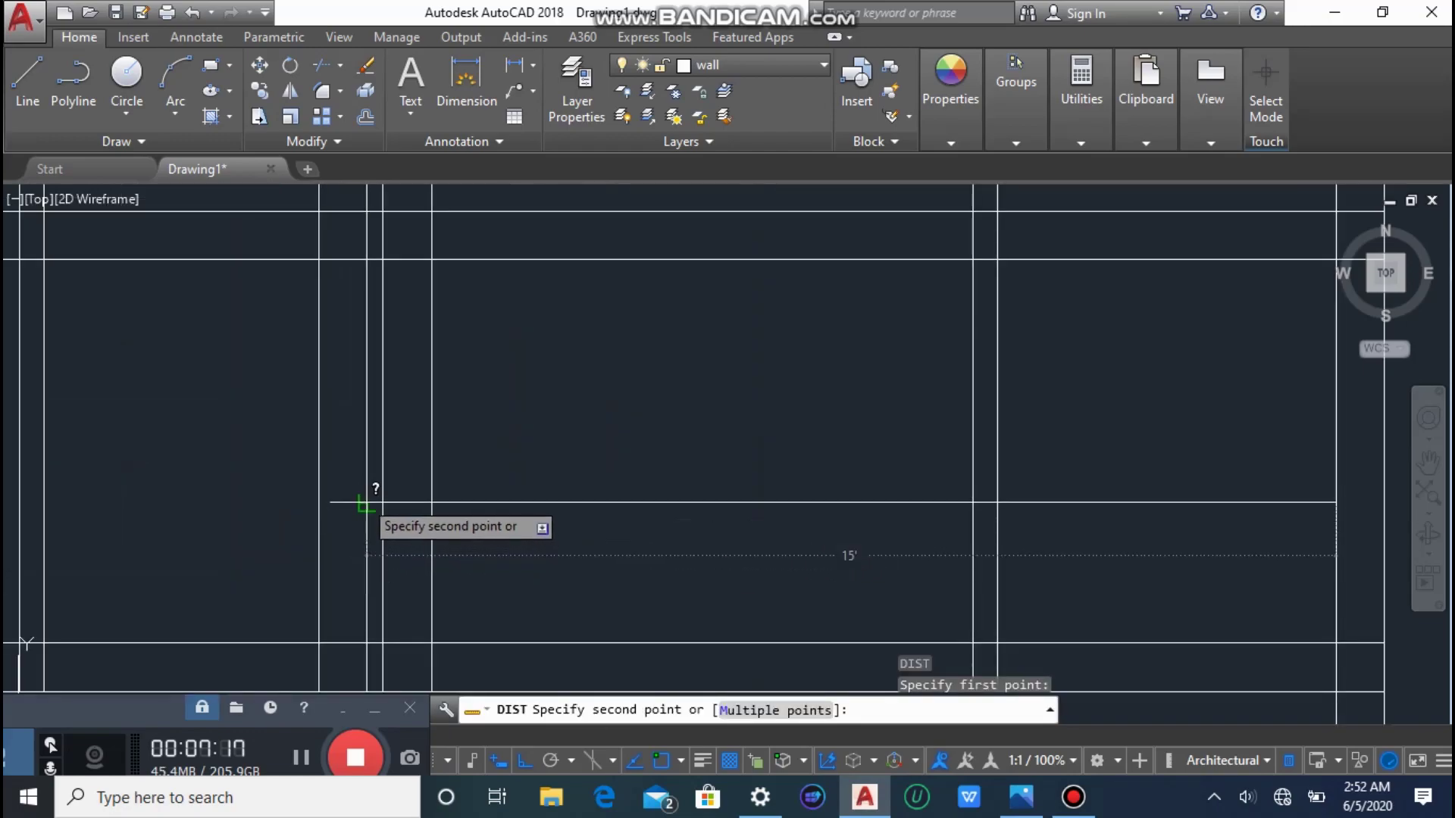
pyautogui.scroll(-2, 730, 499)
pyautogui.scroll(-1, 770, 477)
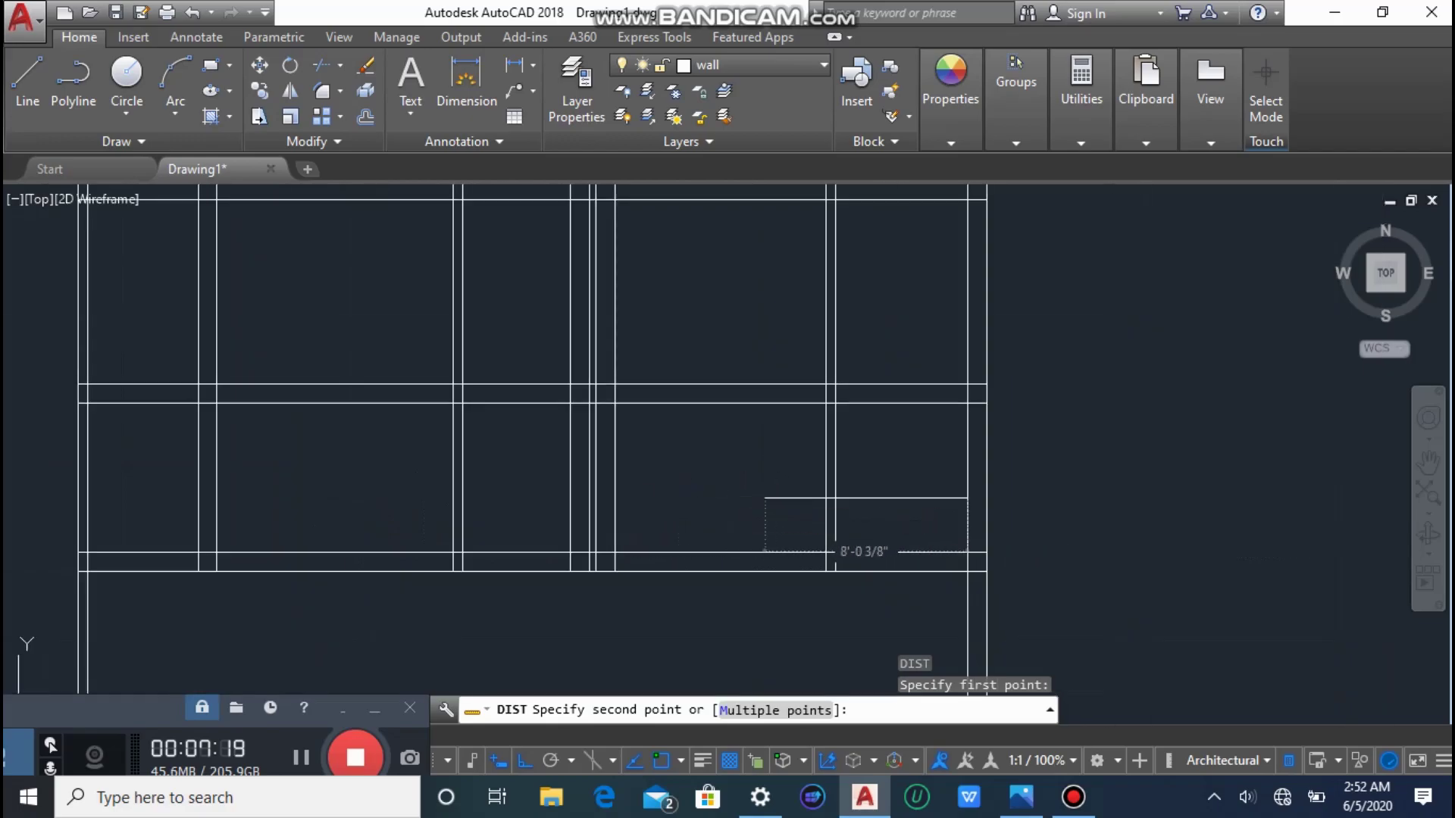
pyautogui.press('Escape')
pyautogui.press('Return')
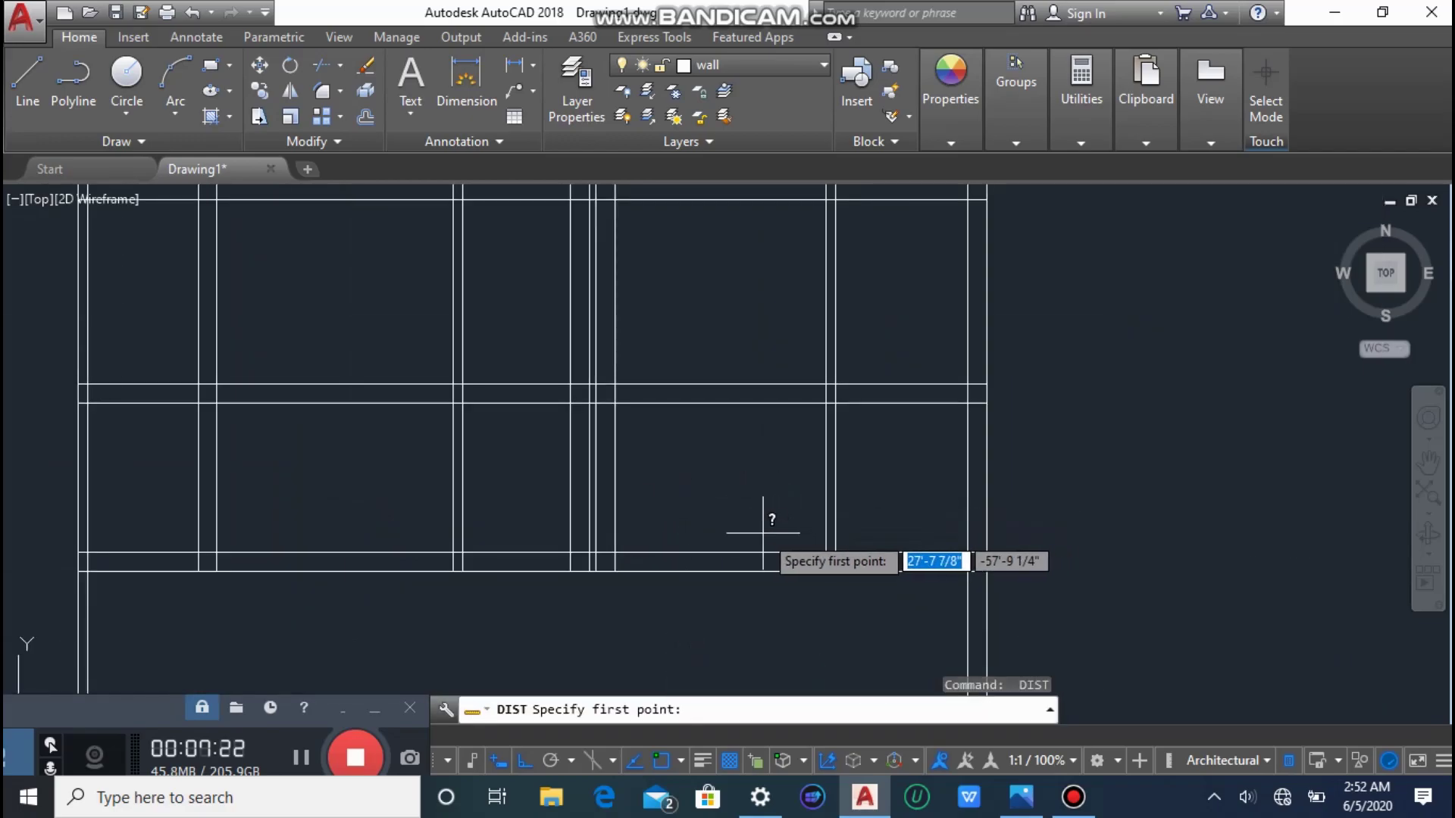
pyautogui.click(750, 552)
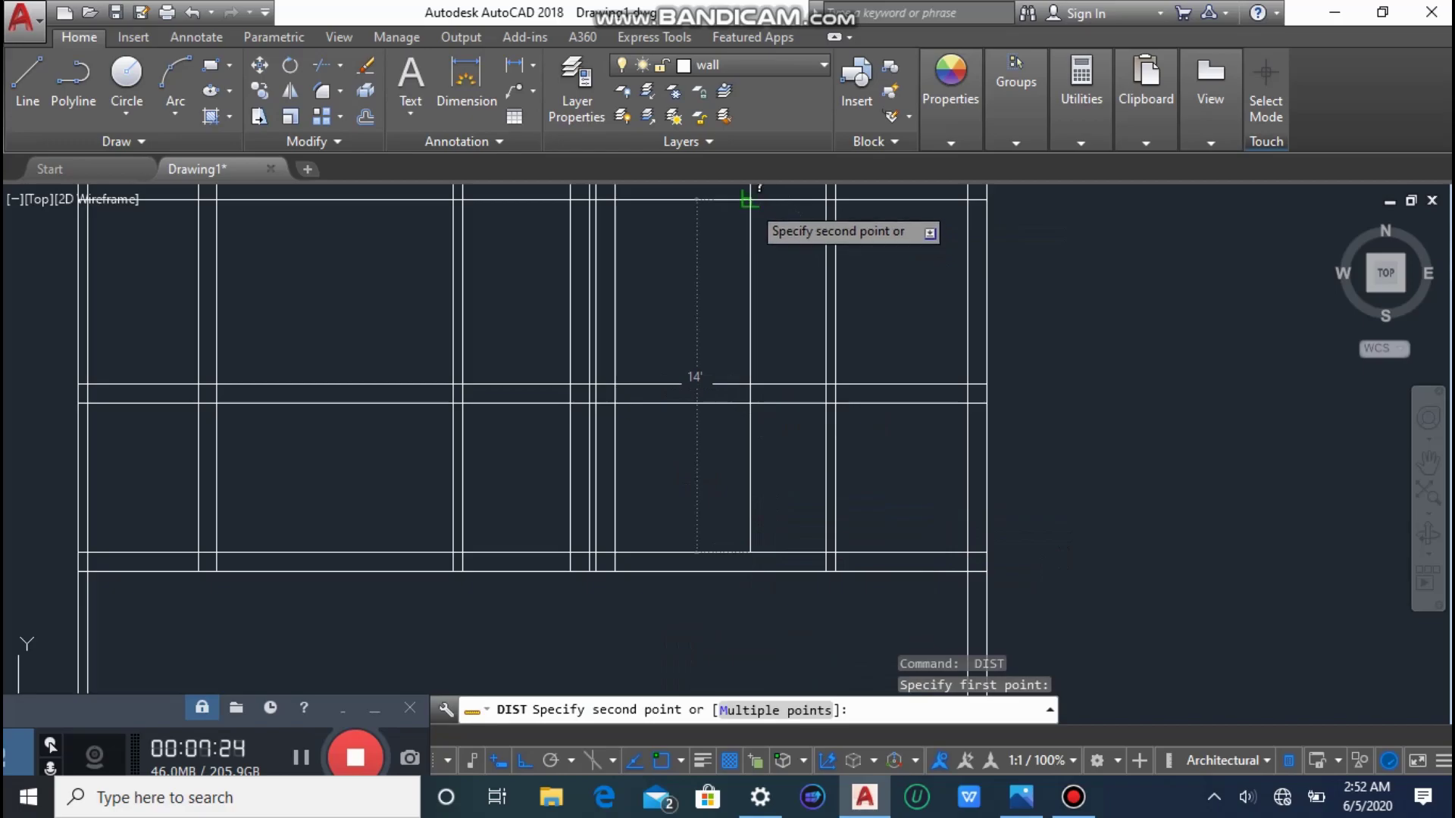
# Trim the crossed wall segments with a TRIM crossing window.
pyautogui.press('Escape')
pyautogui.write('tr')
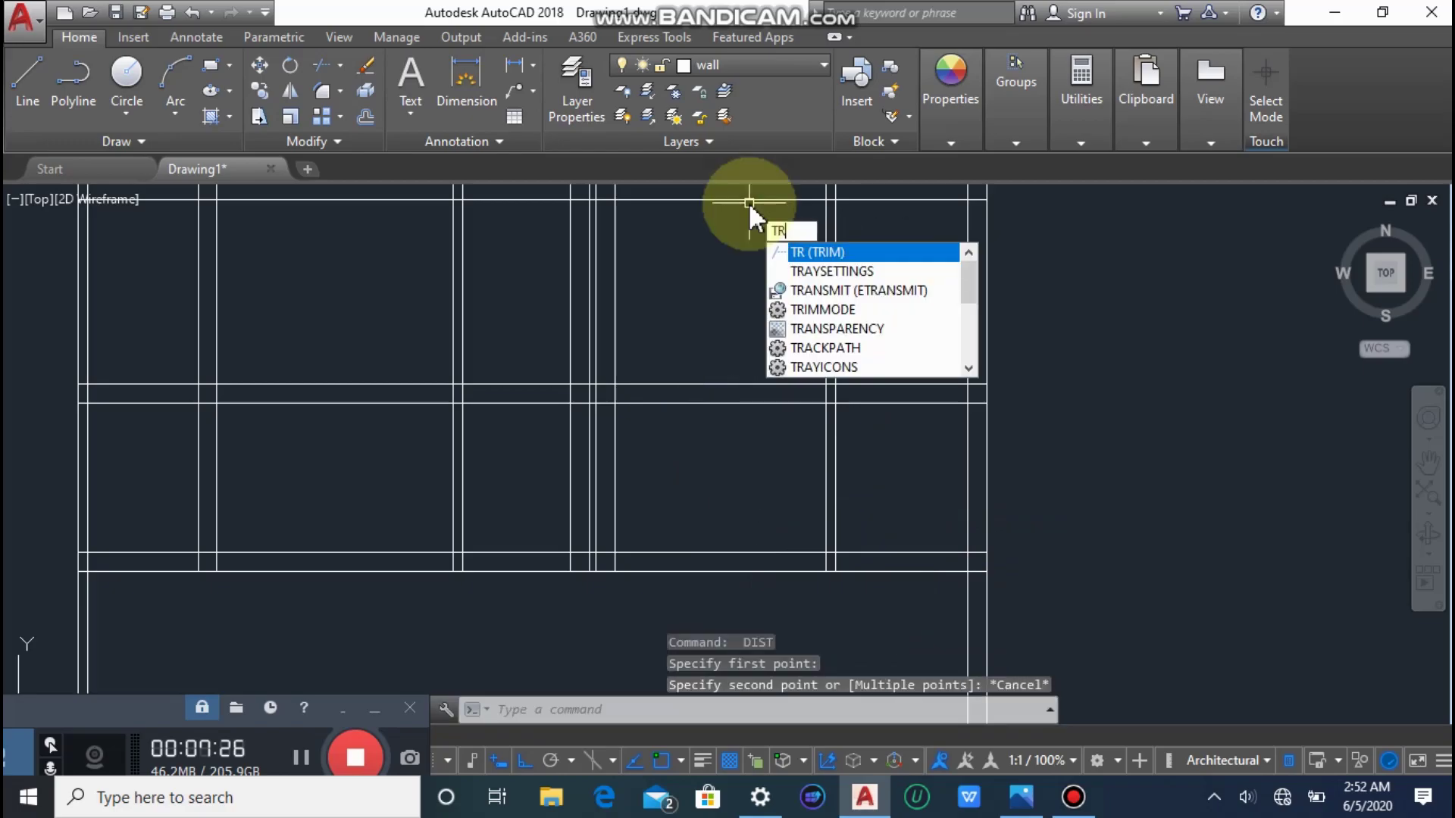
pyautogui.press('Return')
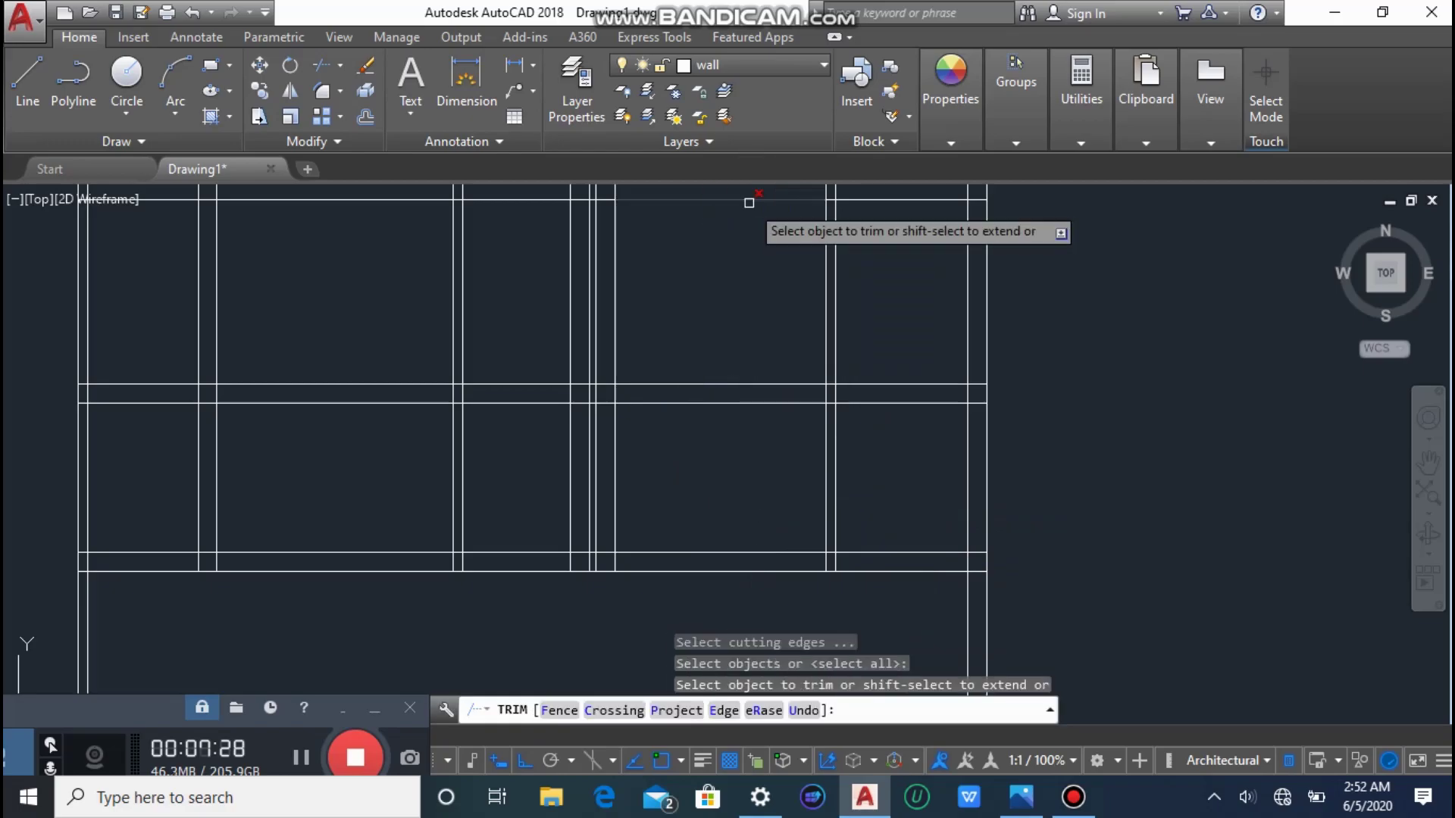
pyautogui.click(923, 256)
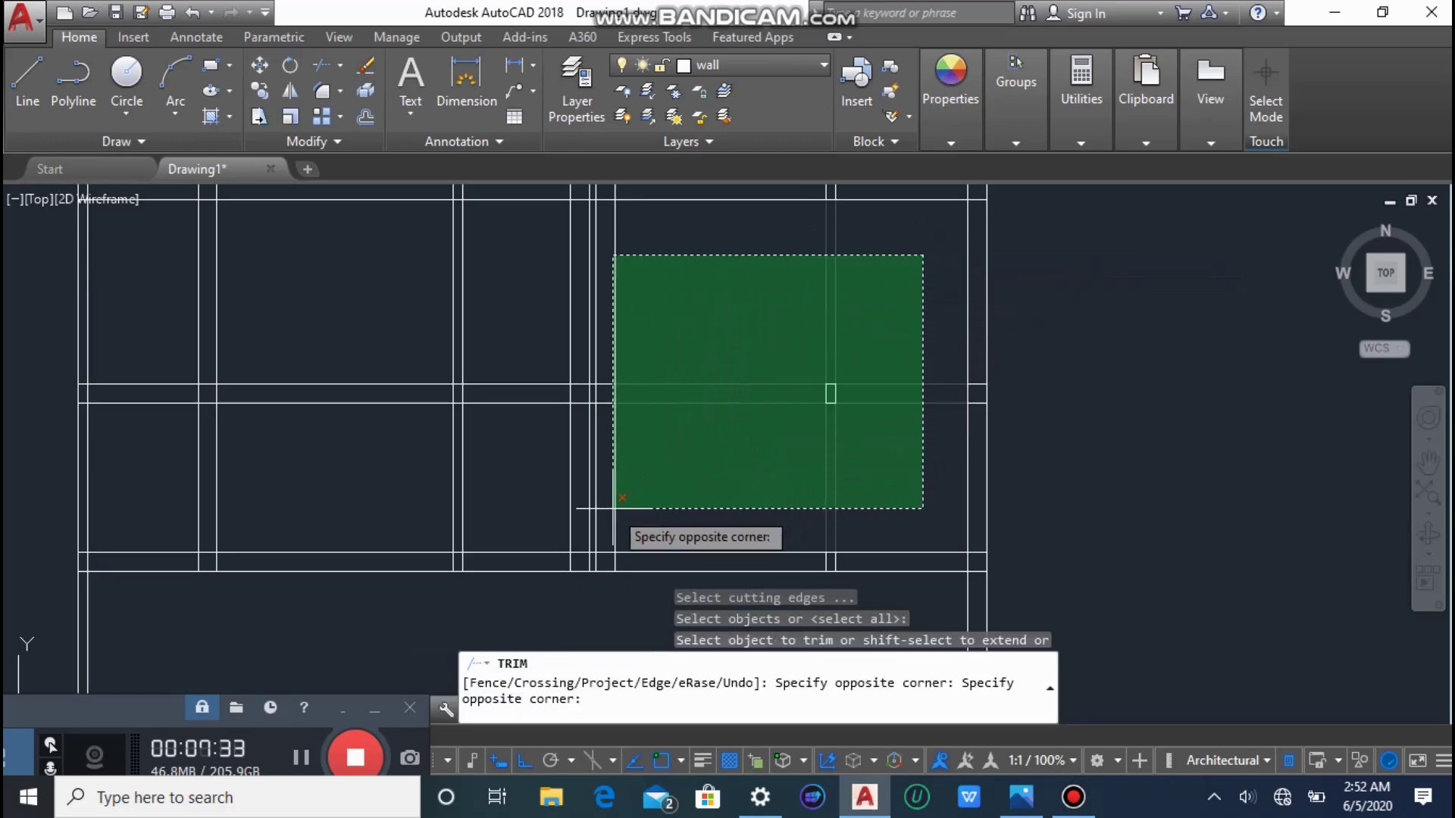
pyautogui.scroll(5, 614, 508)
pyautogui.scroll(-3, 603, 508)
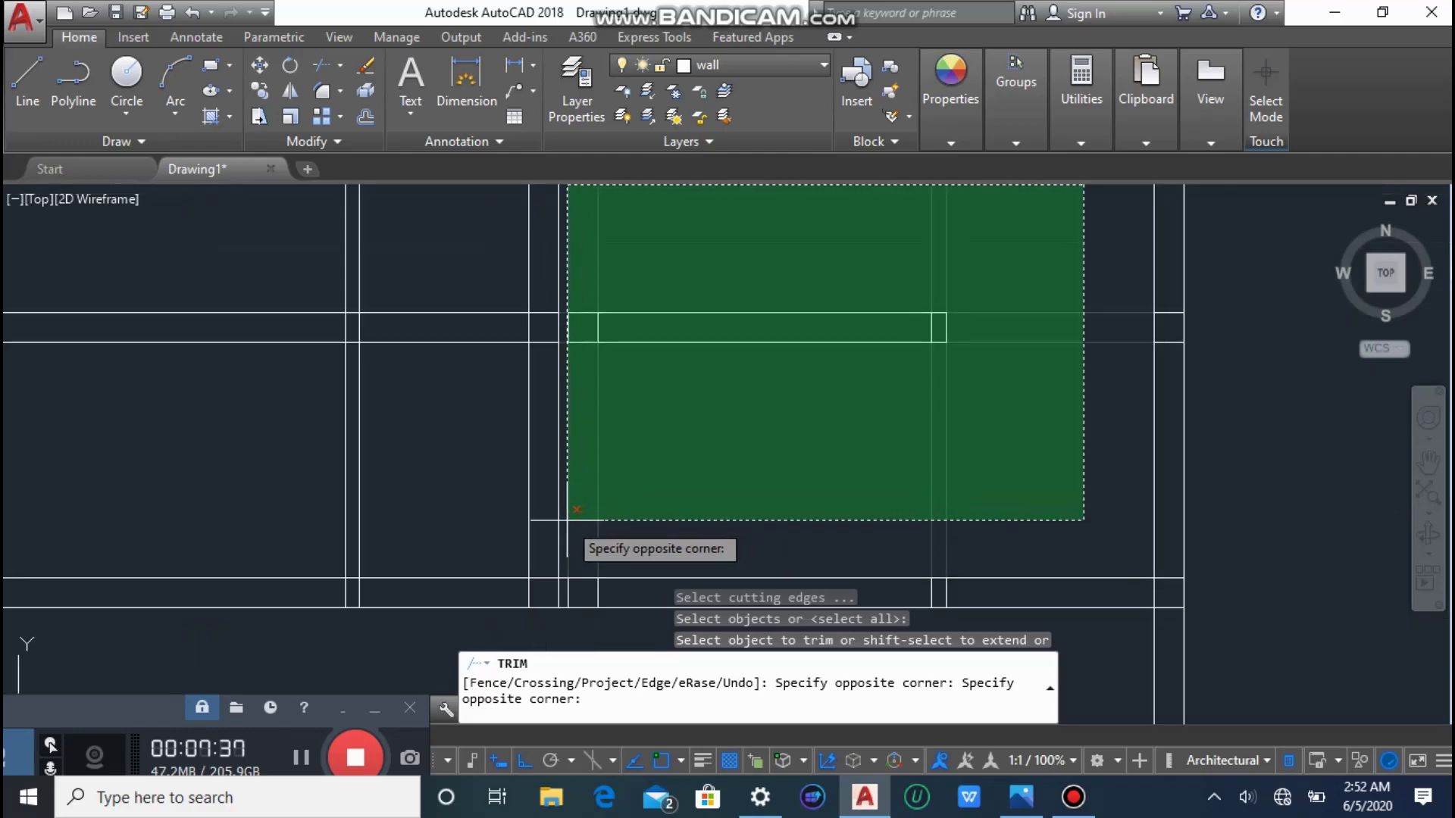
pyautogui.click(567, 520)
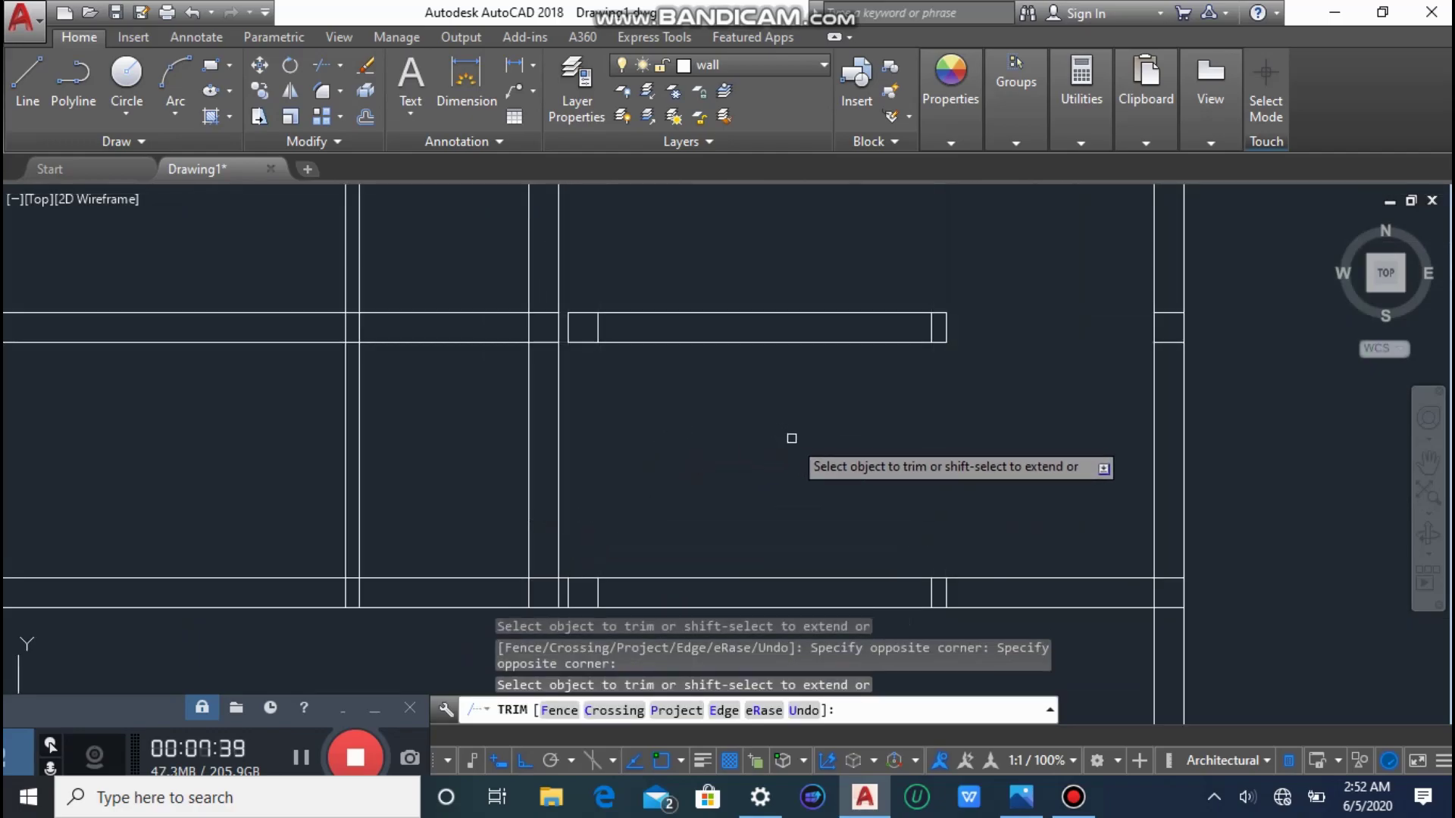
pyautogui.press('Escape')
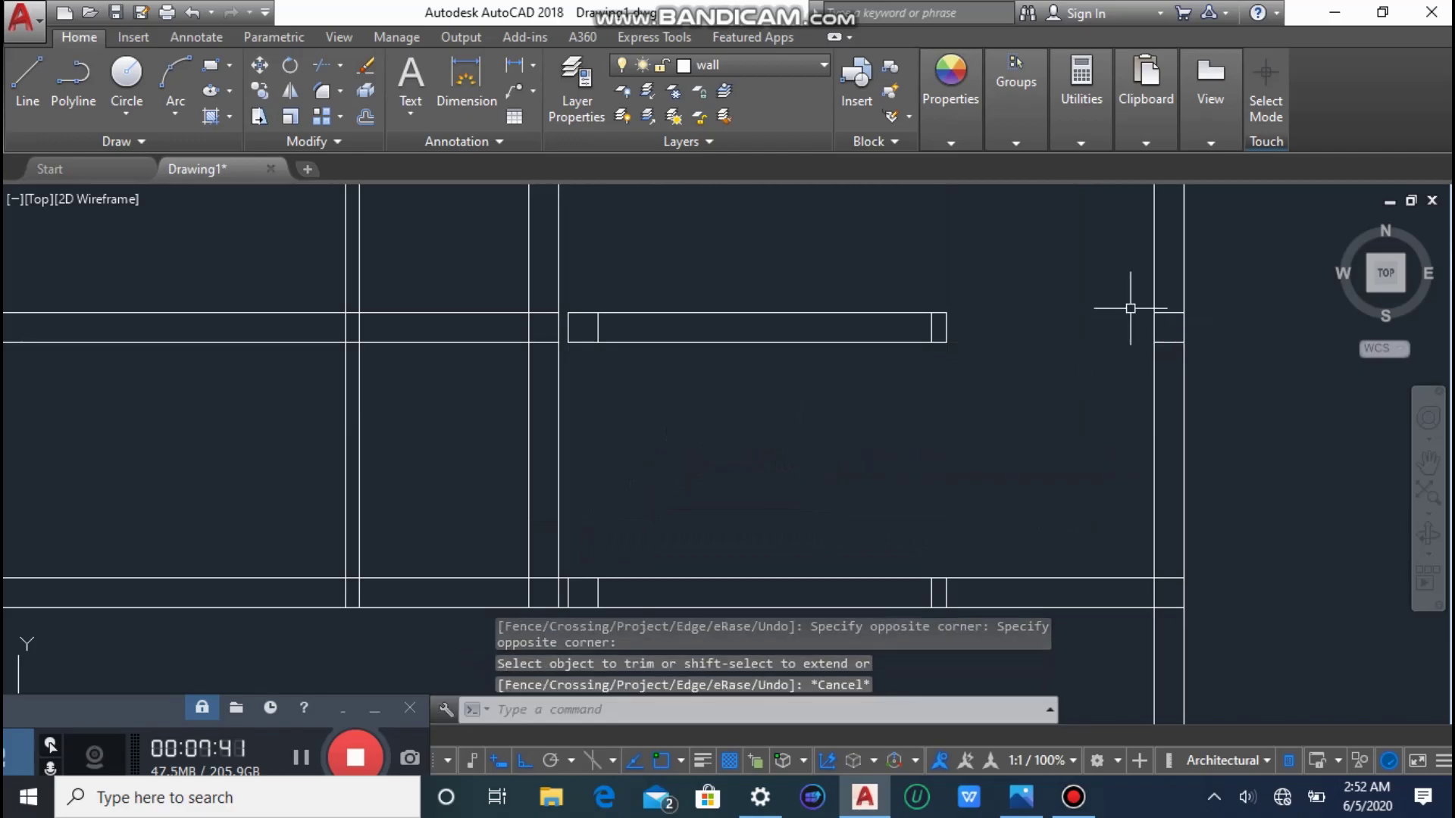
# Erase the small four-line wall rectangle and the short 9" stub lines.
pyautogui.click(1030, 298)
pyautogui.click(562, 398)
pyautogui.press('Delete')
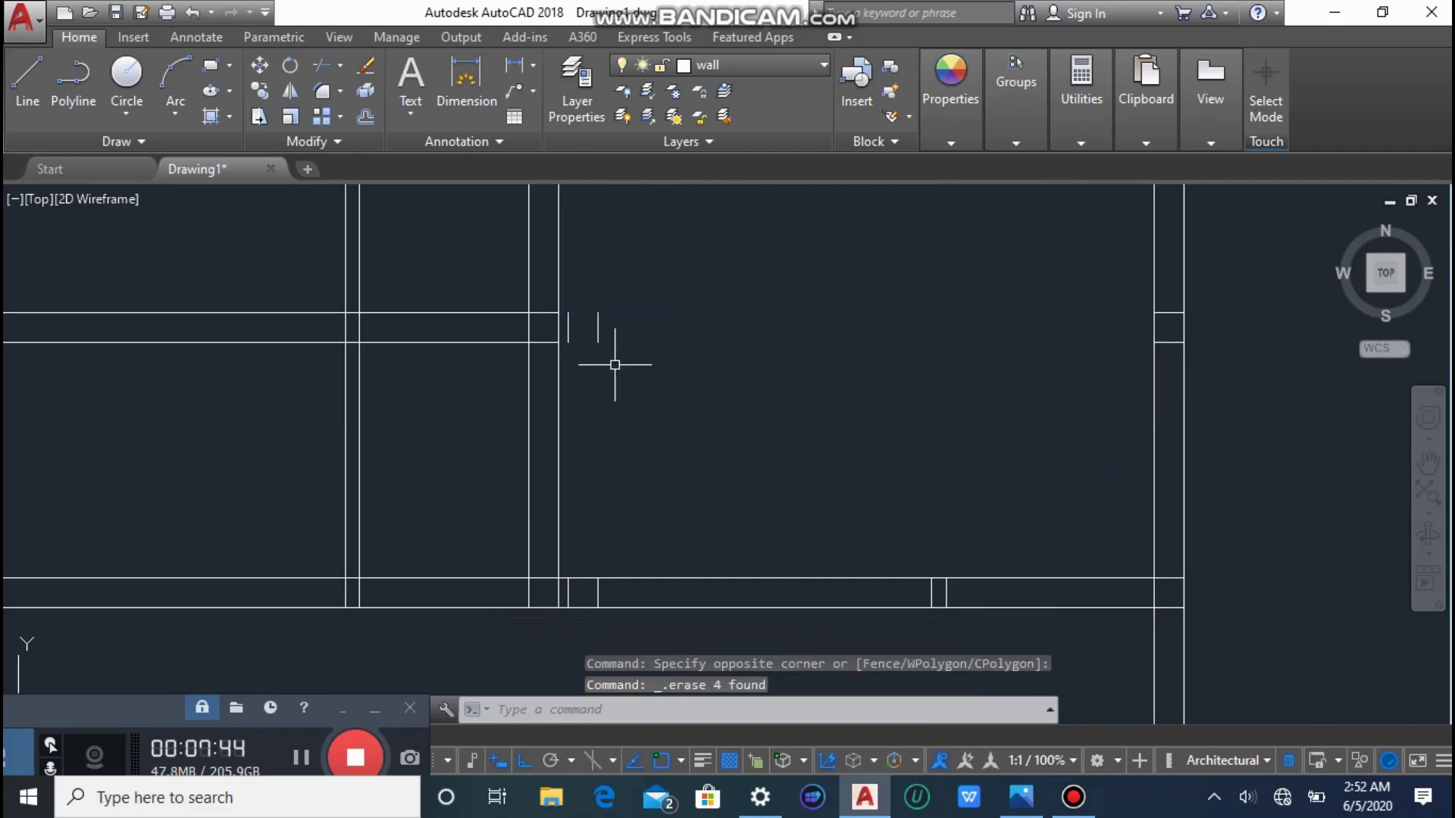
pyautogui.click(610, 303)
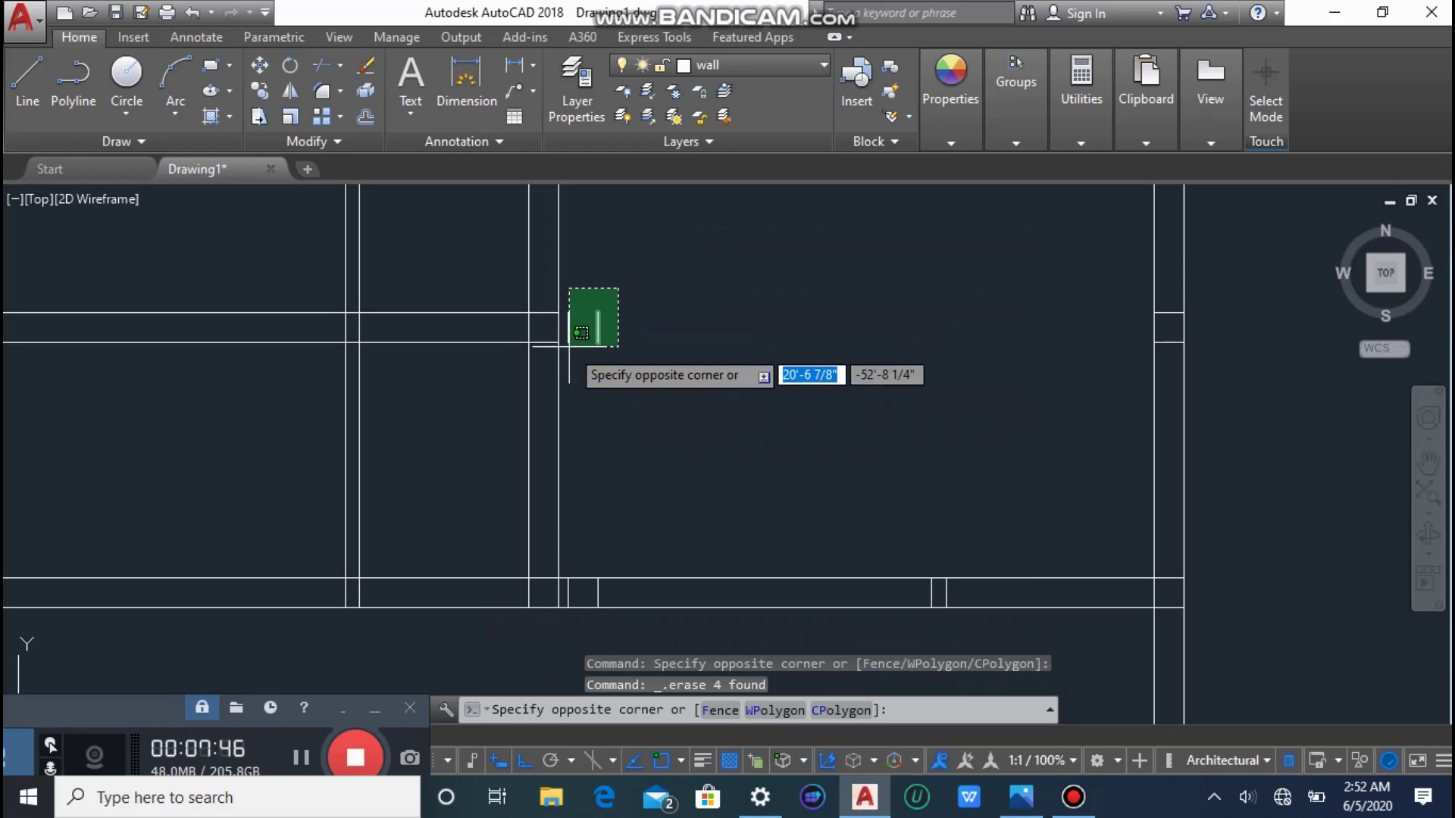
pyautogui.click(554, 345)
pyautogui.press('Delete')
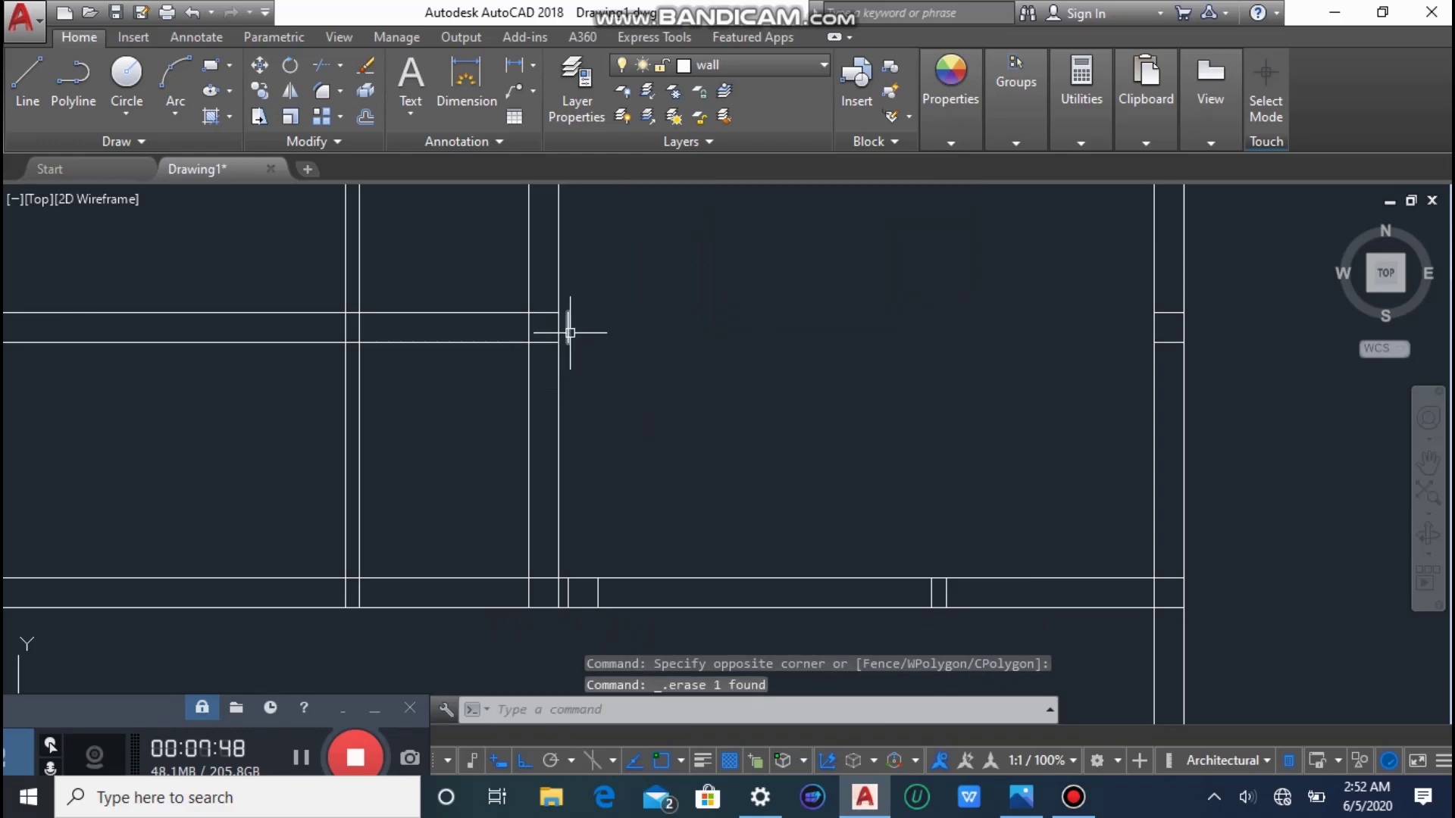
pyautogui.click(570, 332)
pyautogui.press('Delete')
pyautogui.scroll(-5, 705, 315)
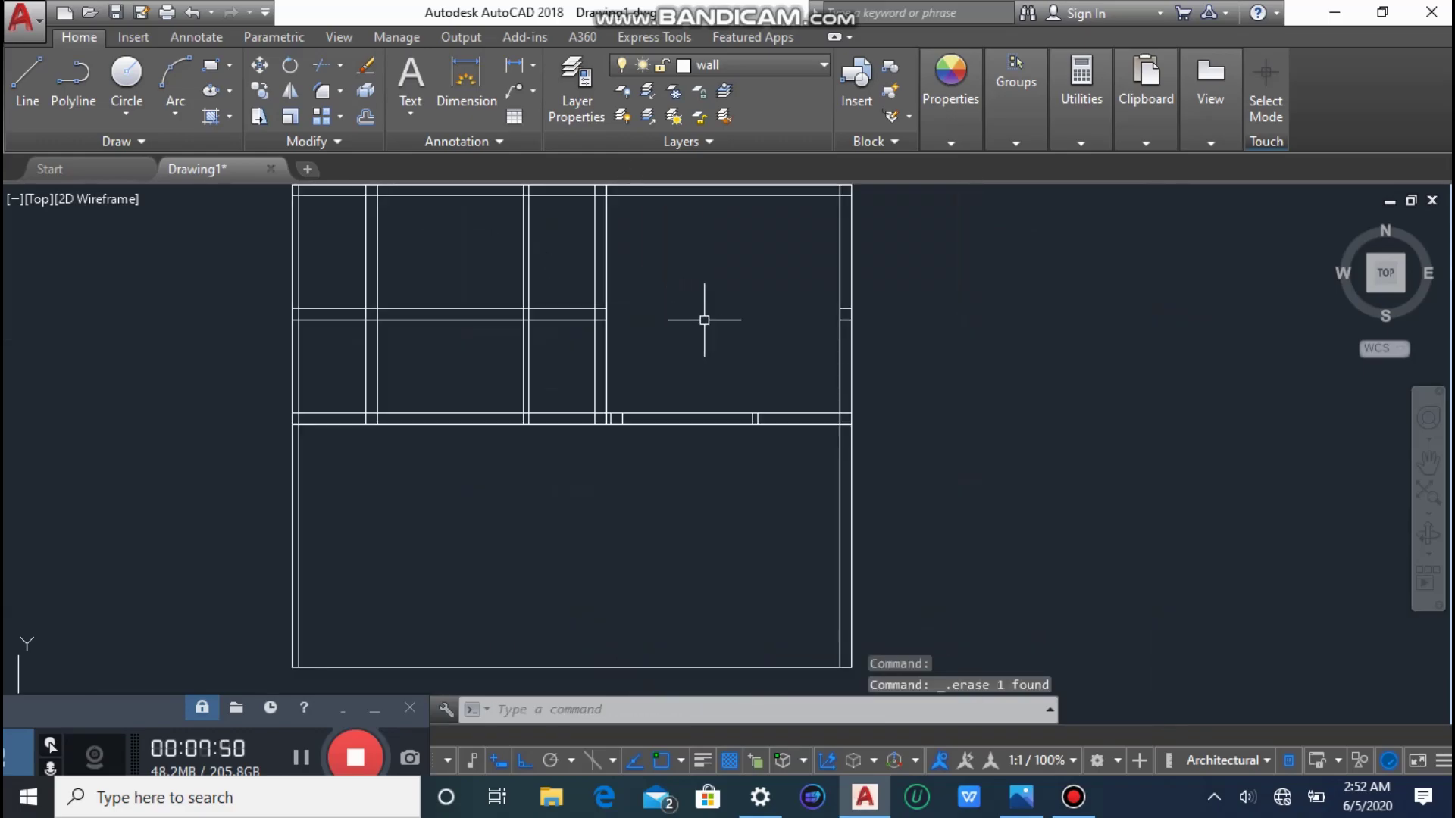
pyautogui.scroll(2, 725, 315)
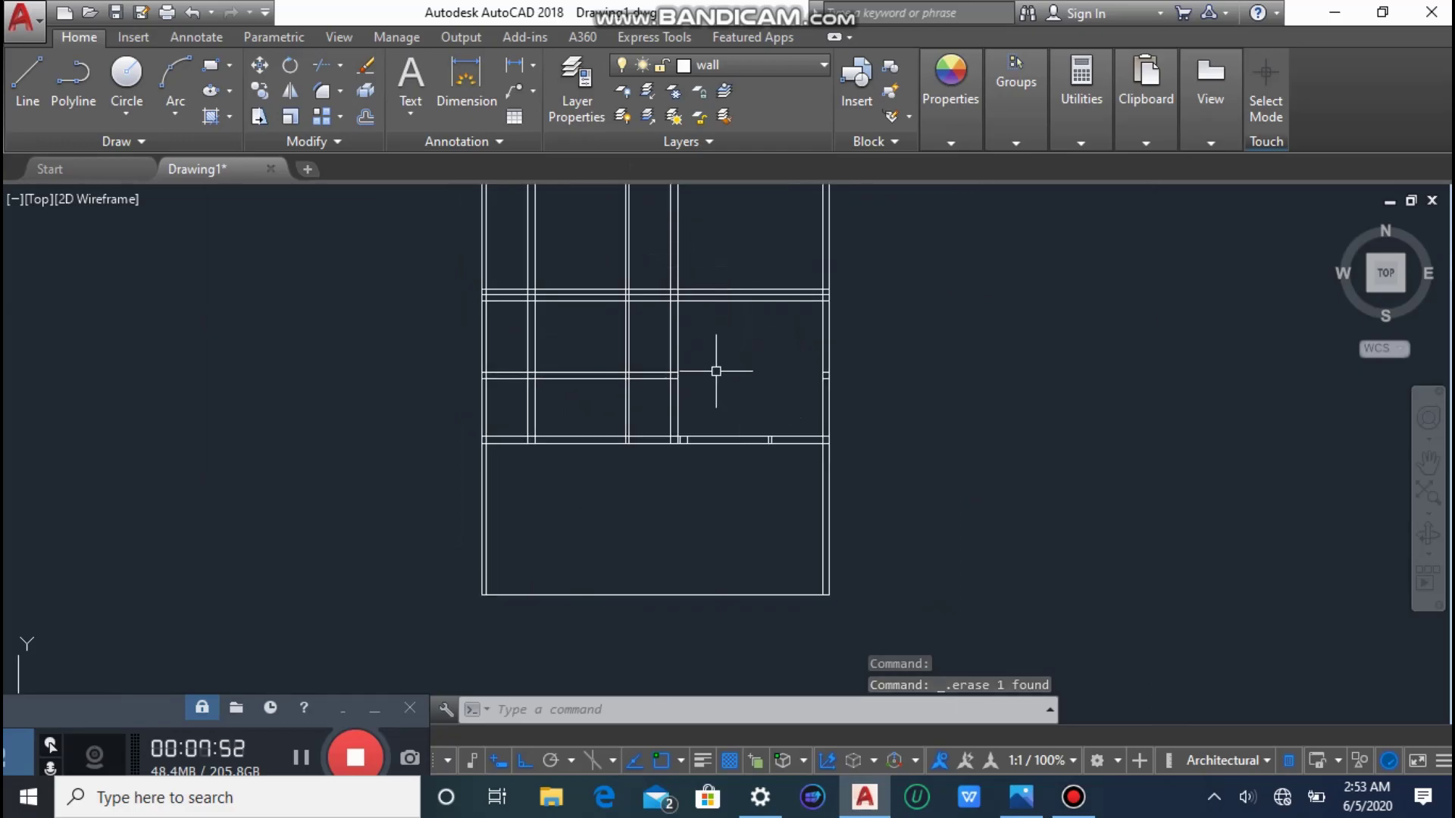
pyautogui.scroll(2, 691, 410)
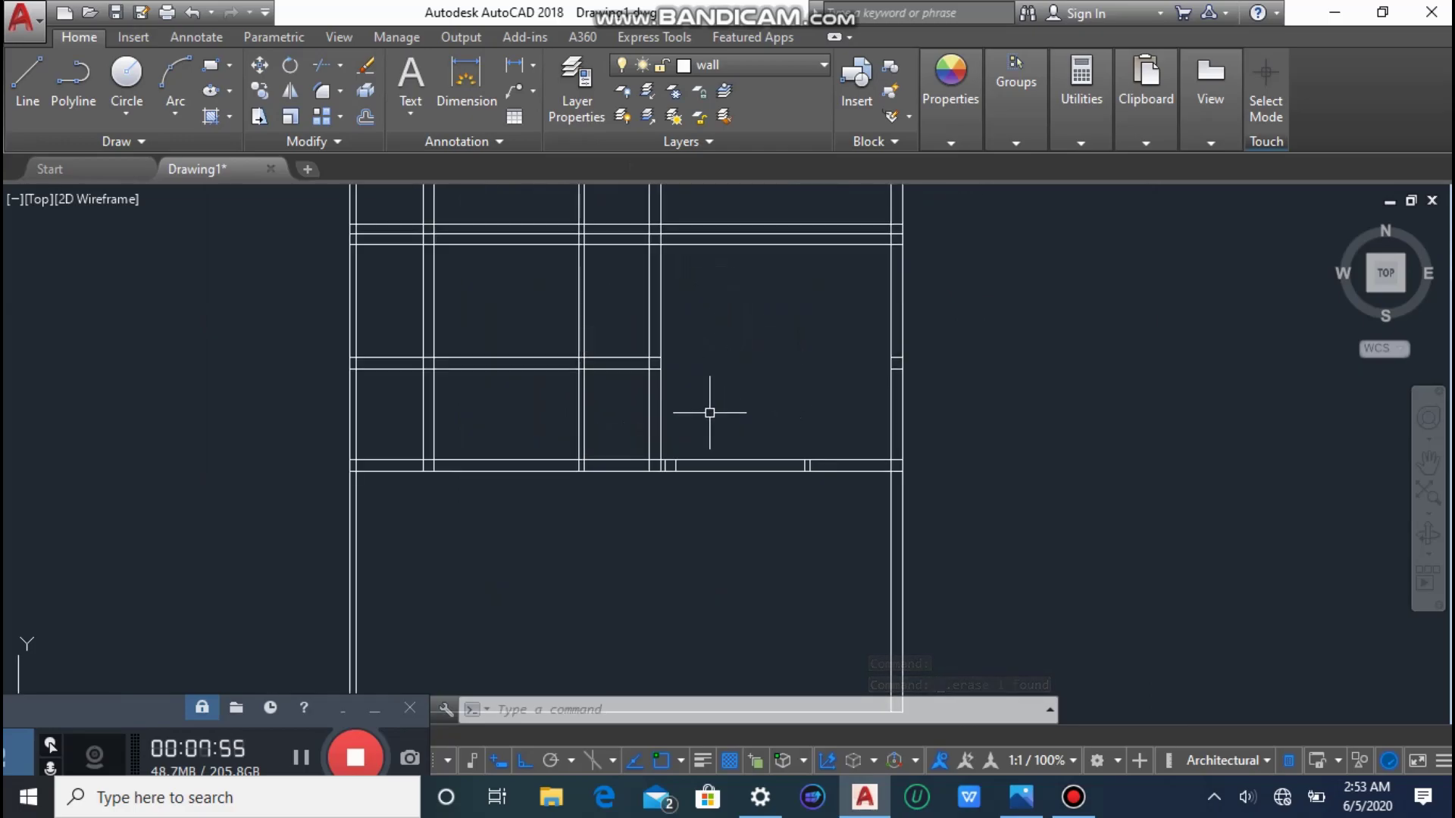
pyautogui.click(1005, 727)
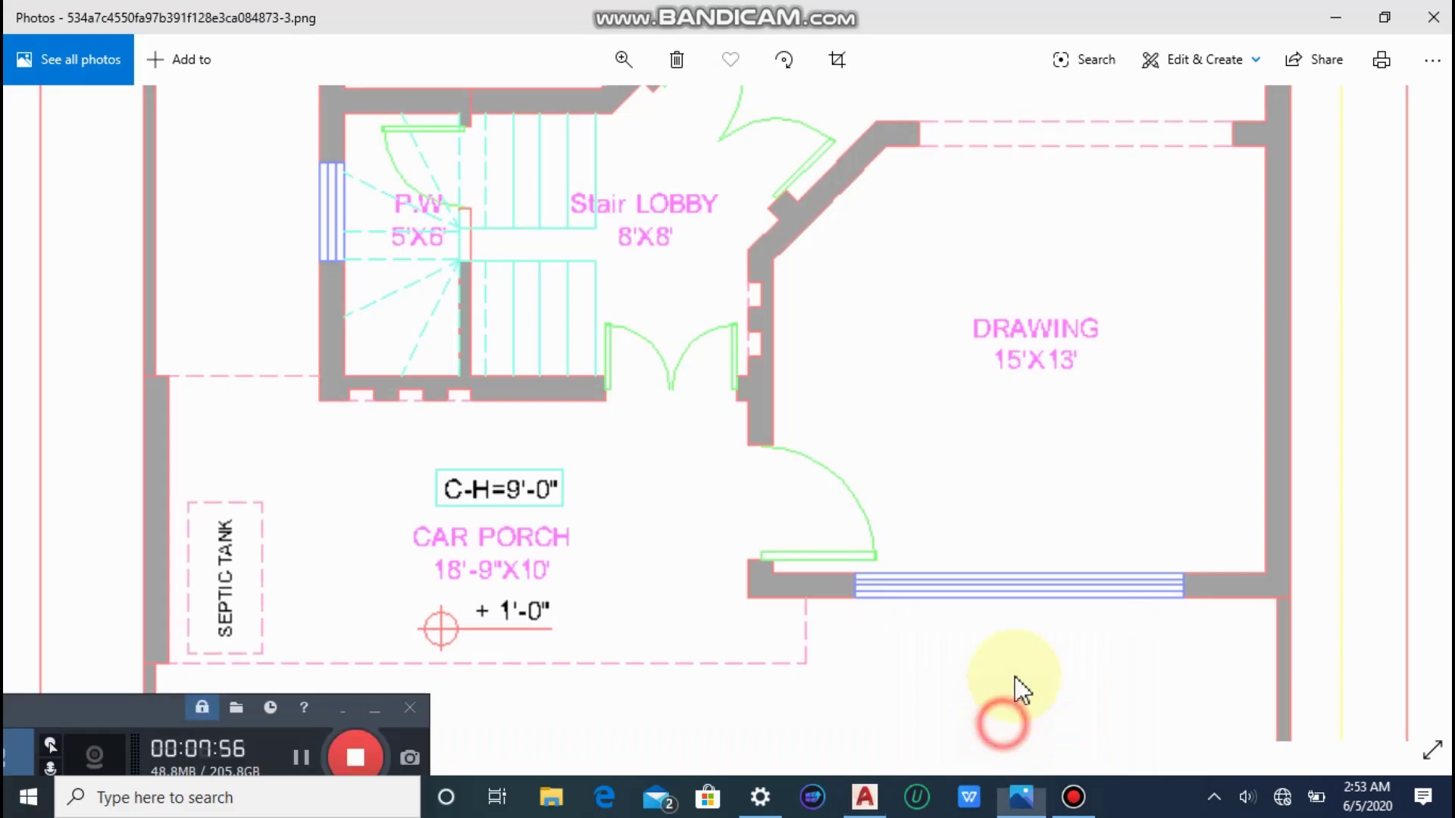
pyautogui.scroll(3, 1015, 637)
pyautogui.moveTo(1000, 379); pyautogui.dragTo(1016, 640)
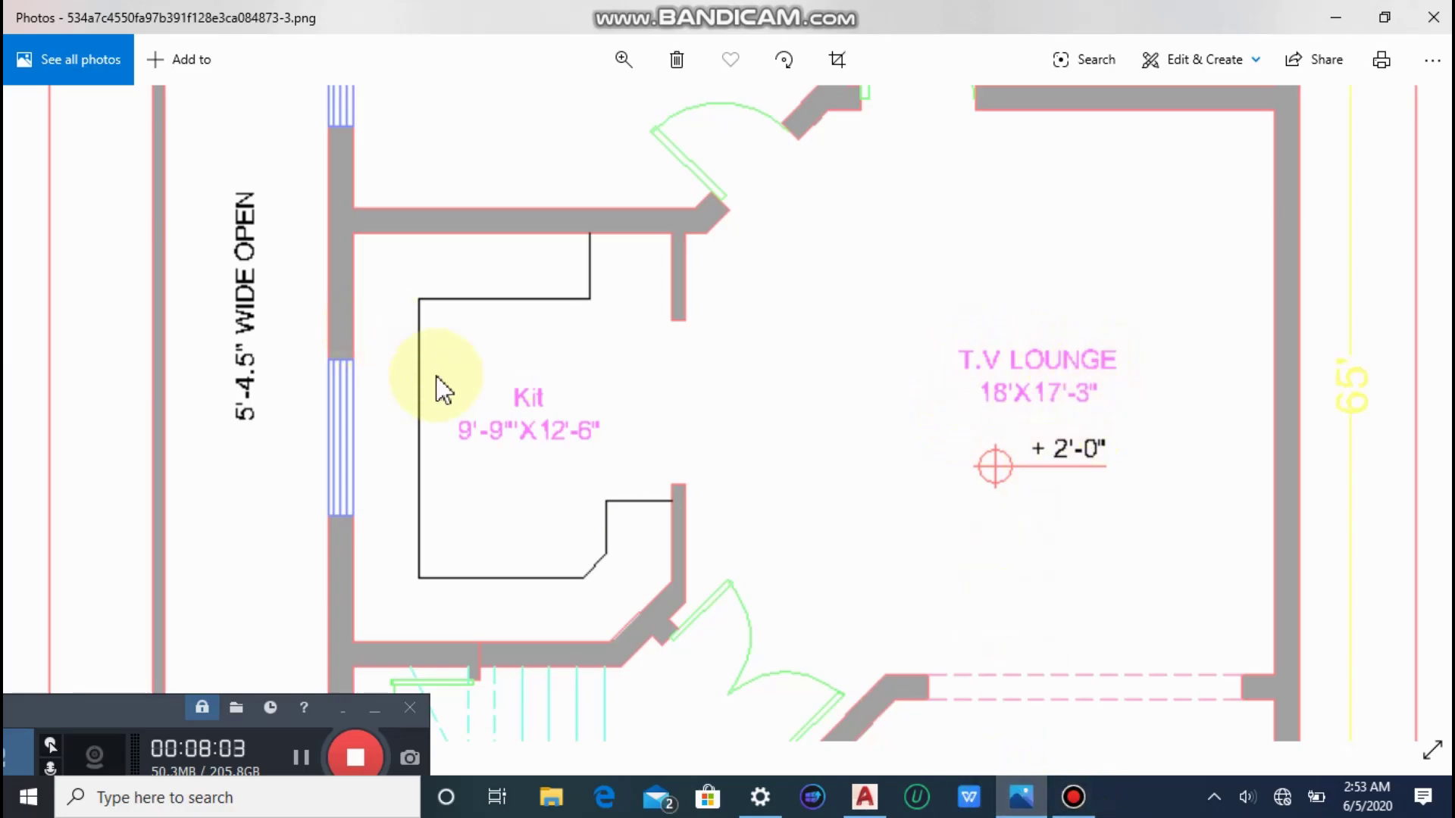
pyautogui.moveTo(1044, 412); pyautogui.dragTo(1088, 610)
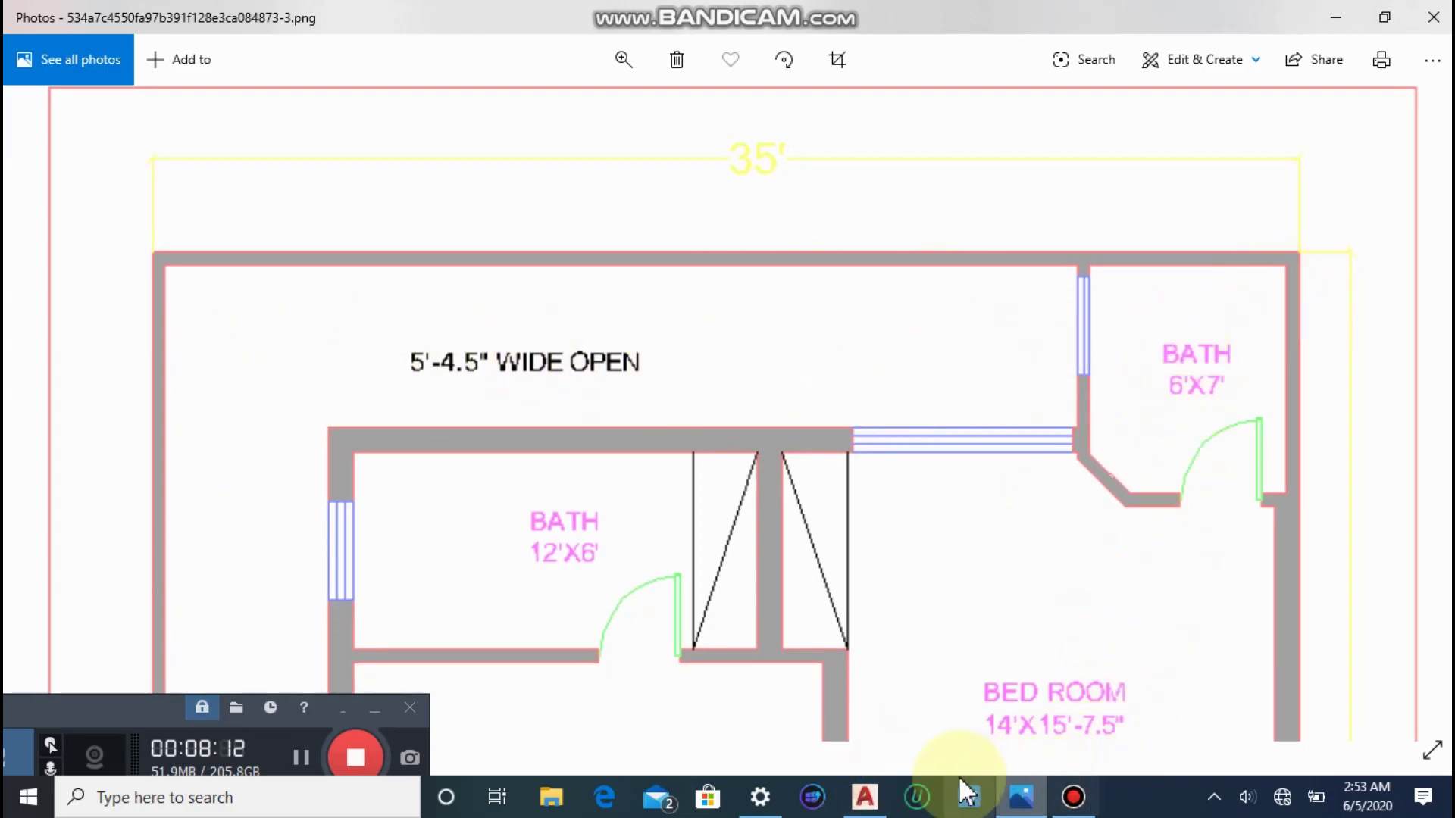
pyautogui.click(865, 797)
# Pan the whole wall grid into view and start a DIST measurement on a wall.
pyautogui.moveTo(773, 441); pyautogui.dragTo(767, 424)
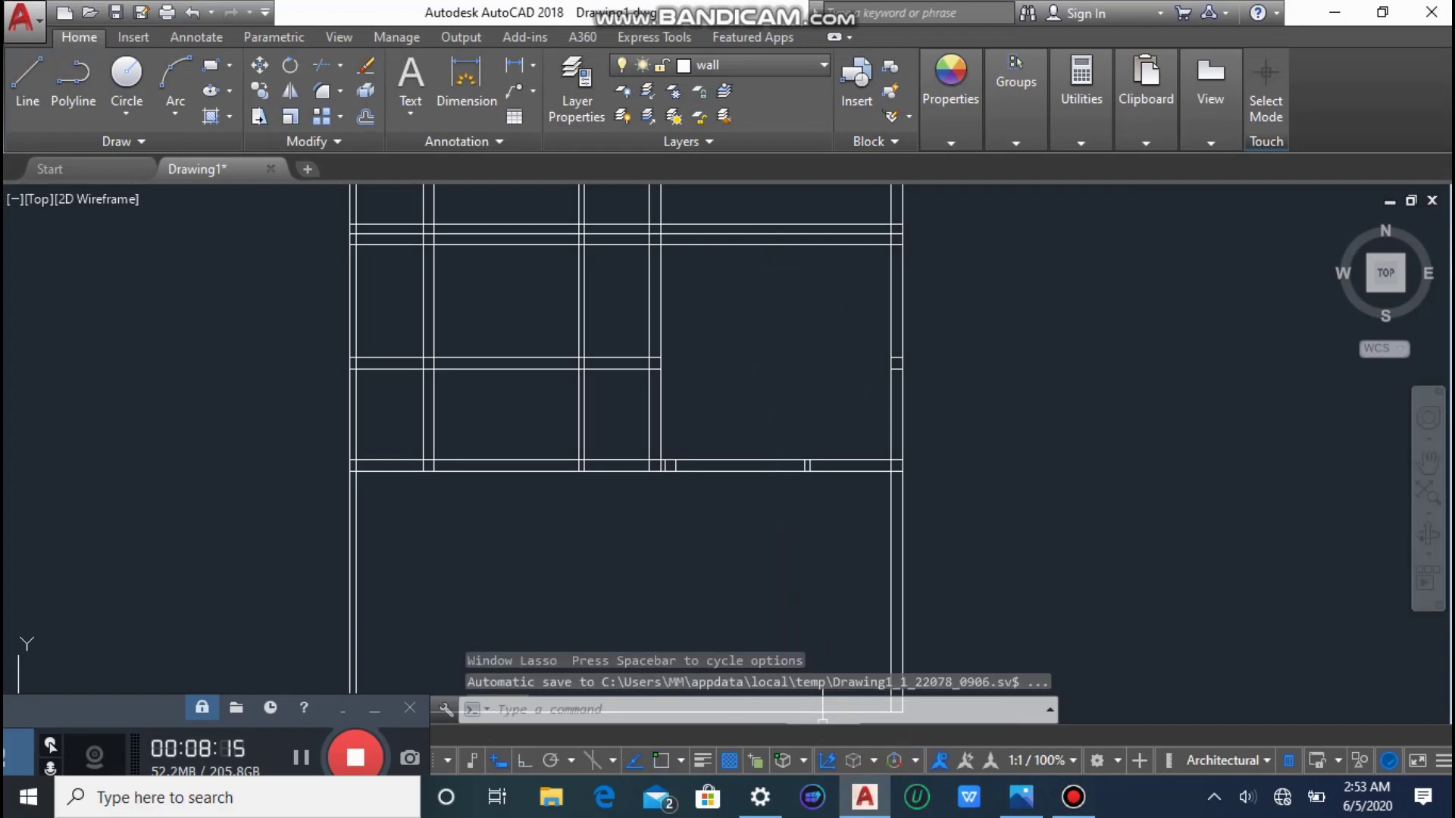
pyautogui.click(1429, 464)
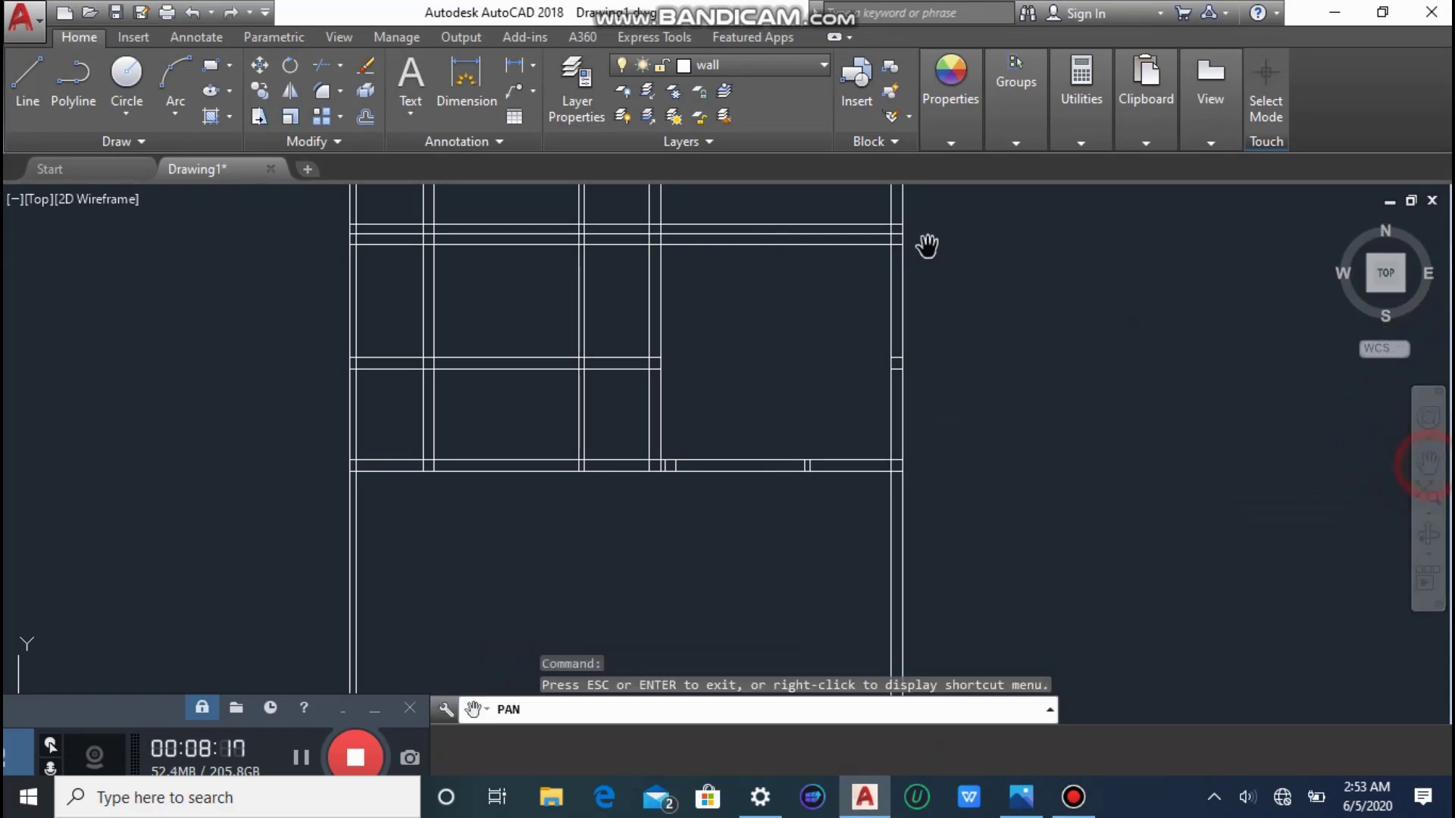
pyautogui.moveTo(925, 243)
pyautogui.mouseDown()
pyautogui.moveTo(926, 649)
pyautogui.moveTo(831, 393)
pyautogui.moveTo(871, 423)
pyautogui.mouseUp()
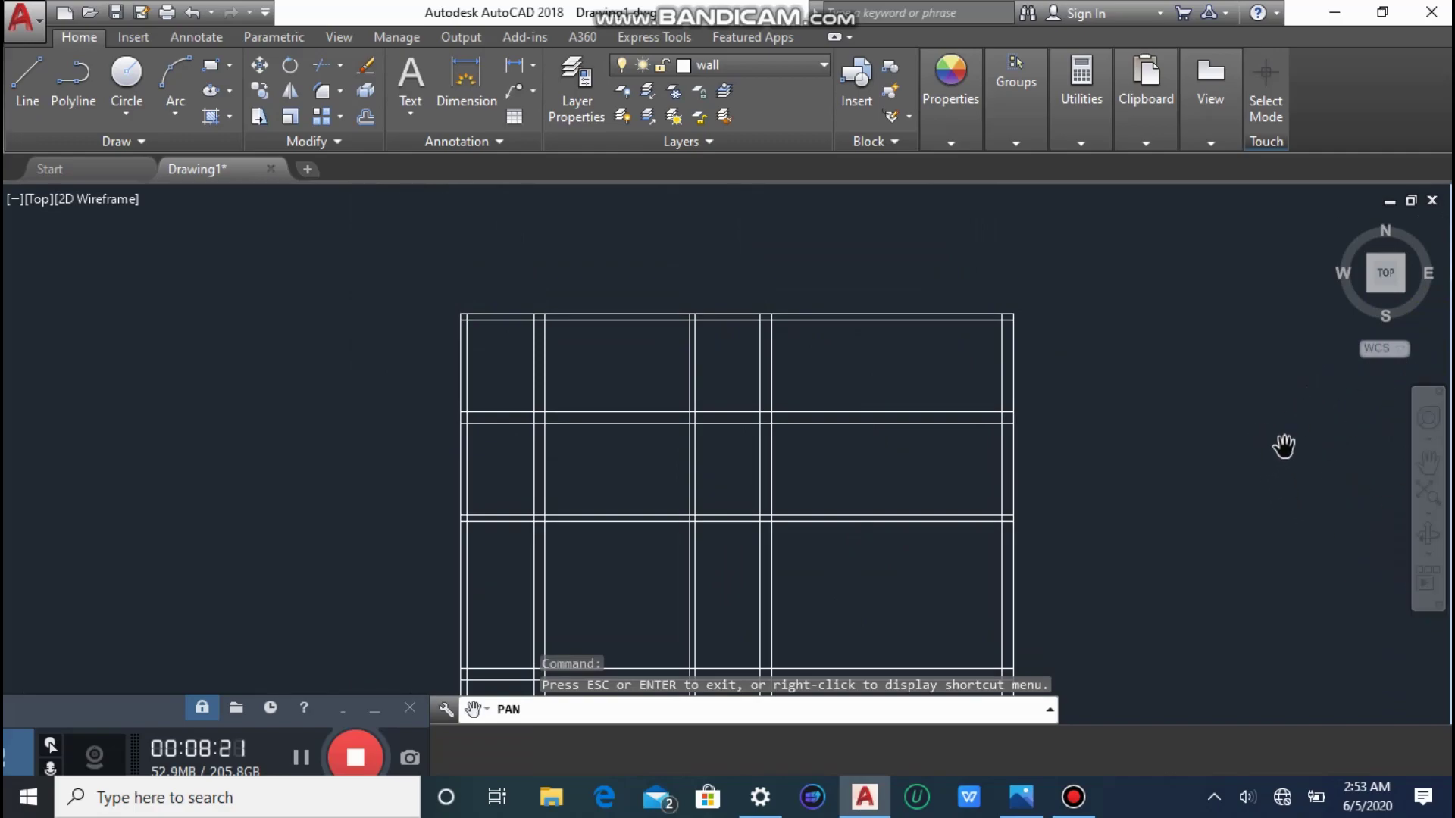
pyautogui.press('Escape')
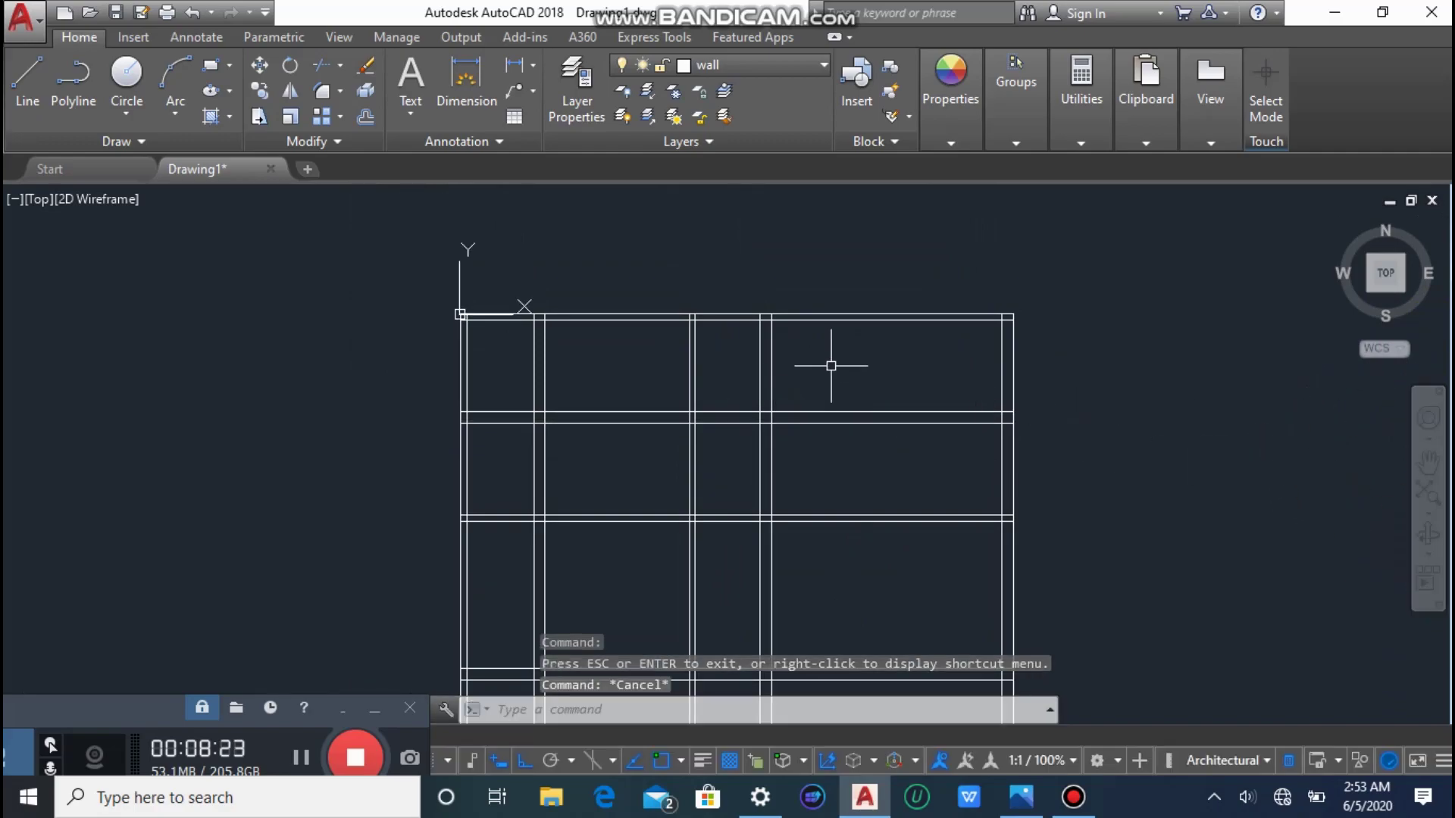
pyautogui.write('DI')
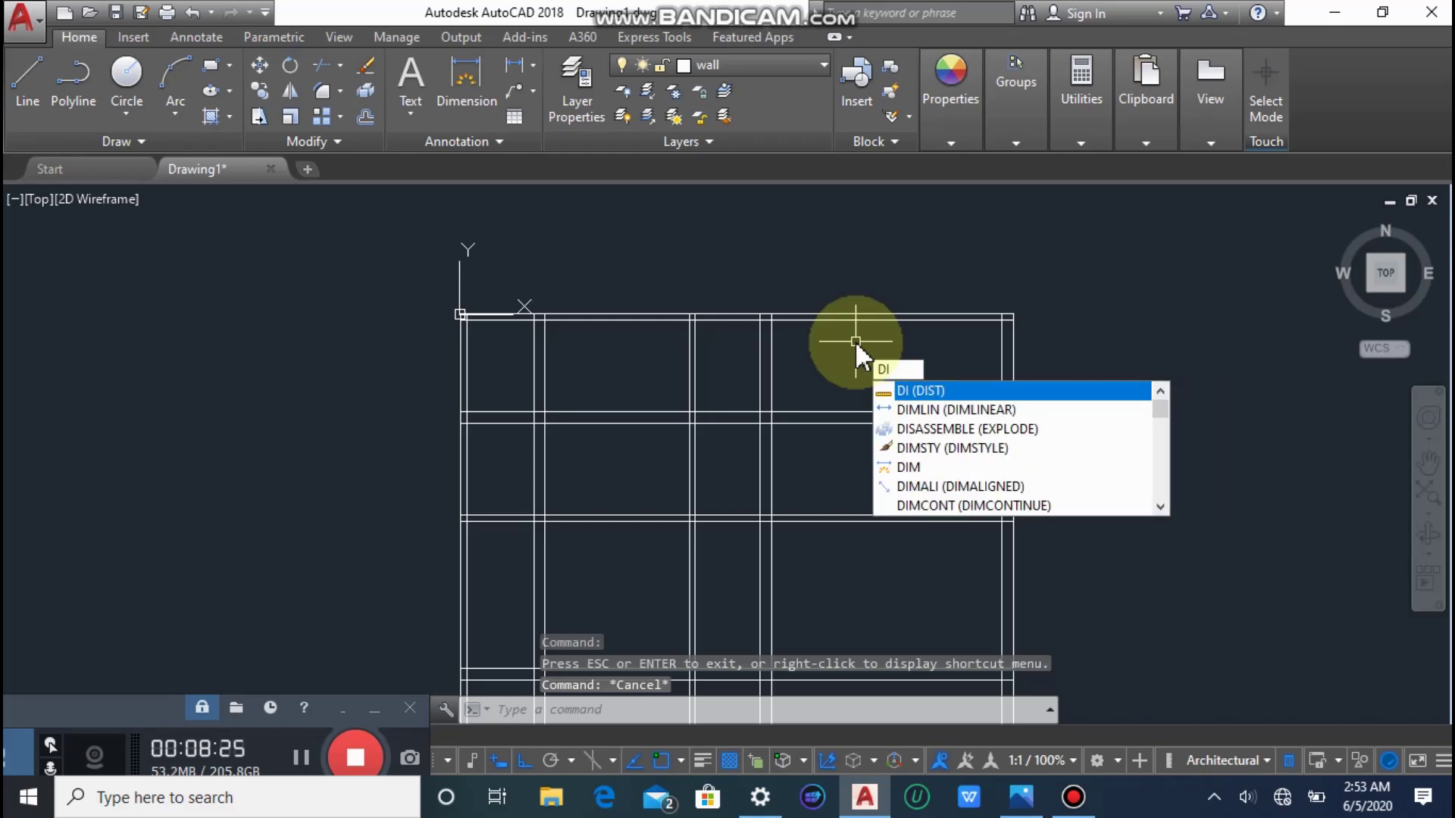
pyautogui.click(921, 390)
pyautogui.click(831, 318)
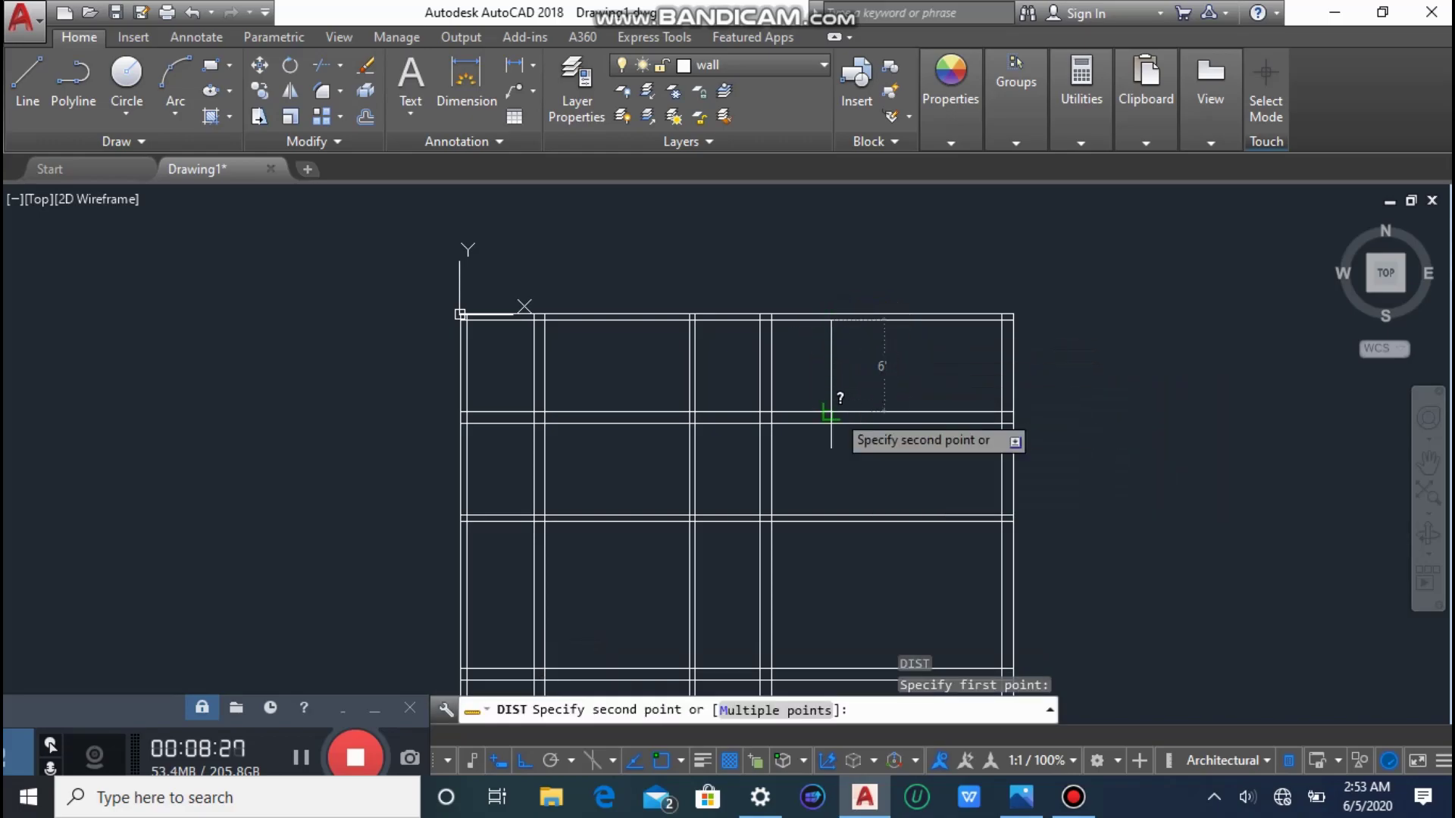
pyautogui.press('Escape')
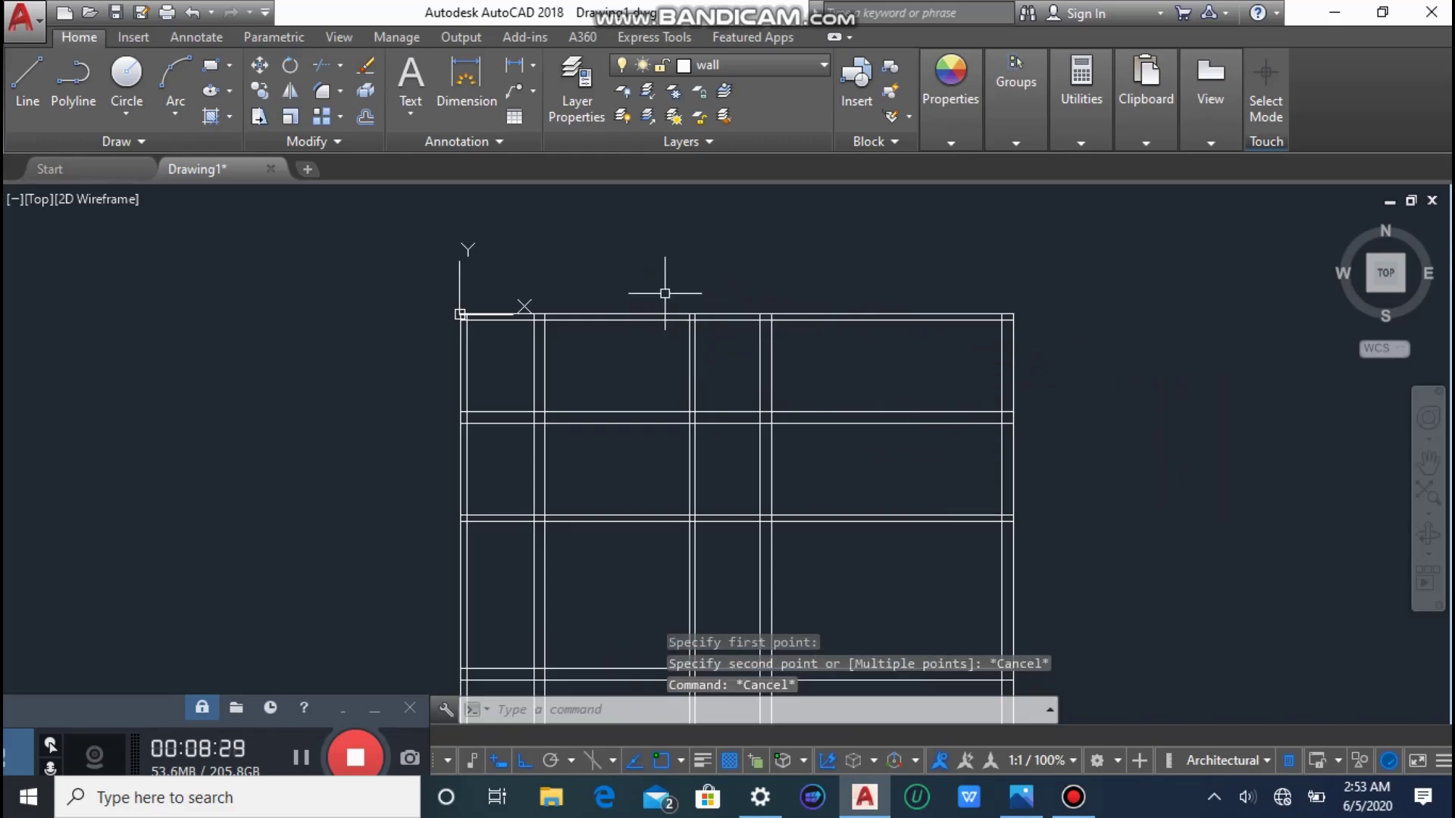
# Trim the vertical wall segments along the top row of the grid.
pyautogui.write('tr')
pyautogui.press('Return')
pyautogui.press('Return')
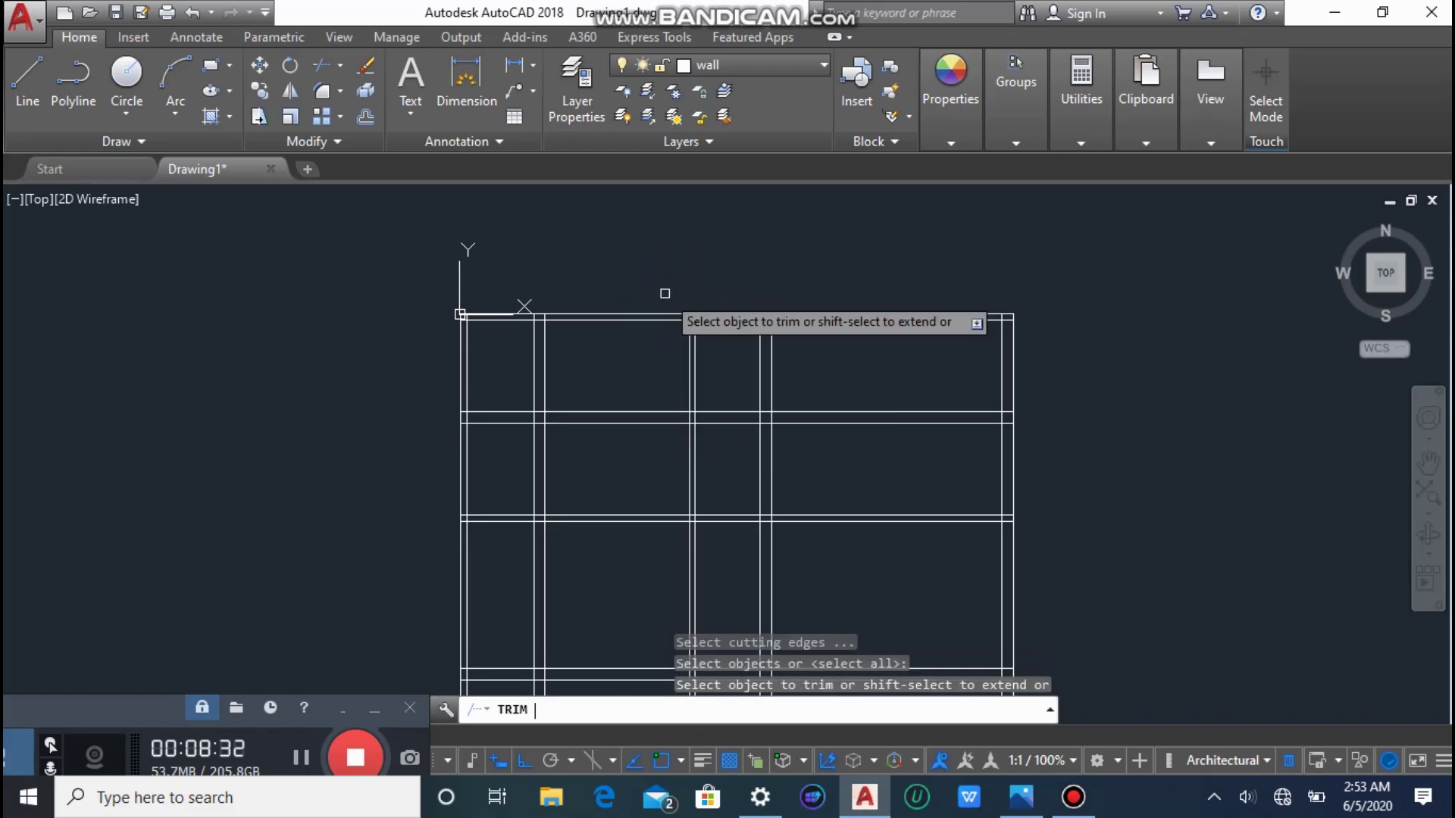
pyautogui.click(841, 355)
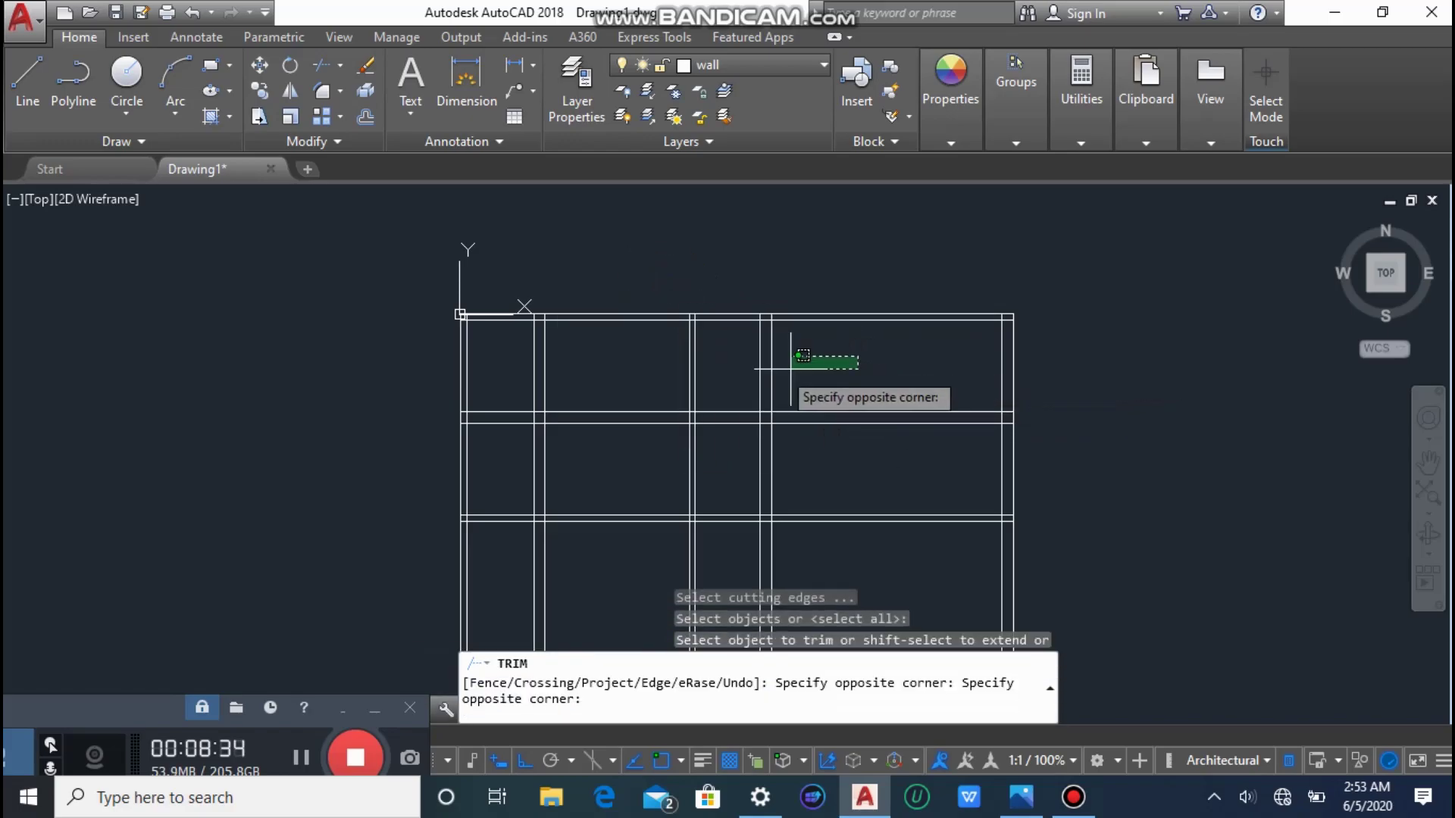
pyautogui.click(534, 367)
pyautogui.scroll(-6, 518, 372)
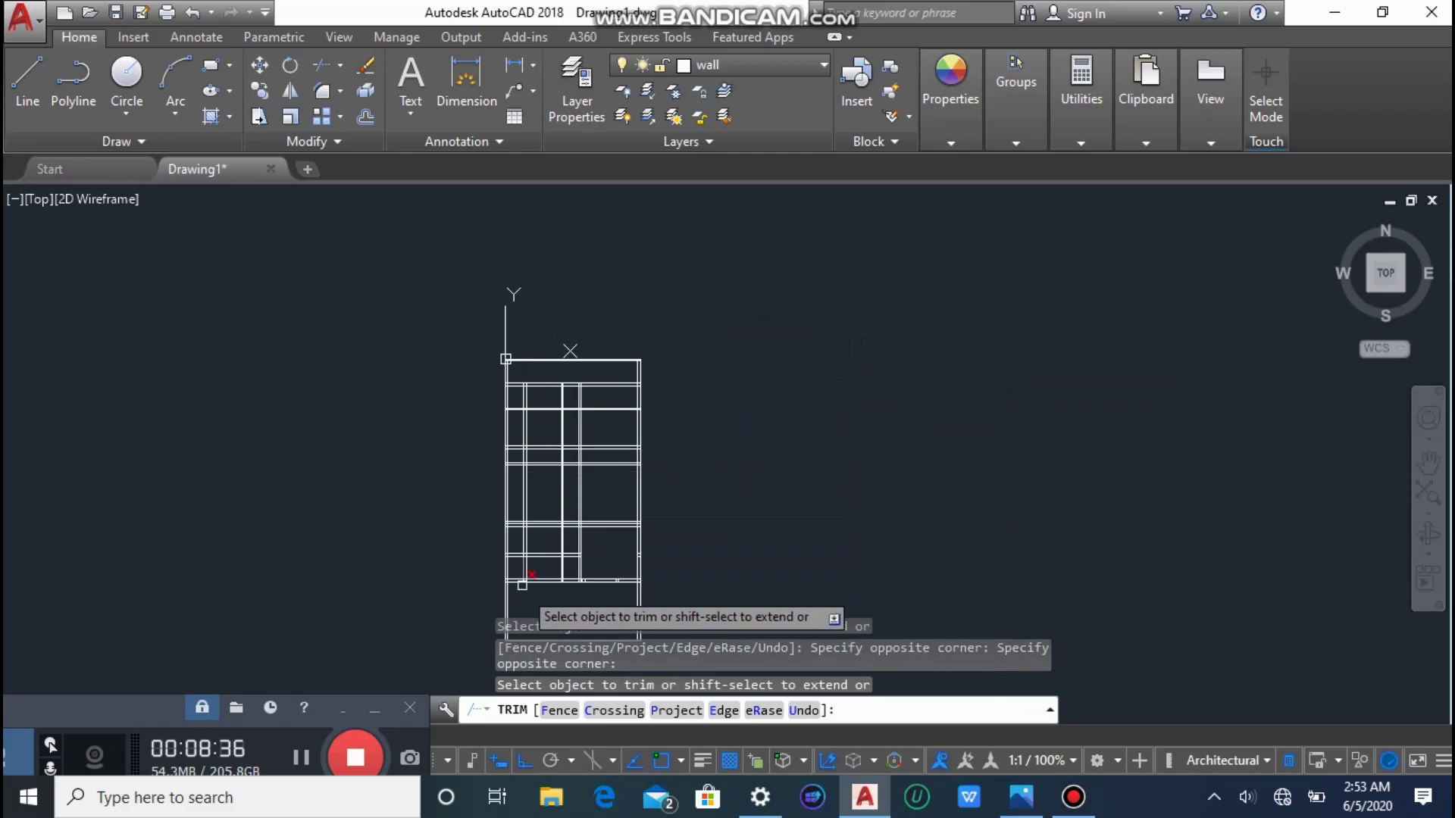
pyautogui.scroll(4, 518, 589)
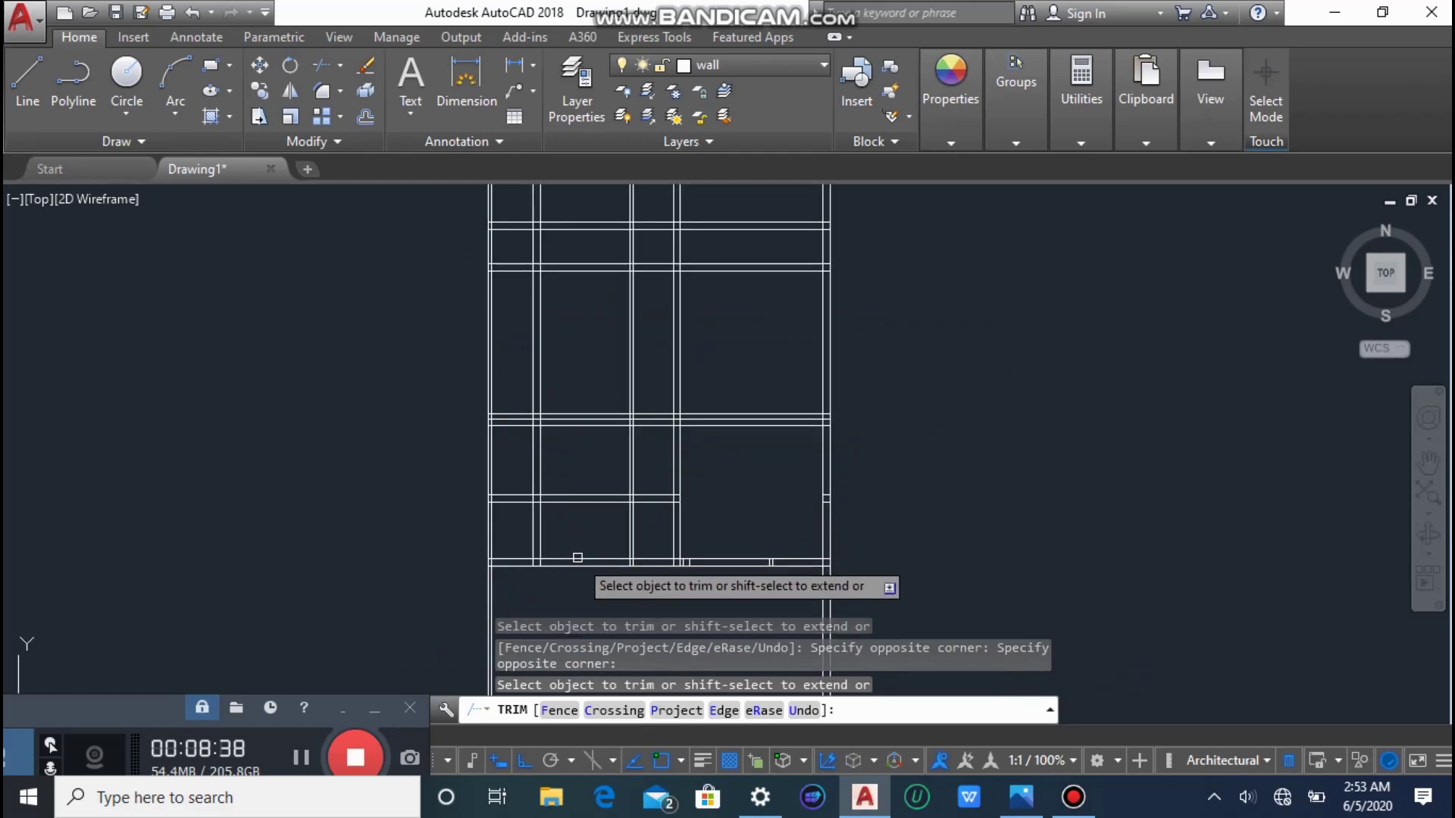
# Trim the overlapping wall segments along the left side of the grid.
pyautogui.click(514, 598)
pyautogui.scroll(-4, 504, 337)
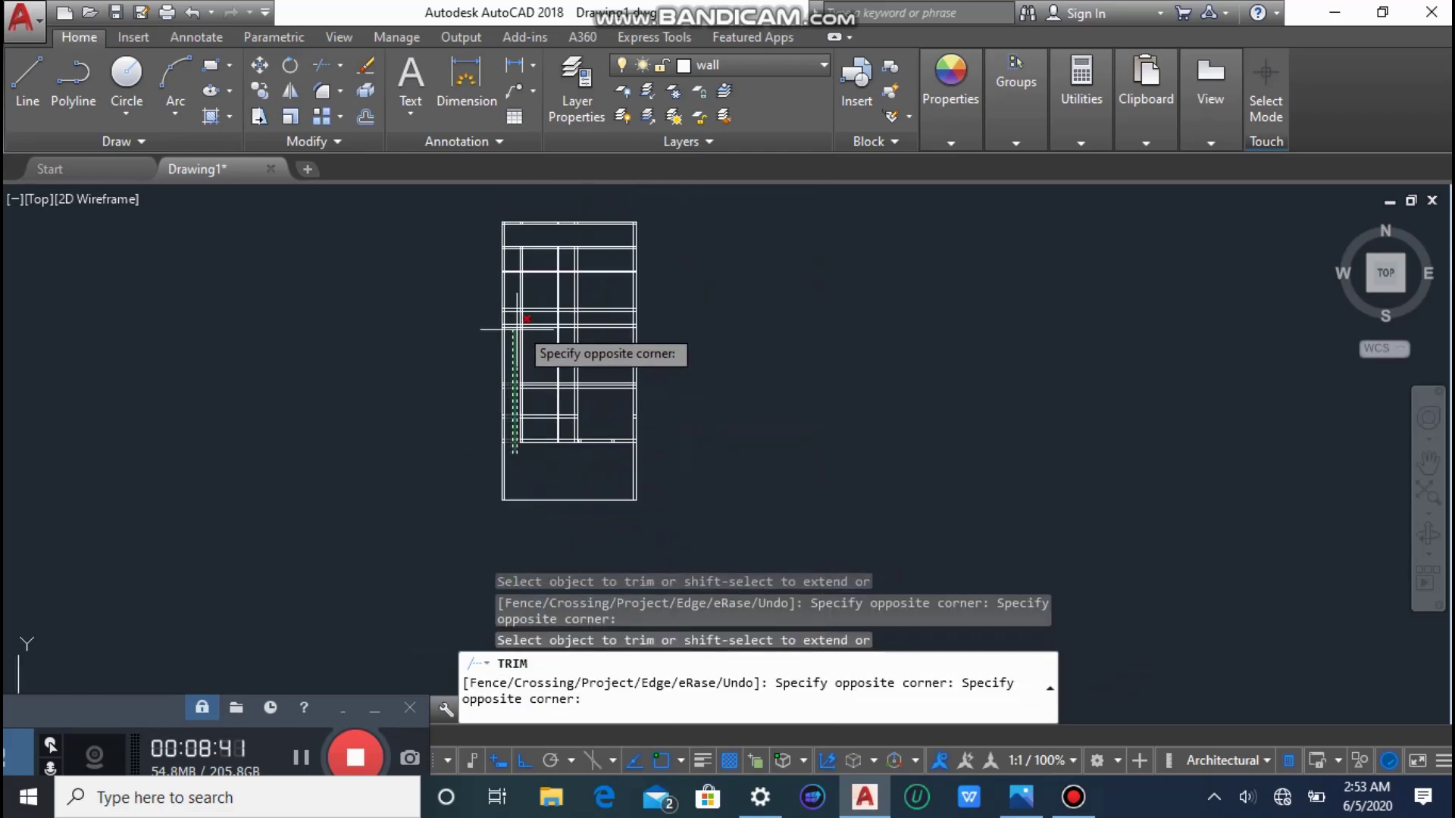
pyautogui.scroll(4, 510, 236)
pyautogui.click(506, 241)
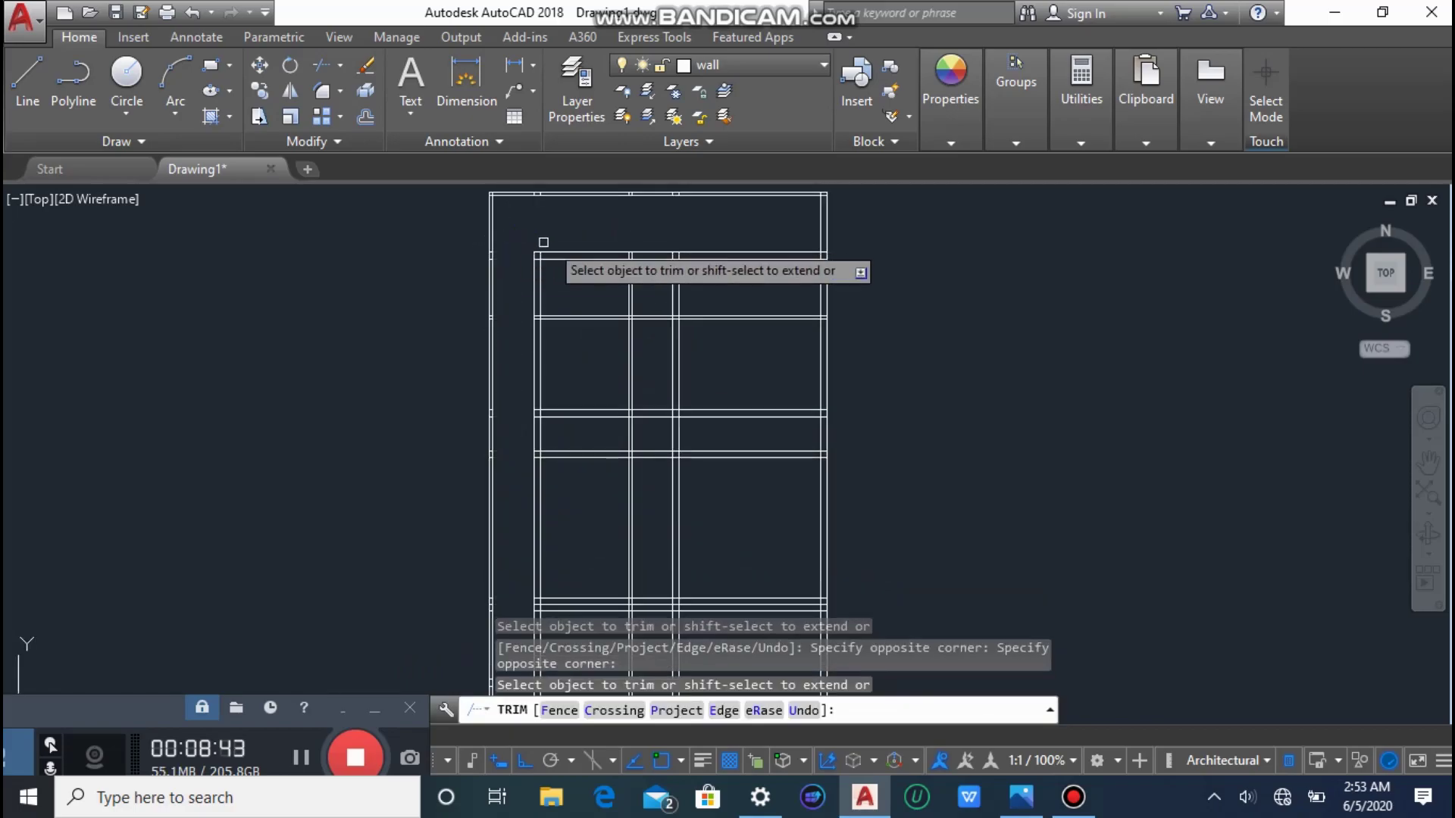
pyautogui.scroll(-3, 561, 241)
pyautogui.scroll(4, 623, 233)
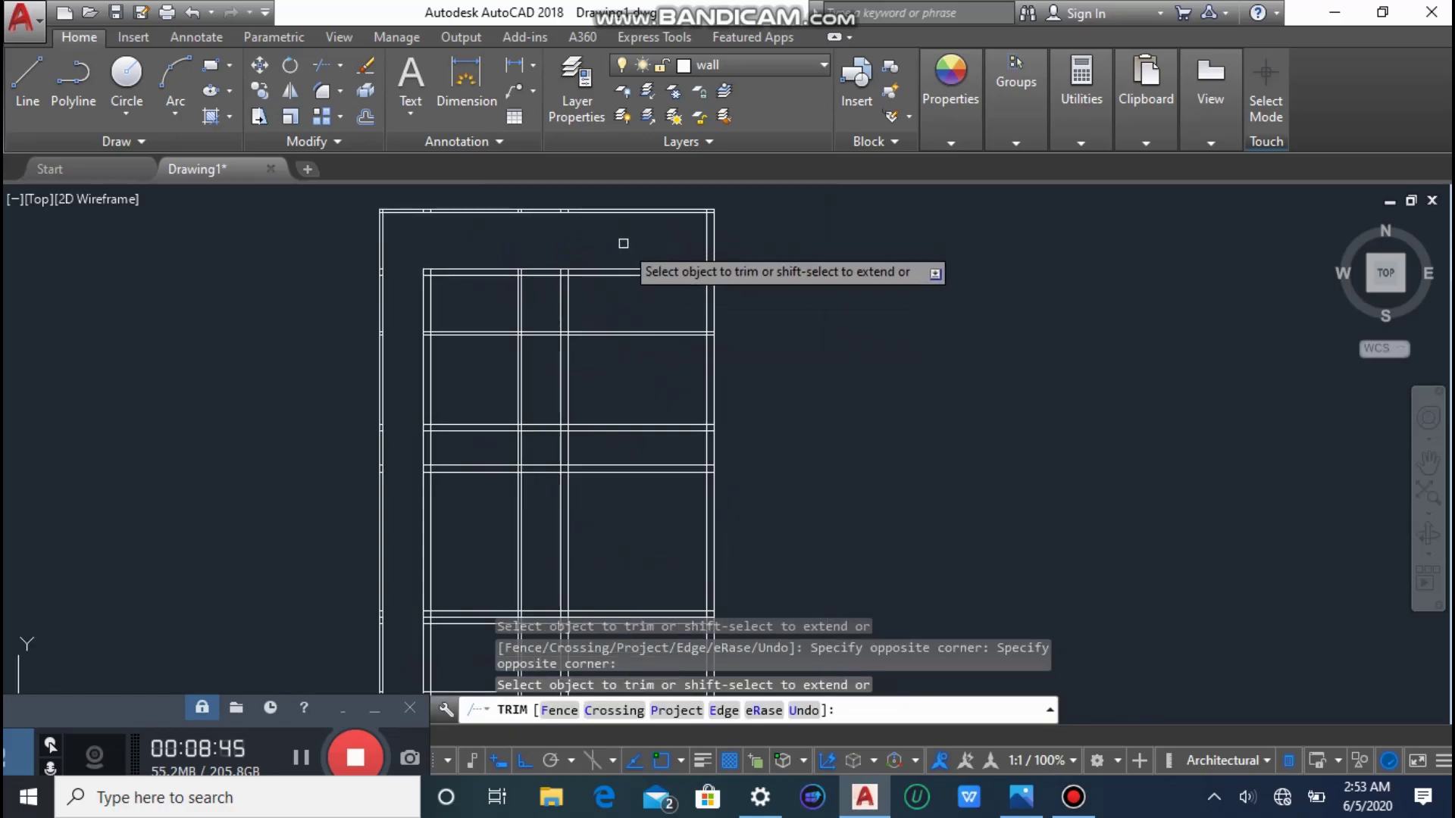
pyautogui.press('Escape')
pyautogui.press('Escape')
pyautogui.scroll(-2, 624, 243)
pyautogui.scroll(5, 585, 237)
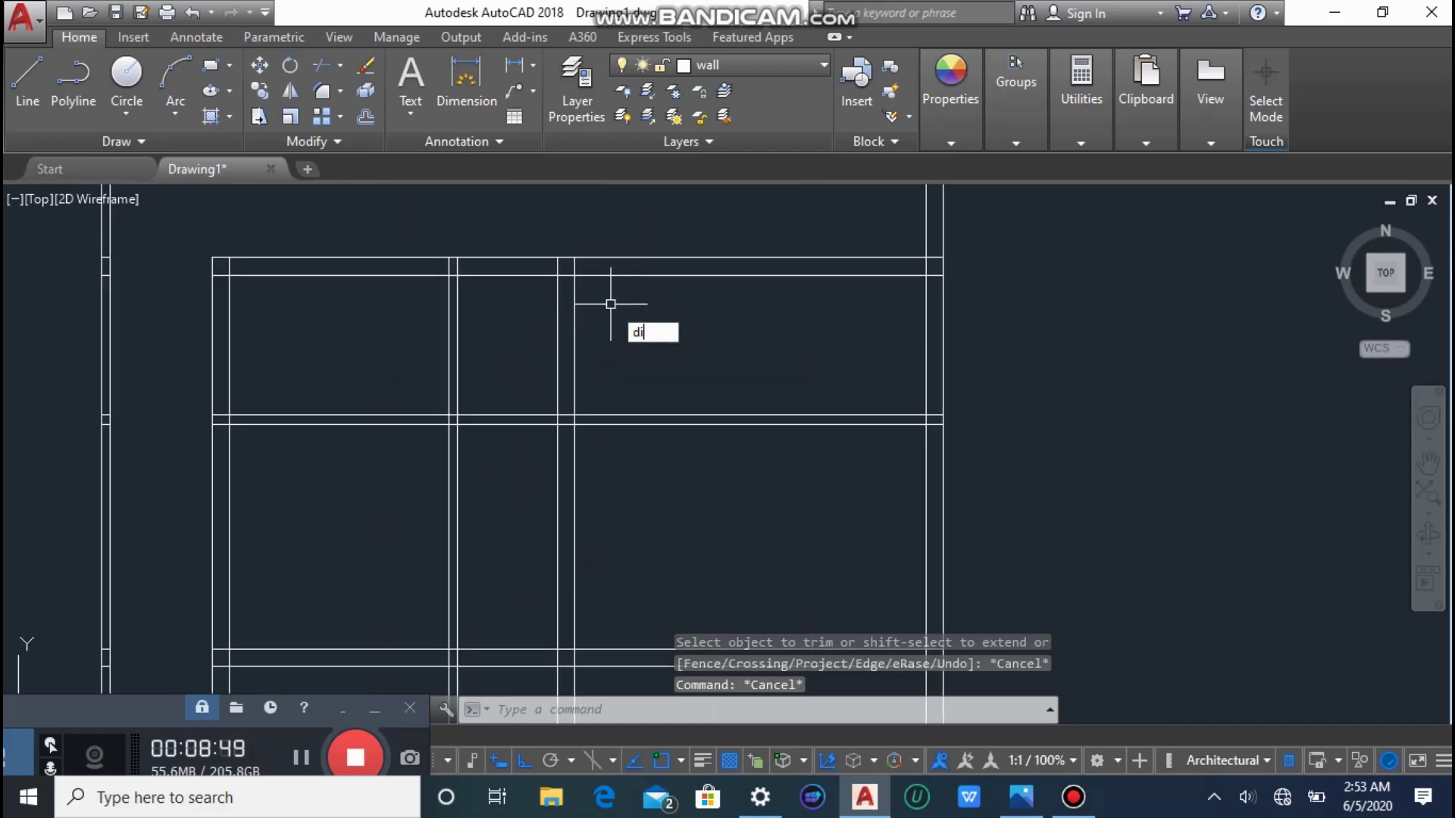
# Take DIST measurements from wall corners, including the wall's upper-right corner.
pyautogui.click(752, 353)
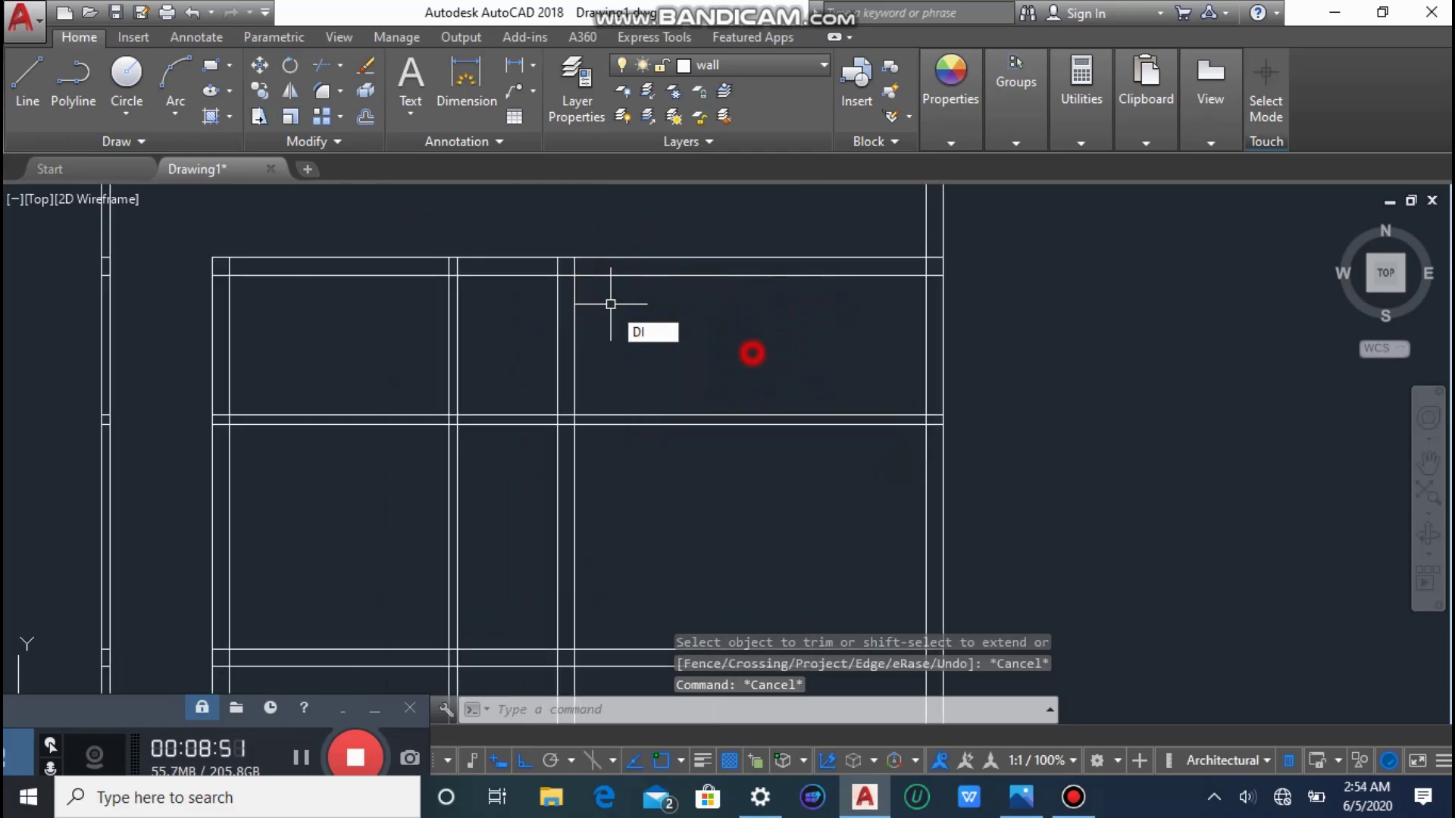
pyautogui.click(926, 354)
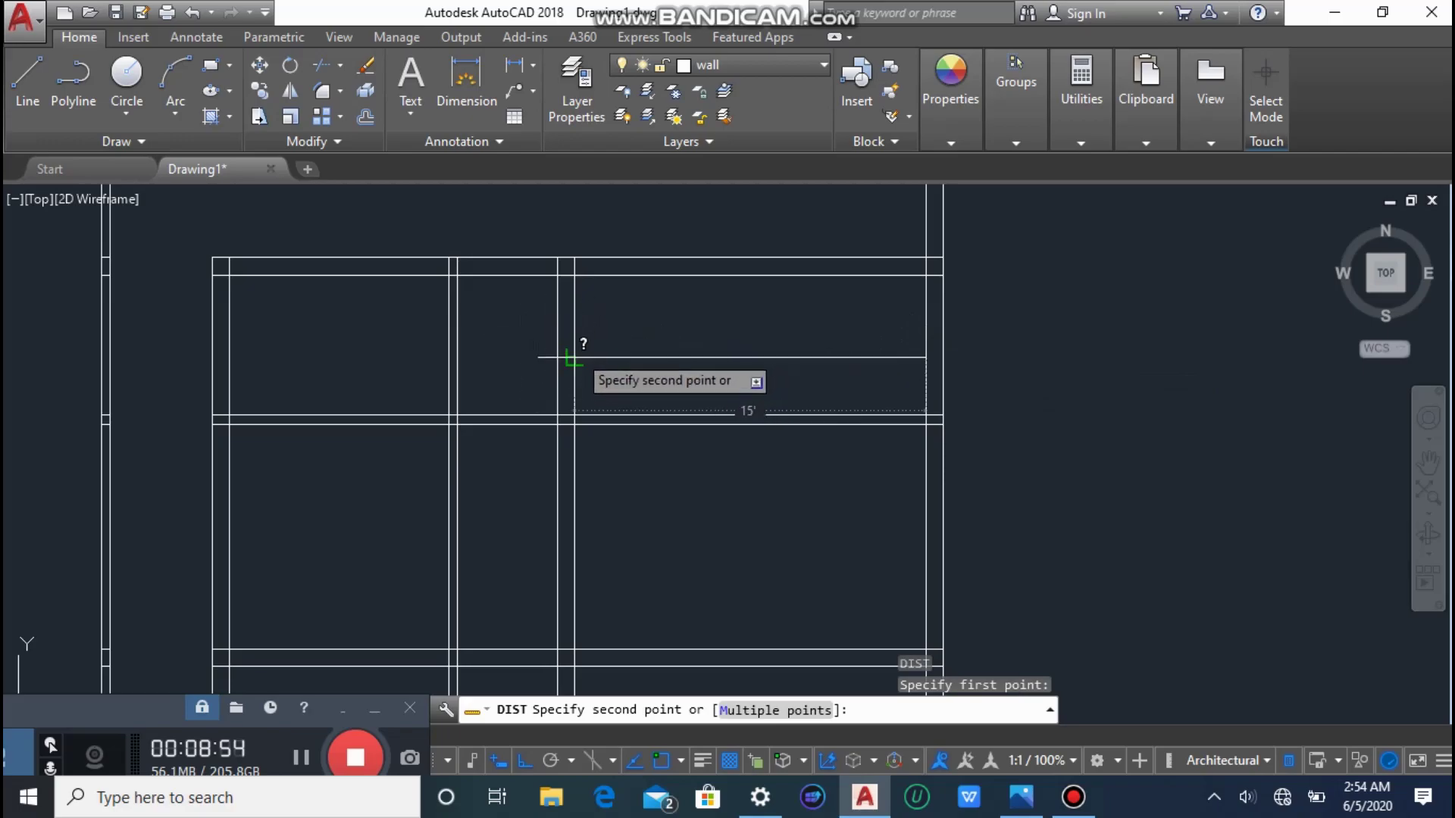
pyautogui.press('Escape')
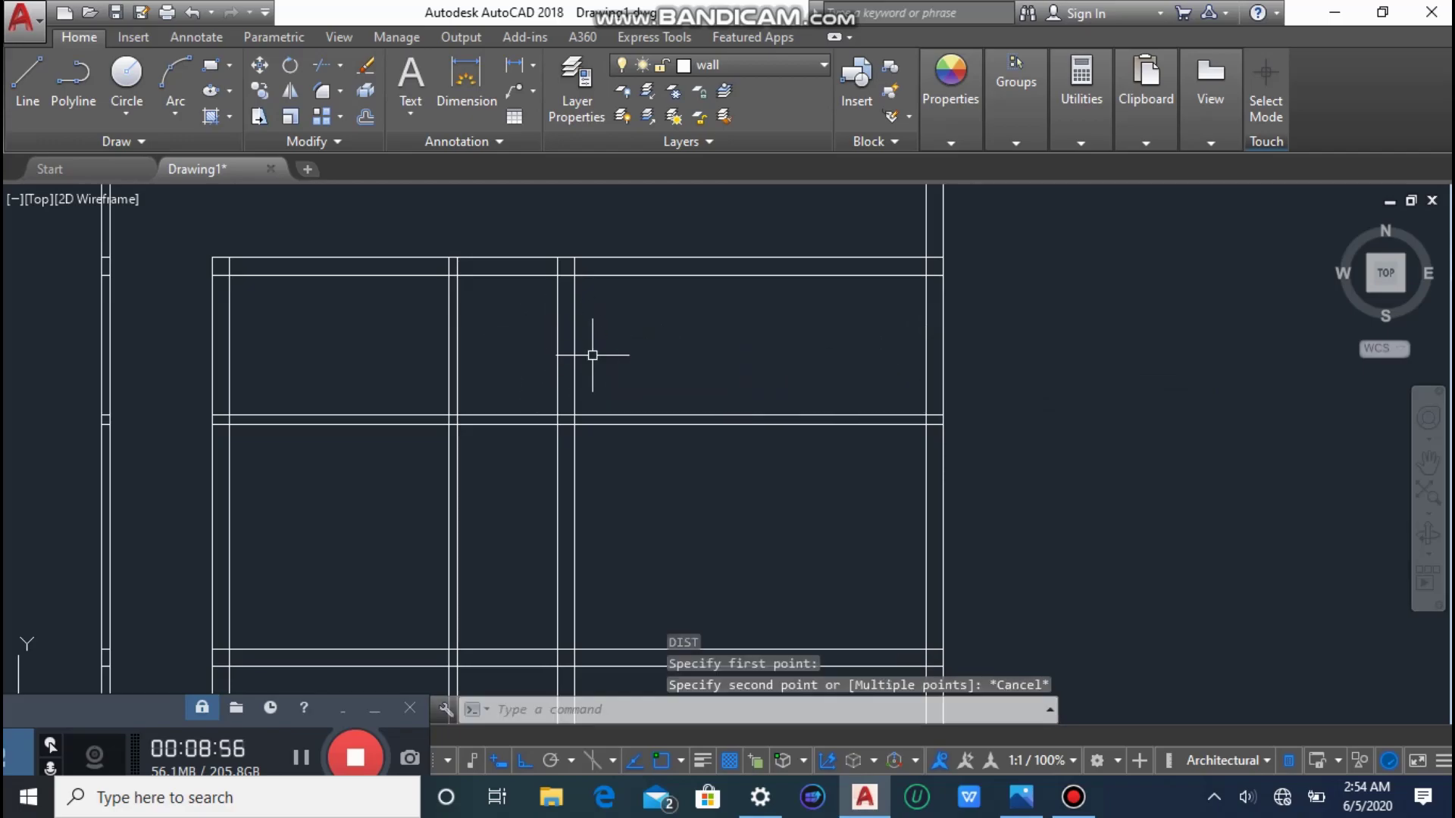
pyautogui.press('Return')
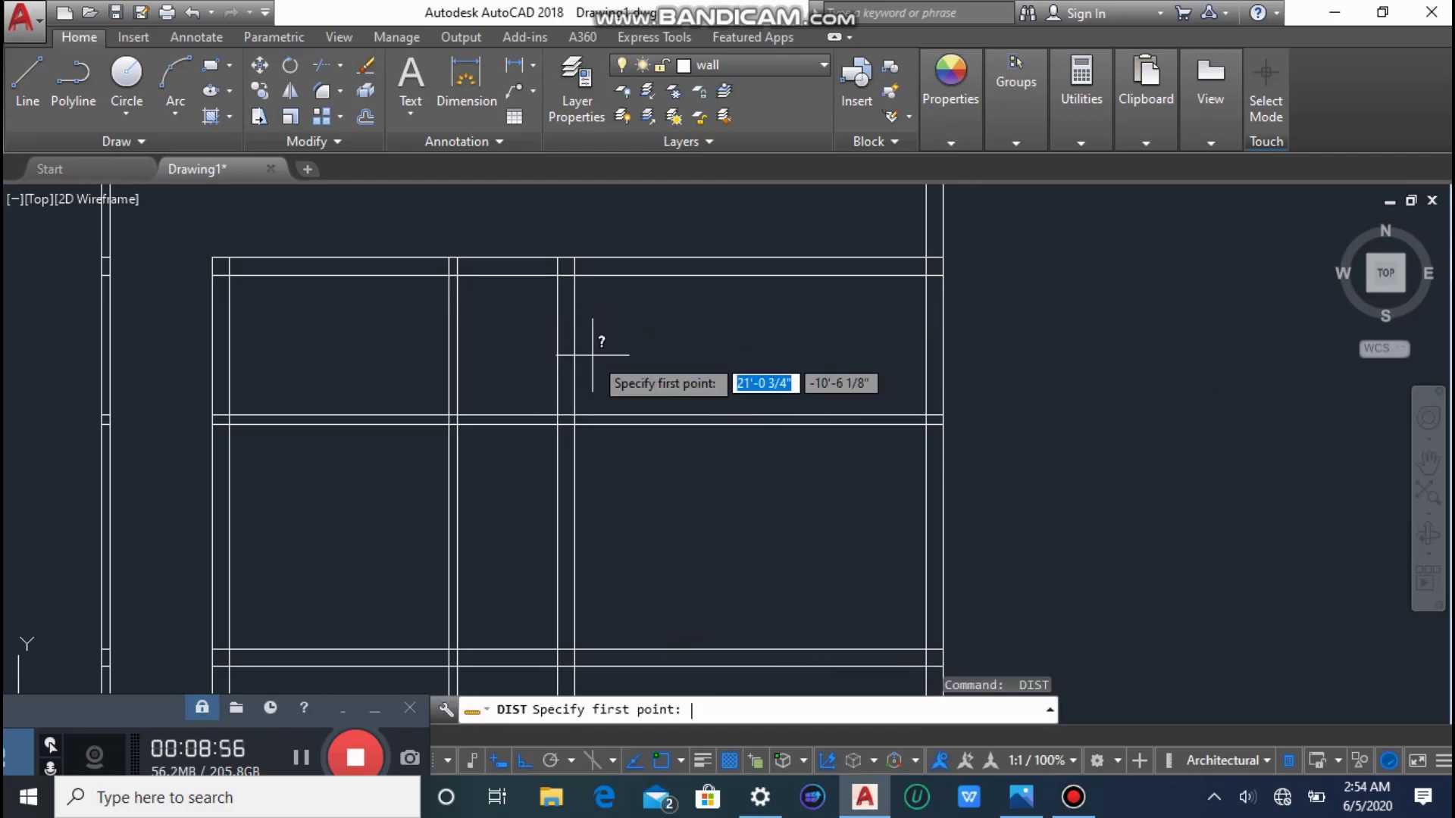
pyautogui.click(944, 276)
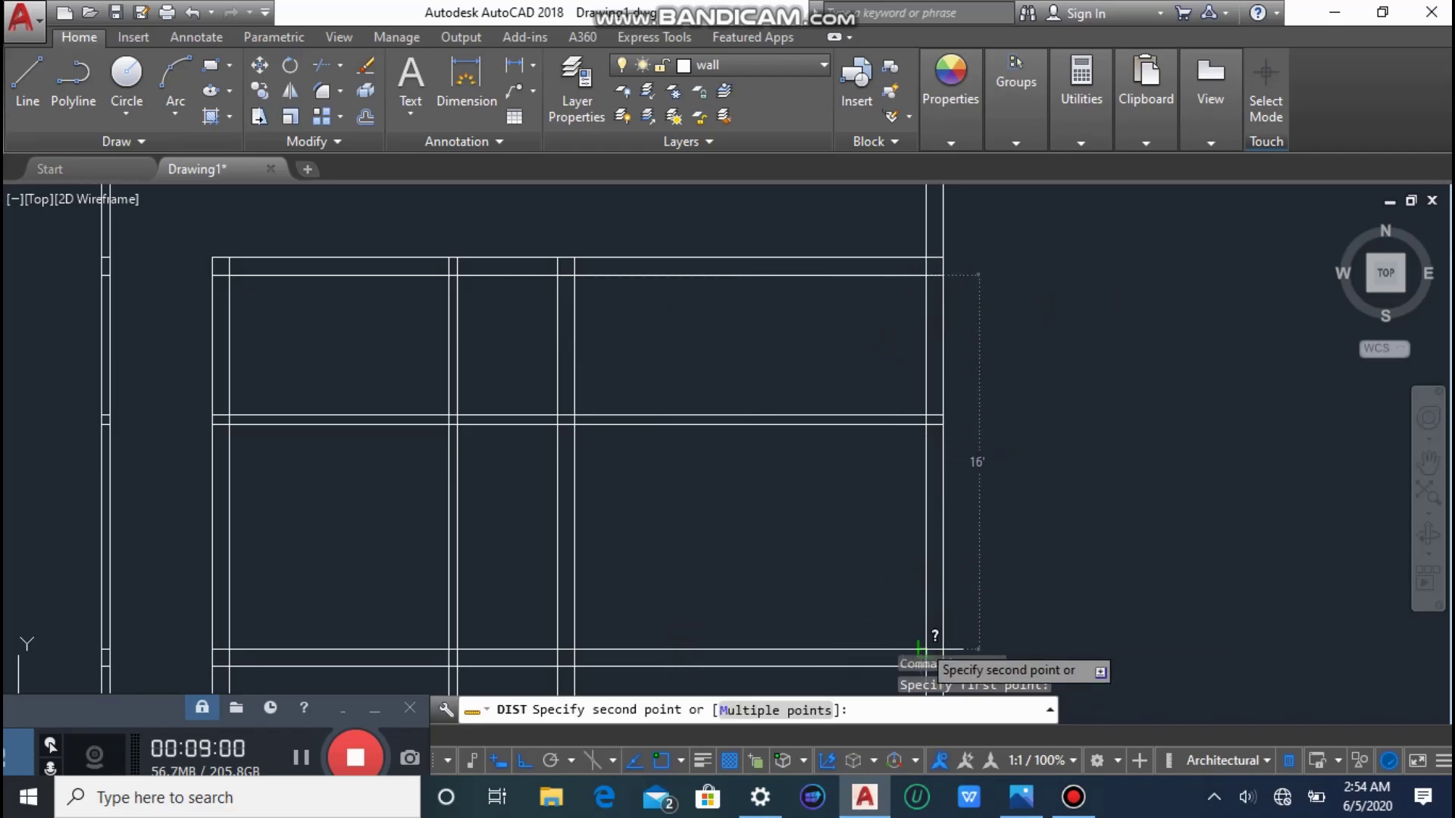
pyautogui.press('Escape')
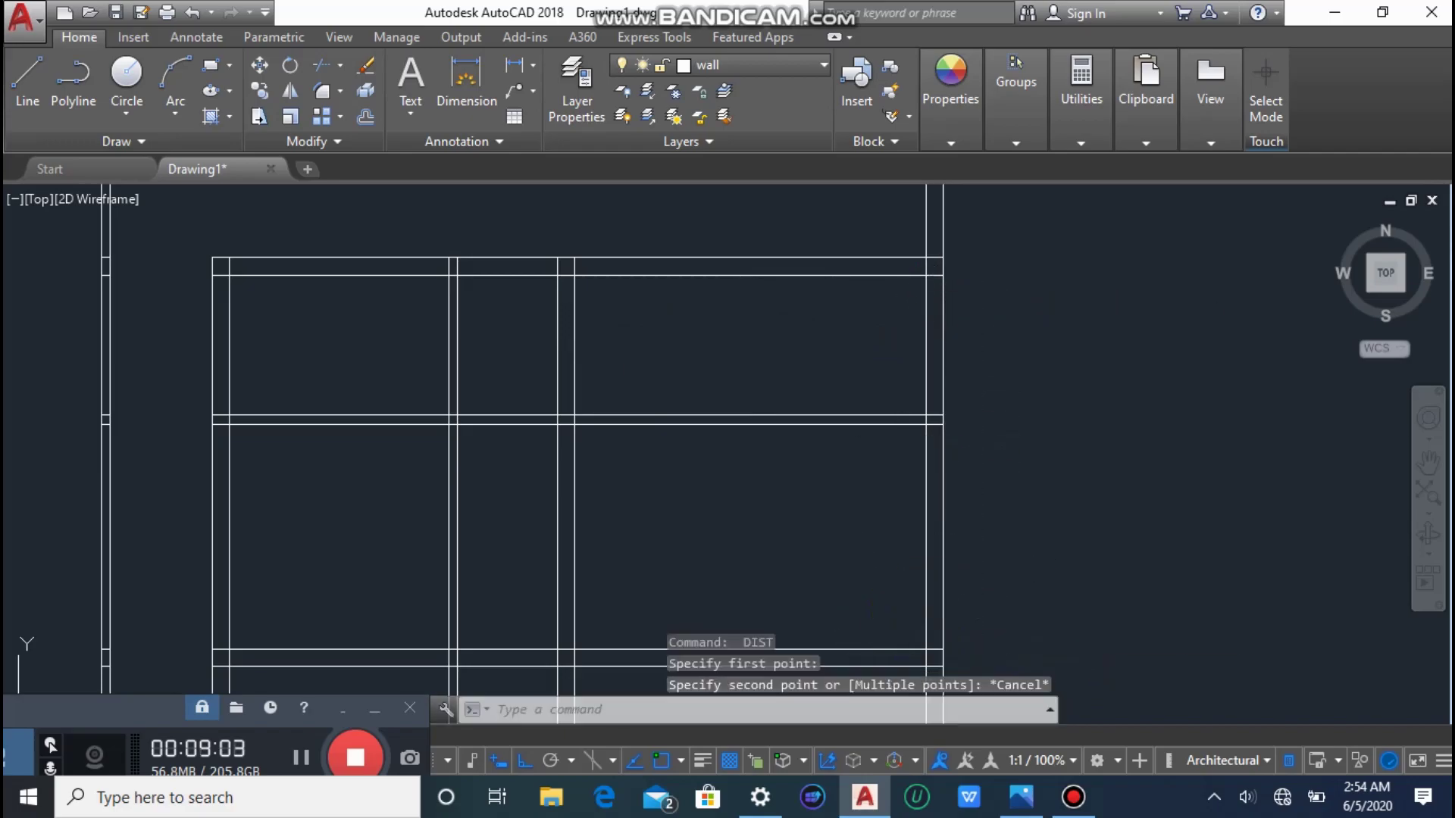
# Trim the extra interior wall segments with two crossing windows in the central rooms.
pyautogui.write('tr')
pyautogui.press('Return')
pyautogui.press('Return')
pyautogui.click(791, 367)
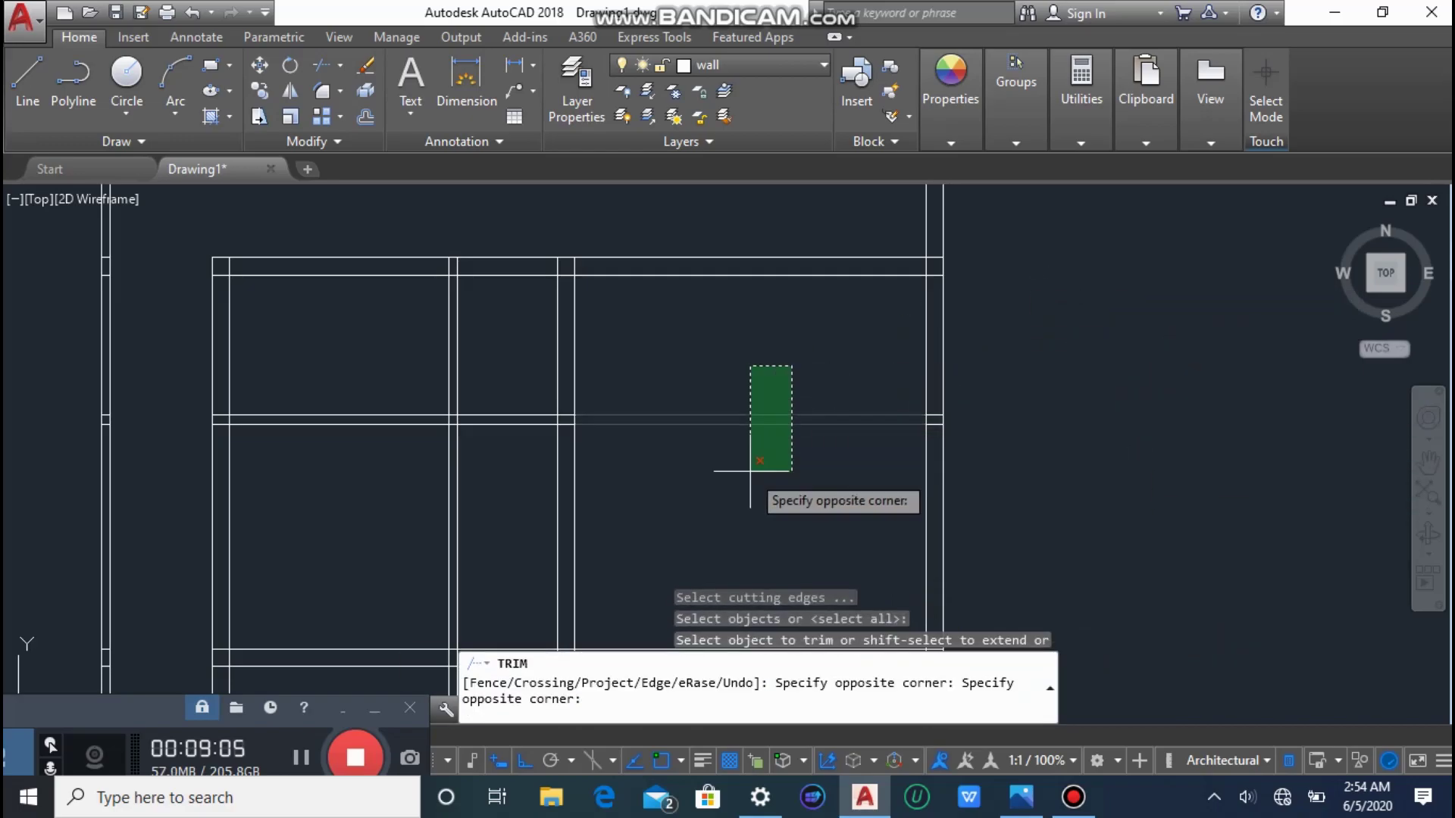
pyautogui.click(750, 470)
pyautogui.scroll(-3, 771, 436)
pyautogui.scroll(3, 731, 571)
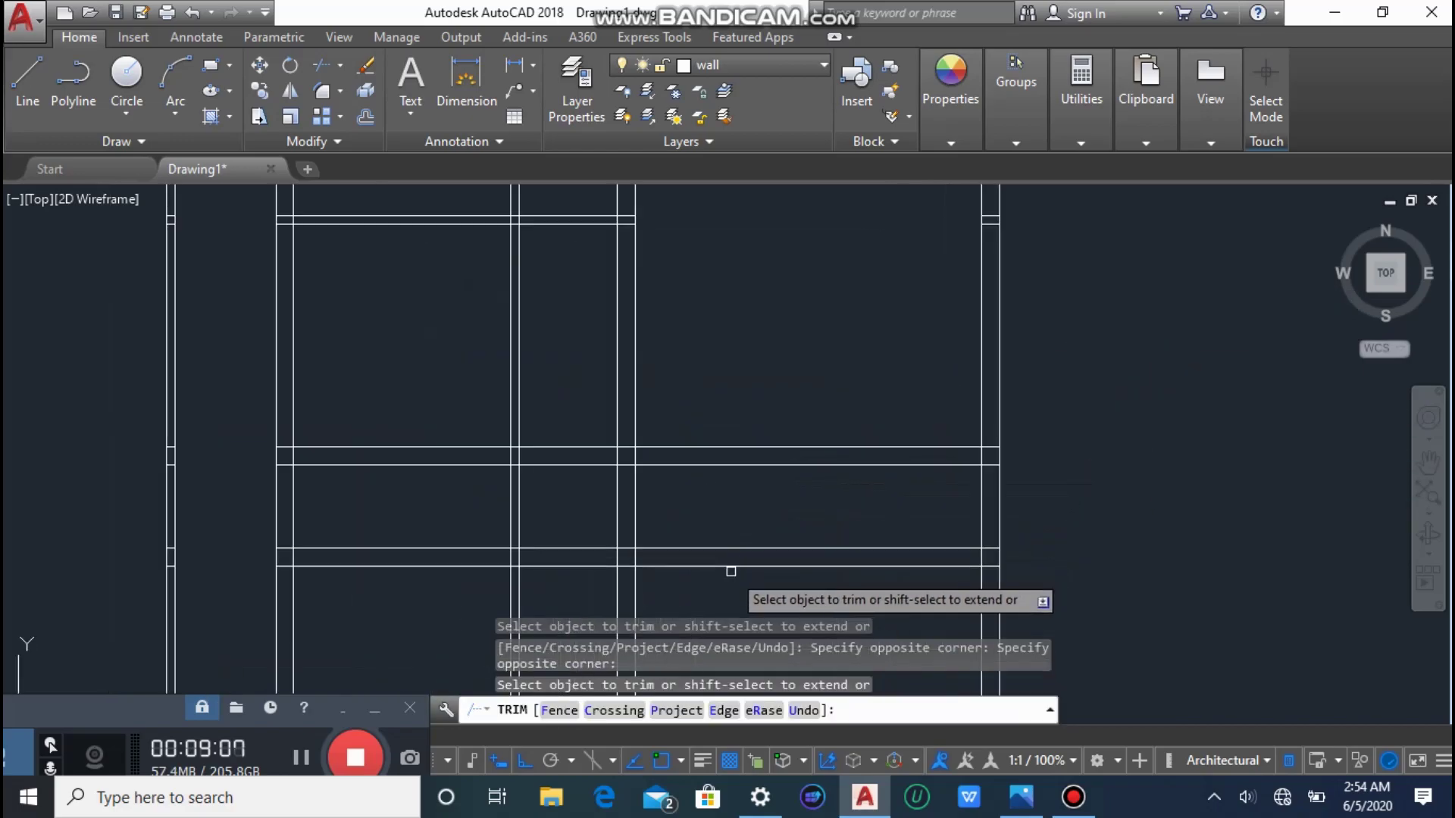
pyautogui.click(773, 583)
pyautogui.click(763, 522)
pyautogui.scroll(-3, 777, 453)
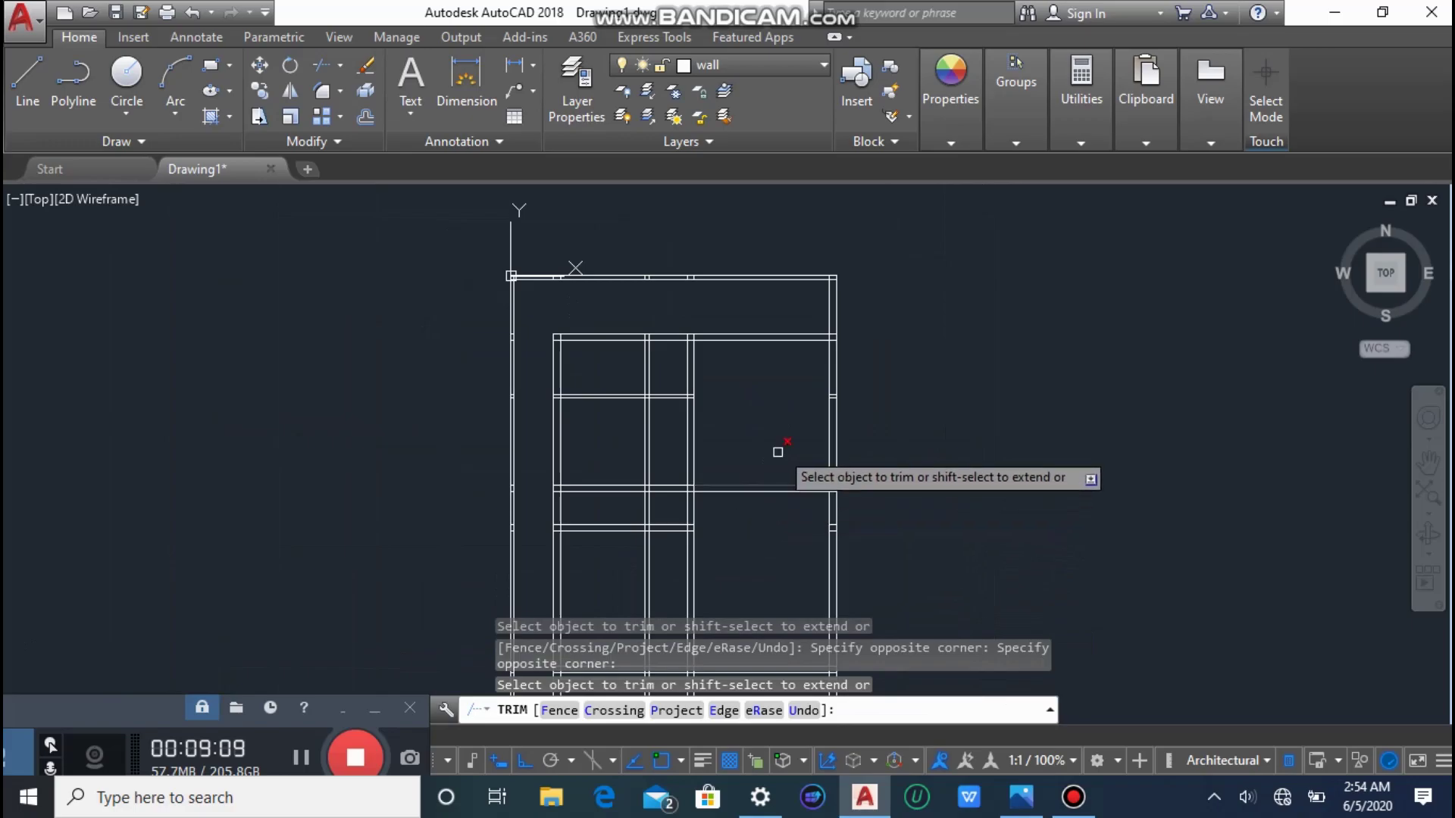
pyautogui.scroll(2, 533, 441)
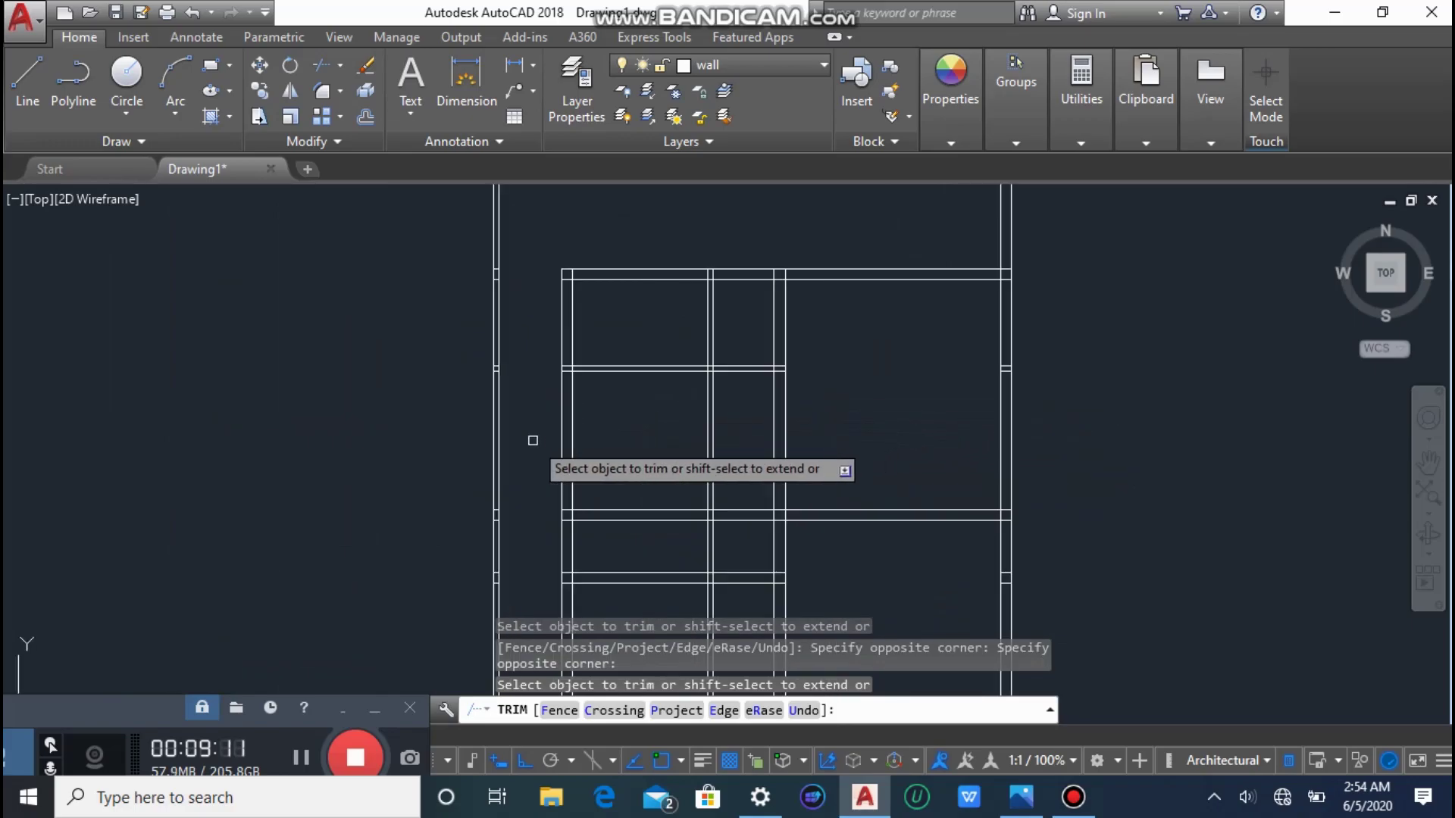
# Trim the vertical segment in the upper middle room and the remaining nearby wall crossings.
pyautogui.click(713, 319)
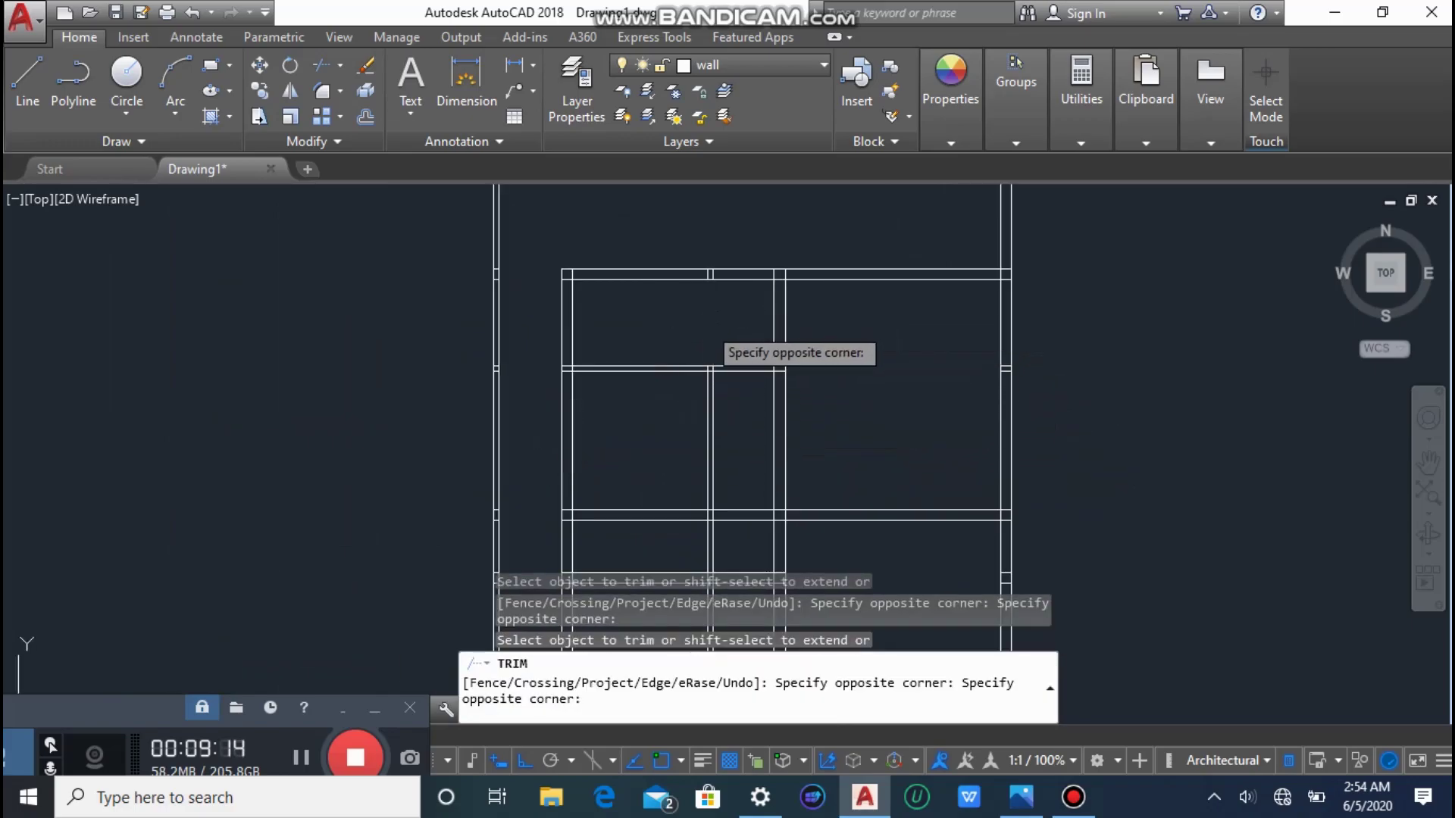
pyautogui.click(716, 356)
pyautogui.click(719, 422)
pyautogui.click(691, 473)
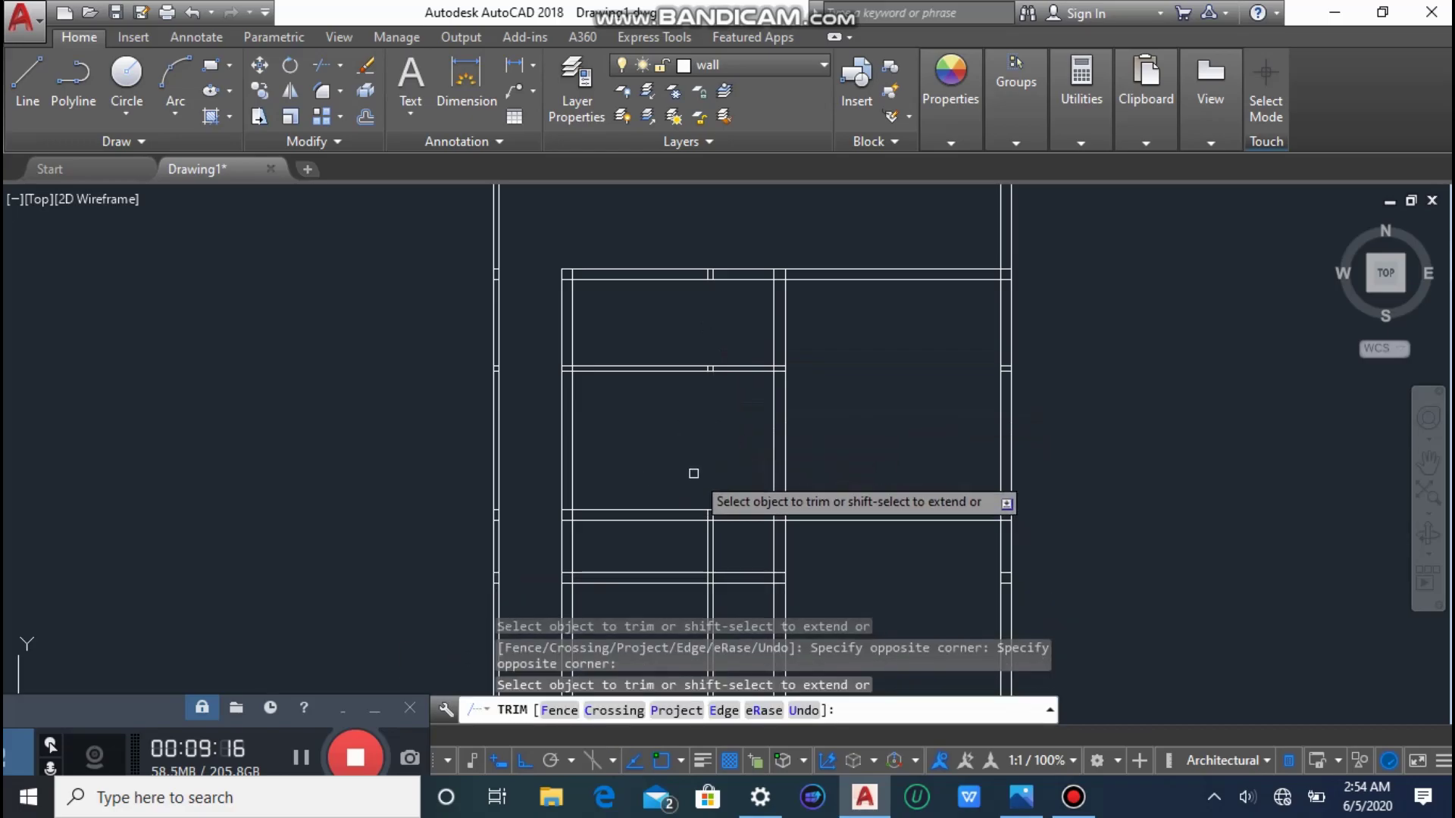
pyautogui.click(674, 469)
pyautogui.click(644, 500)
pyautogui.scroll(-4, 652, 455)
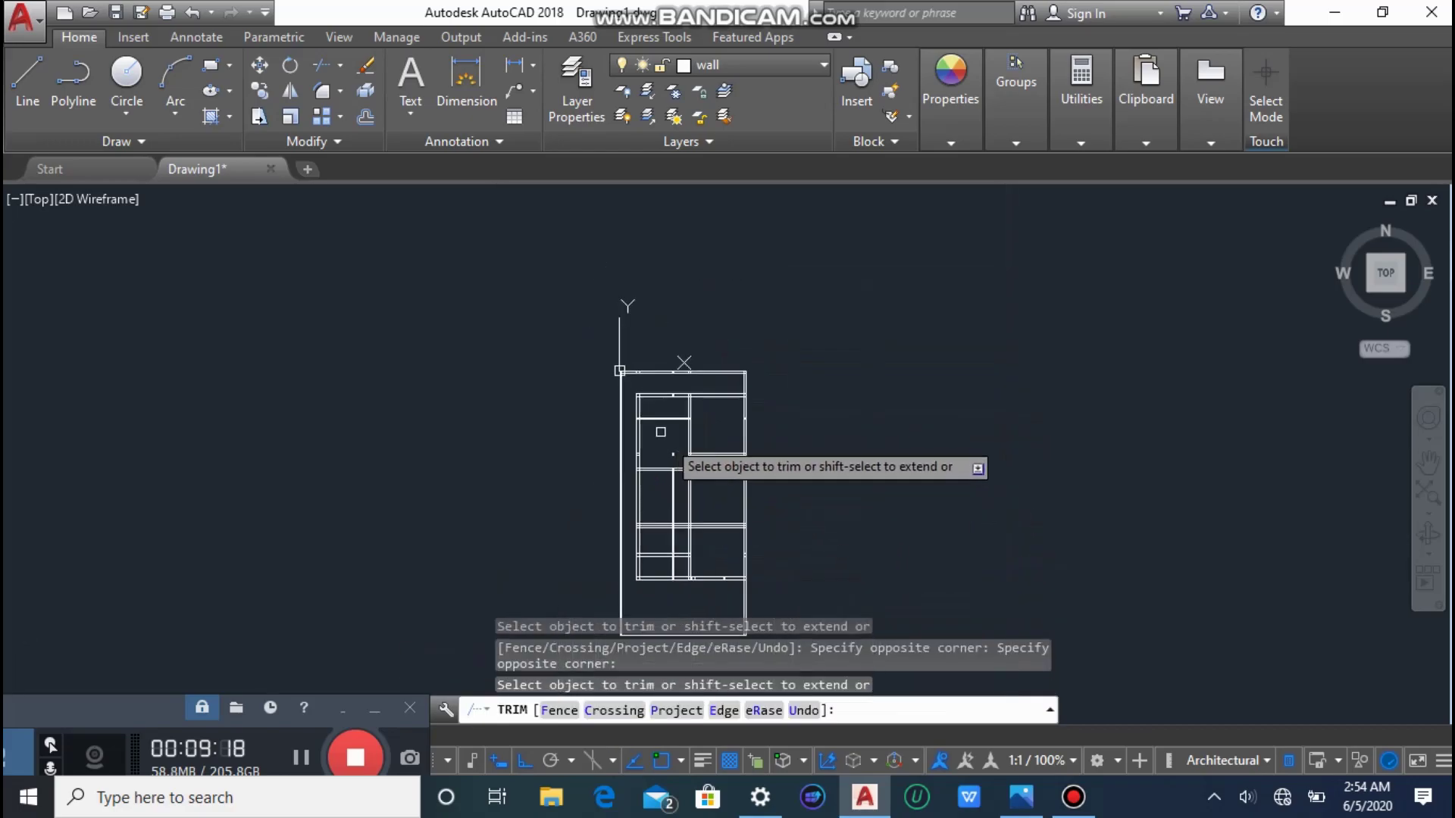
pyautogui.scroll(4, 629, 440)
pyautogui.press('Escape')
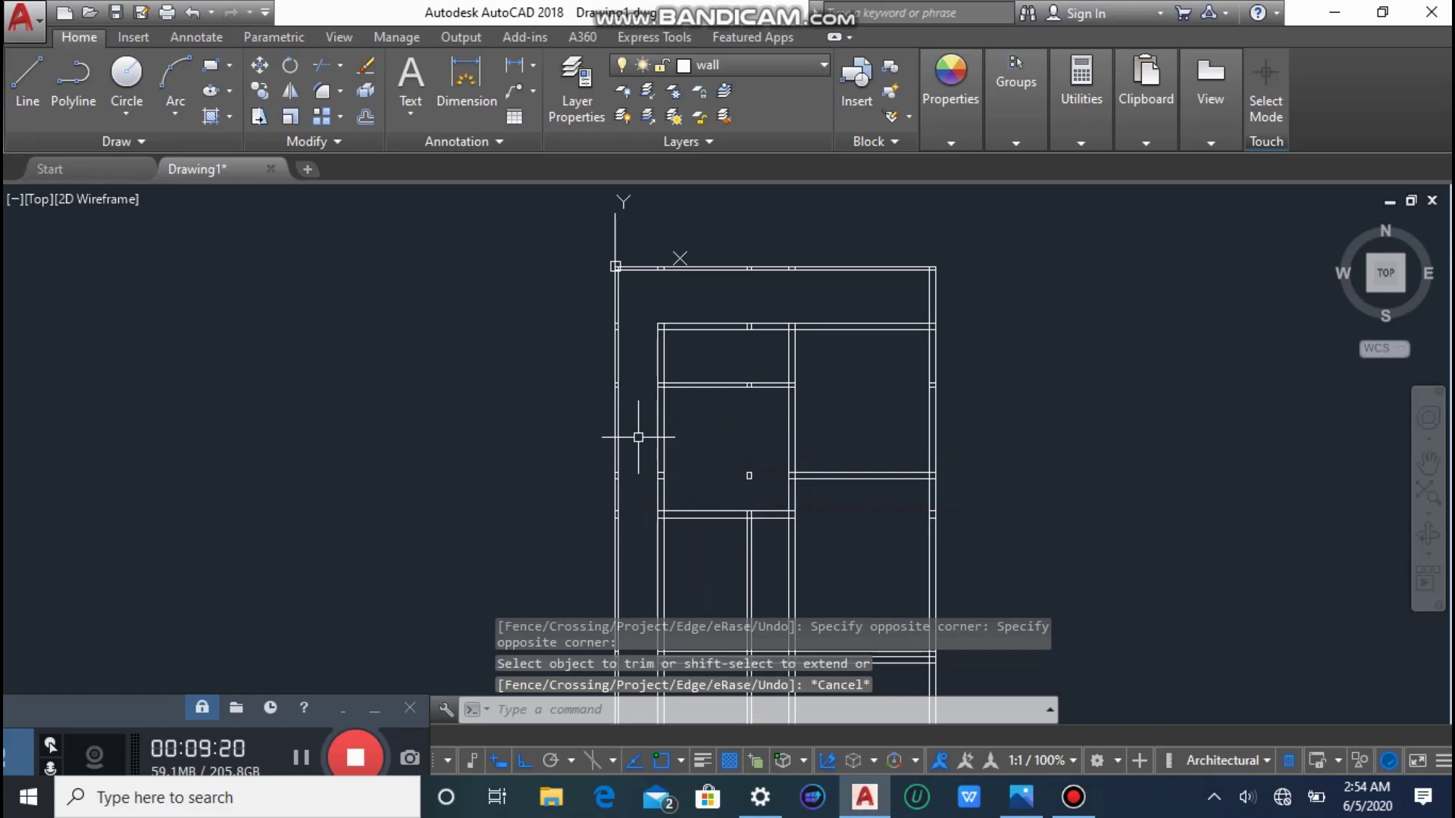
# Measure the room's 14' width from its corner with DIST.
pyautogui.write('DI')
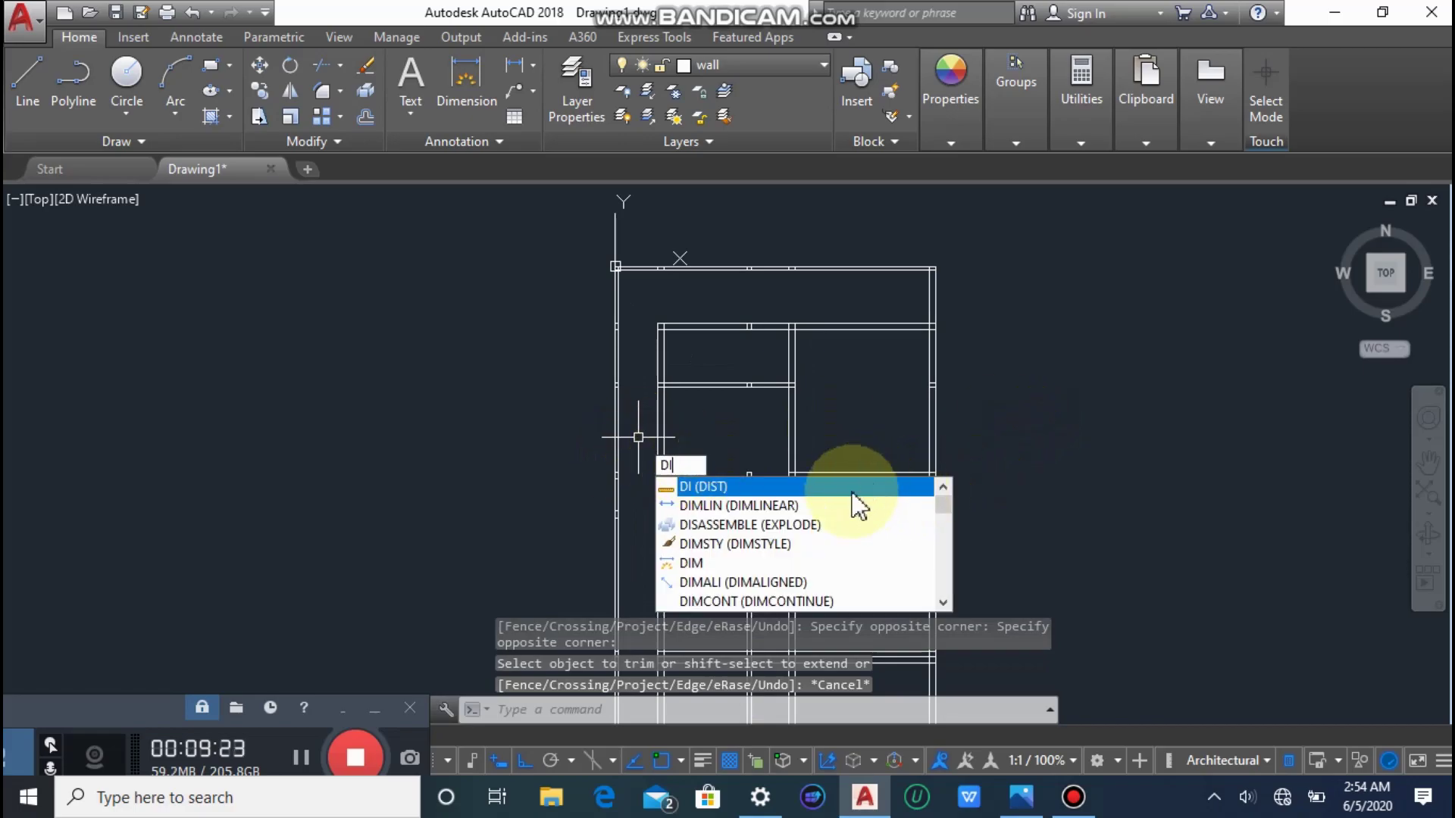
pyautogui.press('Return')
pyautogui.click(704, 389)
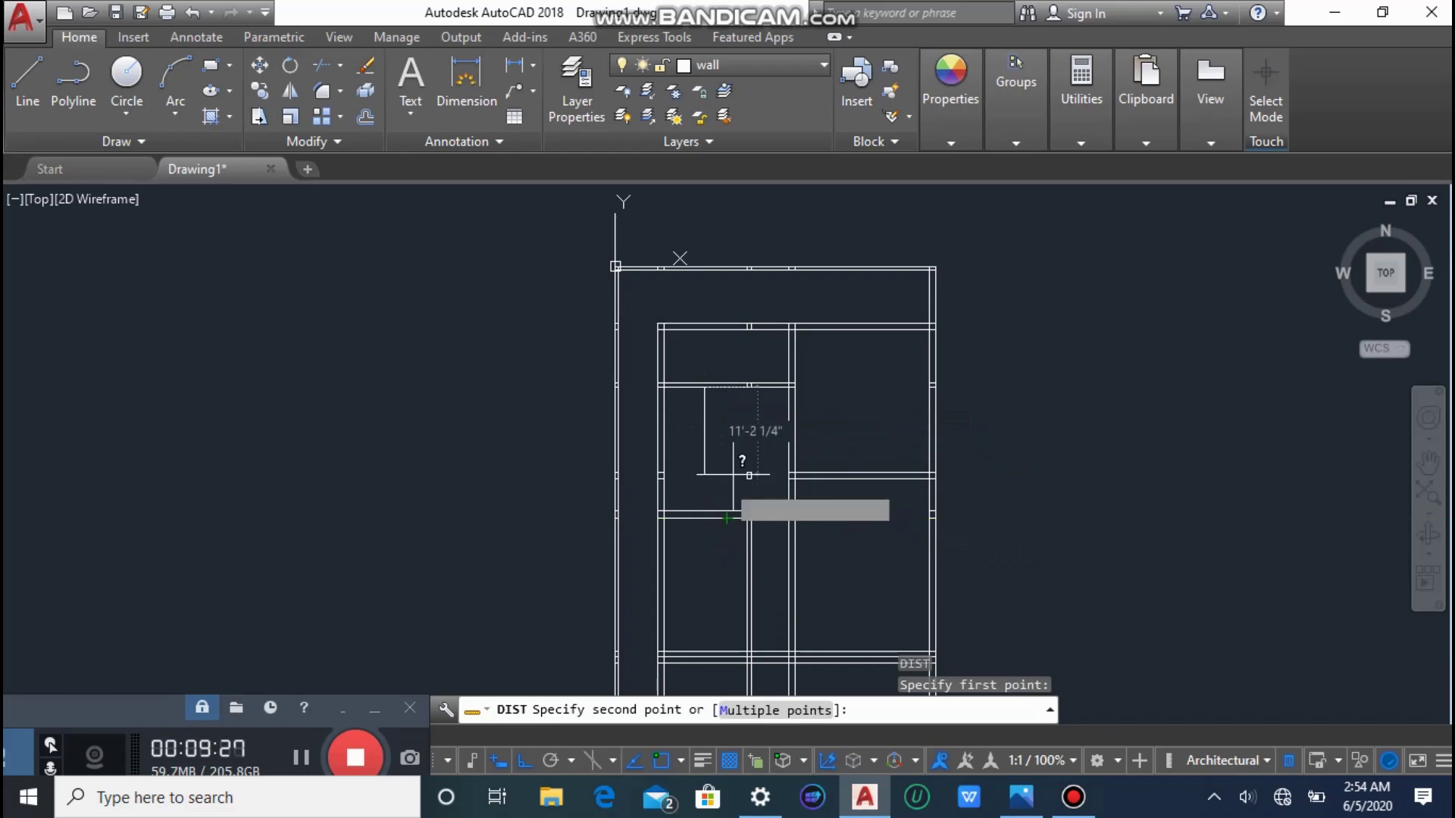
pyautogui.press('Escape')
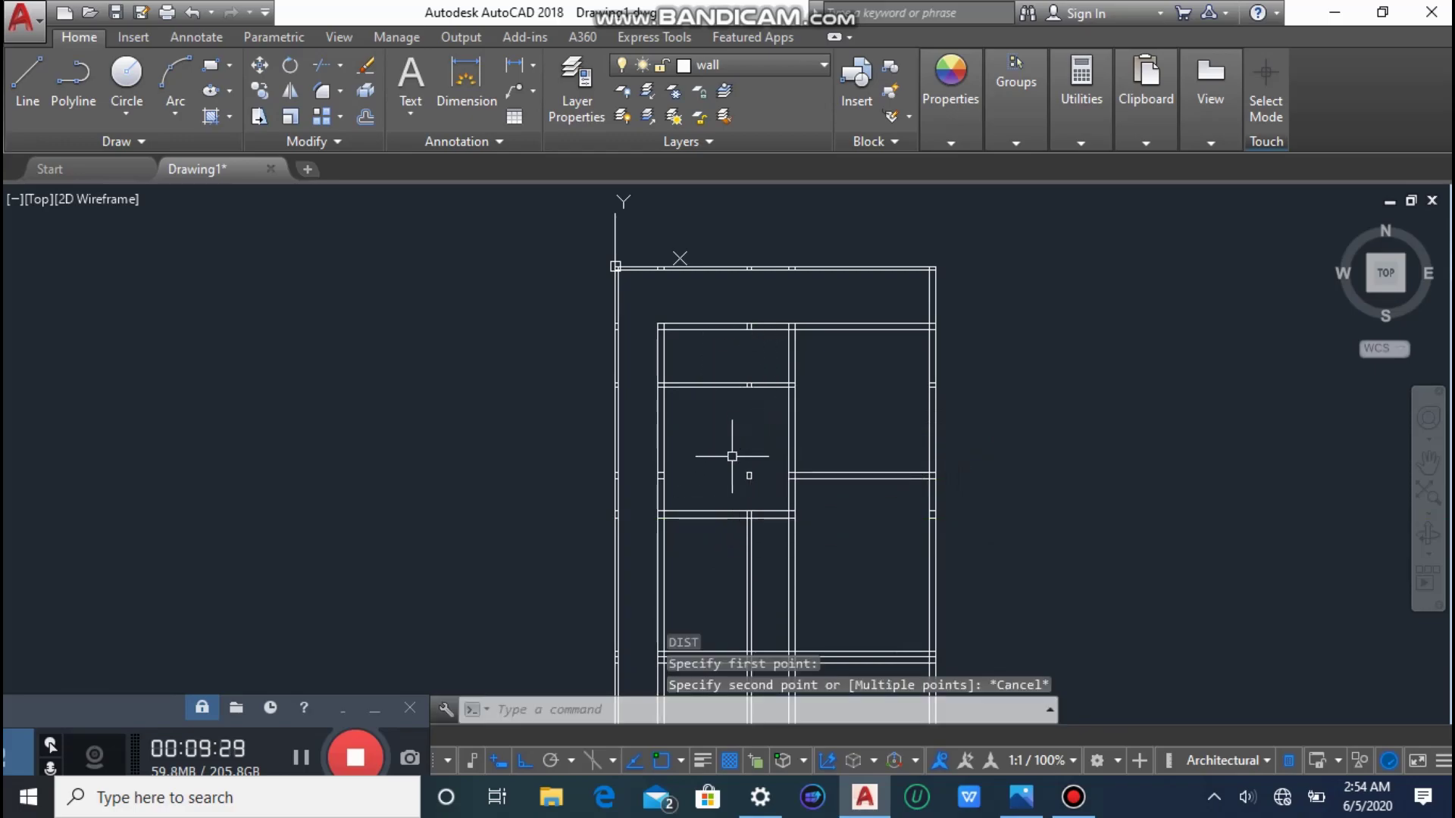
pyautogui.press('Return')
pyautogui.scroll(4, 673, 425)
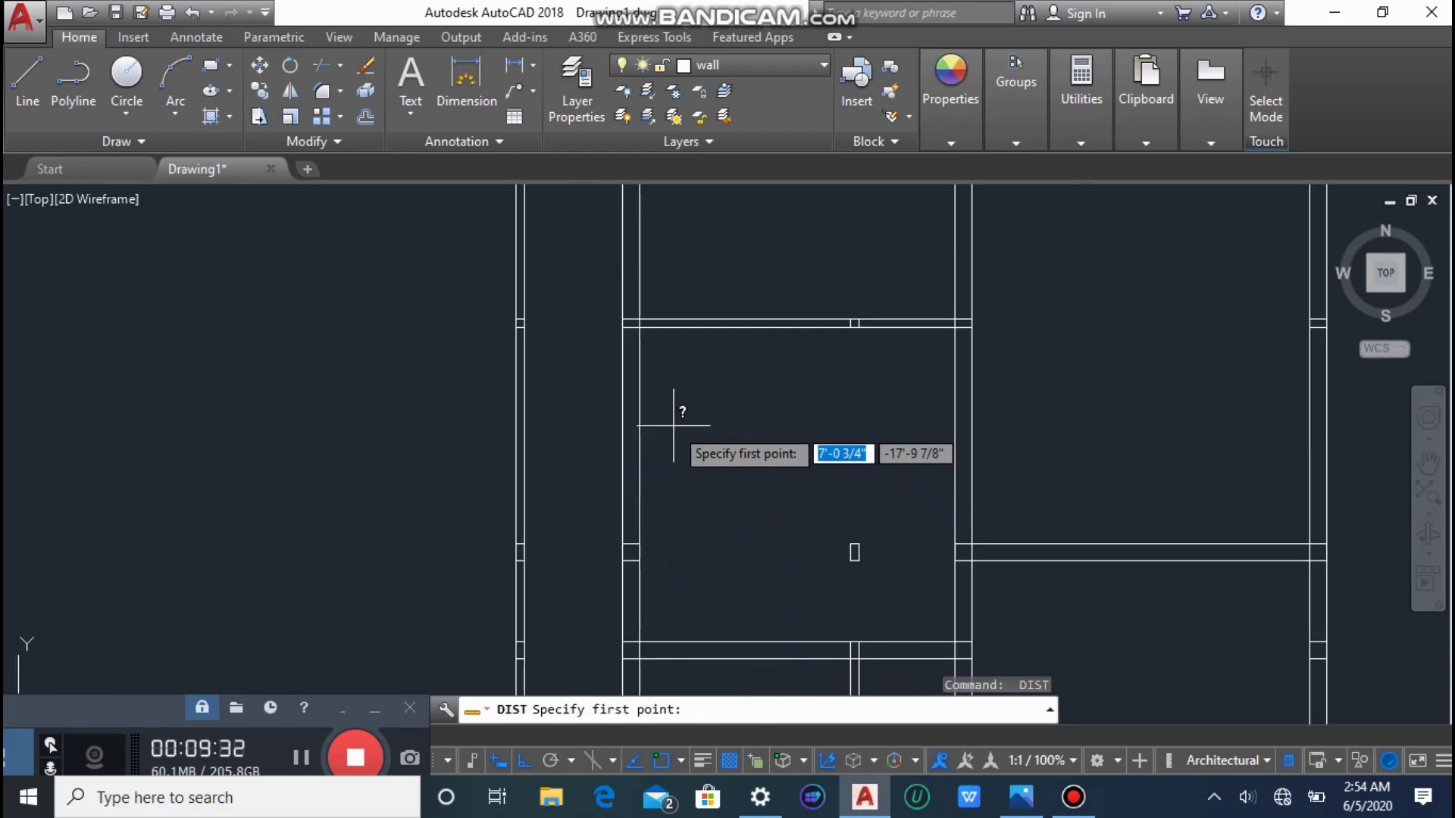
pyautogui.click(640, 426)
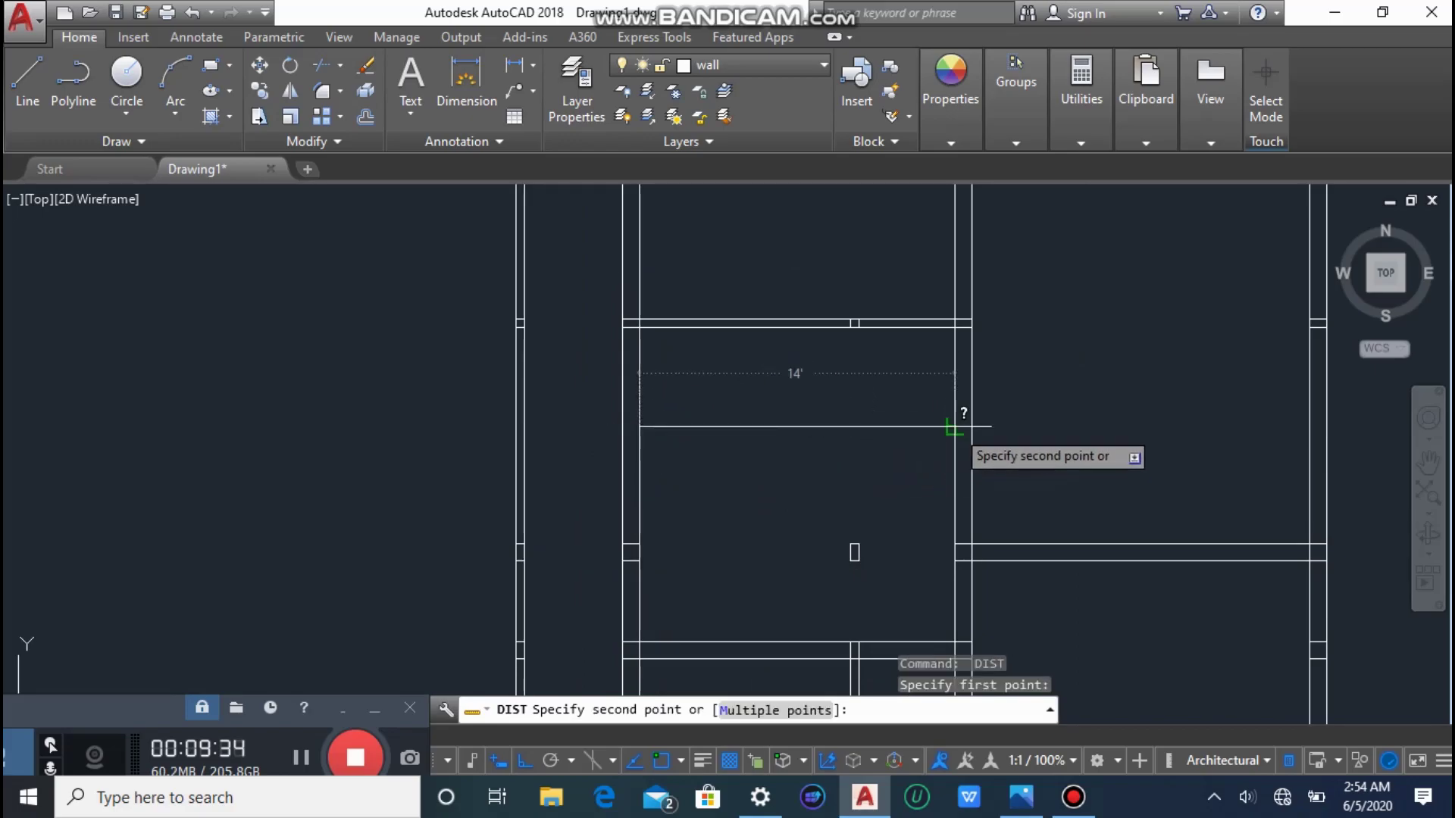
pyautogui.press('Escape')
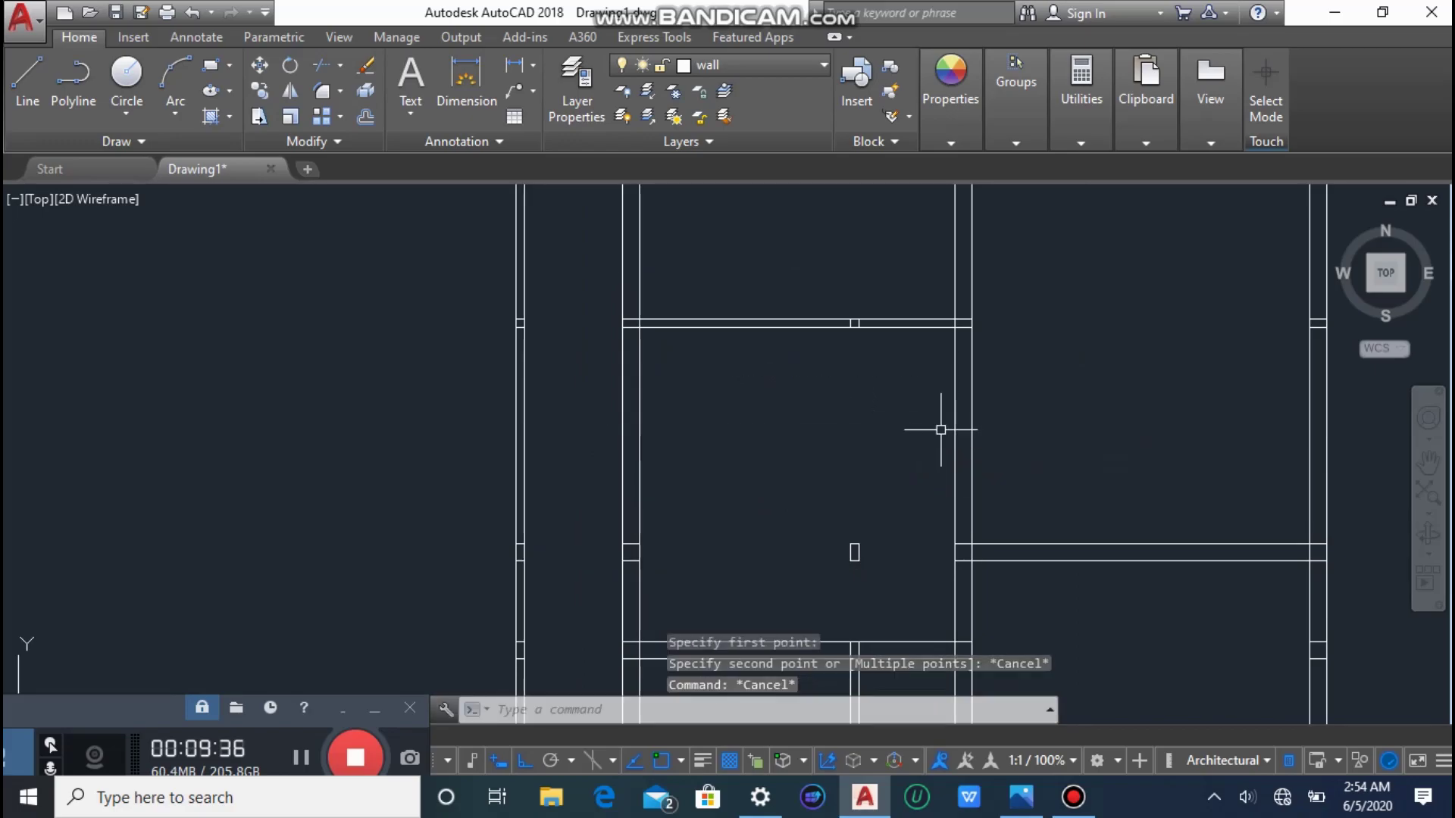
# Erase the four stray wall lines crossing the middle room.
pyautogui.scroll(-3, 936, 428)
pyautogui.scroll(2, 924, 512)
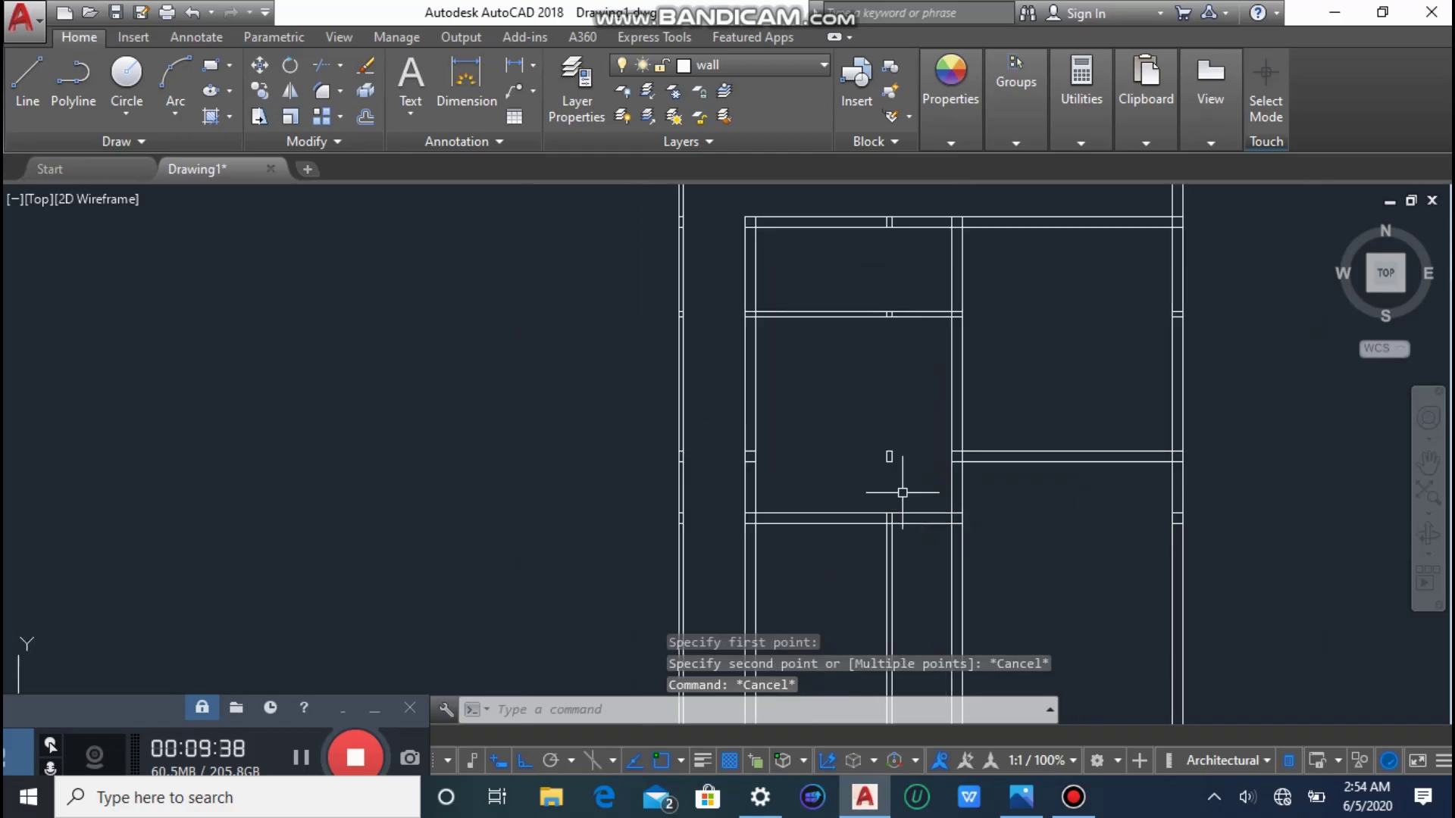
pyautogui.click(888, 455)
pyautogui.click(831, 432)
pyautogui.press('Delete')
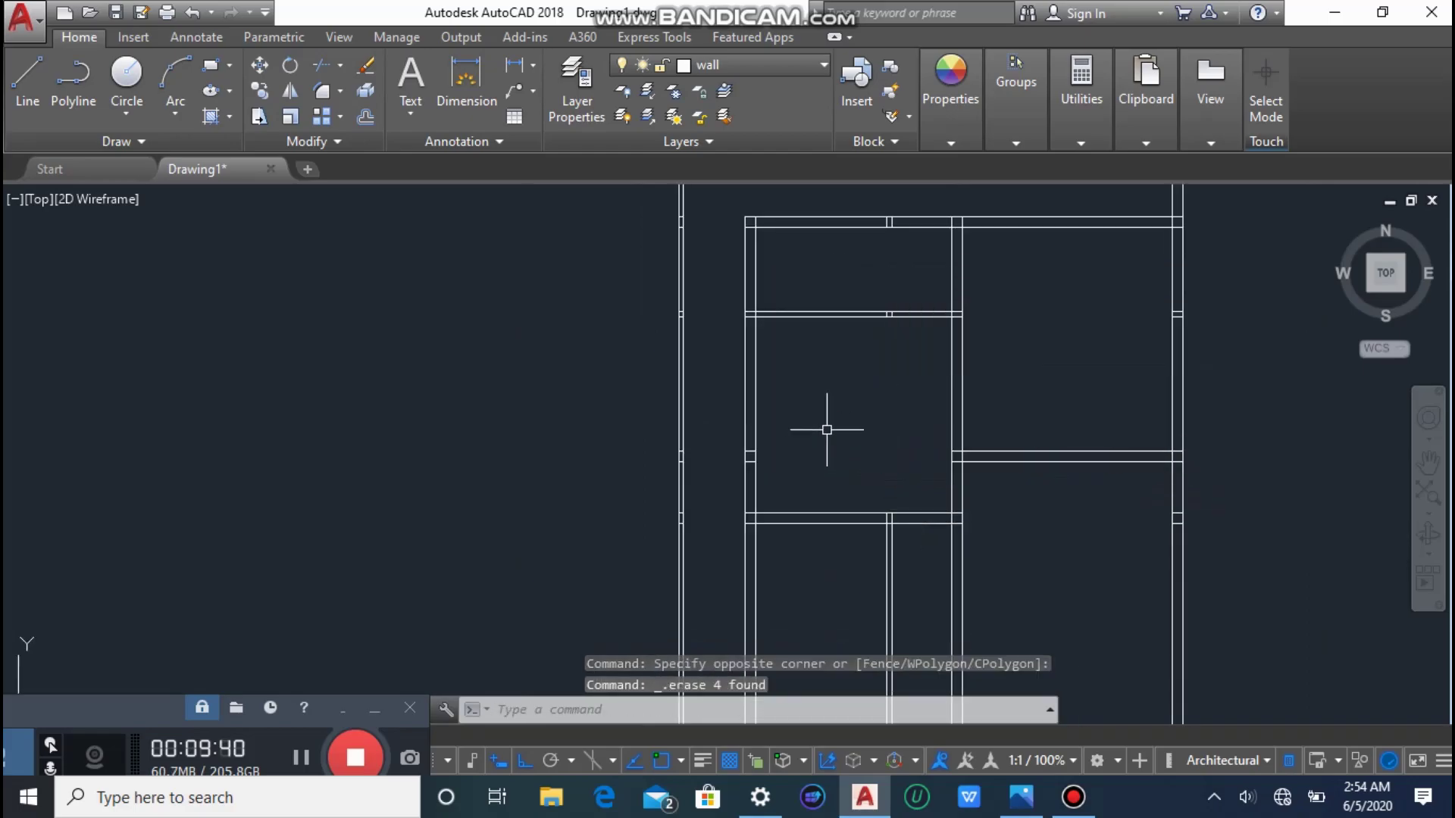
pyautogui.scroll(-4, 870, 406)
pyautogui.scroll(4, 872, 356)
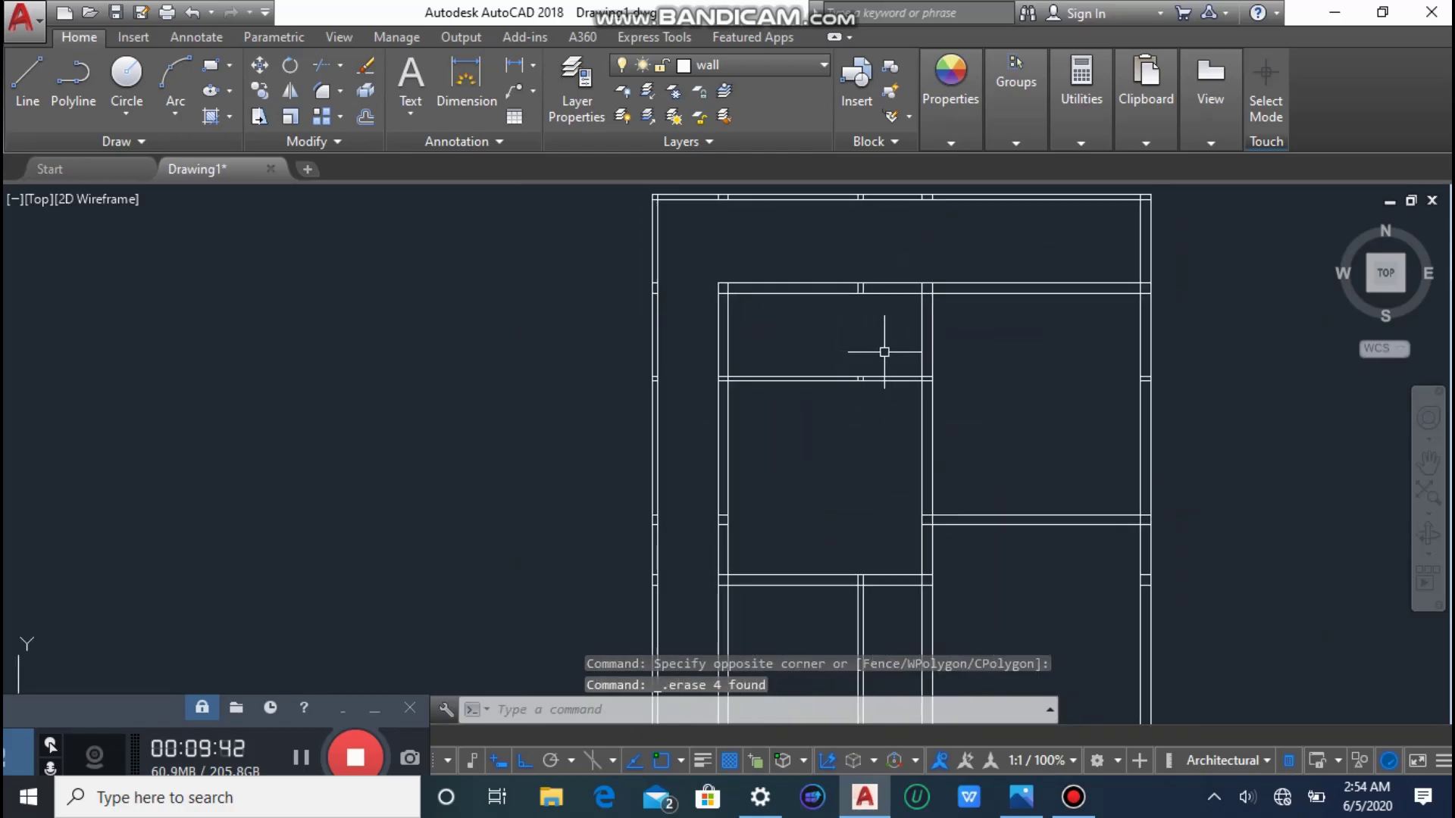
pyautogui.scroll(-1, 1039, 334)
pyautogui.scroll(3, 1093, 262)
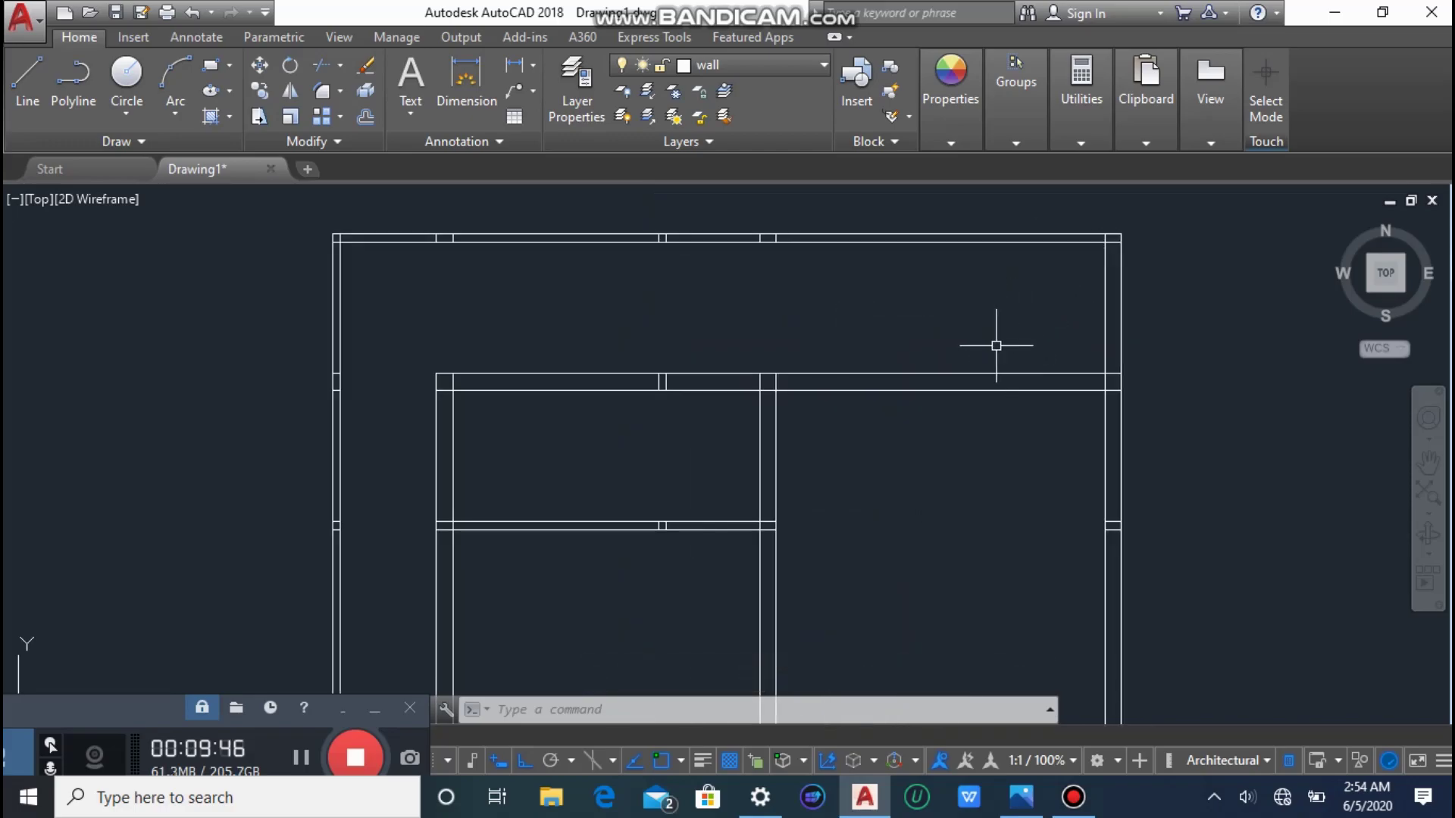
# Offset the right outer wall line, entering 6 as the offset distance.
pyautogui.write('o')
pyautogui.press('Return')
pyautogui.press('Return')
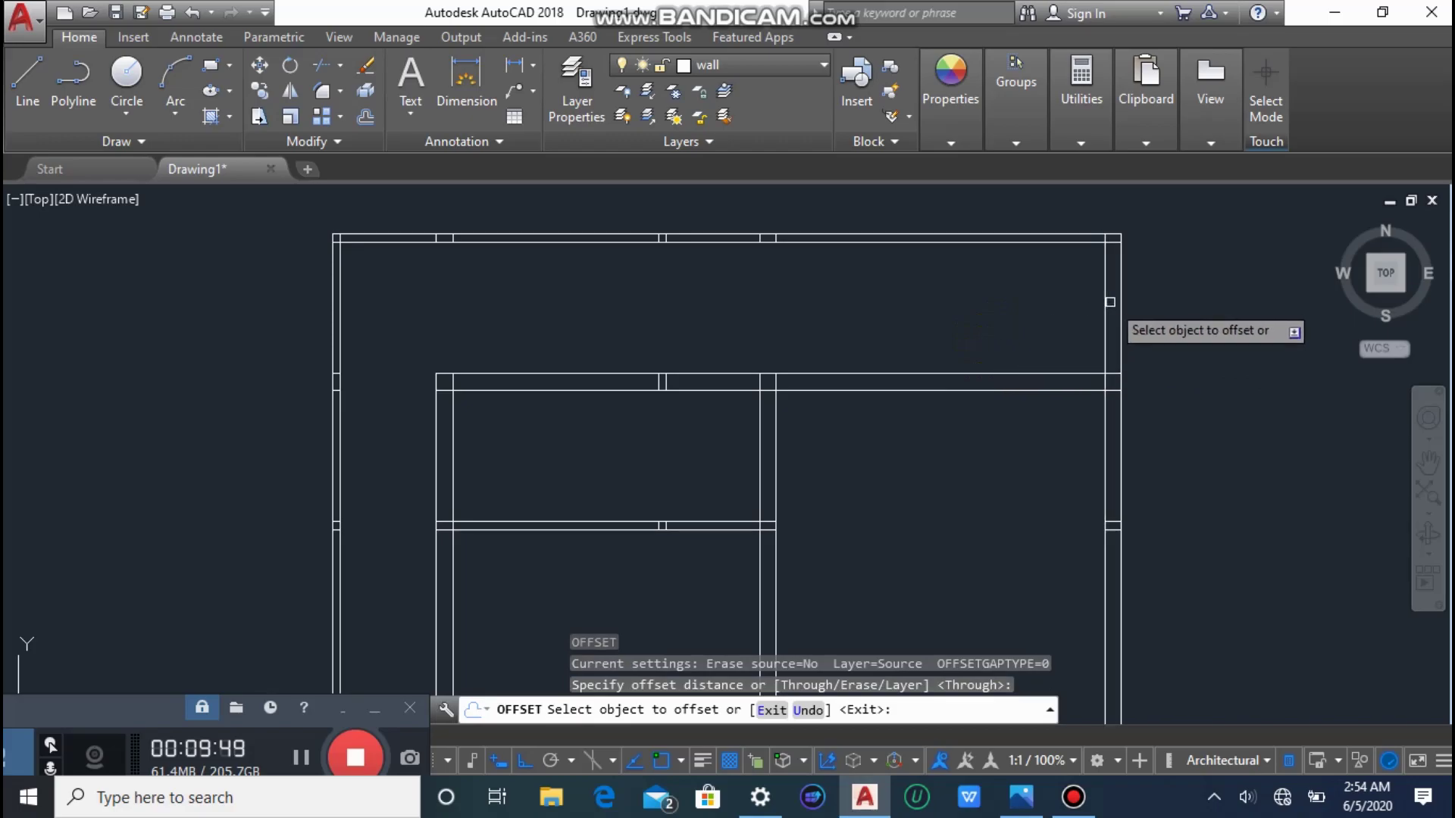
pyautogui.click(1060, 325)
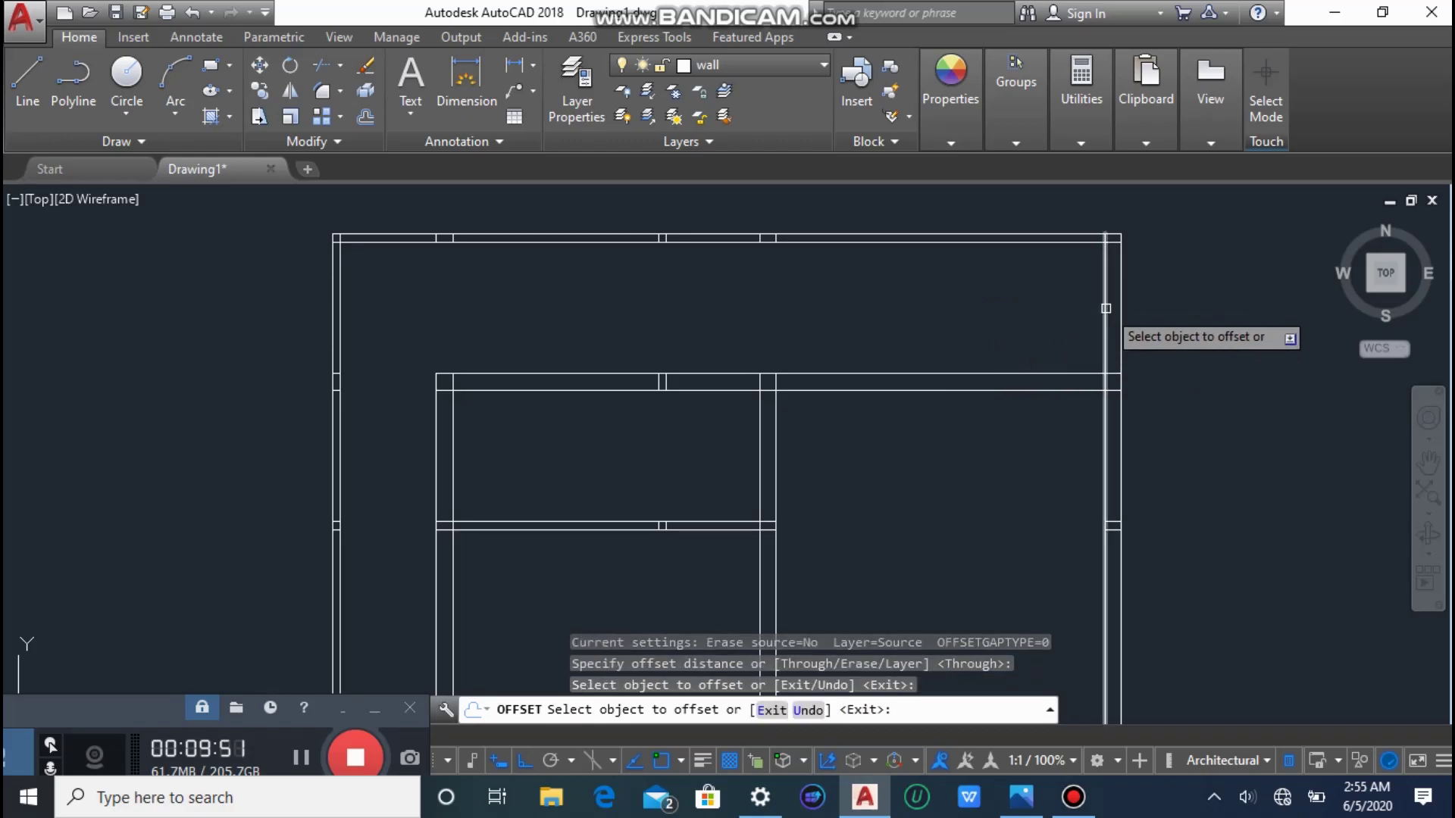
pyautogui.click(1105, 308)
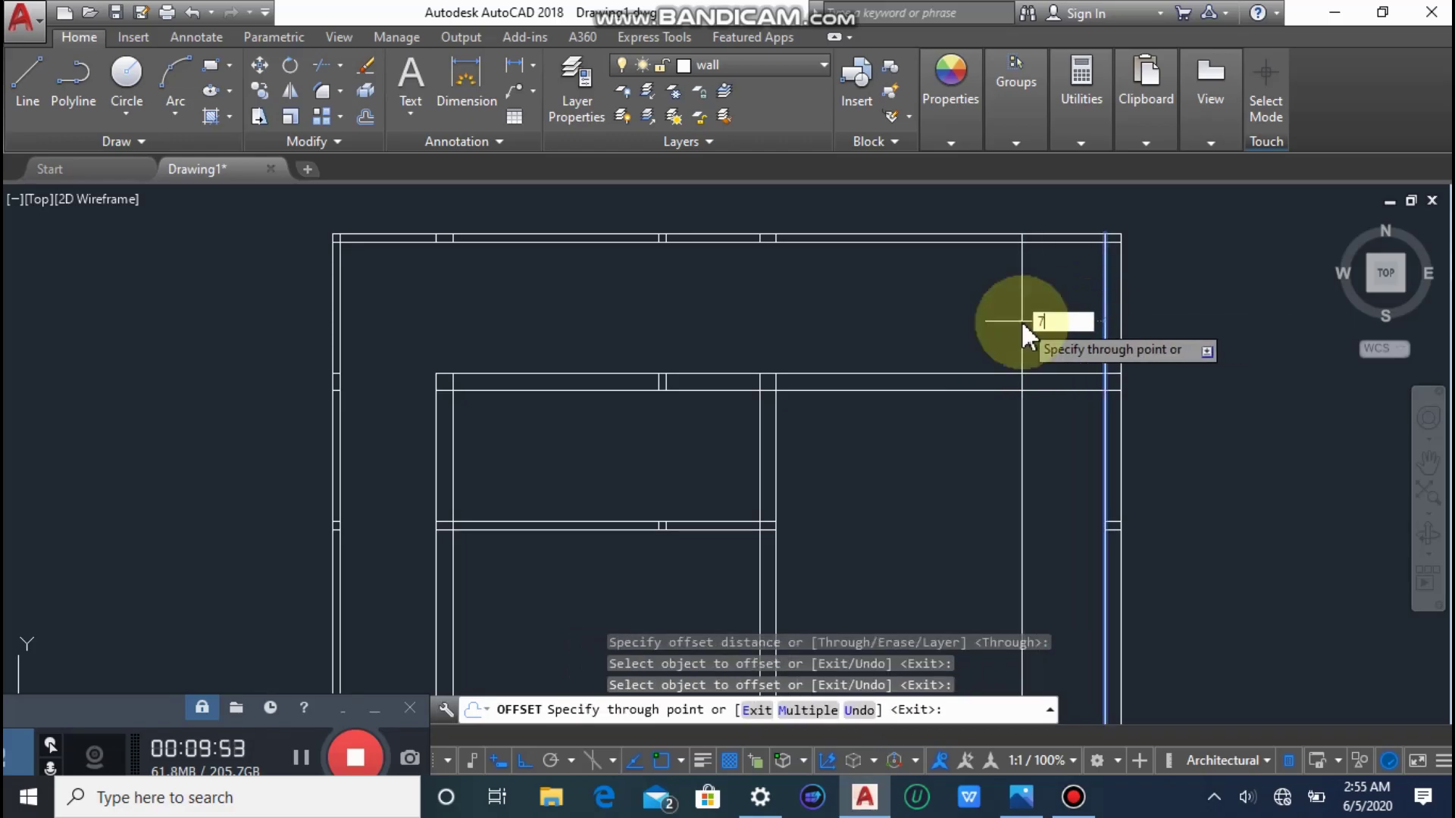
pyautogui.write('6')
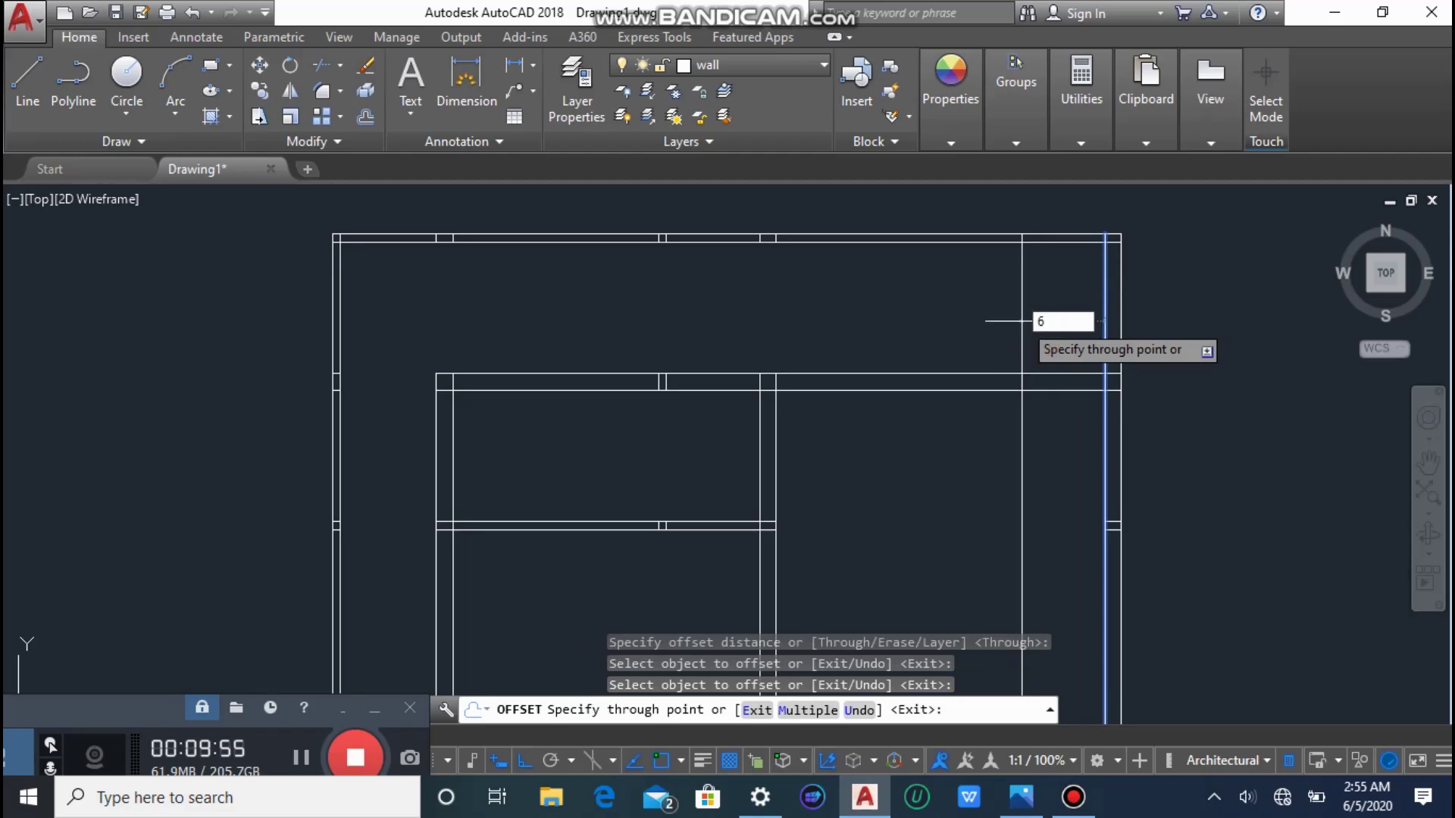
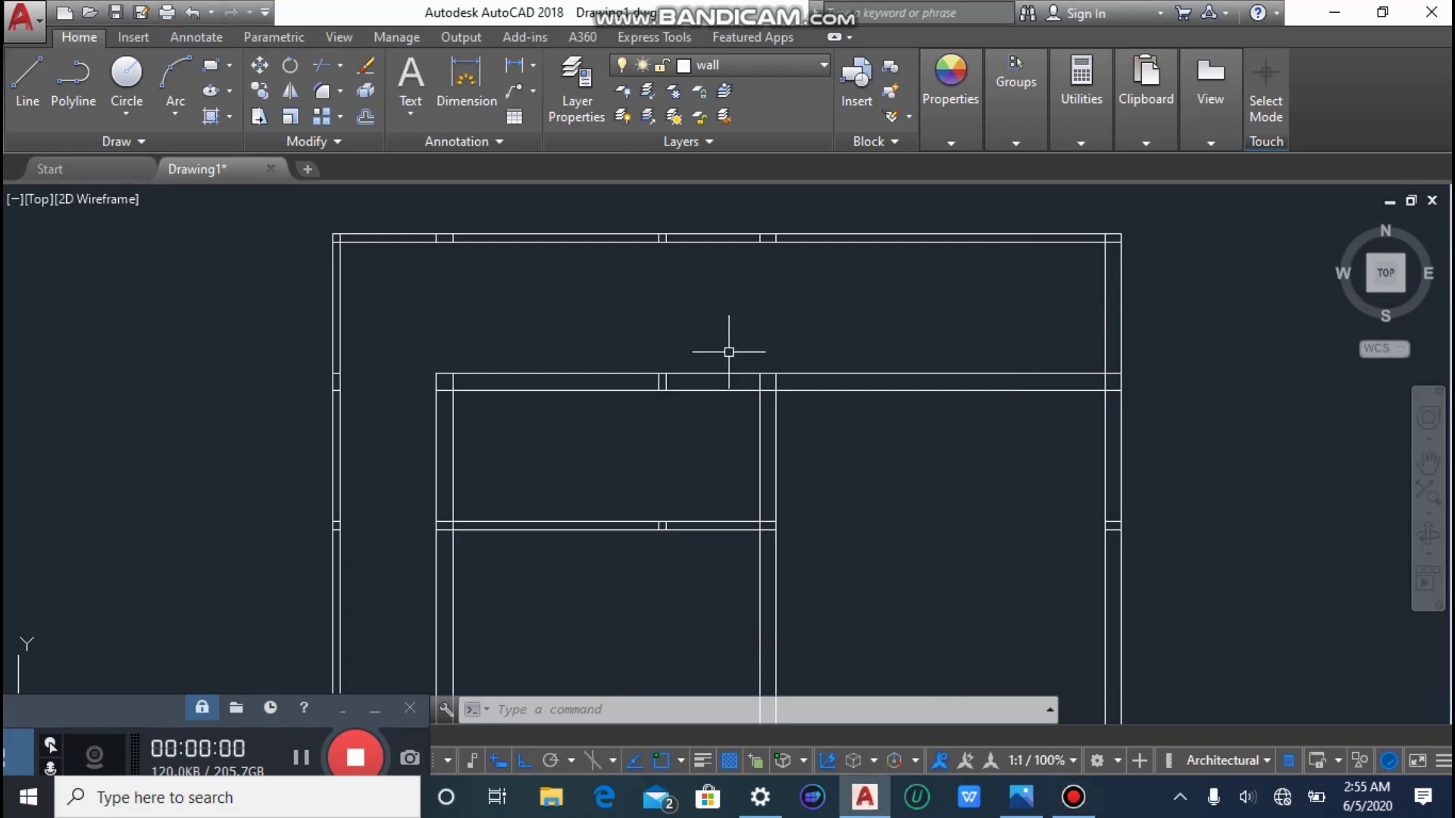
# Offset the right outer wall 6' inward, then offset that new line 4.5" for the partition.
pyautogui.write('o')
pyautogui.press('Return')
pyautogui.press('Return')
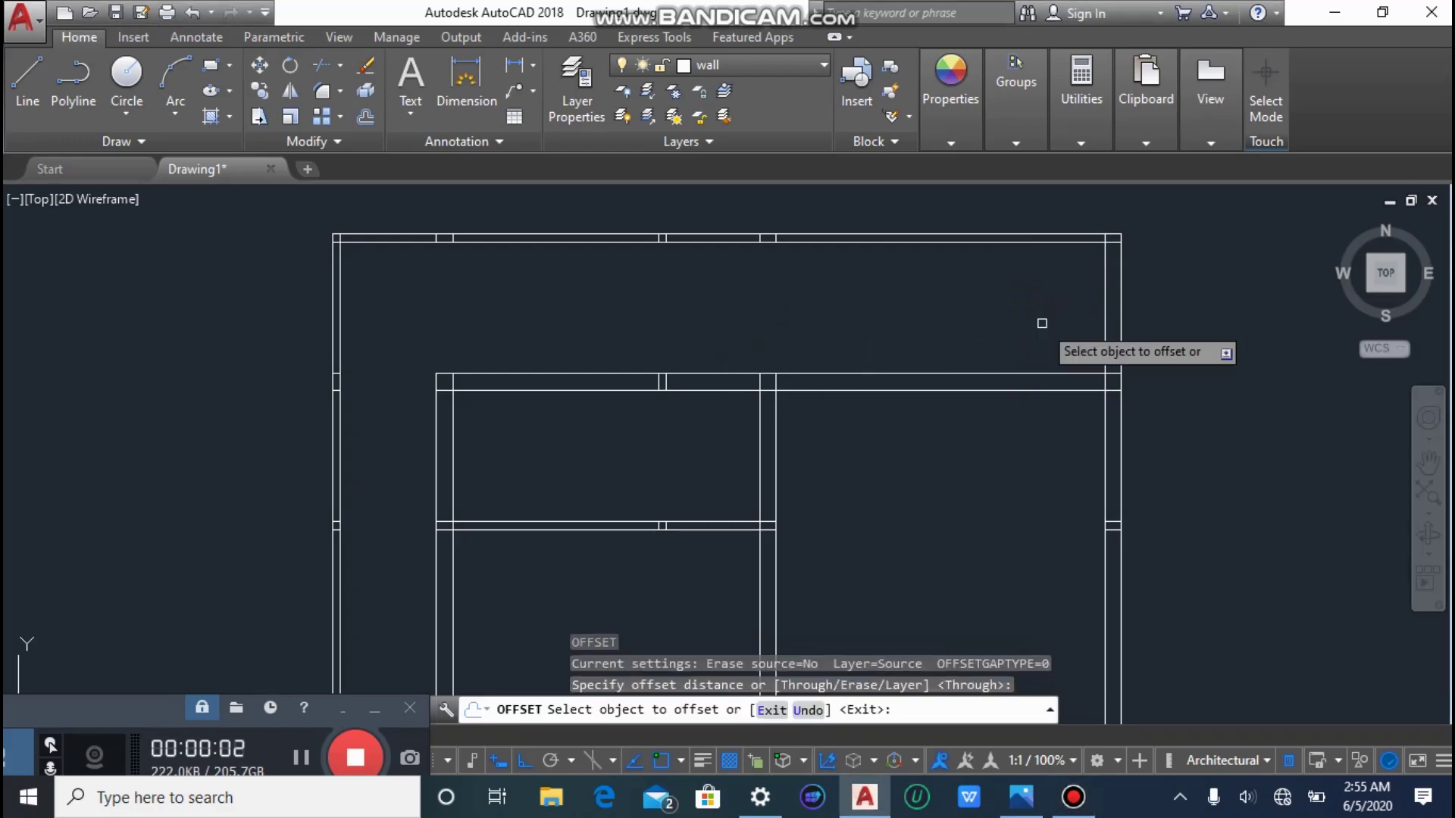
pyautogui.click(1105, 326)
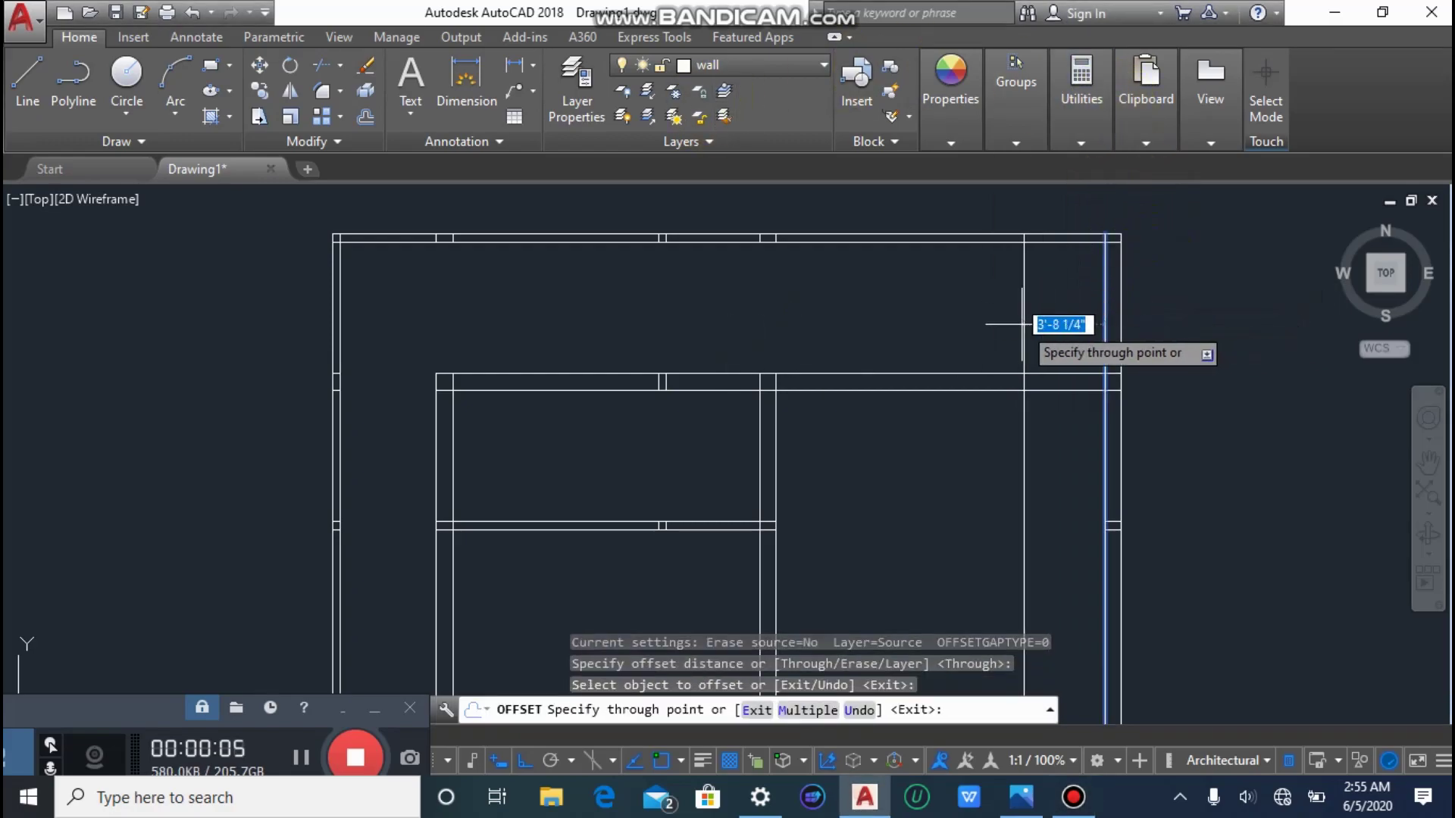
pyautogui.write("6'")
pyautogui.press('Return')
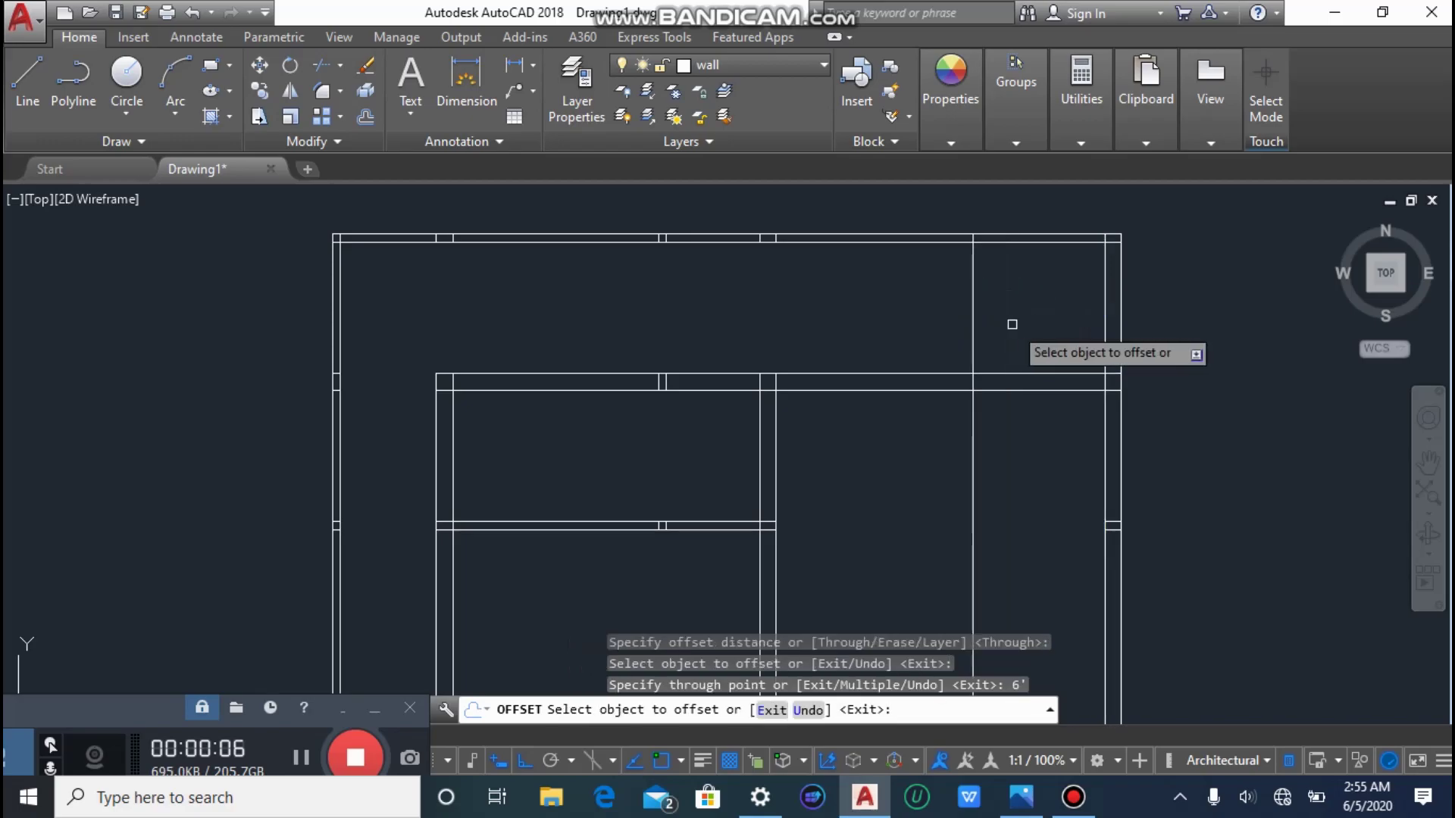
pyautogui.click(972, 329)
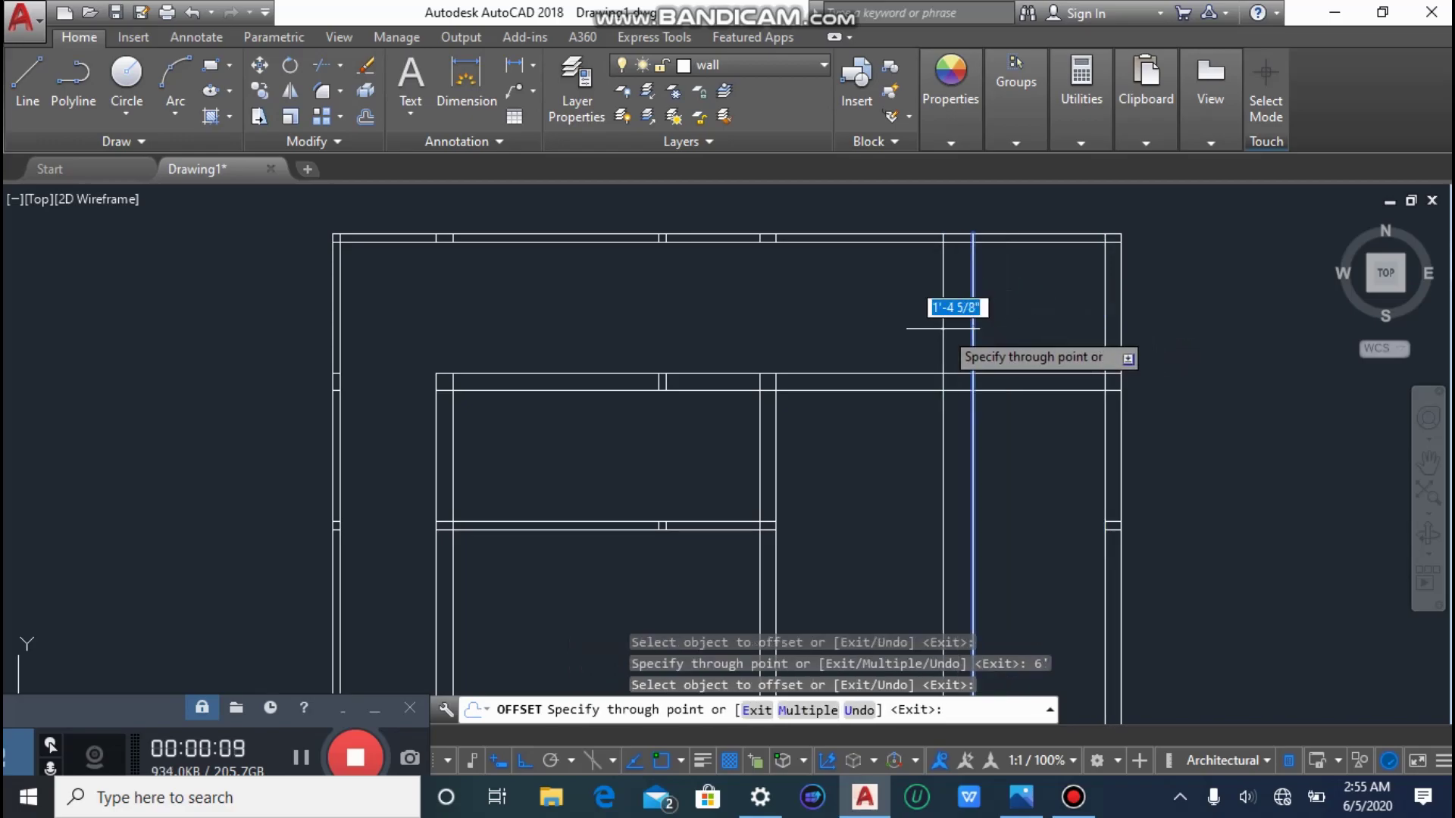
pyautogui.write('4.5')
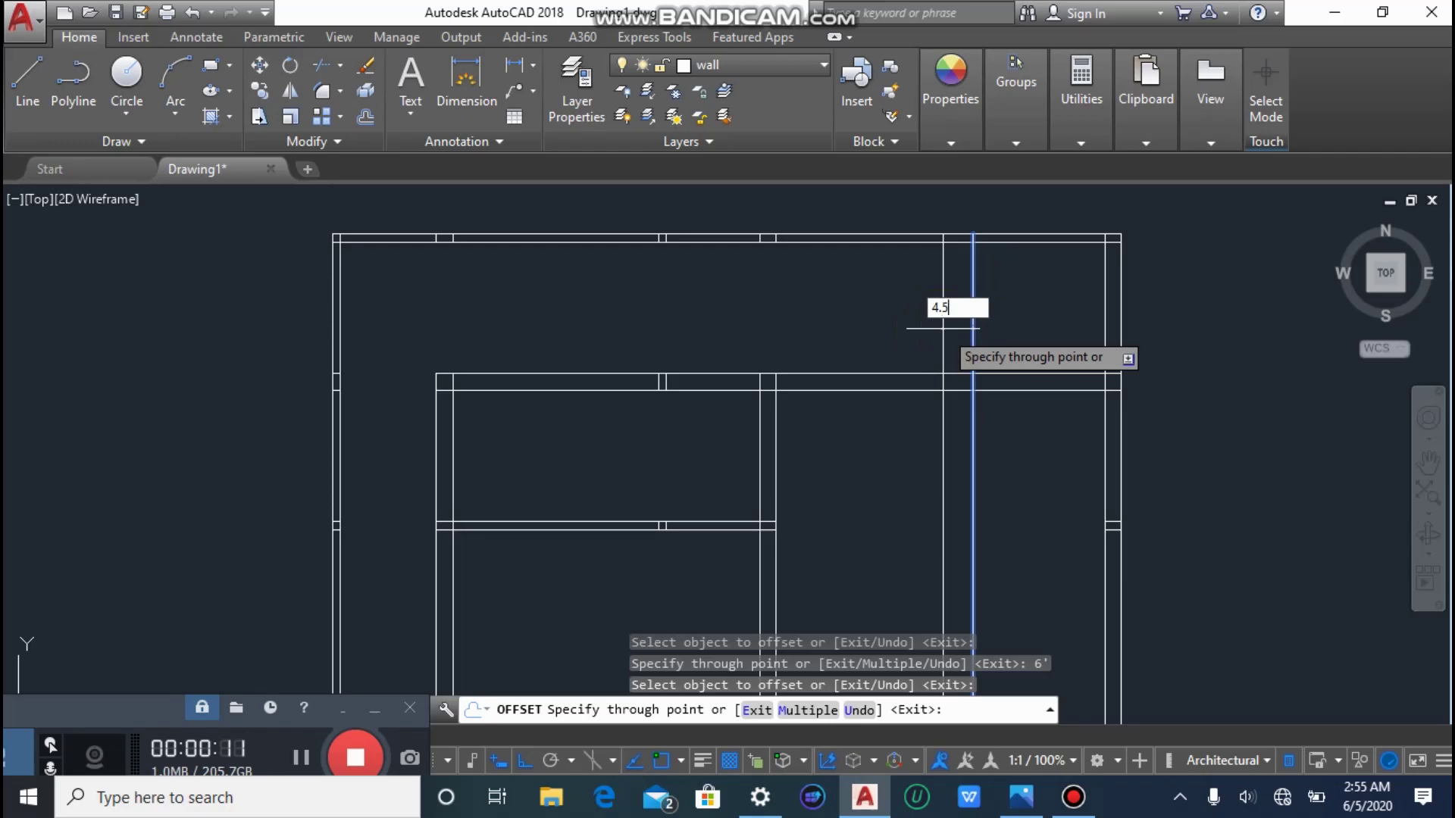
pyautogui.write('"')
pyautogui.press('Return')
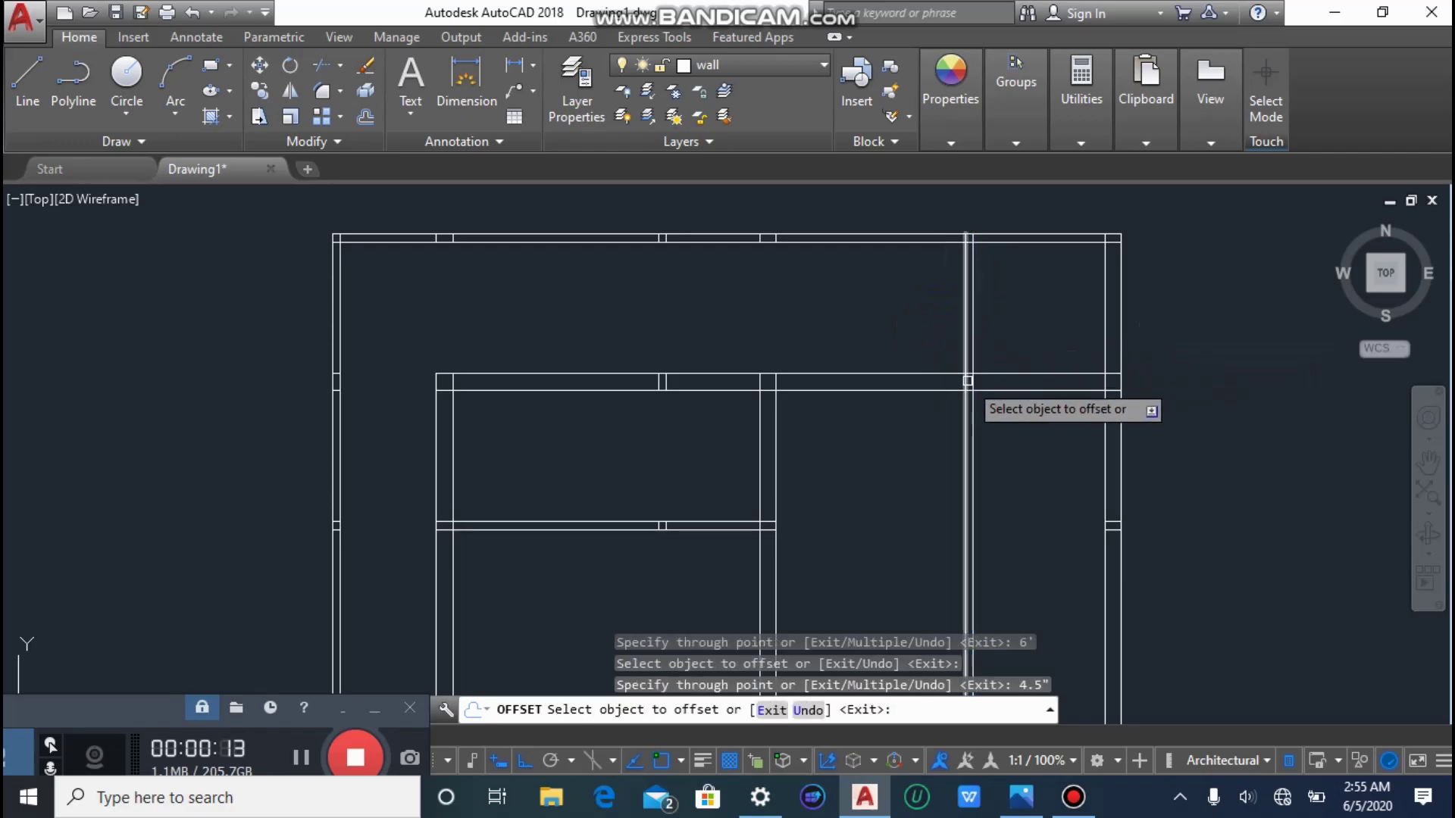
pyautogui.press('Escape')
# Trim the partition lines' overhanging ends below the horizontal wall and at the junction.
pyautogui.press('Return')
pyautogui.press('Return')
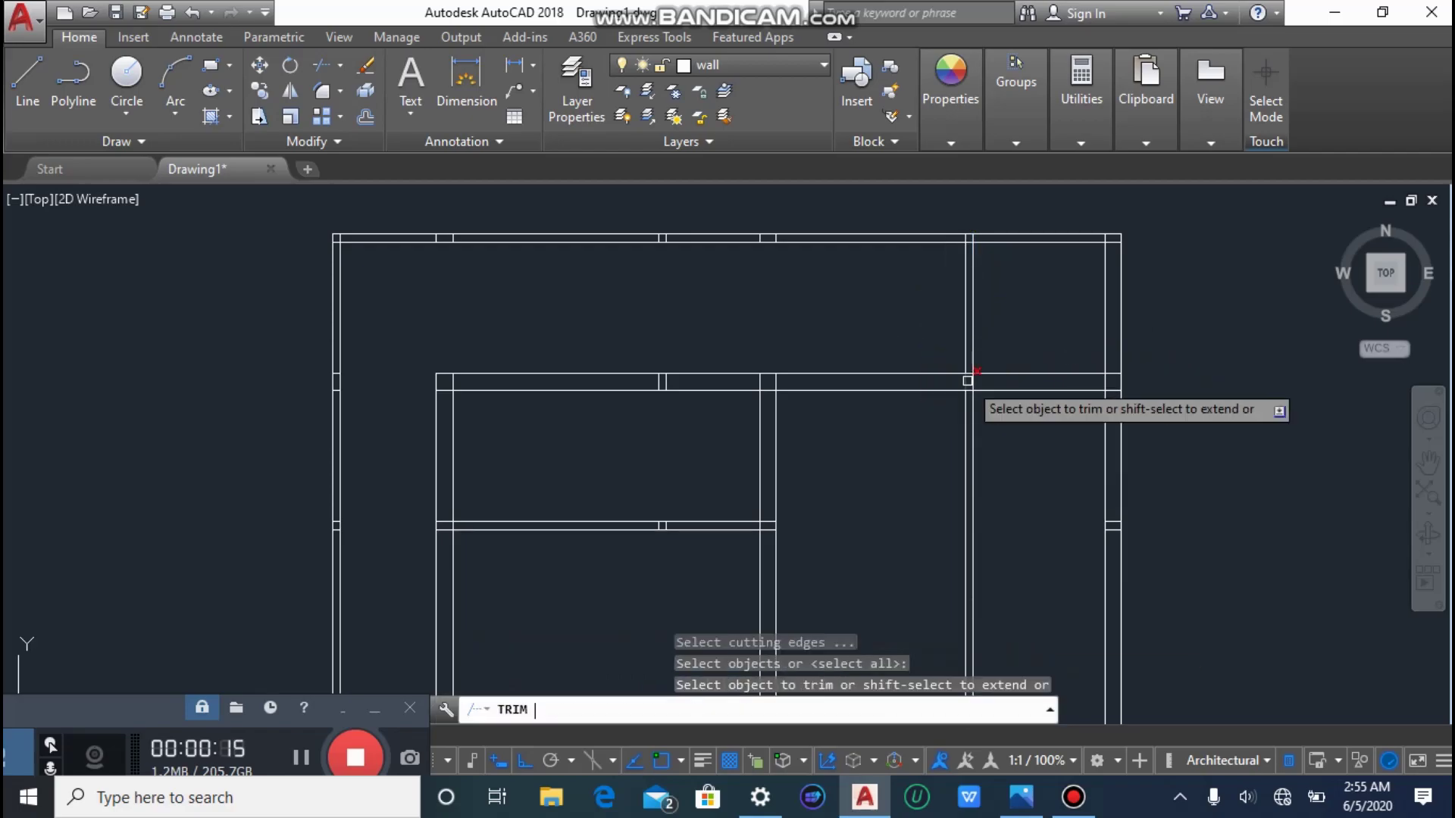
pyautogui.click(1040, 453)
pyautogui.click(896, 491)
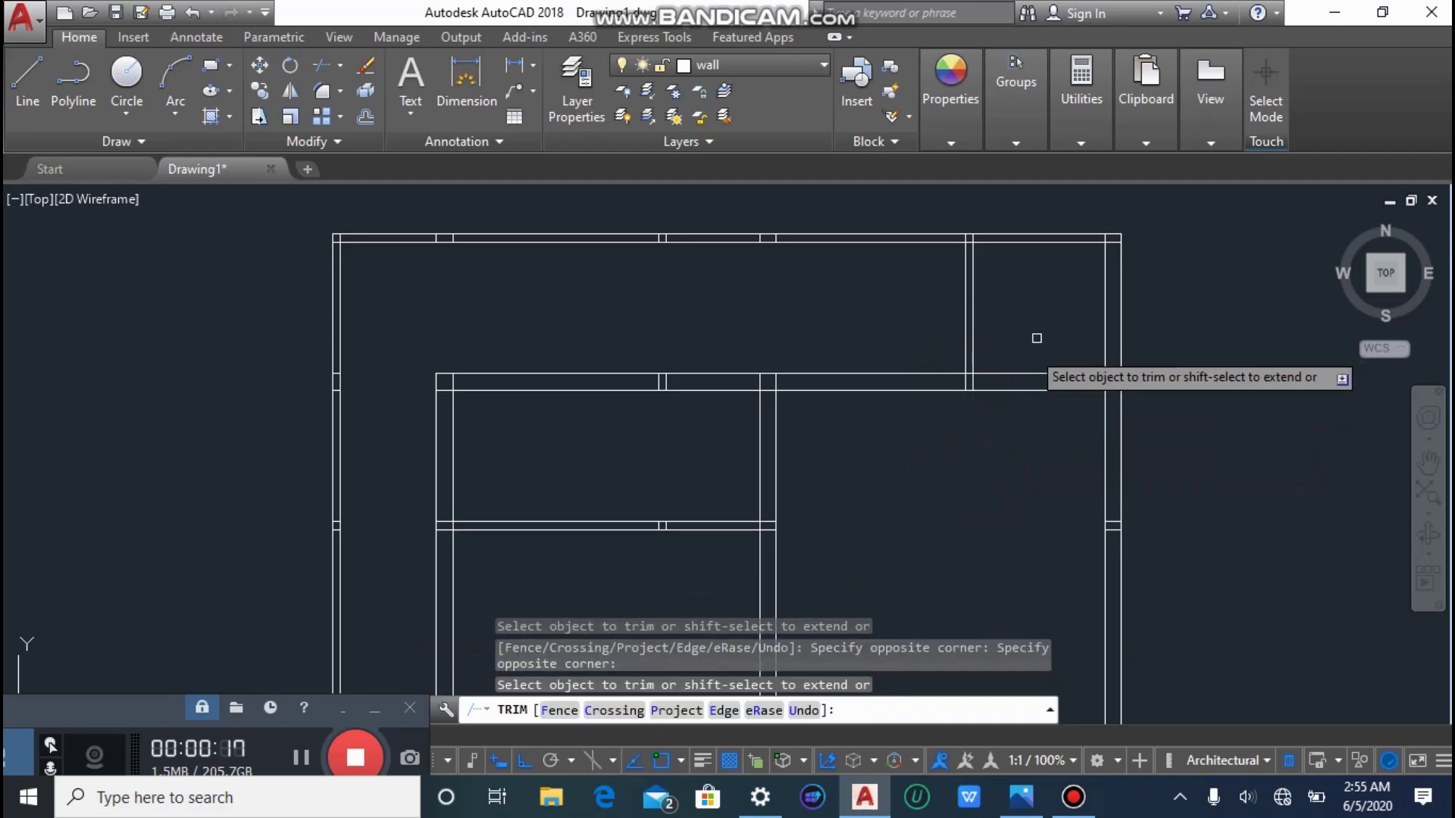
pyautogui.scroll(3, 964, 413)
pyautogui.click(1017, 371)
pyautogui.click(936, 377)
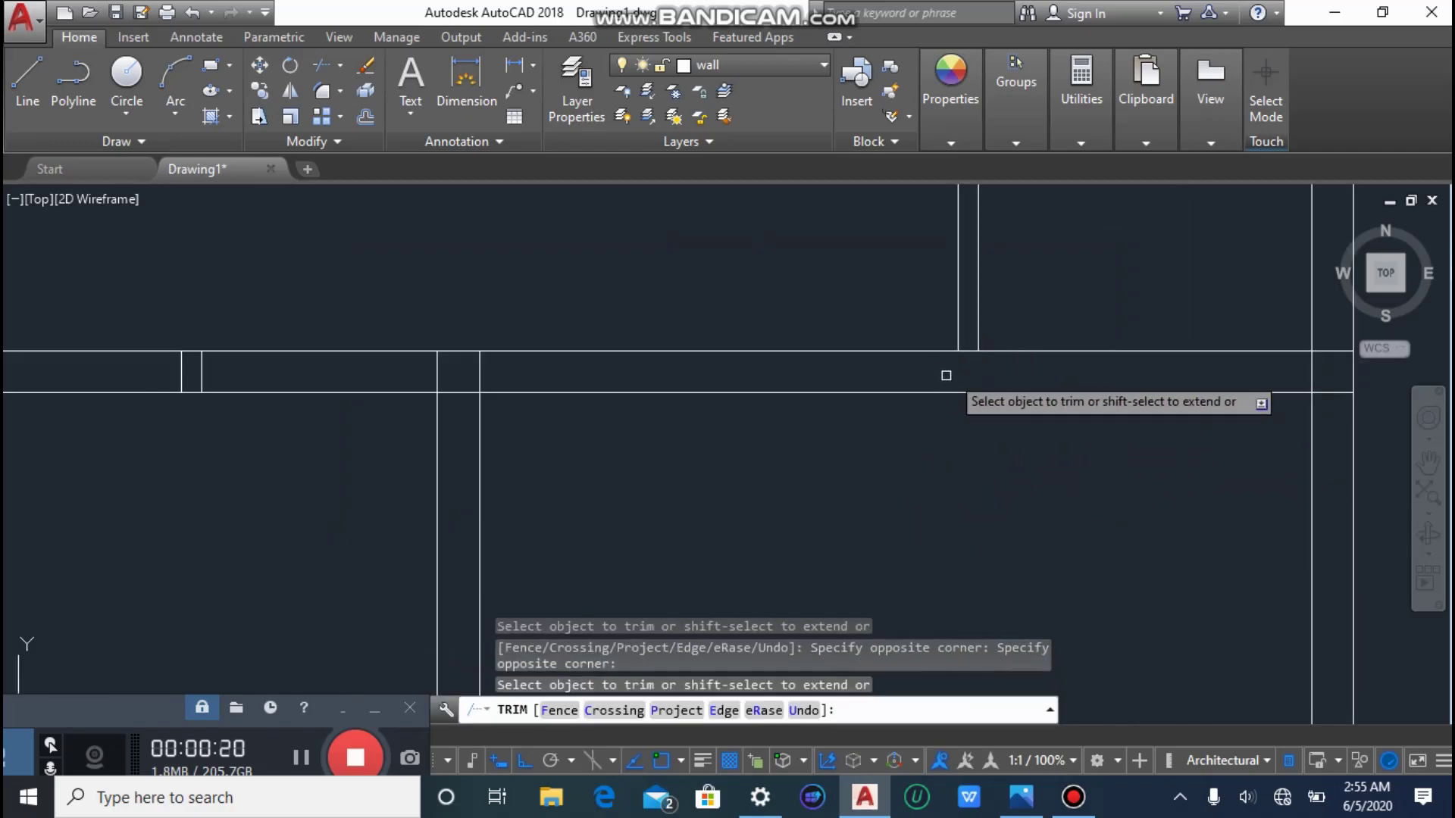
pyautogui.scroll(-6, 964, 409)
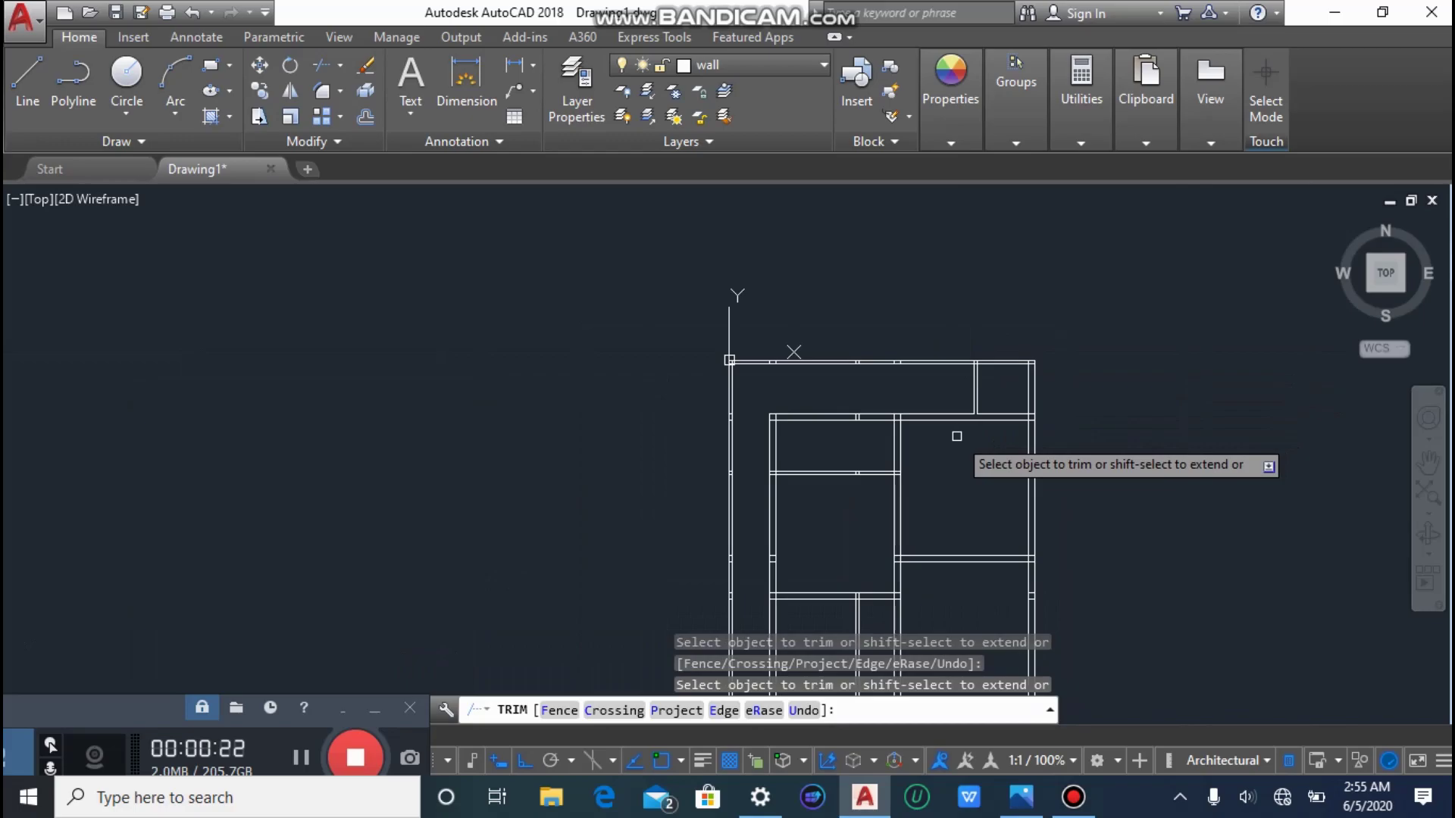
pyautogui.press('Escape')
pyautogui.scroll(-3, 962, 435)
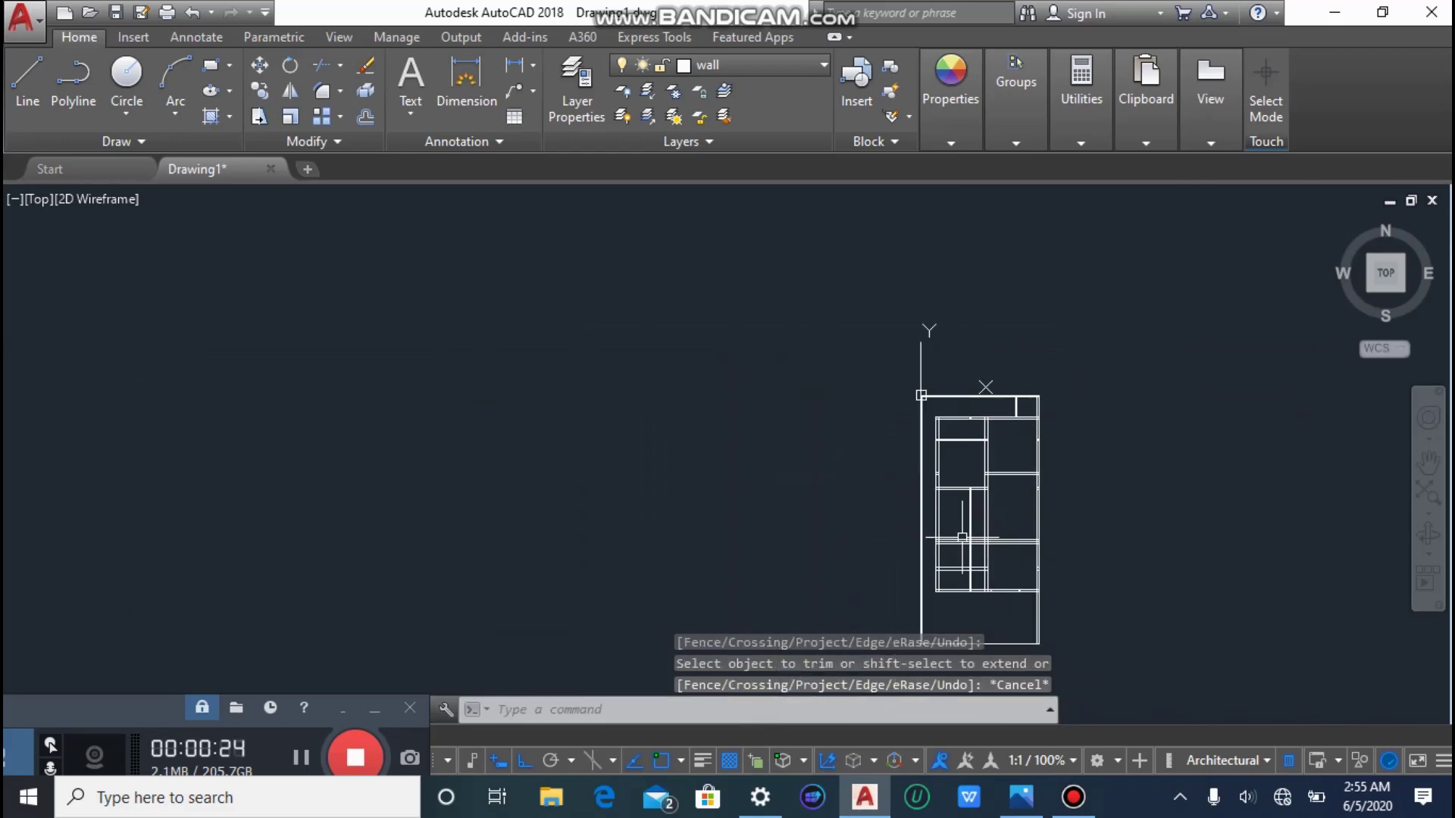
pyautogui.scroll(2, 962, 538)
pyautogui.scroll(2, 943, 566)
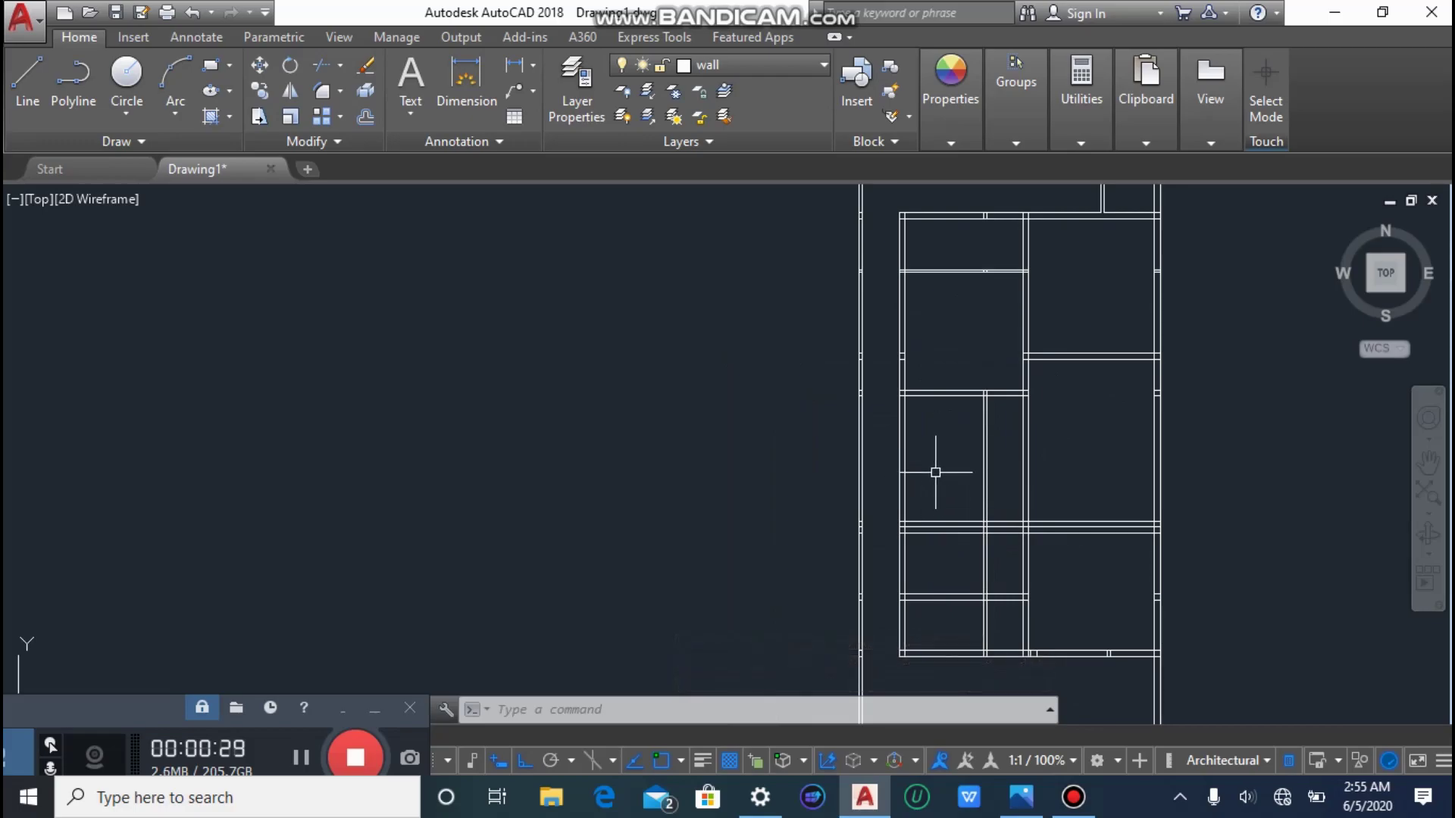
pyautogui.write('DI')
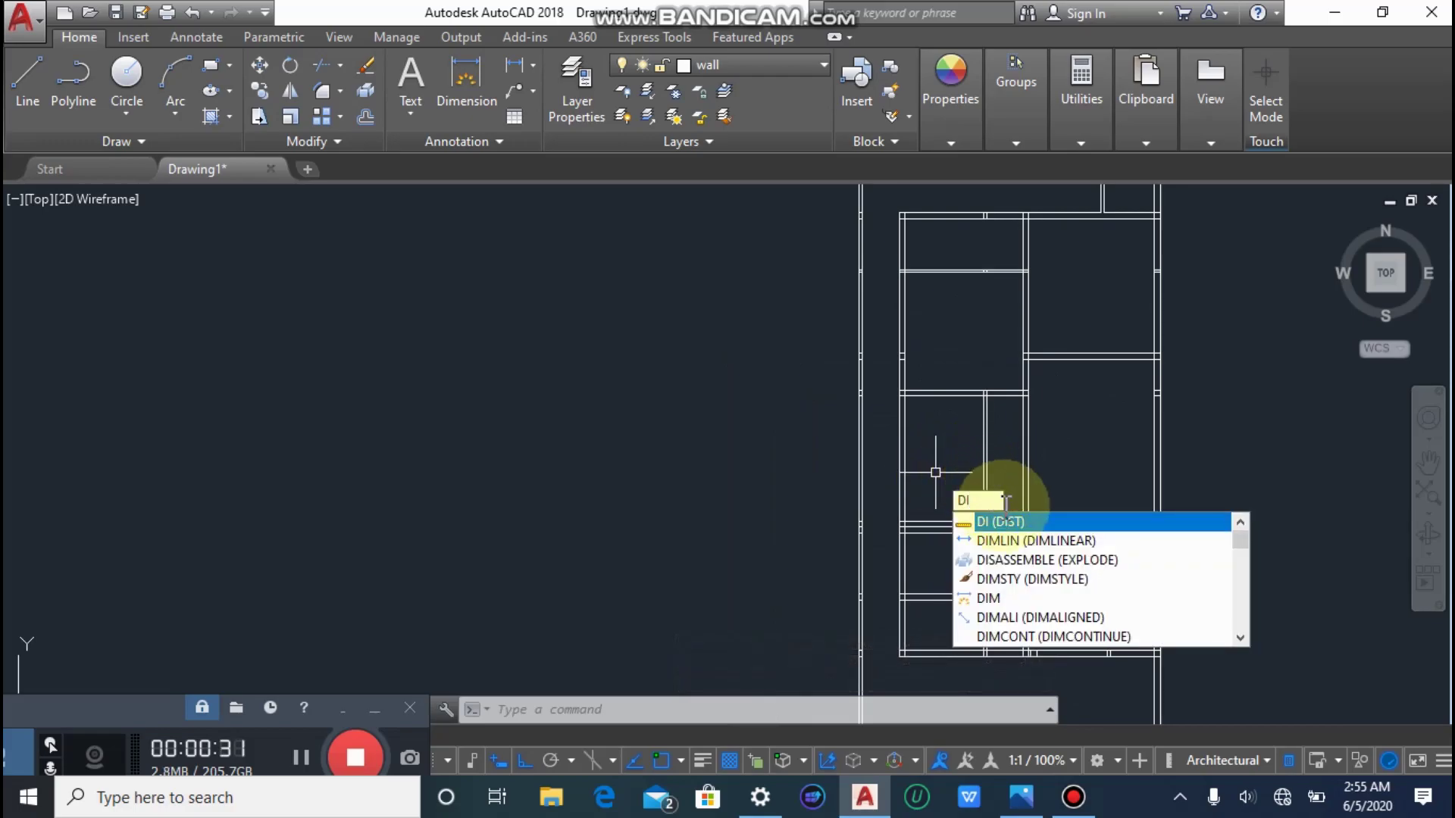
pyautogui.click(1008, 521)
pyautogui.scroll(2, 975, 552)
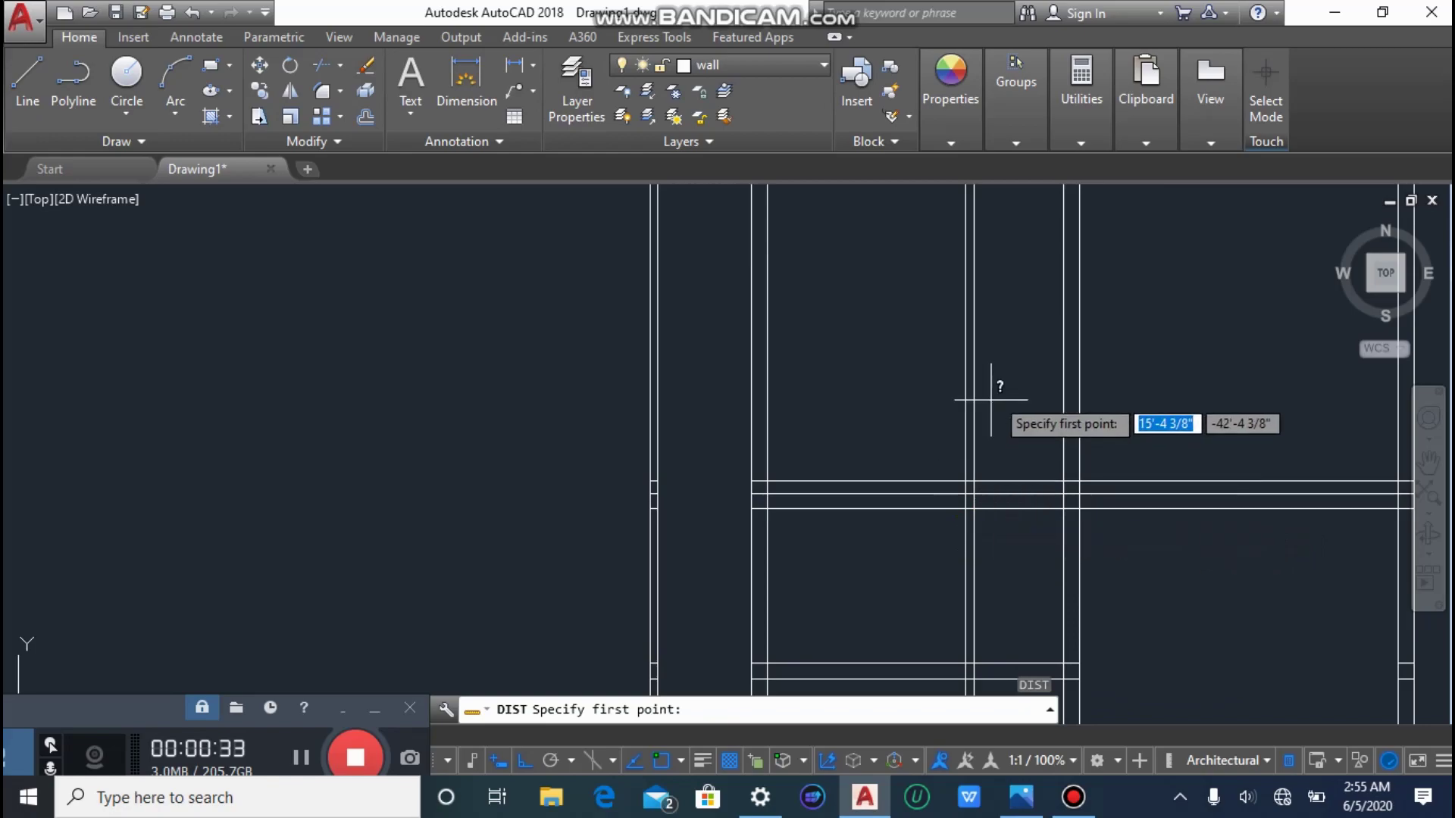
pyautogui.click(965, 413)
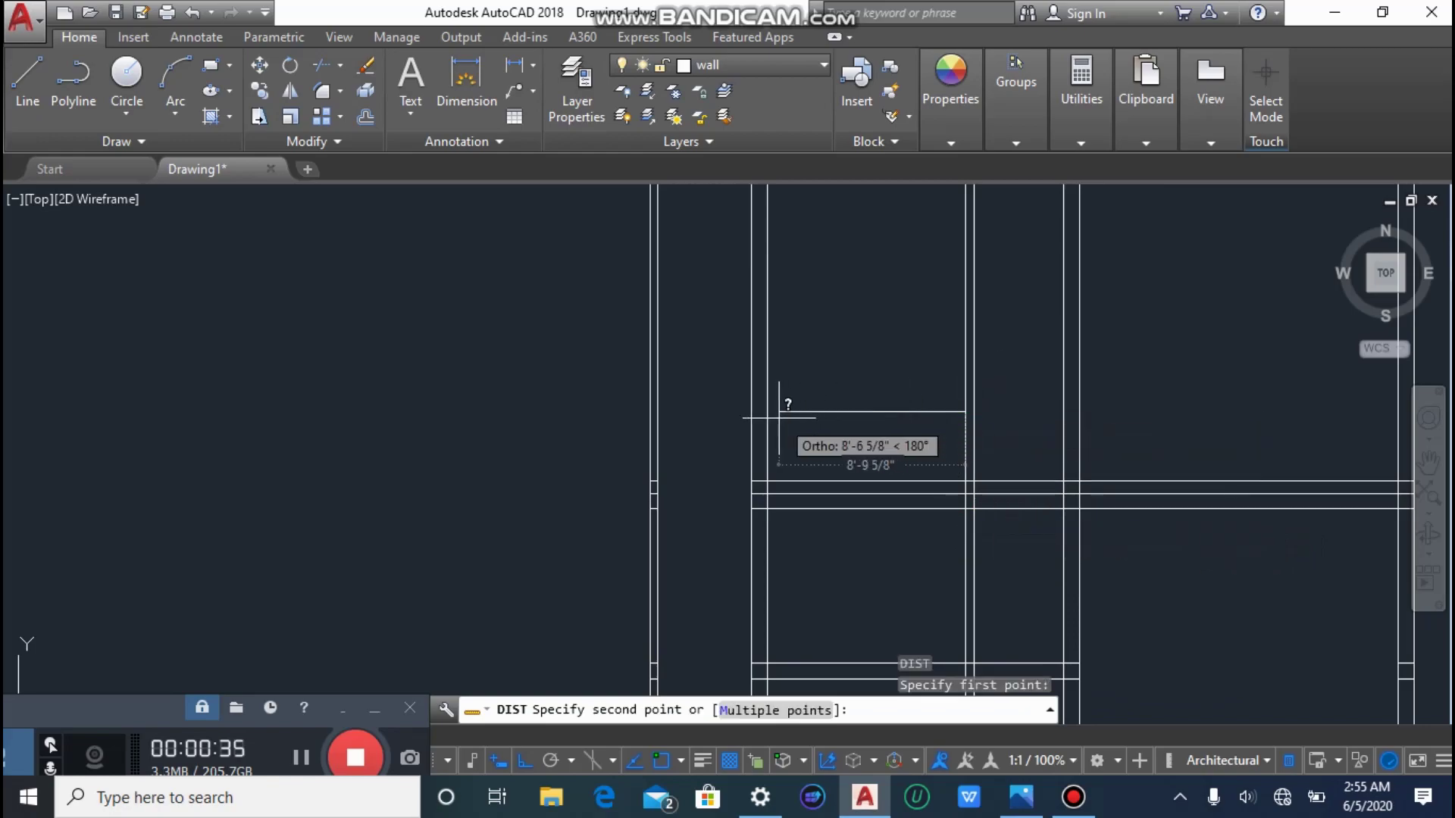
pyautogui.press('Escape')
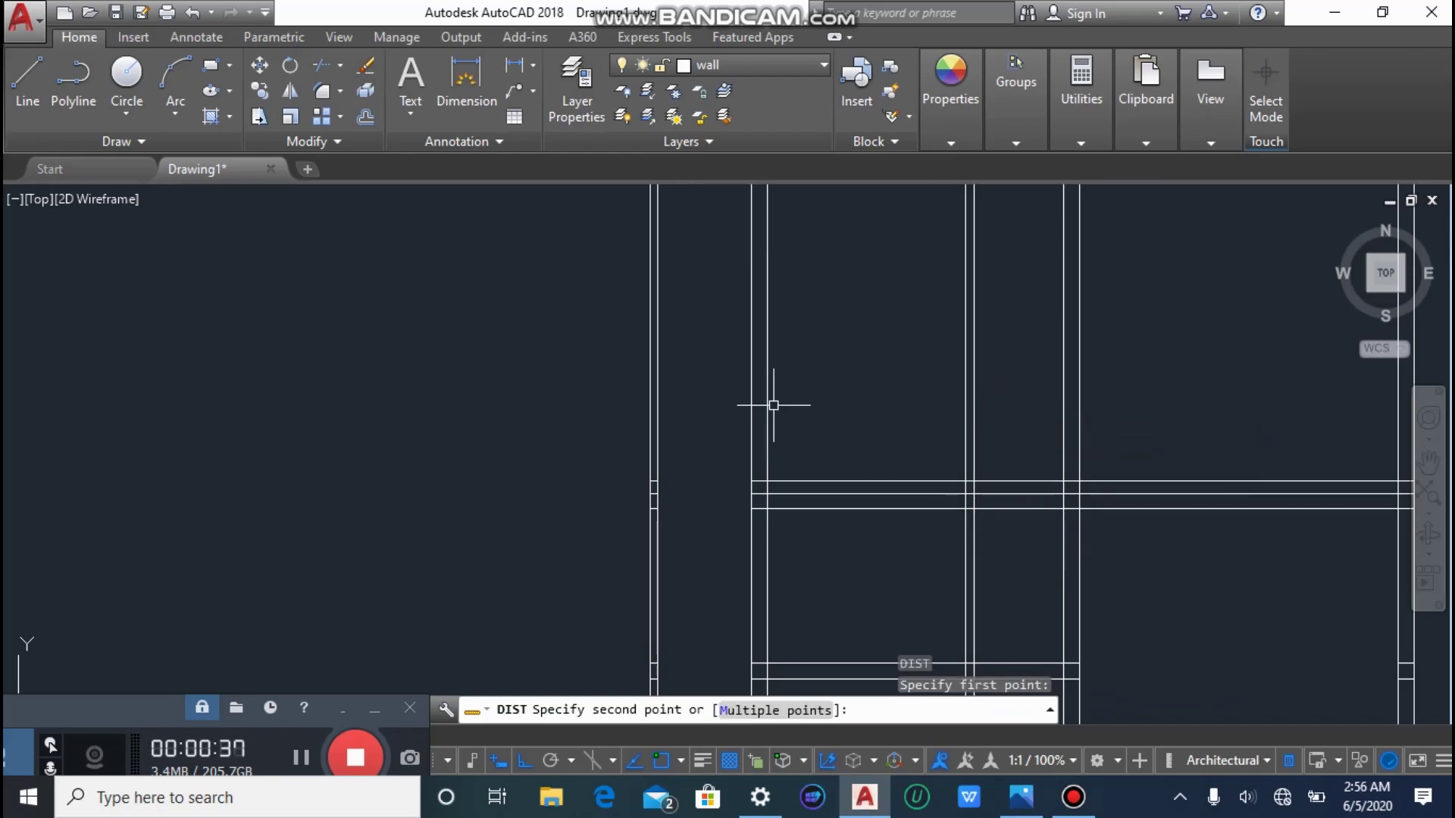
pyautogui.scroll(-2, 872, 403)
pyautogui.scroll(2, 974, 392)
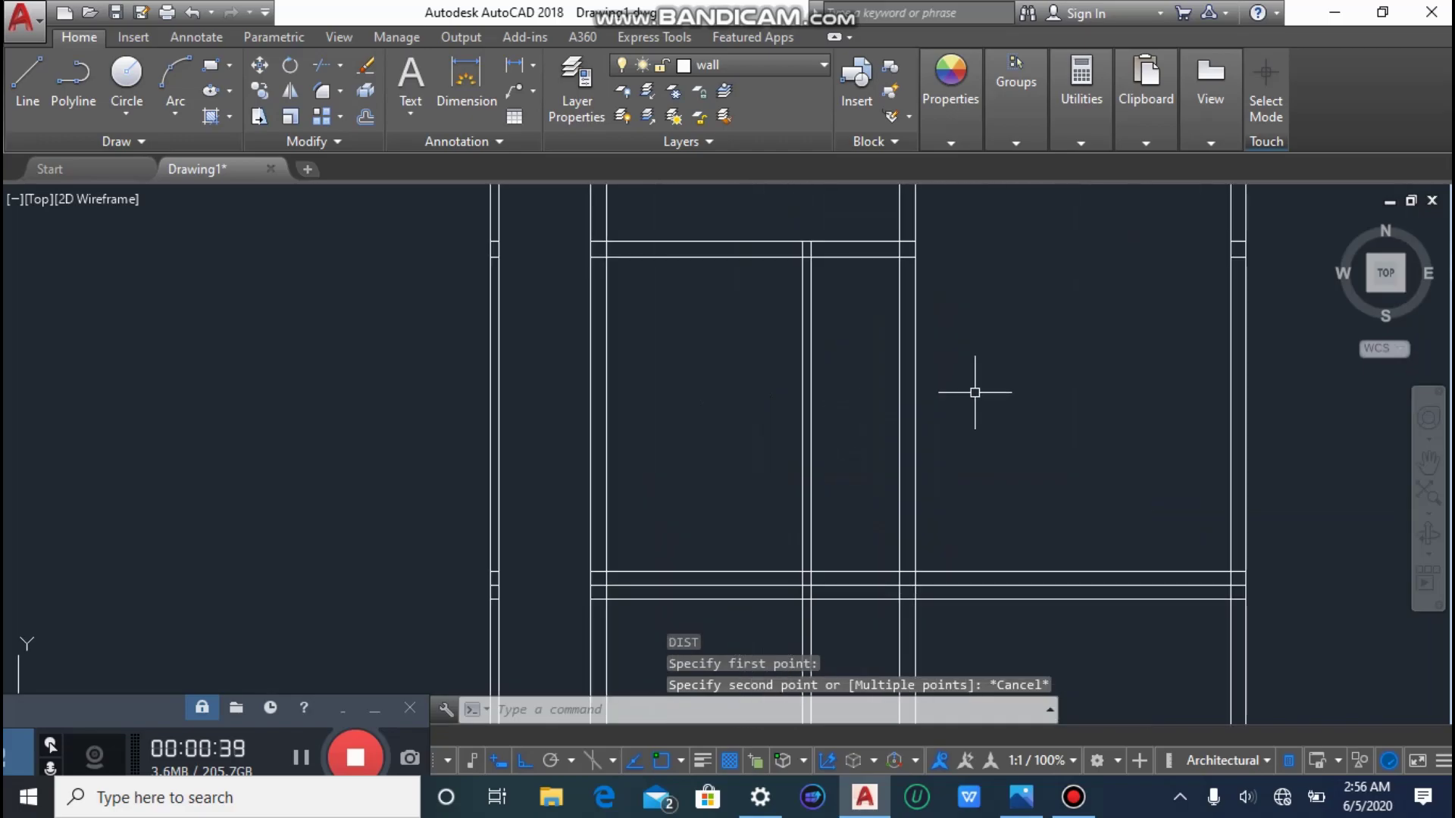
pyautogui.write('tr')
pyautogui.press('Return')
pyautogui.press('Return')
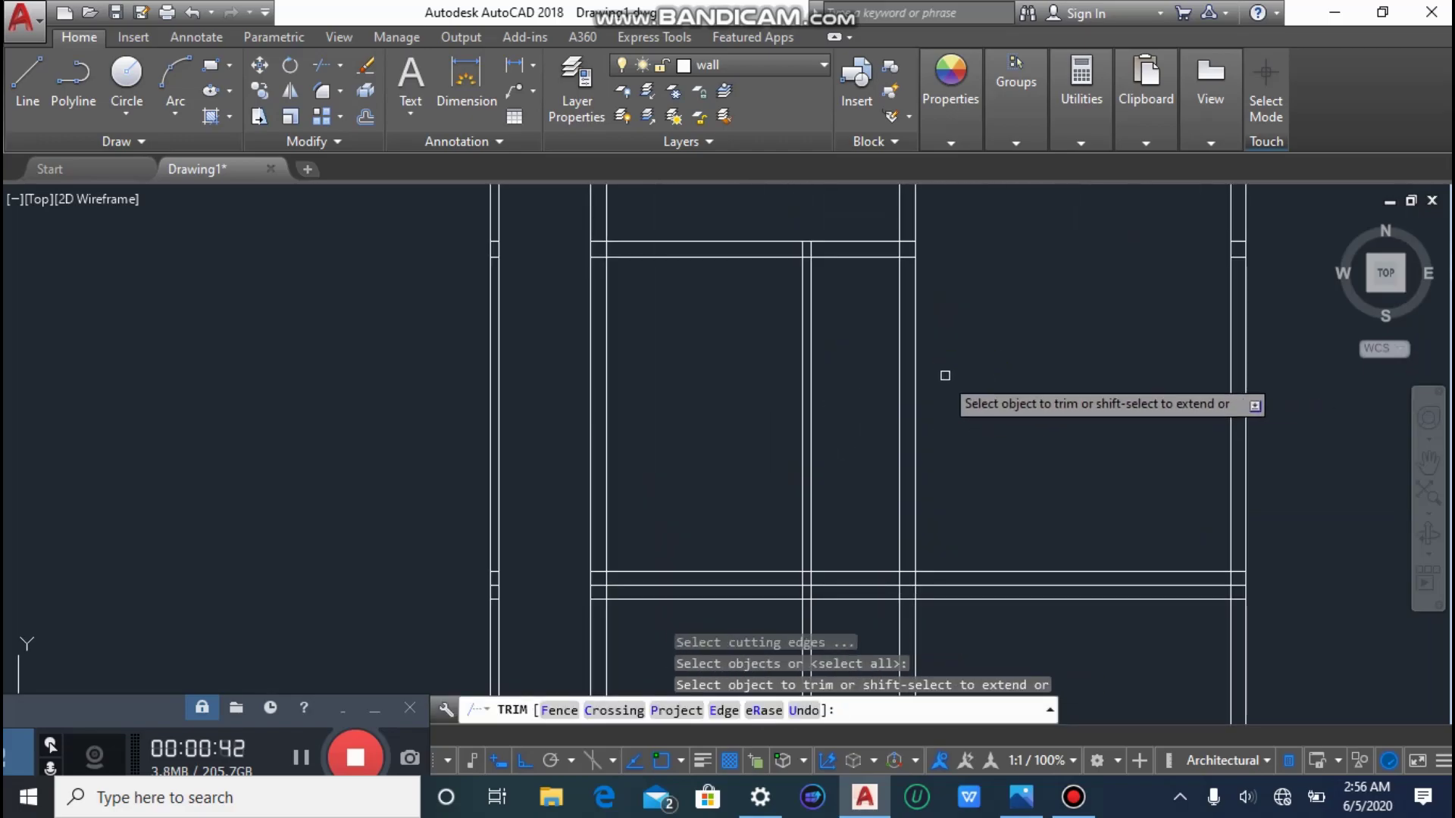
pyautogui.click(941, 374)
pyautogui.click(886, 429)
pyautogui.scroll(-2, 920, 292)
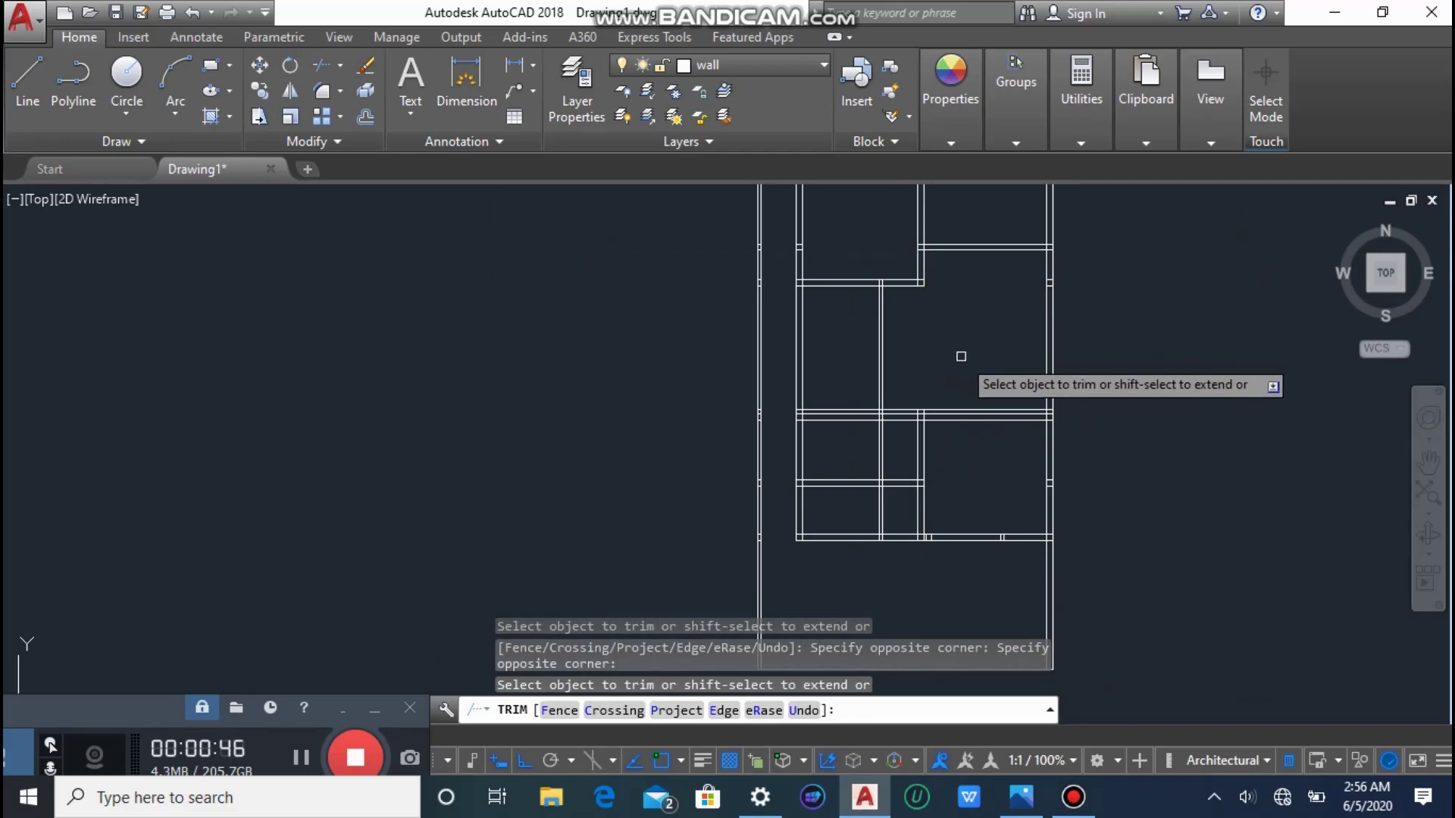
pyautogui.scroll(-2, 966, 352)
pyautogui.scroll(4, 894, 428)
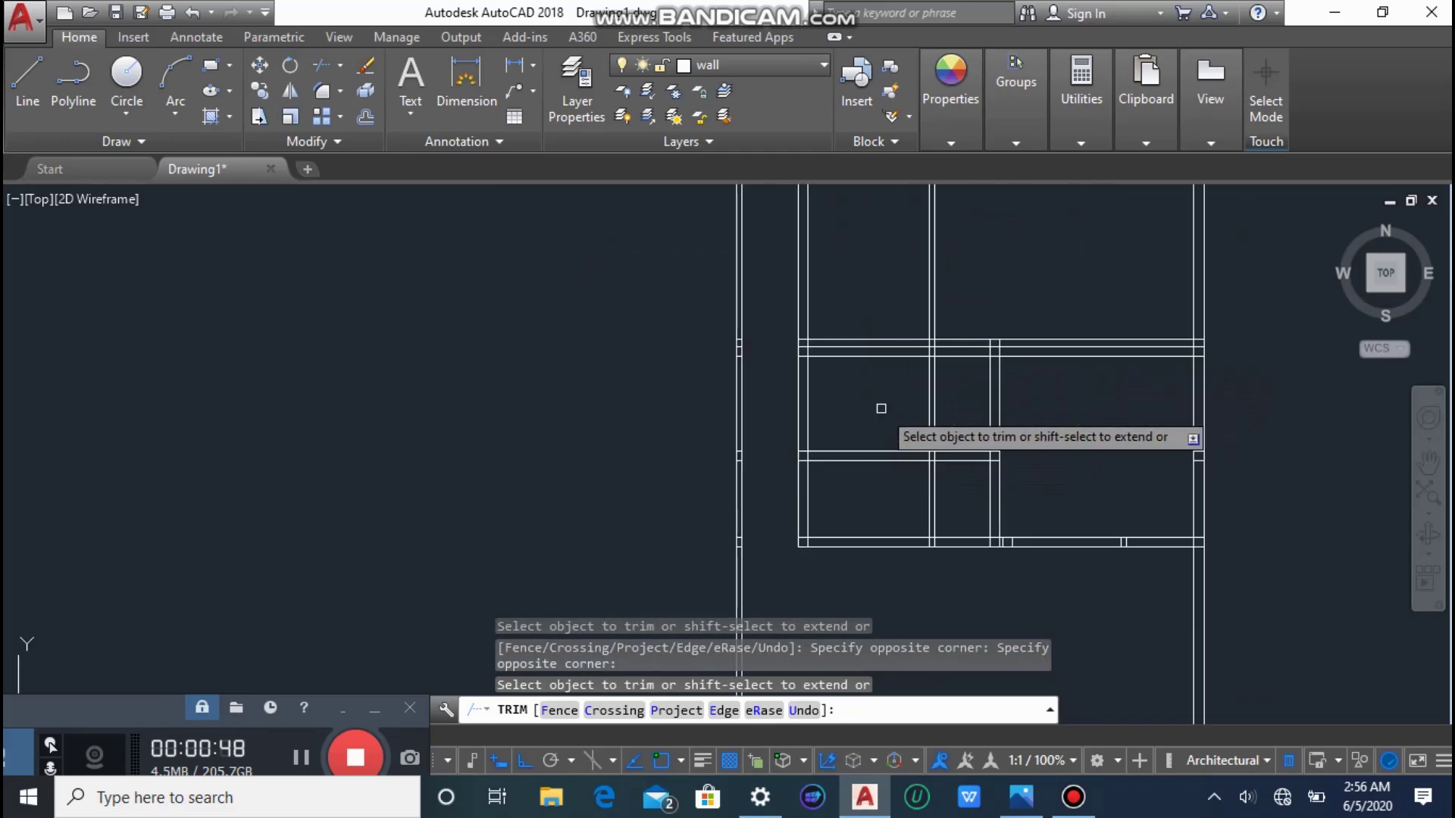
pyautogui.scroll(3, 1061, 363)
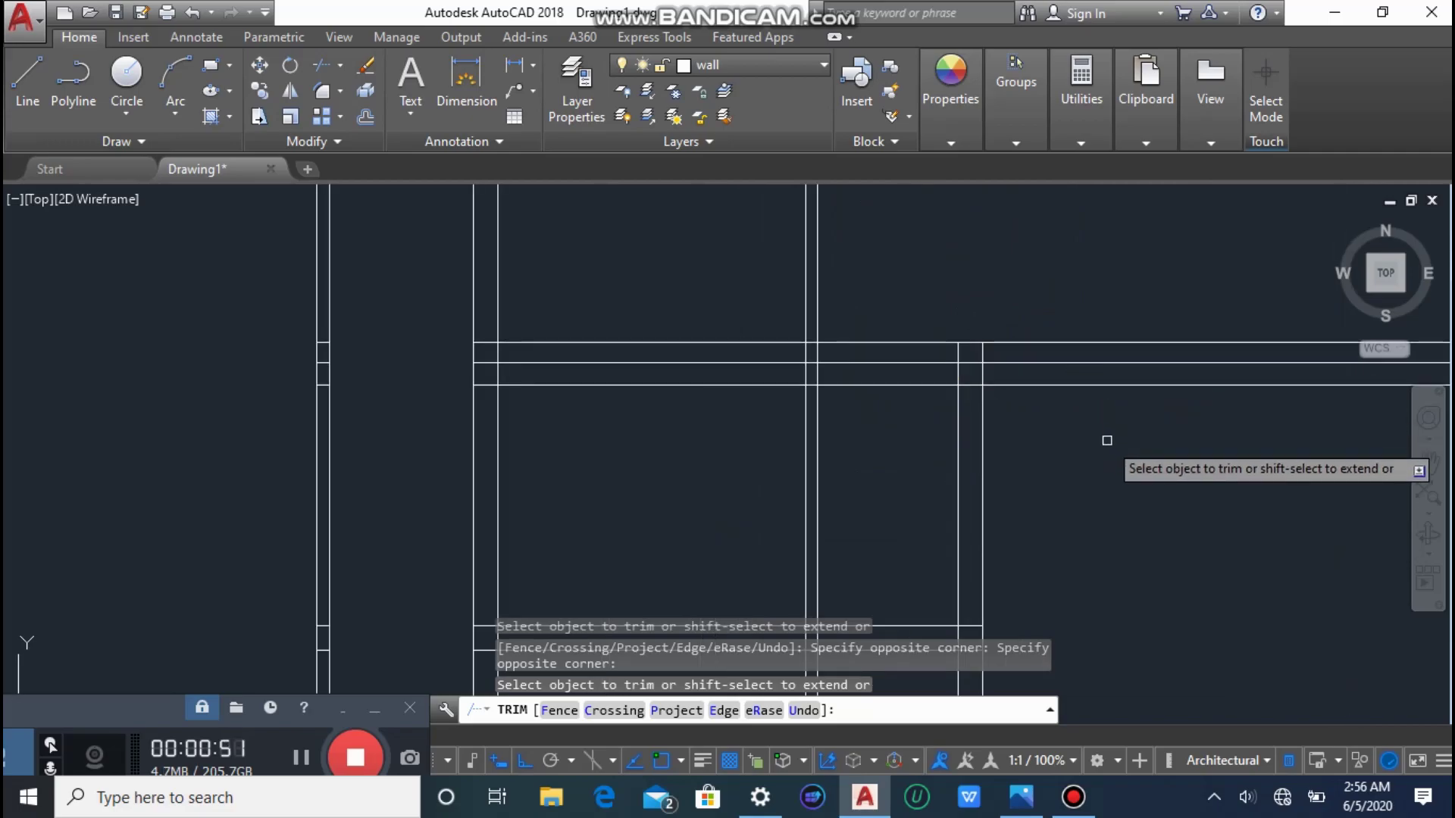
pyautogui.scroll(-3, 1136, 441)
pyautogui.scroll(3, 1165, 439)
pyautogui.click(841, 348)
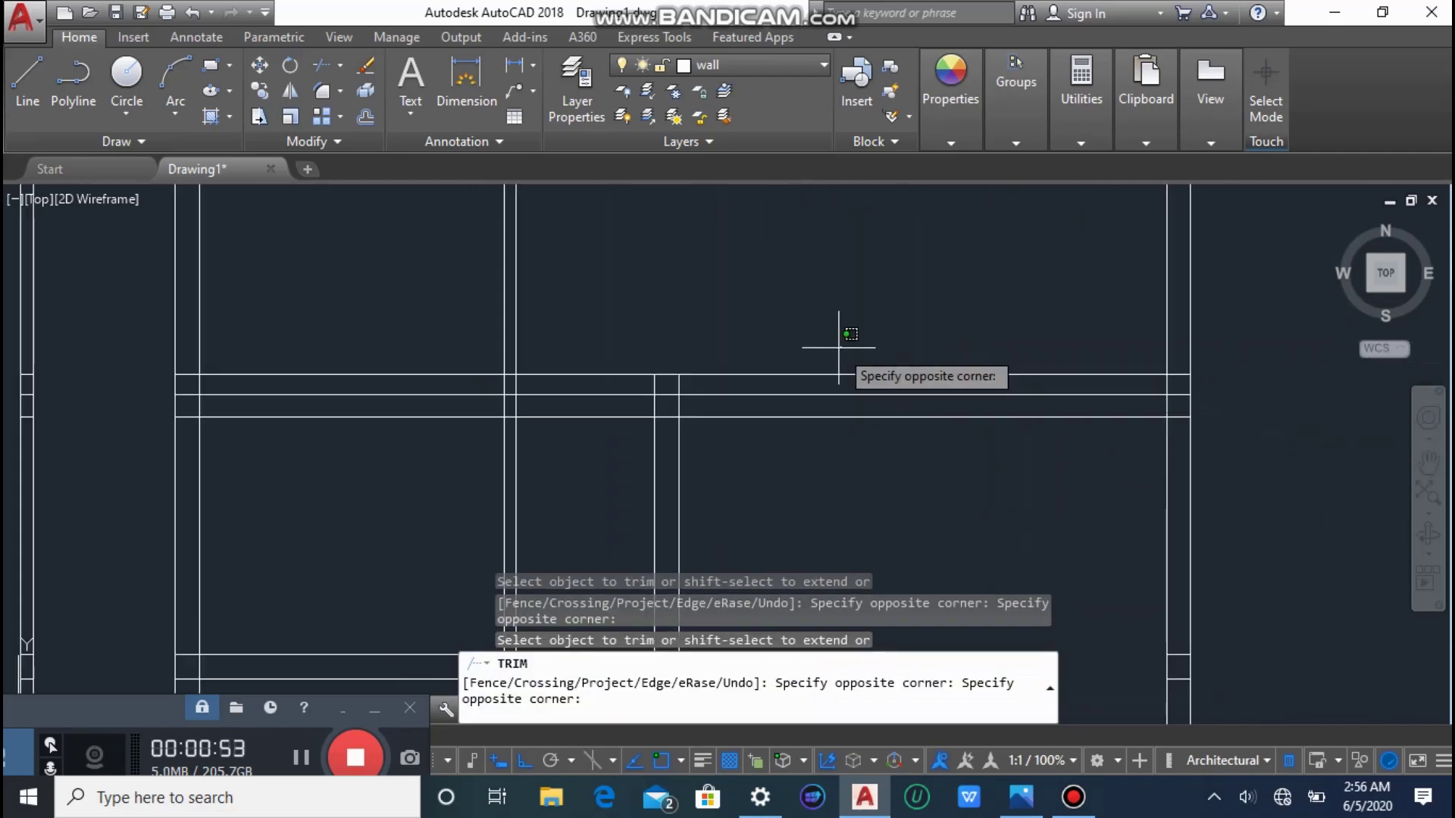
pyautogui.click(834, 382)
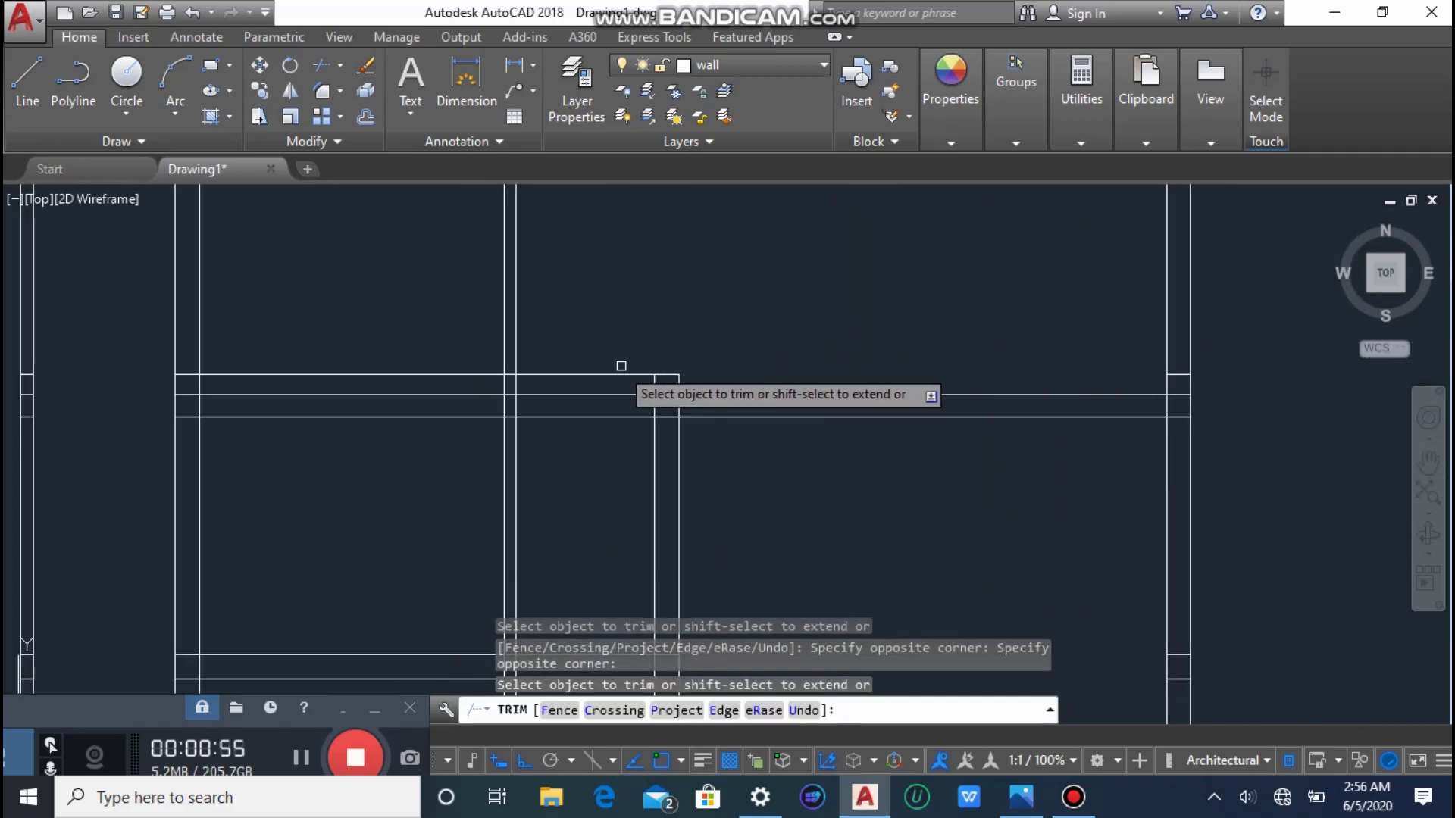
pyautogui.click(604, 429)
pyautogui.click(598, 402)
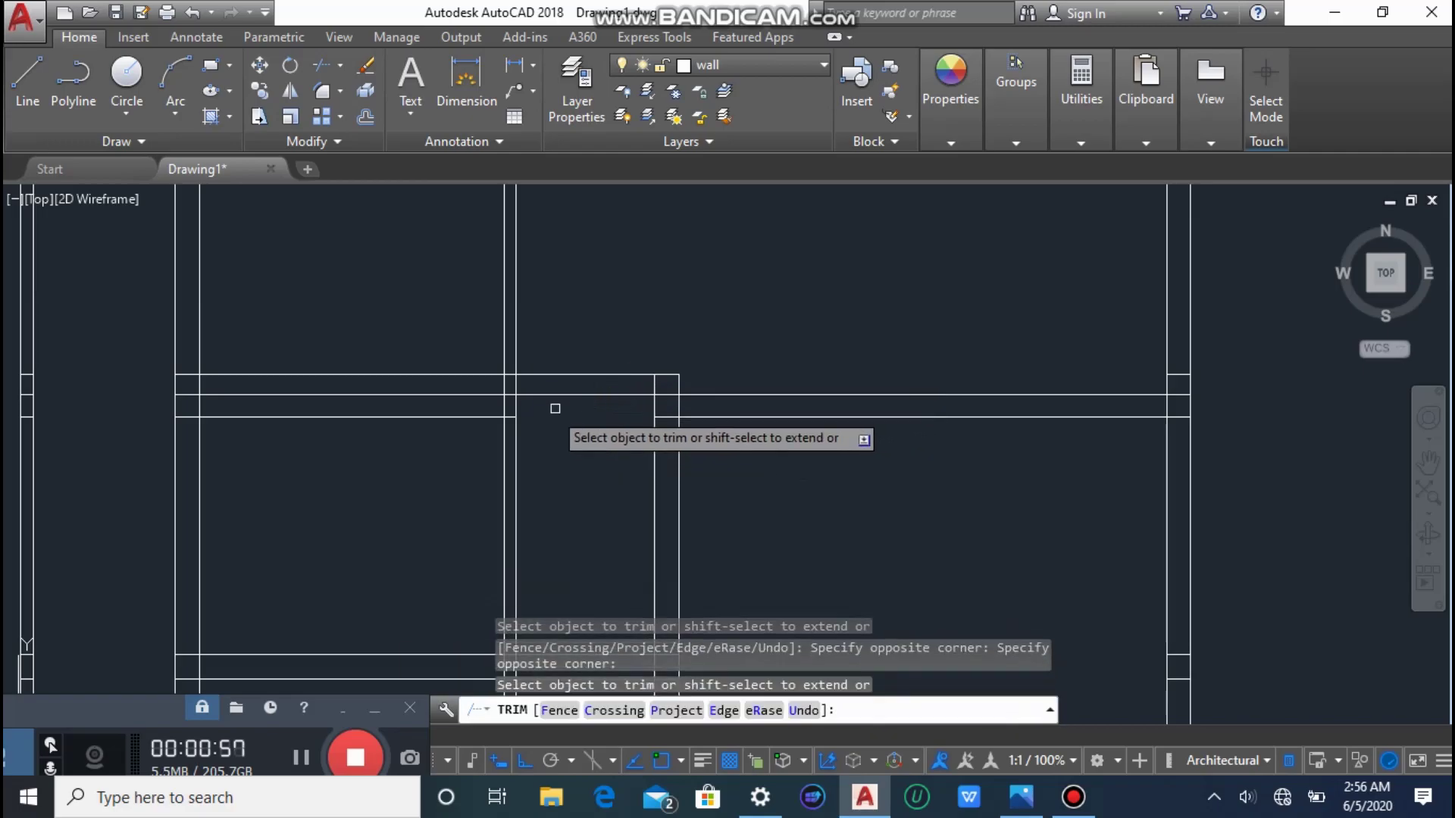
pyautogui.click(432, 422)
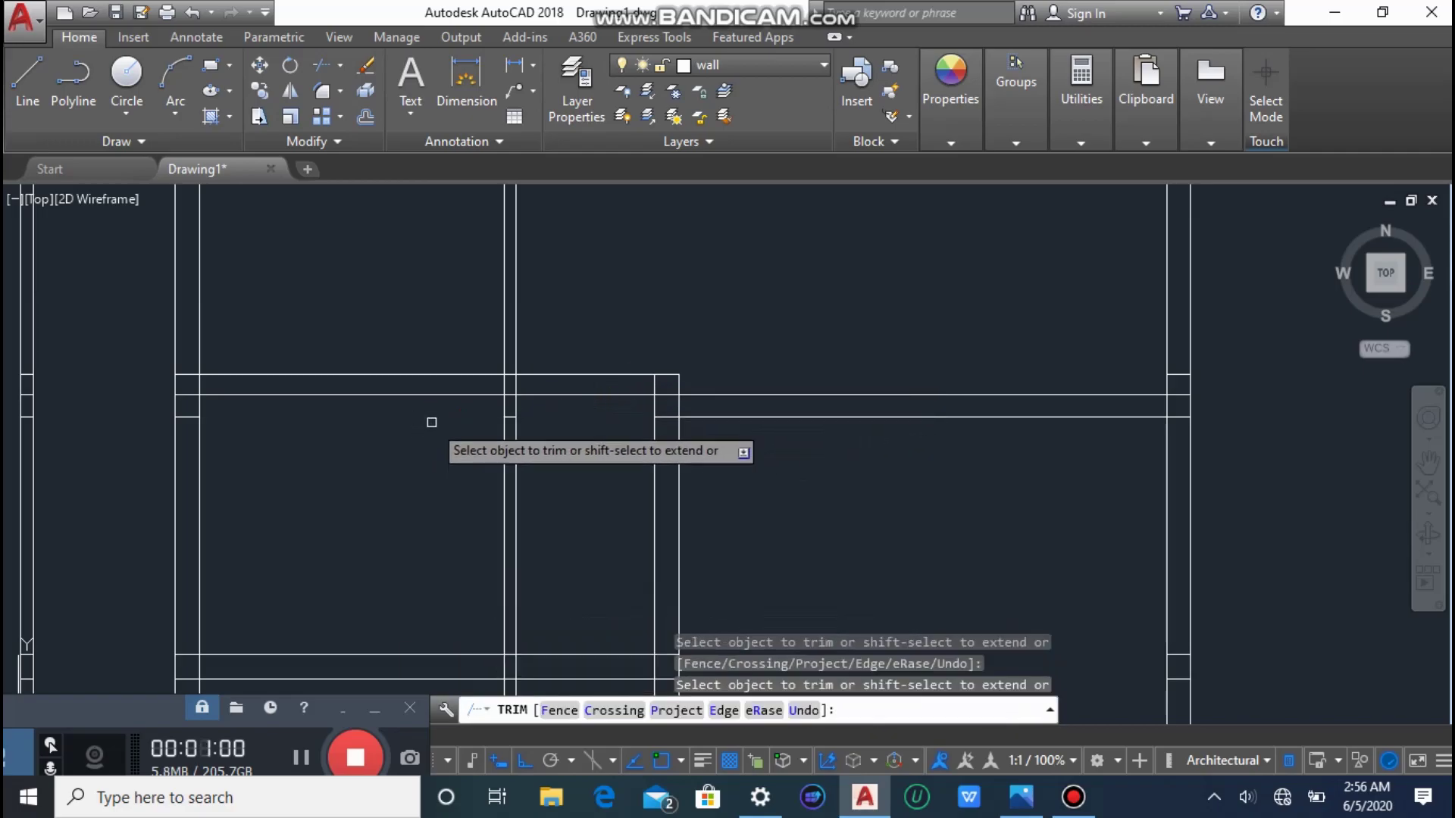
pyautogui.press('Escape')
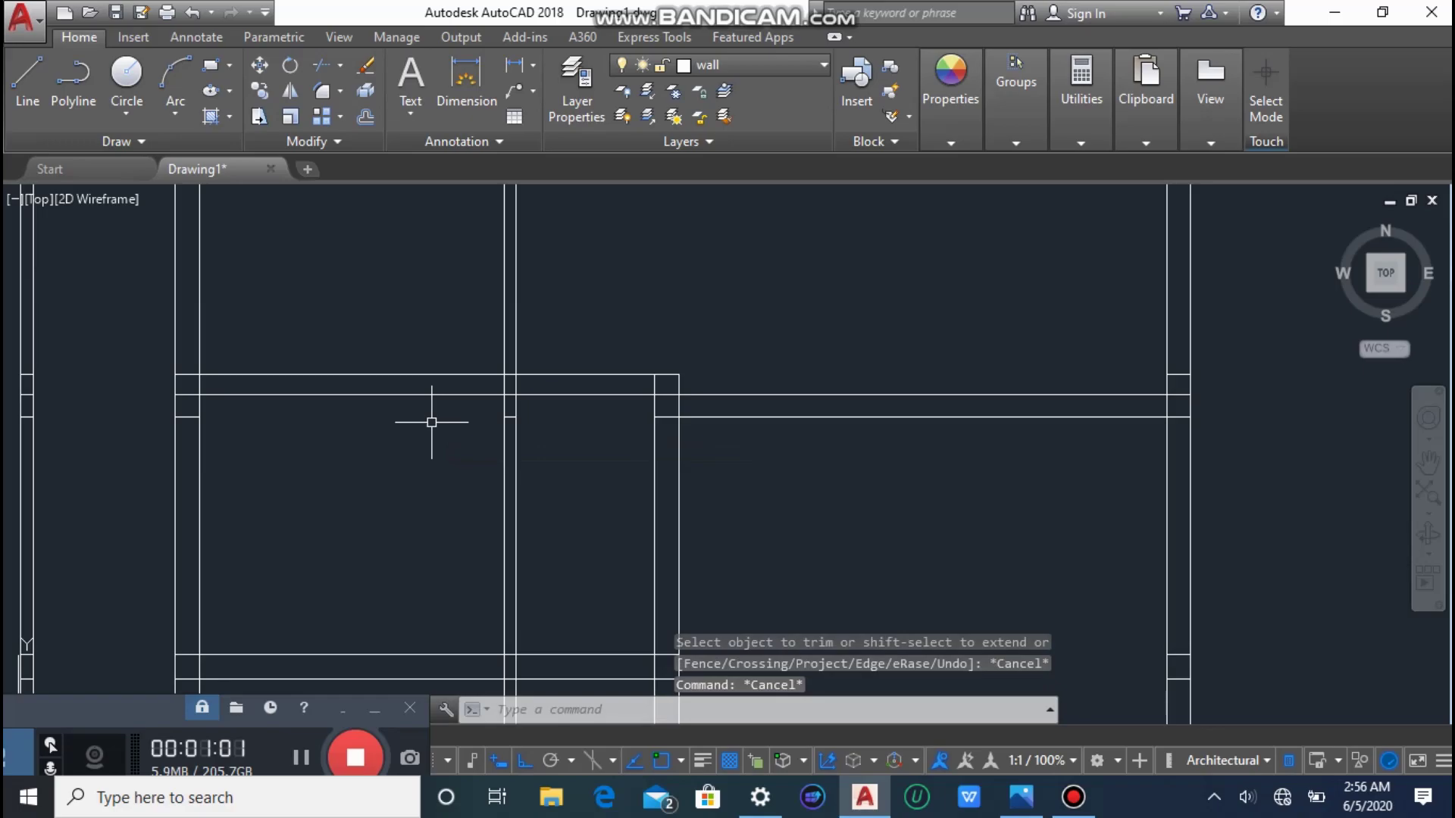
pyautogui.scroll(-4, 766, 454)
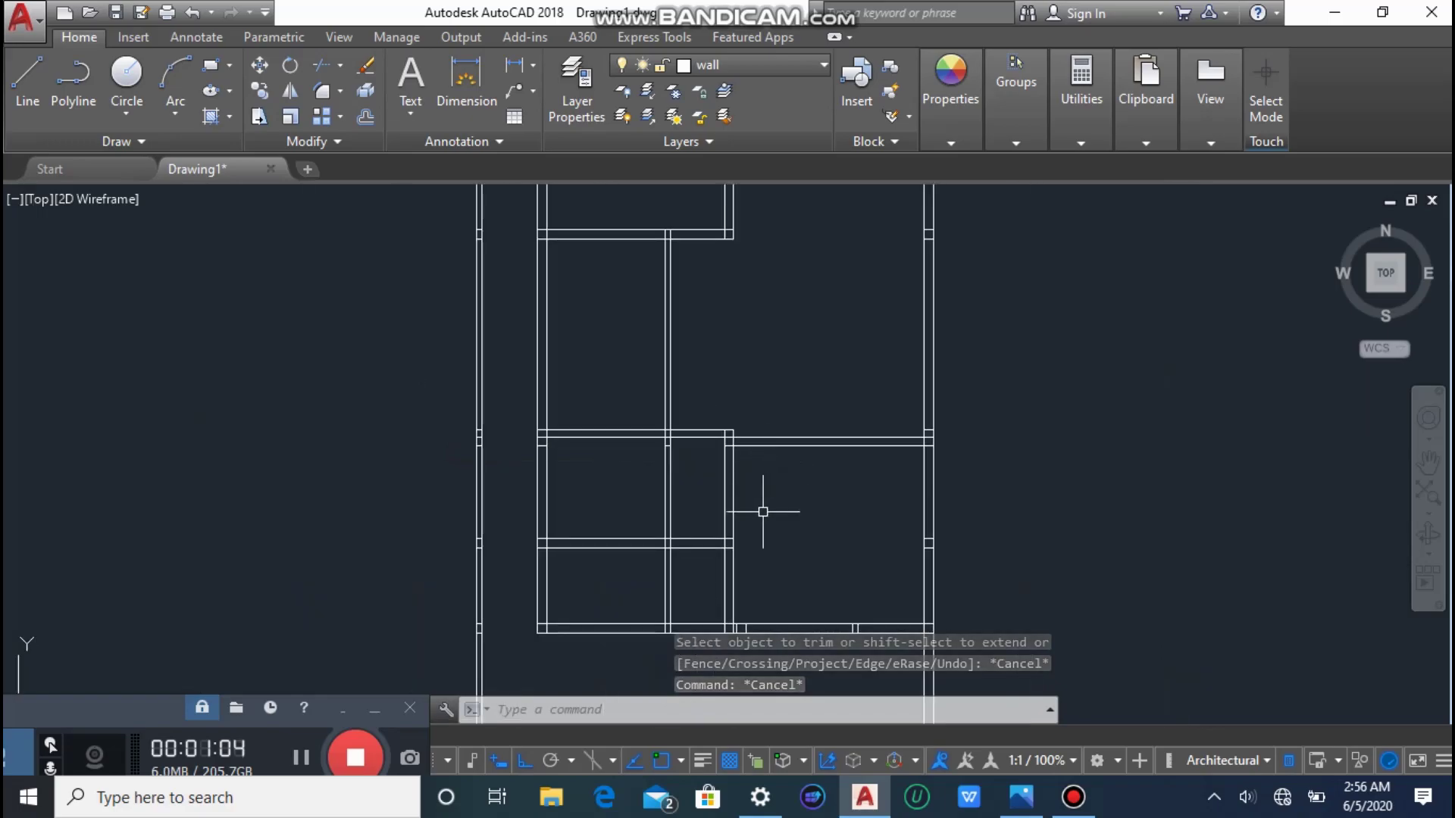
pyautogui.scroll(-2, 763, 512)
pyautogui.scroll(4, 694, 582)
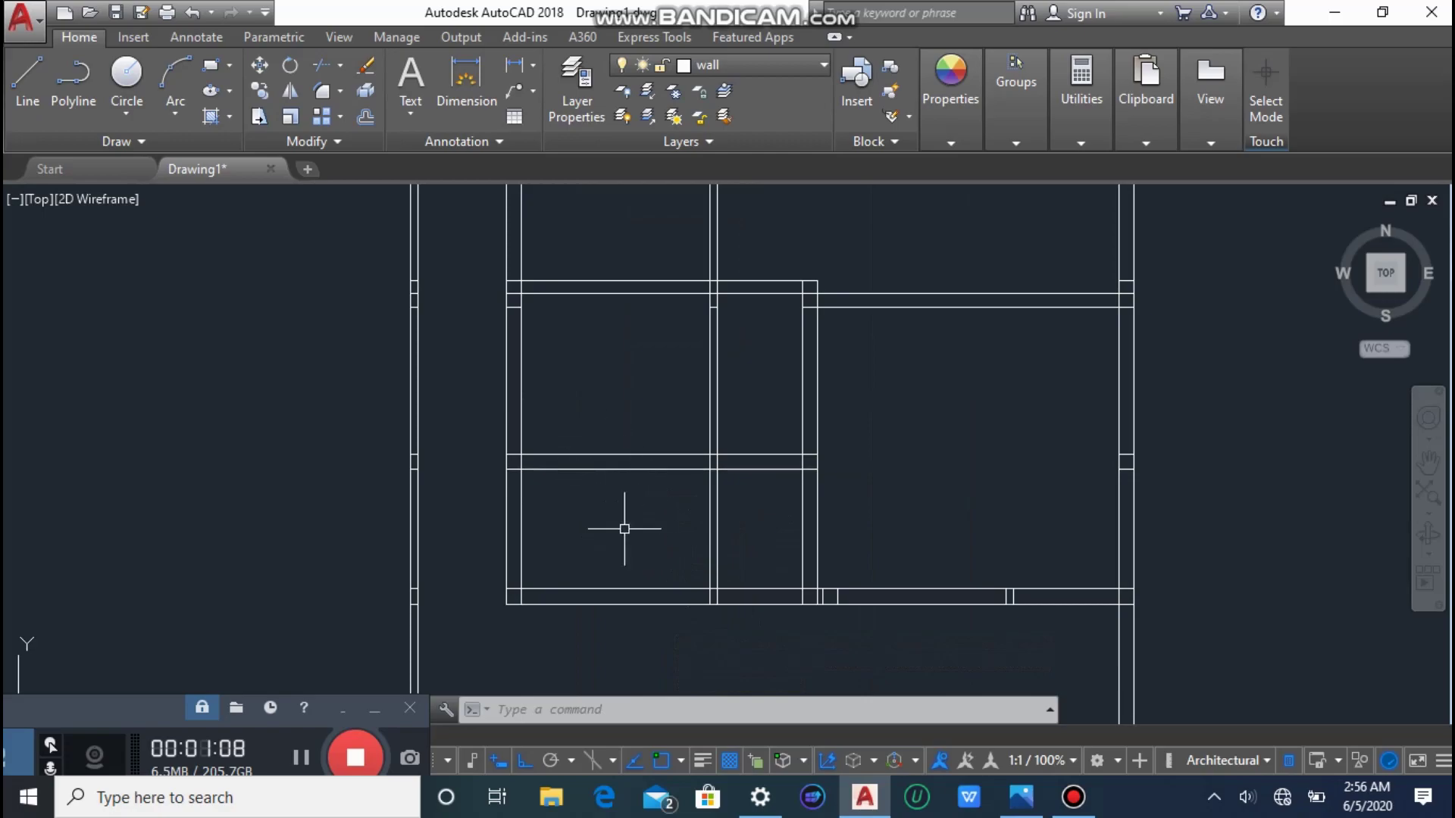
pyautogui.scroll(-4, 624, 528)
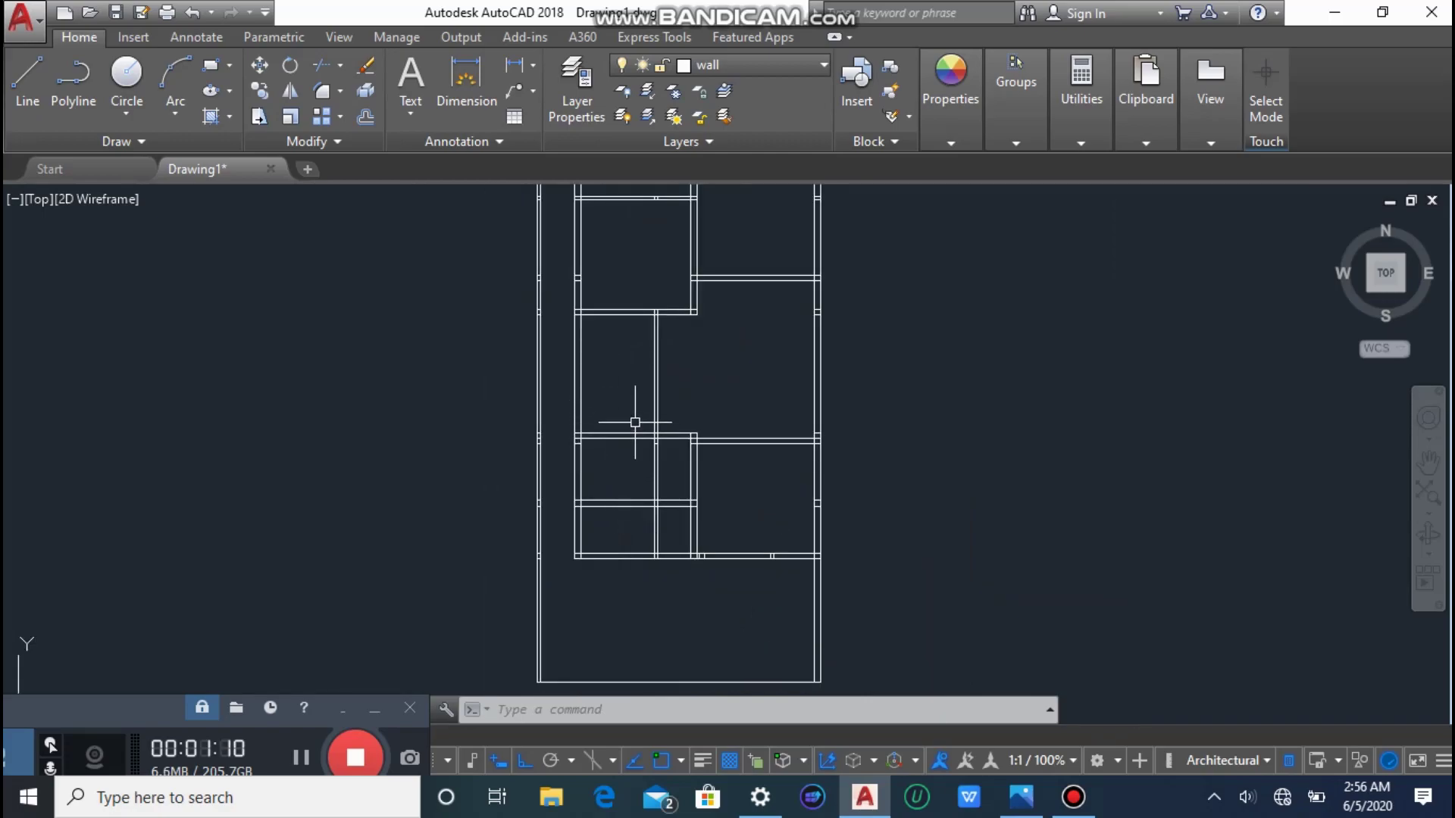
pyautogui.scroll(4, 635, 422)
# Trim the wall ends where the upper room's wall meets the central room's wall.
pyautogui.scroll(-2, 866, 307)
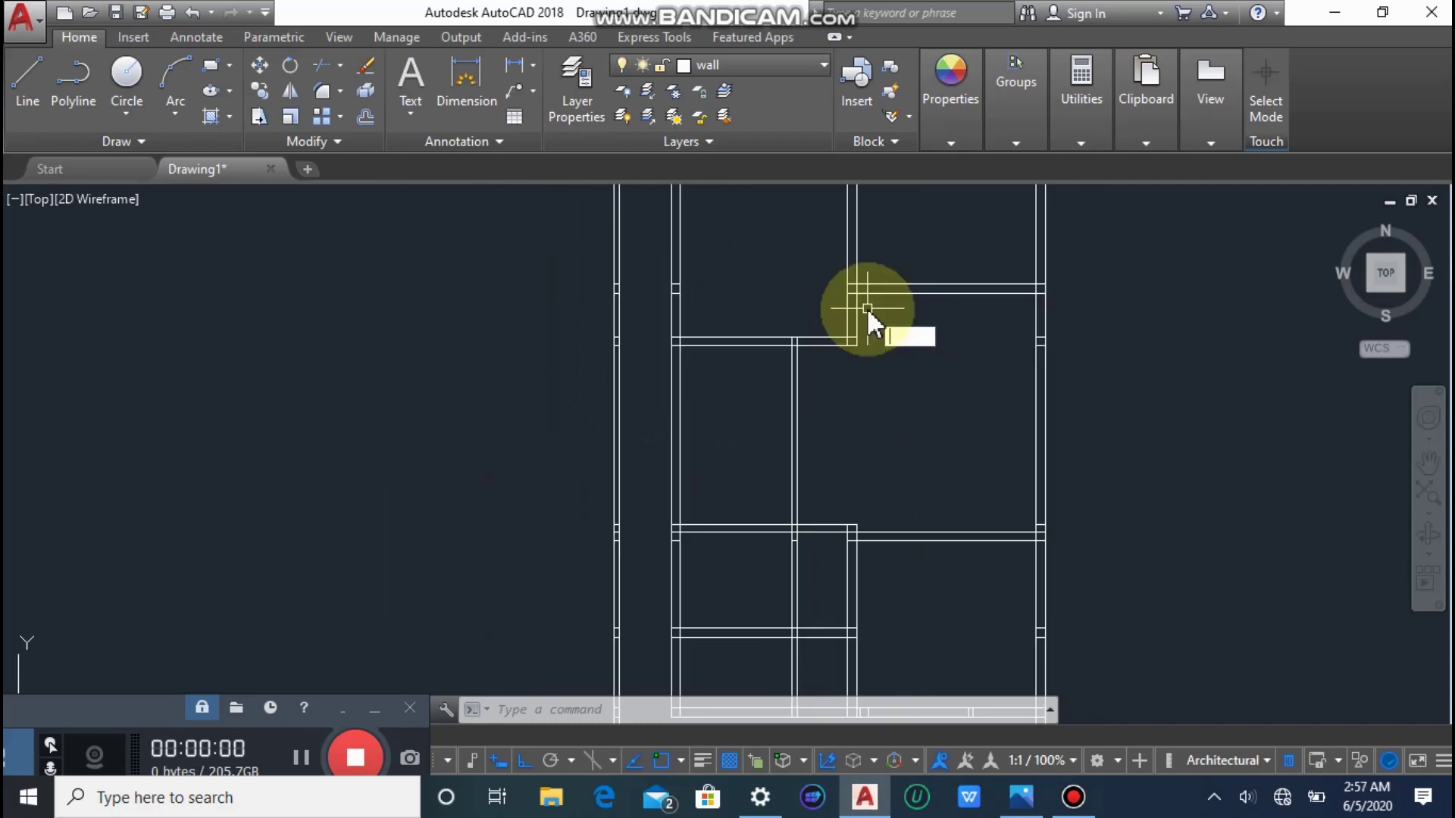
pyautogui.click(892, 382)
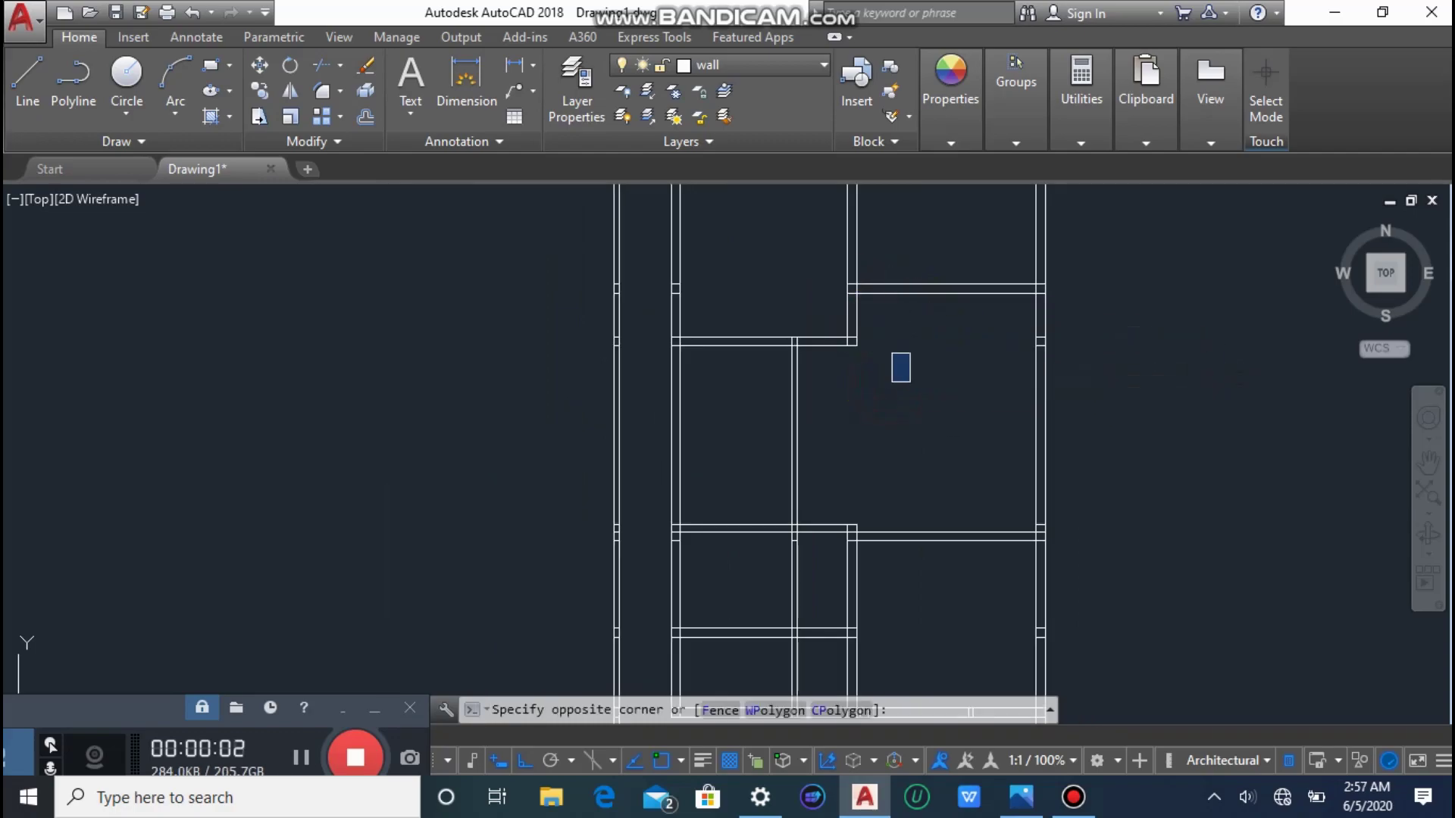
pyautogui.click(901, 342)
pyautogui.scroll(2, 885, 296)
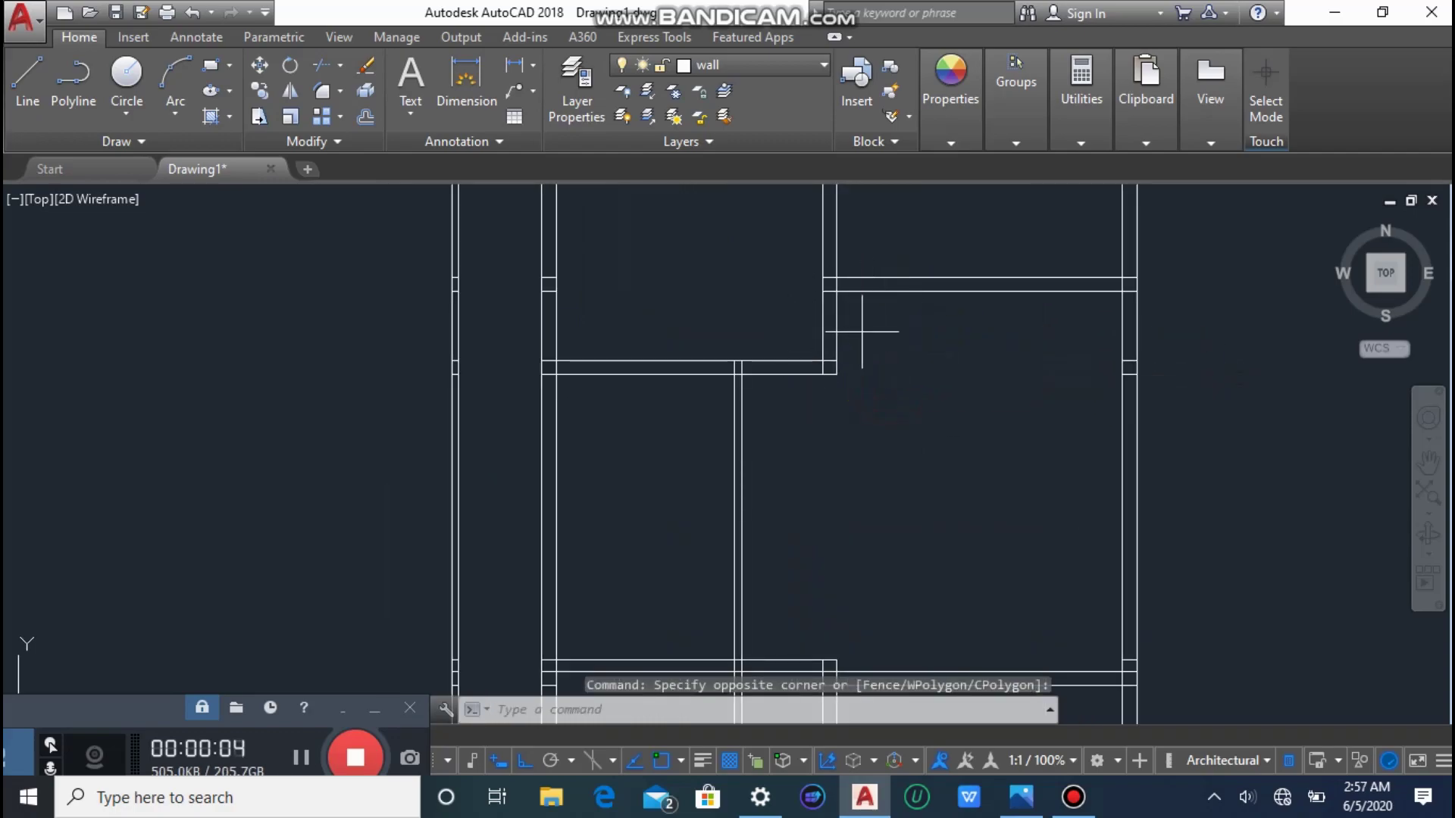
pyautogui.click(862, 331)
pyautogui.click(792, 394)
pyautogui.click(910, 325)
pyautogui.press('Escape')
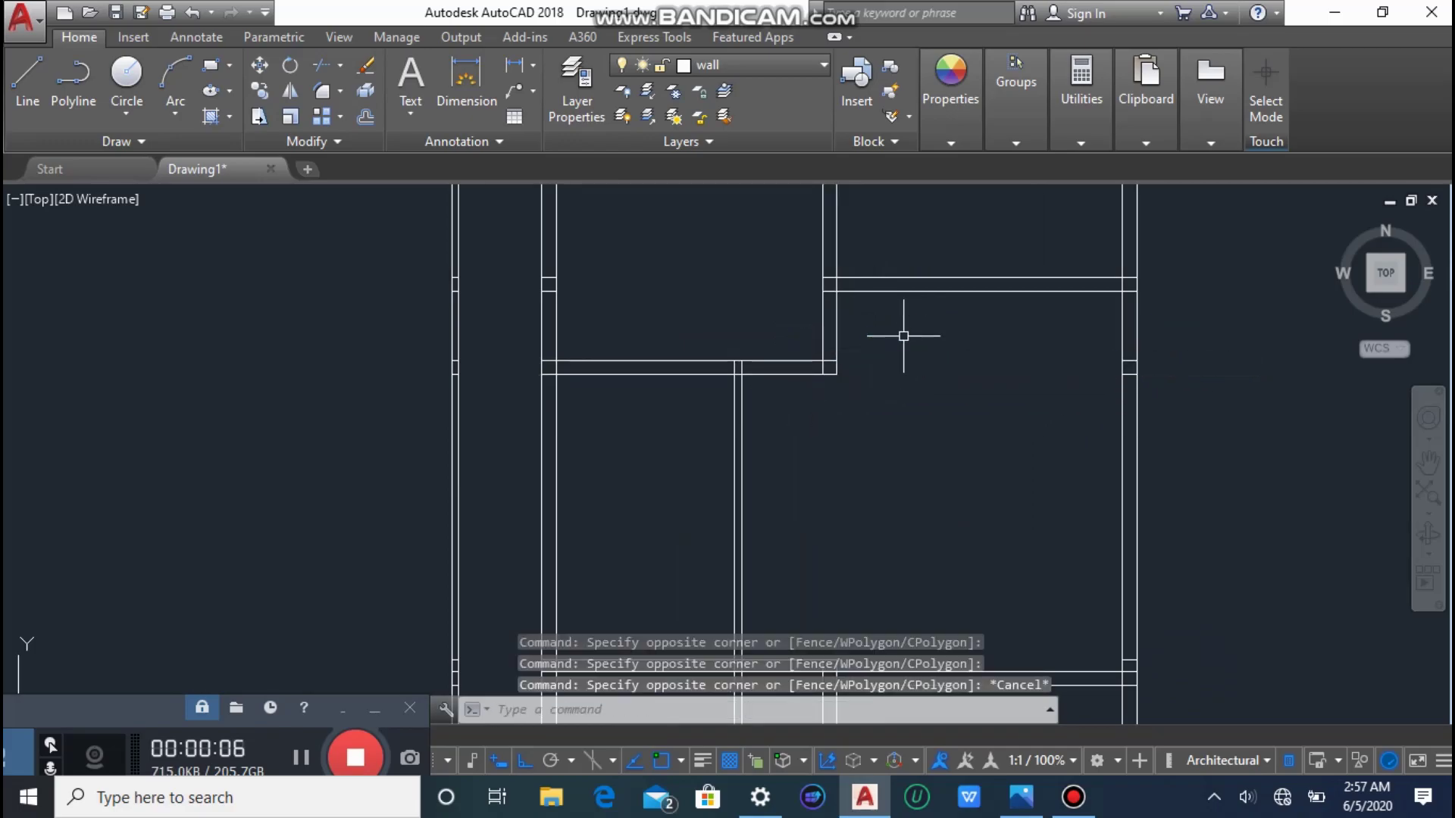
pyautogui.press('Return')
pyautogui.press('Return')
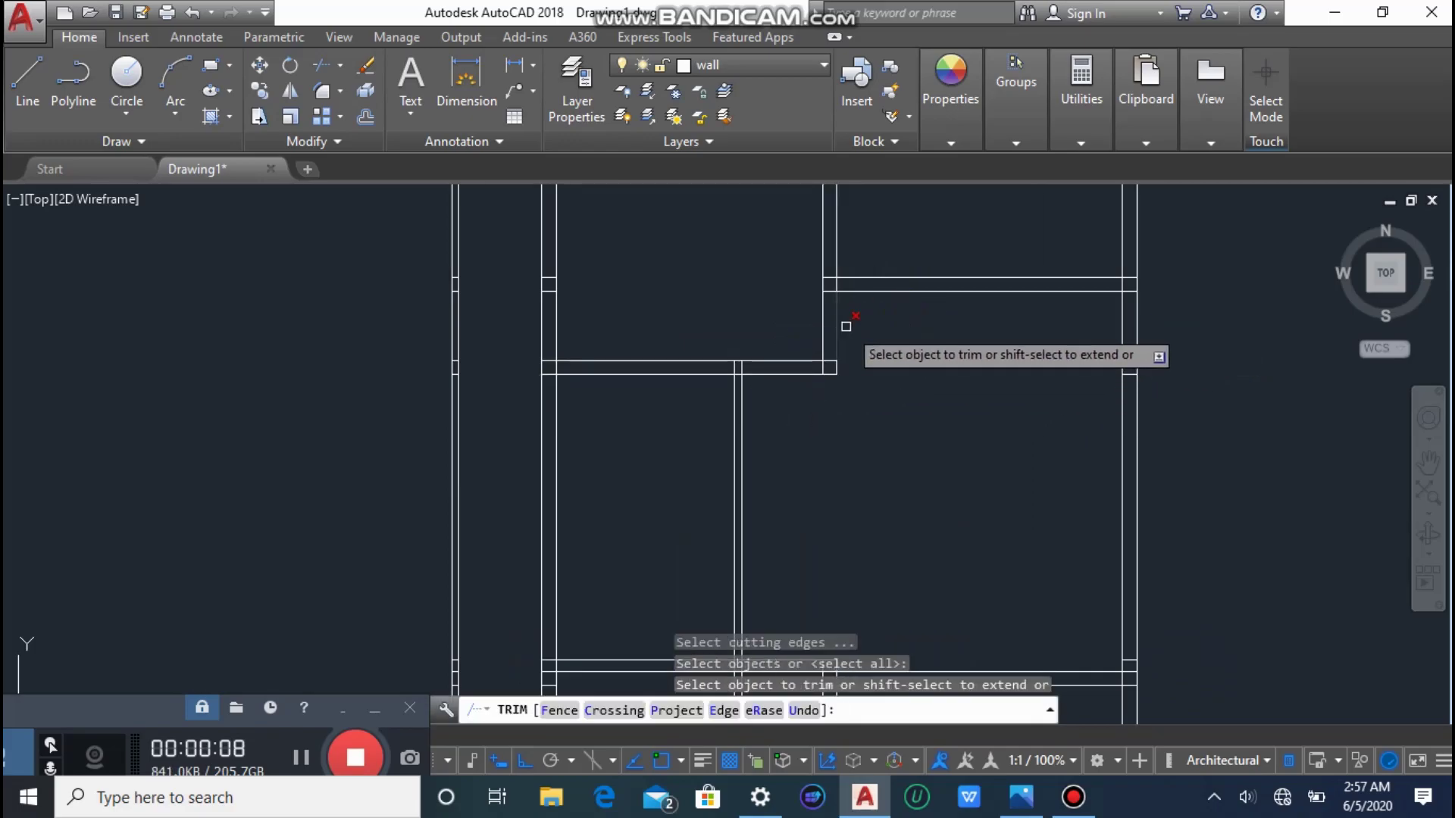
pyautogui.click(883, 319)
pyautogui.click(822, 366)
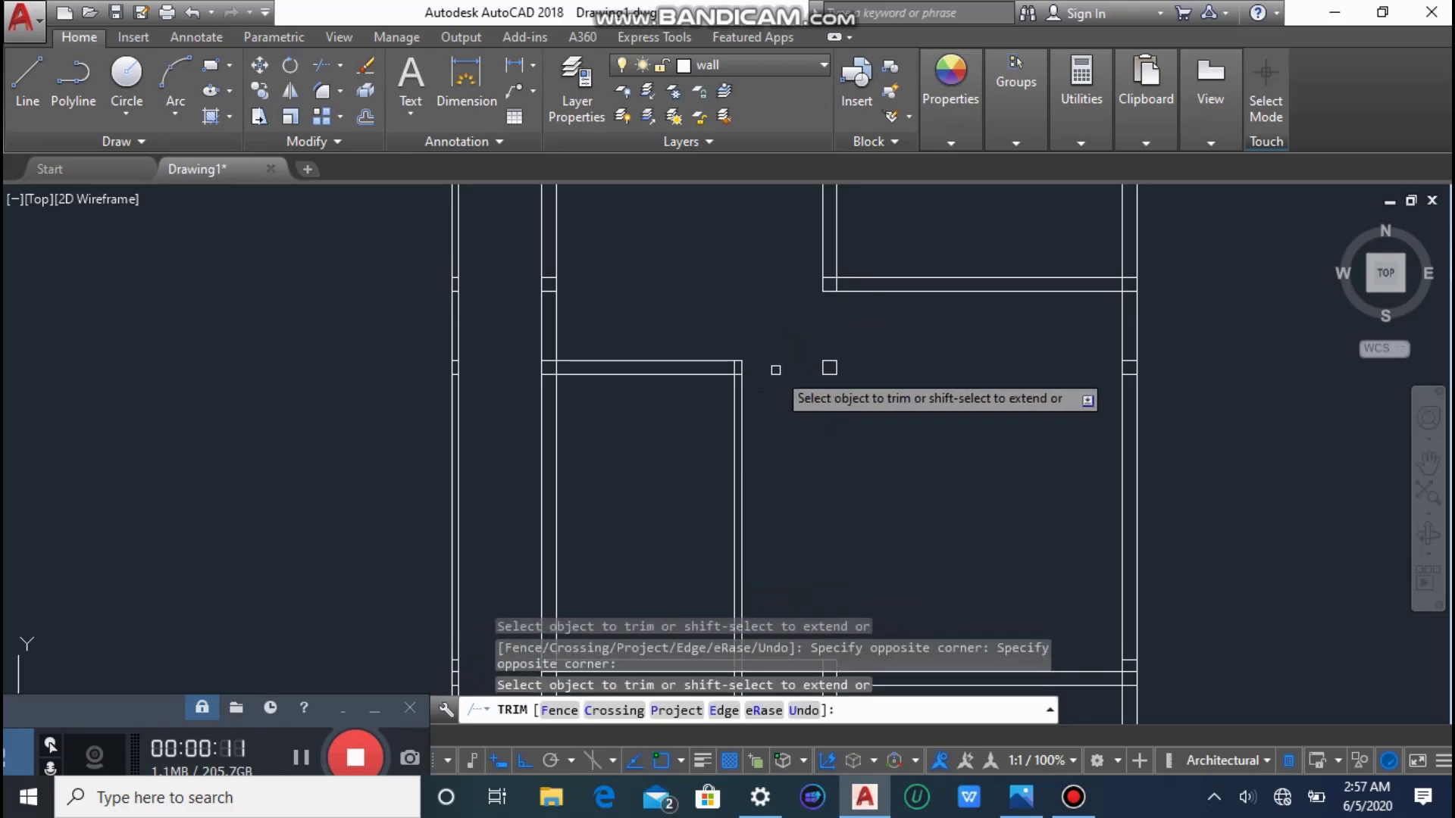
pyautogui.press('Escape')
# Erase the four leftover wall line pieces at that corner.
pyautogui.click(877, 335)
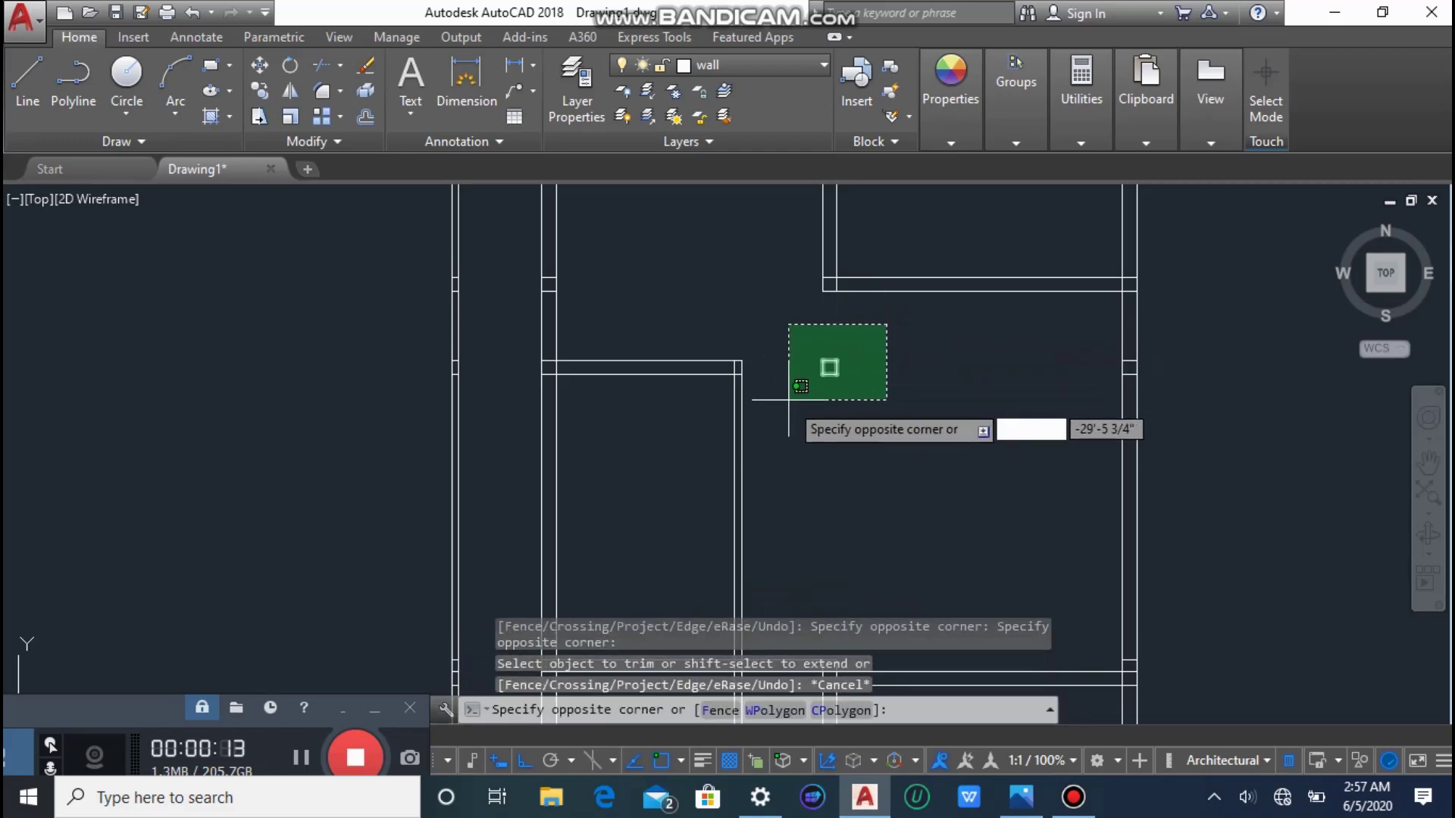
pyautogui.click(789, 399)
pyautogui.press('Delete')
pyautogui.scroll(4, 822, 357)
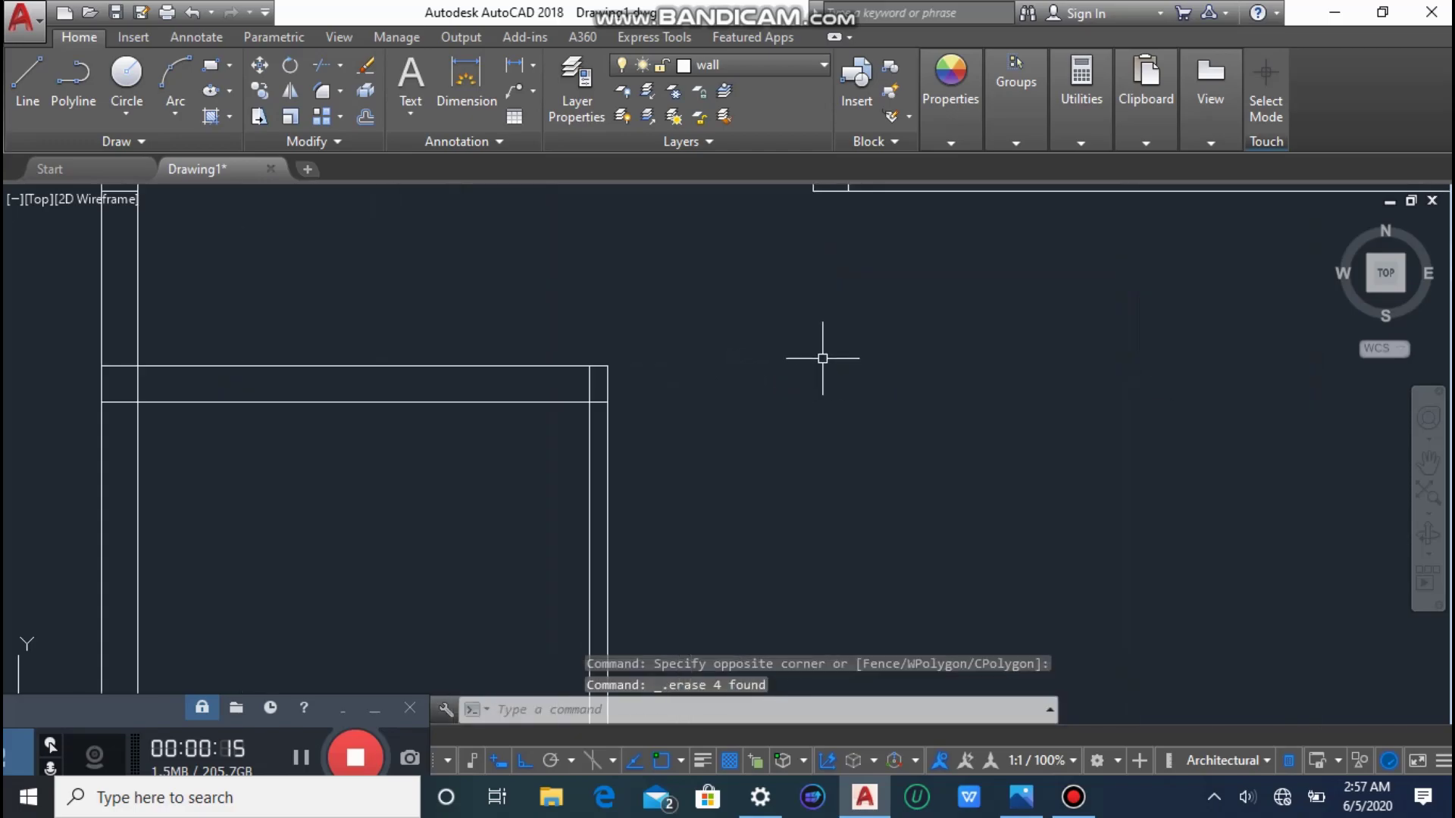
pyautogui.write('l')
pyautogui.press('Return')
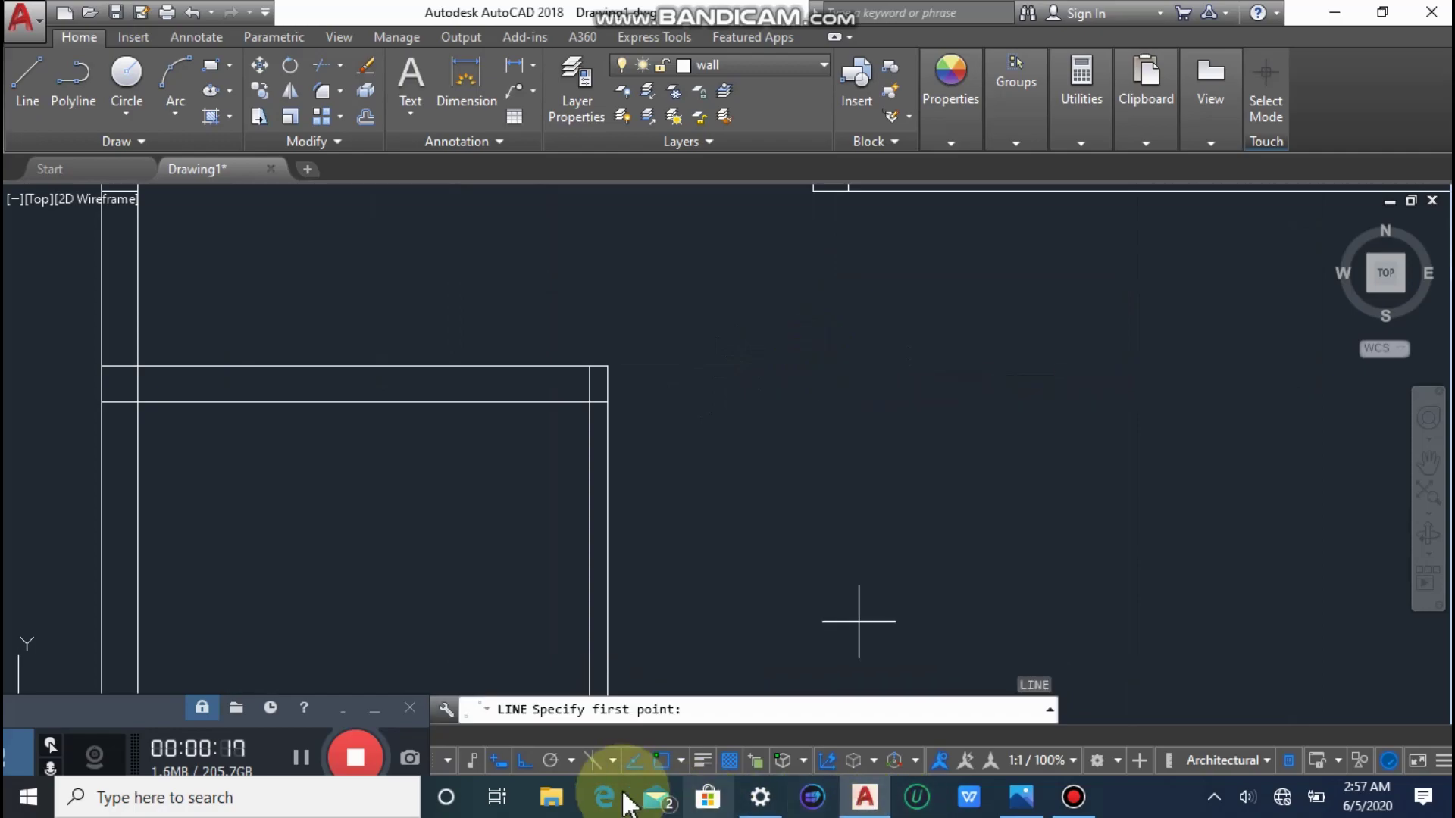
# With object snap tracking off, draw two diagonal lines between the wall corners.
pyautogui.click(635, 760)
pyautogui.scroll(-2, 758, 379)
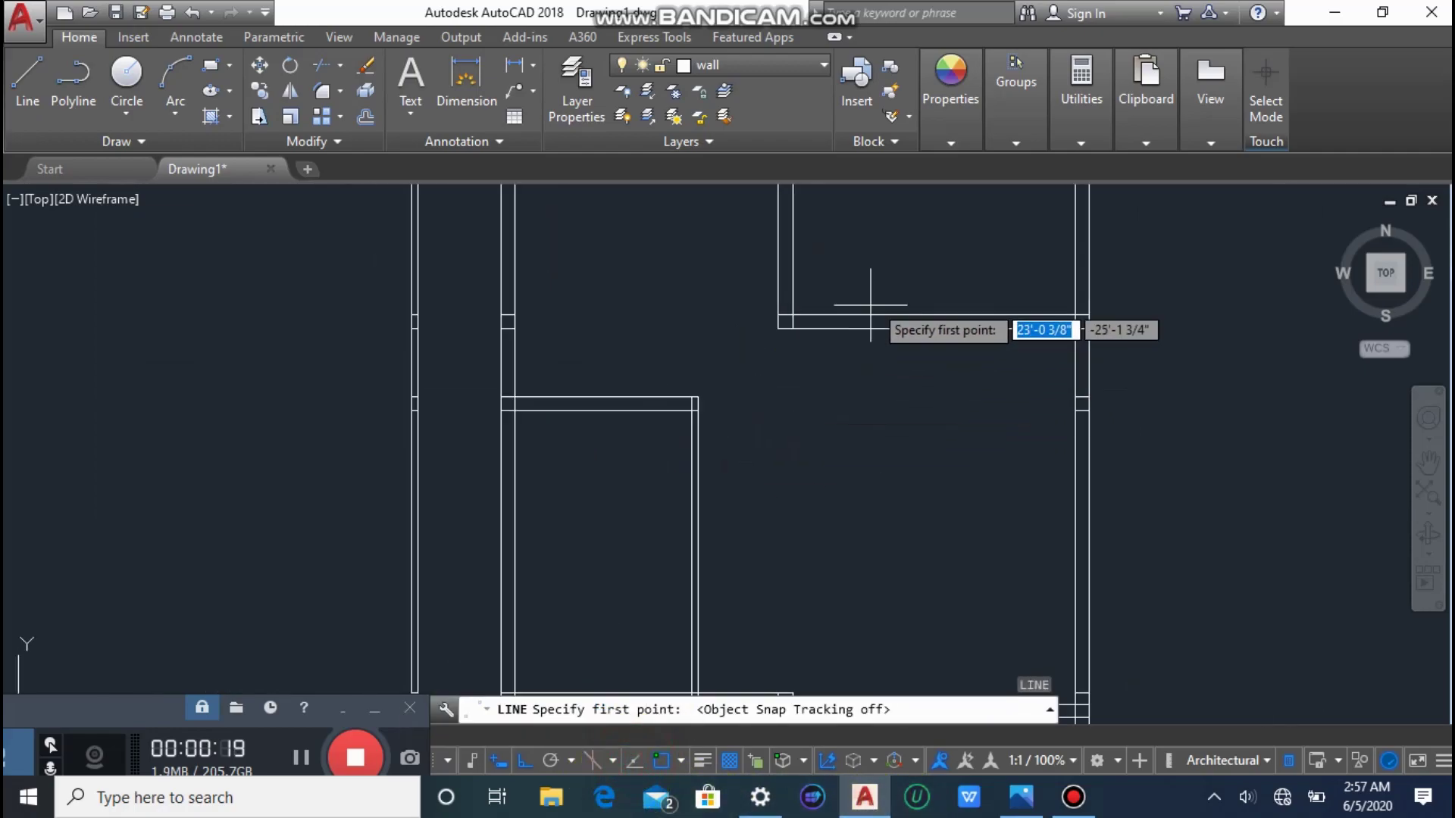
pyautogui.scroll(2, 831, 315)
pyautogui.click(422, 540)
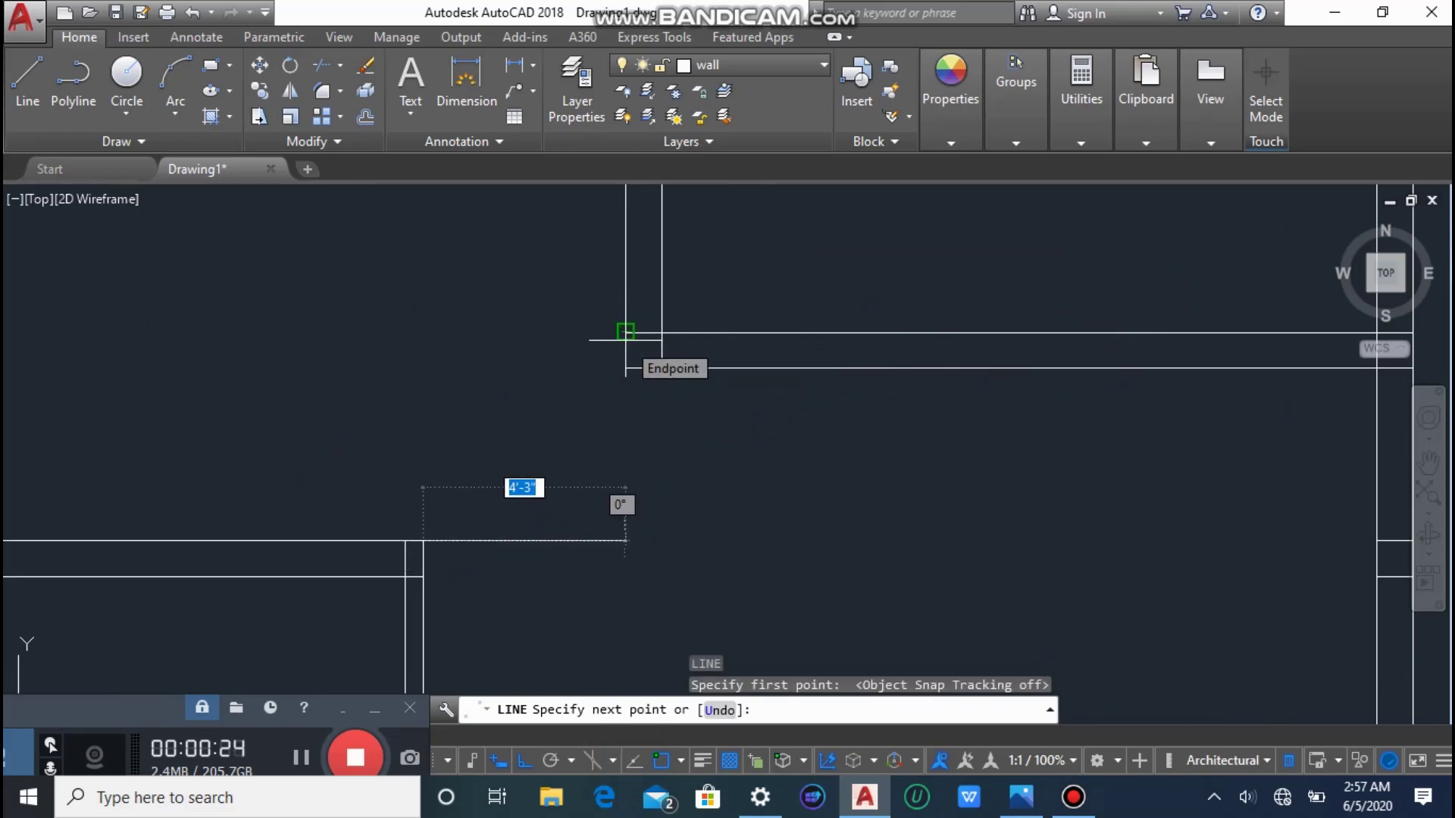
pyautogui.click(626, 331)
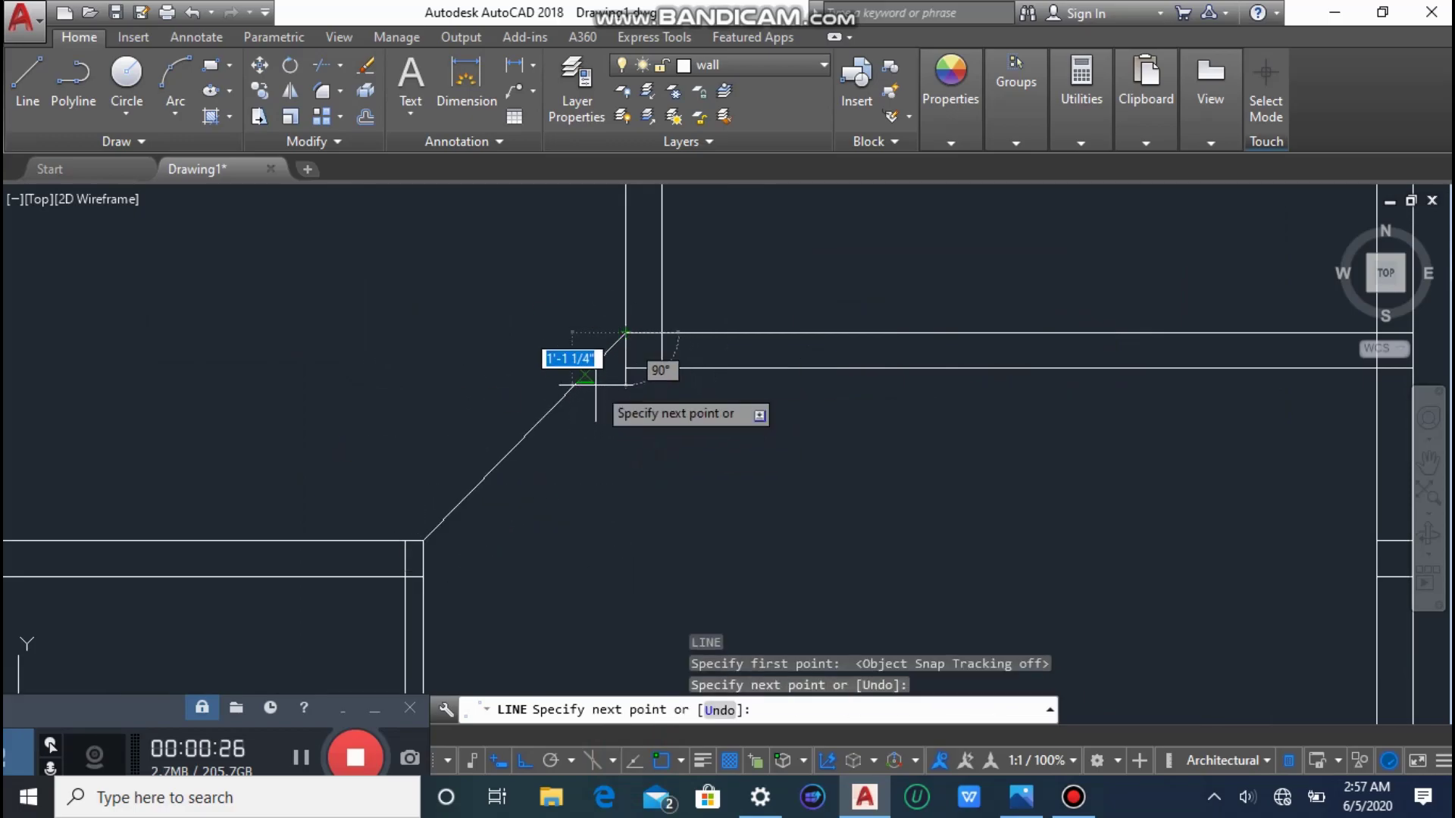
pyautogui.press('Escape')
pyautogui.press('Return')
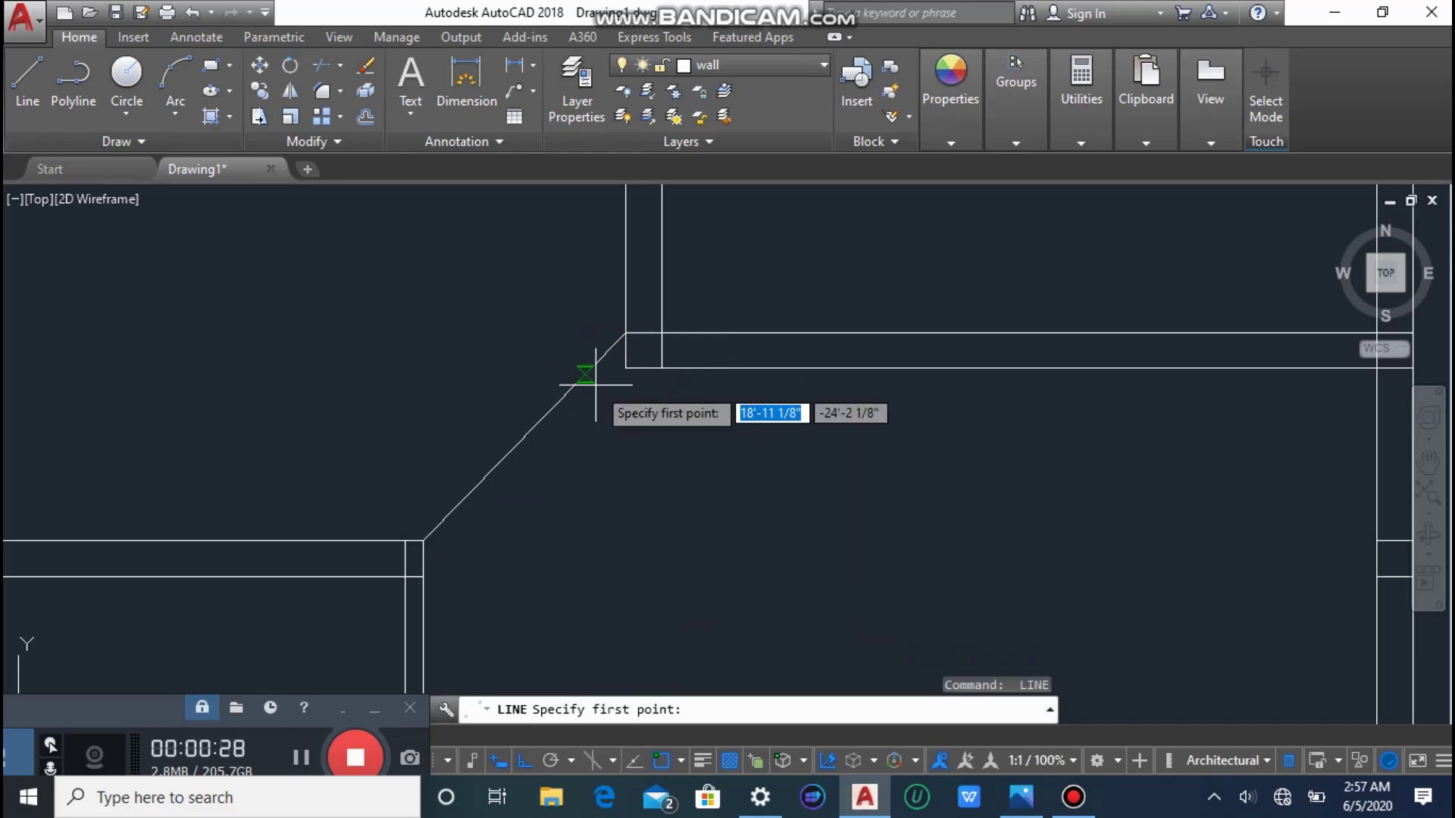
pyautogui.click(661, 368)
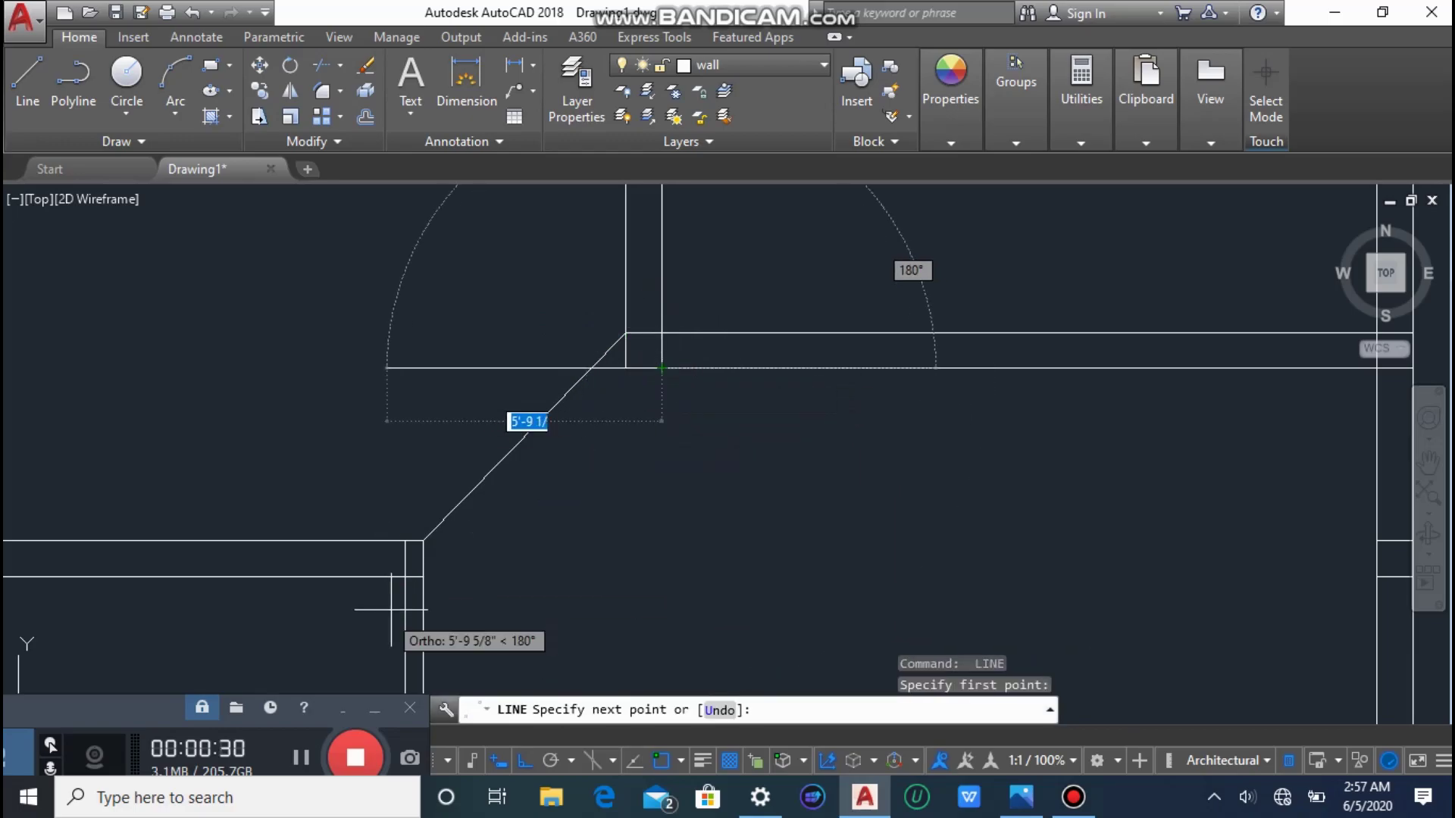
pyautogui.click(423, 578)
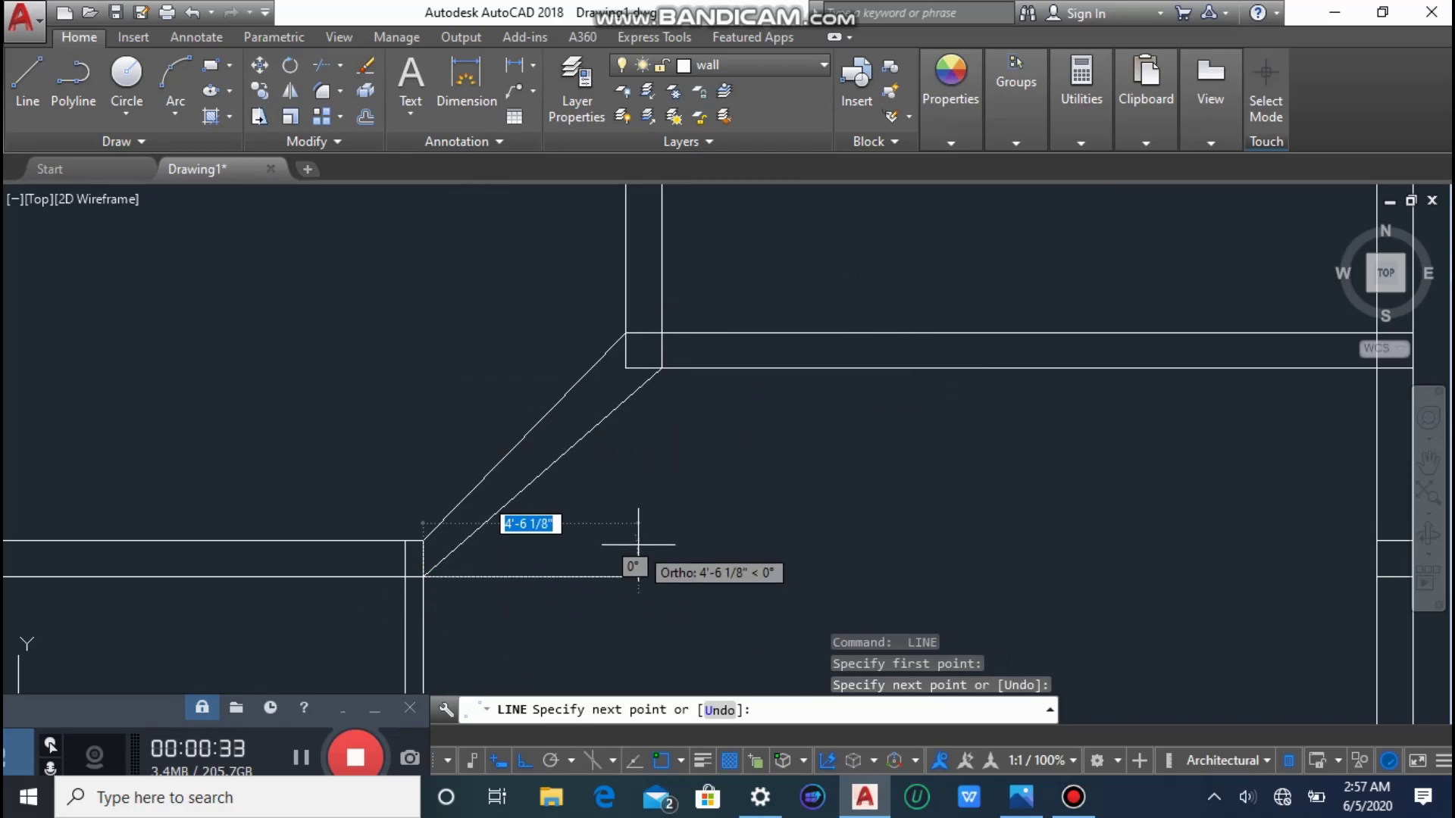
pyautogui.press('Escape')
# Erase the two misplaced diagonal lines.
pyautogui.scroll(-5, 682, 548)
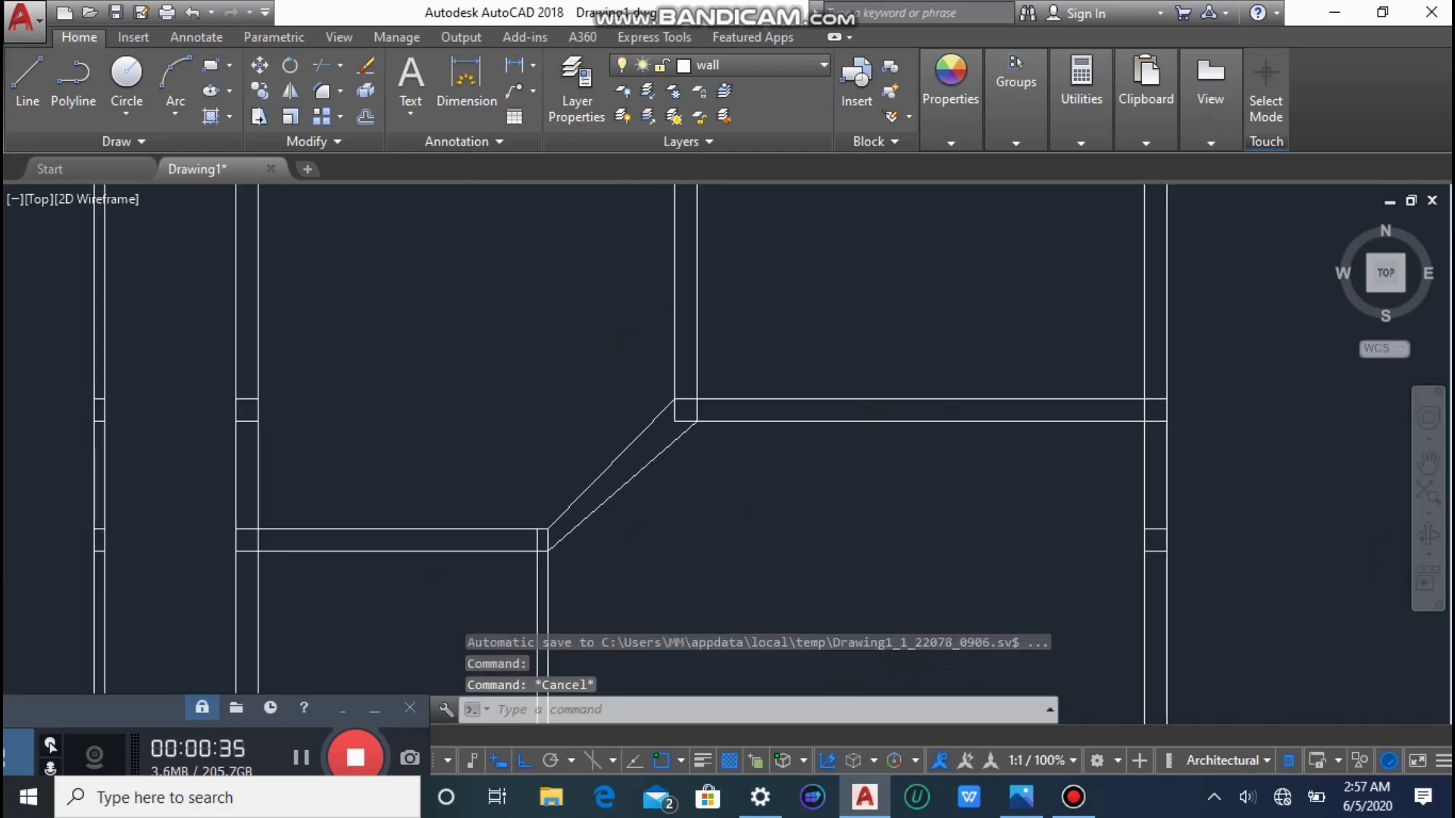
pyautogui.scroll(4, 757, 510)
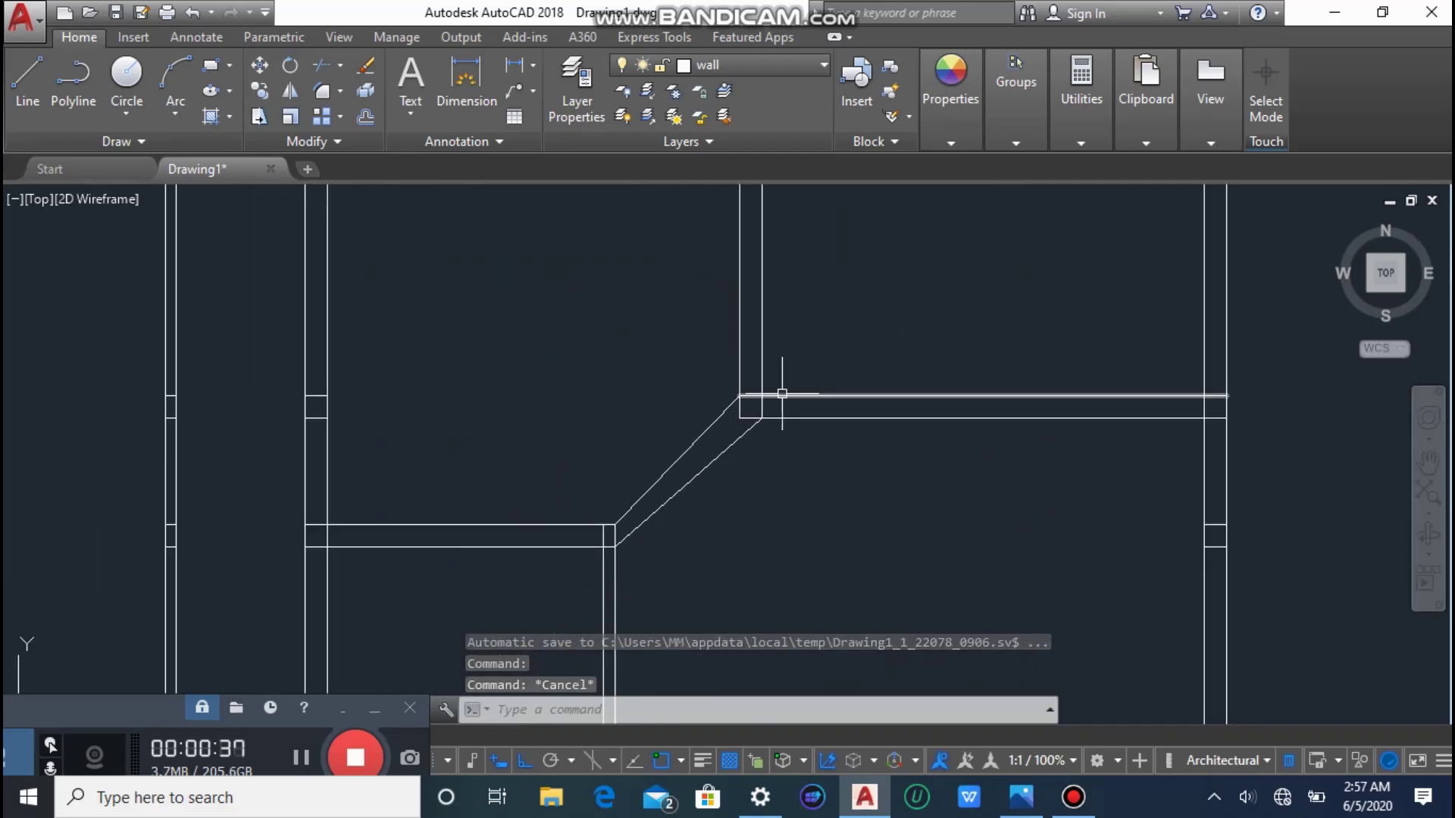
pyautogui.scroll(2, 782, 393)
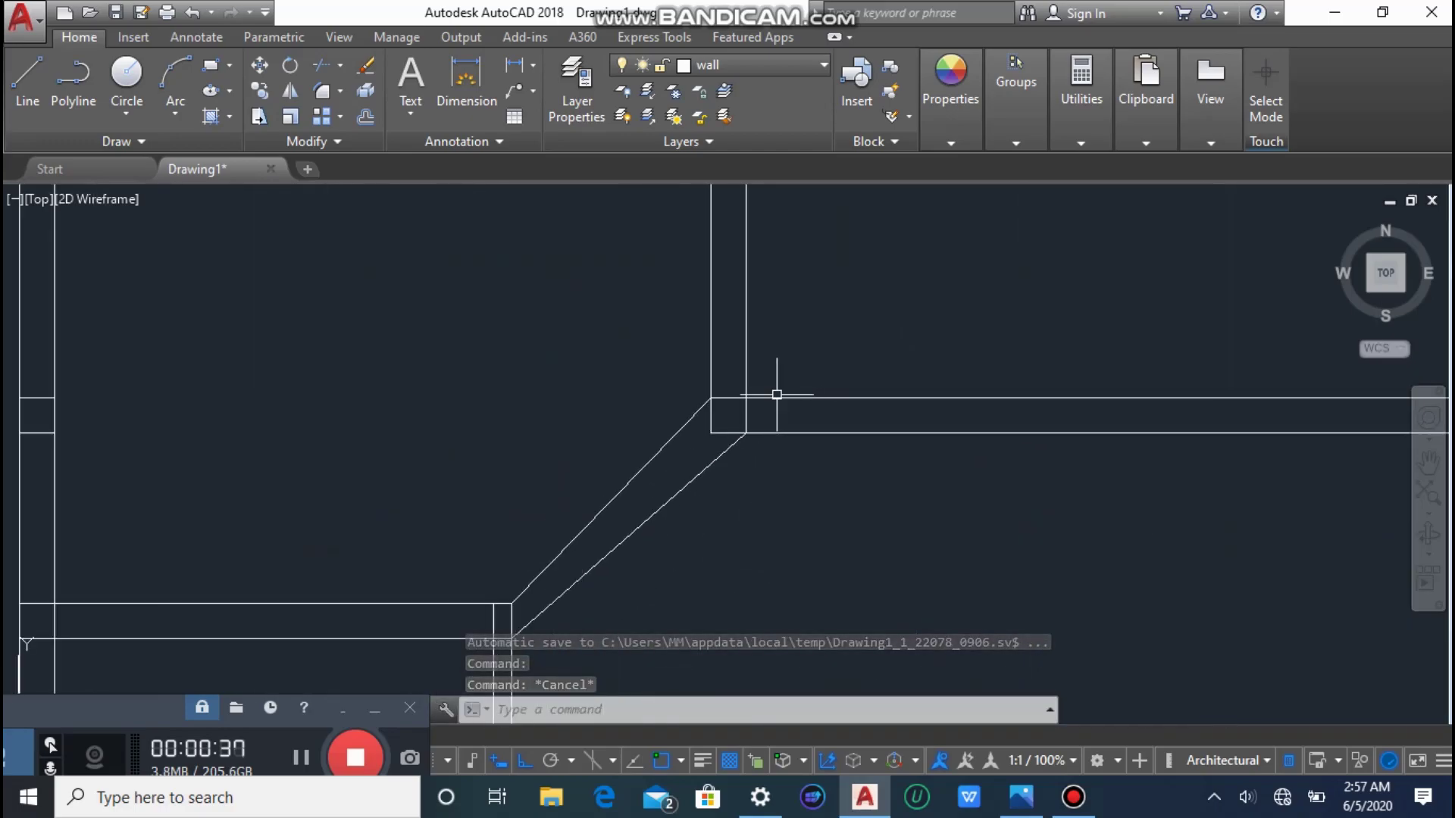
pyautogui.click(676, 500)
pyautogui.click(637, 474)
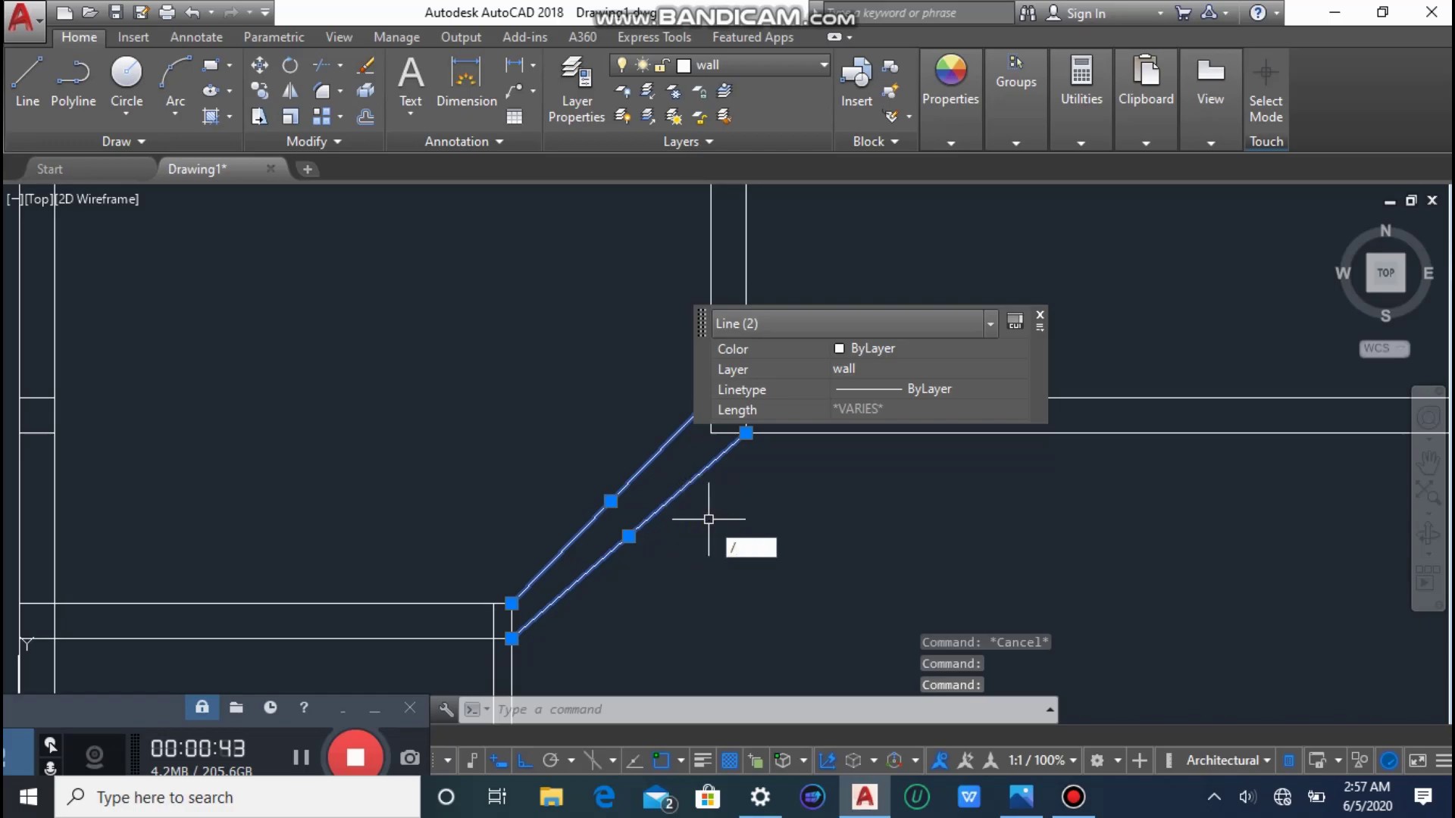
pyautogui.press('Escape')
pyautogui.click(767, 497)
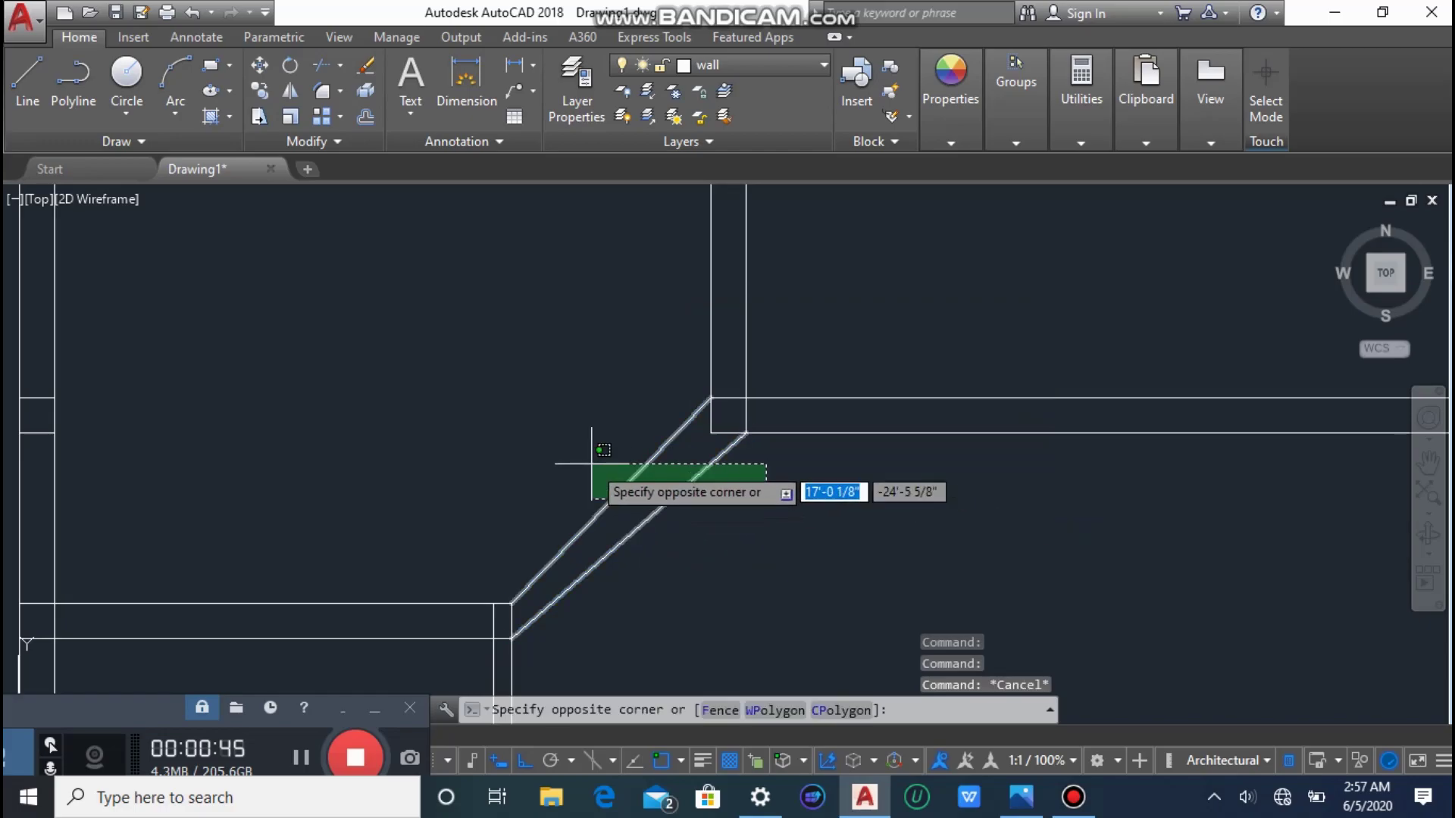
pyautogui.click(594, 458)
pyautogui.press('Delete')
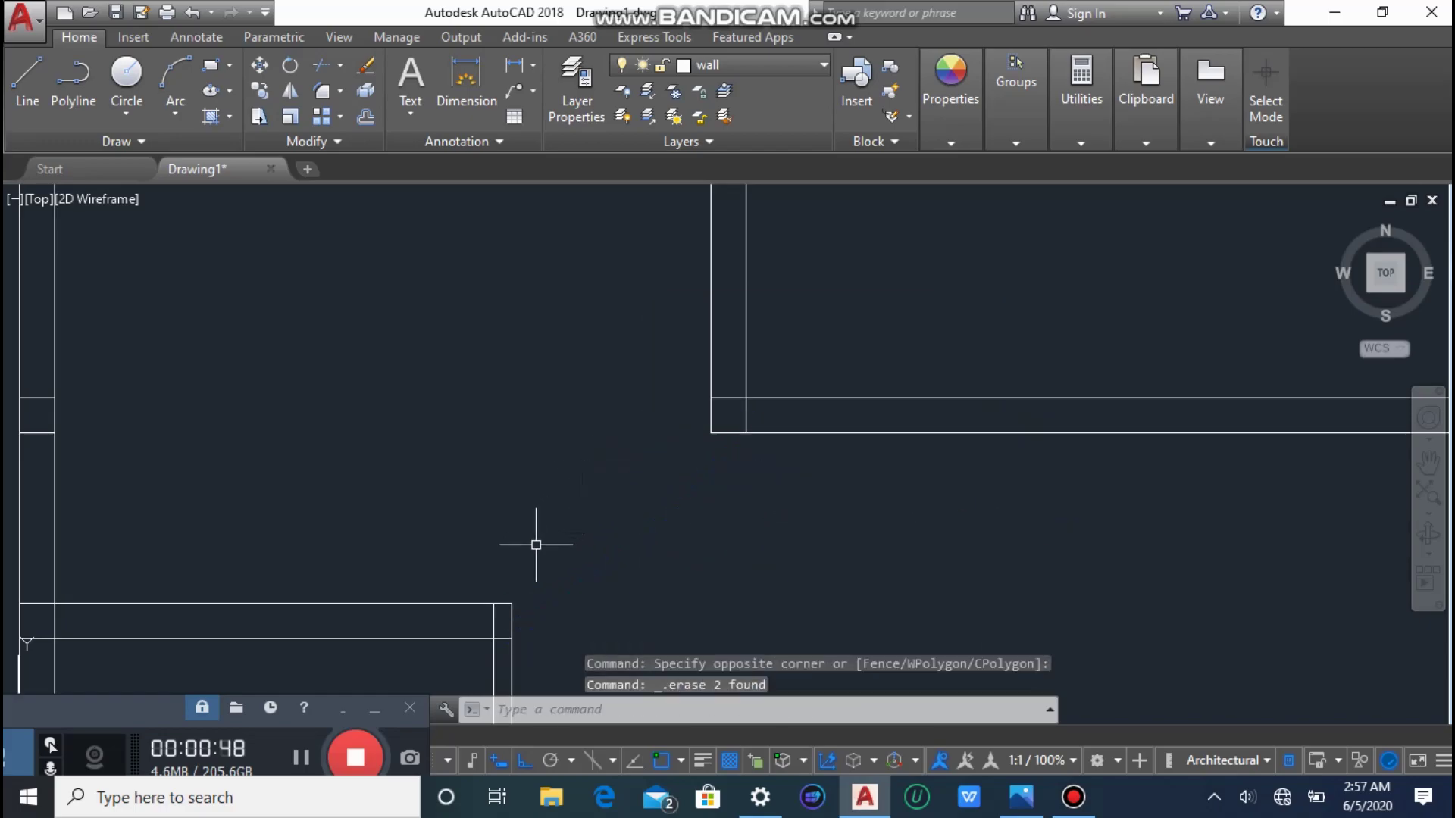
# Redraw the angled wall as two parallel diagonals from the lower wall endpoints to the upper corners.
pyautogui.write('l')
pyautogui.press('Return')
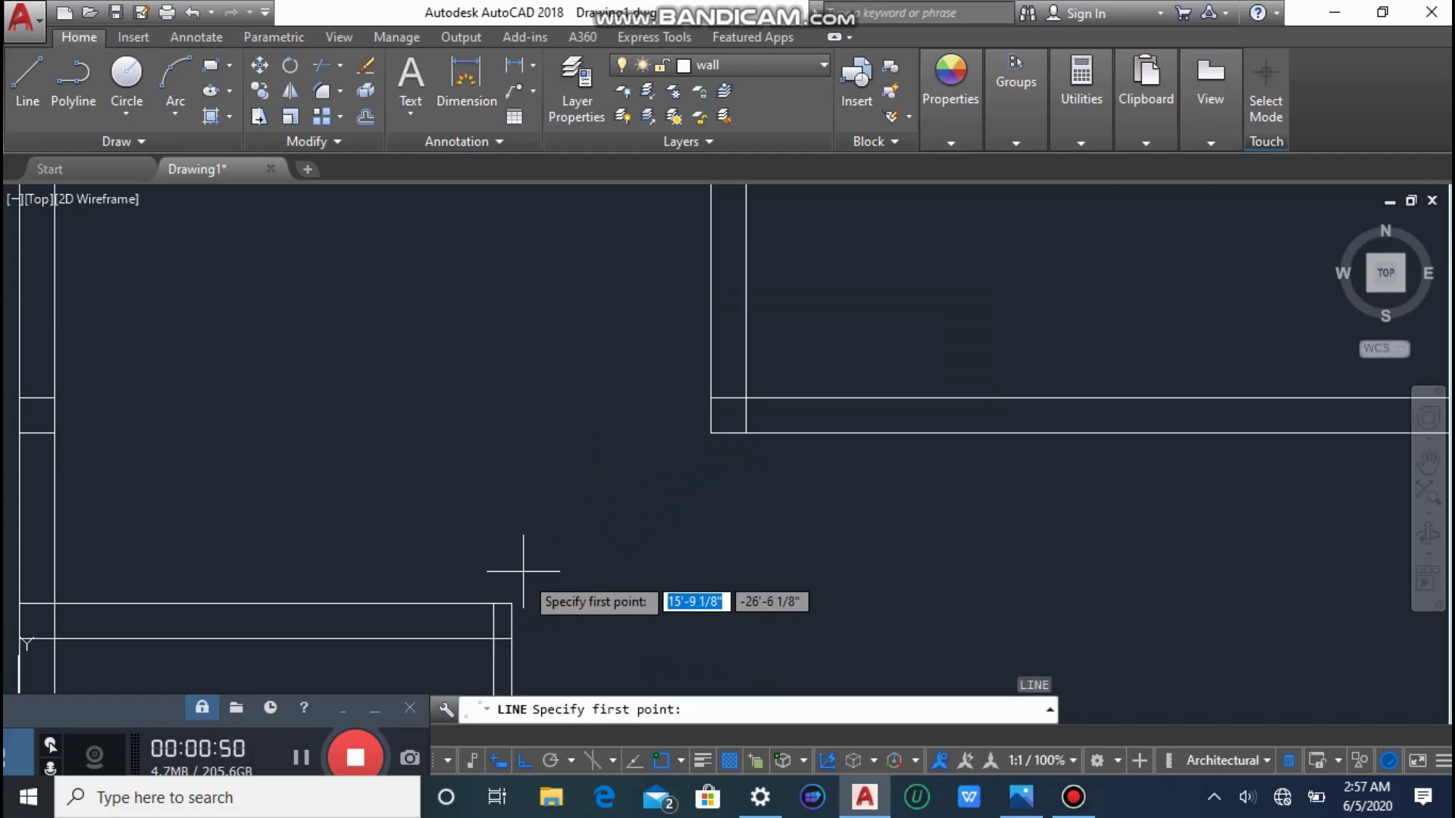
pyautogui.click(511, 603)
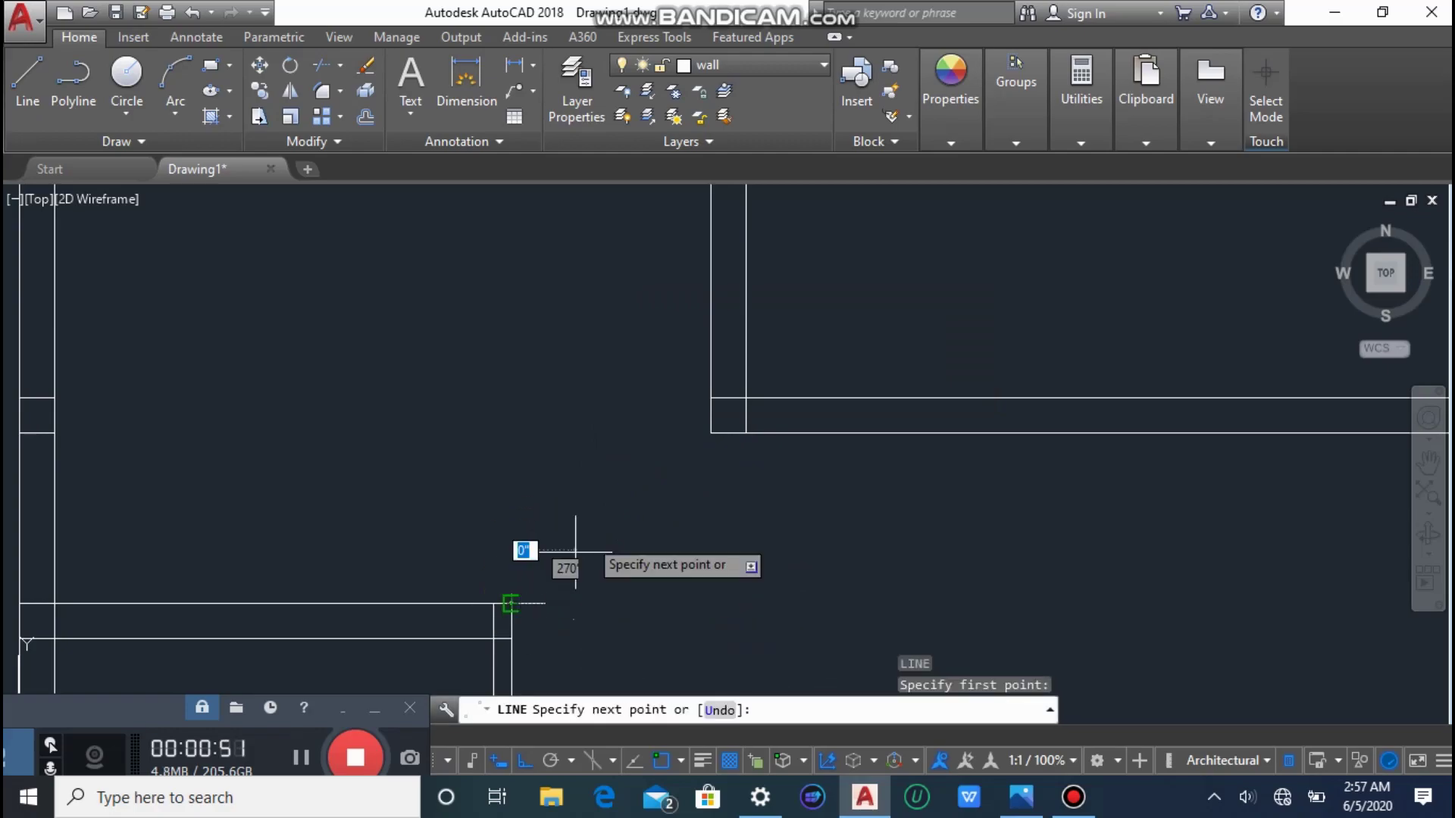
pyautogui.click(710, 432)
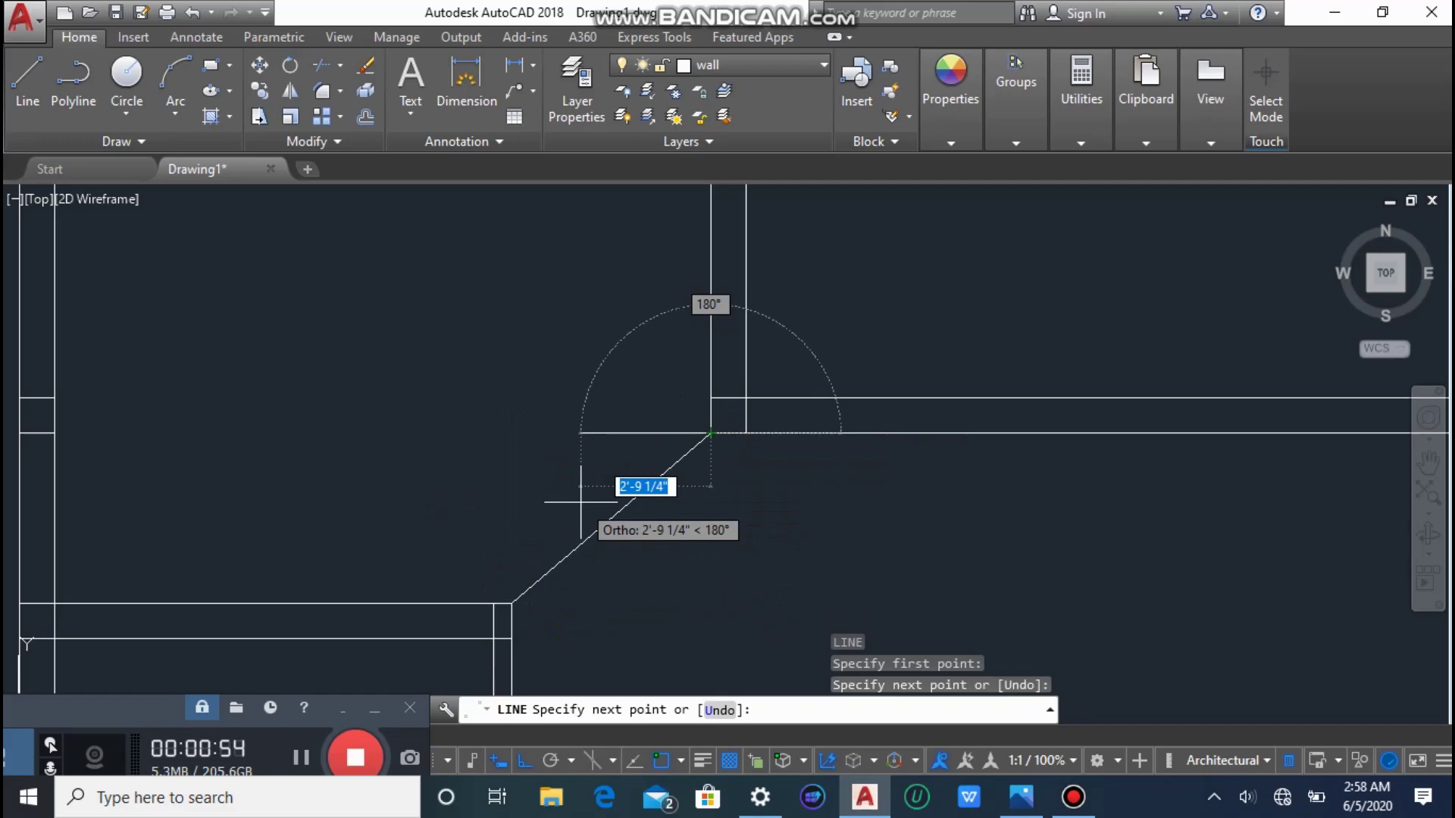
pyautogui.press('Escape')
pyautogui.press('Return')
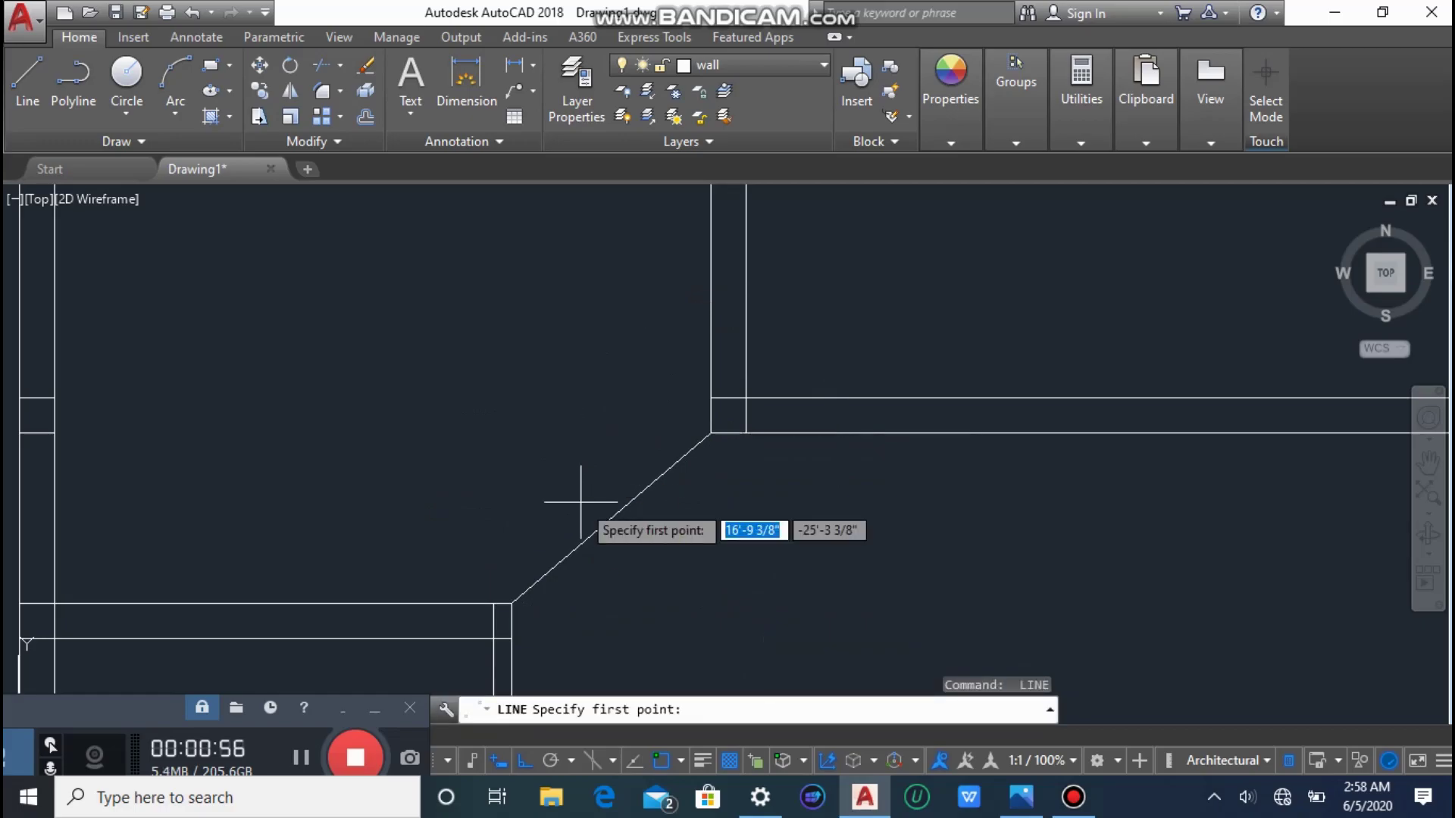
pyautogui.click(511, 638)
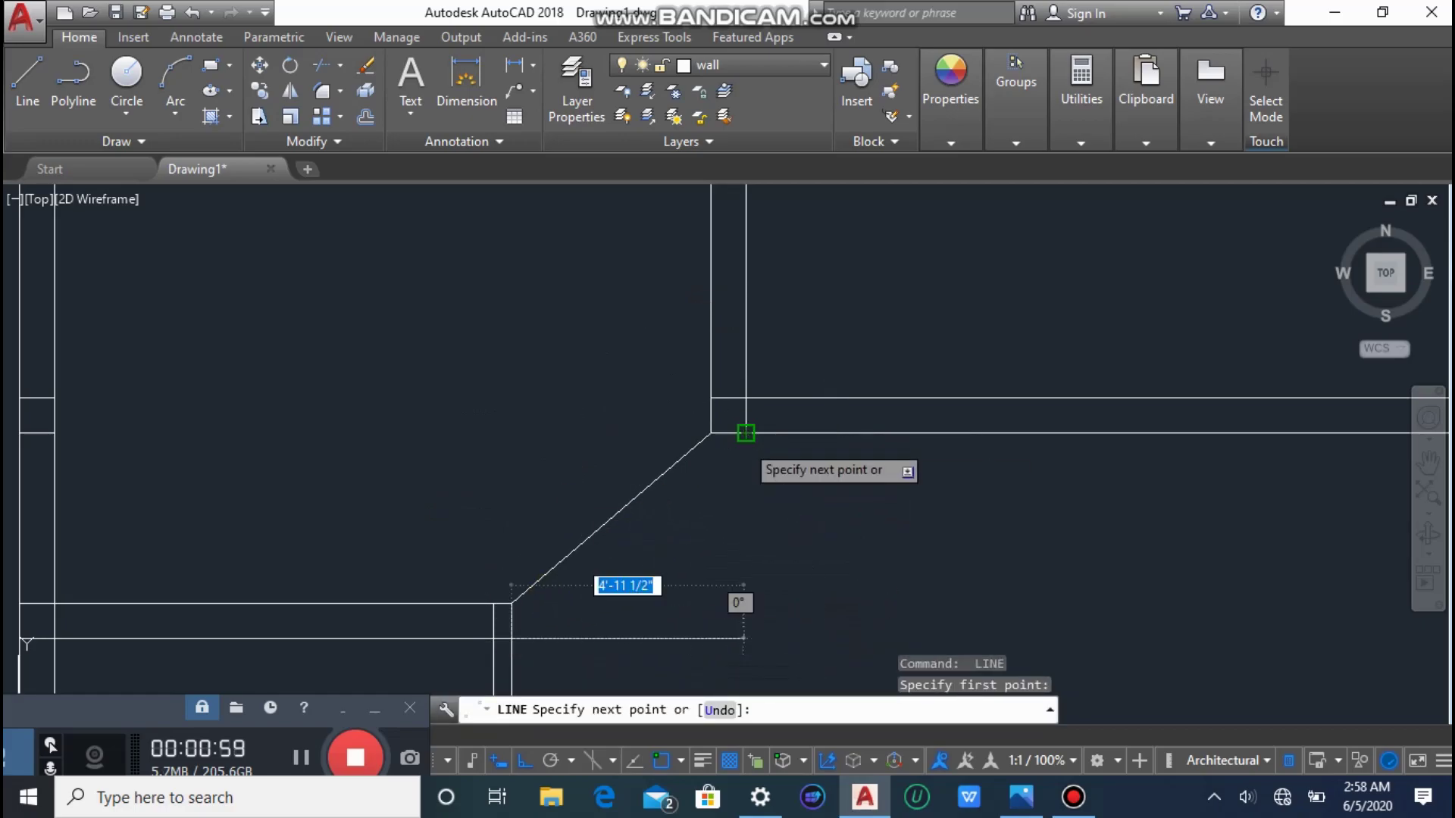
pyautogui.click(746, 433)
pyautogui.press('Escape')
pyautogui.press('Escape')
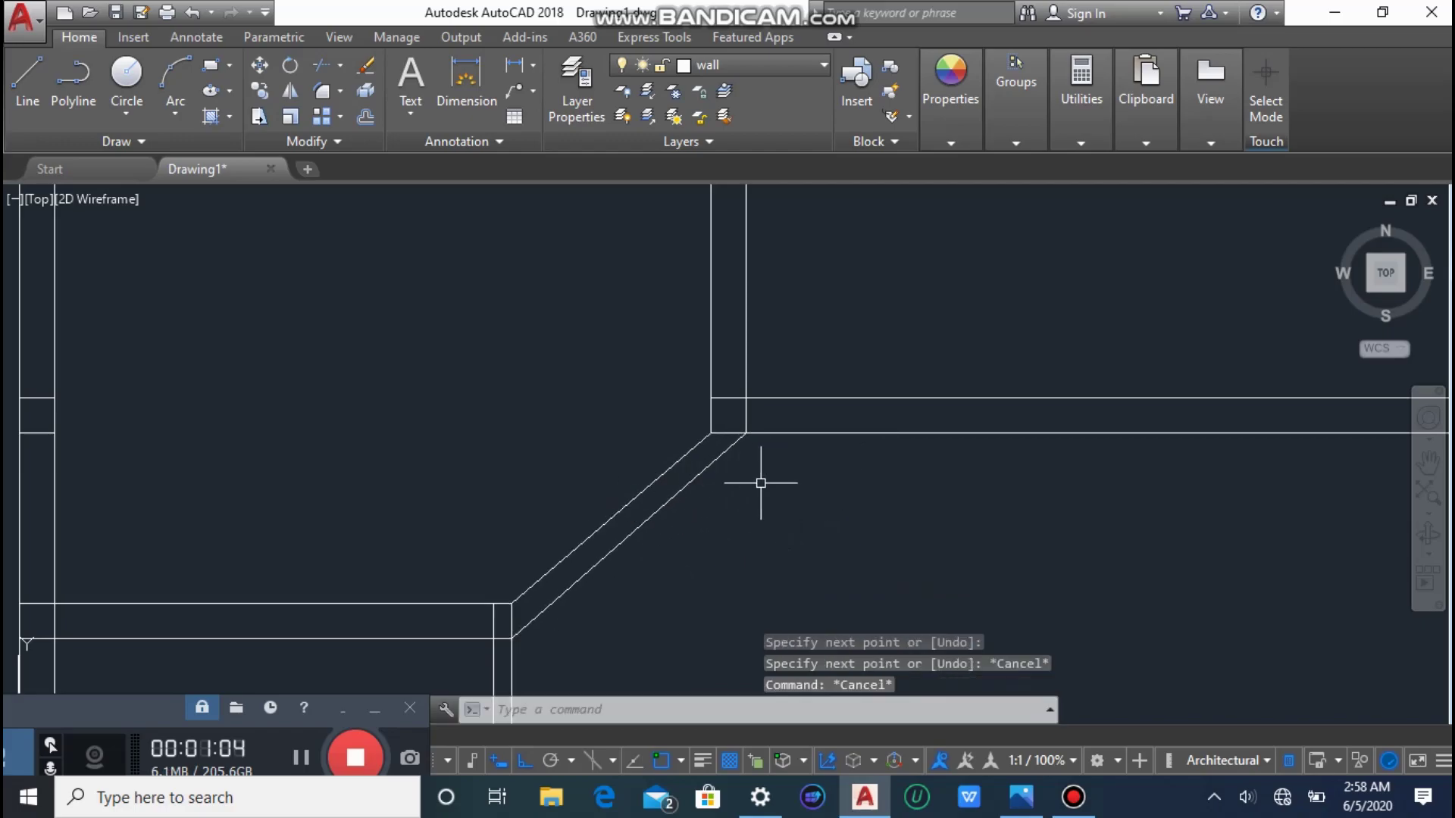
# Trim away the overlapping vertical wall lines inside the lower rooms.
pyautogui.scroll(-5, 760, 483)
pyautogui.scroll(-4, 762, 502)
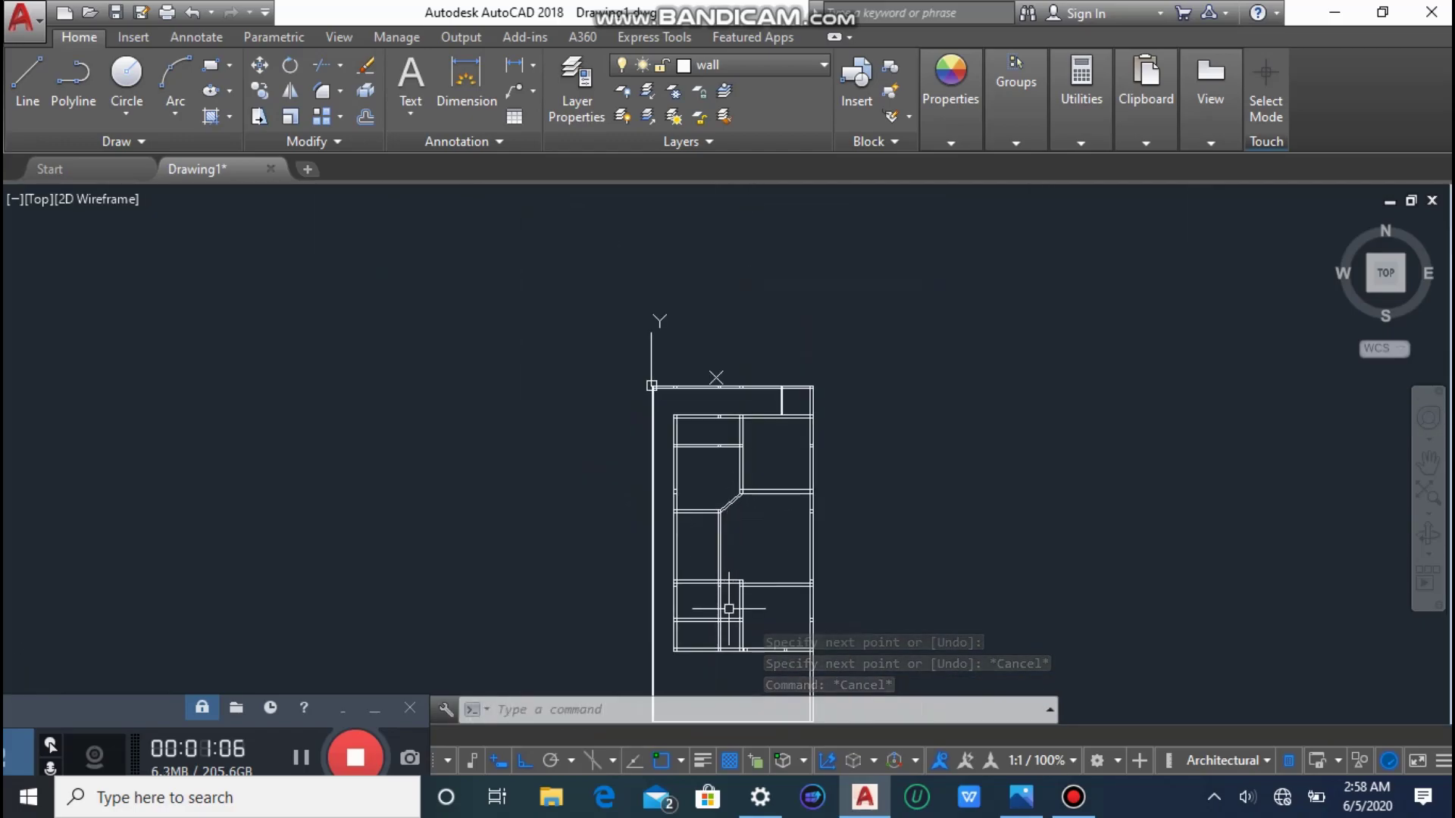
pyautogui.scroll(6, 728, 609)
pyautogui.scroll(-4, 709, 540)
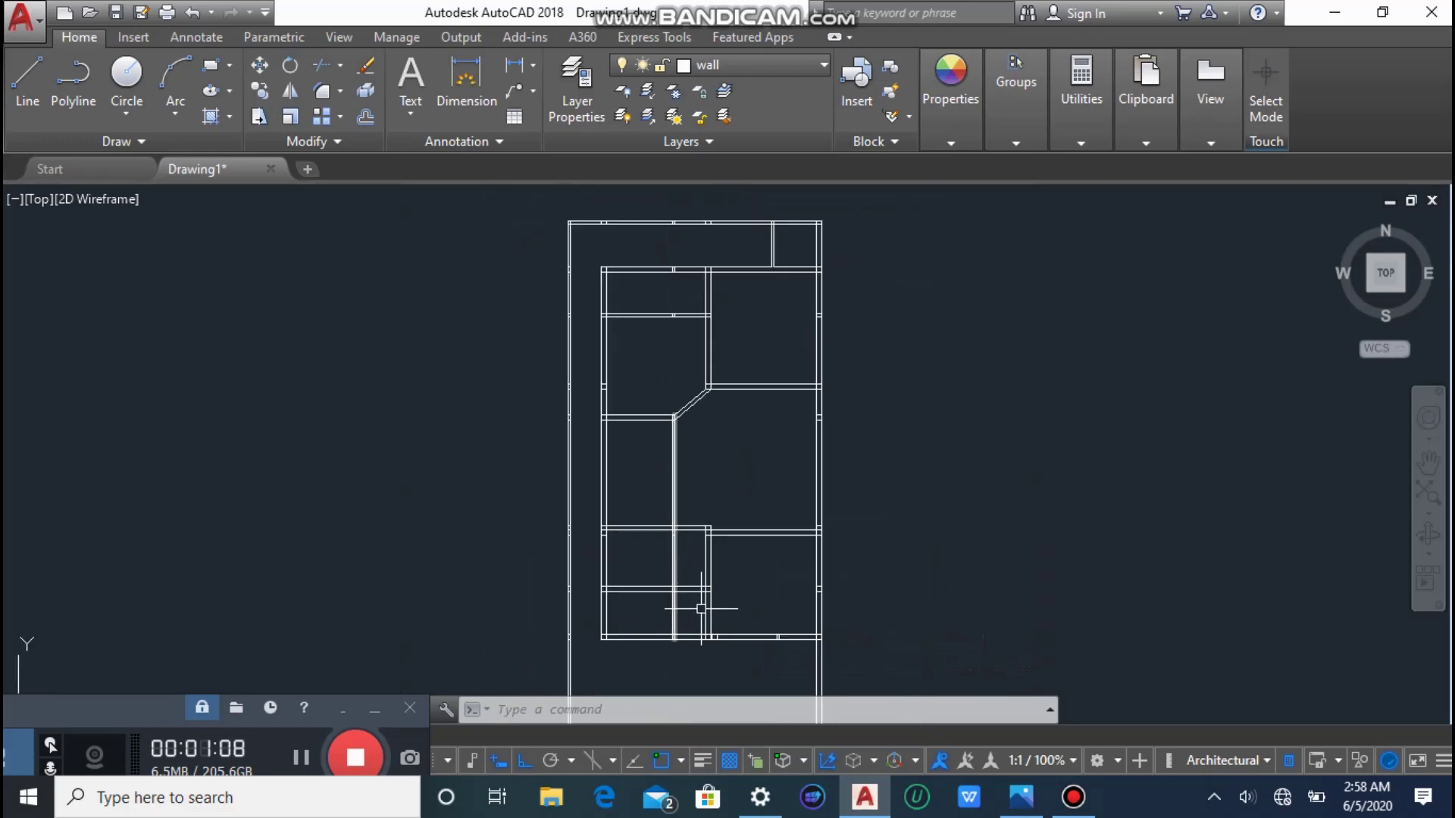
pyautogui.scroll(2, 621, 579)
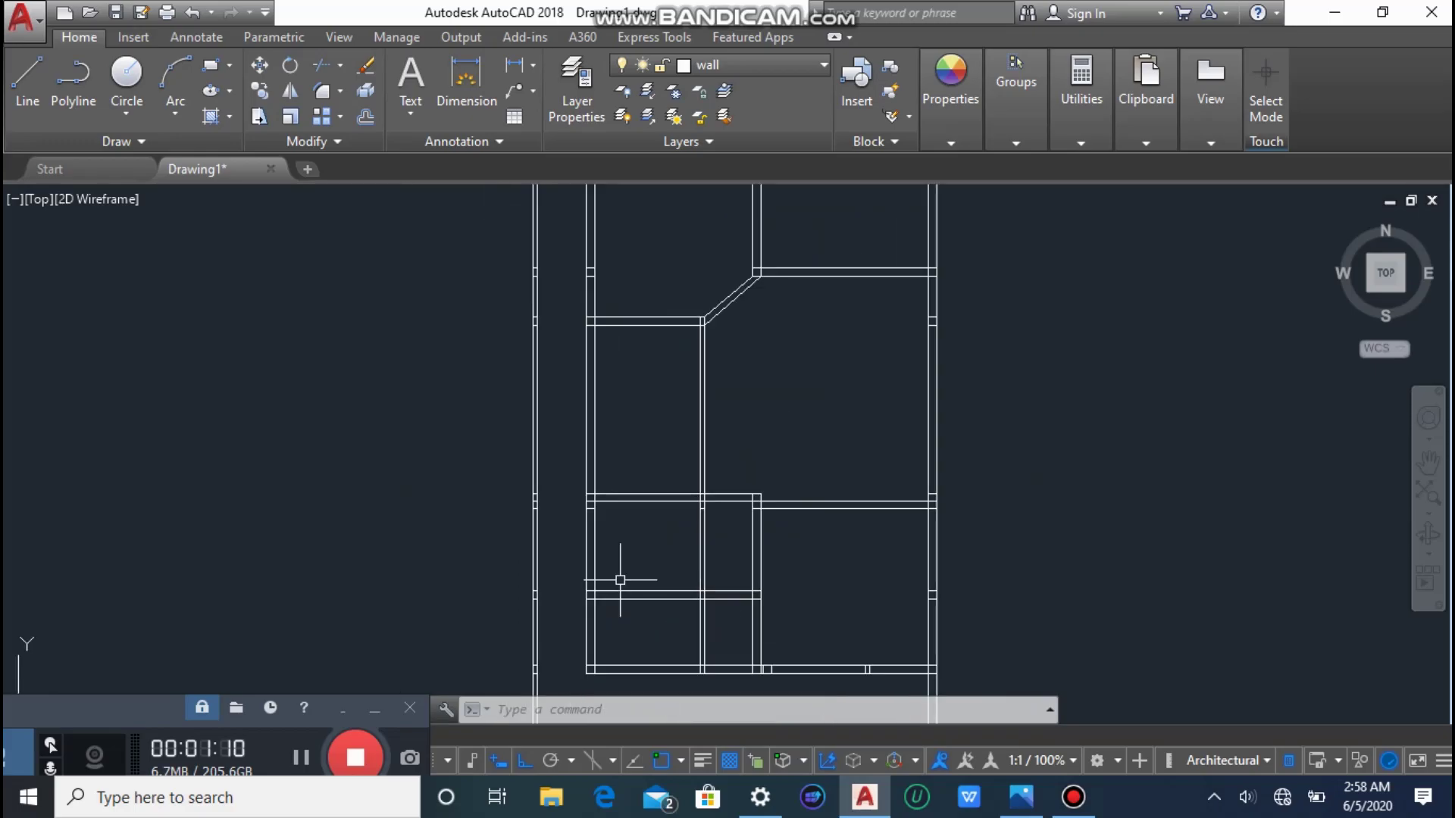
pyautogui.press('Return')
pyautogui.press('Return')
pyautogui.scroll(-4, 831, 553)
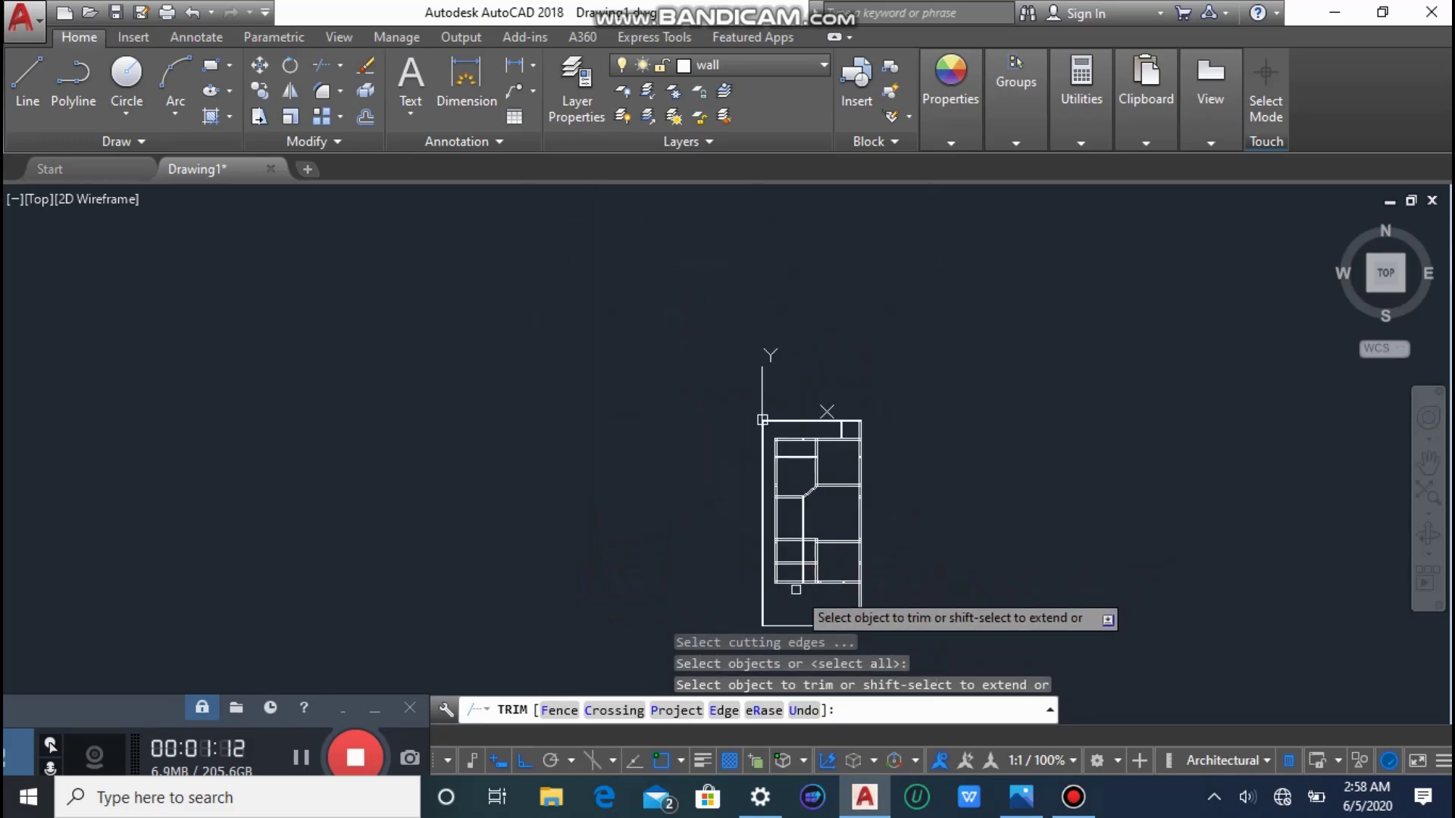
pyautogui.scroll(2, 823, 553)
pyautogui.scroll(4, 807, 431)
pyautogui.click(816, 464)
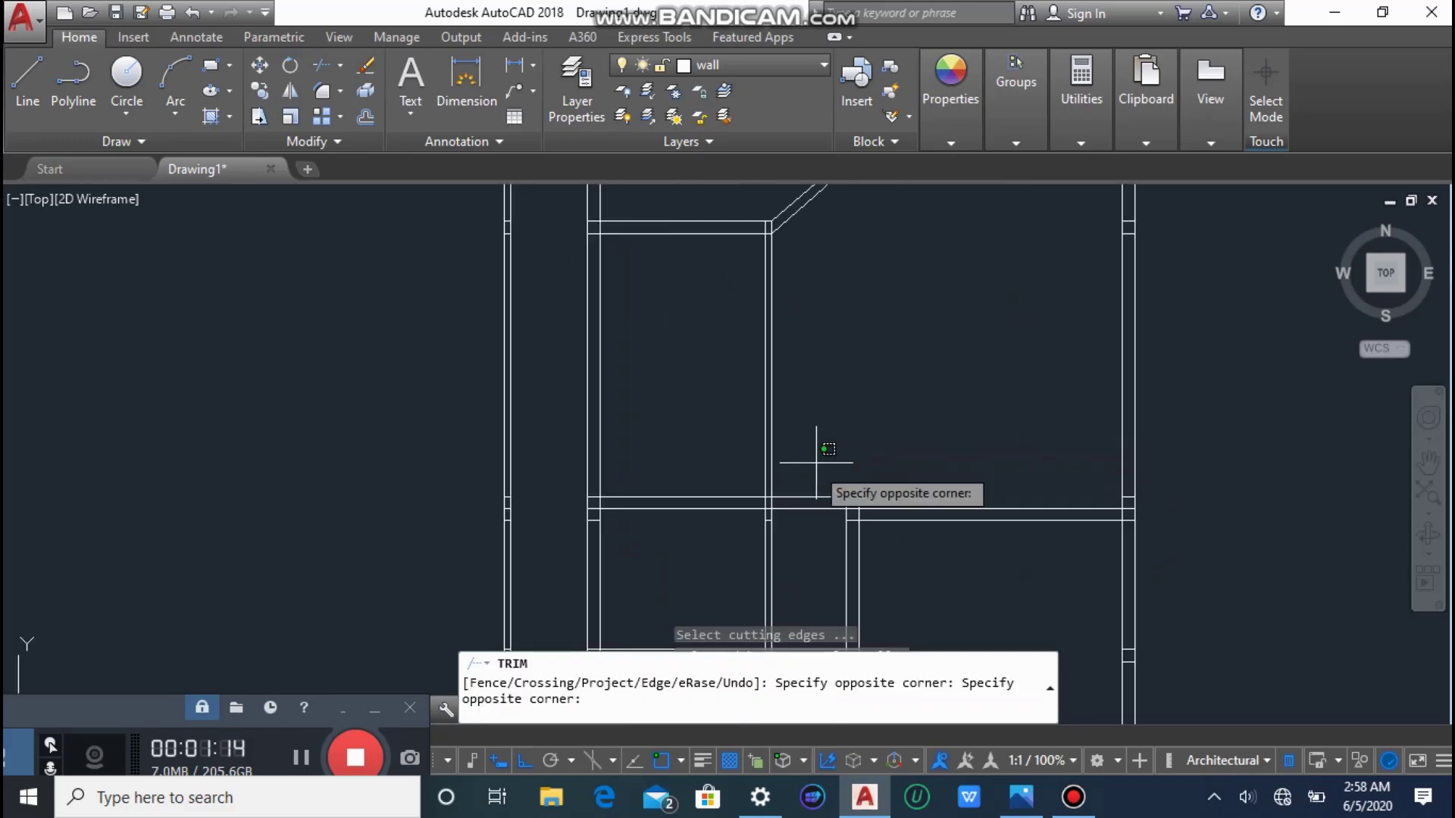
pyautogui.scroll(-4, 795, 533)
pyautogui.scroll(-2, 795, 546)
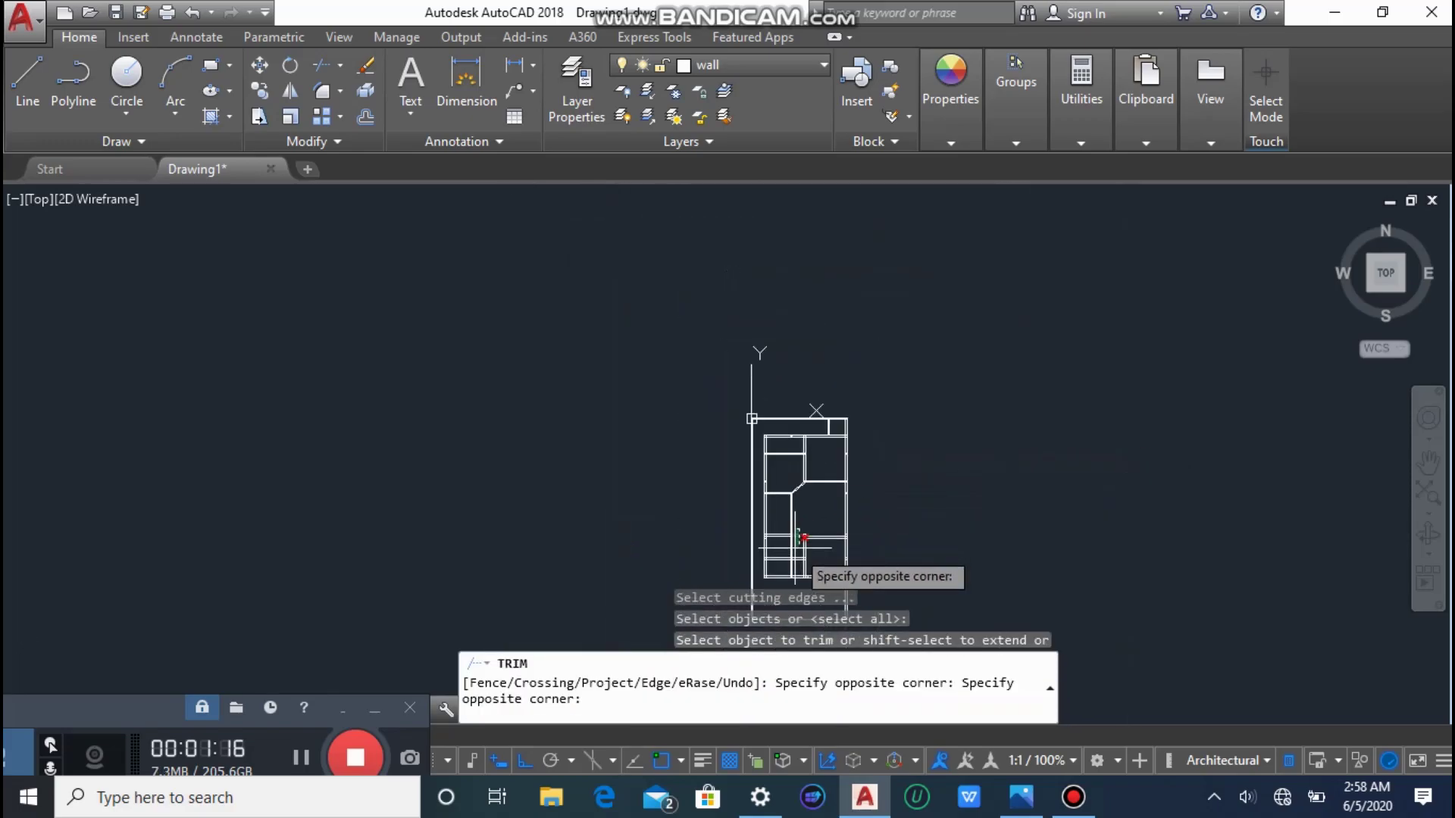
pyautogui.scroll(6, 805, 576)
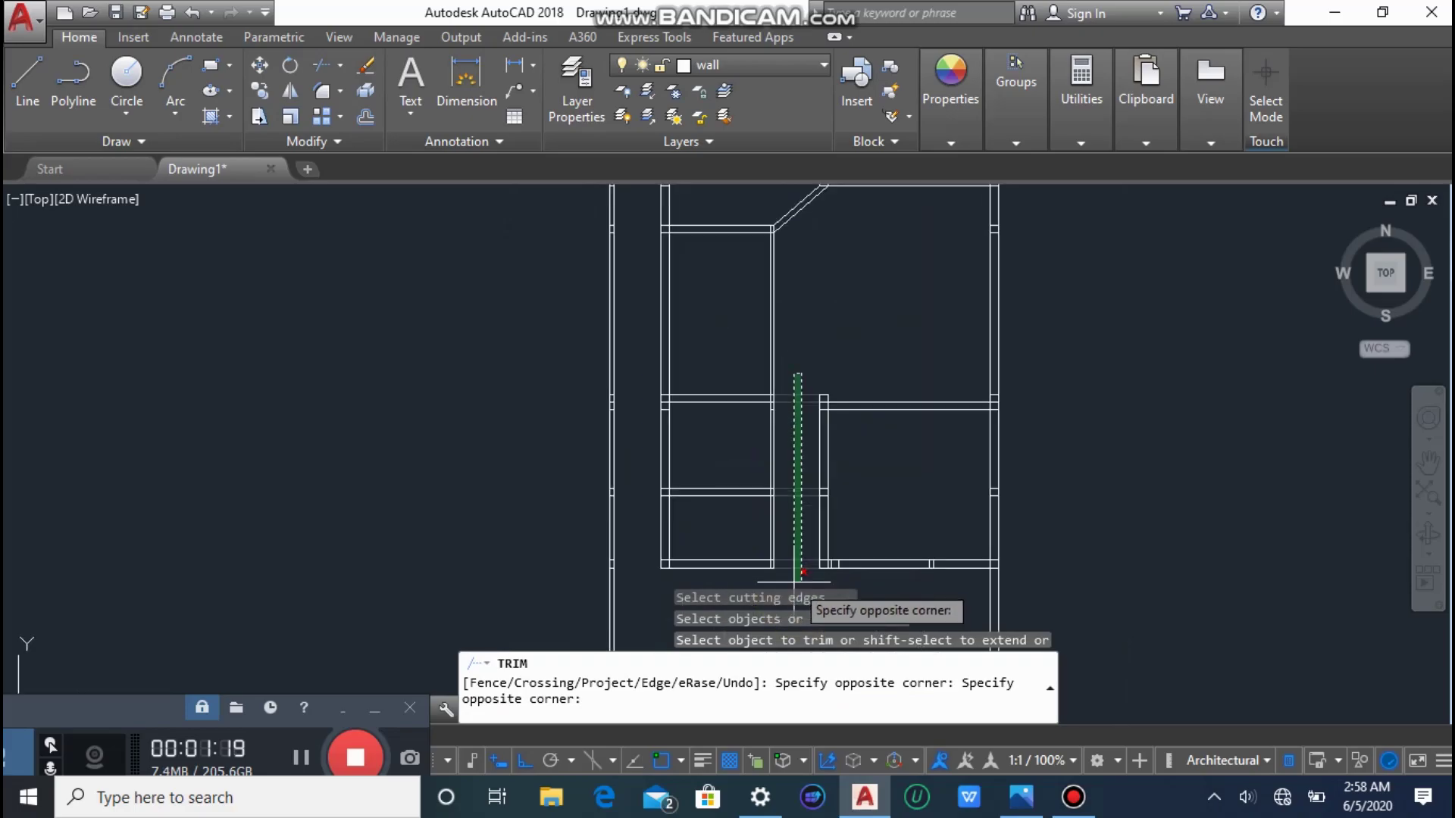
pyautogui.click(793, 573)
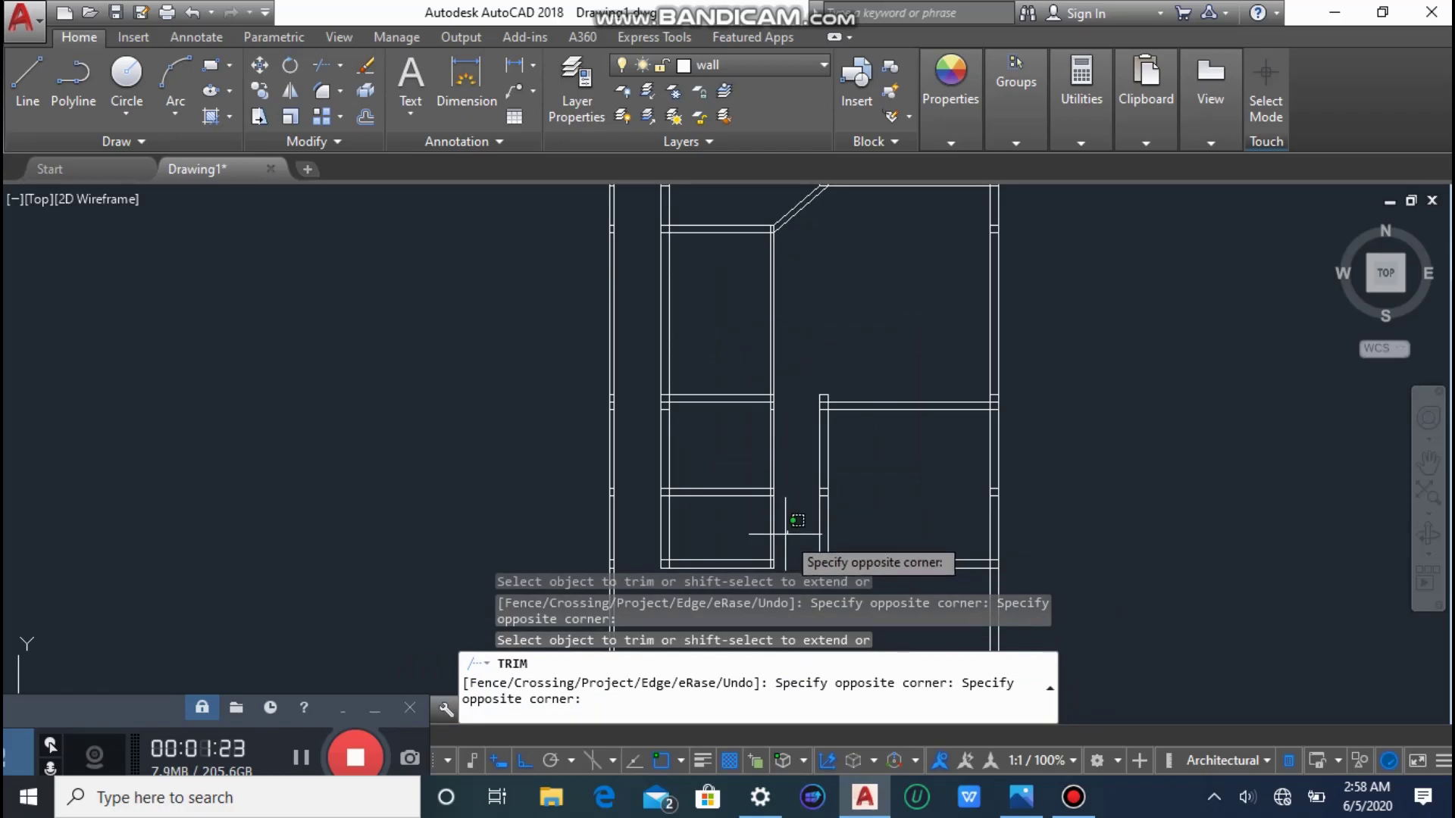
pyautogui.scroll(-4, 659, 538)
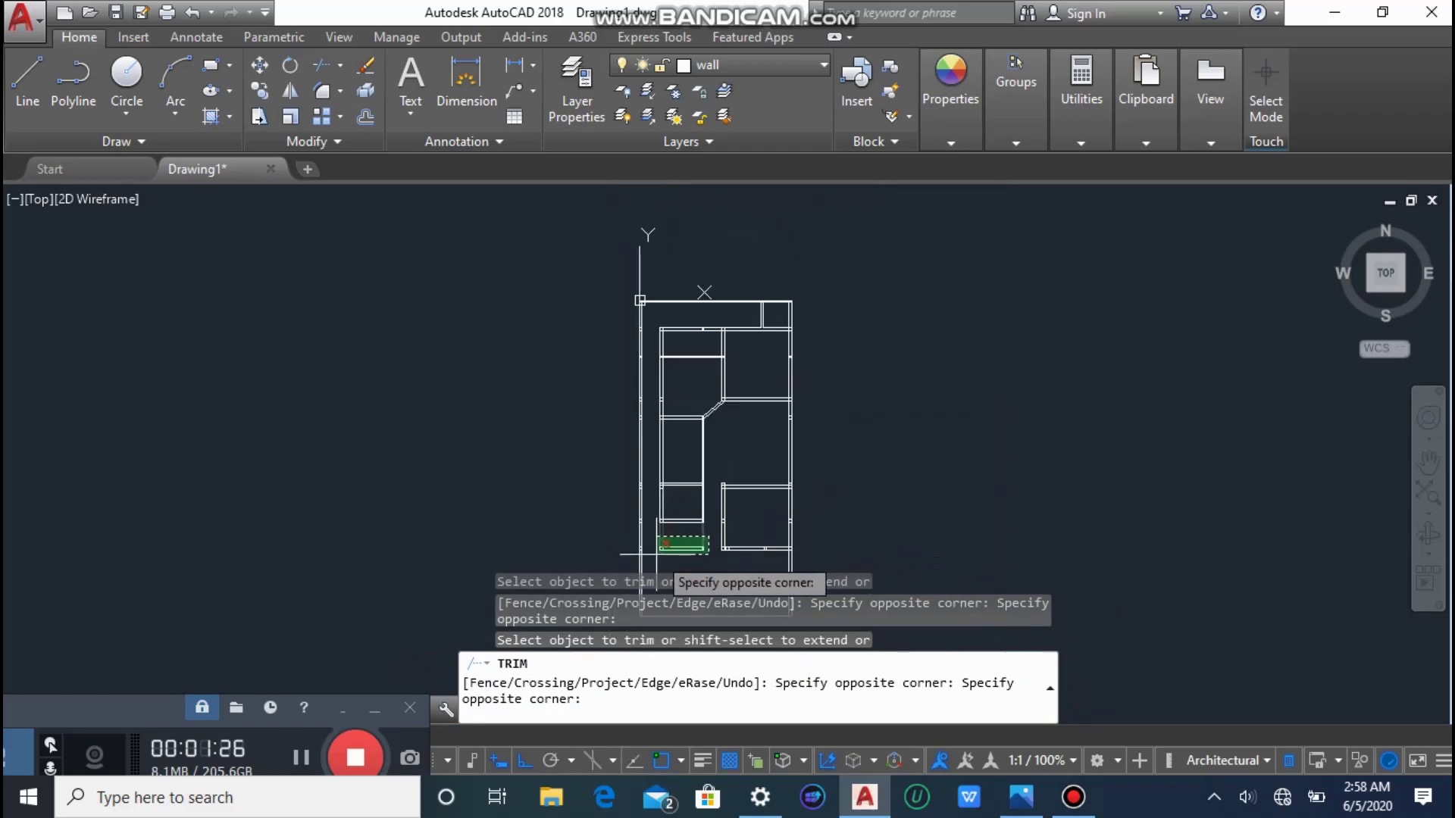
pyautogui.click(656, 553)
pyautogui.scroll(4, 682, 557)
pyautogui.press('Escape')
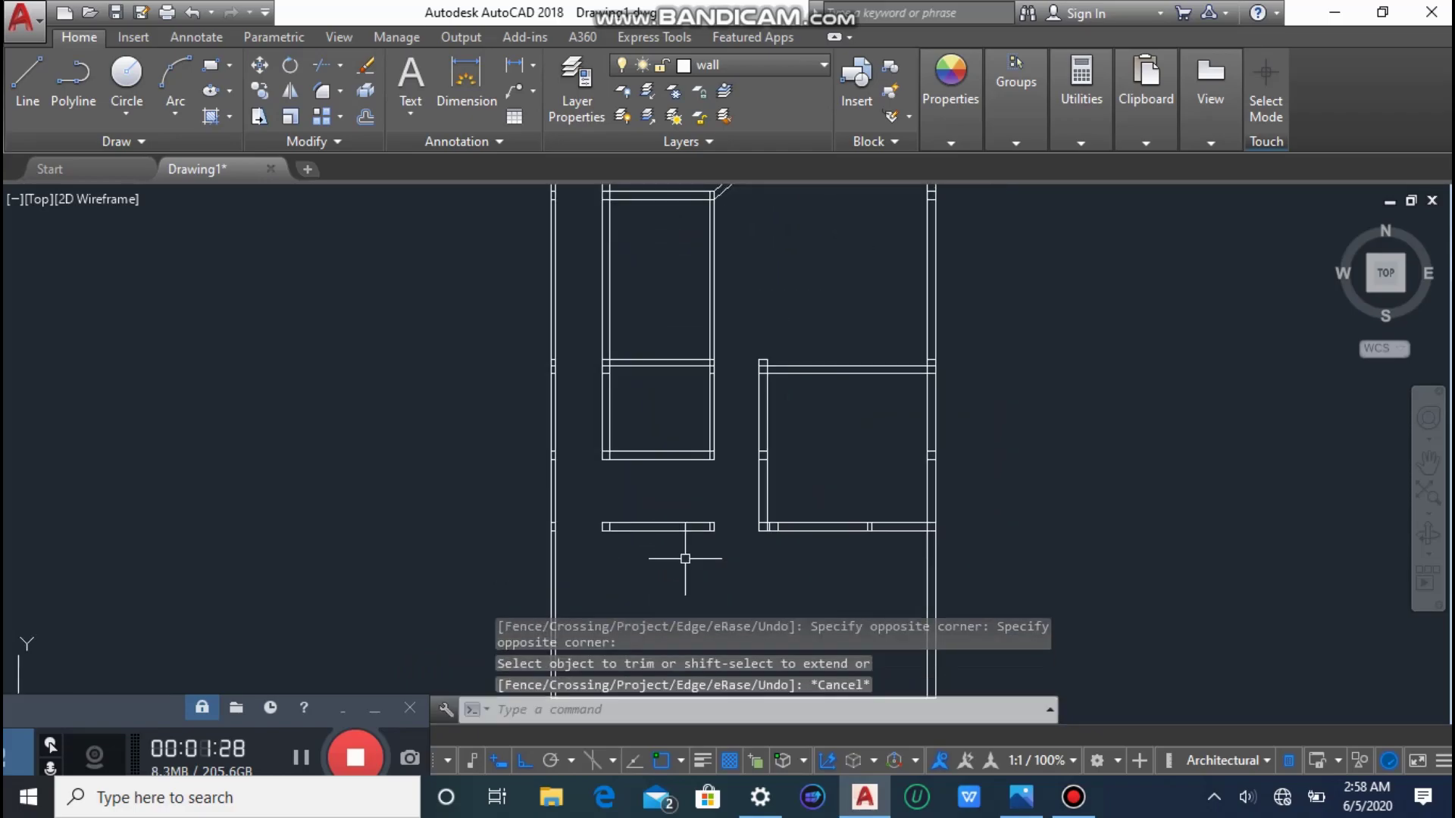
# Erase the short leftover wall piece at the bottom.
pyautogui.click(733, 514)
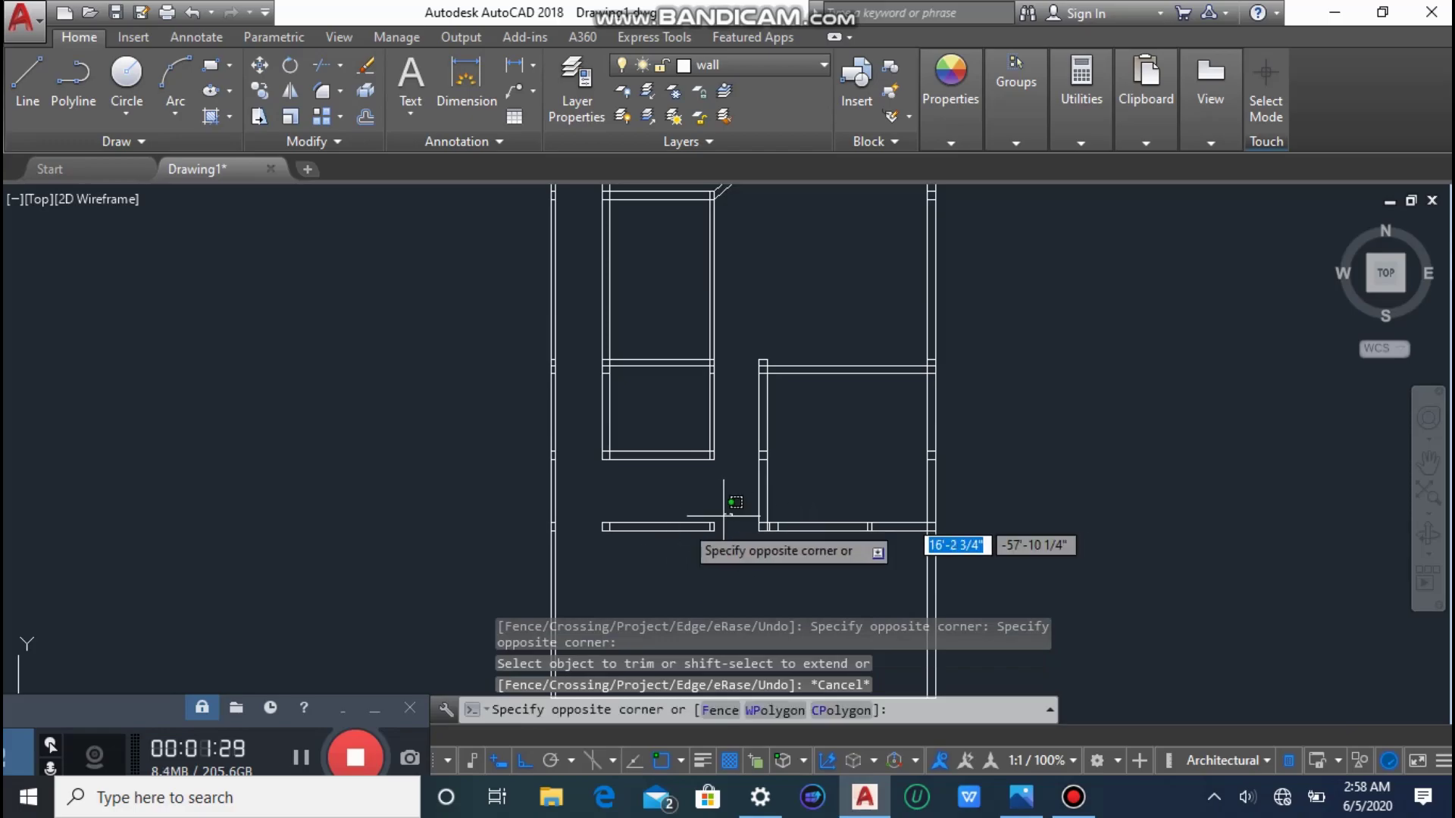
pyautogui.click(579, 535)
pyautogui.press('Delete')
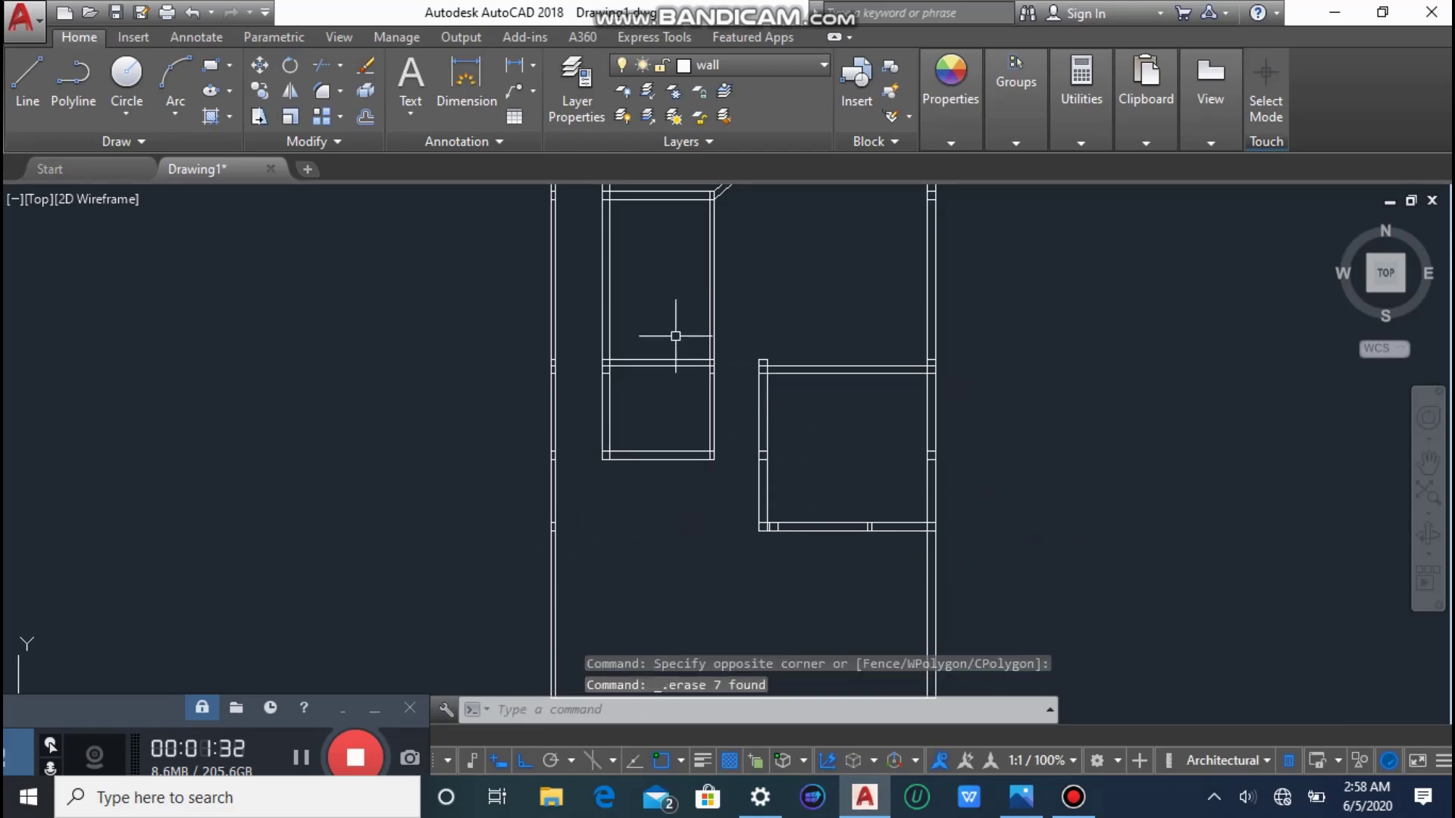
# Select the top wall's two short gap lines to confirm they are 4 1/2" on layer wall.
pyautogui.scroll(2, 675, 336)
pyautogui.scroll(-3, 674, 334)
pyautogui.scroll(3, 666, 303)
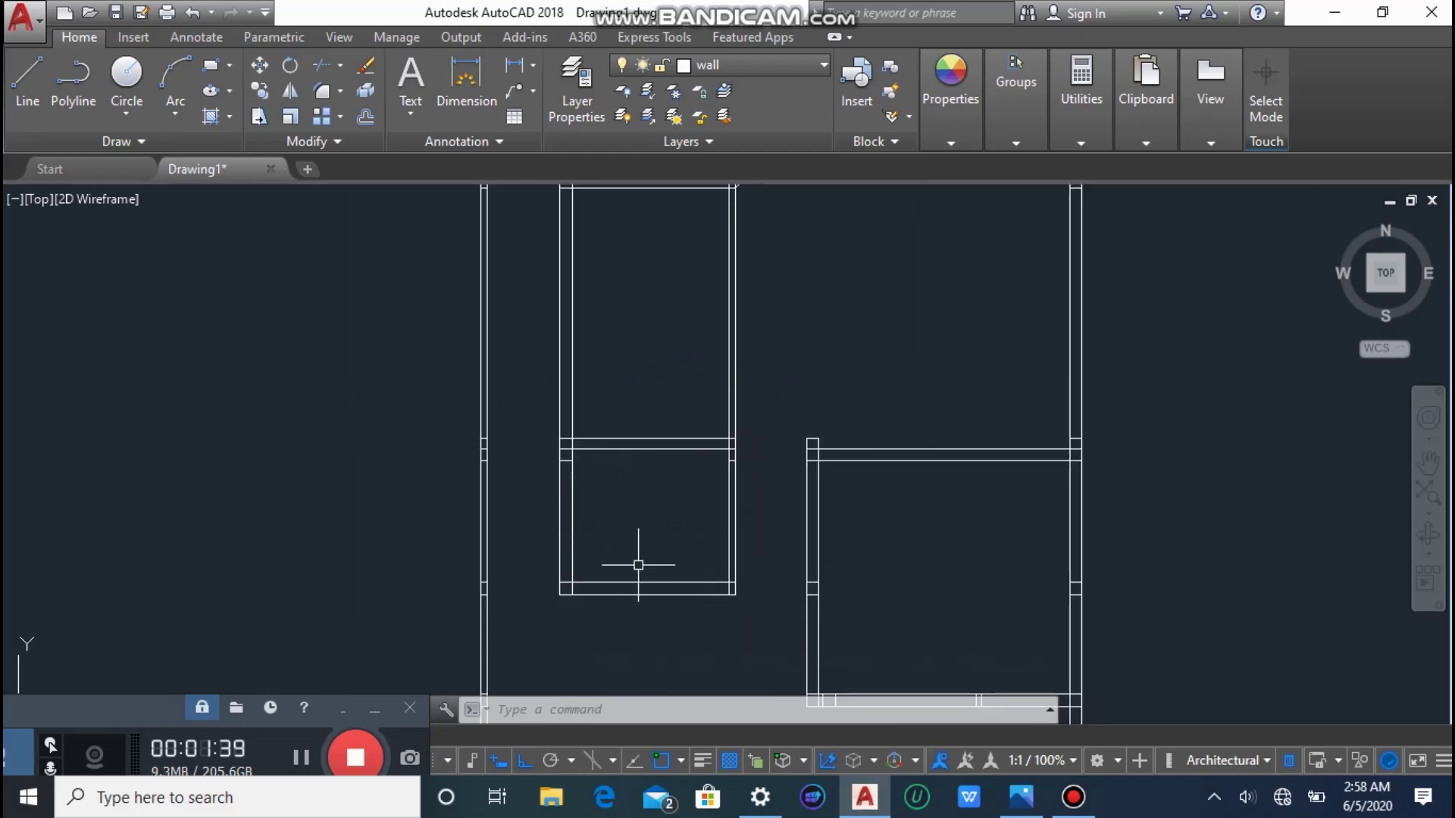
pyautogui.scroll(-4, 688, 542)
pyautogui.scroll(2, 690, 490)
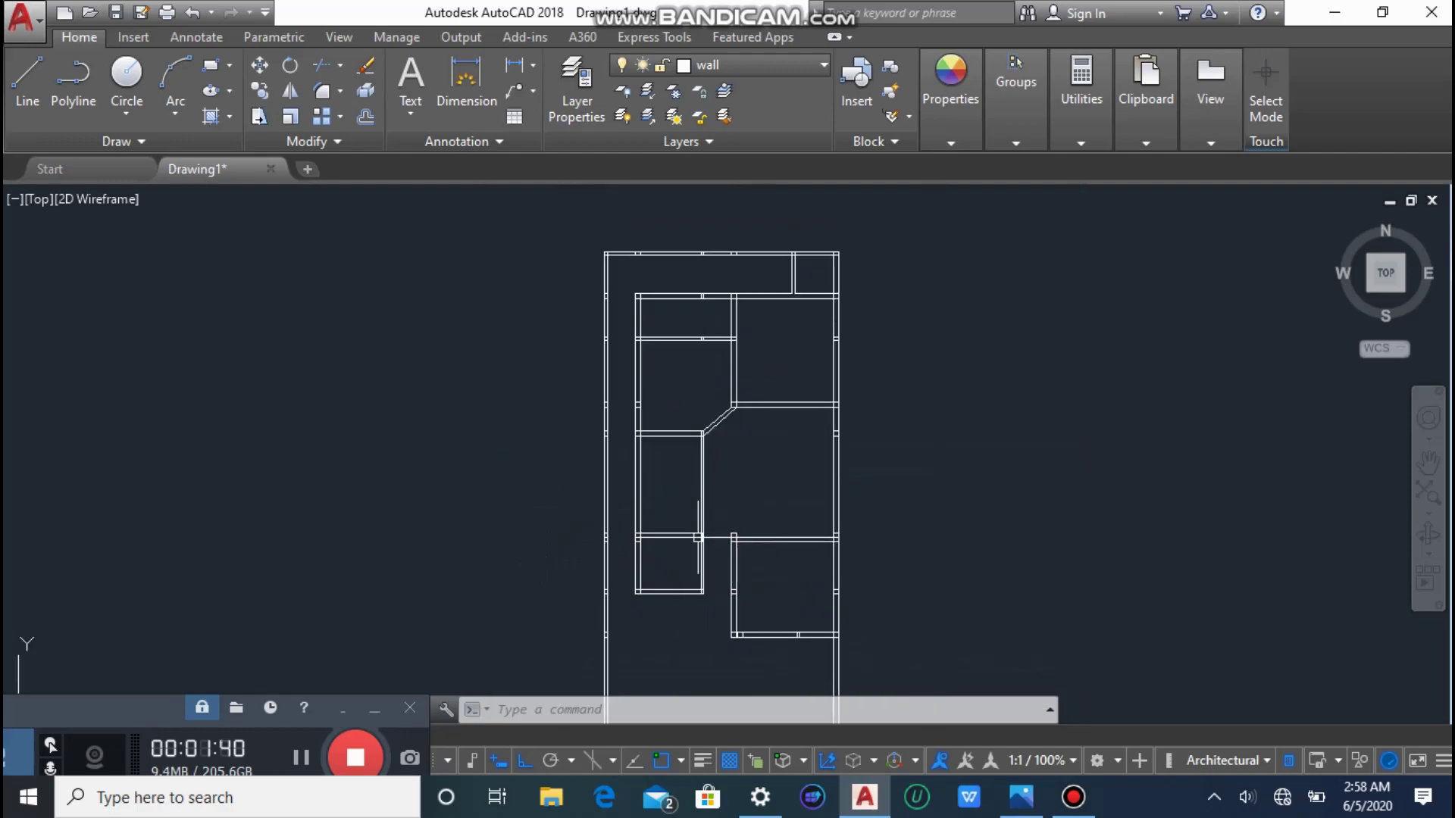
pyautogui.scroll(2, 805, 302)
pyautogui.scroll(-2, 779, 227)
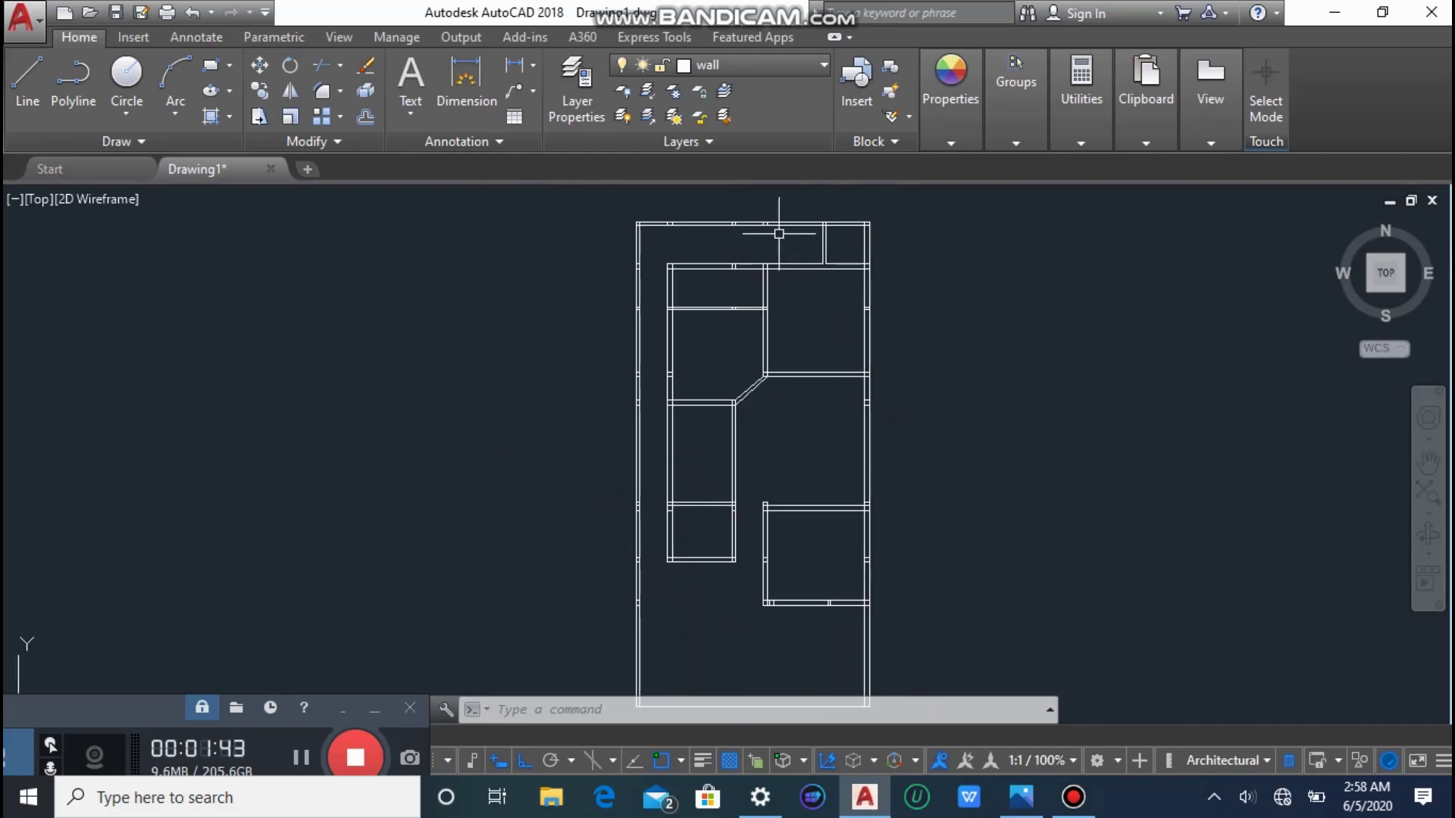
pyautogui.scroll(4, 721, 237)
pyautogui.scroll(-4, 748, 212)
pyautogui.scroll(5, 748, 212)
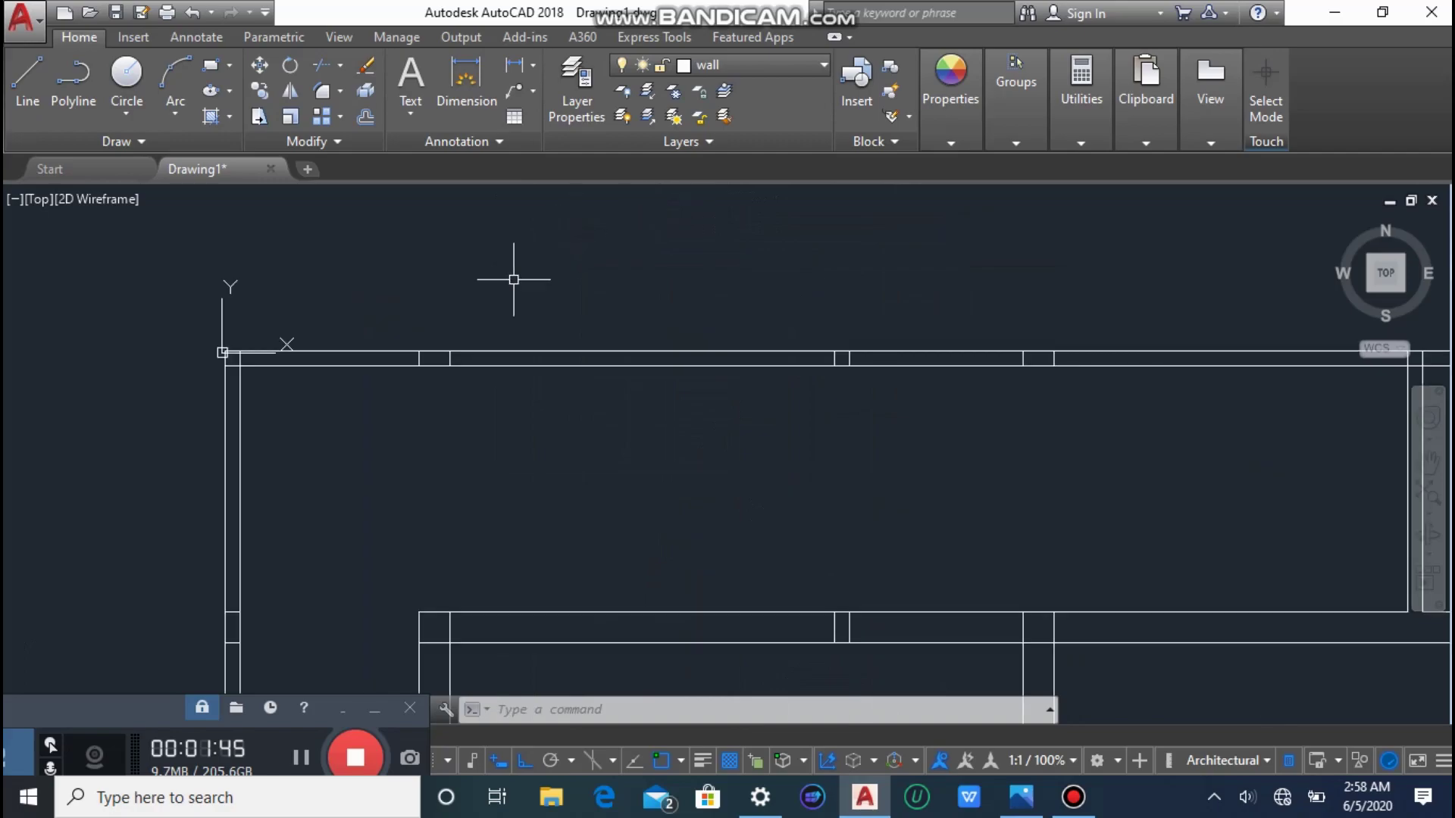
pyautogui.click(351, 352)
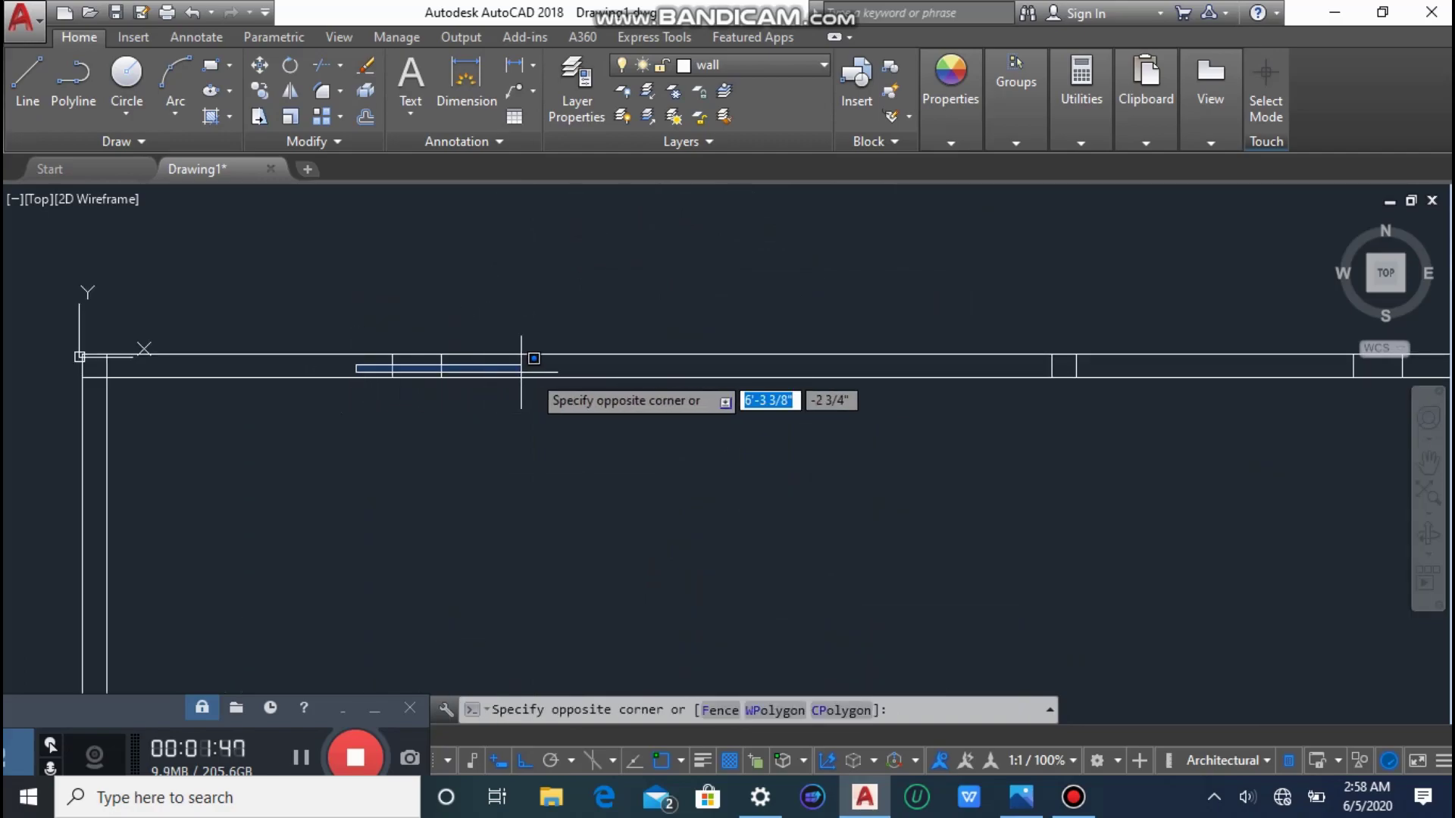
pyautogui.click(546, 379)
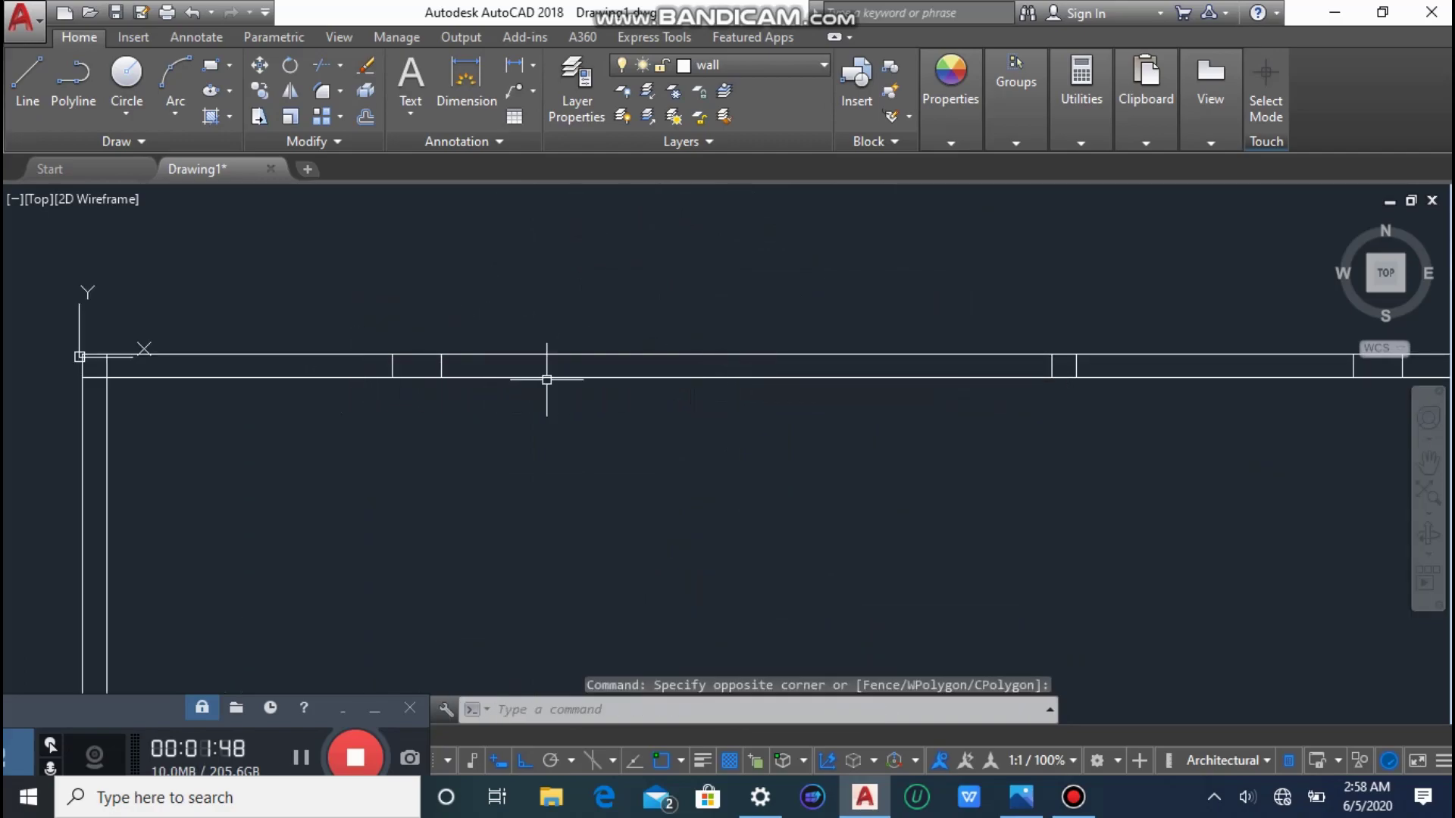
pyautogui.click(440, 366)
pyautogui.scroll(-3, 393, 366)
pyautogui.scroll(4, 501, 389)
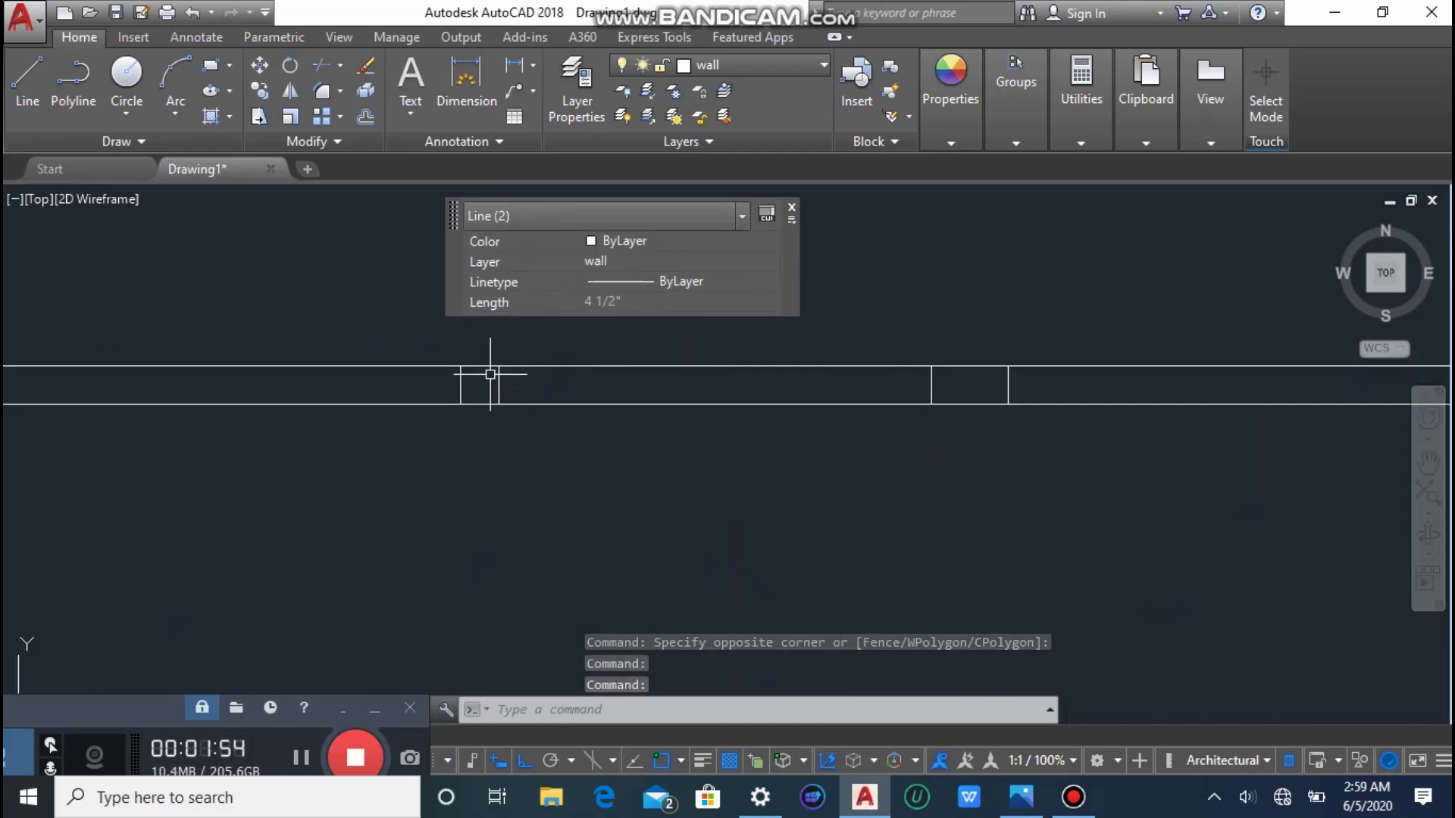
# Clear the selection and window-select the short lines at three top wall gaps.
pyautogui.press('Escape')
pyautogui.write('-ch')
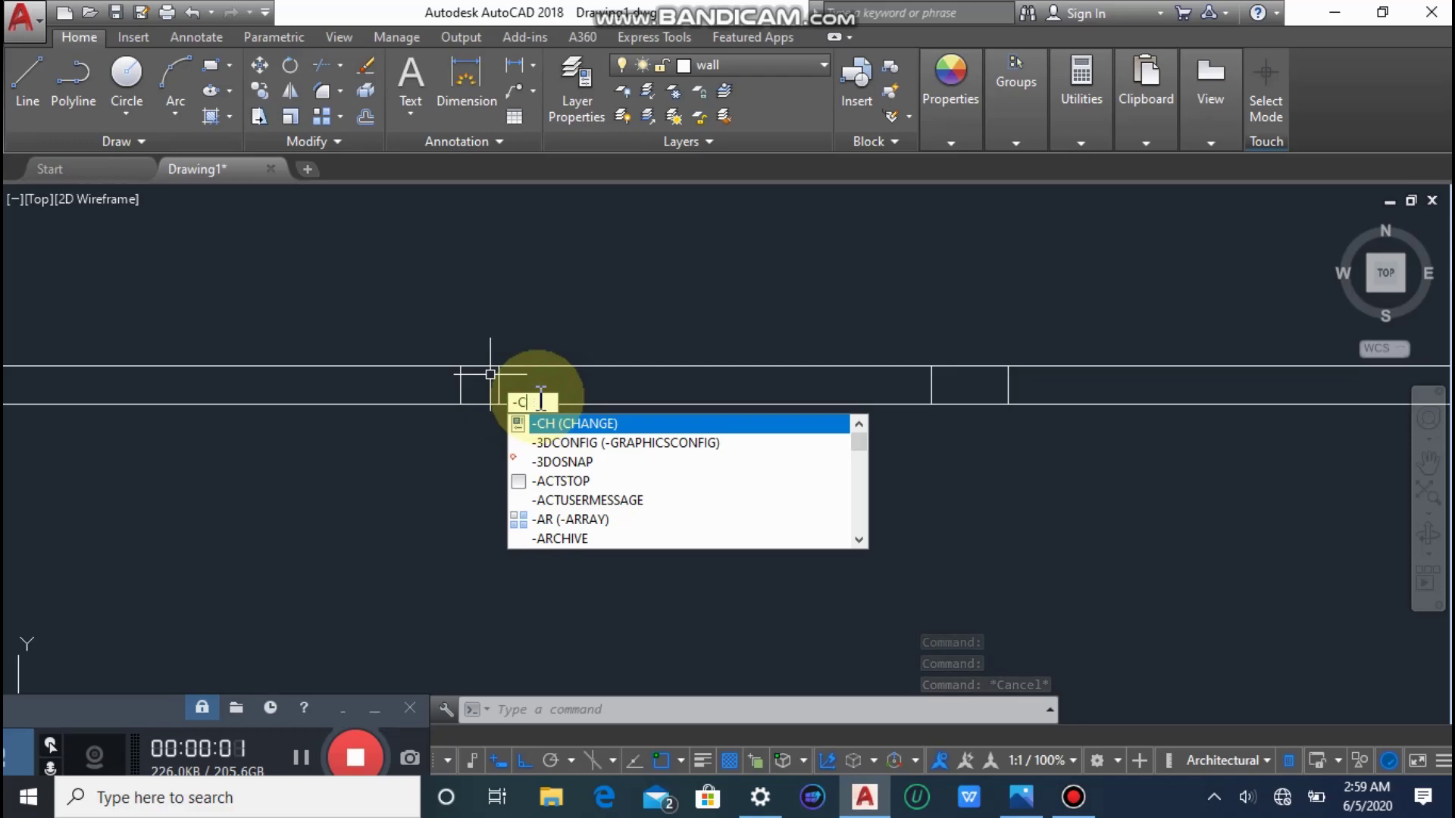
pyautogui.press('BackSpace')
pyautogui.press('BackSpace')
pyautogui.press('BackSpace')
pyautogui.click(553, 402)
pyautogui.click(610, 385)
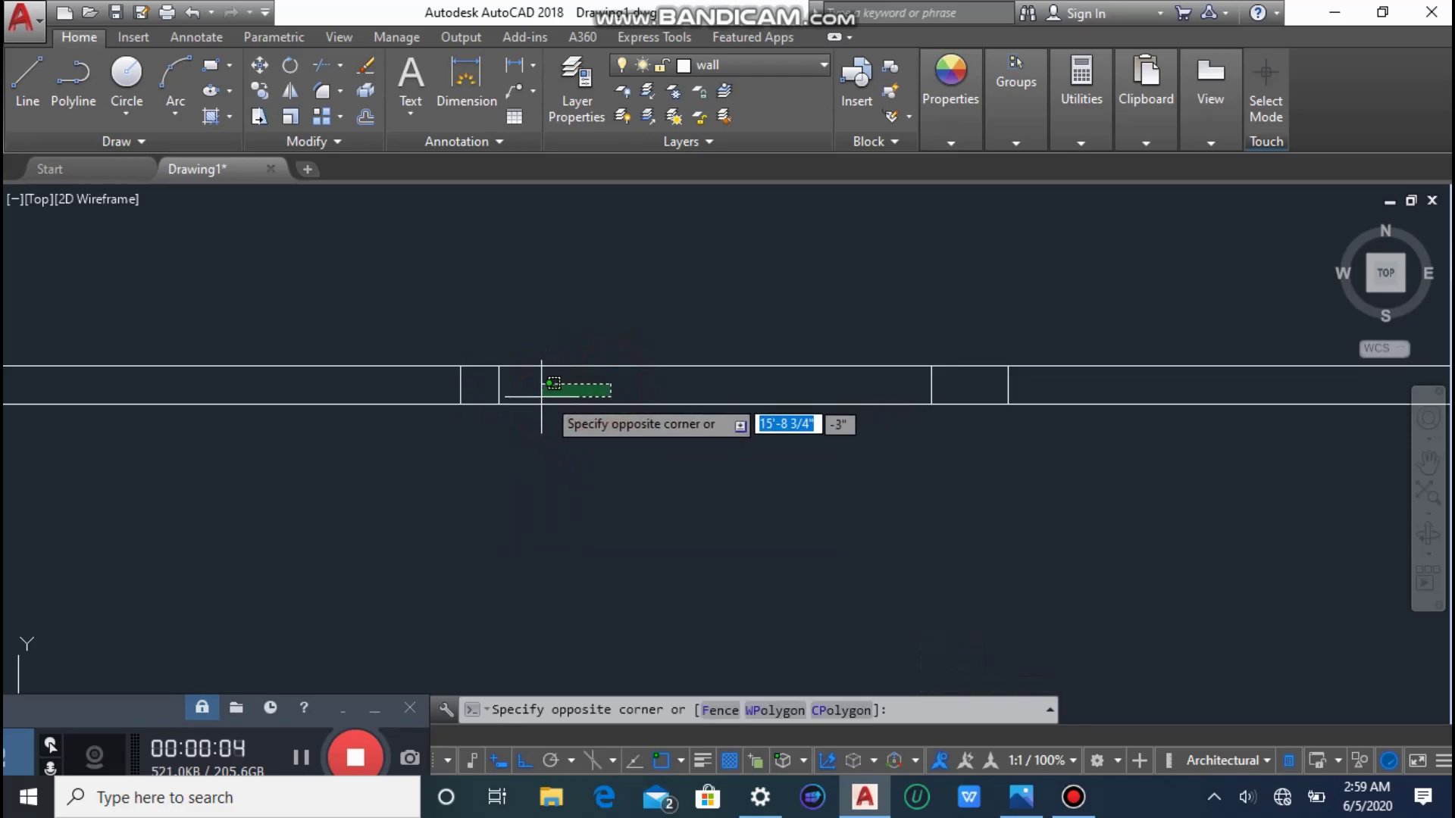
pyautogui.click(455, 393)
pyautogui.click(1037, 371)
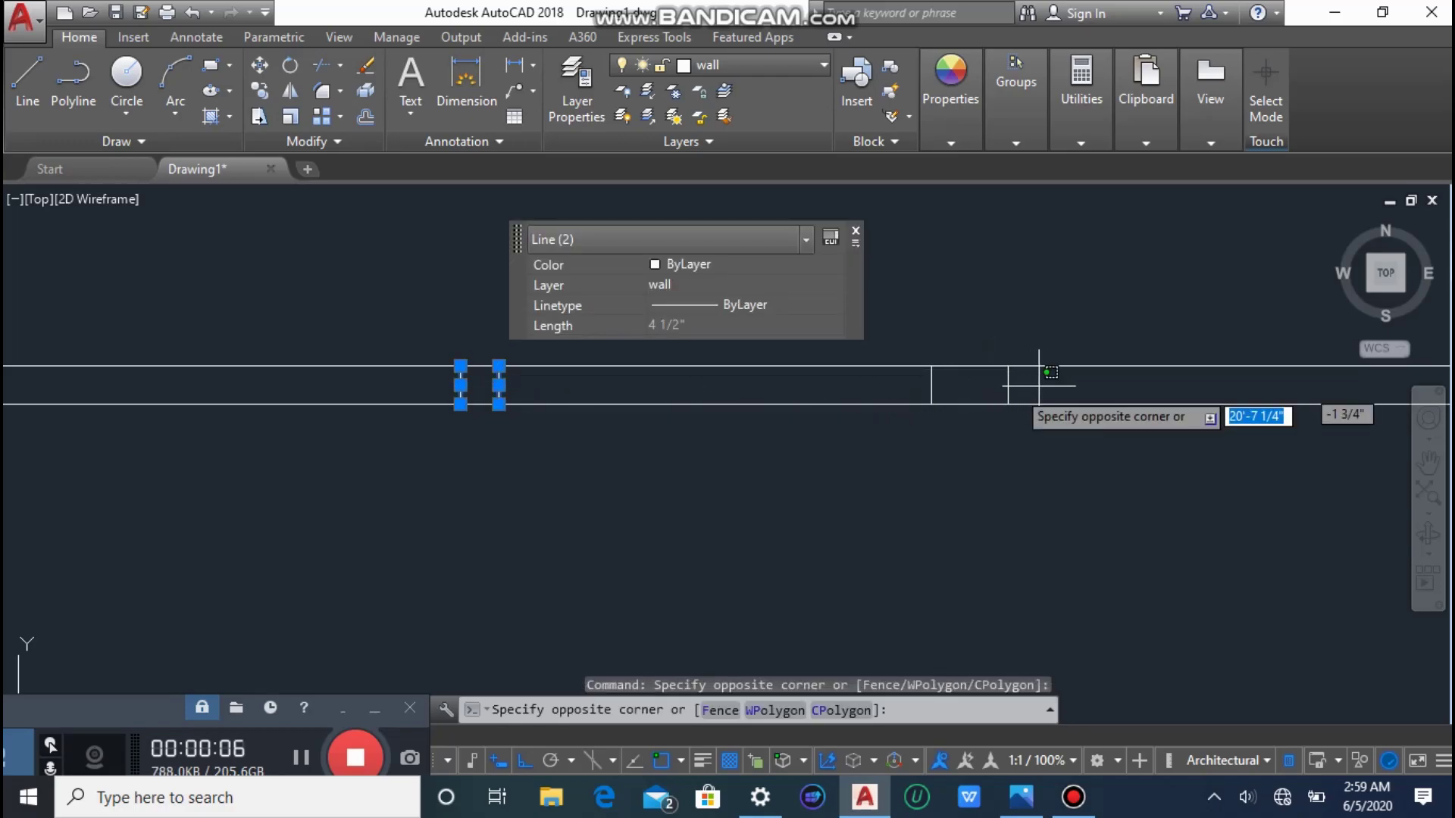
pyautogui.click(920, 384)
pyautogui.scroll(-5, 920, 384)
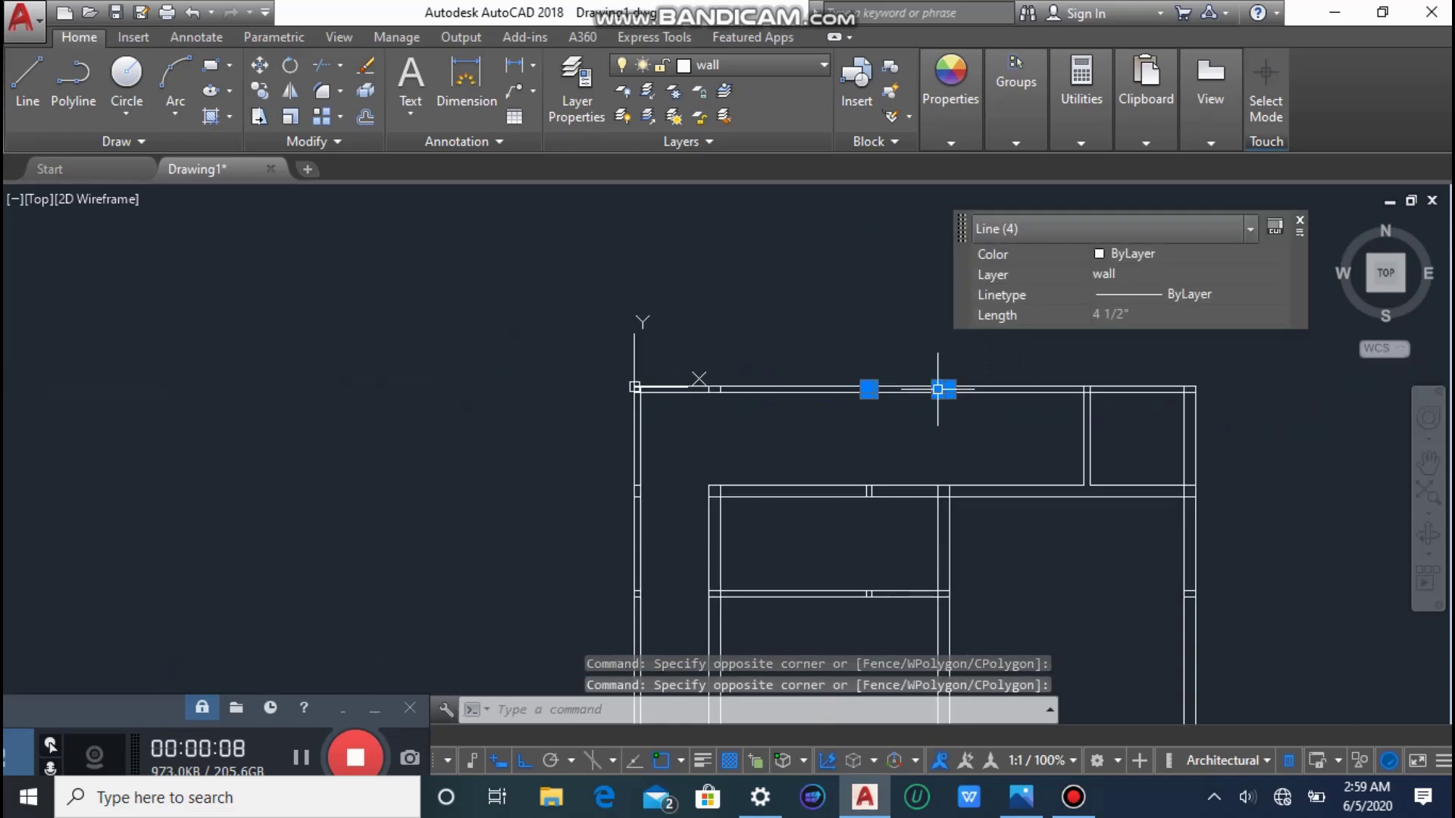
pyautogui.scroll(5, 691, 388)
pyautogui.click(802, 386)
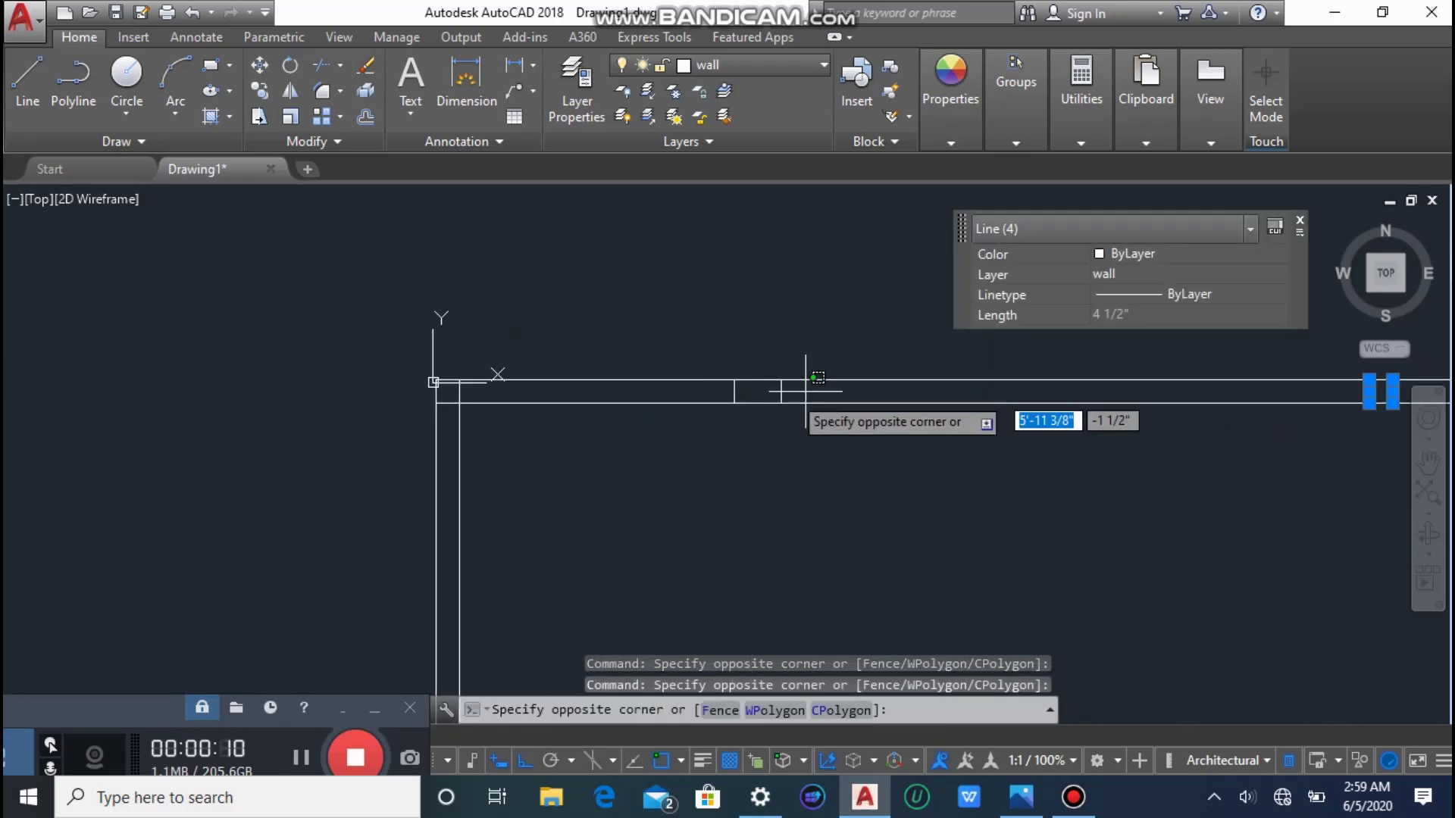
pyautogui.click(697, 396)
pyautogui.scroll(-2, 750, 403)
pyautogui.scroll(-5, 755, 403)
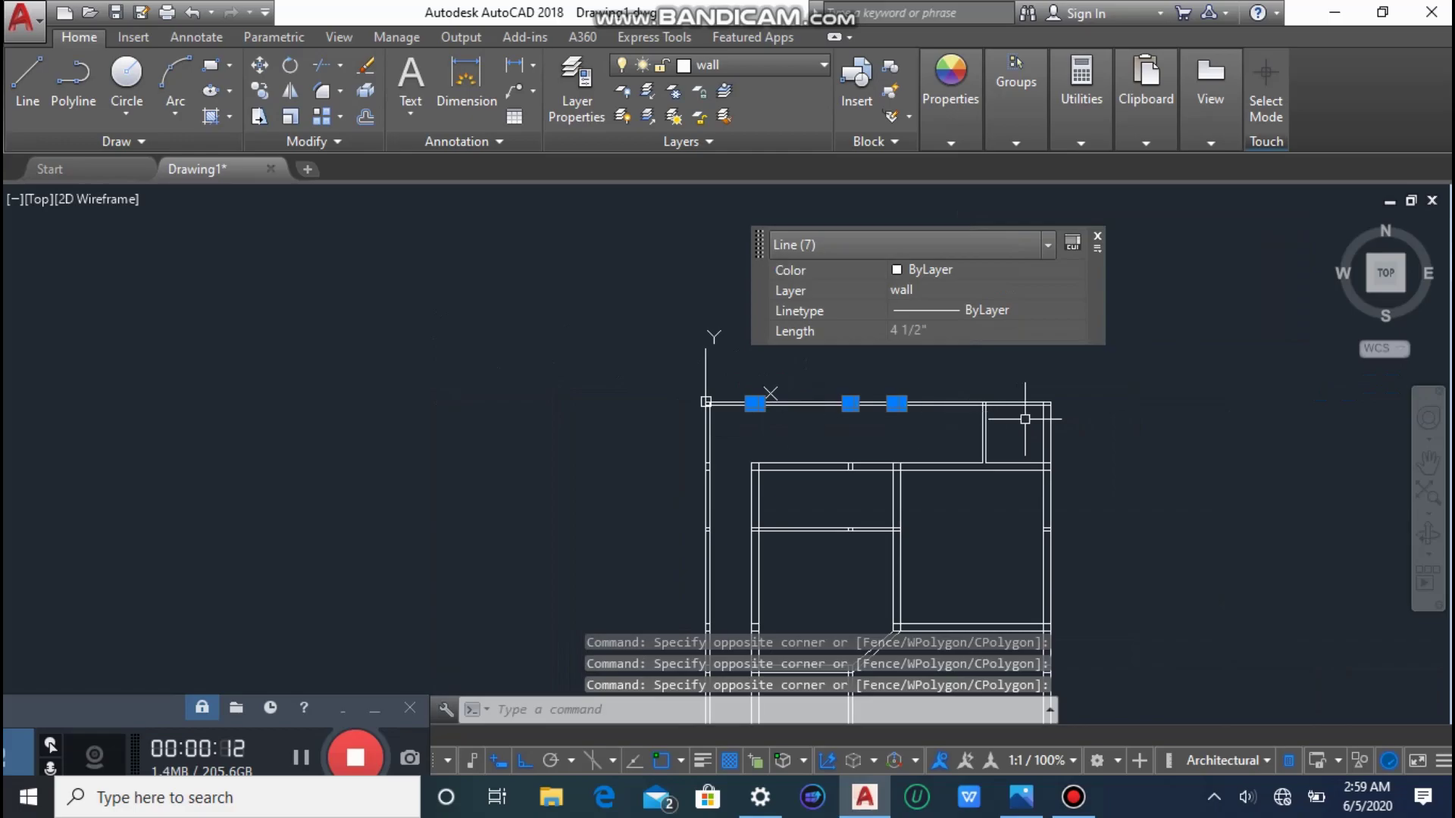
pyautogui.scroll(5, 1030, 415)
pyautogui.scroll(-3, 929, 421)
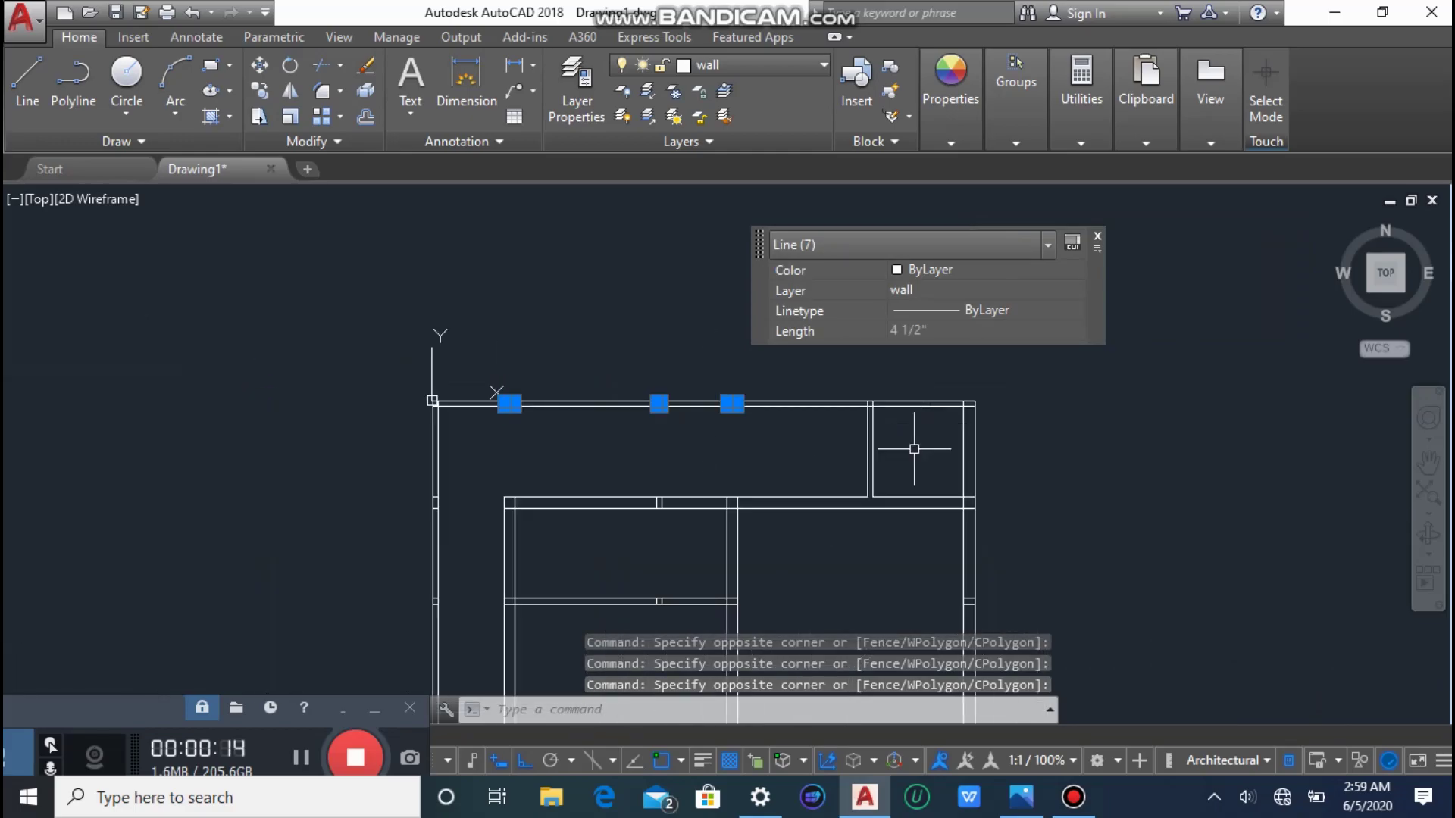
pyautogui.scroll(3, 702, 513)
# Add the inner and vertical wall gap lines to the selection.
pyautogui.click(662, 497)
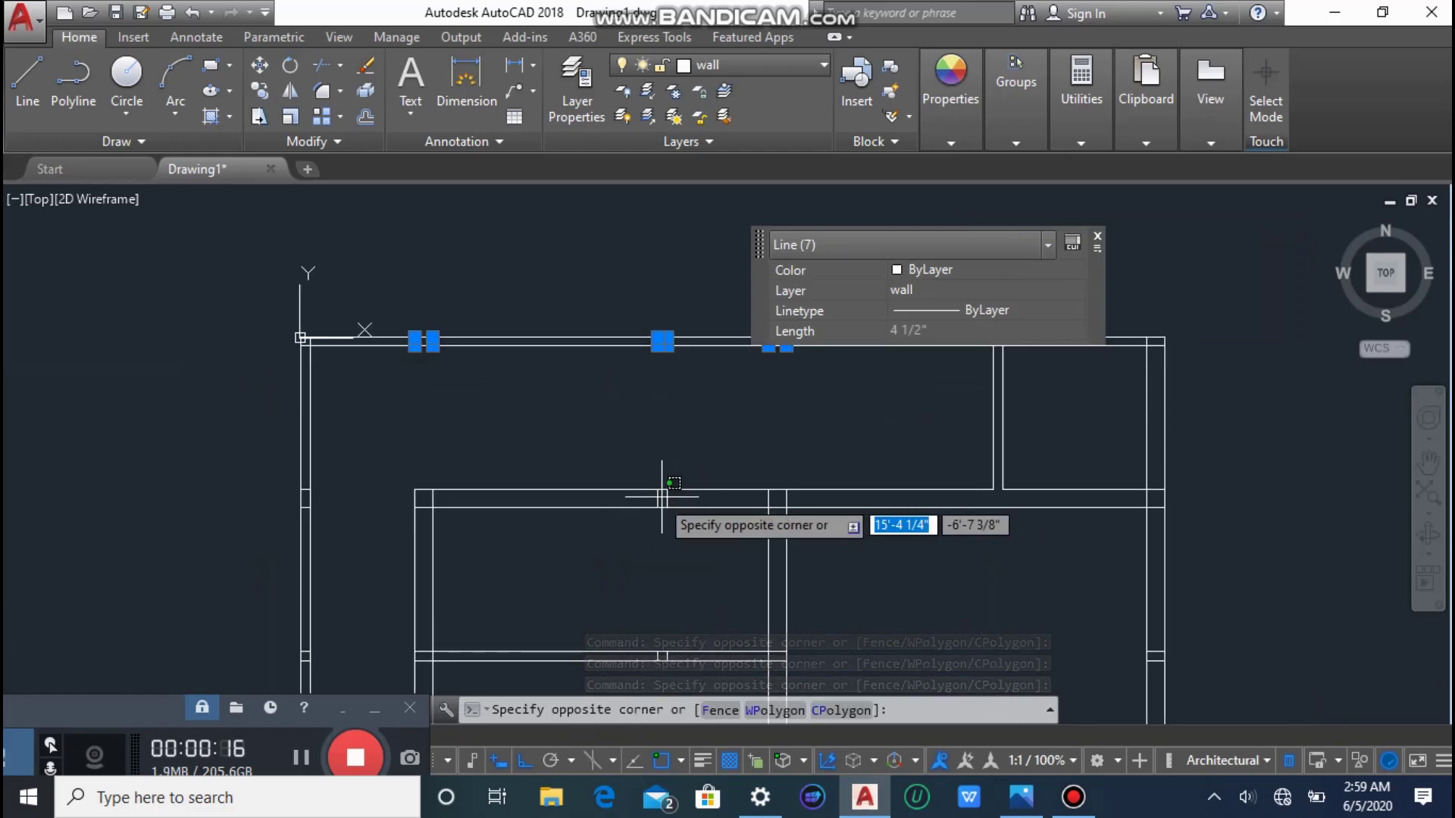
pyautogui.click(572, 510)
pyautogui.scroll(-3, 558, 535)
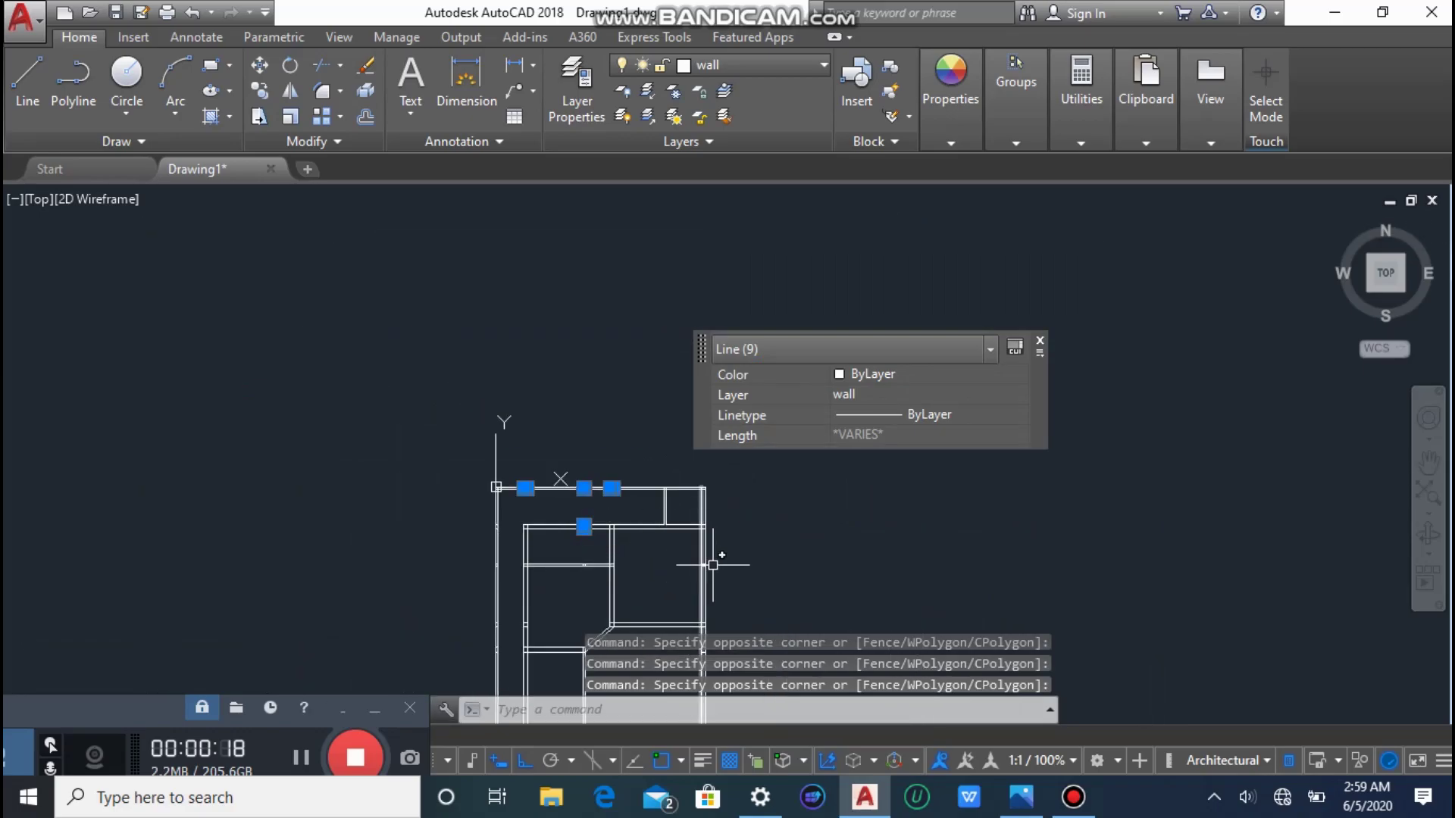
pyautogui.scroll(5, 642, 555)
pyautogui.click(539, 467)
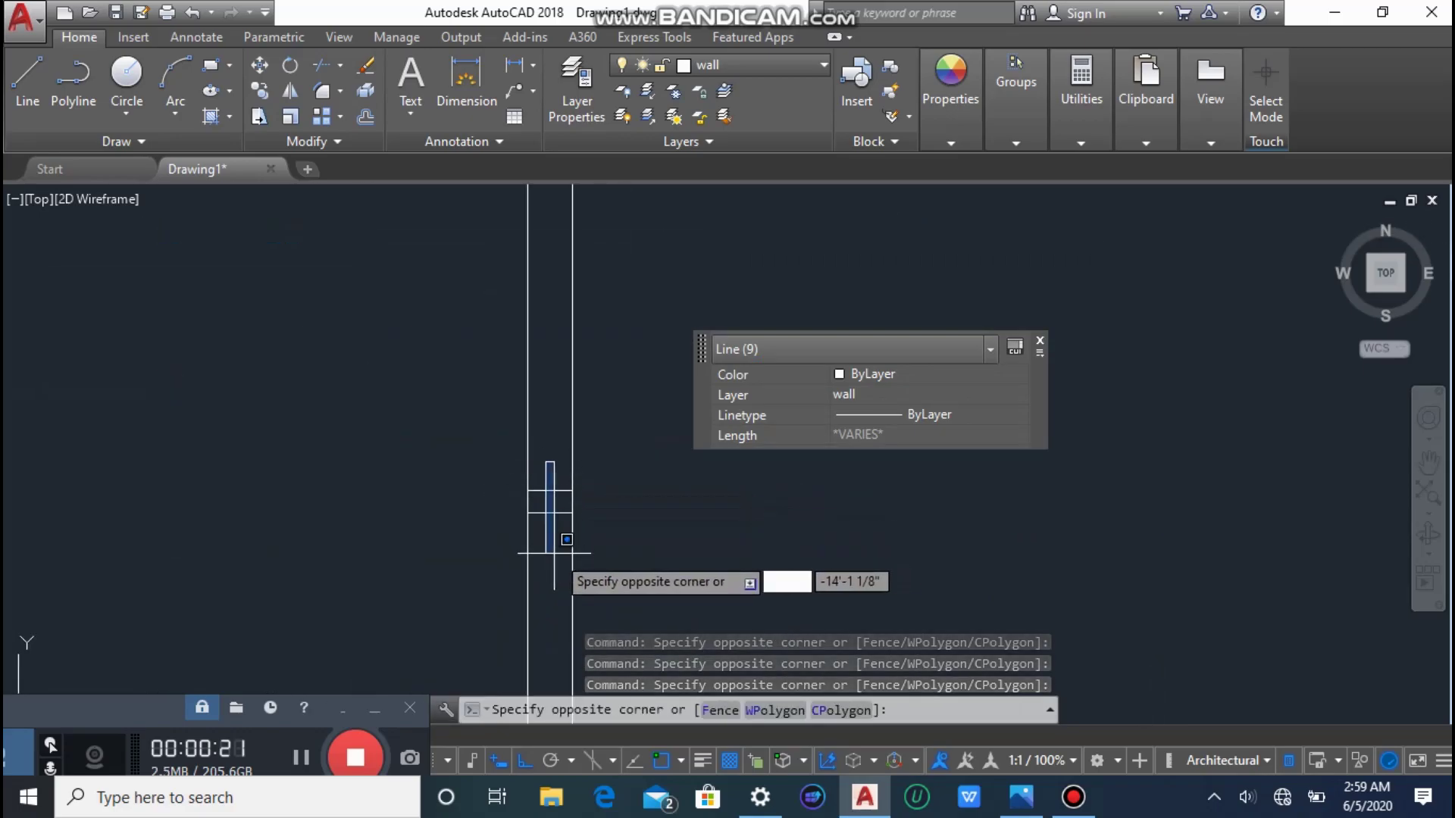
pyautogui.click(551, 519)
pyautogui.click(550, 513)
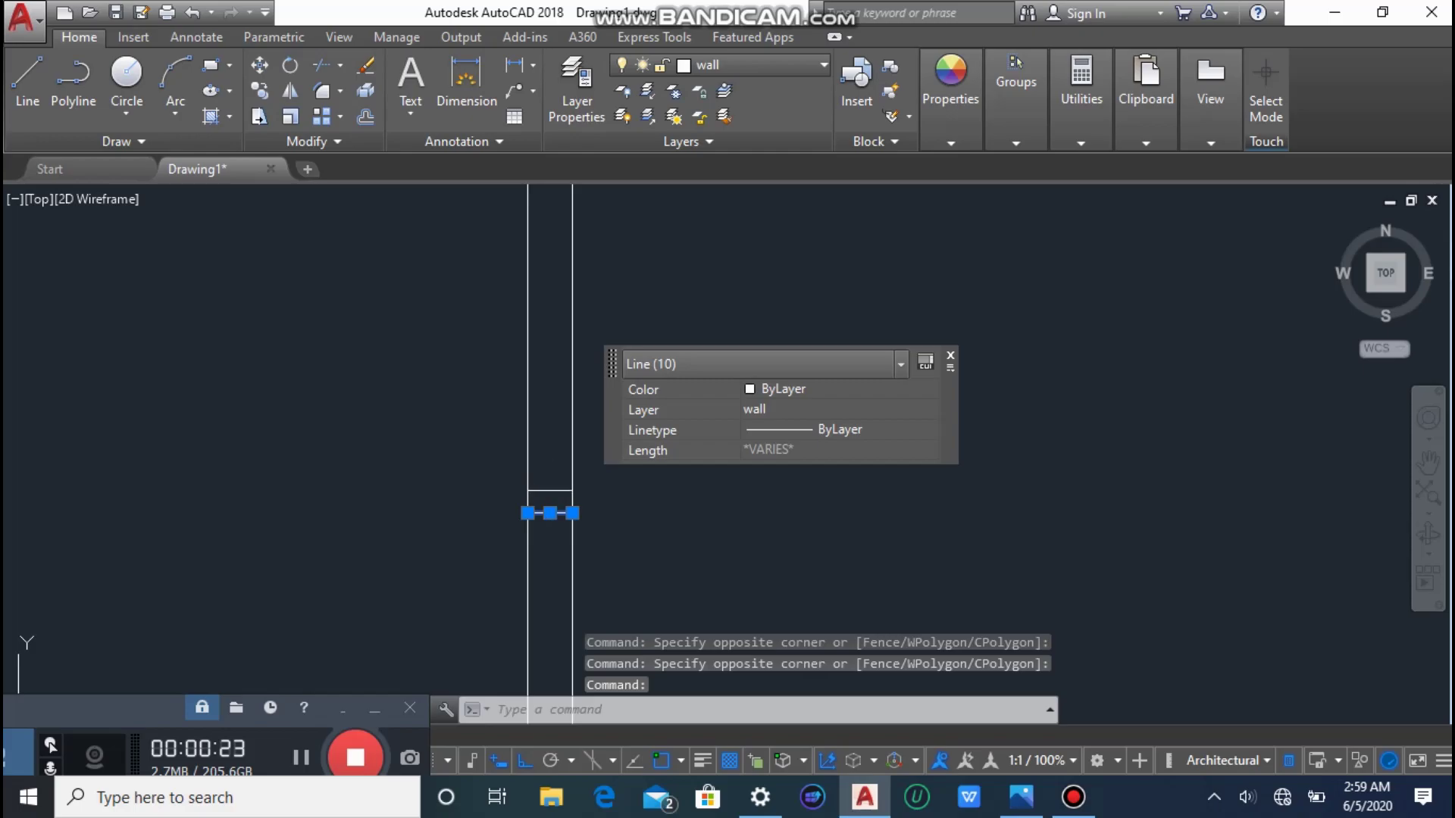
pyautogui.click(551, 490)
pyautogui.scroll(-4, 552, 490)
pyautogui.scroll(-4, 425, 413)
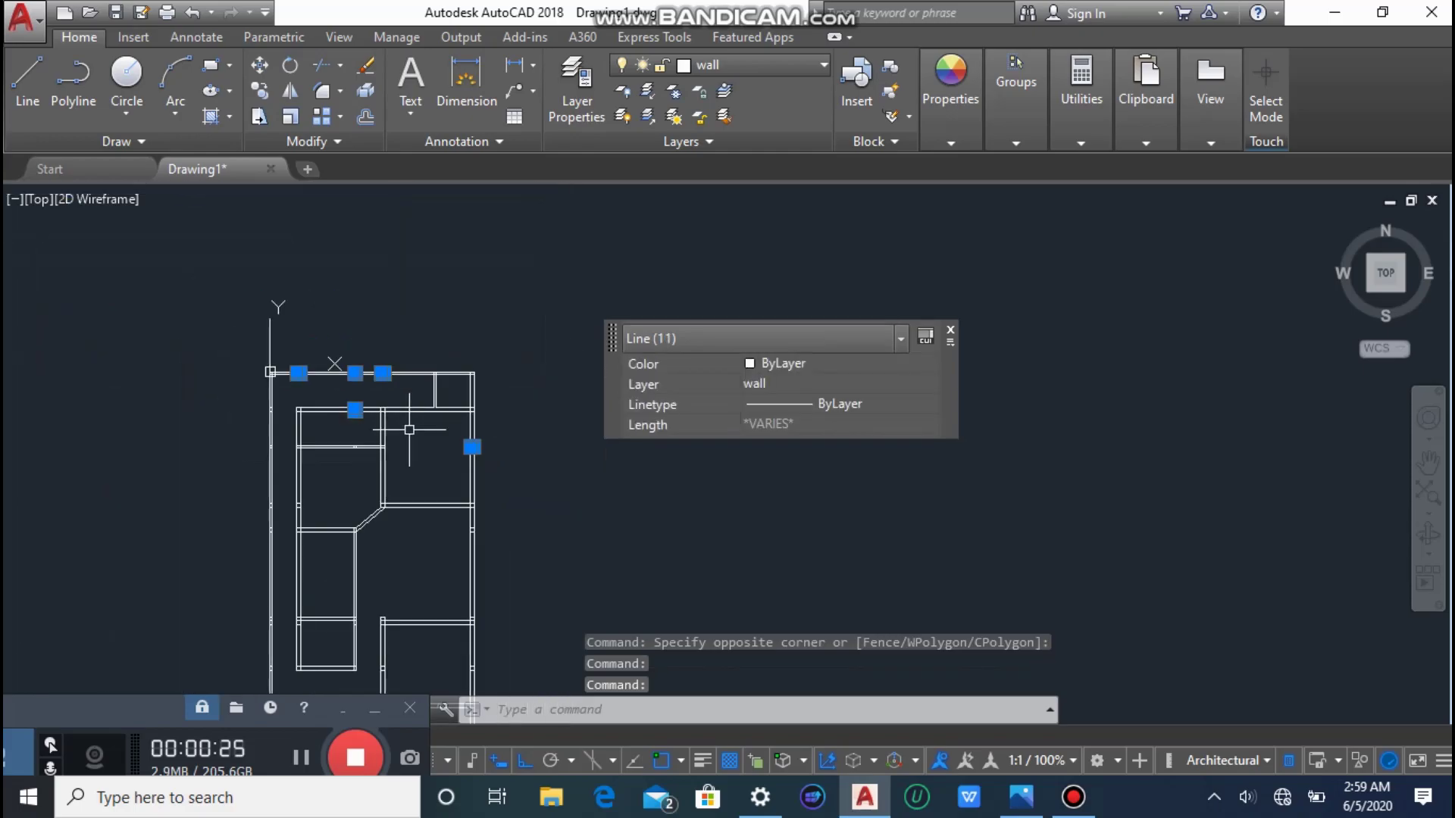
pyautogui.scroll(12, 347, 448)
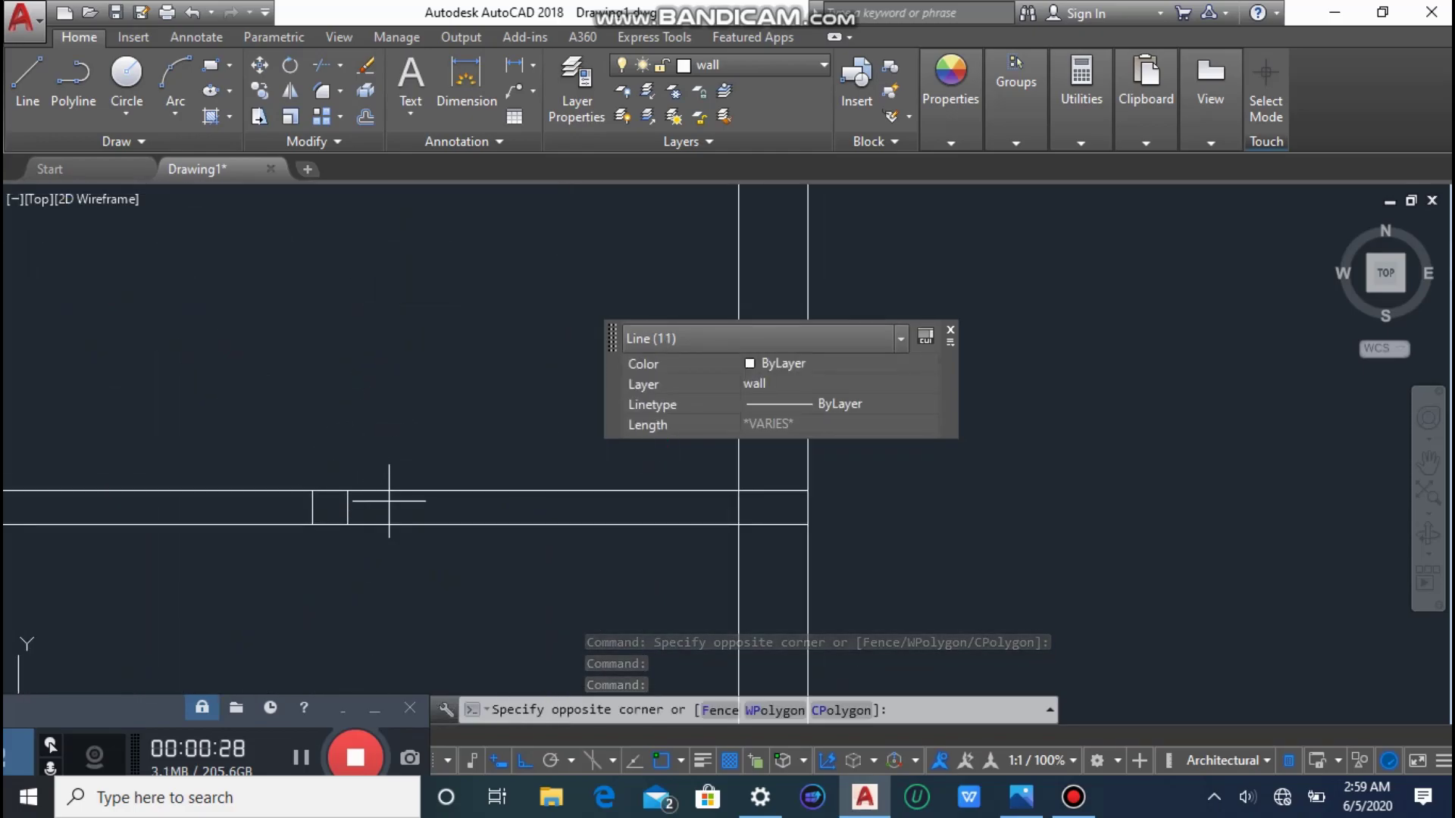
pyautogui.click(270, 521)
pyautogui.scroll(-5, 276, 512)
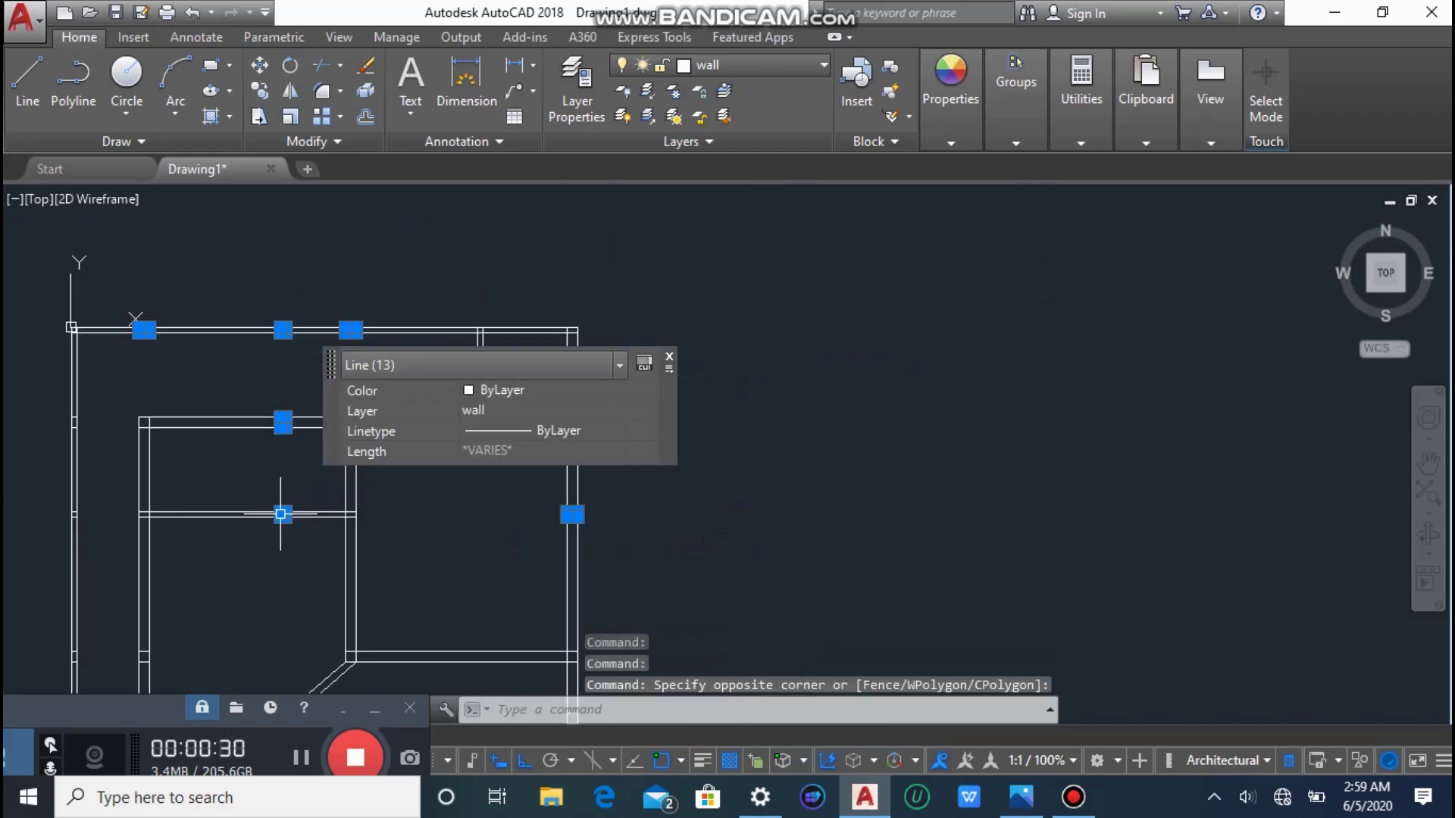
pyautogui.scroll(-3, 256, 542)
pyautogui.scroll(7, 185, 583)
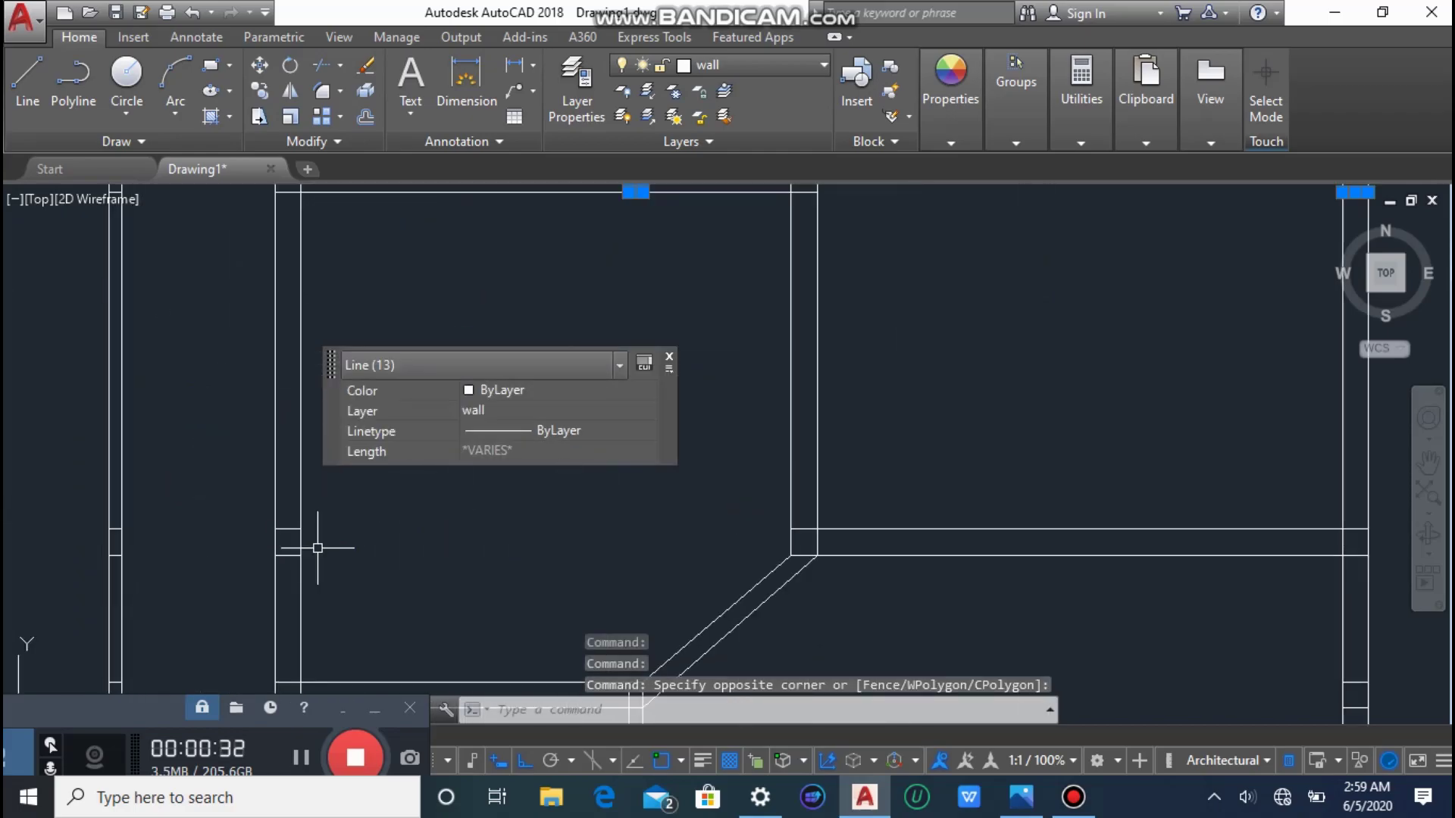
# Add the short opening lines along the left and right walls to the selection.
pyautogui.click(295, 522)
pyautogui.click(291, 589)
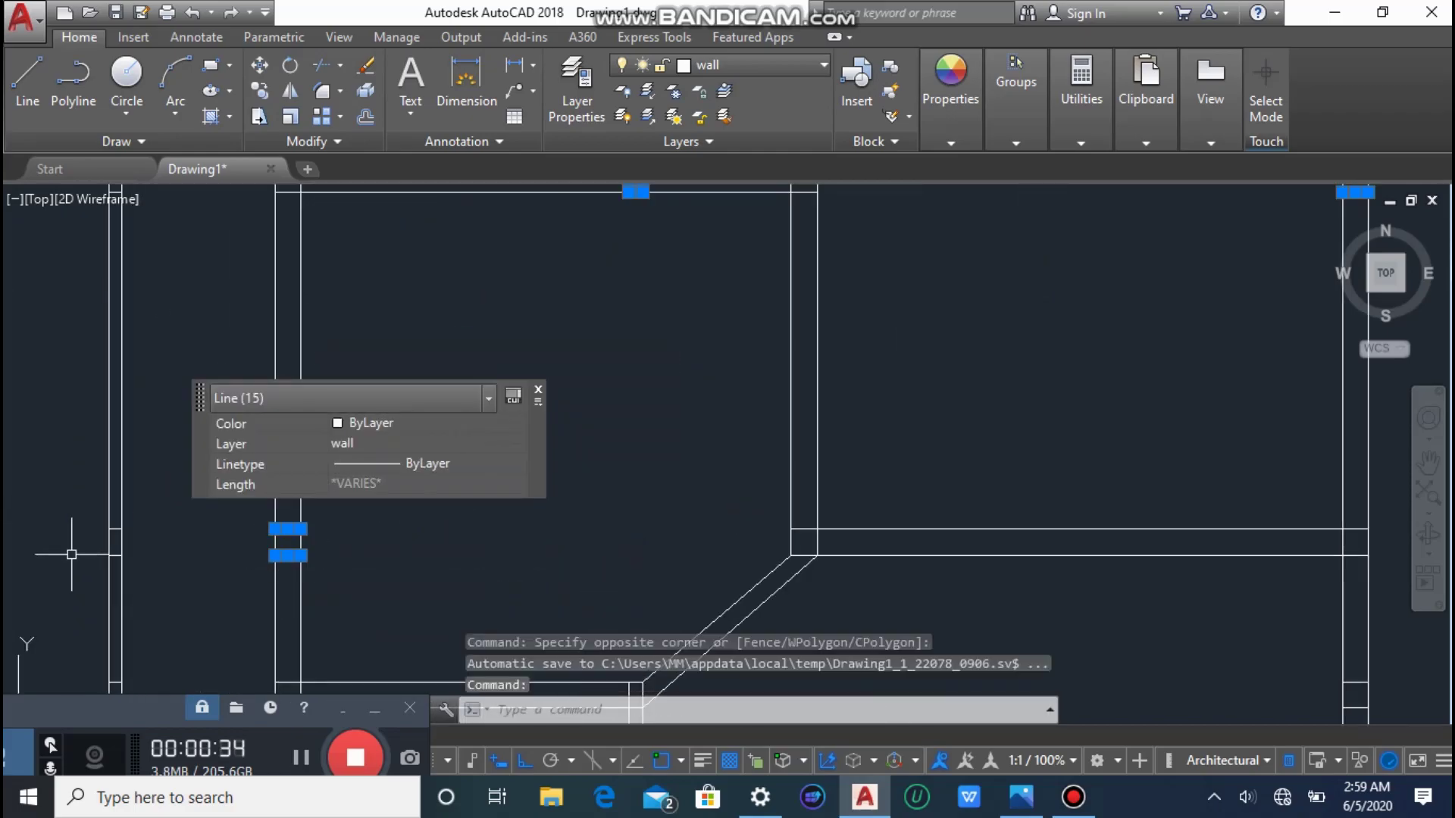
pyautogui.scroll(2, 107, 563)
pyautogui.scroll(5, 107, 563)
pyautogui.click(169, 321)
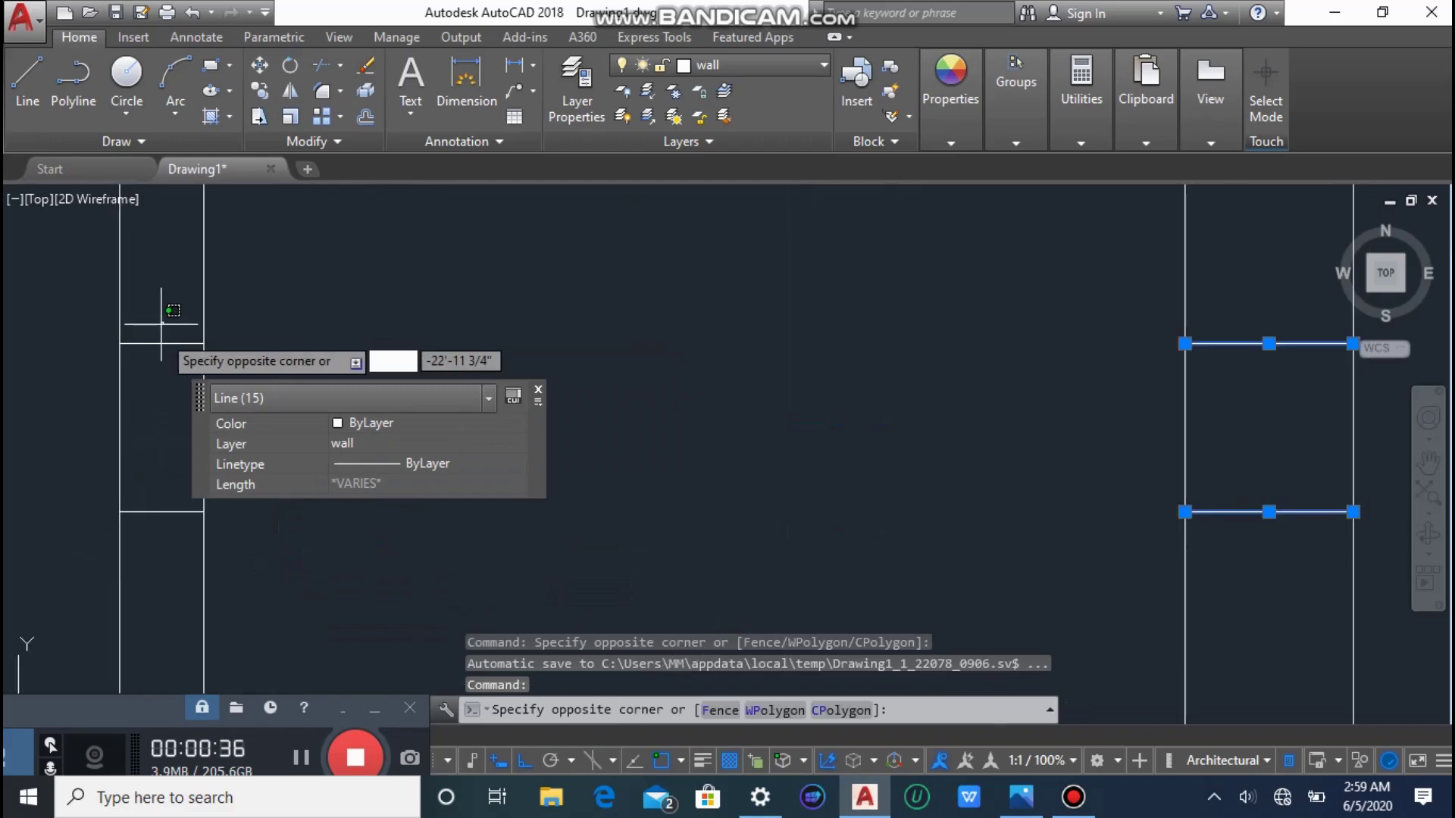
pyautogui.click(150, 551)
pyautogui.scroll(-3, 150, 551)
pyautogui.scroll(6, 148, 433)
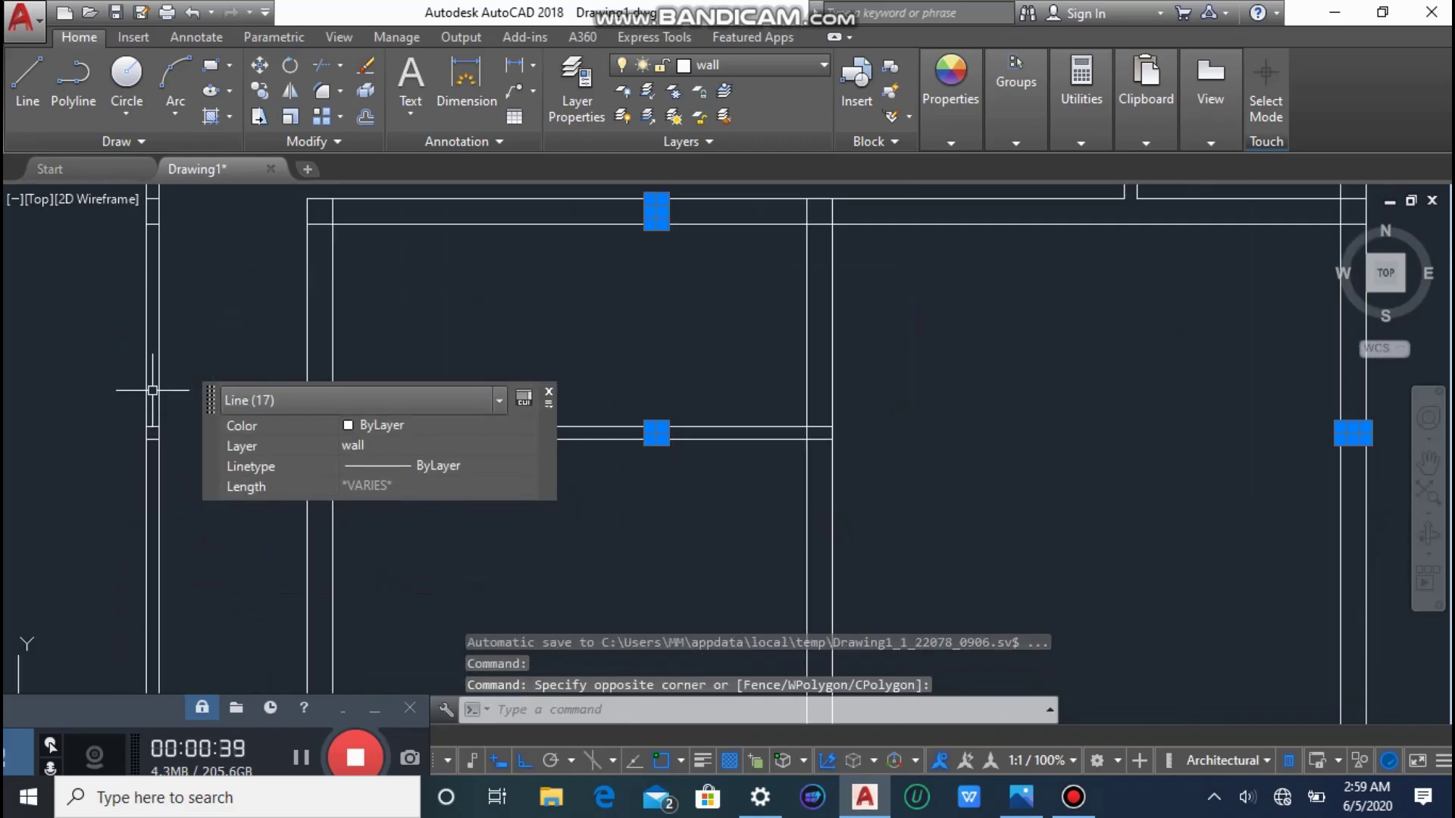
pyautogui.click(162, 489)
pyautogui.click(140, 576)
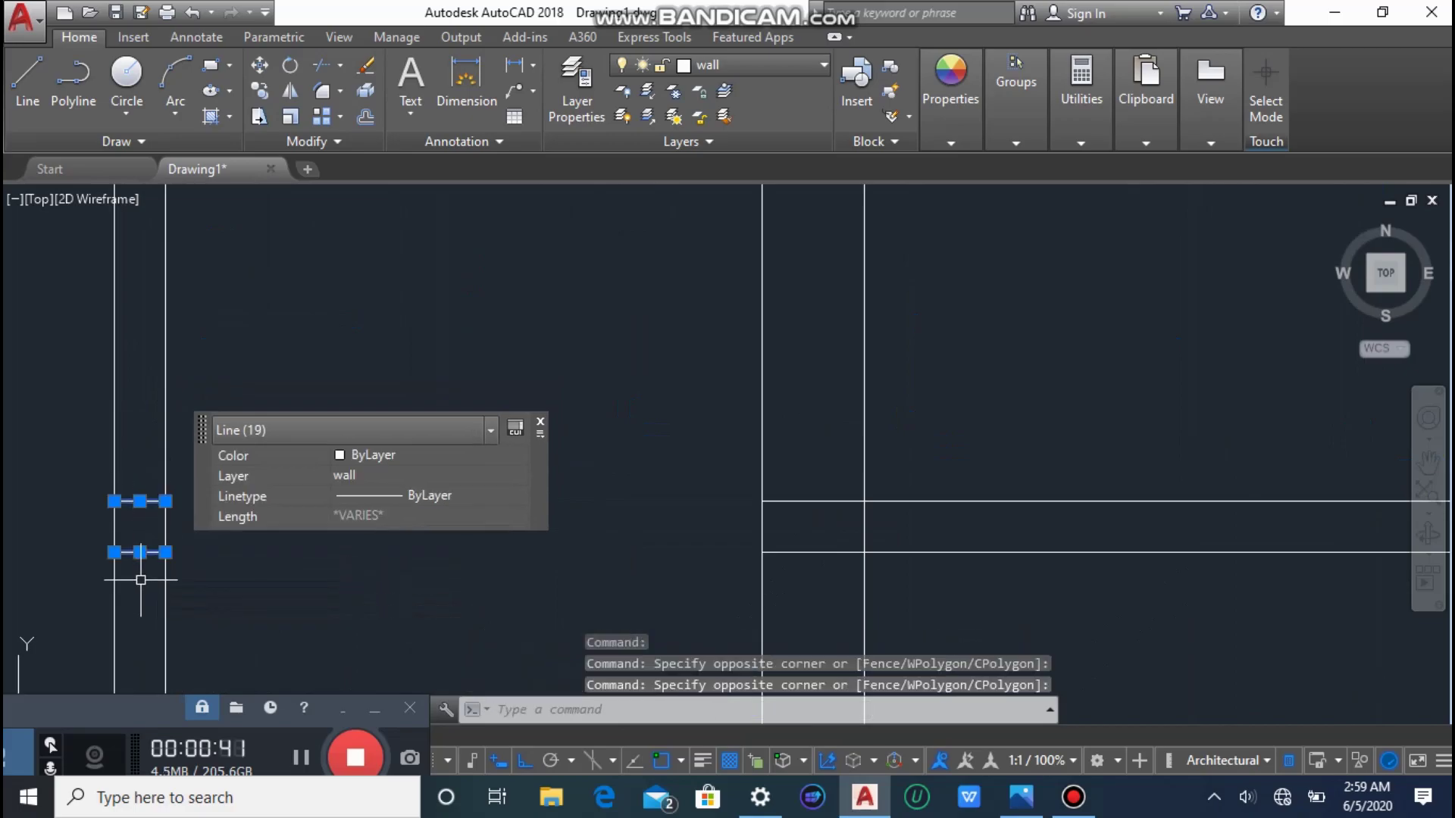
pyautogui.scroll(-3, 139, 420)
pyautogui.scroll(4, 134, 428)
pyautogui.scroll(-4, 119, 471)
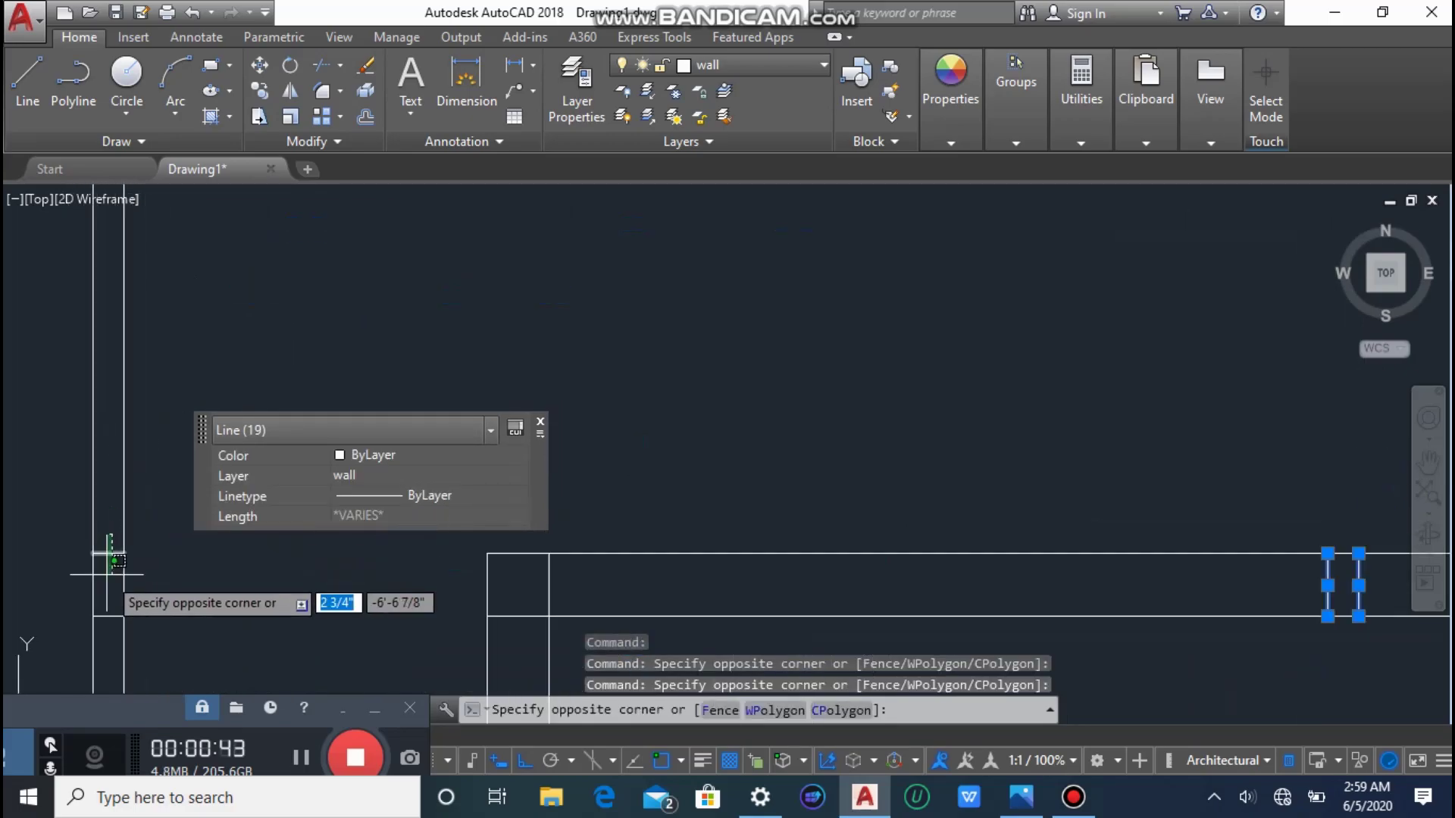
pyautogui.click(118, 628)
pyautogui.scroll(-4, 221, 309)
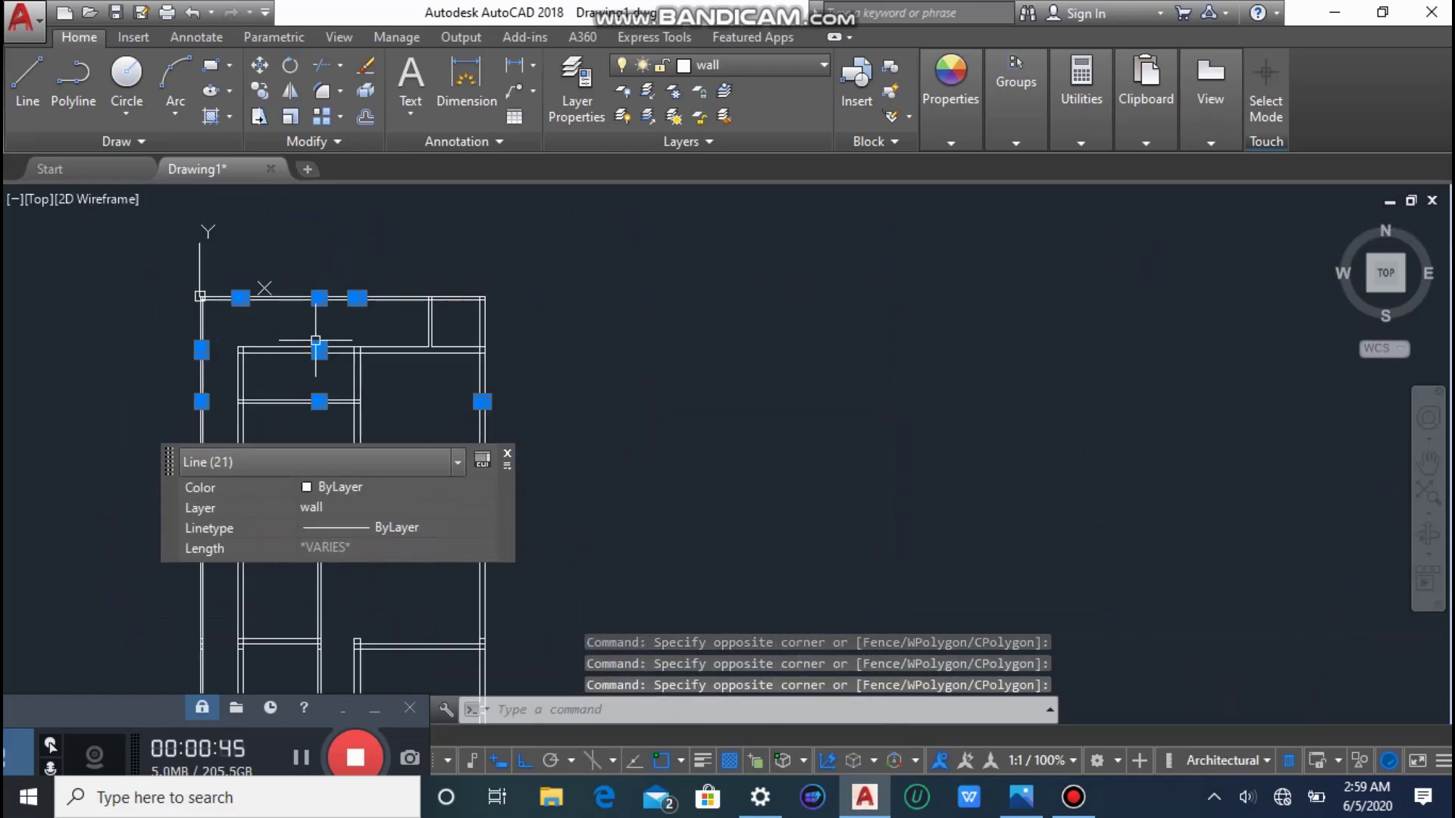
pyautogui.click(501, 498)
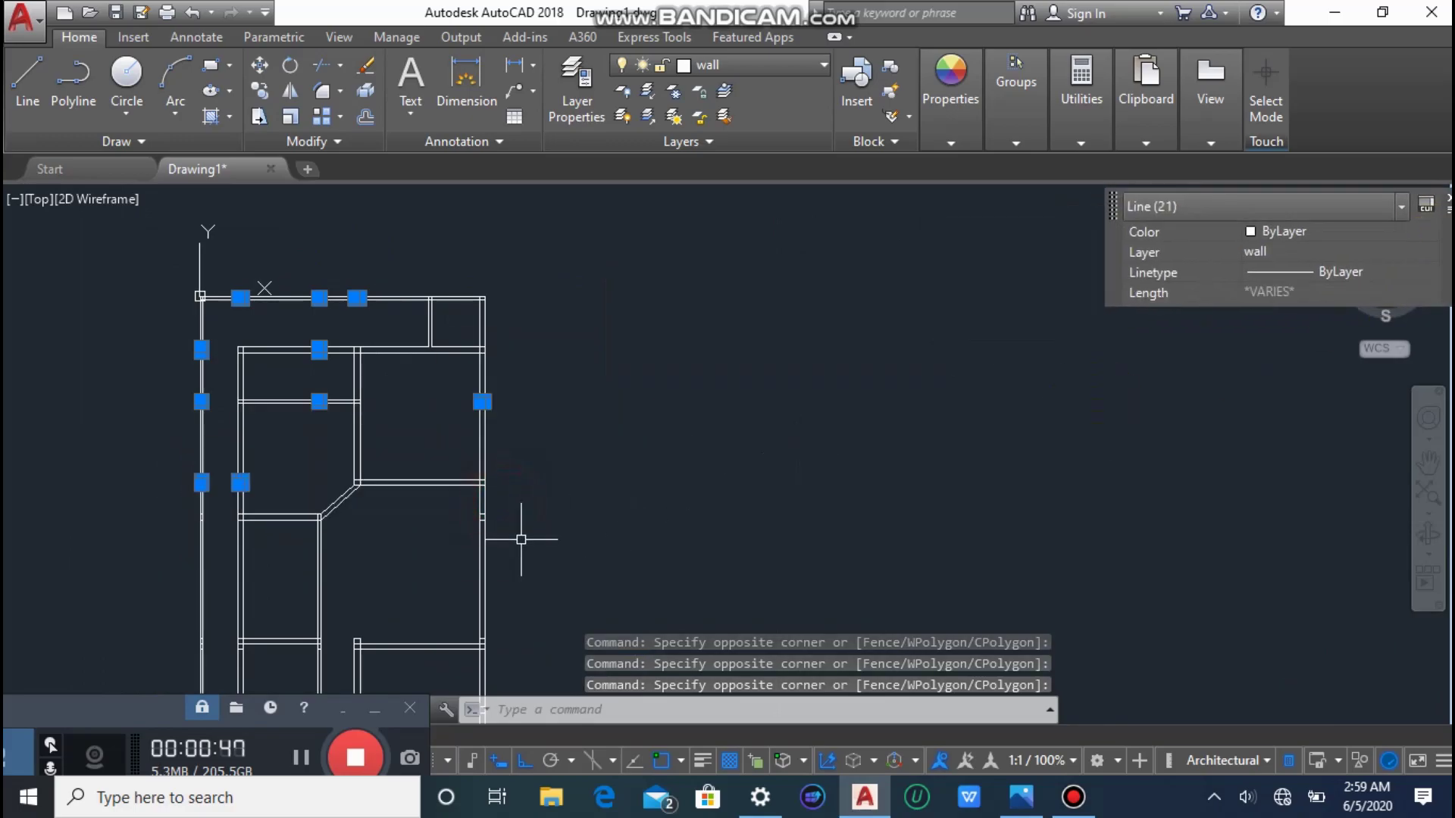
pyautogui.scroll(5, 519, 523)
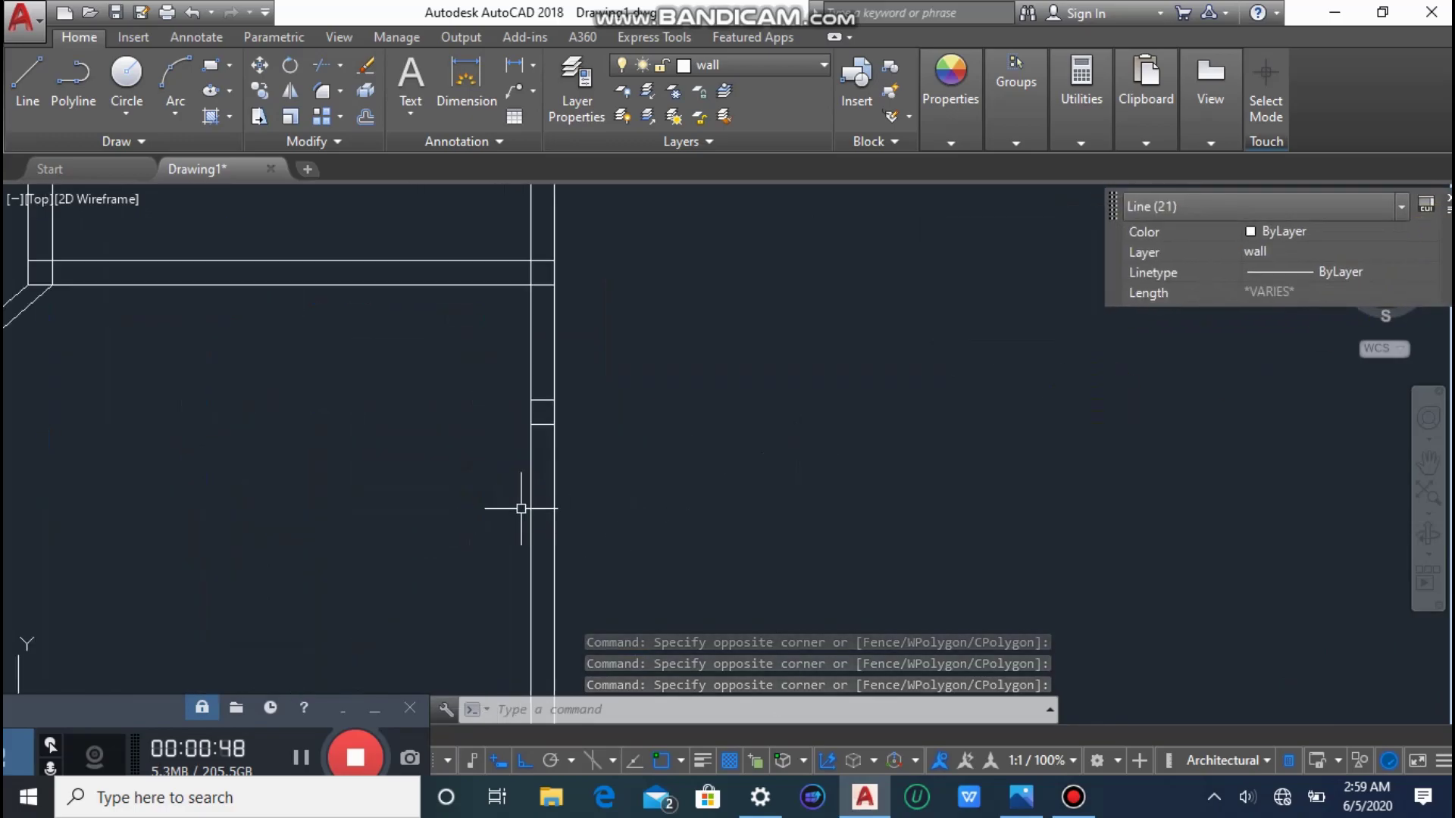
pyautogui.click(544, 373)
pyautogui.click(546, 455)
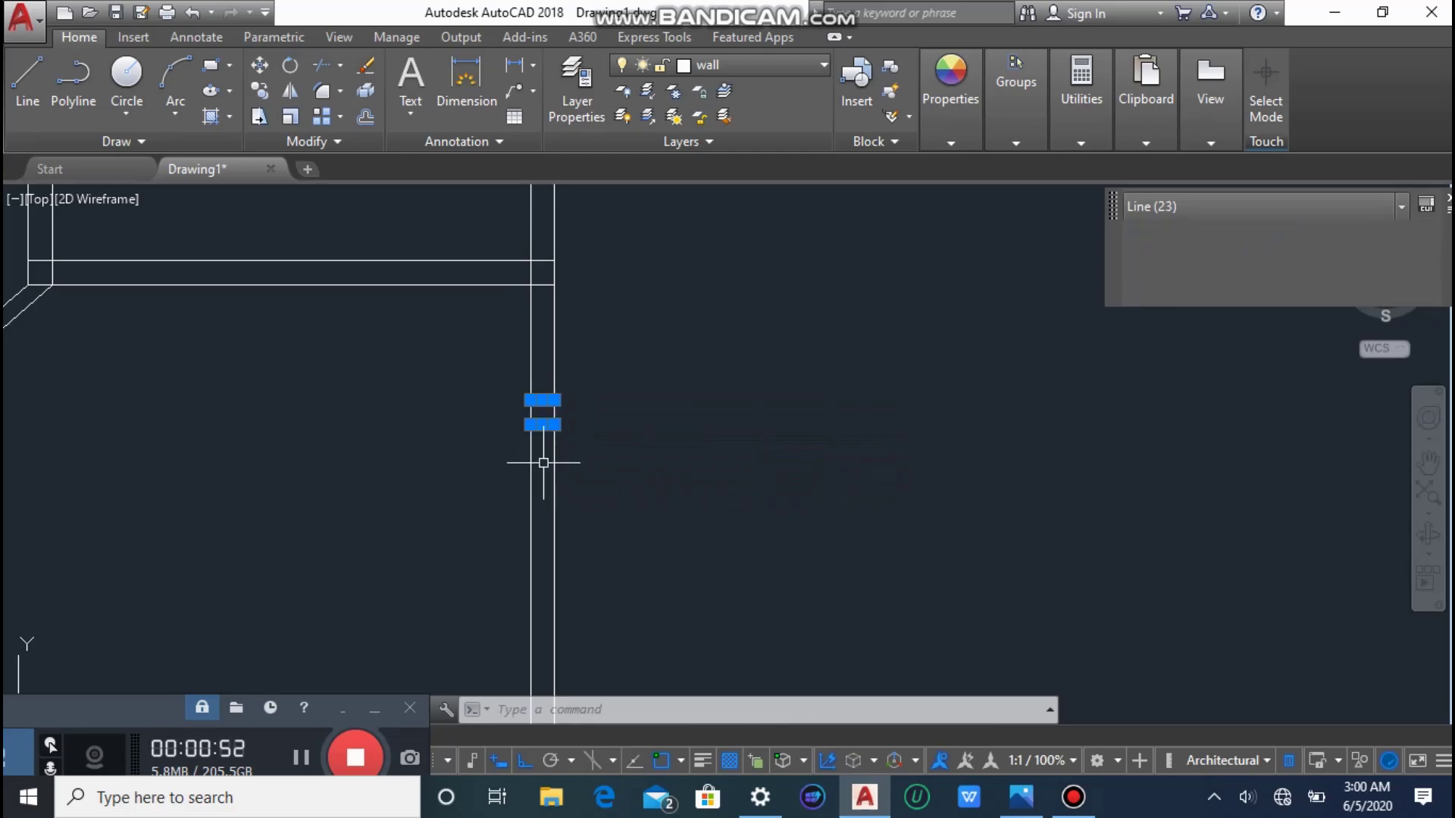
pyautogui.scroll(-5, 543, 455)
pyautogui.scroll(4, 542, 565)
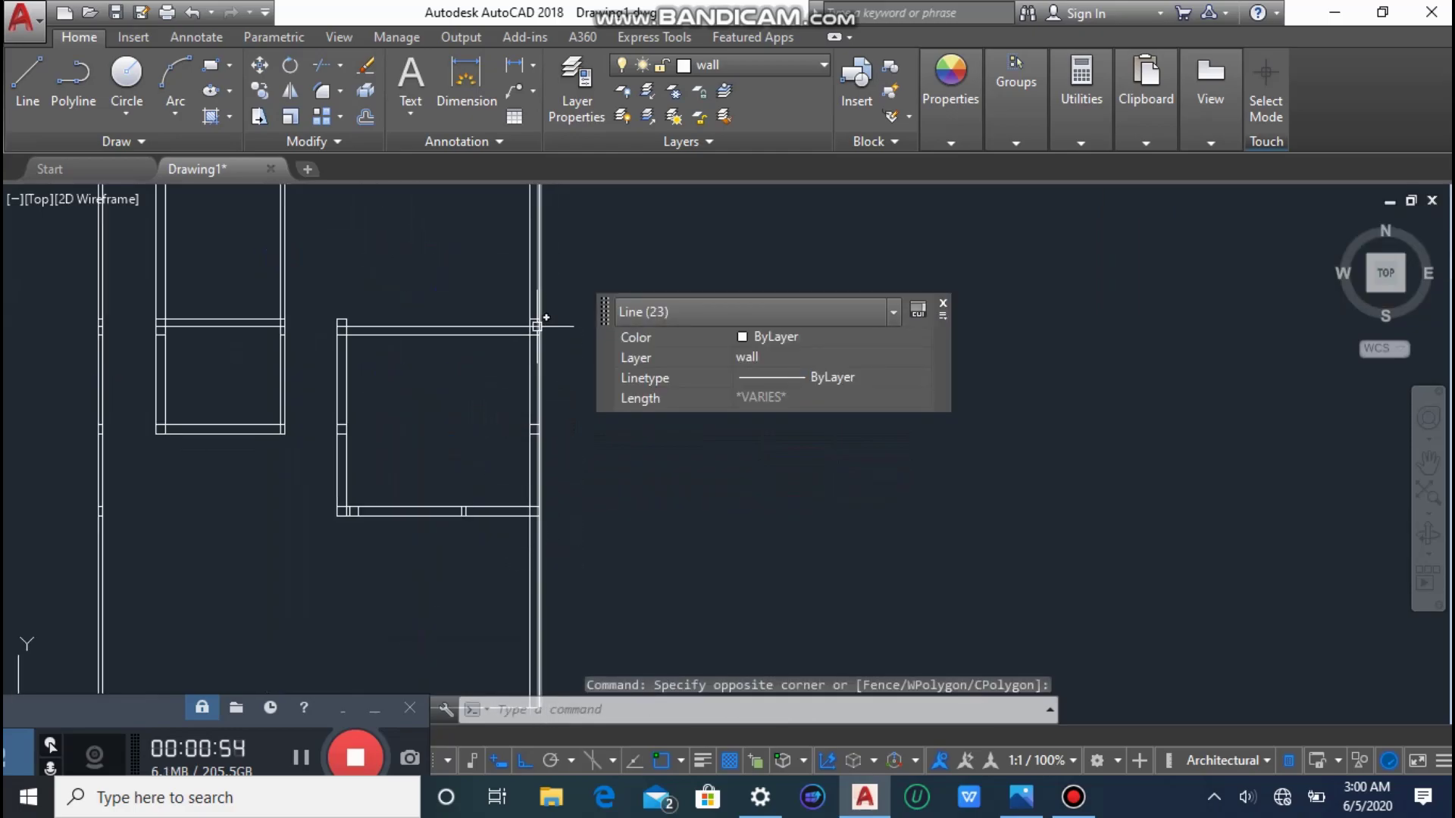
pyautogui.scroll(3, 536, 326)
pyautogui.click(509, 290)
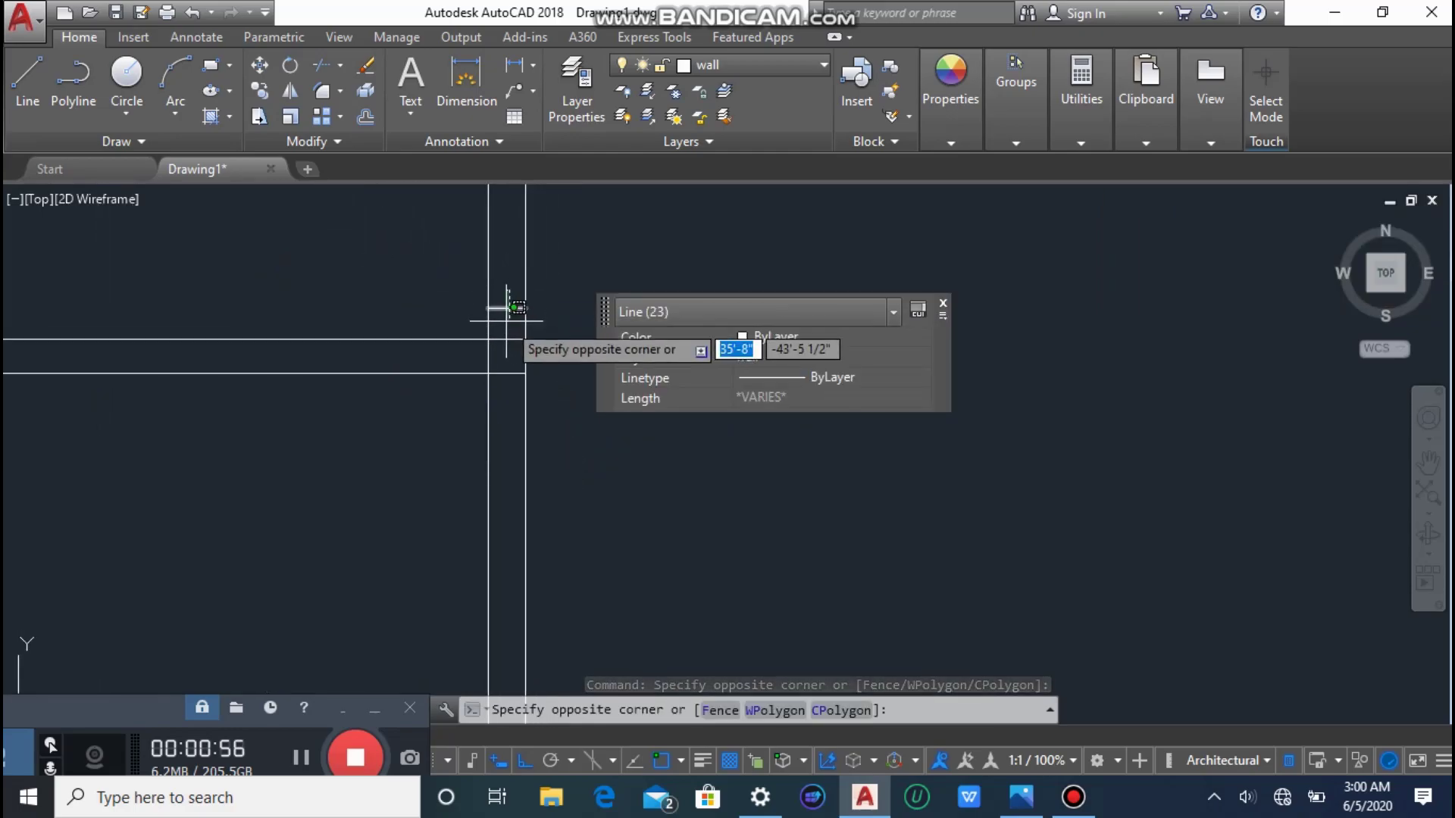
pyautogui.scroll(-3, 510, 314)
pyautogui.click(510, 315)
pyautogui.scroll(2, 515, 364)
pyautogui.scroll(2, 397, 410)
# Add the lower-wall and left-wall opening lines to the selection.
pyautogui.click(397, 410)
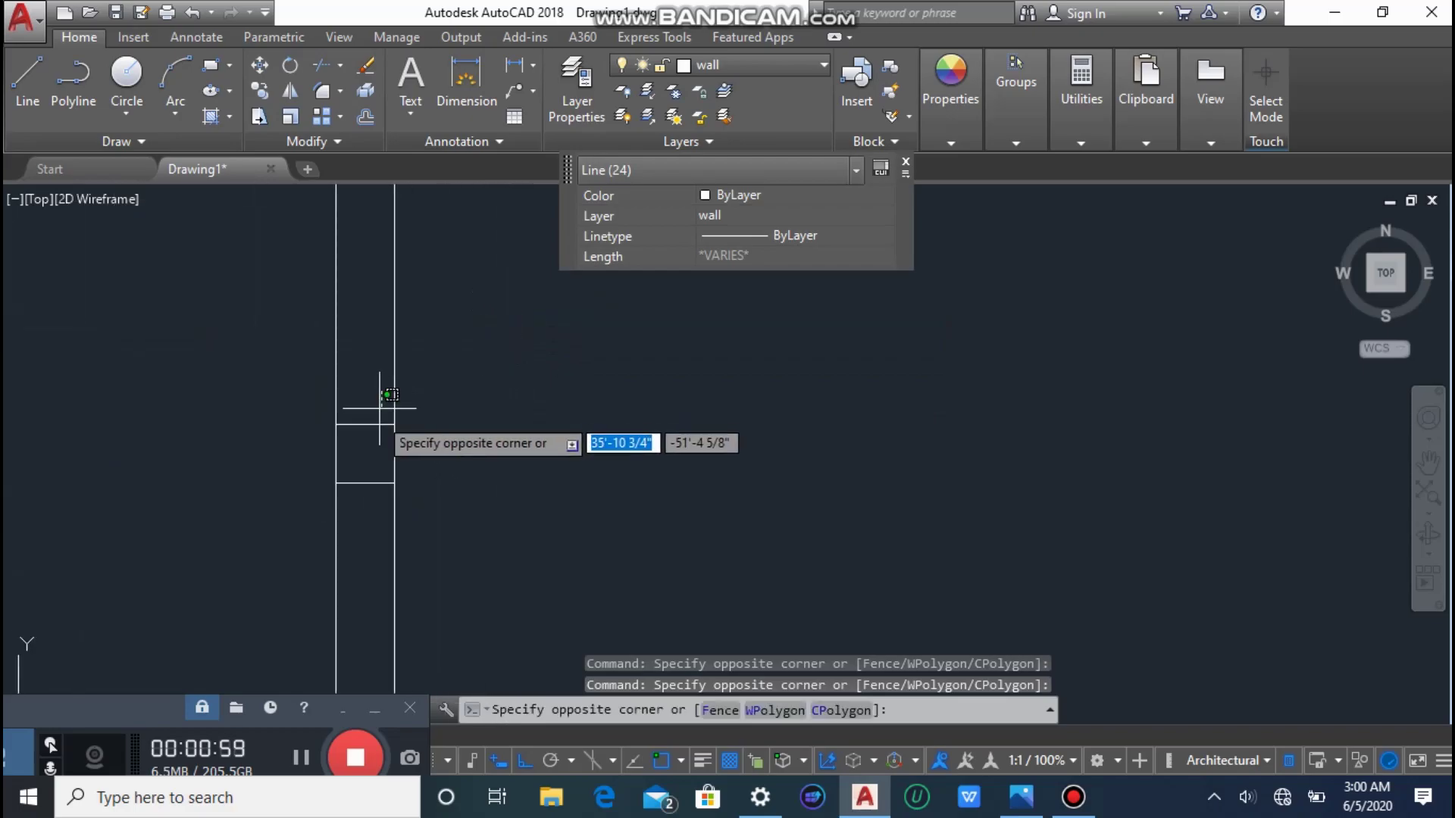
pyautogui.click(347, 519)
pyautogui.scroll(-4, 356, 515)
pyautogui.scroll(4, 370, 582)
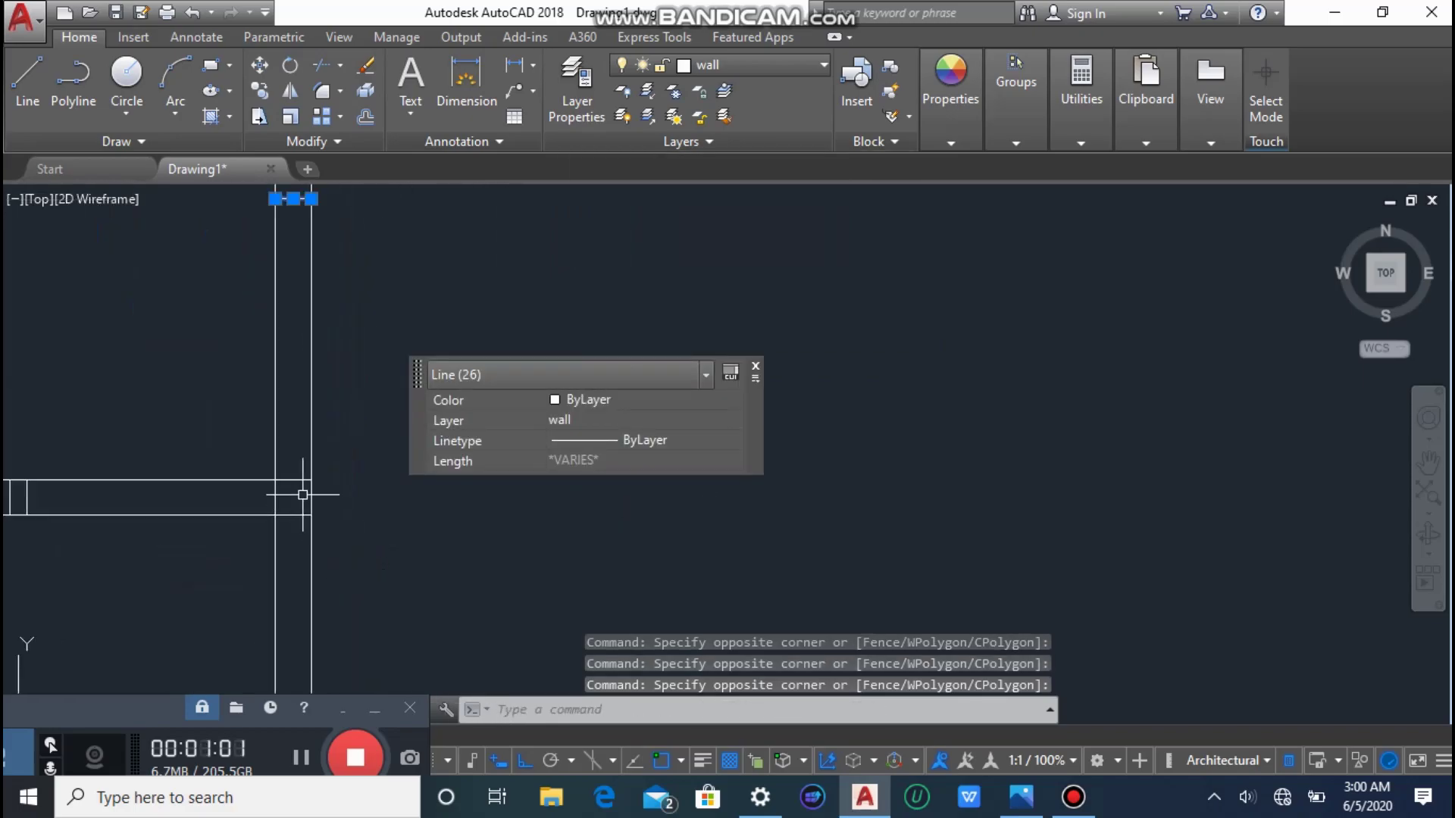
pyautogui.scroll(-3, 302, 493)
pyautogui.scroll(4, 30, 503)
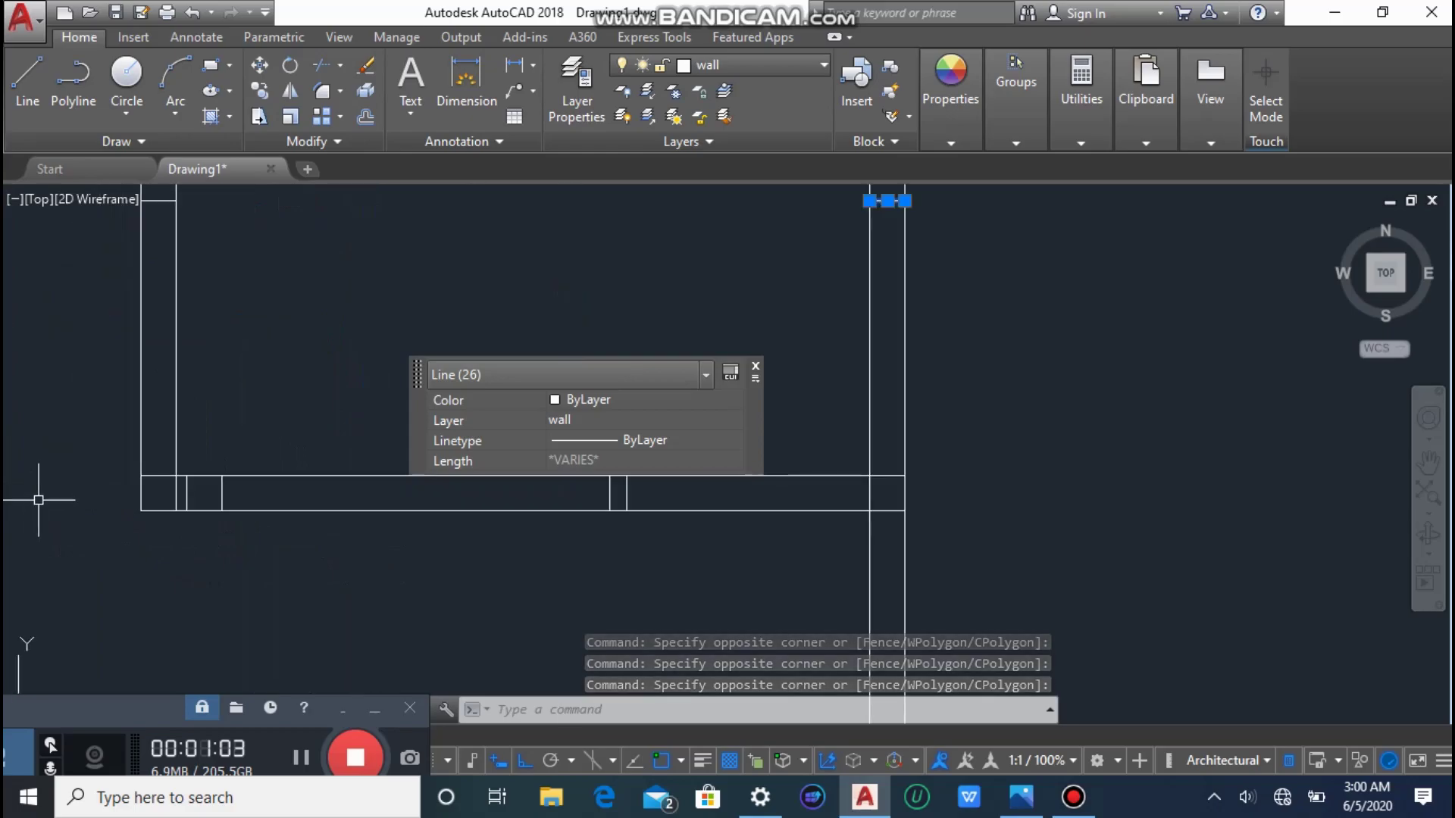
pyautogui.click(244, 493)
pyautogui.click(190, 496)
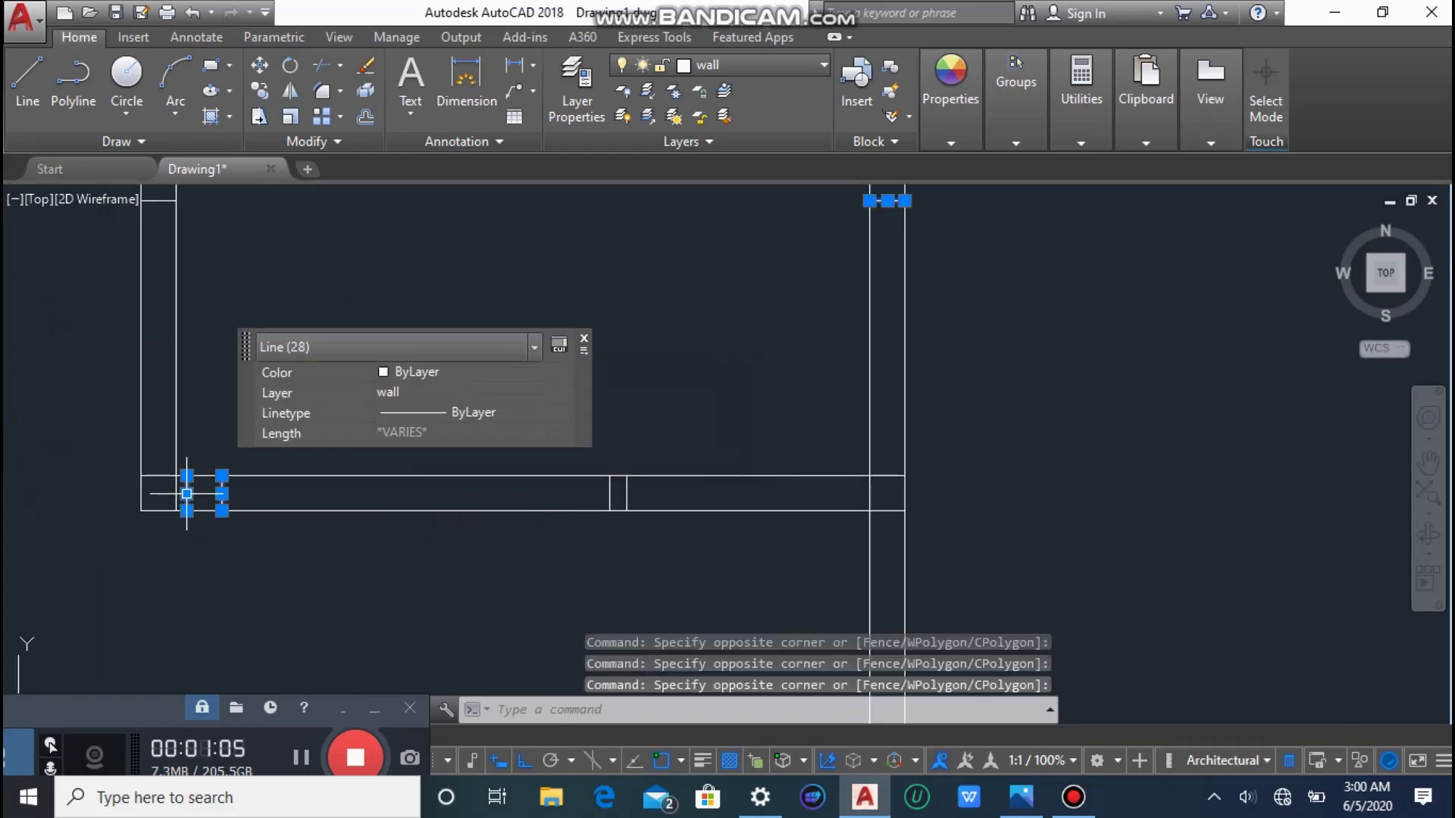
pyautogui.scroll(-3, 195, 497)
pyautogui.scroll(3, 307, 487)
pyautogui.click(325, 504)
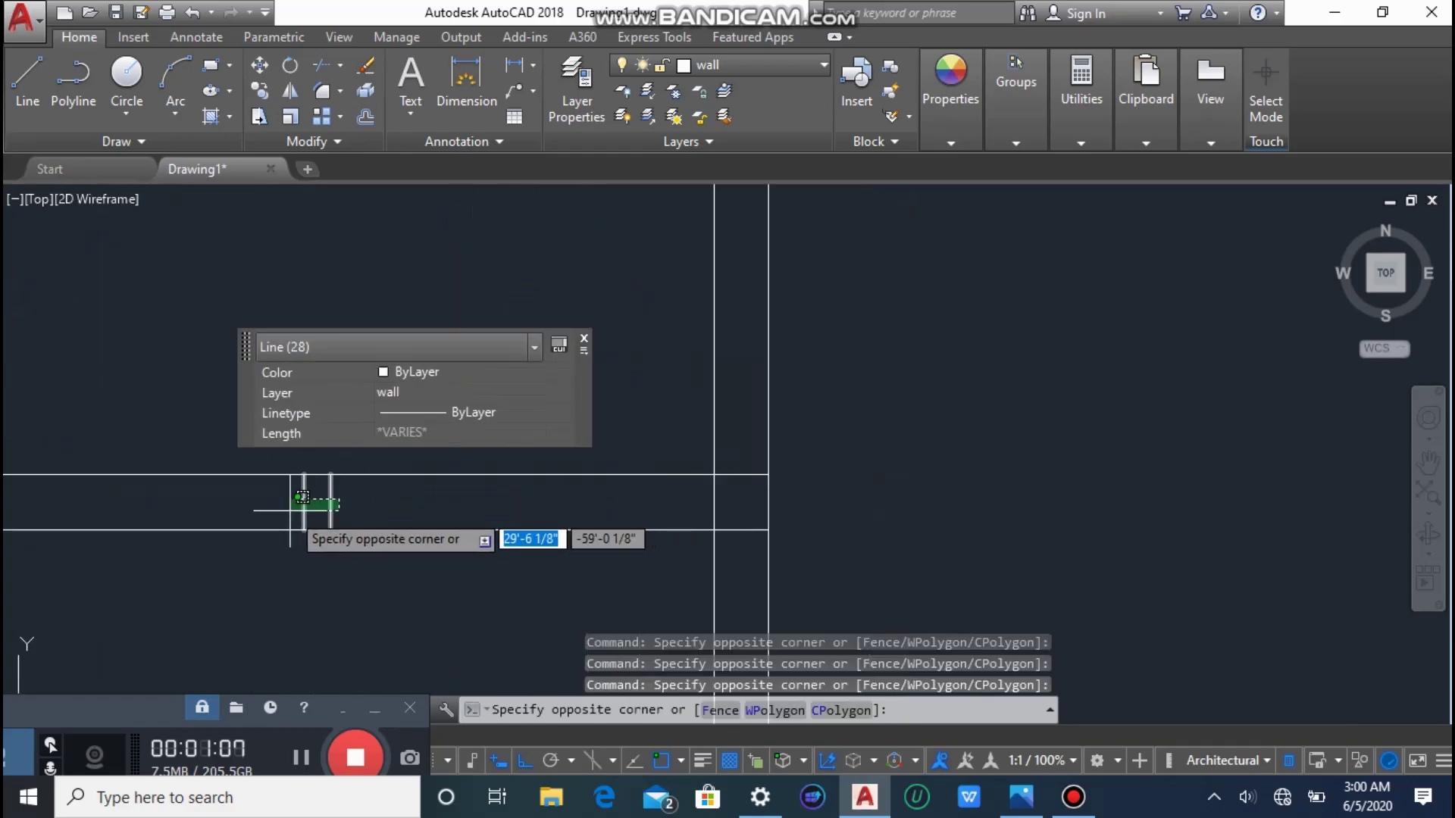
pyautogui.click(316, 494)
pyautogui.scroll(-3, 295, 509)
pyautogui.scroll(5, 201, 424)
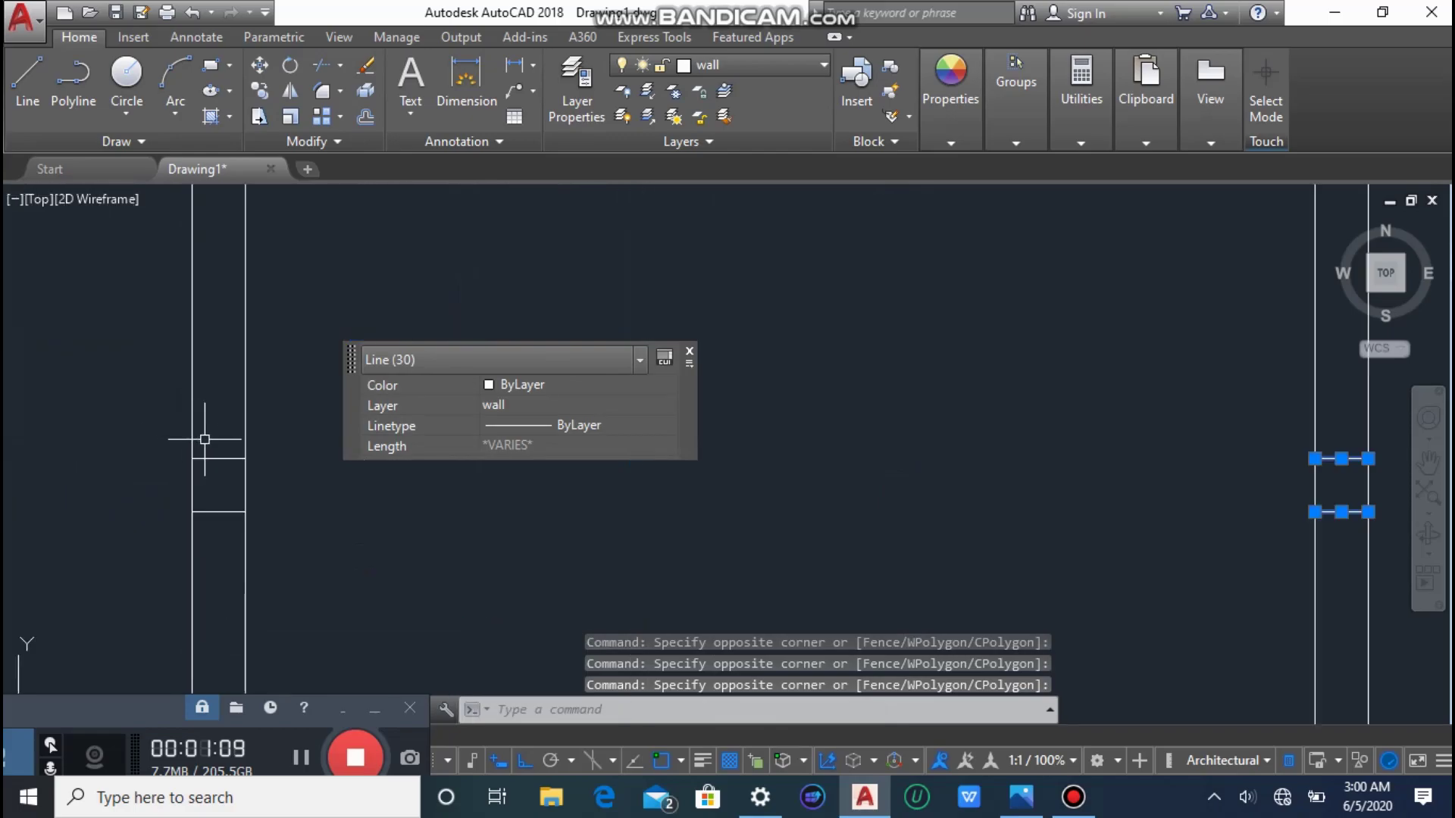
pyautogui.click(238, 426)
pyautogui.click(201, 534)
pyautogui.scroll(-3, 213, 523)
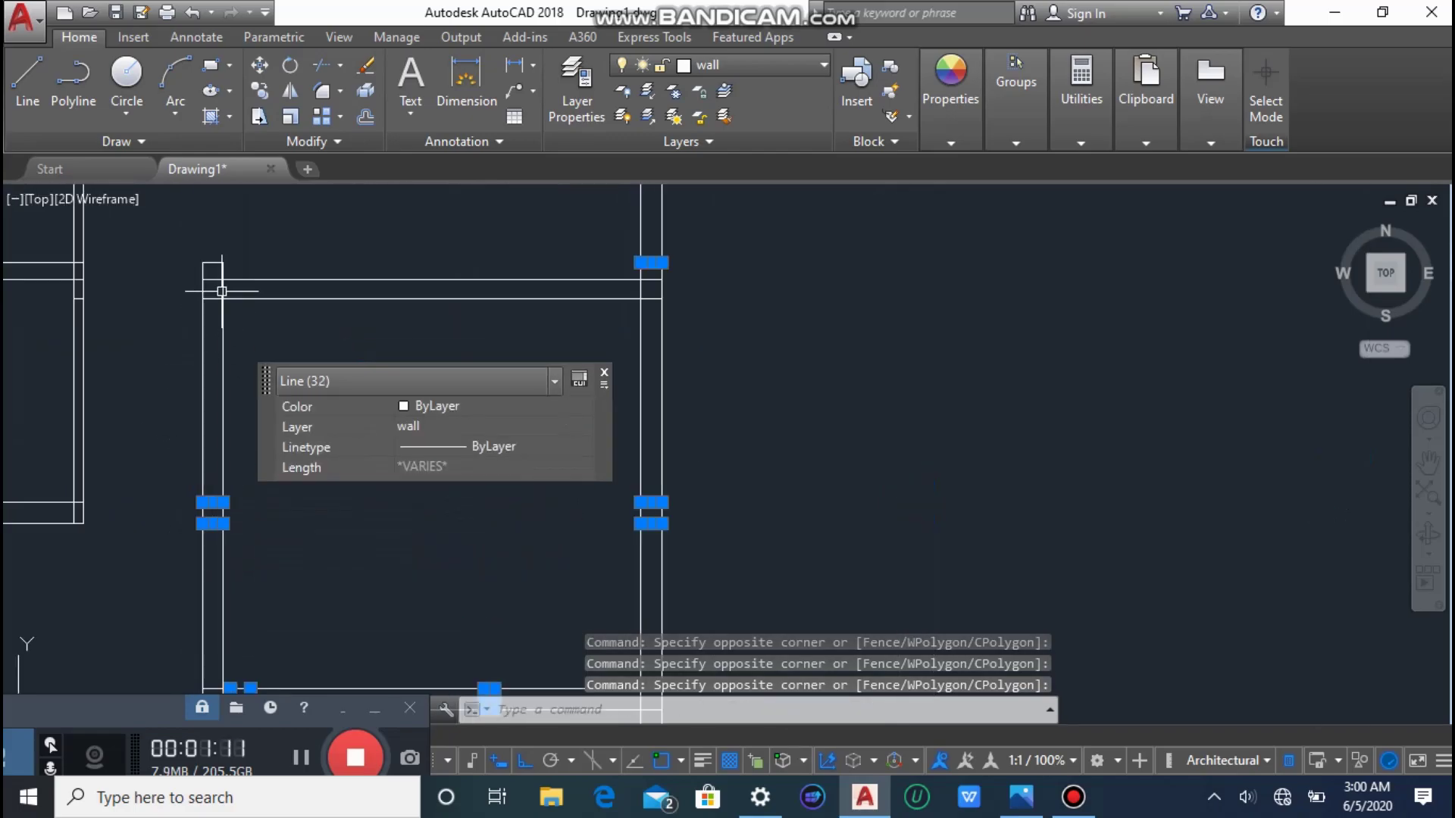
pyautogui.scroll(-3, 250, 295)
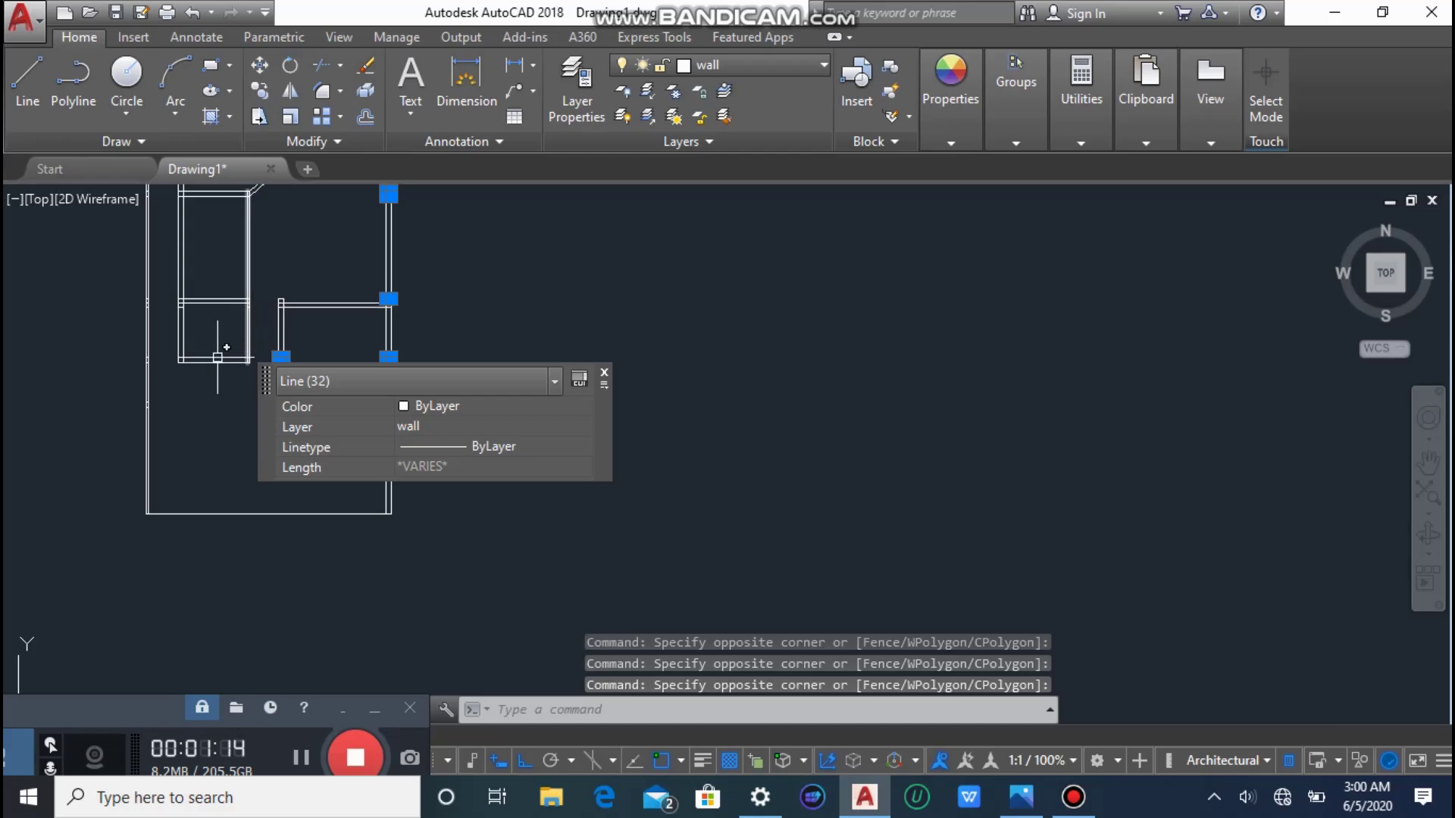
pyautogui.scroll(4, 136, 470)
pyautogui.scroll(-4, 243, 493)
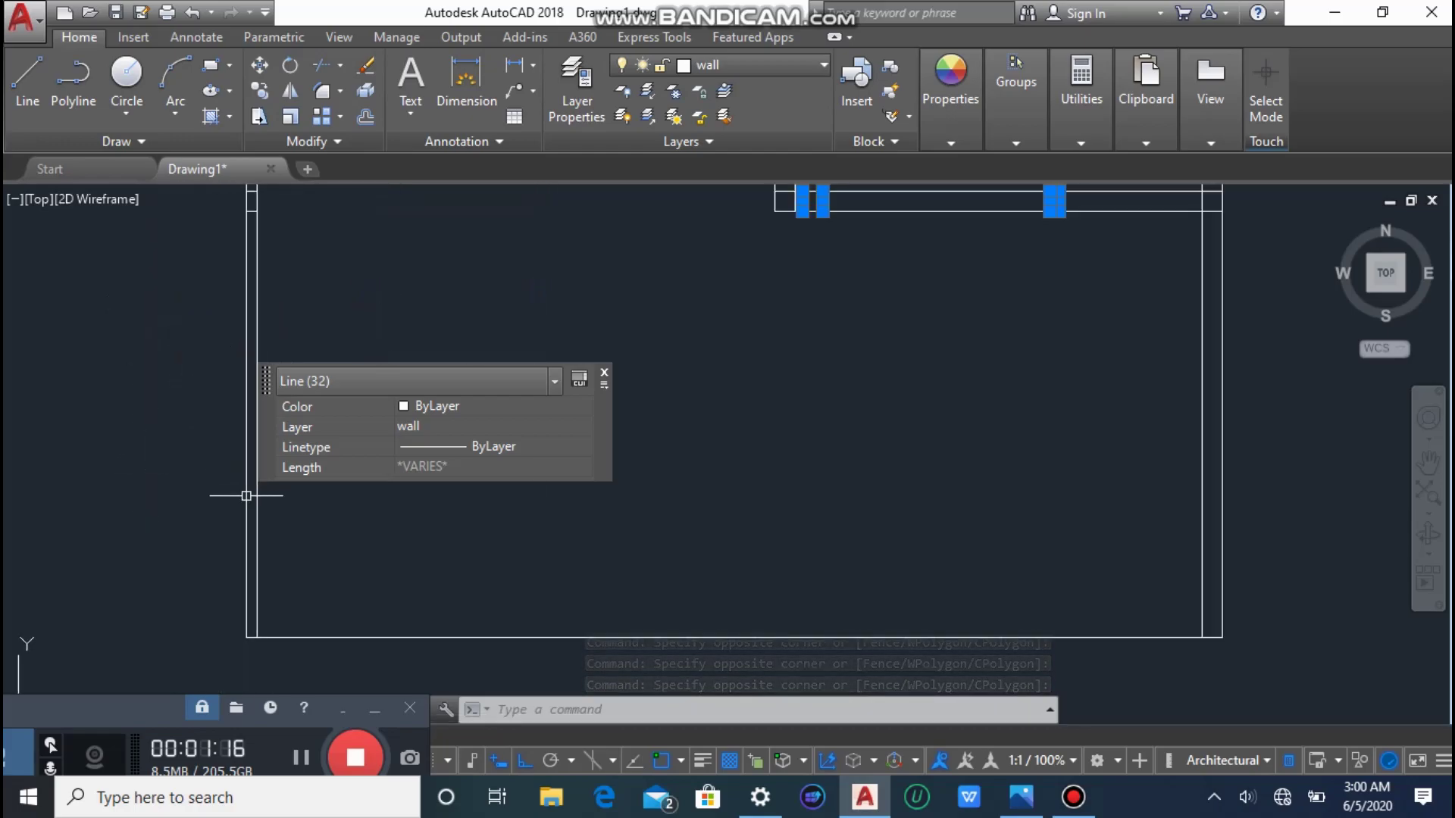
pyautogui.scroll(4, 250, 303)
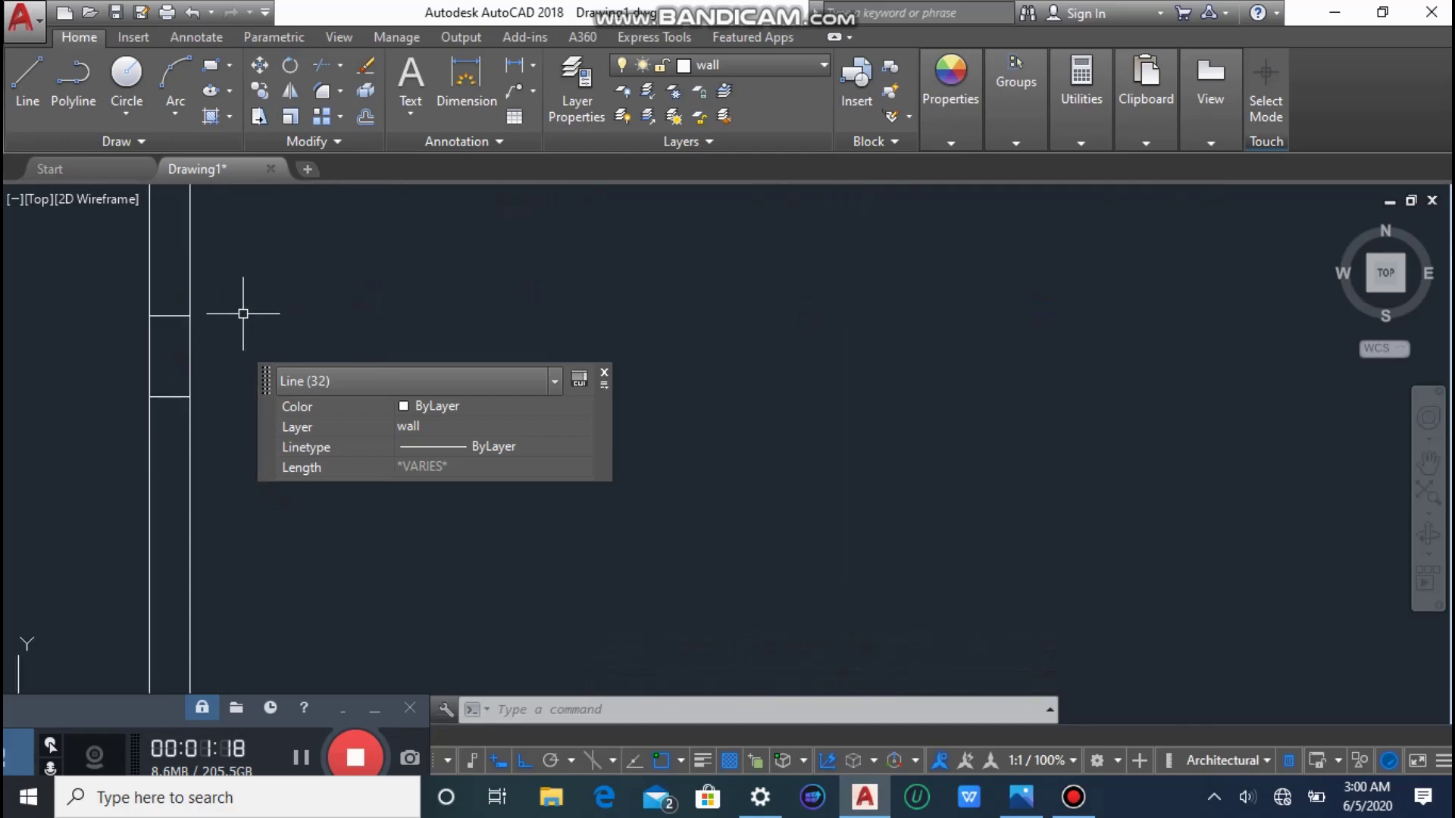
# Add the remaining short and stray left-side wall lines, completing the 42-line selection.
pyautogui.click(164, 288)
pyautogui.click(148, 413)
pyautogui.scroll(-4, 171, 394)
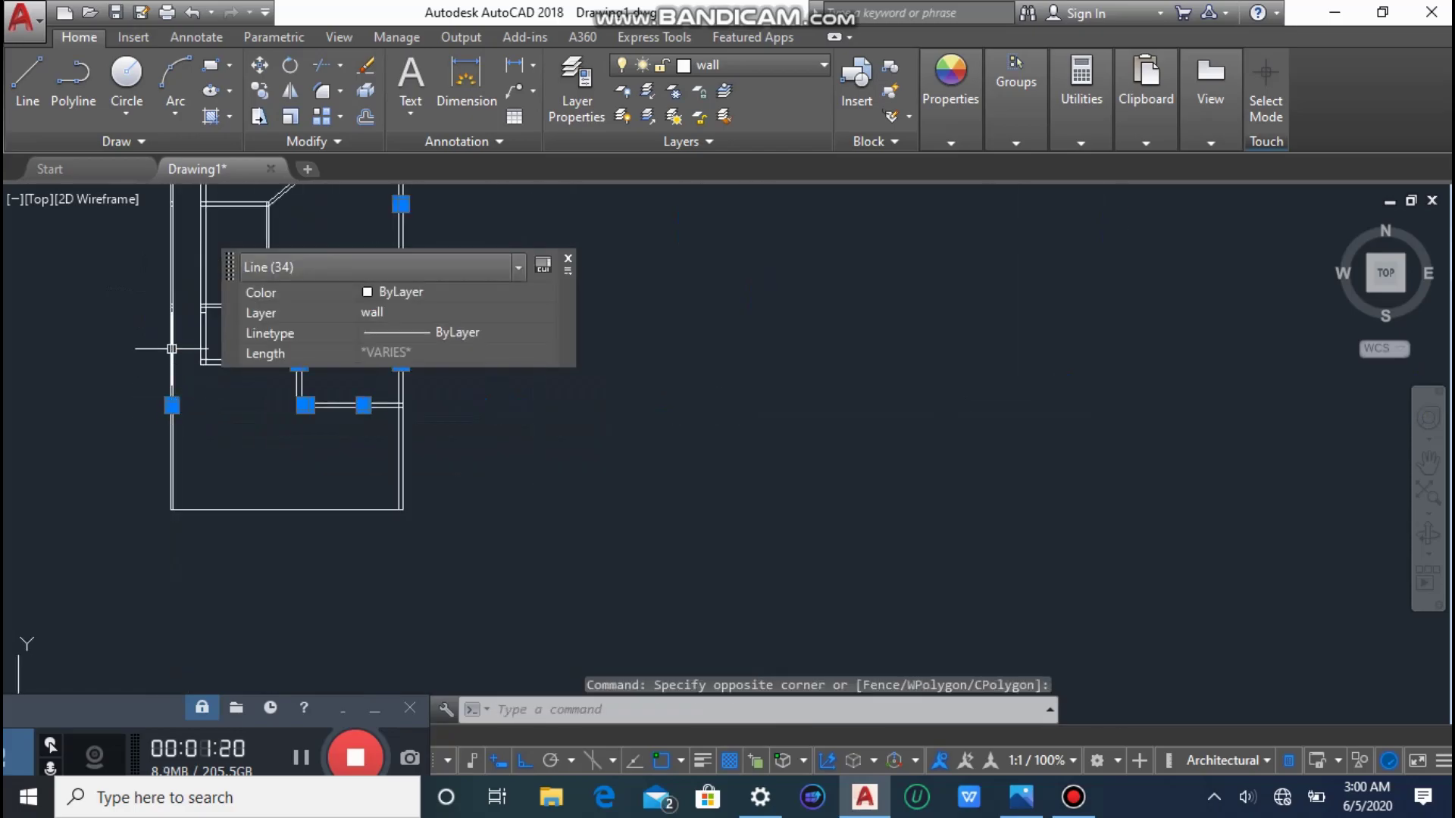
pyautogui.scroll(4, 172, 349)
pyautogui.click(137, 539)
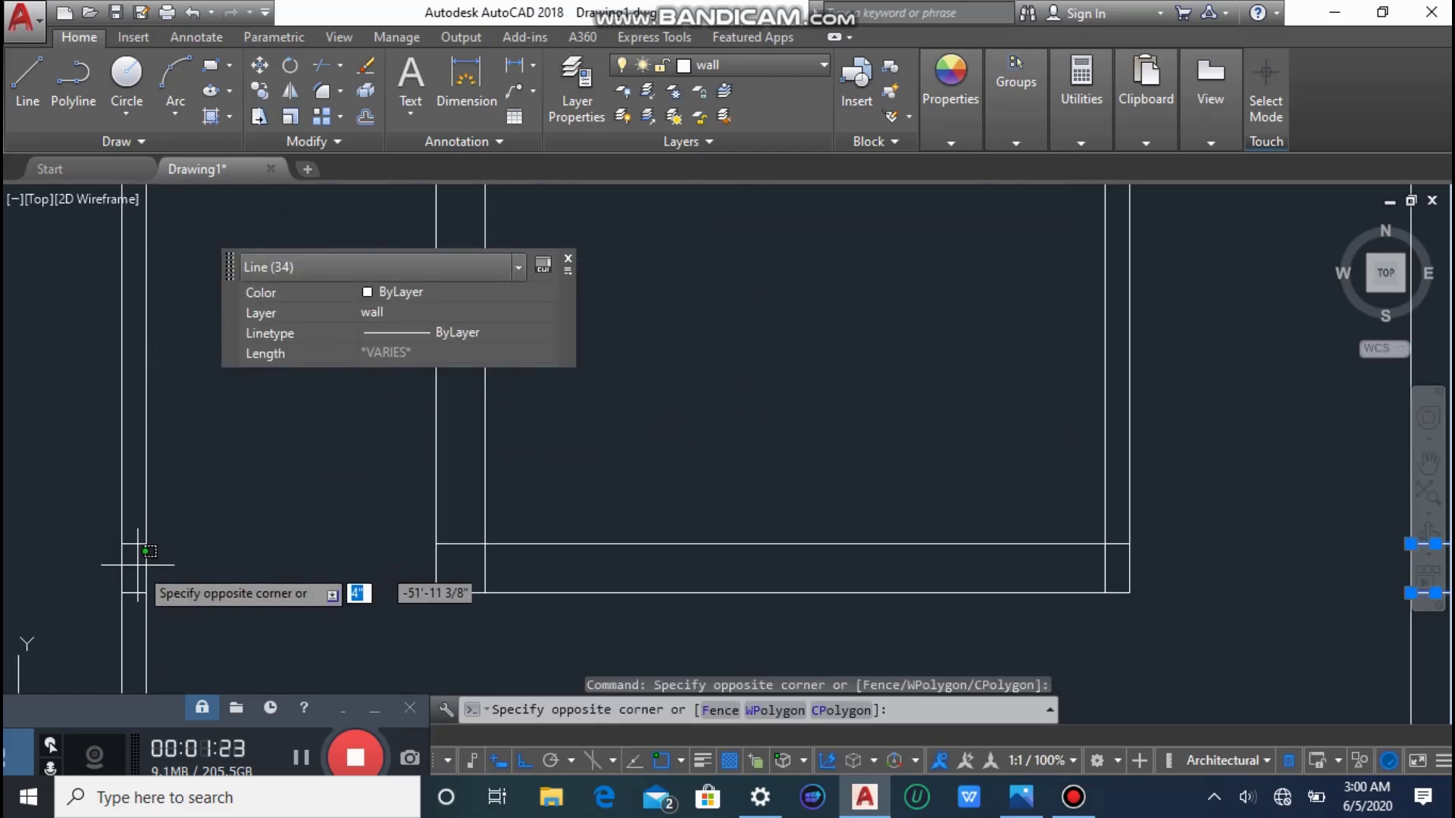
pyautogui.click(130, 606)
pyautogui.scroll(-4, 145, 419)
pyautogui.scroll(4, 144, 419)
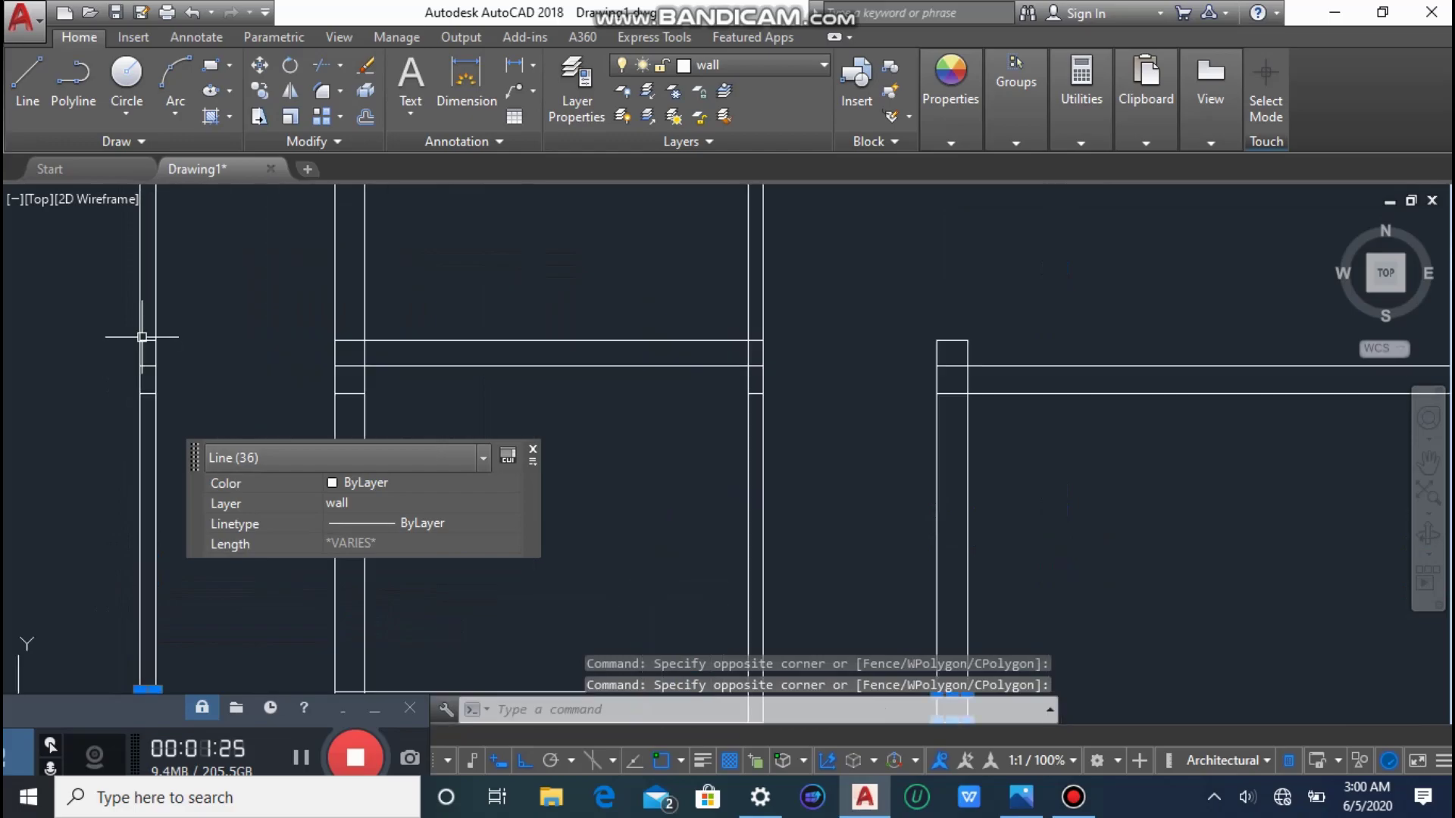
pyautogui.click(159, 319)
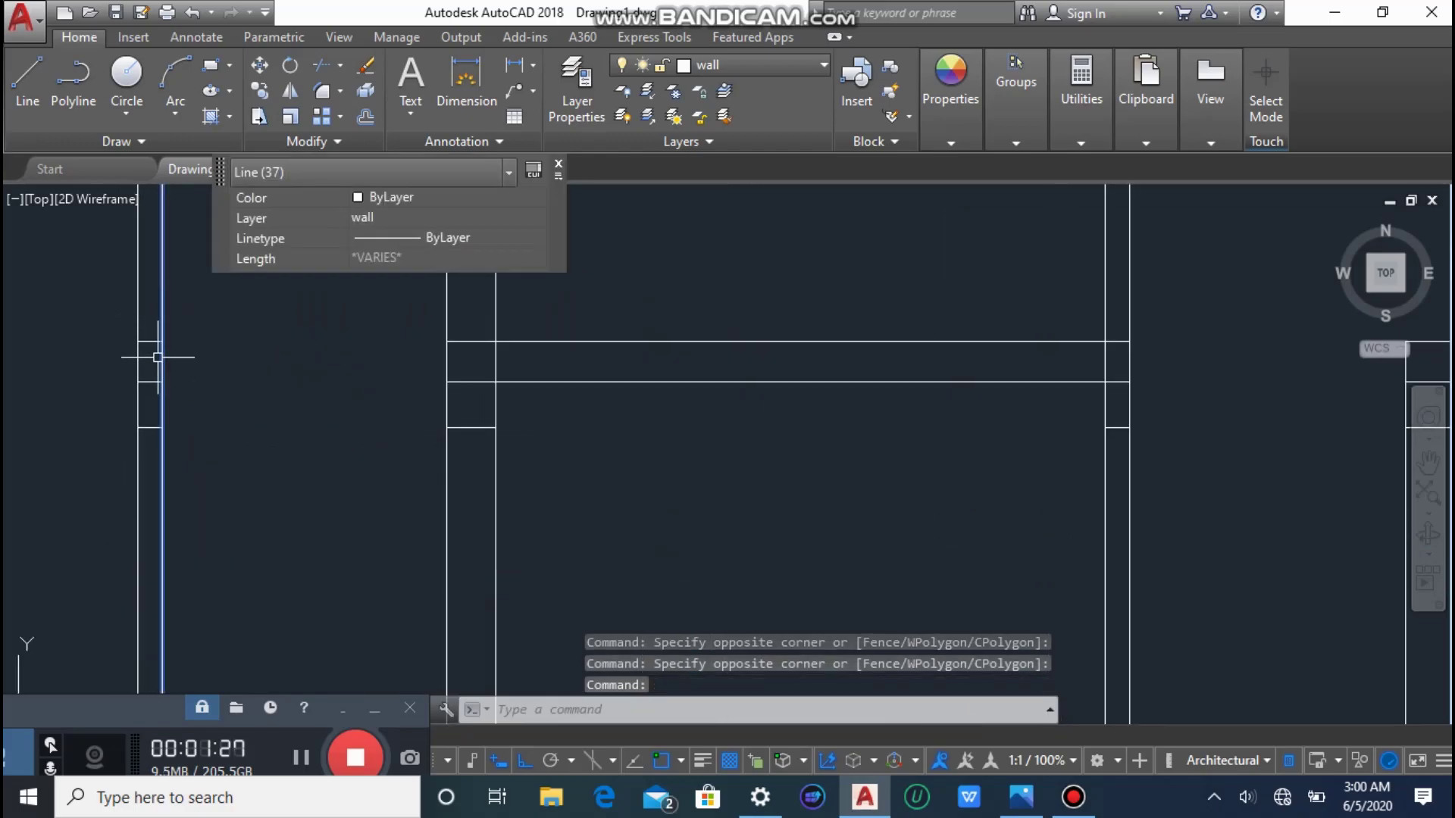
pyautogui.click(147, 432)
pyautogui.scroll(-4, 147, 421)
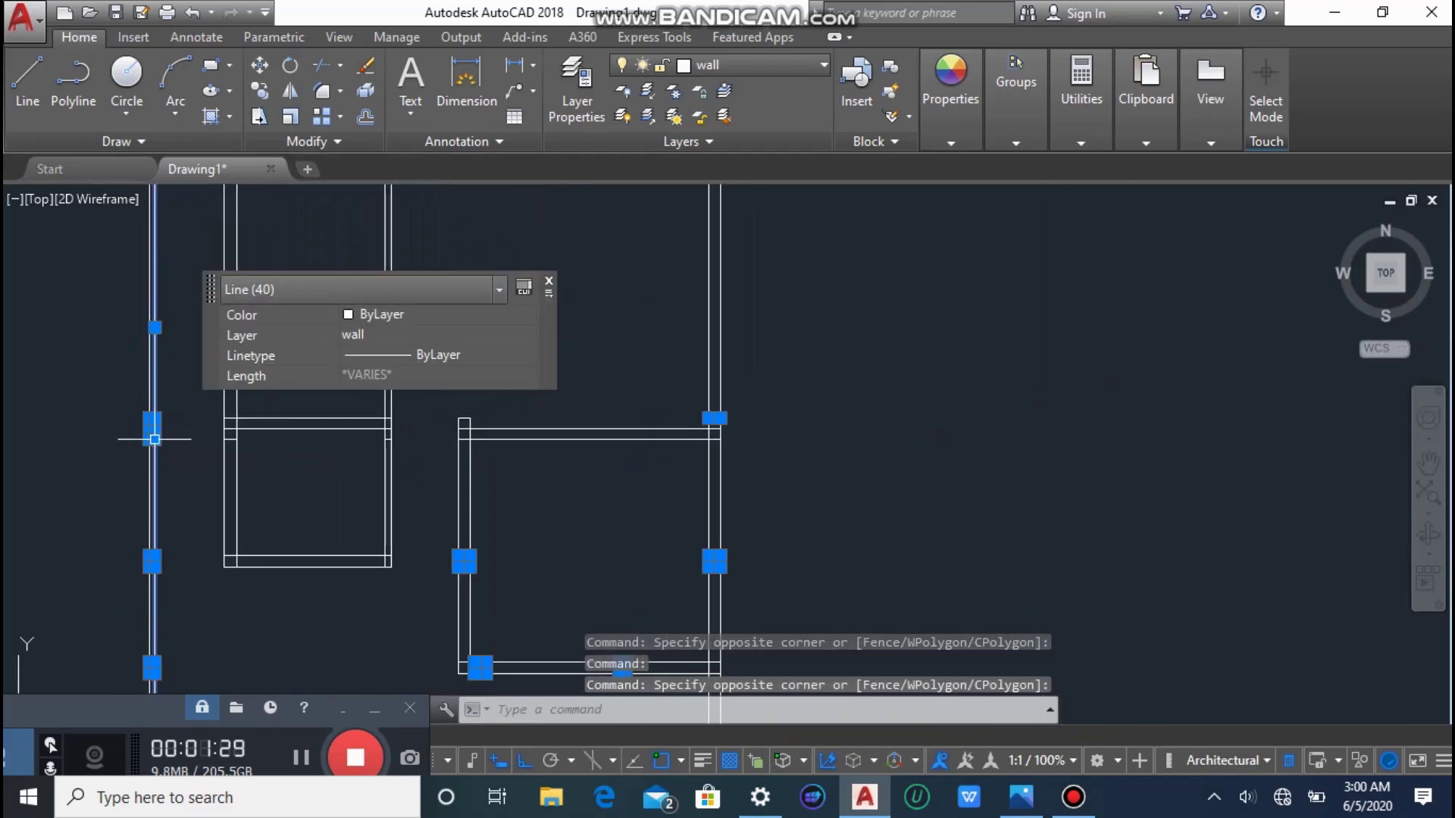
pyautogui.scroll(3, 165, 385)
pyautogui.scroll(-4, 155, 334)
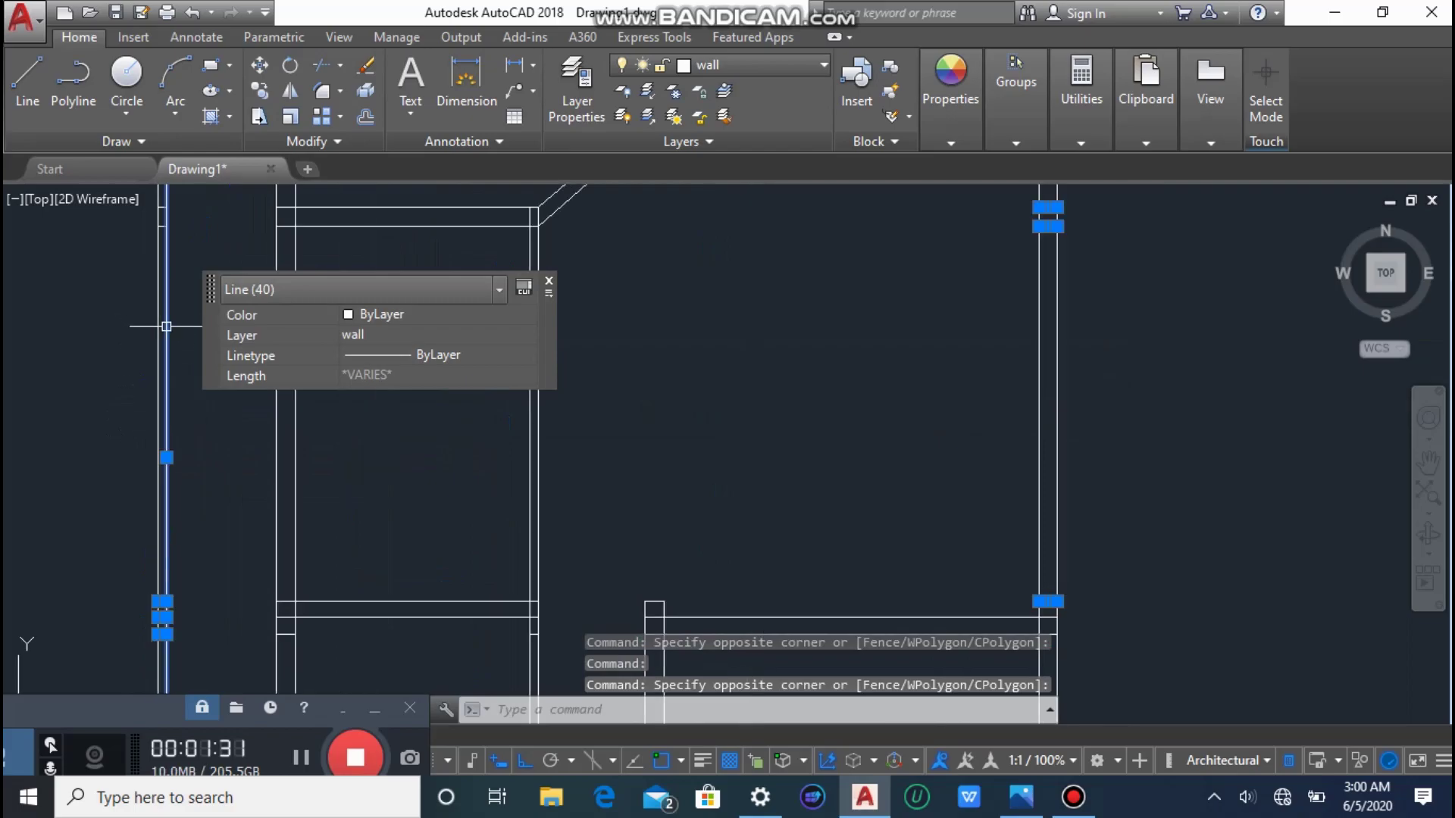
pyautogui.scroll(5, 162, 326)
pyautogui.click(189, 394)
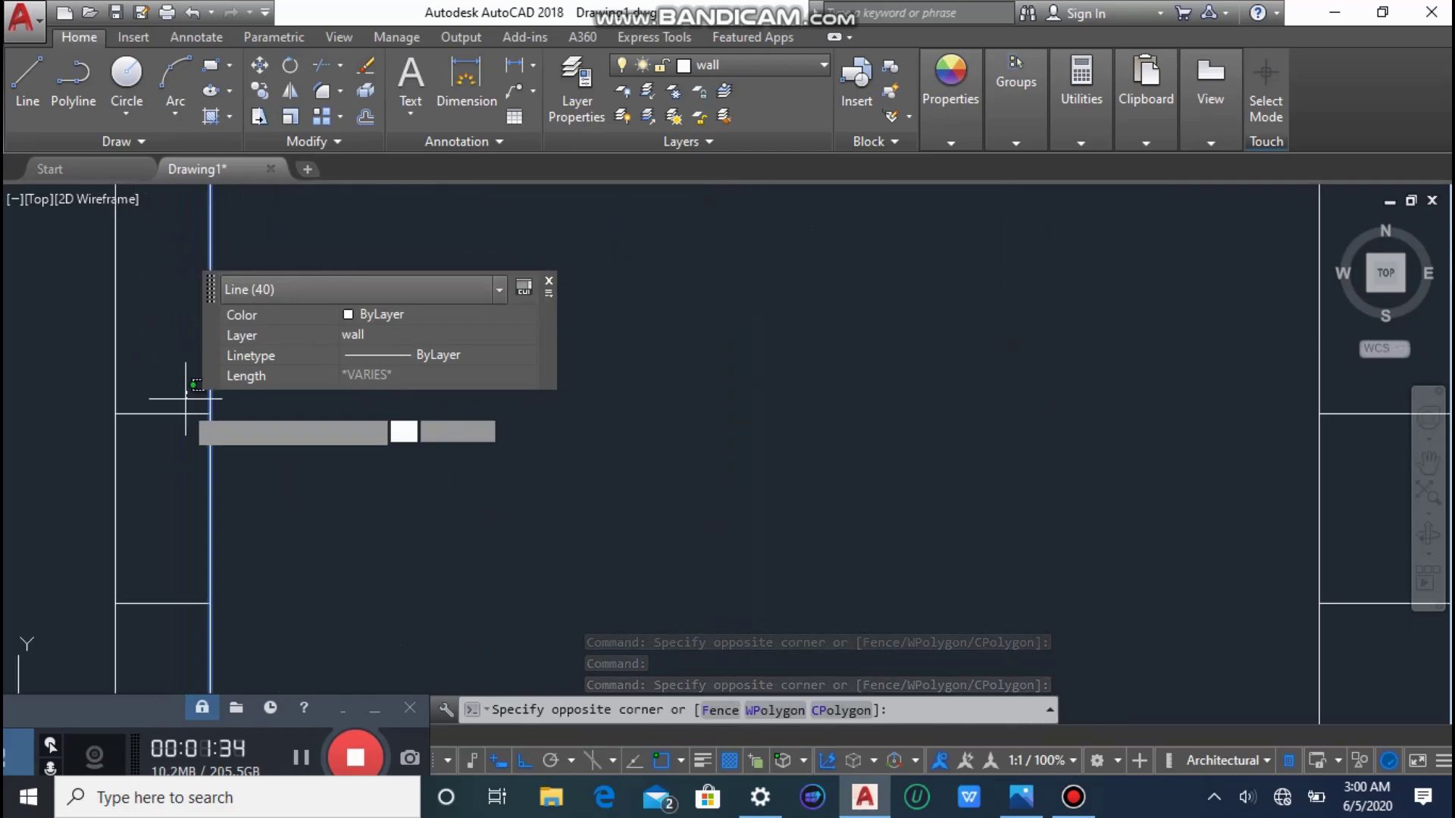
pyautogui.click(147, 629)
# Erase the 42 selected wall lines.
pyautogui.press('Delete')
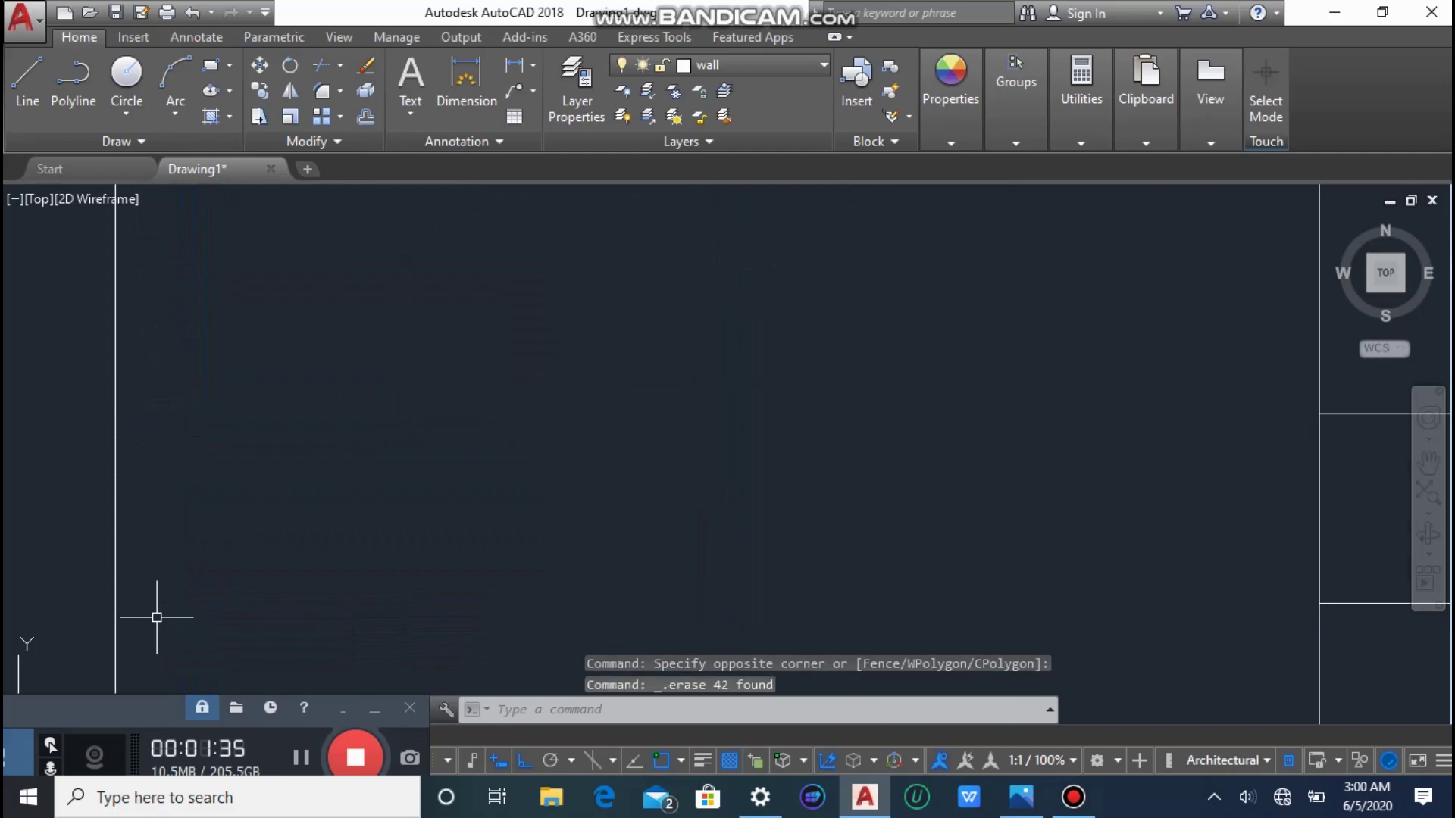
pyautogui.scroll(-5, 228, 491)
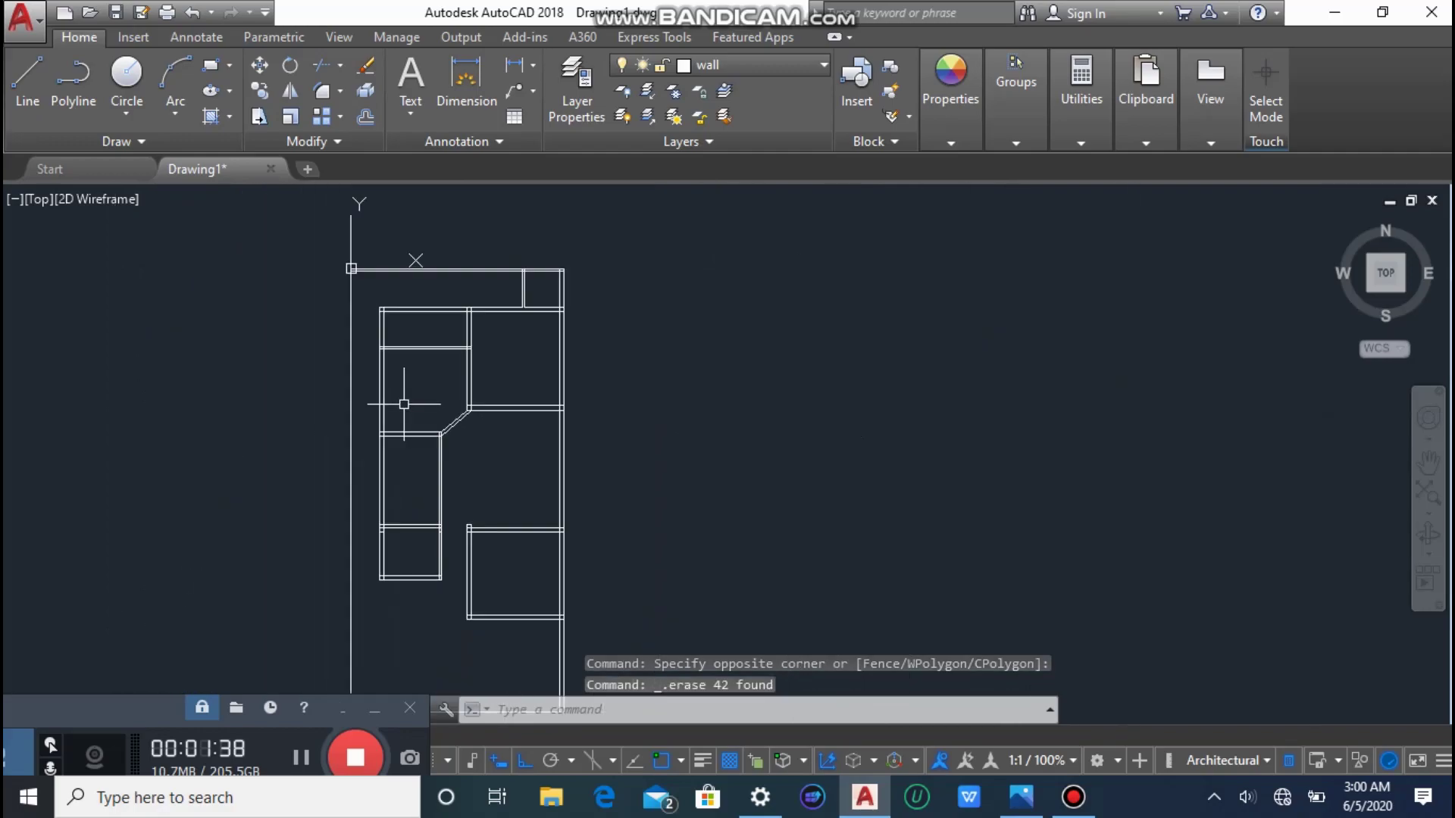
pyautogui.scroll(-3, 448, 493)
pyautogui.scroll(4, 341, 607)
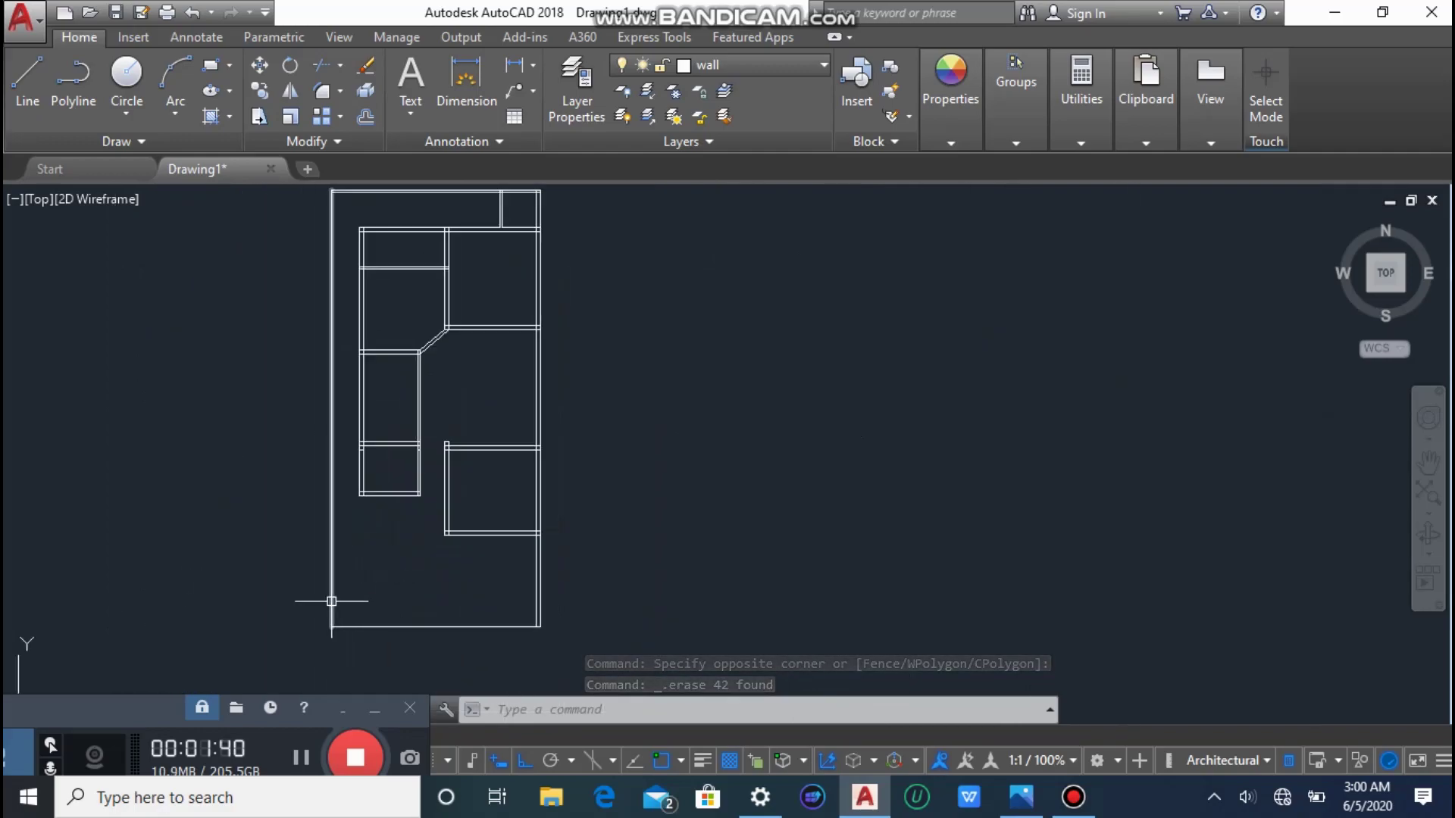
# Offset the outer left and bottom walls 4.5" inward with OFFSET.
pyautogui.write('o')
pyautogui.press('Return')
pyautogui.press('Return')
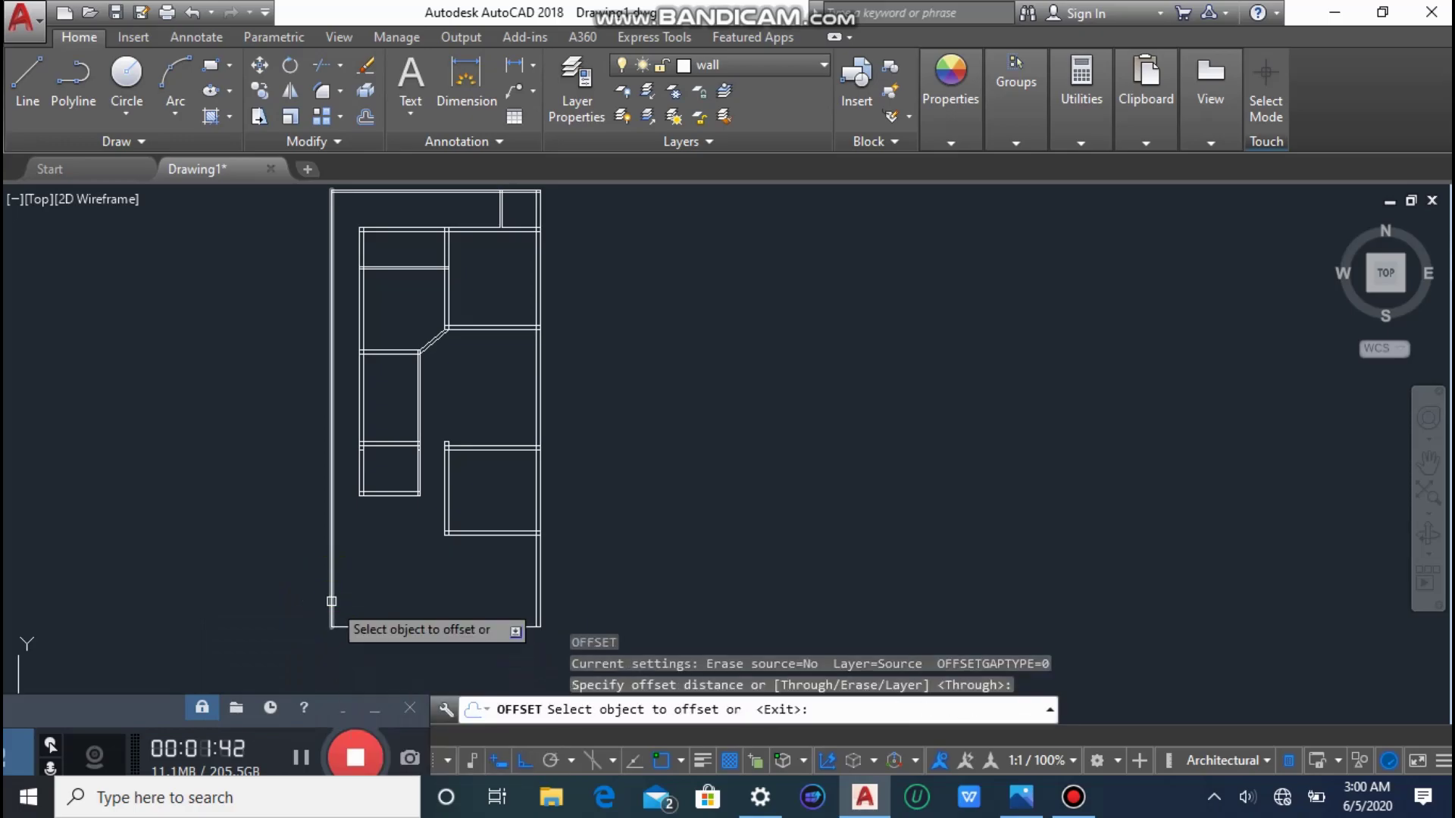
pyautogui.click(331, 589)
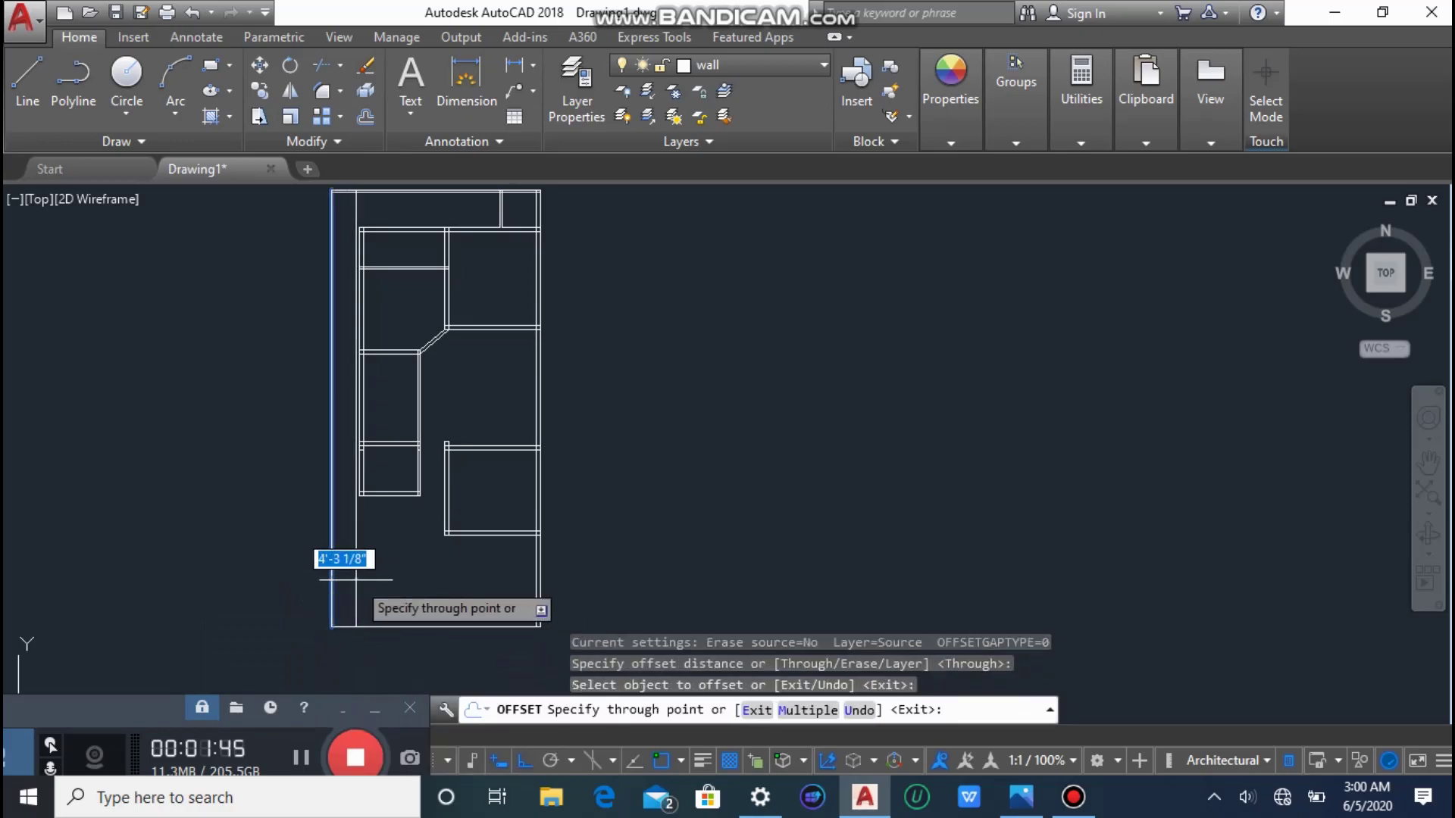
pyautogui.write('4.5')
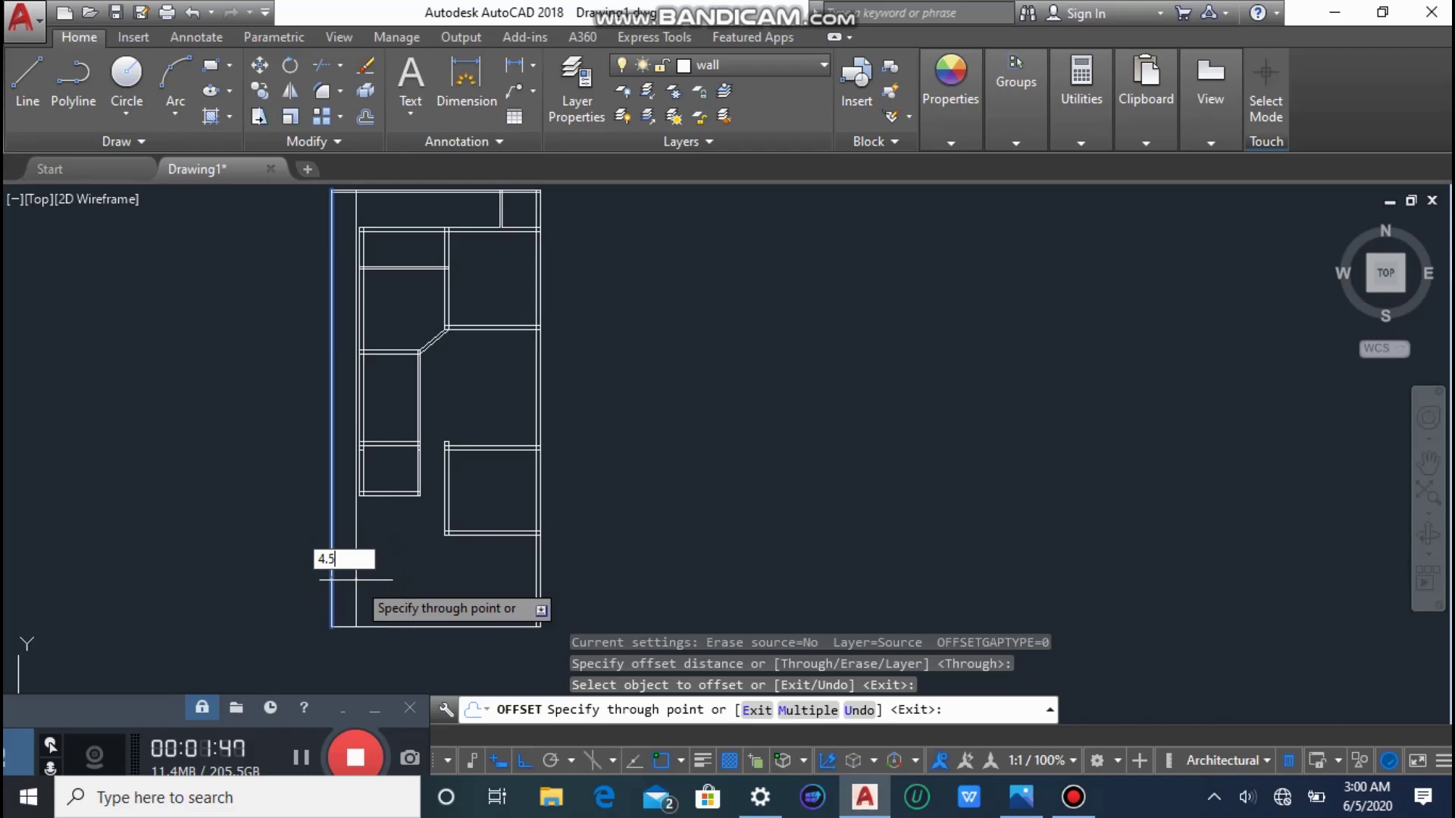
pyautogui.write('"')
pyautogui.press('Return')
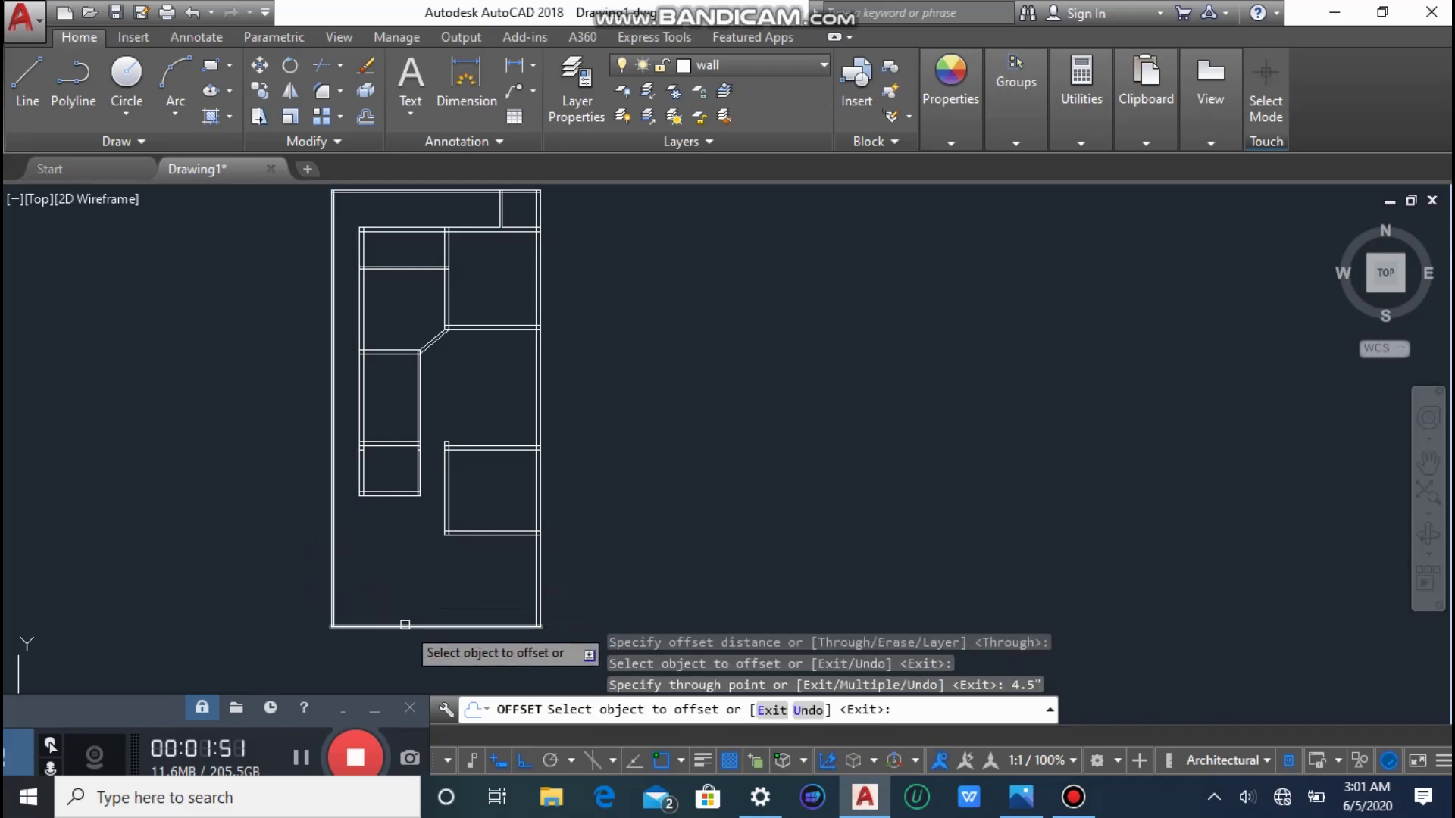
pyautogui.click(407, 625)
pyautogui.write('4')
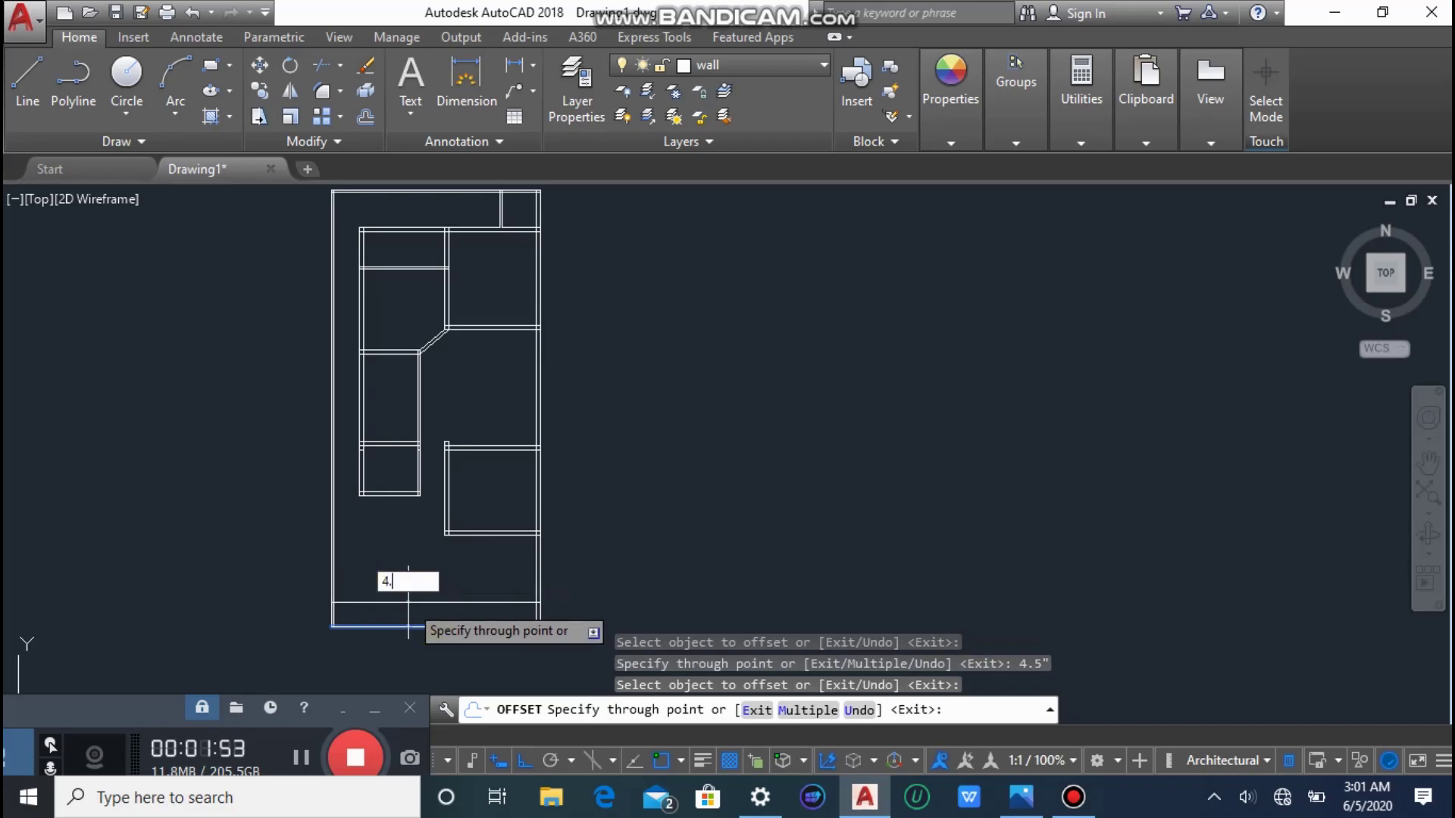
pyautogui.write('.5"')
pyautogui.press('Return')
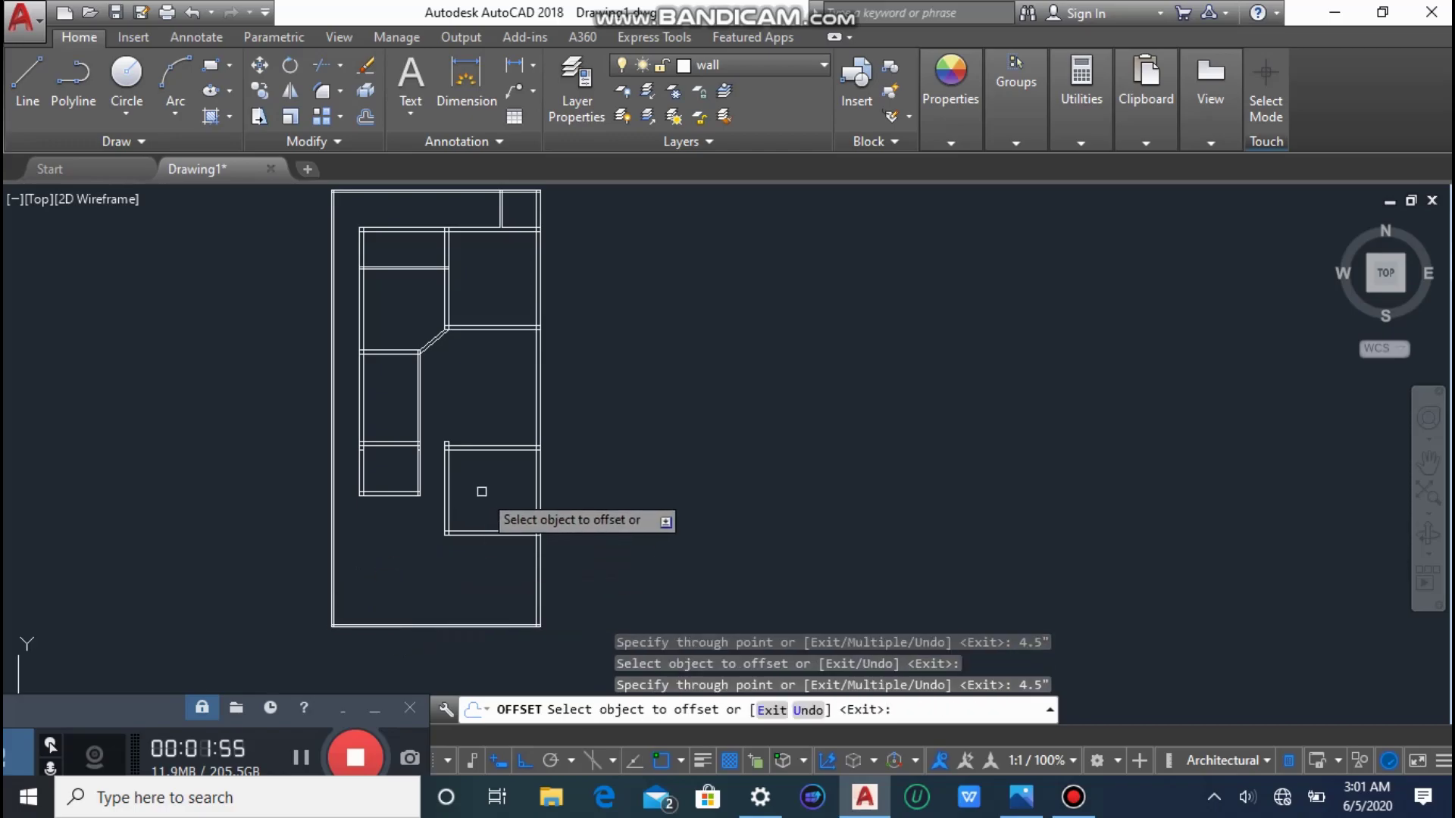
pyautogui.press('Escape')
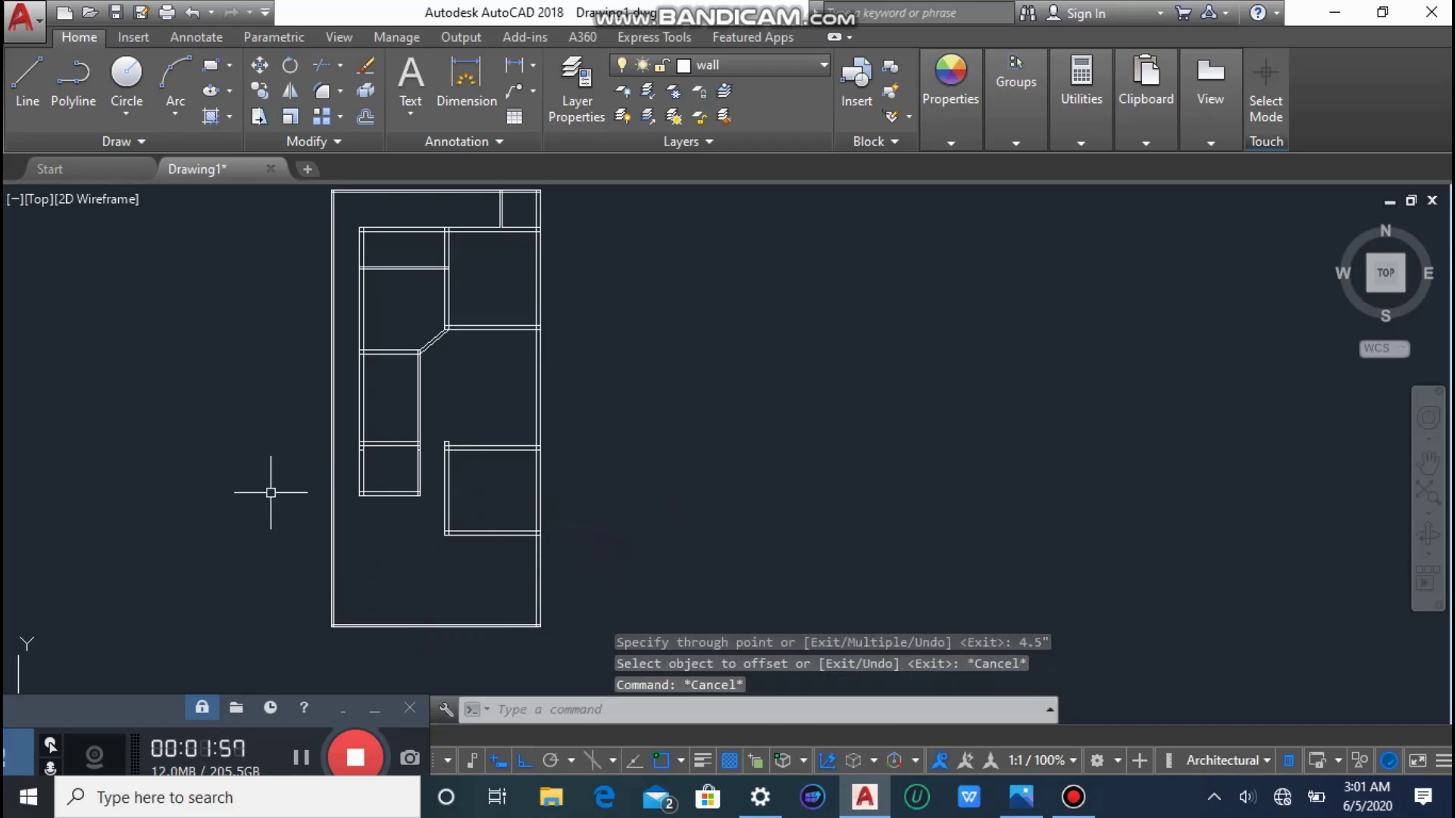
pyautogui.scroll(-4, 468, 558)
pyautogui.scroll(7, 466, 599)
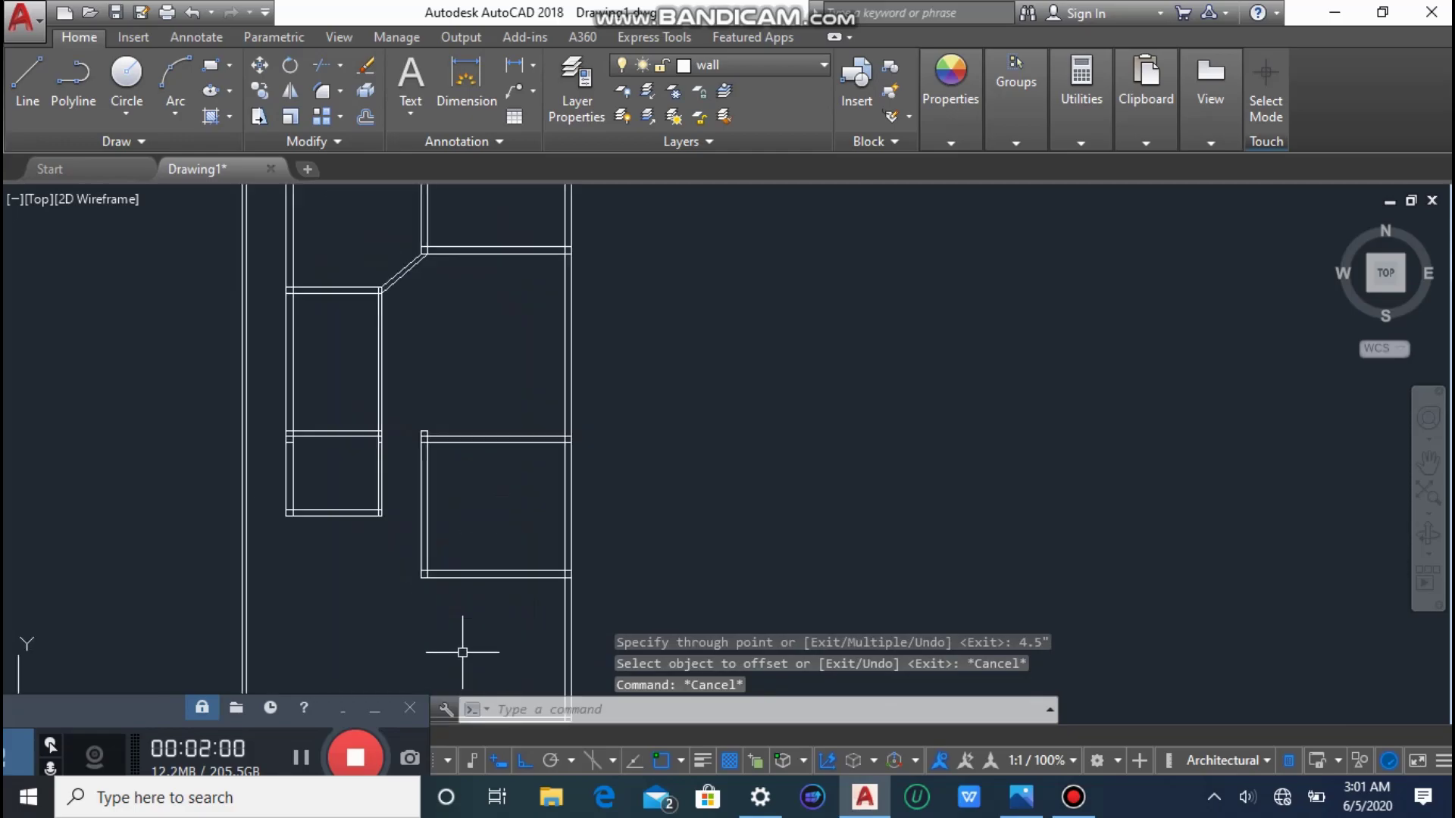
pyautogui.scroll(-3, 470, 622)
# Start TRIM with all lines as cutting edges and clean up the upper wall junction.
pyautogui.press('Escape')
pyautogui.press('Escape')
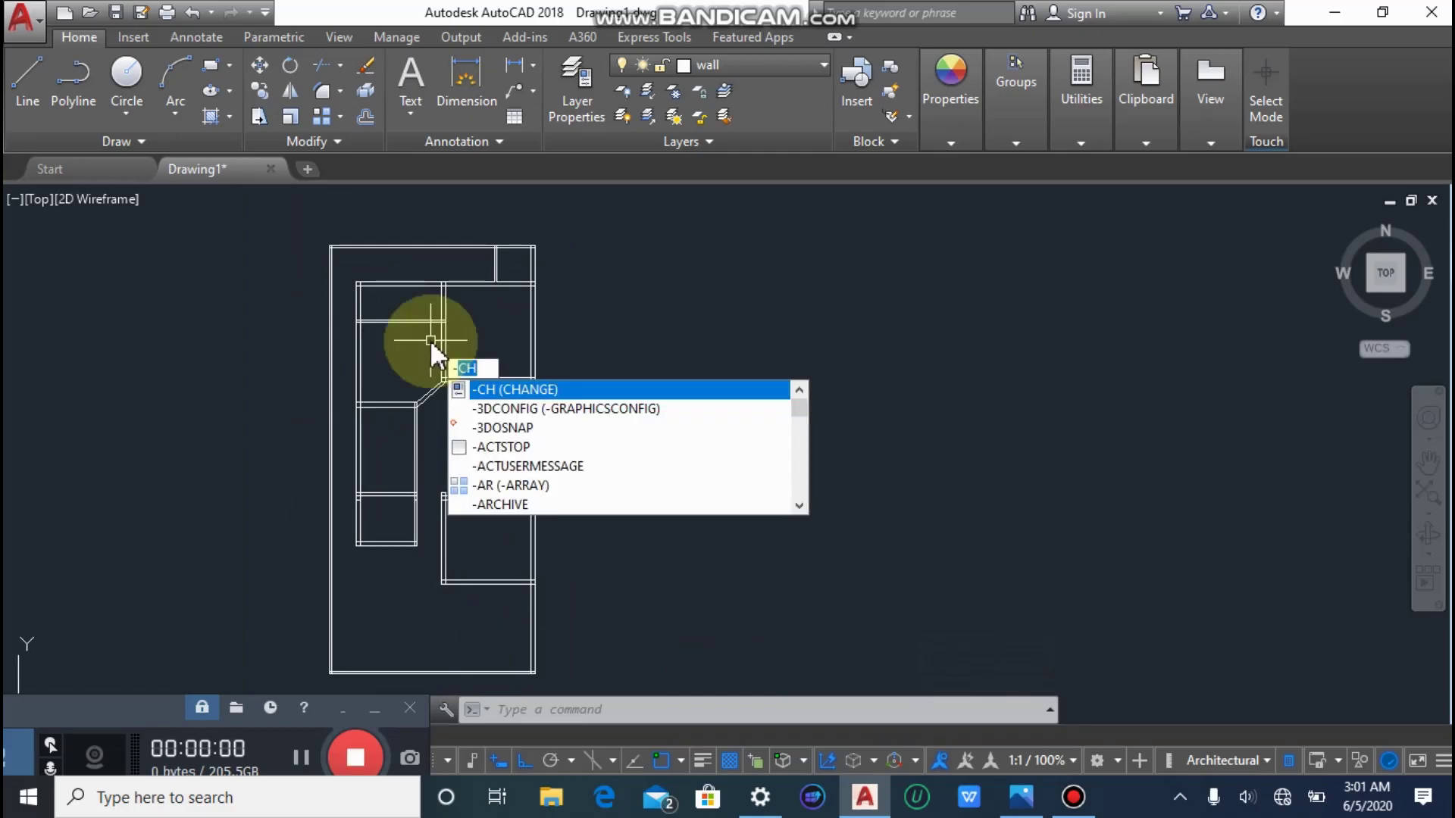
pyautogui.click(642, 387)
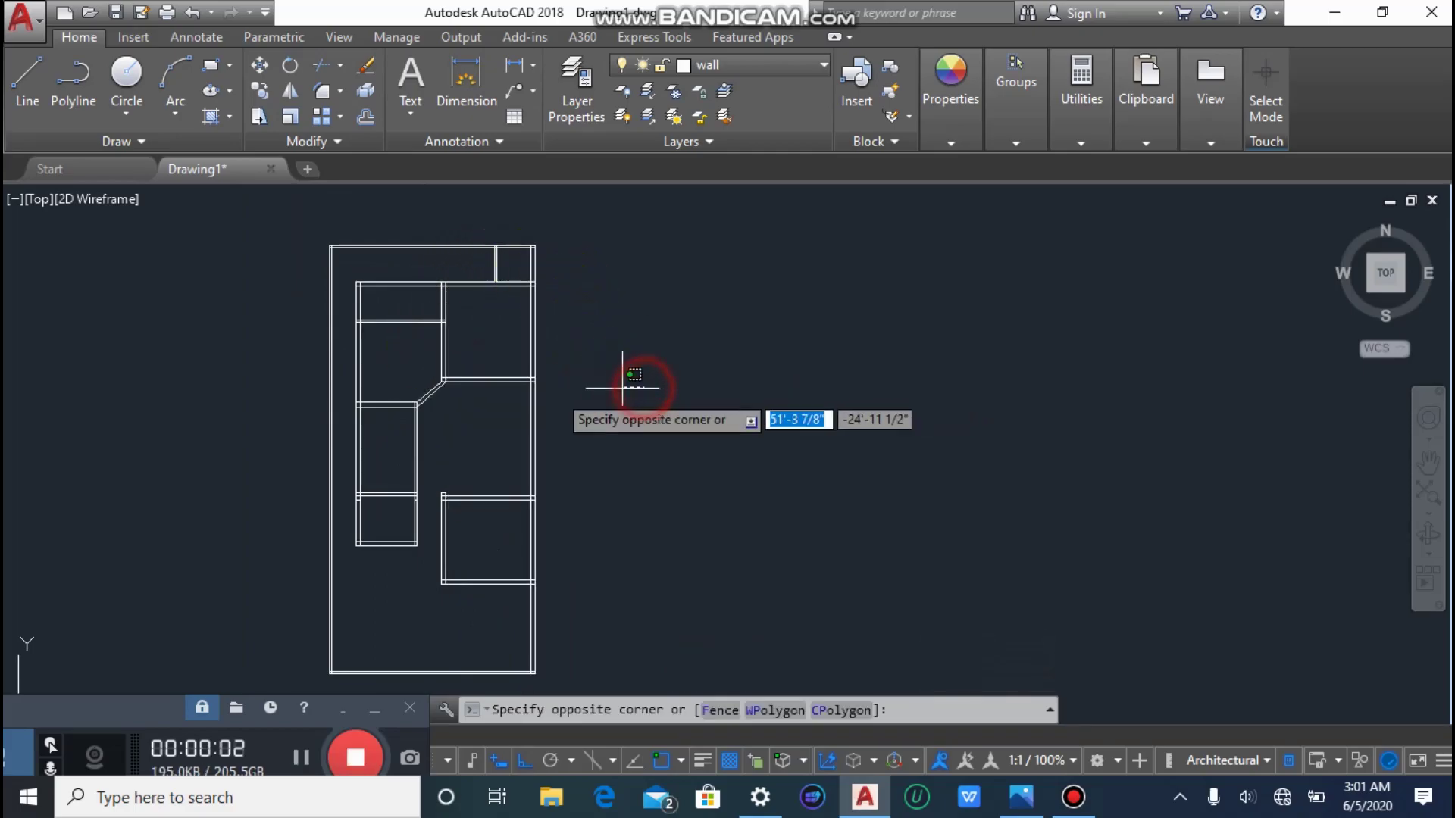
pyautogui.press('Escape')
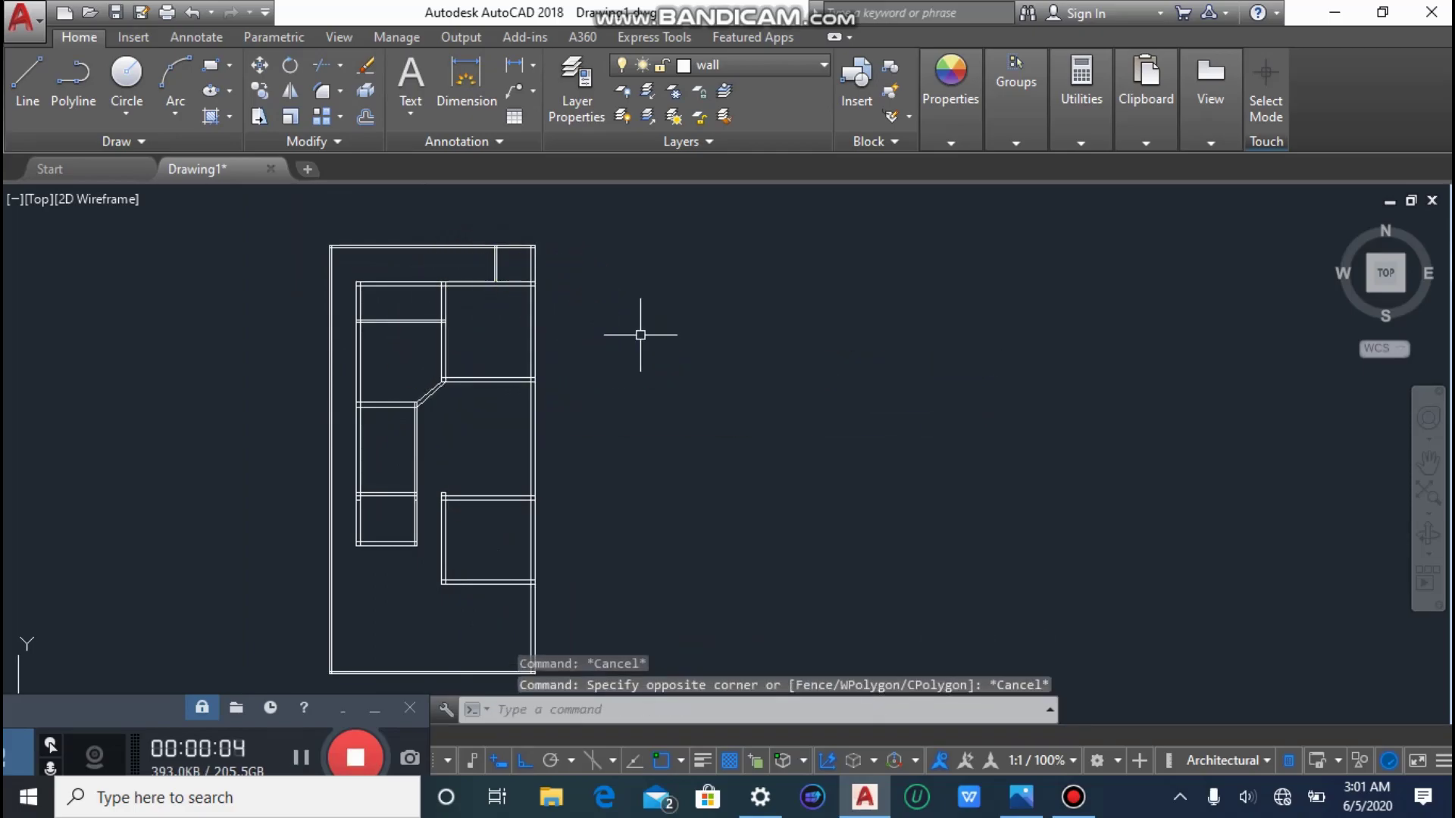
pyautogui.scroll(2, 496, 251)
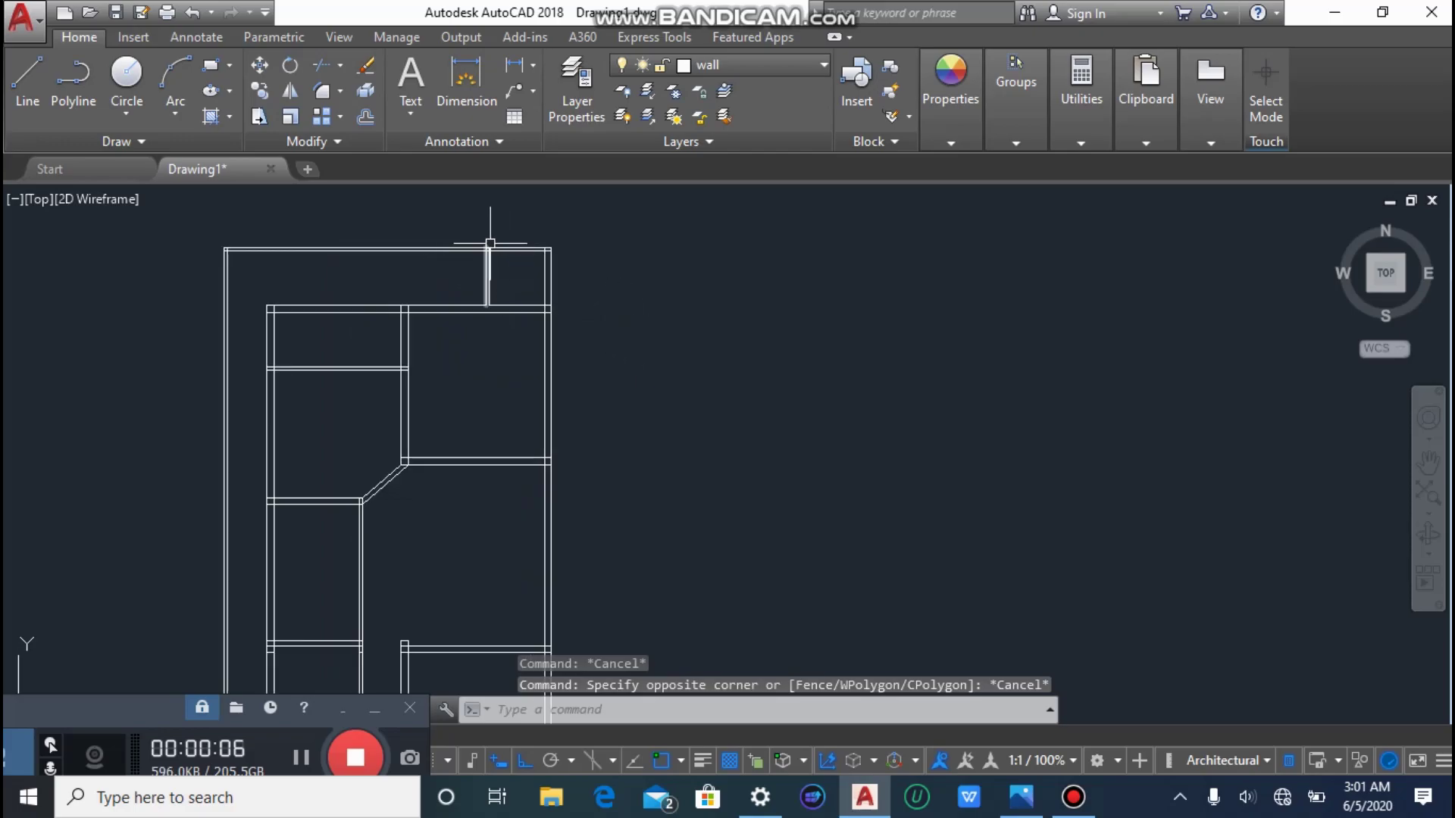
pyautogui.write('tr')
pyautogui.press('Return')
pyautogui.press('Return')
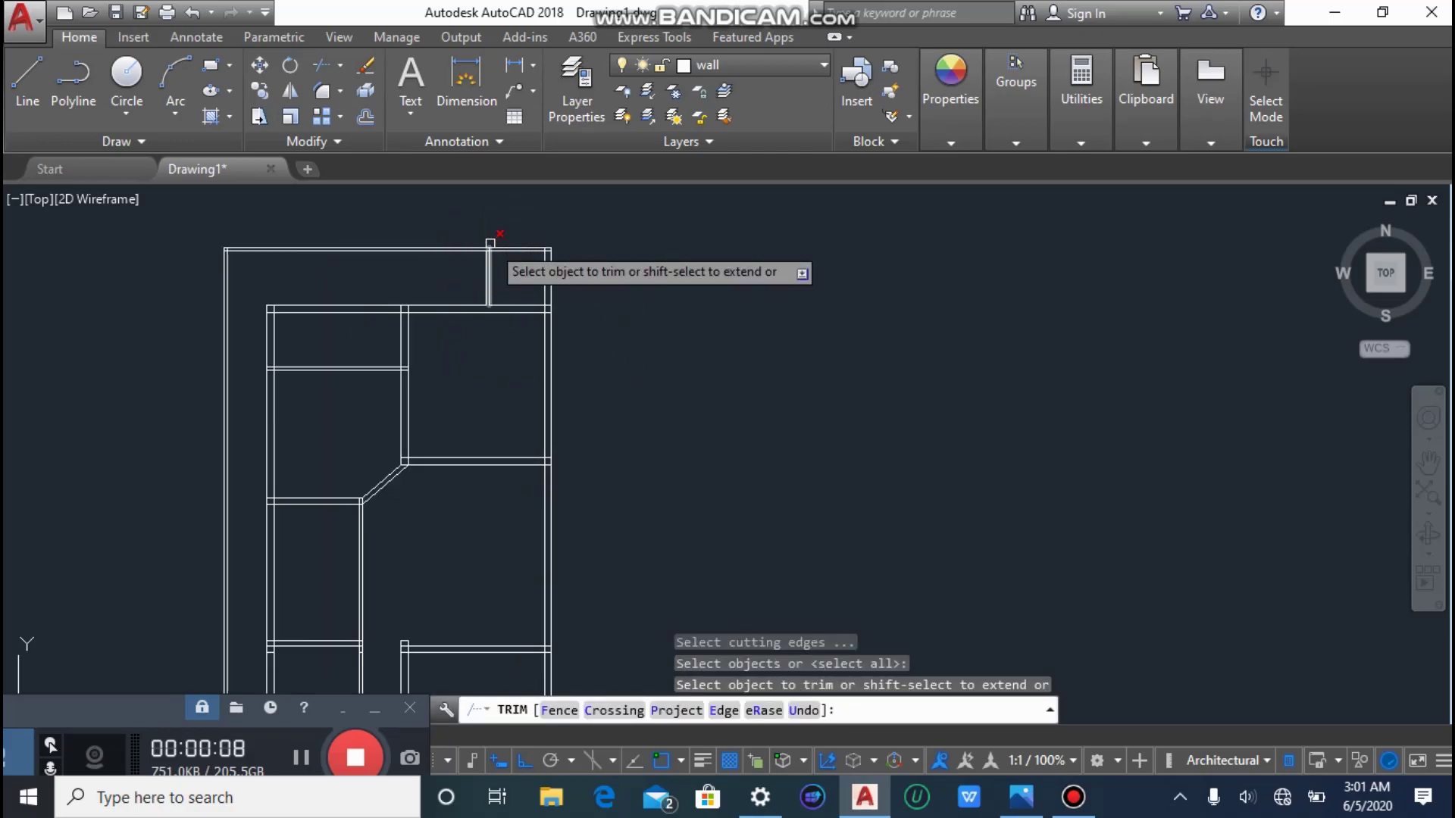
pyautogui.scroll(5, 490, 242)
pyautogui.click(567, 215)
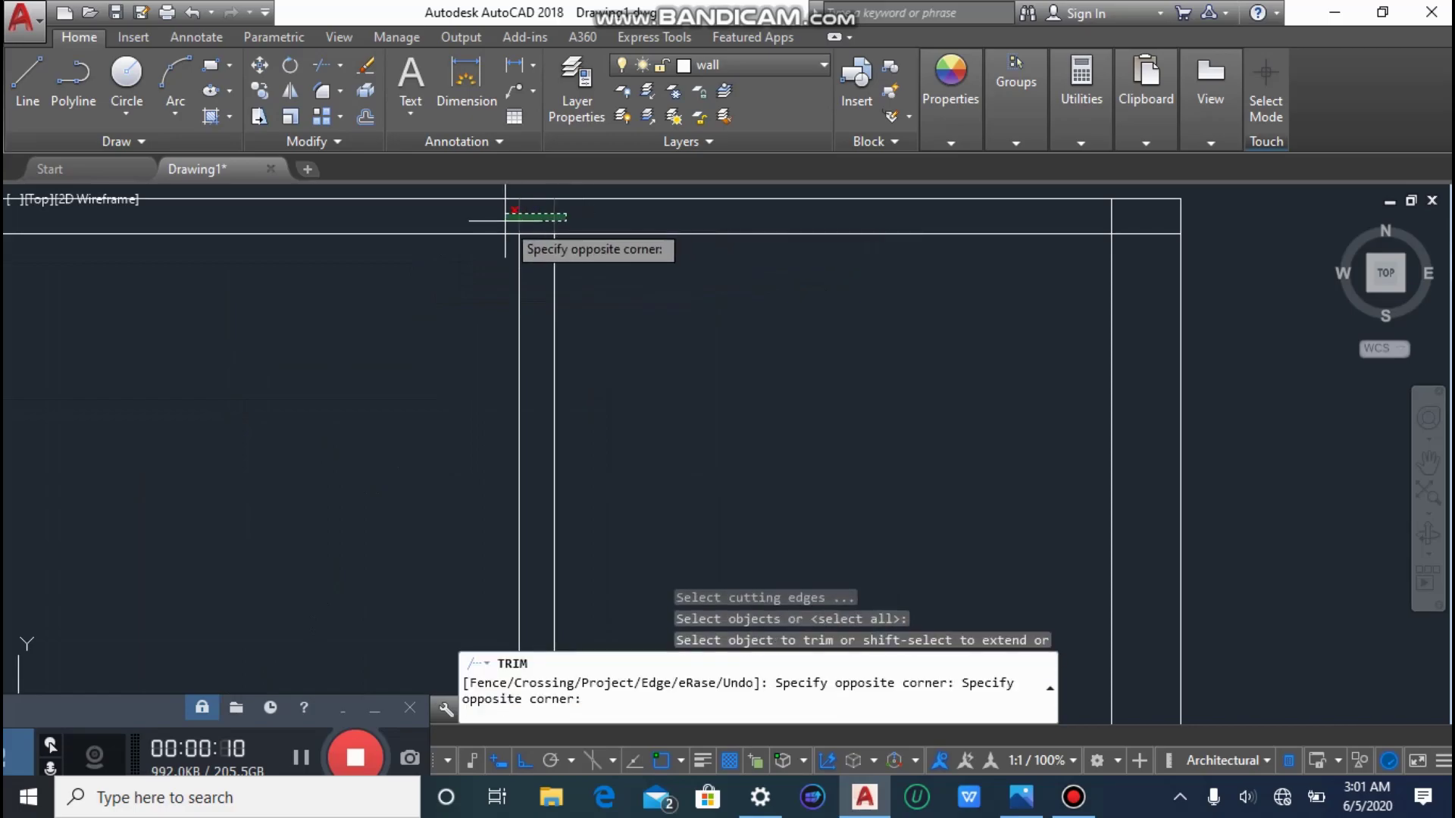
pyautogui.click(529, 236)
pyautogui.click(536, 234)
pyautogui.click(850, 234)
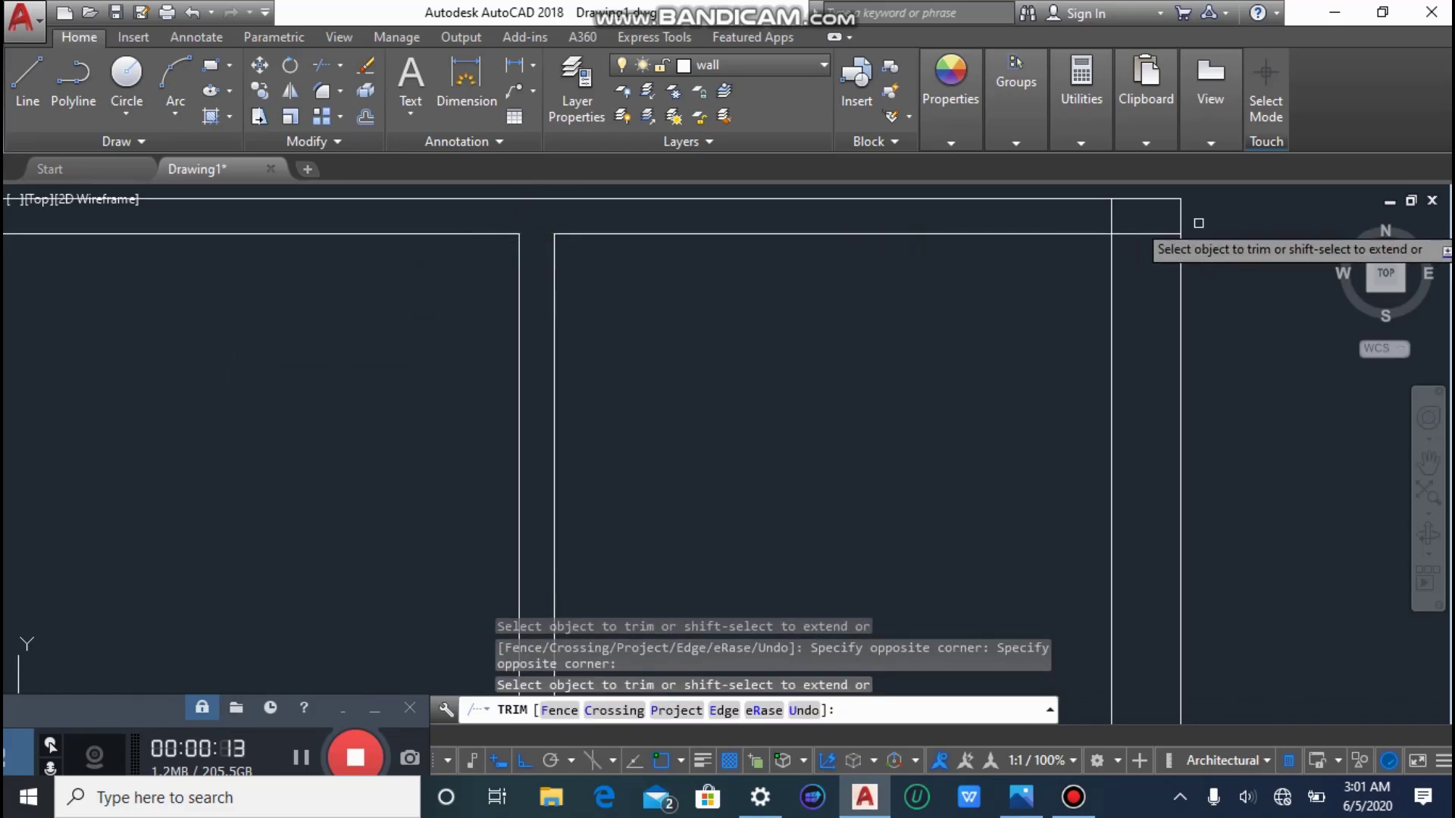
# Trim the short right-wall segment and the wall lines at the lower-right junction.
pyautogui.click(1147, 224)
pyautogui.click(1065, 214)
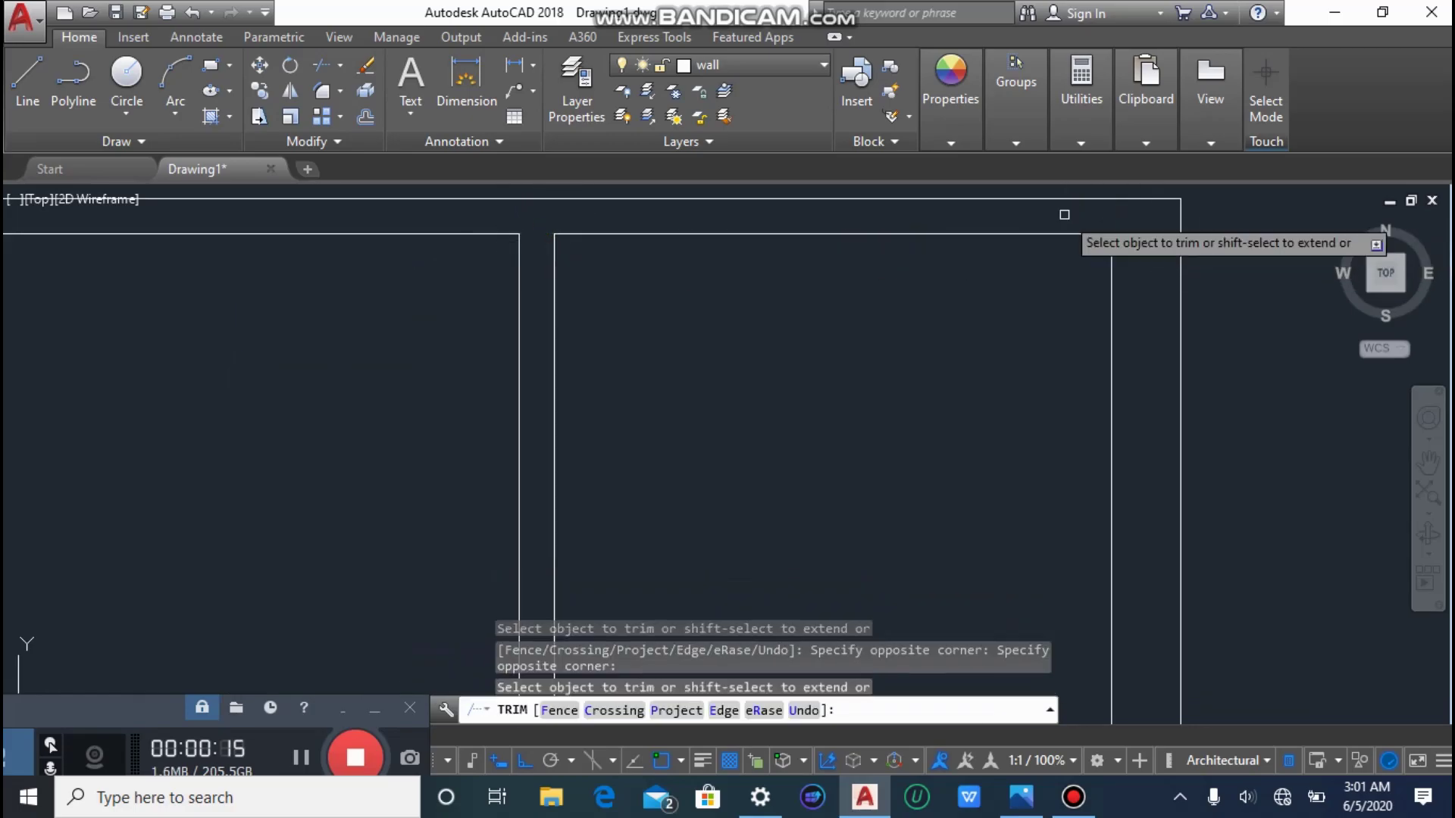
pyautogui.scroll(-4, 1064, 214)
pyautogui.scroll(4, 1095, 487)
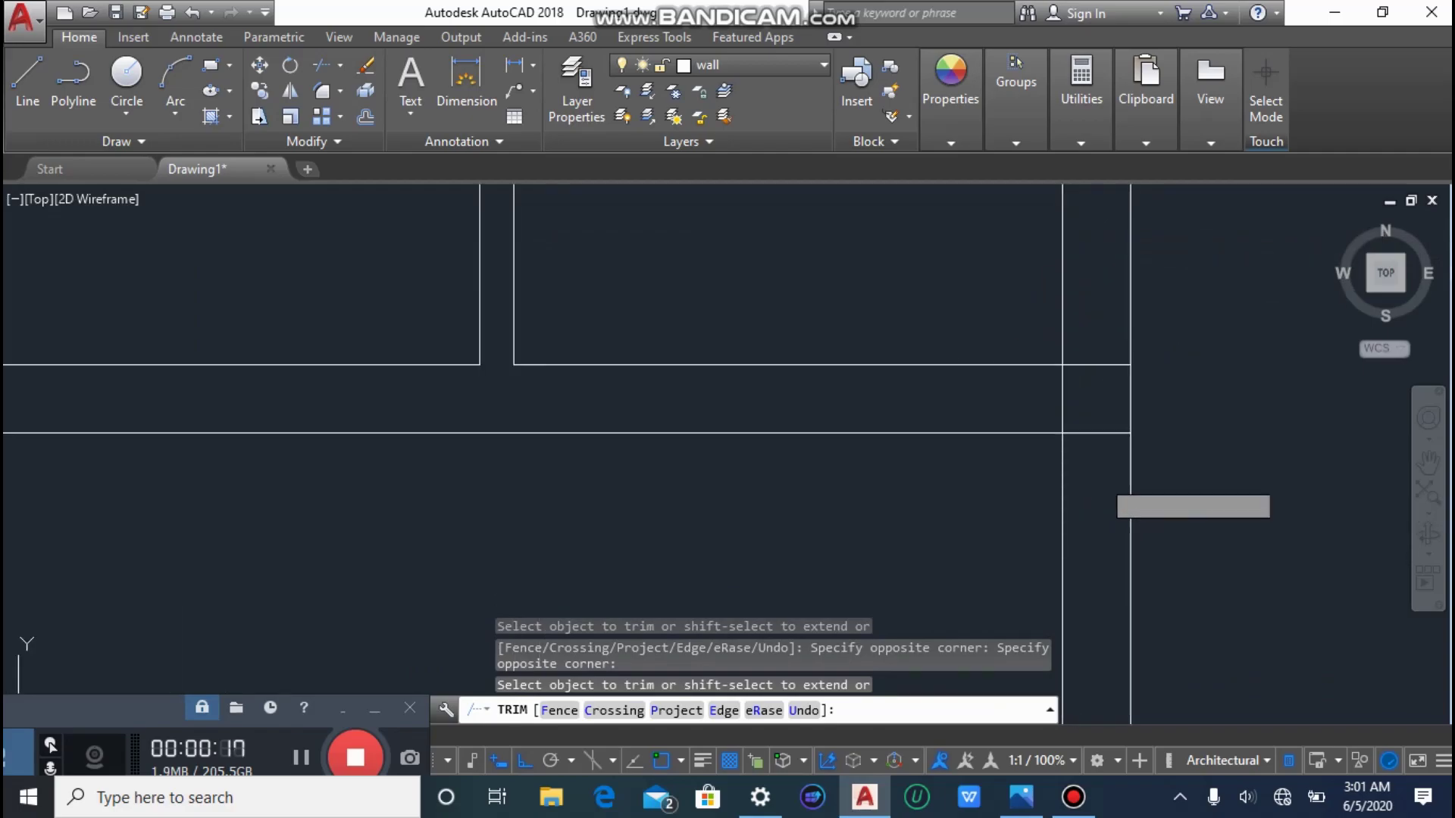
pyautogui.click(1098, 468)
pyautogui.click(1099, 349)
pyautogui.click(1007, 399)
pyautogui.click(1047, 395)
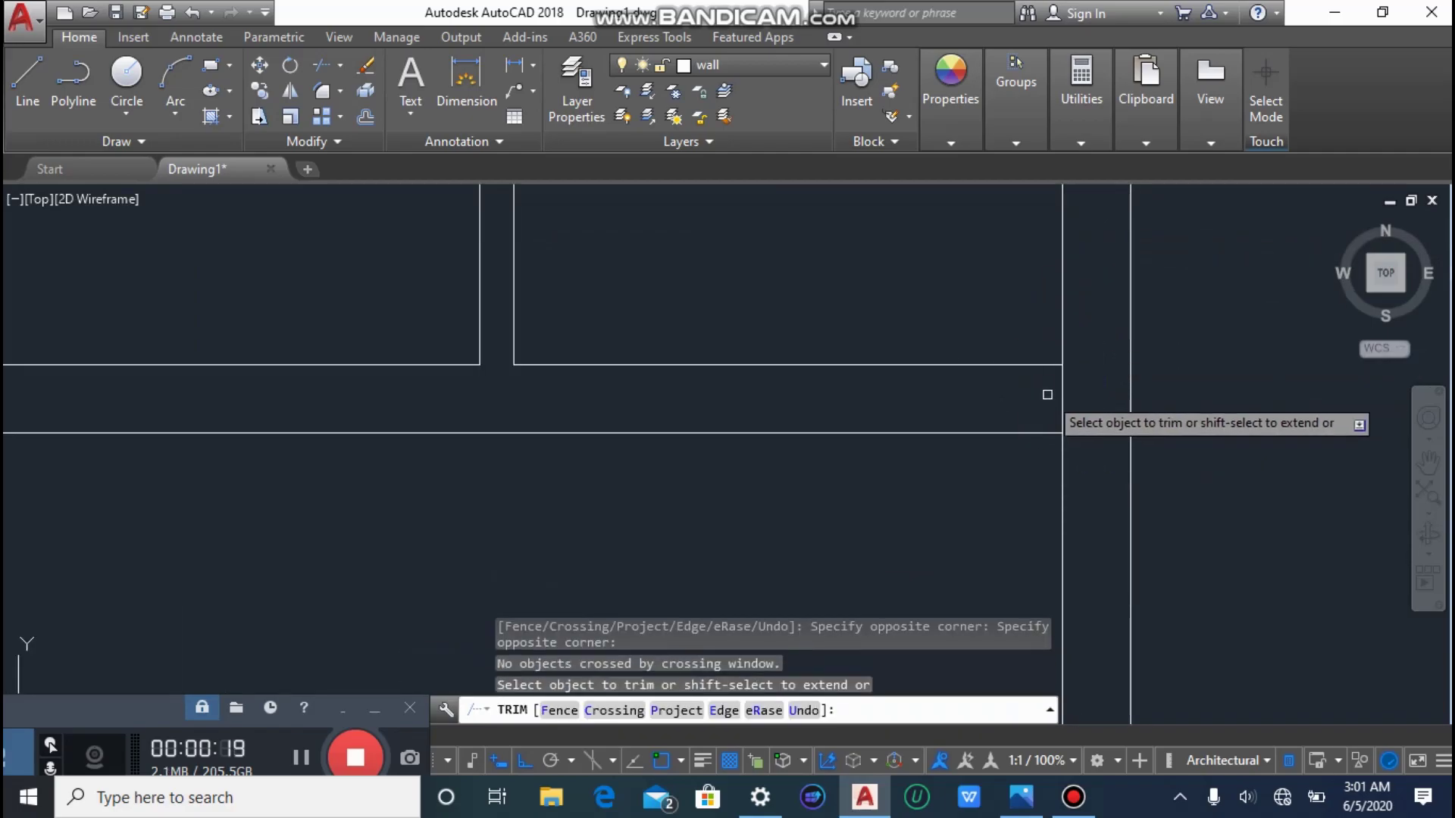
pyautogui.click(1063, 398)
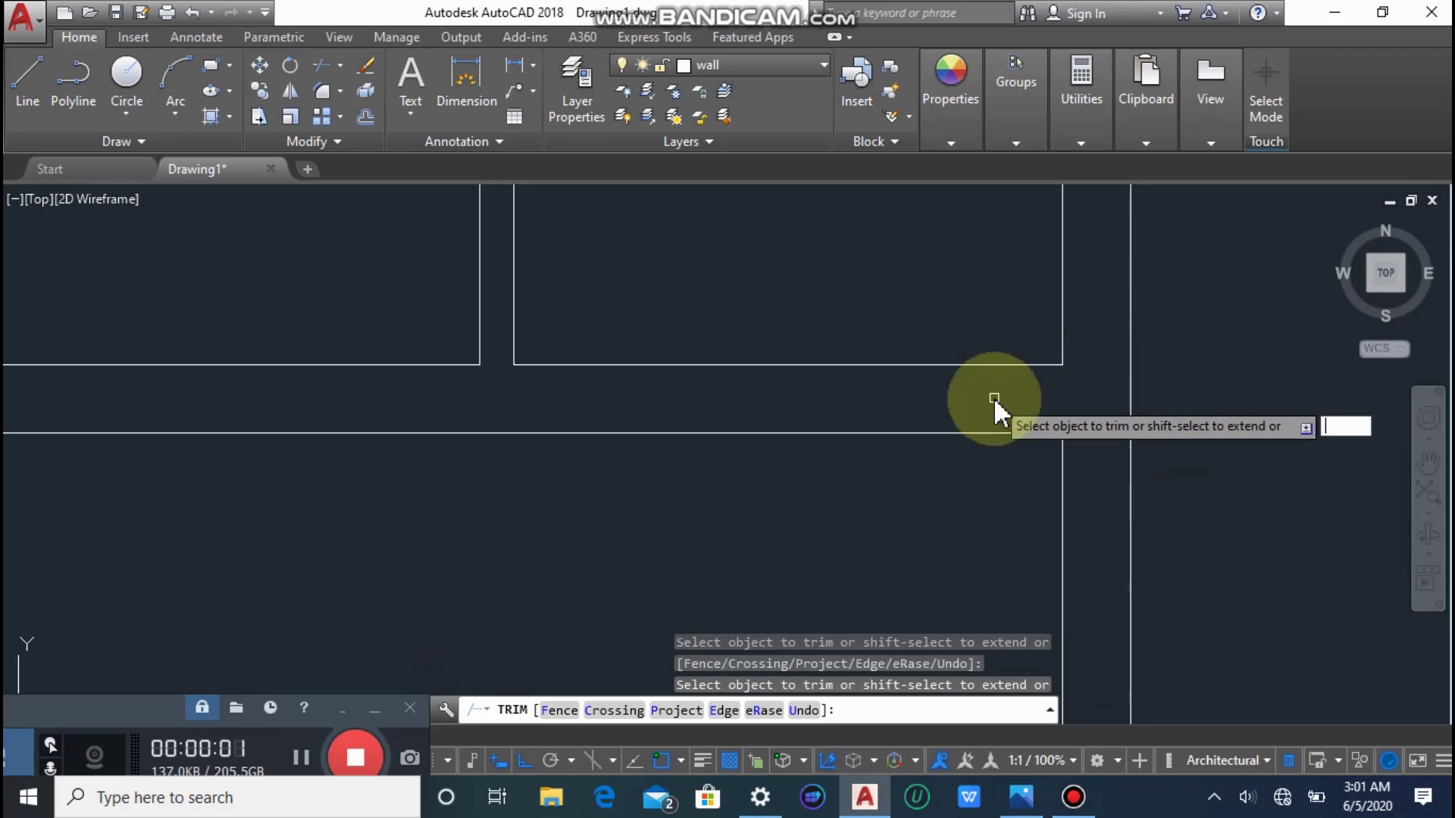
# Cut the vertical piece between the horizontal walls at the middle-left junction.
pyautogui.scroll(-4, 932, 393)
pyautogui.click(969, 376)
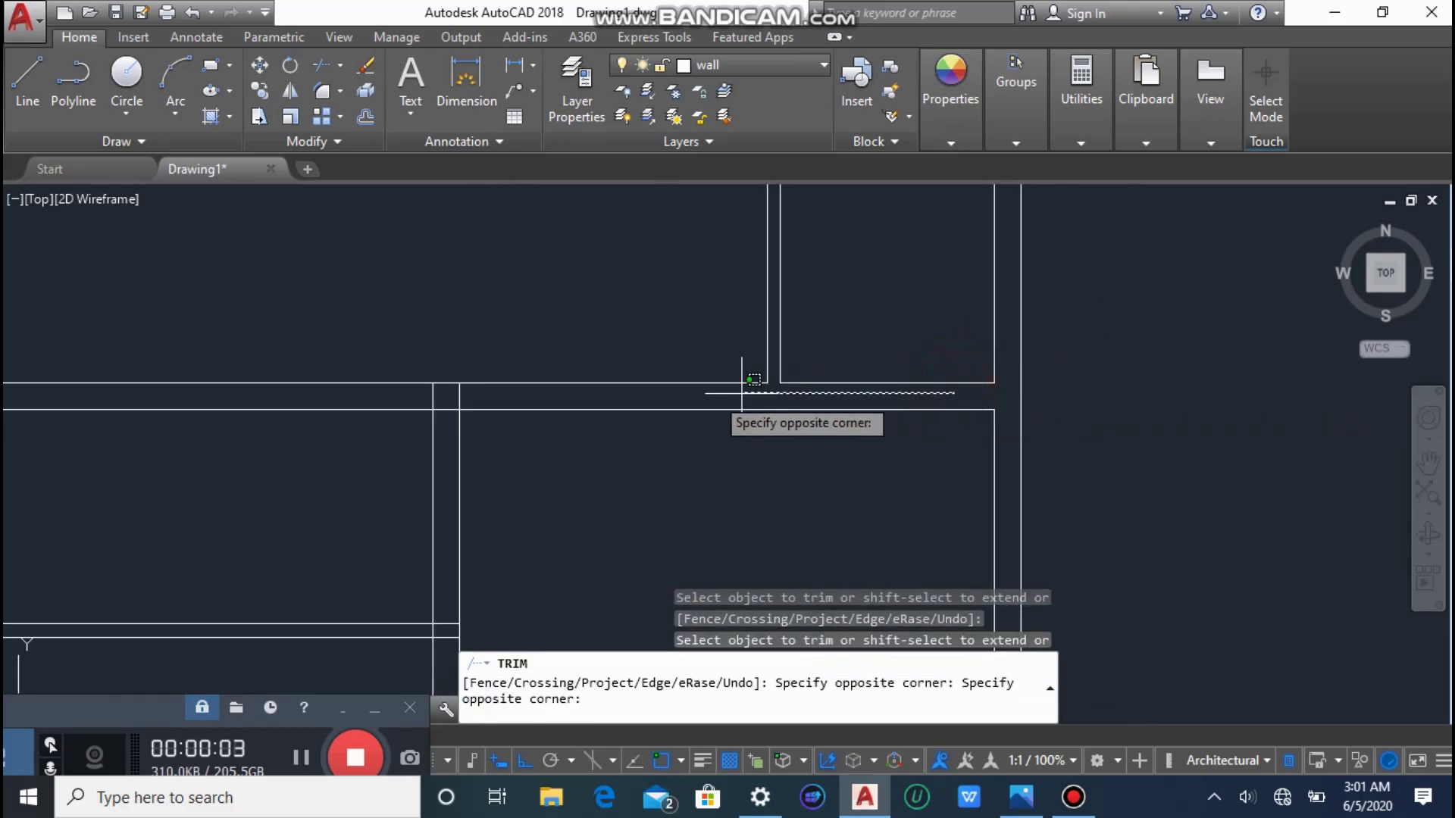
pyautogui.click(700, 394)
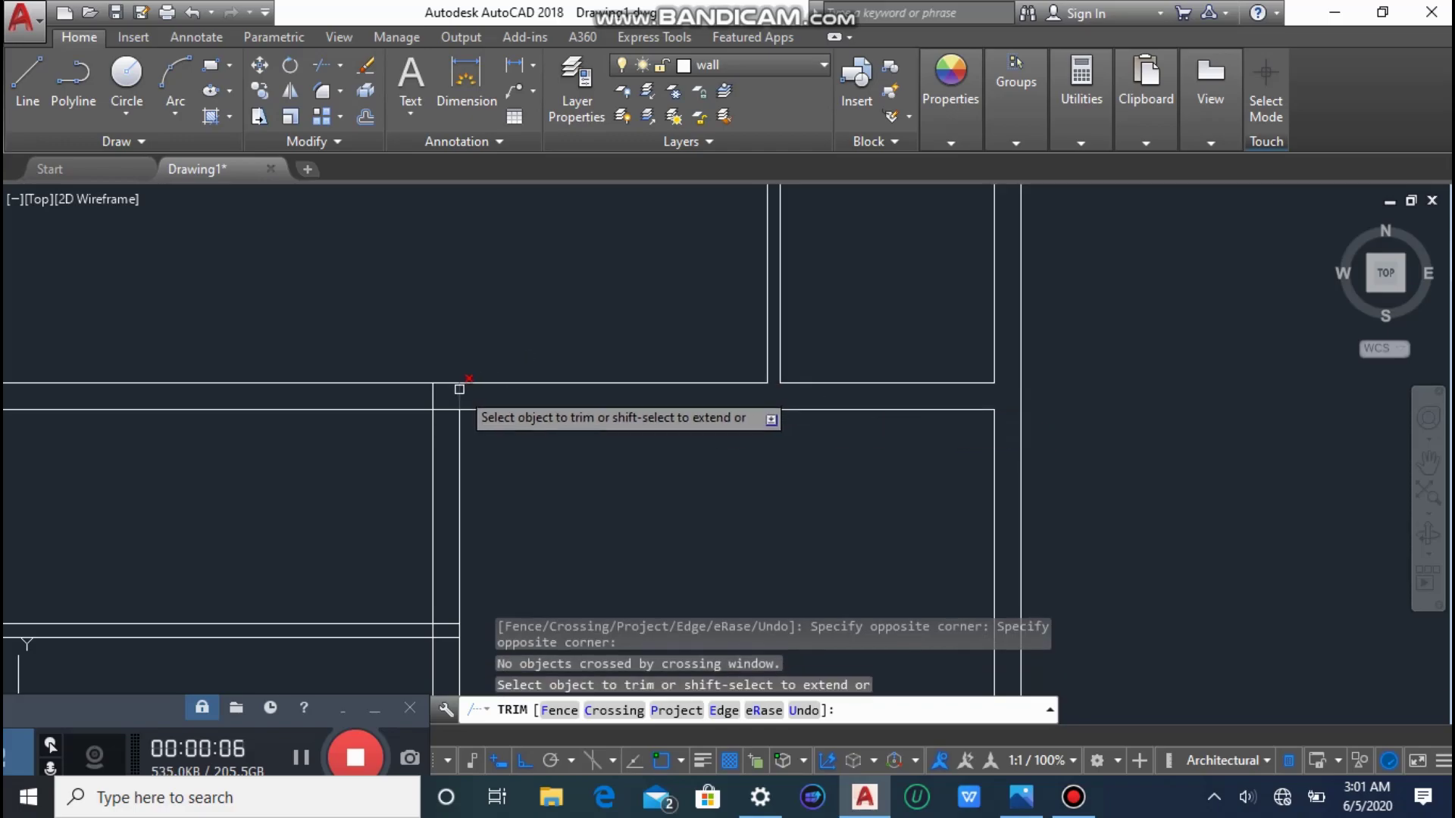
pyautogui.scroll(2, 458, 389)
pyautogui.click(503, 386)
pyautogui.click(494, 398)
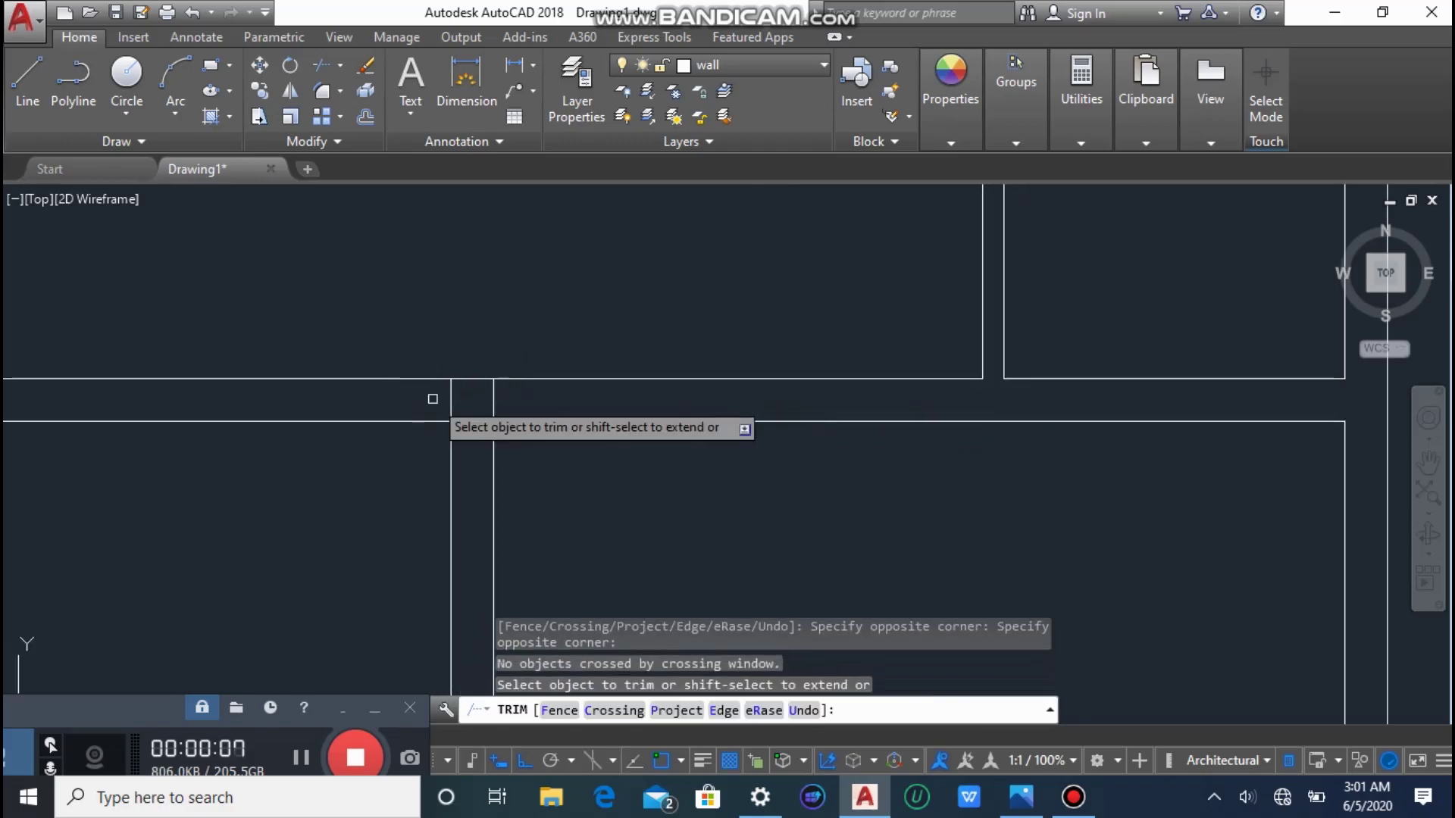
pyautogui.click(481, 400)
pyautogui.click(453, 400)
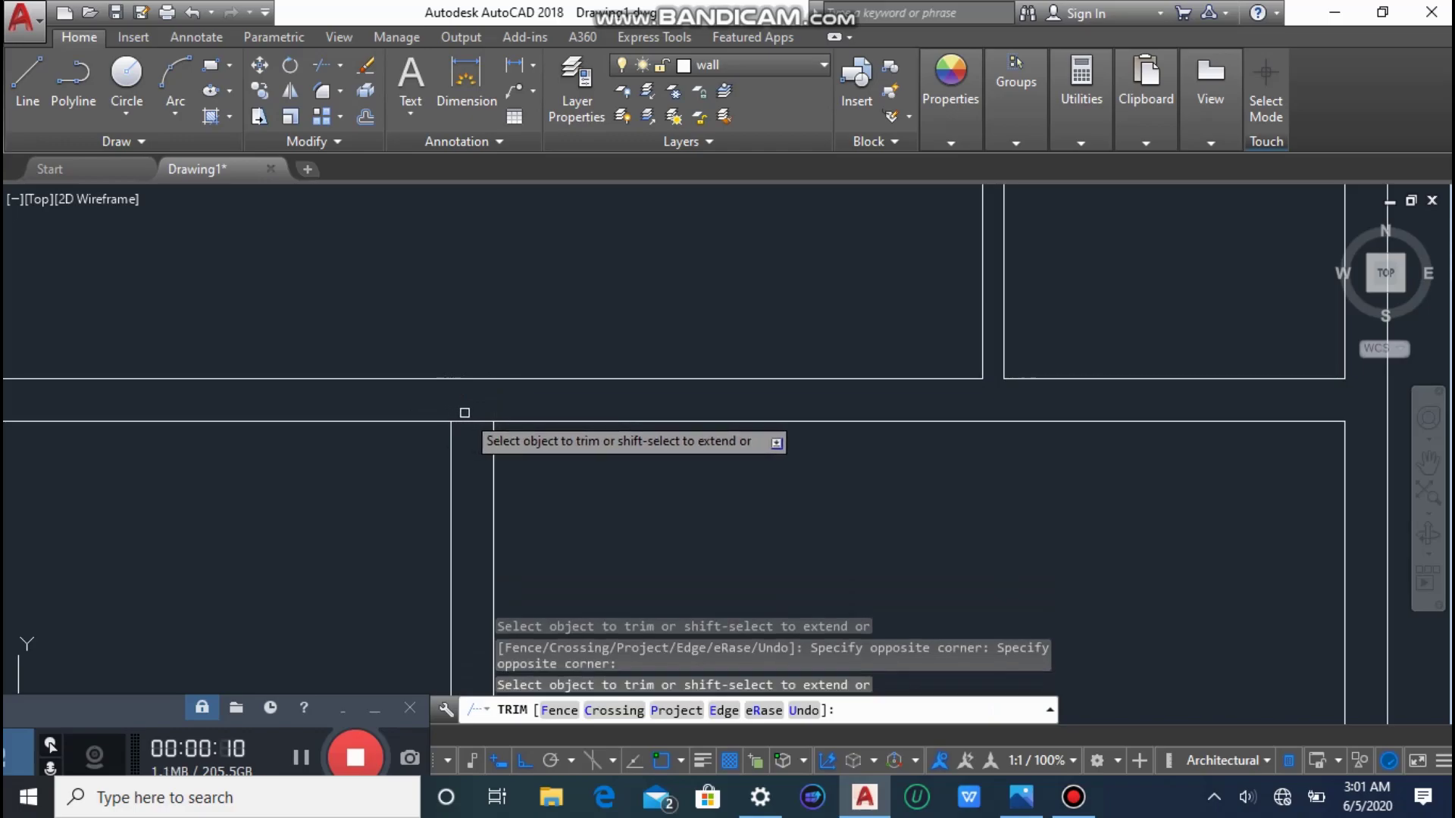
pyautogui.click(466, 415)
pyautogui.click(485, 429)
# Trim the stray wall line ends at the left corner junction.
pyautogui.scroll(-3, 307, 370)
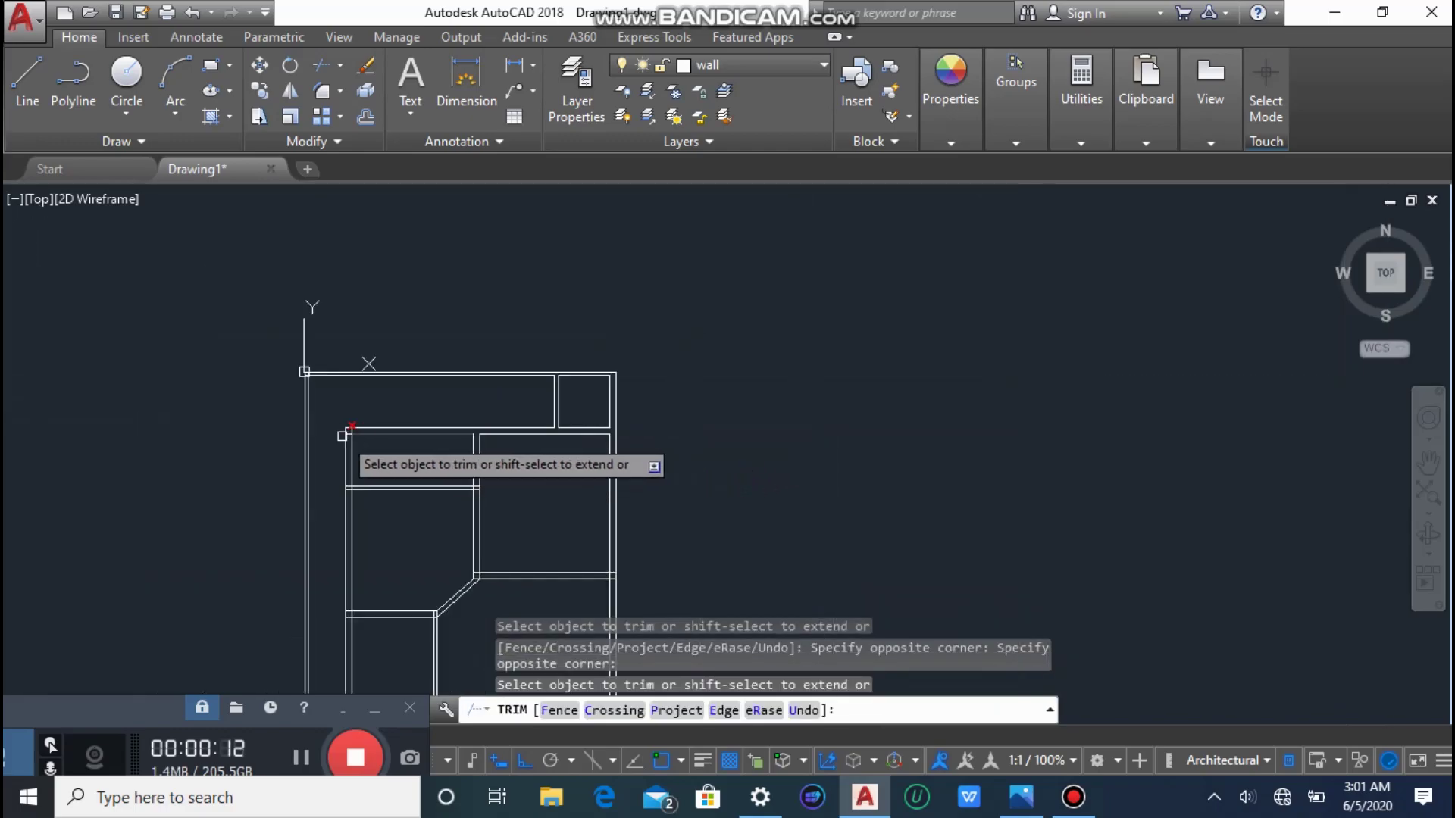
pyautogui.scroll(5, 342, 435)
pyautogui.click(435, 370)
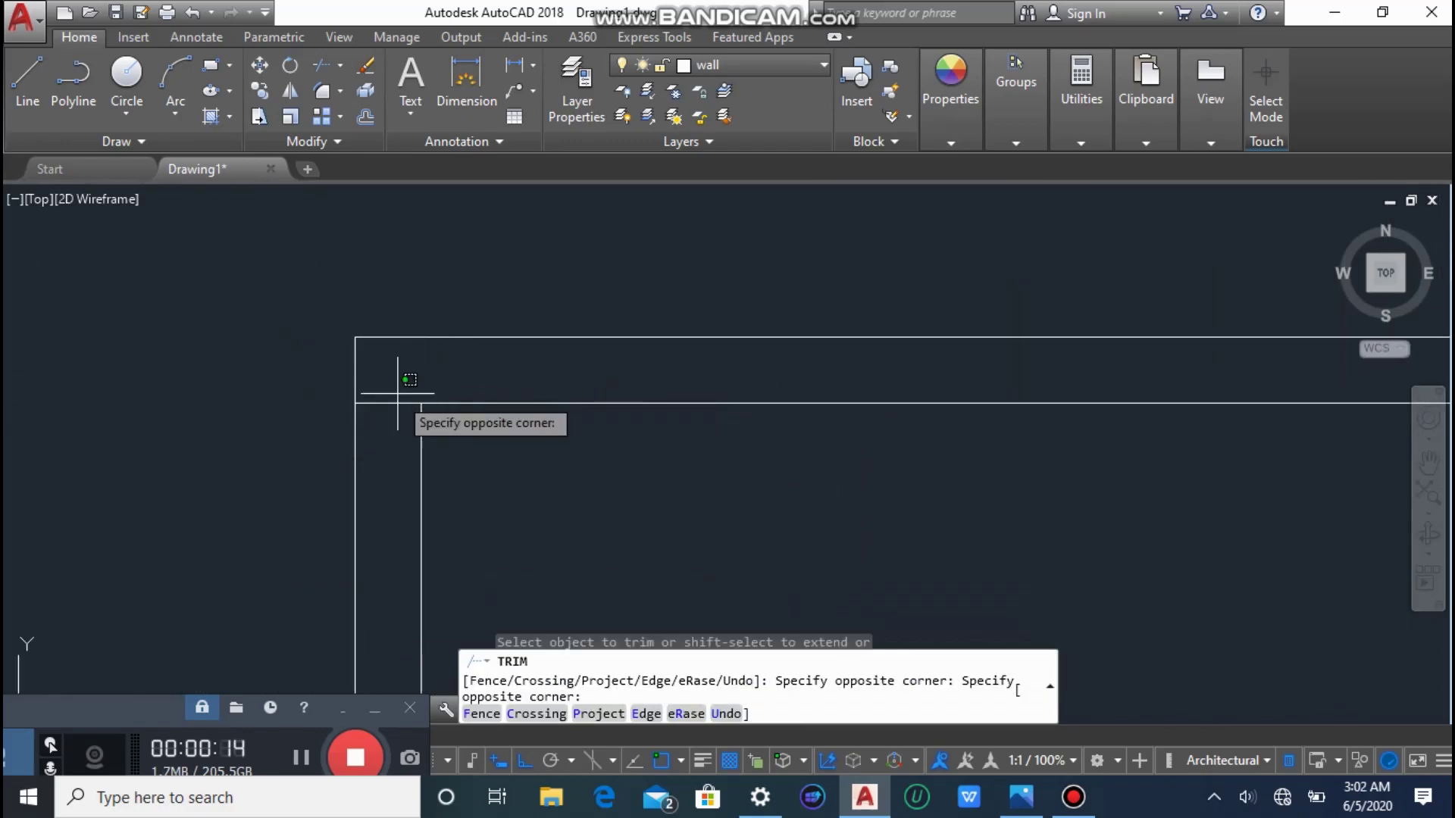
pyautogui.click(373, 396)
pyautogui.click(365, 403)
pyautogui.click(384, 408)
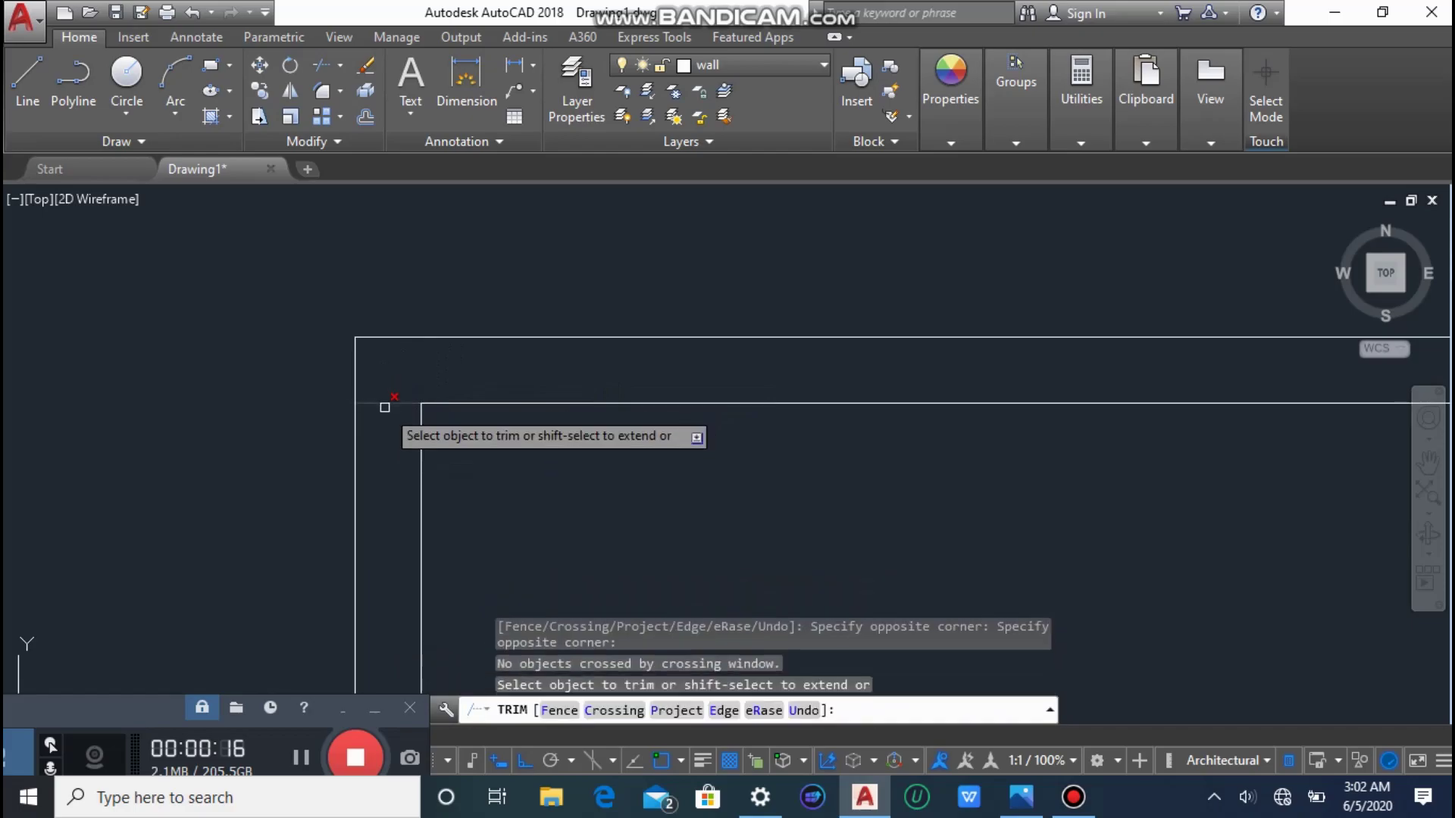
pyautogui.click(386, 409)
# Trim the overlapping wall lines at the lower-left junction.
pyautogui.scroll(-4, 388, 413)
pyautogui.scroll(5, 388, 424)
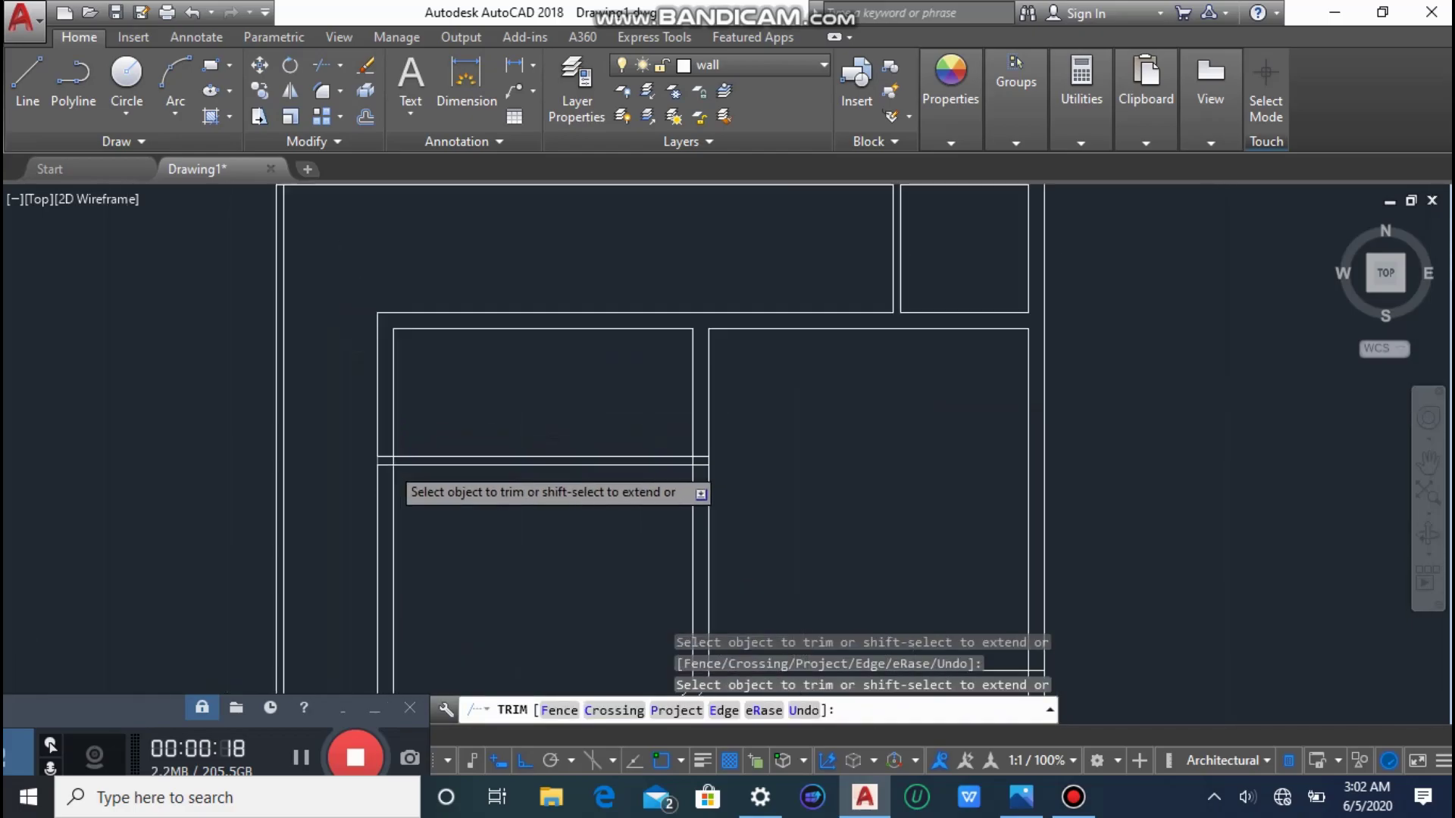
pyautogui.scroll(3, 422, 415)
pyautogui.click(377, 477)
pyautogui.click(403, 458)
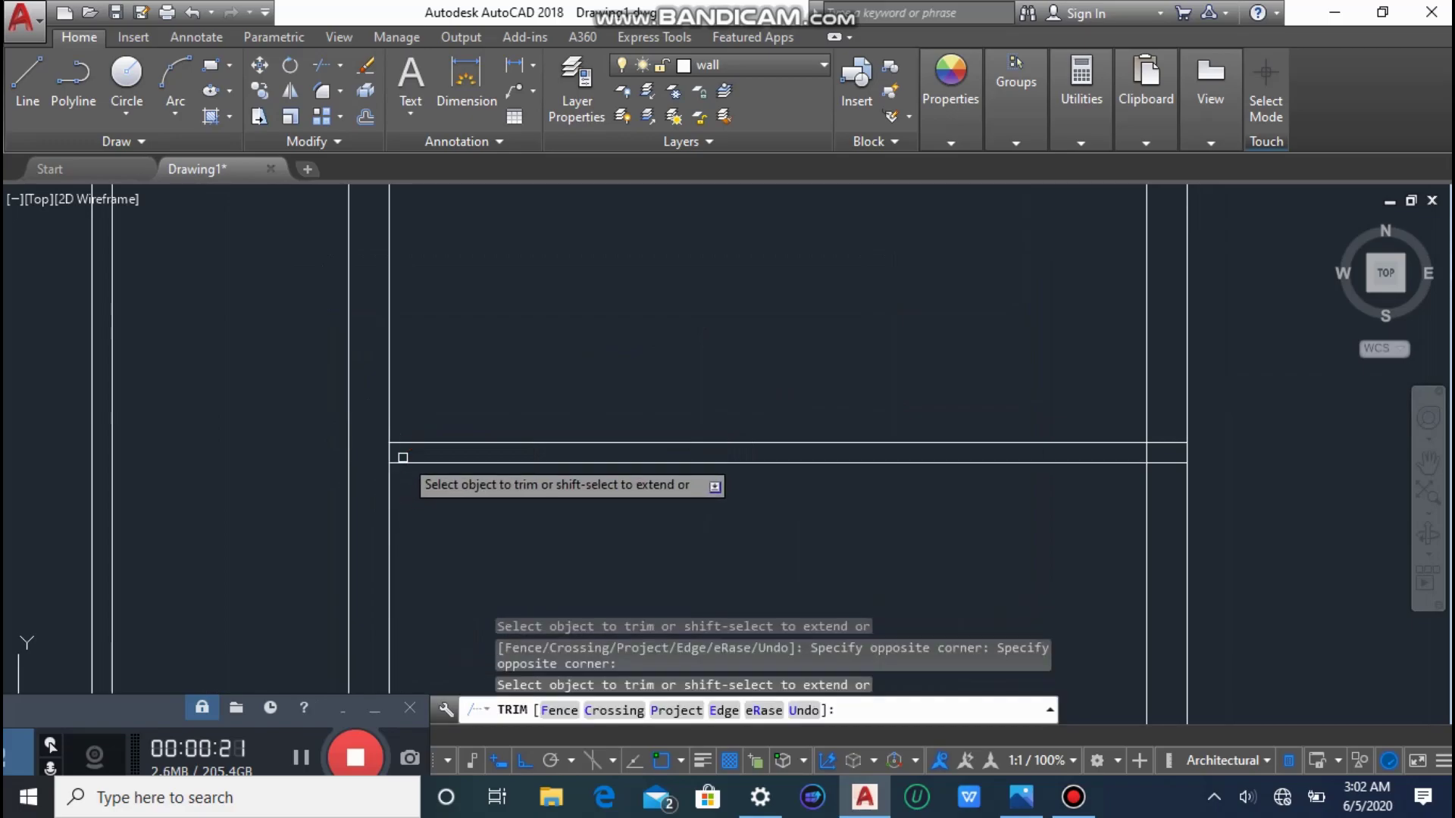
pyautogui.click(401, 448)
pyautogui.click(381, 456)
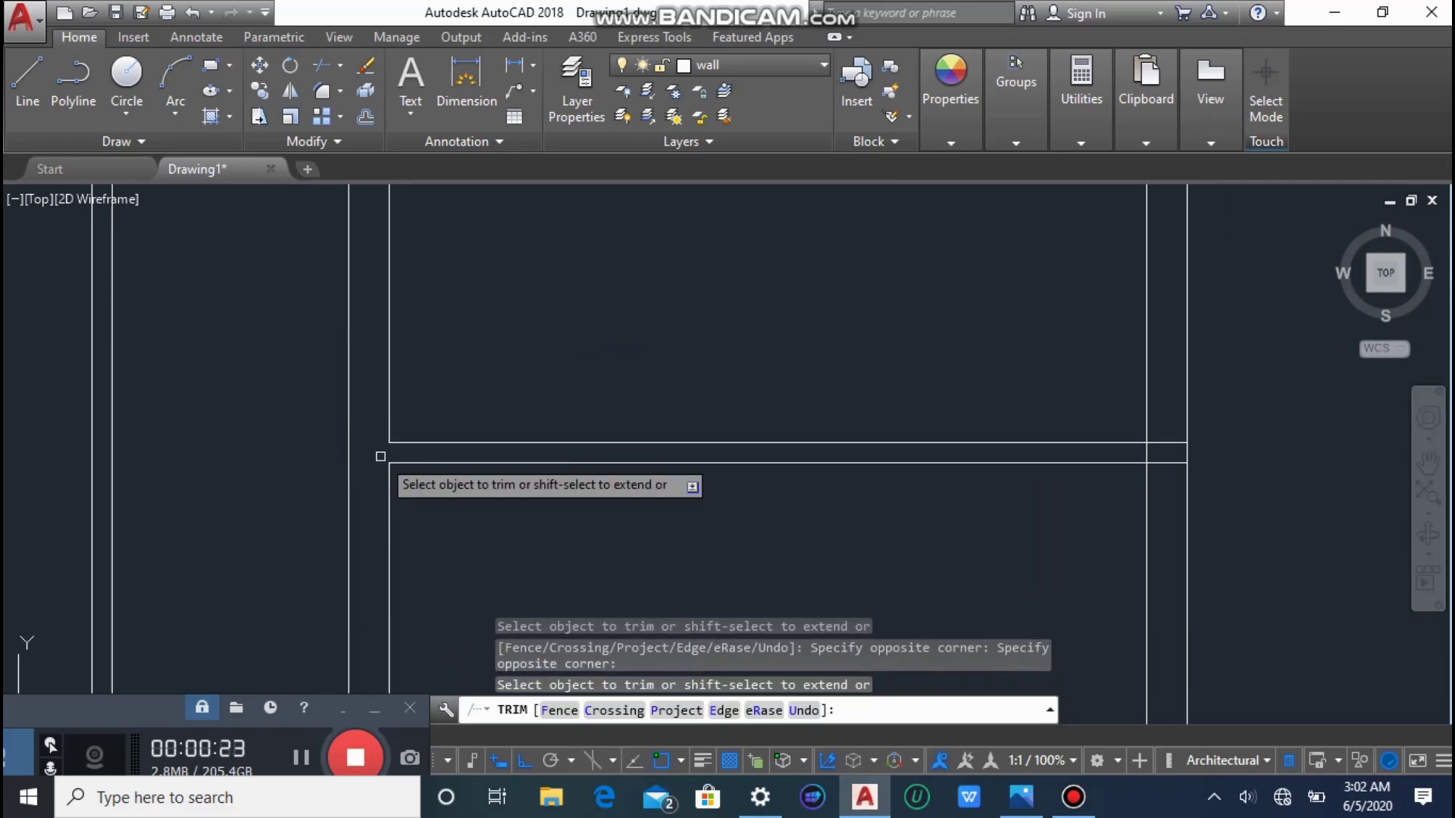
# Cut the horizontal wall lines that run past the right wall.
pyautogui.click(1160, 439)
pyautogui.click(1162, 471)
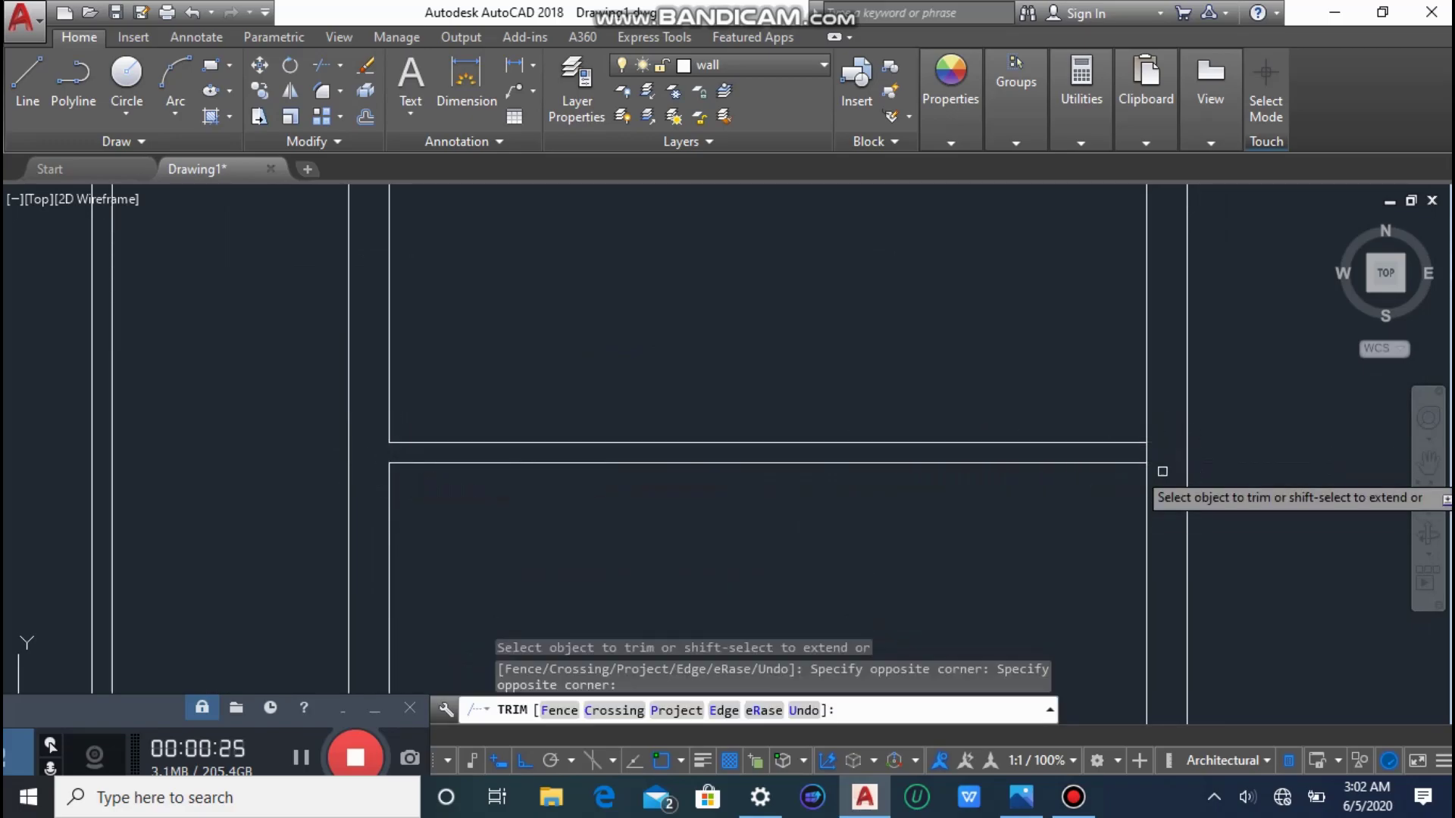
pyautogui.scroll(-3, 1159, 453)
pyautogui.click(1159, 451)
pyautogui.click(1044, 463)
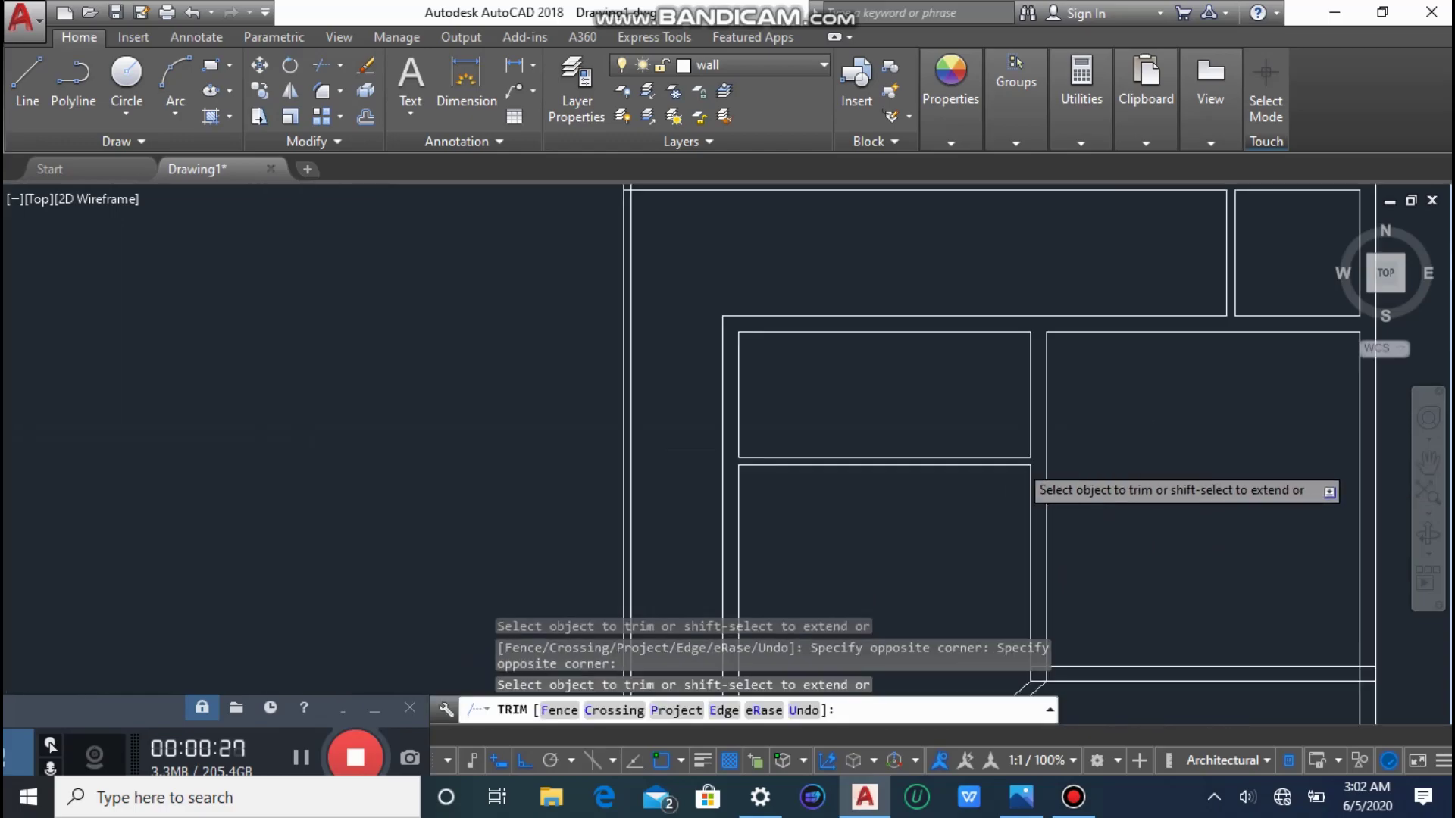
pyautogui.scroll(-3, 1027, 466)
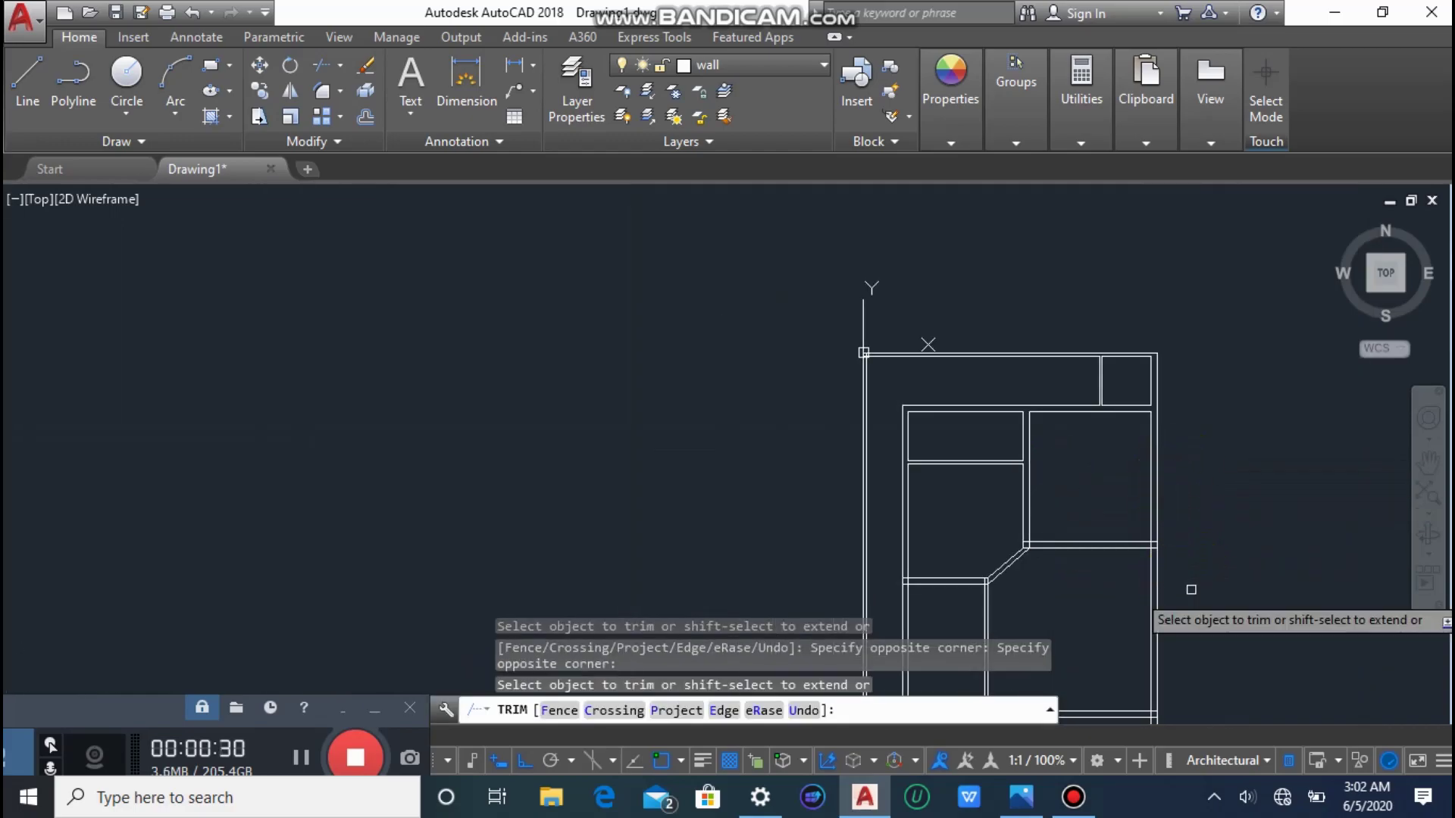
pyautogui.scroll(5, 1191, 589)
# Trim the line ends at the two upper-right wall corners.
pyautogui.click(943, 225)
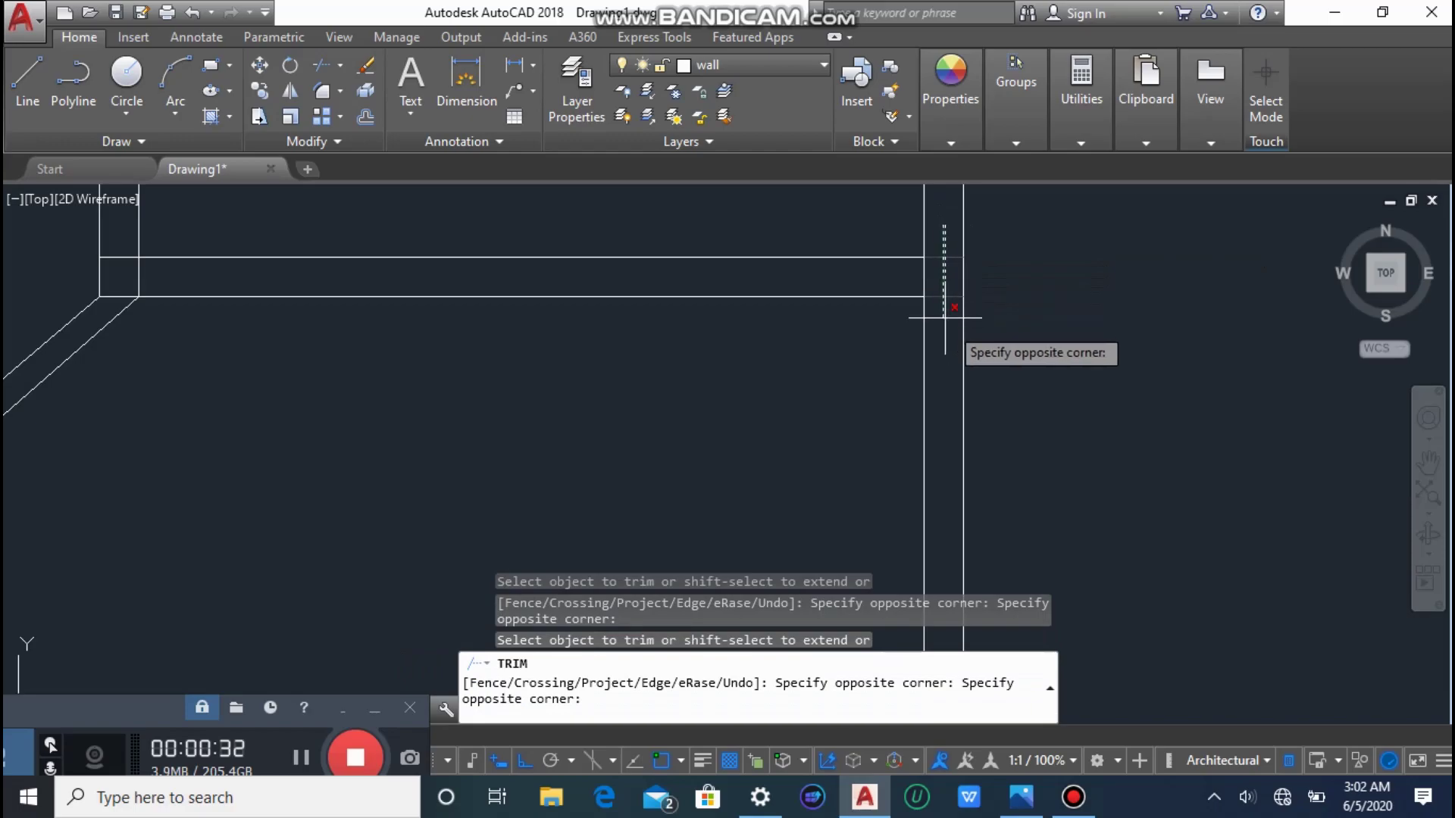
pyautogui.click(945, 316)
pyautogui.click(939, 272)
pyautogui.click(860, 282)
pyautogui.scroll(-5, 677, 296)
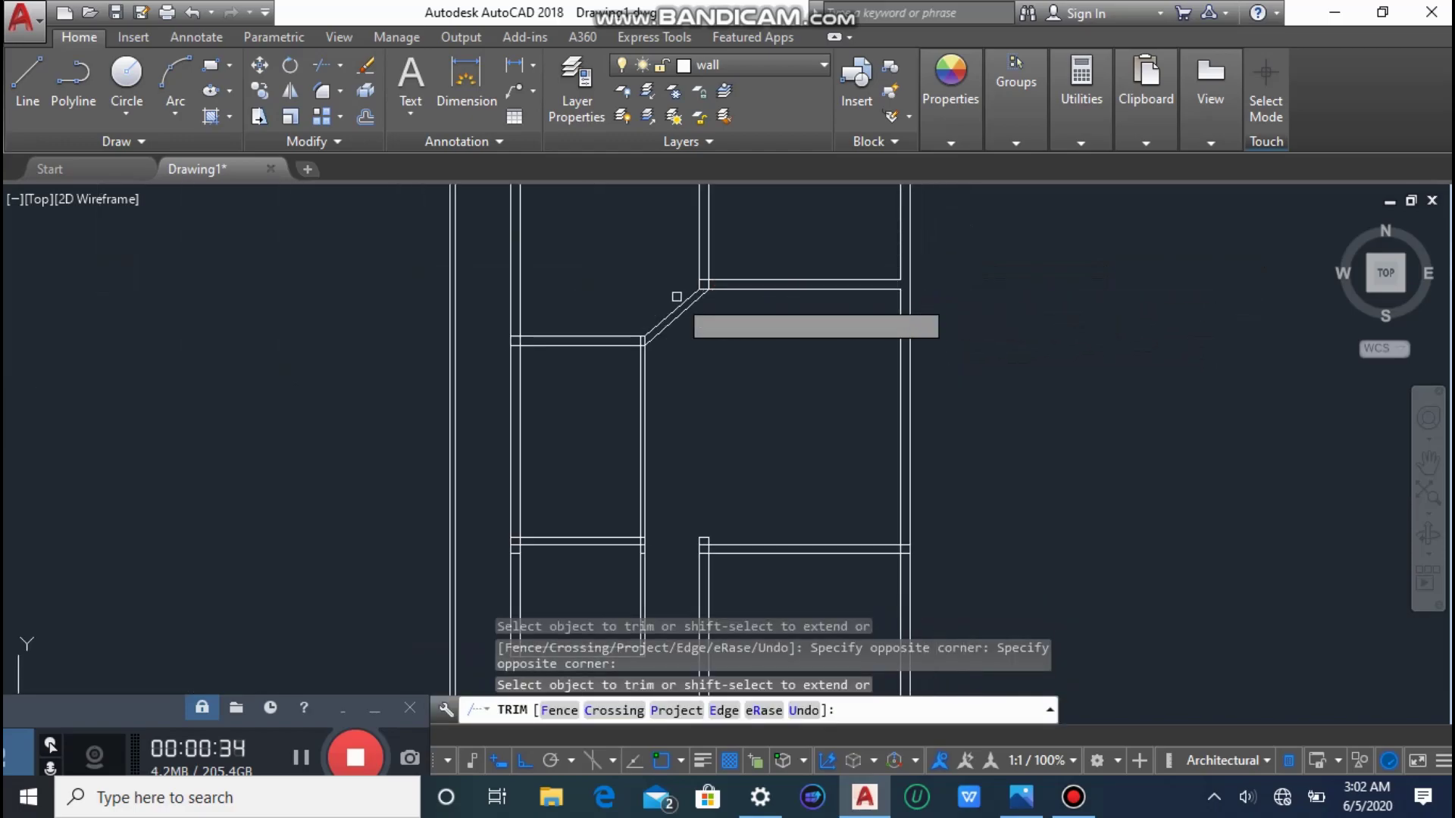
pyautogui.scroll(7, 676, 296)
# Remove the short horizontal segments at the diagonal wall's upper corner.
pyautogui.click(805, 345)
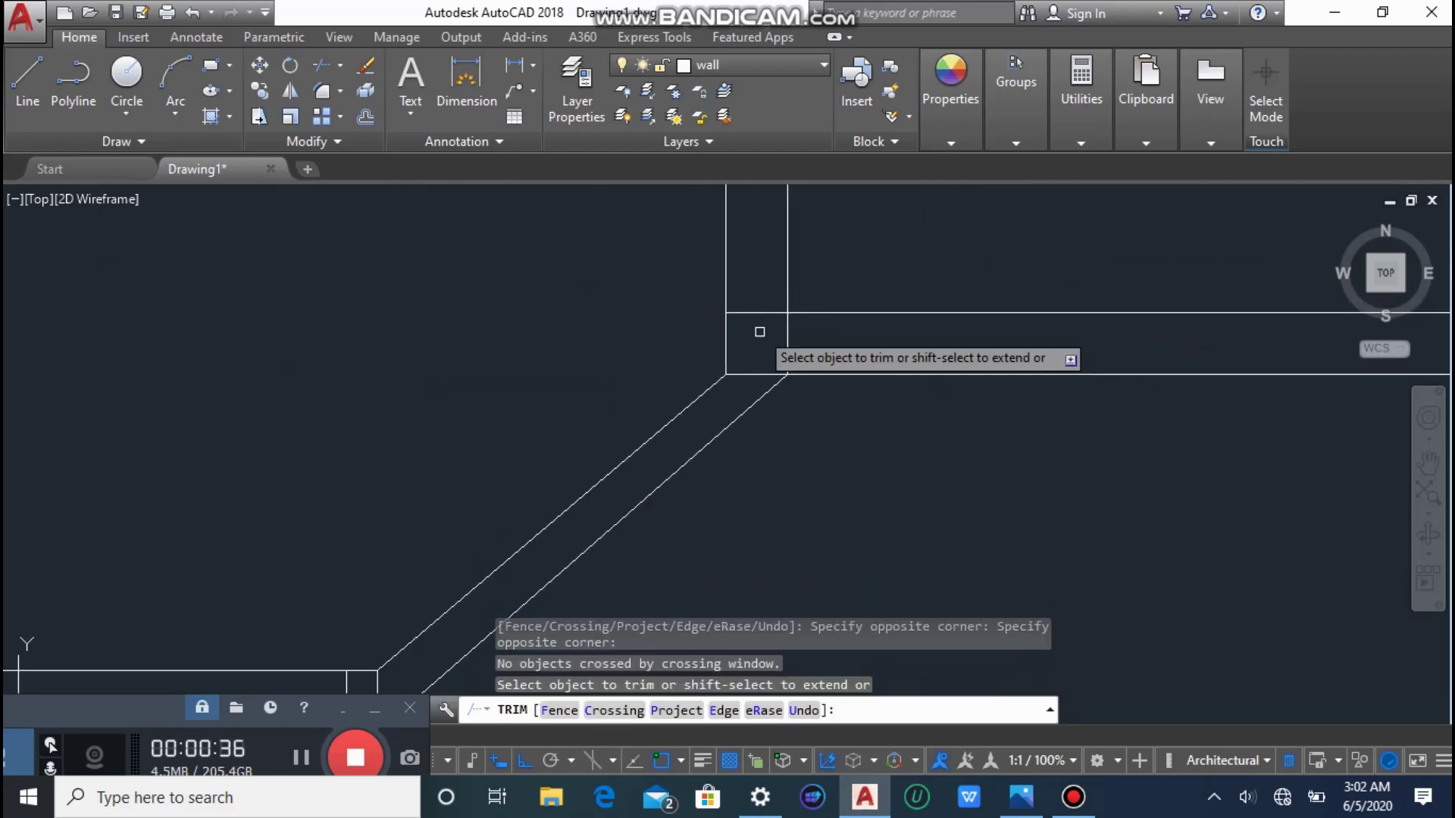
pyautogui.click(765, 289)
pyautogui.click(766, 367)
pyautogui.click(766, 366)
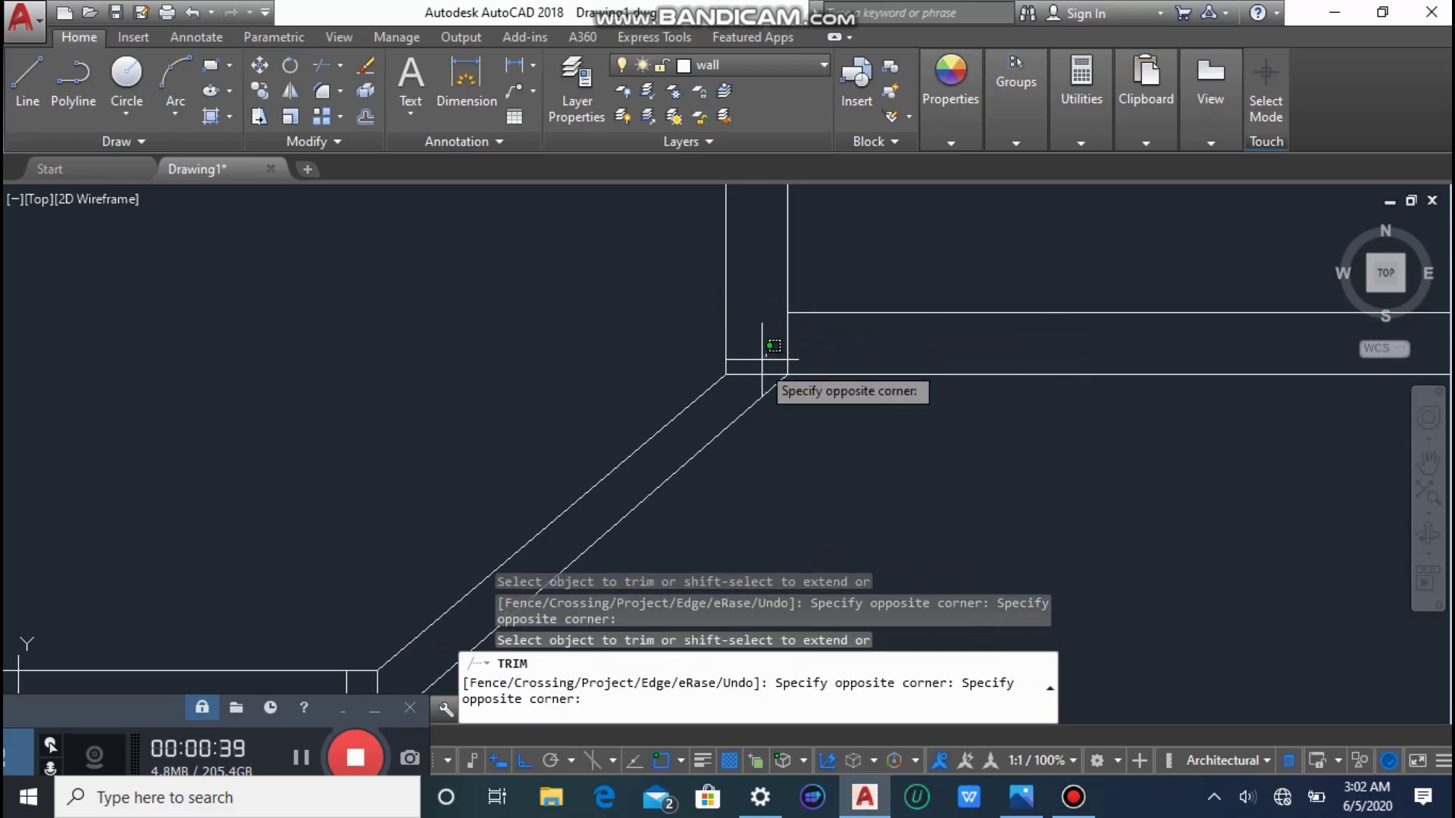
pyautogui.click(755, 386)
pyautogui.click(807, 341)
pyautogui.click(766, 351)
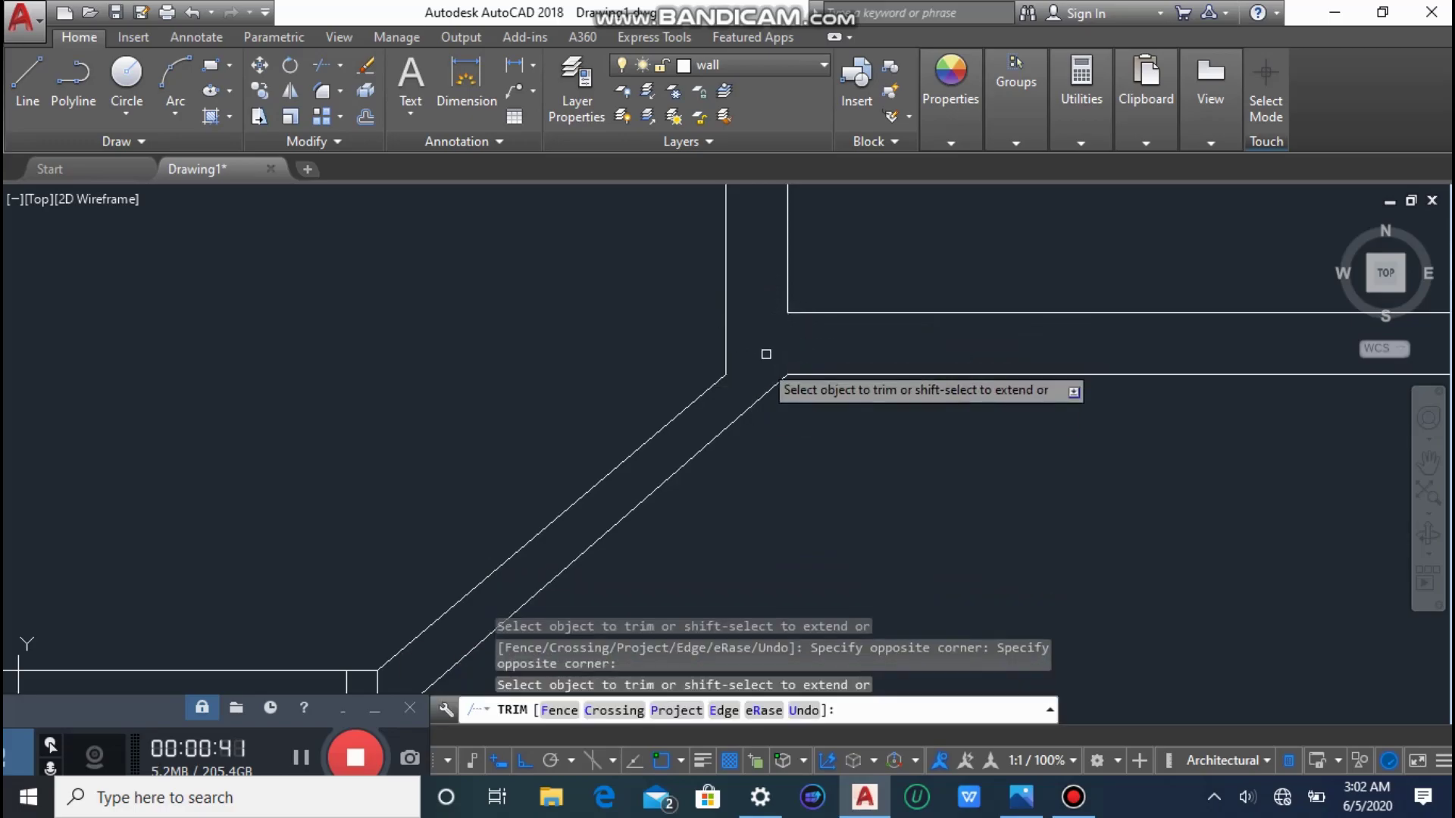
pyautogui.scroll(-3, 325, 603)
pyautogui.scroll(3, 310, 636)
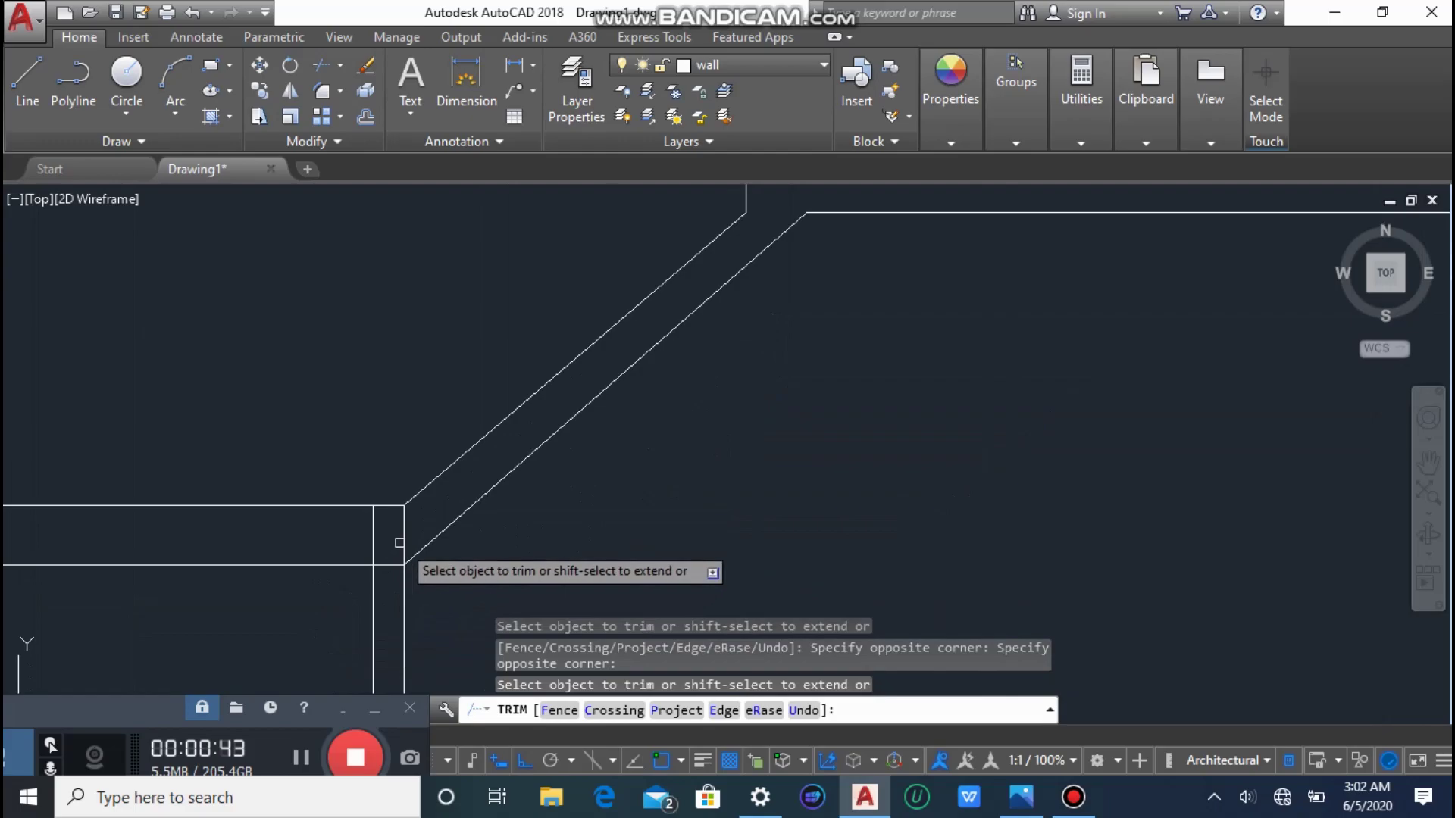
# Trim the diagonal wall's lower end and remove the stubs along the left wall.
pyautogui.click(431, 525)
pyautogui.click(380, 547)
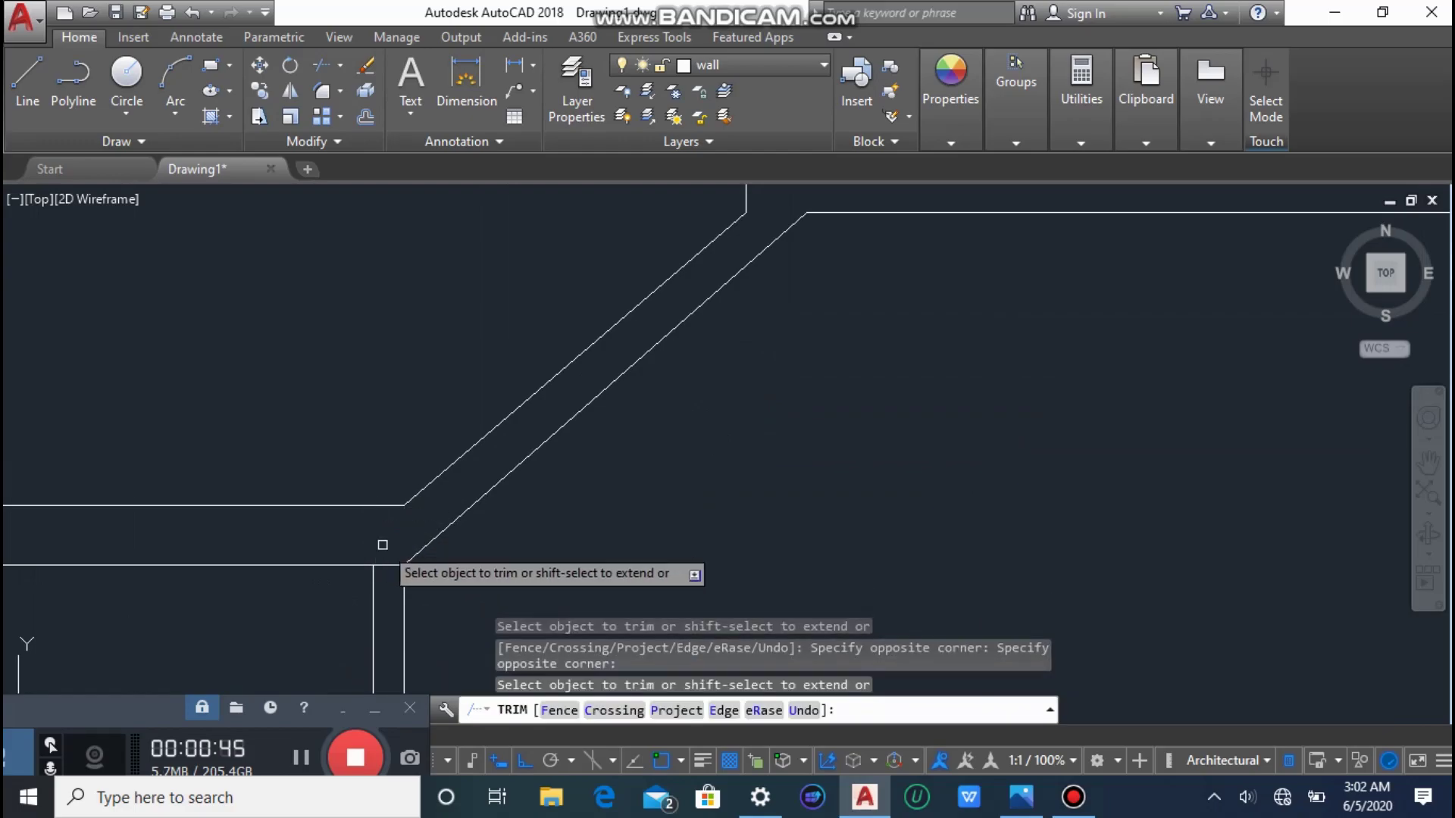
pyautogui.click(390, 545)
pyautogui.click(381, 576)
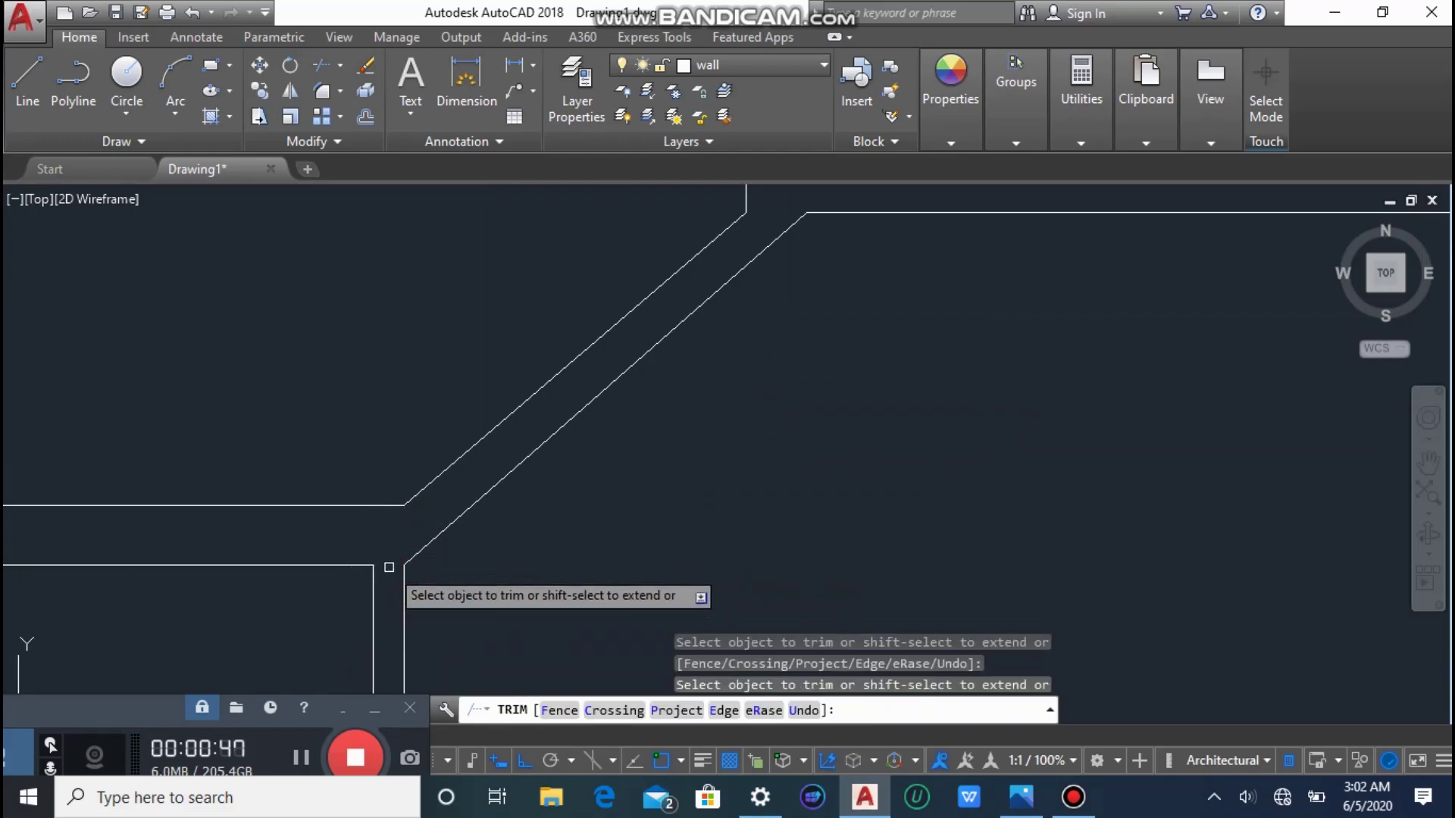
pyautogui.scroll(-5, 389, 569)
pyautogui.scroll(5, 194, 564)
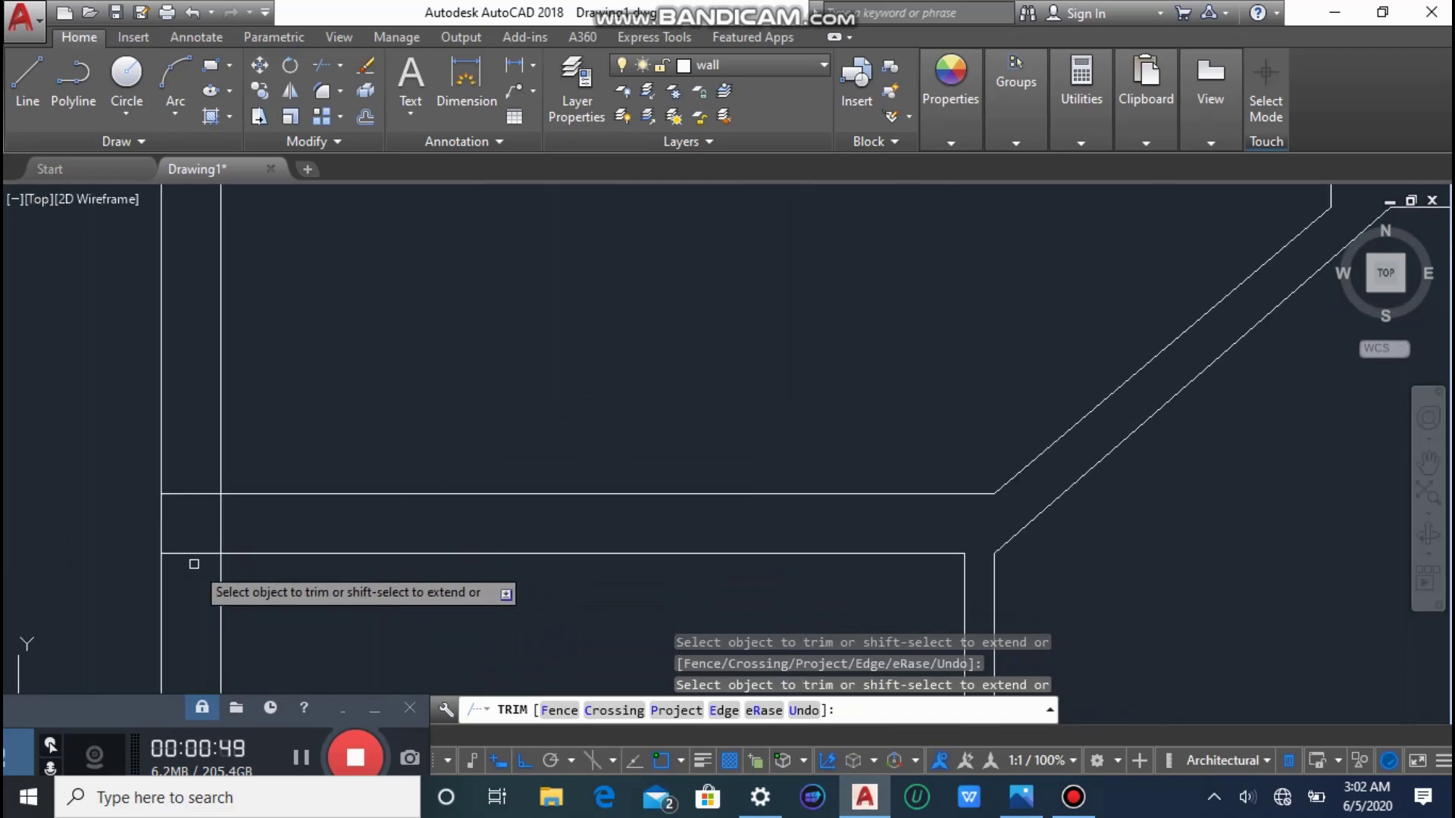
pyautogui.click(195, 470)
pyautogui.click(196, 566)
pyautogui.click(258, 497)
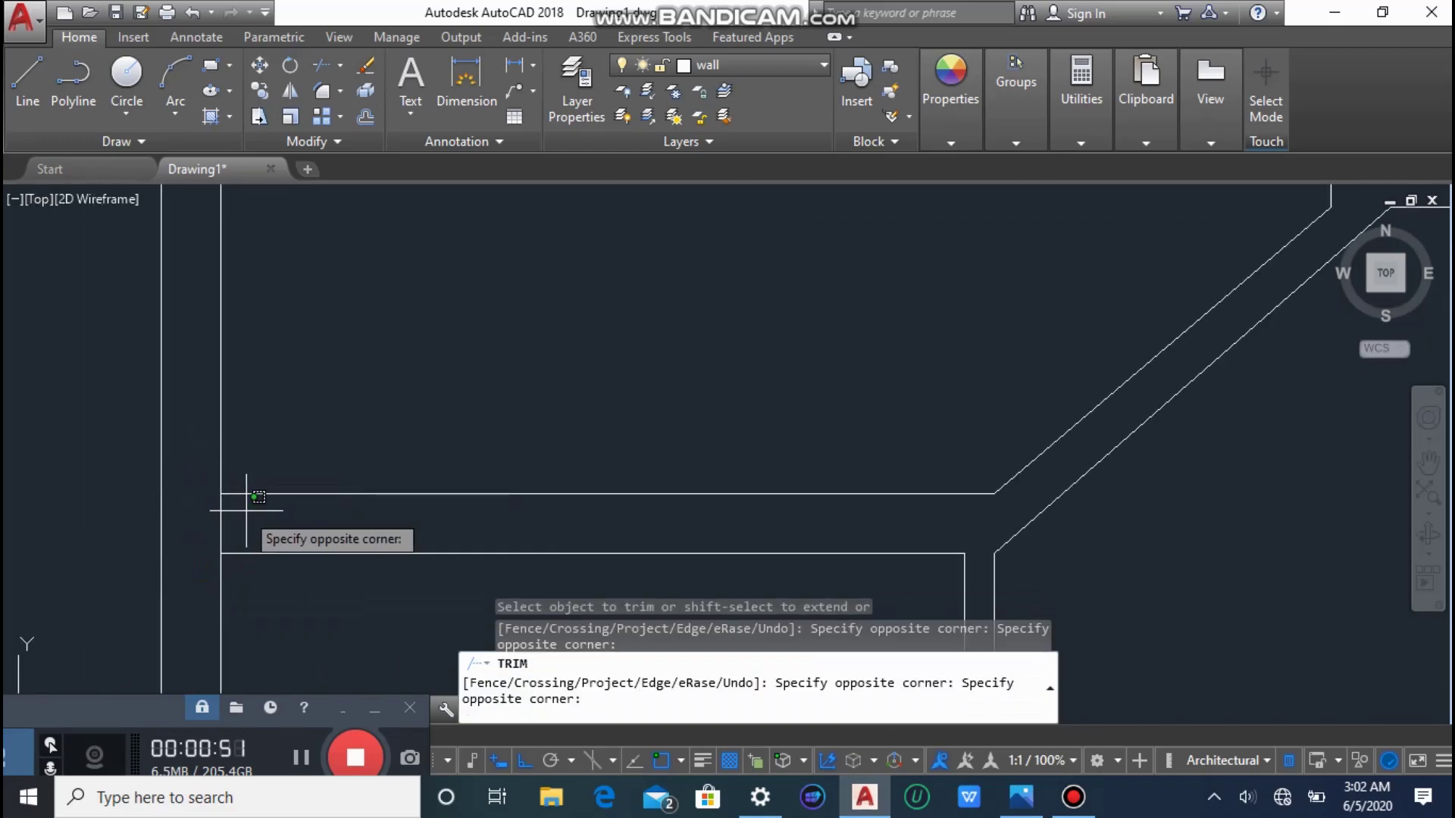
pyautogui.click(202, 543)
pyautogui.scroll(-3, 221, 480)
# Remove the horizontal stubs on the left and the lines beside them.
pyautogui.scroll(-3, 215, 369)
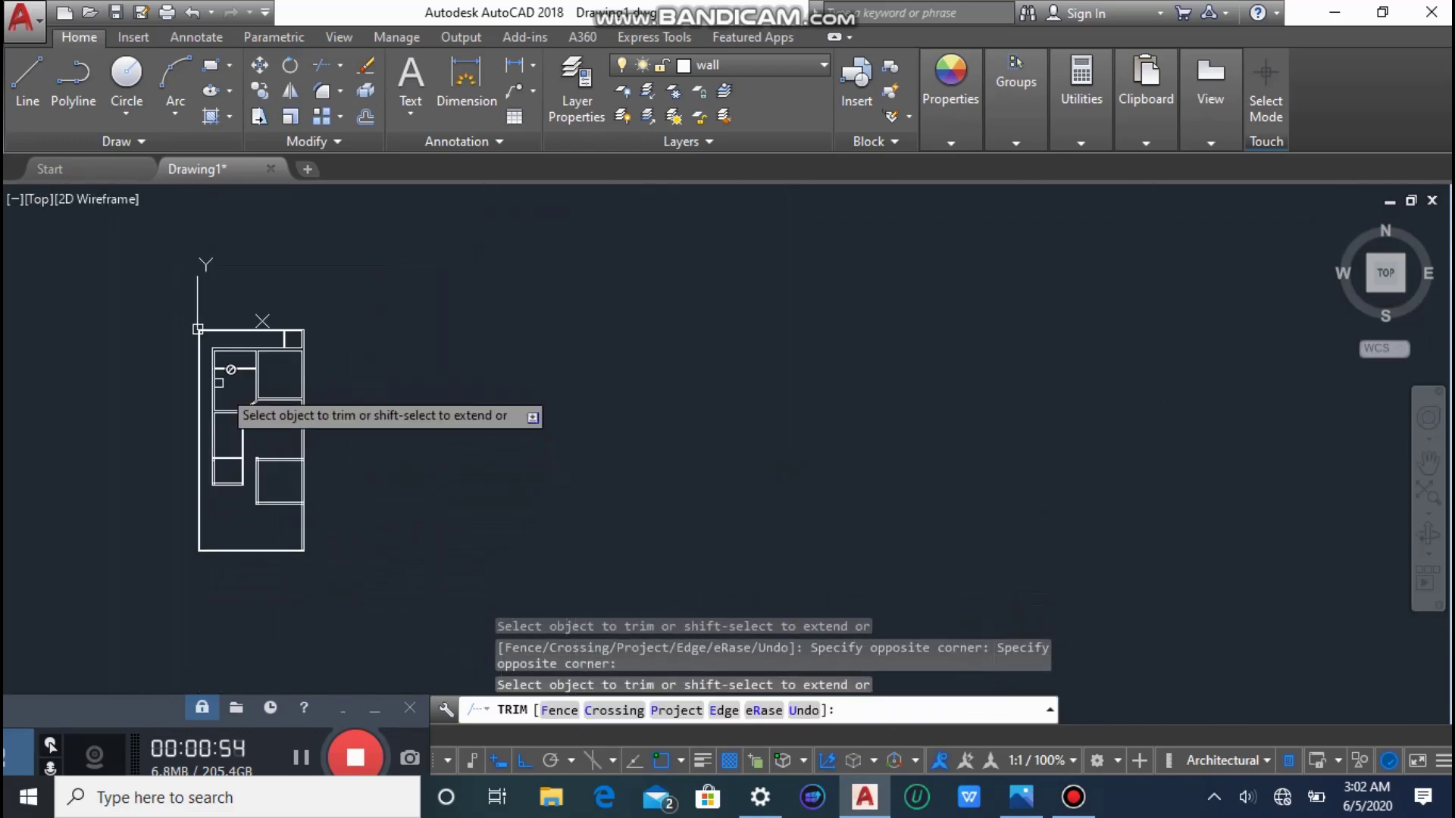
pyautogui.scroll(10, 224, 381)
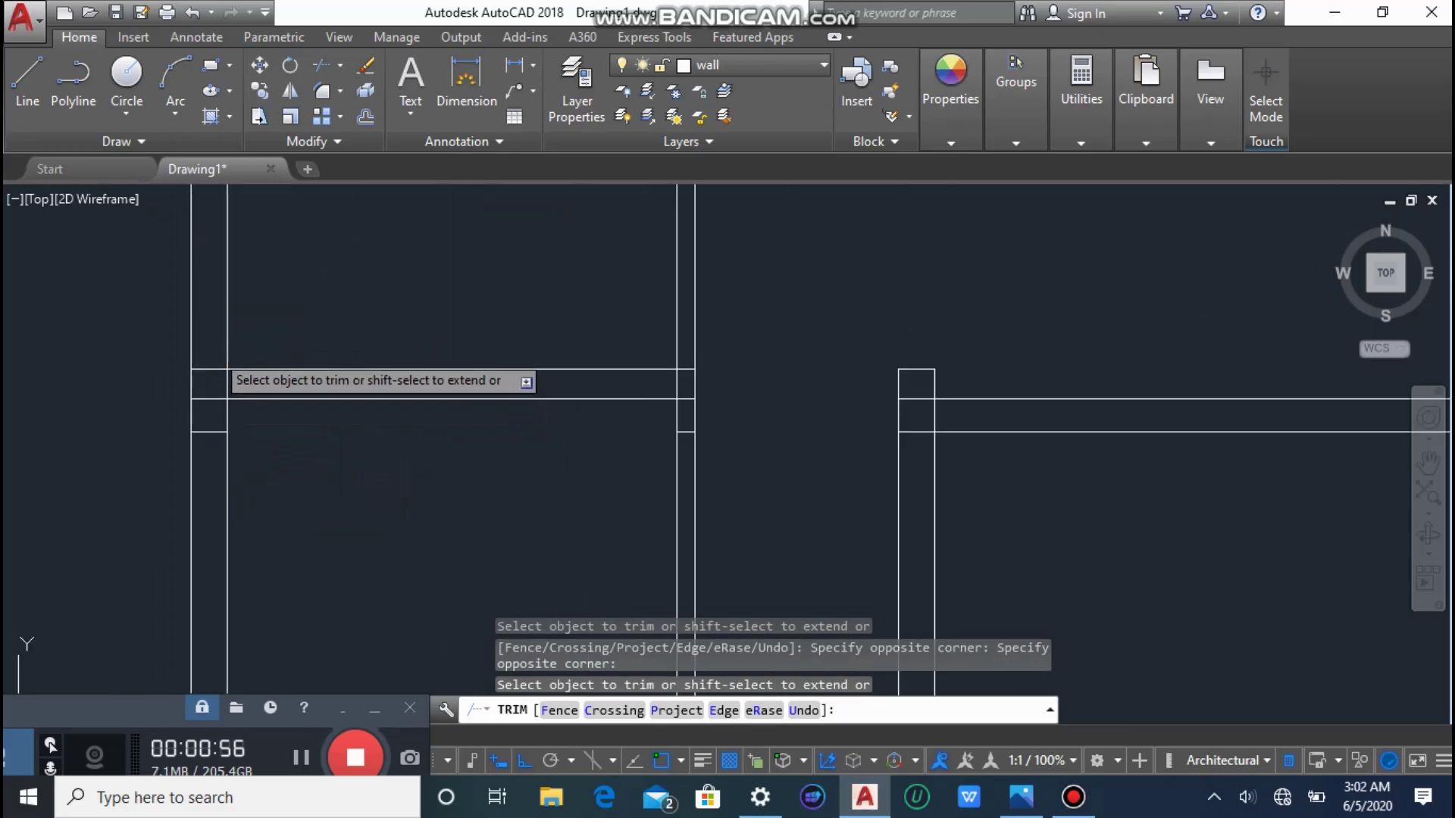
pyautogui.click(226, 361)
pyautogui.click(207, 442)
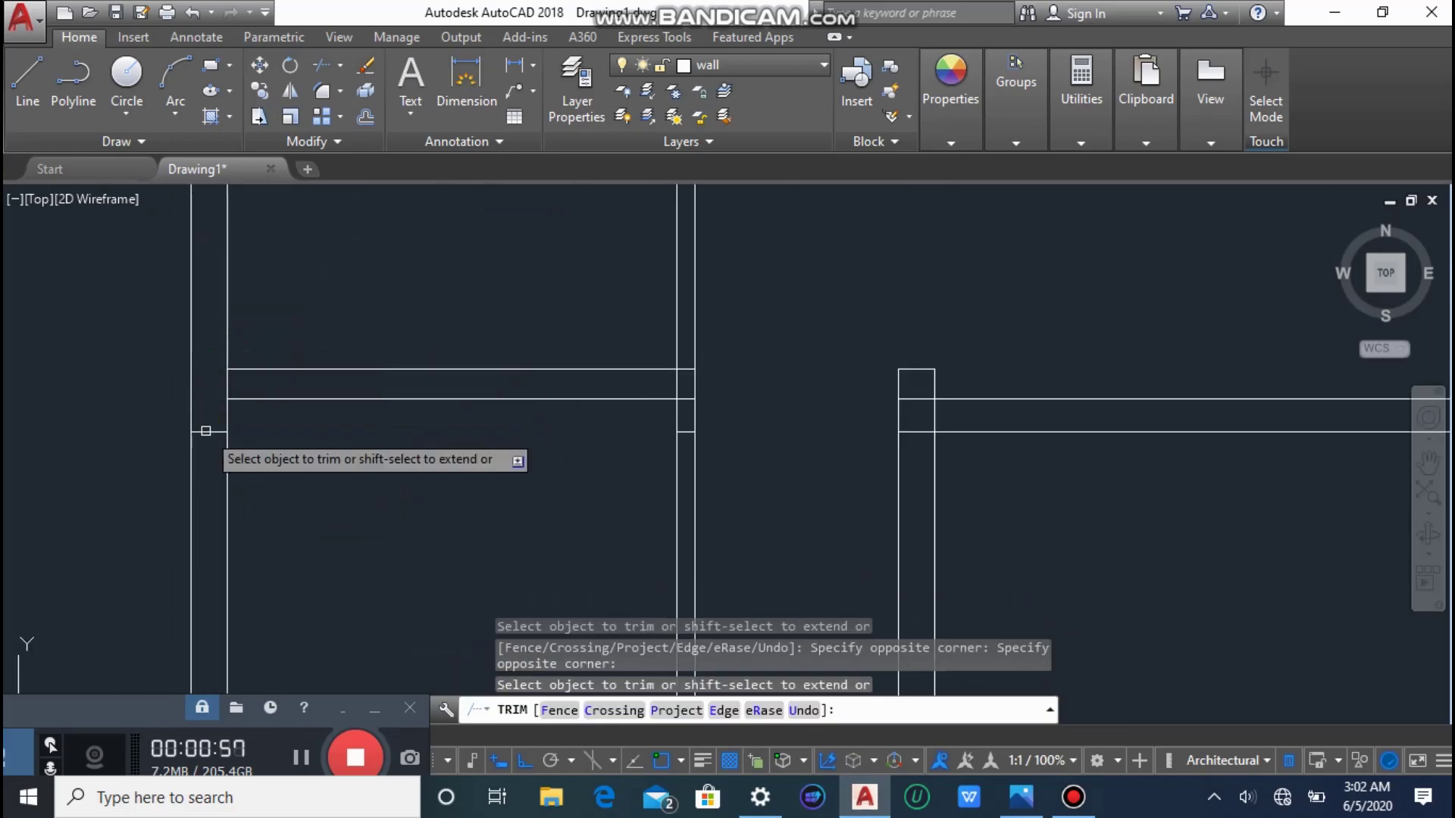
pyautogui.click(244, 377)
pyautogui.click(650, 391)
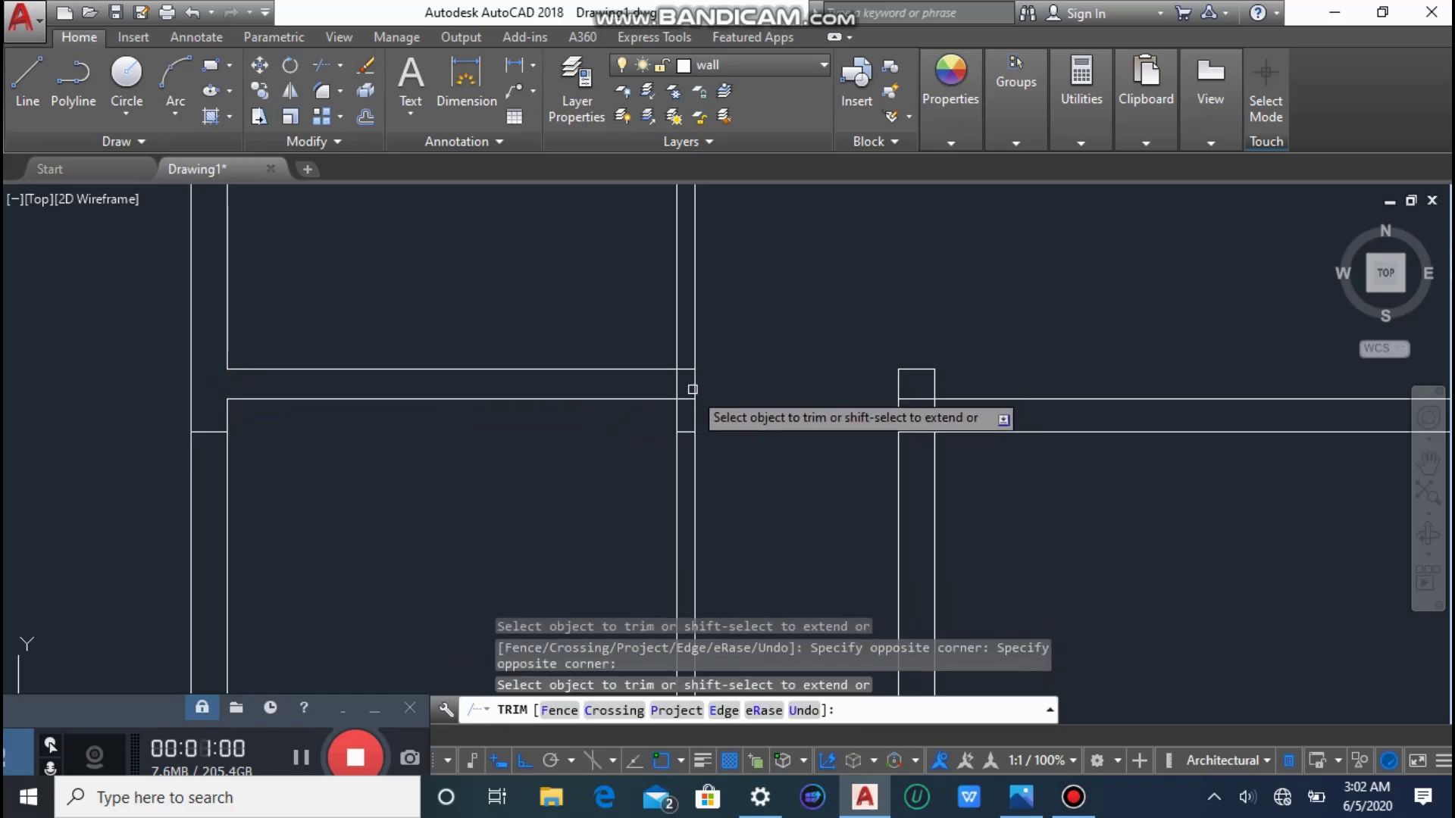
# Trim the short segment between walls and the line pieces inside the small rectangle.
pyautogui.scroll(3, 688, 389)
pyautogui.click(673, 327)
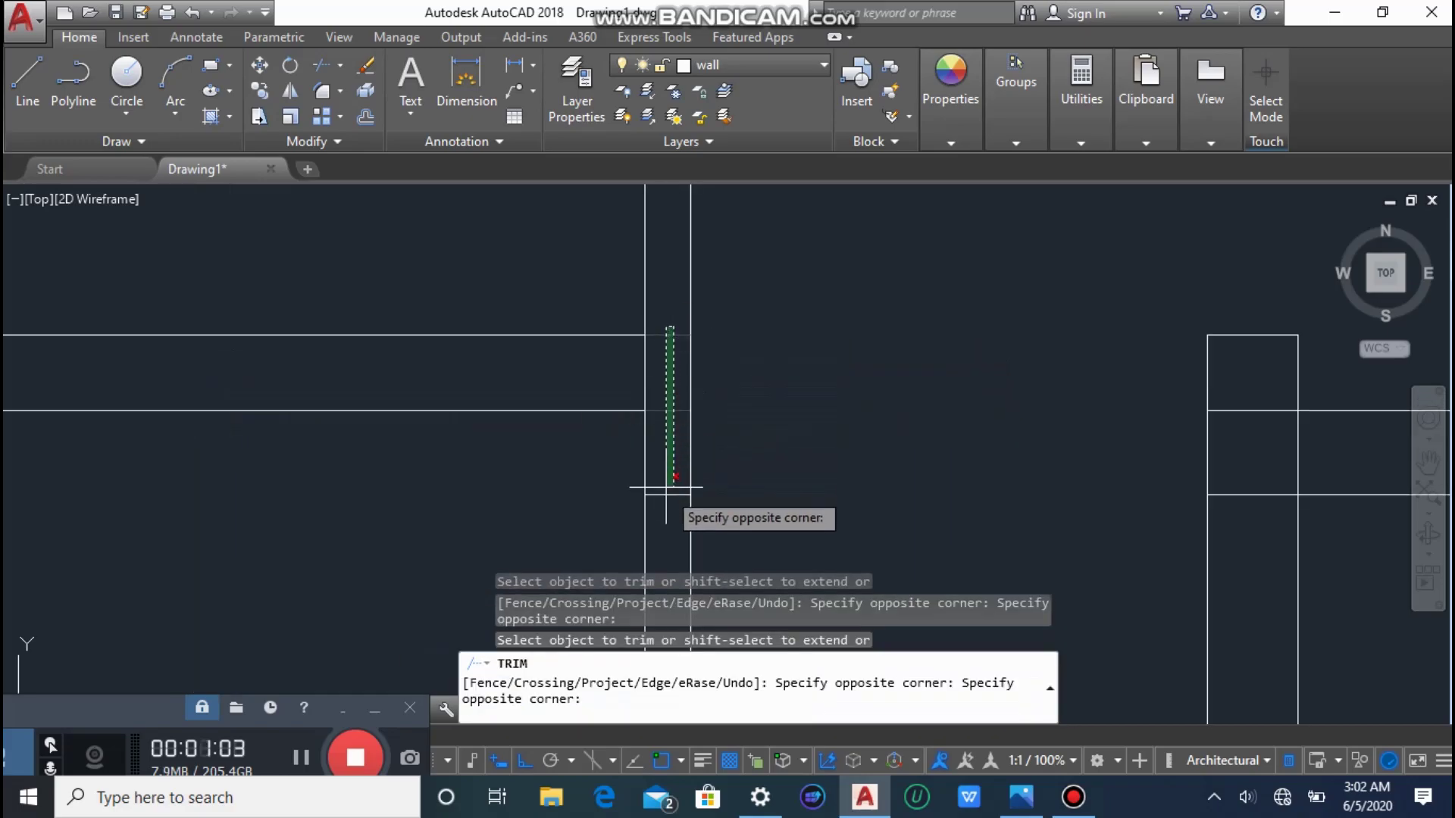
pyautogui.click(682, 509)
pyautogui.click(660, 357)
pyautogui.click(645, 388)
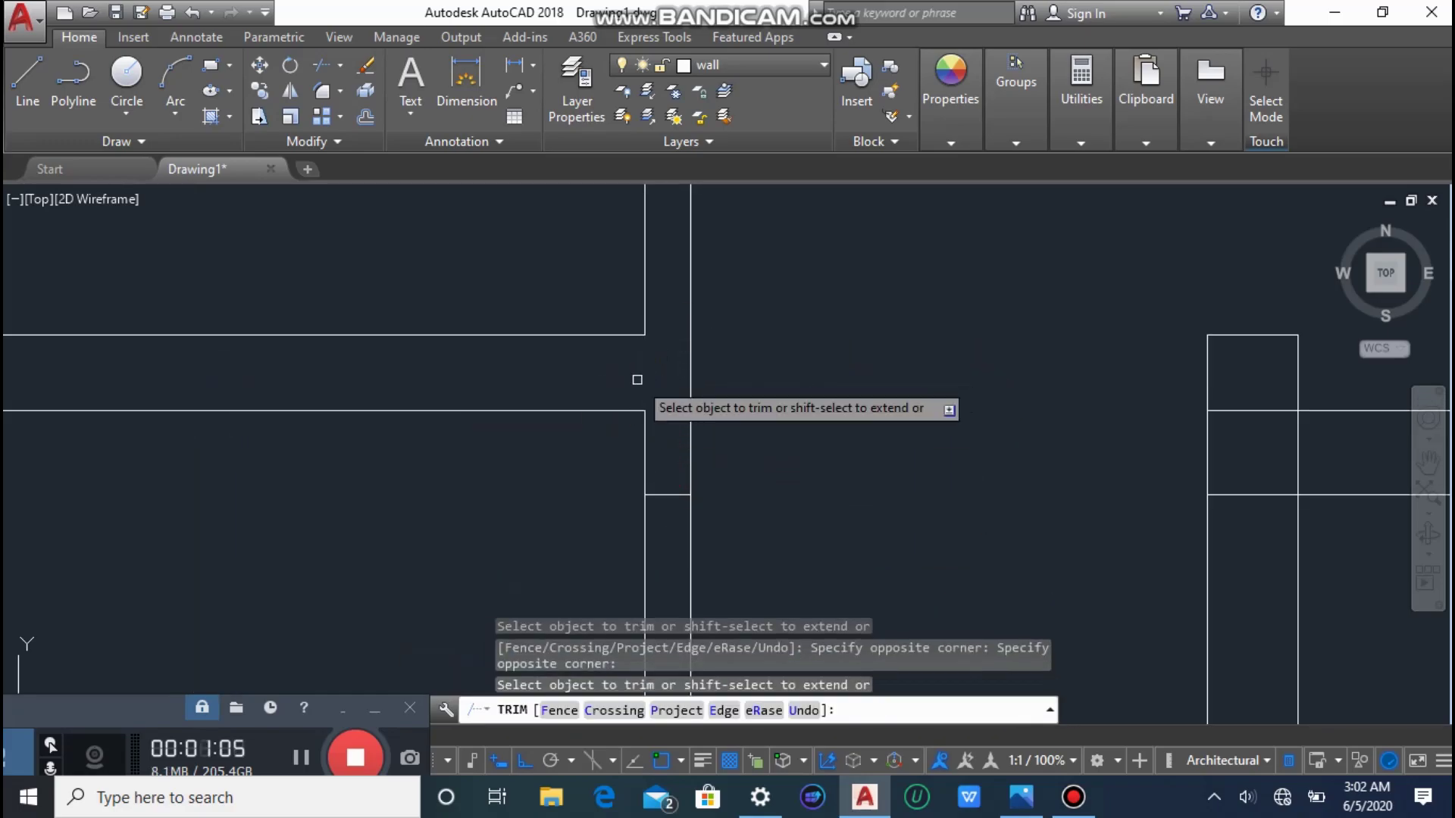
pyautogui.scroll(-2, 838, 424)
pyautogui.scroll(2, 846, 416)
pyautogui.click(593, 292)
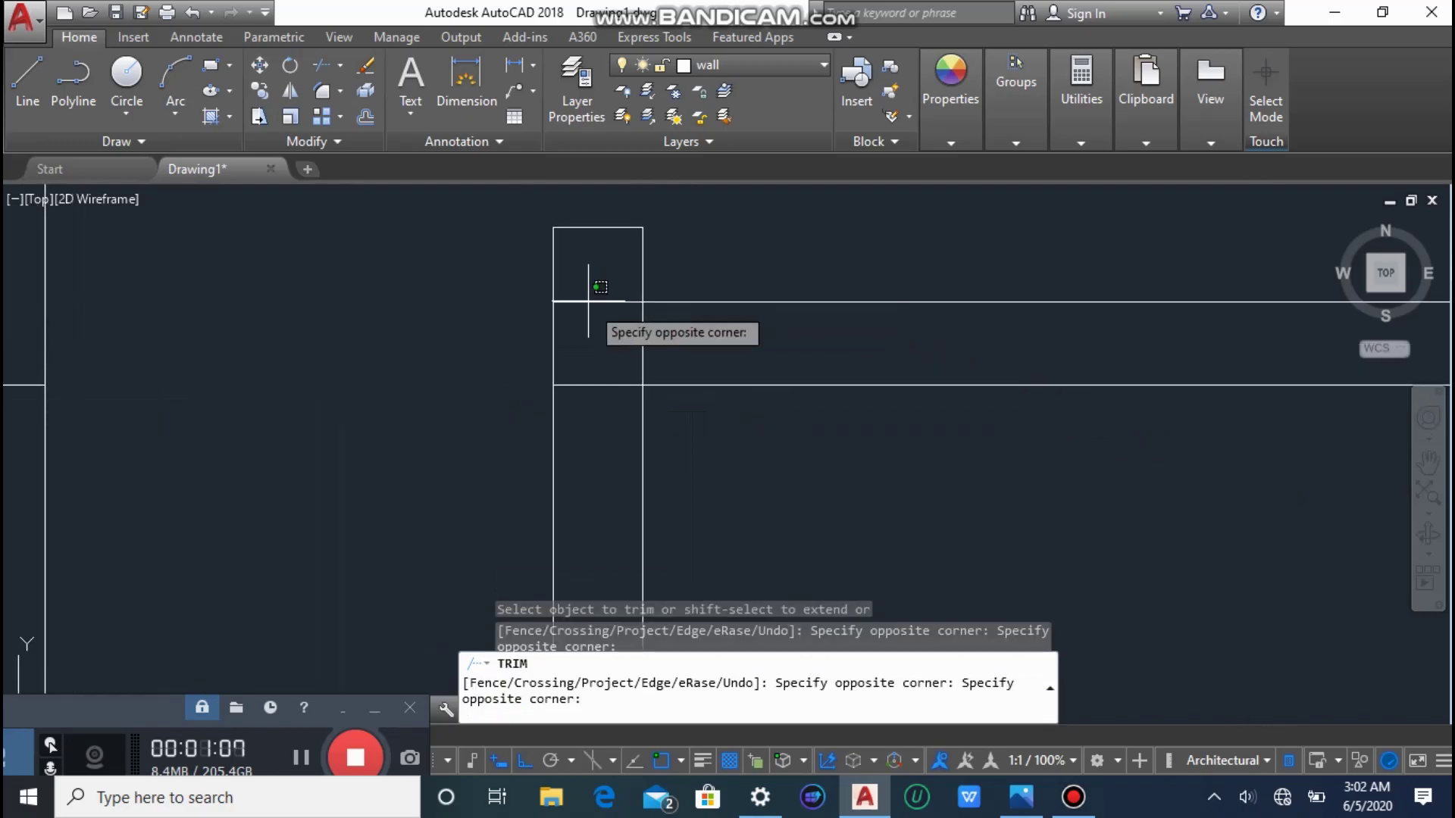
pyautogui.click(597, 424)
pyautogui.click(620, 361)
pyautogui.click(714, 337)
# Cut the line ends past the right wall and clean up the adjacent corners.
pyautogui.scroll(-2, 708, 325)
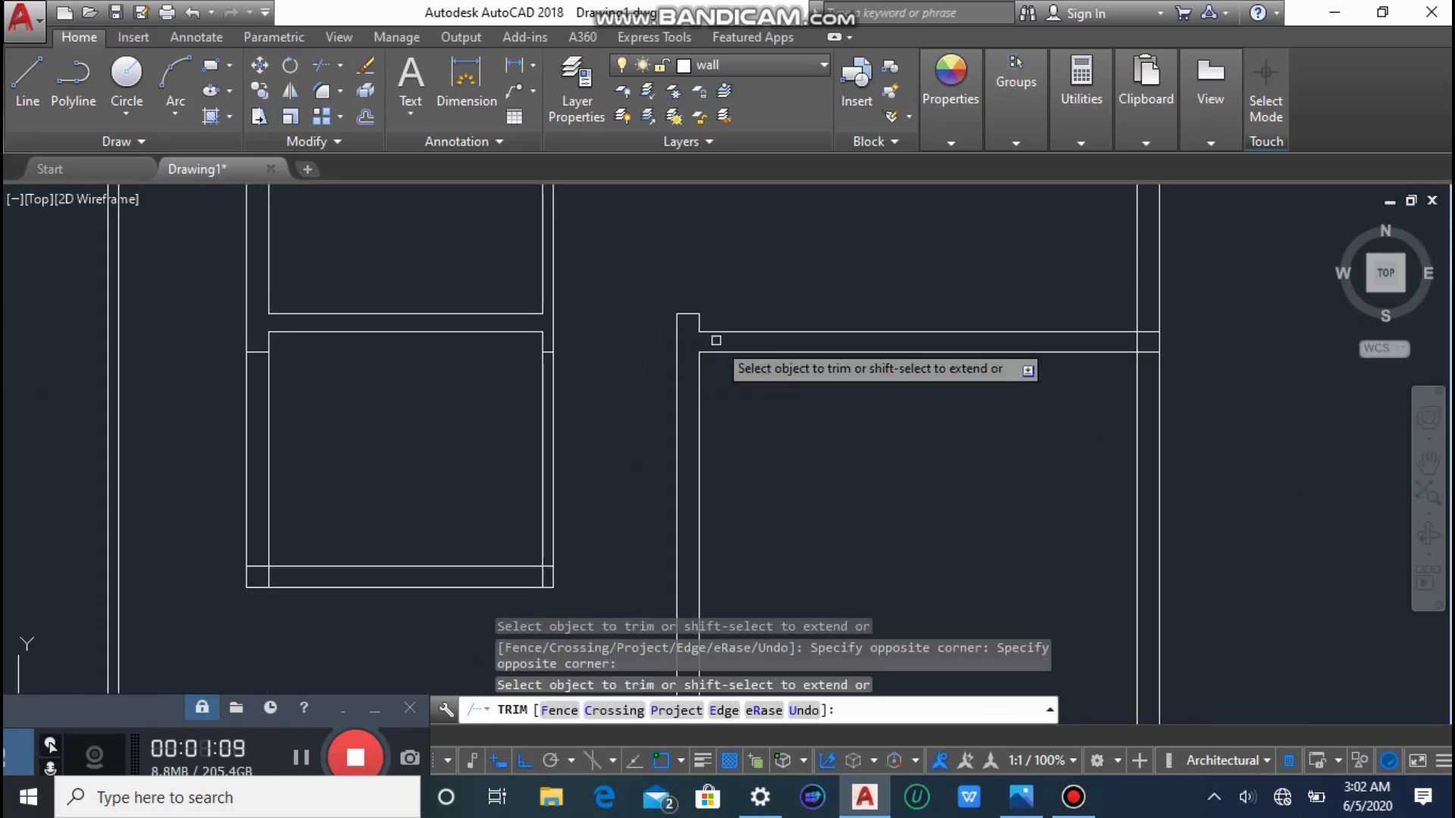
pyautogui.scroll(4, 1133, 356)
pyautogui.click(1030, 271)
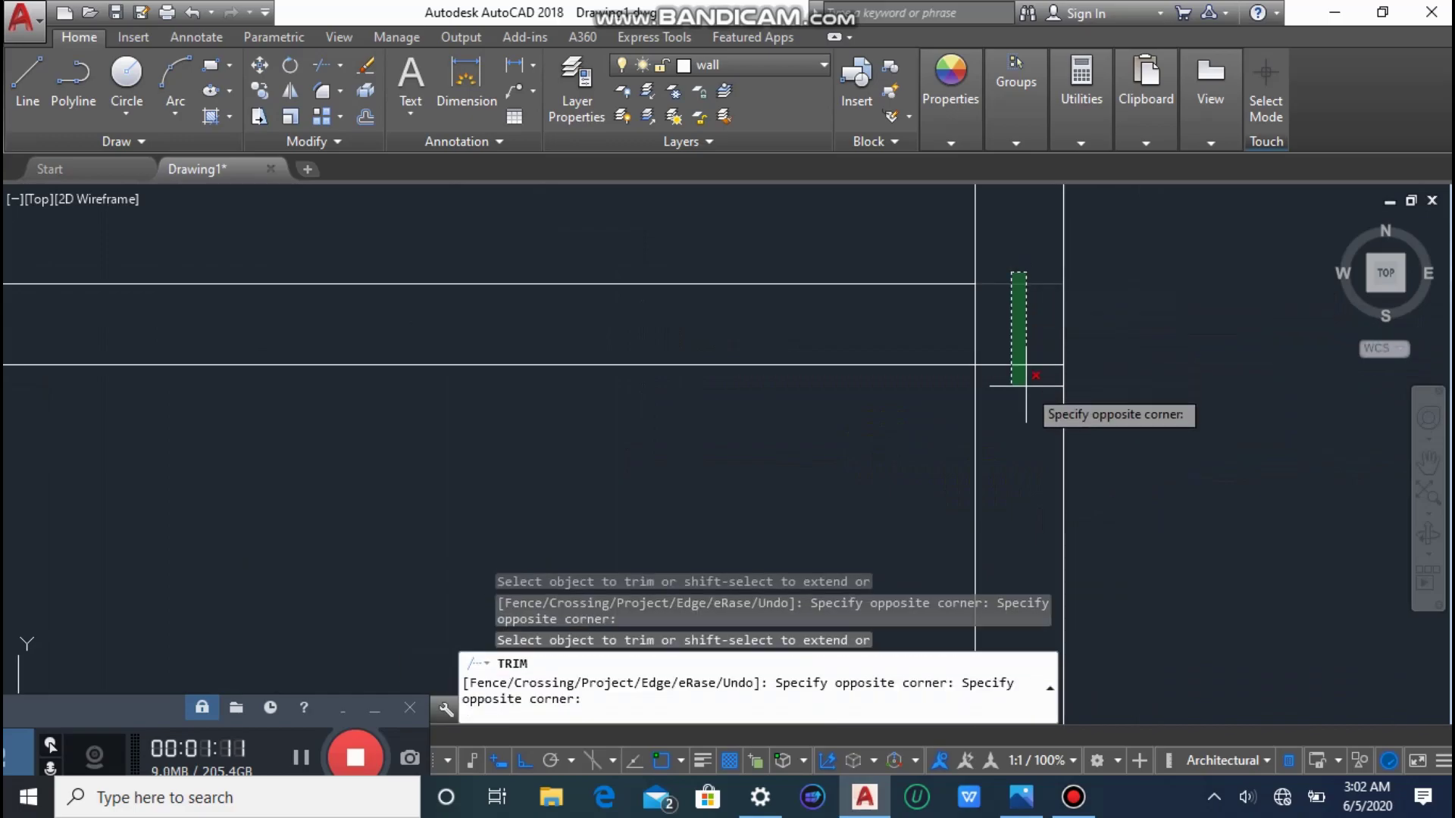
pyautogui.click(973, 375)
pyautogui.click(1004, 340)
pyautogui.click(928, 343)
pyautogui.scroll(-3, 929, 350)
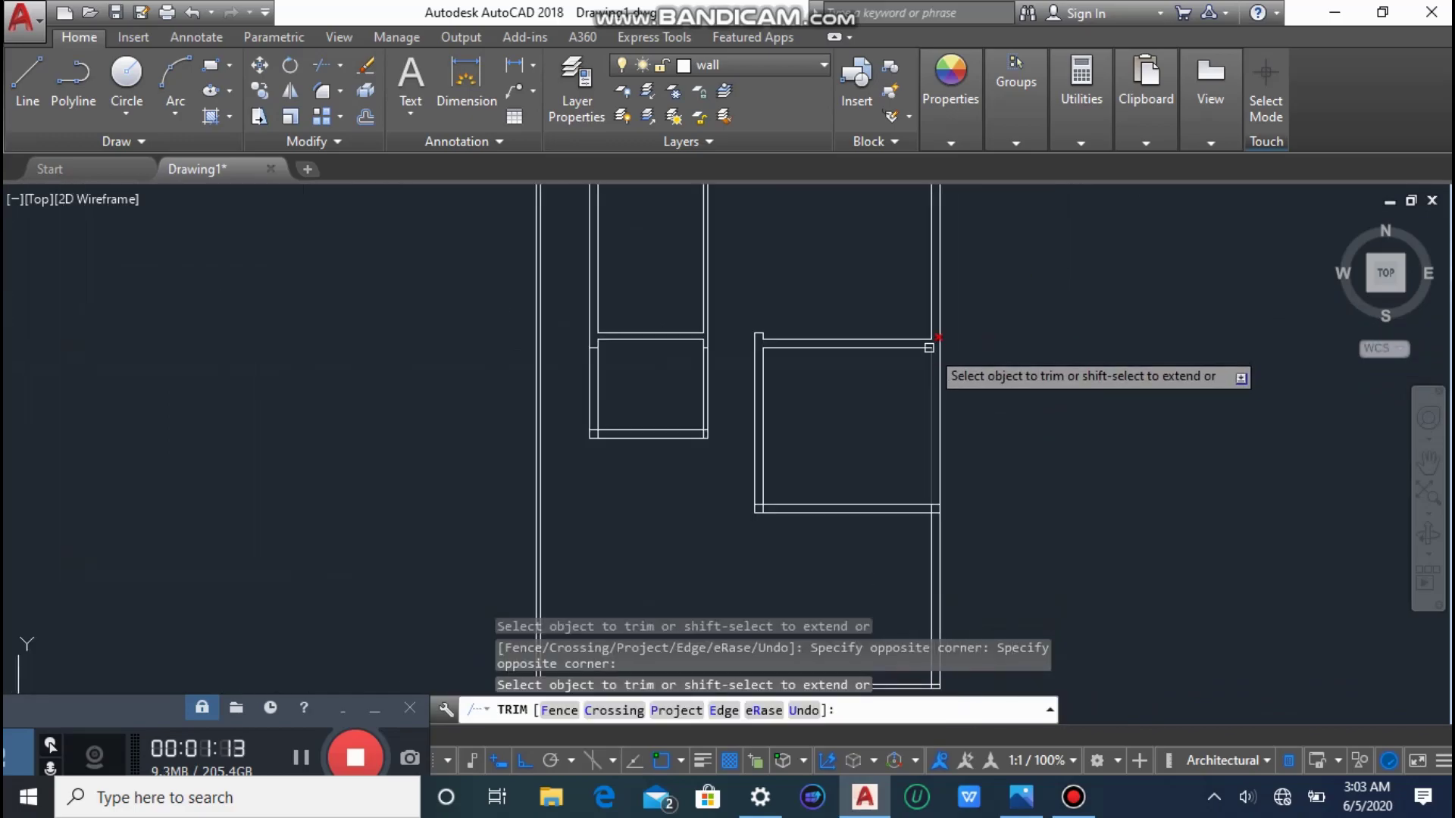
pyautogui.scroll(2, 942, 437)
pyautogui.scroll(2, 943, 436)
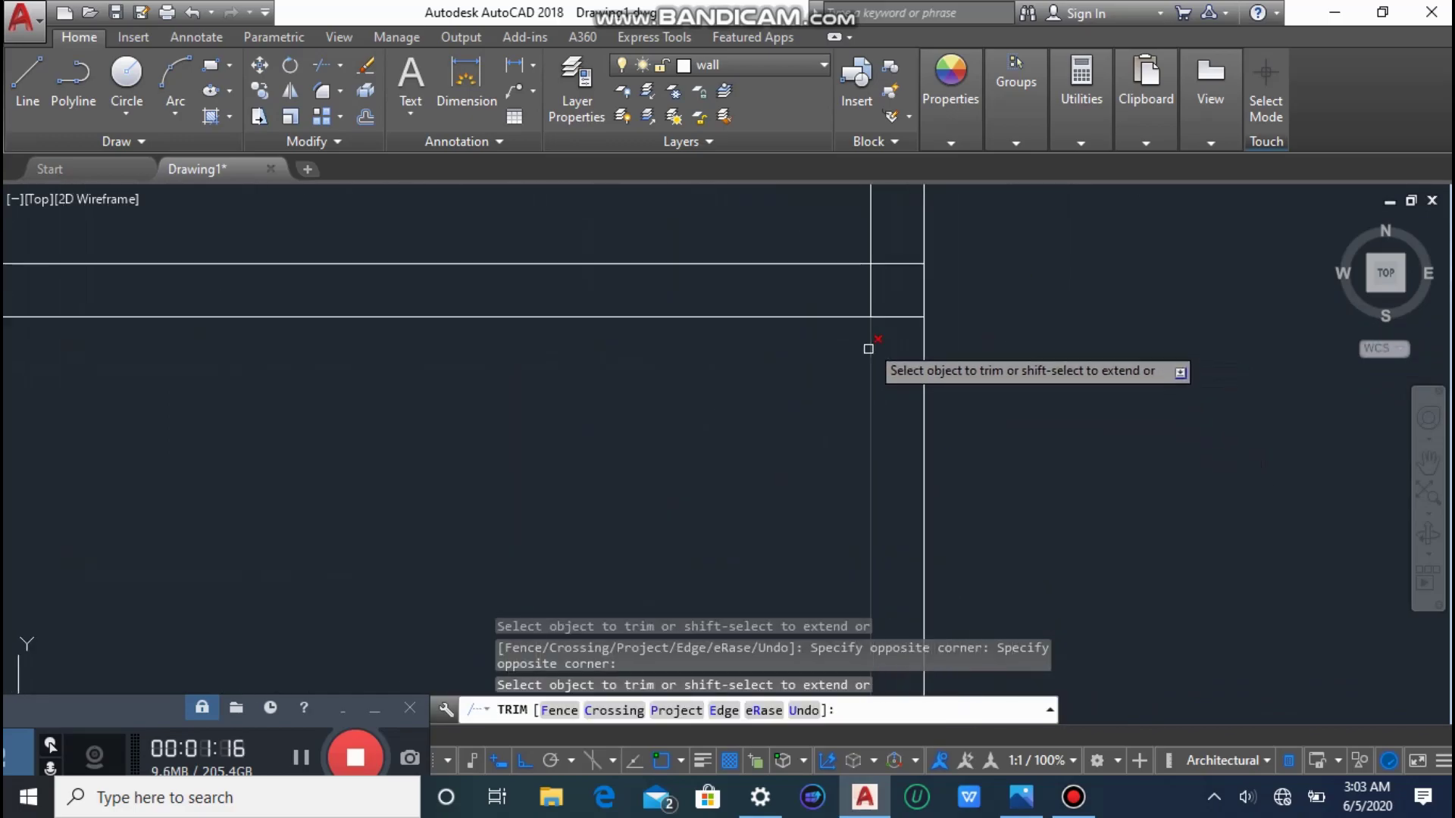
pyautogui.click(890, 242)
pyautogui.click(879, 299)
# Trim the overlapping wall ends at the central and lower-left corners.
pyautogui.scroll(-2, 861, 292)
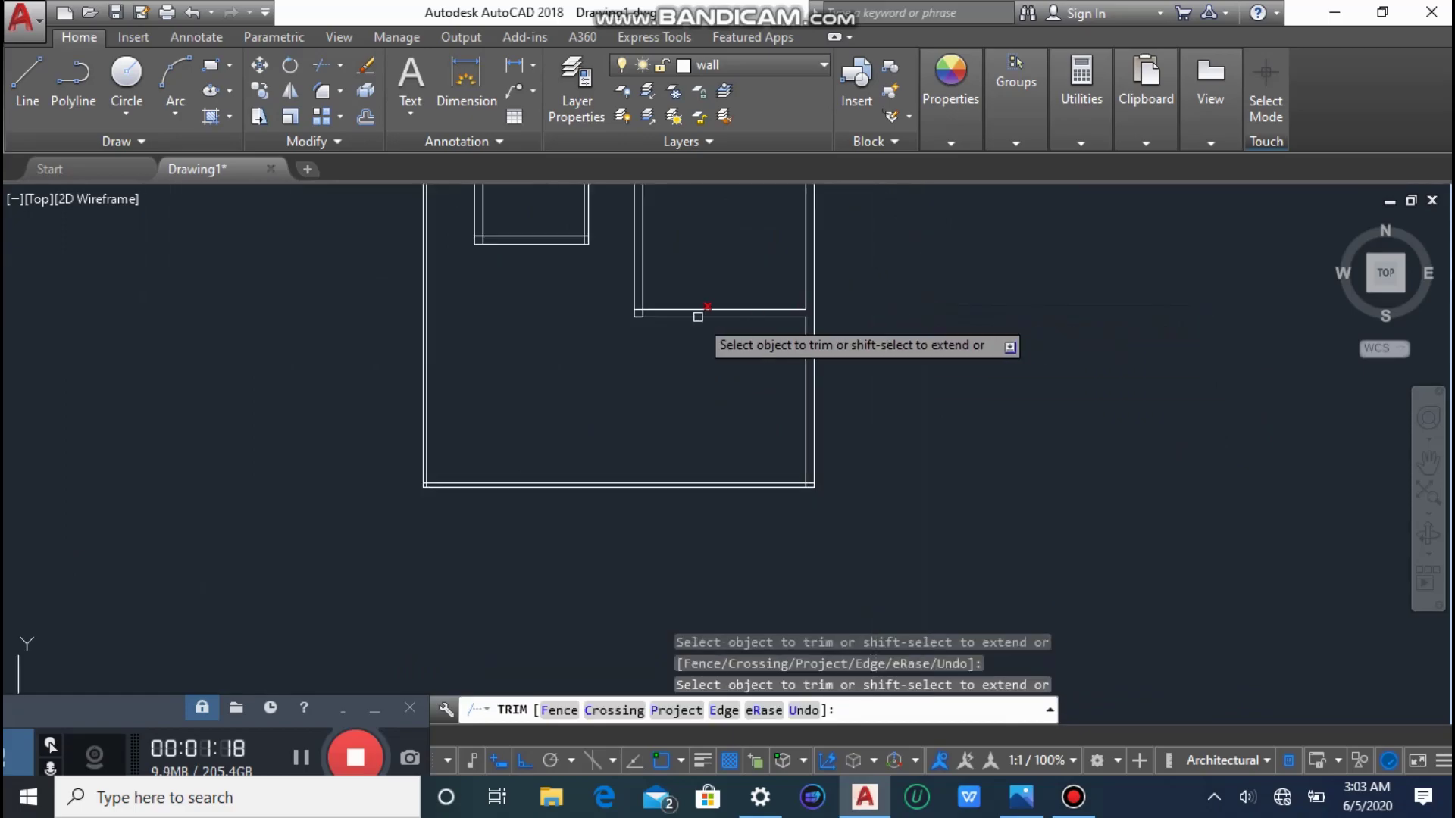
pyautogui.scroll(3, 694, 315)
pyautogui.click(621, 389)
pyautogui.click(617, 424)
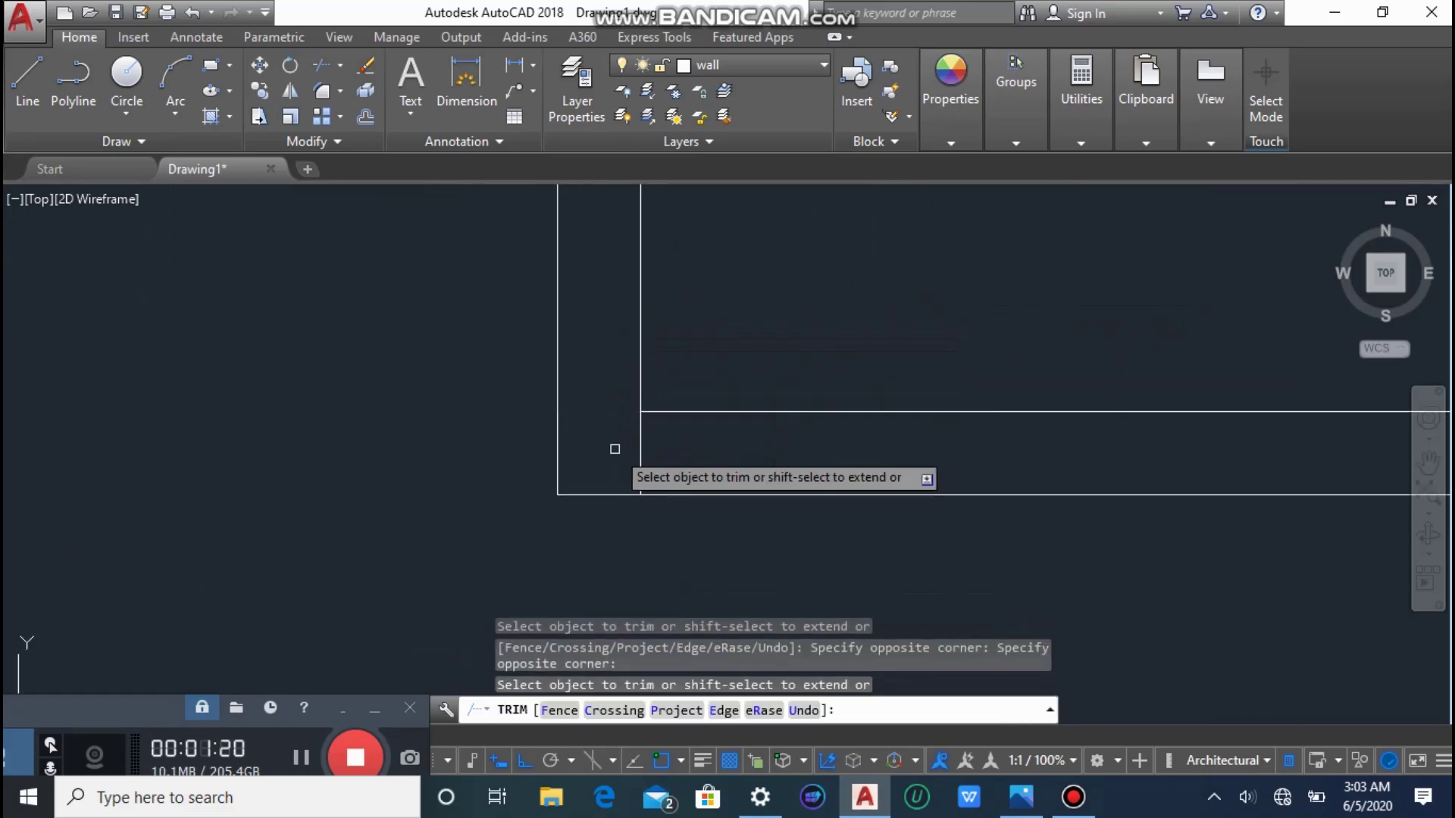
pyautogui.click(685, 457)
pyautogui.click(624, 458)
pyautogui.scroll(-2, 621, 470)
pyautogui.scroll(4, 504, 406)
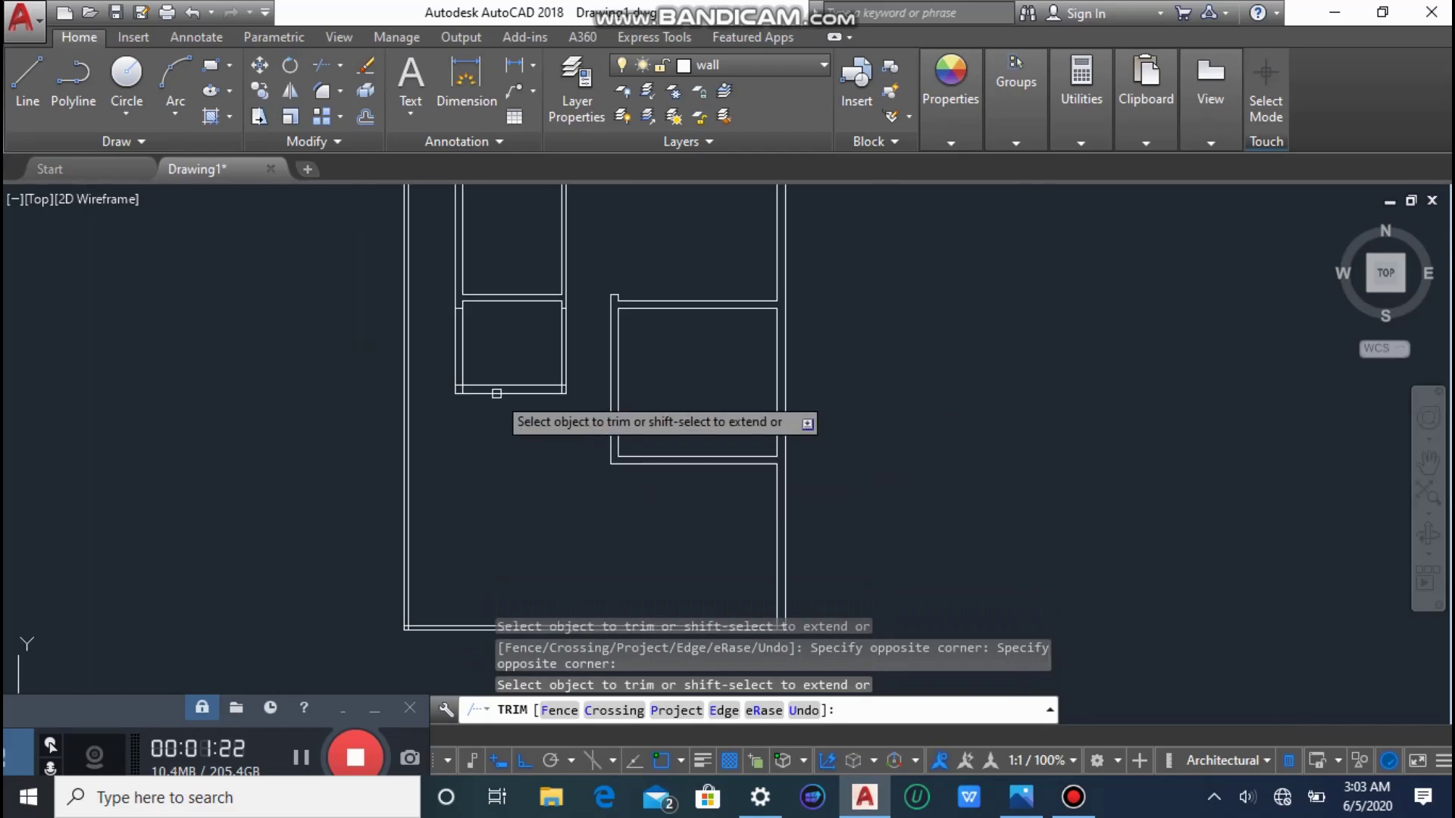
pyautogui.click(472, 534)
pyautogui.click(477, 552)
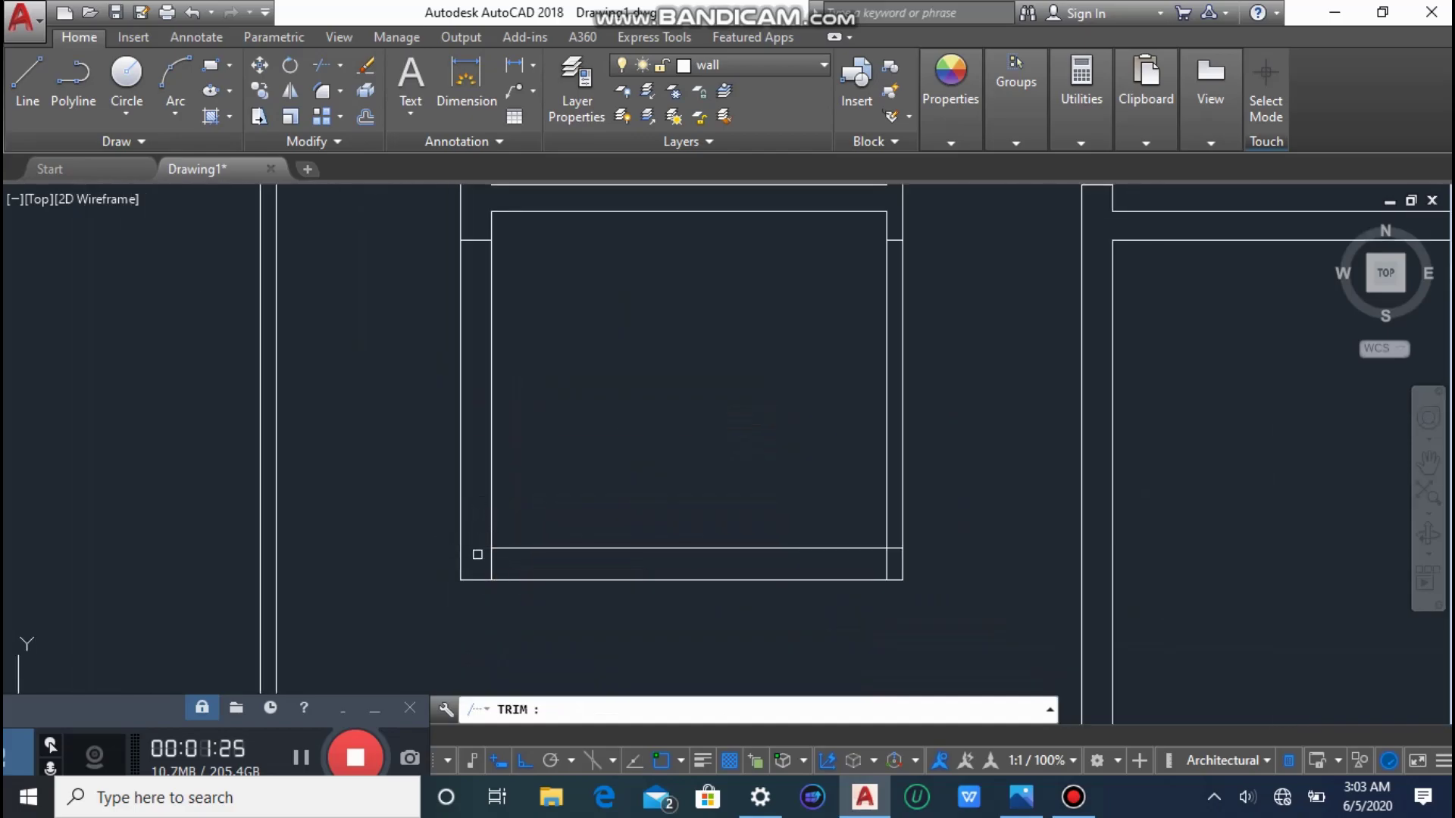
# Trim the remaining lower corner lines and attempt one more corner trim above.
pyautogui.scroll(2, 932, 558)
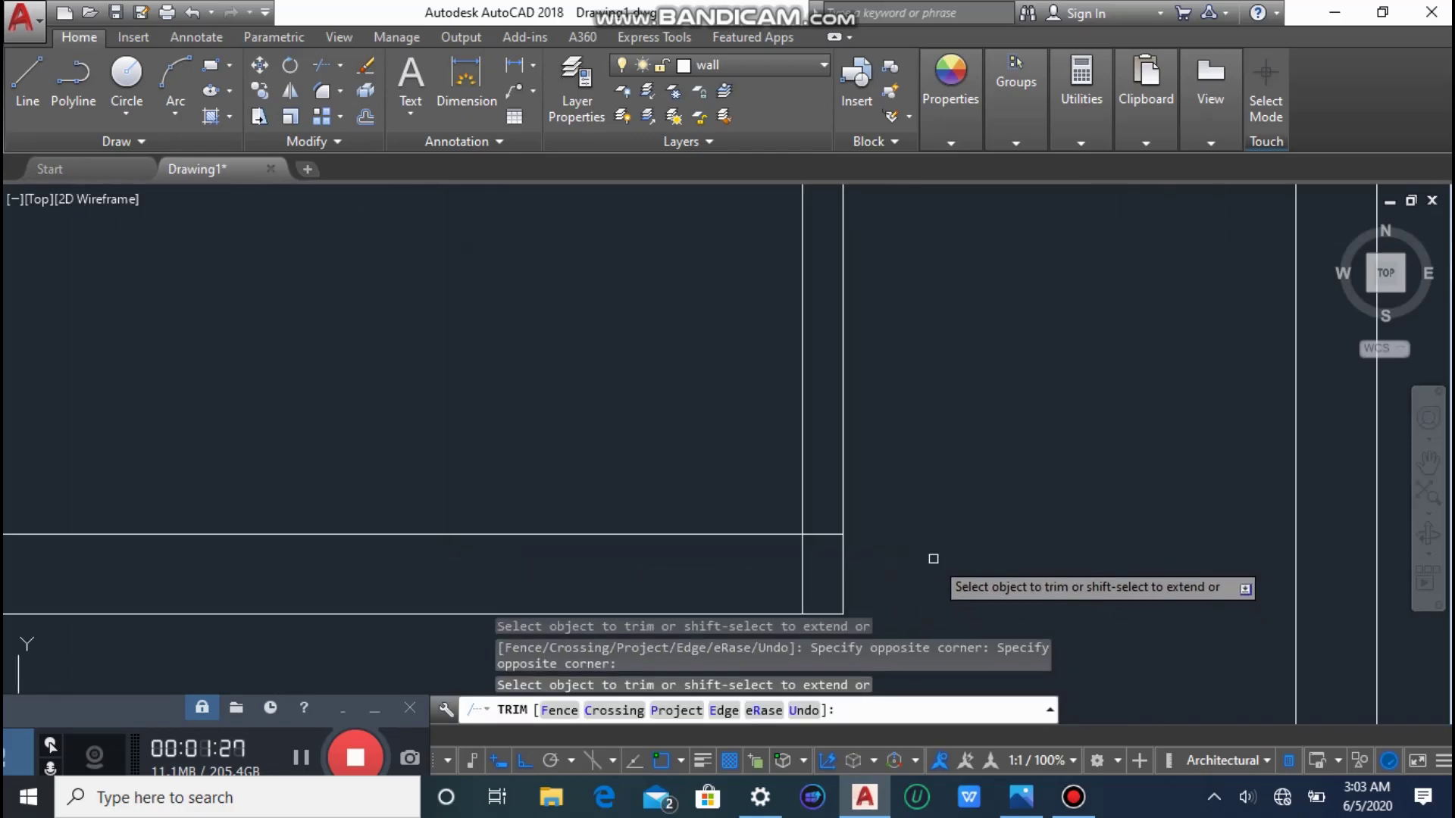
pyautogui.click(828, 521)
pyautogui.click(821, 559)
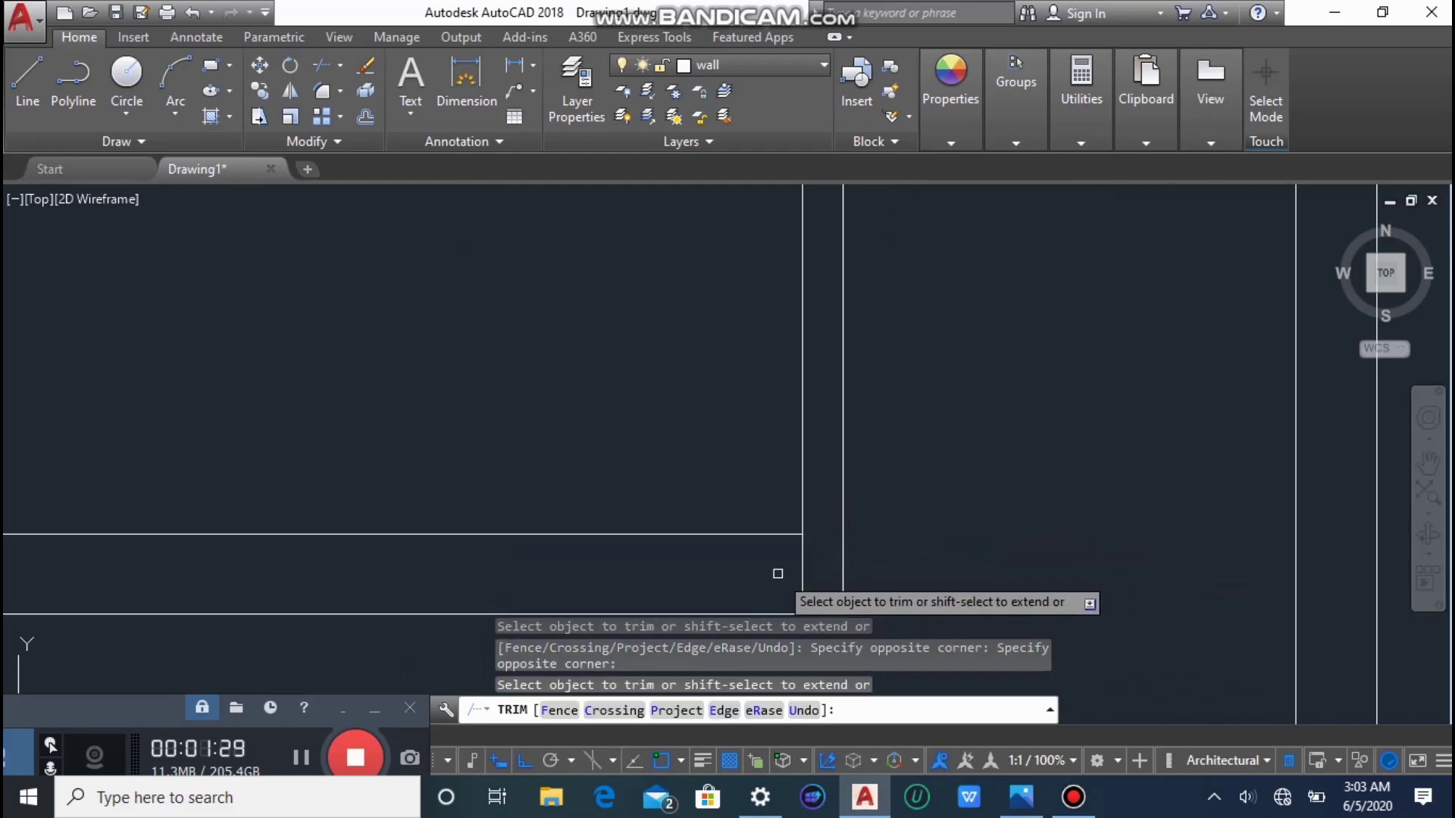
pyautogui.click(787, 560)
pyautogui.click(819, 568)
pyautogui.scroll(-2, 819, 530)
pyautogui.scroll(4, 826, 379)
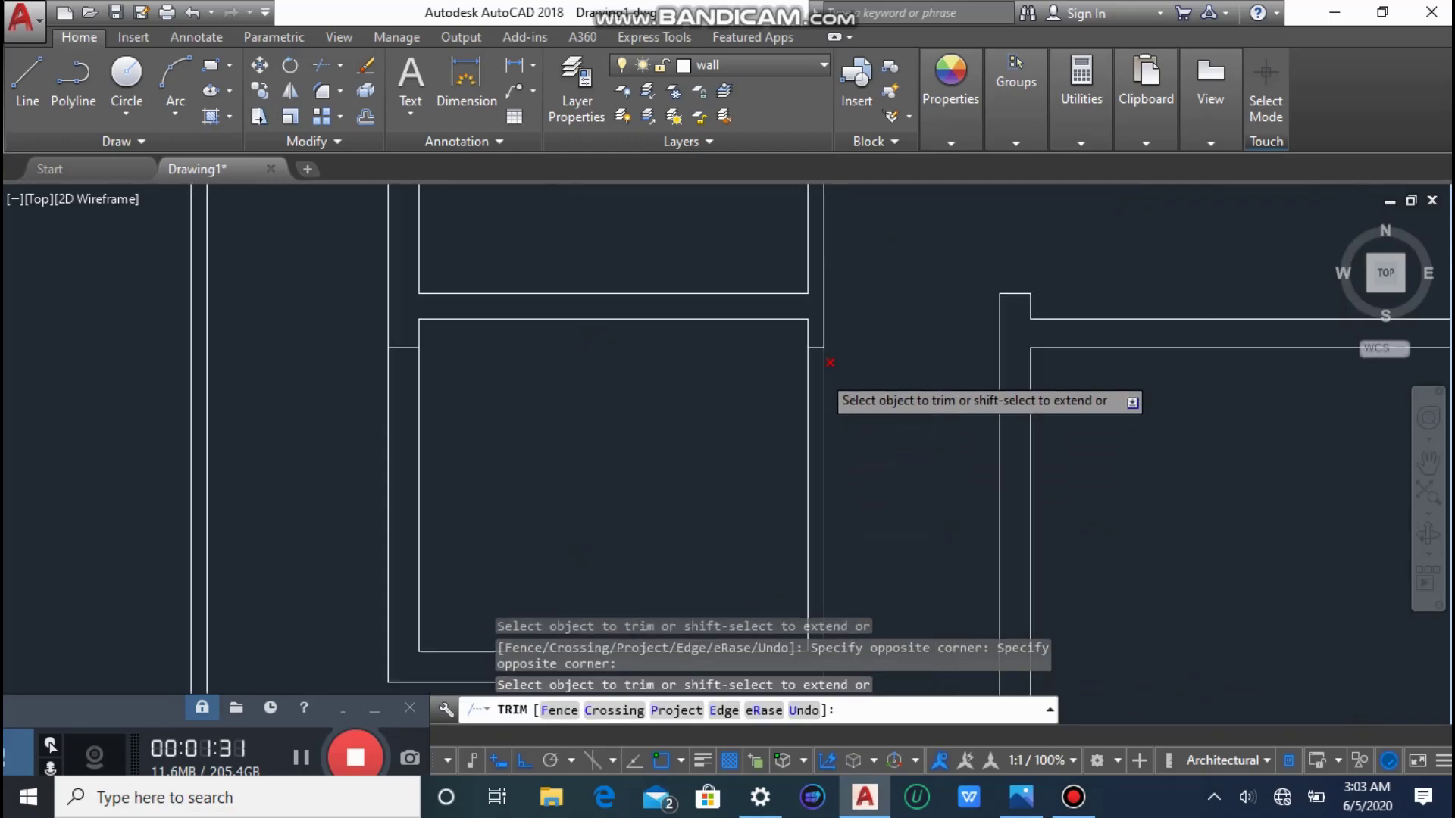
pyautogui.click(797, 302)
pyautogui.click(802, 305)
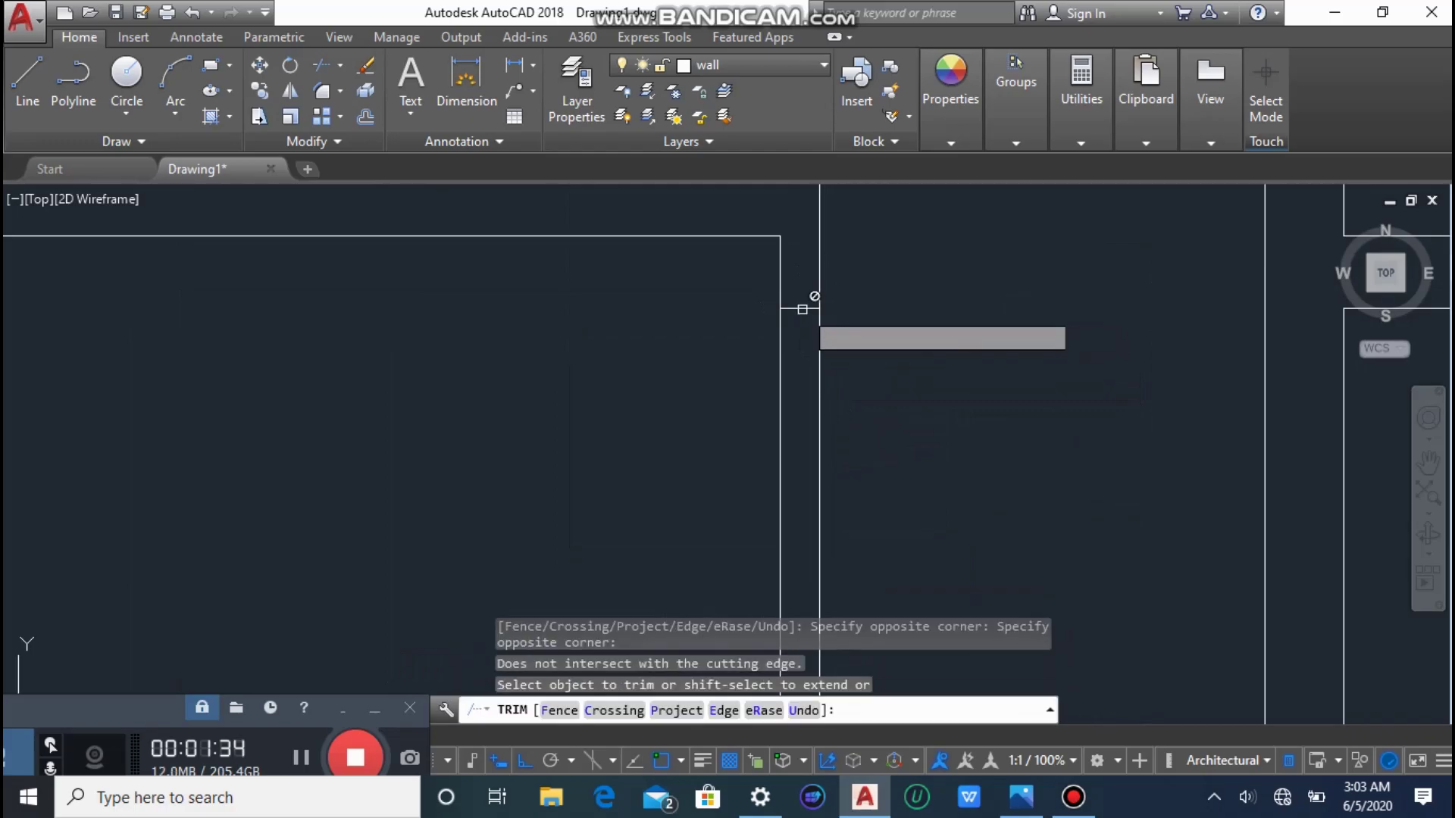
pyautogui.scroll(-3, 756, 324)
pyautogui.scroll(2, 564, 322)
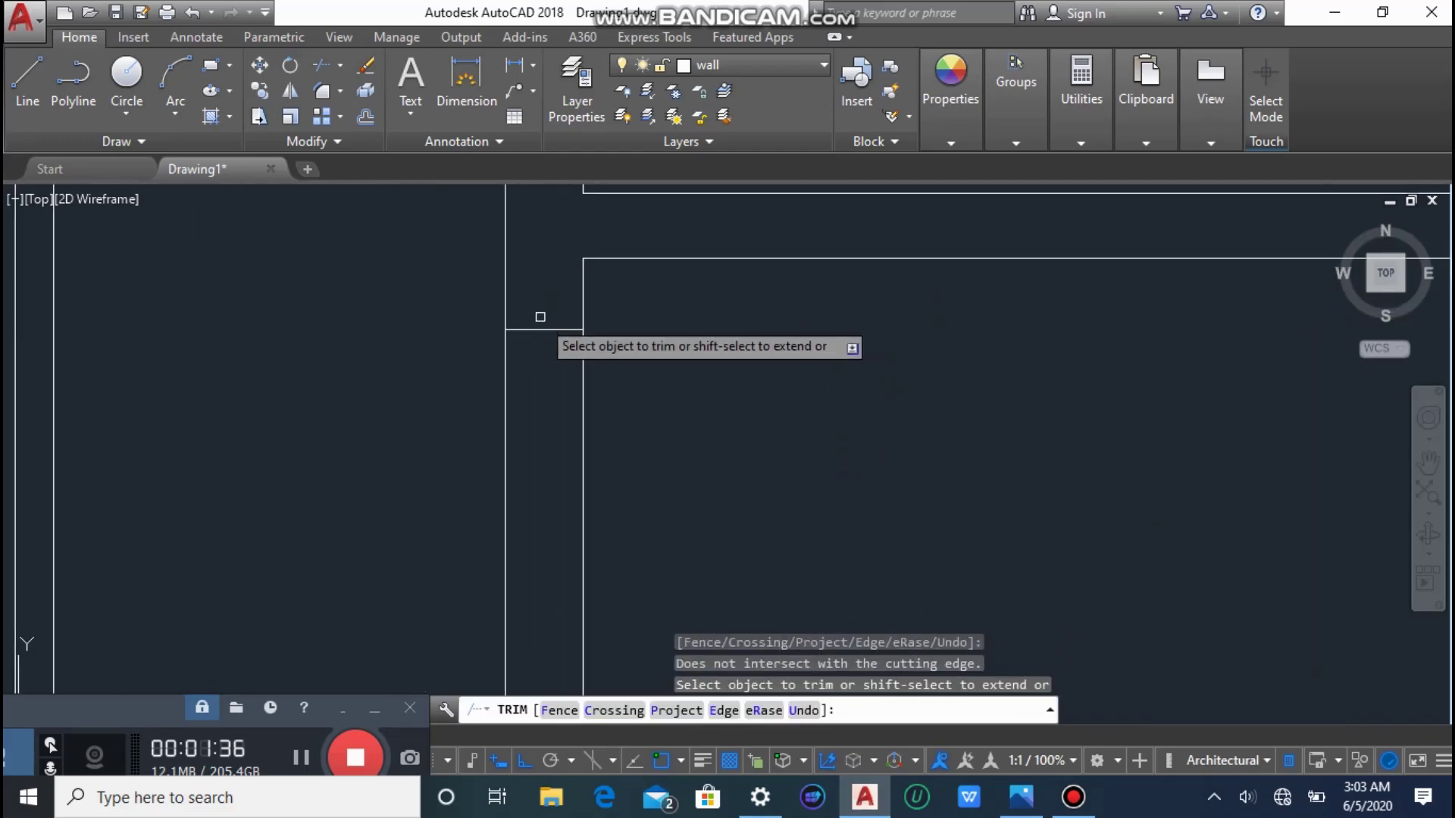
pyautogui.scroll(-4, 560, 334)
pyautogui.scroll(-2, 574, 362)
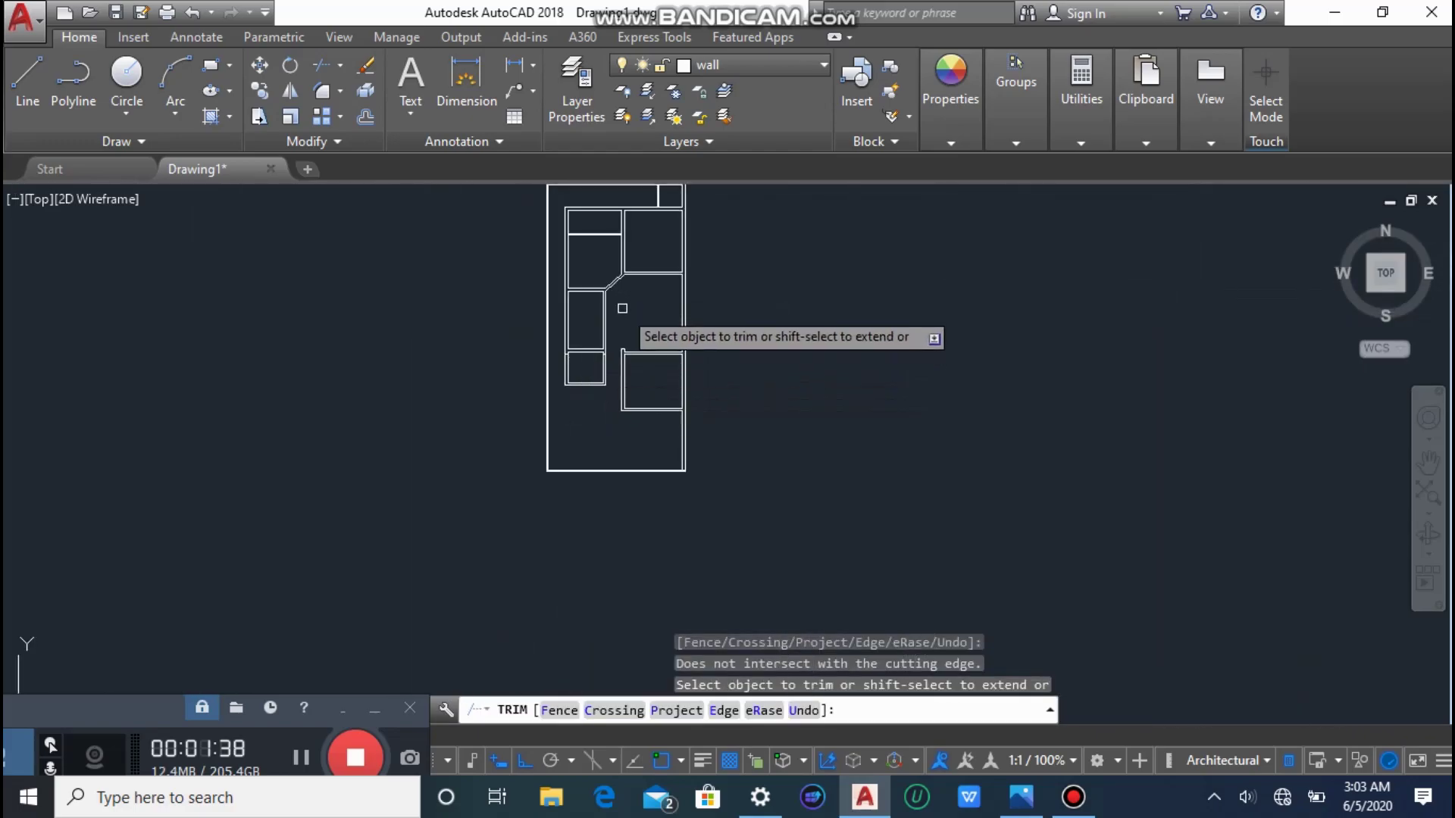
# End trimming and erase the two short leftover wall lines.
pyautogui.press('Escape')
pyautogui.write('-ch')
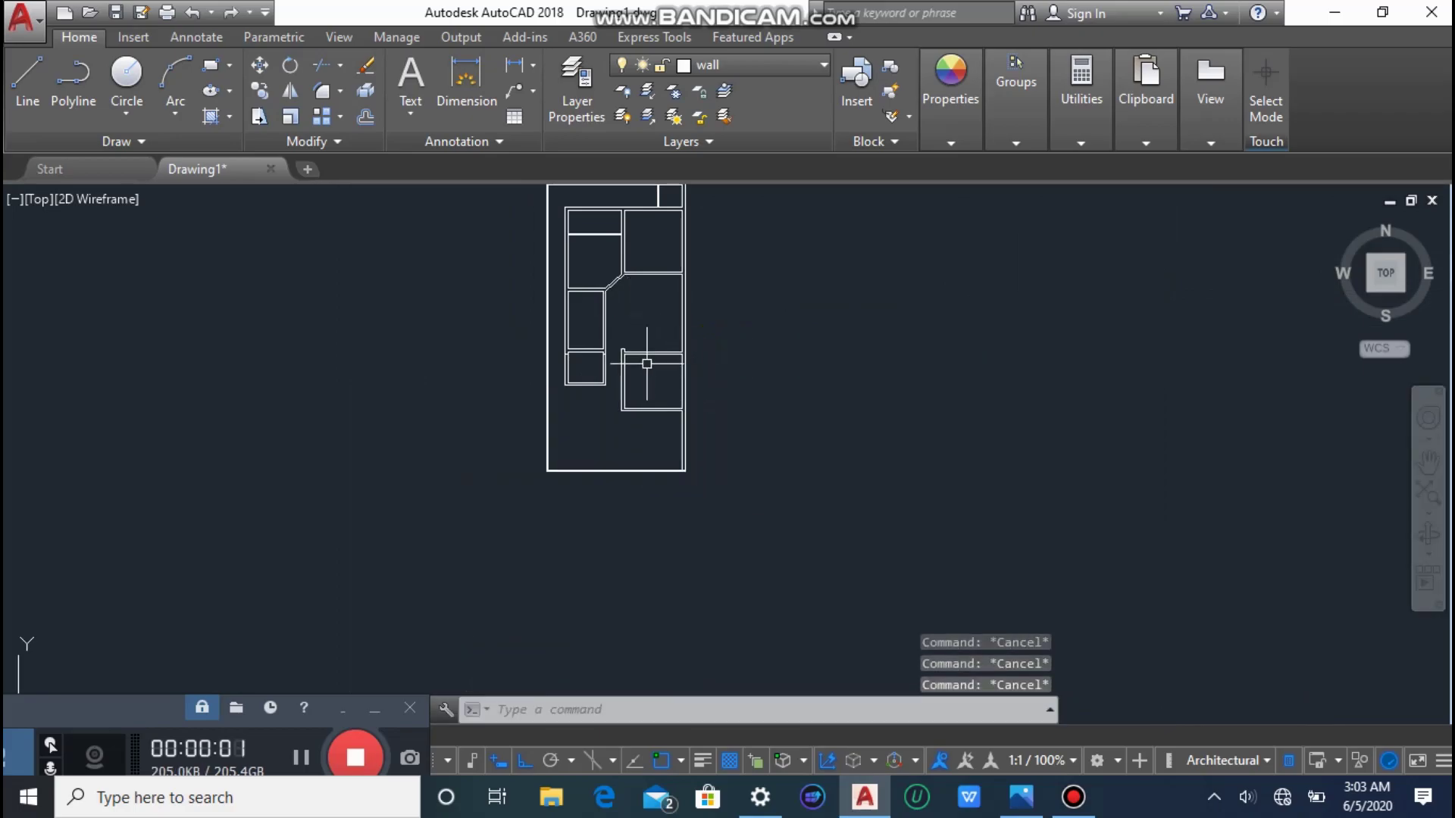
pyautogui.scroll(5, 644, 361)
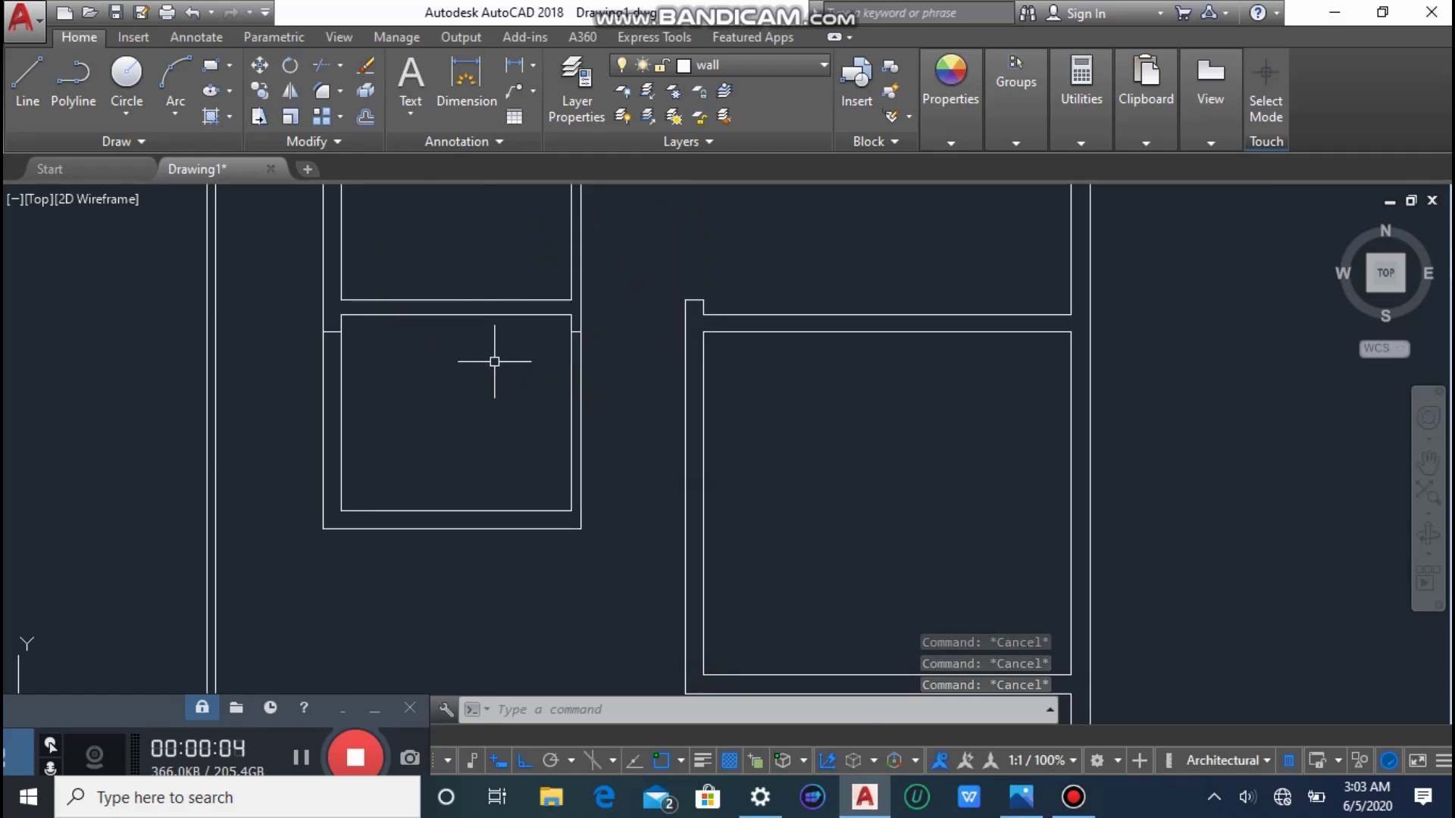
pyautogui.click(330, 331)
pyautogui.scroll(2, 758, 341)
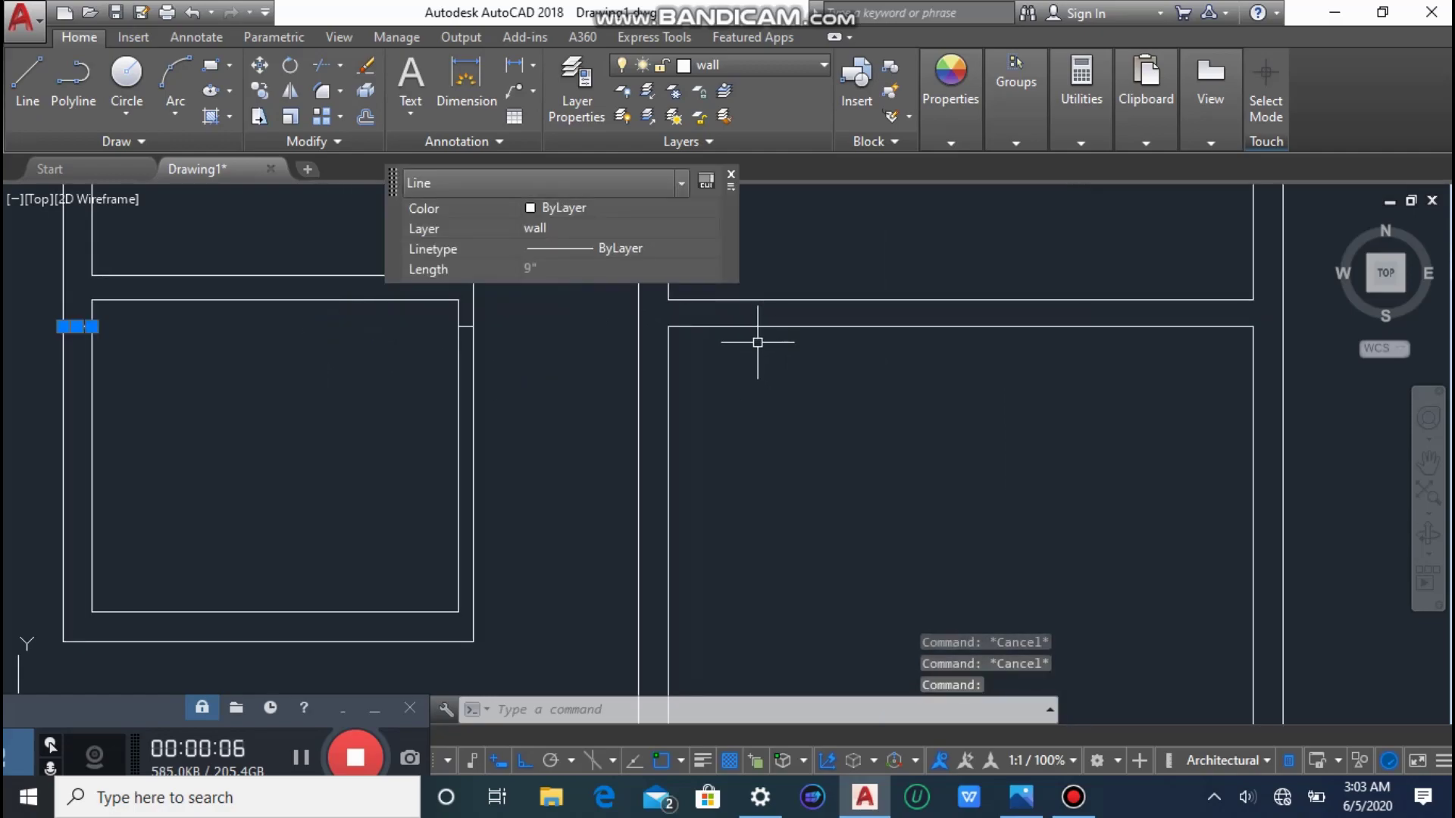
pyautogui.scroll(3, 478, 334)
pyautogui.click(444, 325)
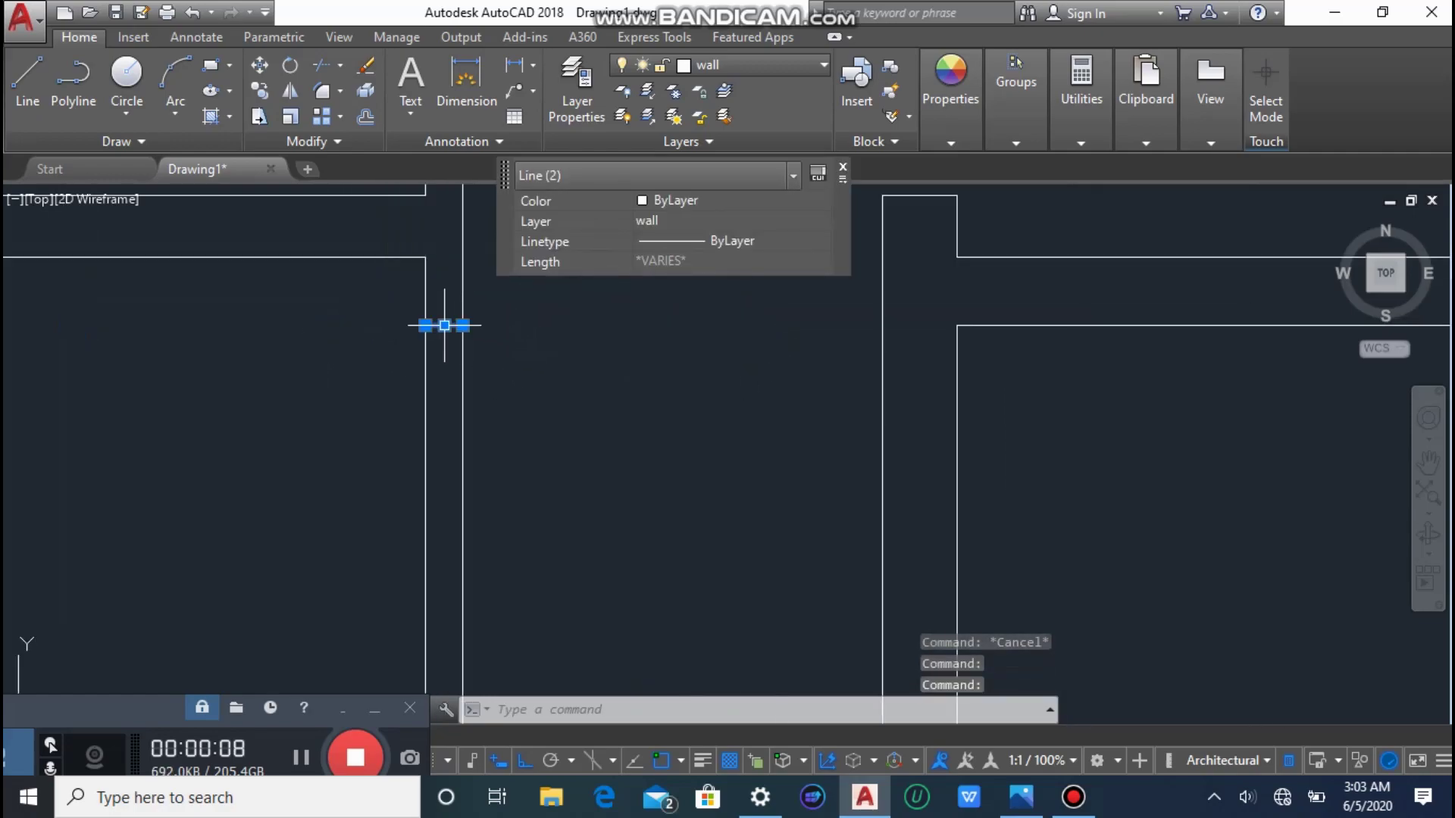
pyautogui.press('Delete')
pyautogui.scroll(-6, 567, 380)
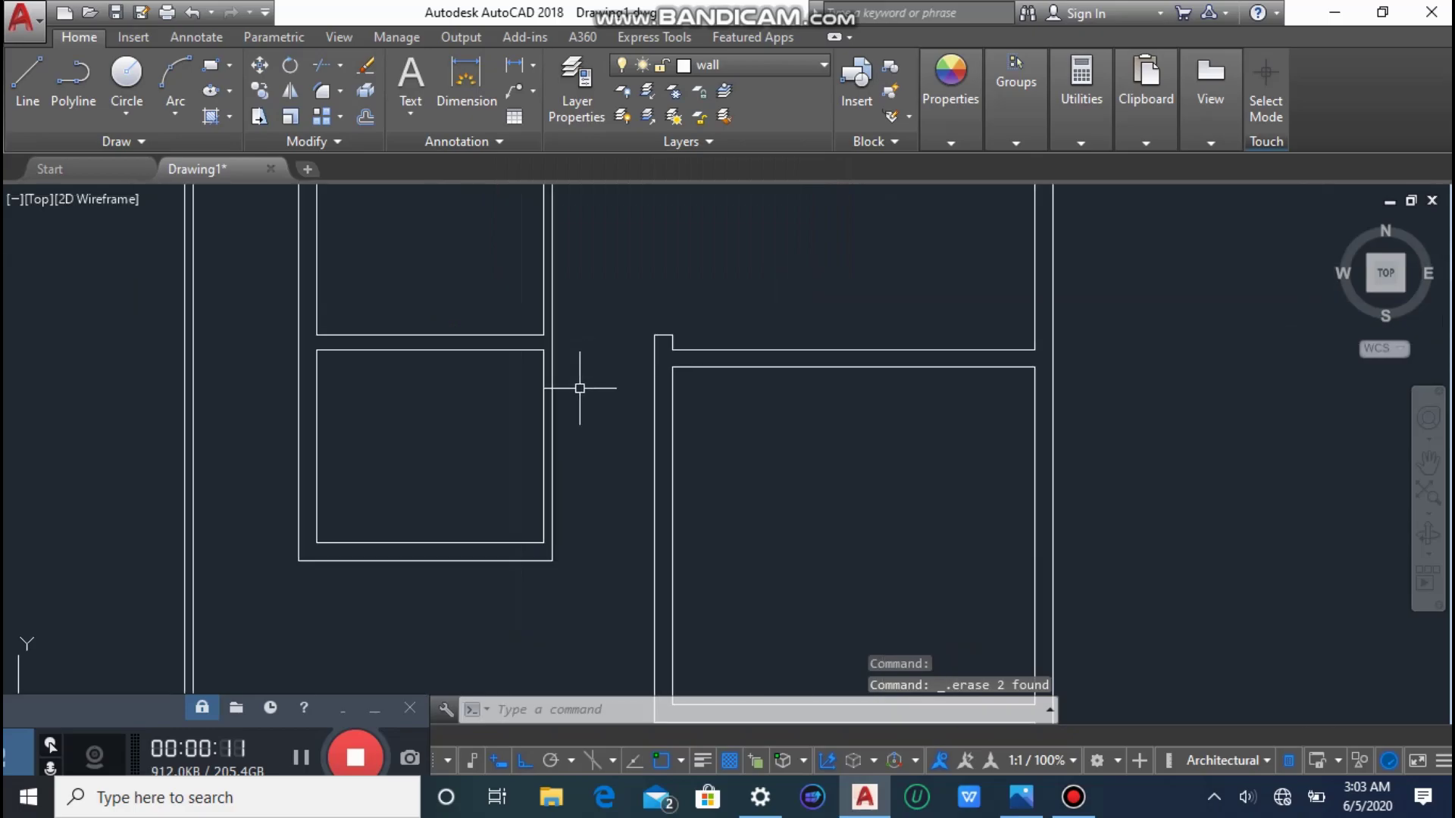
pyautogui.scroll(4, 599, 206)
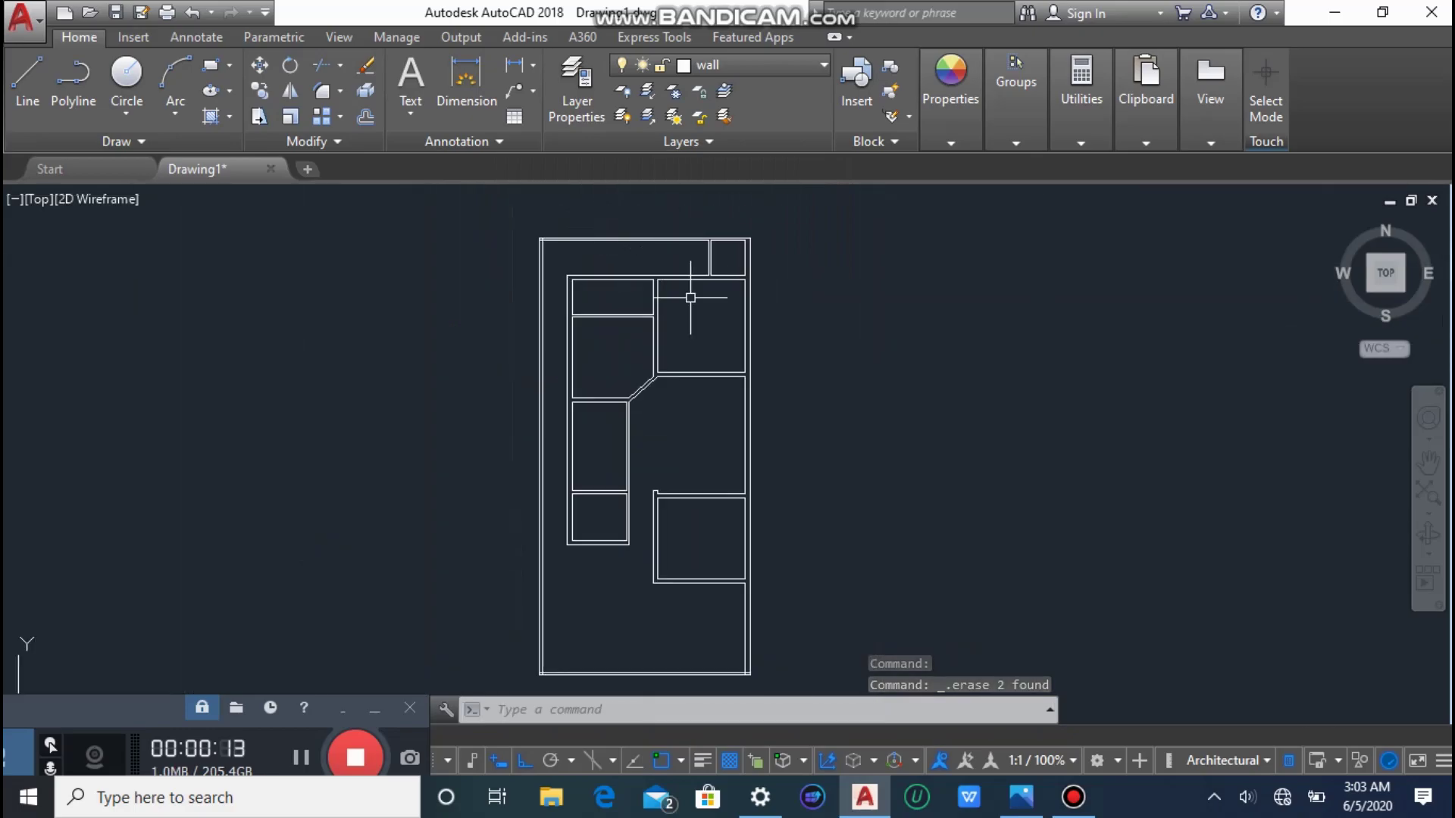
# Bring the reference floor-plan image in Photos back into view.
pyautogui.click(1036, 805)
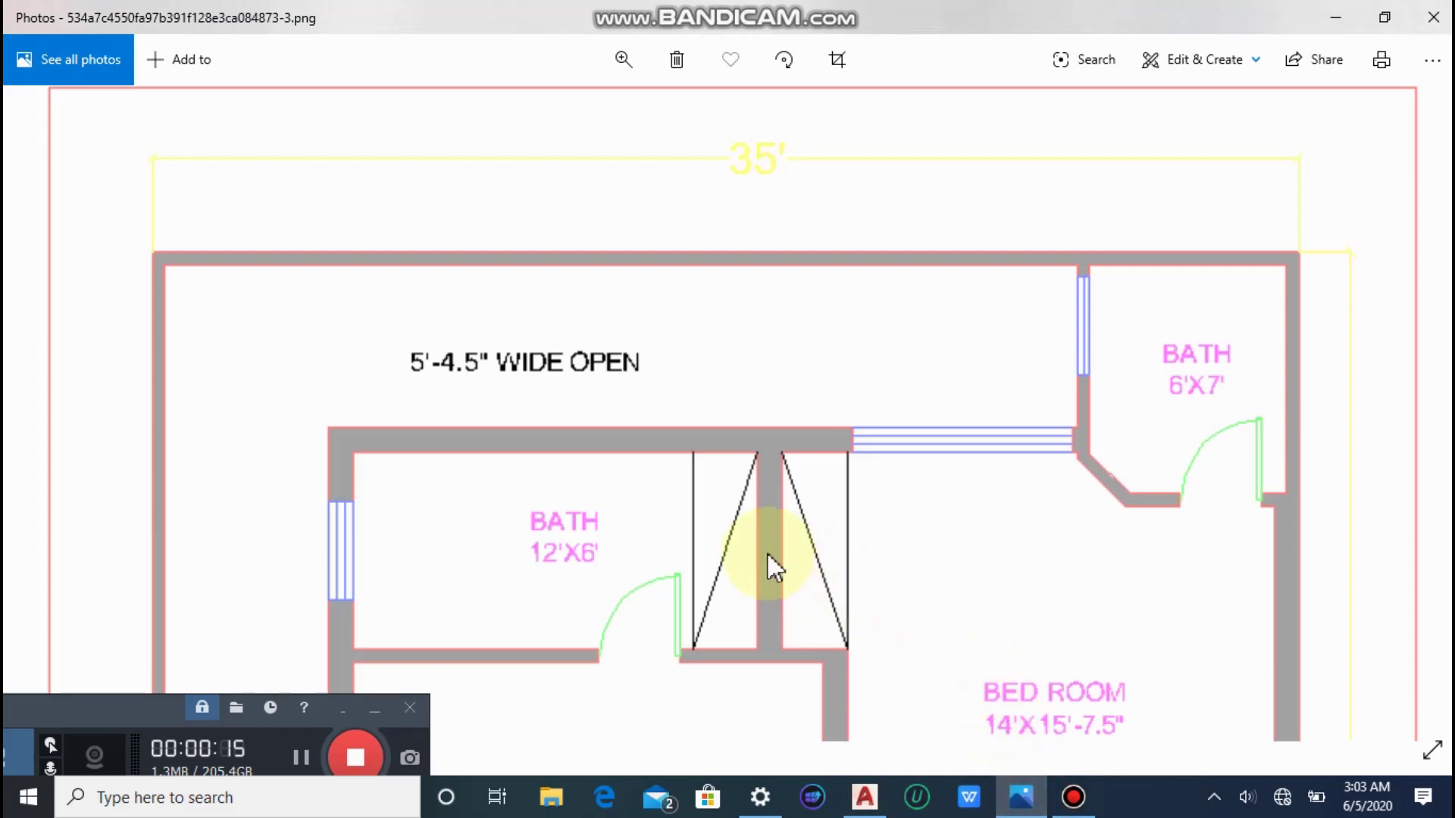
pyautogui.scroll(-4, 872, 531)
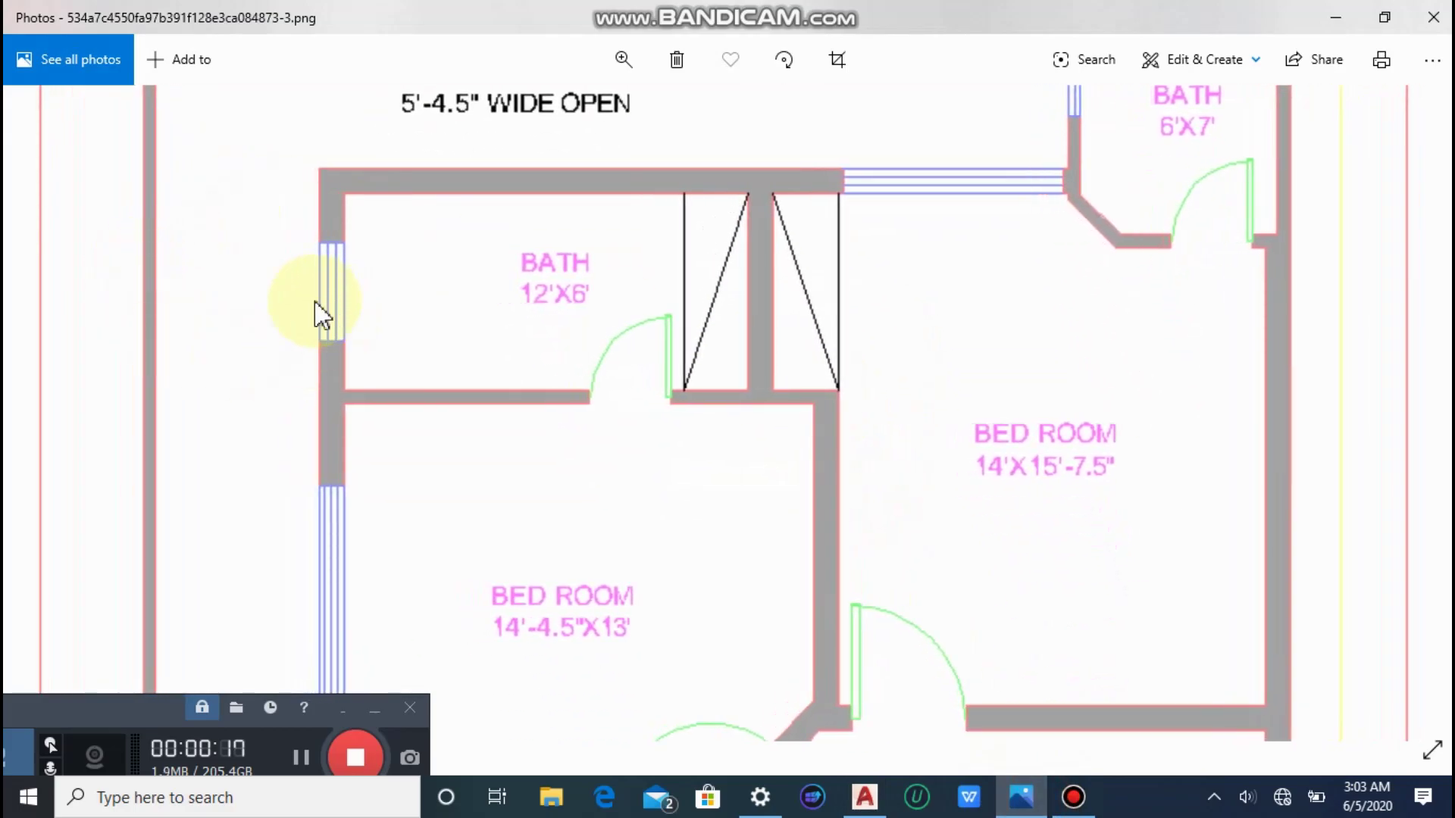
pyautogui.scroll(-8, 758, 500)
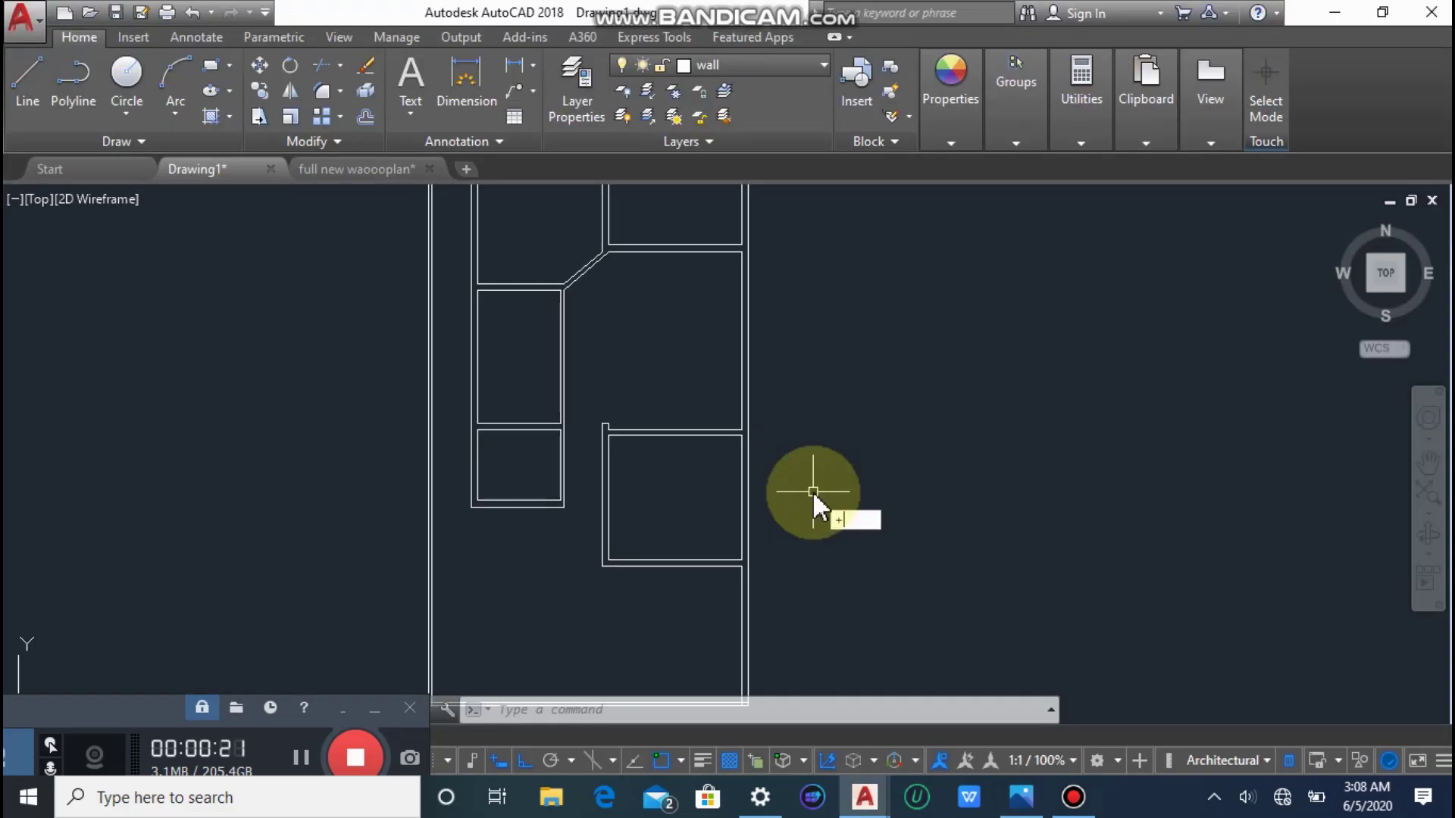
pyautogui.press('Up')
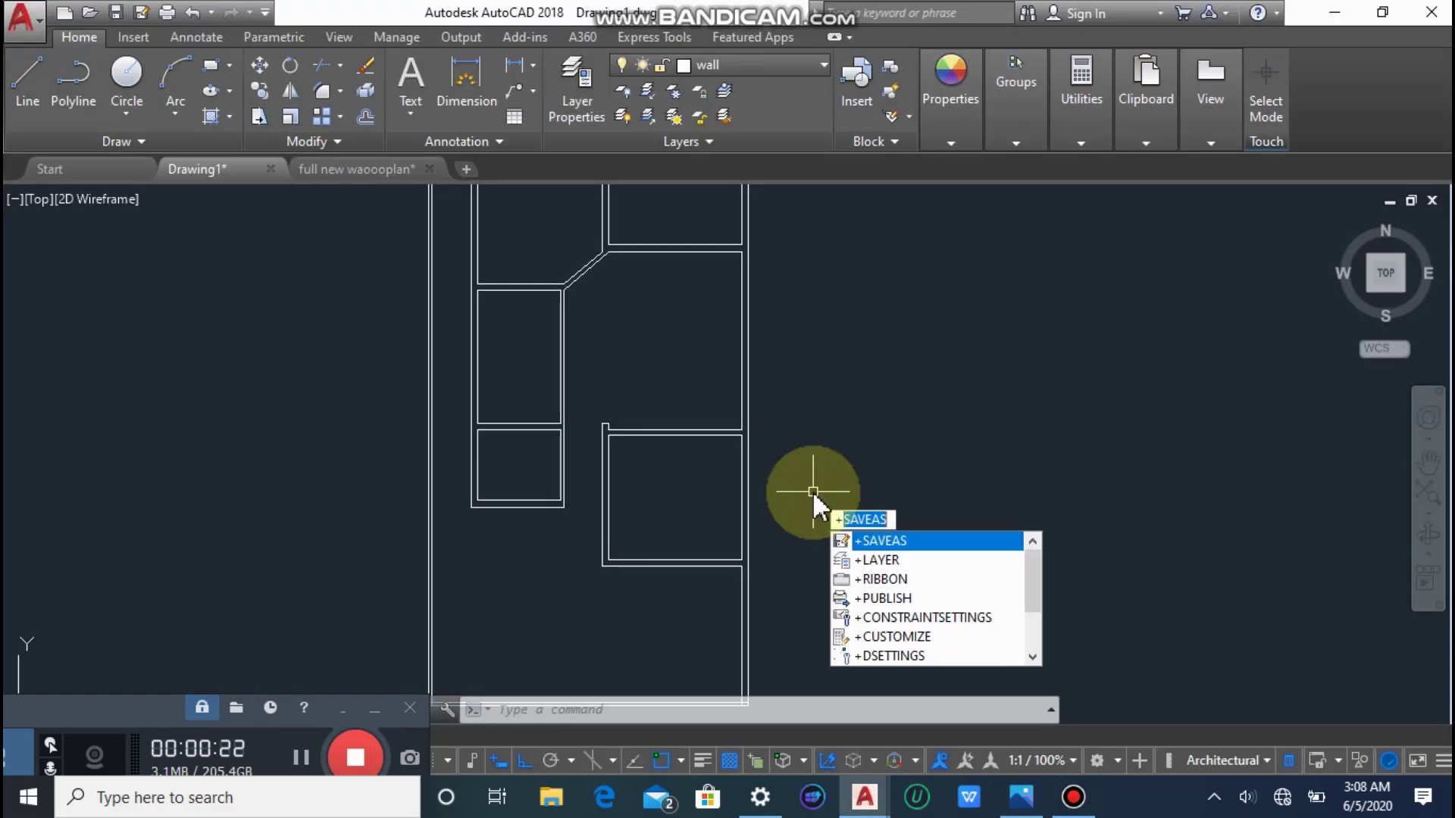
pyautogui.press('Escape')
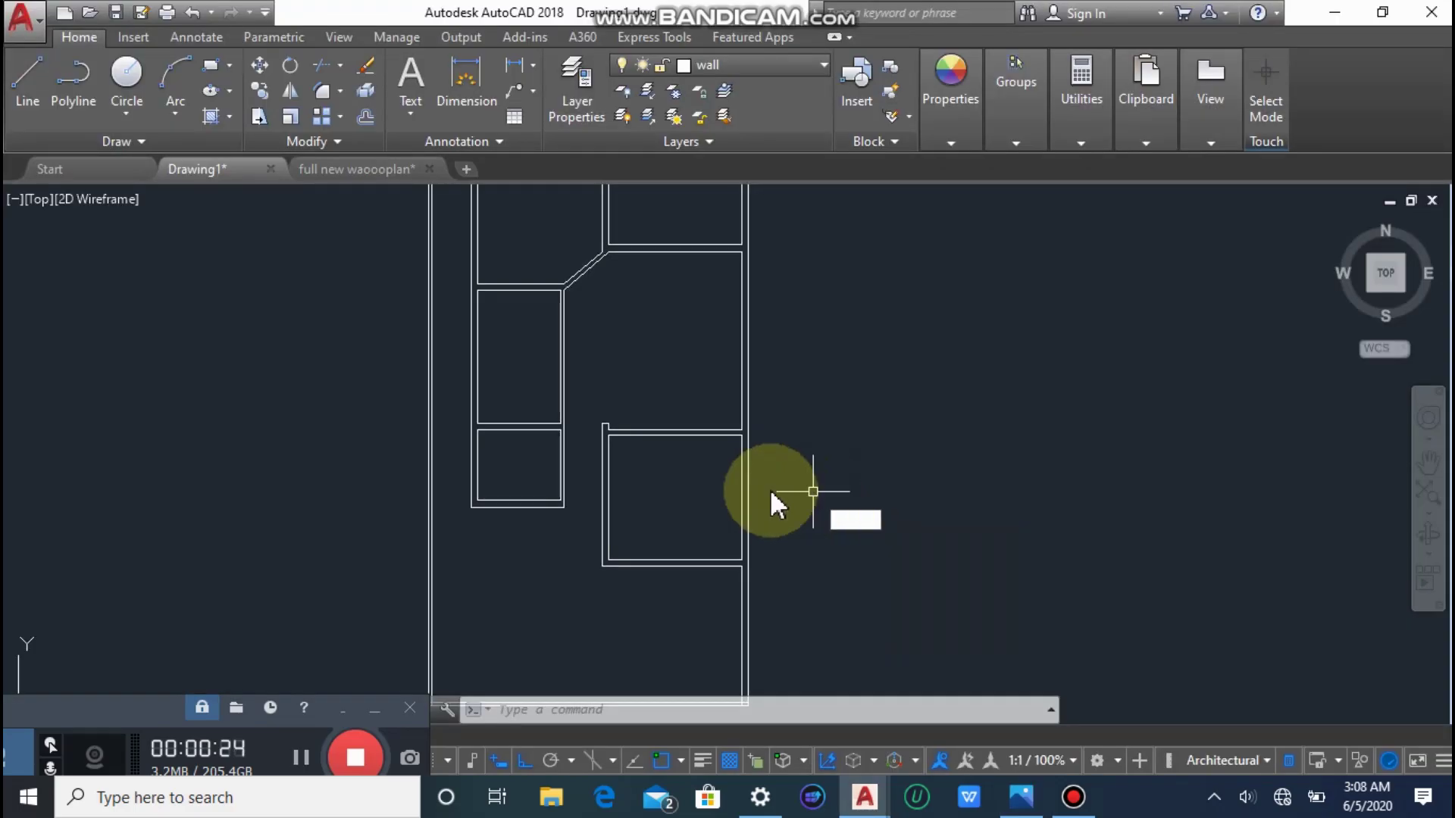
pyautogui.click(791, 454)
pyautogui.click(868, 621)
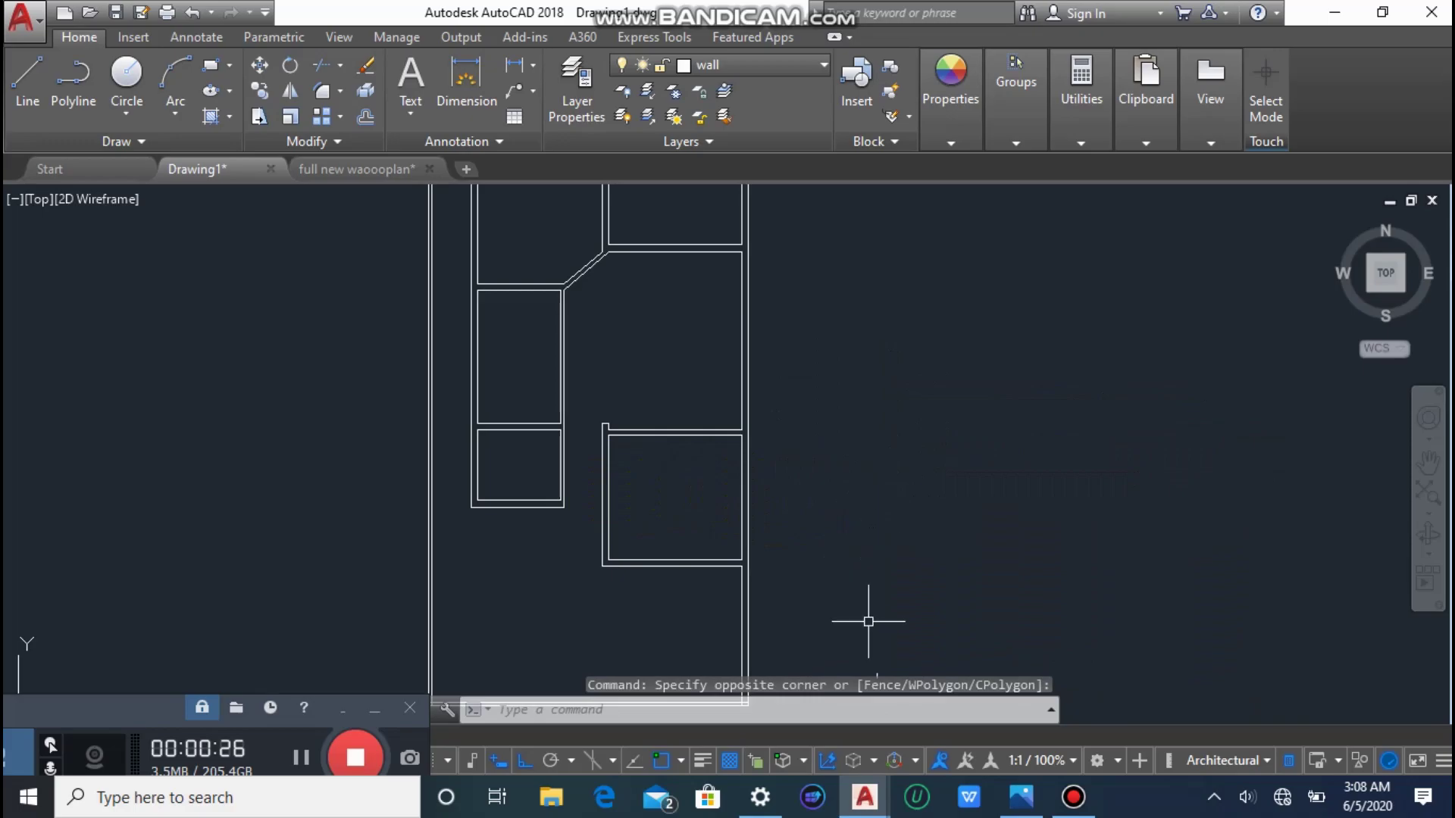
pyautogui.scroll(-3, 750, 463)
# Zoom out and pan the reference plan across bedrooms, stair lobby and bath, then show the waoooplan door schedule.
pyautogui.click(1020, 797)
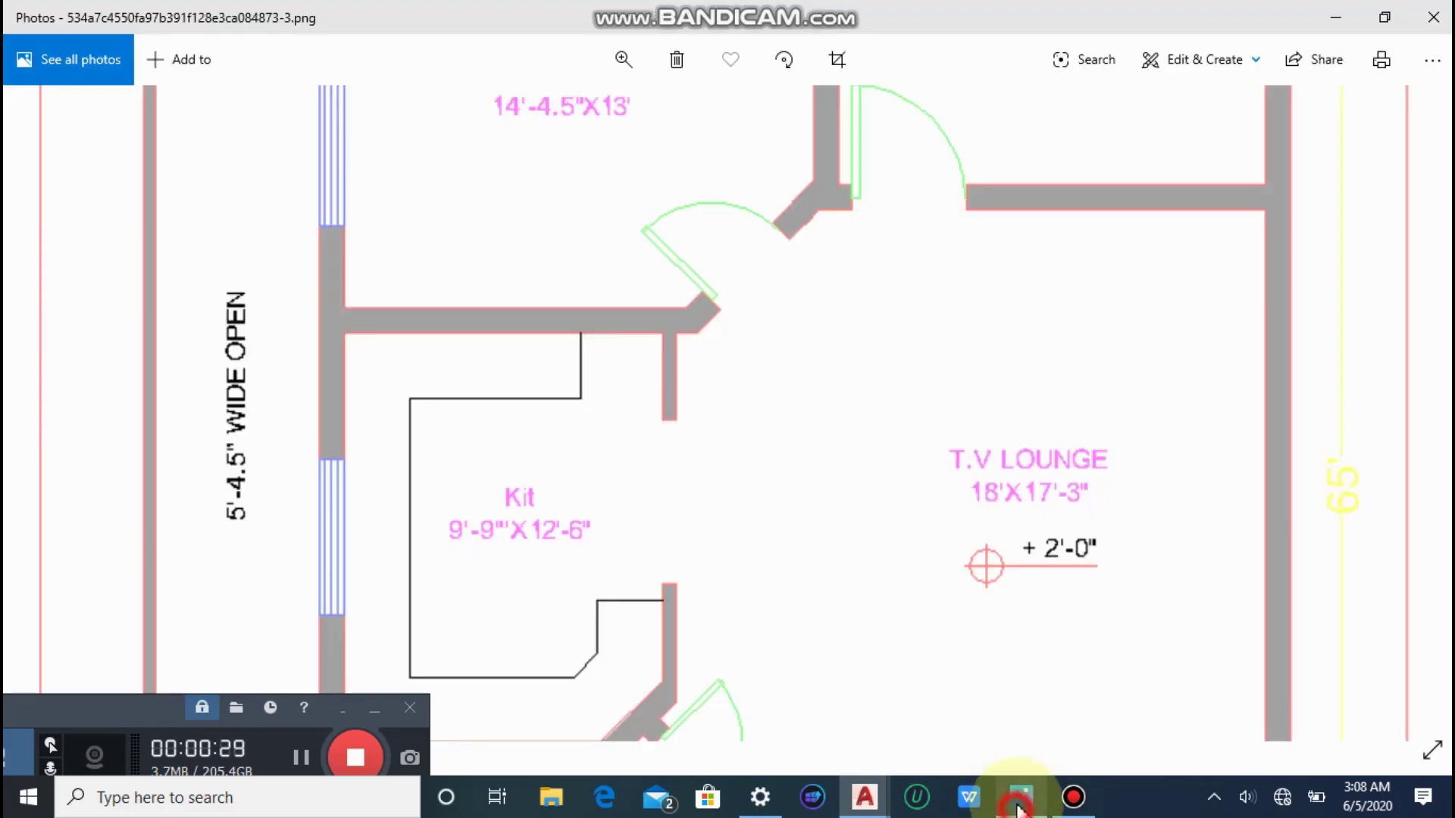
pyautogui.moveTo(843, 456); pyautogui.dragTo(853, 670)
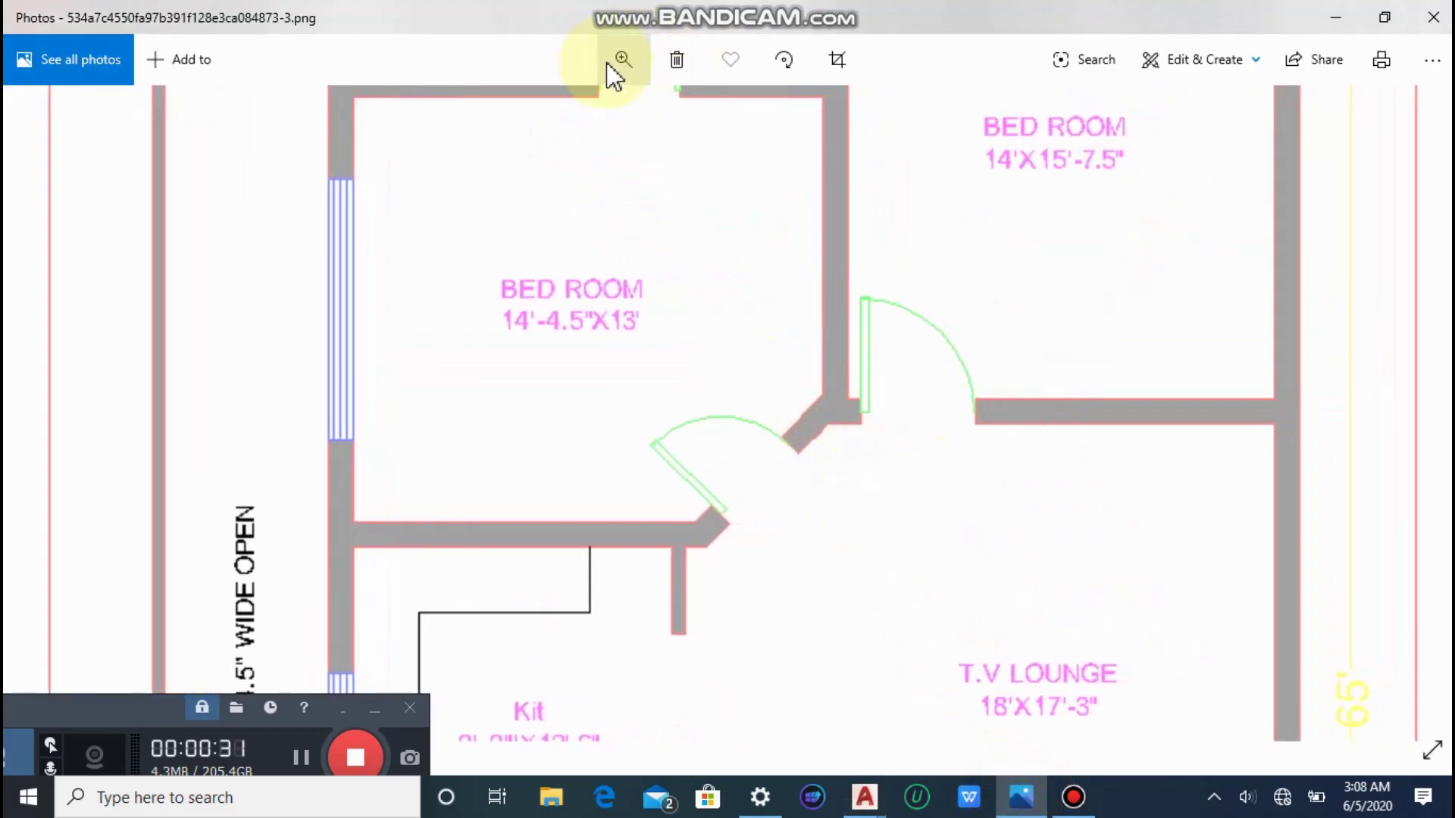
pyautogui.moveTo(582, 115); pyautogui.dragTo(546, 115)
pyautogui.moveTo(704, 197)
pyautogui.mouseDown()
pyautogui.moveTo(716, 312)
pyautogui.moveTo(666, 276)
pyautogui.mouseUp()
pyautogui.moveTo(617, 493); pyautogui.dragTo(568, 366)
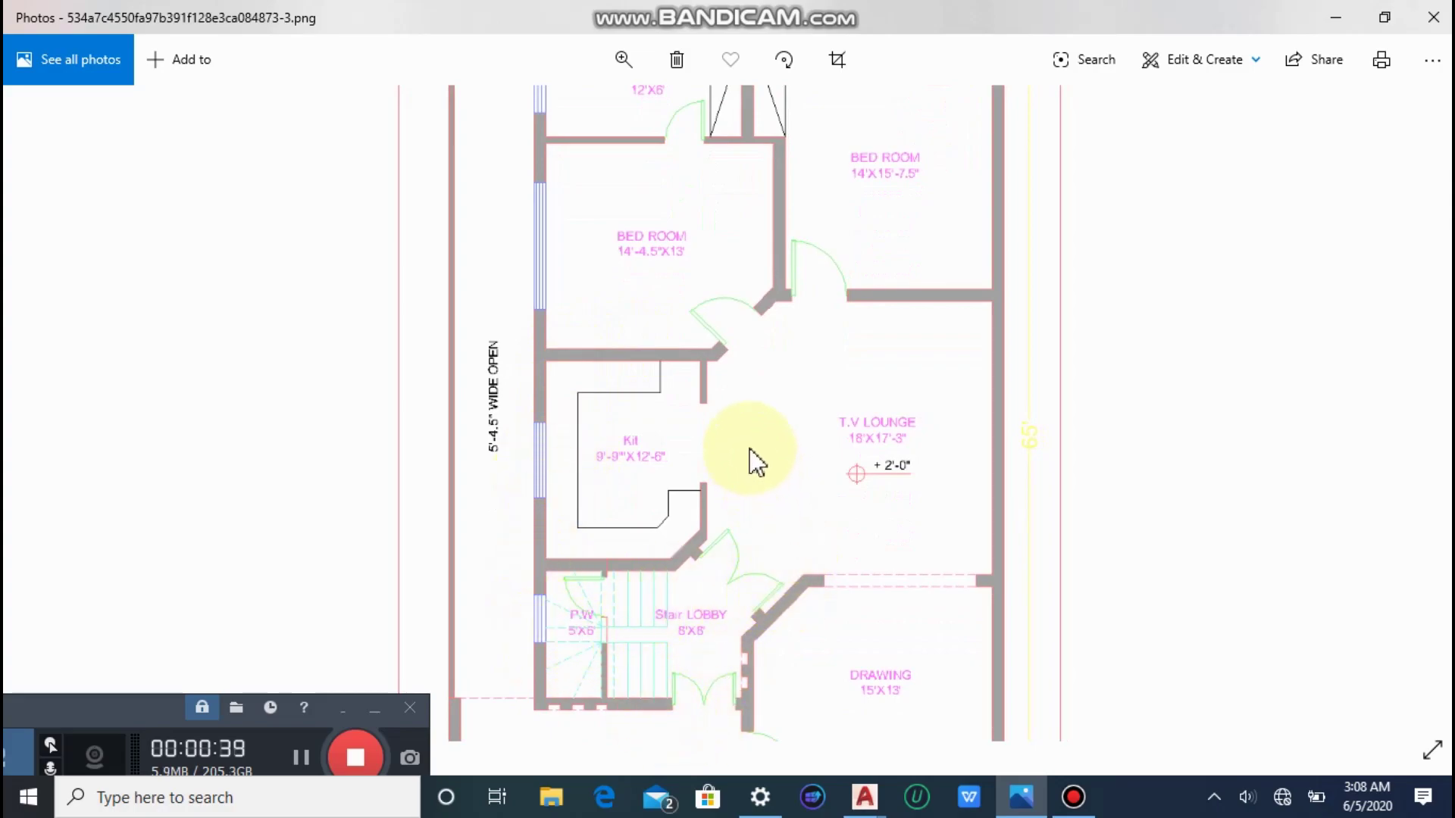
pyautogui.moveTo(748, 448); pyautogui.dragTo(744, 506)
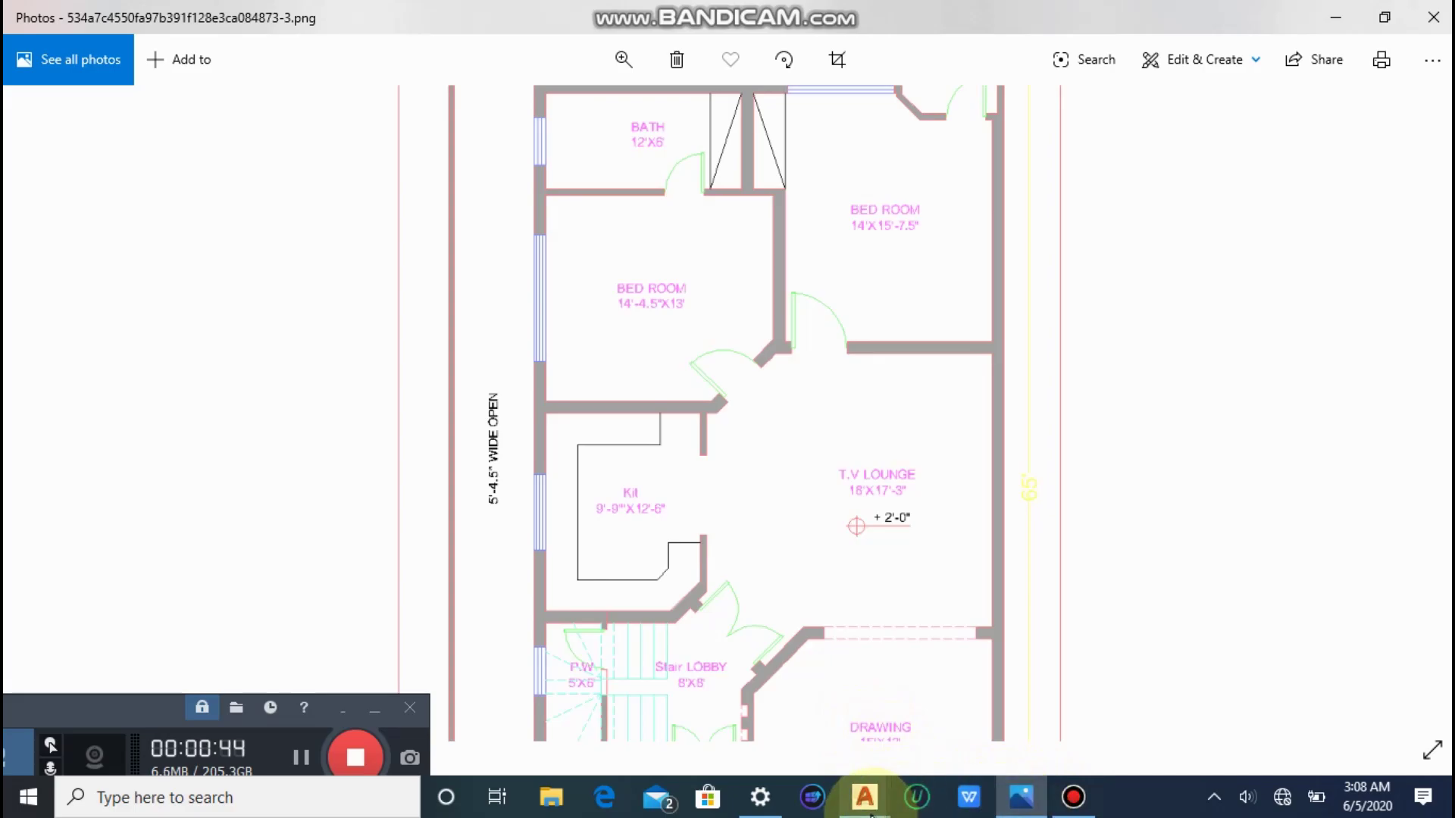
pyautogui.moveTo(868, 803)
pyautogui.click(939, 716)
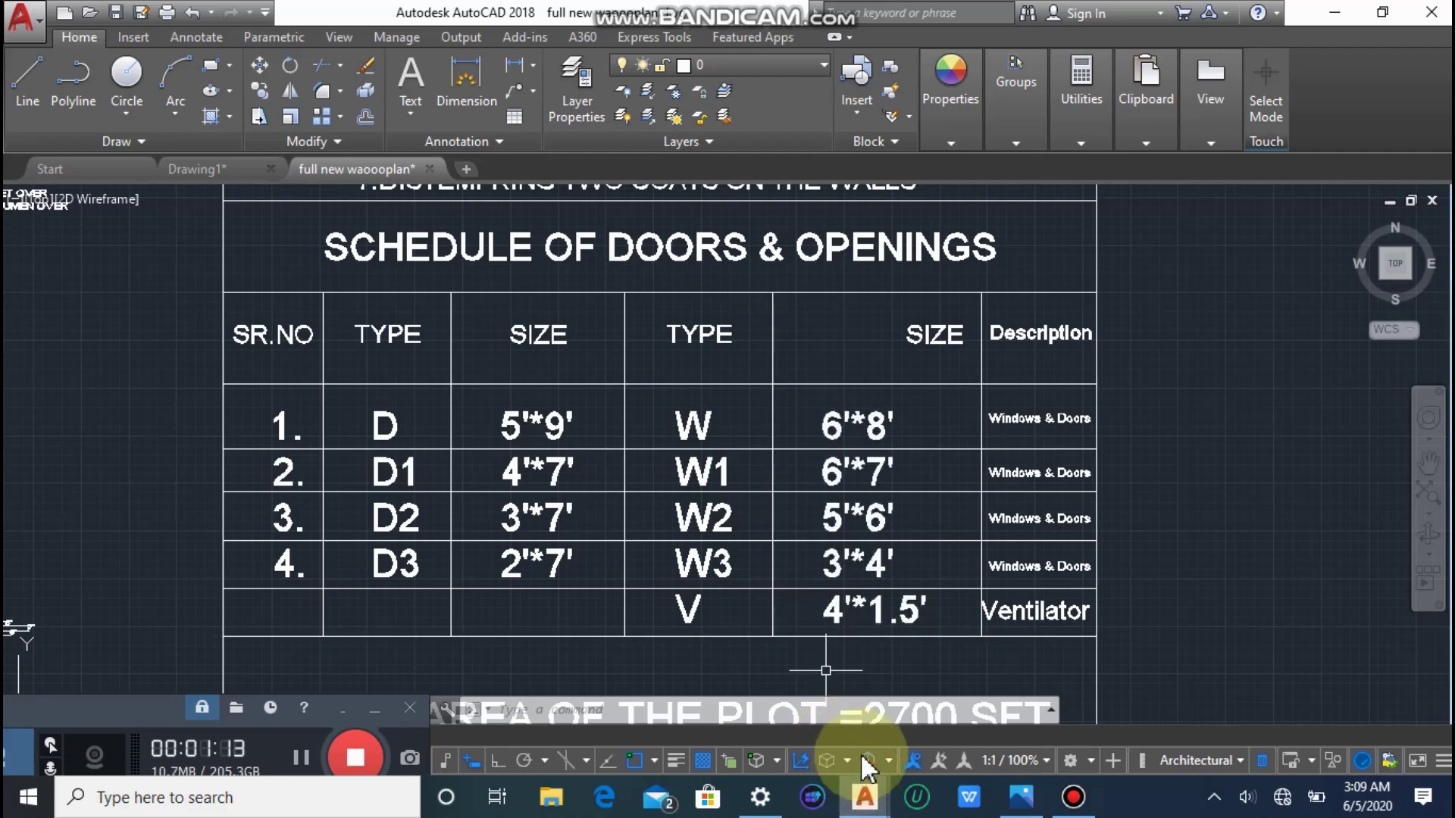
# Leave the door-and-window schedule and return to the Drawing1 double-lined wall layout.
pyautogui.moveTo(863, 796)
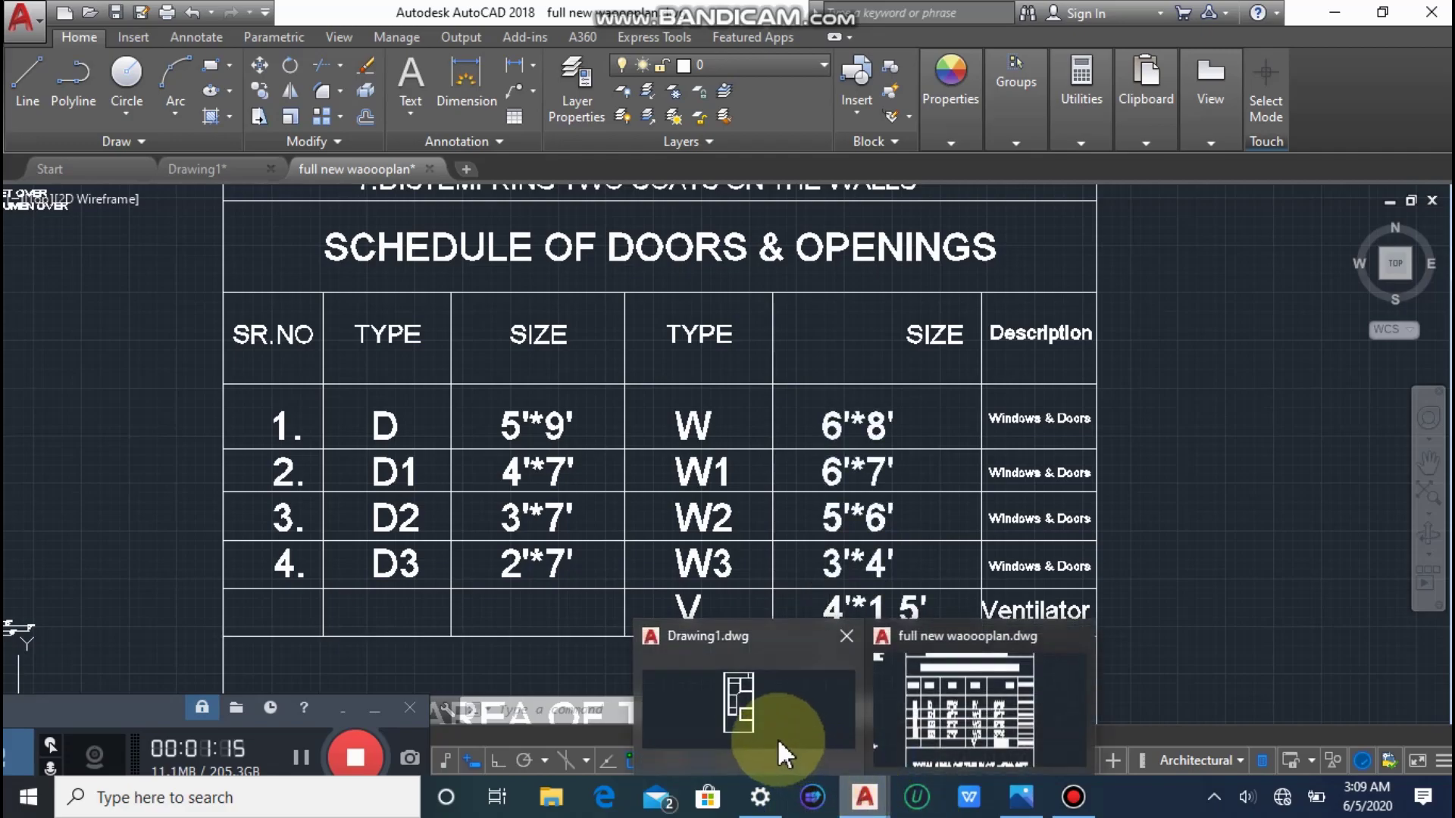
pyautogui.click(923, 667)
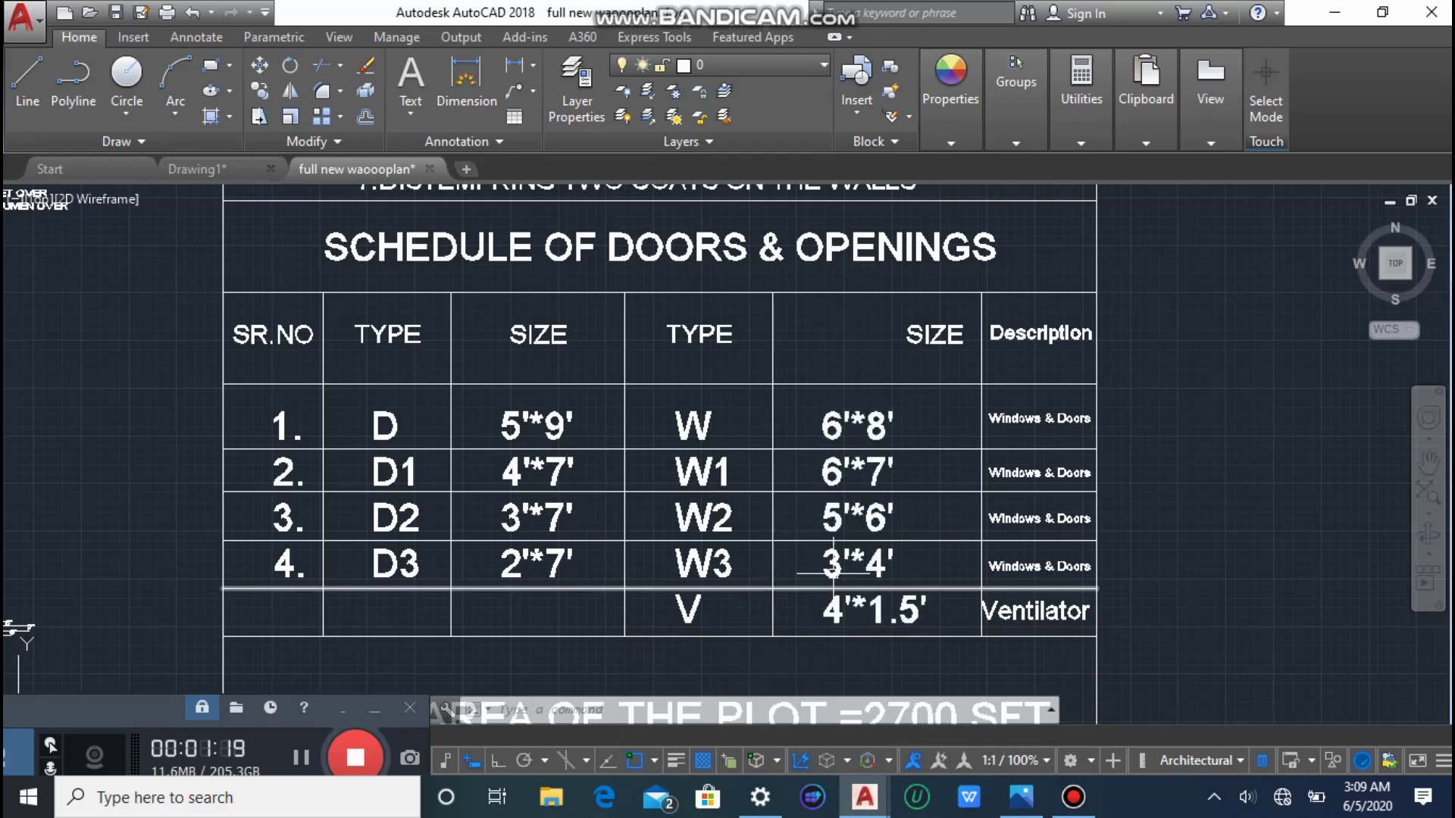
pyautogui.moveTo(863, 799)
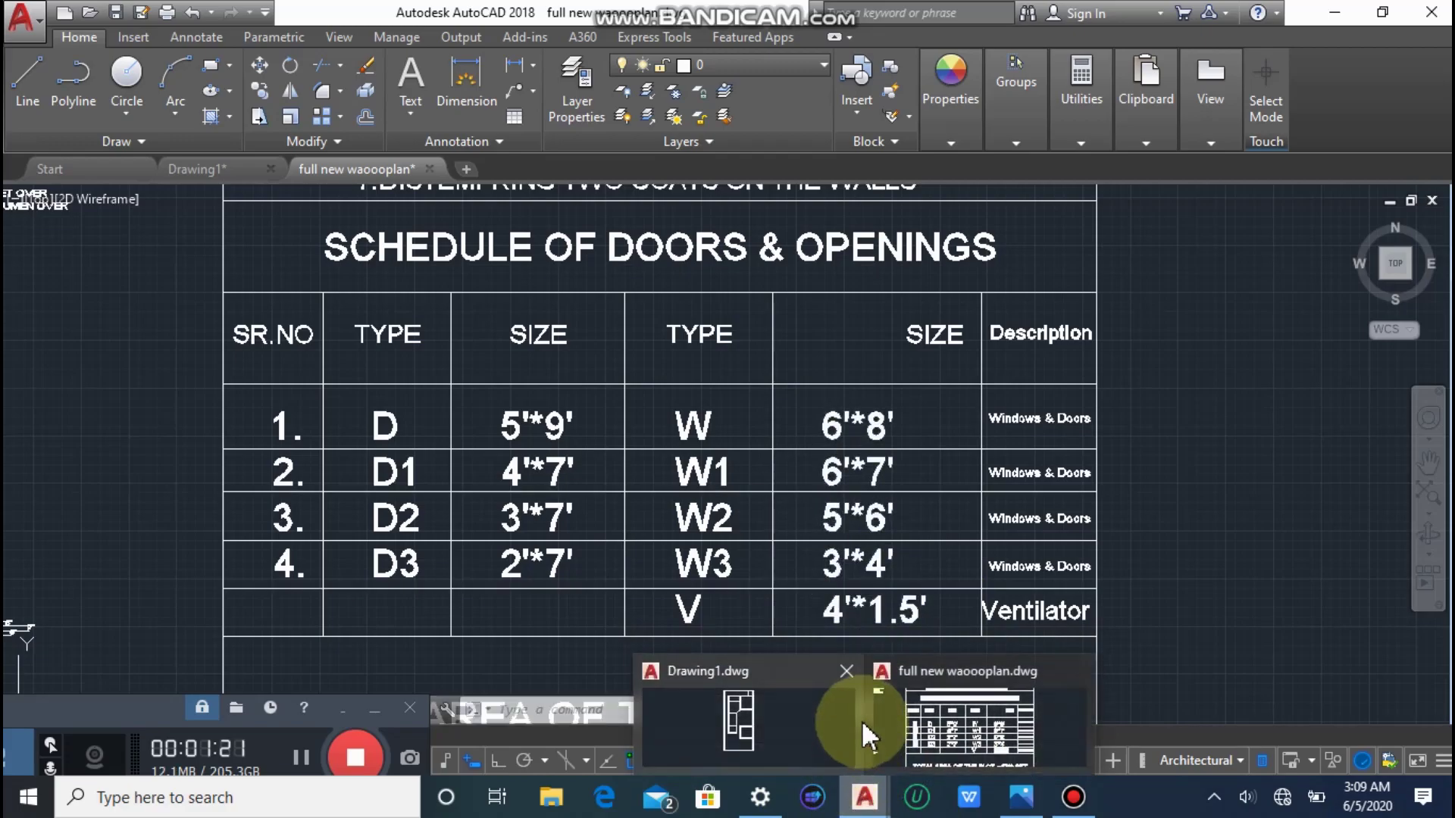
pyautogui.click(809, 721)
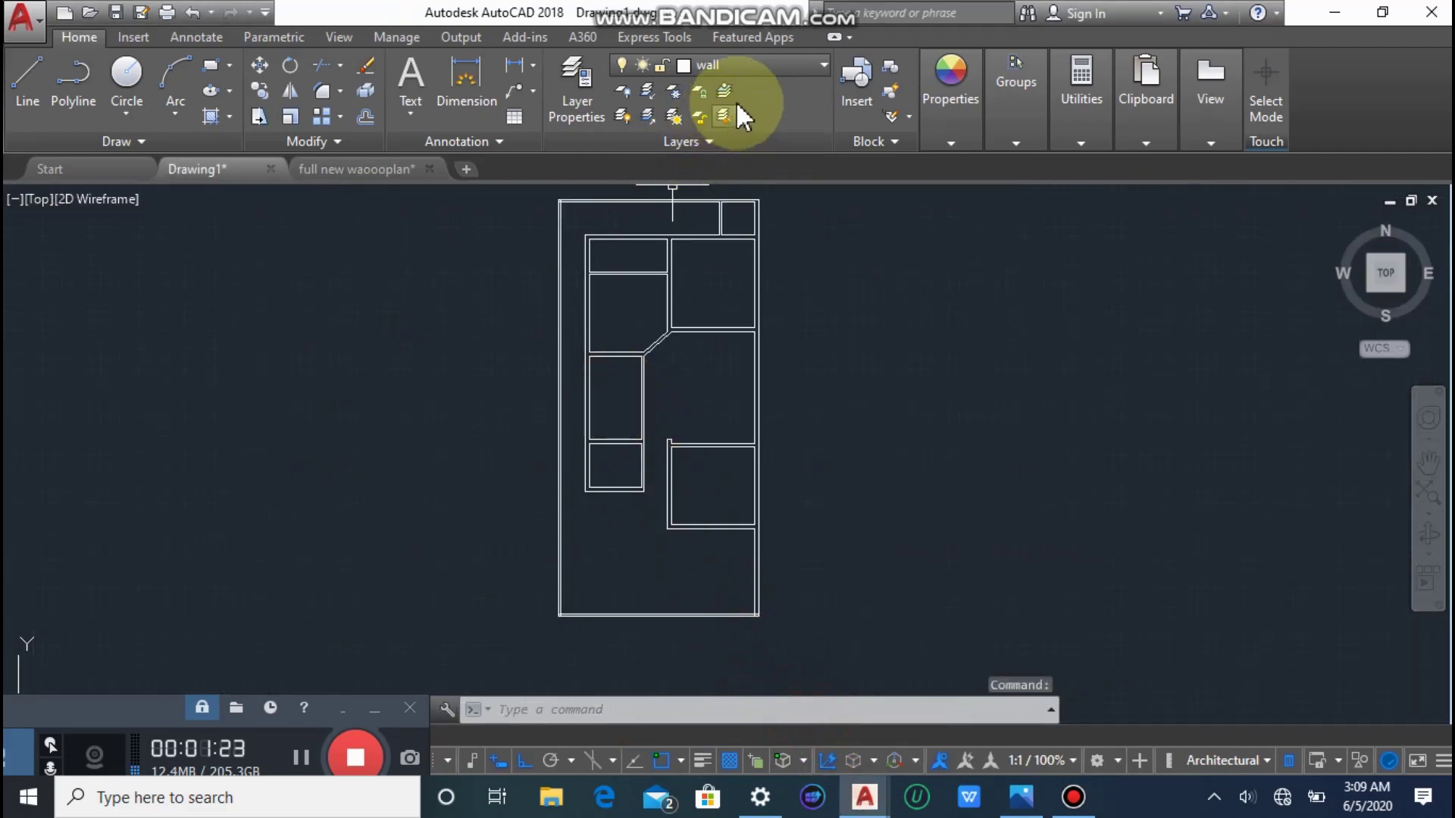
# Make window the current layer and start a line to the right of the plan.
pyautogui.click(753, 67)
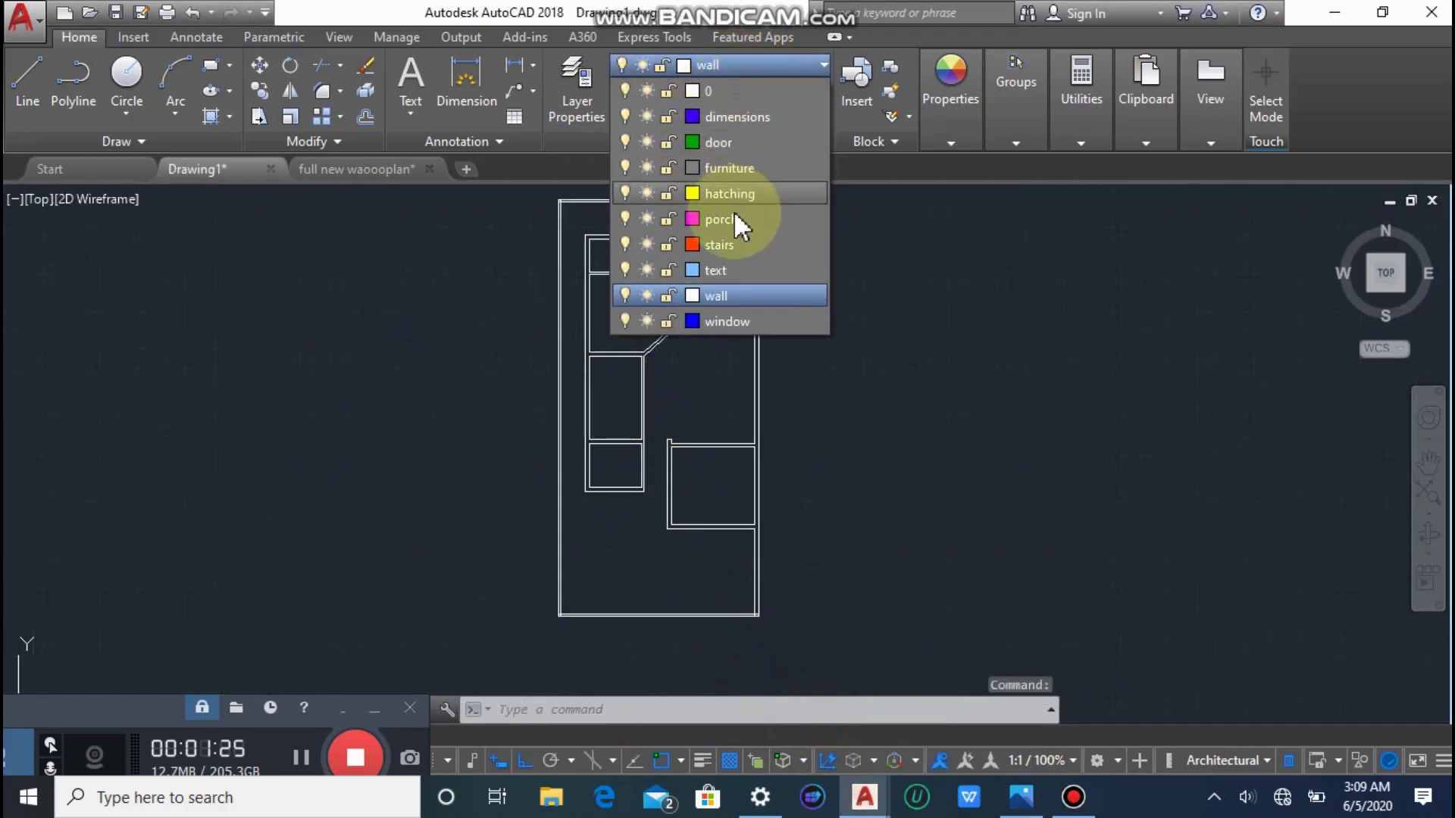
pyautogui.click(735, 322)
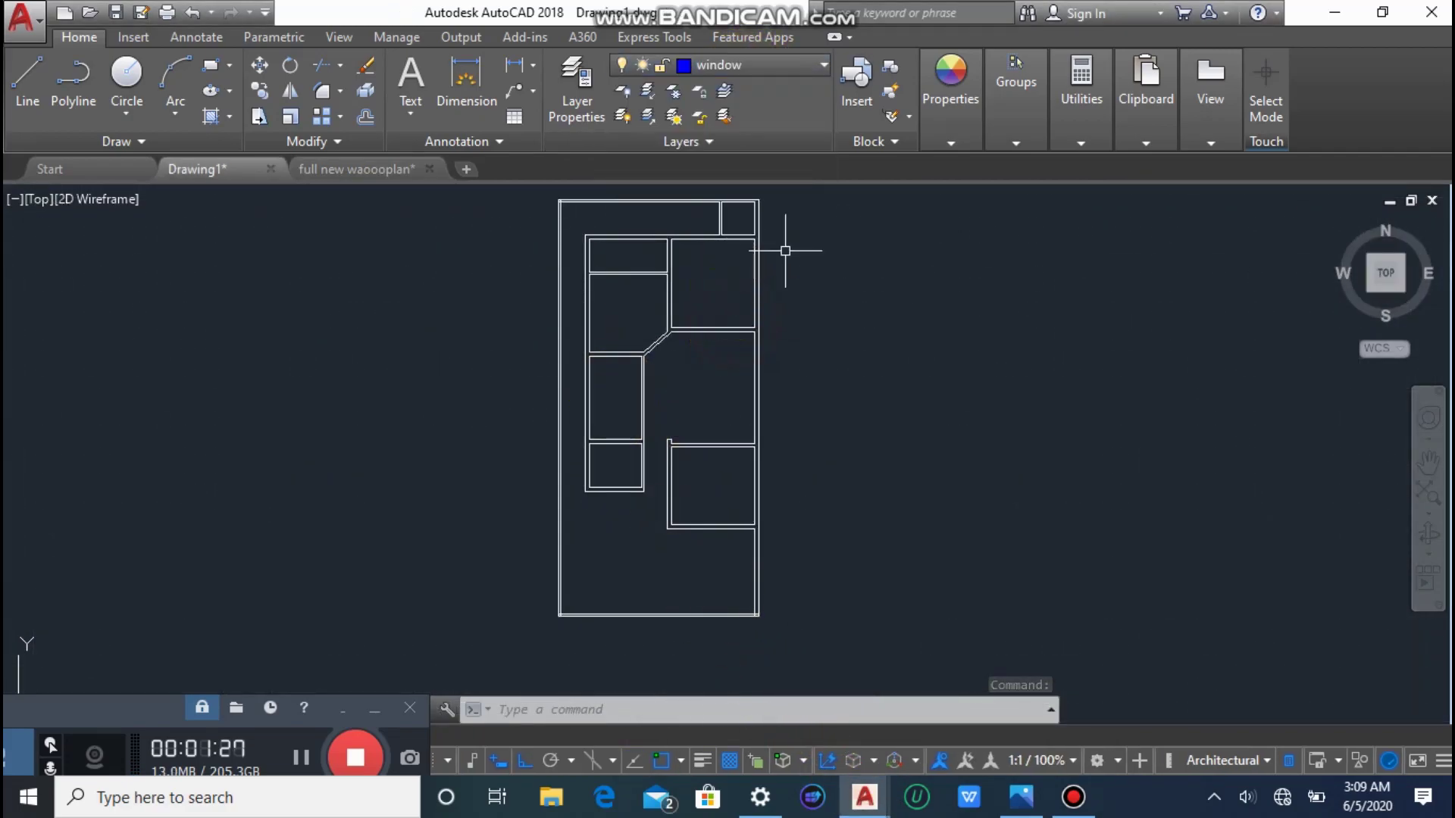
pyautogui.click(838, 399)
pyautogui.write('l')
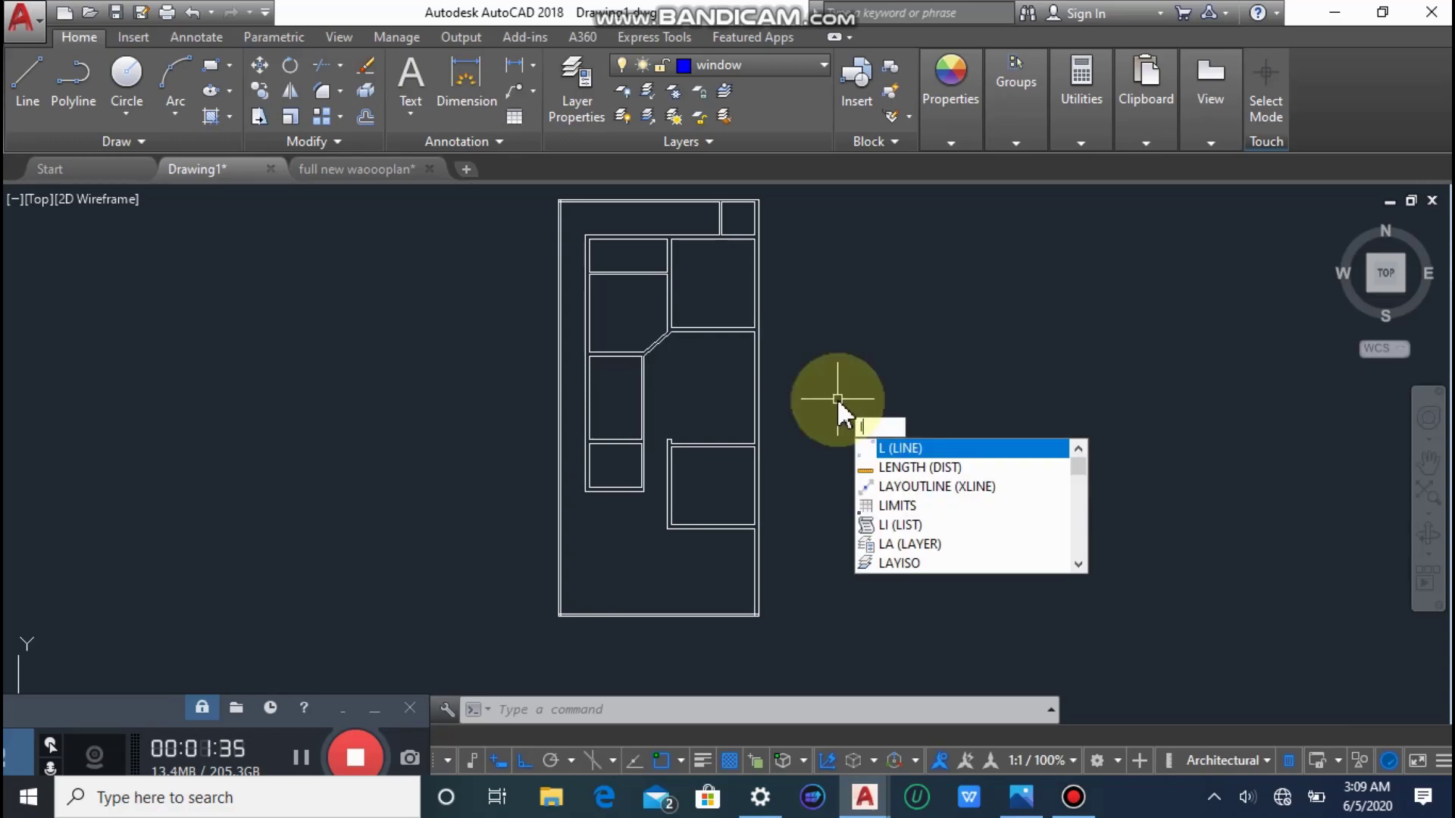
pyautogui.click(898, 450)
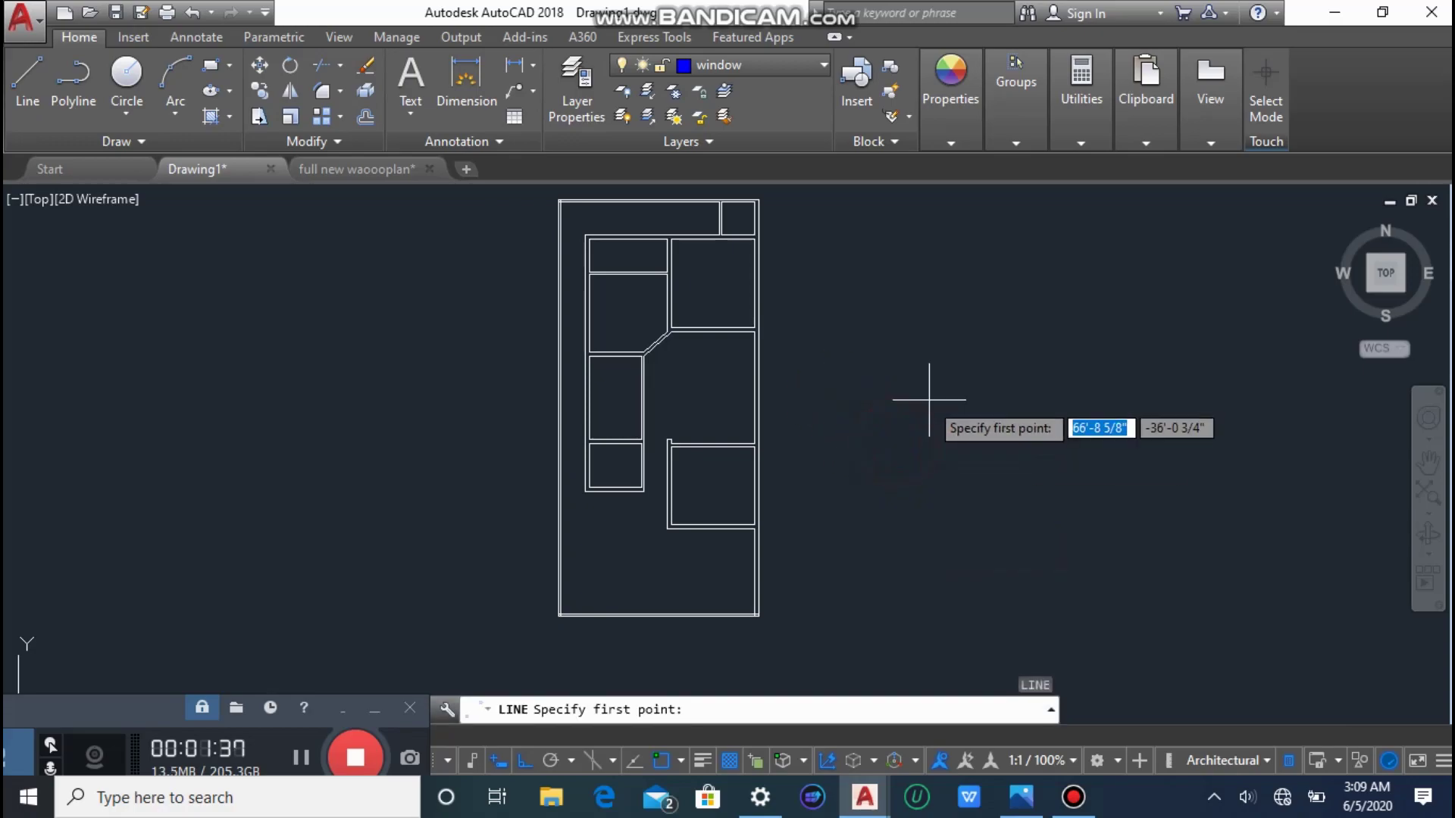
pyautogui.click(915, 400)
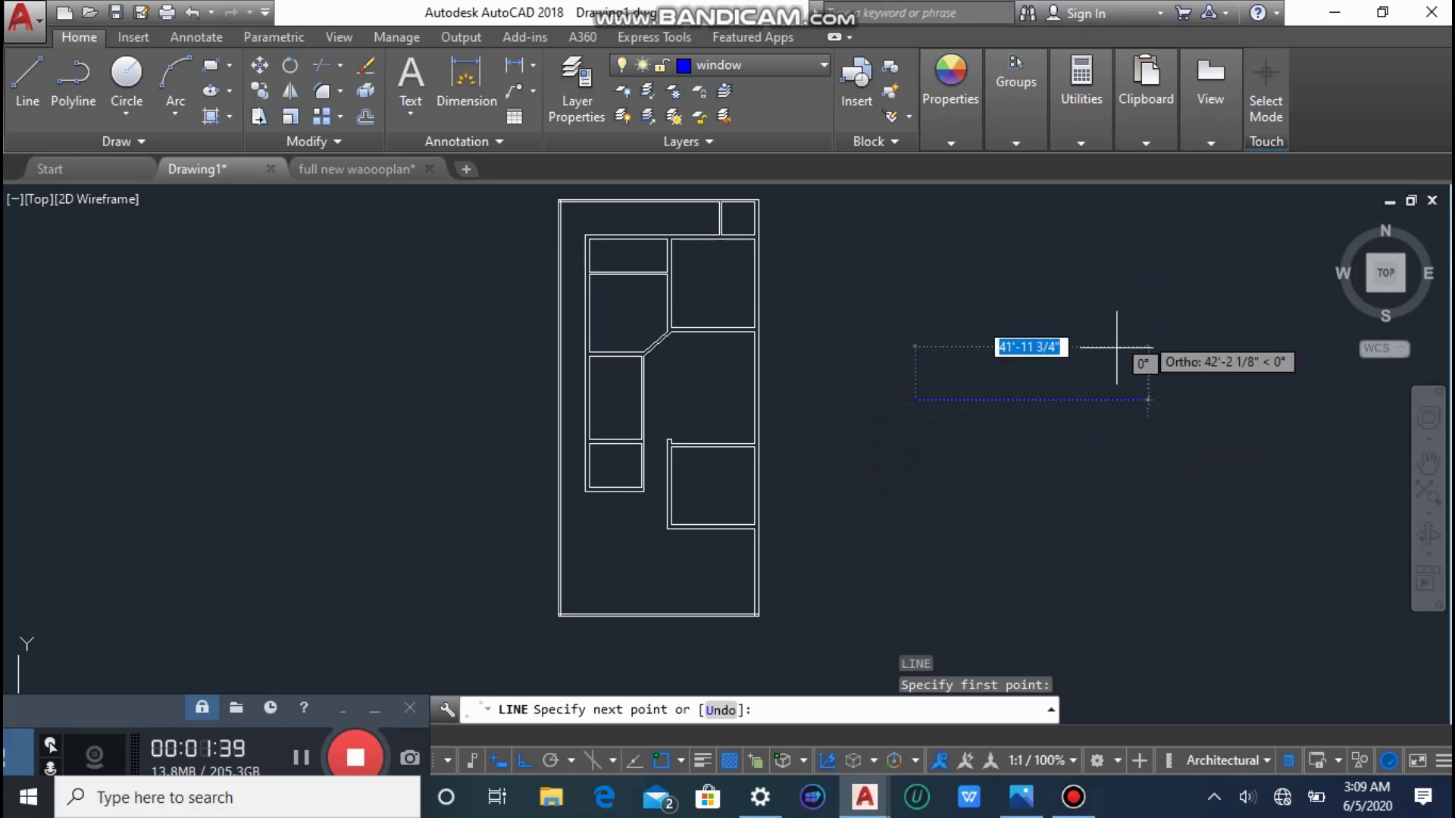
pyautogui.scroll(5, 1055, 392)
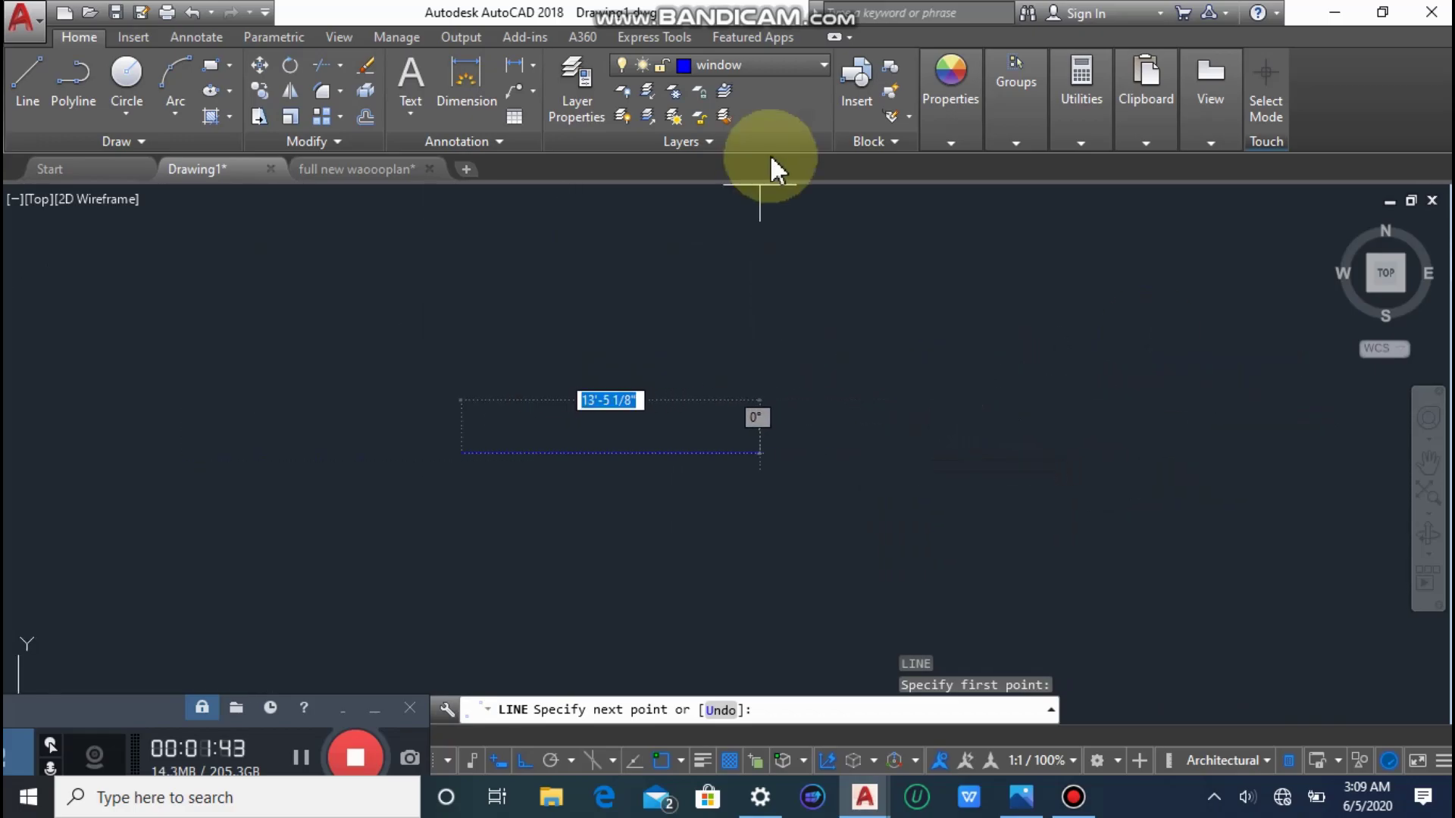
# Check the layer and properties, finish the 13'-9 1/8" horizontal trial line, and select it.
pyautogui.click(797, 65)
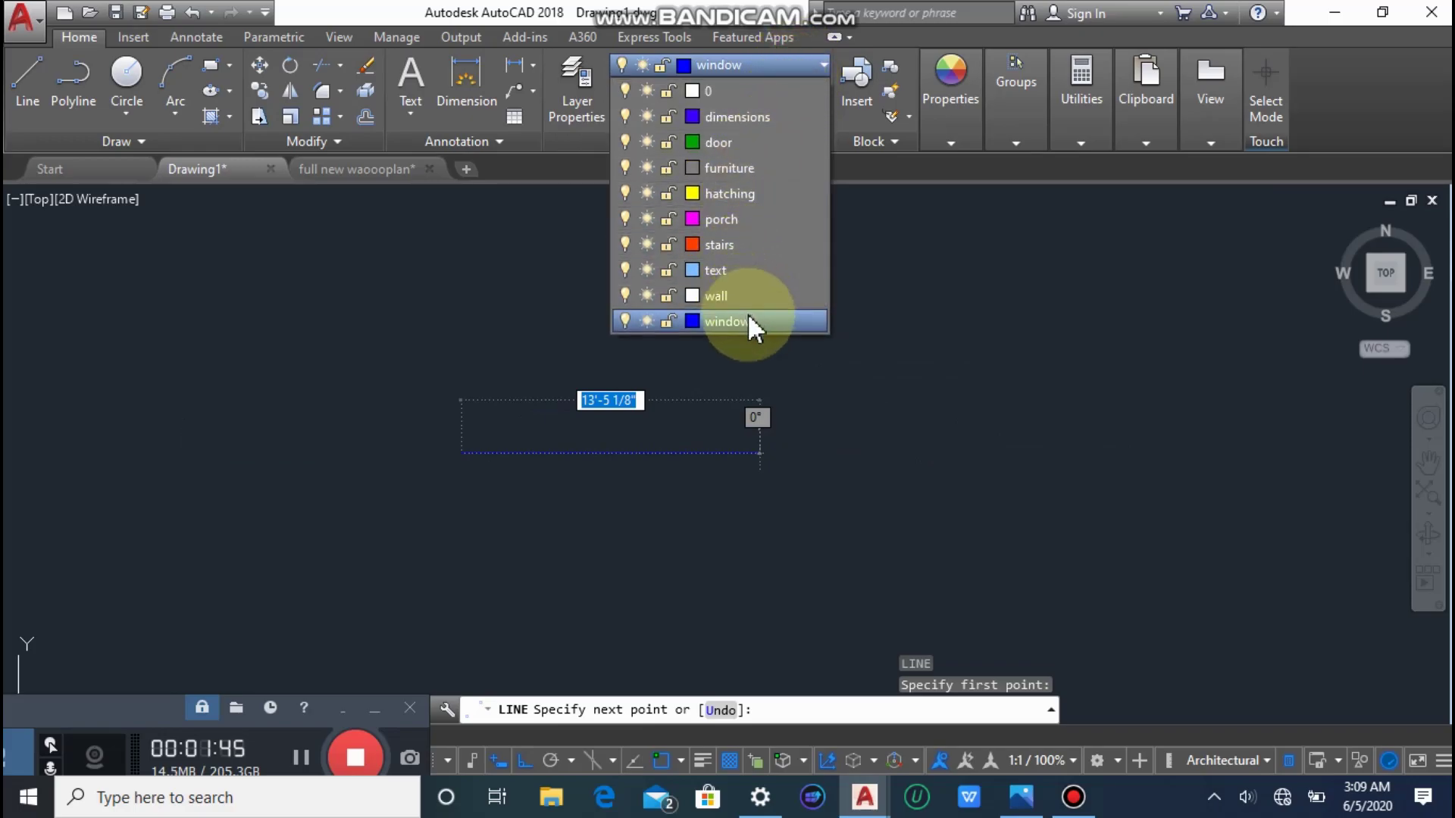
pyautogui.click(938, 103)
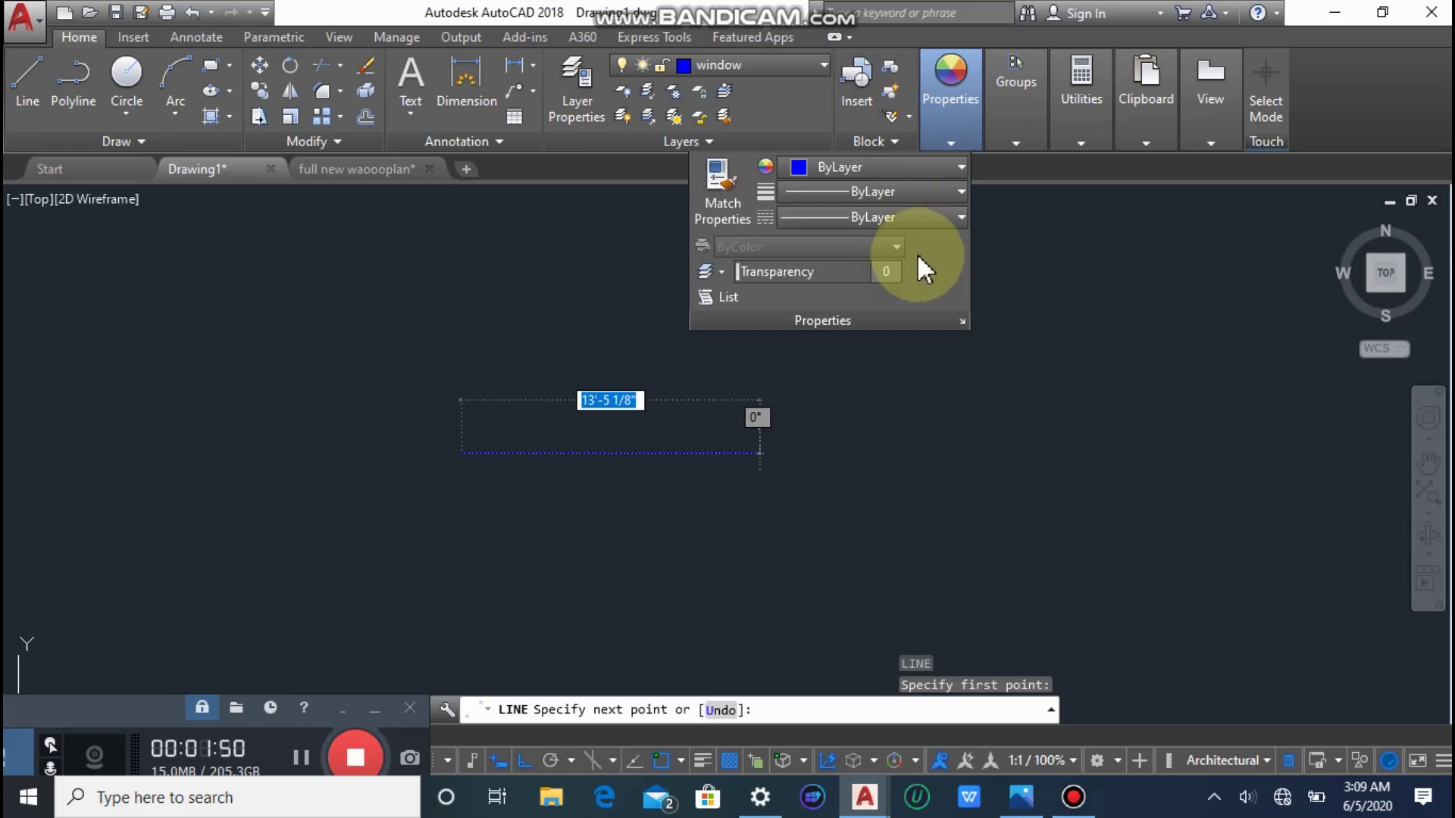
pyautogui.click(767, 409)
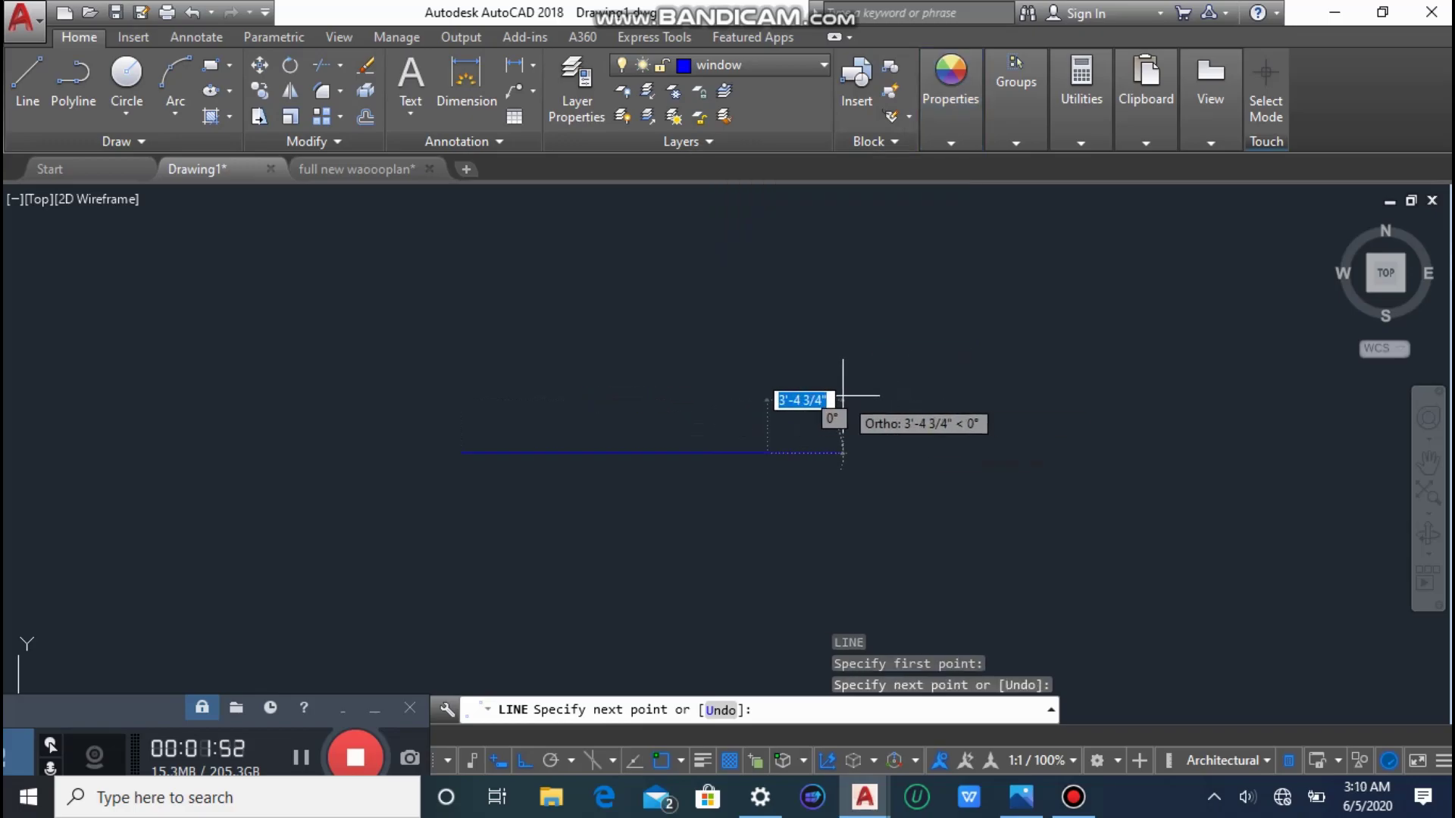
pyautogui.press('Escape')
pyautogui.click(829, 394)
pyautogui.click(461, 455)
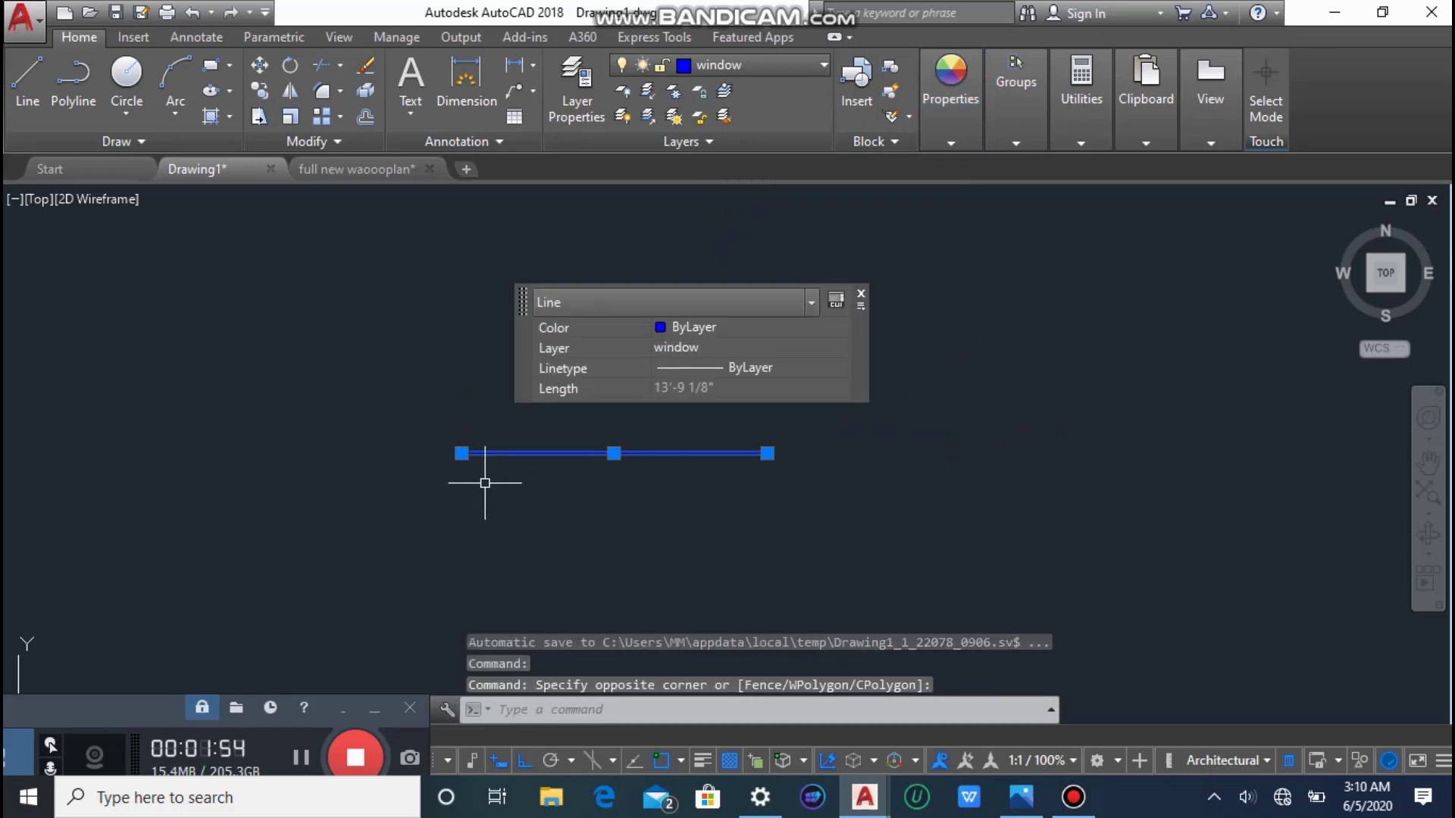
# Erase the trial line and begin a new line on the window layer.
pyautogui.press('Delete')
pyautogui.write('l')
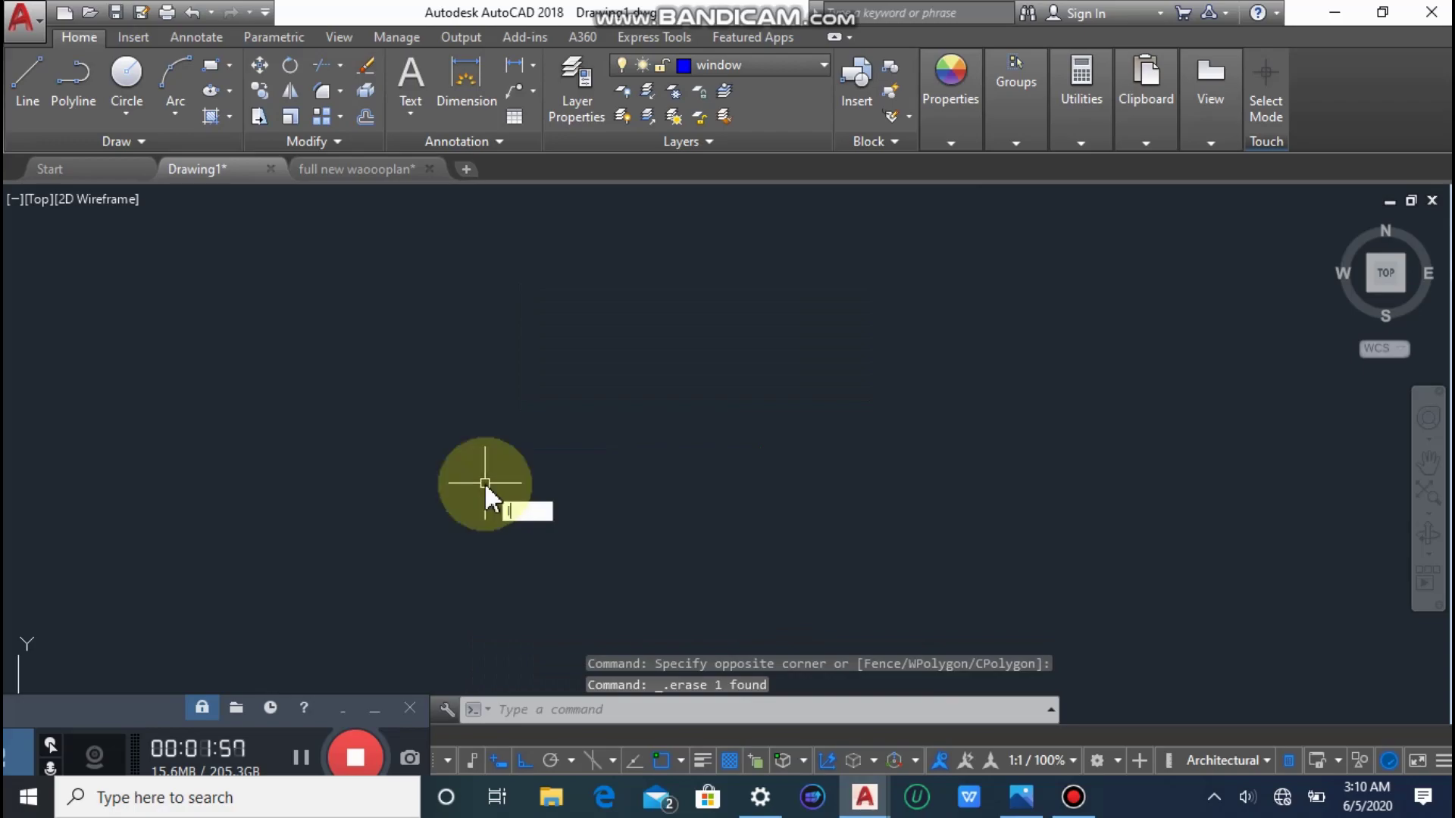
pyautogui.press('Return')
pyautogui.click(413, 432)
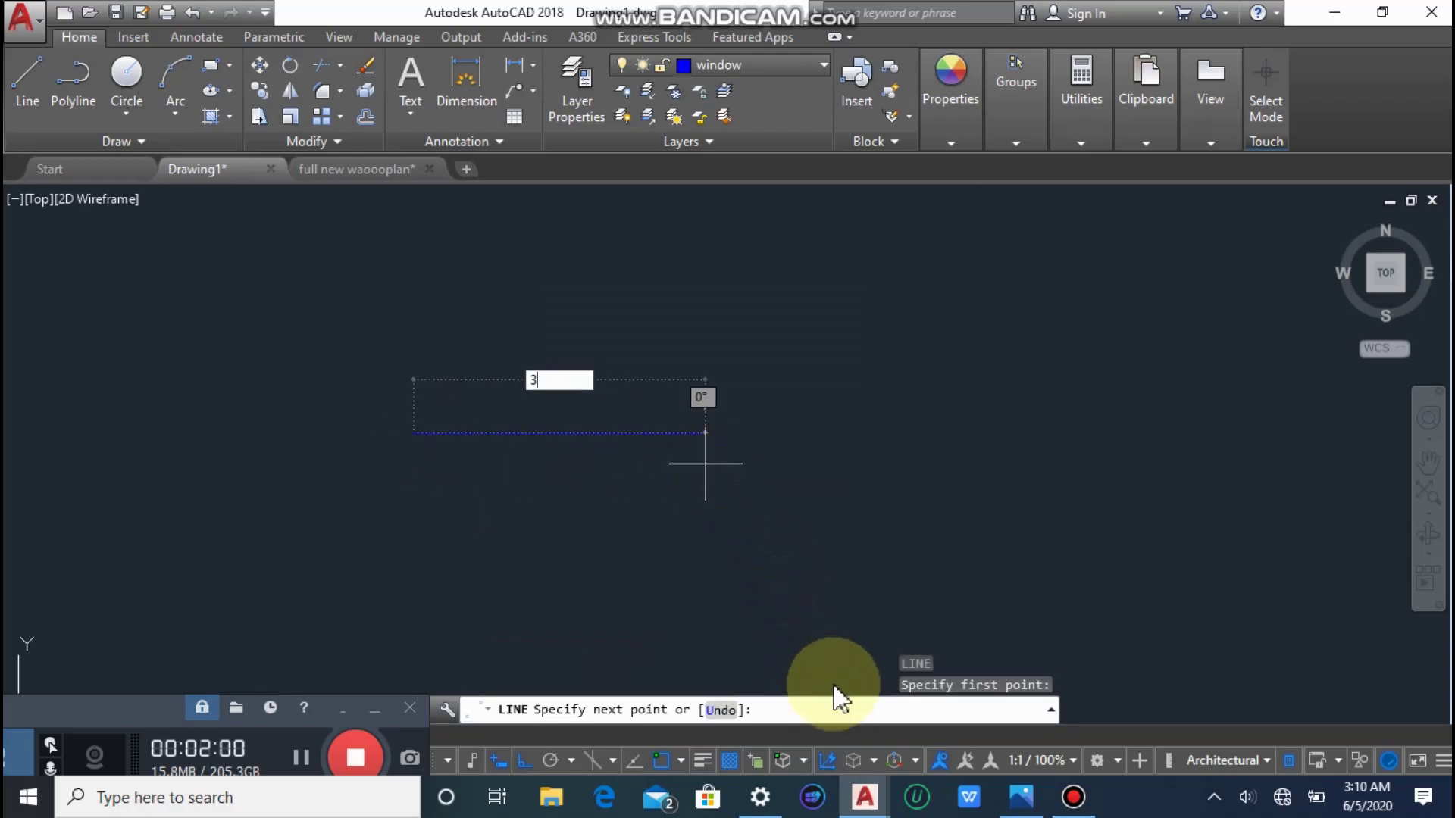
# Maximize AutoCAD, glance at the waoooplan schedule, then return to Drawing1 with the pending line cancelled.
pyautogui.moveTo(879, 800)
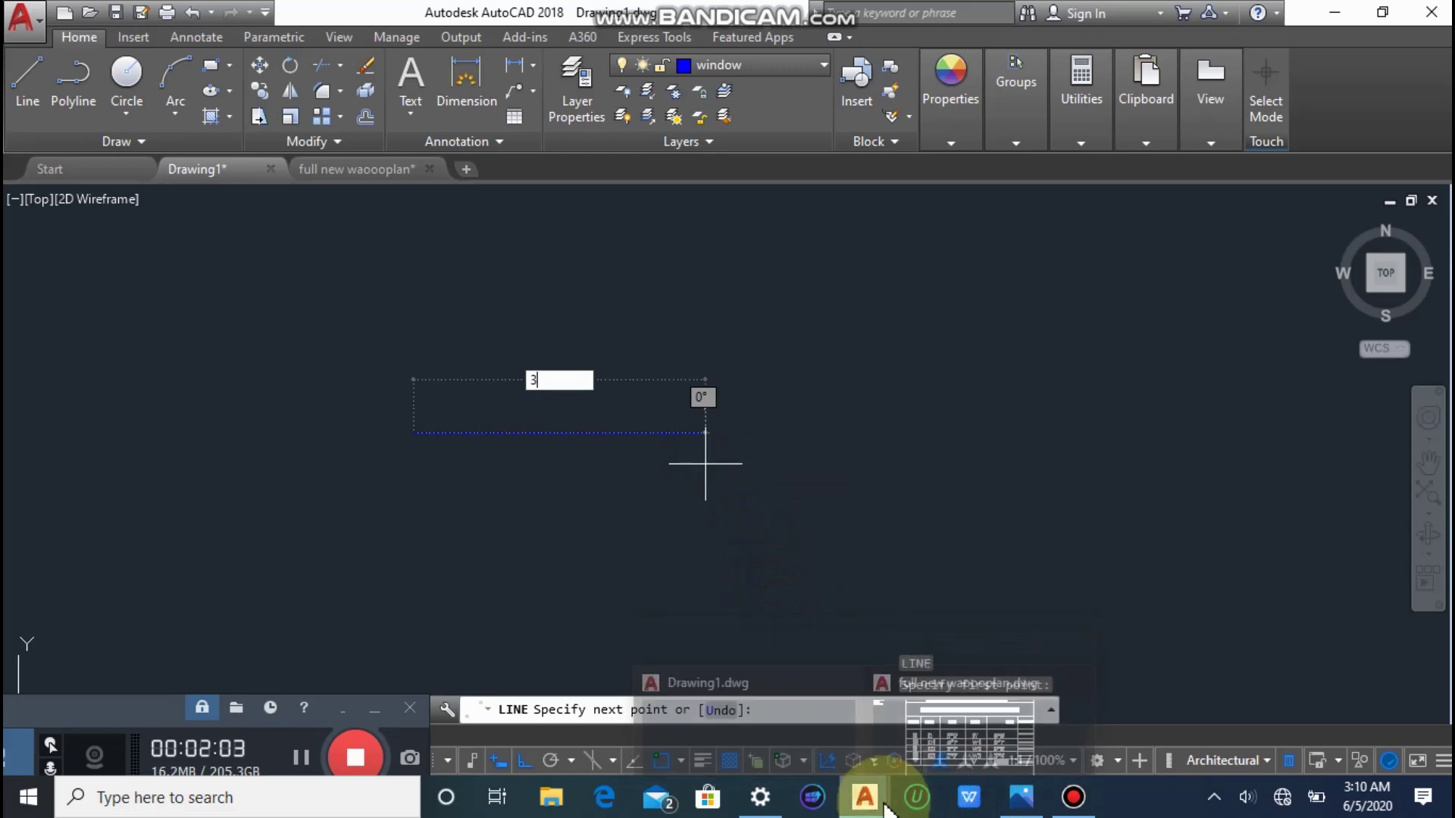
pyautogui.click(985, 724)
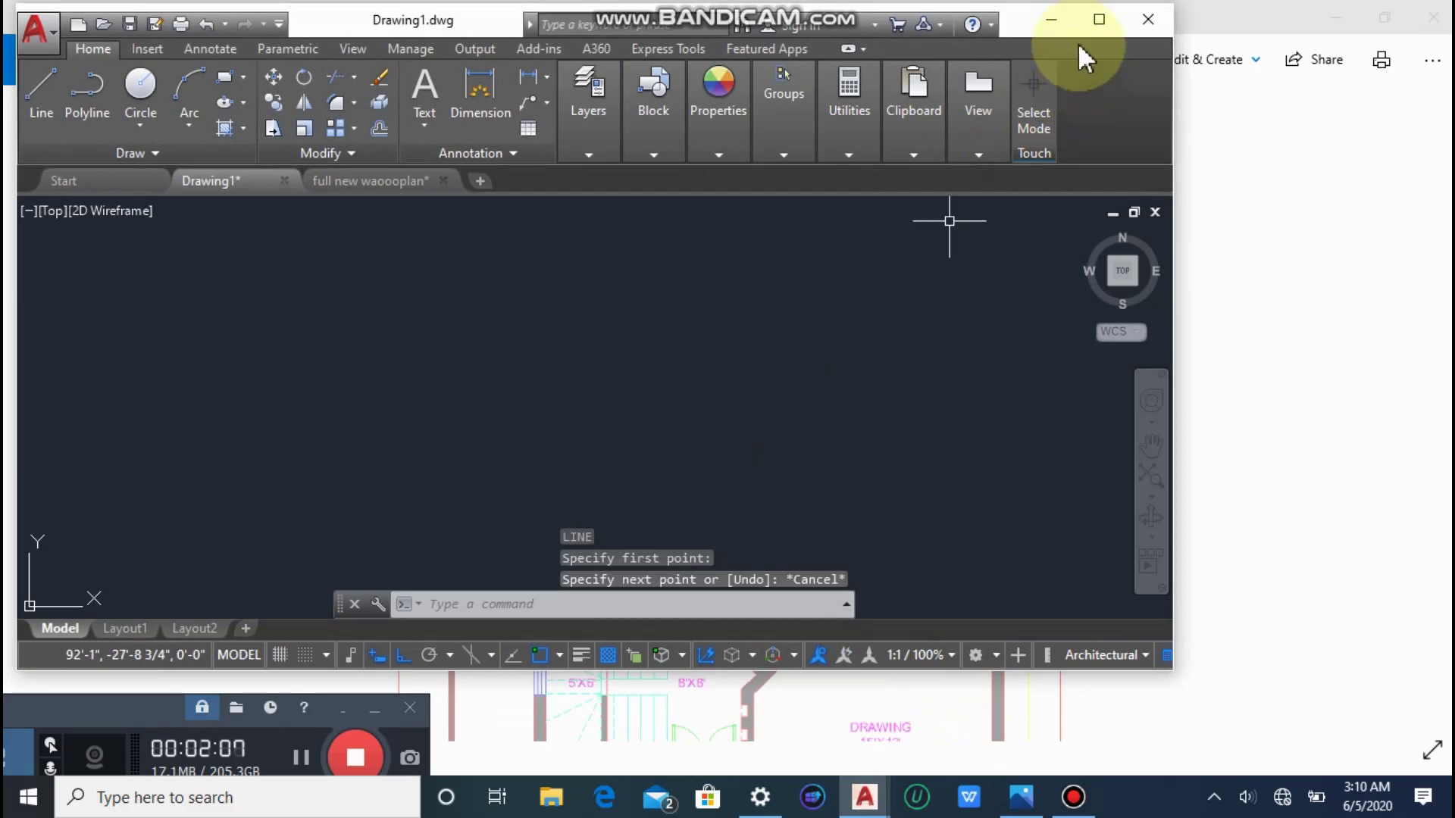
pyautogui.click(1099, 19)
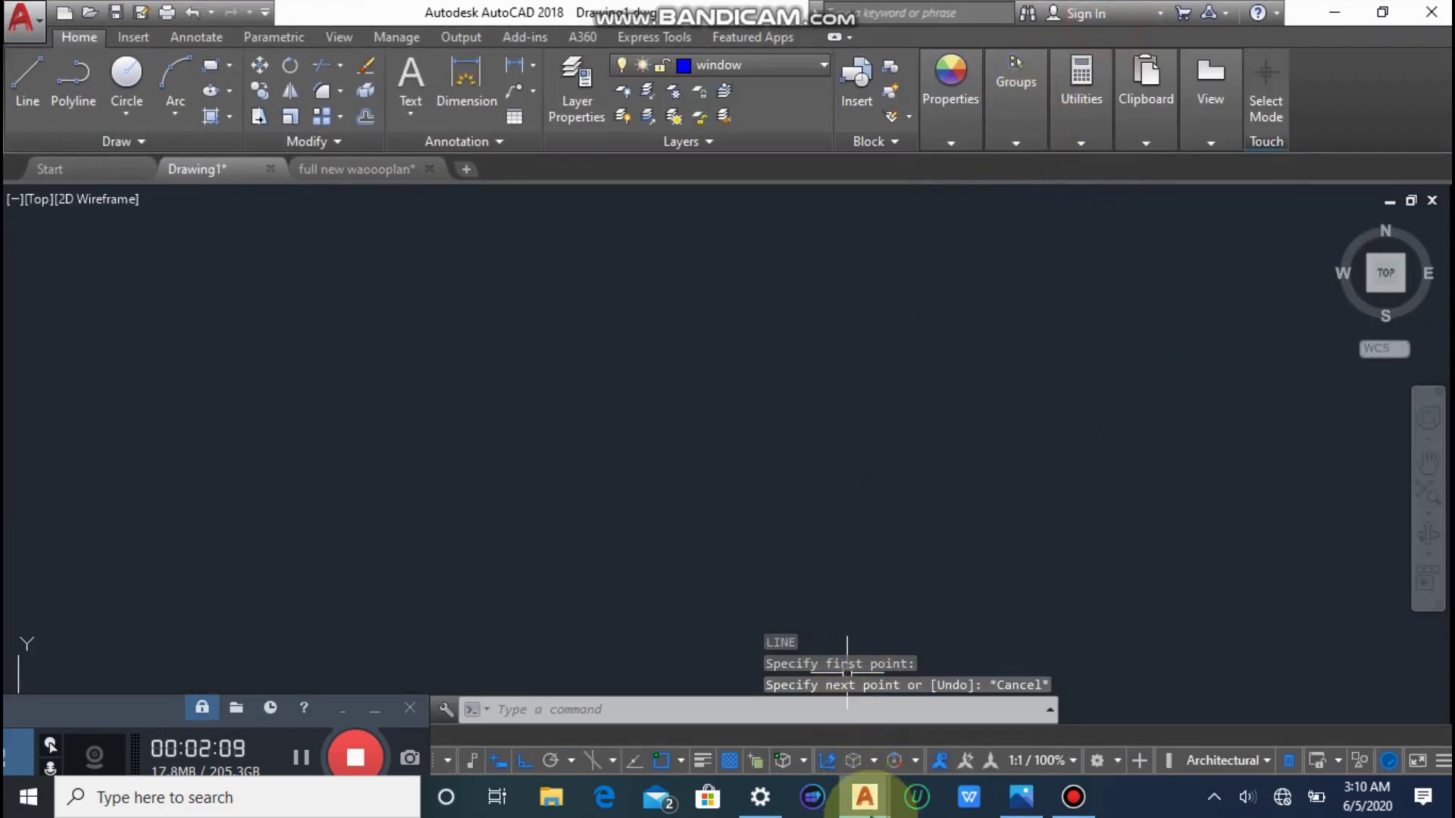
pyautogui.moveTo(864, 799)
pyautogui.click(934, 738)
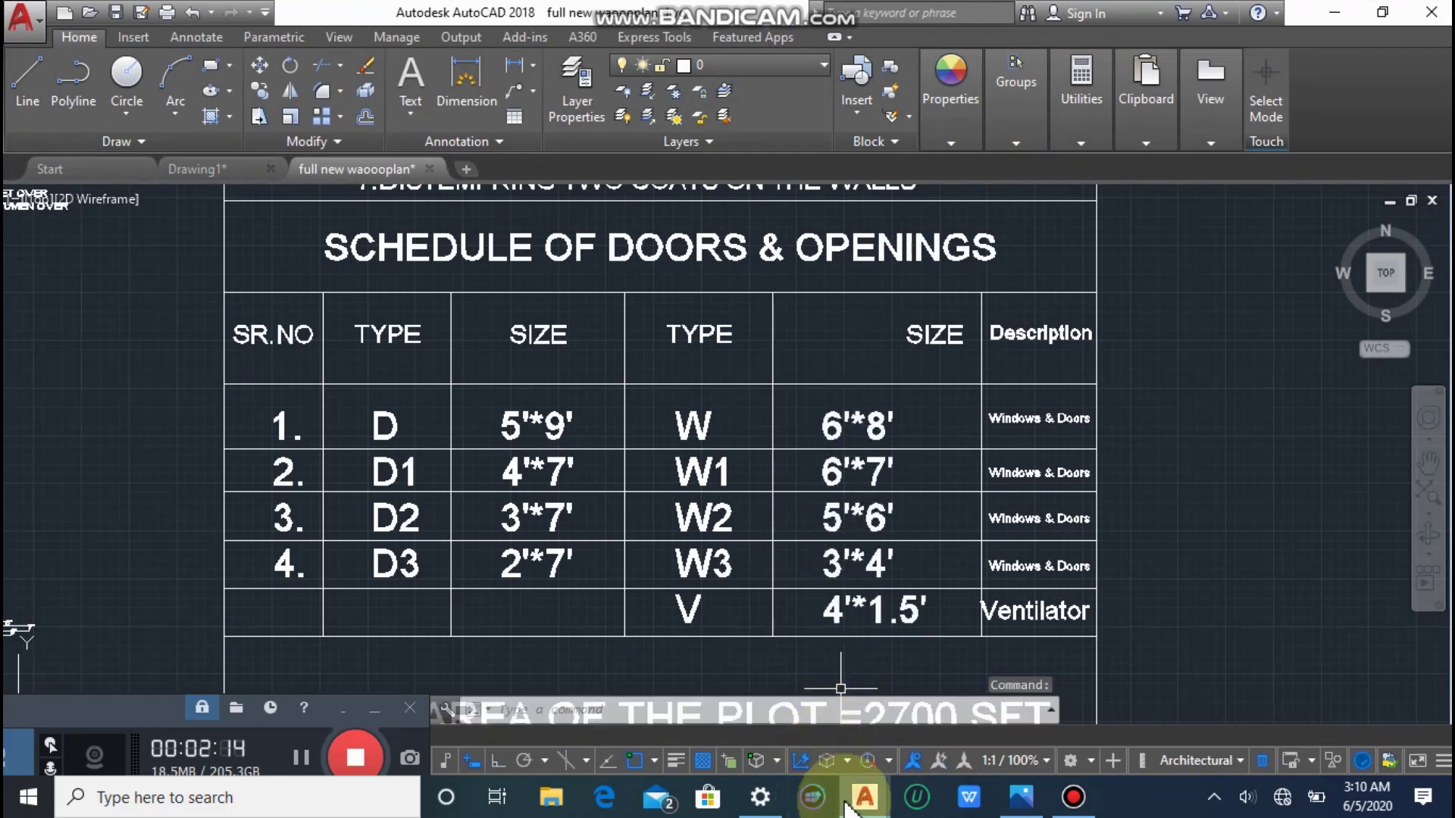
pyautogui.moveTo(846, 803)
pyautogui.click(760, 699)
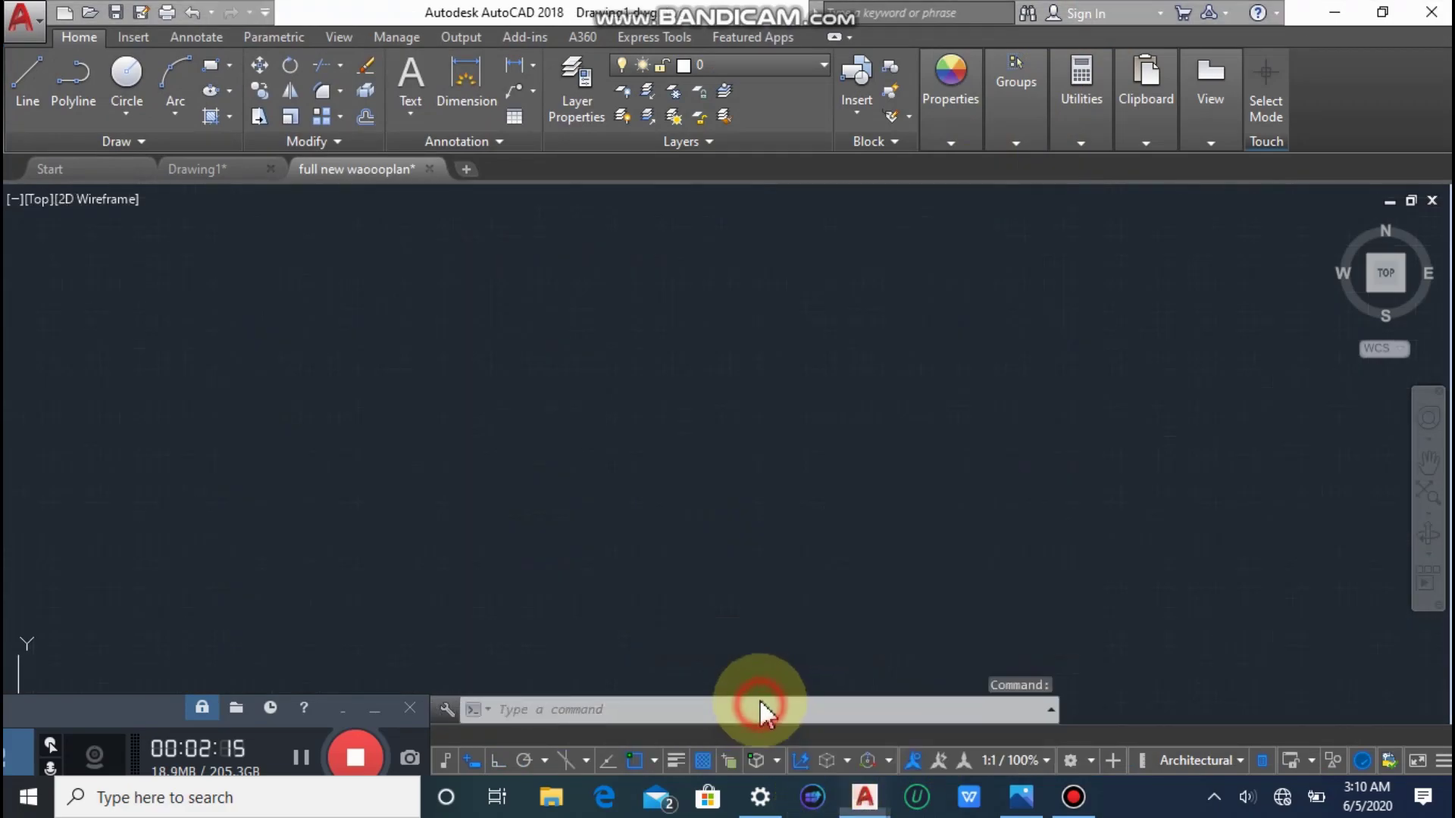
pyautogui.press('Escape')
pyautogui.press('Escape')
pyautogui.press('Escape')
pyautogui.click(691, 468)
# Cancel the open selection box and the accidental selection in Drawing1.
pyautogui.scroll(10, 707, 406)
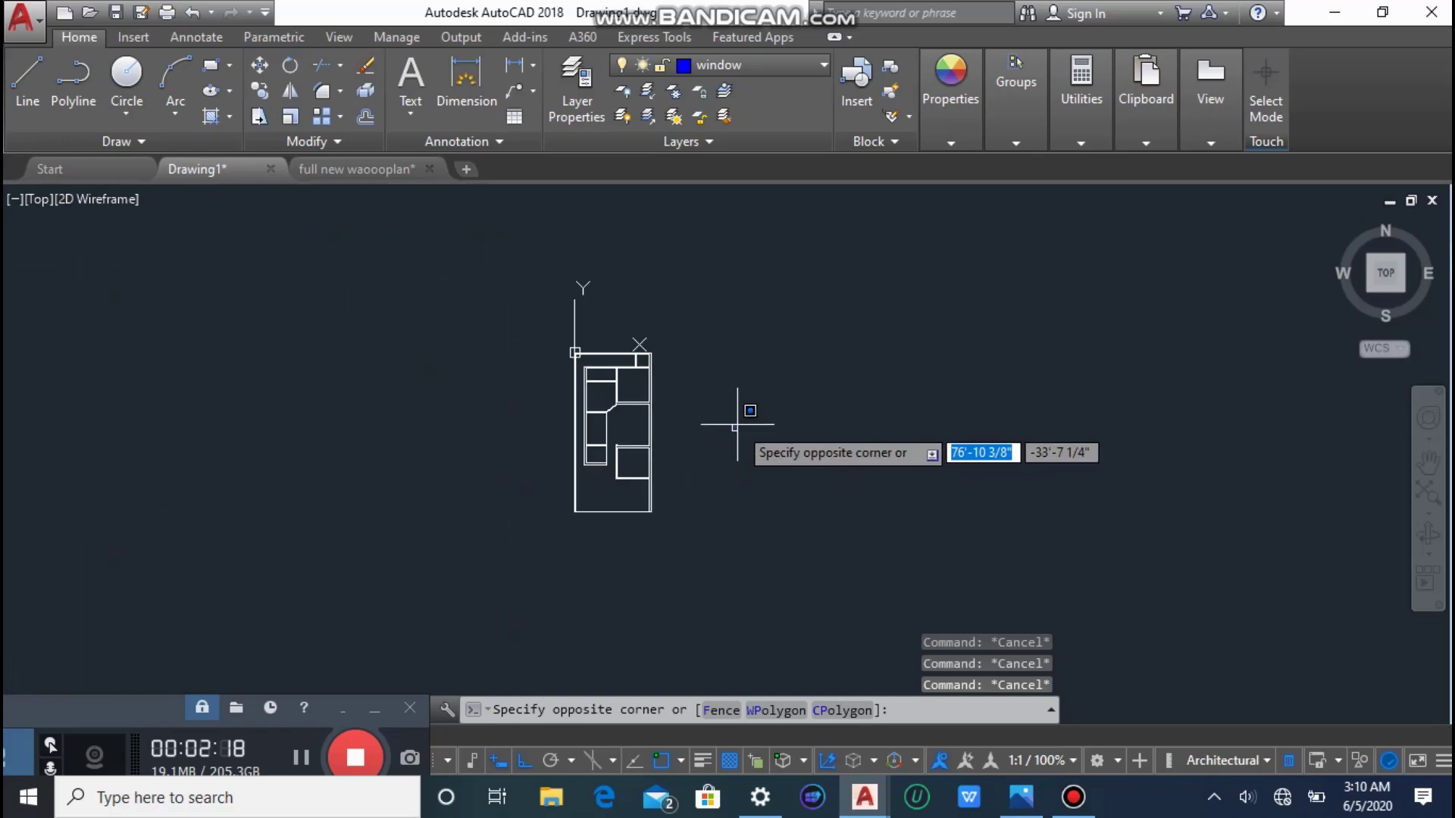
pyautogui.scroll(2, 655, 322)
pyautogui.press('Escape')
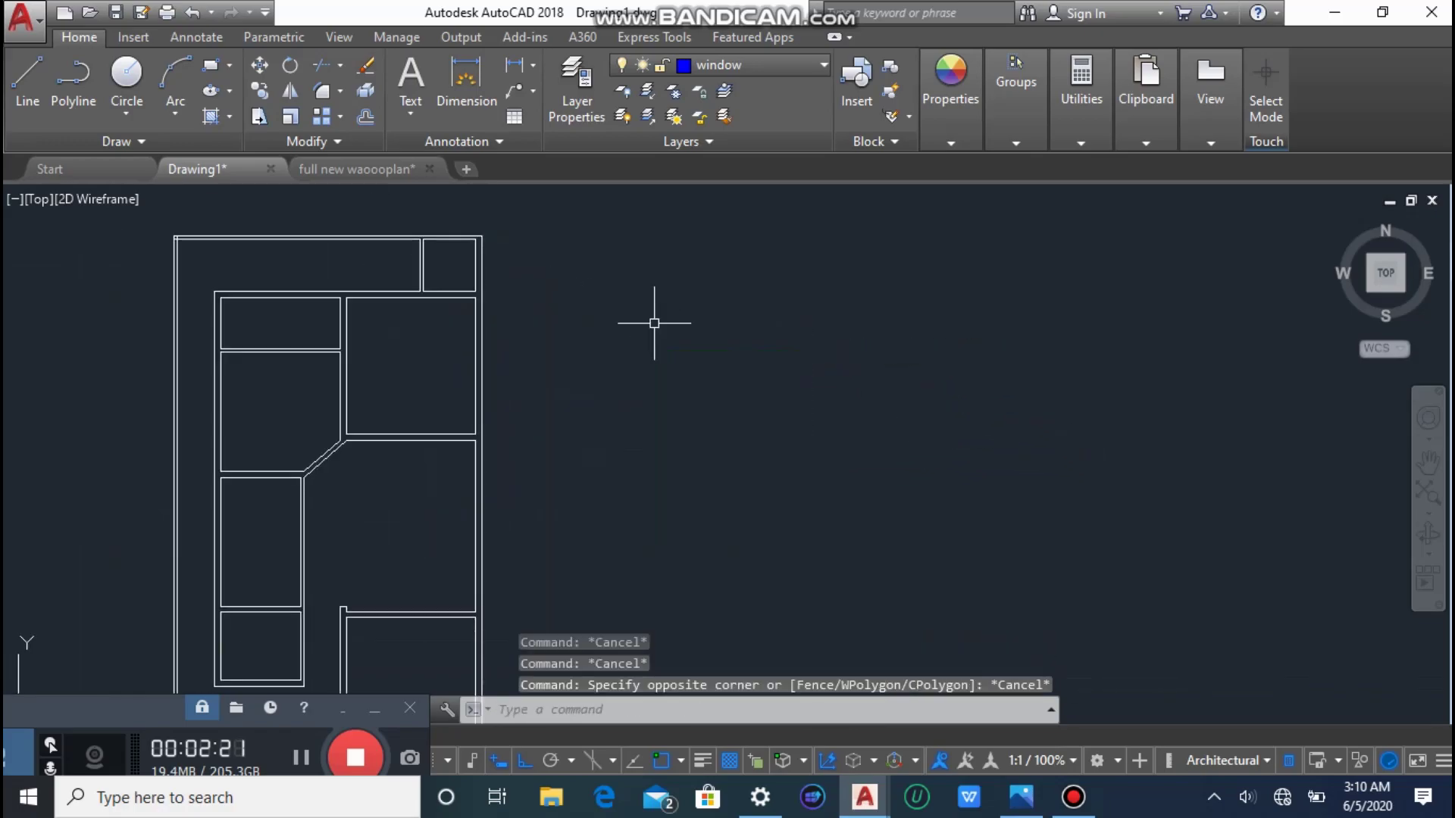
pyautogui.click(654, 323)
pyautogui.press('Escape')
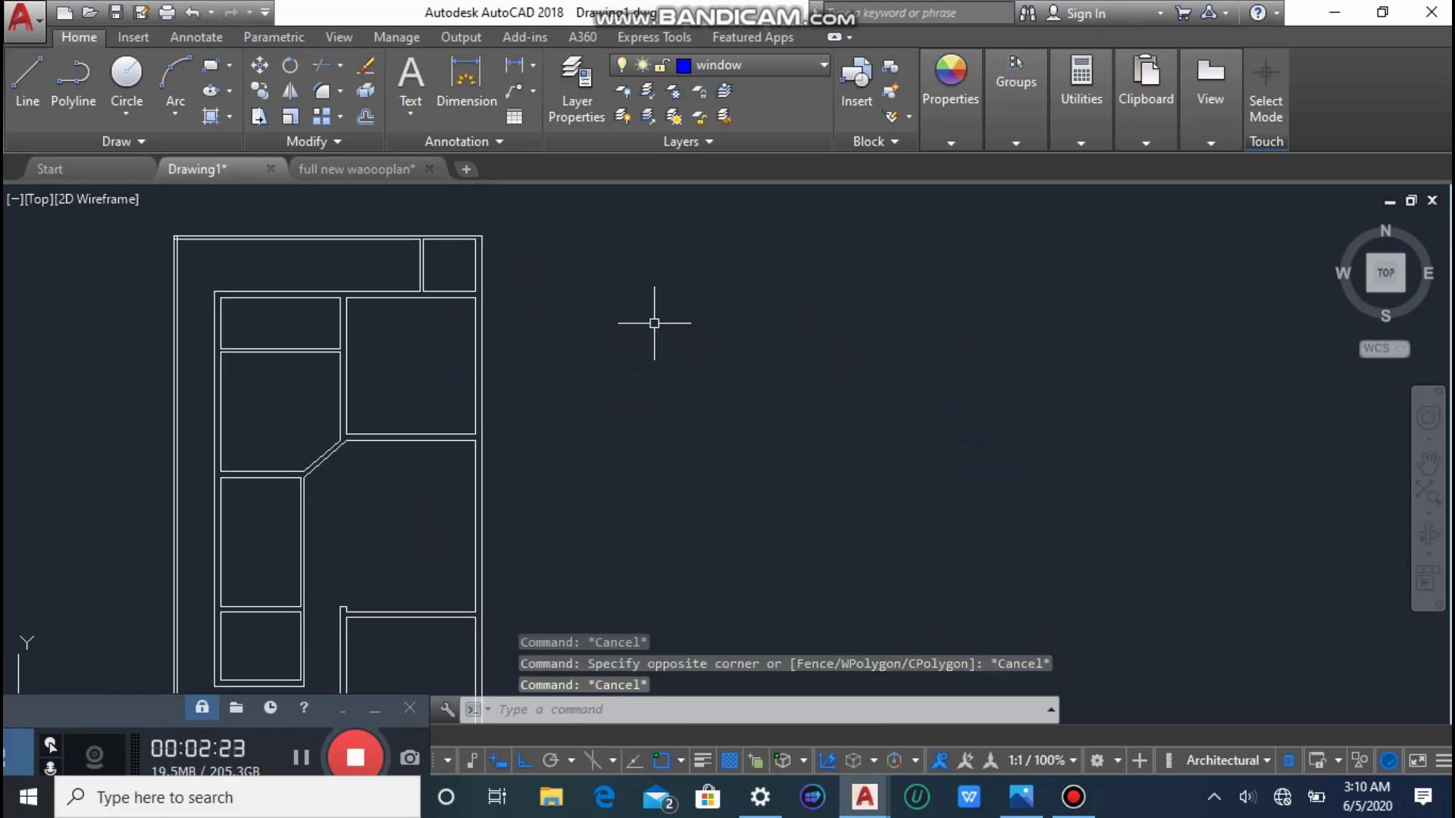
# Draw the window outline's first segments beside the plan: 3' right, 9" down, 3' back left.
pyautogui.write('l')
pyautogui.press('Return')
pyautogui.click(635, 401)
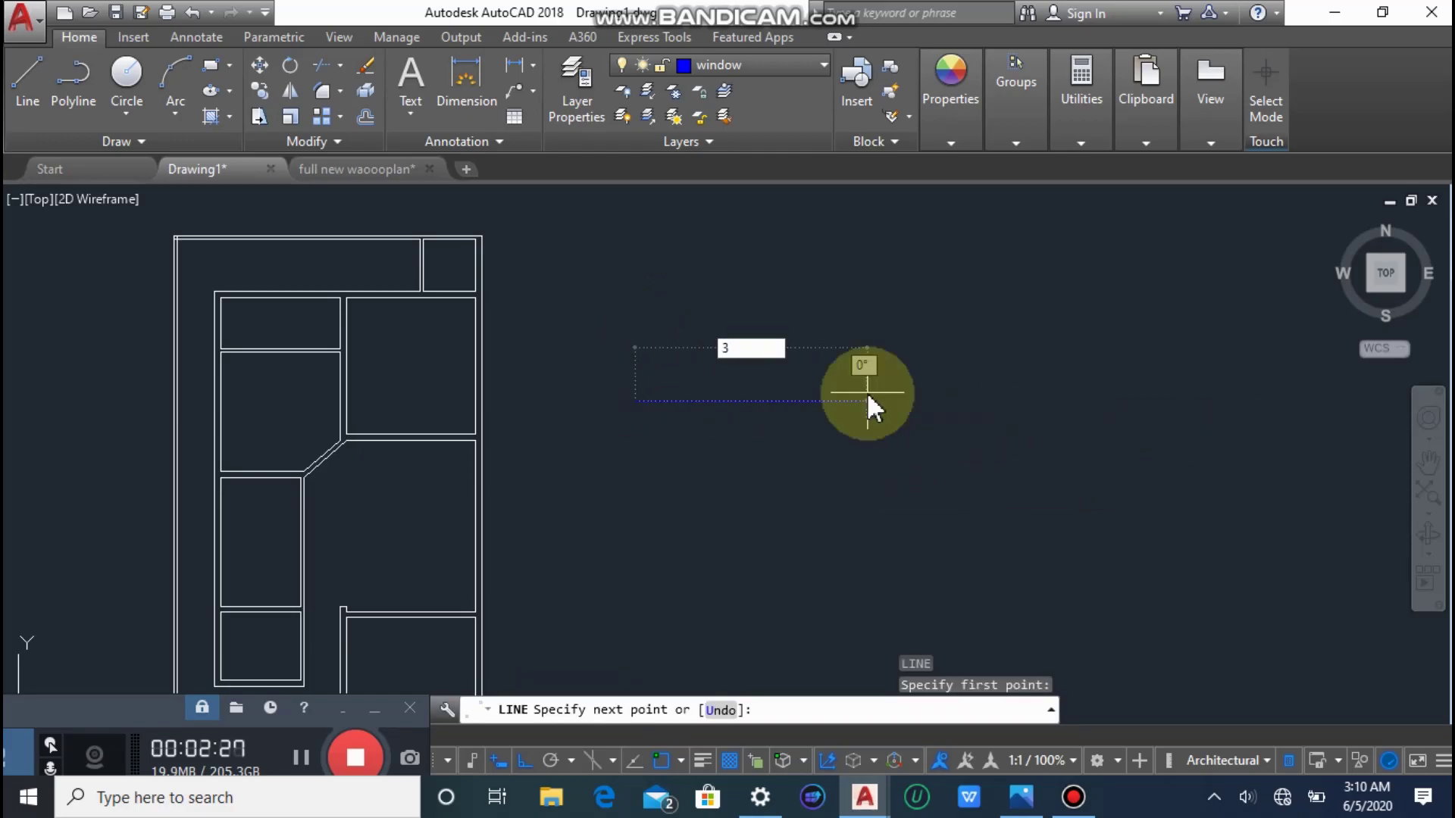
pyautogui.write("3'")
pyautogui.press('Return')
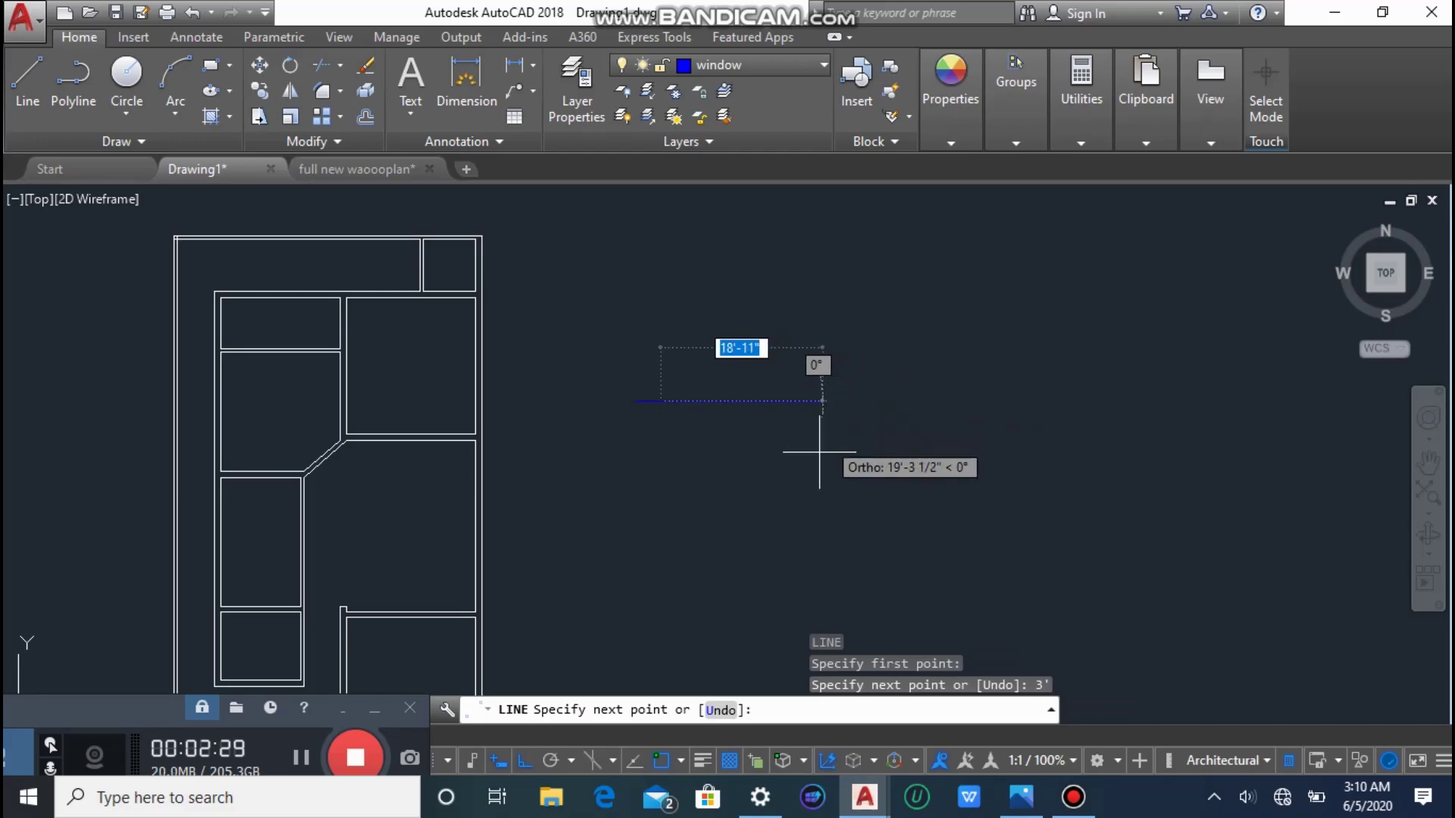
pyautogui.scroll(5, 659, 425)
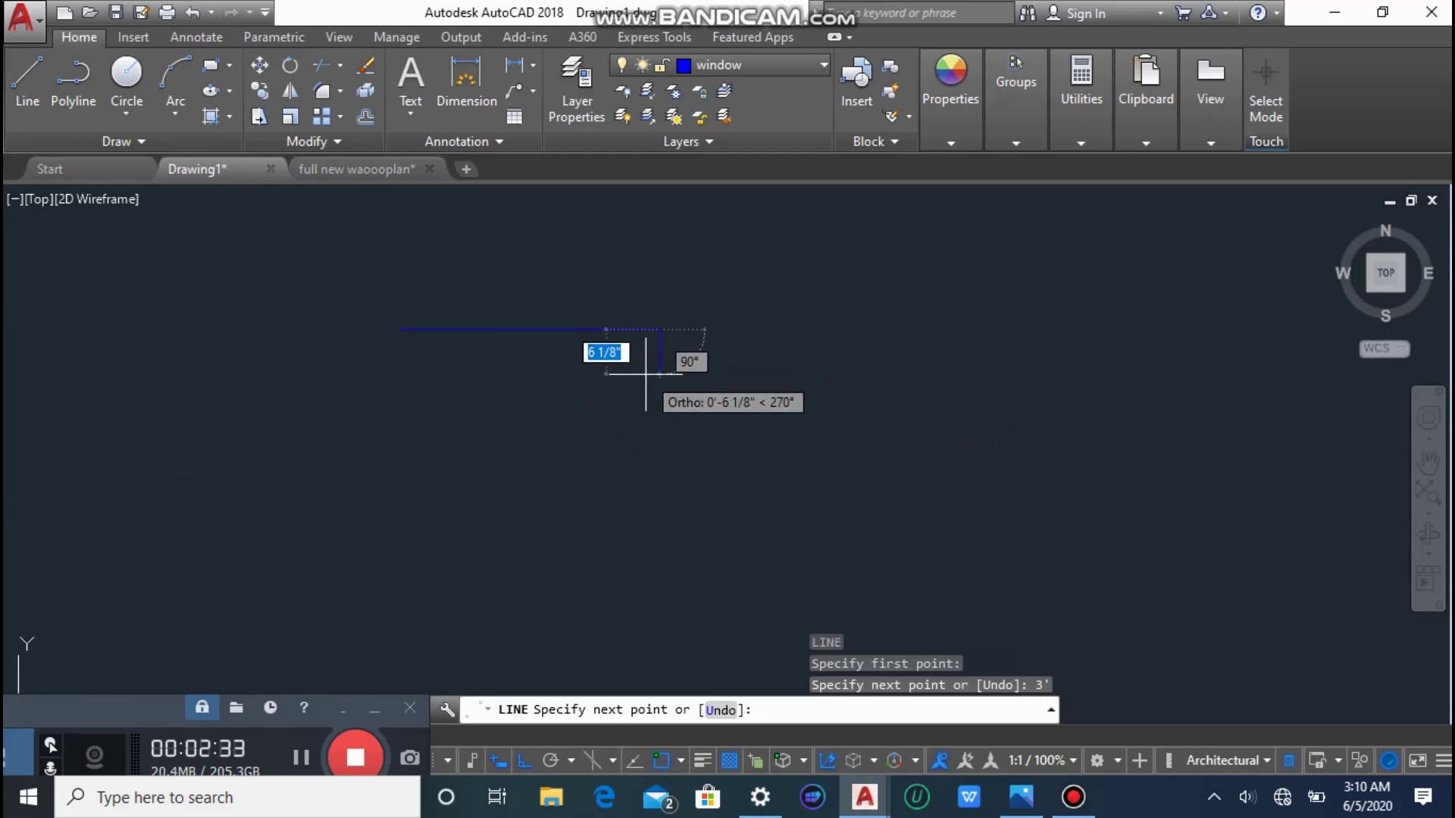
pyautogui.write('9"')
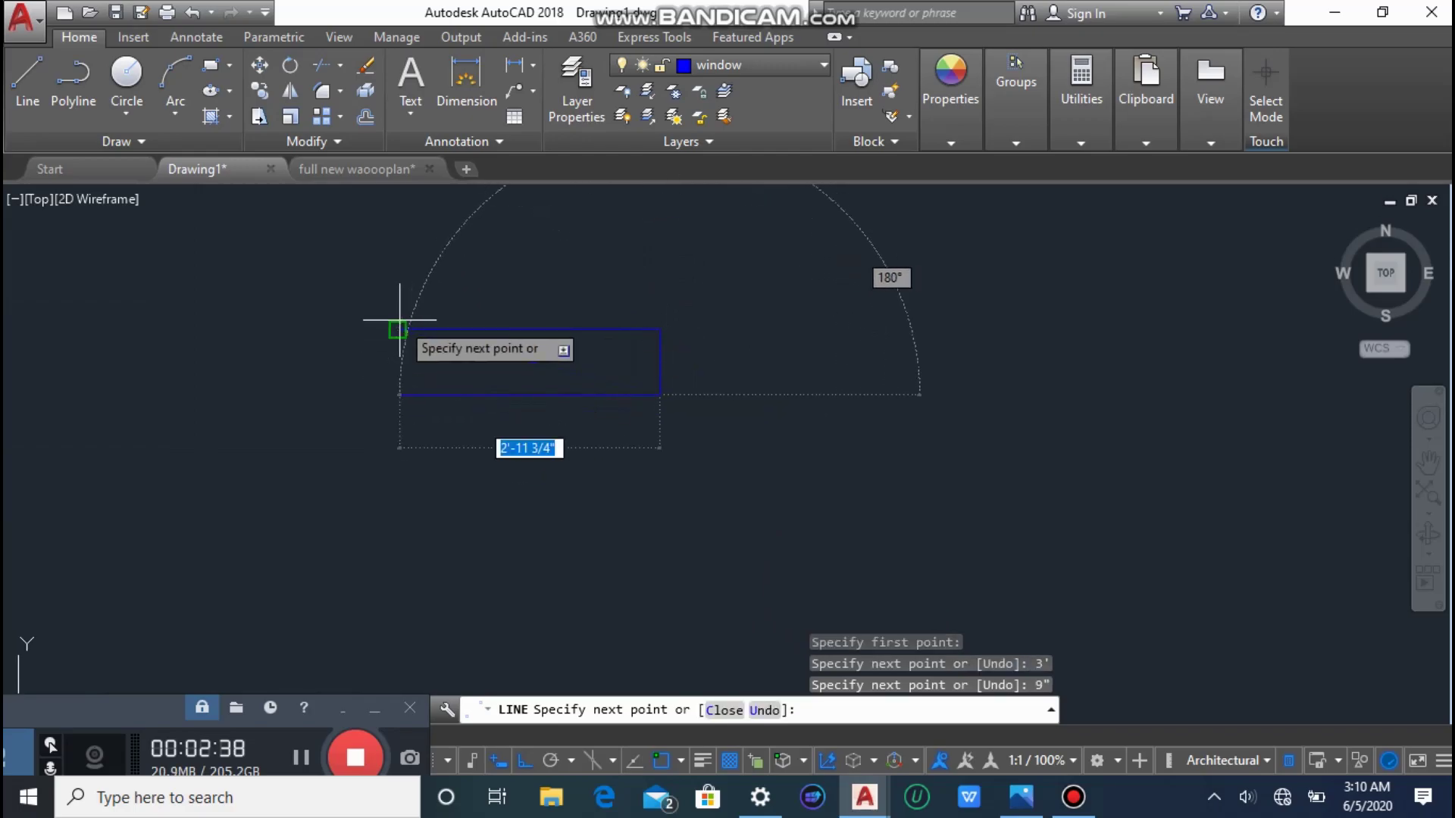
pyautogui.write("3'")
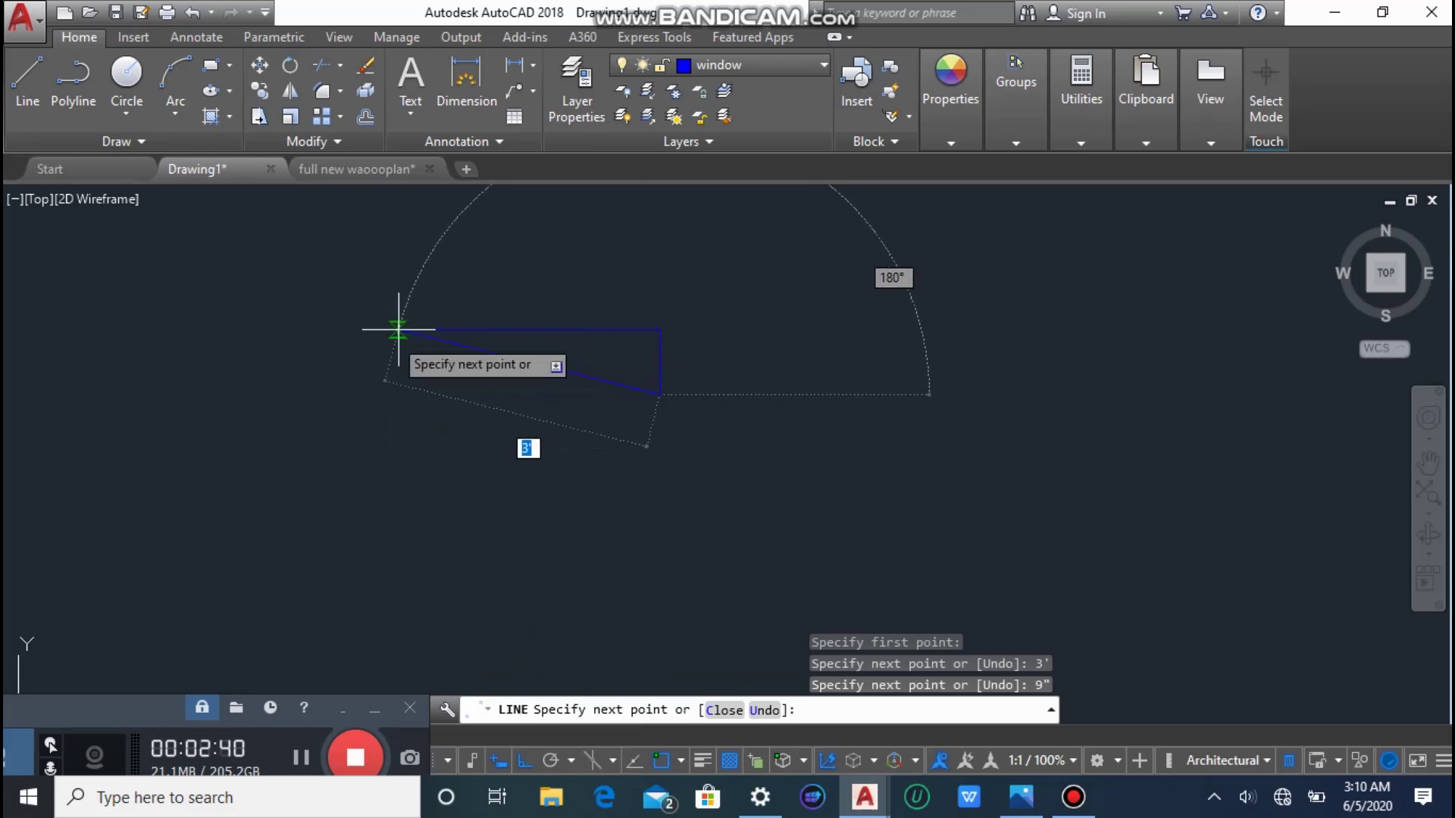
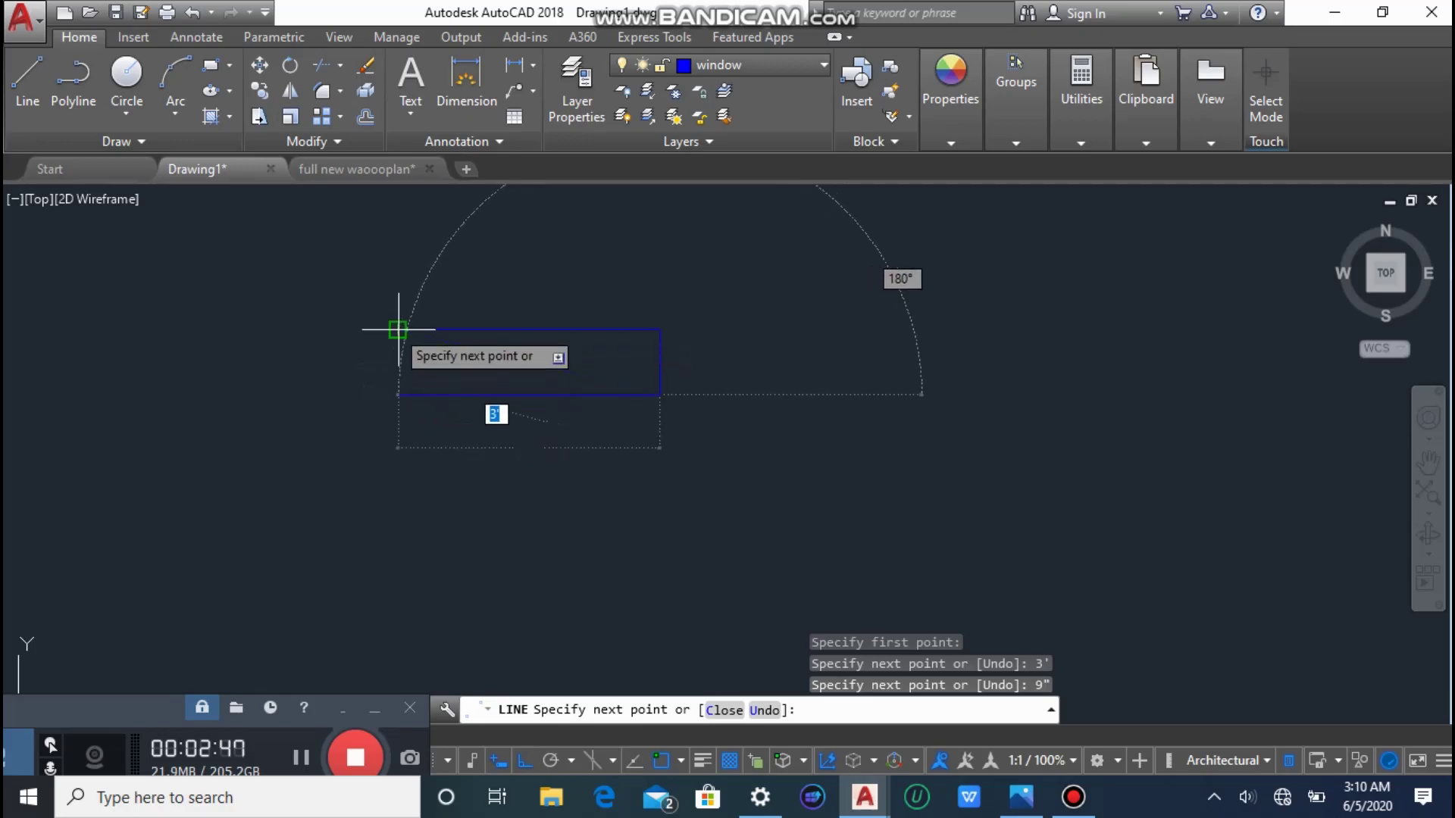
# Close the window rectangle with a final 3' side and end the LINE command.
pyautogui.write("3'")
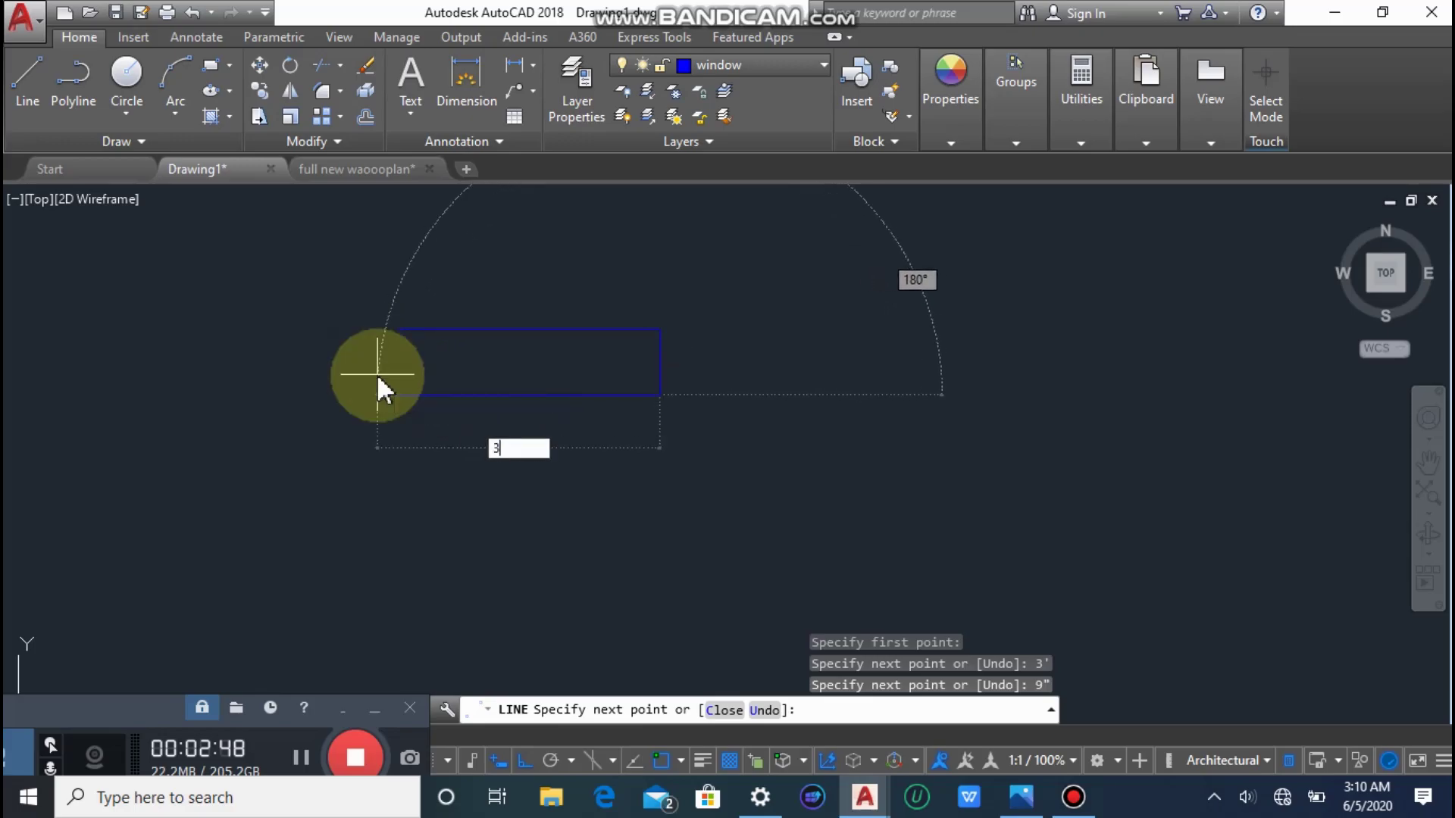
pyautogui.press('Return')
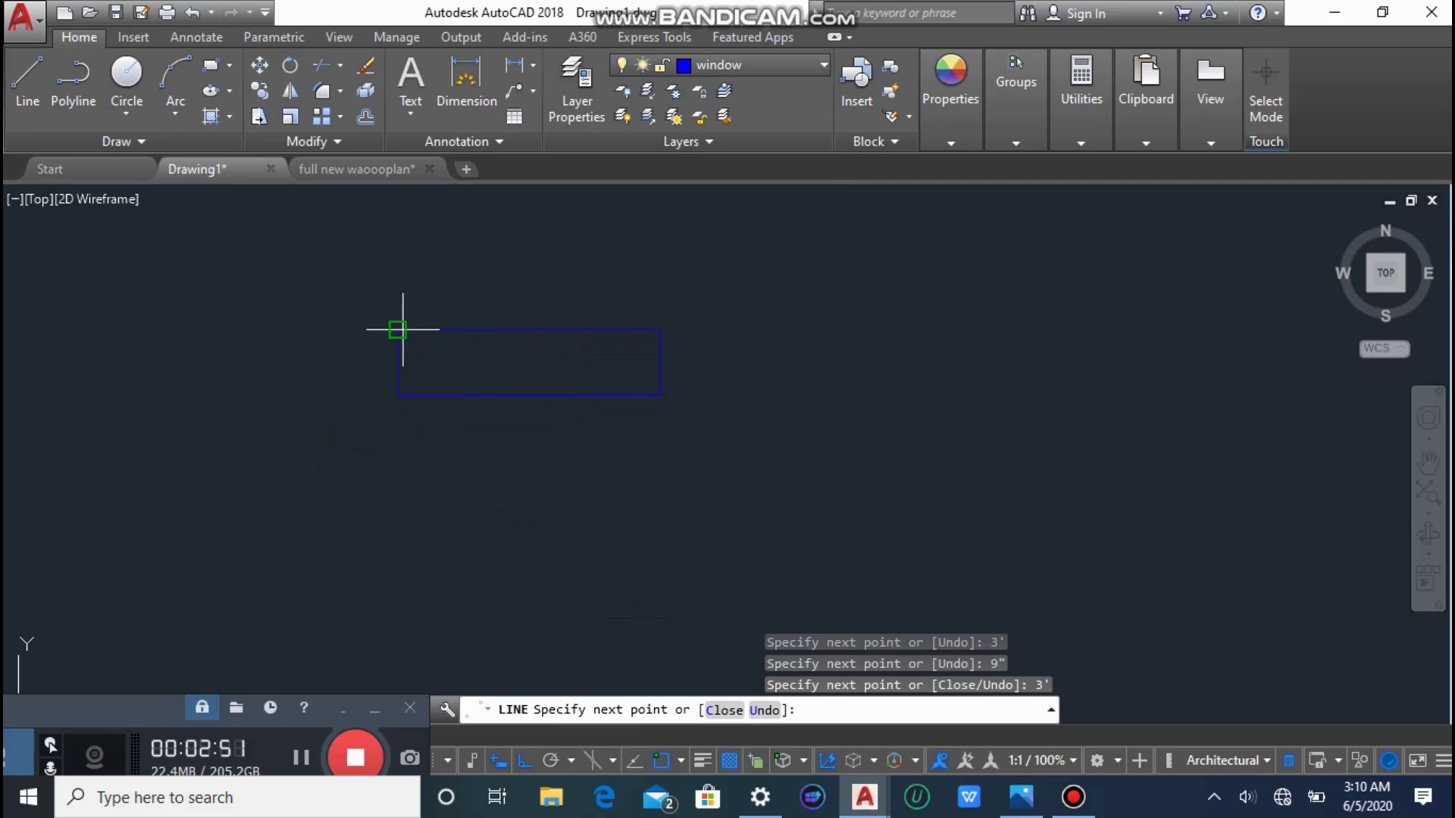
pyautogui.press('Escape')
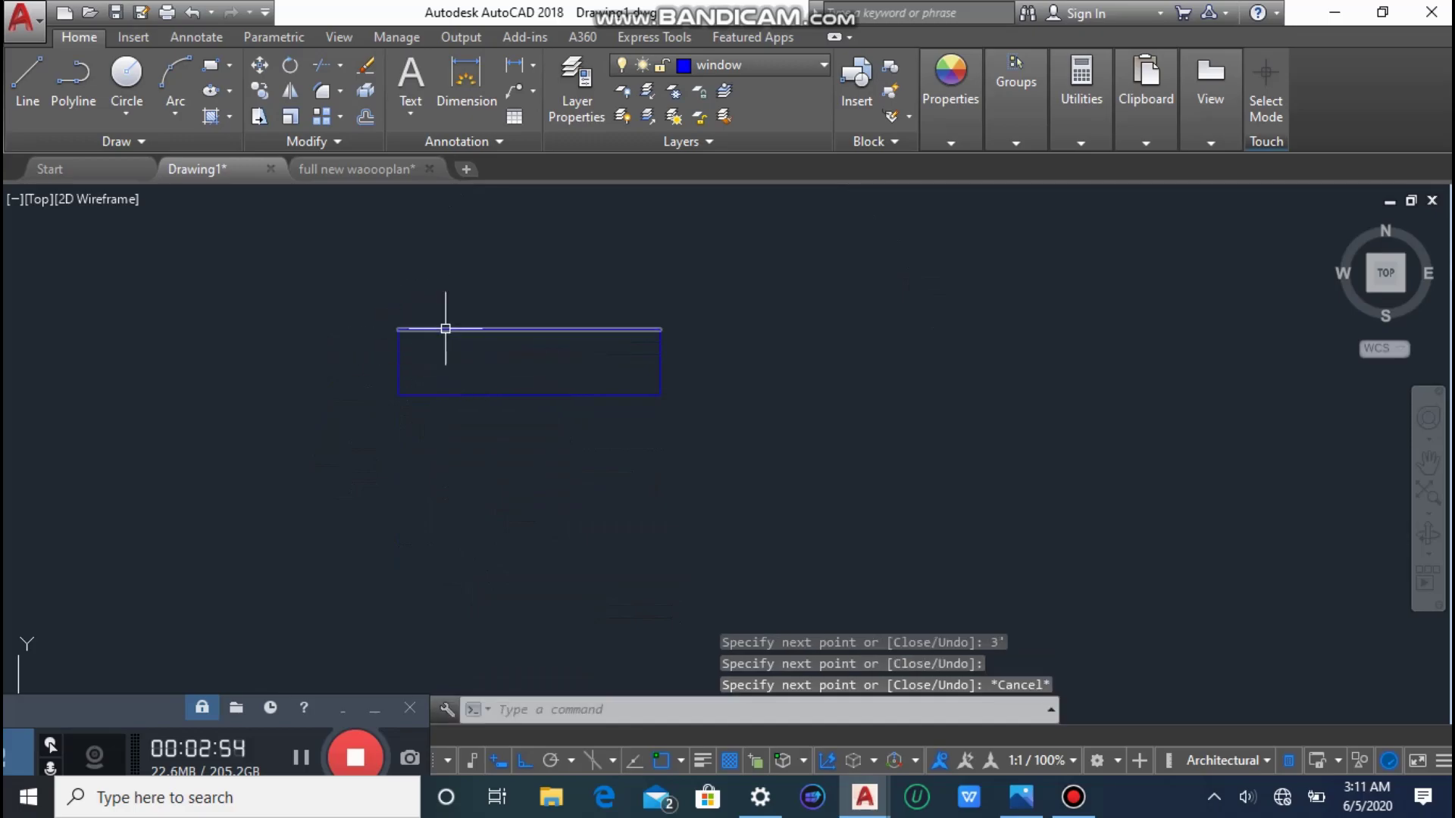
# Offset the rectangle's top line inside, then offset the middle line again by a typed distance.
pyautogui.write('o')
pyautogui.press('Return')
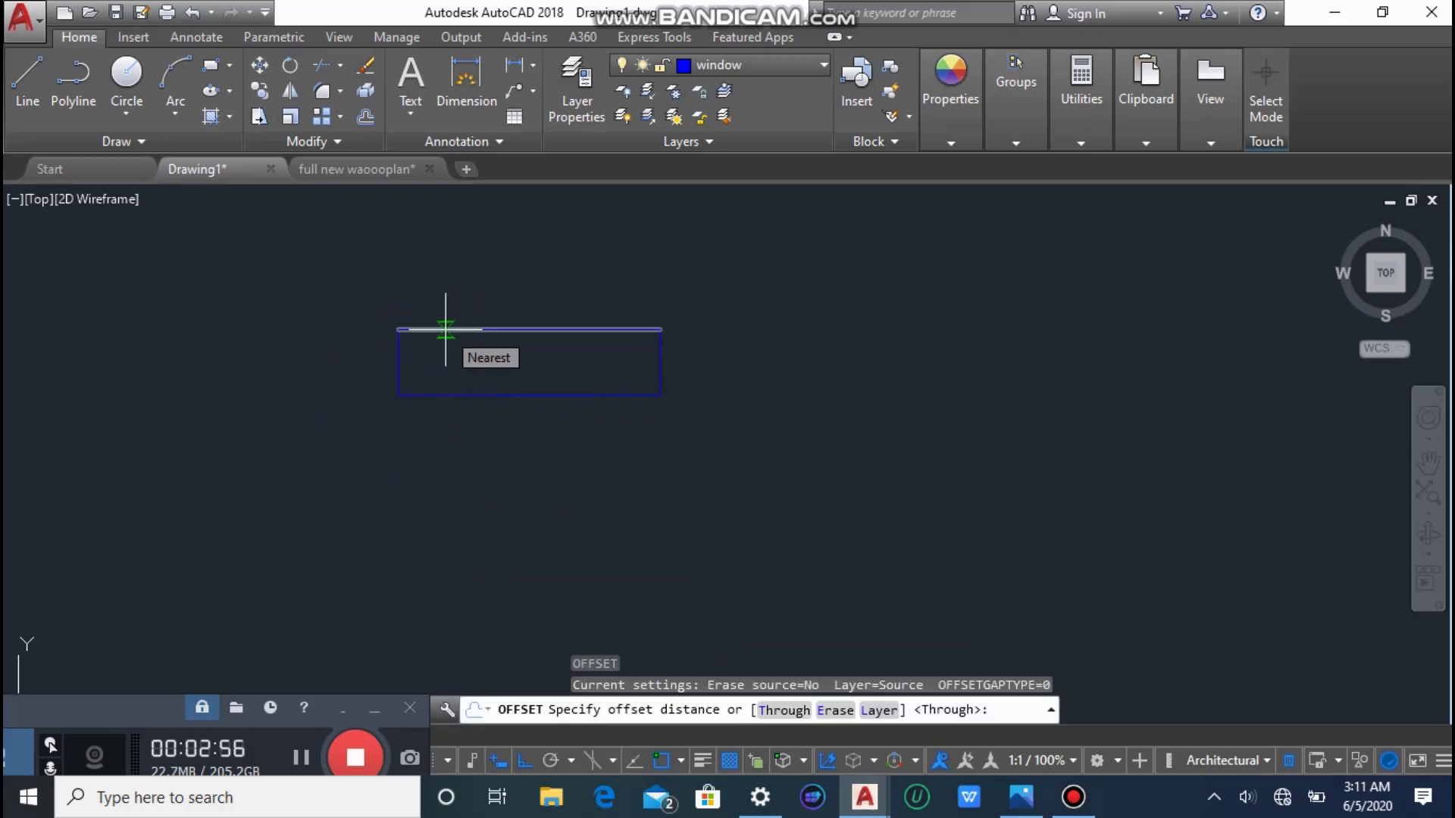
pyautogui.press('Return')
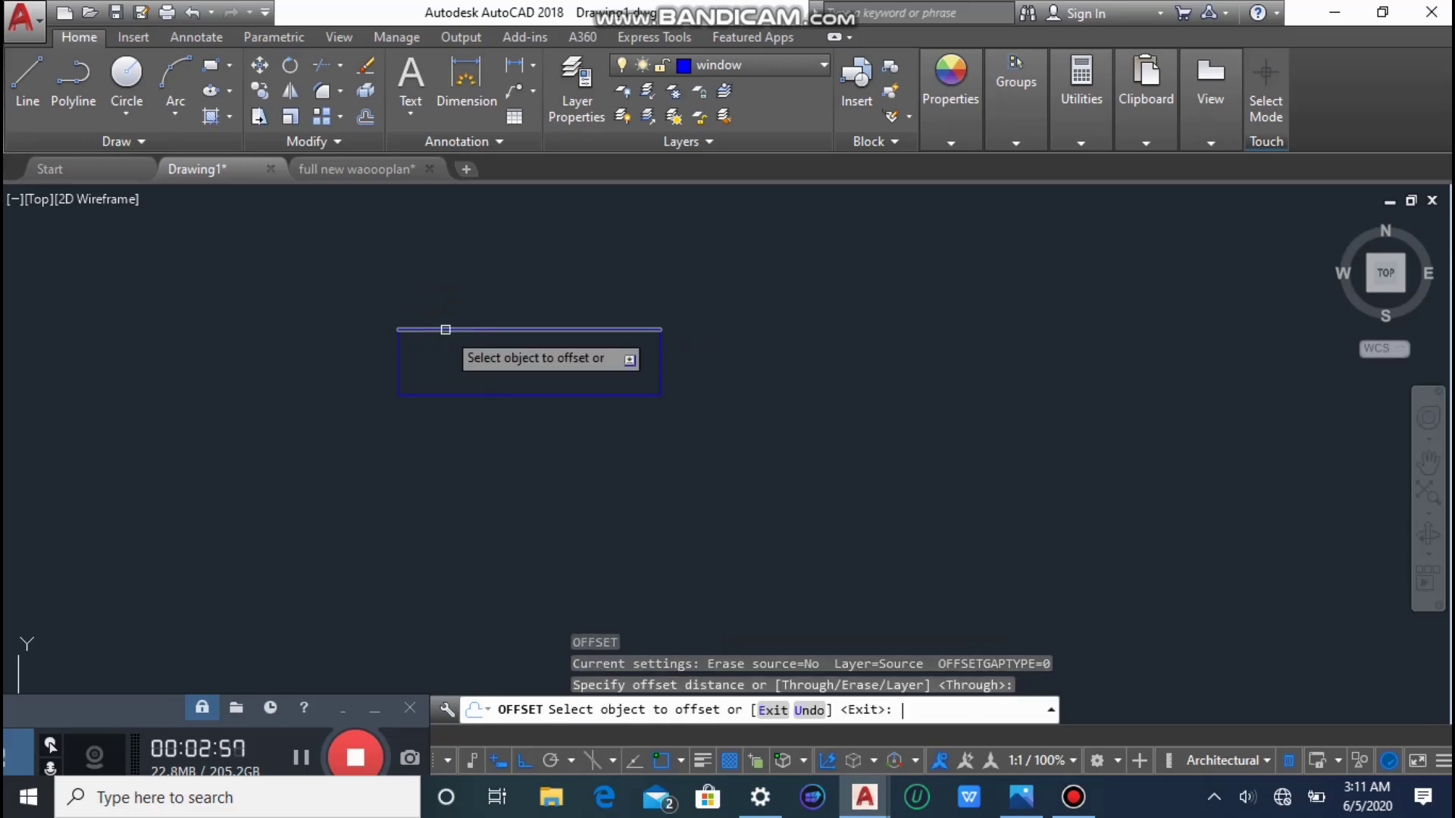
pyautogui.click(544, 329)
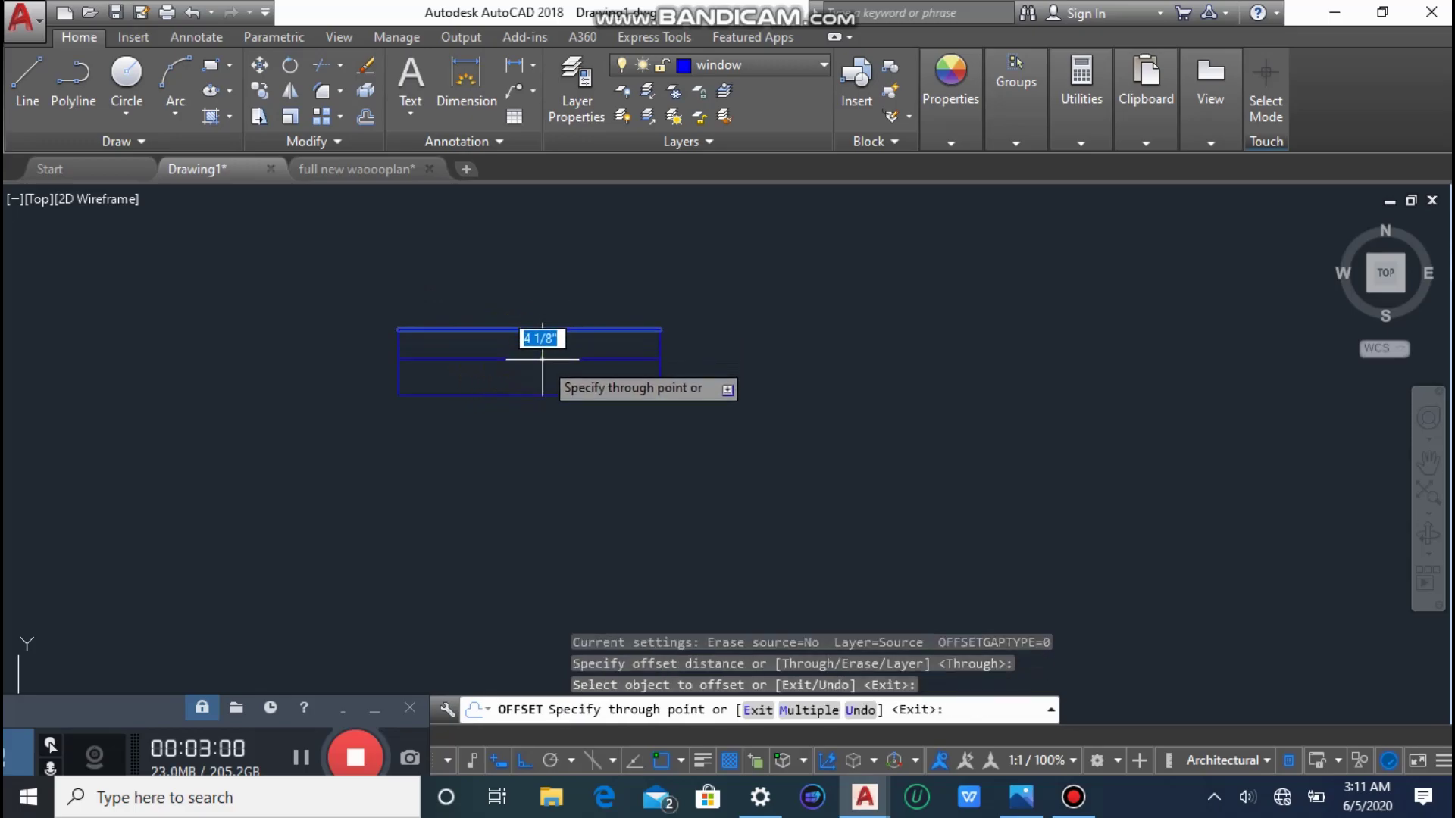
pyautogui.click(656, 364)
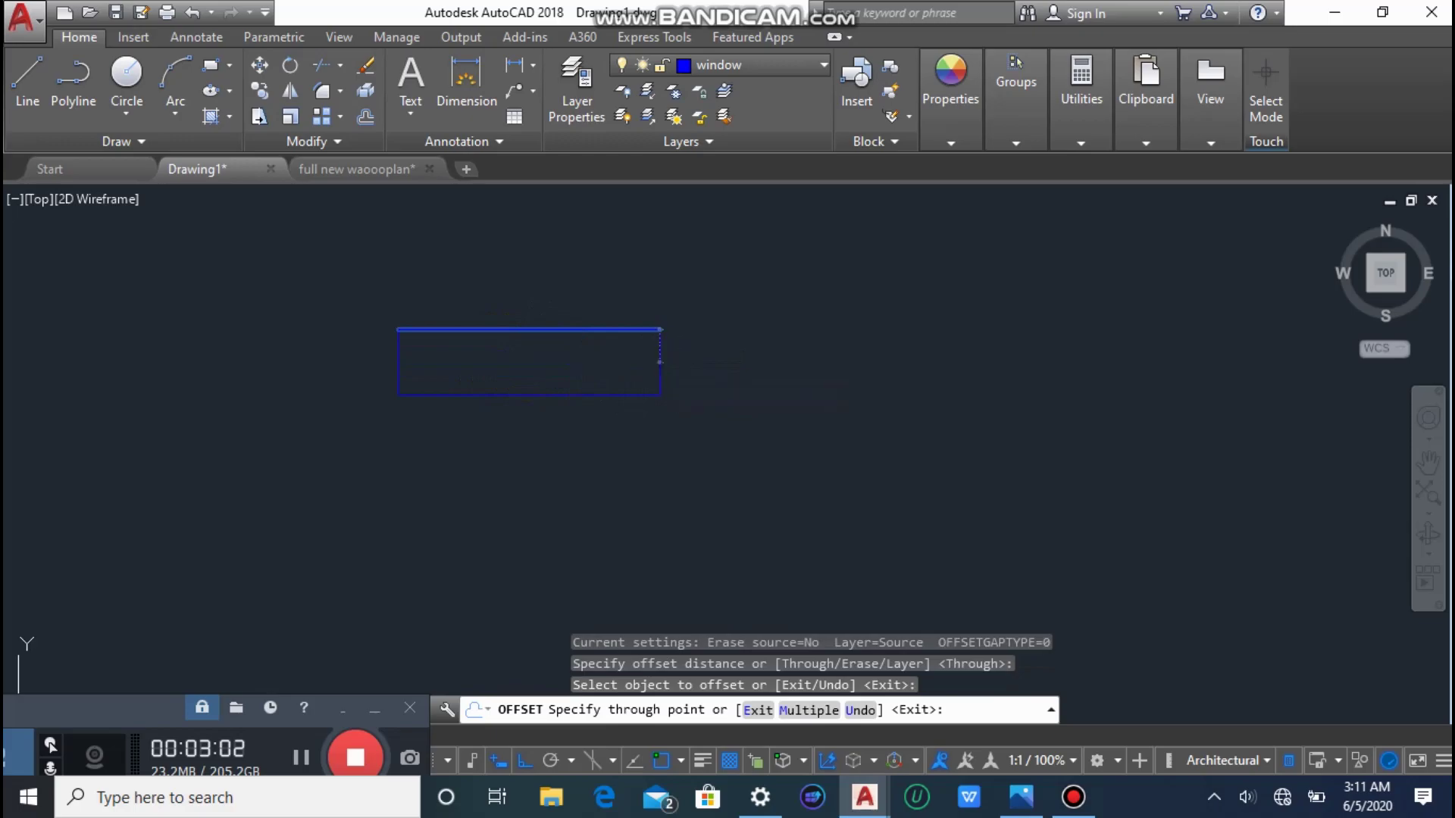
pyautogui.click(591, 364)
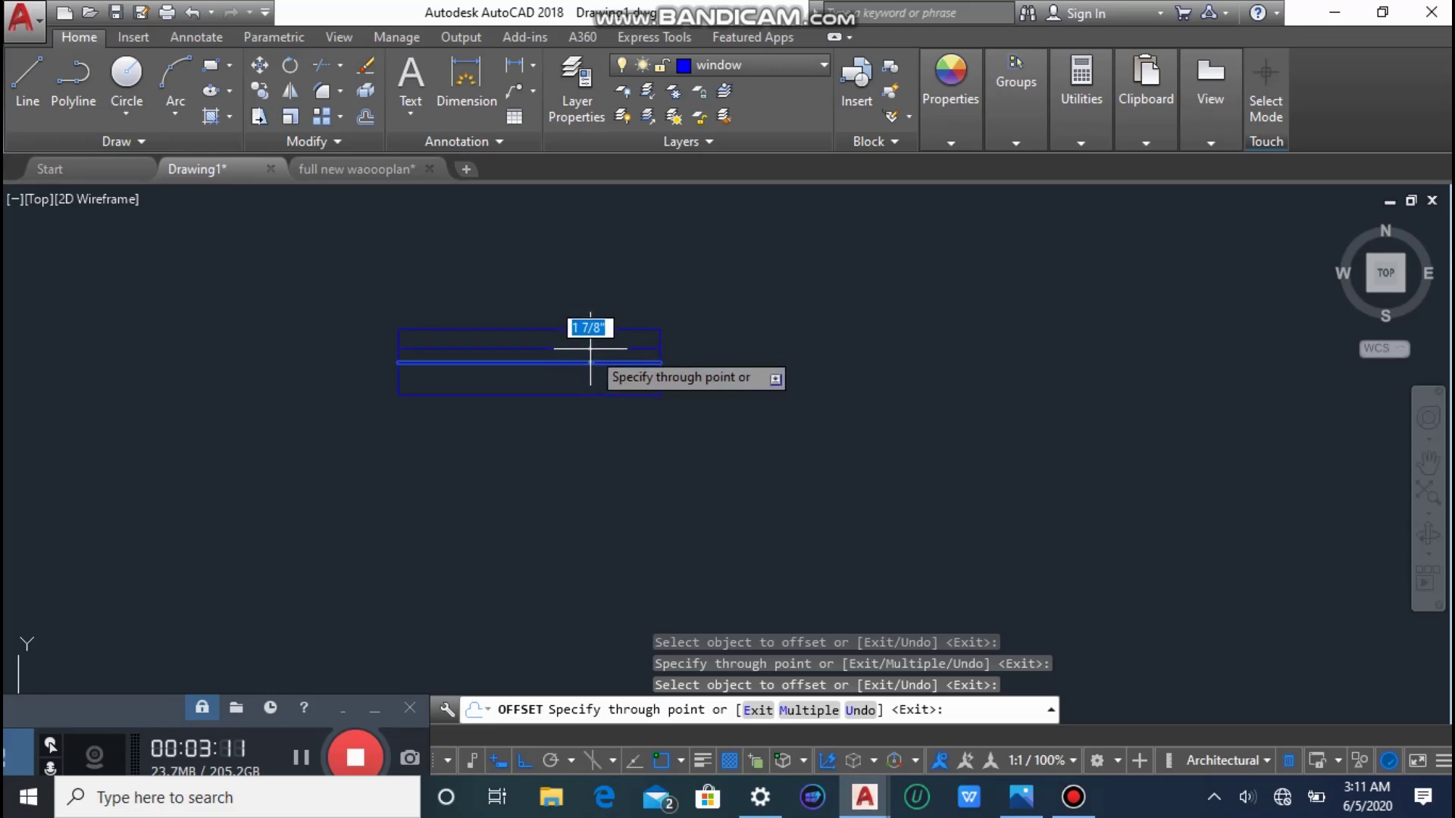
pyautogui.write('.')
pyautogui.write('3')
pyautogui.press('Return')
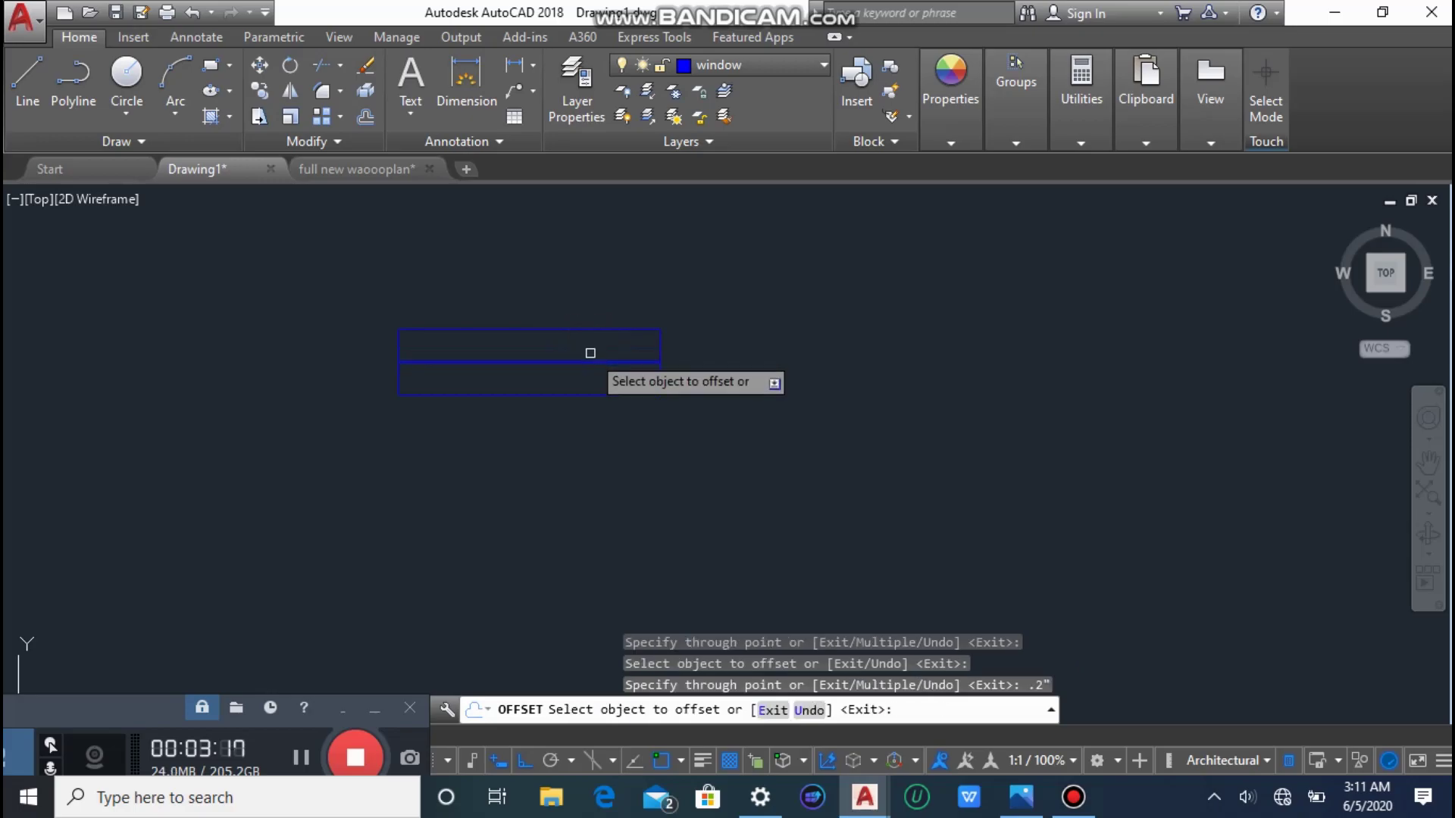
pyautogui.scroll(4, 594, 346)
pyautogui.click(603, 348)
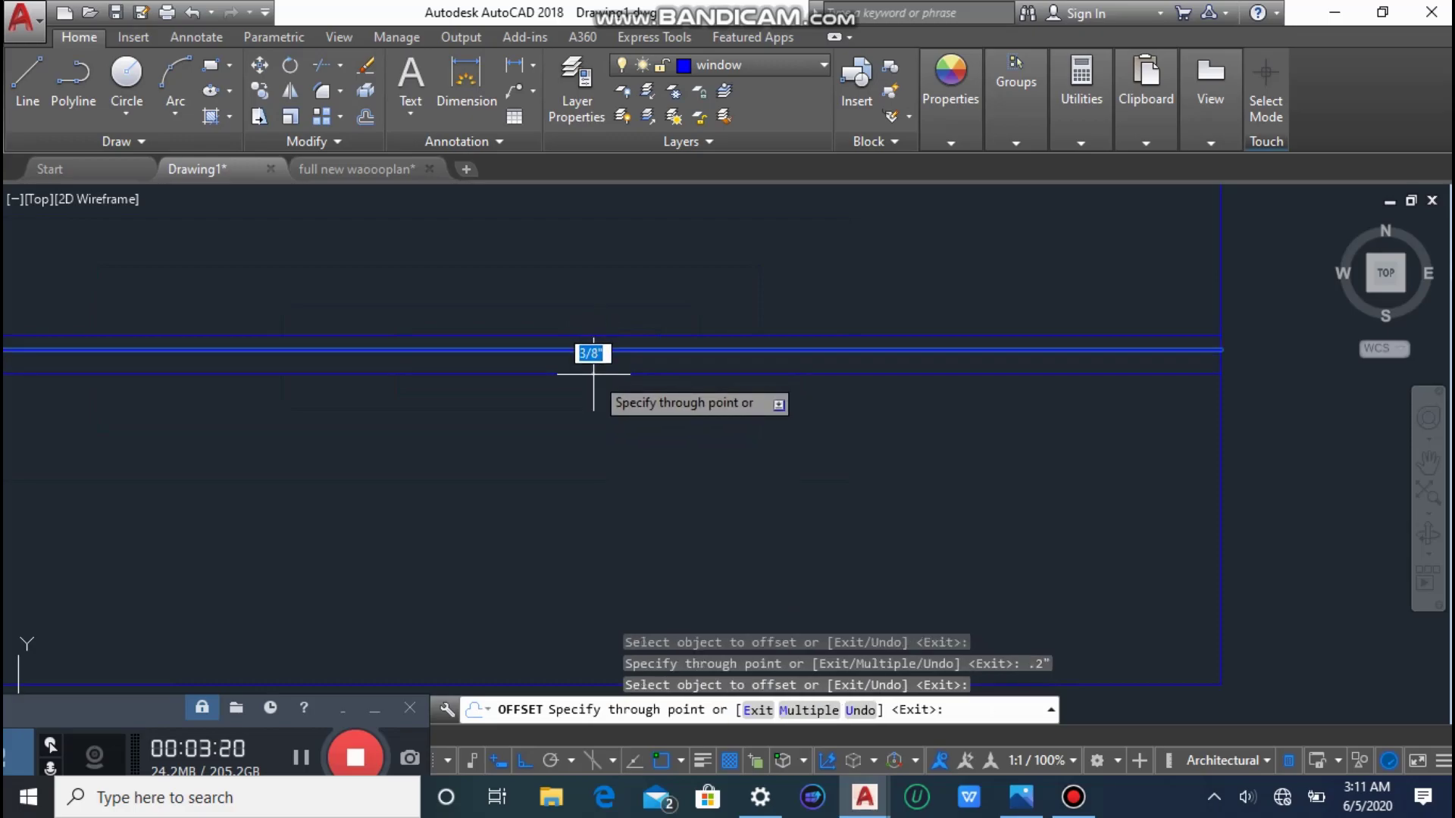
pyautogui.press('Return')
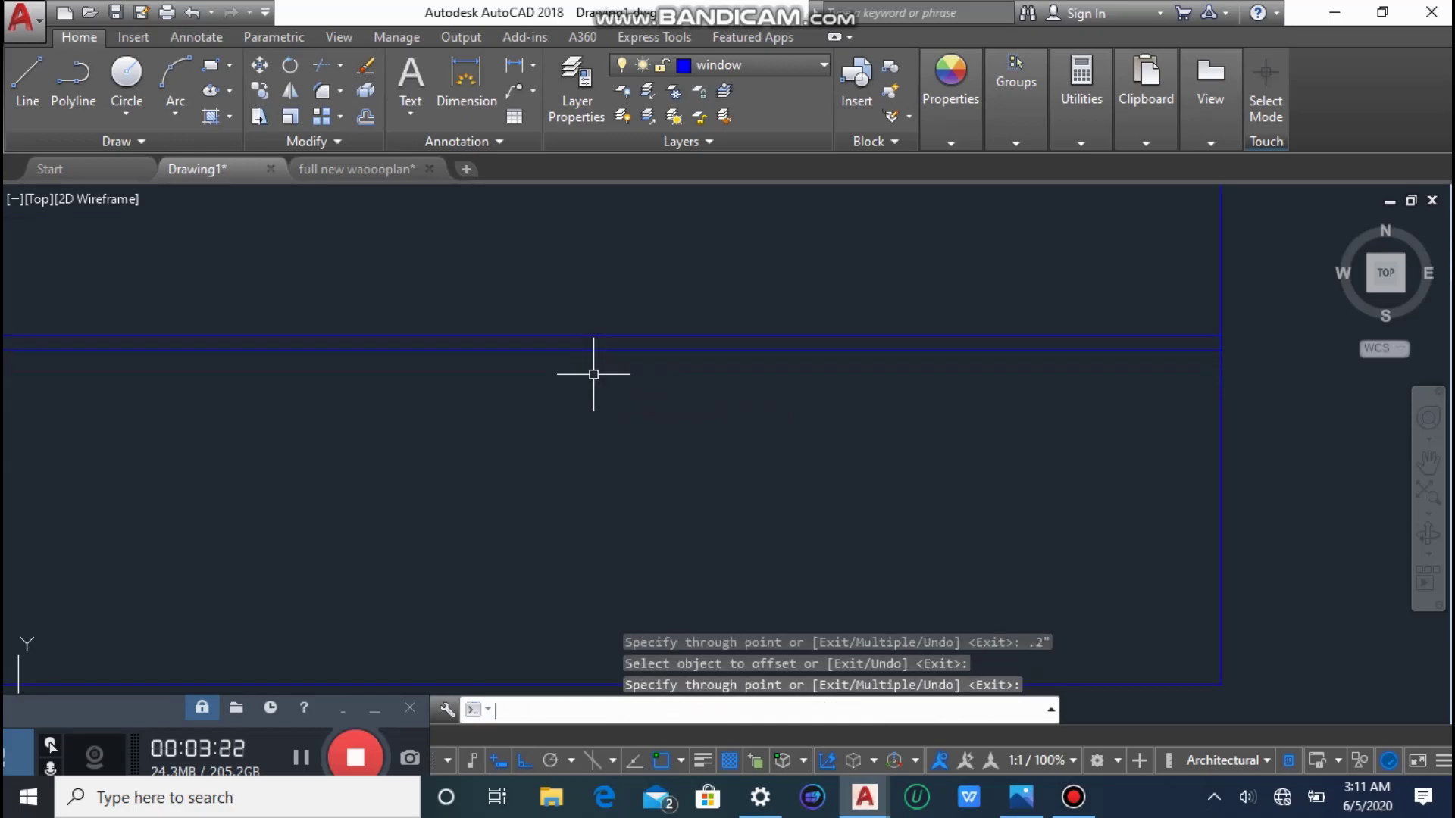
# Offset the inner line .2" below it, then select the extra middle line.
pyautogui.press('Return')
pyautogui.press('Return')
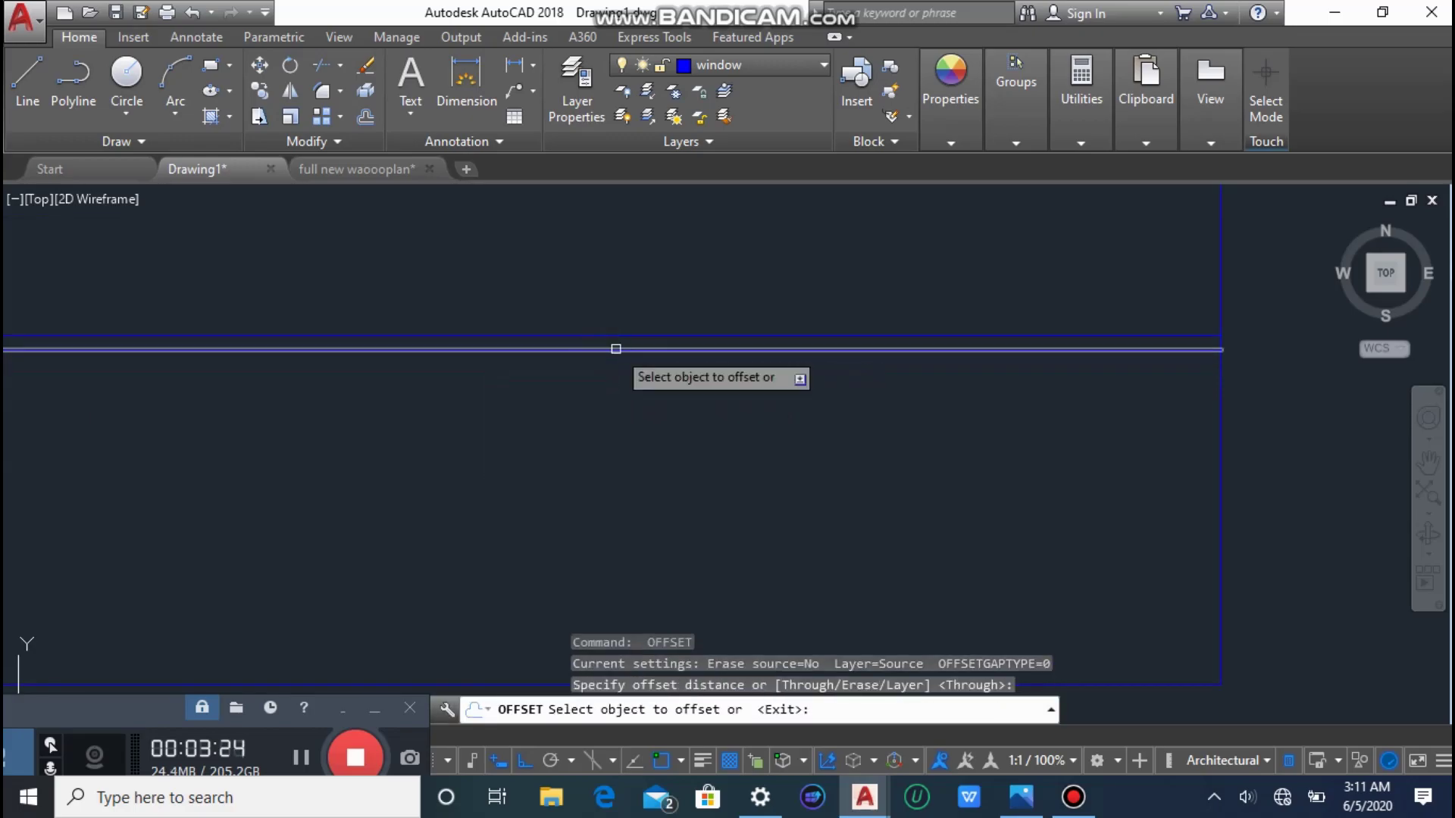
pyautogui.click(615, 348)
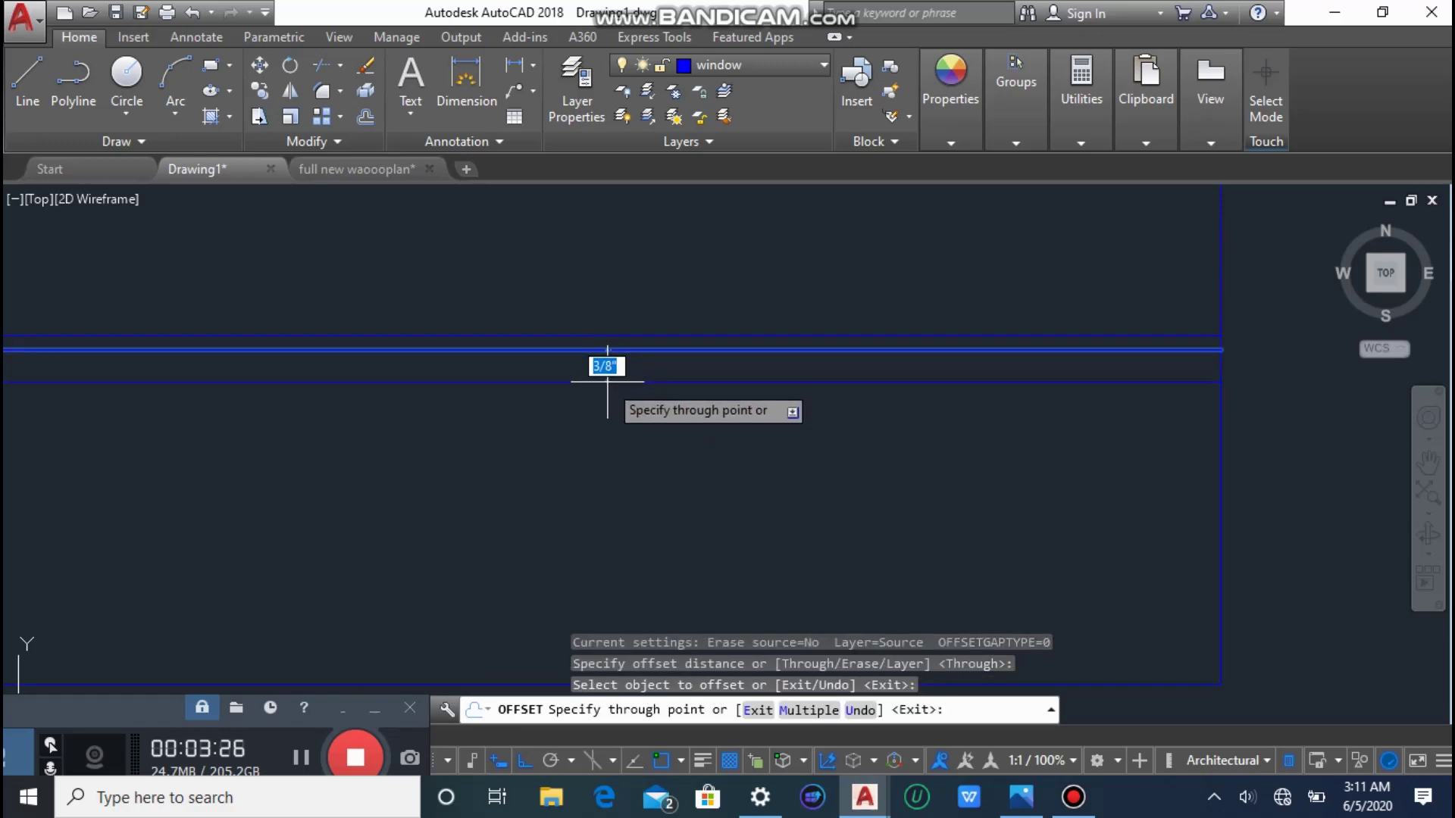
pyautogui.write('.2')
pyautogui.press('Return')
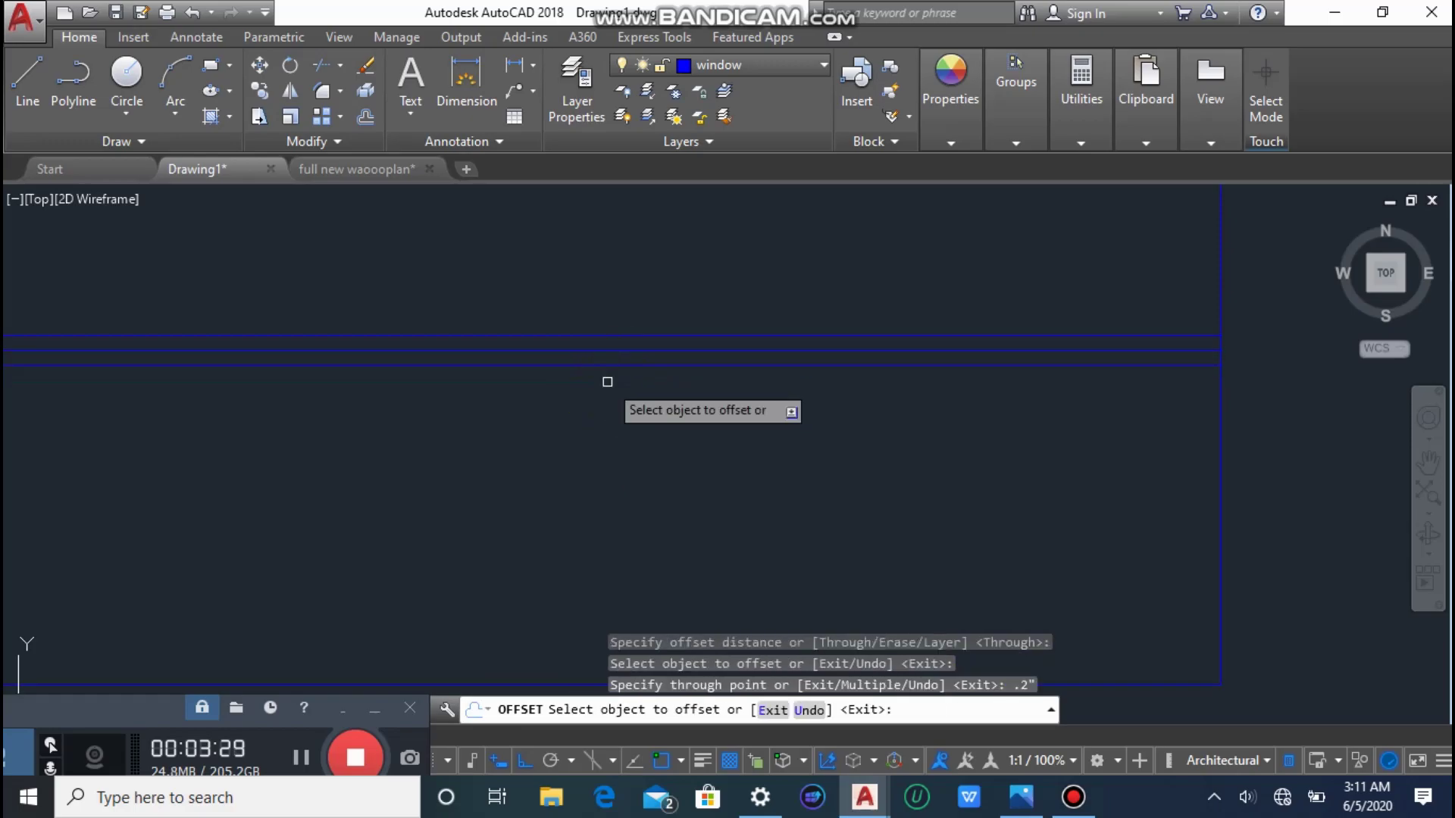
pyautogui.press('Escape')
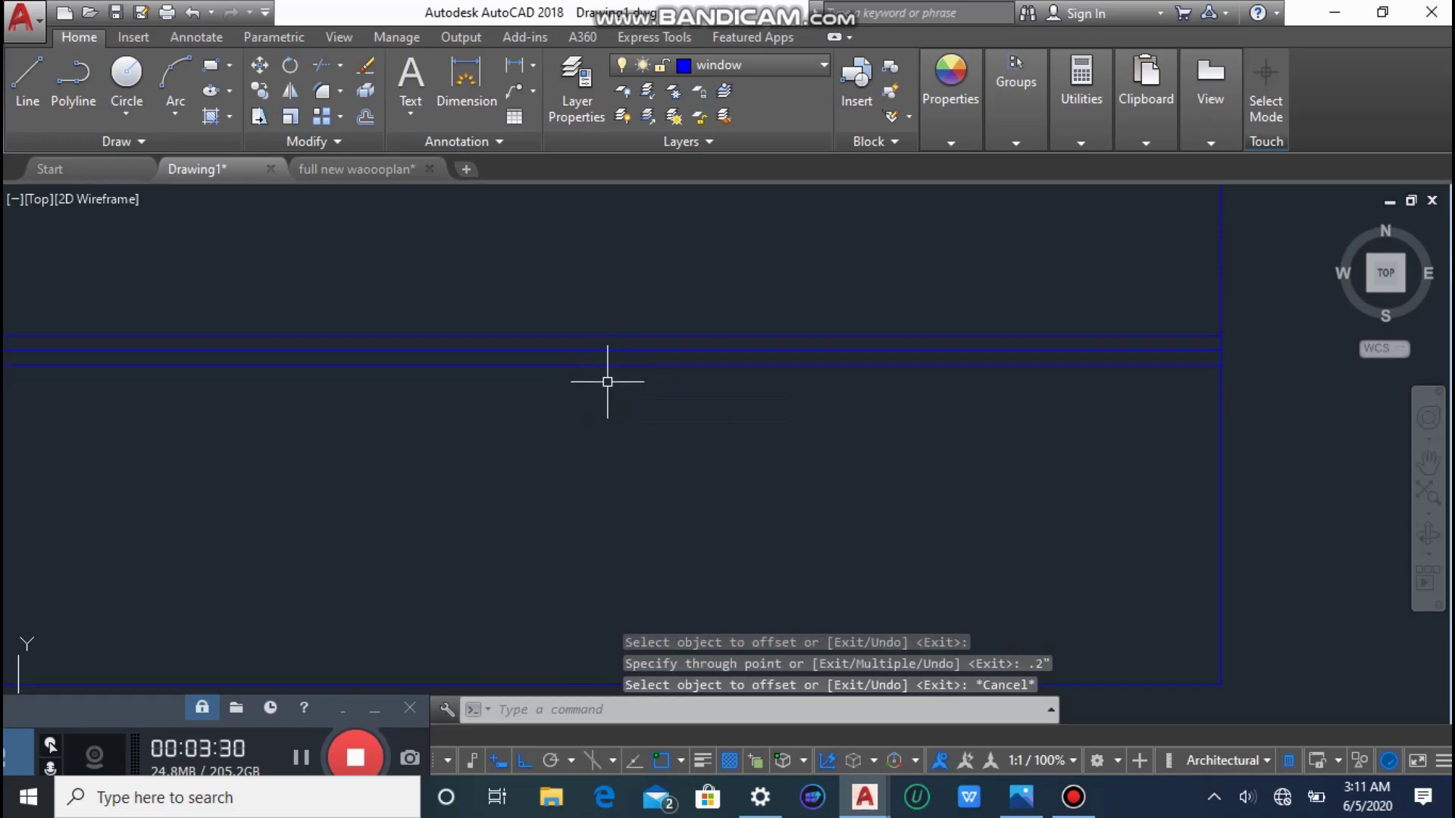
pyautogui.click(652, 349)
# Delete the extra middle line and stretch the inner line up .2'.
pyautogui.press('Delete')
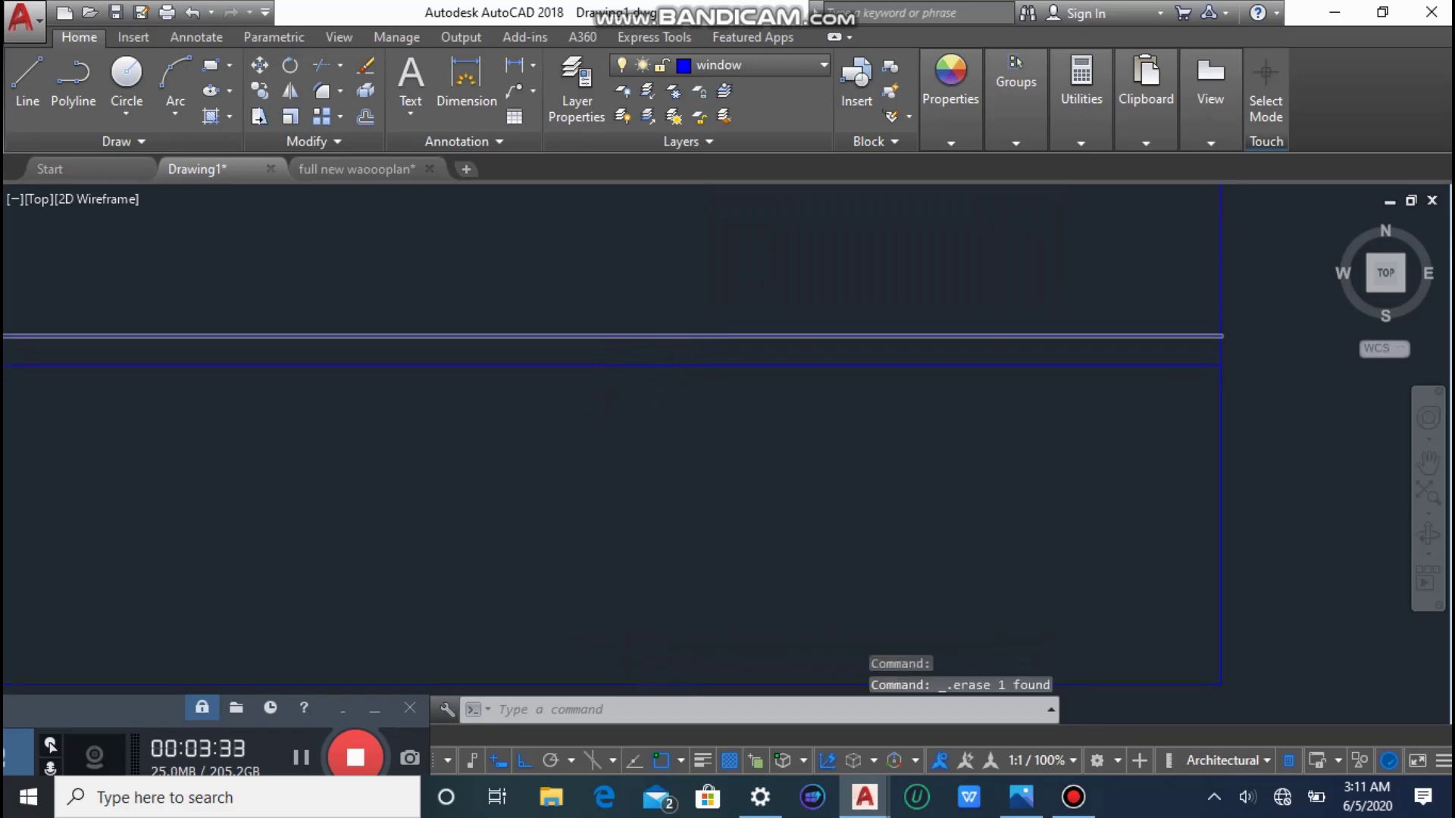
pyautogui.scroll(-2, 743, 354)
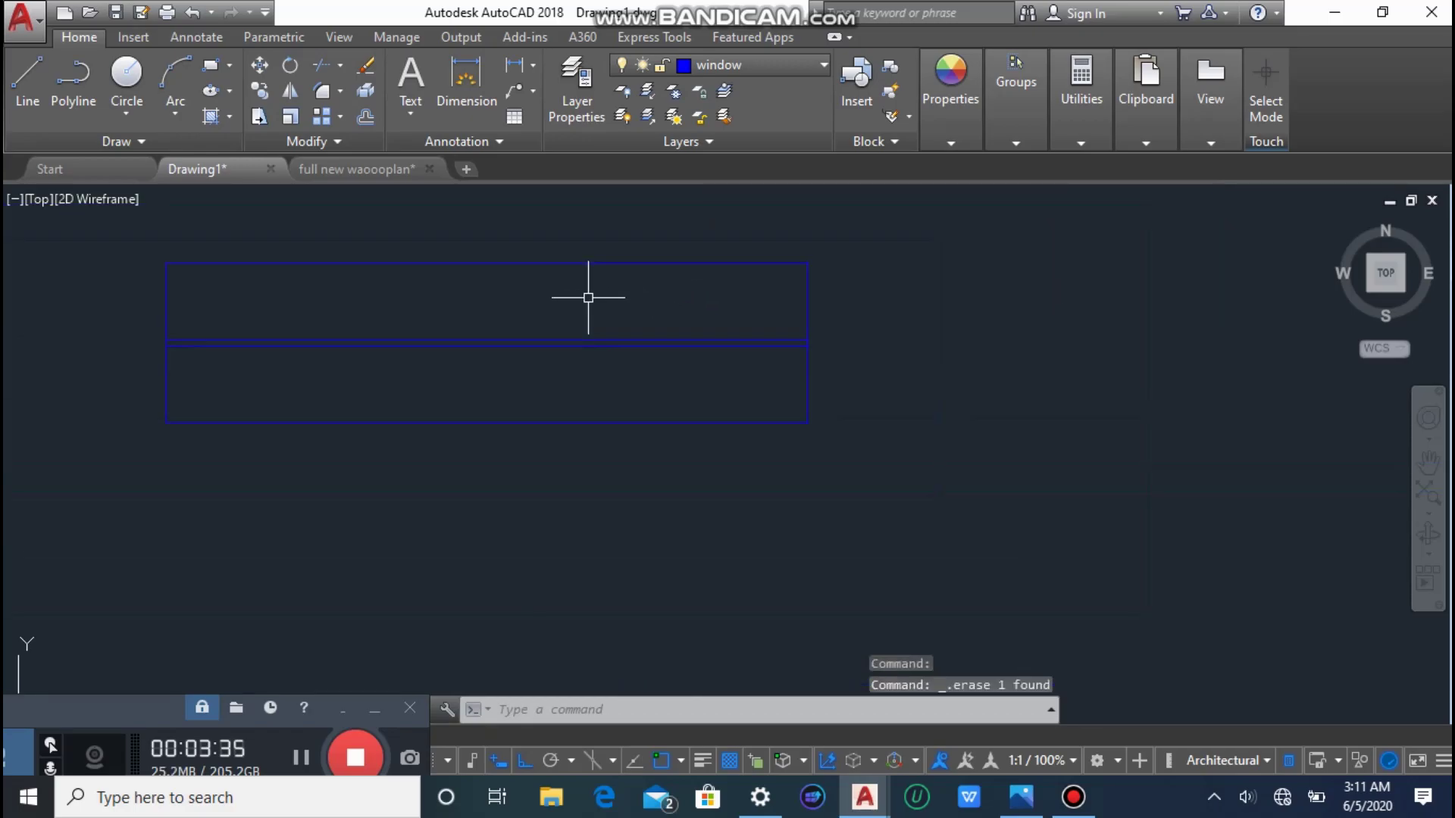
pyautogui.scroll(2, 728, 246)
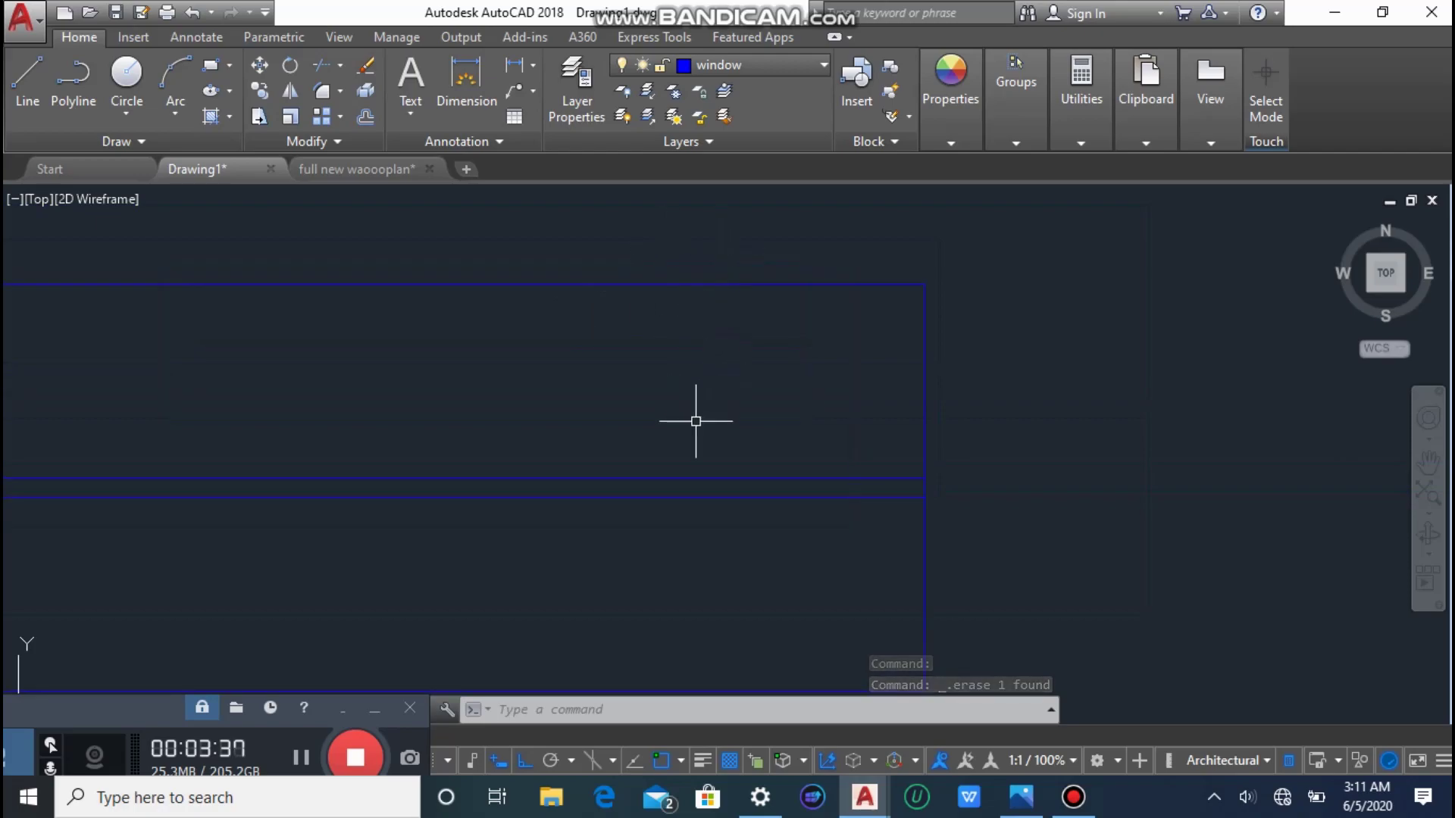
pyautogui.click(691, 478)
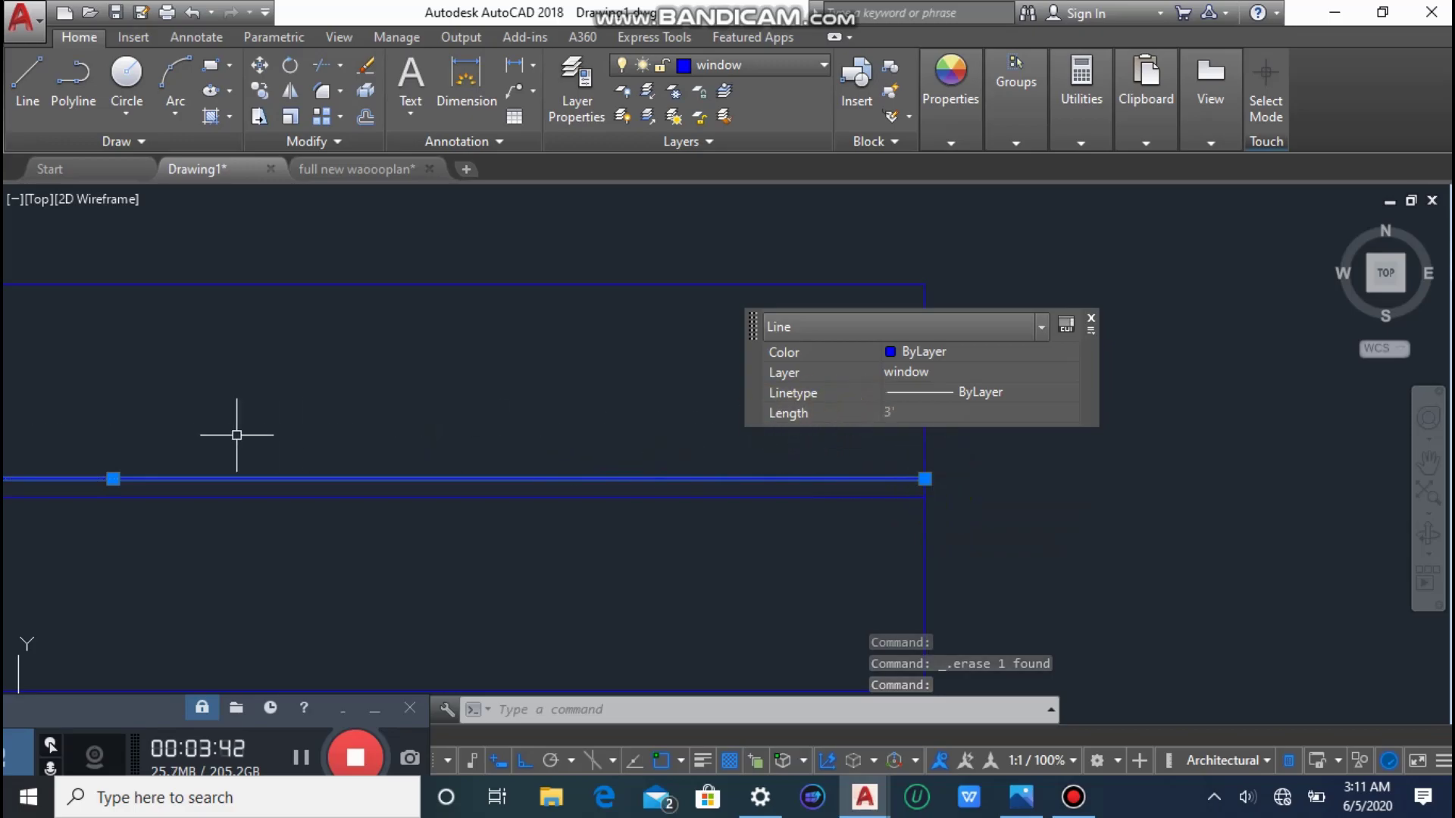
pyautogui.click(113, 478)
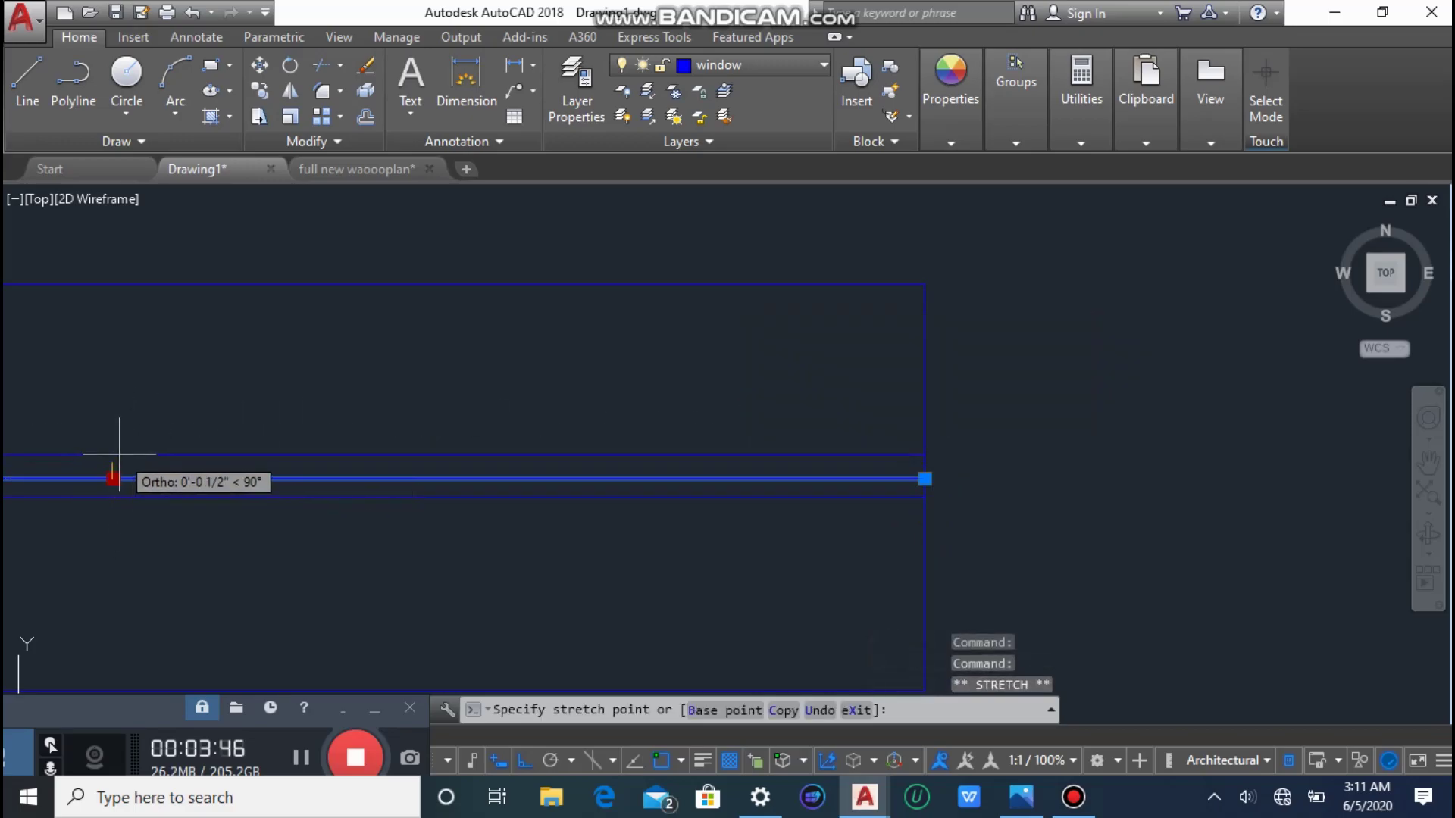
pyautogui.click(119, 455)
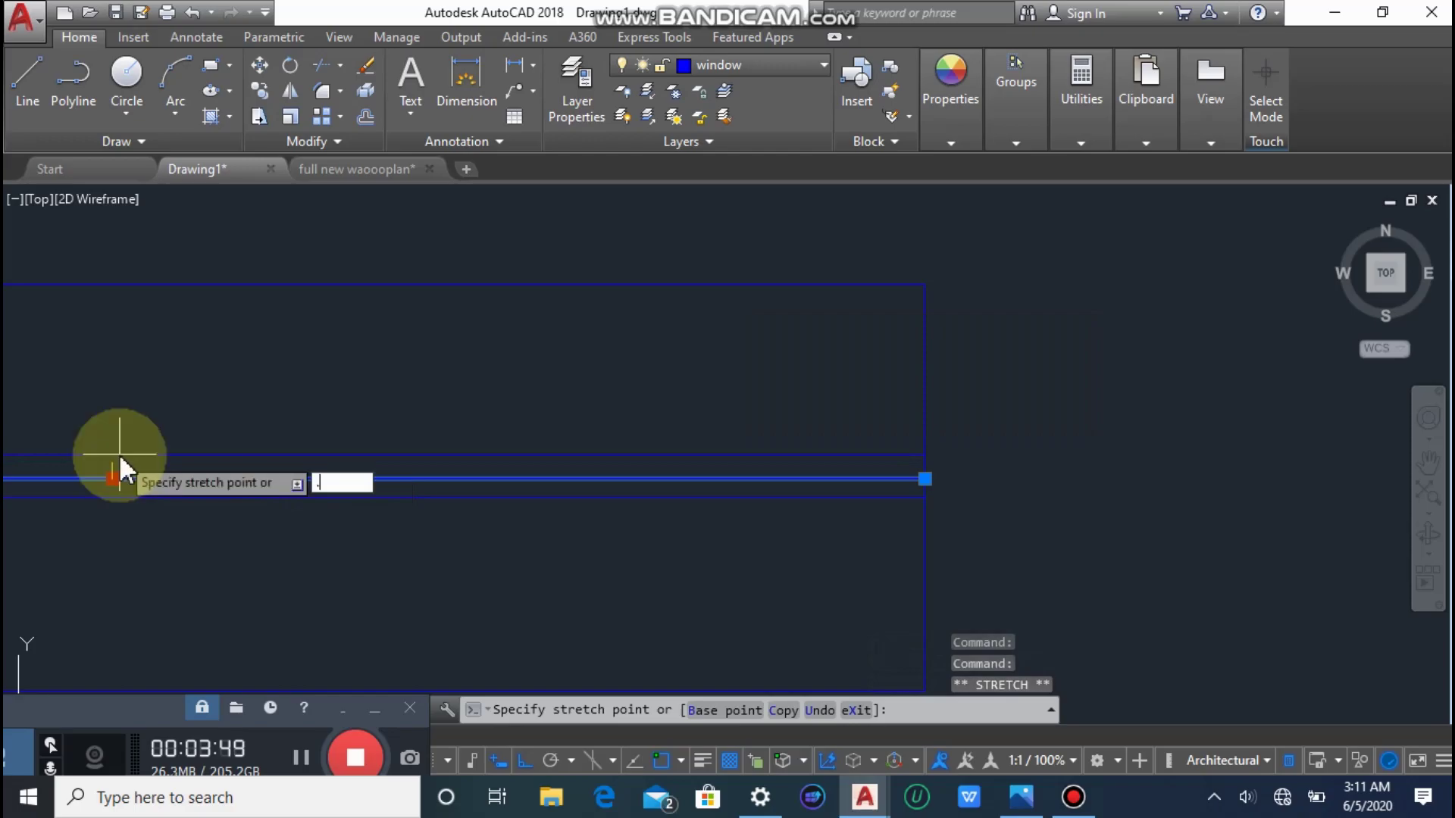
pyautogui.write(".2'")
pyautogui.press('Return')
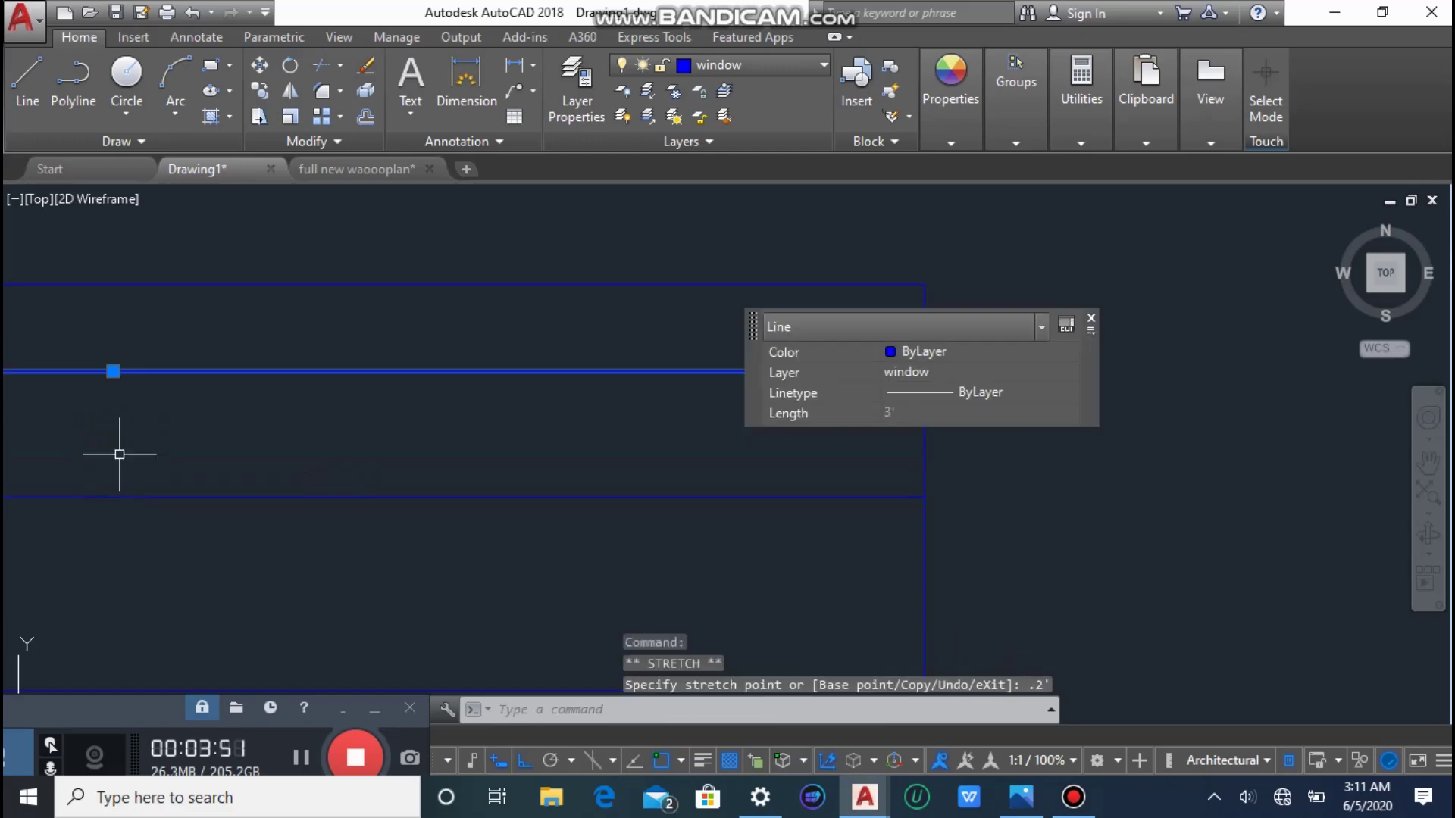
# Stretch both inner horizontal lines down to lower positions inside the rectangle.
pyautogui.click(112, 371)
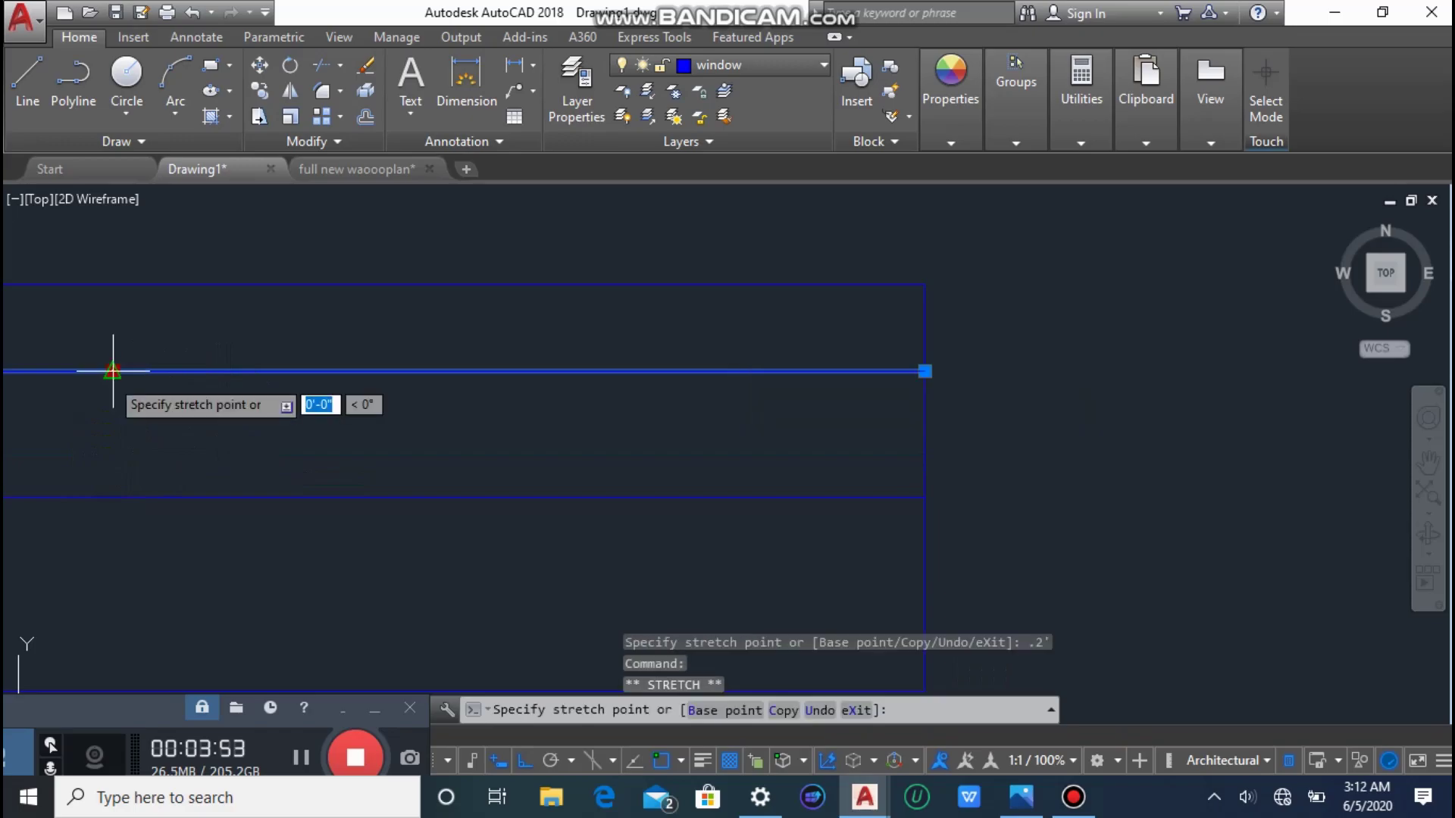
pyautogui.click(113, 469)
pyautogui.click(113, 497)
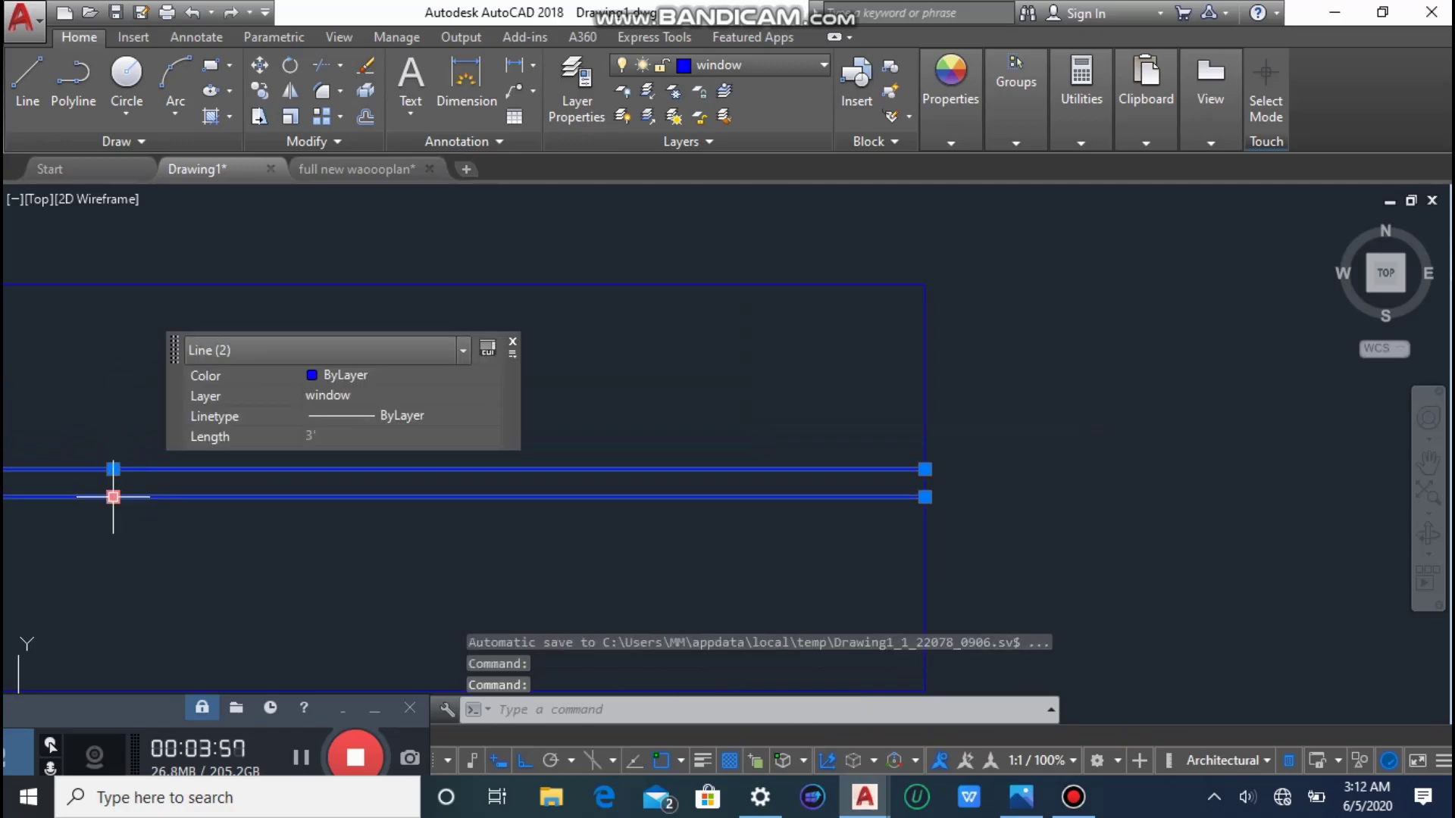
pyautogui.click(113, 497)
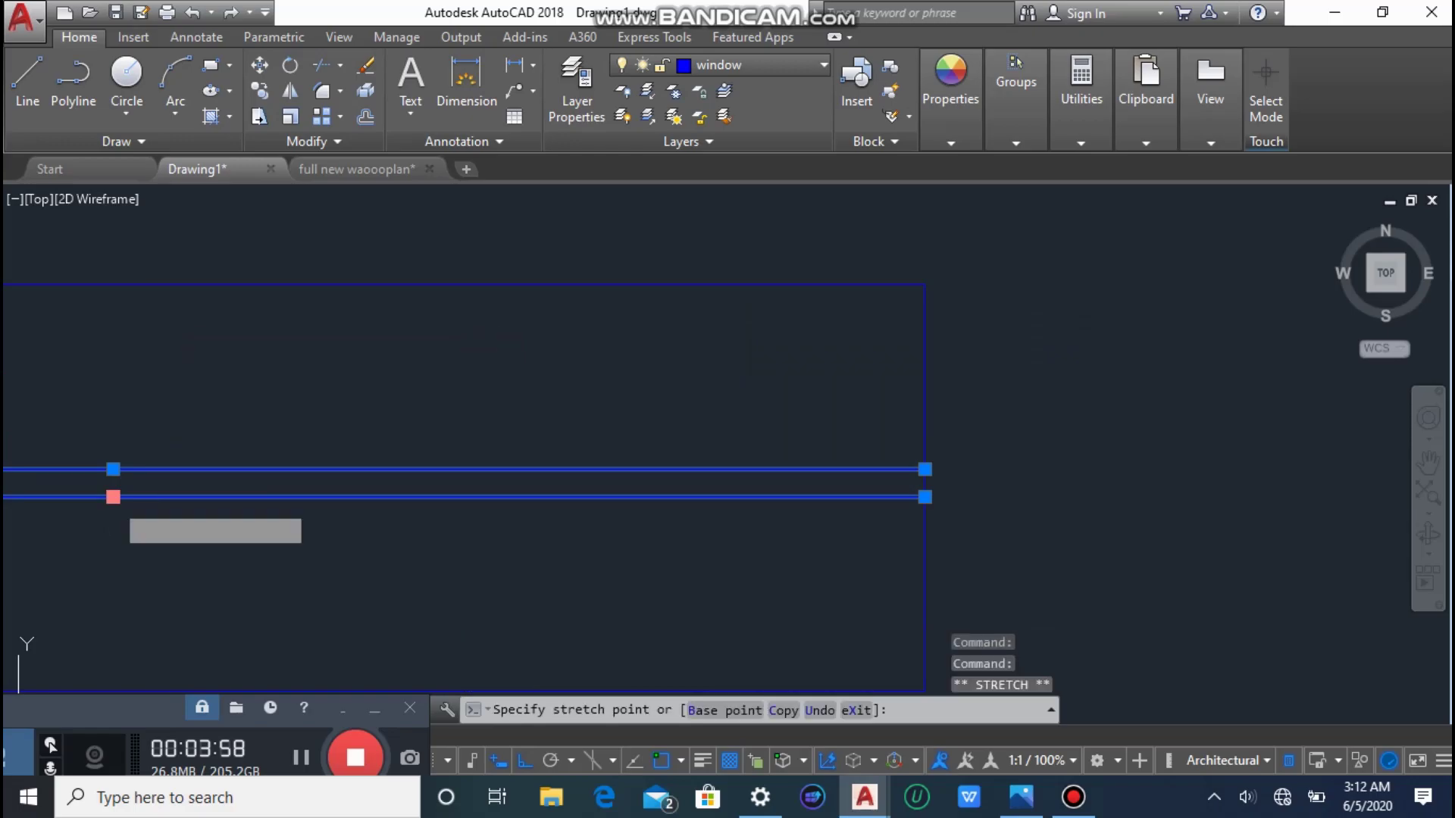
pyautogui.click(113, 519)
pyautogui.click(690, 408)
pyautogui.press('Escape')
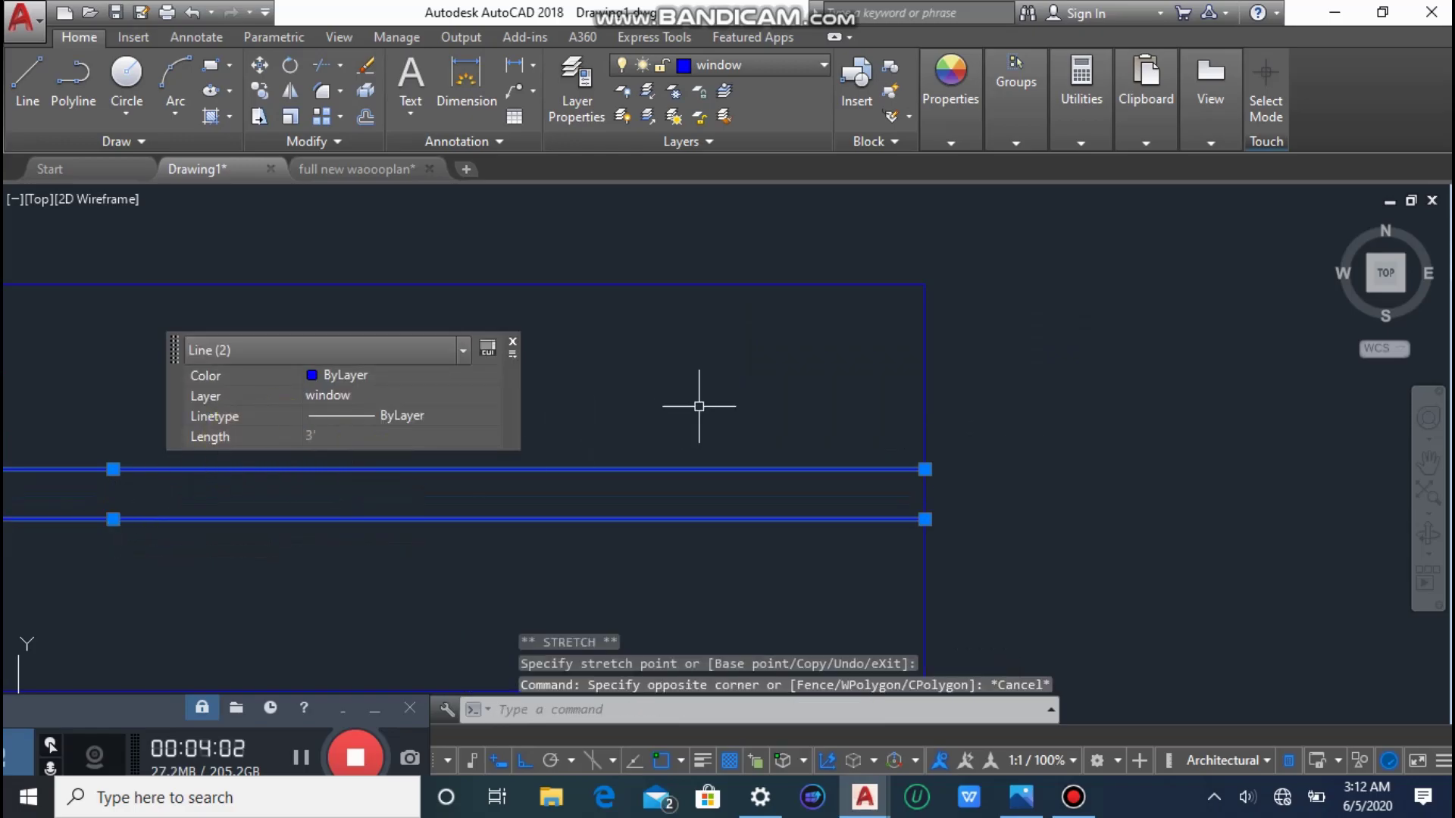
pyautogui.press('Escape')
pyautogui.press('Escape')
pyautogui.press('Escape')
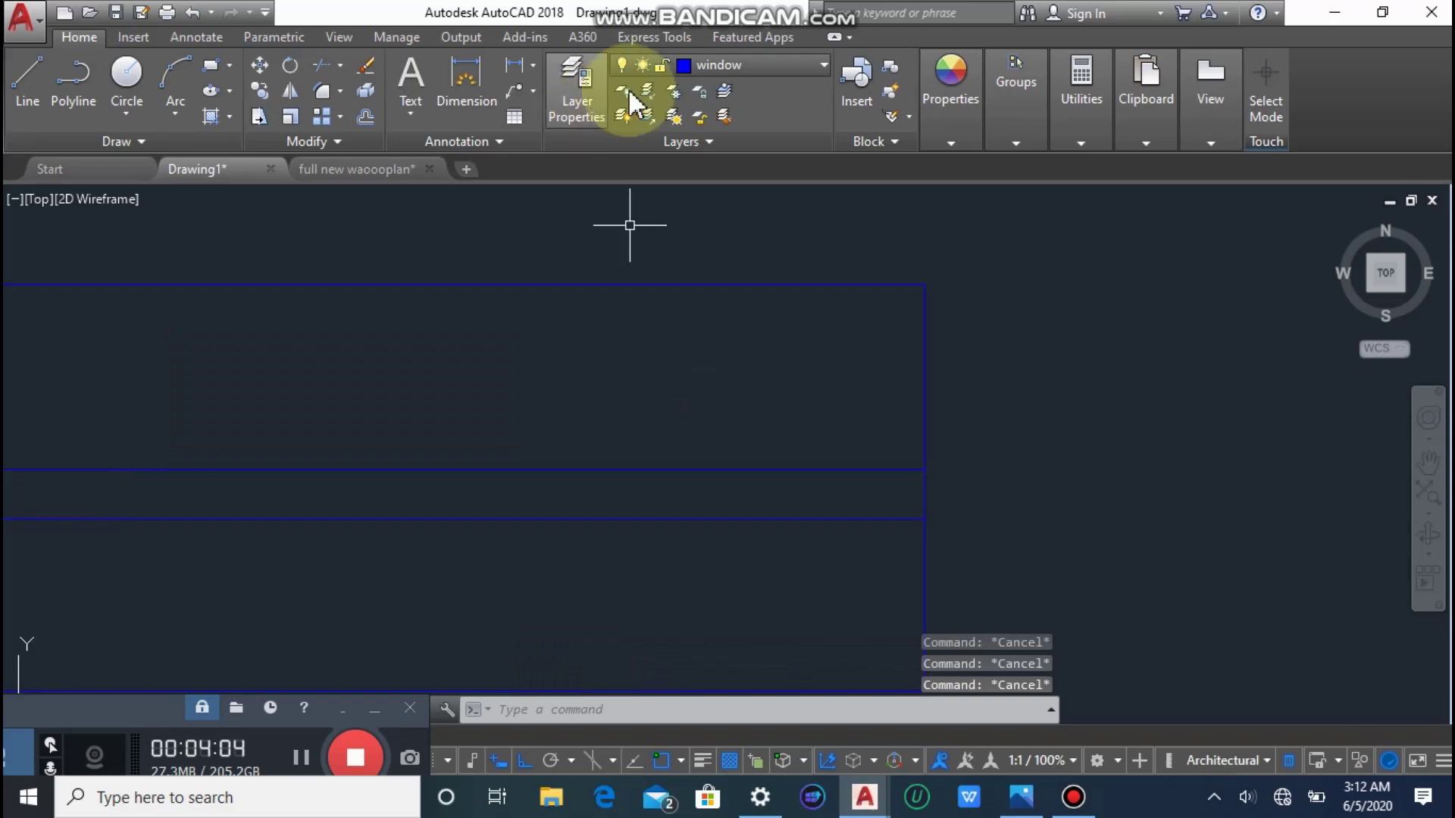
# From the frame's left corner, draw a 6" line leftward and a 1'6" line downward.
pyautogui.scroll(-3, 714, 361)
pyautogui.click(491, 275)
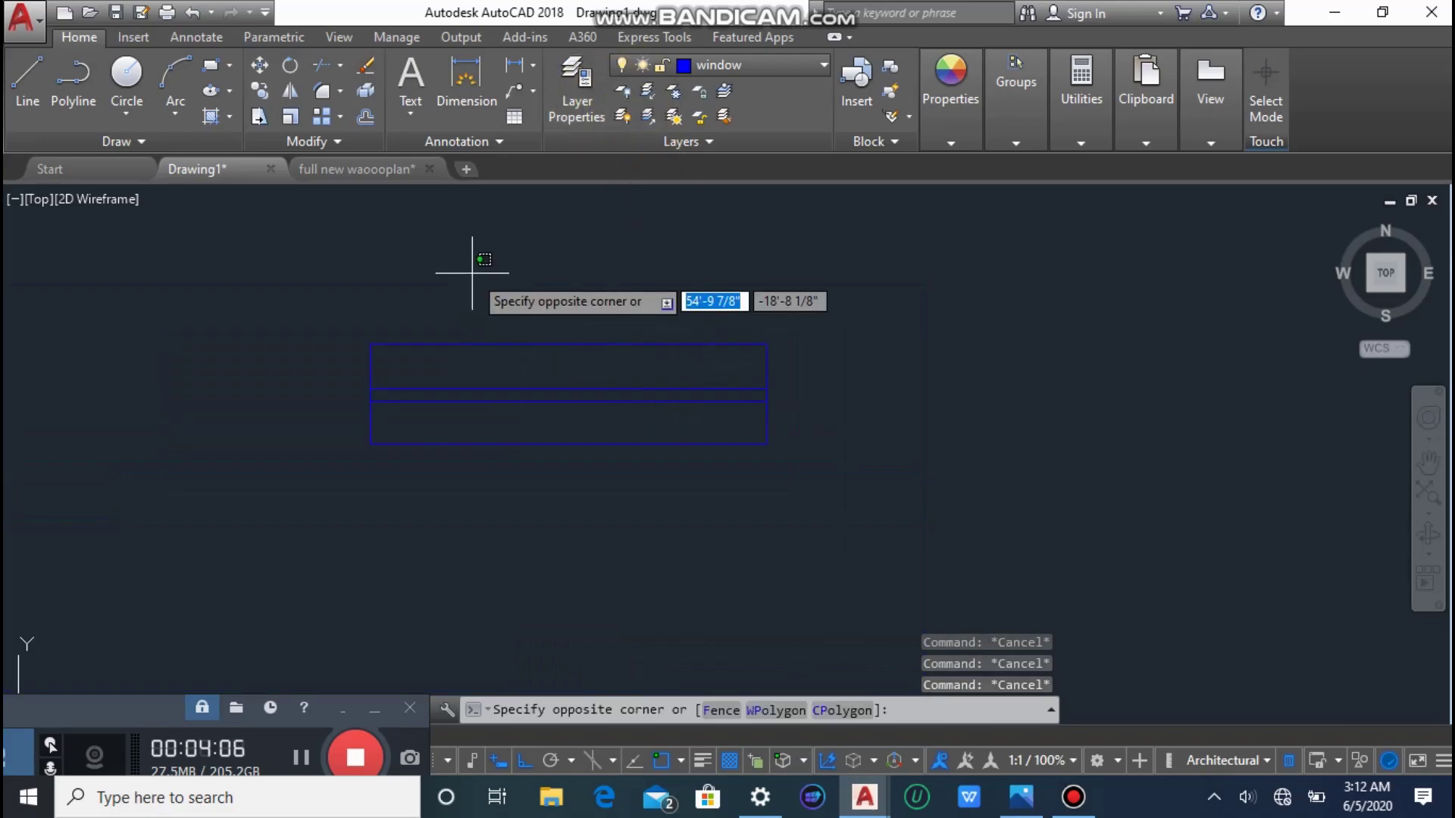
pyautogui.press('Escape')
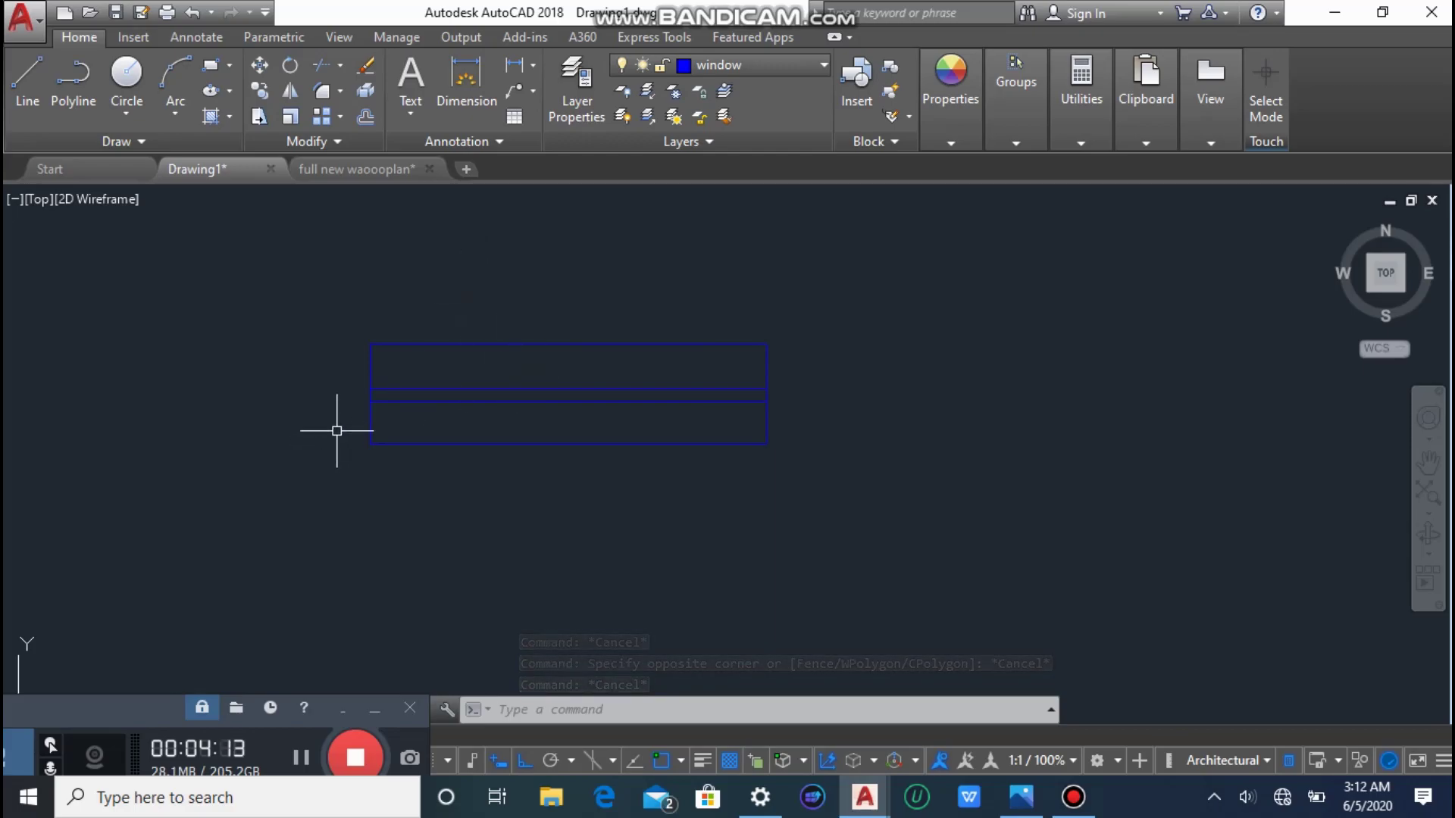
pyautogui.write('l')
pyautogui.press('Return')
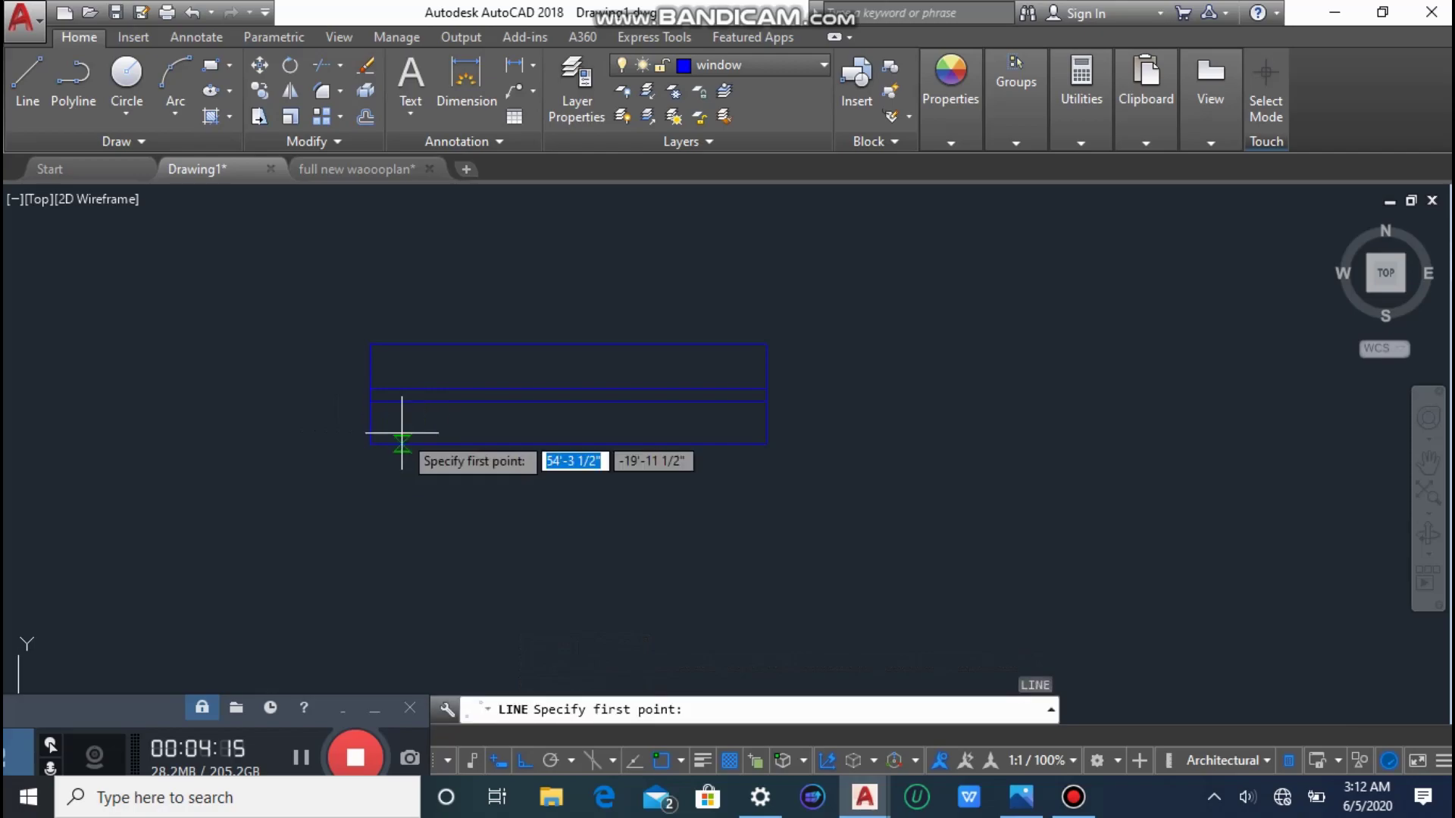
pyautogui.click(369, 393)
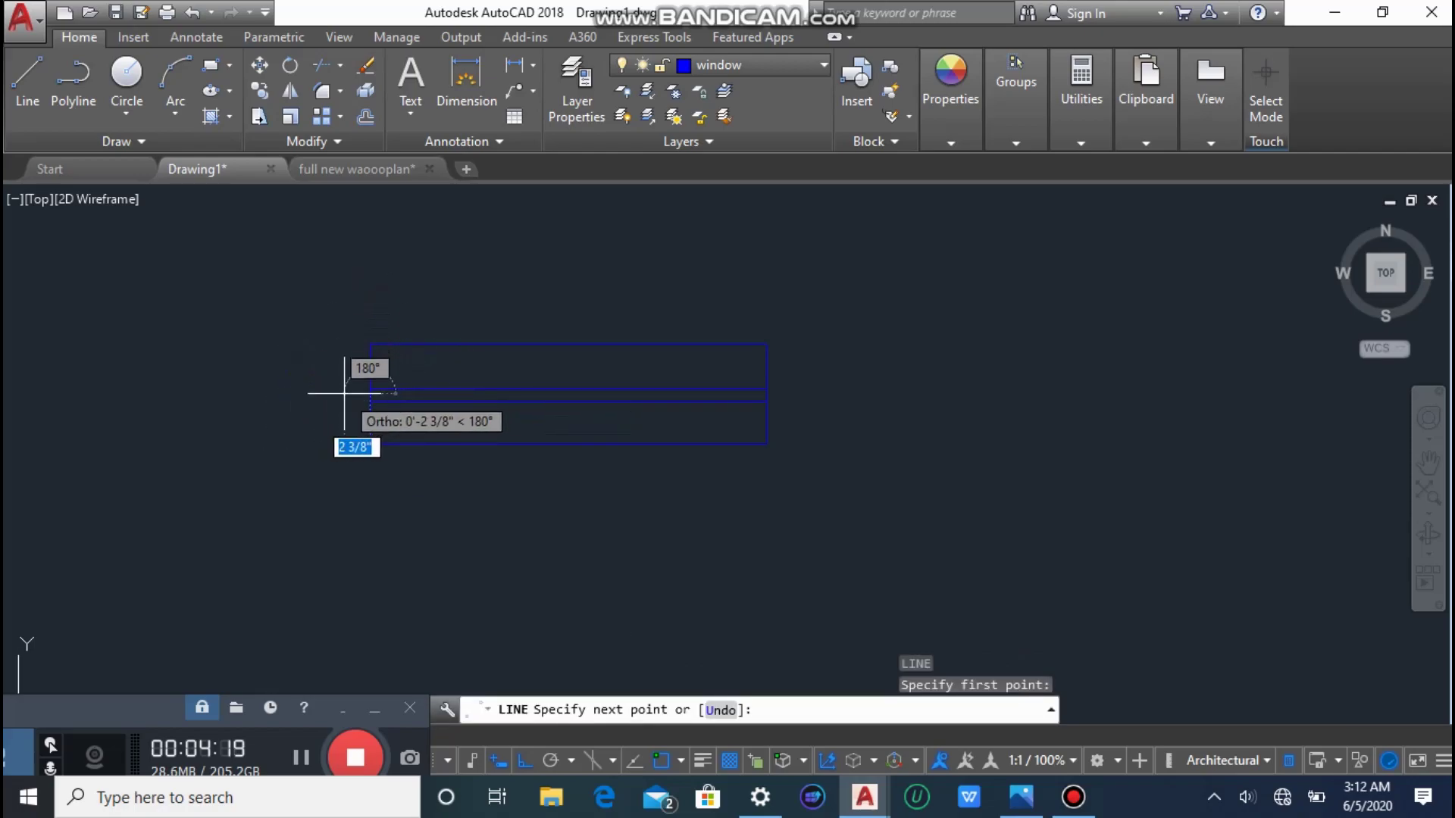
pyautogui.write('1')
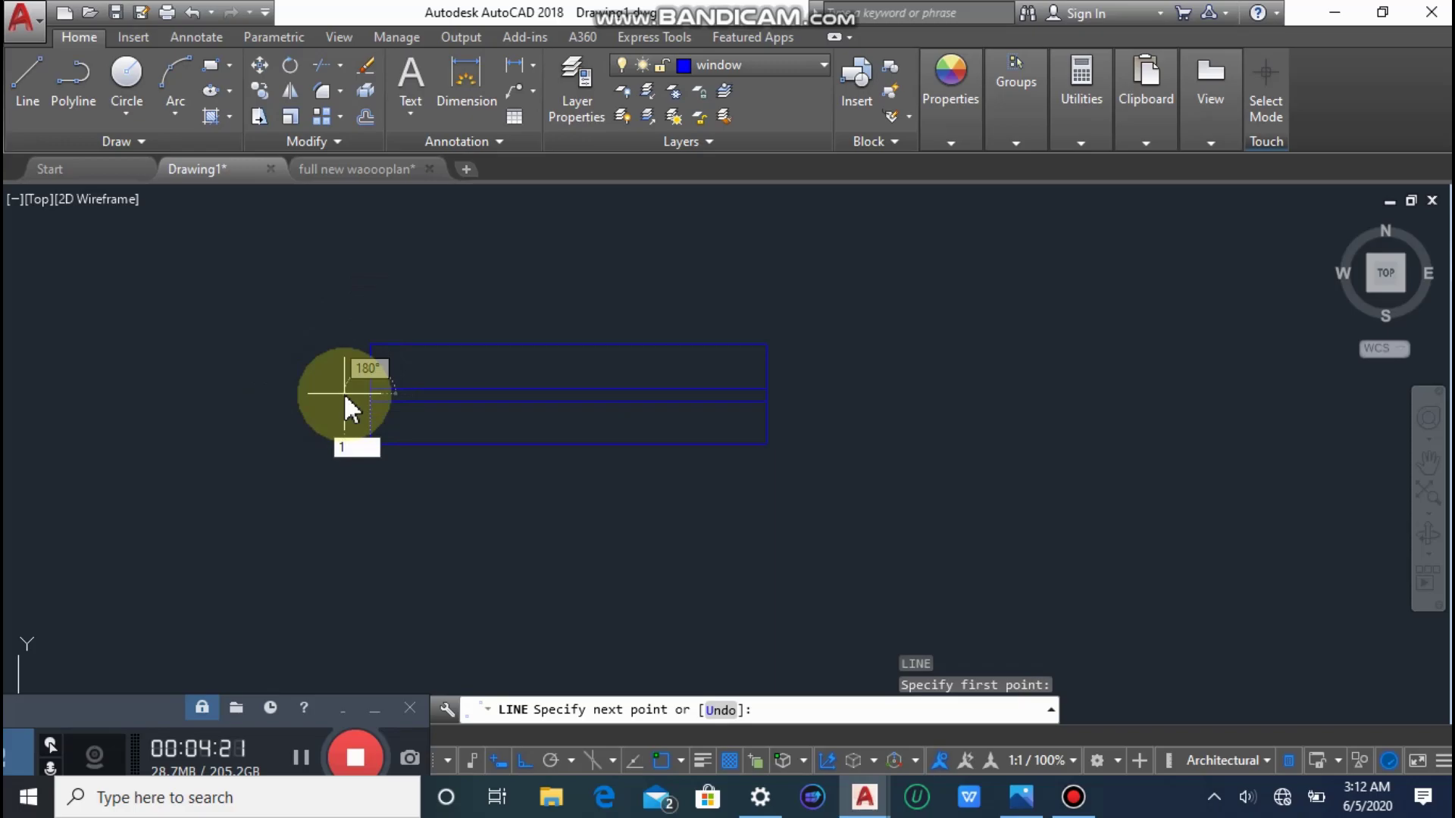
pyautogui.write('.')
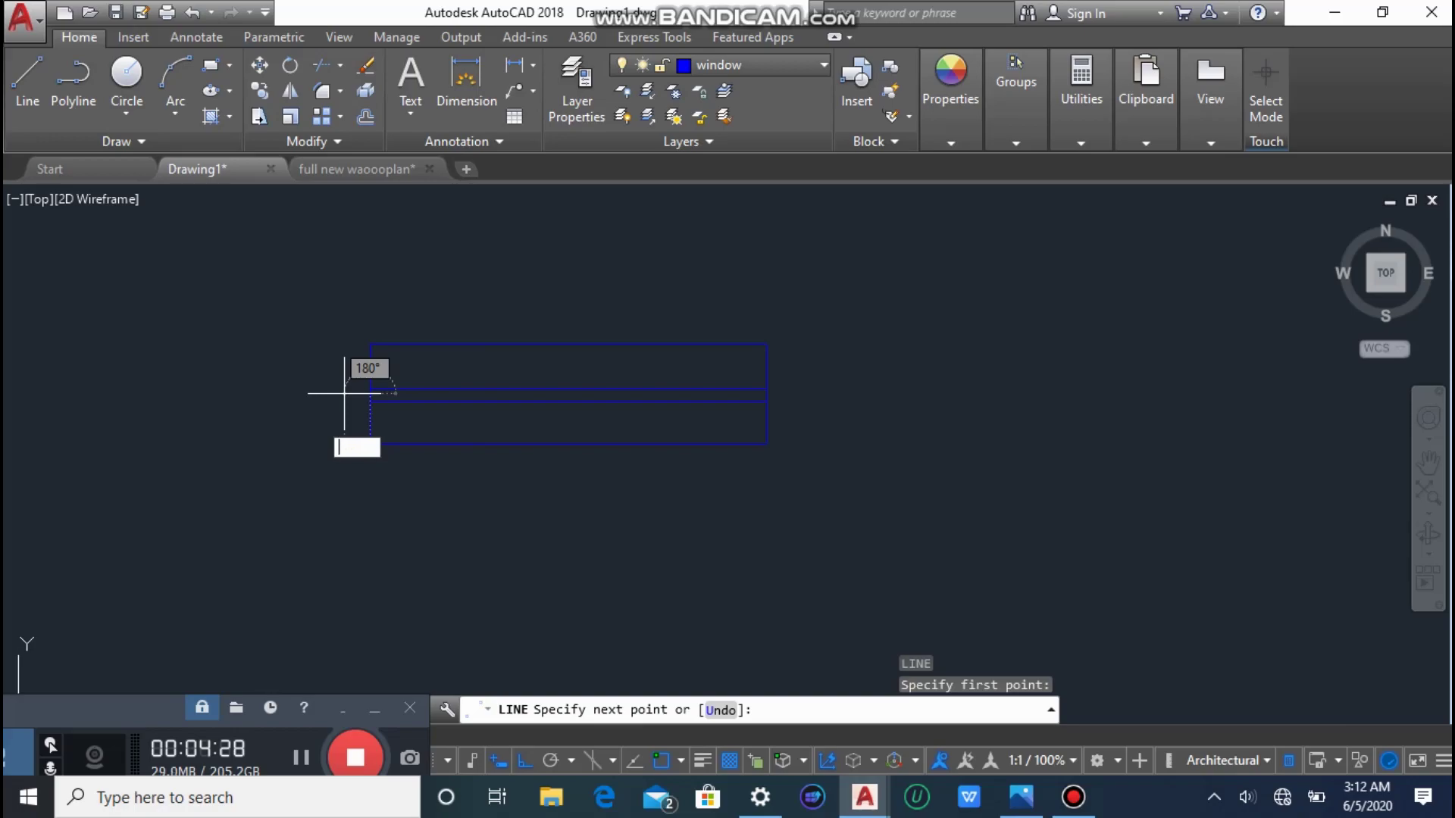
pyautogui.press('Return')
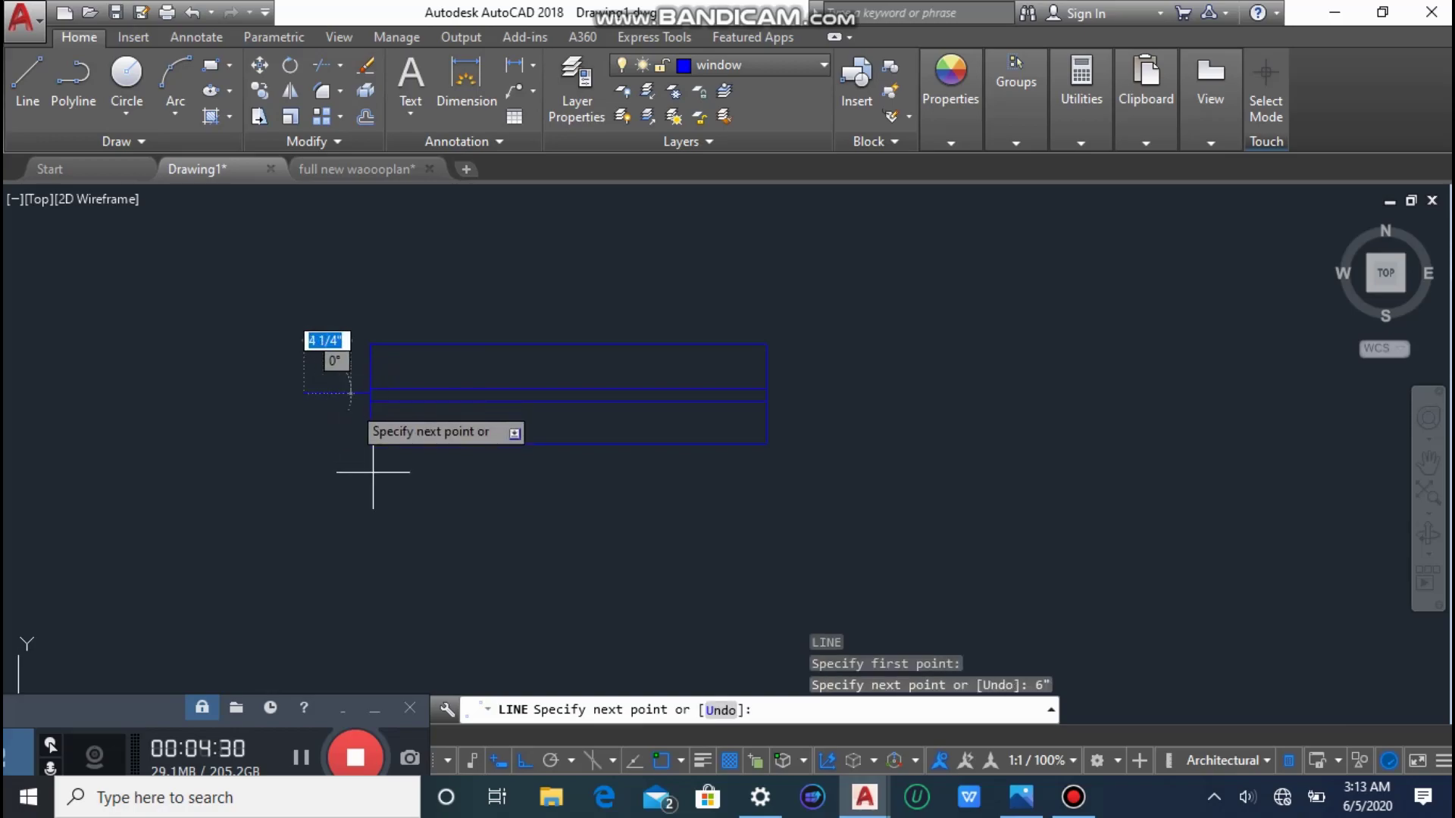
pyautogui.write("1'6")
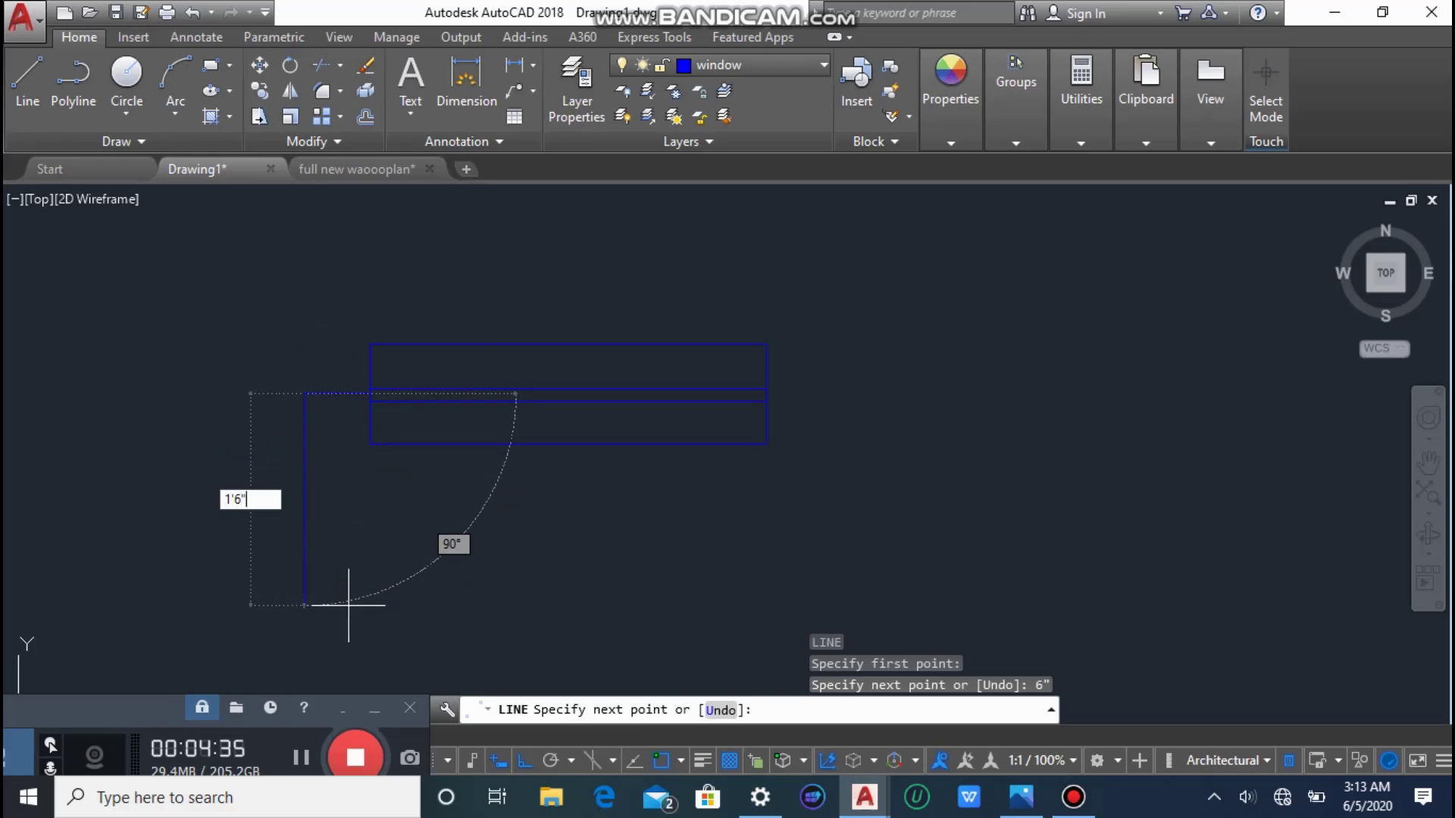
pyautogui.press('Return')
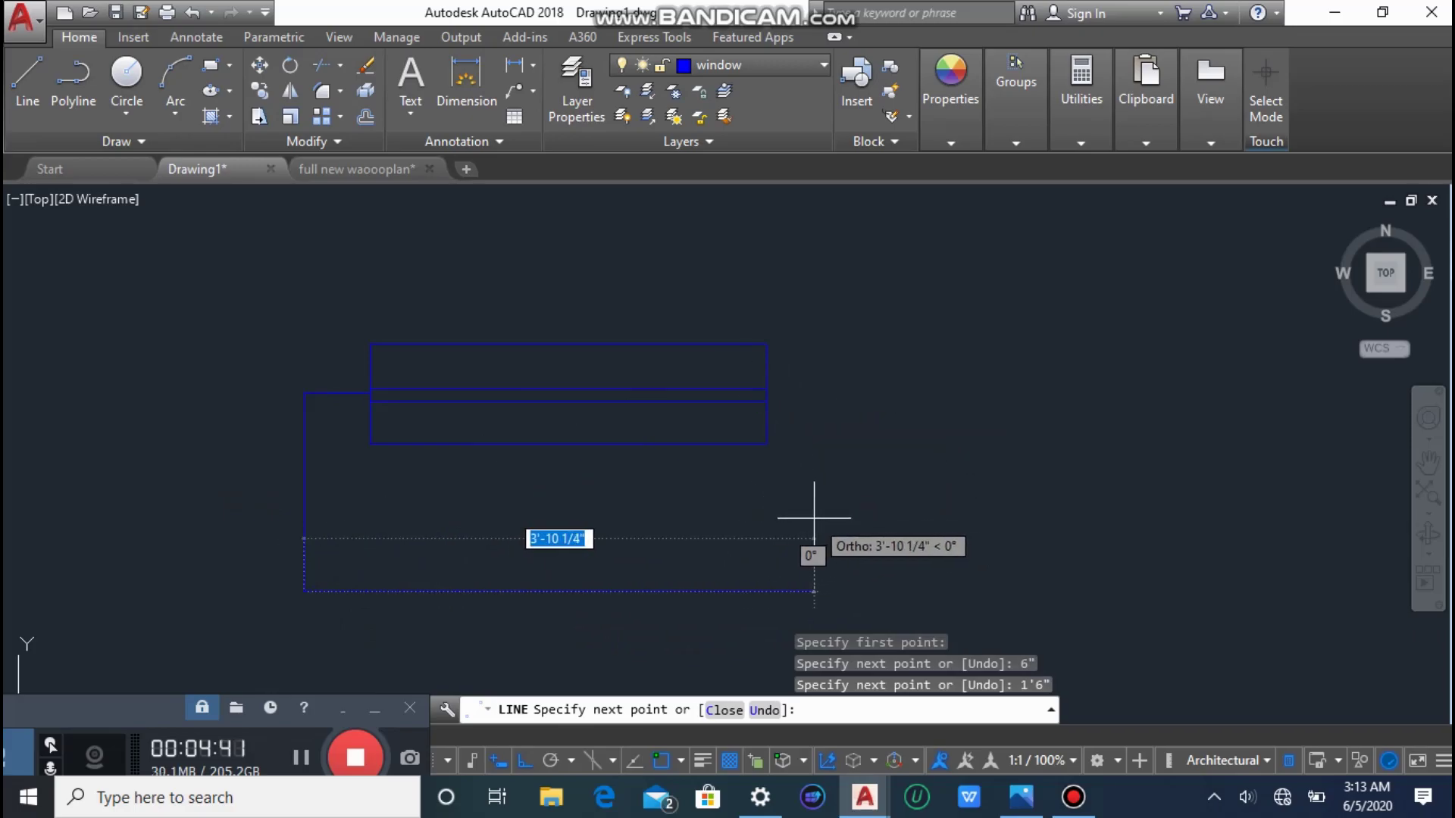
pyautogui.press('Escape')
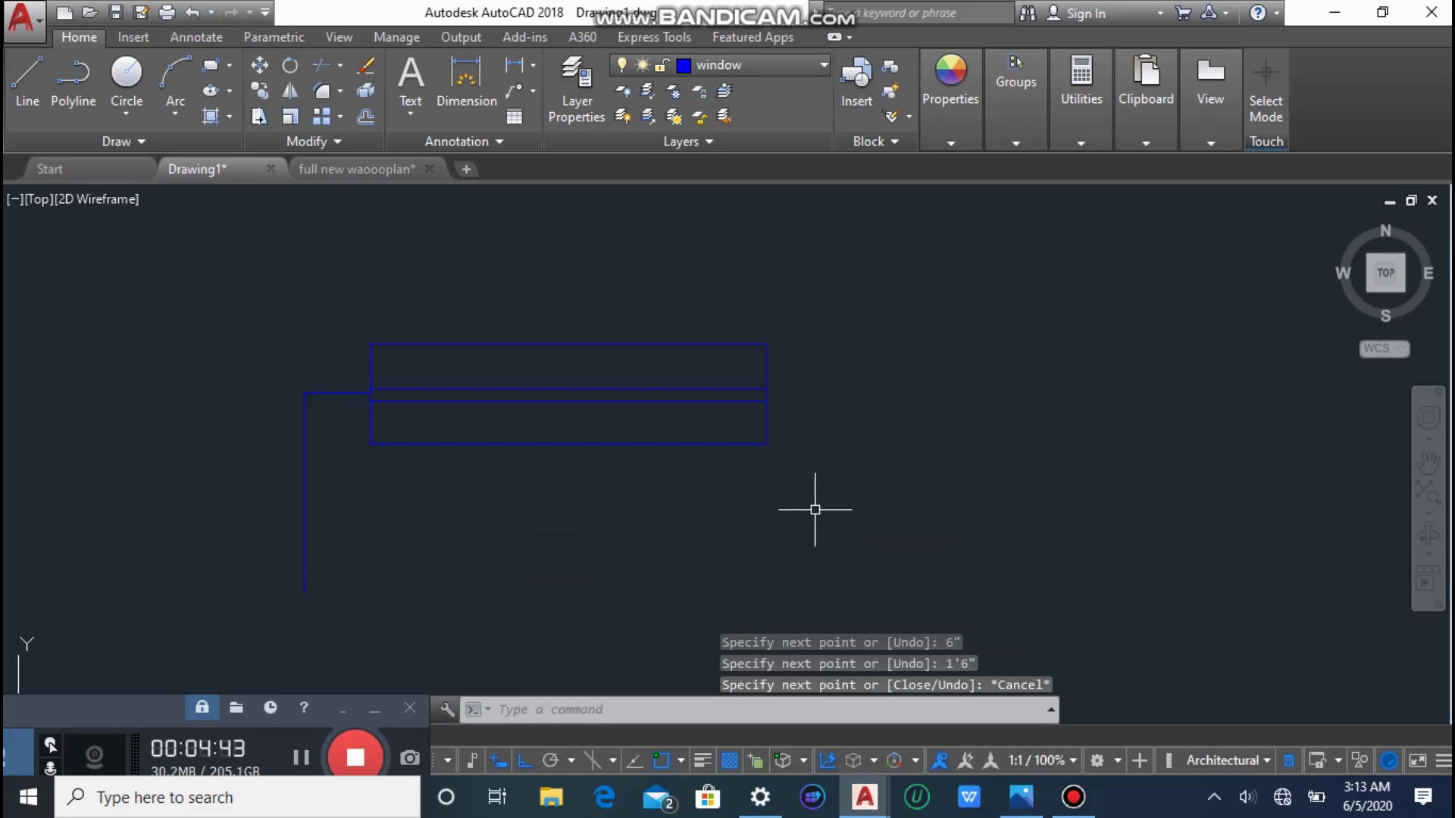
# Mirror the L-shaped lines about a vertical axis at the frame's left end, keeping the originals.
pyautogui.click(351, 594)
pyautogui.click(251, 368)
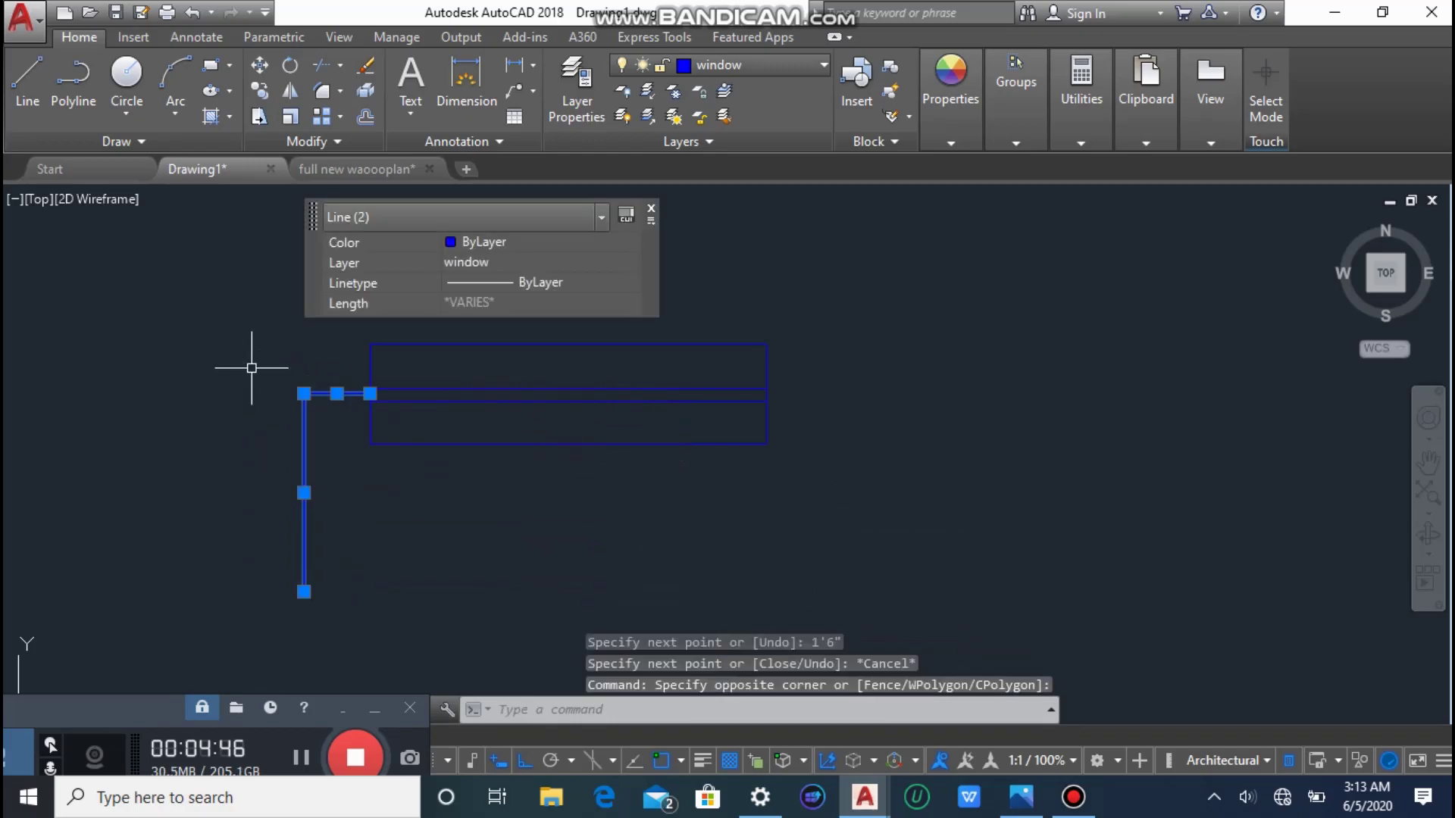
pyautogui.write('m')
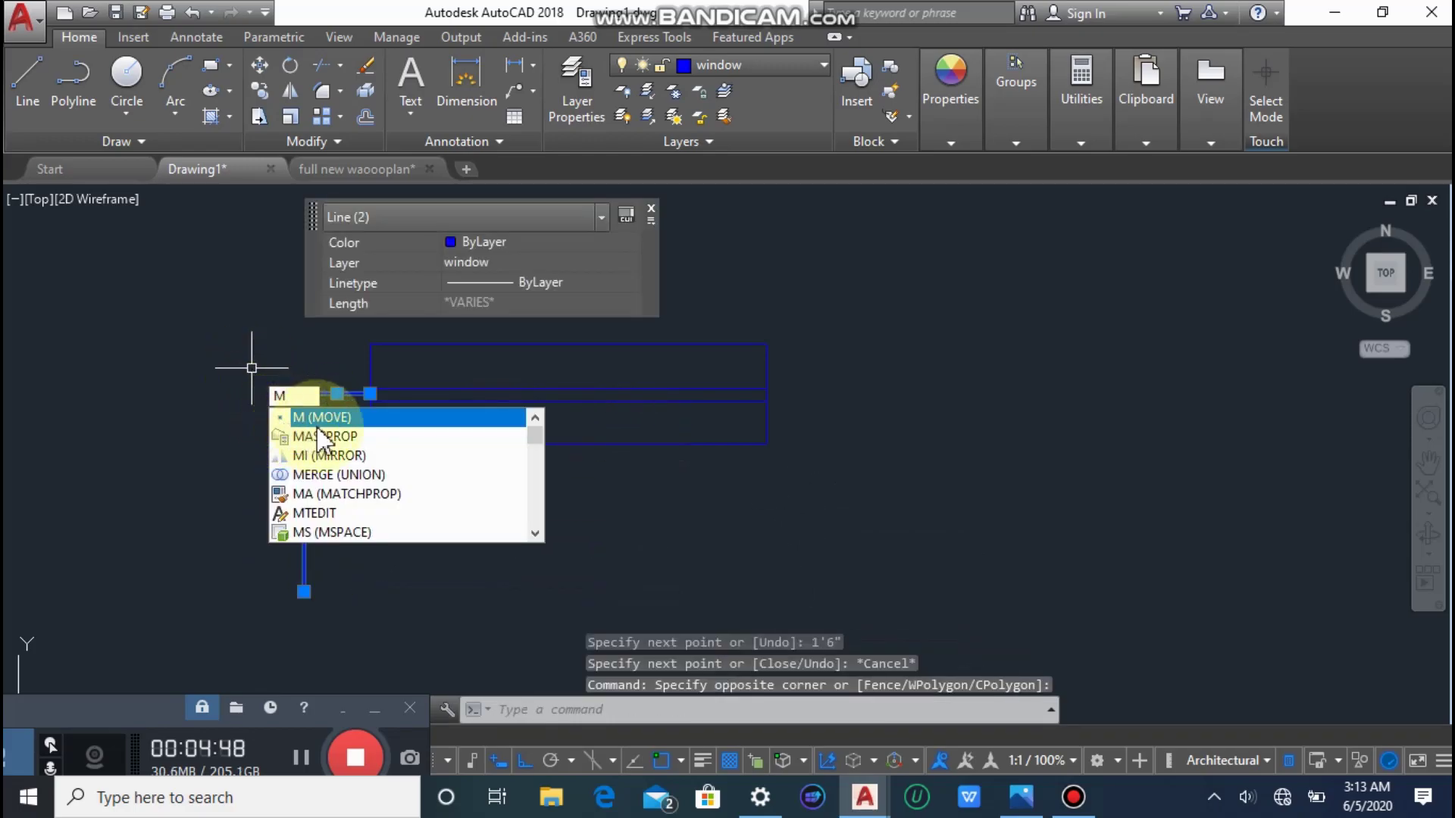
pyautogui.click(356, 453)
pyautogui.write('i')
pyautogui.press('Return')
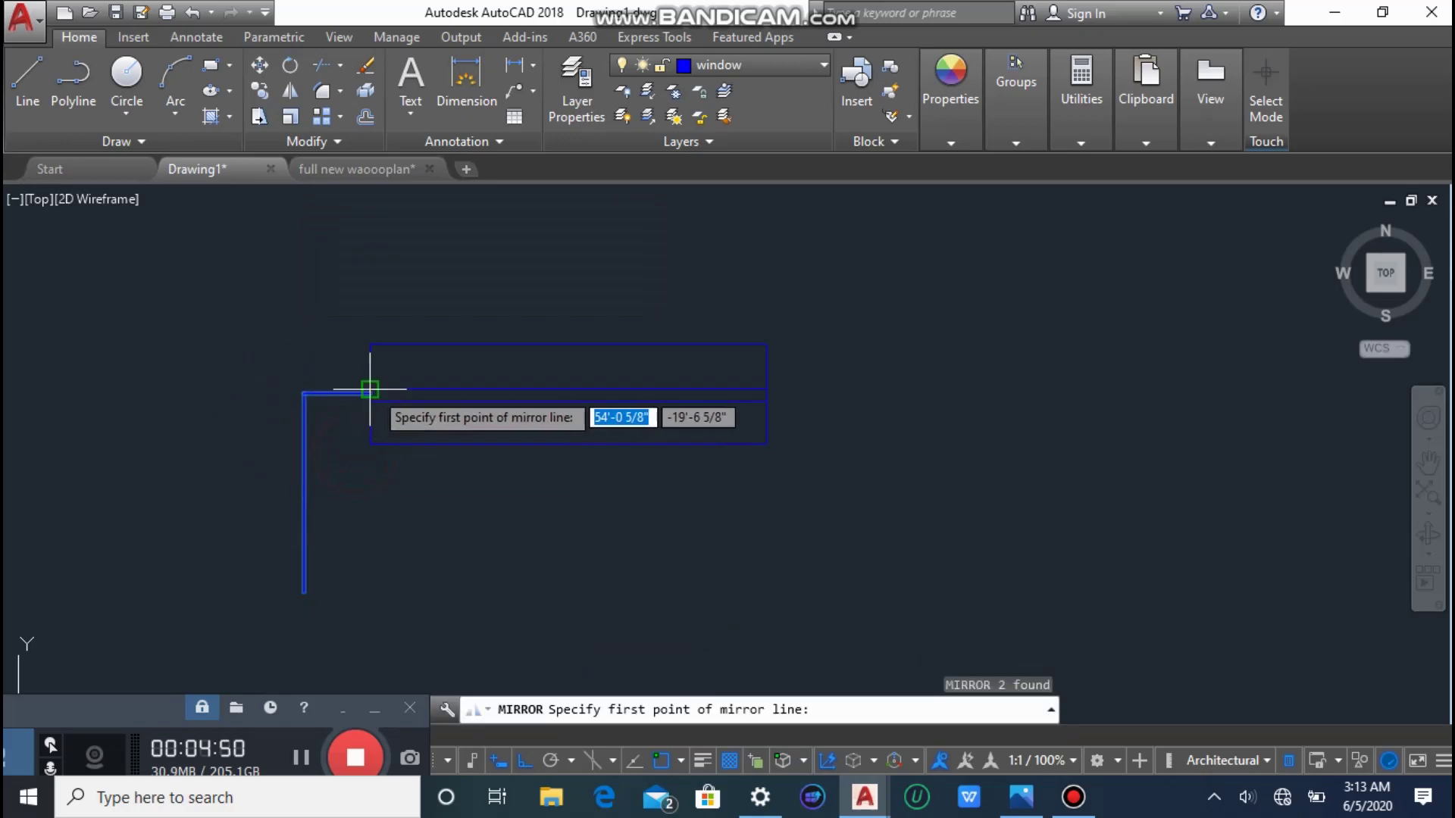
pyautogui.click(369, 393)
pyautogui.click(367, 593)
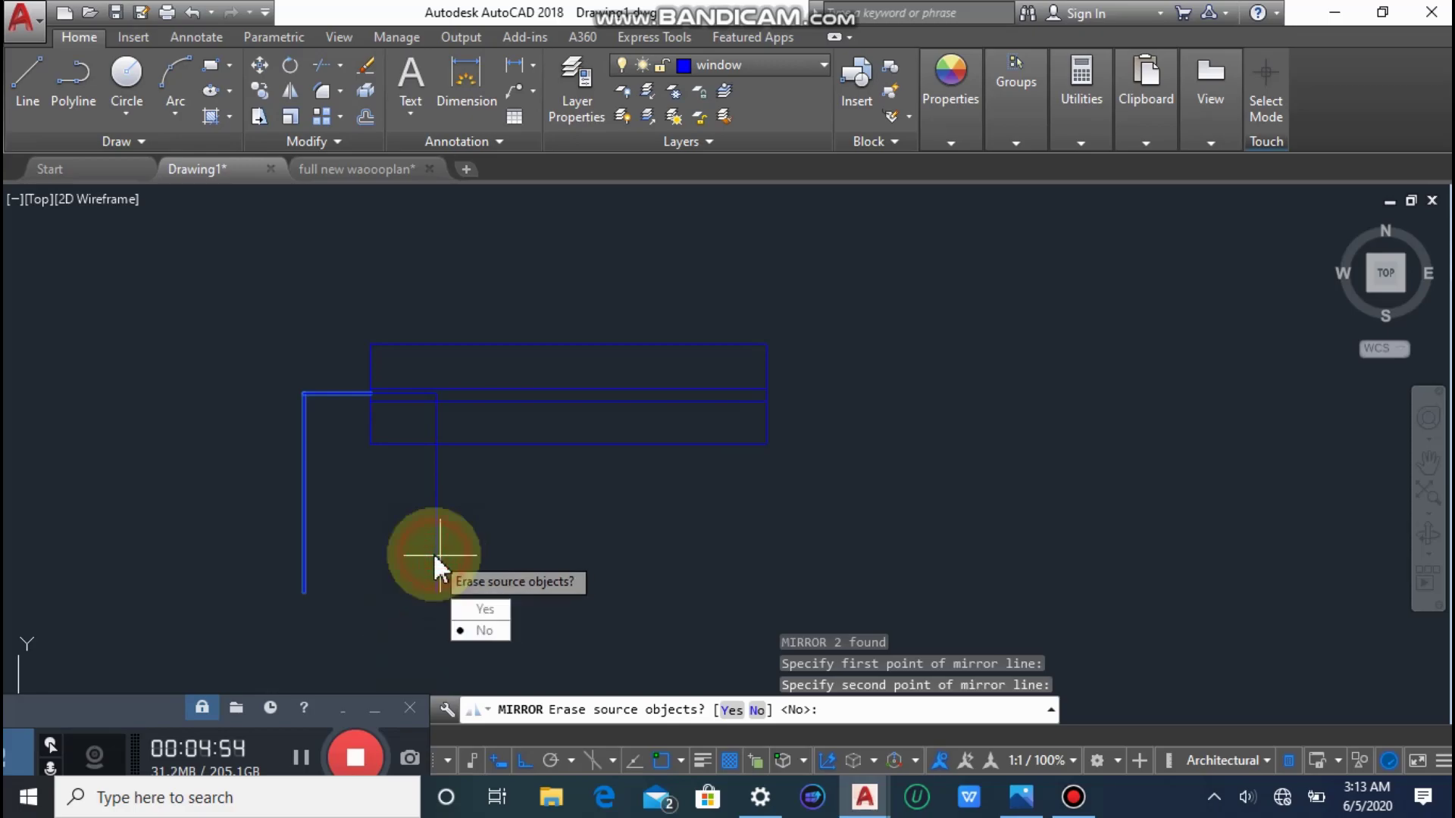
pyautogui.click(490, 630)
pyautogui.click(438, 493)
pyautogui.click(432, 429)
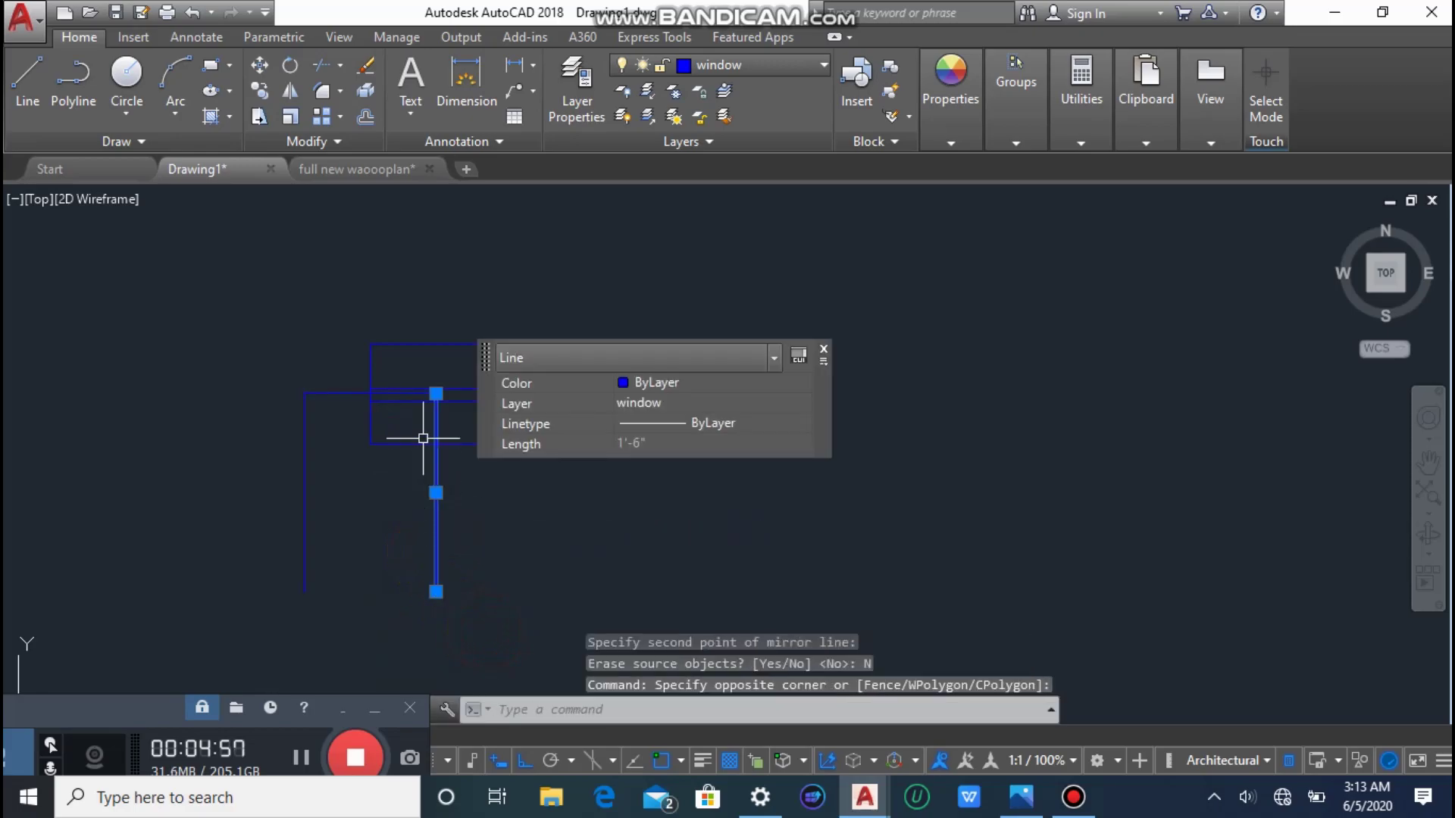
pyautogui.scroll(6, 422, 402)
# Move the mirrored L-shaped lines by their corner onto the frame's right end.
pyautogui.click(413, 299)
pyautogui.scroll(-6, 364, 333)
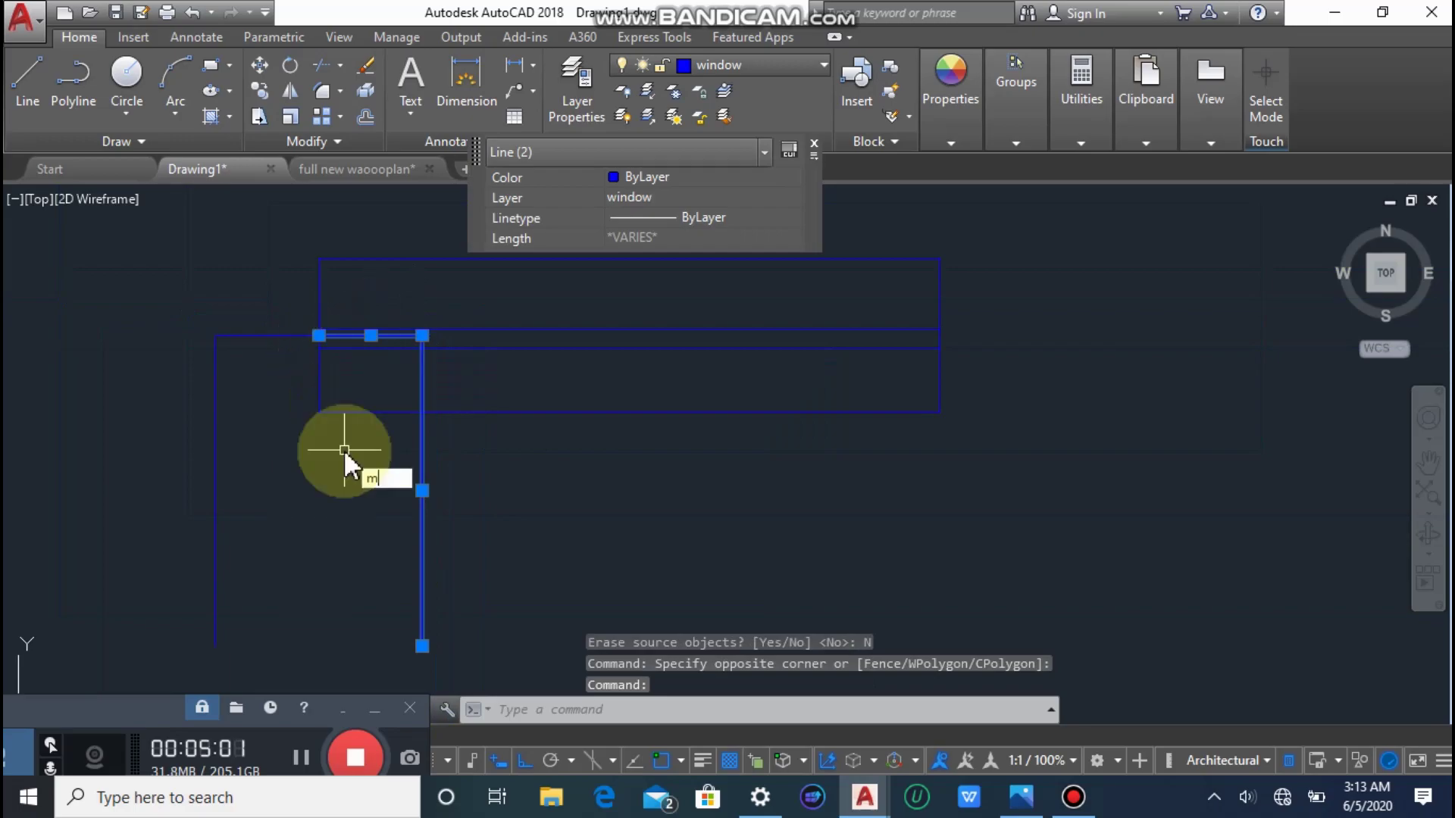
pyautogui.press('Return')
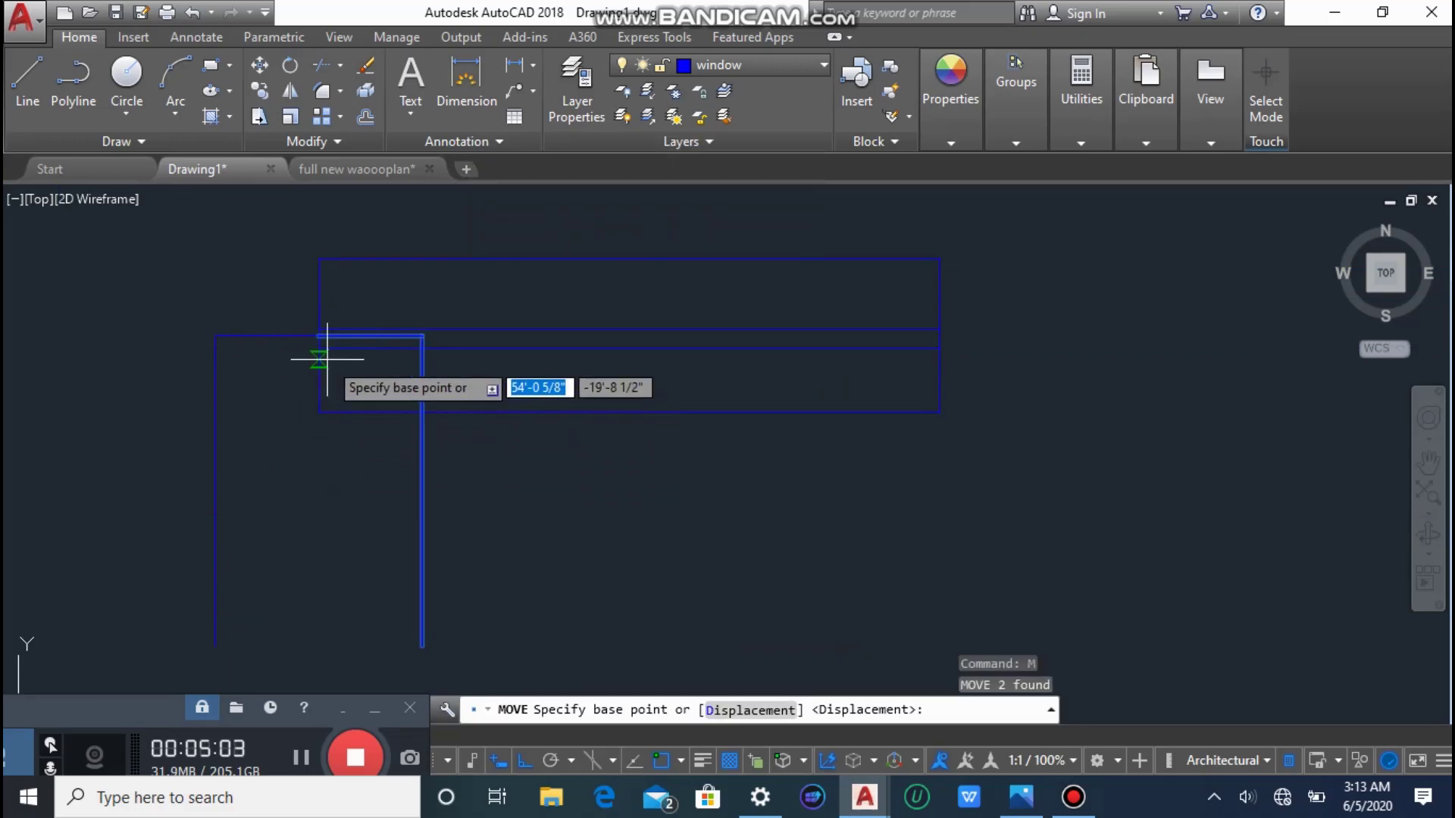
pyautogui.click(318, 334)
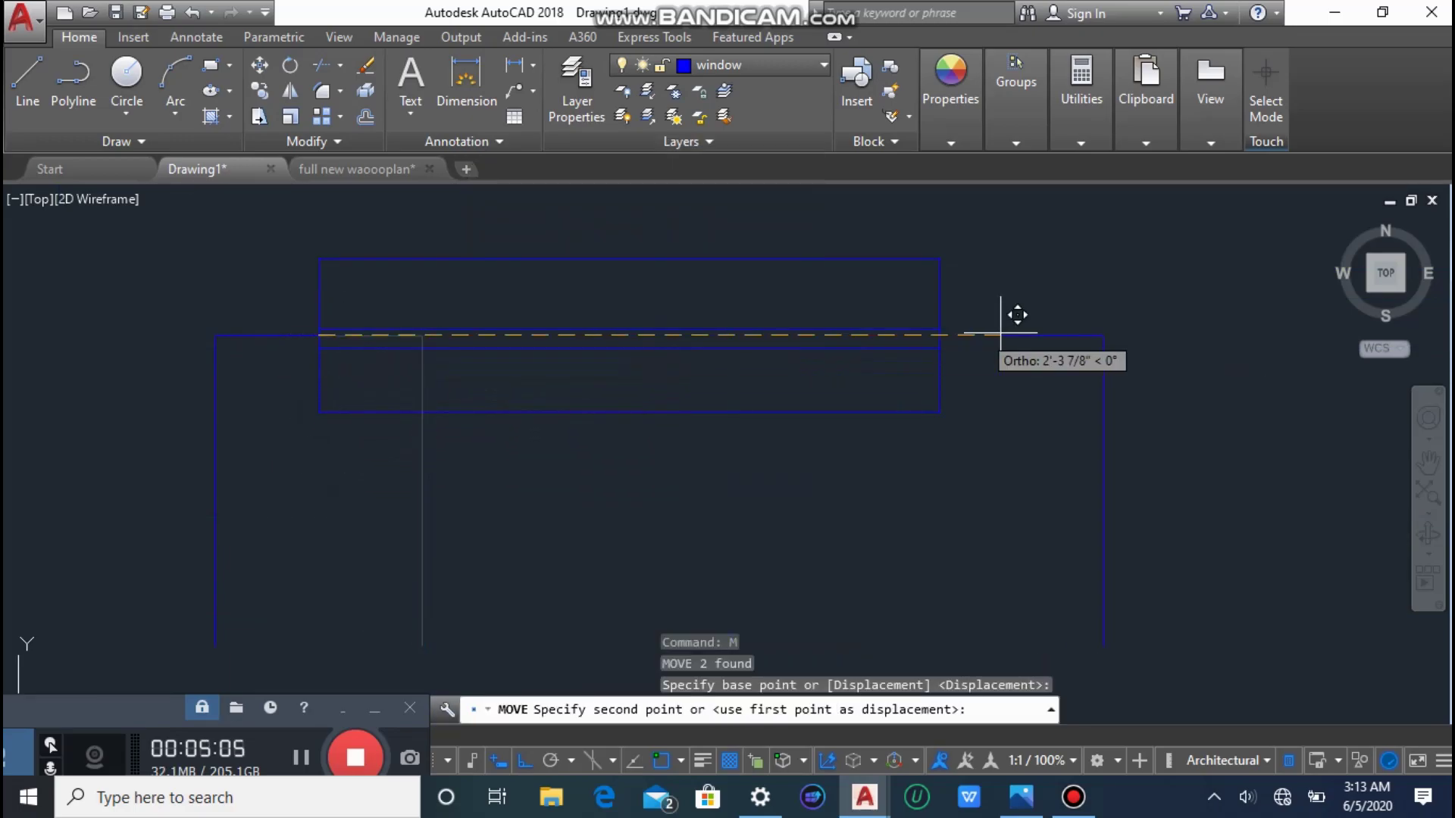
pyautogui.click(940, 334)
pyautogui.press('Escape')
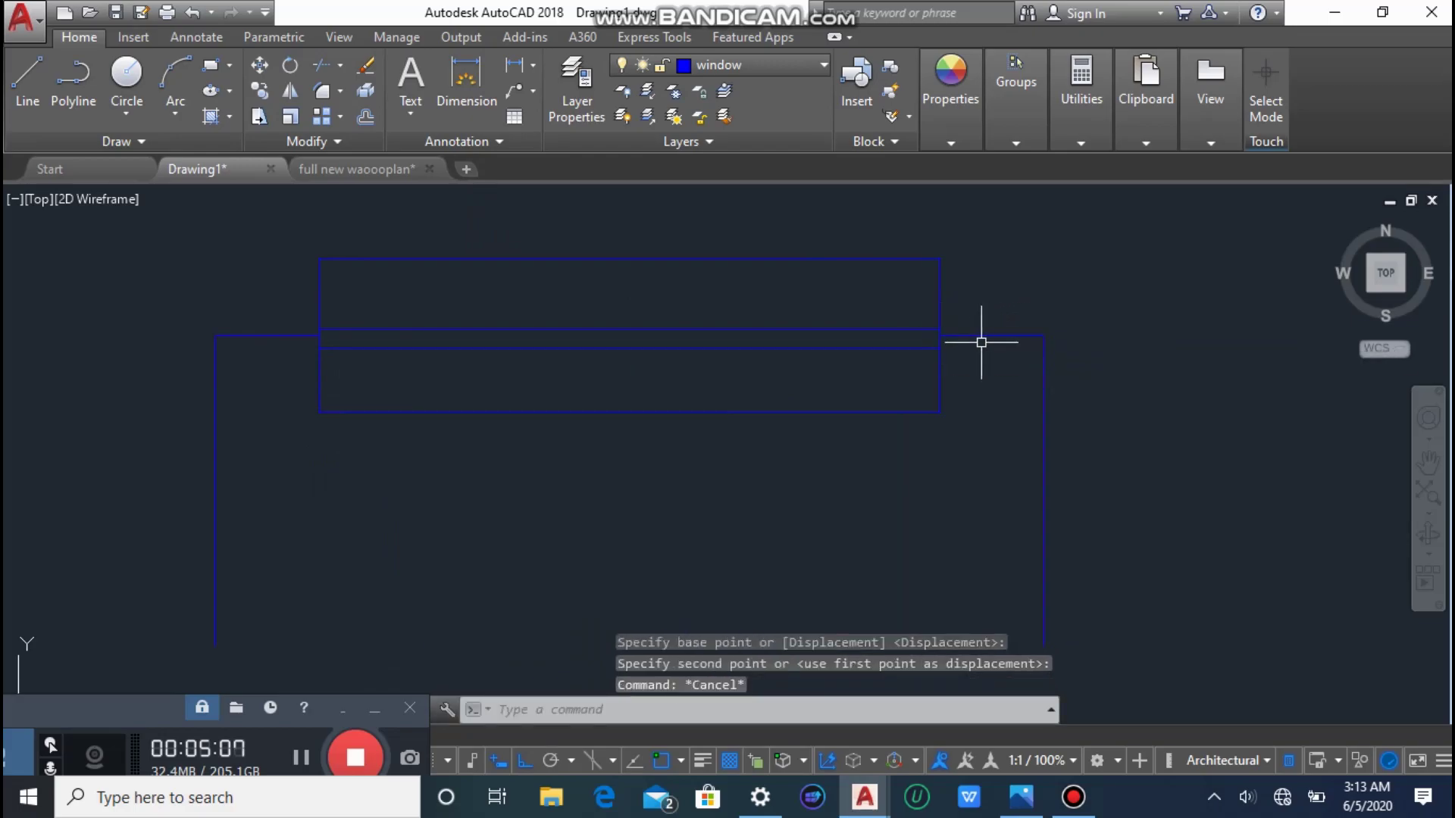
pyautogui.scroll(2, 897, 396)
# Draw a line connecting the bottom ends of the right and left verticals.
pyautogui.write('l')
pyautogui.press('Return')
pyautogui.click(1226, 314)
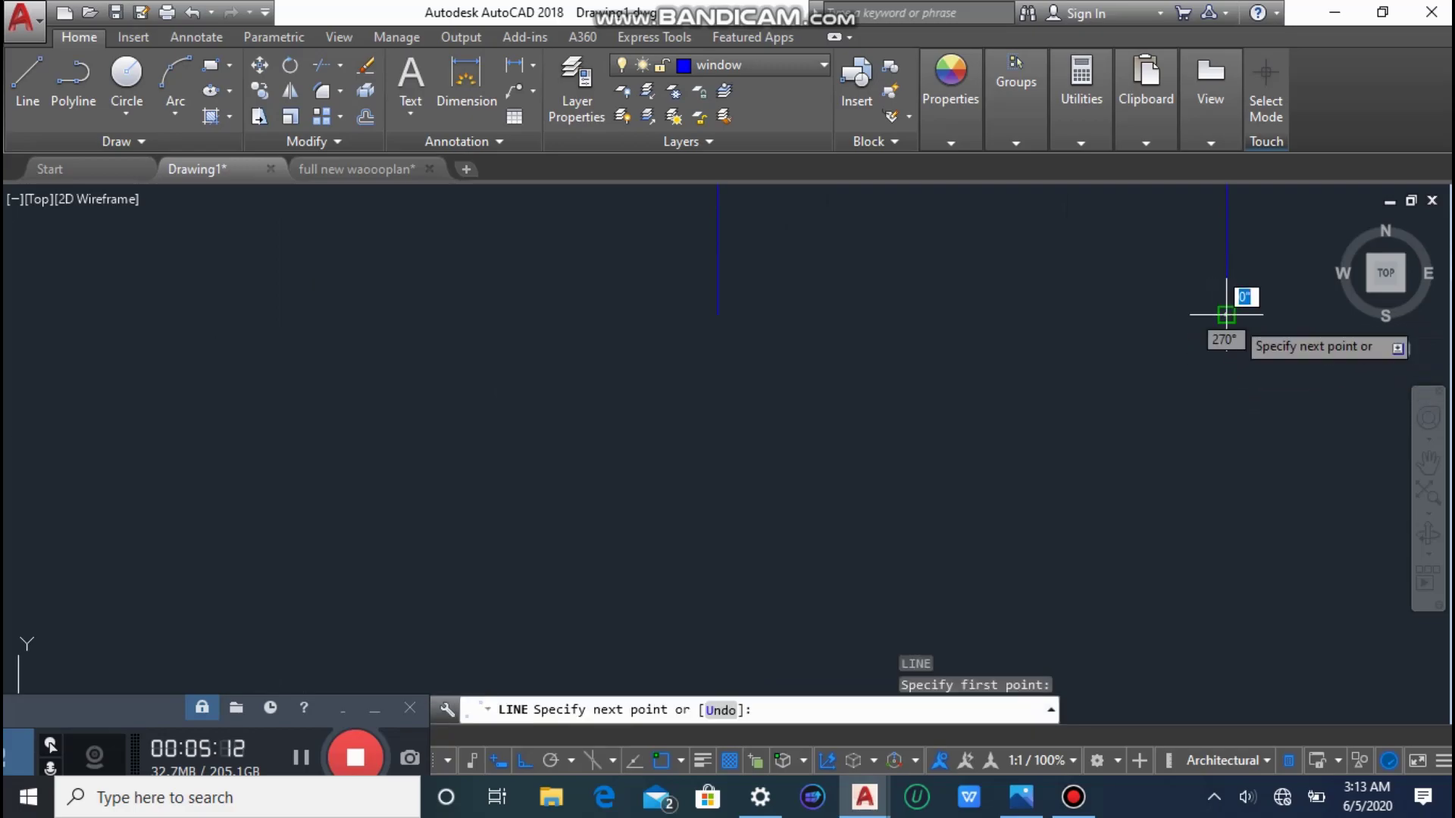
pyautogui.click(718, 313)
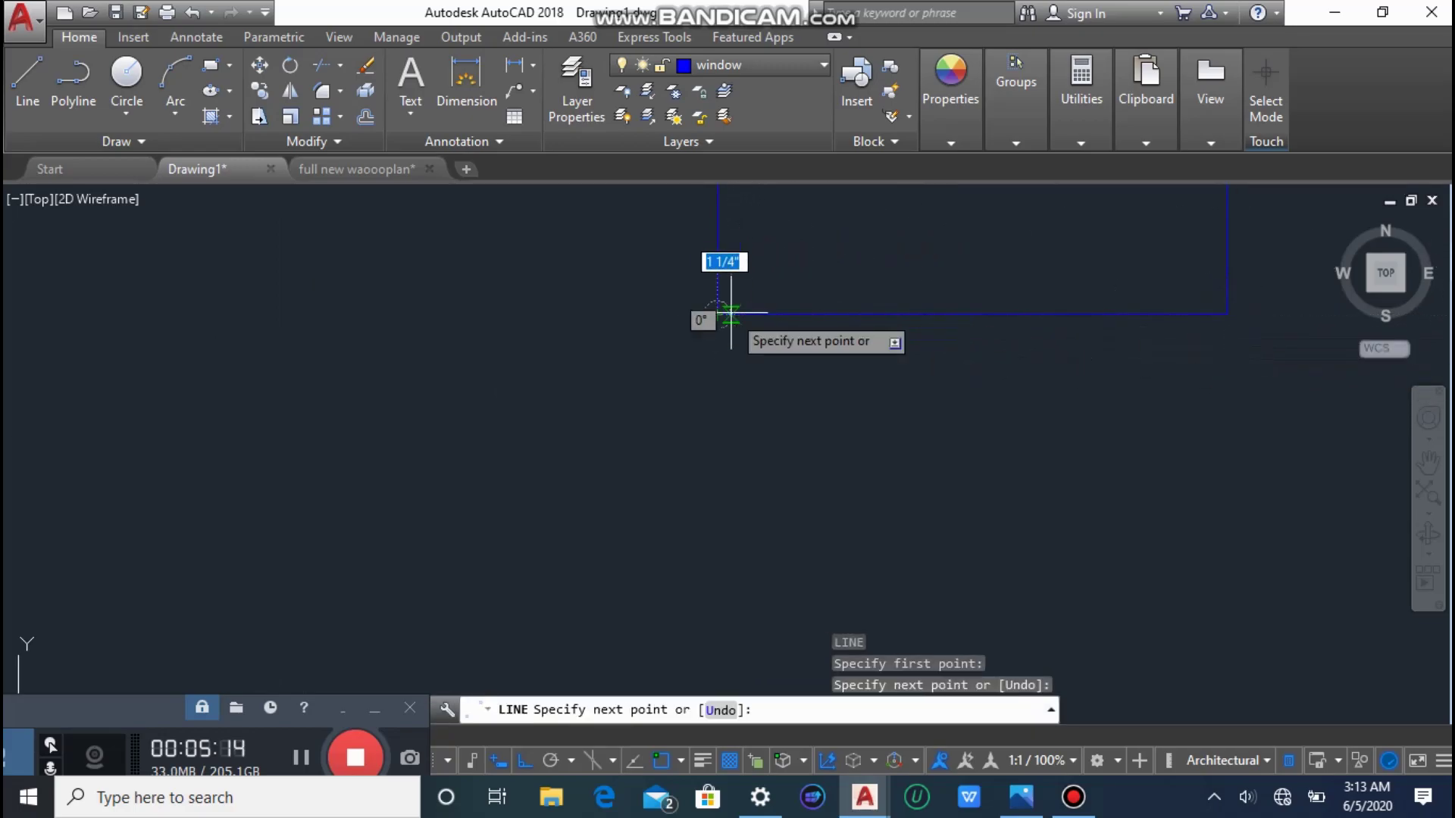
pyautogui.press('Escape')
pyautogui.scroll(-5, 925, 298)
pyautogui.scroll(3, 908, 316)
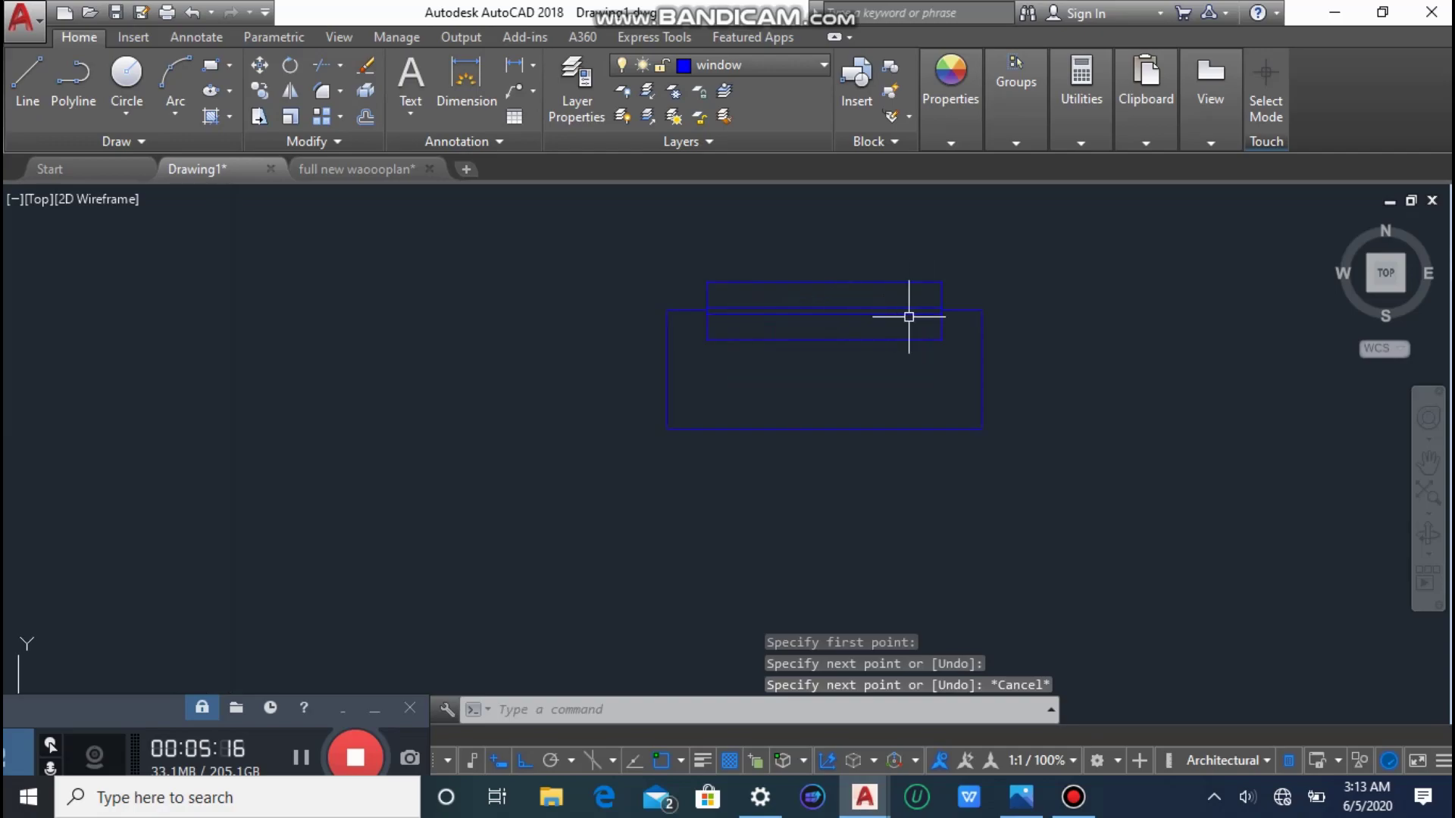
# Select all five outline lines and JOIN them into one polyline.
pyautogui.click(989, 285)
pyautogui.click(961, 445)
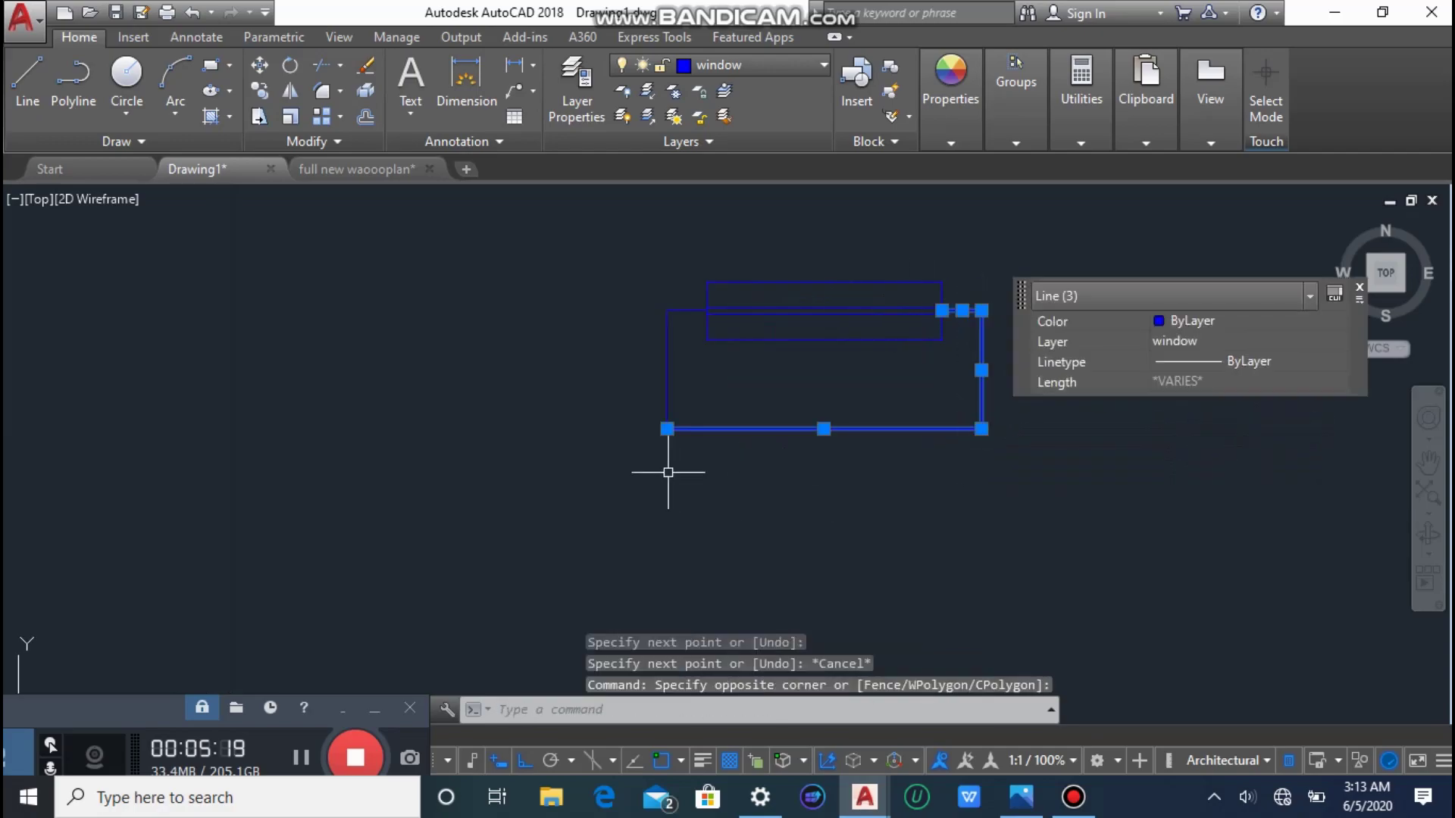
pyautogui.click(666, 409)
pyautogui.click(692, 348)
pyautogui.click(682, 374)
pyautogui.click(672, 338)
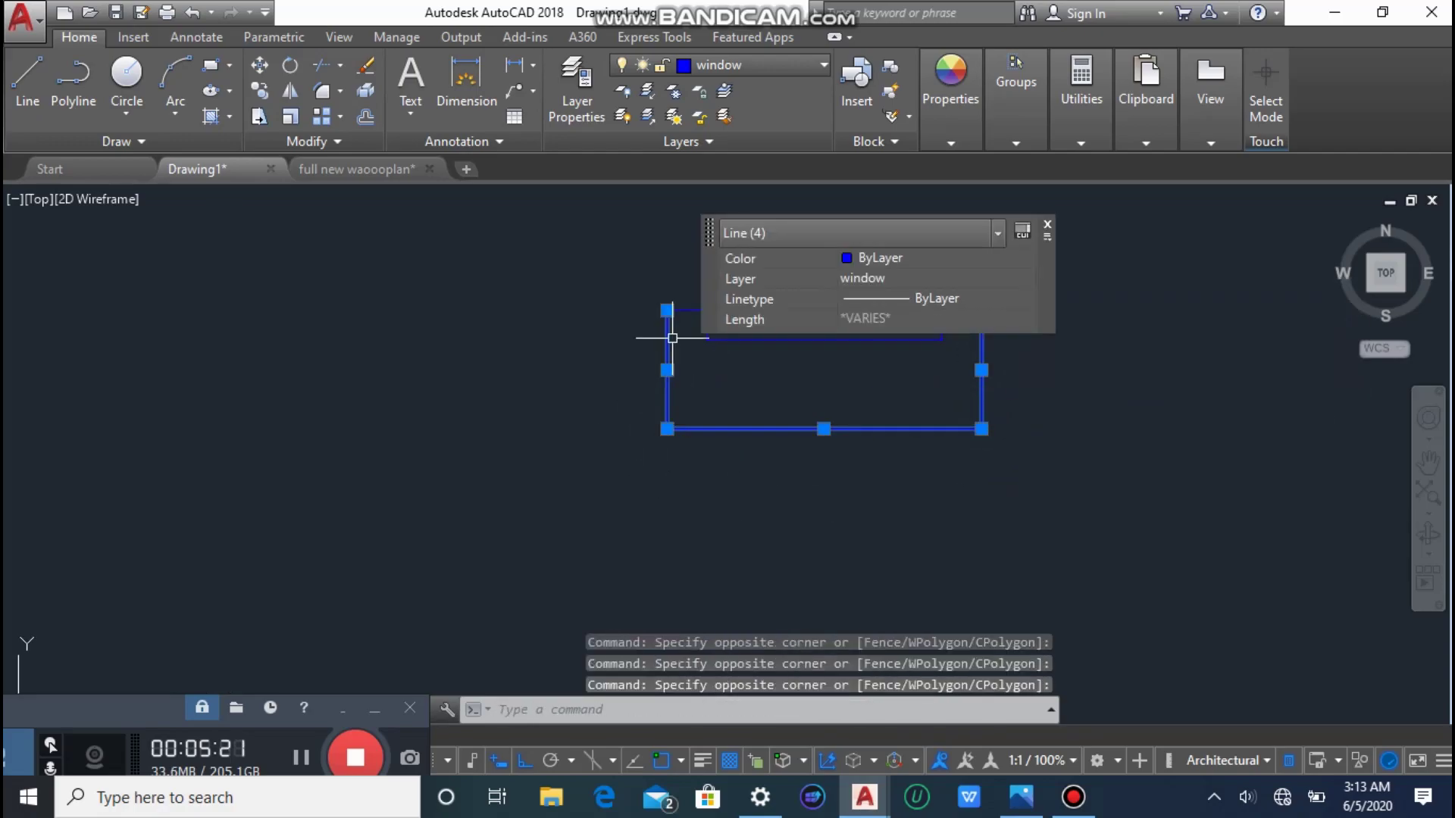
pyautogui.click(603, 309)
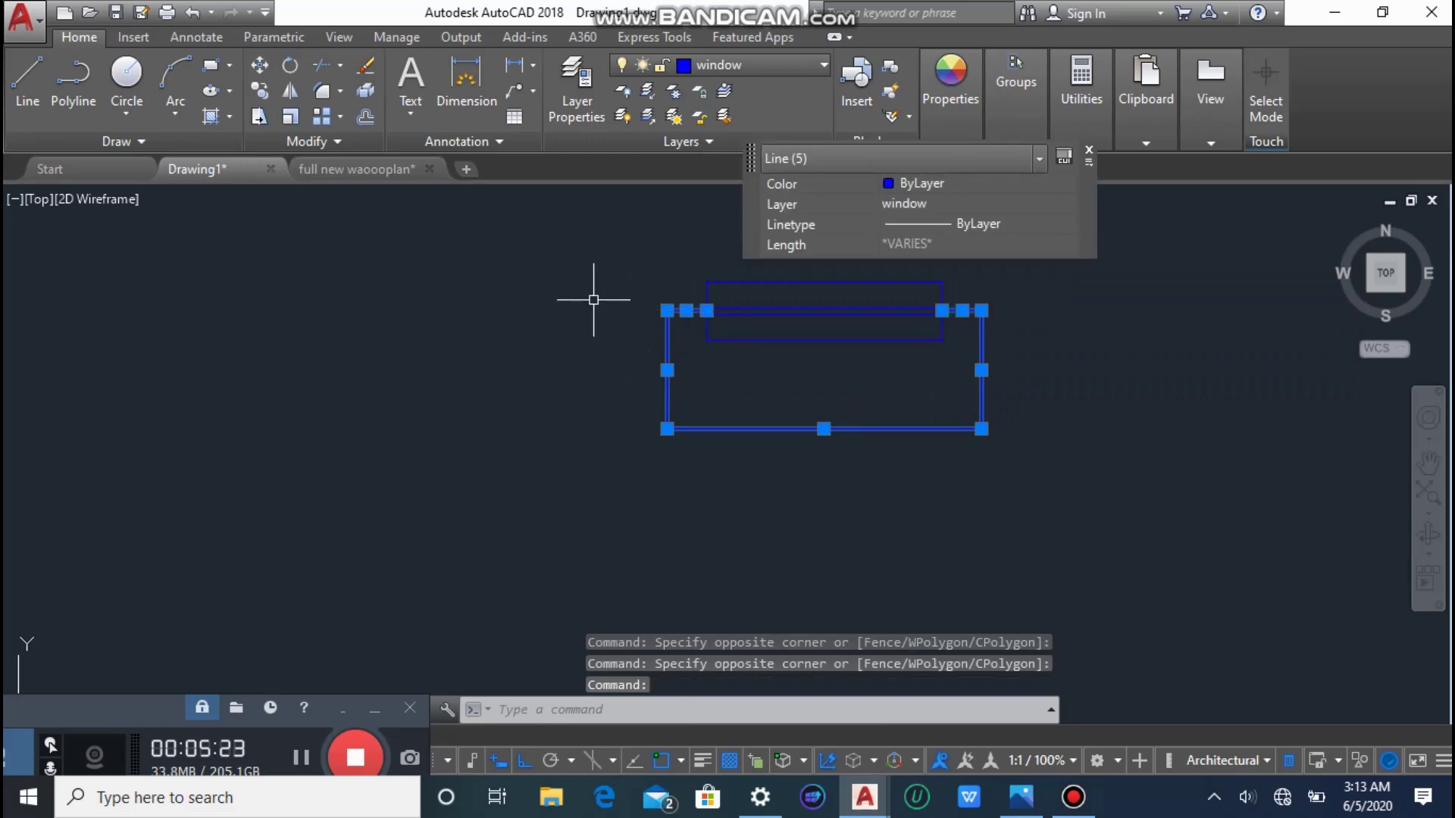
pyautogui.write('j')
pyautogui.press('Return')
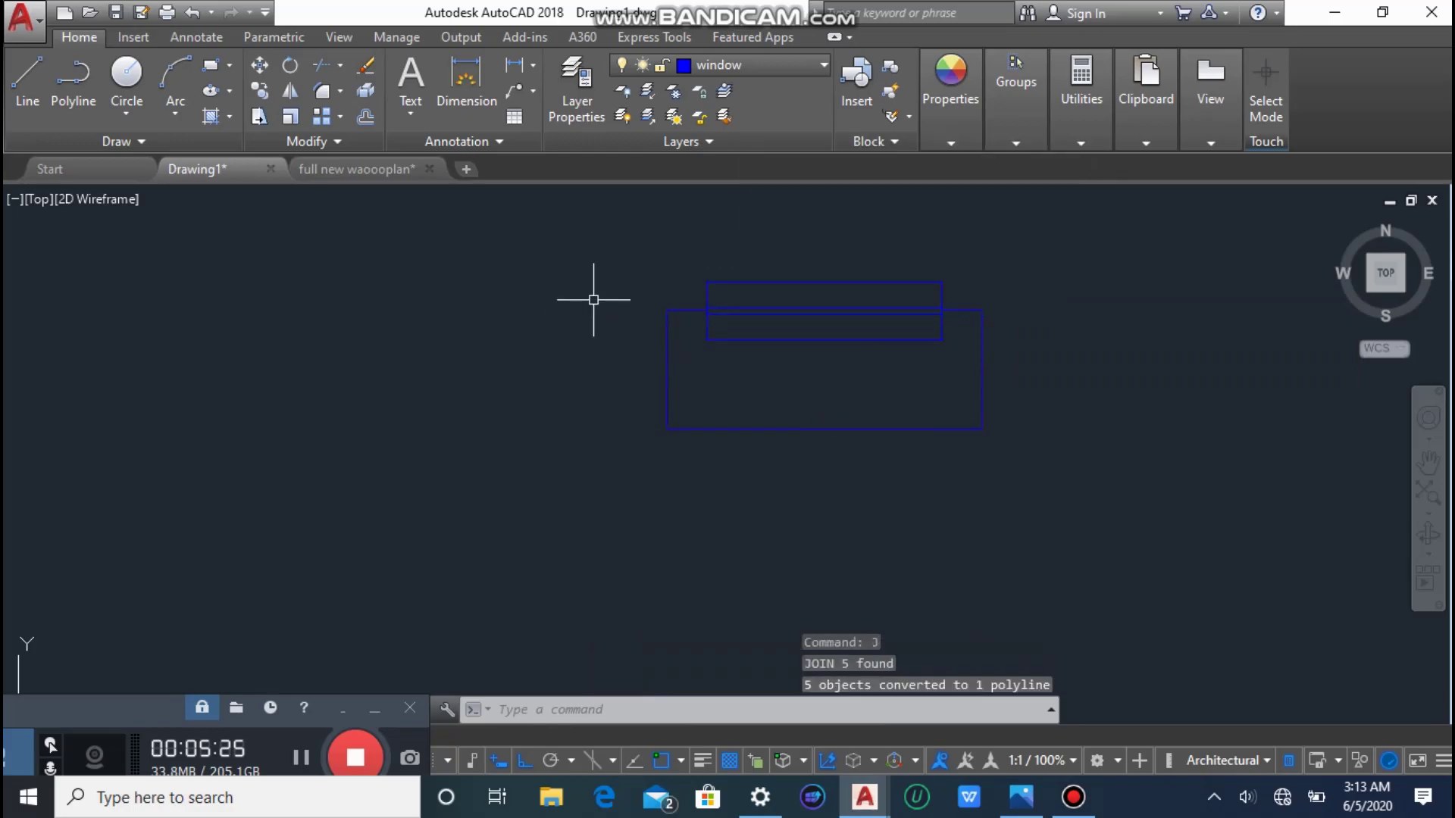
# Select the joined polyline and browse its linetype and lineweight property lists.
pyautogui.click(666, 376)
pyautogui.click(1003, 294)
pyautogui.click(1002, 287)
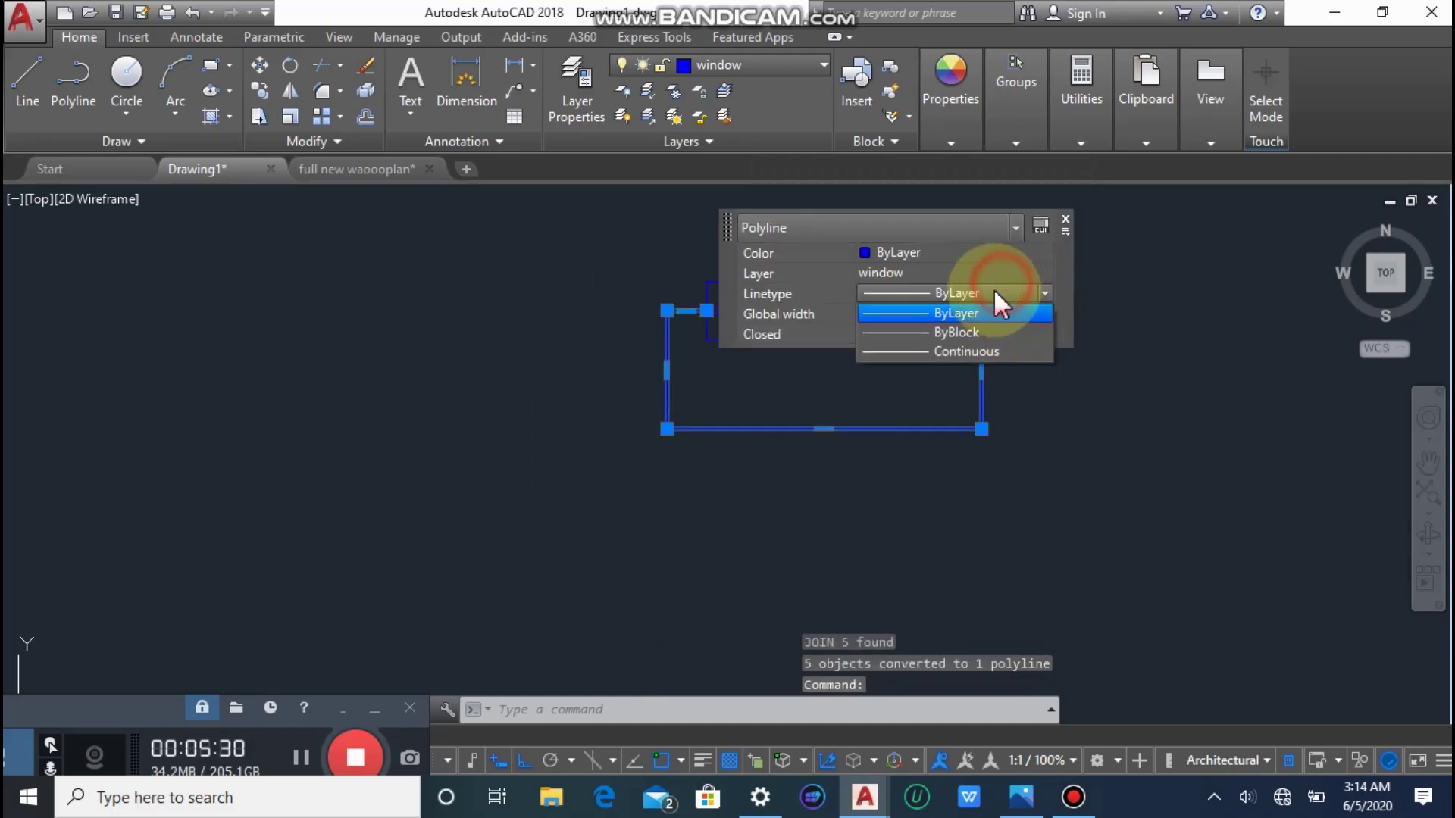
pyautogui.click(1062, 218)
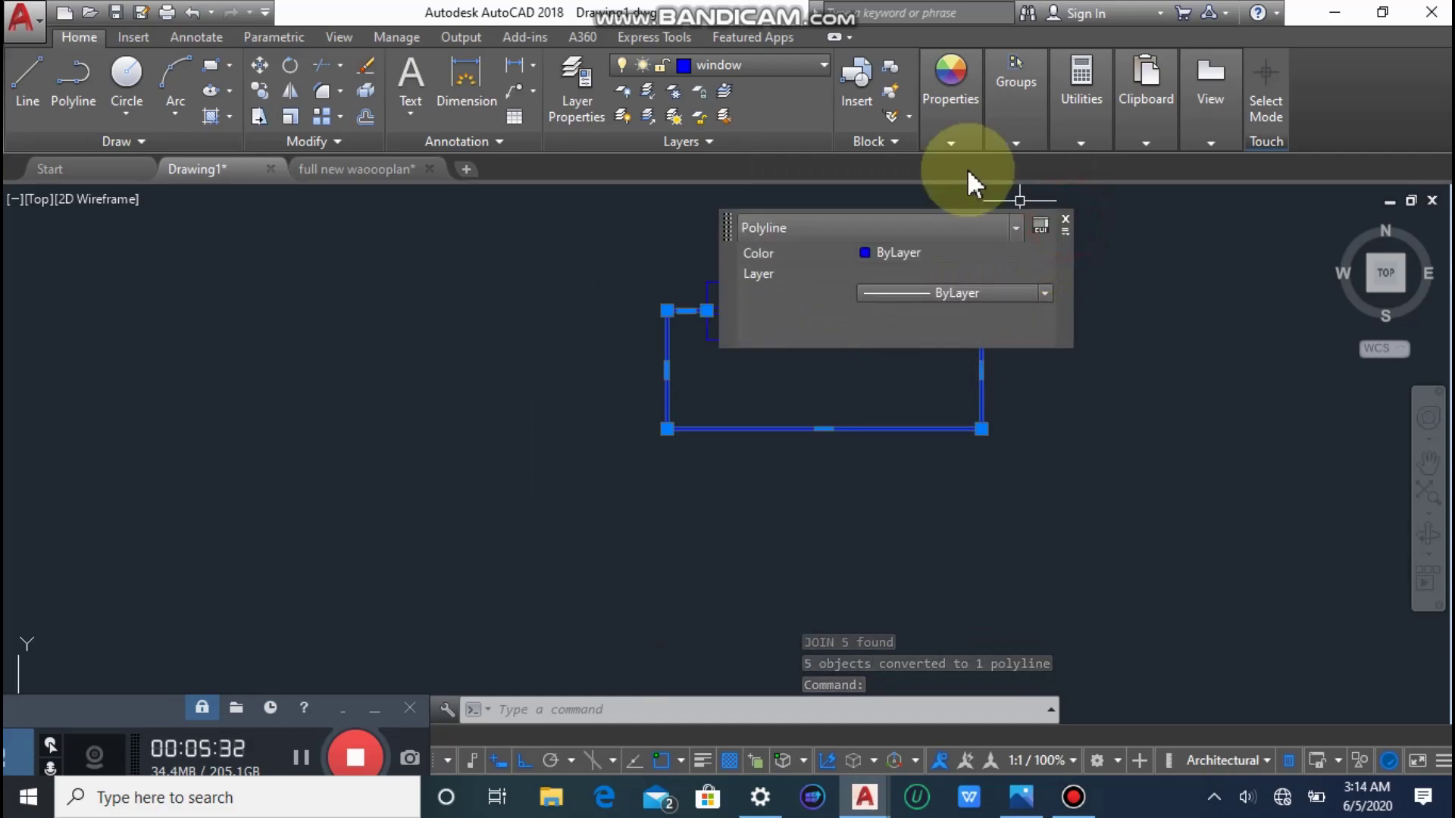
pyautogui.click(951, 138)
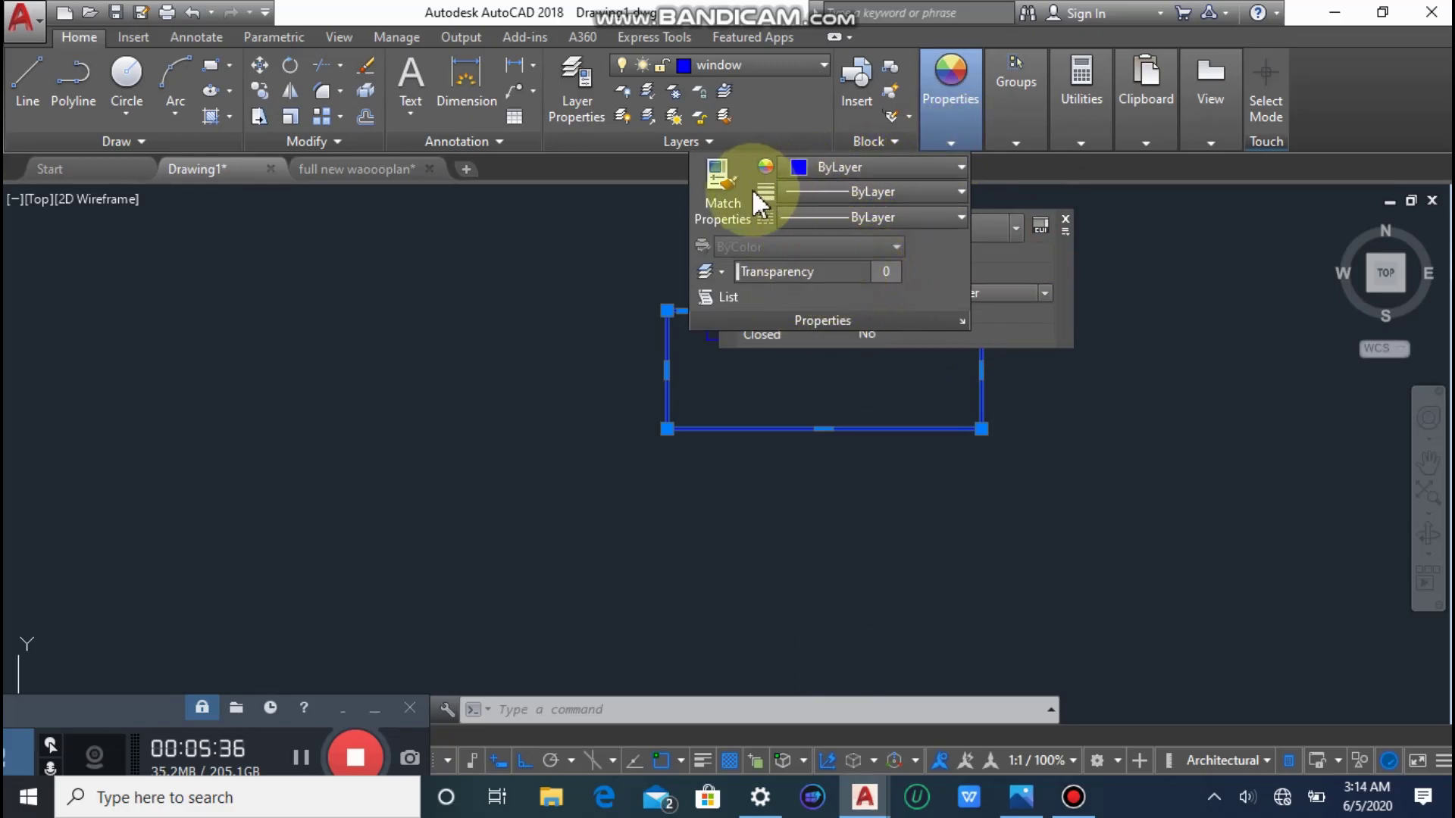
pyautogui.click(913, 192)
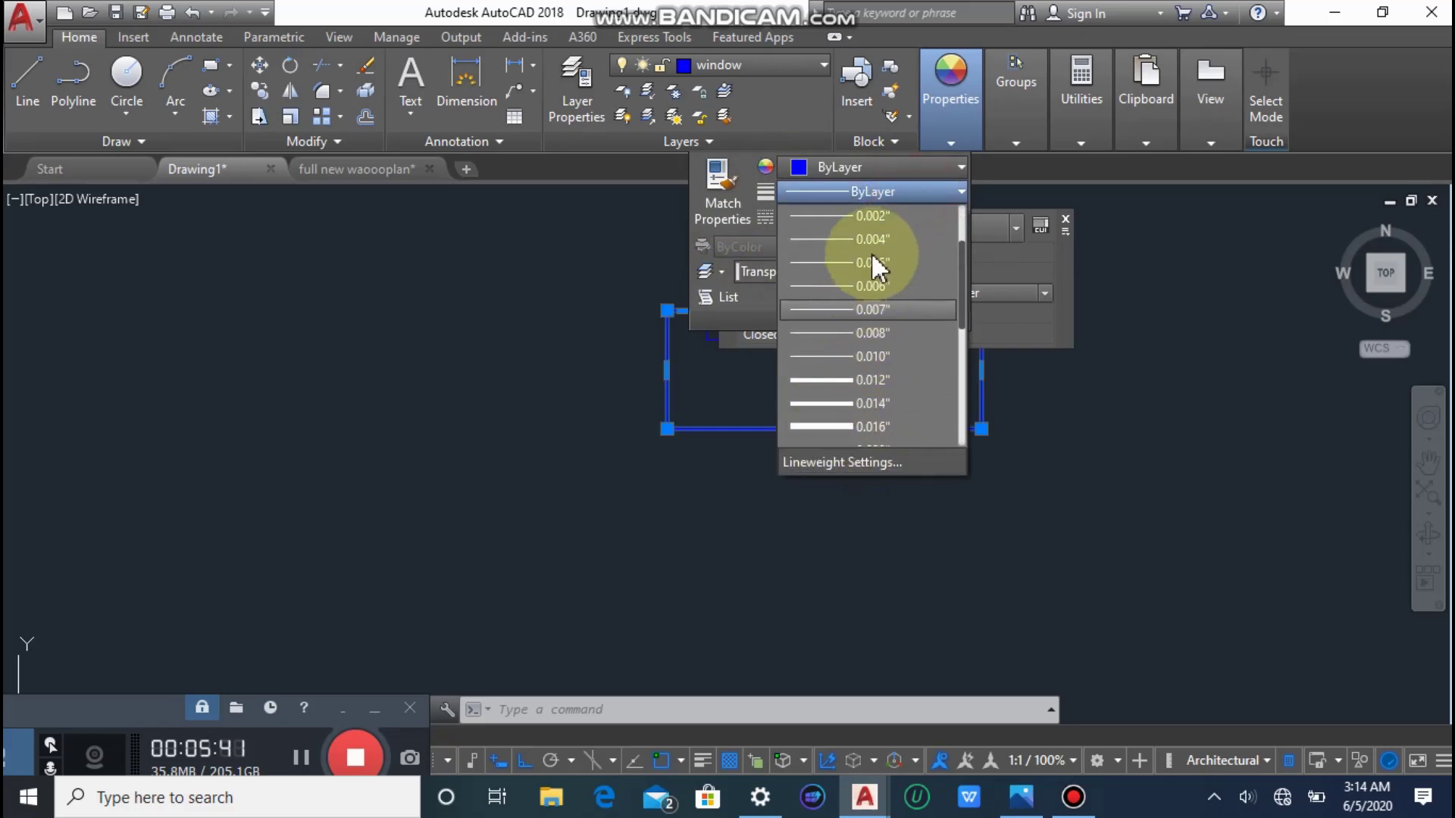
pyautogui.click(894, 190)
pyautogui.click(880, 219)
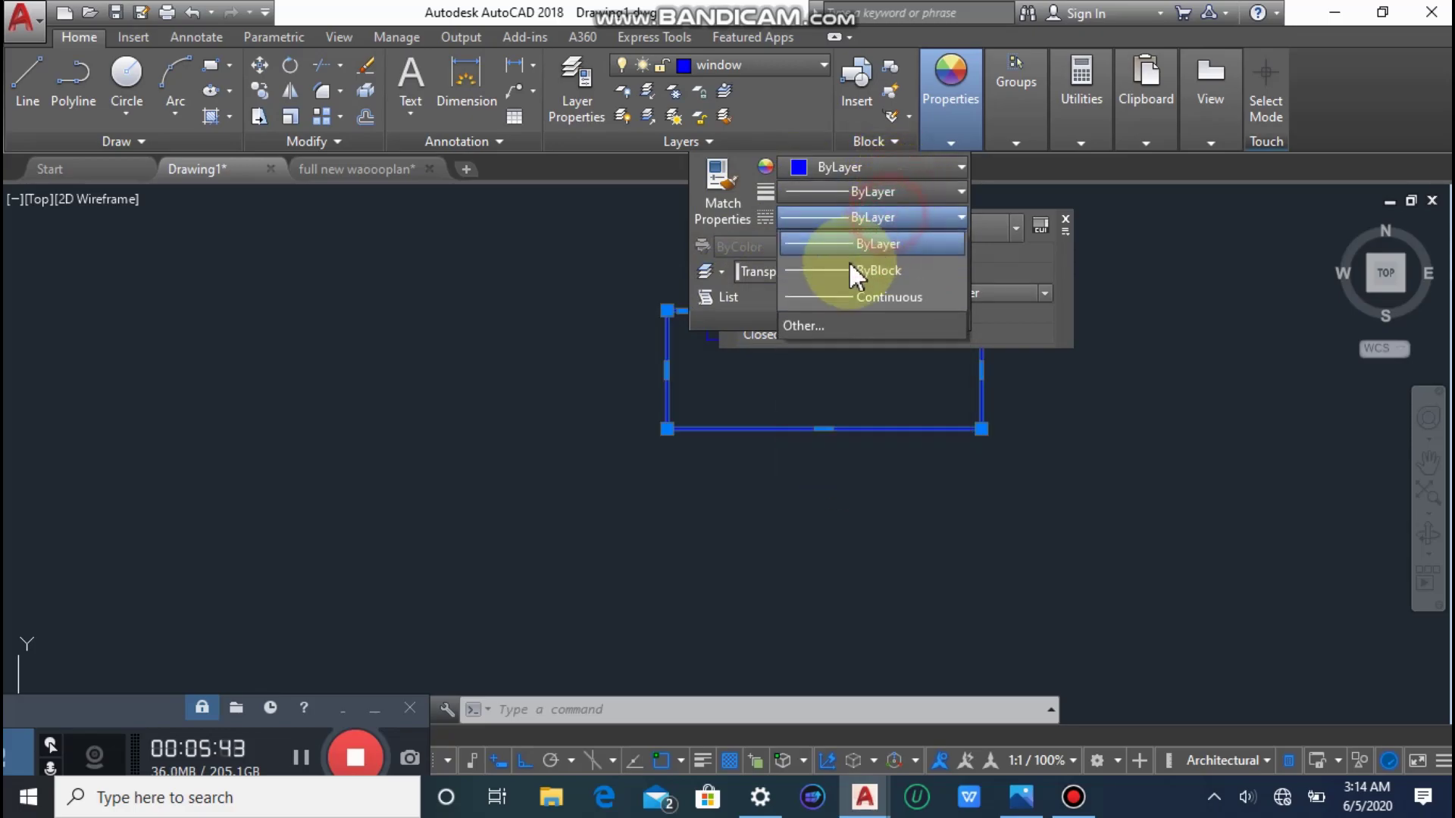
# Load the ACAD_ISO03W100 linetype via the Linetype Manager and close it.
pyautogui.click(843, 324)
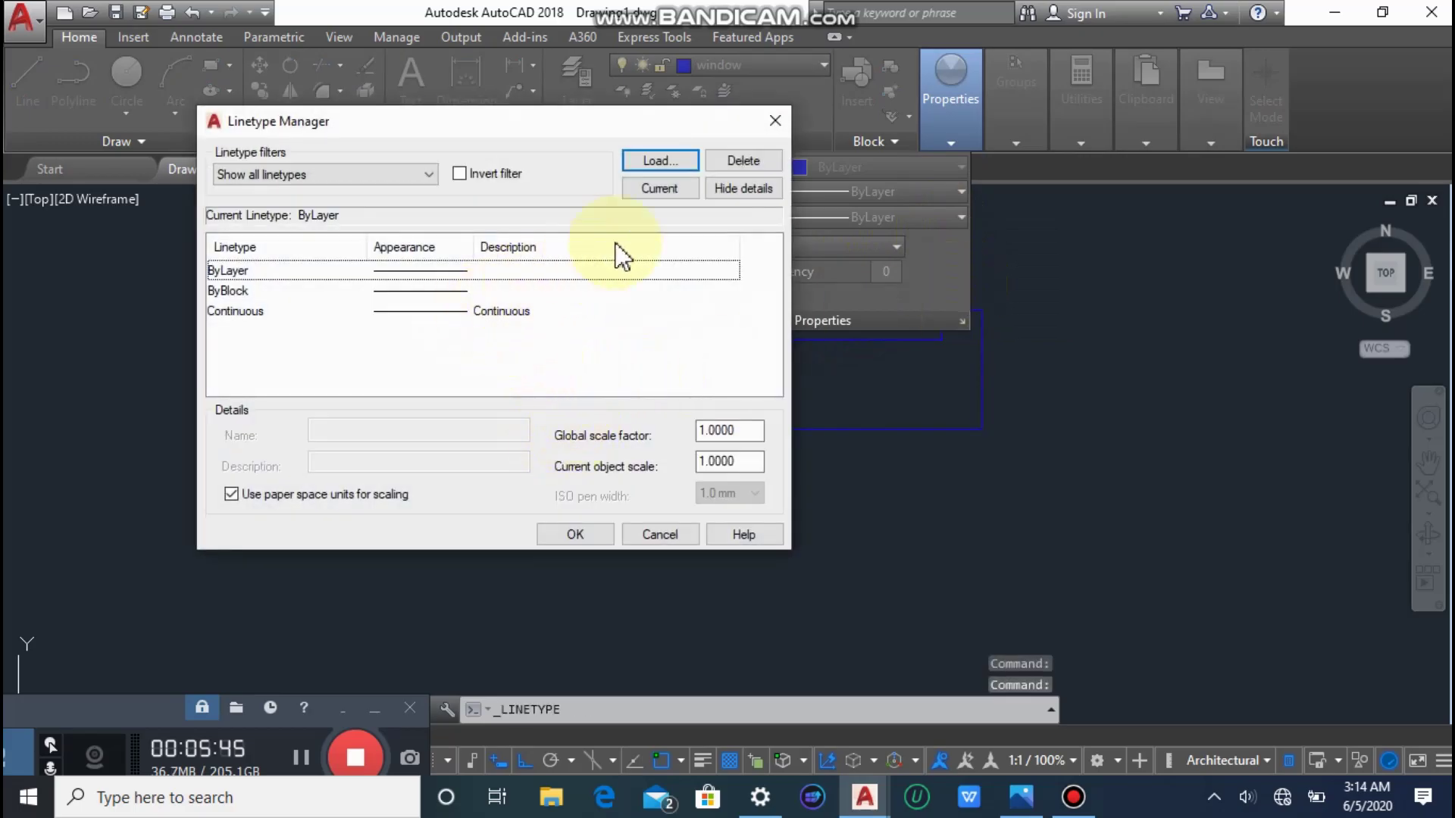
pyautogui.click(660, 162)
pyautogui.click(614, 310)
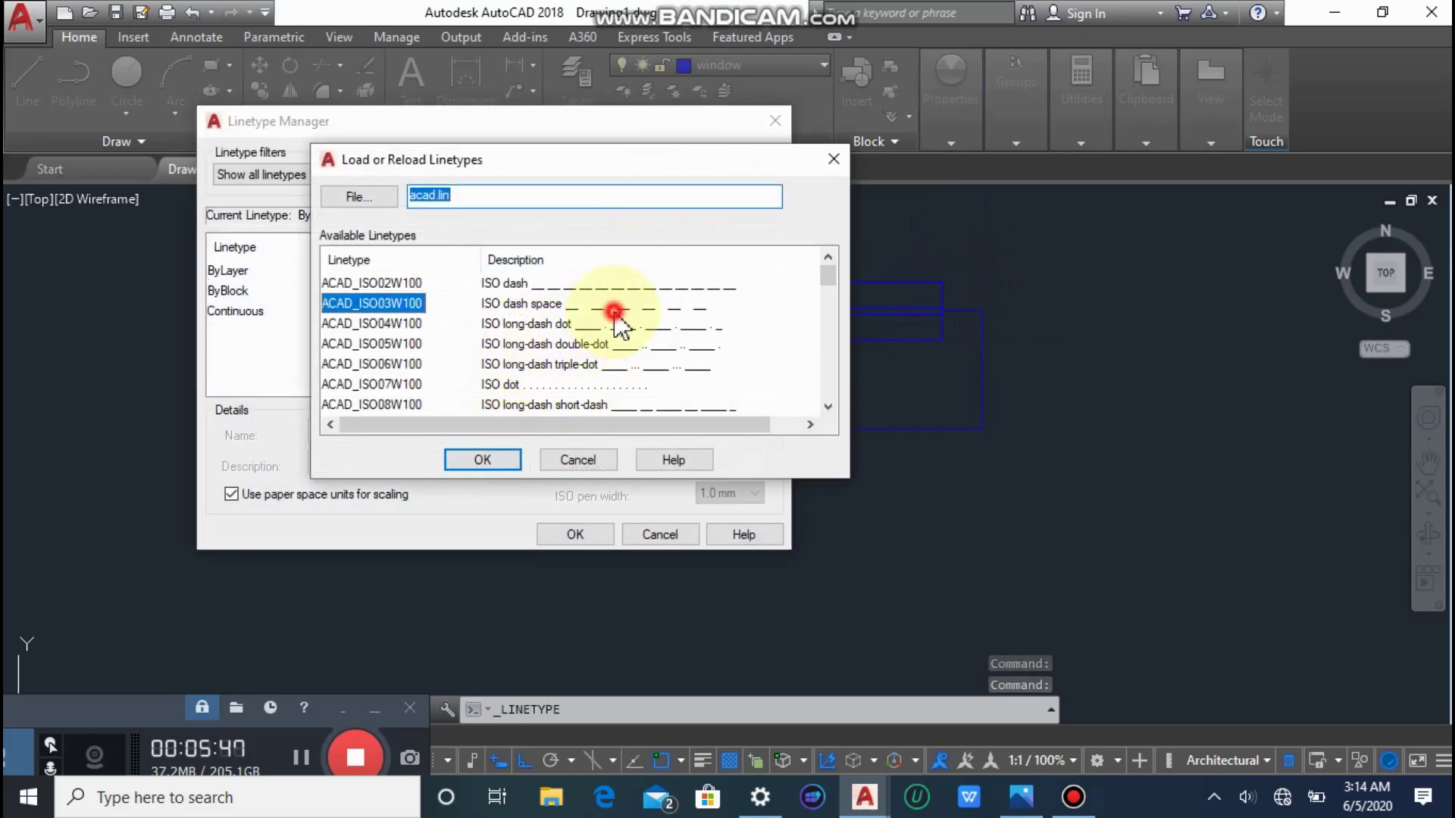
pyautogui.doubleClick(615, 311)
pyautogui.click(591, 534)
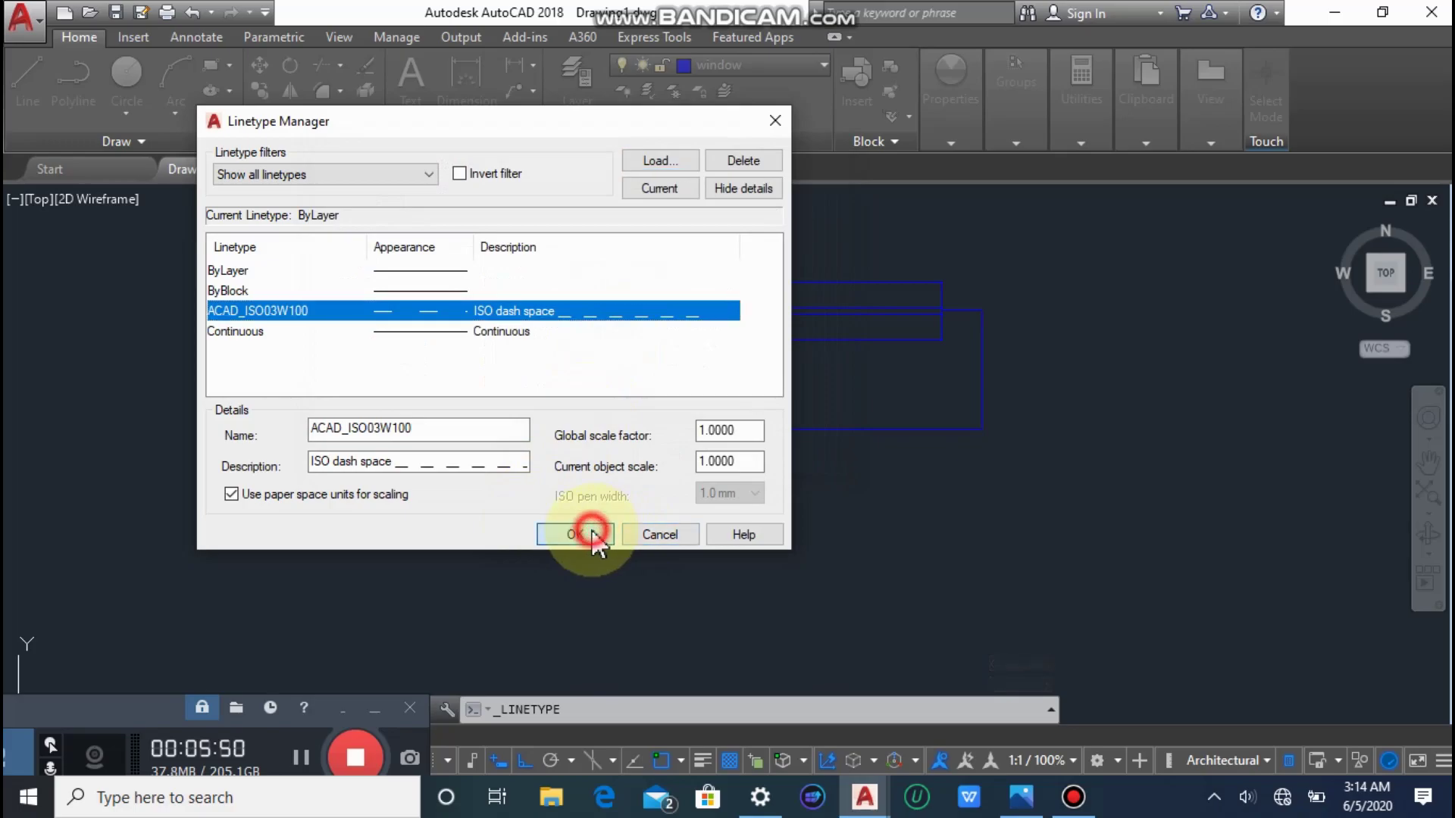
pyautogui.click(1125, 319)
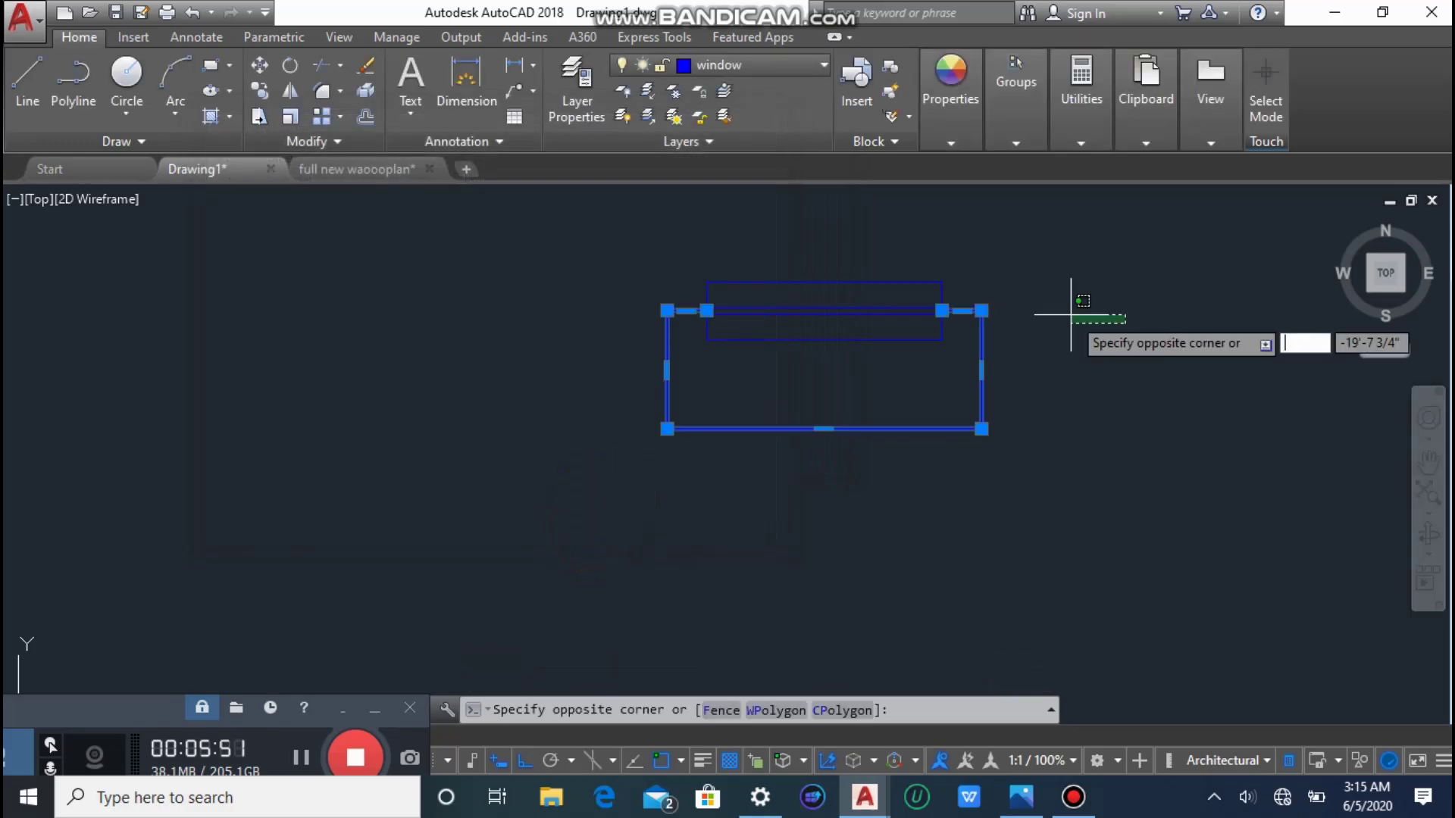
# Give the outer rectangle polyline the ACAD_ISO03W100 dashed linetype.
pyautogui.click(1071, 314)
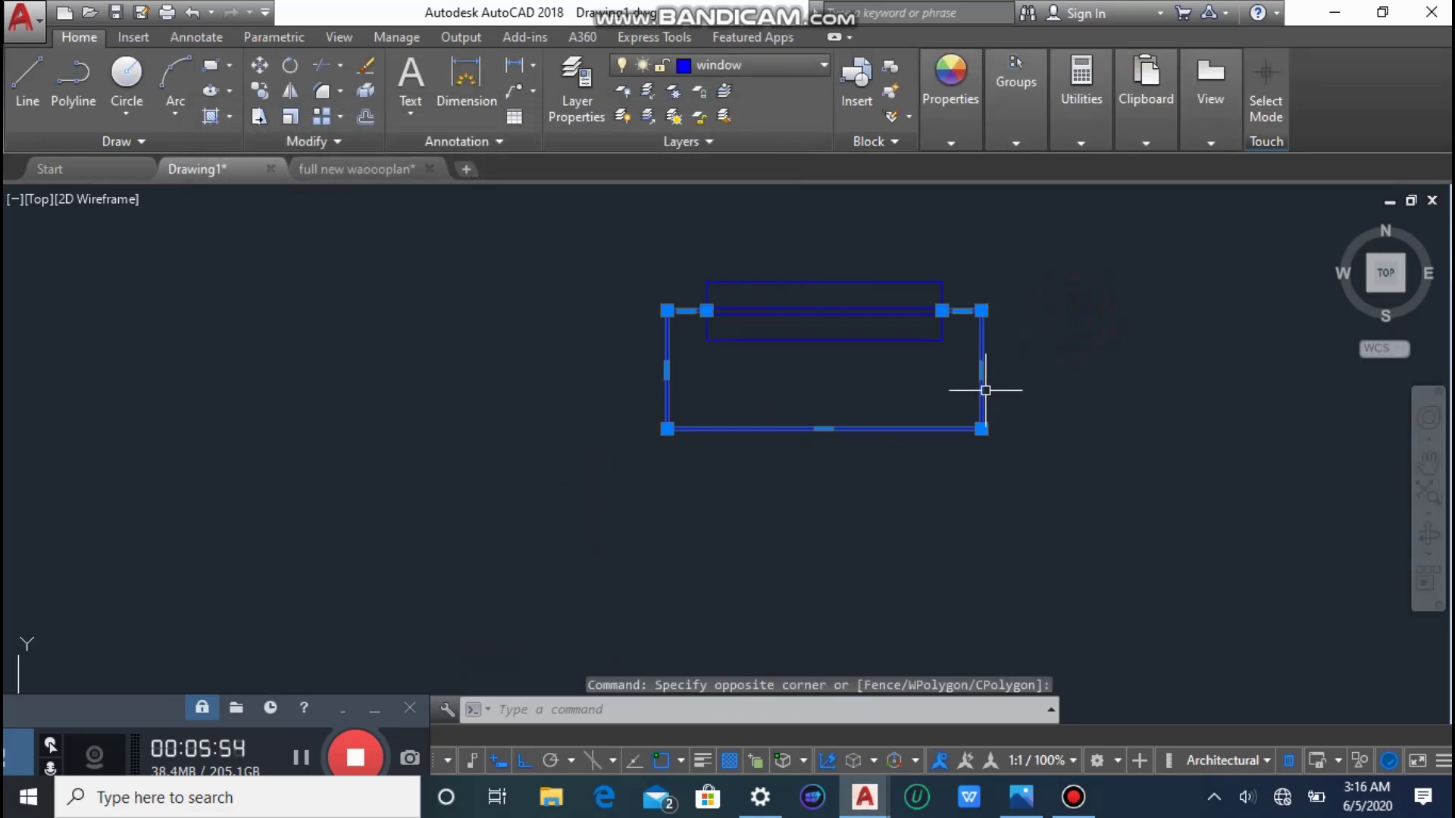
pyautogui.click(1141, 345)
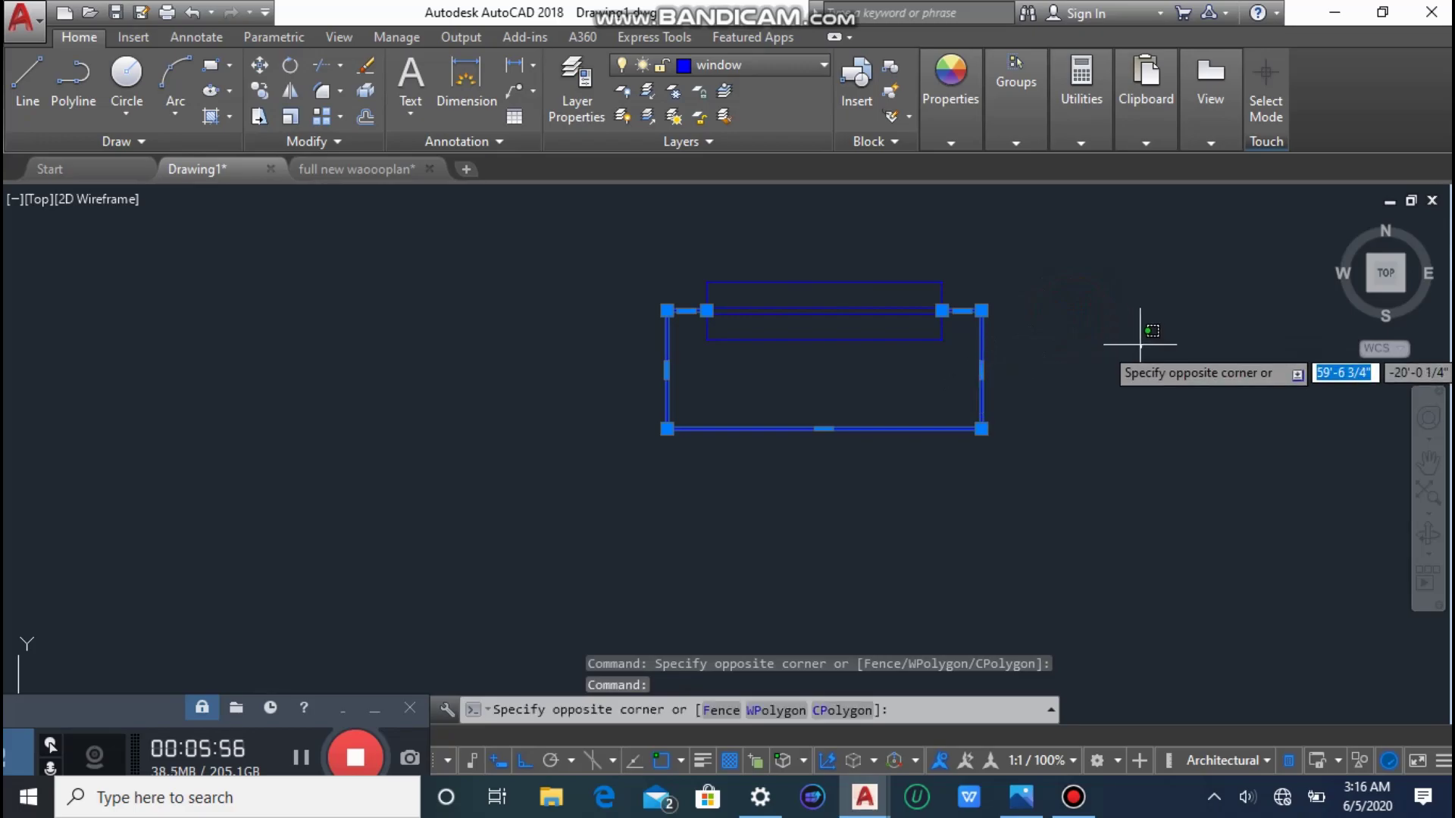
pyautogui.press('Escape')
pyautogui.press('Escape')
pyautogui.press('Escape')
pyautogui.click(989, 405)
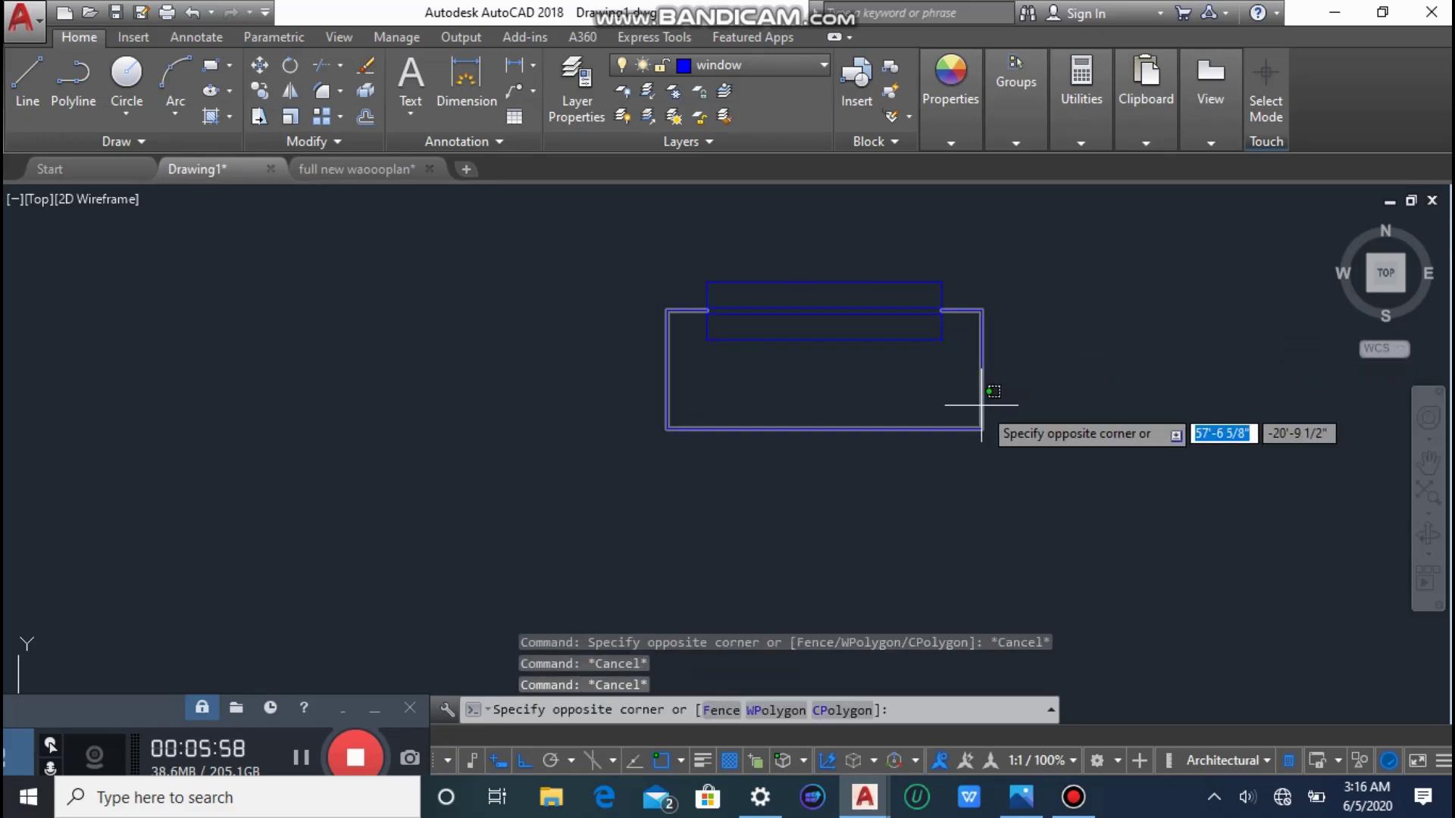
pyautogui.click(979, 402)
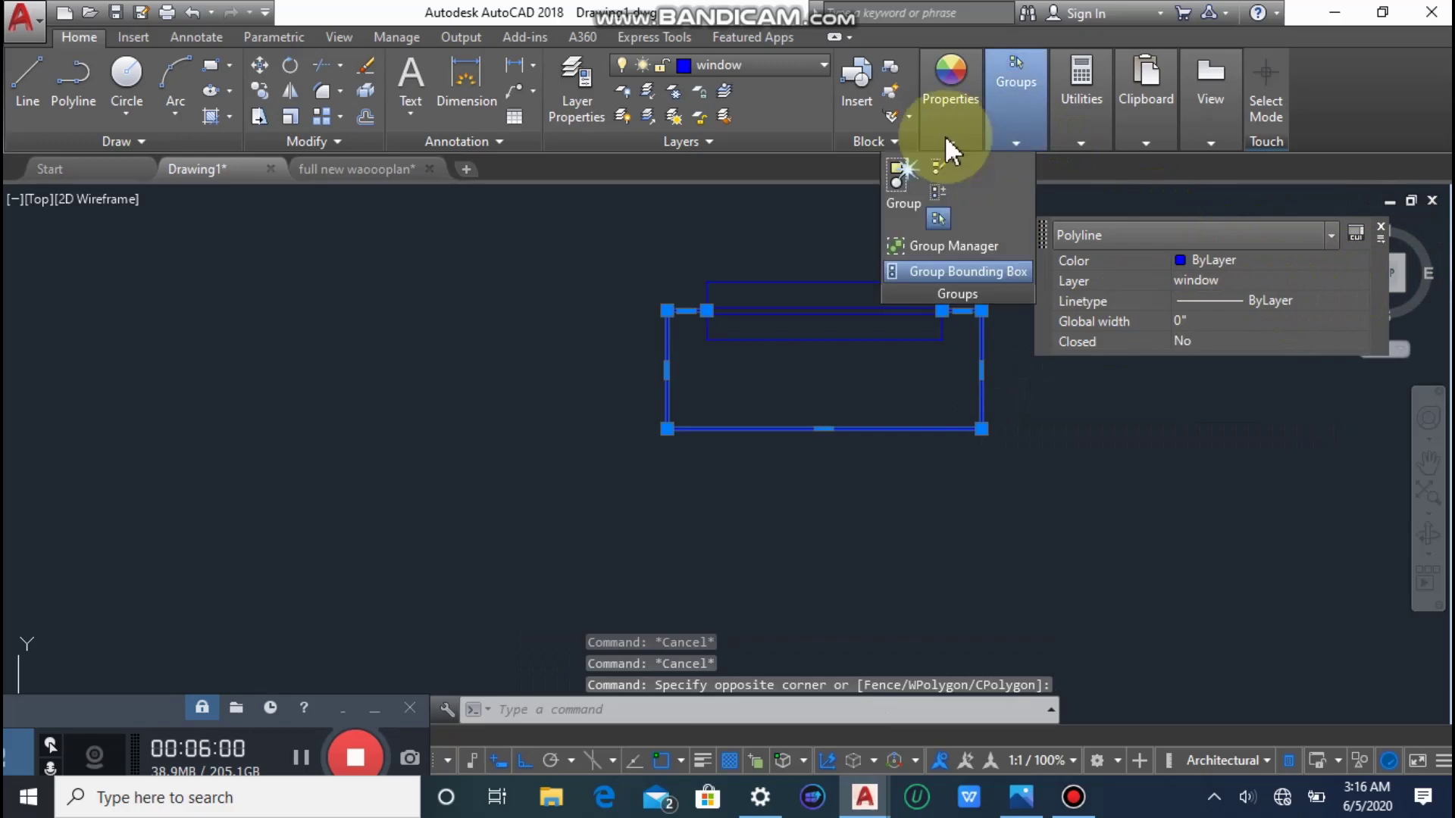
pyautogui.moveTo(951, 133)
pyautogui.click(925, 215)
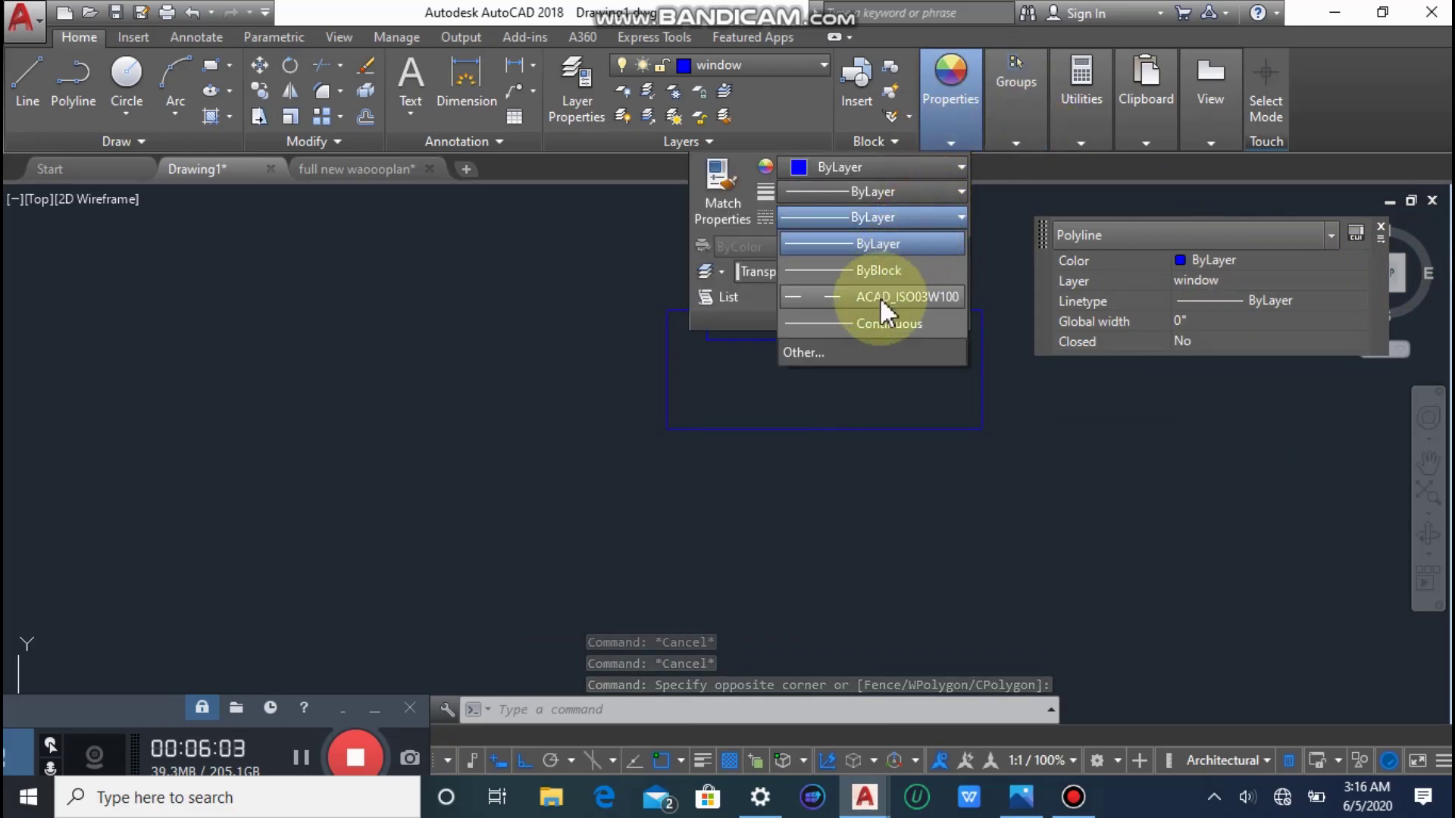
pyautogui.click(1313, 292)
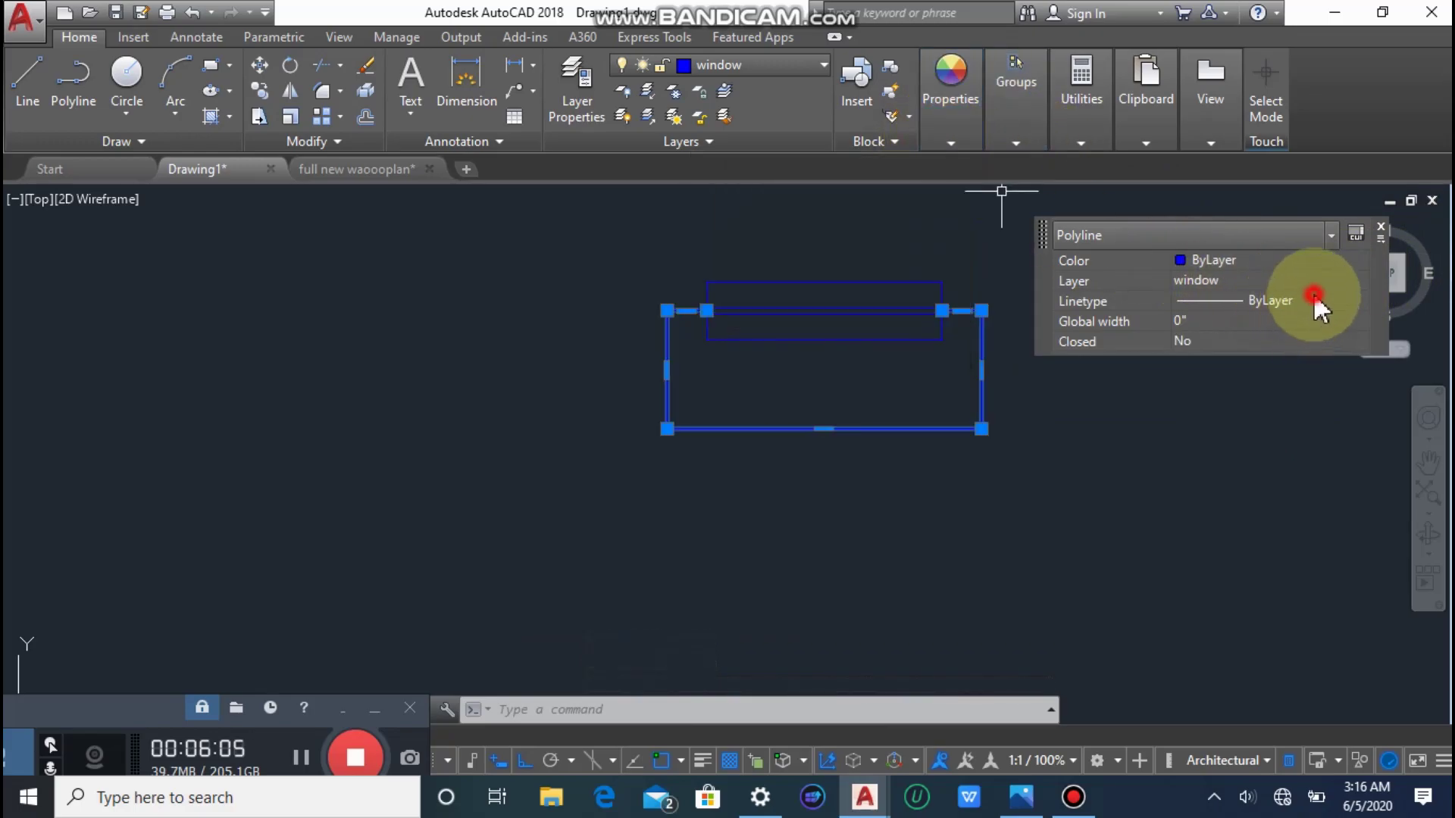
pyautogui.click(1251, 359)
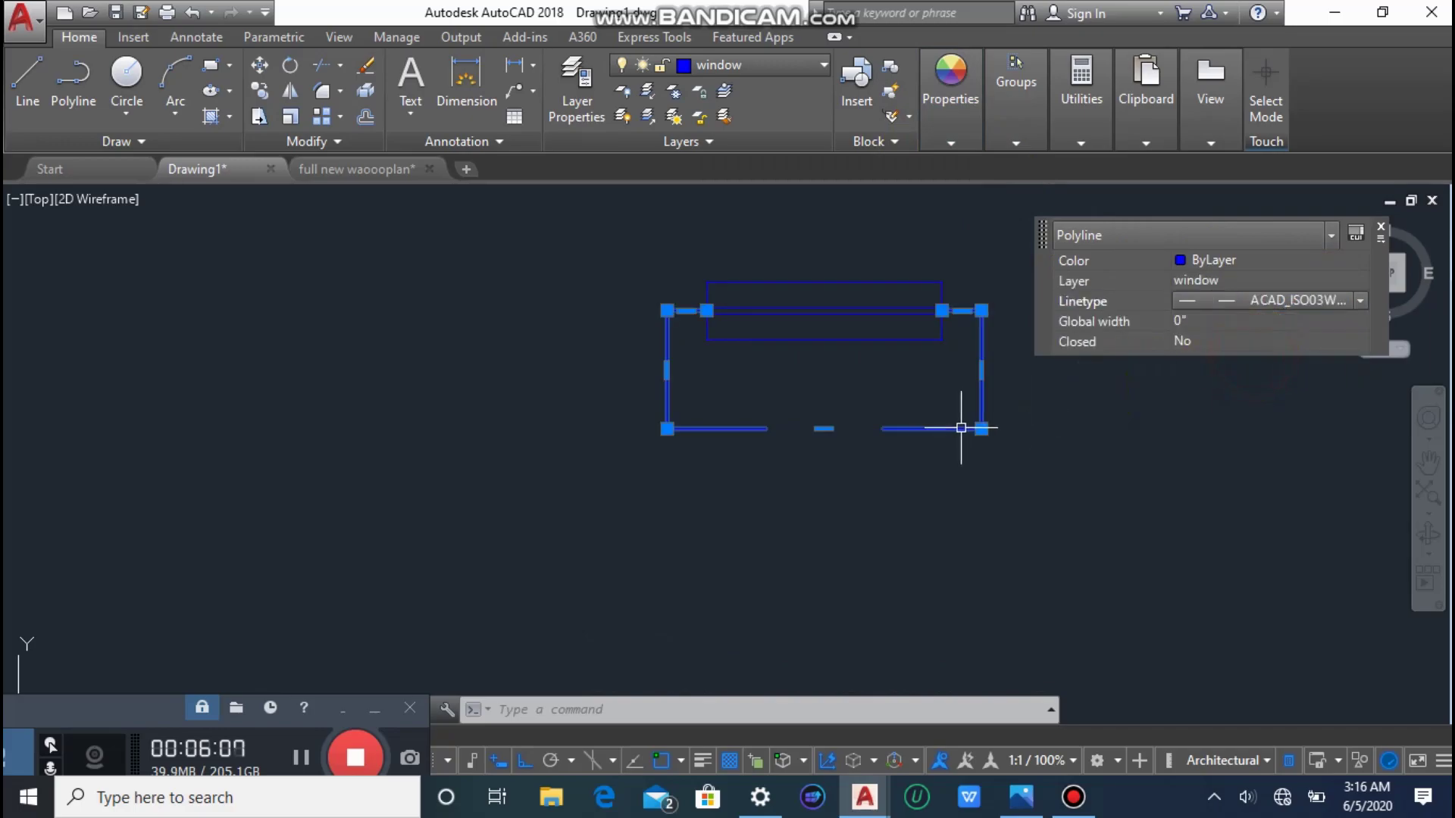
# Reopen the Linetype Manager from the Properties linetype list.
pyautogui.click(1016, 462)
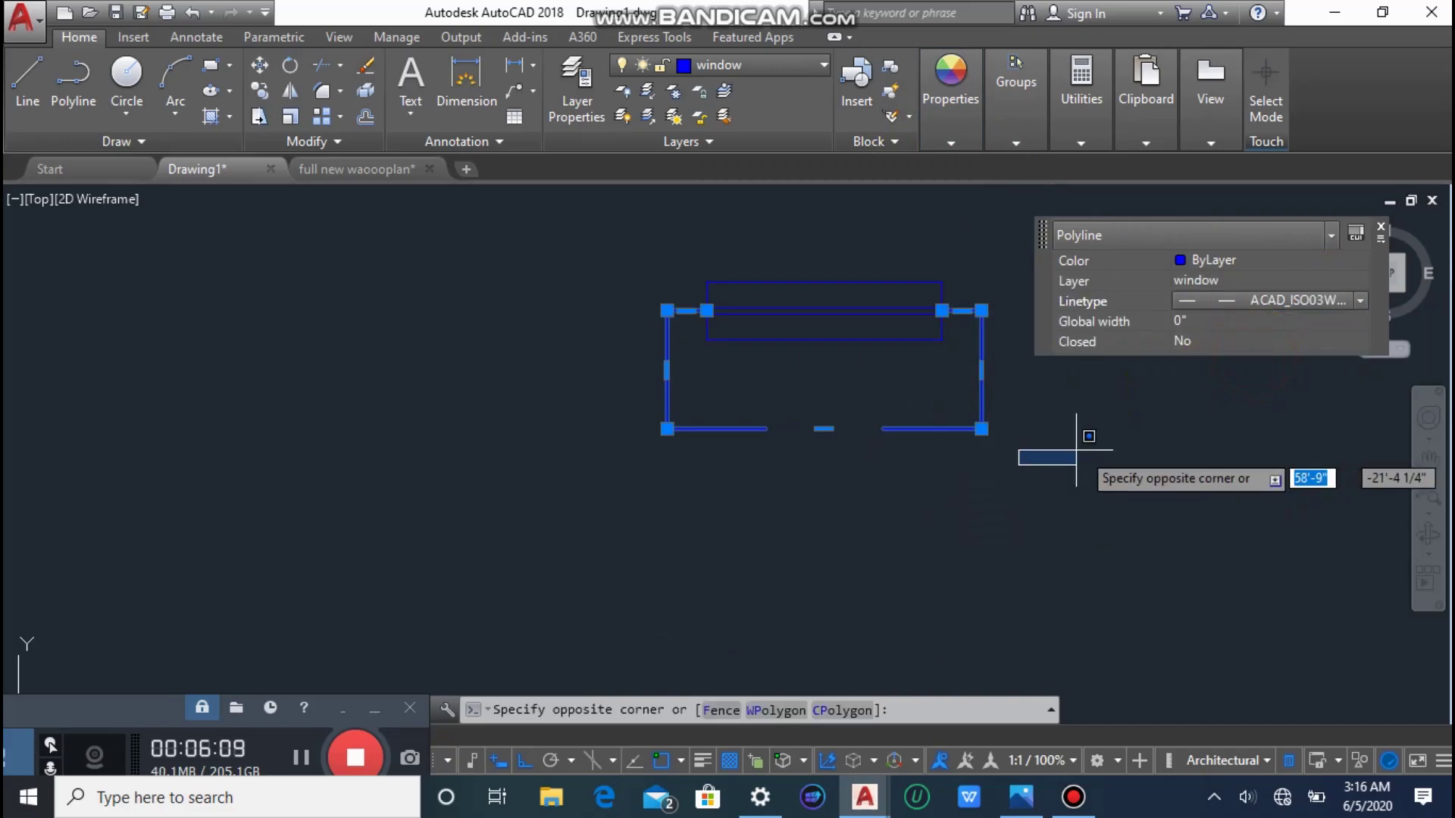
pyautogui.click(944, 123)
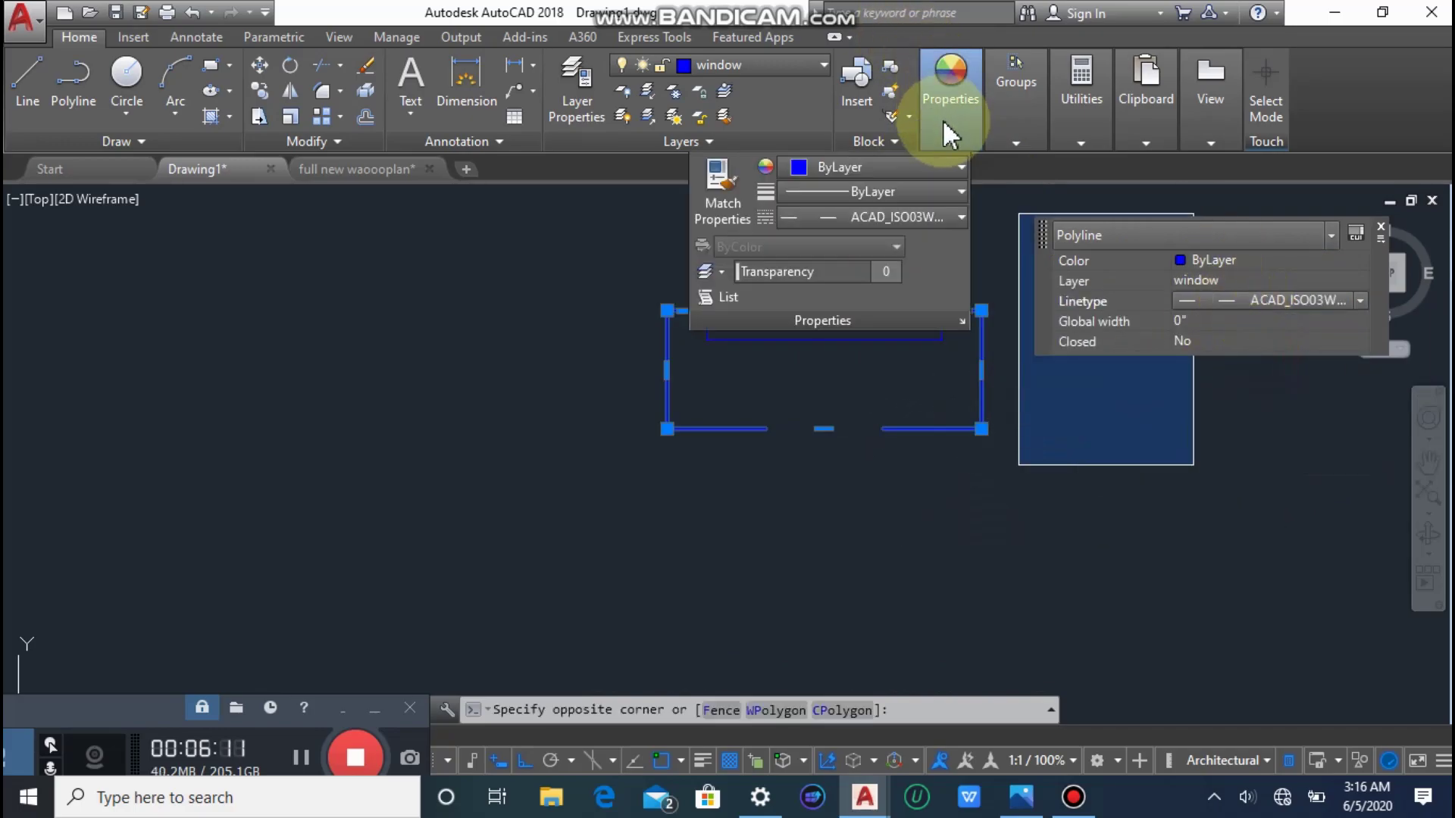
pyautogui.click(857, 220)
pyautogui.click(824, 350)
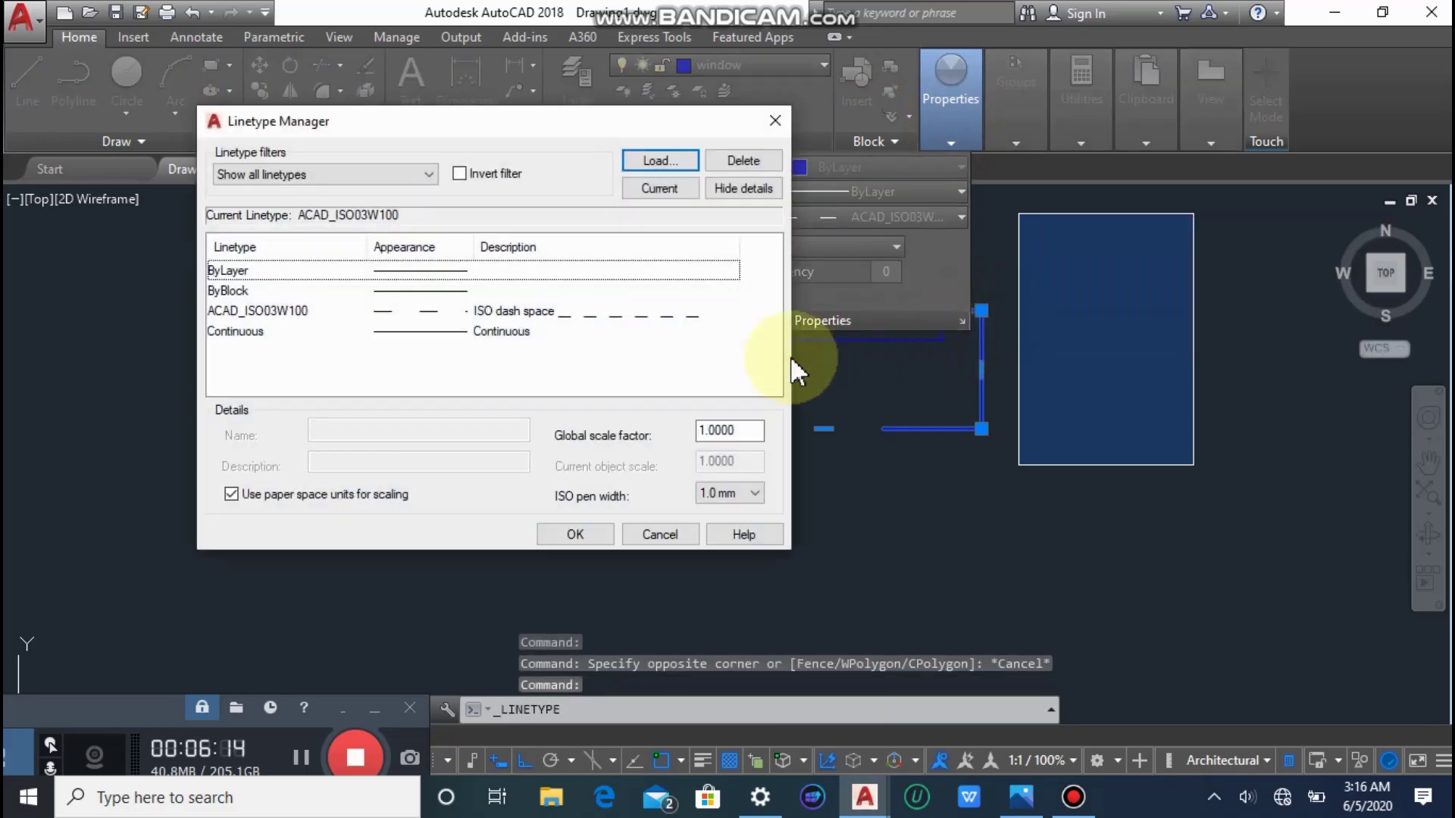
# Set the global linetype scale factor to 0.5 and accept the ISO linetype warning.
pyautogui.click(593, 310)
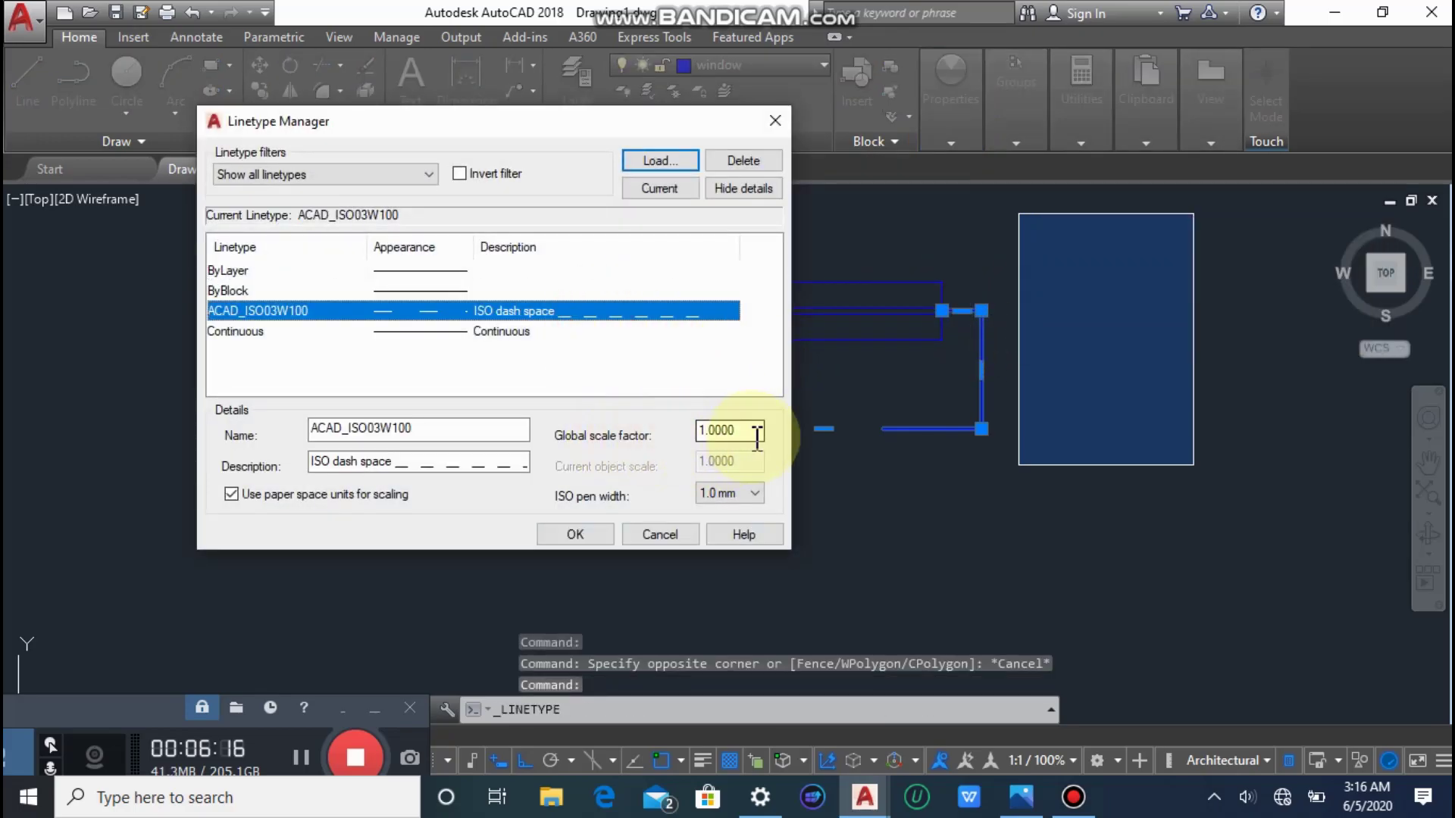
pyautogui.moveTo(747, 432); pyautogui.dragTo(678, 443)
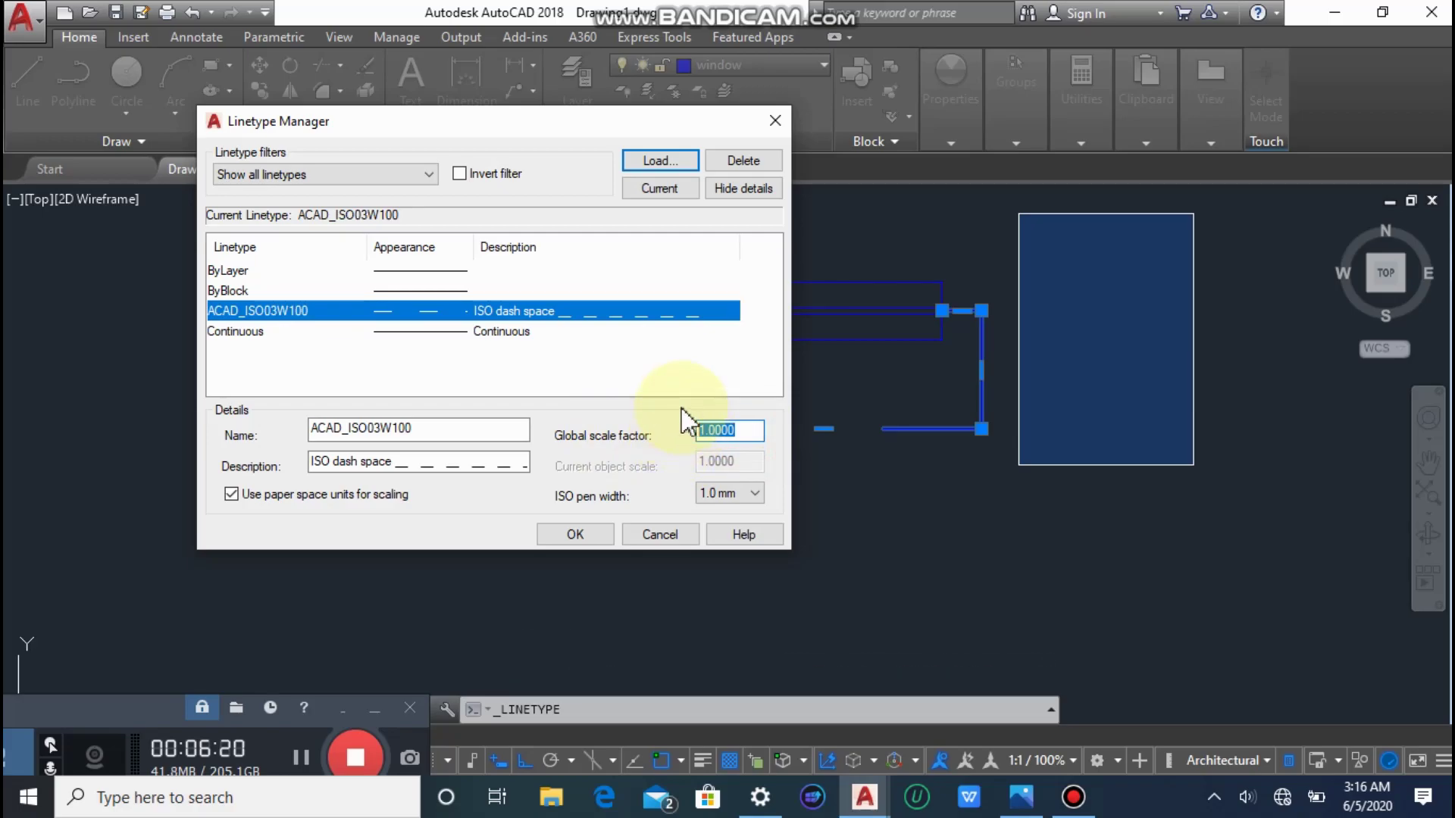
pyautogui.click(568, 536)
pyautogui.click(843, 460)
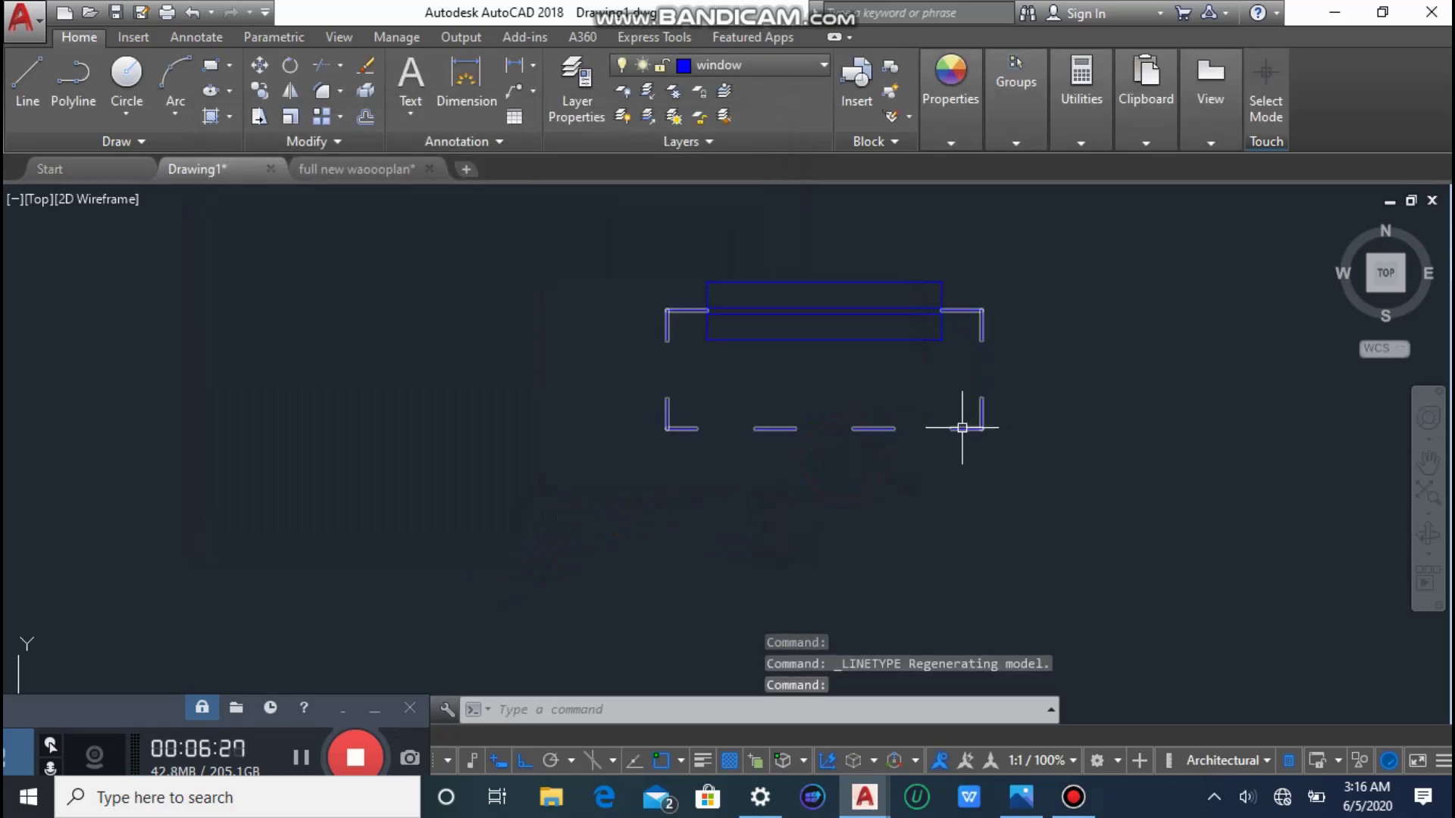
# Reassign ACAD_ISO03W100 to the dashed rectangle in Quick Properties.
pyautogui.click(911, 427)
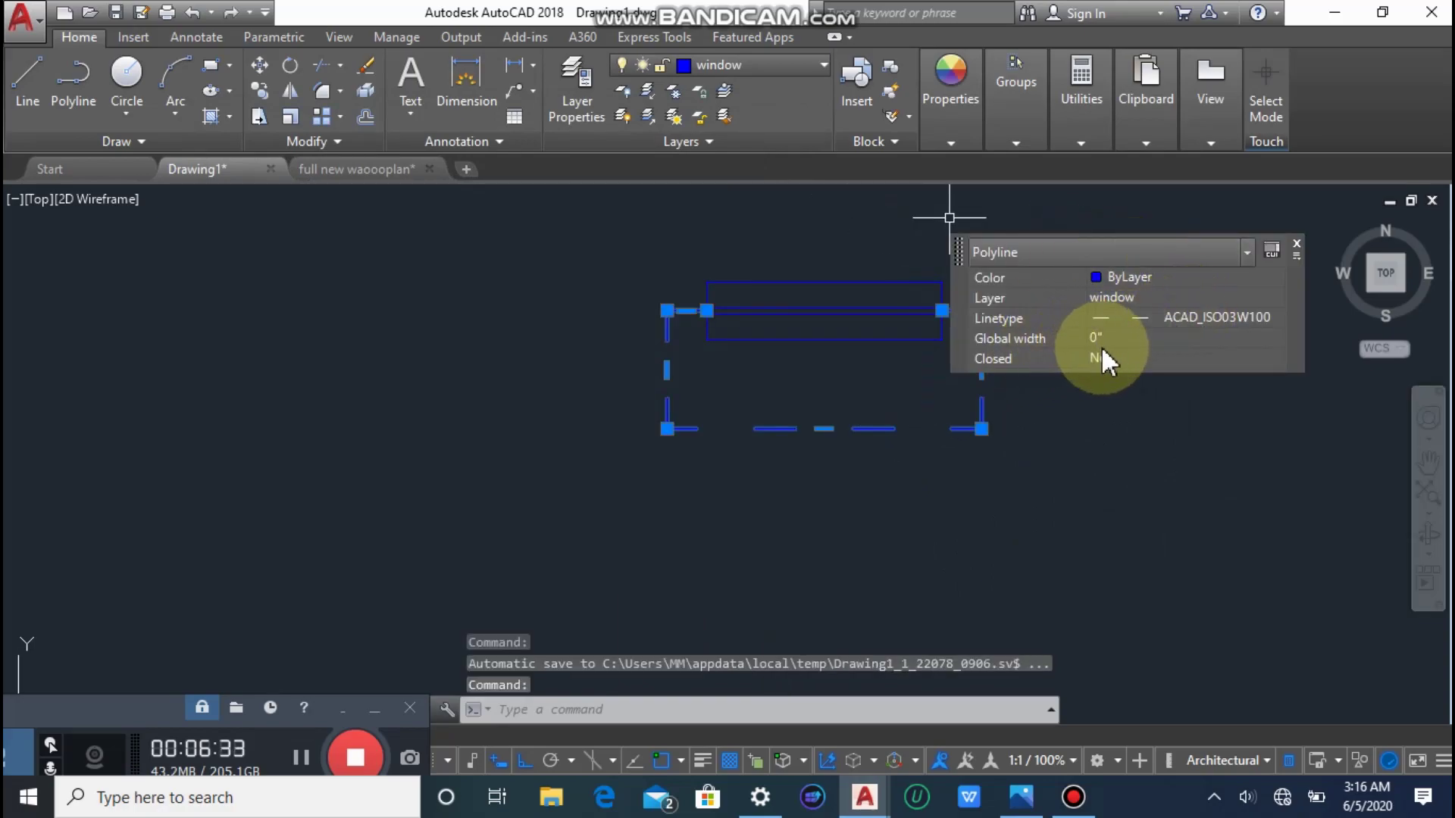
pyautogui.click(1168, 317)
pyautogui.click(1171, 317)
pyautogui.click(1202, 372)
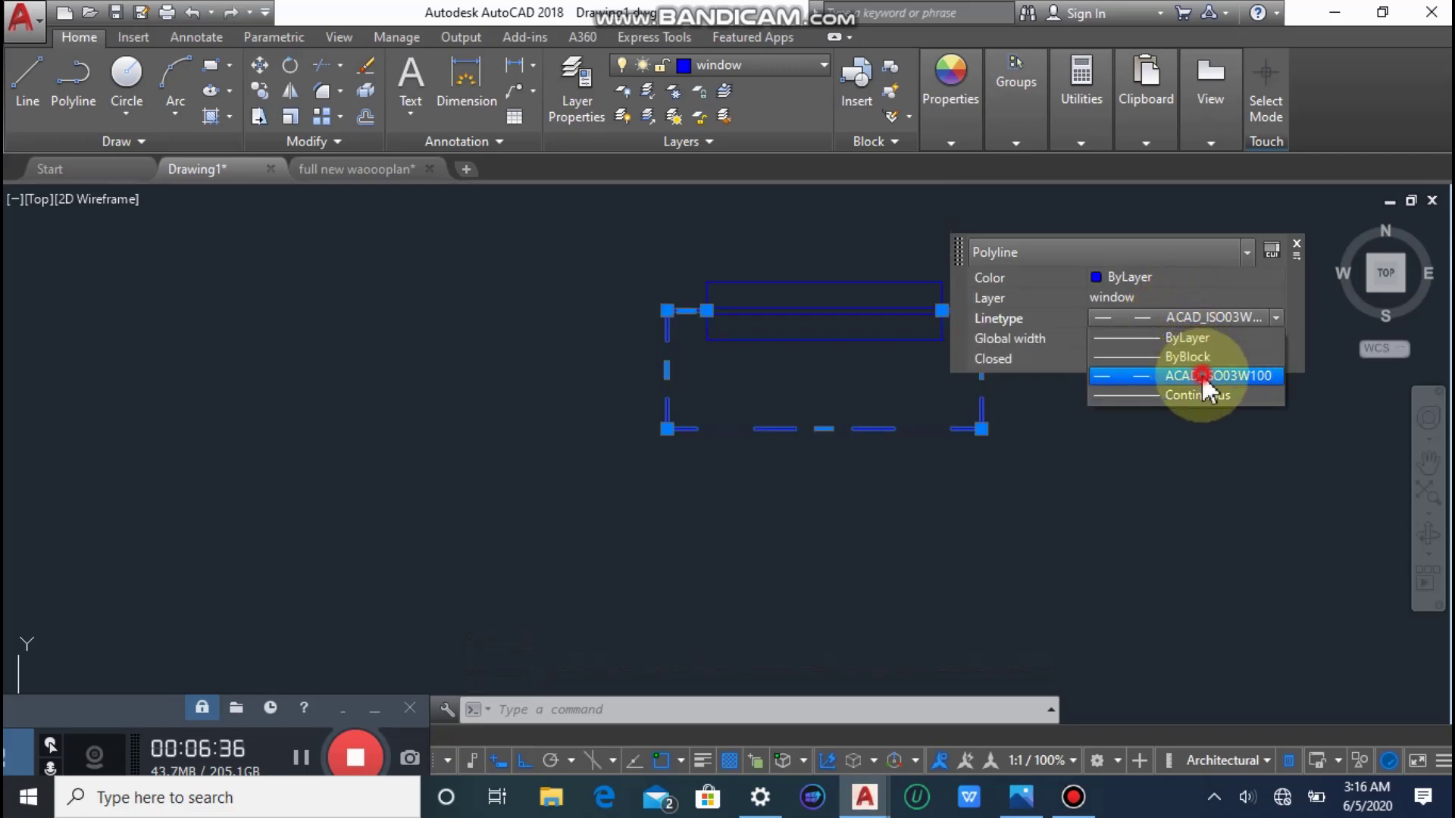
pyautogui.click(1296, 243)
# Change the global scale factor to 0.2 in the Linetype Manager and confirm the warning.
pyautogui.click(956, 144)
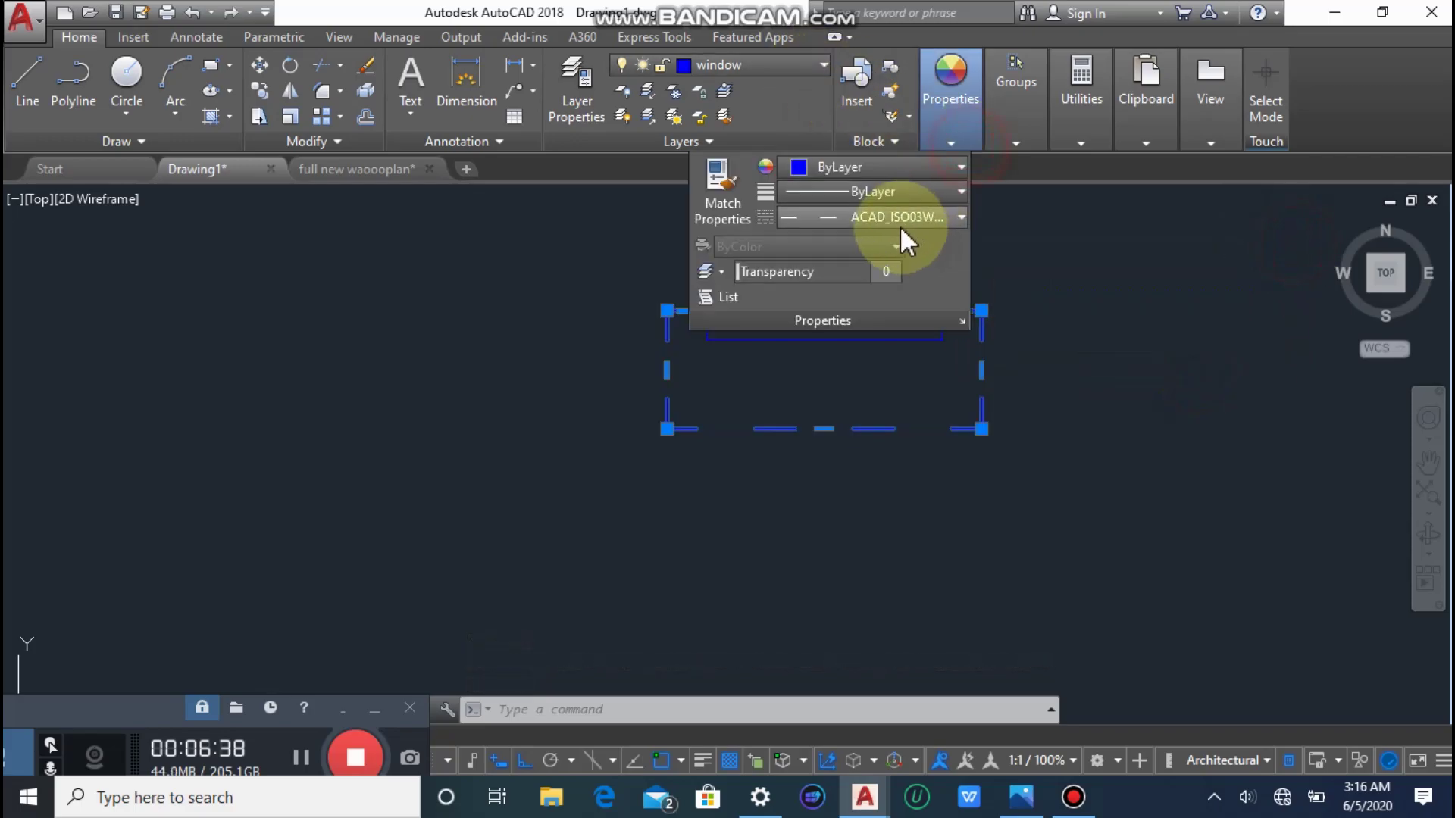
pyautogui.click(901, 219)
pyautogui.click(833, 350)
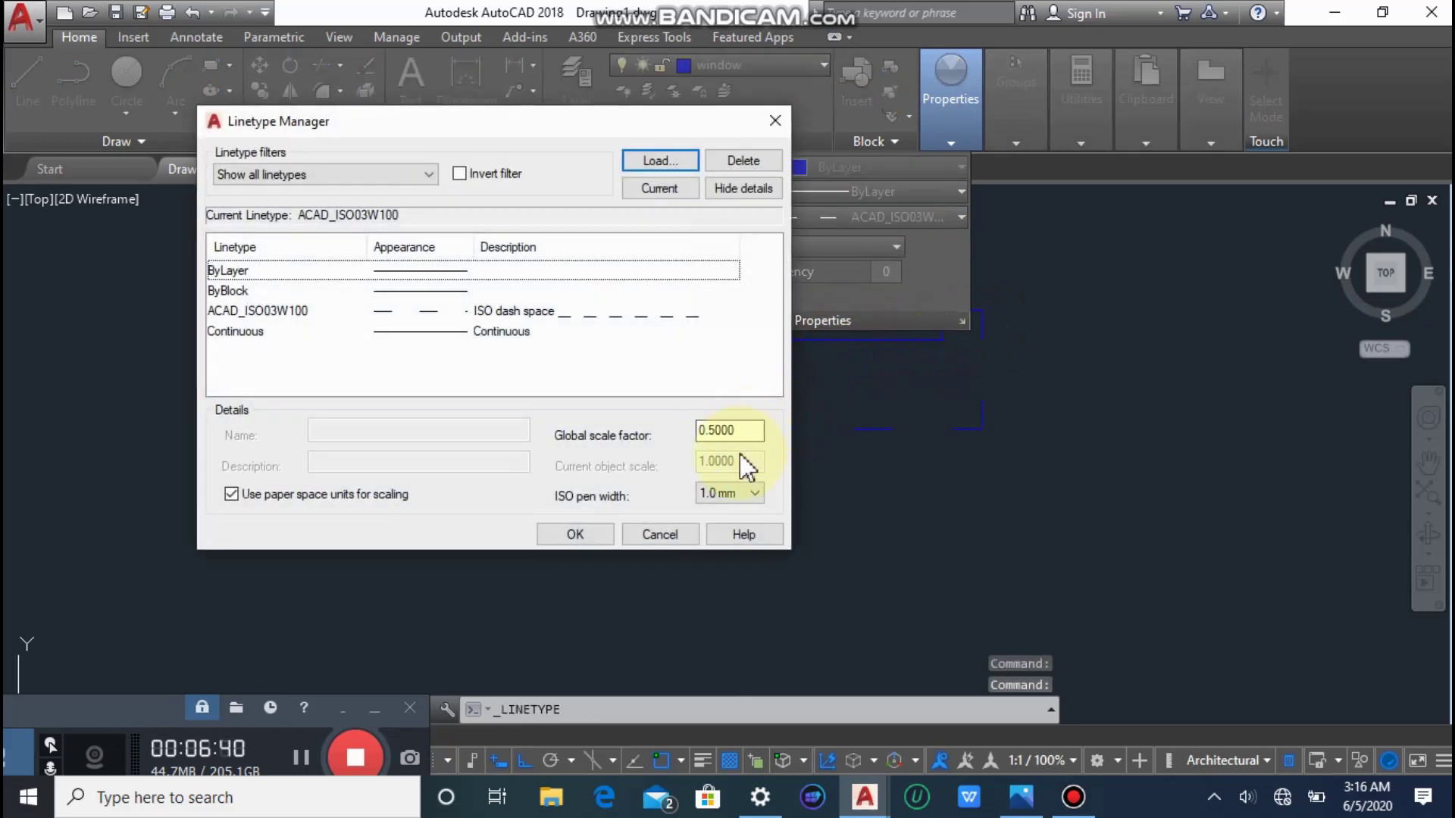
pyautogui.doubleClick(740, 429)
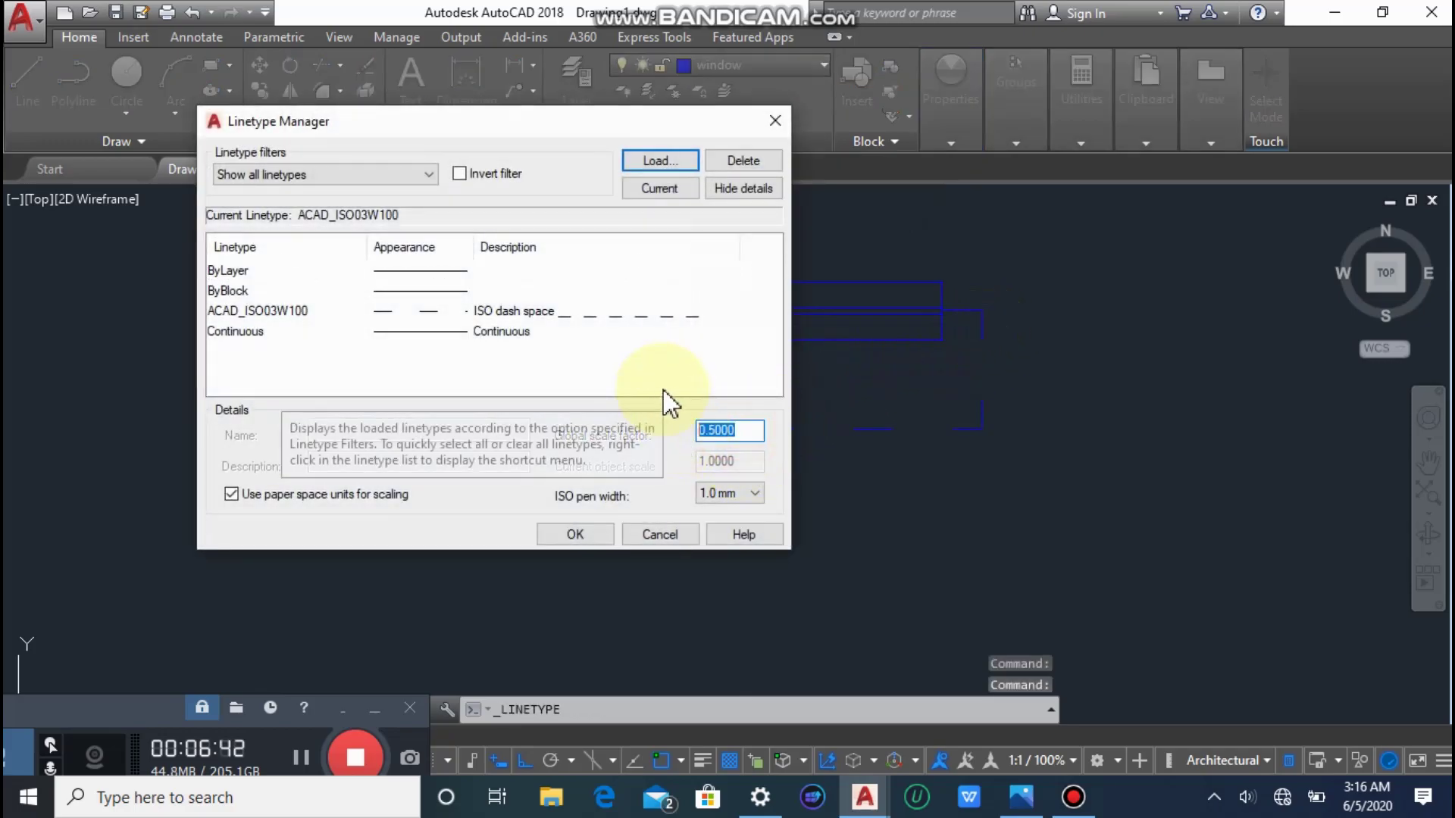
pyautogui.write('0.2')
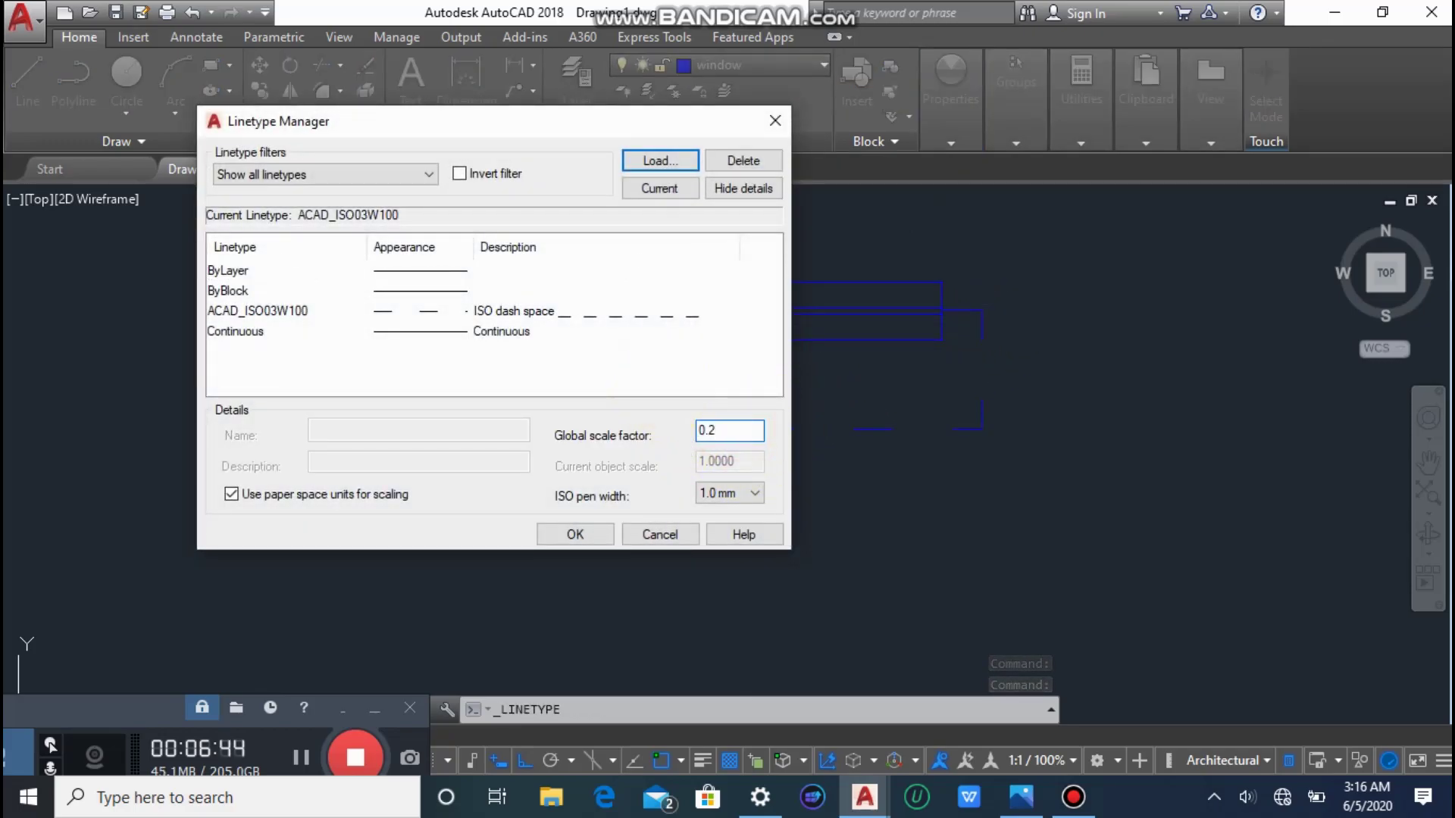
pyautogui.click(575, 534)
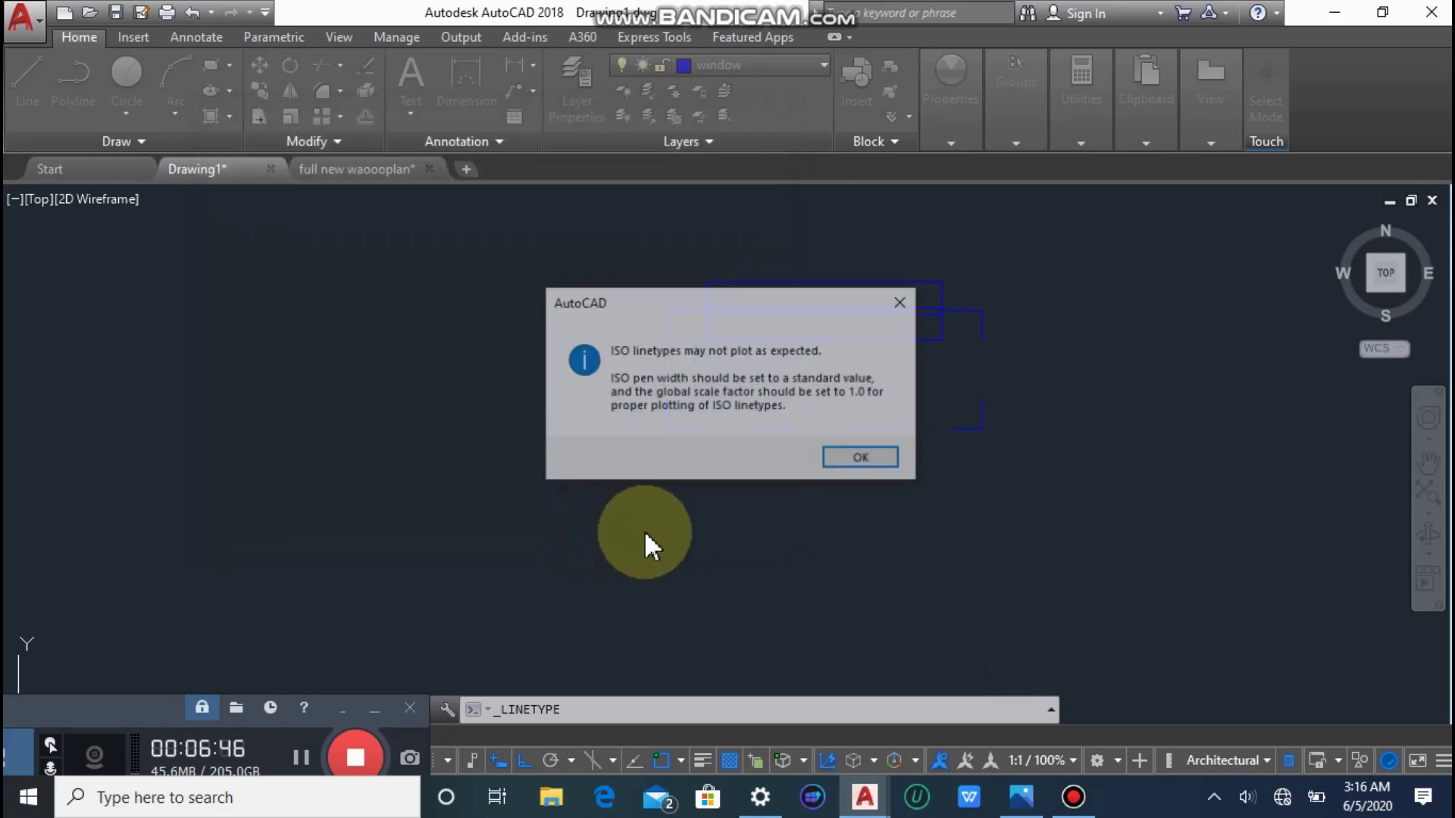
pyautogui.click(845, 456)
pyautogui.click(848, 458)
pyautogui.press('Escape')
pyautogui.press('Escape')
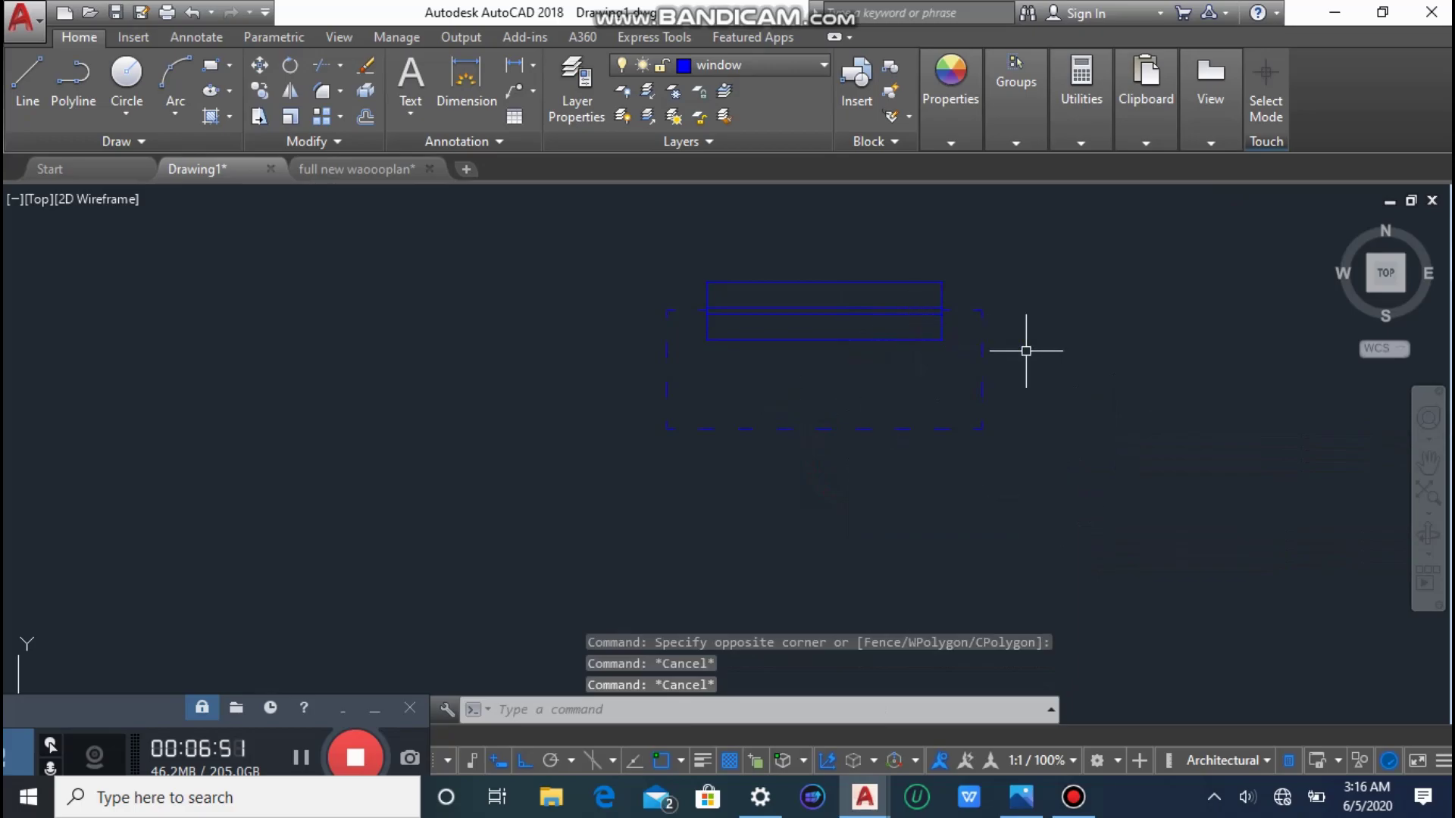
# Window-select the window pieces and JOIN the rectangle's four lines into one polyline.
pyautogui.click(395, 253)
pyautogui.click(1077, 586)
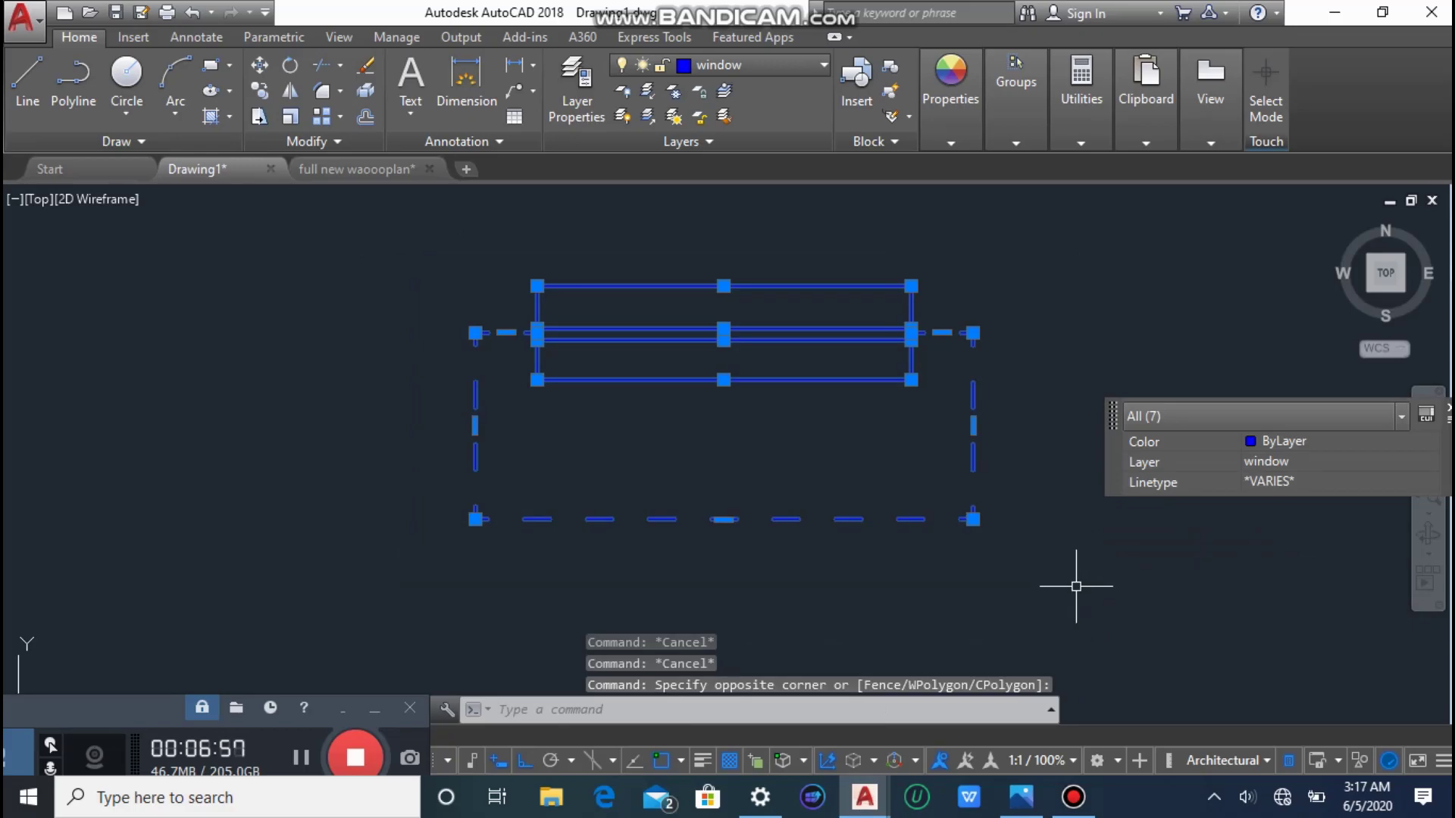
pyautogui.write('J')
pyautogui.press('Return')
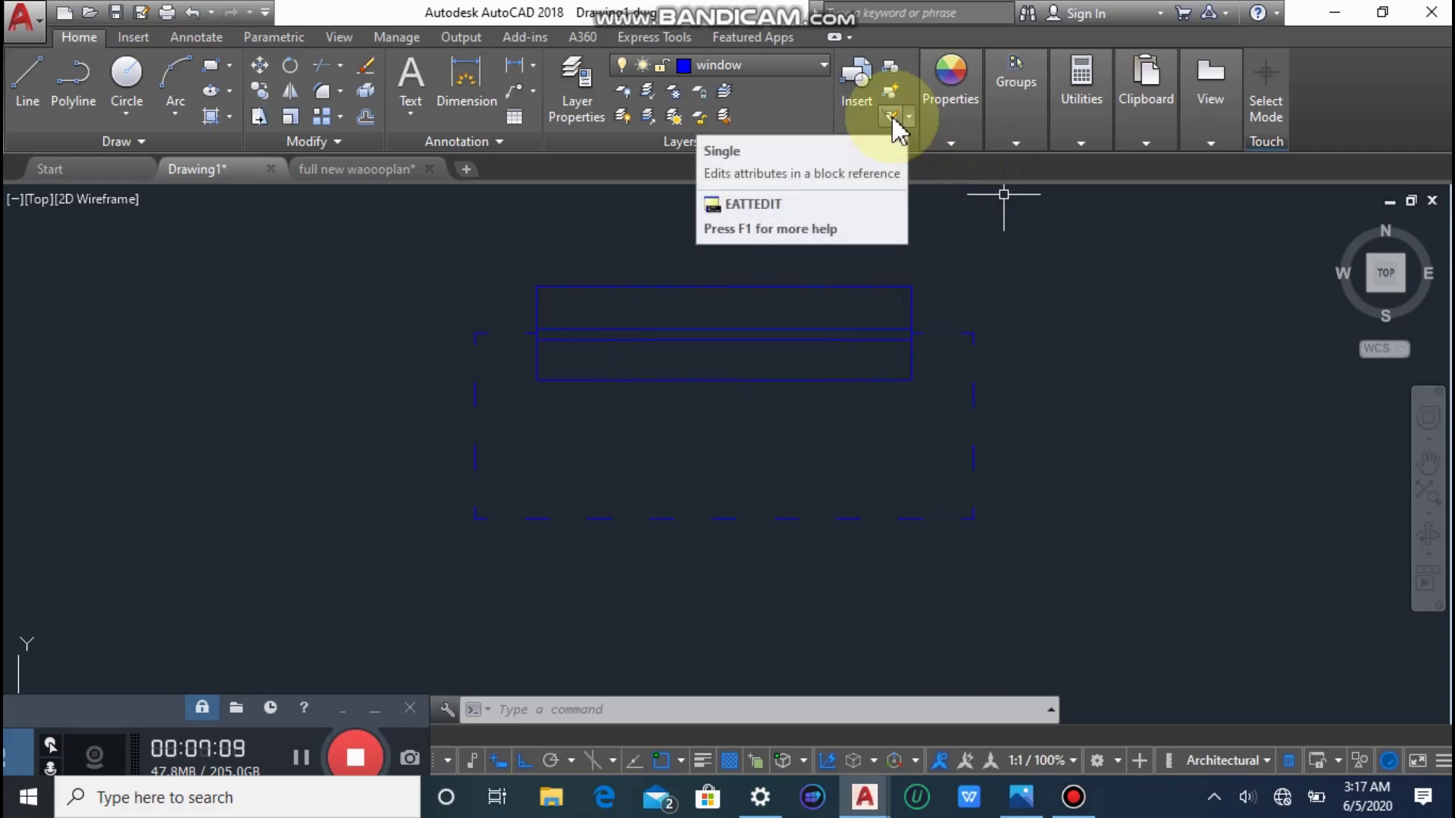
# Window-select the window's four objects and start the MIRROR command on them.
pyautogui.scroll(-6, 1214, 406)
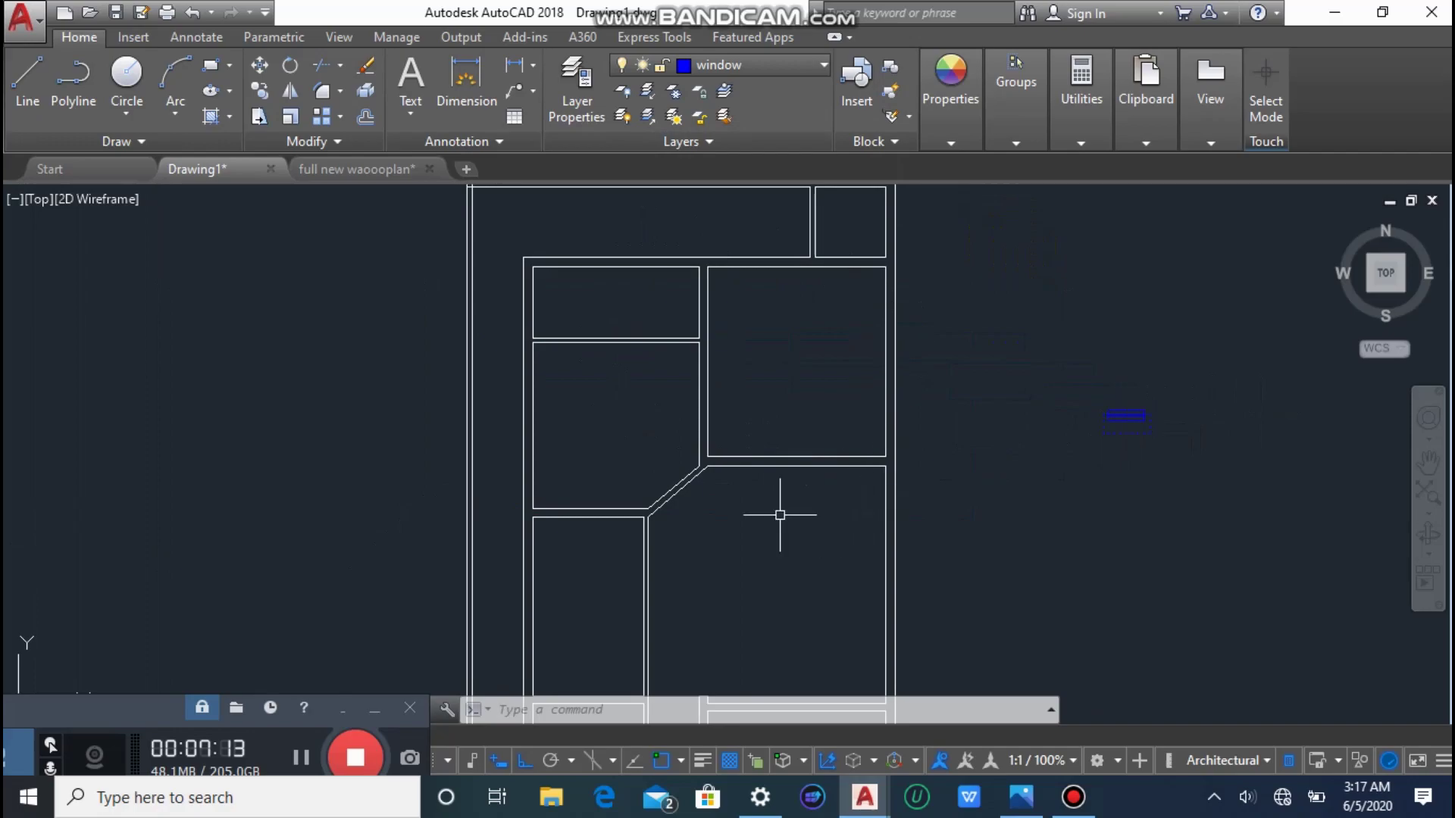
pyautogui.scroll(2, 1224, 411)
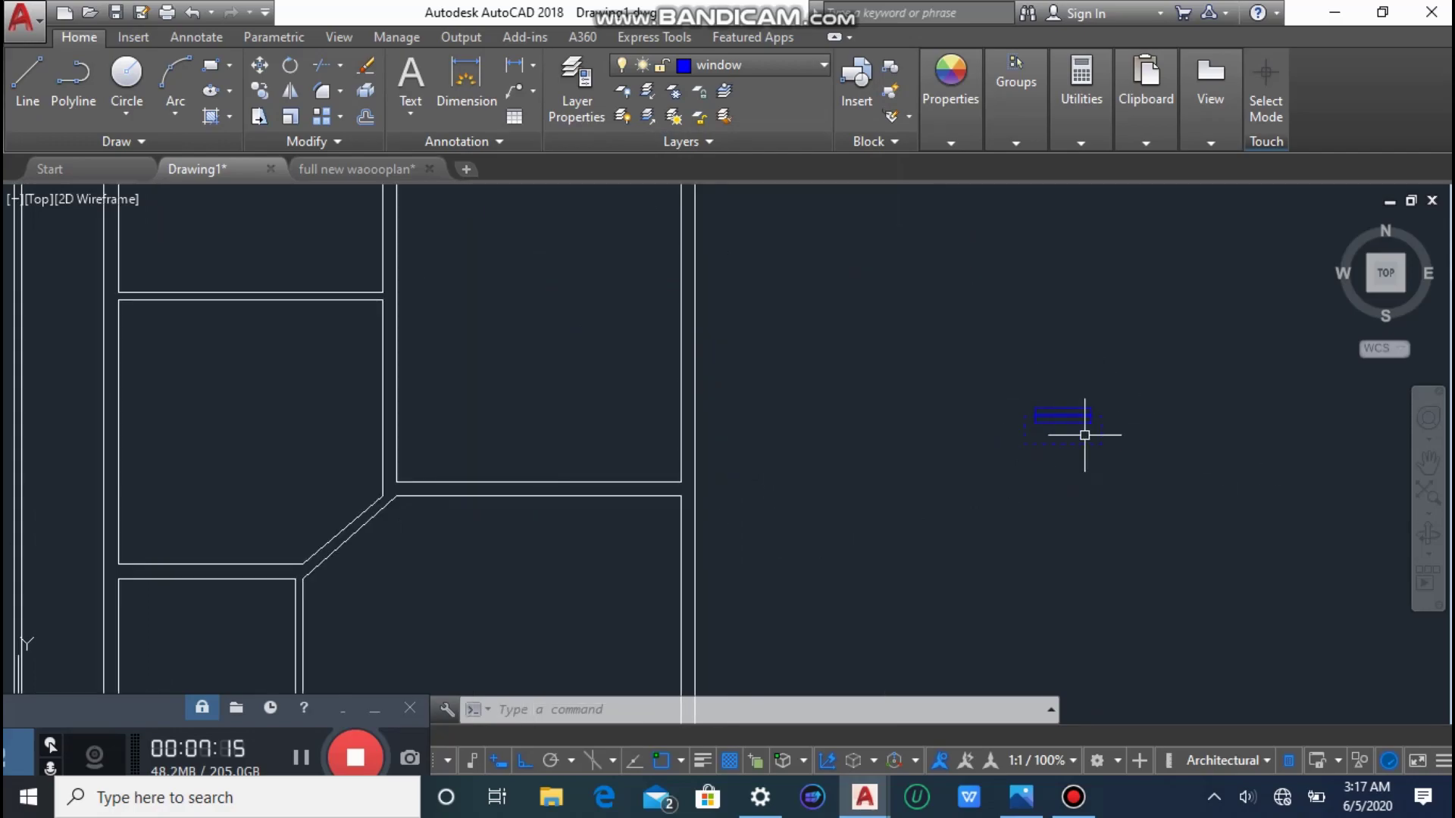
pyautogui.scroll(2, 1071, 423)
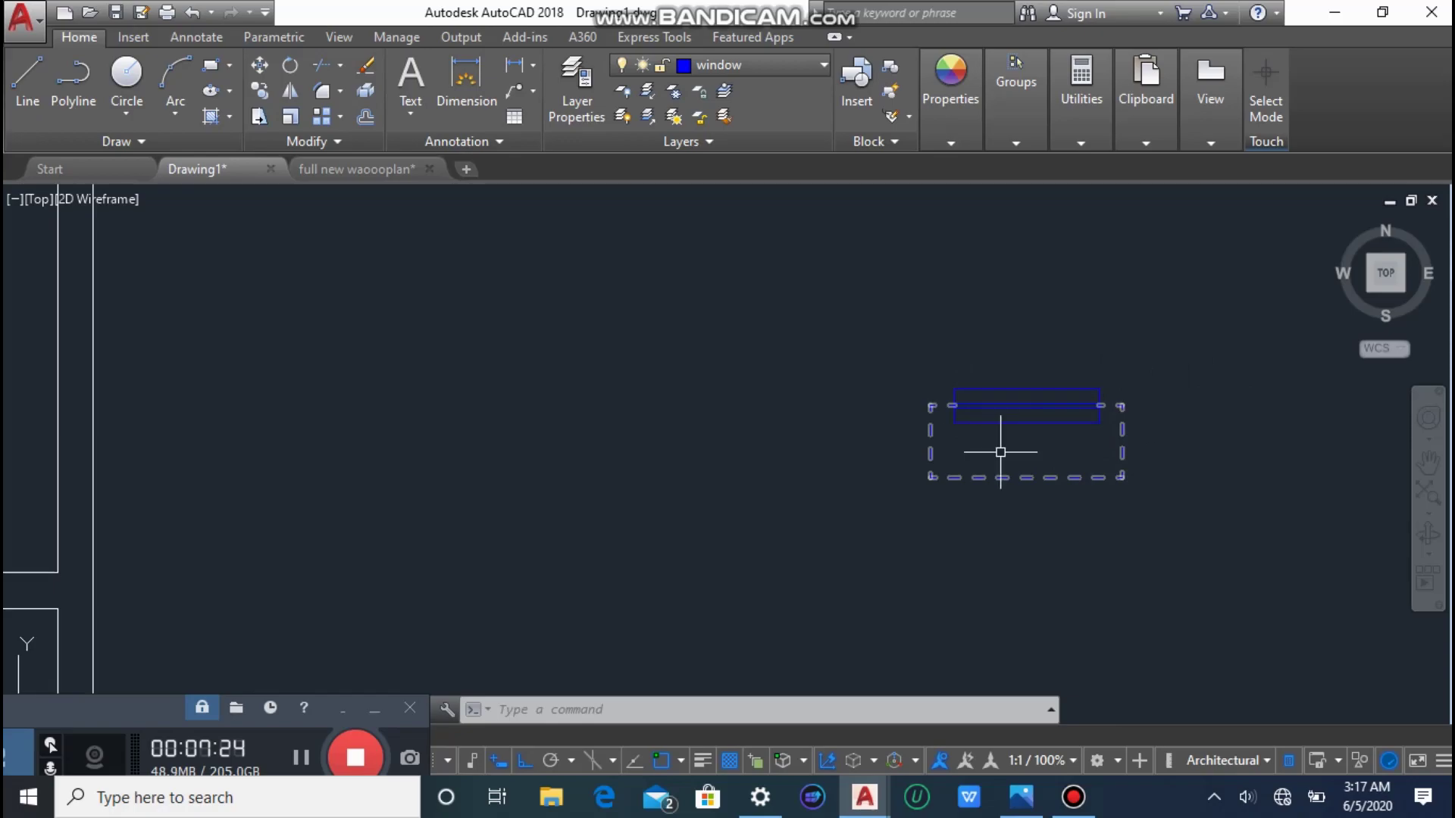
pyautogui.scroll(-3, 1235, 538)
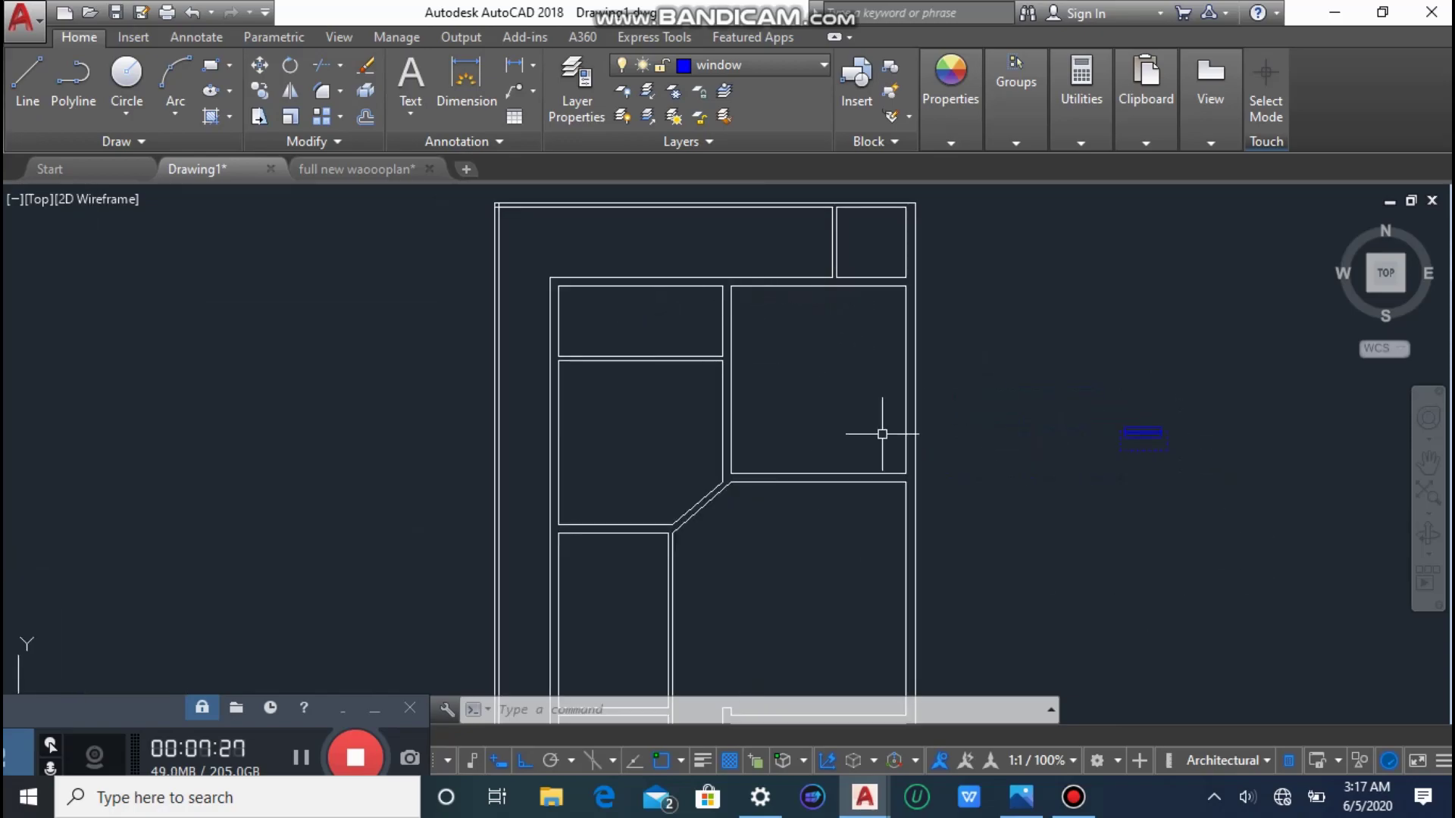
pyautogui.scroll(3, 1238, 433)
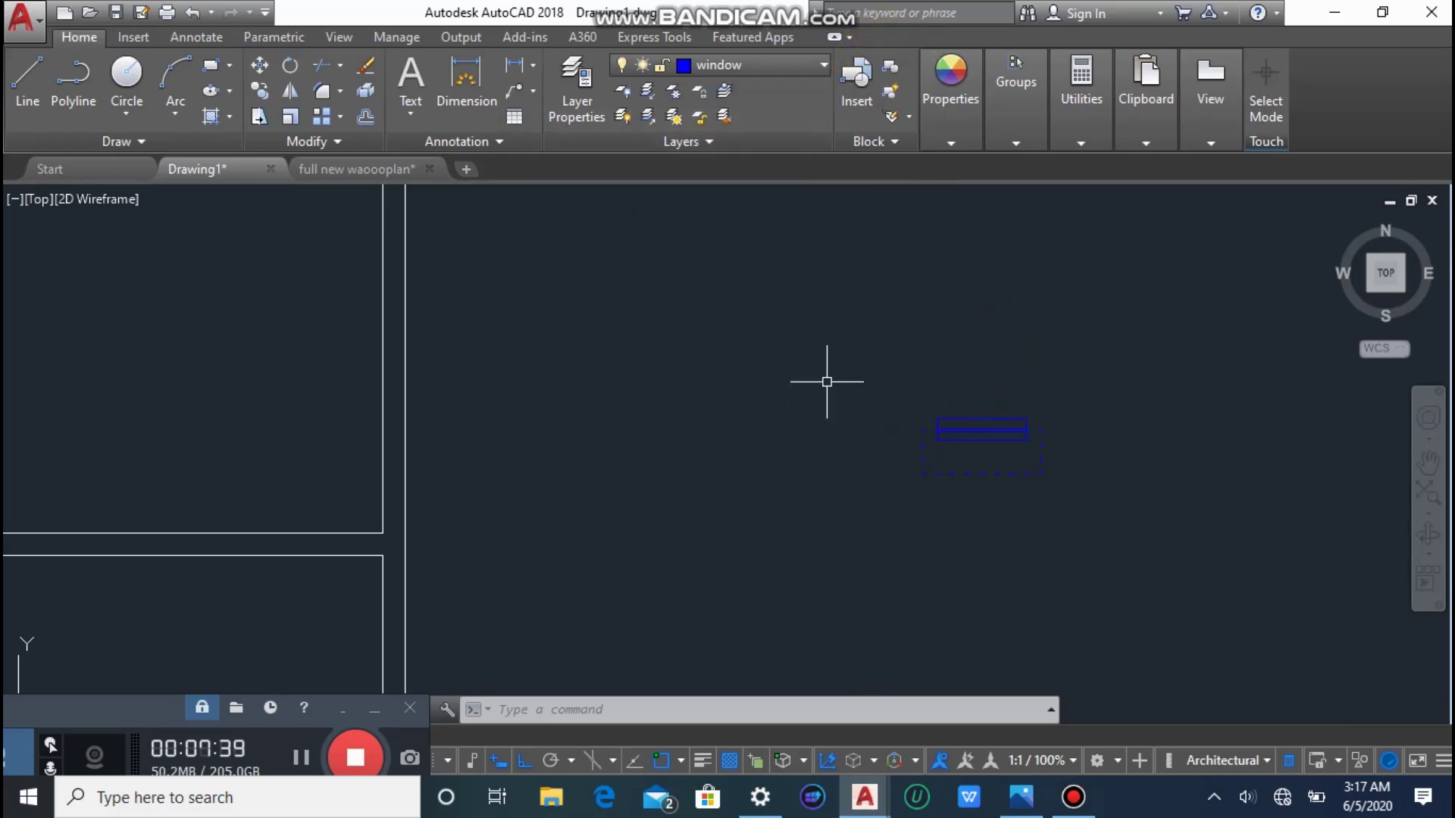
pyautogui.scroll(2, 1144, 497)
pyautogui.click(711, 322)
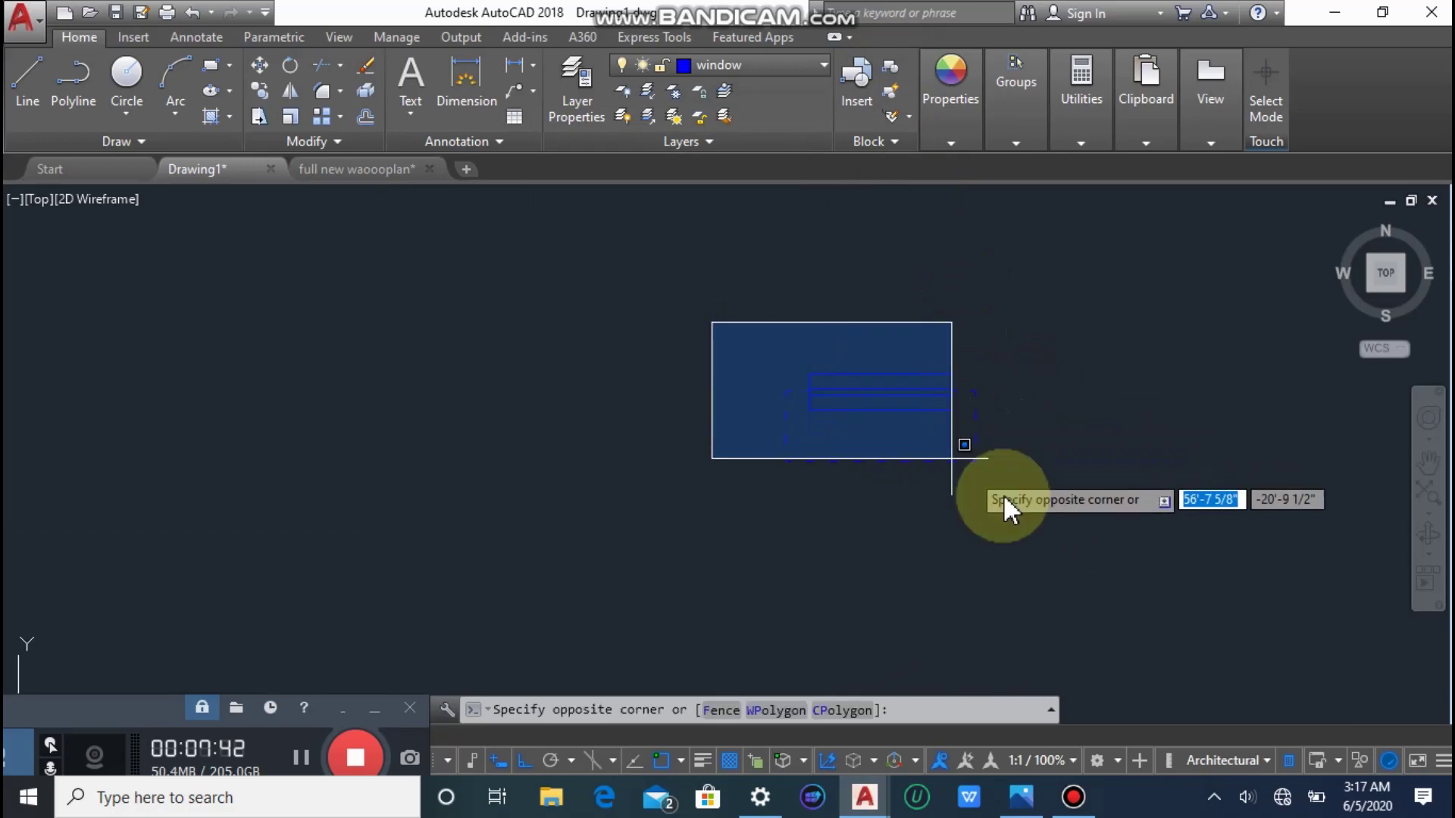
pyautogui.click(1113, 558)
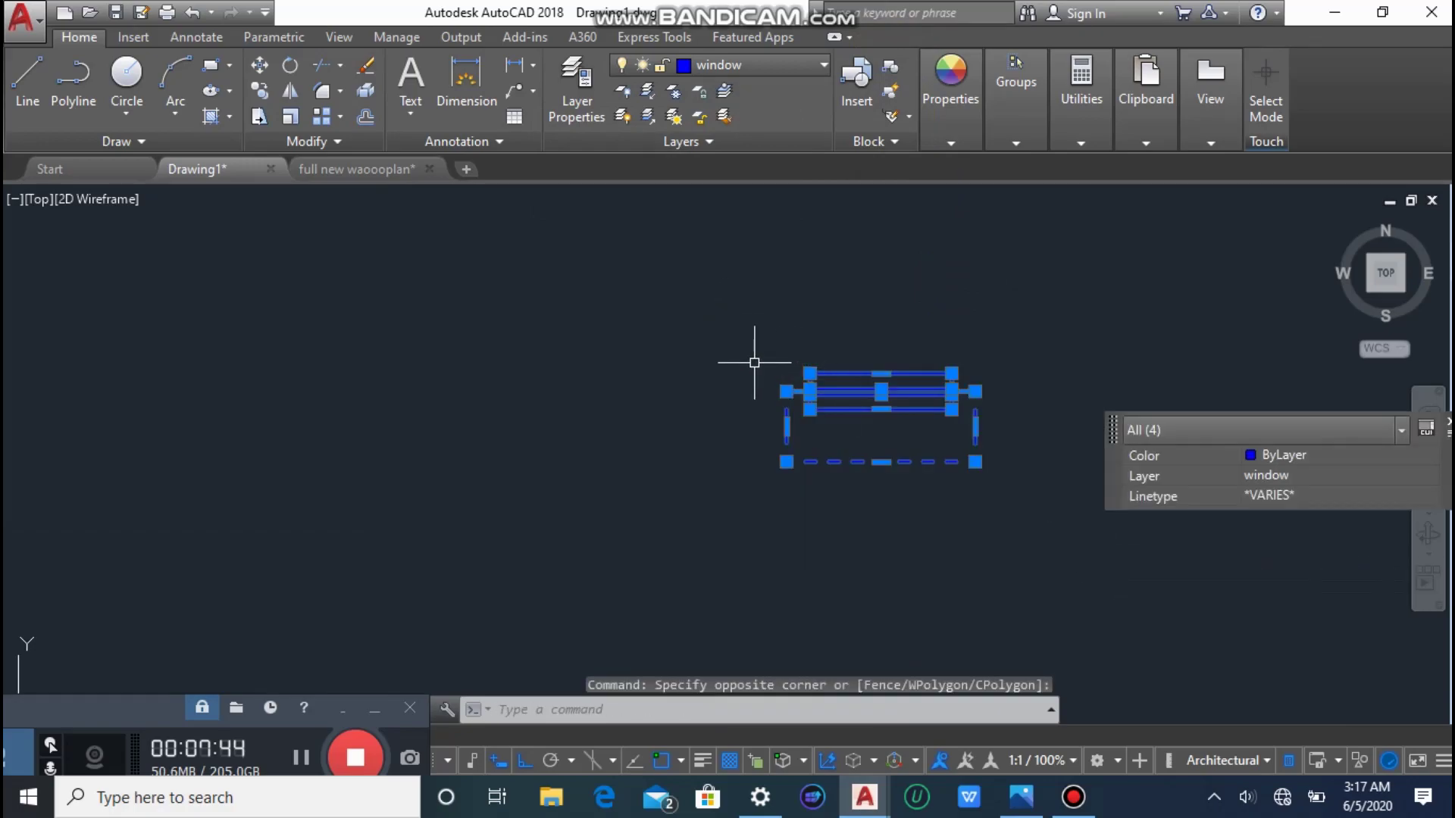
pyautogui.write('M')
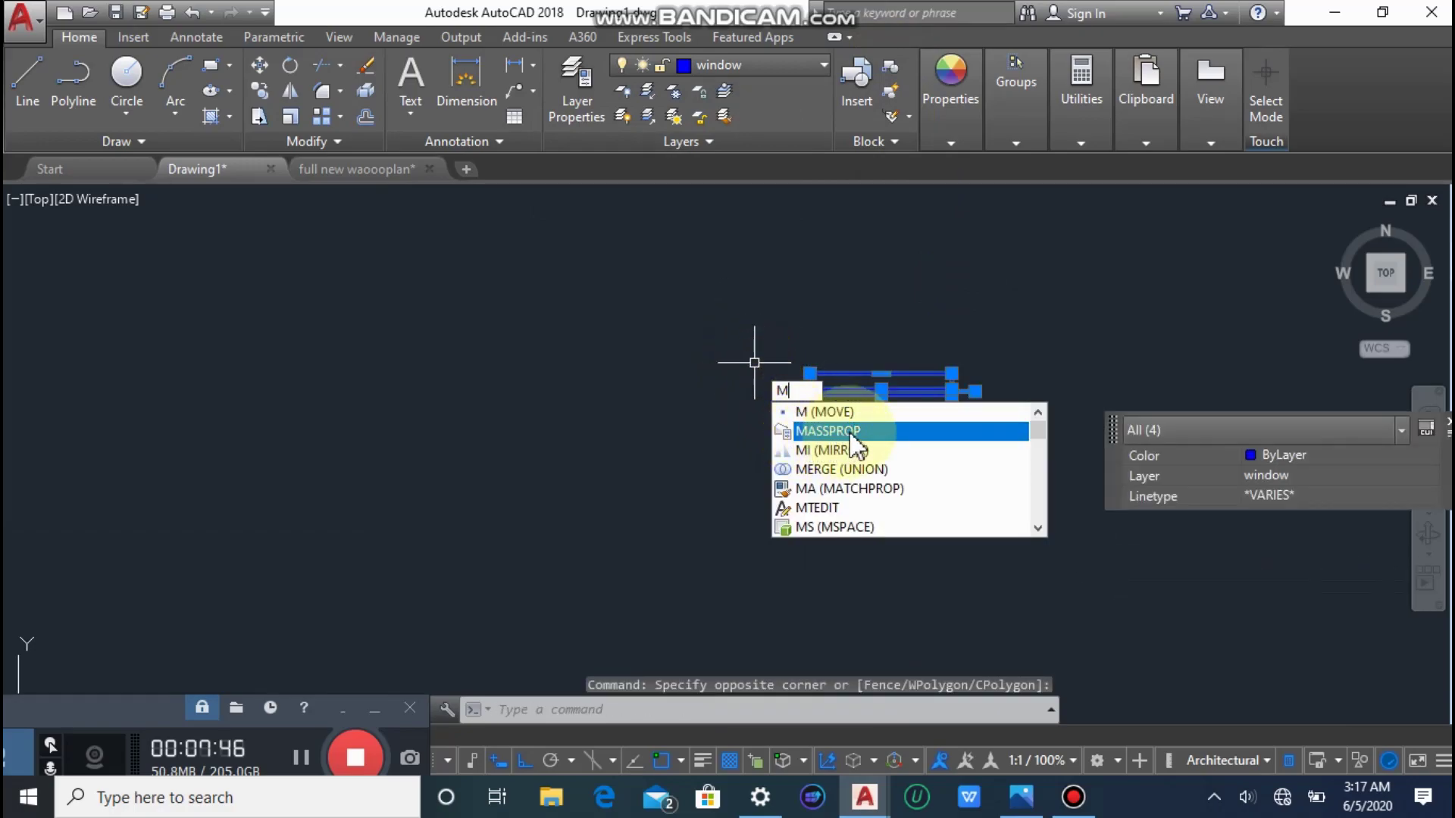
pyautogui.click(862, 453)
# Mirror the window across a horizontal line, keeping the original, to add a second window above.
pyautogui.click(737, 341)
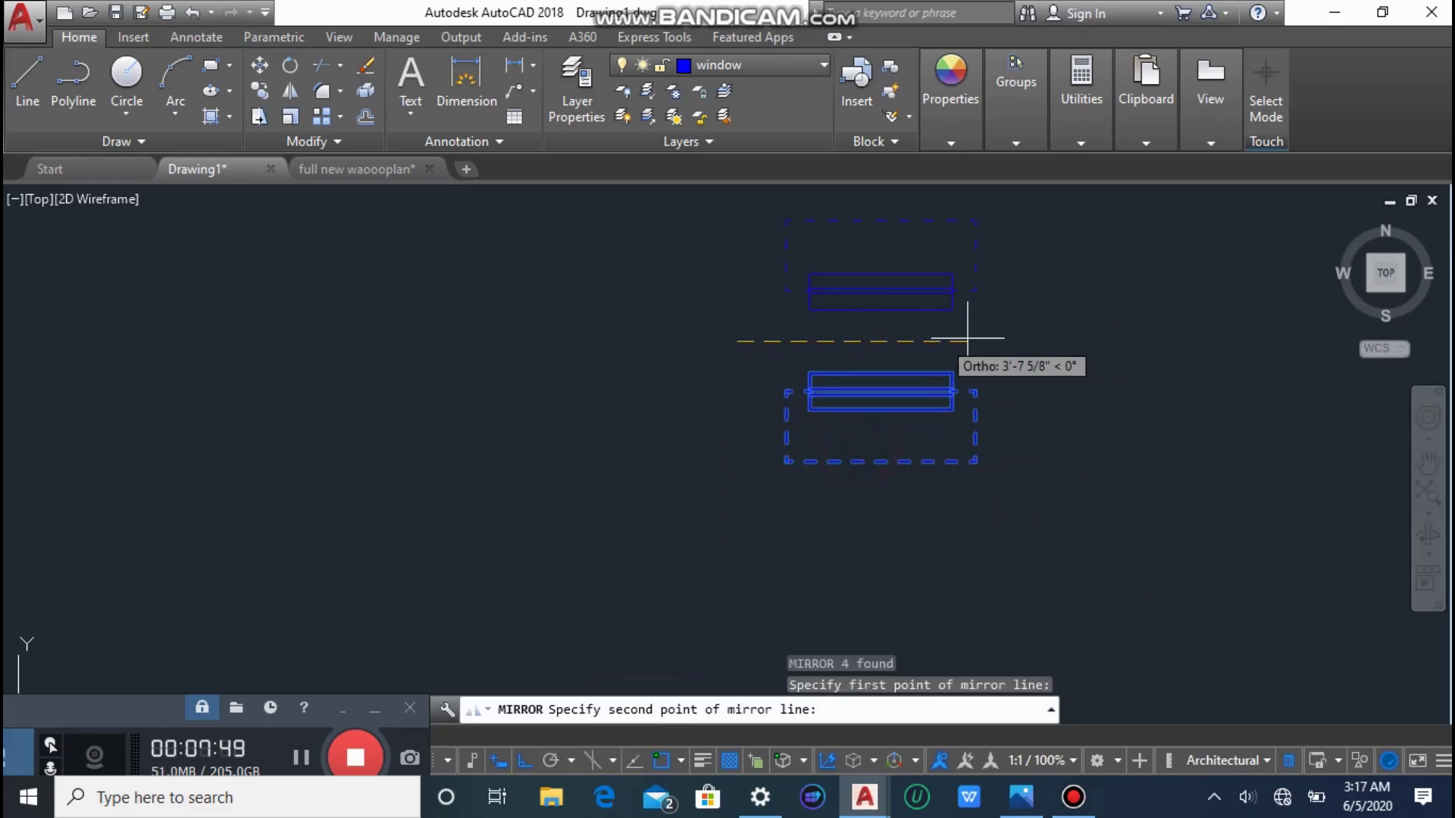
pyautogui.click(1057, 338)
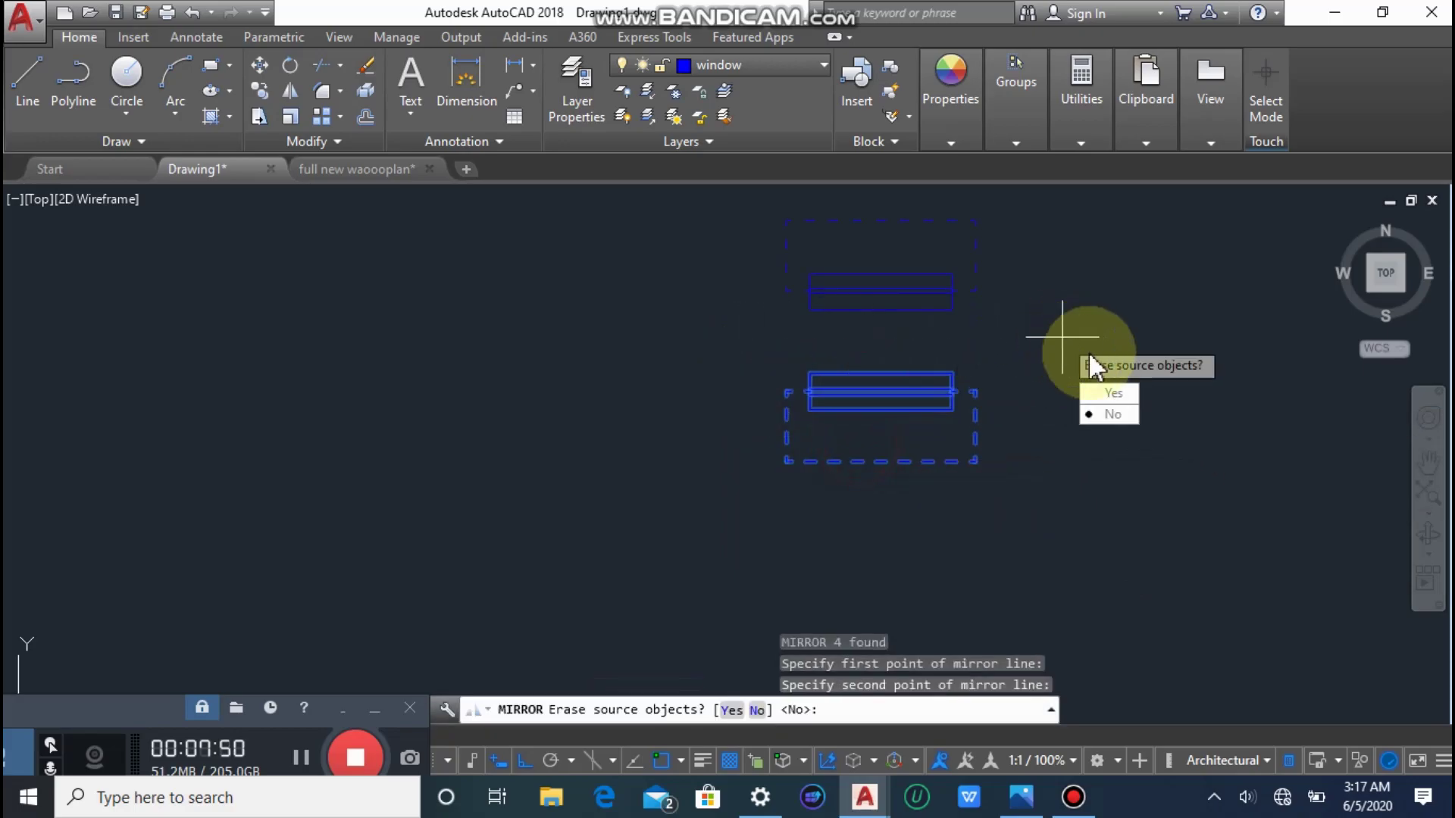
pyautogui.click(1117, 411)
# Copy both windows to the right.
pyautogui.scroll(-2, 1105, 391)
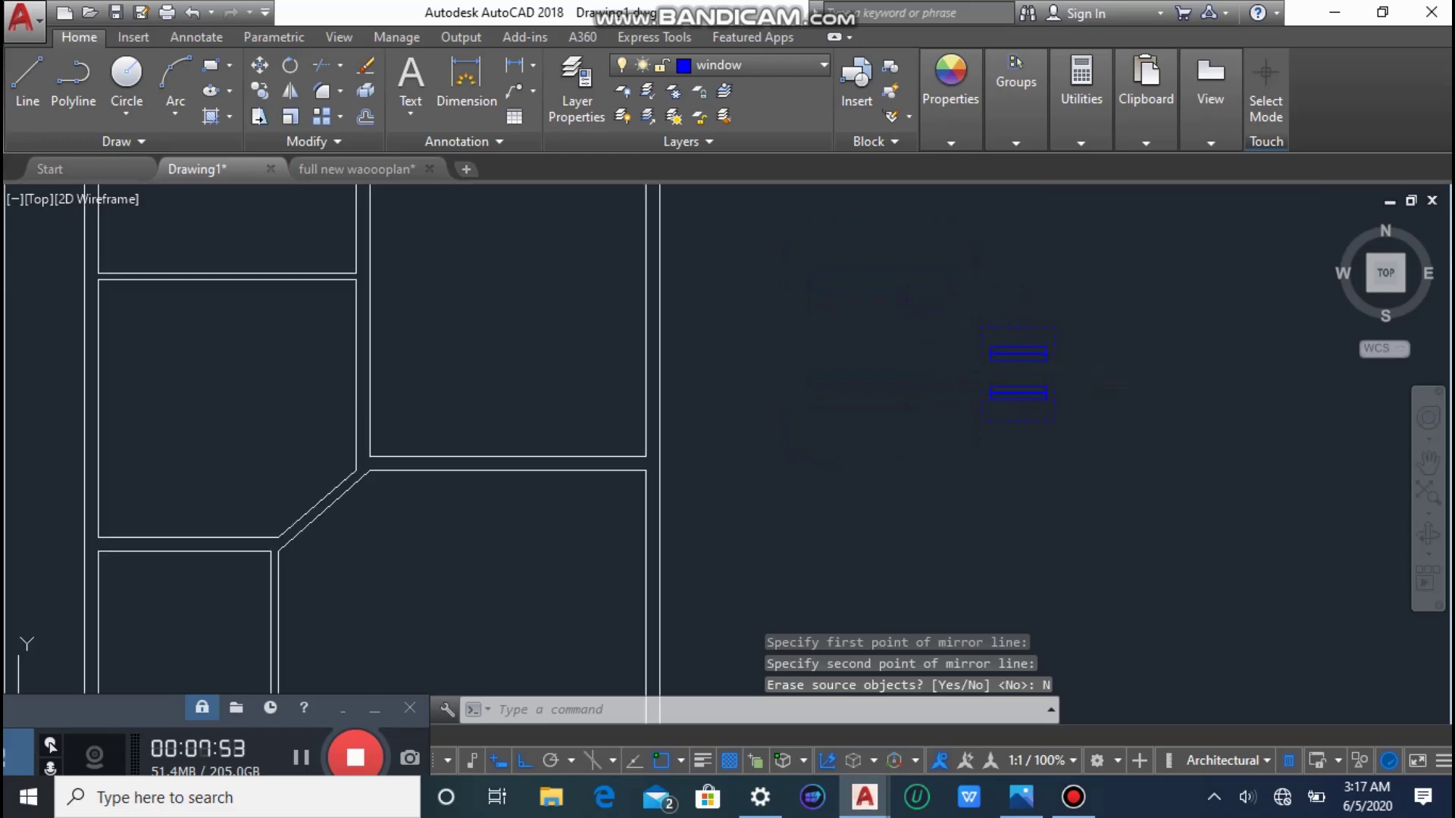
pyautogui.click(948, 316)
pyautogui.click(1159, 441)
pyautogui.write('co')
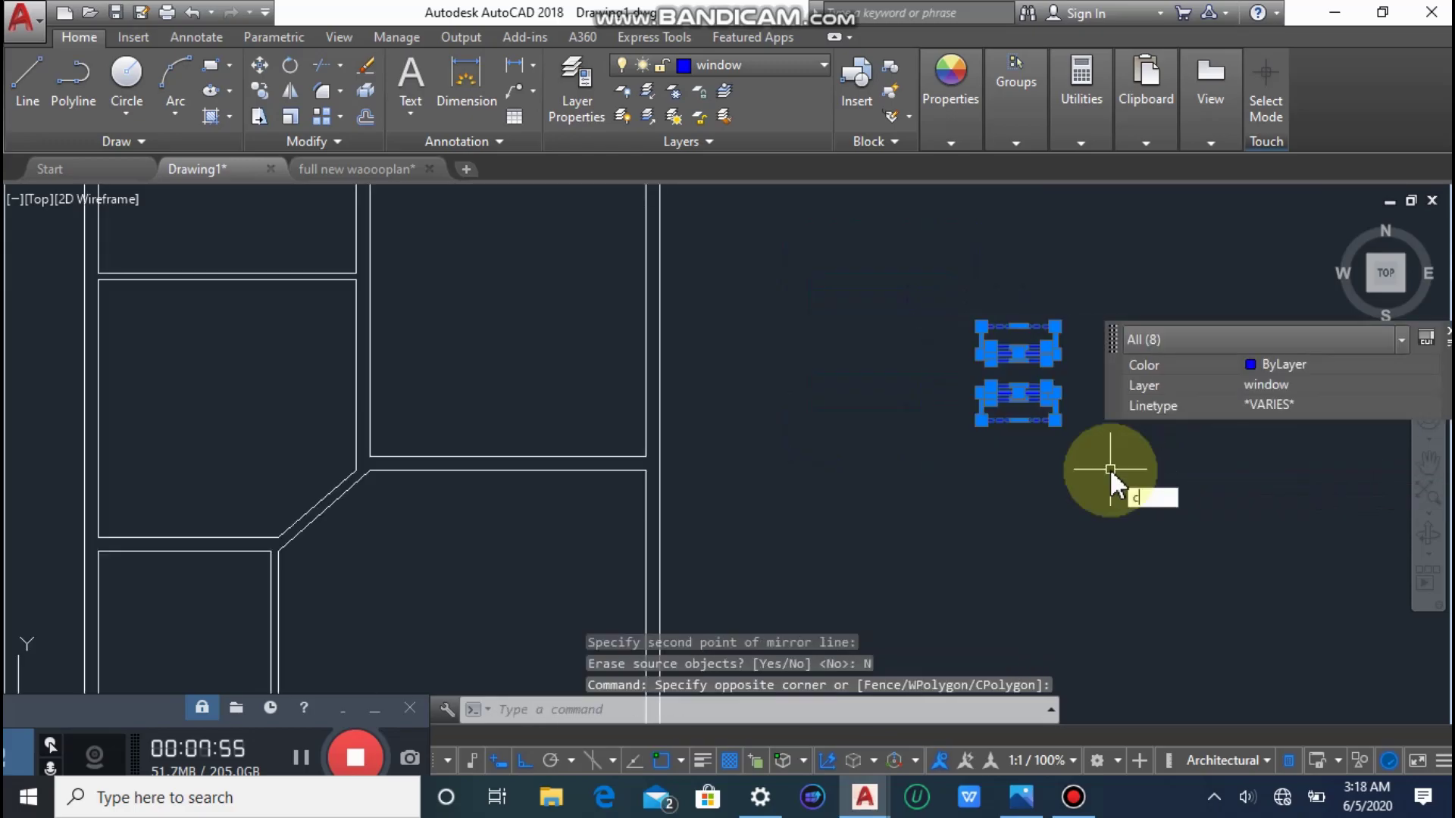
pyautogui.press('Return')
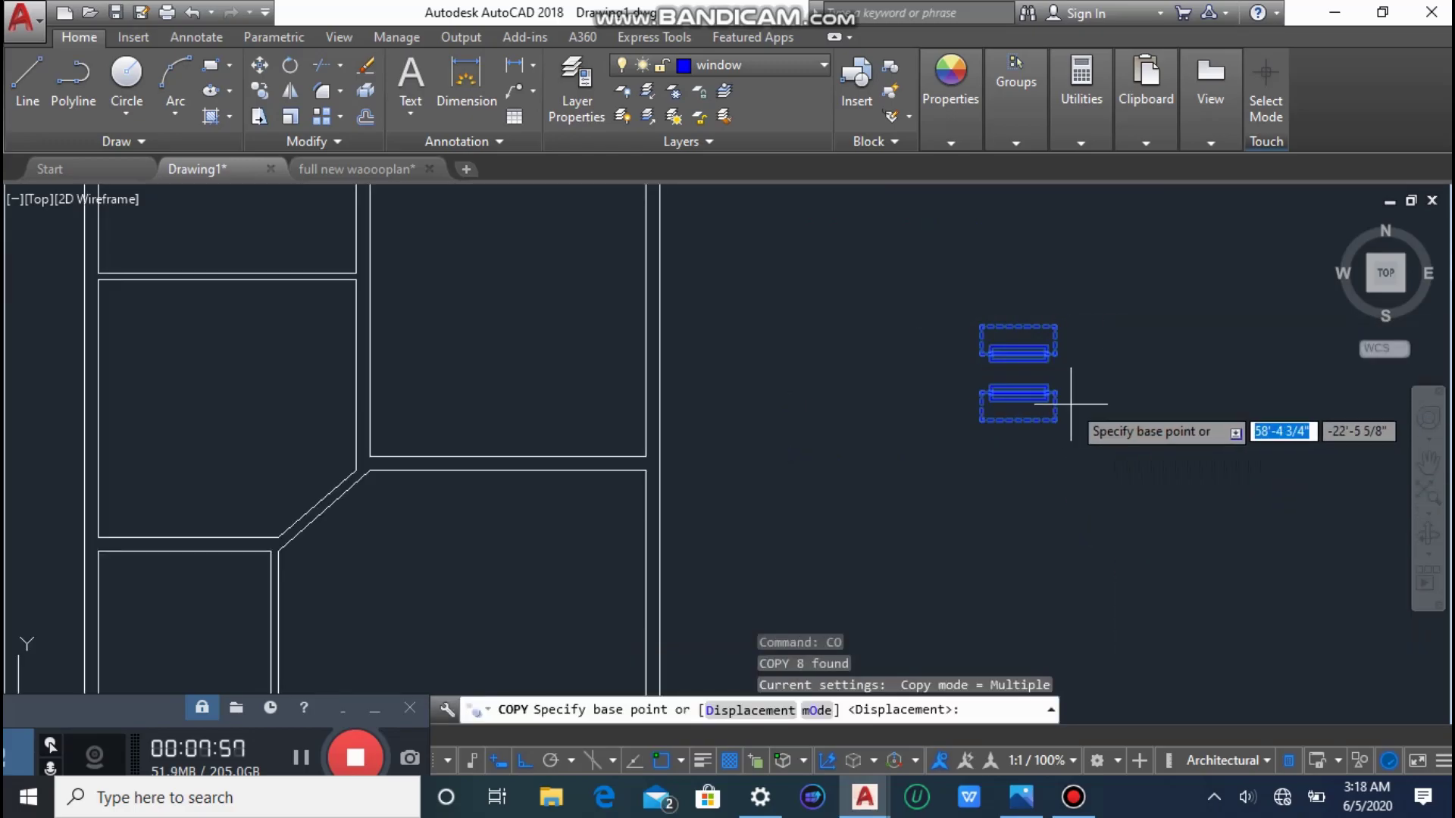
pyautogui.click(1018, 392)
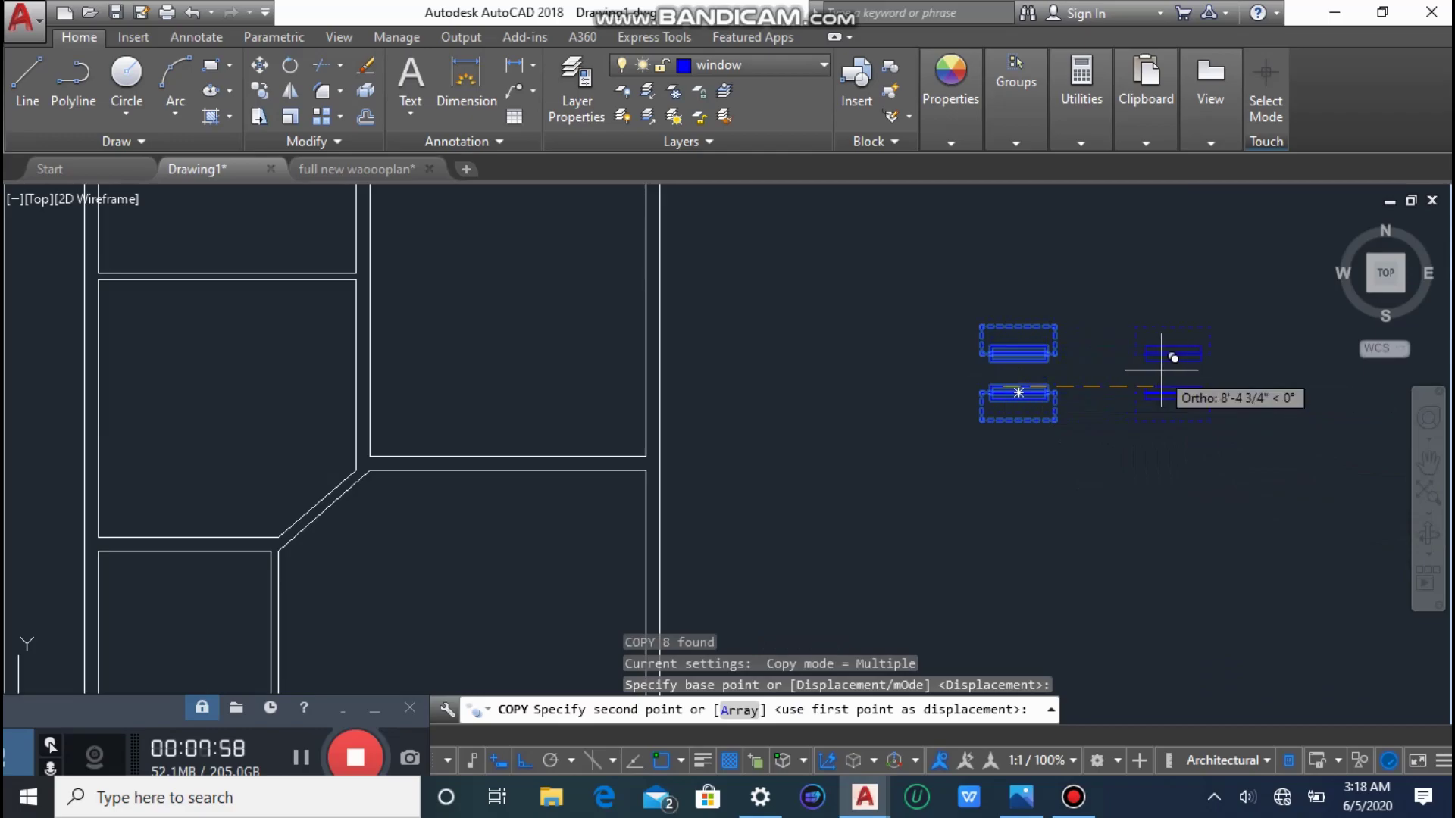
pyautogui.click(1197, 387)
pyautogui.press('Escape')
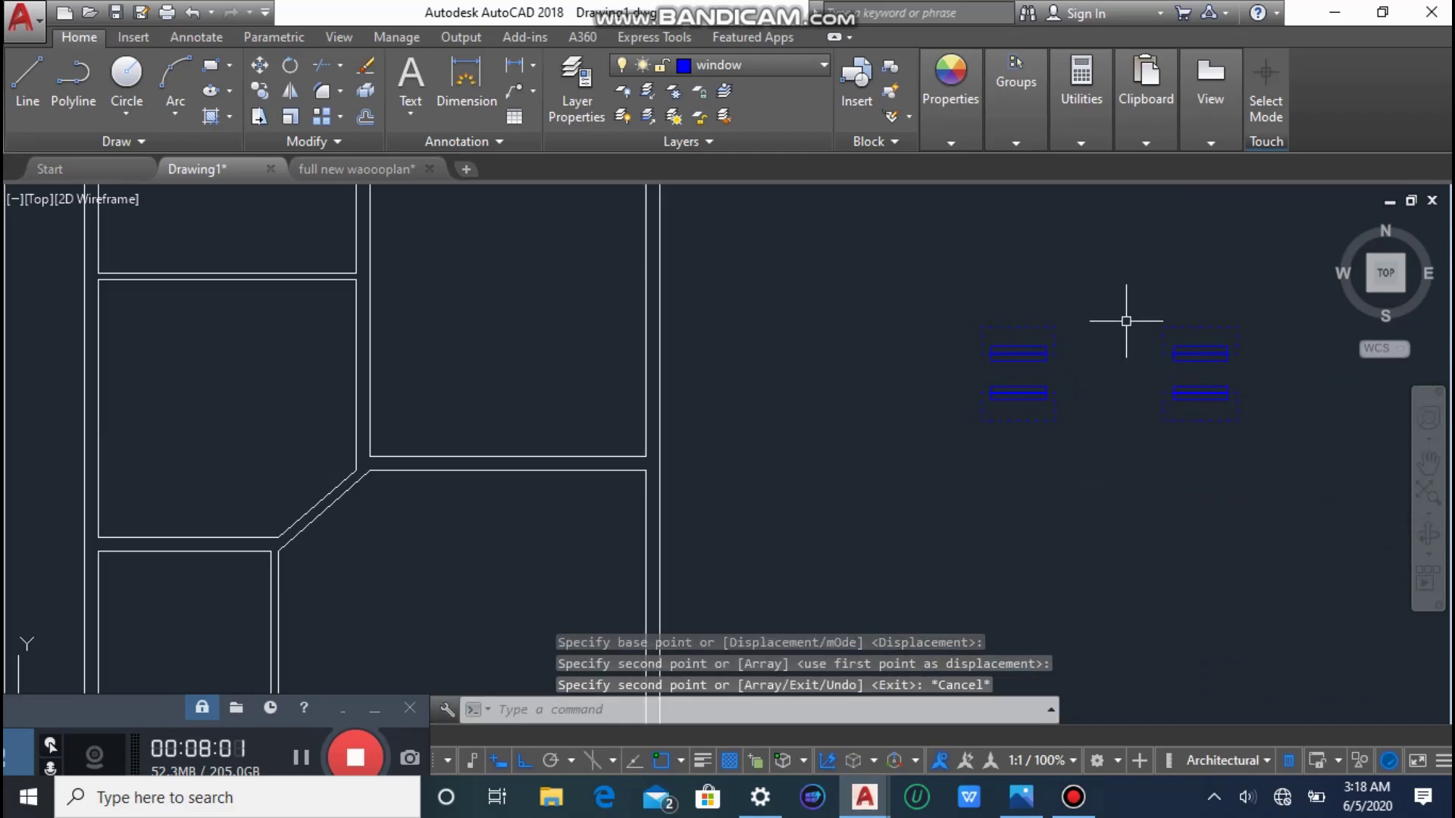
# Rotate the copied pair of windows 90° so they stand vertically.
pyautogui.click(1149, 315)
pyautogui.click(1279, 448)
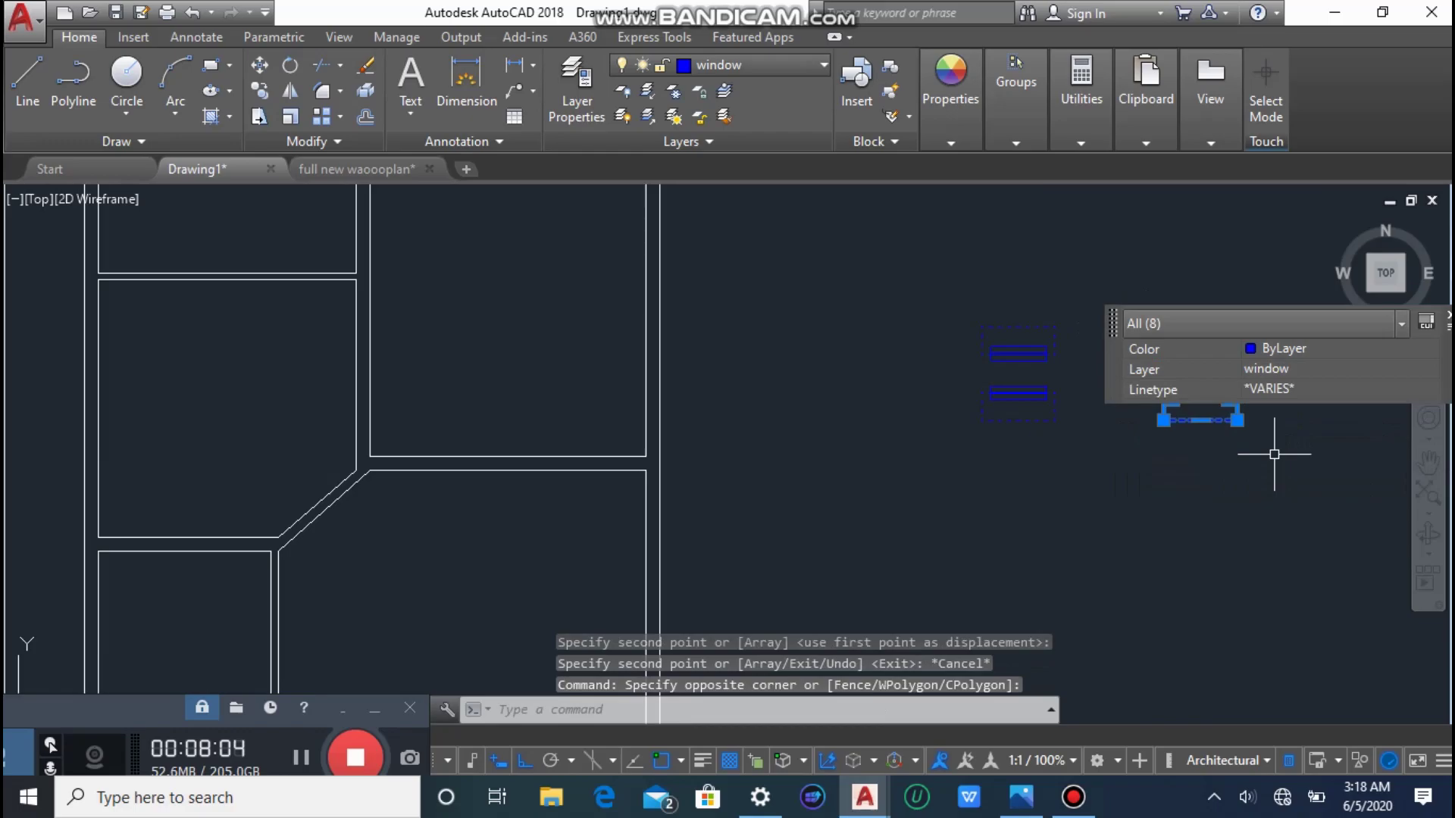
pyautogui.write('R')
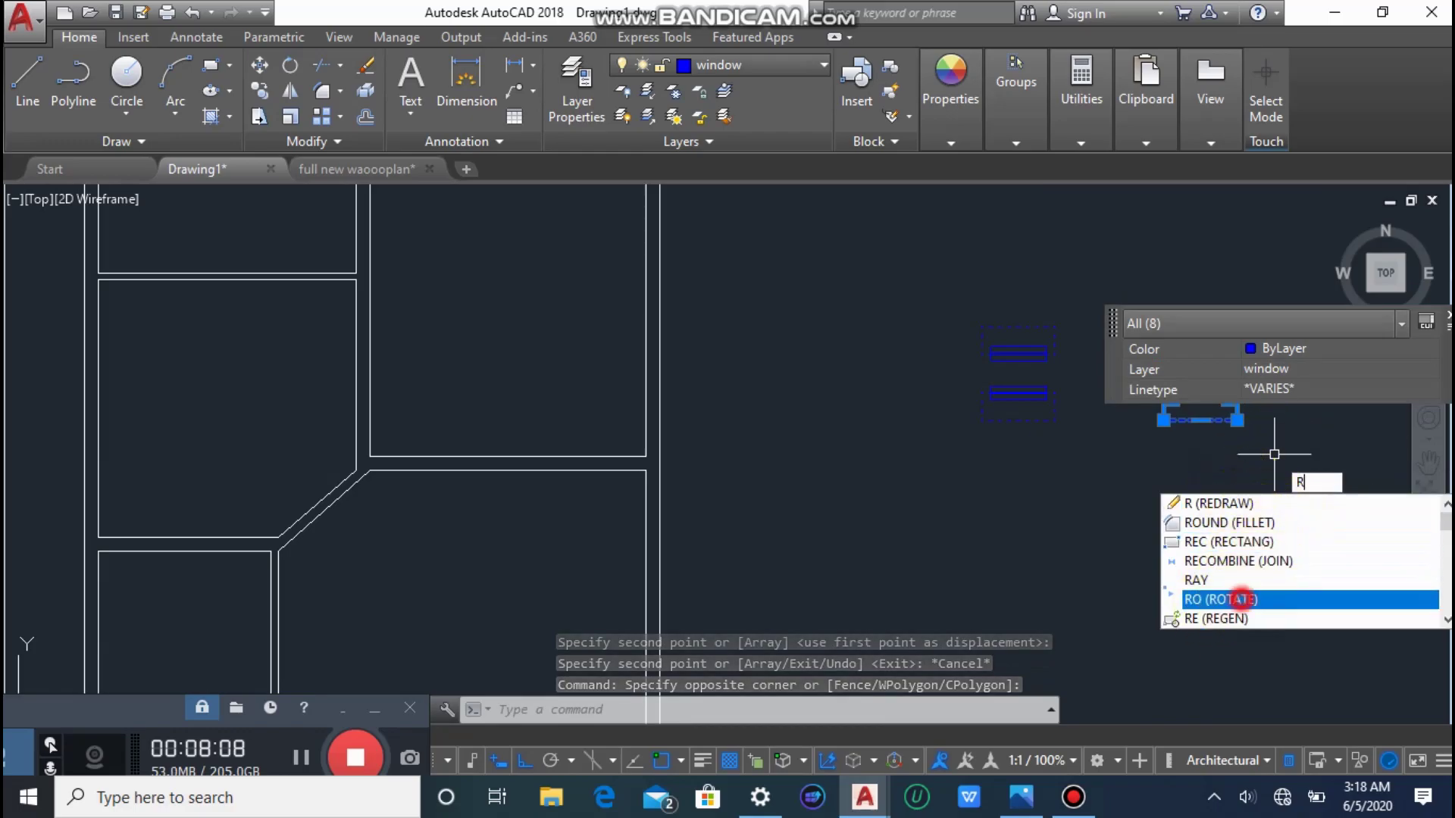
pyautogui.click(1224, 599)
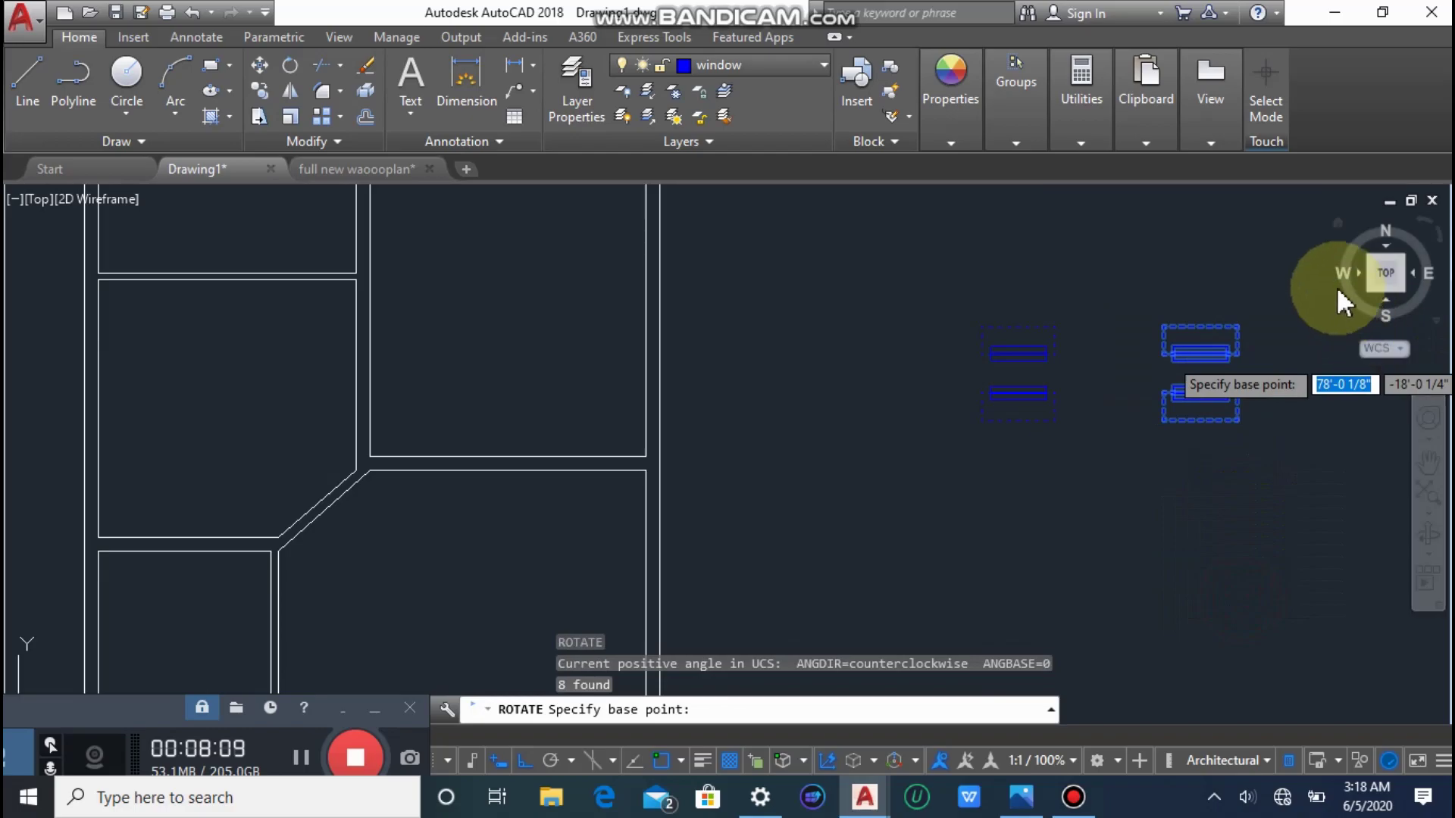
pyautogui.click(1204, 392)
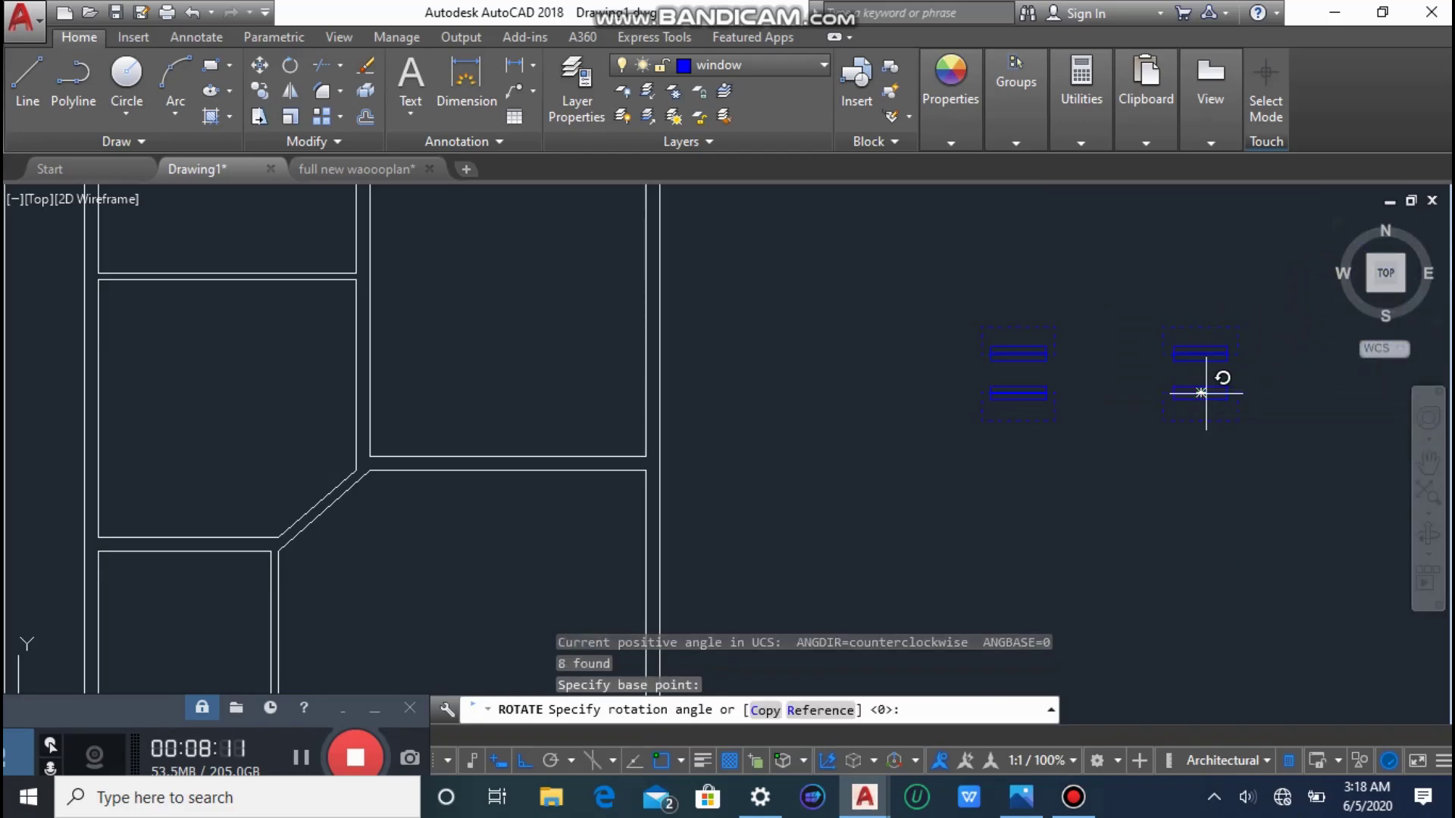
pyautogui.click(1231, 319)
pyautogui.scroll(2, 1279, 424)
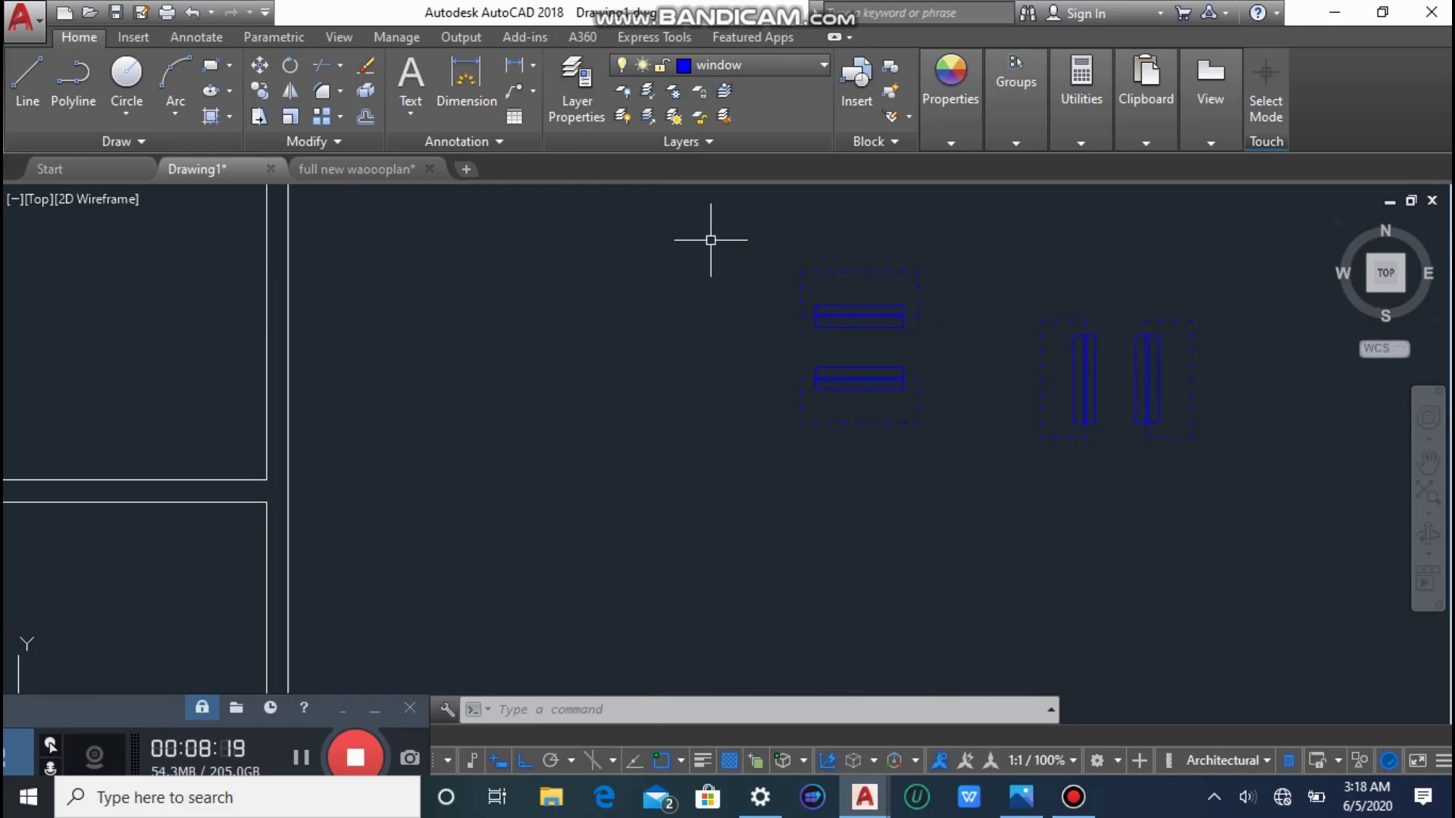
# Try making a block from all sixteen window objects, then cancel it.
pyautogui.click(894, 66)
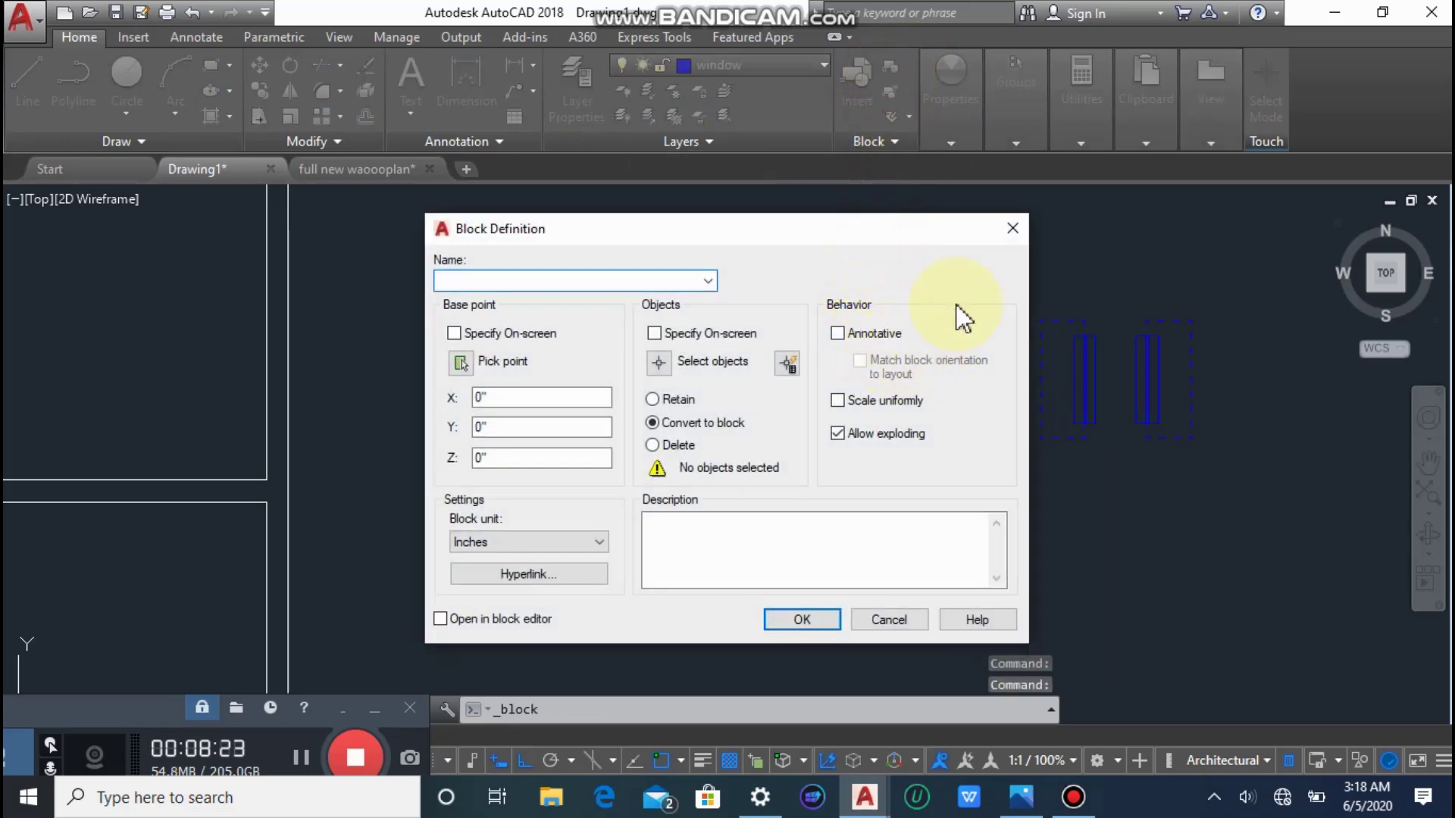
pyautogui.click(1012, 229)
pyautogui.click(727, 223)
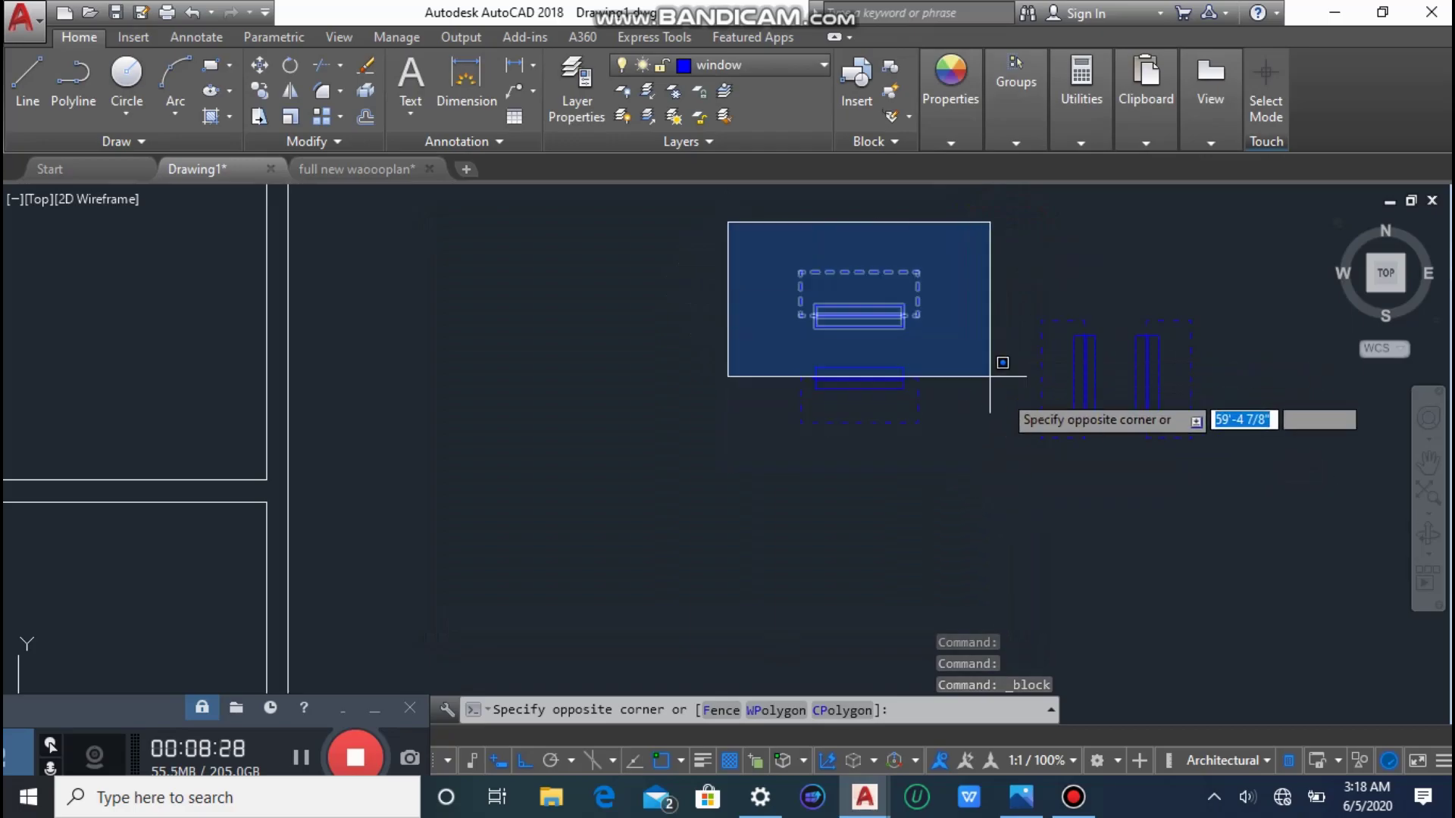
pyautogui.click(1451, 500)
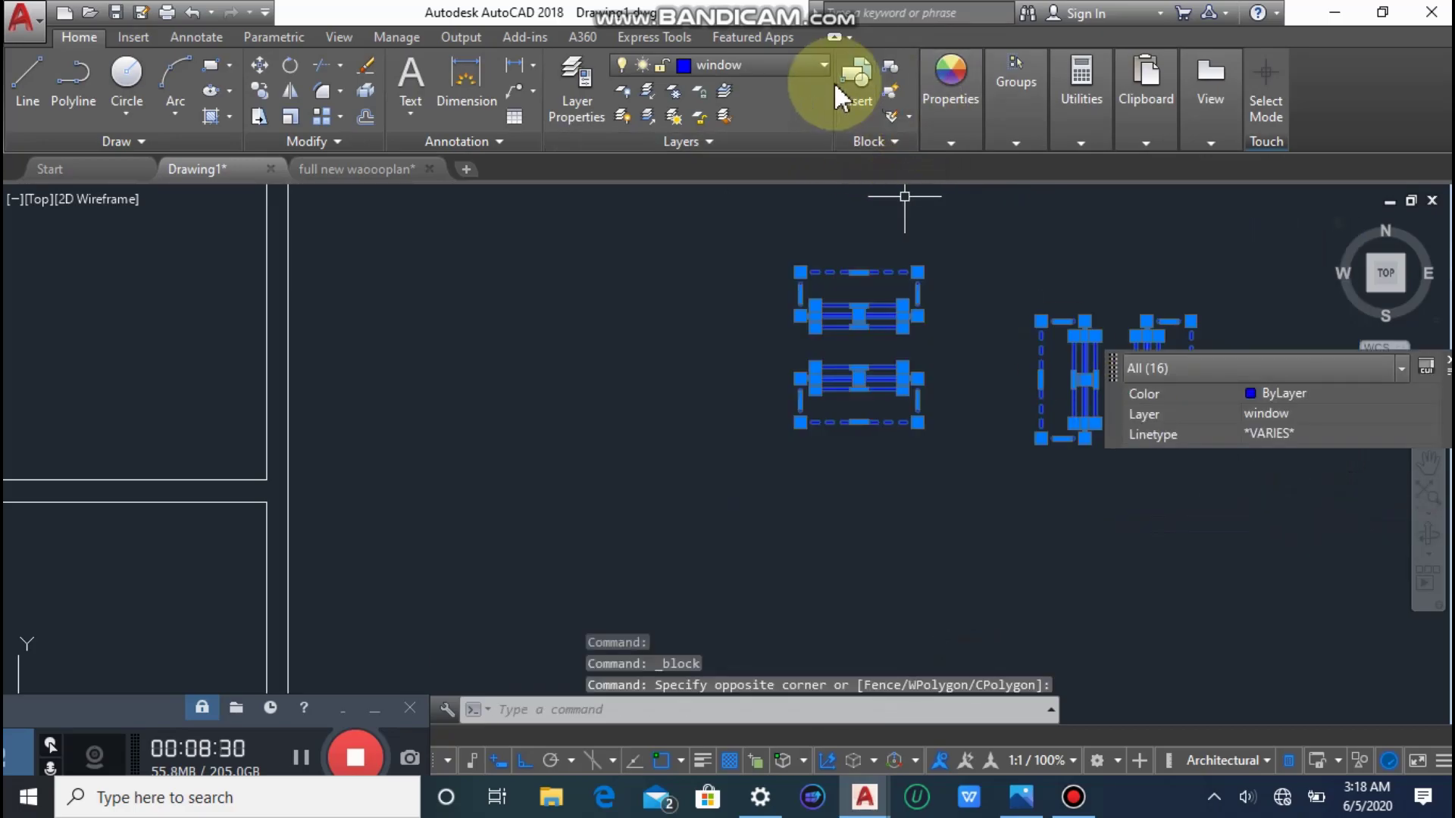
pyautogui.click(888, 74)
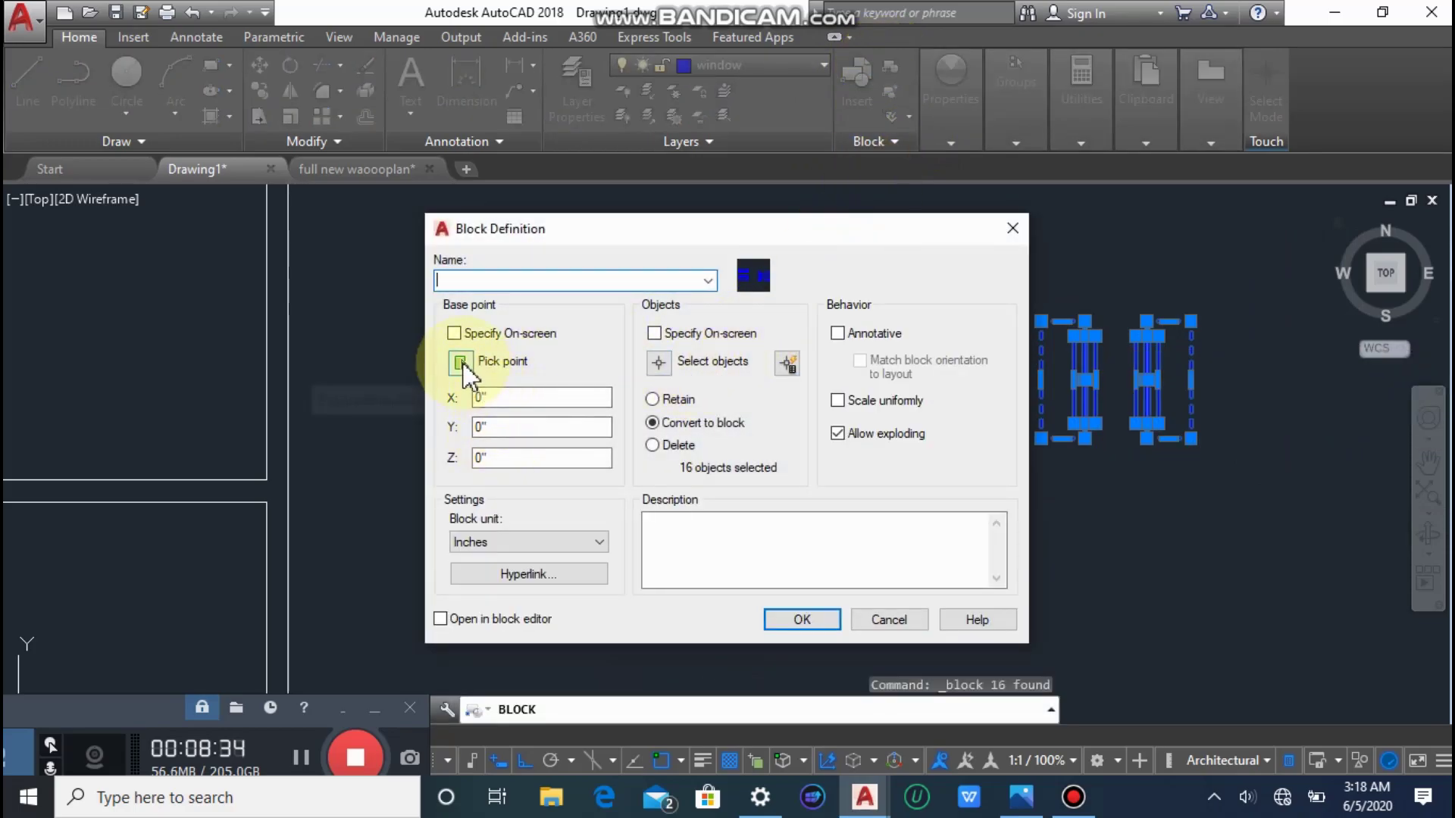
pyautogui.click(905, 623)
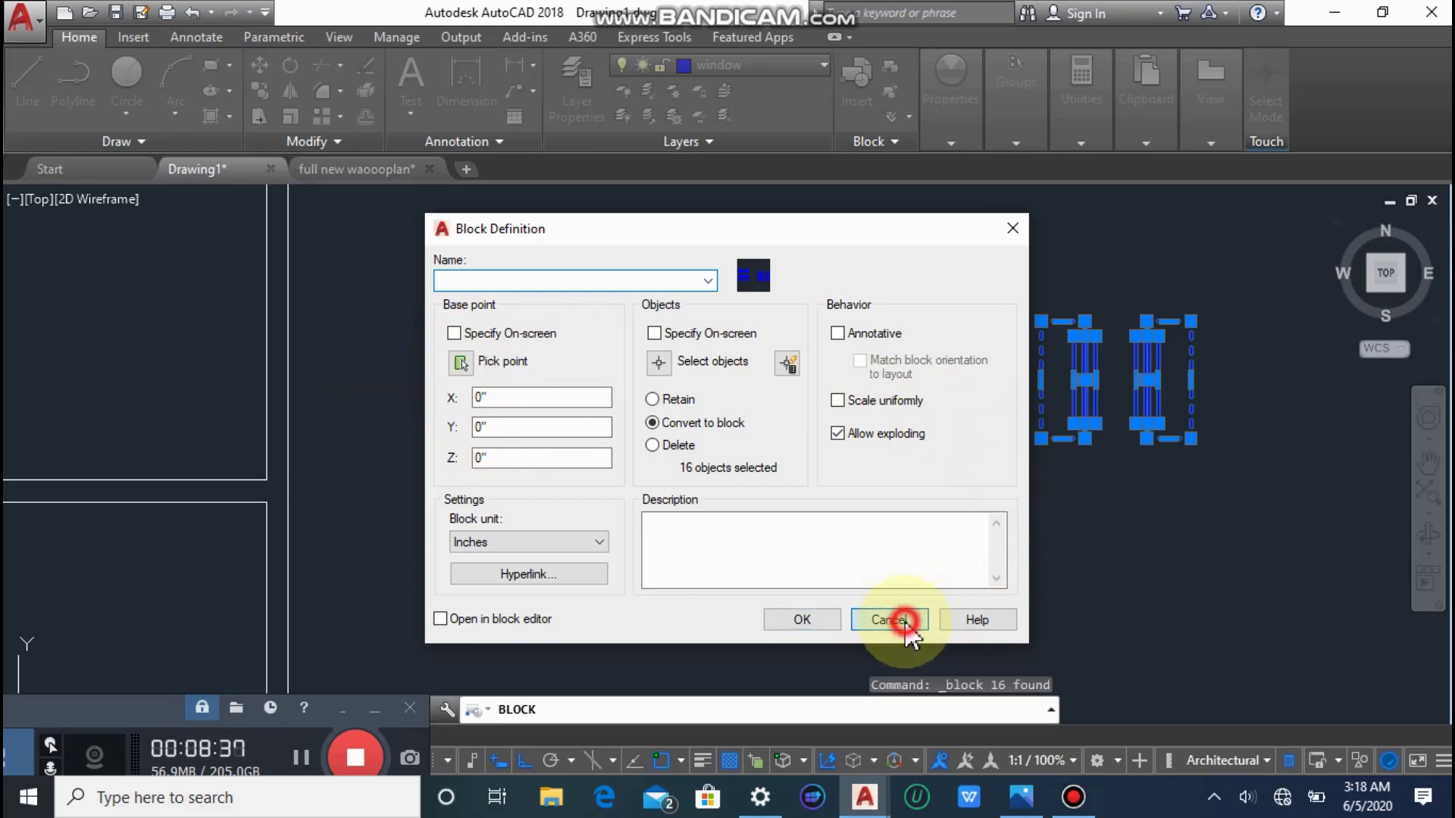
# Create block 'window 3' from the upper window's four objects with a picked base point.
pyautogui.click(967, 324)
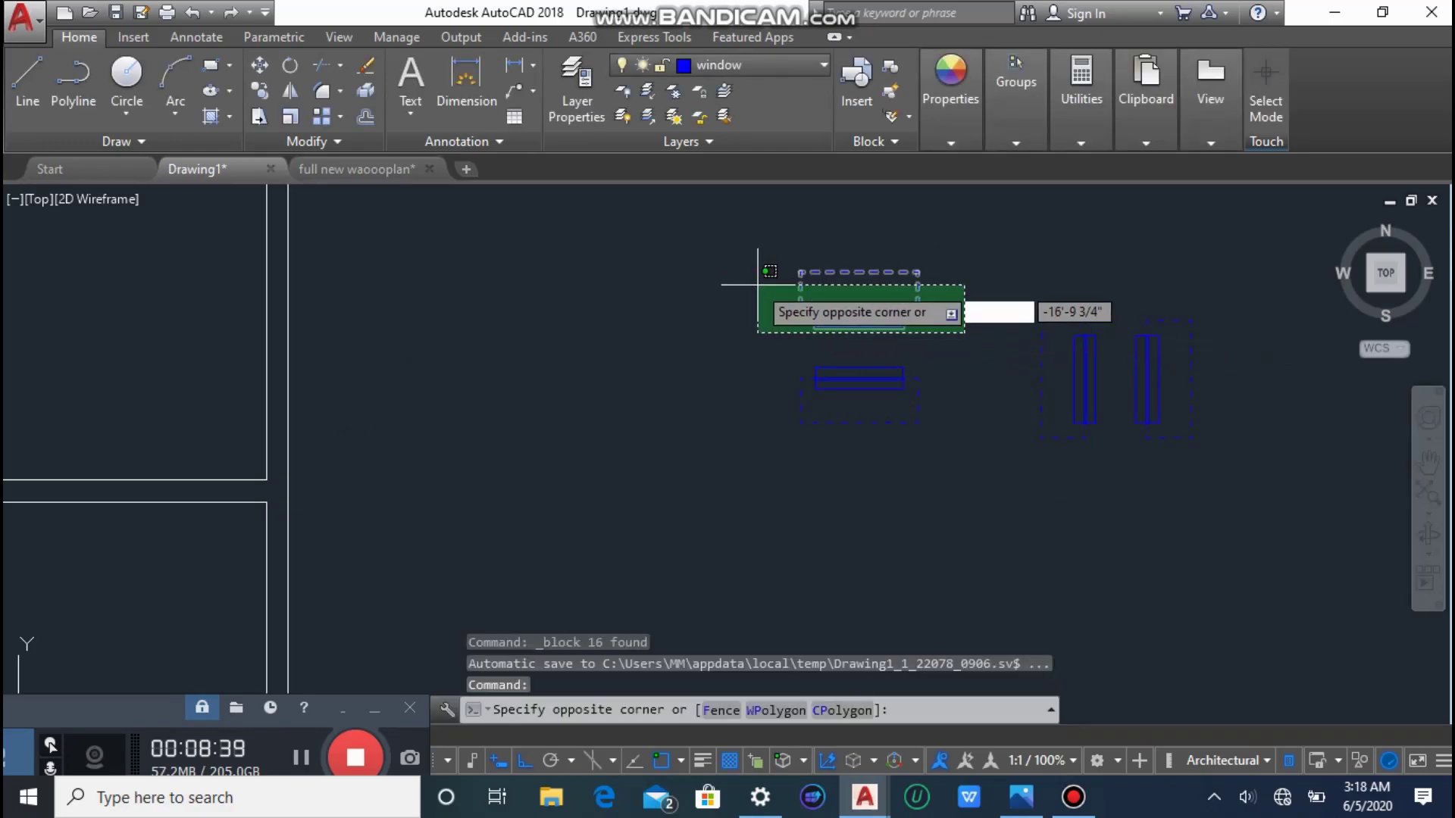
pyautogui.click(819, 273)
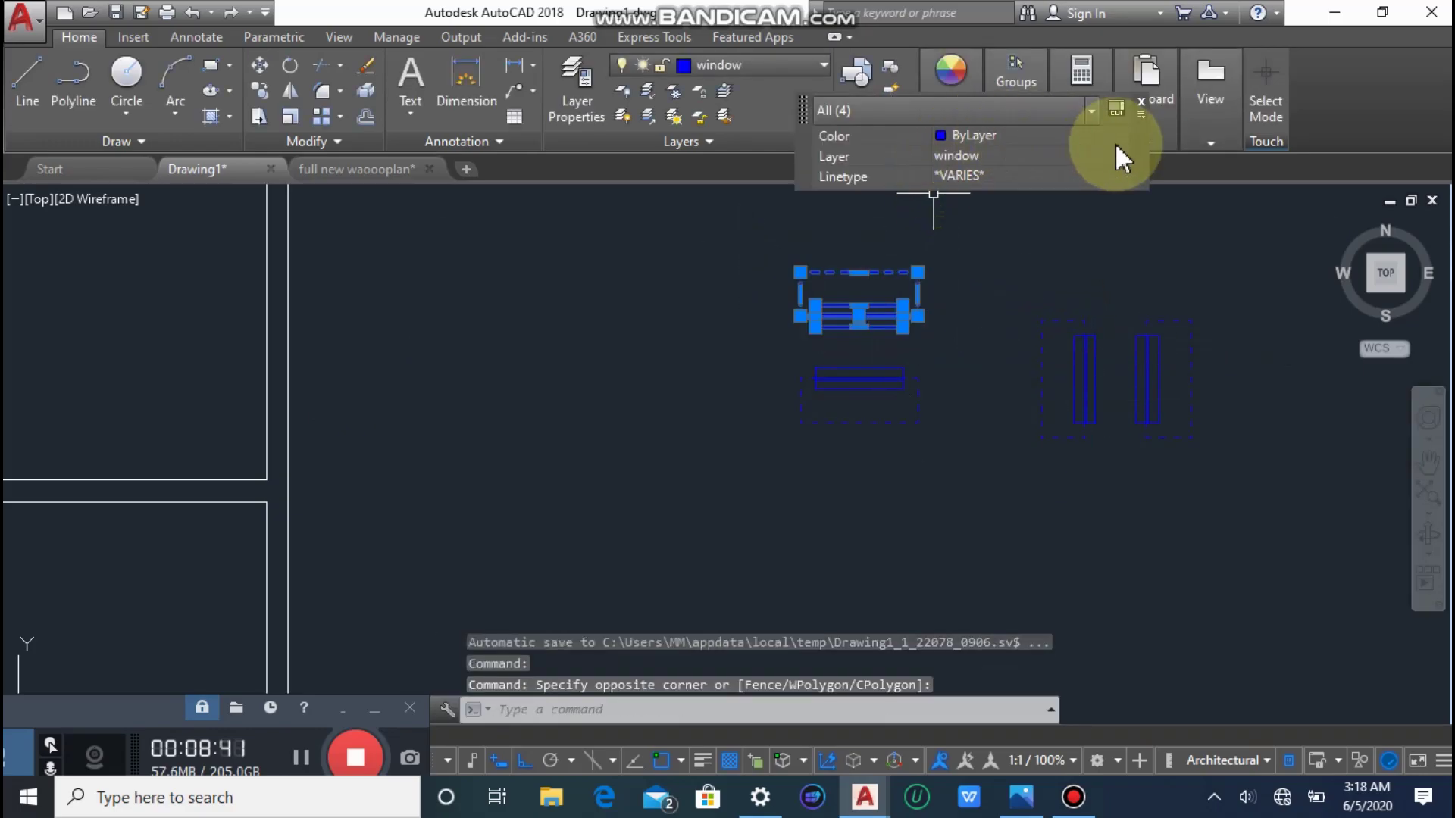
pyautogui.click(894, 73)
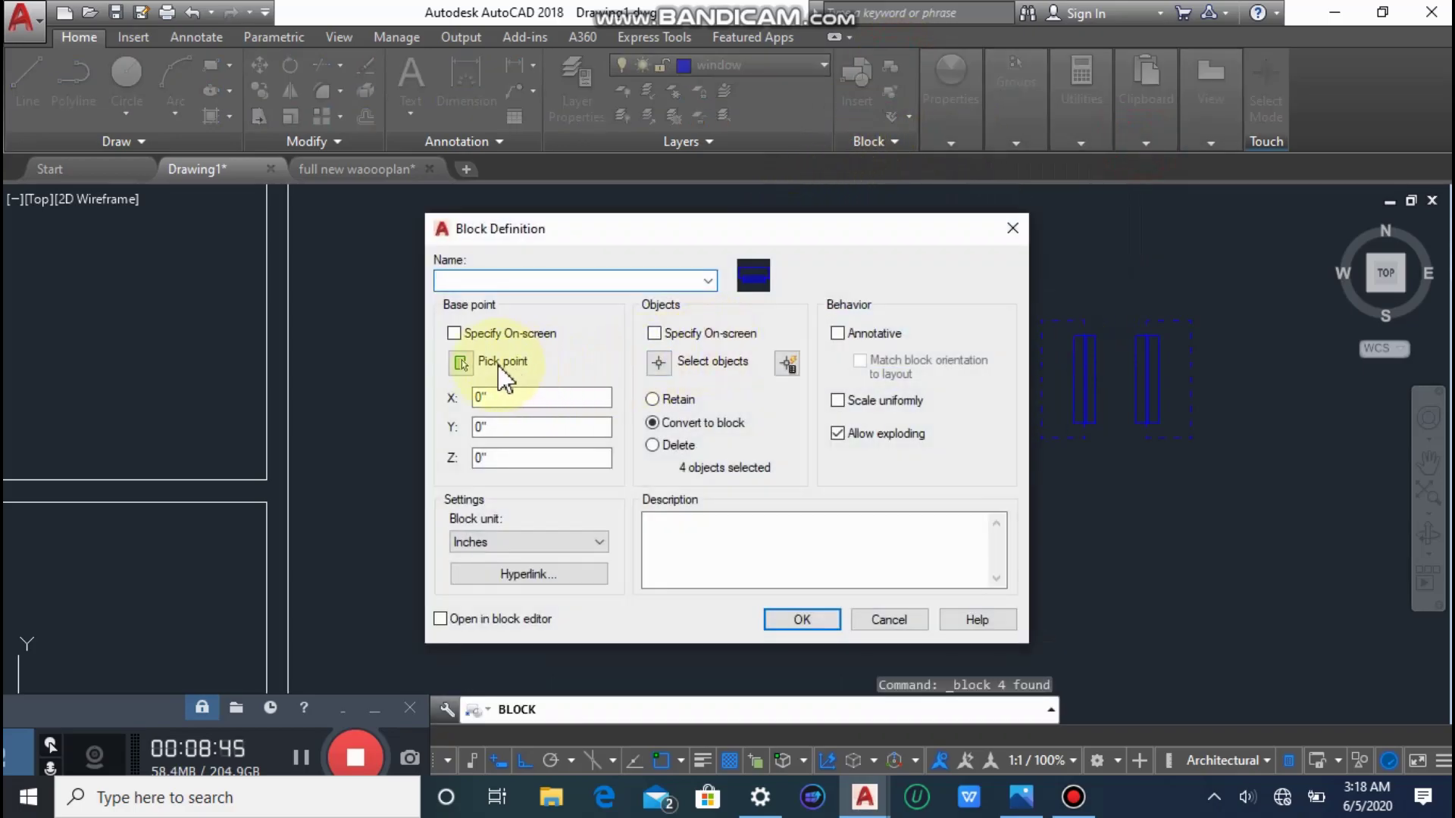
pyautogui.click(460, 365)
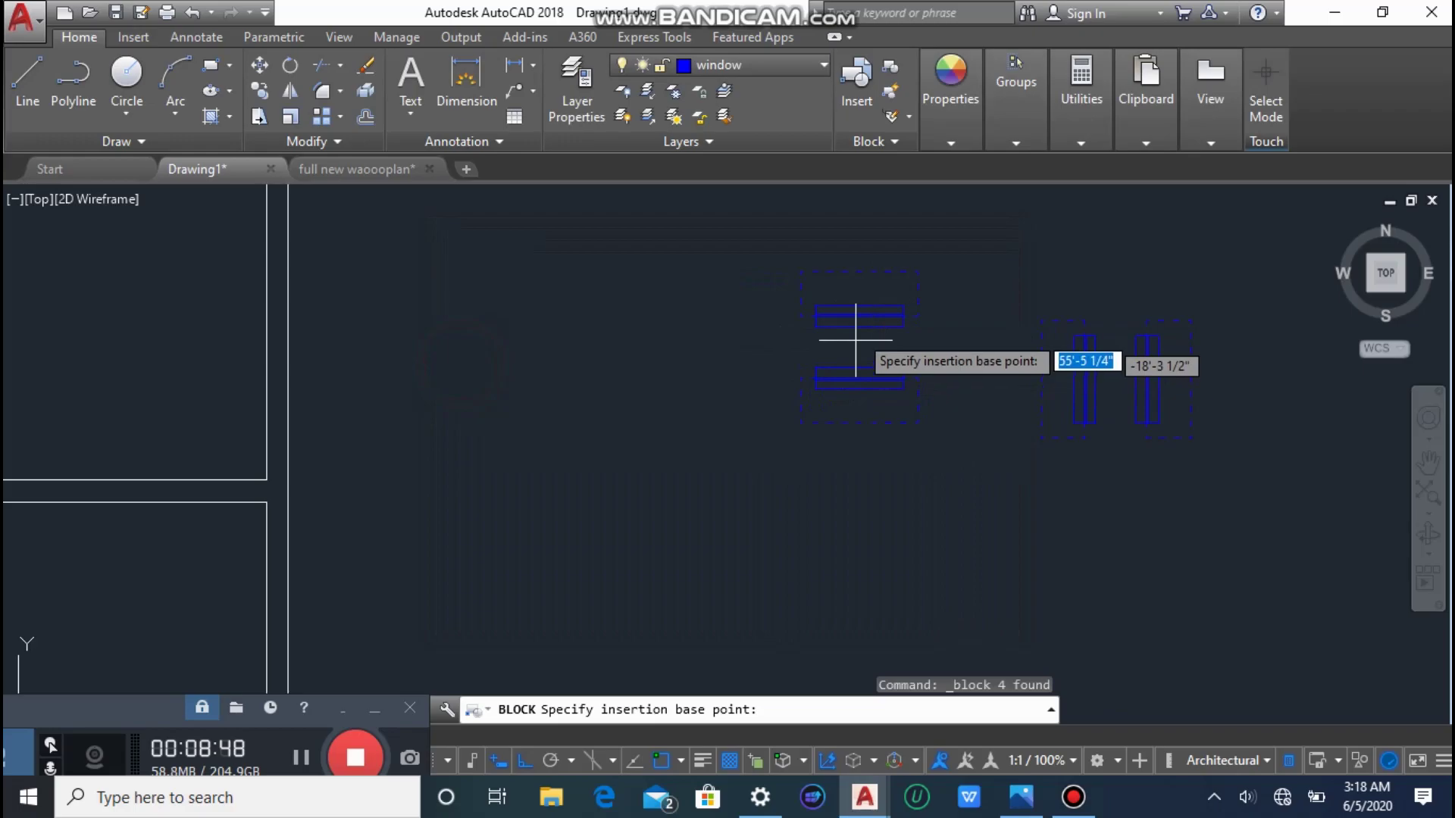
pyautogui.scroll(3, 859, 315)
pyautogui.click(854, 319)
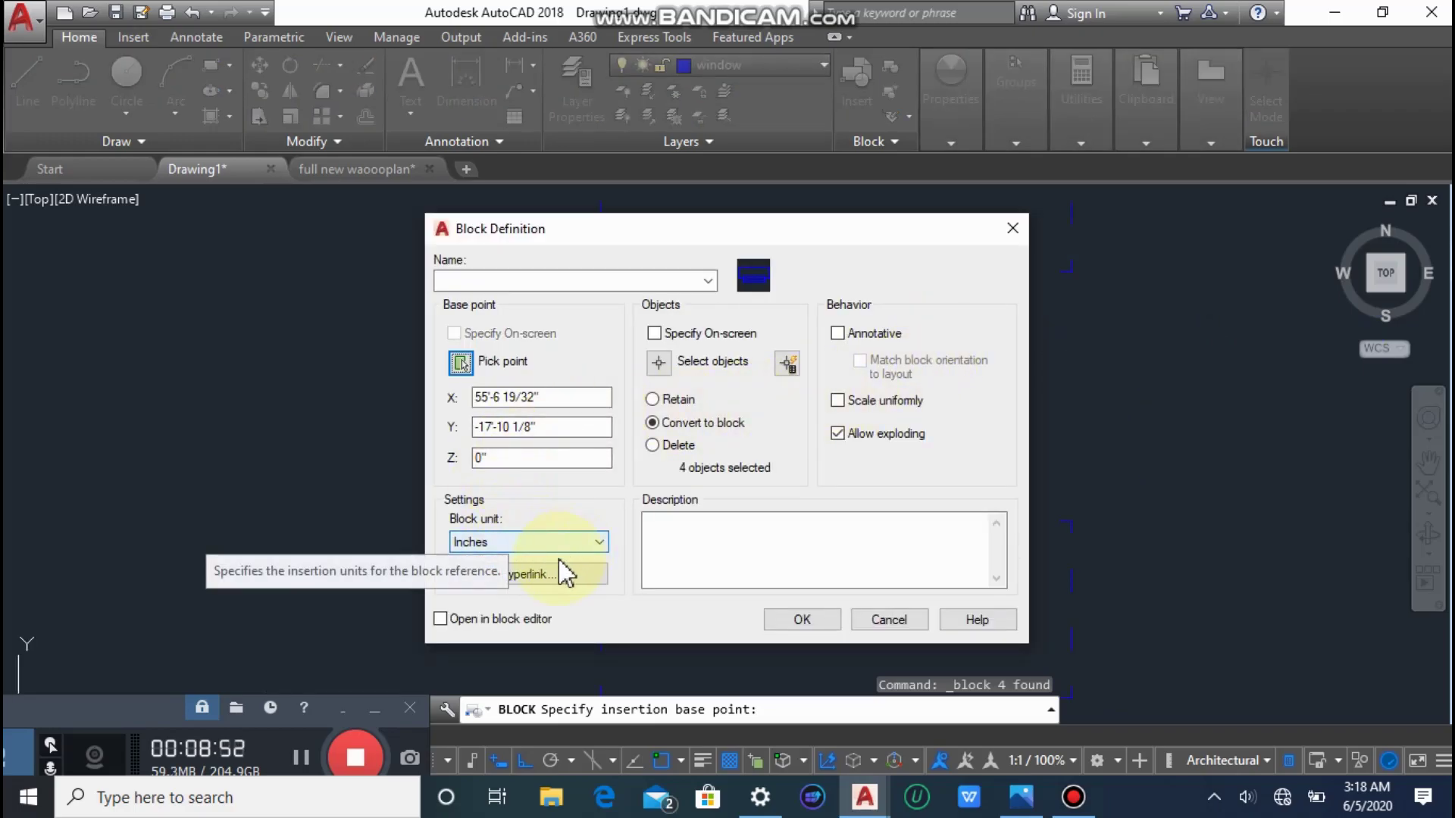
pyautogui.click(555, 281)
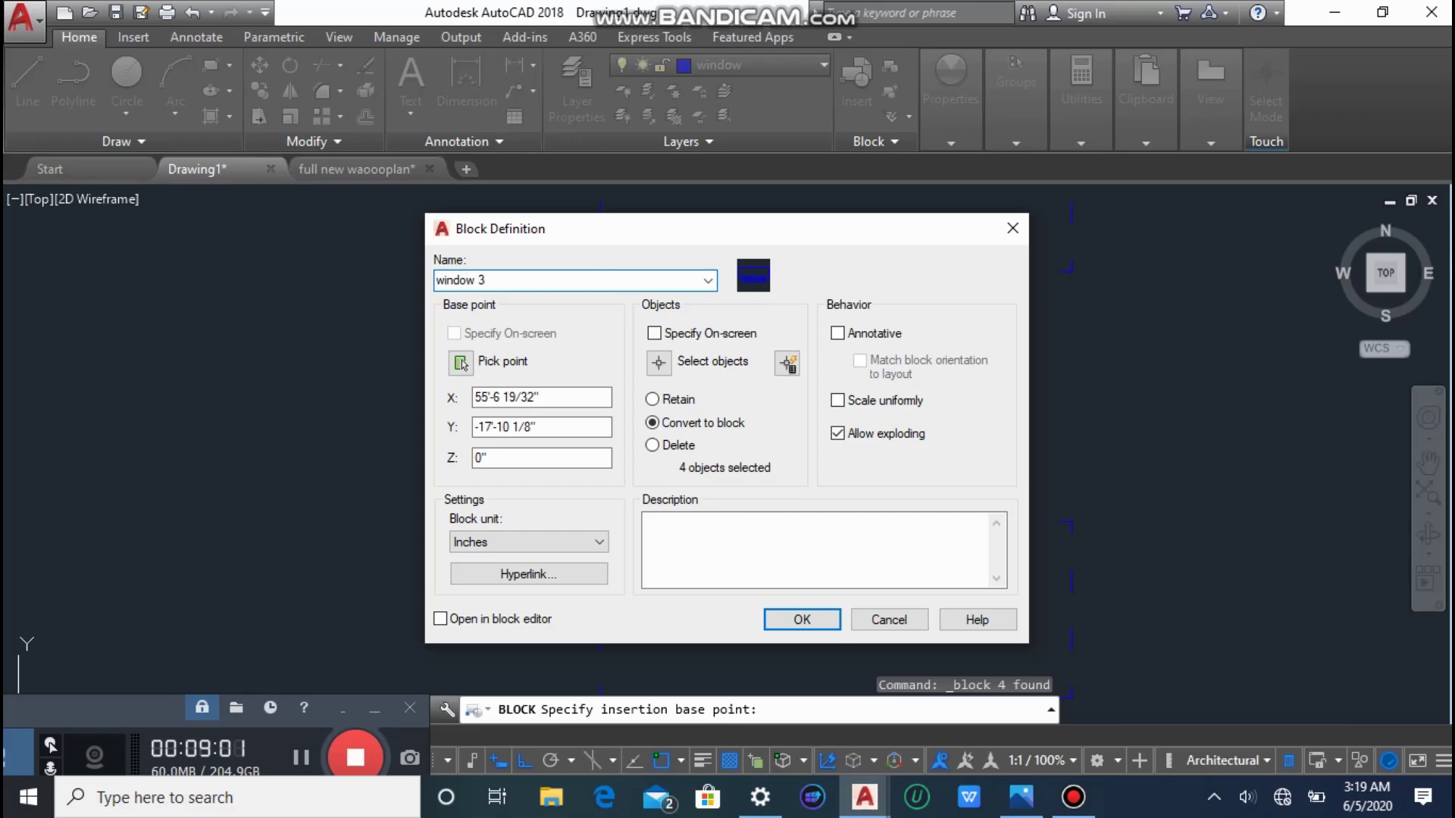
pyautogui.click(797, 621)
pyautogui.click(863, 92)
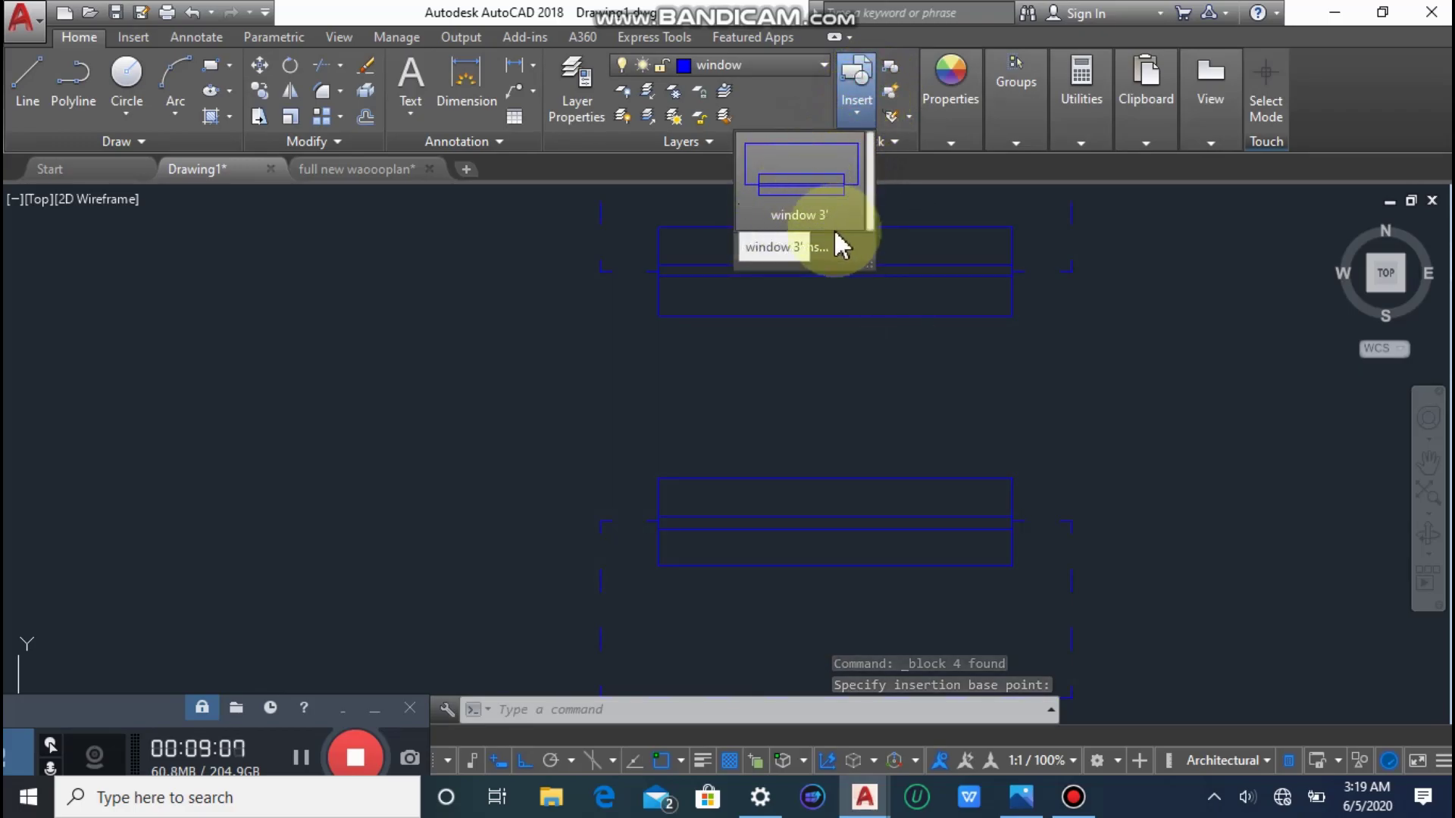
# Choose the window 3 block, then cancel its insertion and a stray L command.
pyautogui.click(789, 194)
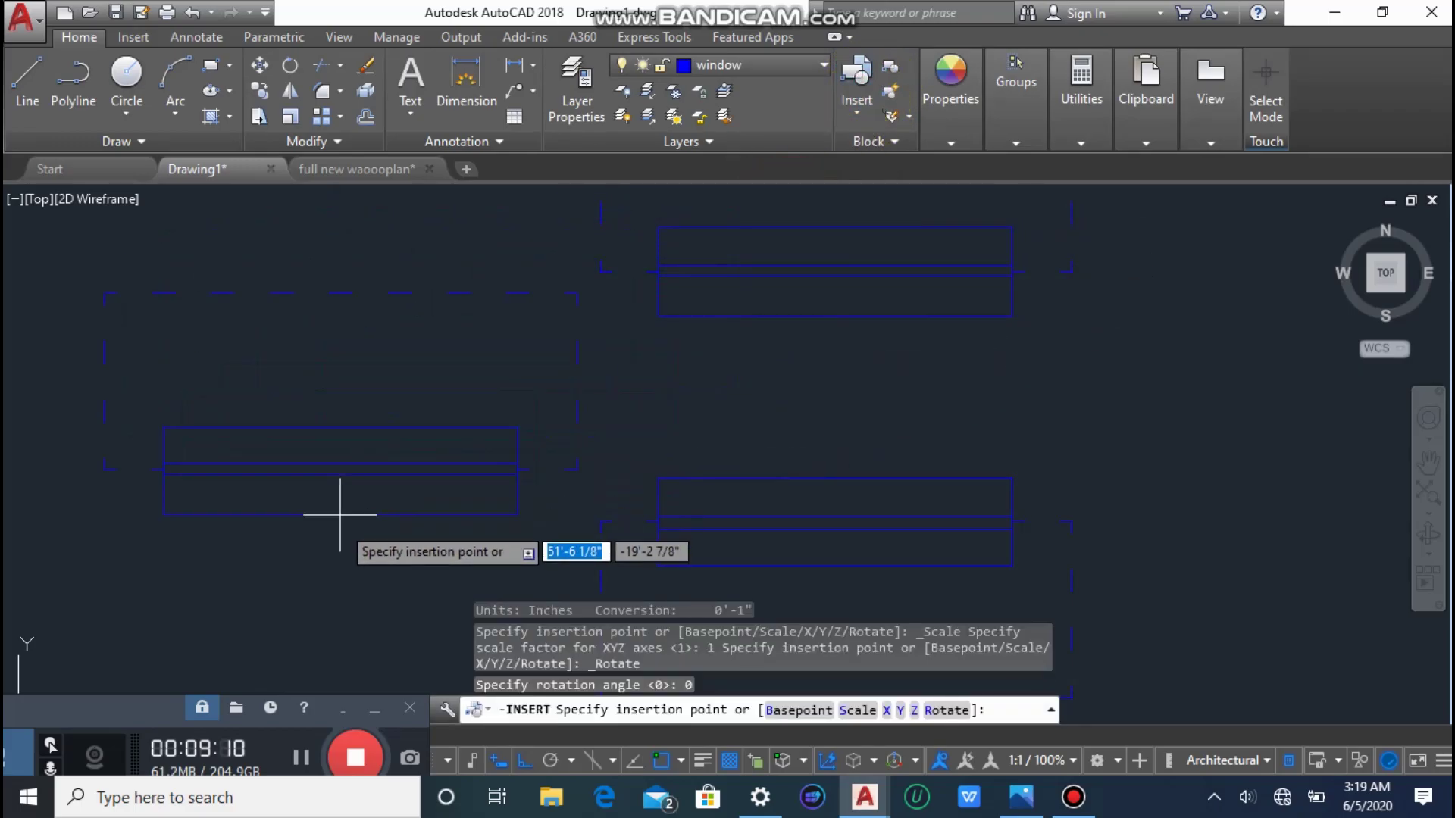
pyautogui.scroll(-5, 471, 487)
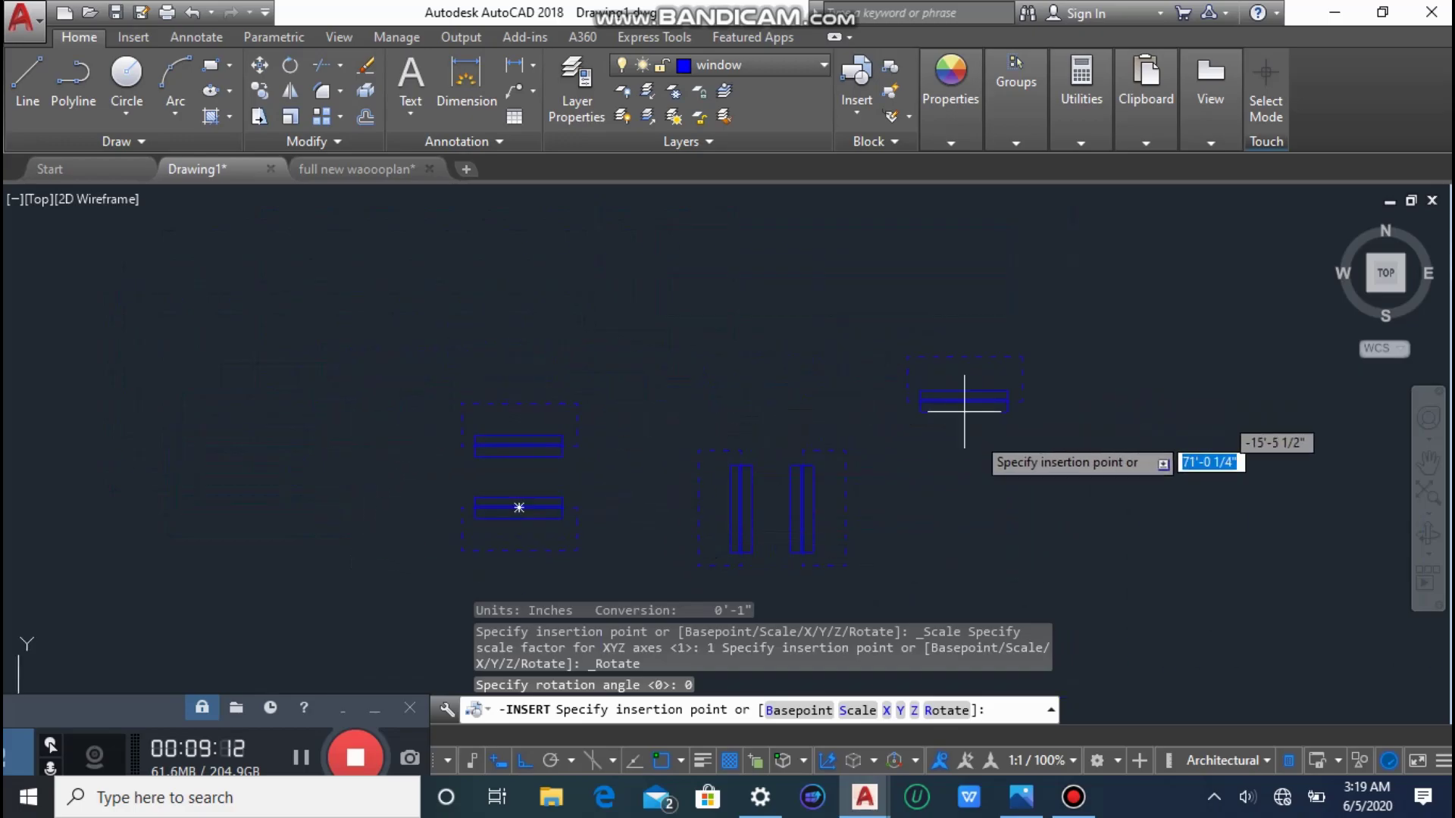
pyautogui.scroll(-3, 338, 366)
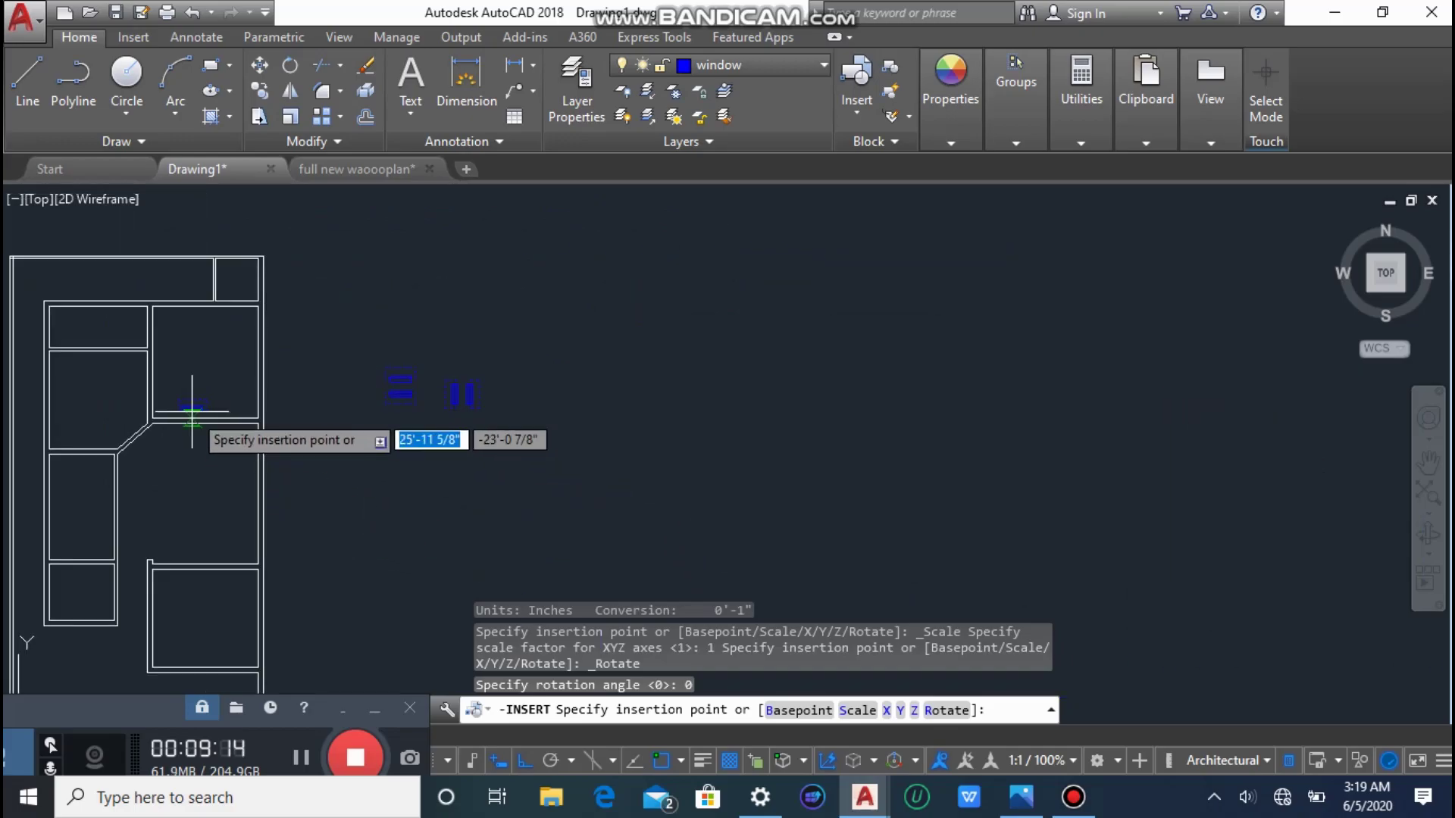
pyautogui.press('Escape')
pyautogui.press('Escape')
pyautogui.press('Escape')
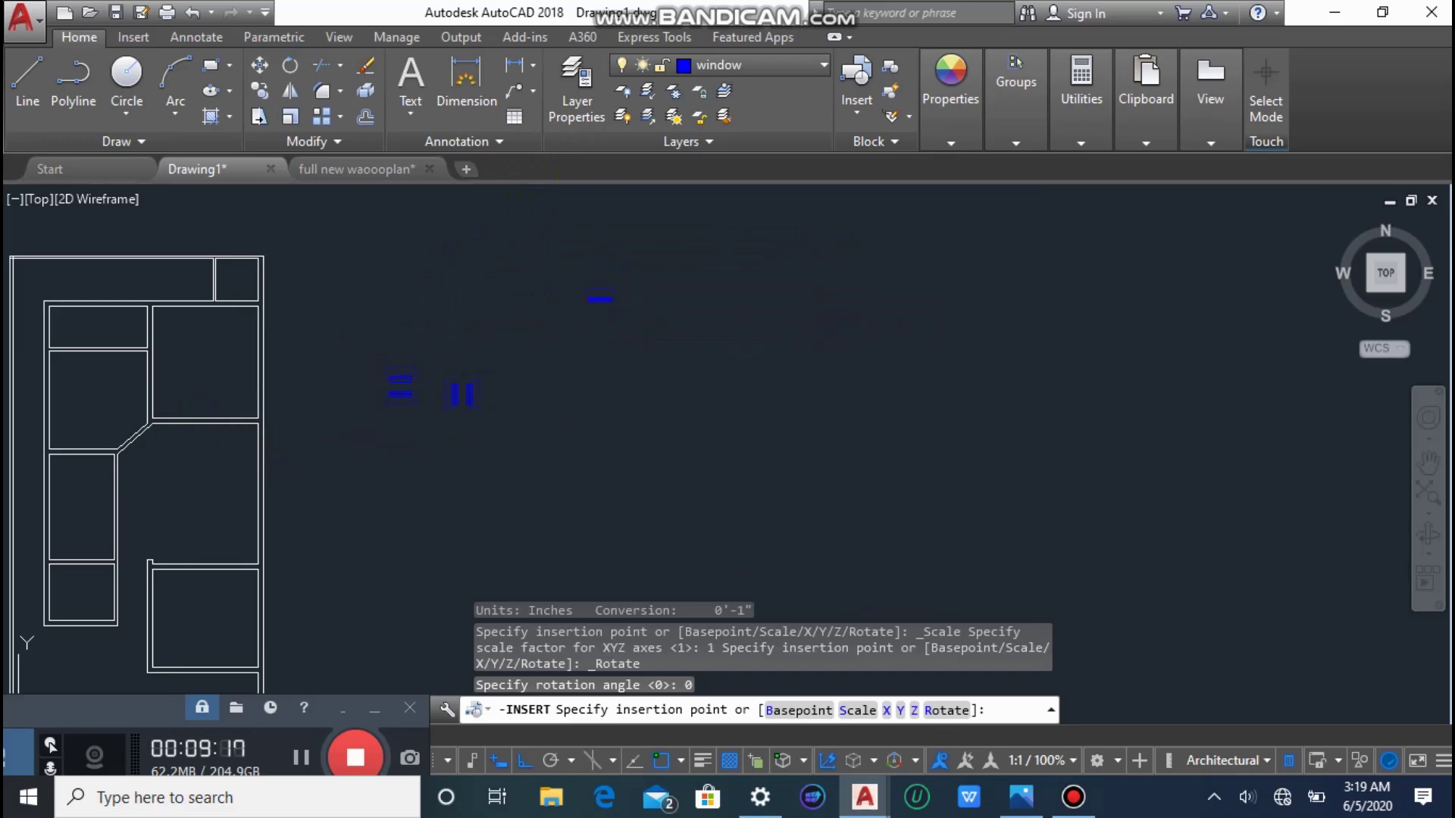
pyautogui.scroll(2, 407, 361)
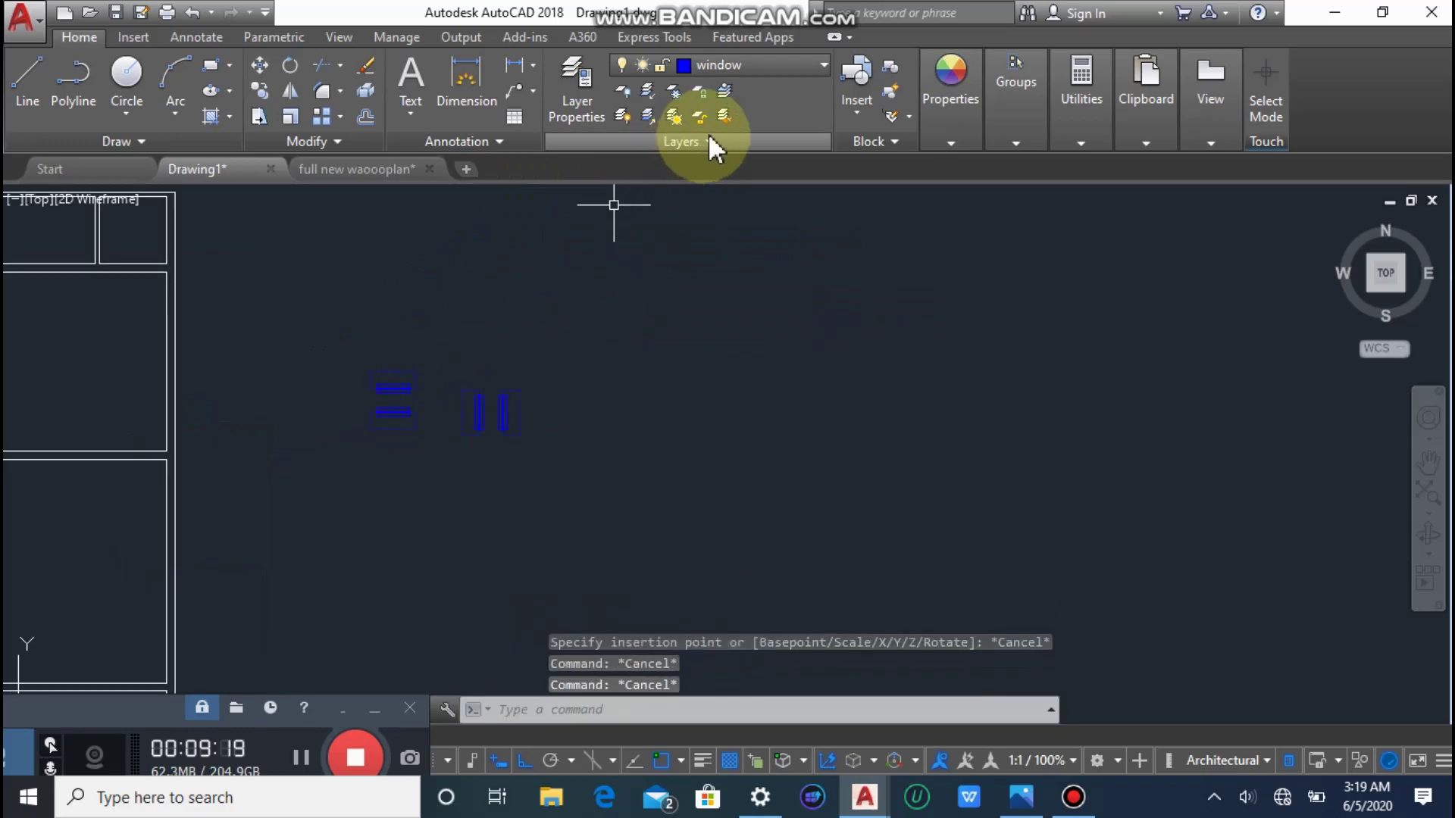
pyautogui.scroll(1, 410, 379)
pyautogui.scroll(-4, 432, 398)
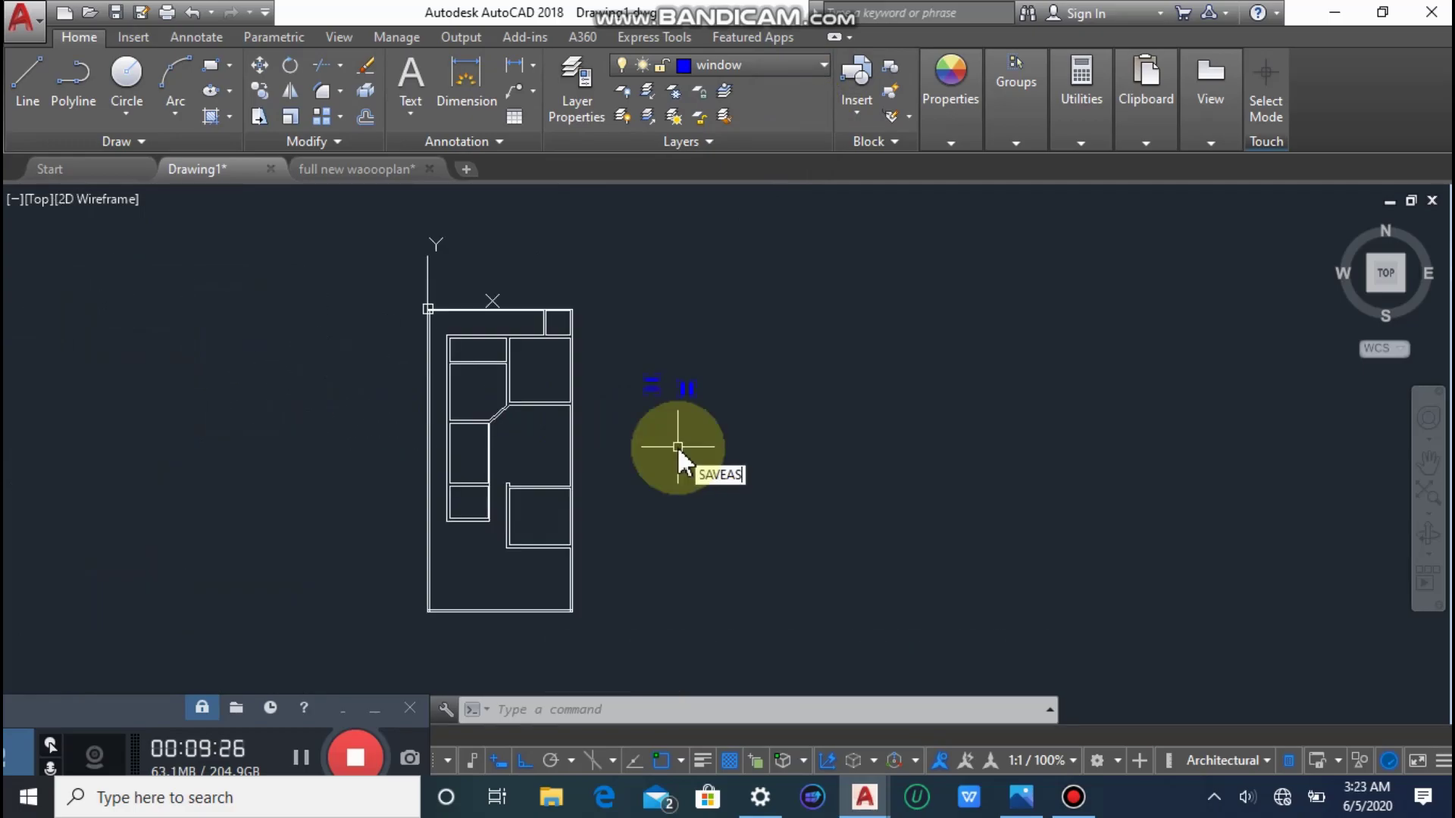
pyautogui.write('l')
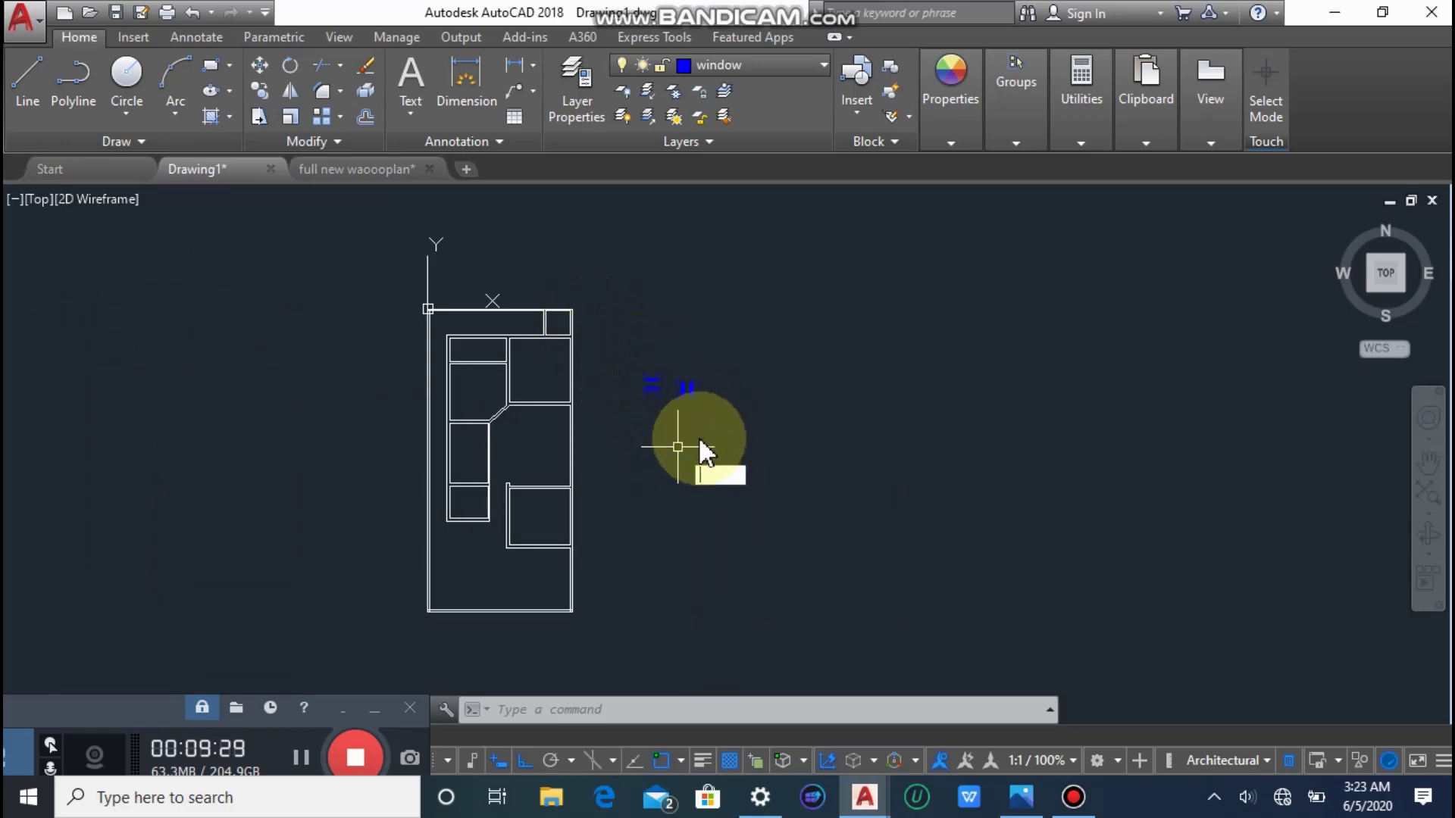
pyautogui.press('Escape')
pyautogui.scroll(8, 643, 406)
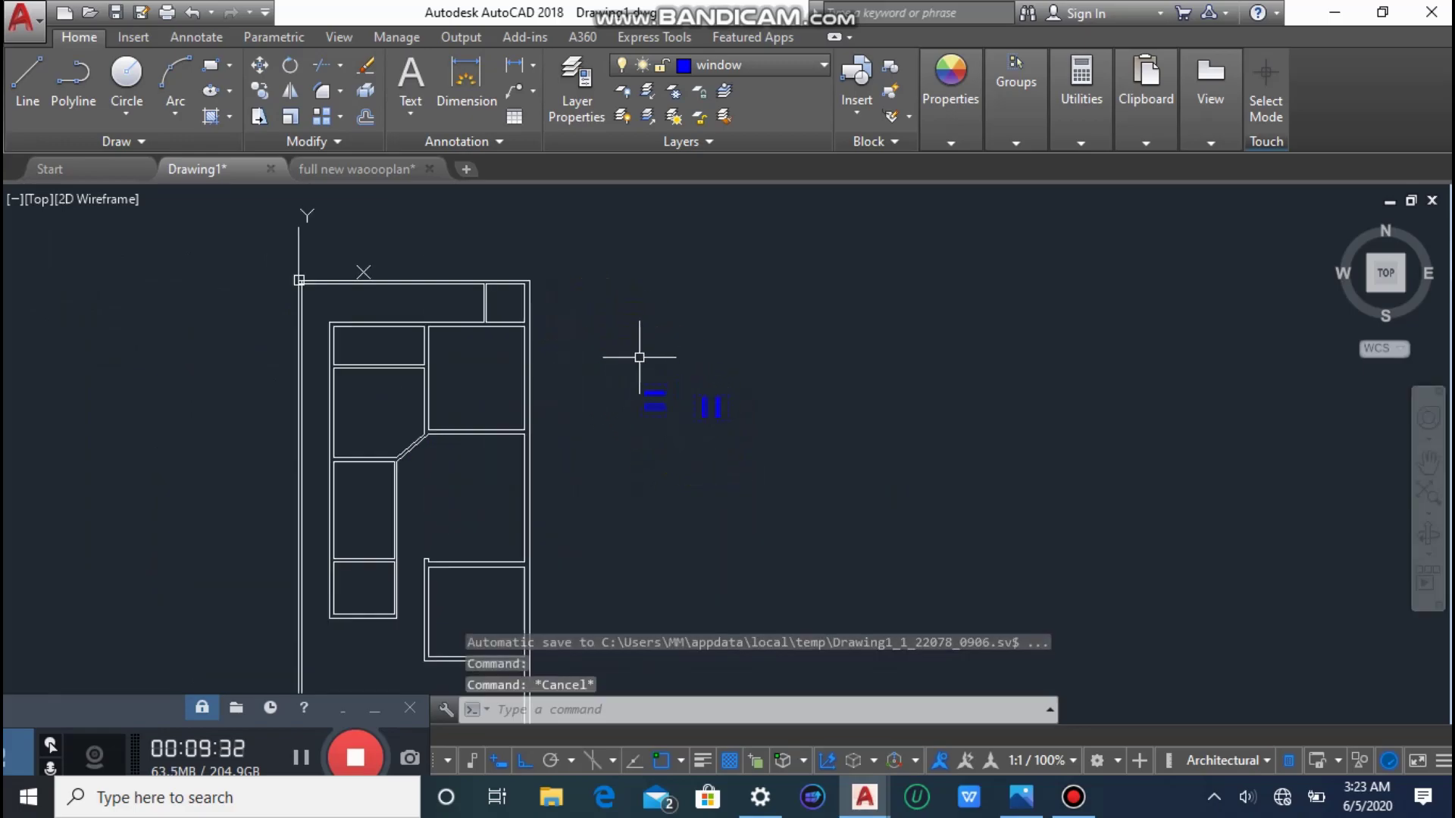
# Move the horizontal window block by its grip into the top wall, with Ortho off.
pyautogui.click(654, 430)
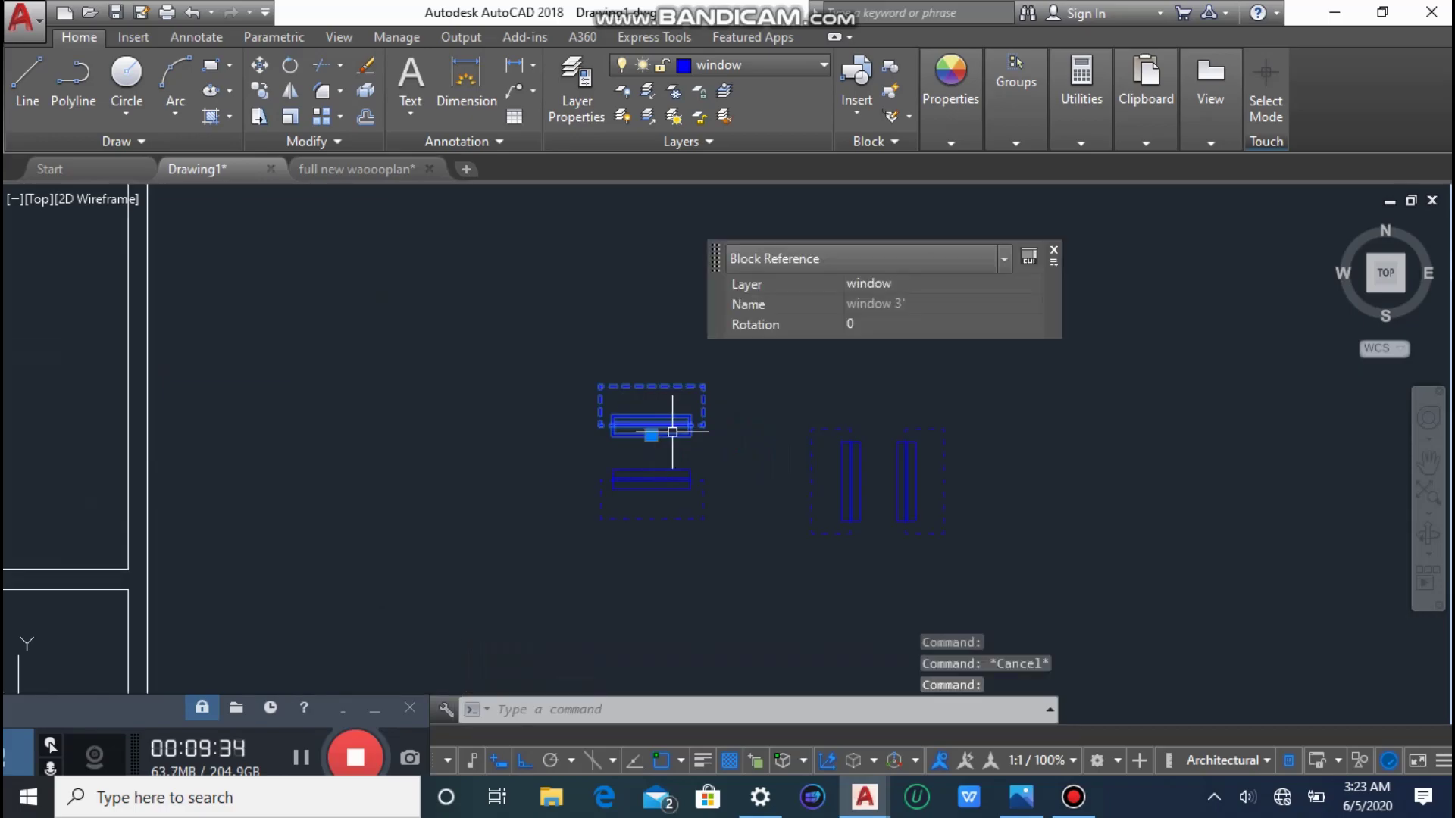
pyautogui.click(651, 435)
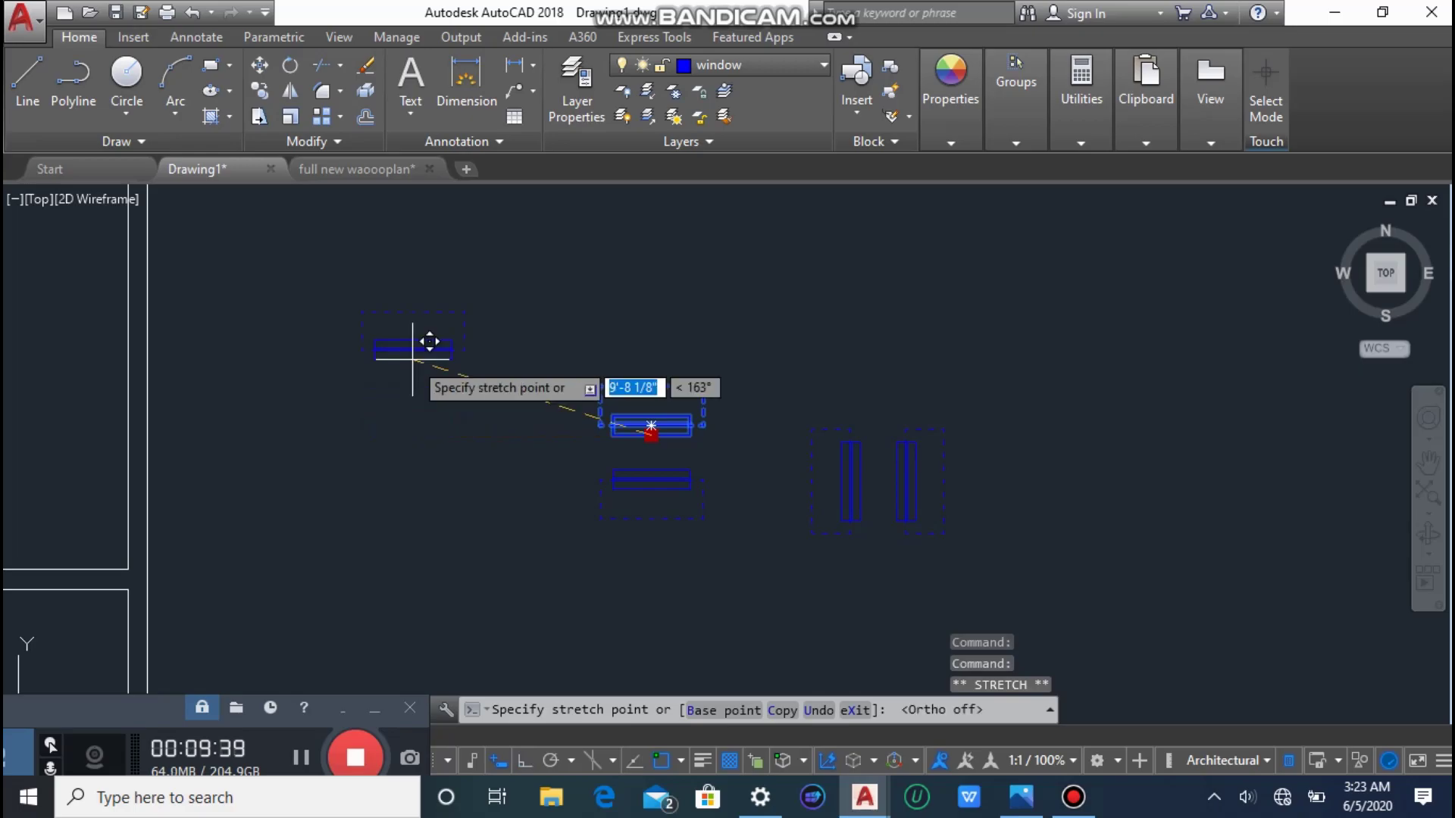
pyautogui.press('F8')
pyautogui.scroll(-5, 294, 355)
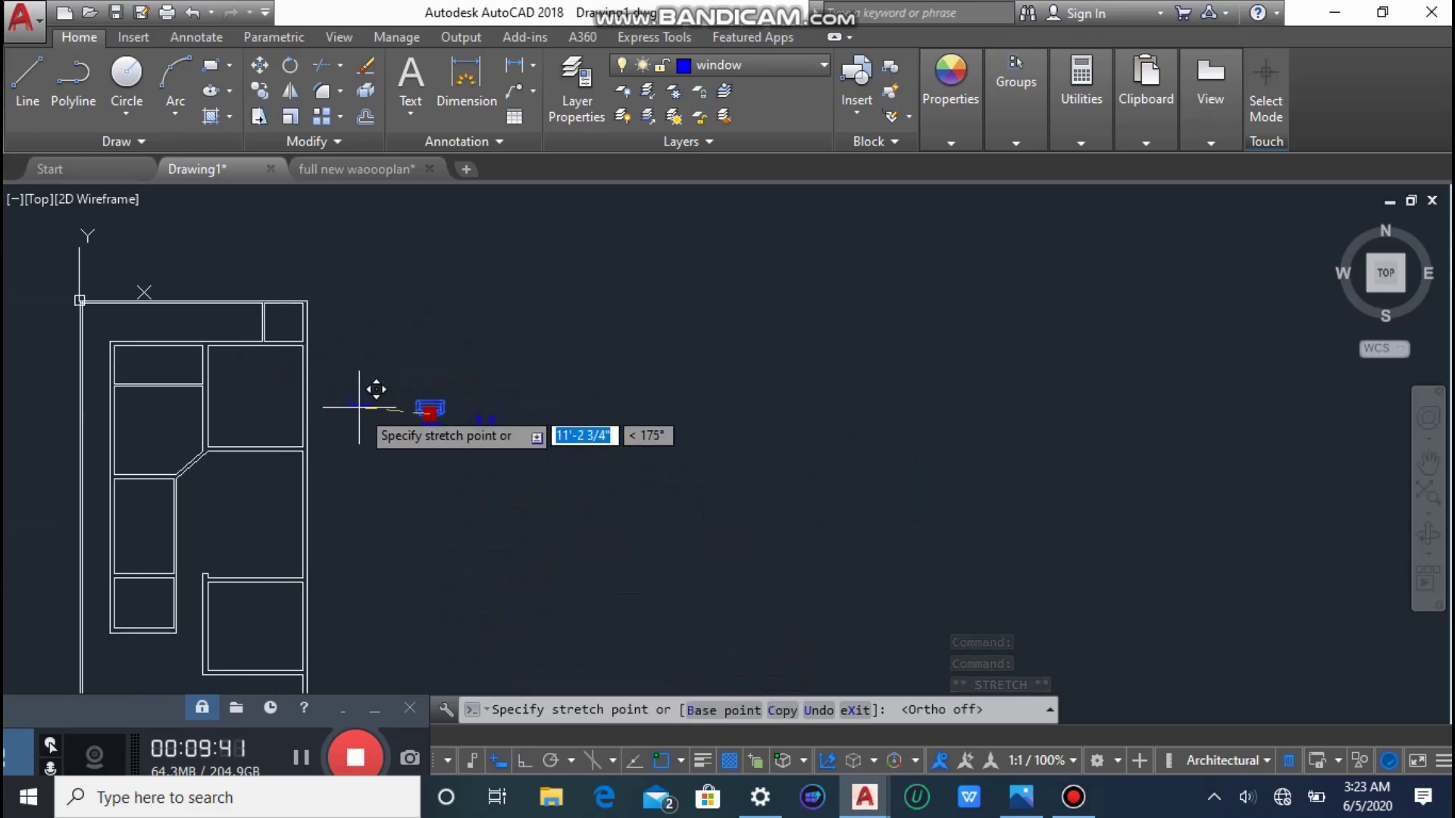
pyautogui.scroll(4, 260, 286)
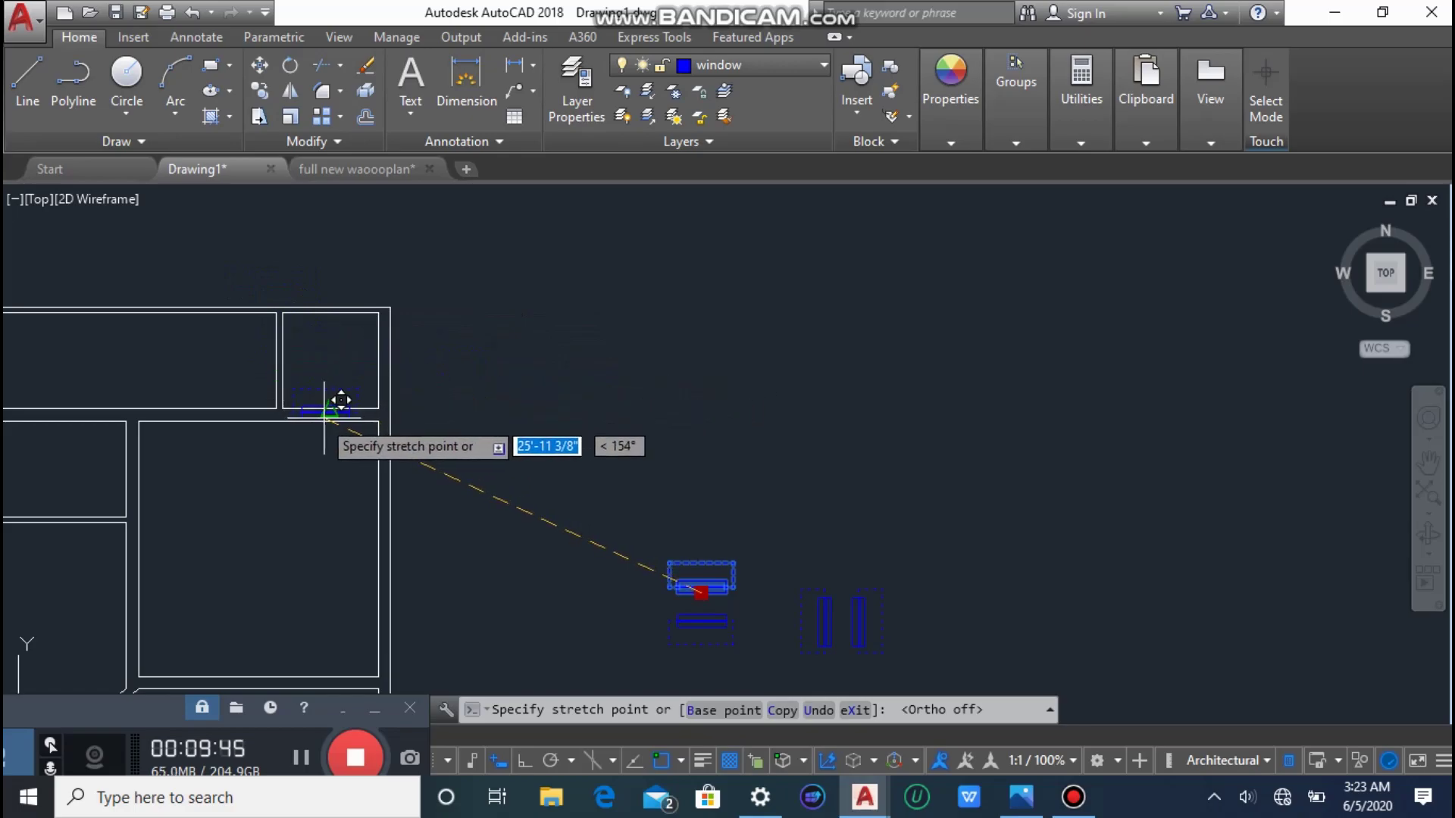
pyautogui.scroll(4, 185, 400)
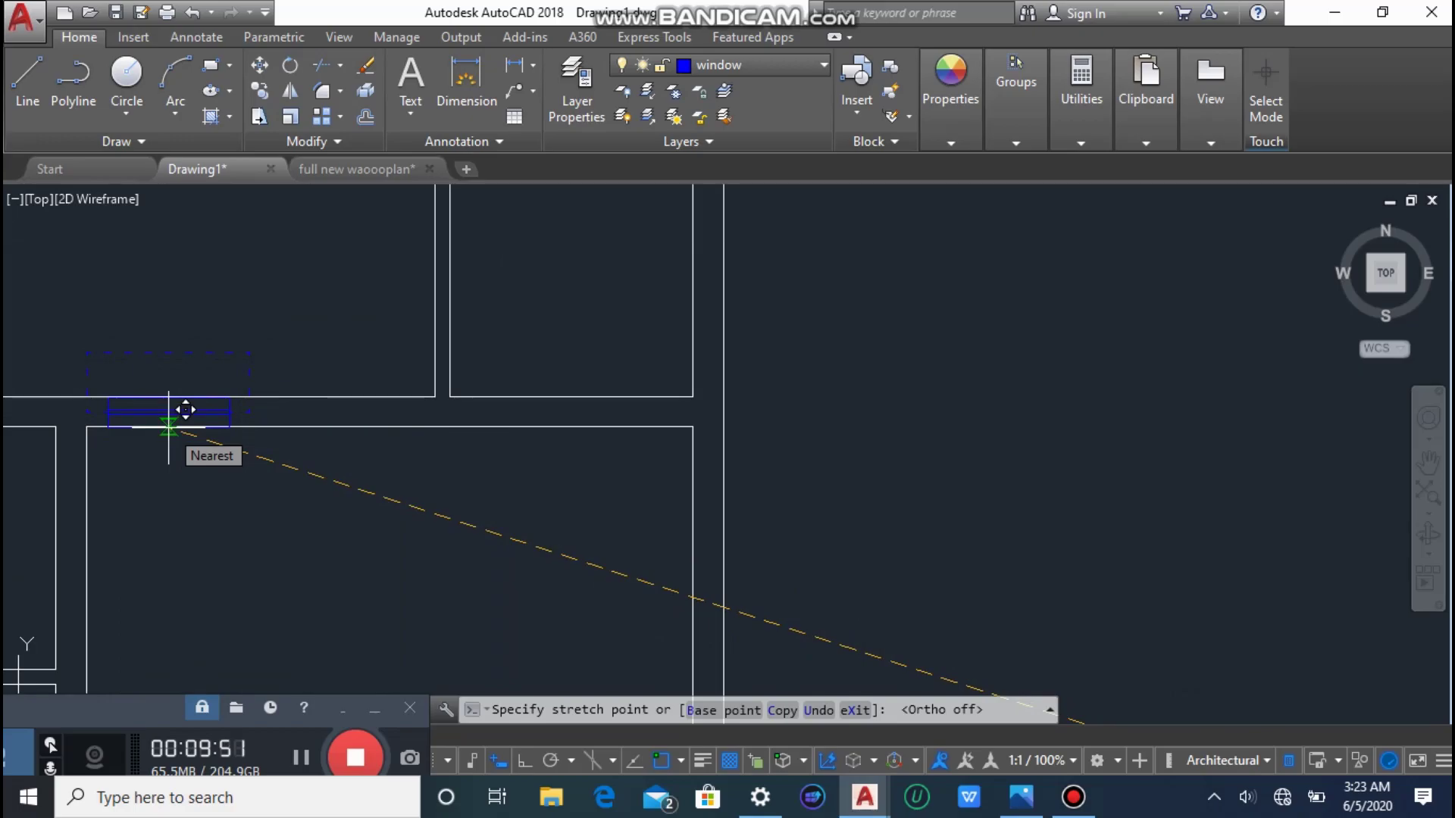
pyautogui.click(168, 413)
pyautogui.scroll(-3, 390, 409)
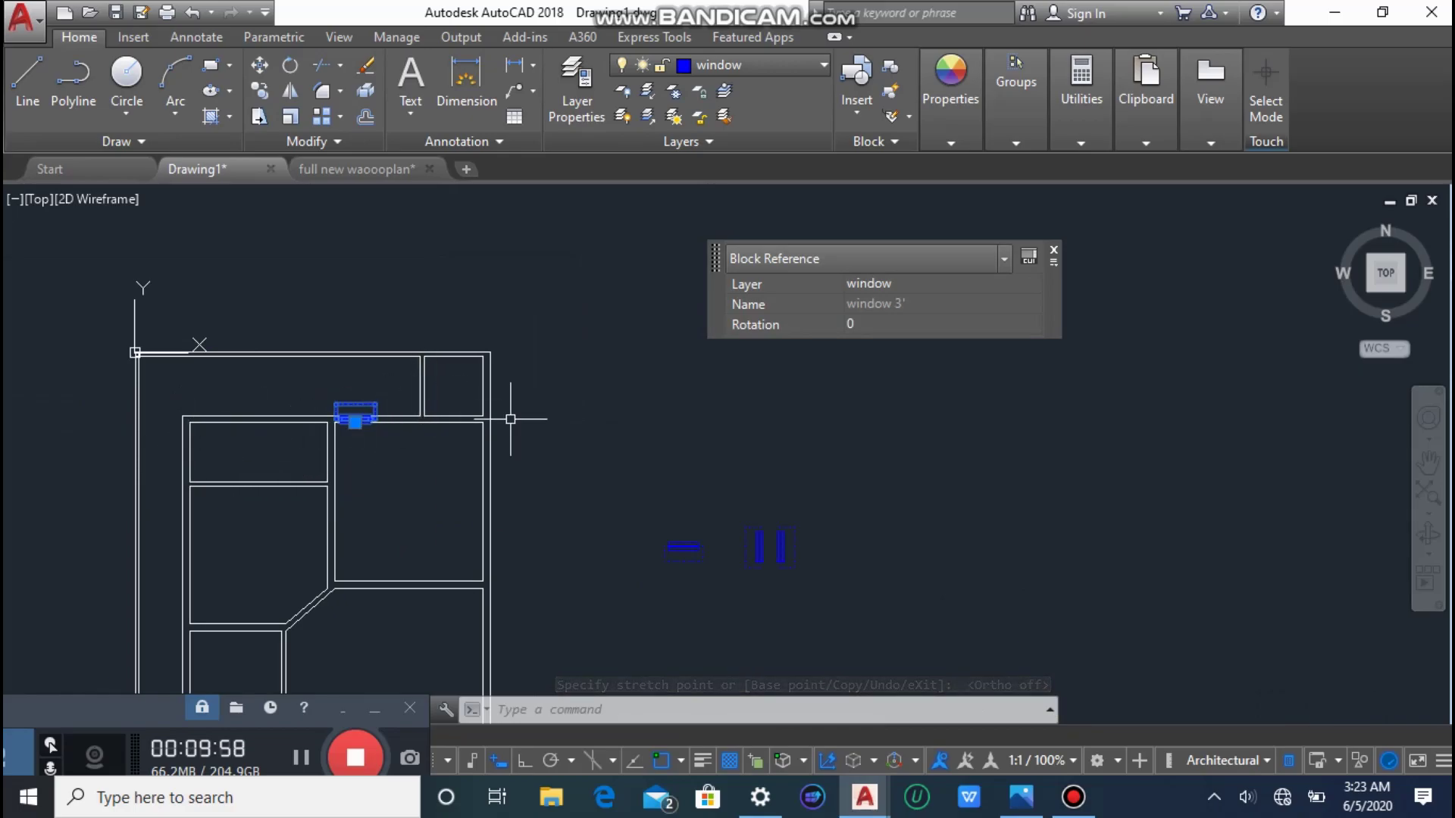
# Move the vertical window block into the top-right room's wall opening.
pyautogui.click(765, 549)
pyautogui.scroll(3, 765, 550)
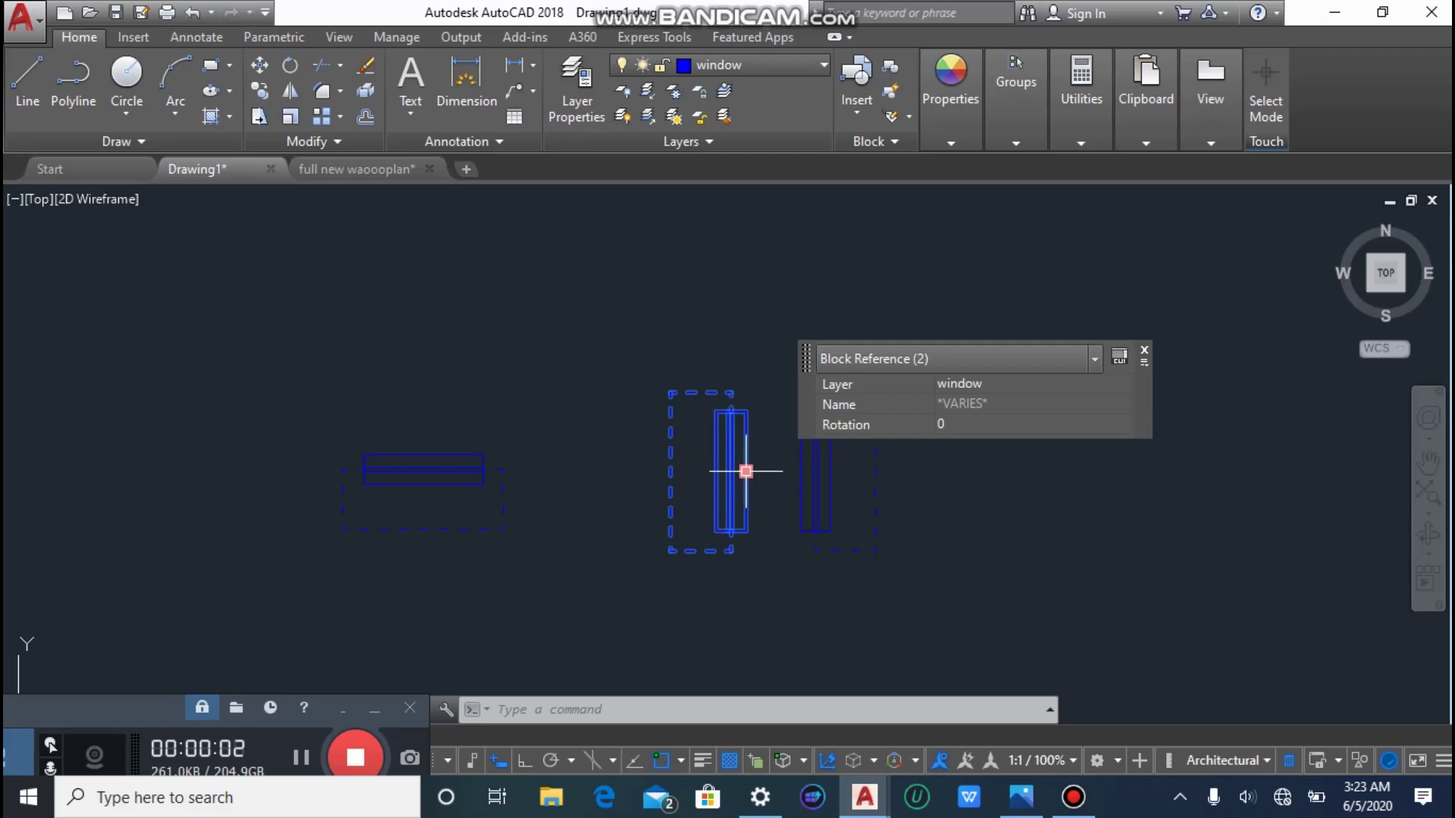
pyautogui.click(745, 471)
pyautogui.scroll(-4, 555, 432)
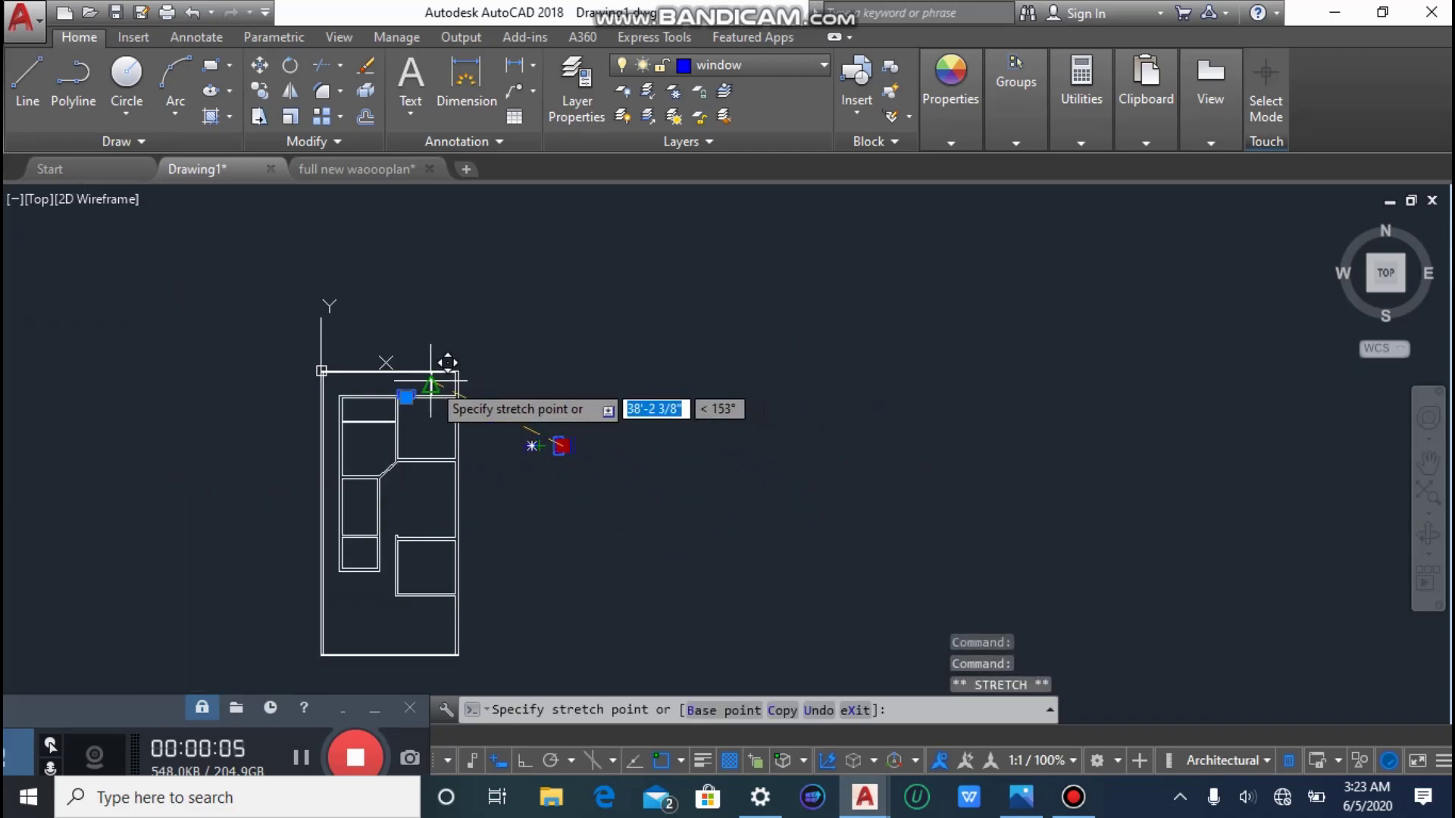
pyautogui.scroll(4, 447, 362)
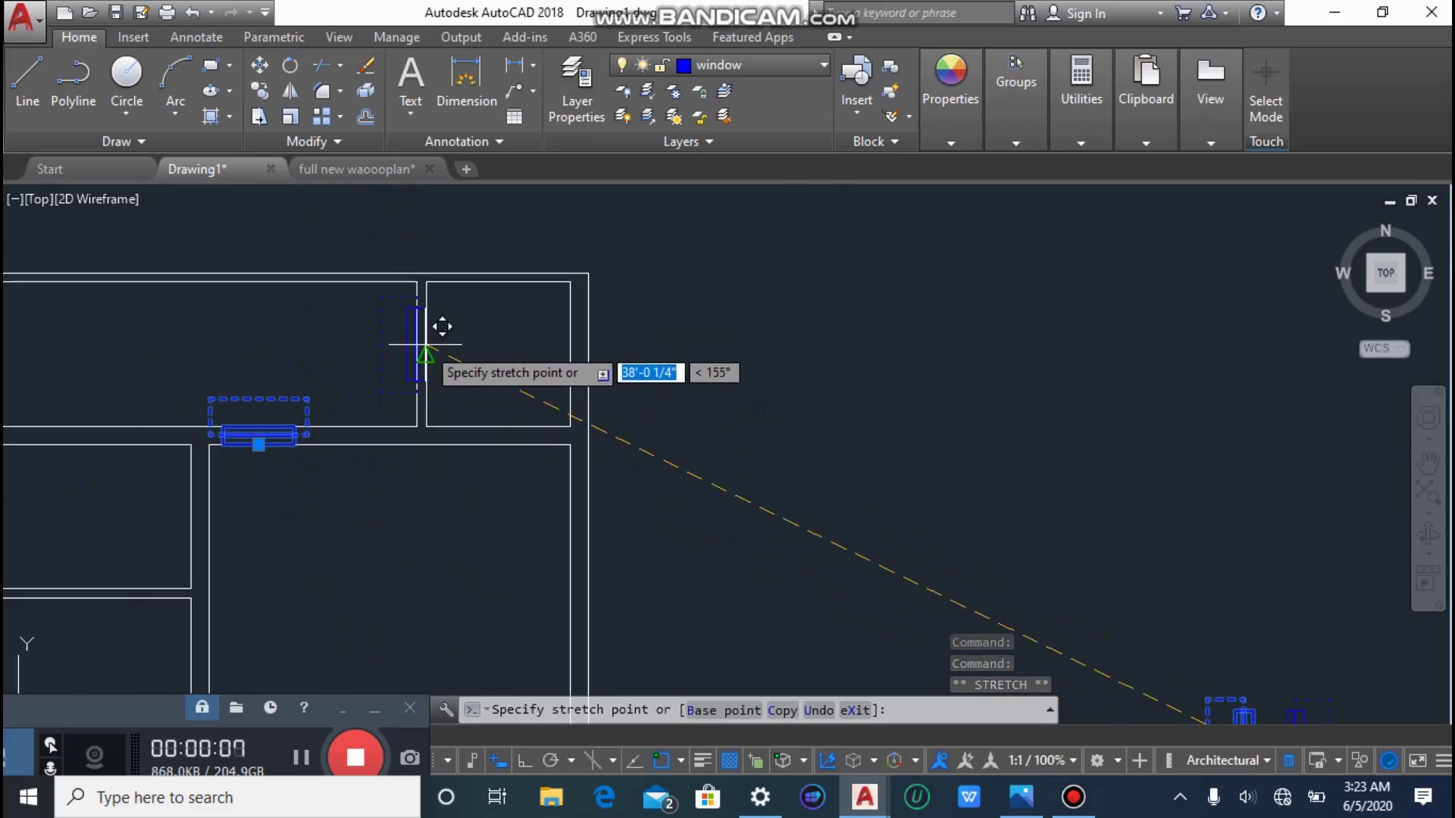
pyautogui.scroll(-1, 442, 327)
pyautogui.scroll(3, 432, 309)
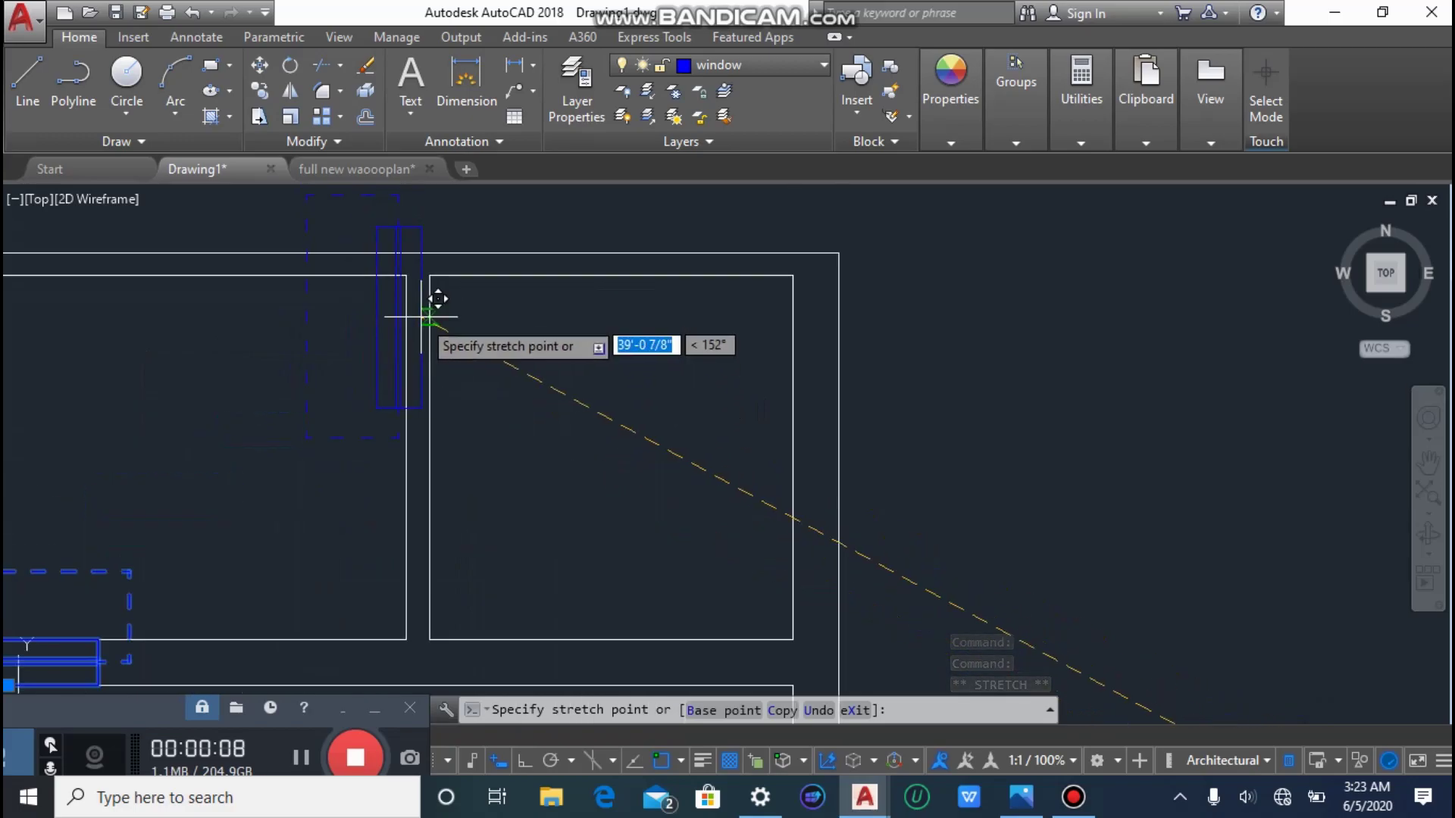
pyautogui.click(427, 430)
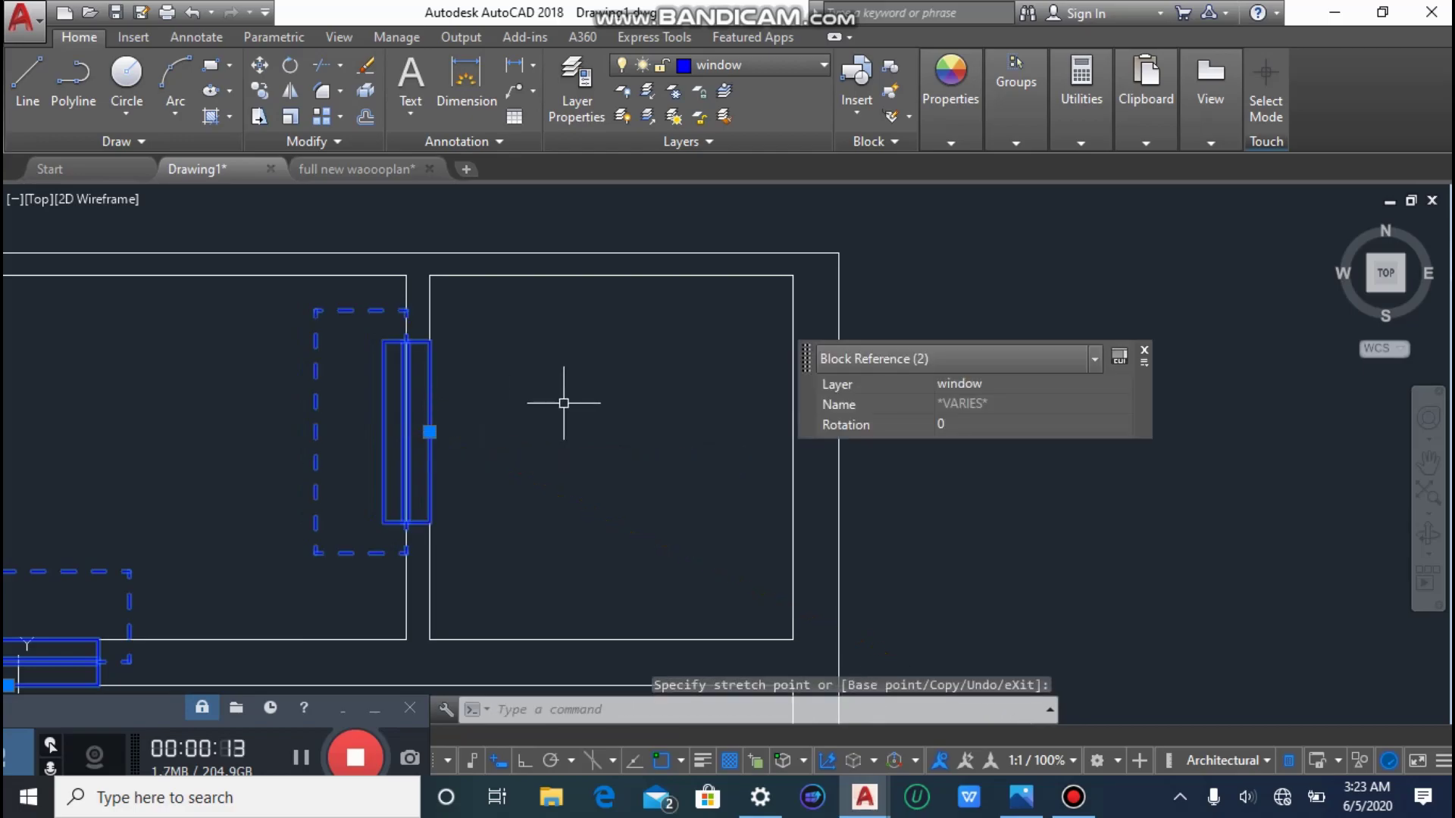
pyautogui.scroll(-4, 564, 403)
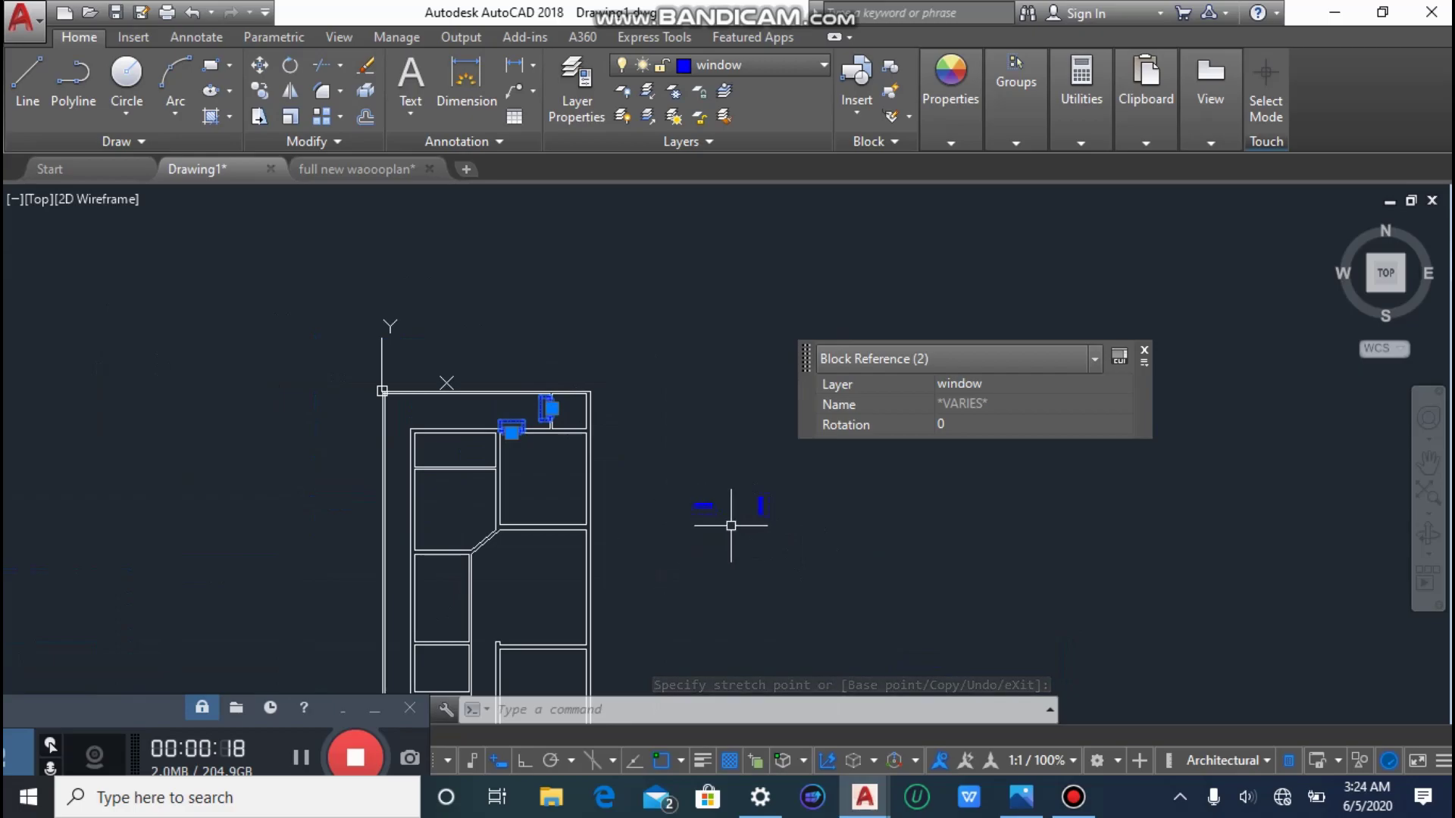
pyautogui.scroll(2, 766, 511)
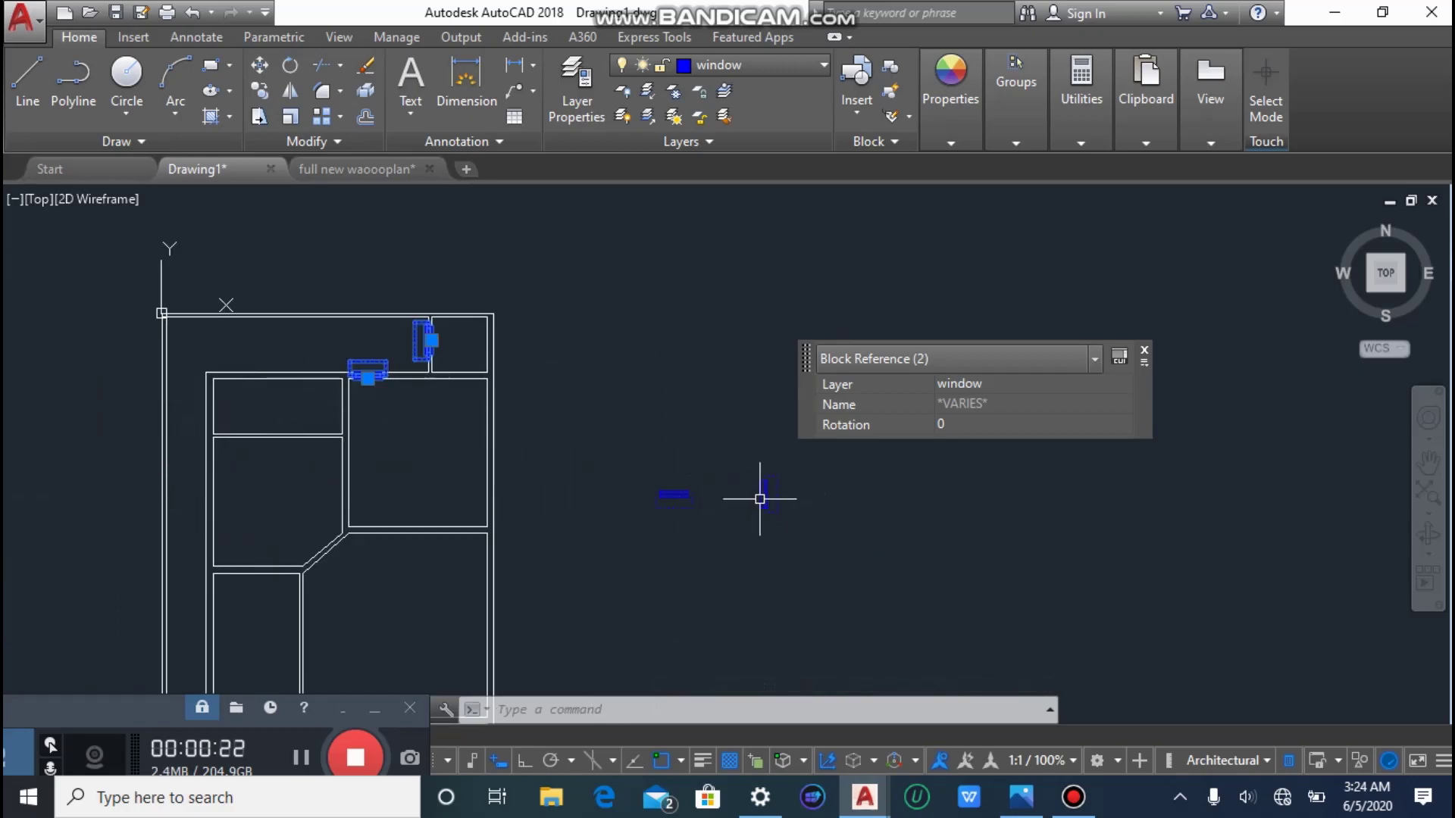
pyautogui.moveTo(762, 496); pyautogui.dragTo(746, 501, button='middle')
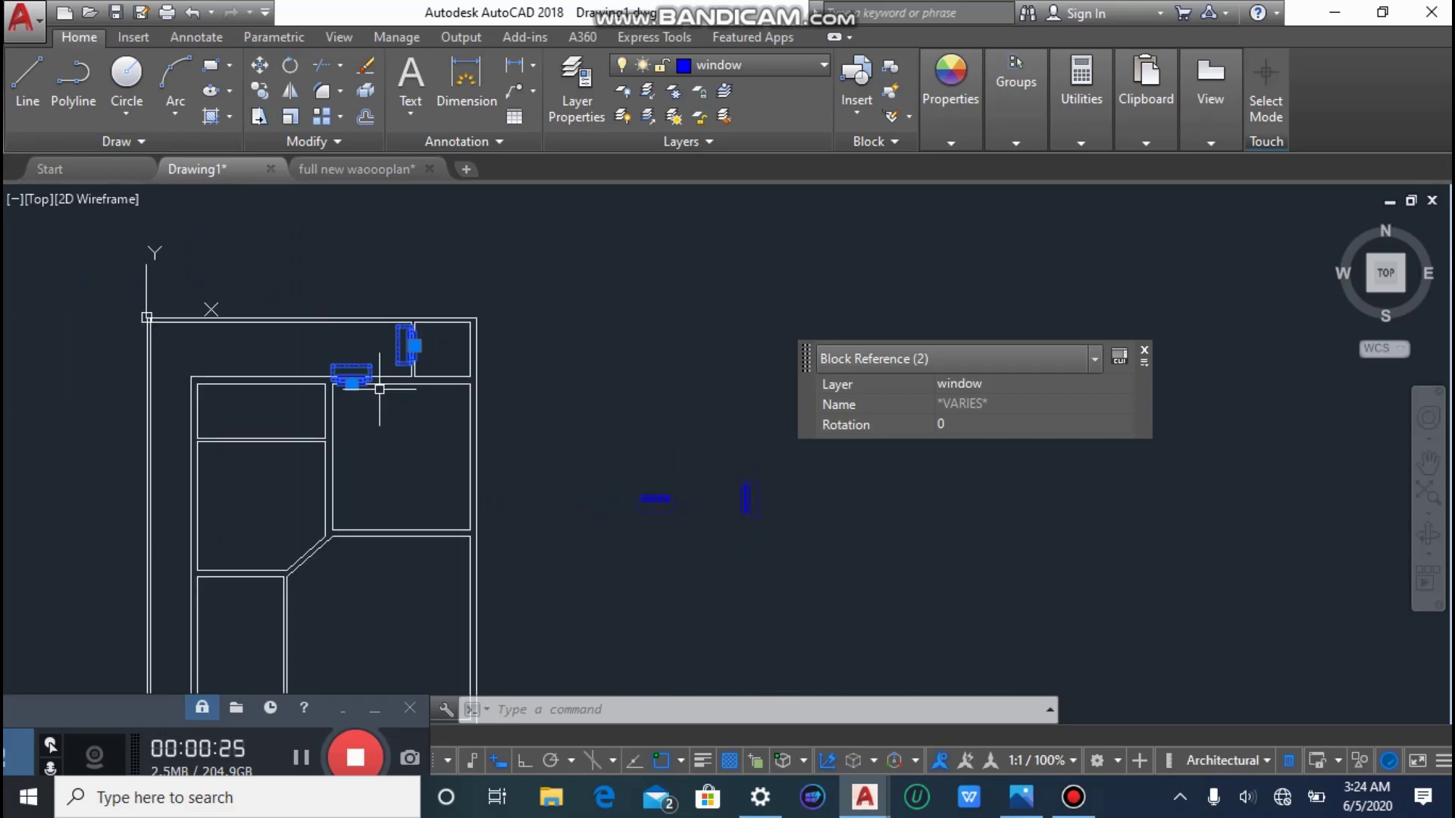
pyautogui.scroll(4, 338, 368)
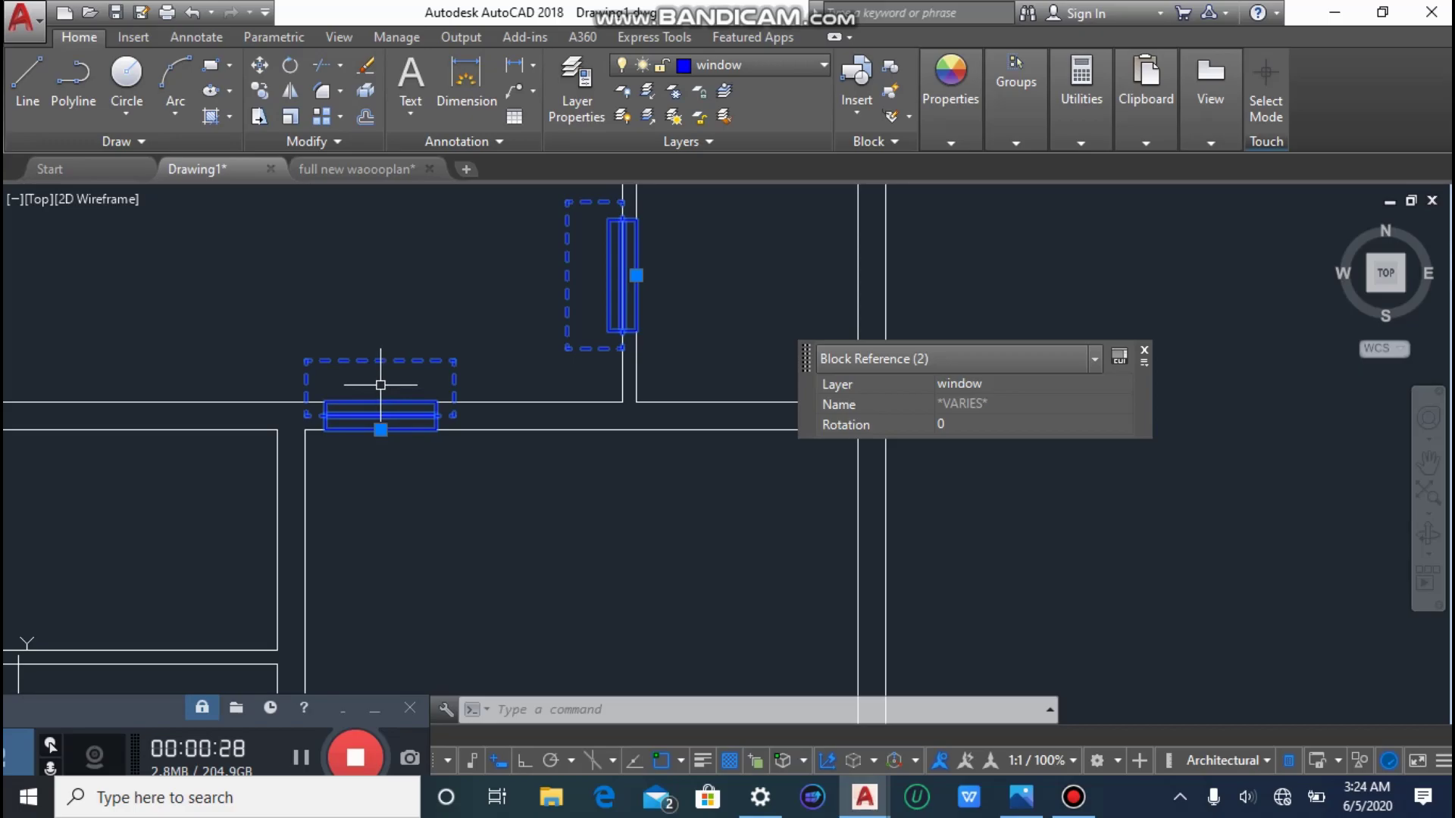
# Begin copying both selected windows, then cancel and clear the selection.
pyautogui.write('c')
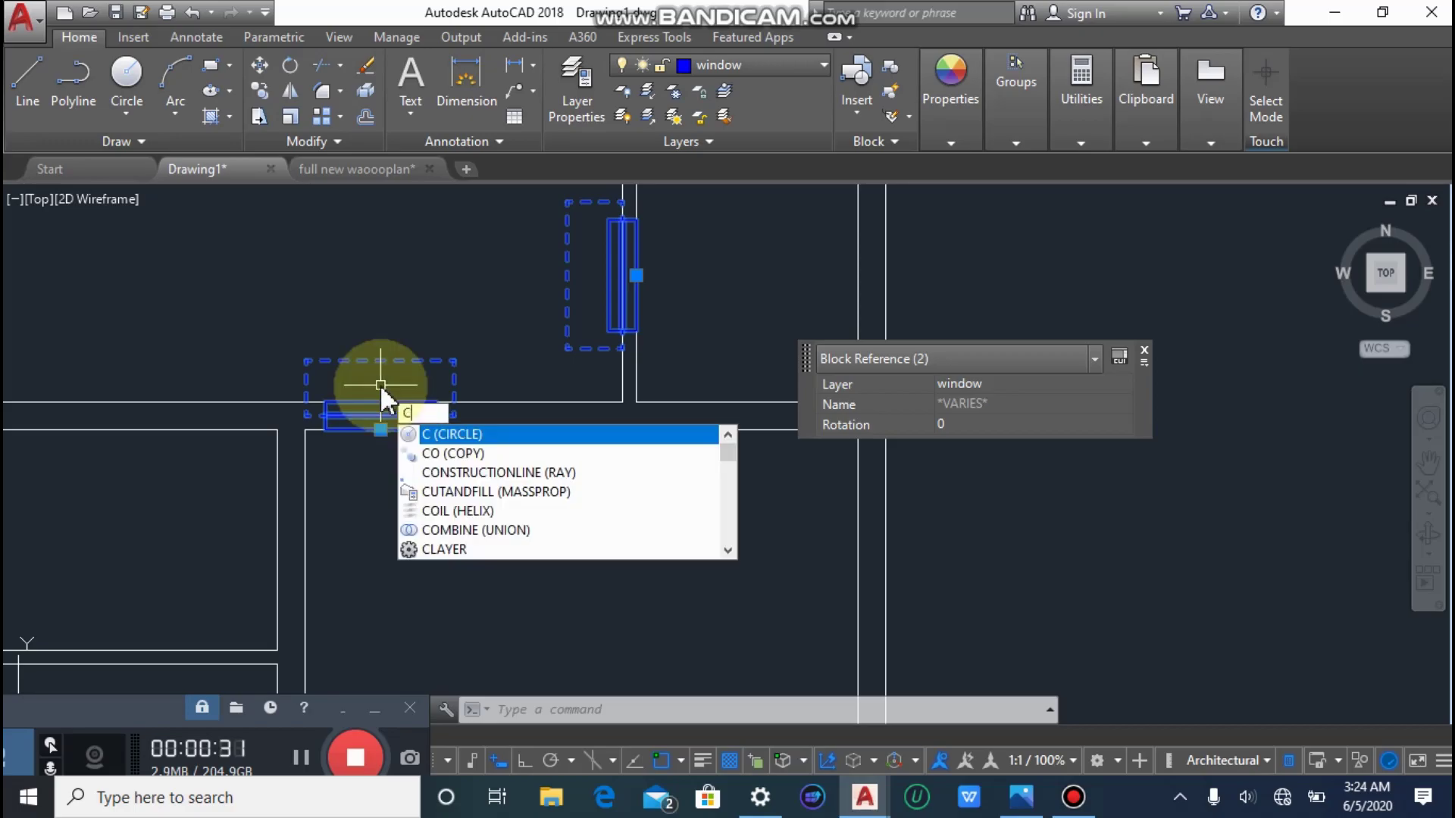
pyautogui.click(471, 453)
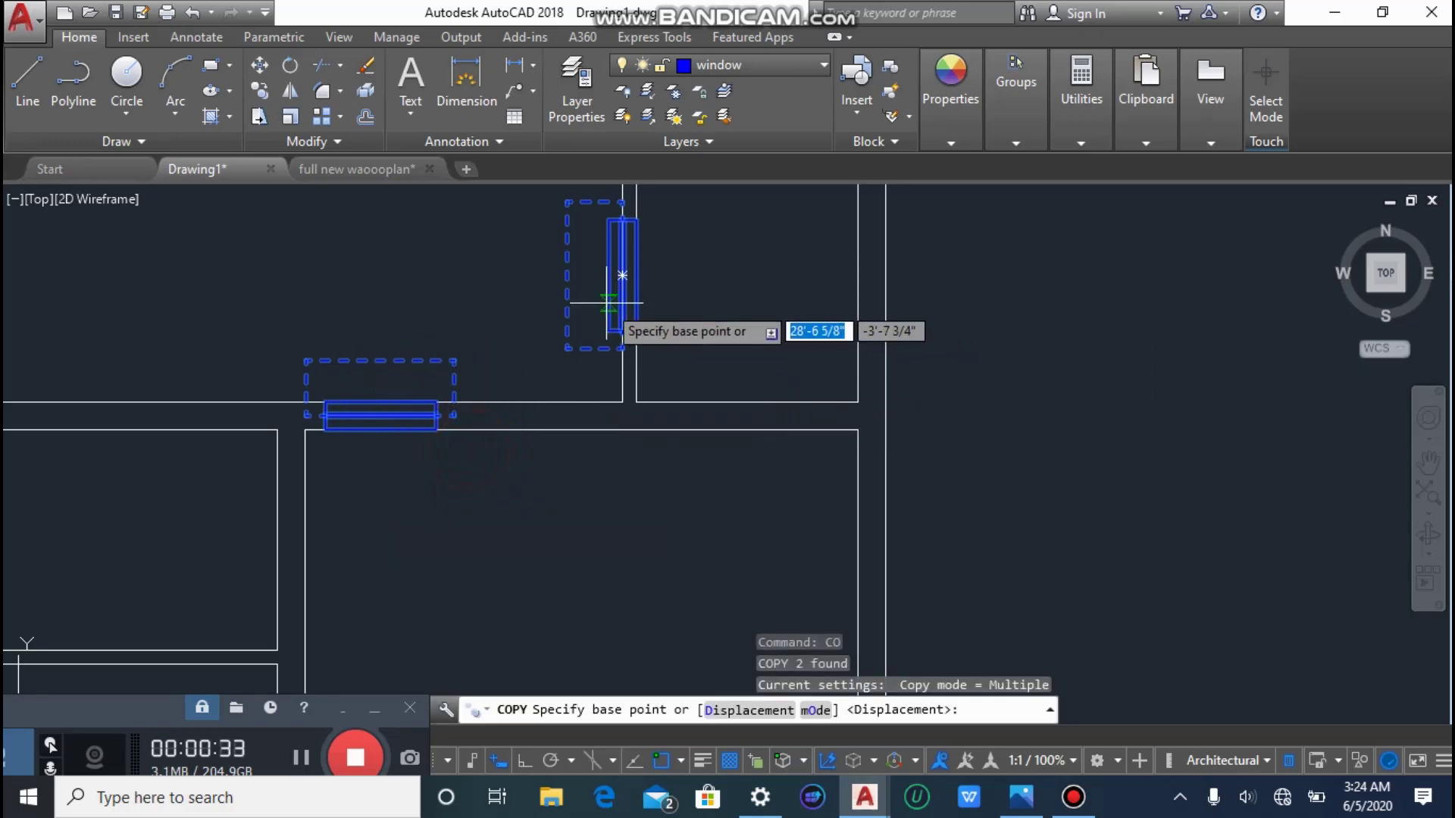
pyautogui.press('Escape')
pyautogui.press('Escape')
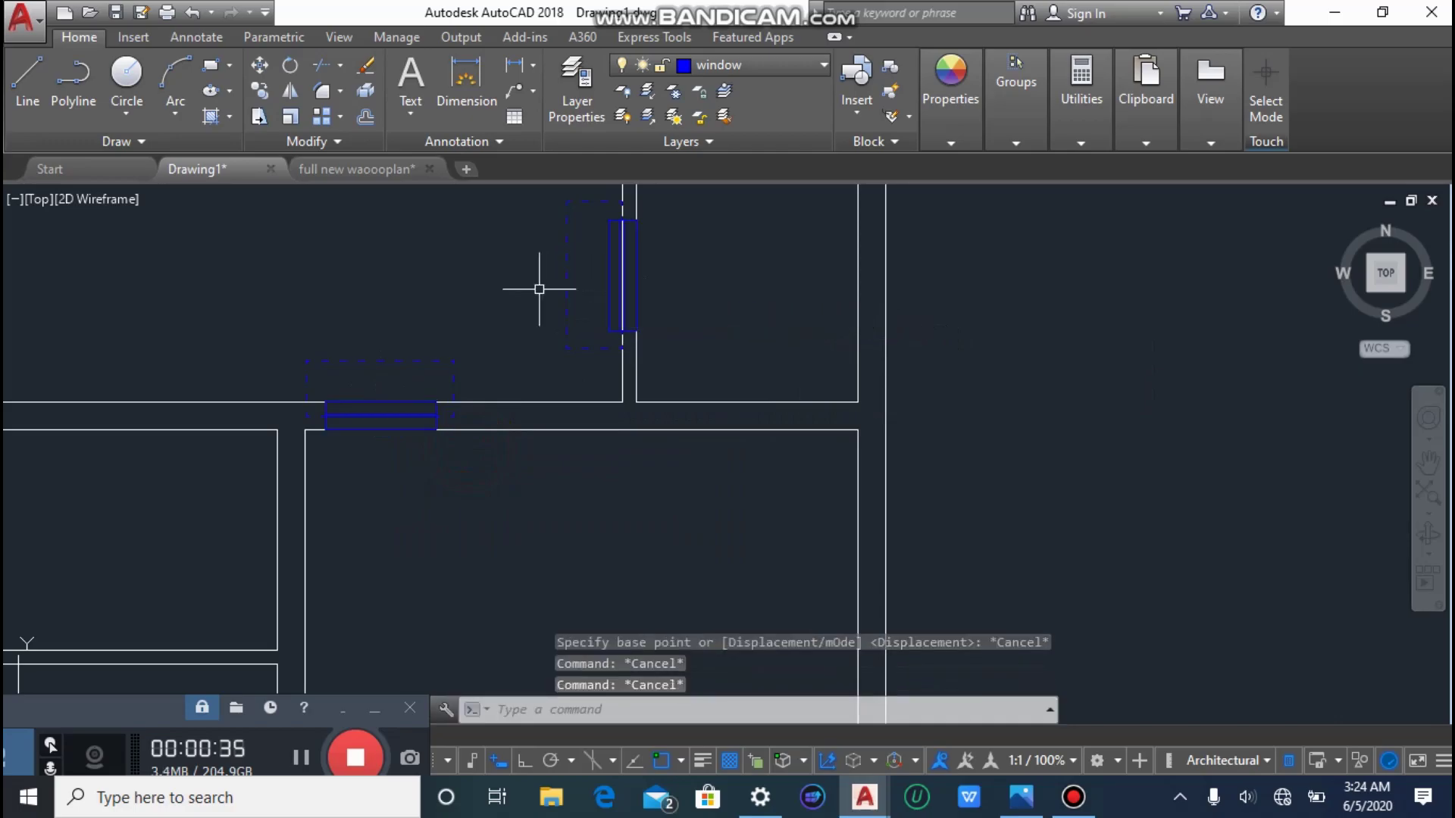
# Copy the vertical window block from its corner into the left outer wall opening.
pyautogui.click(617, 285)
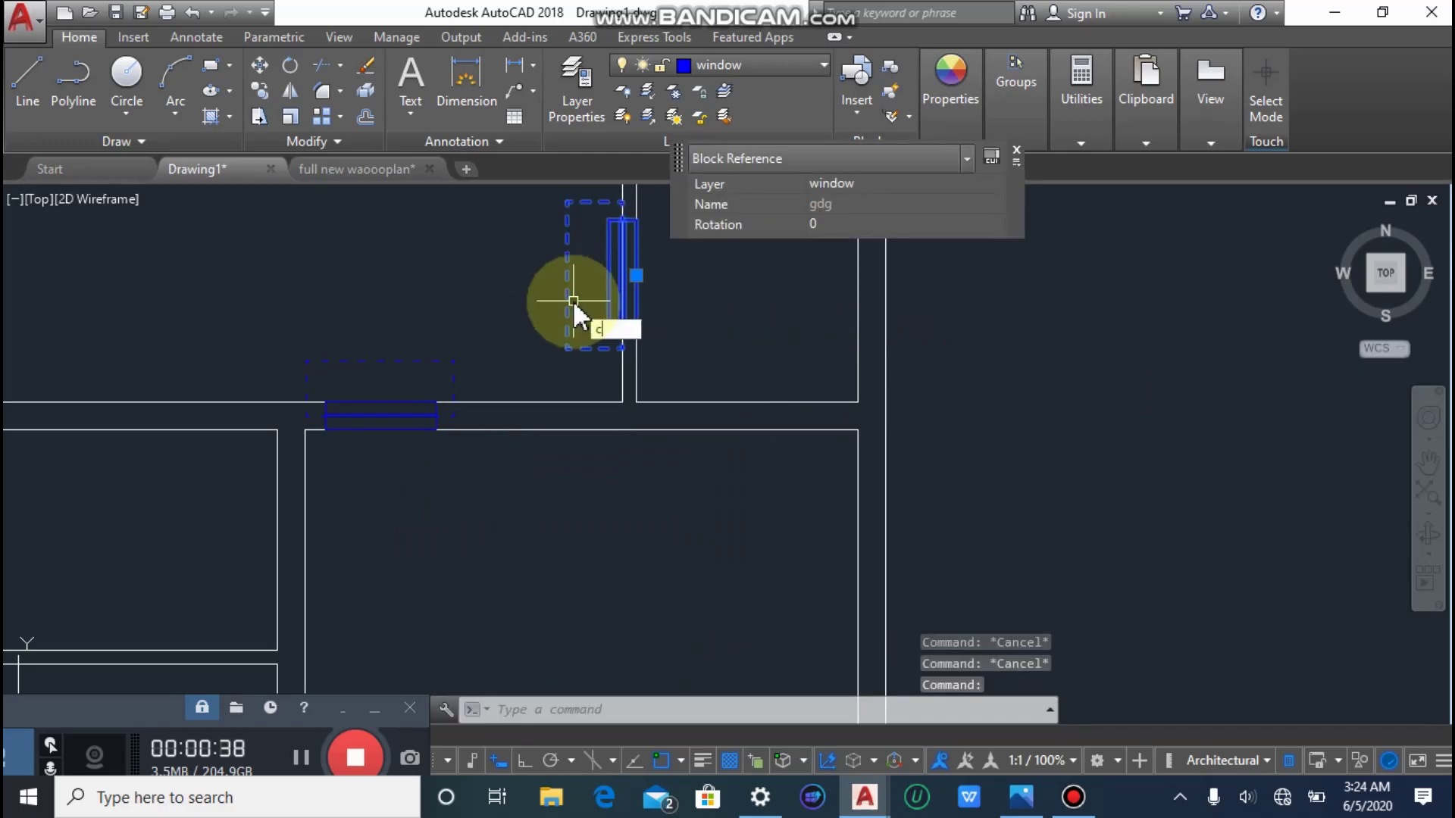
pyautogui.write('c')
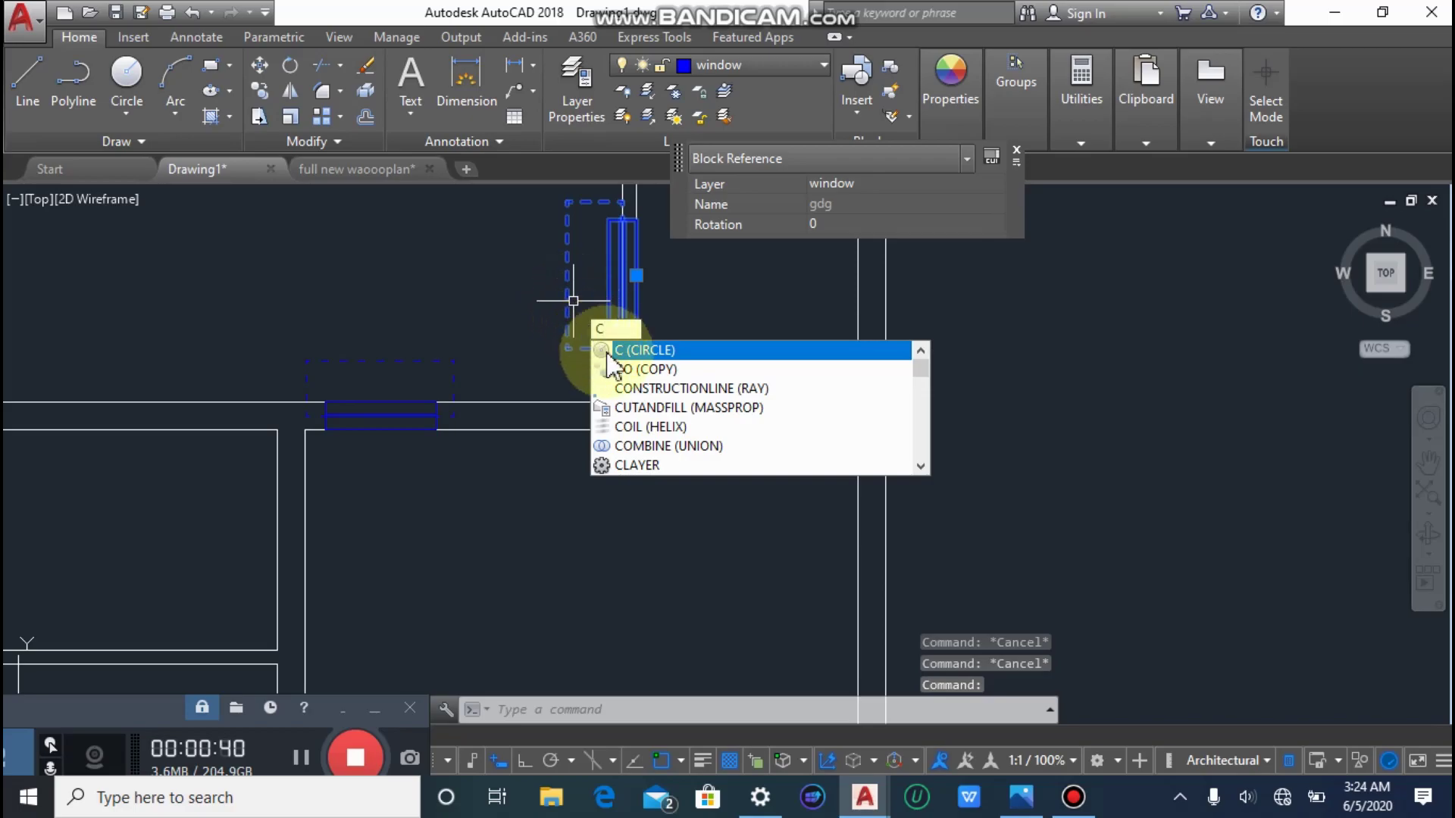
pyautogui.write('o')
pyautogui.press('Return')
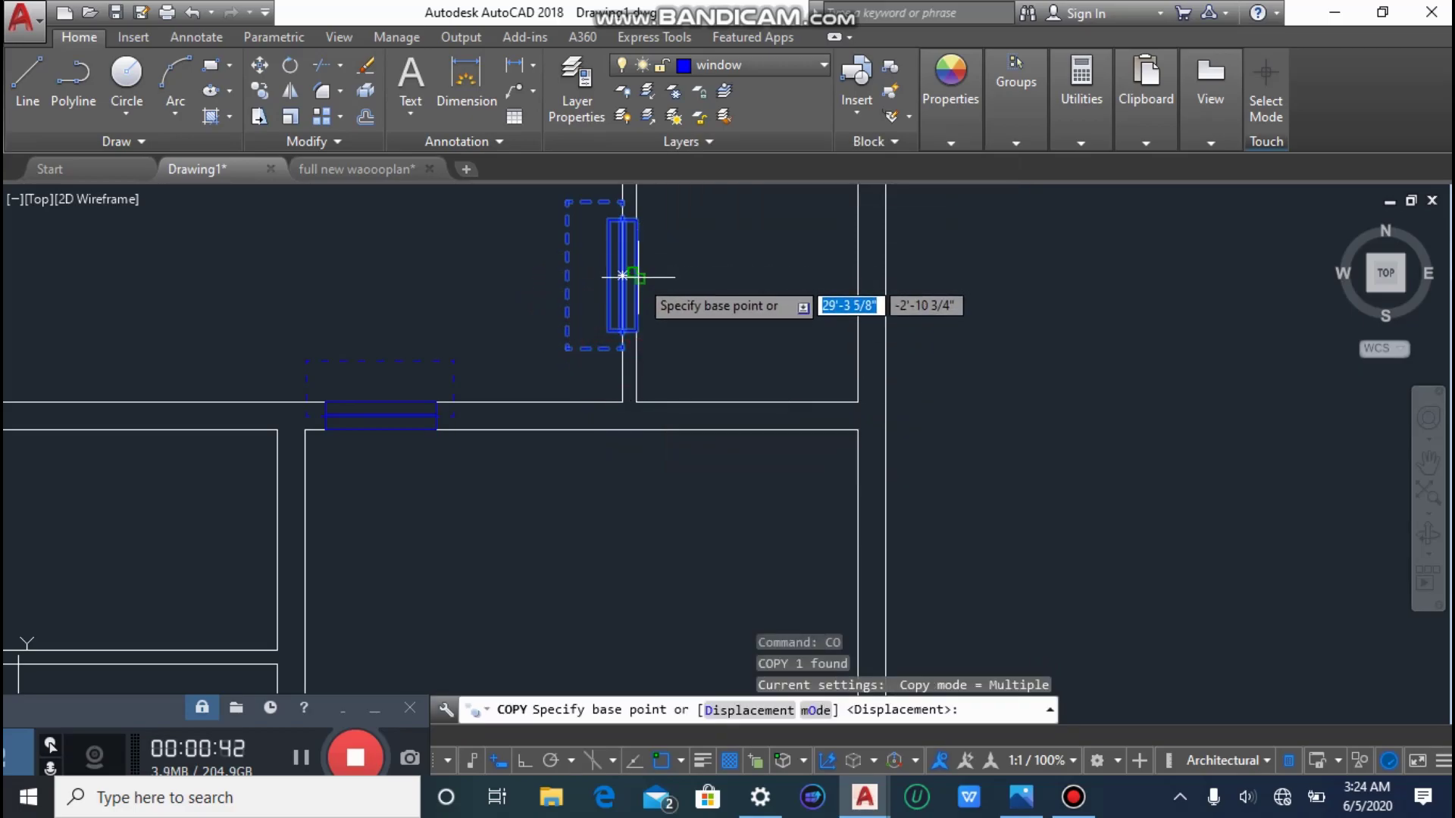
pyautogui.scroll(5, 642, 274)
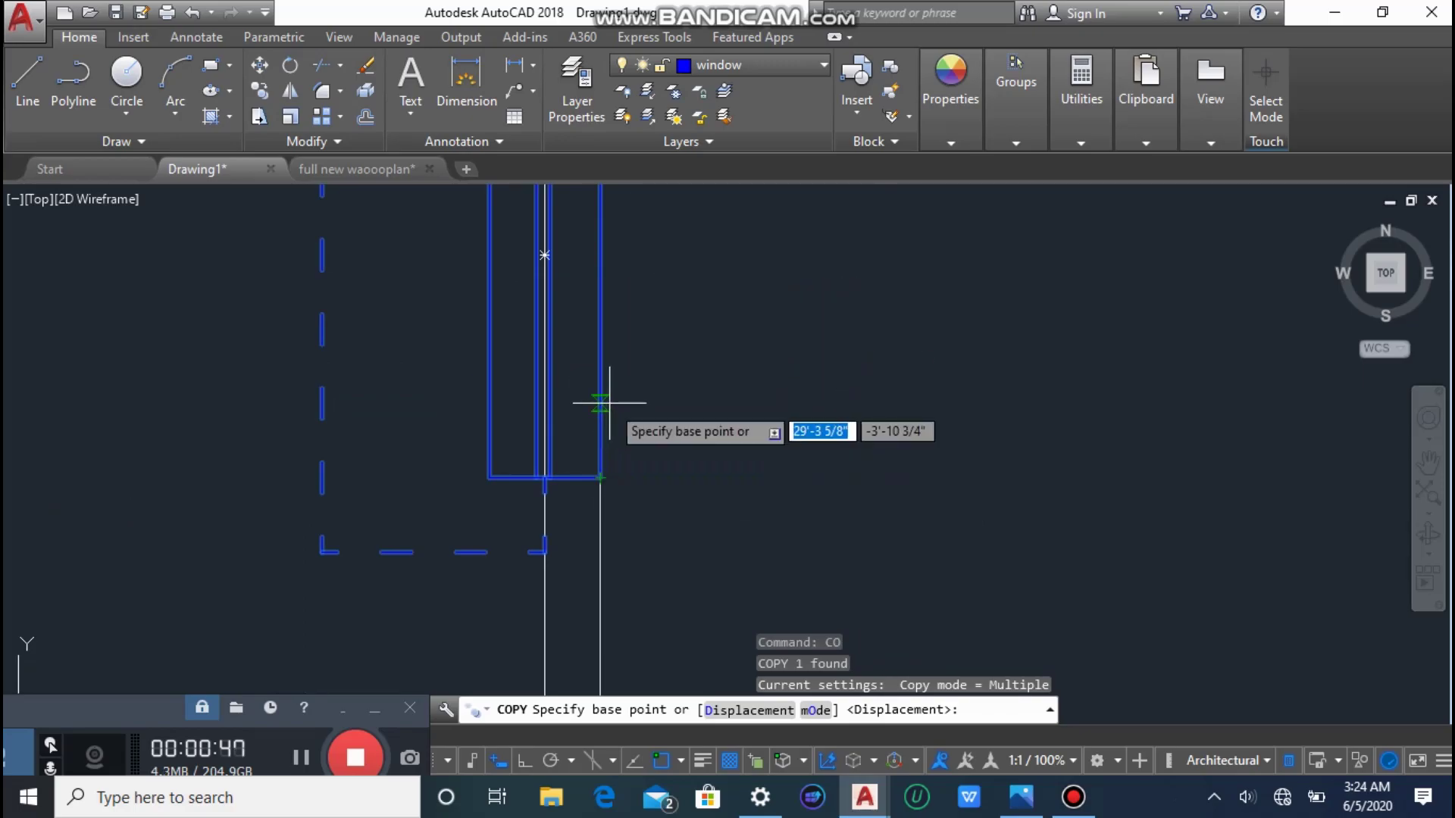
pyautogui.scroll(-5, 614, 407)
pyautogui.scroll(5, 598, 369)
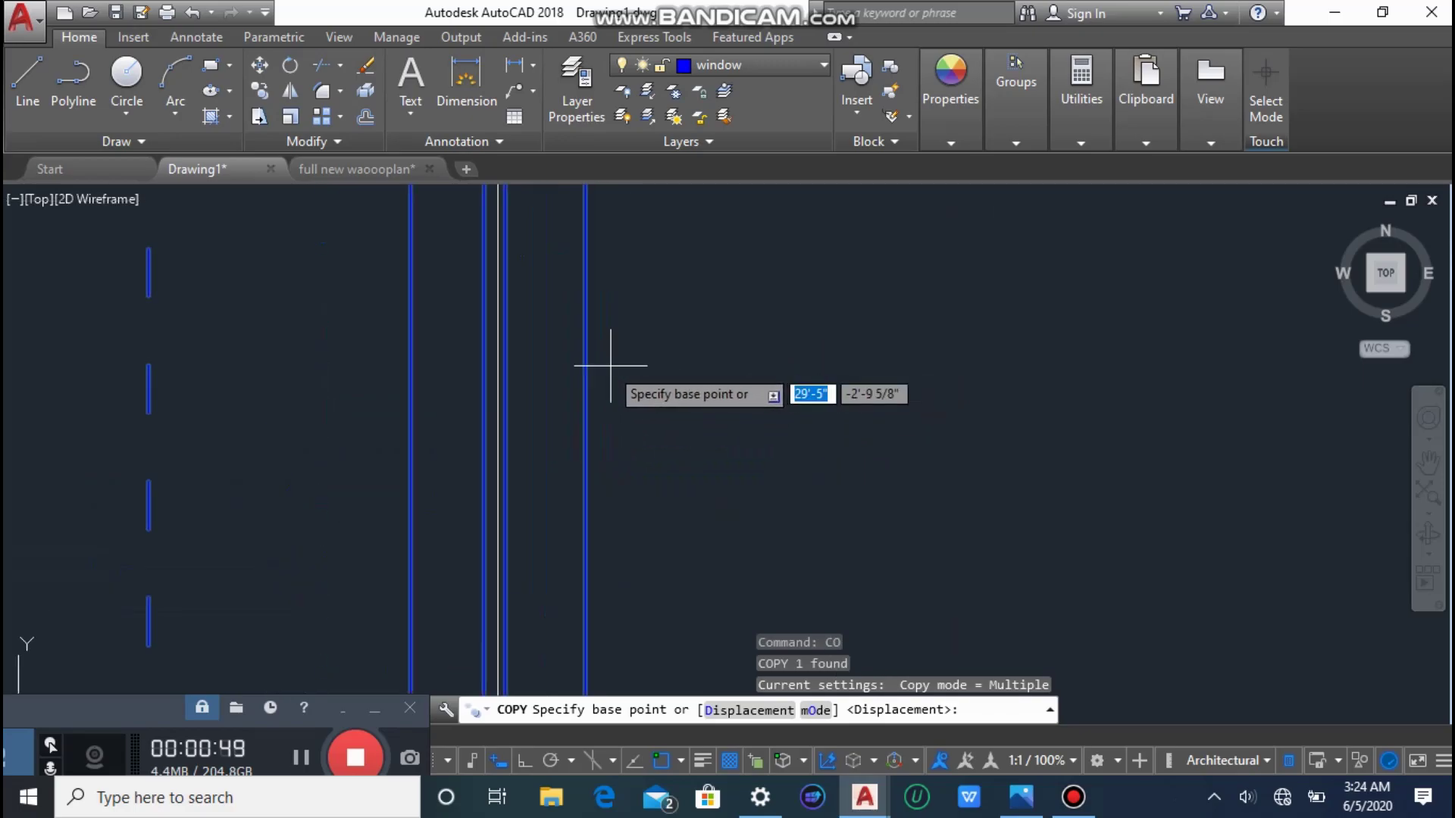
pyautogui.click(585, 390)
pyautogui.scroll(-8, 496, 390)
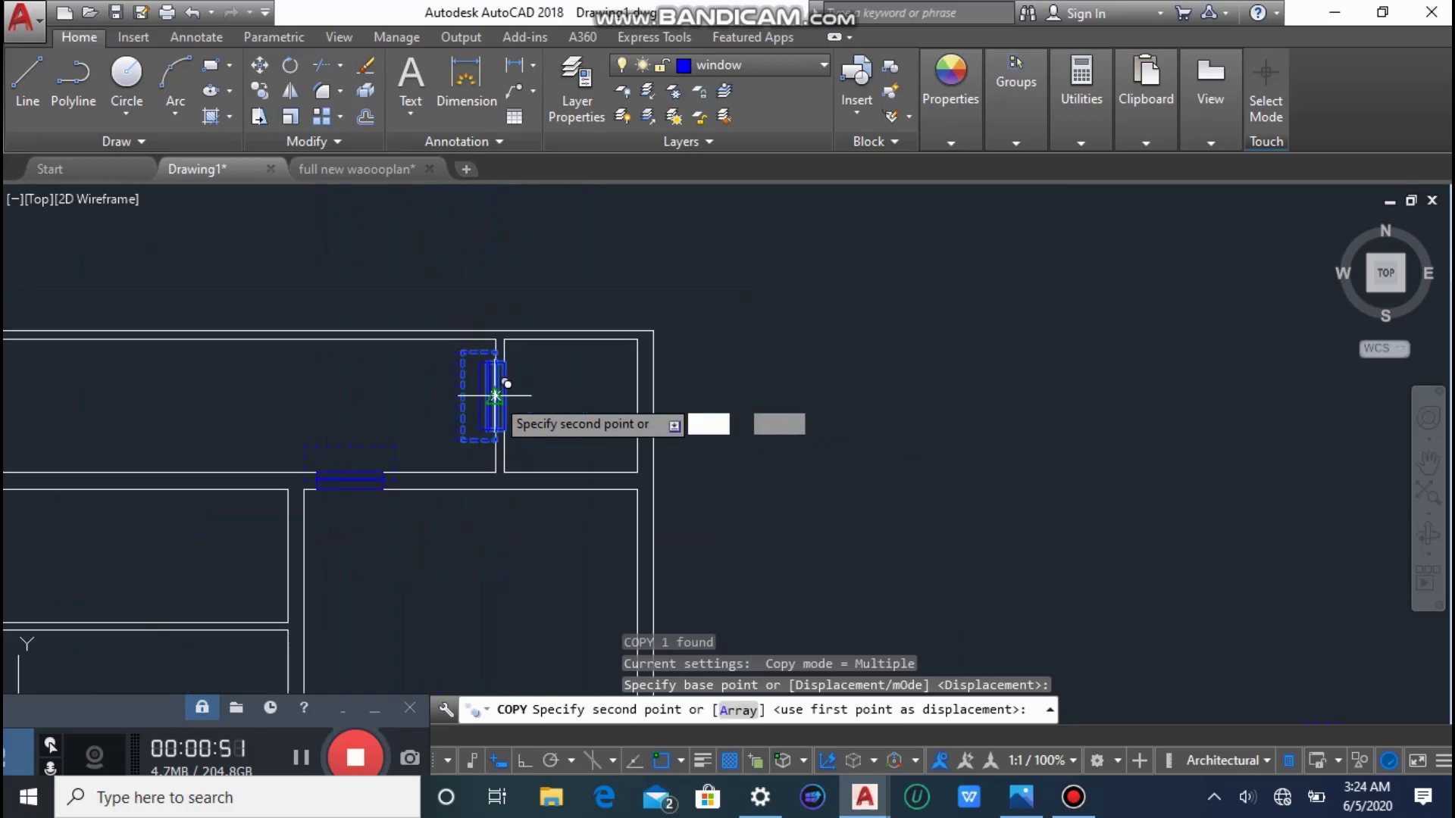
pyautogui.scroll(8, 270, 512)
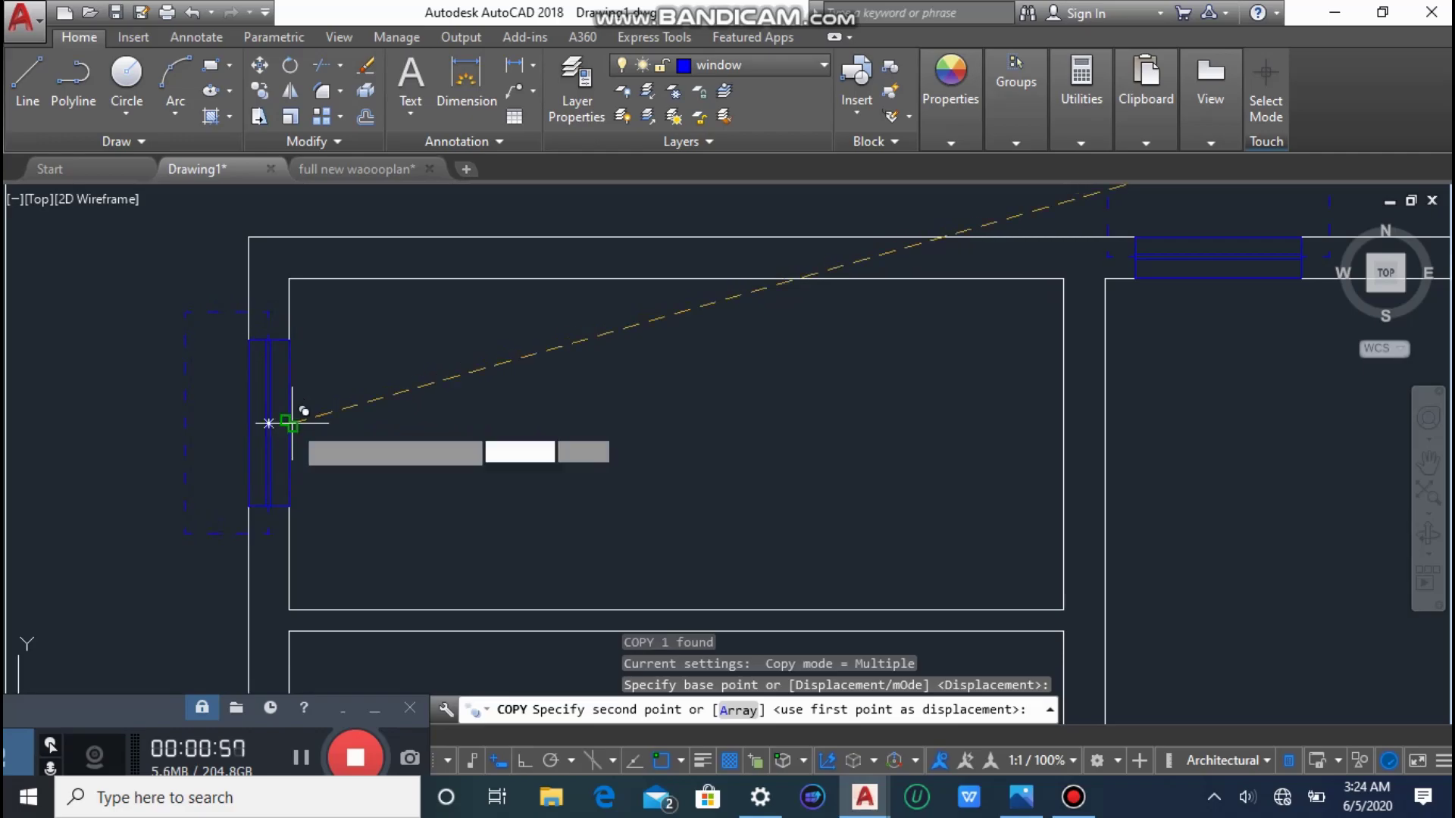
pyautogui.scroll(-5, 257, 454)
pyautogui.scroll(3, 253, 504)
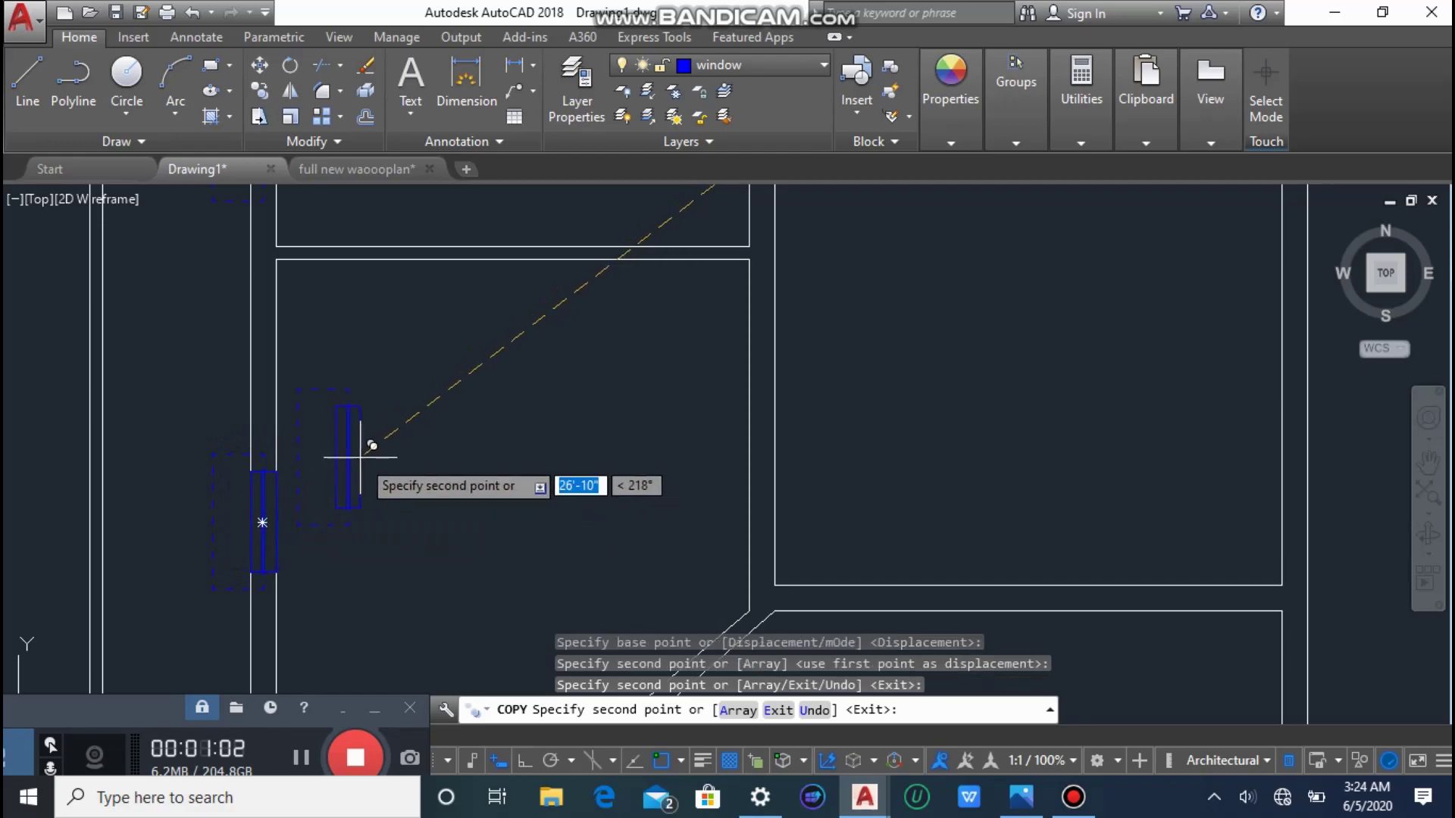
pyautogui.scroll(-3, 356, 470)
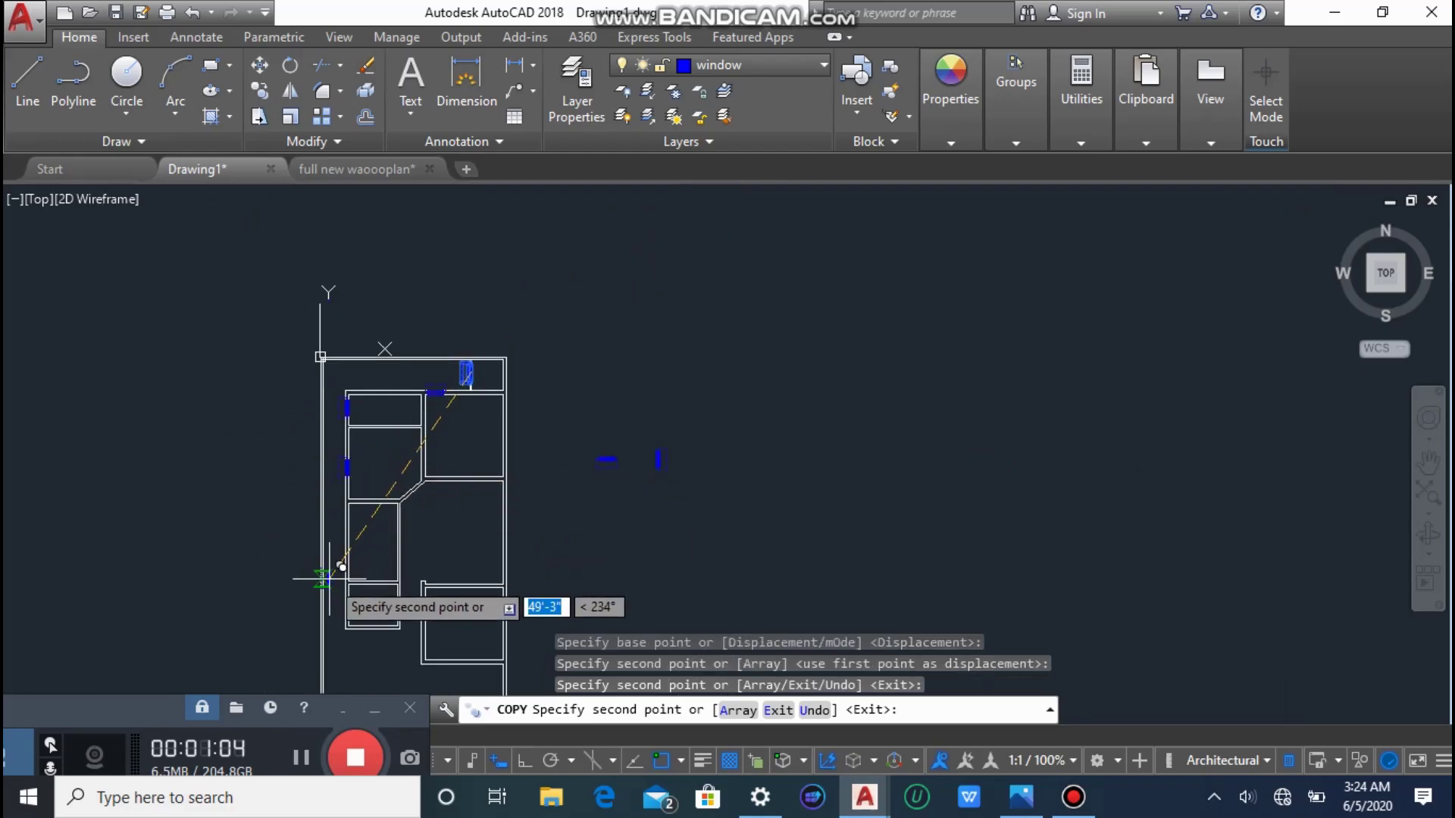
pyautogui.scroll(4, 350, 516)
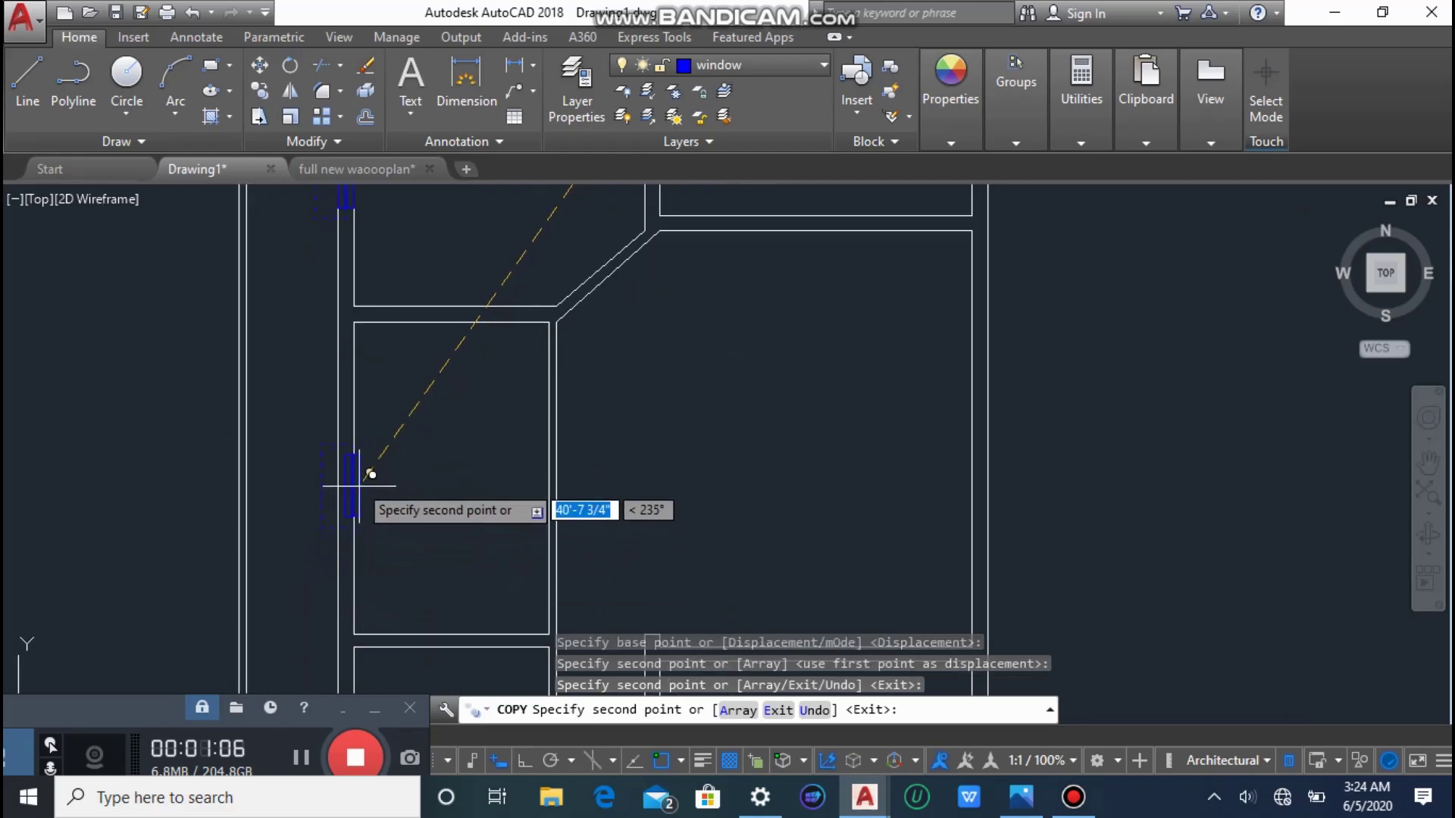
pyautogui.click(354, 478)
pyautogui.scroll(-4, 455, 464)
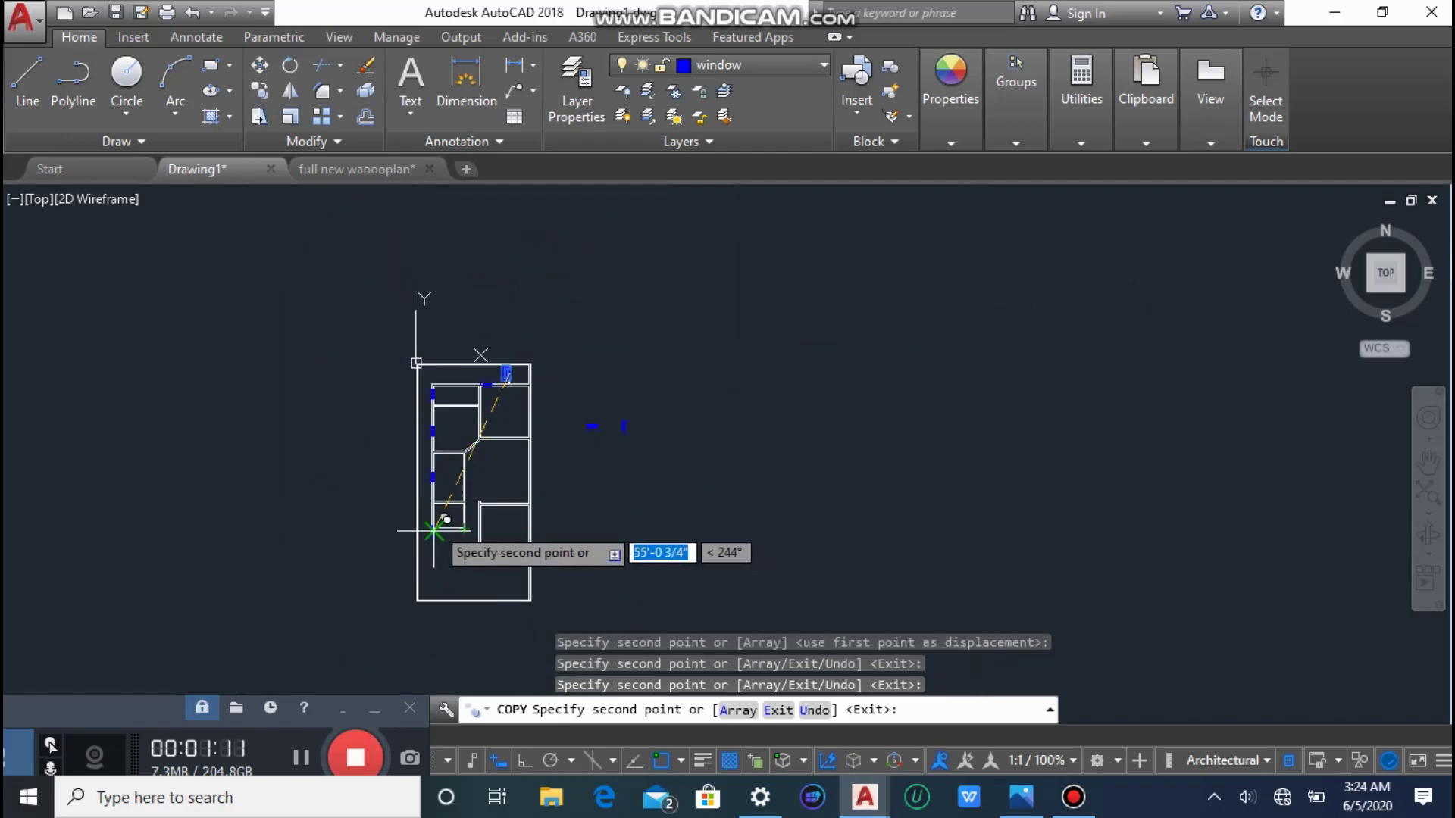
pyautogui.scroll(4, 443, 512)
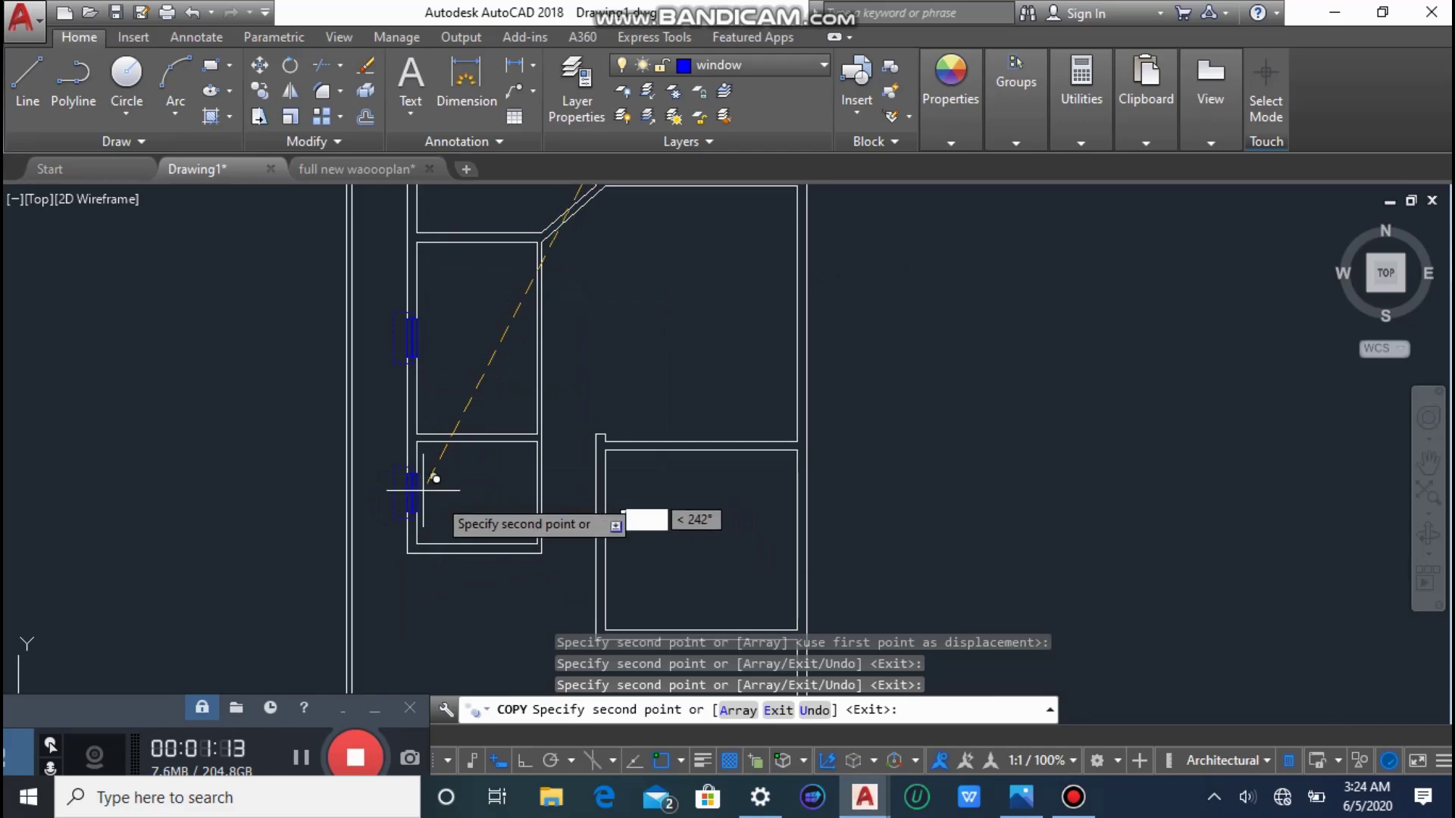
pyautogui.scroll(-4, 693, 475)
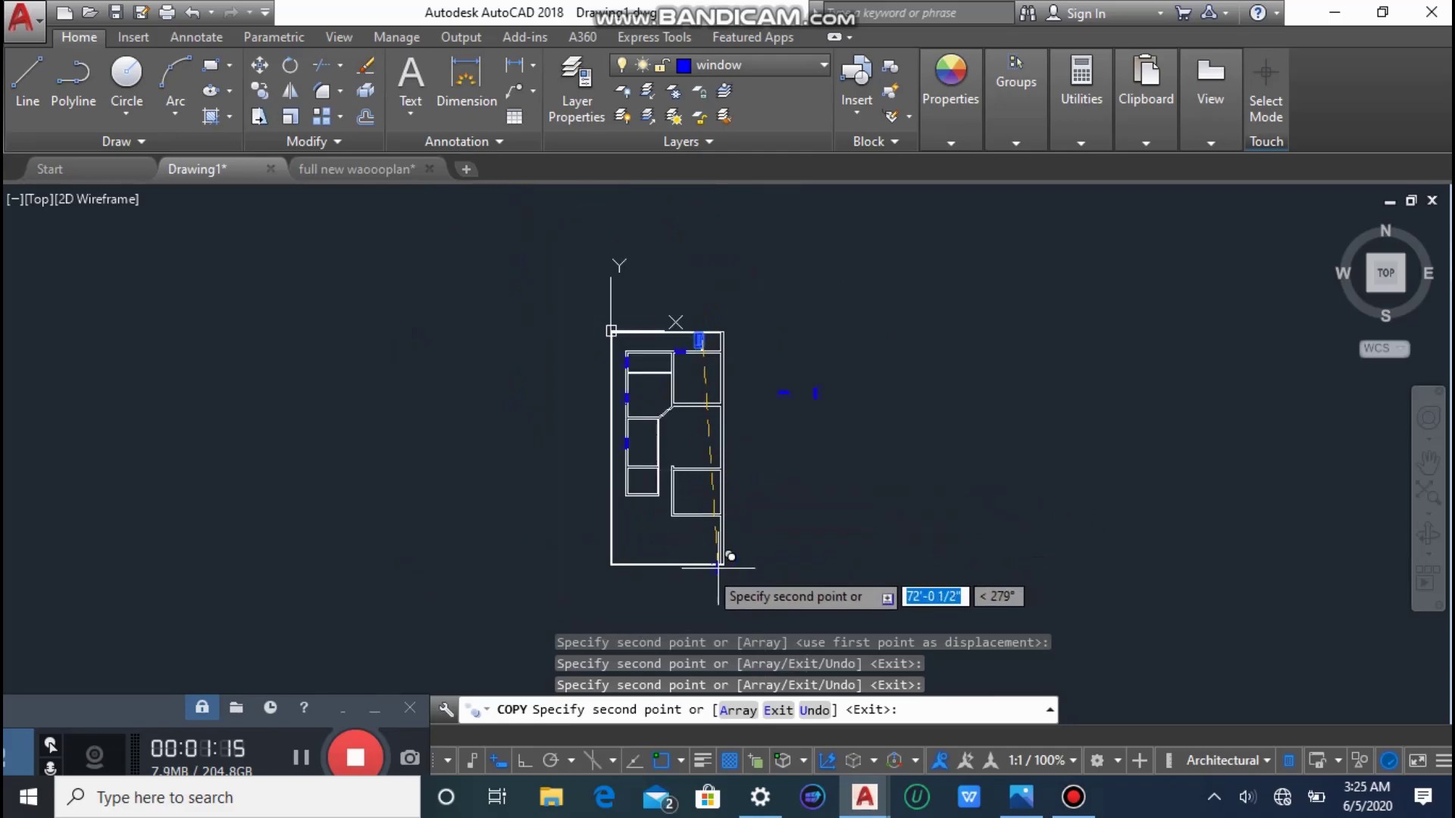
pyautogui.press('Escape')
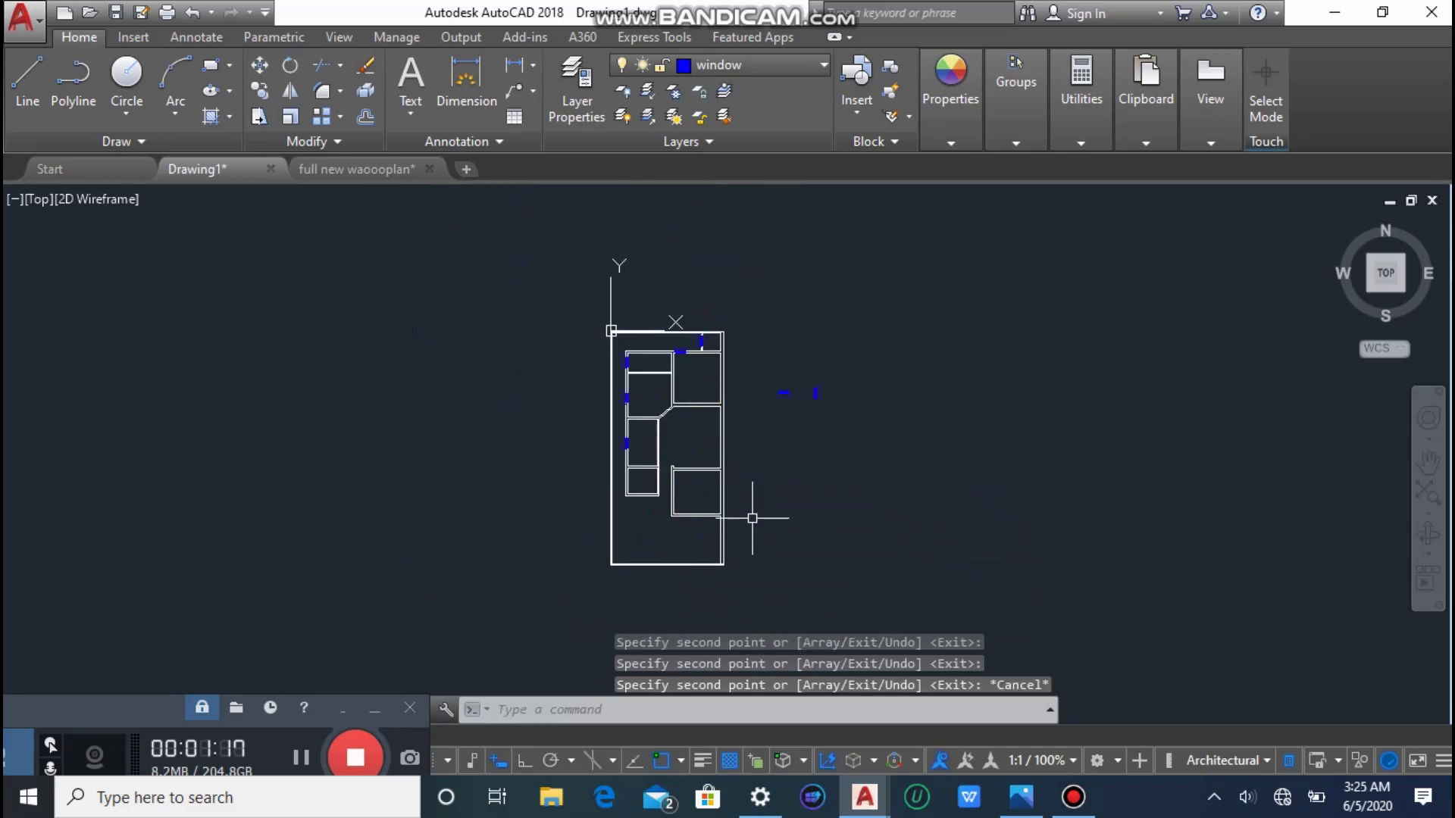
pyautogui.scroll(4, 824, 427)
# Copy the horizontal window block into the lower-right room's bottom wall opening.
pyautogui.click(690, 321)
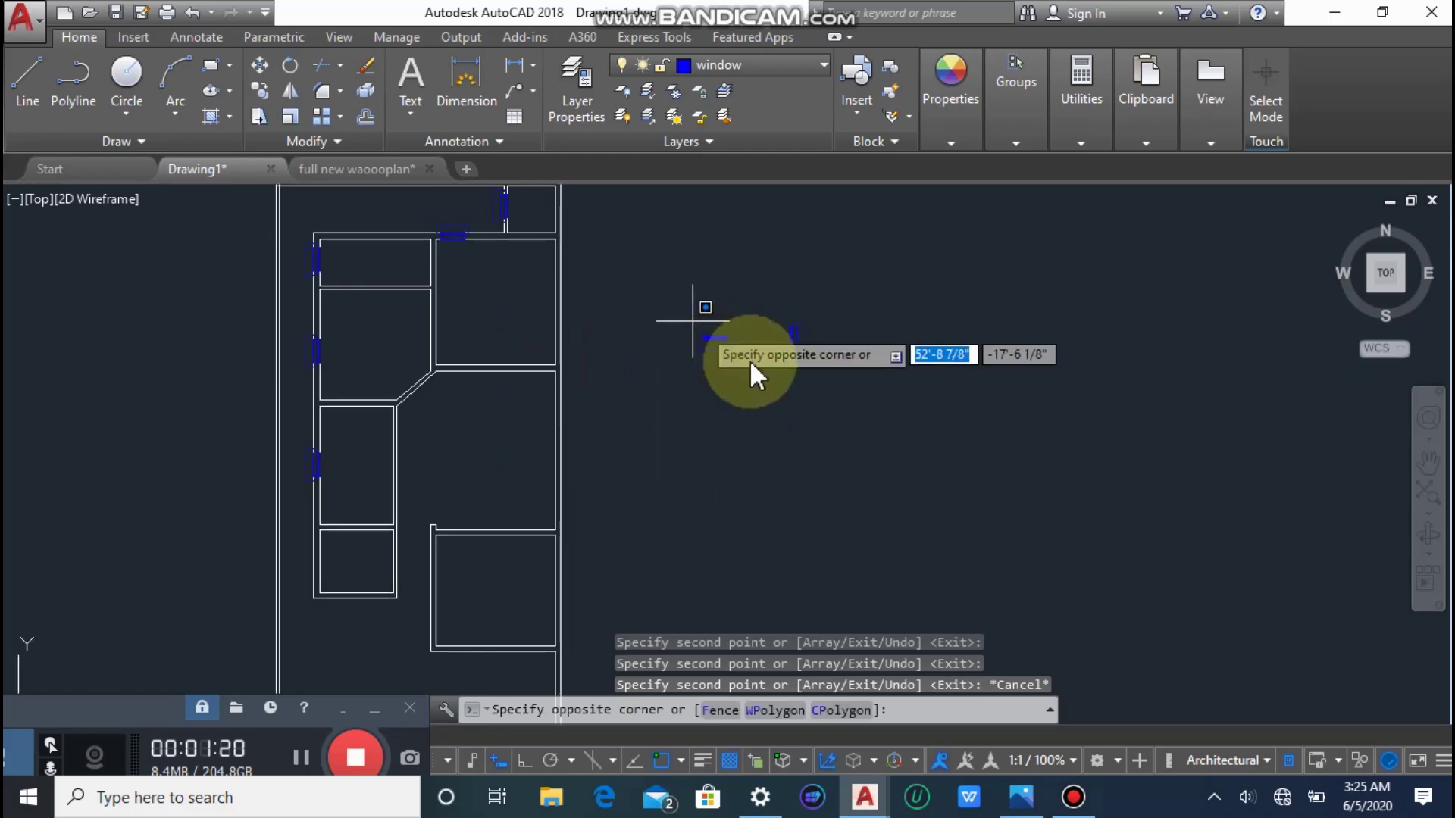
pyautogui.click(752, 379)
pyautogui.write('c')
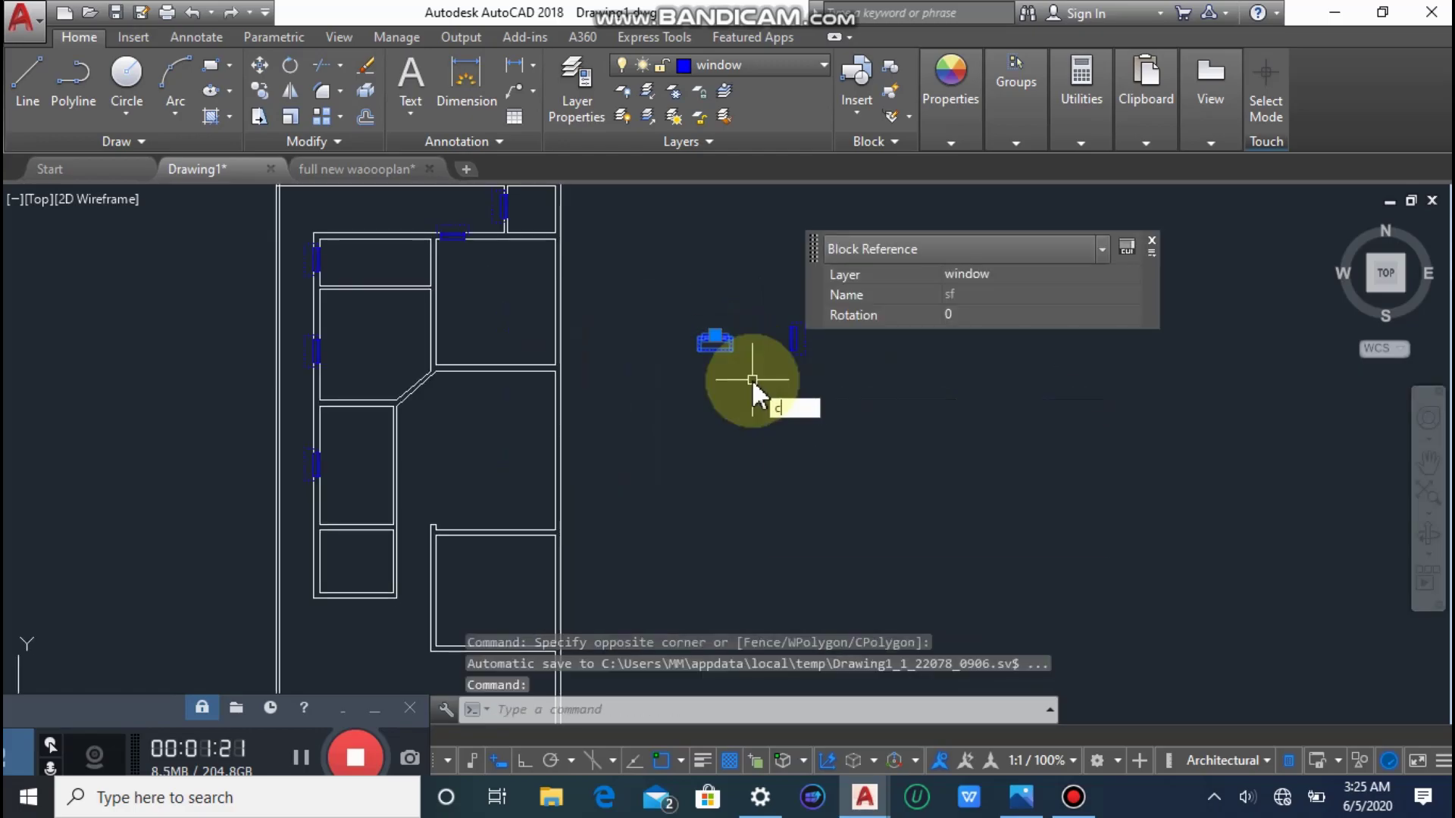
pyautogui.click(821, 455)
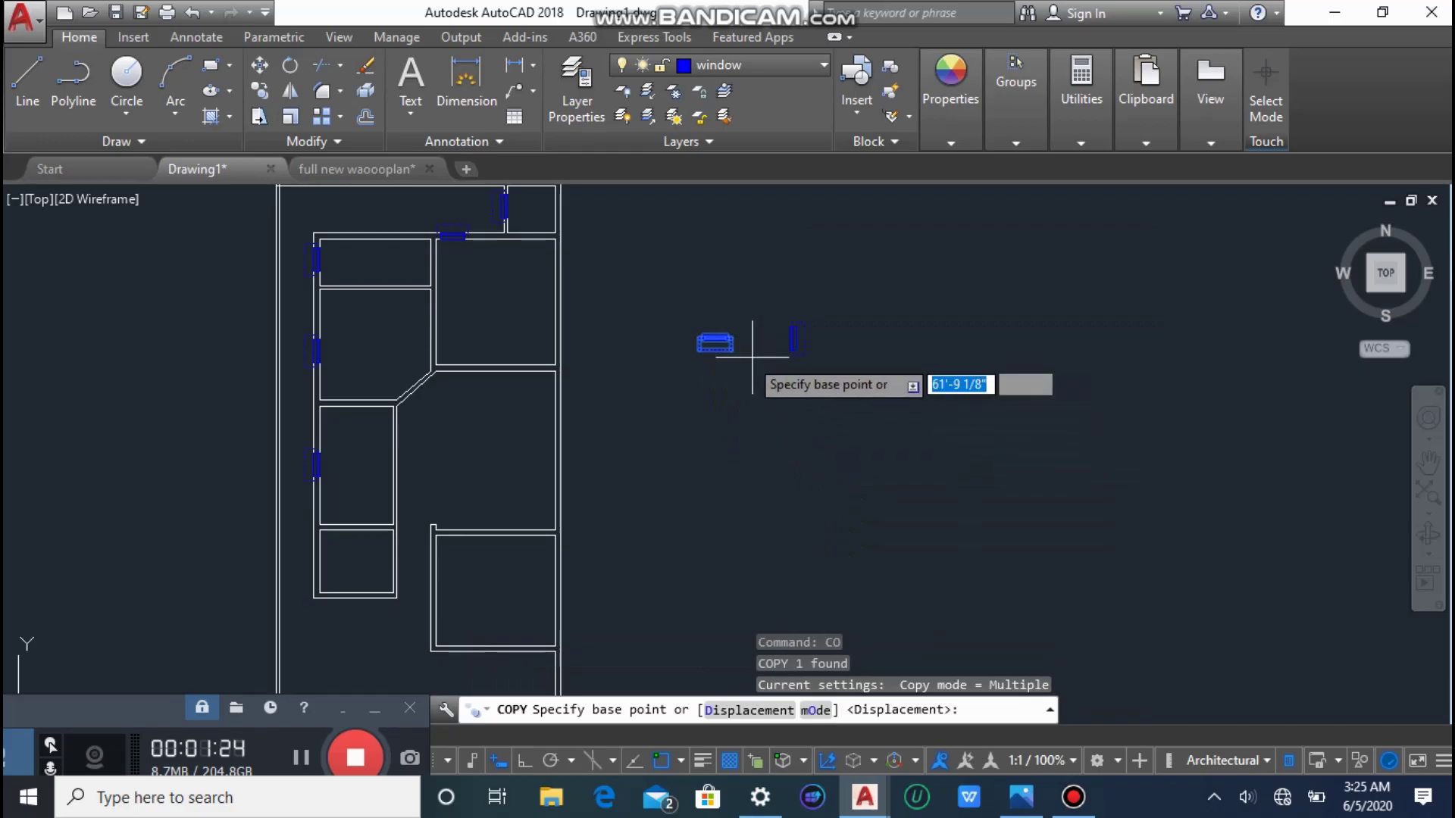
pyautogui.scroll(5, 784, 348)
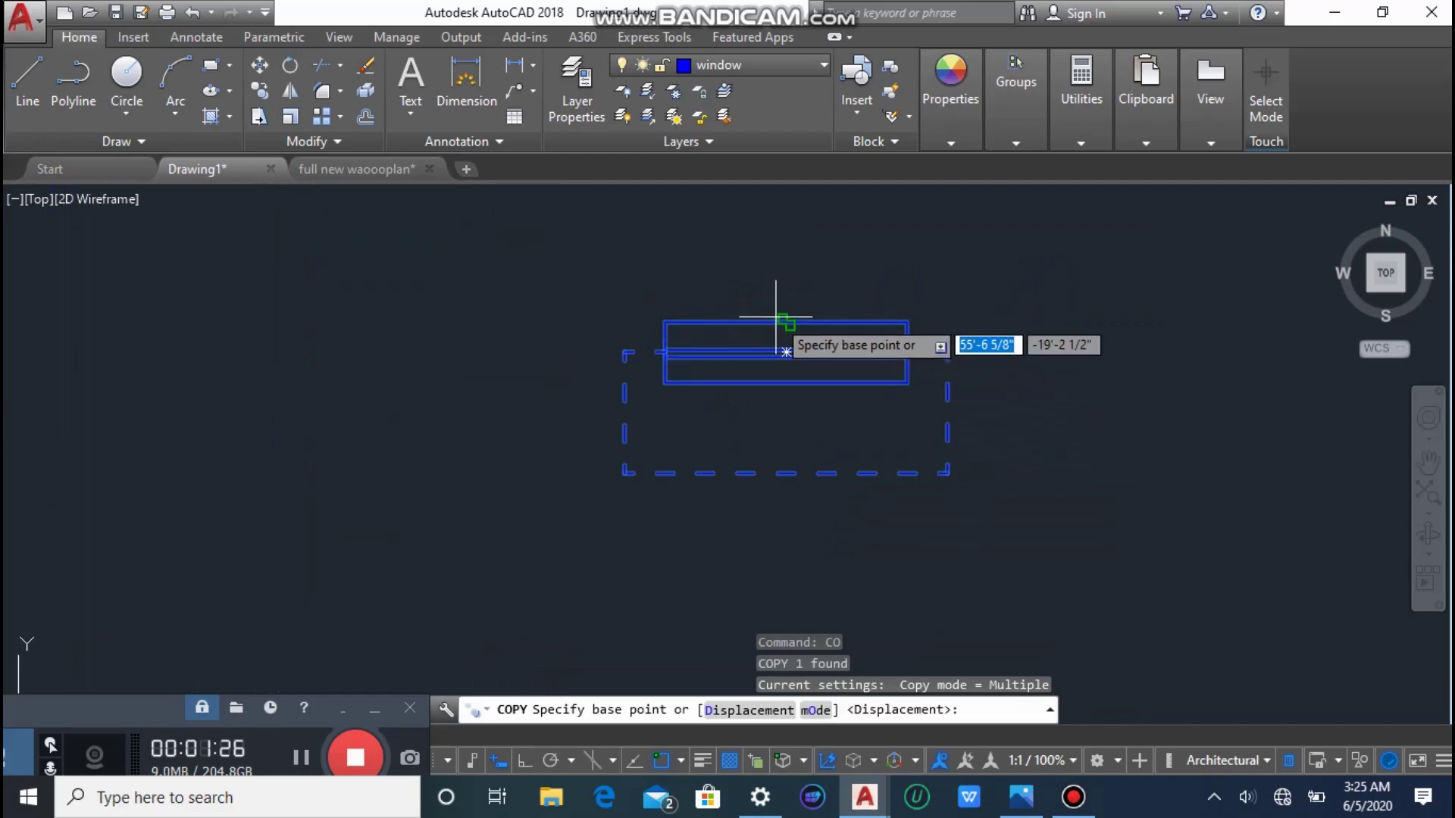
pyautogui.click(786, 324)
pyautogui.scroll(-5, 708, 355)
pyautogui.scroll(-5, 569, 503)
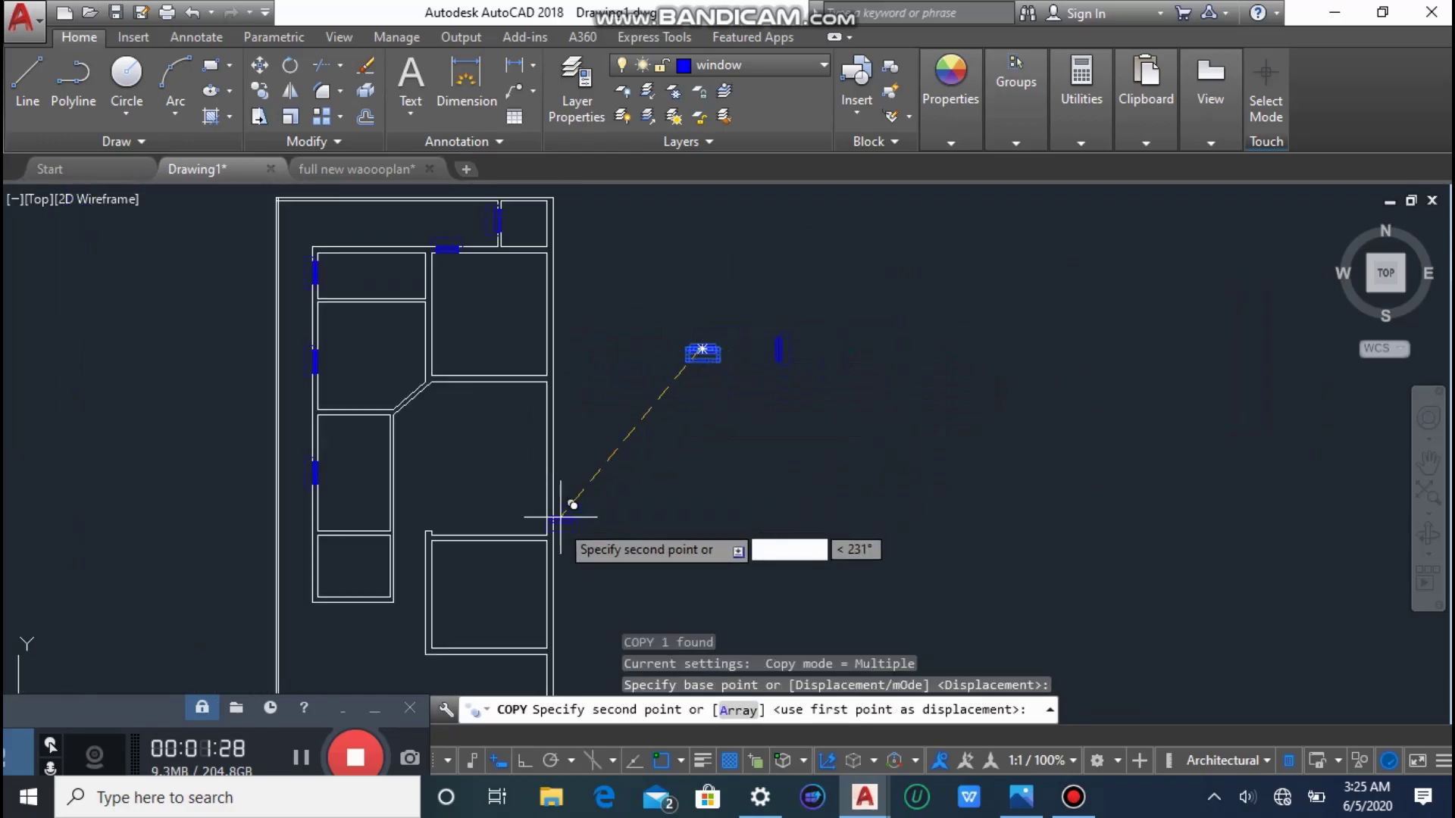
pyautogui.scroll(8, 508, 599)
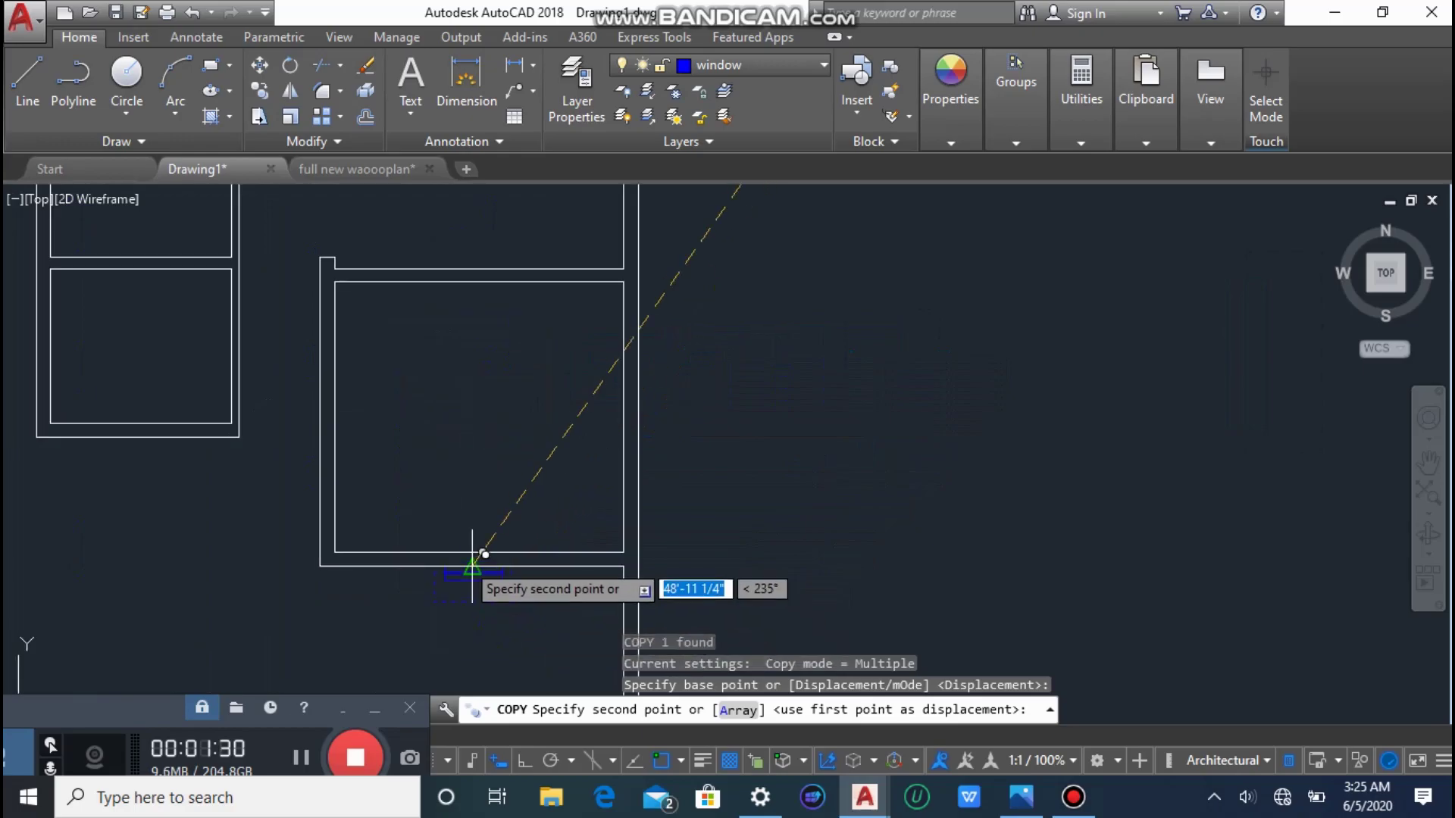
pyautogui.scroll(2, 474, 553)
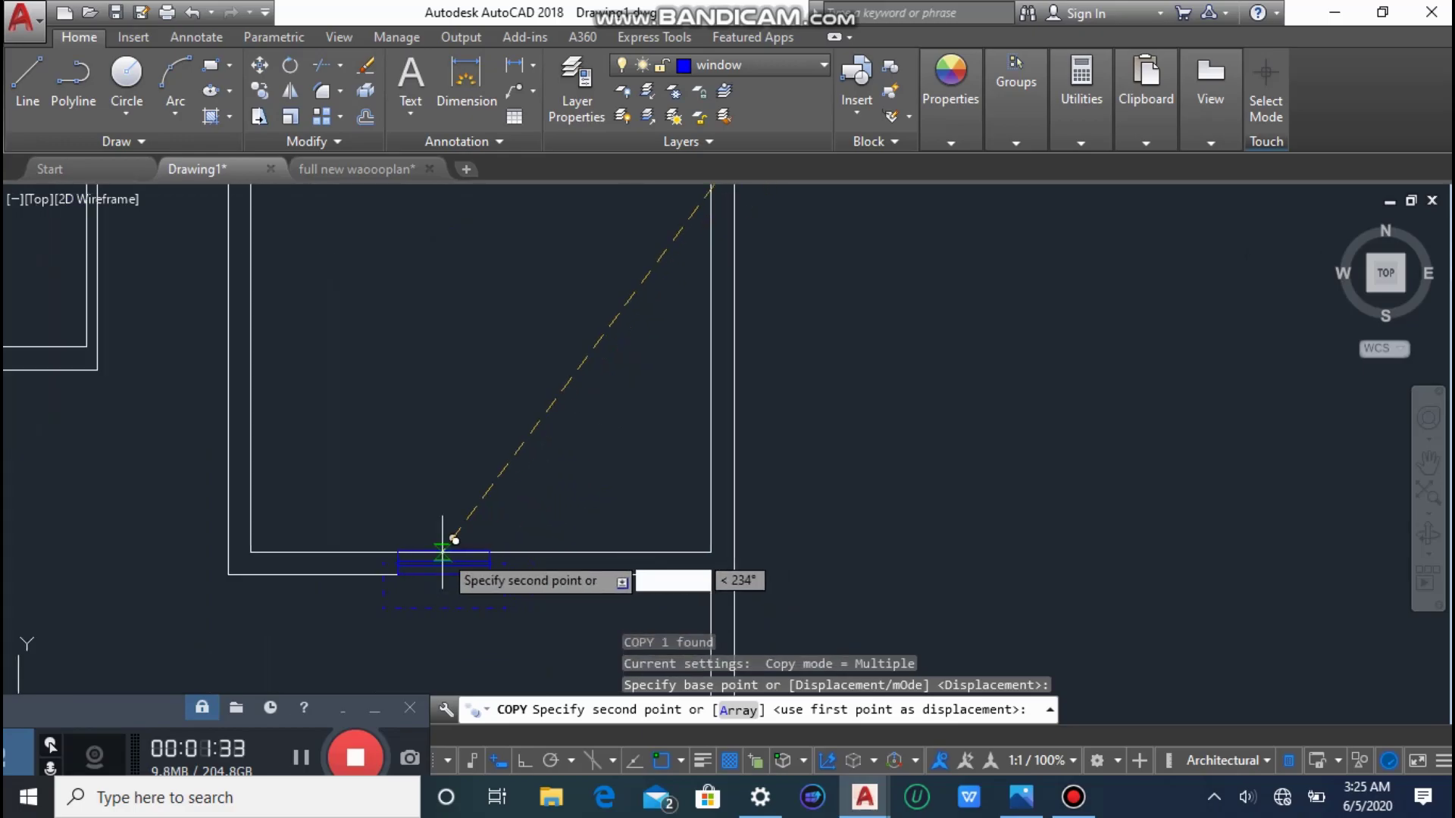
pyautogui.click(477, 553)
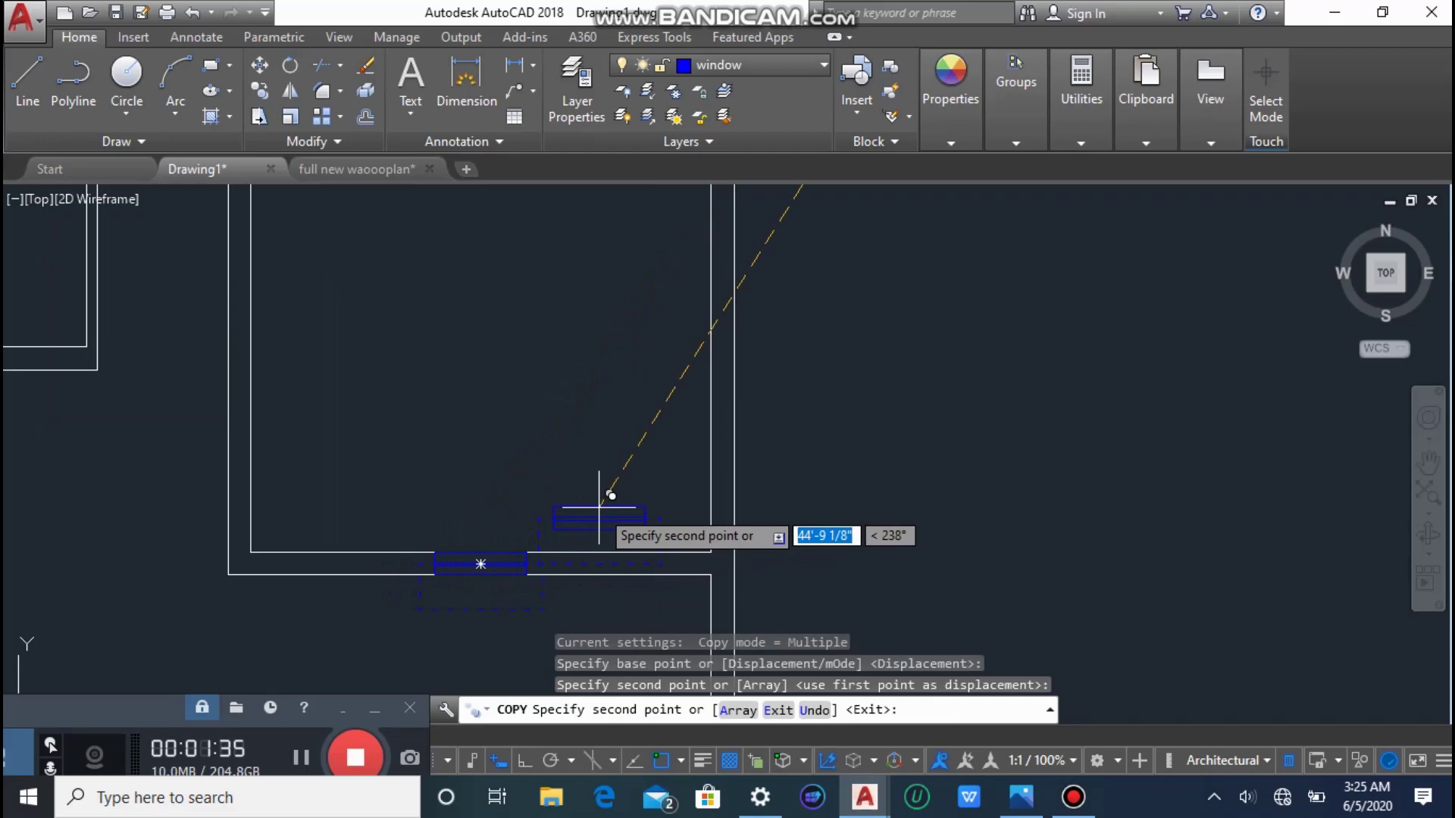
pyautogui.scroll(-4, 610, 500)
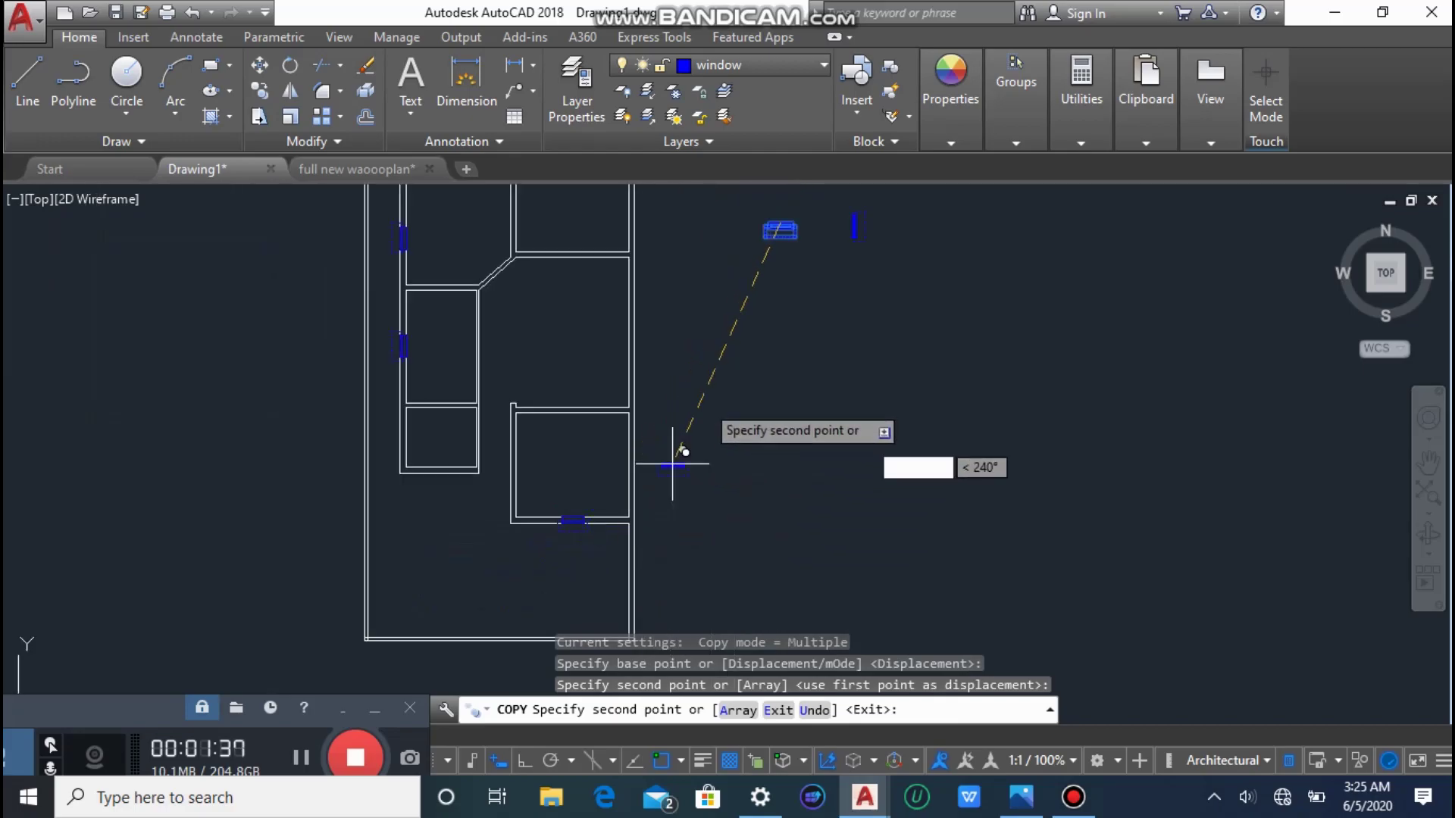
pyautogui.scroll(-2, 686, 420)
pyautogui.press('Escape')
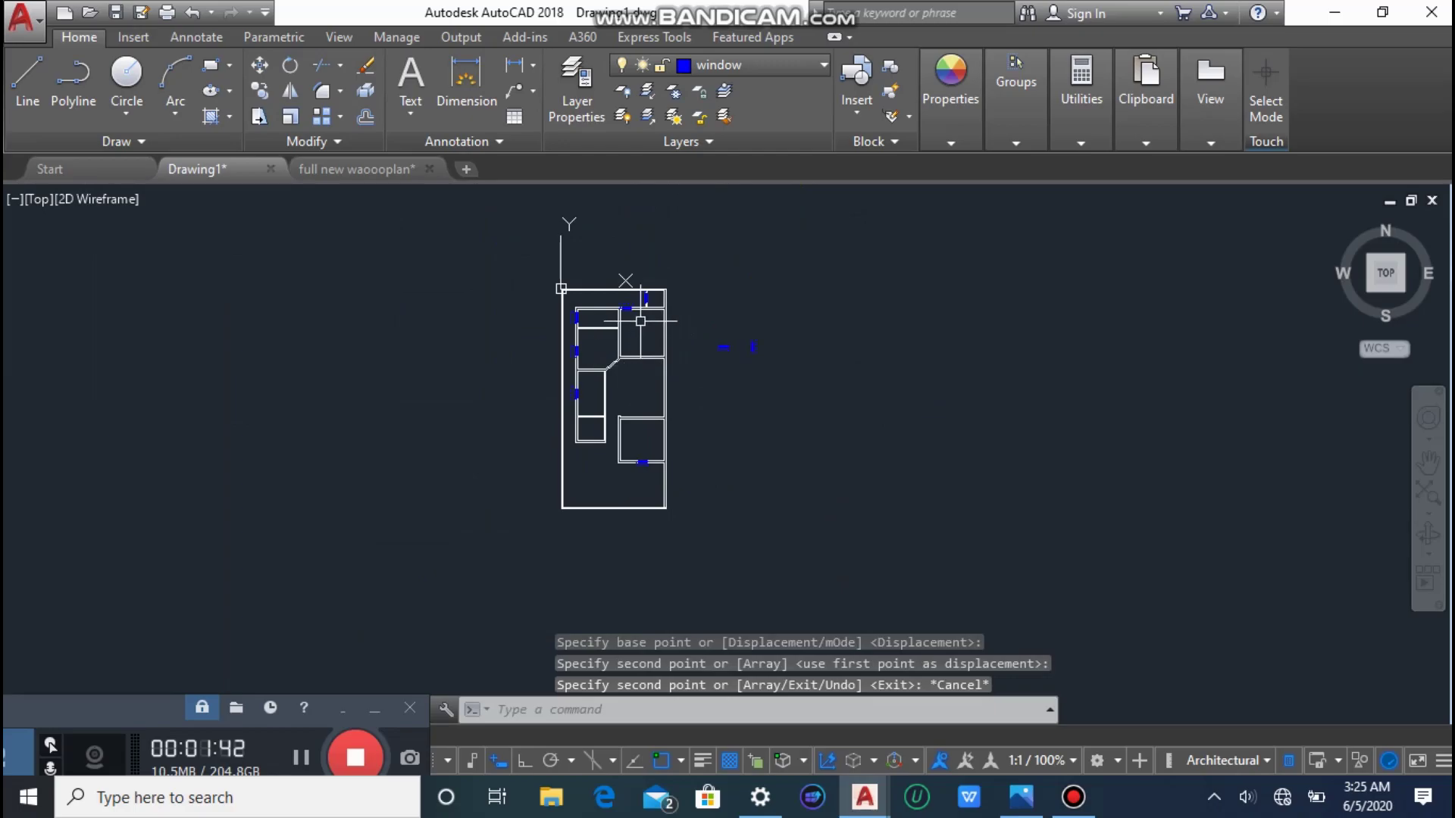
pyautogui.scroll(7, 640, 320)
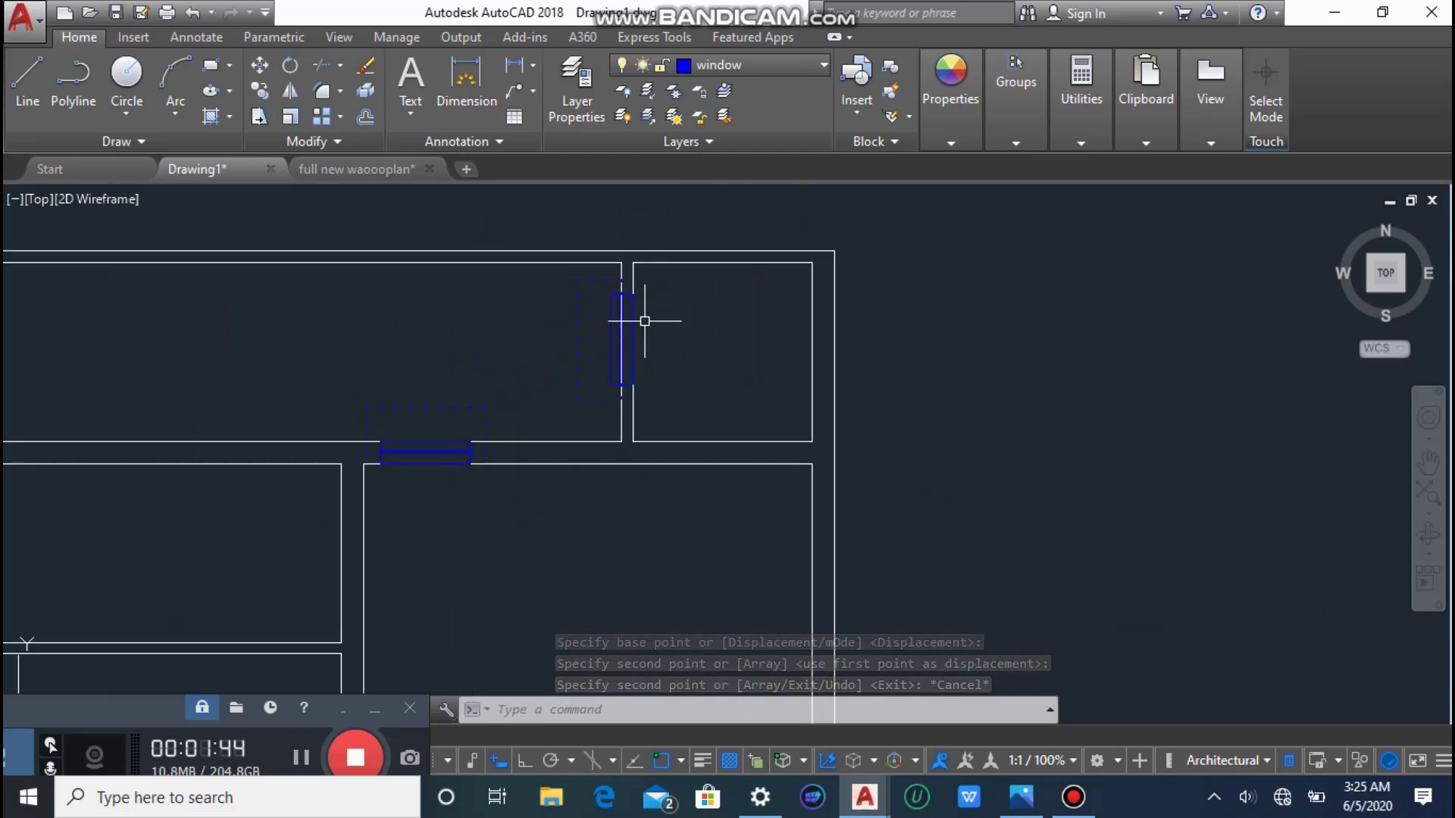
pyautogui.scroll(4, 644, 320)
# Select the vertical window block in the upper opening.
pyautogui.click(547, 407)
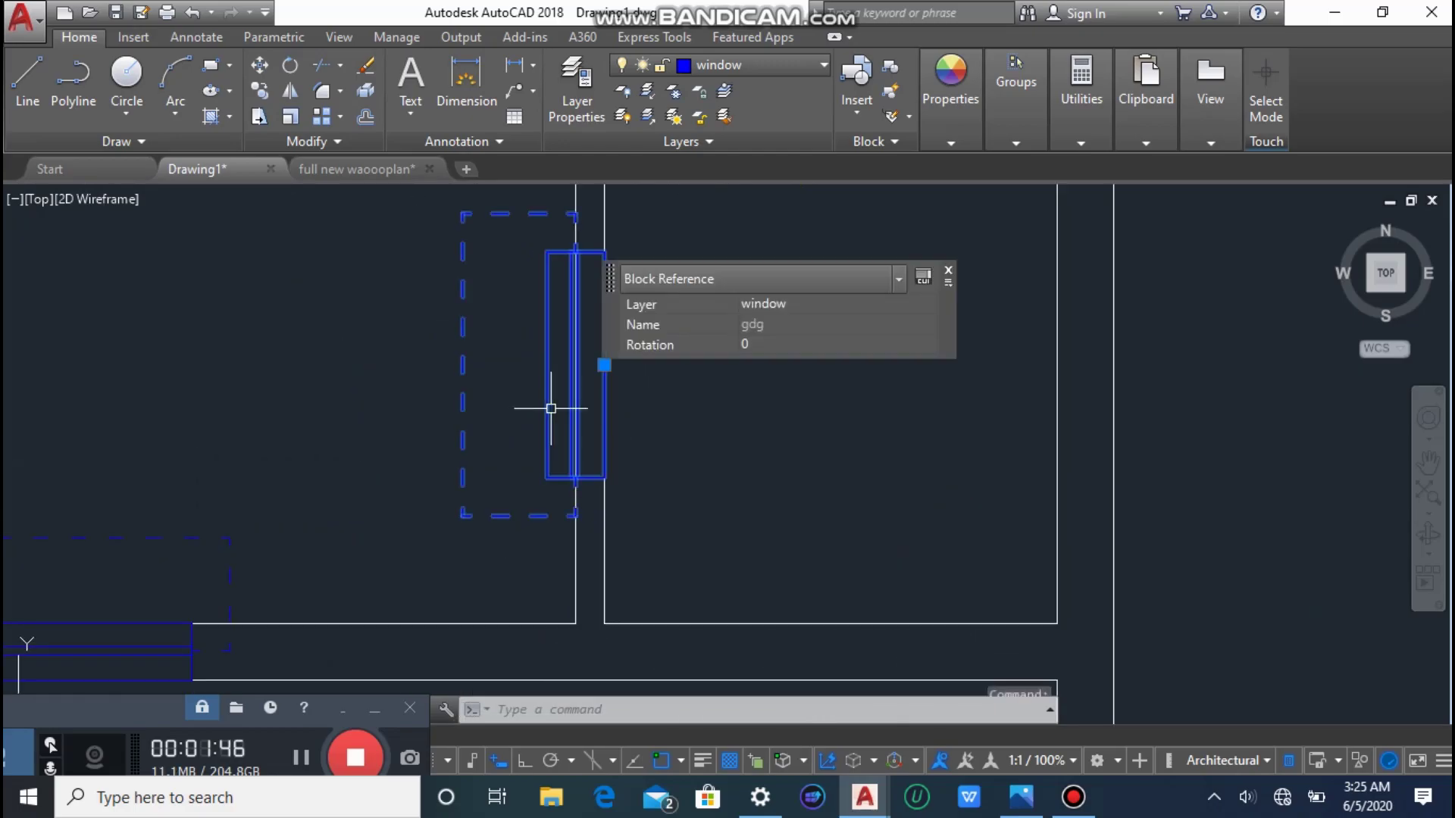
pyautogui.scroll(-3, 712, 391)
pyautogui.click(948, 315)
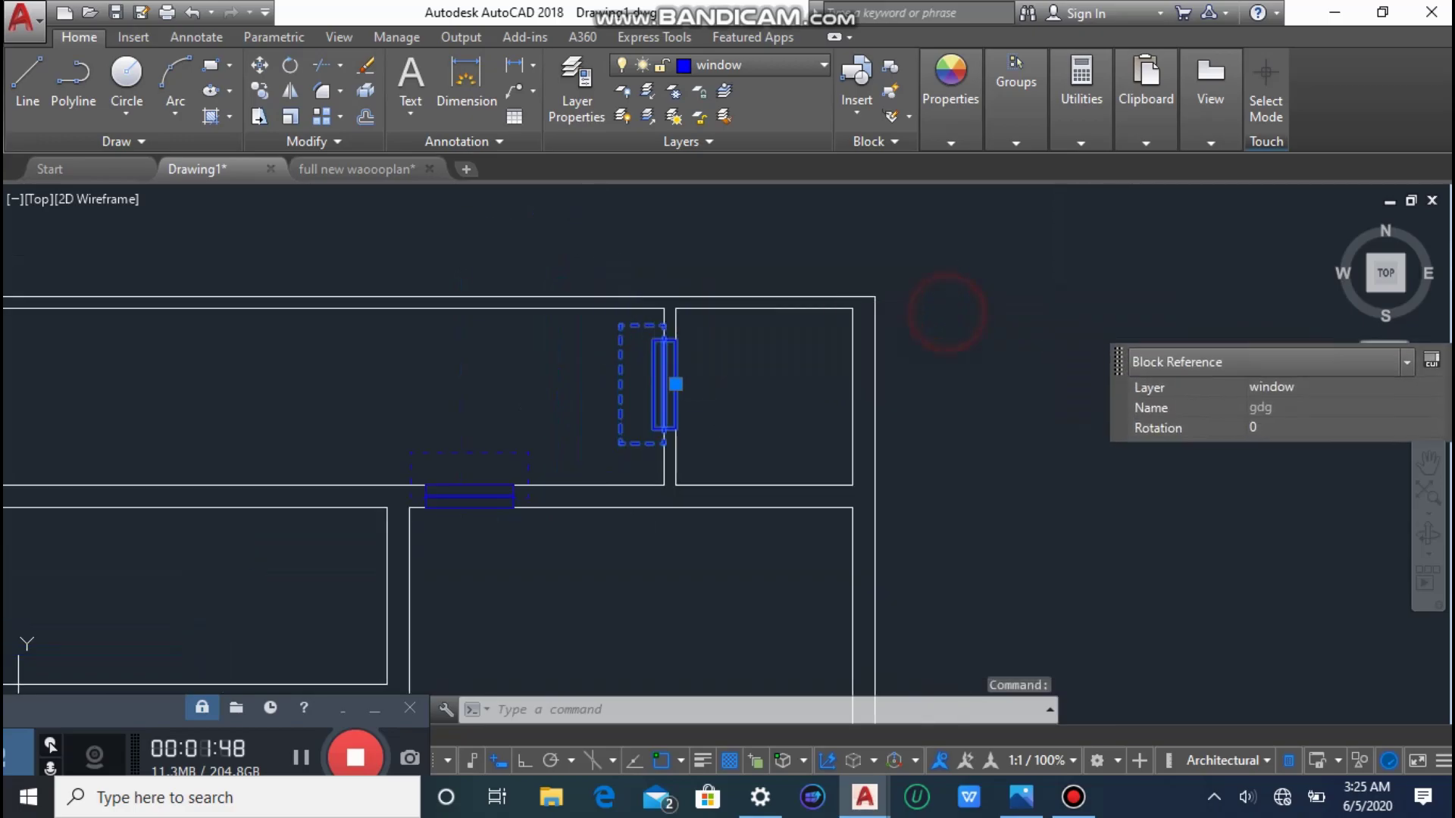
pyautogui.scroll(3, 731, 327)
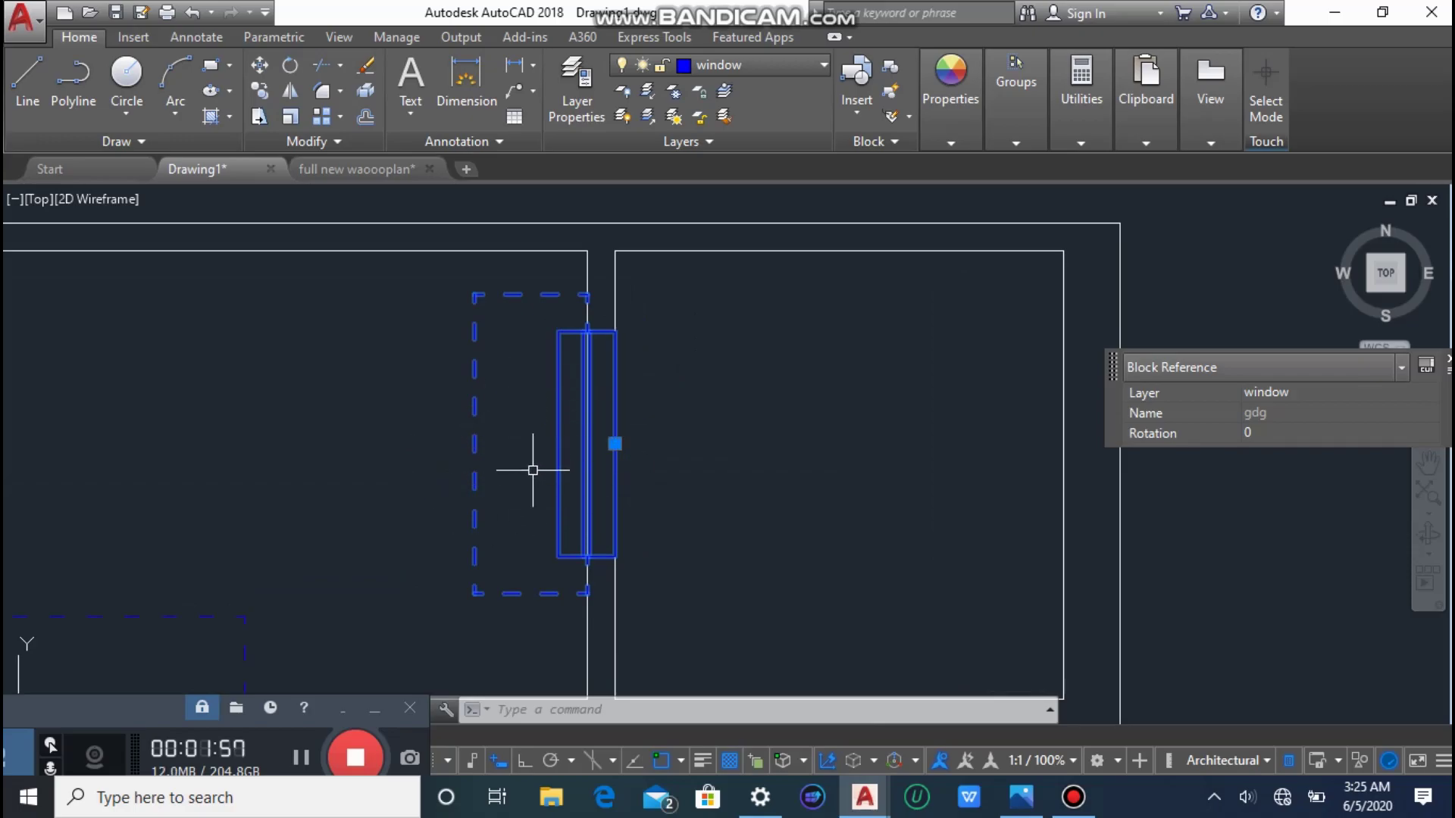
# Explode the vertical window block and pull the outline's top-left corner in to narrow it.
pyautogui.write('x')
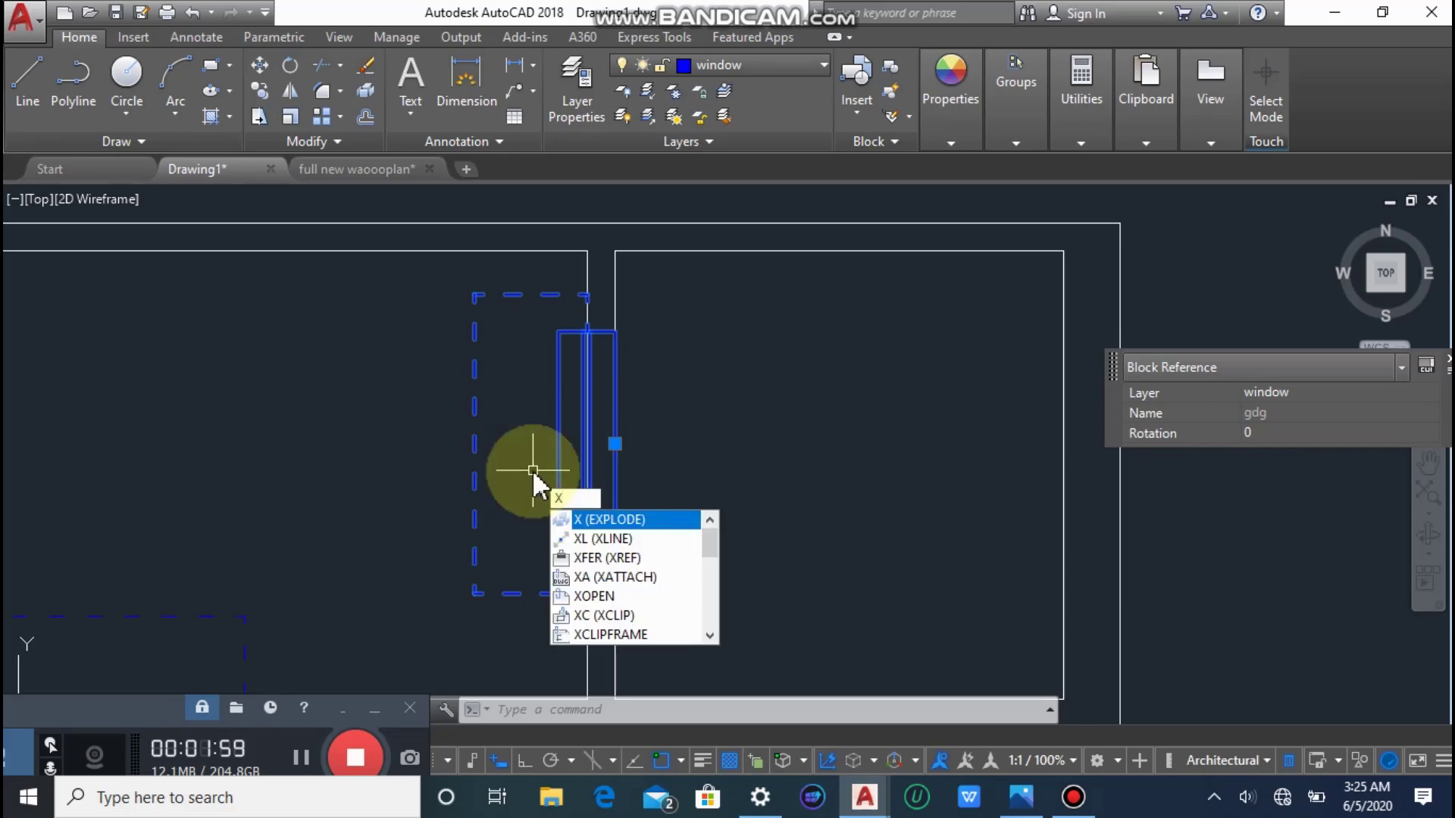
pyautogui.press('Return')
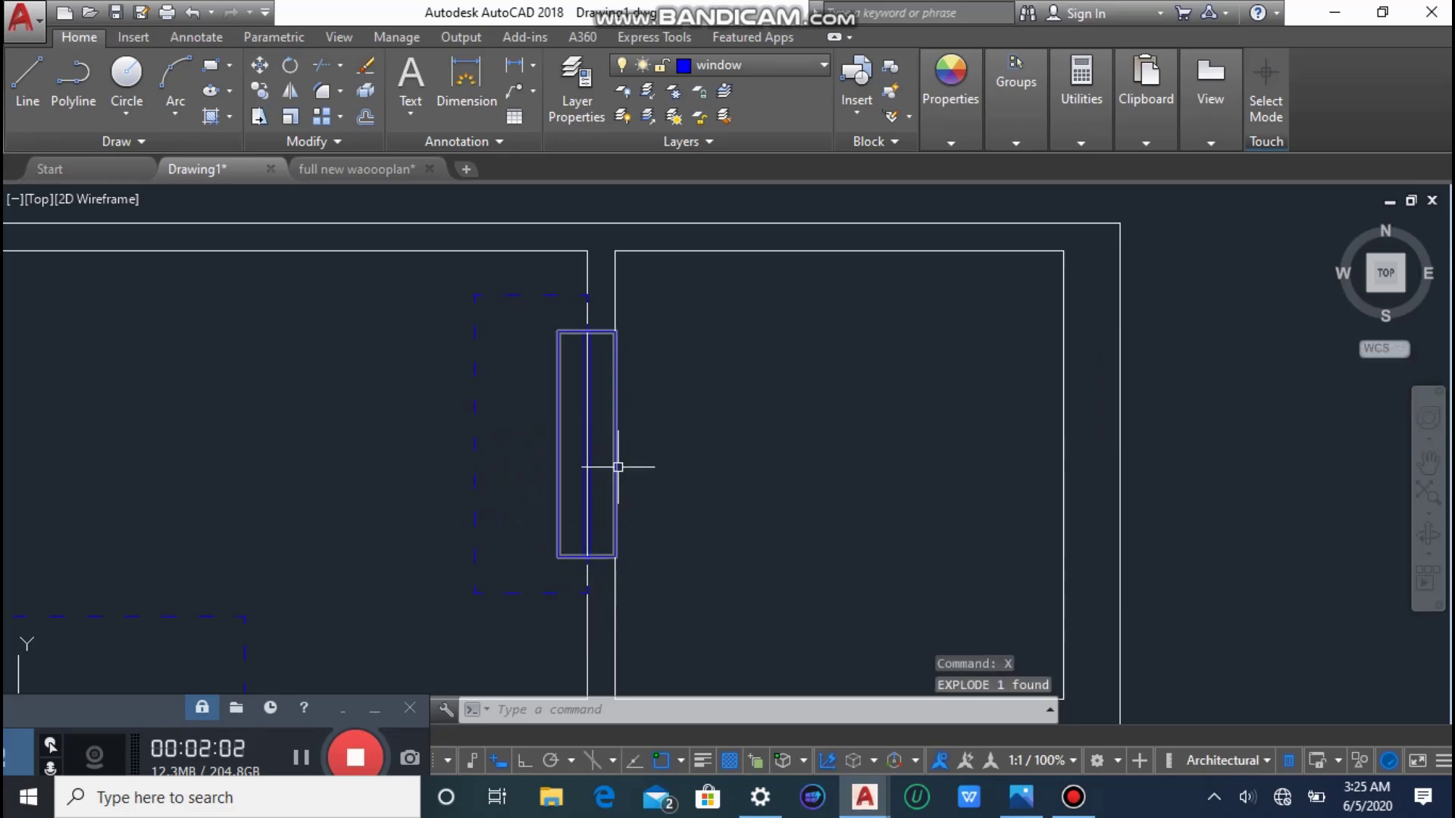
pyautogui.click(561, 381)
pyautogui.click(558, 331)
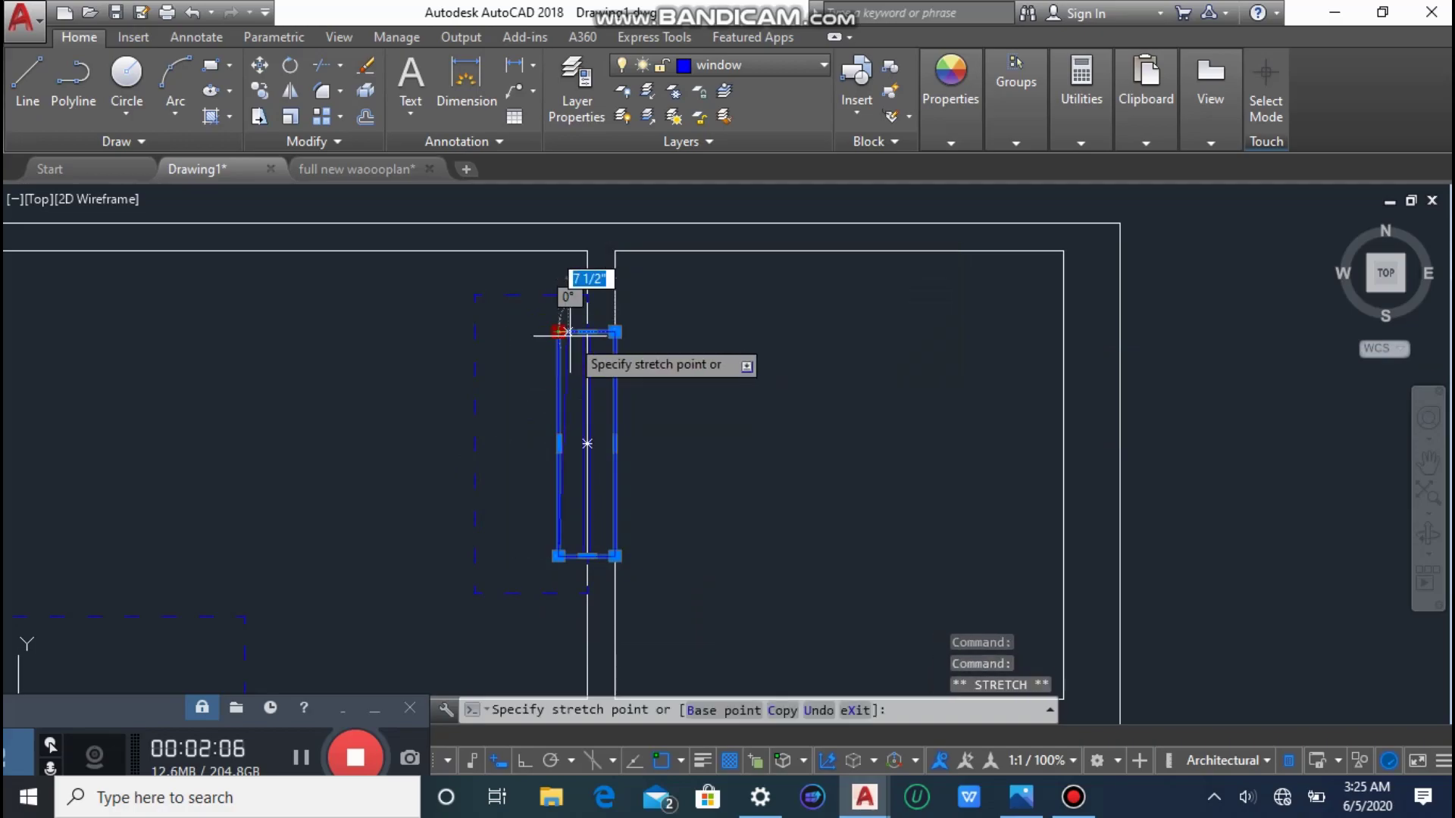
pyautogui.scroll(4, 596, 322)
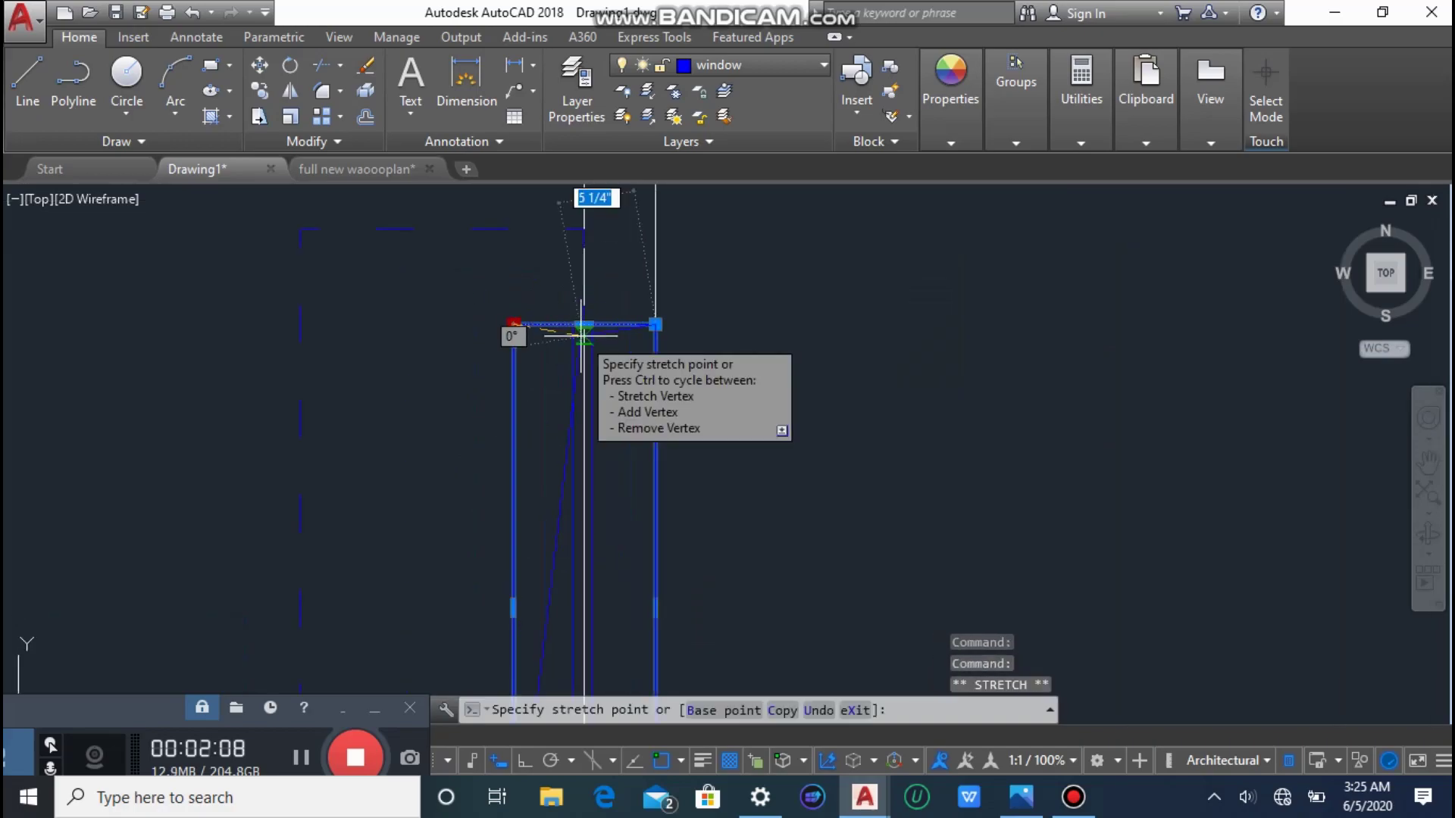
pyautogui.click(587, 324)
pyautogui.scroll(-3, 548, 369)
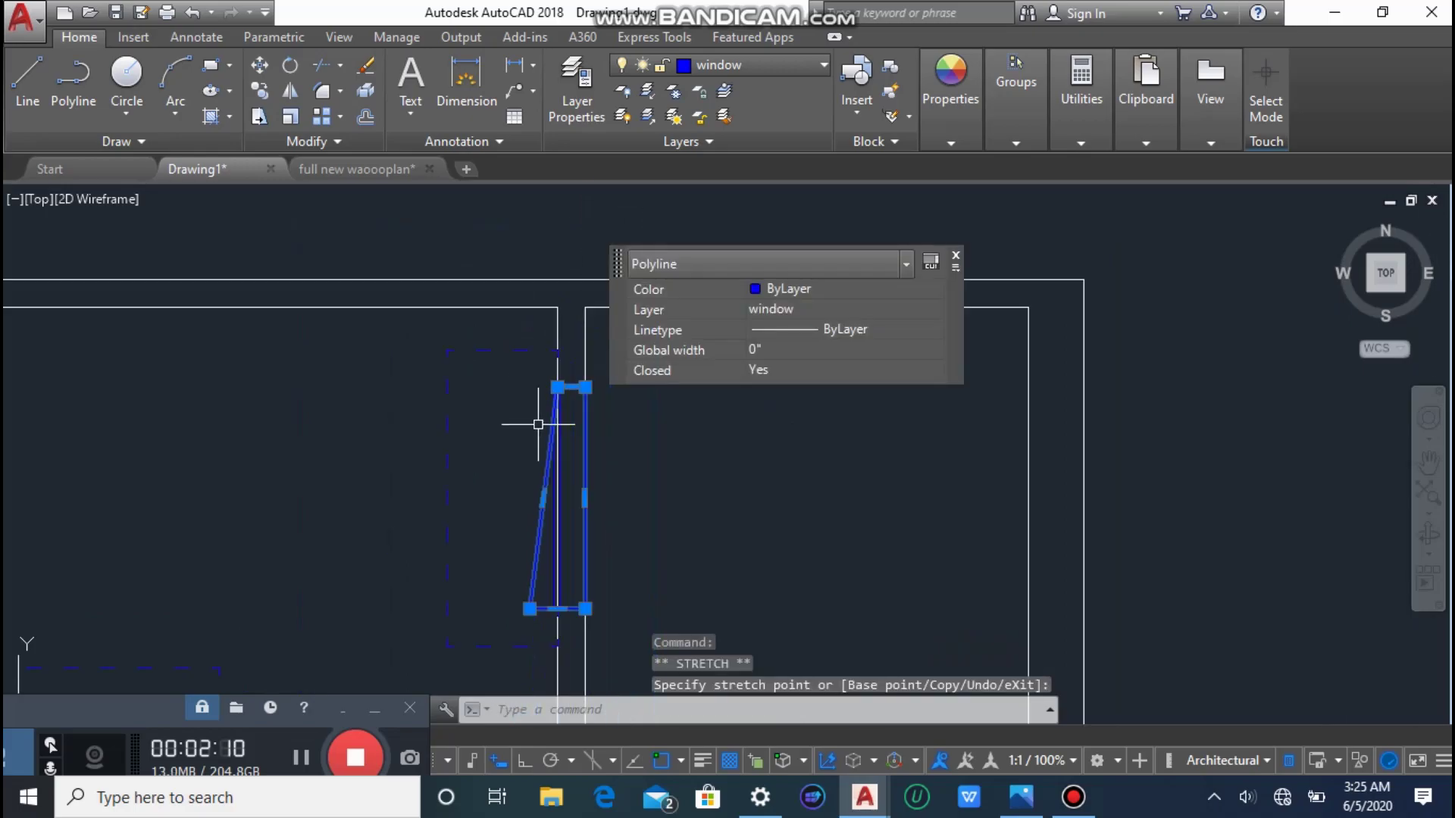
# Stretch the outline's lower-left corner and a window line point to fit the opening.
pyautogui.moveTo(529, 609)
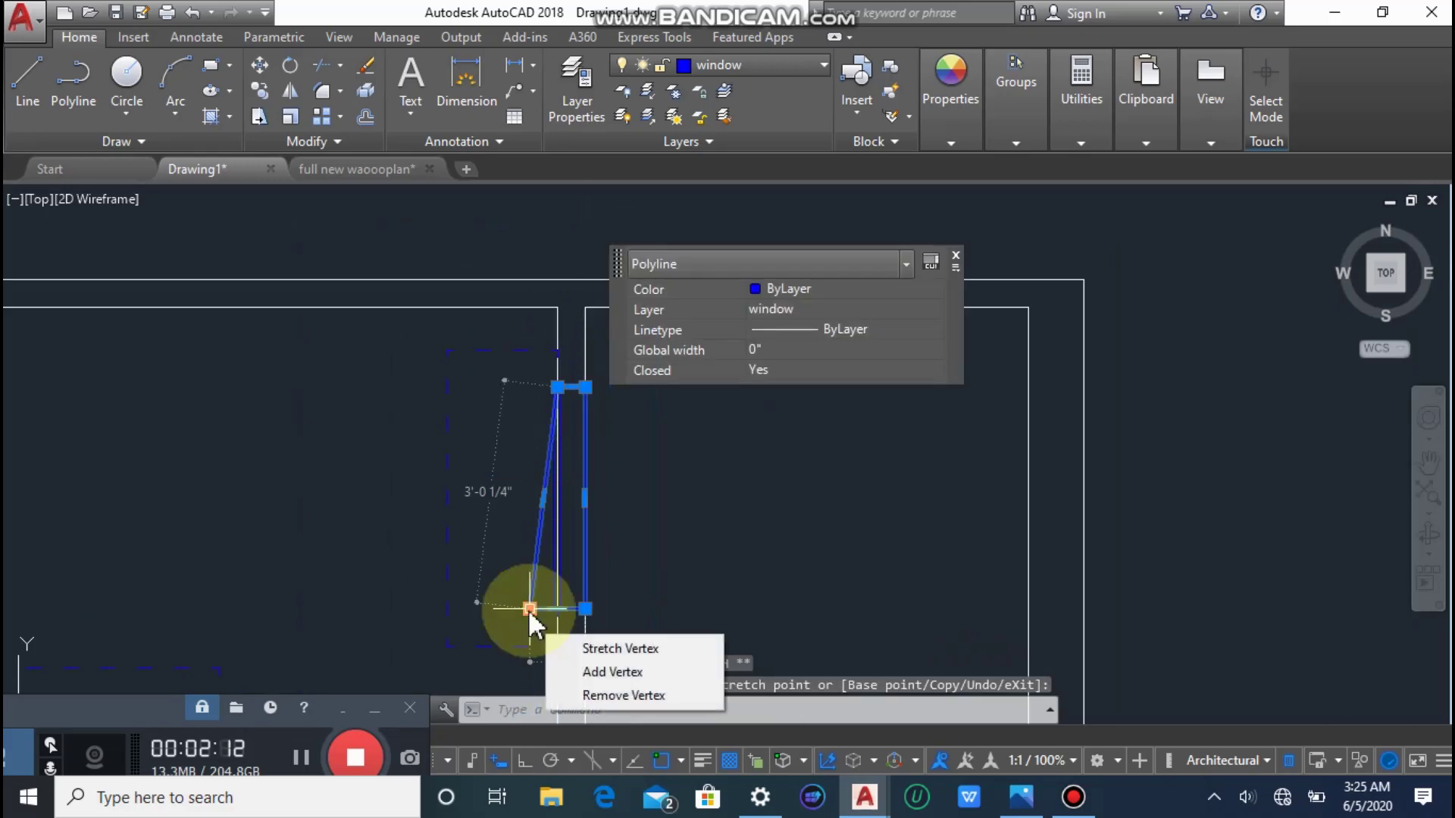
pyautogui.click(530, 608)
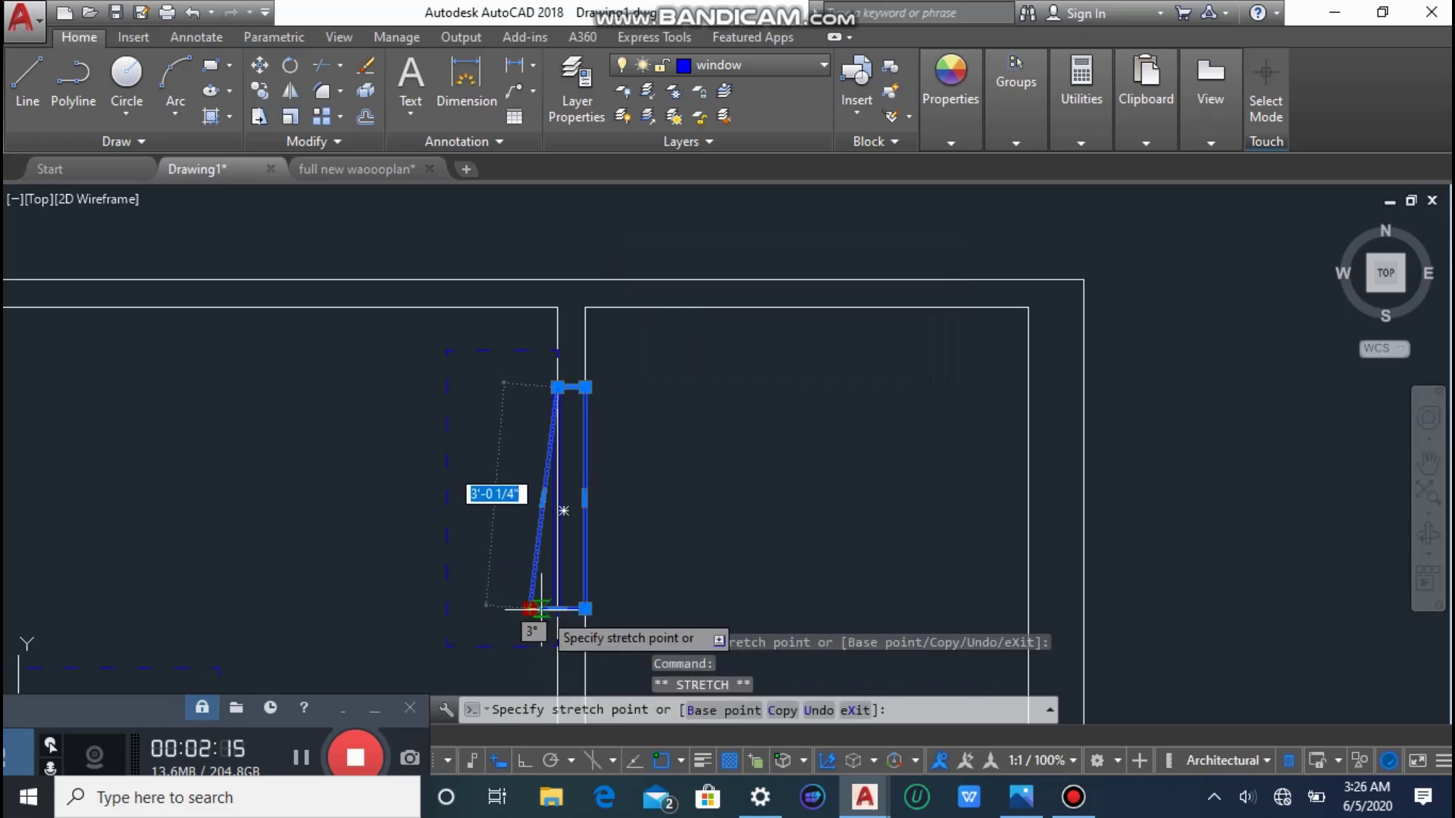
pyautogui.click(564, 511)
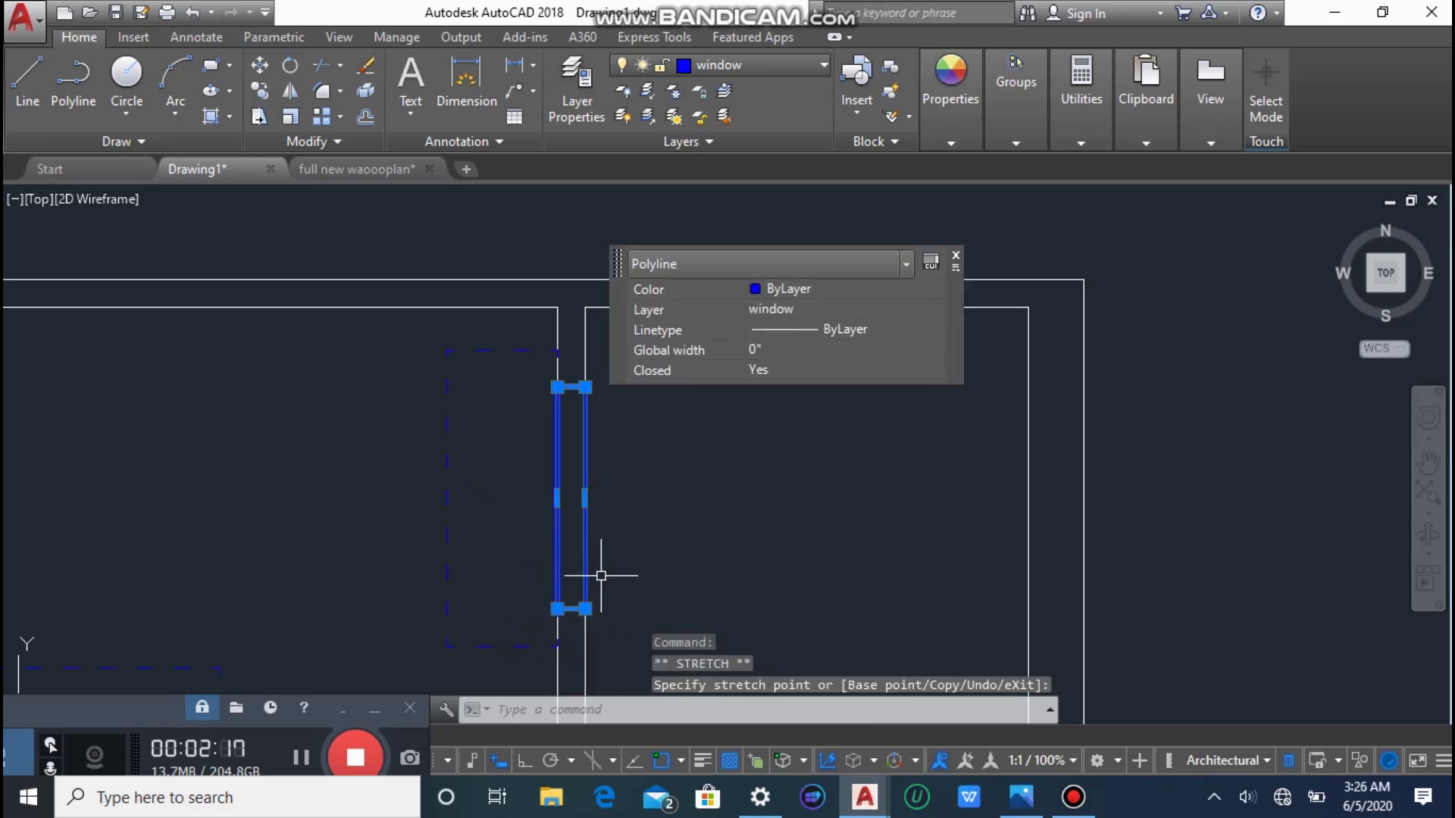
pyautogui.scroll(4, 600, 576)
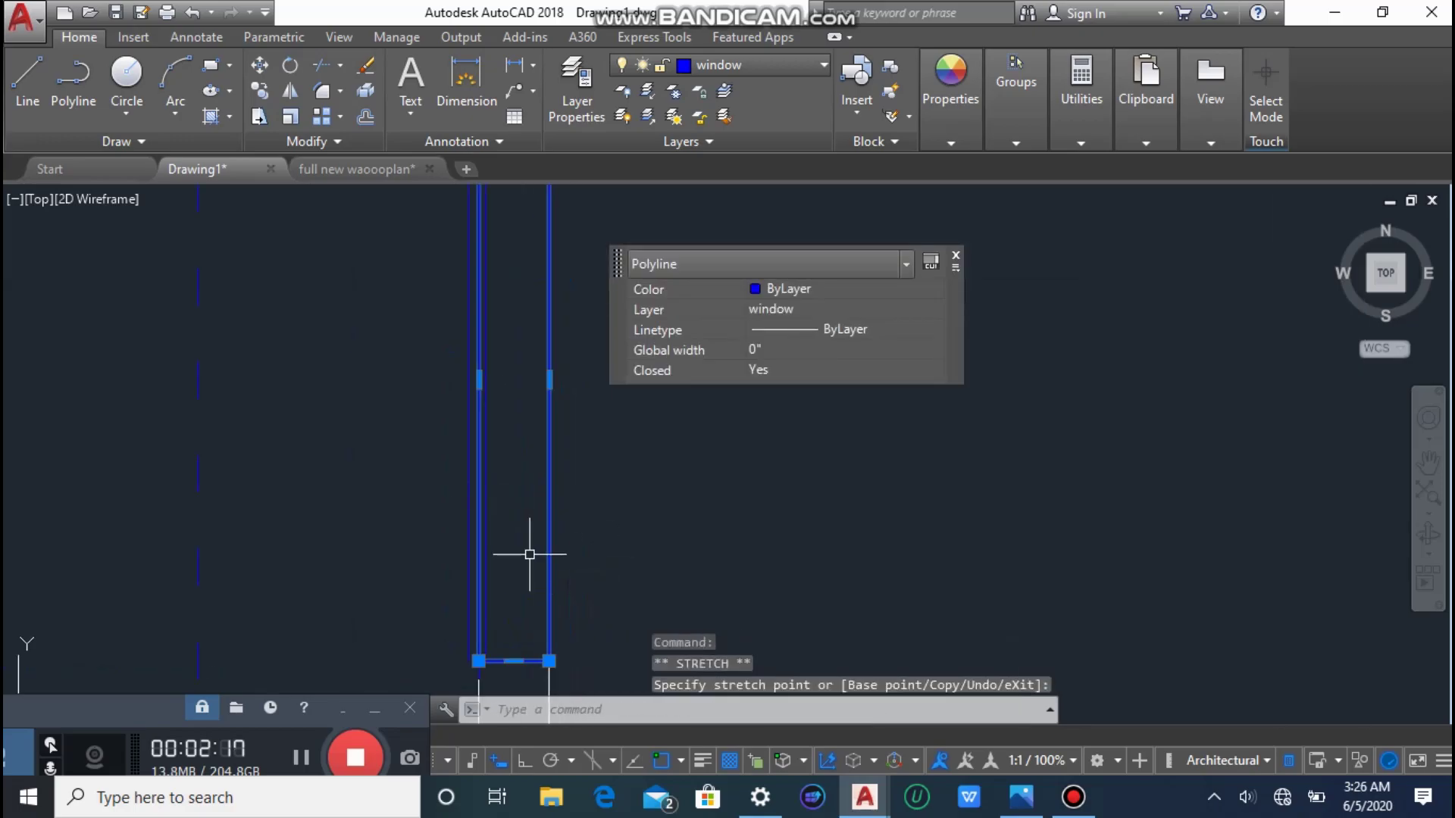
pyautogui.click(469, 572)
pyautogui.scroll(3, 478, 535)
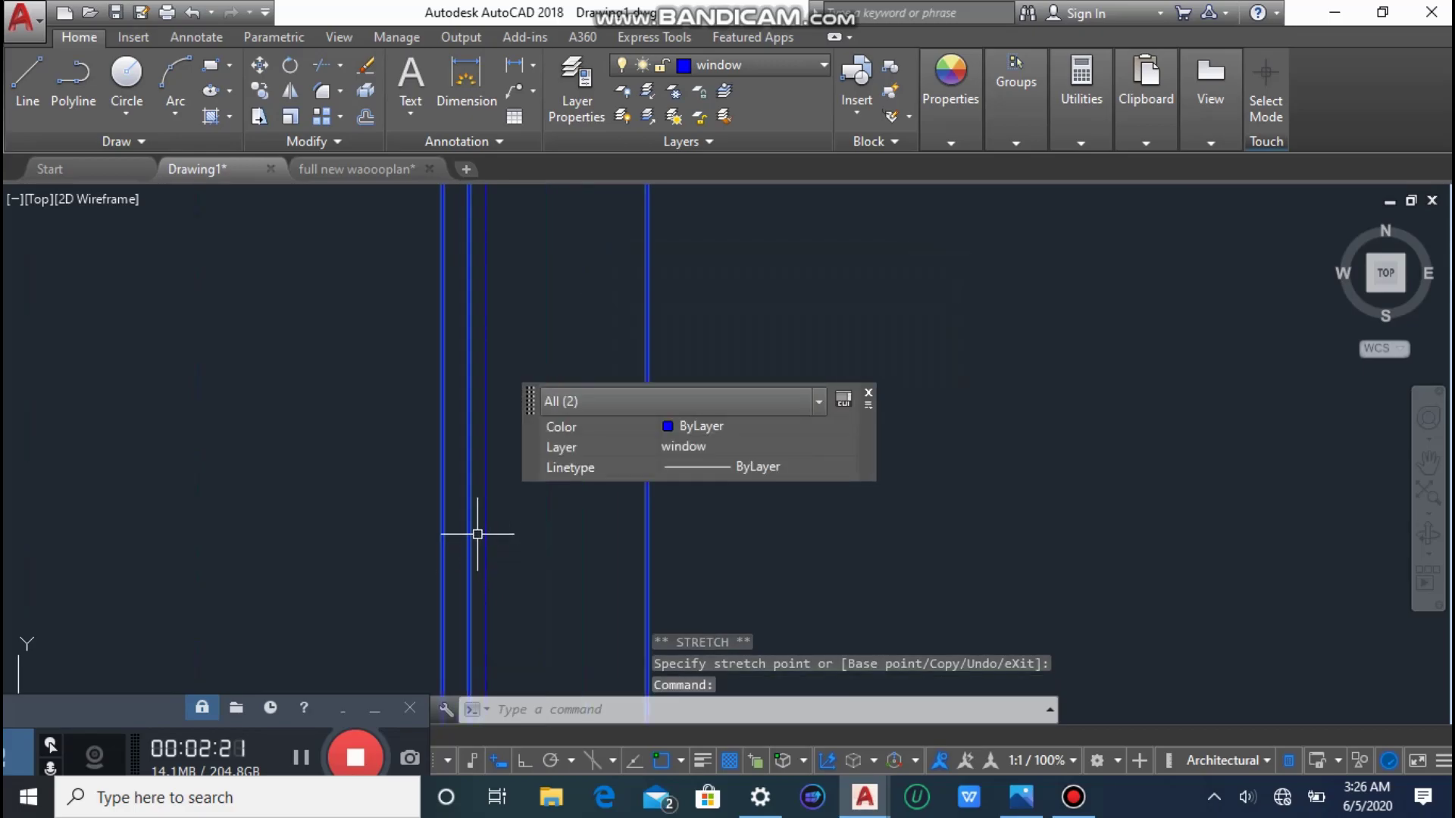
pyautogui.scroll(-4, 467, 391)
# Stretch the window line ends to the right, moving one end 2 1/4" to the wall edge.
pyautogui.click(466, 368)
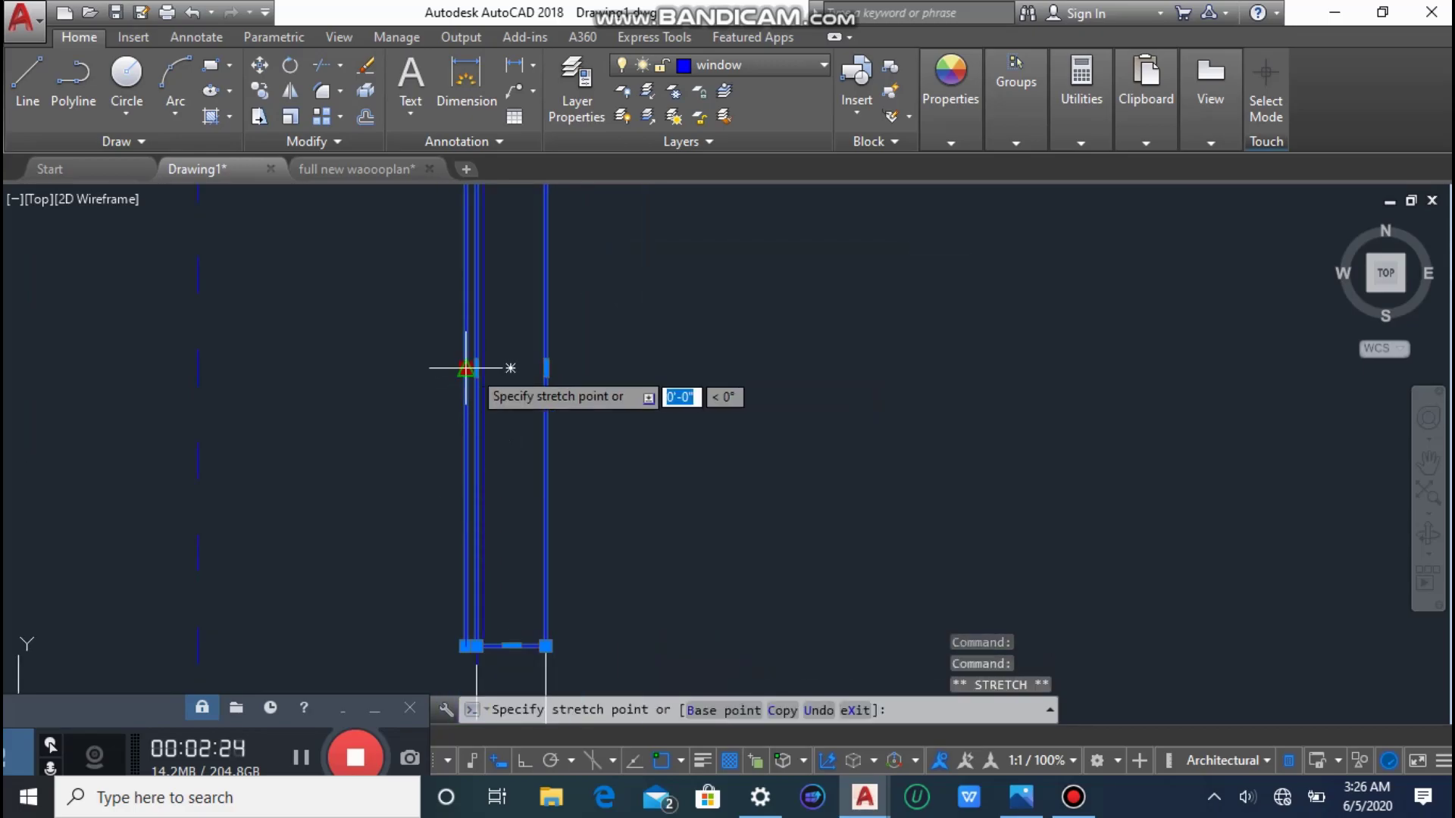
pyautogui.click(512, 368)
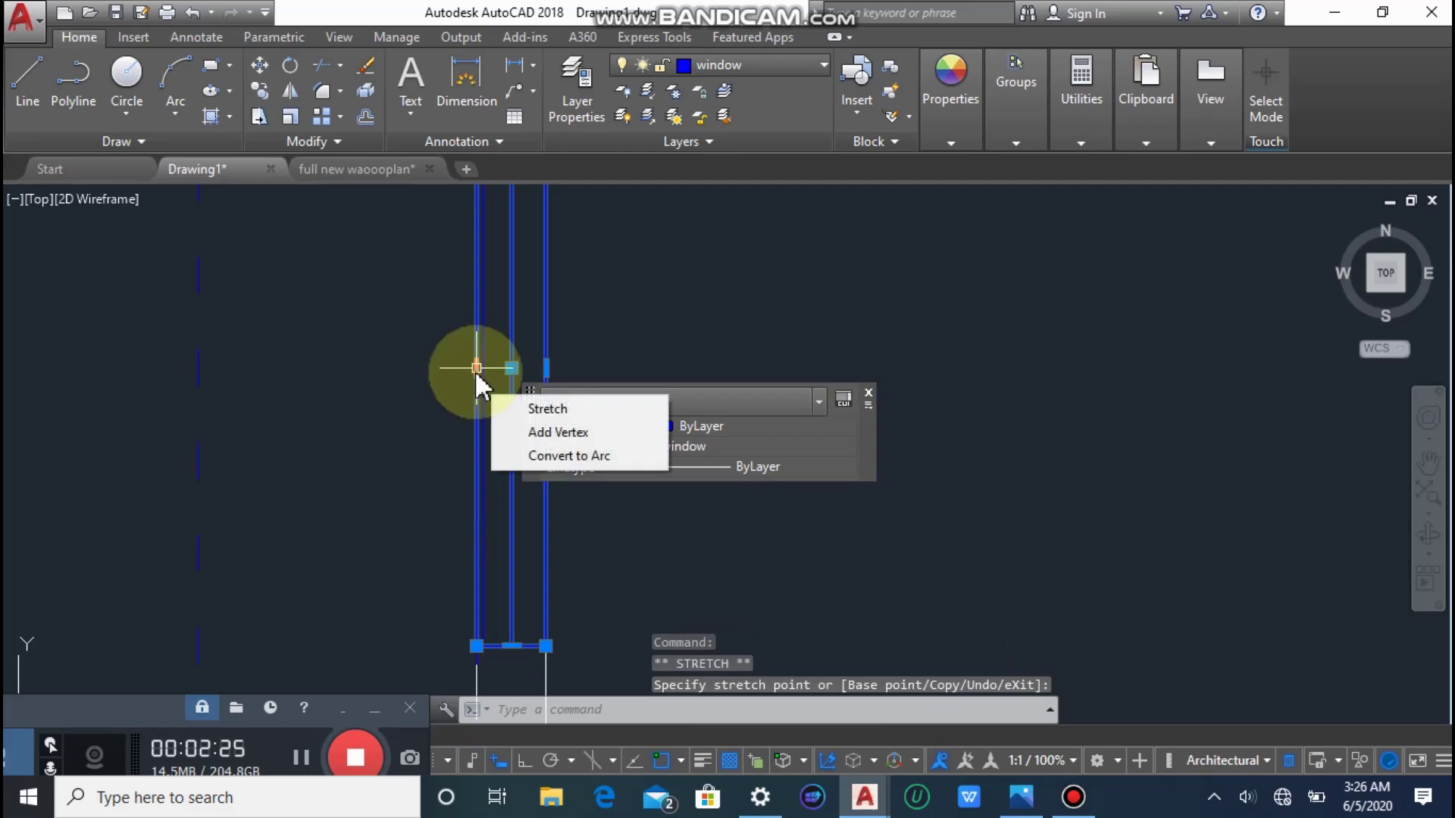
pyautogui.scroll(5, 466, 378)
pyautogui.click(449, 387)
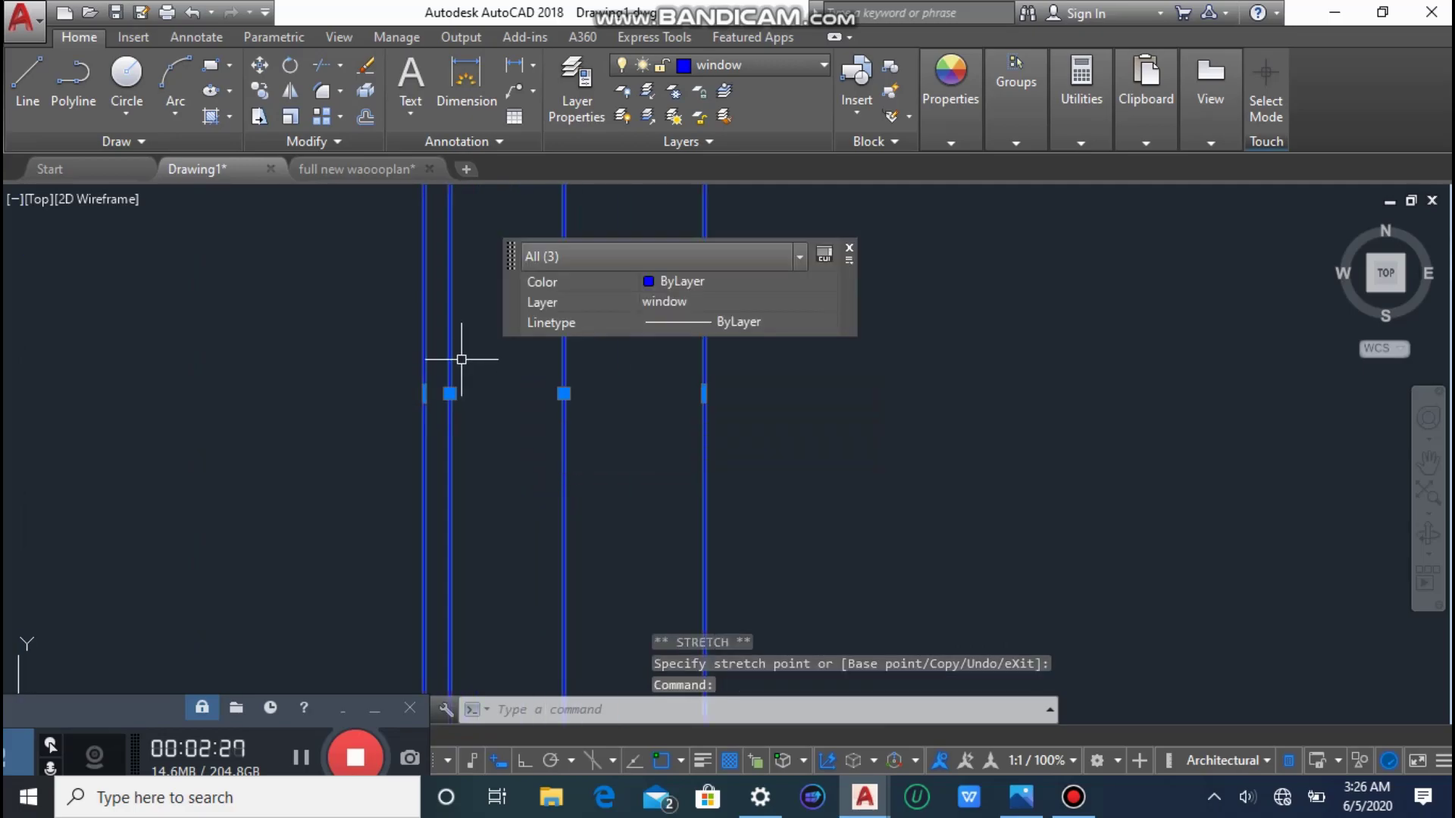
pyautogui.click(450, 394)
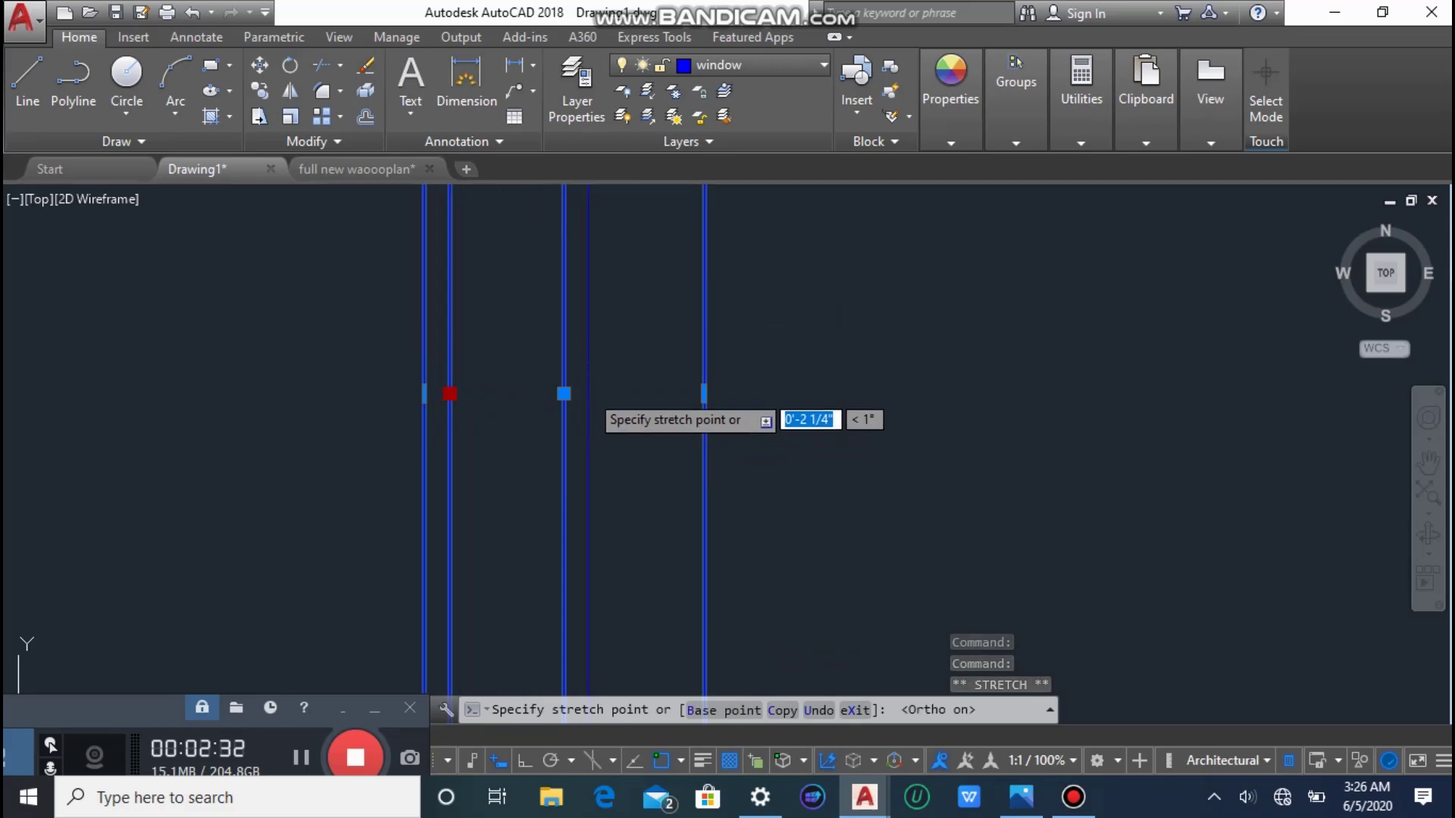
pyautogui.click(584, 395)
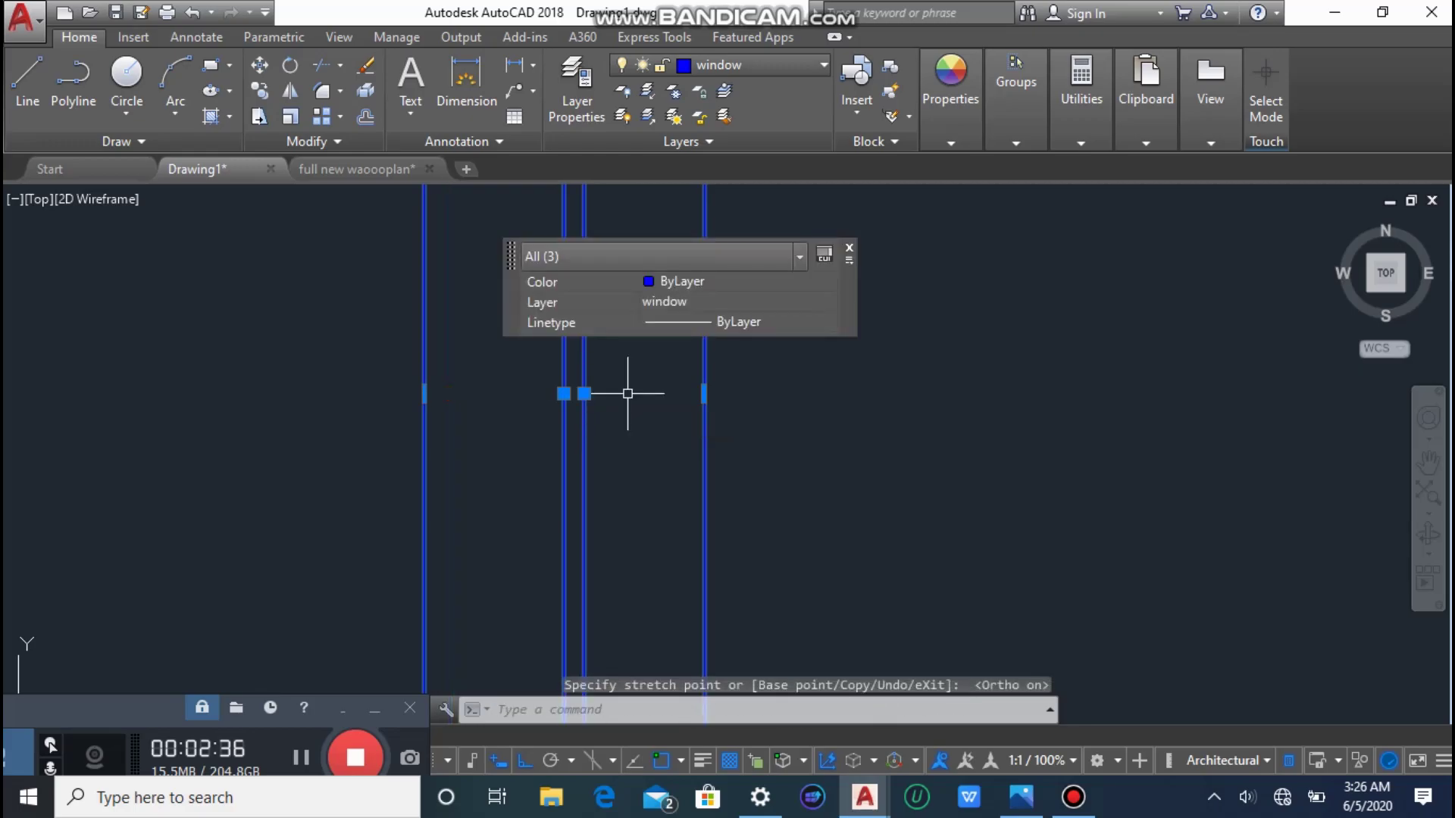
pyautogui.scroll(-4, 627, 394)
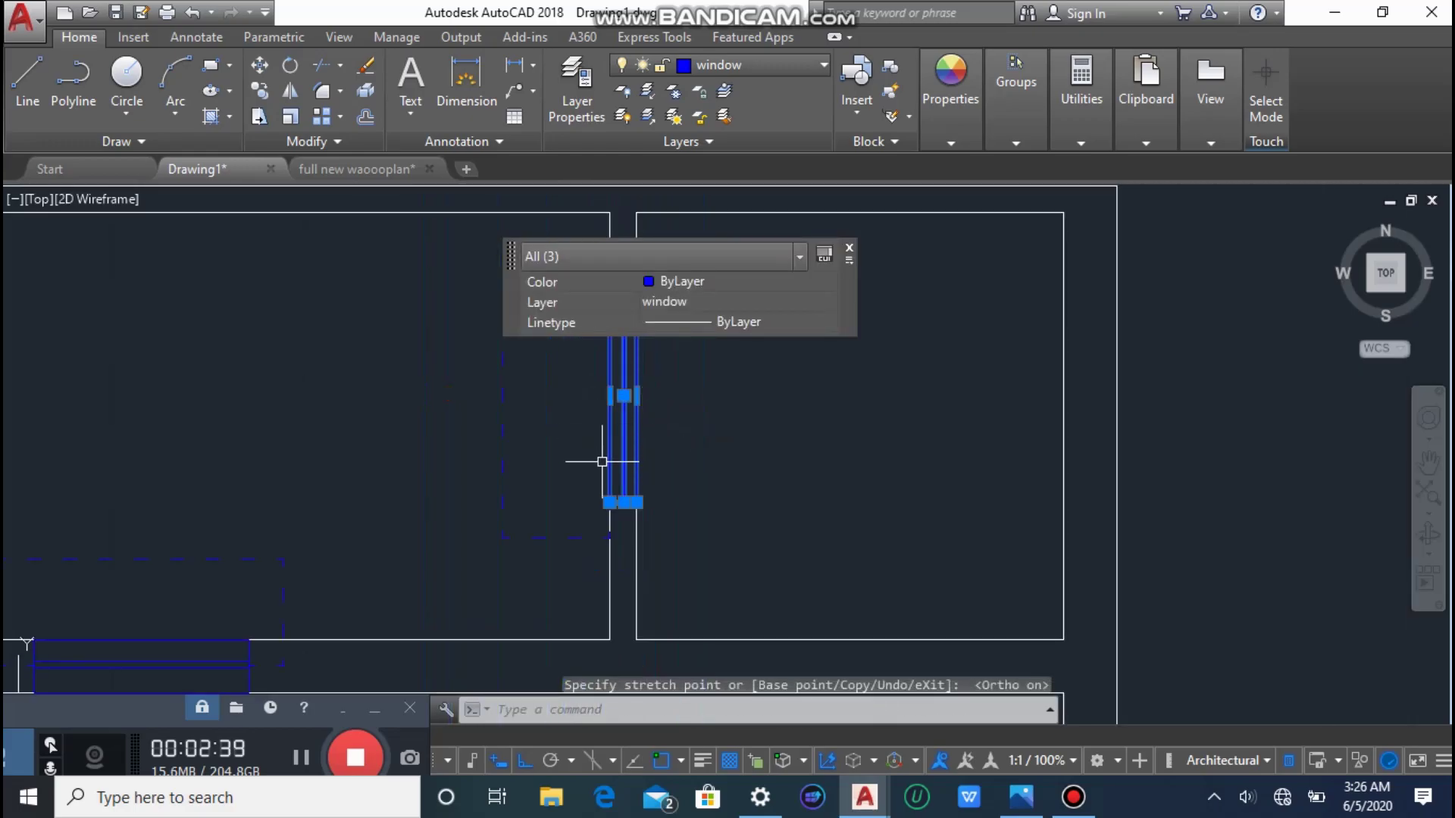
pyautogui.moveTo(848, 287); pyautogui.dragTo(156, 220)
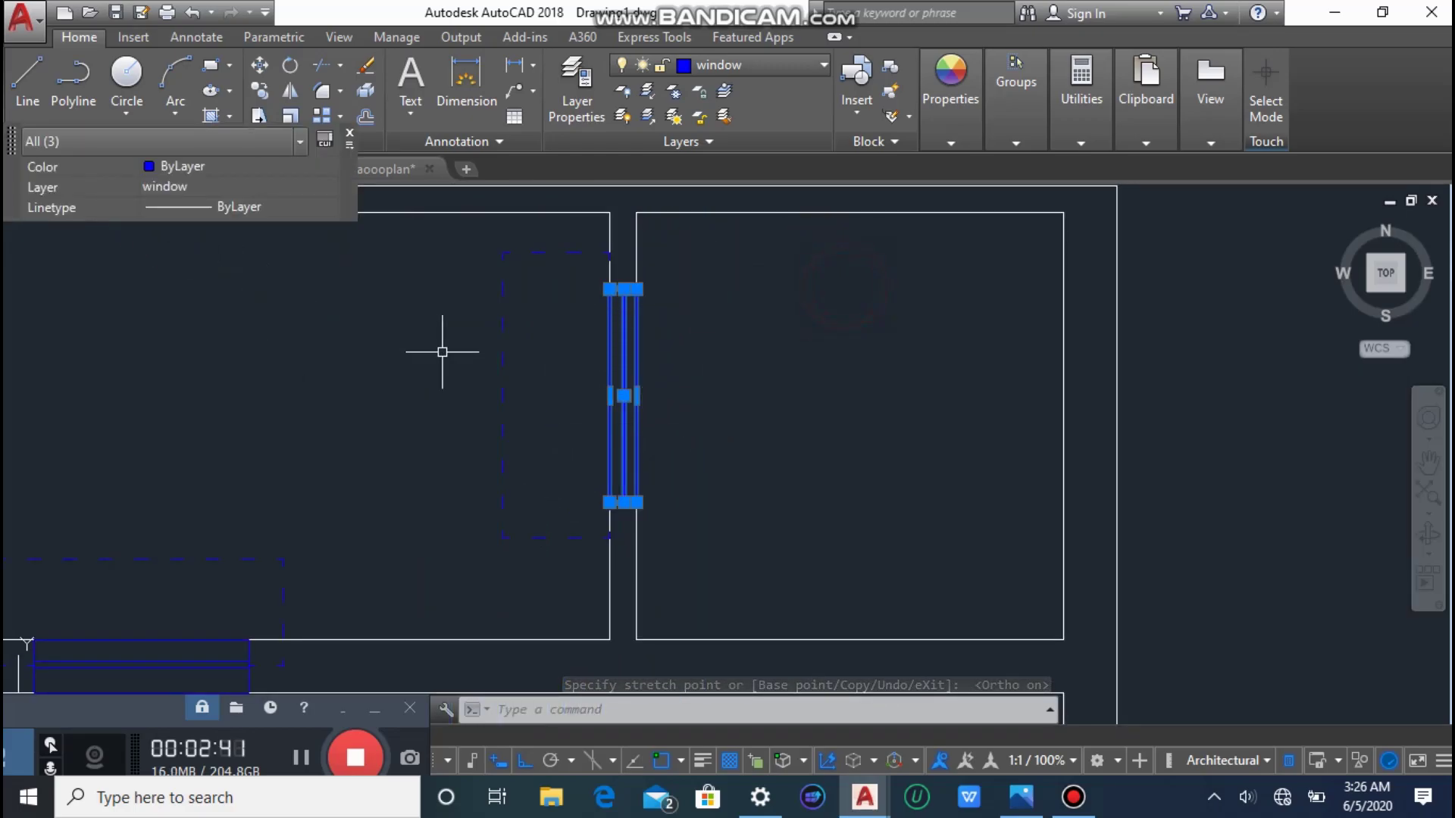
# Stretch the dashed outline's bottom corner to the wall edge, closing the dashed rectangle.
pyautogui.click(503, 405)
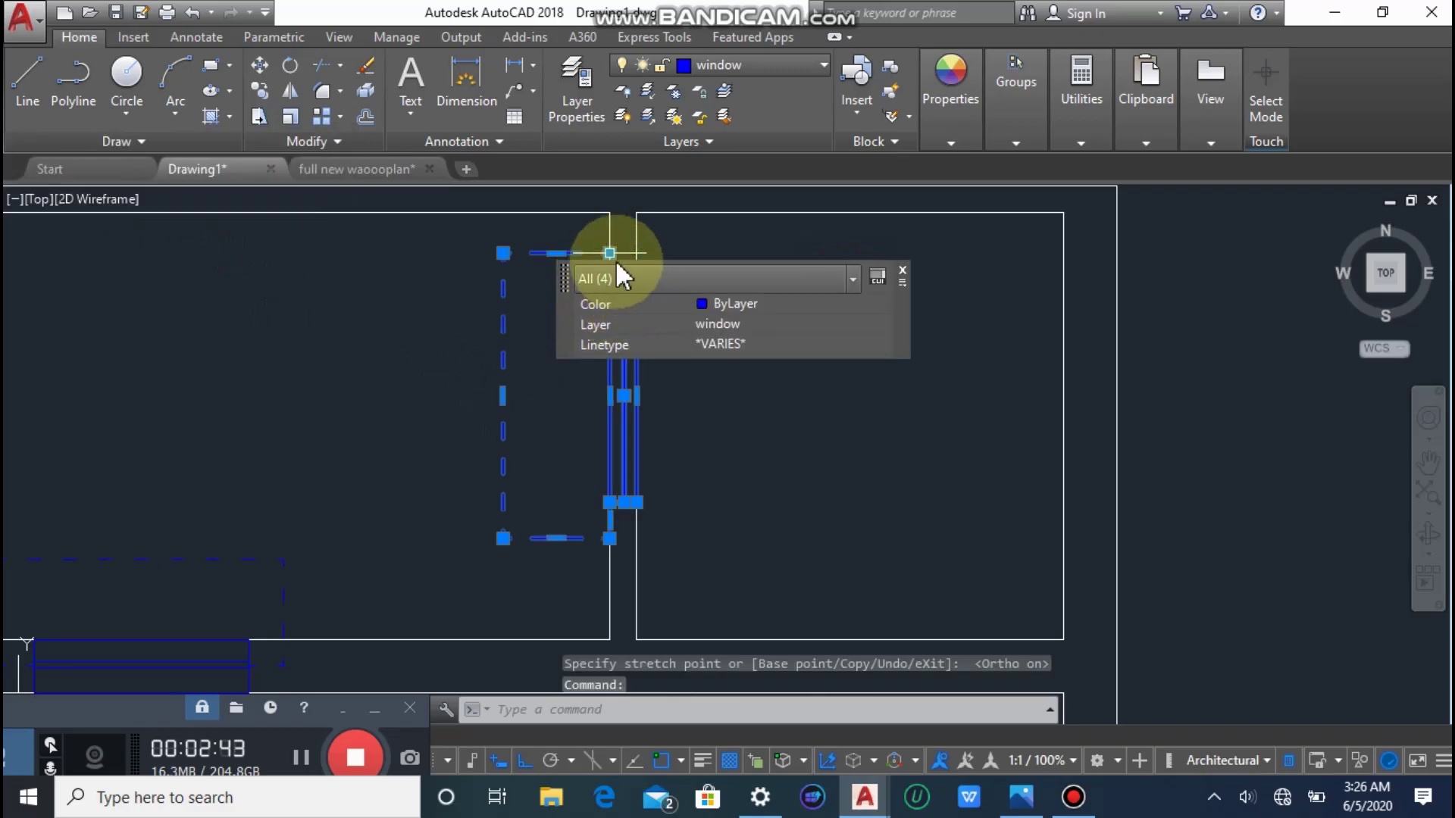
pyautogui.click(610, 538)
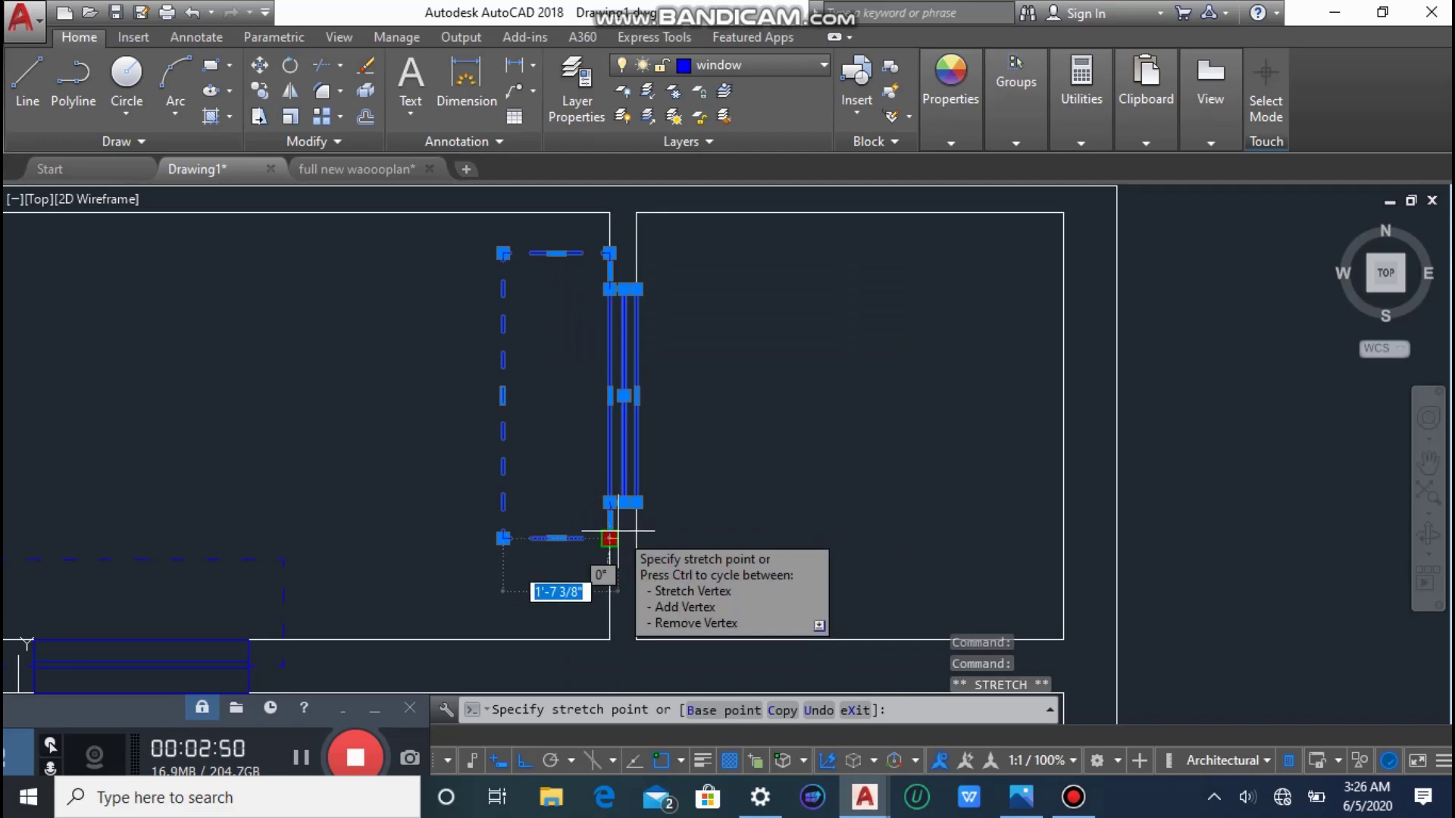
pyautogui.press('Escape')
pyautogui.scroll(4, 619, 491)
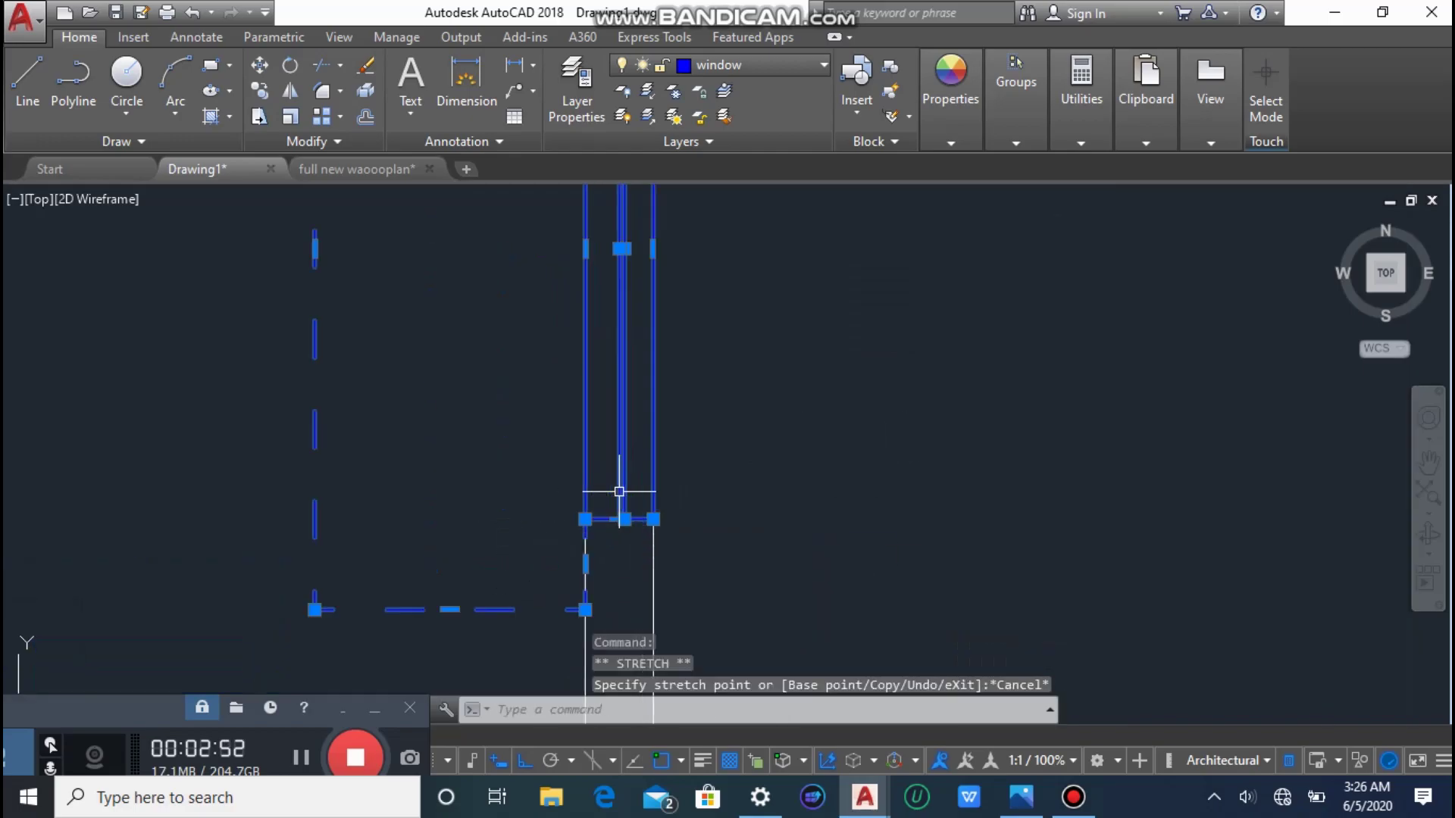
pyautogui.click(585, 519)
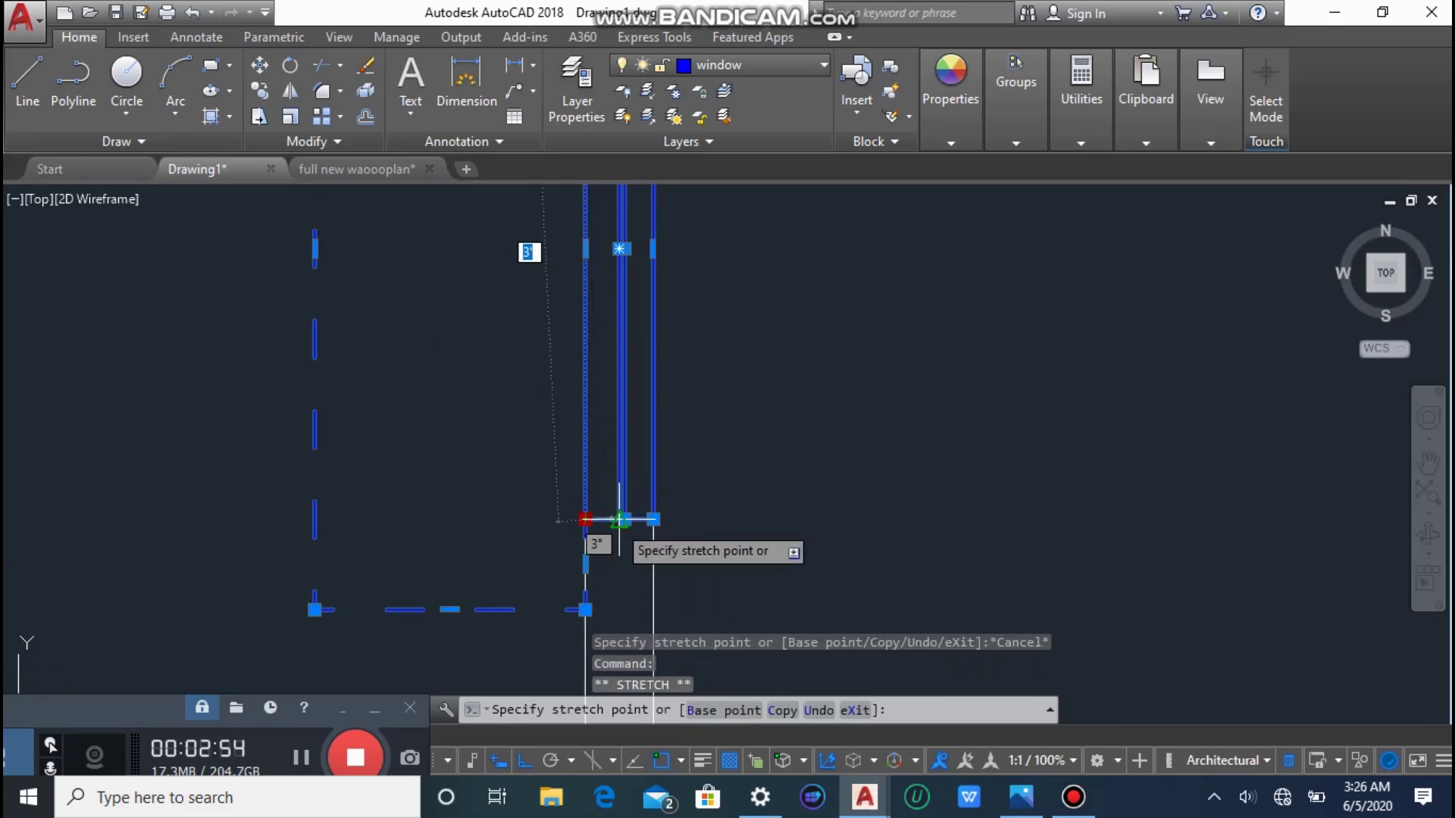
pyautogui.click(622, 519)
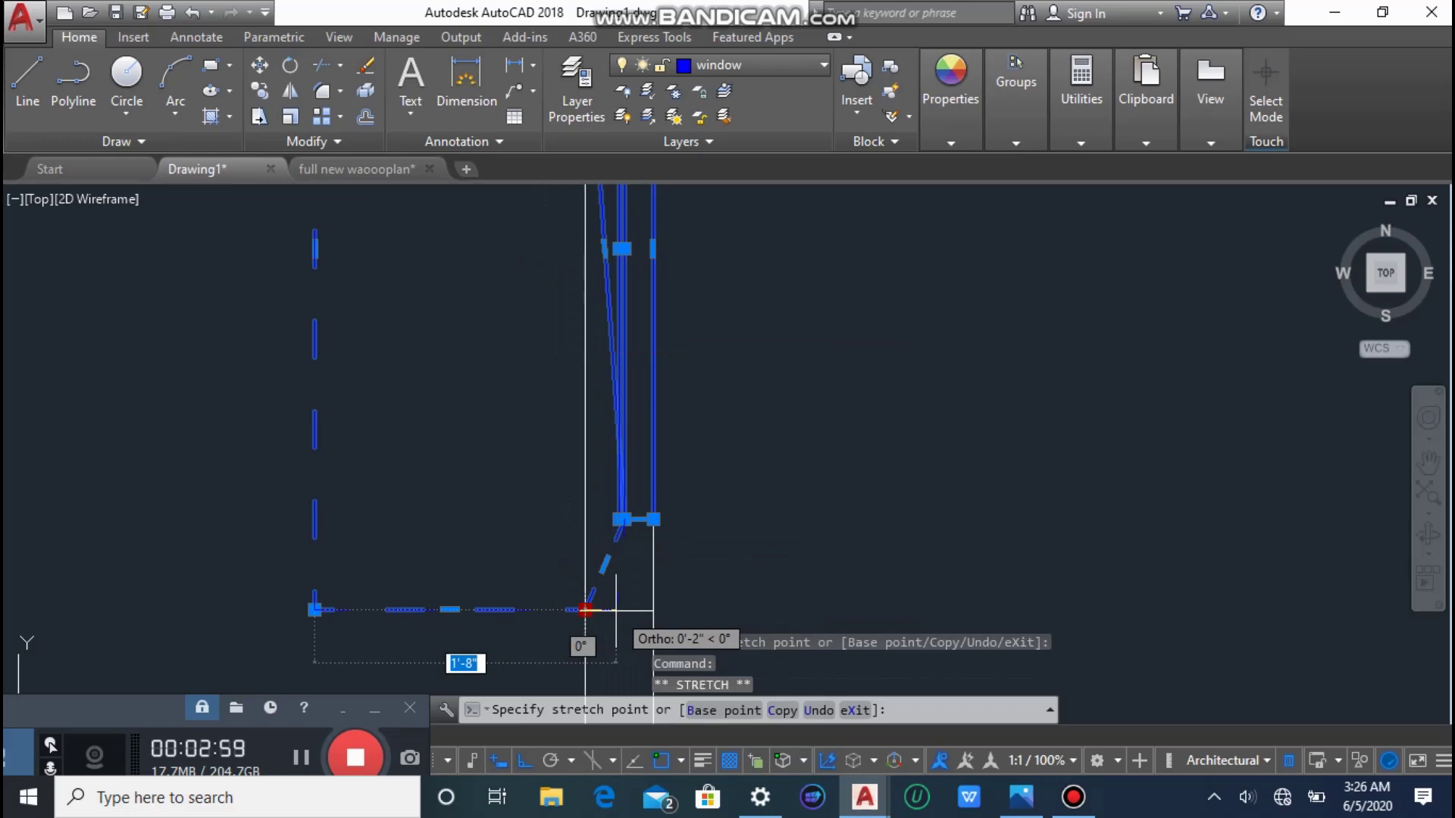
pyautogui.click(621, 608)
pyautogui.scroll(-4, 621, 586)
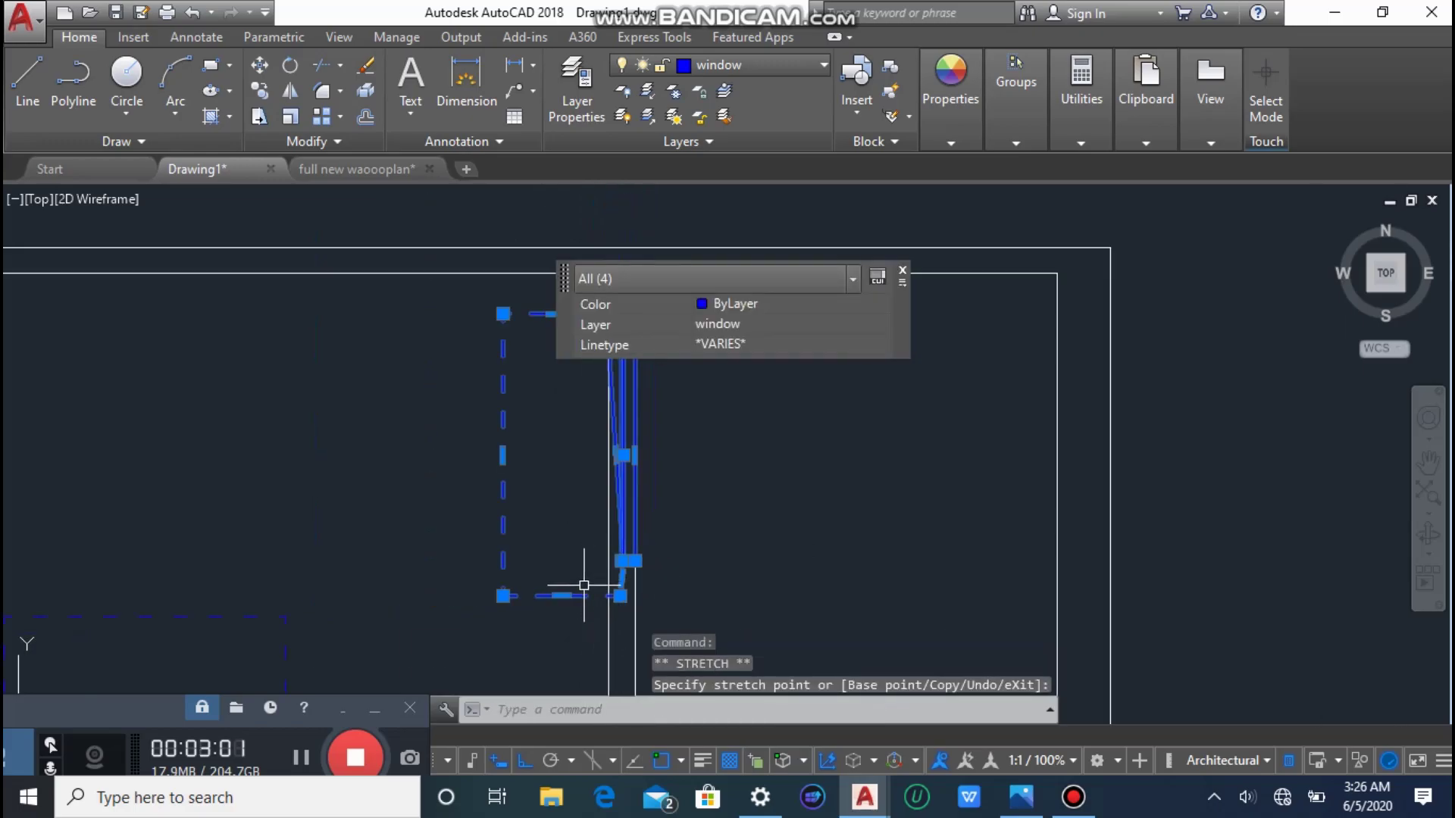
pyautogui.press('Escape')
pyautogui.press('Escape')
pyautogui.press('Escape')
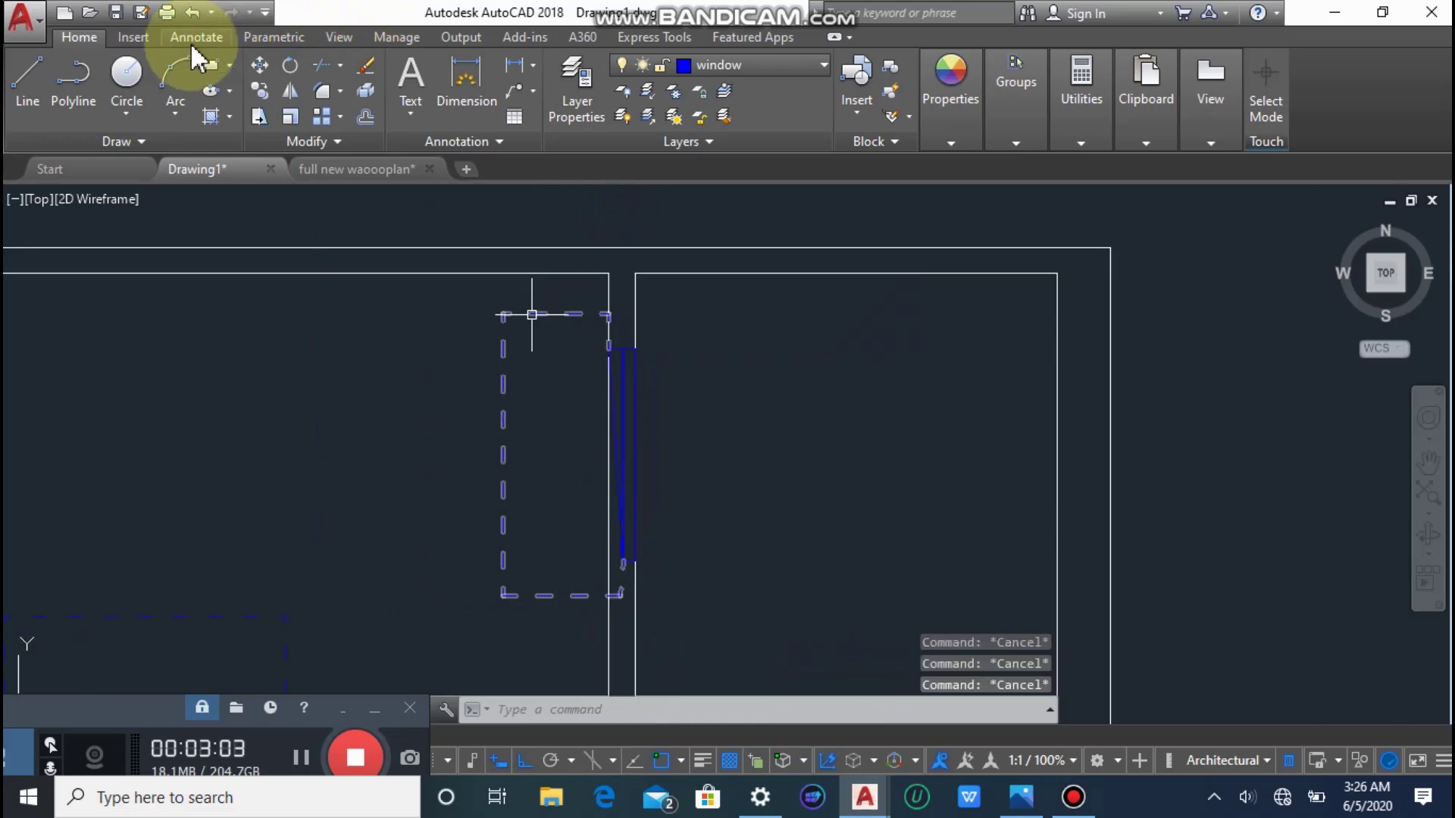
# Undo the last grip edit and move the dashed outline 2 1/8" right against the window lines.
pyautogui.click(193, 17)
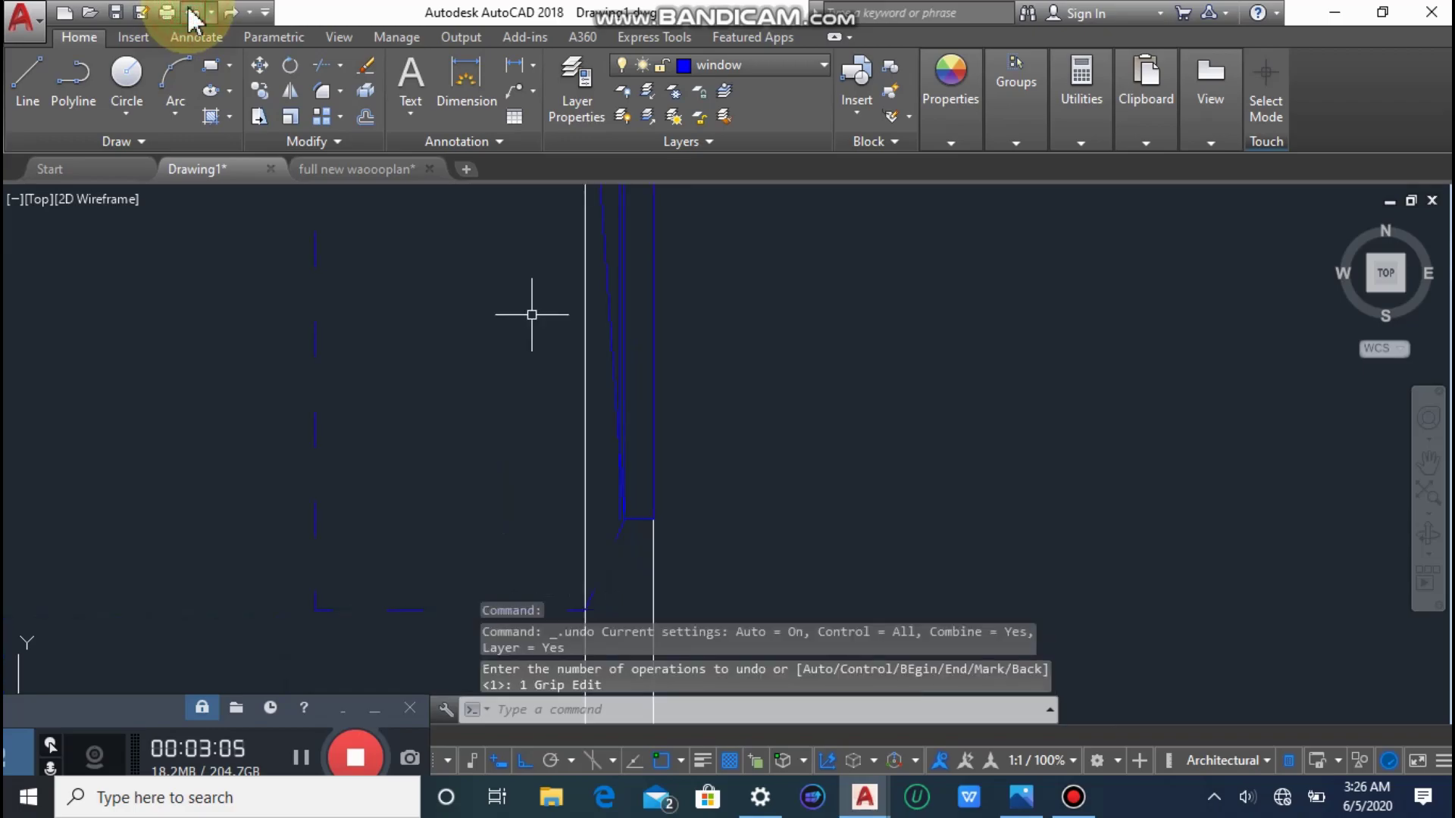
pyautogui.scroll(-3, 381, 362)
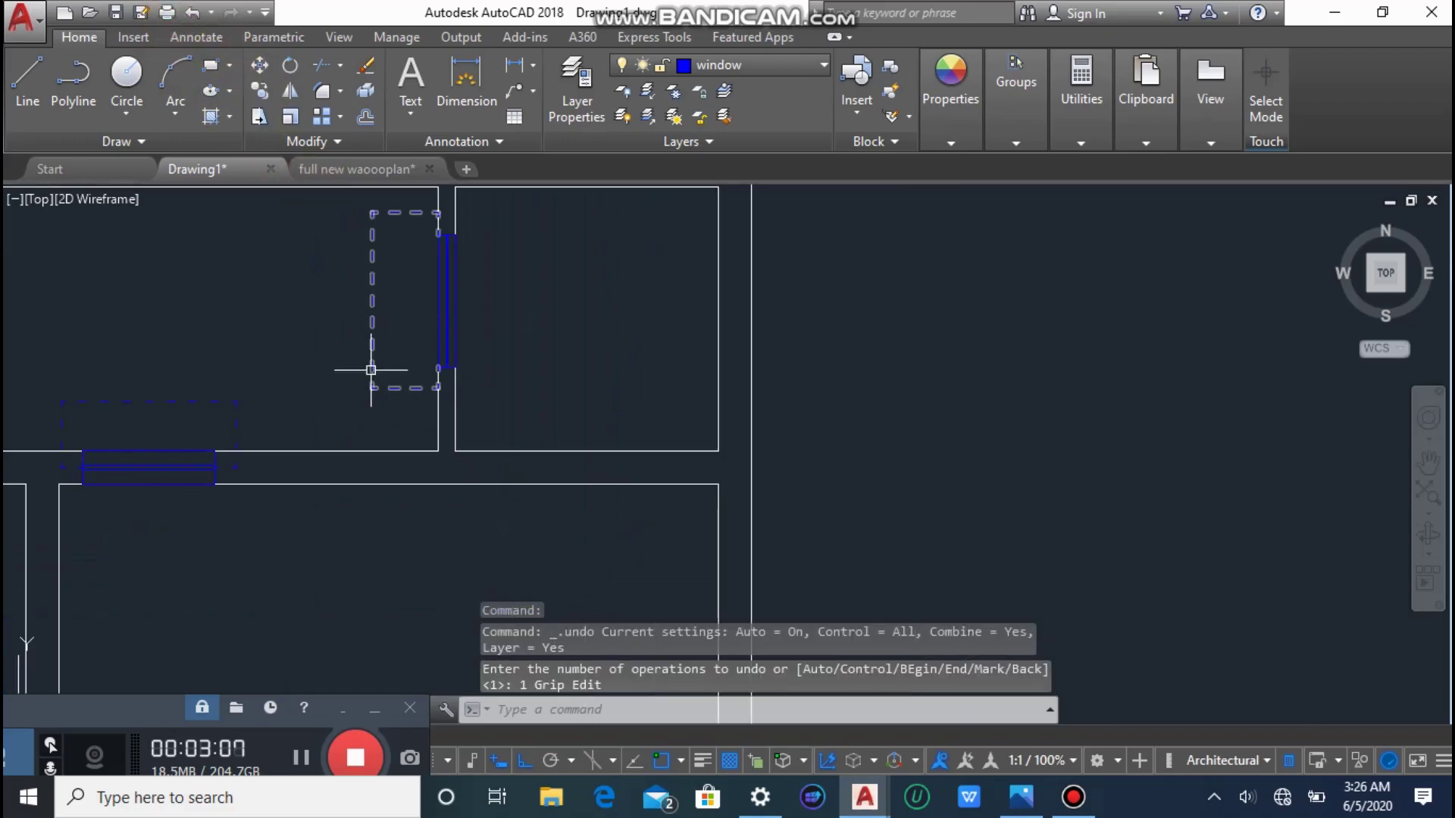
pyautogui.click(370, 370)
pyautogui.moveTo(370, 317)
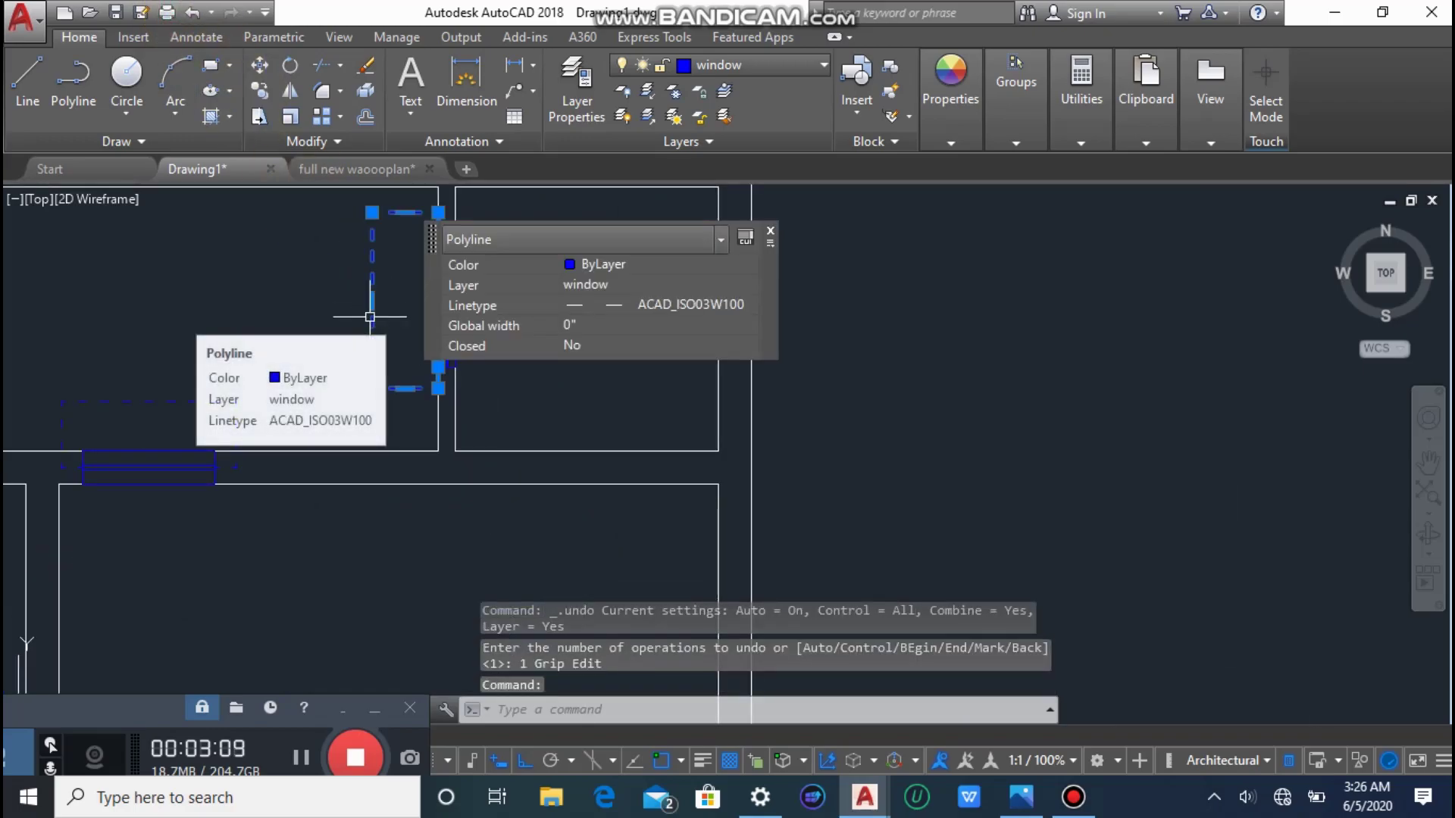
pyautogui.write('m')
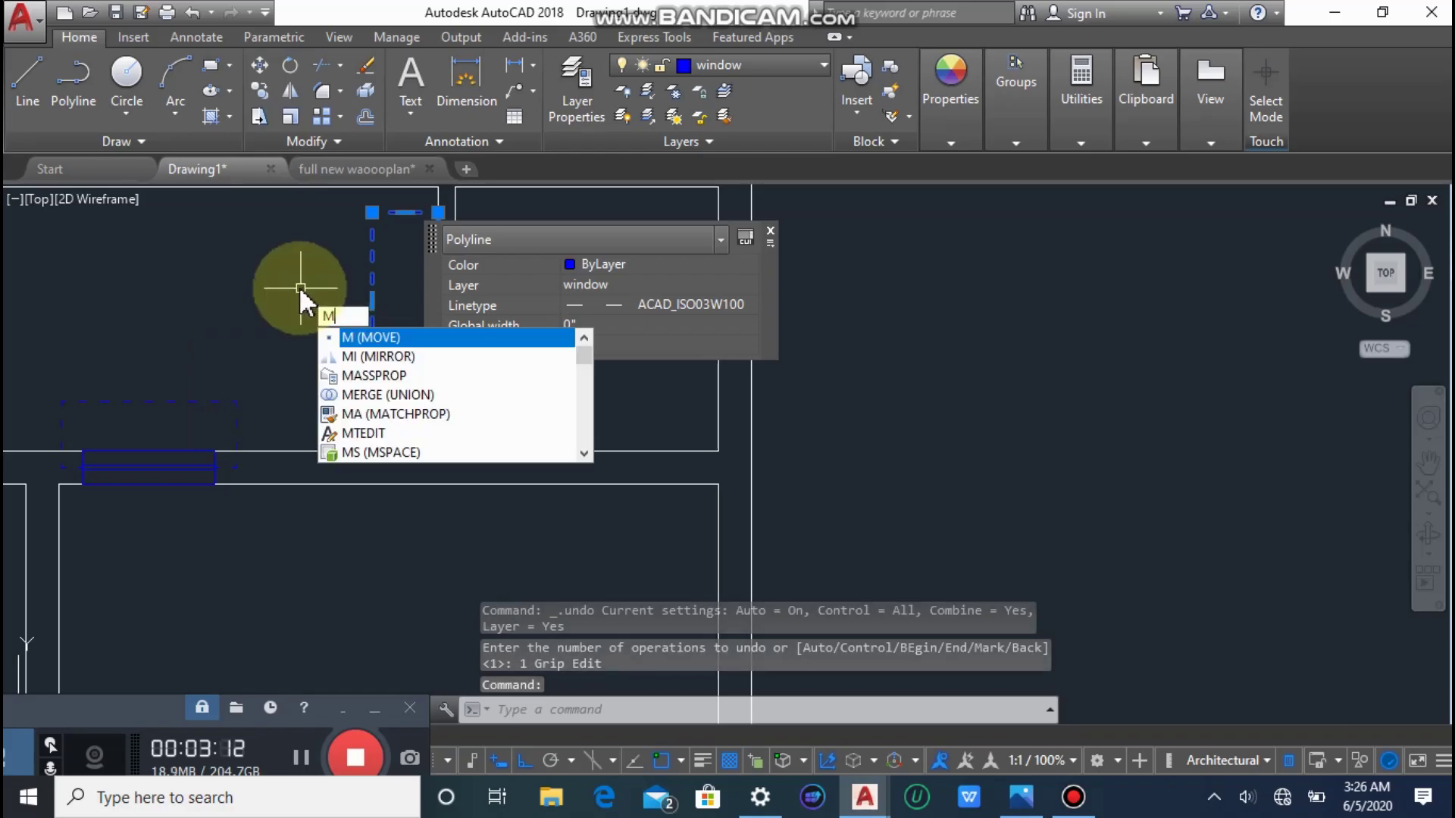
pyautogui.press('Return')
pyautogui.scroll(3, 440, 395)
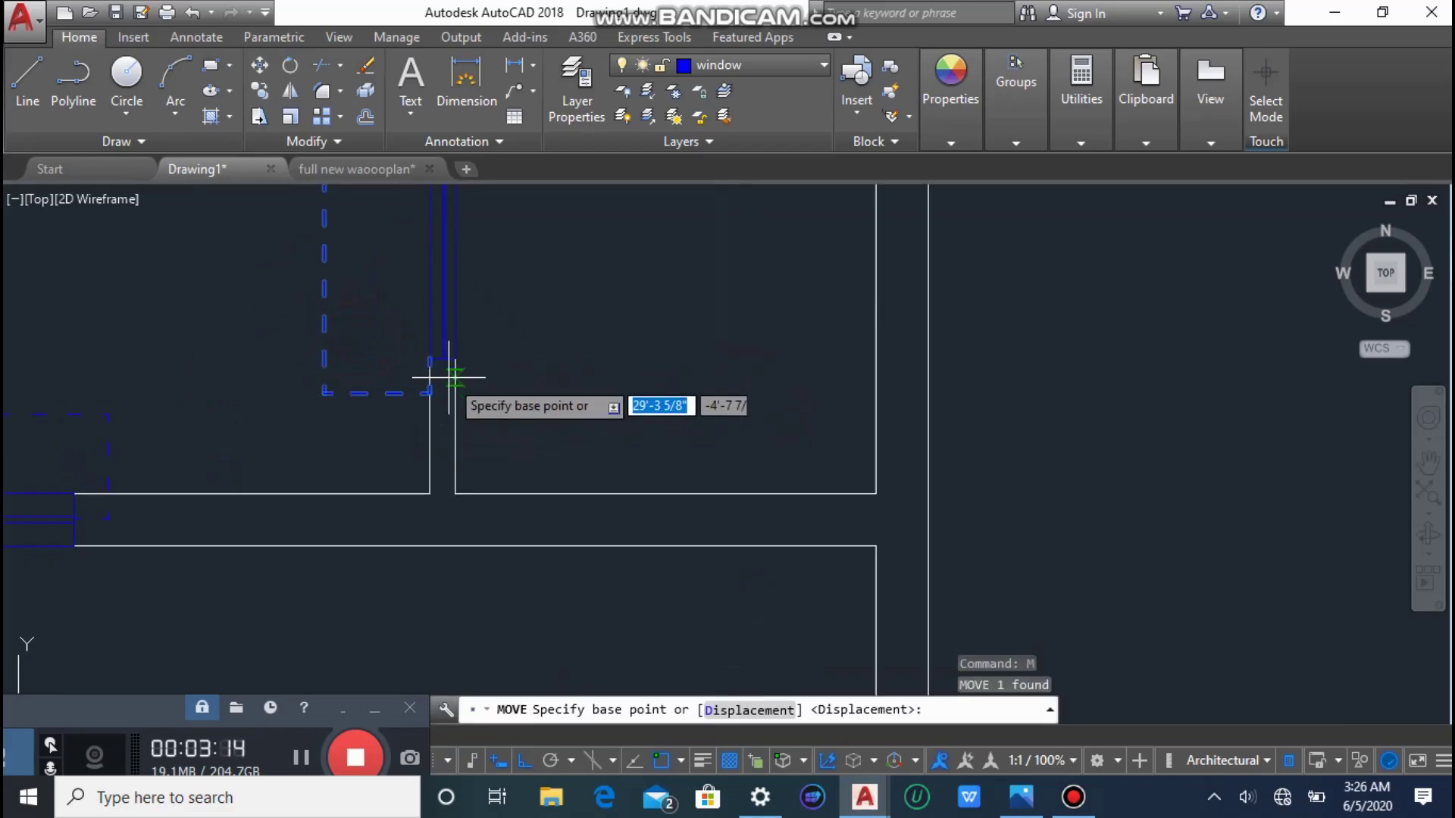
pyautogui.click(417, 331)
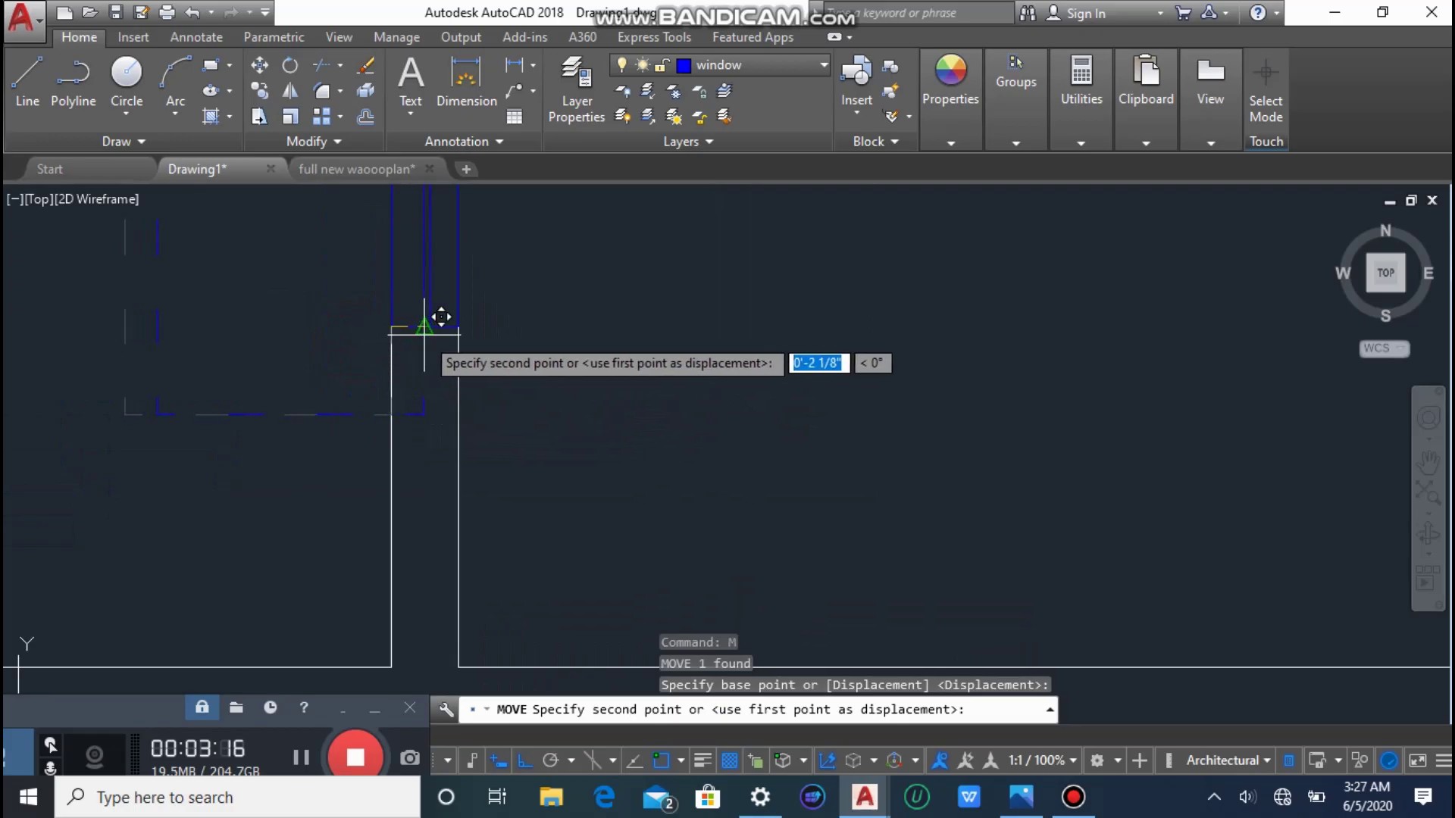
pyautogui.click(428, 329)
pyautogui.scroll(-3, 431, 330)
pyautogui.scroll(-3, 451, 278)
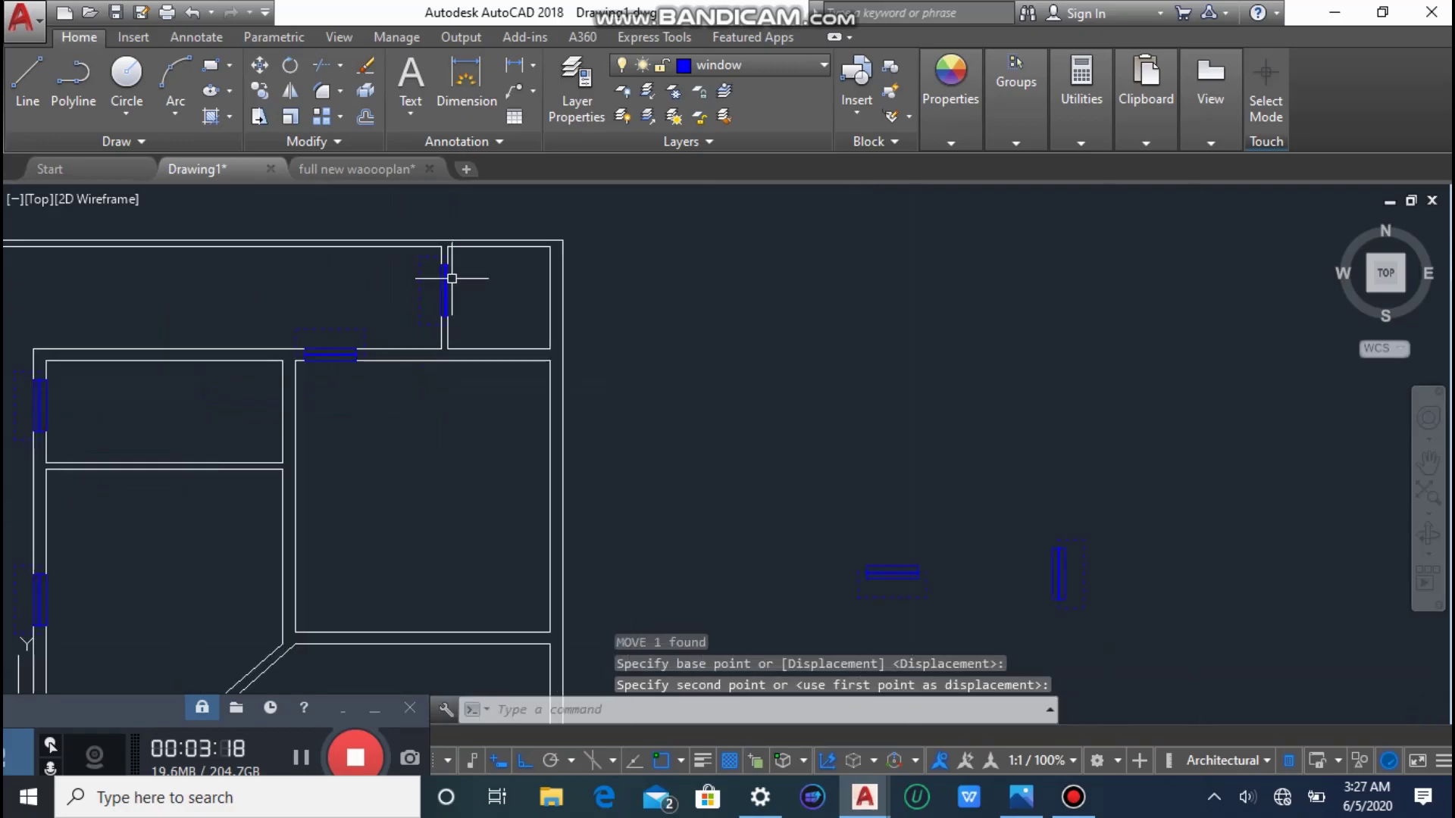
pyautogui.scroll(4, 308, 345)
pyautogui.scroll(-1, 260, 351)
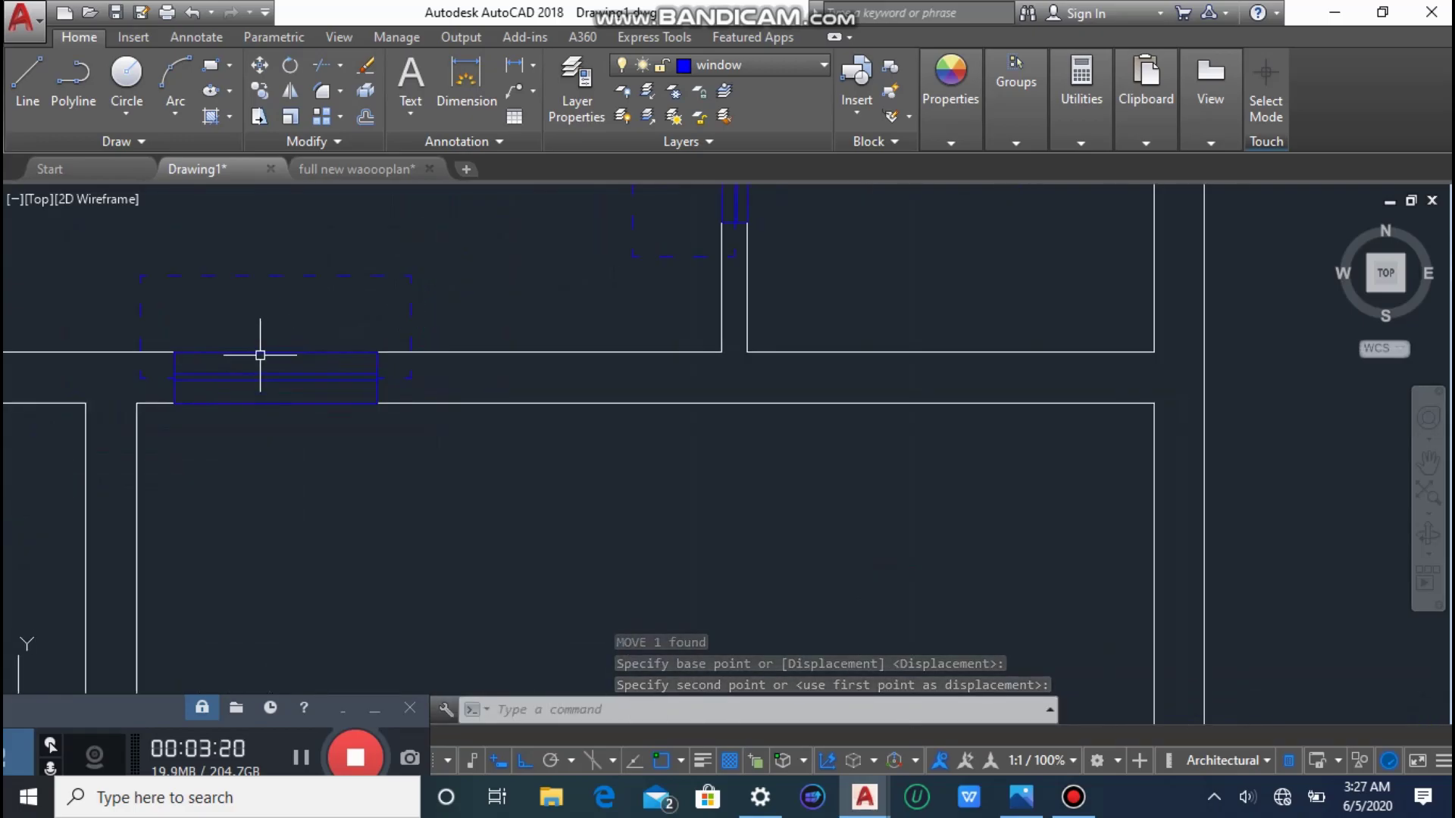
# Explode the horizontal window block into separate lines.
pyautogui.click(234, 376)
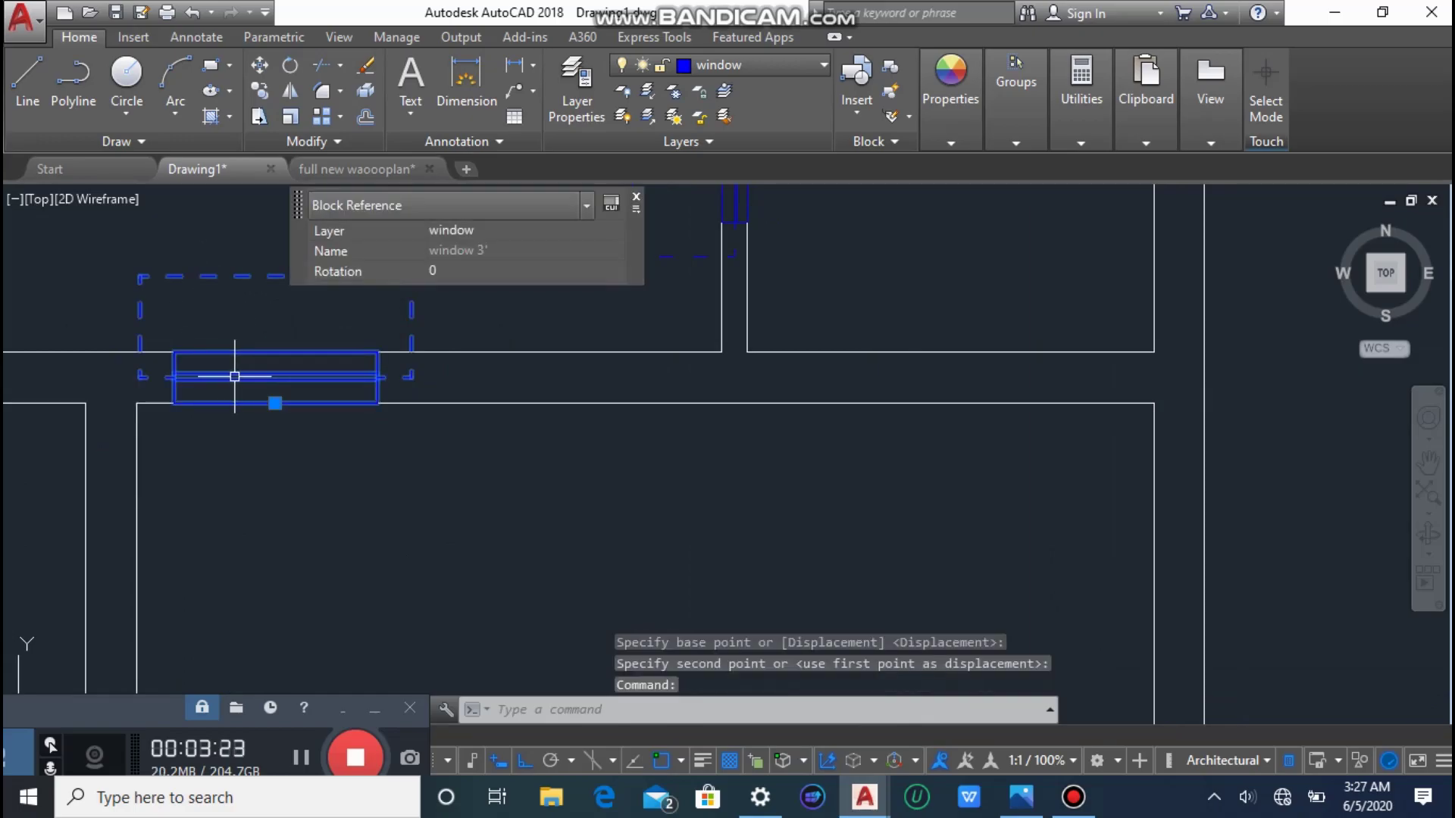
pyautogui.write('x')
pyautogui.press('Return')
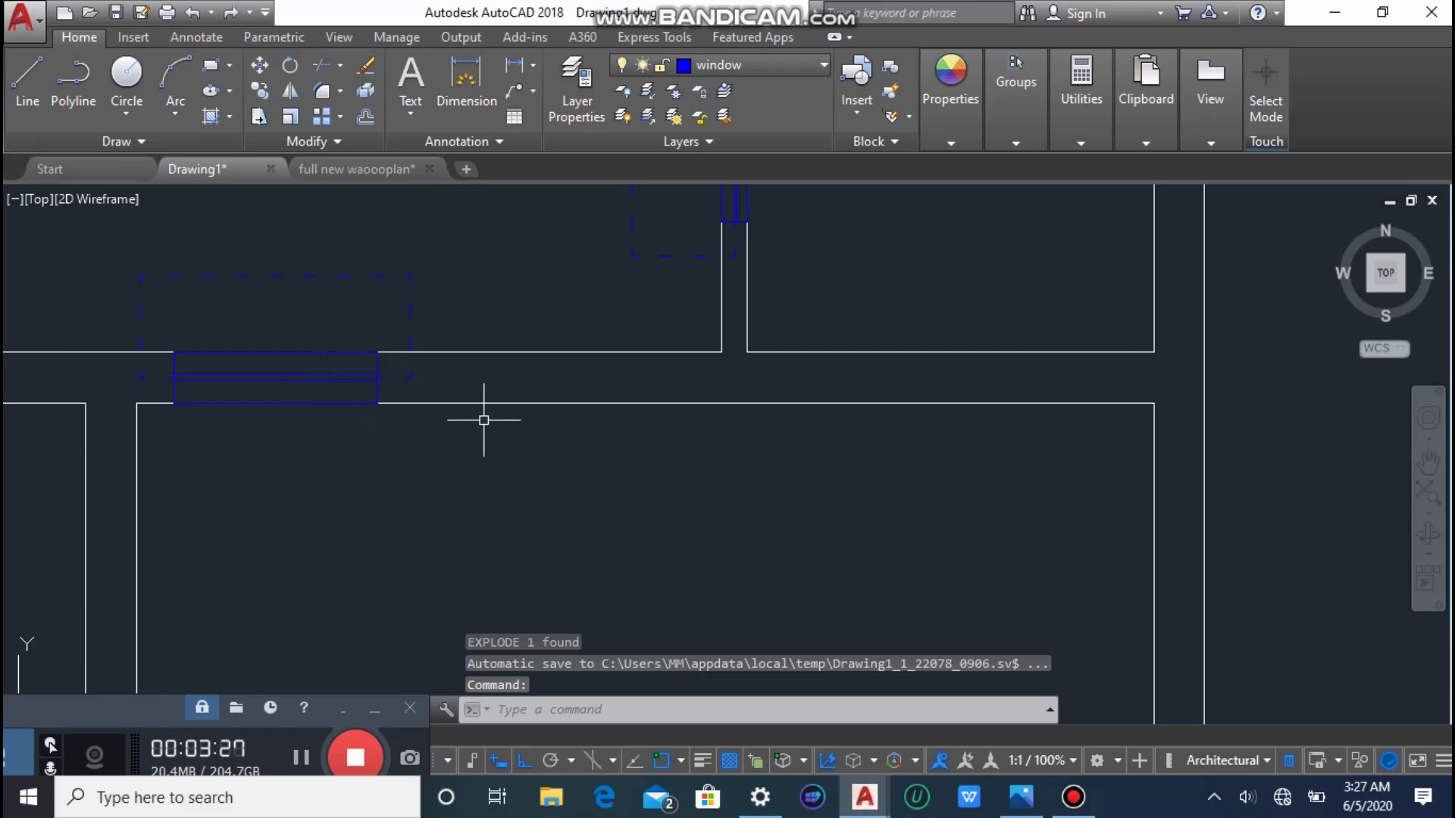
pyautogui.scroll(2, 384, 380)
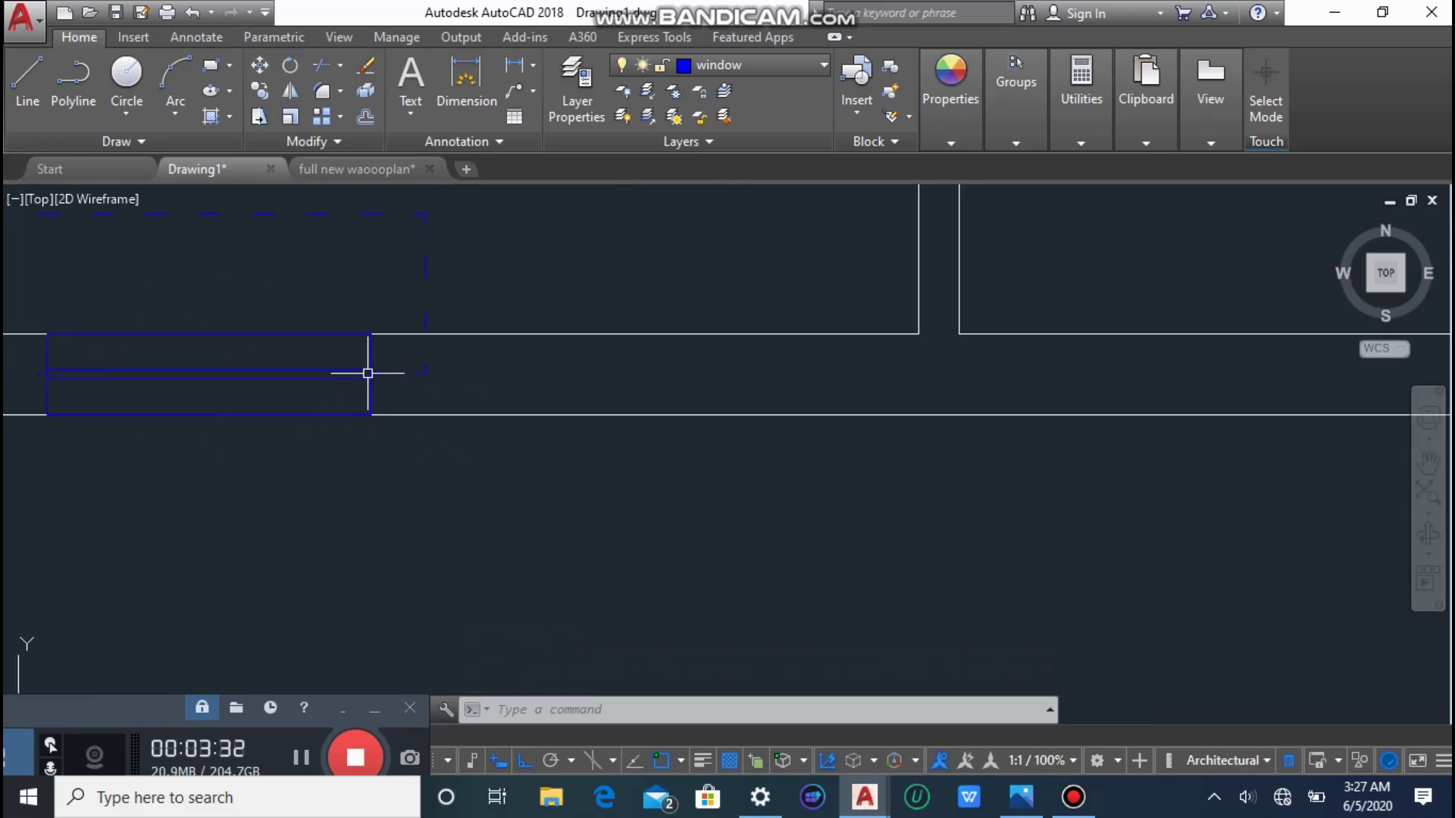
# Grip-stretch the window rectangle's right edge 2' across the wall opening.
pyautogui.click(368, 369)
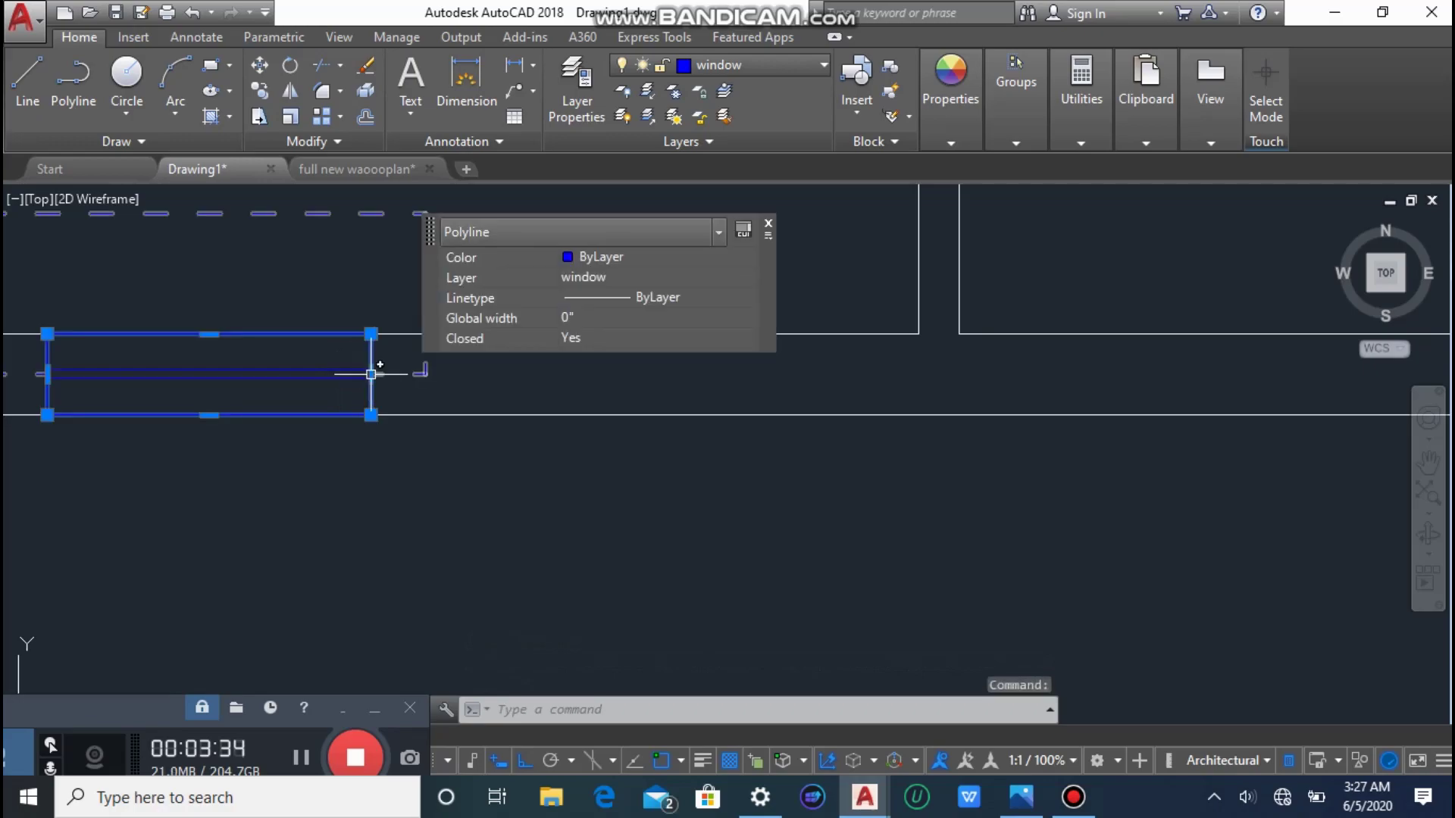
pyautogui.moveTo(373, 376)
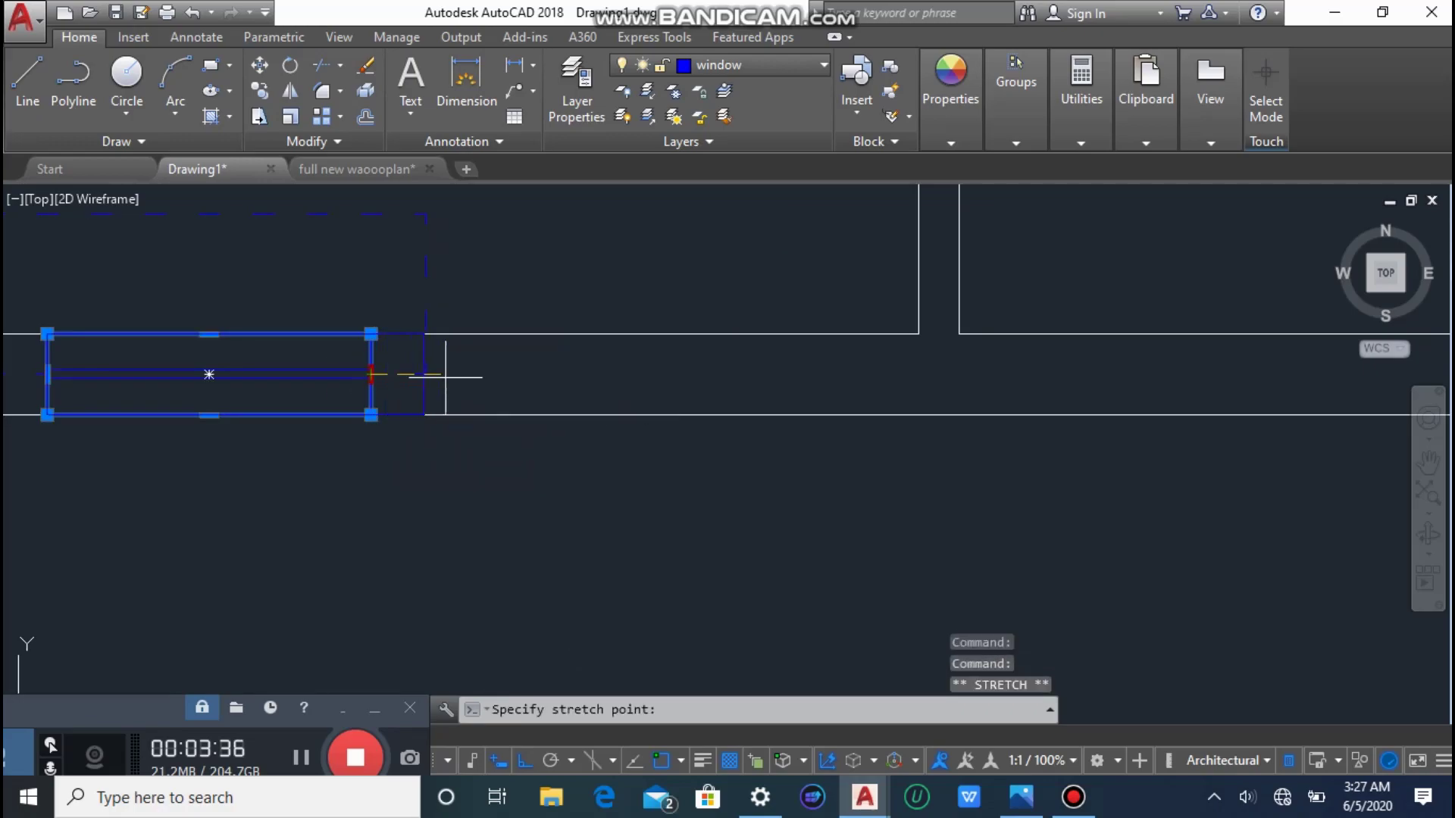
pyautogui.write('2')
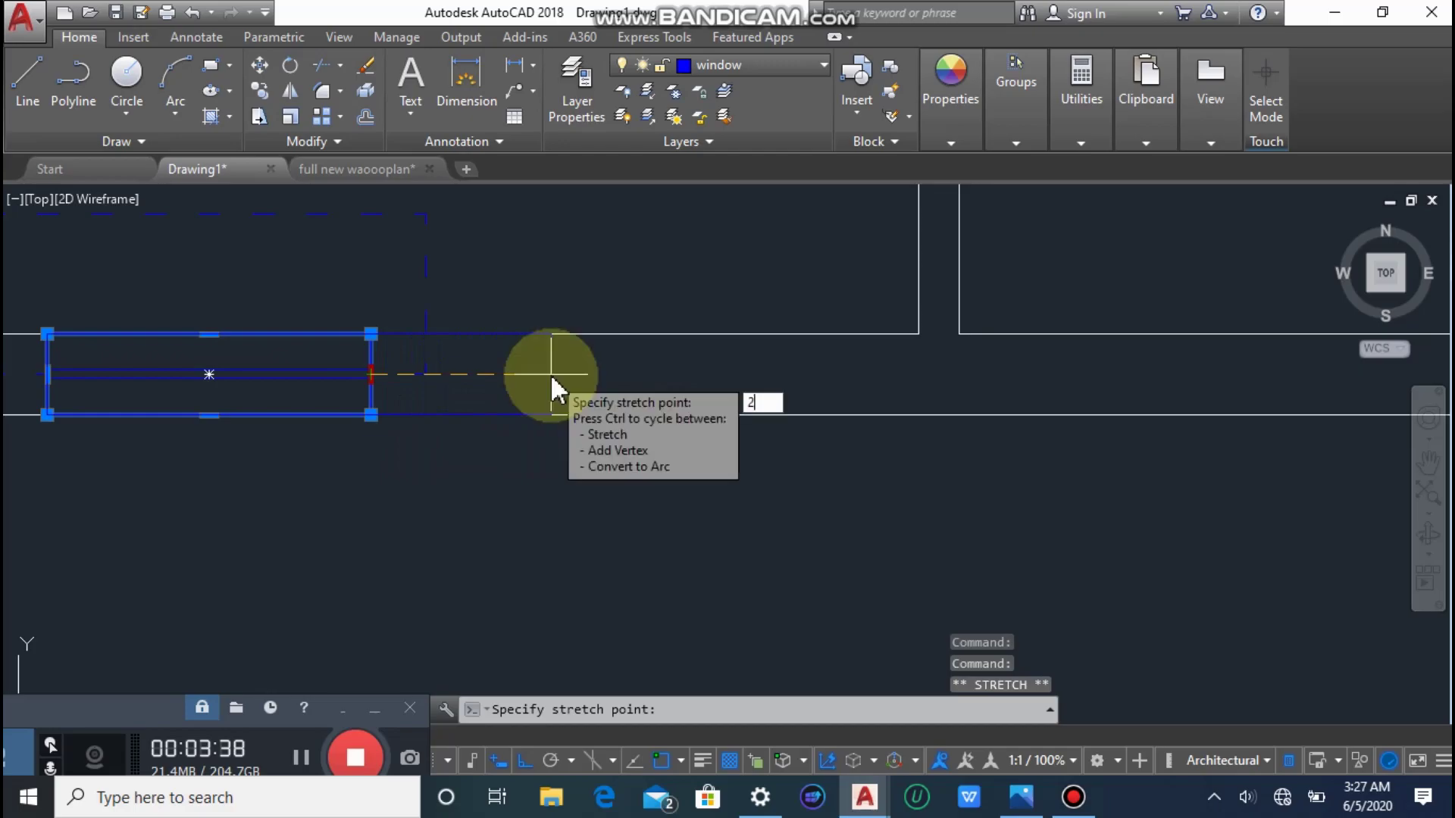
pyautogui.write("'")
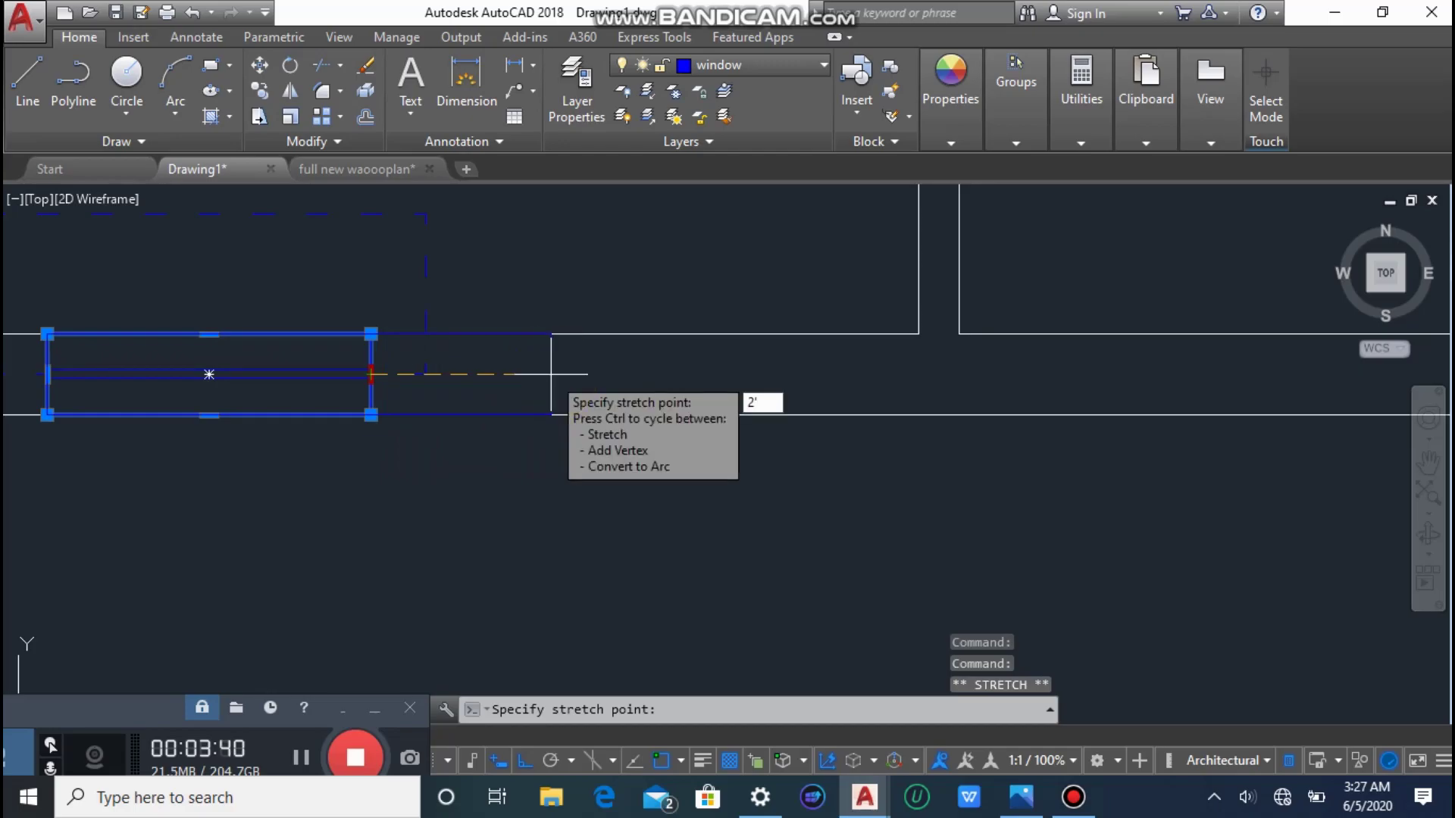
pyautogui.press('Return')
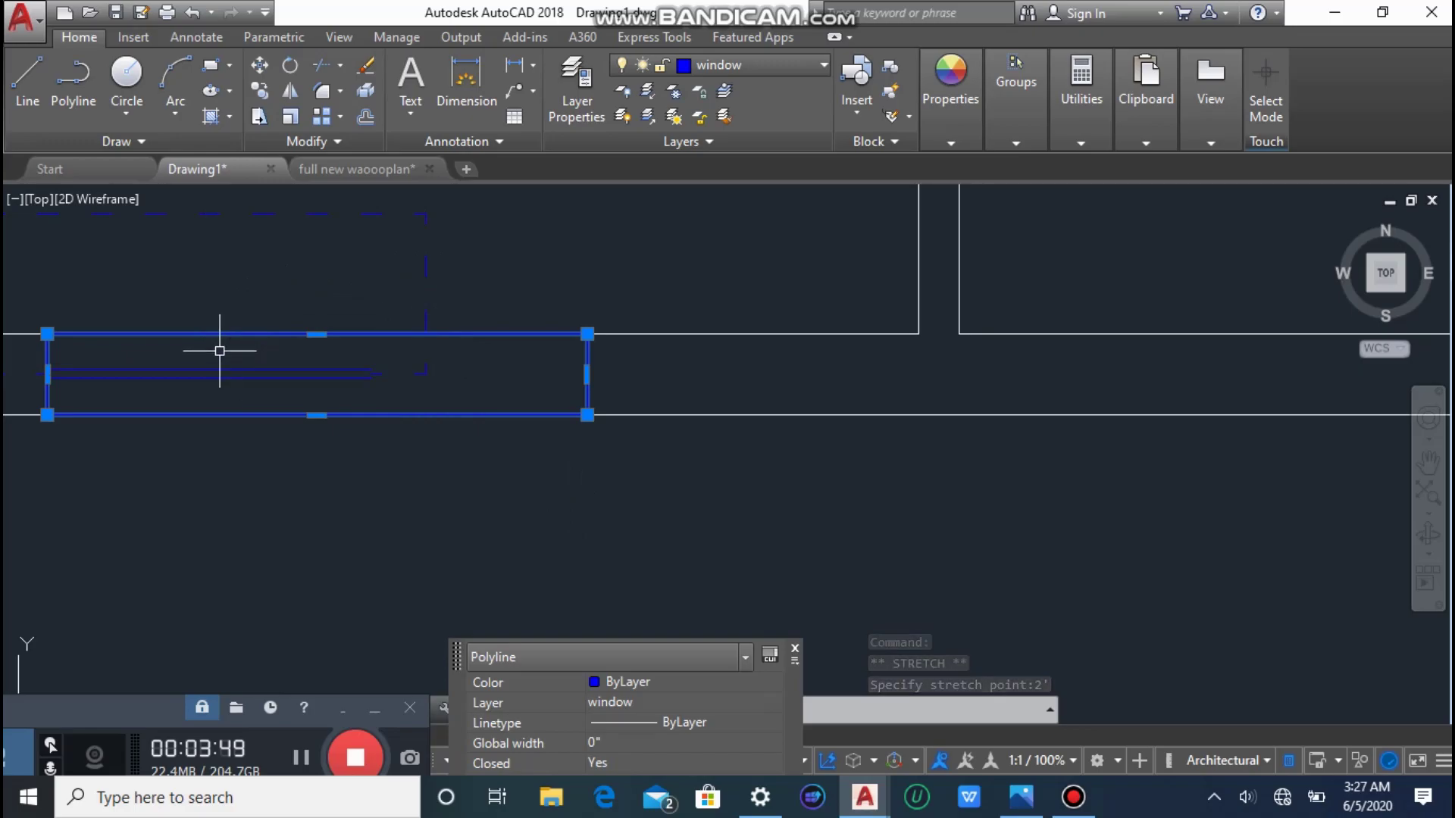
# Begin extending the window's inner lines with EX, then cancel to start over.
pyautogui.write('ex')
pyautogui.press('Return')
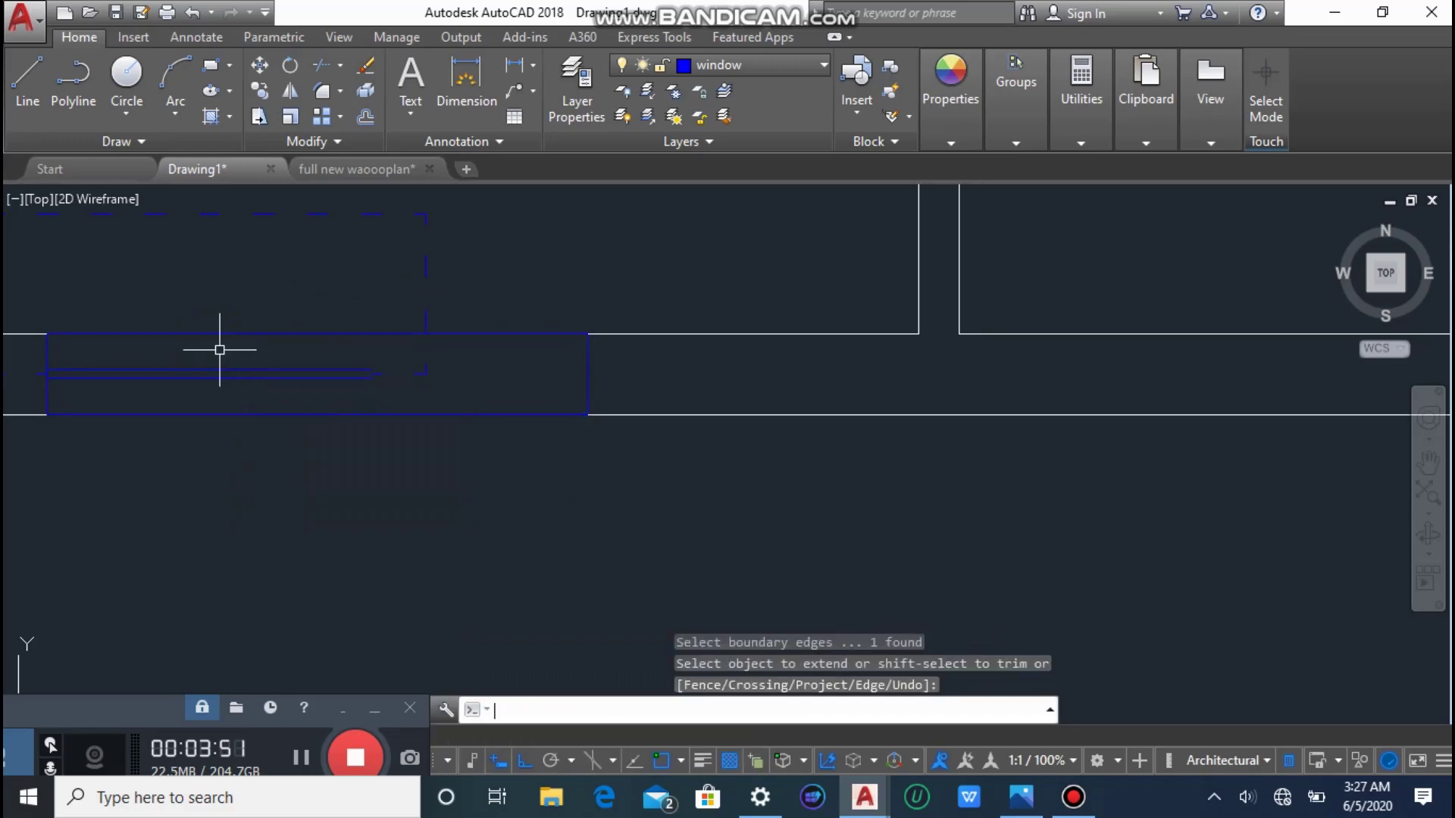
pyautogui.click(306, 355)
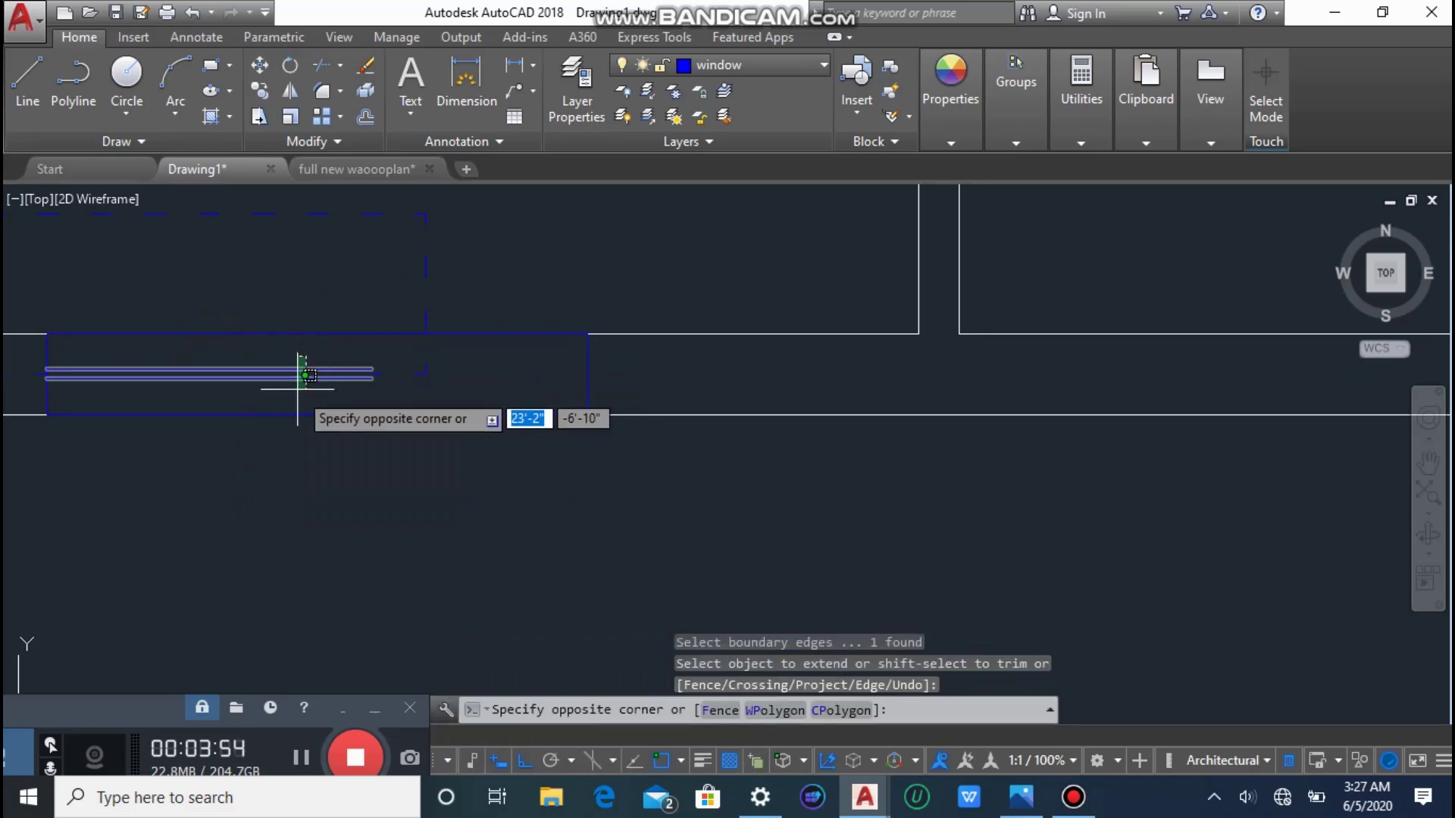
pyautogui.click(299, 384)
pyautogui.scroll(3, 362, 361)
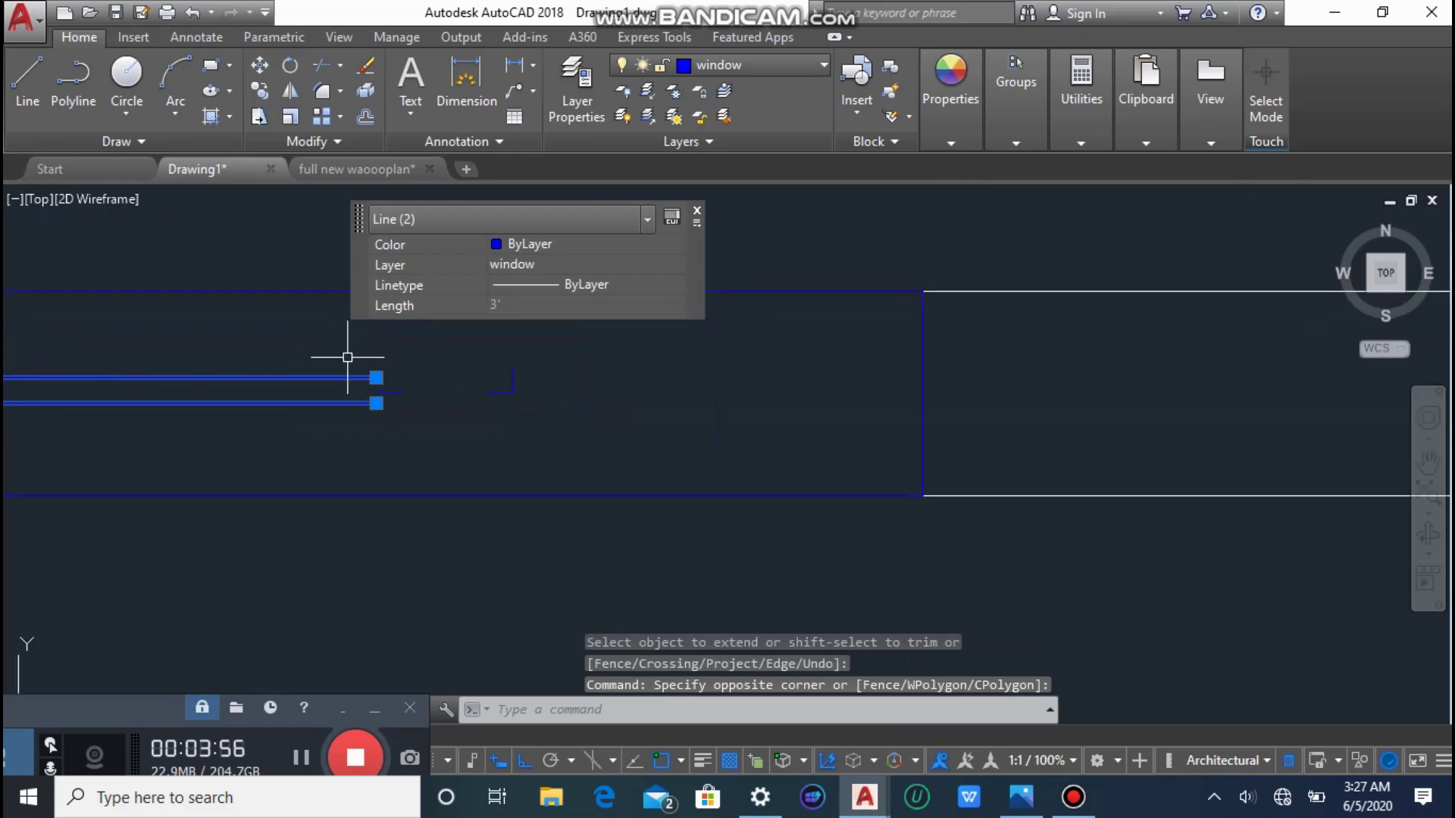
pyautogui.press('Escape')
pyautogui.press('Escape')
pyautogui.press('Escape')
# Extend the upper and lower inner lines to the rectangle's right edge using all boundaries.
pyautogui.write('ex')
pyautogui.press('Return')
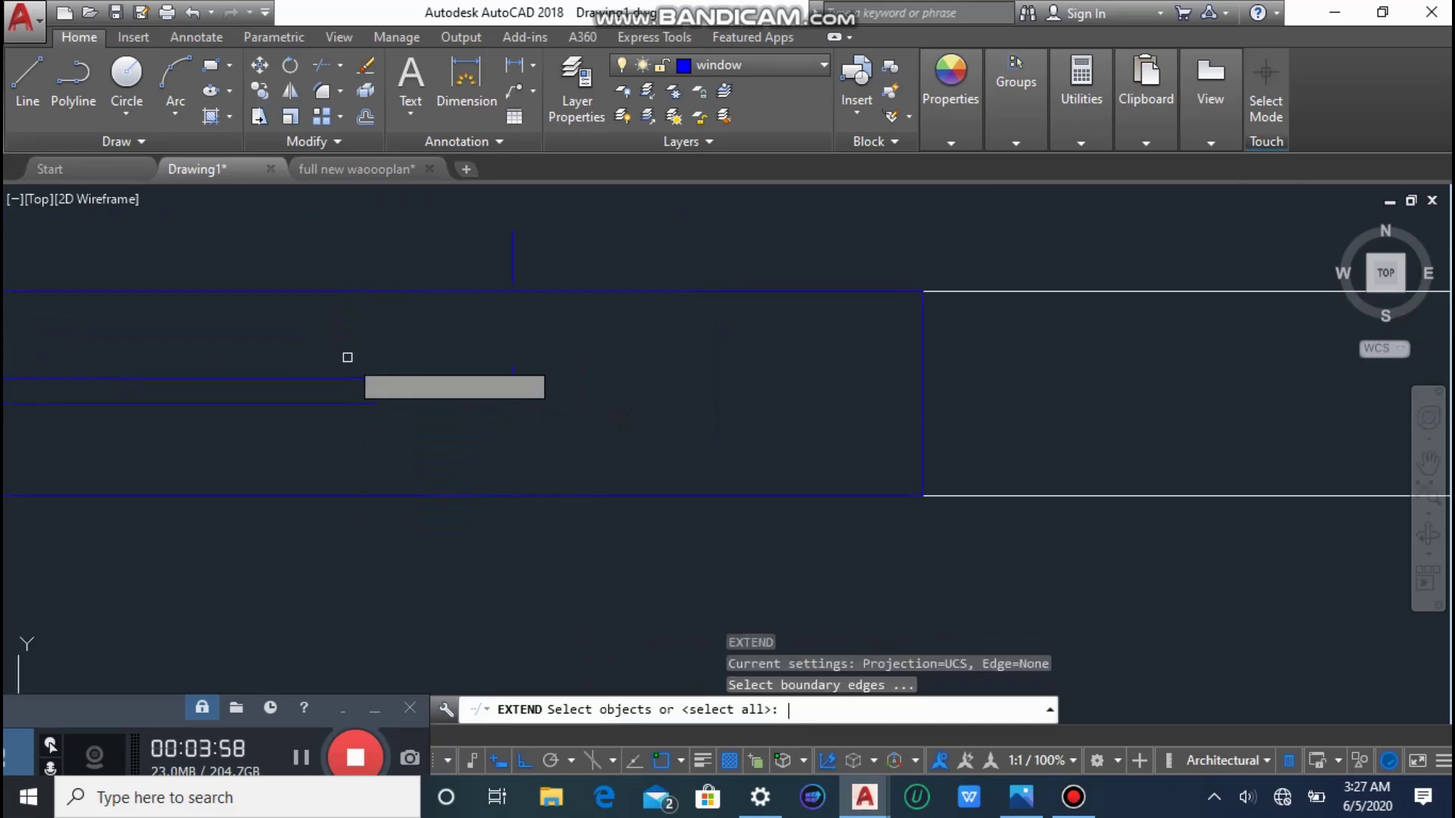
pyautogui.press('Return')
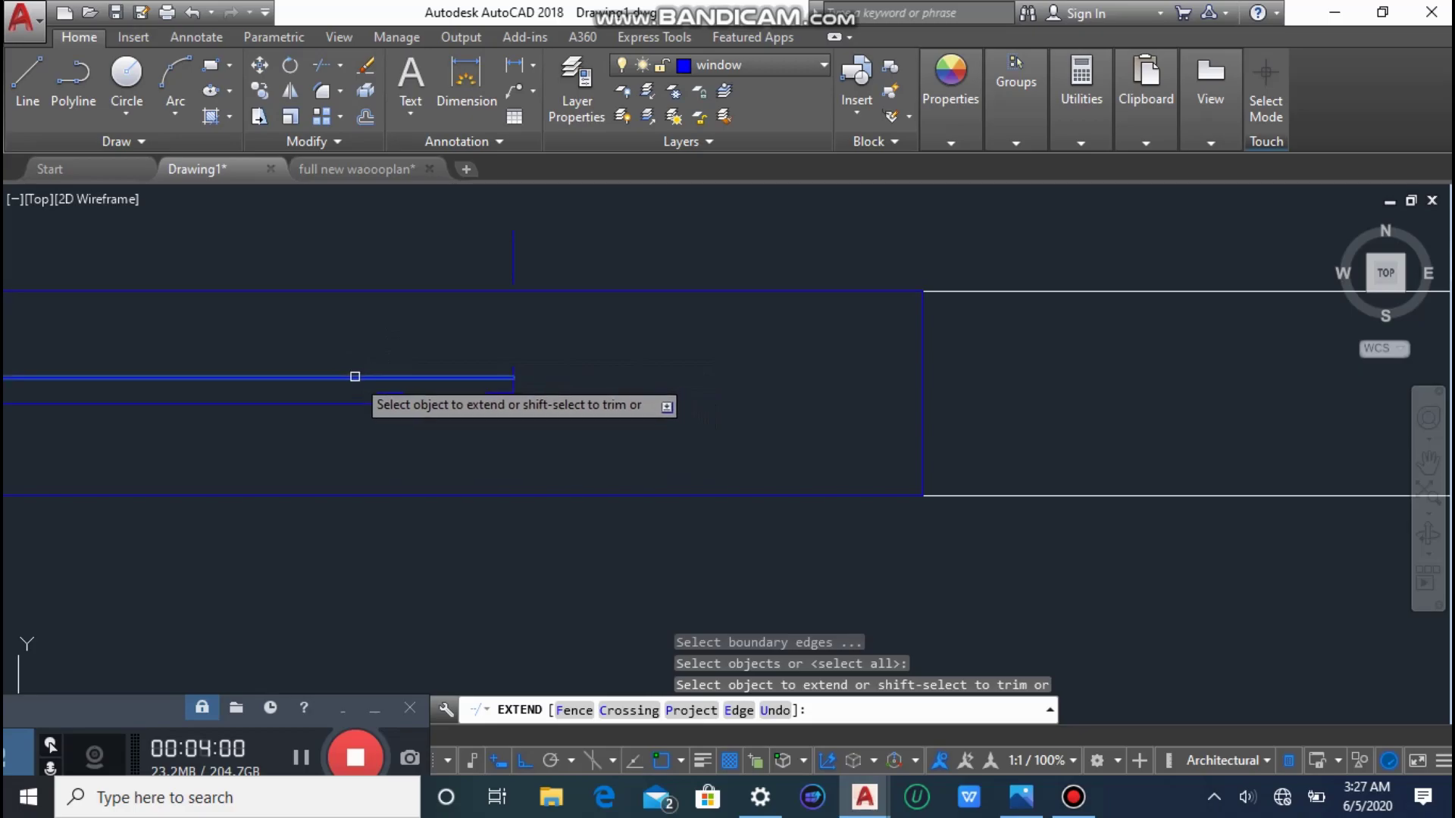
pyautogui.click(354, 377)
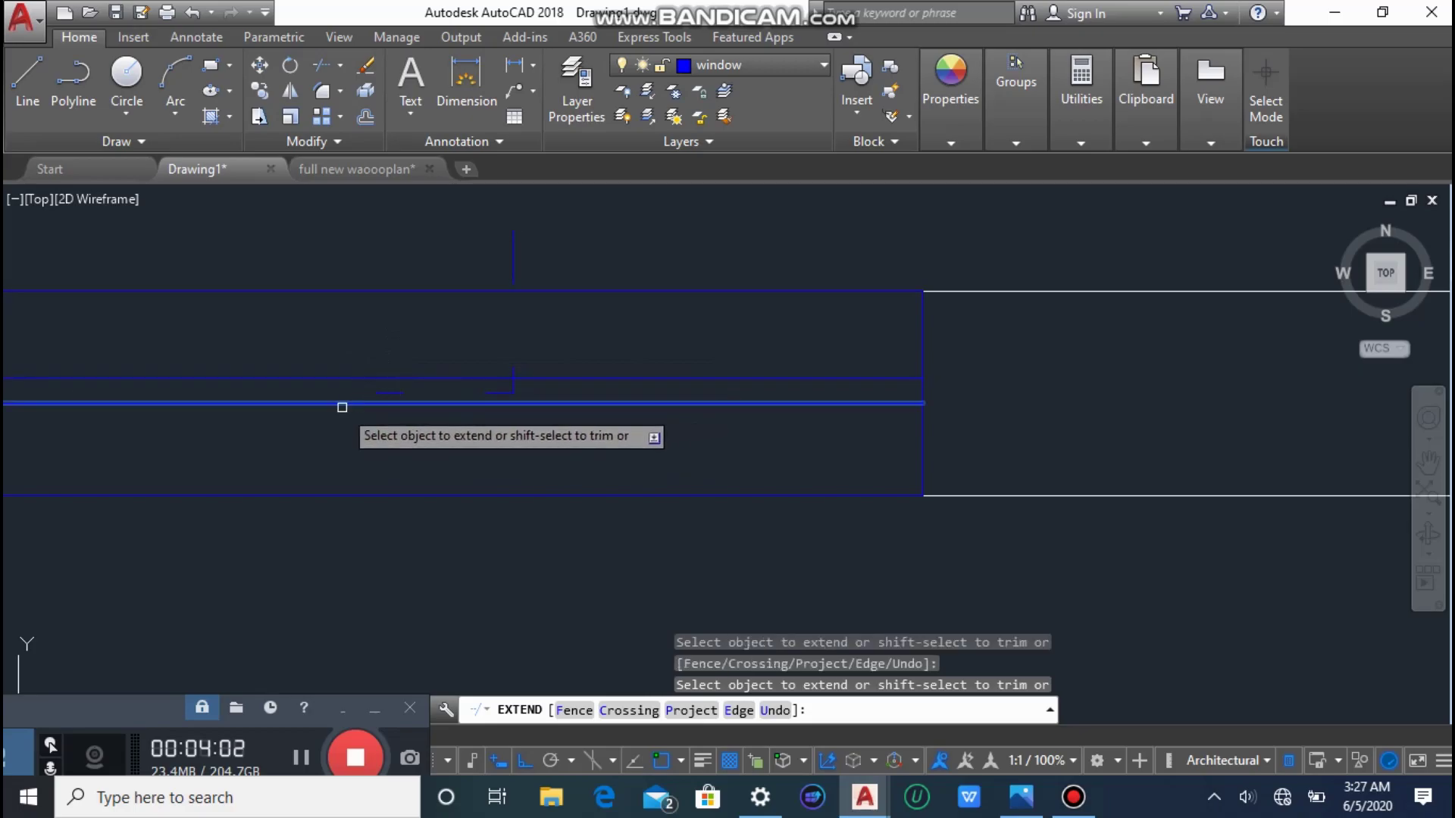
pyautogui.click(341, 406)
pyautogui.press('Escape')
pyautogui.press('Escape')
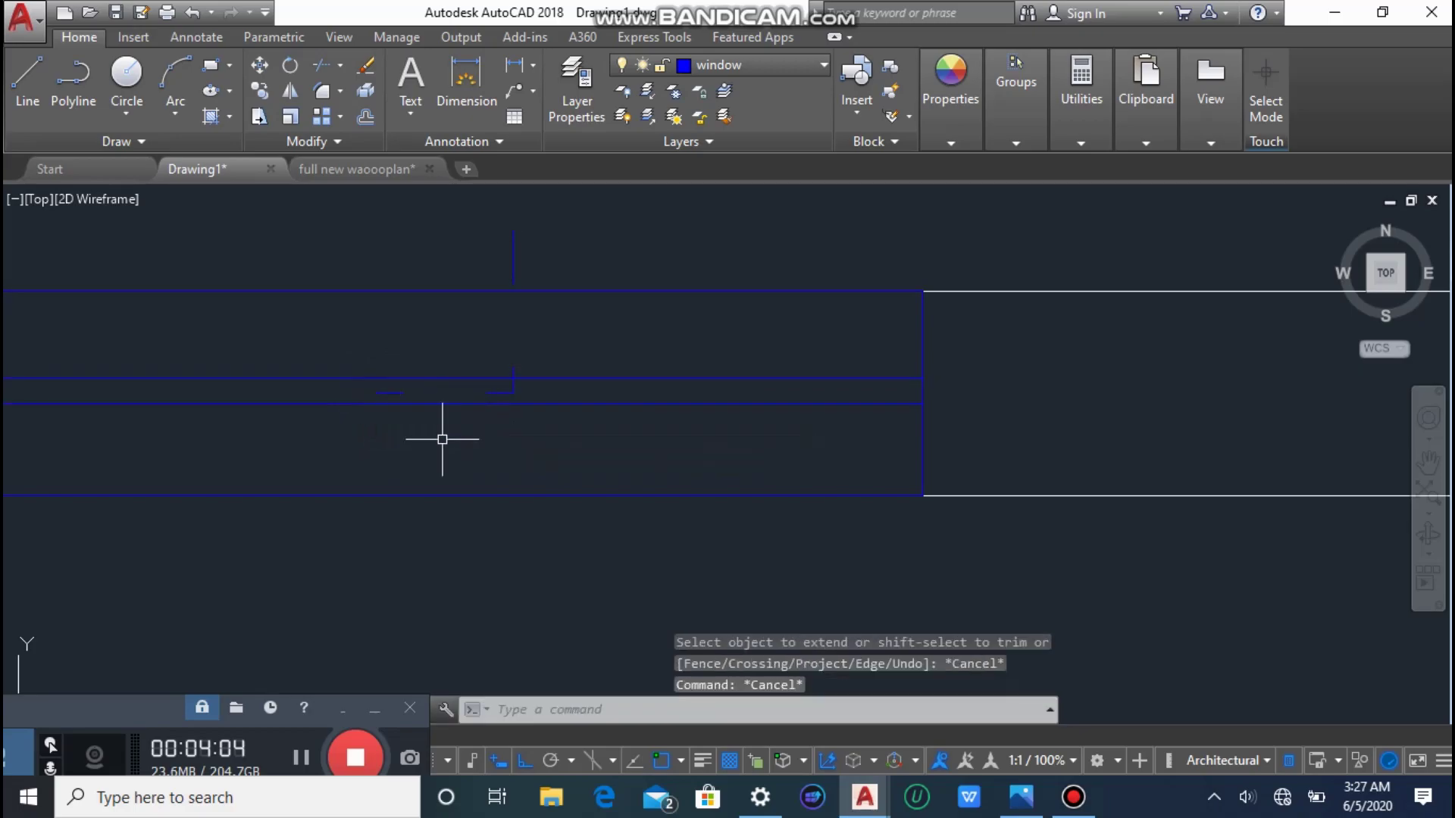
# Grip-stretch the dashed outline's end point further to the right.
pyautogui.click(510, 270)
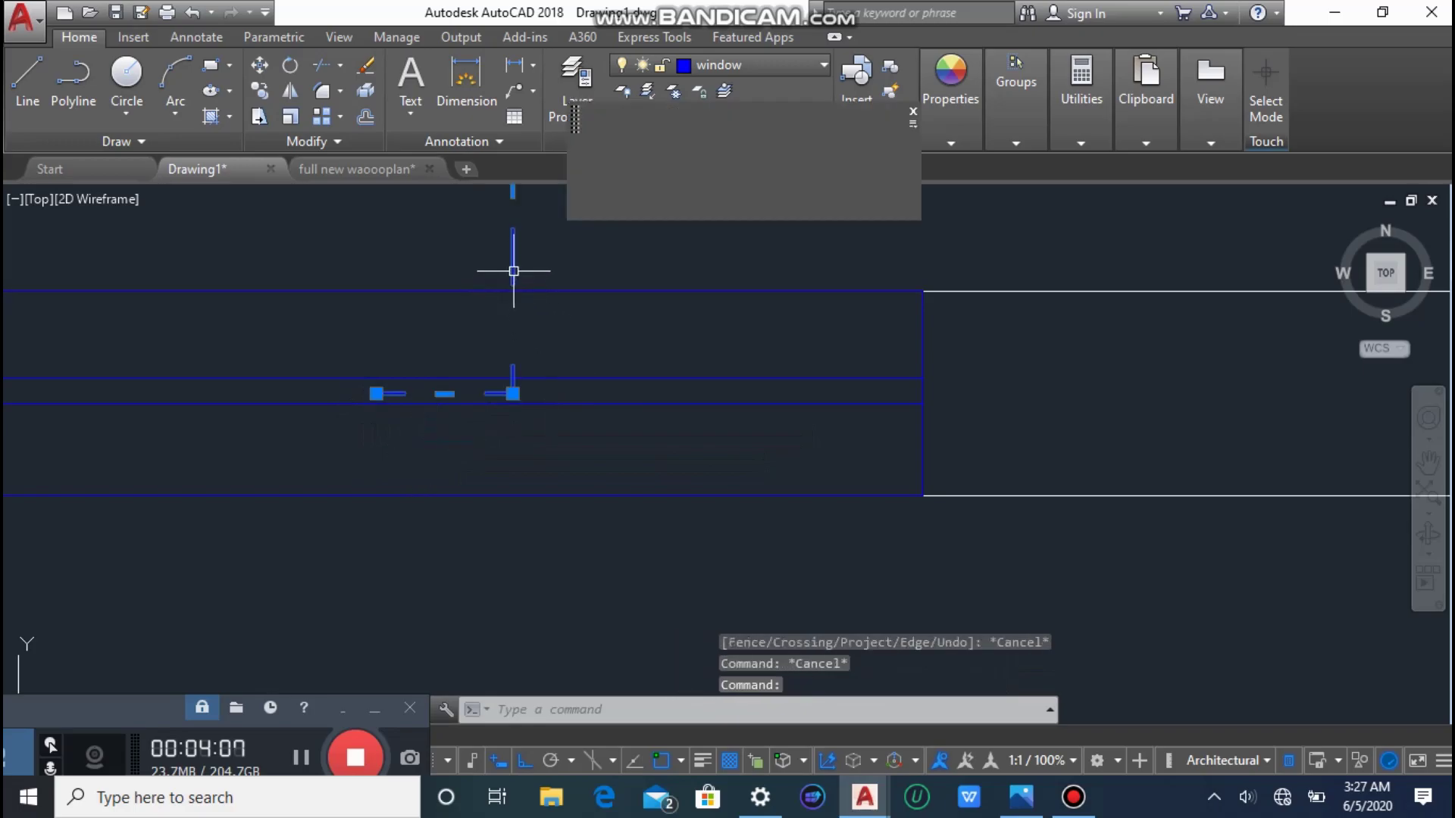
pyautogui.scroll(2, 551, 356)
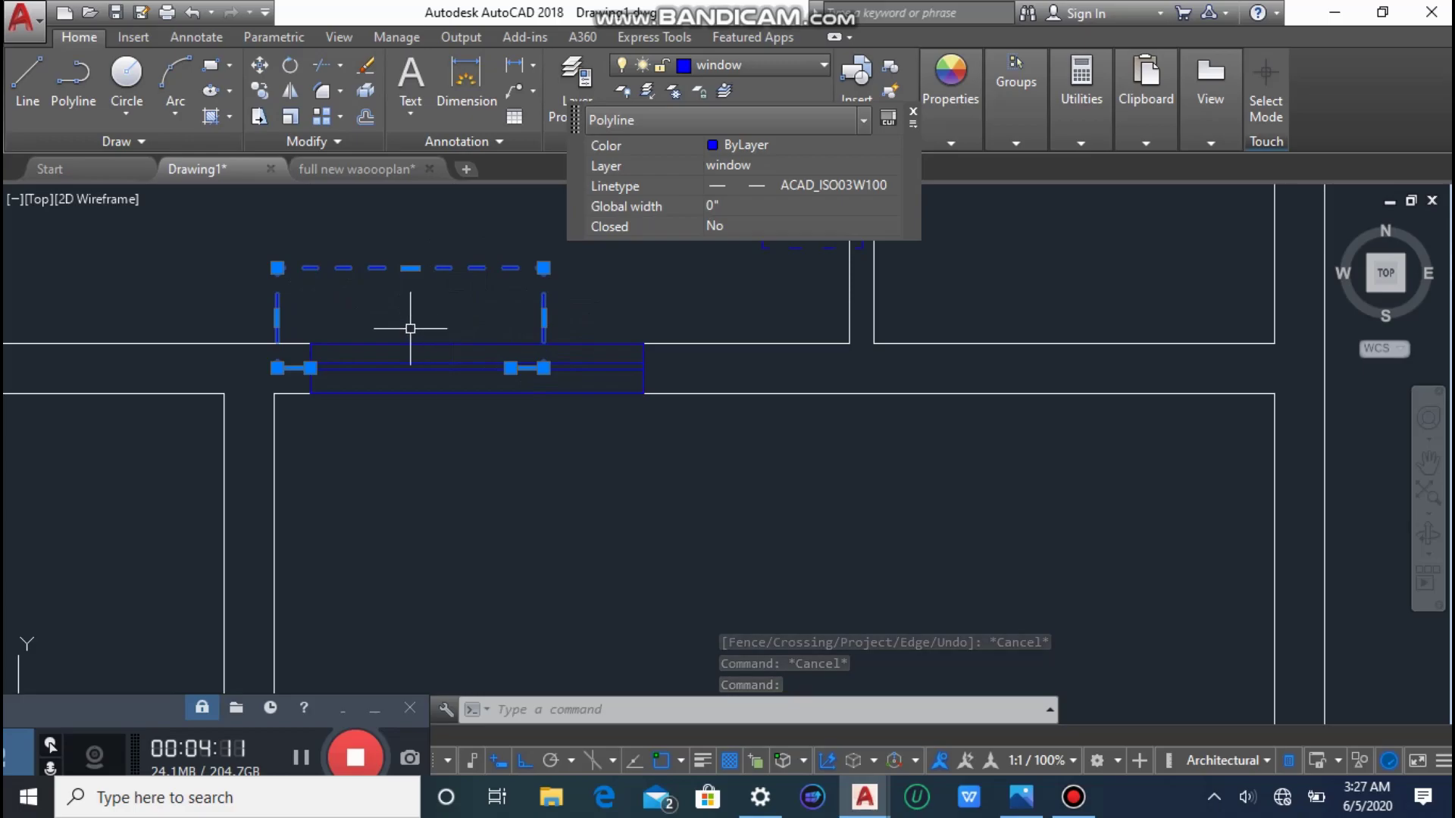
pyautogui.click(510, 368)
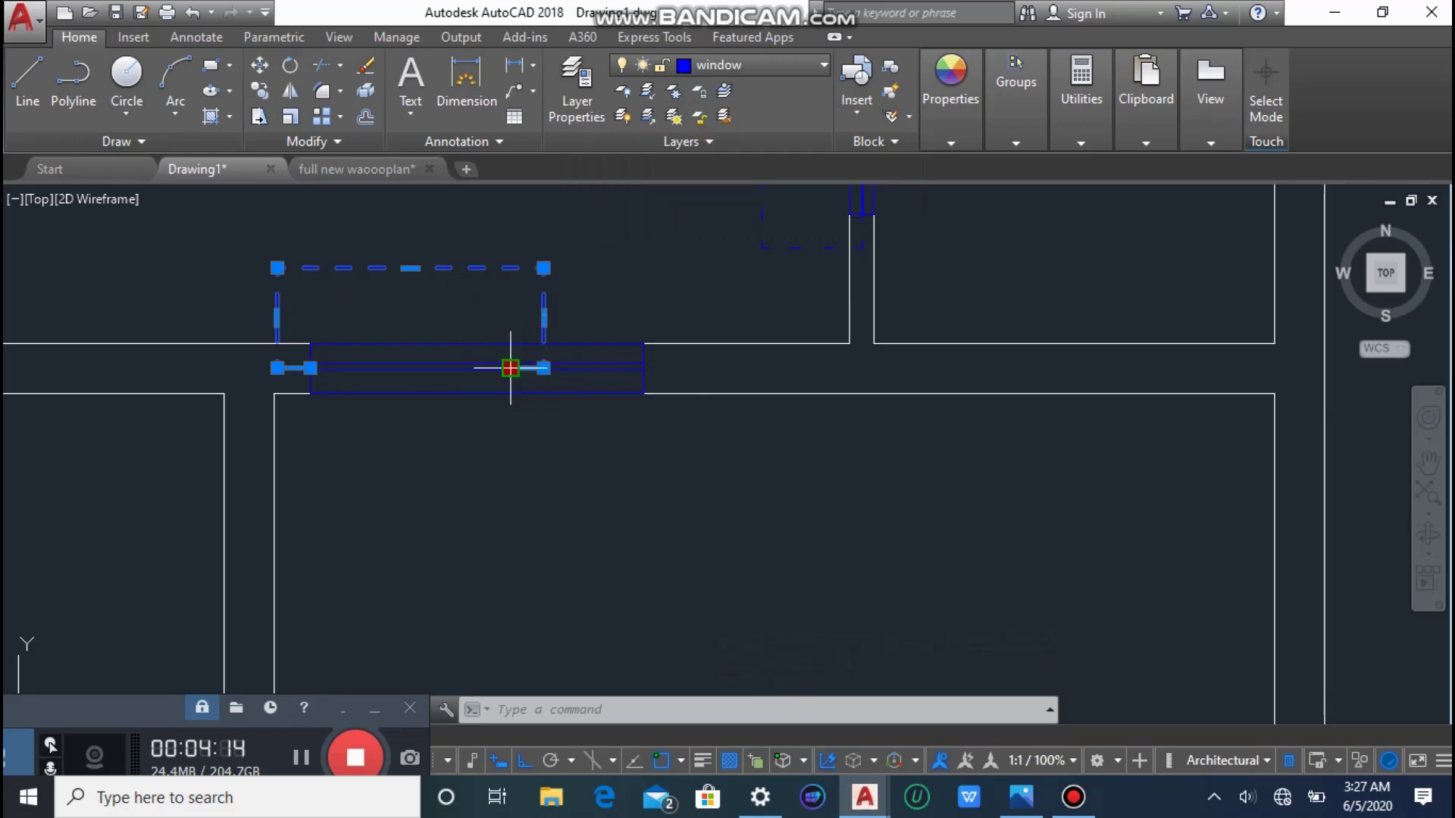
pyautogui.click(643, 370)
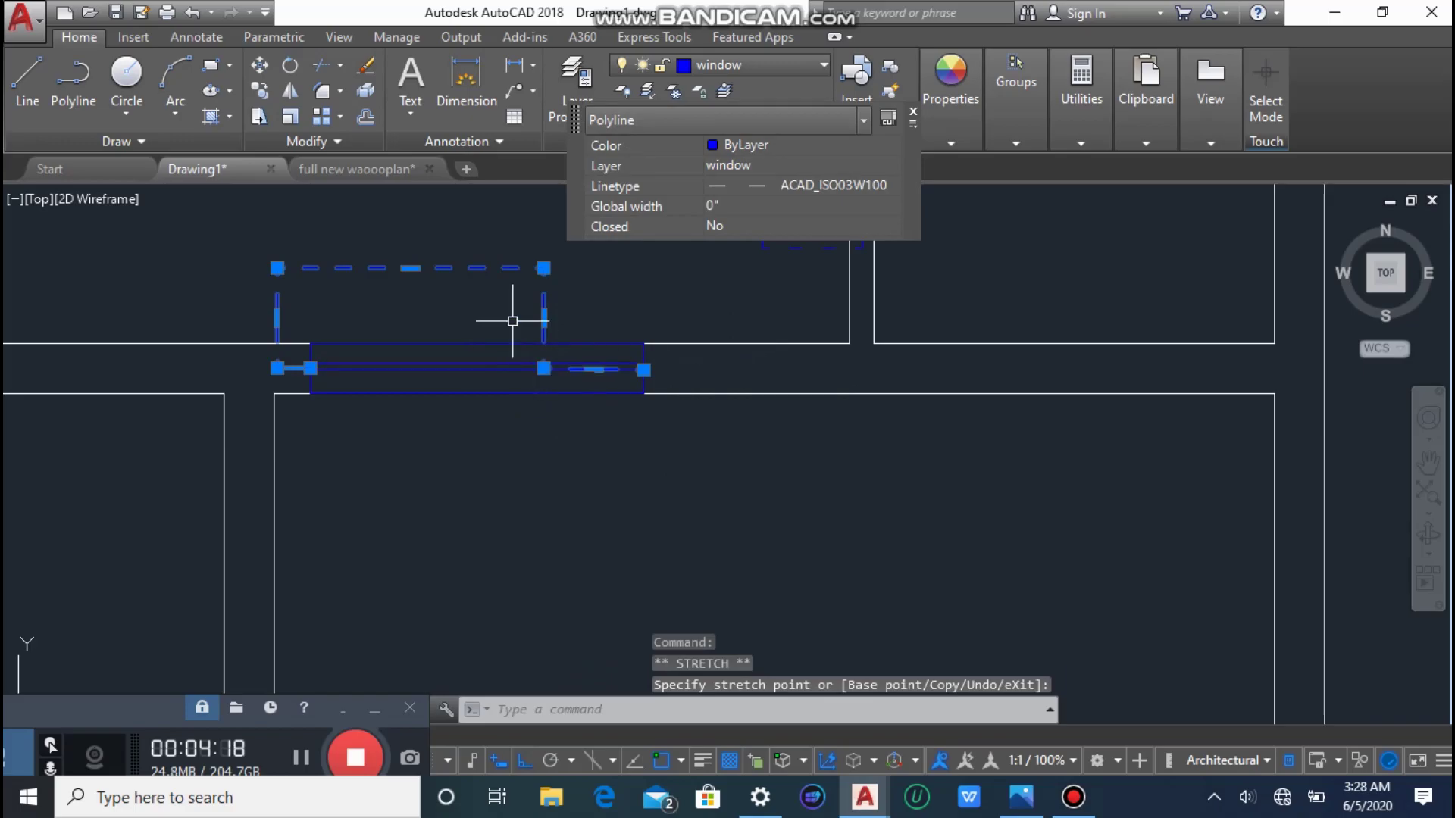
pyautogui.click(574, 295)
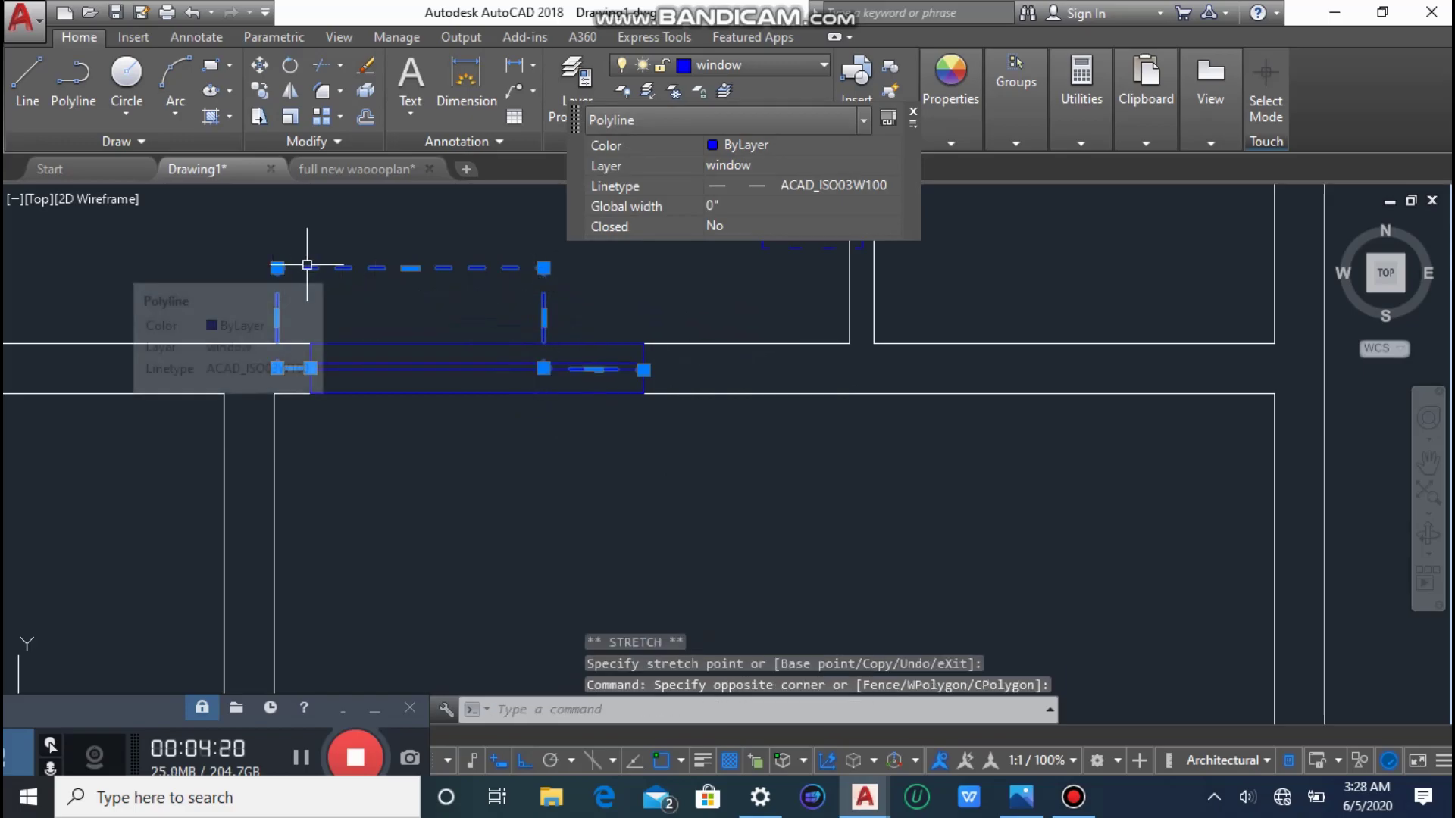
# Clear the selection and undo twice, returning the window to its narrower shape.
pyautogui.press('Escape')
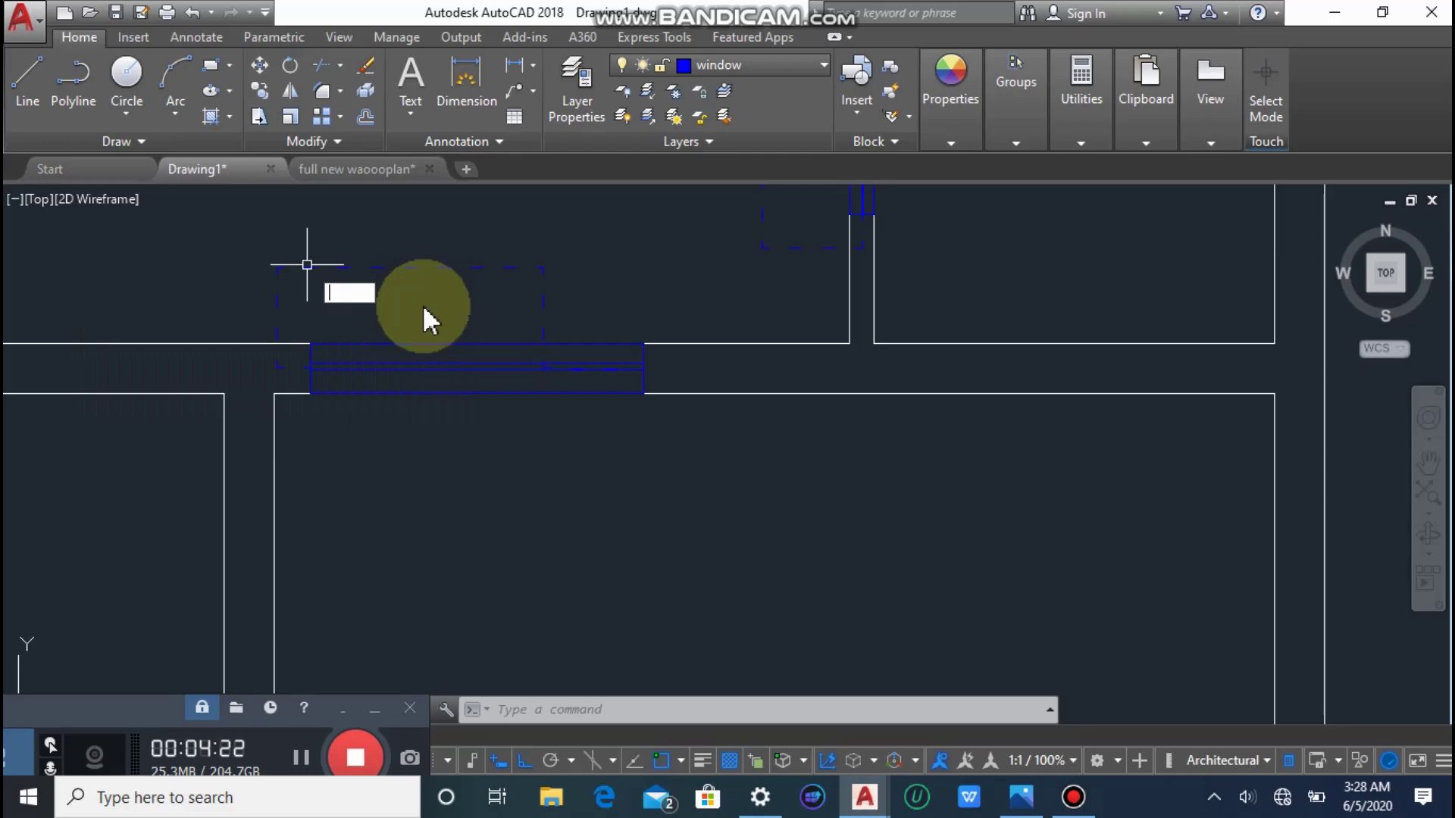
pyautogui.press('Escape')
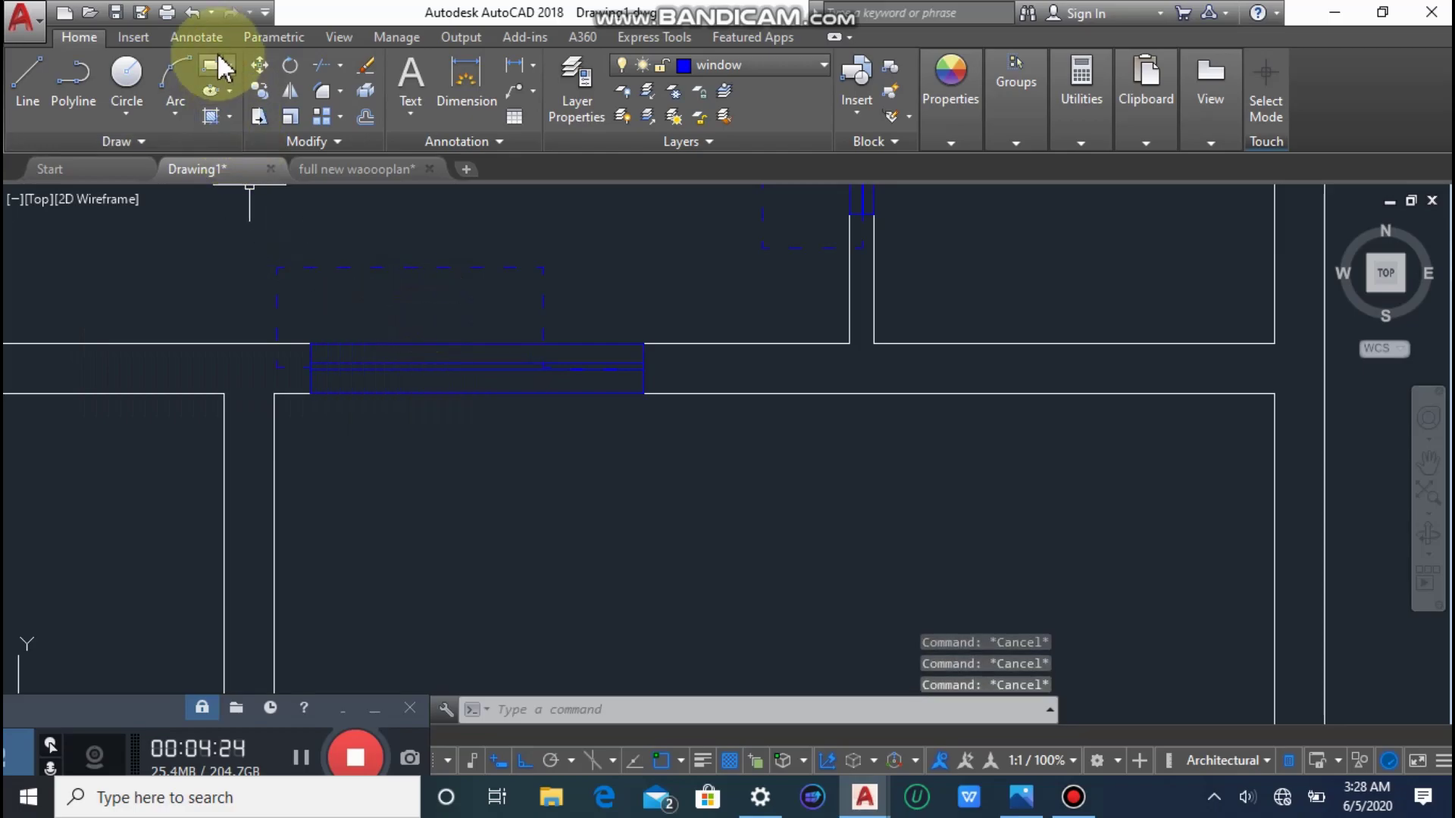
pyautogui.click(190, 14)
pyautogui.click(191, 14)
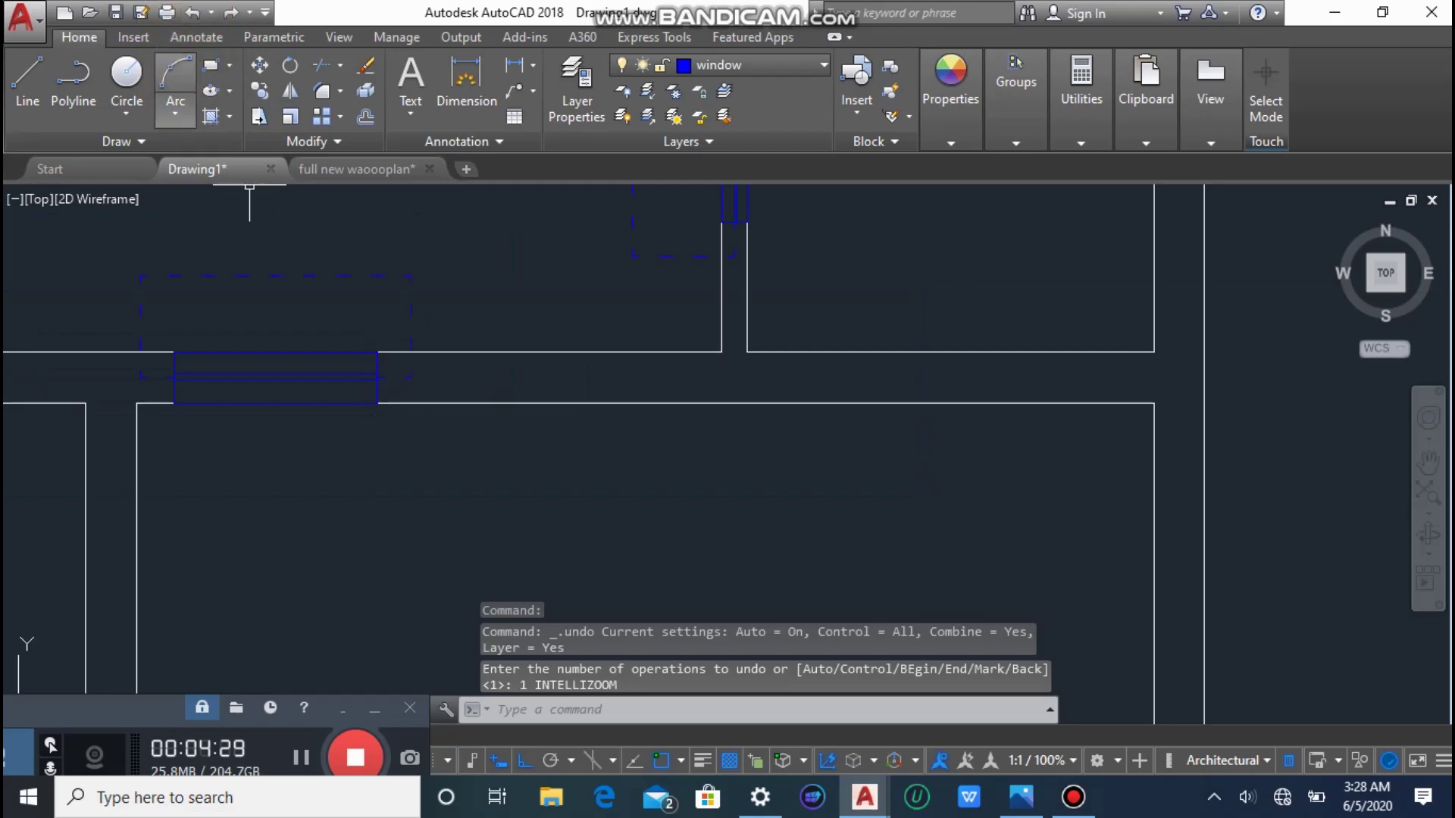
# Undo the explode and select the restored window 3' block.
pyautogui.click(191, 14)
pyautogui.click(291, 377)
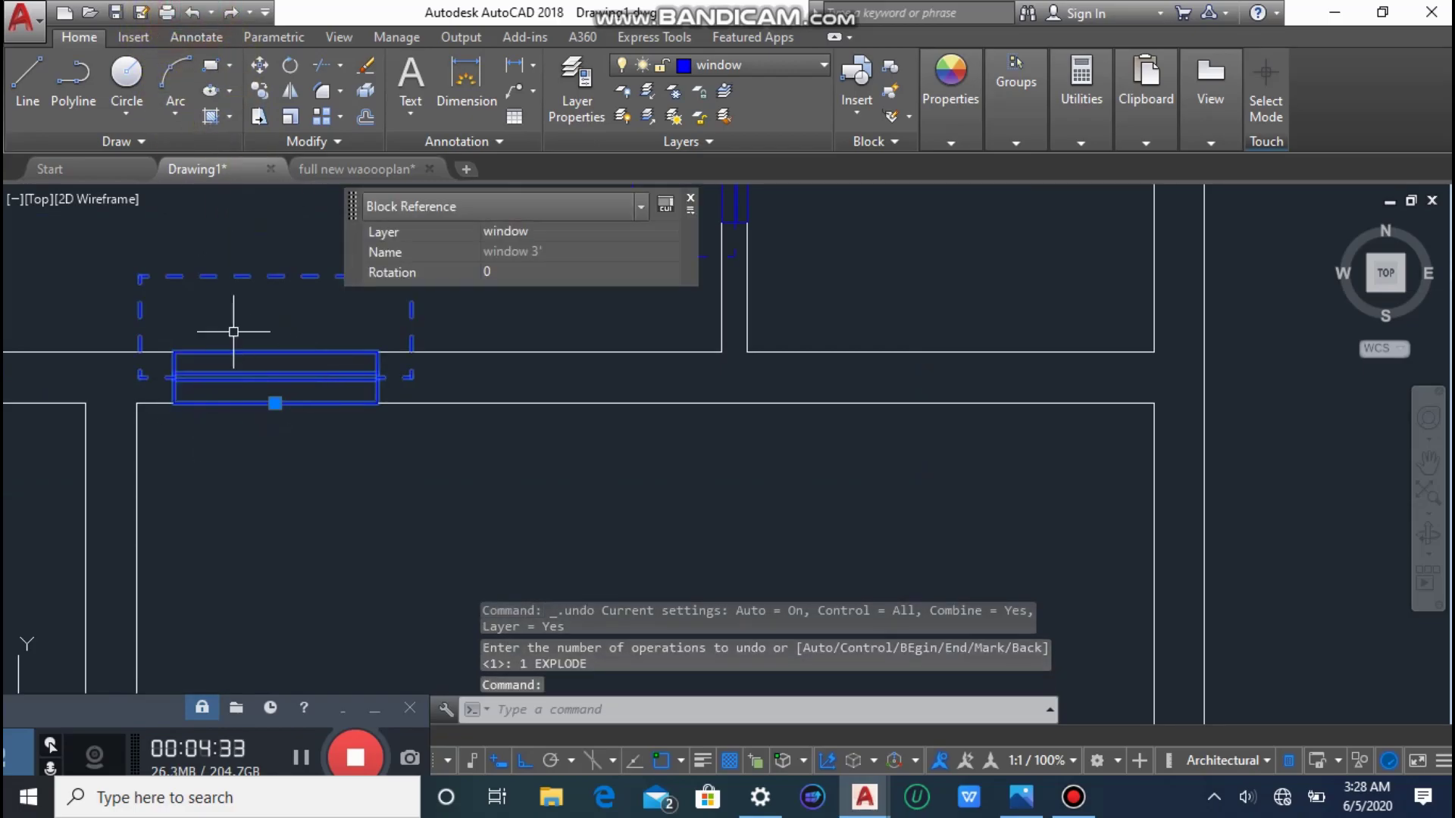
pyautogui.moveTo(678, 239); pyautogui.dragTo(1215, 246)
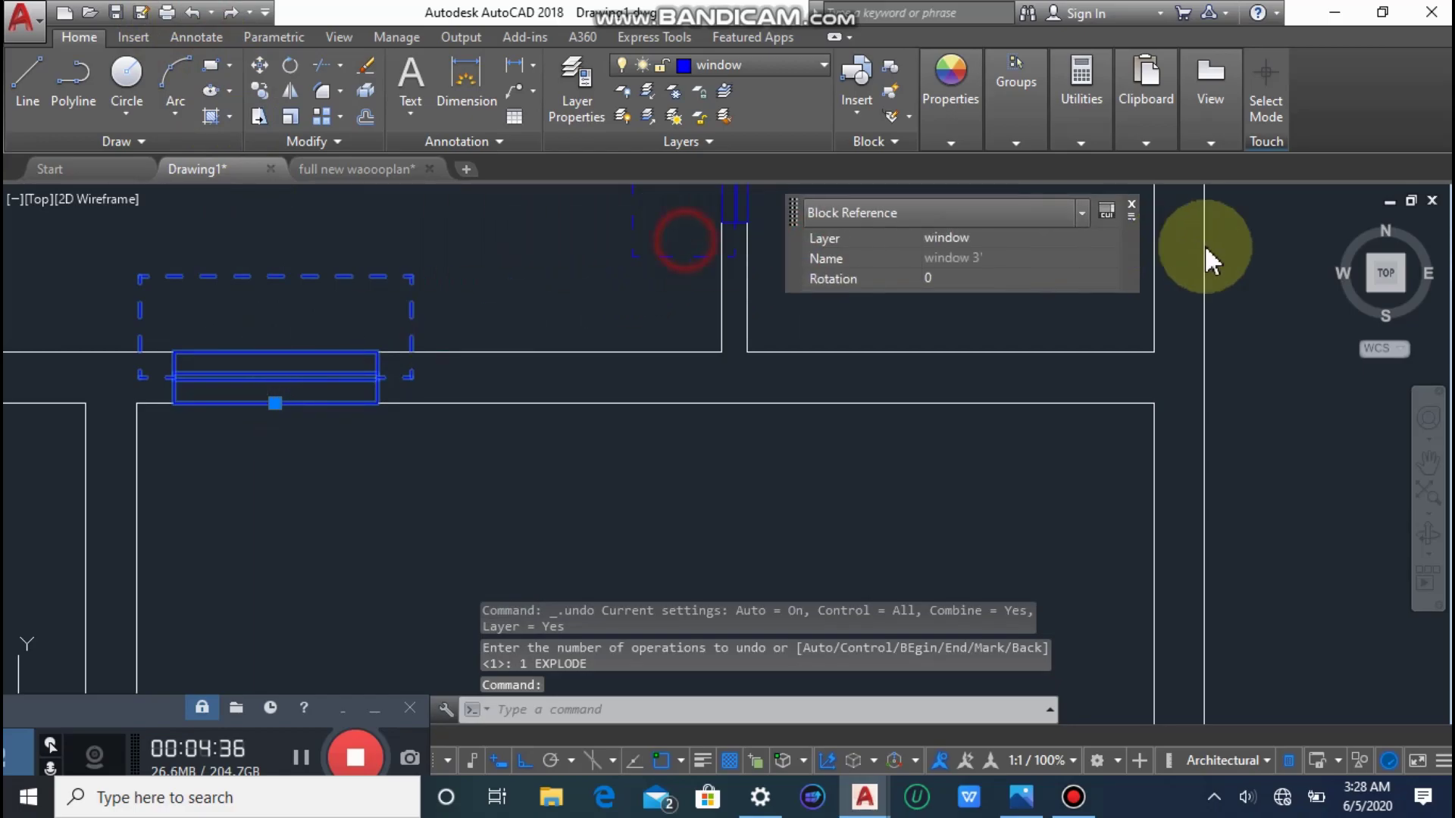
# Scale the block from its lower-left corner using a 2' reference length.
pyautogui.click(289, 114)
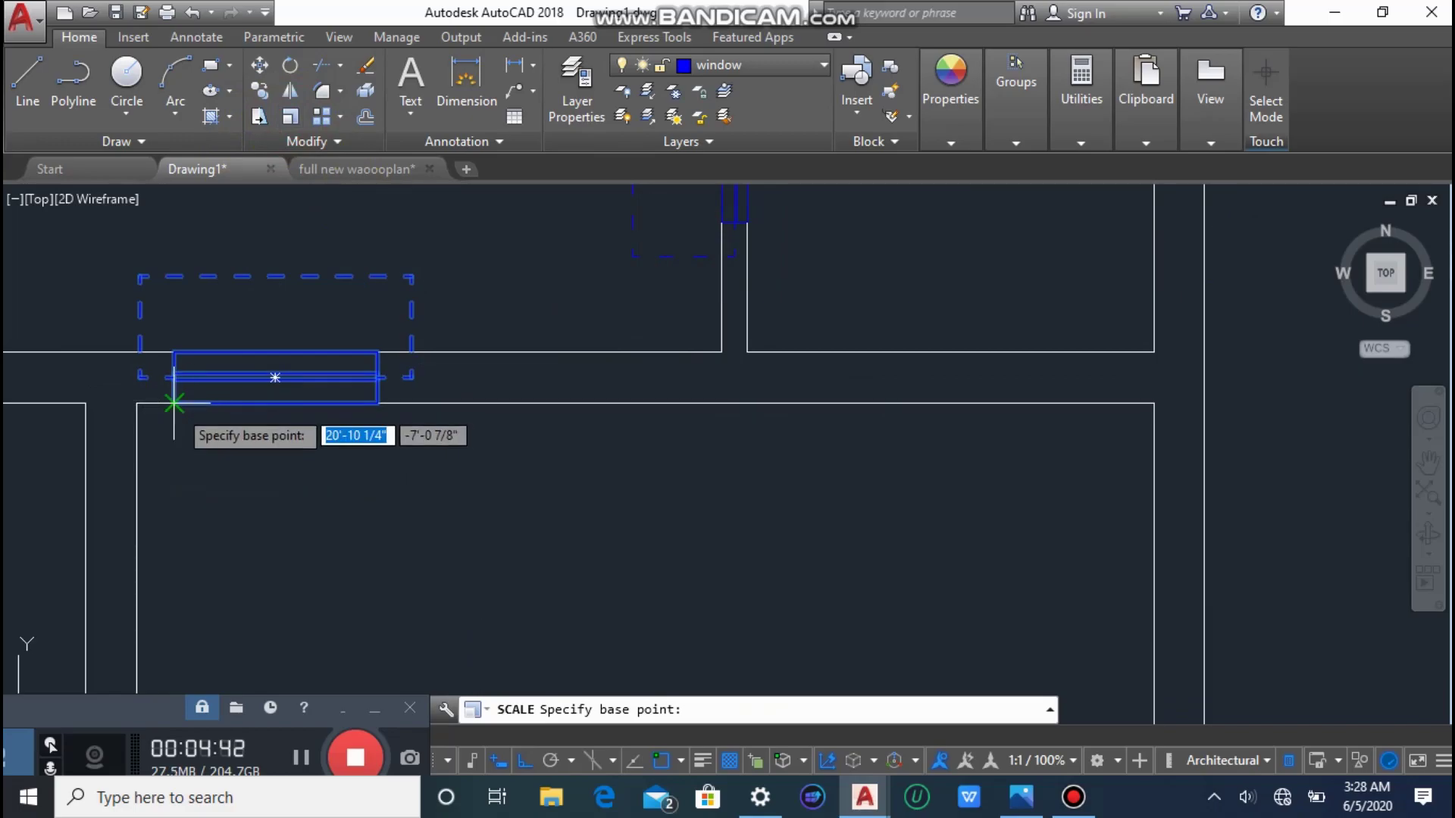
pyautogui.click(174, 403)
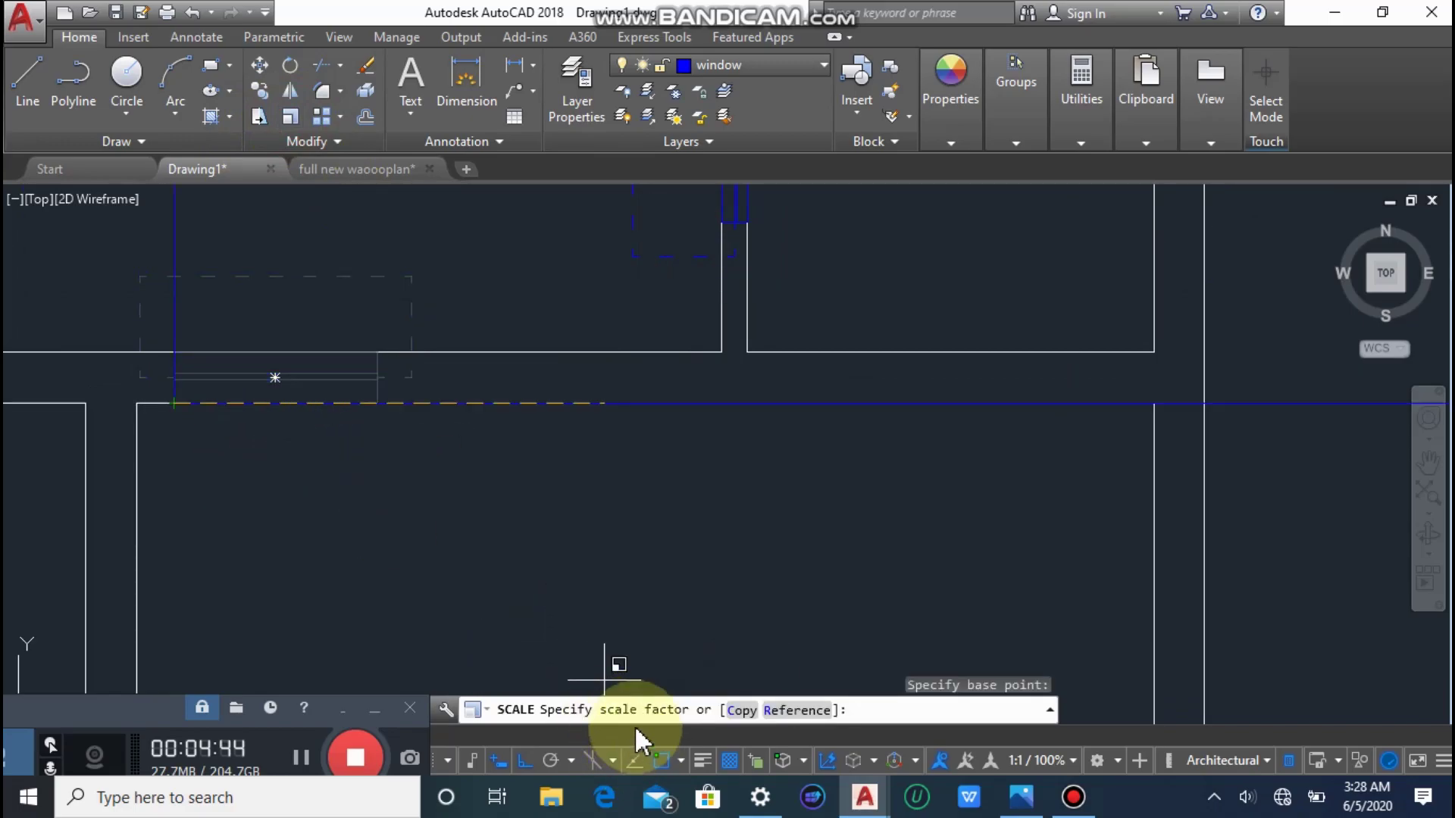
pyautogui.click(792, 713)
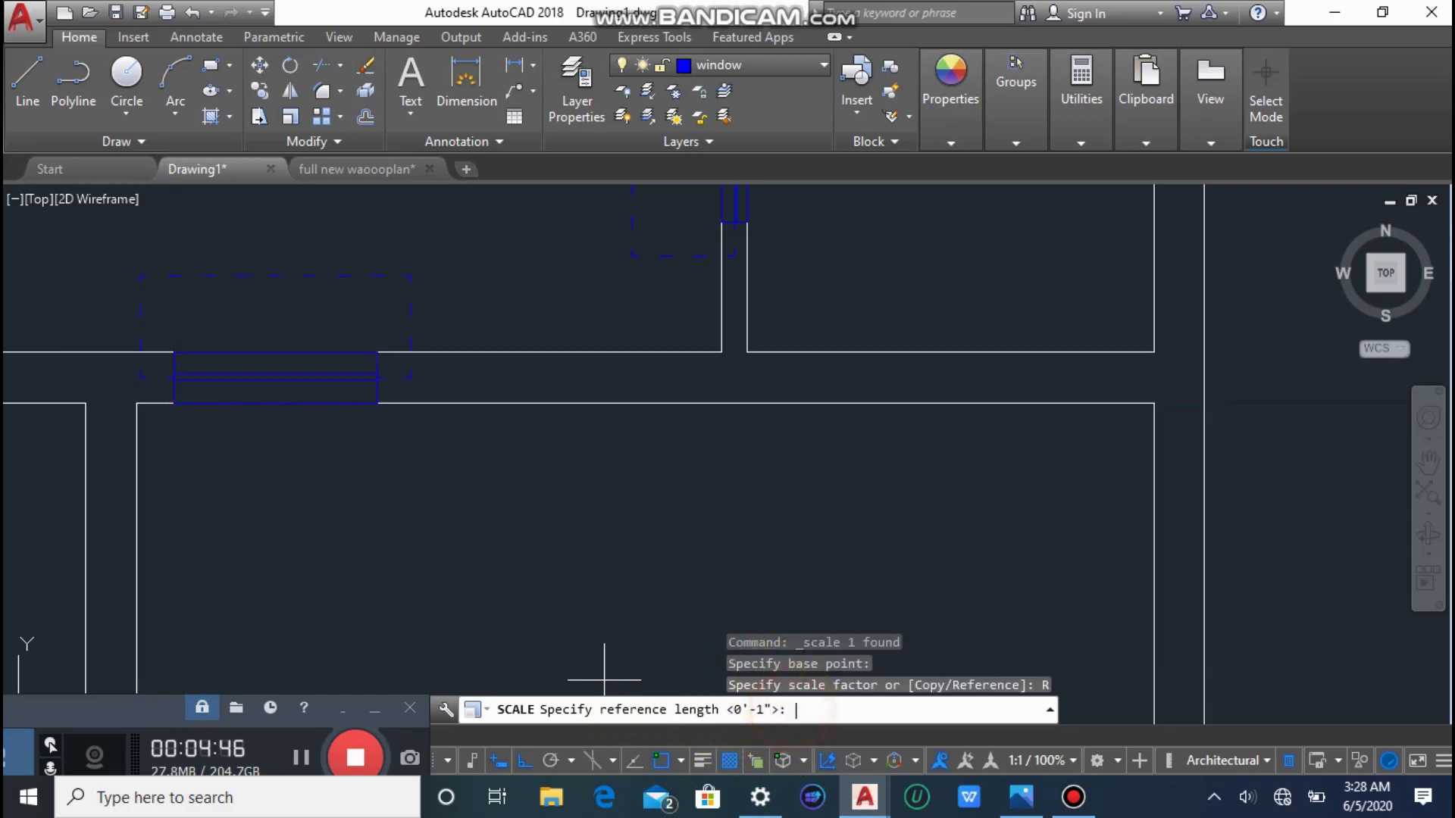
pyautogui.click(378, 403)
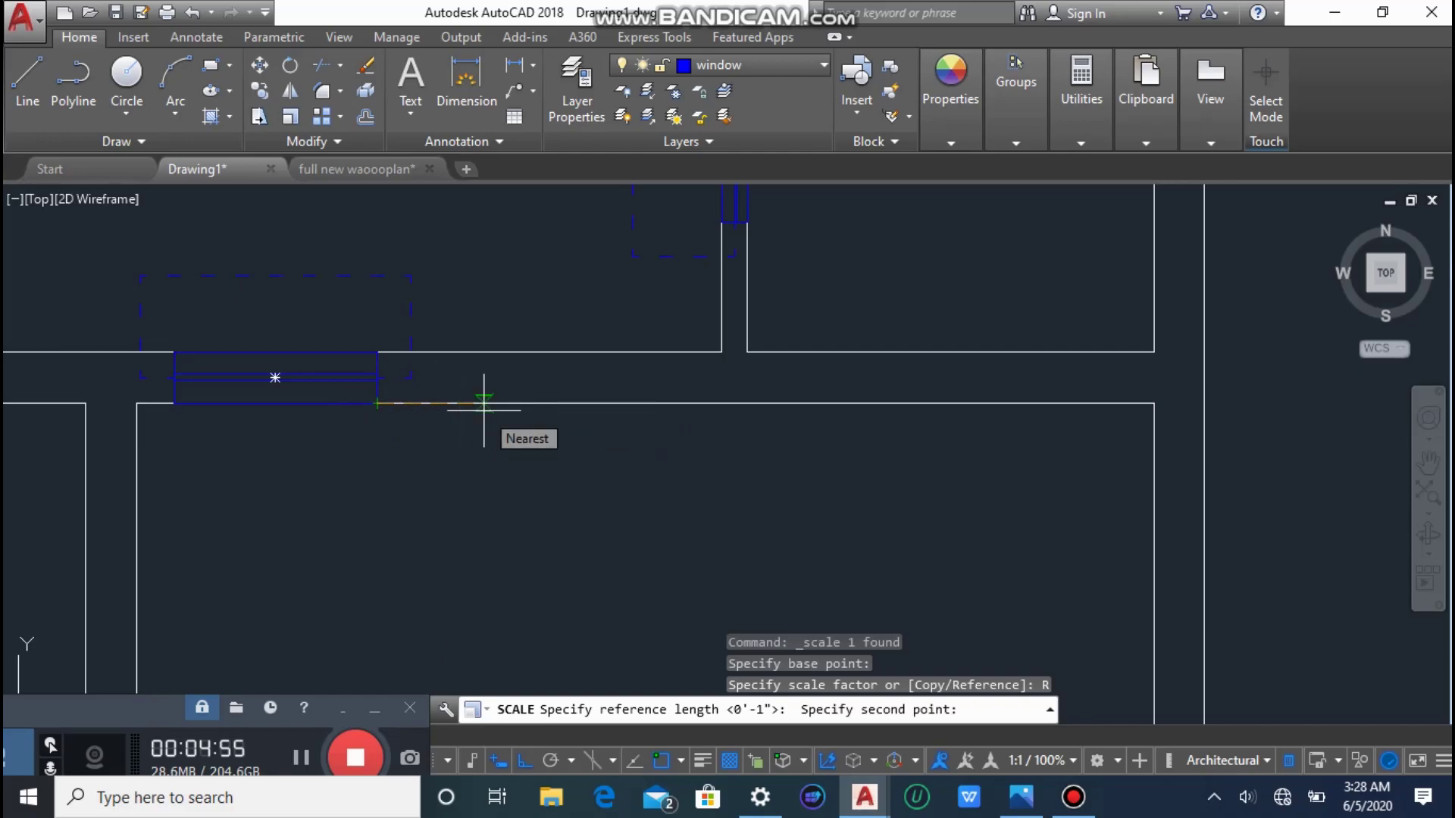
pyautogui.write("2'")
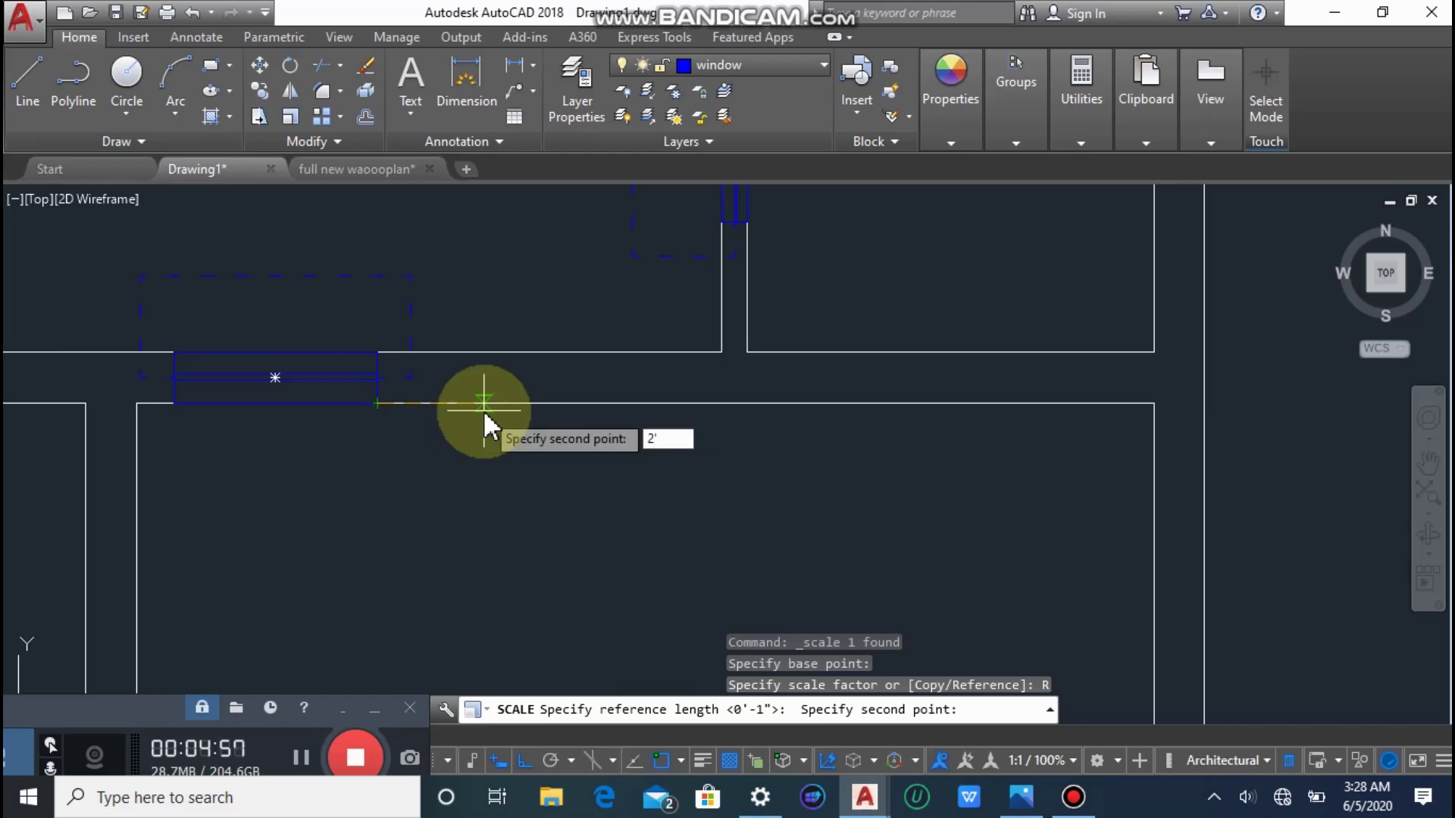
pyautogui.press('Return')
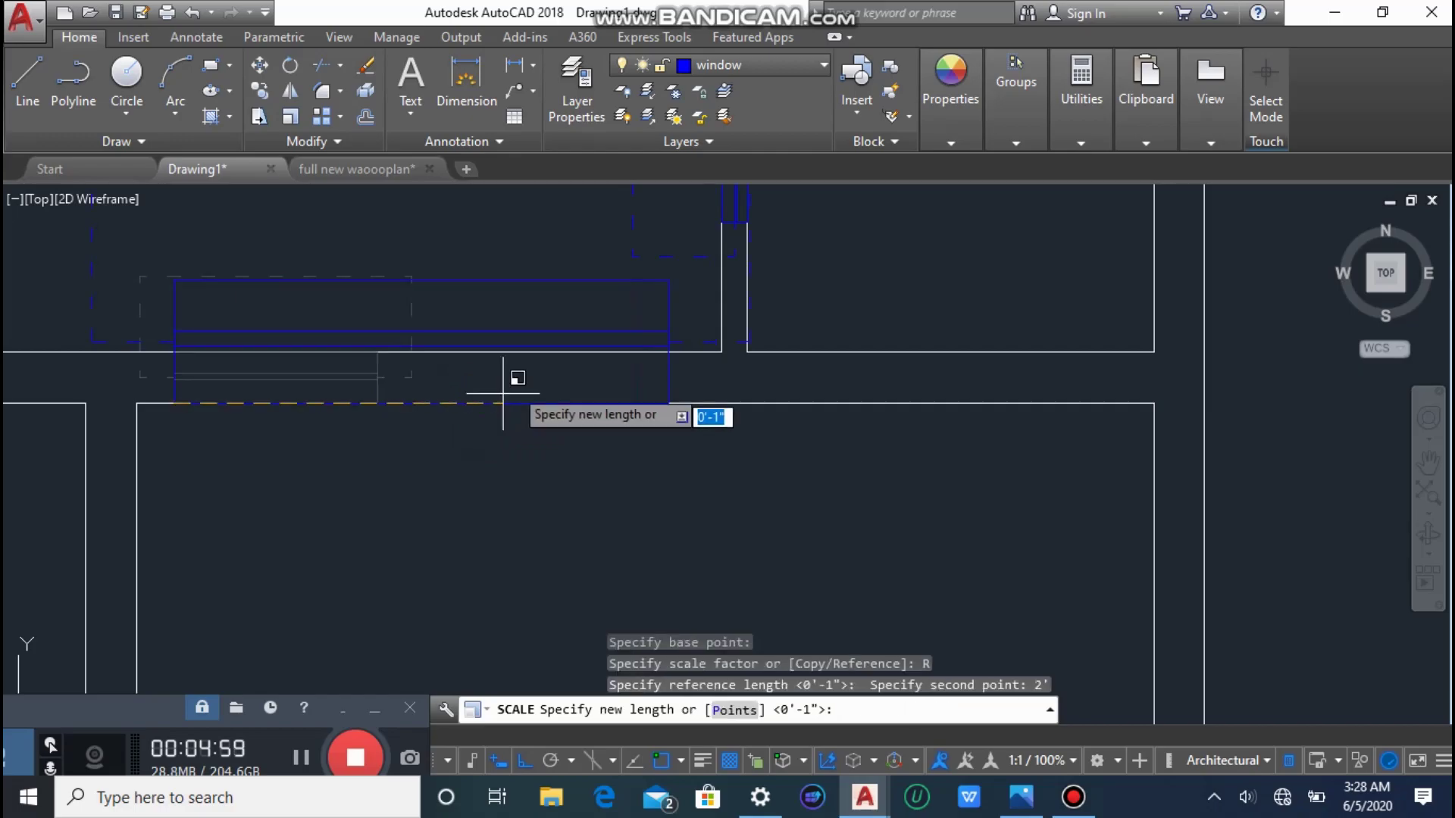
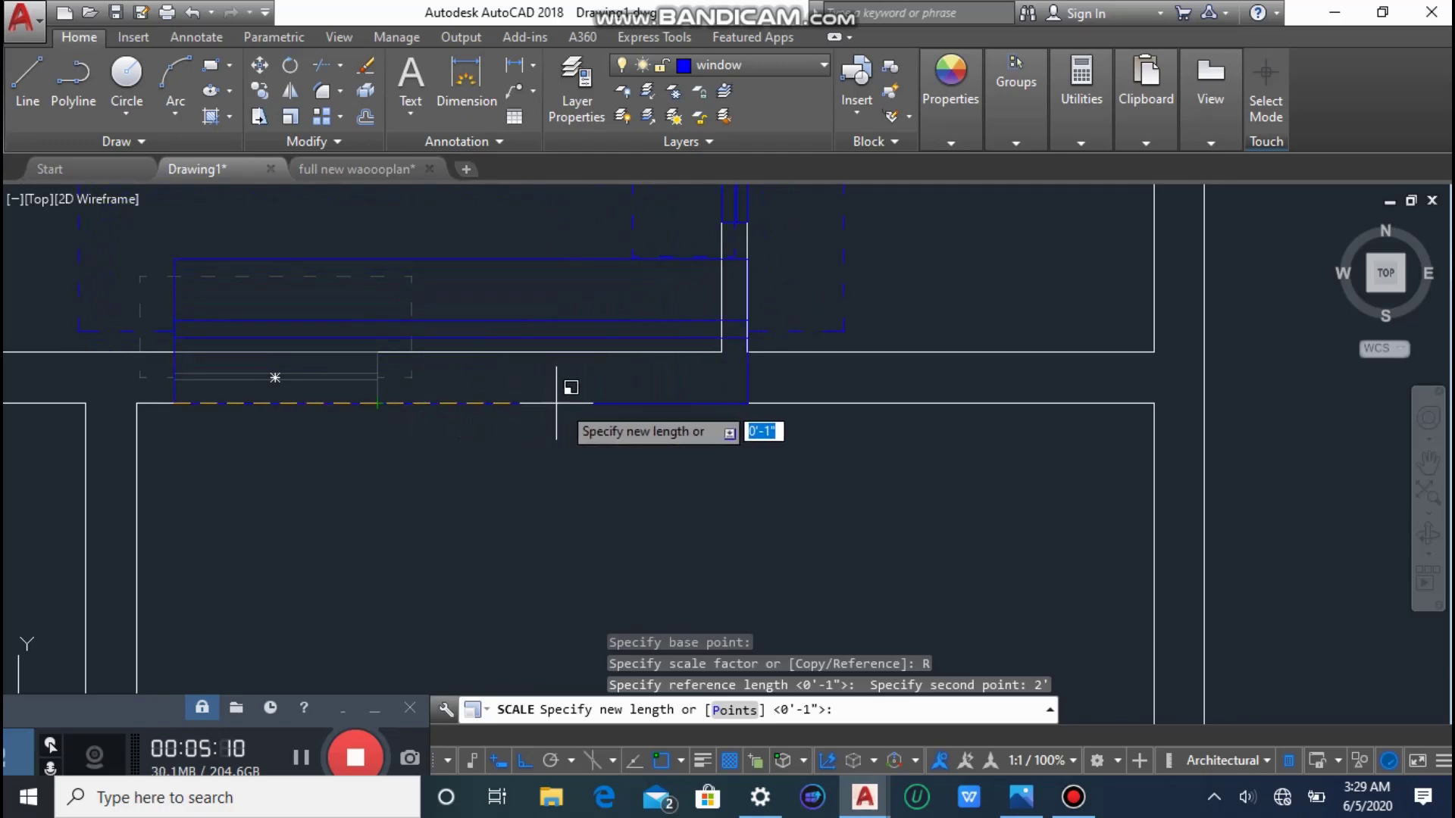
# Confirm the 2' length and check a wall line's properties.
pyautogui.write('2')
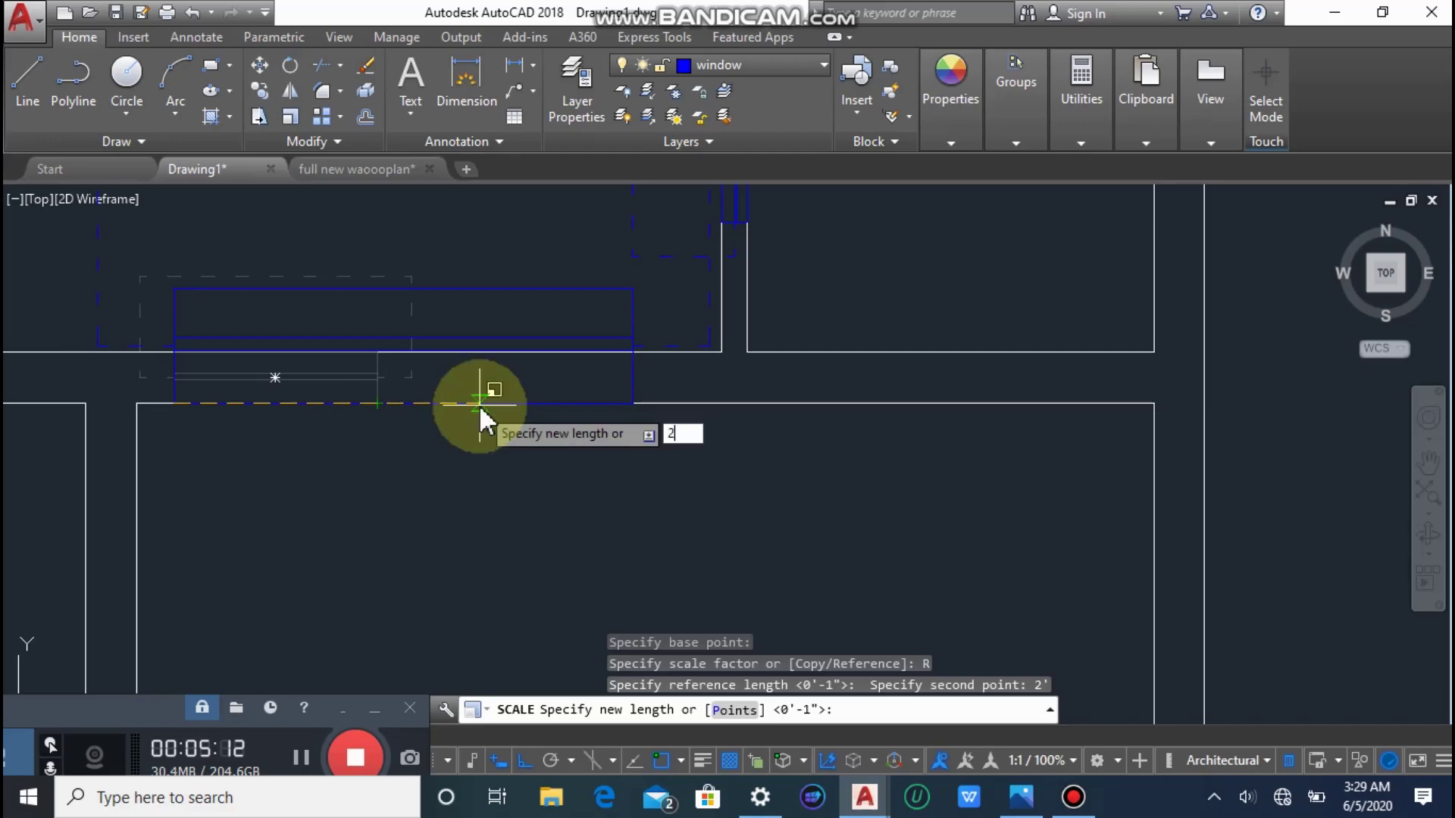
pyautogui.press('Return')
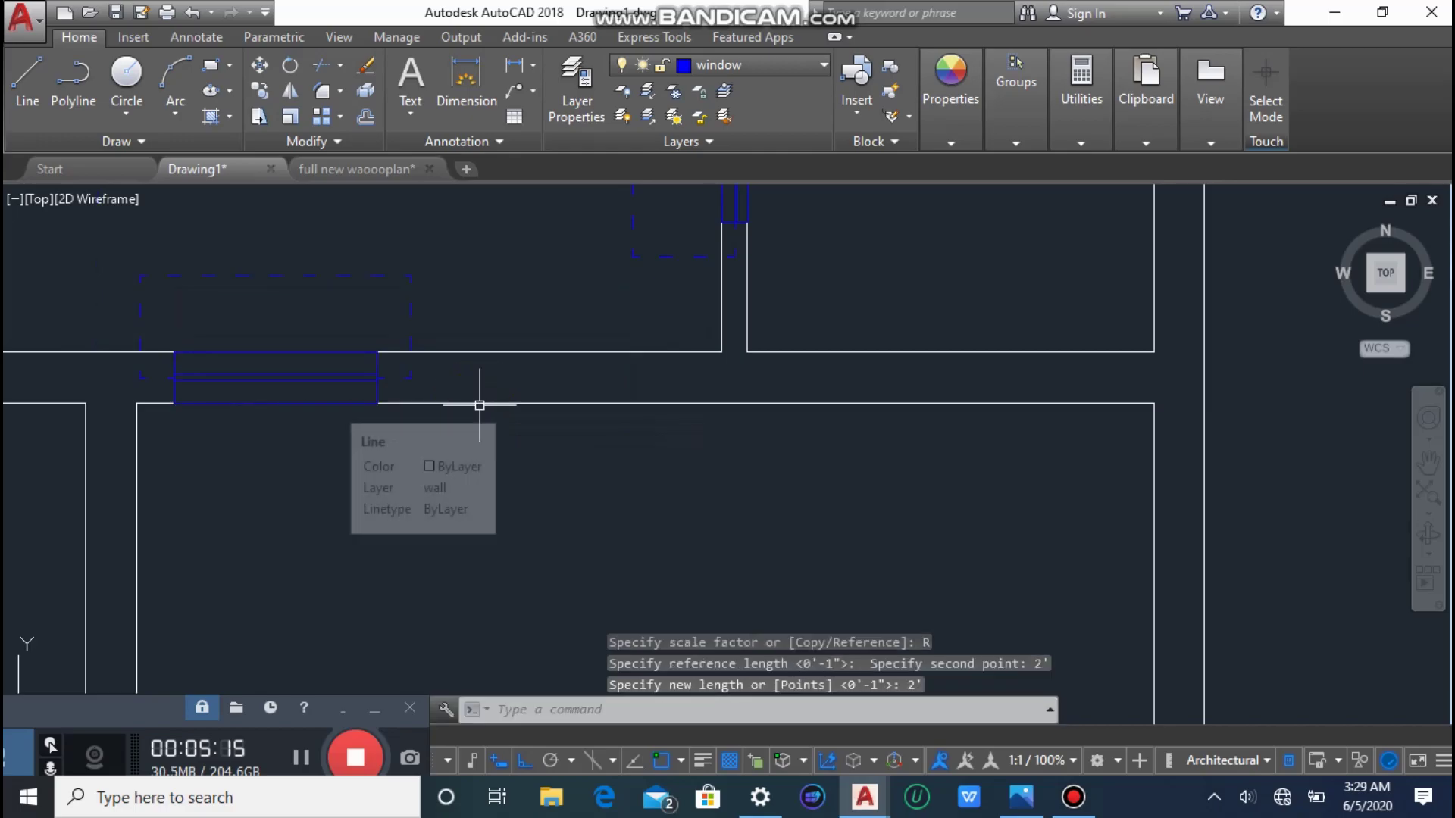
pyautogui.click(362, 380)
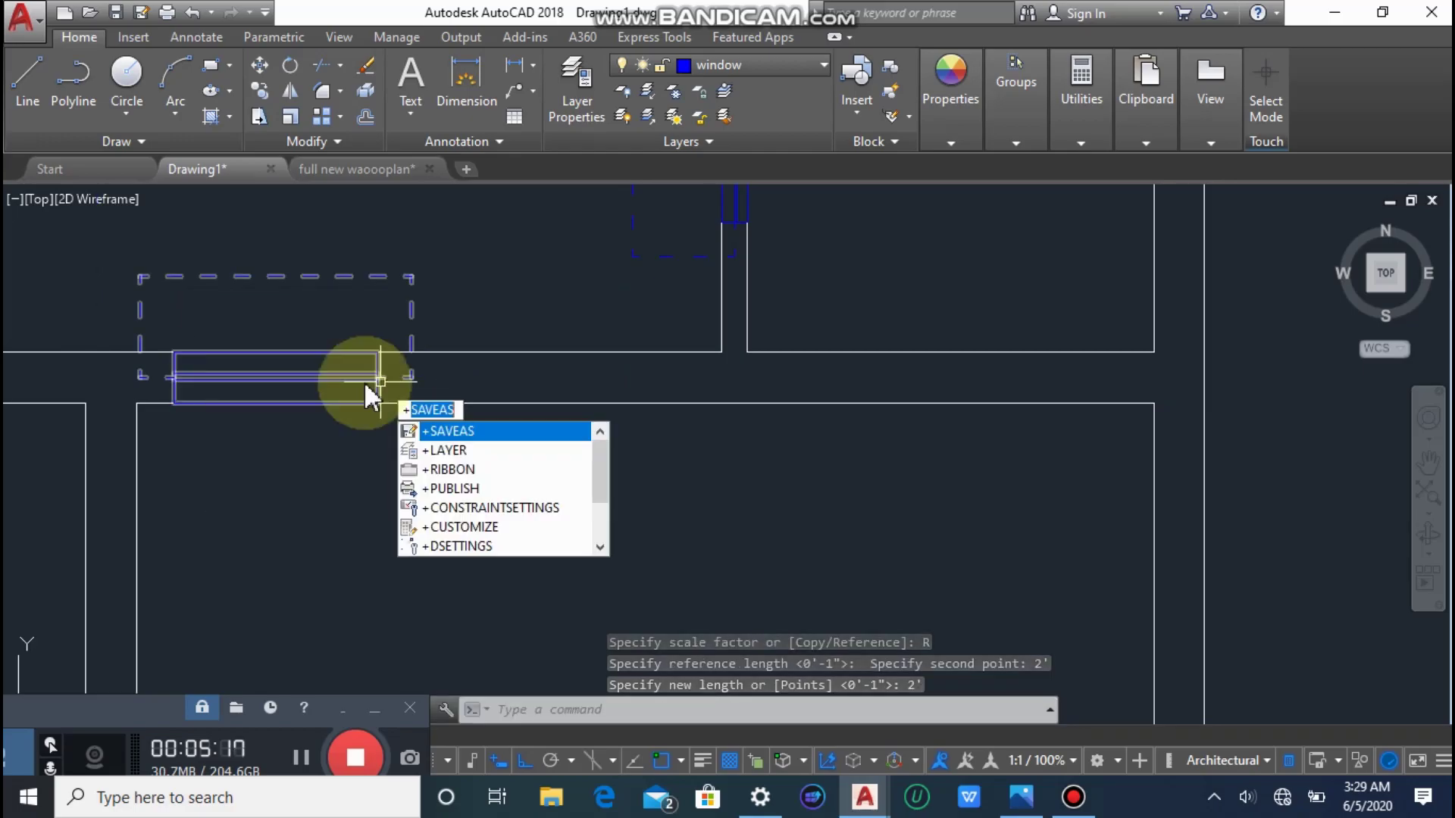
pyautogui.scroll(2, 362, 380)
pyautogui.click(487, 334)
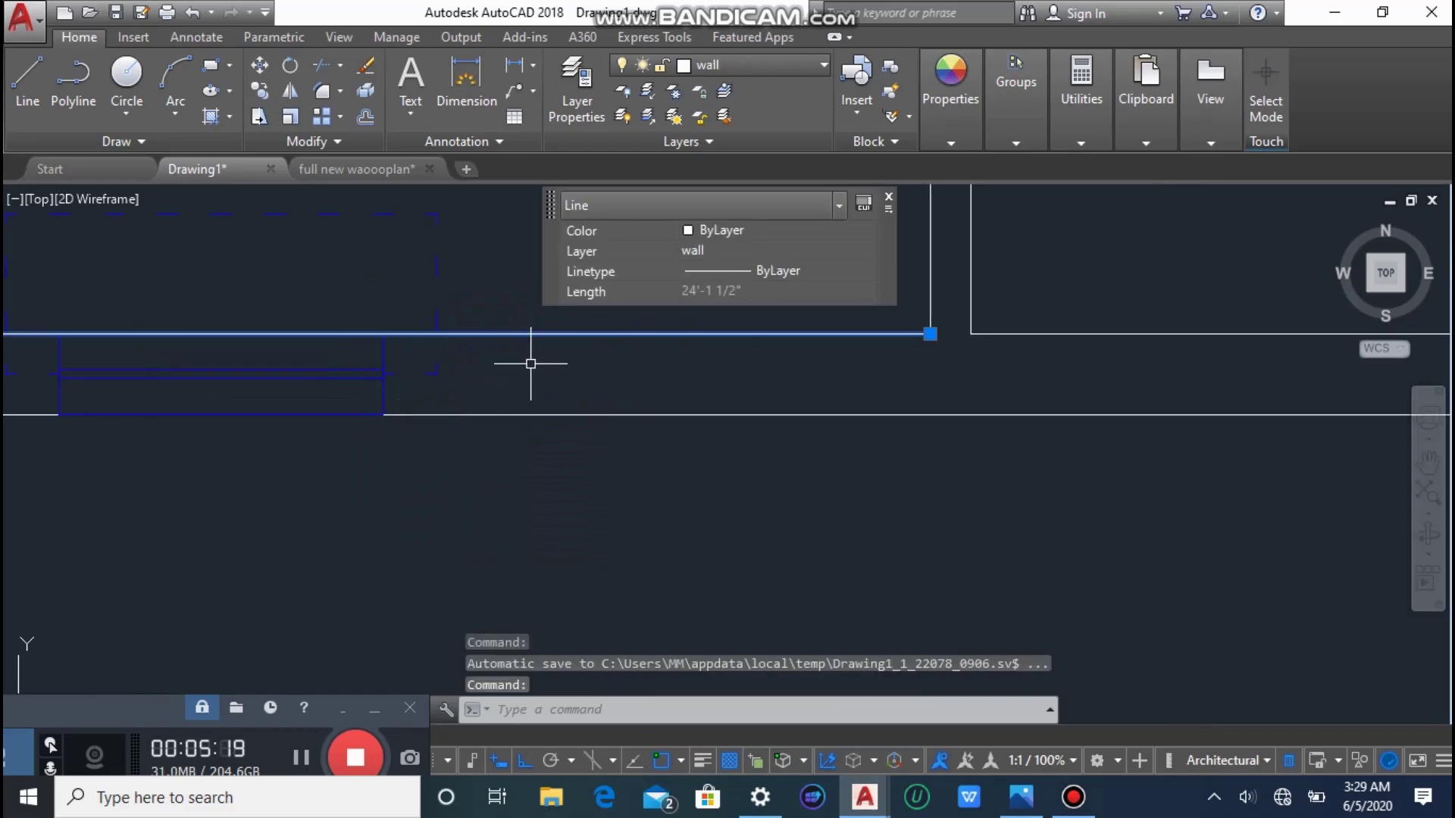
pyautogui.press('Escape')
pyautogui.press('Escape')
pyautogui.press('Escape')
# Draw a 2' reference line starting at the wall corner.
pyautogui.write('l')
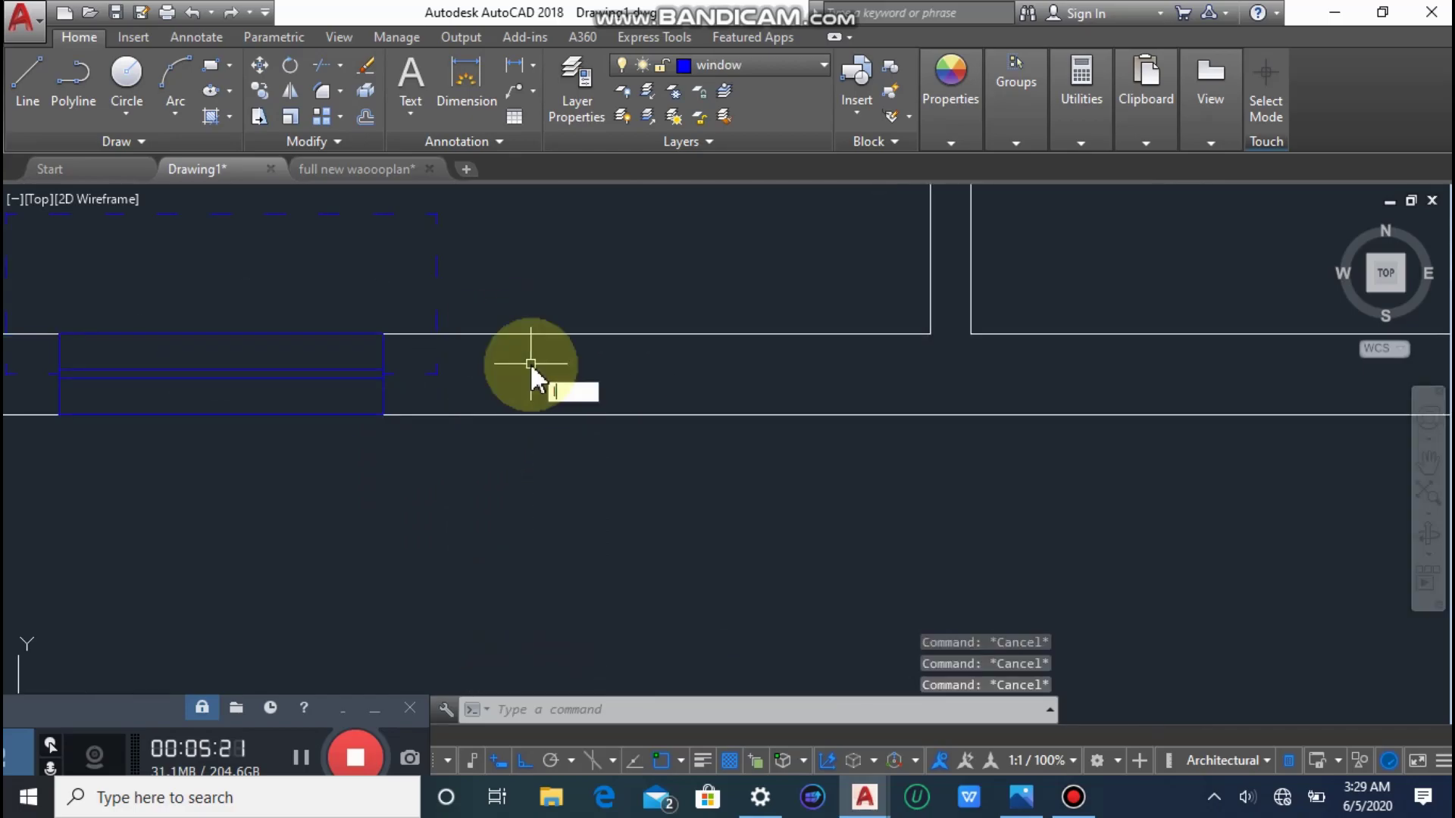
pyautogui.press('Return')
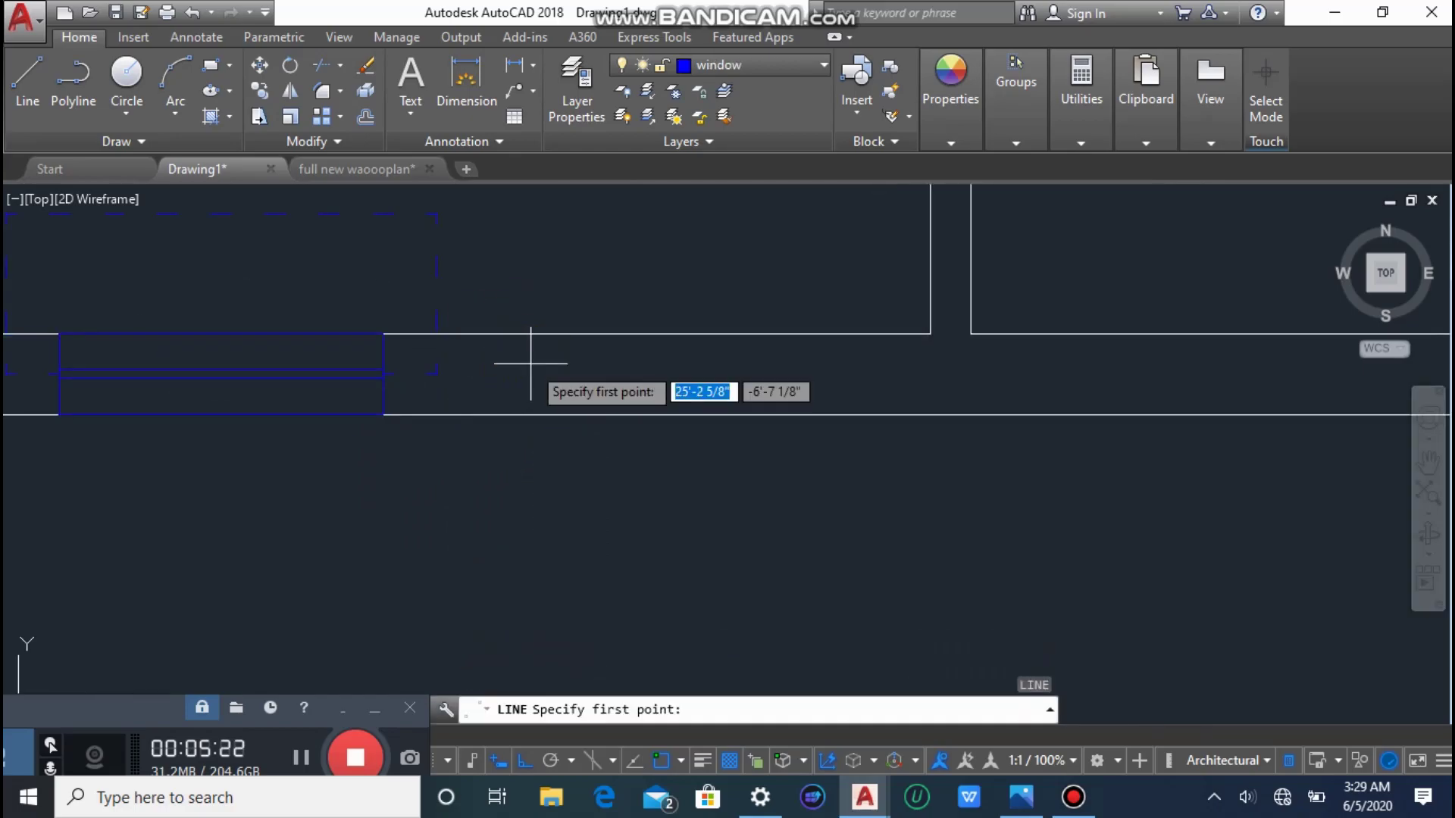
pyautogui.click(383, 414)
pyautogui.write("2'")
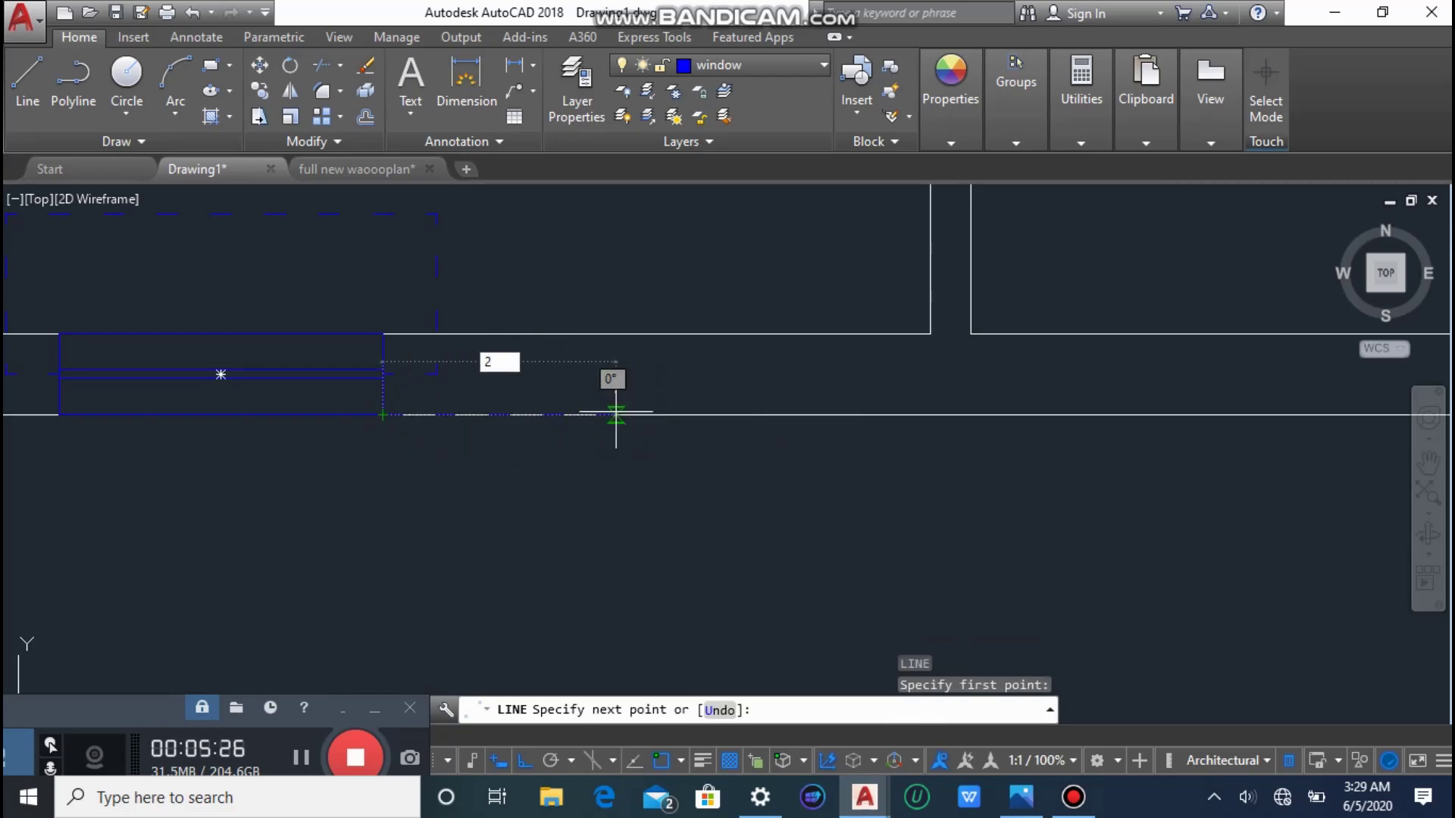
pyautogui.press('Return')
pyautogui.click(605, 287)
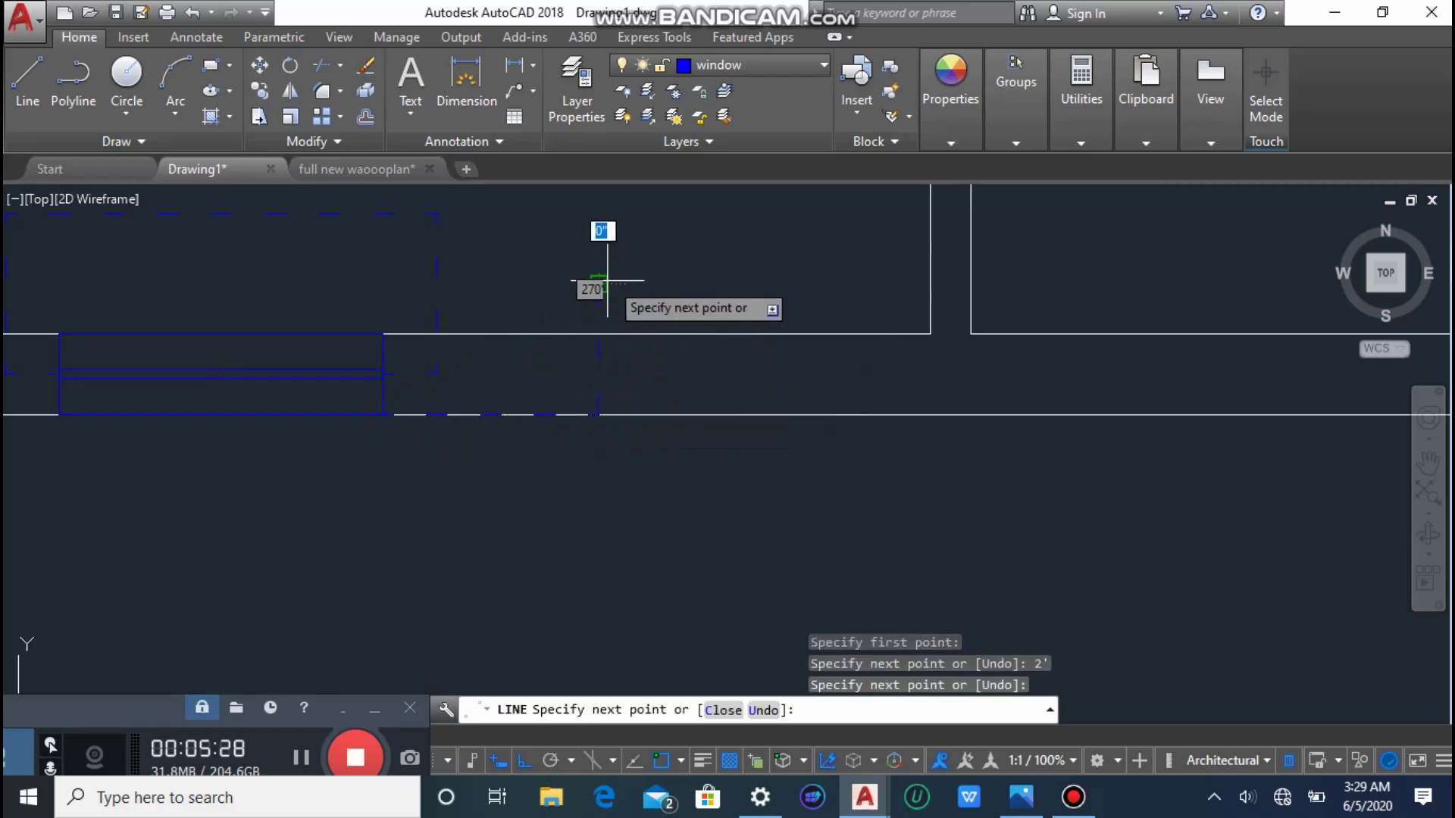
pyautogui.press('Escape')
pyautogui.press('Escape')
# Start scaling the window block with its base point at the block's left end.
pyautogui.scroll(-4, 620, 278)
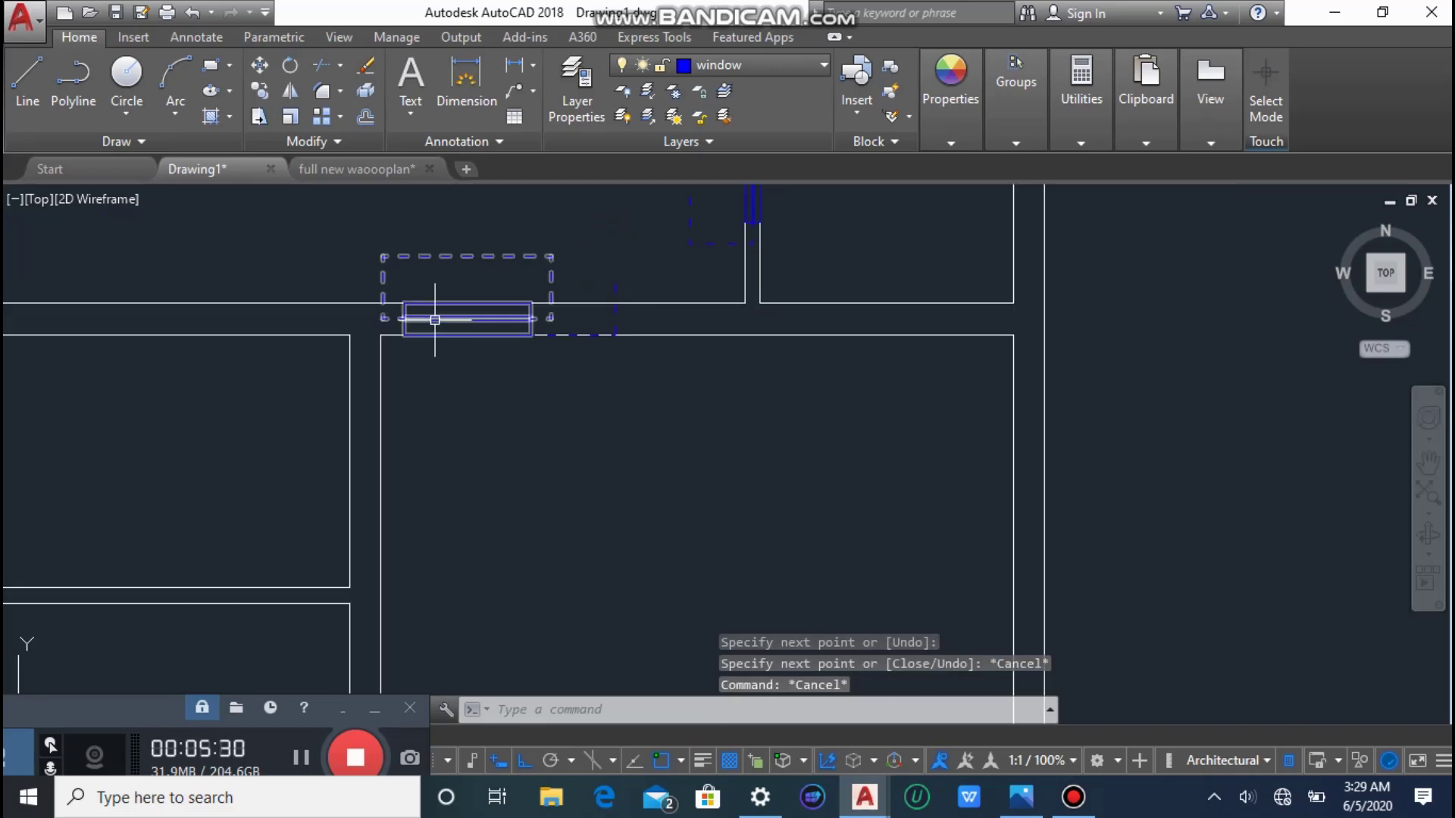
pyautogui.click(479, 323)
pyautogui.click(290, 117)
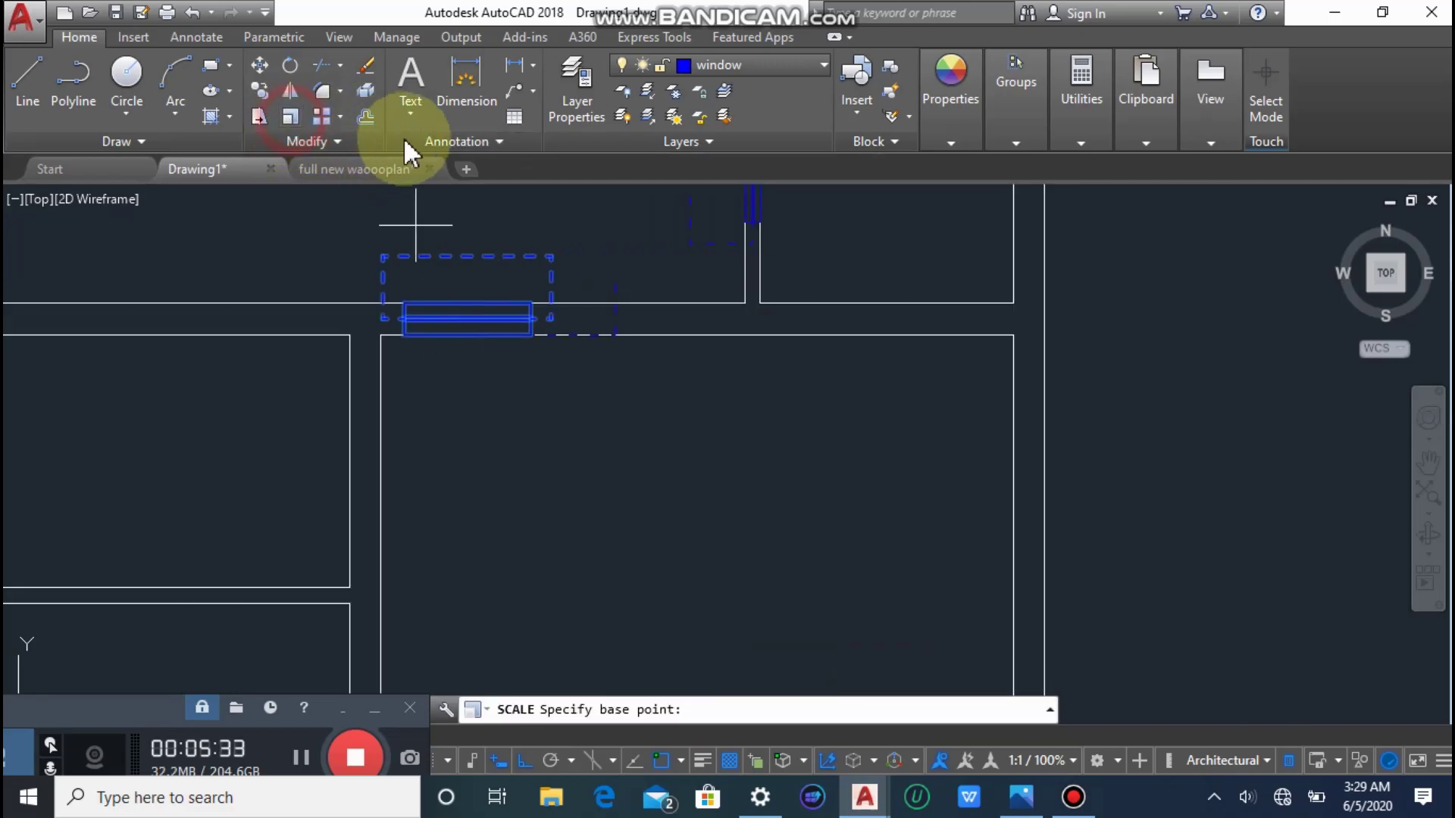
pyautogui.click(406, 328)
pyautogui.doubleClick(406, 331)
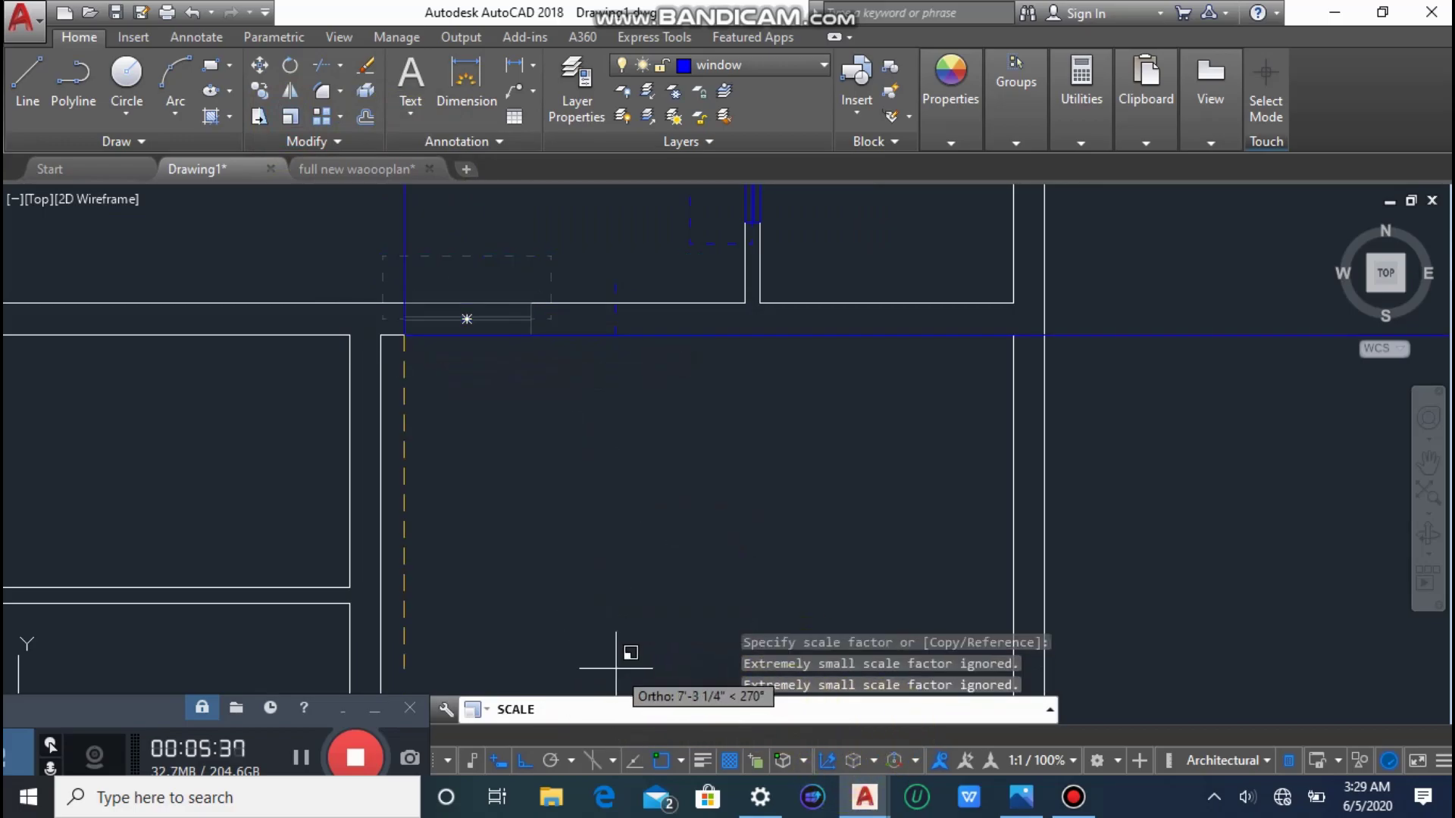
pyautogui.click(409, 317)
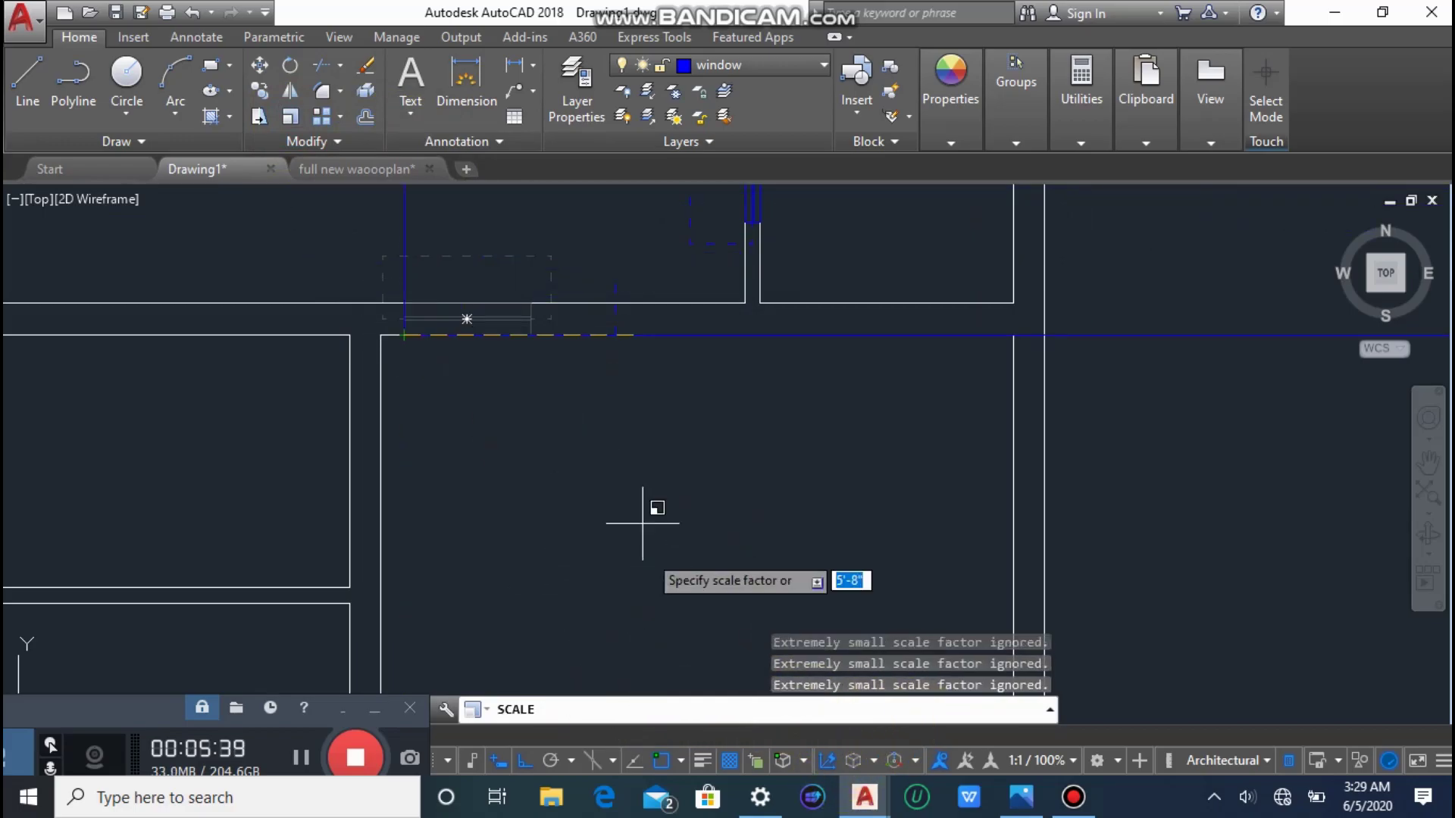
# Scale the block by Reference, from two reference points to the opening's edge.
pyautogui.click(530, 334)
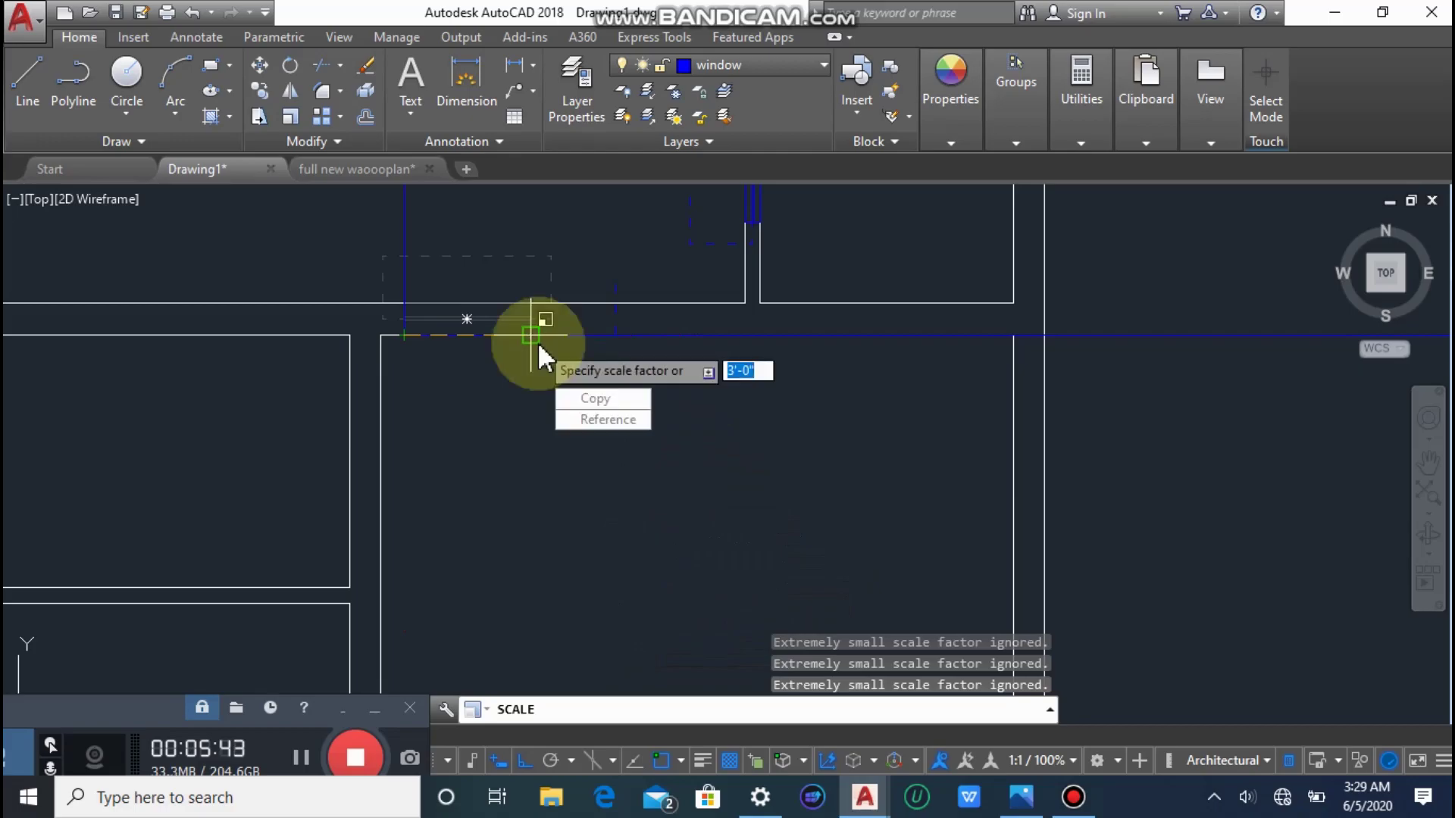
pyautogui.click(598, 419)
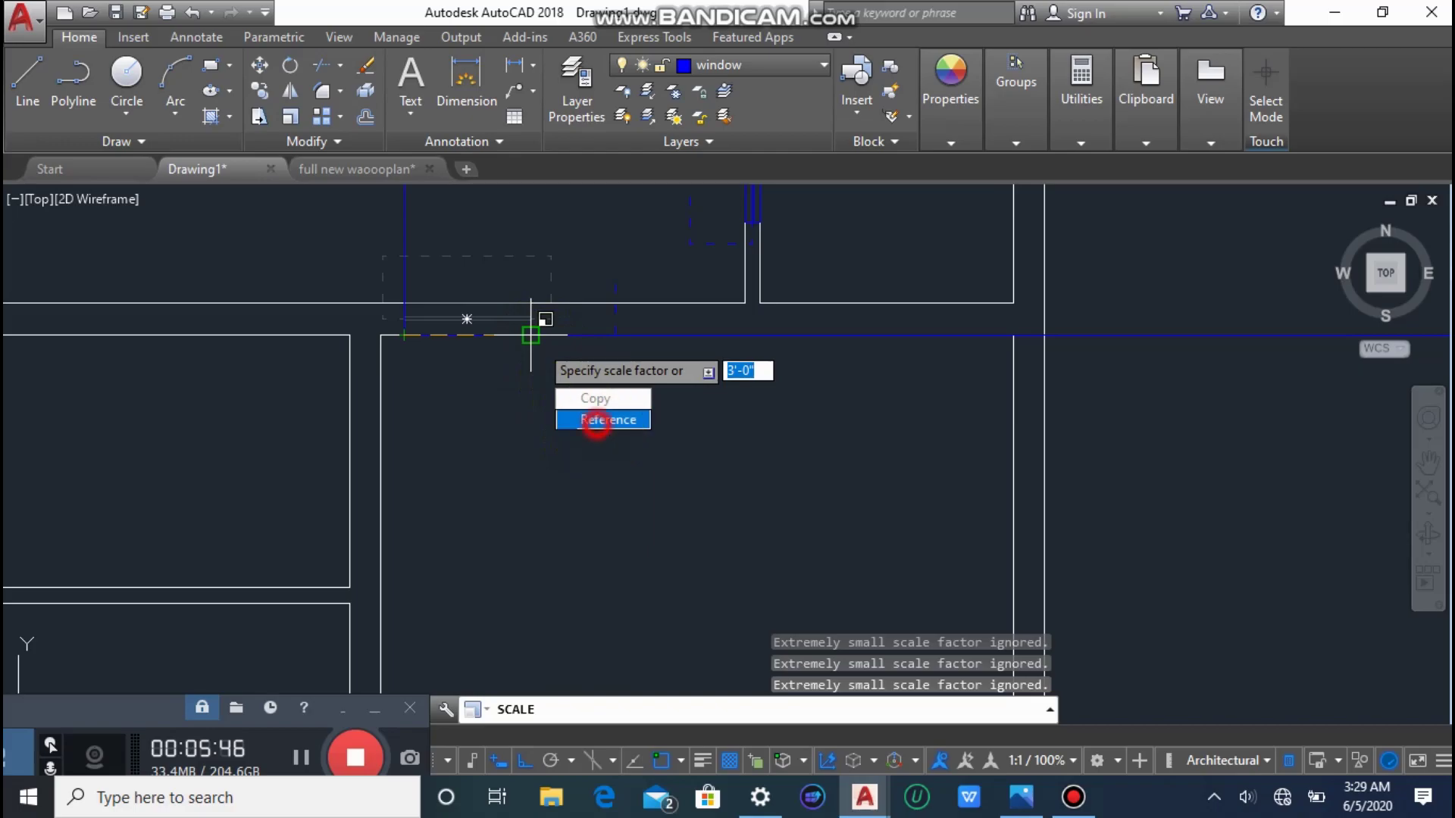
pyautogui.scroll(3, 523, 331)
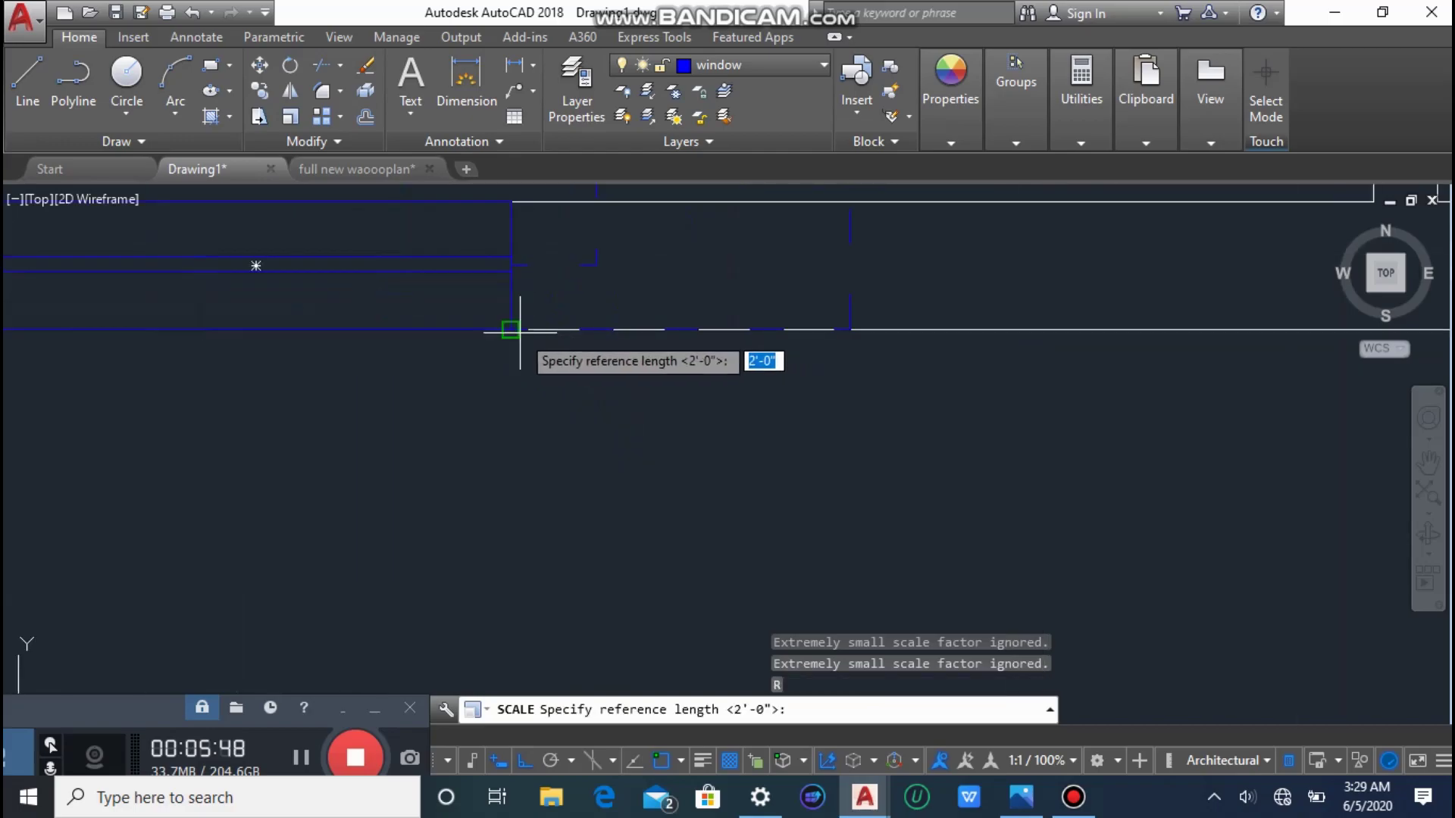
pyautogui.click(511, 331)
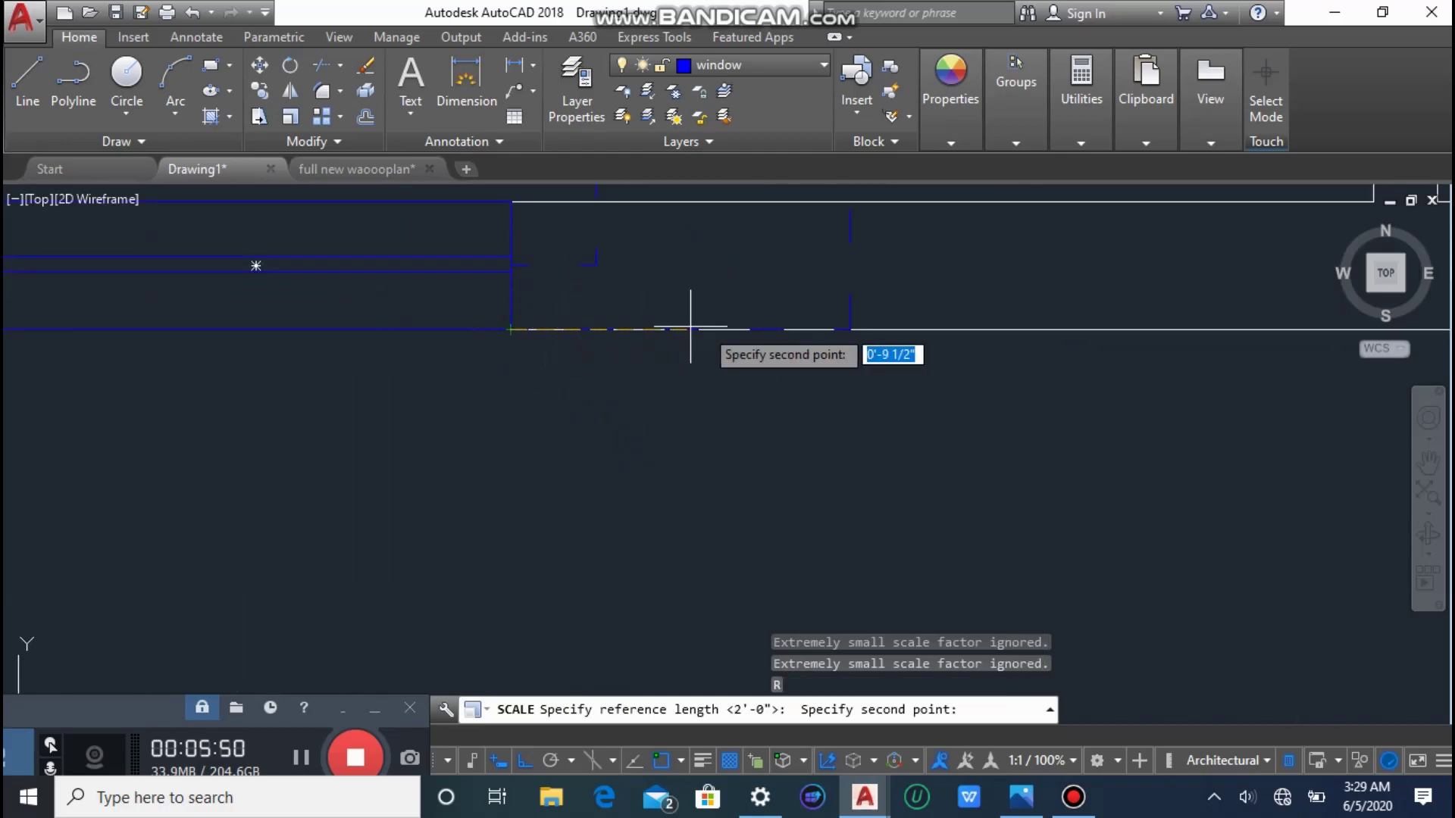
pyautogui.click(851, 329)
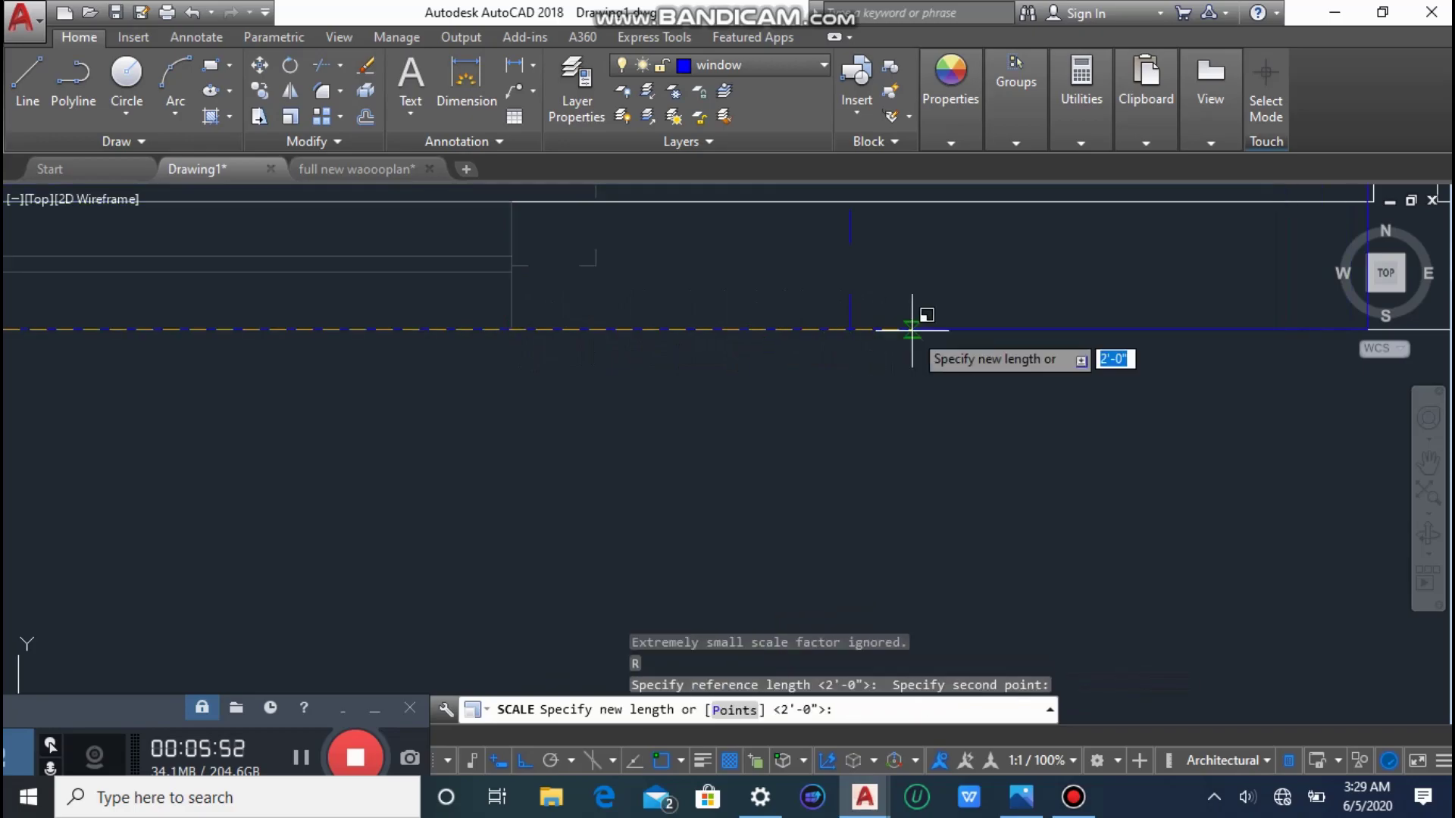
pyautogui.click(567, 303)
pyautogui.scroll(3, 753, 331)
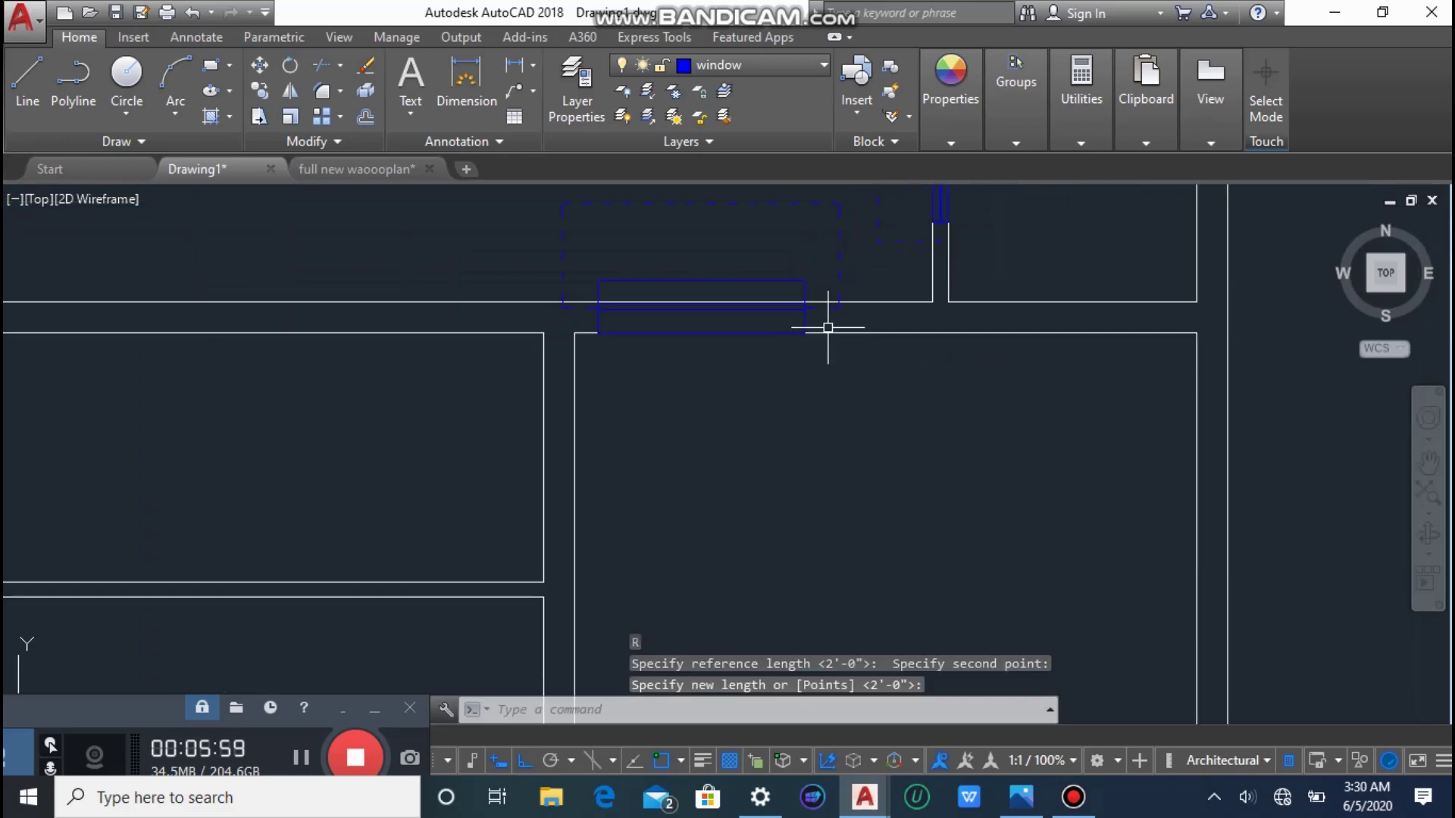
pyautogui.scroll(2, 750, 217)
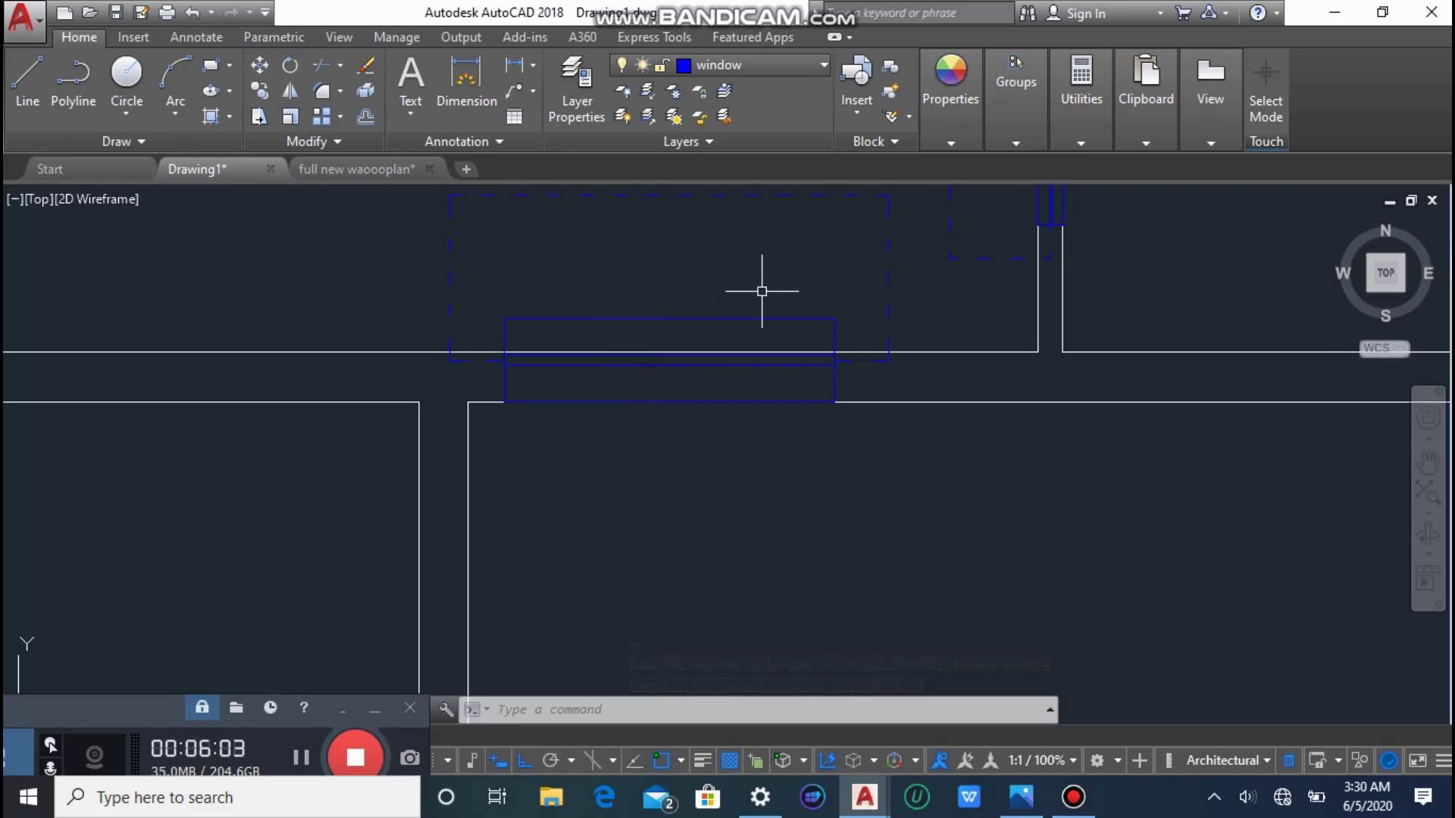
# Explode the resized window block and stretch its rectangle's top edge.
pyautogui.click(690, 318)
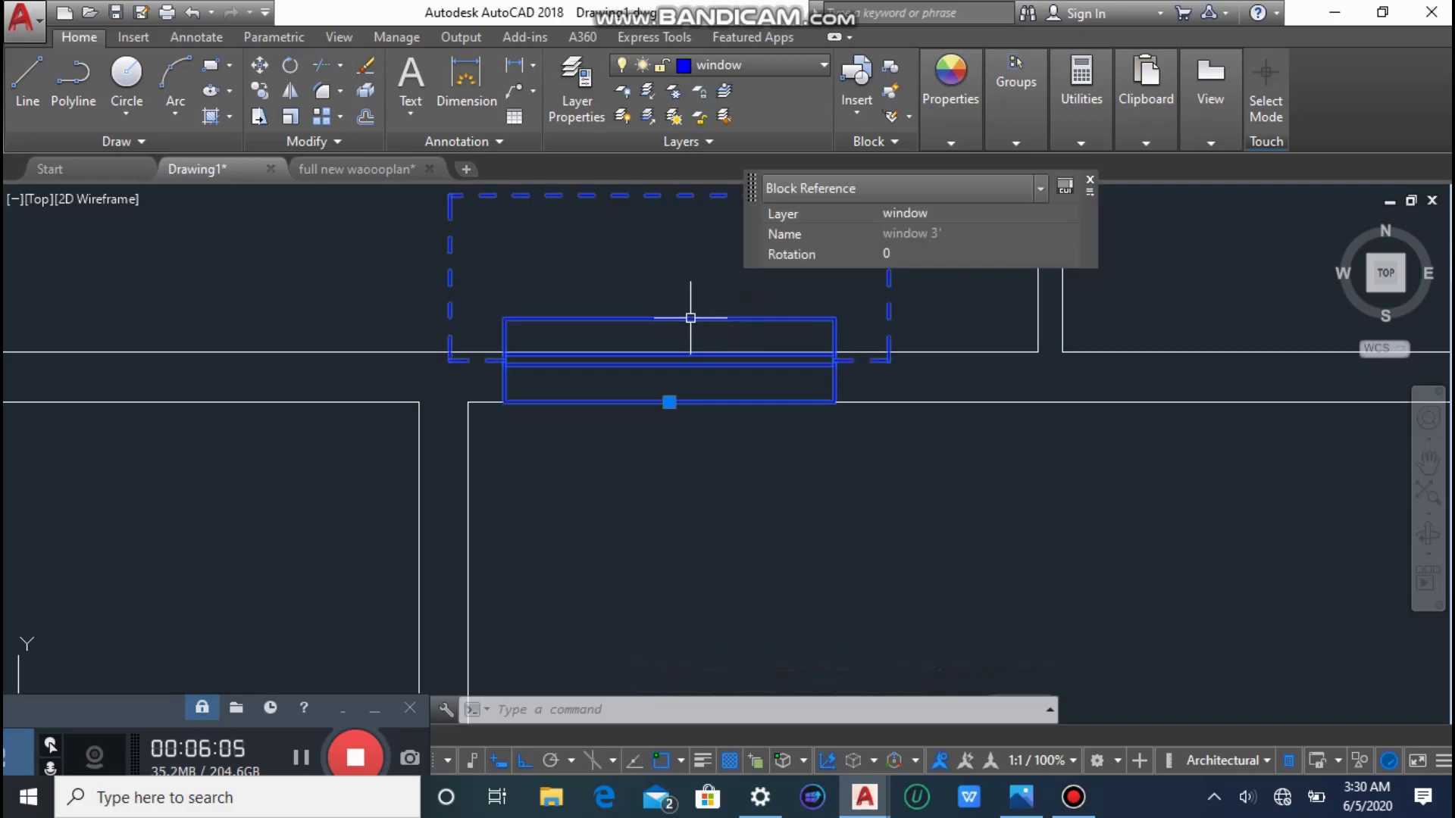
pyautogui.write('x')
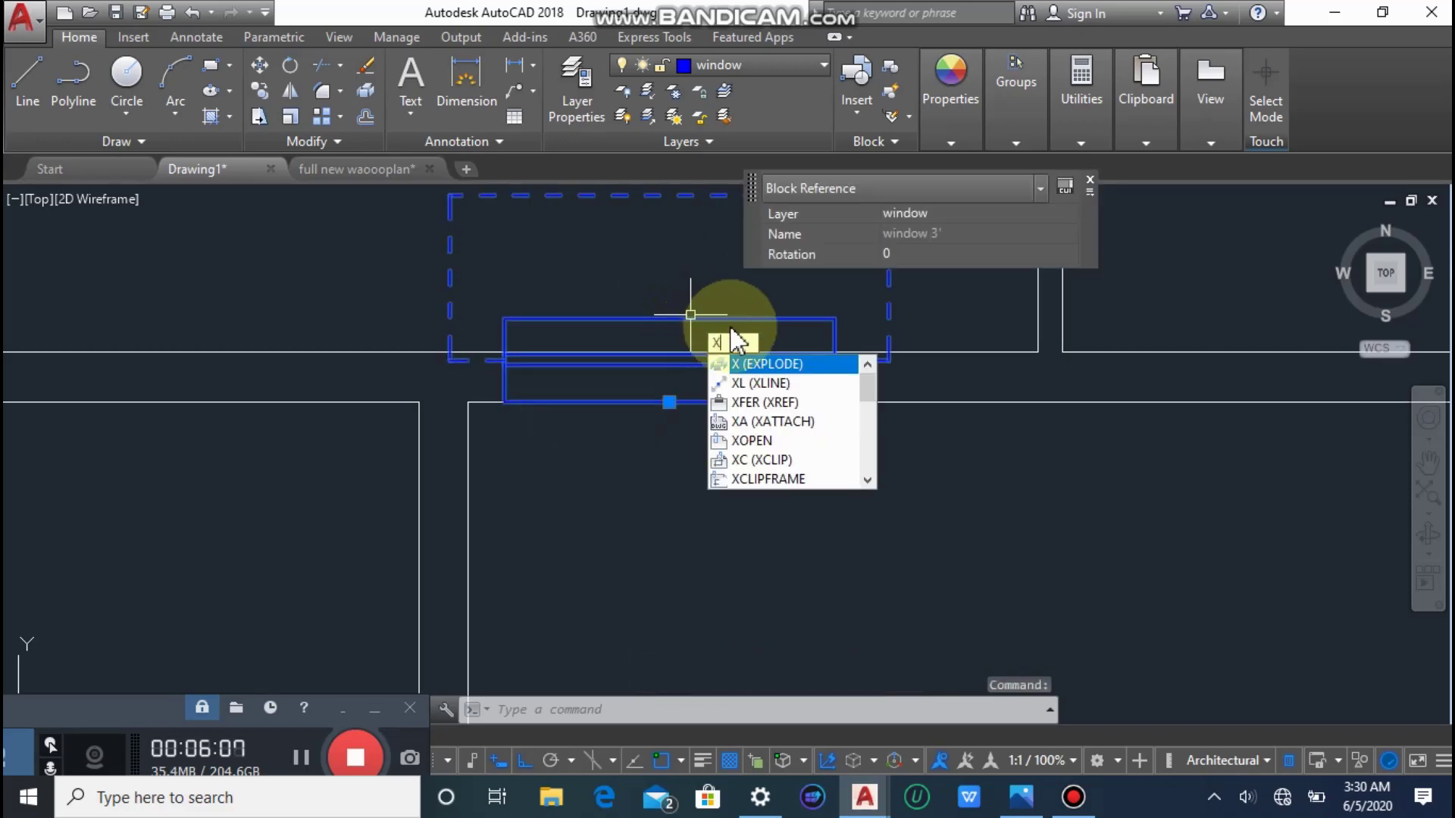
pyautogui.click(781, 363)
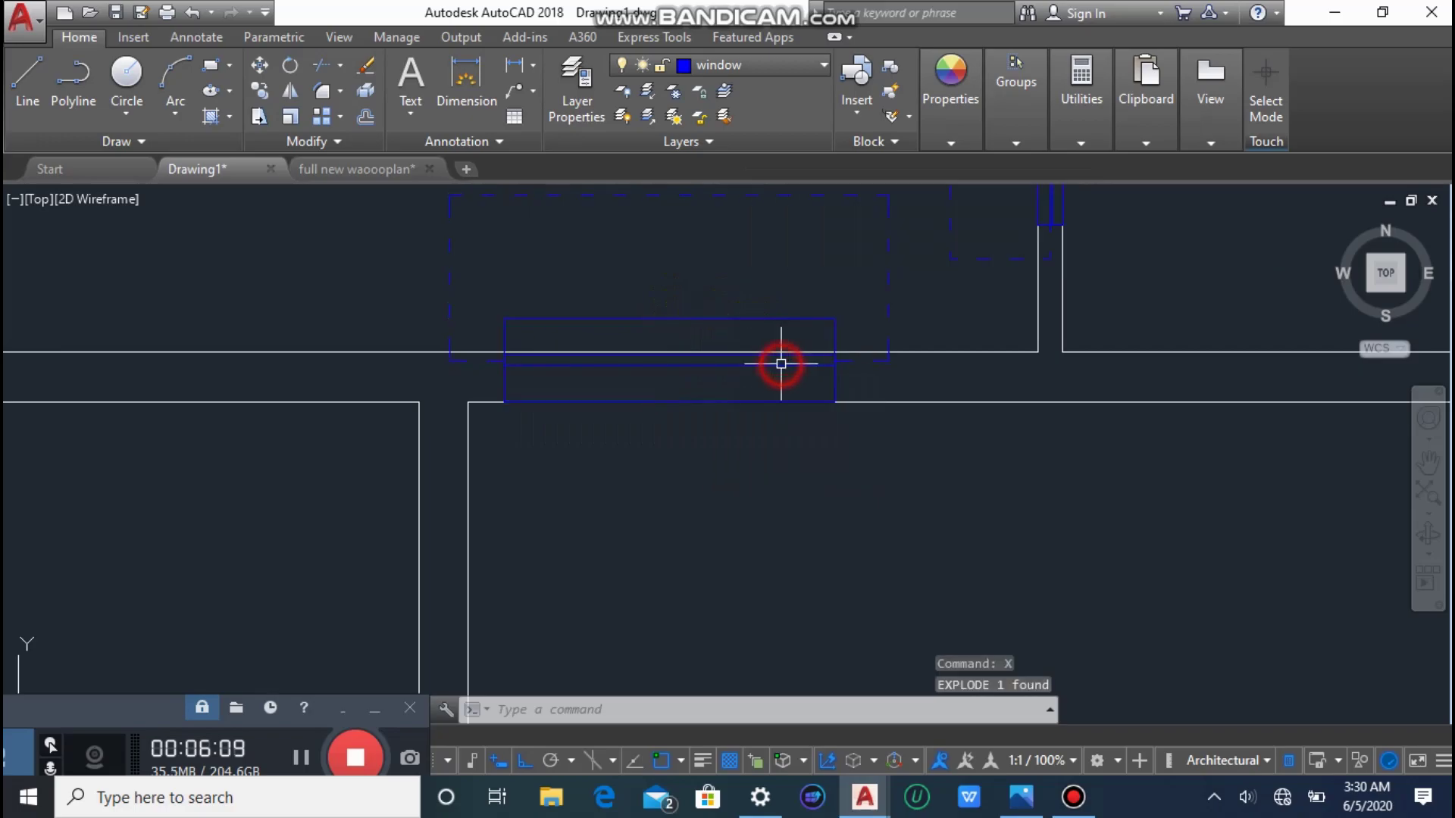
pyautogui.click(692, 321)
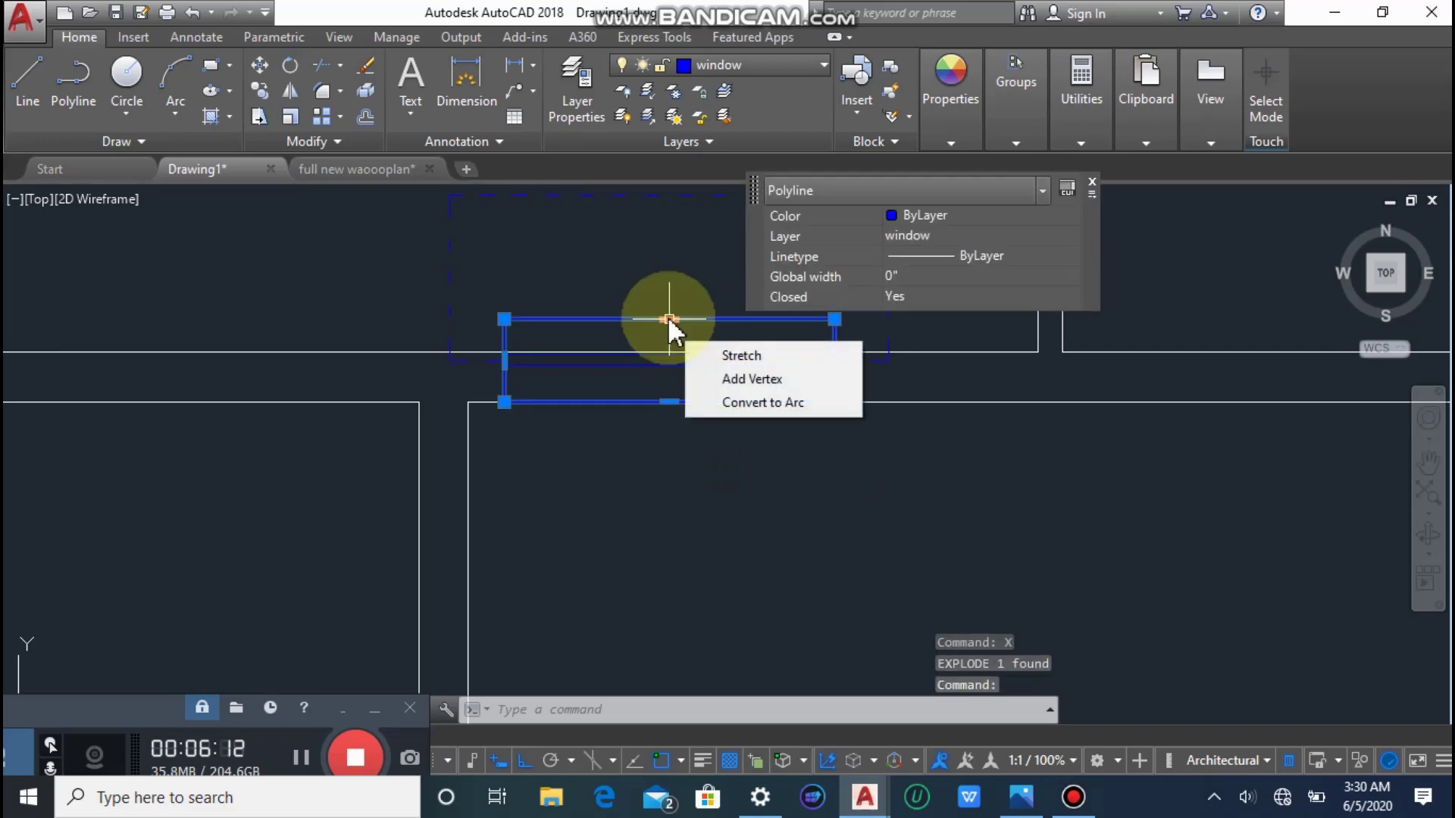
pyautogui.click(669, 319)
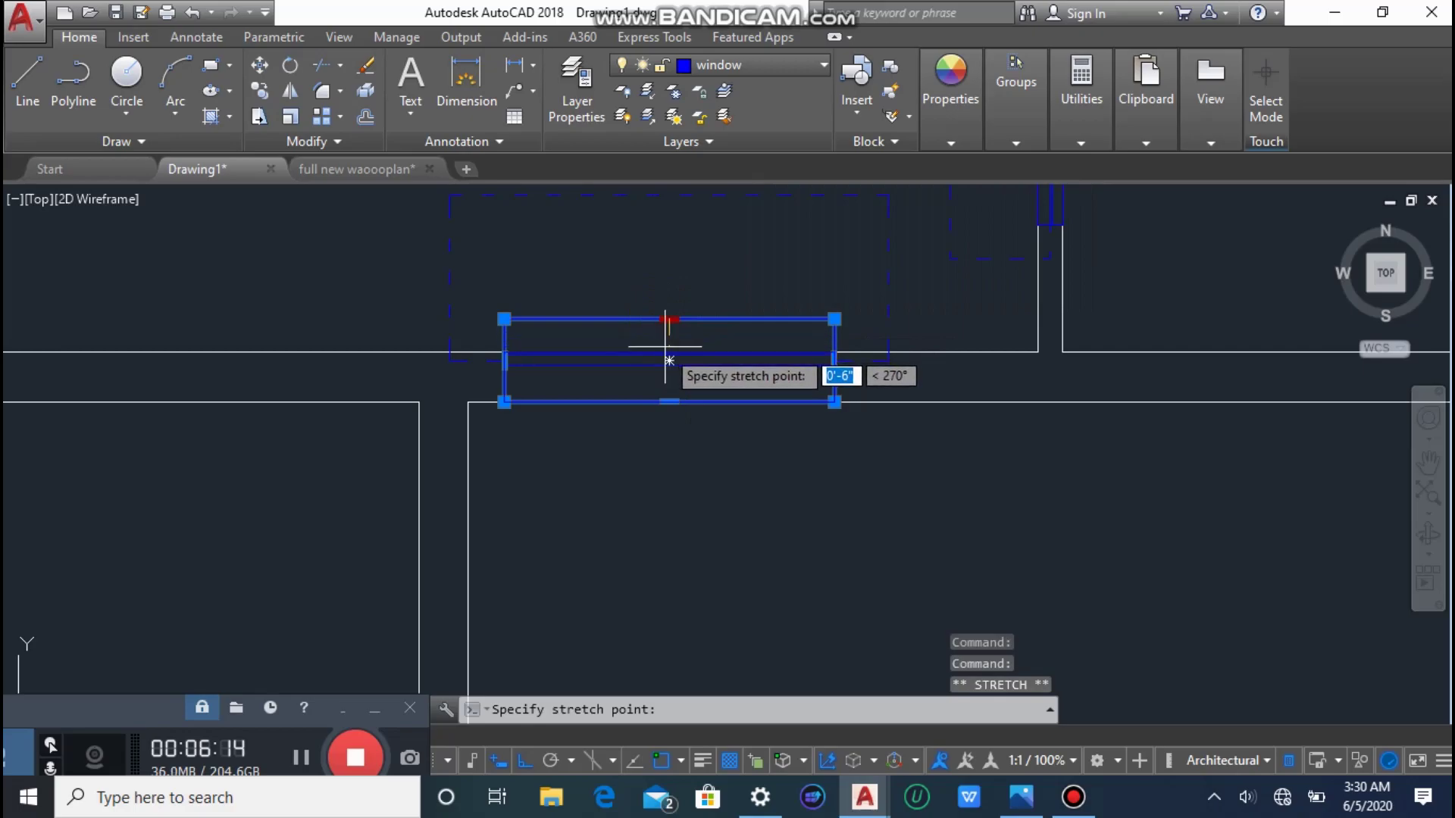
pyautogui.click(669, 356)
# Move three window lines together onto the snapped point in the opening.
pyautogui.scroll(3, 678, 379)
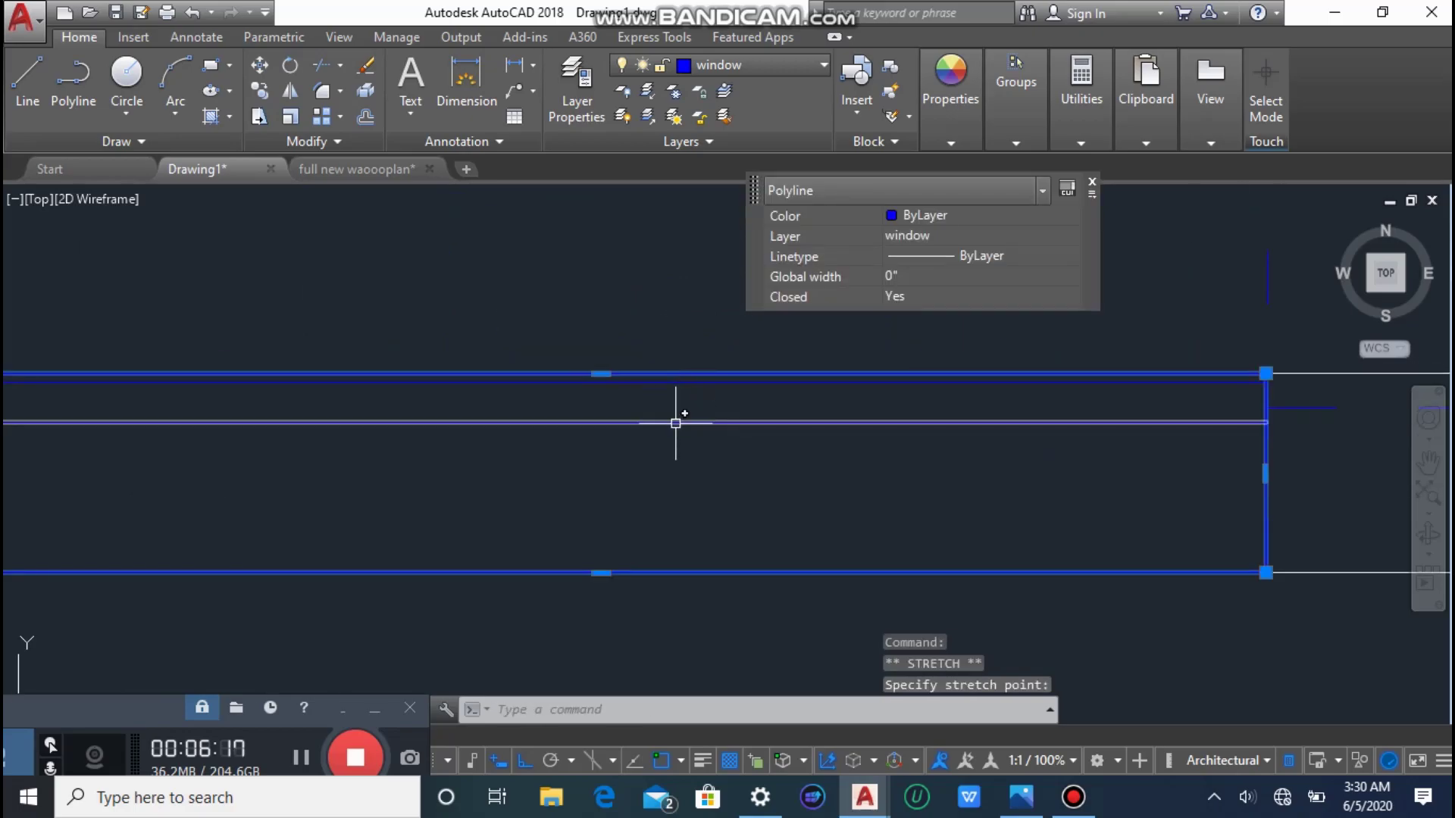
pyautogui.click(676, 419)
pyautogui.scroll(2, 669, 389)
pyautogui.click(669, 378)
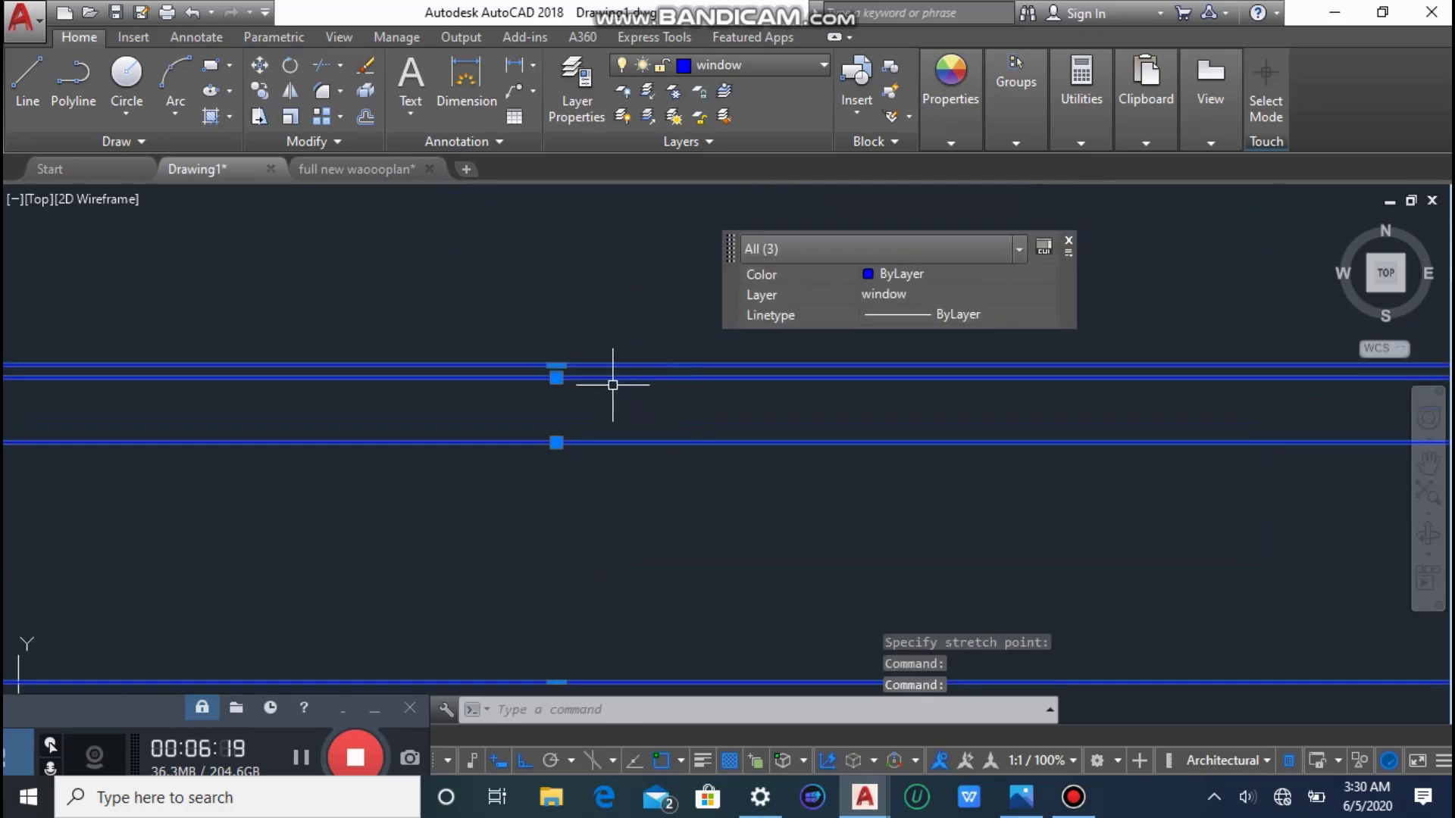
pyautogui.write('M')
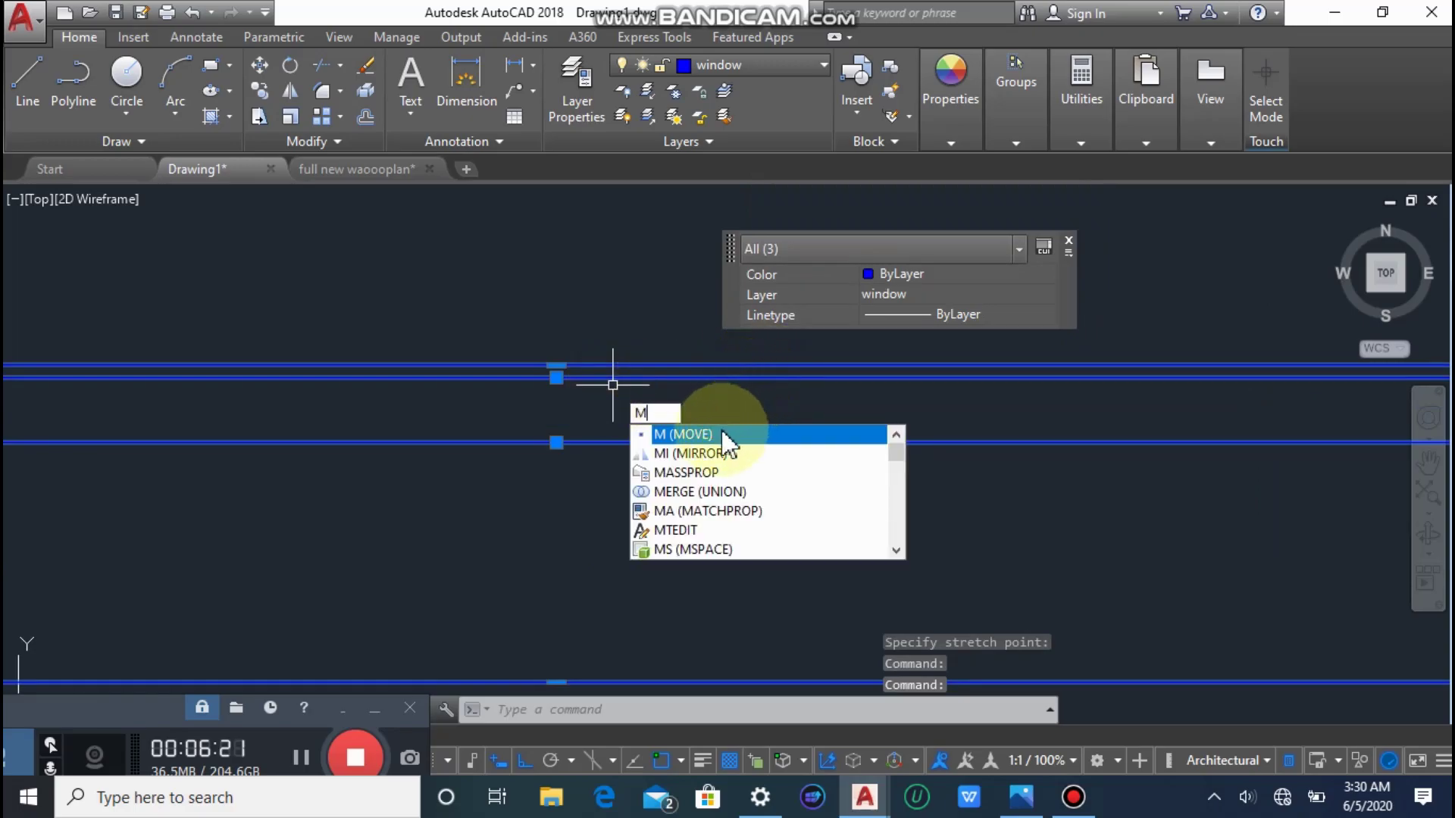
pyautogui.click(726, 436)
pyautogui.scroll(-2, 908, 416)
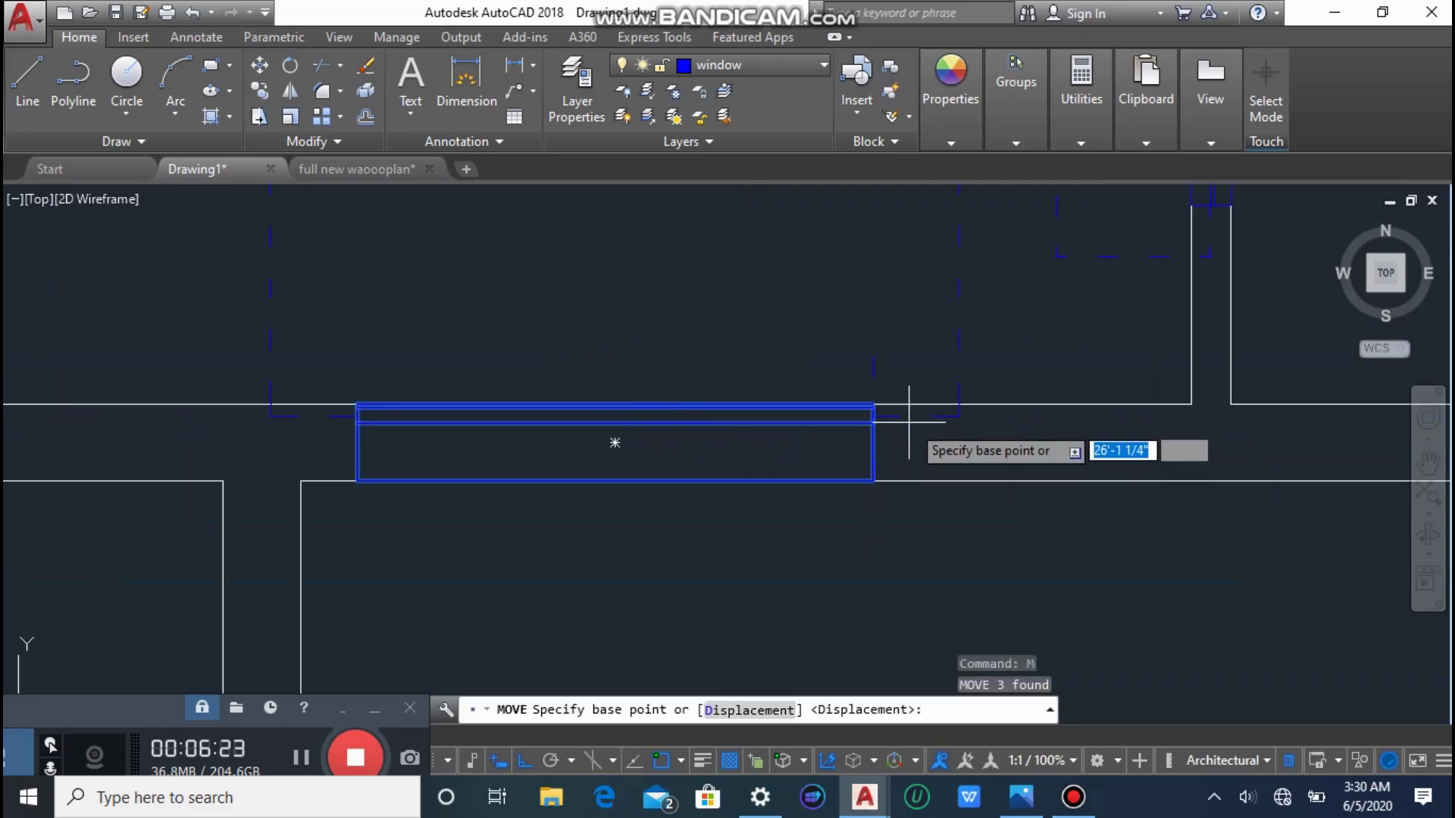
pyautogui.scroll(2, 908, 416)
pyautogui.click(843, 418)
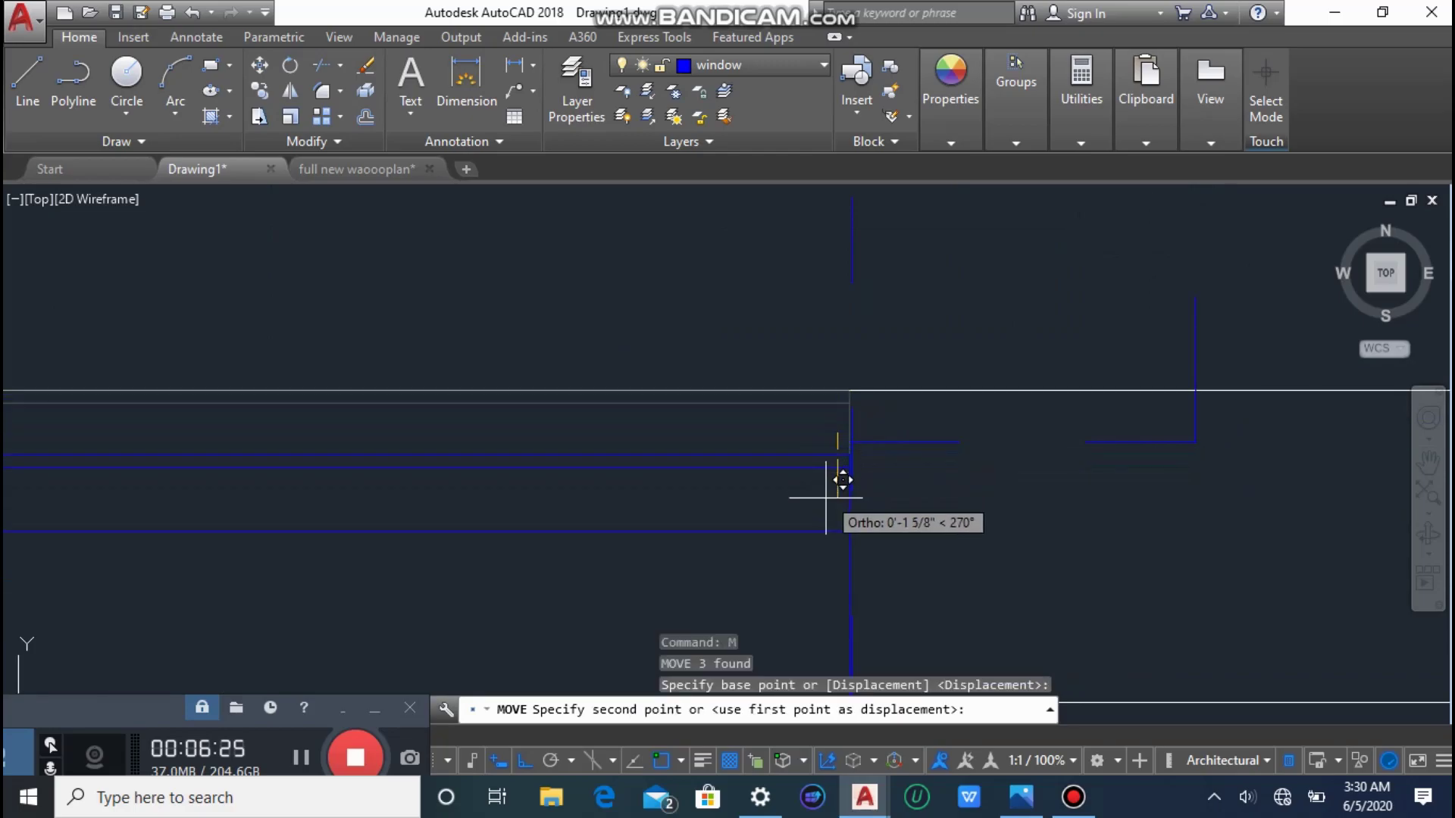
pyautogui.scroll(-2, 861, 558)
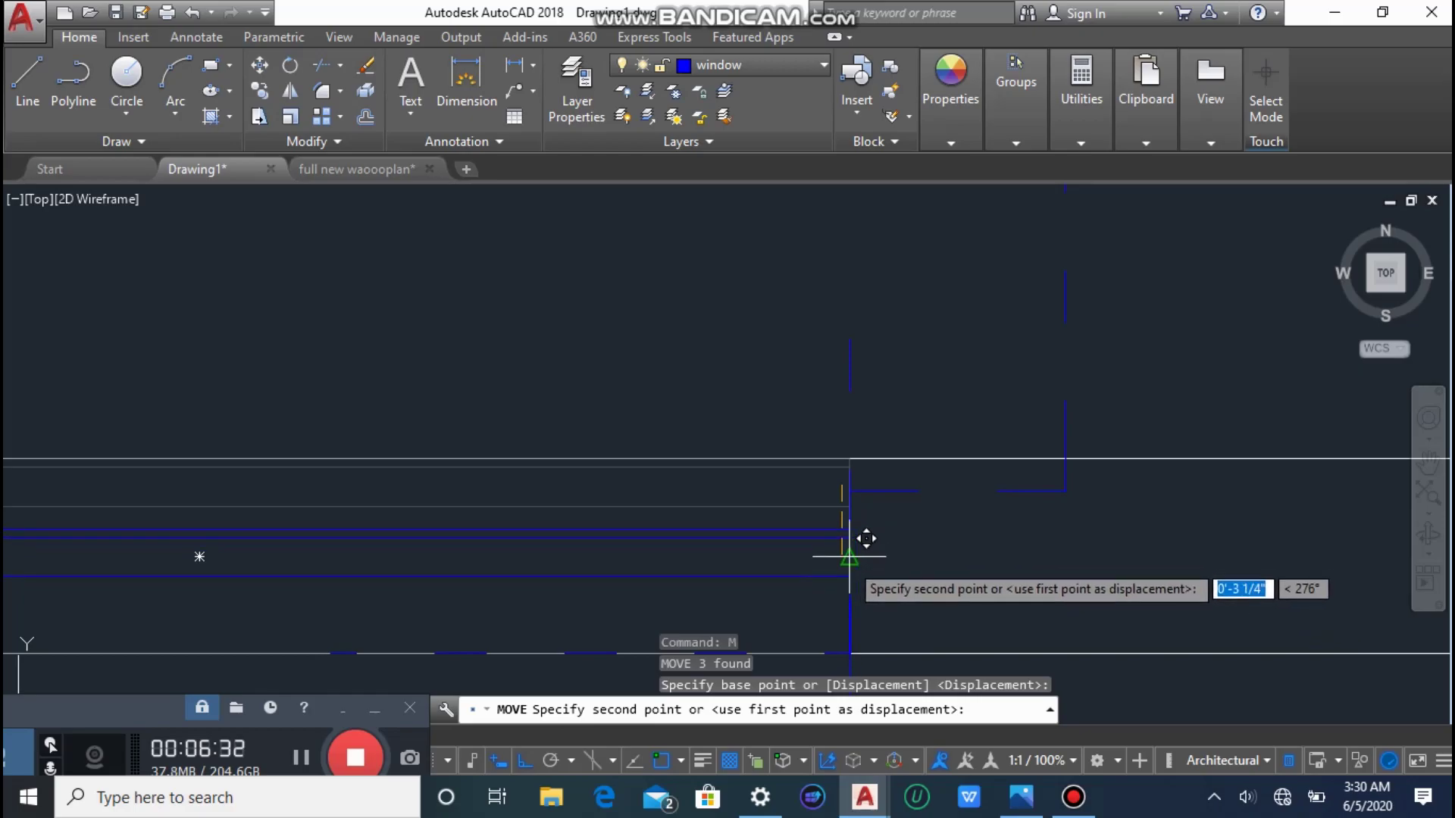
pyautogui.click(849, 558)
# Stretch the window rectangle's top edge up to the wall line.
pyautogui.press('Escape')
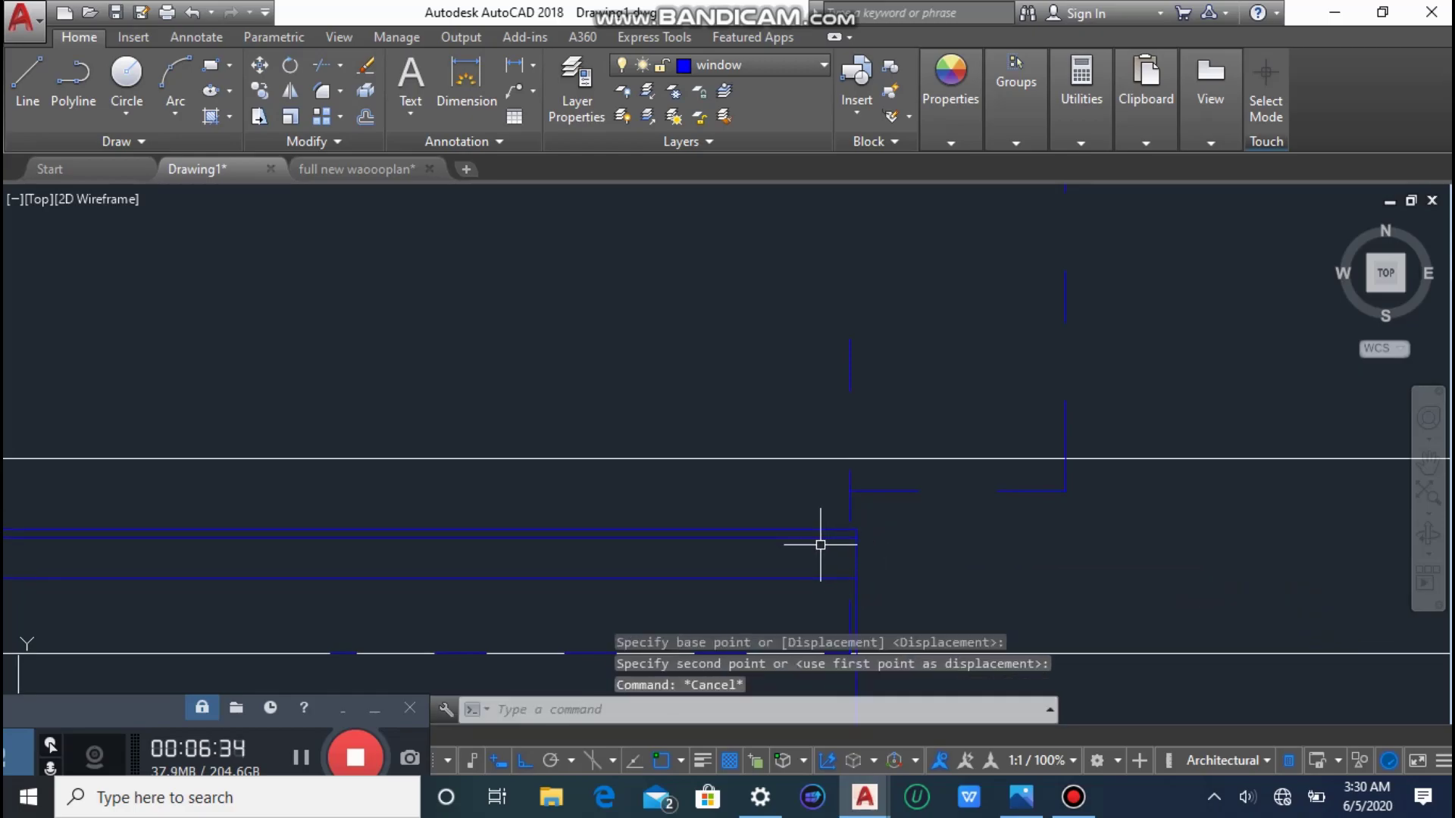
pyautogui.scroll(2, 826, 542)
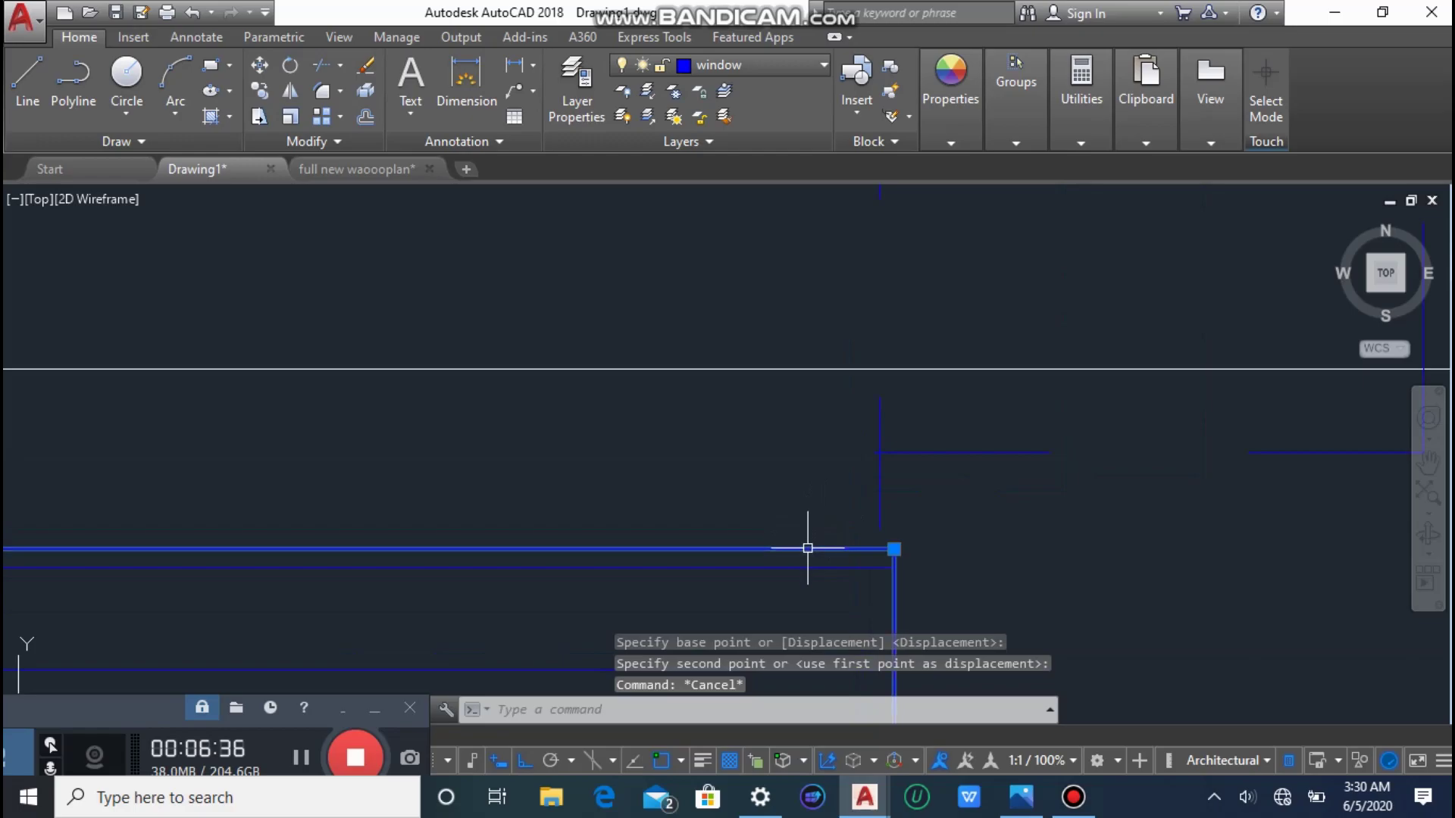
pyautogui.click(807, 547)
pyautogui.moveTo(883, 538); pyautogui.dragTo(829, 480, button='middle')
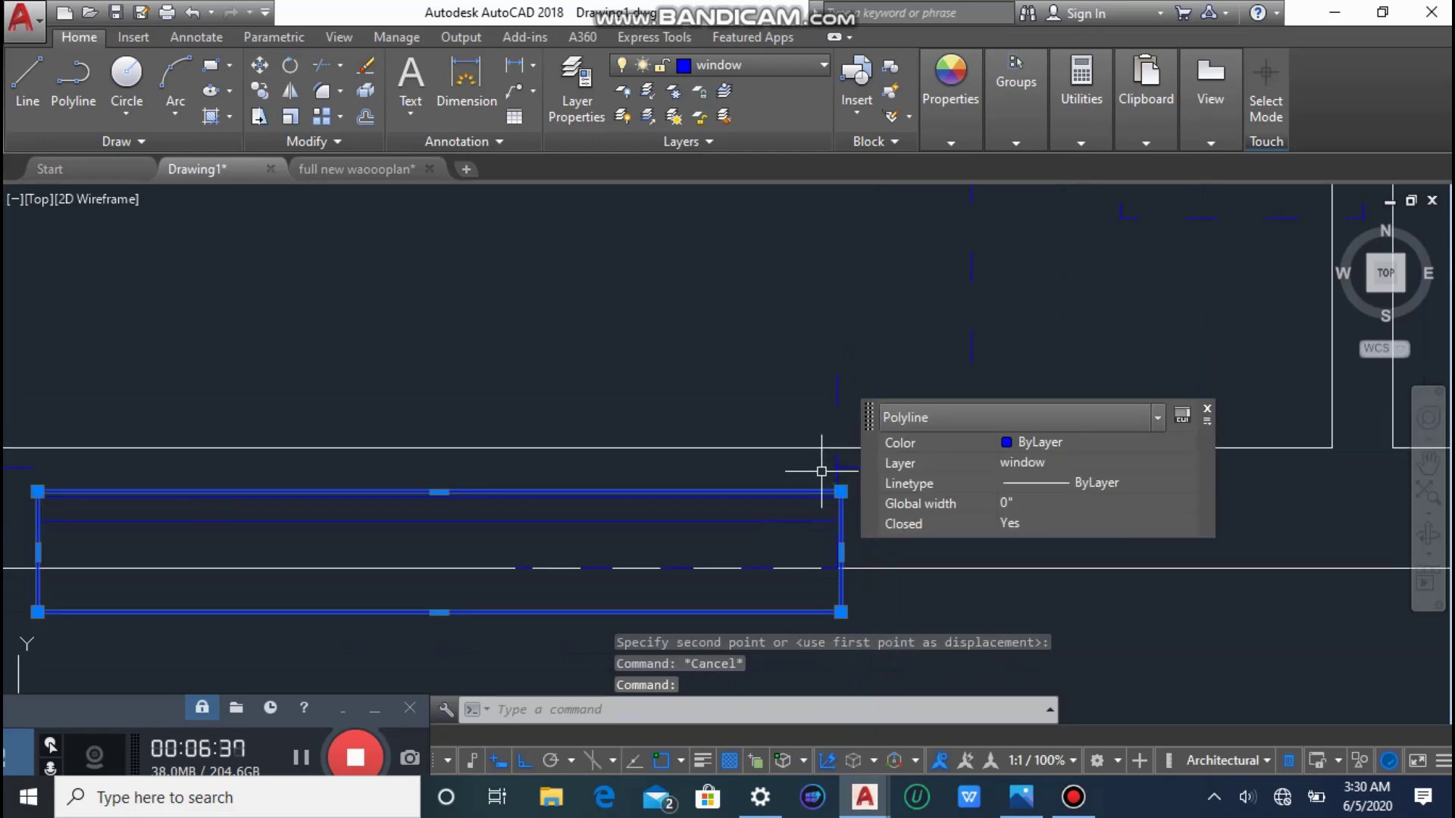
pyautogui.click(440, 492)
pyautogui.click(439, 449)
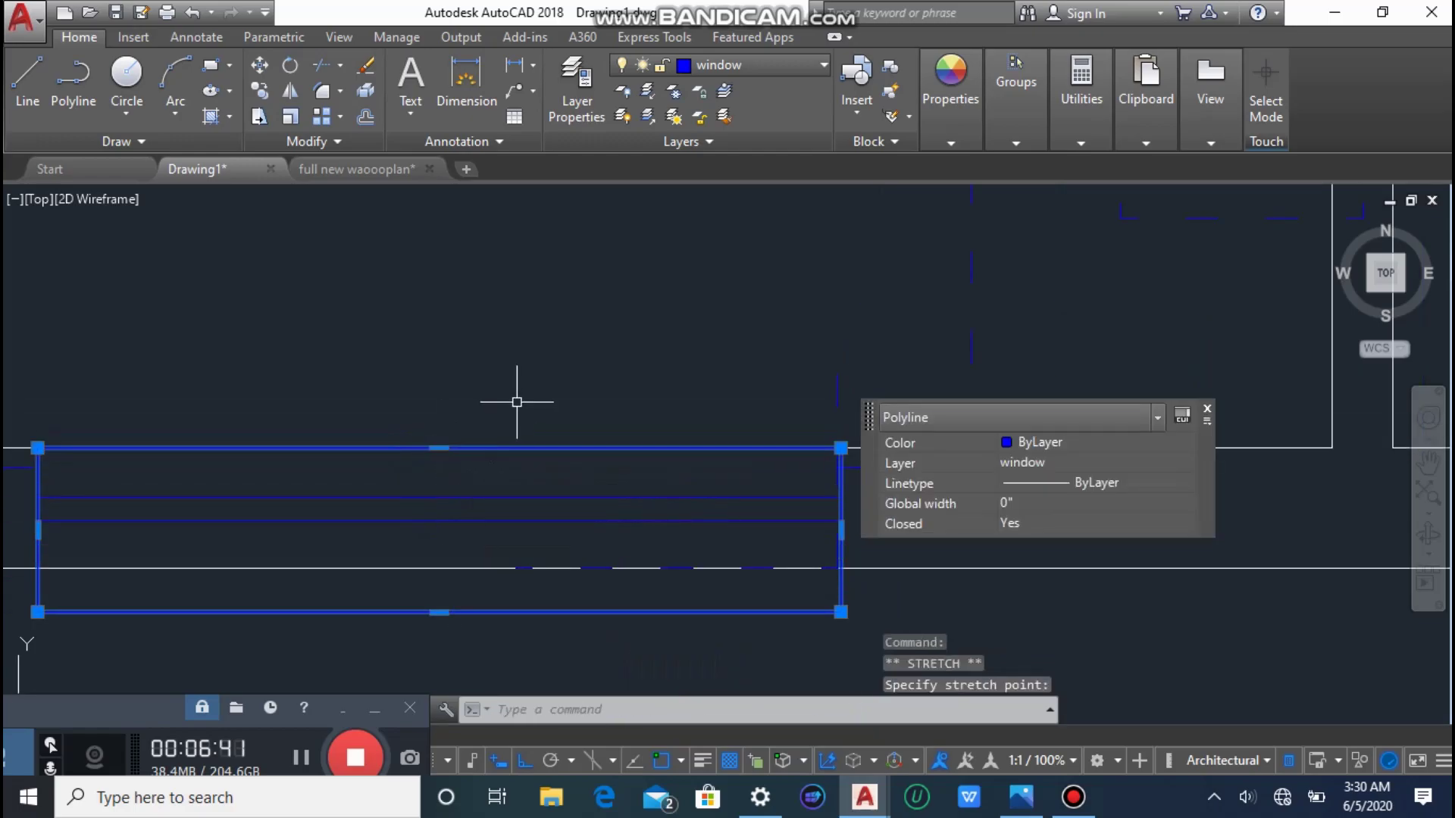
pyautogui.press('Escape')
pyautogui.press('Escape')
pyautogui.scroll(-5, 611, 410)
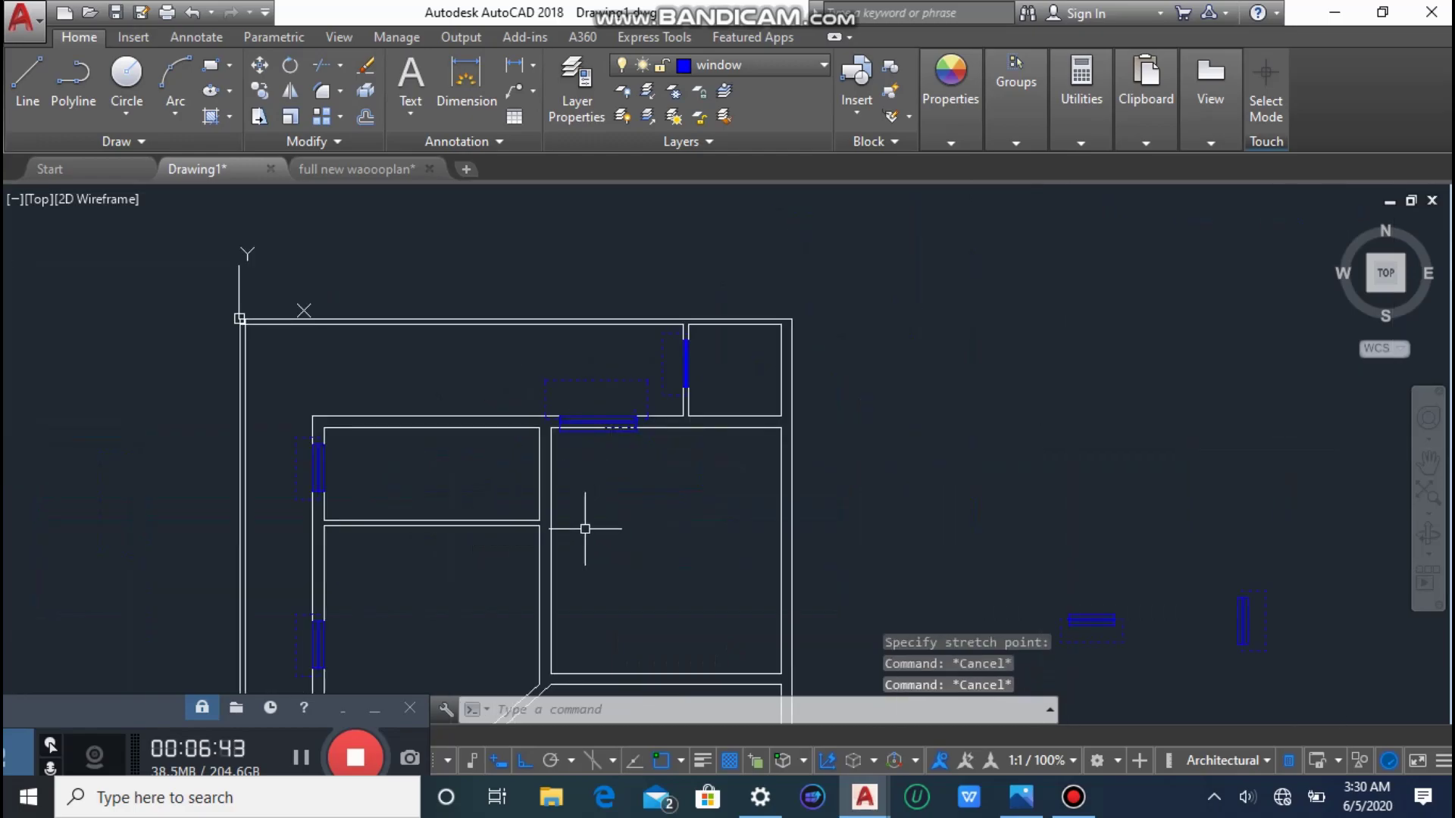
pyautogui.scroll(4, 606, 424)
# Select a window block and move the property summary off the drawing.
pyautogui.click(294, 405)
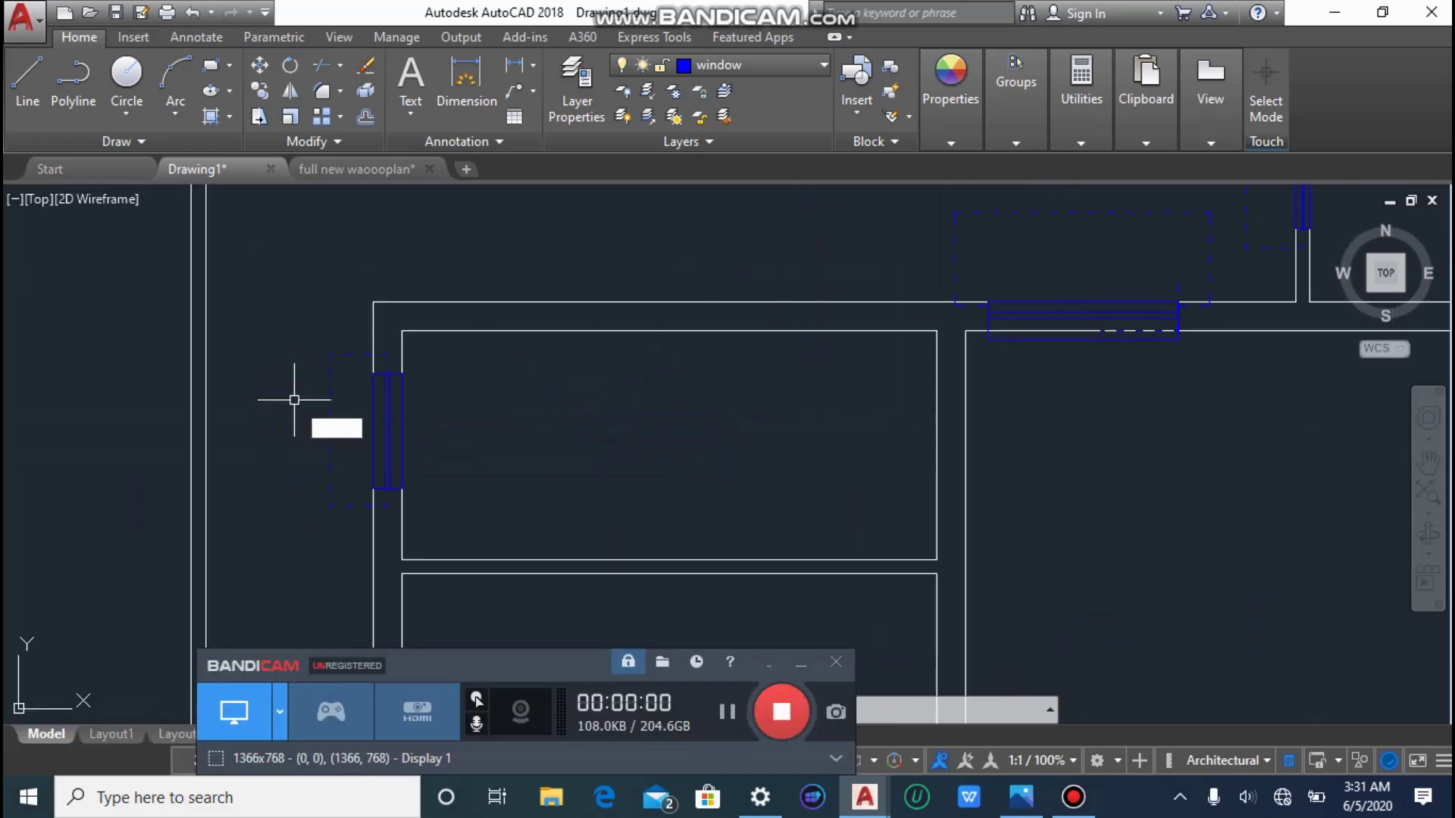
pyautogui.press('Escape')
pyautogui.press('Escape')
pyautogui.click(327, 401)
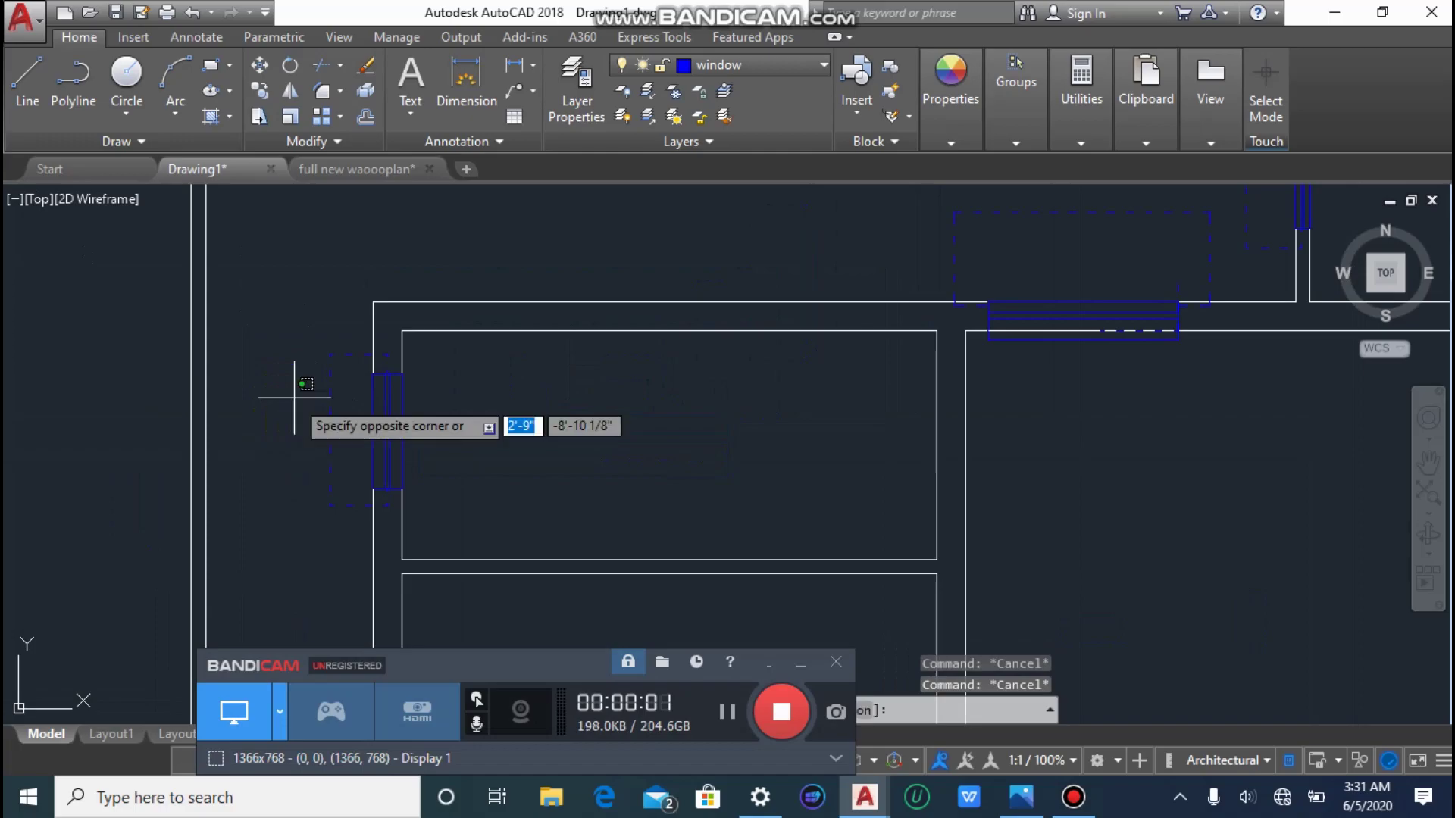
pyautogui.click(328, 406)
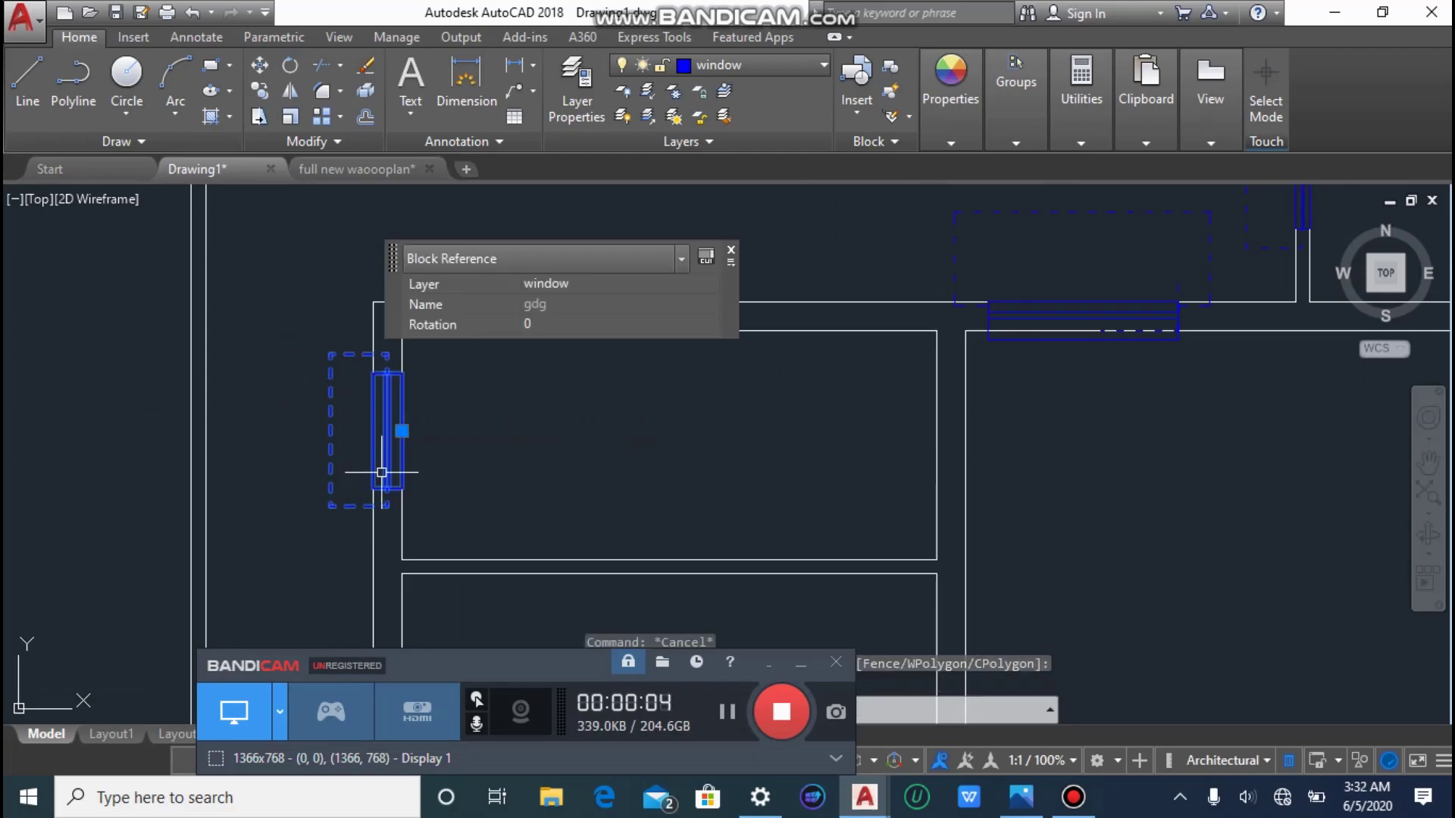
pyautogui.scroll(2, 436, 447)
pyautogui.moveTo(706, 289); pyautogui.dragTo(1425, 358)
pyautogui.press('Escape')
pyautogui.press('Escape')
pyautogui.press('Escape')
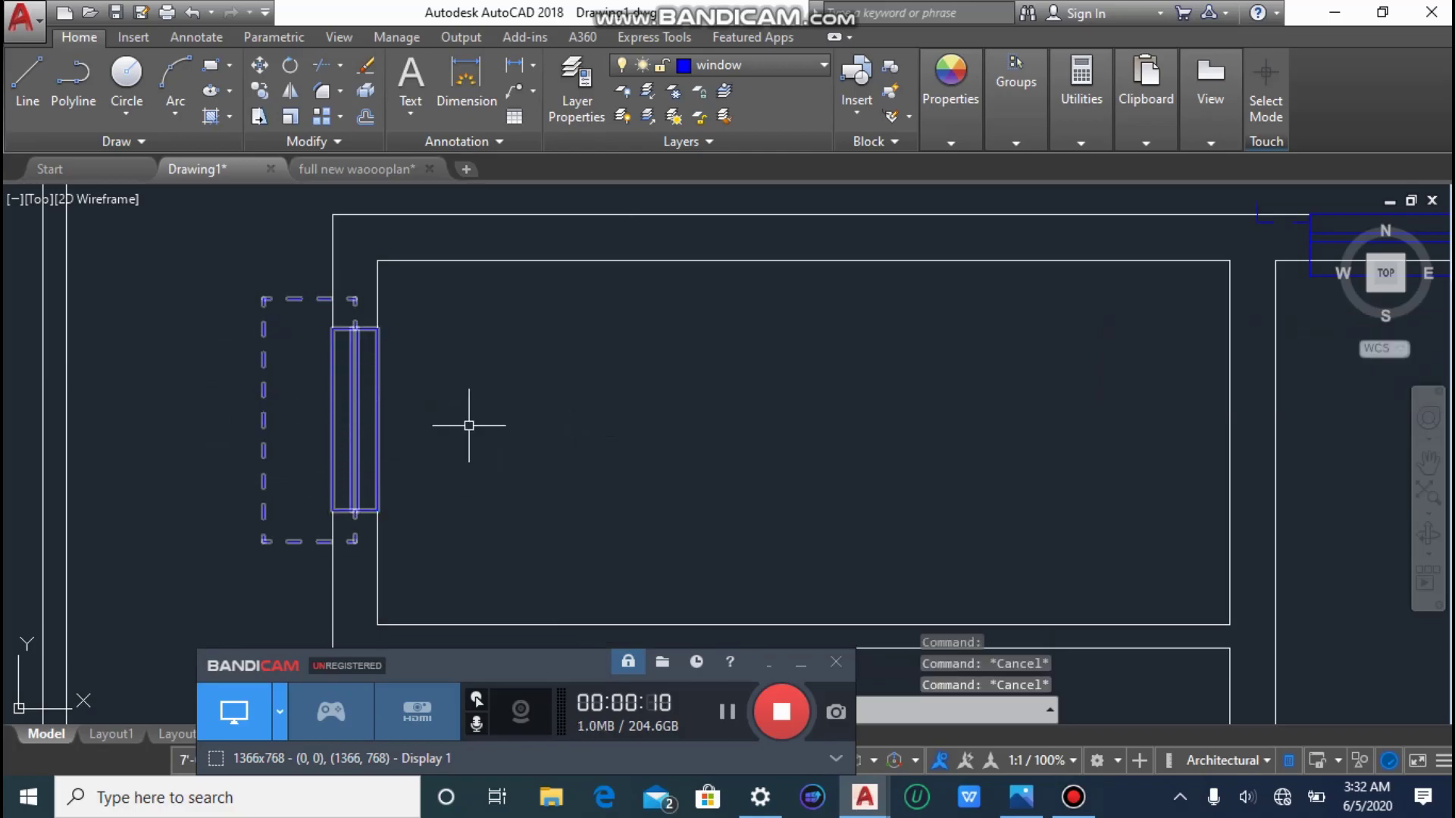
pyautogui.scroll(-6, 469, 425)
pyautogui.scroll(5, 449, 583)
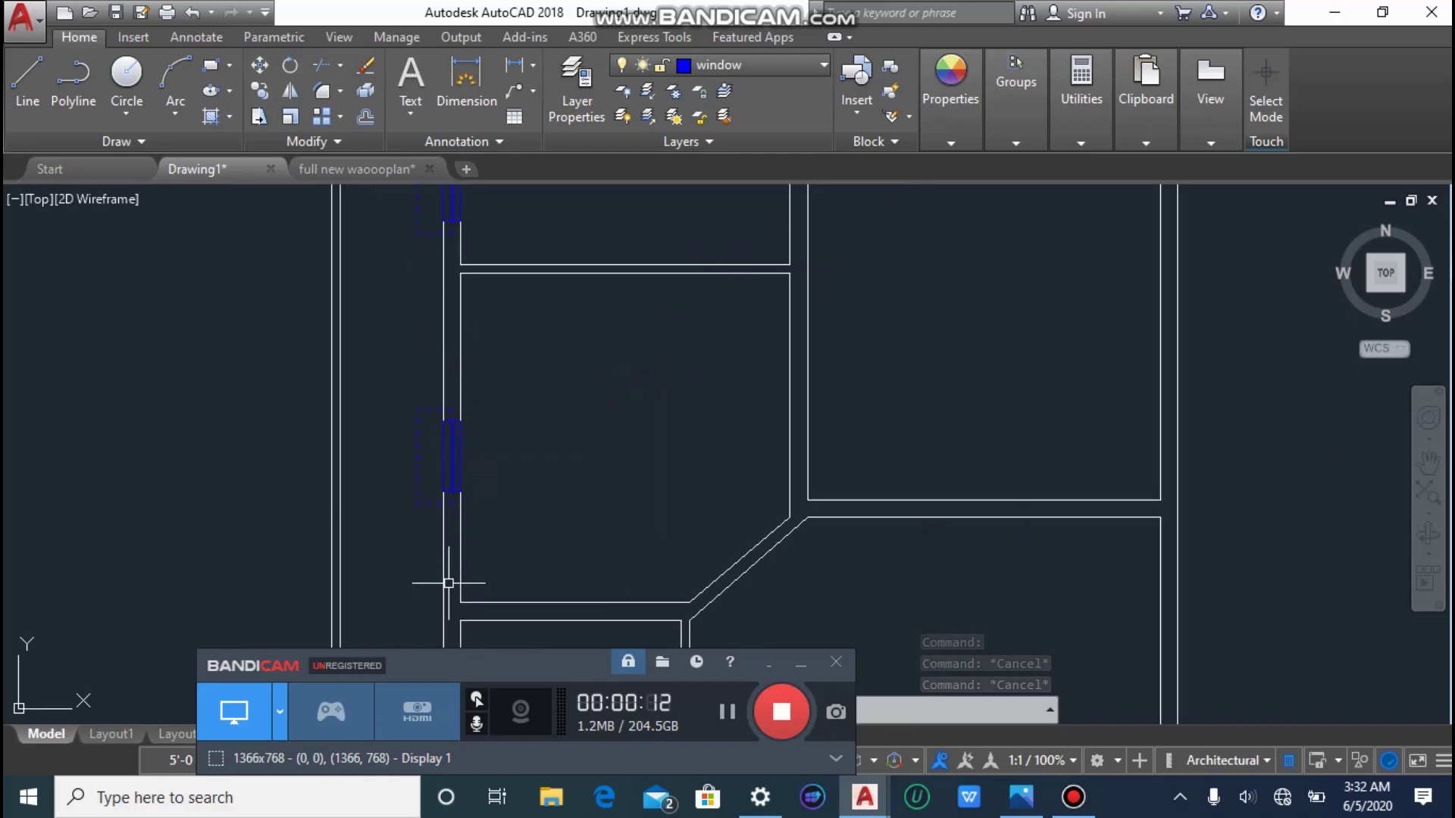
pyautogui.scroll(4, 453, 462)
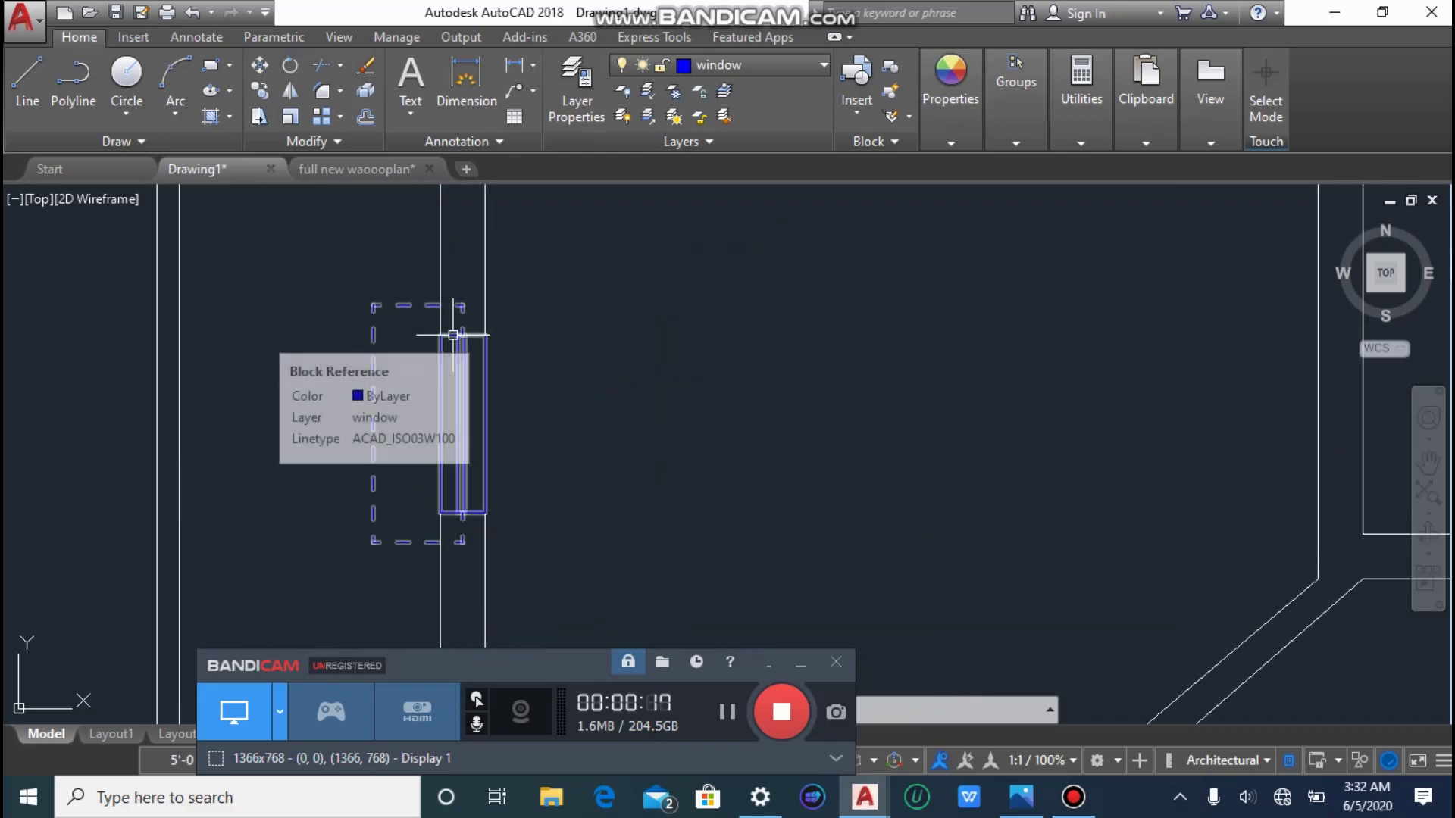
# Explode the gdg window block into separate lines.
pyautogui.click(461, 348)
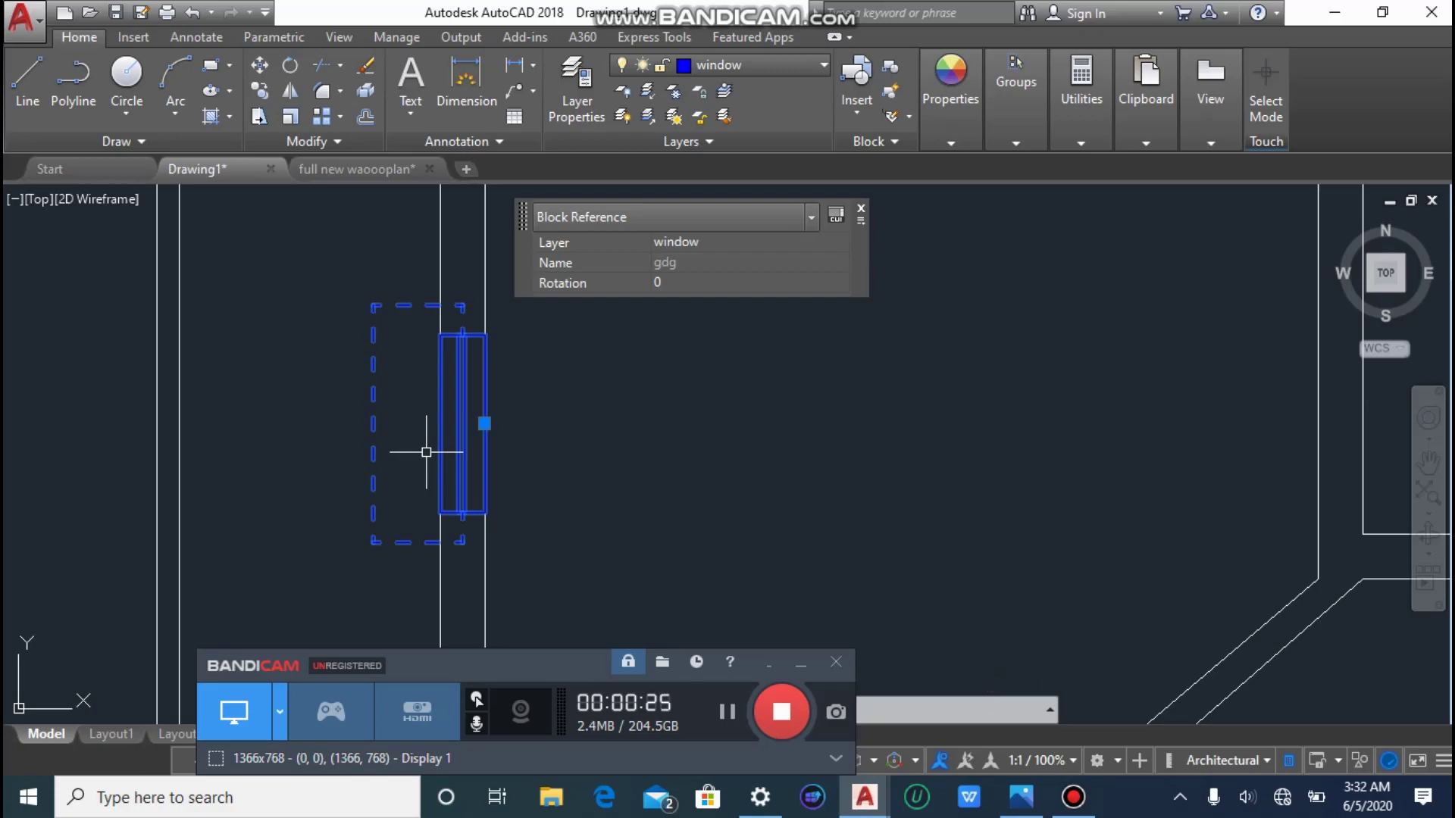
pyautogui.write('x')
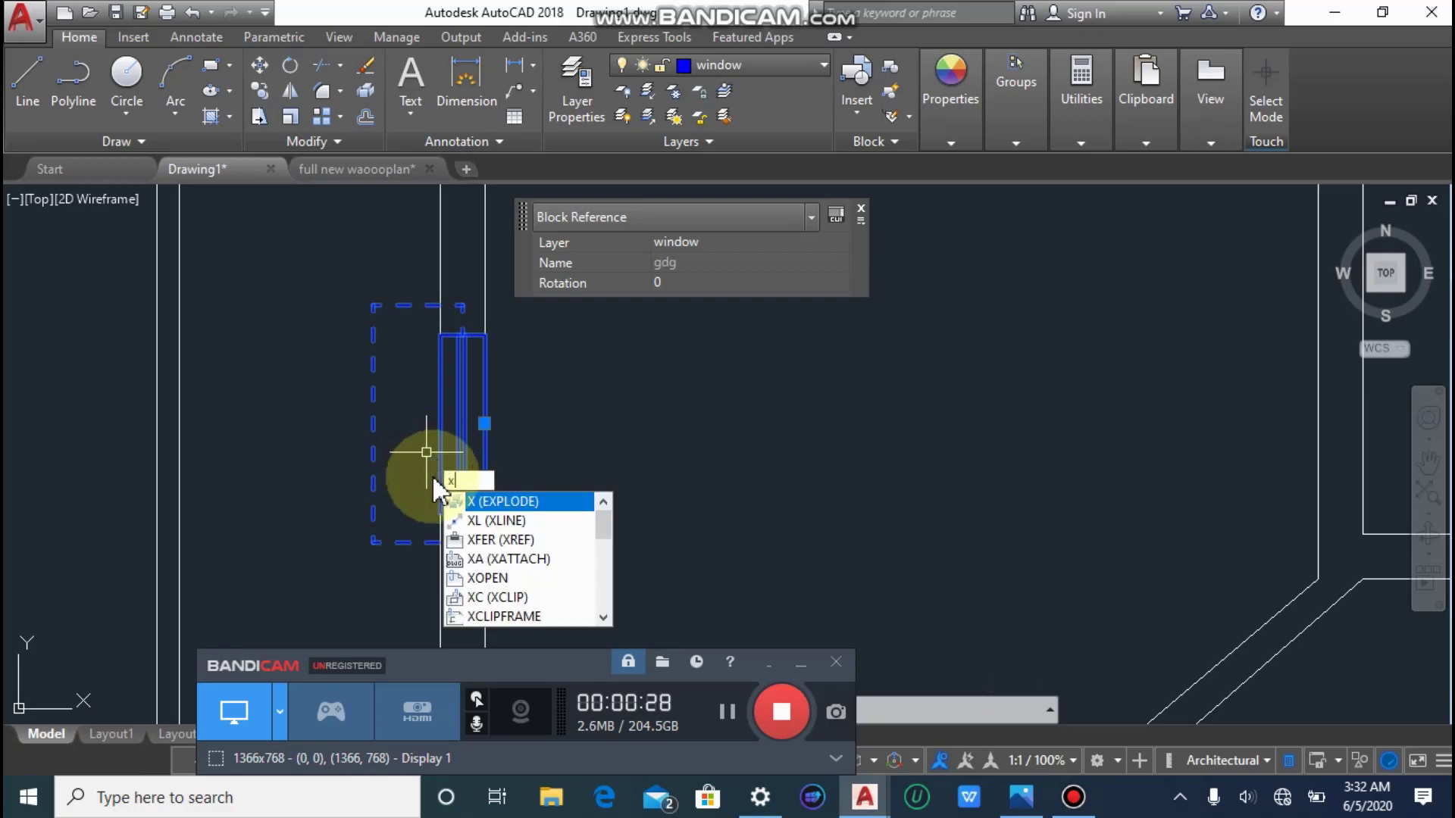
pyautogui.press('Return')
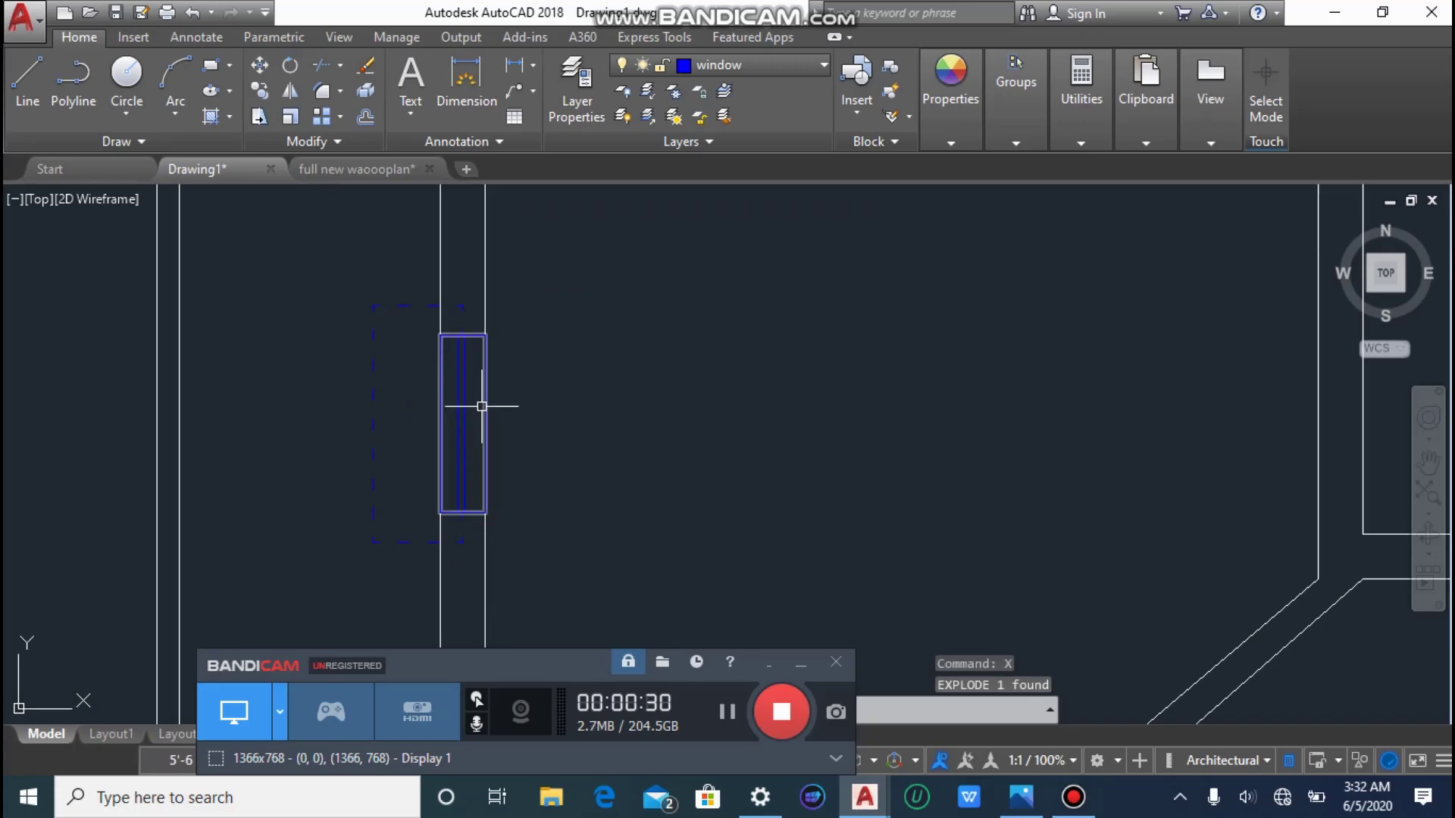
pyautogui.click(375, 371)
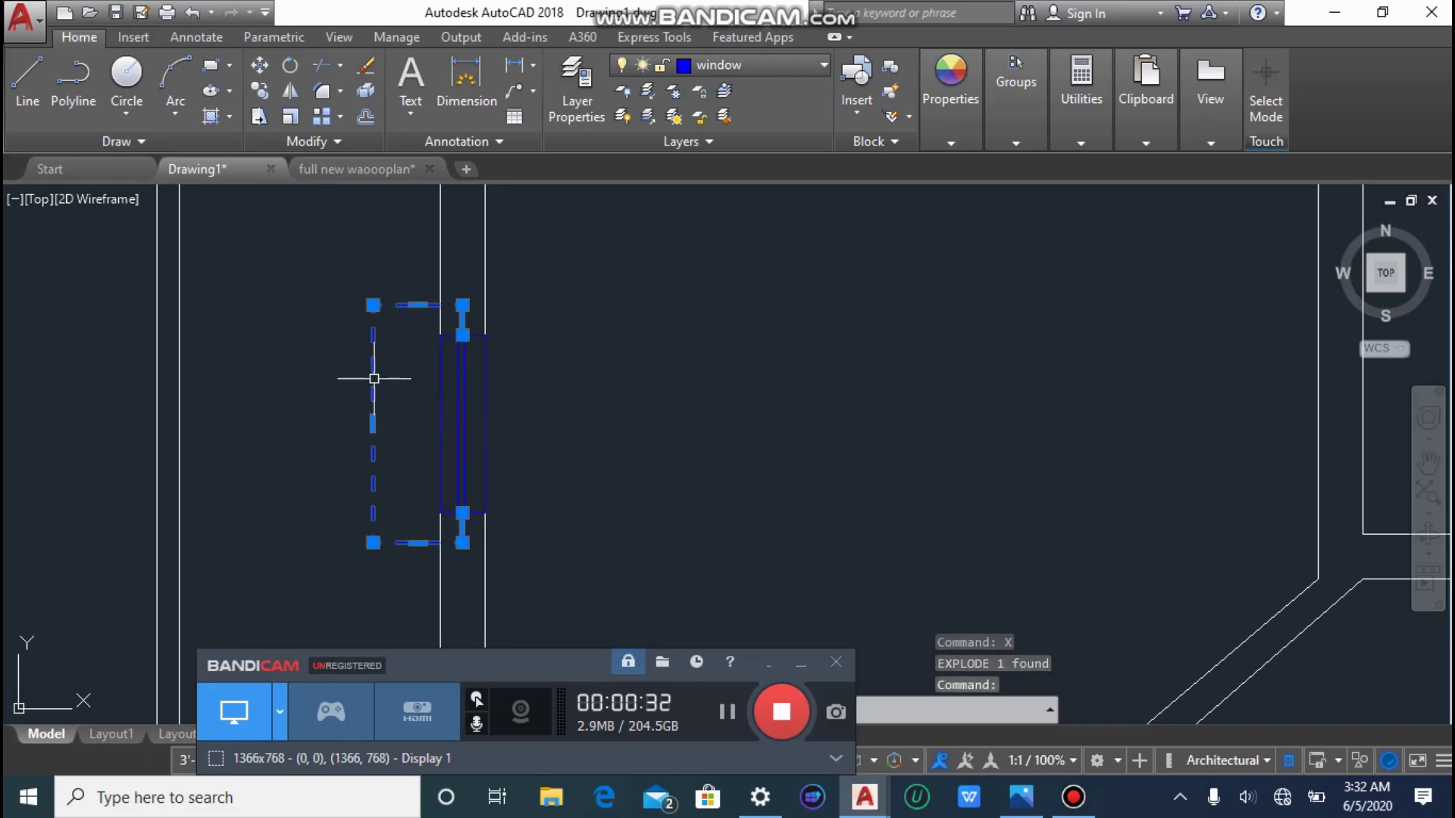
pyautogui.moveTo(373, 423)
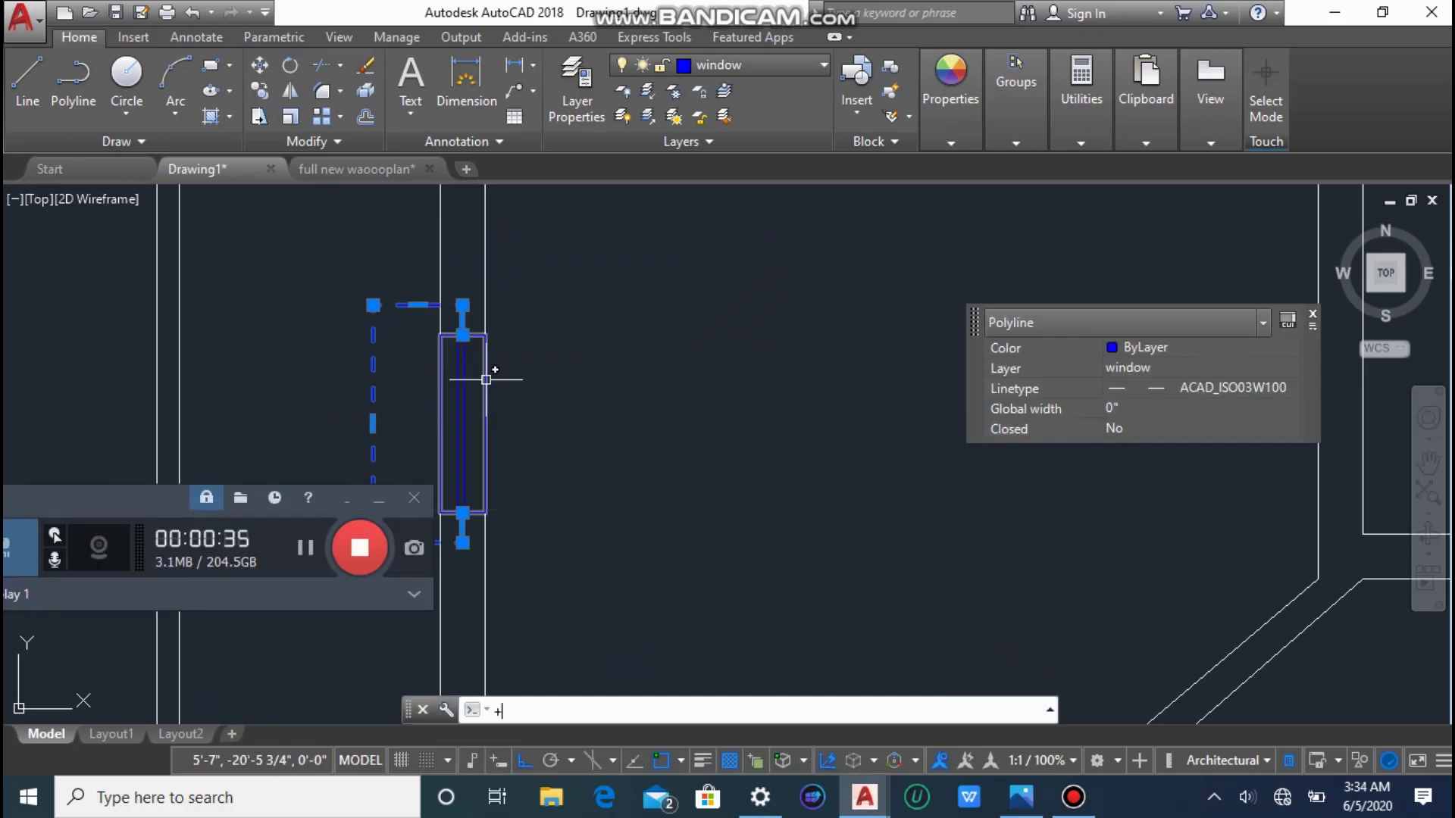
pyautogui.write('saveas')
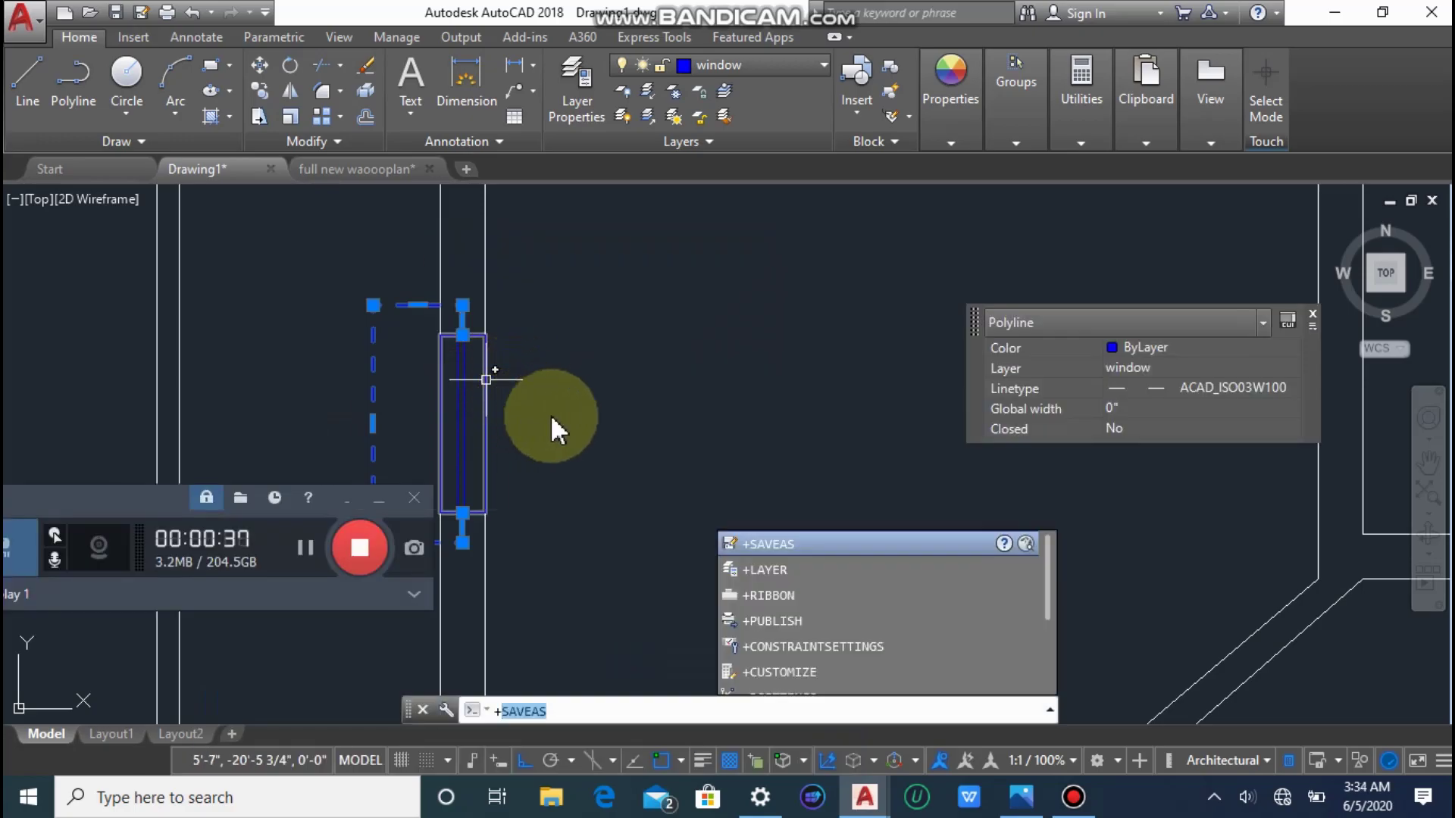
pyautogui.press('Return')
pyautogui.press('Escape')
pyautogui.press('Escape')
pyautogui.press('Escape')
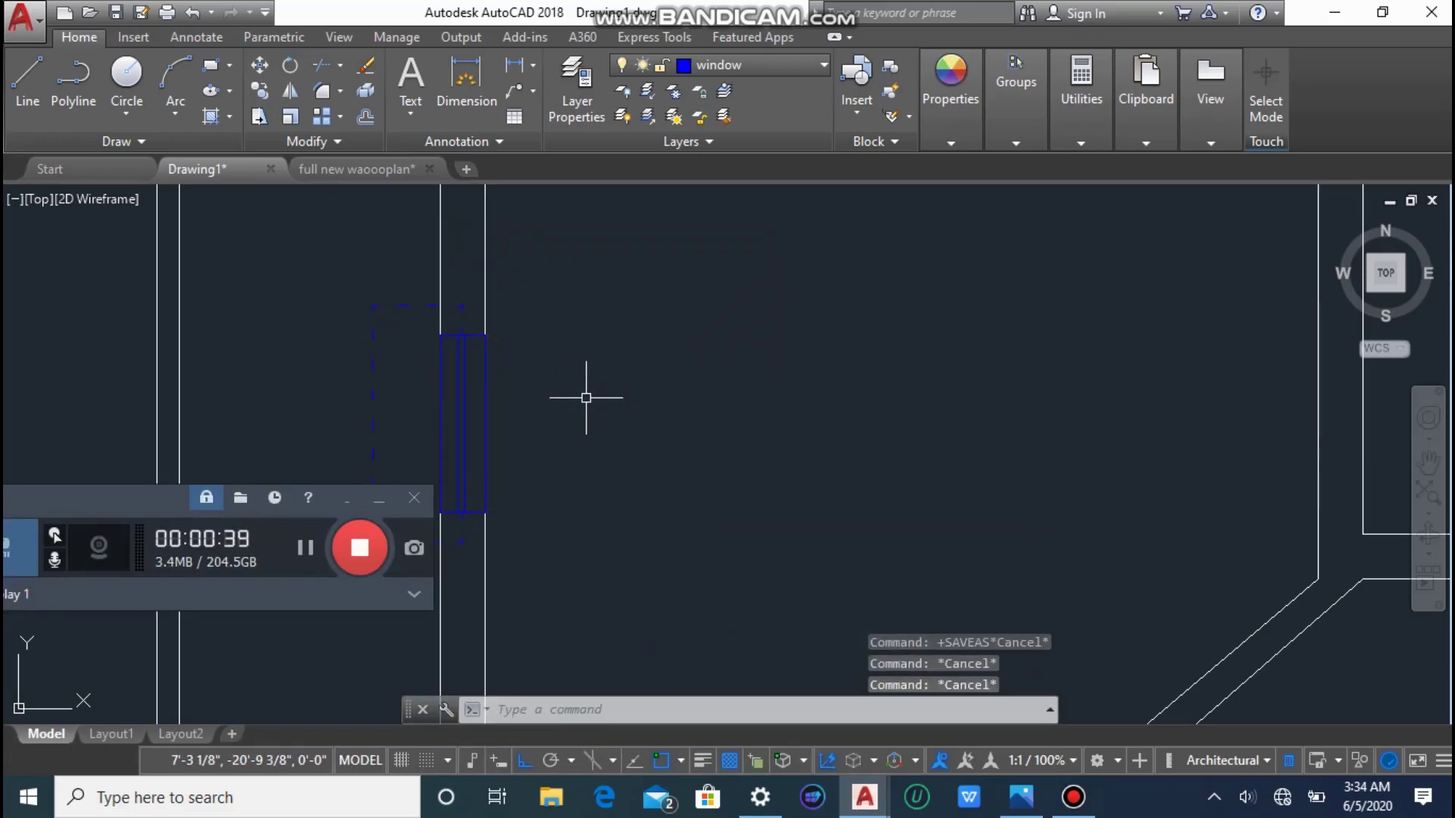
# Move the dashed outline about 2 feet to the left.
pyautogui.click(374, 422)
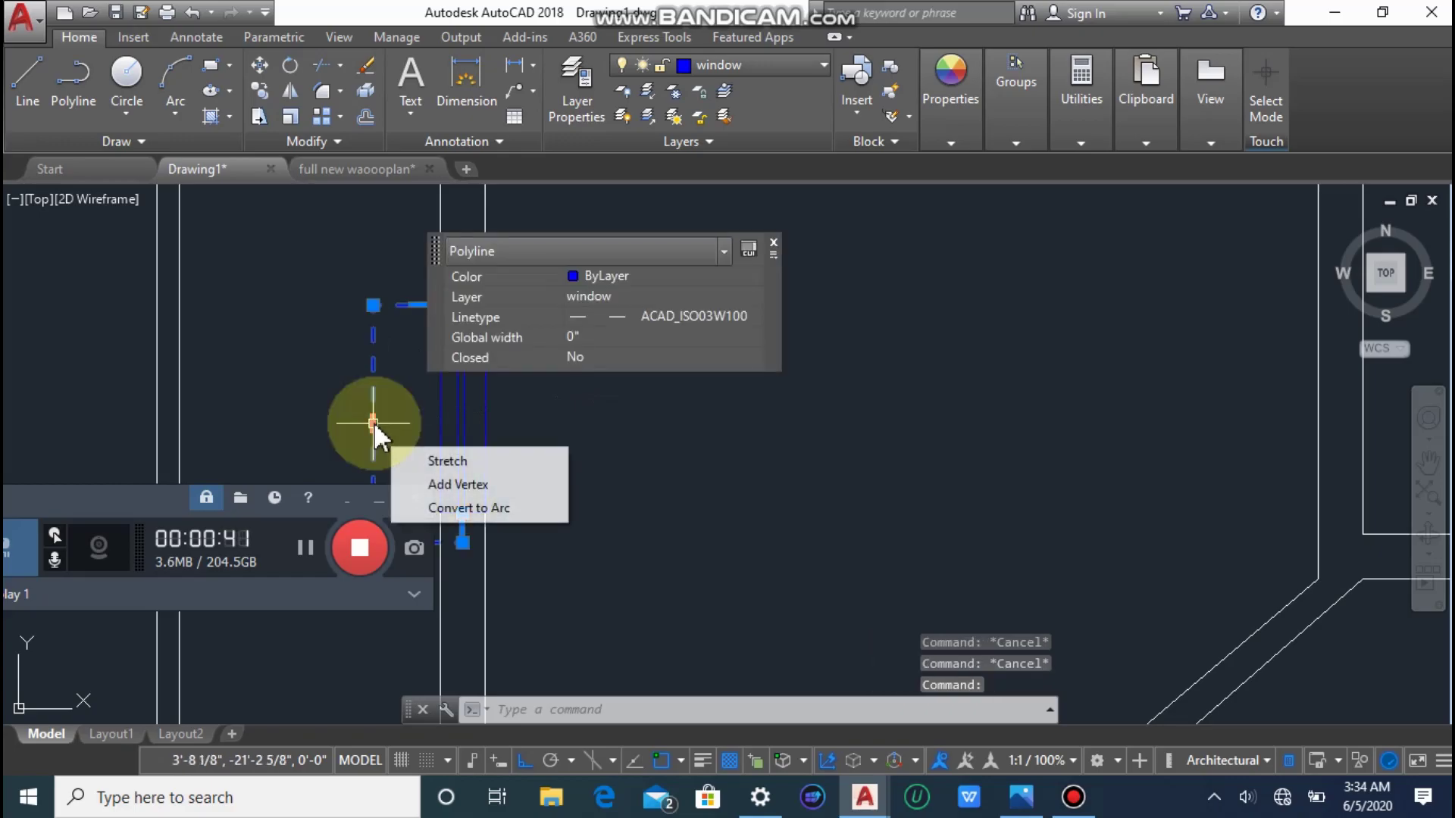
pyautogui.moveTo(147, 506); pyautogui.dragTo(212, 805)
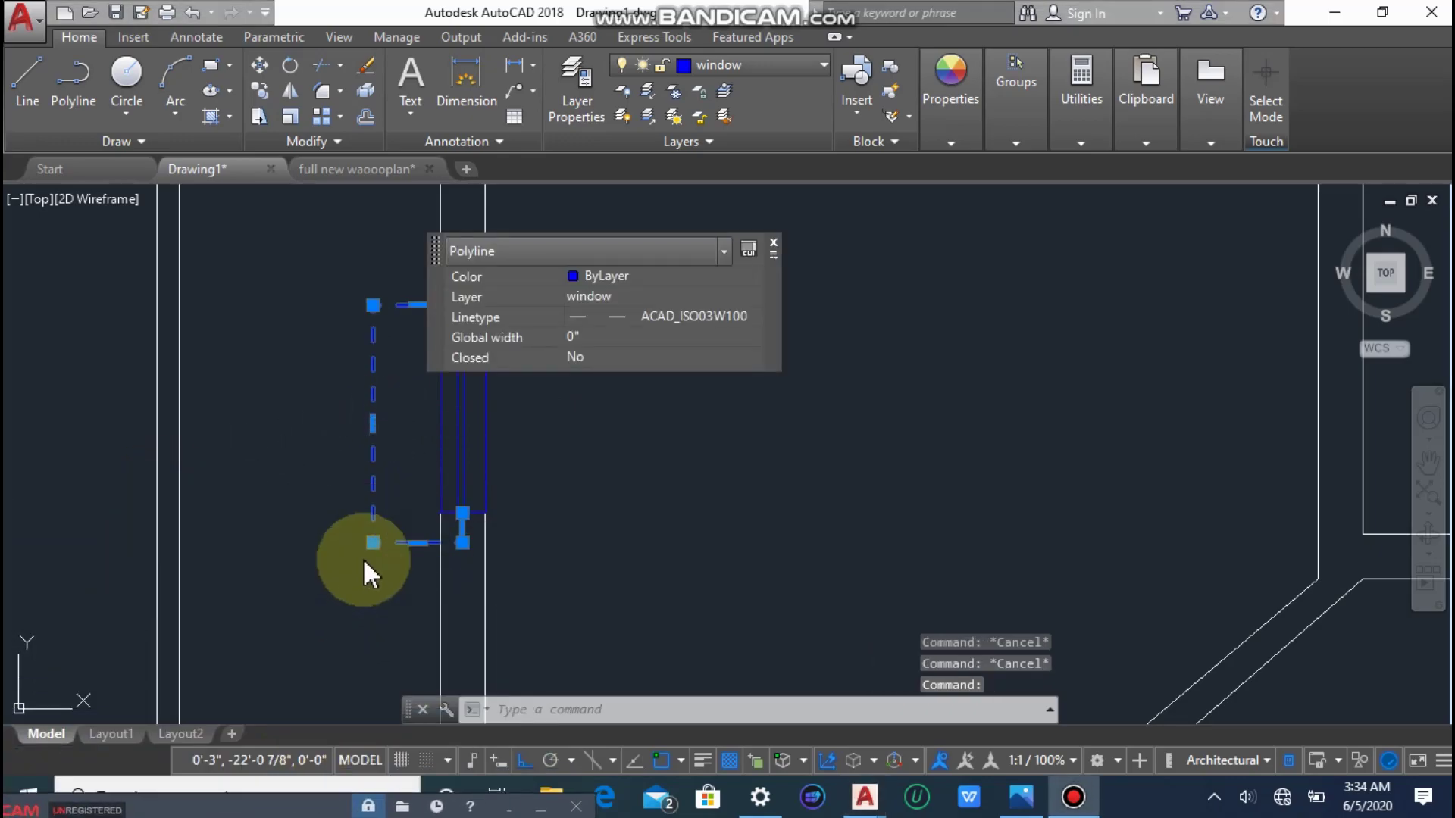
pyautogui.click(773, 294)
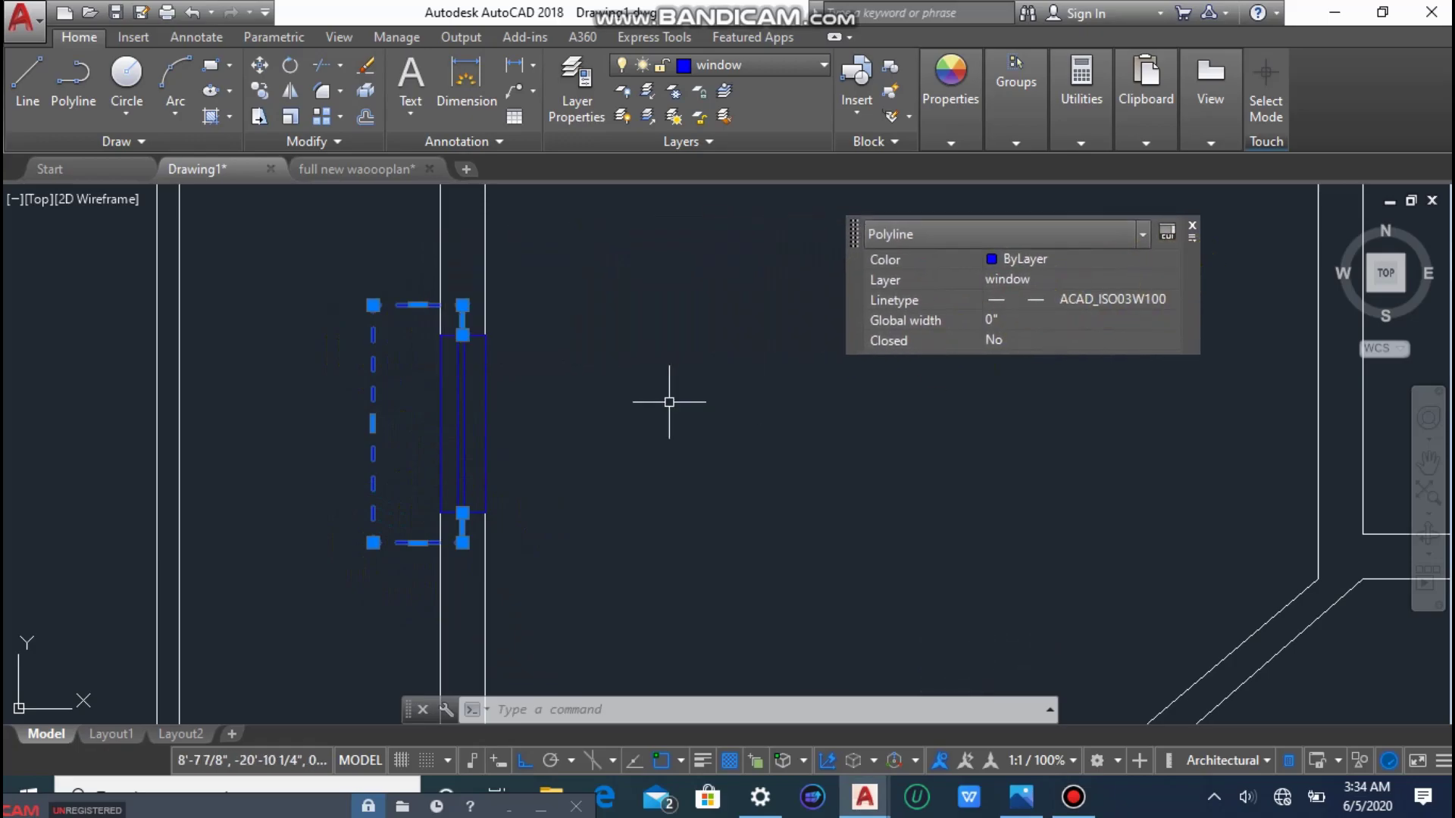
pyautogui.write('m')
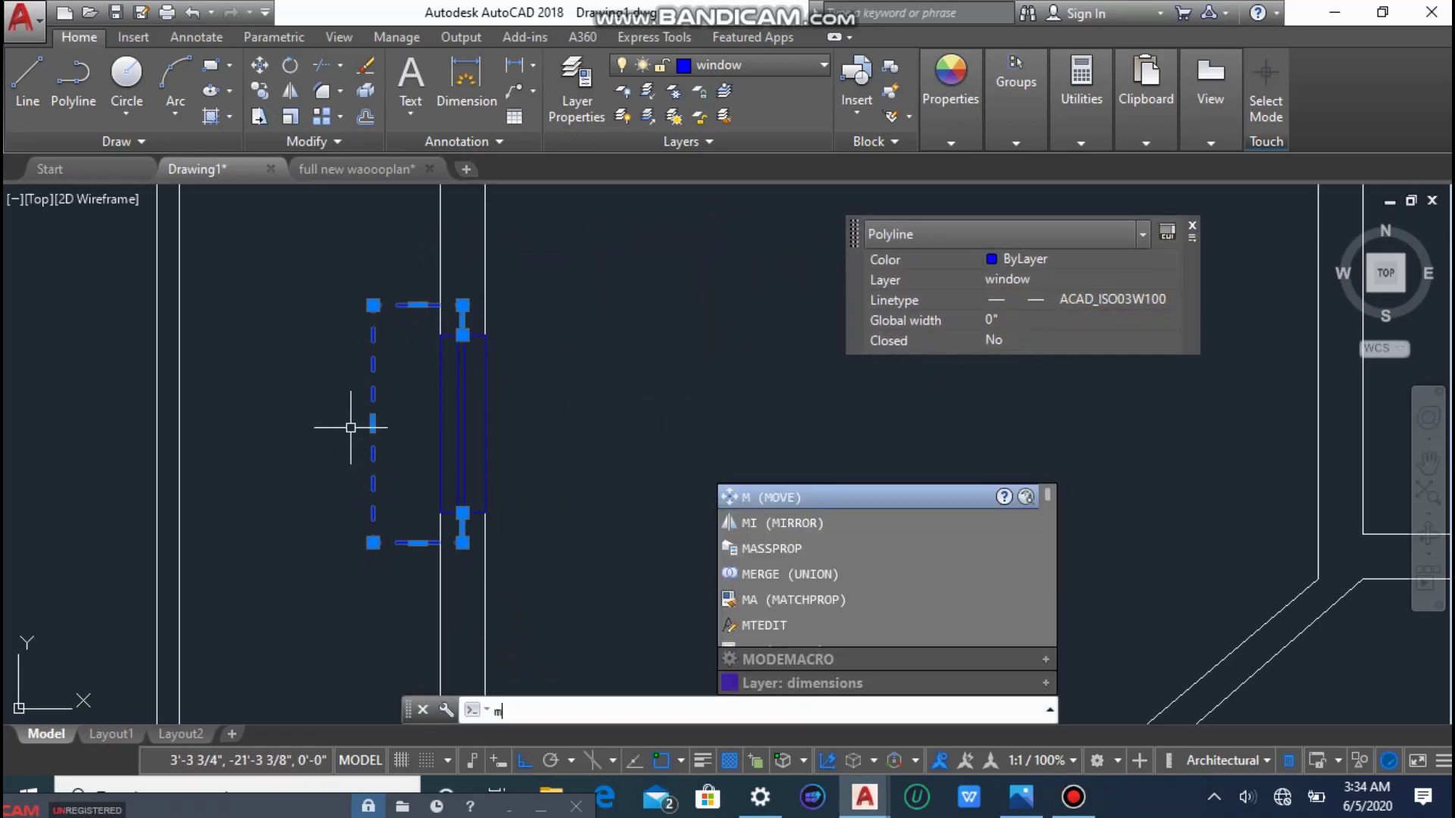
pyautogui.click(848, 494)
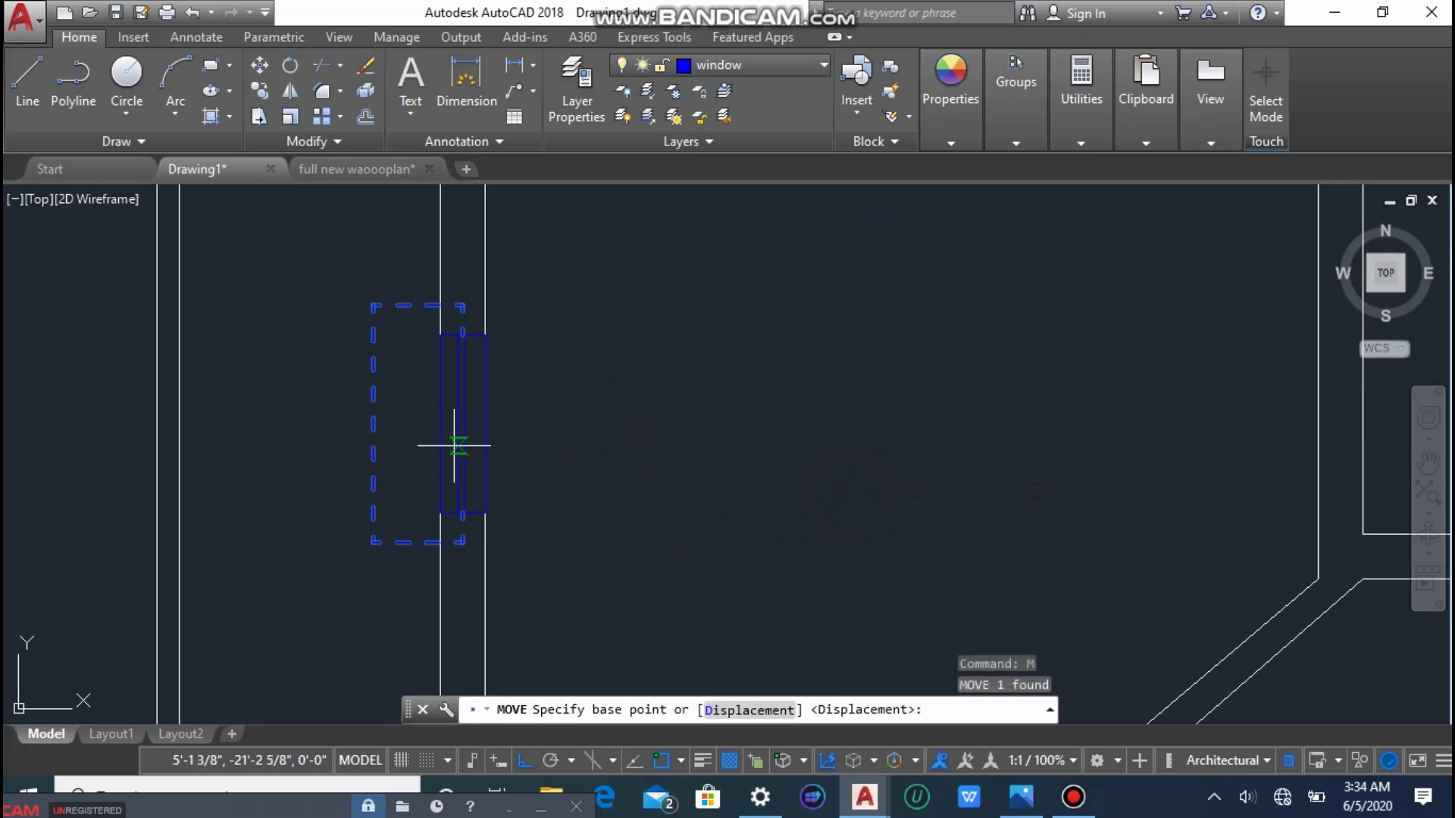
pyautogui.click(373, 423)
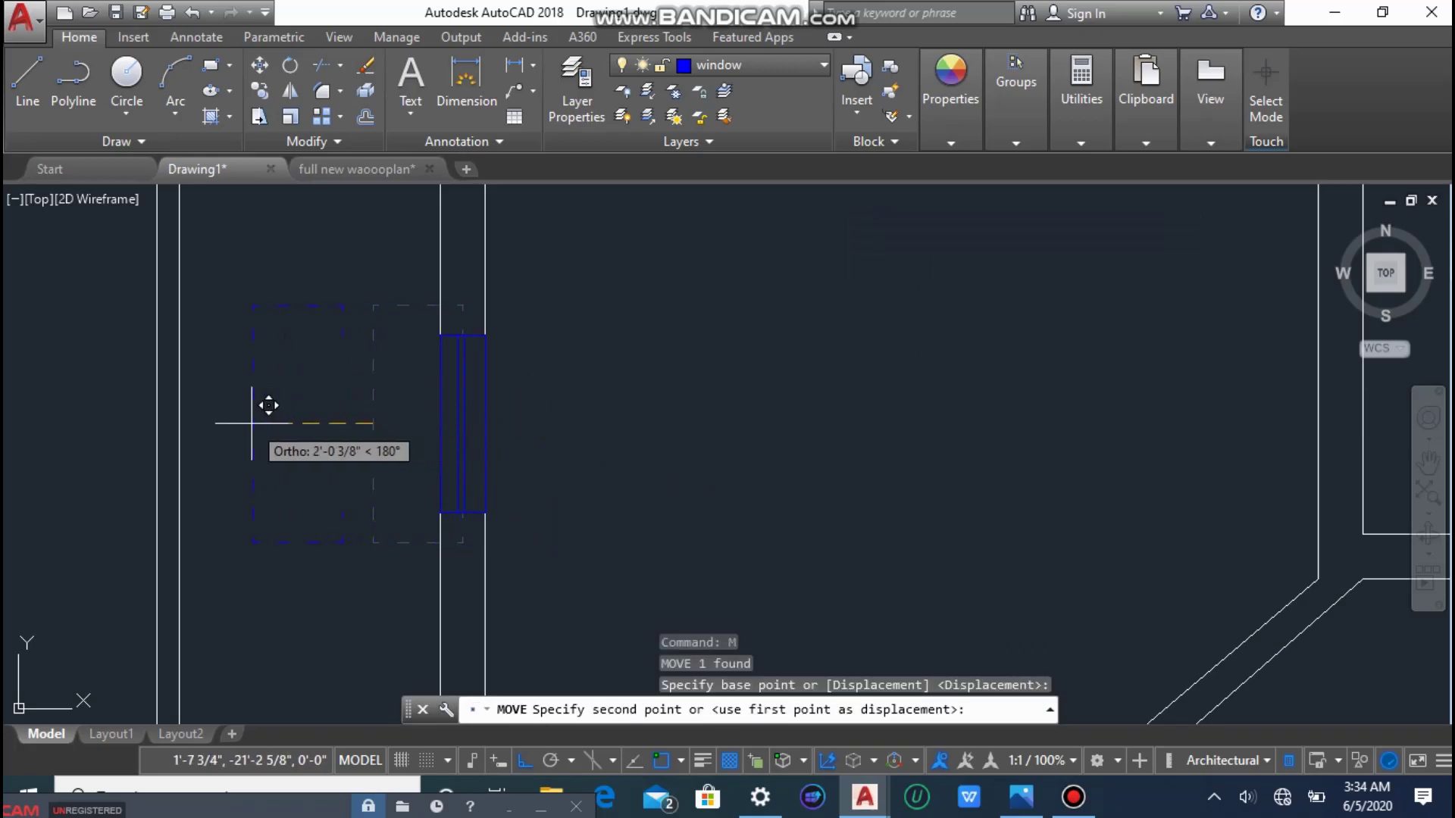
pyautogui.click(251, 422)
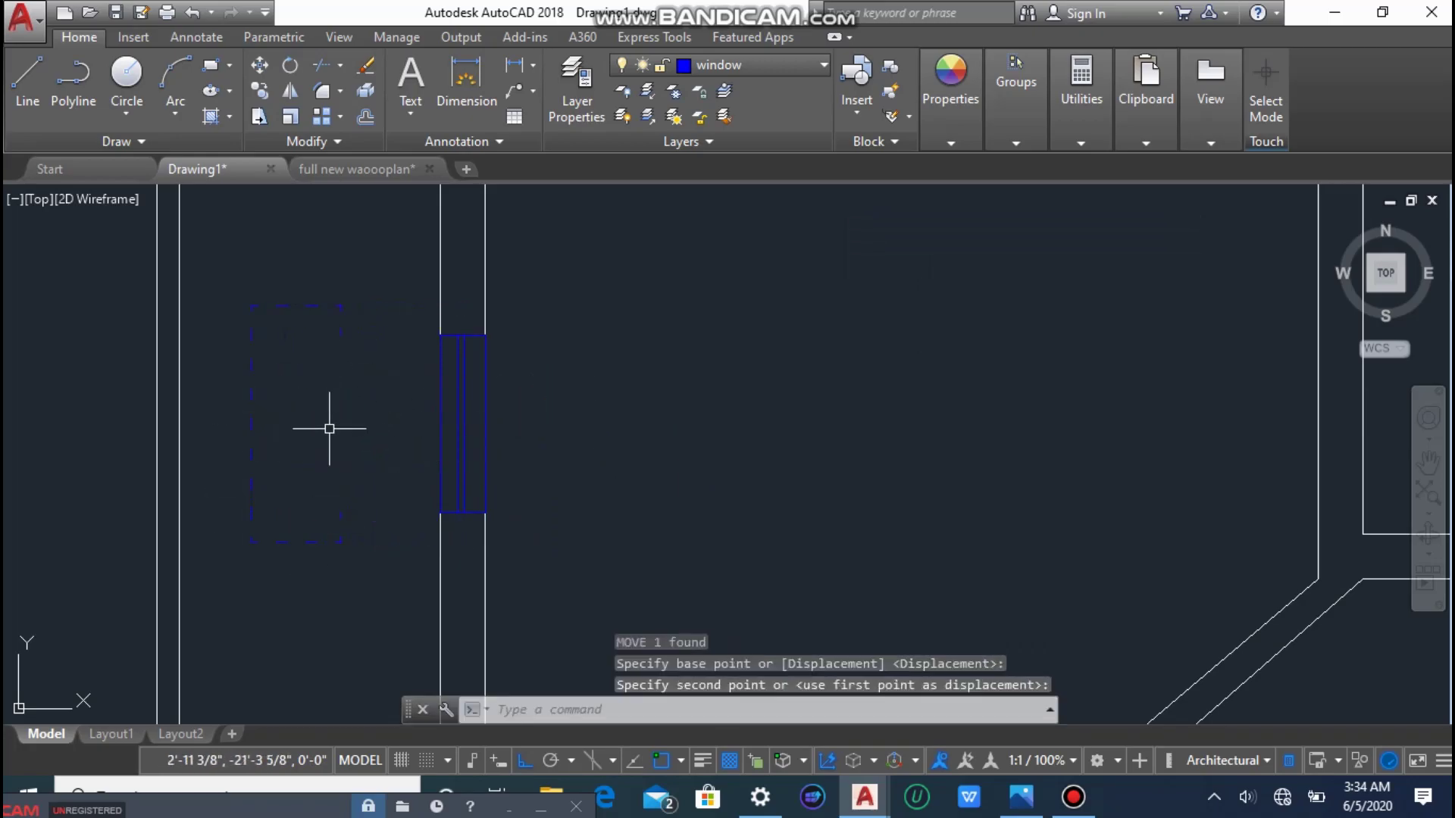
# Grip-stretch the window rectangle's top edge by 3'.
pyautogui.click(462, 337)
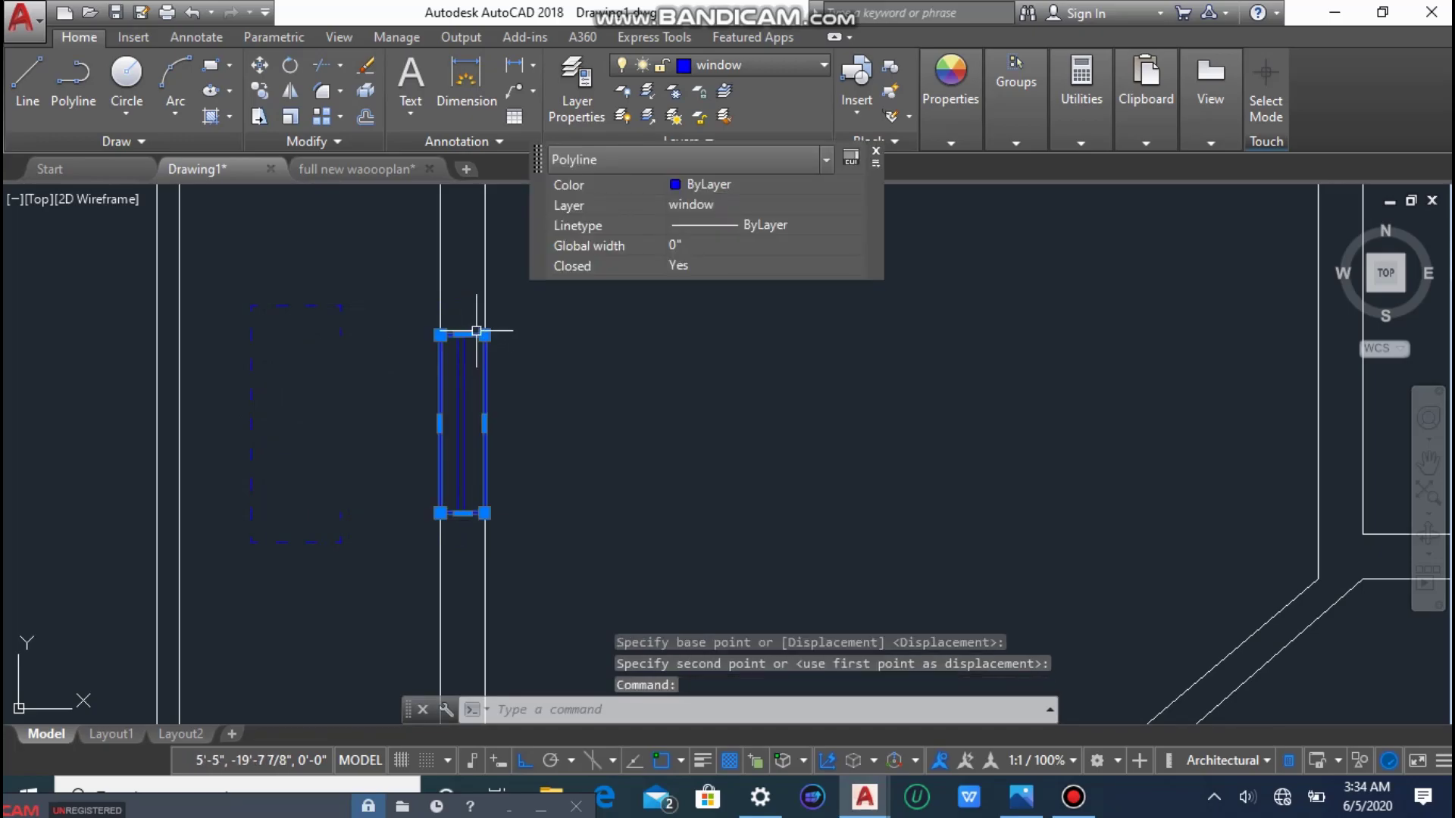
pyautogui.moveTo(463, 336)
pyautogui.scroll(-6, 682, 401)
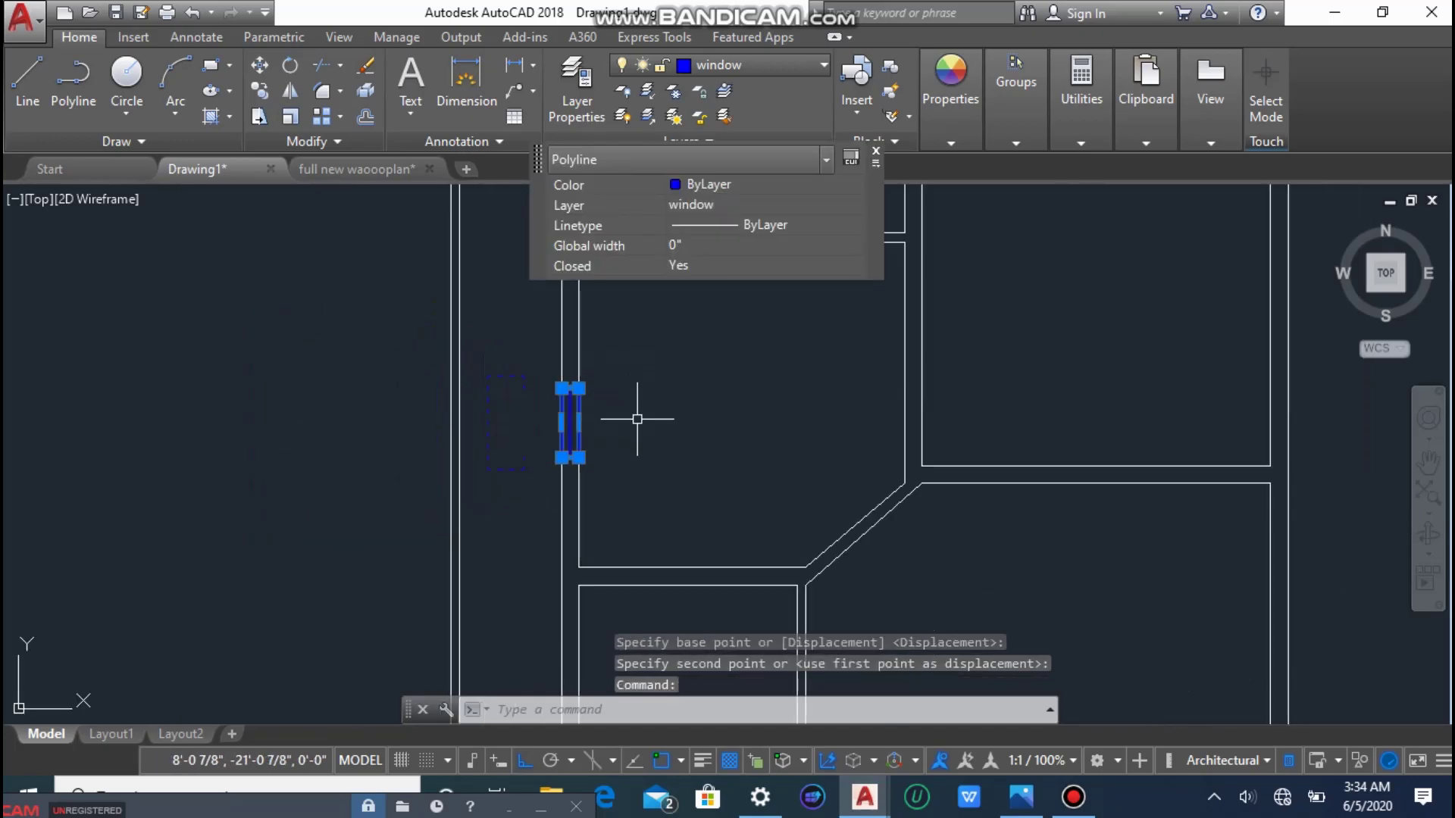
pyautogui.scroll(6, 682, 375)
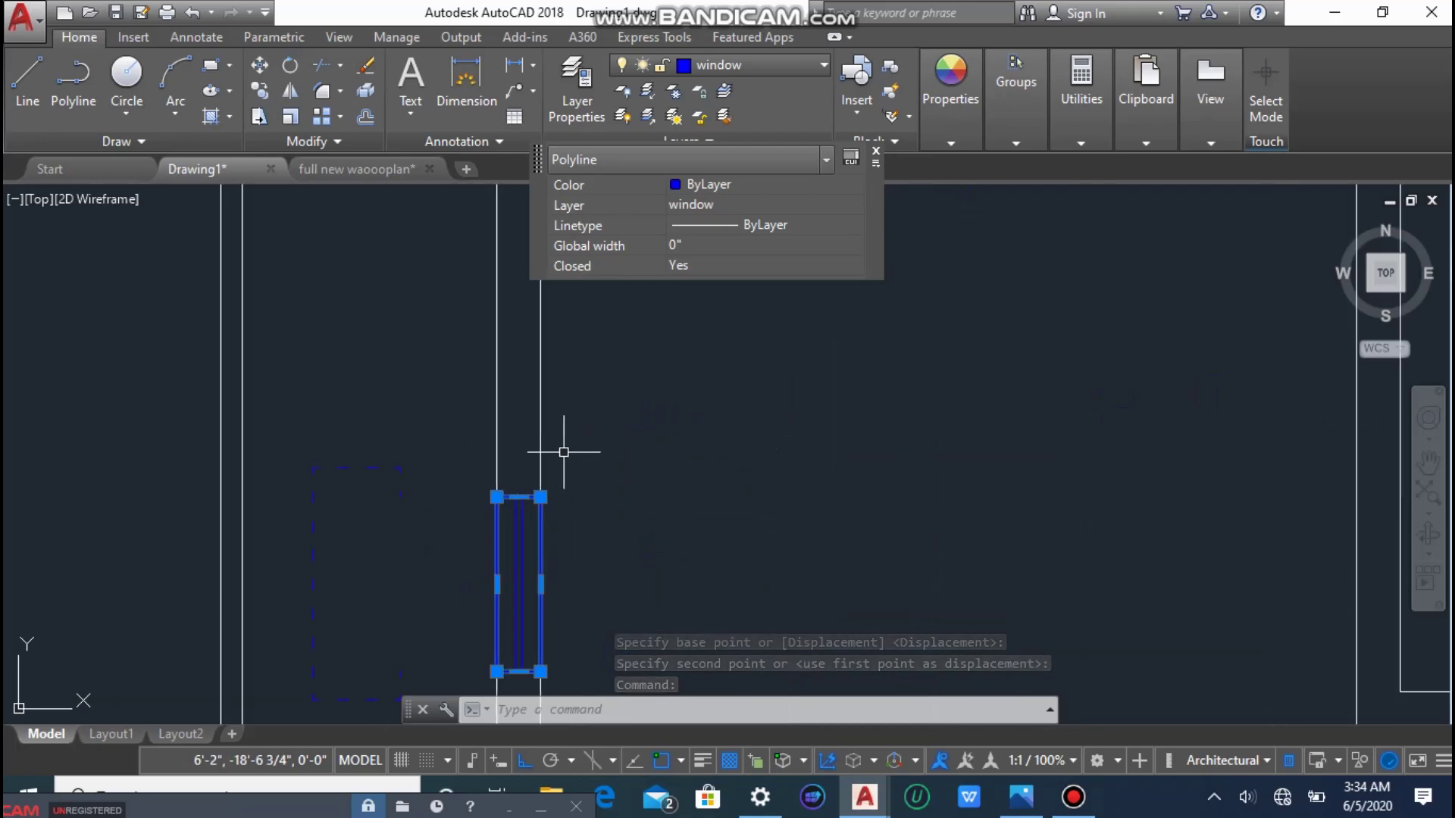
pyautogui.moveTo(518, 498)
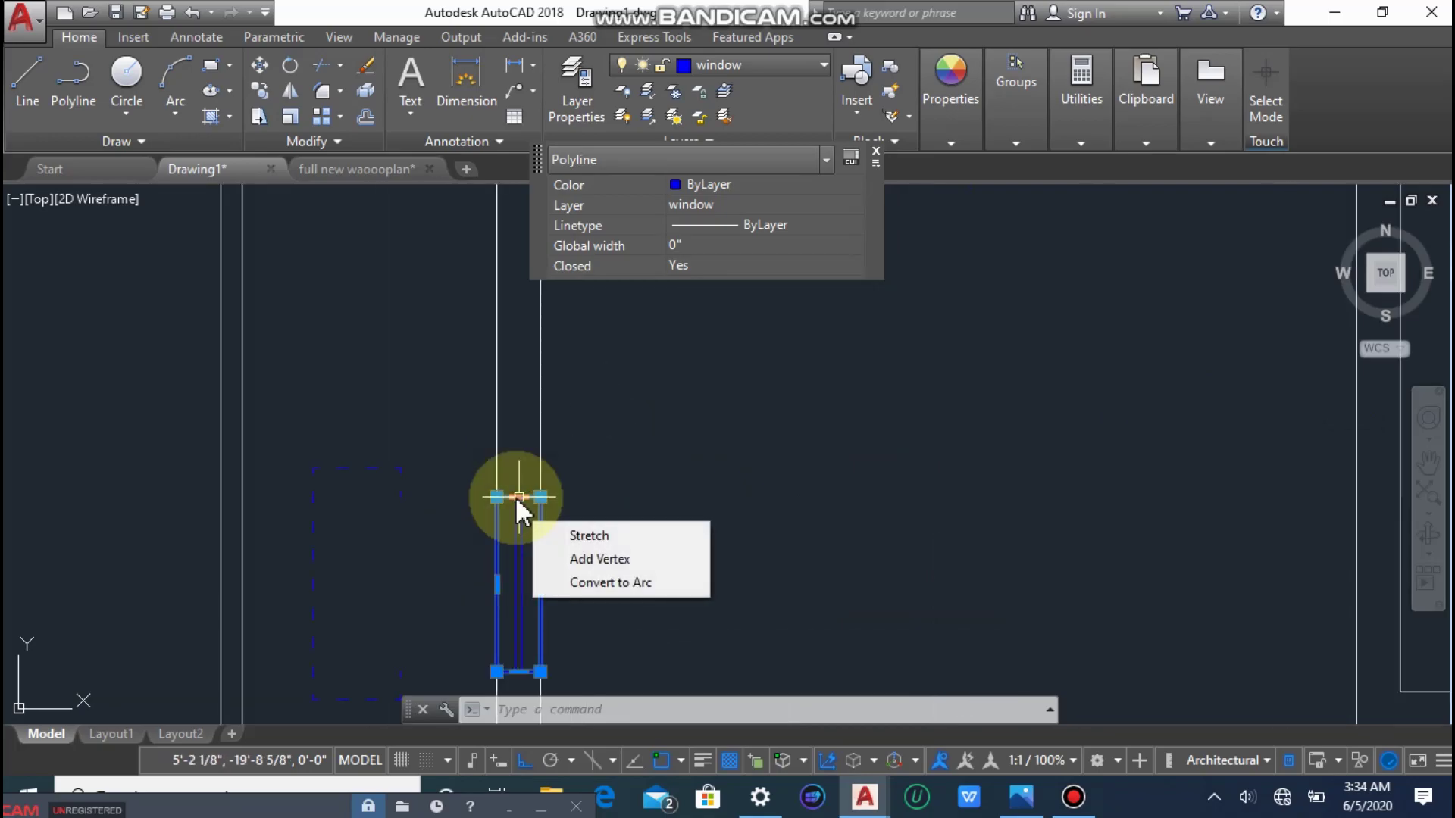
pyautogui.click(519, 498)
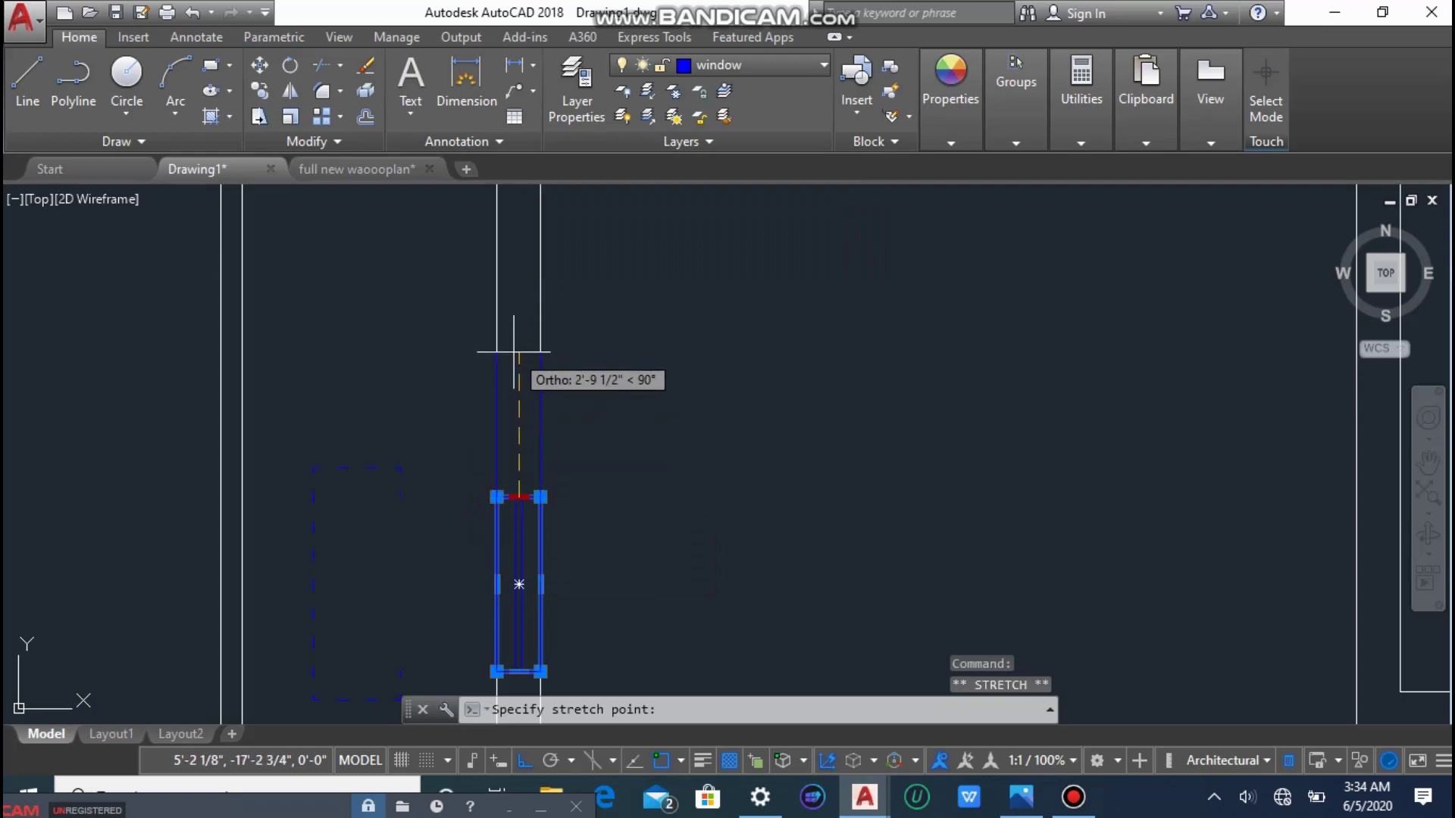
pyautogui.write('3')
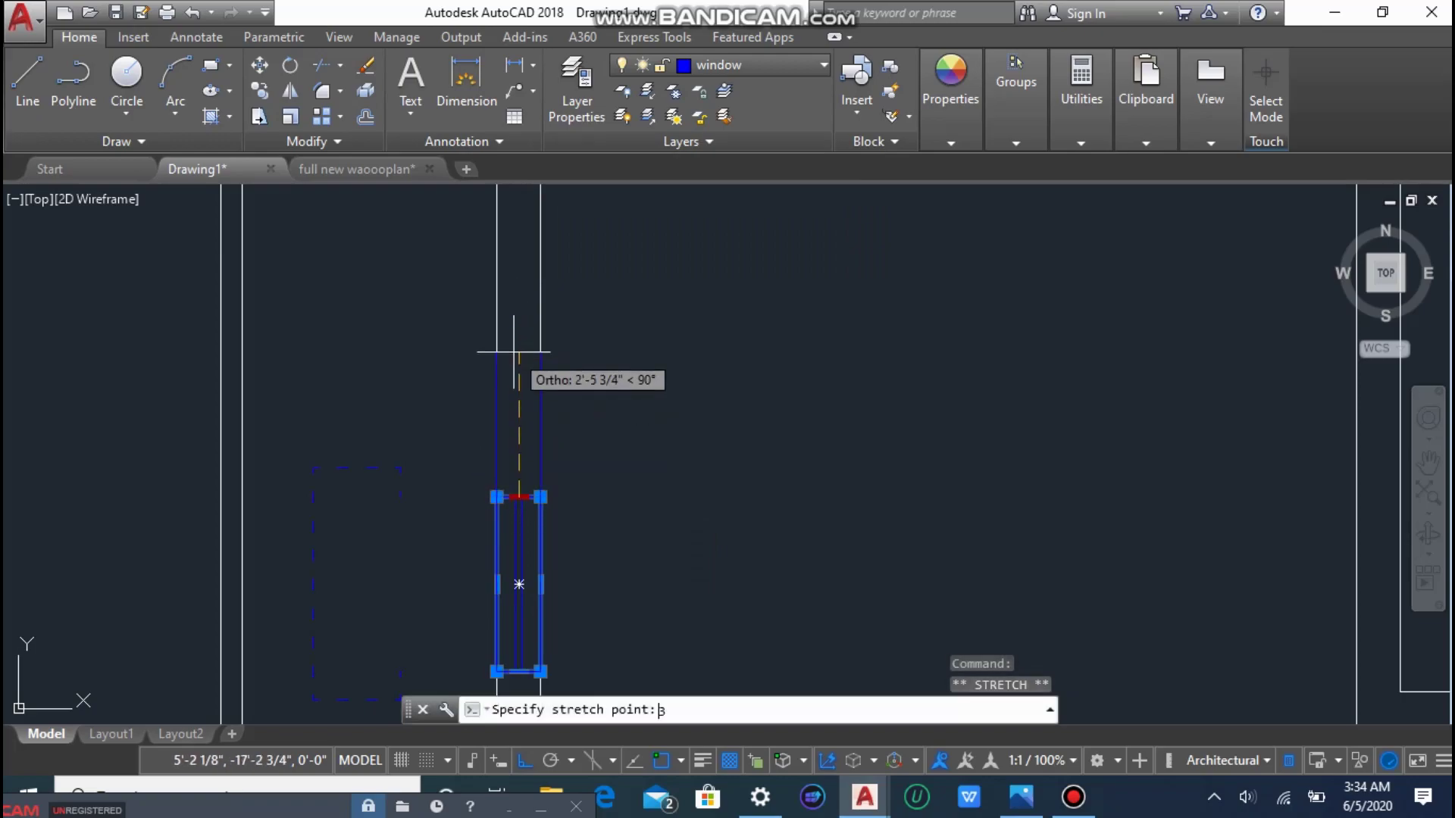
pyautogui.write("'")
pyautogui.press('Return')
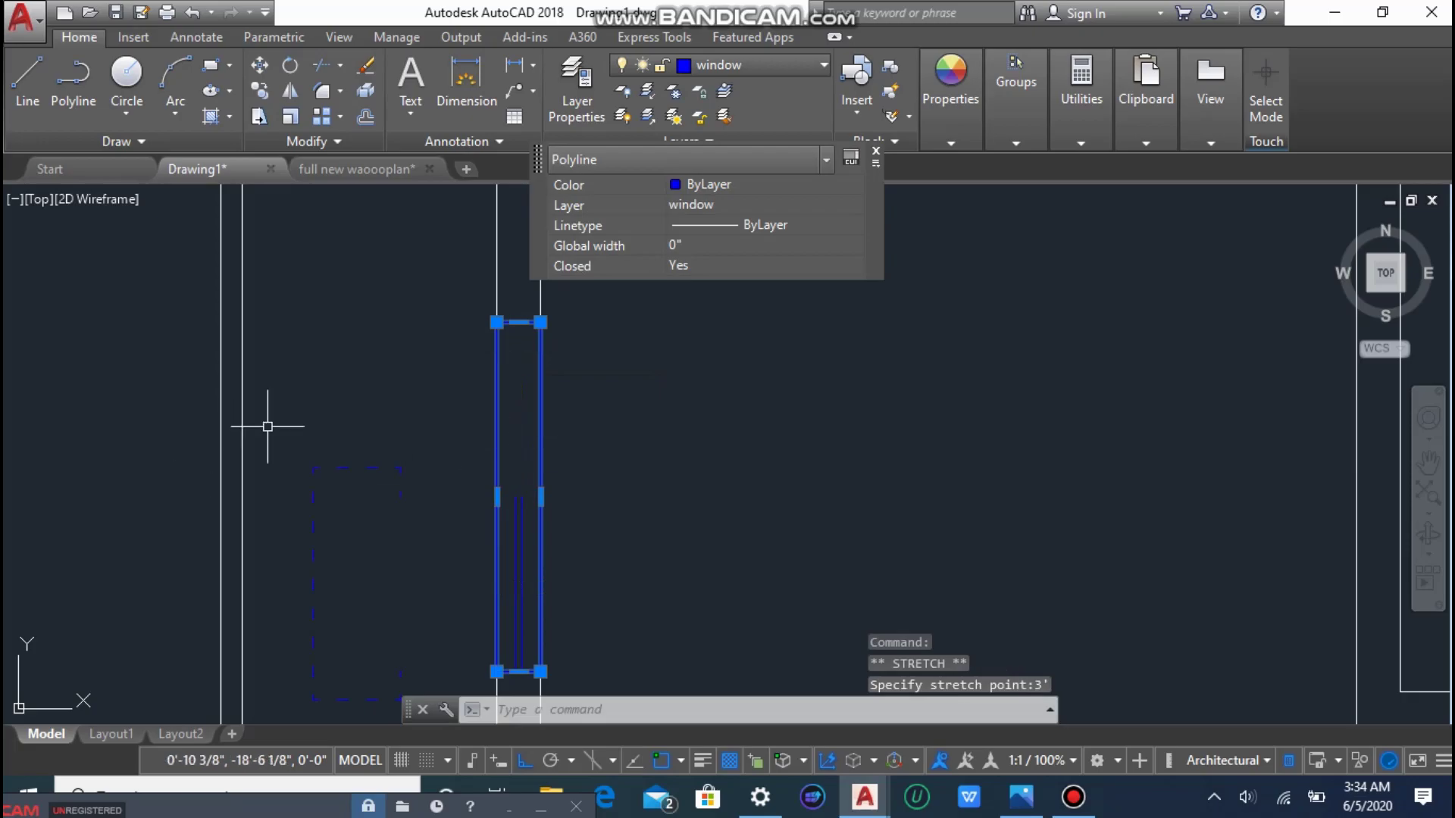
pyautogui.press('Escape')
pyautogui.press('Escape')
# Extend the window's inner lines up to its new top edge with EXTEND.
pyautogui.write('ex')
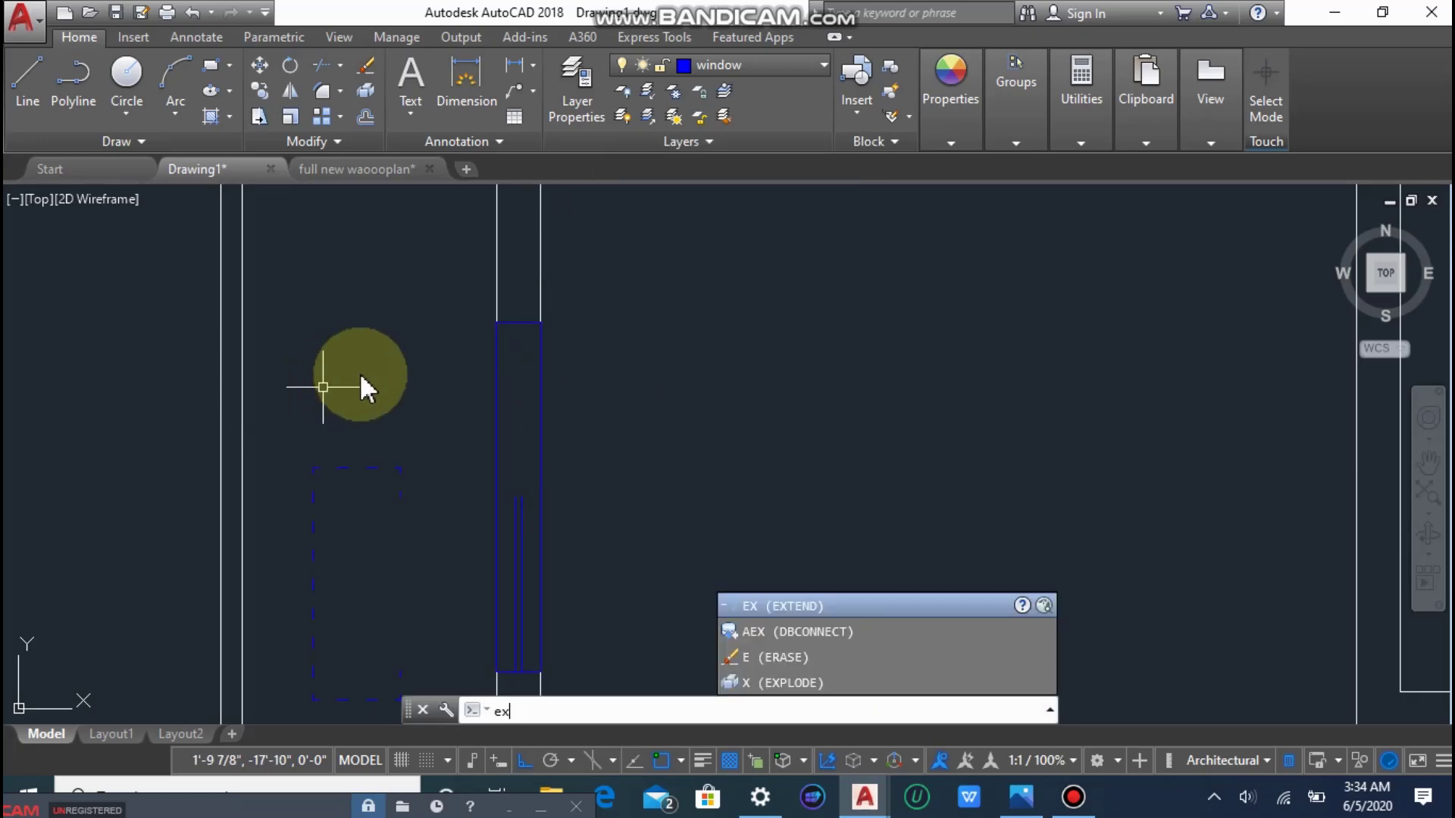
pyautogui.press('Return')
pyautogui.press('Return')
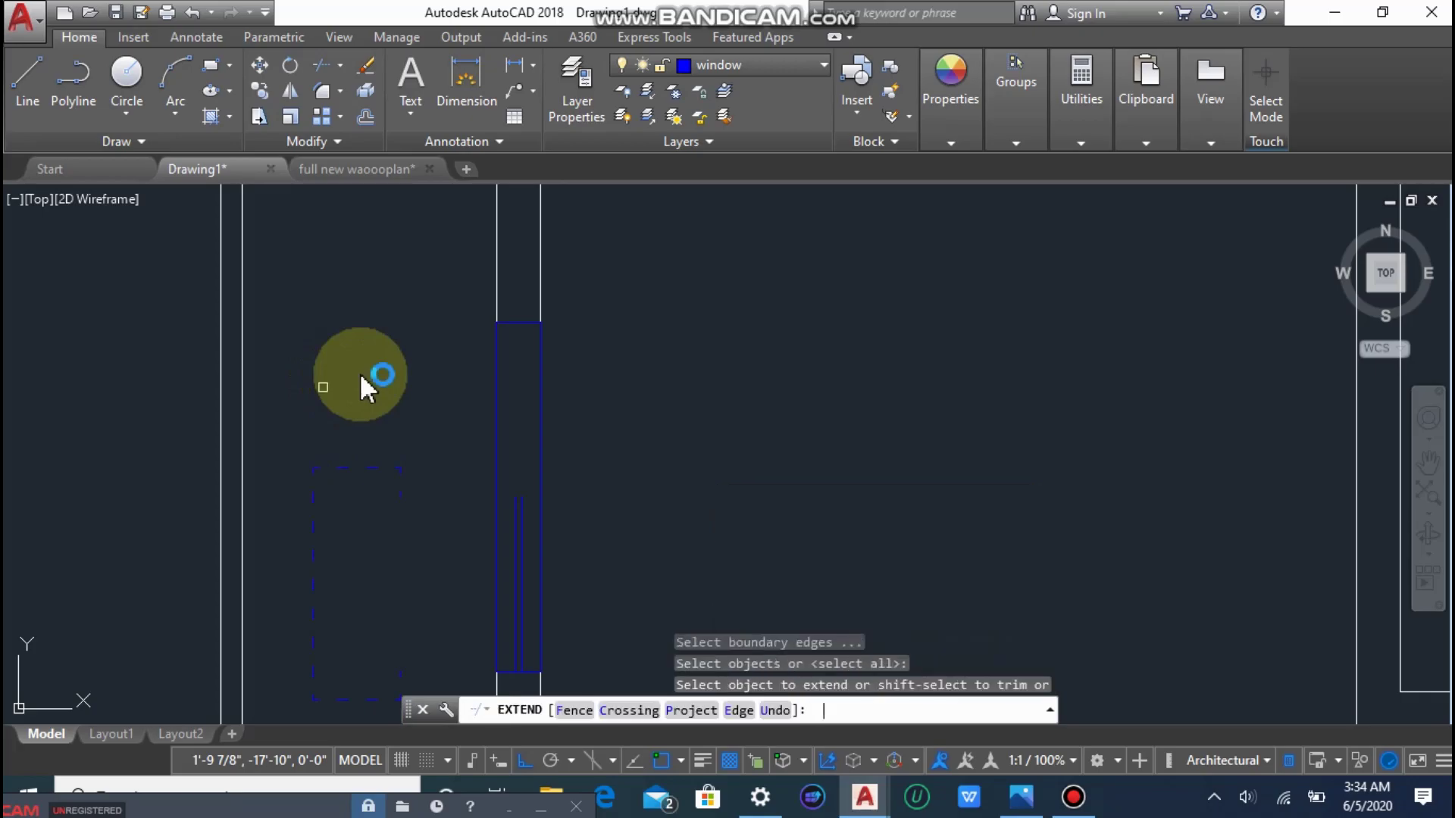
pyautogui.click(493, 527)
pyautogui.click(530, 523)
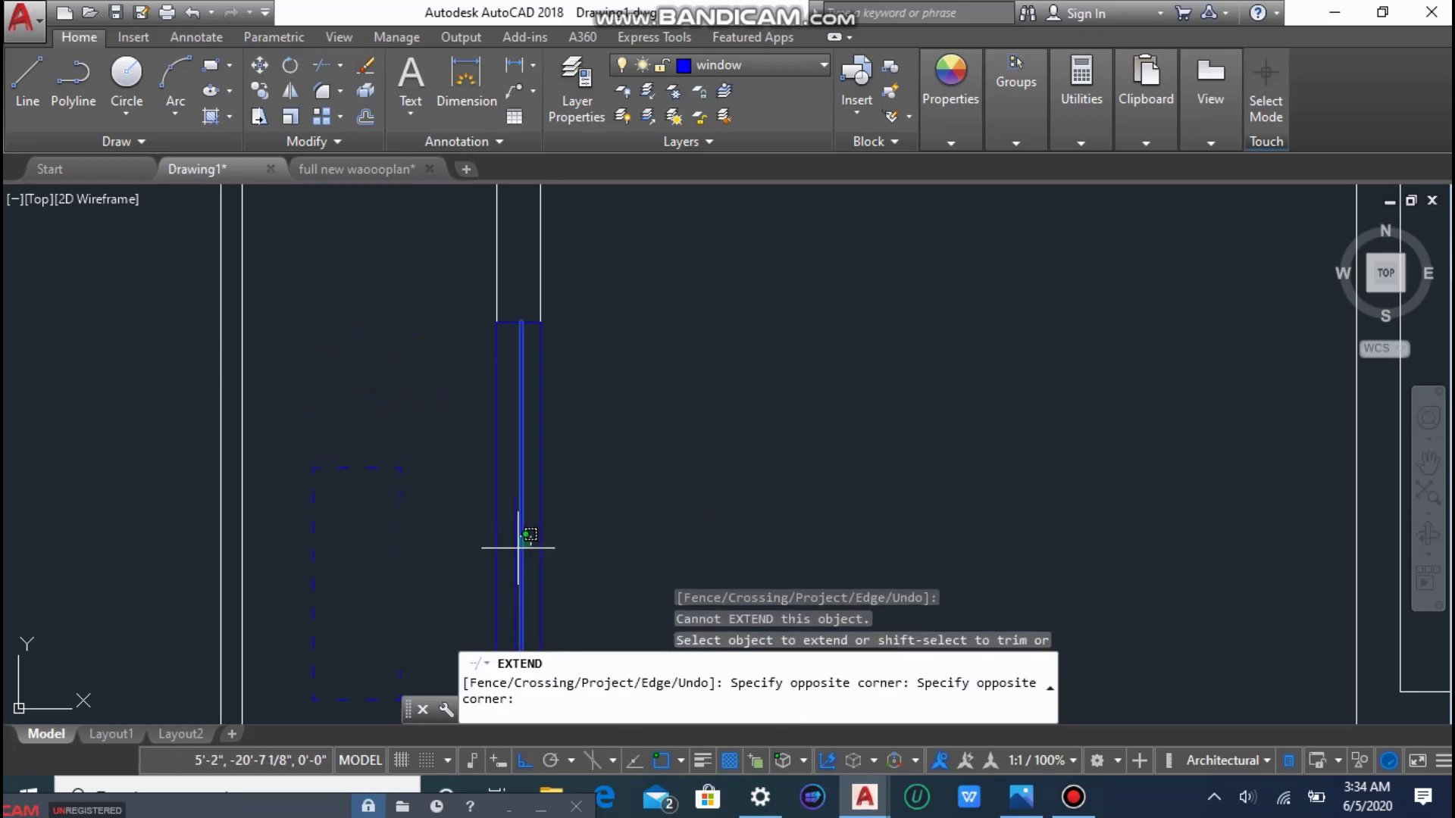
pyautogui.click(508, 555)
pyautogui.press('Escape')
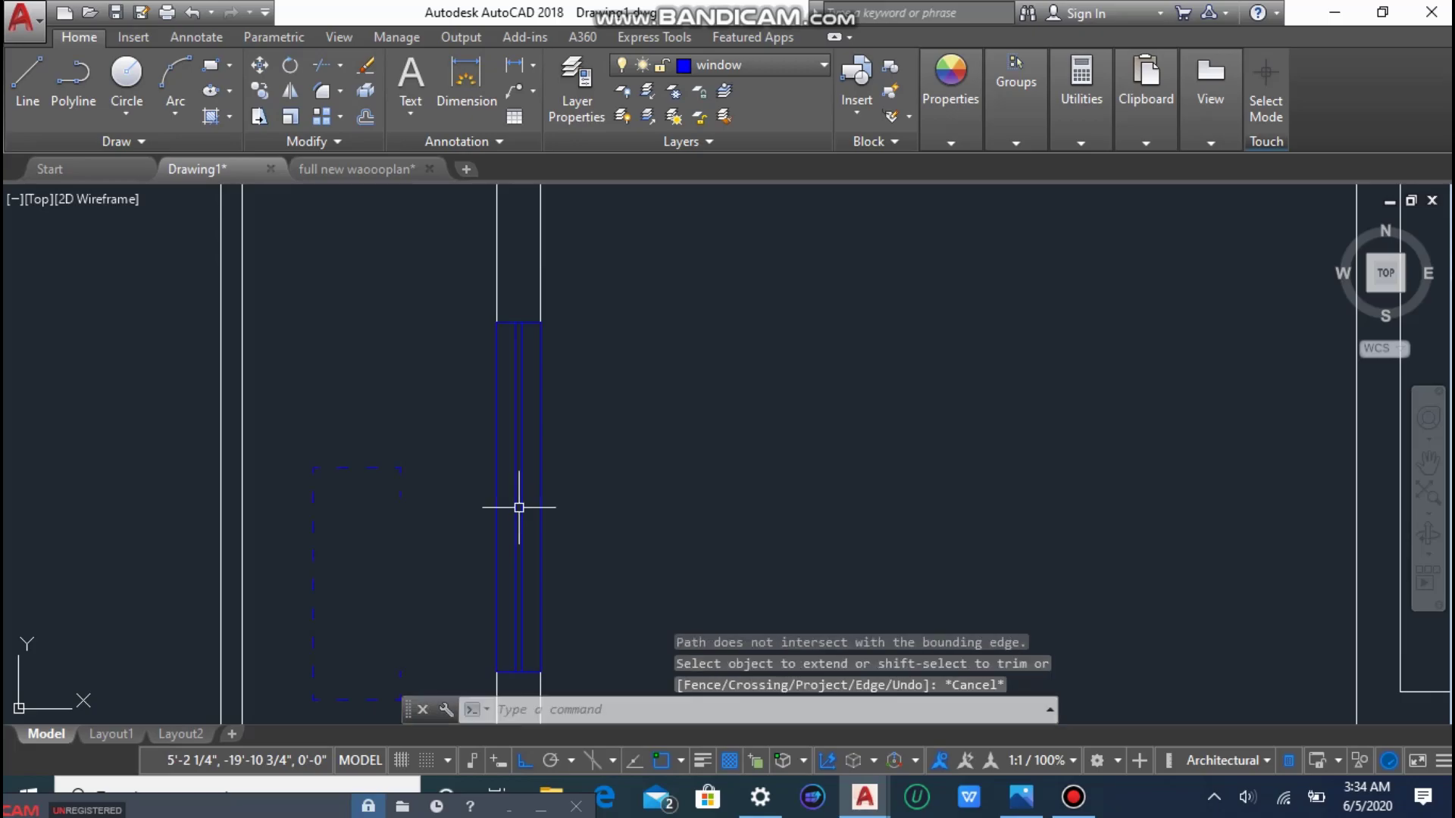
pyautogui.scroll(-3, 594, 494)
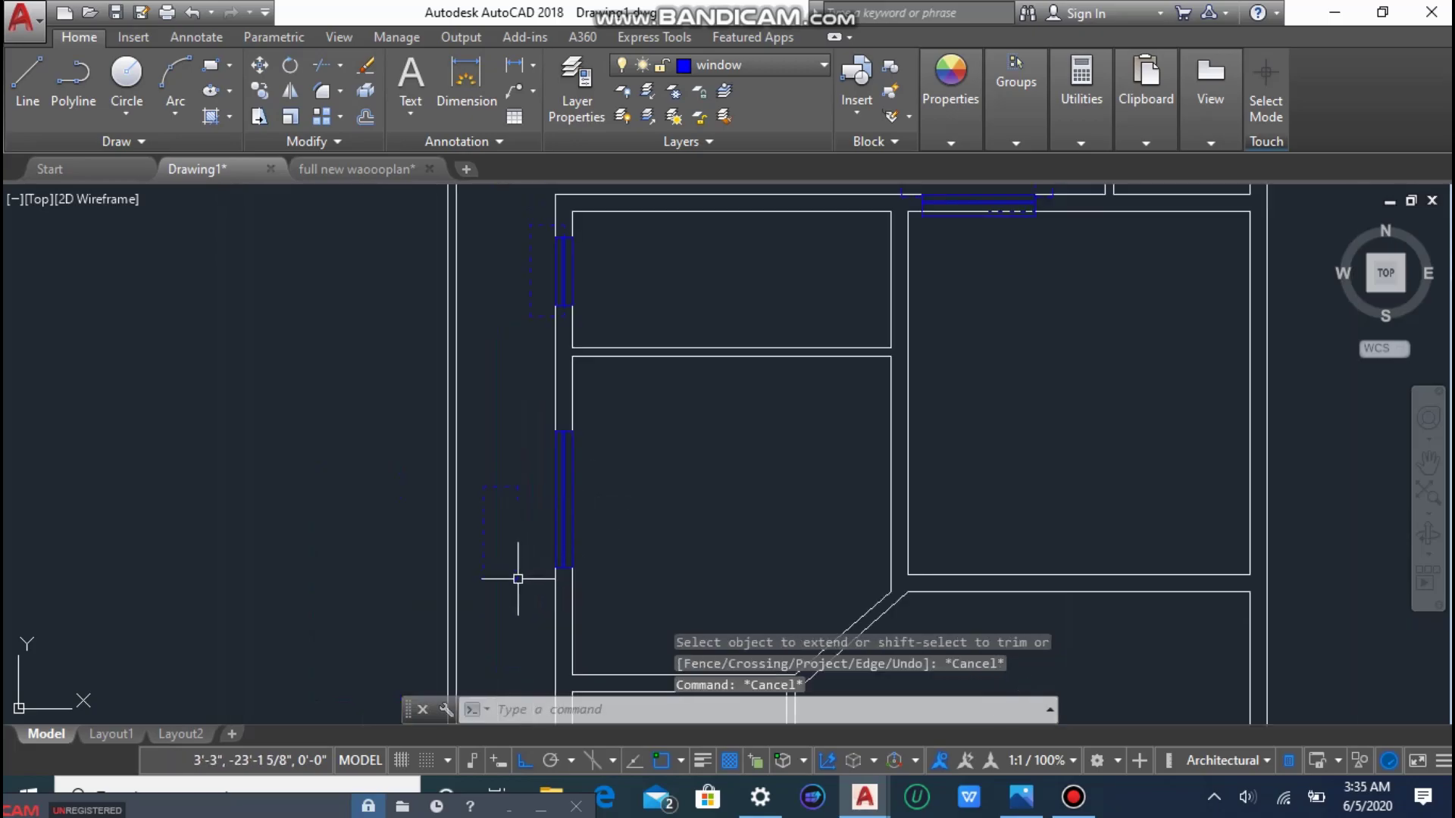
# Stretch the dashed window outline's top edge up by 2'.
pyautogui.scroll(2, 510, 572)
pyautogui.press('Escape')
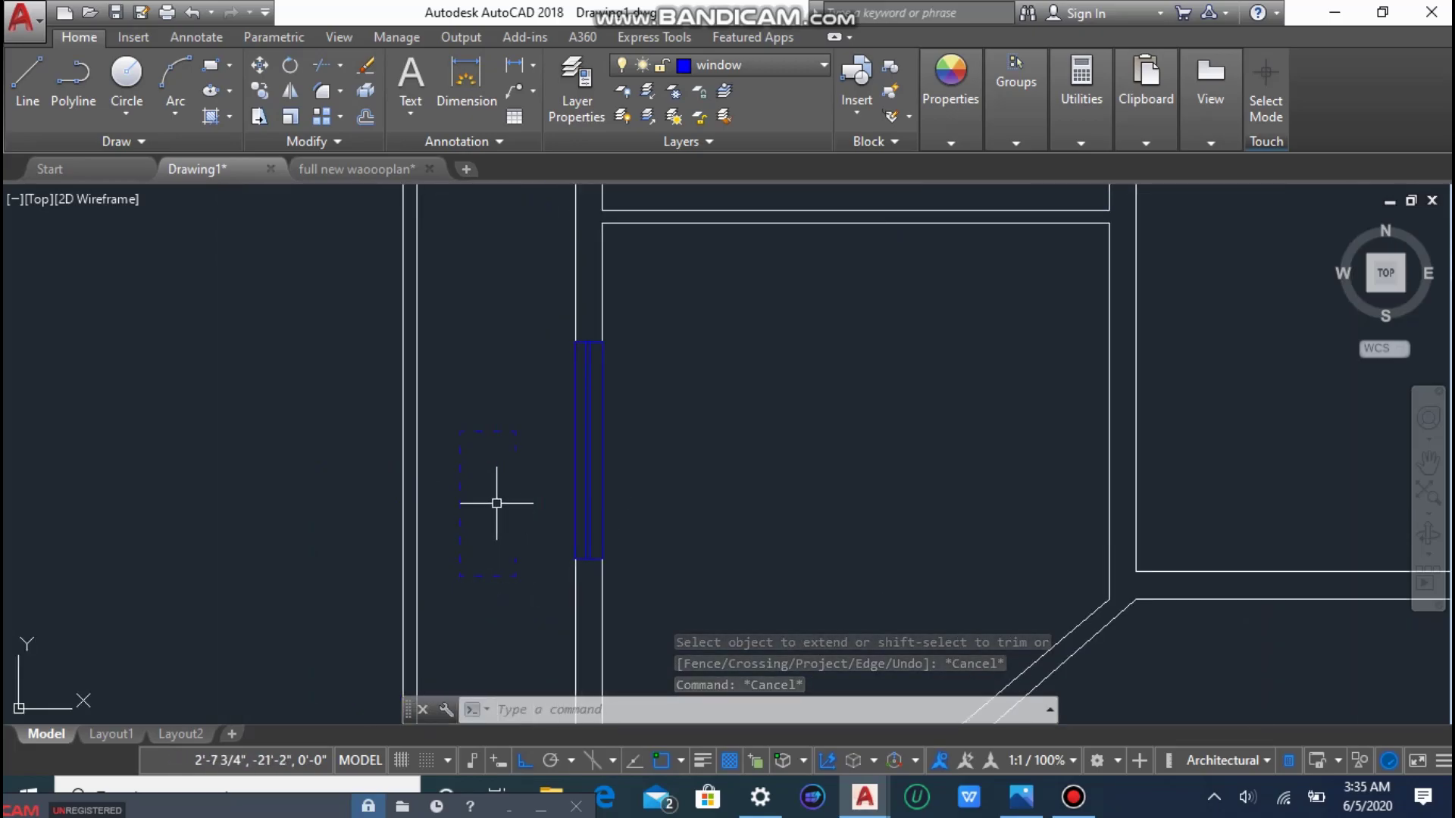
pyautogui.write('-')
pyautogui.press('Escape')
pyautogui.click(480, 528)
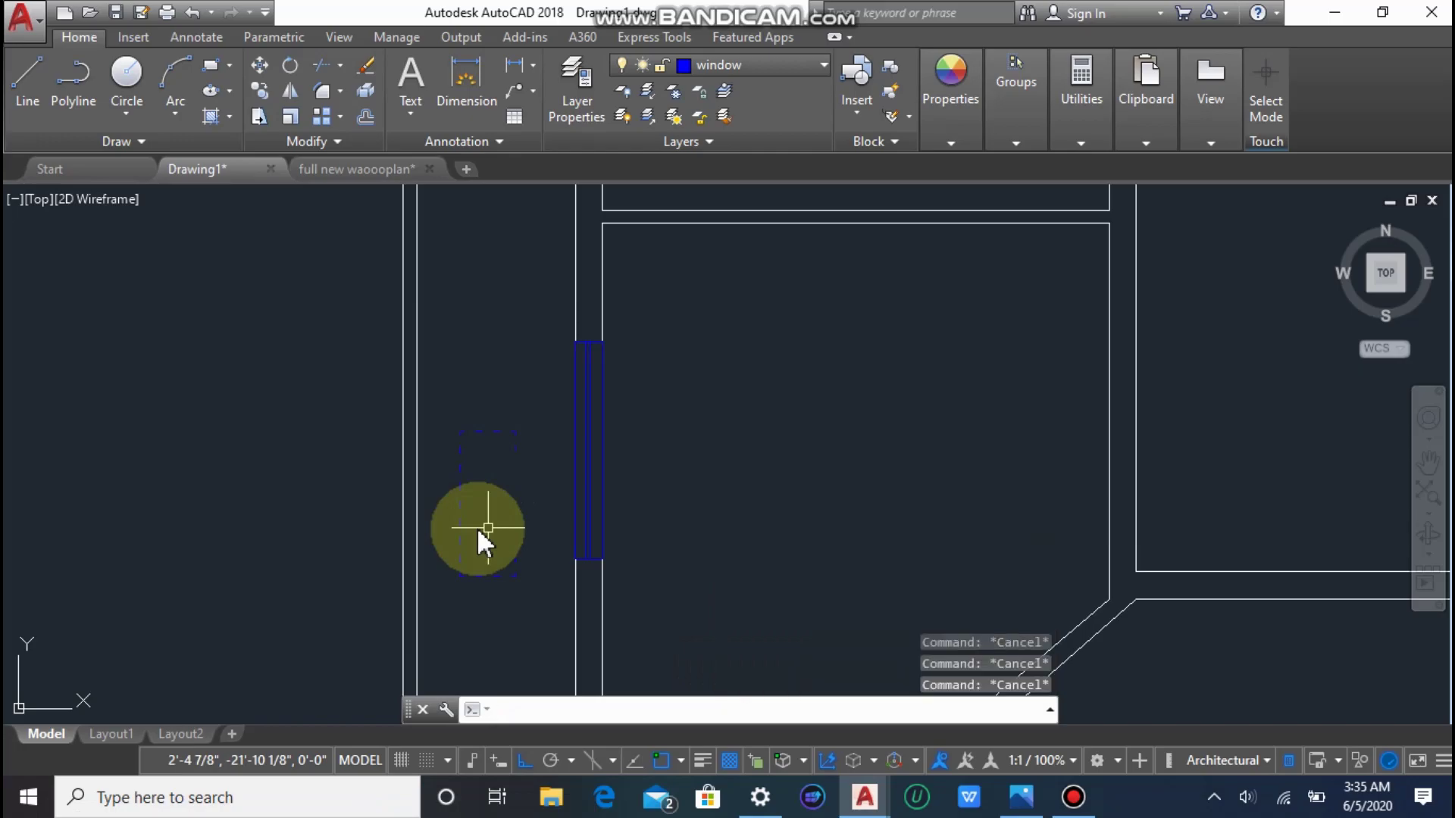
pyautogui.click(485, 575)
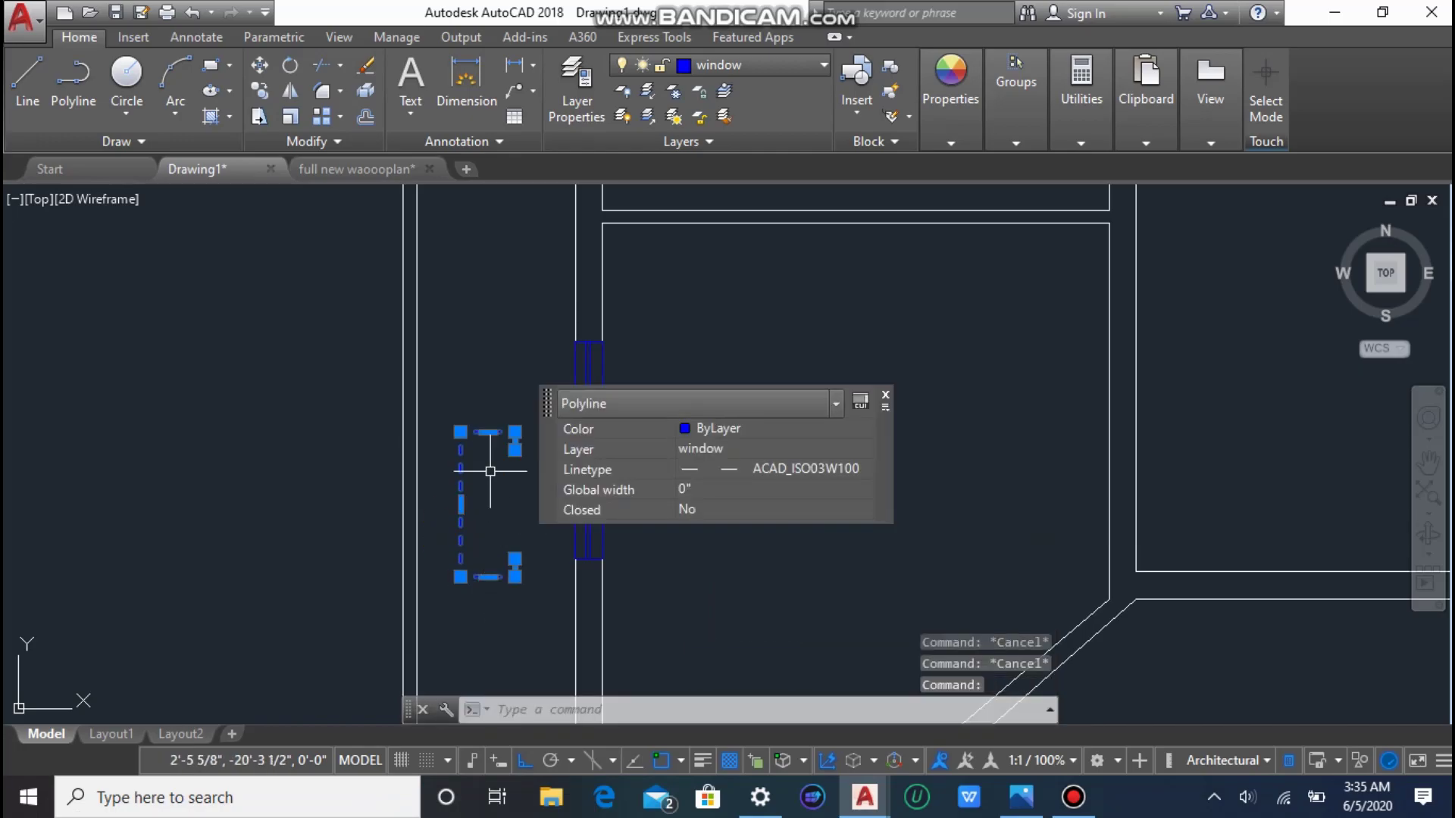
pyautogui.click(488, 432)
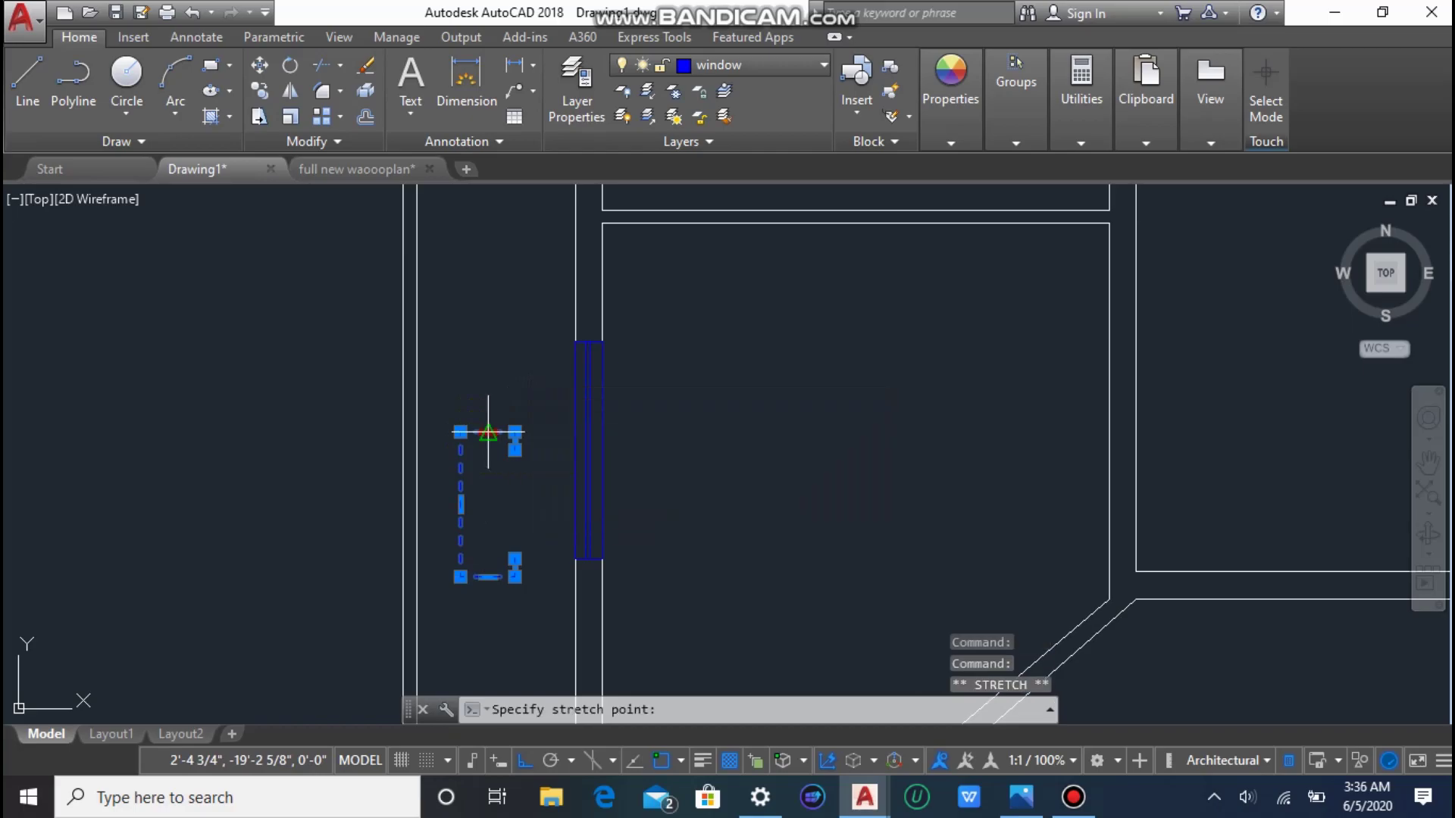
pyautogui.write('2')
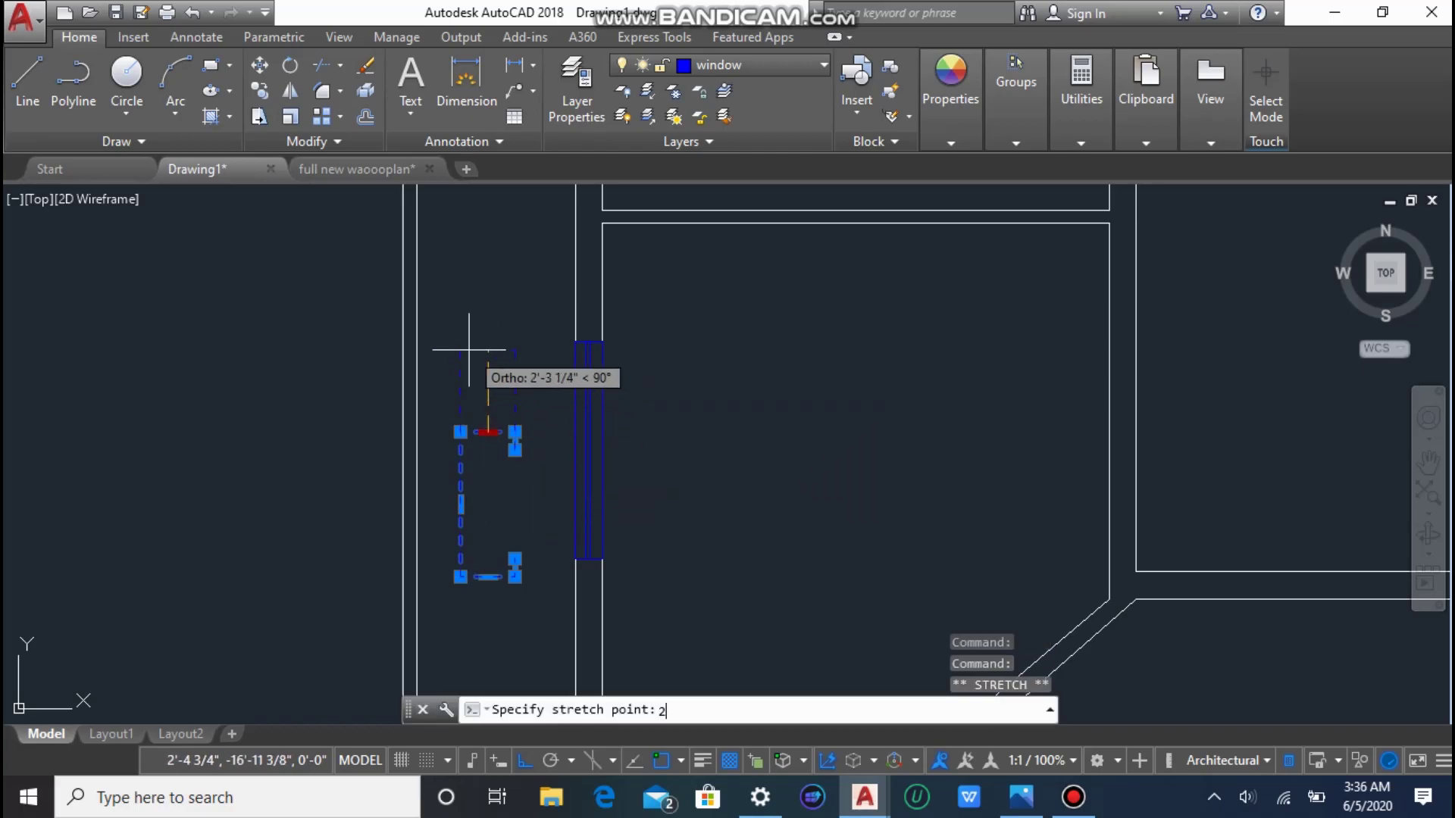
pyautogui.write("'")
pyautogui.press('Return')
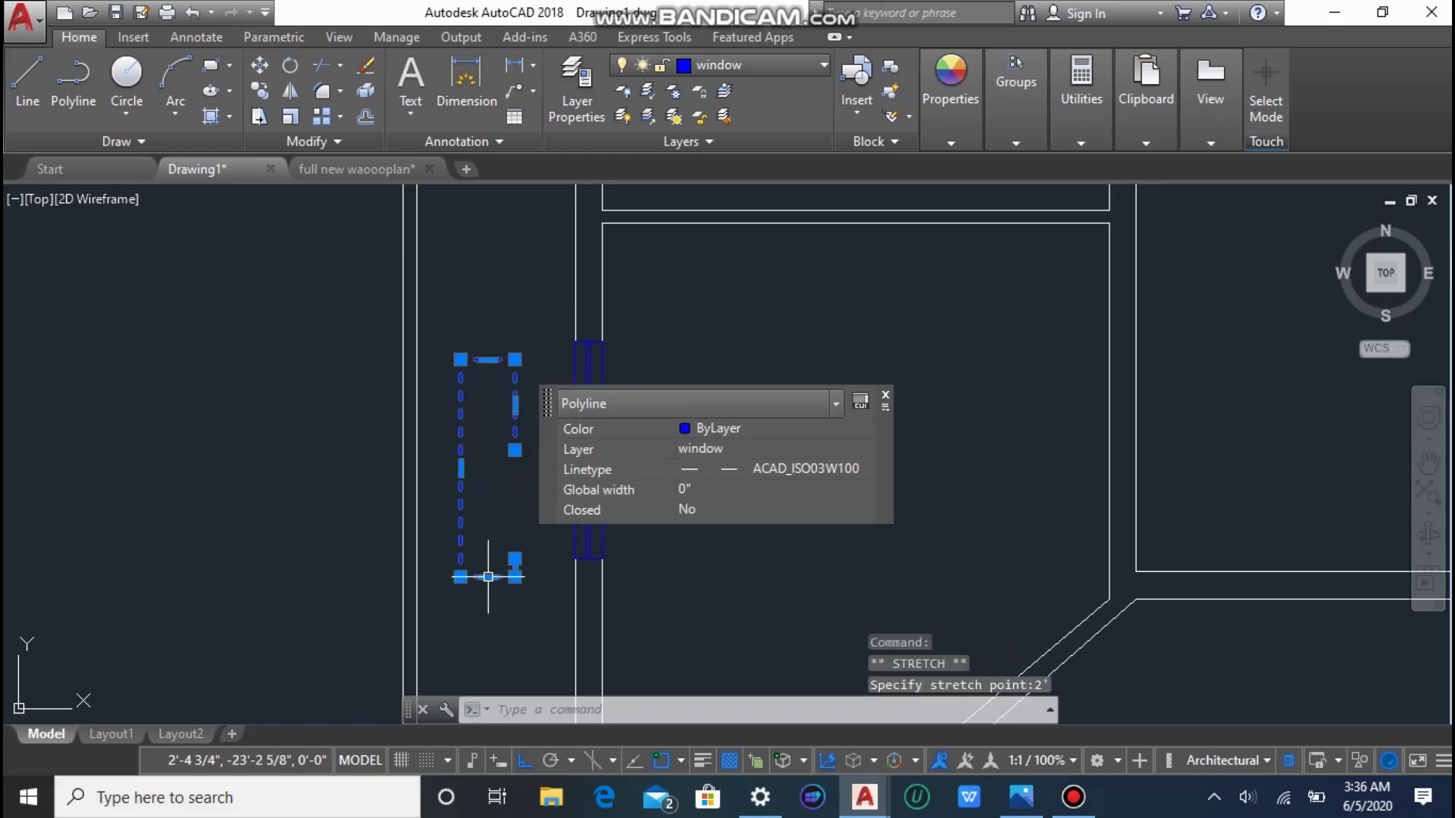
# Move the dashed outline from its corner into the wall opening.
pyautogui.click(886, 394)
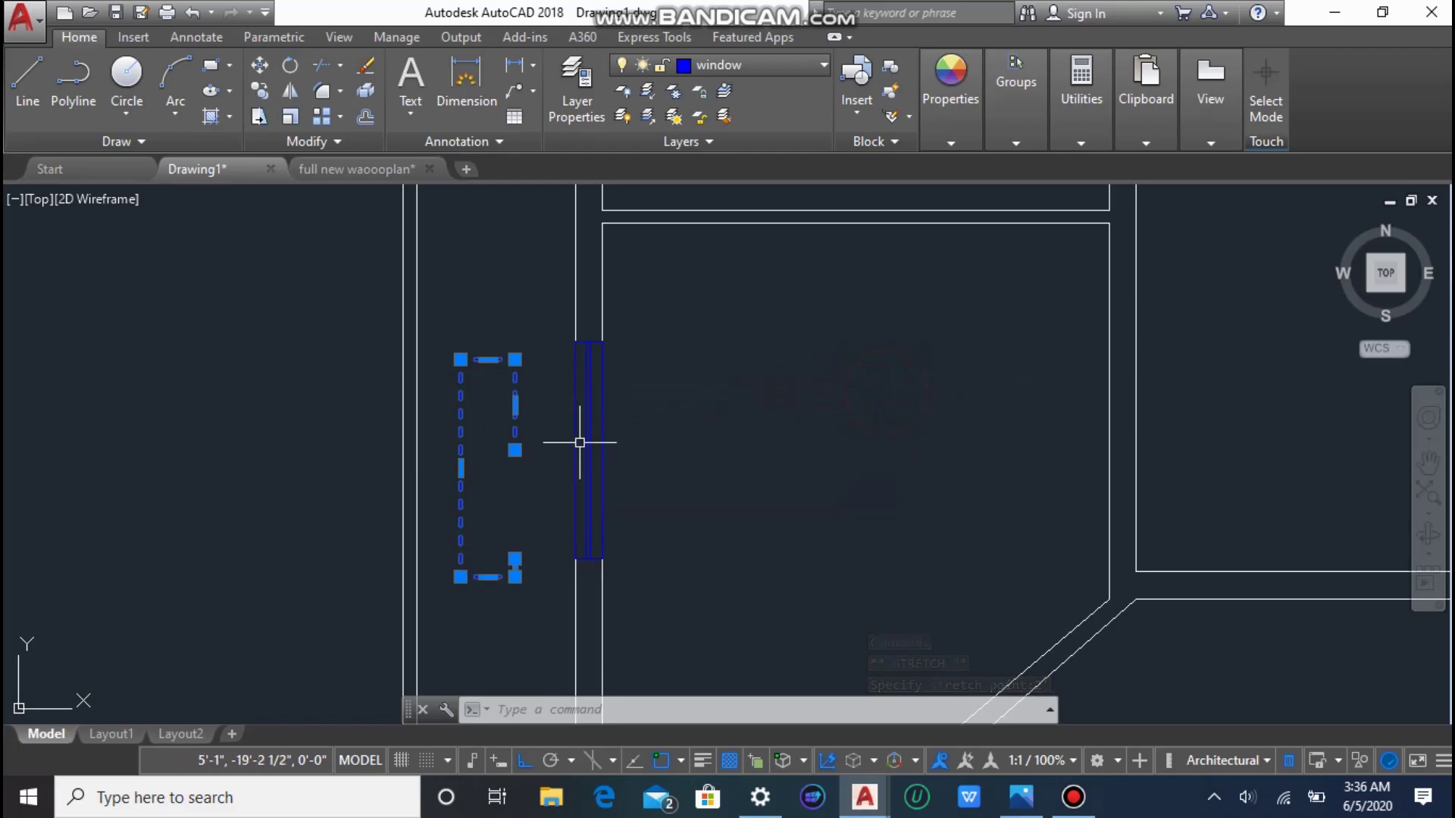
pyautogui.write('m')
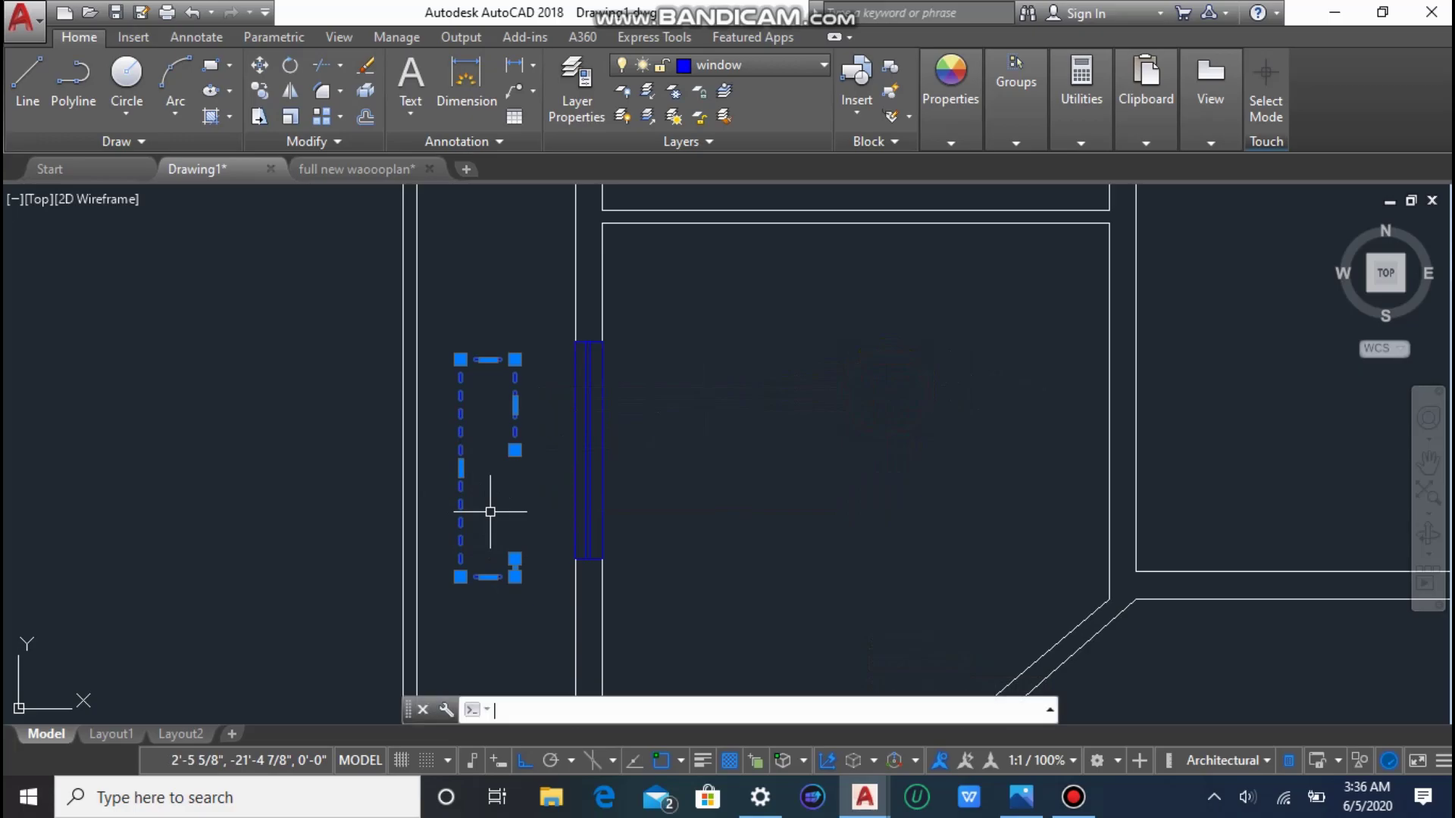
pyautogui.press('Return')
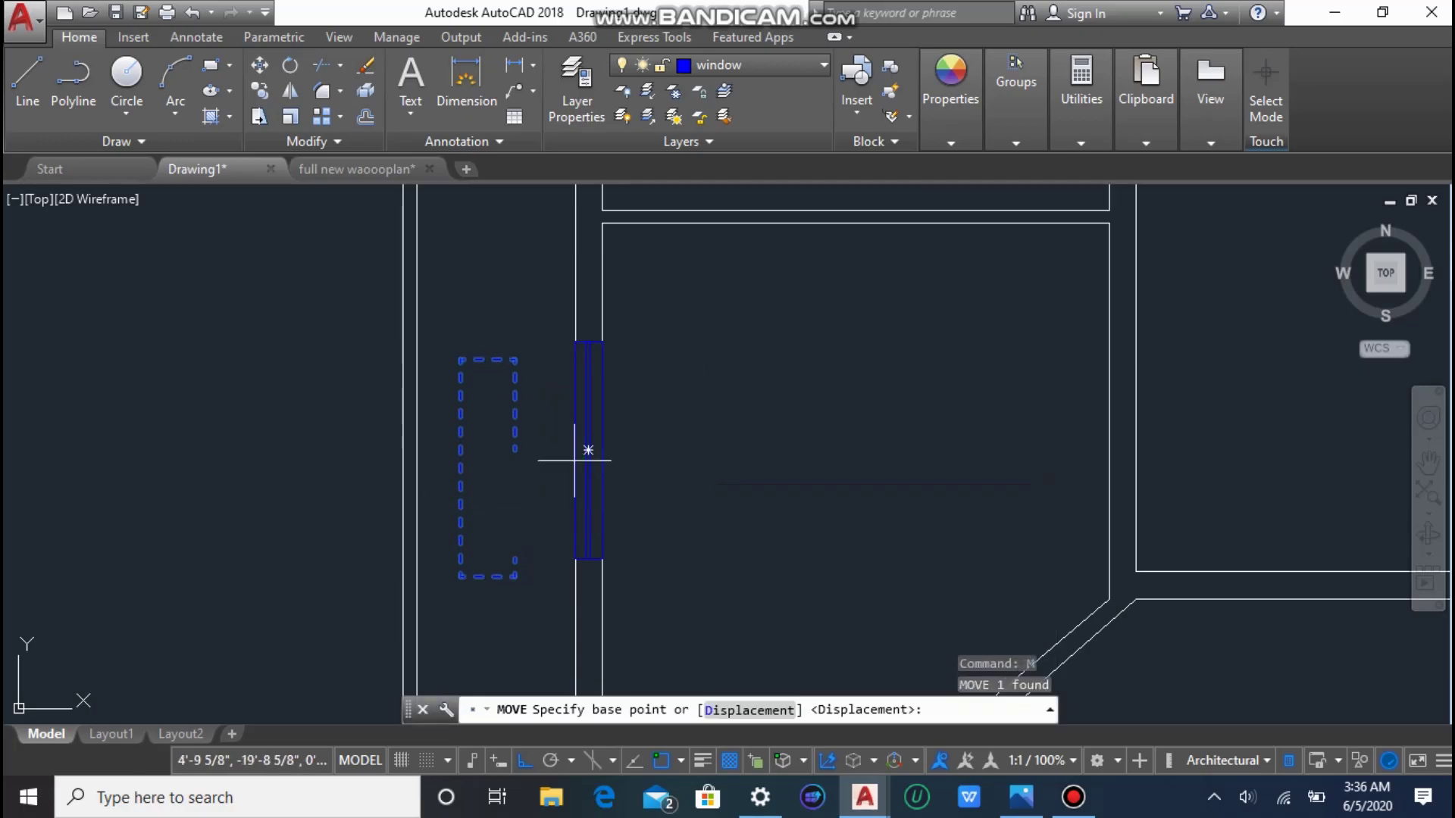
pyautogui.click(523, 553)
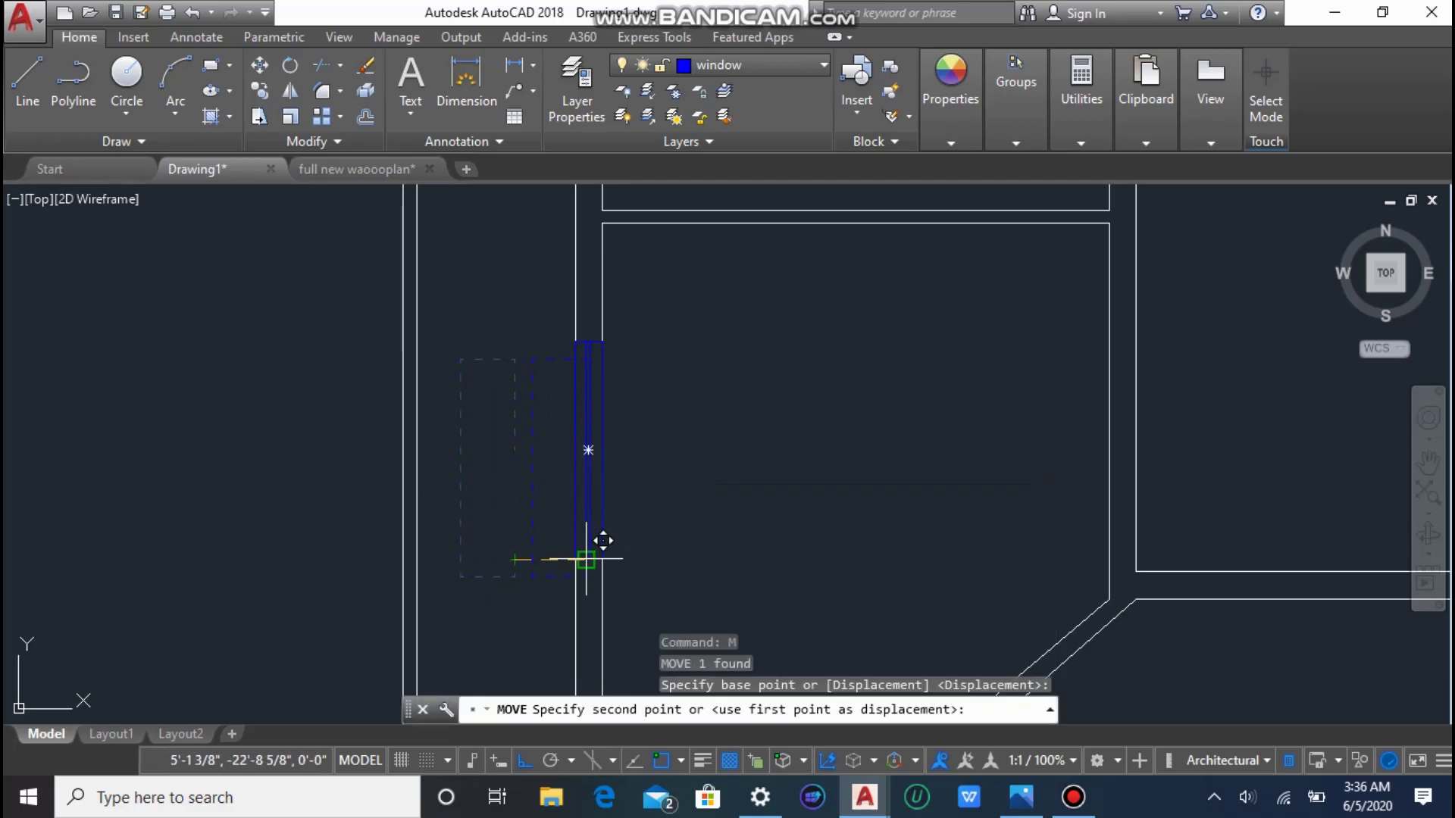
pyautogui.scroll(5, 598, 541)
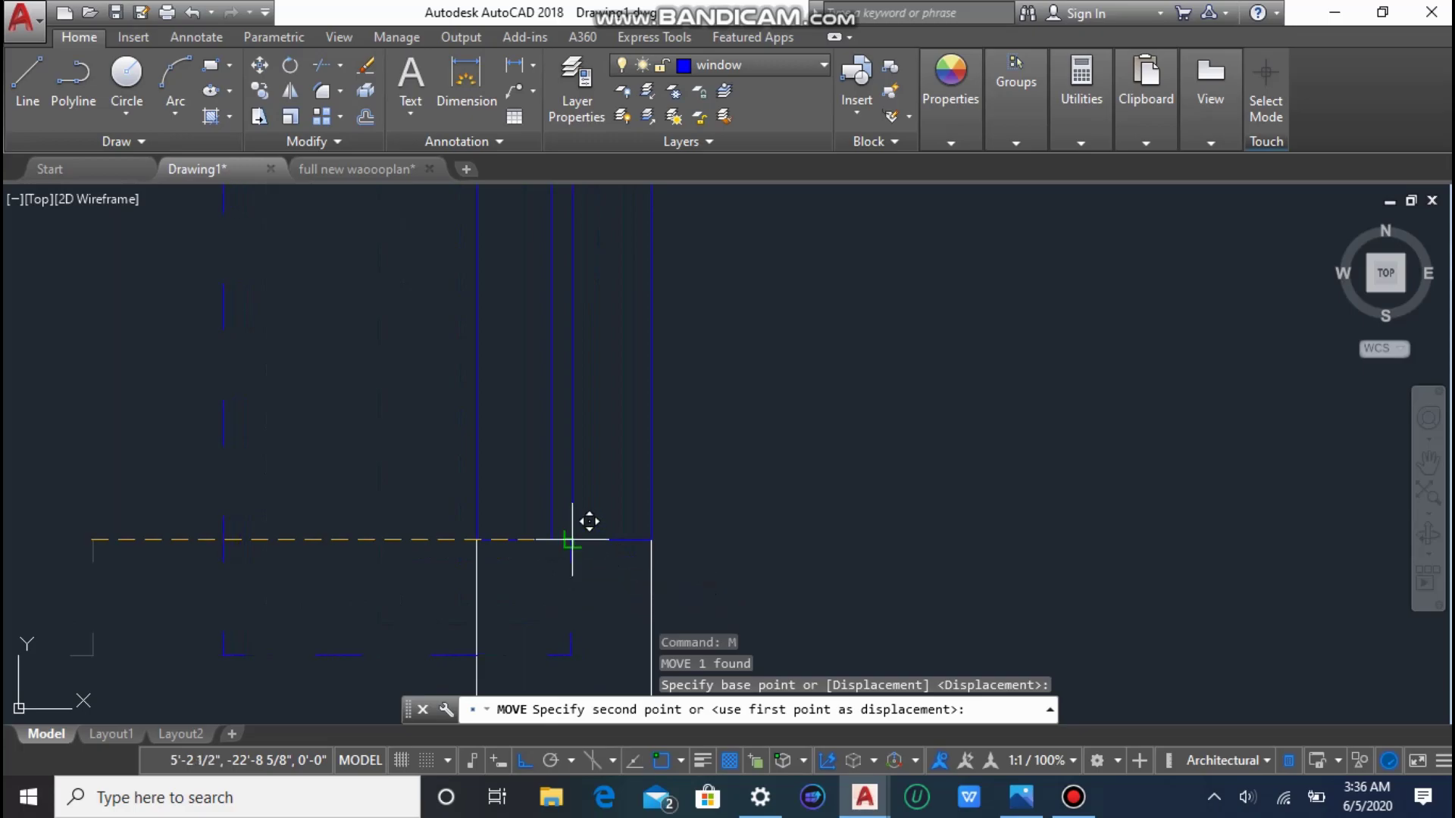
pyautogui.click(584, 519)
pyautogui.scroll(-4, 379, 588)
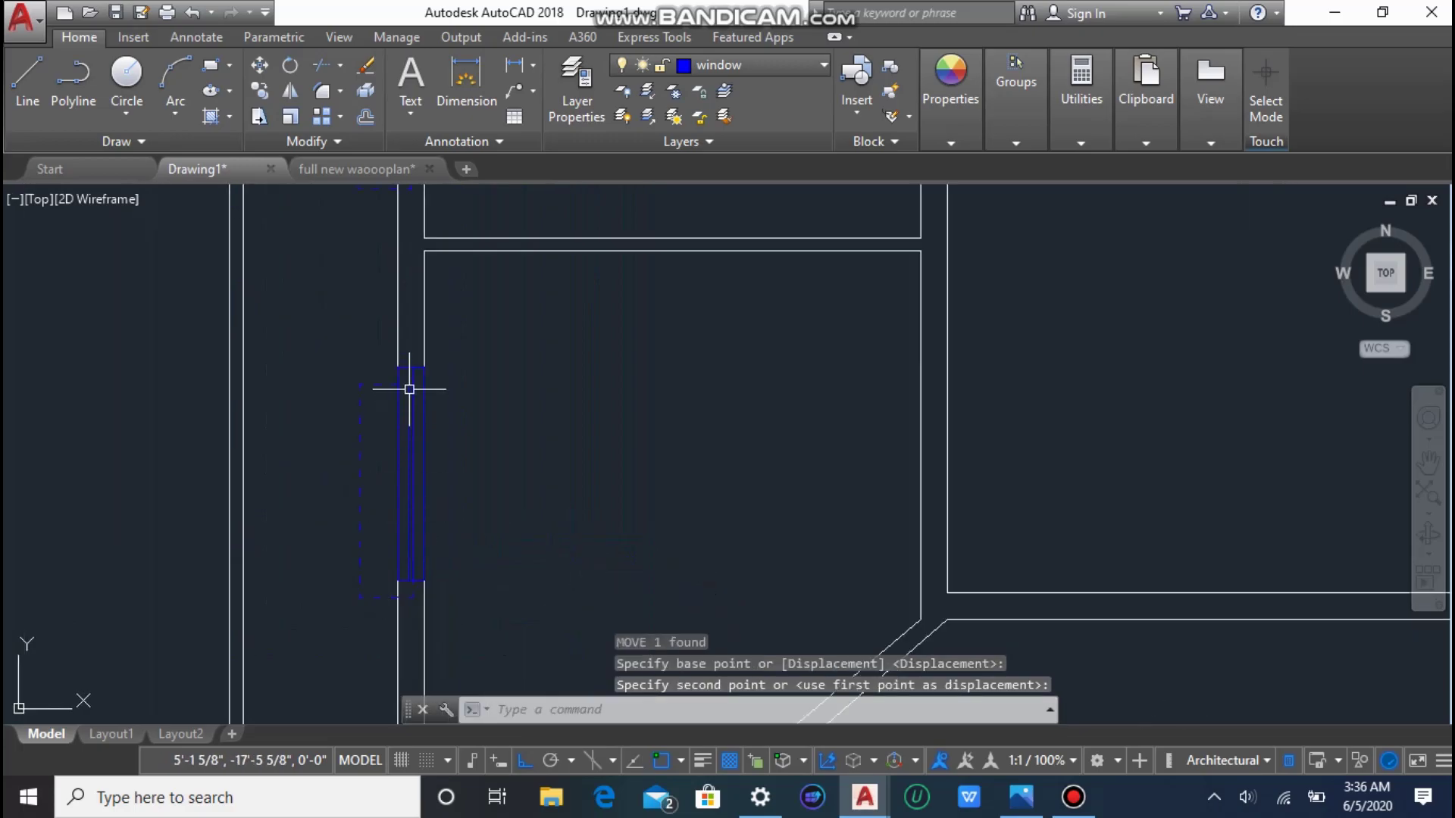
pyautogui.scroll(5, 409, 389)
# Stretch the outline's top edge up by another 1'.
pyautogui.click(320, 433)
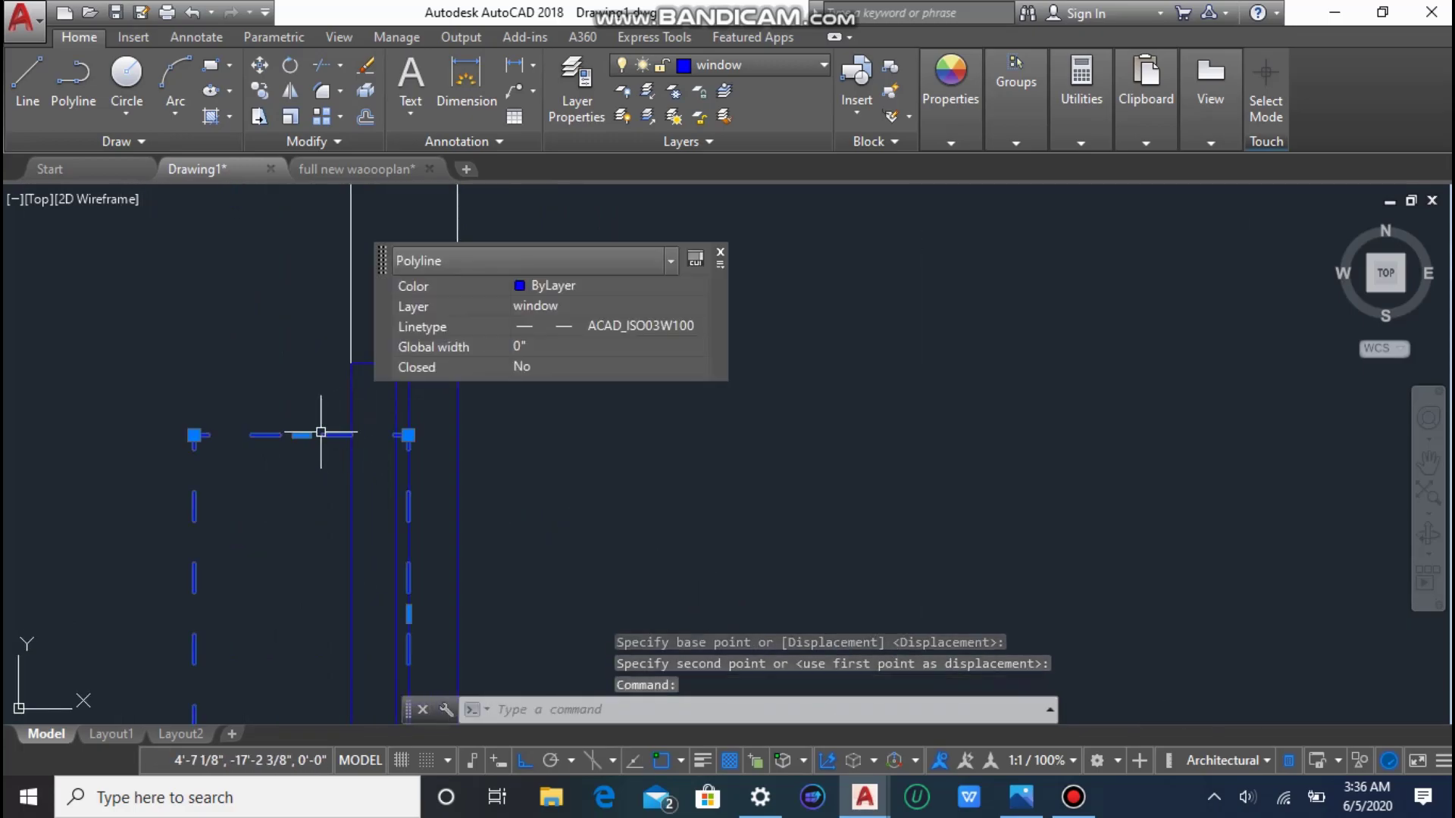
pyautogui.moveTo(302, 435)
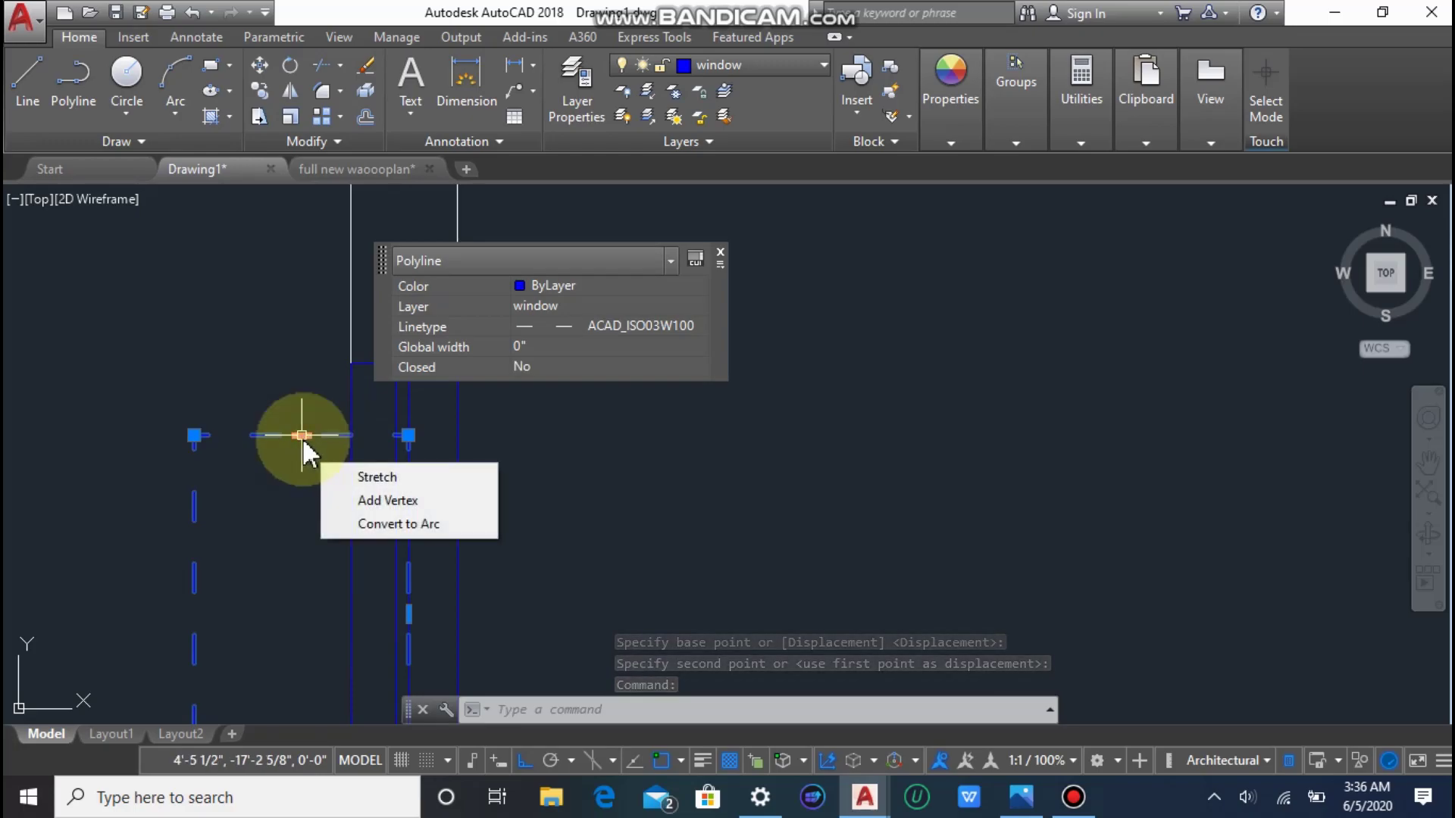
pyautogui.click(302, 436)
pyautogui.scroll(-2, 307, 327)
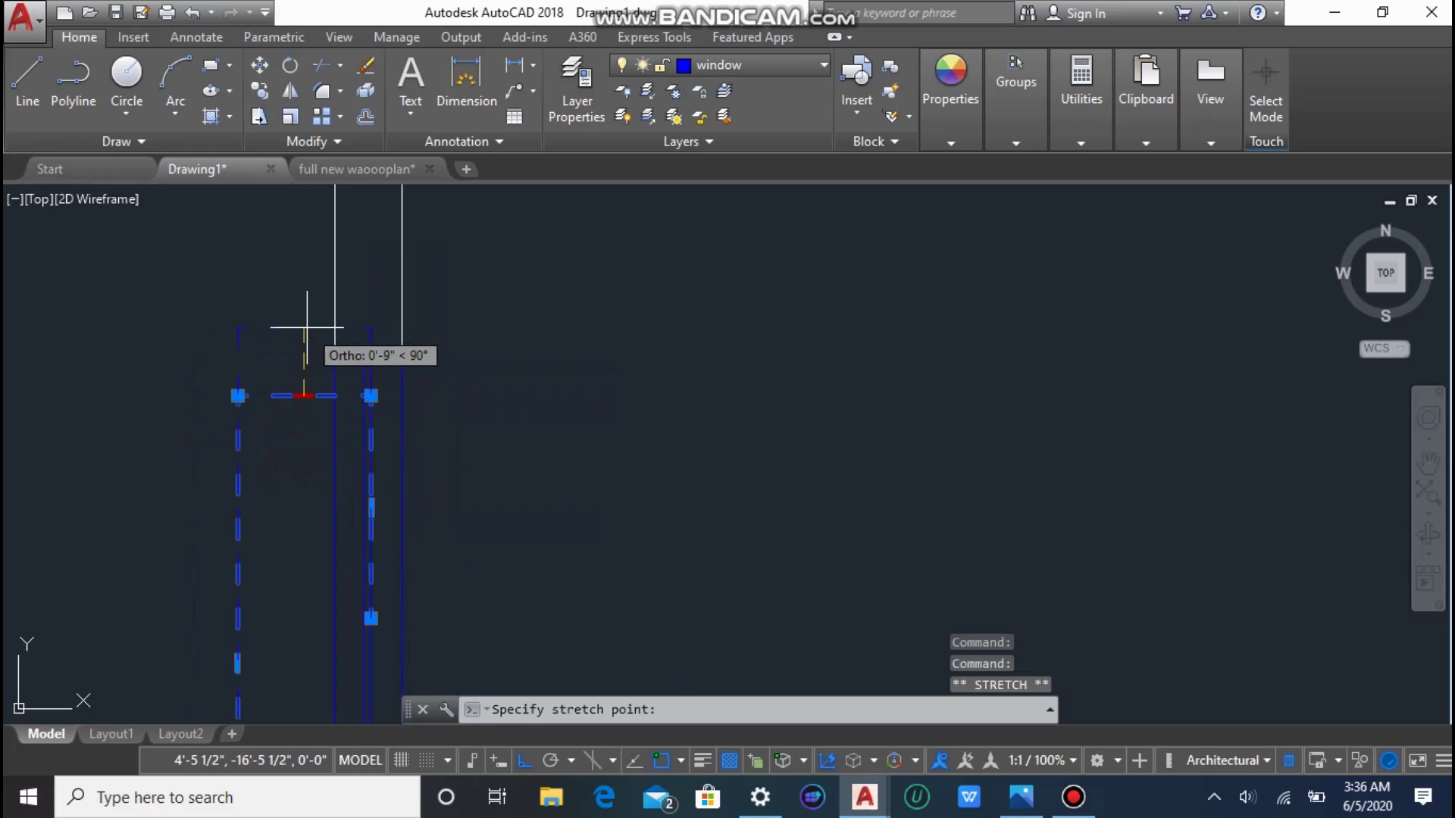
pyautogui.scroll(-1, 307, 327)
pyautogui.write("1'")
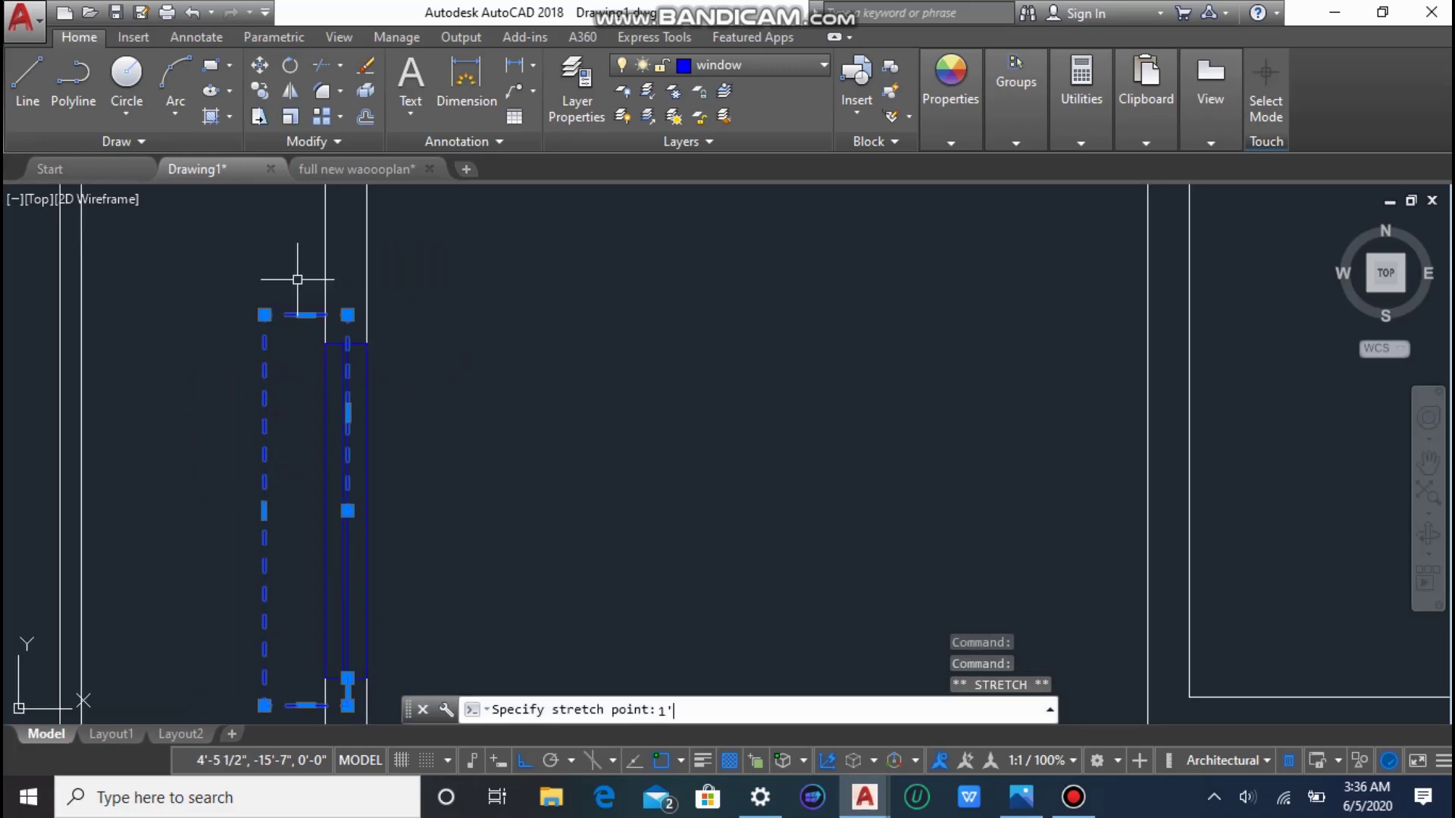
pyautogui.press('Return')
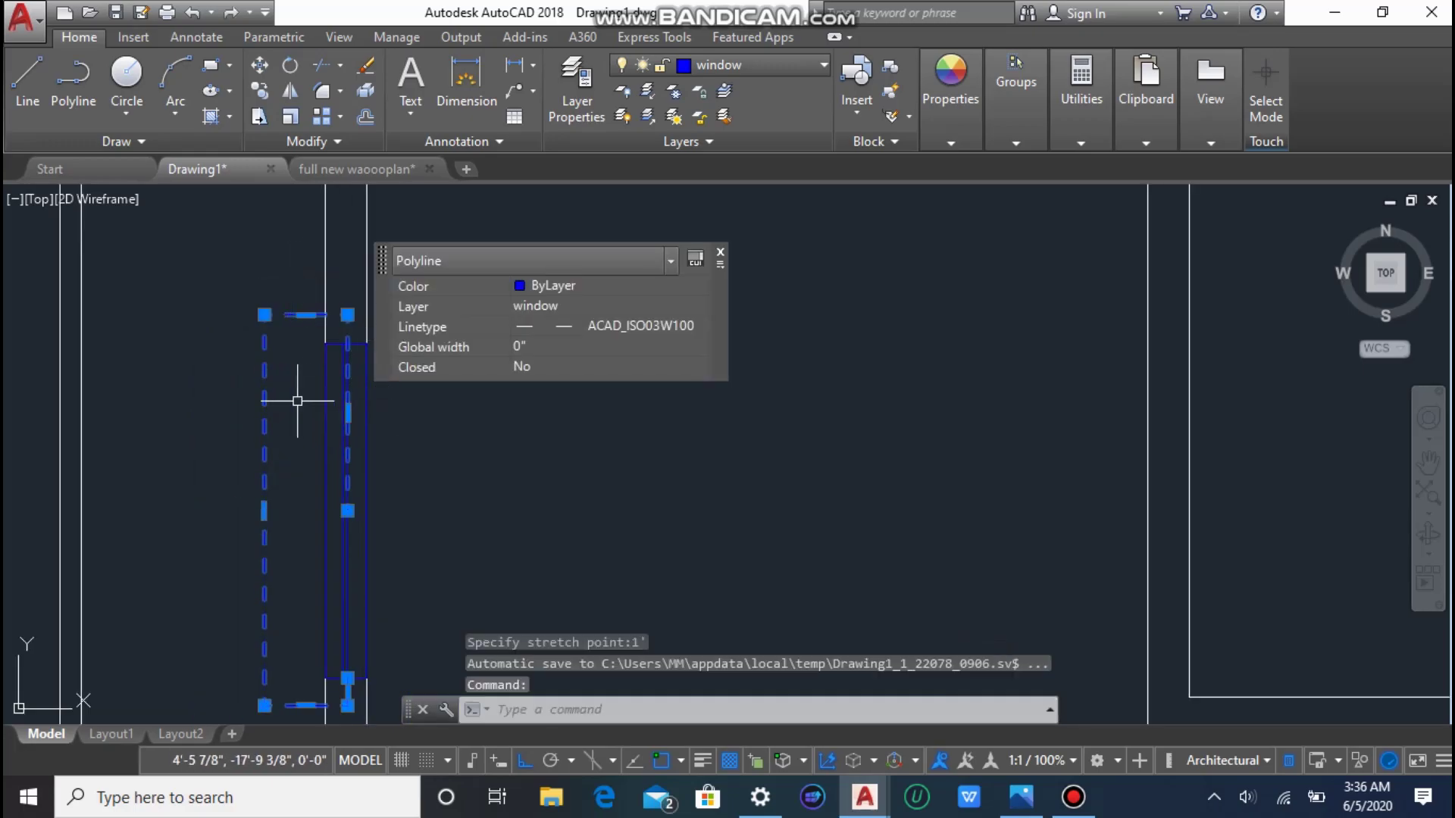
pyautogui.press('Escape')
pyautogui.press('Escape')
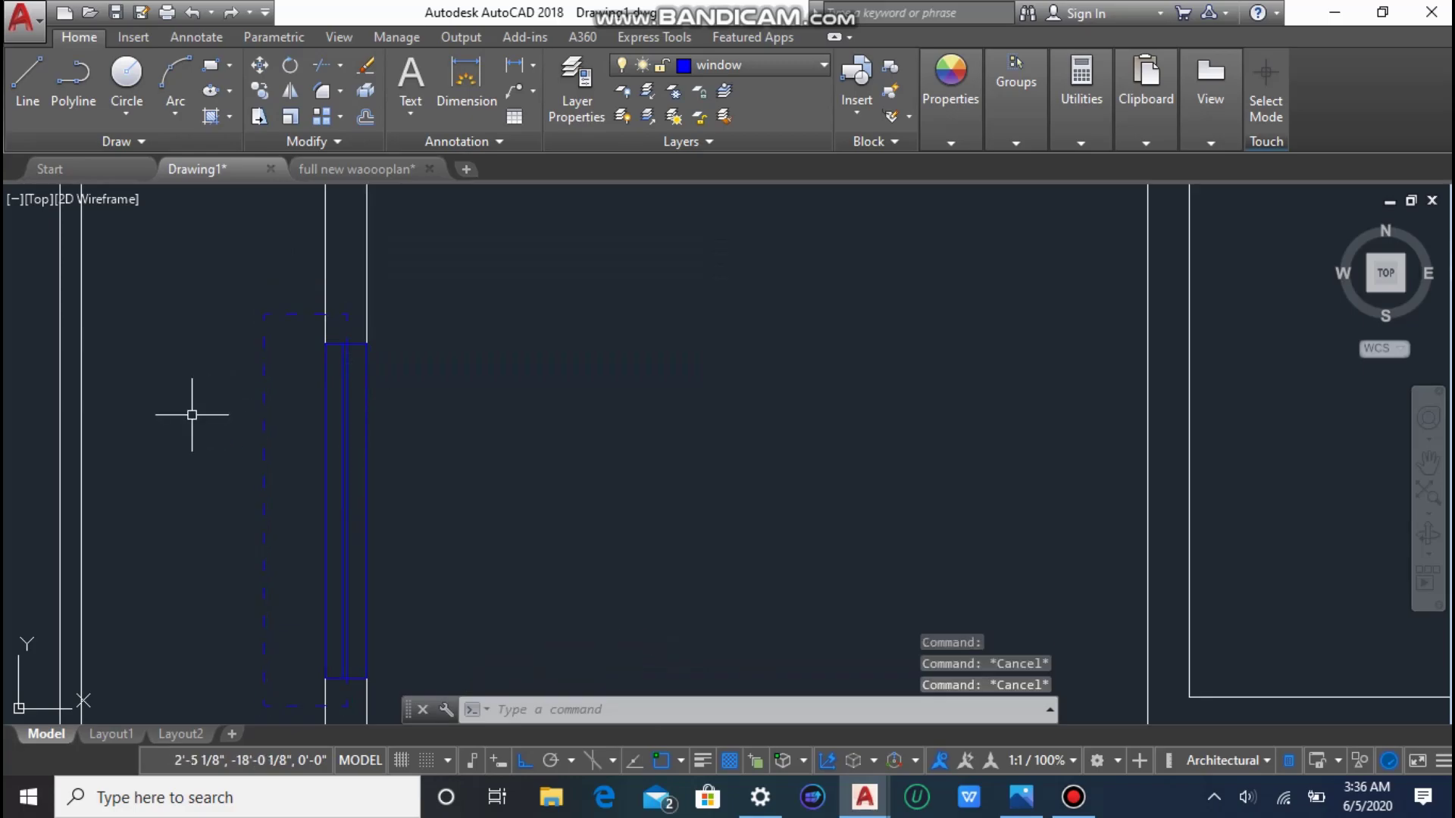
pyautogui.write('ter')
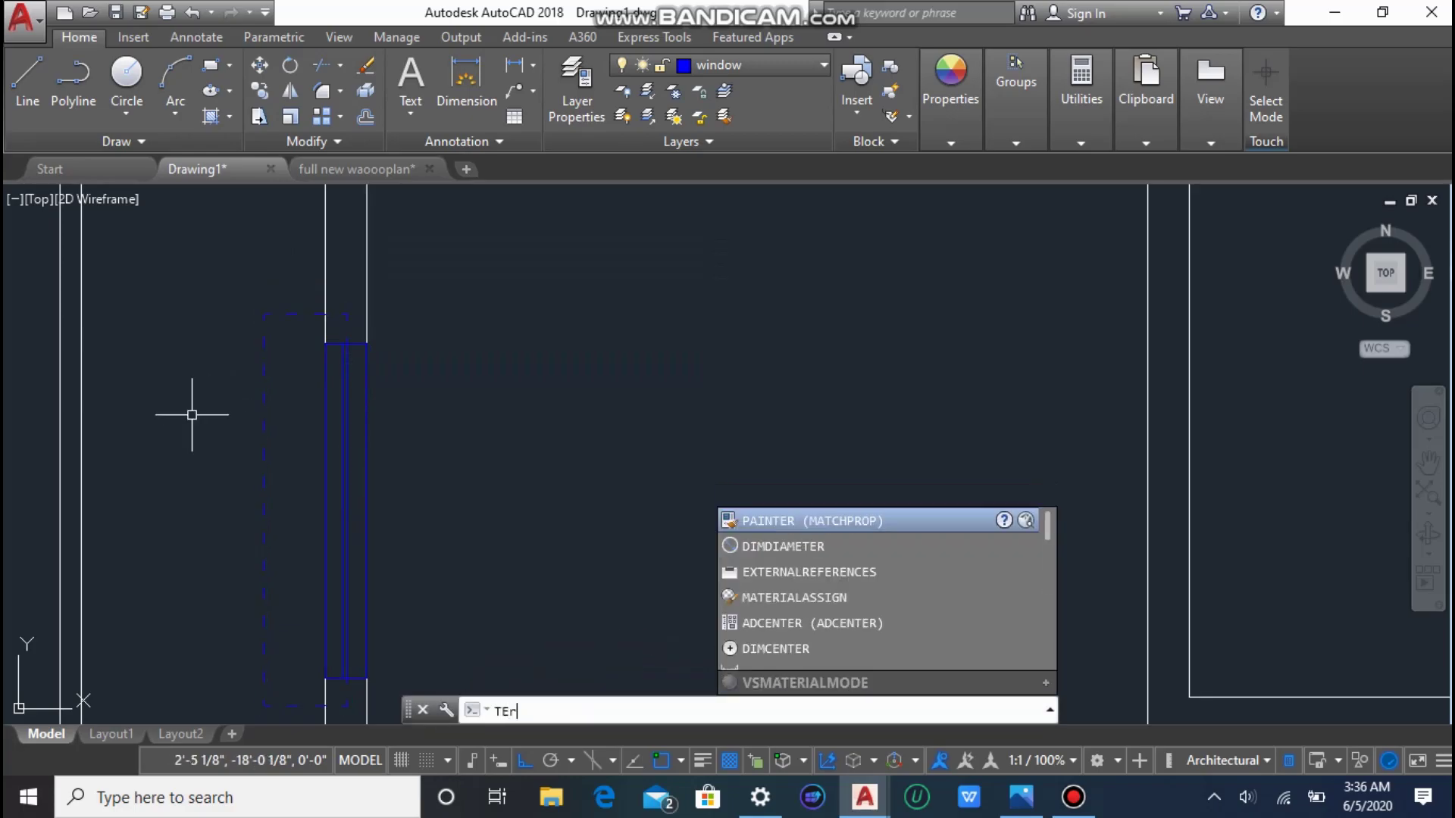
# Start TRIM, cancel it, and zoom out over the left-wall windows.
pyautogui.press('Return')
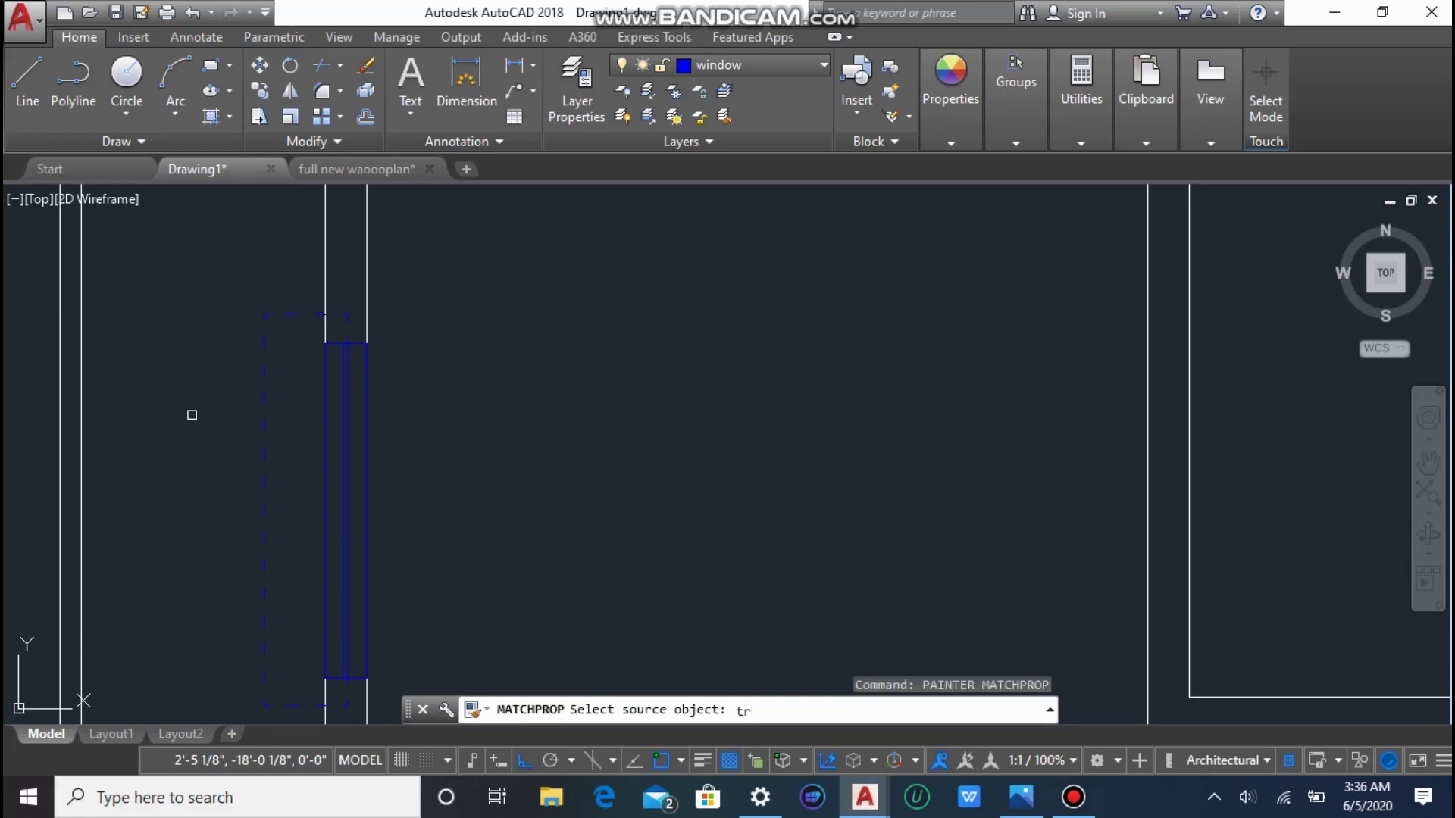
pyautogui.write('tr')
pyautogui.press('Escape')
pyautogui.press('Escape')
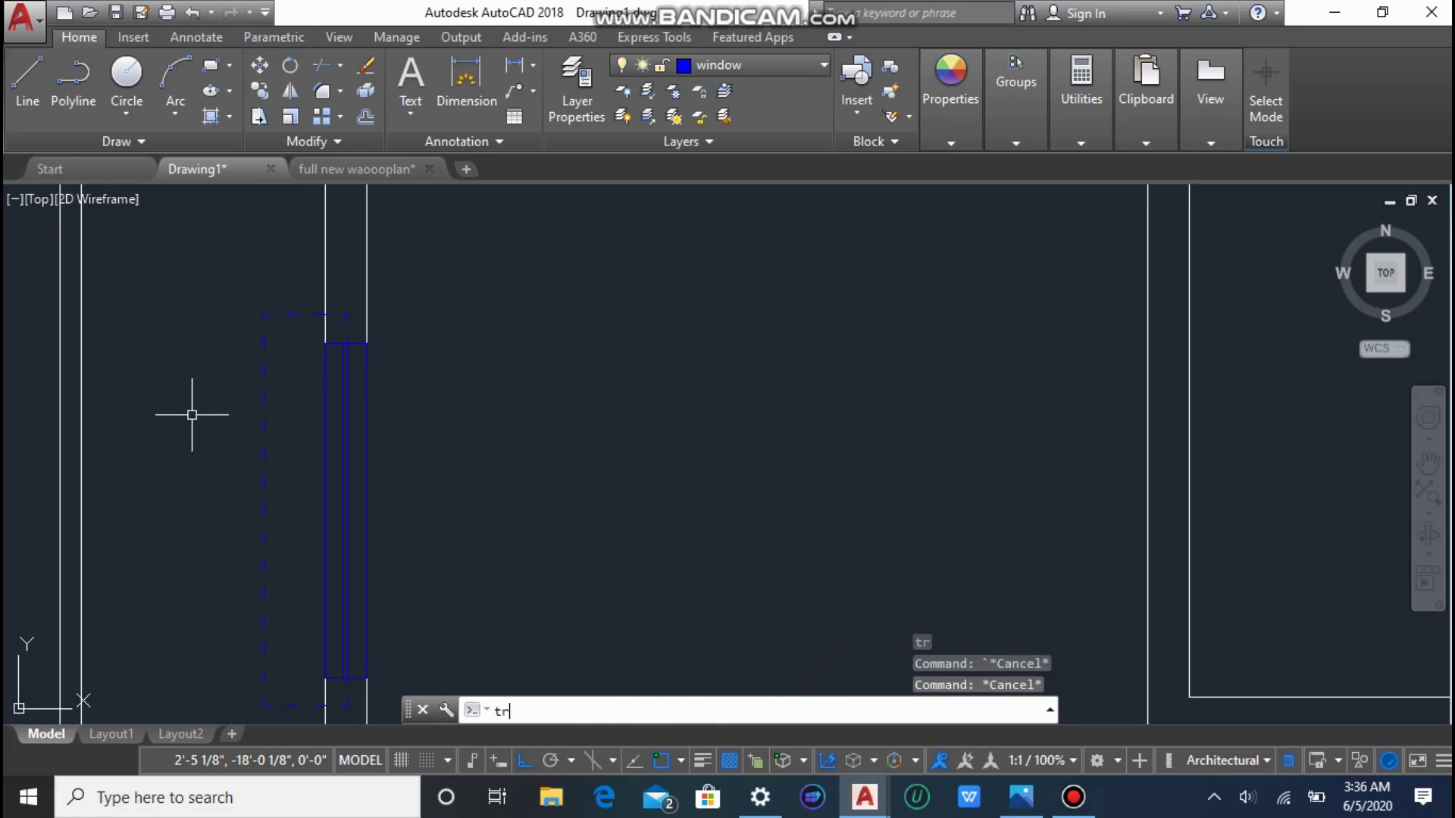
pyautogui.write('tr')
pyautogui.press('Return')
pyautogui.scroll(4, 334, 341)
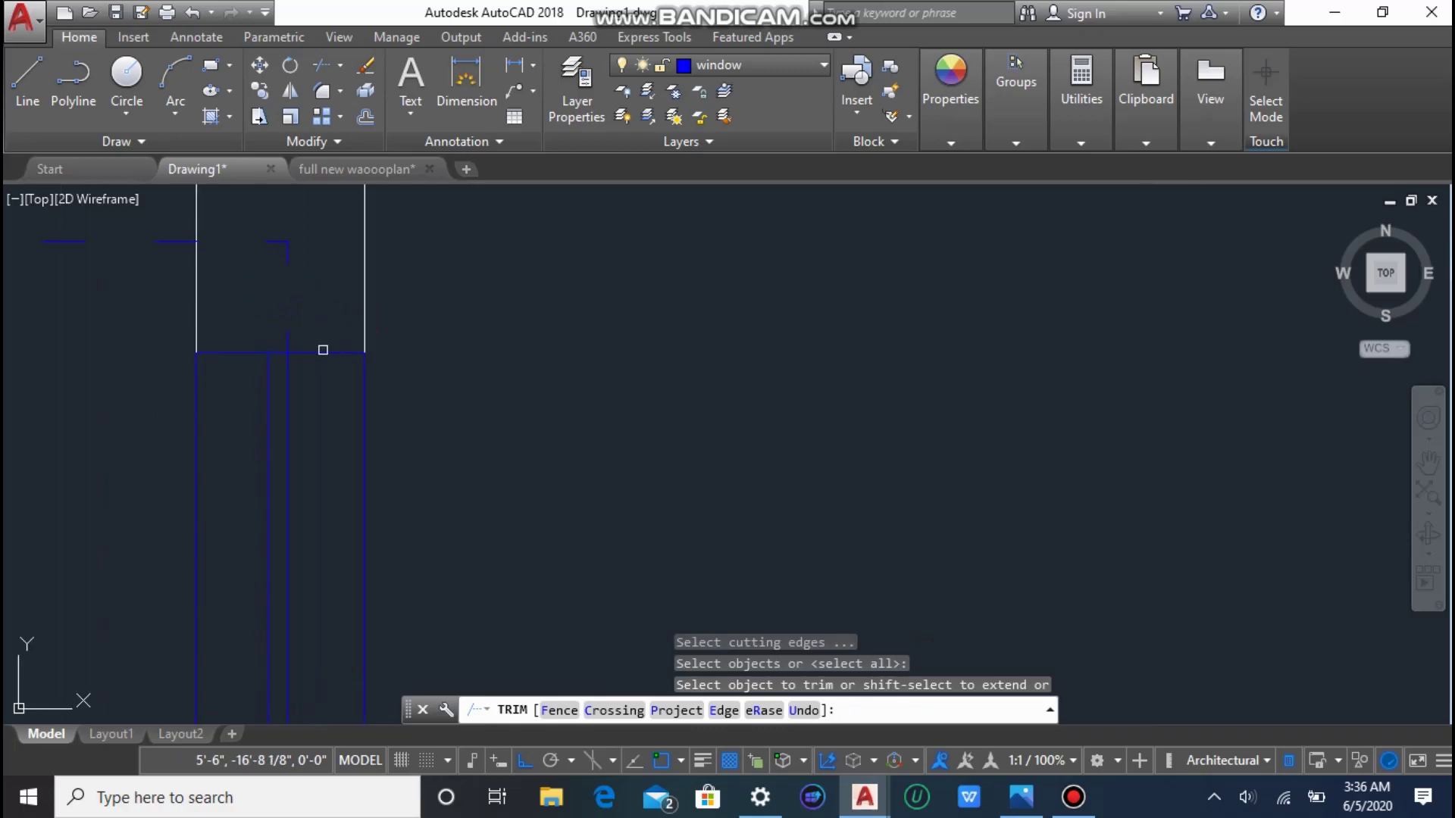
pyautogui.scroll(-4, 267, 380)
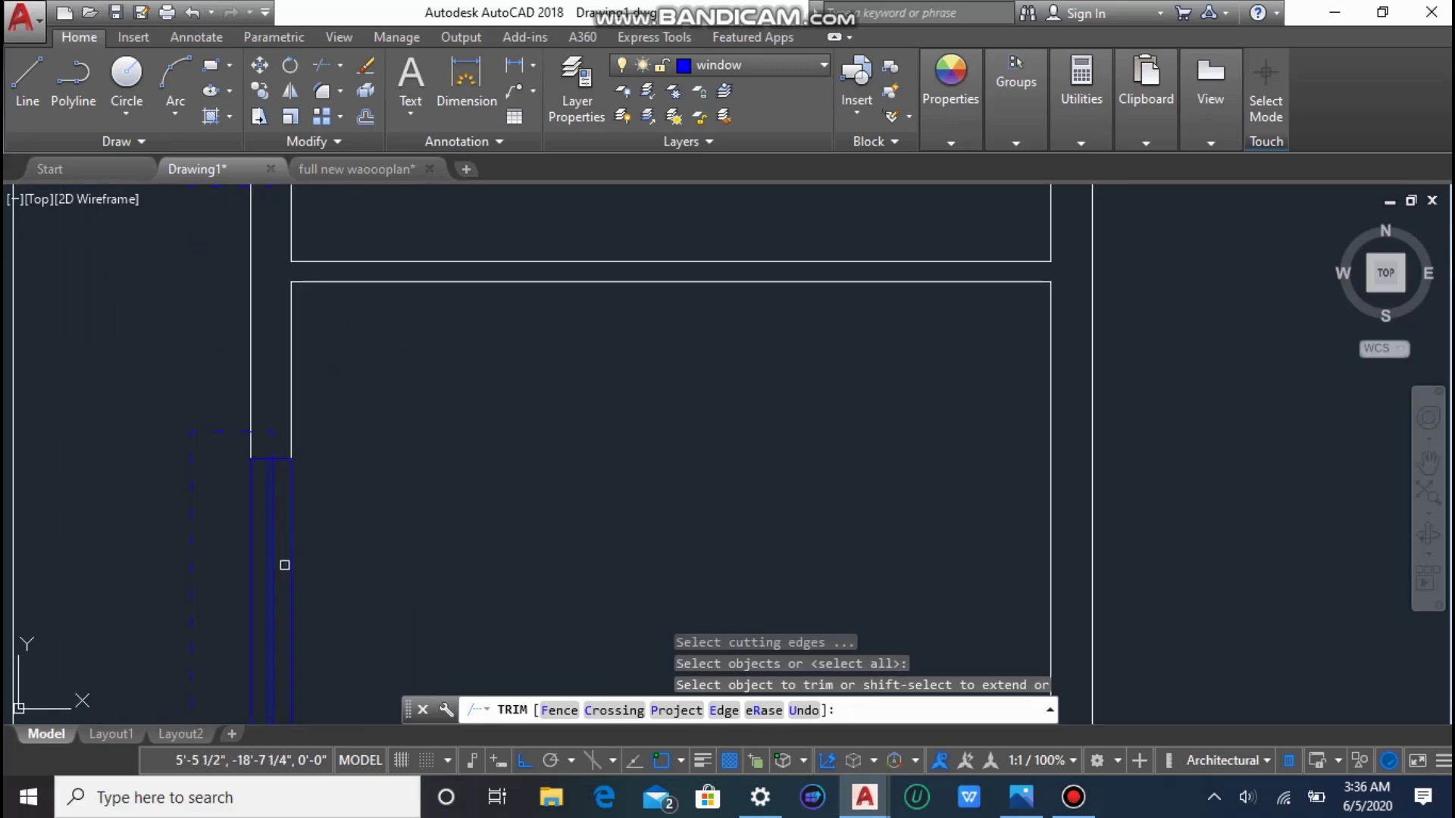
pyautogui.scroll(4, 282, 563)
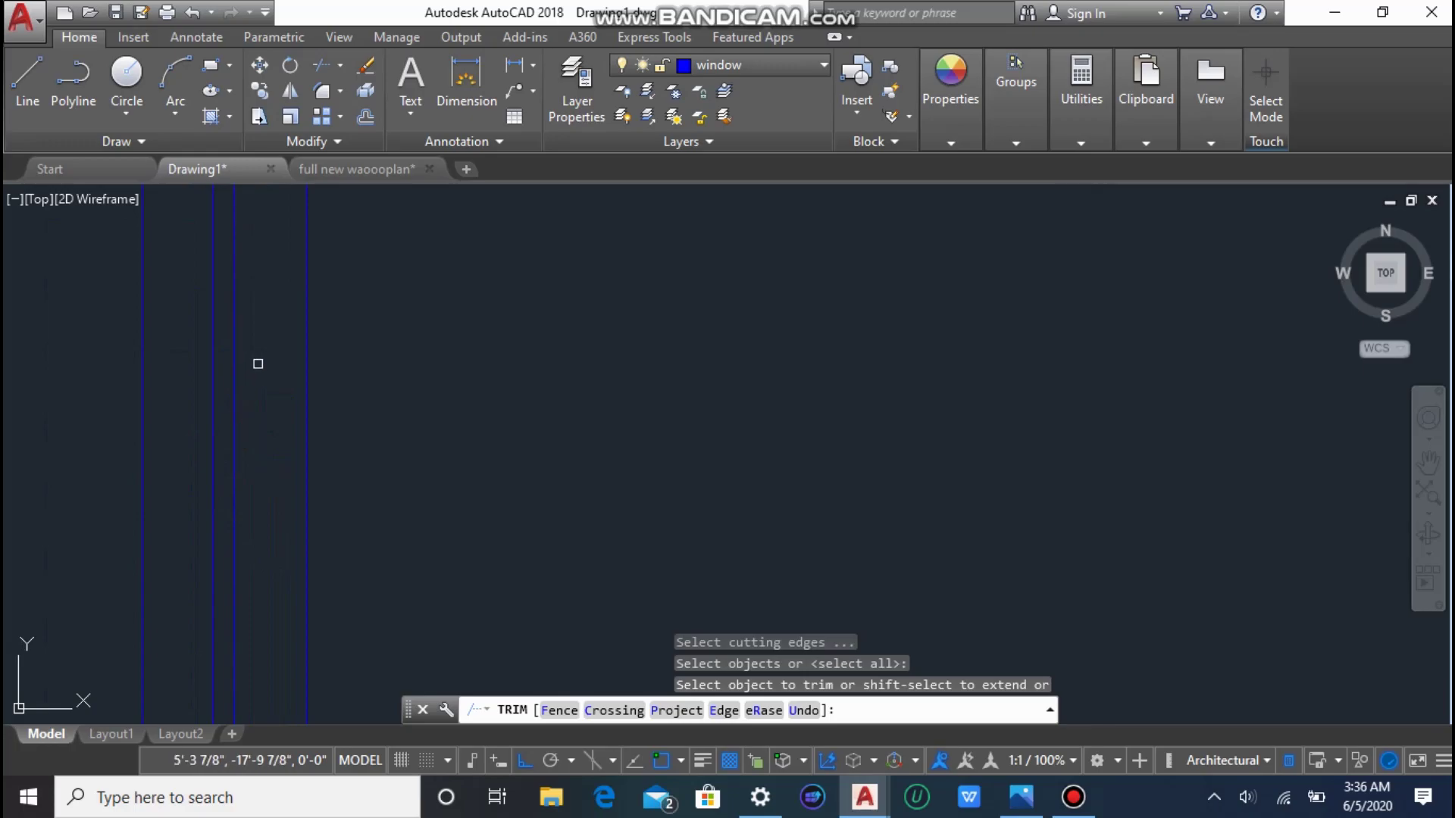
pyautogui.press('Escape')
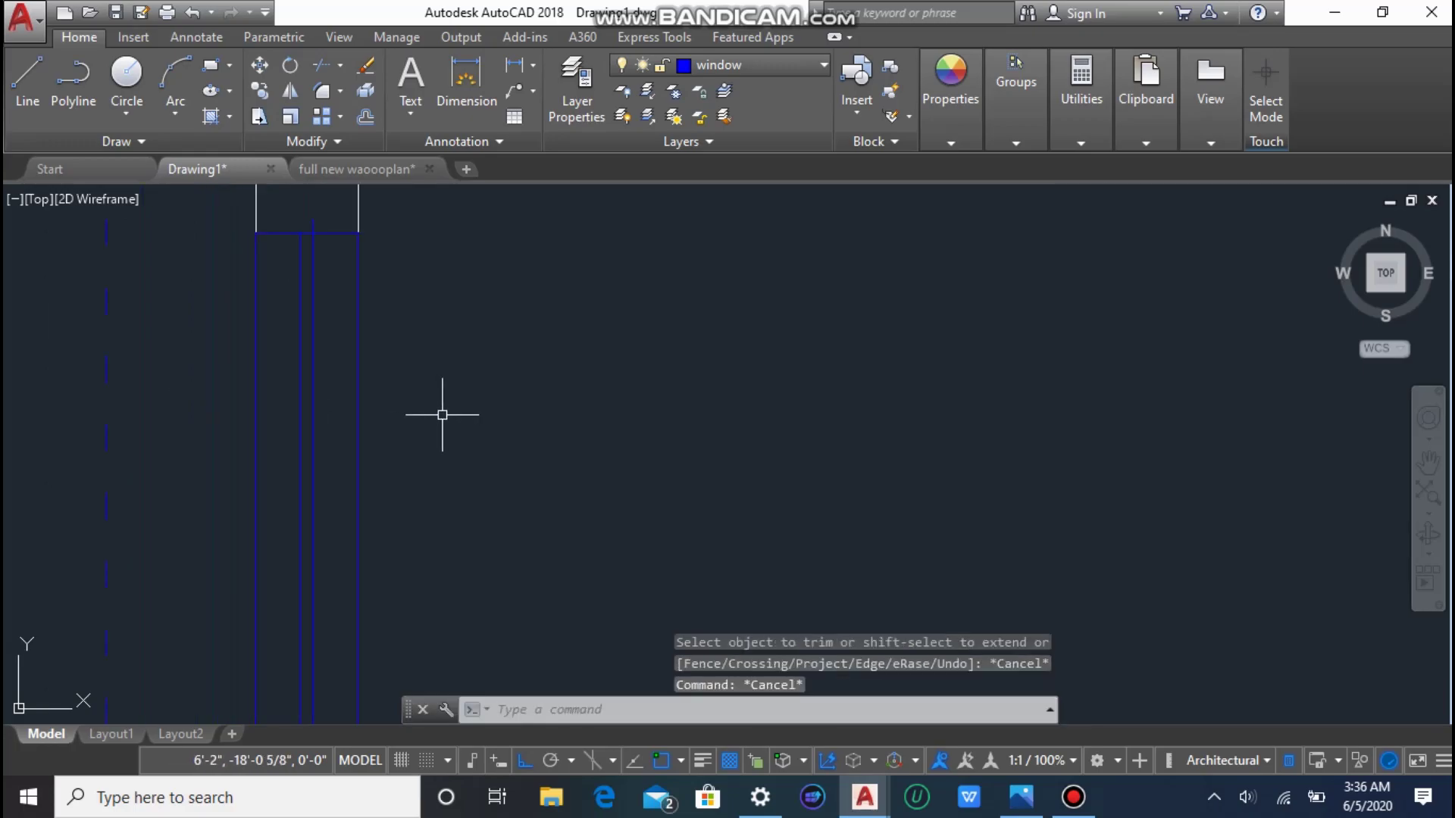
pyautogui.scroll(-3, 443, 414)
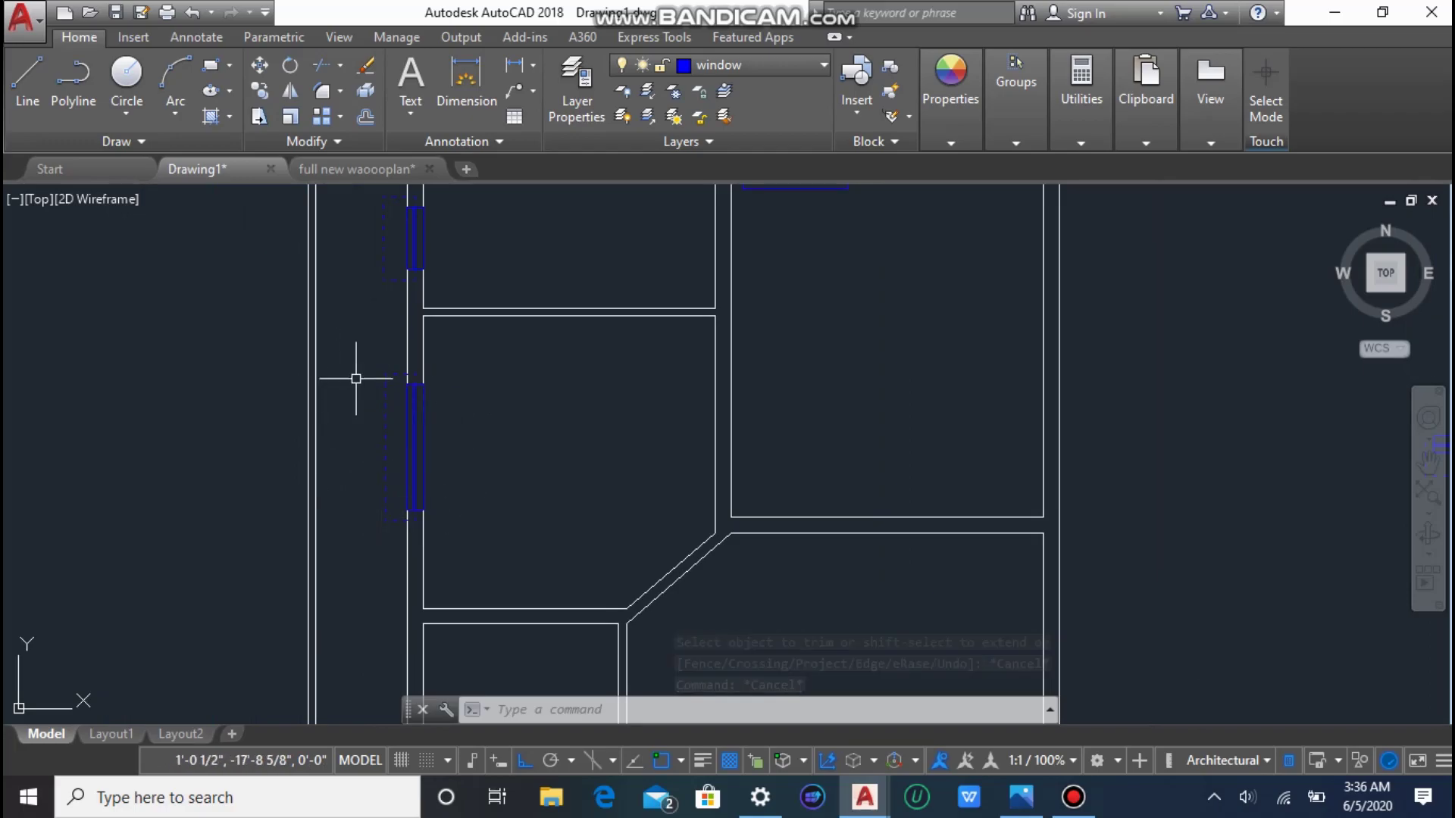
pyautogui.scroll(-3, 497, 516)
# Explode the lowest left-wall window block with X.
pyautogui.scroll(6, 504, 523)
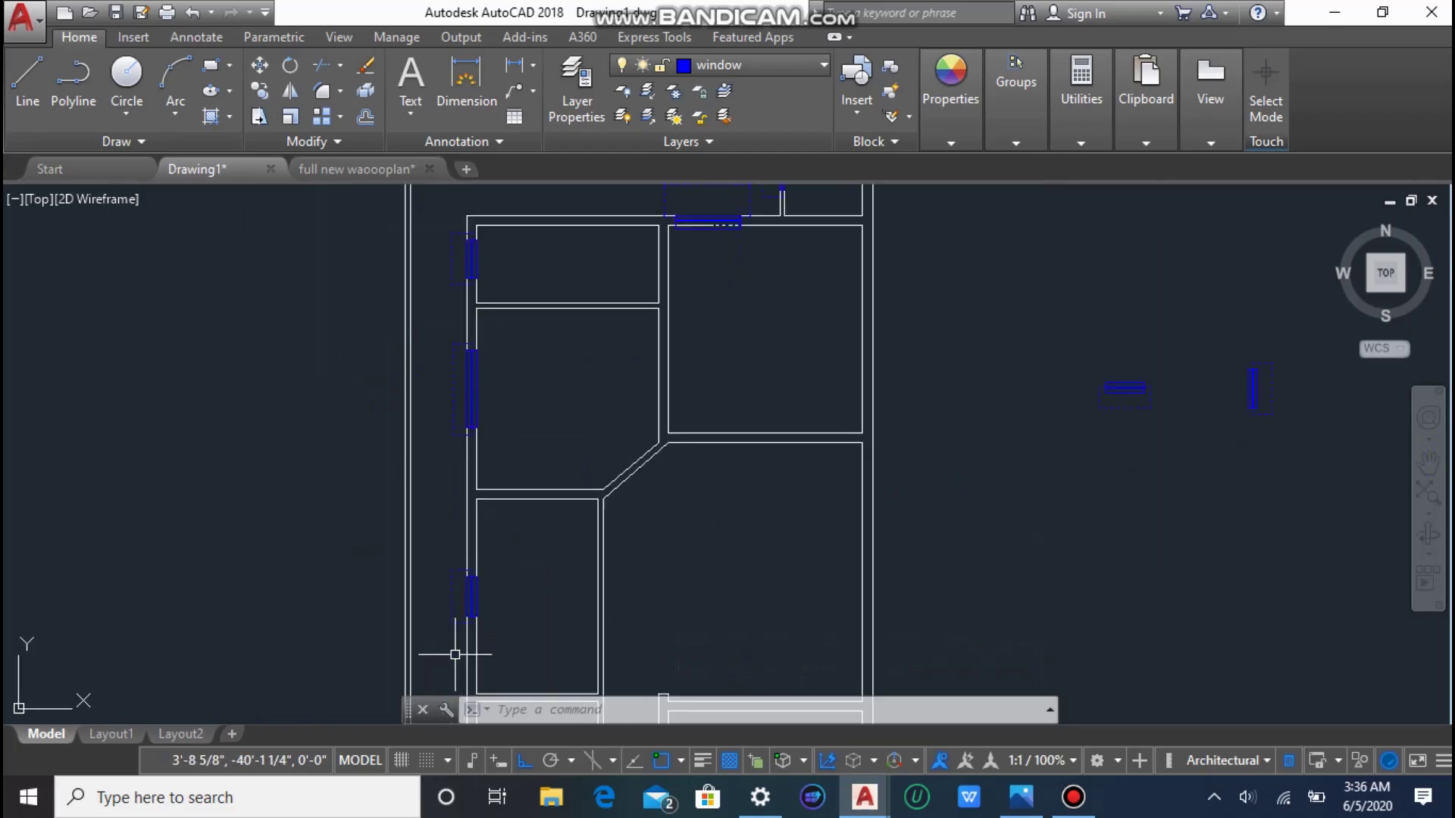
pyautogui.click(493, 523)
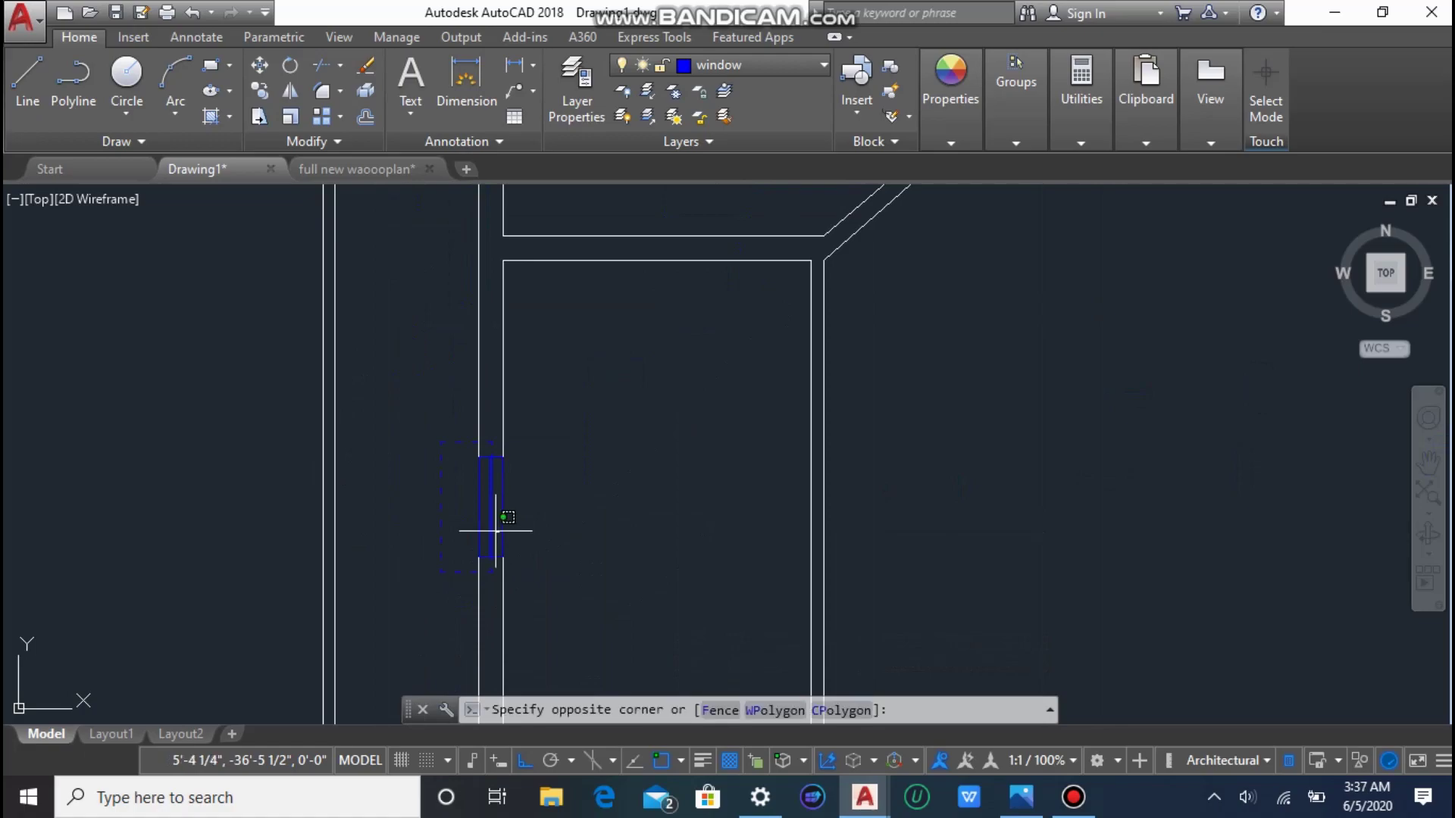
pyautogui.click(494, 500)
pyautogui.click(490, 513)
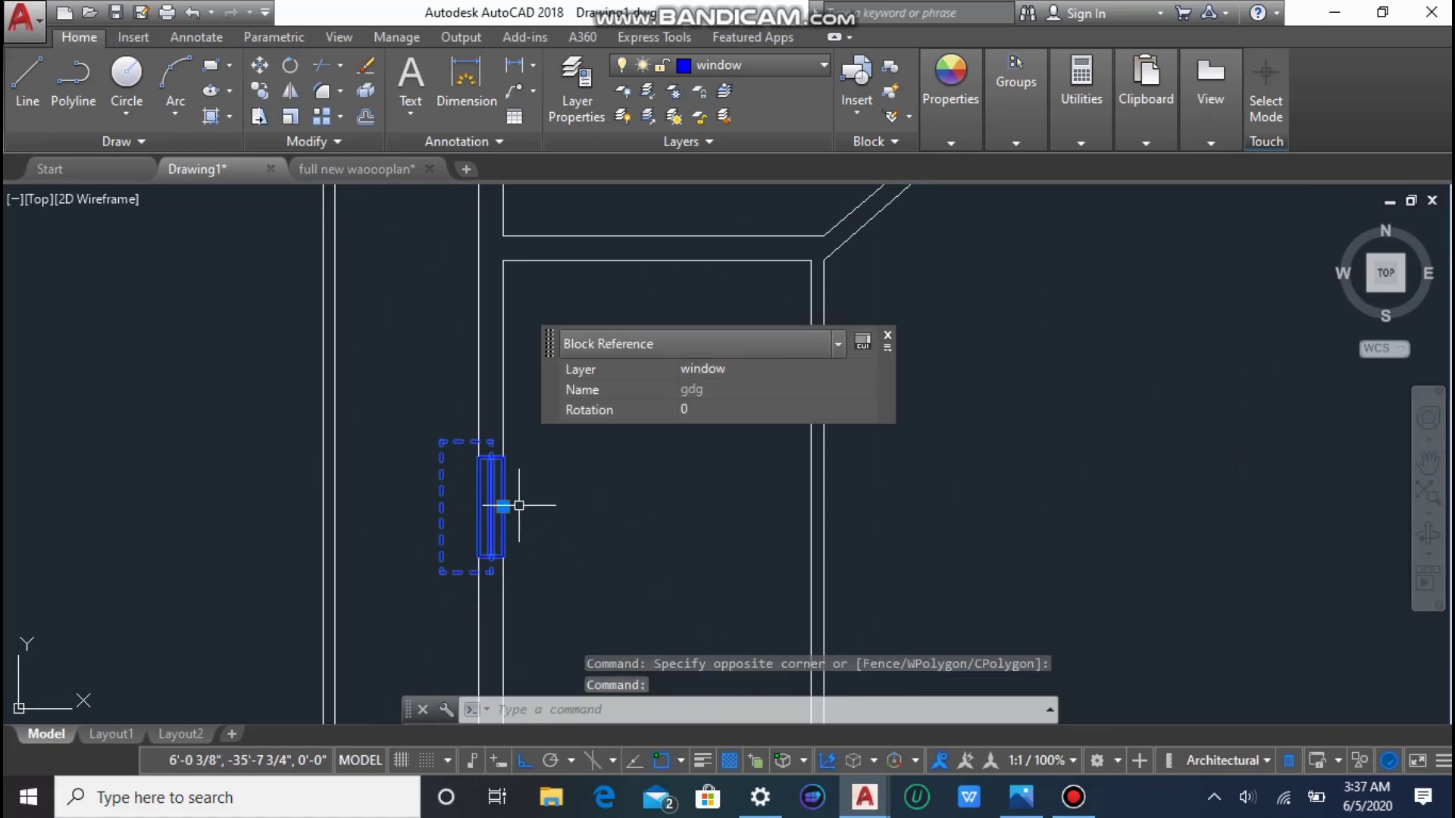
pyautogui.write('x')
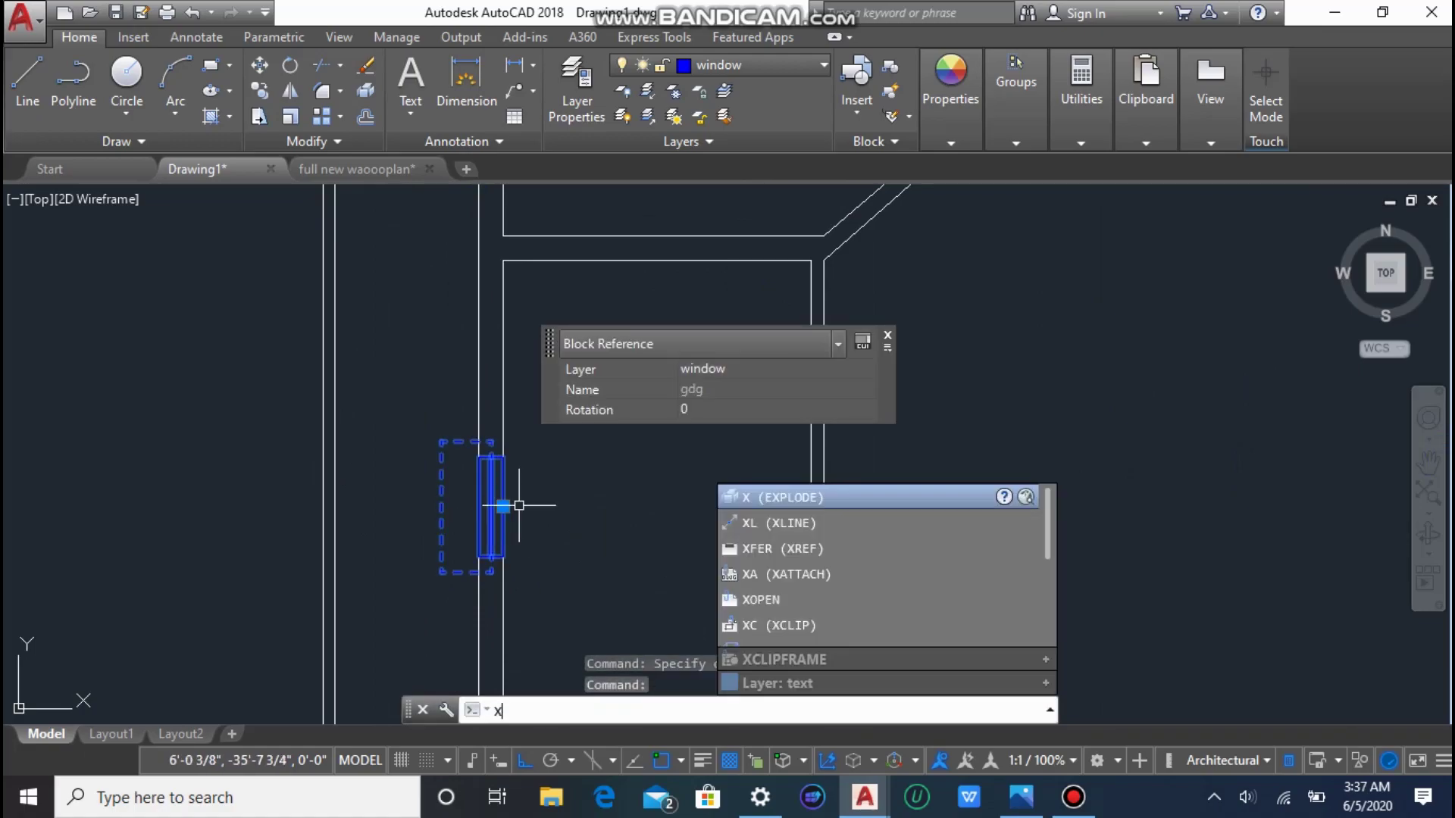
pyautogui.press('Return')
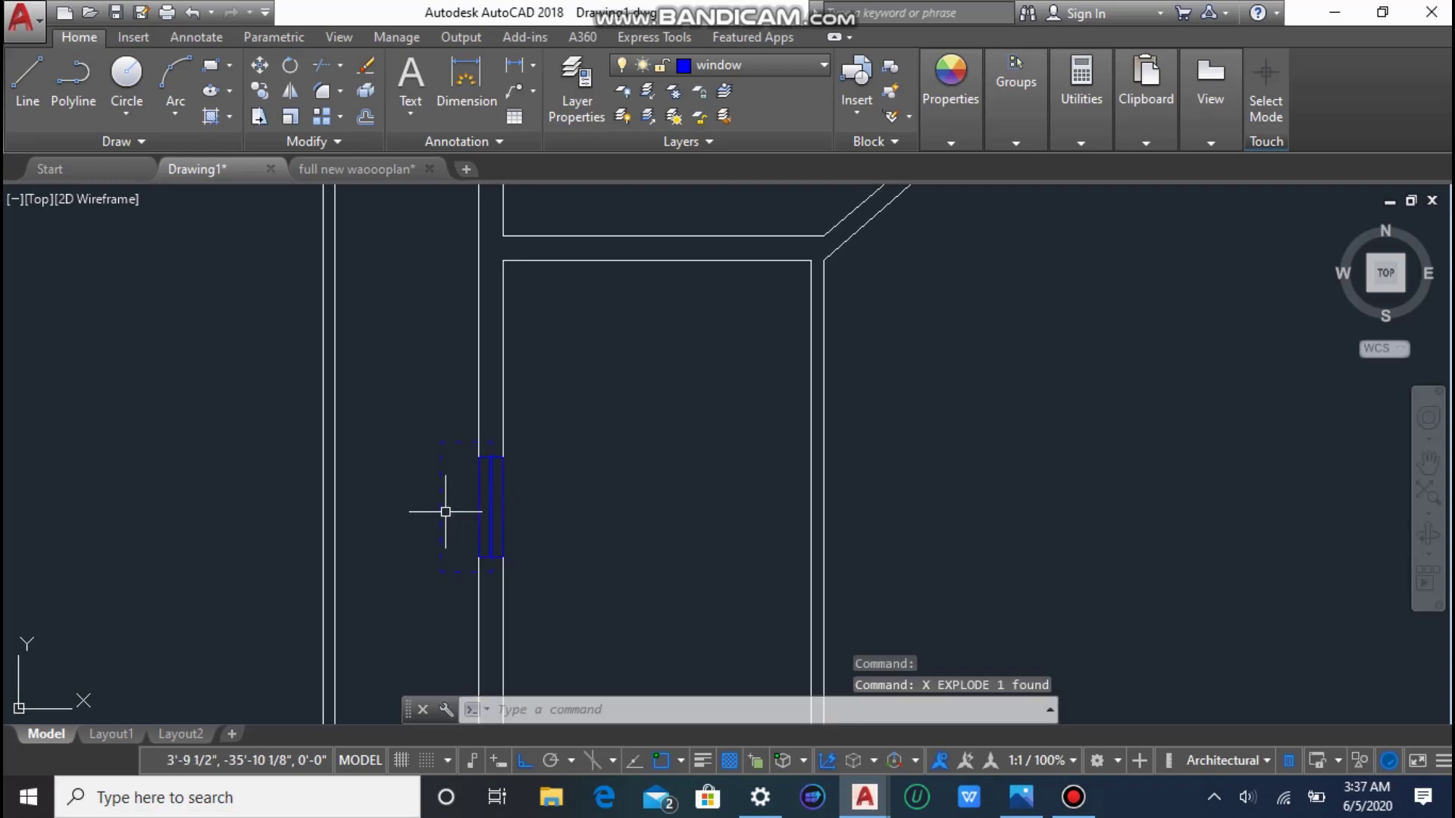
# Begin moving the exploded window's dashed outline, then cancel the move.
pyautogui.click(443, 513)
pyautogui.write('M')
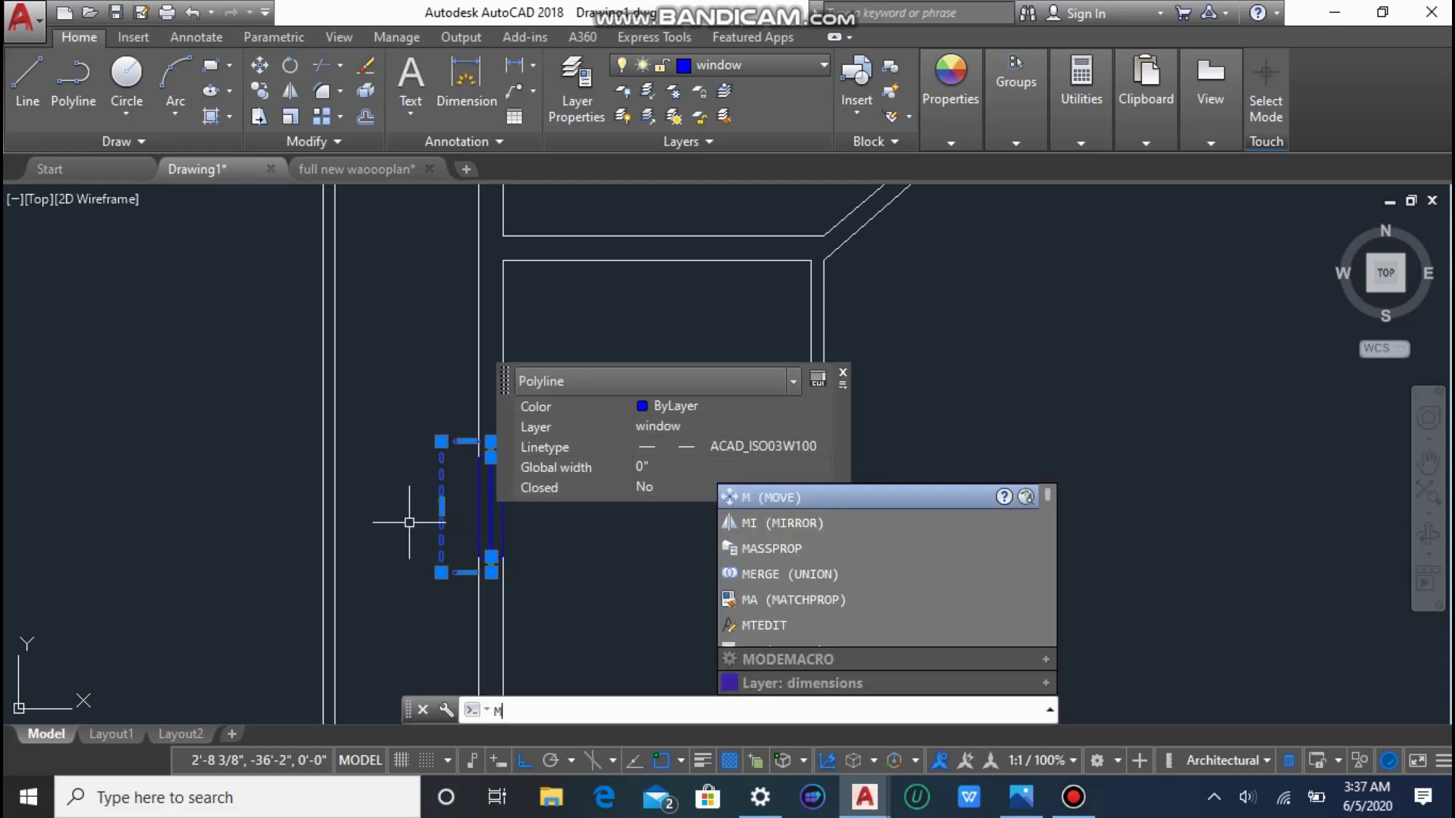
pyautogui.press('Return')
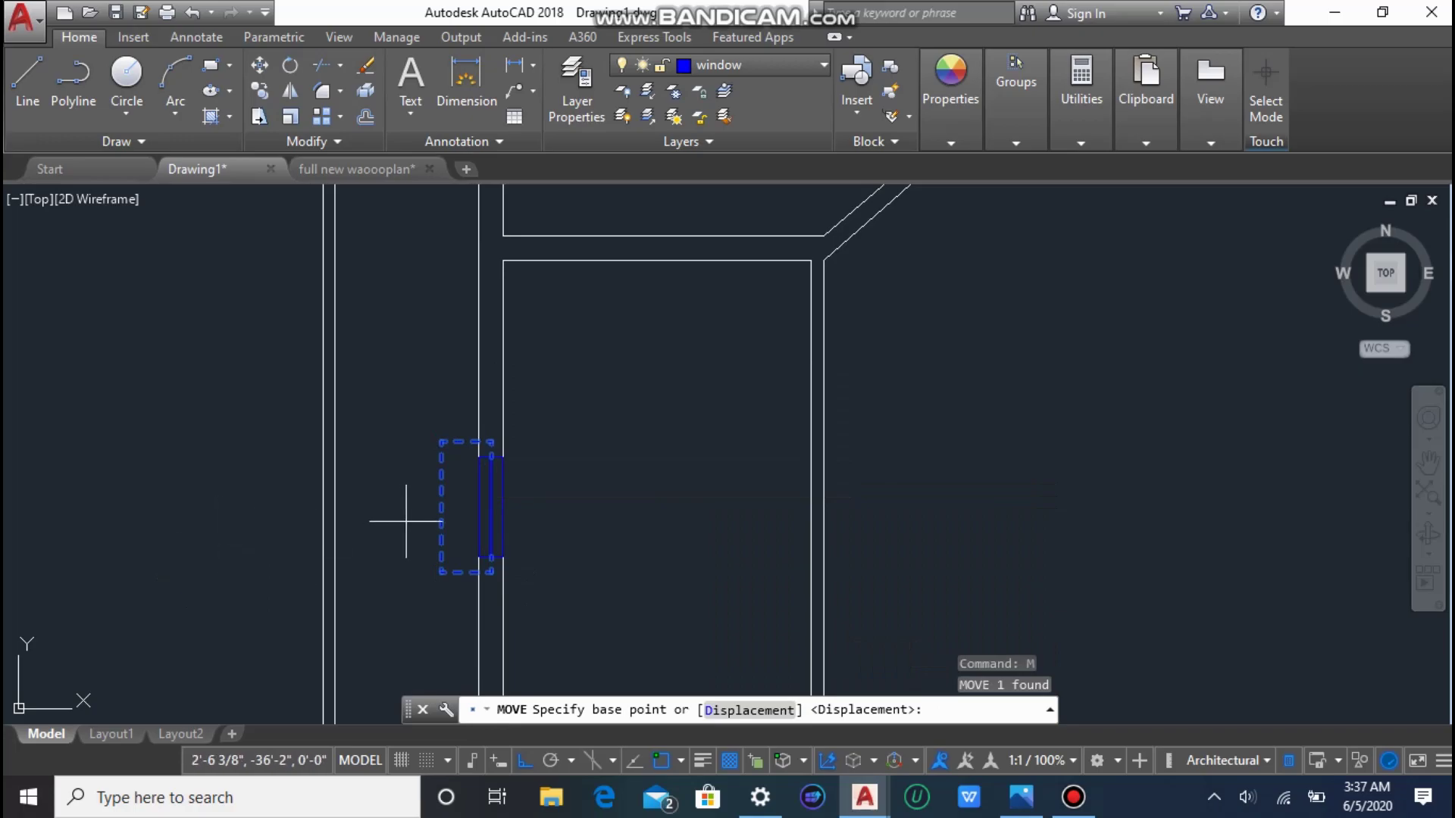
pyautogui.click(442, 512)
pyautogui.press('Escape')
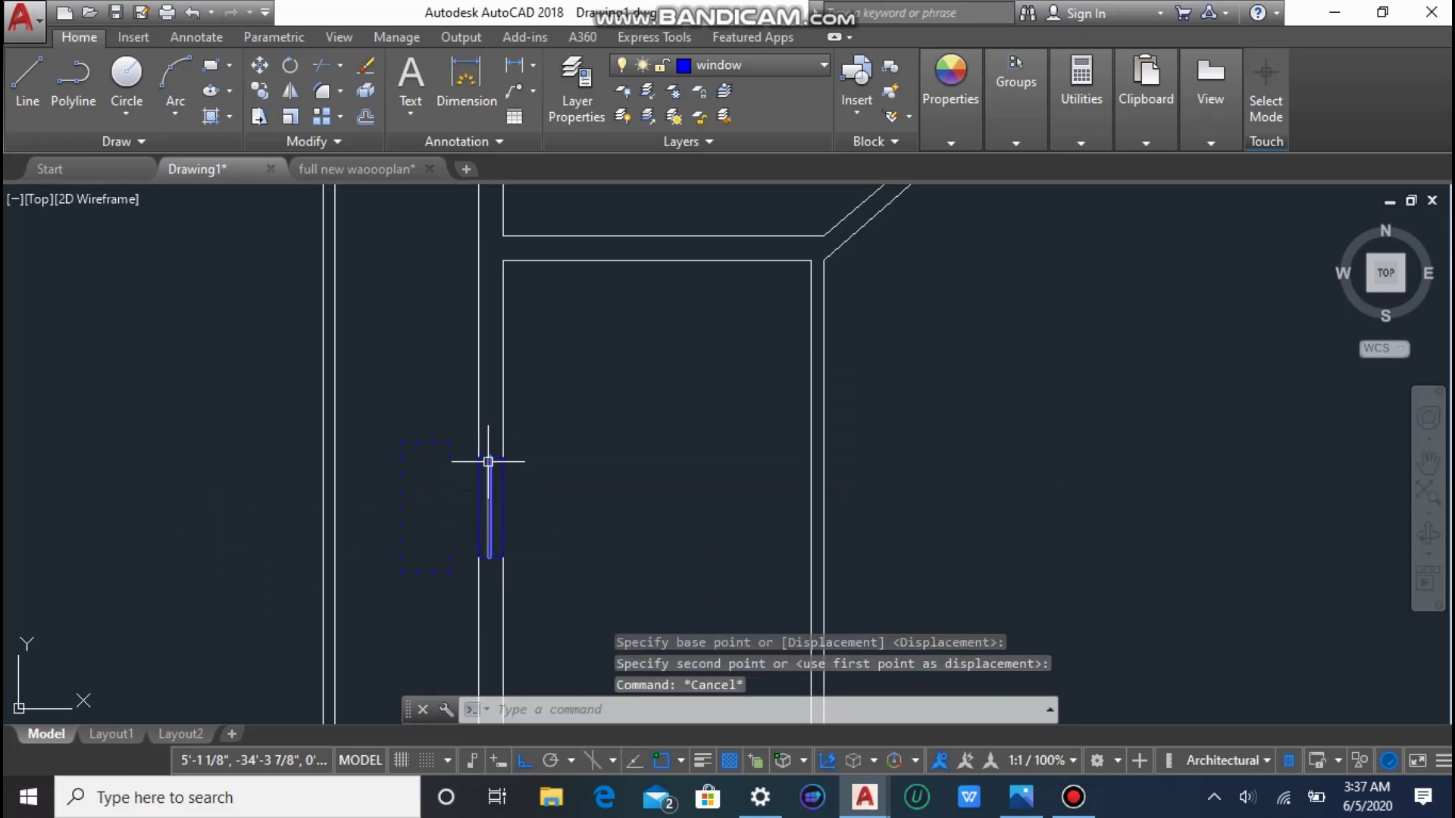
# Stretch the blue window rectangle 2' upward and 2' downward from its midpoint grips.
pyautogui.scroll(5, 478, 458)
pyautogui.click(462, 448)
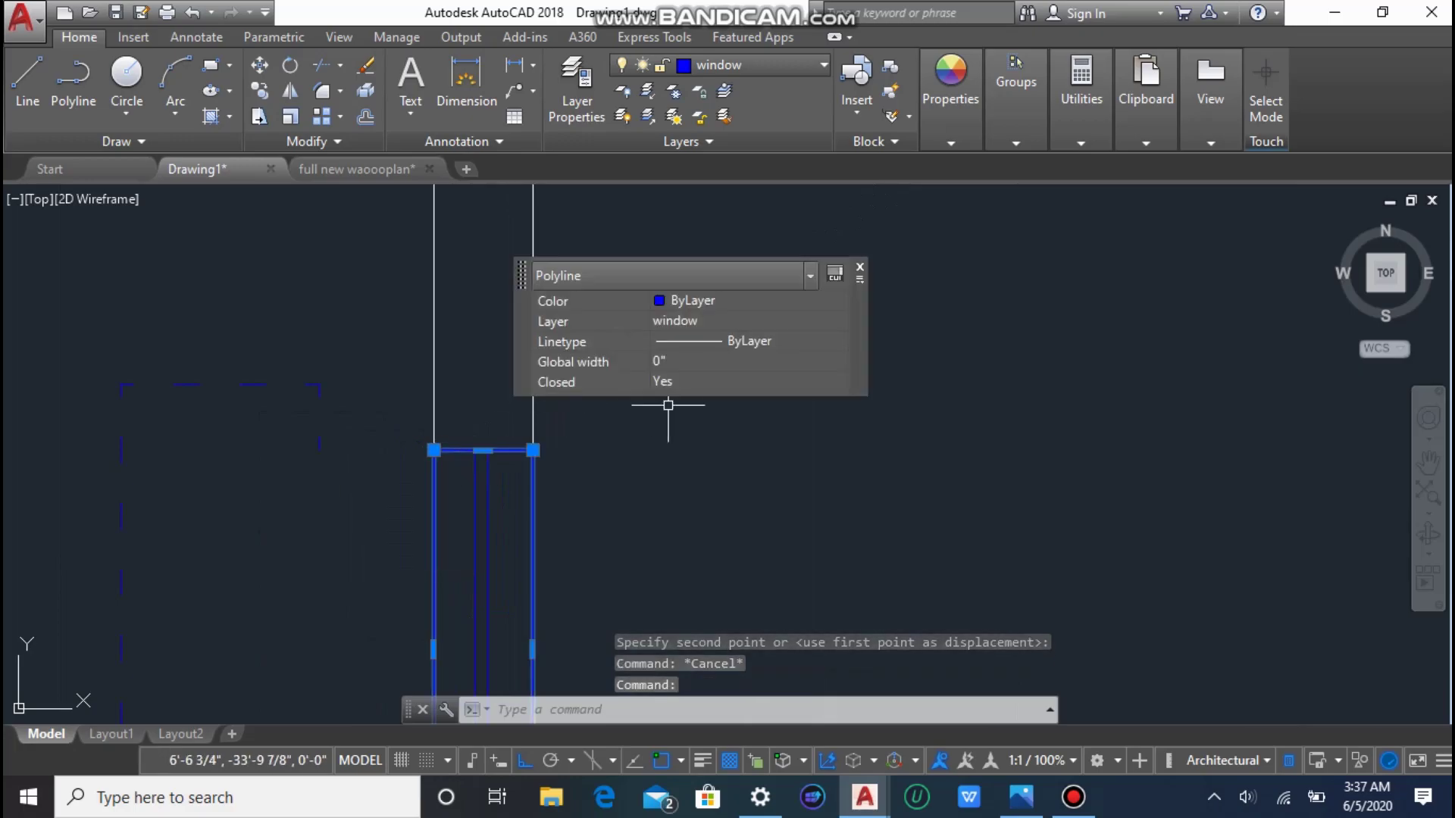
pyautogui.scroll(-5, 688, 452)
pyautogui.scroll(2, 691, 452)
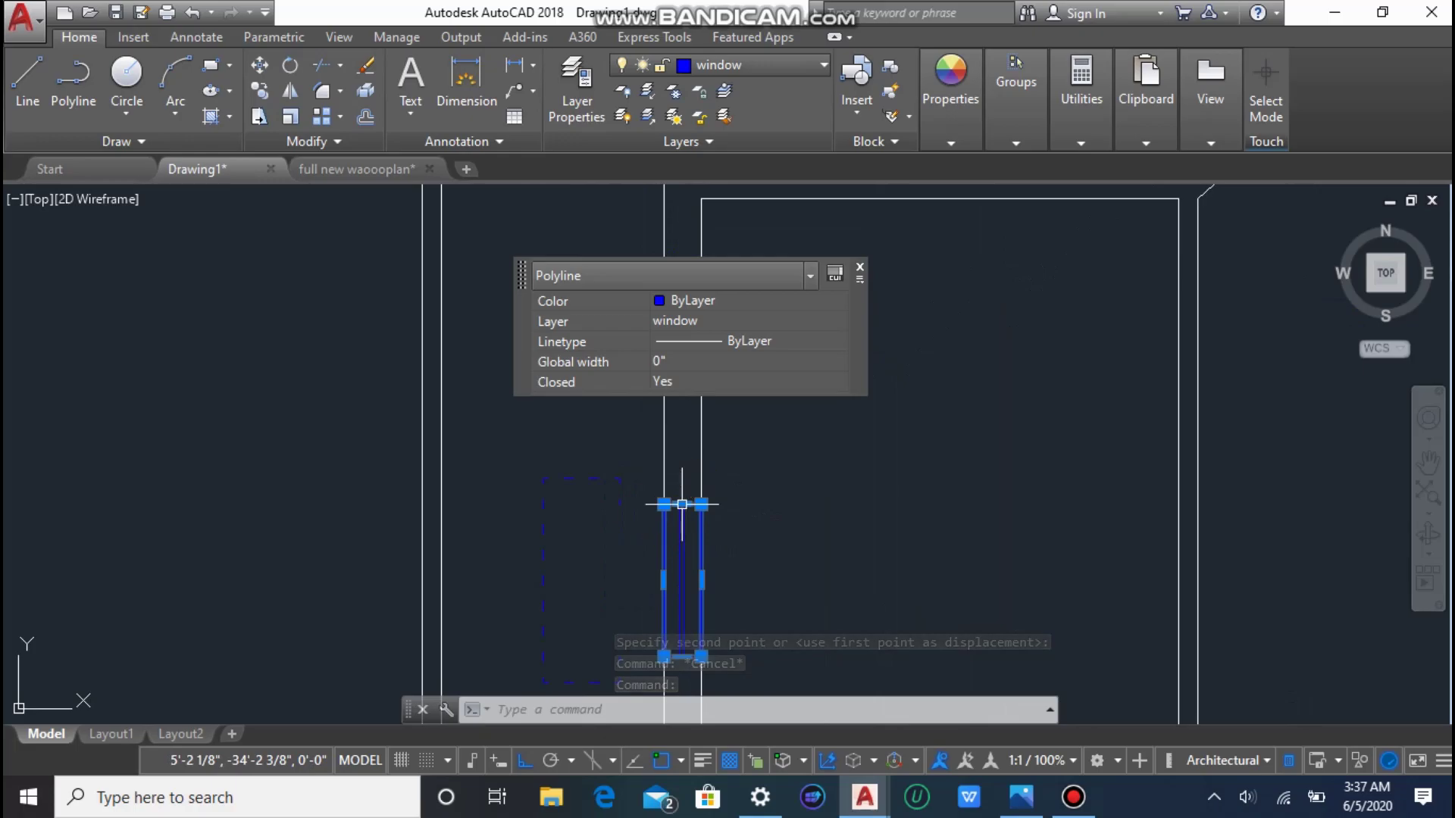
pyautogui.moveTo(682, 505)
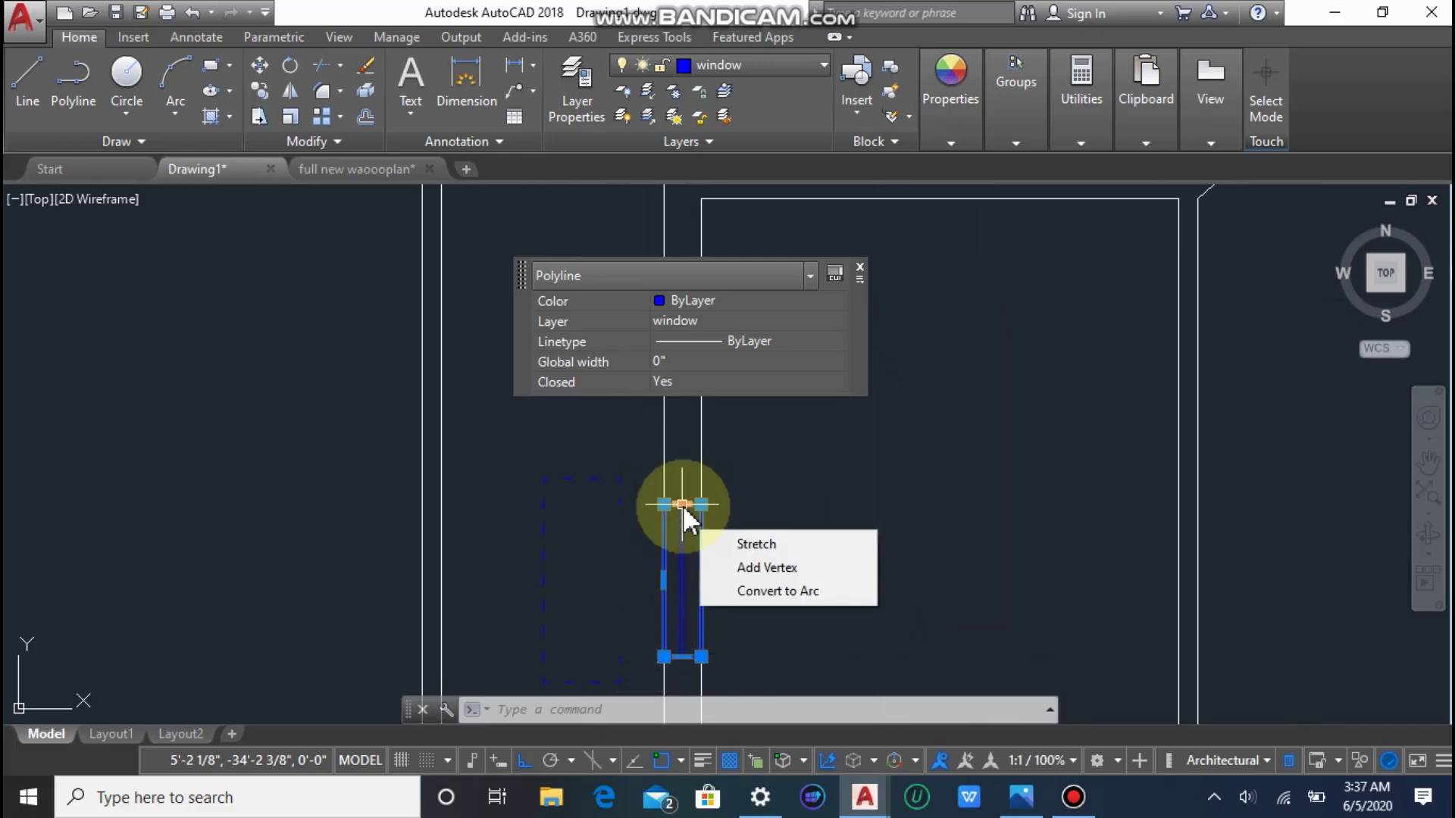
pyautogui.click(681, 504)
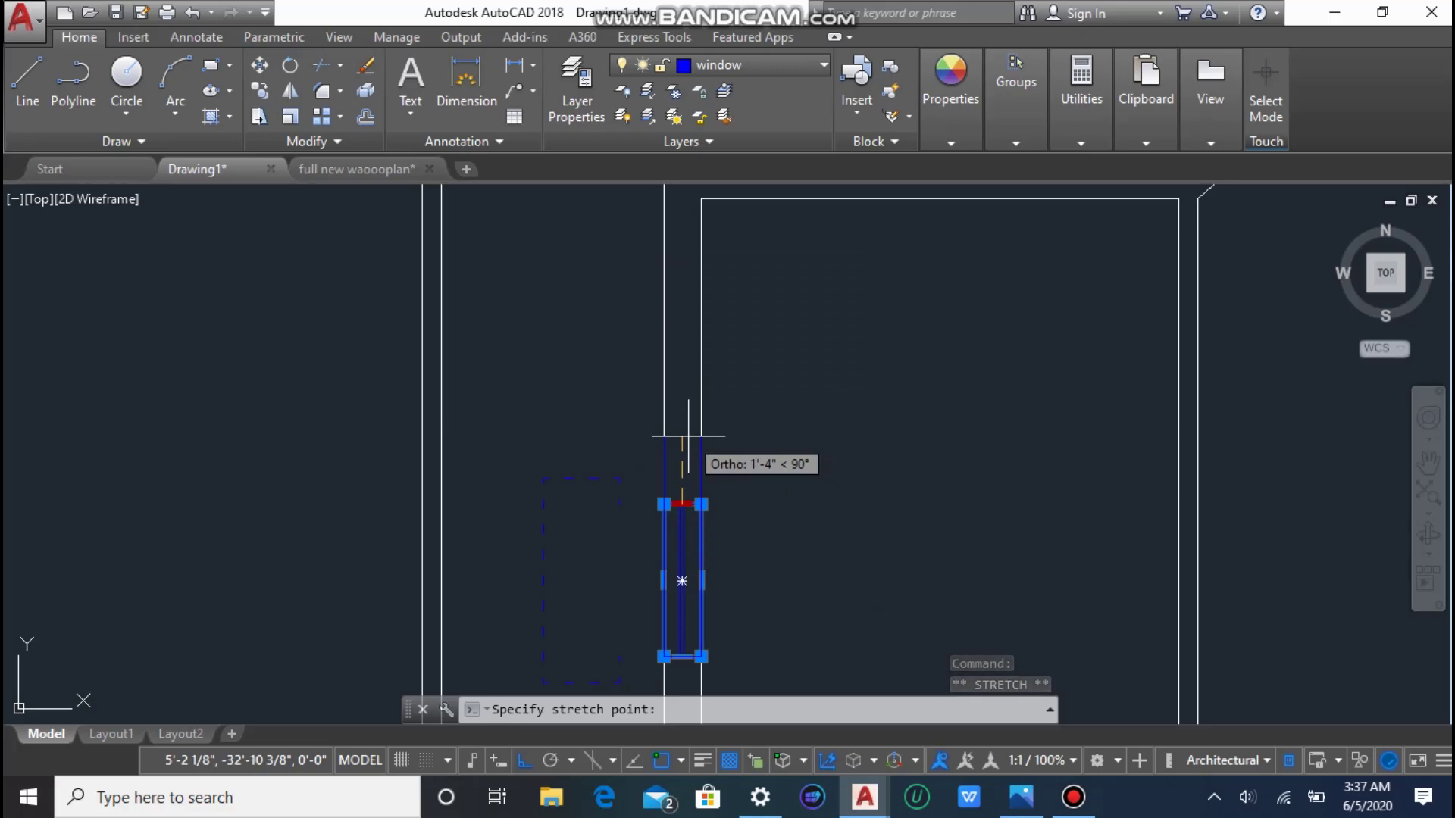
pyautogui.write('2')
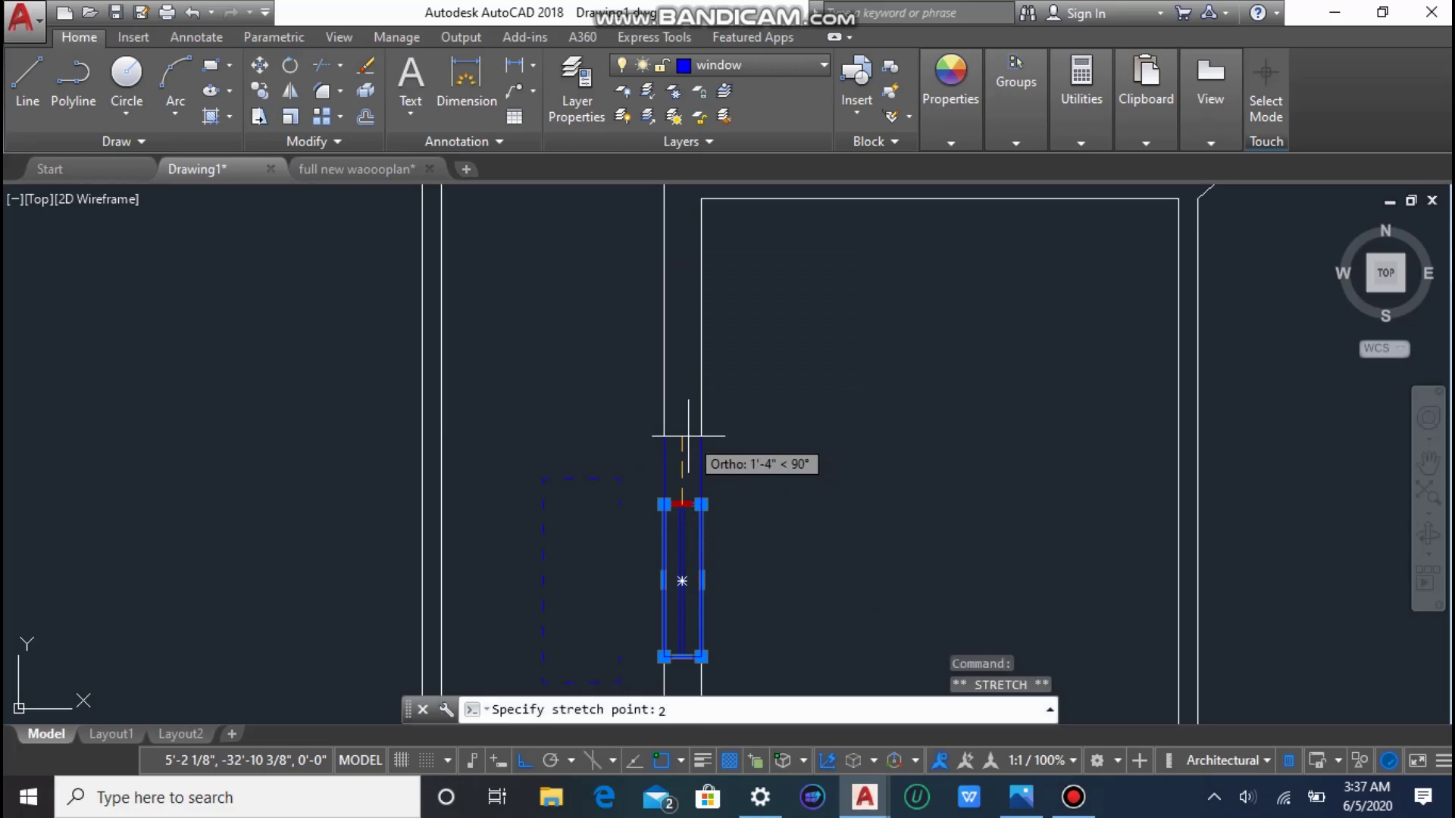
pyautogui.press('Return')
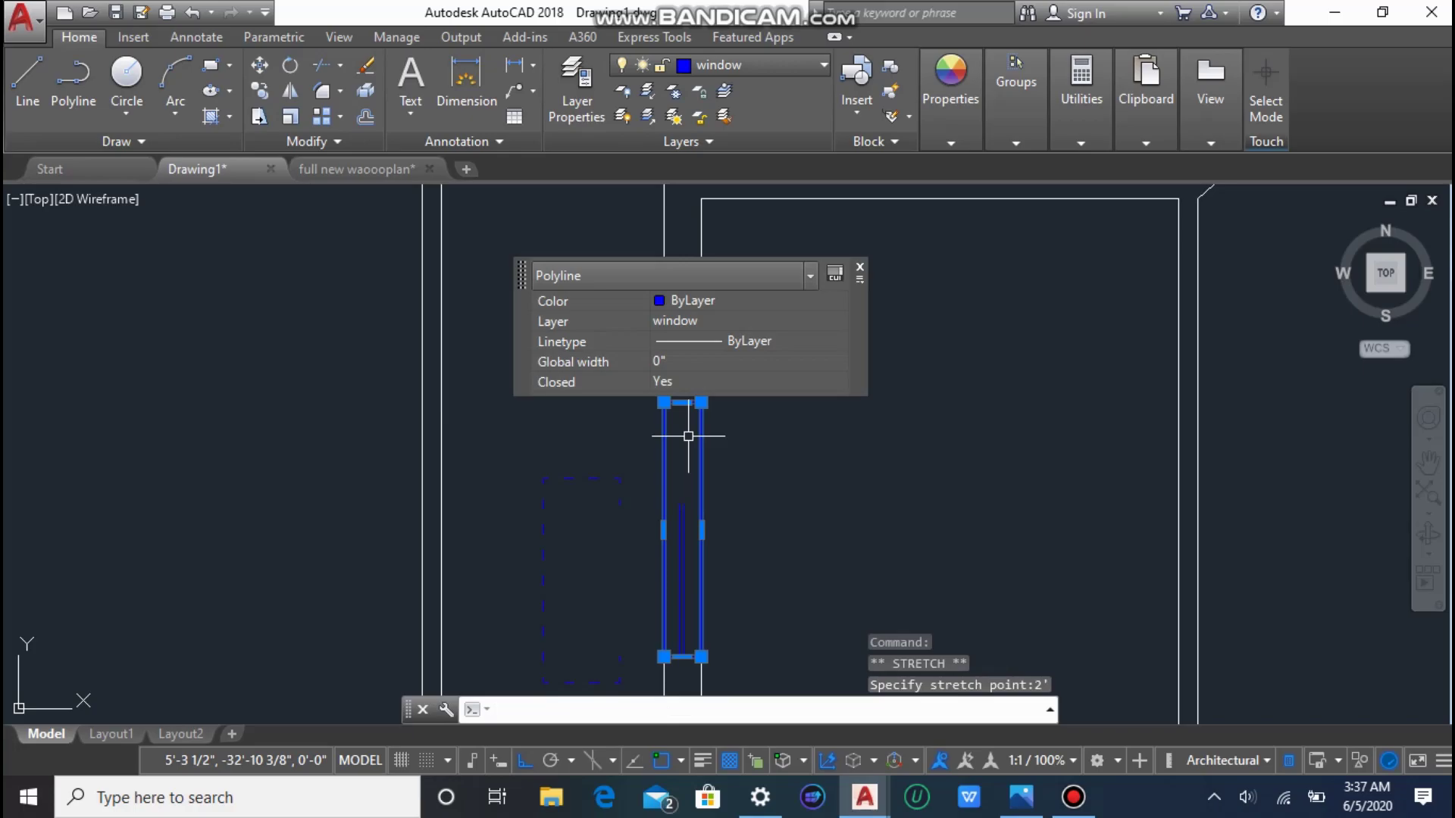
pyautogui.click(682, 656)
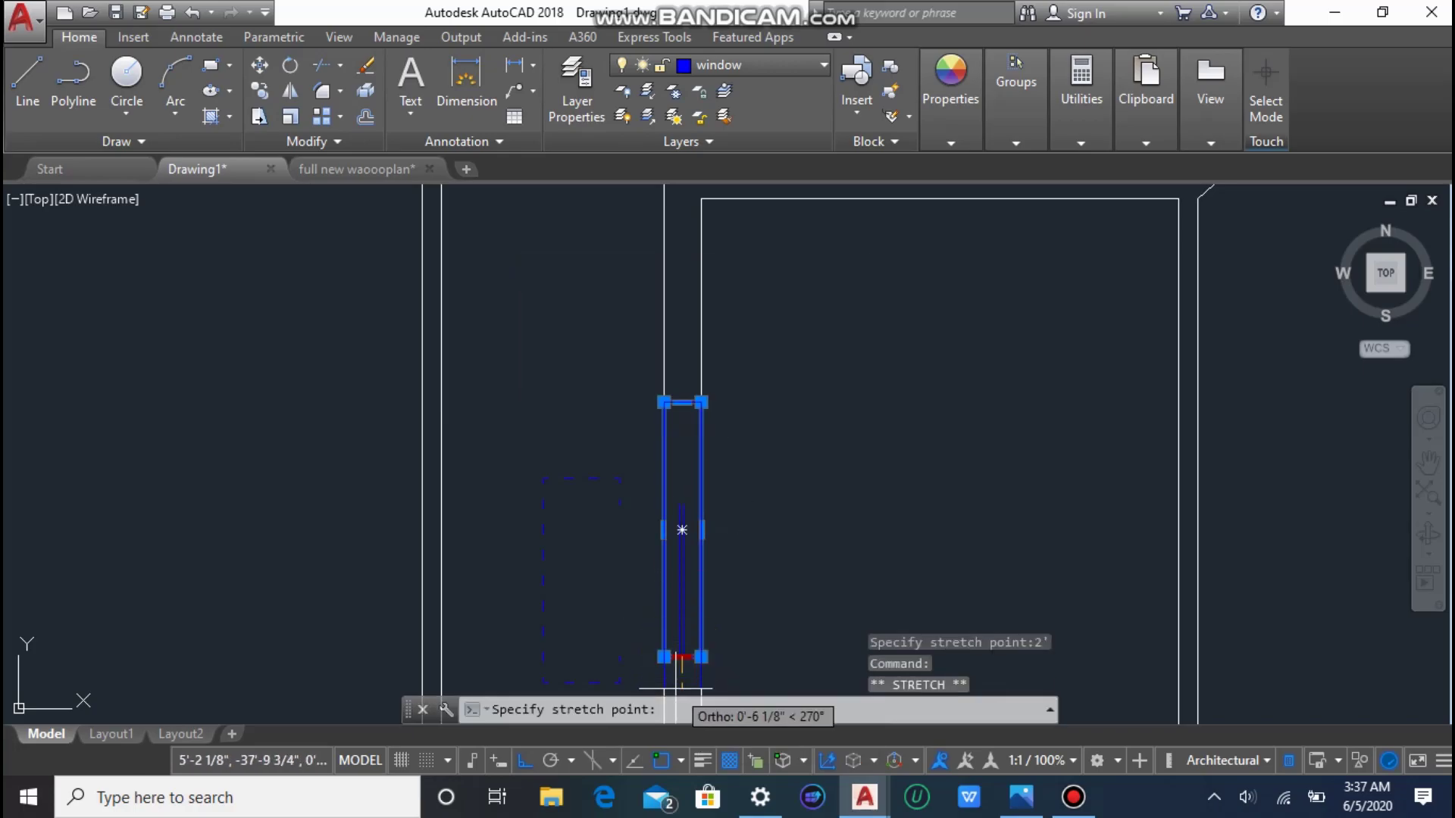
pyautogui.scroll(-5, 675, 689)
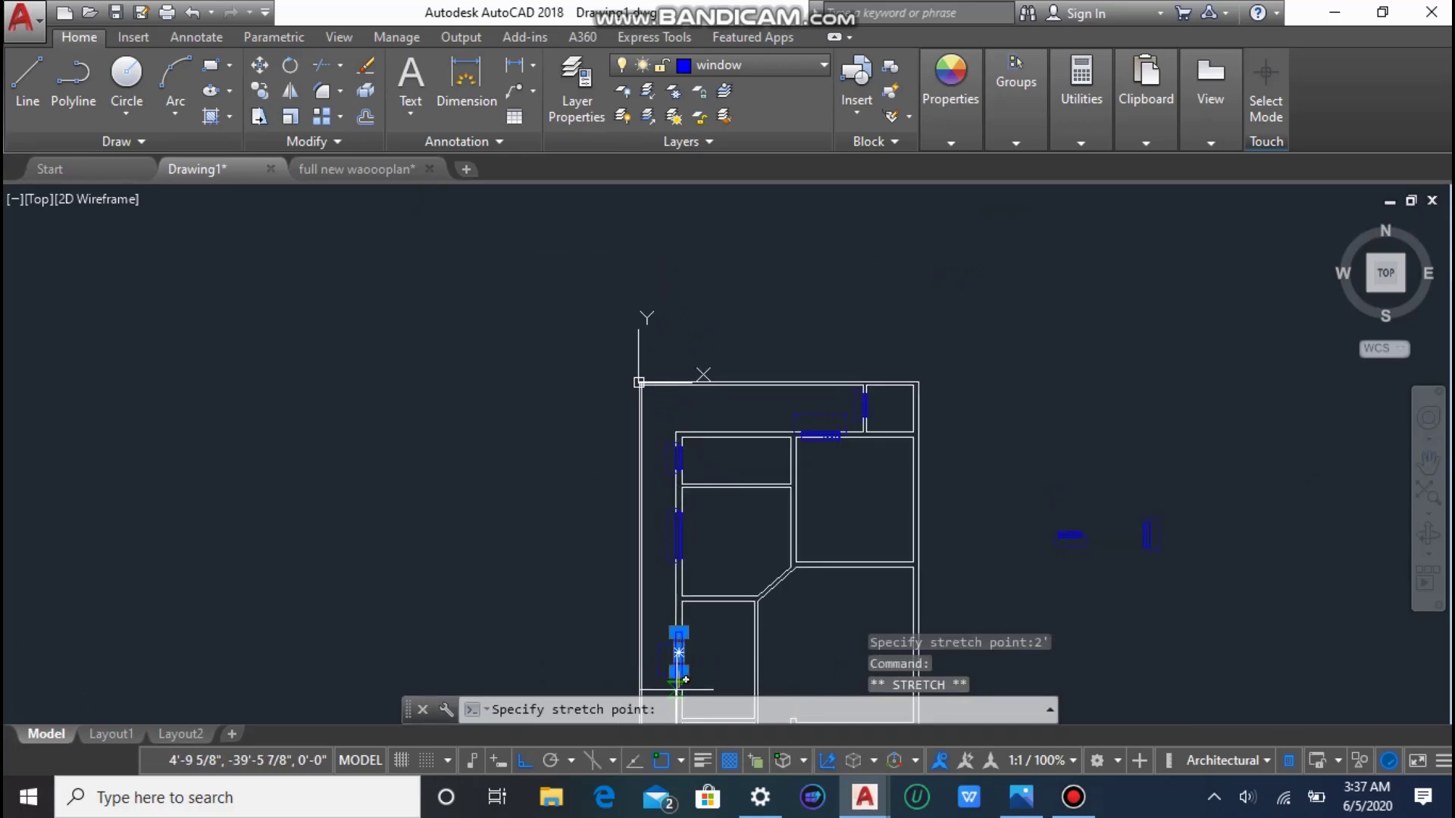
pyautogui.write('2')
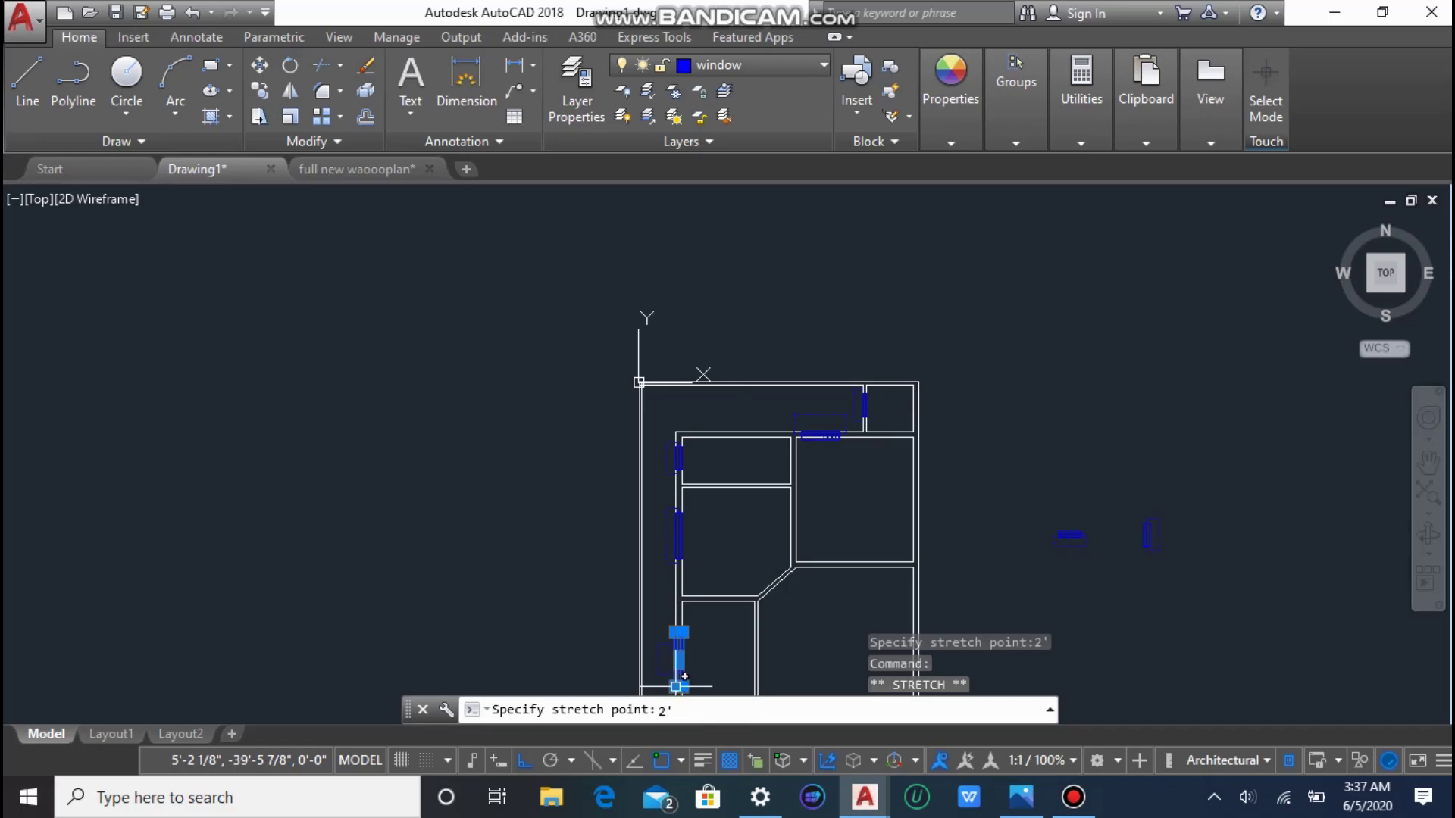
pyautogui.press('Return')
pyautogui.scroll(-4, 754, 650)
pyautogui.scroll(8, 754, 650)
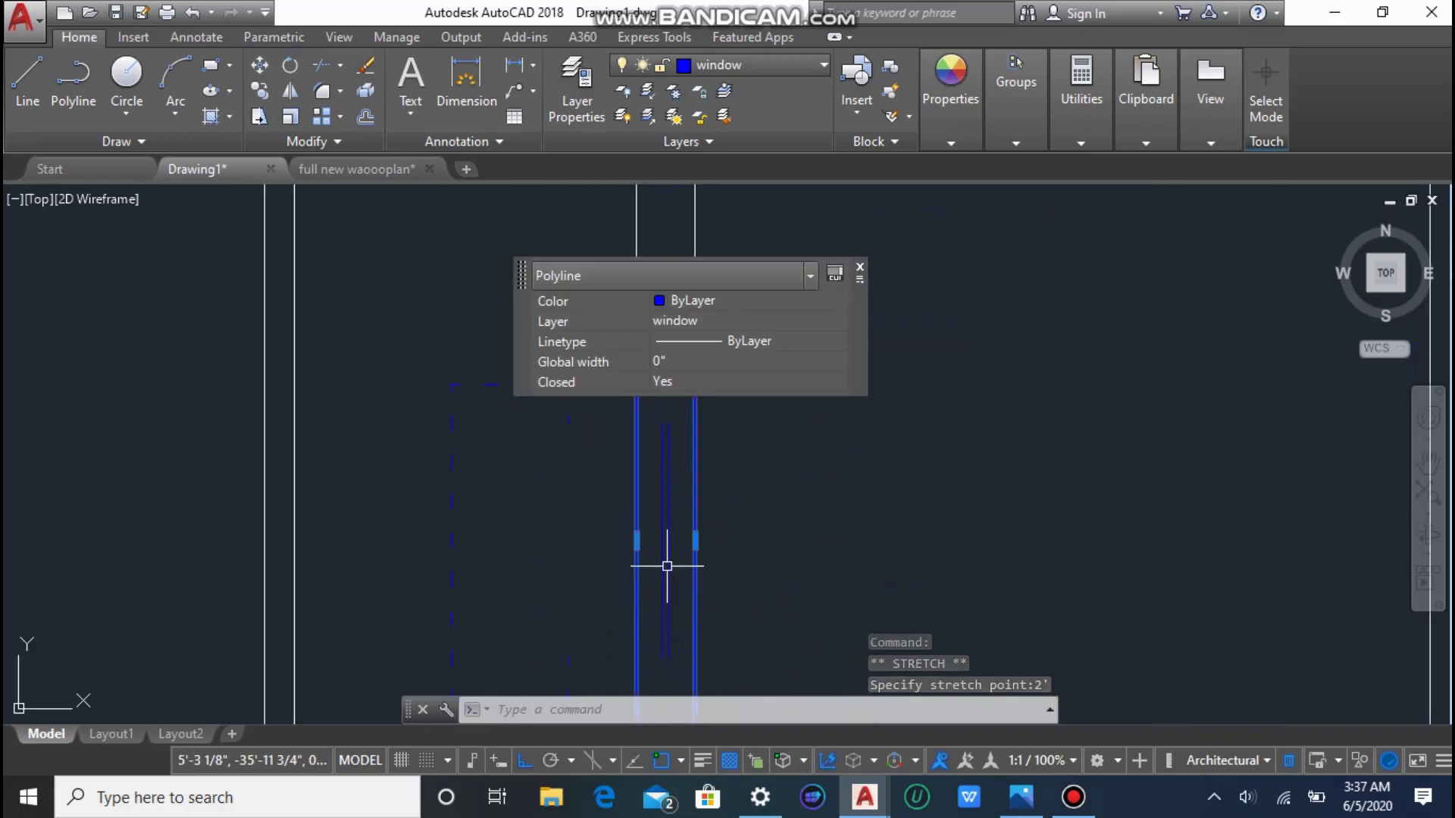
# Try extending the window lines toward the wall with EXTEND, then cancel it.
pyautogui.press('Escape')
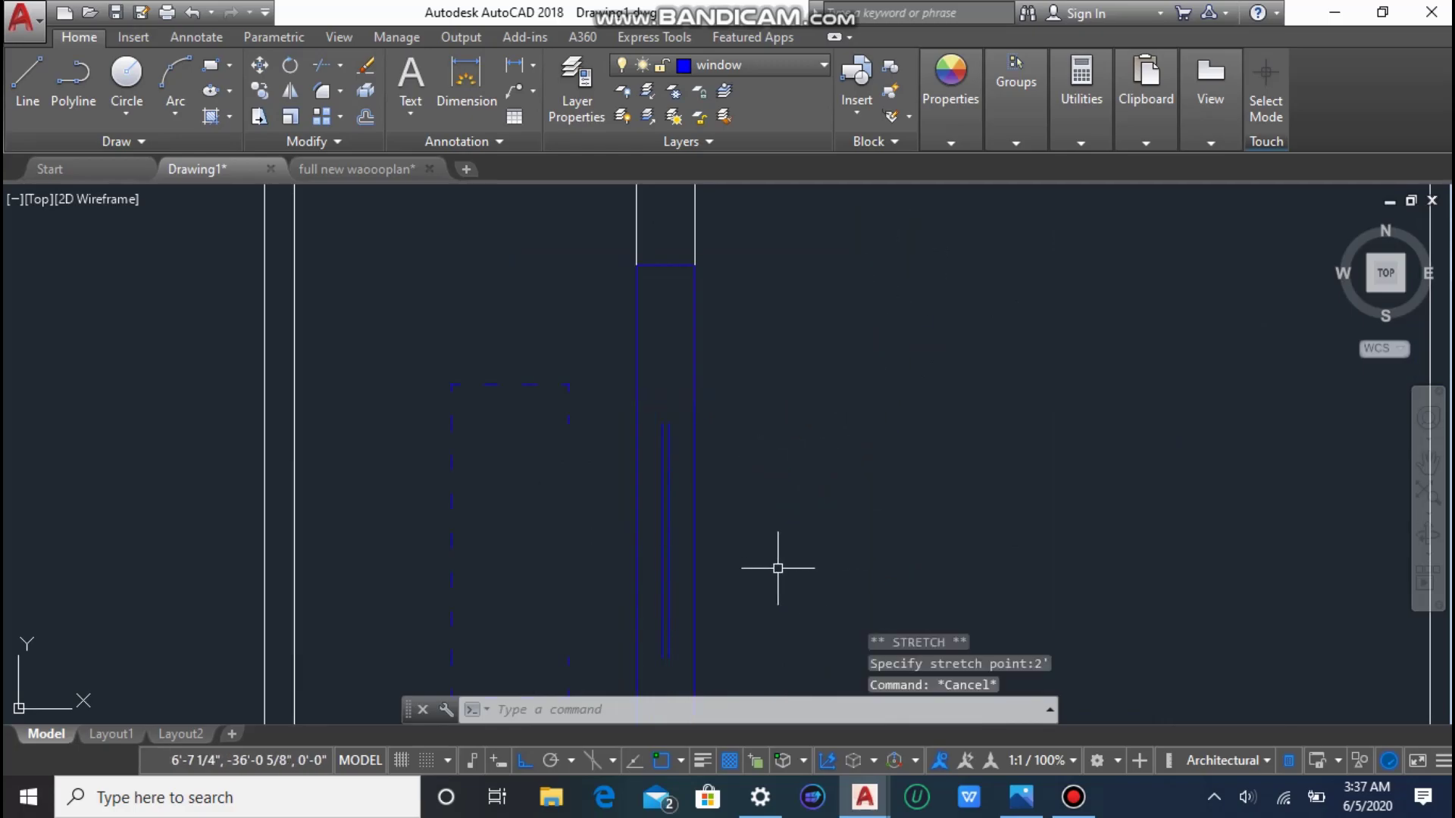
pyautogui.write('ex')
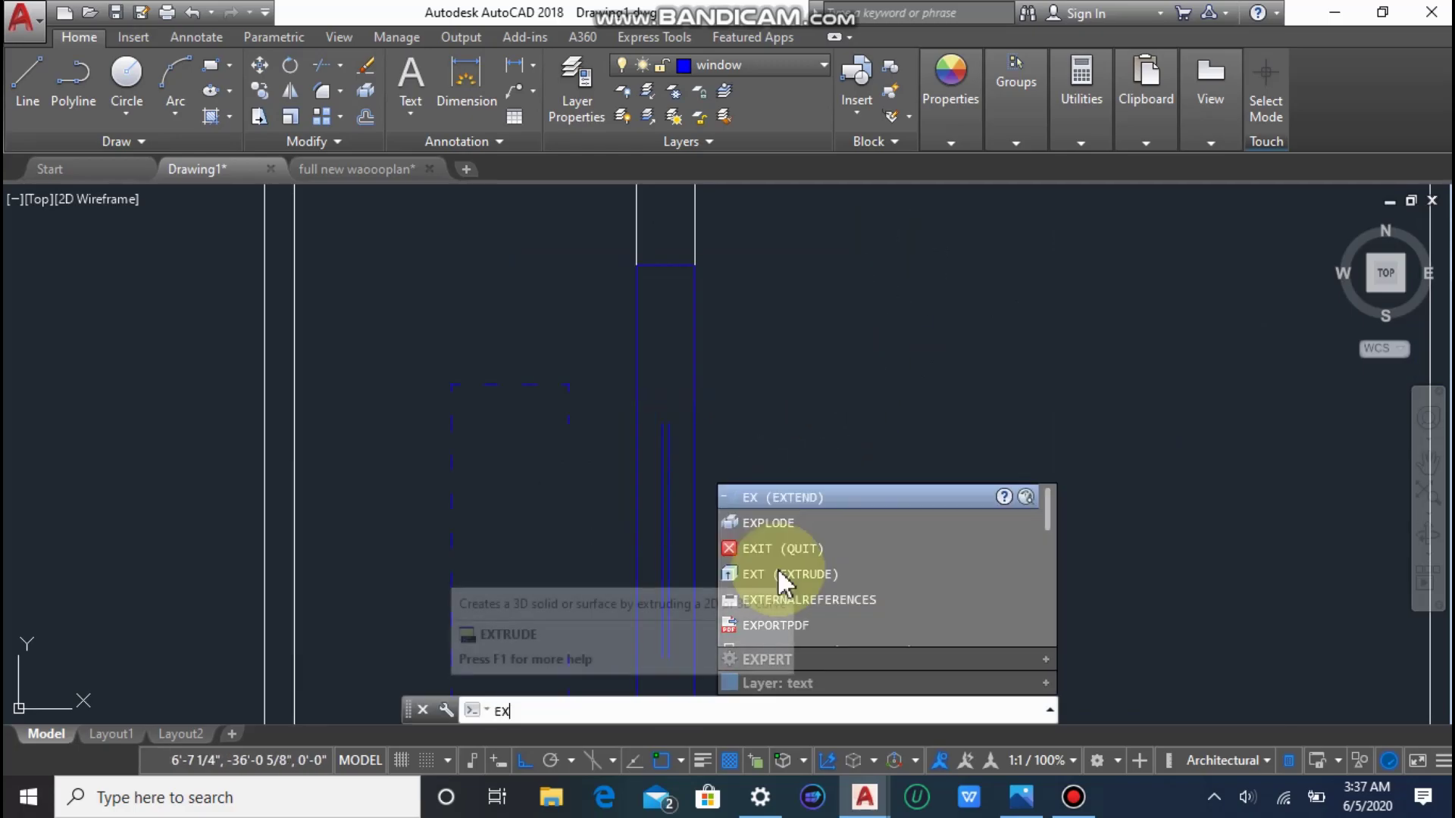
pyautogui.click(780, 576)
pyautogui.press('Return')
pyautogui.click(665, 509)
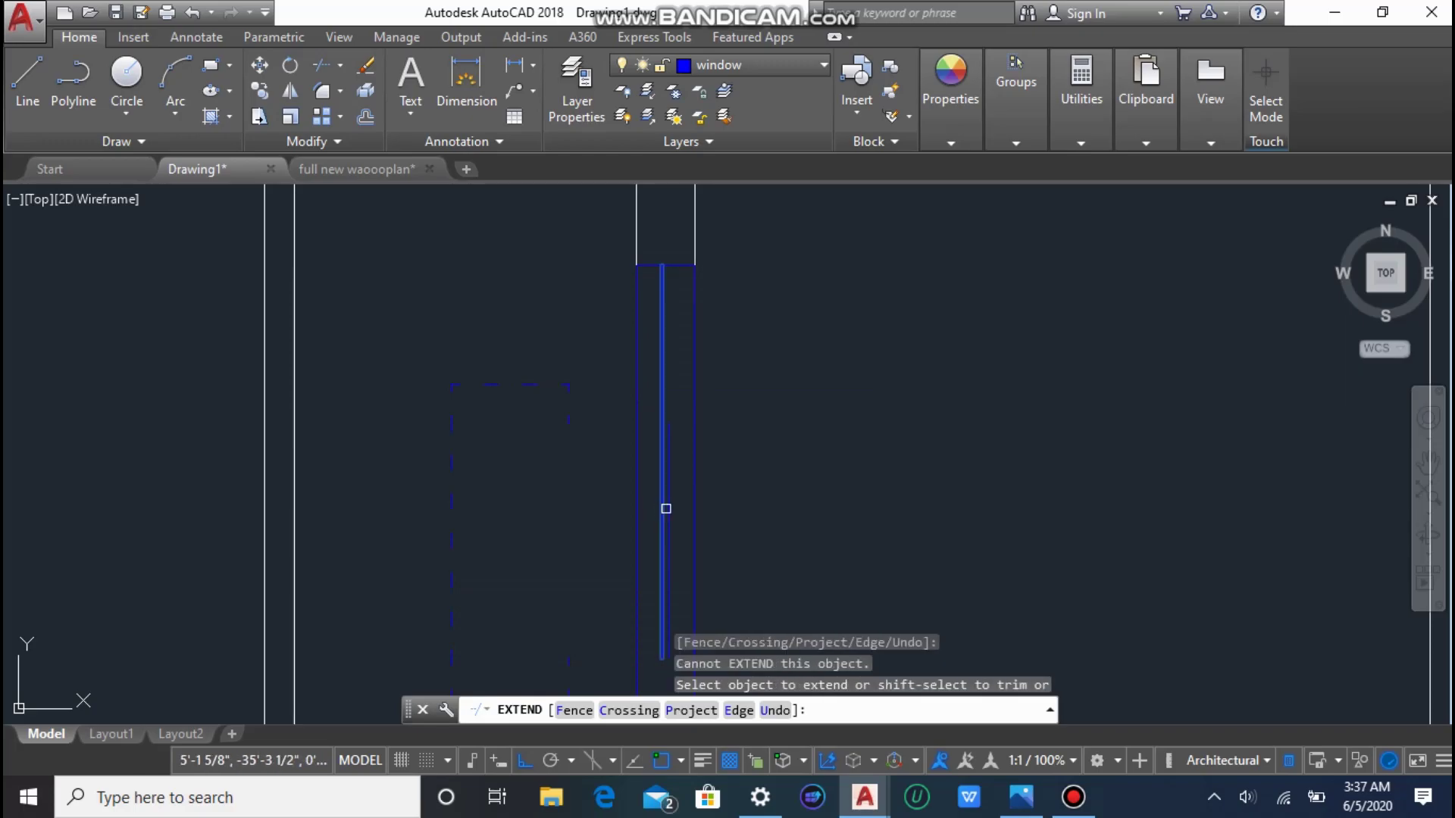
pyautogui.click(679, 509)
pyautogui.click(649, 520)
pyautogui.scroll(-2, 656, 526)
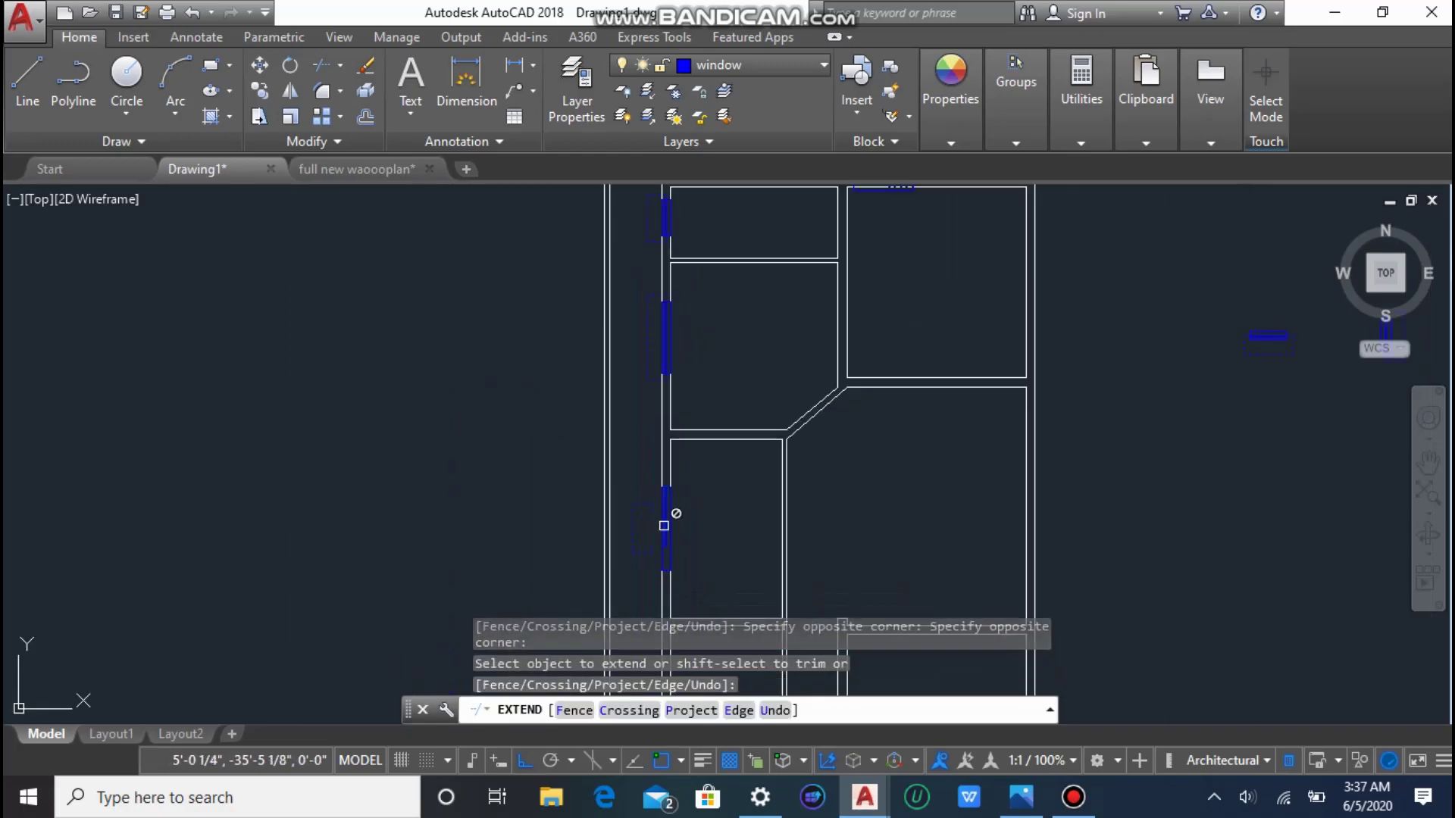
pyautogui.scroll(3, 641, 503)
pyautogui.click(606, 464)
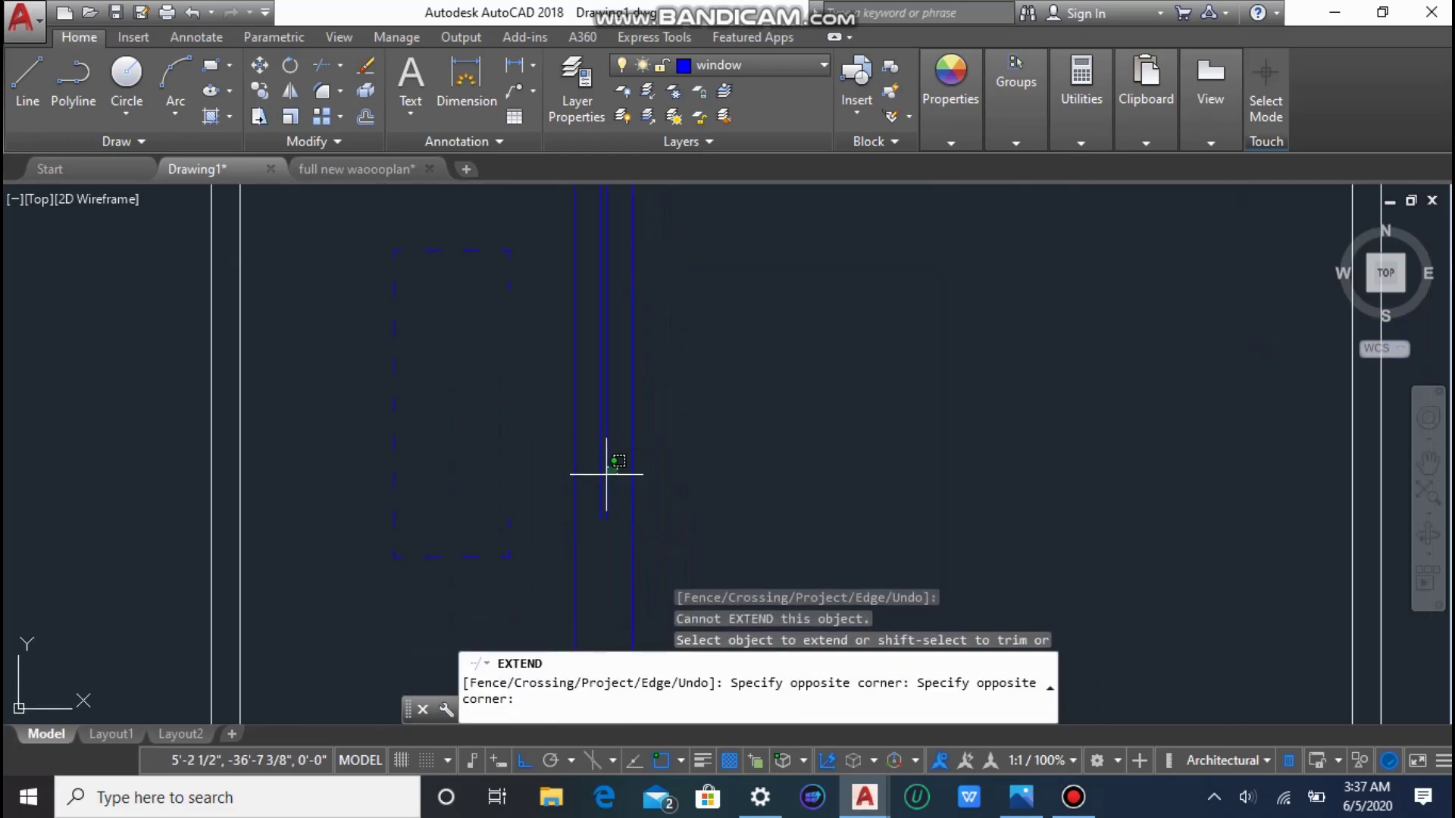
pyautogui.click(625, 500)
pyautogui.scroll(-2, 632, 508)
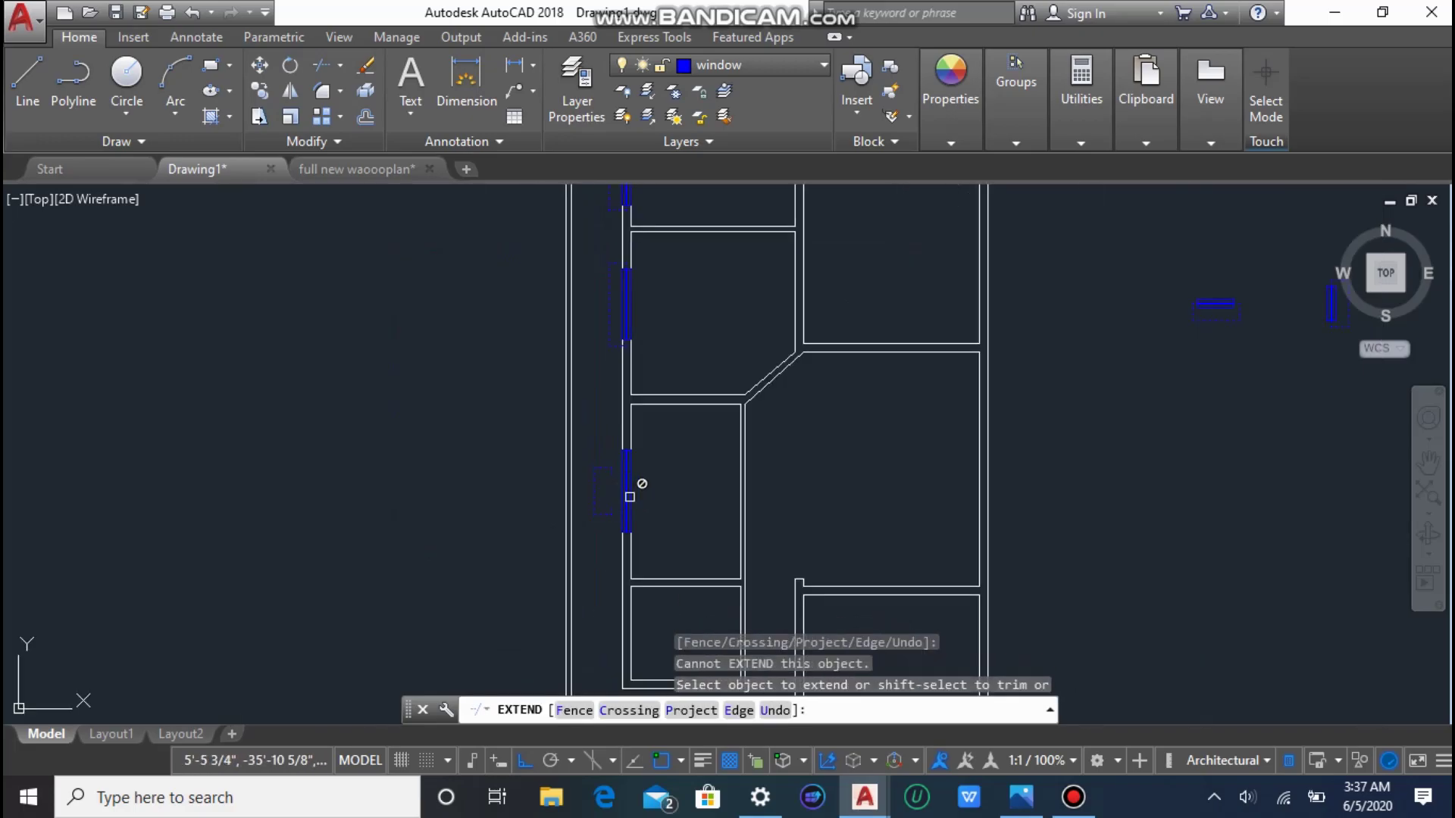
pyautogui.scroll(3, 630, 497)
pyautogui.press('Escape')
pyautogui.press('Escape')
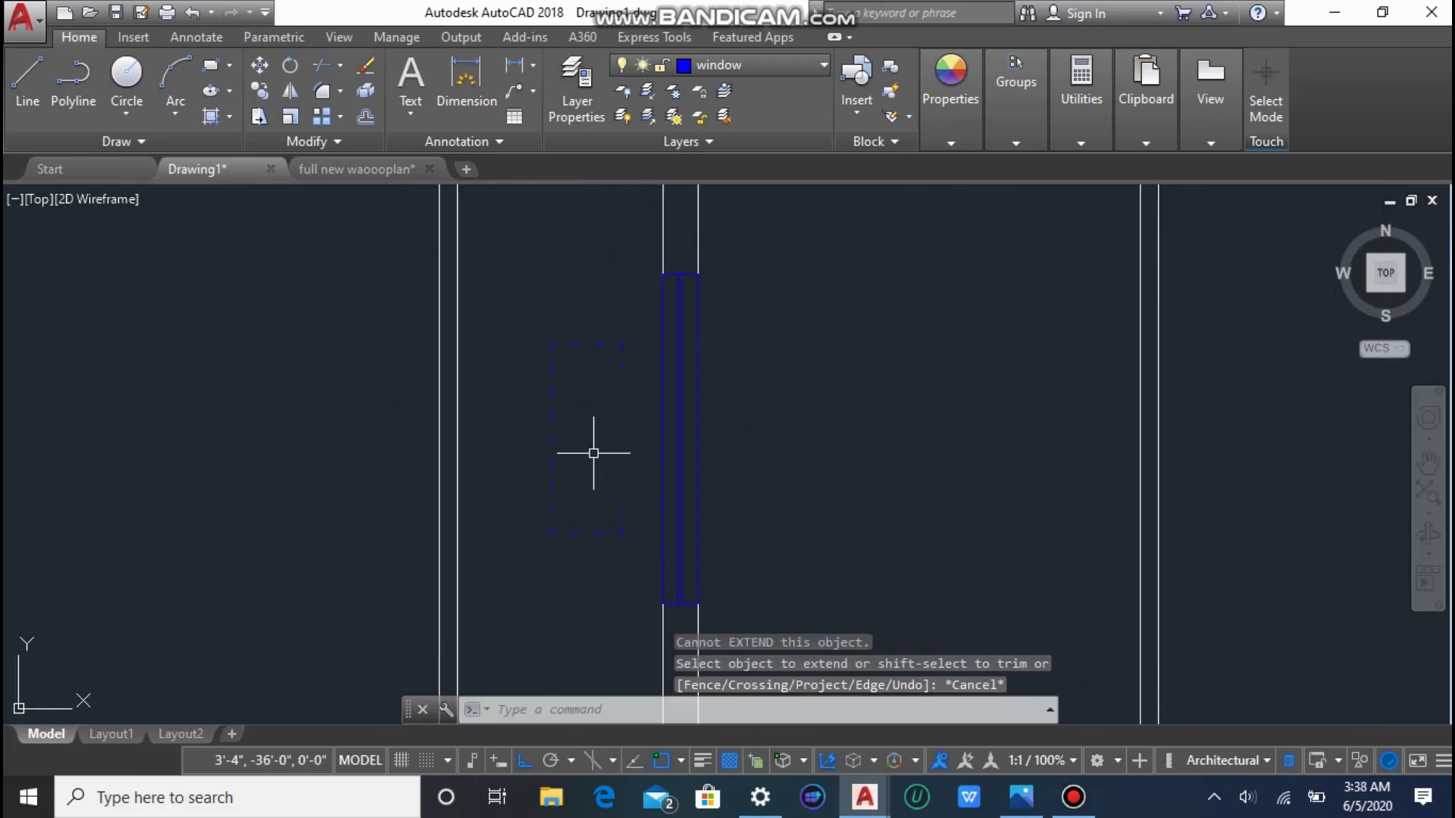
# Stretch the dashed window outline's top edge by 4.
pyautogui.click(588, 341)
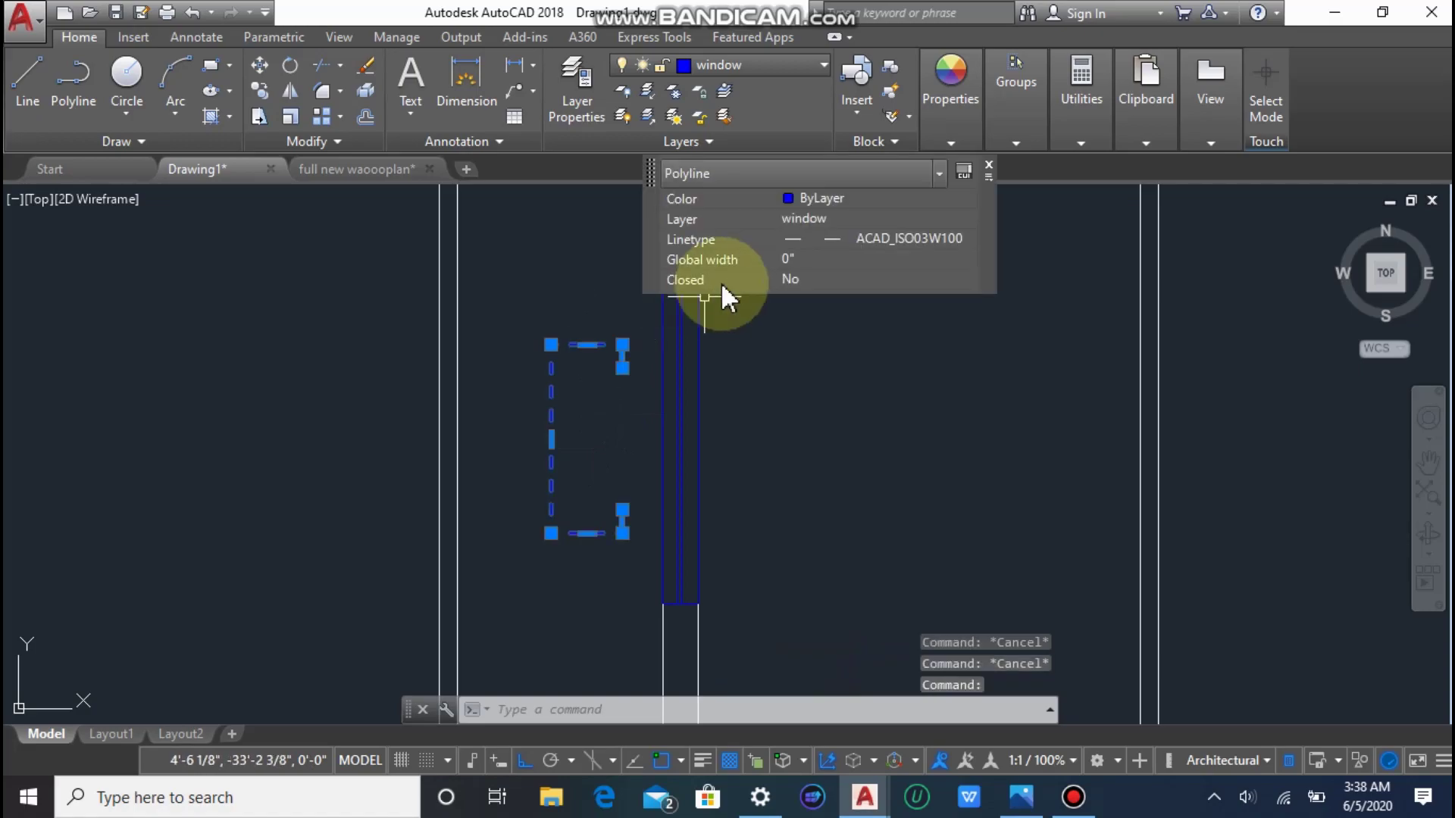
pyautogui.click(588, 345)
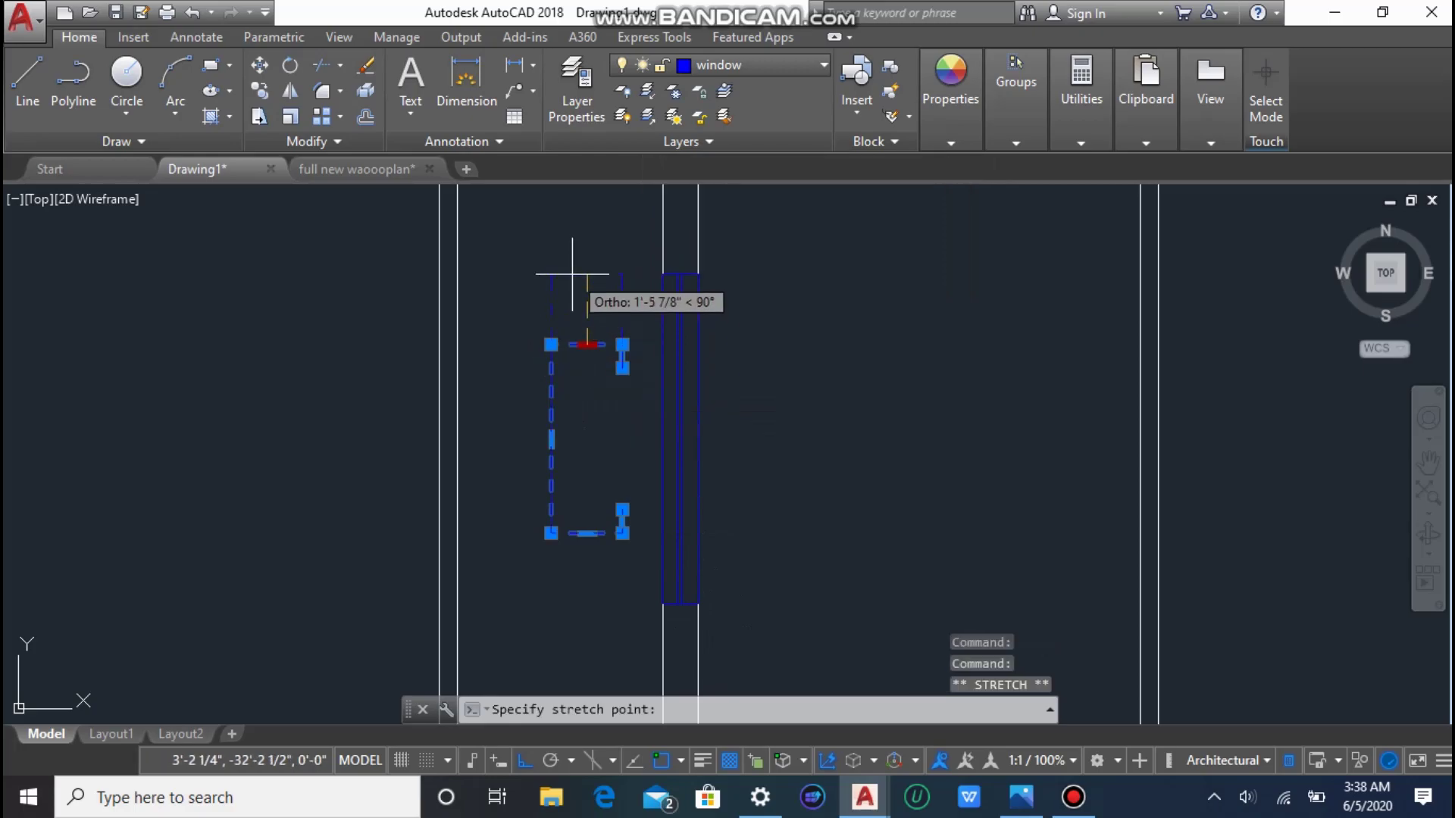
pyautogui.write('4')
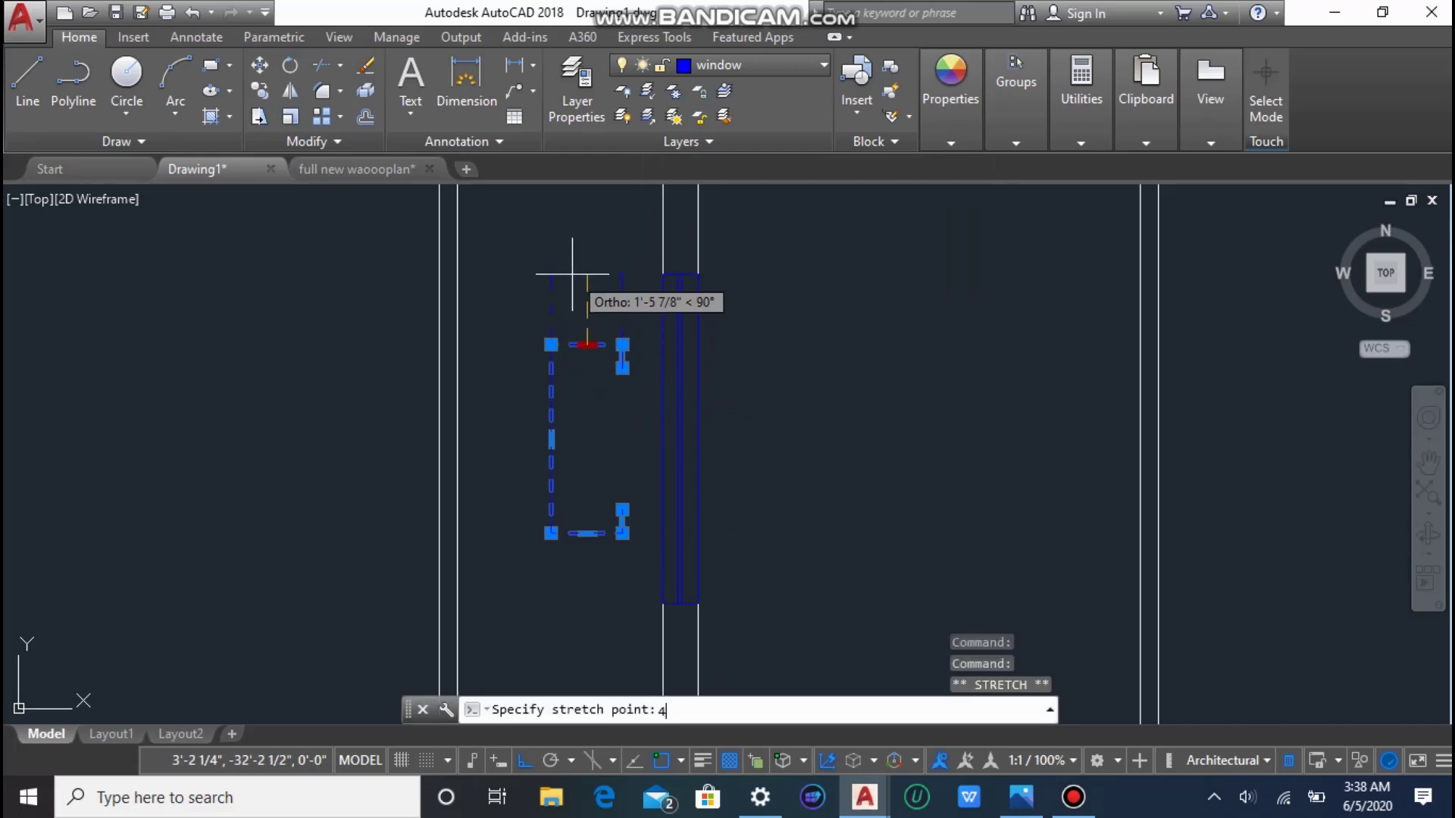
pyautogui.press('Return')
pyautogui.scroll(-2, 572, 279)
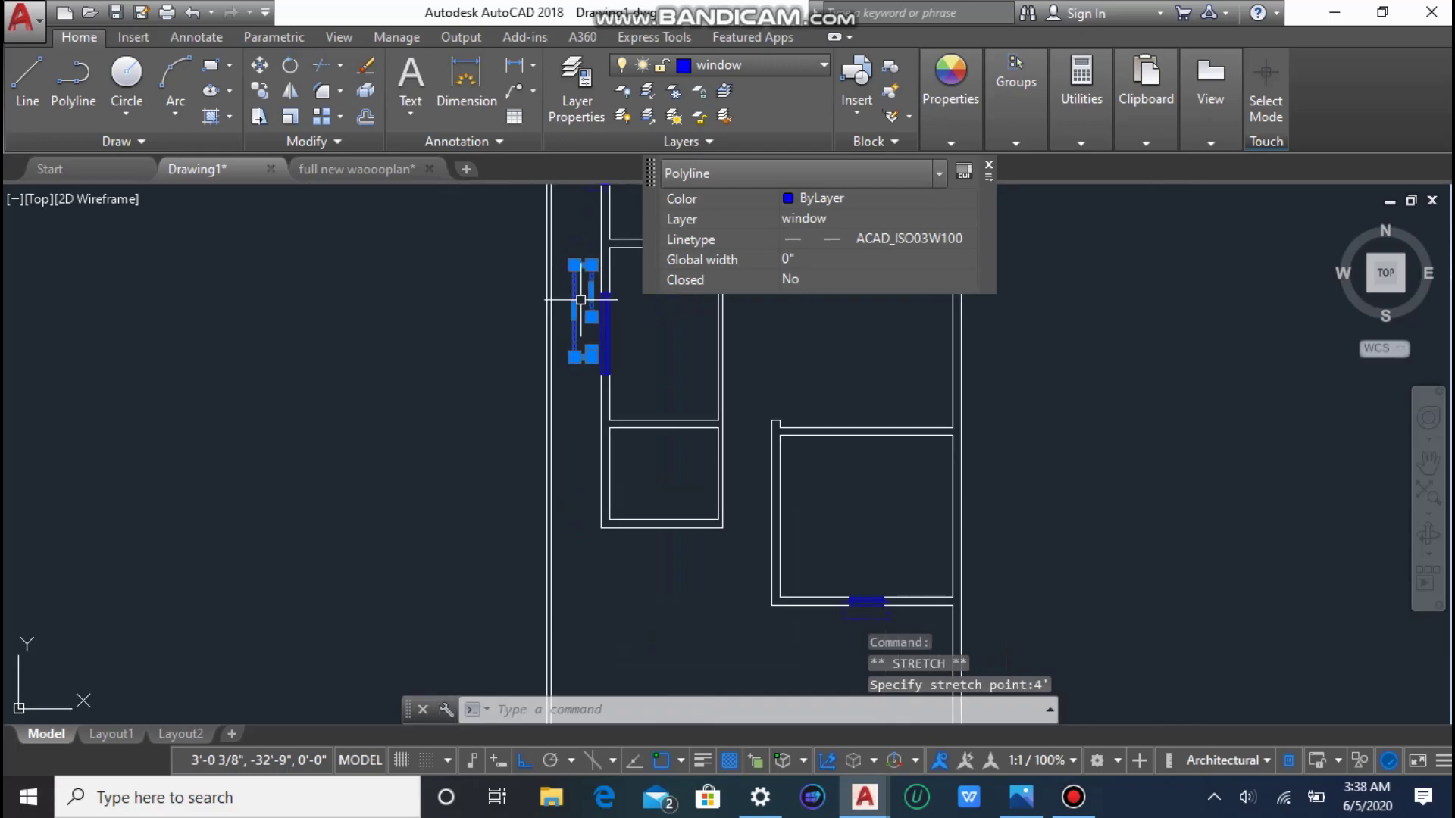
pyautogui.scroll(2, 594, 333)
pyautogui.scroll(-3, 598, 364)
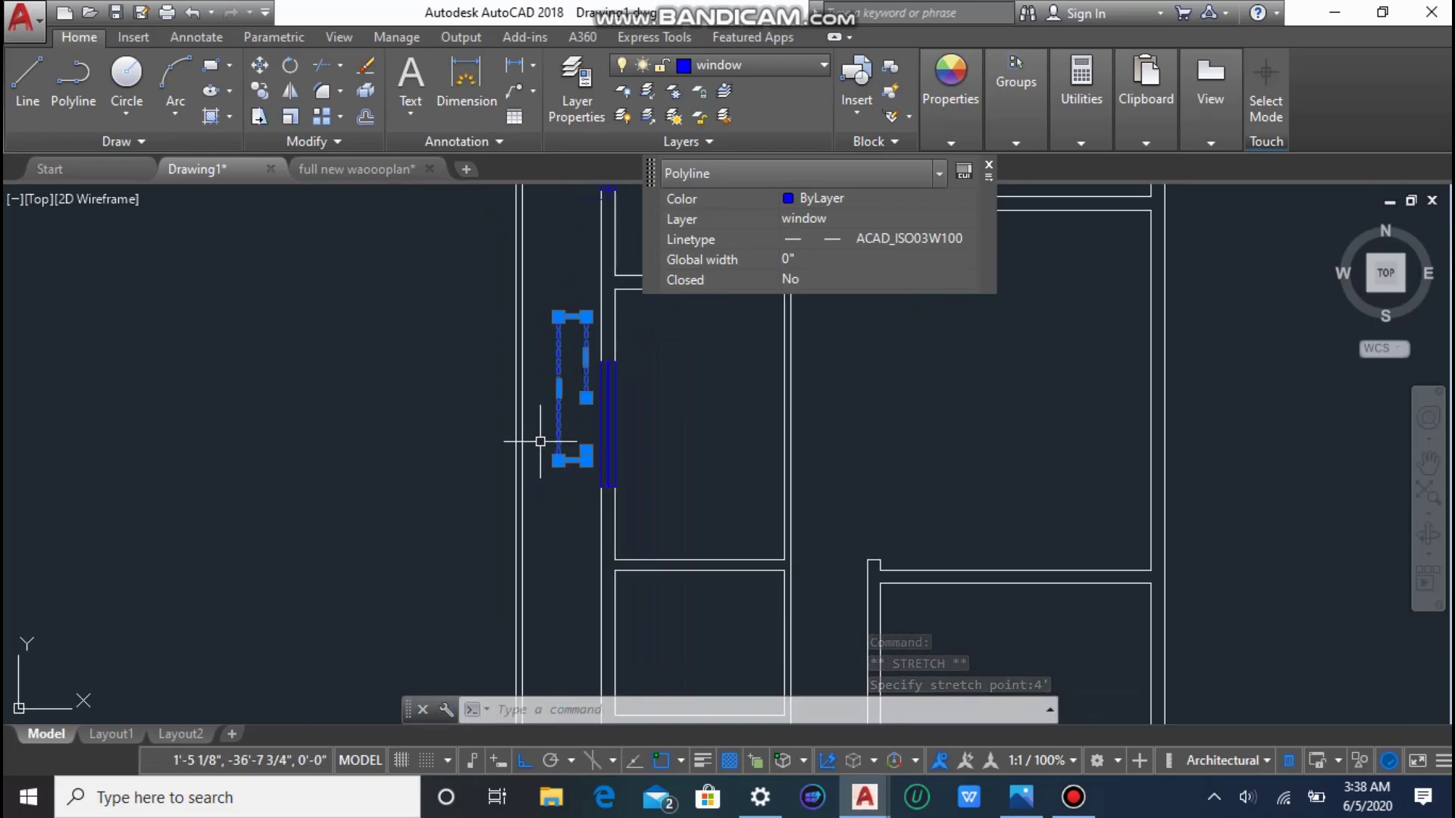
# Move the dashed outline into the left wall opening beside the blue window.
pyautogui.write('m')
pyautogui.press('Return')
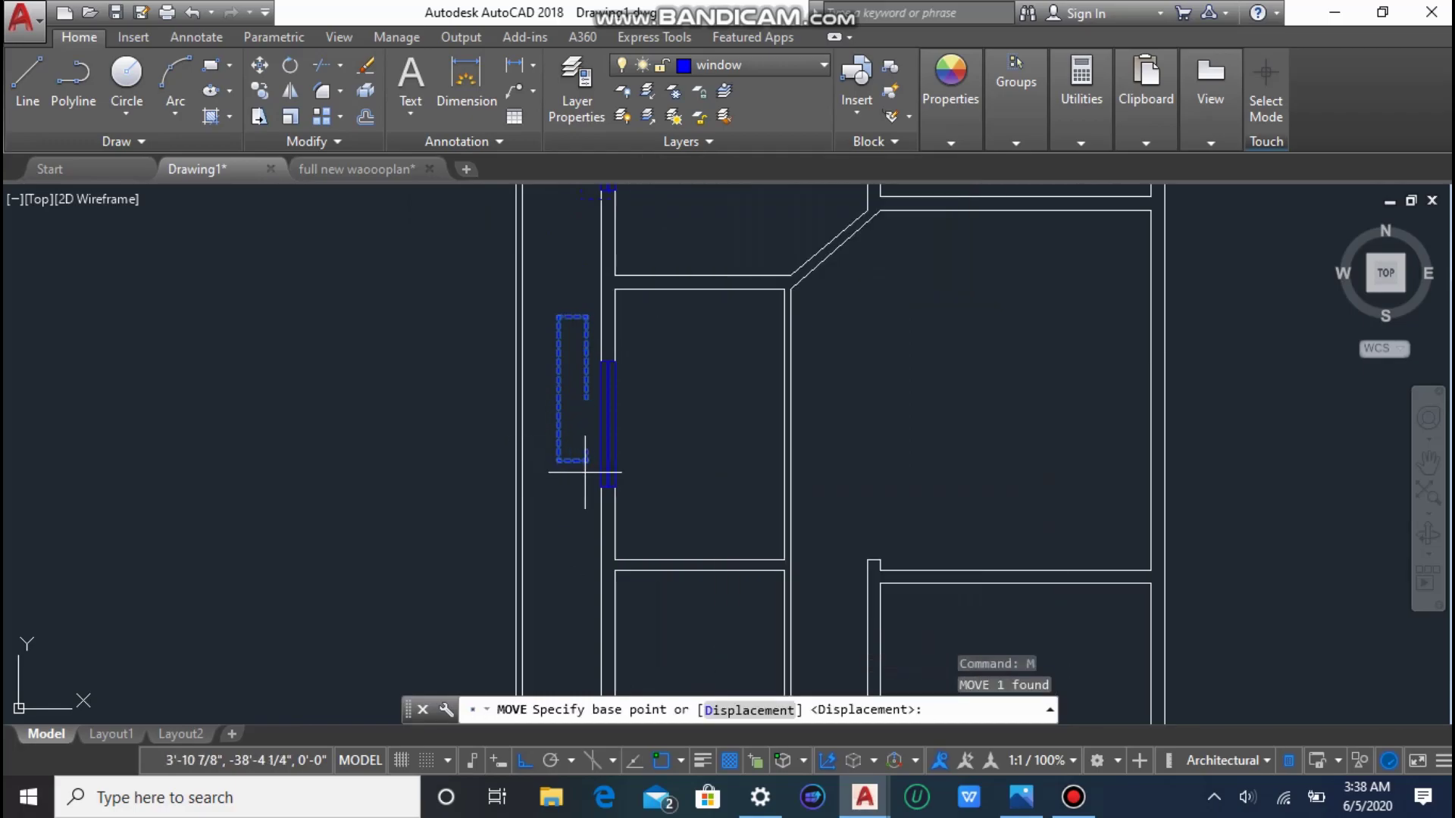
pyautogui.scroll(5, 585, 471)
pyautogui.click(569, 417)
pyautogui.scroll(5, 653, 558)
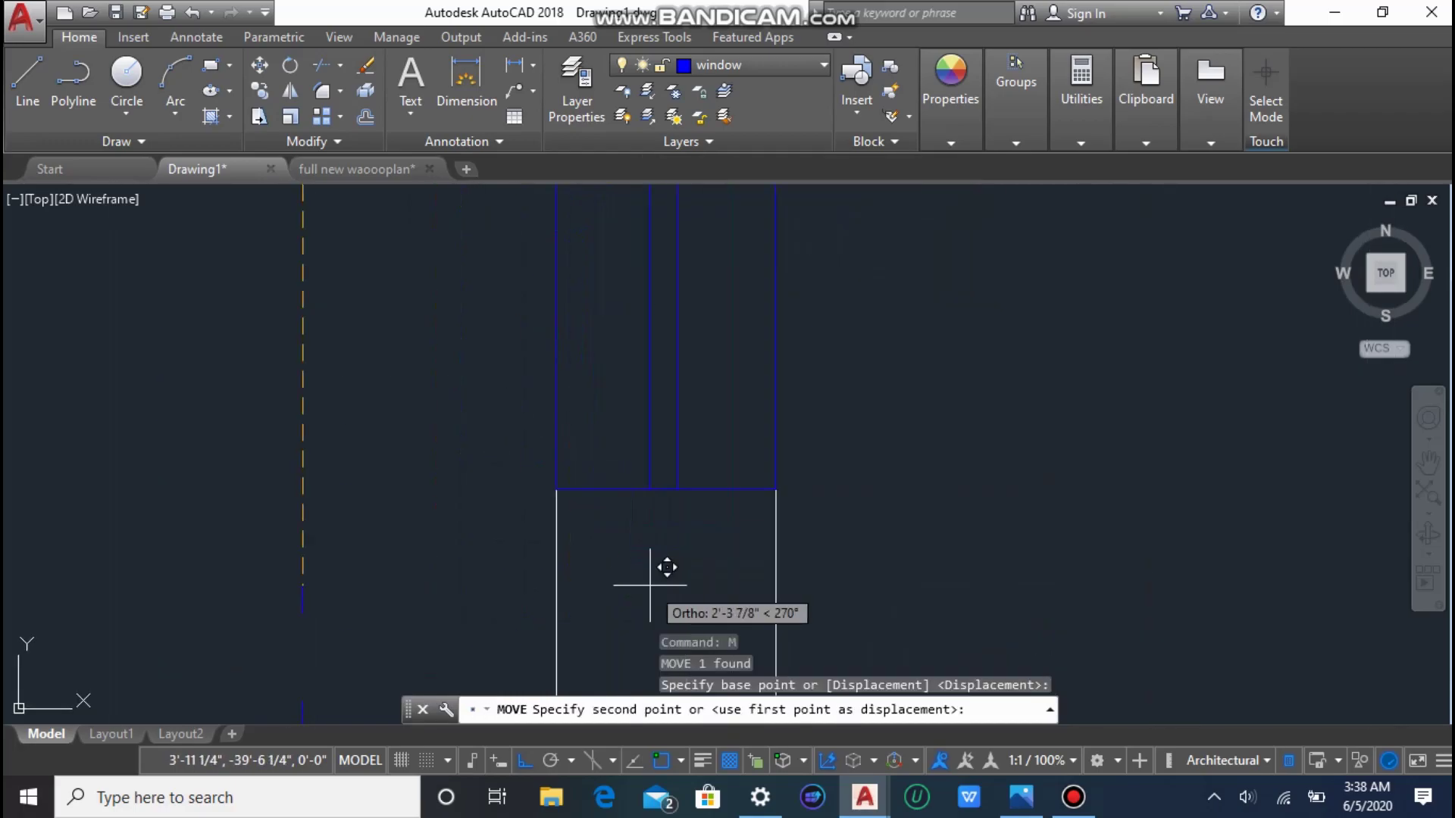
pyautogui.click(669, 487)
pyautogui.scroll(-5, 669, 487)
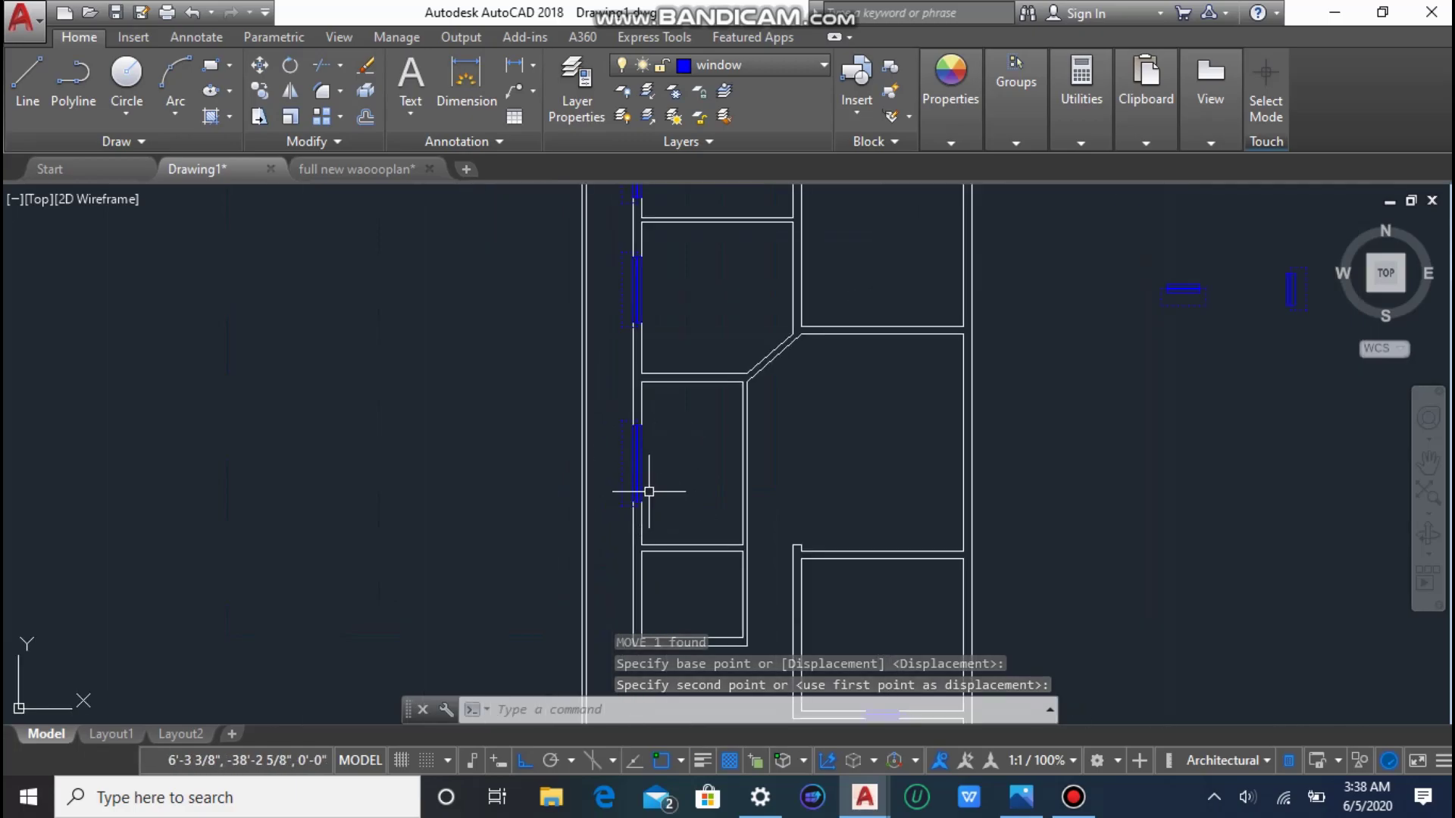
pyautogui.scroll(4, 610, 487)
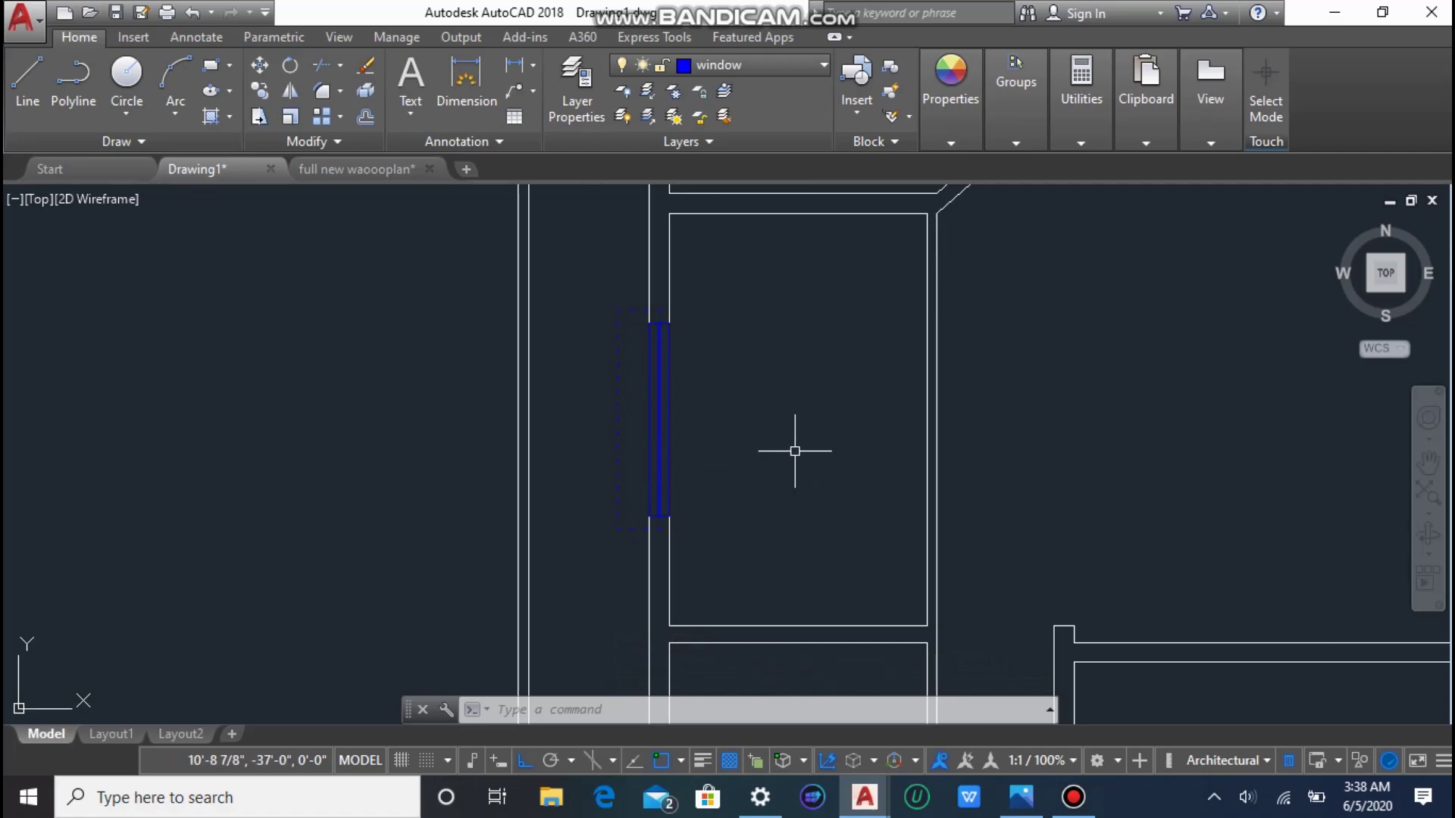
# Explode the lower-wall window block with X.
pyautogui.scroll(-4, 869, 458)
pyautogui.scroll(6, 984, 629)
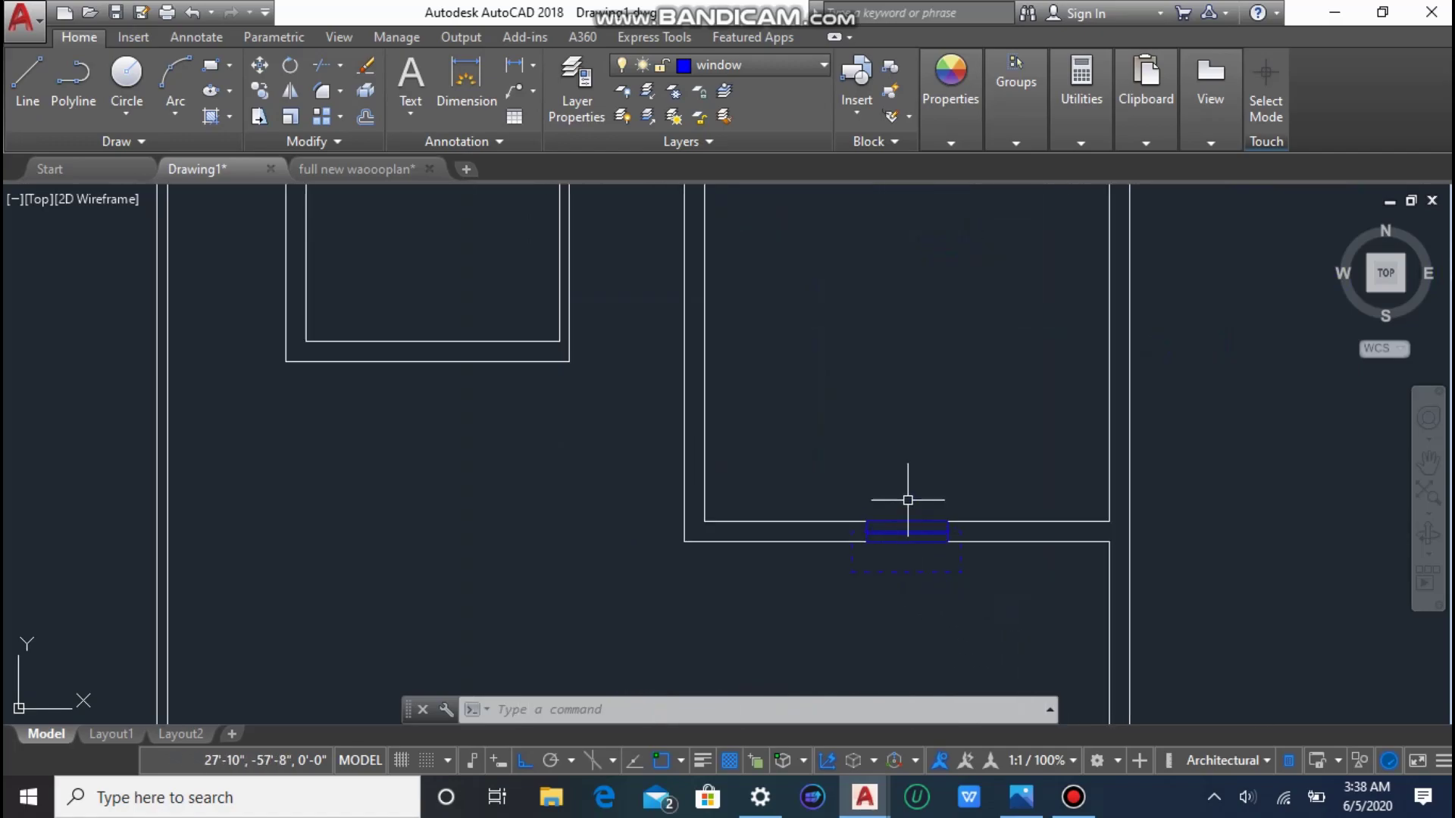
pyautogui.click(881, 513)
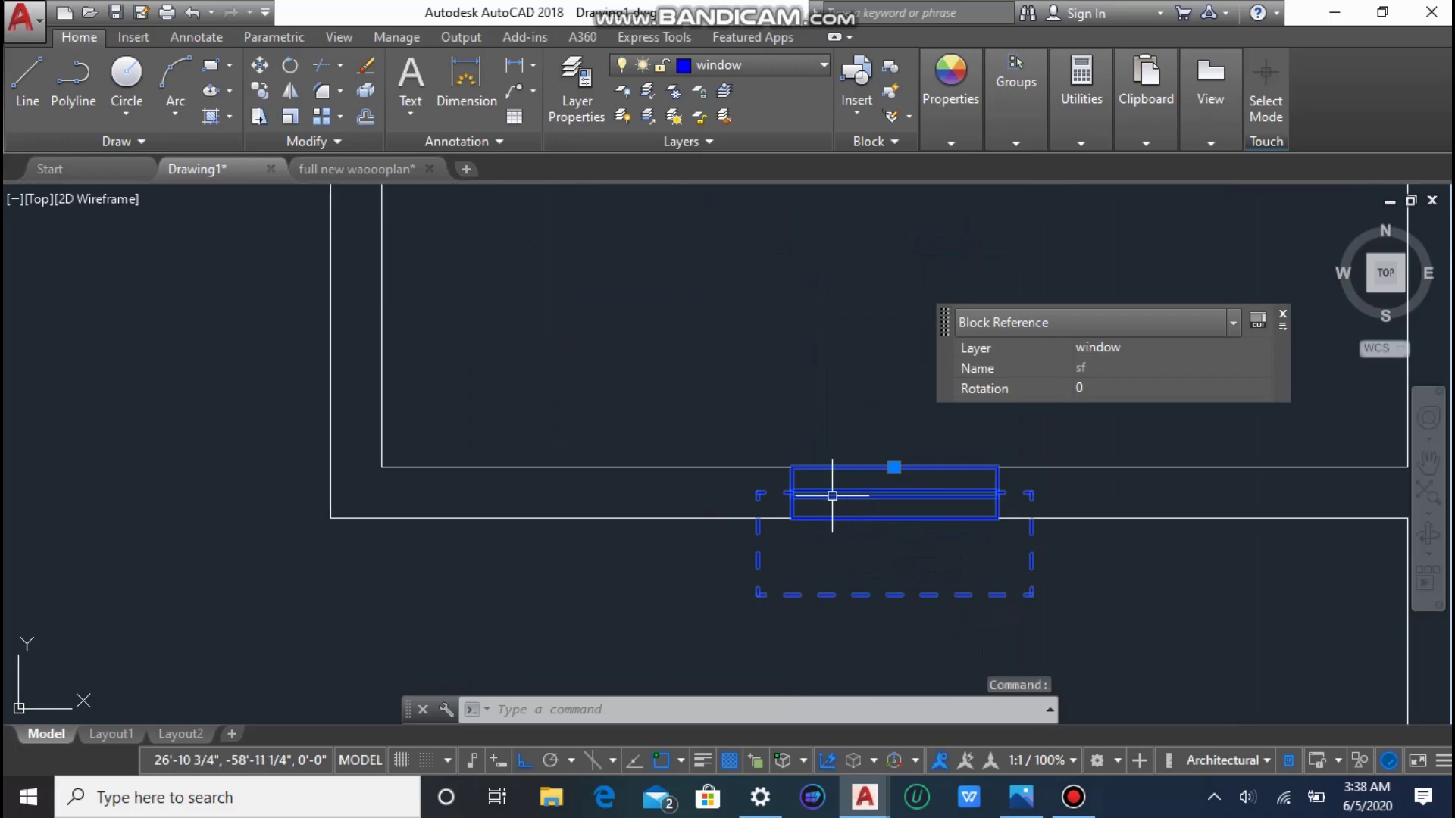
pyautogui.write('x')
pyautogui.press('Return')
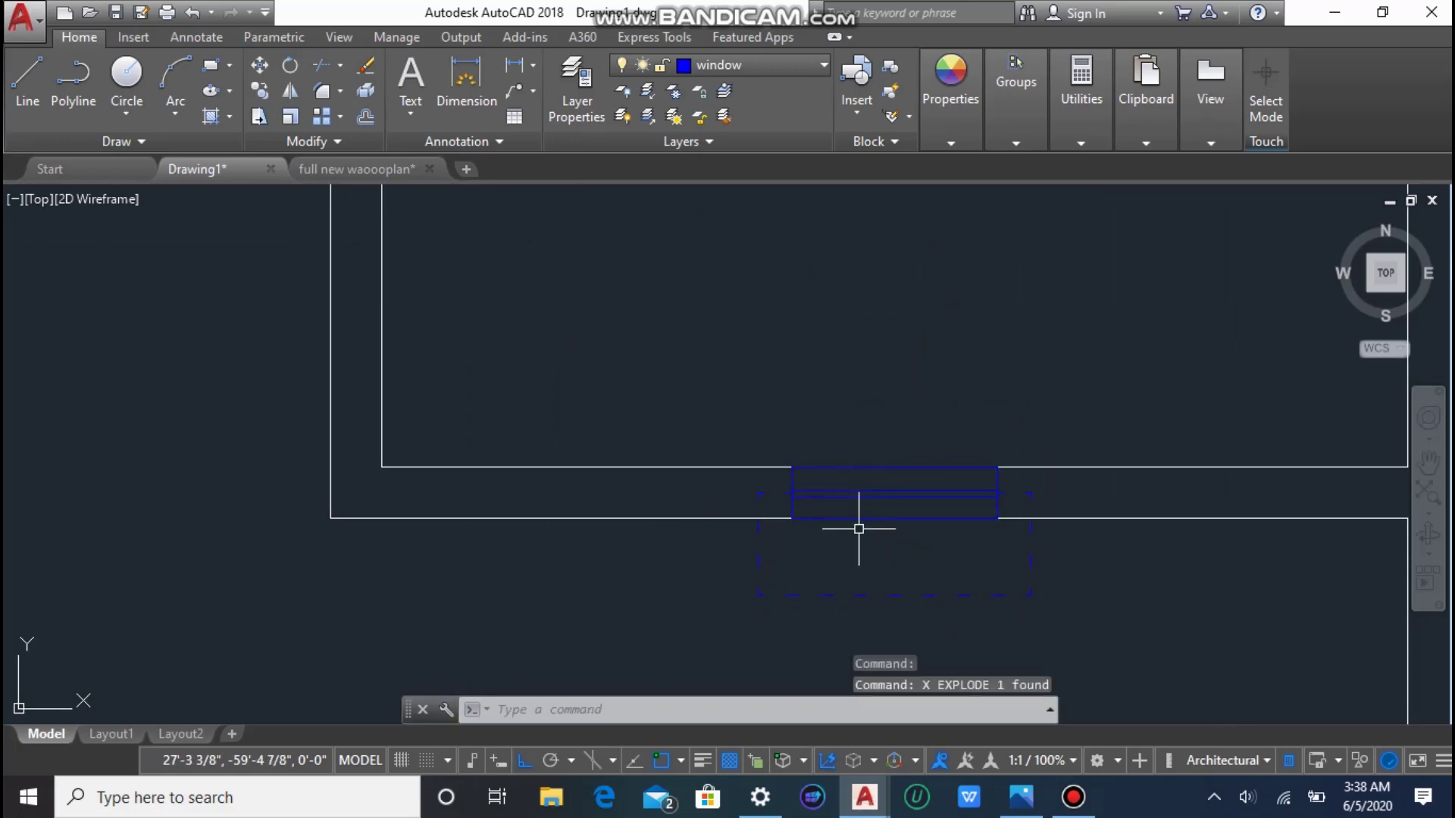
# Shift the dashed outline further down below the window.
pyautogui.click(853, 595)
pyautogui.click(894, 595)
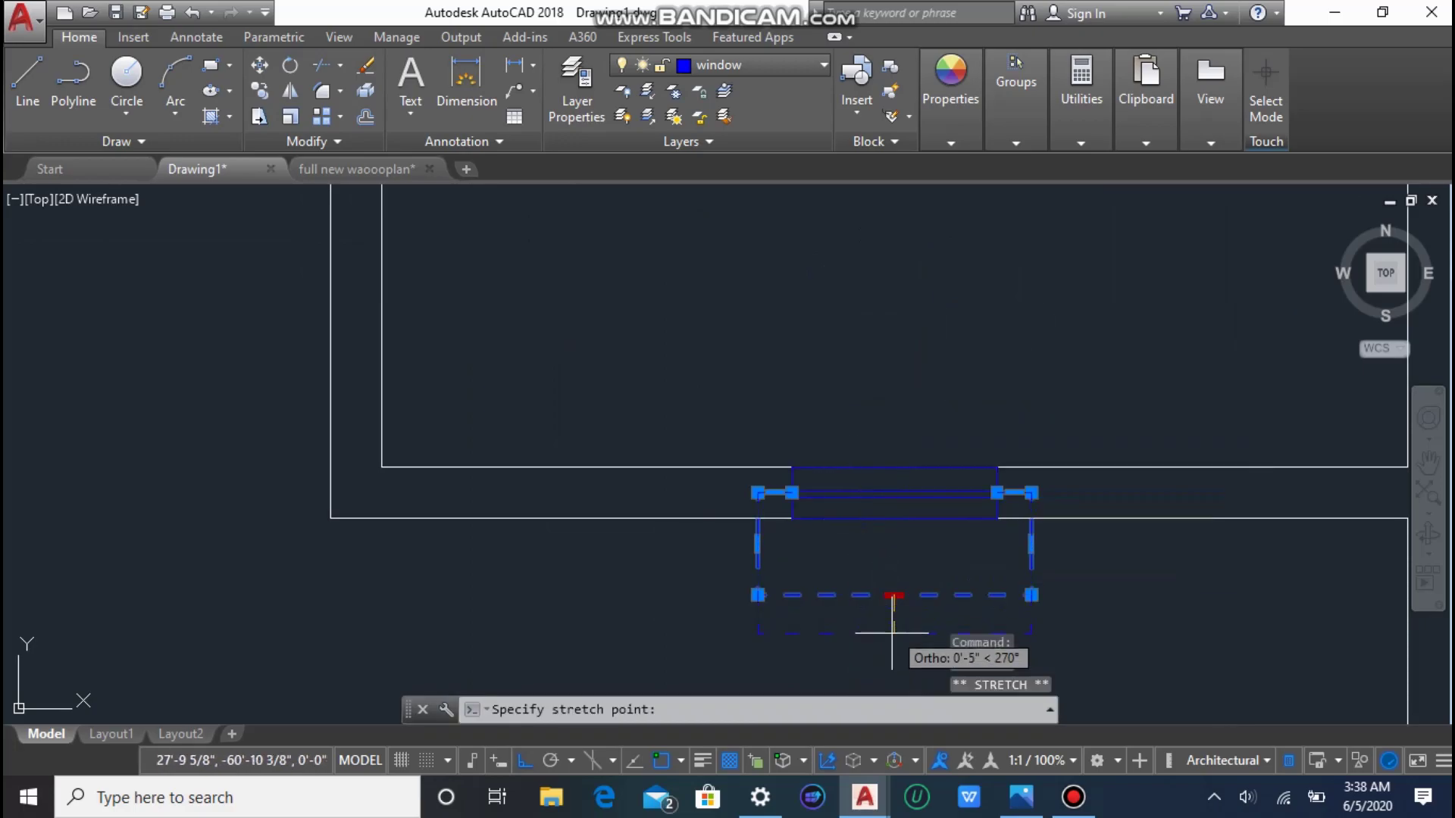
pyautogui.click(894, 595)
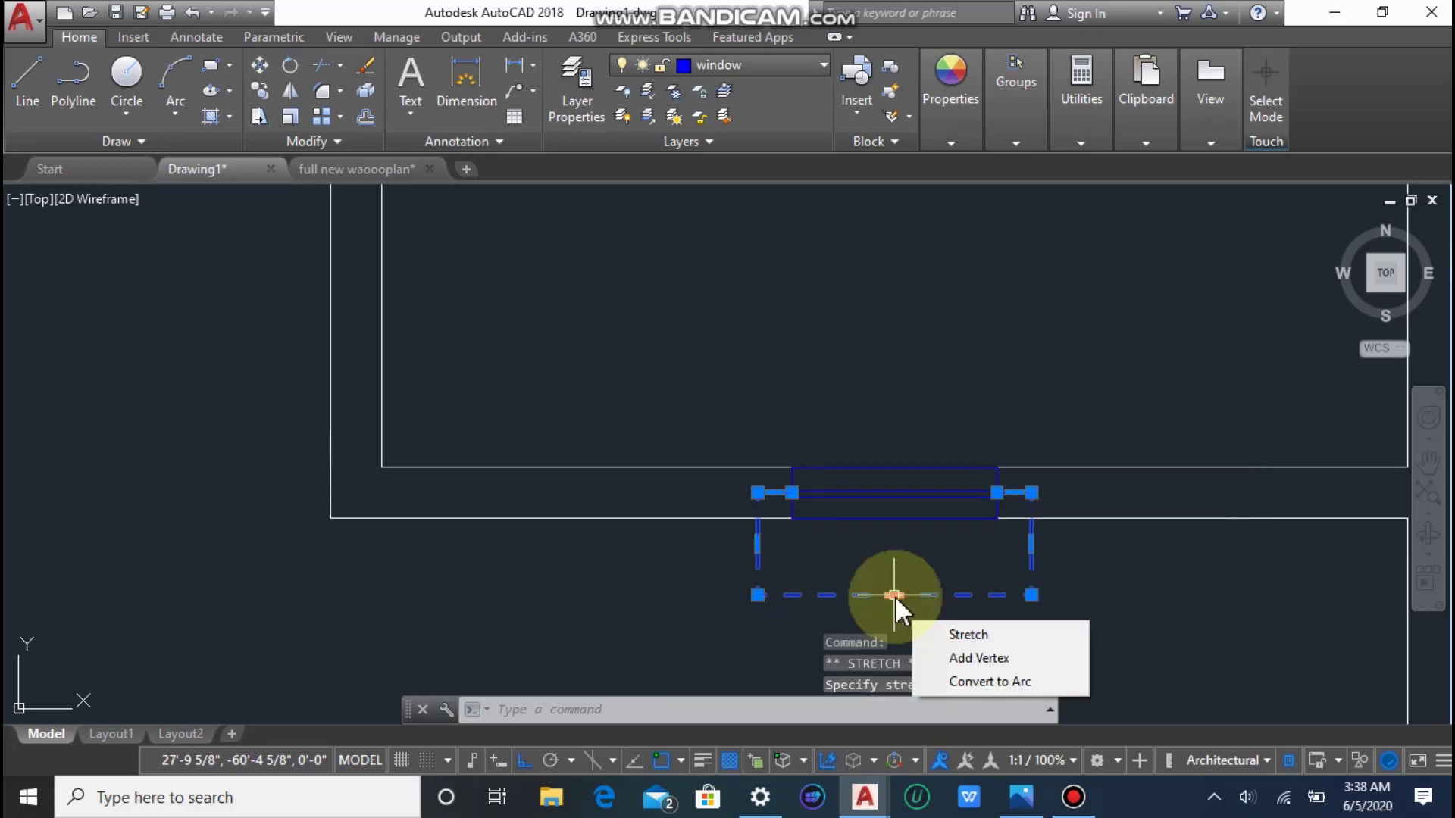
pyautogui.press('Escape')
pyautogui.write('m')
pyautogui.press('Return')
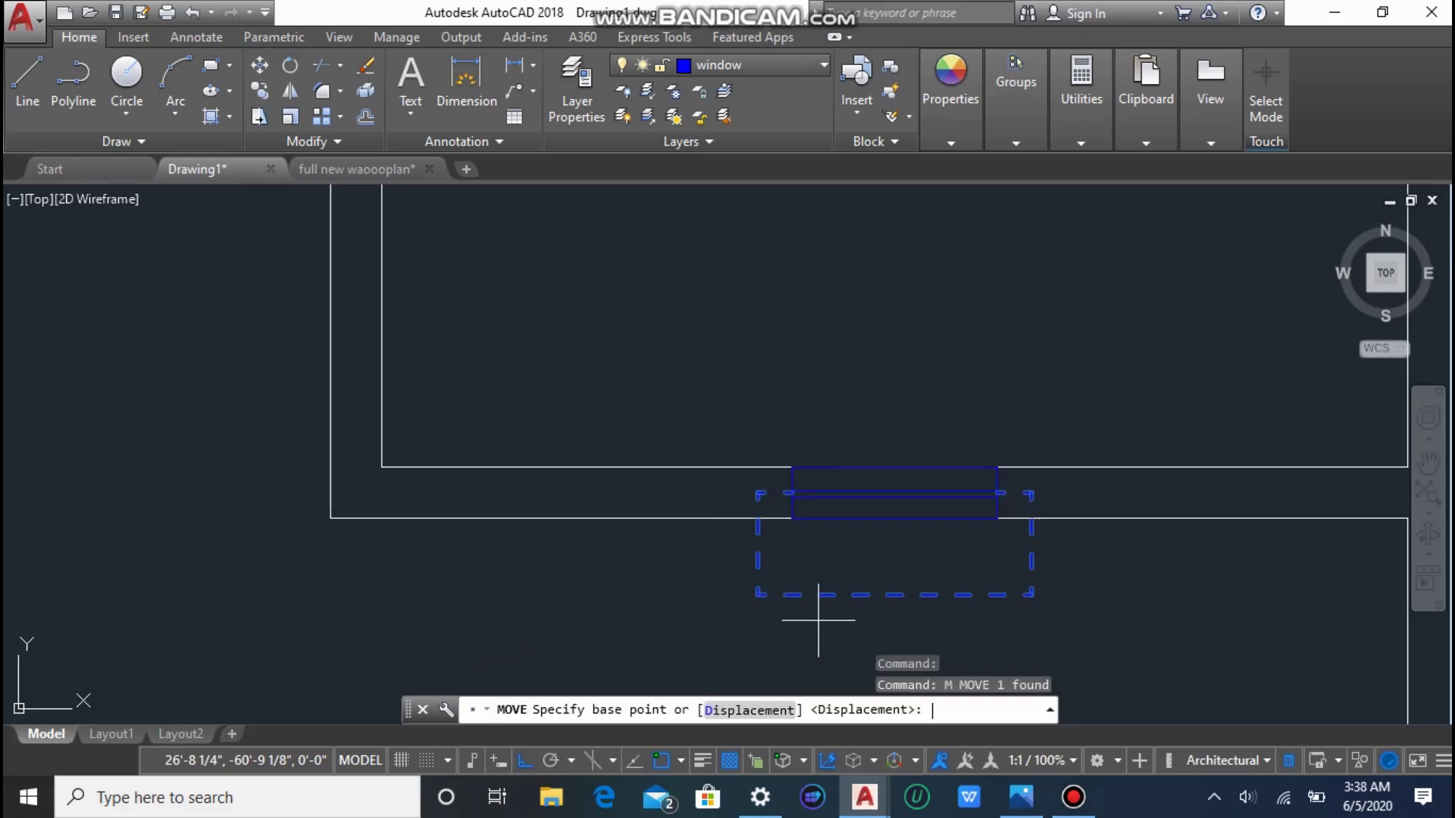
pyautogui.click(866, 595)
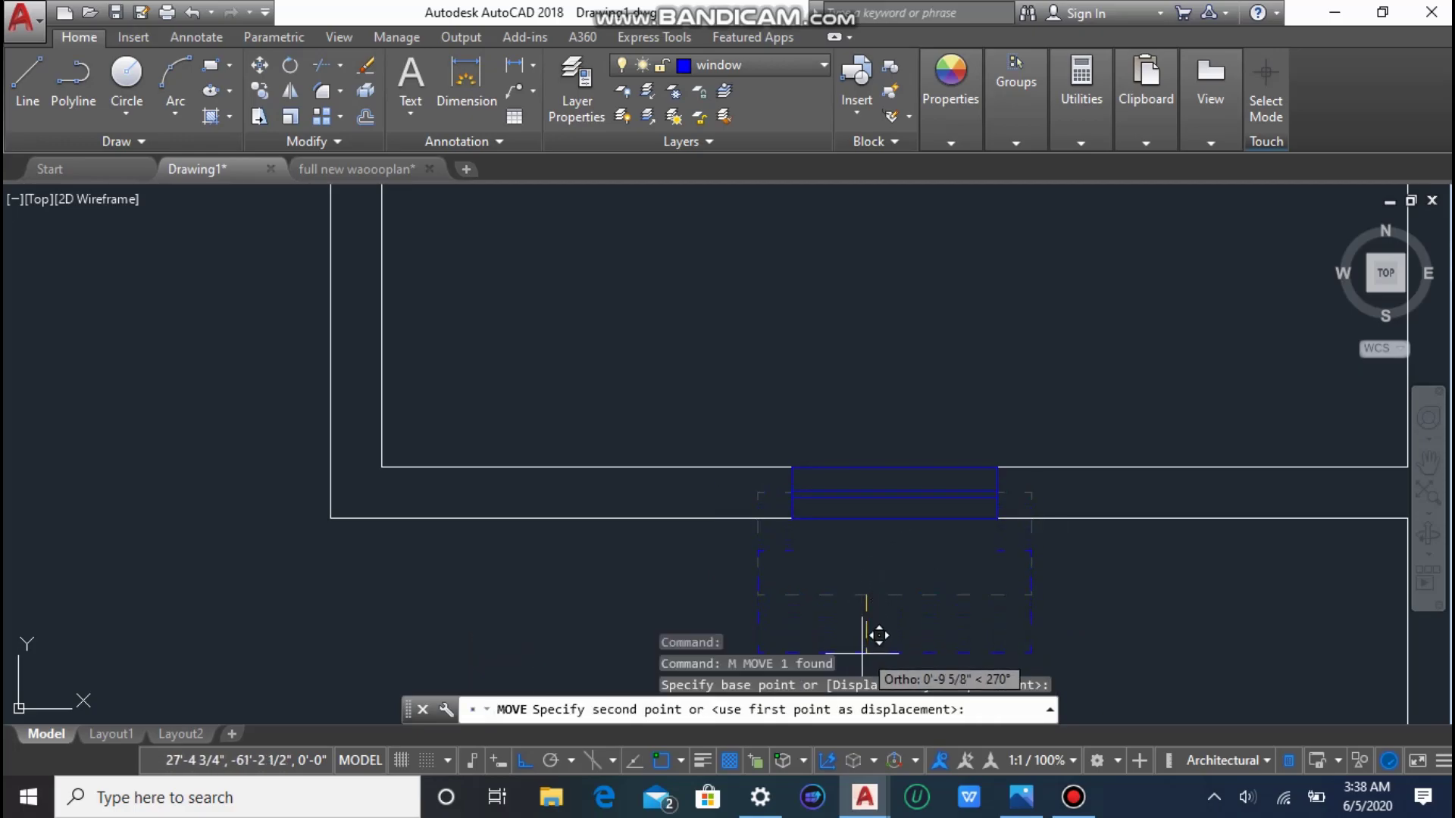
pyautogui.click(868, 650)
# Stretch the window rectangle 2' to the left and 2' to the right.
pyautogui.click(890, 505)
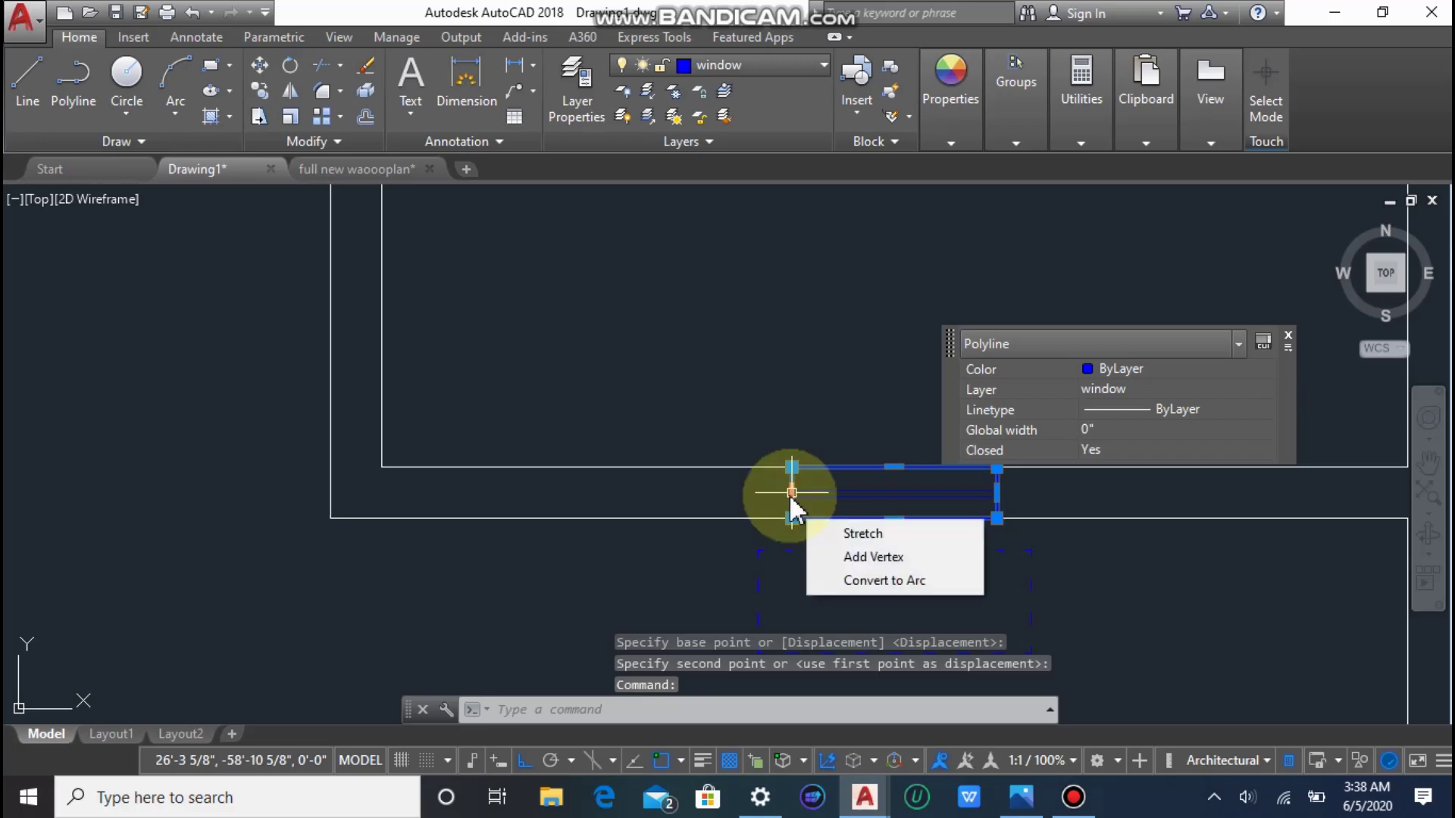
pyautogui.click(791, 493)
pyautogui.write('2')
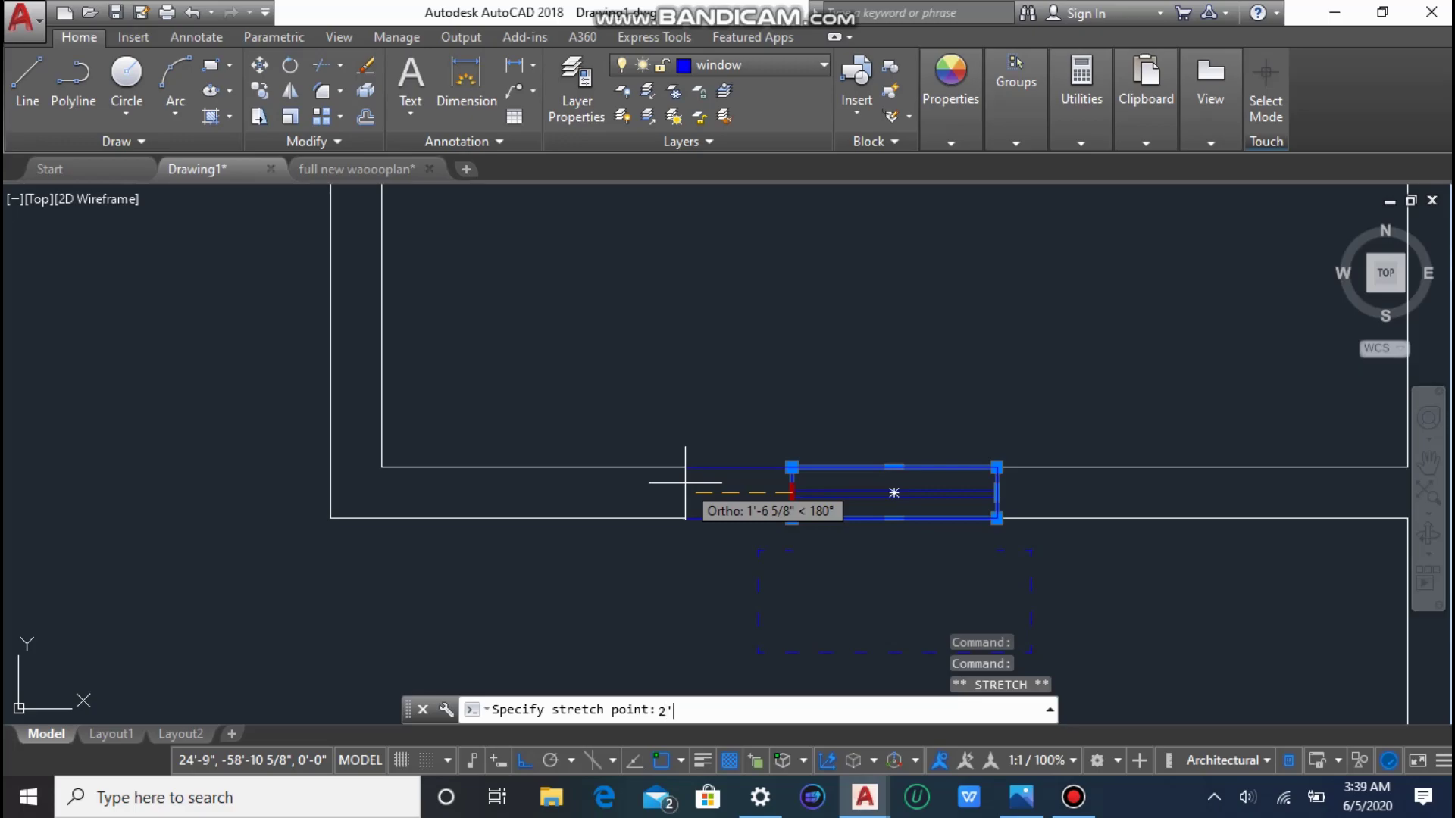
pyautogui.press('Return')
pyautogui.click(997, 493)
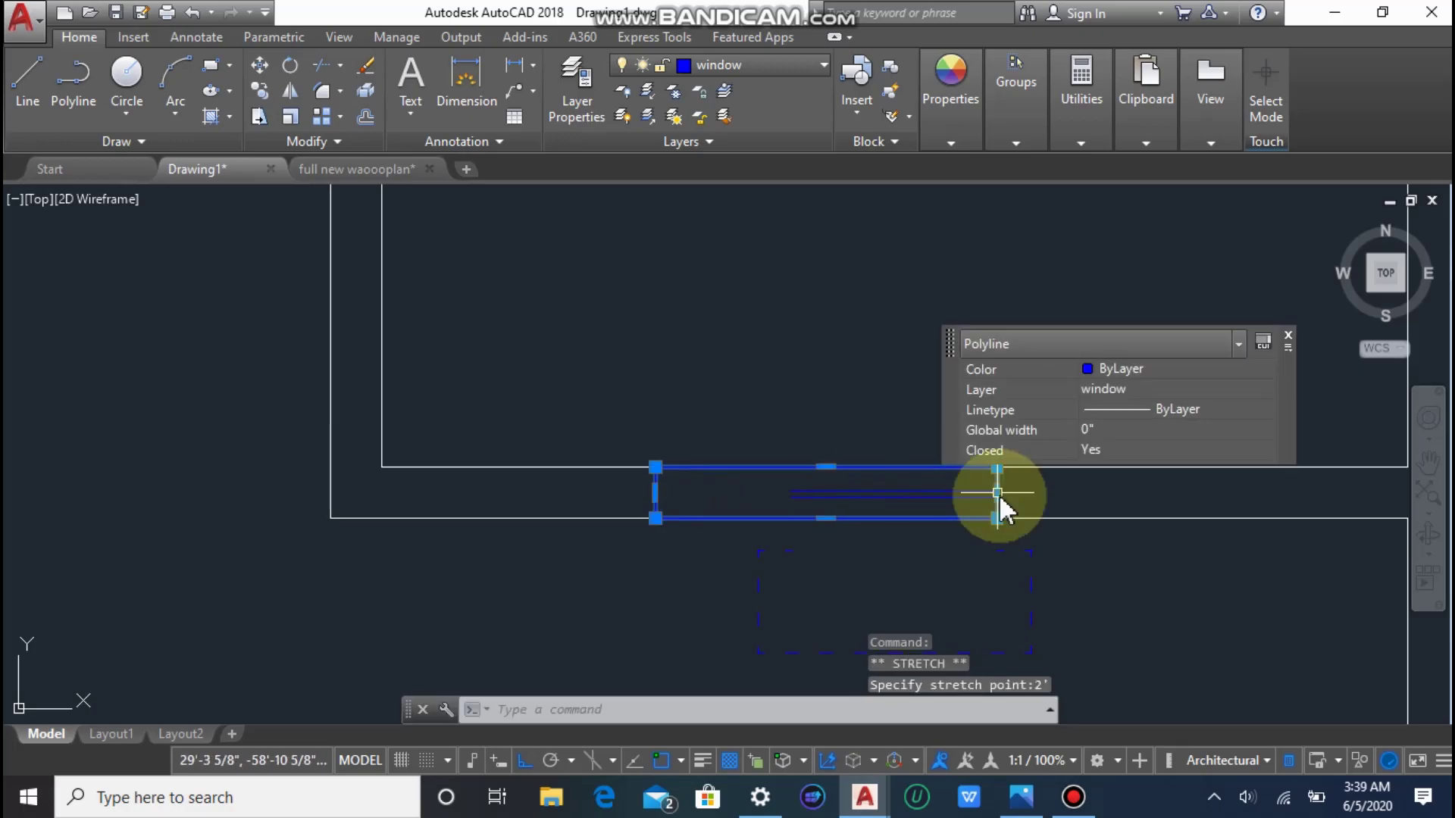
pyautogui.write("2'")
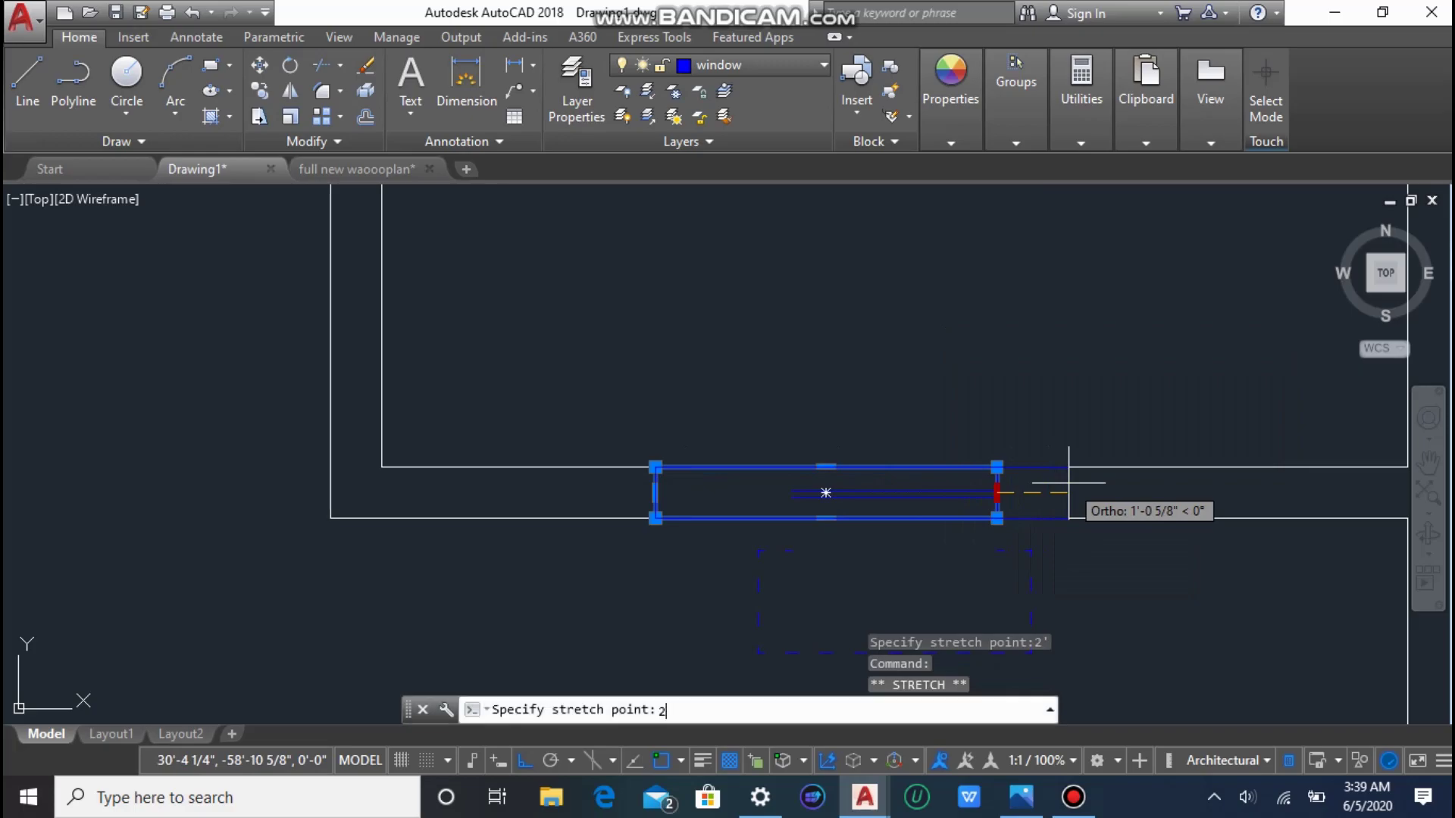
pyautogui.press('Return')
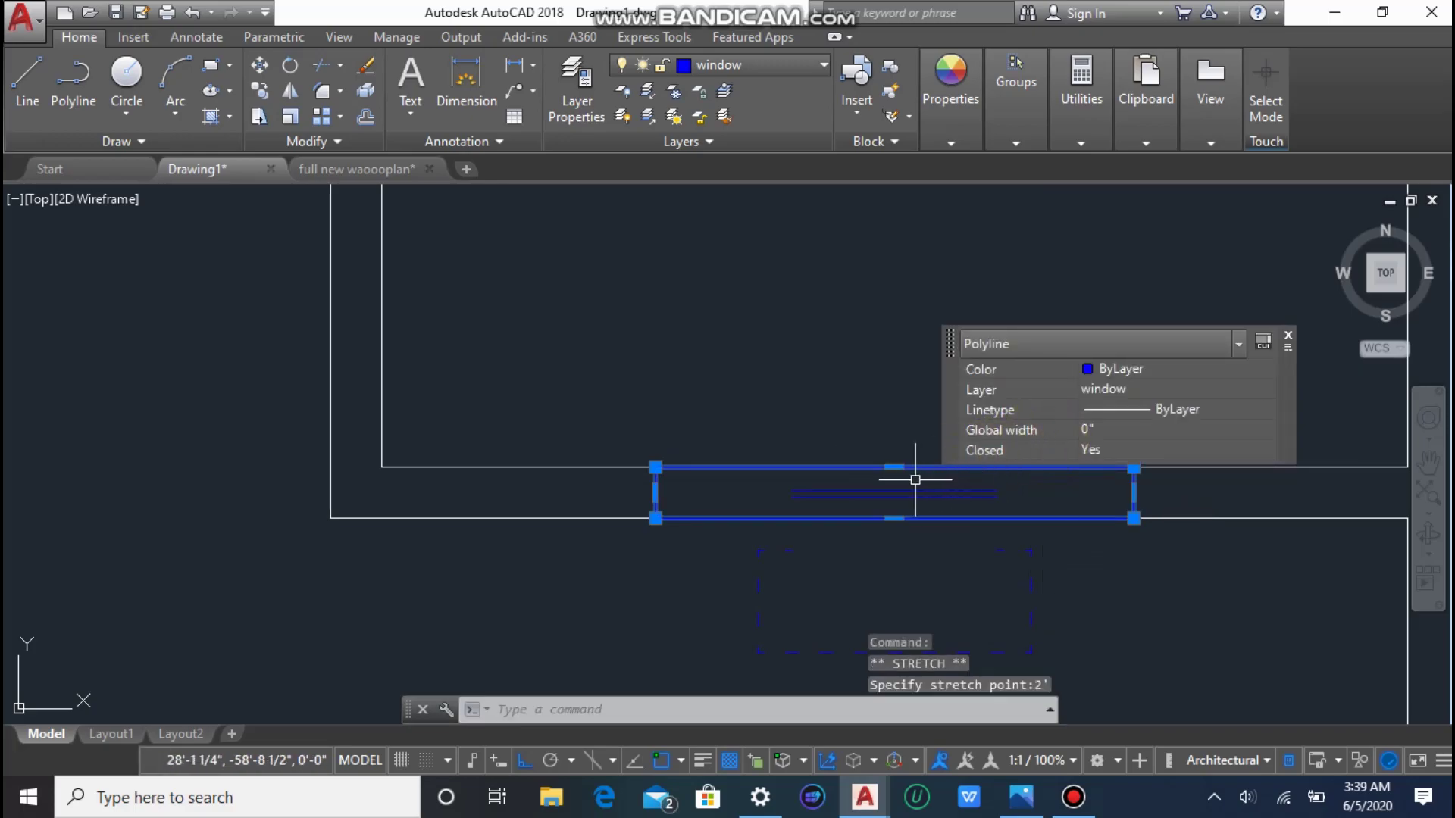
pyautogui.press('Escape')
pyautogui.press('Escape')
# Extend the short window lines across the lengthened rectangle with EXTEND.
pyautogui.write('EX')
pyautogui.press('Return')
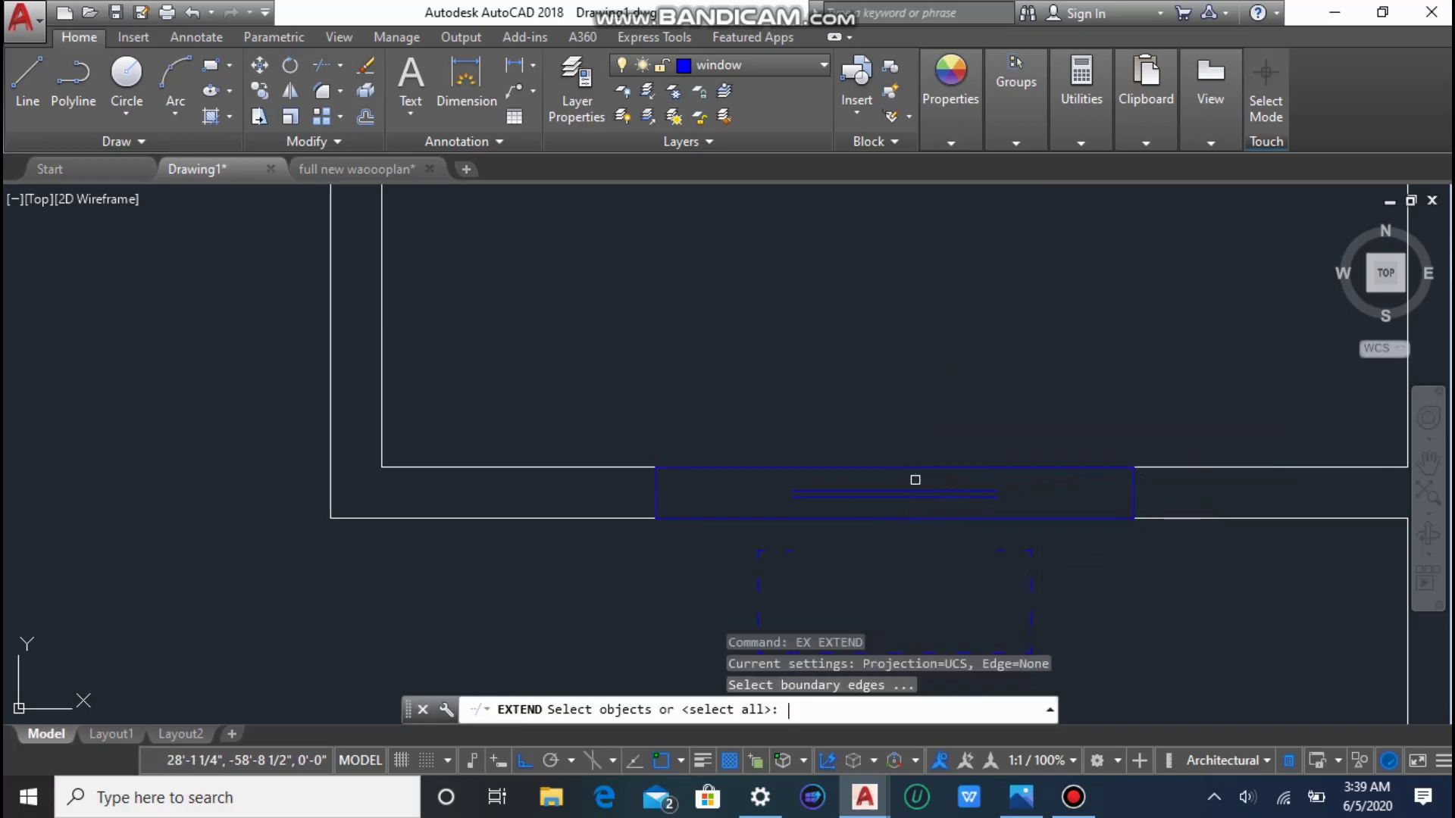
pyautogui.press('Return')
pyautogui.moveTo(915, 480); pyautogui.dragTo(864, 478)
pyautogui.click(856, 485)
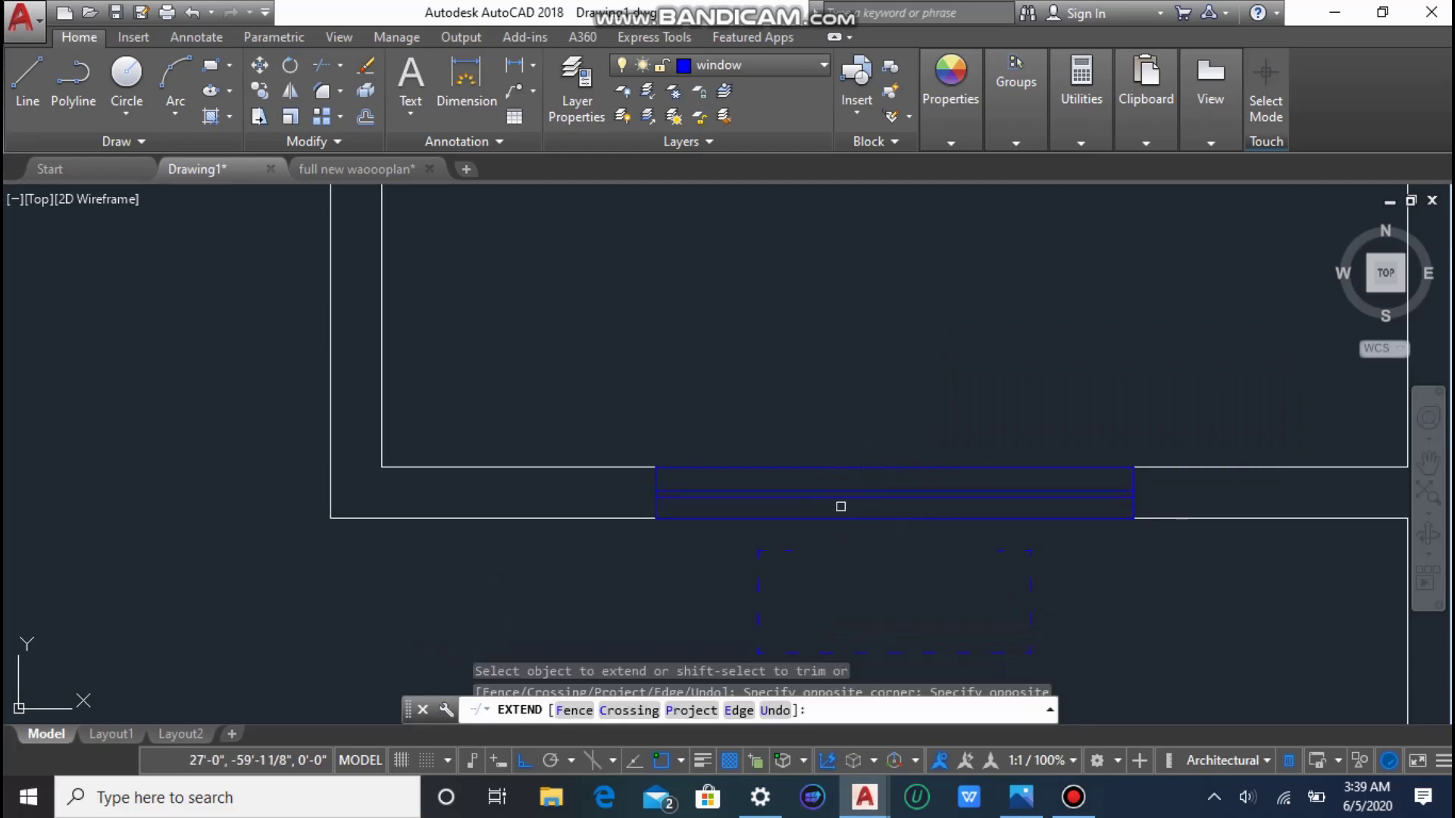
pyautogui.click(826, 492)
pyautogui.press('Escape')
pyautogui.press('Escape')
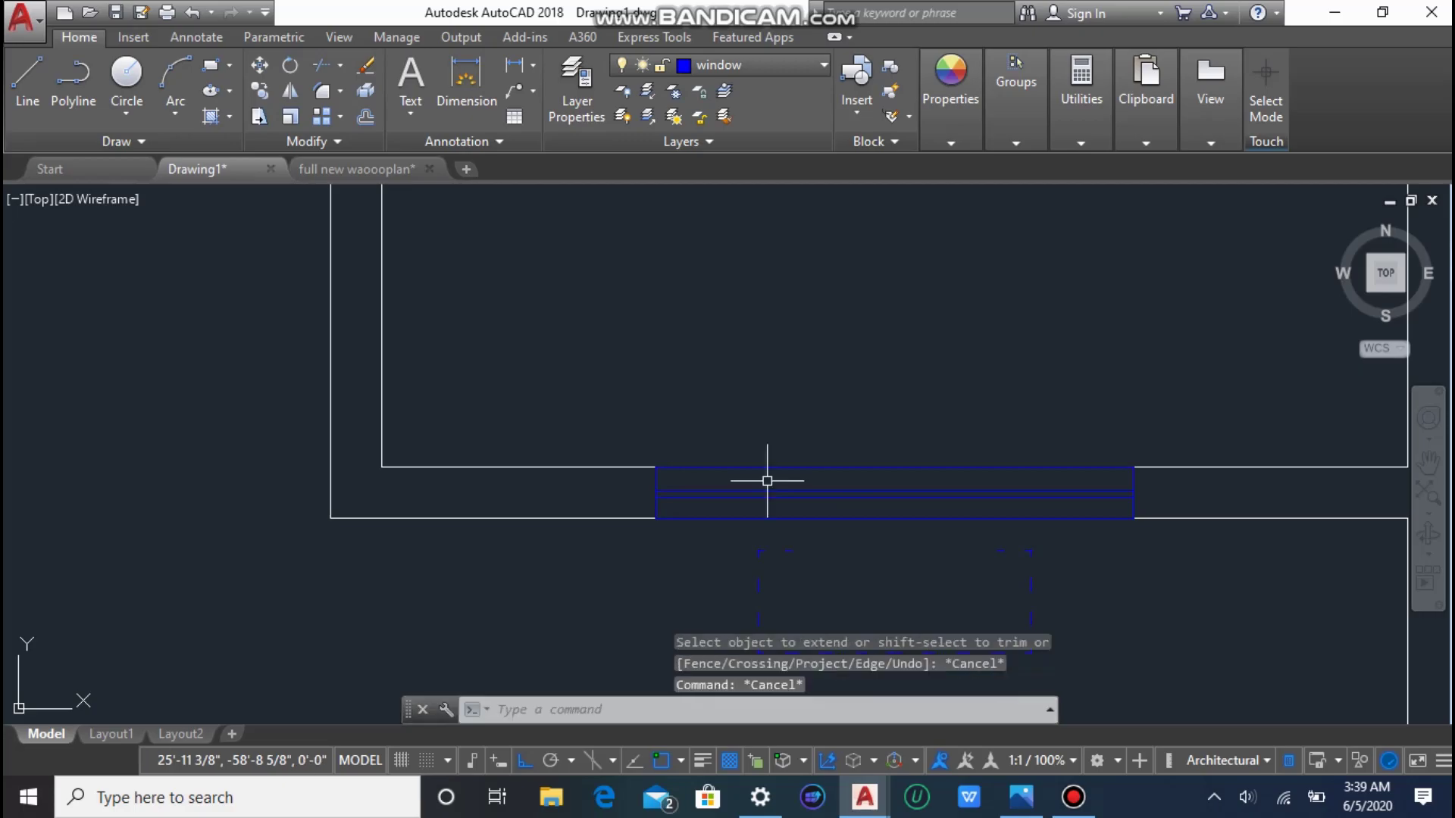
pyautogui.scroll(-4, 761, 475)
pyautogui.scroll(3, 861, 471)
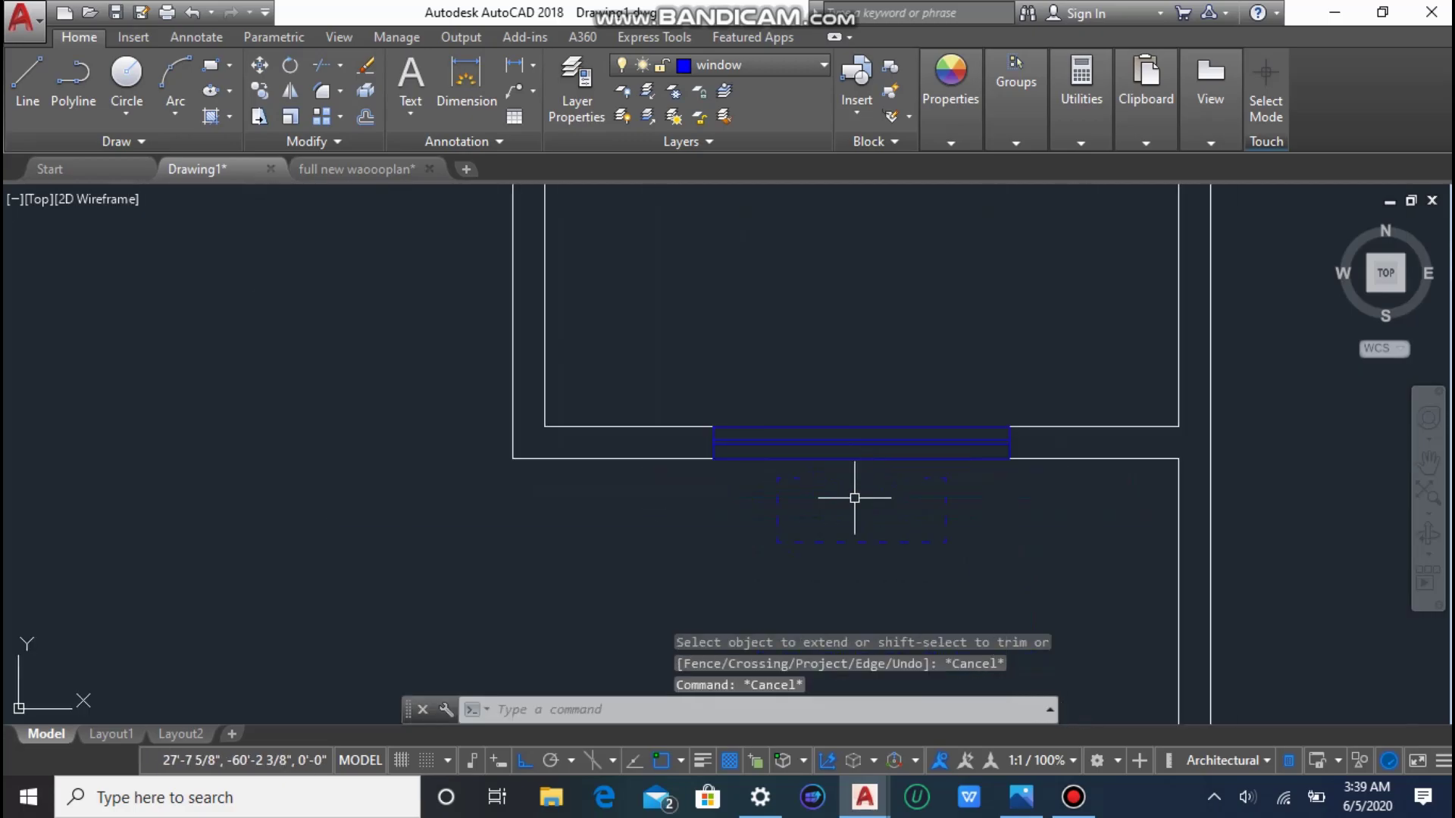
# Stretch the dashed outline 4' to the left.
pyautogui.click(776, 509)
pyautogui.click(777, 509)
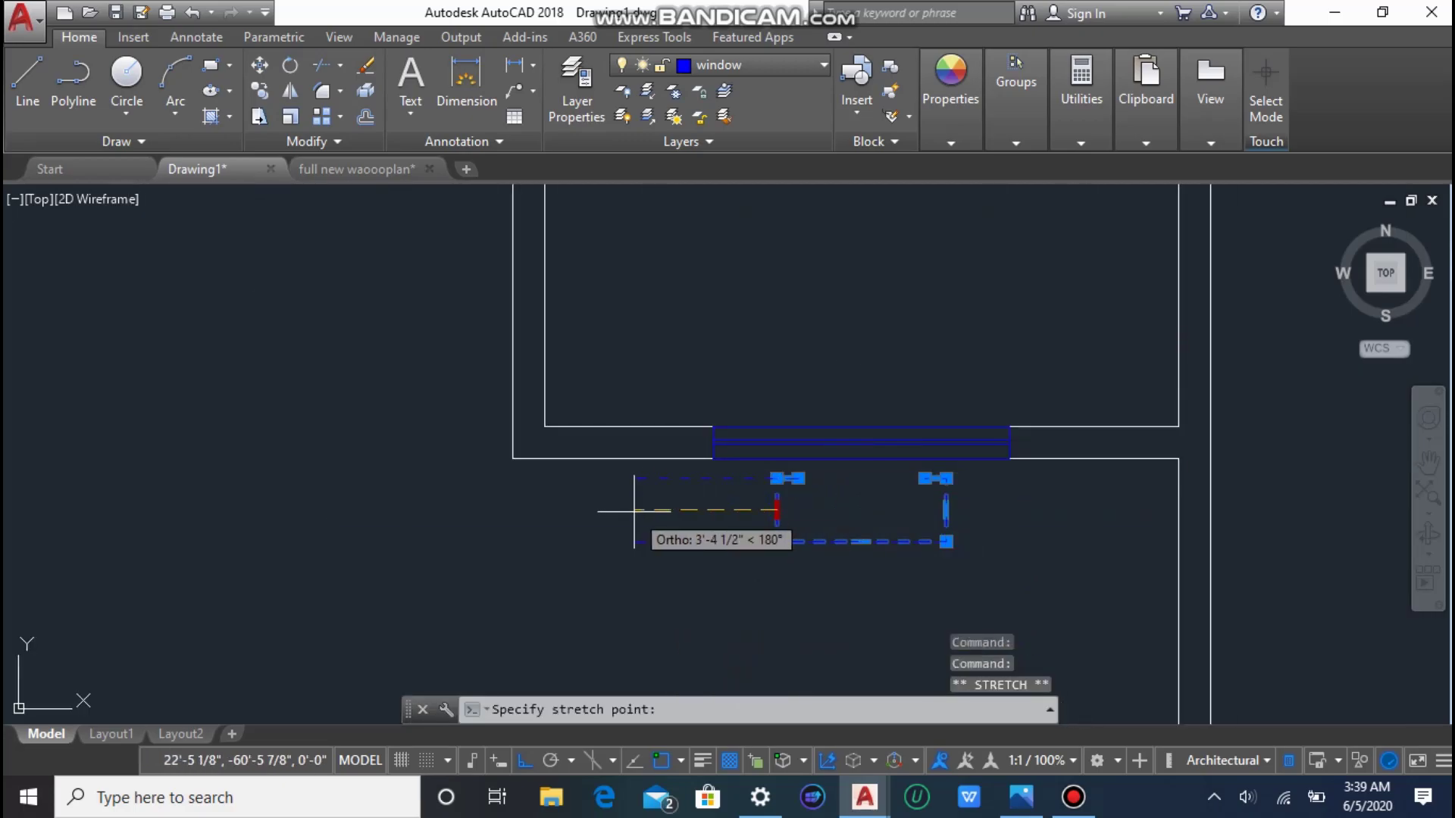
pyautogui.write("4'")
pyautogui.press('Return')
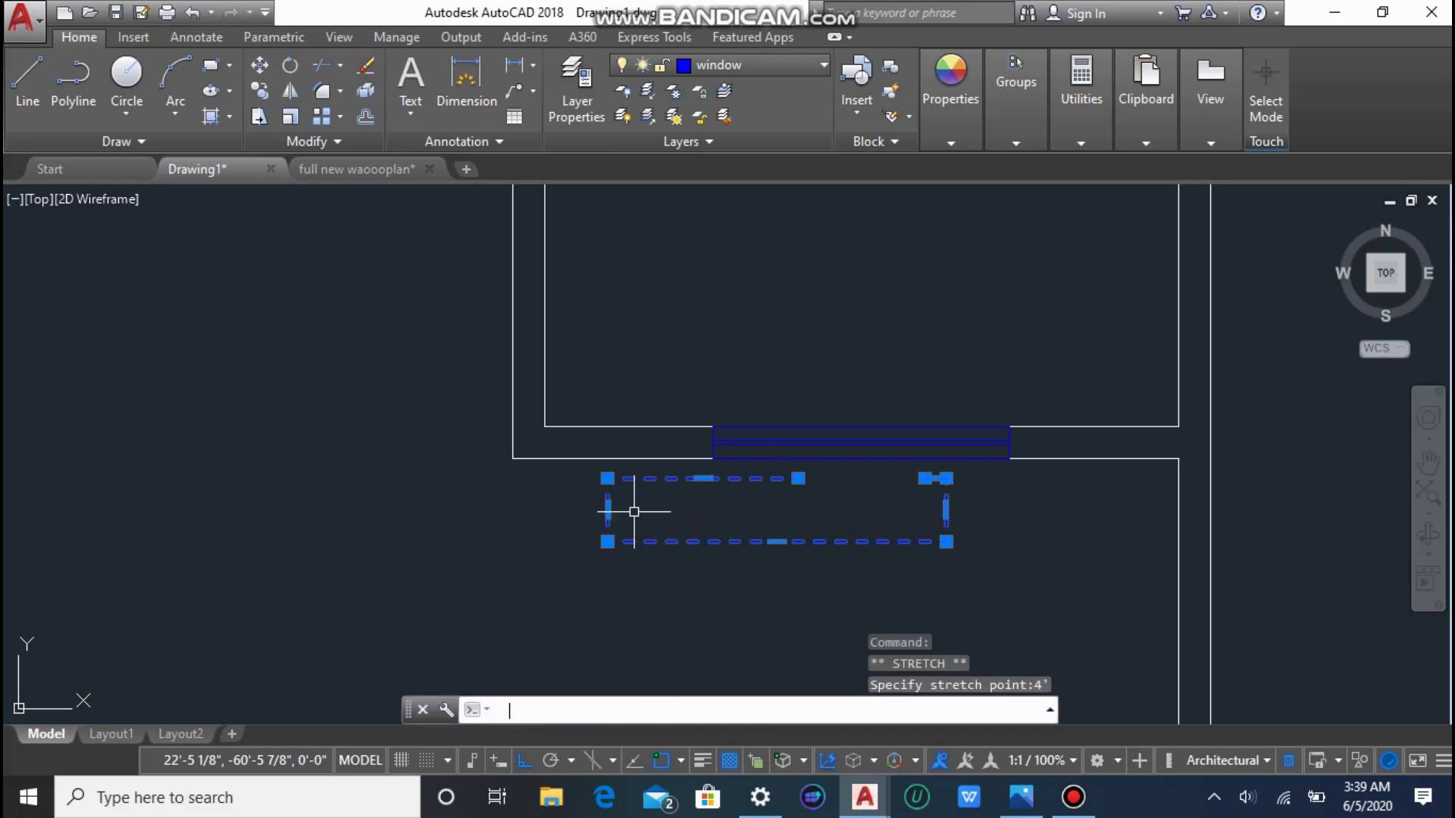
pyautogui.moveTo(1177, 392); pyautogui.dragTo(1451, 482)
pyautogui.scroll(-5, 581, 330)
pyautogui.scroll(-4, 479, 269)
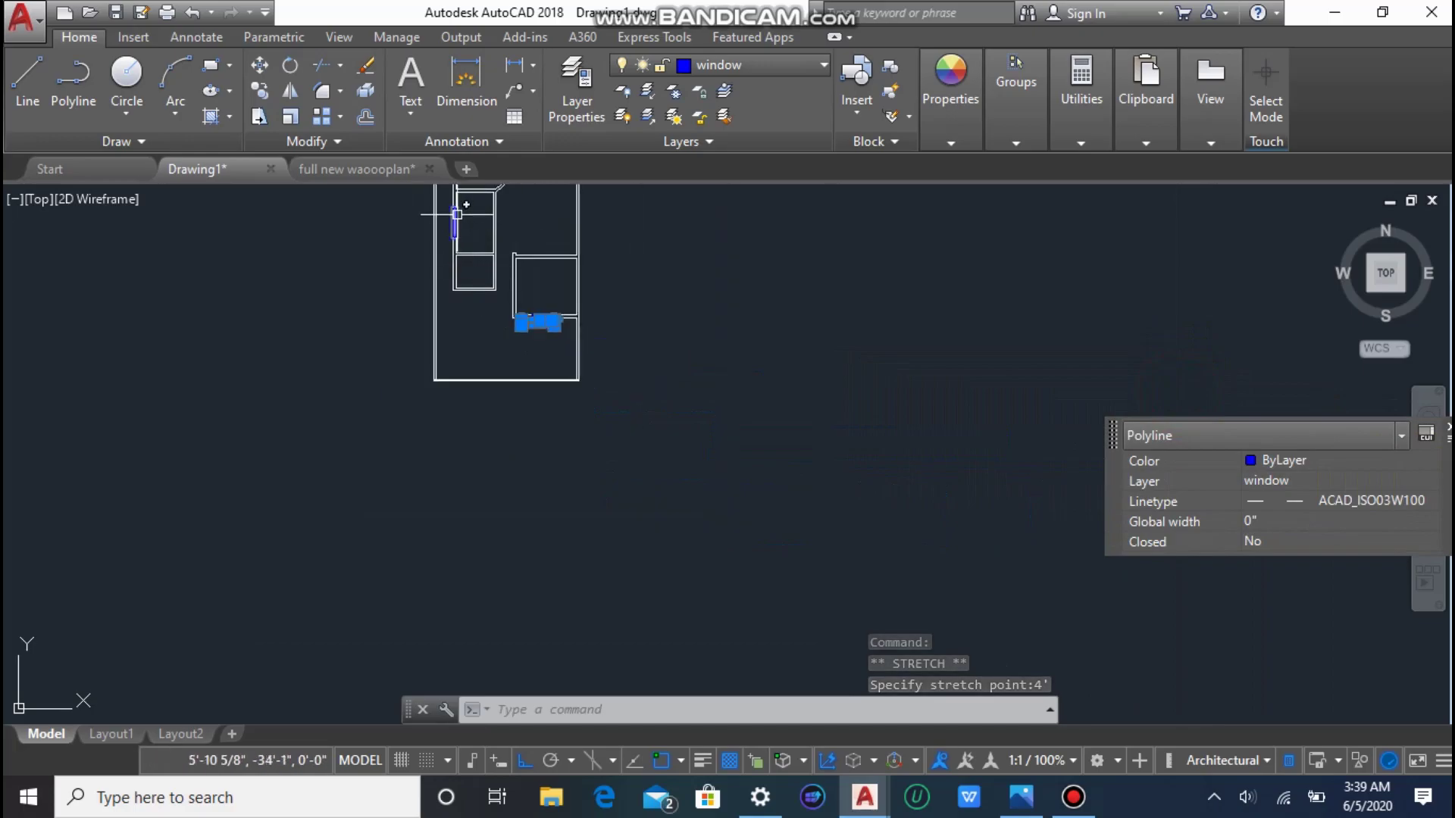
pyautogui.scroll(4, 447, 208)
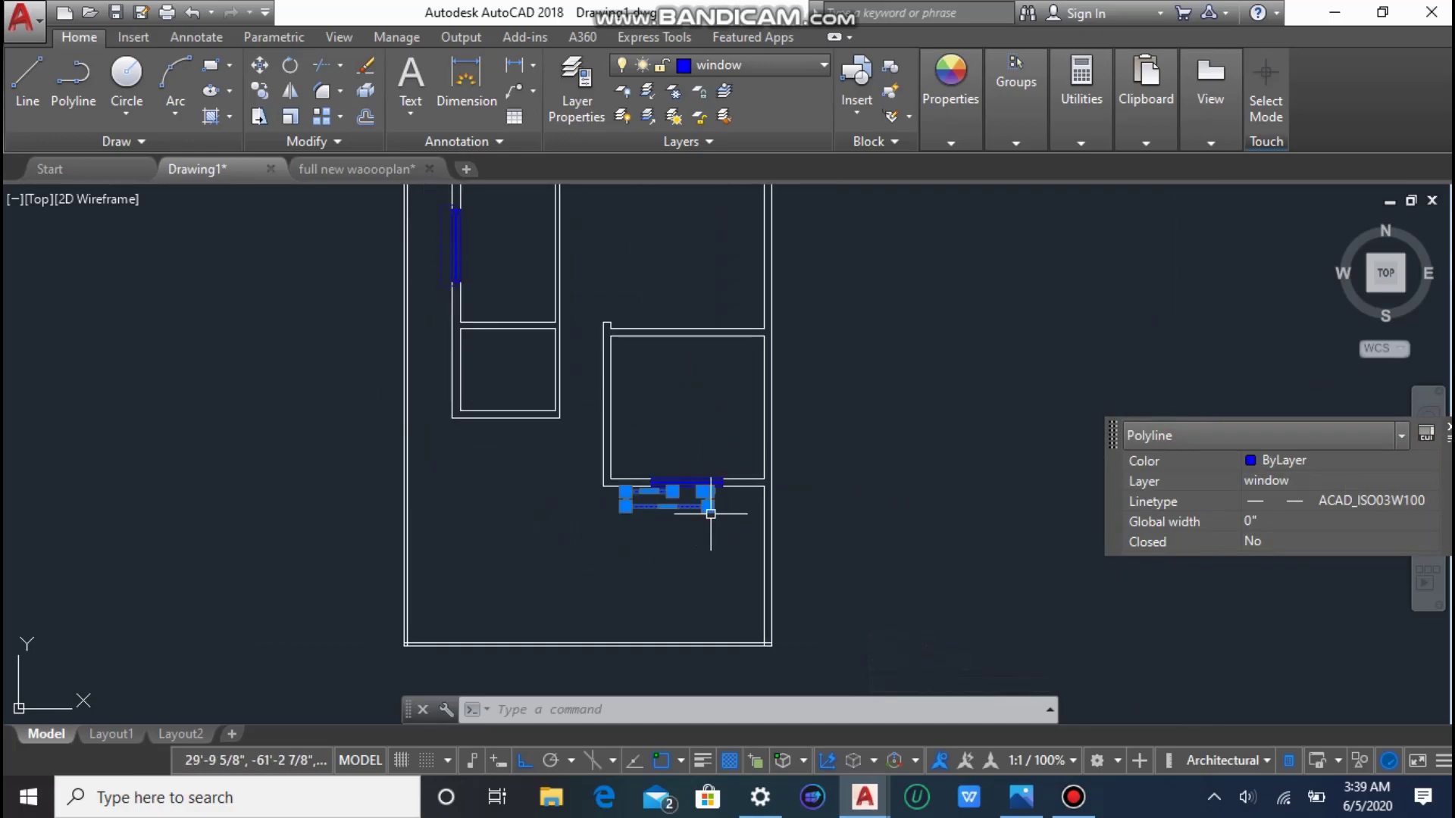
pyautogui.scroll(4, 708, 496)
pyautogui.scroll(3, 758, 432)
pyautogui.scroll(-2, 579, 431)
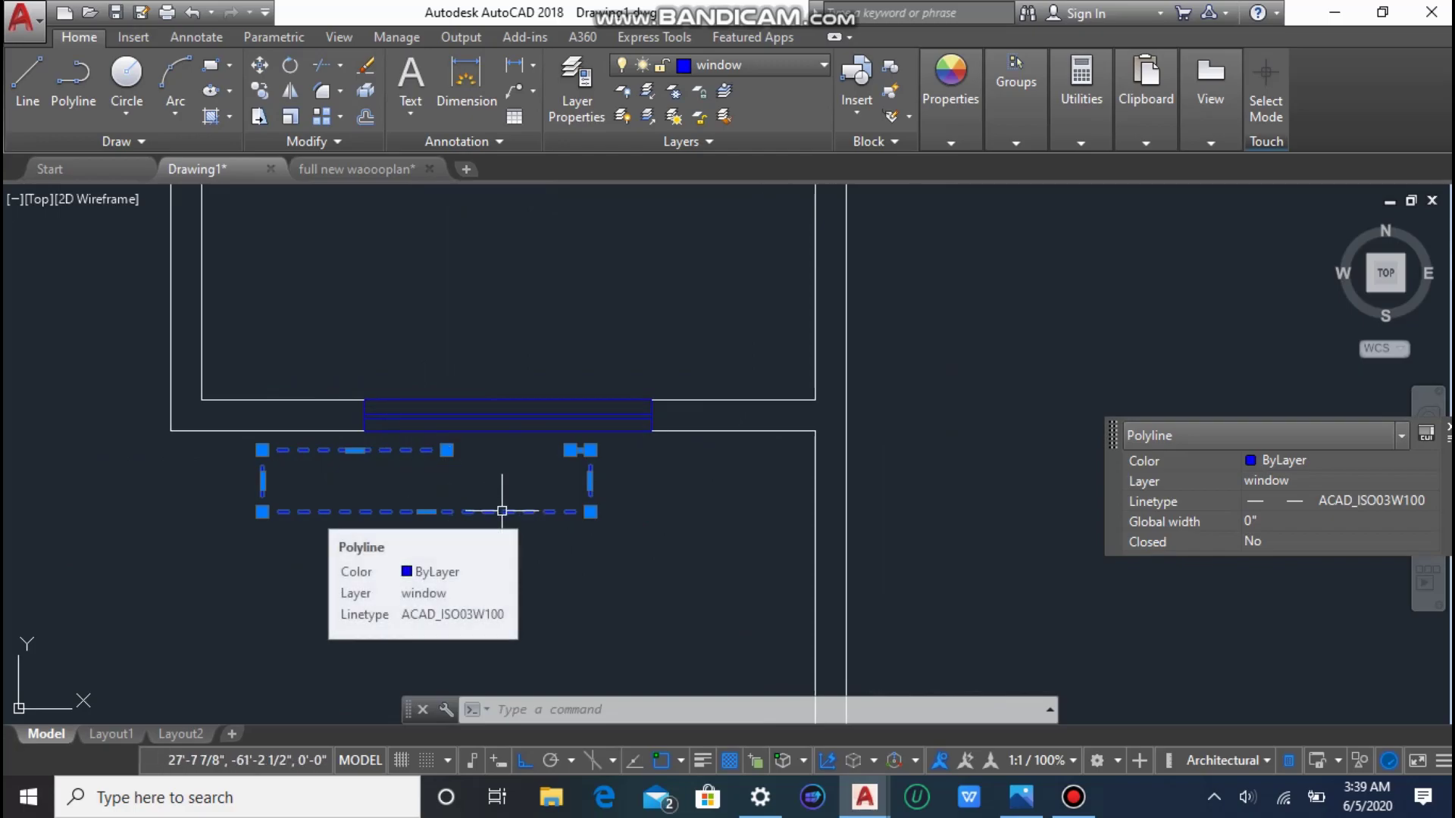
# Move the dashed window block into its wall opening.
pyautogui.press('Escape')
pyautogui.write('m')
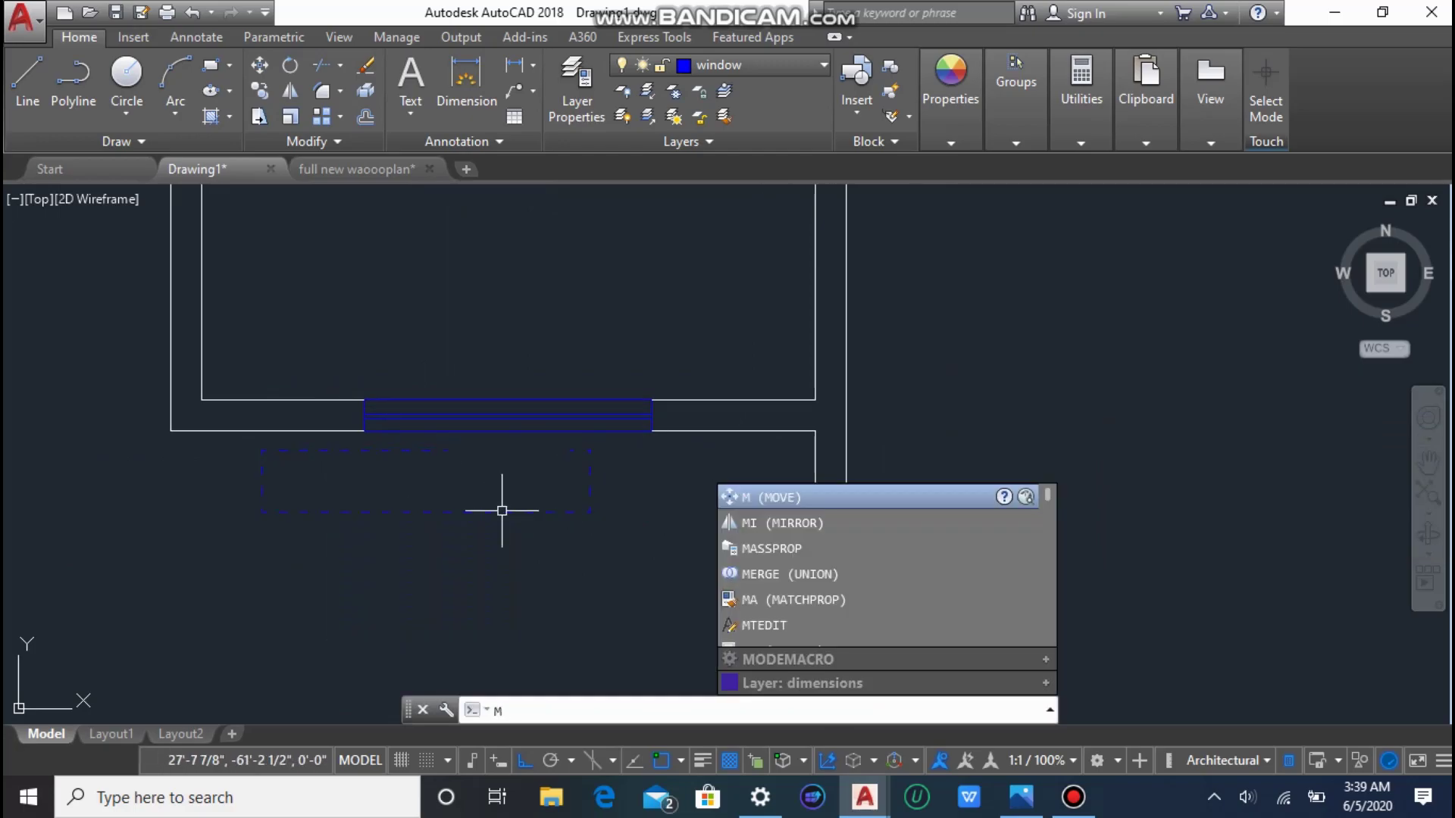
pyautogui.press('Return')
pyautogui.click(497, 509)
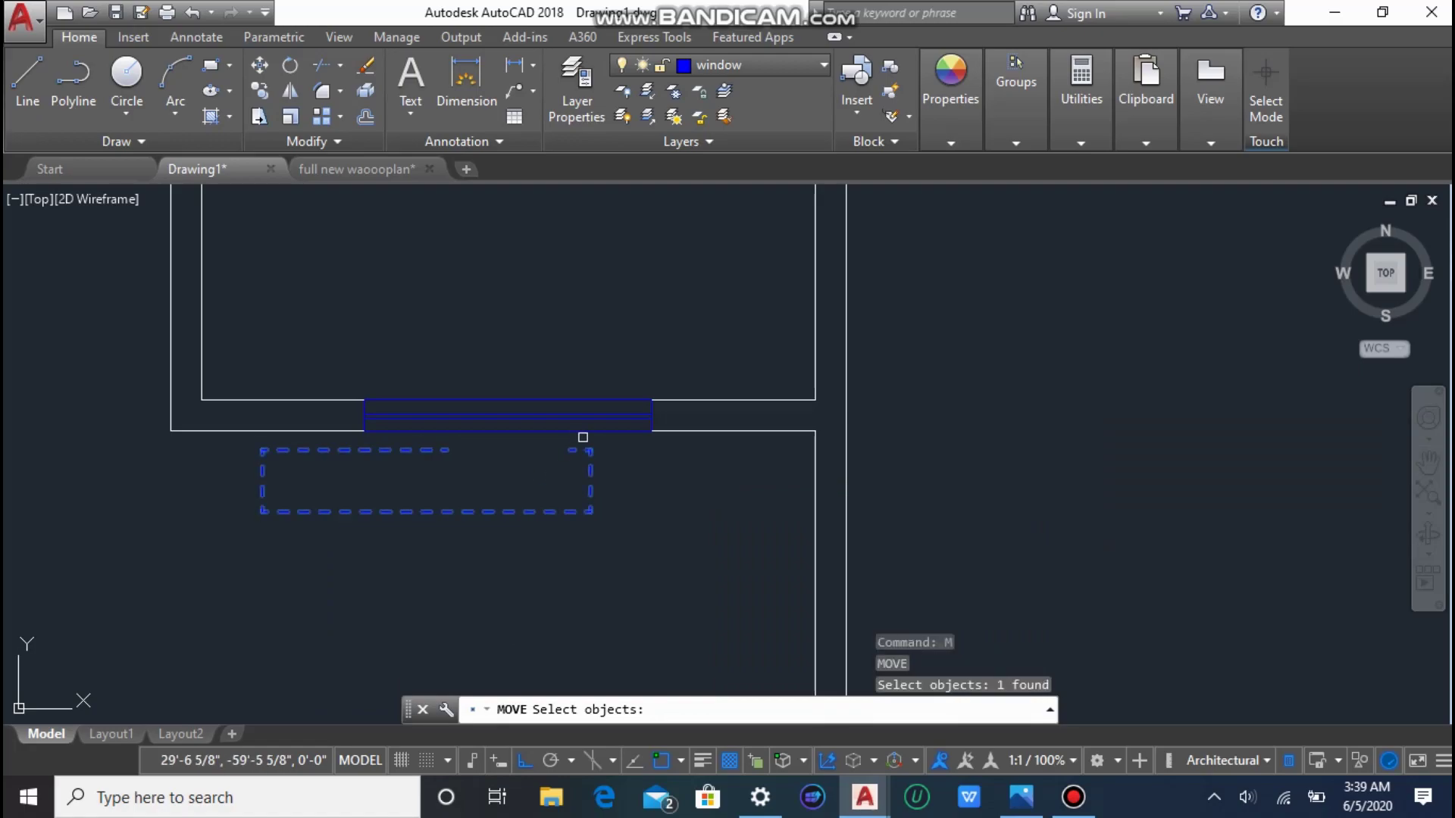
pyautogui.press('Return')
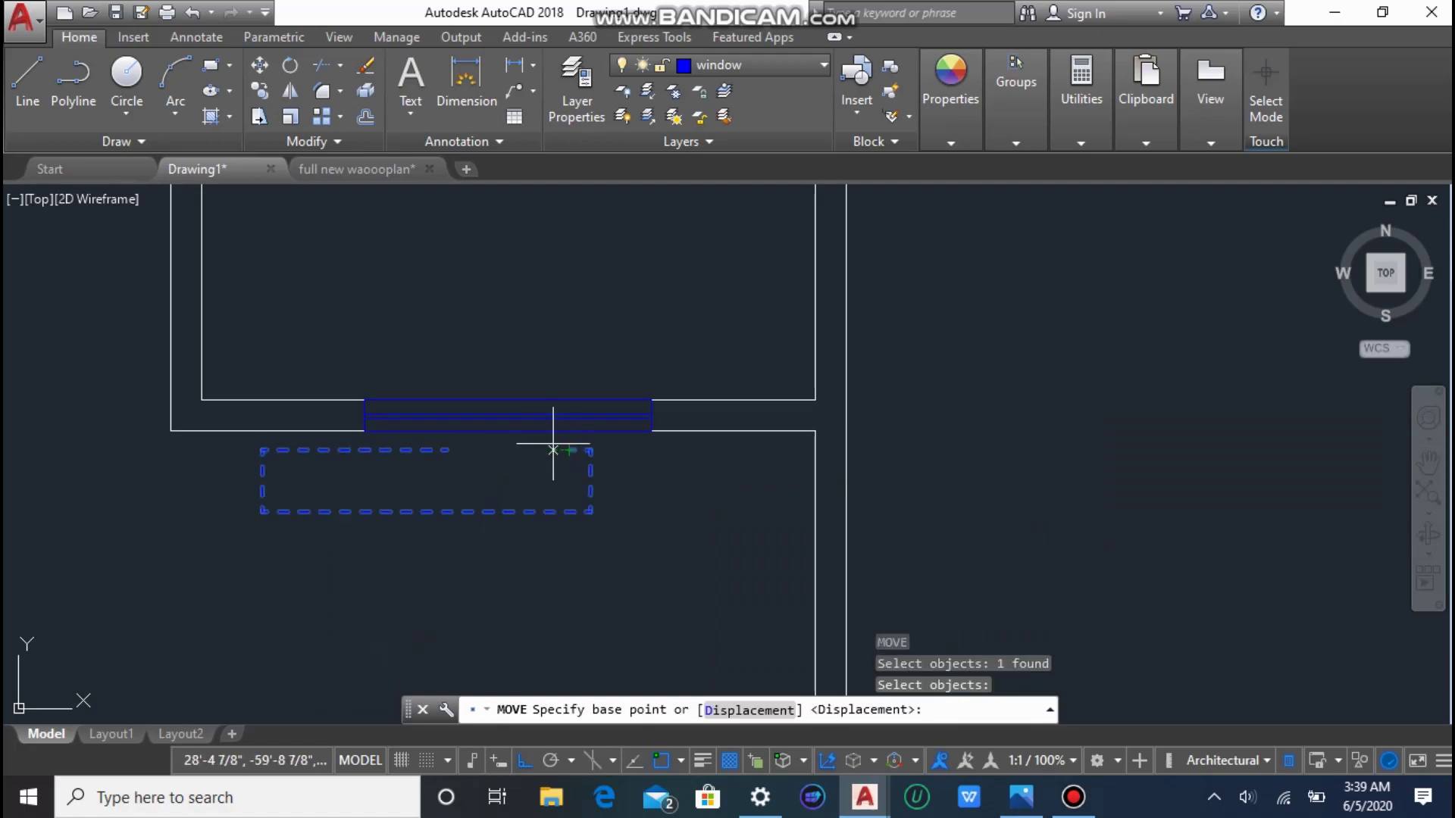
pyautogui.click(580, 450)
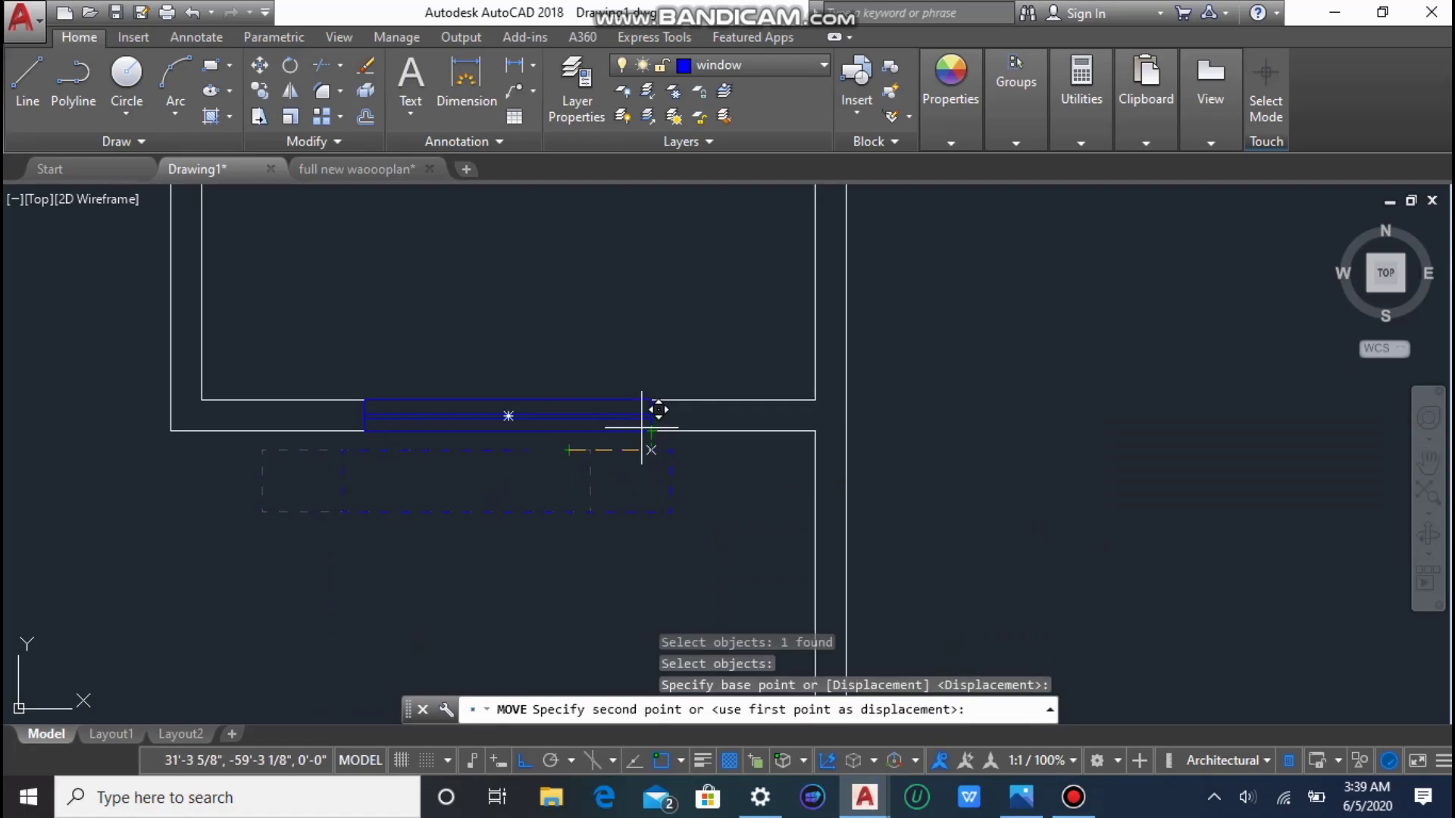
pyautogui.scroll(5, 651, 409)
pyautogui.click(662, 384)
pyautogui.scroll(-4, 663, 383)
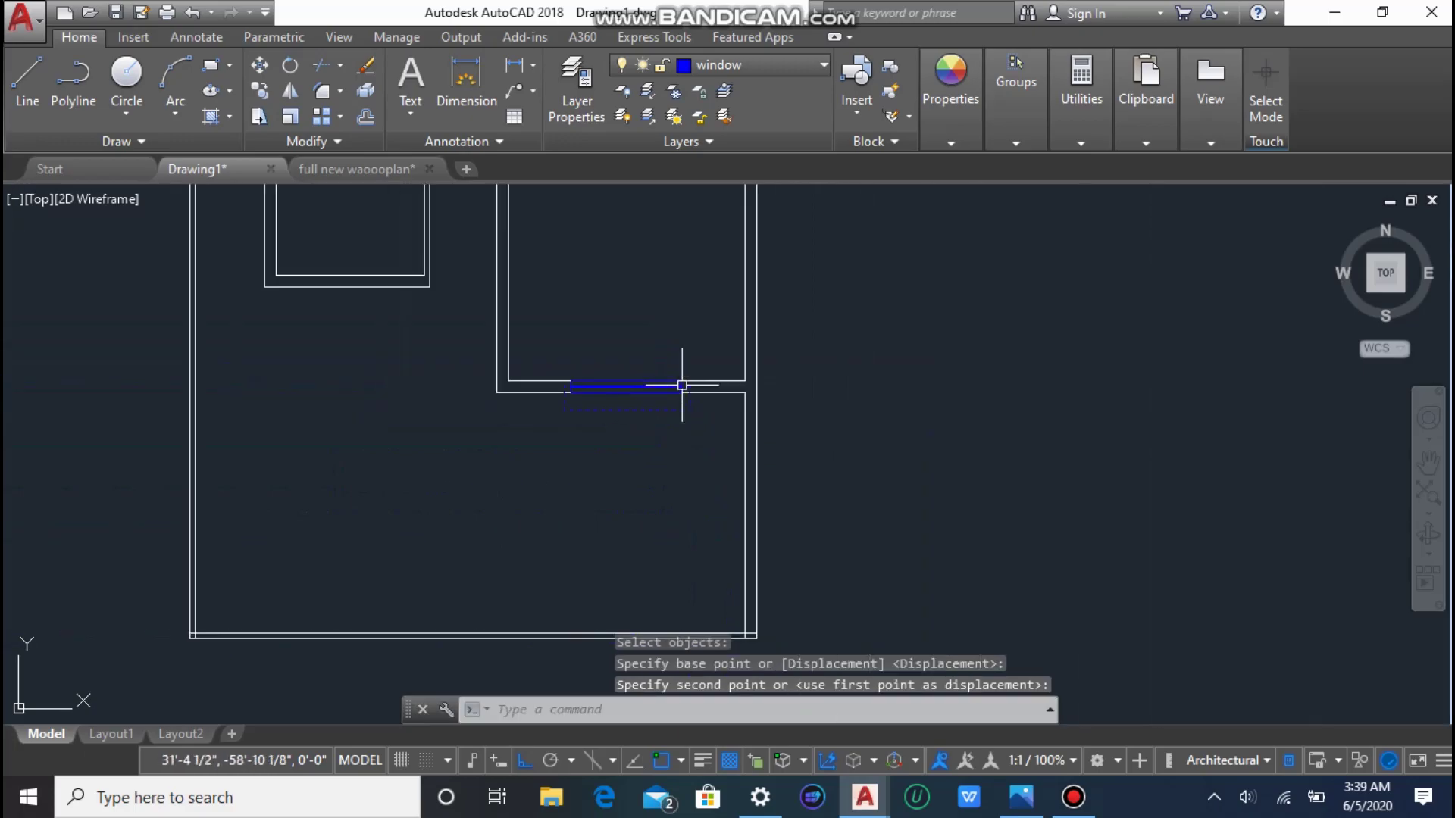
pyautogui.press('Escape')
pyautogui.press('Escape')
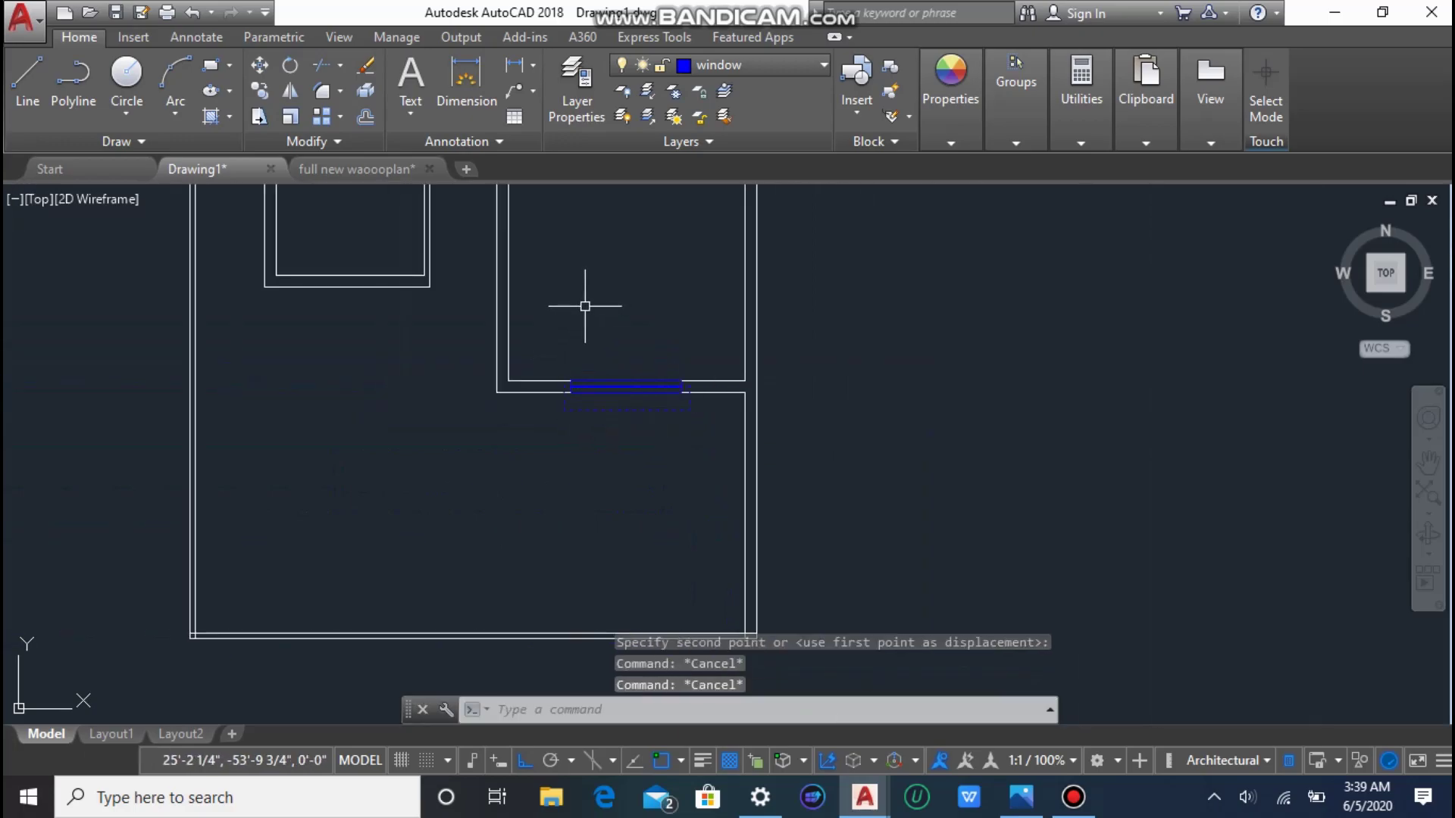
# Window-select and delete the two leftover window blocks.
pyautogui.scroll(-5, 562, 316)
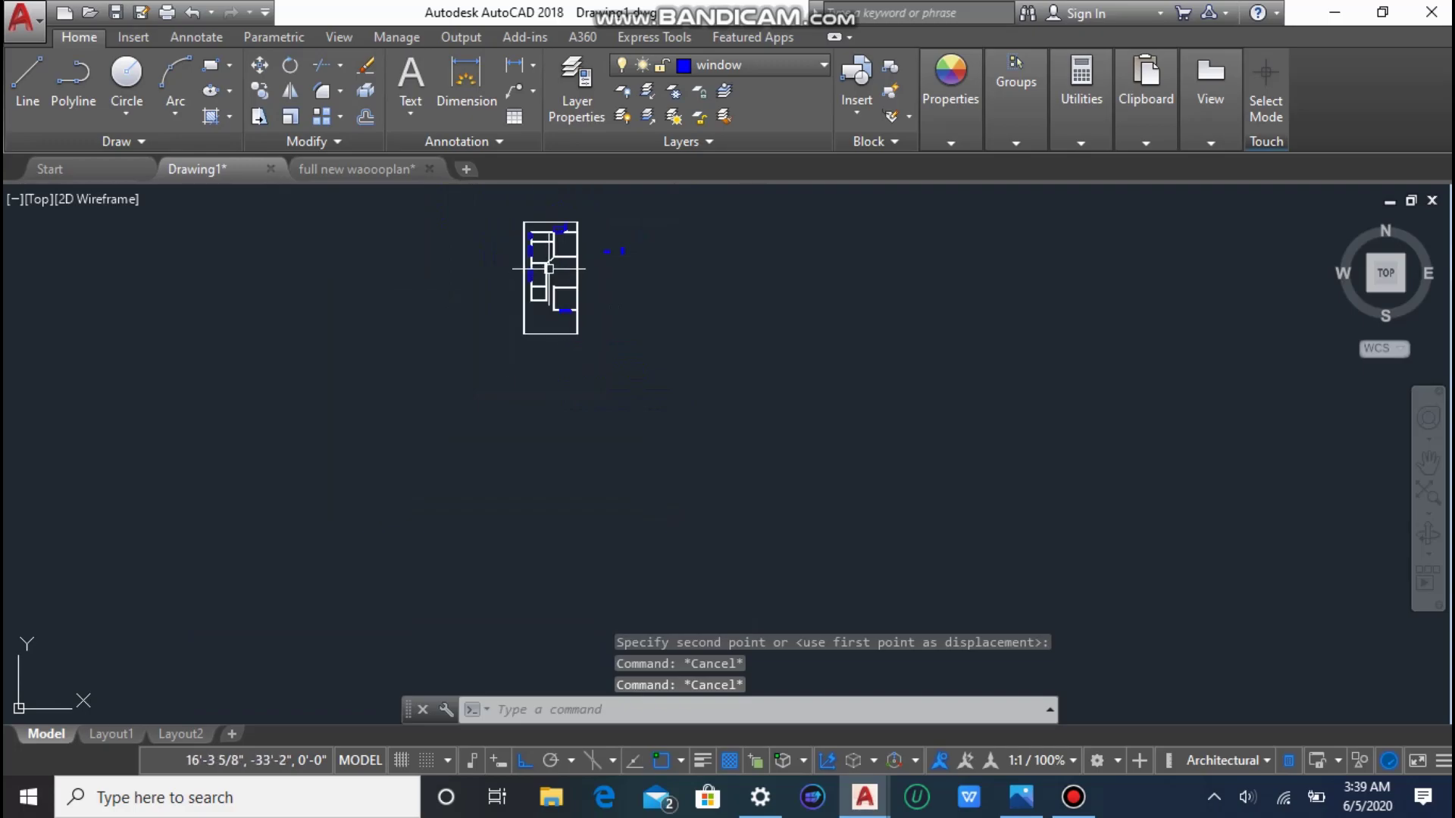
pyautogui.scroll(3, 578, 234)
pyautogui.click(619, 269)
pyautogui.click(784, 367)
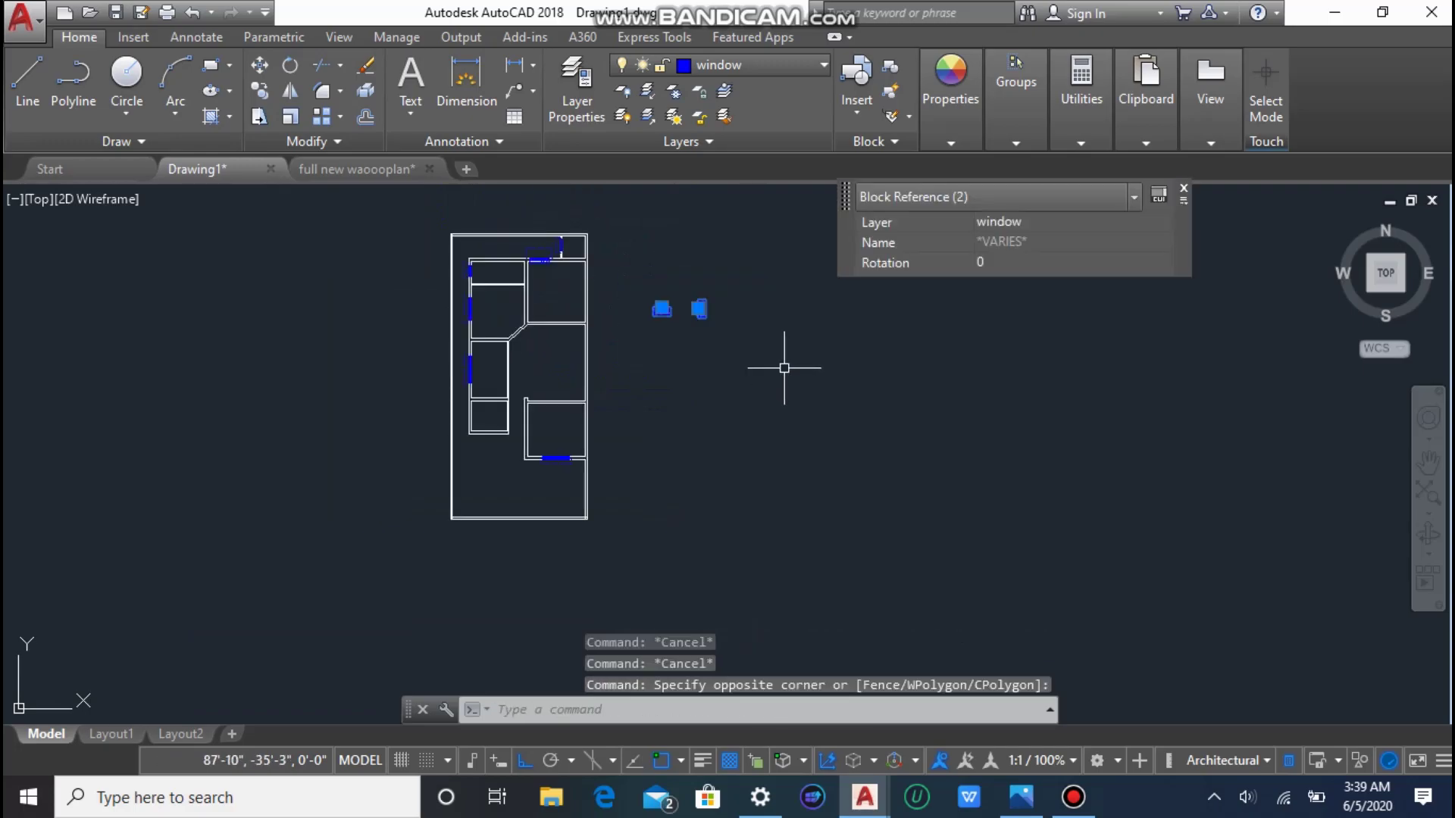
pyautogui.press('Delete')
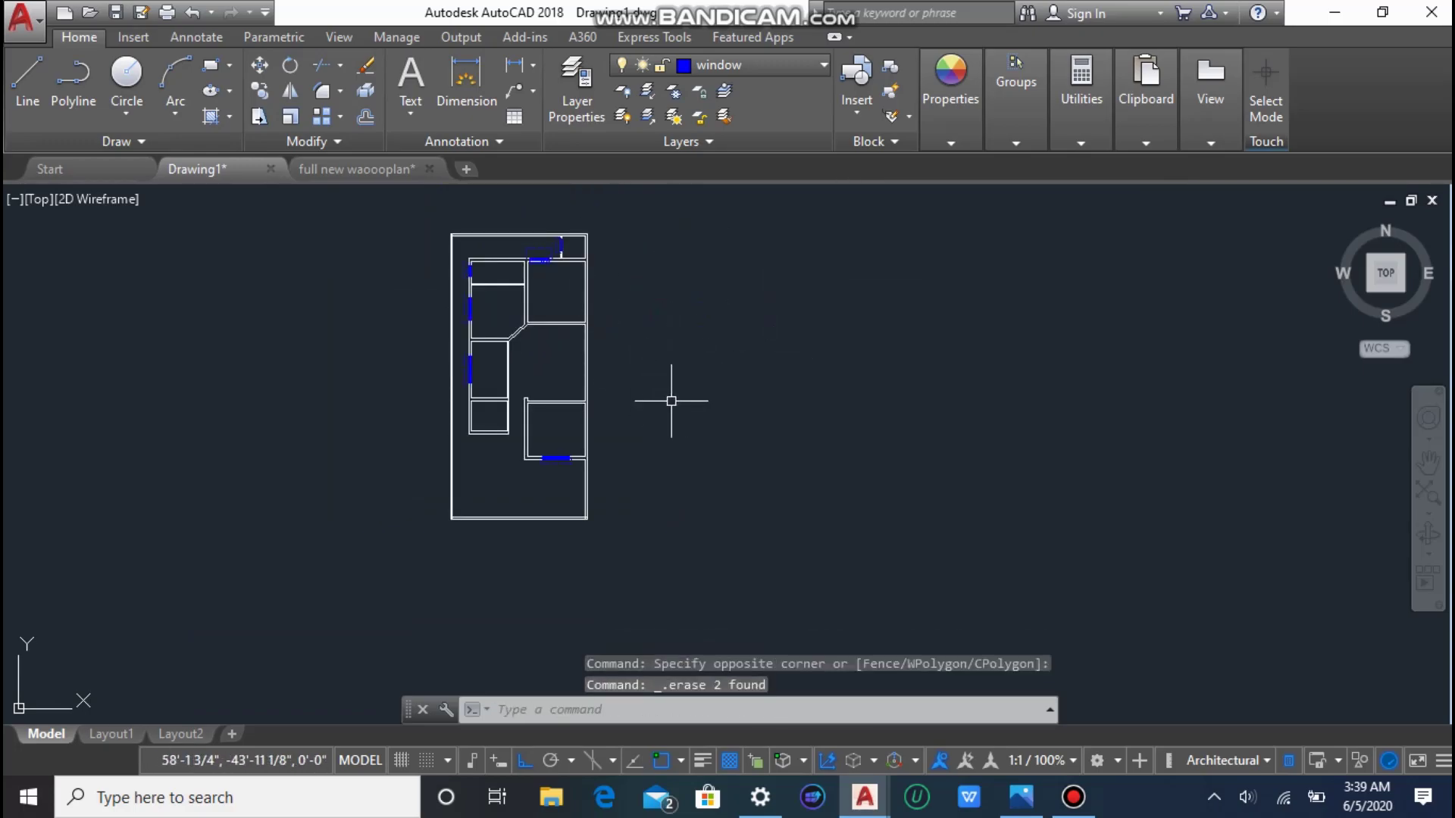
# Make door the current layer and bring up the reference floor-plan image.
pyautogui.click(765, 67)
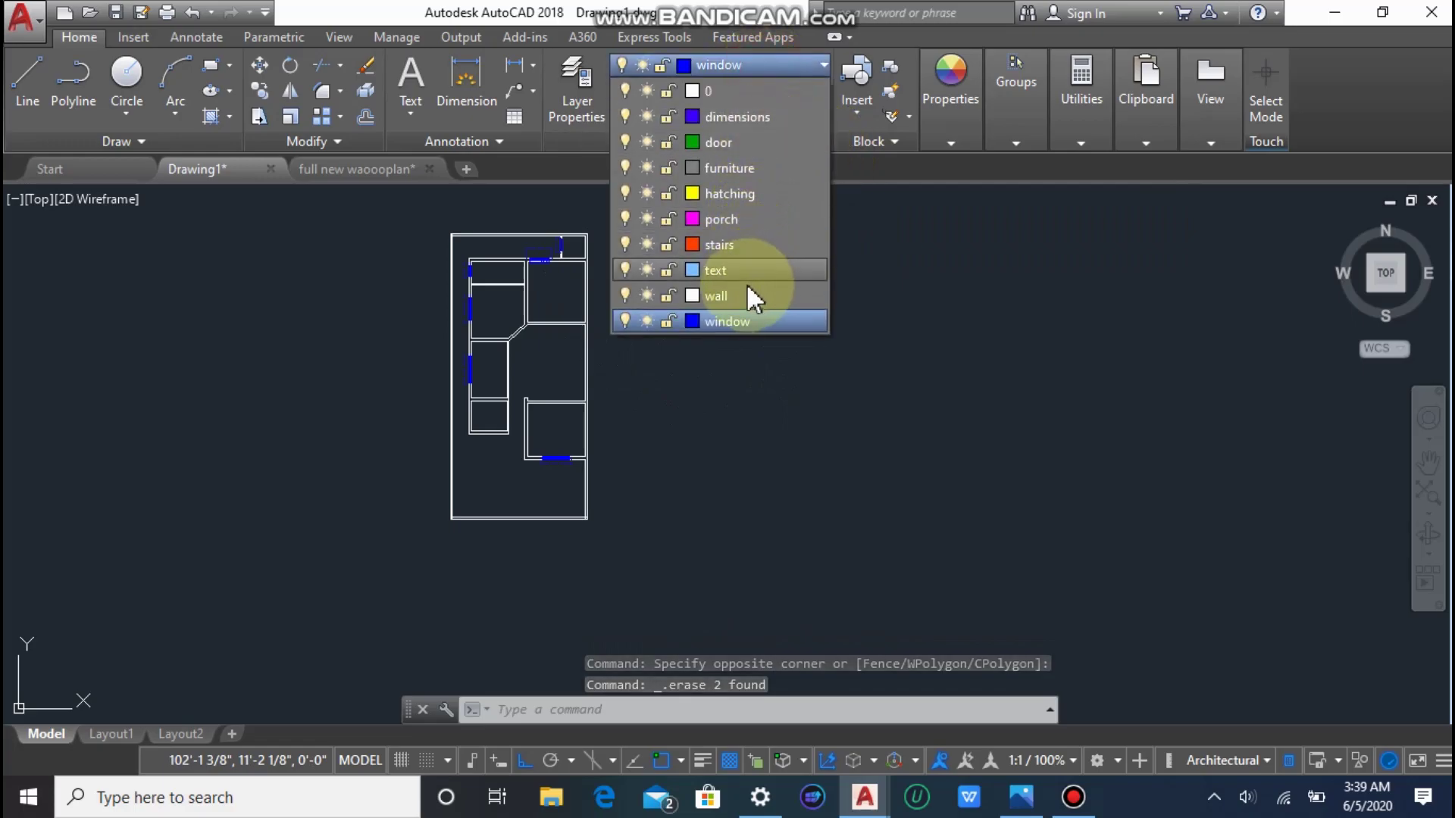
pyautogui.click(750, 143)
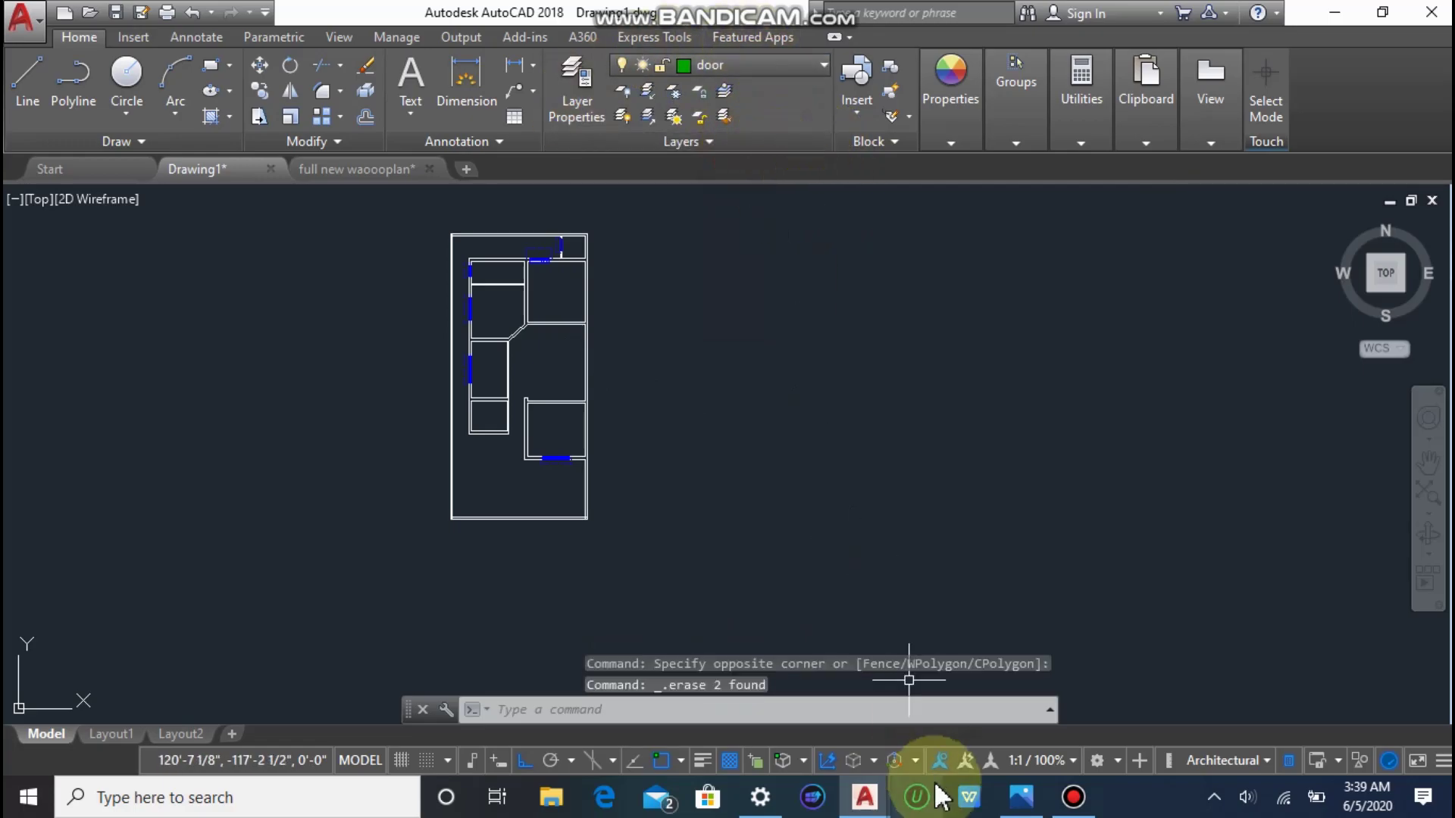
pyautogui.click(1020, 797)
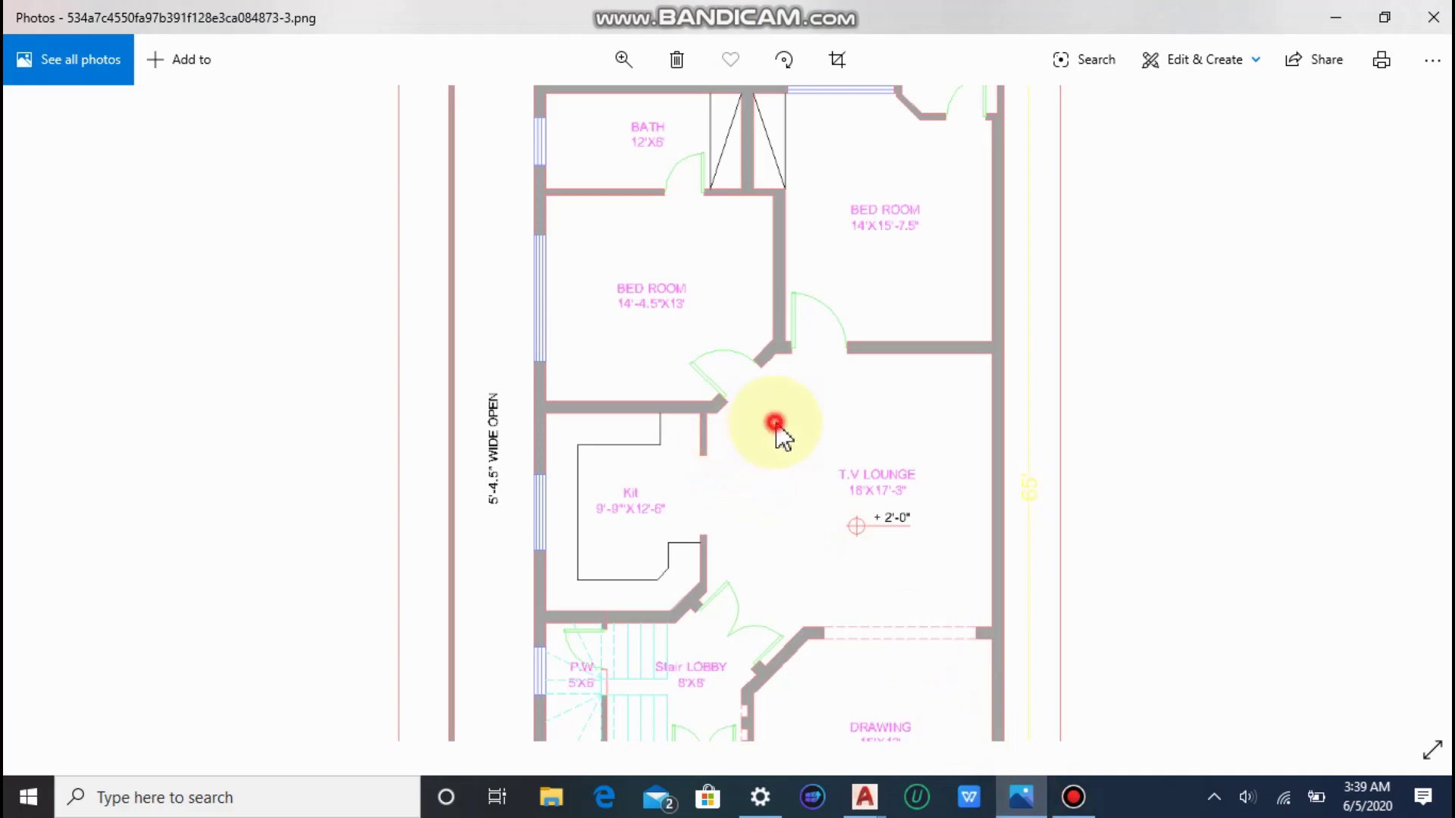
pyautogui.moveTo(775, 425); pyautogui.dragTo(788, 465)
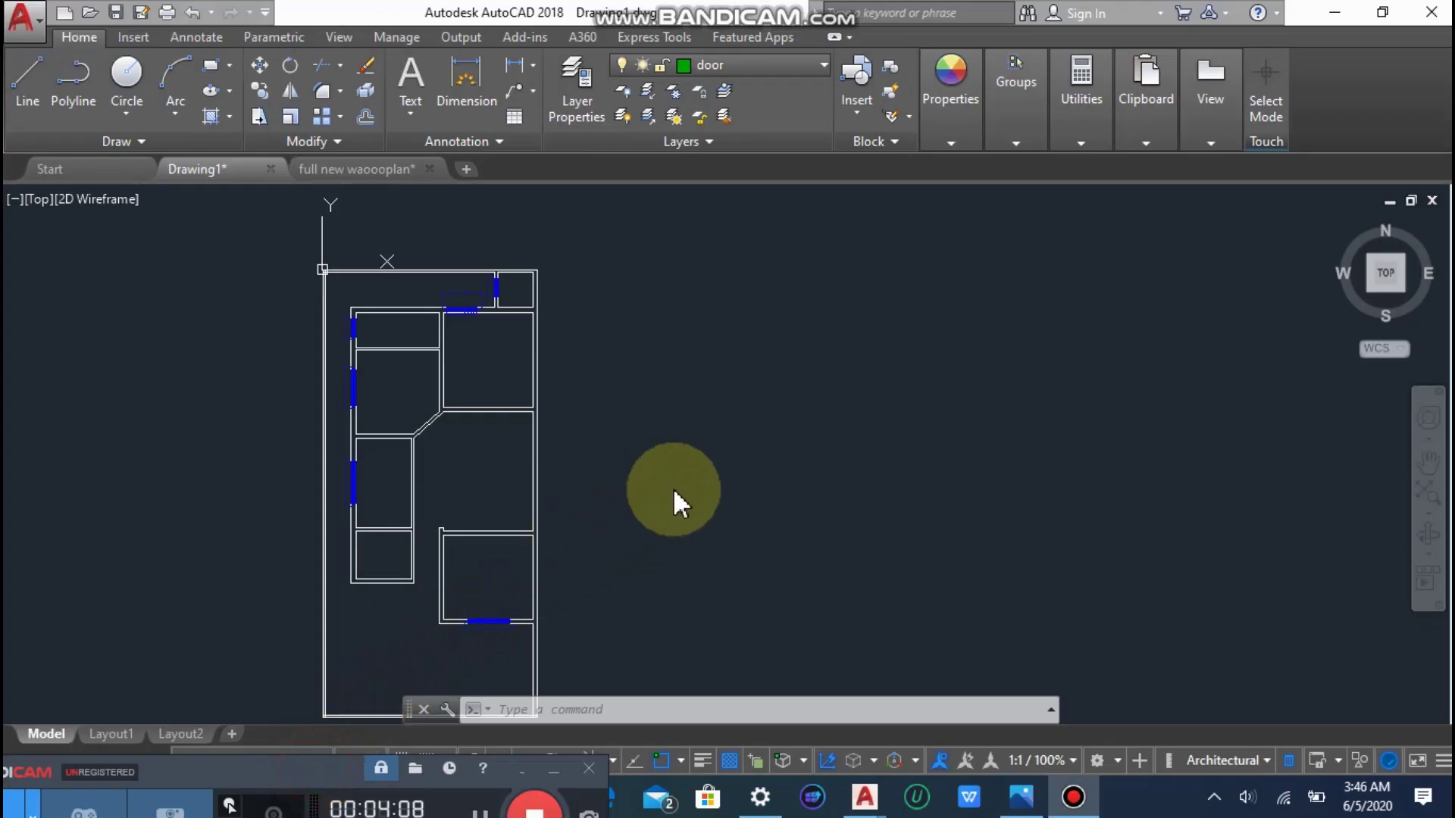
pyautogui.click(701, 480)
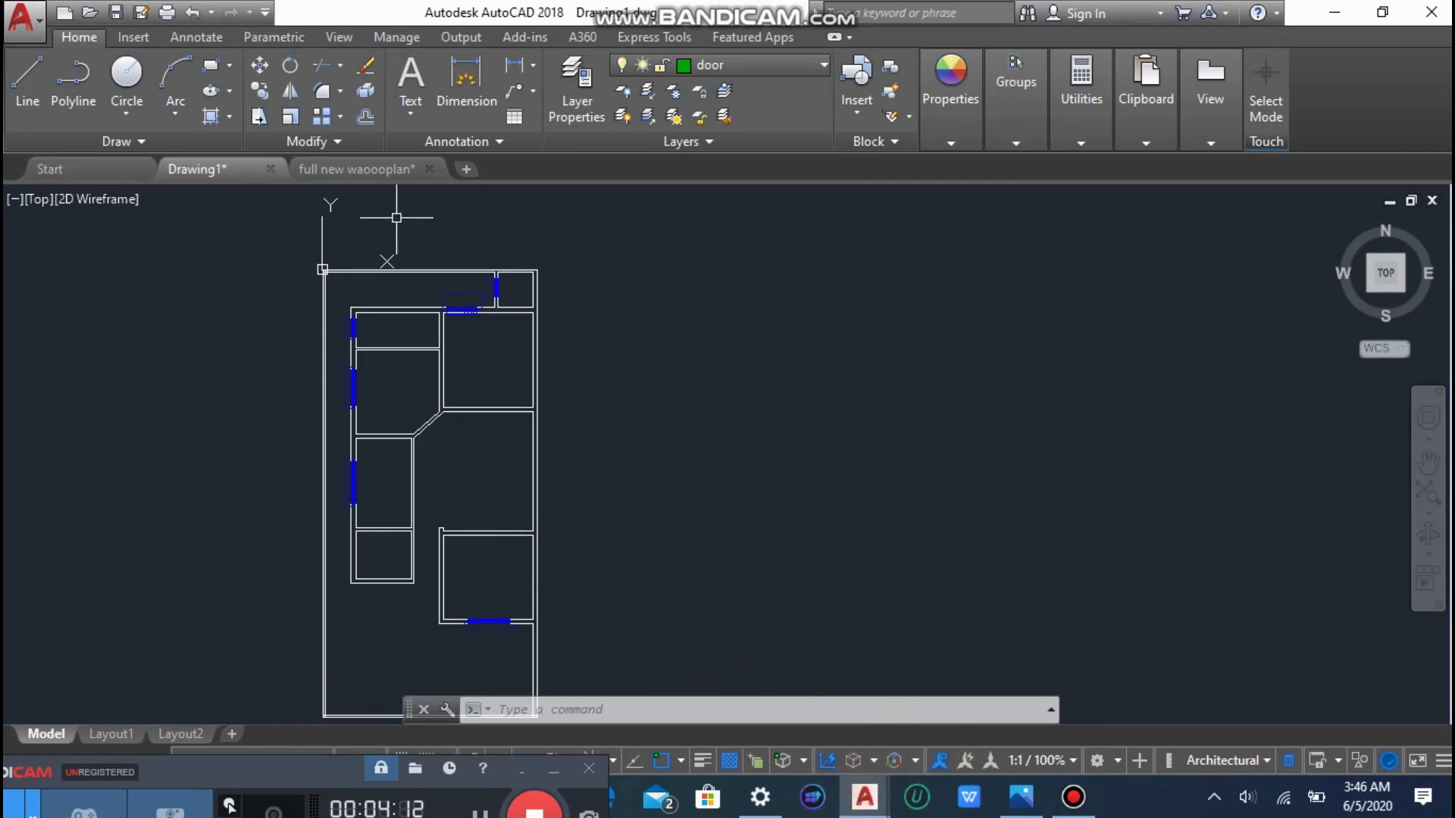
pyautogui.click(367, 168)
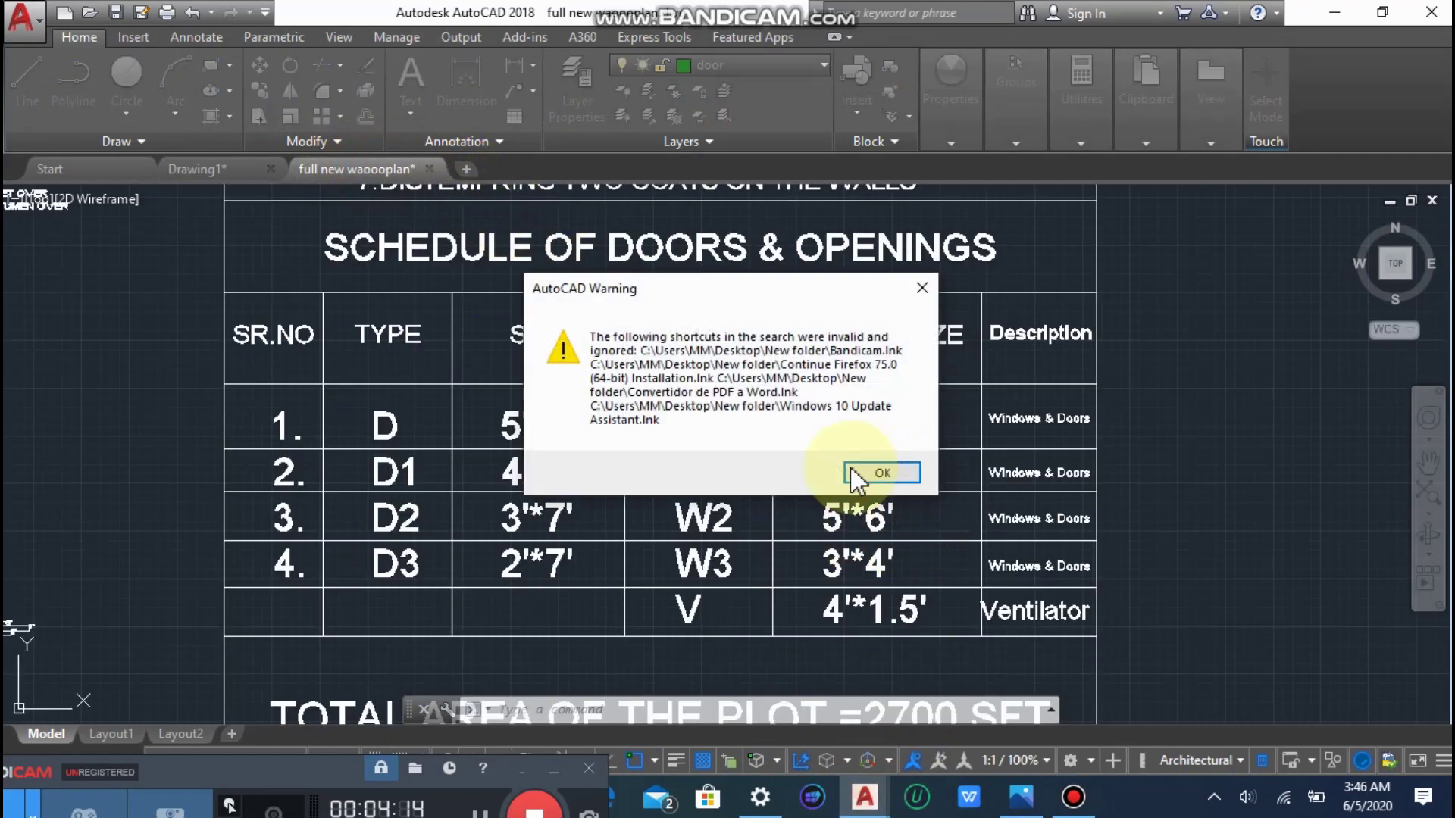
pyautogui.click(896, 473)
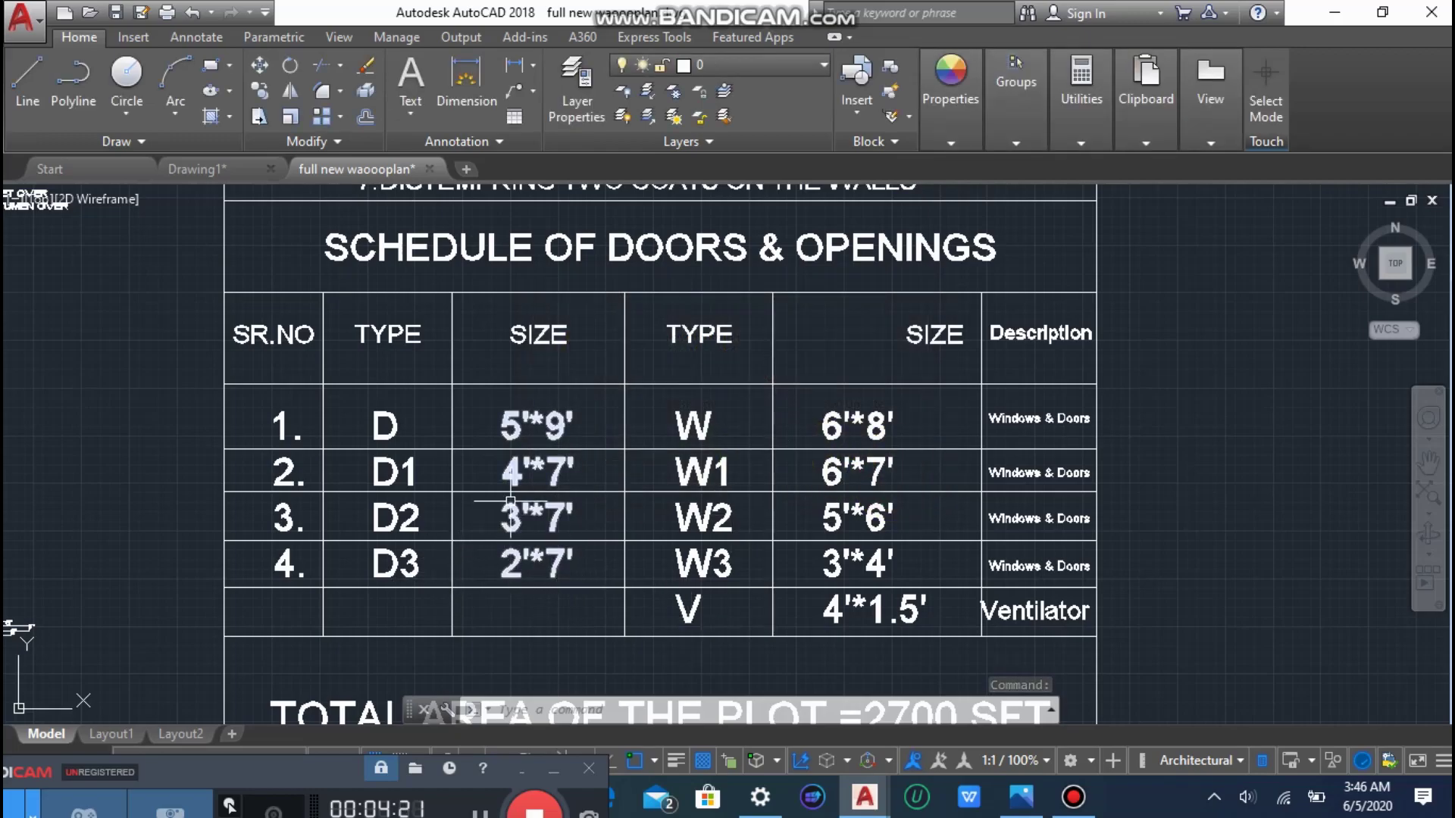
pyautogui.click(212, 169)
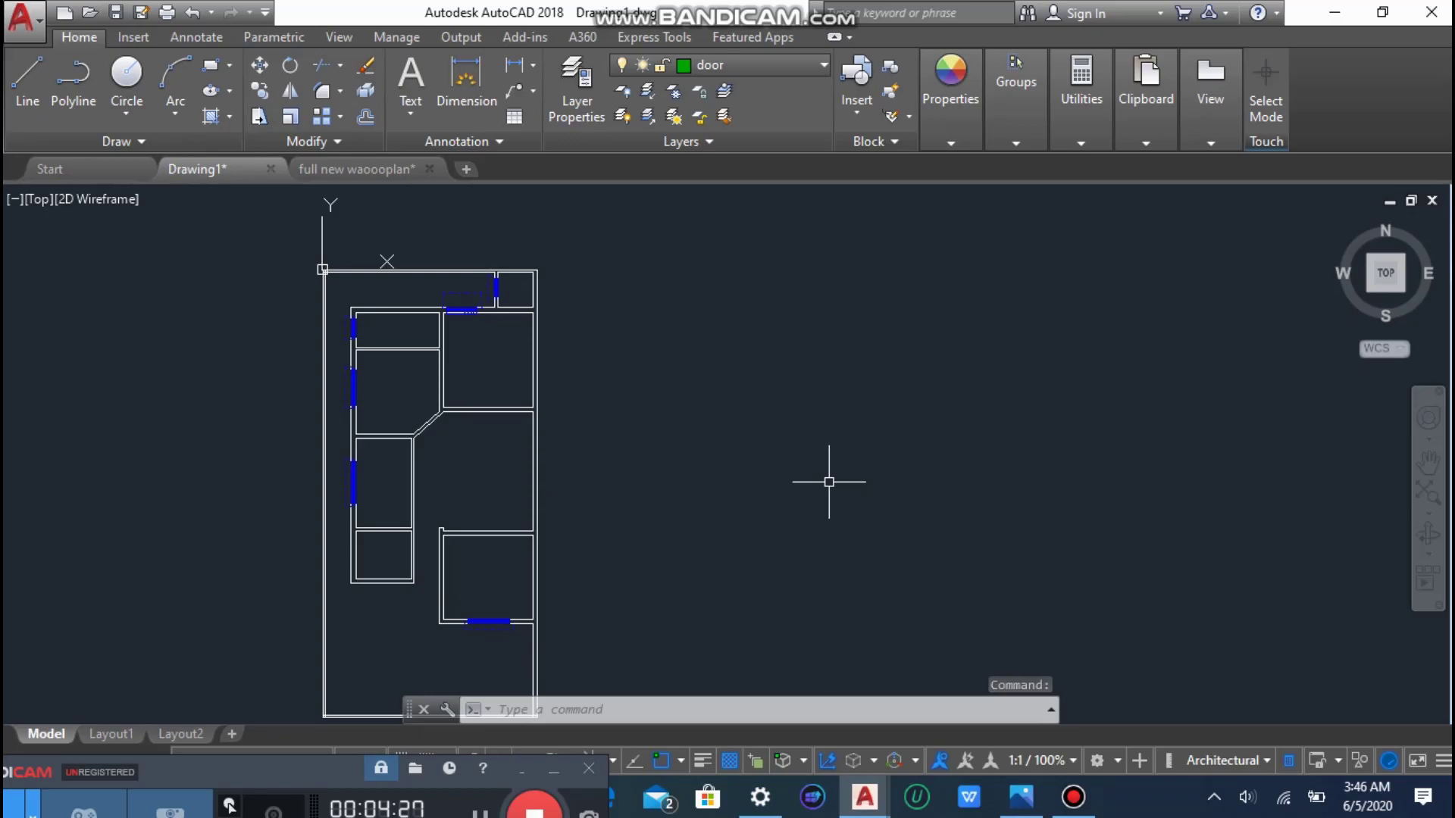
pyautogui.write('l')
pyautogui.press('Return')
pyautogui.click(744, 420)
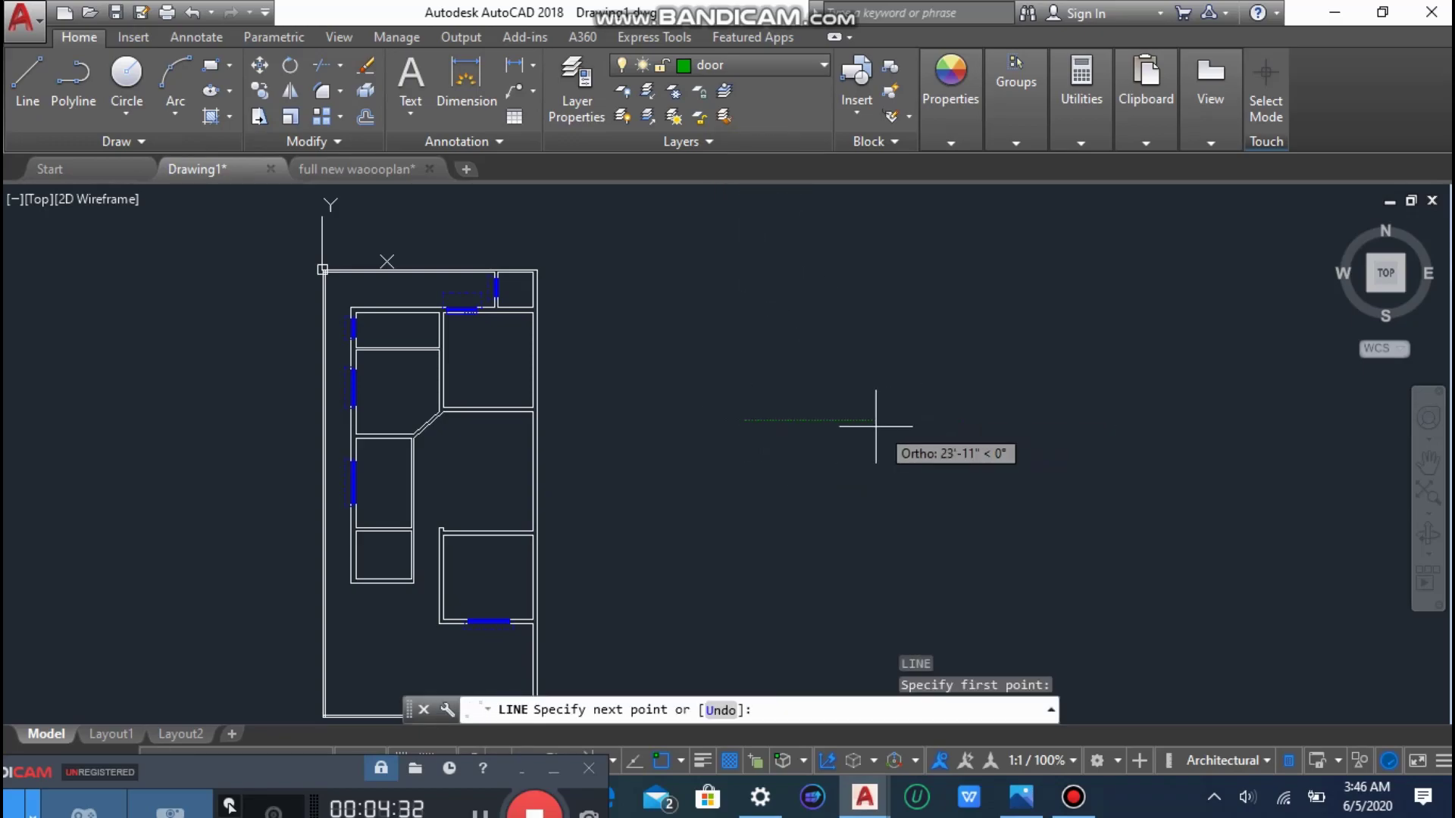
pyautogui.scroll(4, 819, 421)
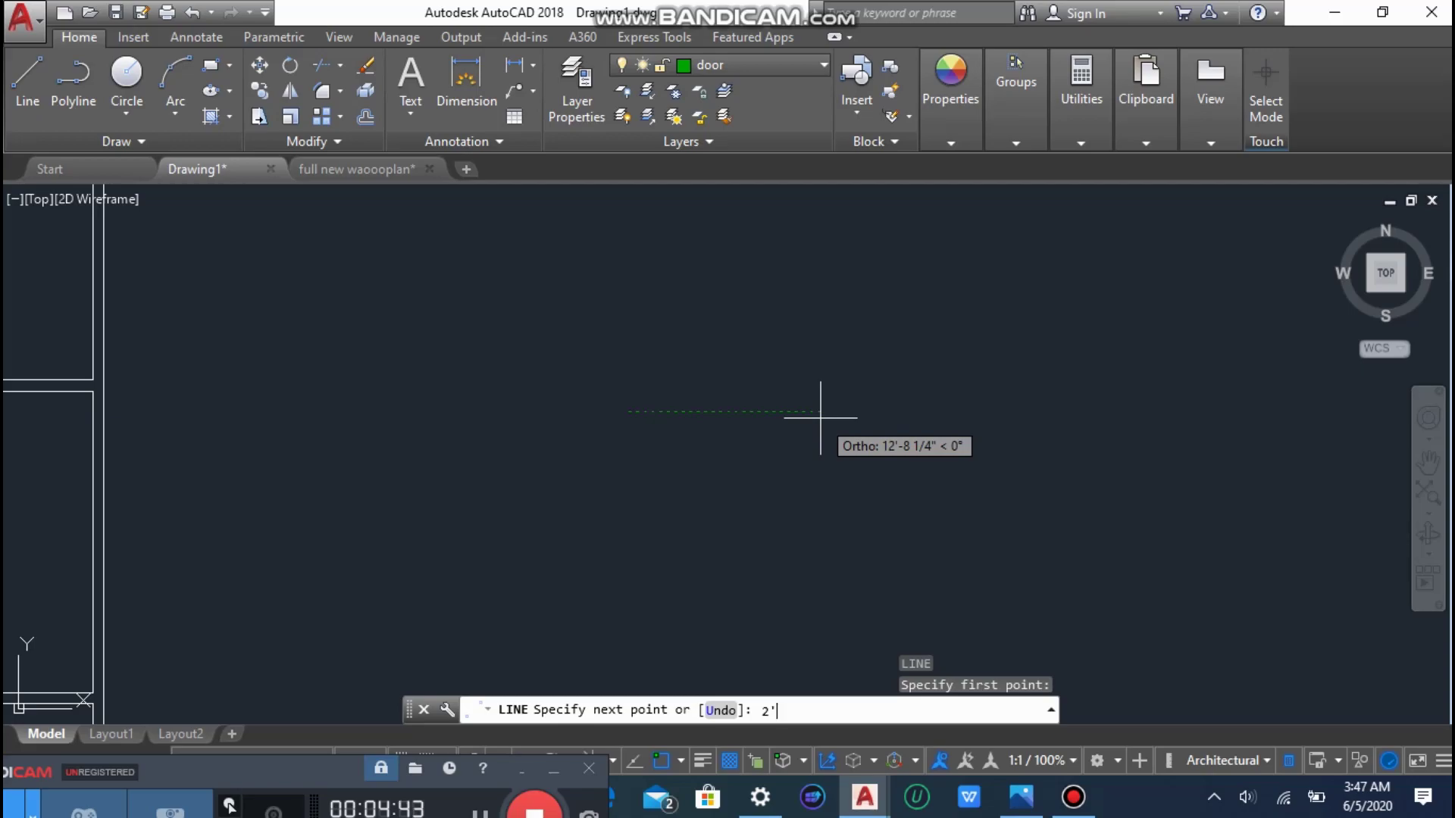
pyautogui.write("'")
pyautogui.press('Return')
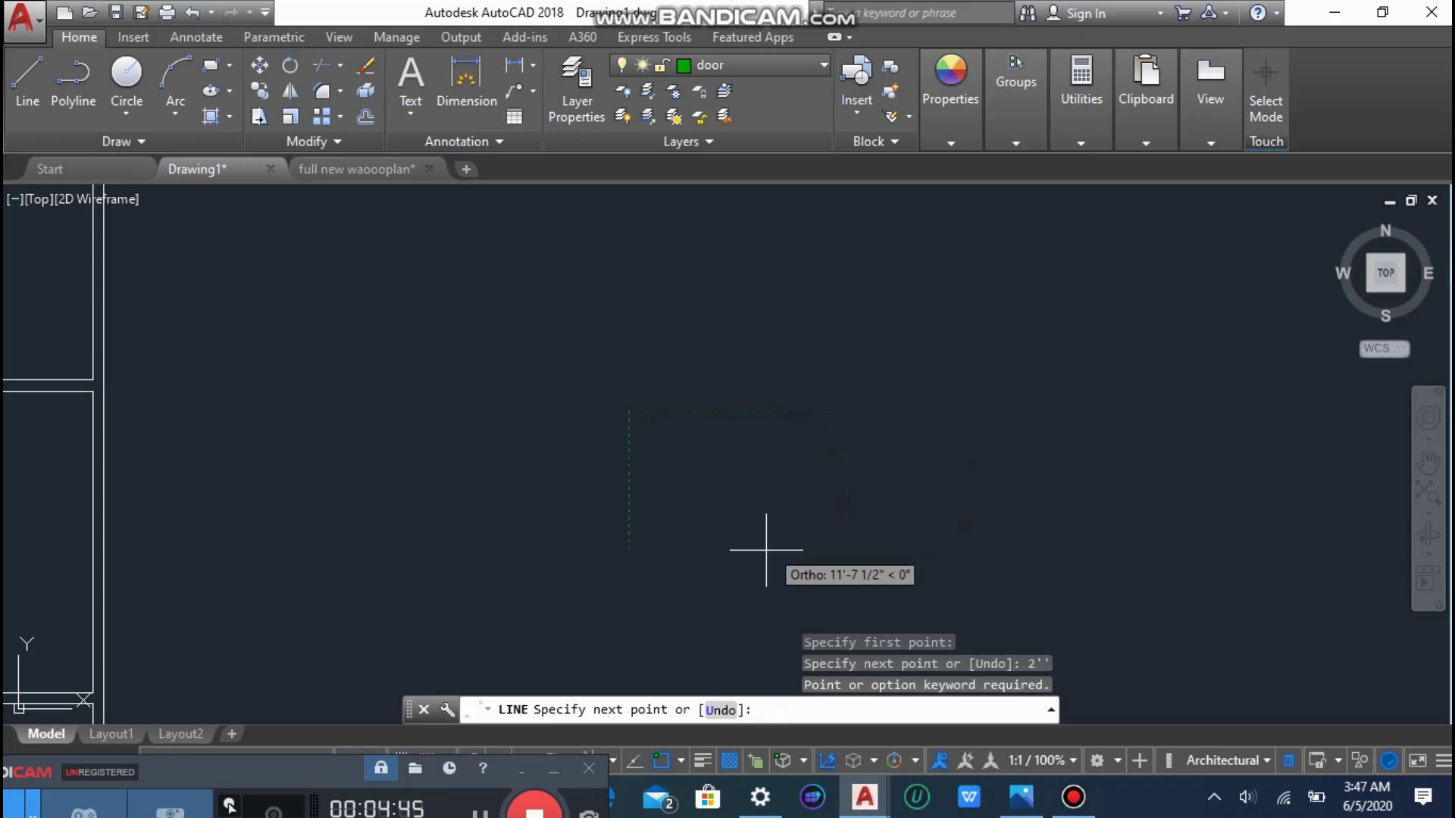
pyautogui.press('Escape')
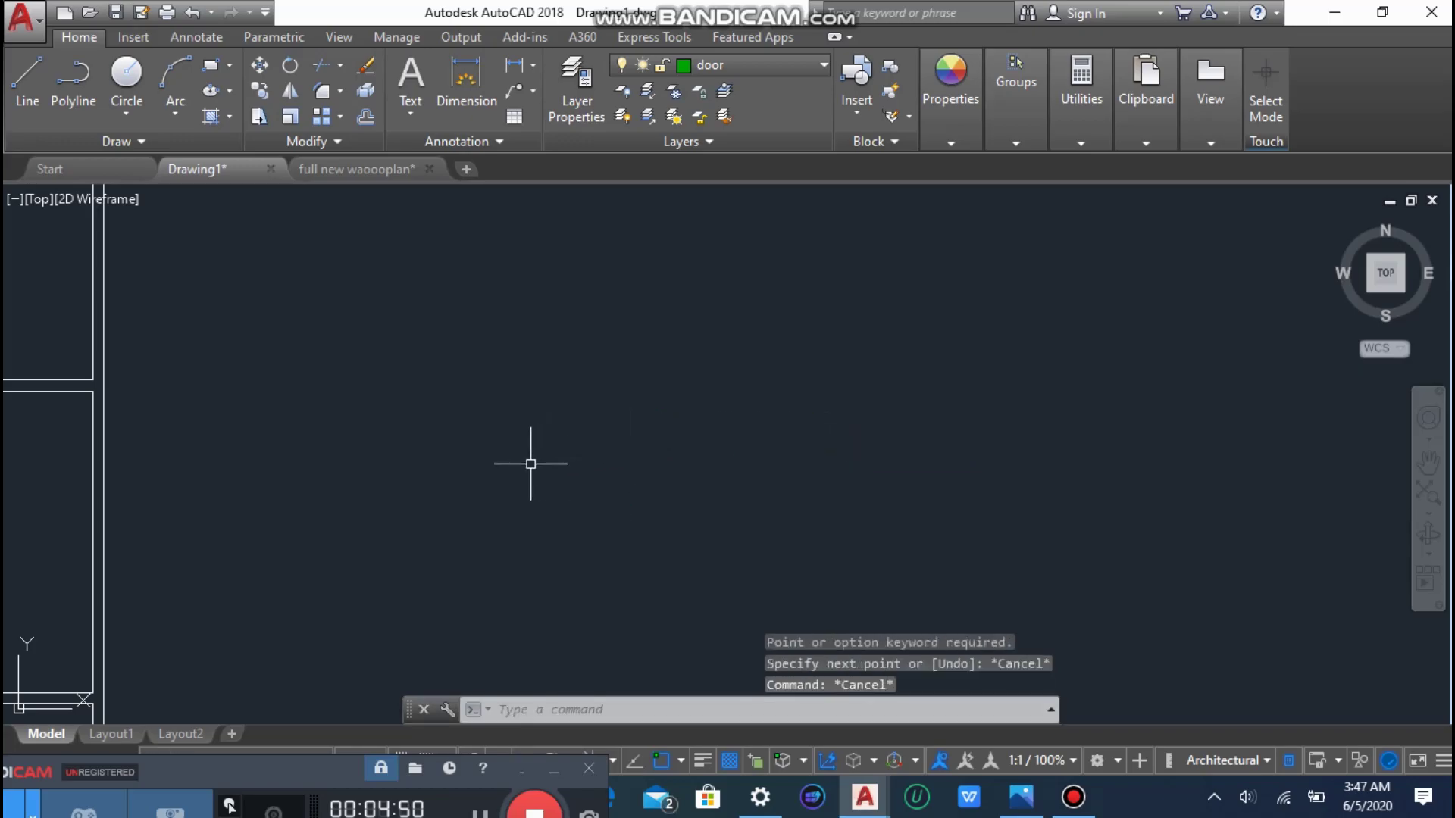
pyautogui.write('REC')
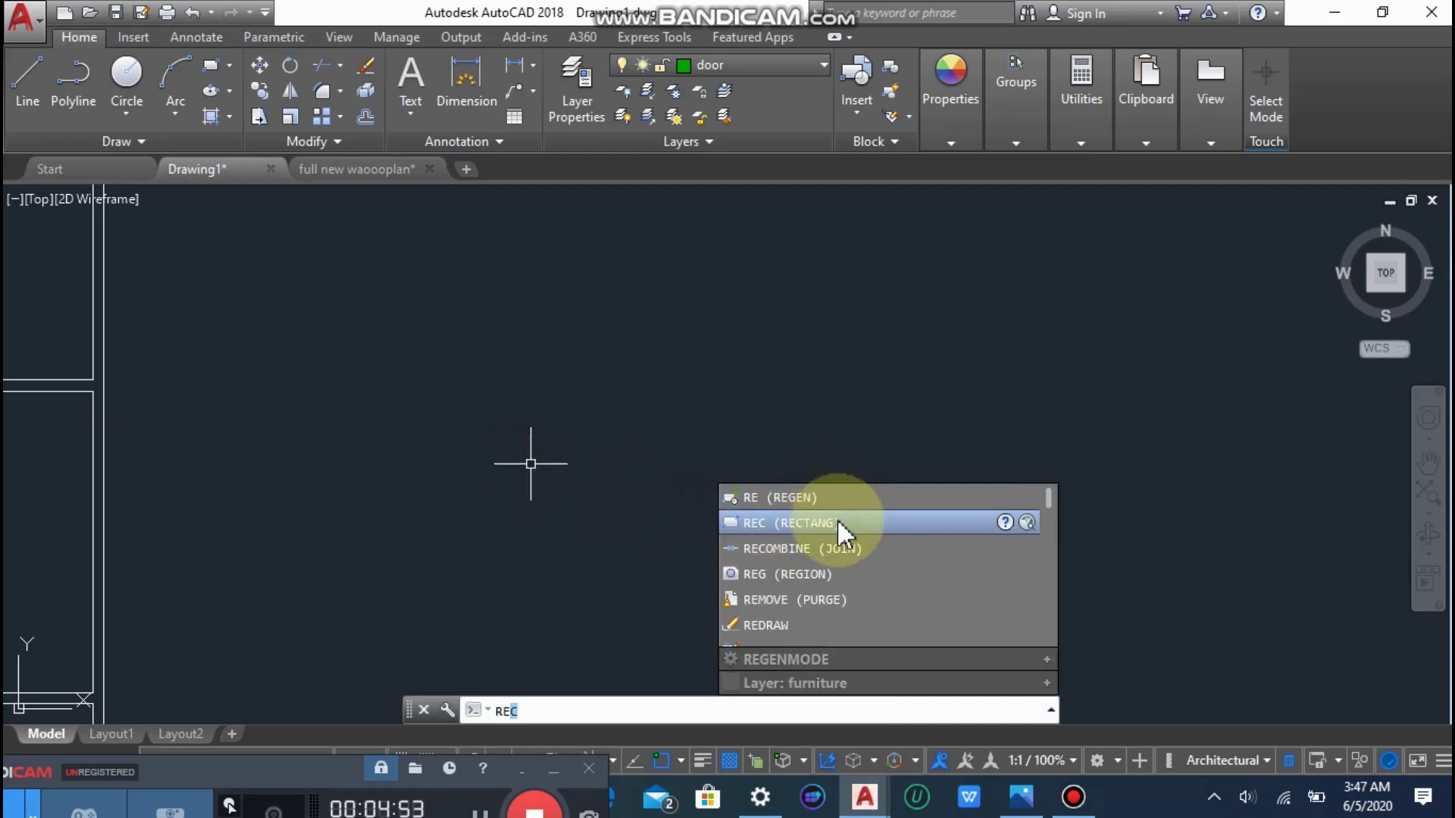
pyautogui.click(837, 522)
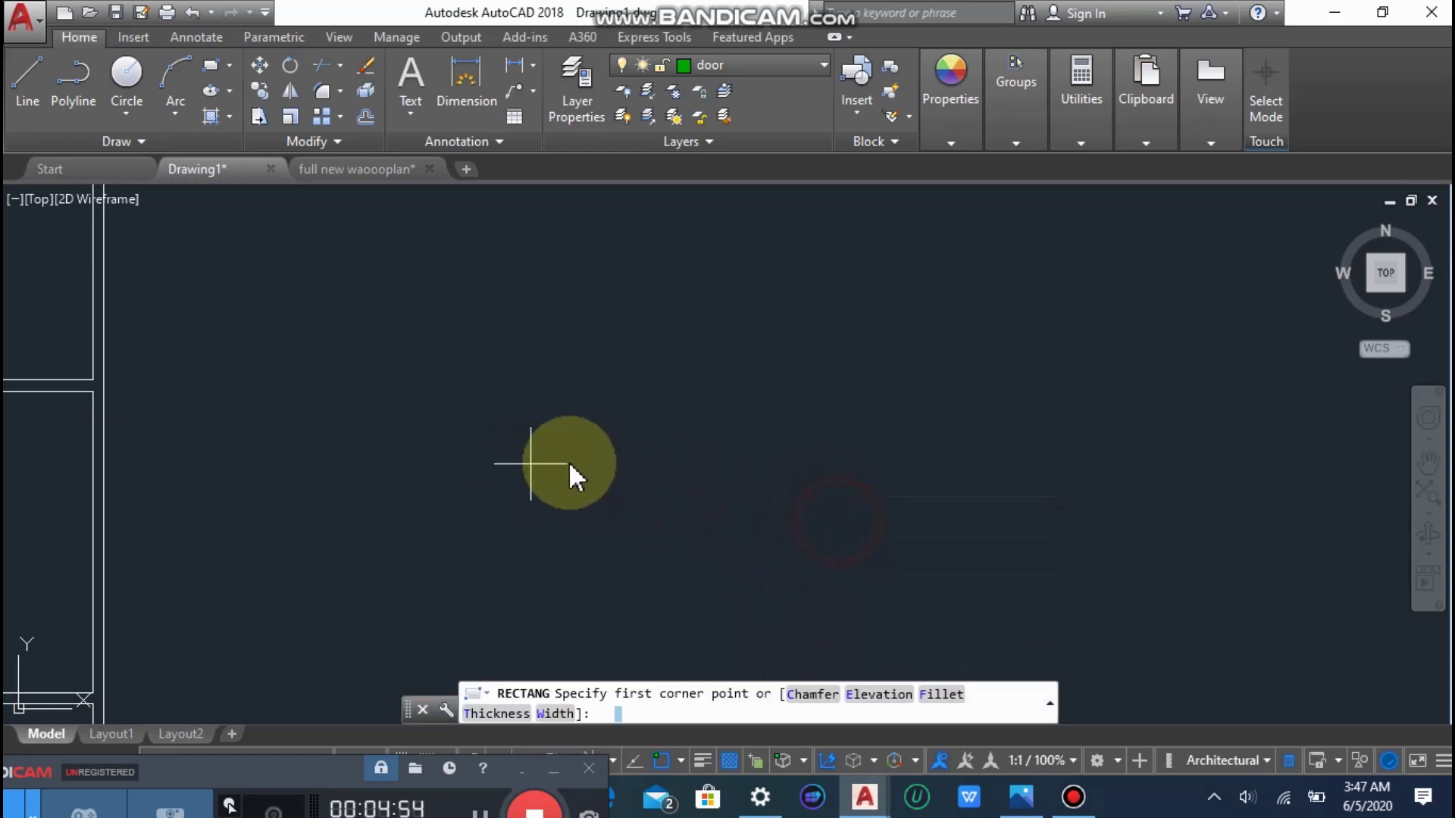
pyautogui.click(505, 408)
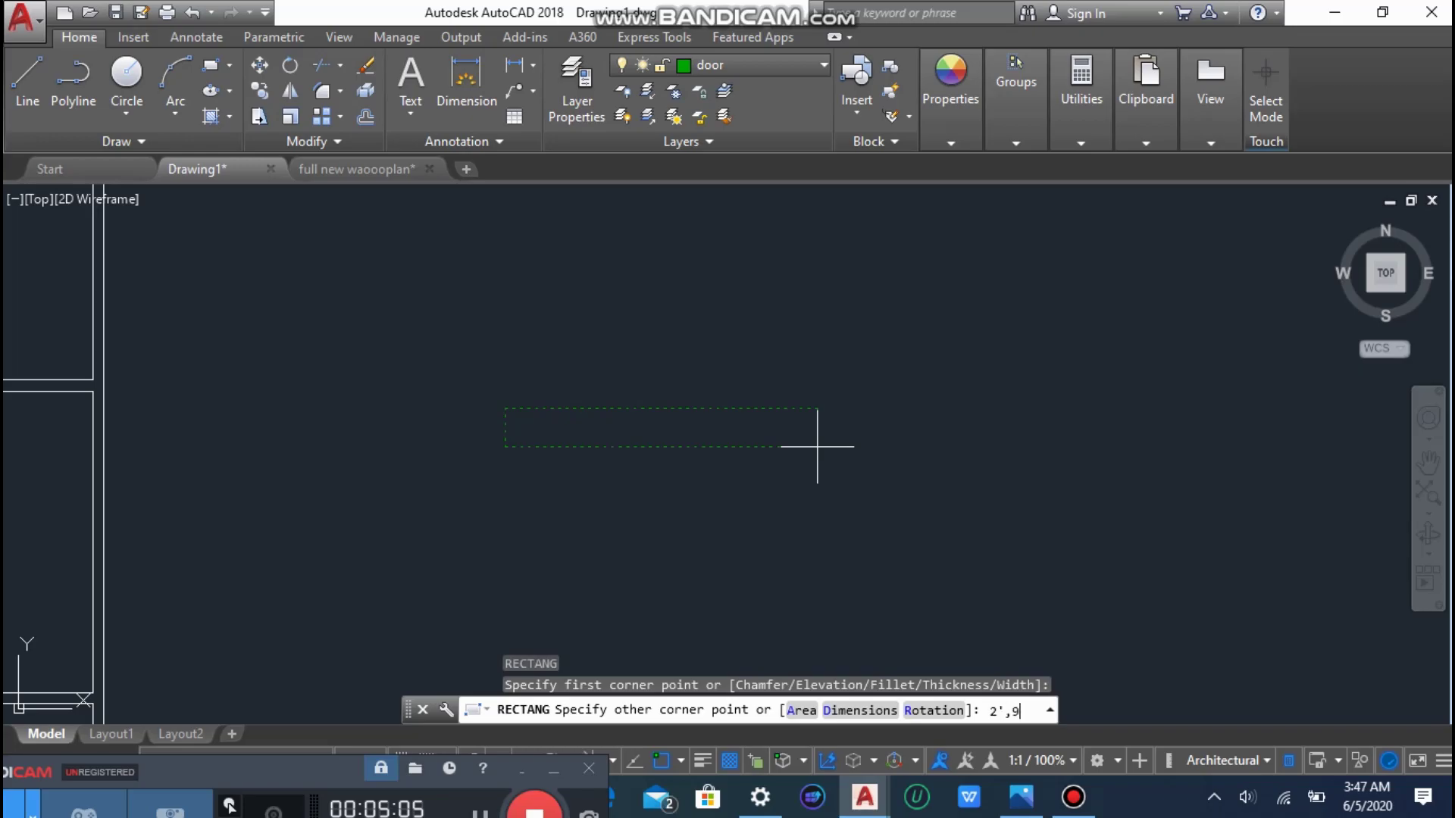
pyautogui.press('Return')
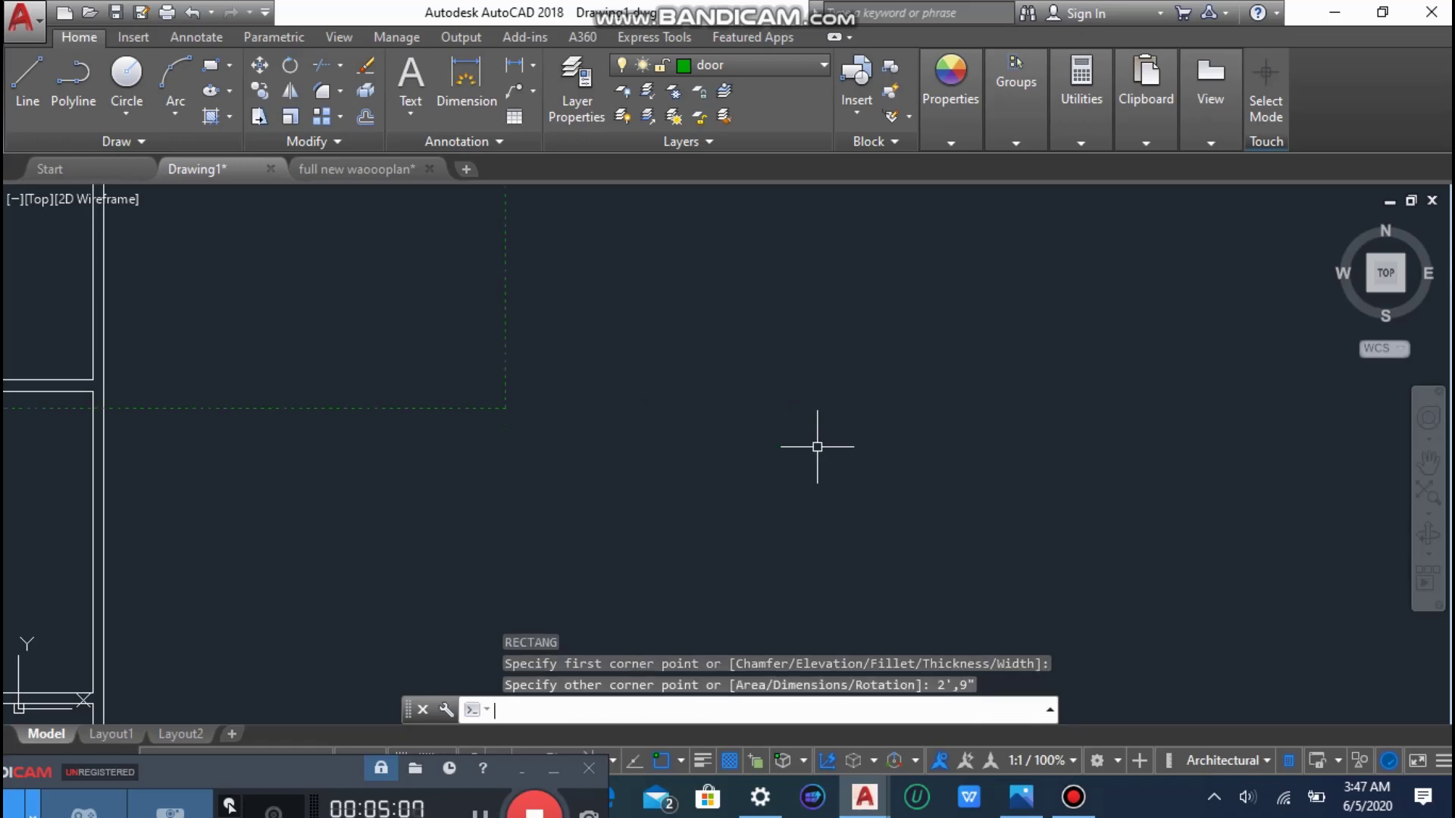
pyautogui.scroll(-5, 819, 446)
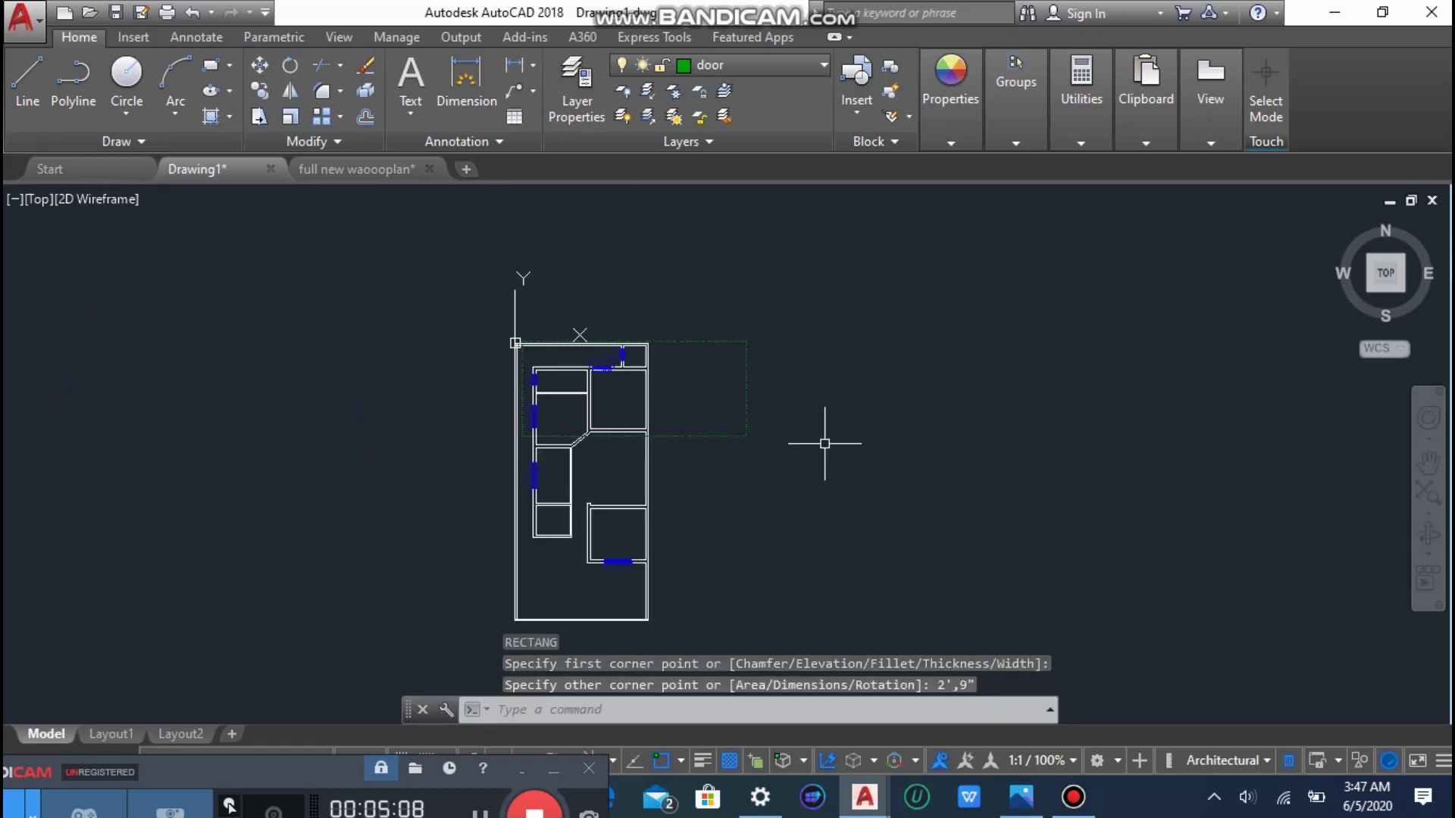
pyautogui.click(746, 392)
pyautogui.press('Delete')
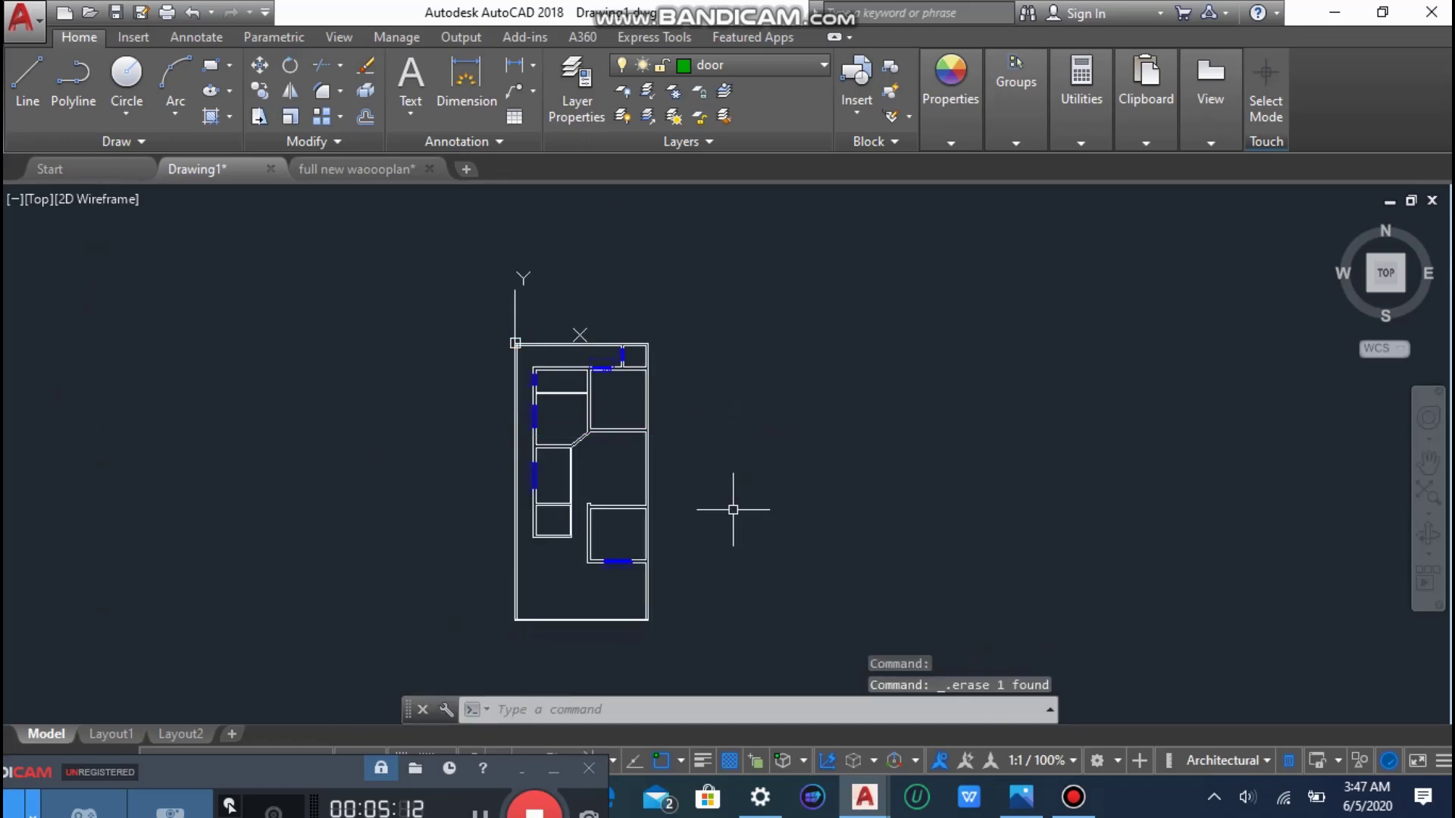
# Turn dynamic input off and cancel any active command.
pyautogui.click(332, 733)
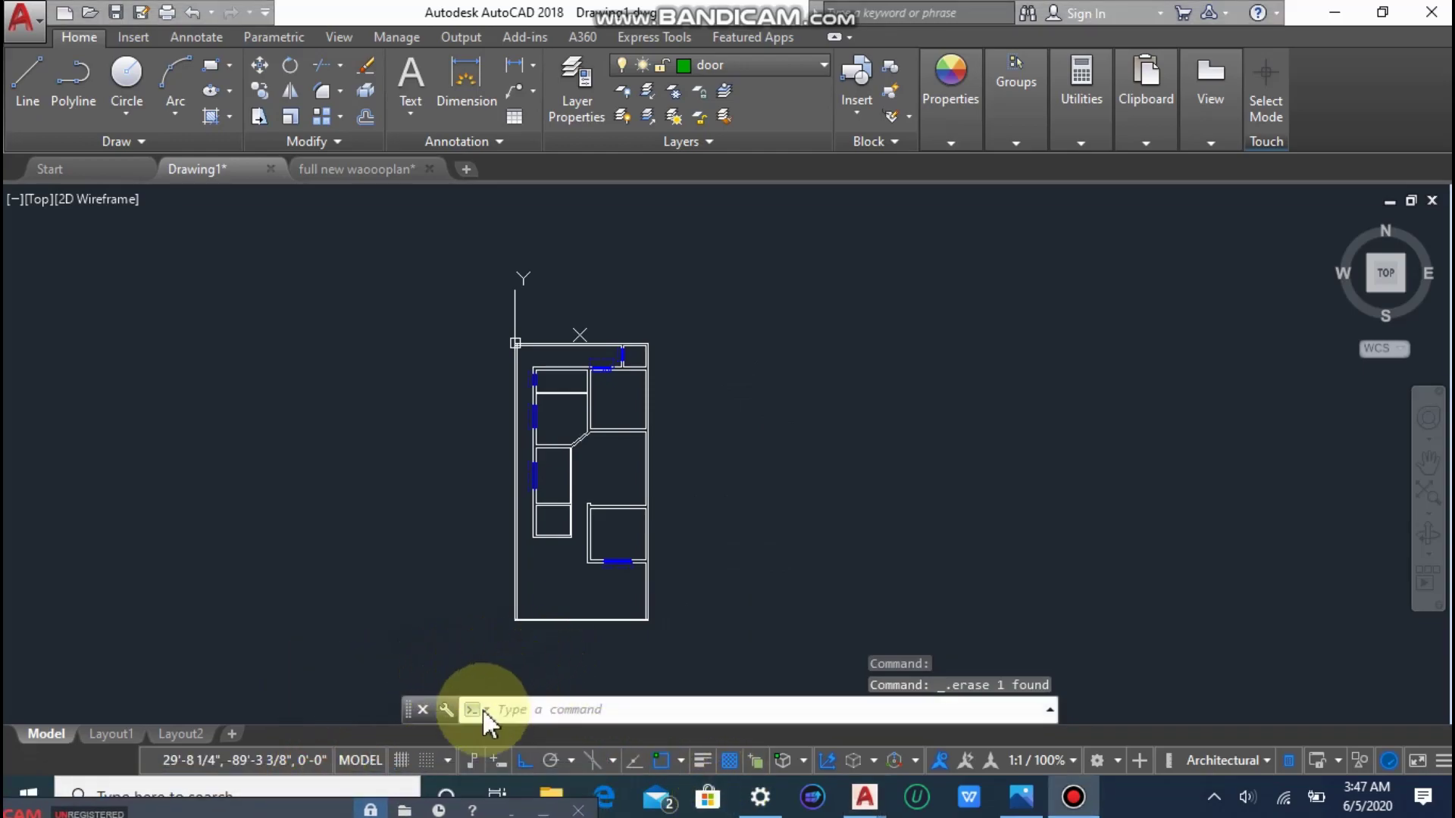
pyautogui.click(499, 760)
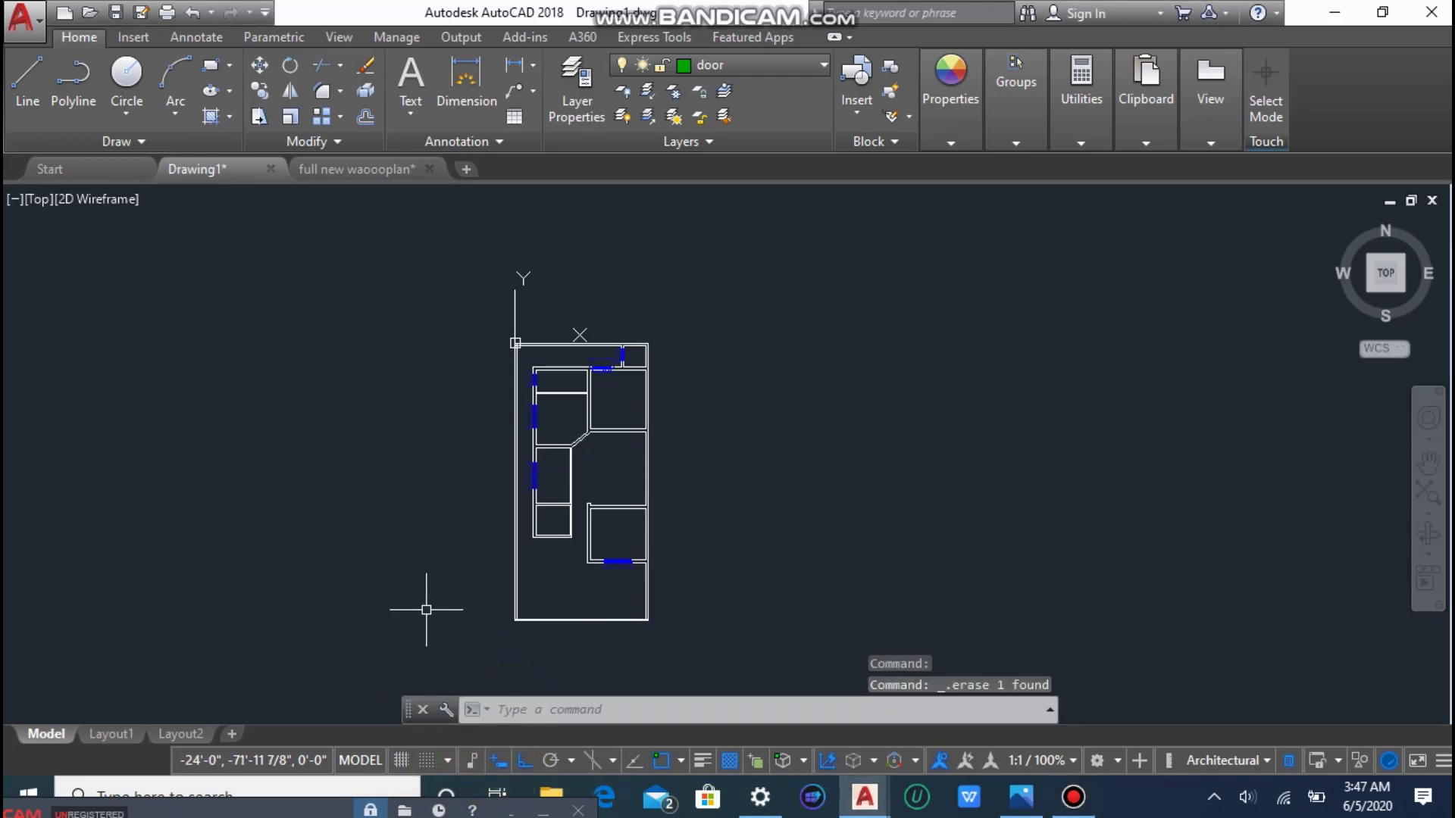
pyautogui.scroll(4, 741, 470)
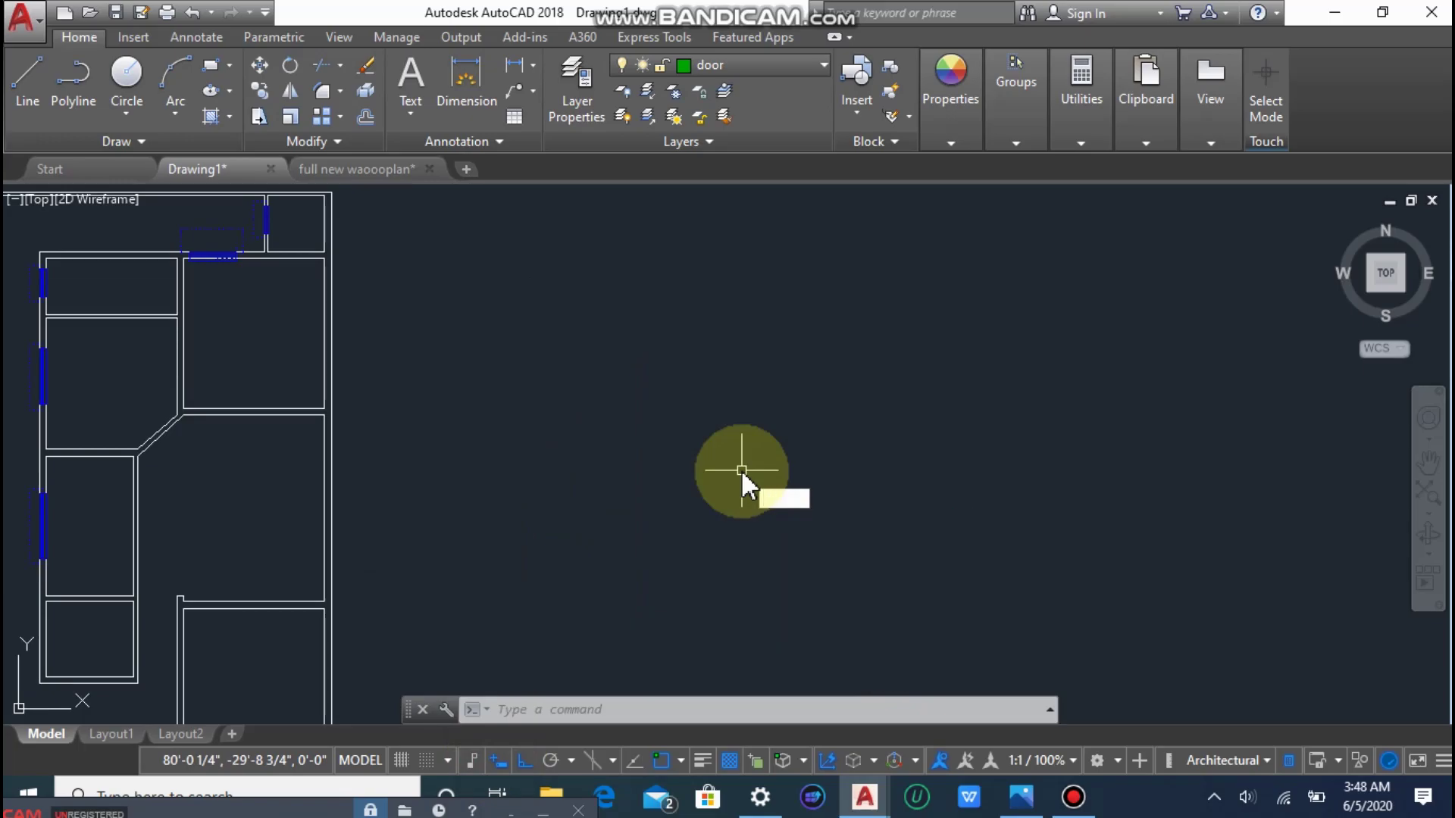
pyautogui.press('Escape')
pyautogui.press('Escape')
pyautogui.press('Escape')
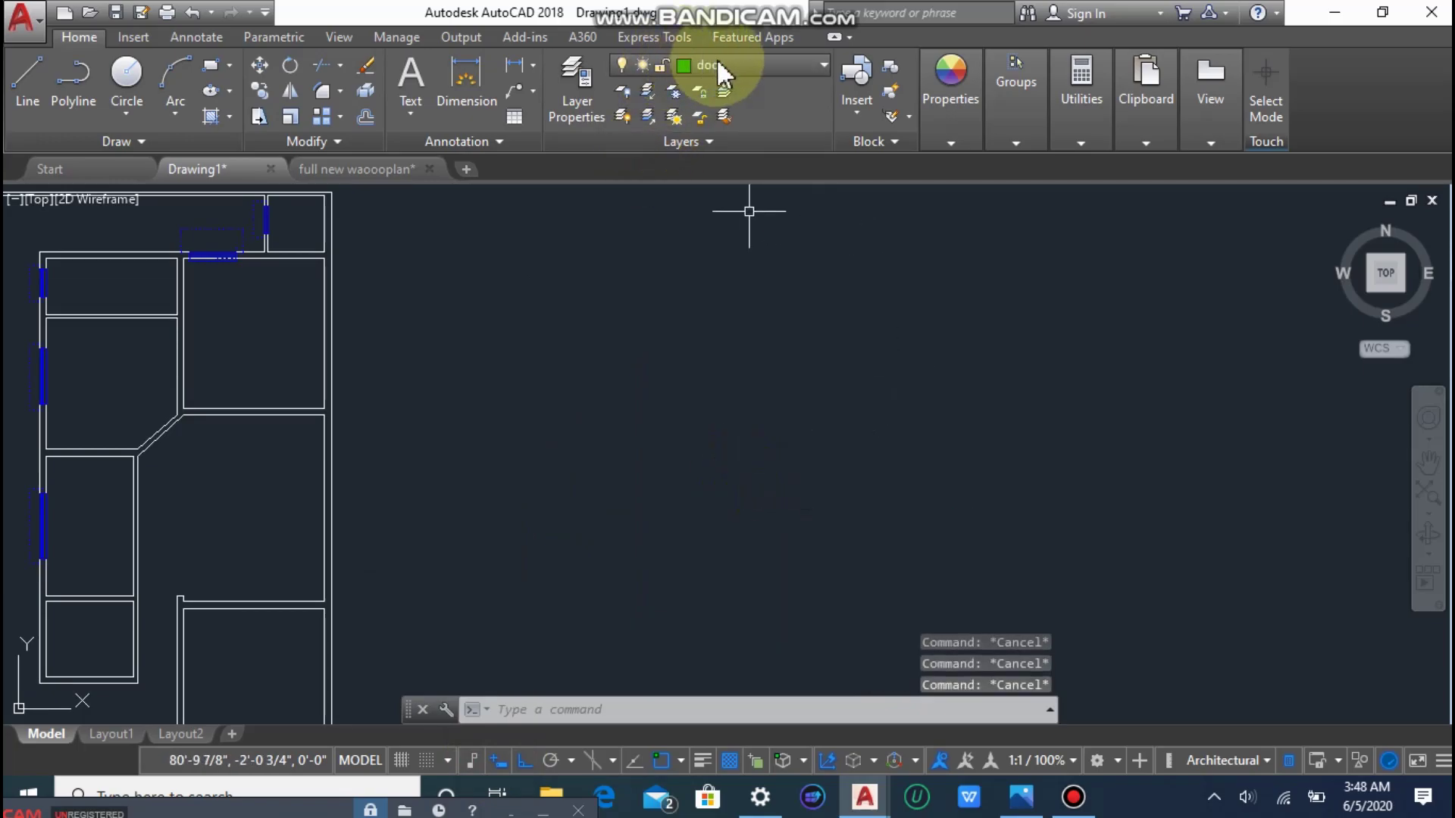
# Confirm door is current in the Layer dropdown and Layer Properties Manager, then start LINE.
pyautogui.click(716, 65)
pyautogui.click(712, 148)
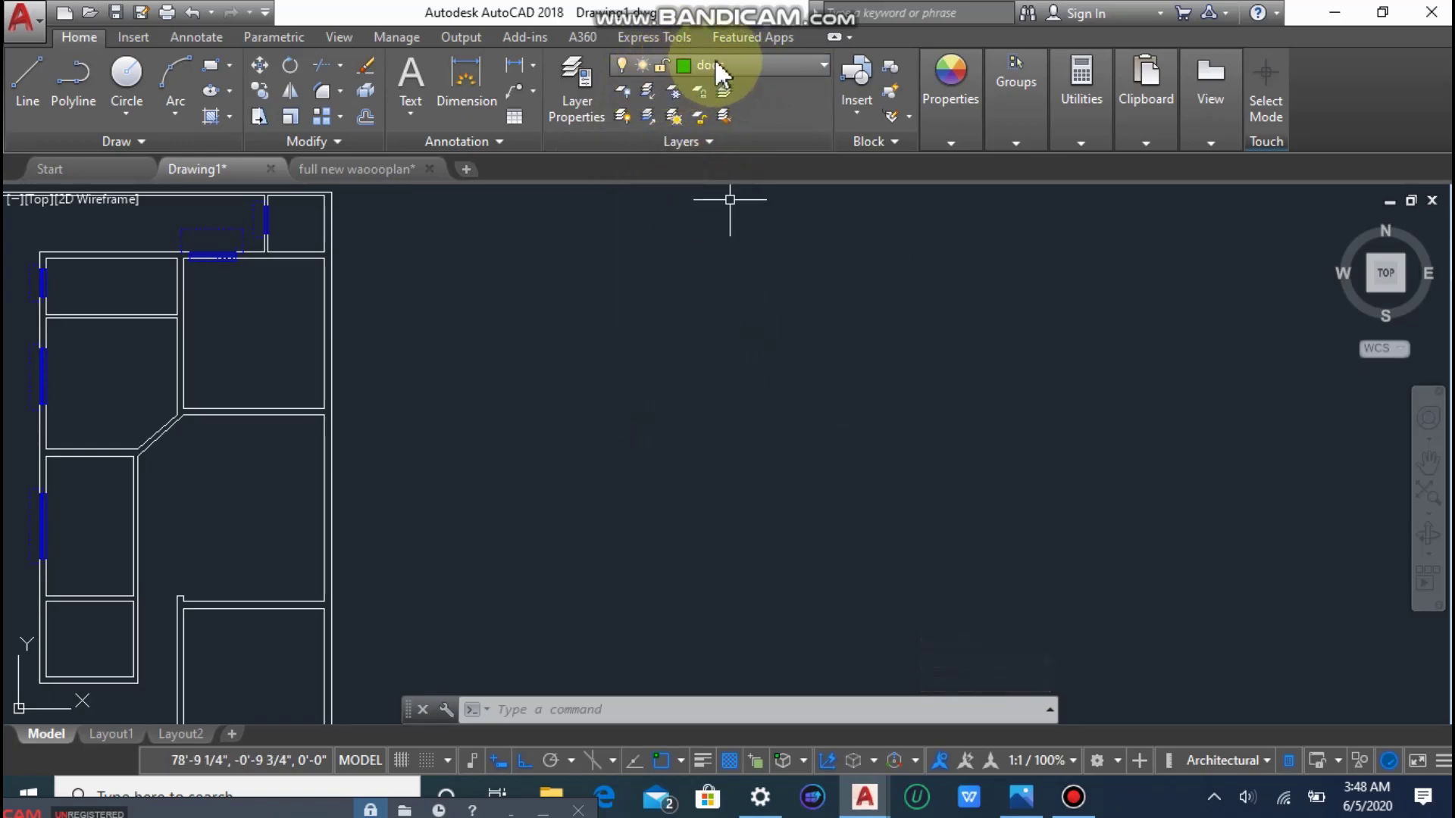
pyautogui.click(715, 65)
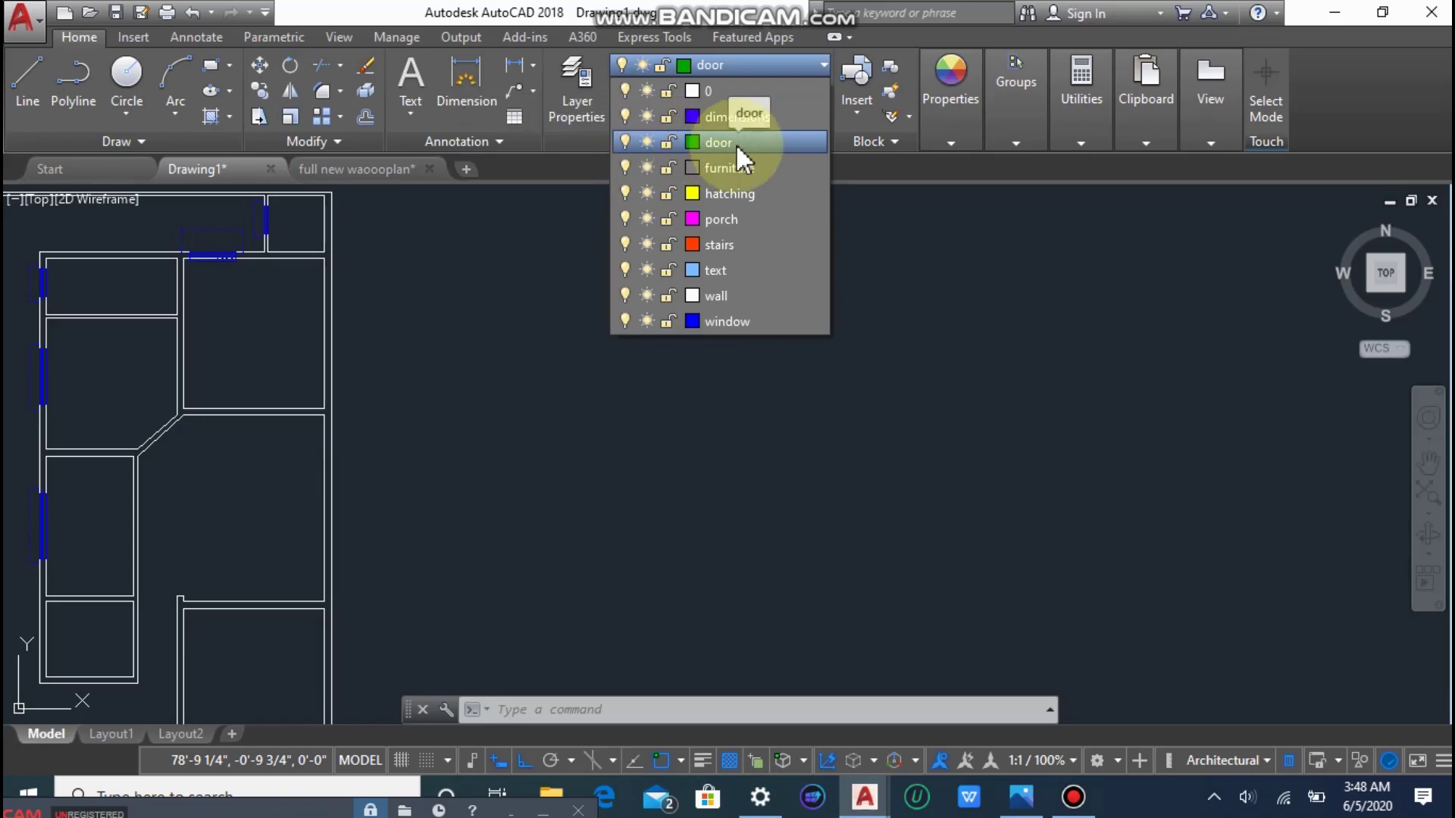
pyautogui.click(579, 116)
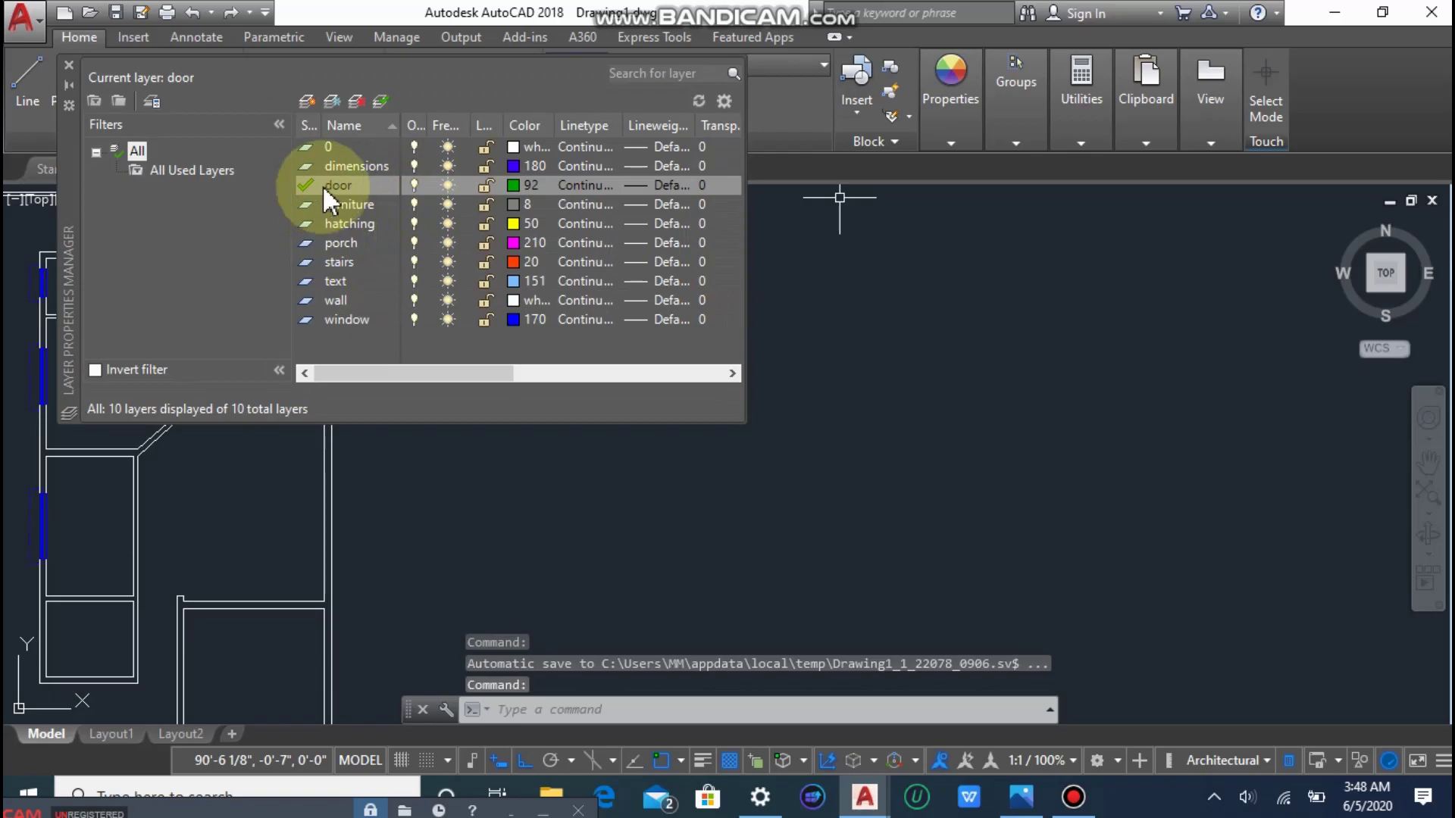
pyautogui.click(68, 66)
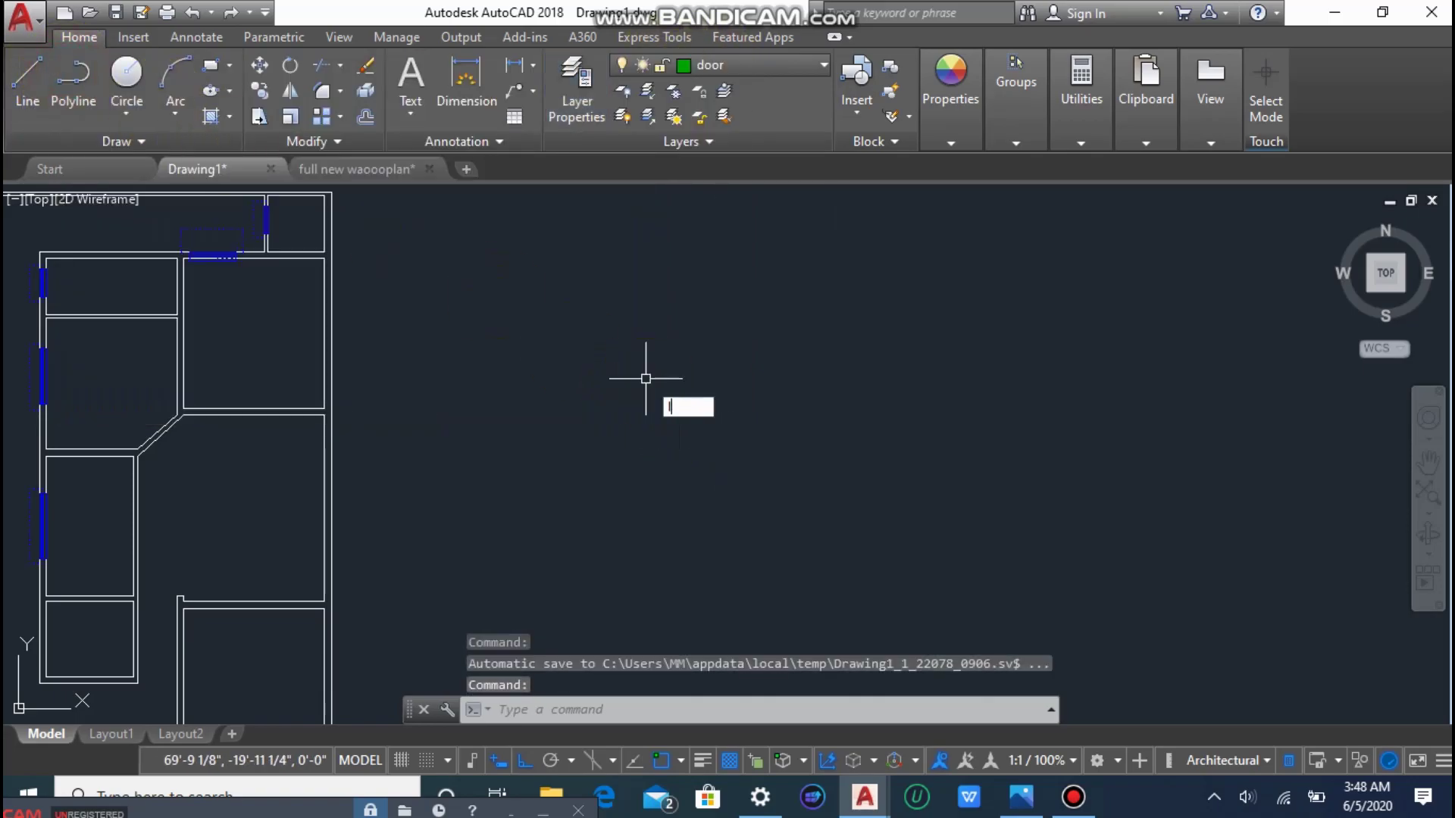
pyautogui.write('l')
pyautogui.press('Return')
# Draw a 2' vertical line upward beside the floor plan.
pyautogui.click(737, 464)
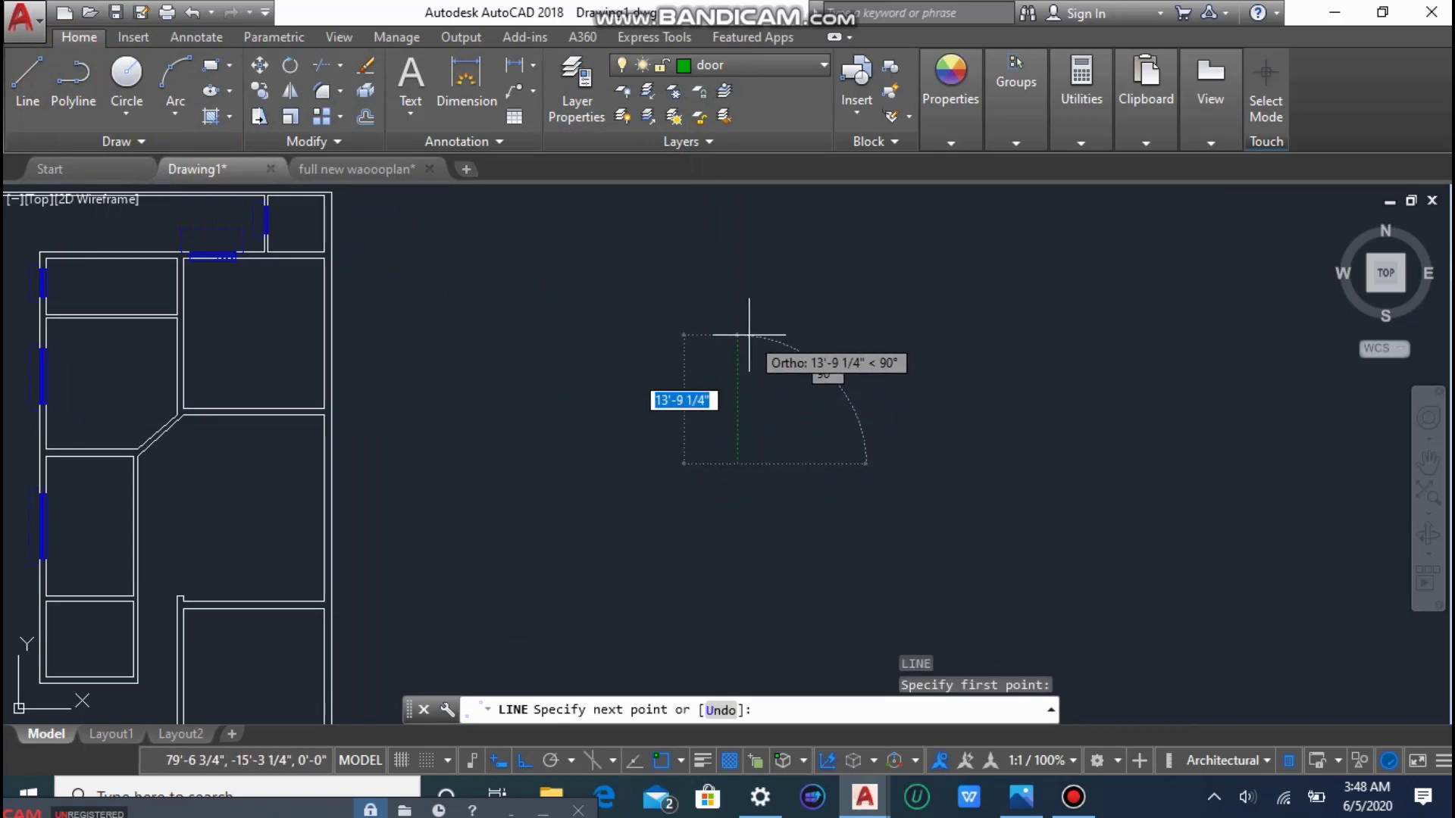
pyautogui.write("2'")
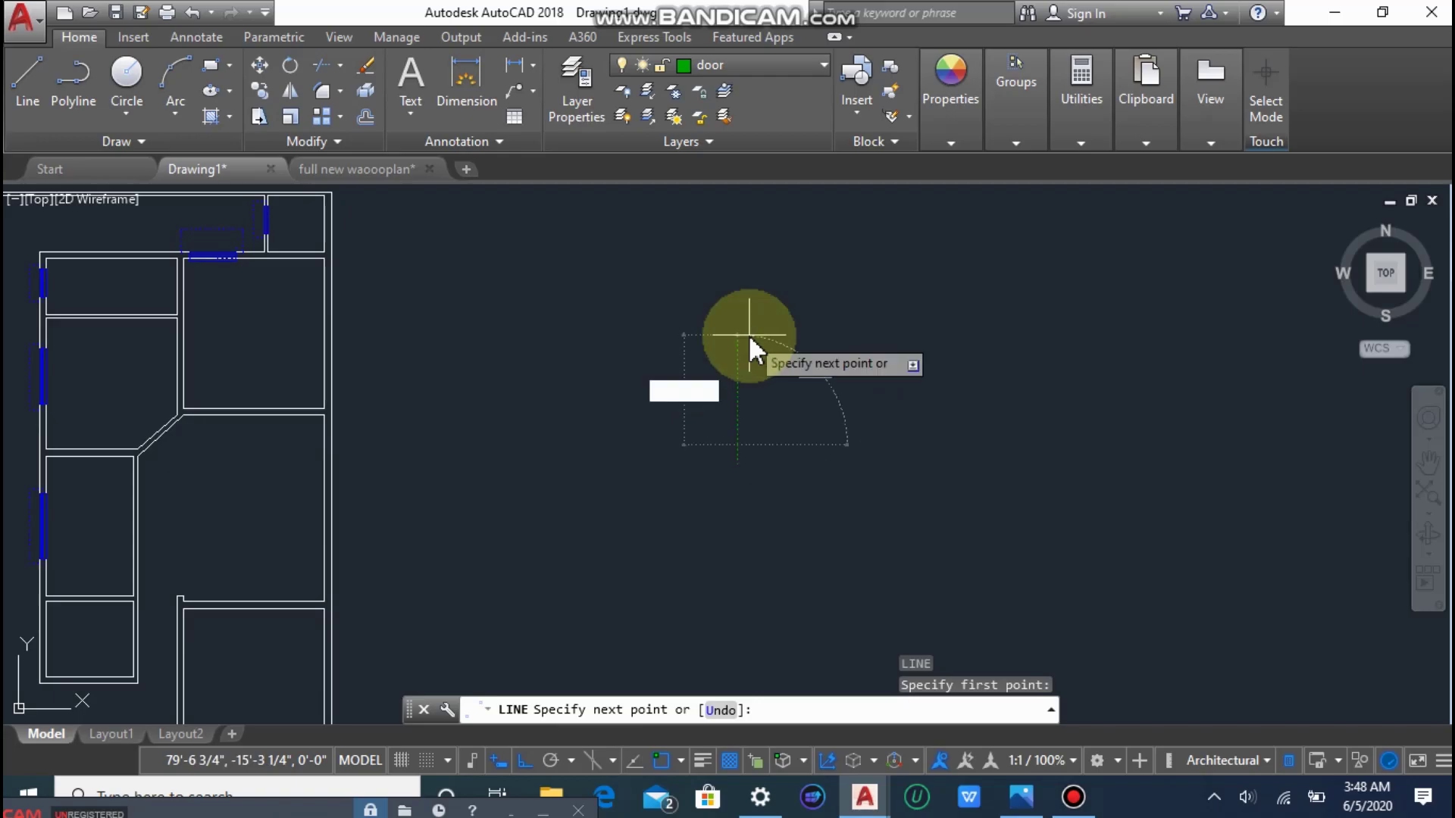
pyautogui.press('Return')
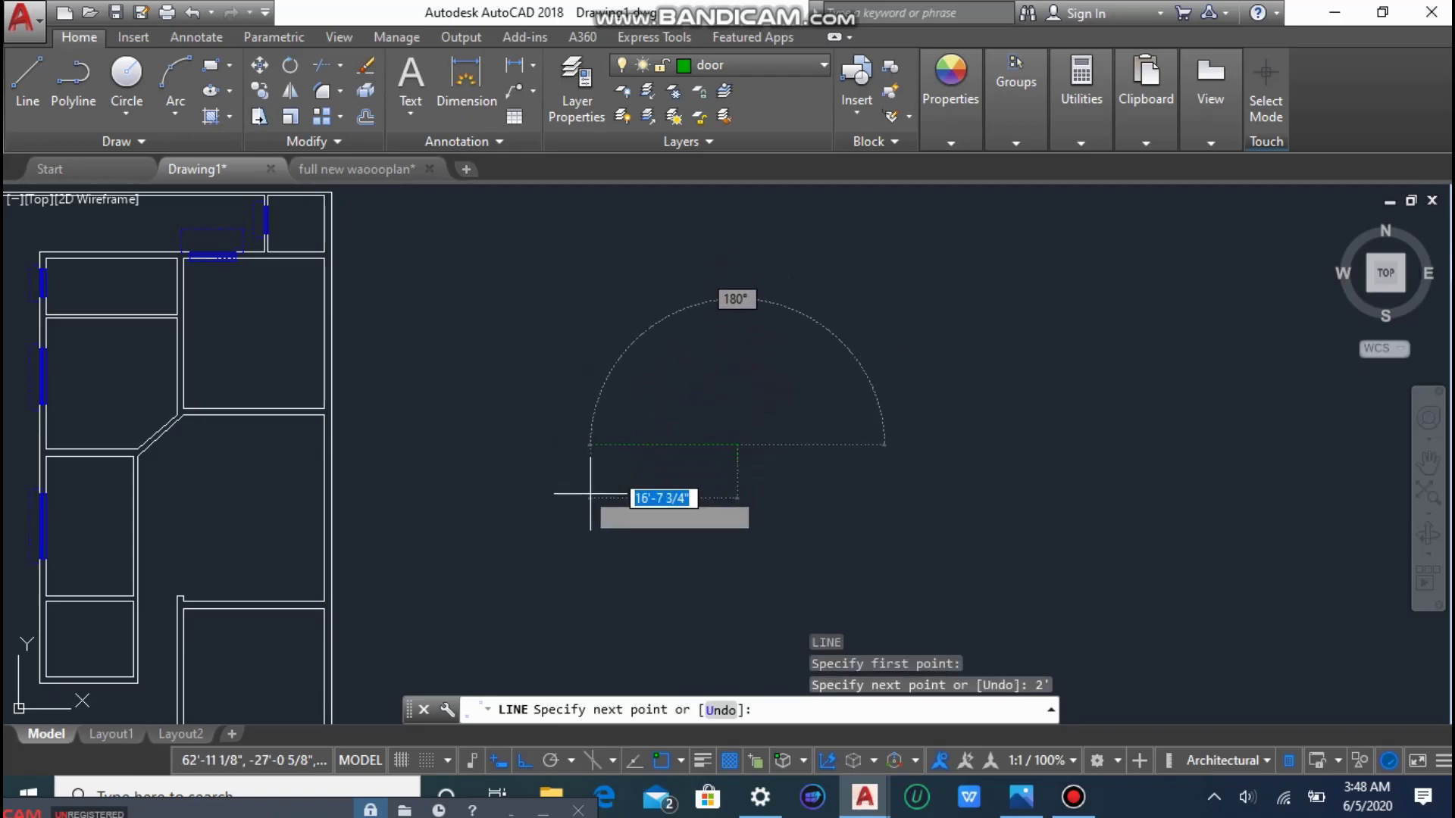
pyautogui.scroll(5, 657, 492)
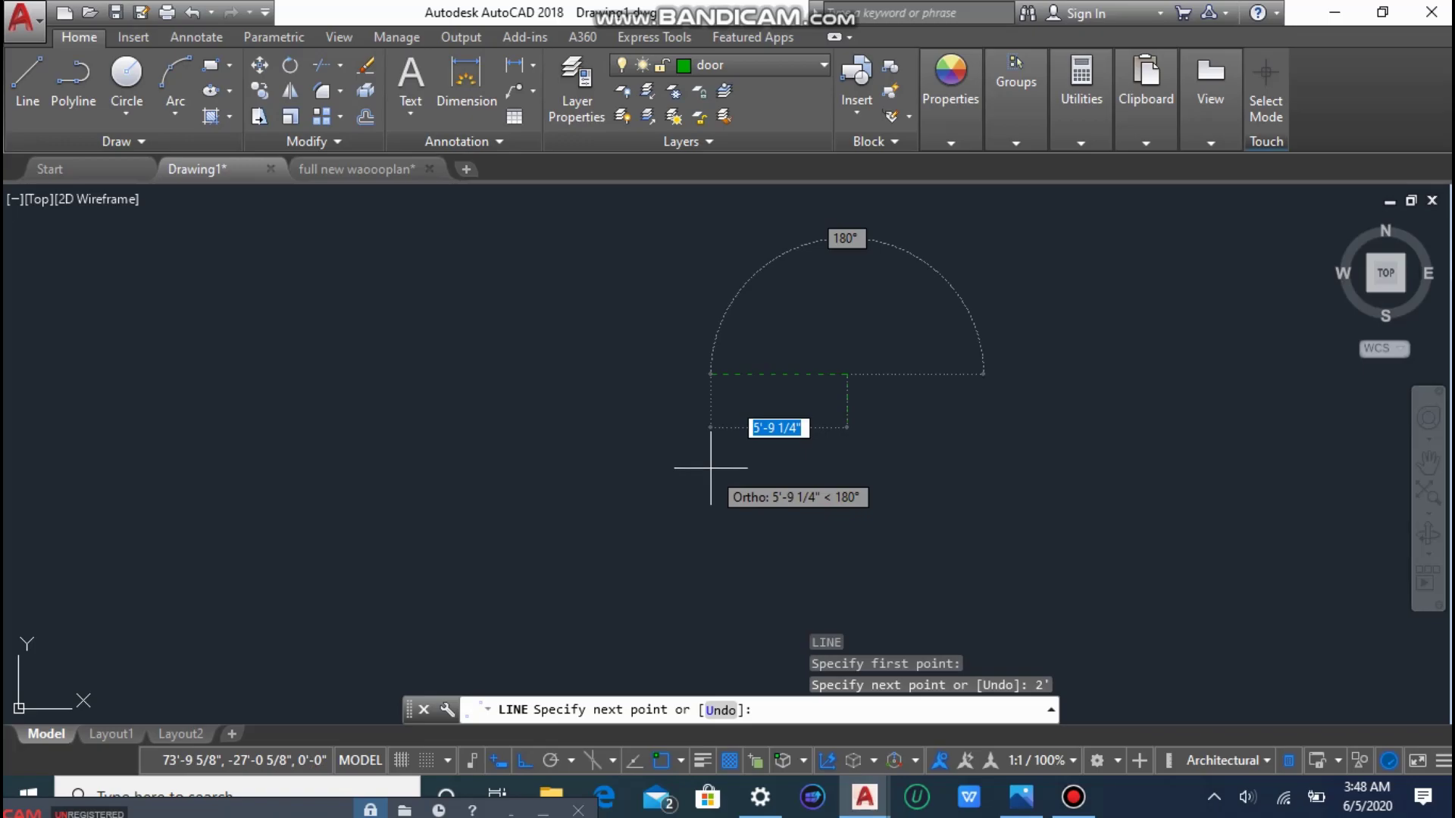
pyautogui.press('Escape')
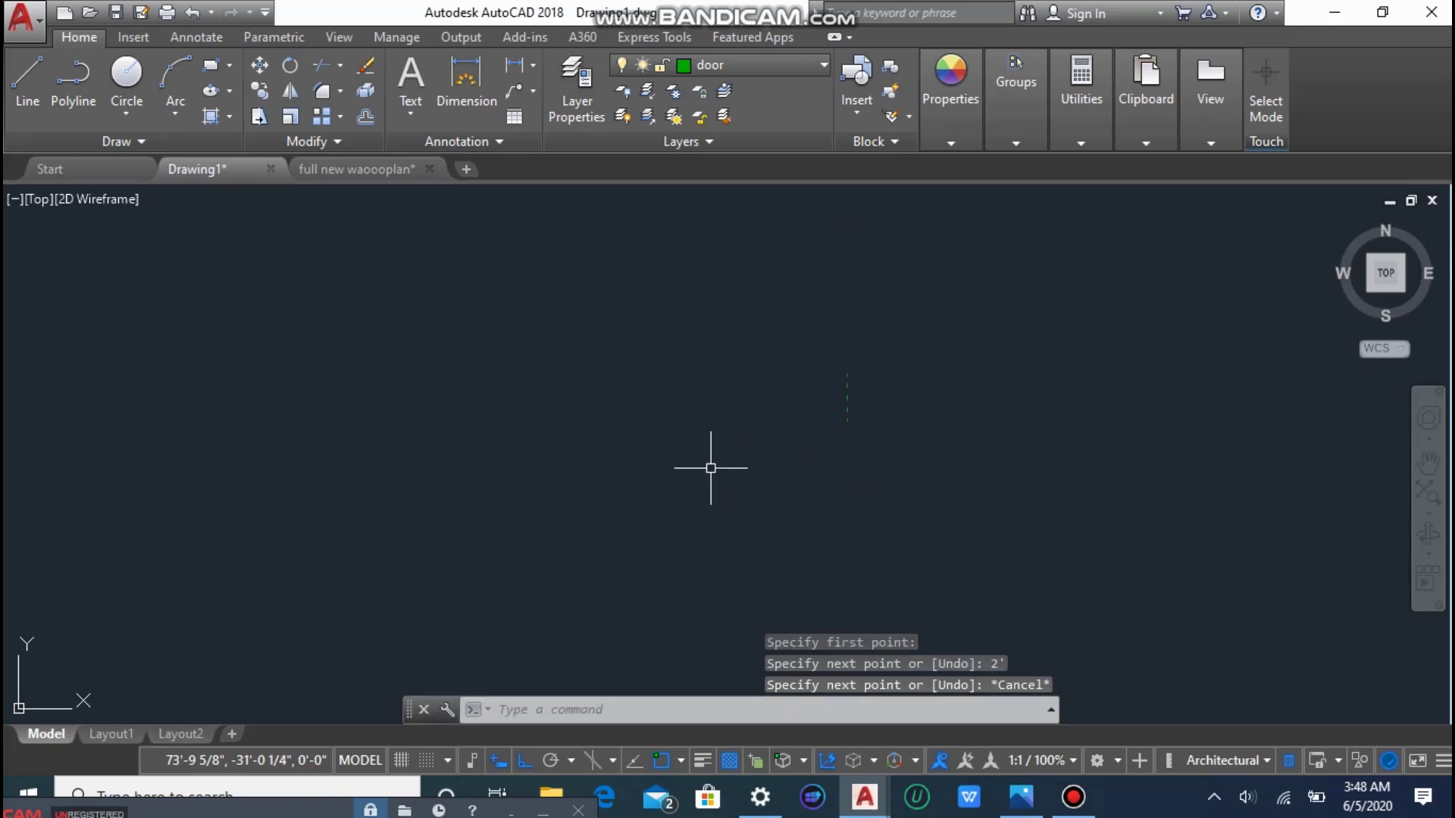
# Draw a second 2' line running left along the bottom.
pyautogui.write('l')
pyautogui.press('Return')
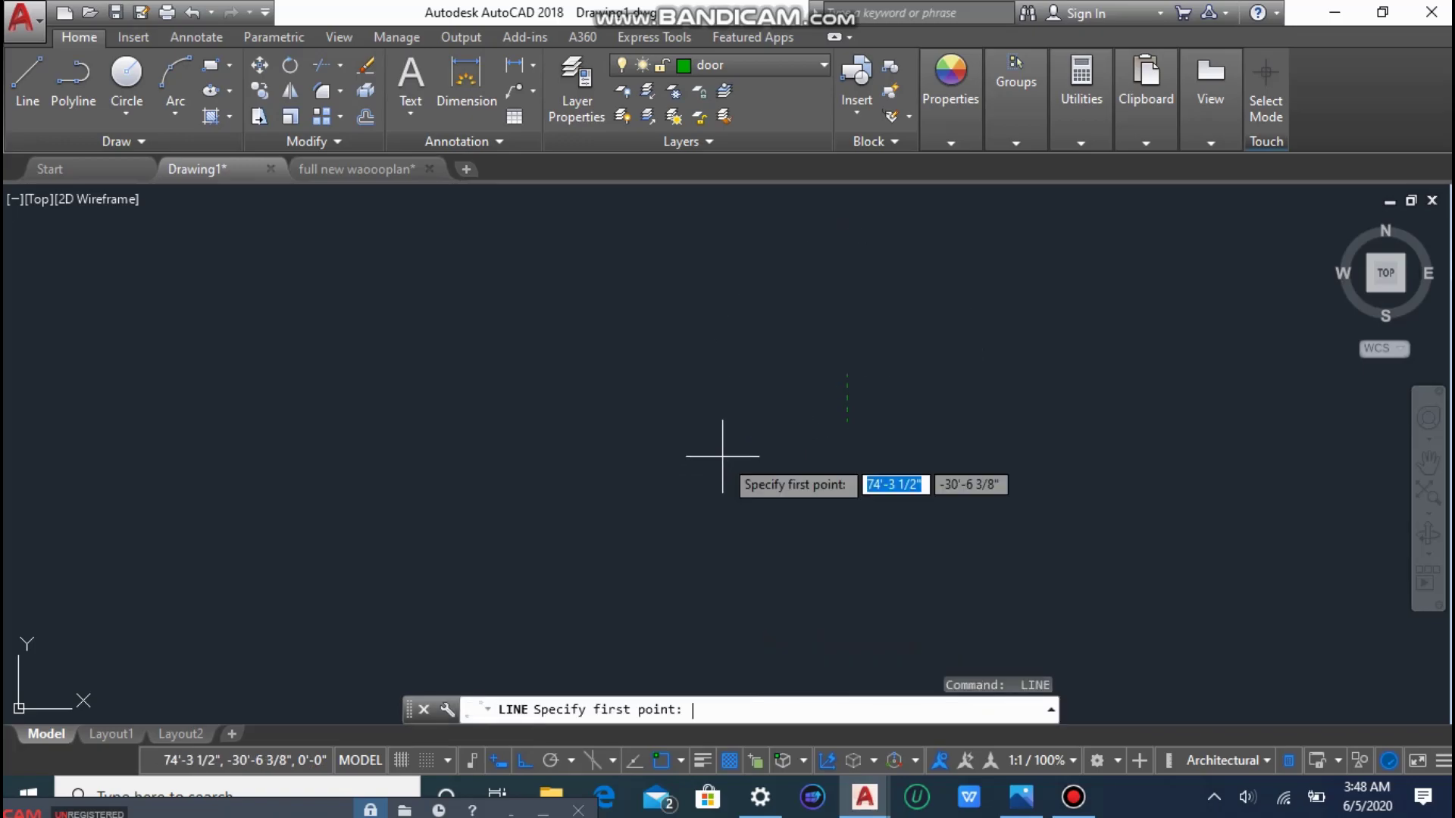
pyautogui.click(846, 420)
pyautogui.click(746, 420)
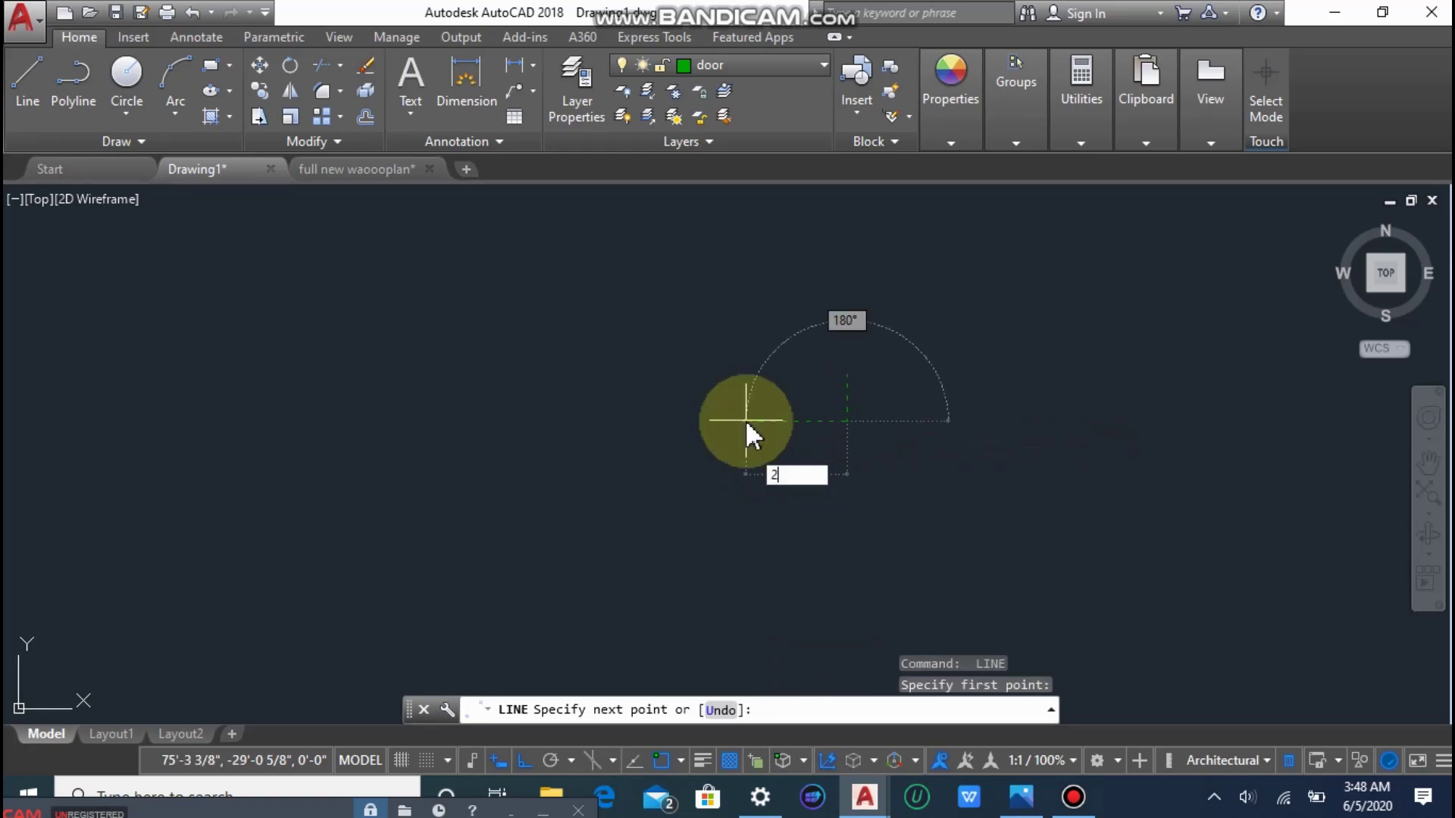
pyautogui.write("2'")
pyautogui.press('Return')
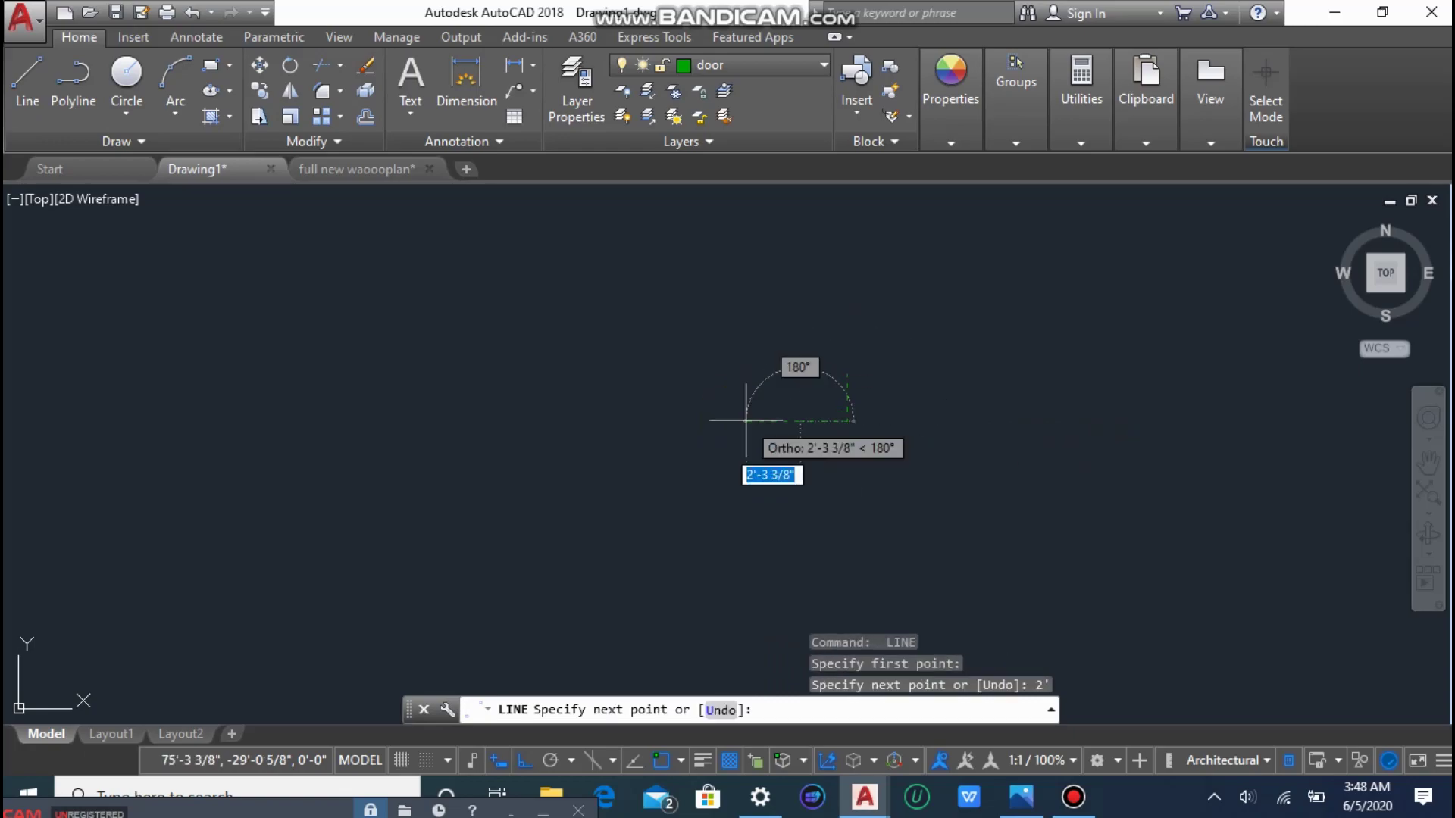
pyautogui.press('Escape')
pyautogui.press('Escape')
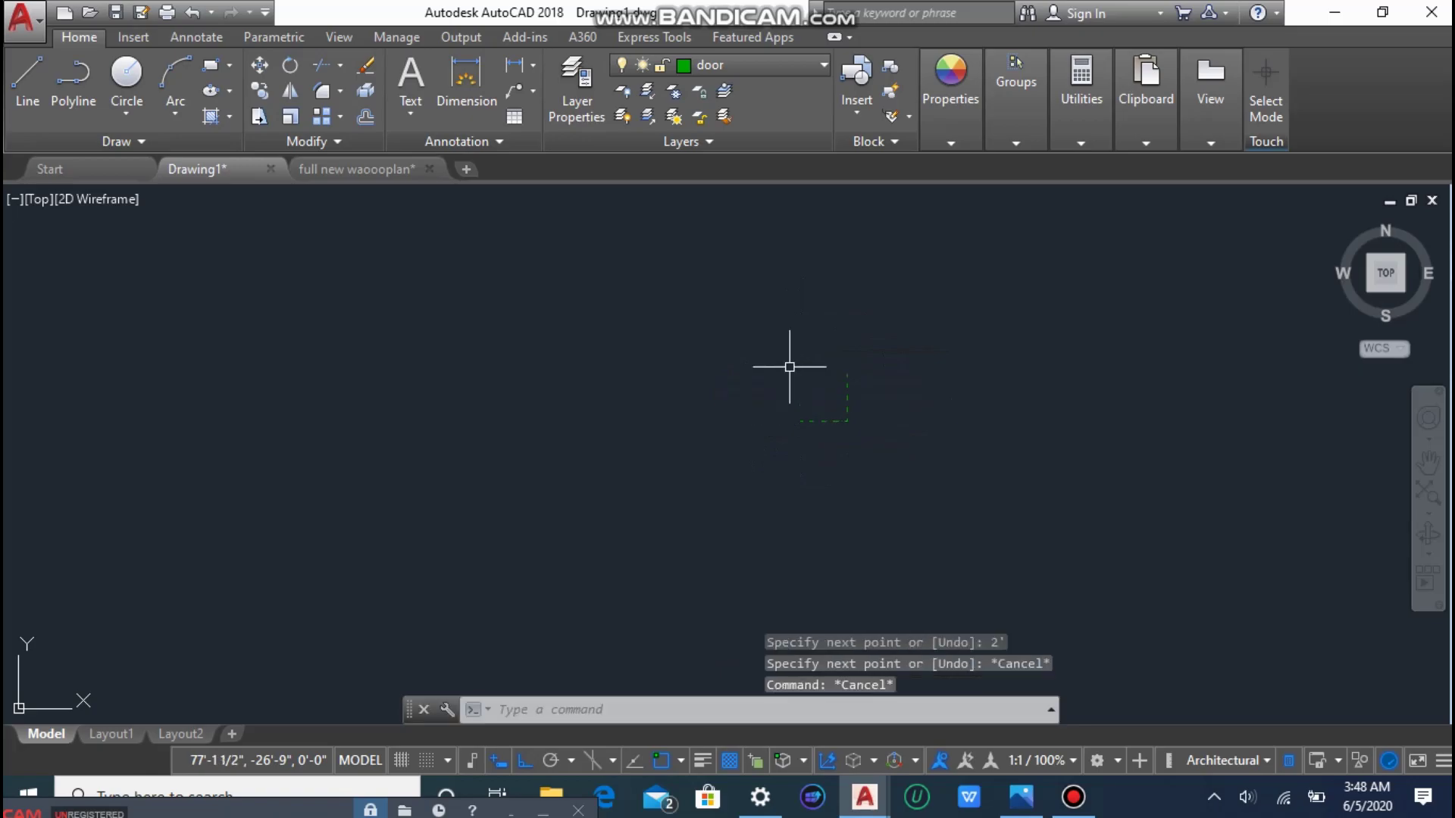
pyautogui.click(155, 102)
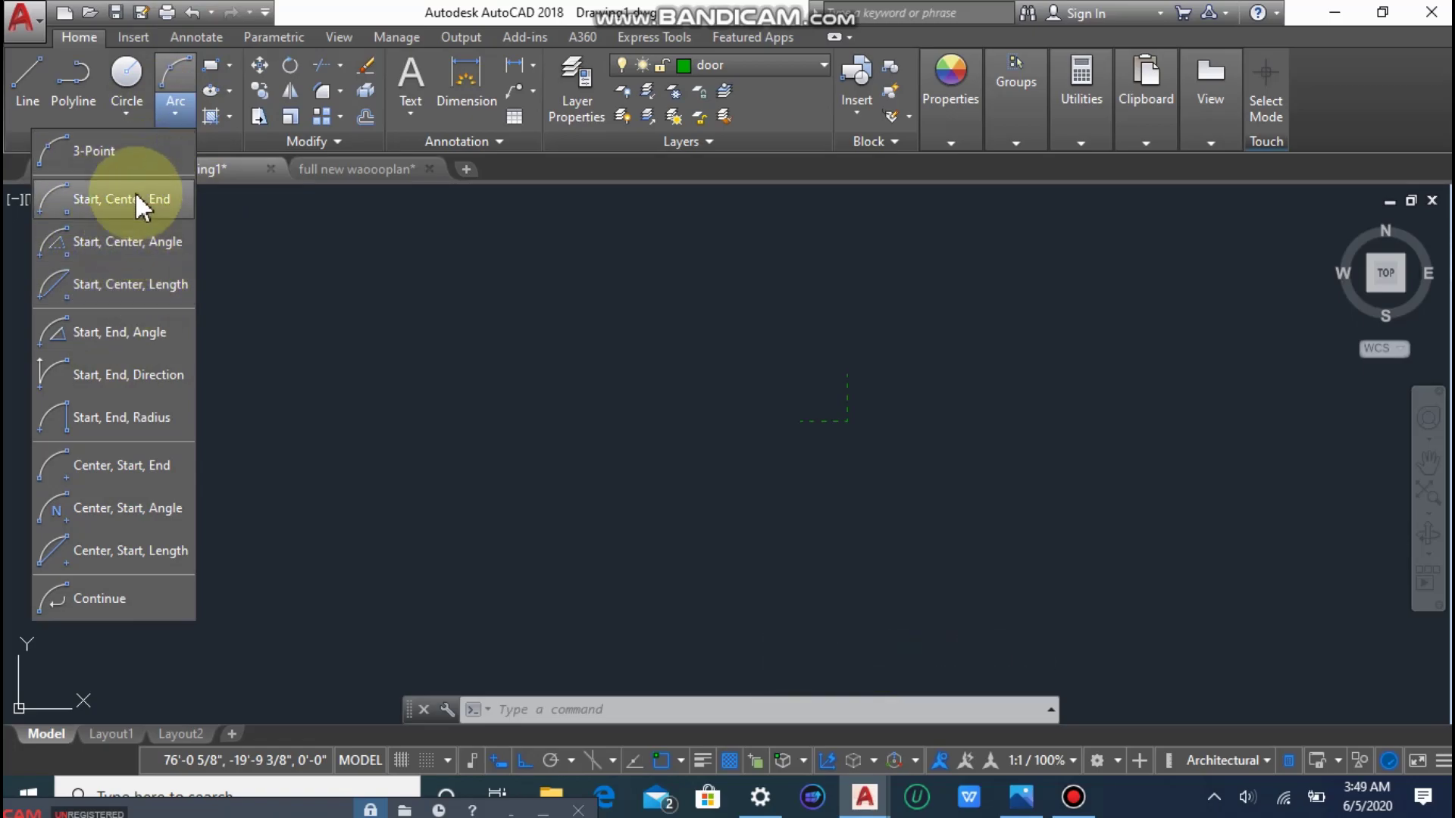
# Draw a 2' quarter-circle arc from the vertical line's top, centred on the corner, to the bottom line's end.
pyautogui.click(159, 203)
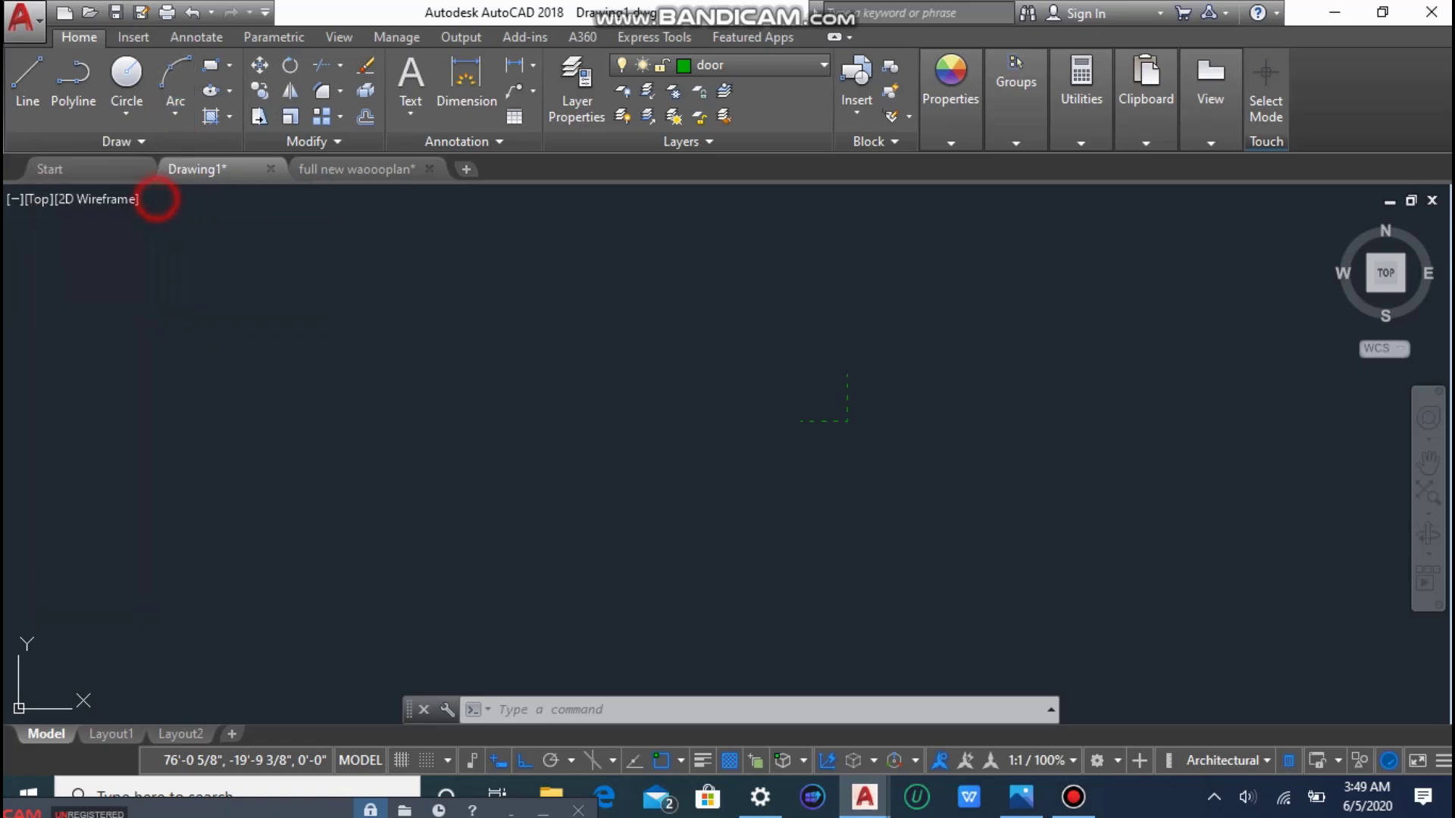
pyautogui.click(847, 374)
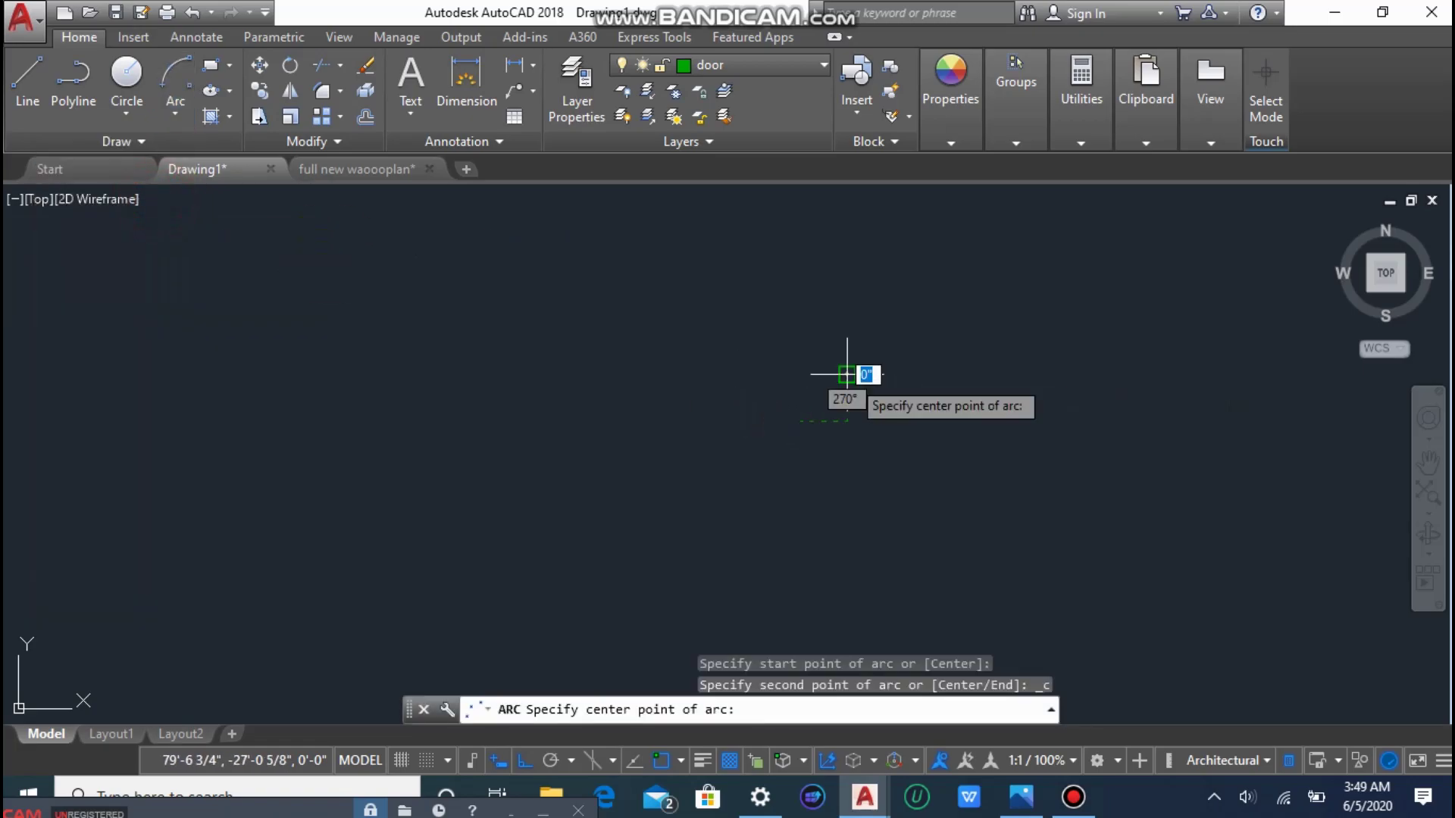
pyautogui.click(847, 419)
pyautogui.click(805, 419)
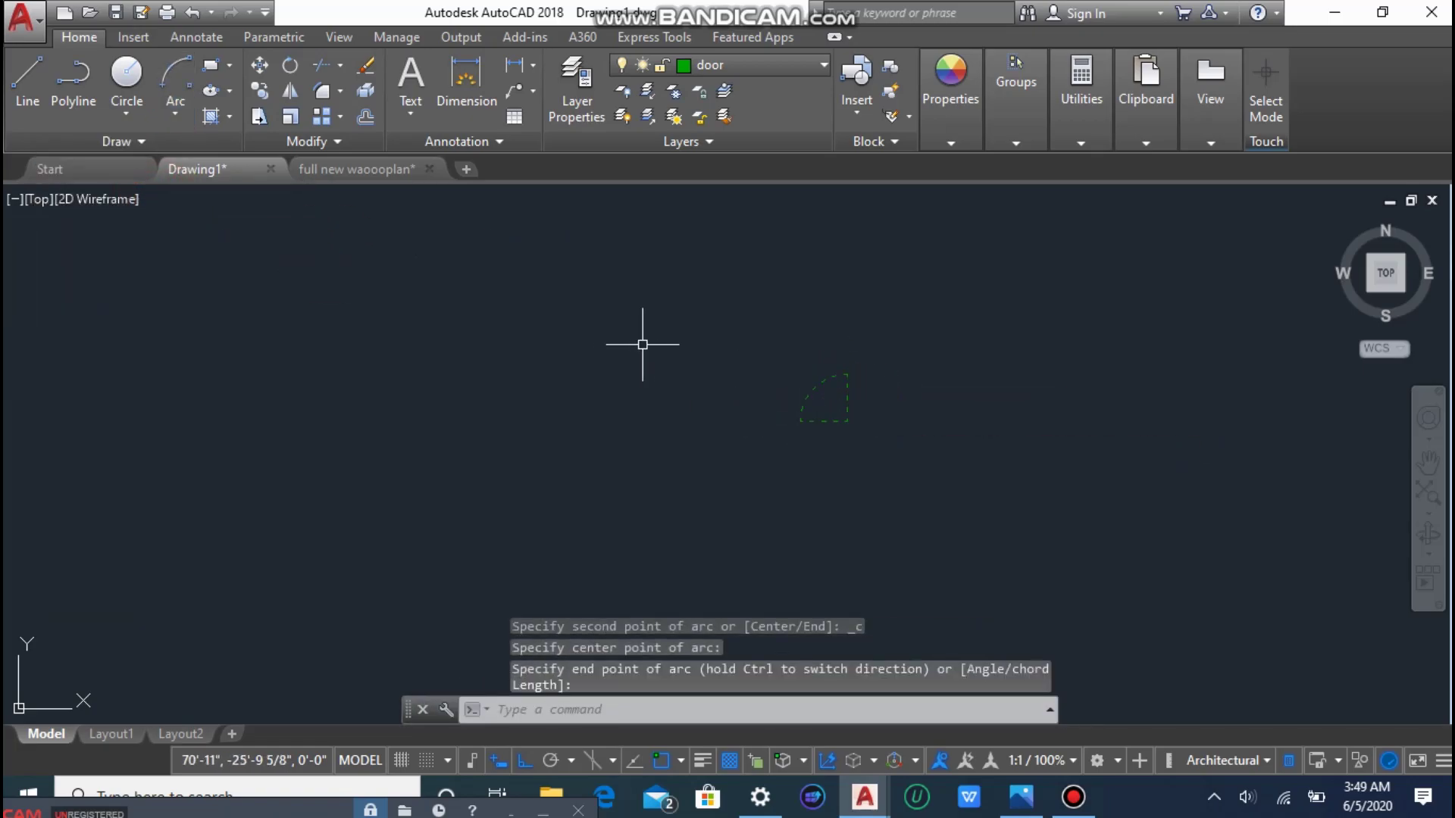
pyautogui.scroll(2, 941, 413)
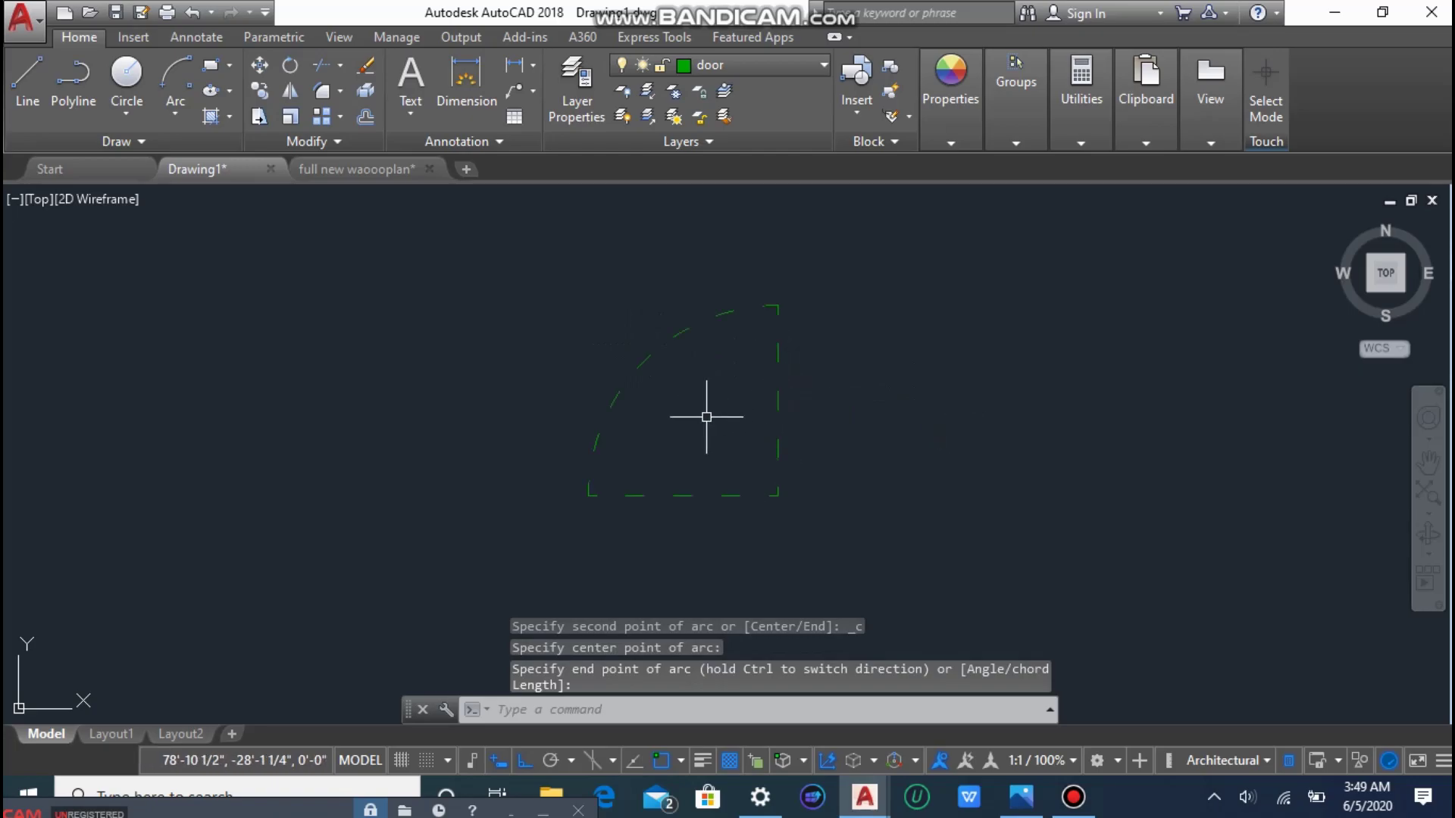
# Set the arc and both door lines to ByLayer linetype so they show solid green.
pyautogui.click(665, 333)
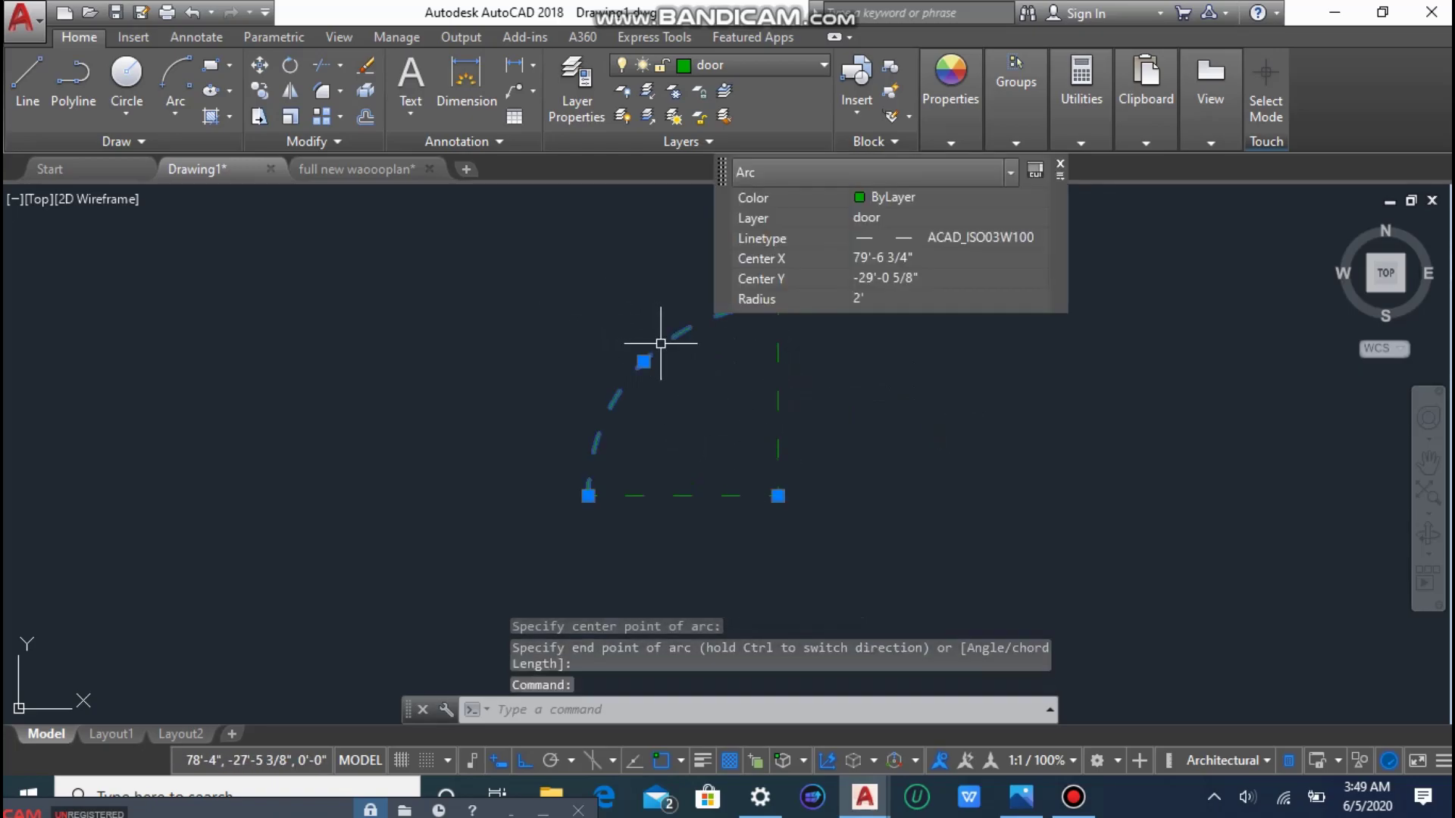
pyautogui.click(781, 430)
pyautogui.click(707, 494)
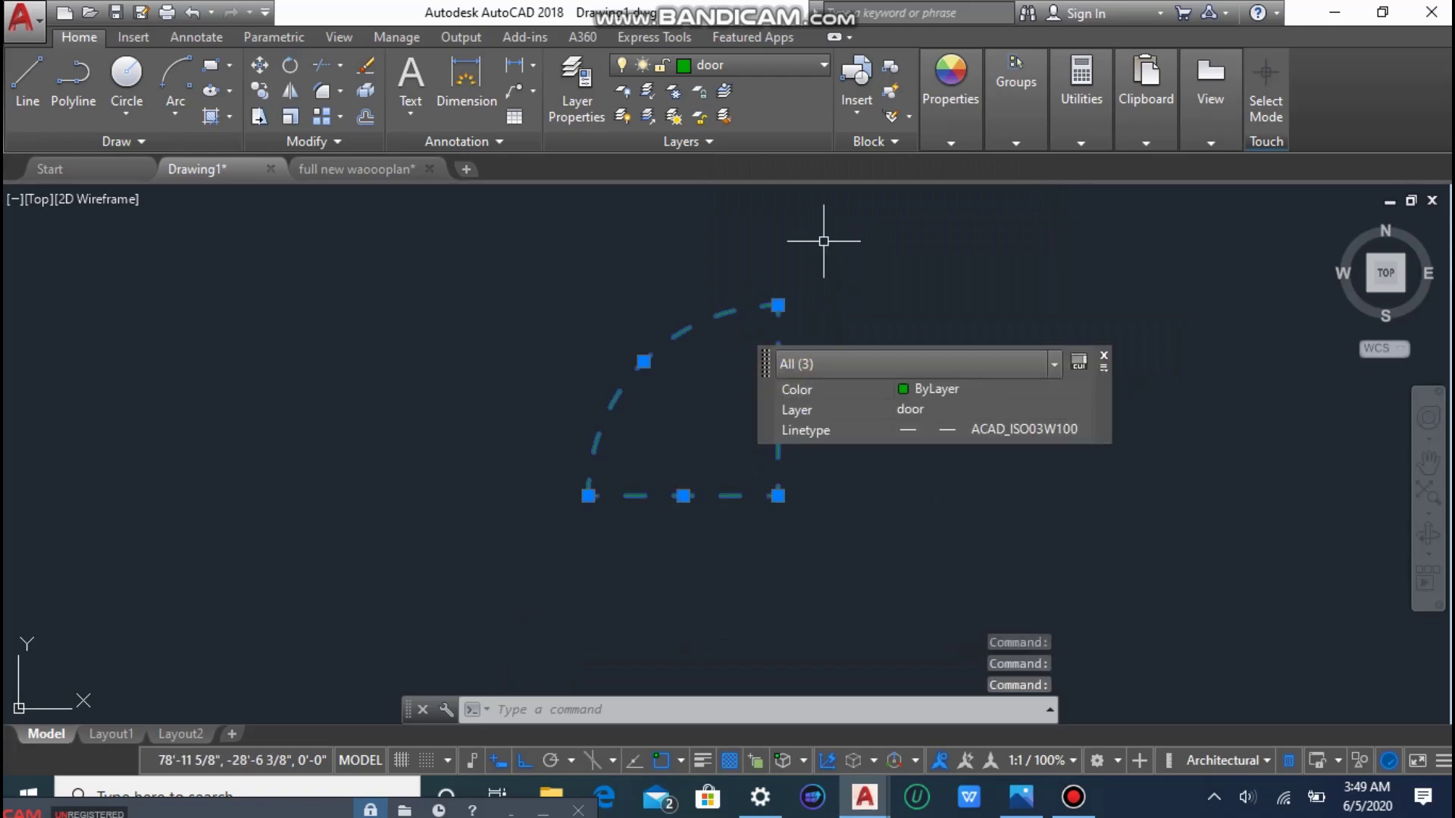
pyautogui.click(949, 141)
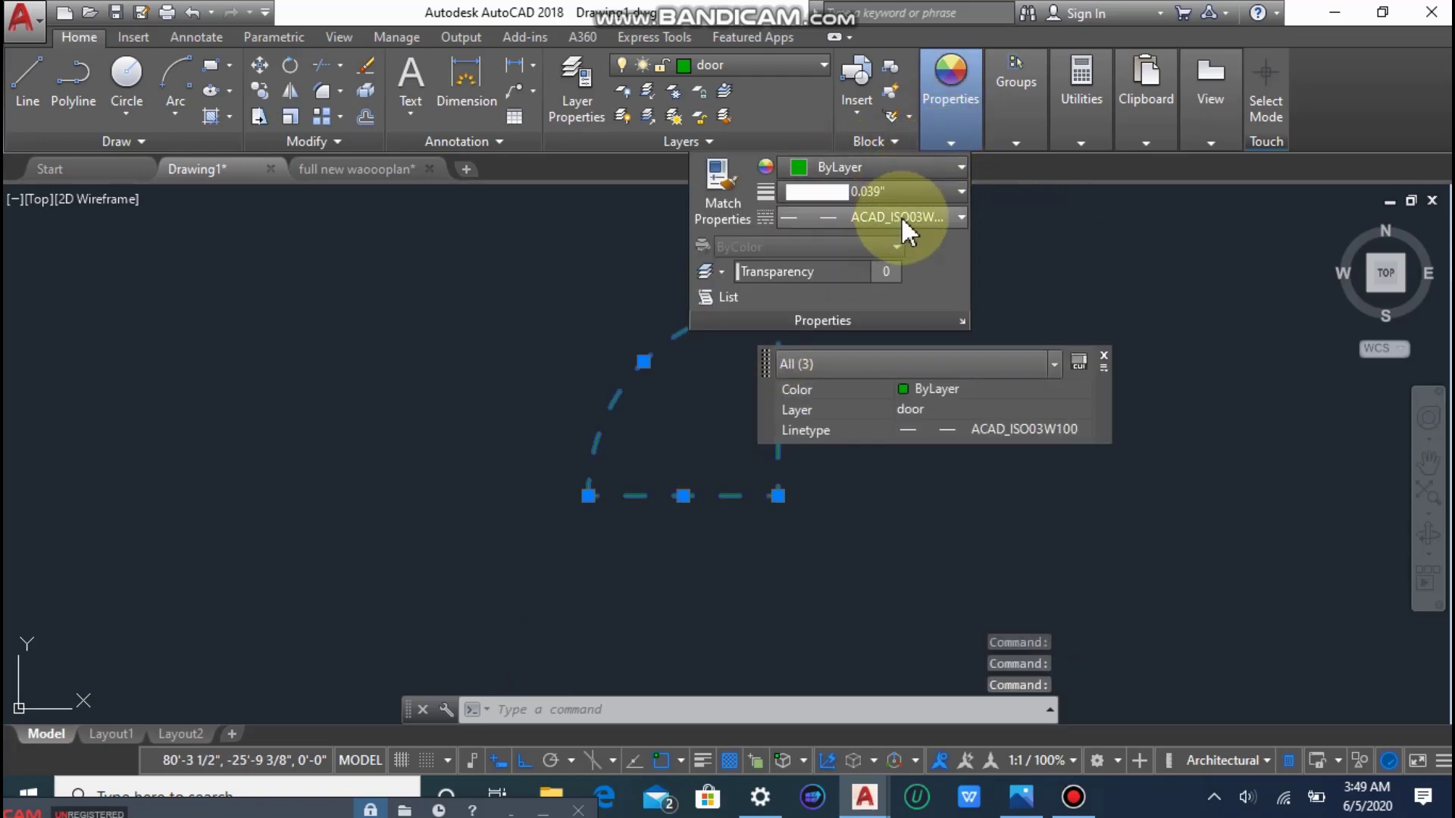
pyautogui.click(1061, 426)
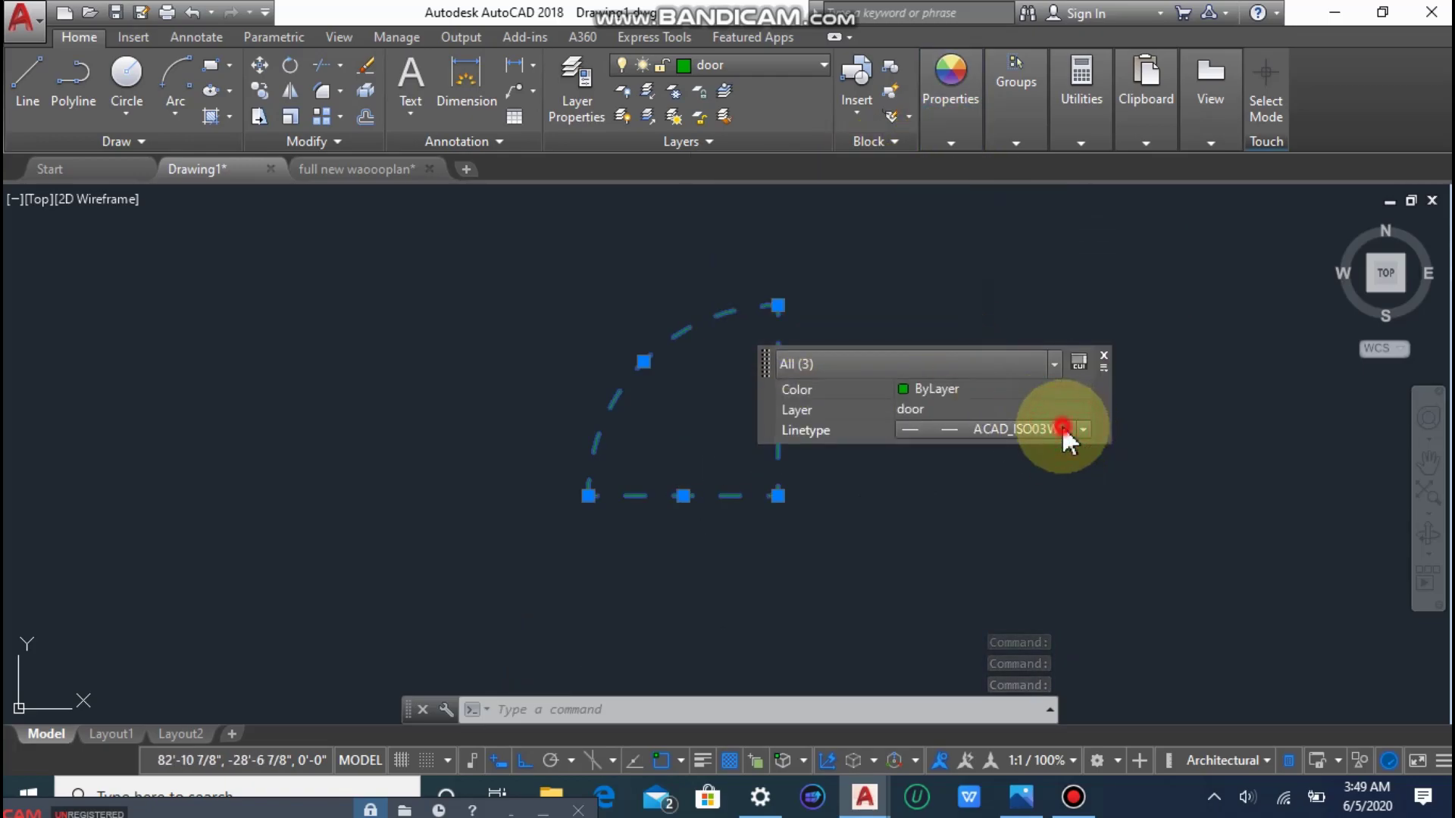
pyautogui.click(1061, 425)
pyautogui.click(1013, 447)
pyautogui.click(749, 541)
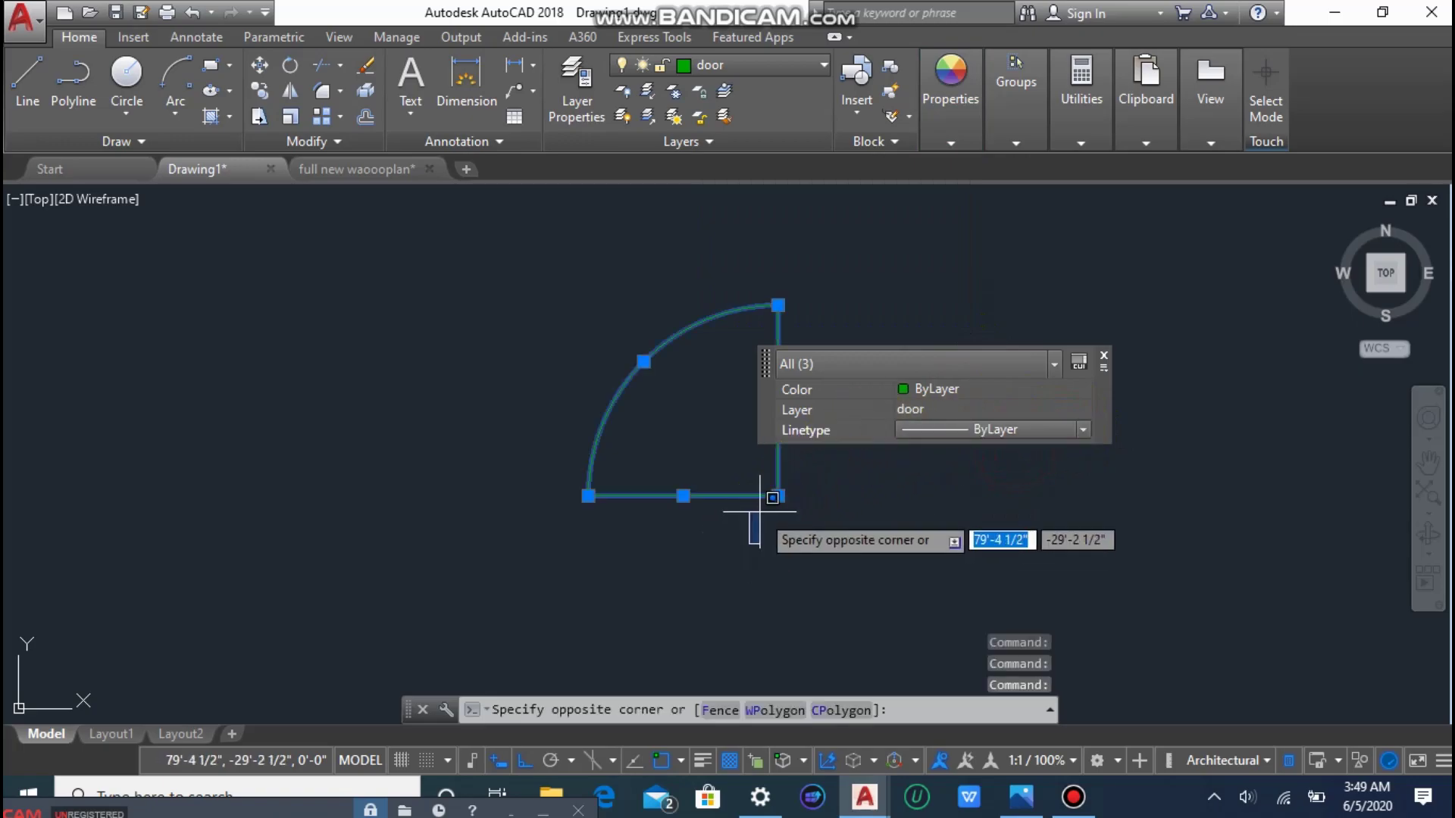
pyautogui.press('Escape')
pyautogui.press('Escape')
pyautogui.press('Escape')
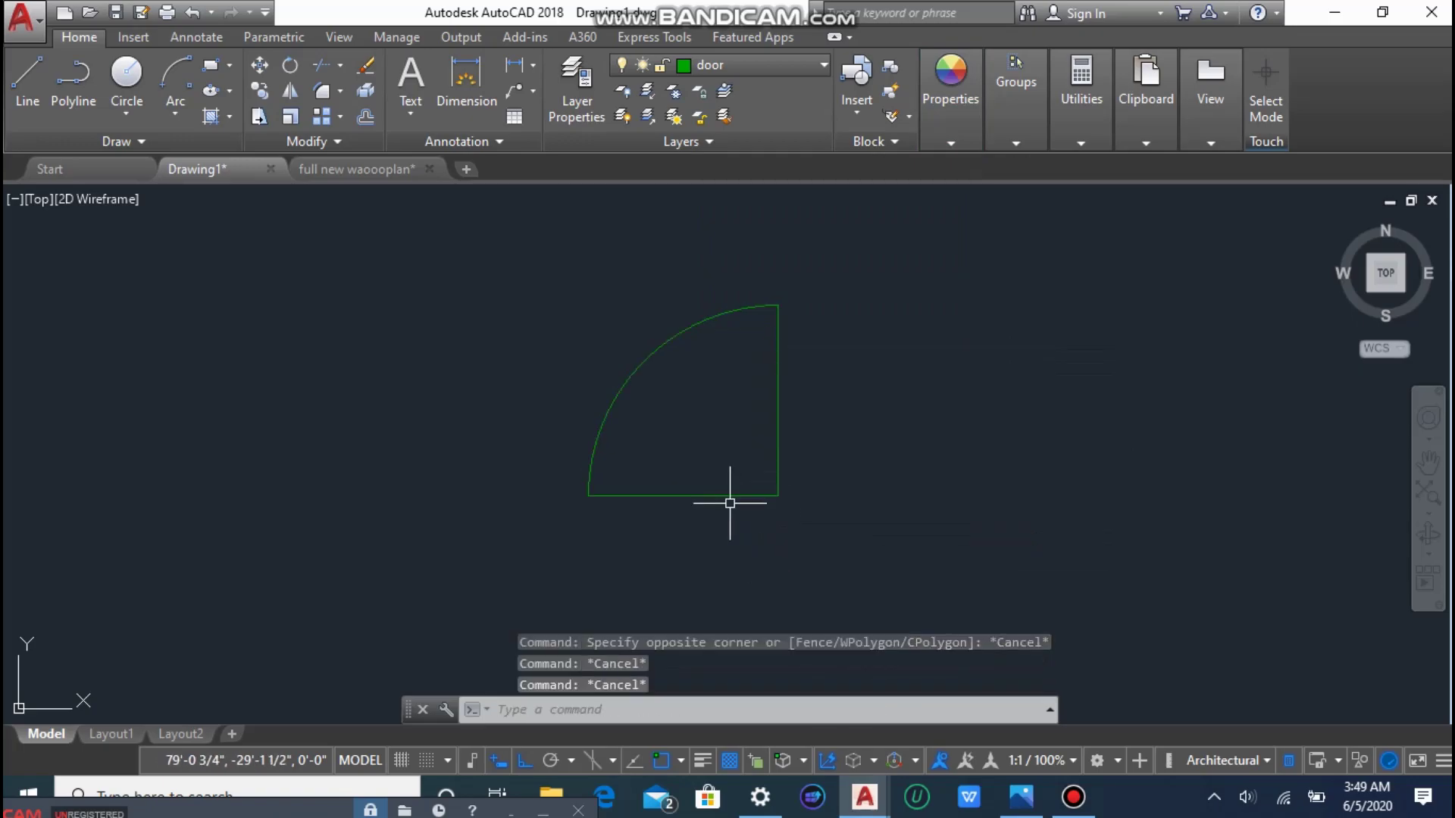
# Delete the door's bottom line.
pyautogui.click(730, 497)
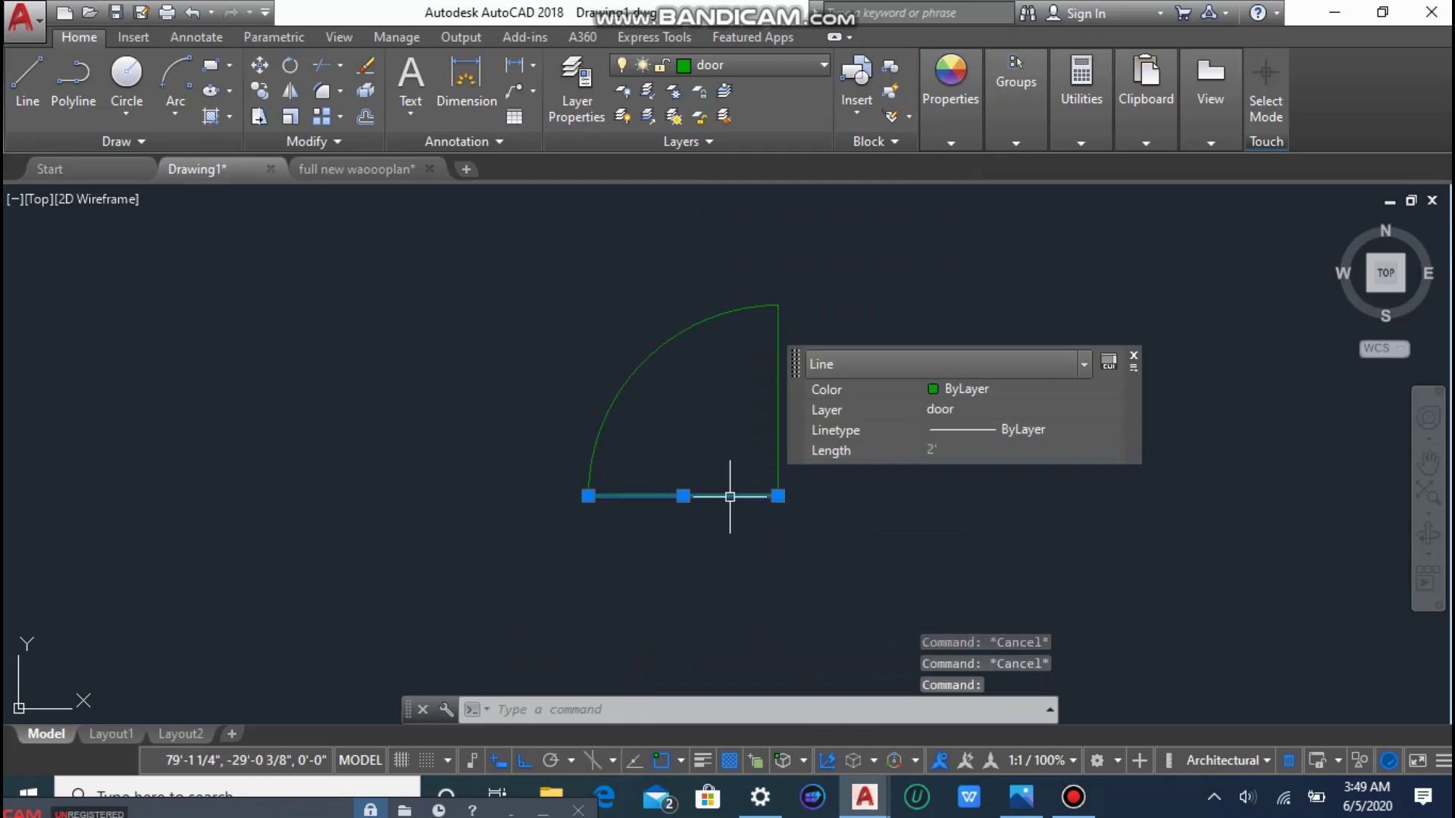
pyautogui.click(667, 516)
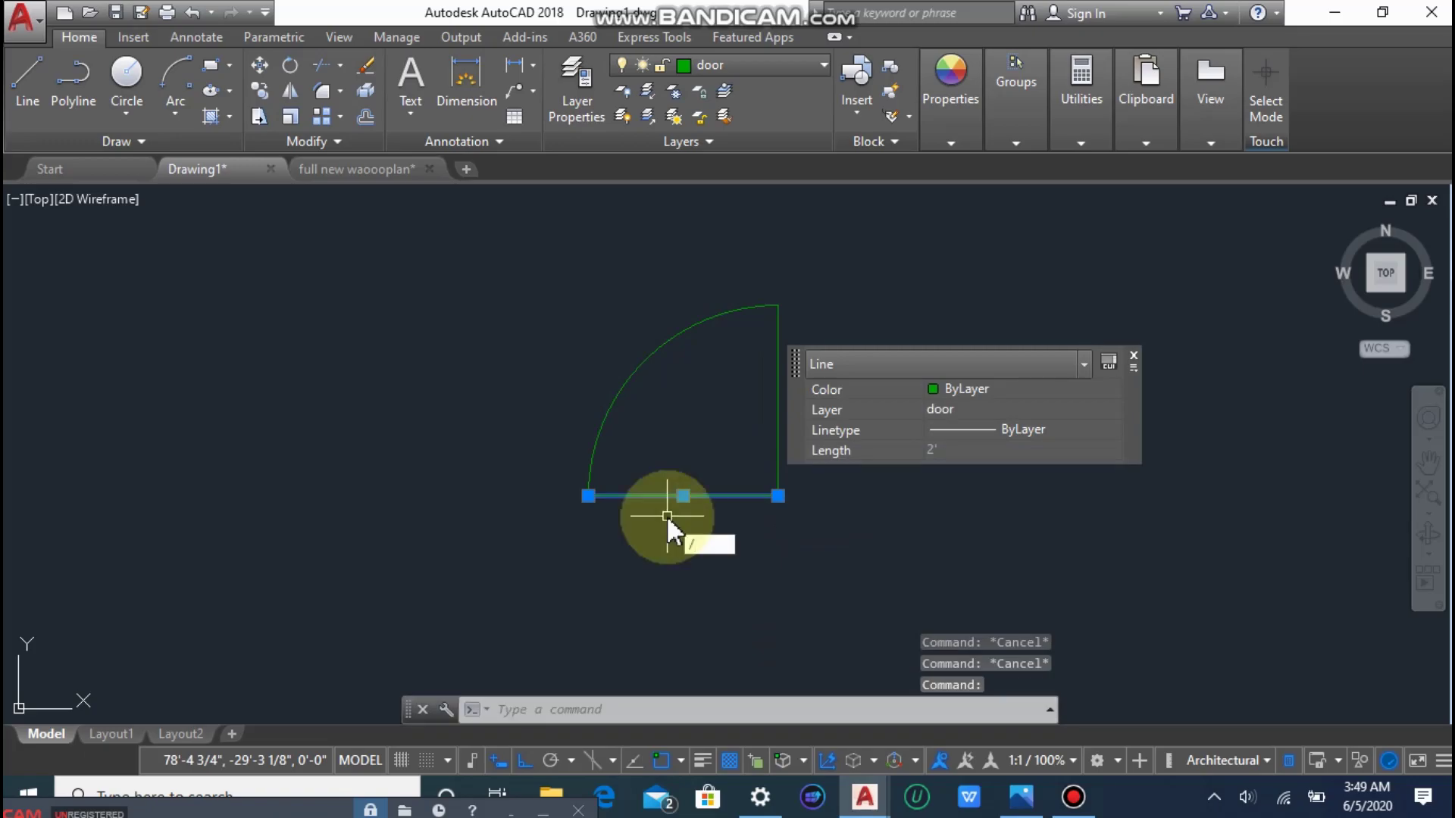
pyautogui.press('Escape')
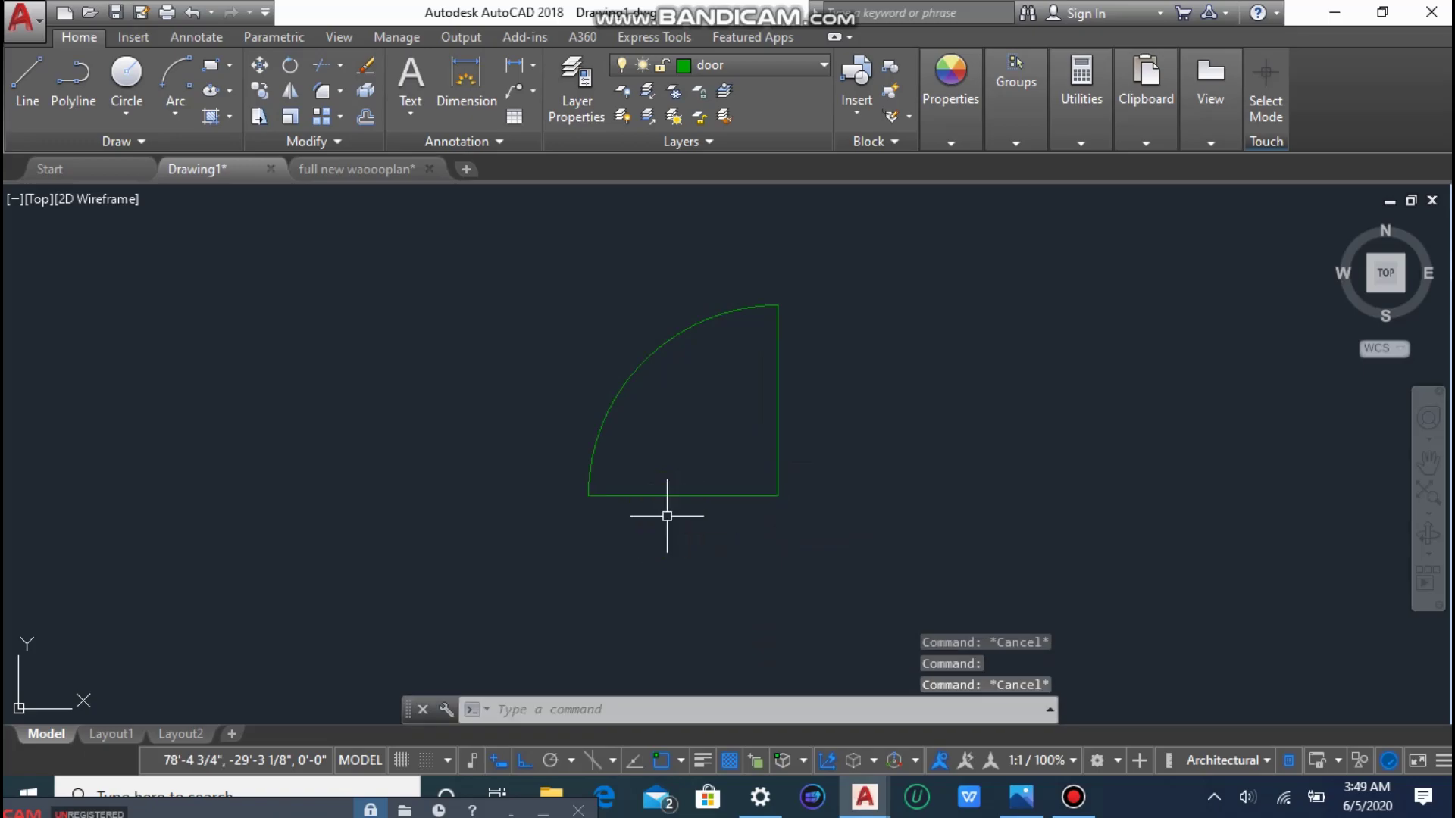
pyautogui.click(681, 477)
pyautogui.click(672, 521)
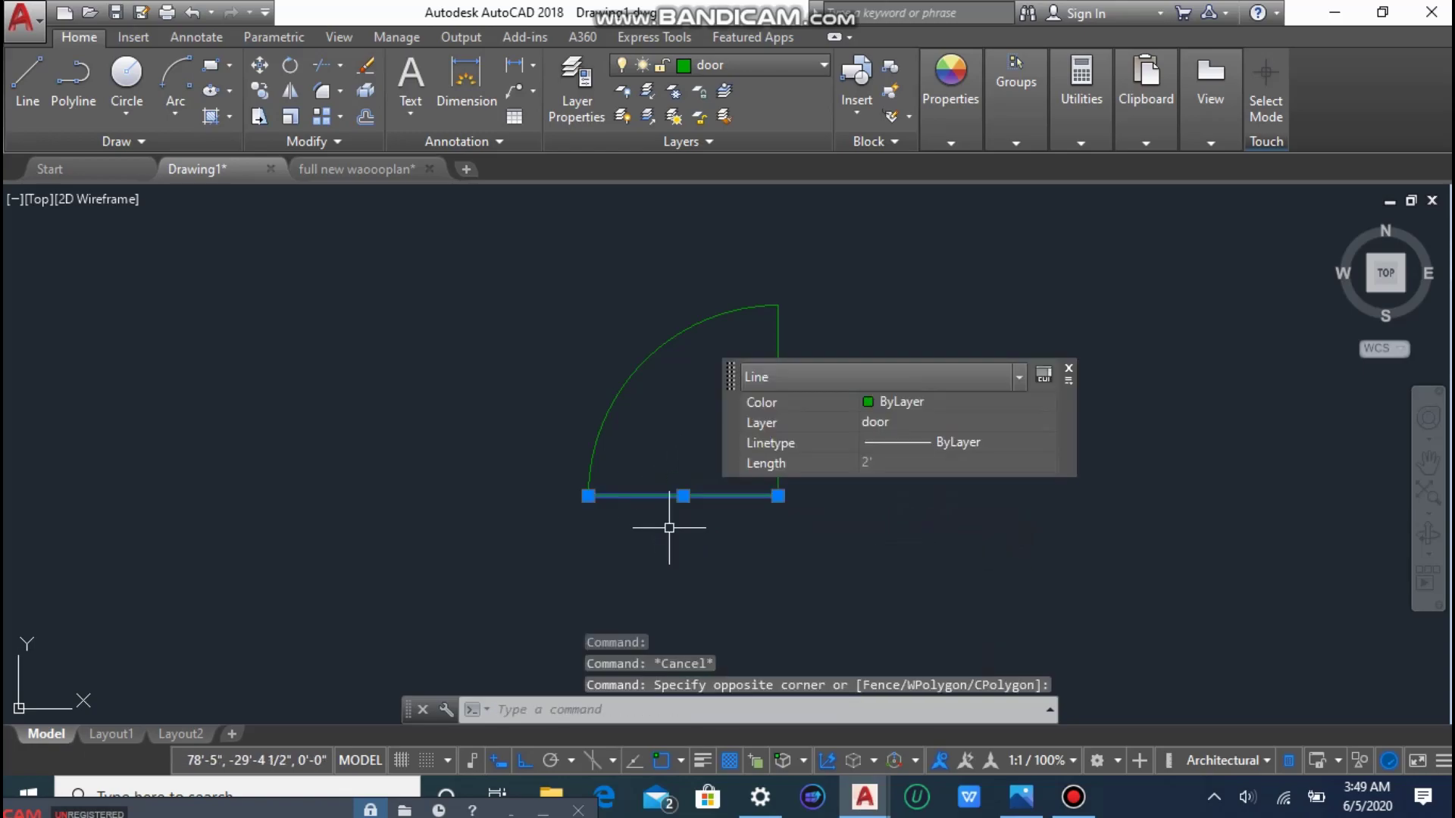
pyautogui.press('Delete')
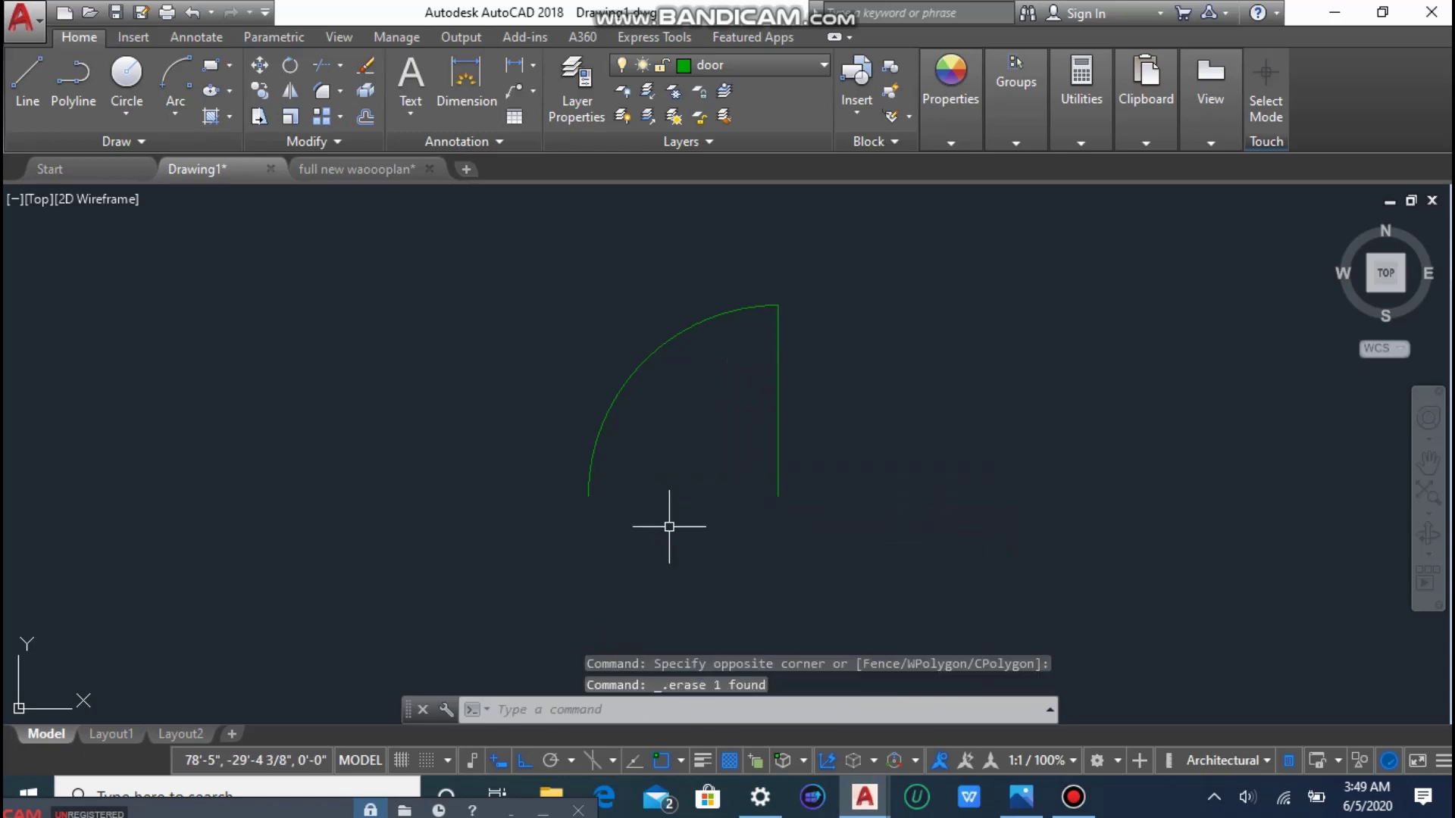
# Offset the vertical door line by .3" to double the door leaf.
pyautogui.click(778, 384)
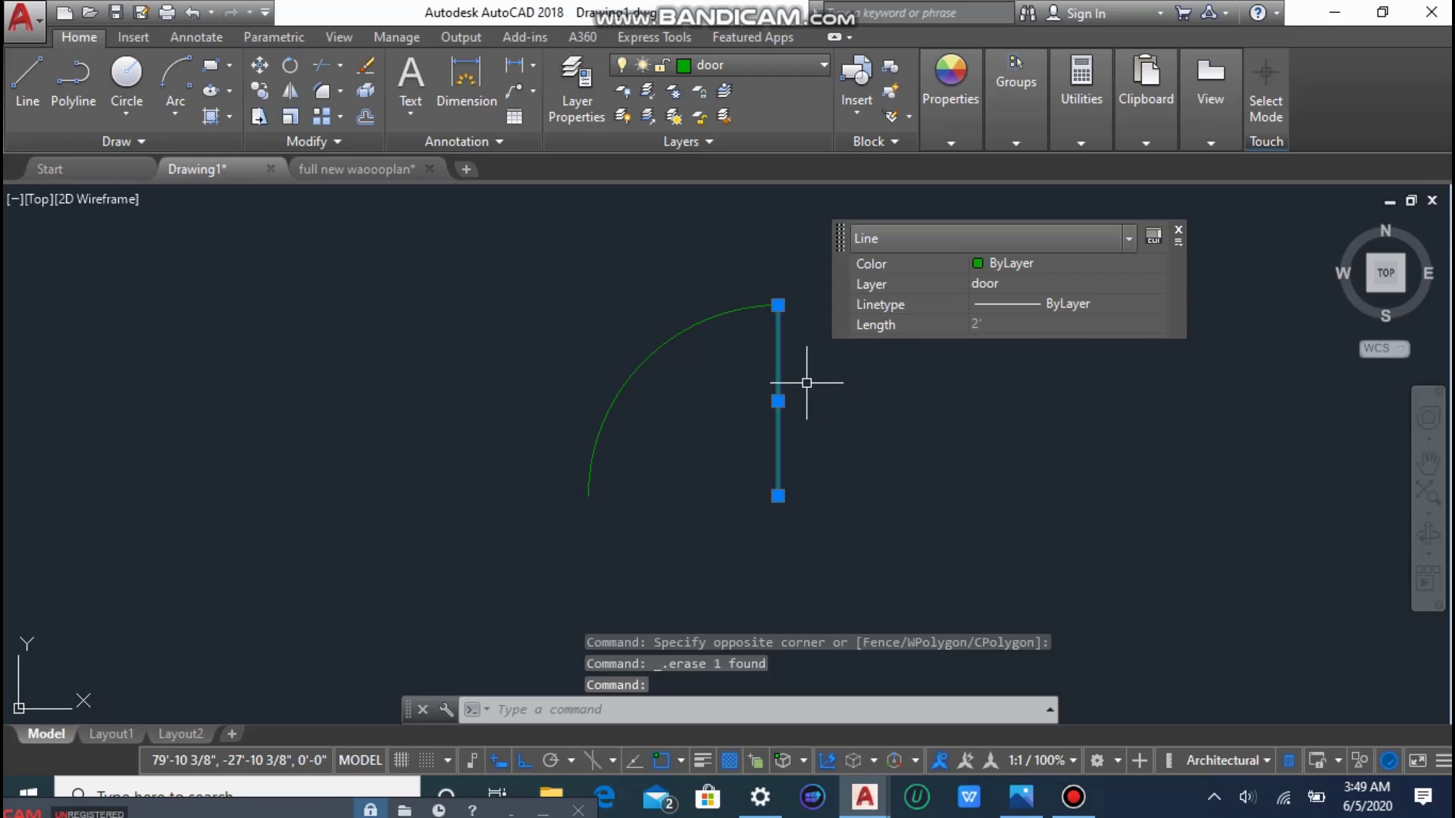
pyautogui.write('o')
pyautogui.press('Return')
pyautogui.press('Return')
pyautogui.write('.')
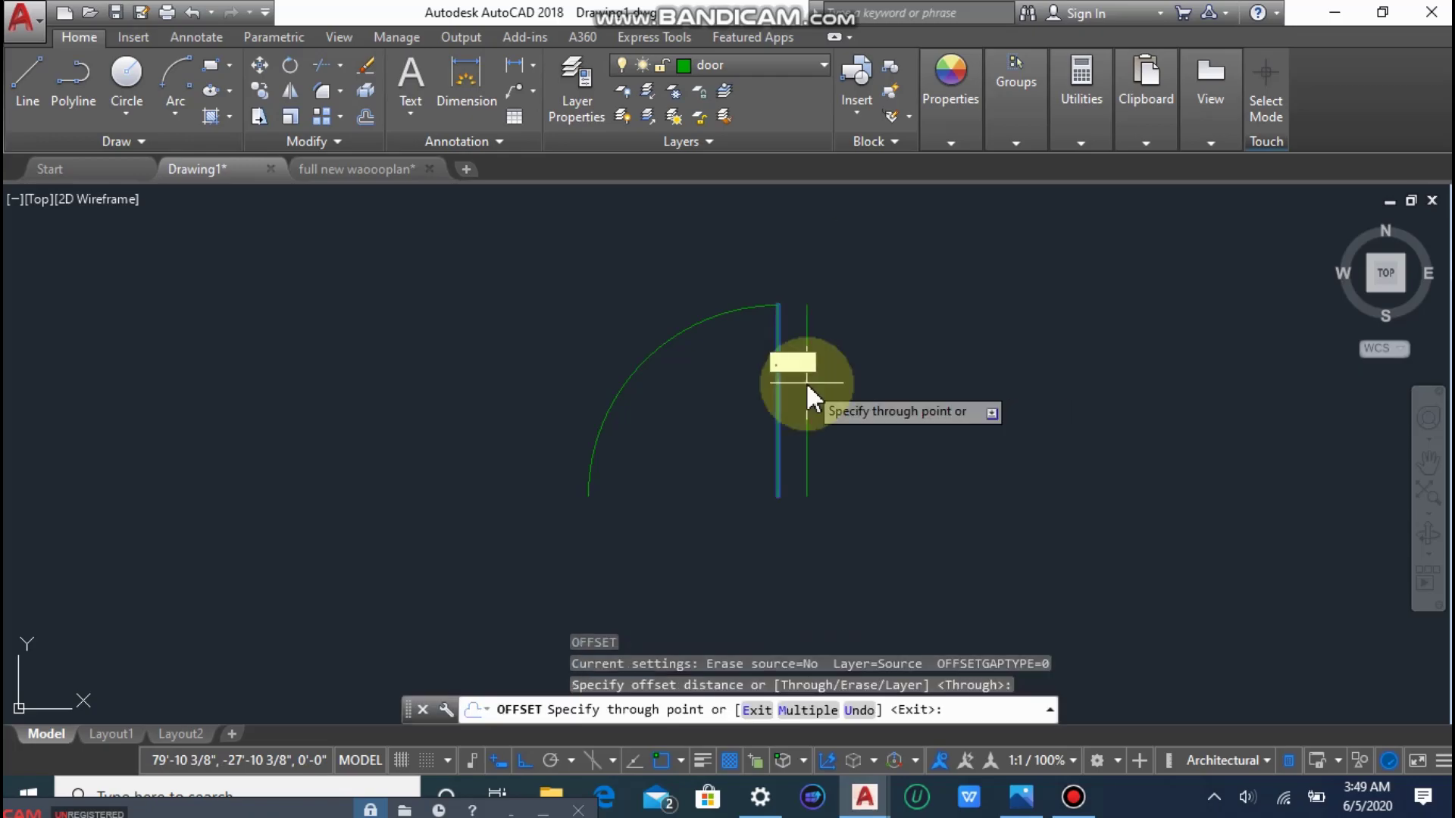
pyautogui.write('2')
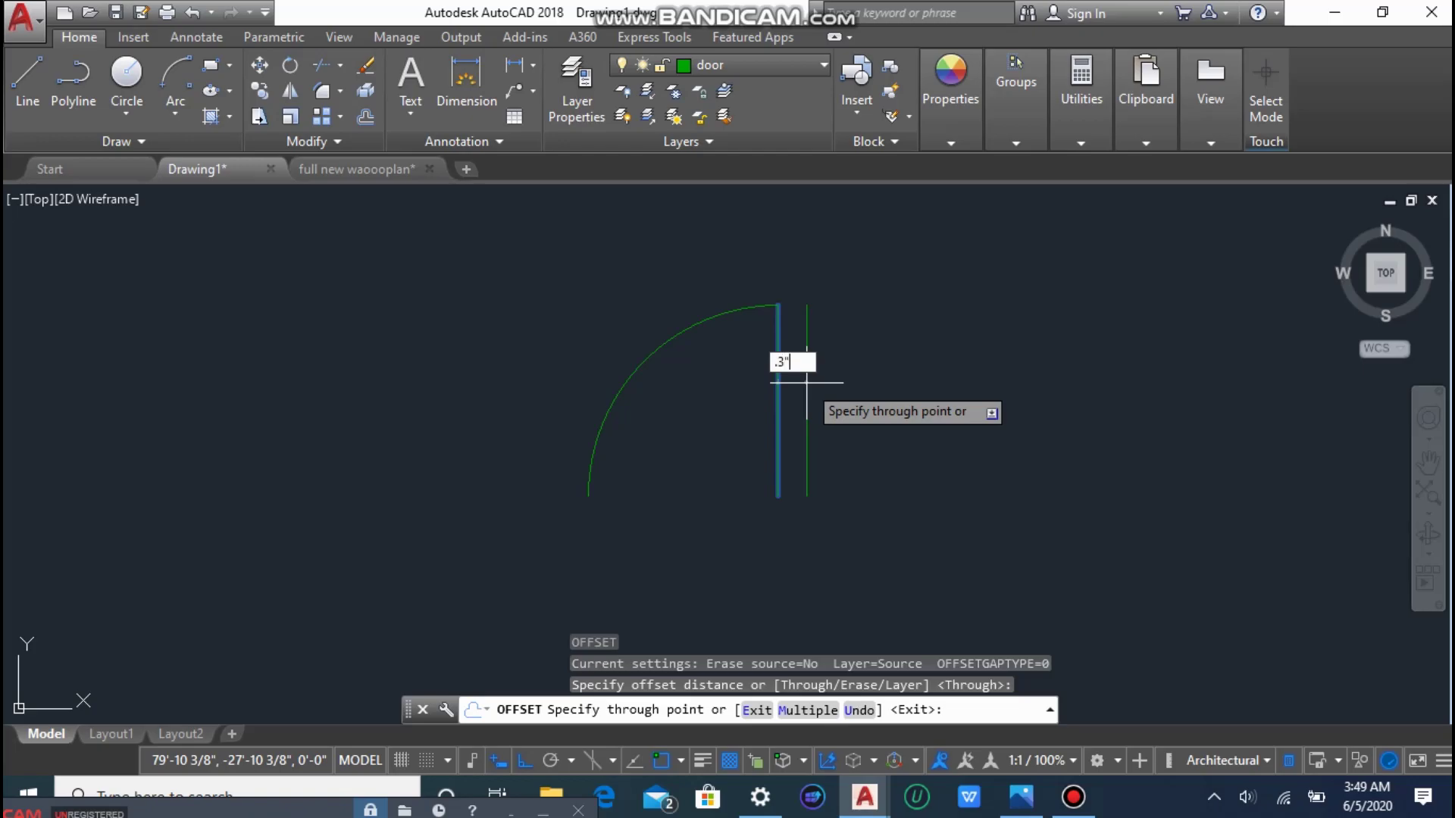
pyautogui.press('Return')
pyautogui.scroll(4, 812, 315)
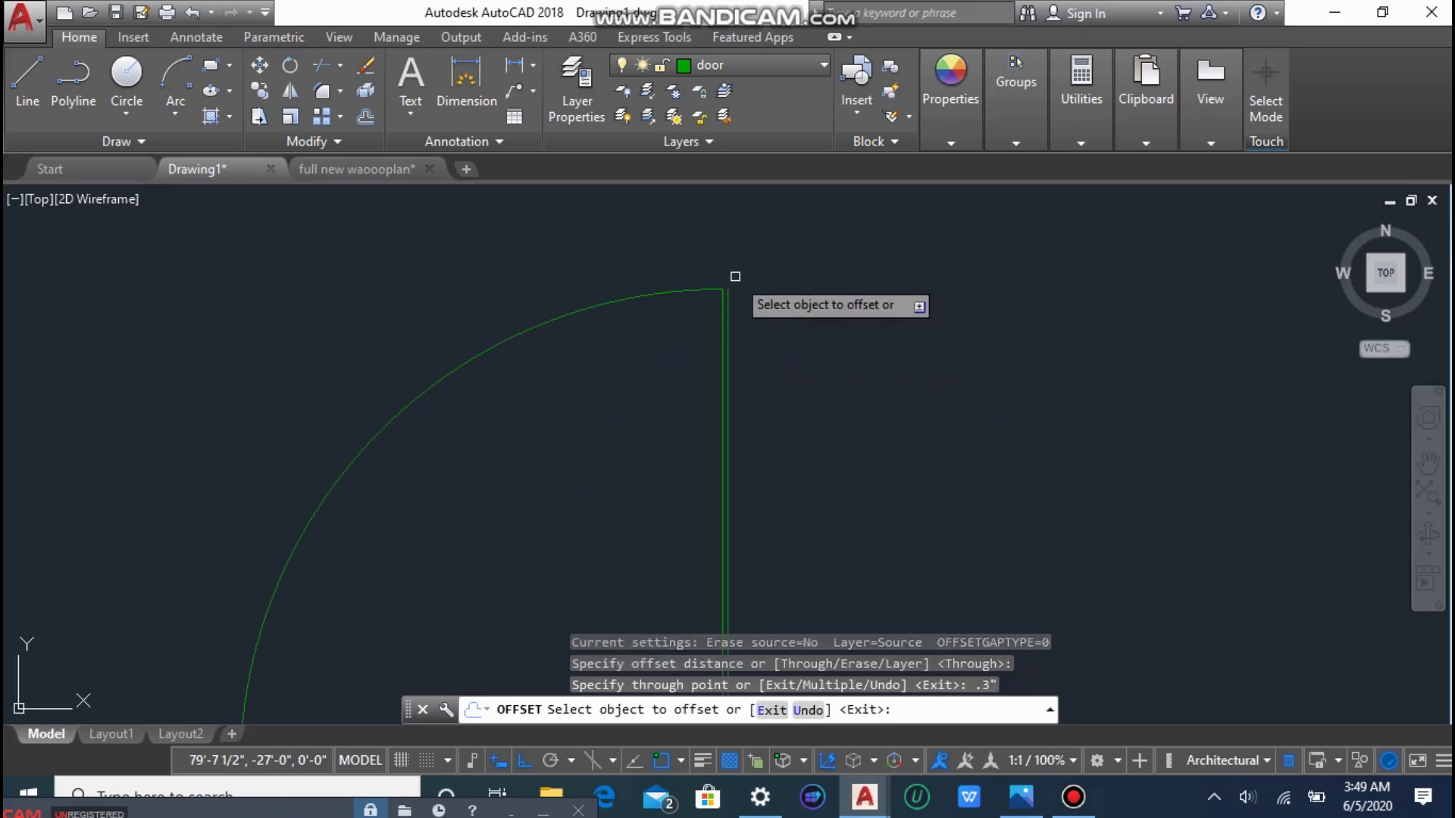
pyautogui.press('Escape')
# Try extending the arc to a boundary with EX, then cancel.
pyautogui.click(736, 281)
pyautogui.write('ex')
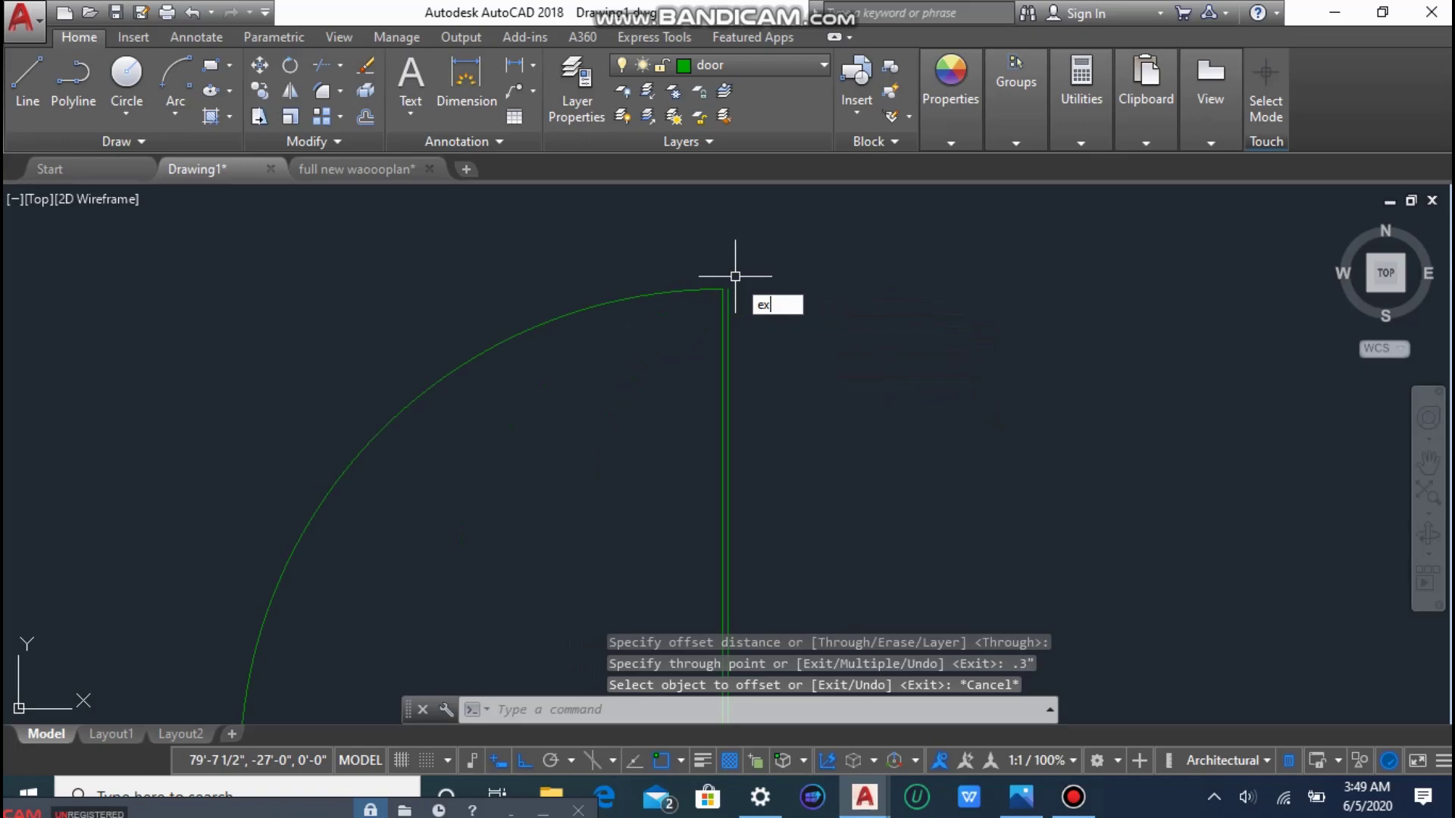
pyautogui.press('Return')
pyautogui.press('Return')
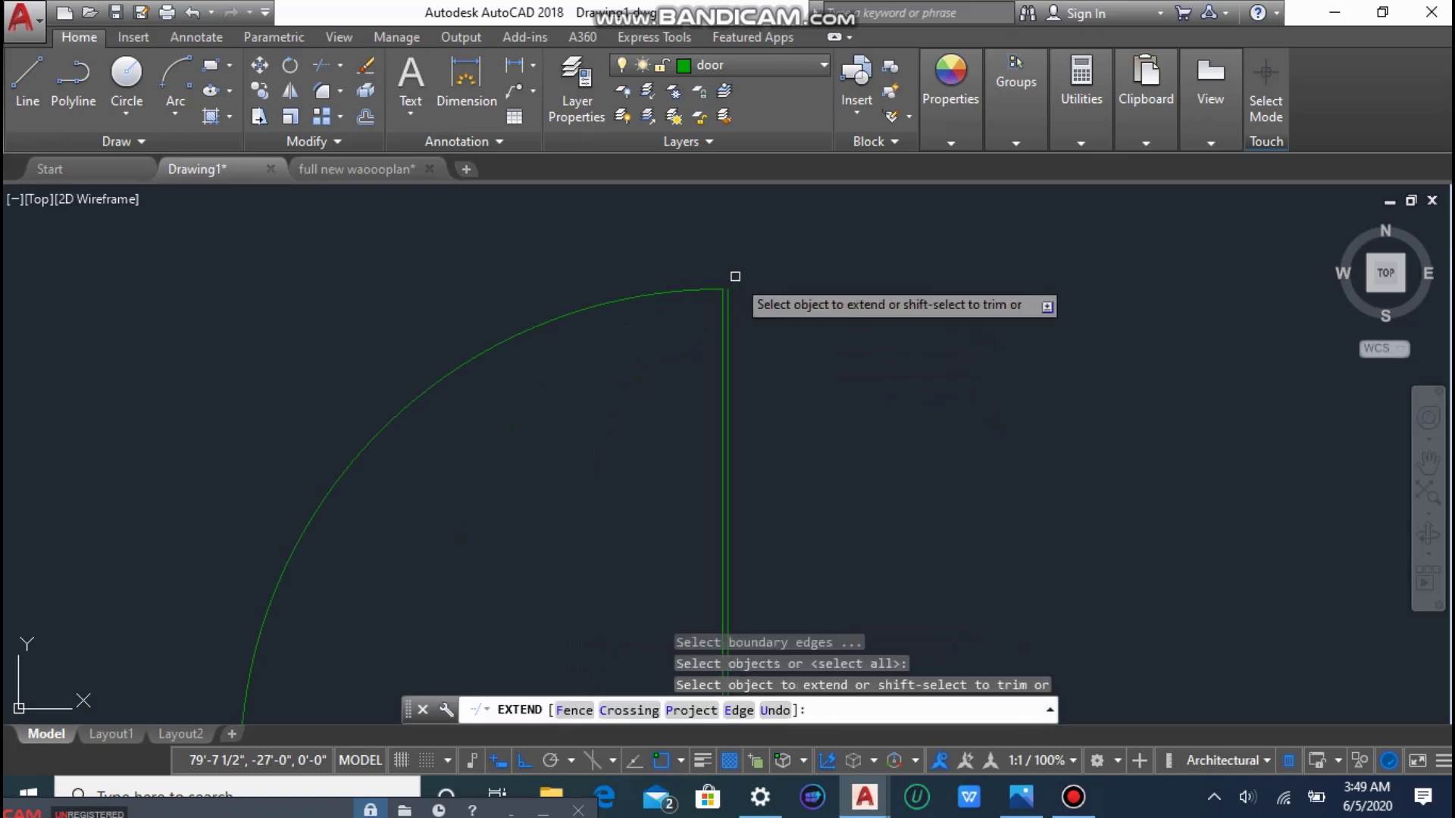
pyautogui.click(684, 289)
pyautogui.scroll(-6, 835, 315)
pyautogui.scroll(5, 841, 447)
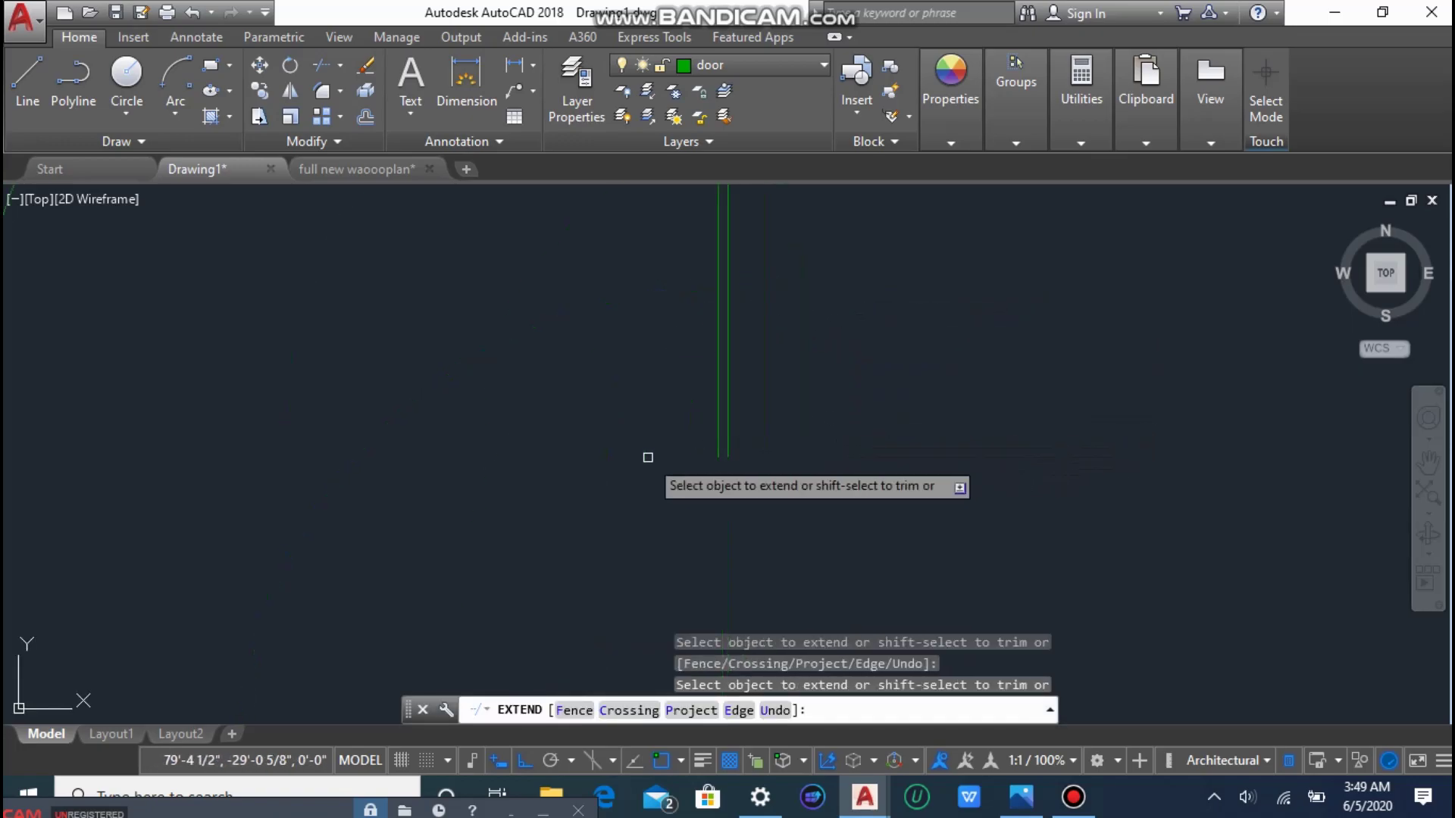
pyautogui.press('Escape')
# Cancel a mistyped line command.
pyautogui.click(650, 454)
pyautogui.write("l'")
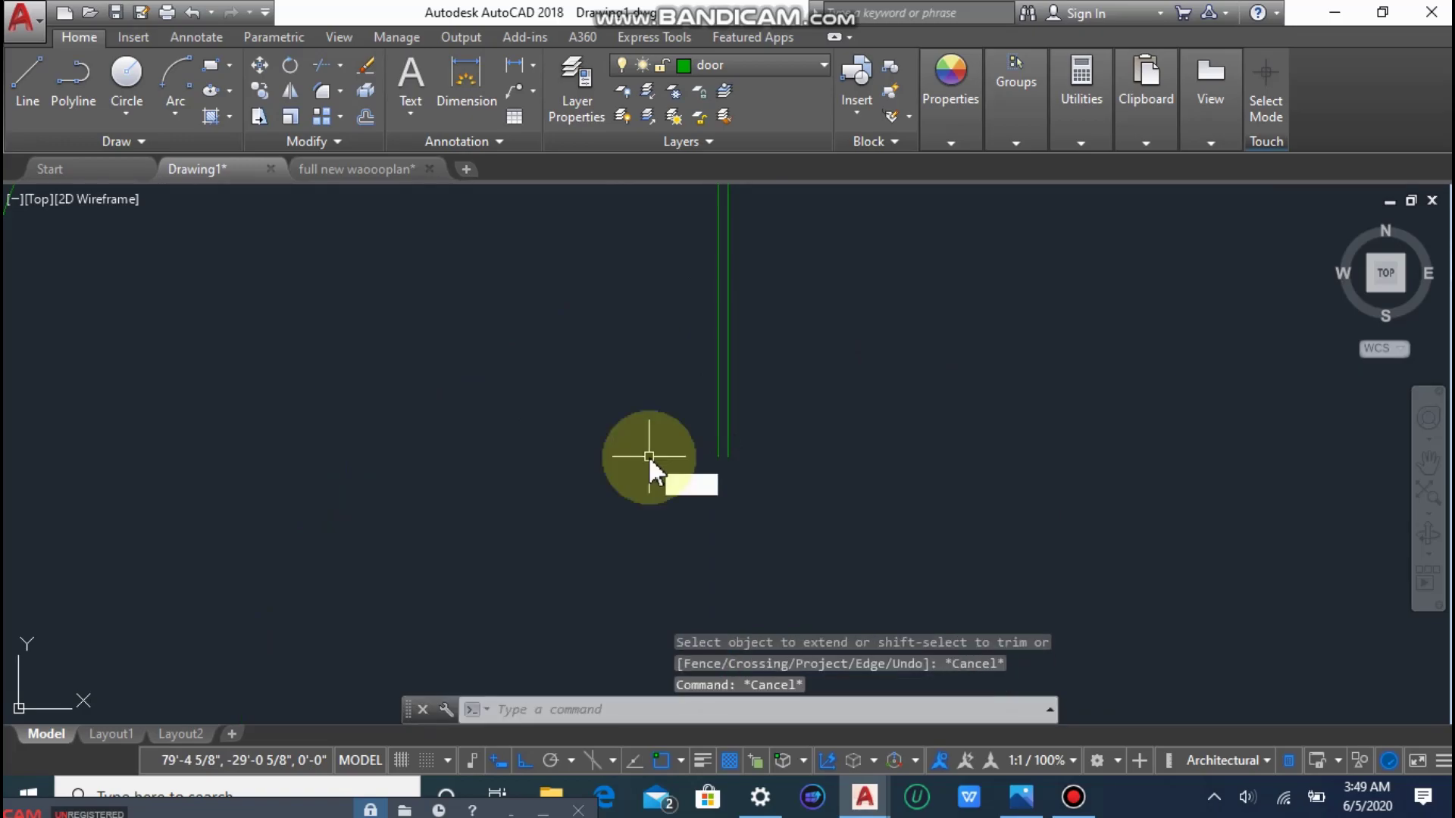
pyautogui.press('Return')
pyautogui.scroll(-5, 890, 454)
pyautogui.scroll(3, 907, 446)
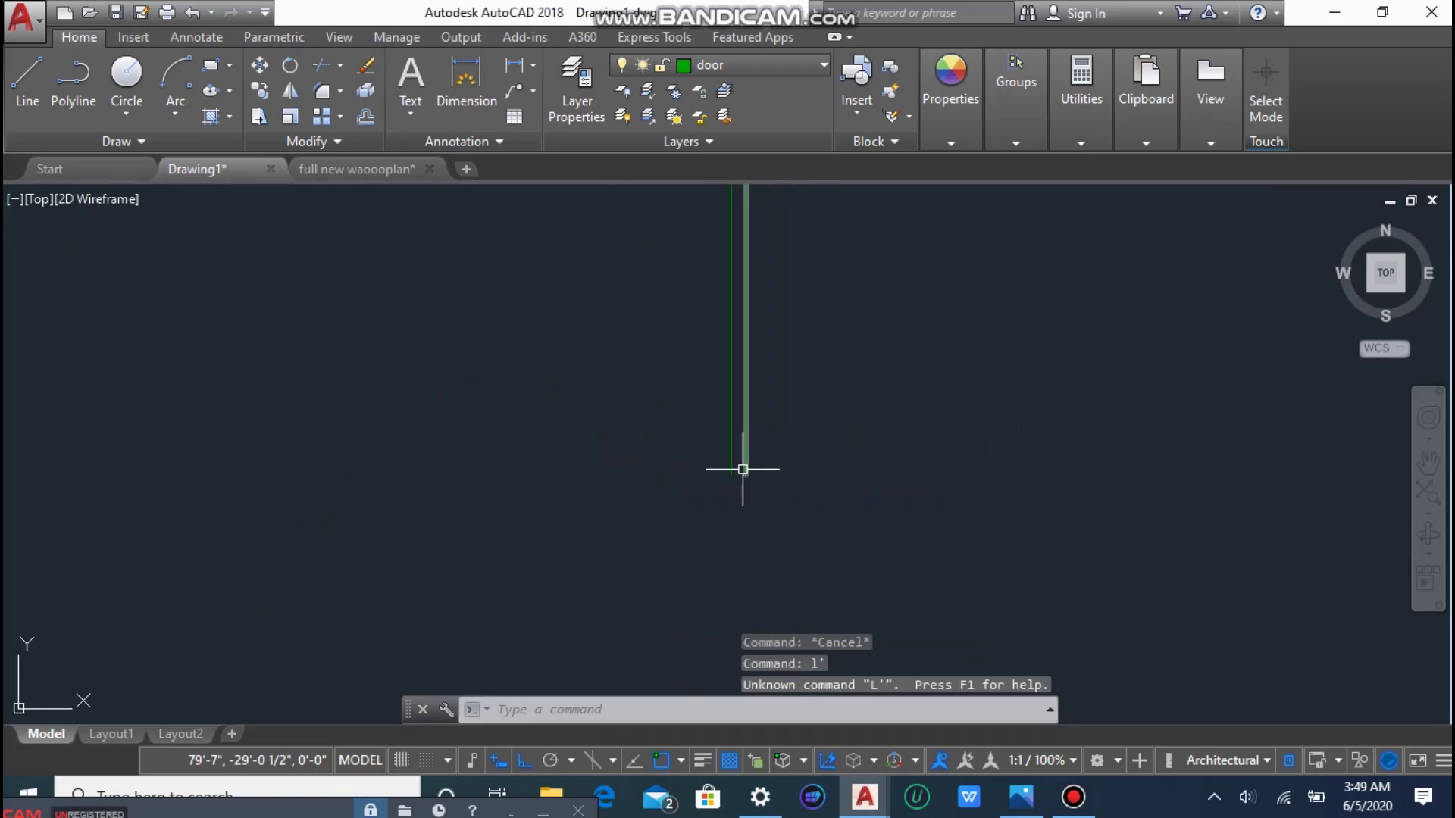
pyautogui.press('Escape')
pyautogui.press('Escape')
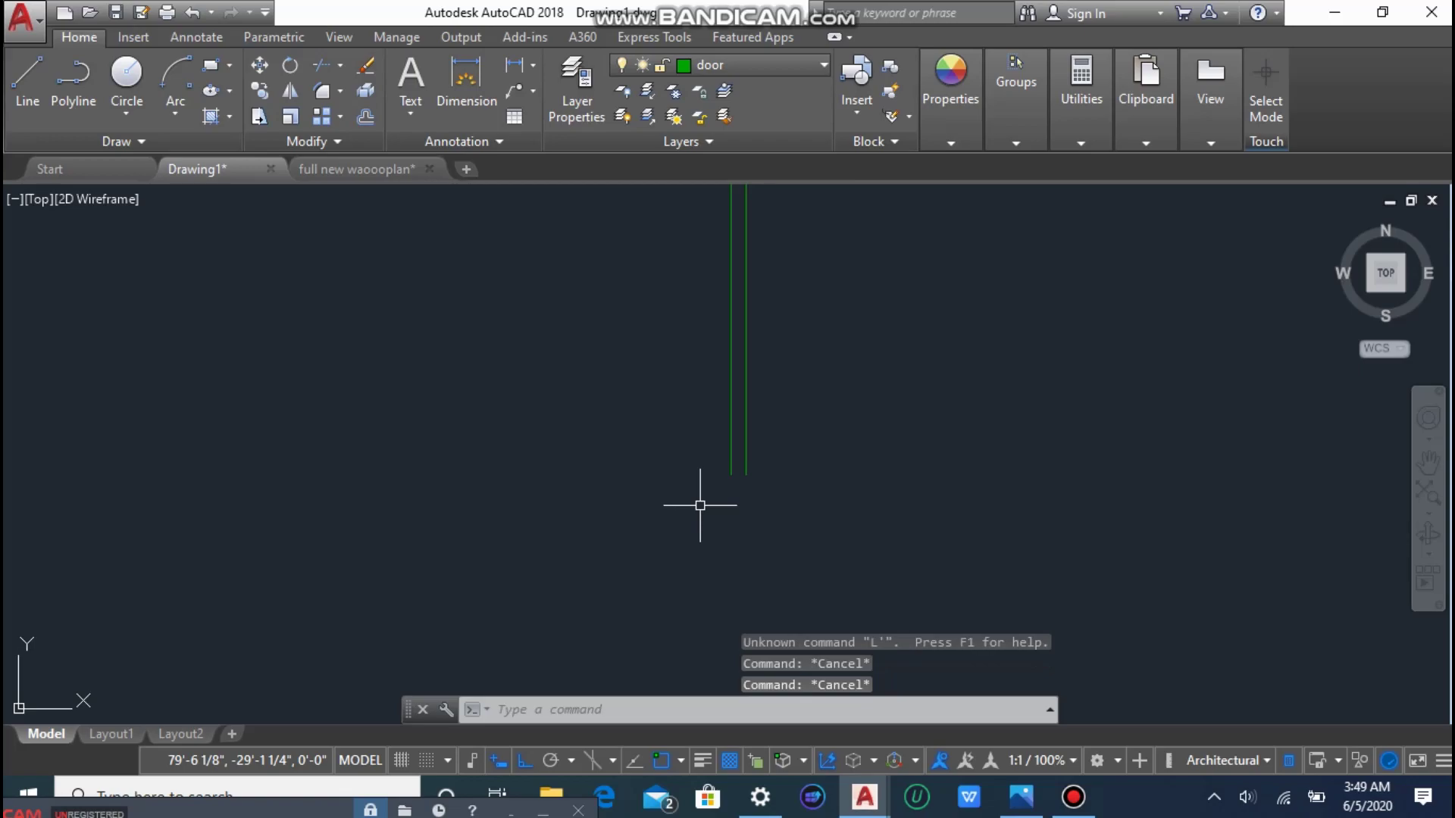
# Draw a short line closing the bottom ends of the two door leaf lines.
pyautogui.click(700, 506)
pyautogui.write('l')
pyautogui.press('Return')
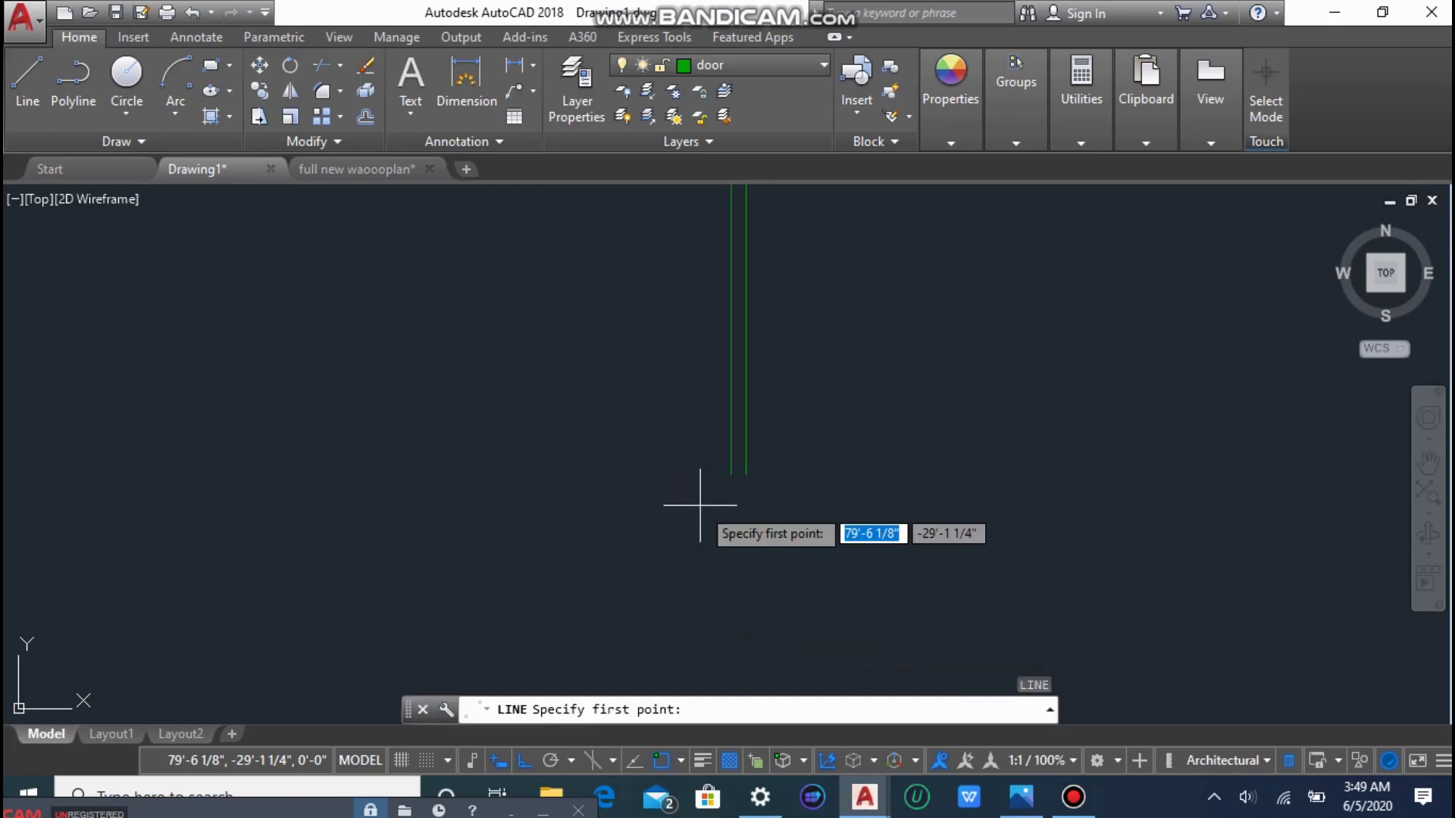
pyautogui.click(731, 475)
pyautogui.click(746, 475)
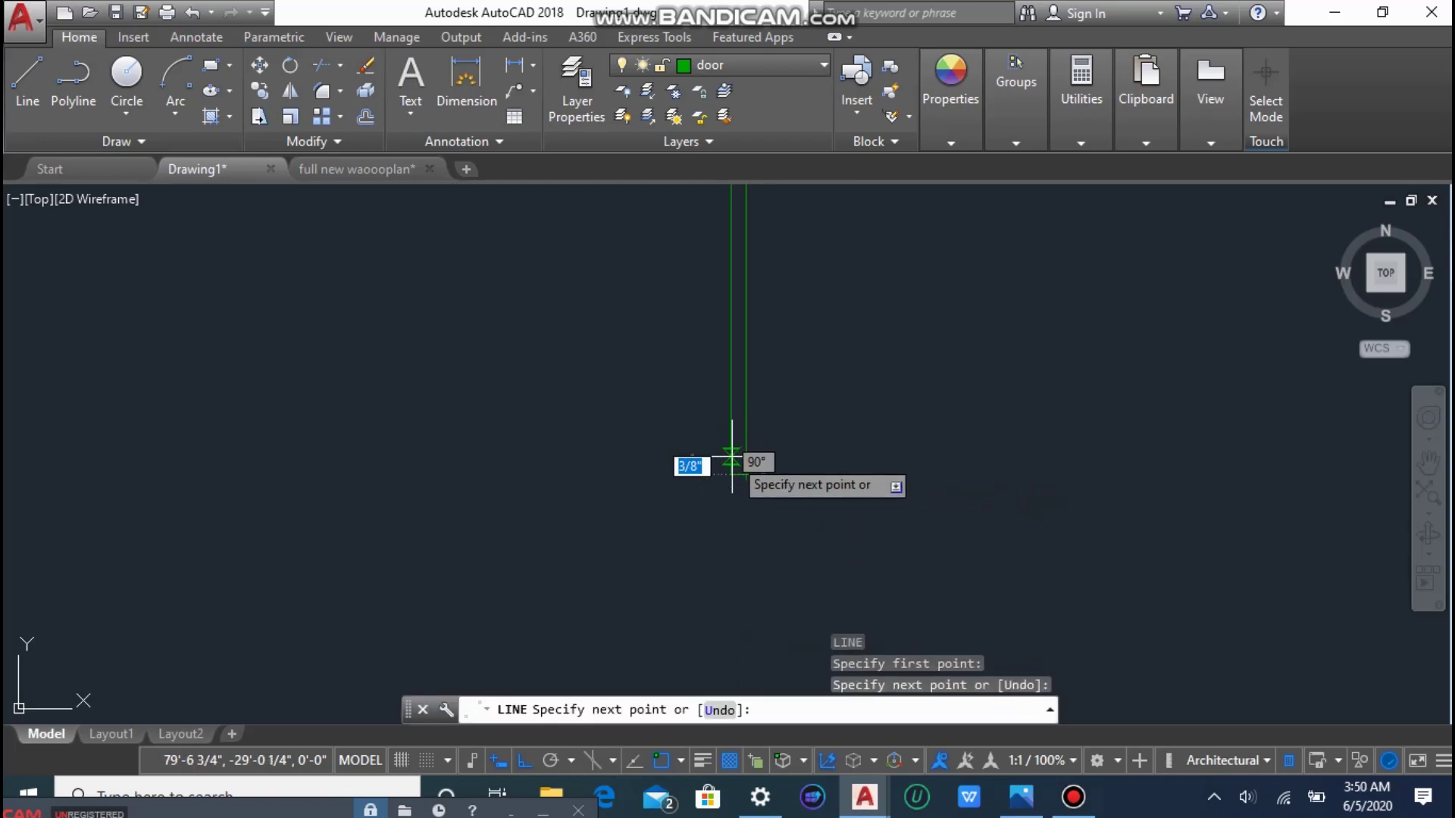
pyautogui.press('Escape')
pyautogui.press('Escape')
# Window-select the arc and door lines together.
pyautogui.scroll(-4, 744, 452)
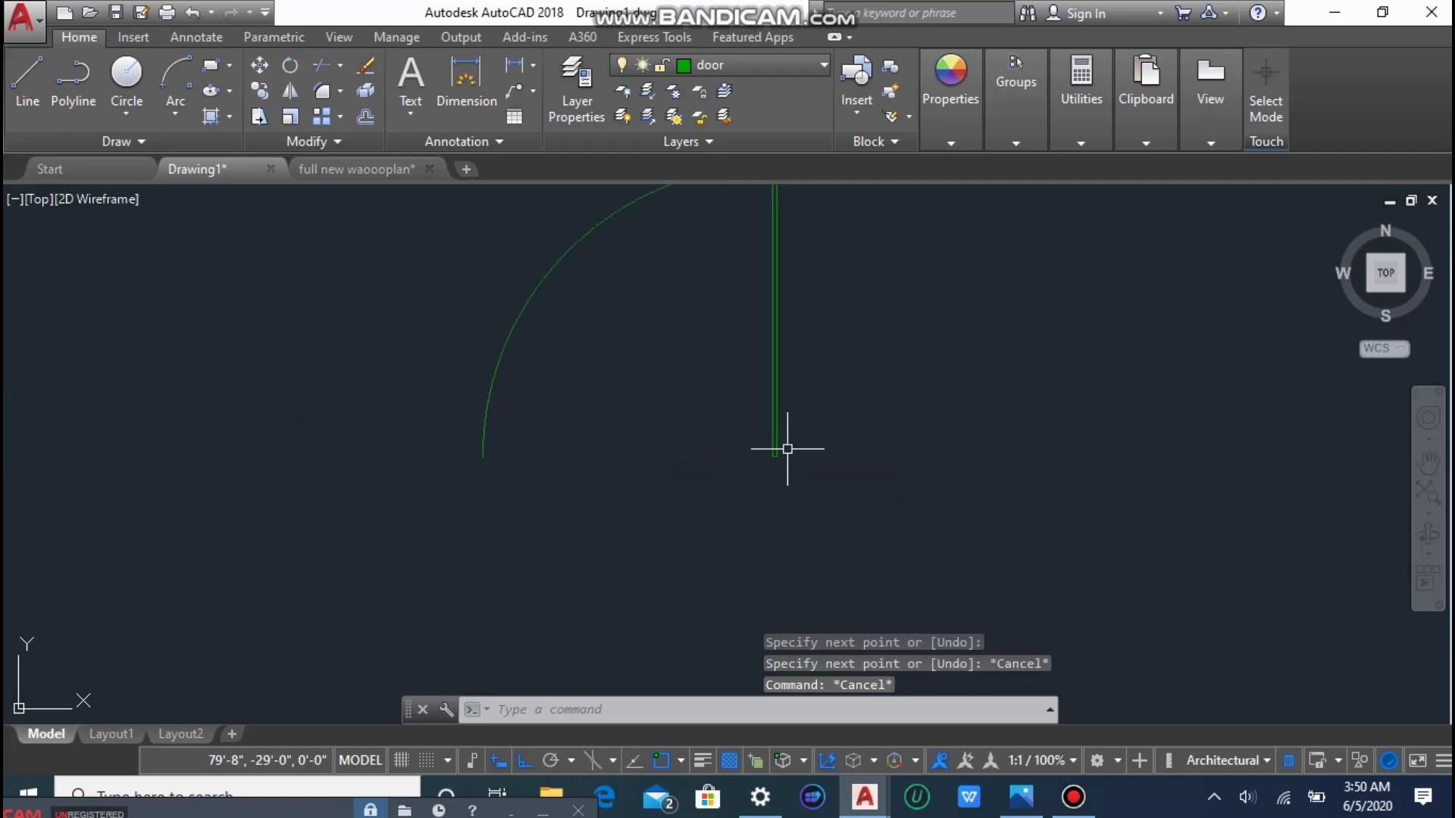
pyautogui.scroll(-2, 766, 379)
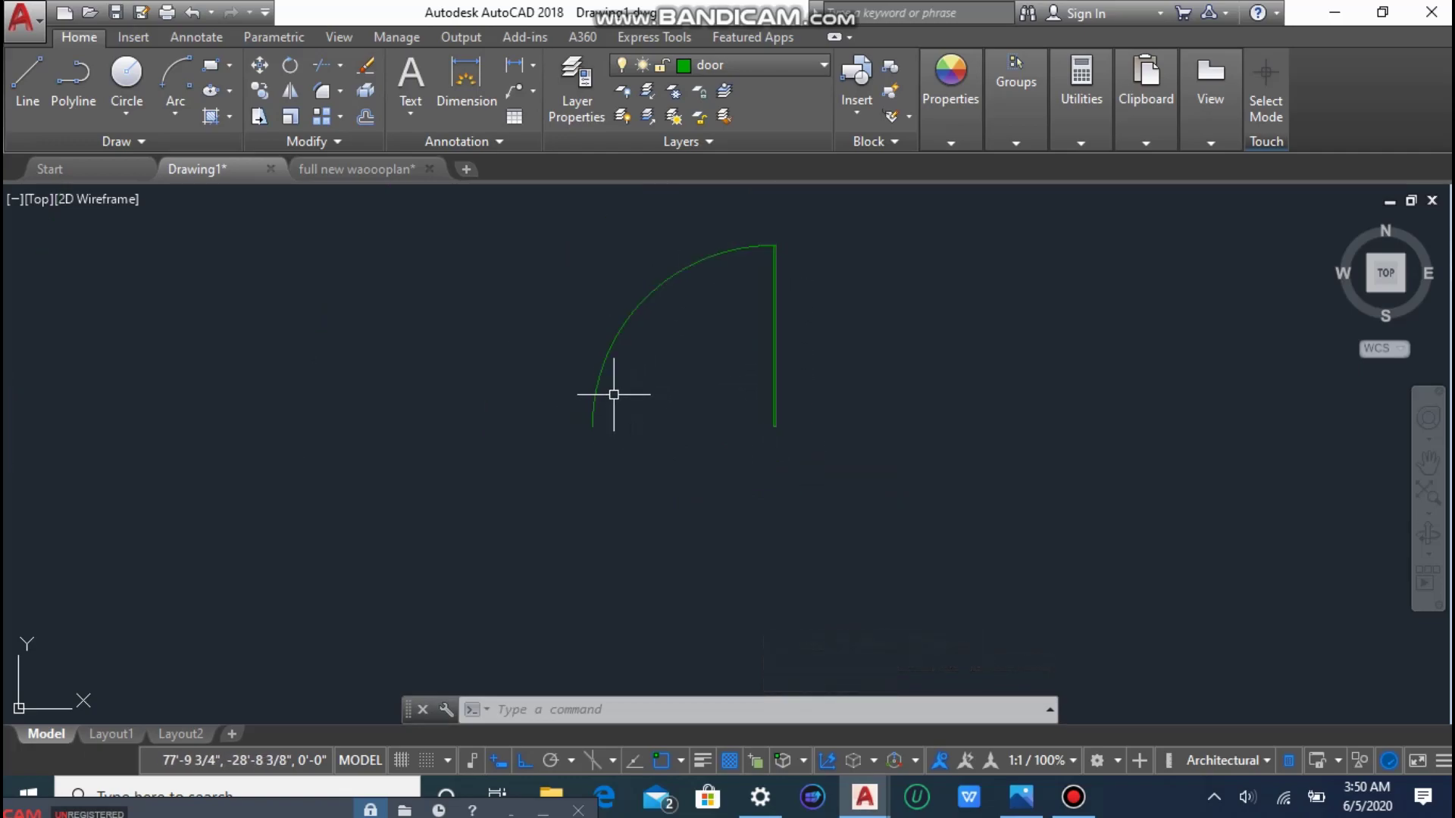
pyautogui.click(518, 227)
pyautogui.click(997, 493)
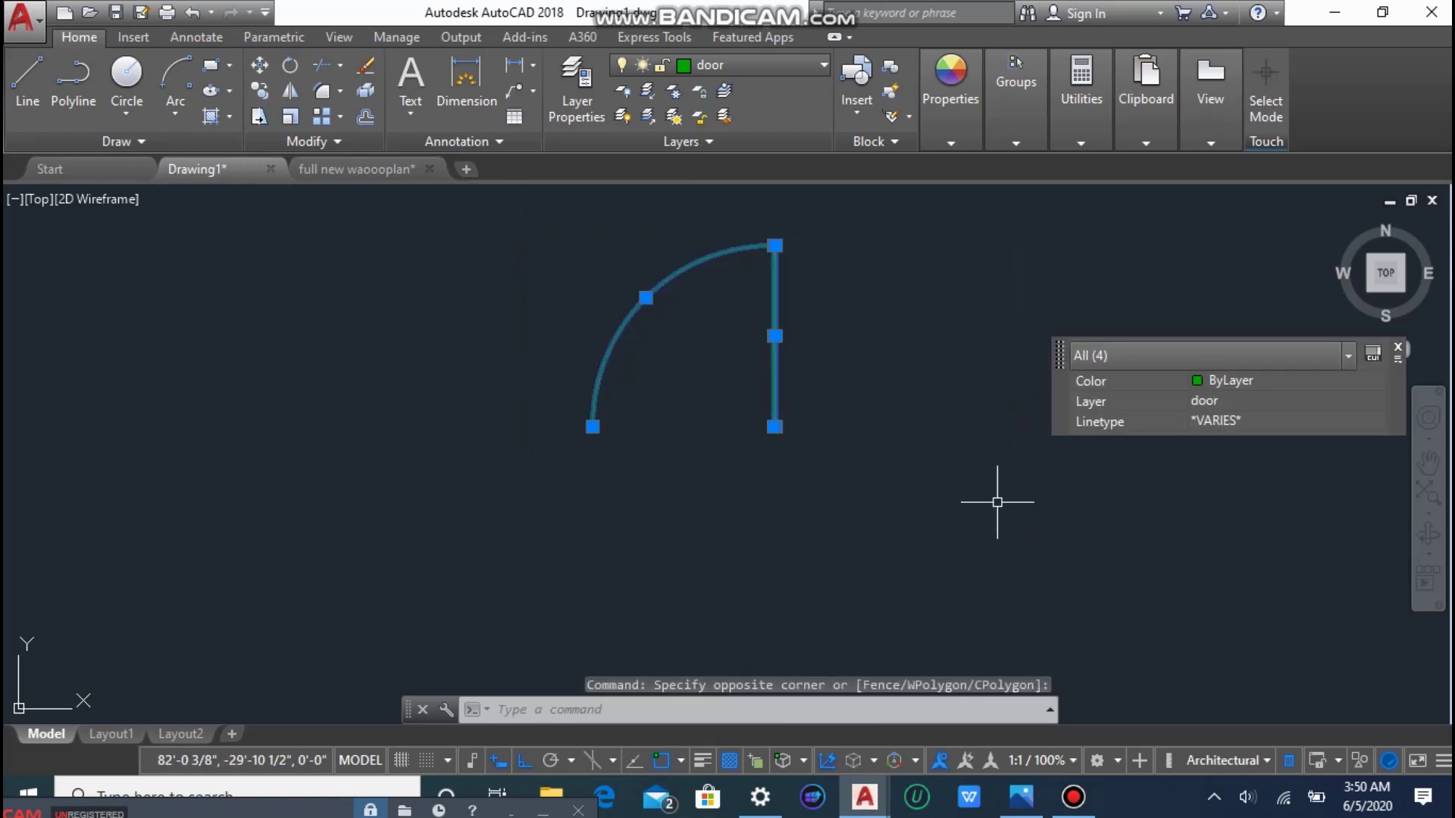
# Create a block named door 2' from the selected door swing.
pyautogui.click(890, 64)
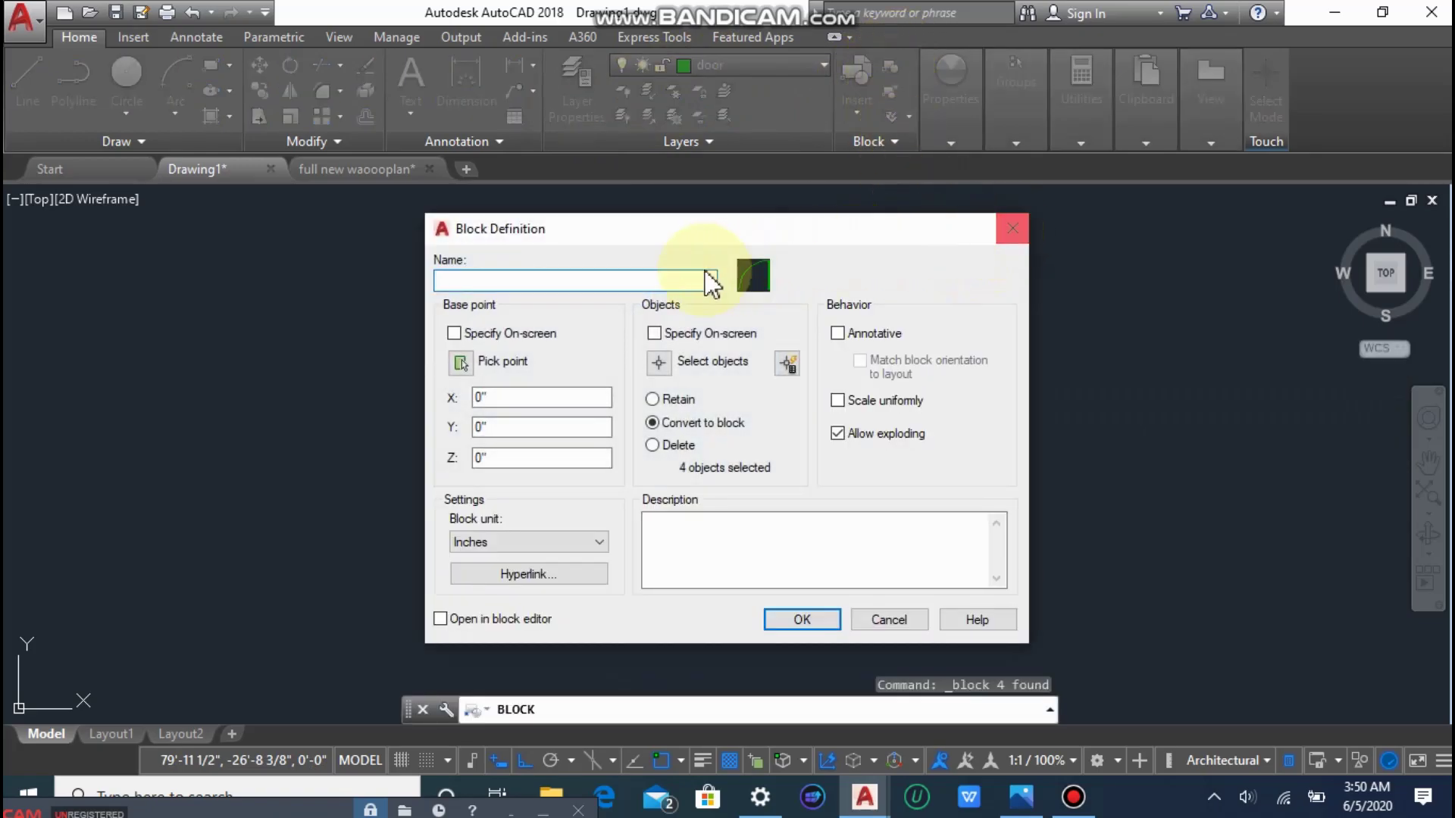
pyautogui.click(596, 273)
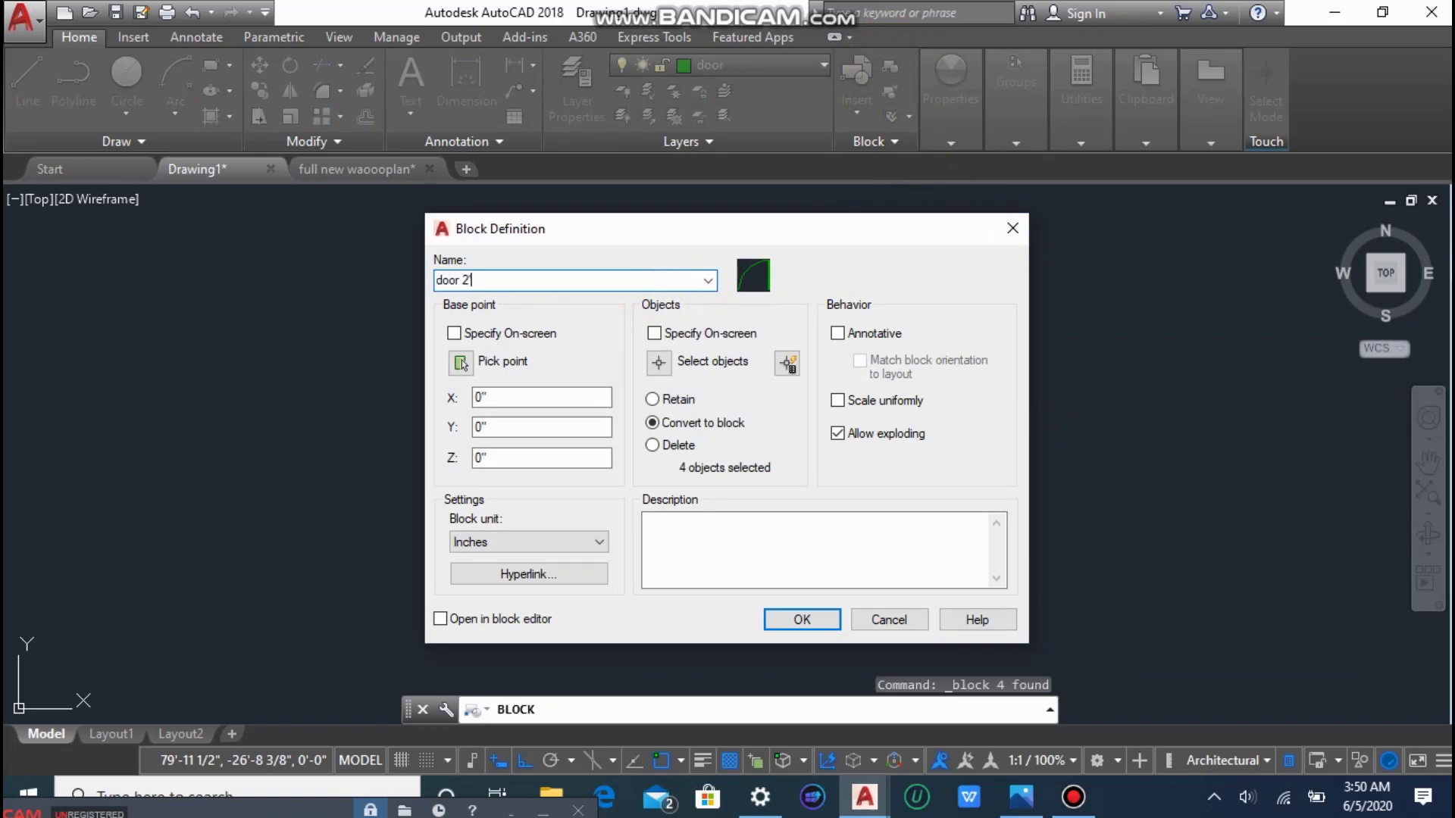
pyautogui.click(792, 620)
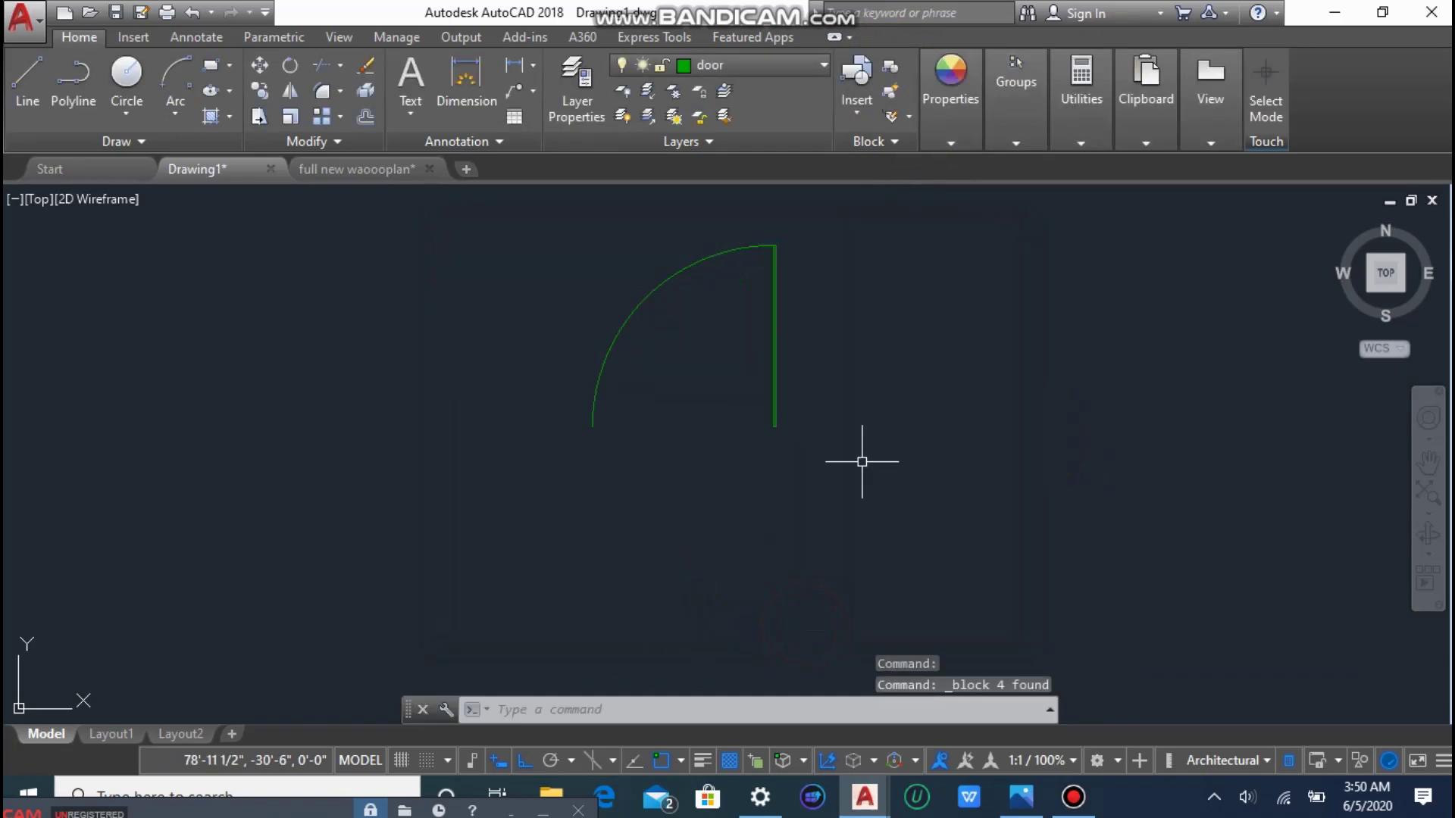
pyautogui.click(884, 67)
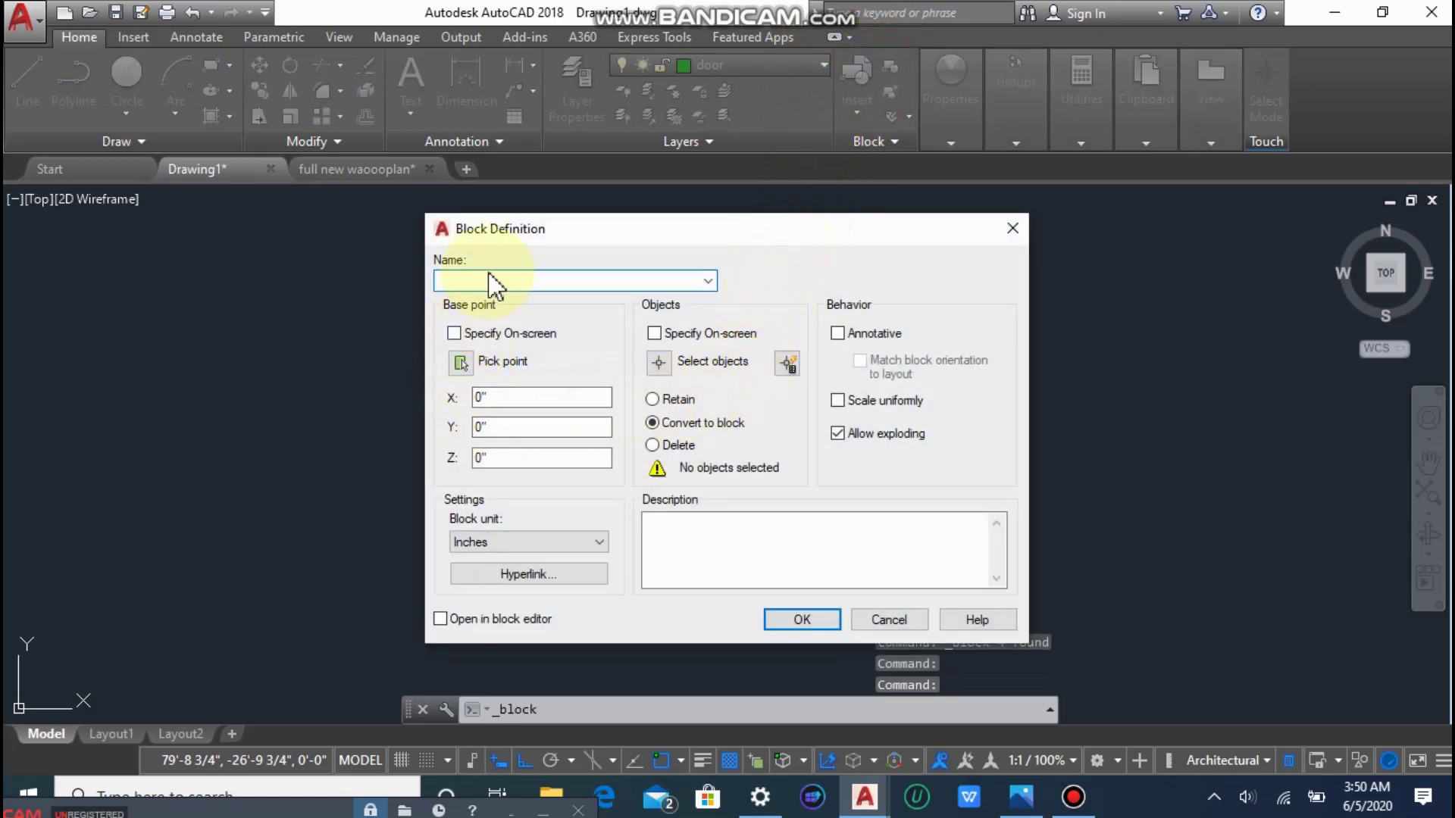
pyautogui.click(491, 282)
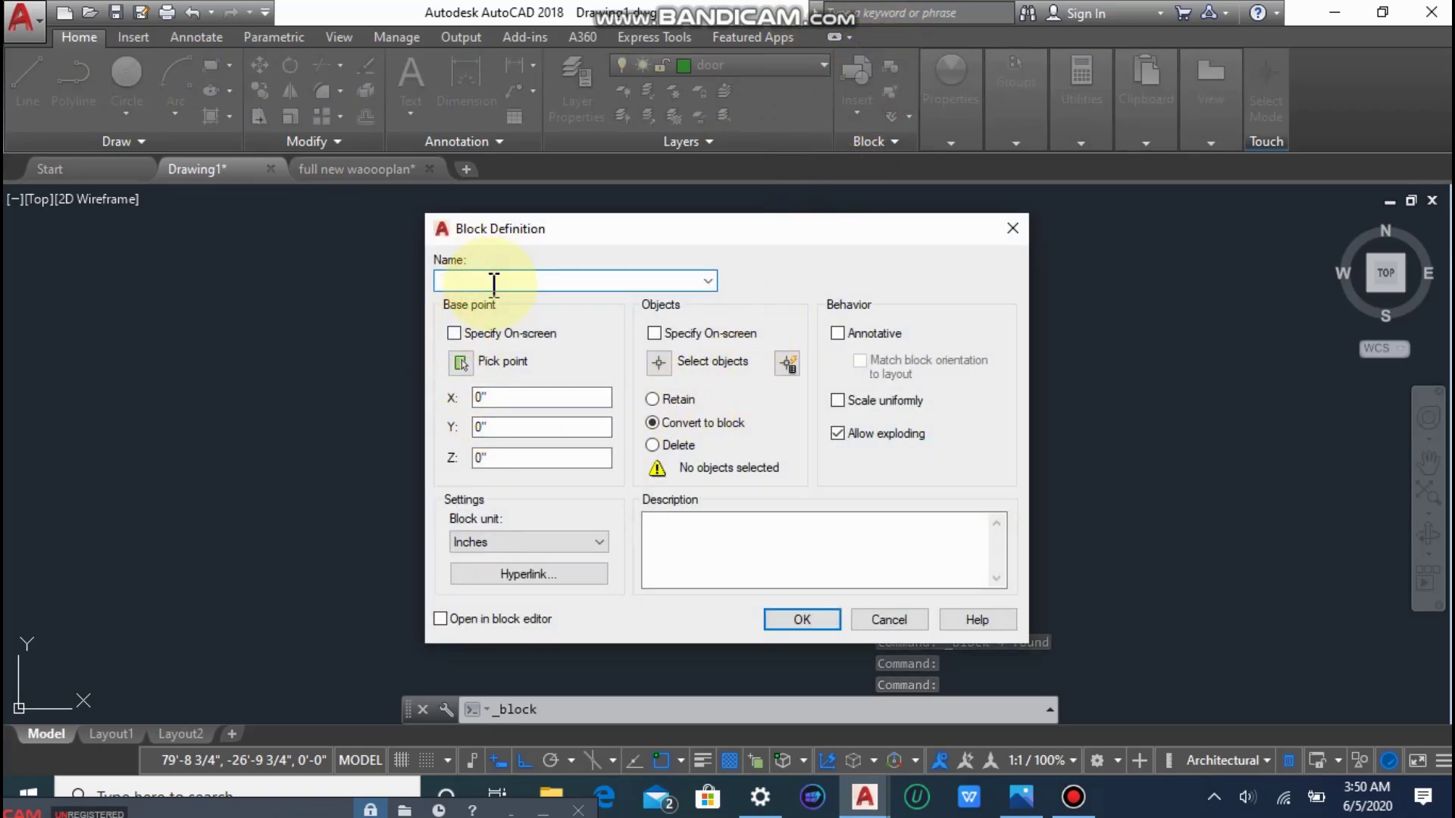
pyautogui.click(1012, 228)
# Insert the door 2' block into the floor plan and select the placed door.
pyautogui.click(852, 94)
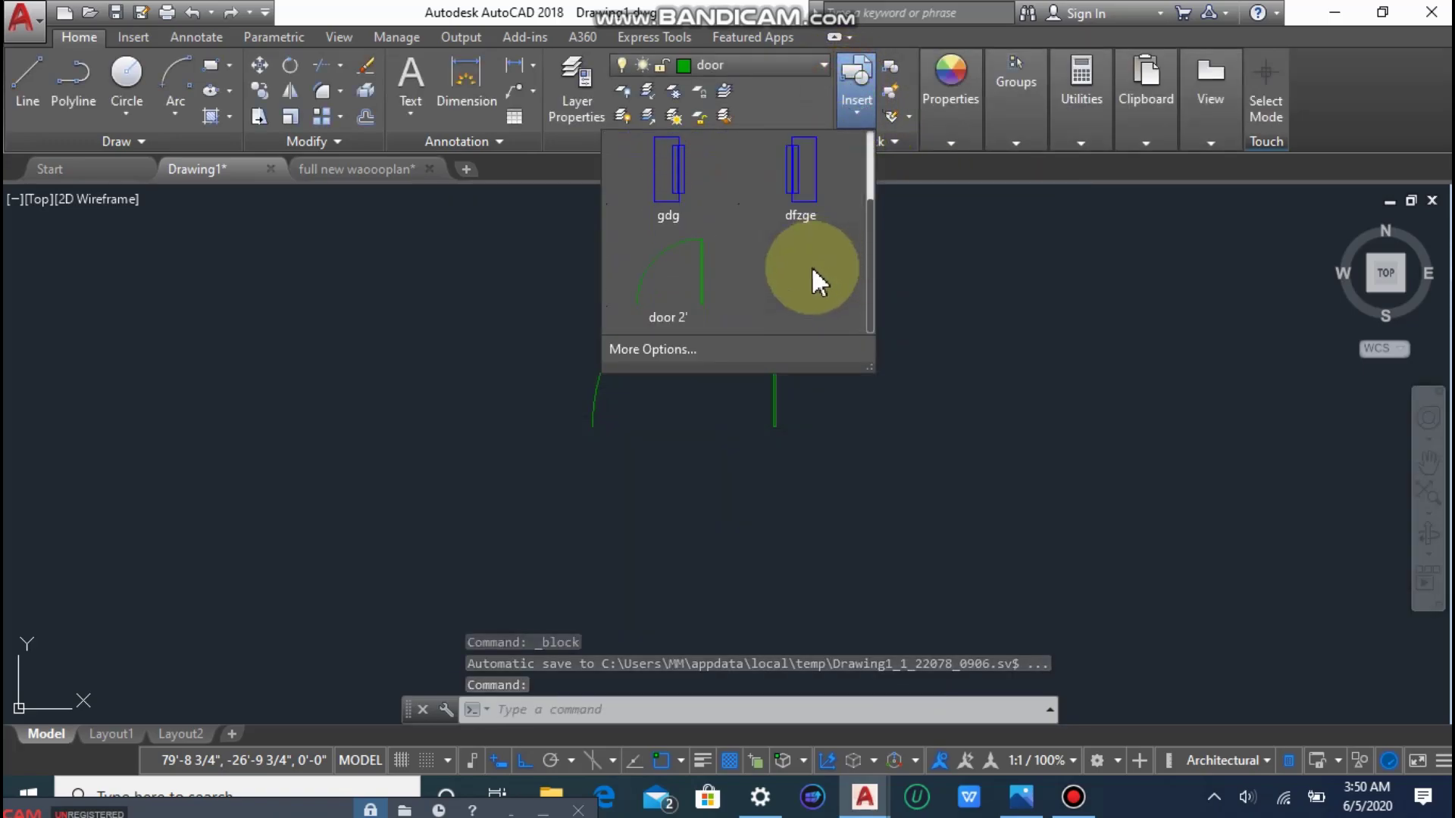
pyautogui.click(1055, 498)
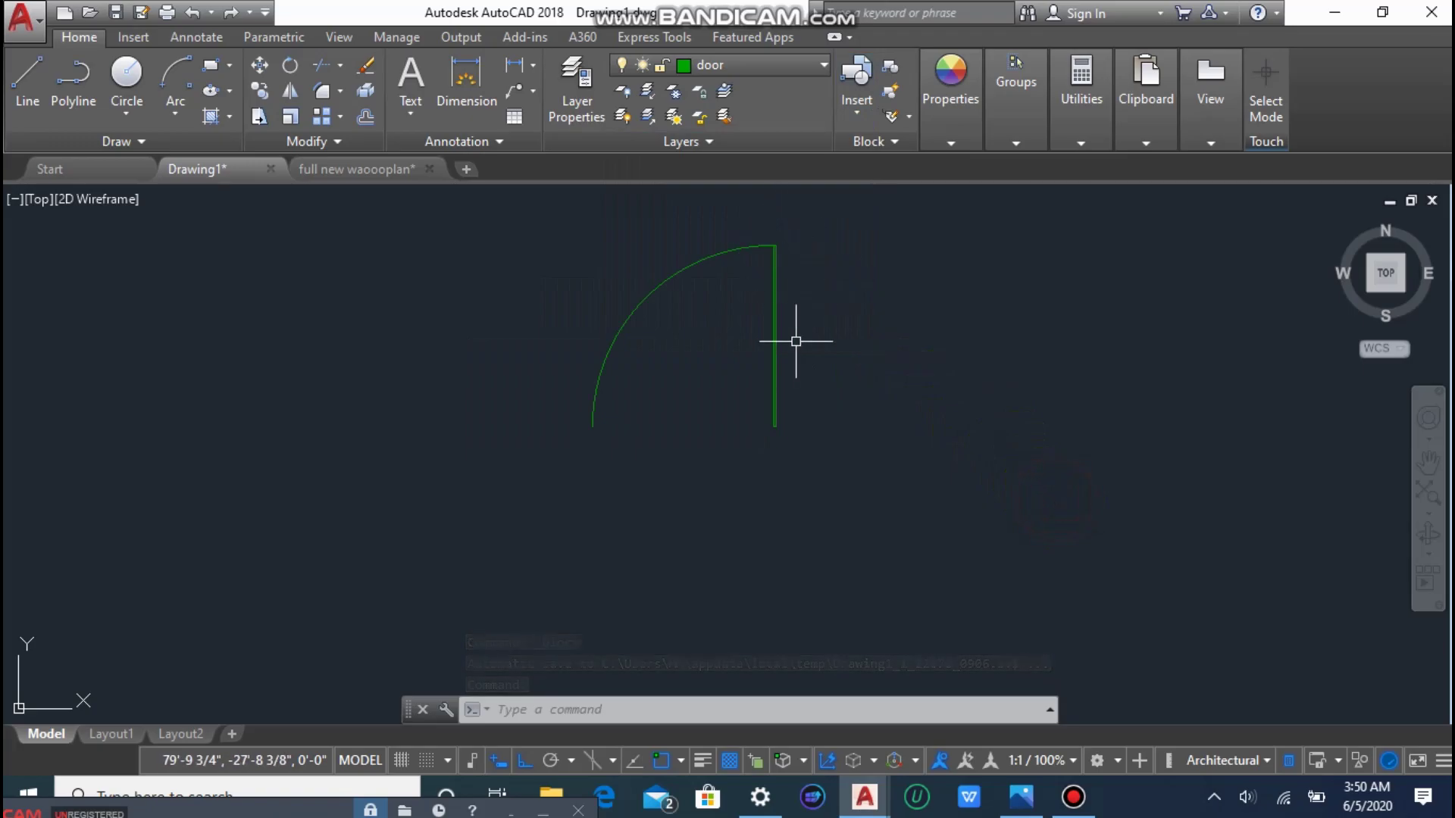
pyautogui.scroll(-6, 872, 390)
pyautogui.click(829, 416)
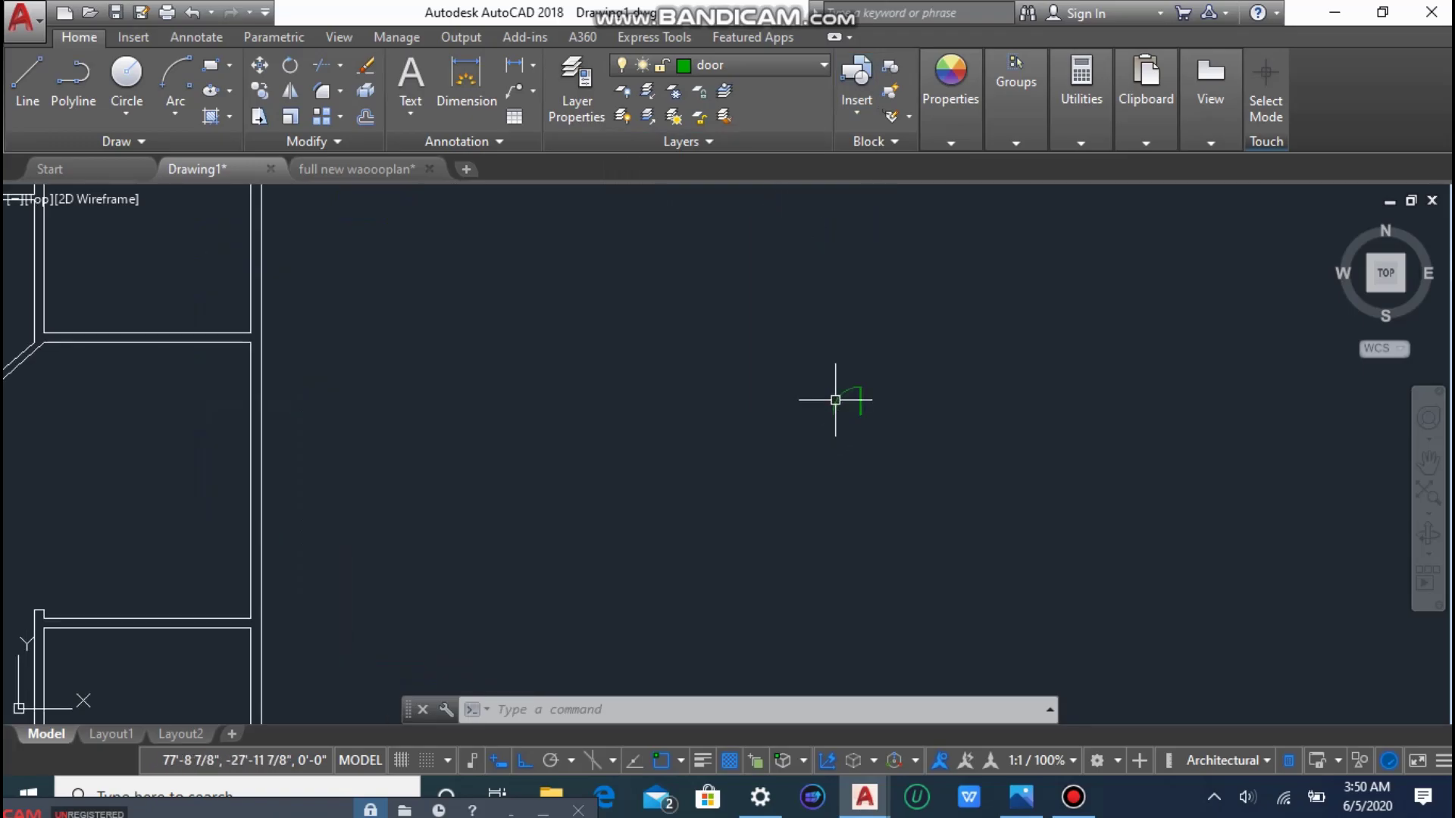
pyautogui.click(782, 363)
pyautogui.click(887, 430)
pyautogui.scroll(6, 879, 421)
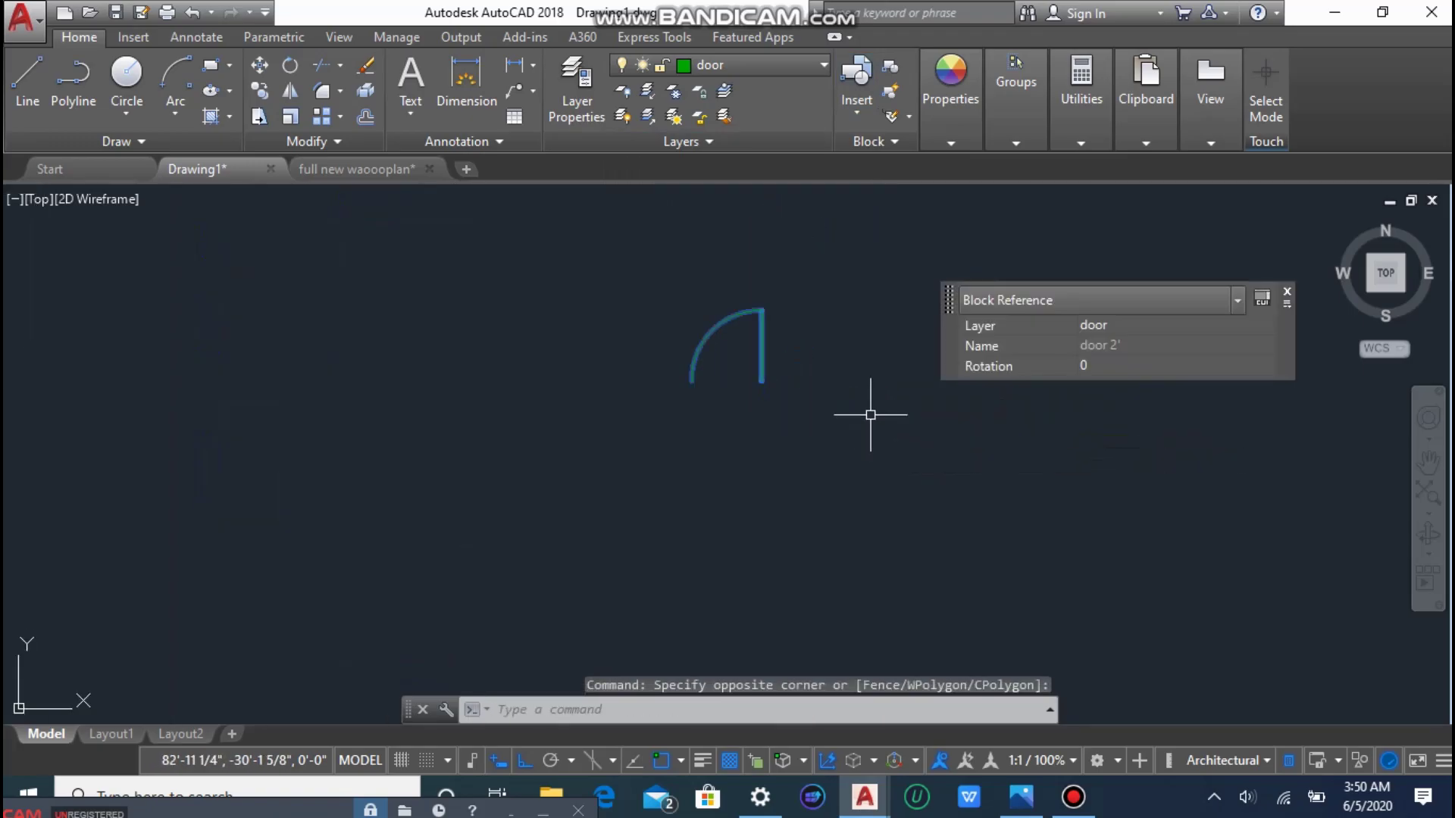
pyautogui.write('i')
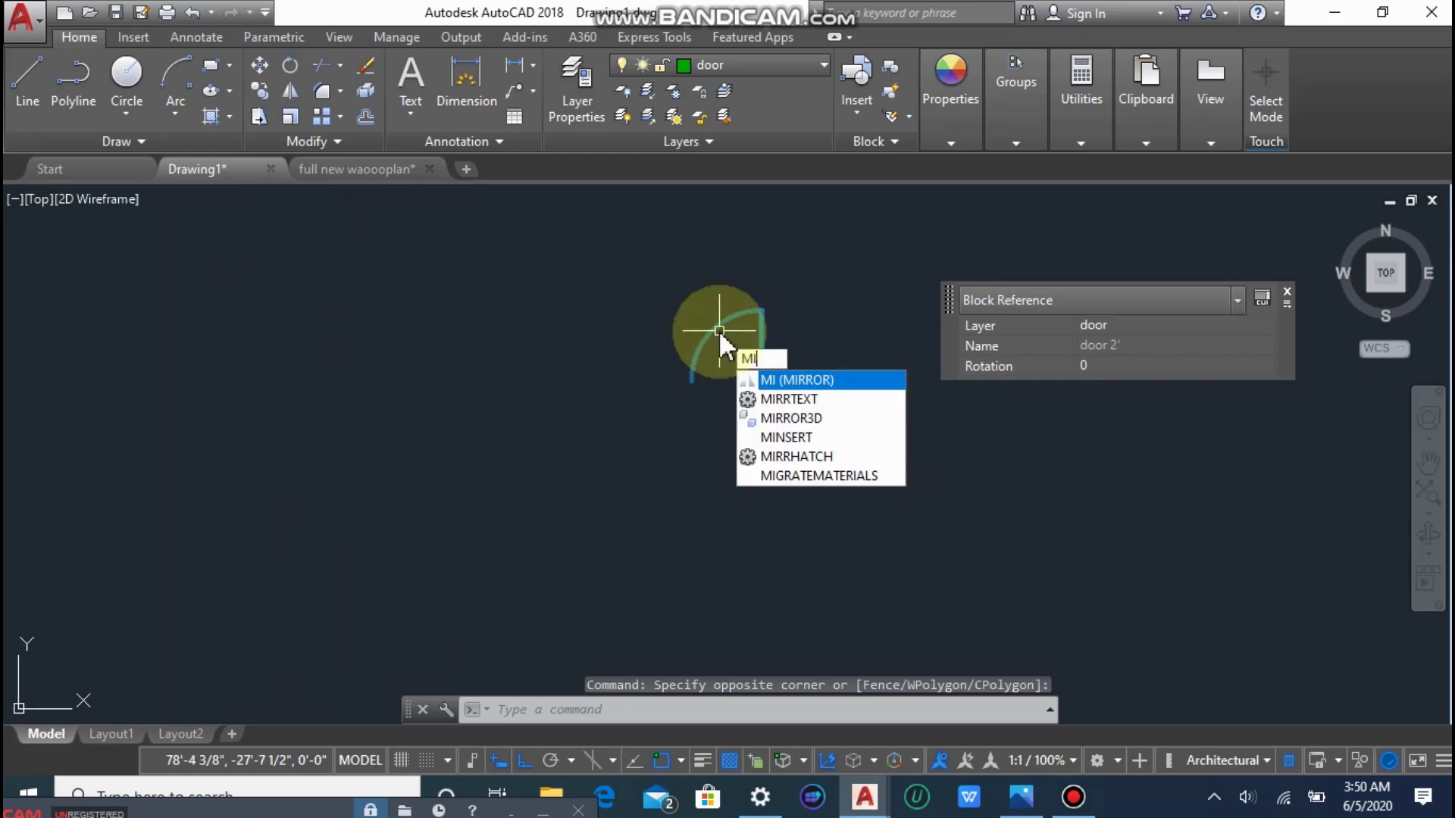
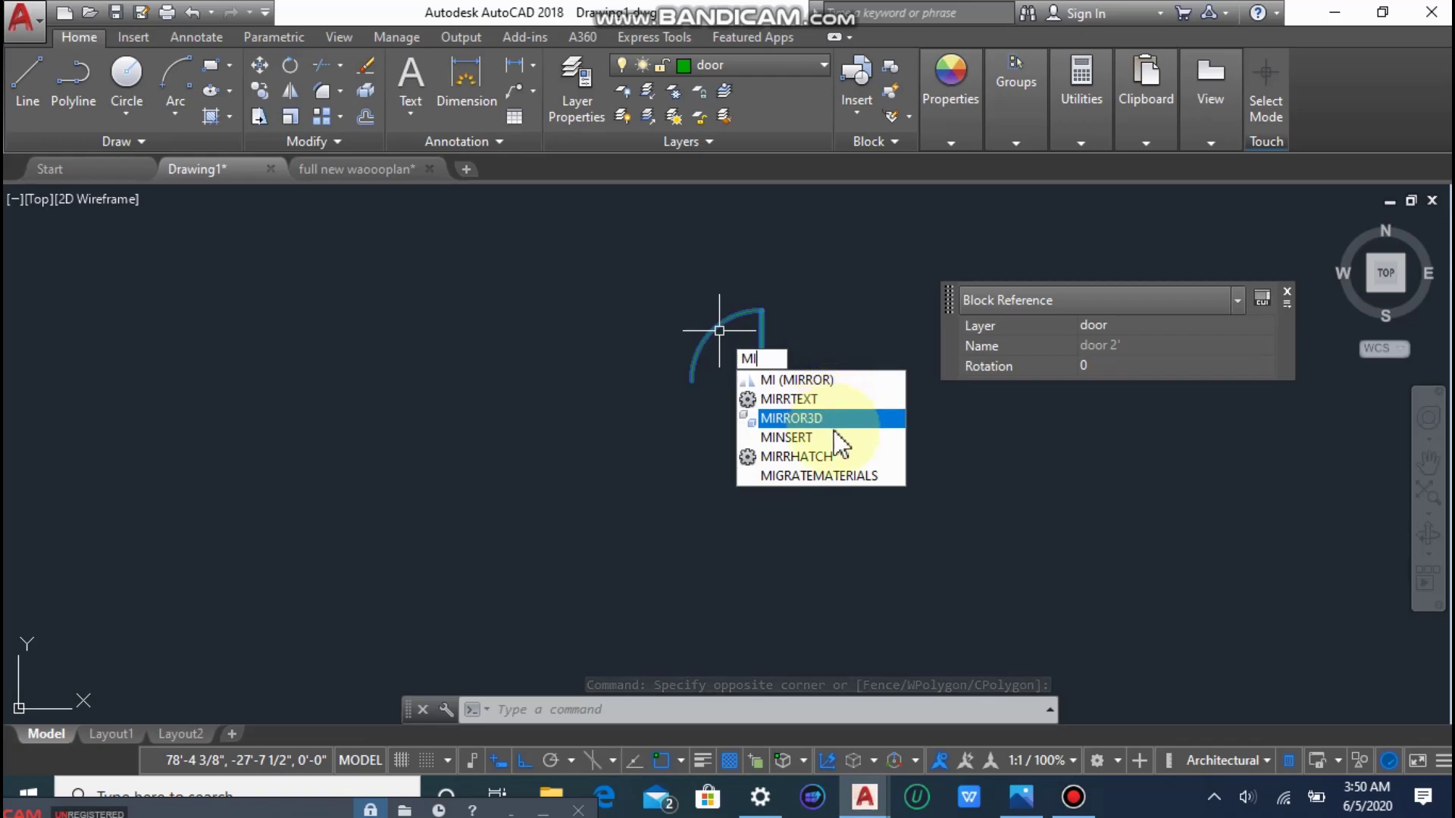
# Mirror the single door into a double-door pair, keeping the original half.
pyautogui.write('rr')
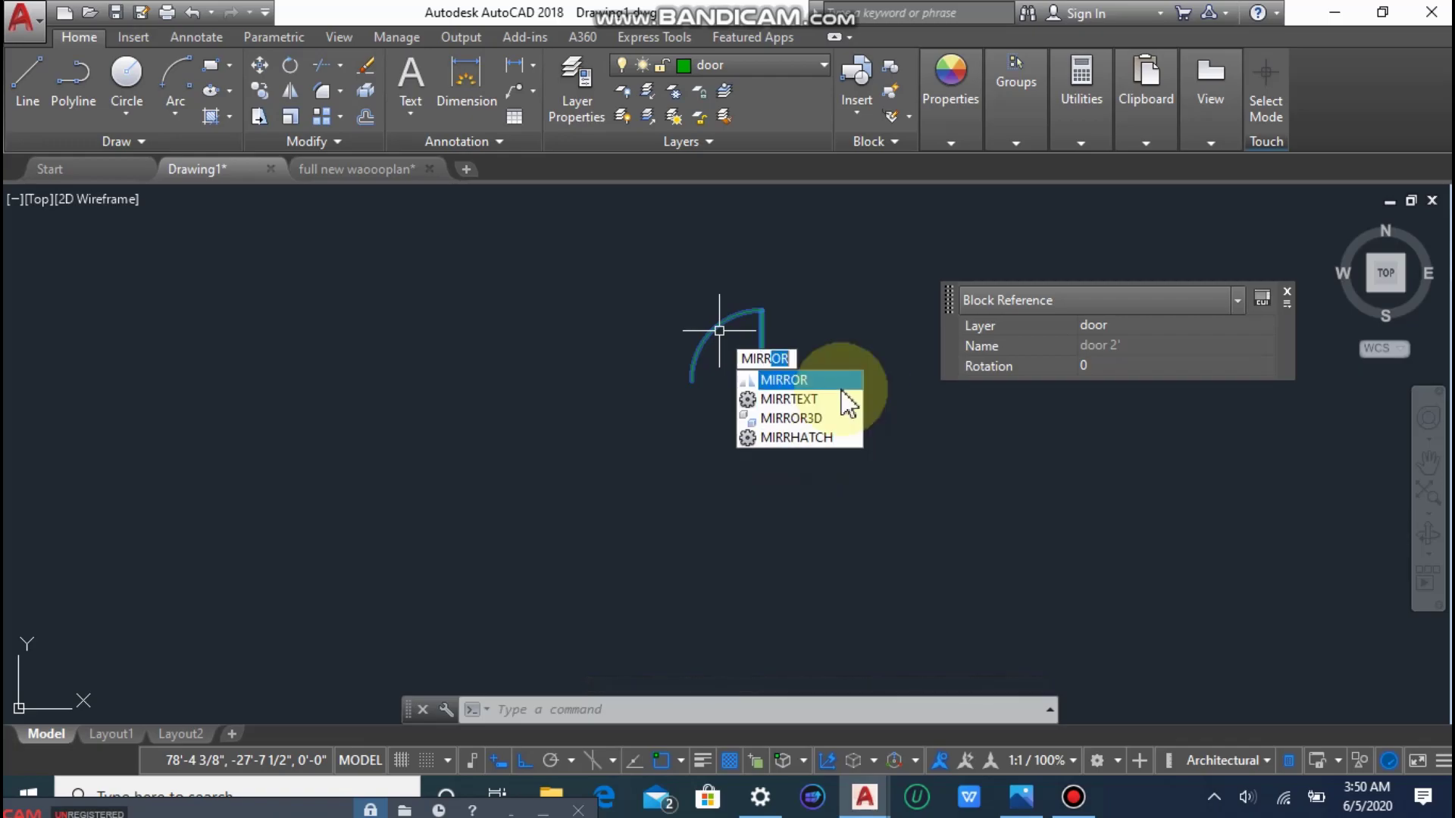
pyautogui.click(812, 379)
pyautogui.click(782, 396)
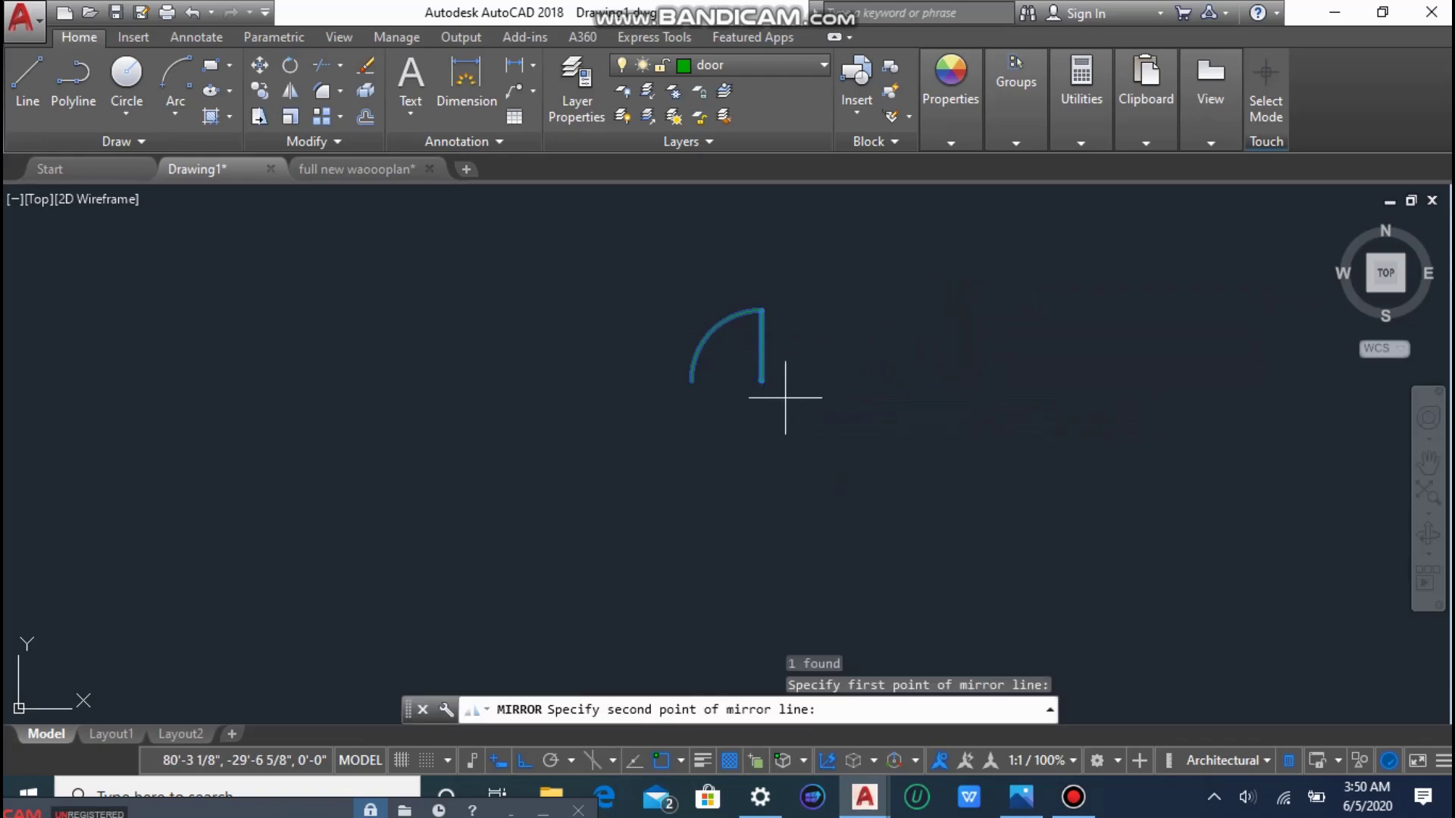
pyautogui.click(666, 402)
pyautogui.click(723, 477)
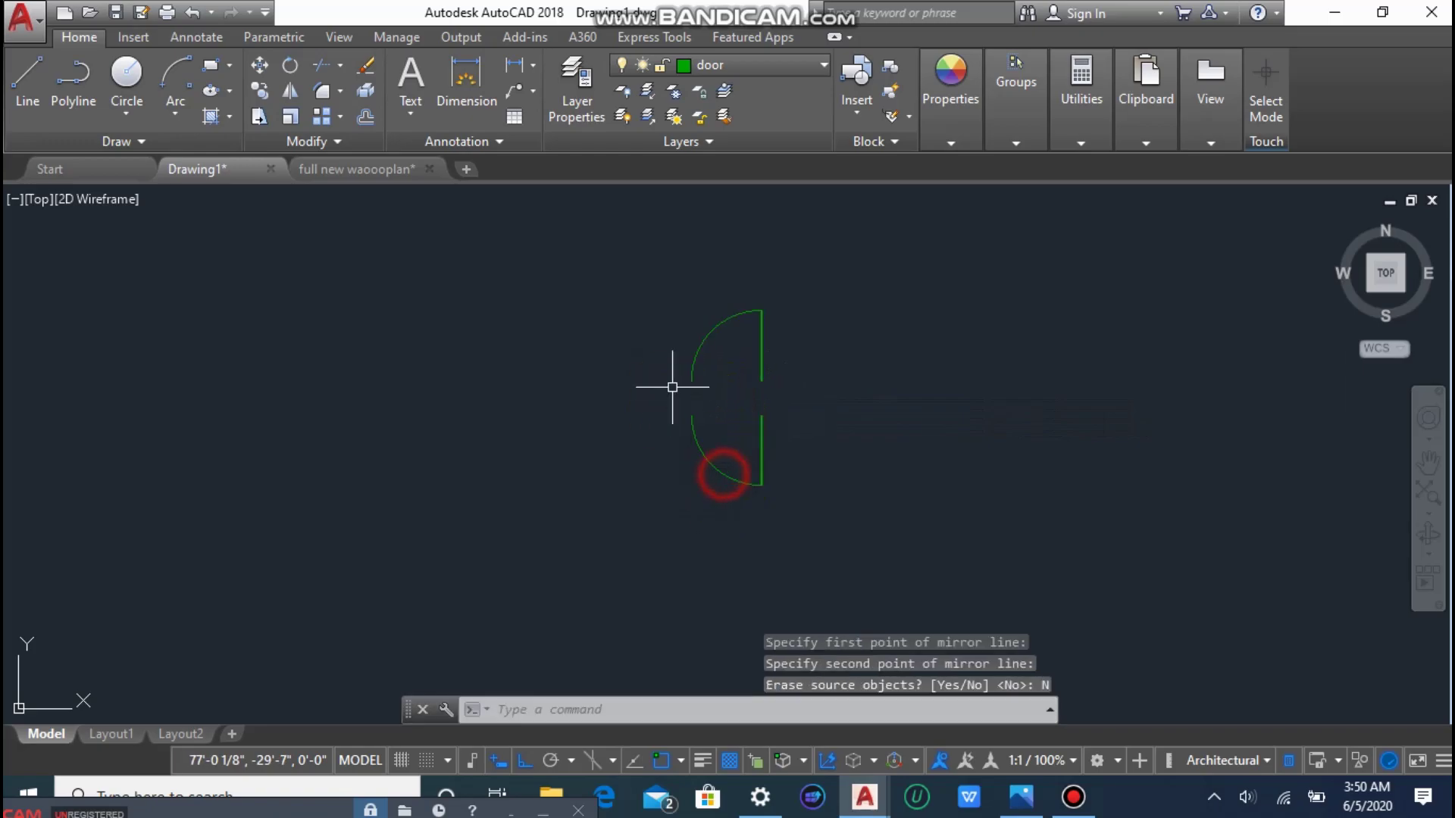
pyautogui.press('Escape')
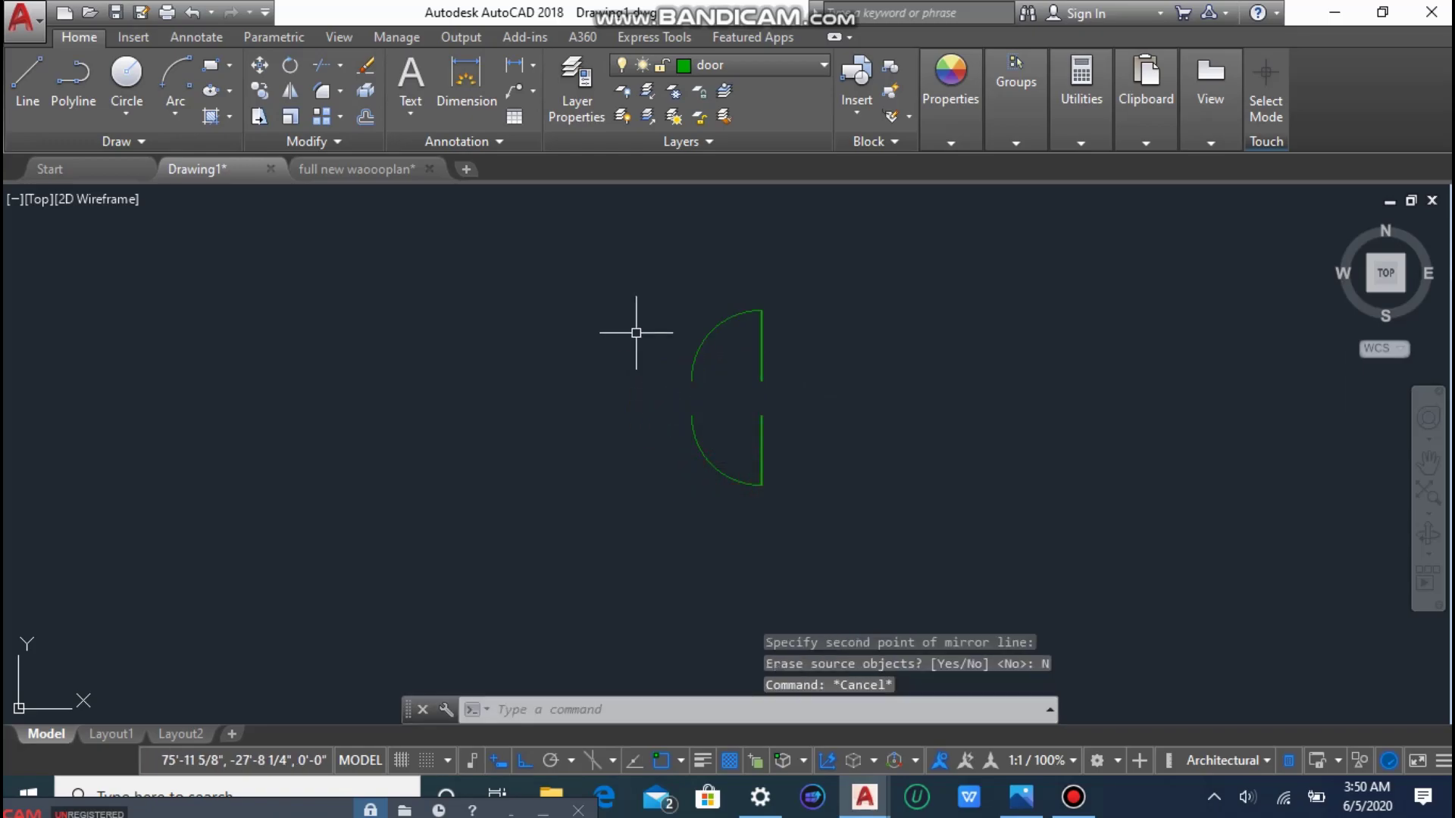
# Copy both door halves from the hinge to just right of the original pair.
pyautogui.write('c')
pyautogui.click(735, 401)
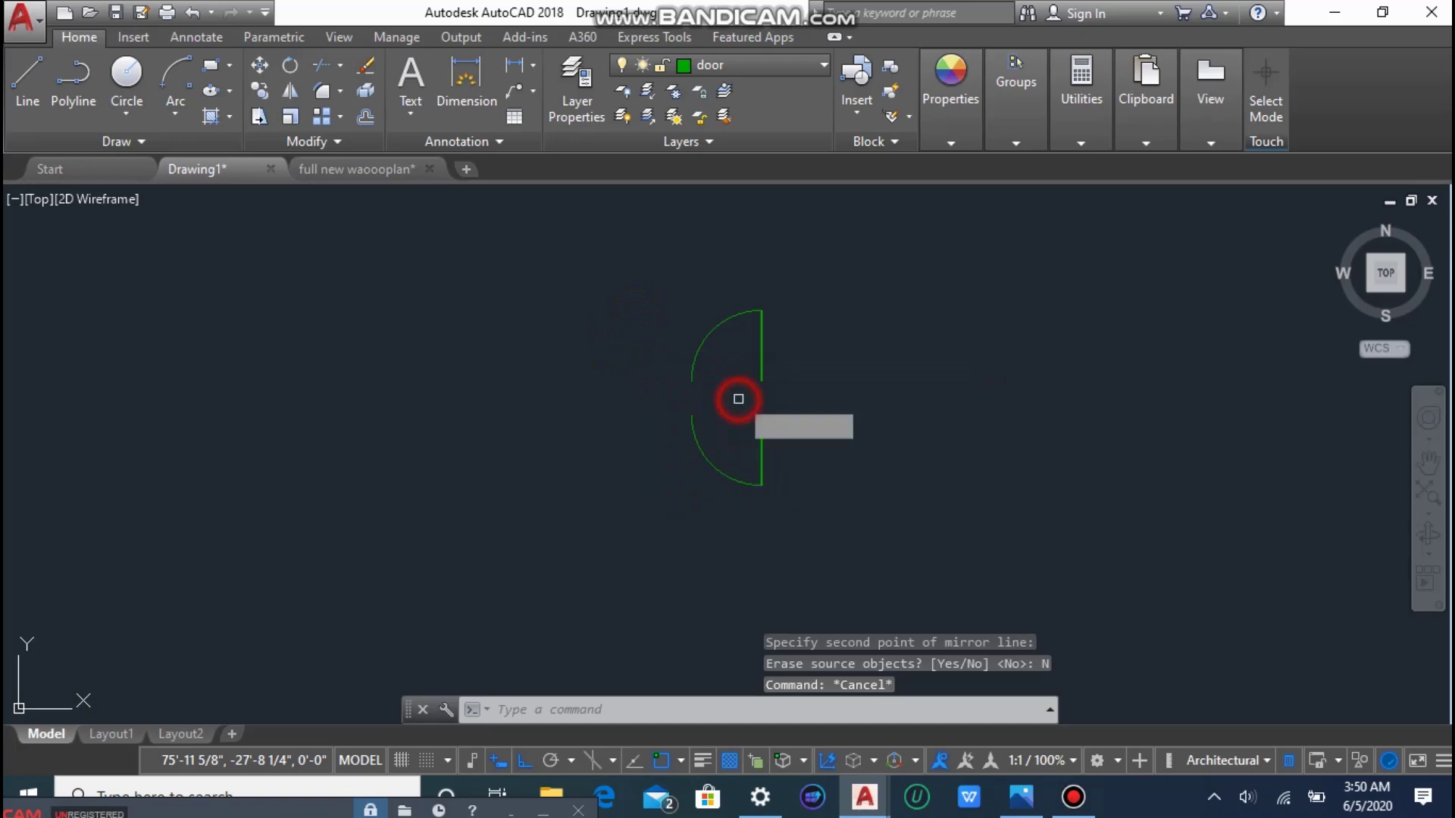
pyautogui.click(607, 279)
pyautogui.click(836, 551)
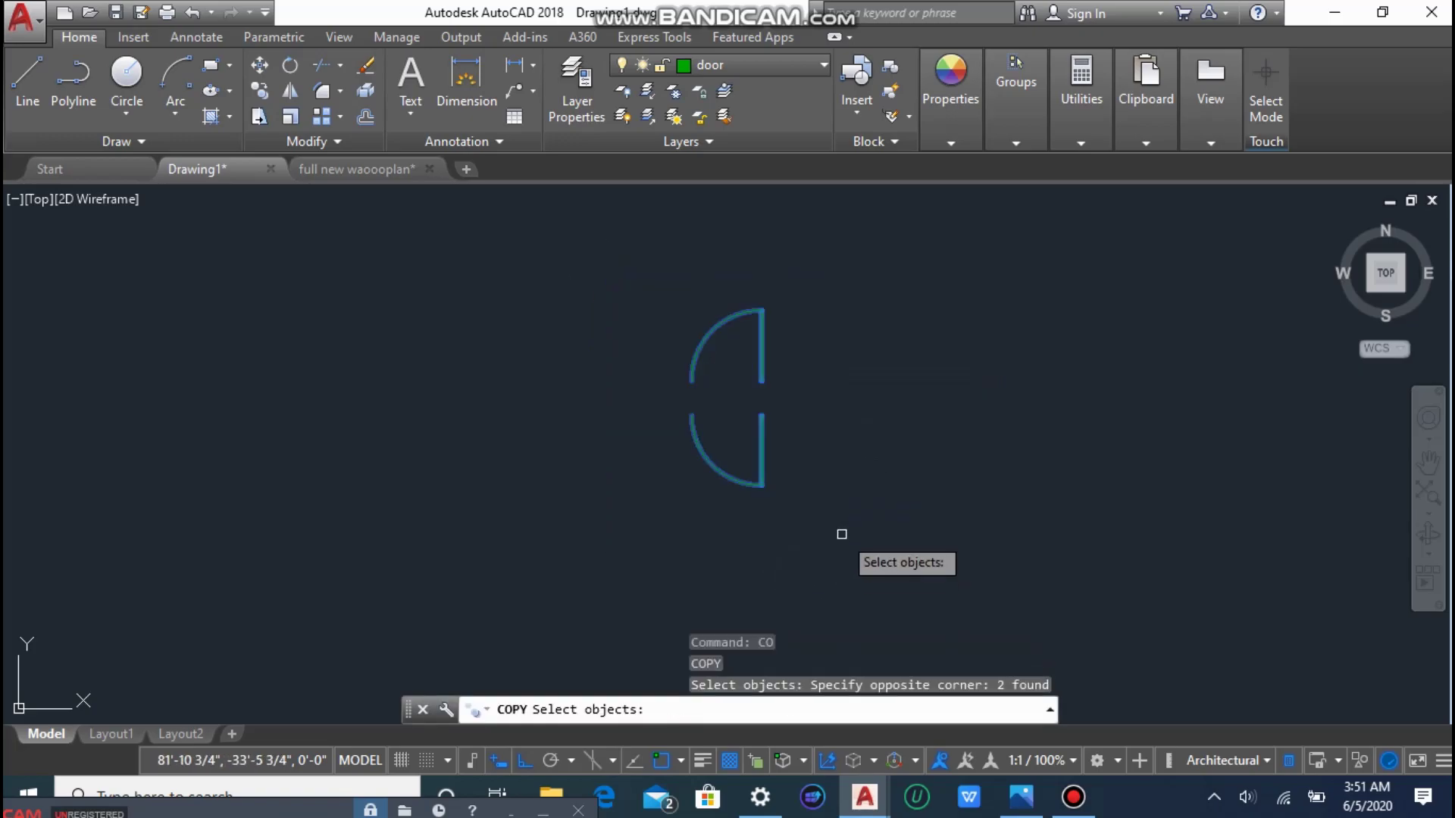
pyautogui.press('Return')
pyautogui.click(762, 416)
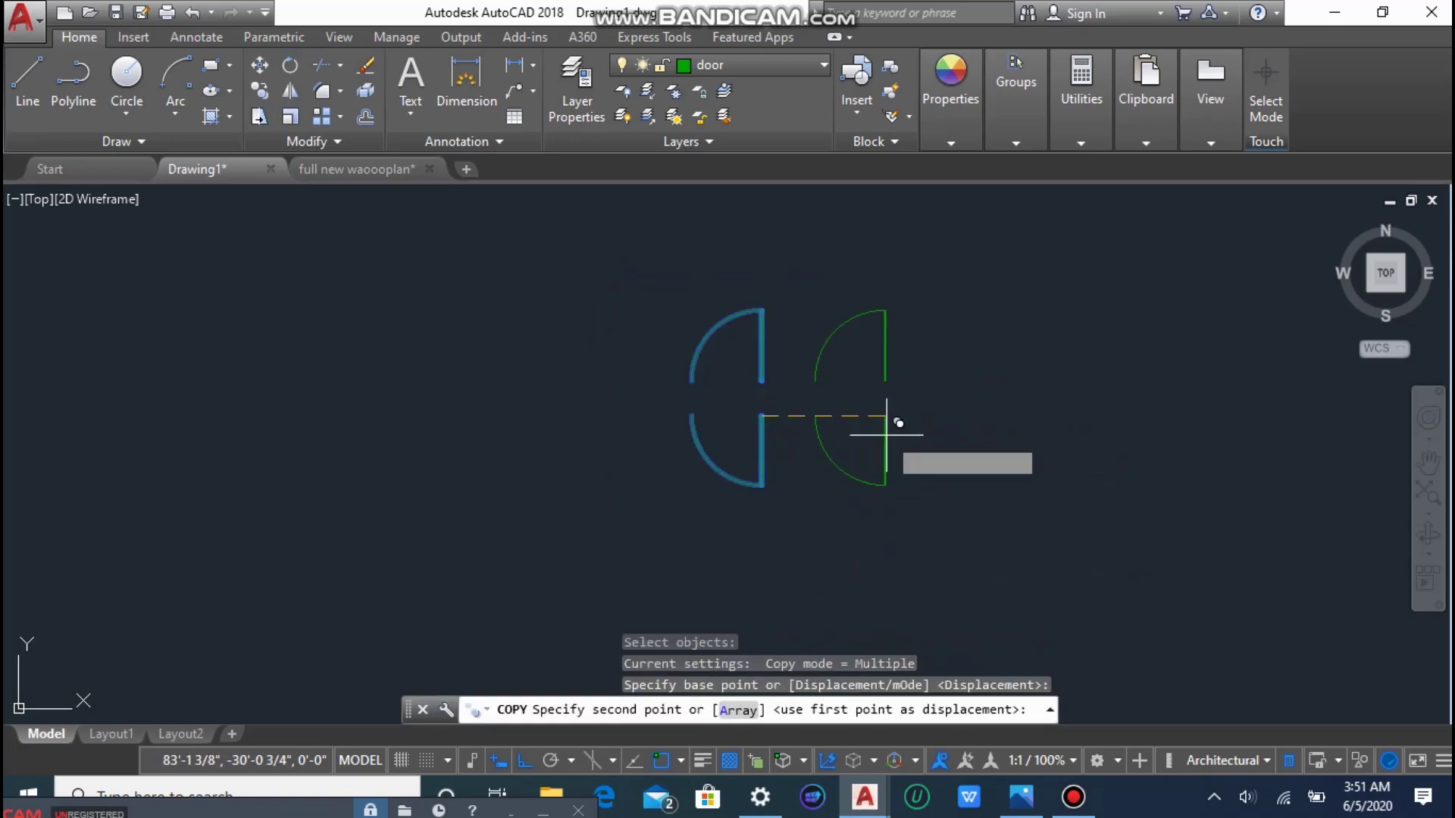
pyautogui.click(886, 435)
pyautogui.press('Escape')
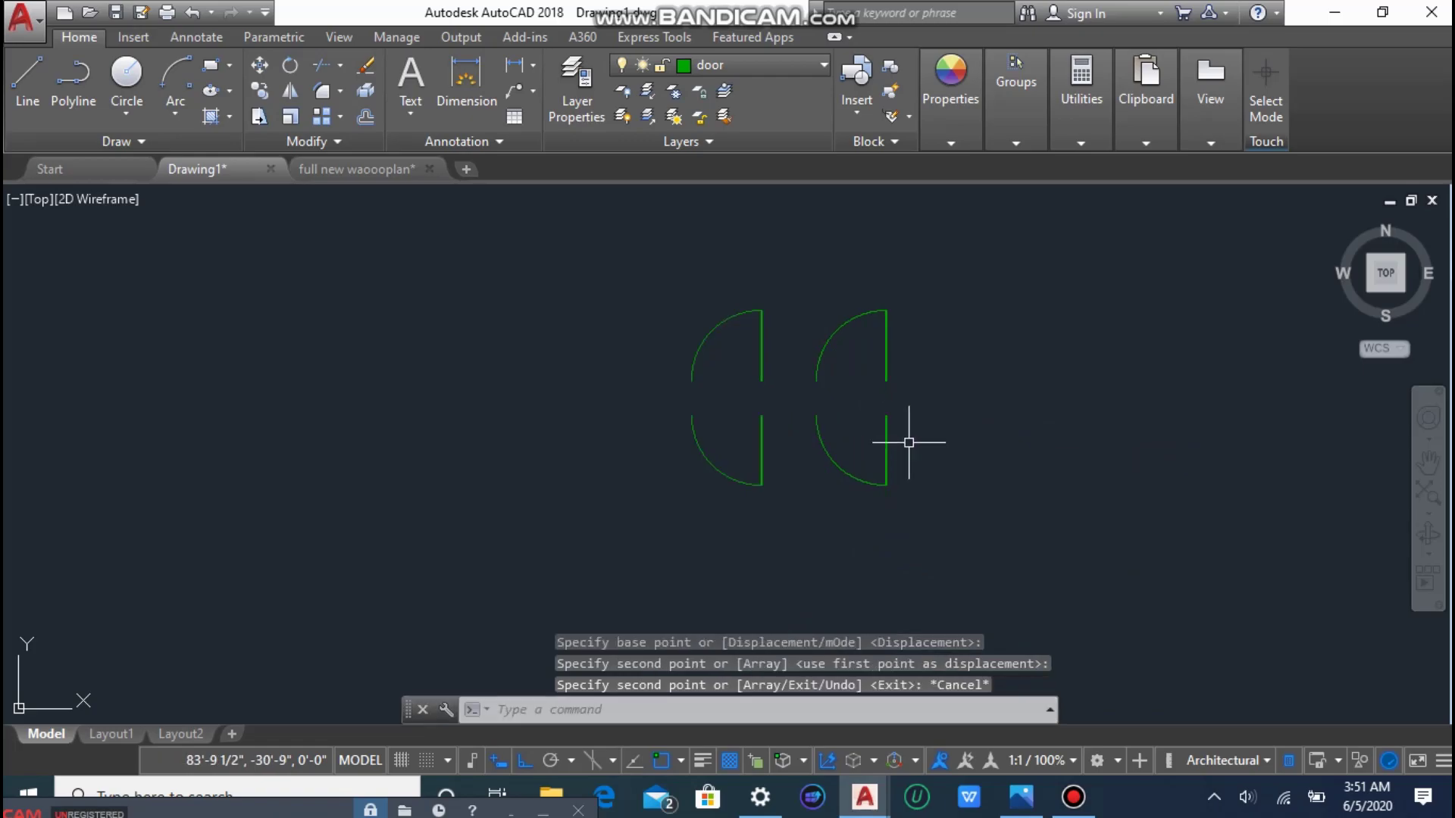
# Select the copied right door pair and enter RO to rotate it.
pyautogui.click(901, 513)
pyautogui.click(784, 268)
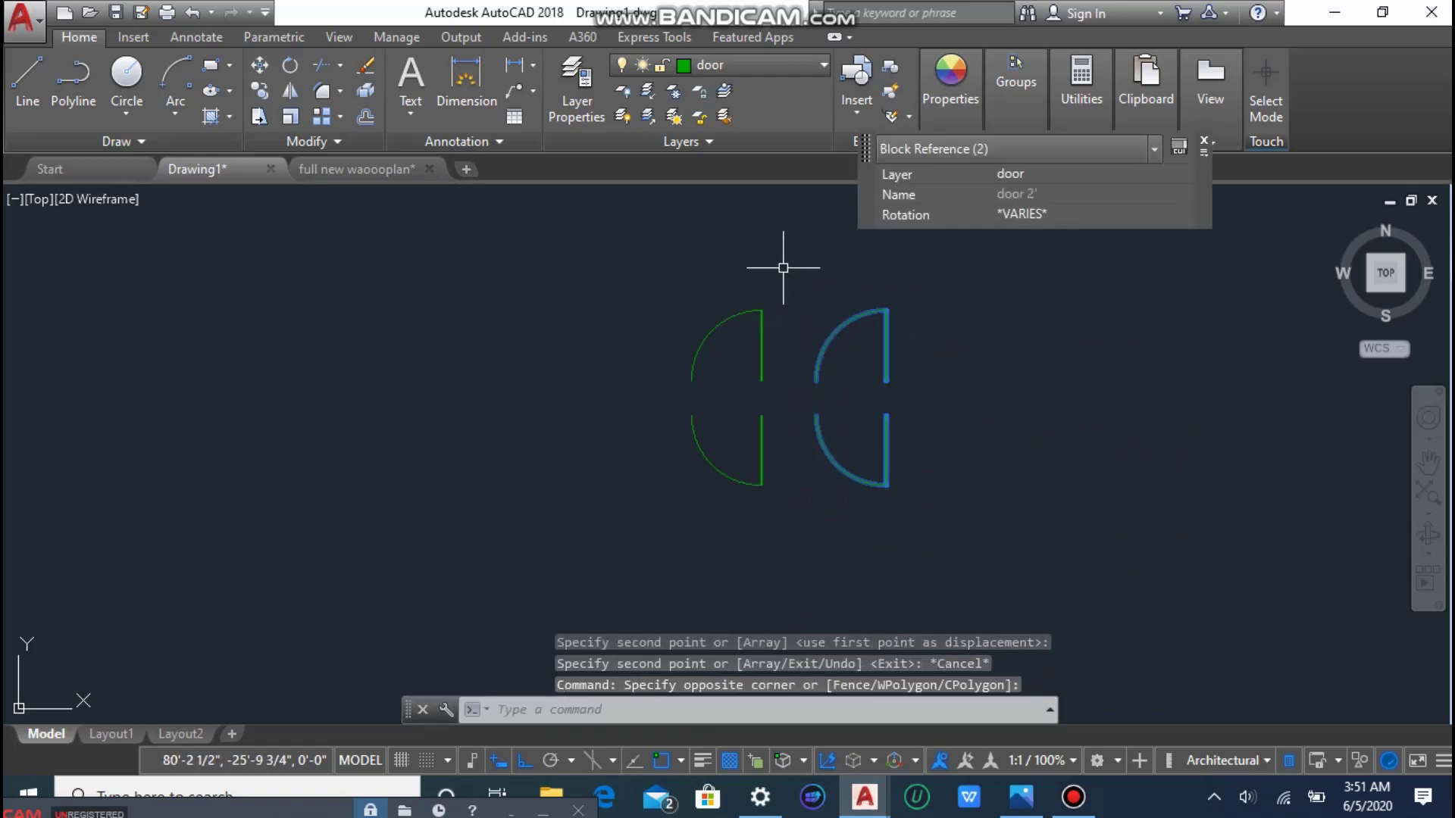
pyautogui.write('RO')
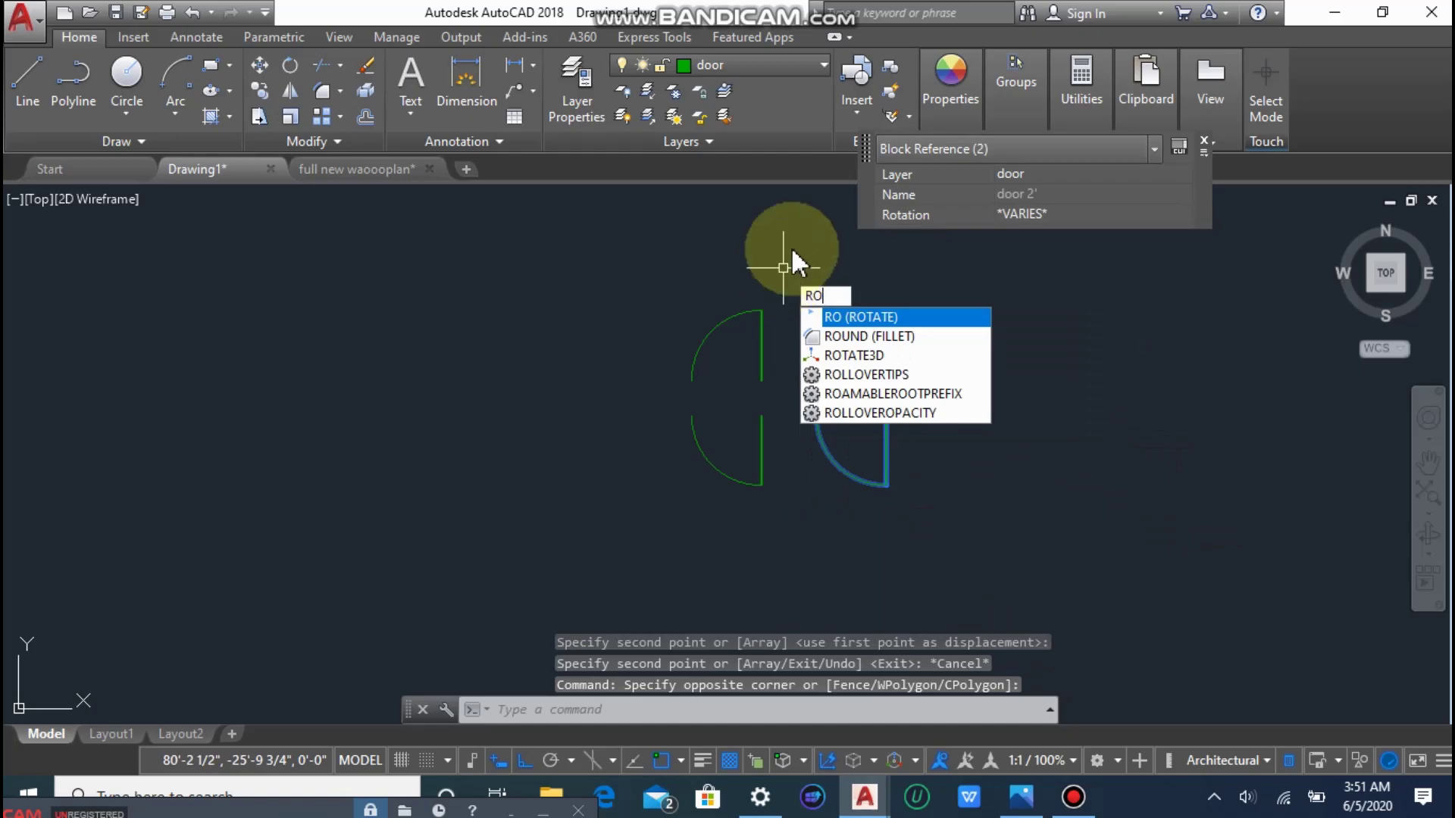
# Rotate the right door pair a quarter turn, then undo it and cancel the reselection.
pyautogui.click(863, 317)
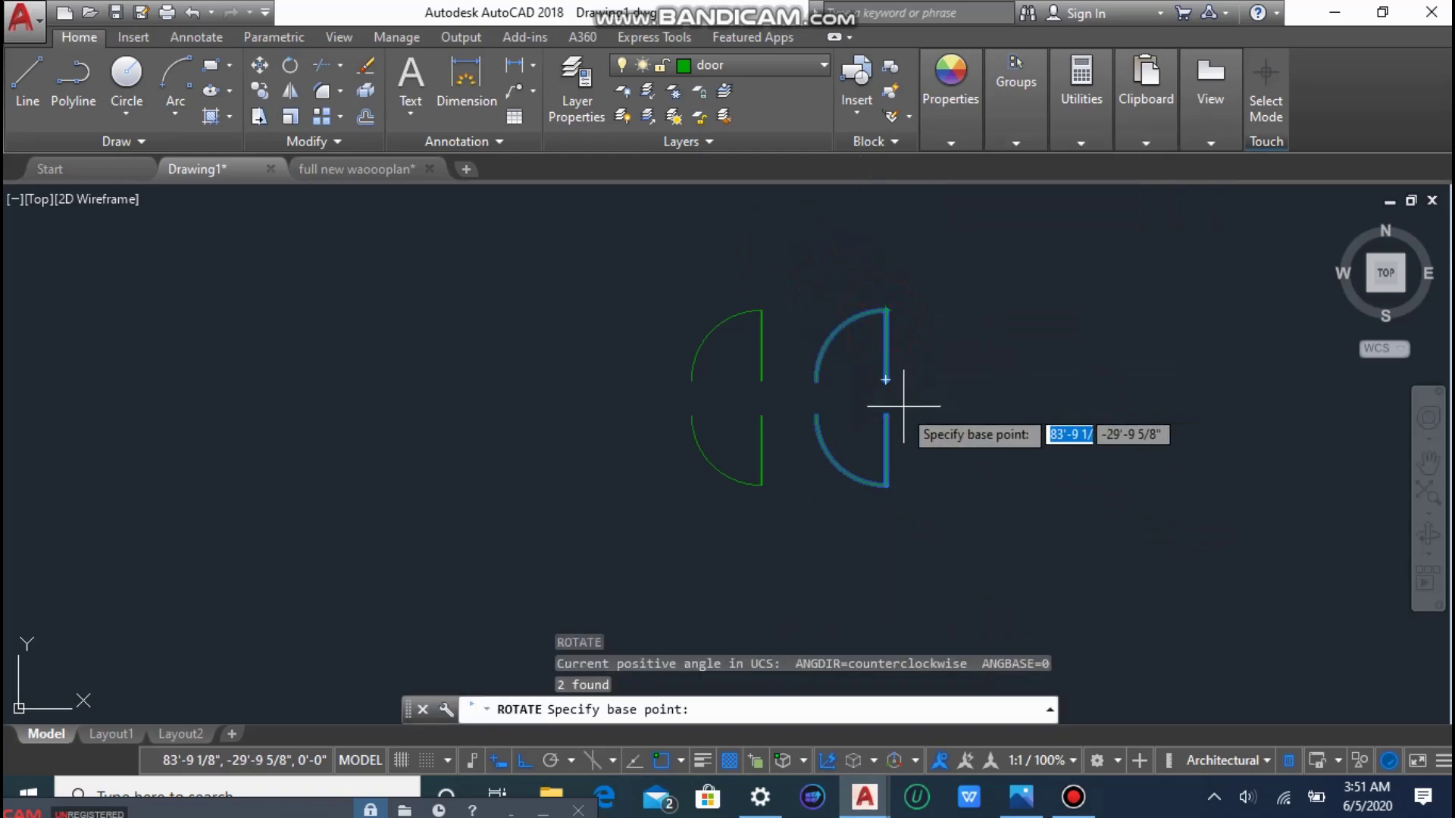
pyautogui.click(883, 402)
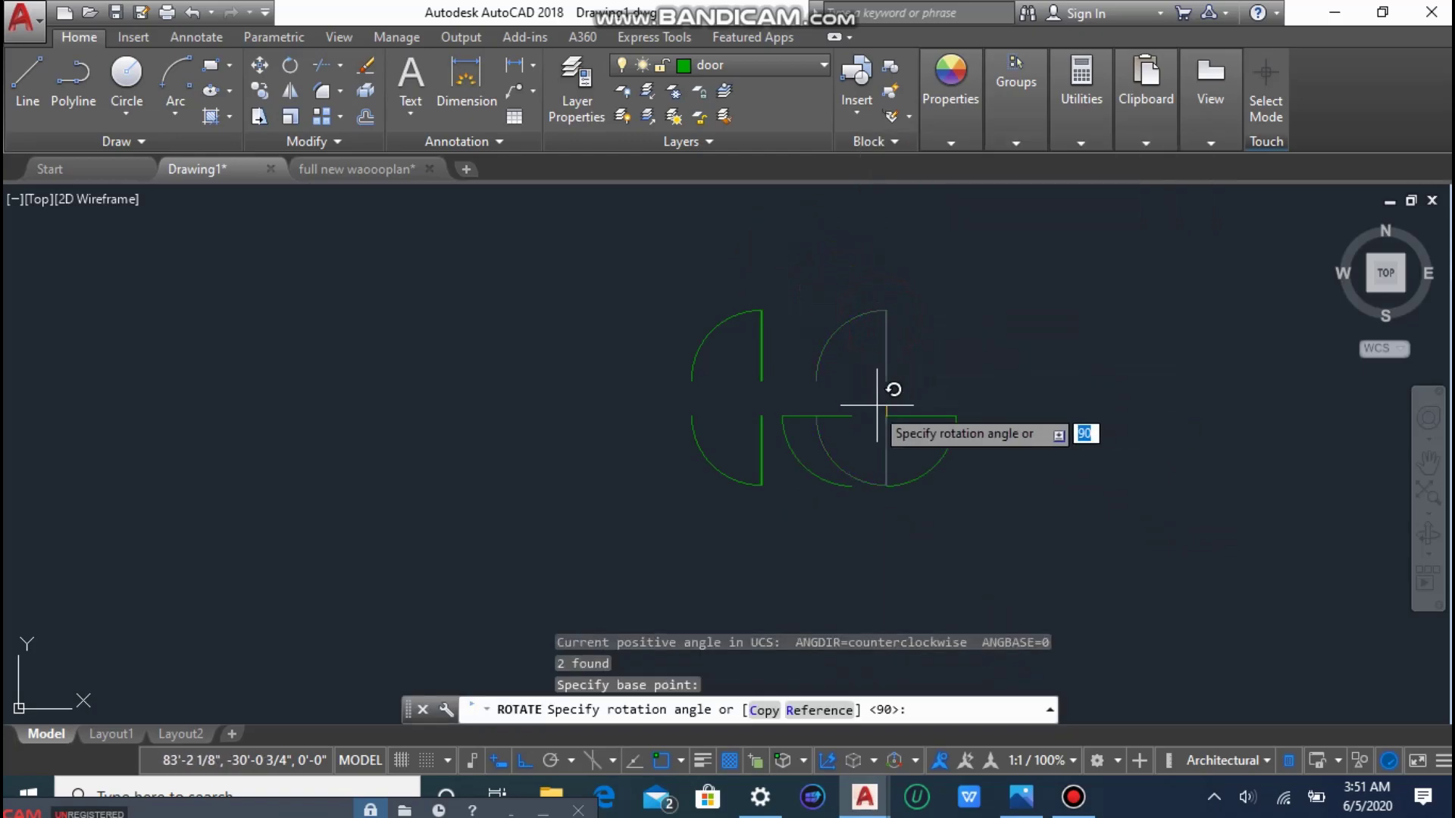
pyautogui.click(860, 315)
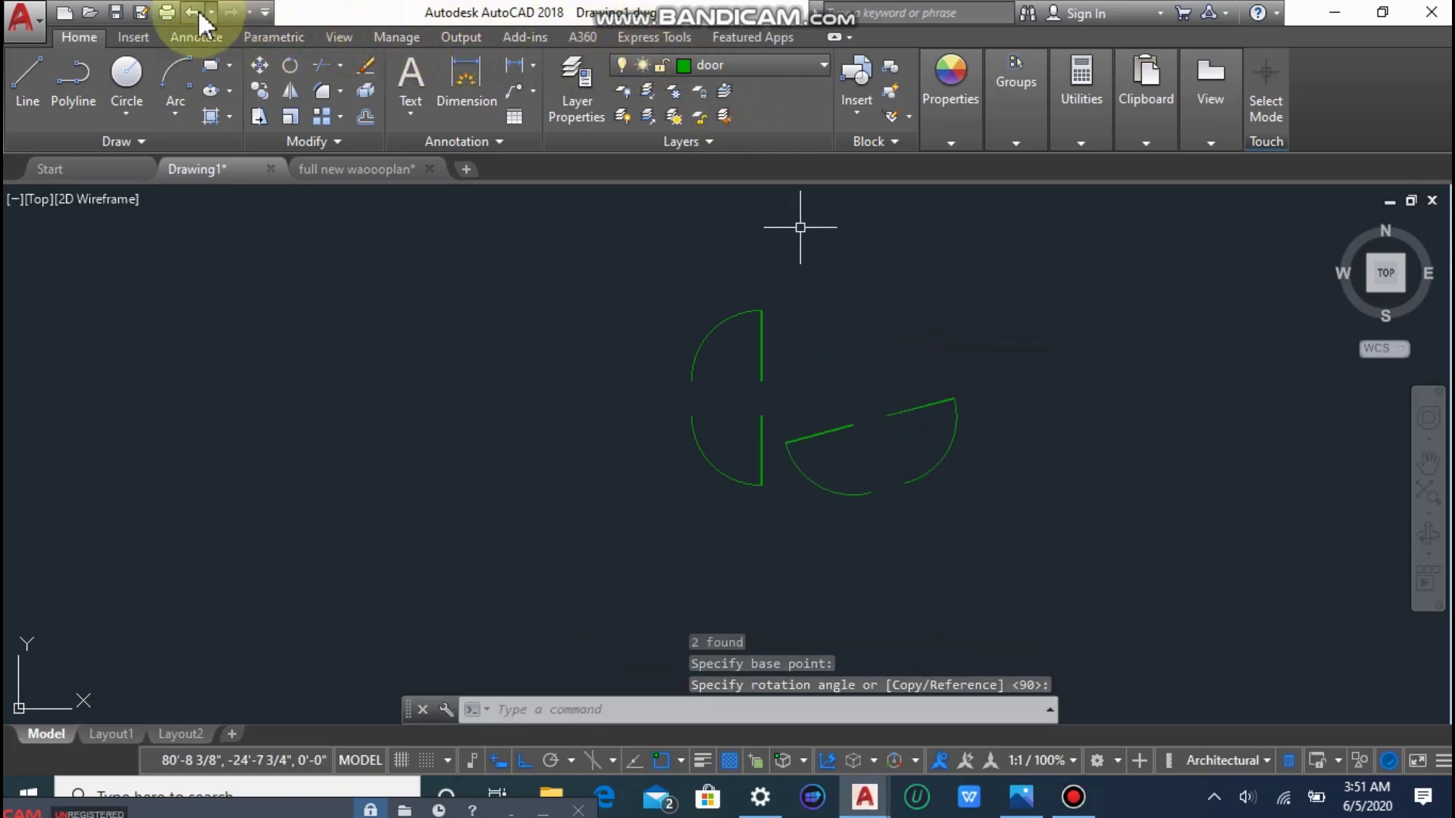
pyautogui.hotkey('ctrl', 'z')
pyautogui.click(805, 300)
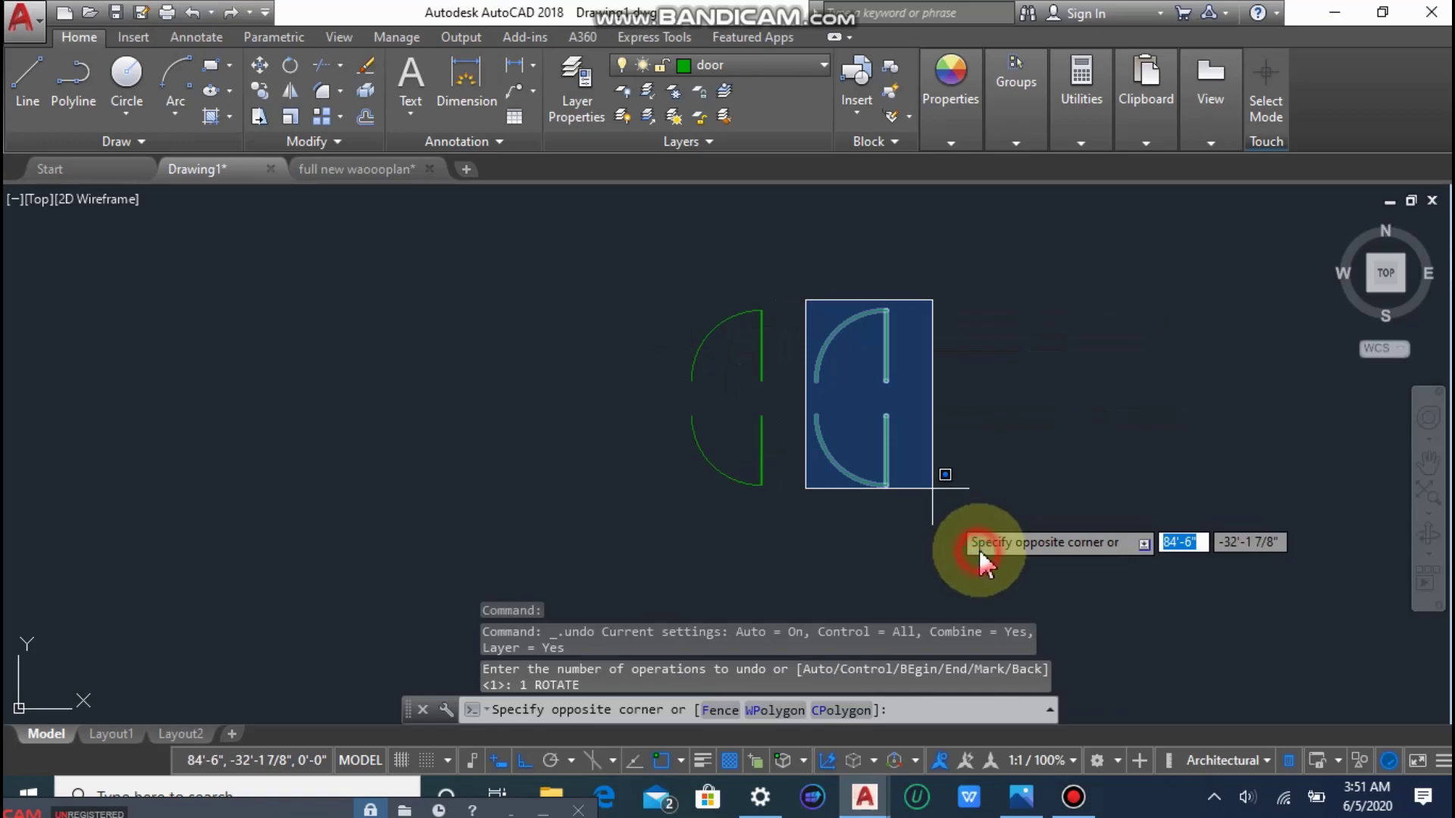
pyautogui.write('rot')
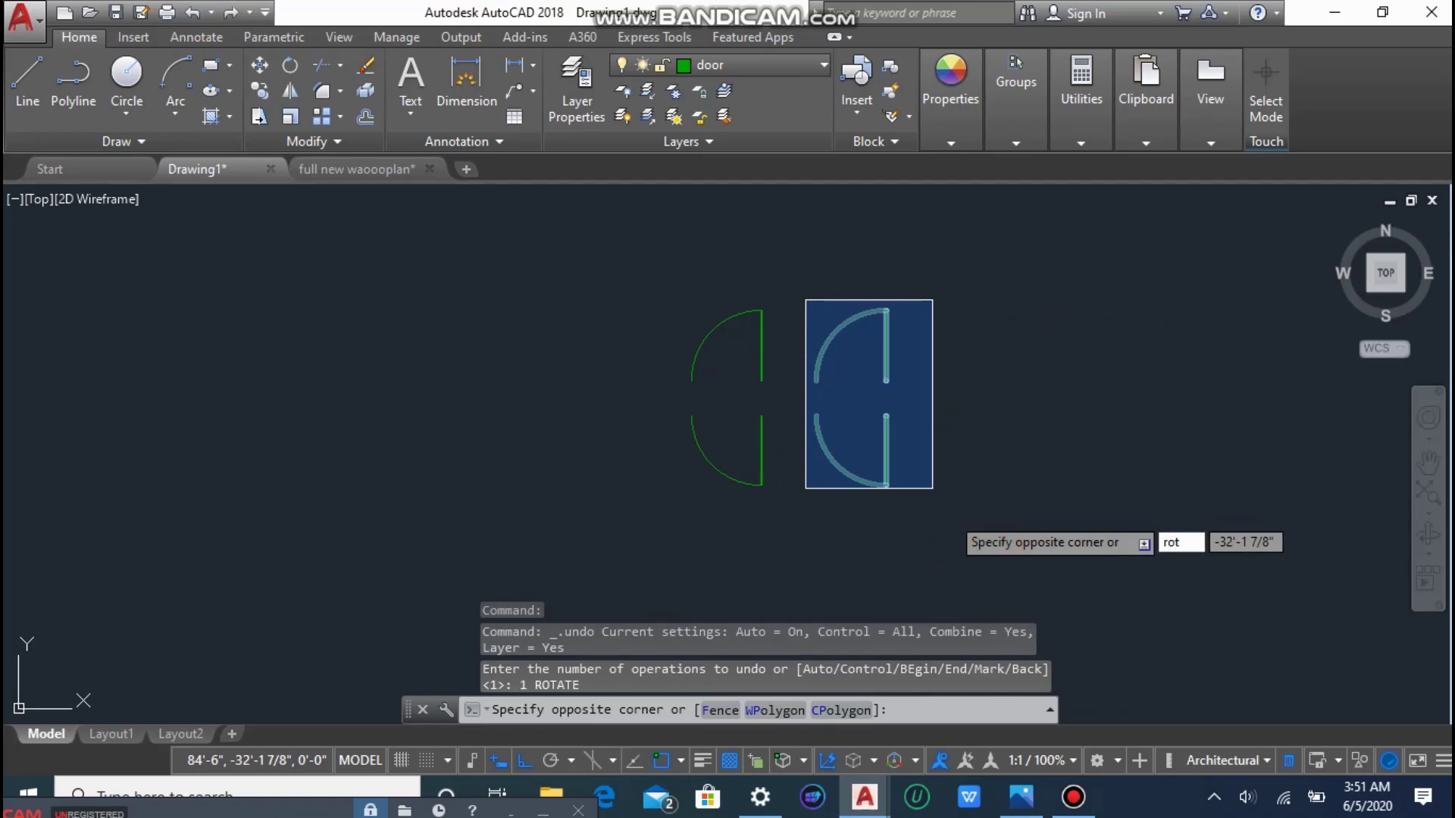
pyautogui.press('BackSpace')
pyautogui.press('BackSpace')
pyautogui.press('BackSpace')
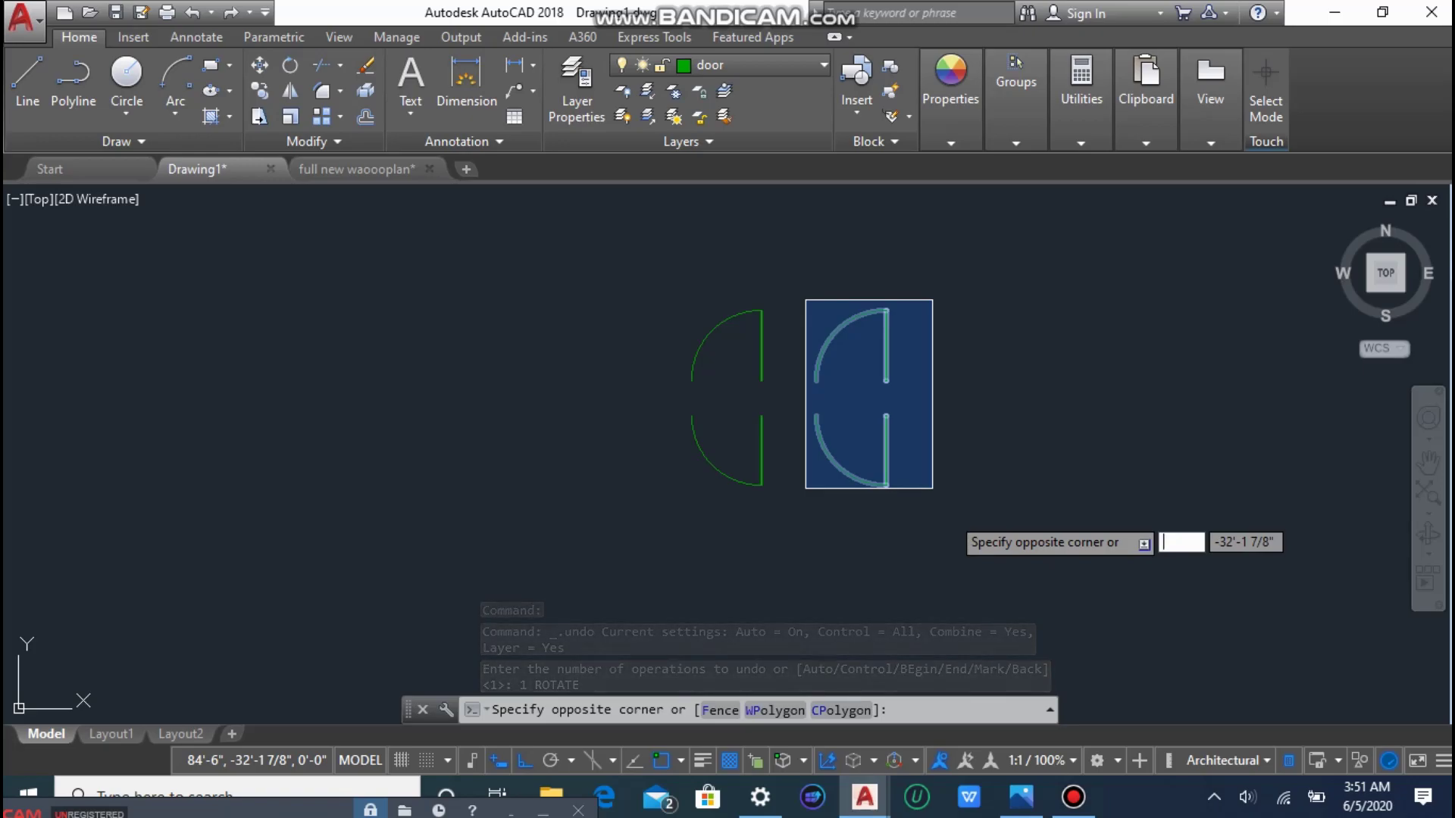
pyautogui.press('Escape')
pyautogui.press('Escape')
# Rotate the right door pair 90° from its upper end so it lies horizontally at top right.
pyautogui.click(916, 512)
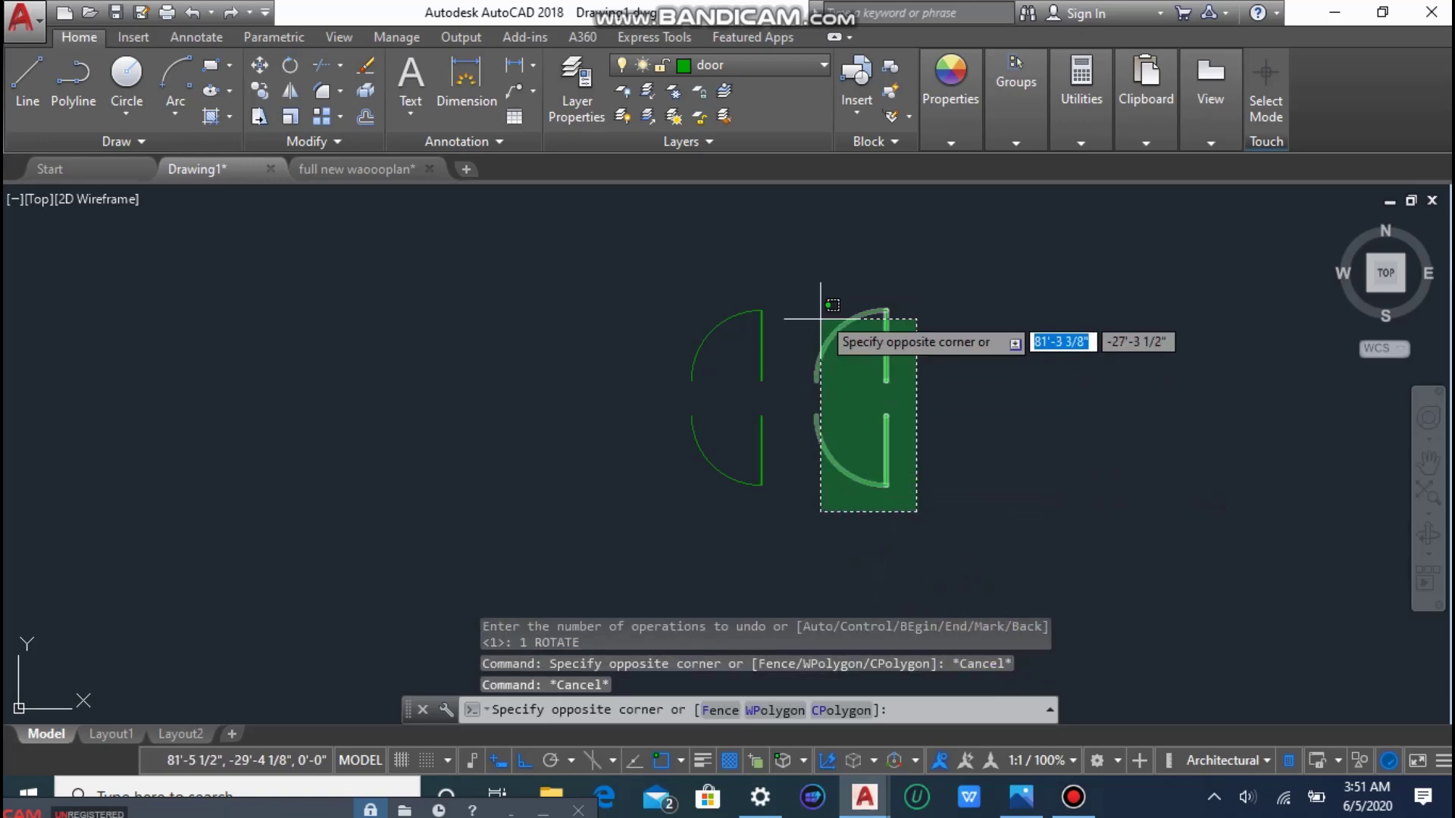
pyautogui.click(775, 262)
pyautogui.write('ro')
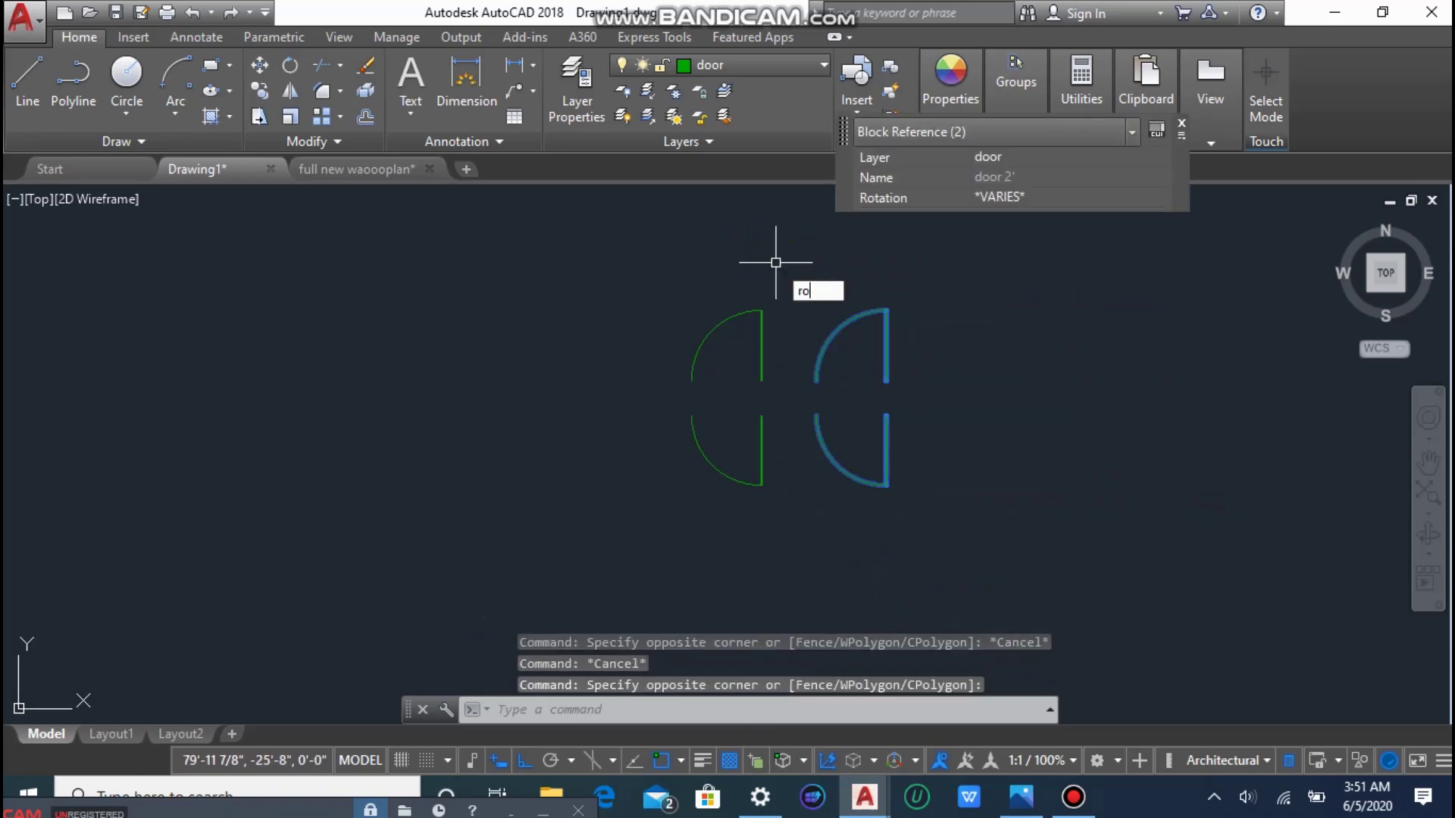
pyautogui.click(871, 306)
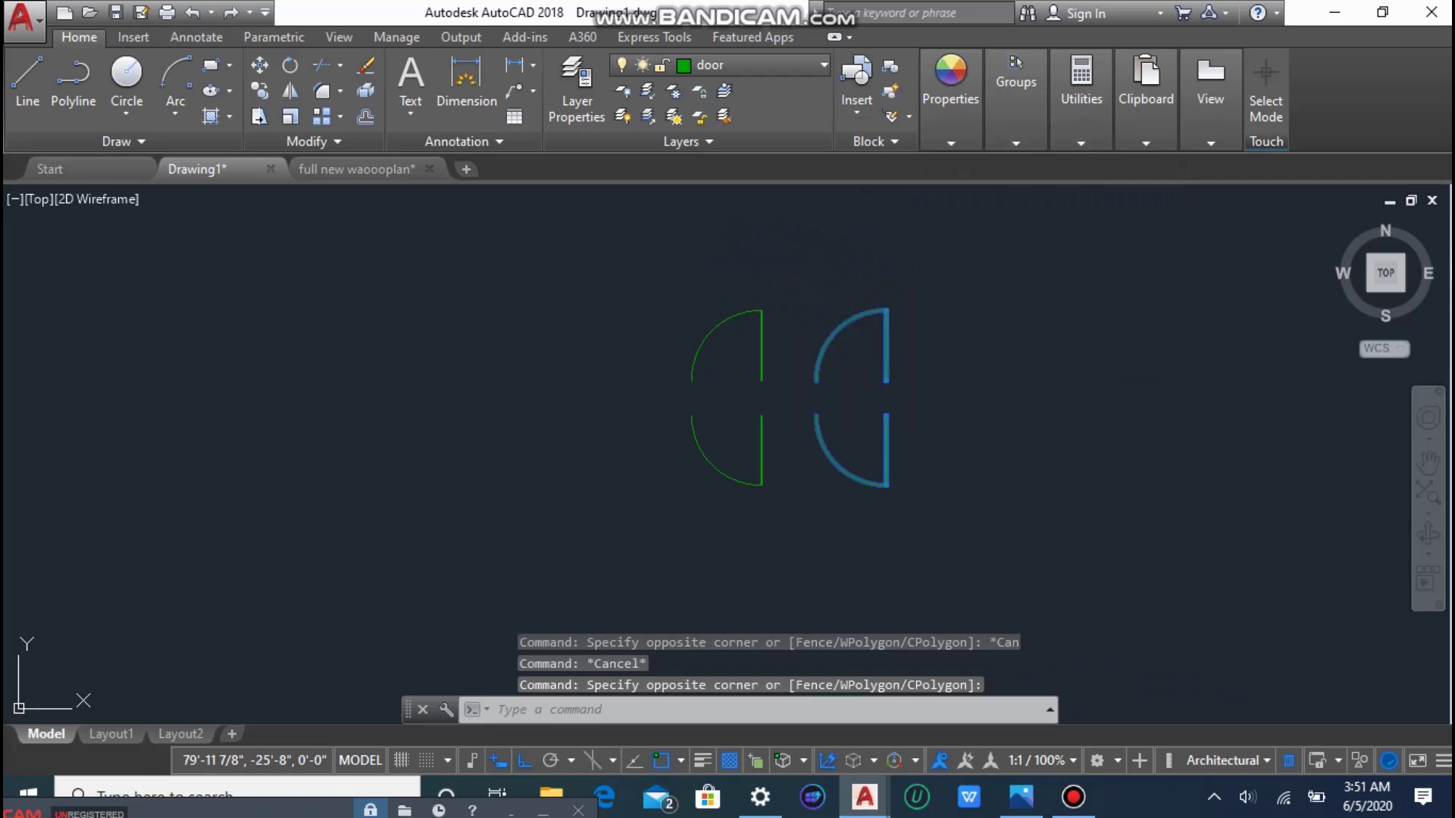
pyautogui.click(871, 311)
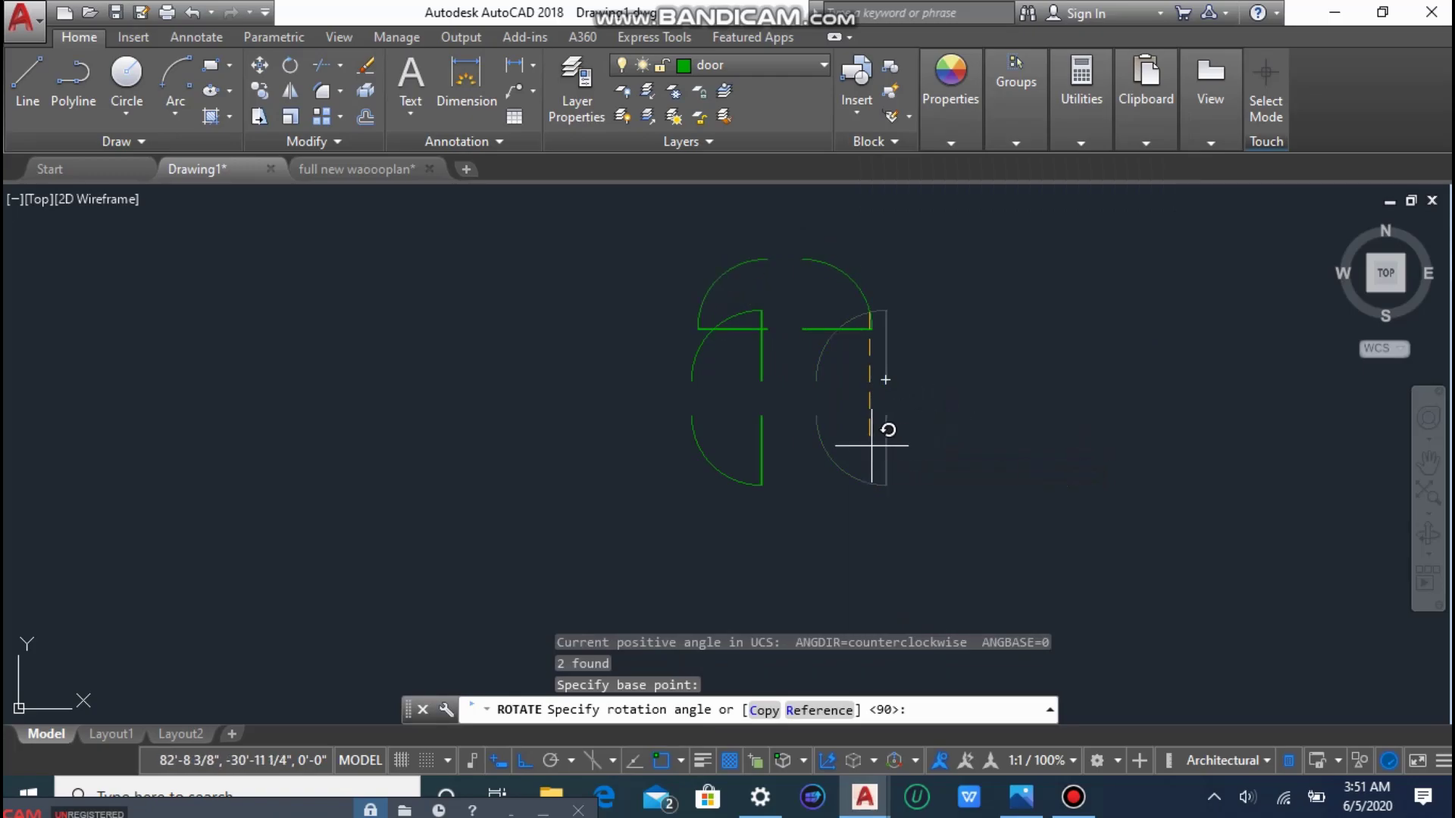
pyautogui.click(870, 202)
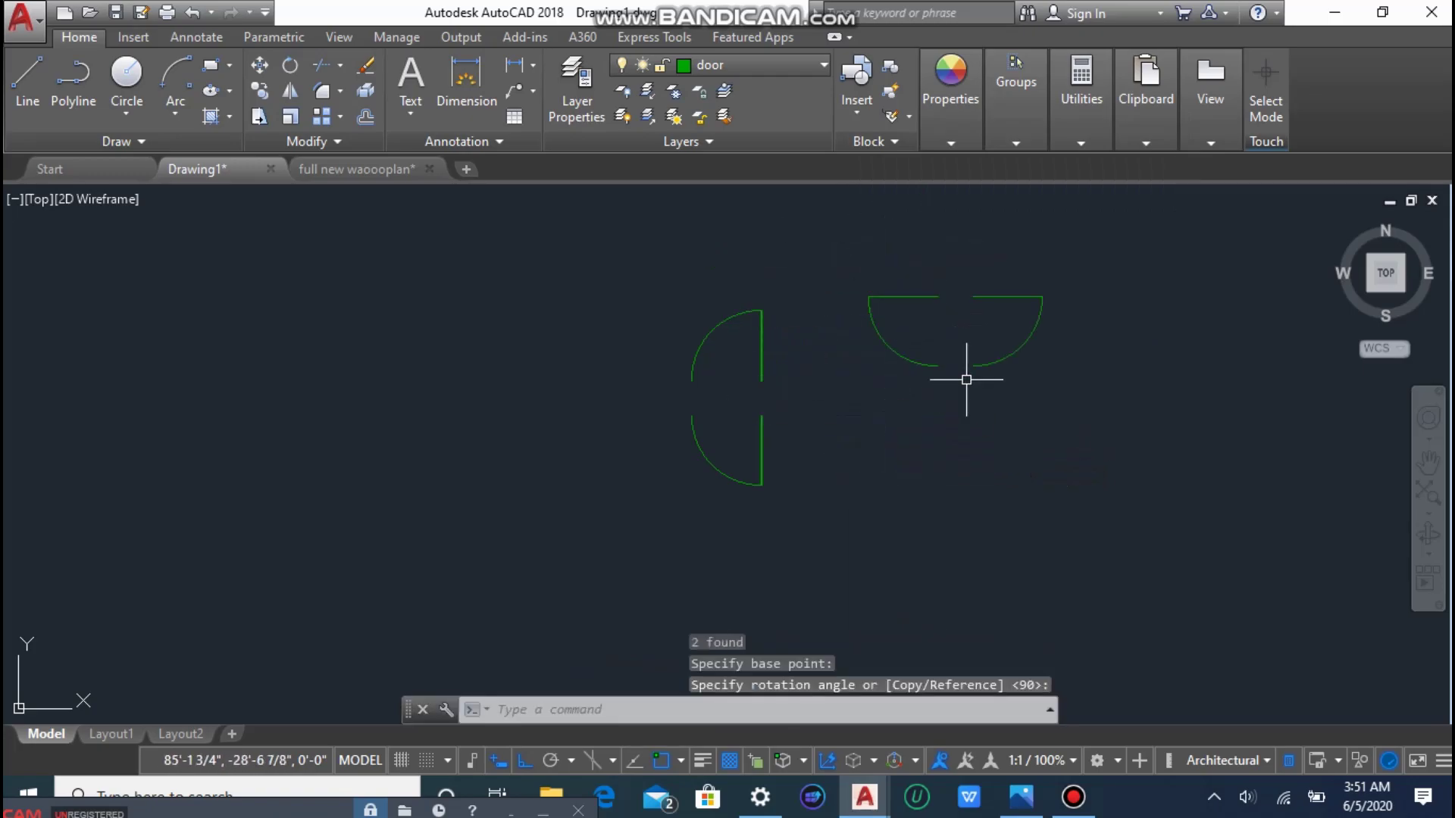
pyautogui.click(858, 268)
pyautogui.click(1185, 412)
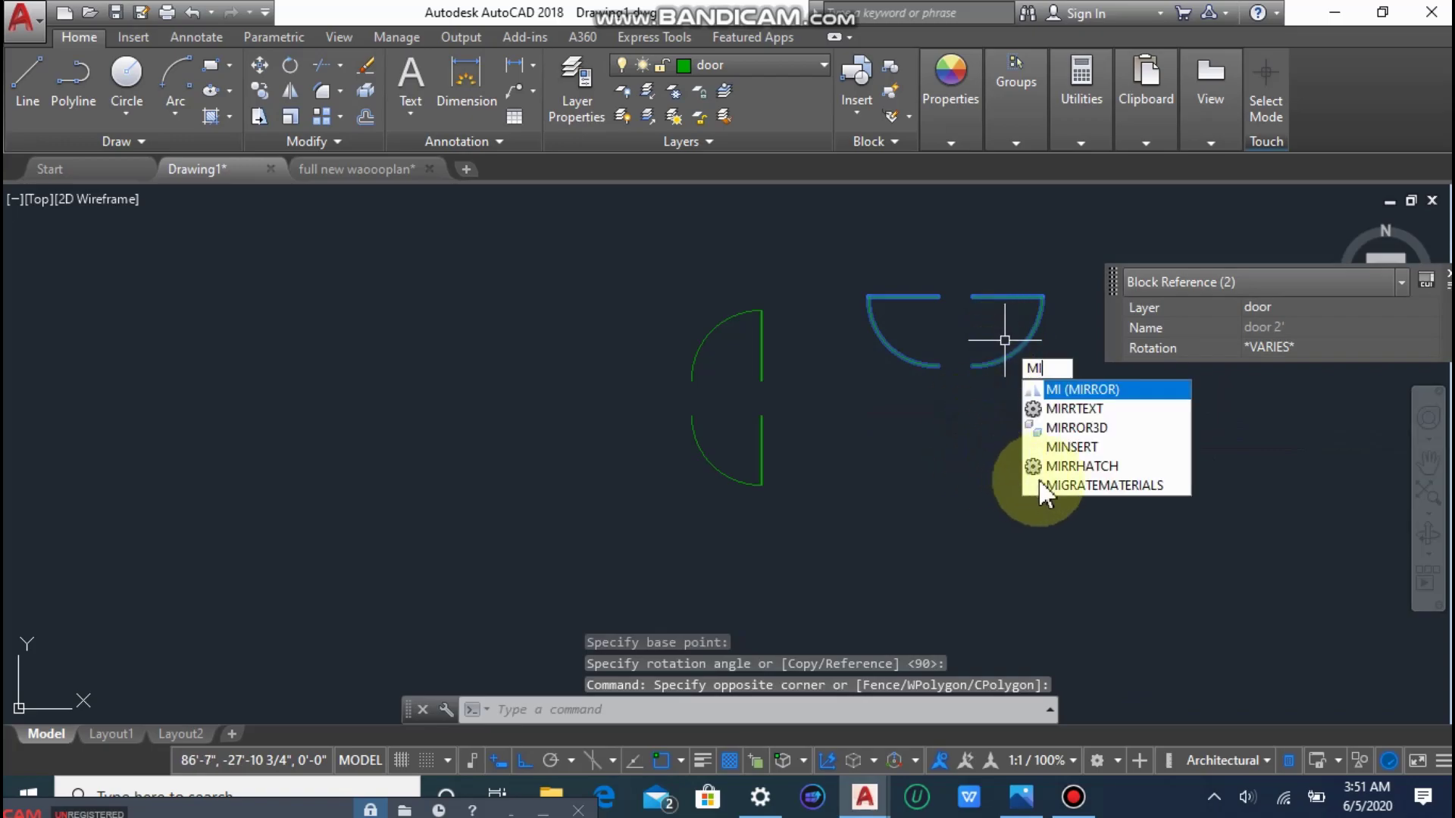
# Mirror the top door pair downward, keeping the originals.
pyautogui.click(1131, 393)
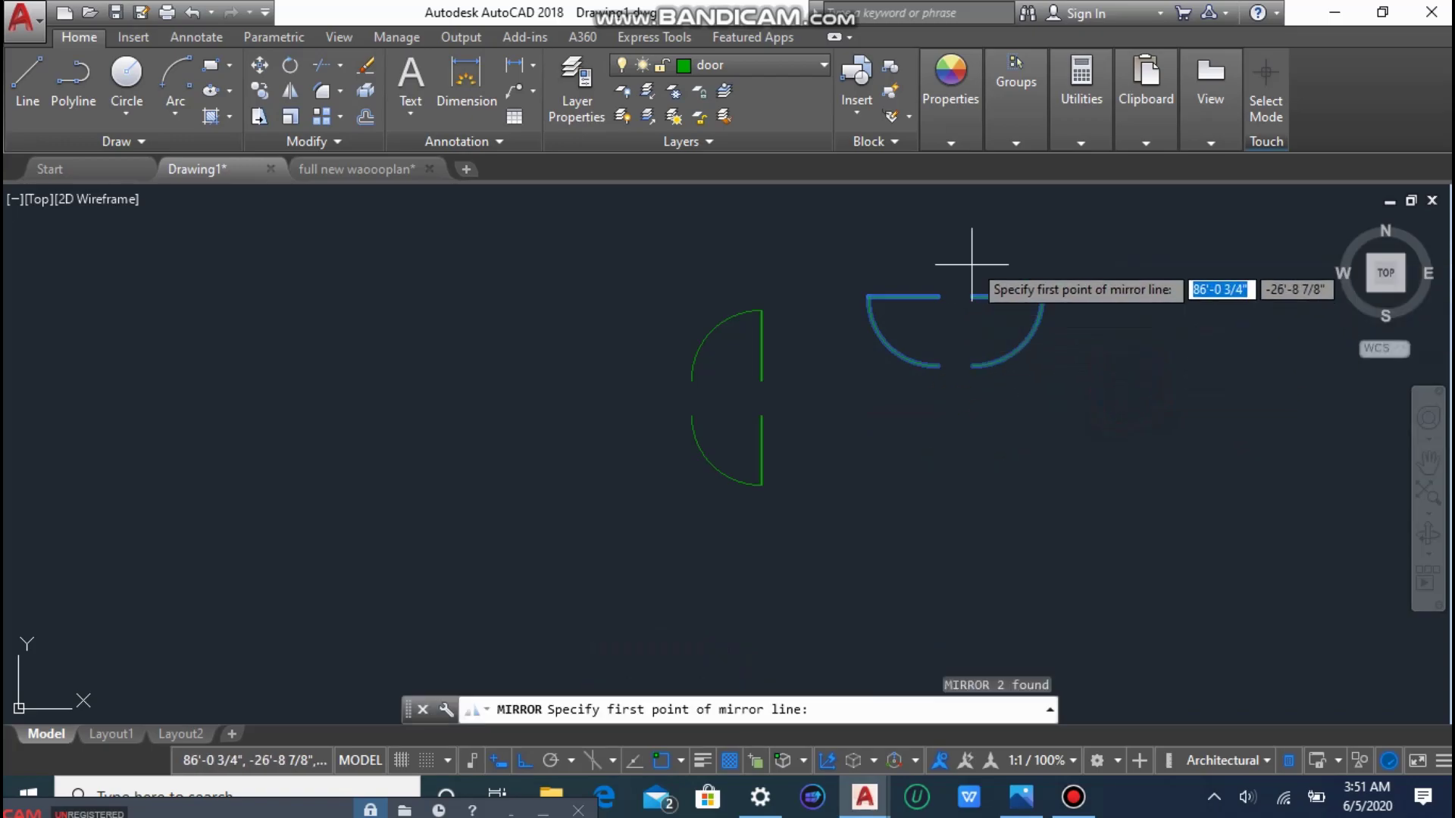
pyautogui.click(871, 416)
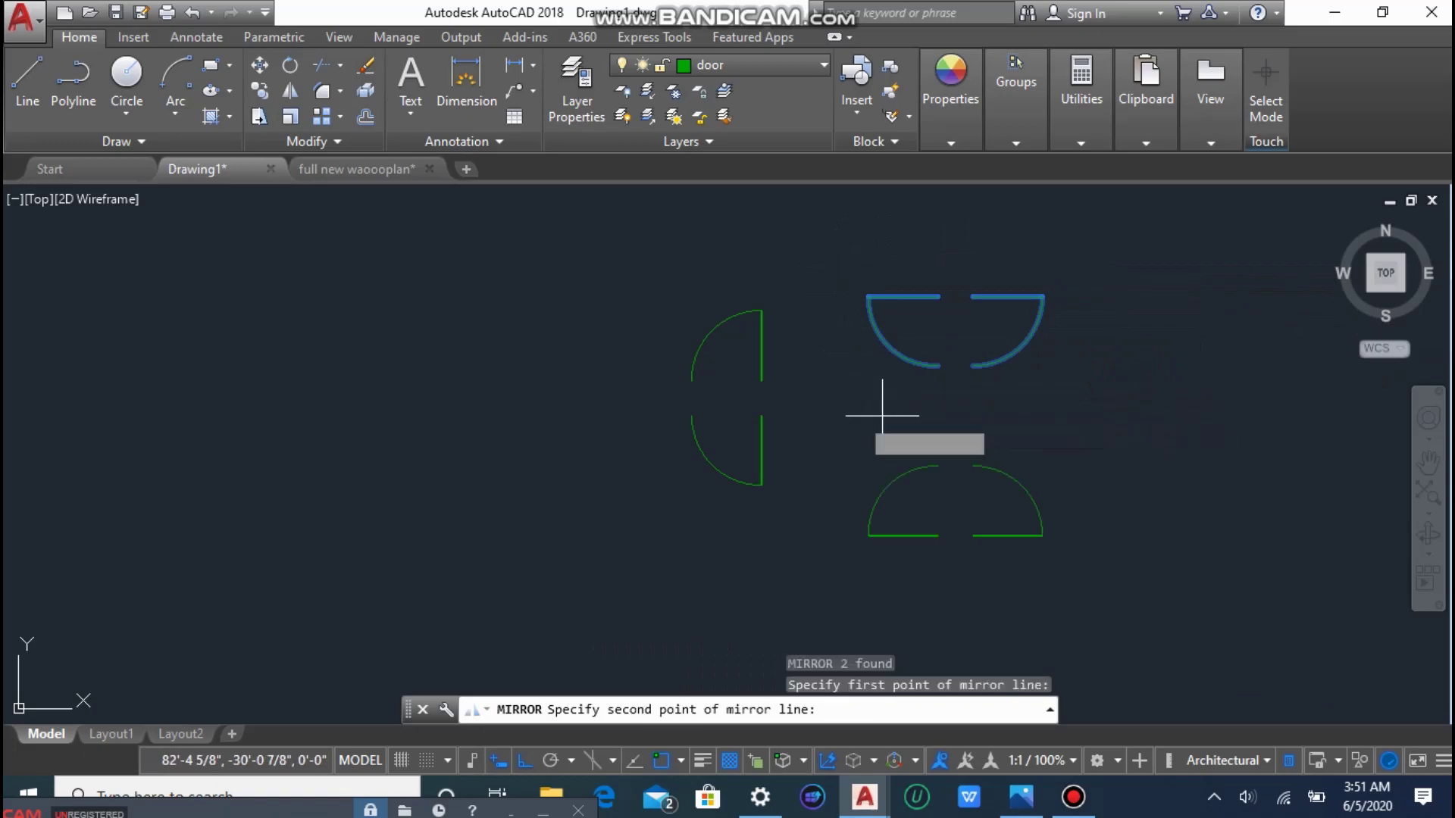
pyautogui.click(1125, 421)
pyautogui.click(1157, 506)
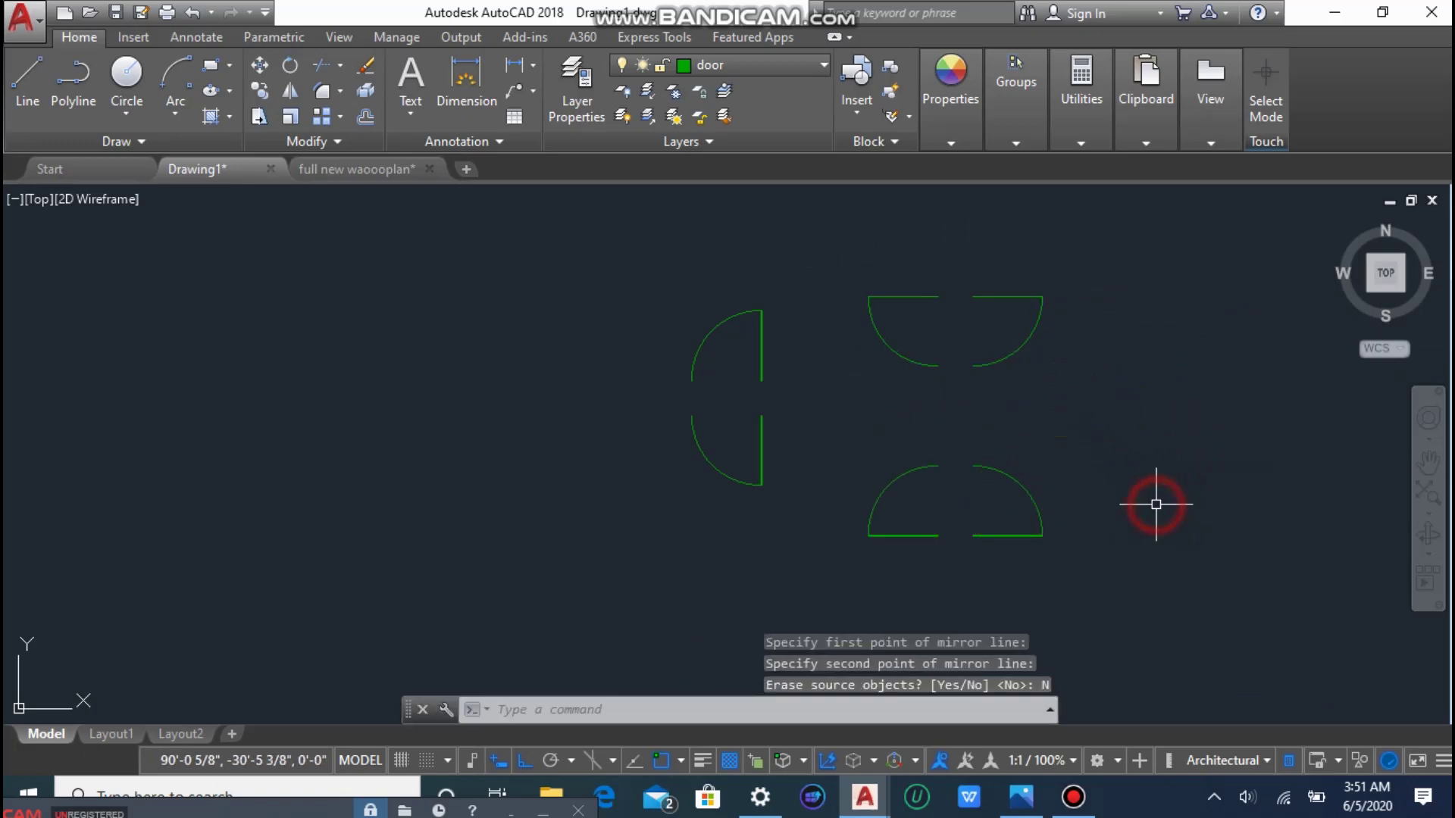
pyautogui.press('Escape')
pyautogui.press('Escape')
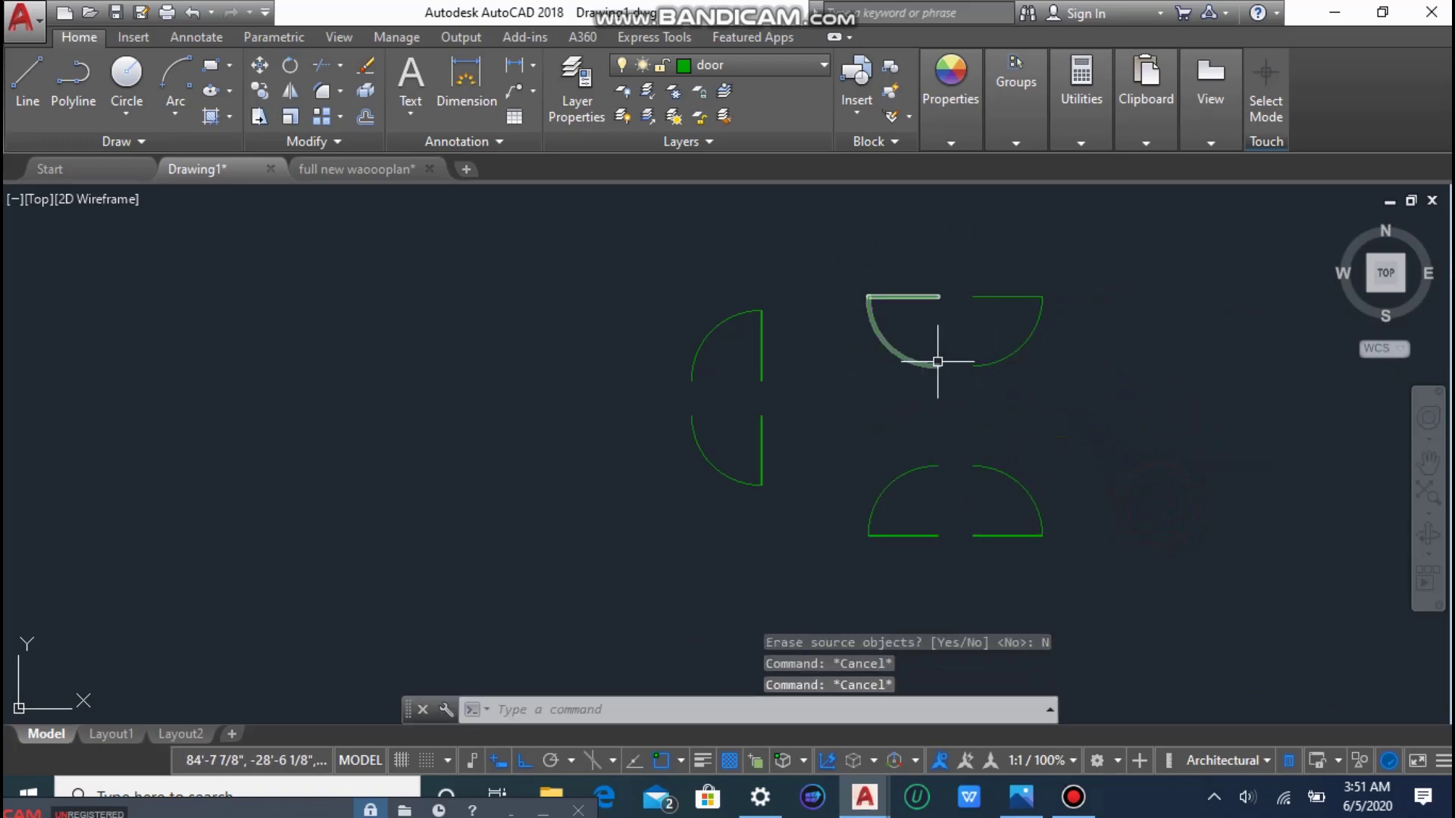
# Attempt to mirror the left door pair with MI, then abandon it.
pyautogui.click(656, 276)
pyautogui.click(813, 510)
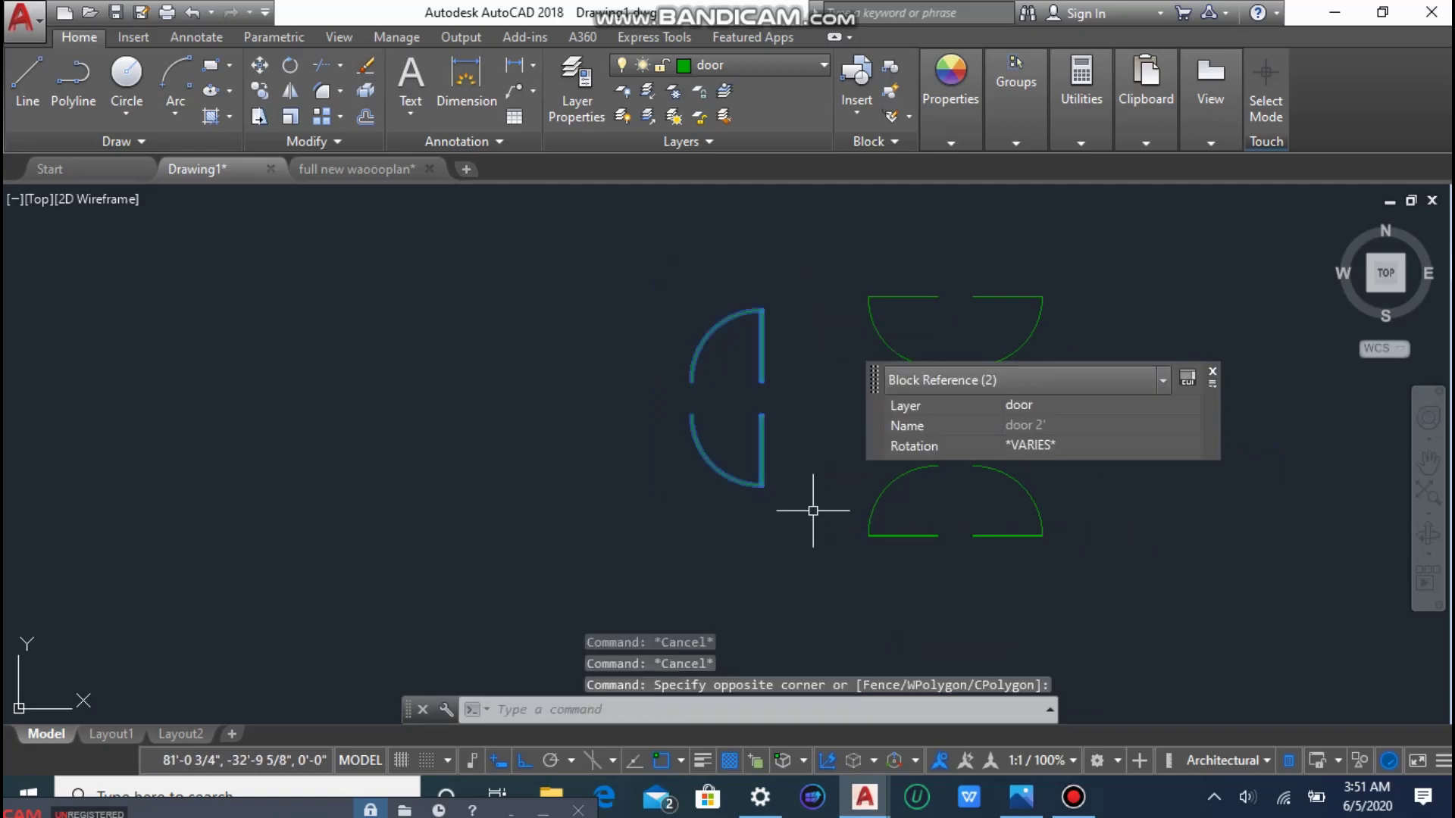
pyautogui.write('mi')
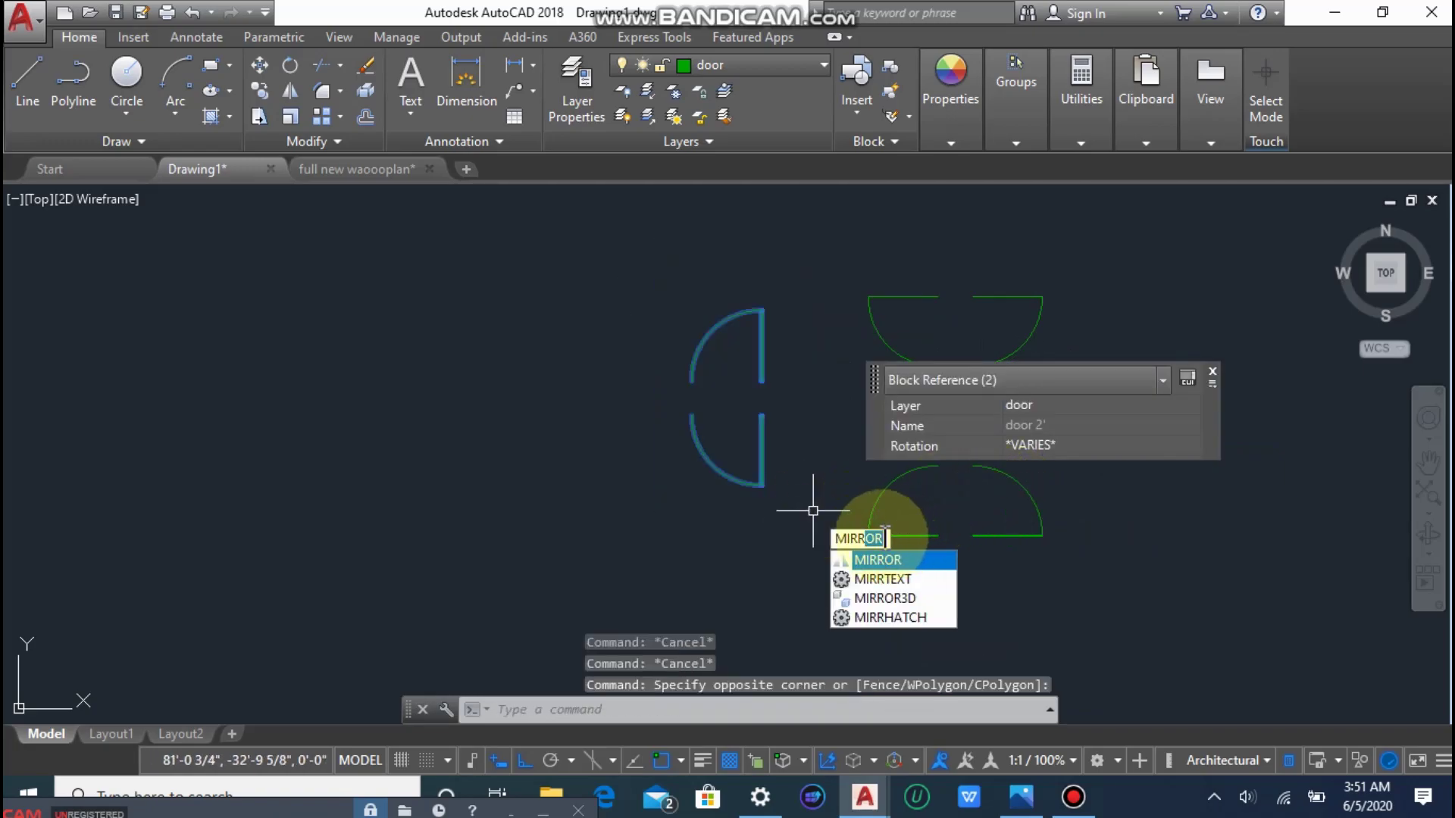
pyautogui.click(885, 559)
pyautogui.click(943, 243)
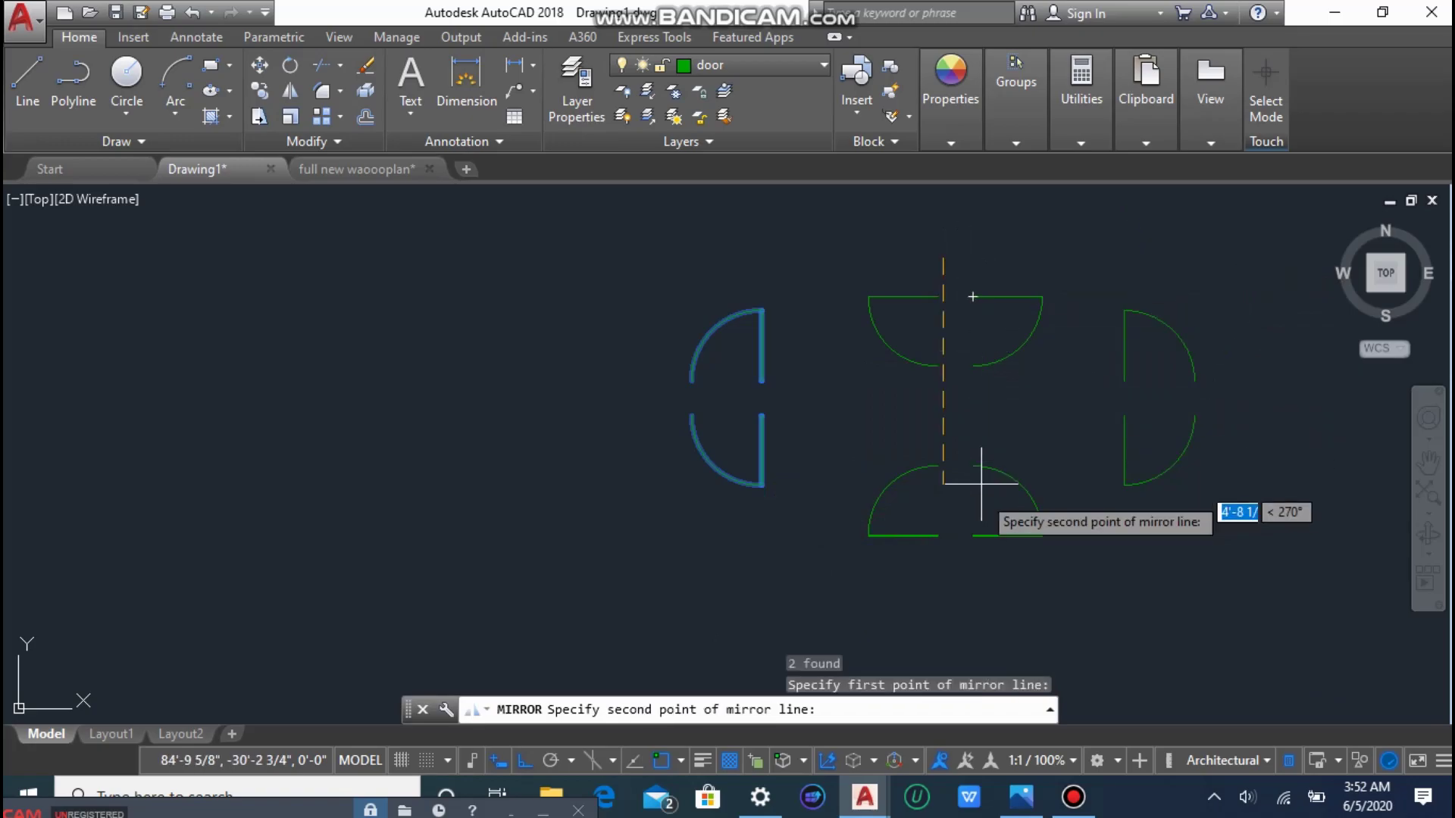
pyautogui.click(997, 598)
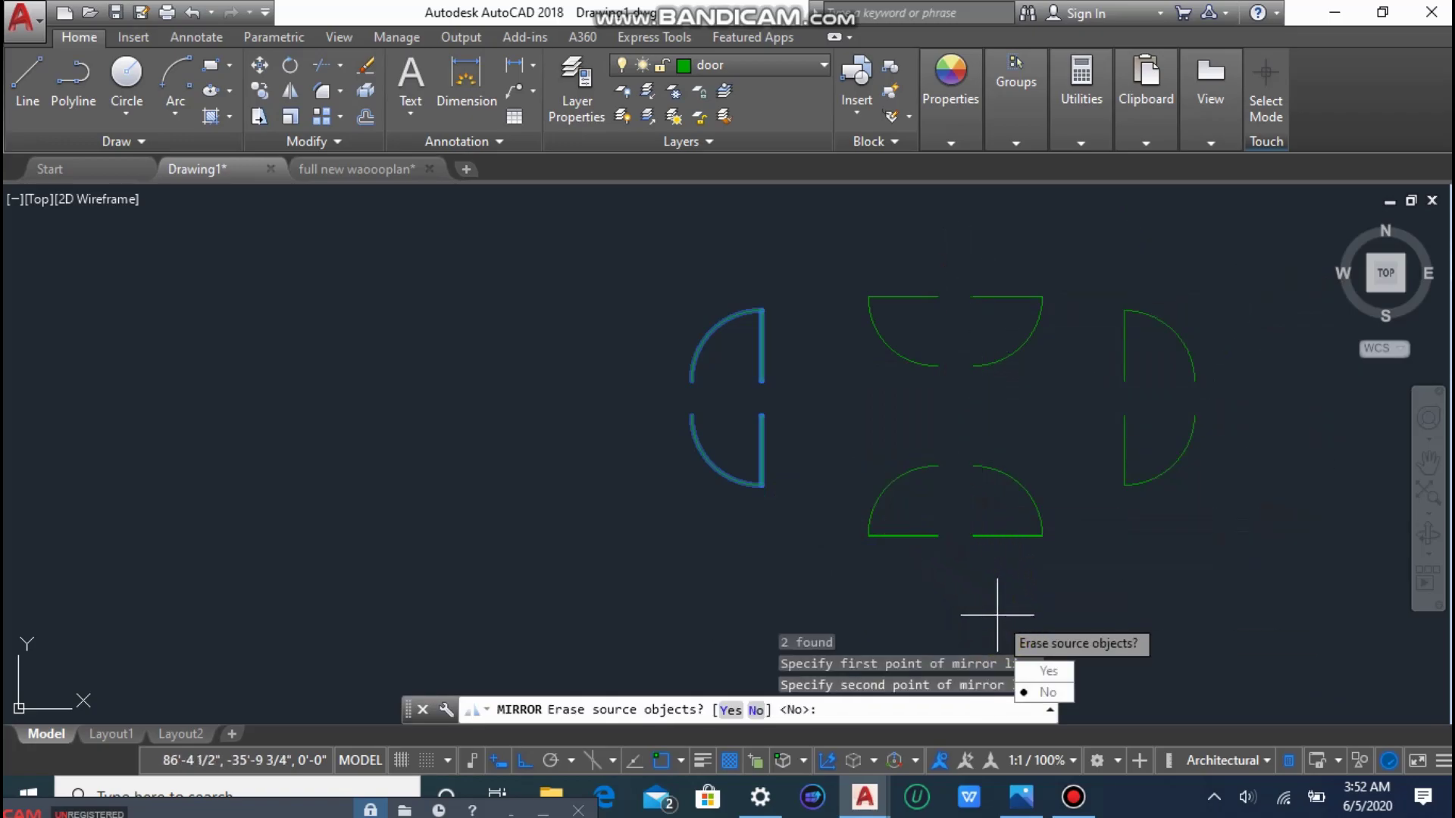
pyautogui.press('Escape')
pyautogui.scroll(-3, 1055, 476)
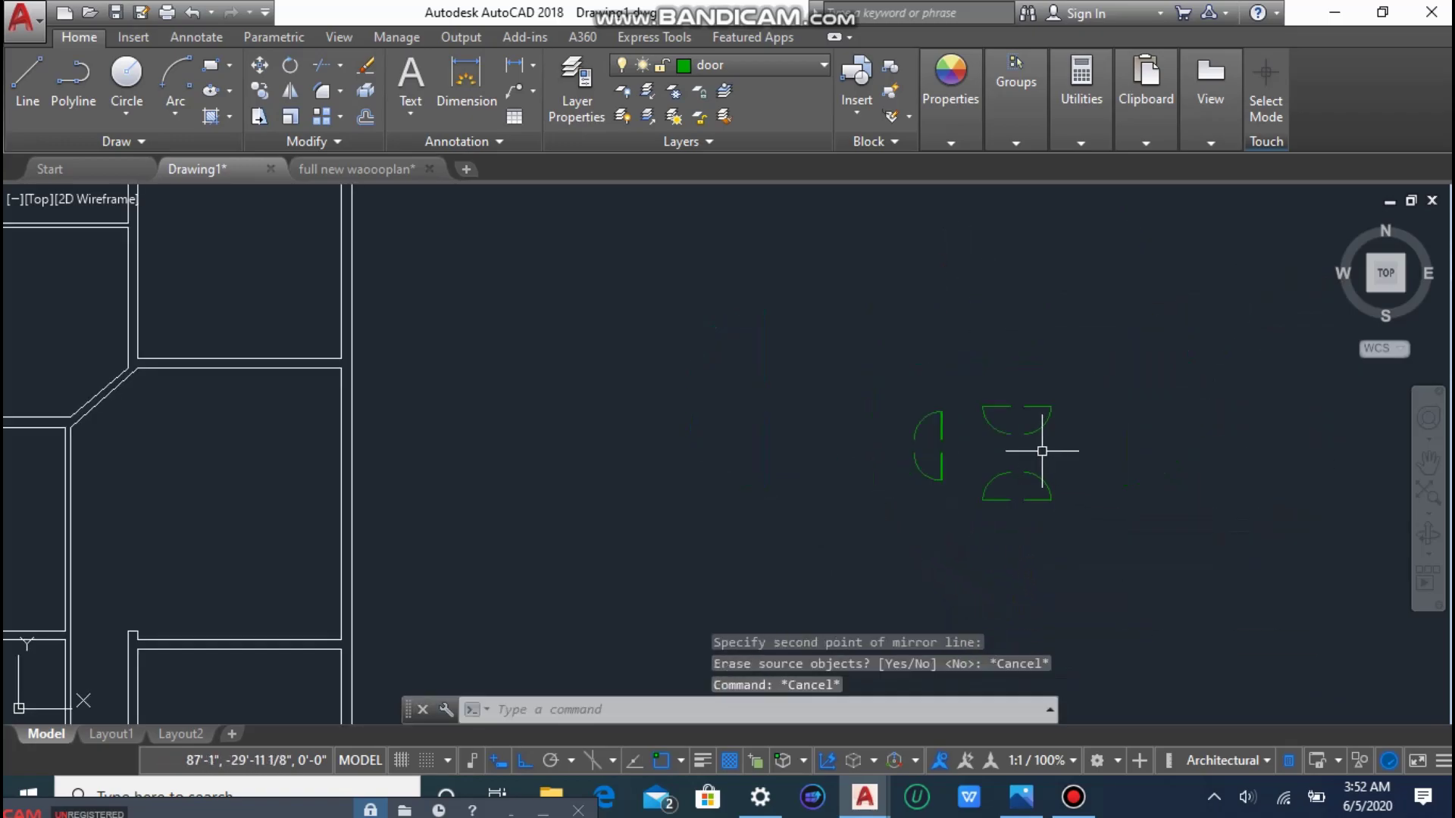
pyautogui.scroll(3, 1017, 454)
# Mirror the two left door symbols to the right, keeping the originals.
pyautogui.click(722, 340)
pyautogui.click(857, 553)
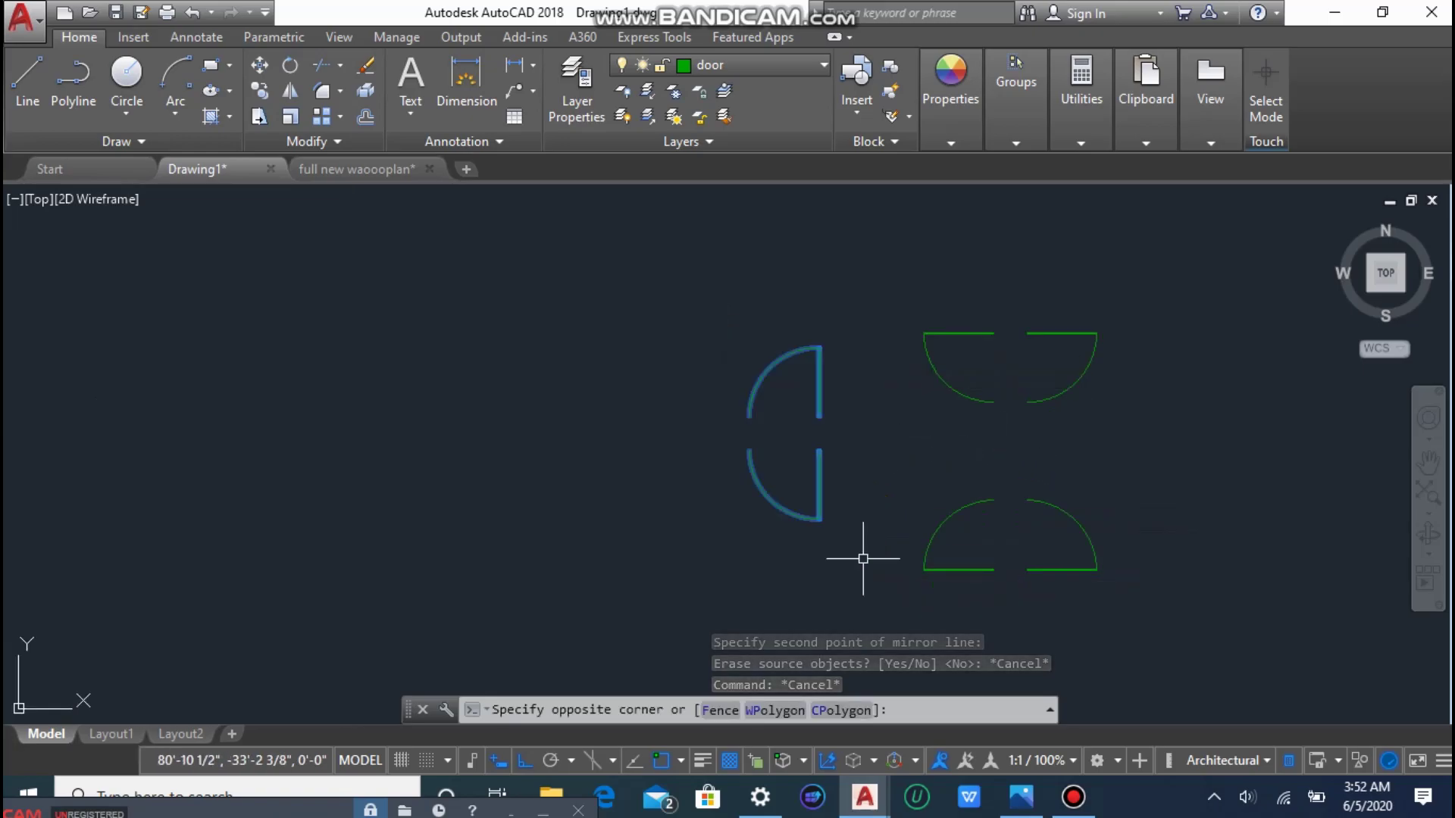
pyautogui.write('mirr')
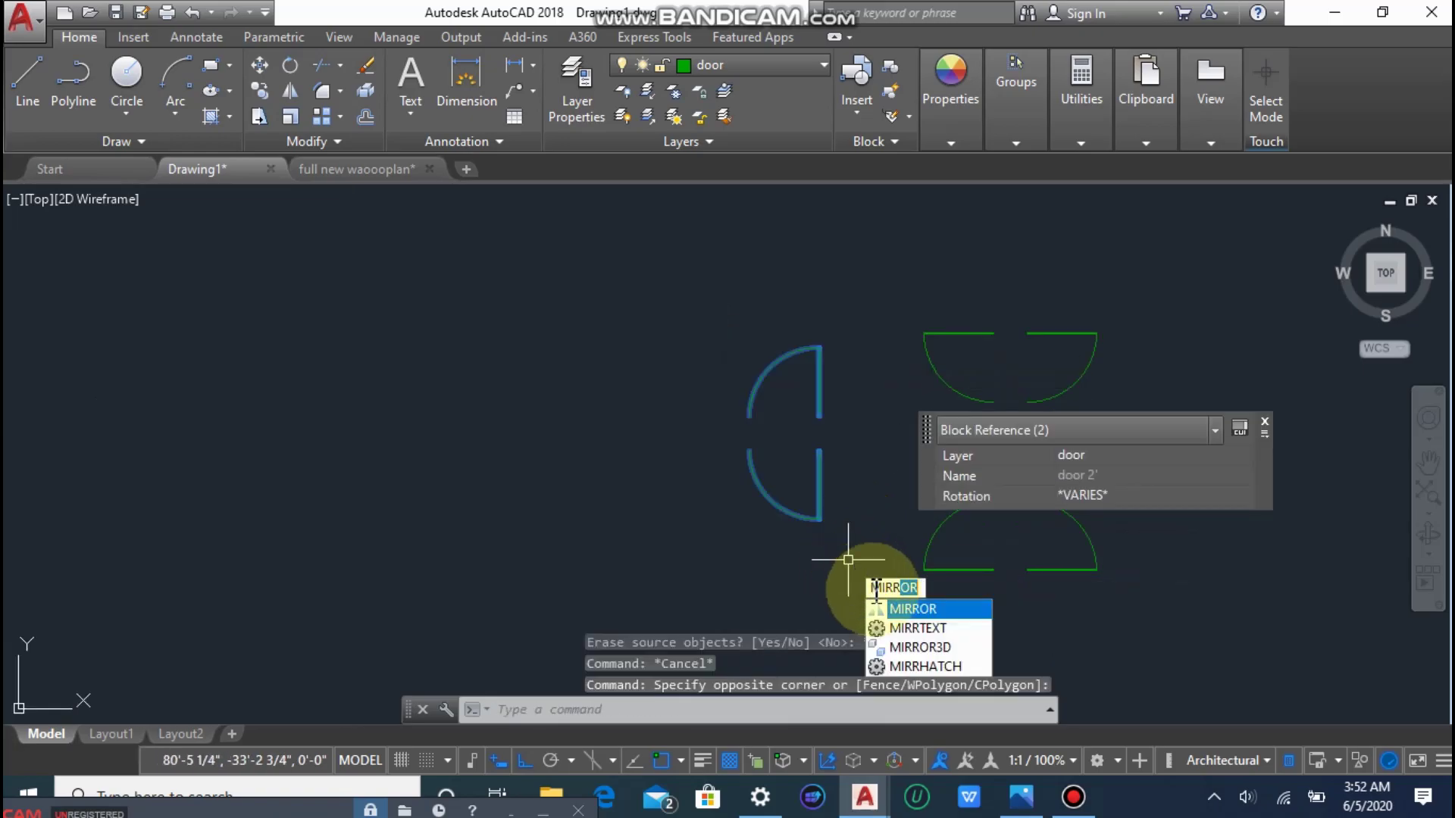
pyautogui.press('Return')
pyautogui.click(1015, 266)
pyautogui.click(1056, 634)
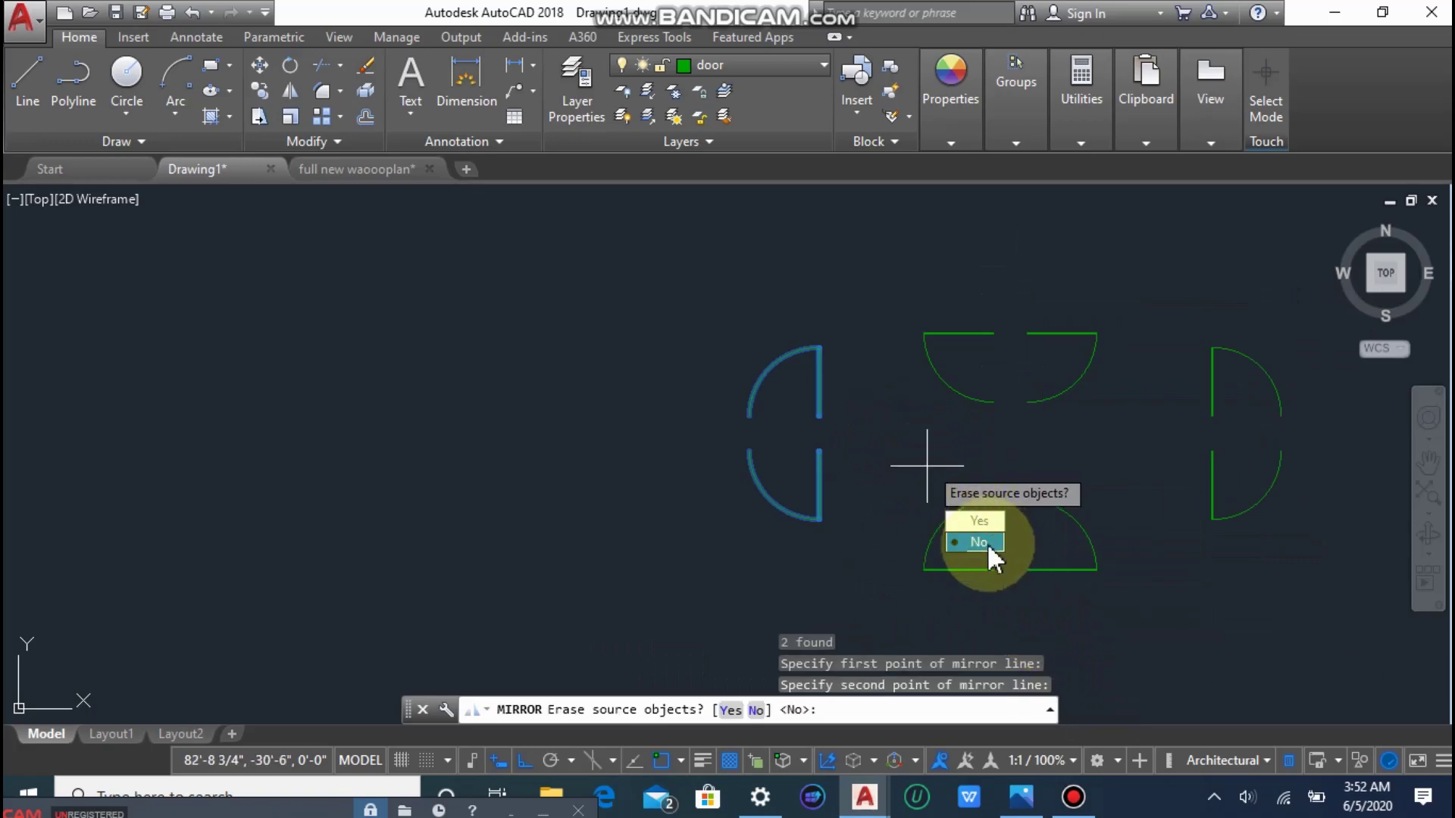
pyautogui.click(987, 543)
pyautogui.click(883, 402)
# Pan toward the floor plan and bring up the reference floor-plan image.
pyautogui.scroll(-2, 892, 408)
pyautogui.click(892, 407)
pyautogui.scroll(-5, 884, 397)
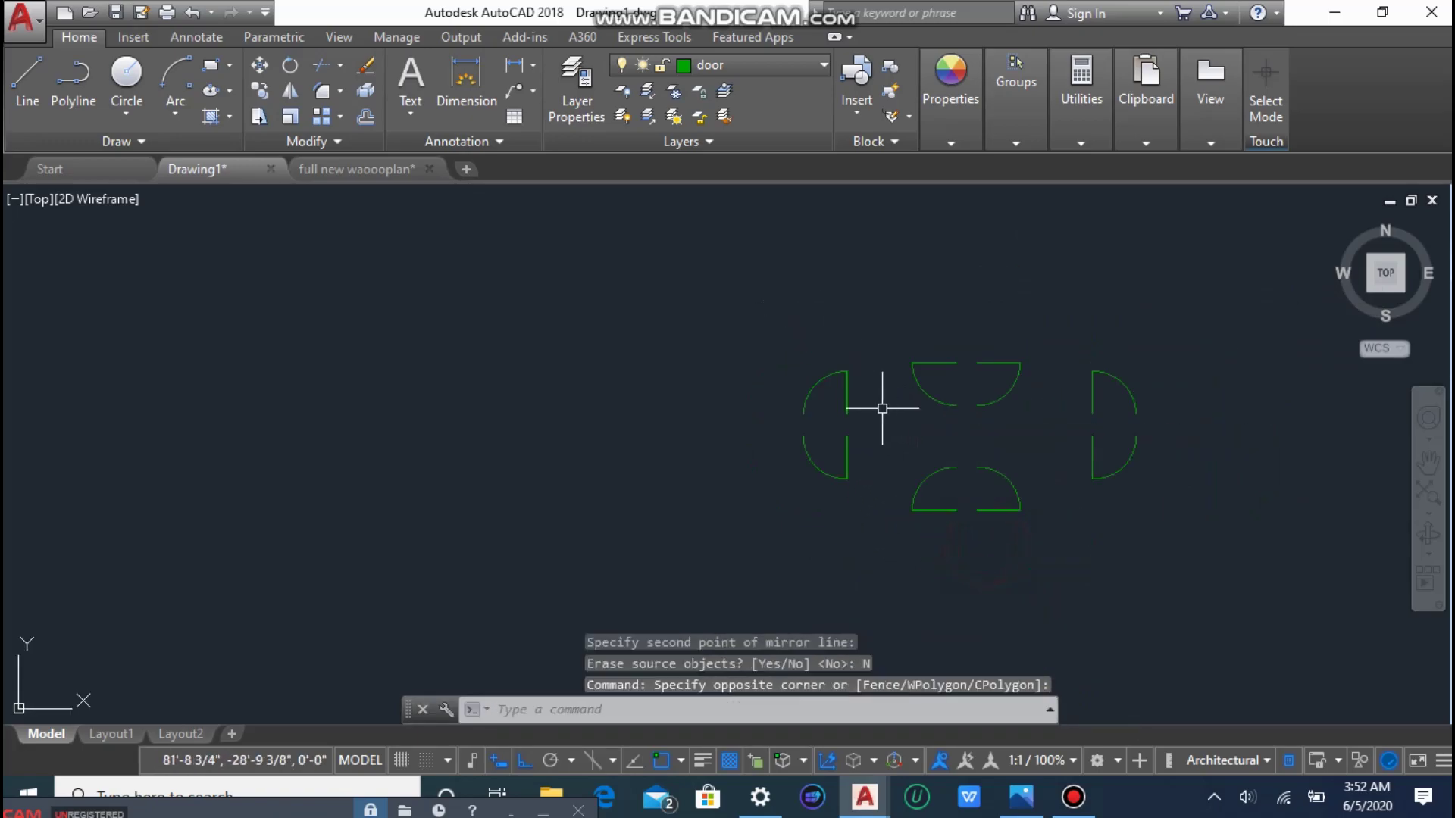
pyautogui.moveTo(425, 319); pyautogui.dragTo(543, 317, button='middle')
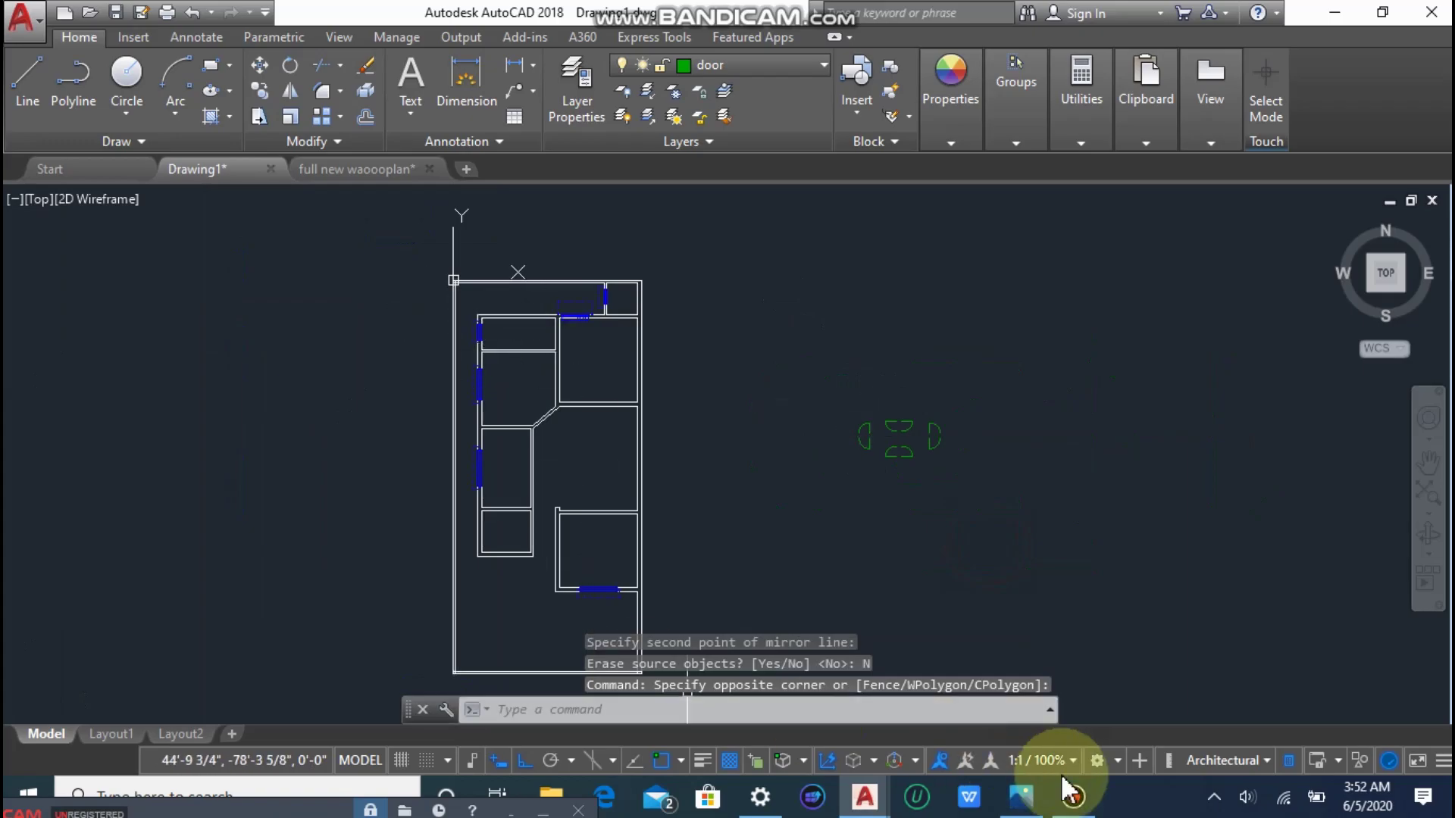
pyautogui.click(1020, 796)
pyautogui.click(845, 357)
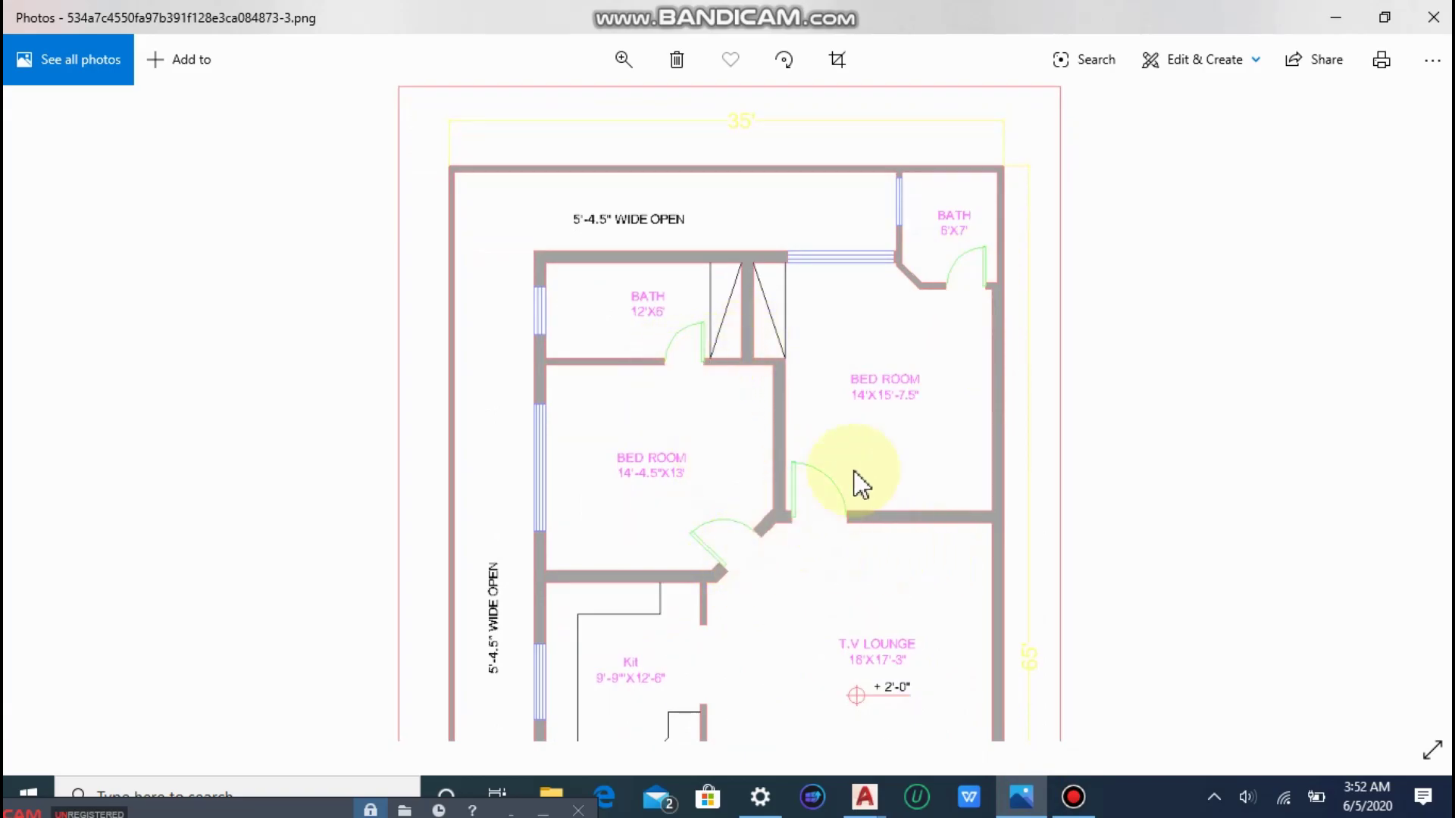
# Return from the Photos reference image to the Drawing1.dwg drawing.
pyautogui.click(864, 796)
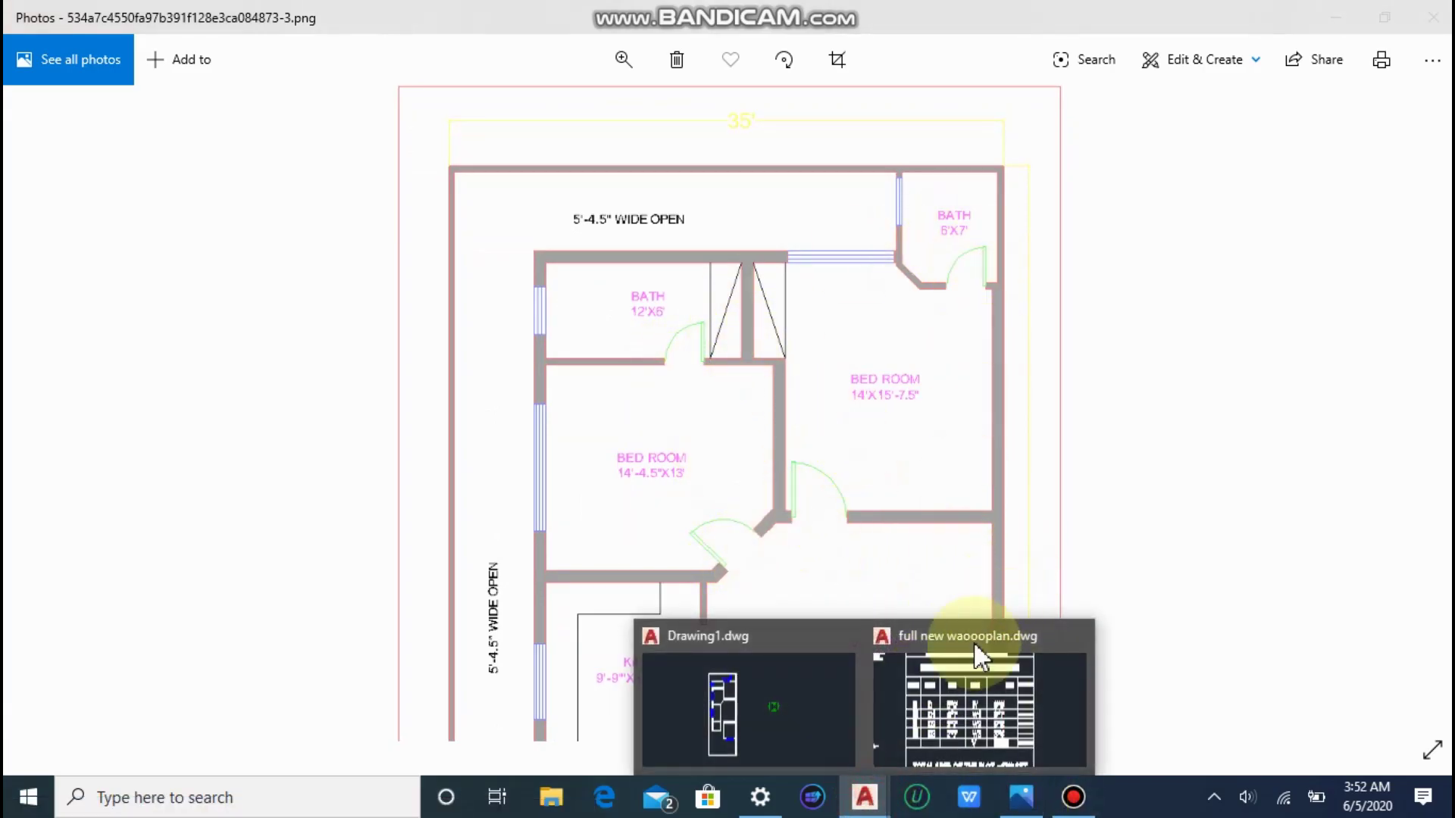
pyautogui.click(812, 676)
pyautogui.scroll(4, 856, 424)
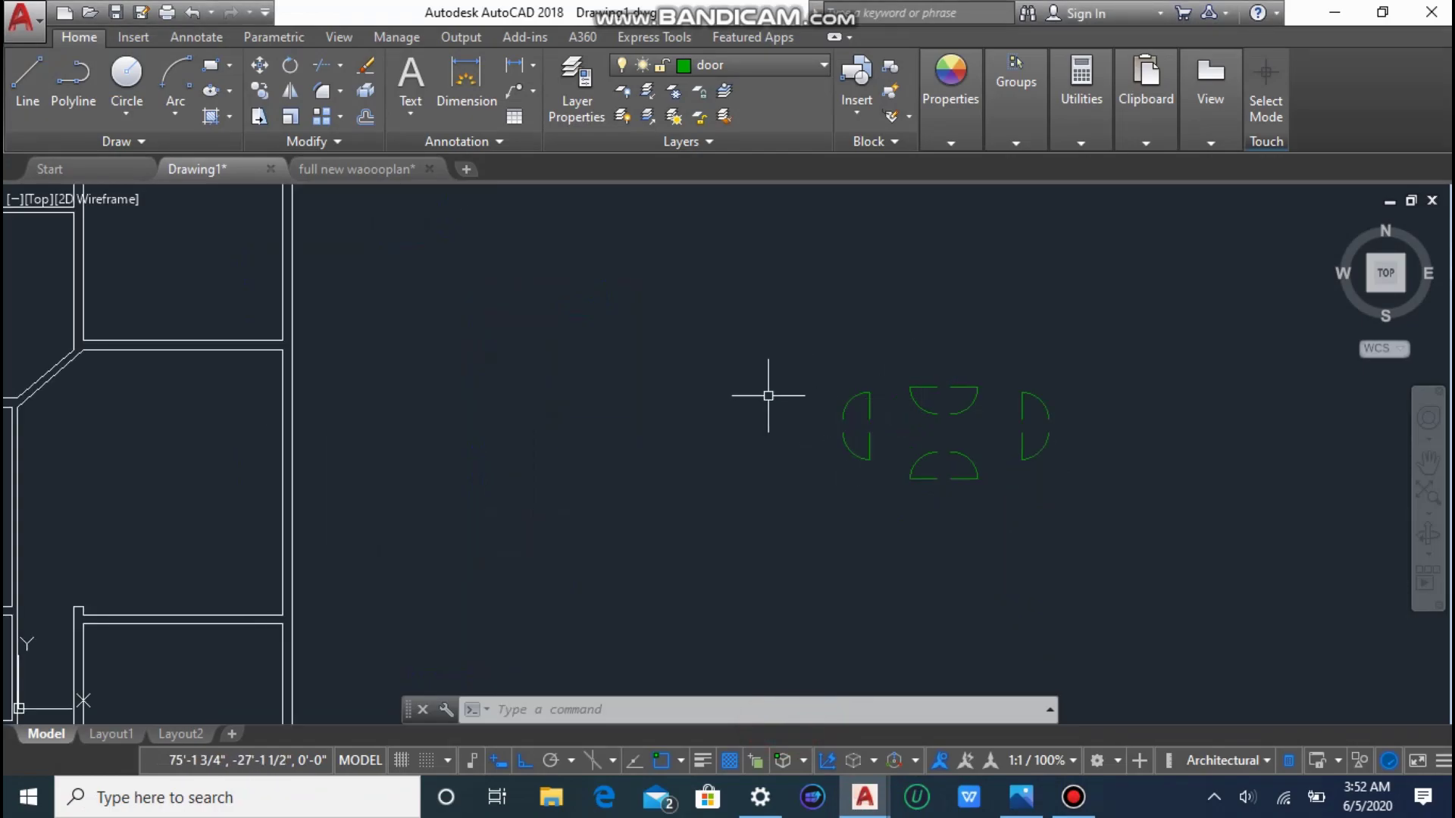
# Select the upper-left door symbol and start copying it from its hinge end.
pyautogui.scroll(-4, 279, 311)
pyautogui.scroll(3, 289, 233)
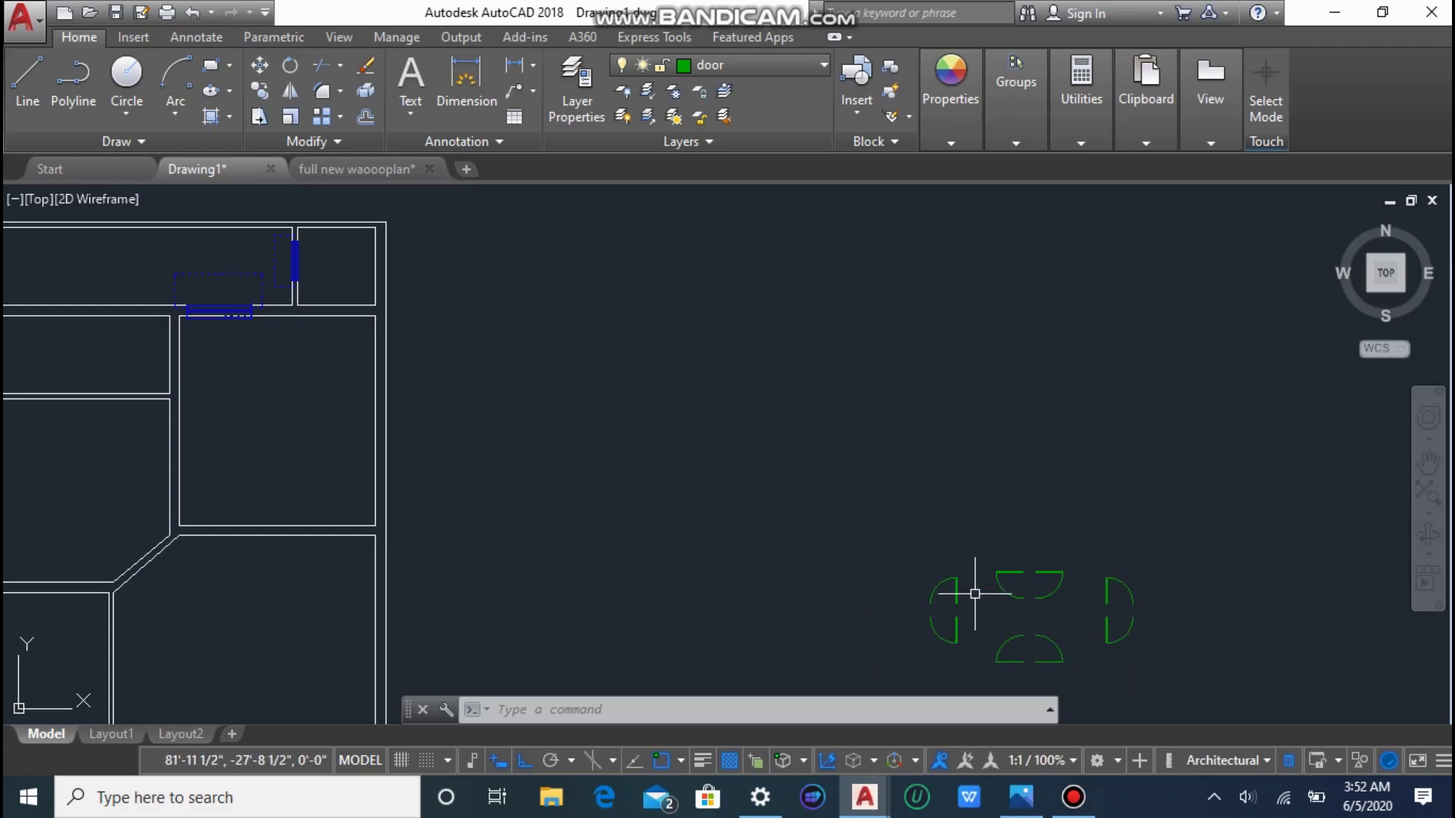
pyautogui.click(903, 571)
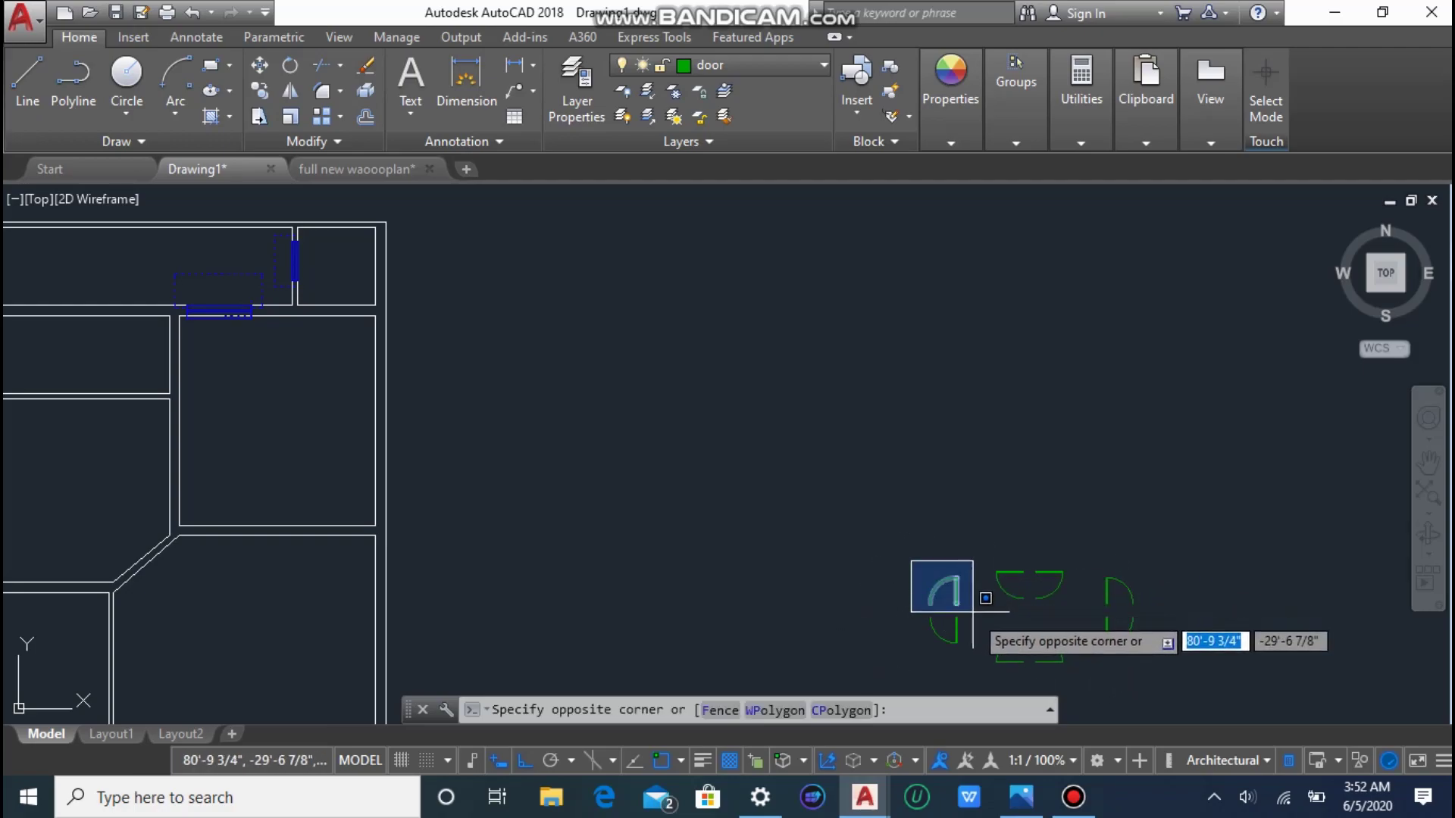
pyautogui.click(973, 612)
pyautogui.write('c')
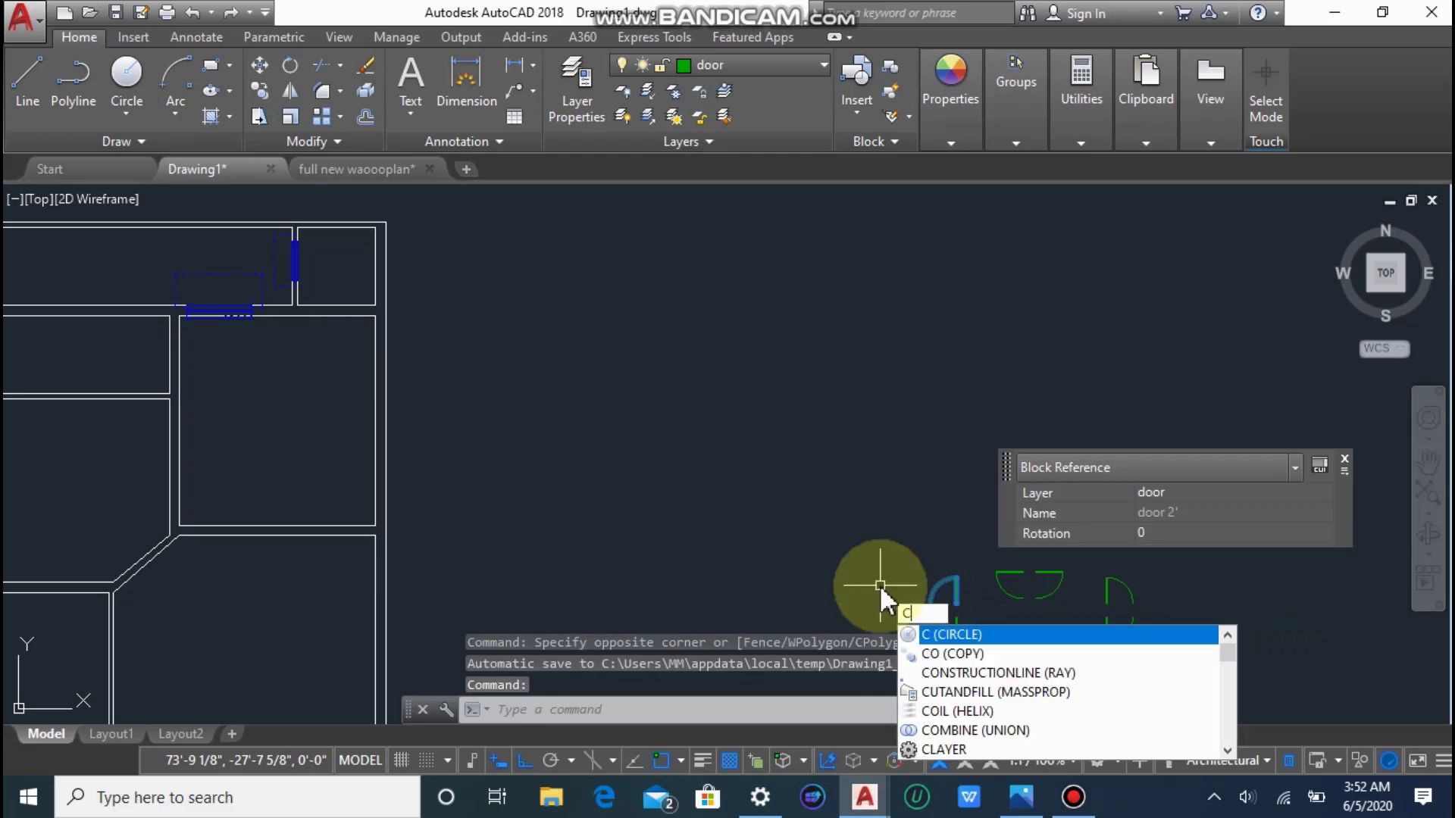
pyautogui.scroll(5, 963, 621)
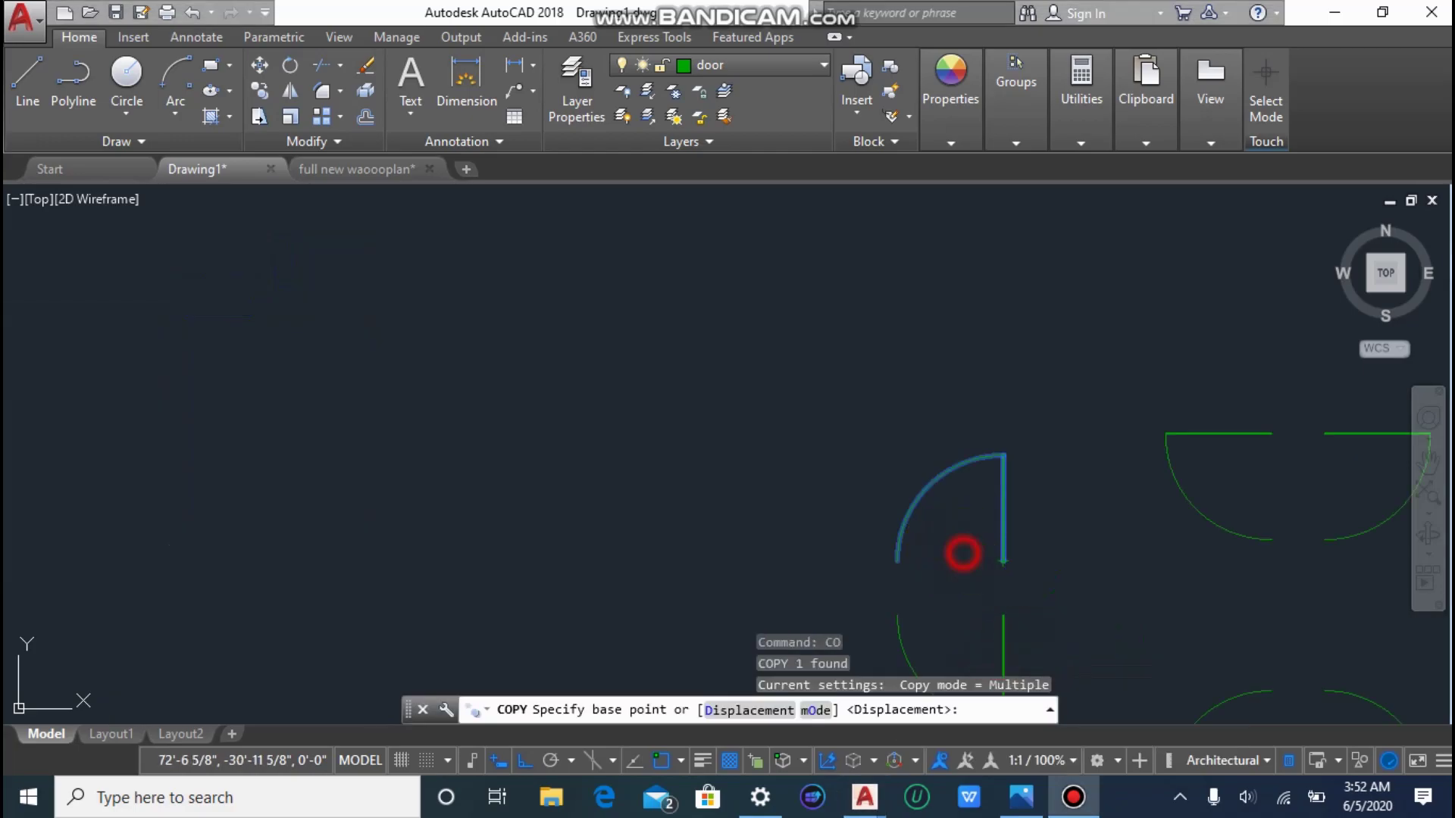
pyautogui.click(1002, 560)
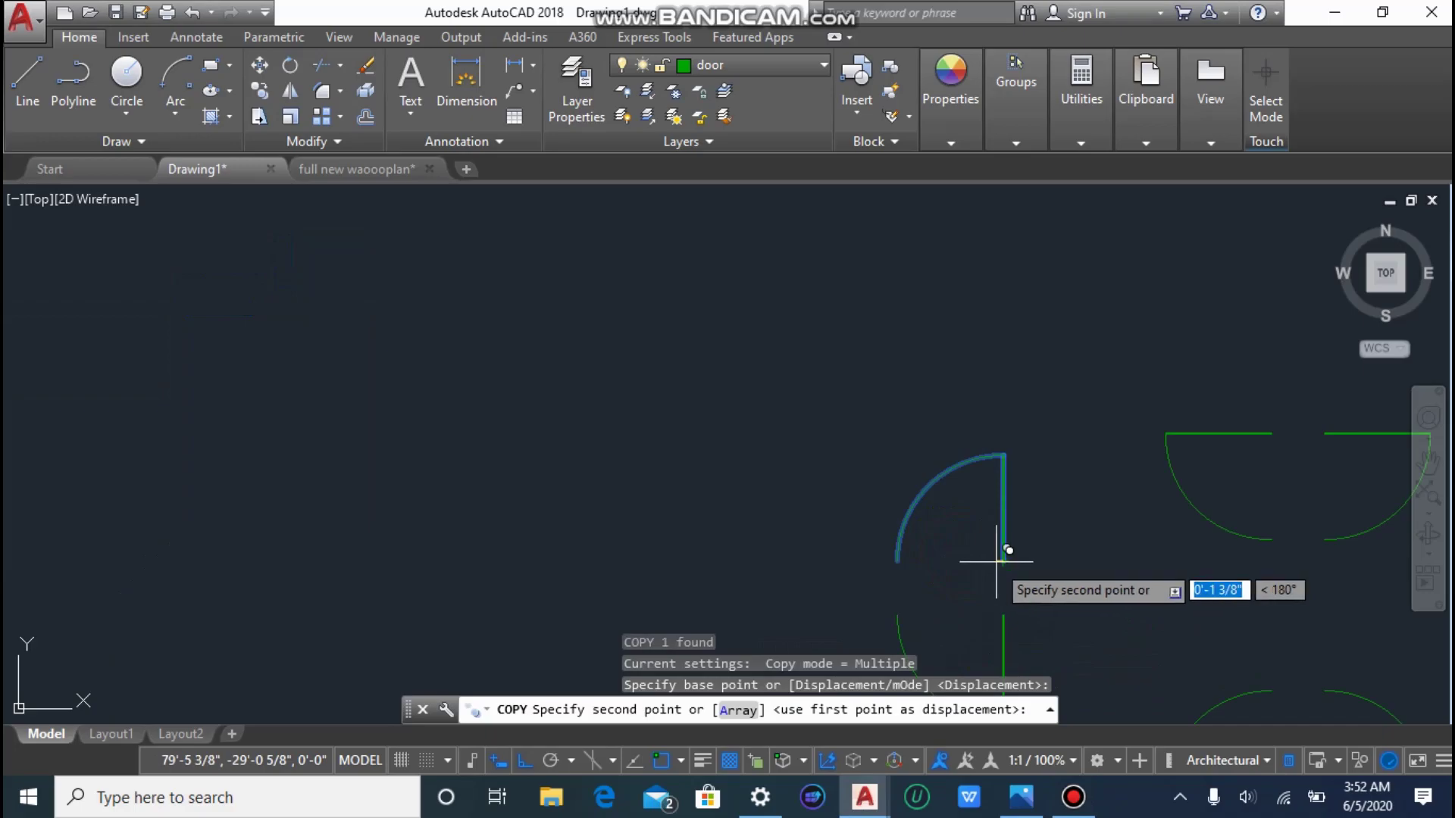
# Place door copies at the top-right wall corner and at another room opening.
pyautogui.scroll(-4, 747, 492)
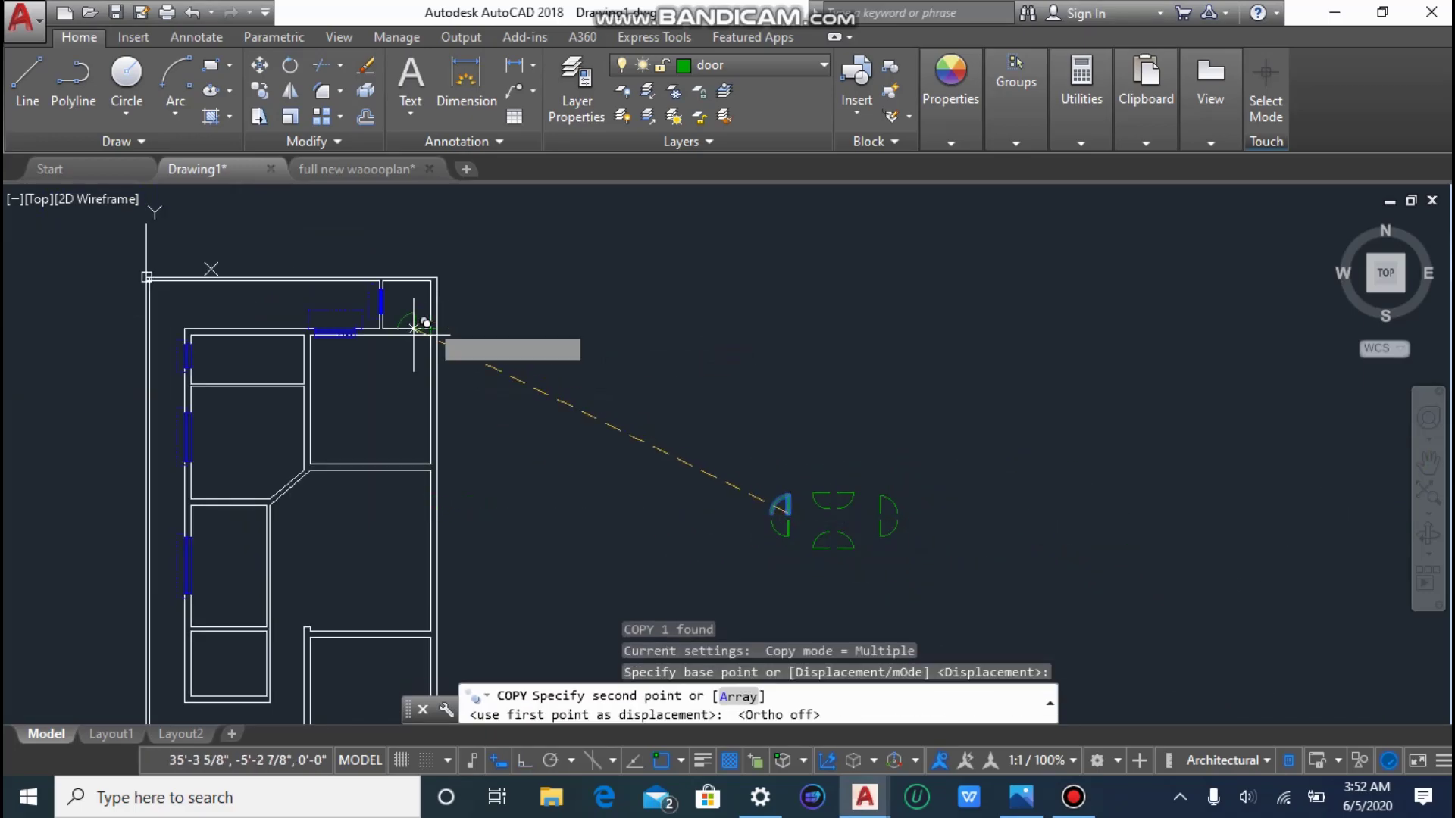
pyautogui.scroll(2, 382, 346)
pyautogui.scroll(2, 394, 318)
pyautogui.scroll(-2, 523, 246)
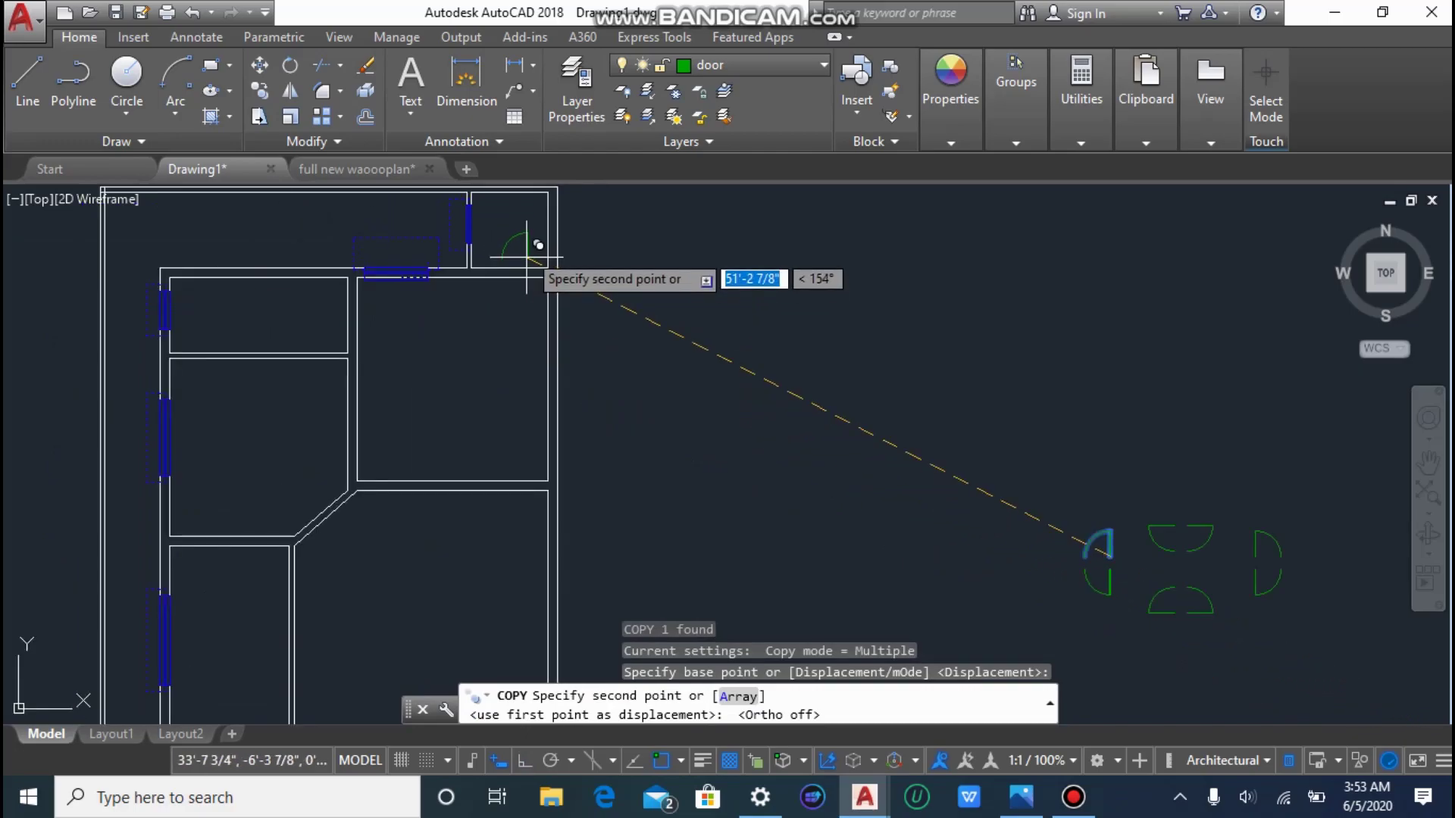
pyautogui.scroll(5, 528, 240)
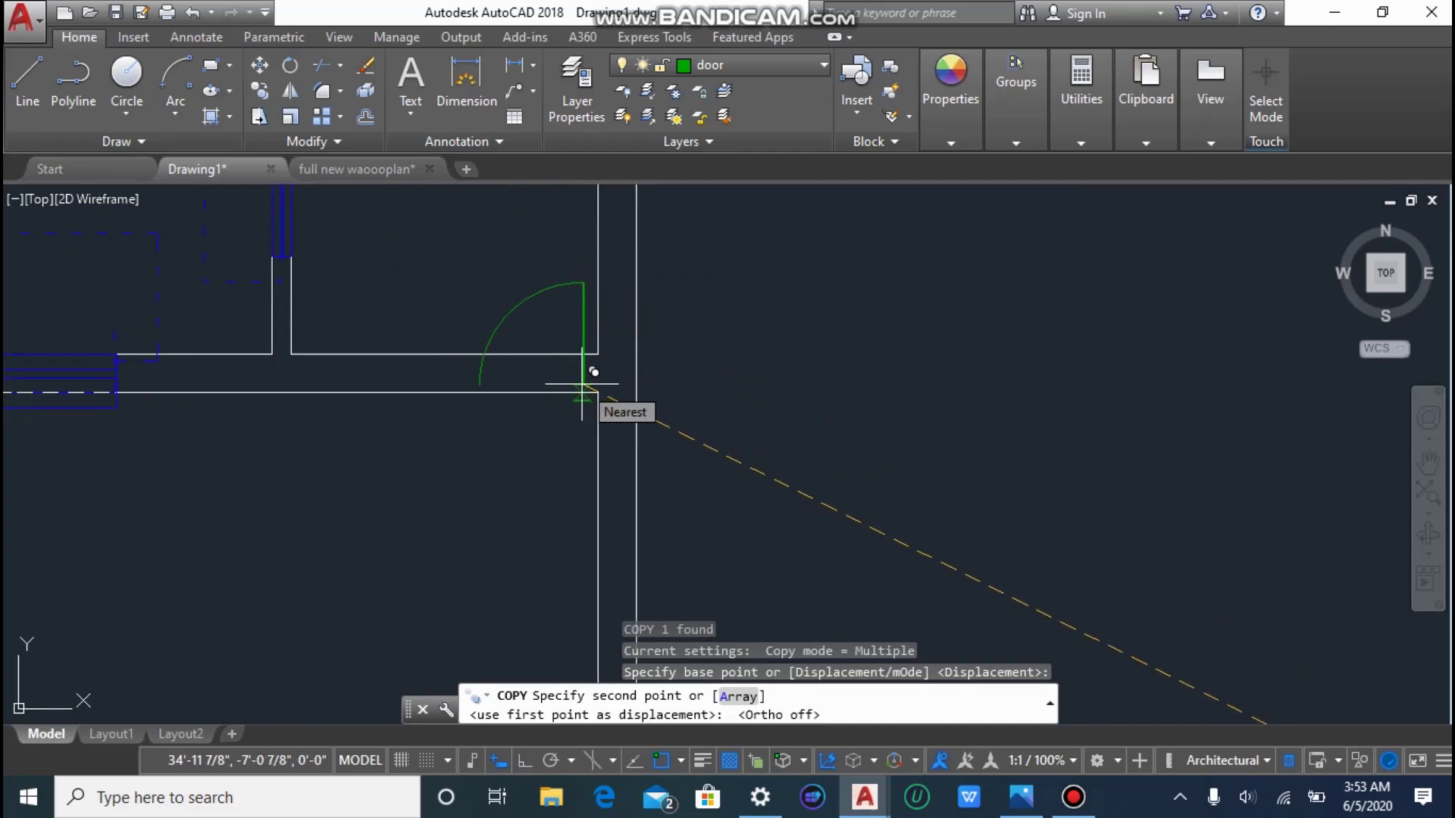
pyautogui.click(582, 386)
pyautogui.scroll(-5, 470, 447)
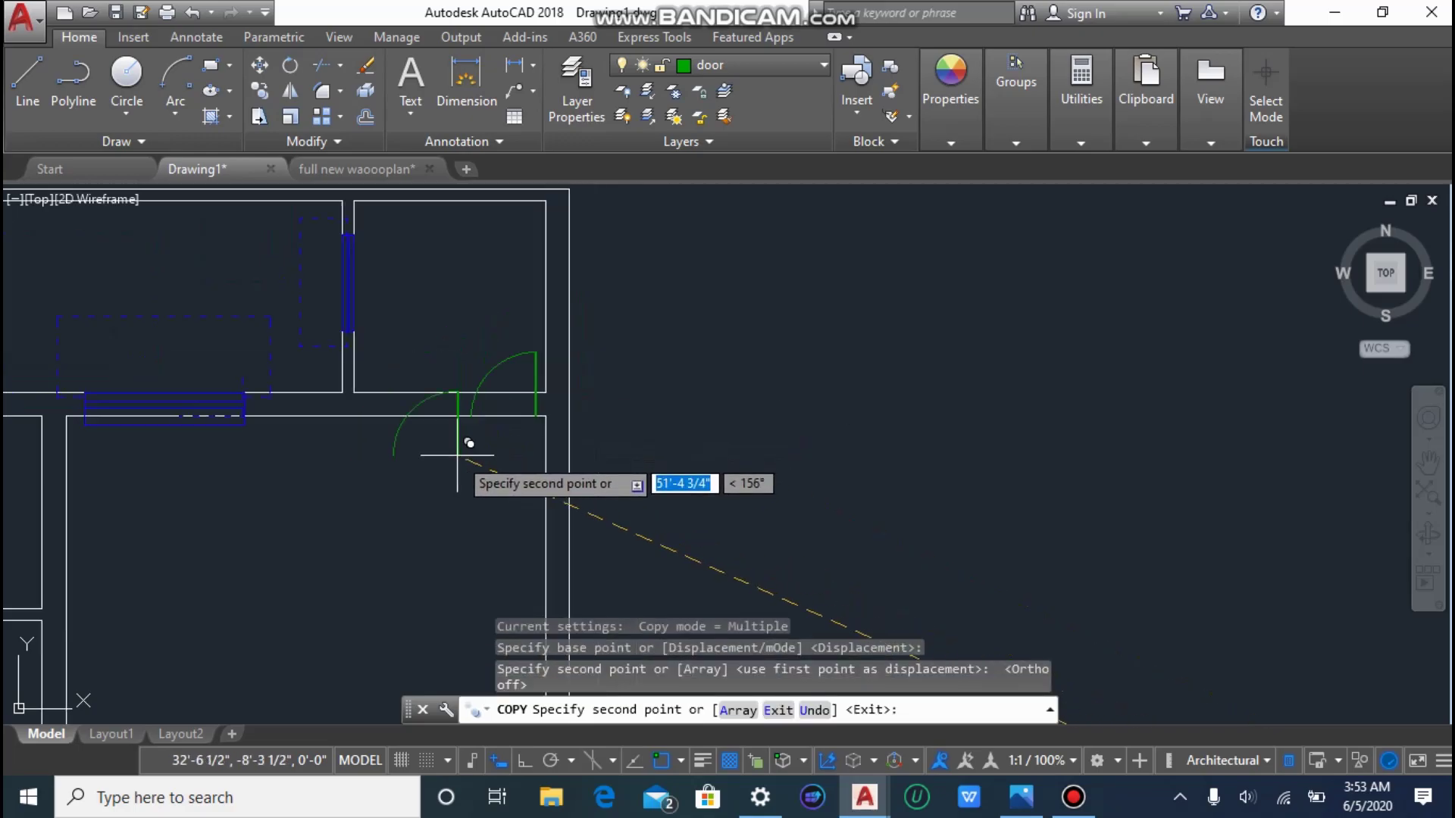
pyautogui.scroll(4, 363, 585)
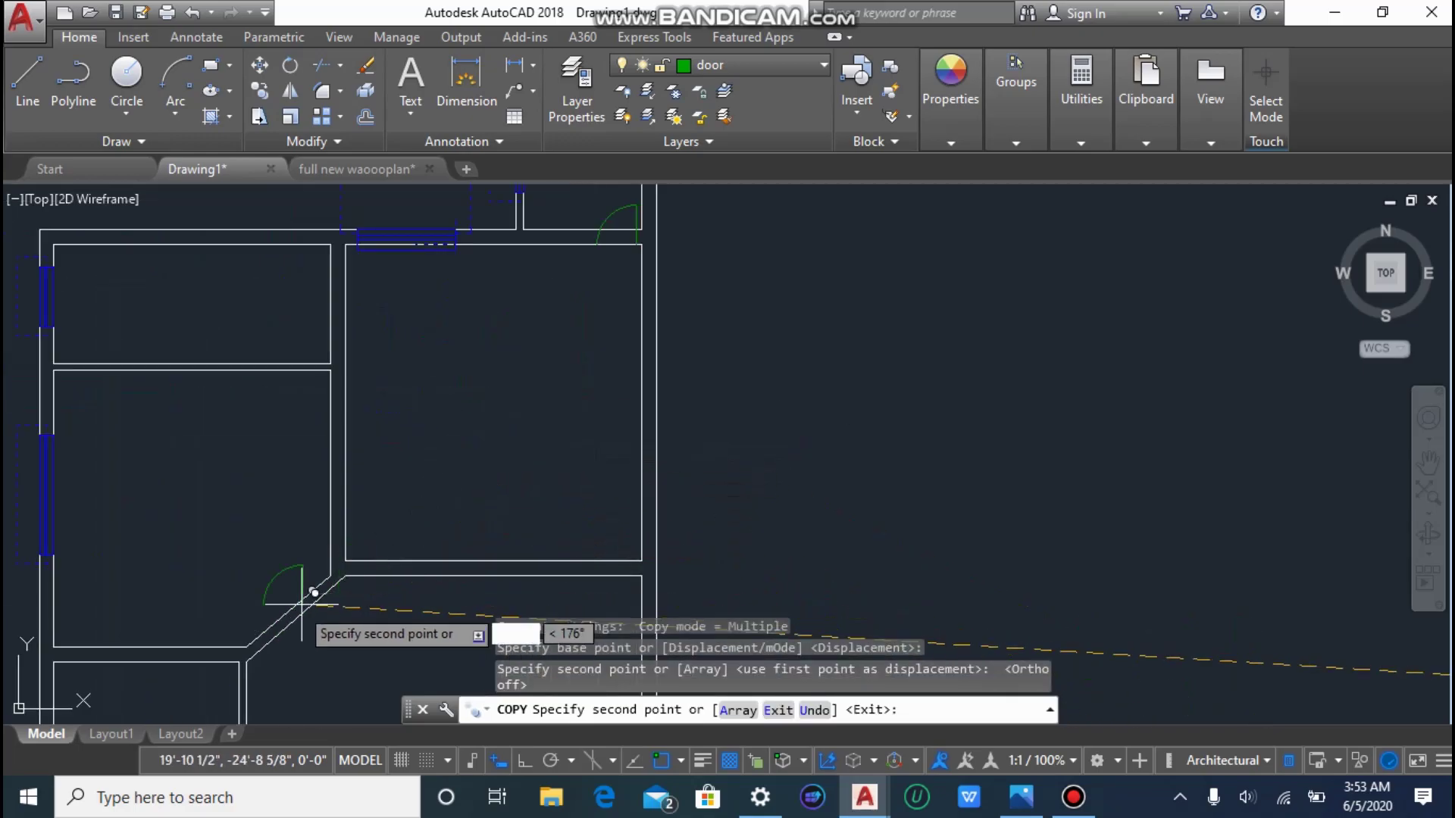
pyautogui.scroll(5, 326, 356)
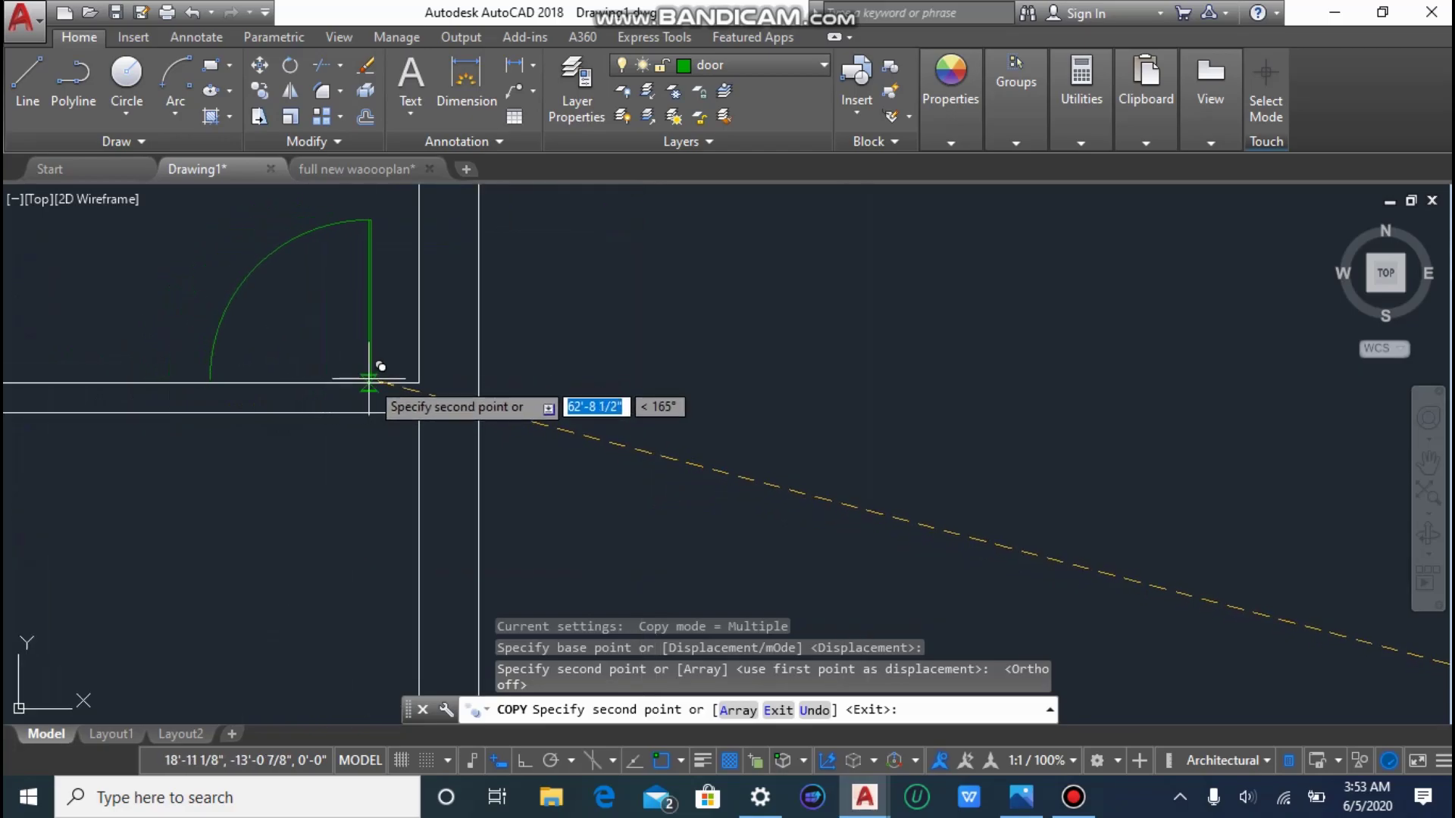
pyautogui.click(380, 367)
pyautogui.scroll(-5, 531, 402)
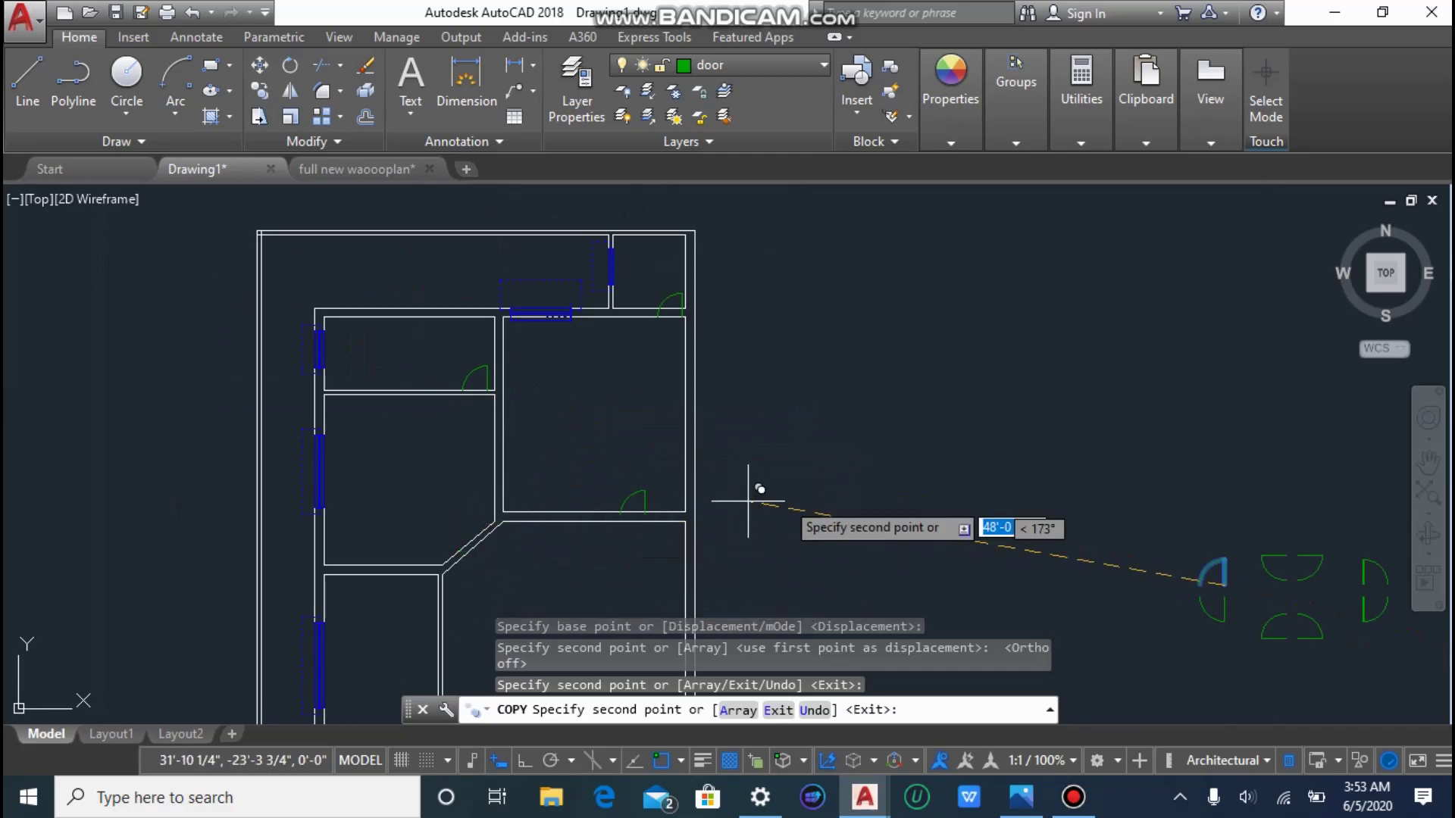
pyautogui.scroll(3, 522, 506)
pyautogui.scroll(-6, 947, 477)
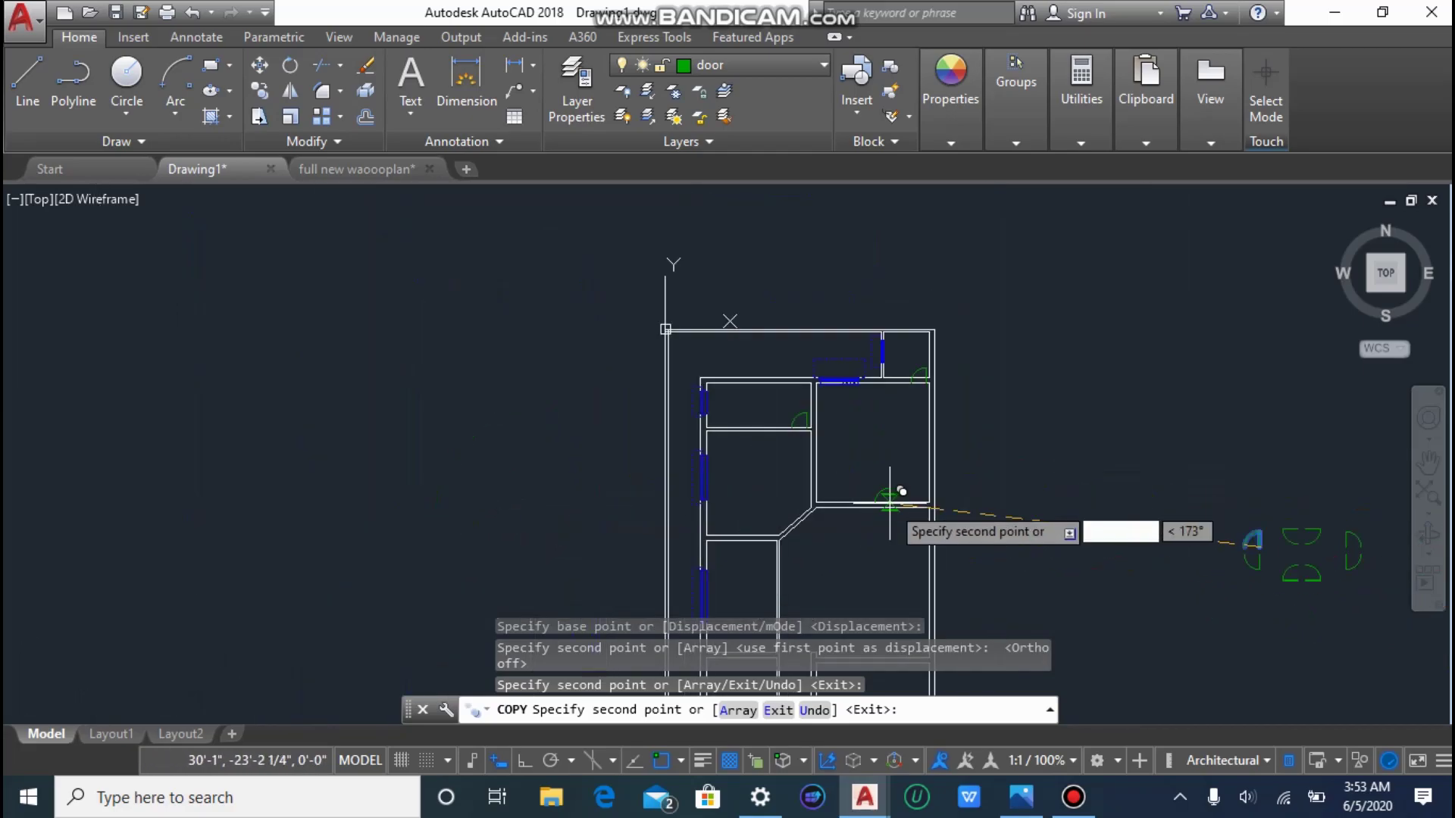
pyautogui.press('Escape')
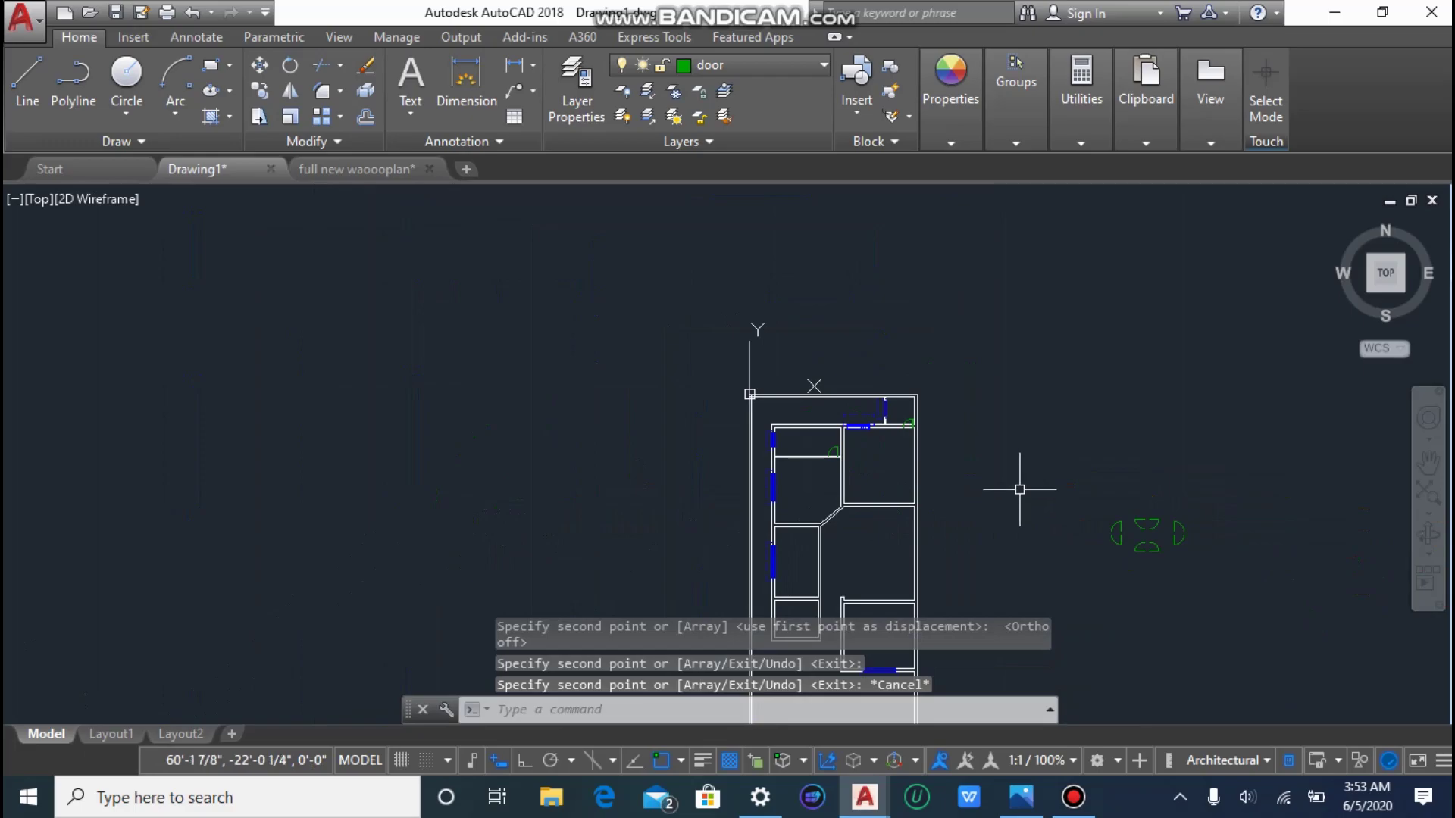
# Begin a selection window around the right door symbol.
pyautogui.scroll(2, 1151, 523)
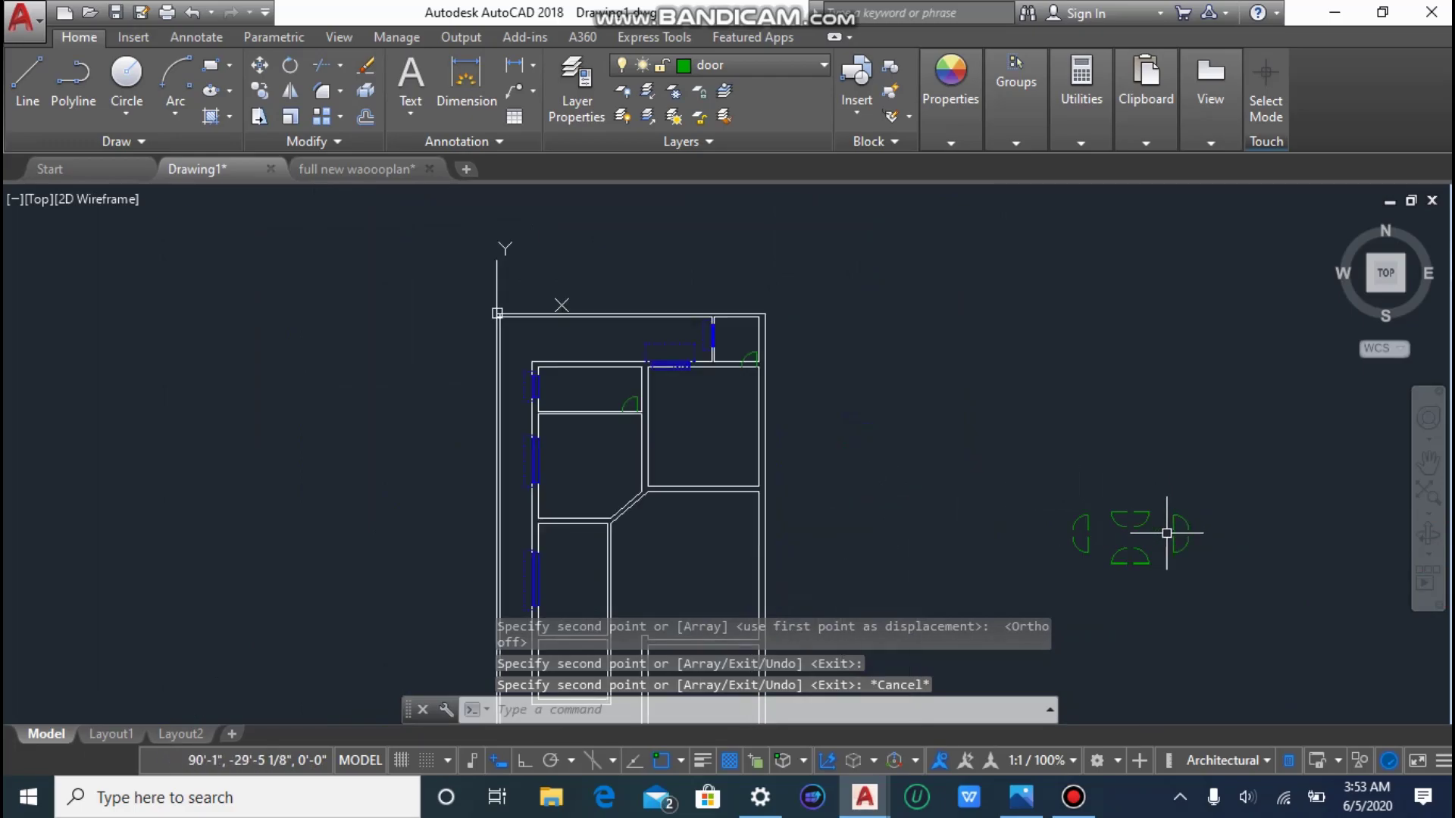
pyautogui.scroll(2, 1213, 575)
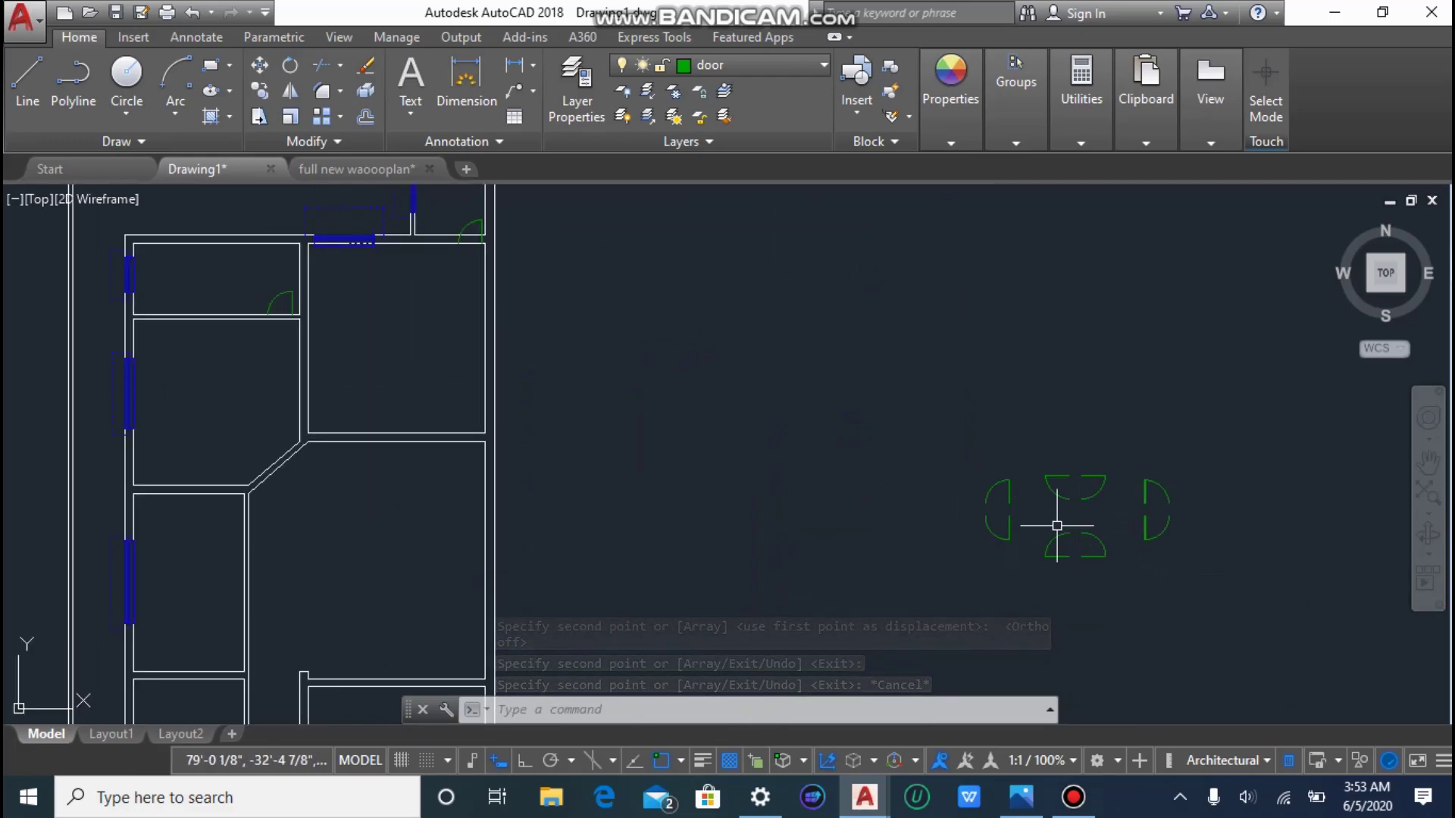
pyautogui.click(1142, 468)
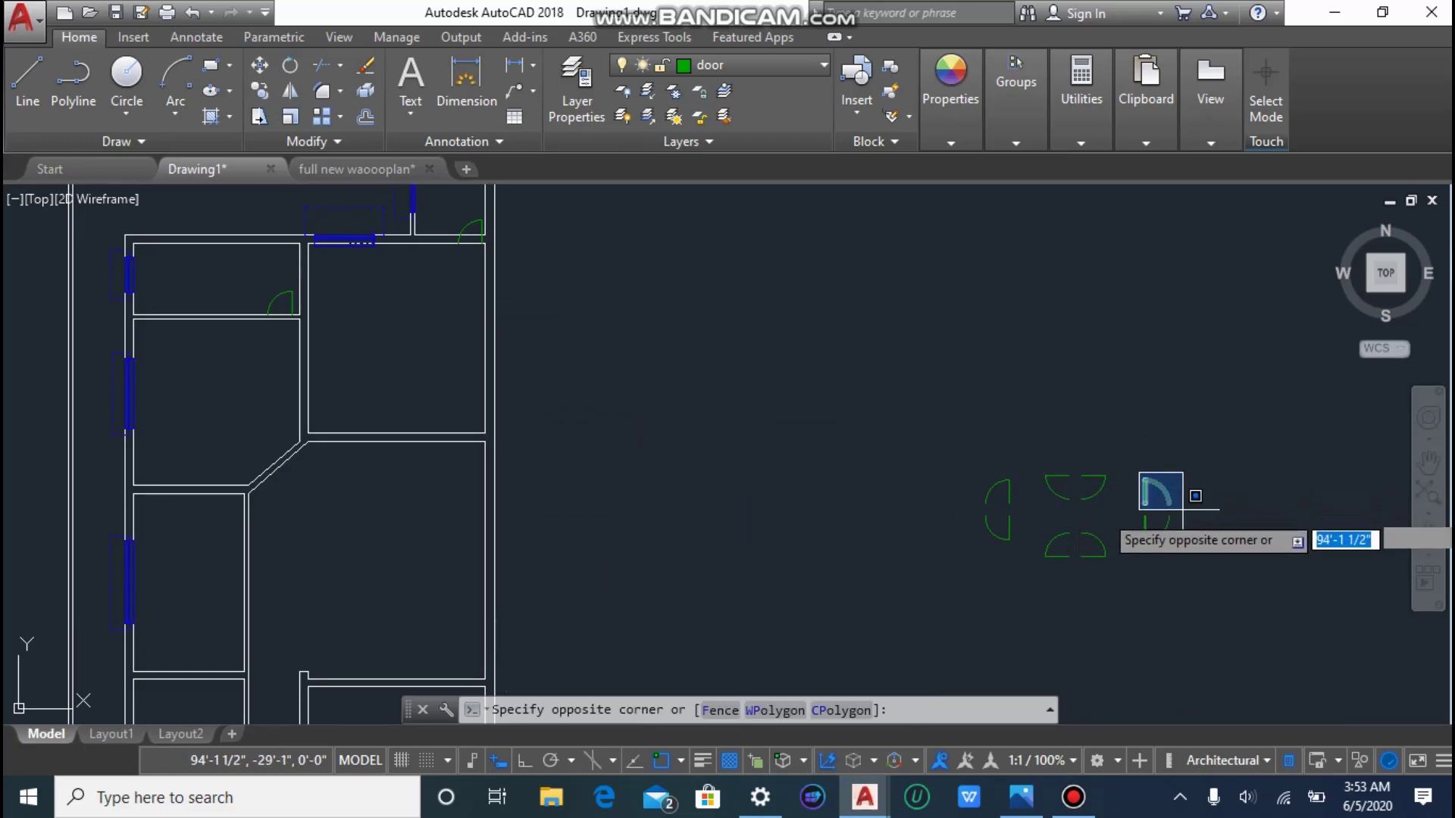
# Copy the right door symbol from its end point to a wall corner, then end copying.
pyautogui.click(1182, 509)
pyautogui.write('co')
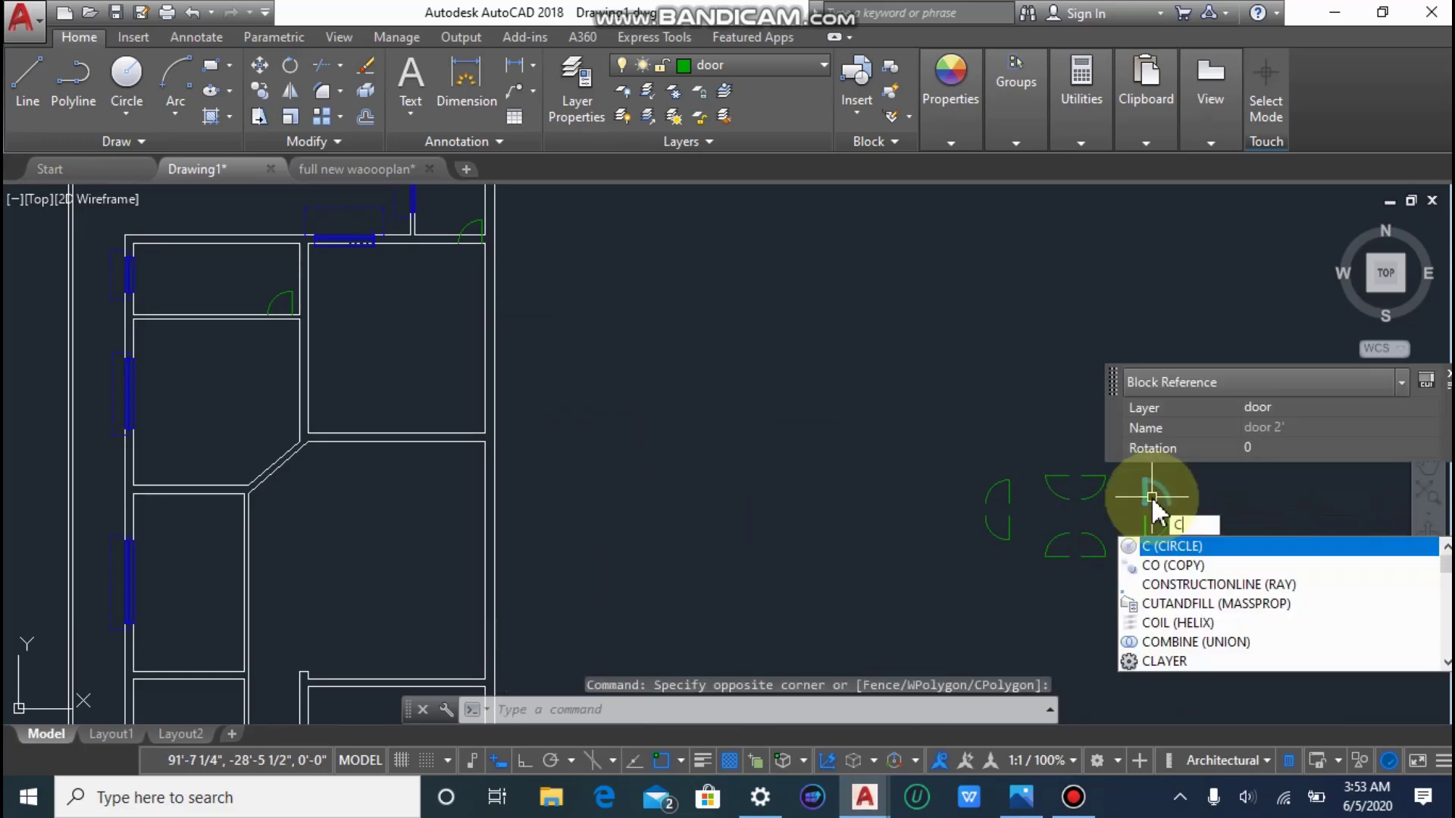
pyautogui.press('Return')
pyautogui.scroll(5, 1145, 513)
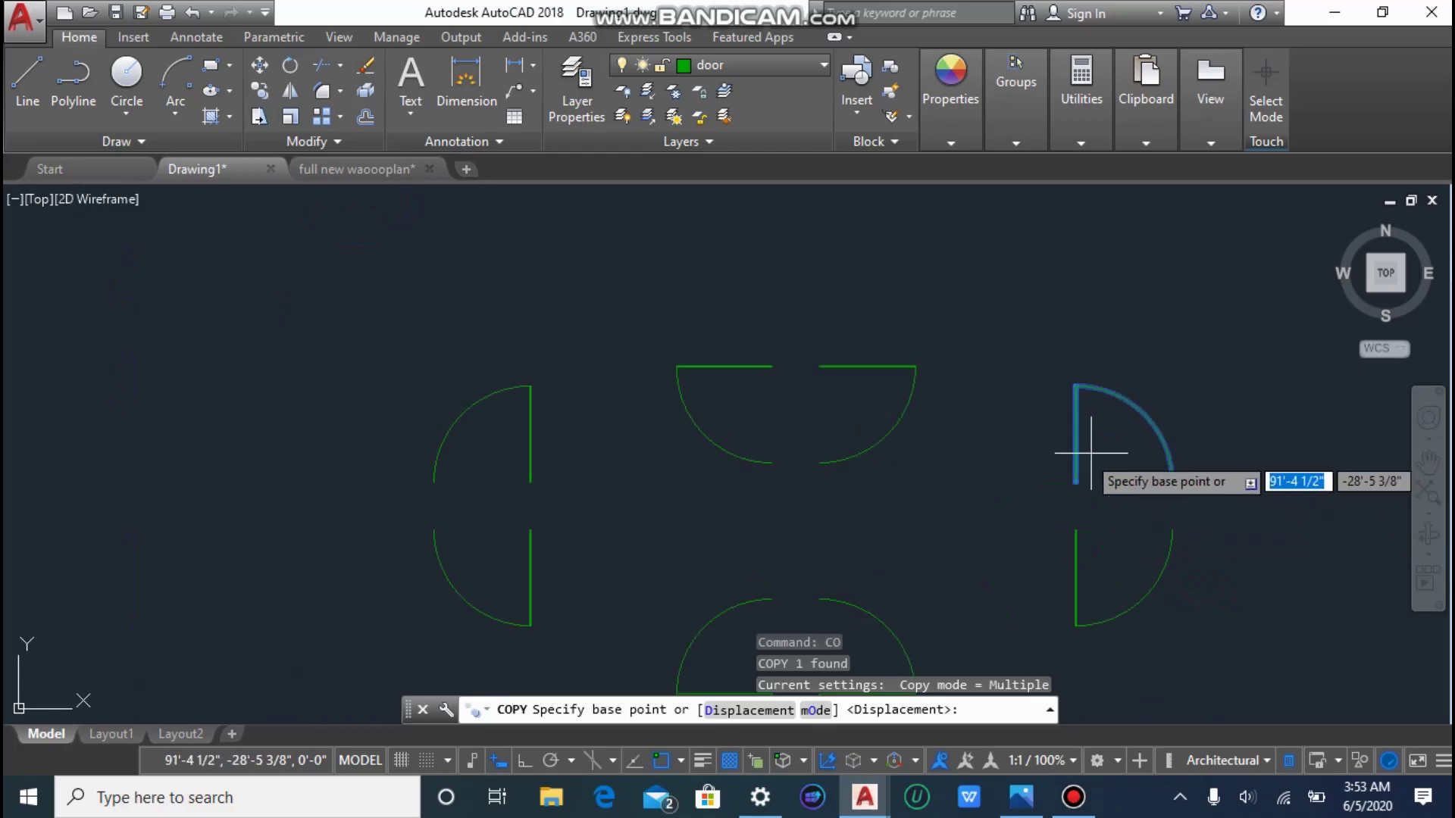
pyautogui.click(1089, 506)
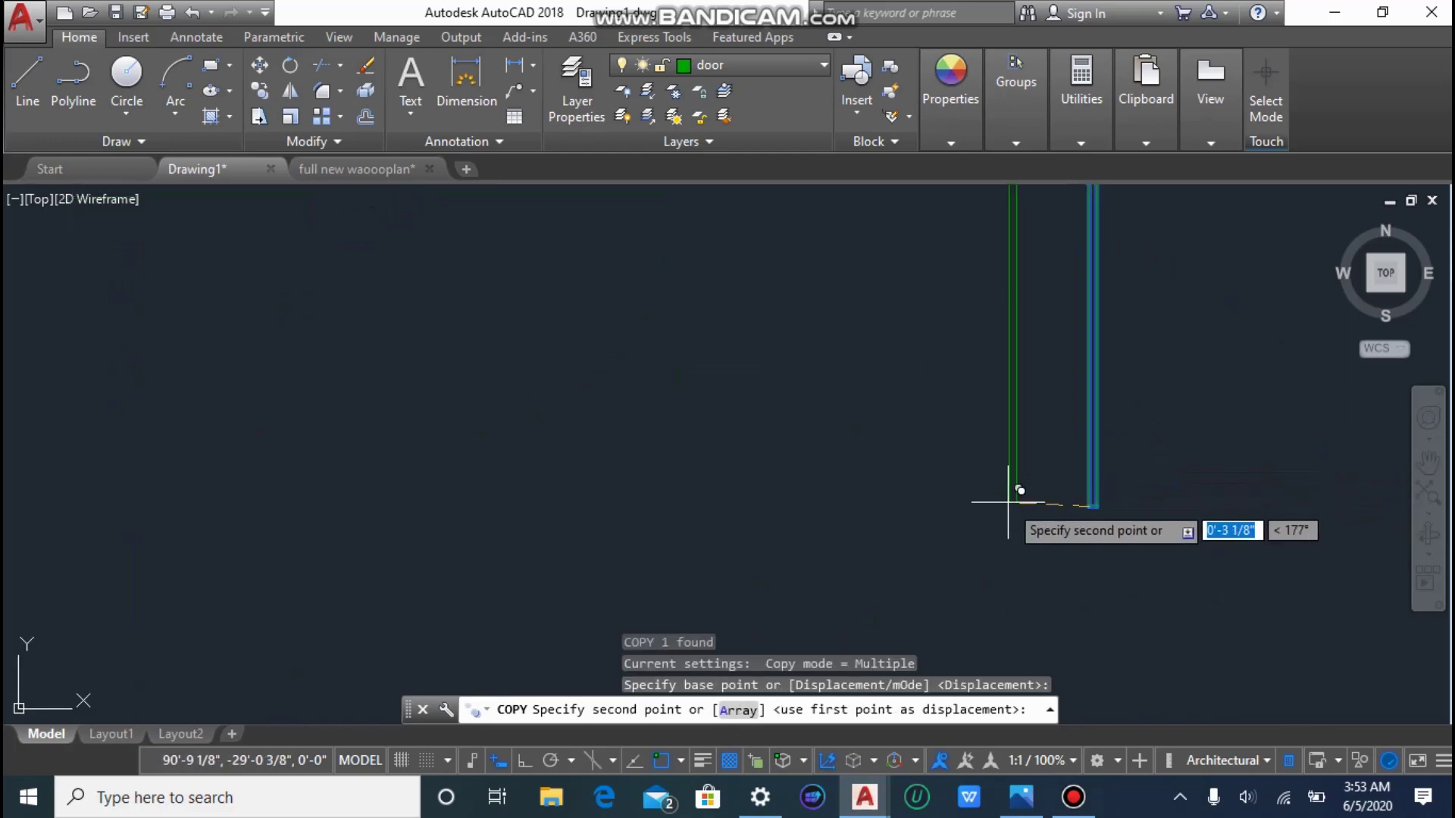
pyautogui.scroll(-8, 1000, 489)
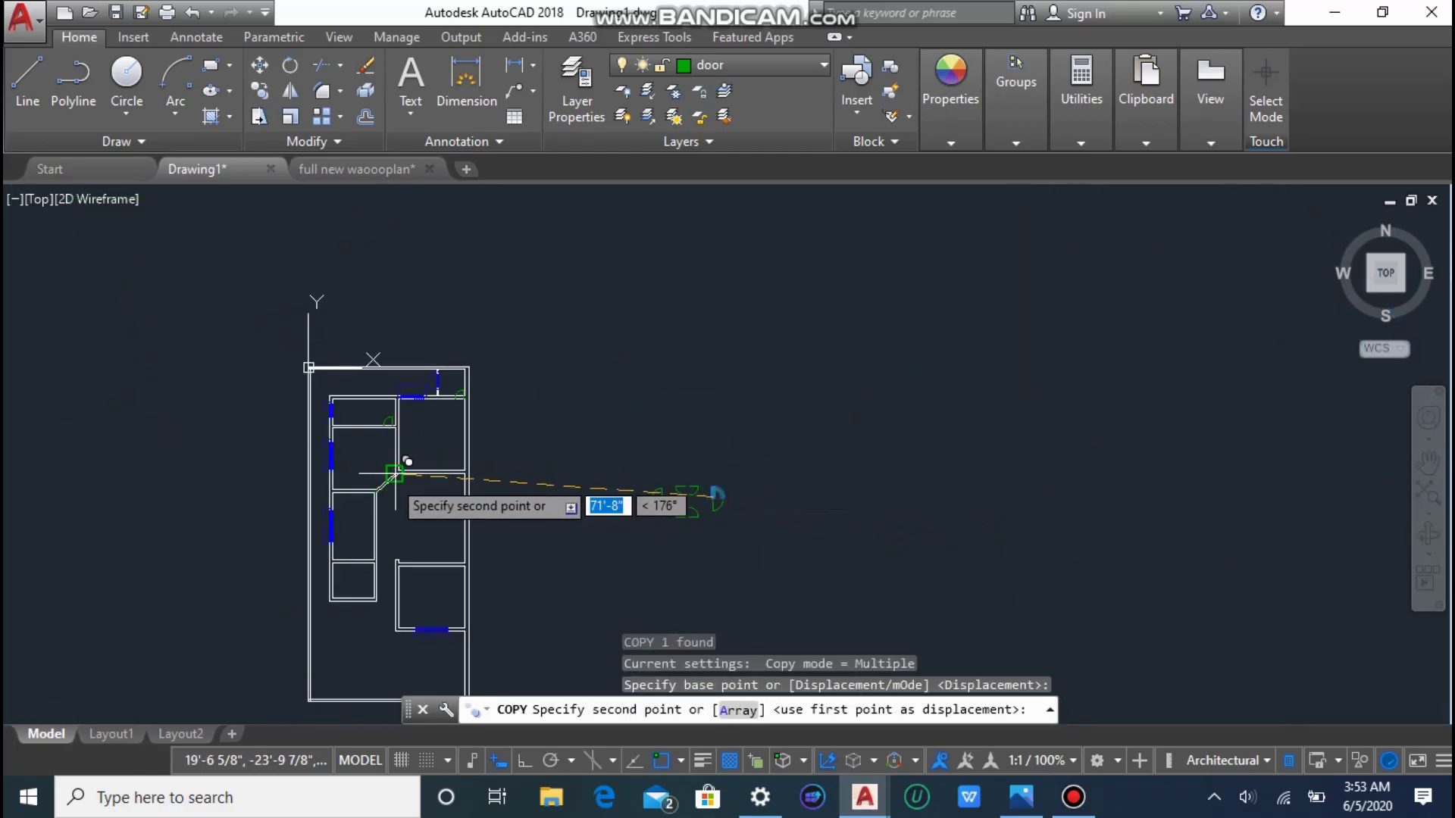
pyautogui.scroll(6, 454, 447)
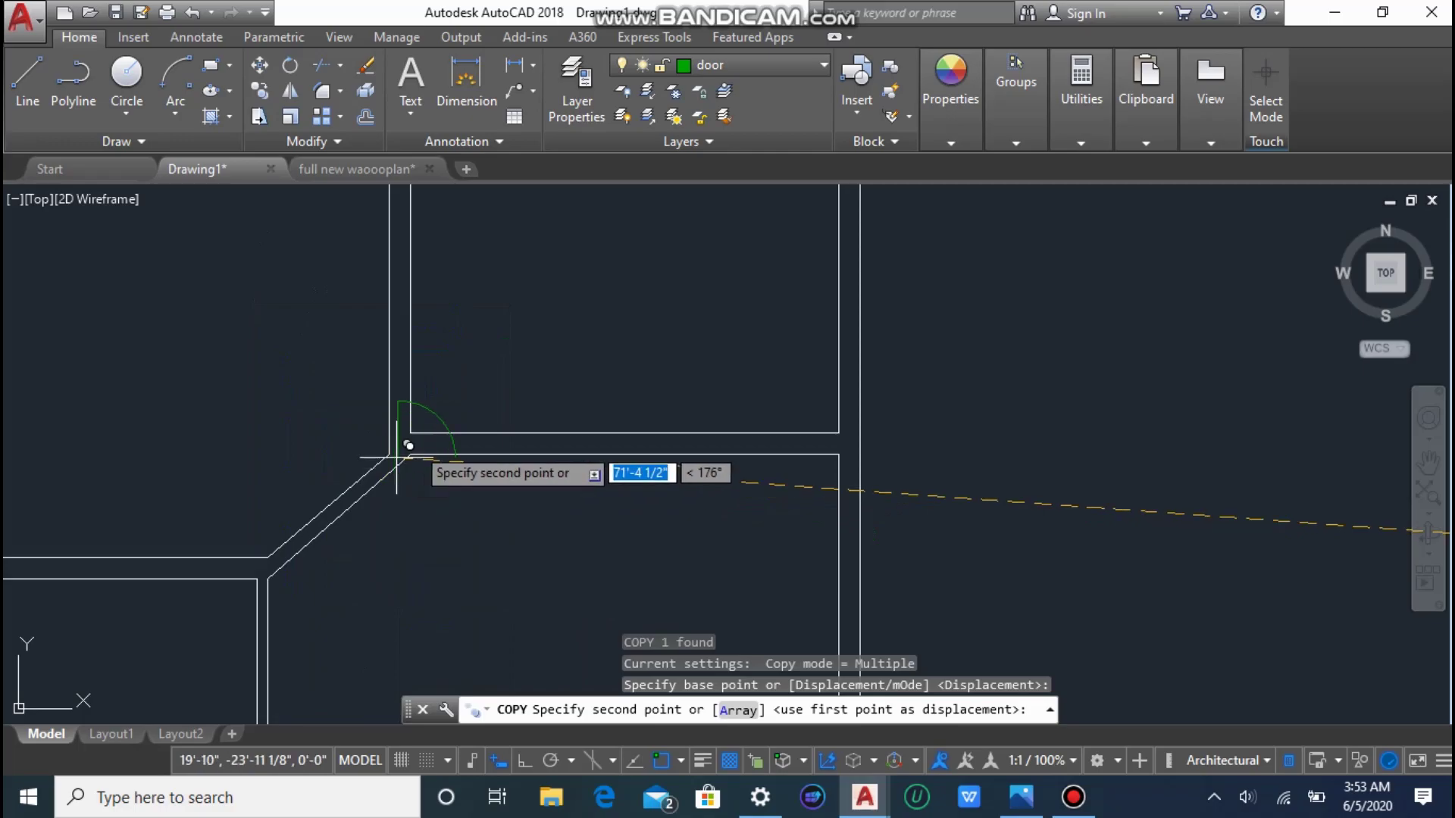
pyautogui.click(428, 434)
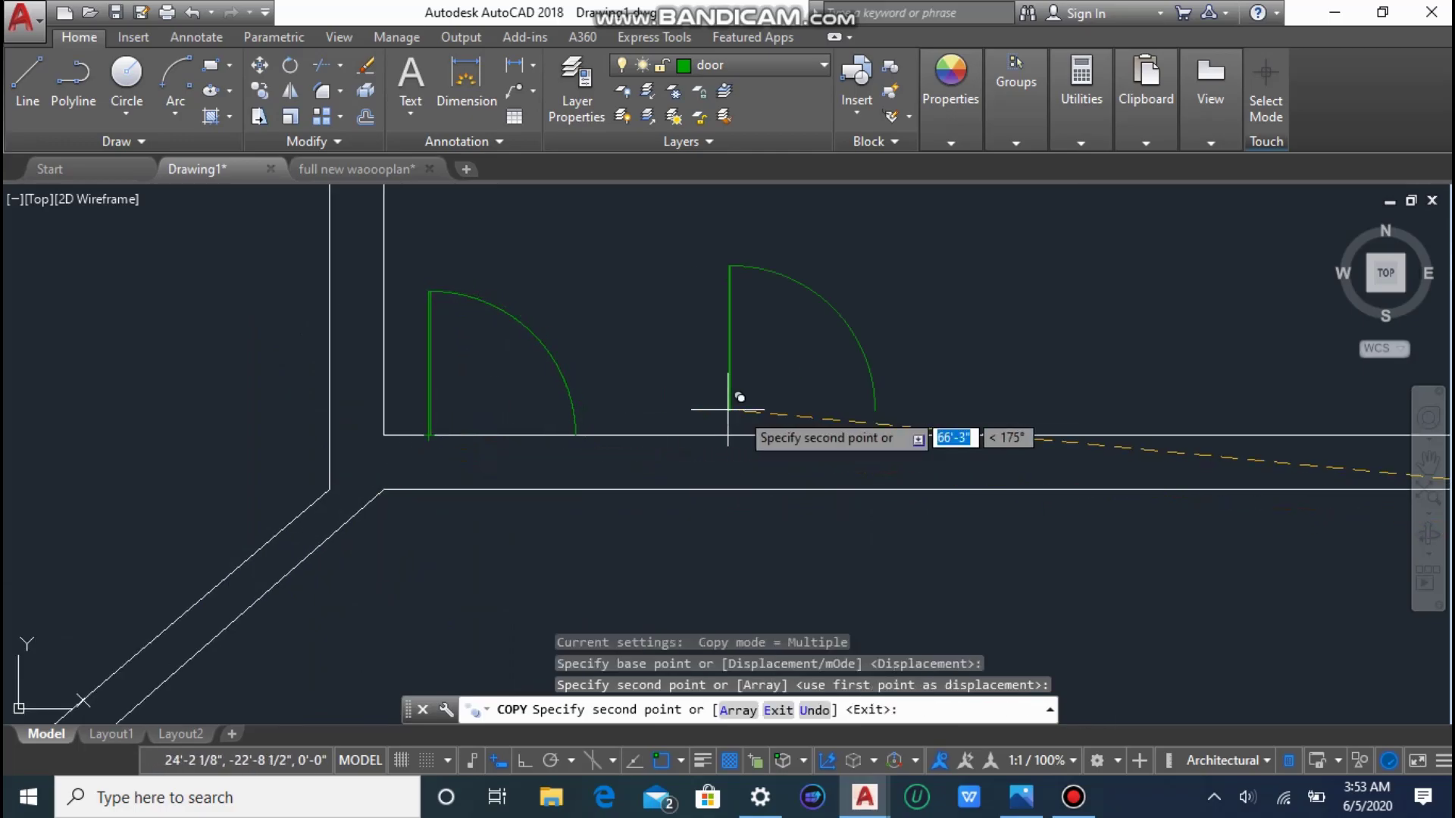
pyautogui.scroll(-6, 742, 409)
pyautogui.scroll(-2, 994, 503)
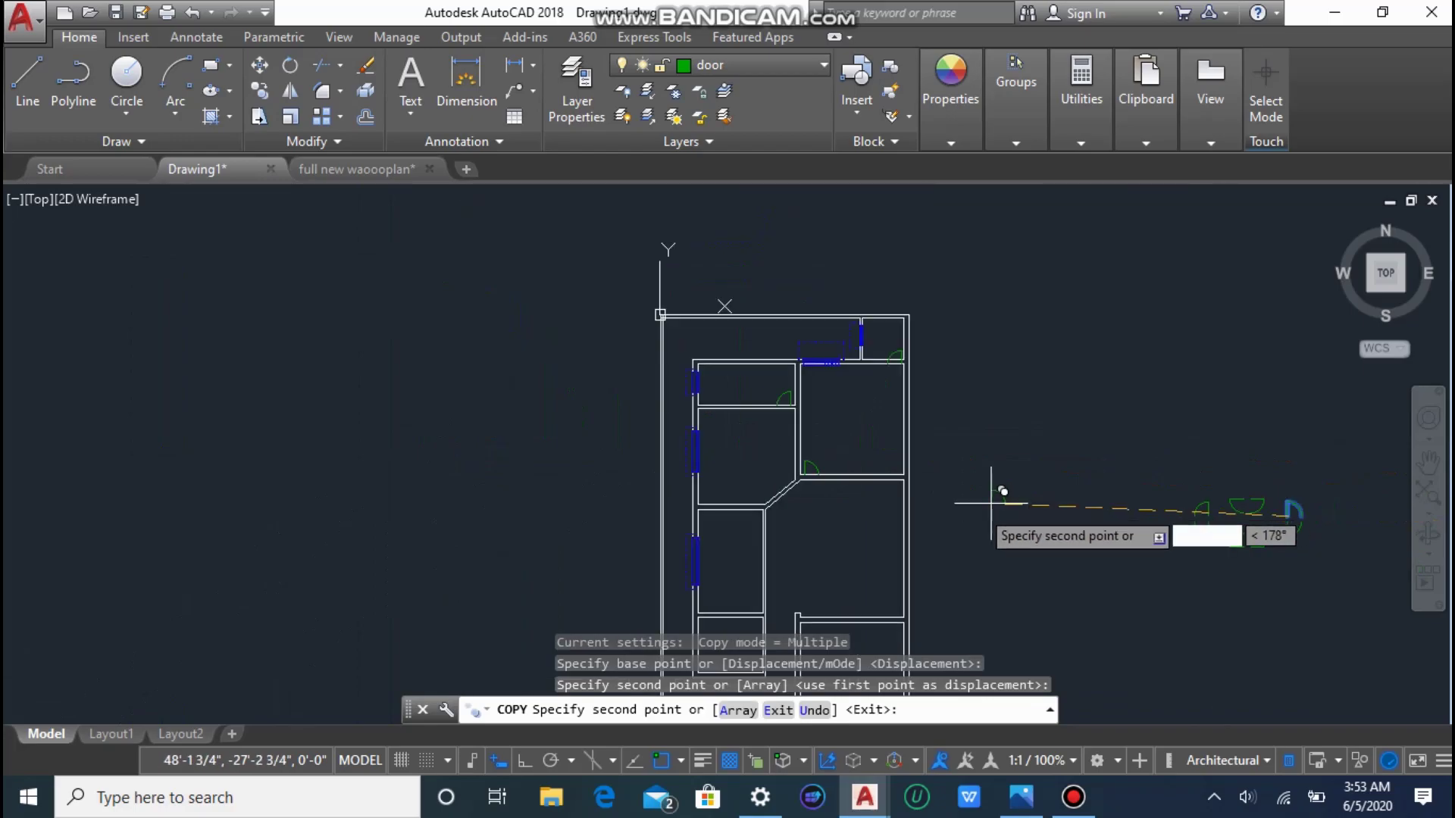
pyautogui.scroll(-5, 788, 515)
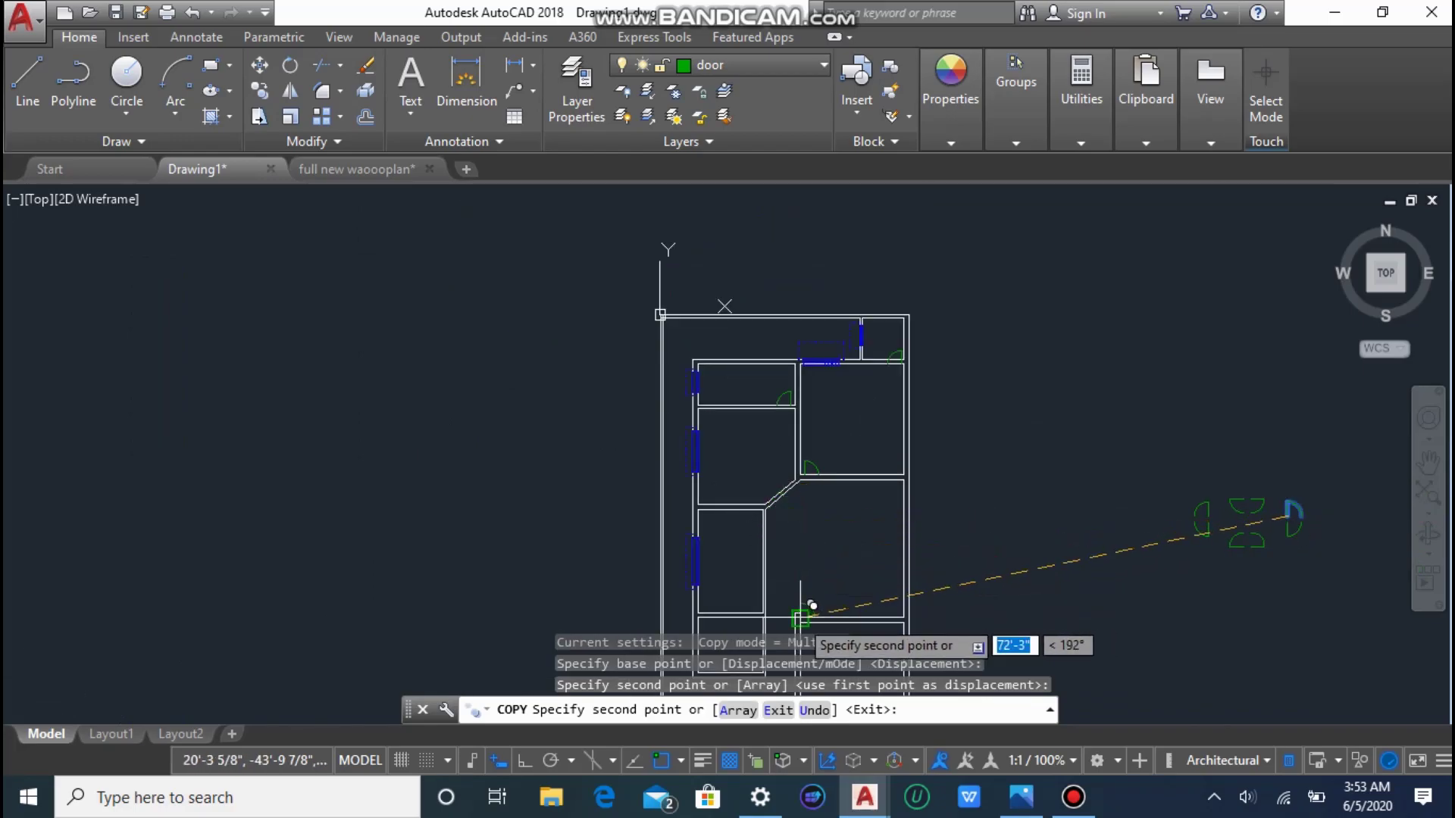
pyautogui.scroll(8, 848, 531)
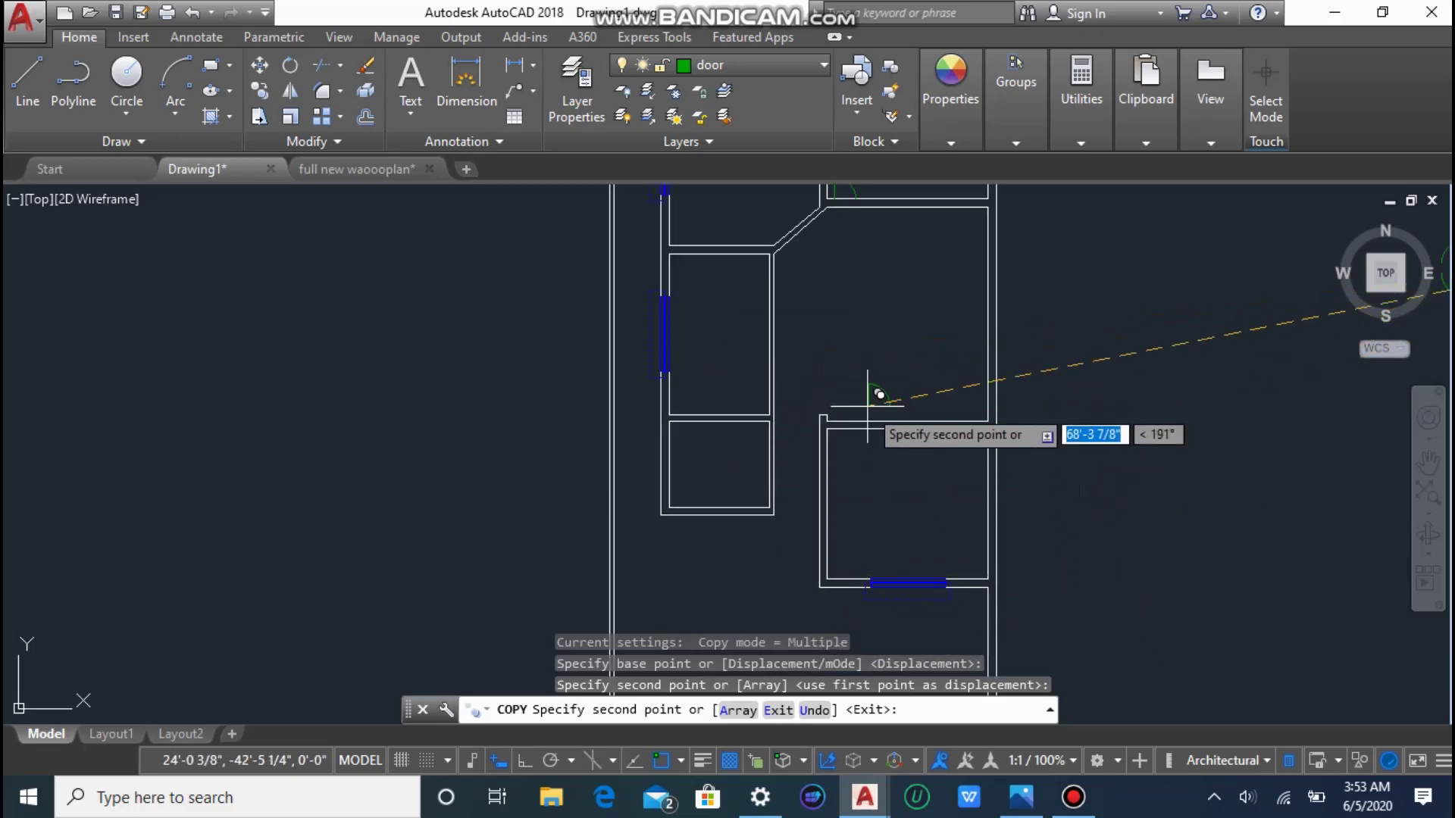
pyautogui.press('Escape')
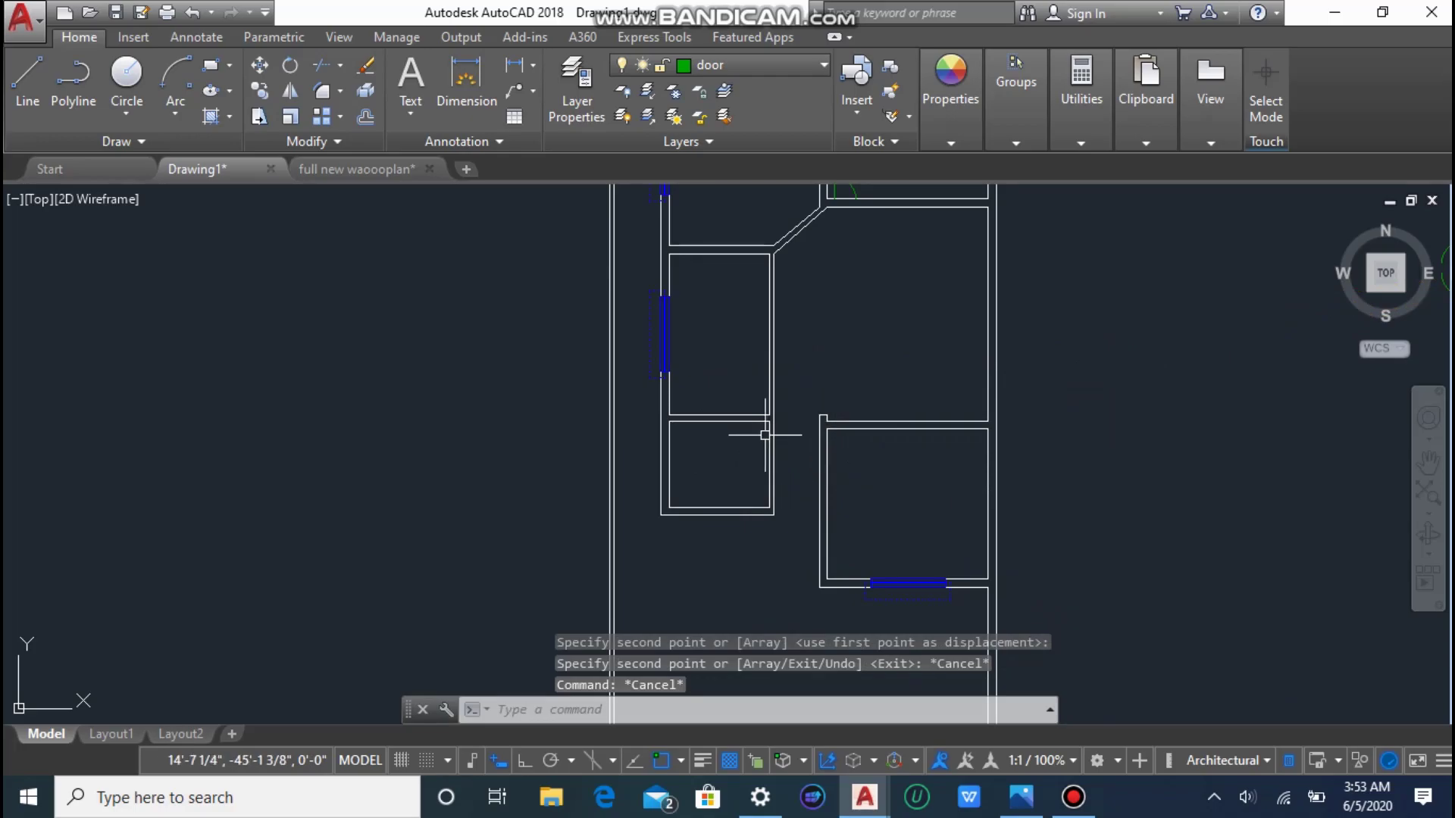
# Check the Drawing and Car Porch rooms in the Photos reference plan, then return to Drawing1.
pyautogui.click(1021, 797)
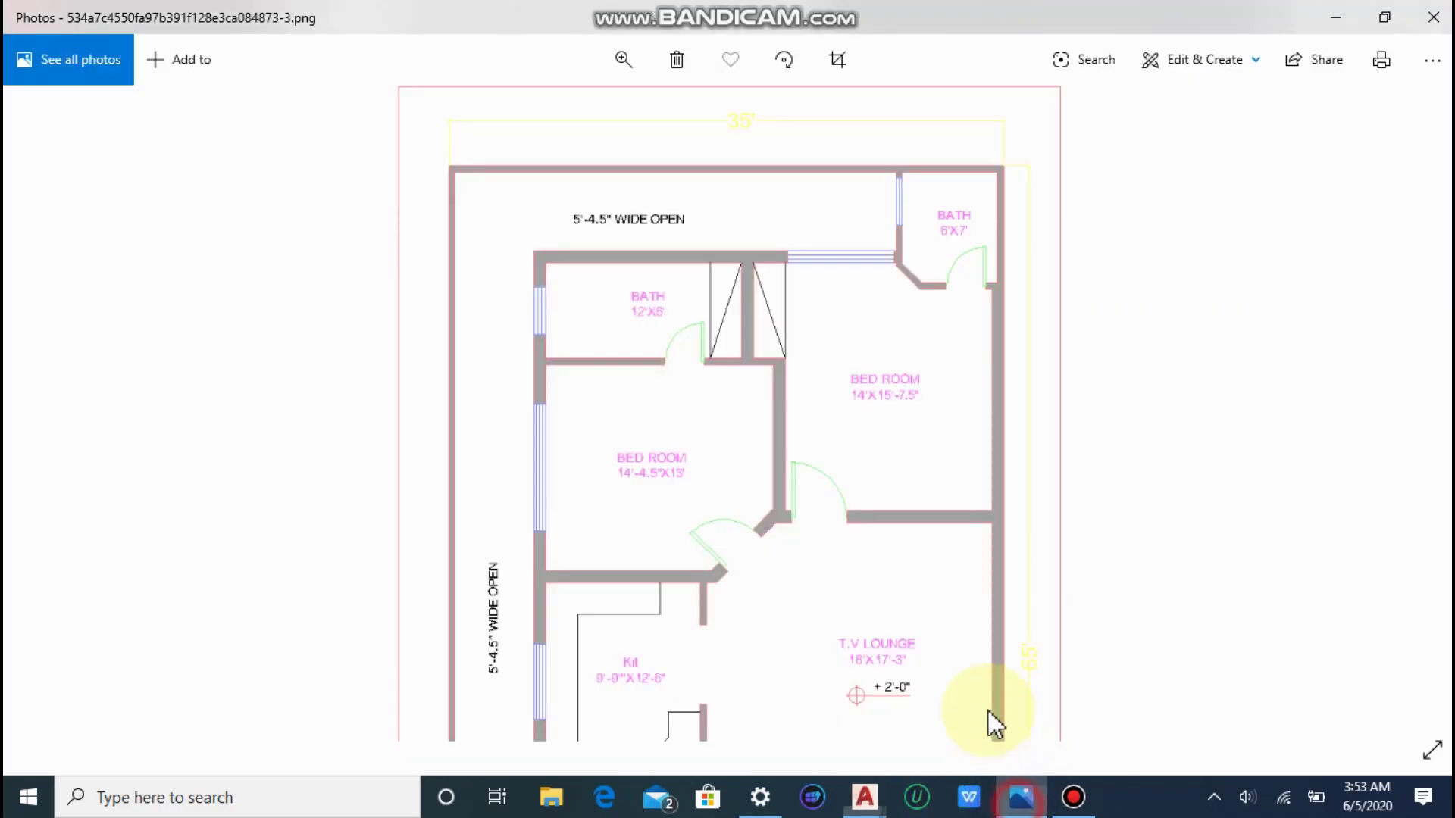
pyautogui.moveTo(876, 649)
pyautogui.mouseDown()
pyautogui.moveTo(909, 266)
pyautogui.moveTo(892, 246)
pyautogui.mouseUp()
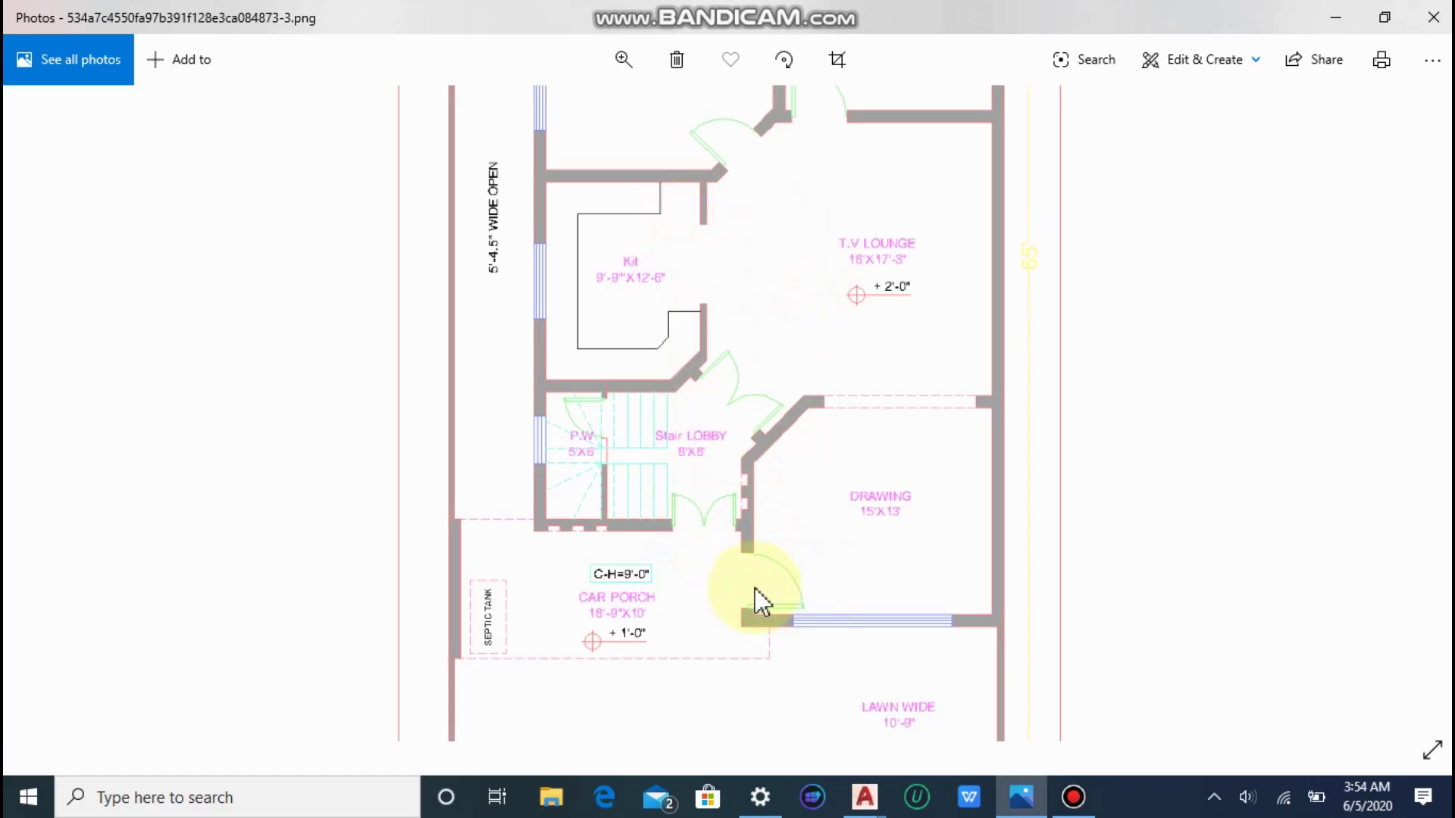
pyautogui.moveTo(865, 797)
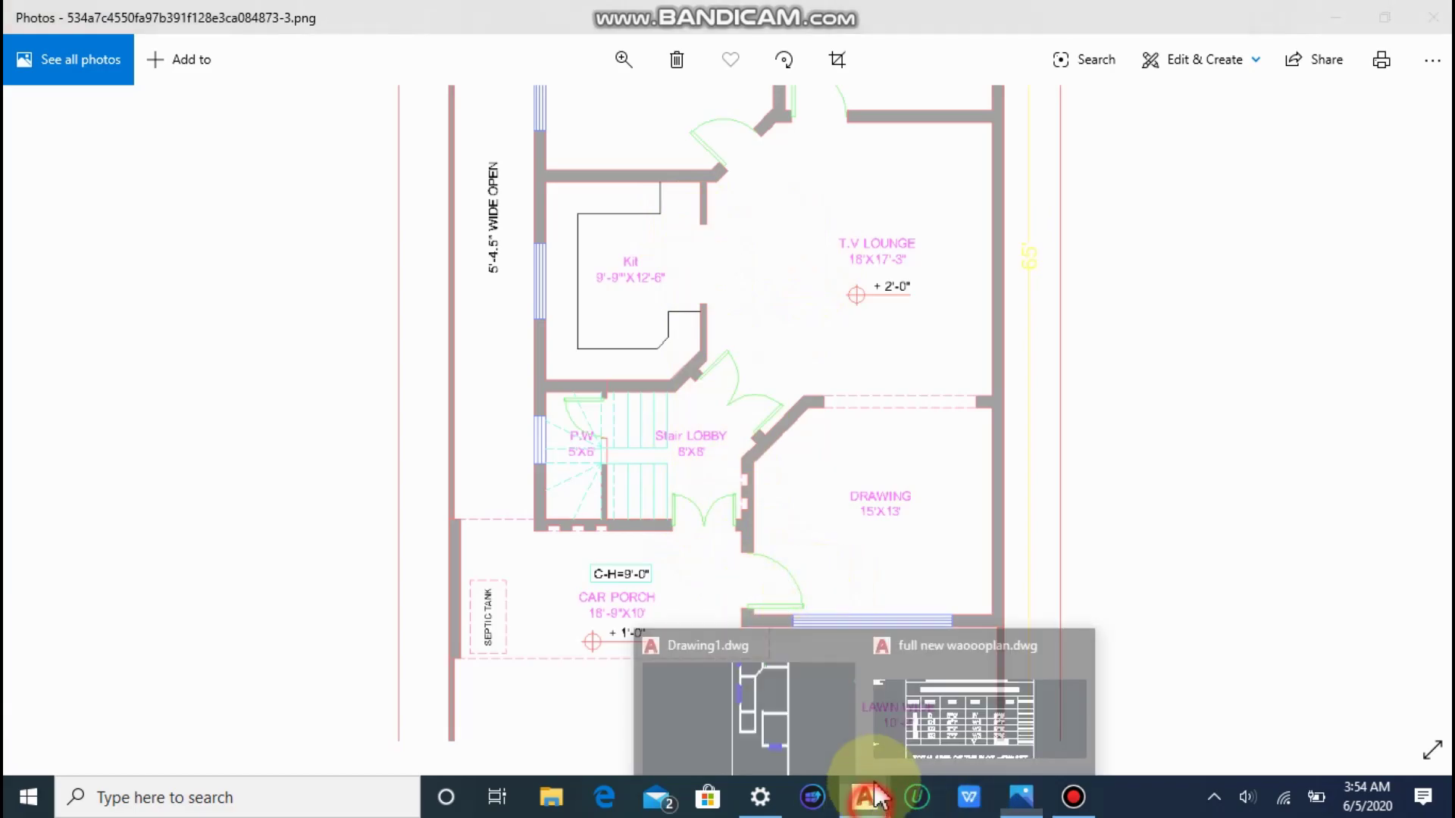
pyautogui.click(812, 708)
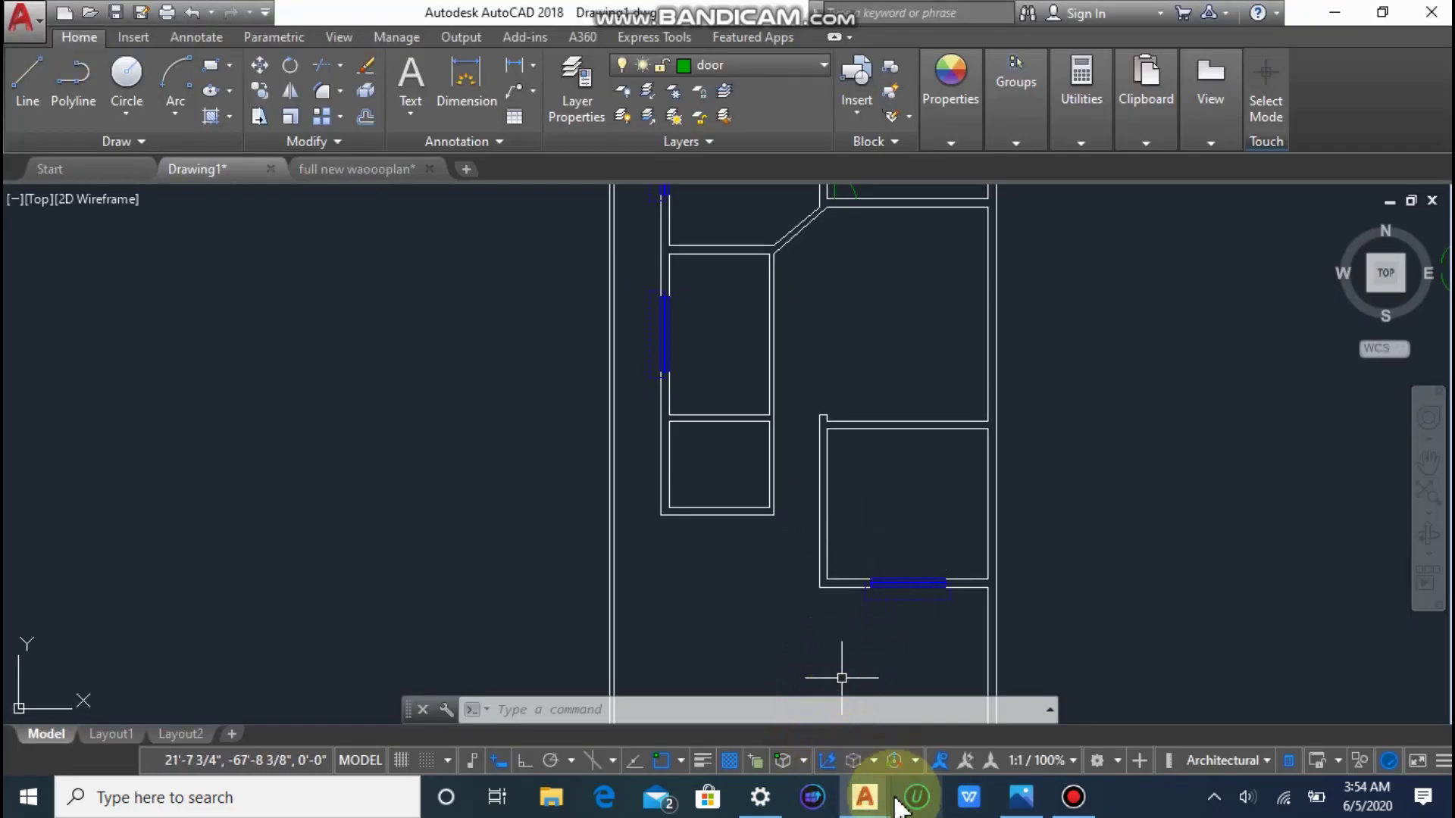
# Copy a door block from its hinge into the bottom room's lower-left inner wall corner.
pyautogui.moveTo(1022, 802)
pyautogui.moveTo(1030, 735)
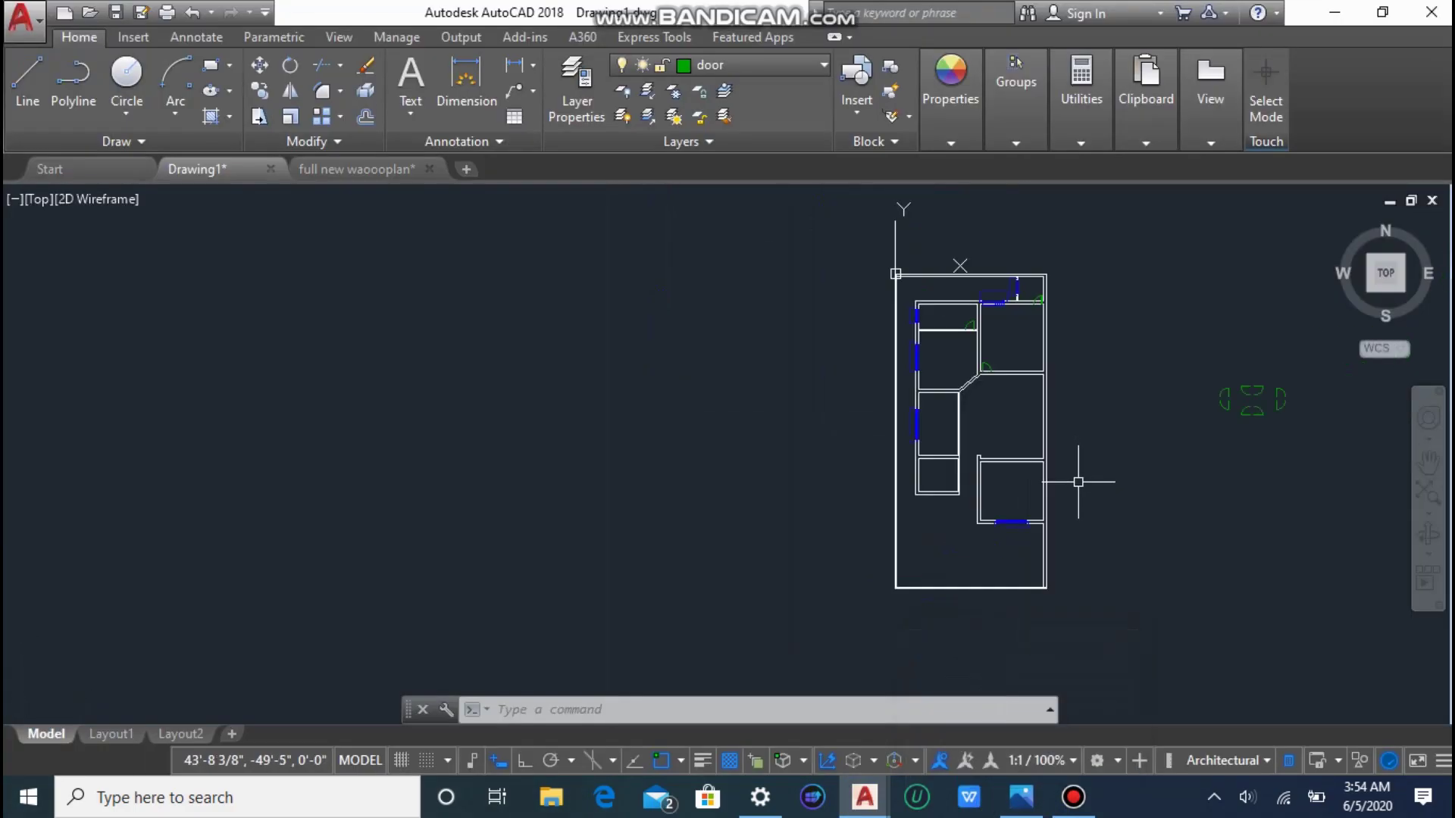
pyautogui.scroll(6, 1260, 408)
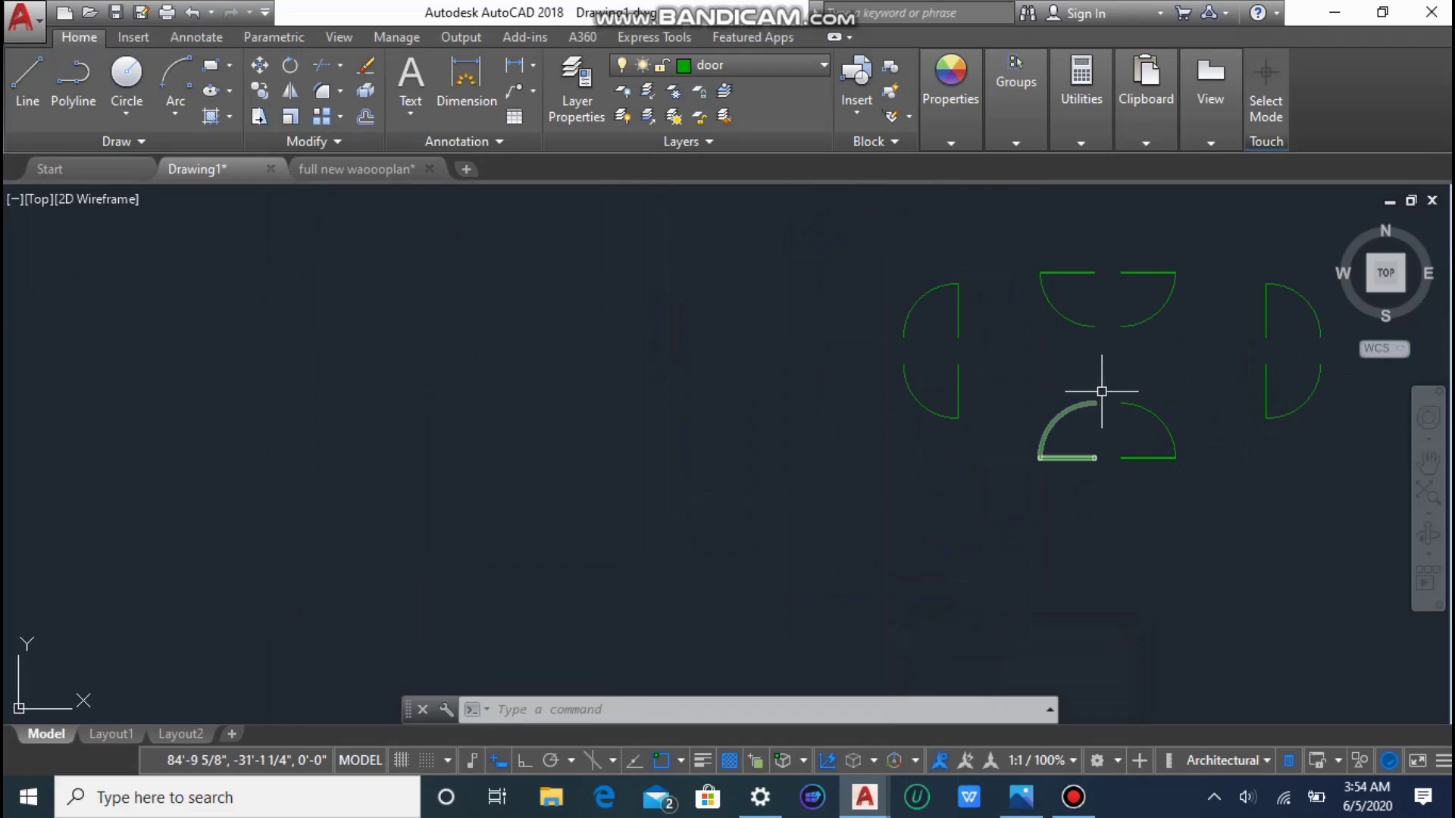
pyautogui.click(1122, 379)
pyautogui.click(1223, 467)
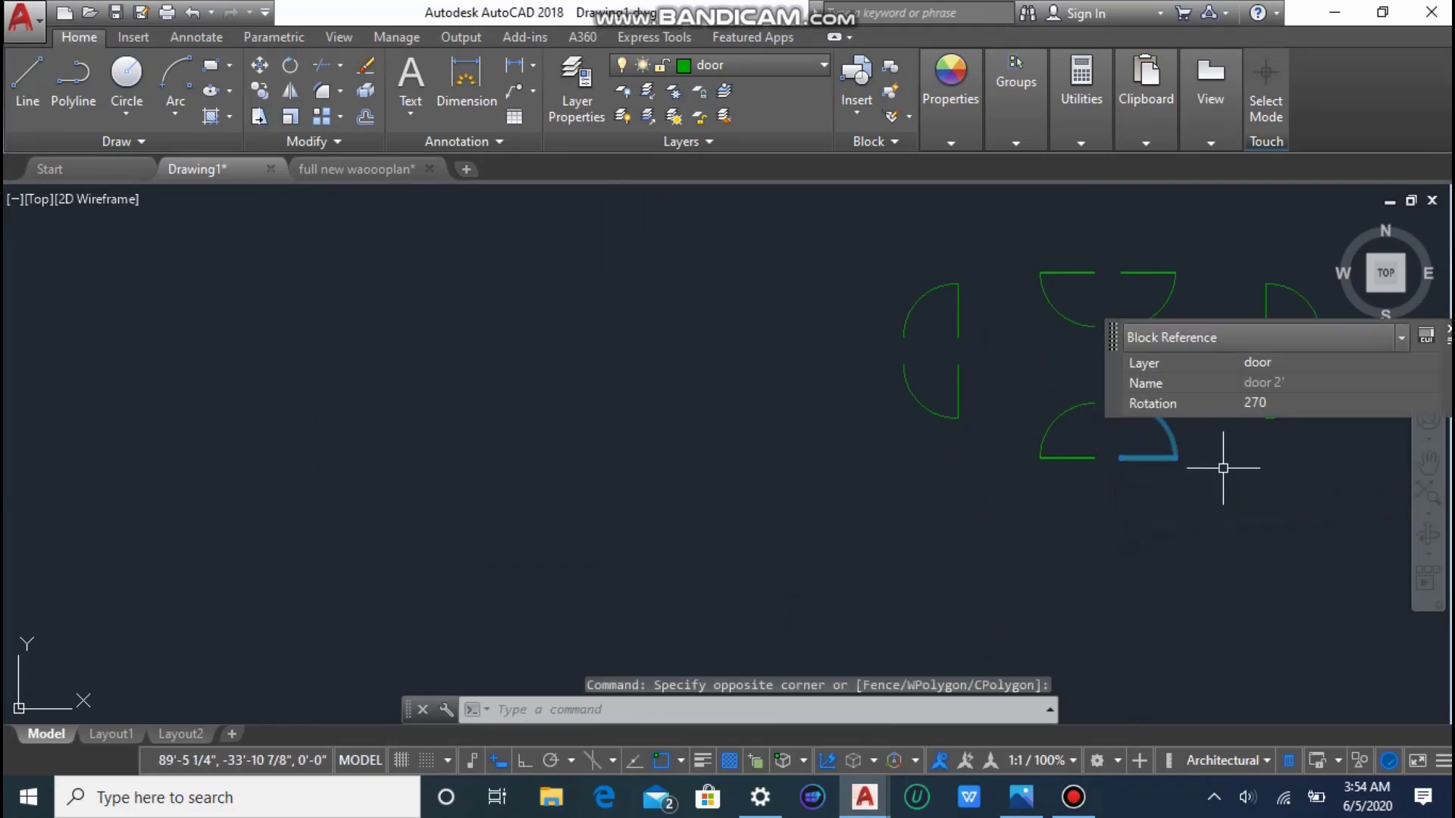
pyautogui.write('co')
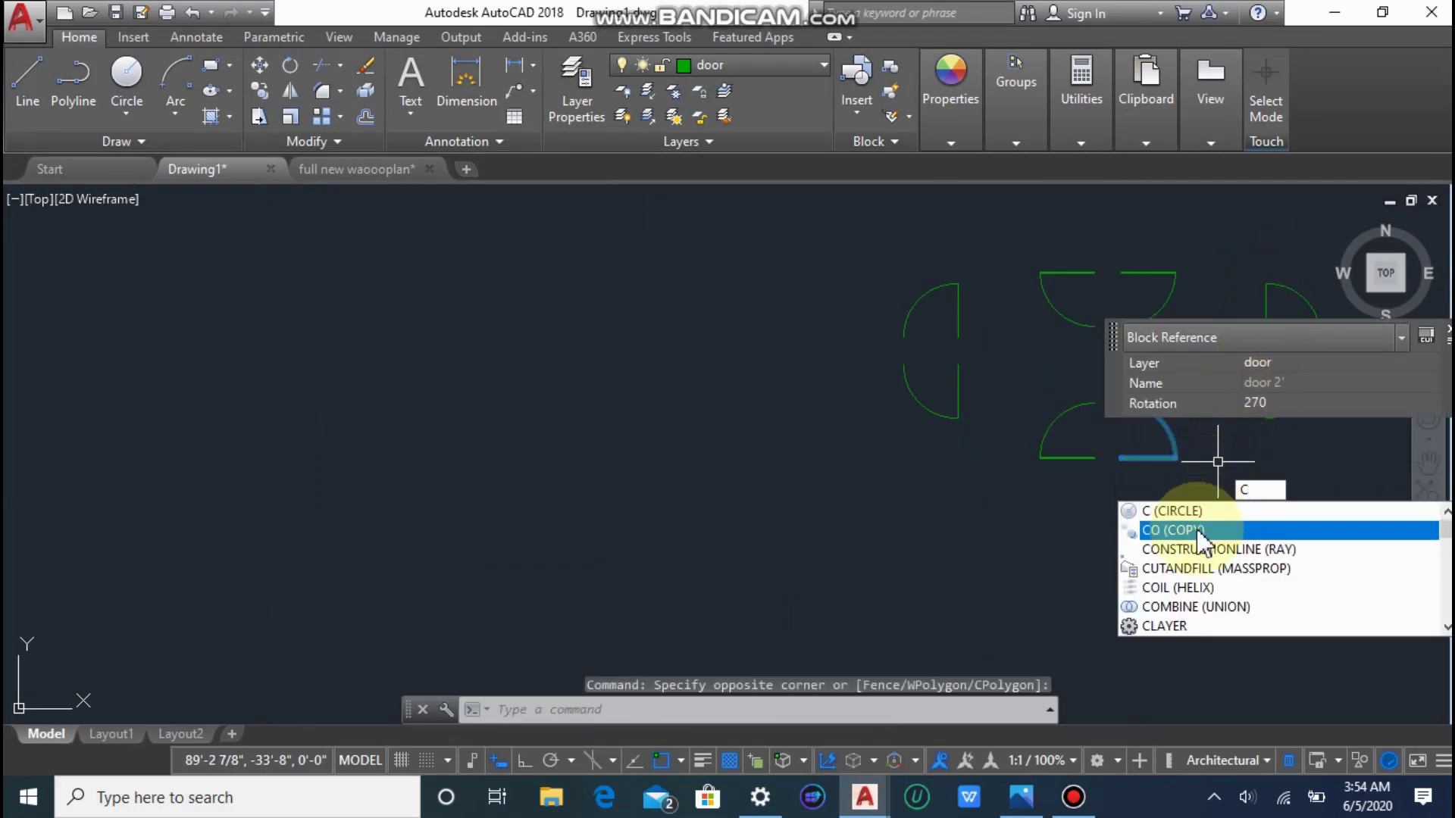
pyautogui.press('Return')
pyautogui.click(1120, 457)
pyautogui.scroll(-6, 1072, 455)
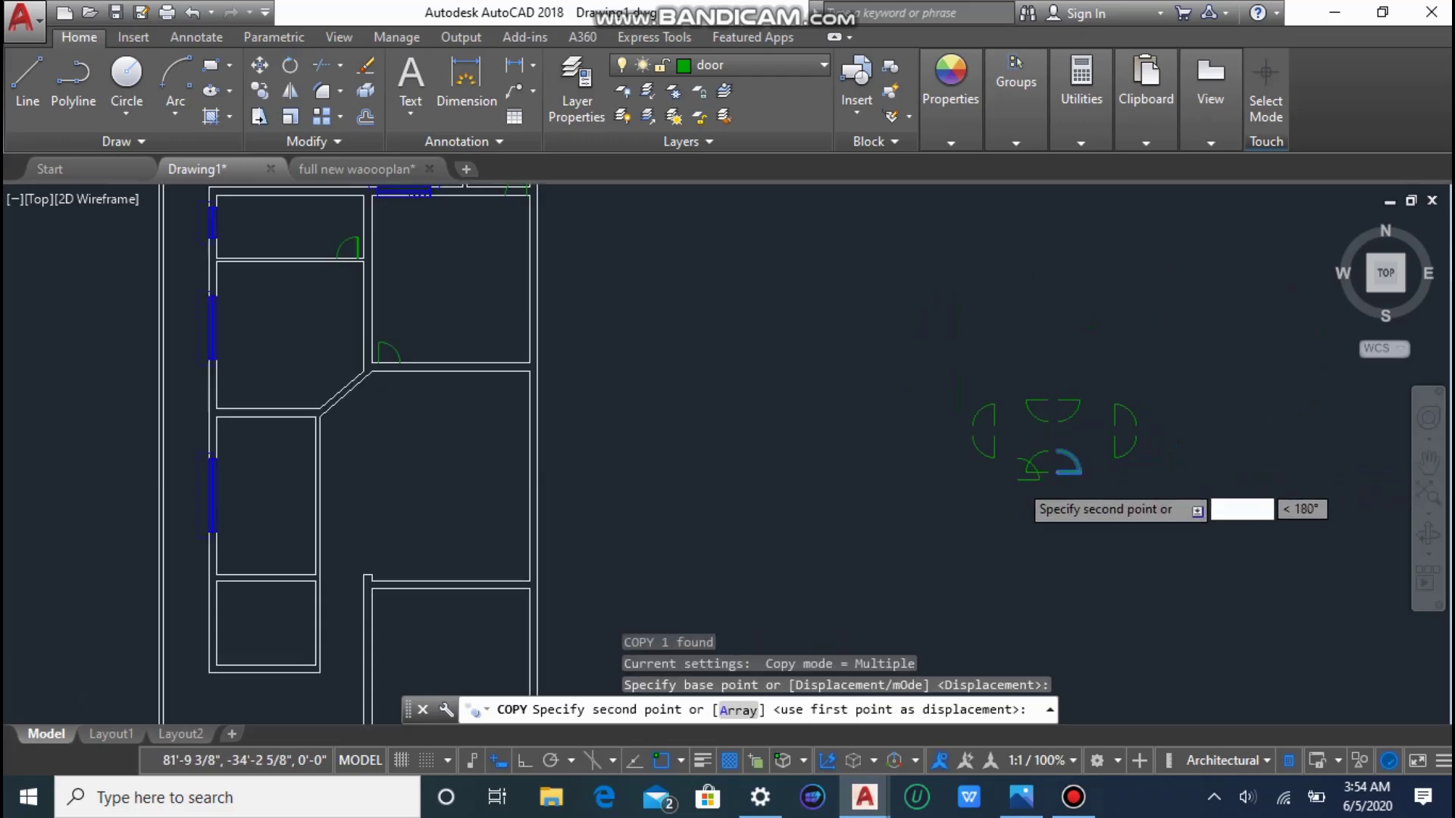
pyautogui.scroll(5, 919, 526)
pyautogui.scroll(5, 851, 544)
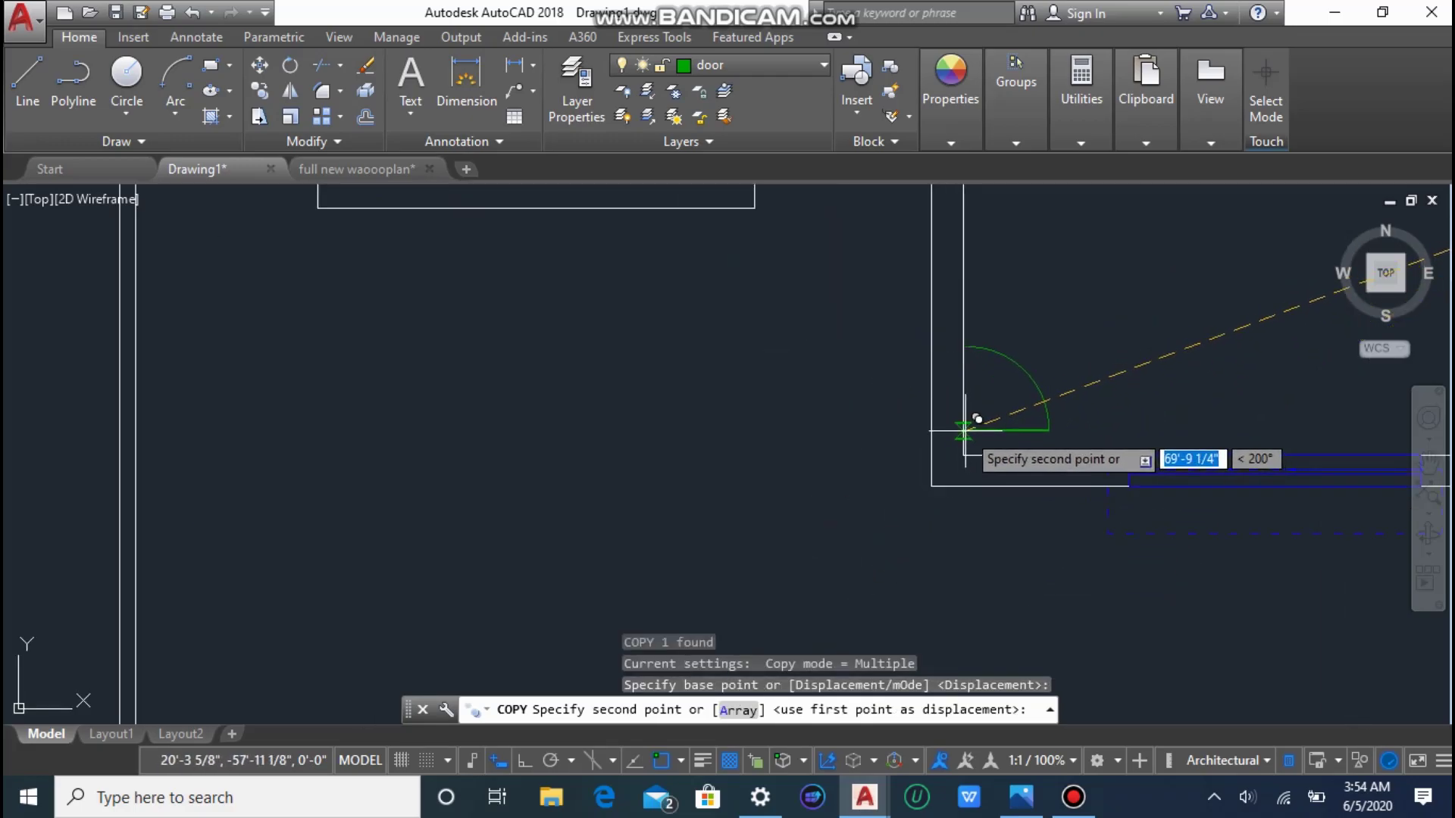
pyautogui.click(965, 431)
pyautogui.press('Escape')
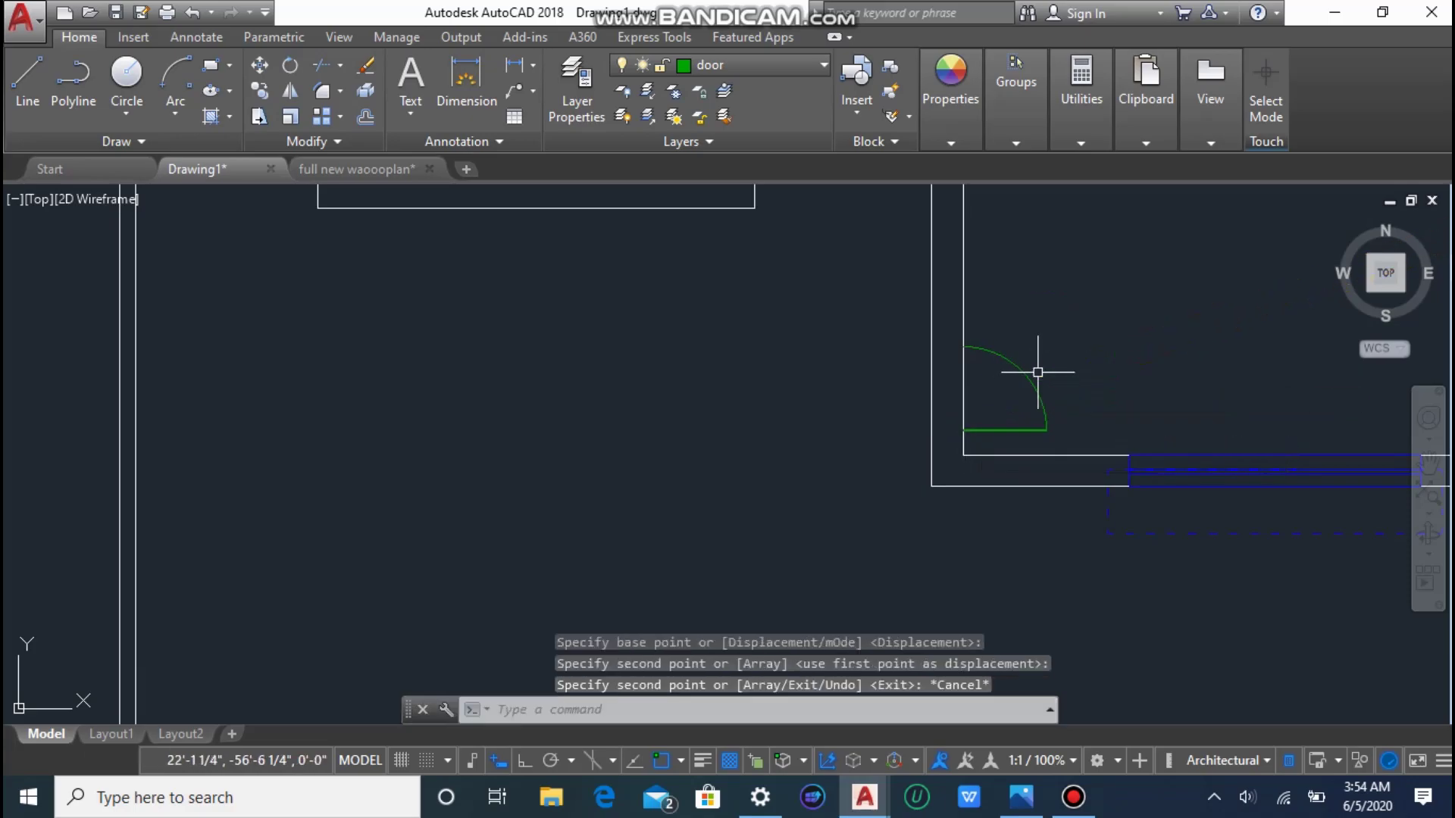
# Clear a stray command entry and an accidental selection window.
pyautogui.scroll(-2, 1136, 382)
pyautogui.write('+')
pyautogui.press('BackSpace')
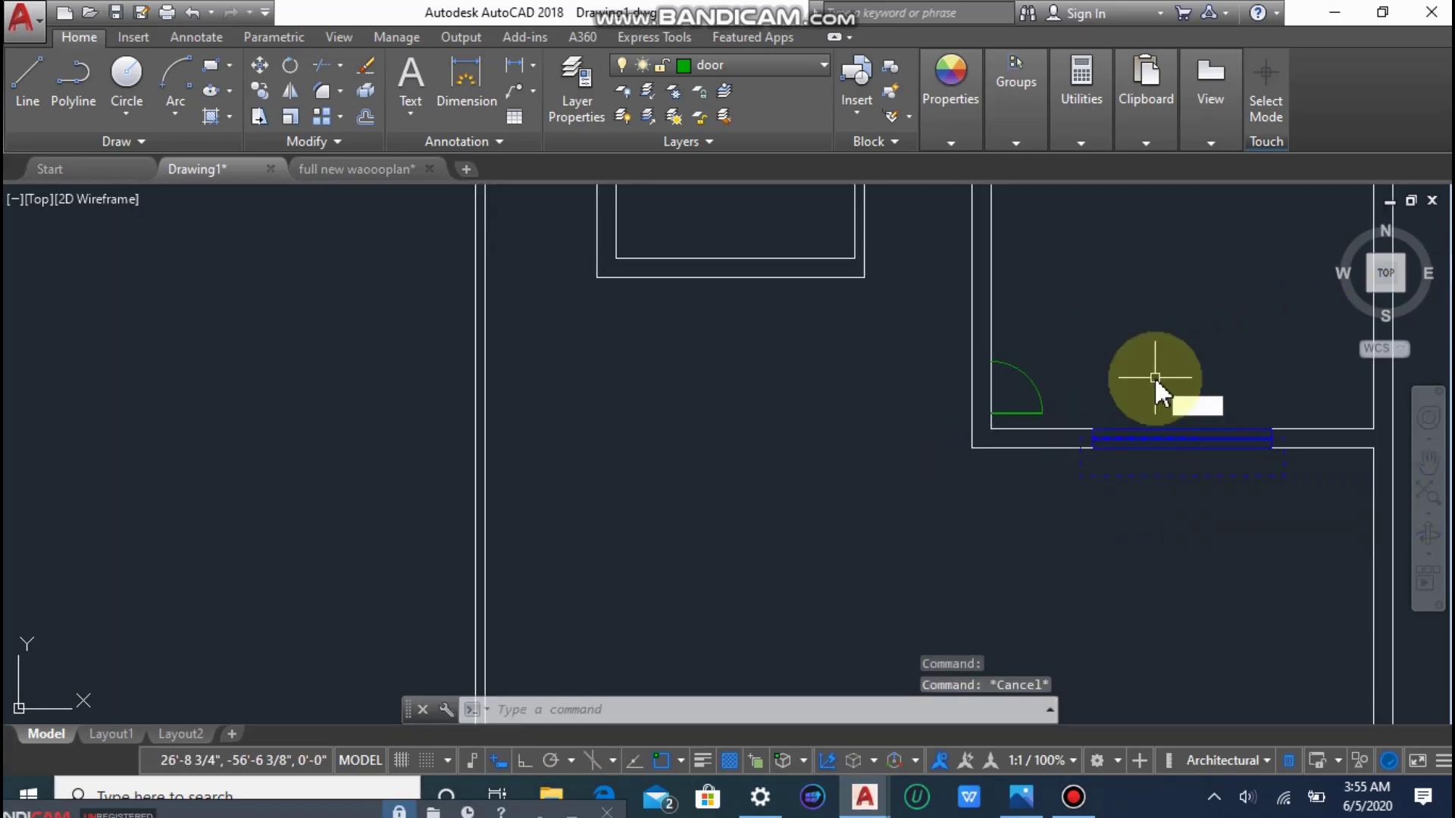
pyautogui.click(1108, 357)
pyautogui.press('Escape')
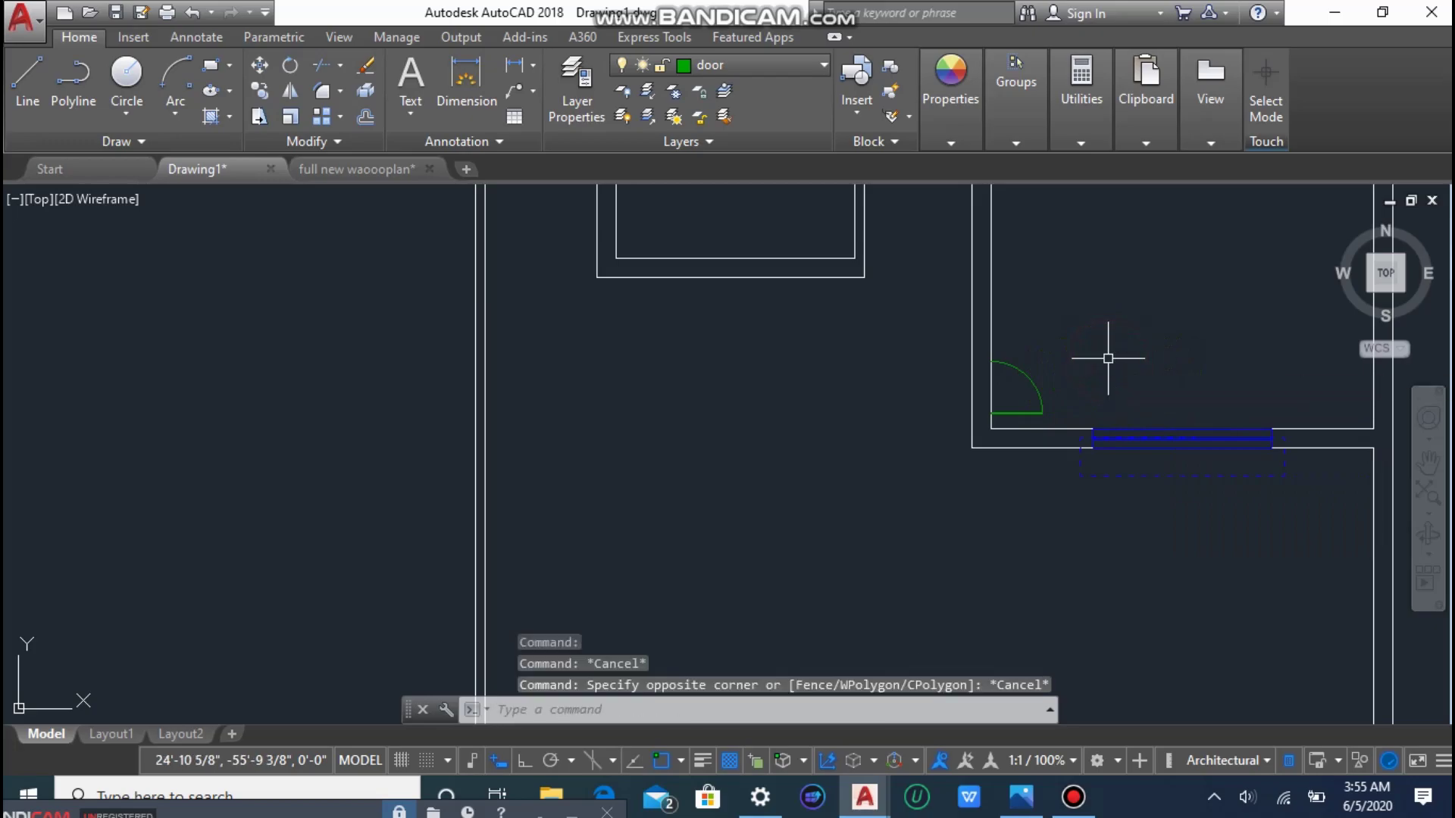
pyautogui.scroll(-2, 1114, 348)
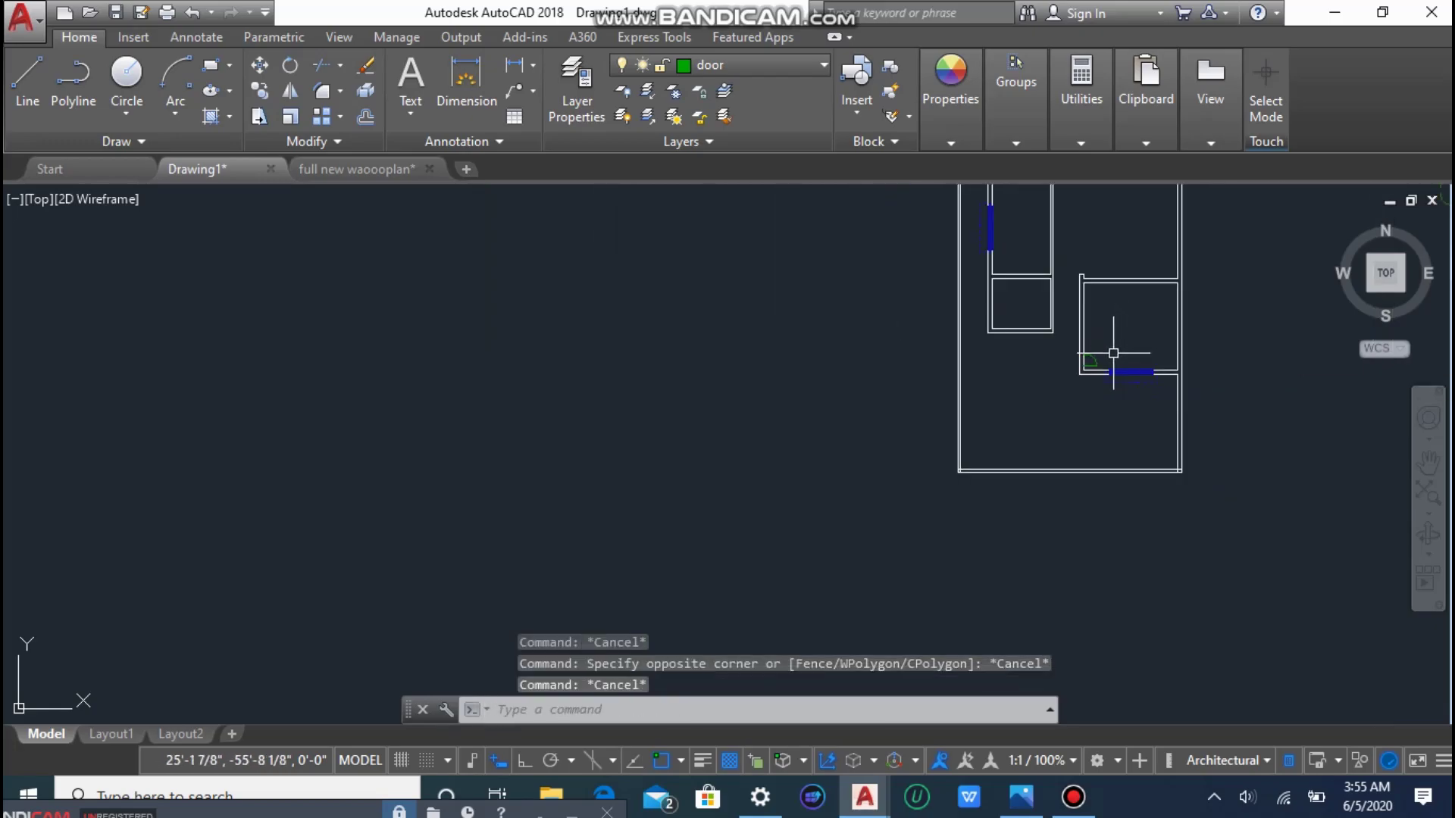
pyautogui.scroll(3, 1094, 347)
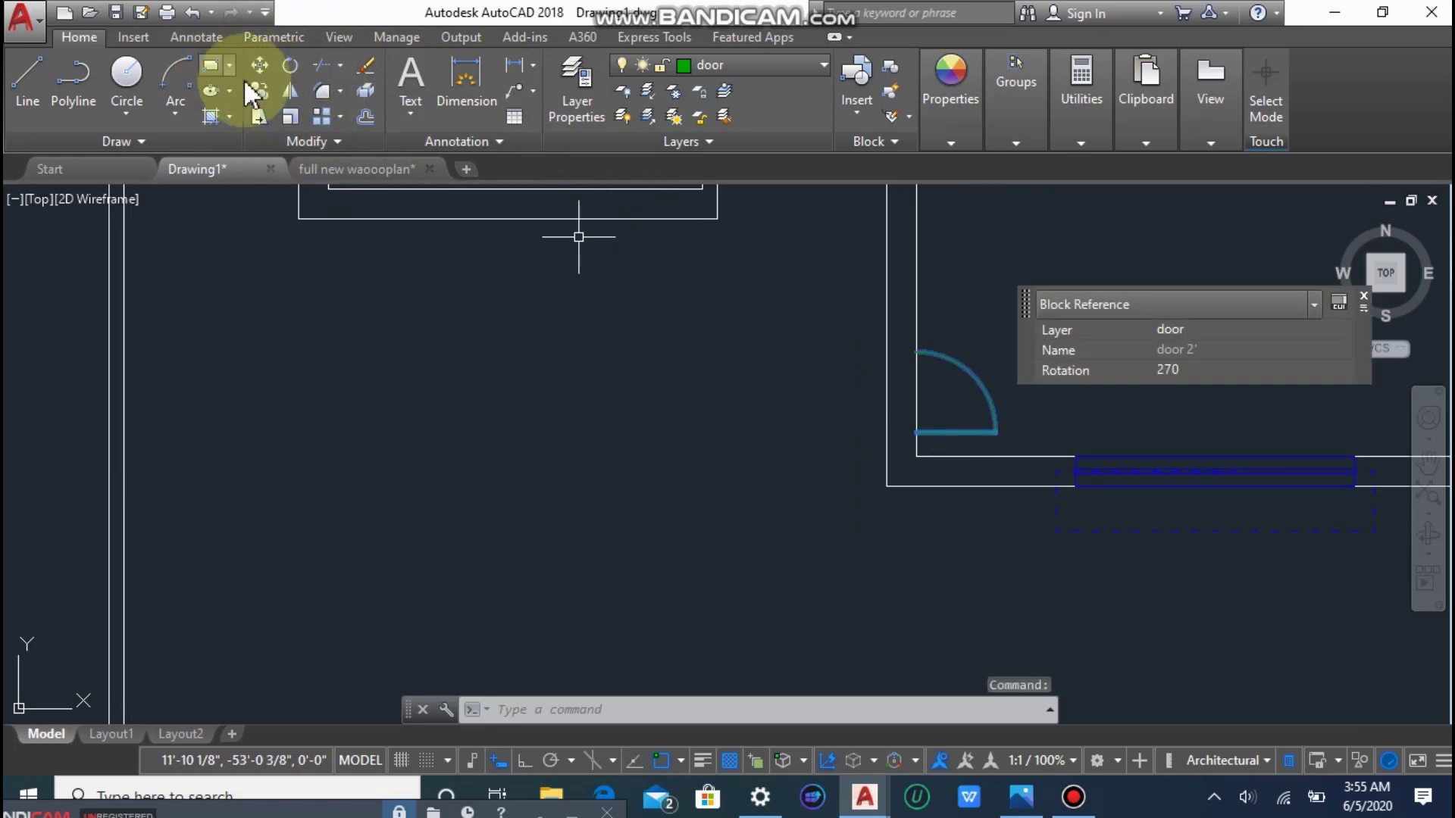
# Scale the bottom-room door by reference from its corner, picking the arc end with Ortho on.
pyautogui.click(290, 114)
pyautogui.scroll(3, 898, 462)
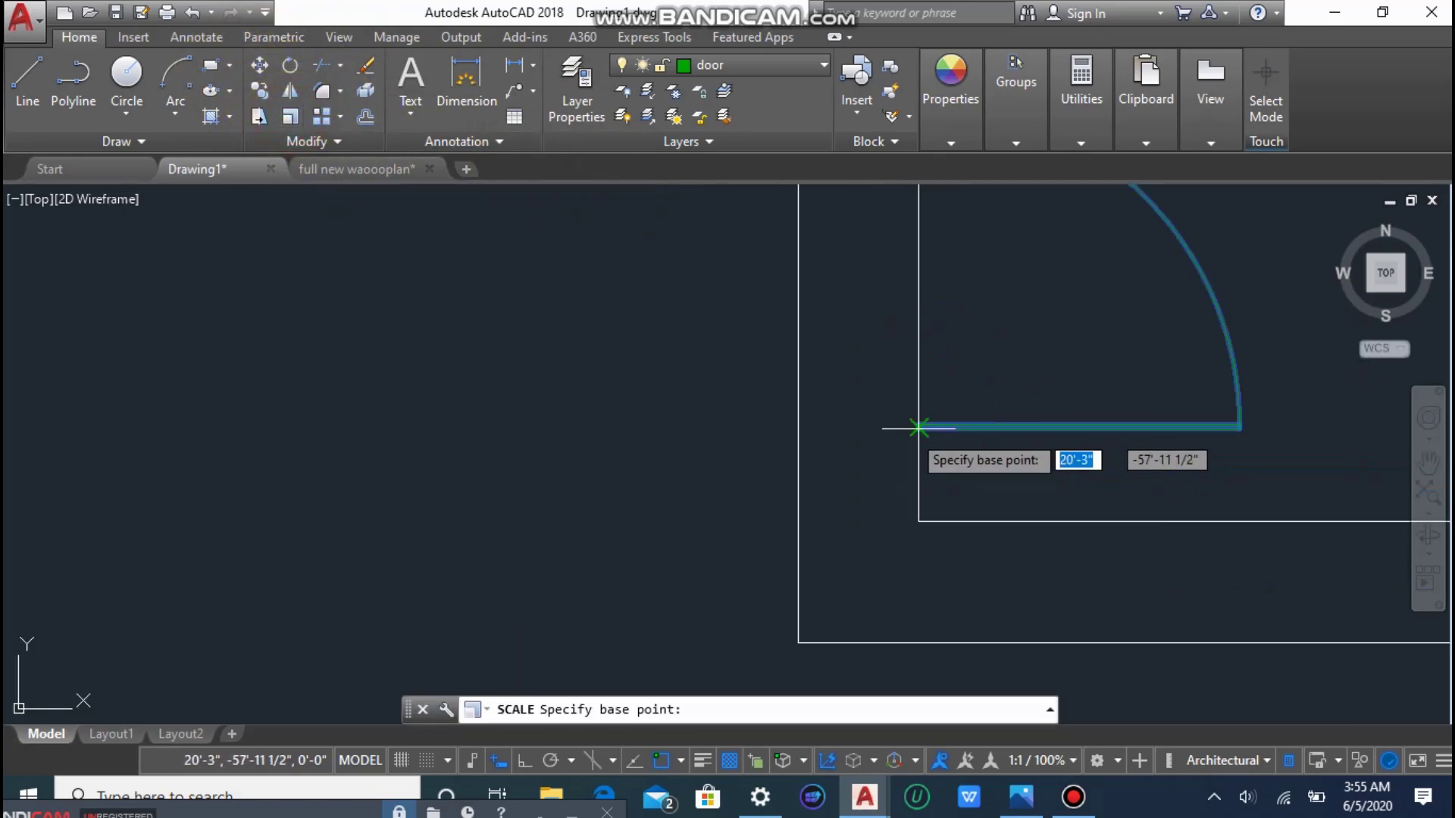
pyautogui.click(918, 432)
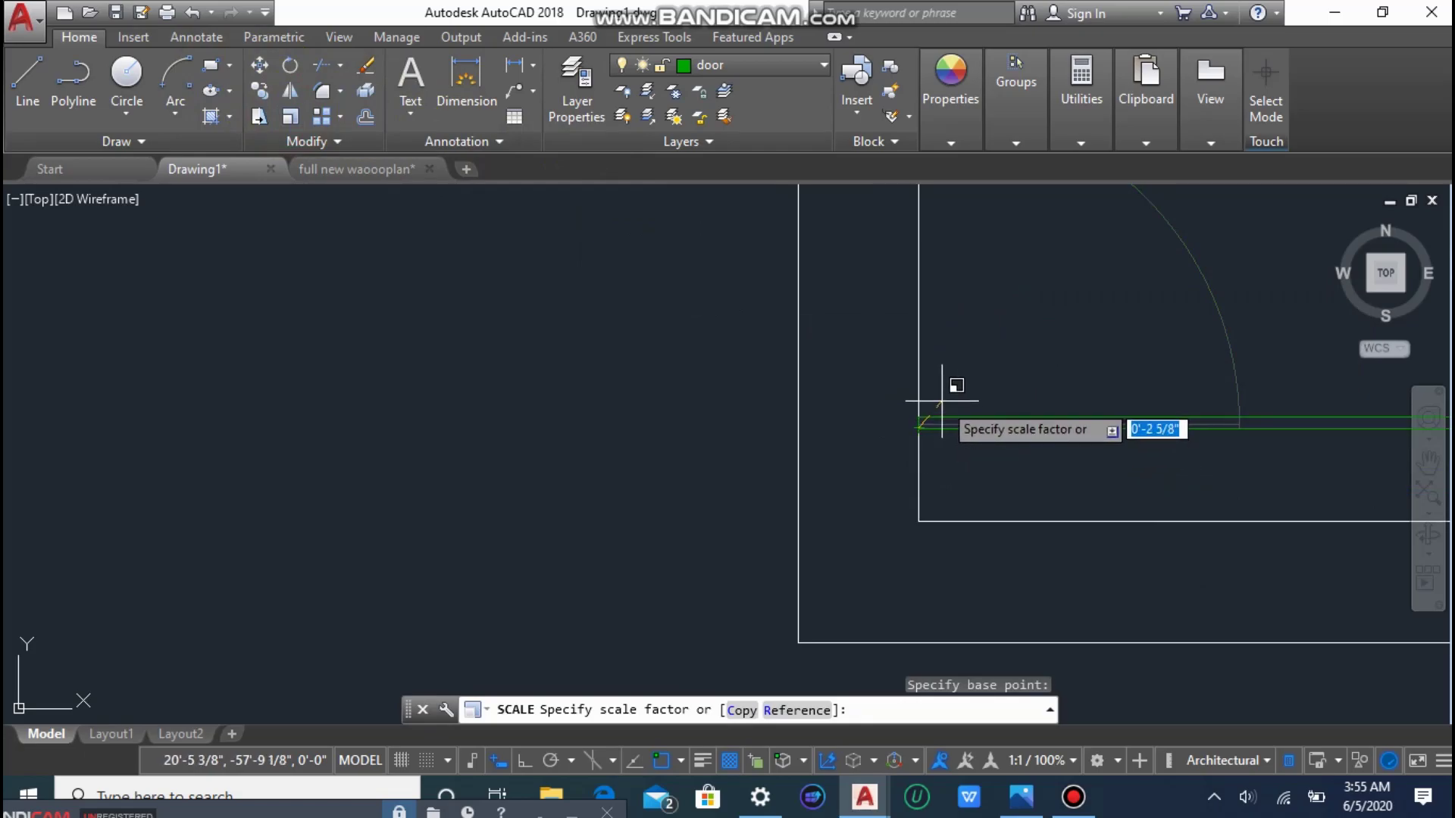
pyautogui.click(796, 710)
pyautogui.scroll(-3, 894, 561)
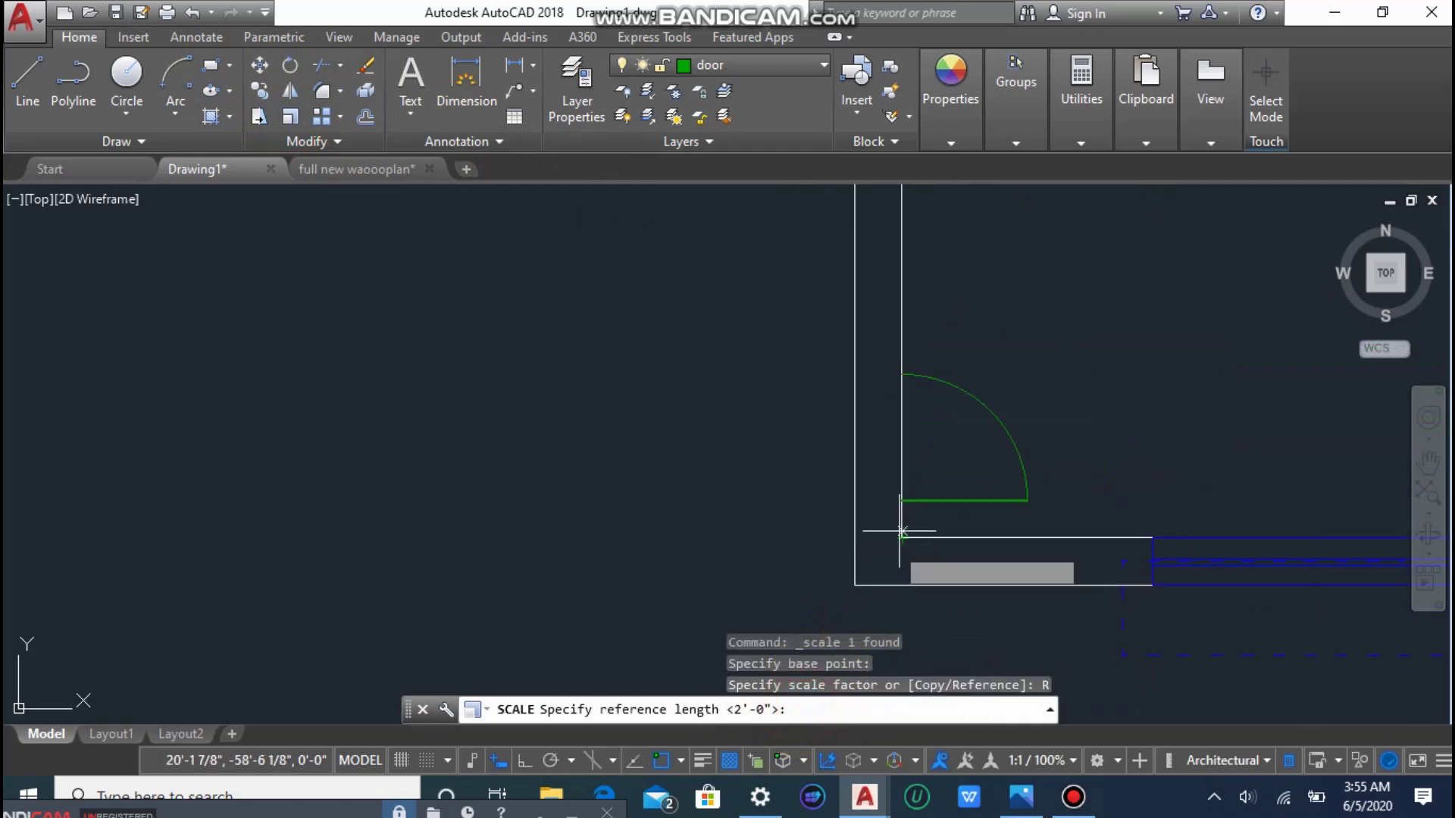
pyautogui.scroll(3, 900, 374)
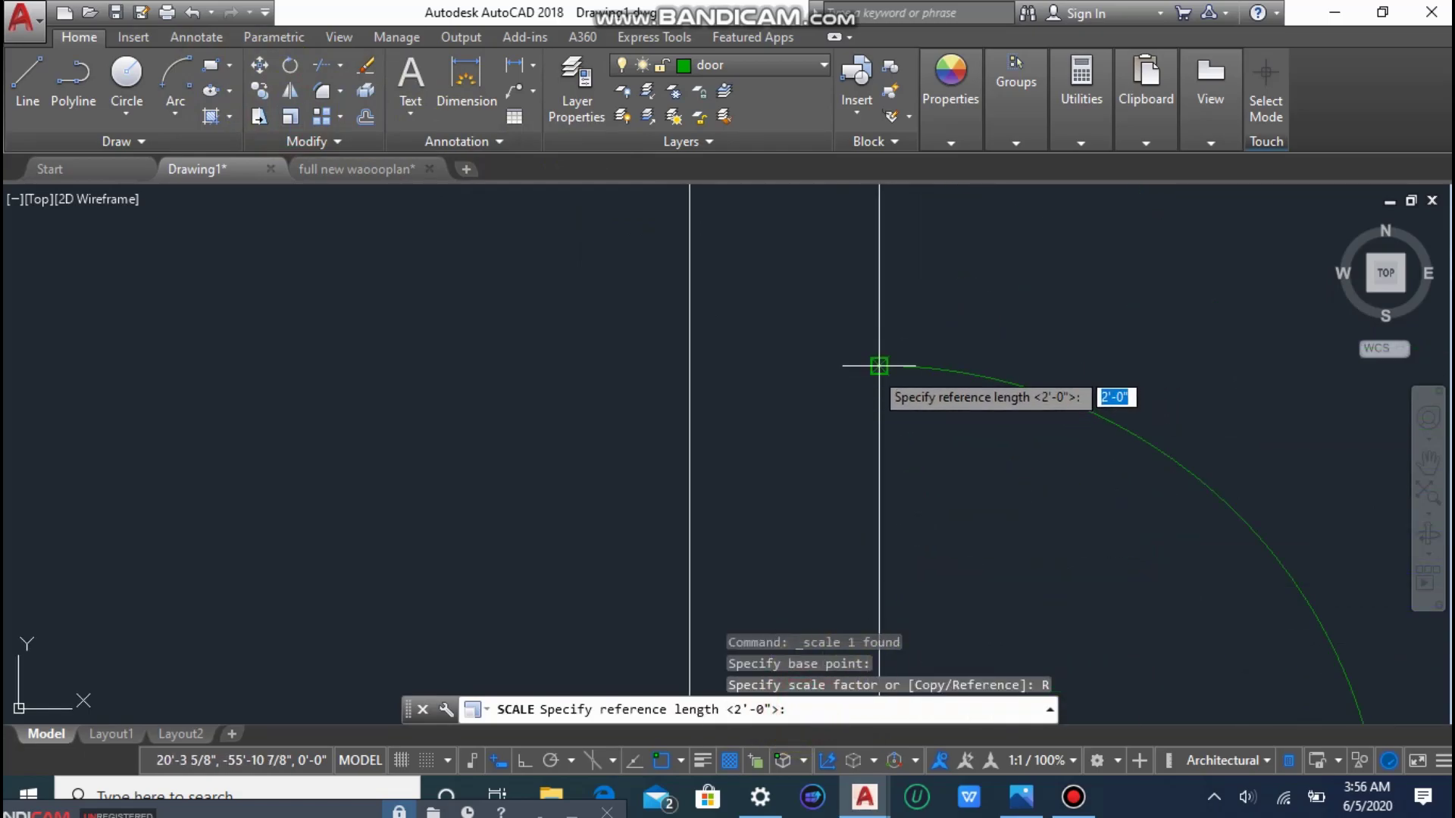
pyautogui.click(879, 366)
pyautogui.scroll(-4, 860, 284)
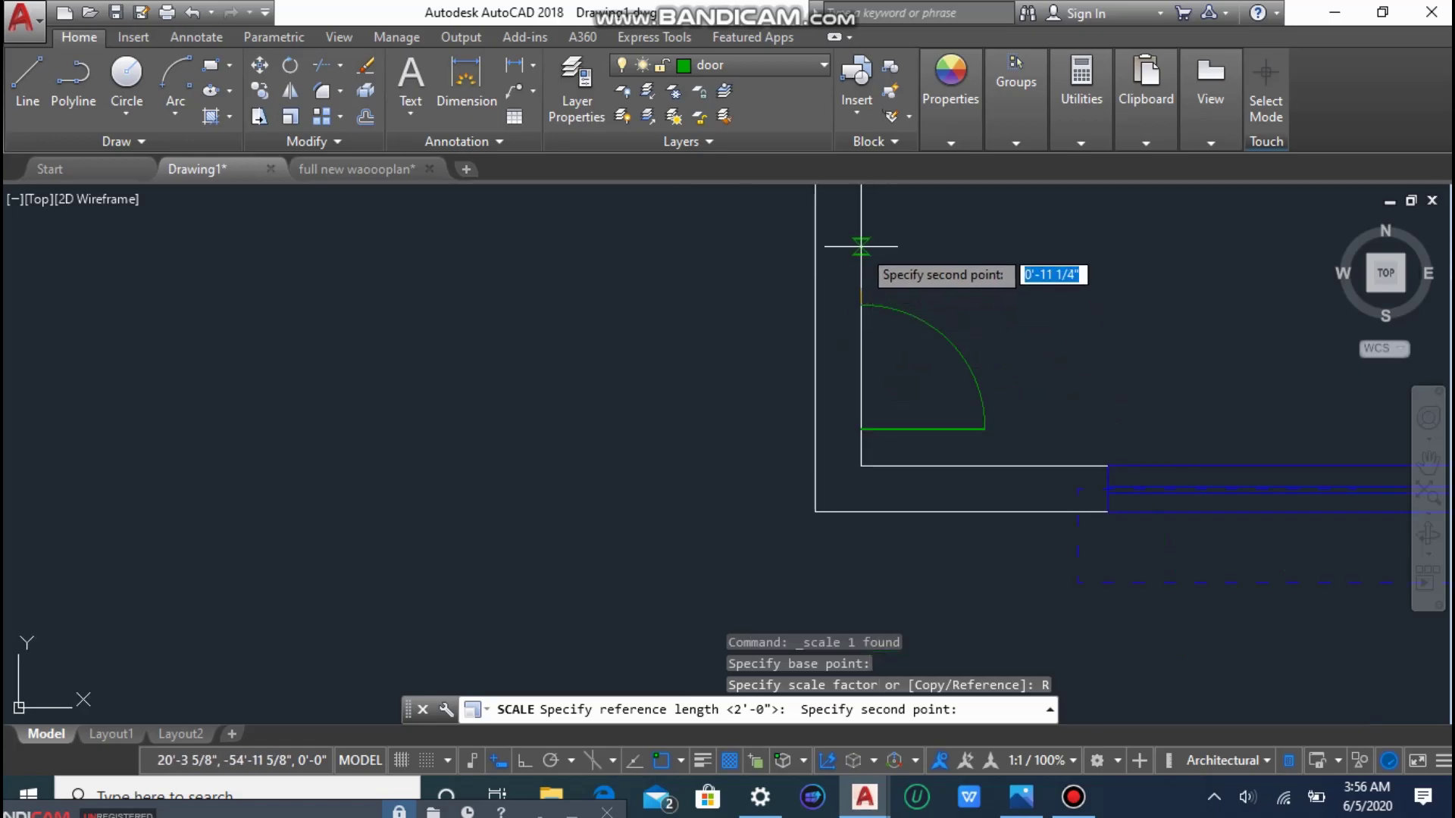
pyautogui.press('F8')
# Enter a 2' reference length and a 4' new length to widen the door.
pyautogui.scroll(-2, 868, 254)
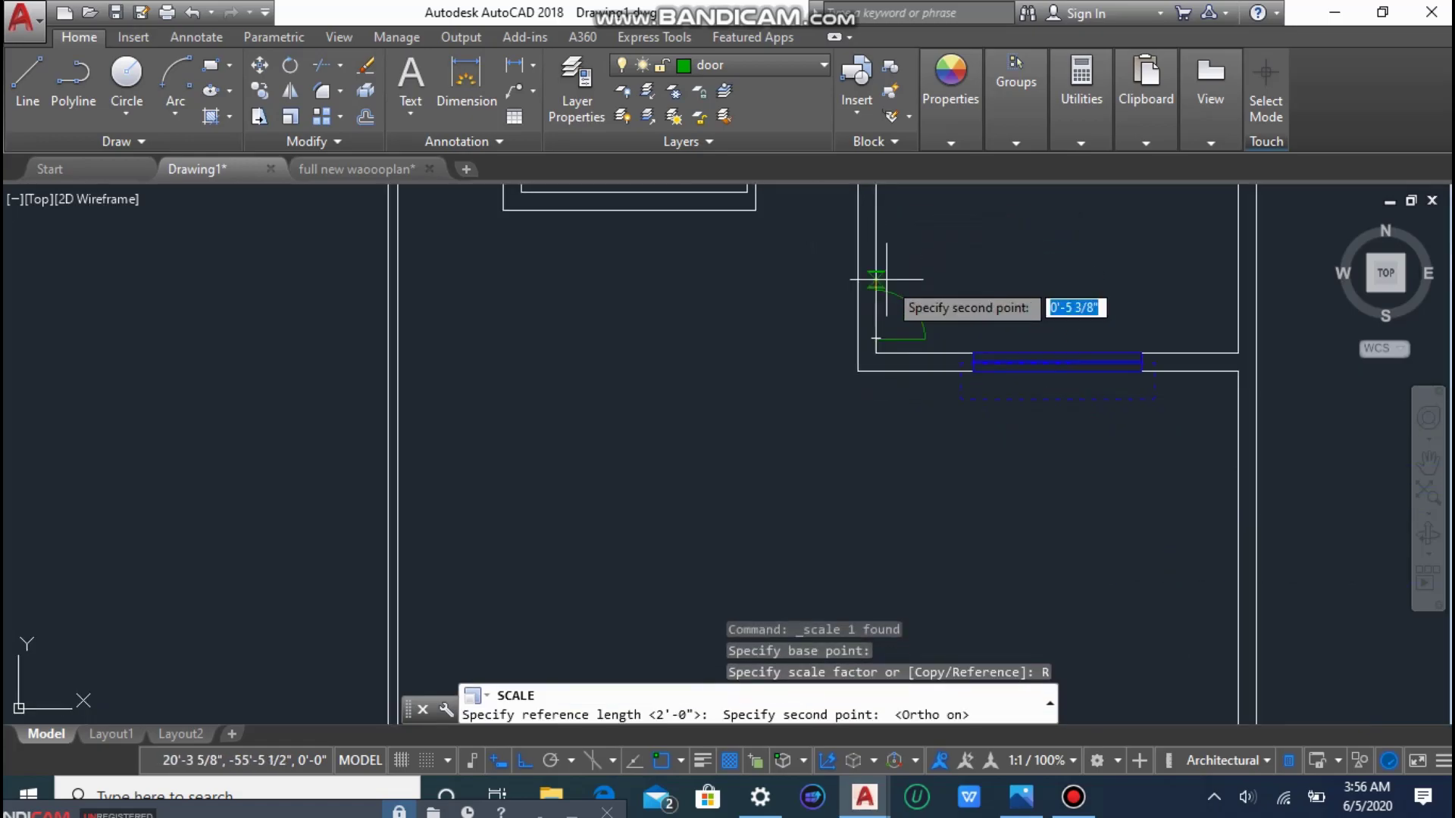
pyautogui.scroll(4, 887, 239)
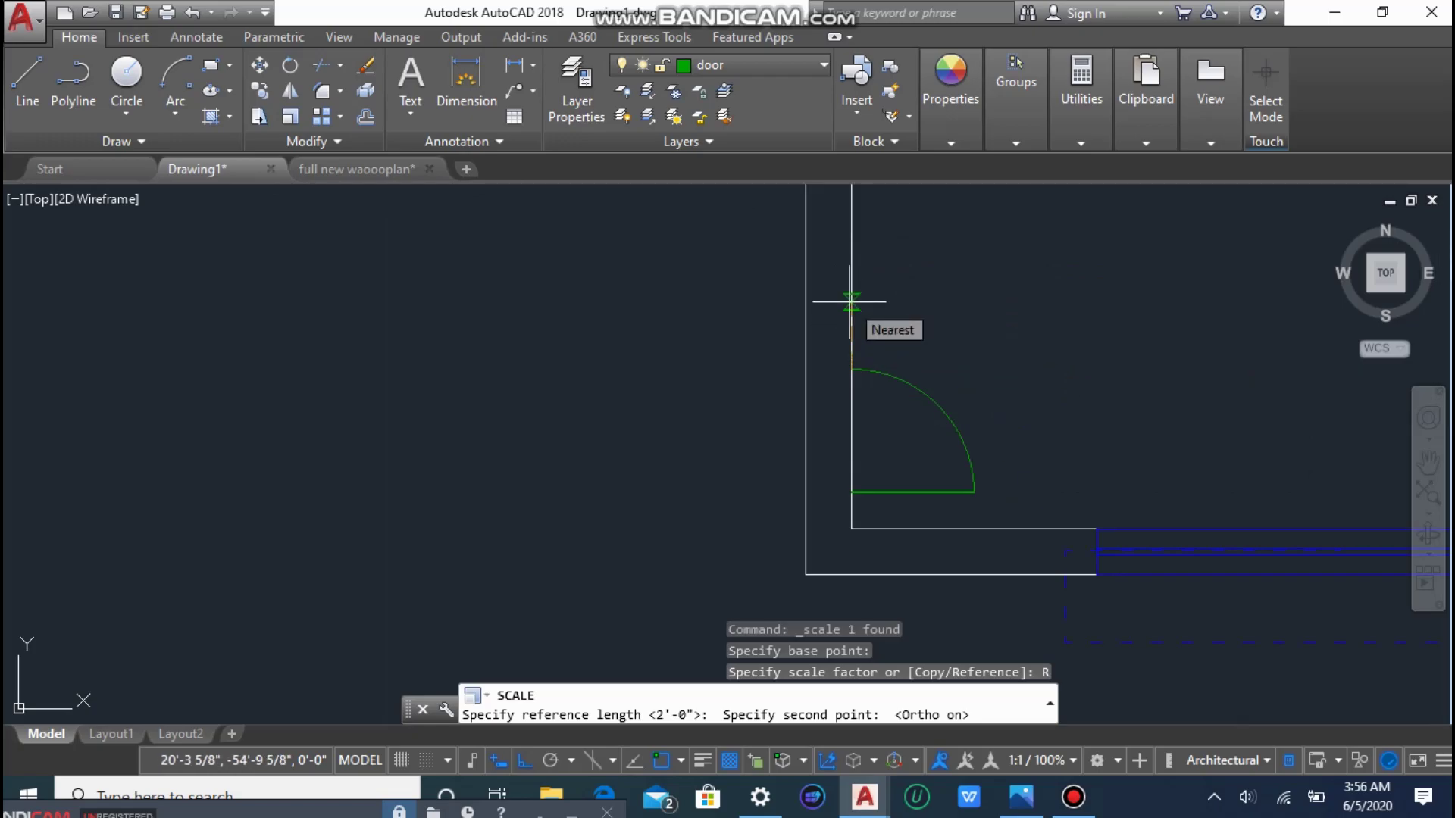
pyautogui.write("2'")
pyautogui.press('Return')
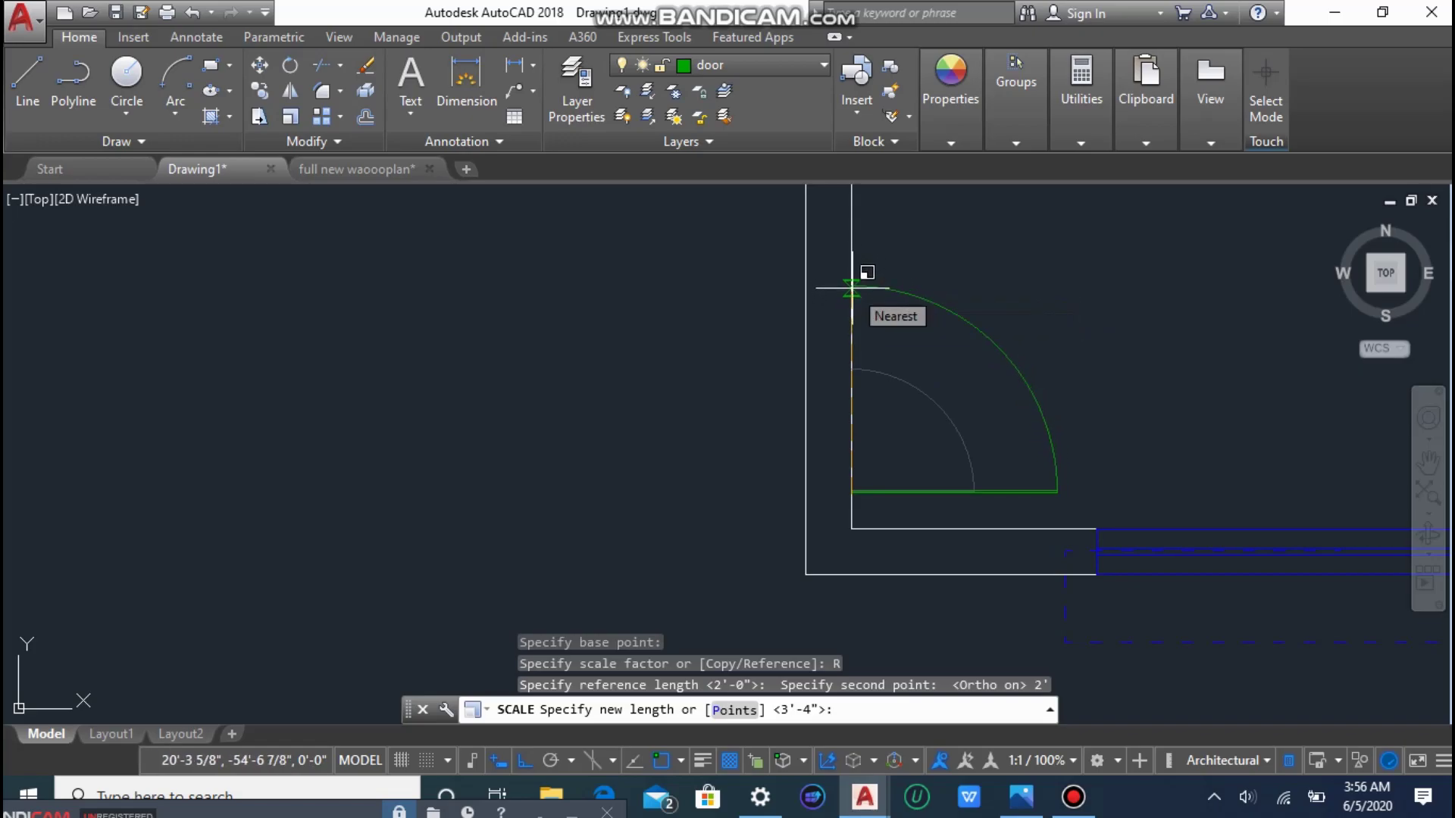
pyautogui.write("4'")
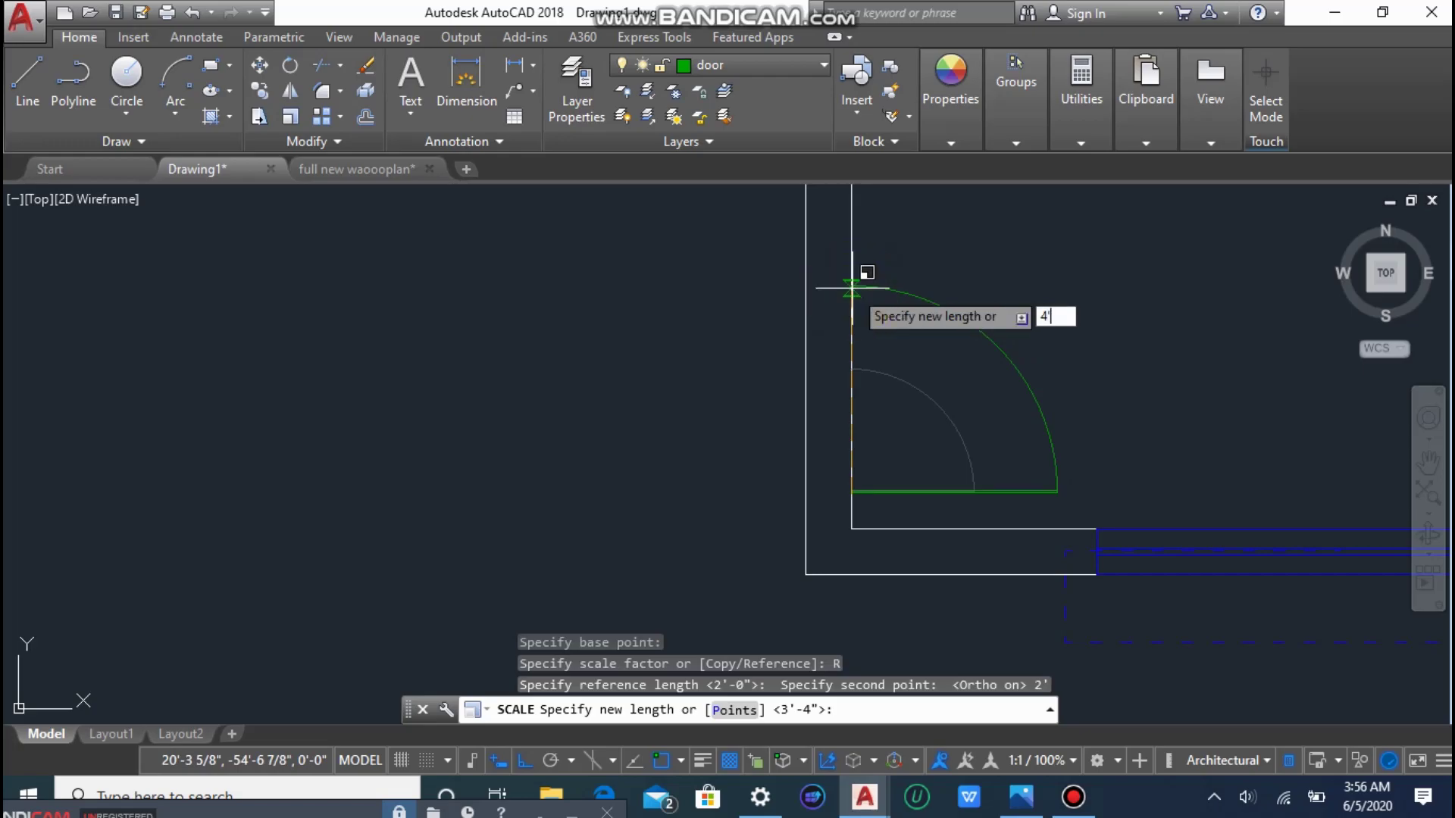
pyautogui.press('Return')
pyautogui.scroll(-5, 851, 285)
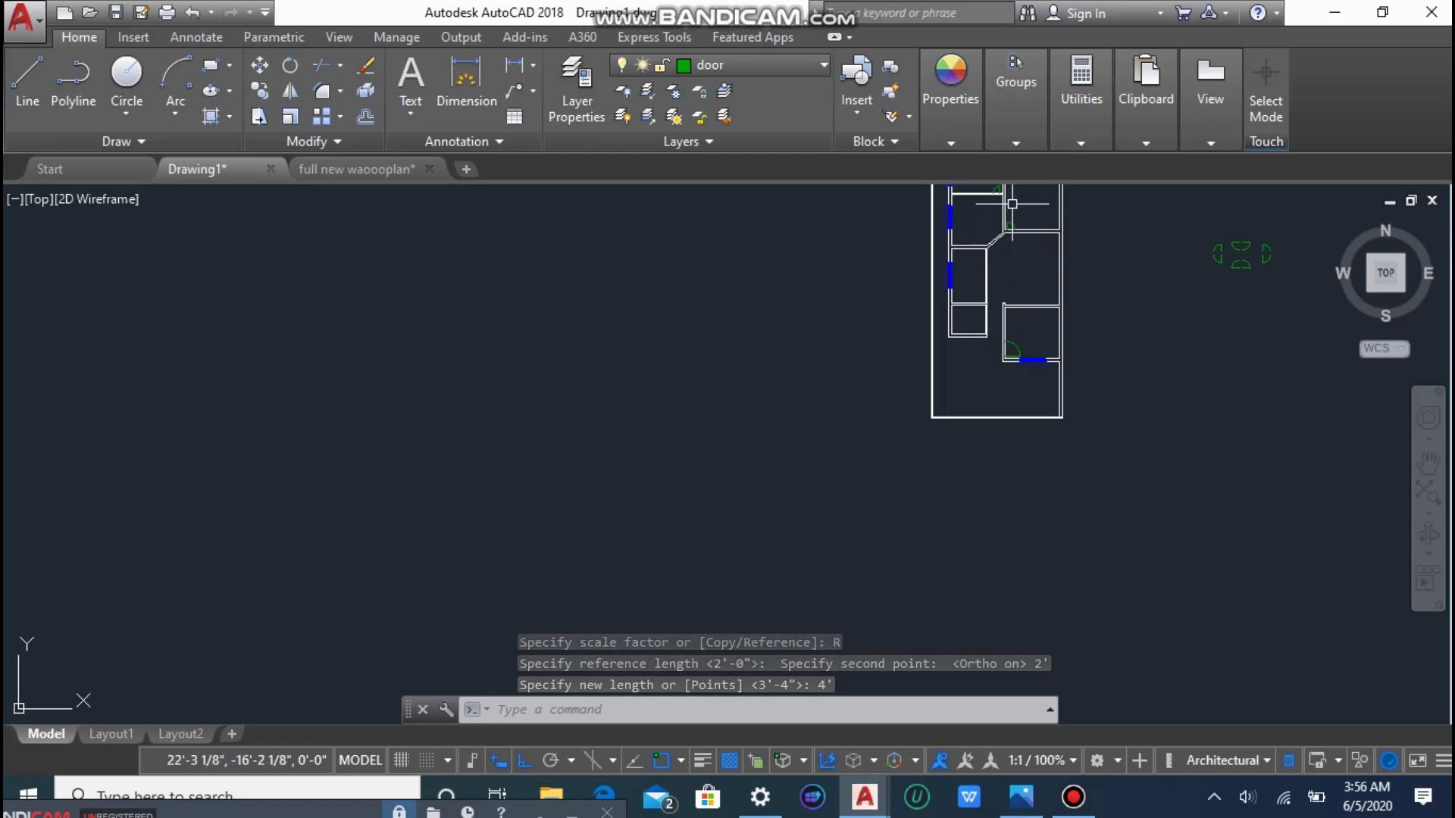
pyautogui.scroll(5, 1012, 203)
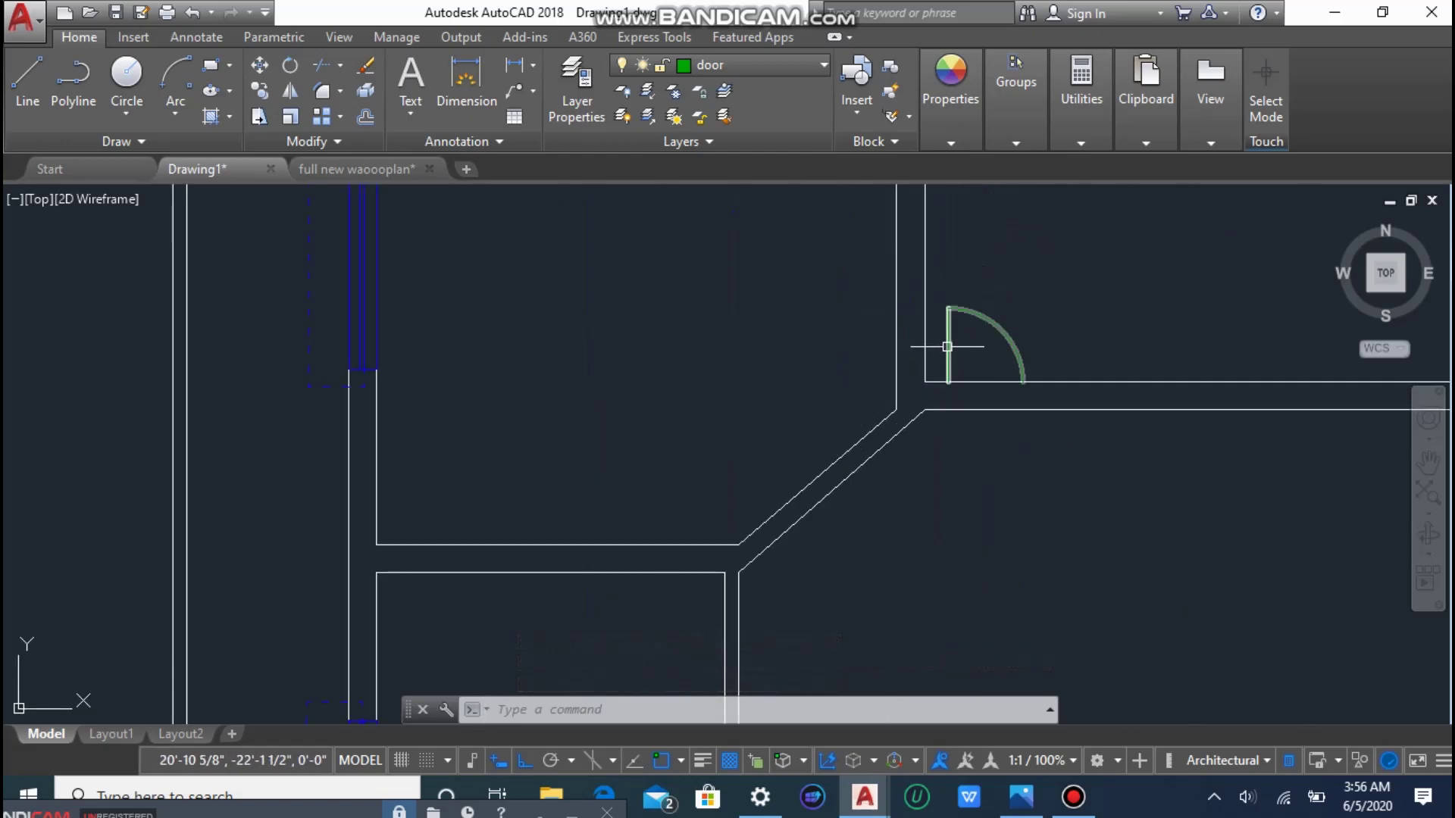
pyautogui.click(947, 346)
pyautogui.click(290, 116)
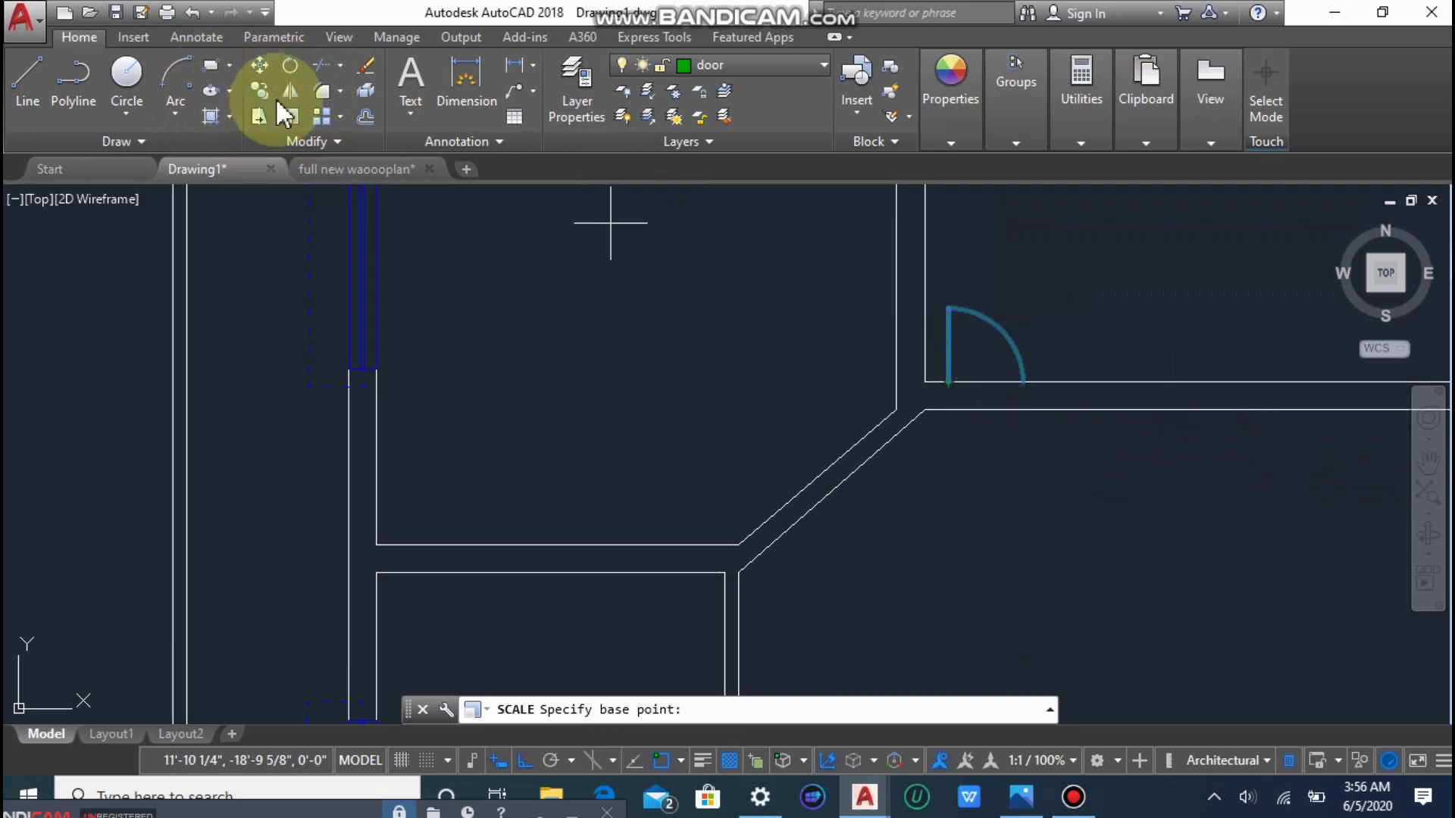
# Rescale the upper door by reference about its hinge, from 2' to 4'.
pyautogui.scroll(2, 965, 402)
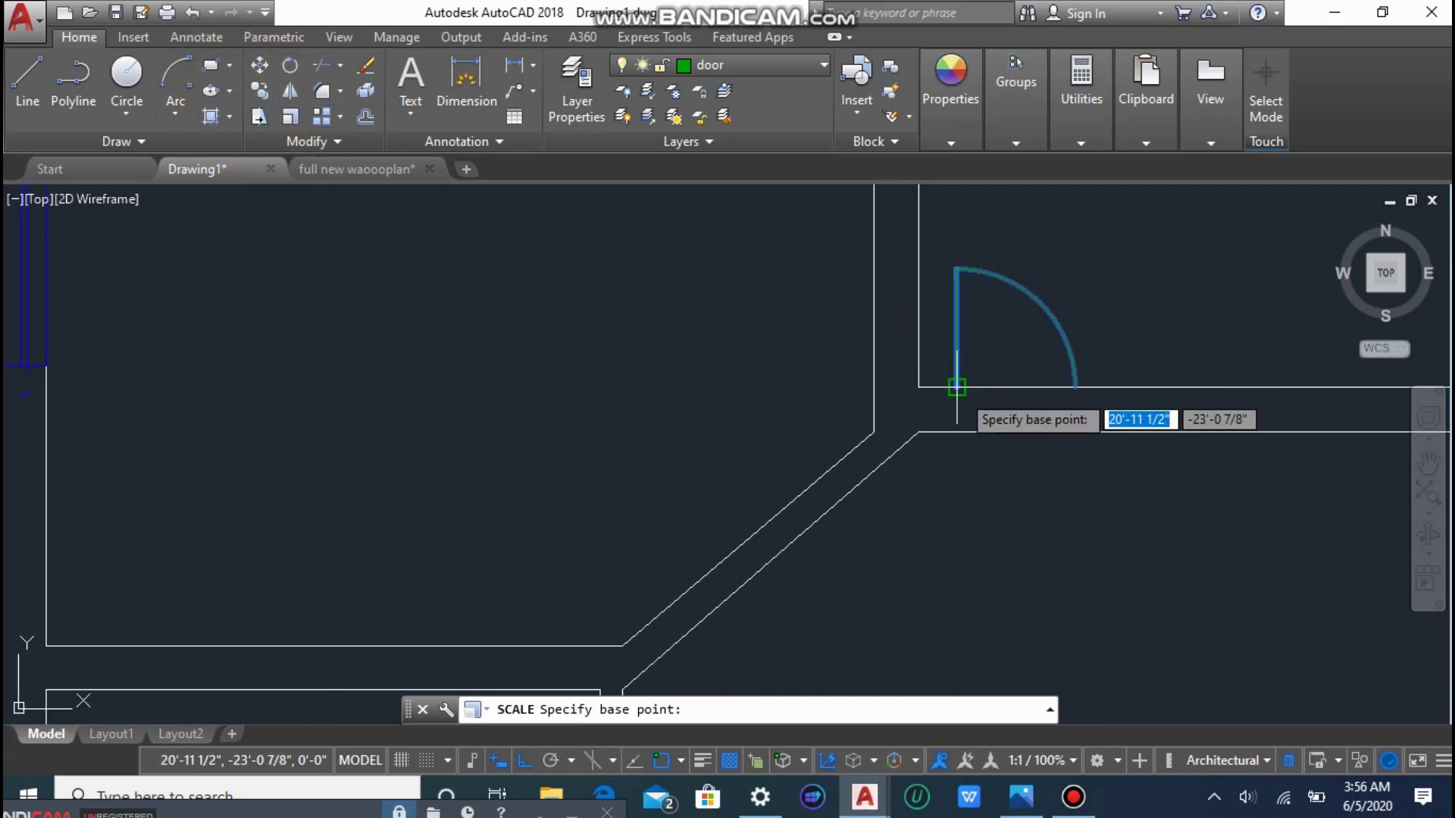
pyautogui.click(956, 387)
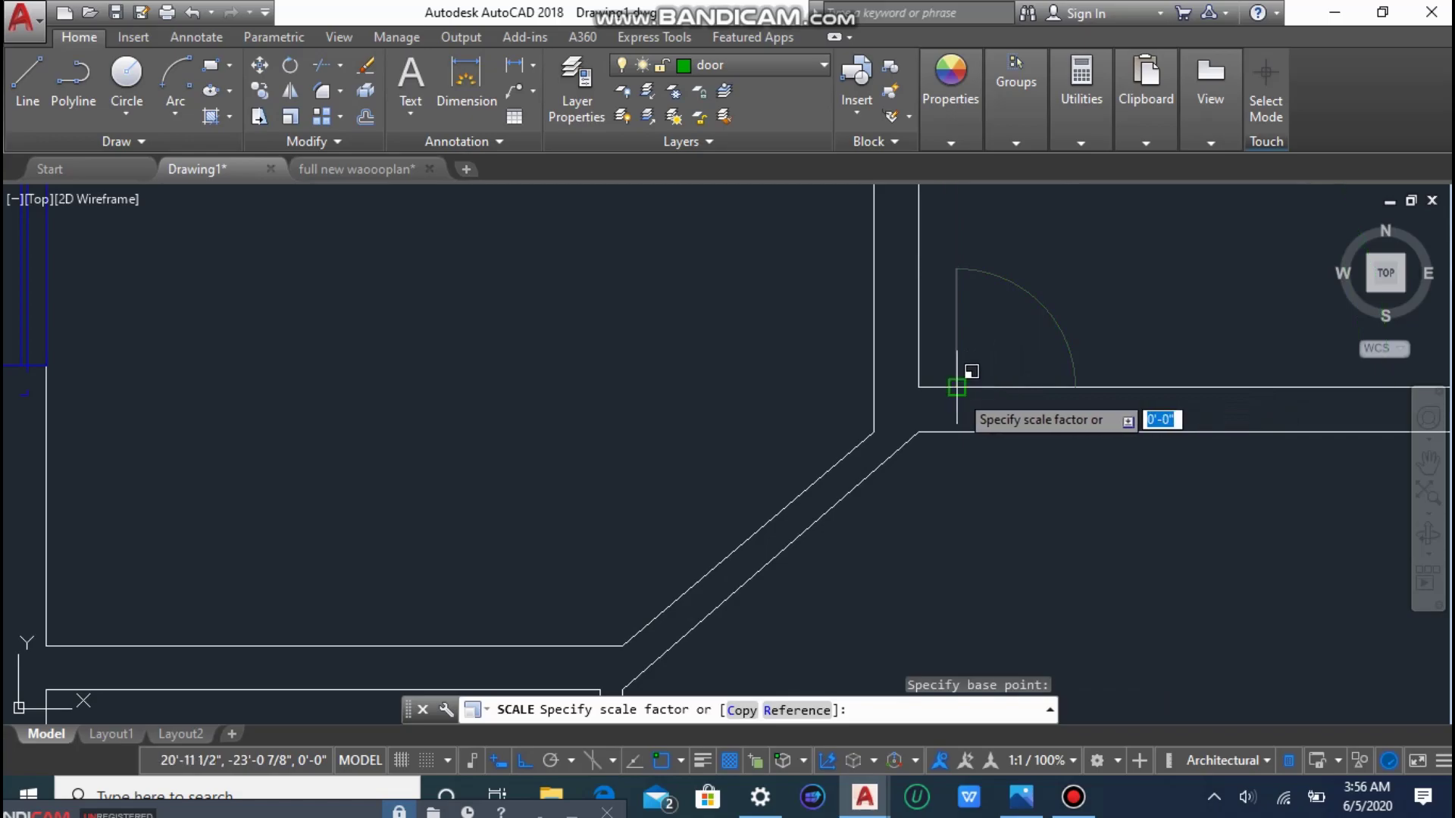
pyautogui.click(803, 710)
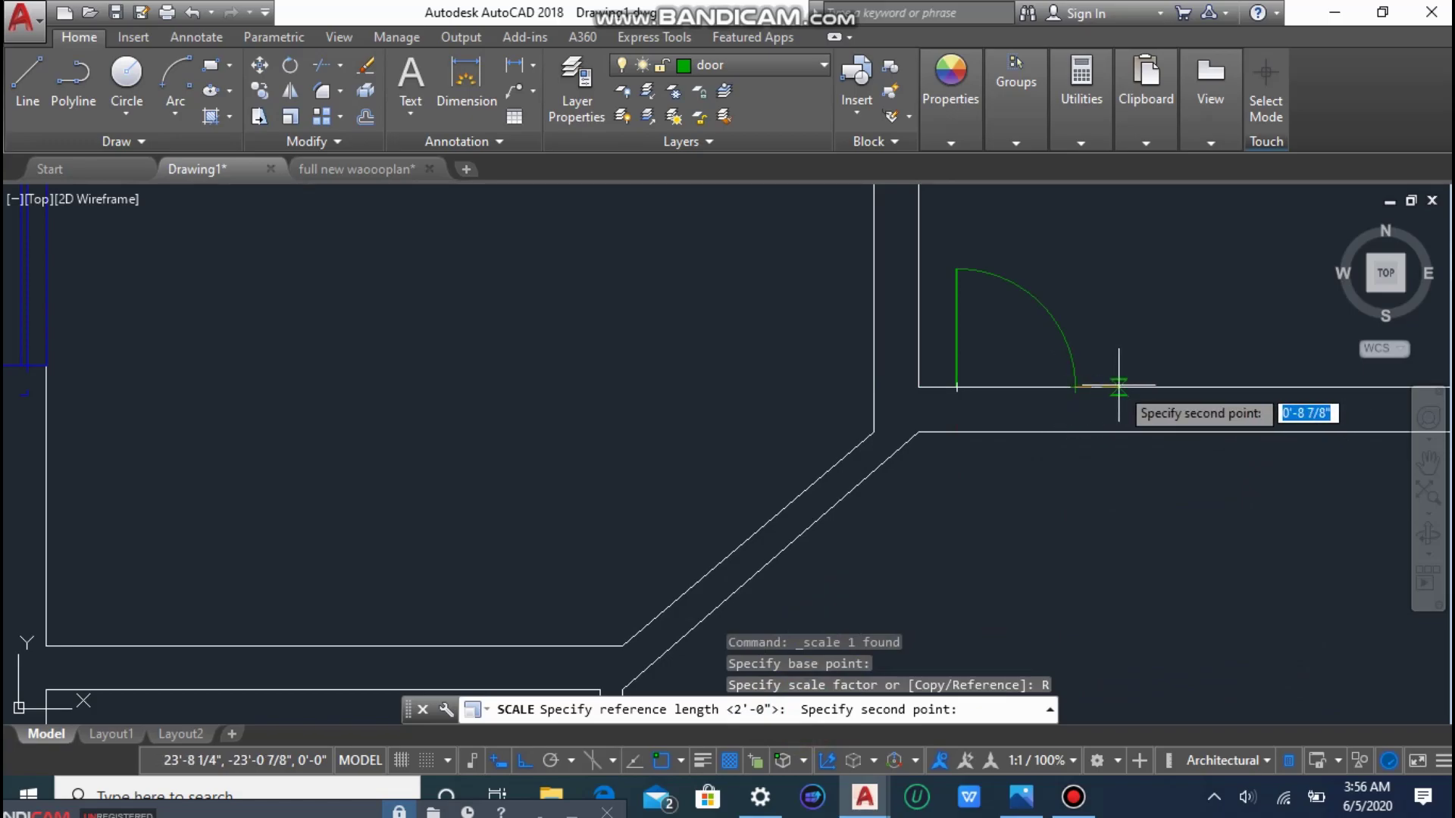
pyautogui.write("'")
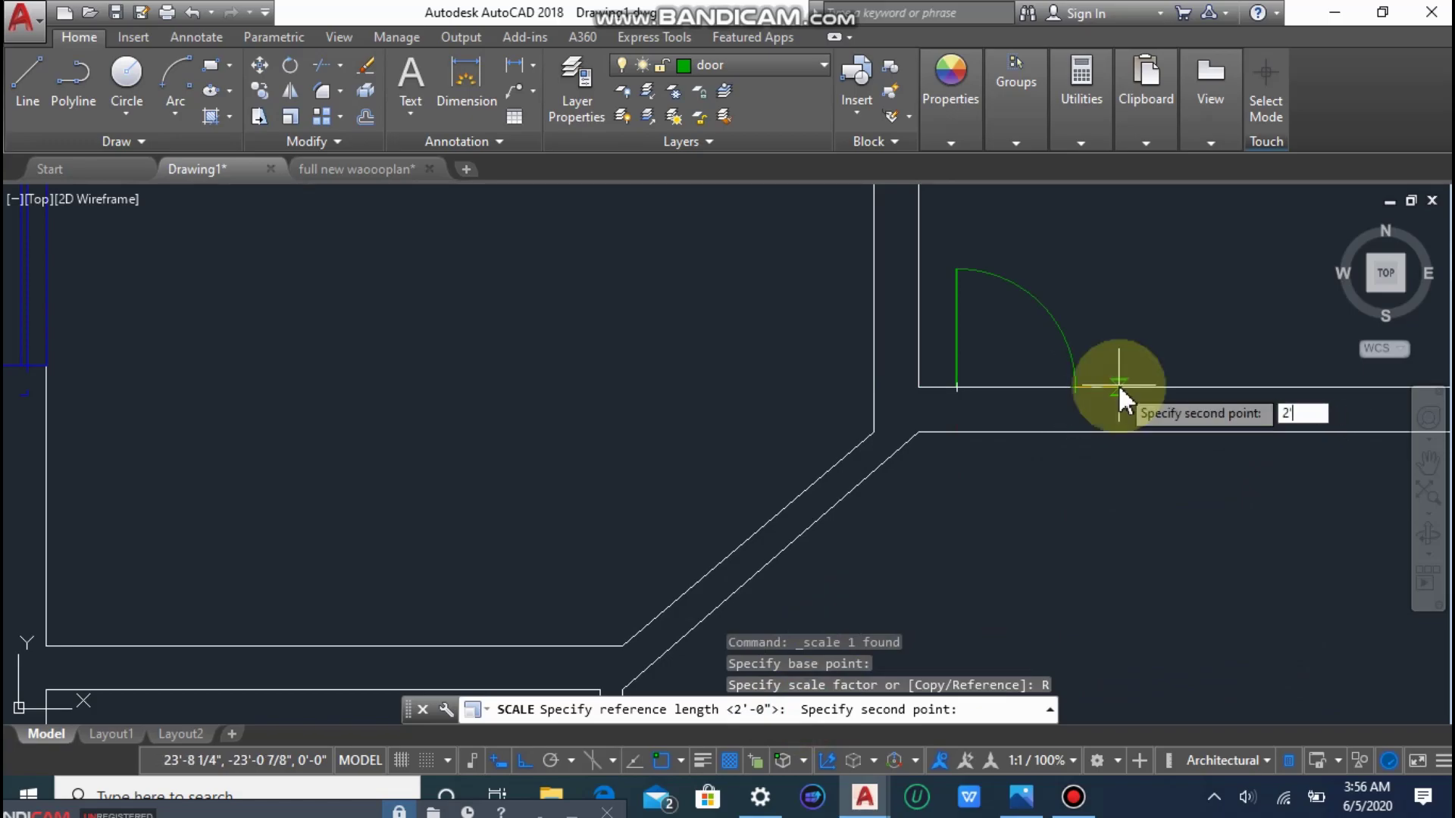
pyautogui.press('Return')
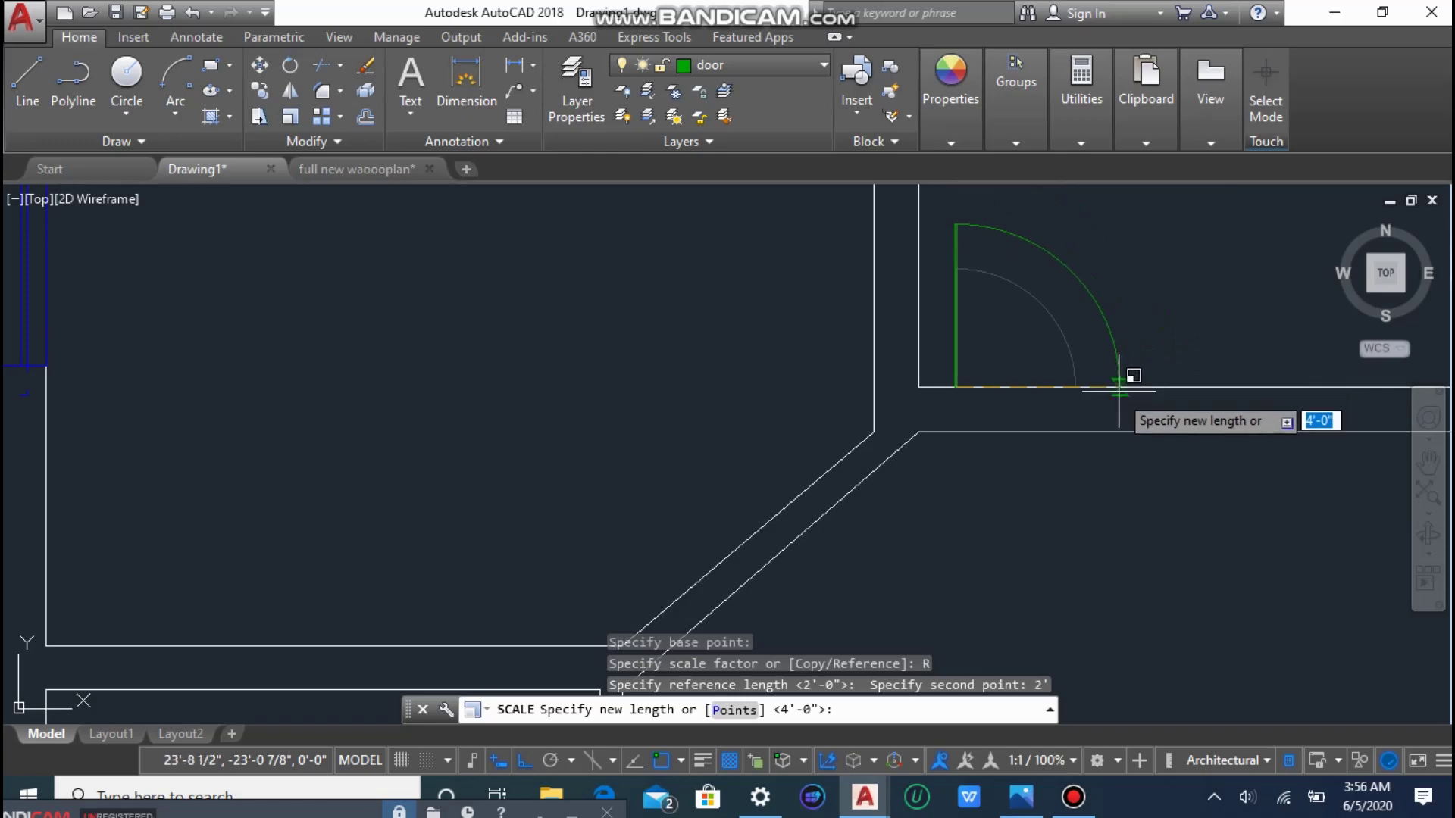
pyautogui.write("4'")
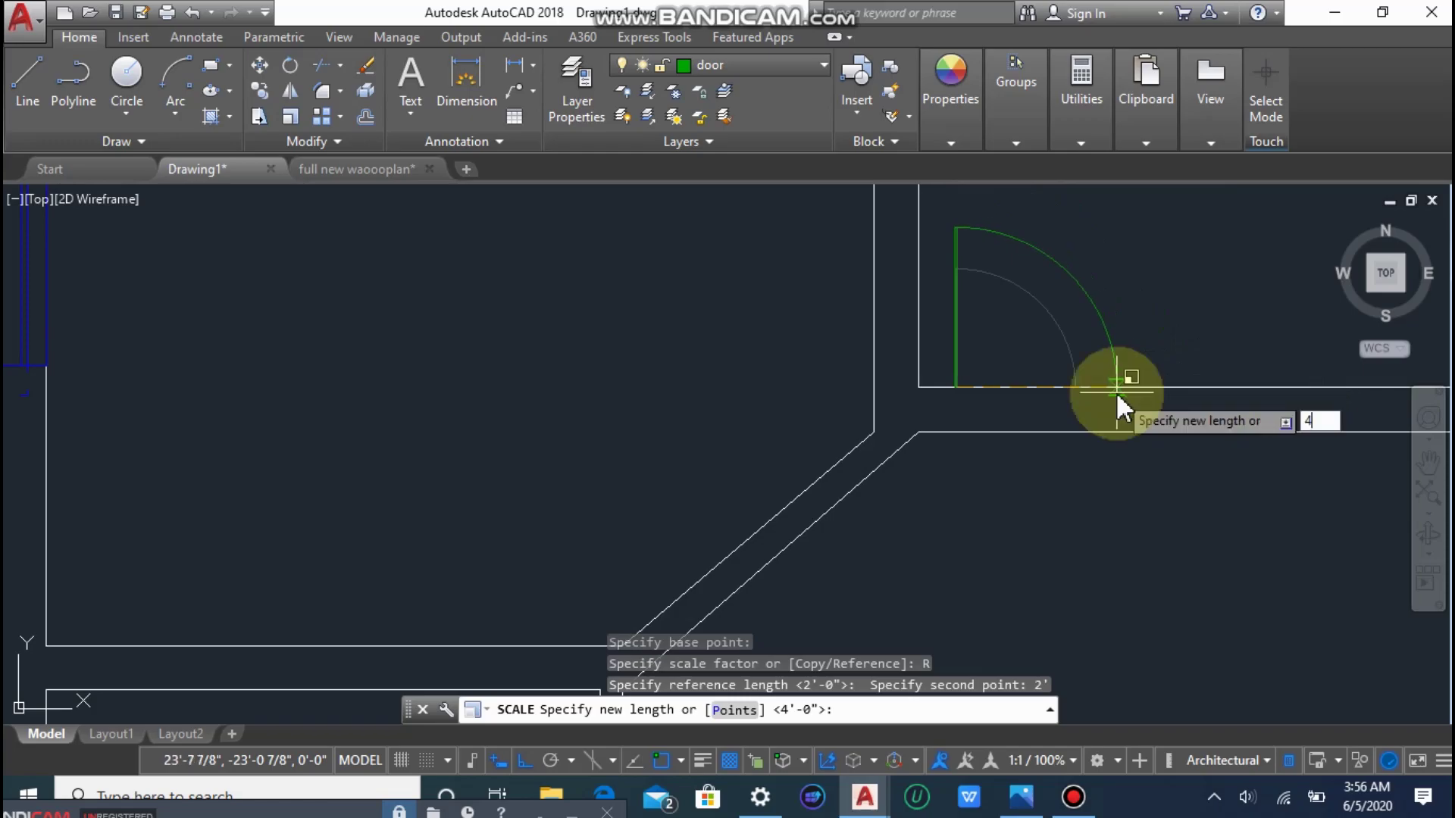
pyautogui.press('Return')
pyautogui.scroll(-5, 1115, 393)
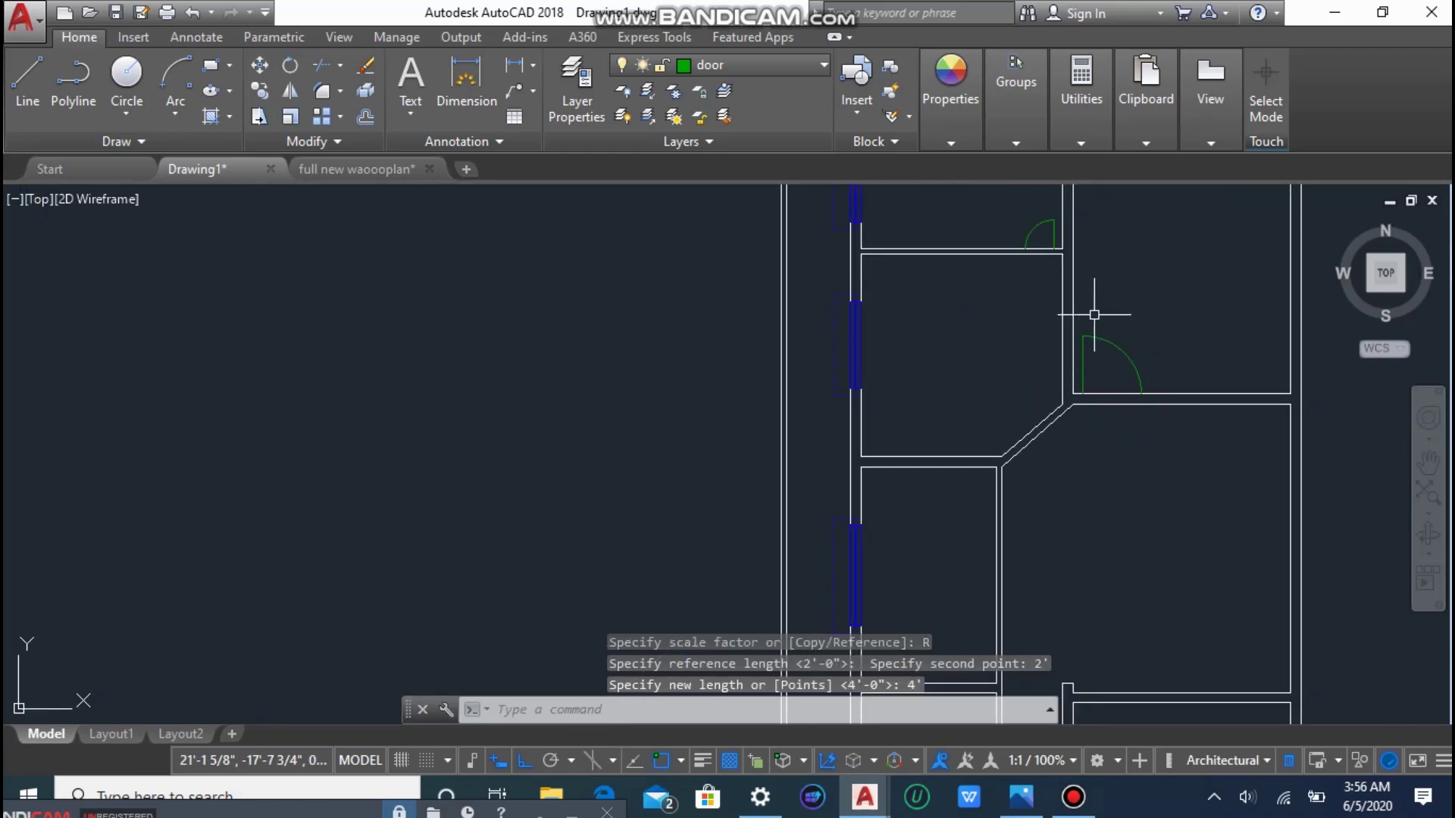
pyautogui.scroll(-2, 1033, 205)
pyautogui.scroll(8, 1068, 238)
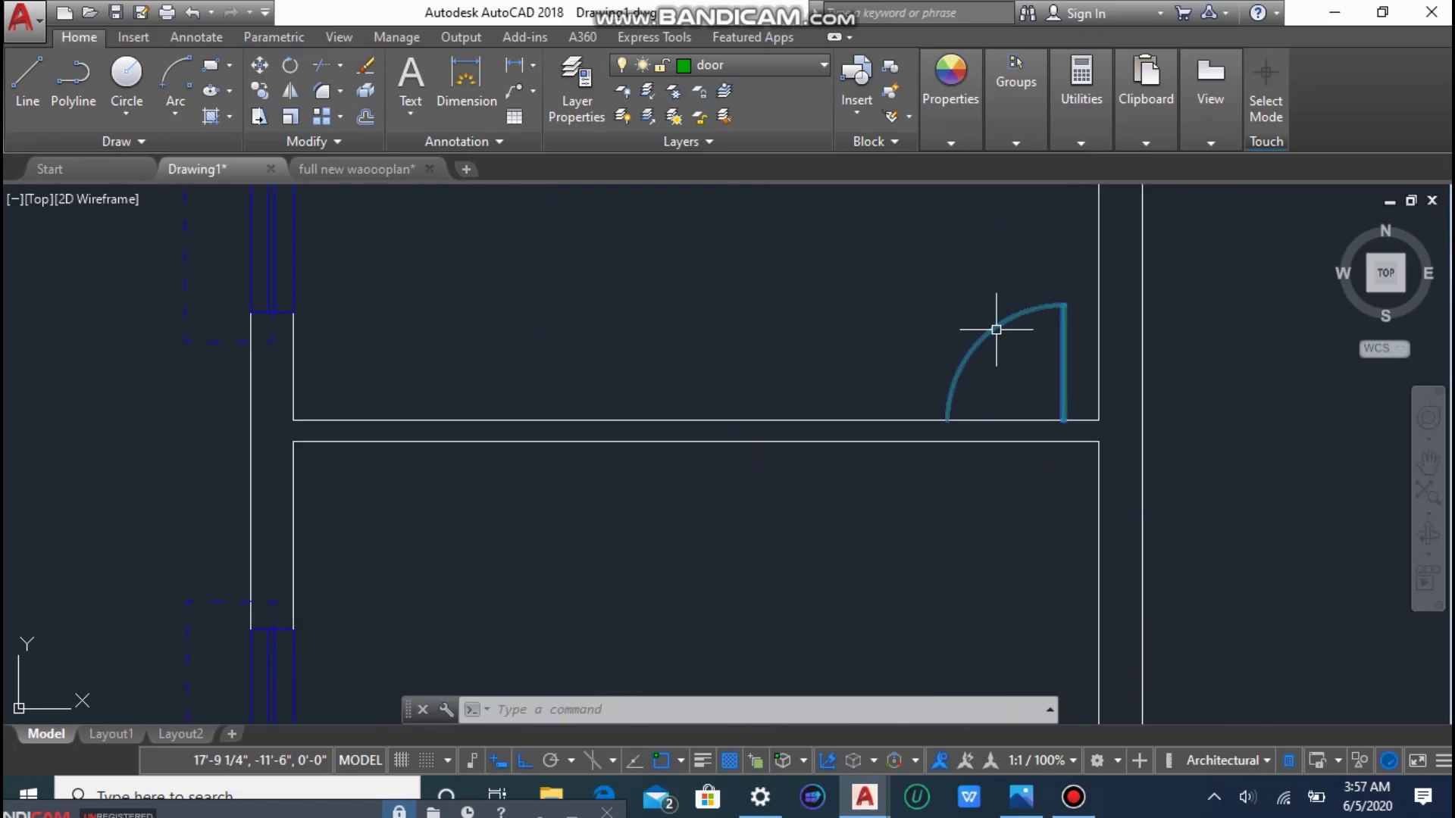
# Rescale the small upper room's door by reference from its leaf end, 1' to 3'.
pyautogui.click(1065, 404)
pyautogui.click(286, 116)
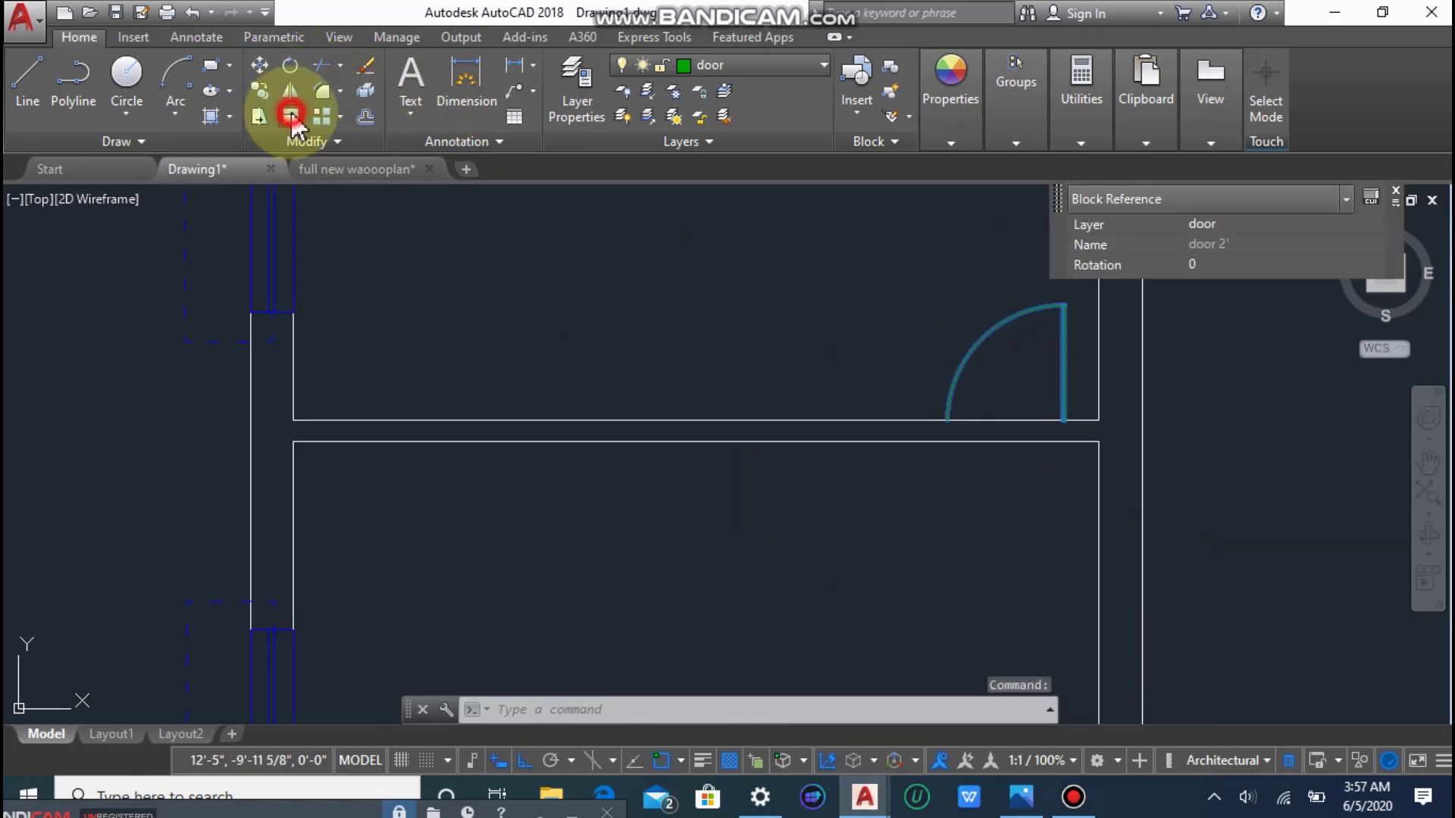
pyautogui.click(1064, 419)
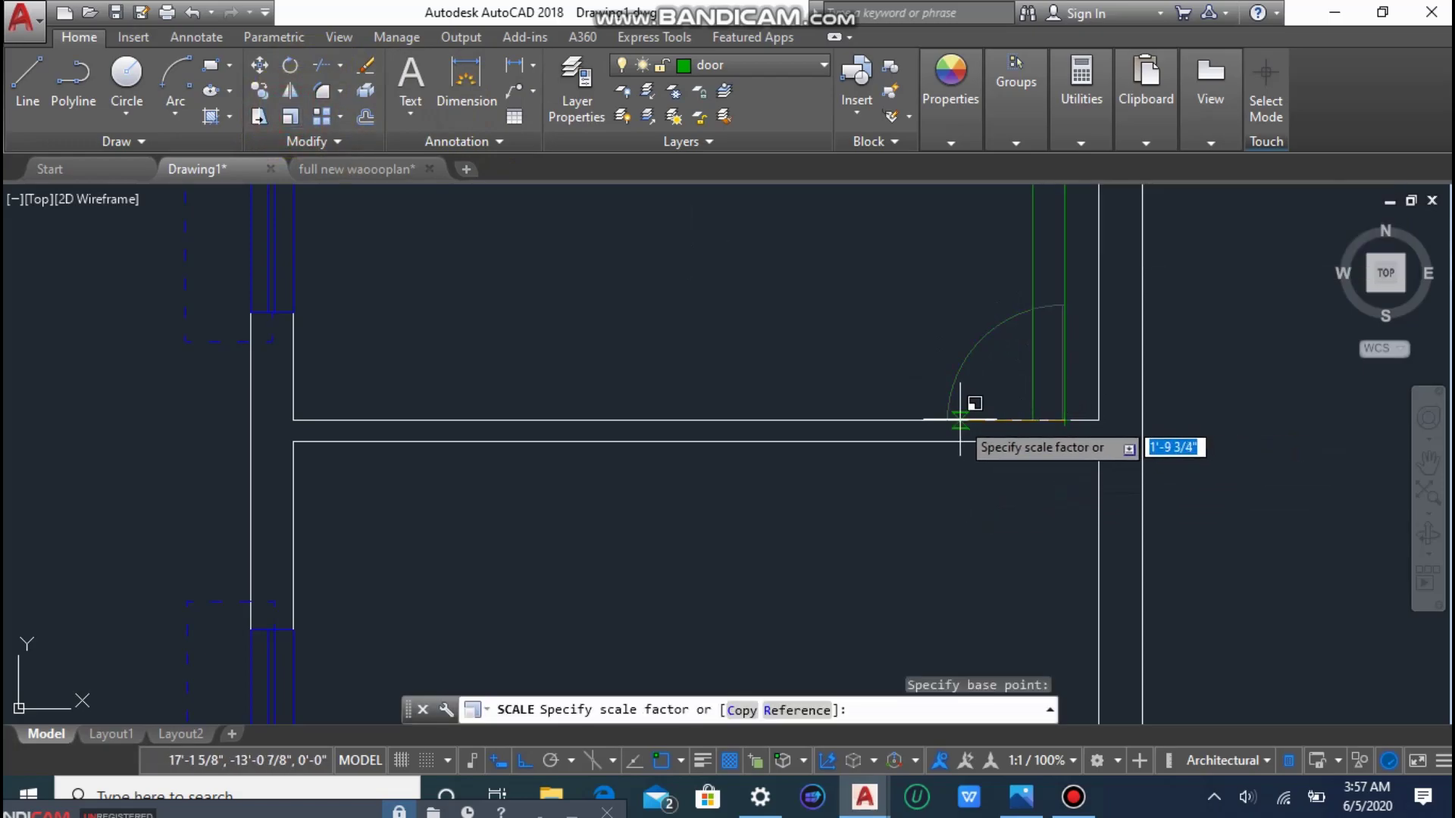
pyautogui.click(800, 711)
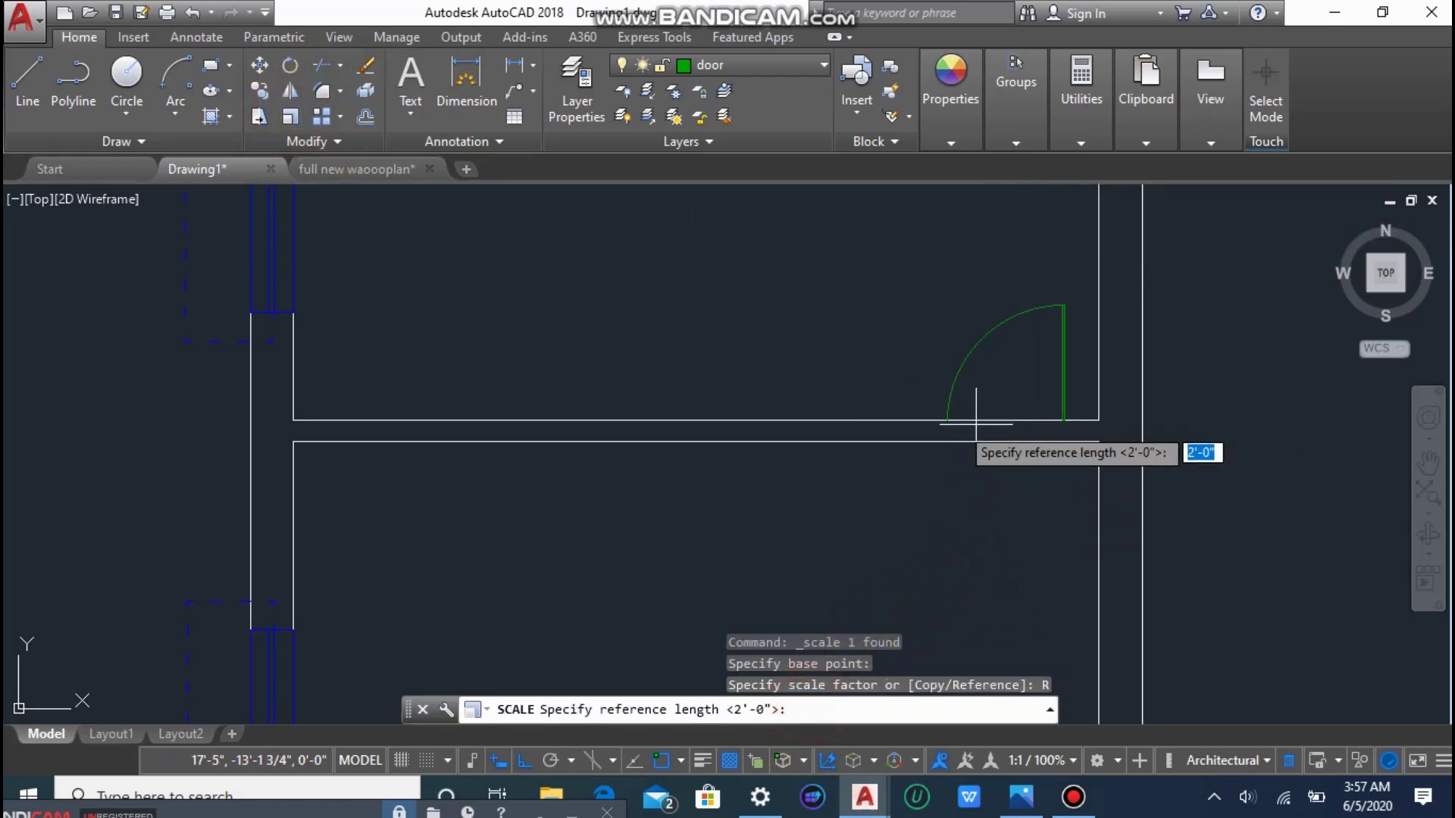
pyautogui.click(948, 418)
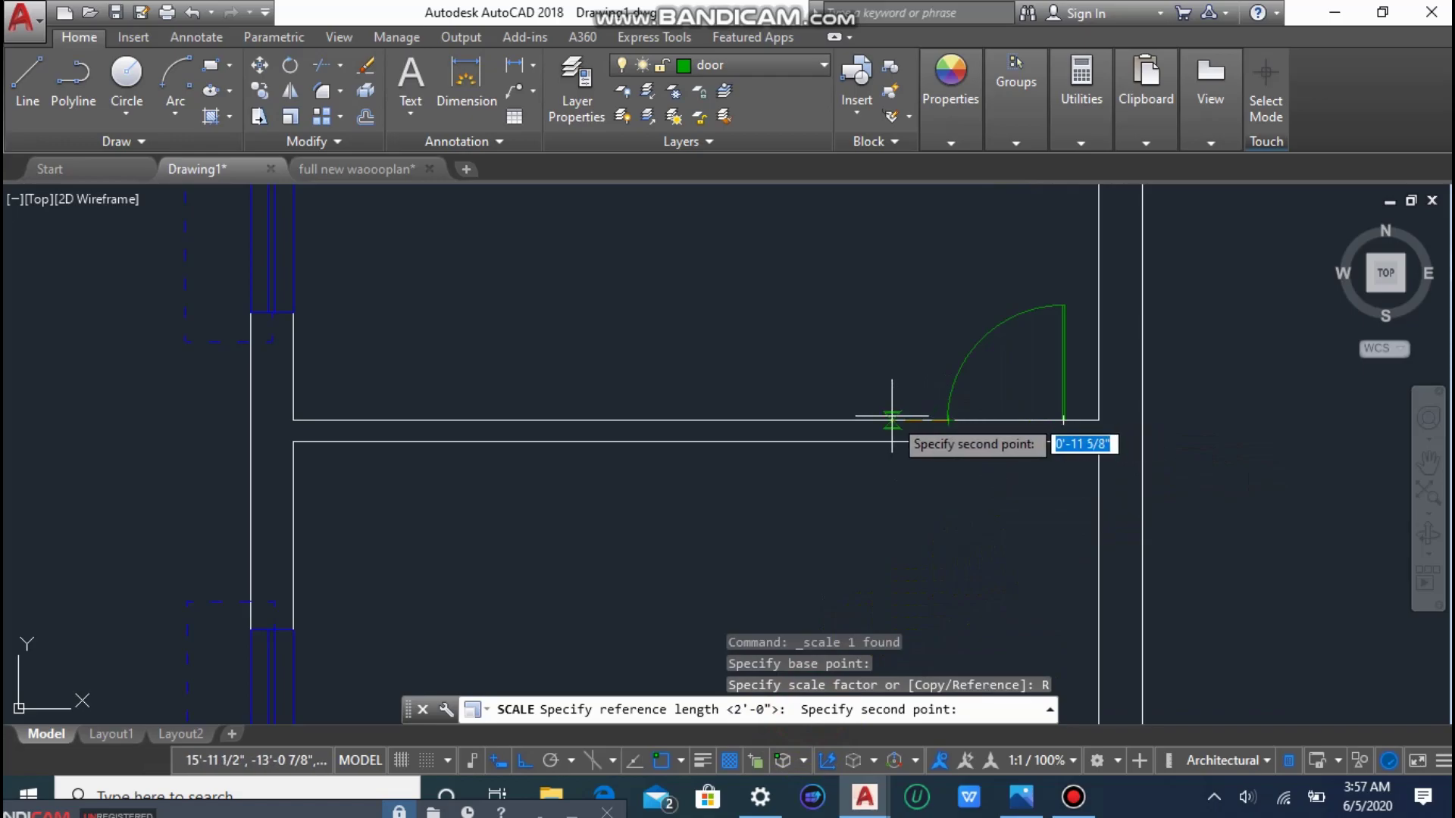
pyautogui.write("1'")
pyautogui.press('Return')
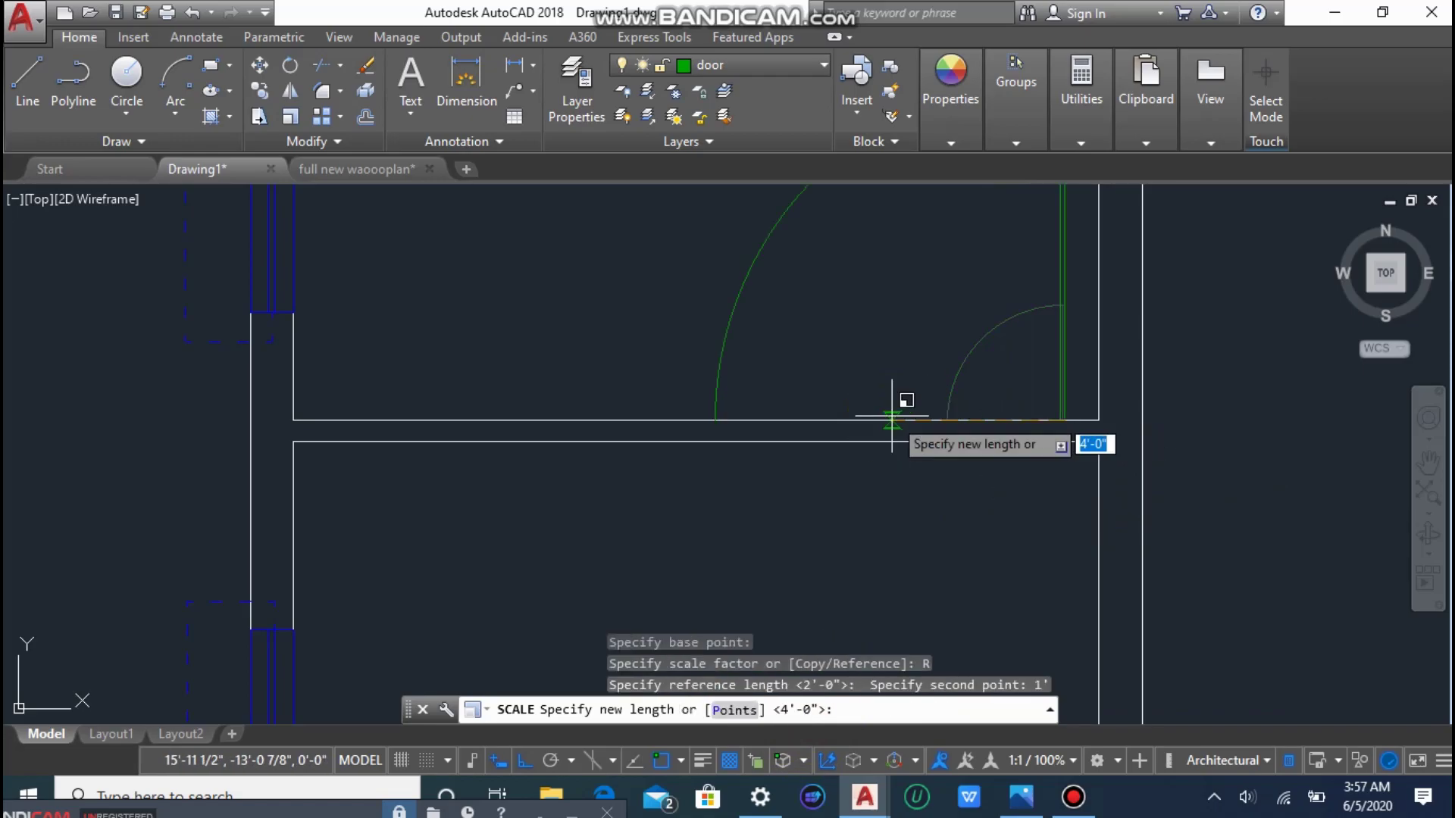
pyautogui.write("3'")
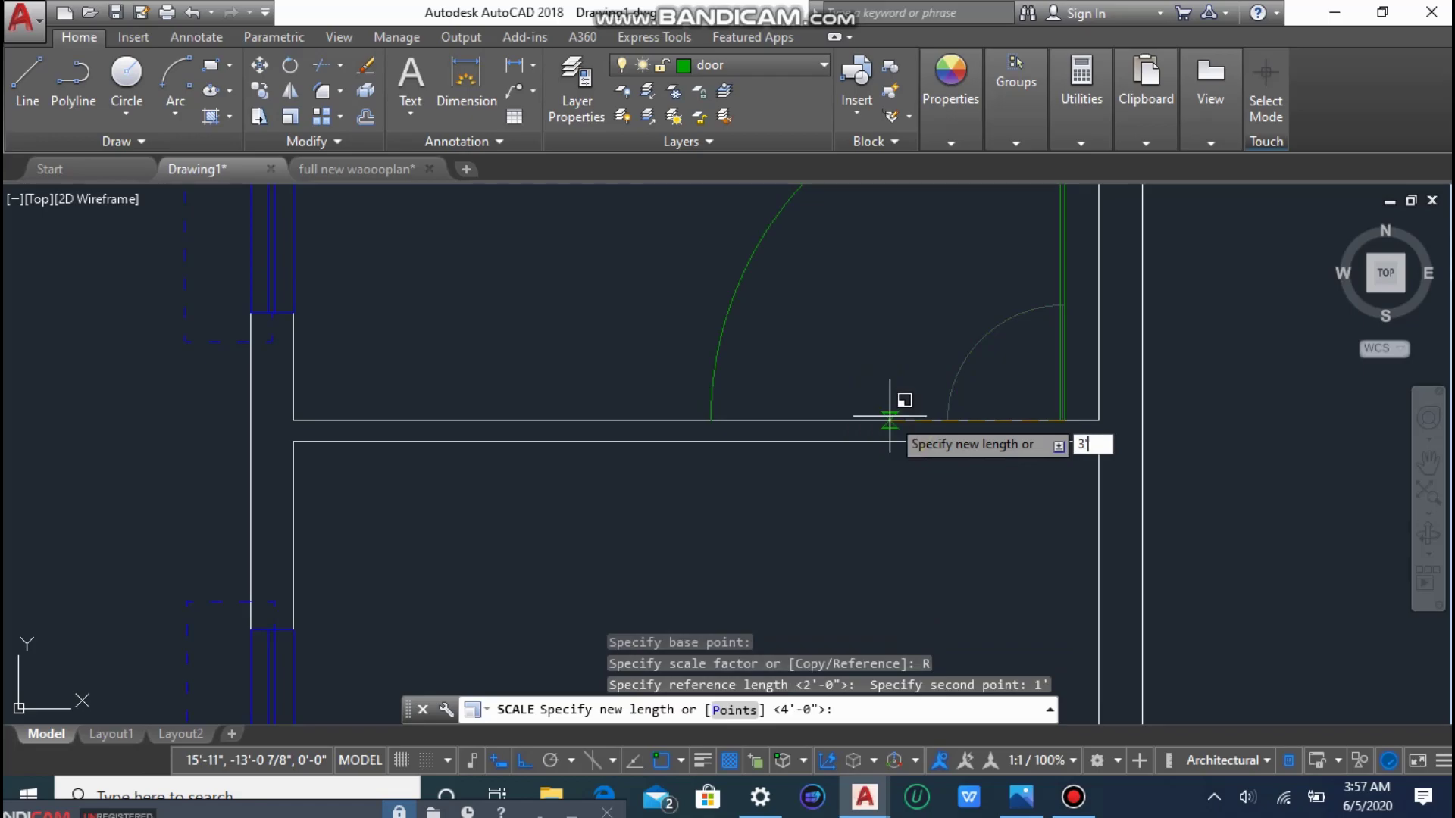
pyautogui.press('Return')
pyautogui.scroll(-1, 985, 341)
pyautogui.scroll(-3, 987, 350)
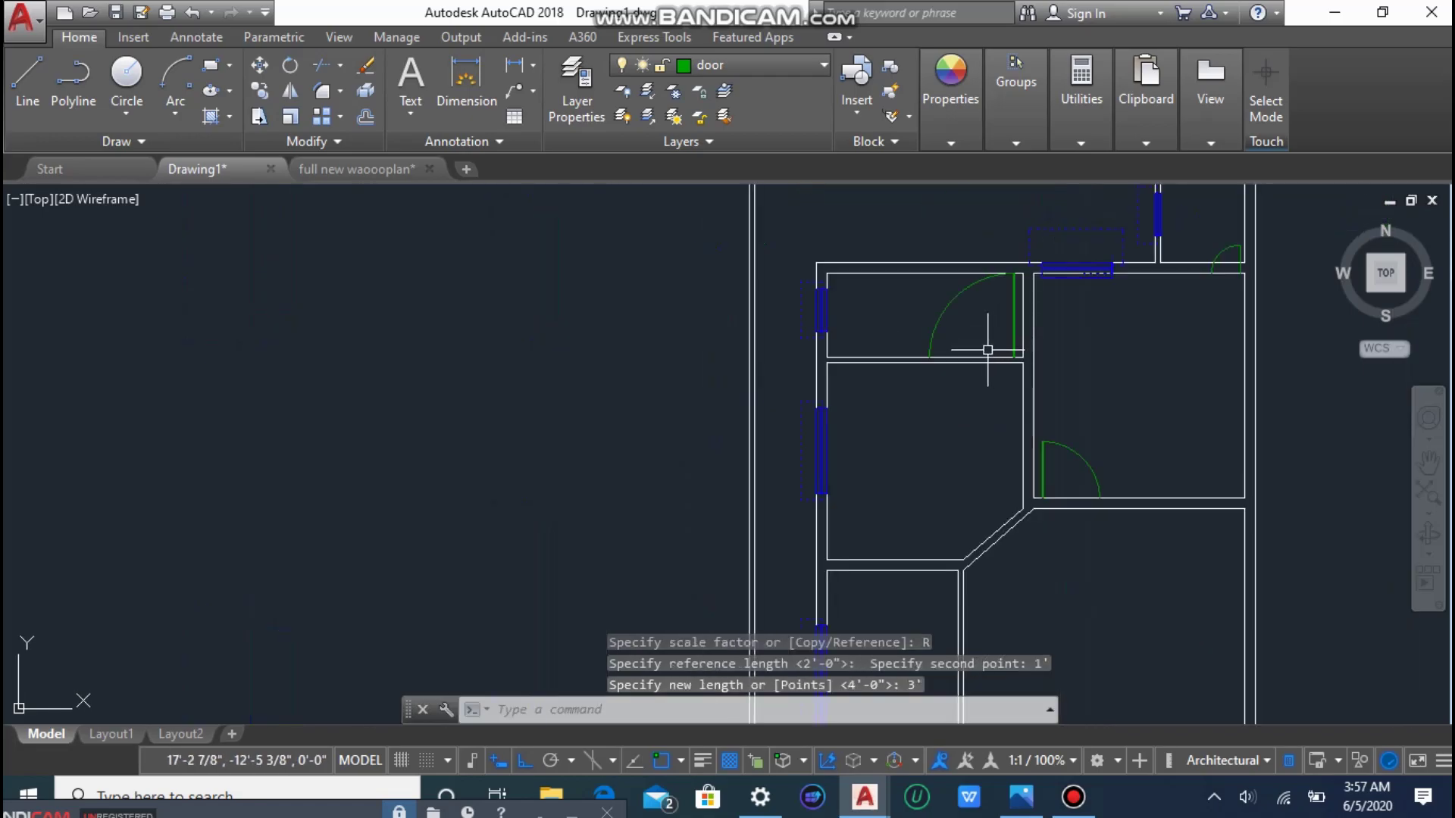
pyautogui.click(941, 322)
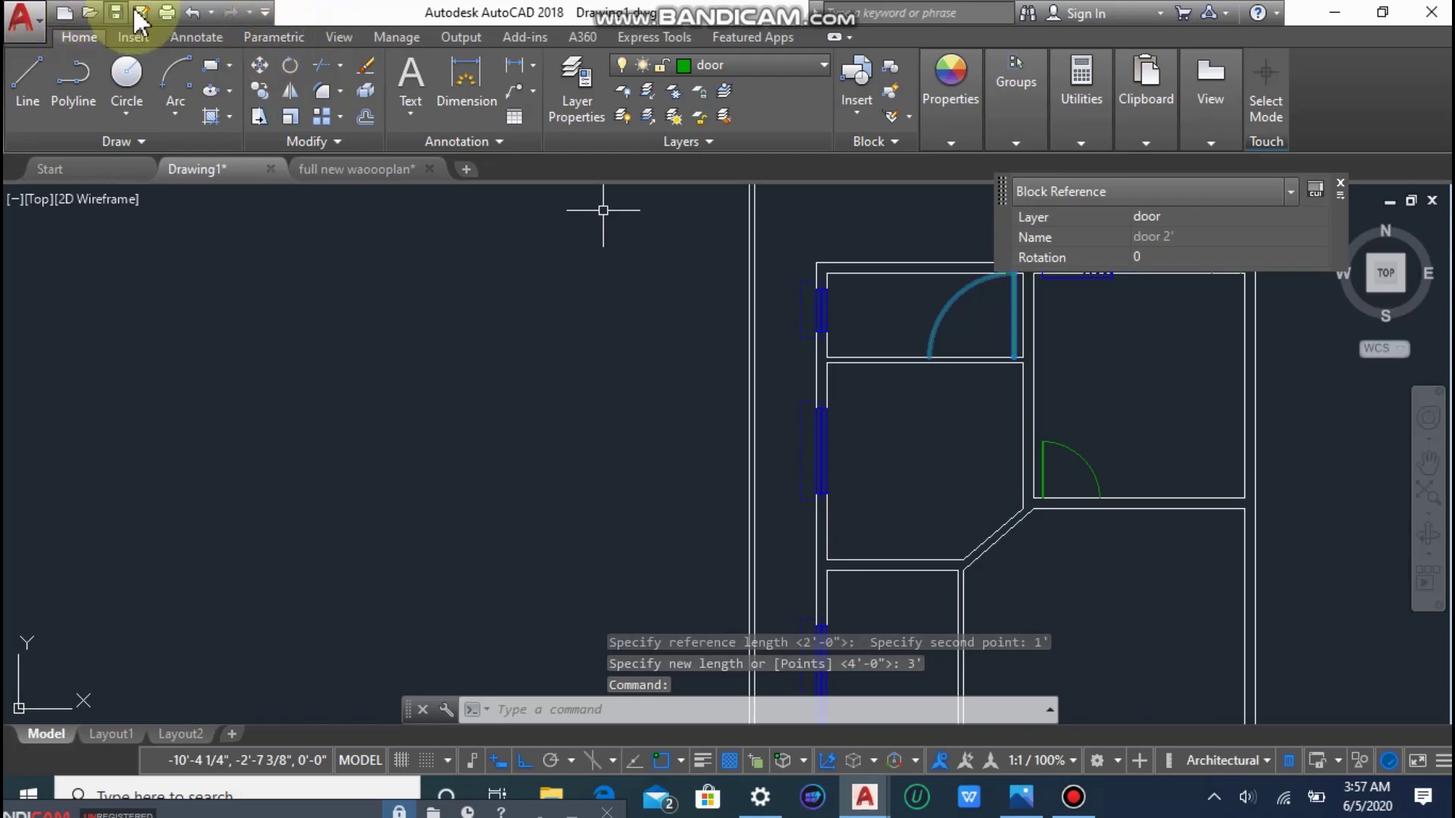
# Undo the earlier resize and rescale the door by reference again, from 1' to 3'.
pyautogui.click(190, 16)
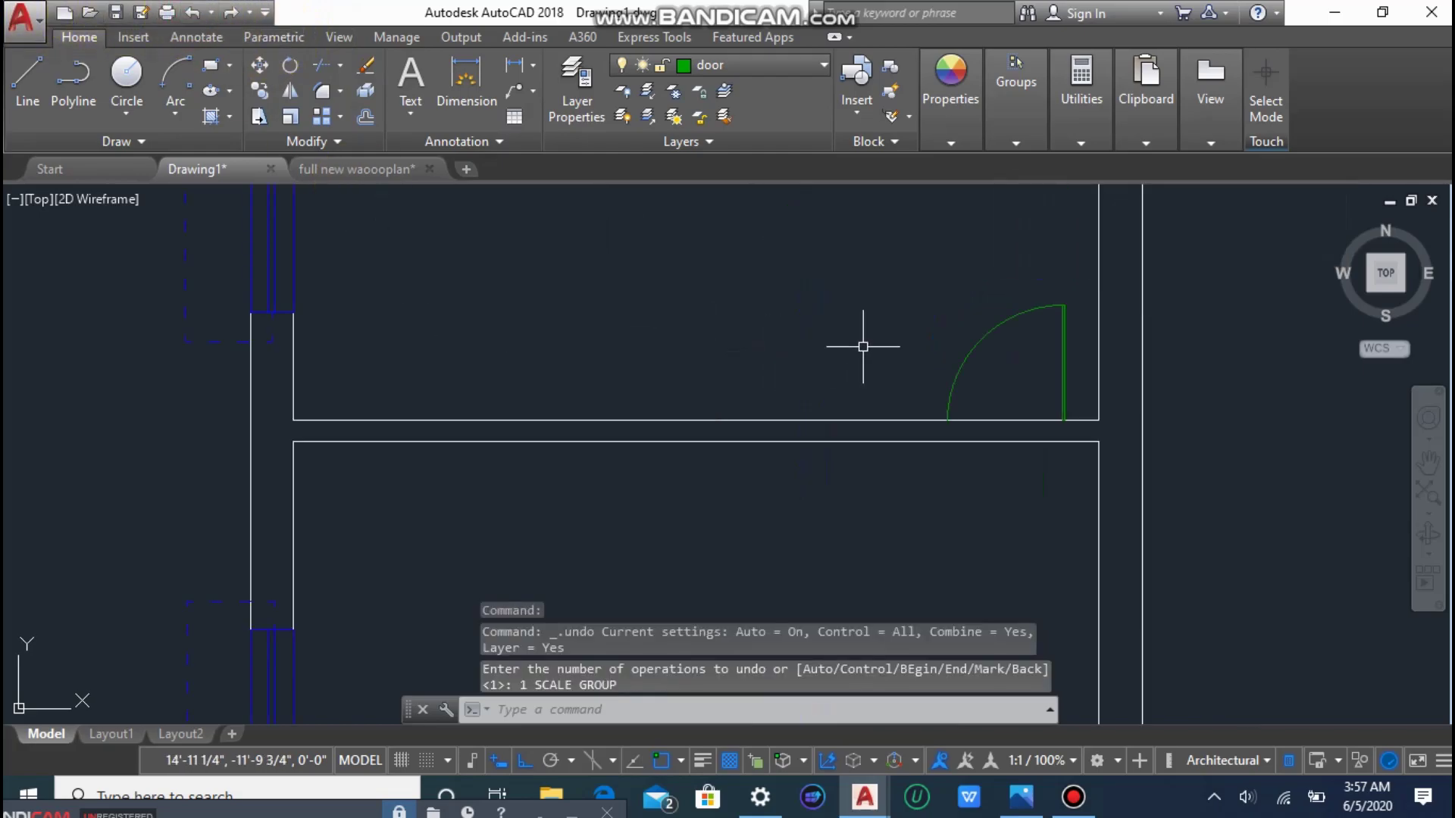
pyautogui.click(1068, 359)
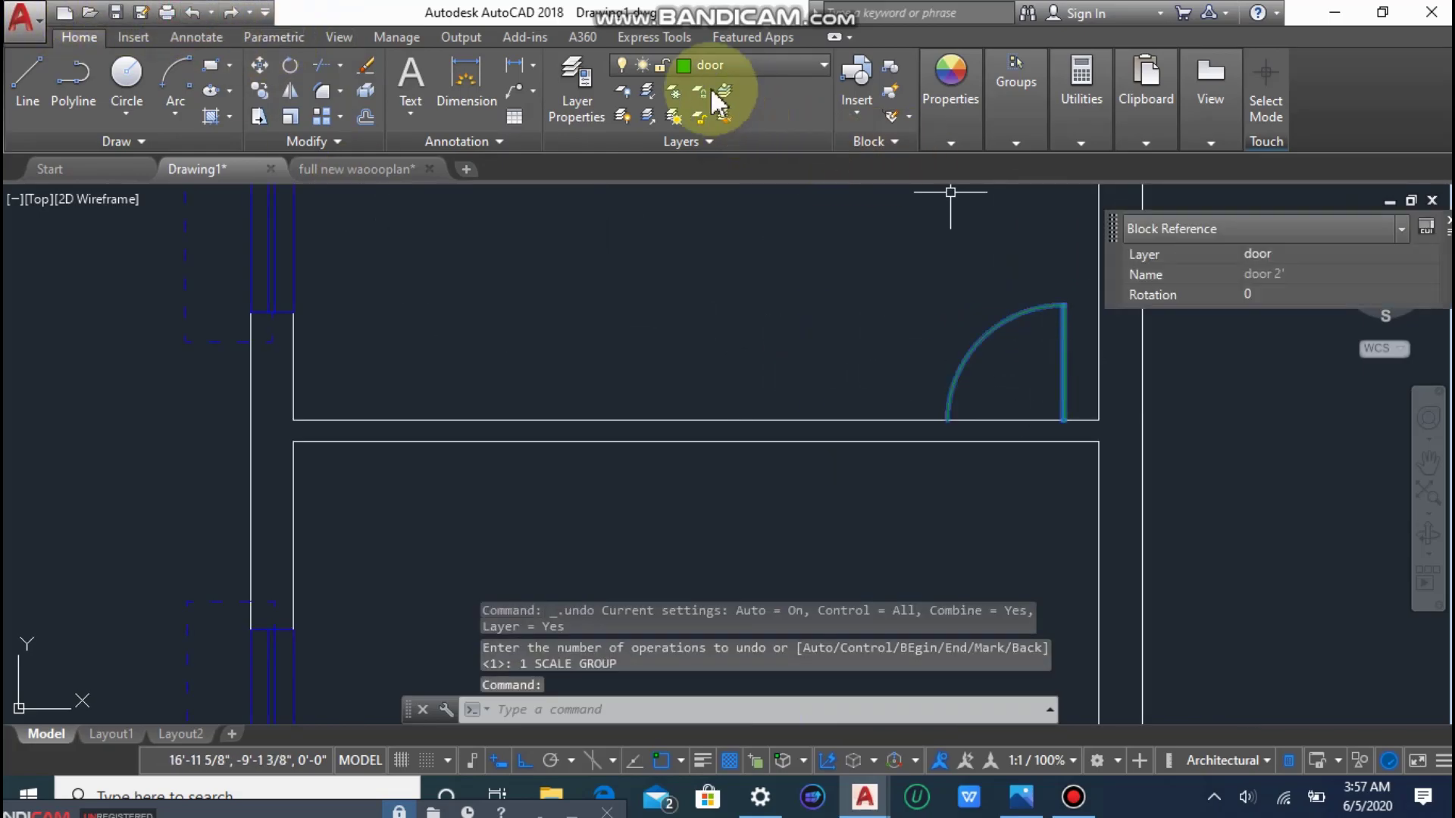
pyautogui.click(284, 120)
pyautogui.scroll(4, 1022, 422)
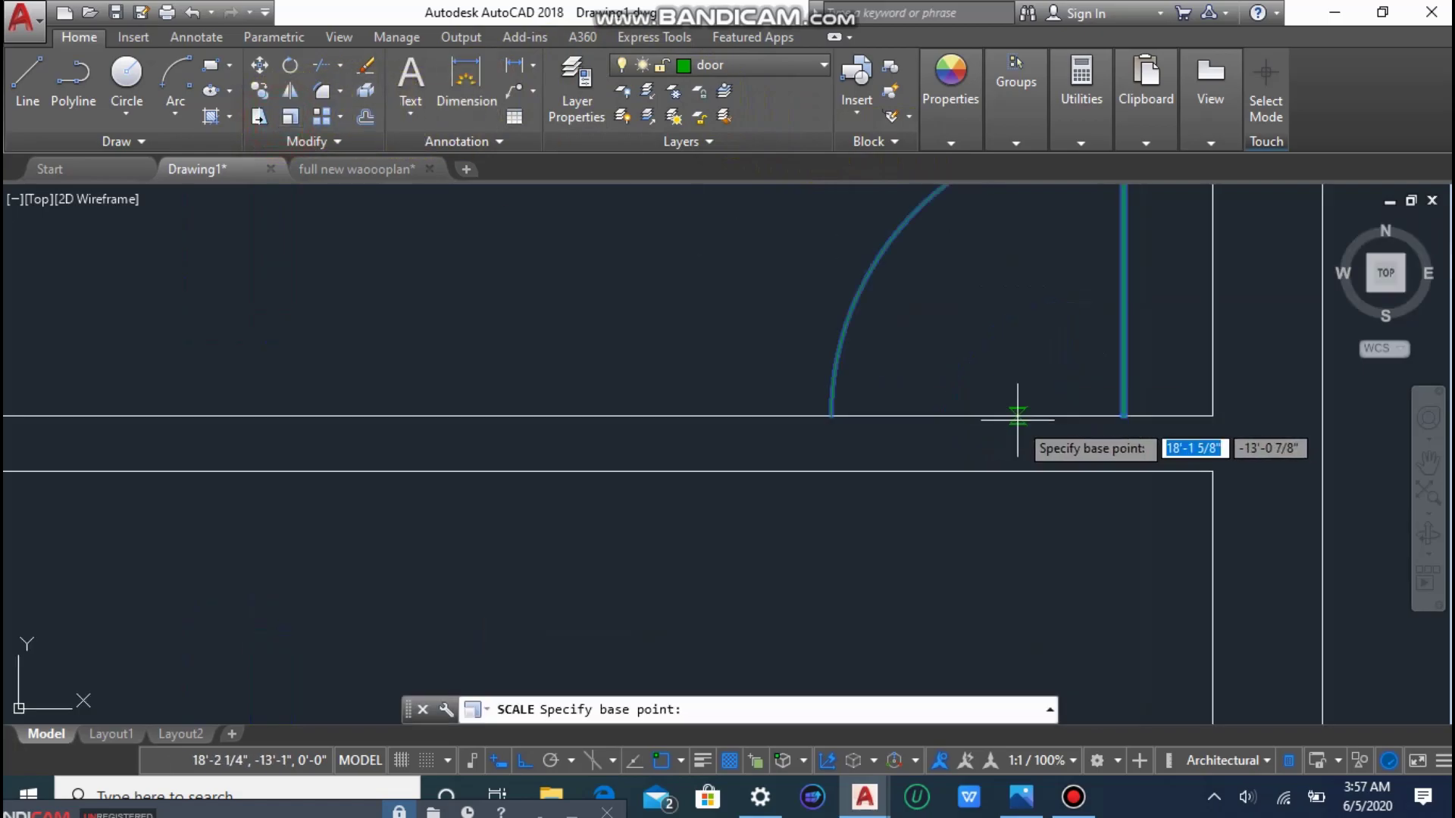
pyautogui.click(1126, 416)
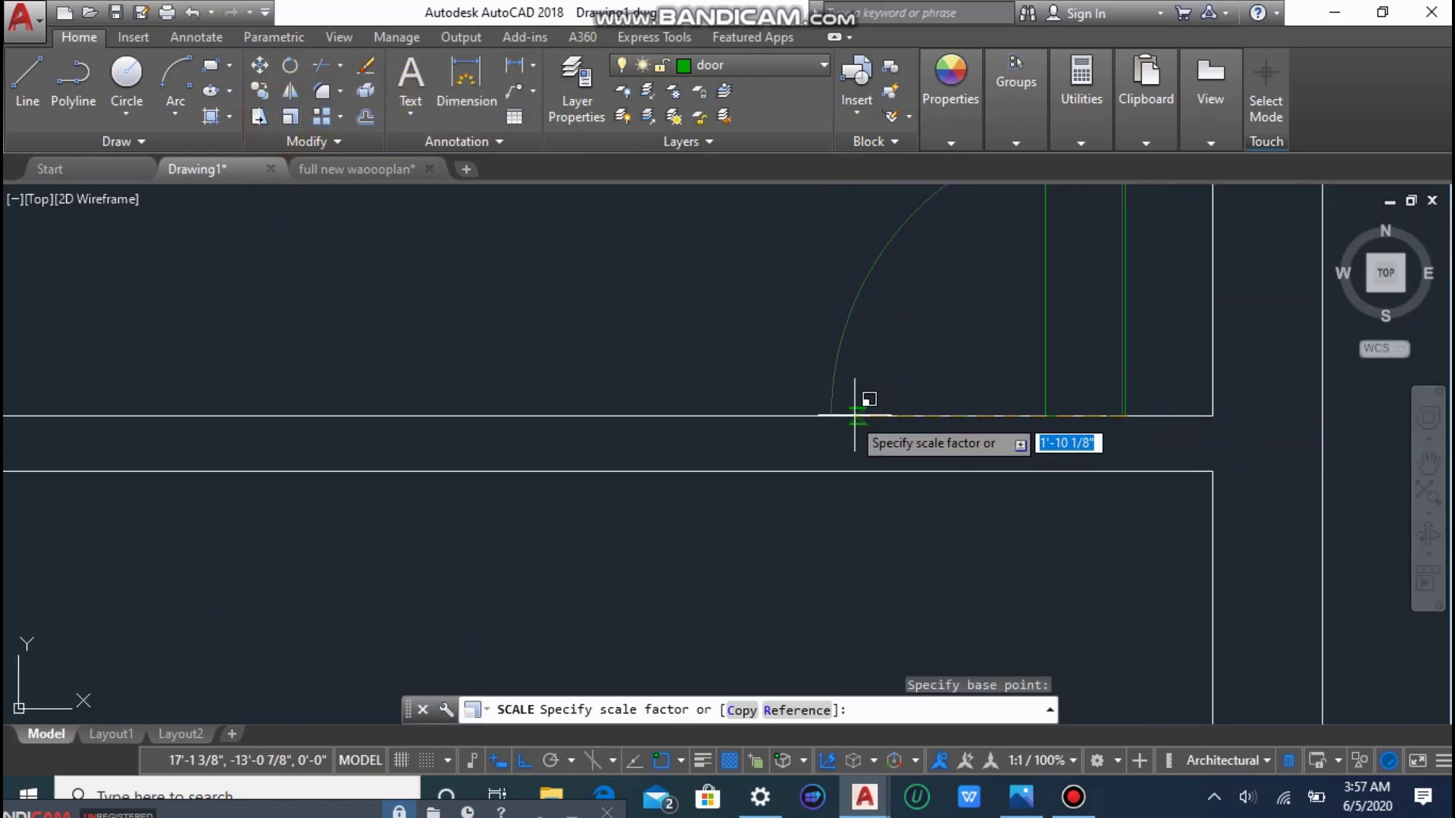
pyautogui.click(817, 712)
pyautogui.click(832, 415)
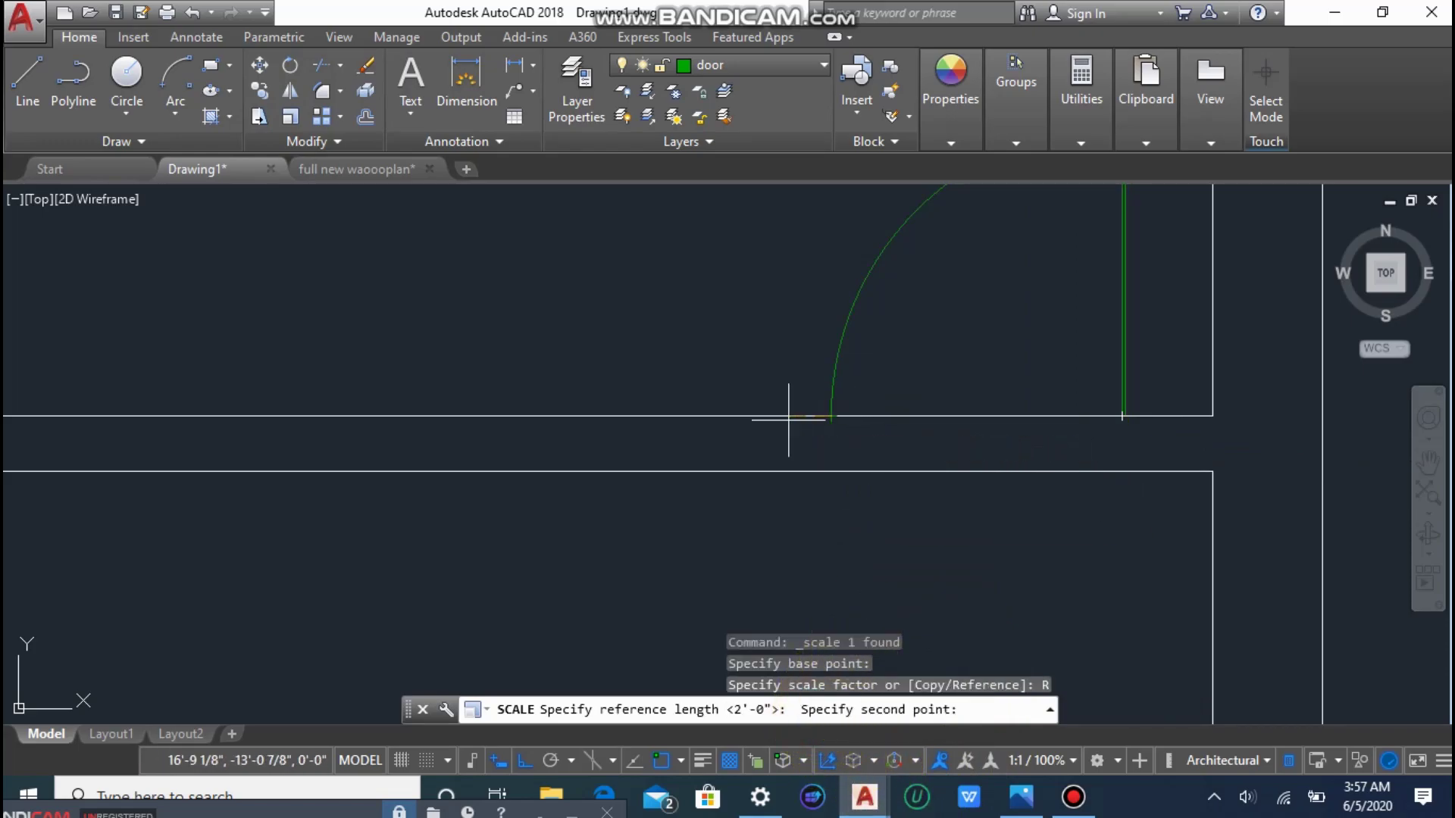
pyautogui.write('1')
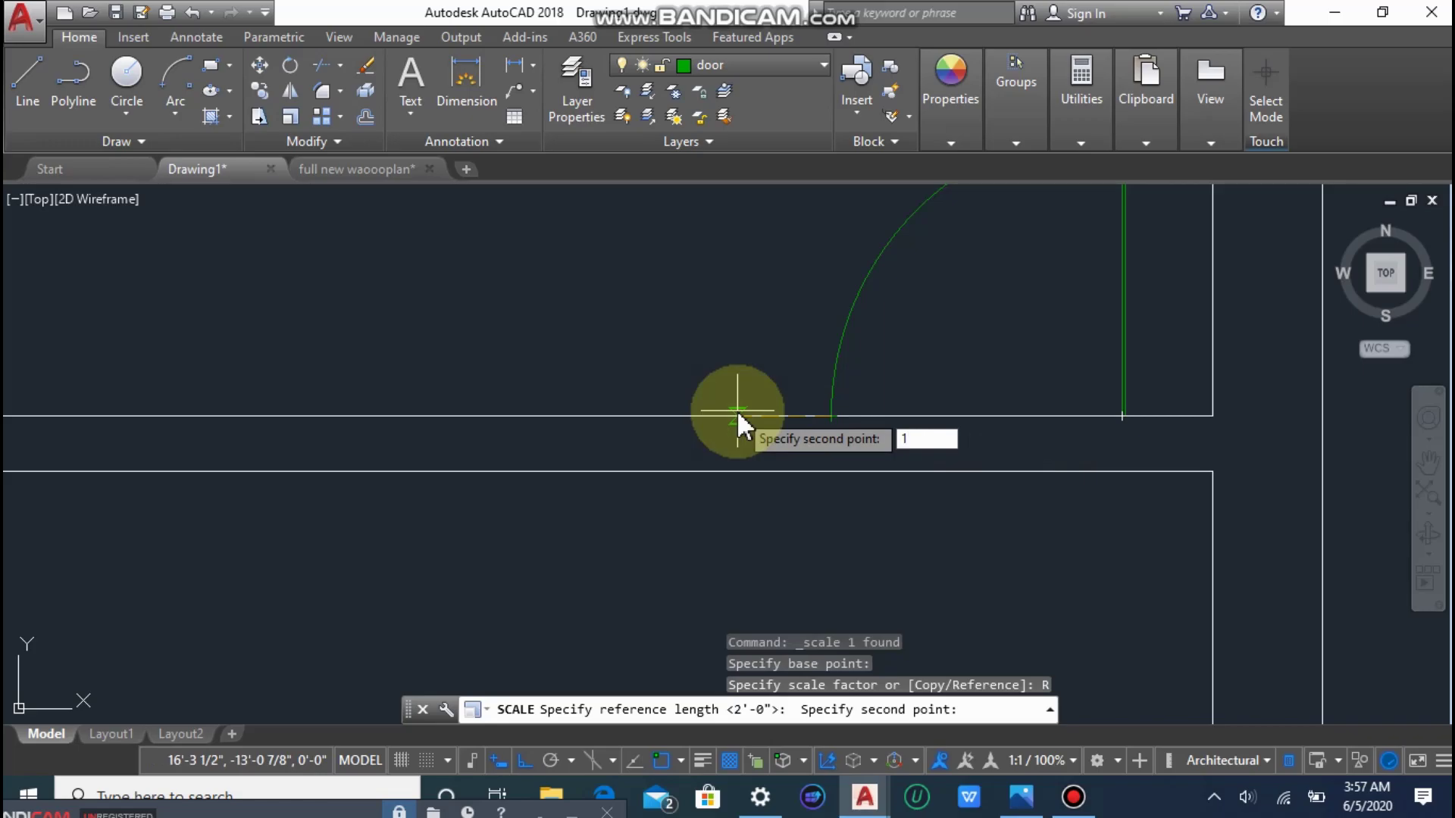
pyautogui.write("'")
pyautogui.click(738, 415)
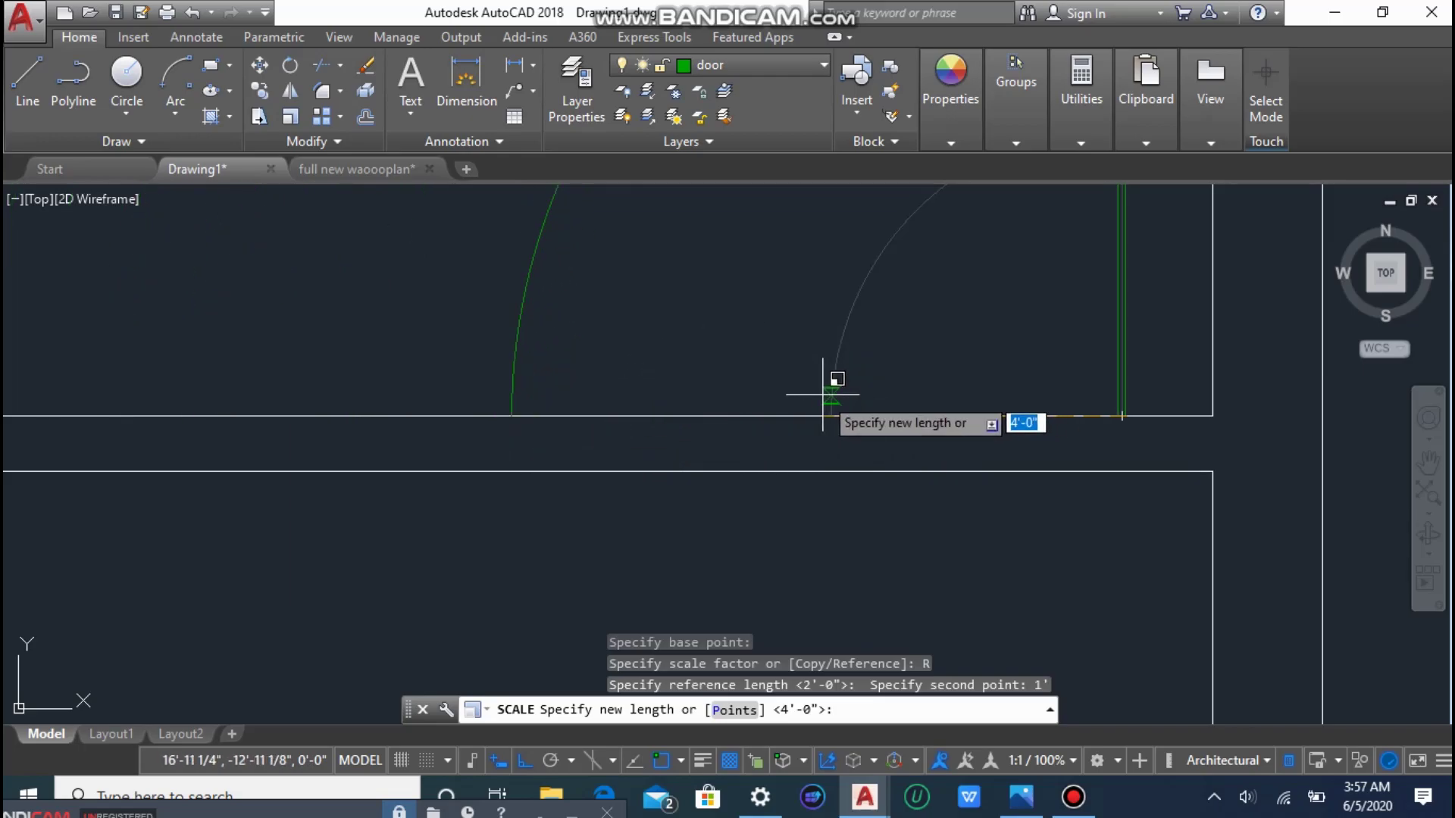
pyautogui.write("3'")
pyautogui.press('Return')
pyautogui.scroll(-6, 822, 394)
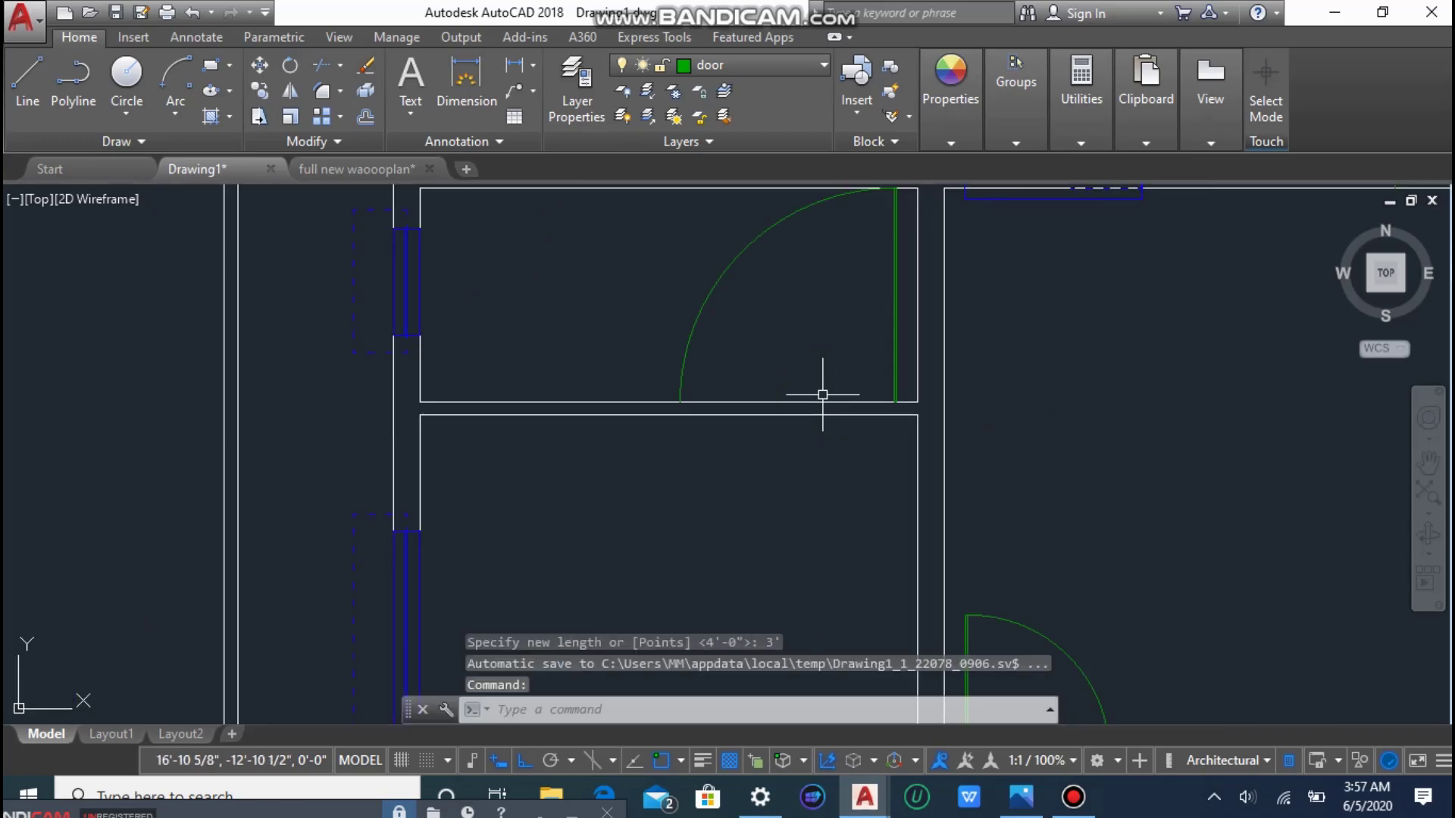
# Zoom out and pan right of the plan to view the spare door symbols.
pyautogui.scroll(-3, 772, 315)
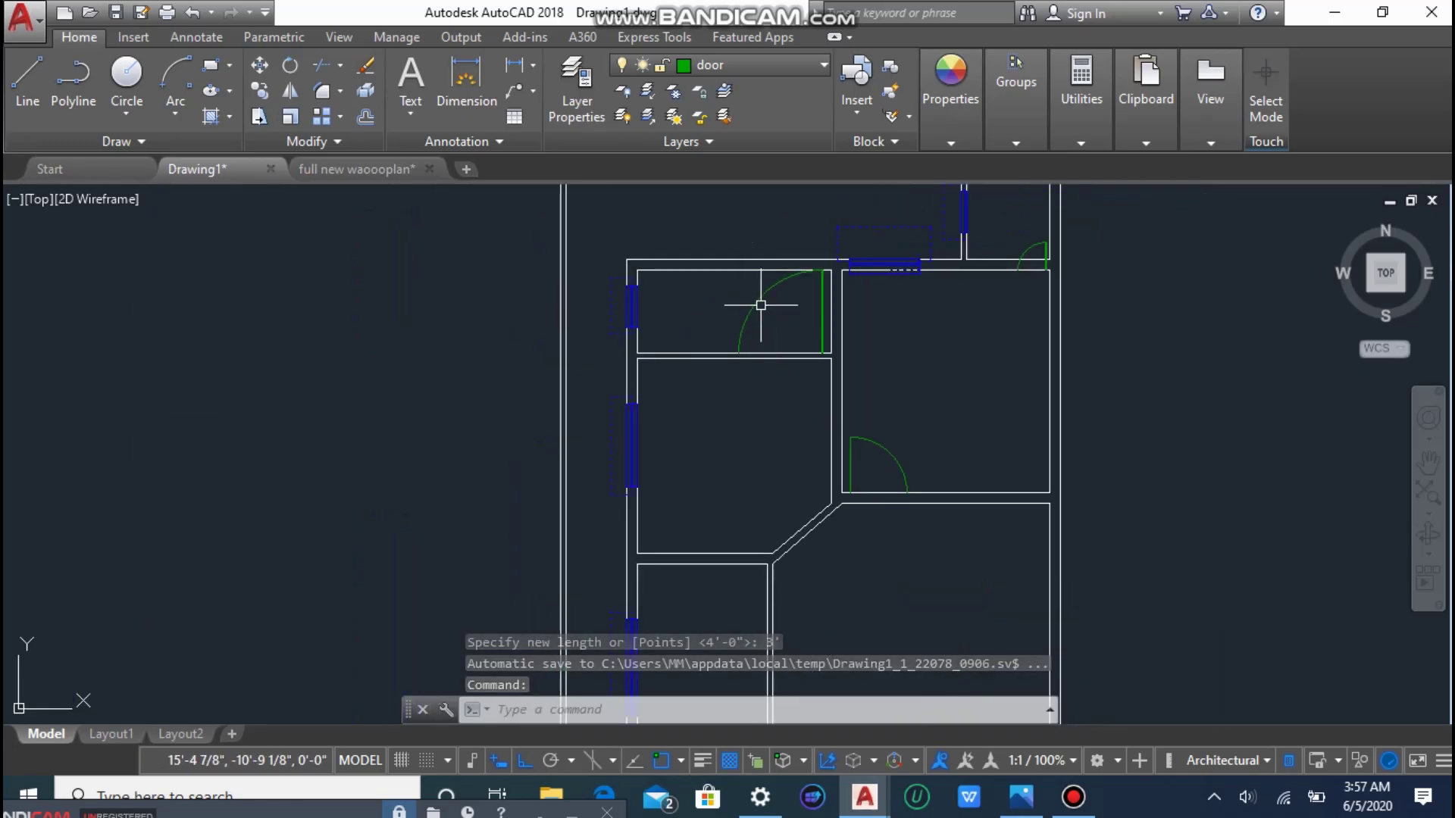
pyautogui.scroll(3, 757, 298)
pyautogui.write('+SAVEAS')
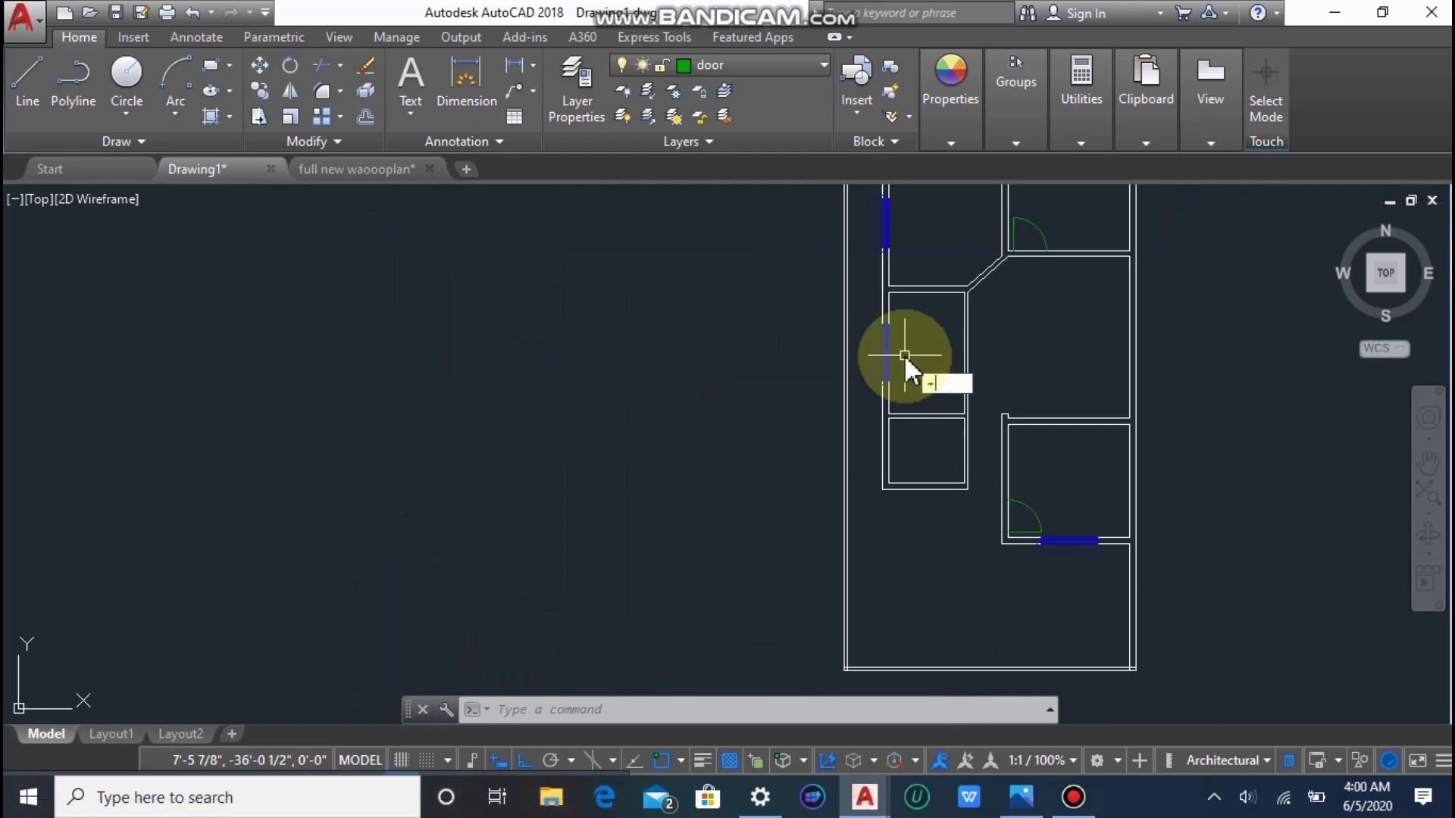
pyautogui.click(1070, 799)
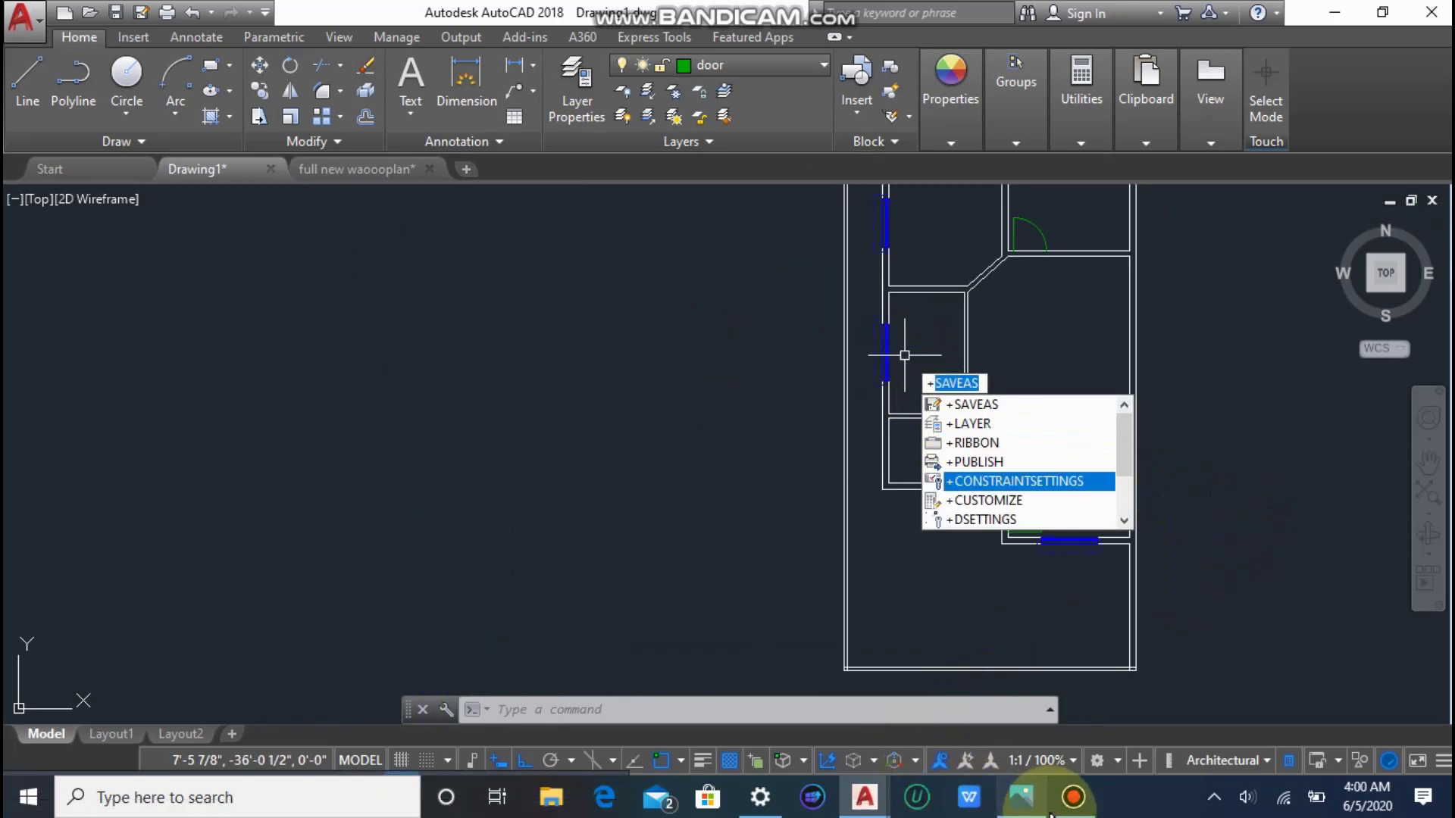
pyautogui.scroll(-4, 1029, 320)
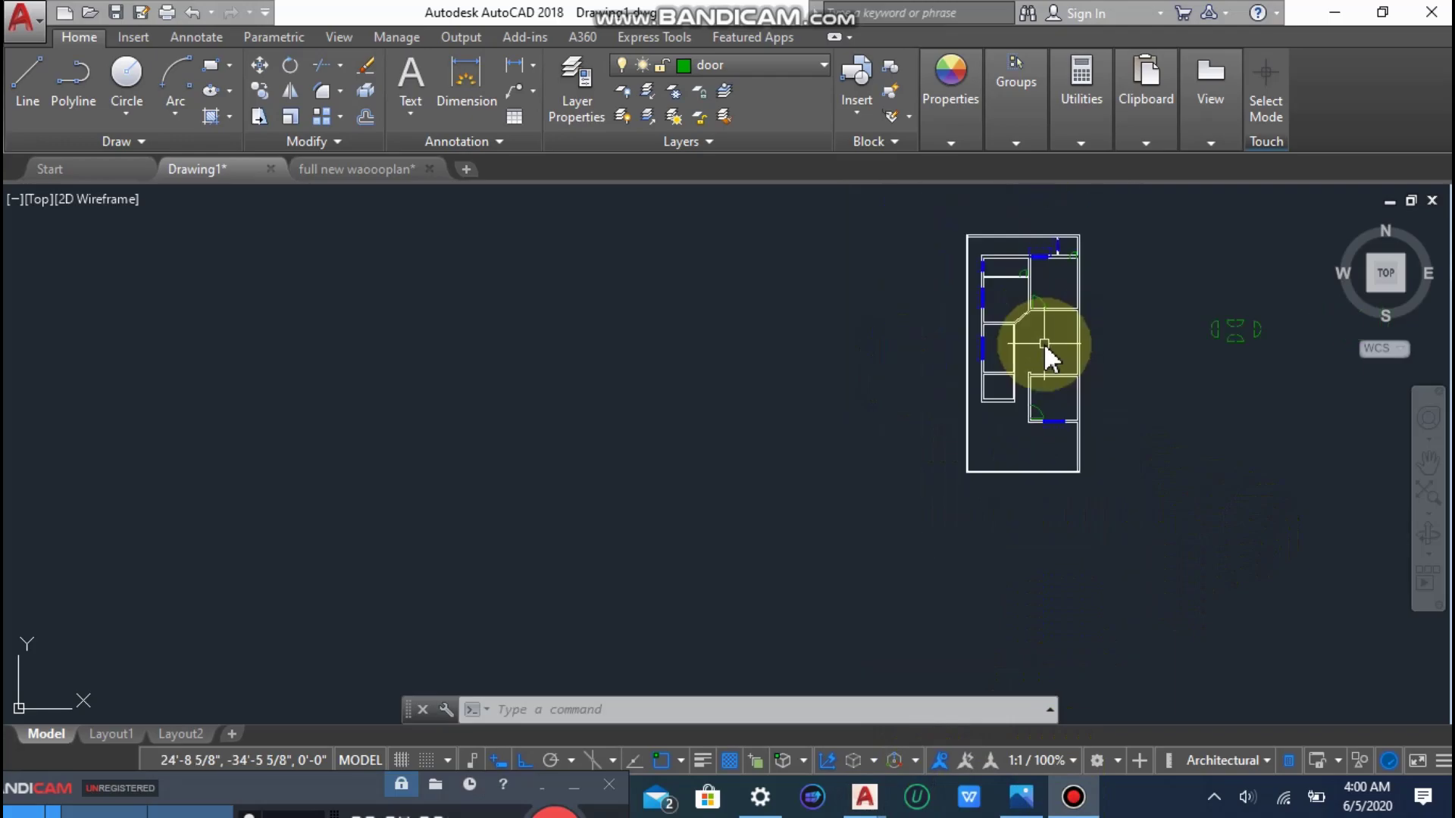
pyautogui.scroll(5, 1026, 341)
pyautogui.scroll(-2, 1011, 227)
pyautogui.scroll(4, 1006, 265)
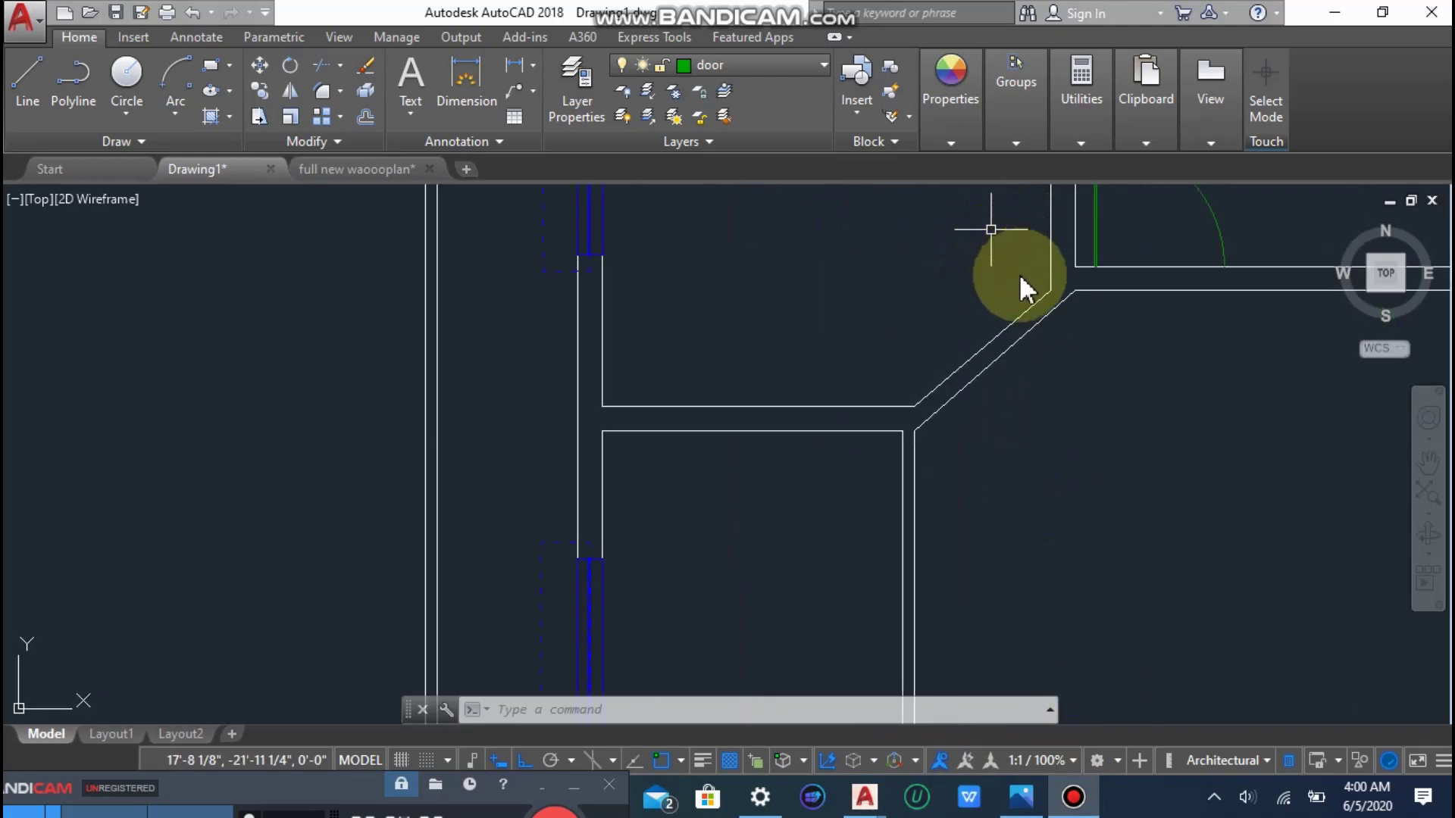
pyautogui.scroll(-2, 1037, 326)
pyautogui.scroll(-5, 1103, 329)
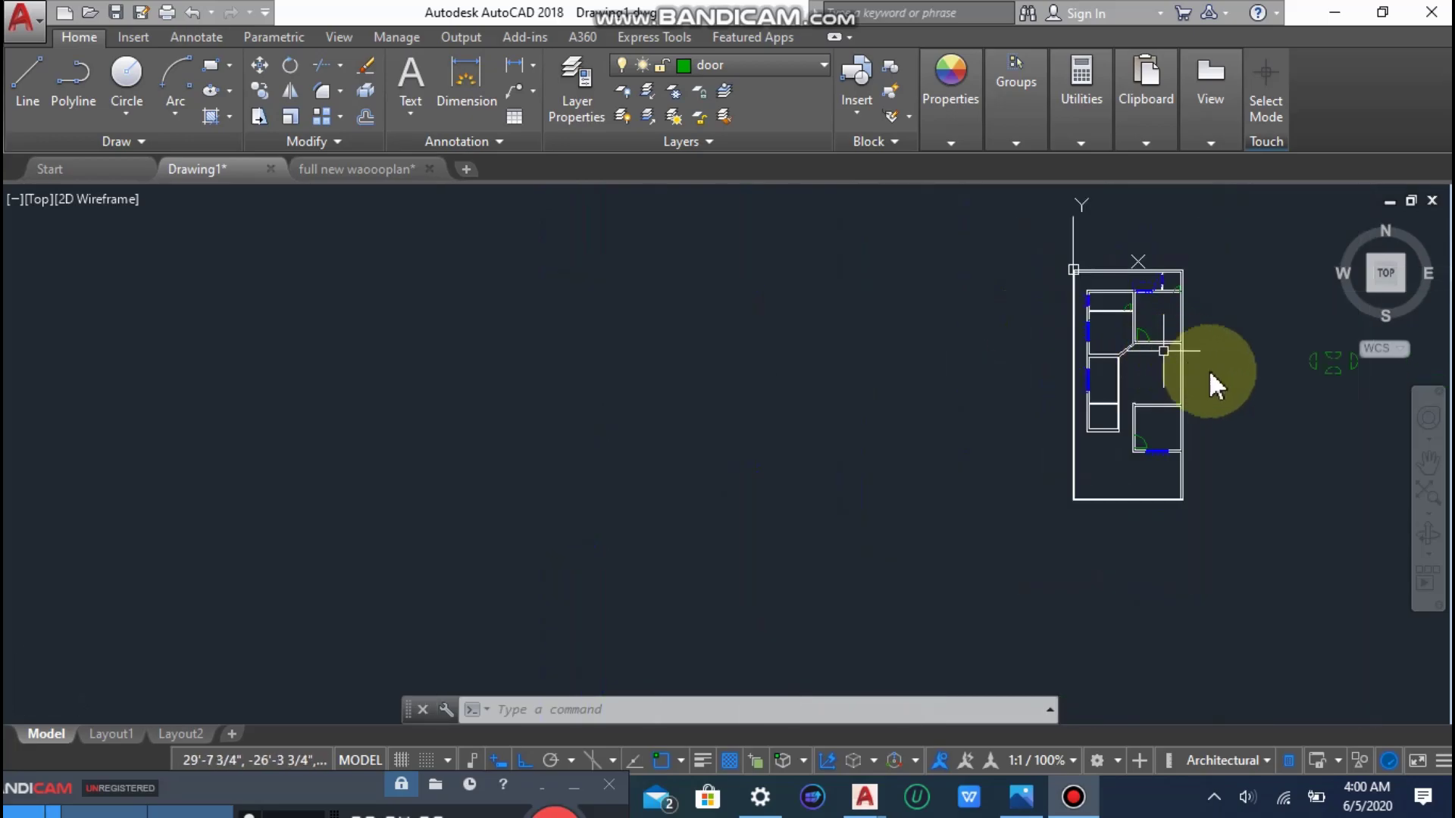
pyautogui.scroll(4, 1349, 357)
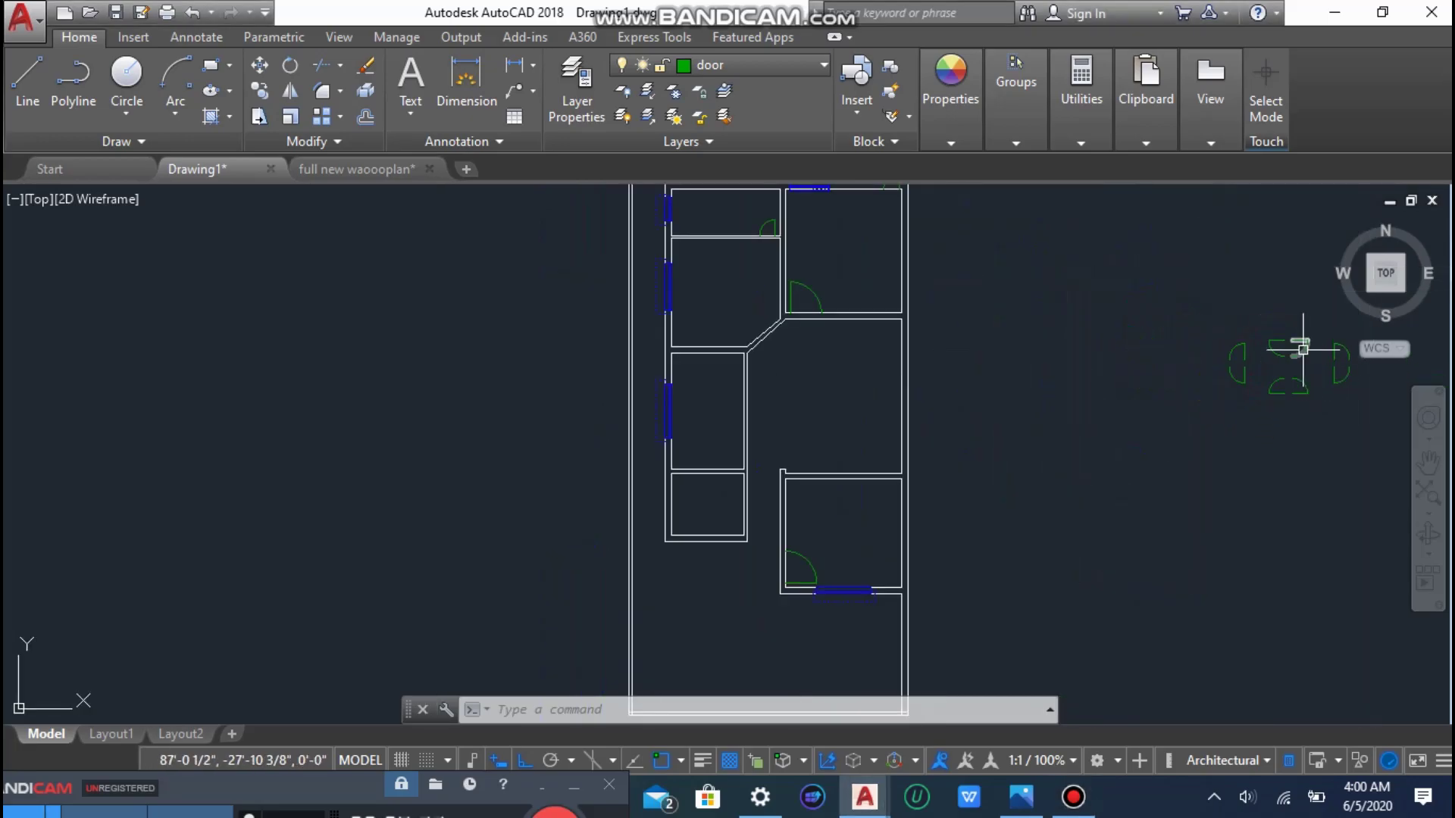
pyautogui.scroll(4, 1301, 337)
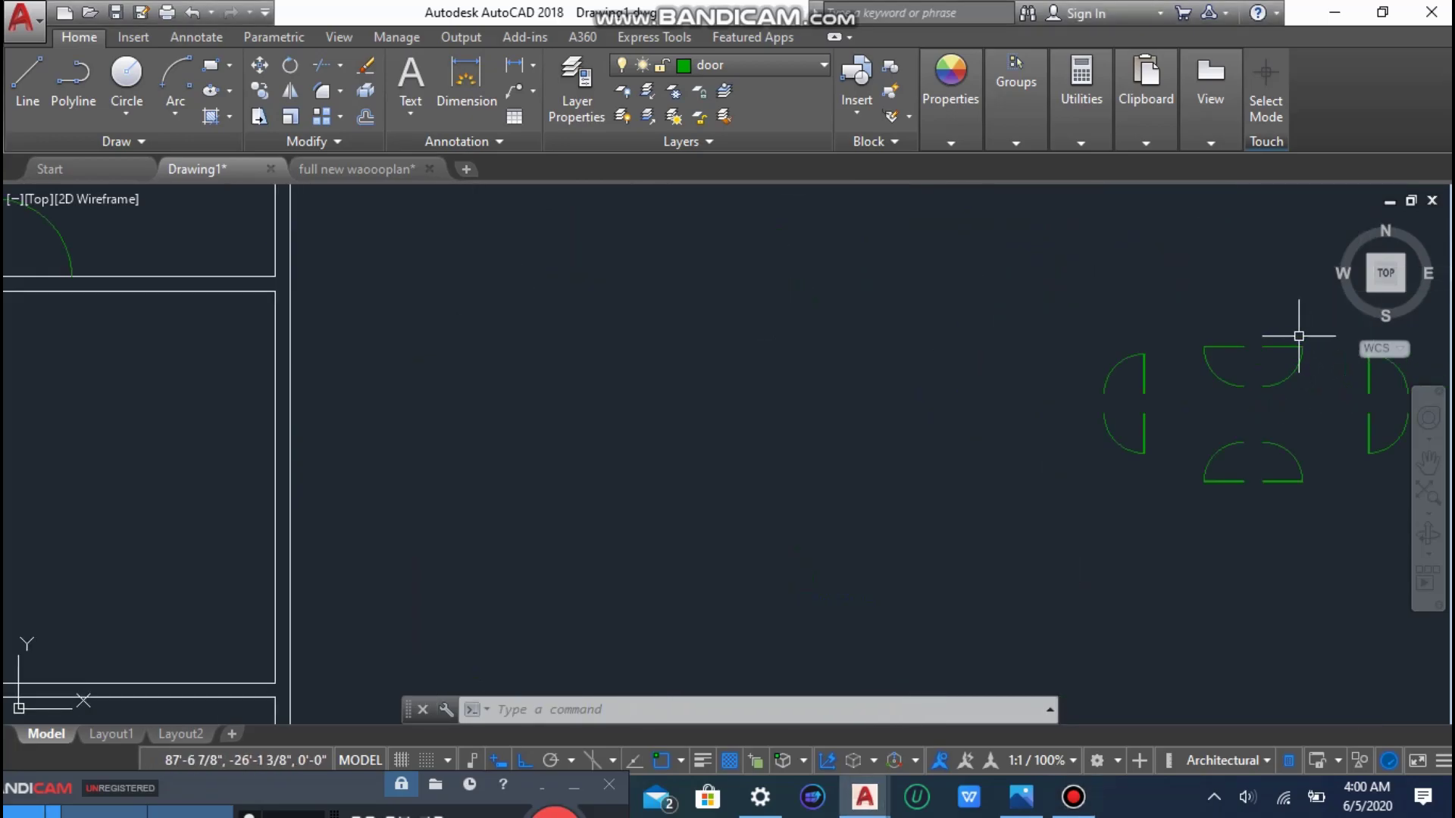
pyautogui.click(1187, 339)
# Copy the top spare door symbol from its endpoint to the diagonal corner opening.
pyautogui.click(1254, 390)
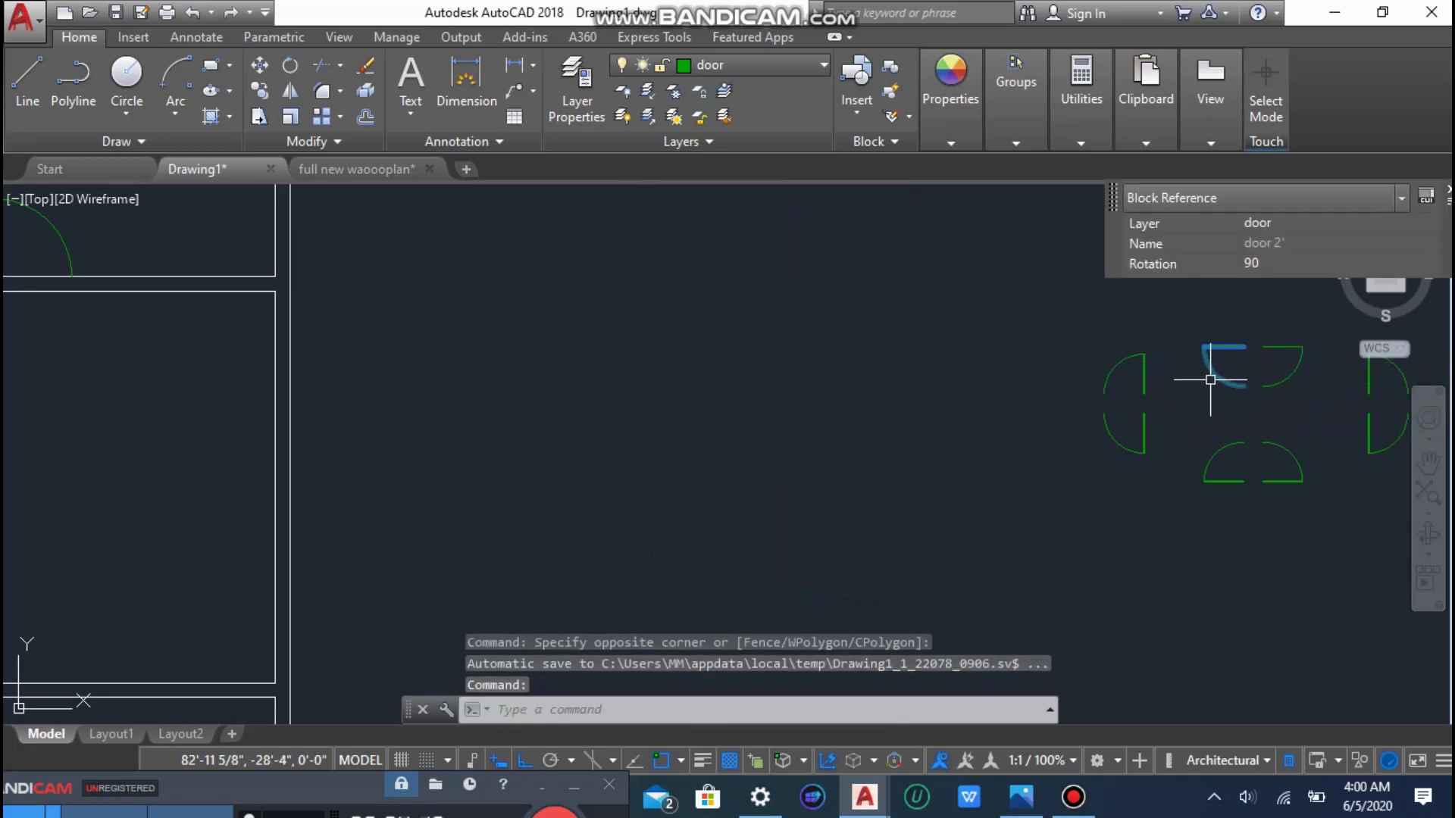
pyautogui.write('co')
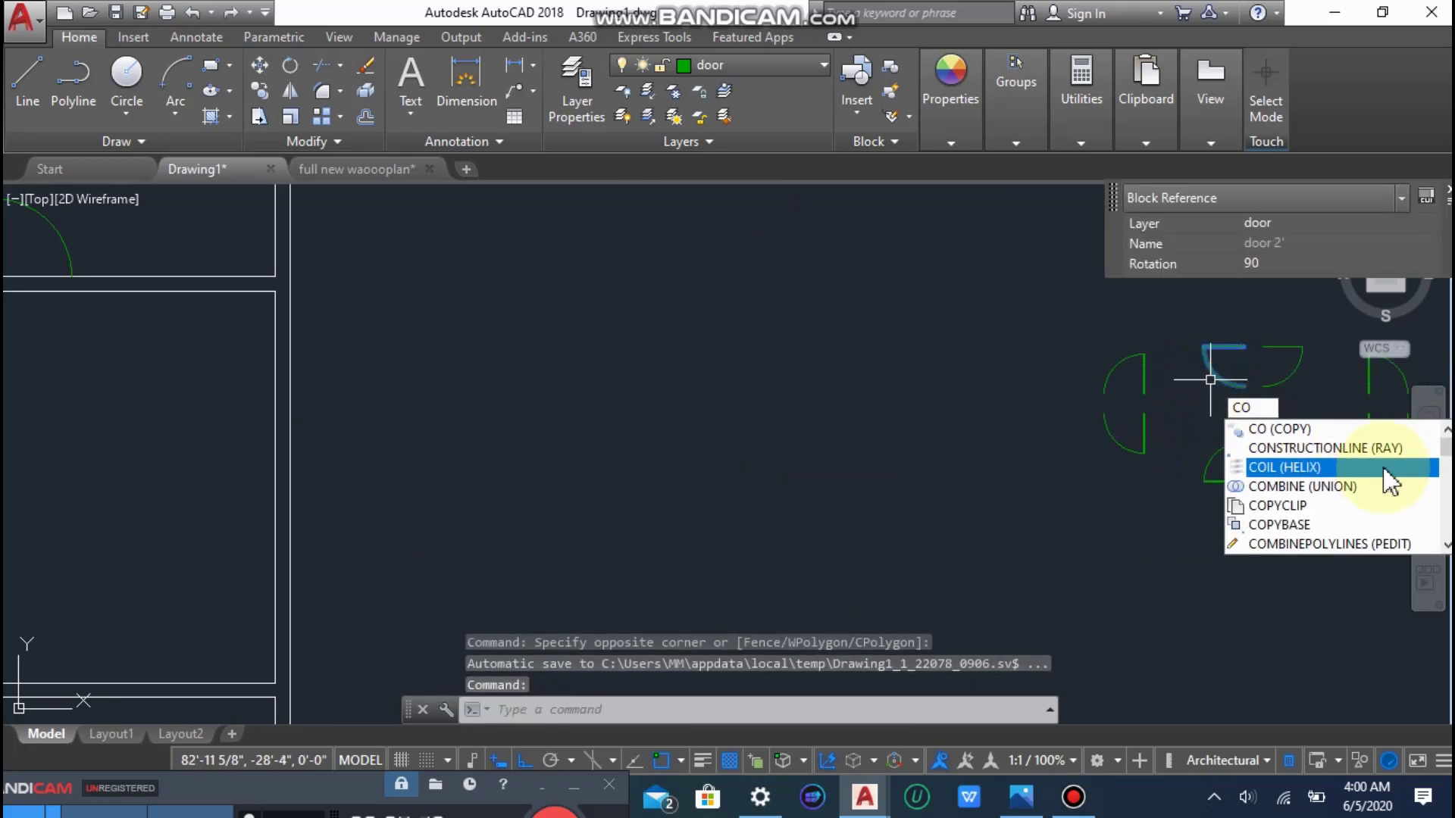
pyautogui.click(1386, 429)
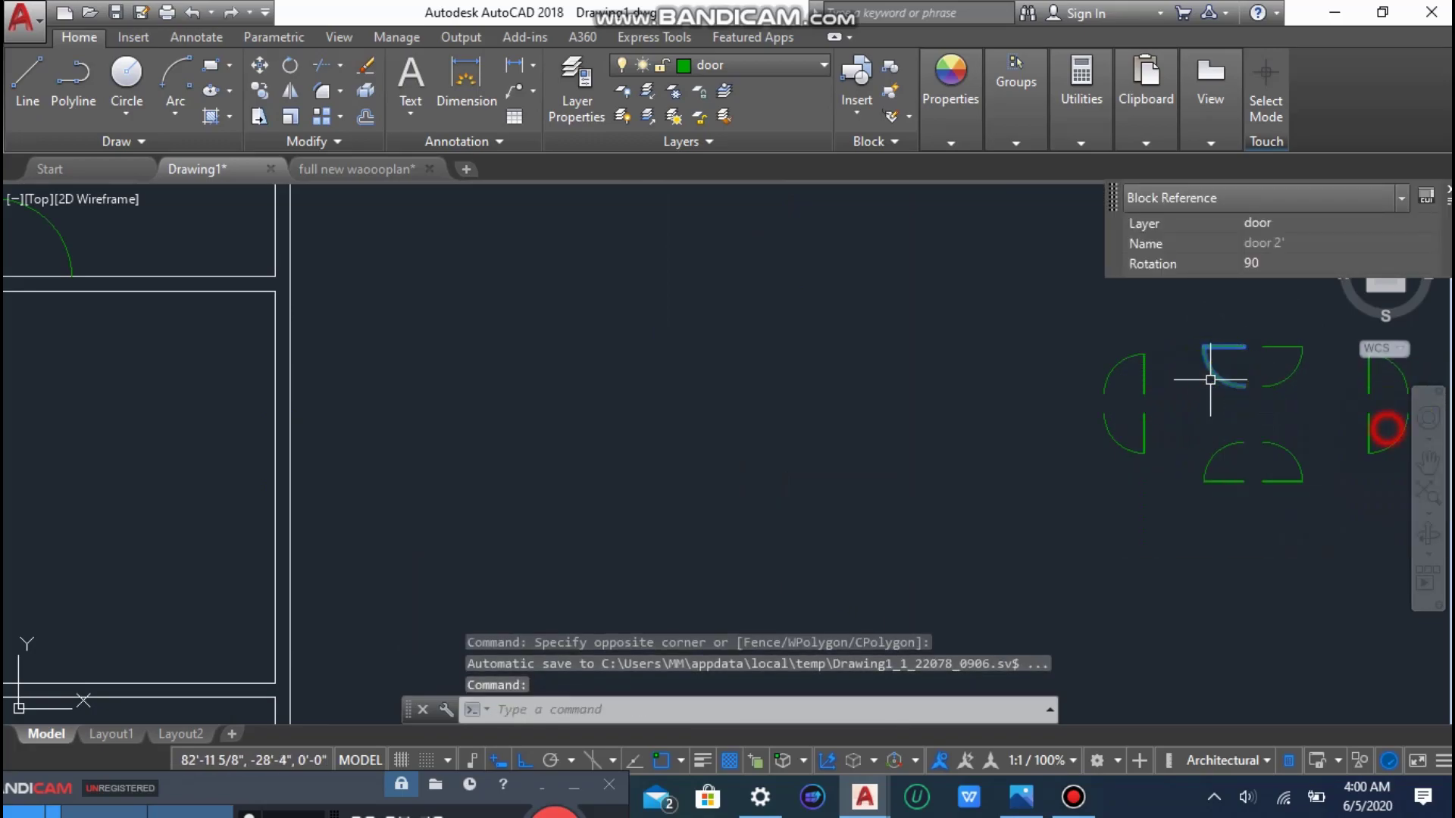
pyautogui.click(1243, 347)
pyautogui.scroll(-4, 712, 394)
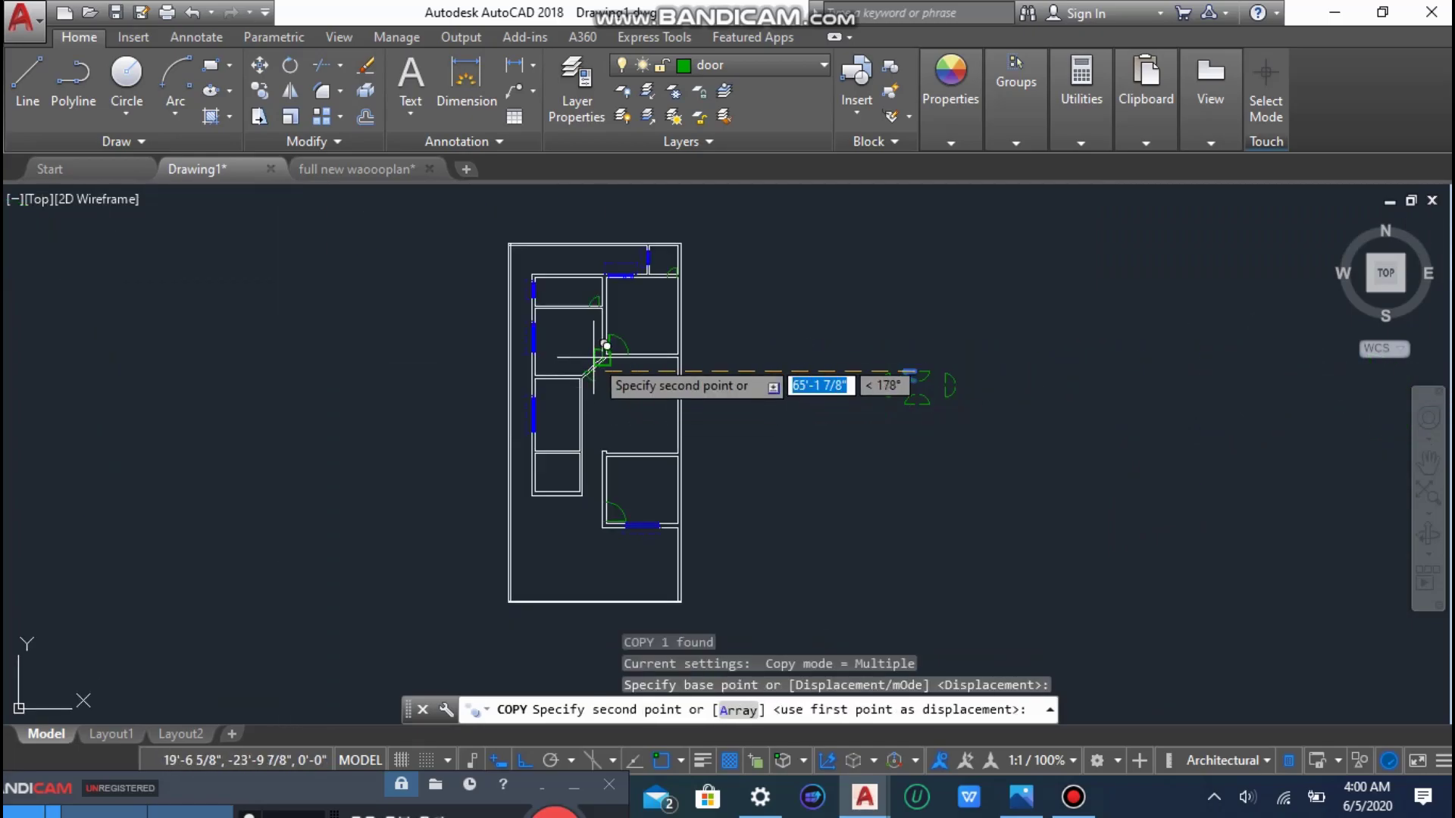
pyautogui.scroll(5, 602, 348)
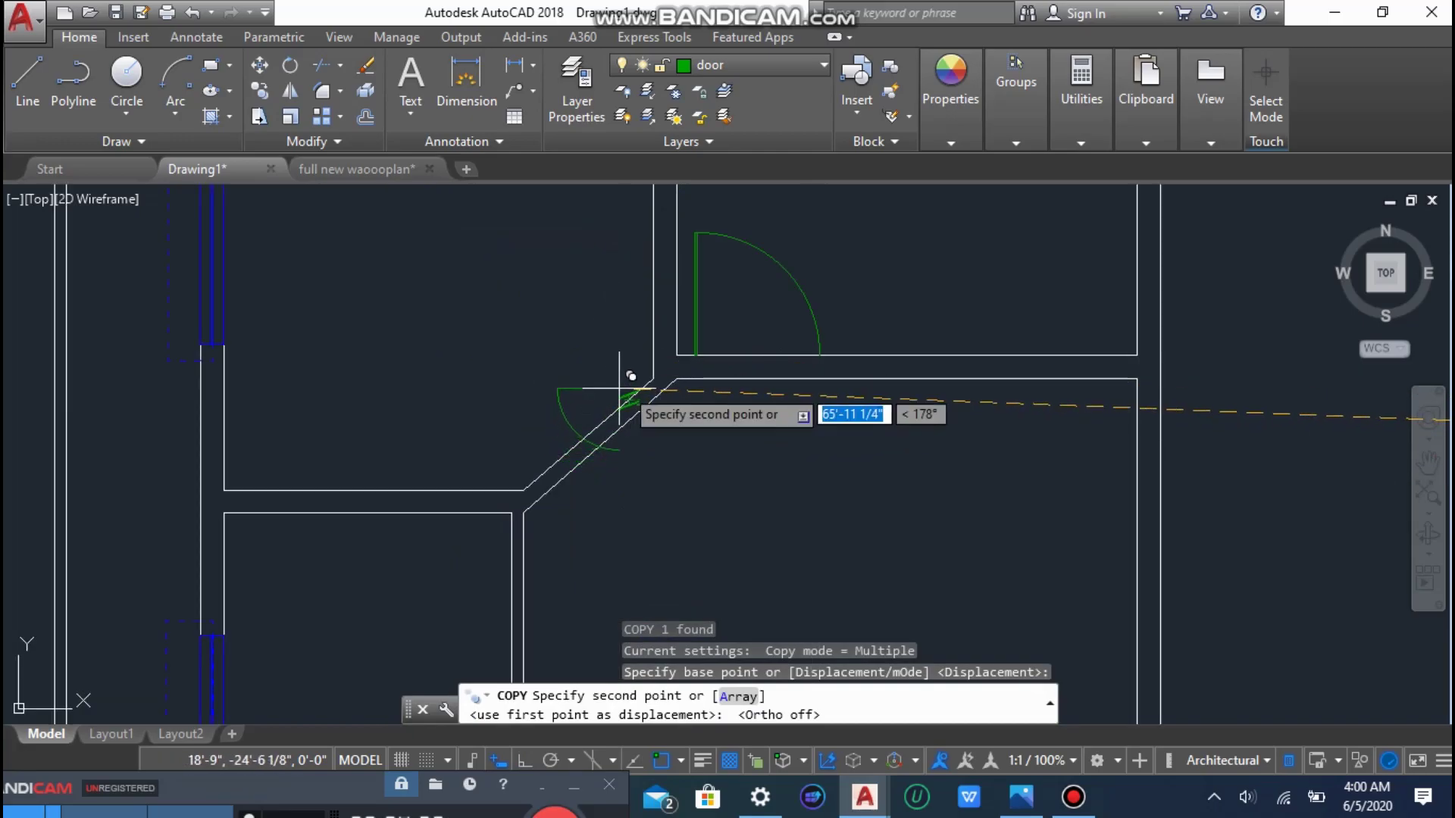
pyautogui.click(631, 381)
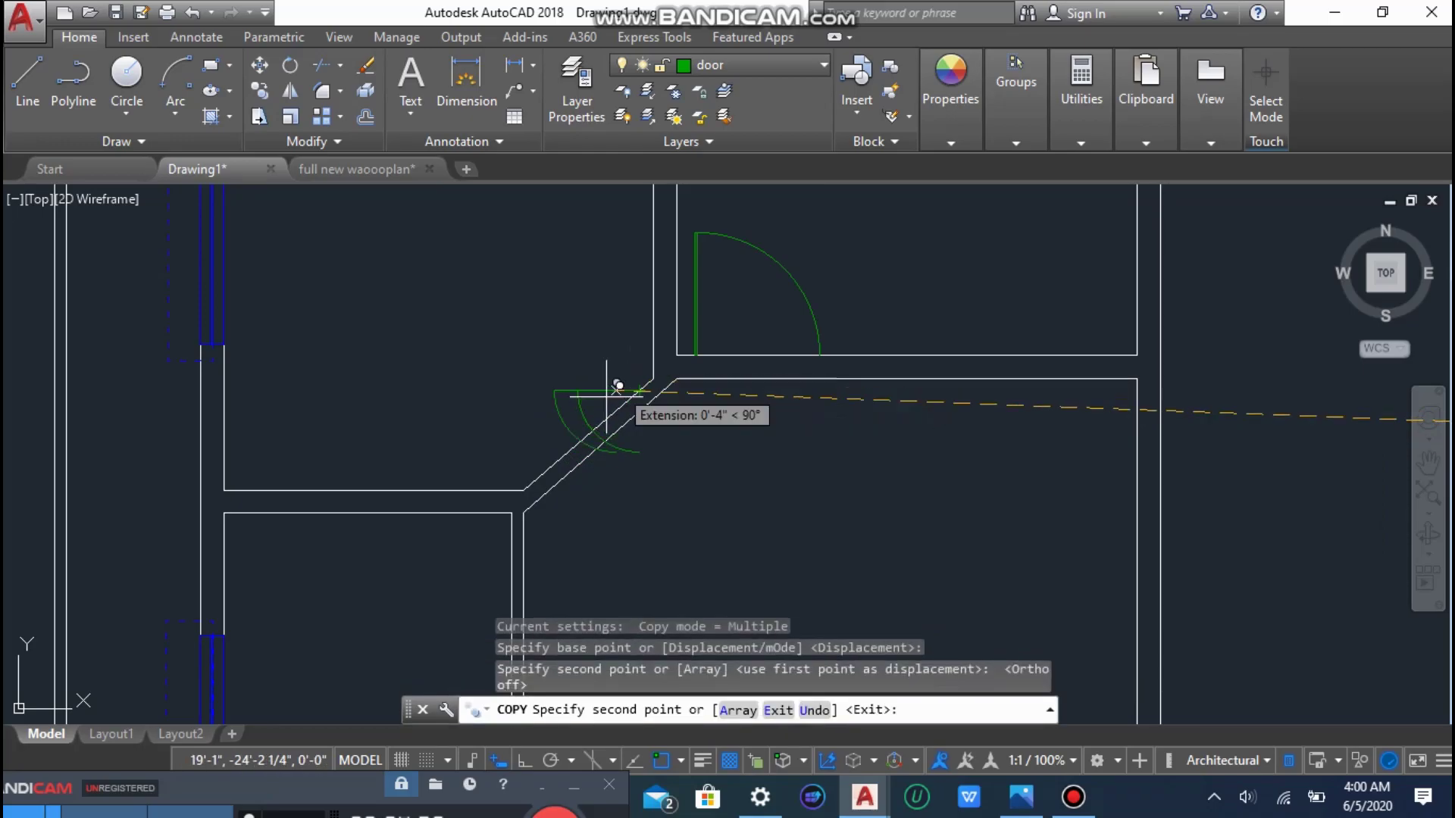
pyautogui.press('Escape')
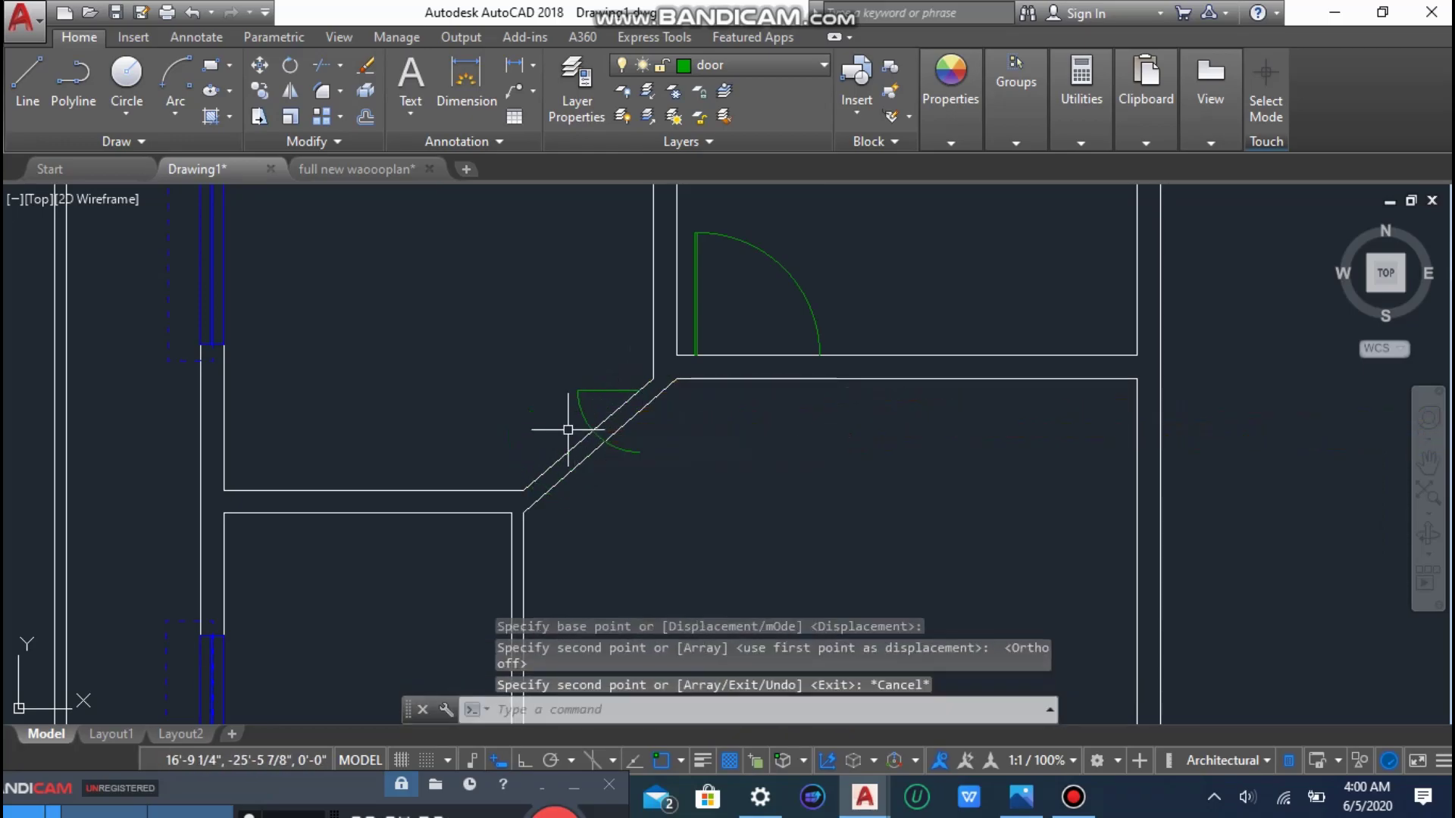
pyautogui.click(572, 414)
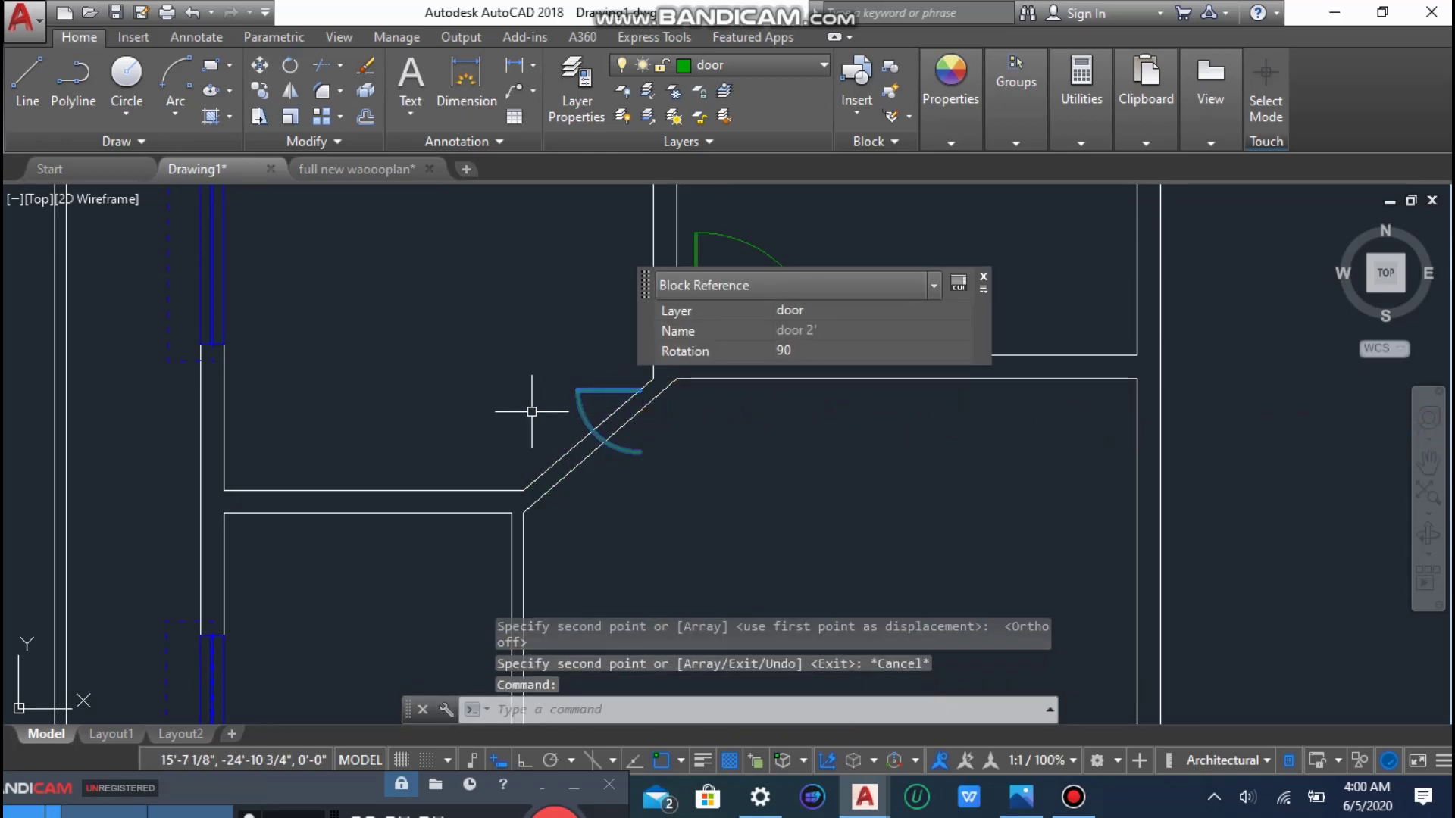
# Rotate the copied door 41° about its hinge, perpendicular to the diagonal wall.
pyautogui.write('ro')
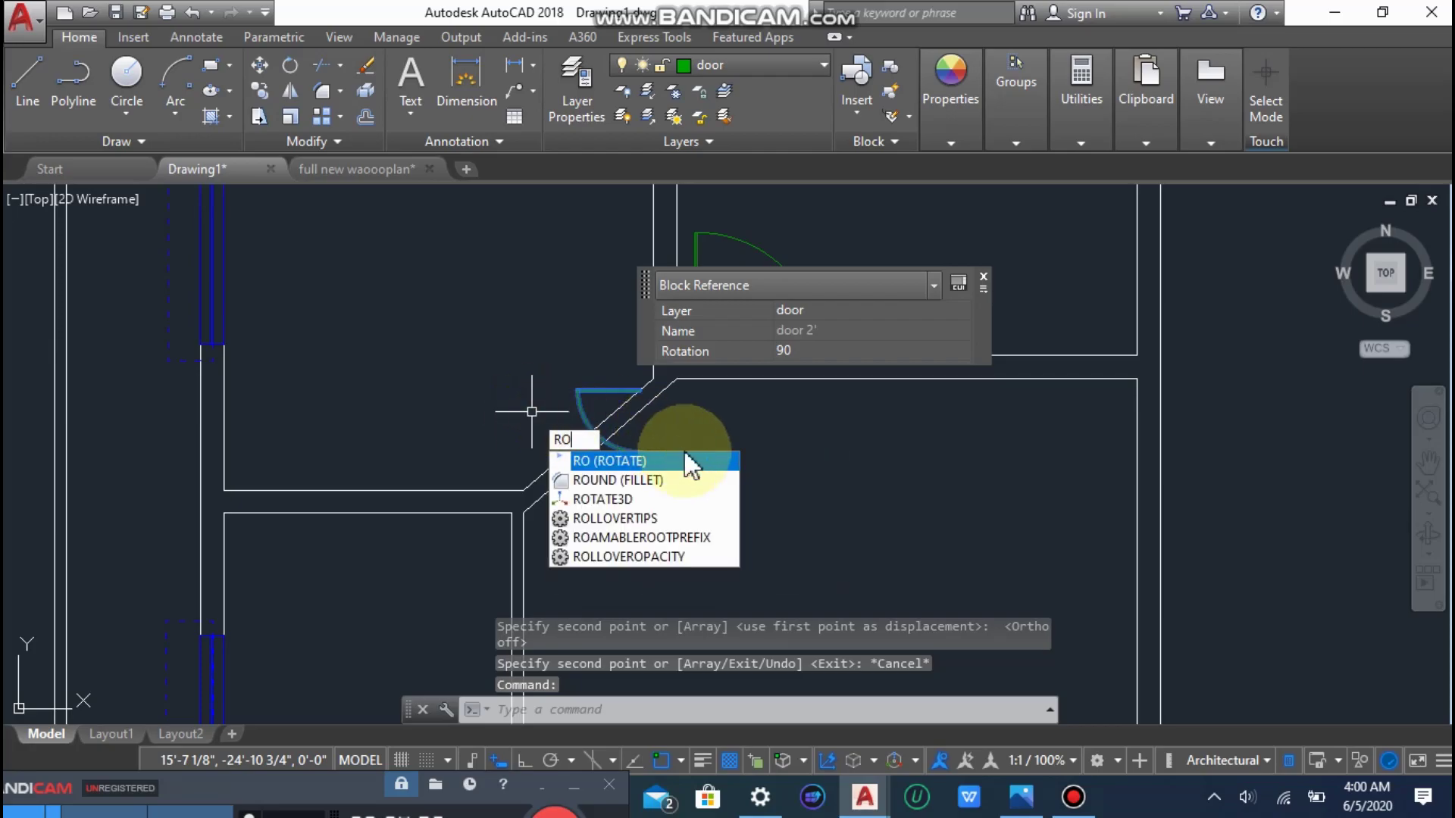
pyautogui.click(682, 459)
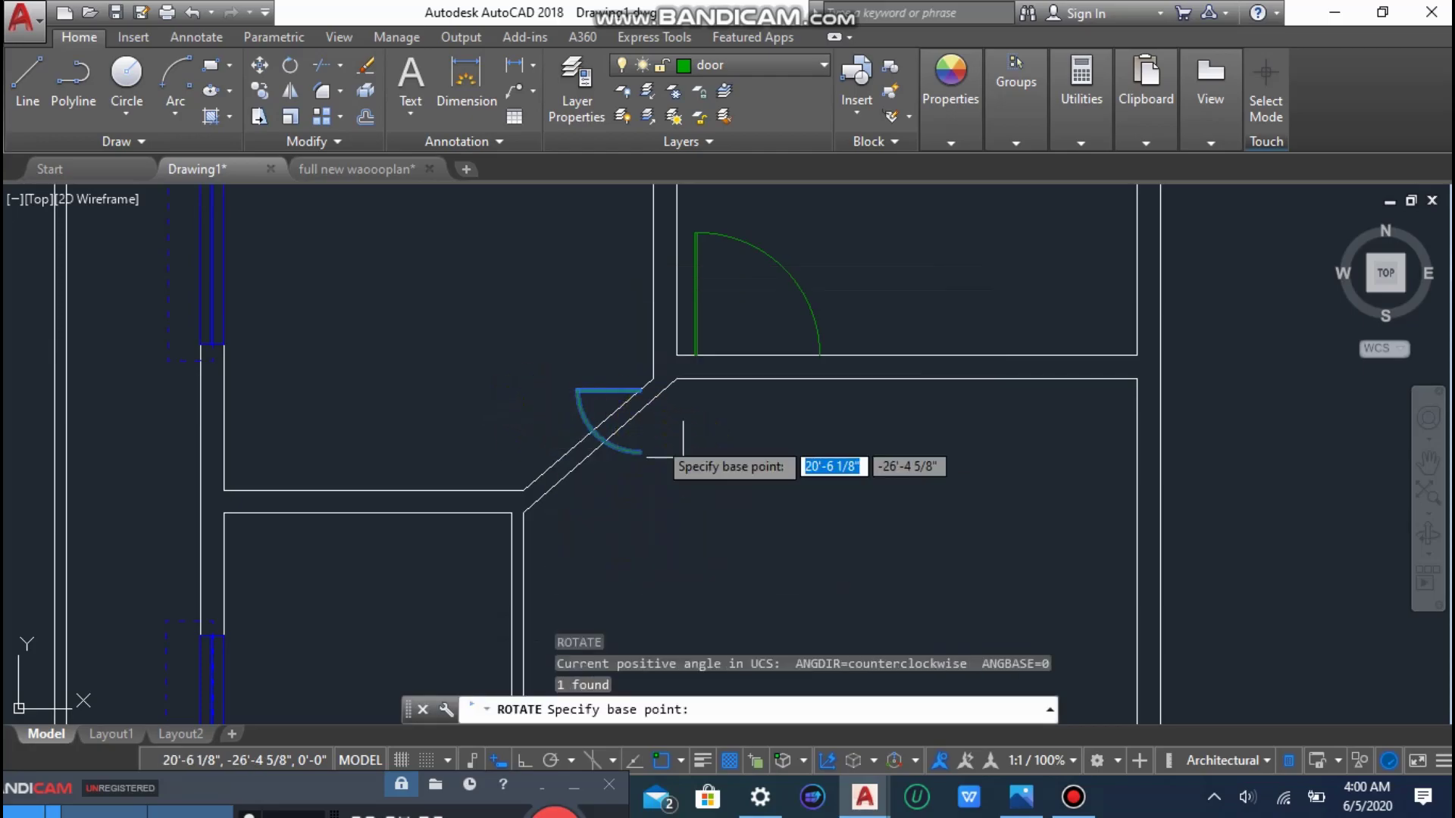
pyautogui.click(639, 390)
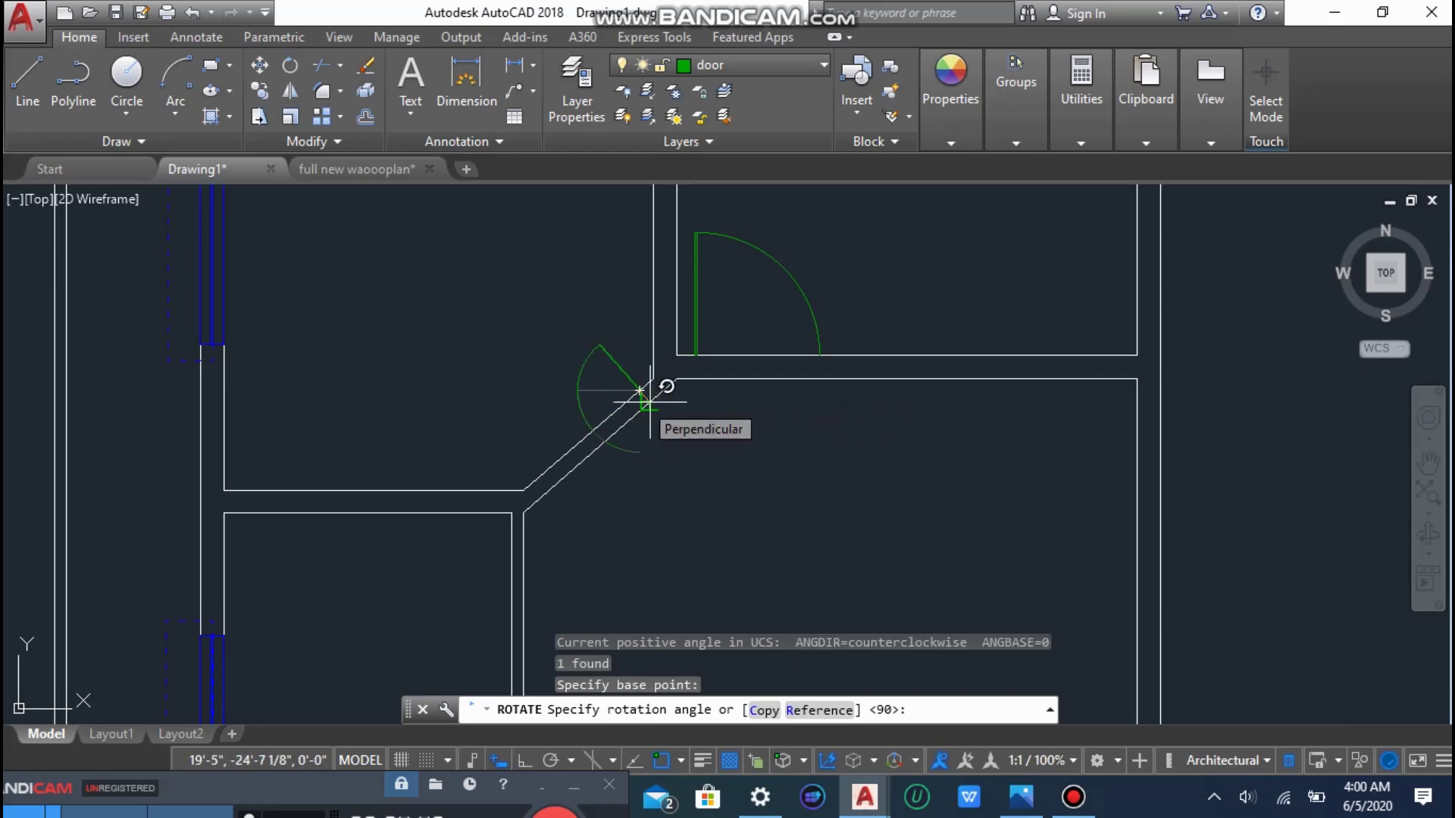
pyautogui.click(640, 391)
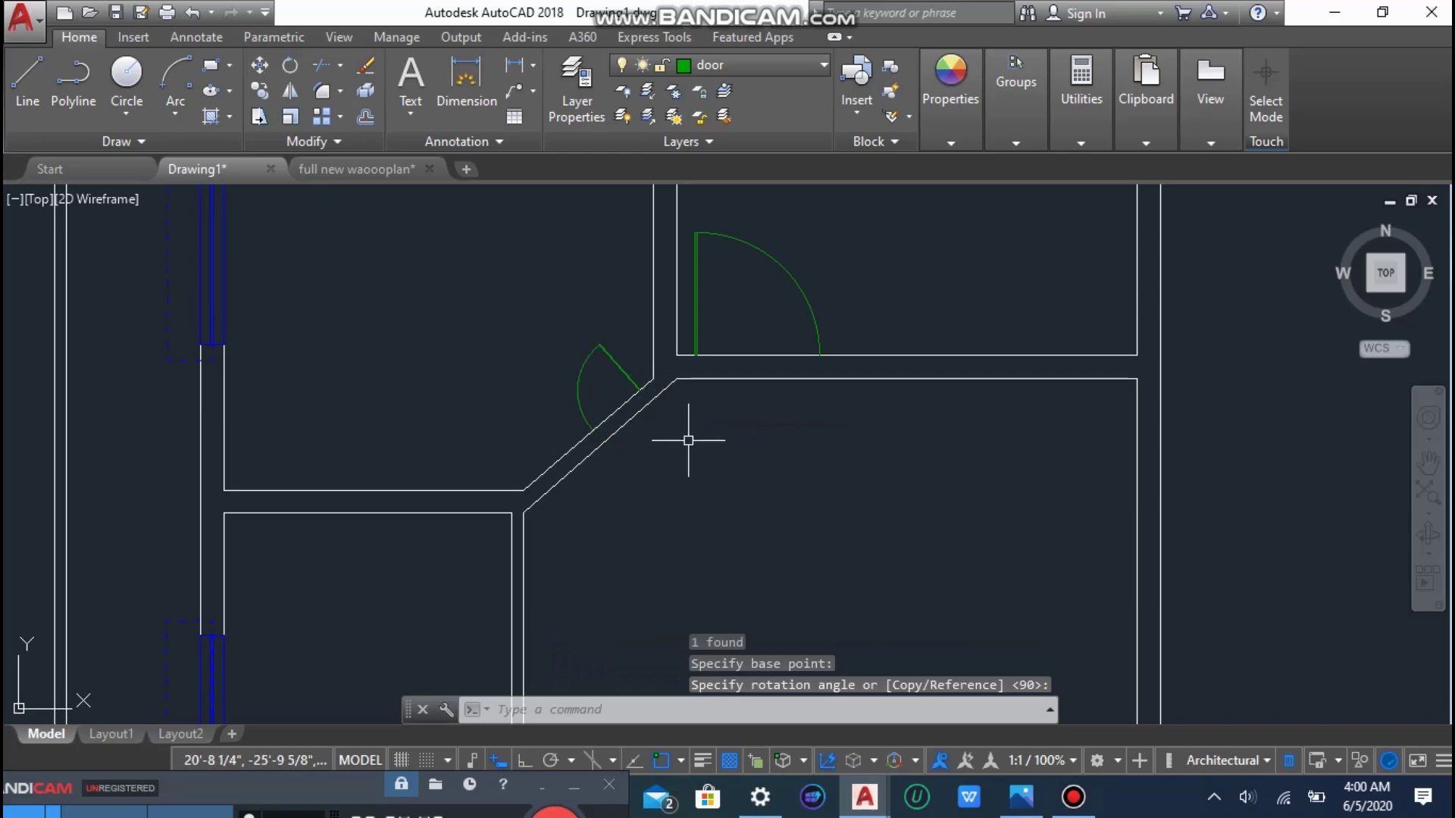
pyautogui.click(607, 354)
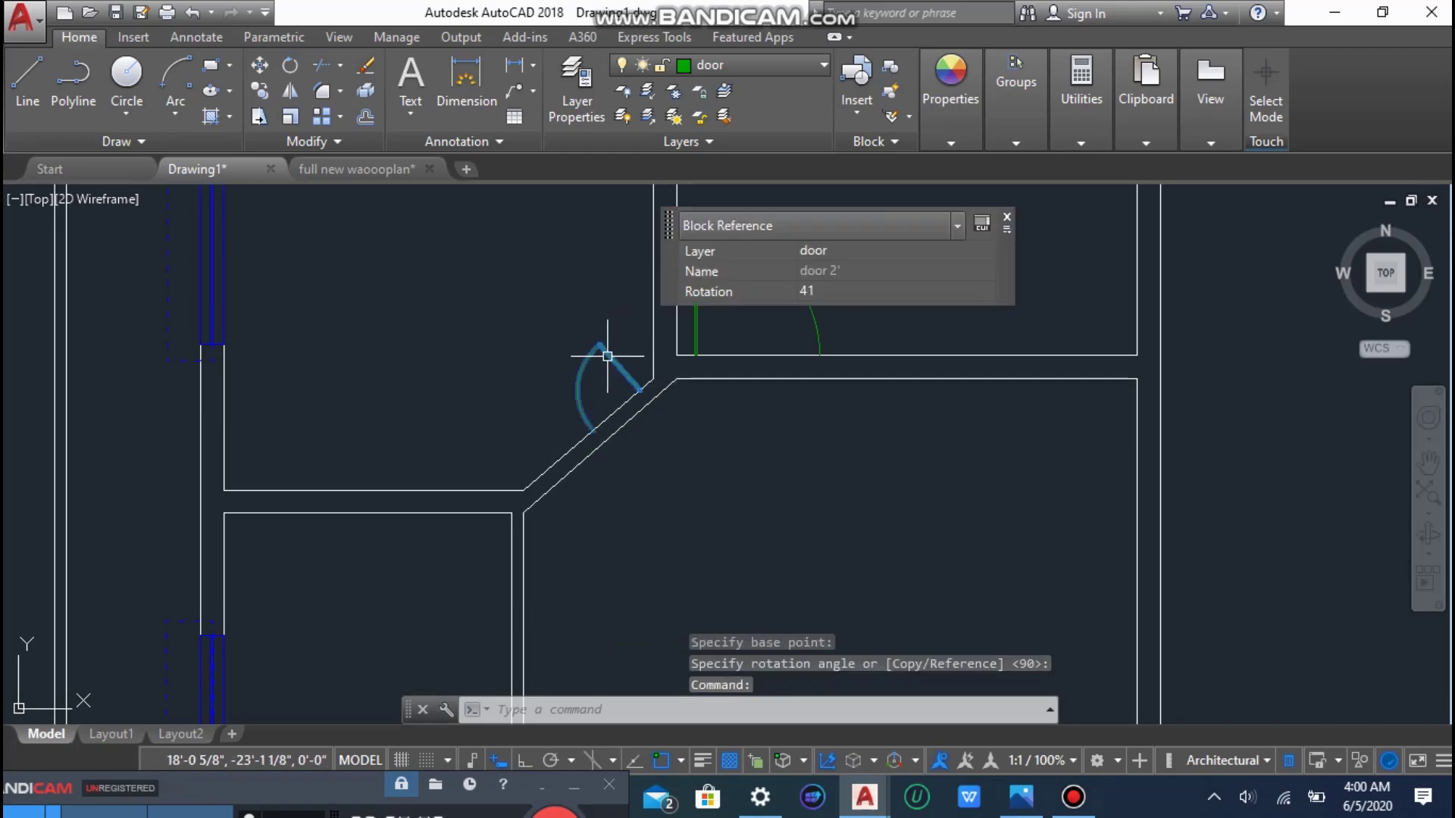
# Rescale the angled door about its hinge from a 2' reference to the opening's far end.
pyautogui.click(287, 114)
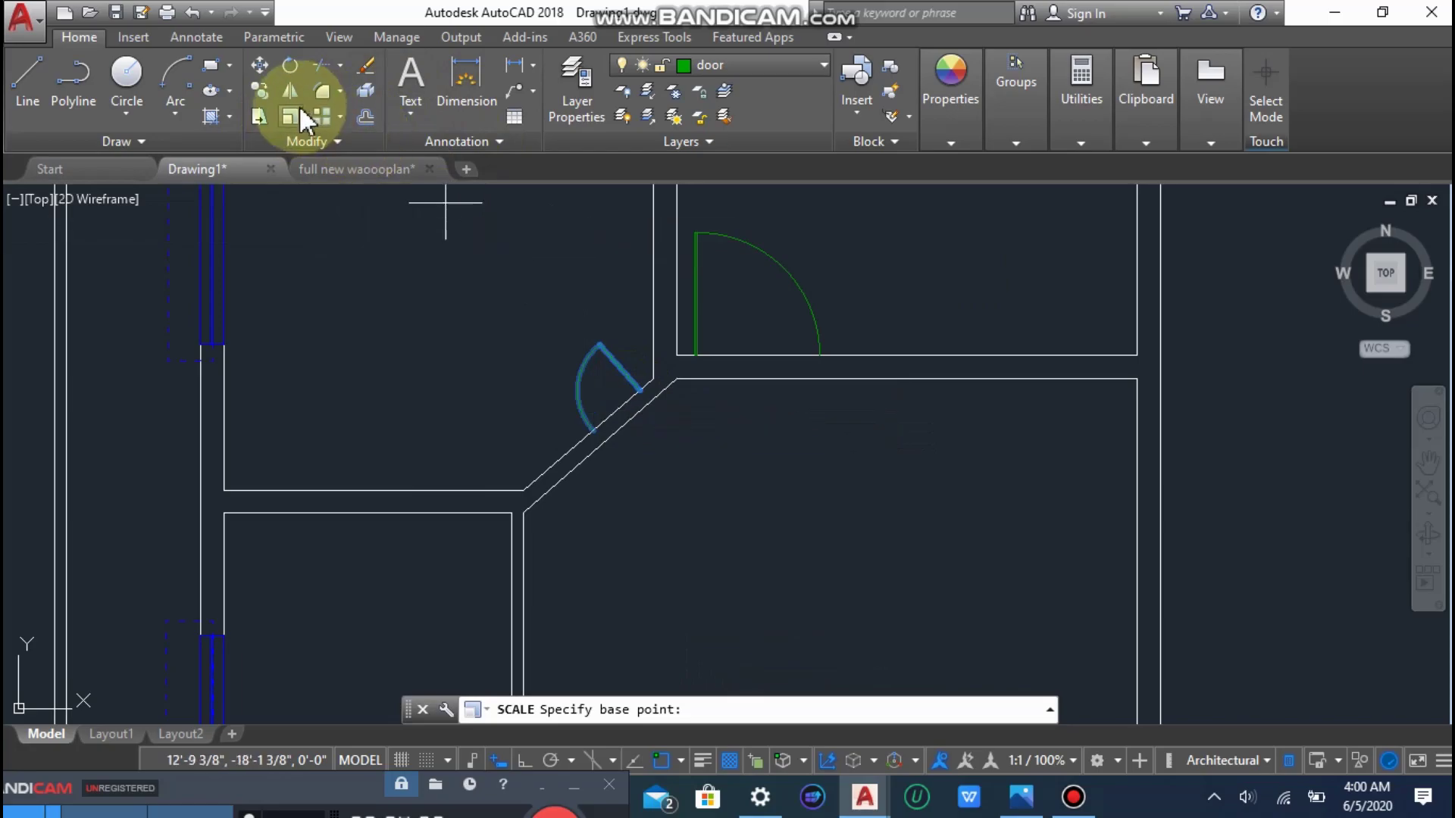
pyautogui.click(639, 390)
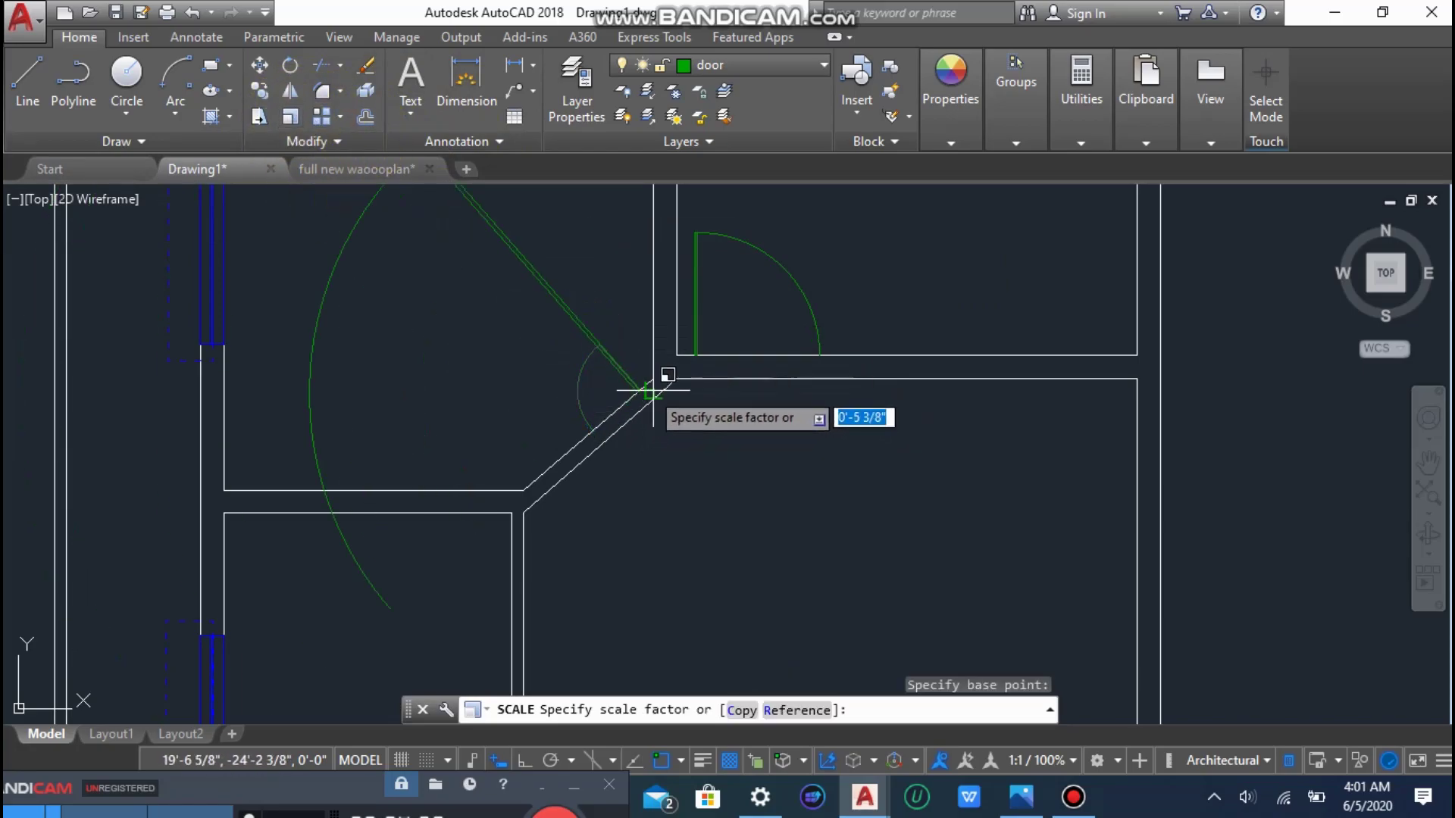
pyautogui.click(786, 710)
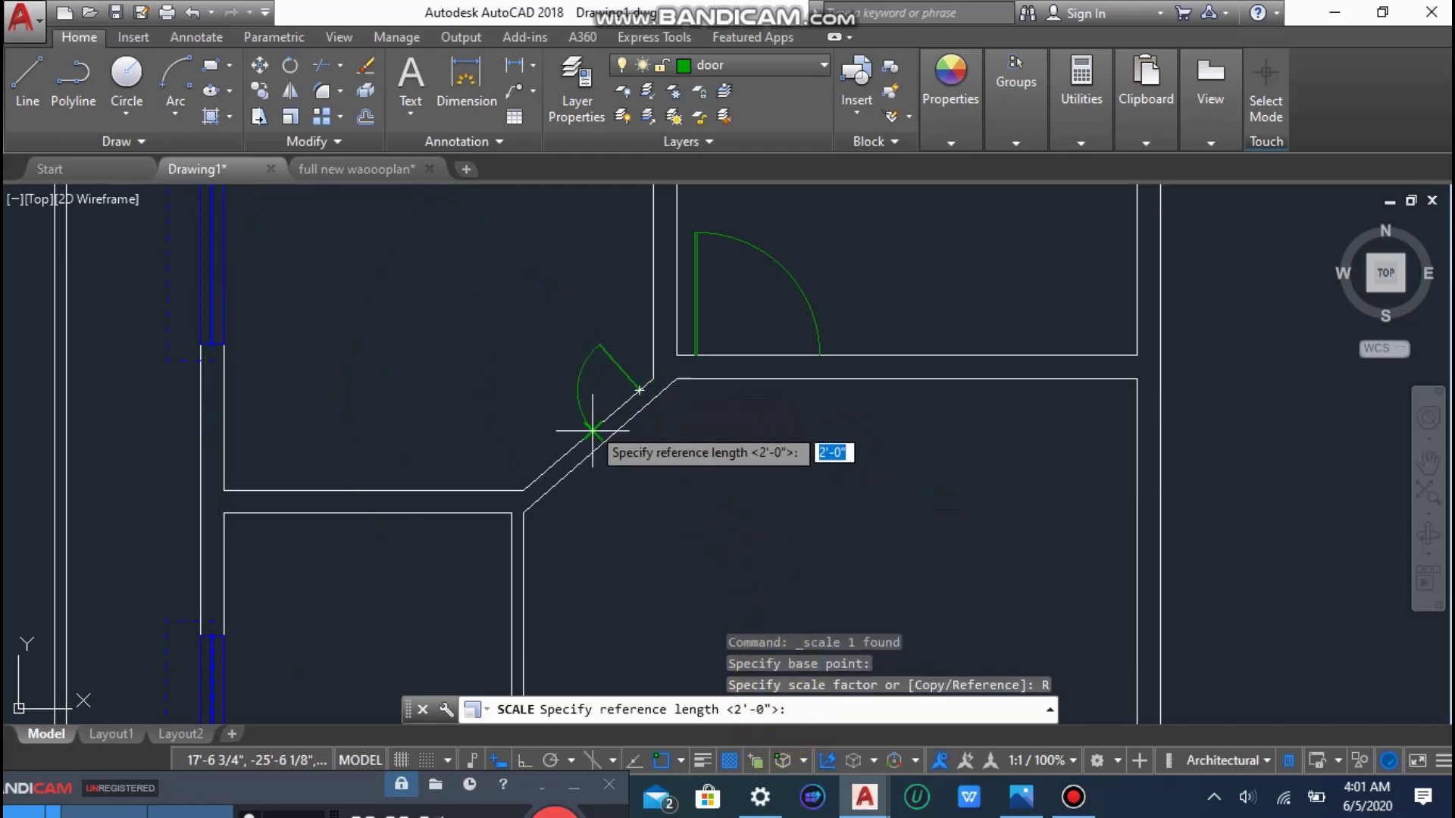
pyautogui.scroll(4, 593, 430)
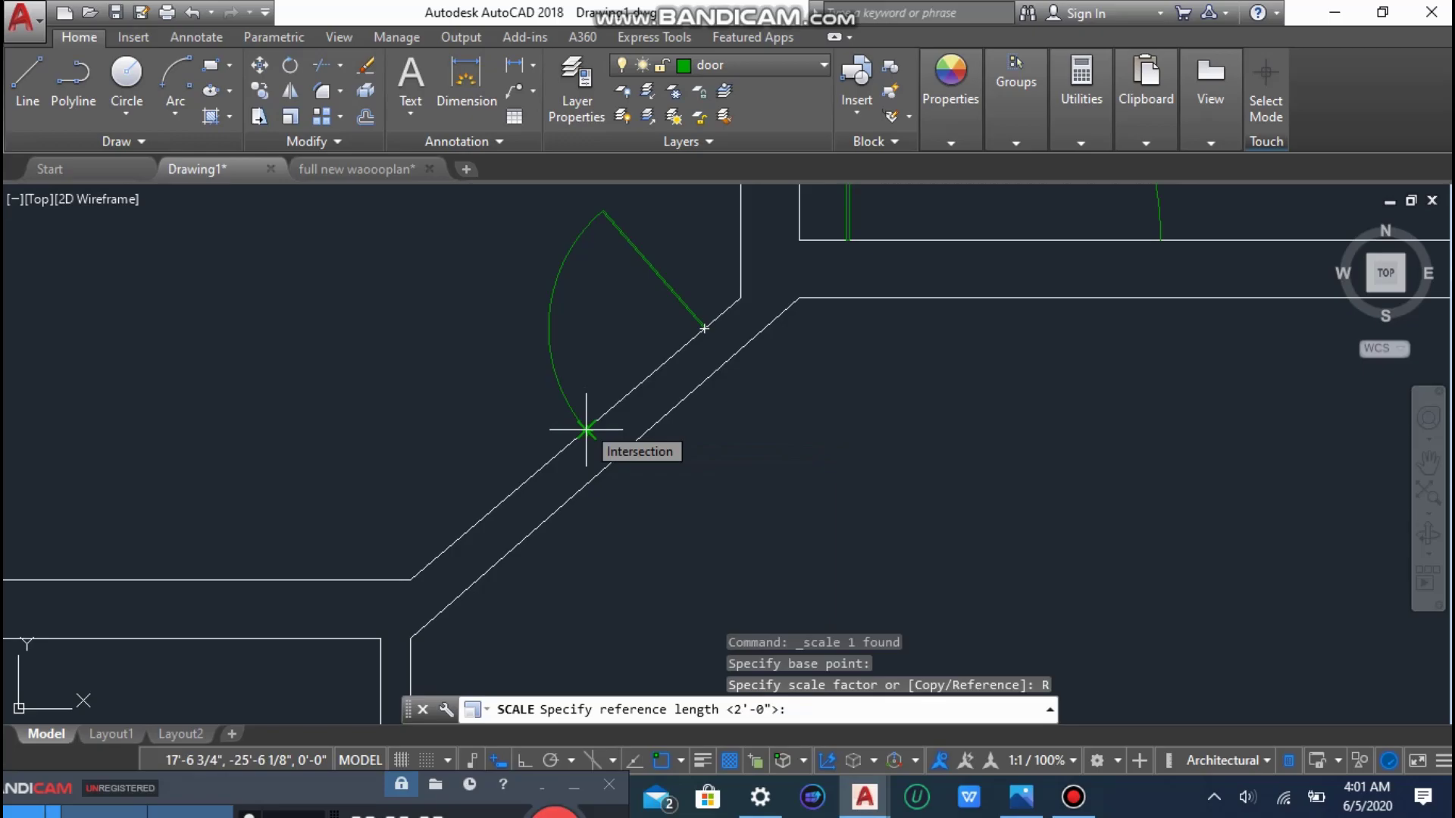
pyautogui.click(586, 429)
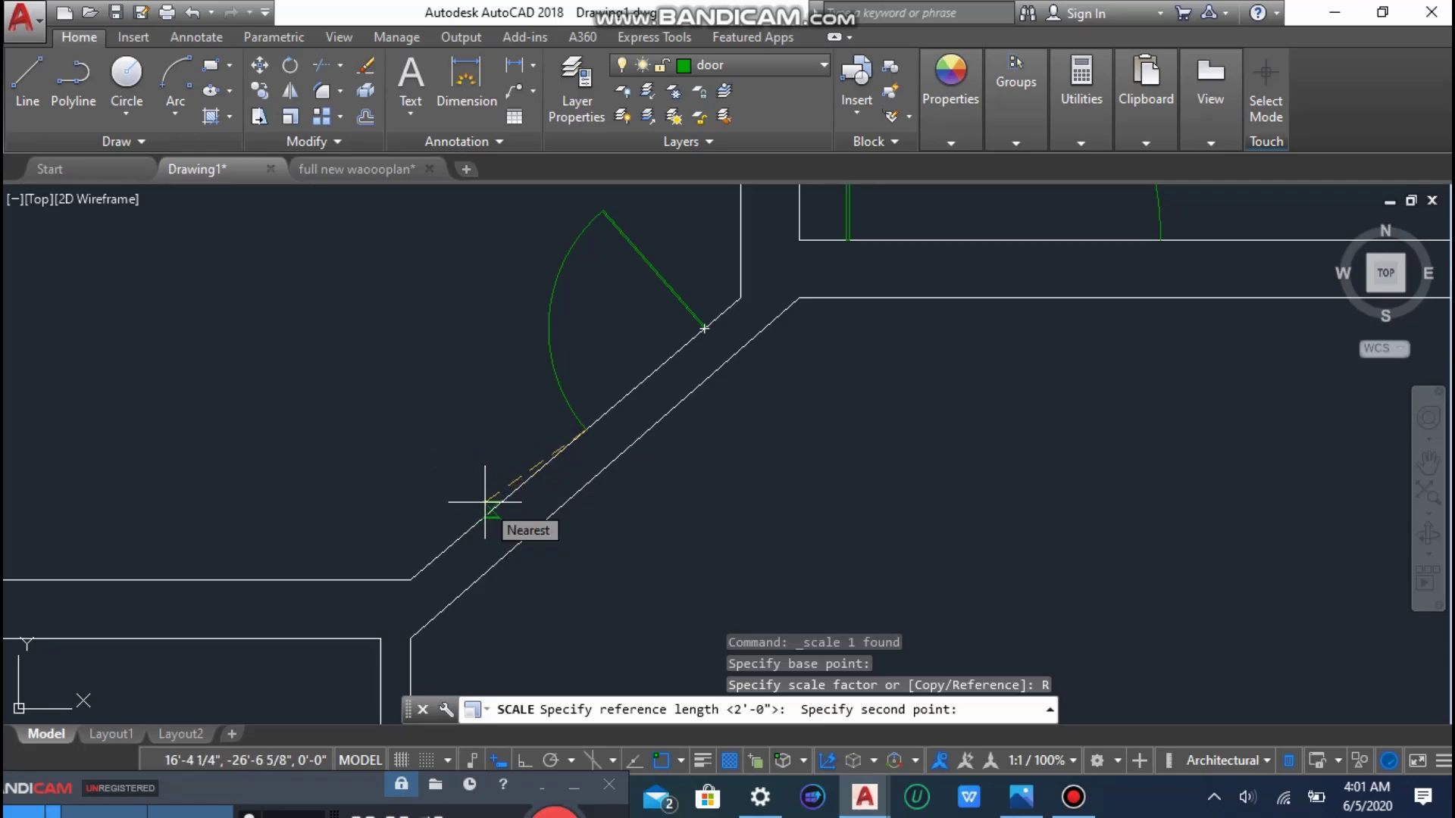
pyautogui.write('2')
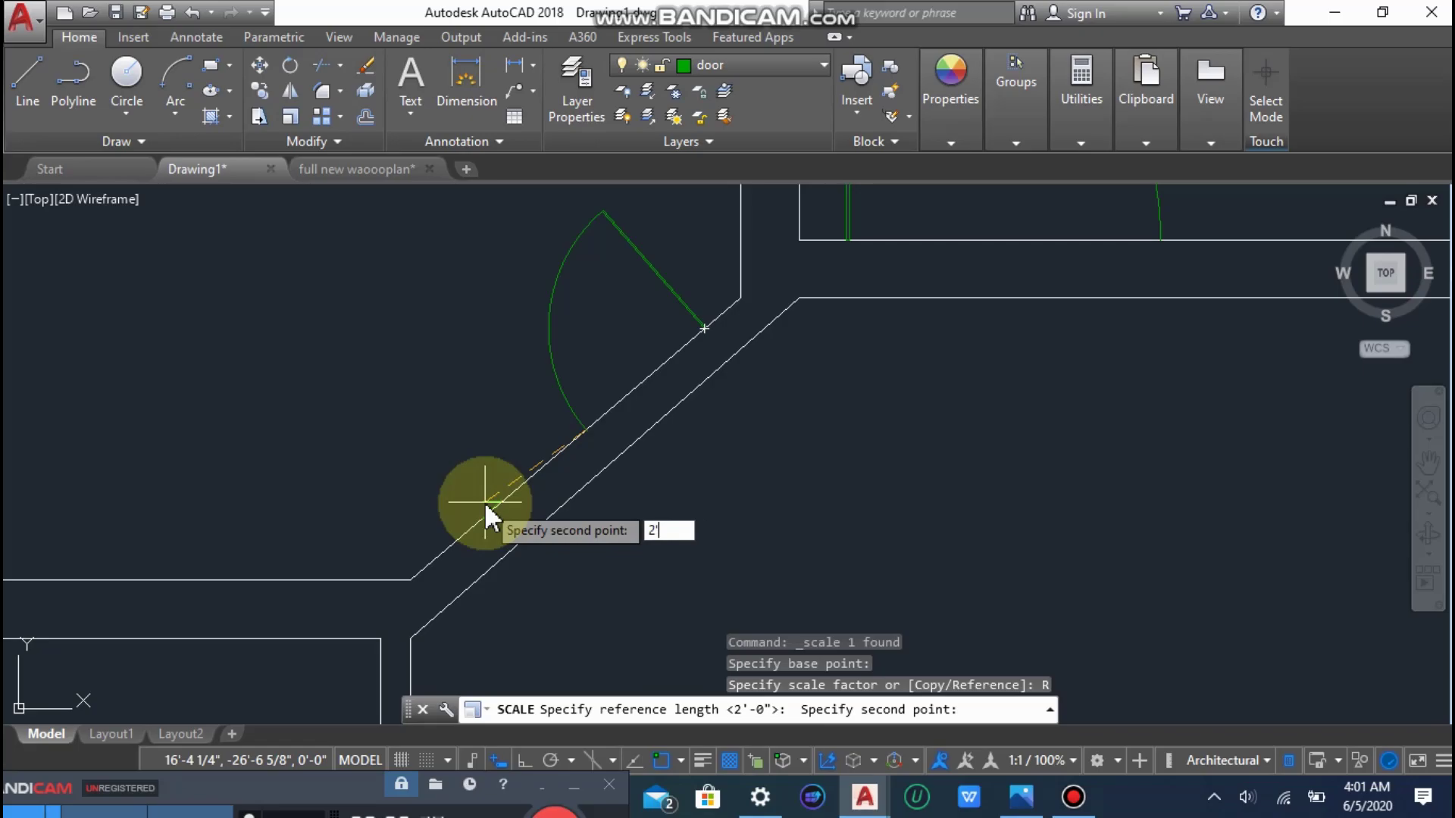
pyautogui.write("'")
pyautogui.press('Return')
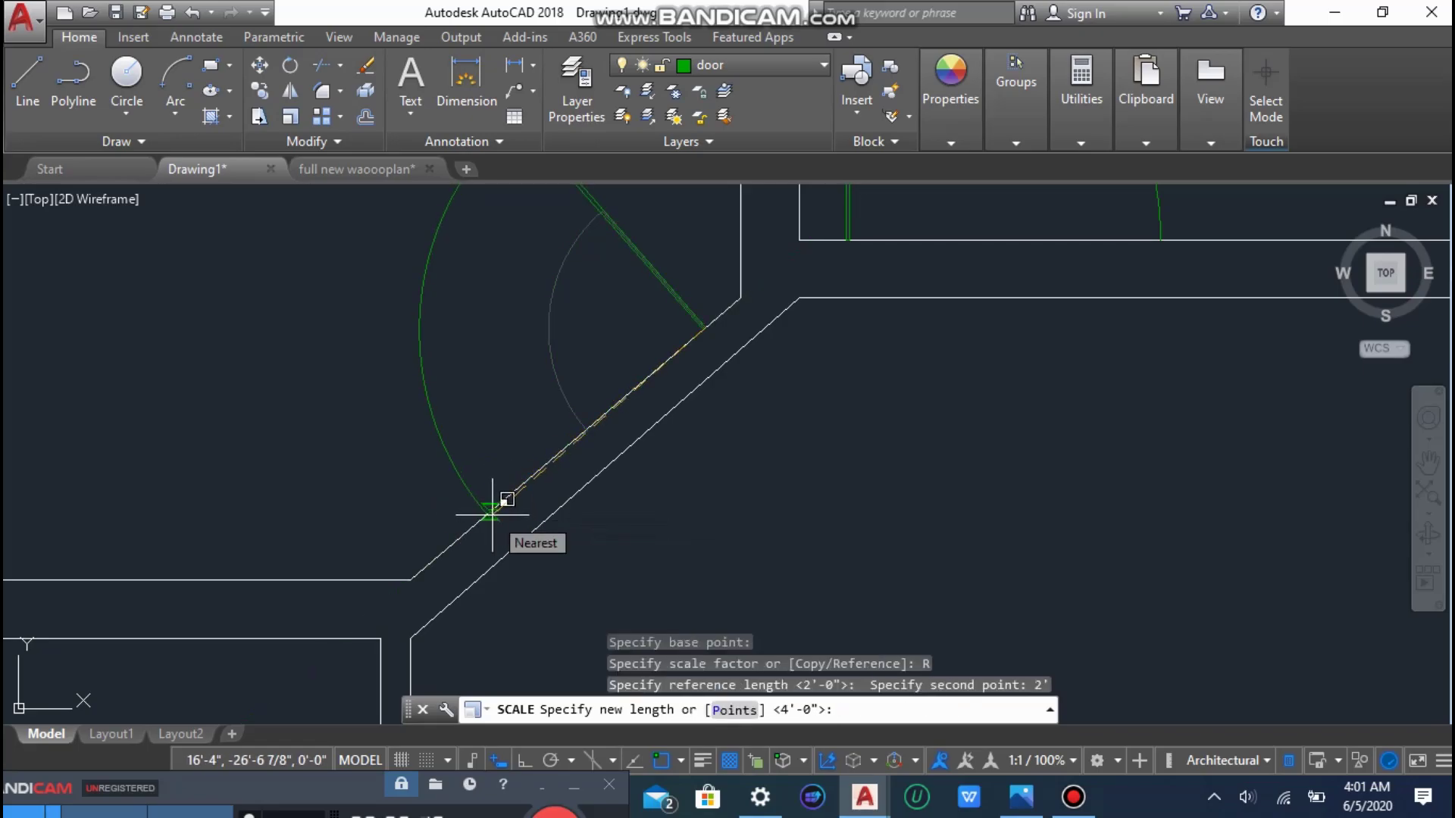
pyautogui.click(489, 512)
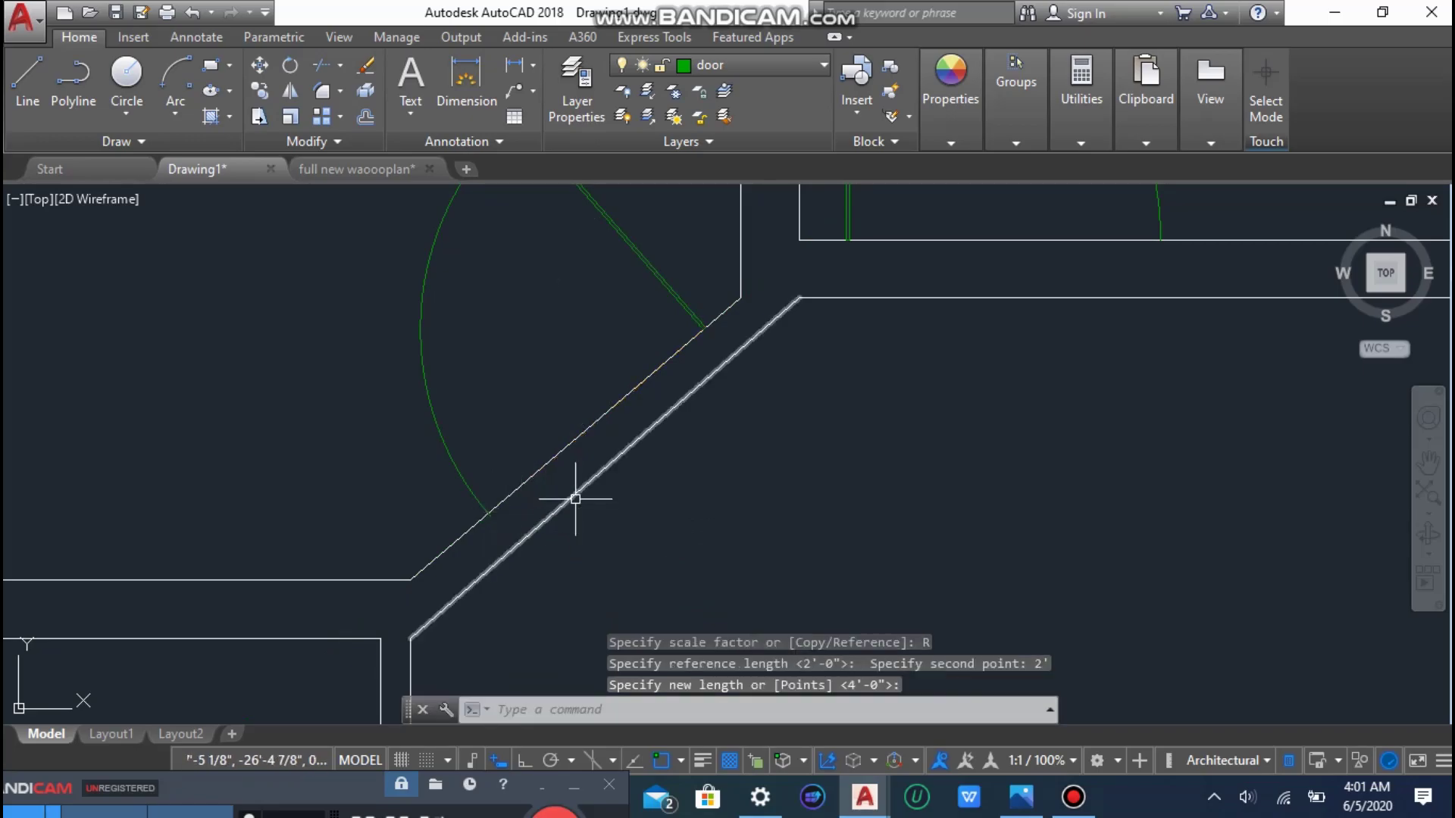
pyautogui.scroll(-3, 575, 423)
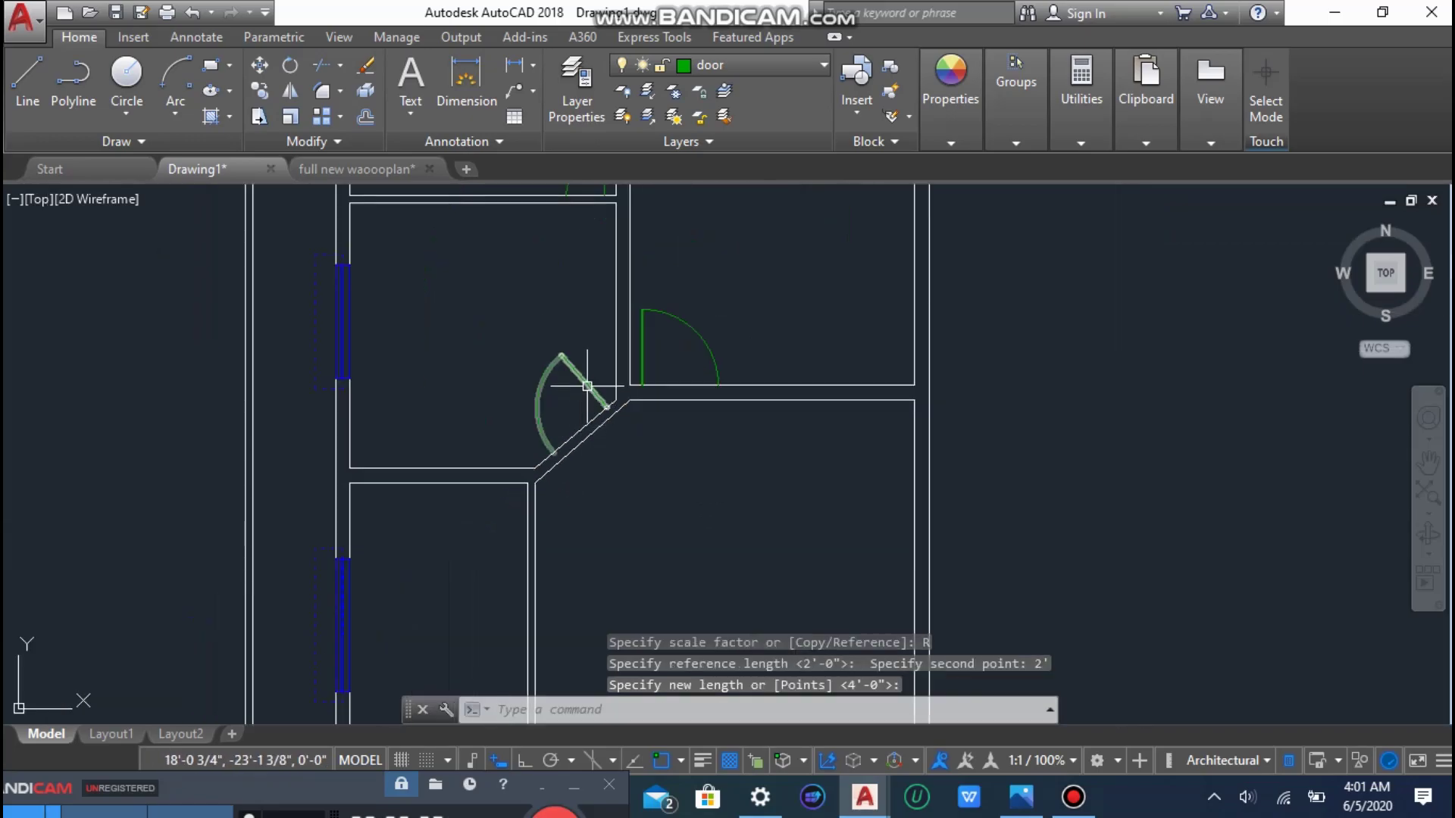
pyautogui.scroll(-4, 593, 412)
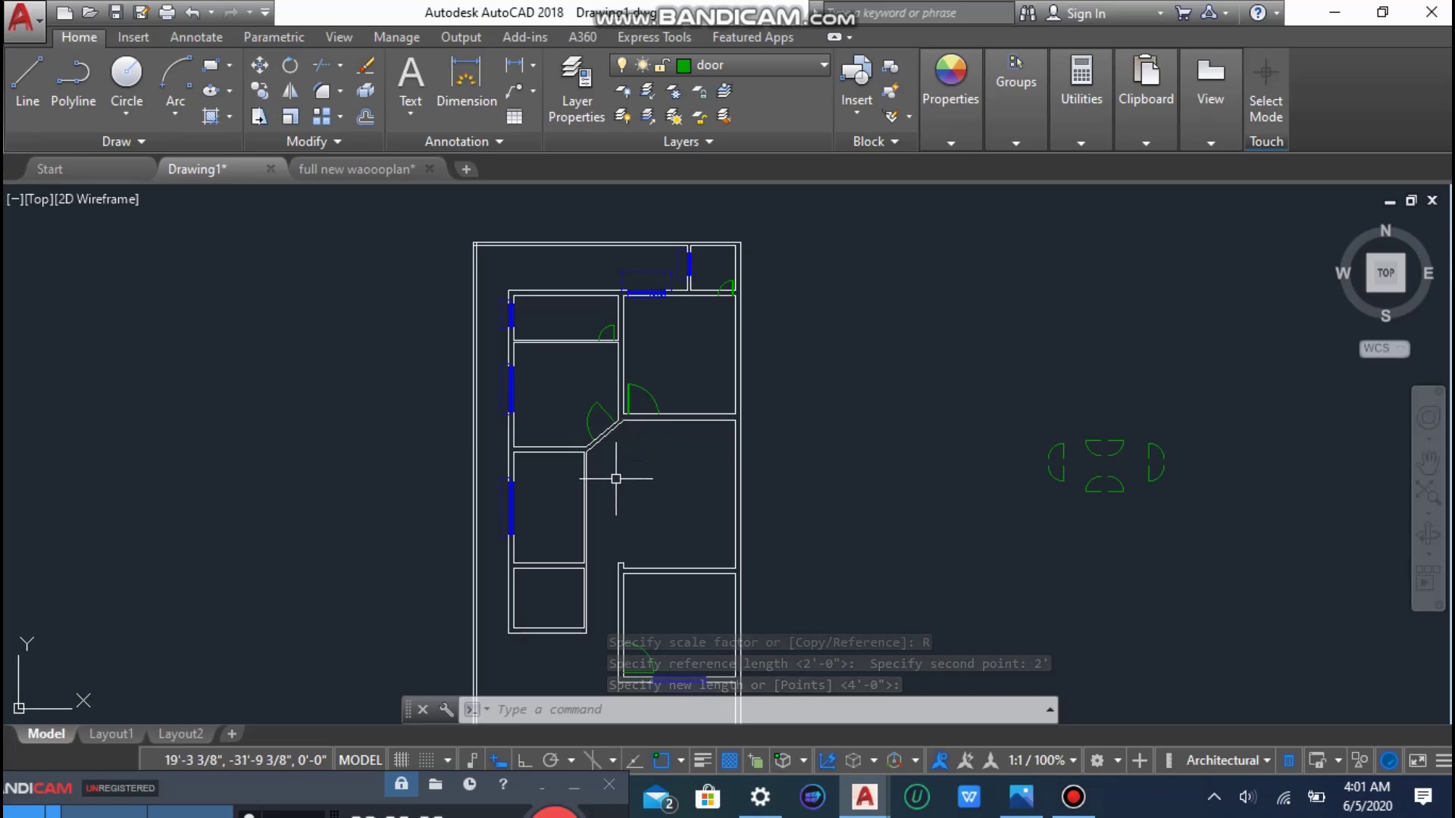
pyautogui.scroll(4, 616, 479)
pyautogui.scroll(4, 589, 220)
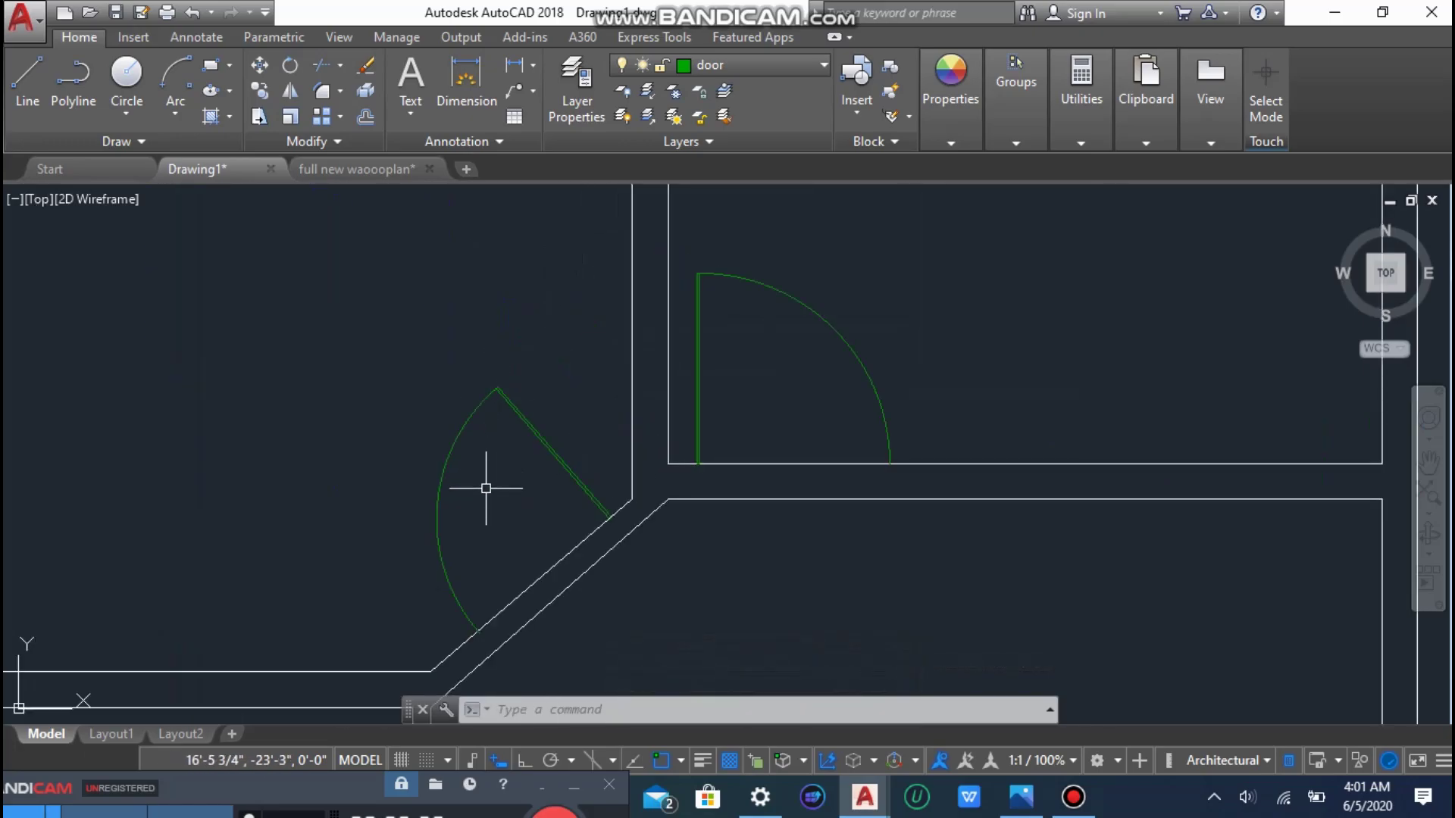
pyautogui.write('EX')
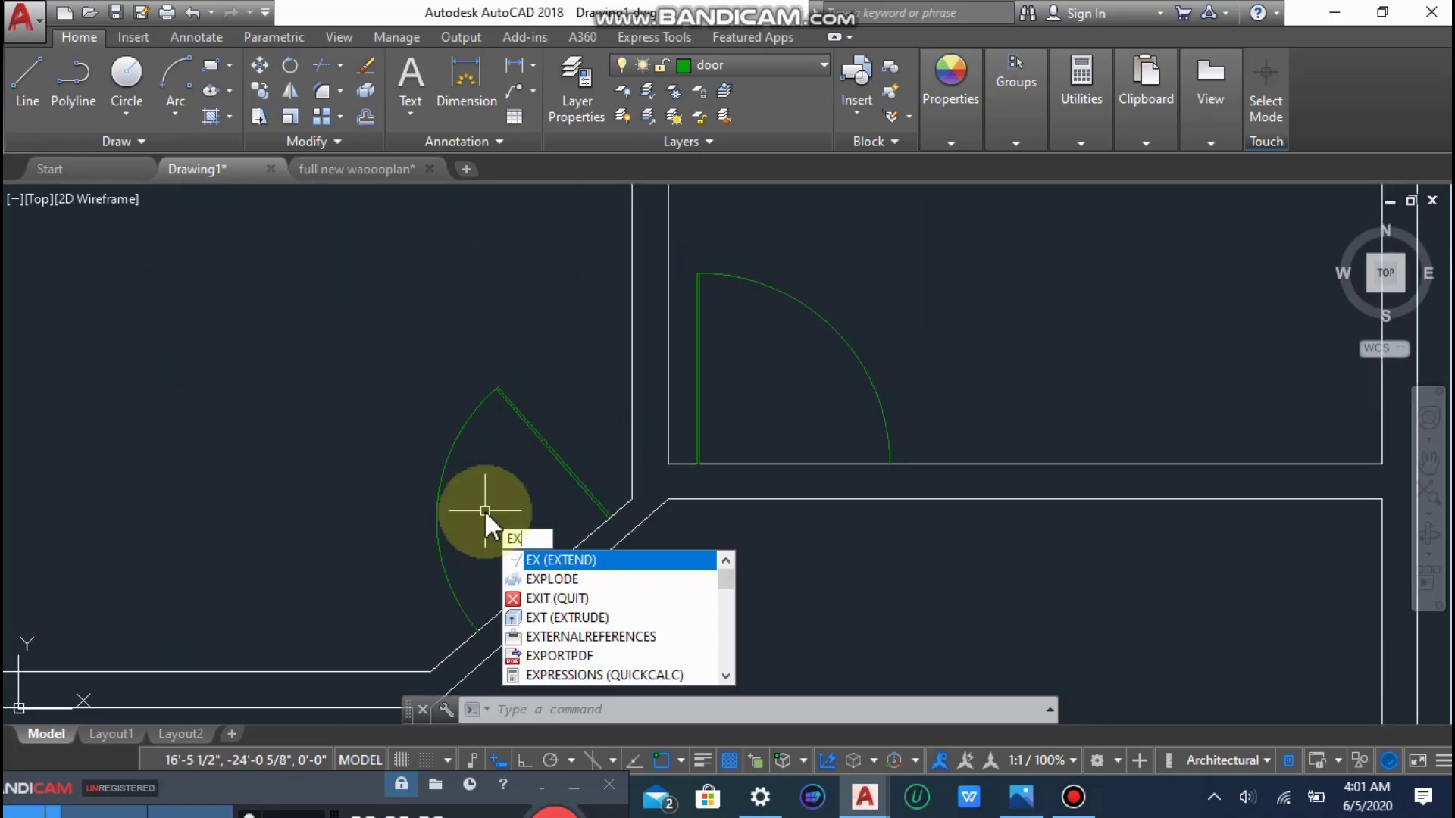
pyautogui.press('Return')
pyautogui.press('Return')
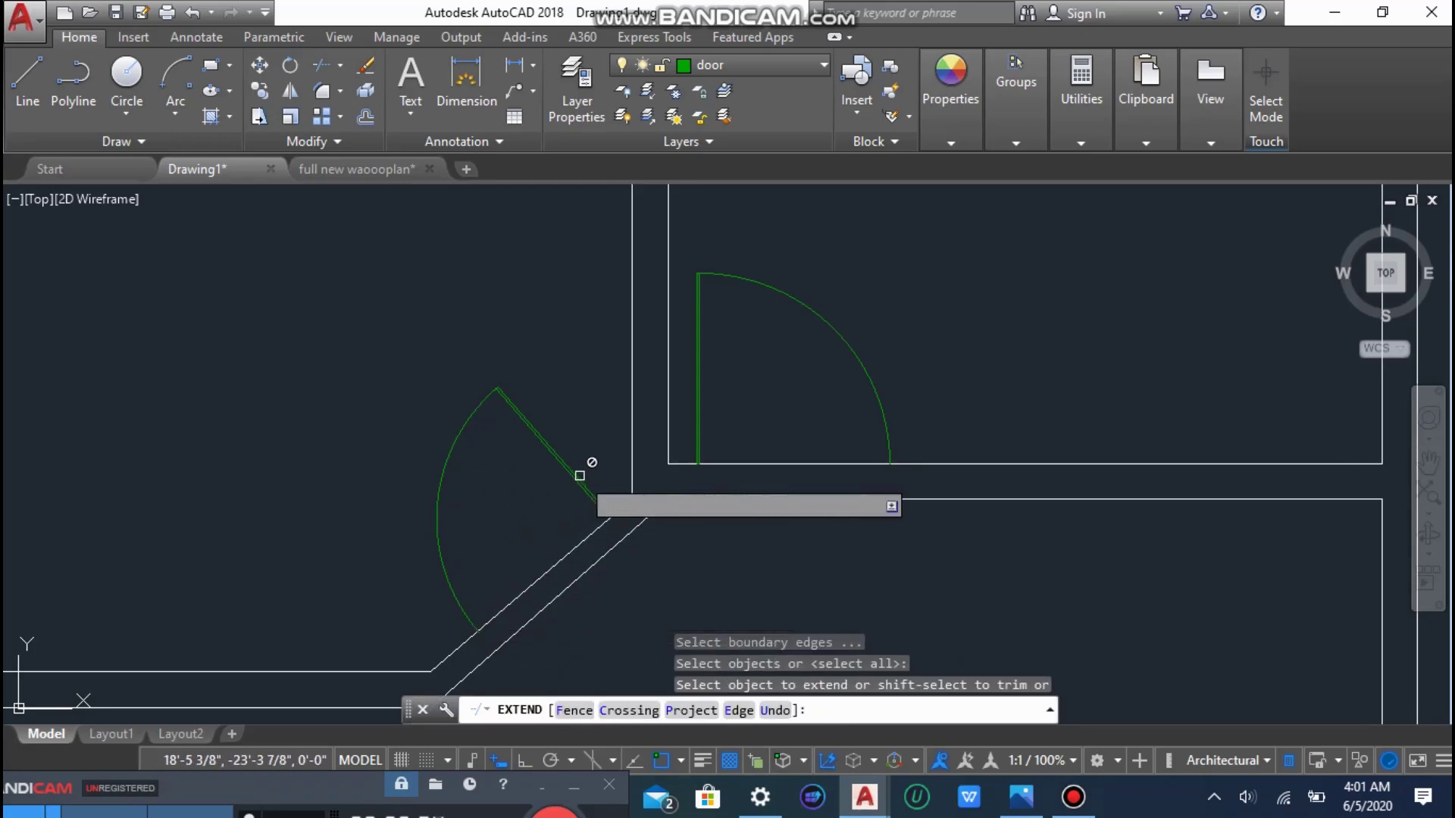
pyautogui.press('Escape')
pyautogui.press('Escape')
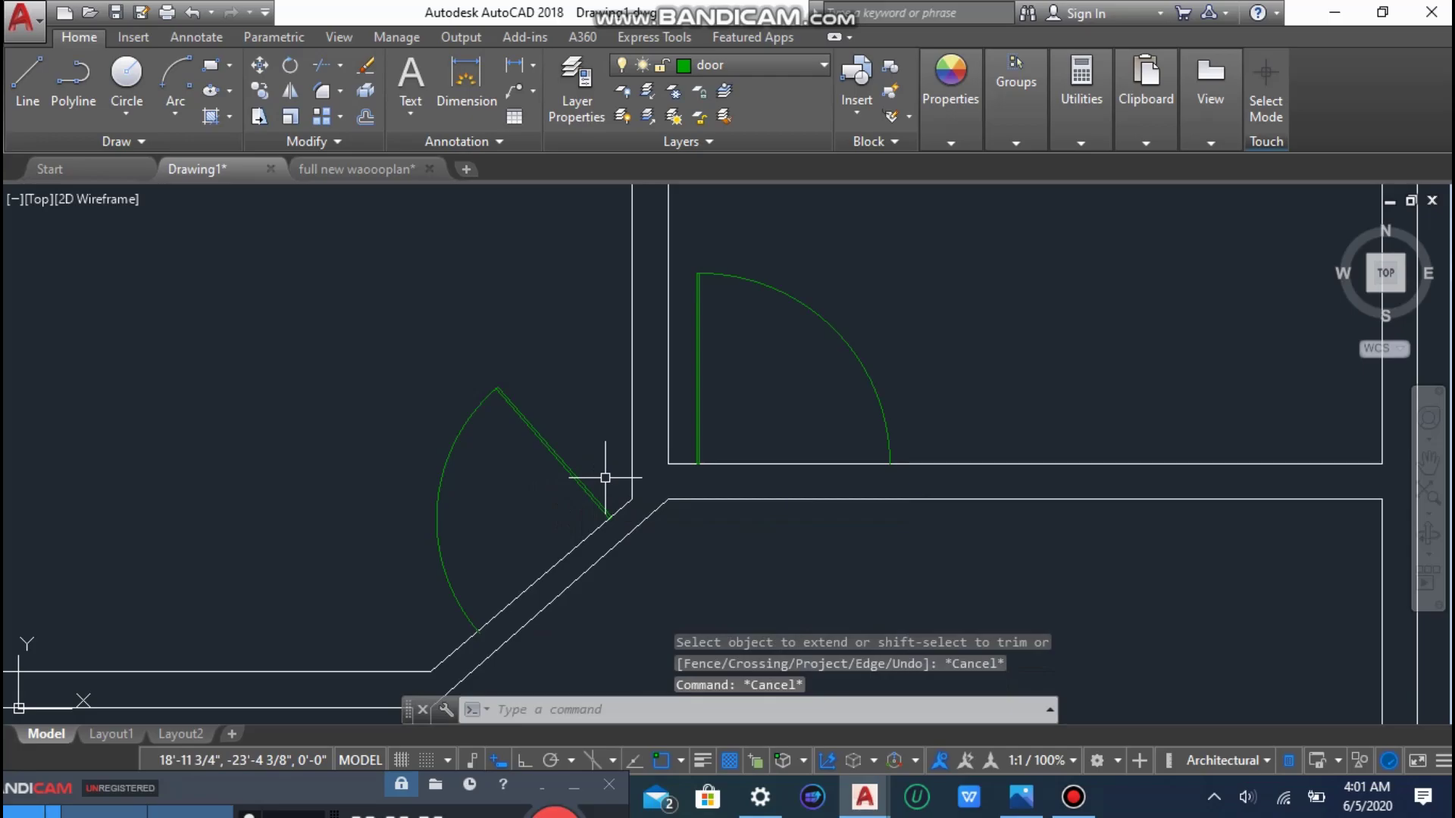
pyautogui.scroll(-5, 605, 478)
pyautogui.scroll(-3, 590, 529)
pyautogui.scroll(6, 579, 576)
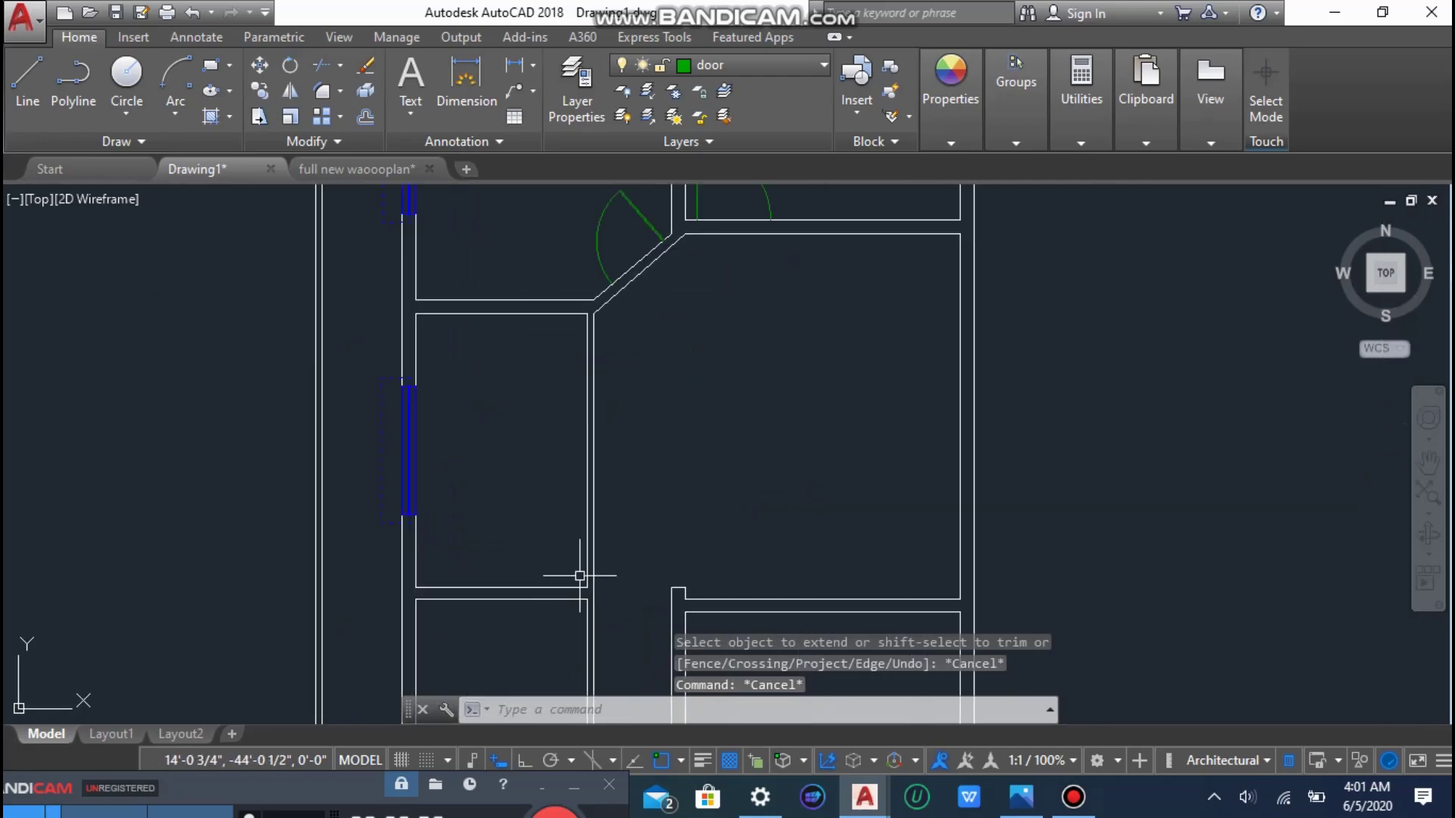
pyautogui.hotkey('alt', 'Tab')
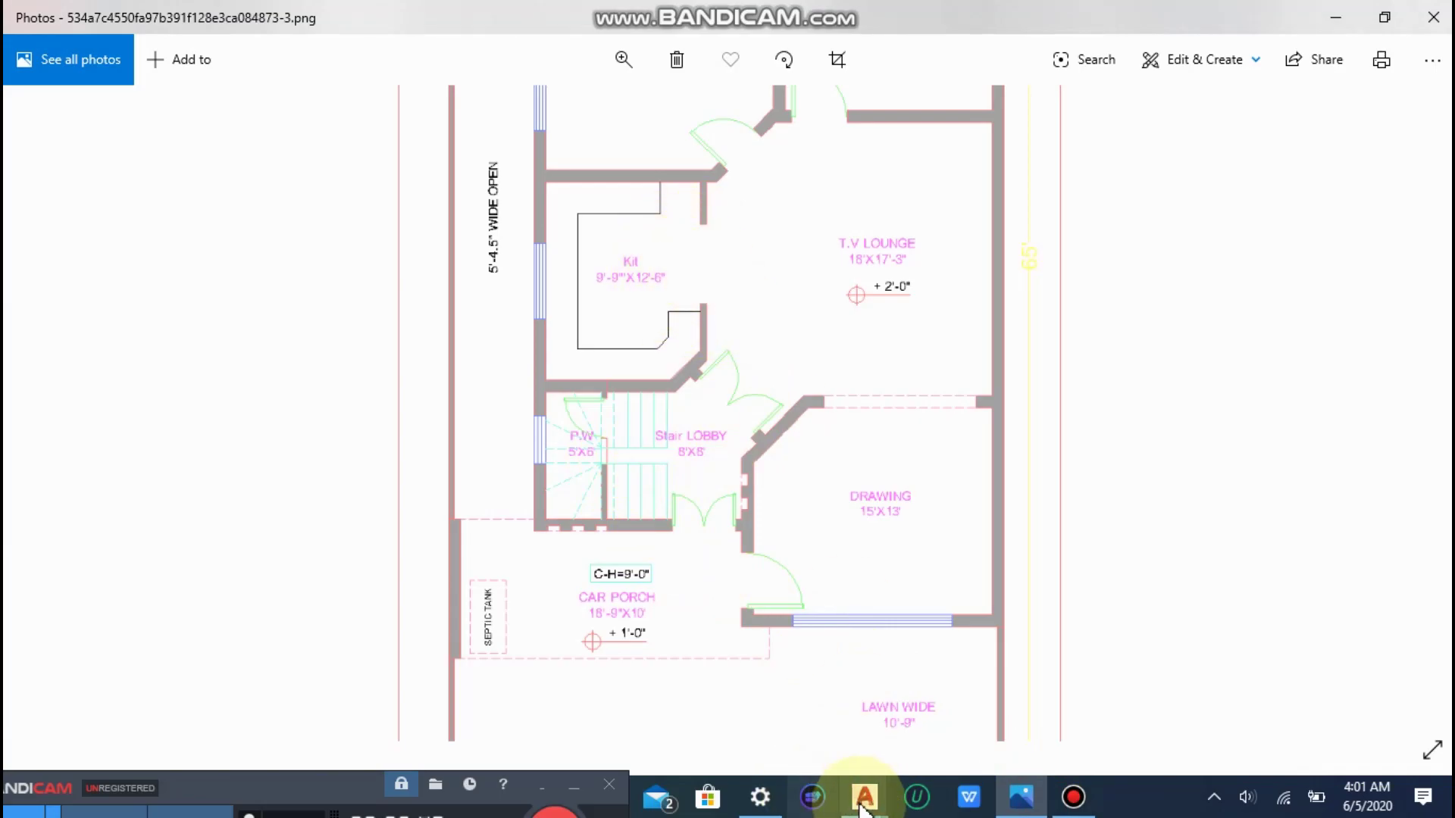
pyautogui.moveTo(864, 797)
pyautogui.click(815, 716)
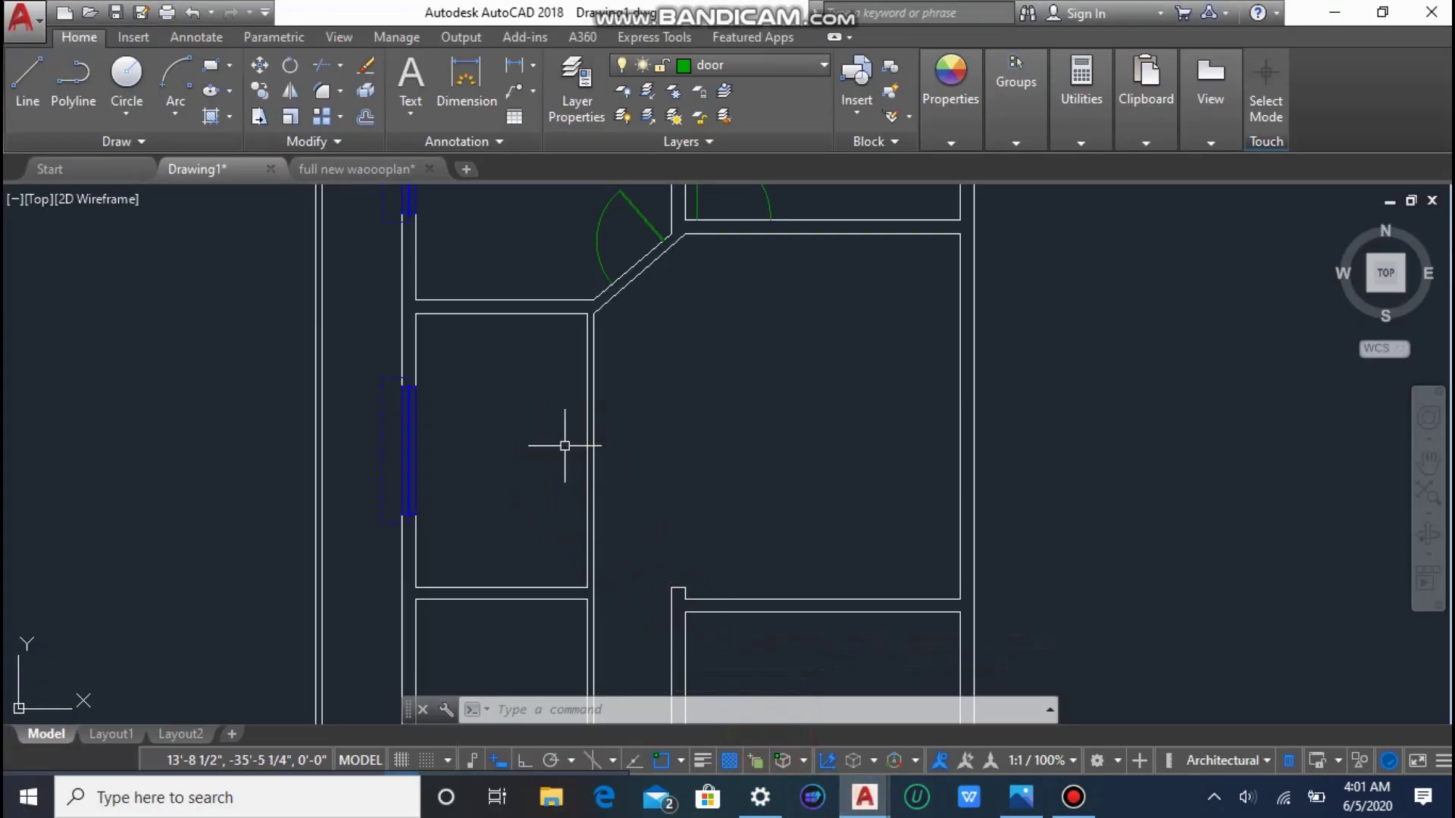
# Draw an orthogonal guide line from the wall endpoint across the wall.
pyautogui.write('l')
pyautogui.press('Return')
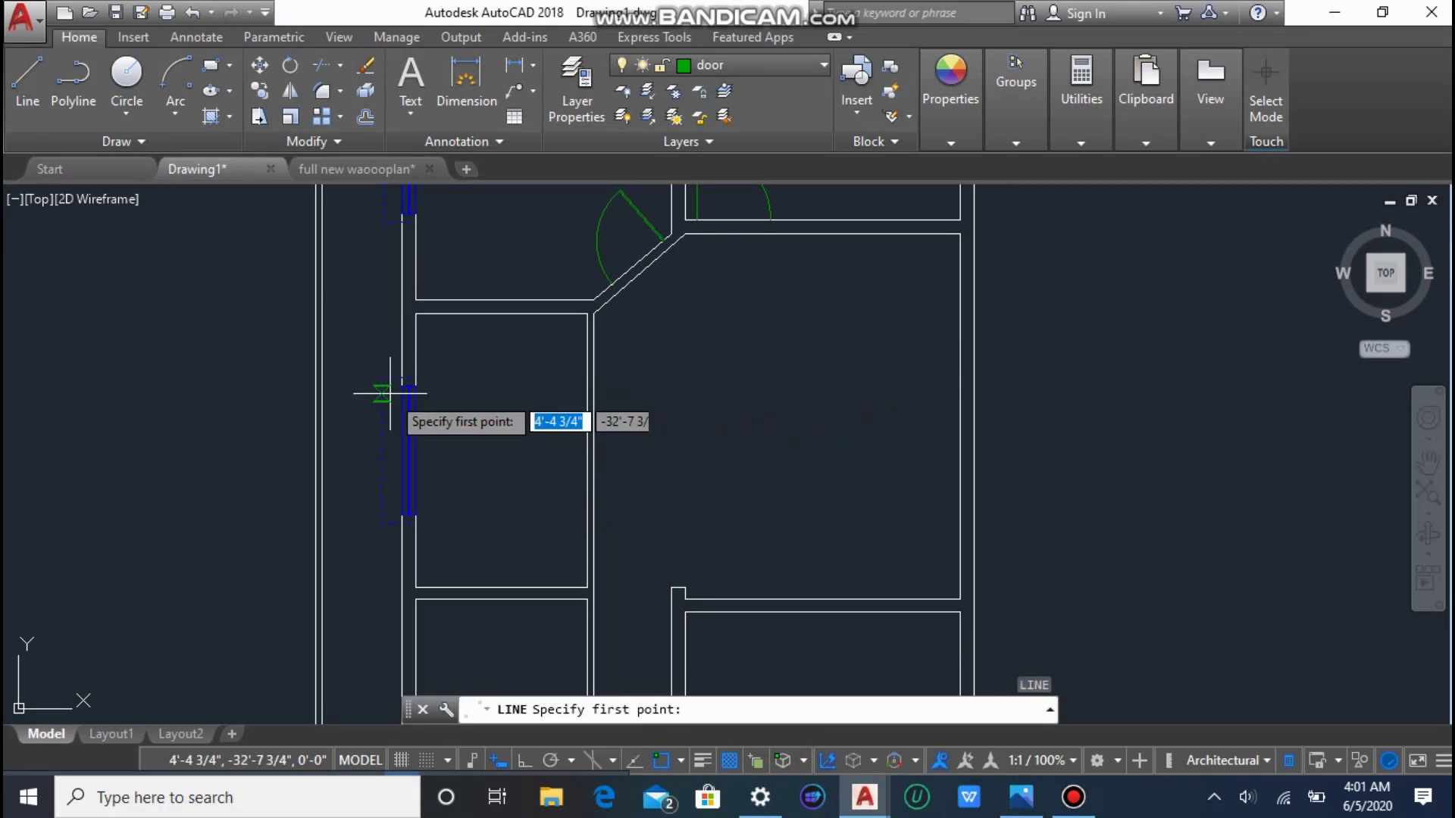
pyautogui.scroll(4, 400, 385)
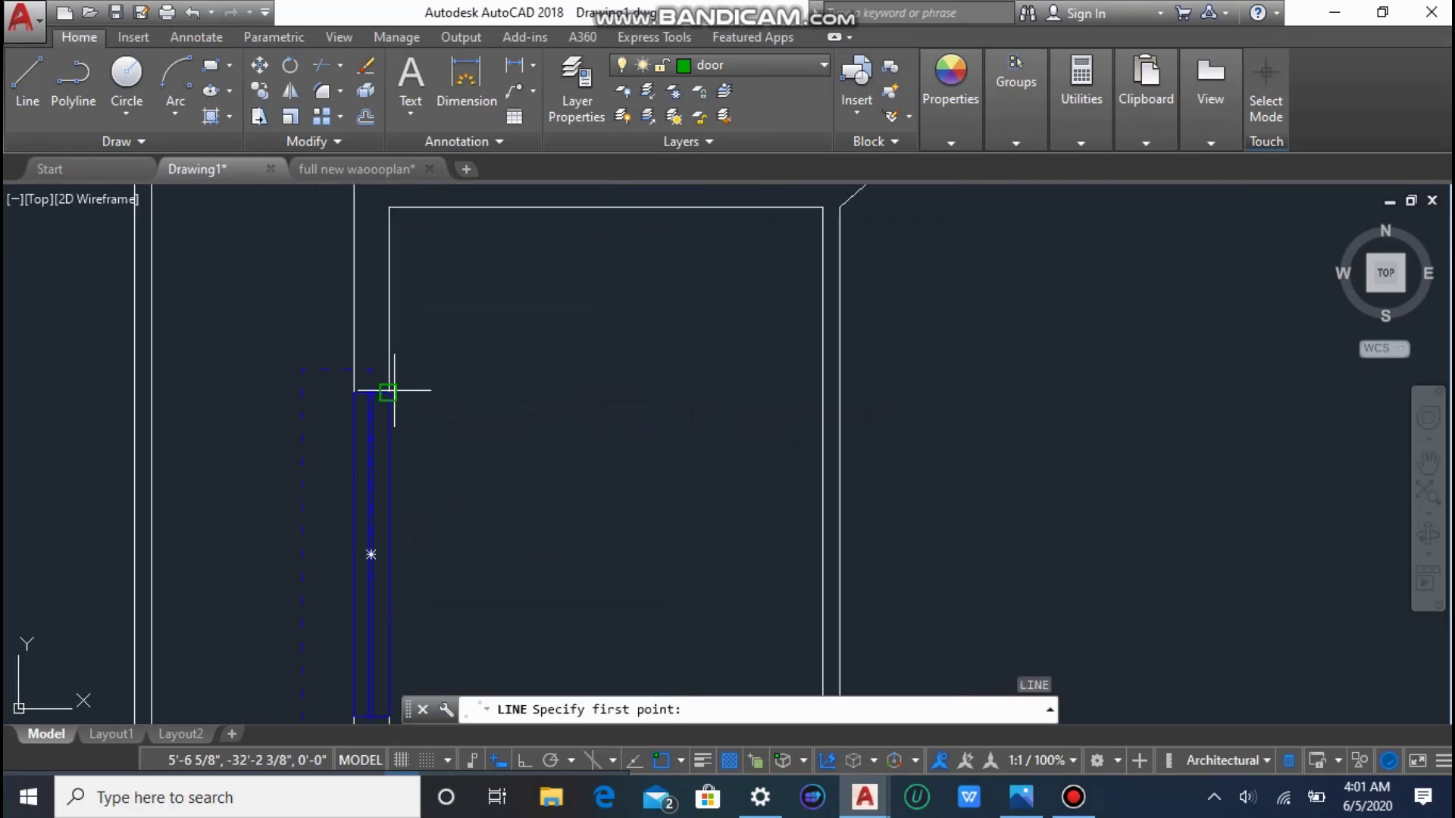
pyautogui.click(388, 392)
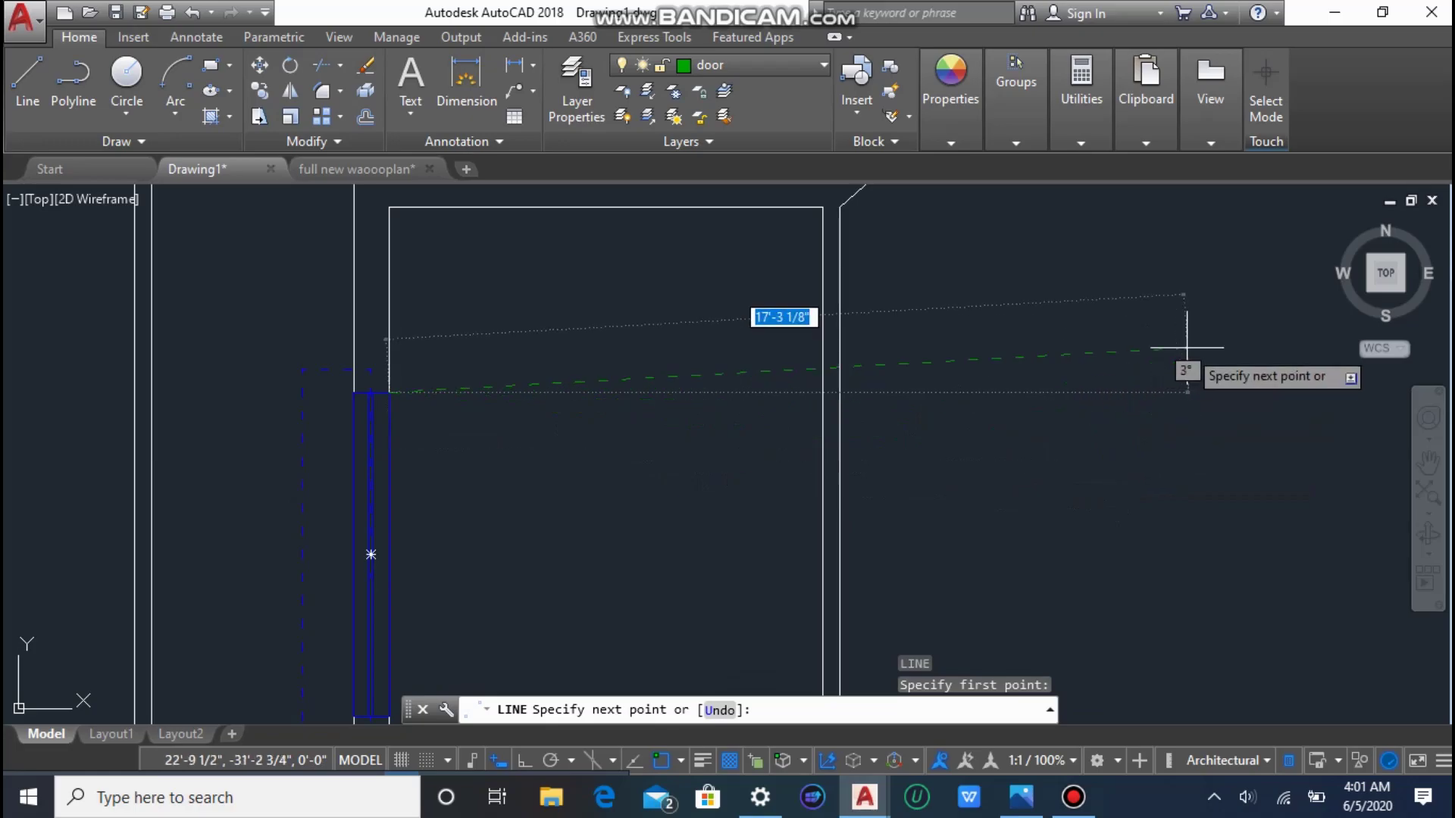
pyautogui.press('F8')
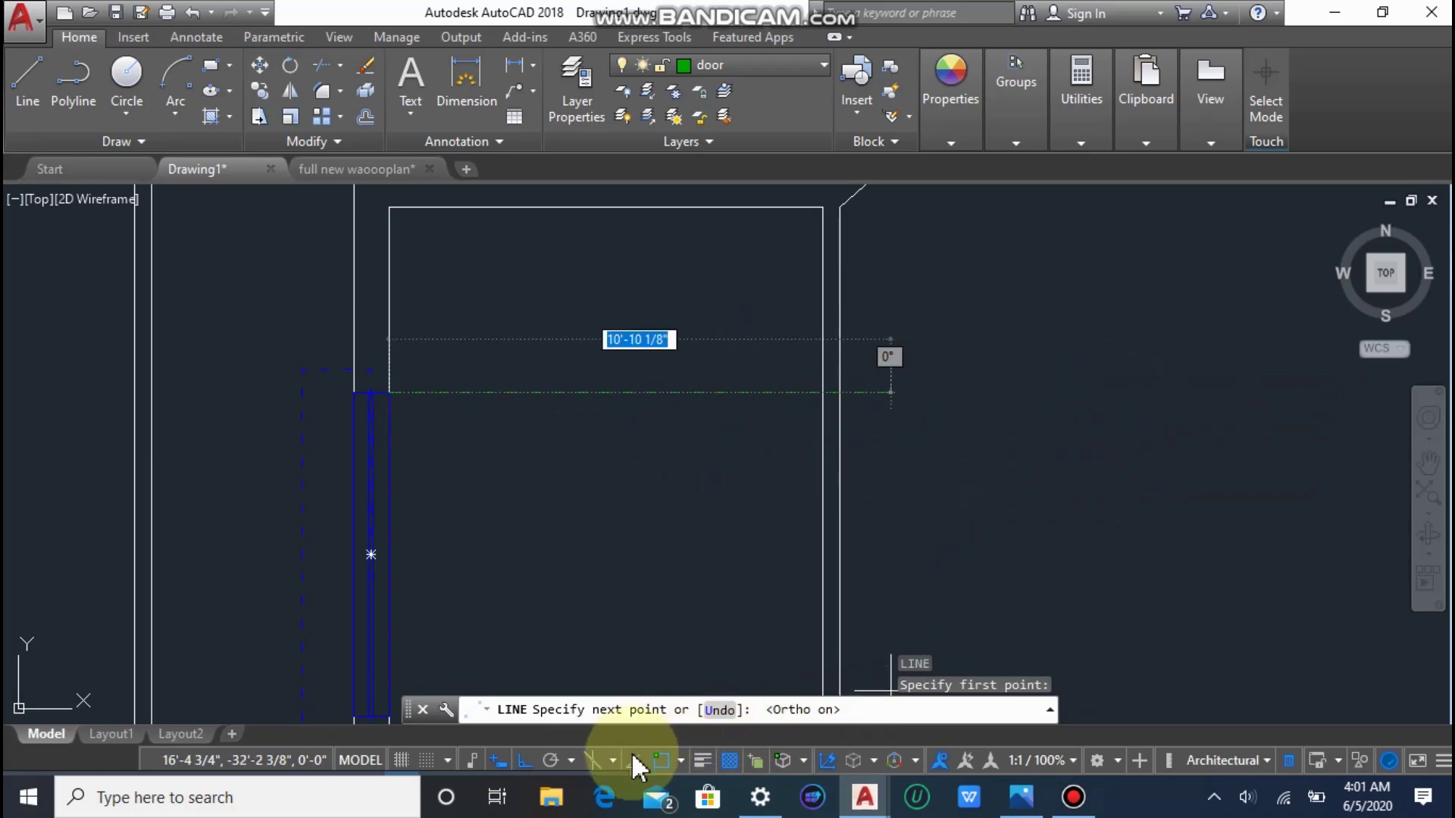
pyautogui.click(913, 397)
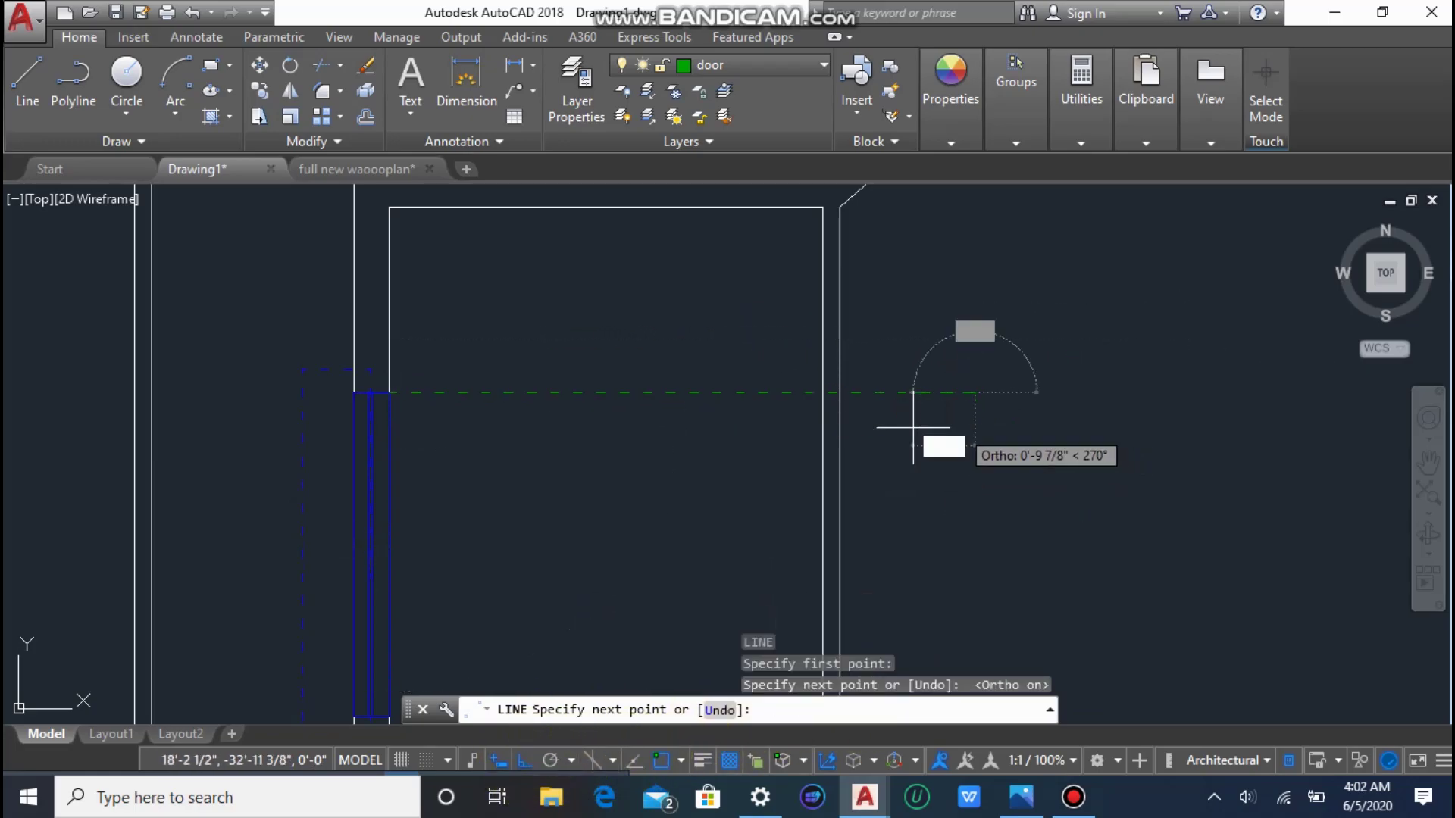
pyautogui.press('Escape')
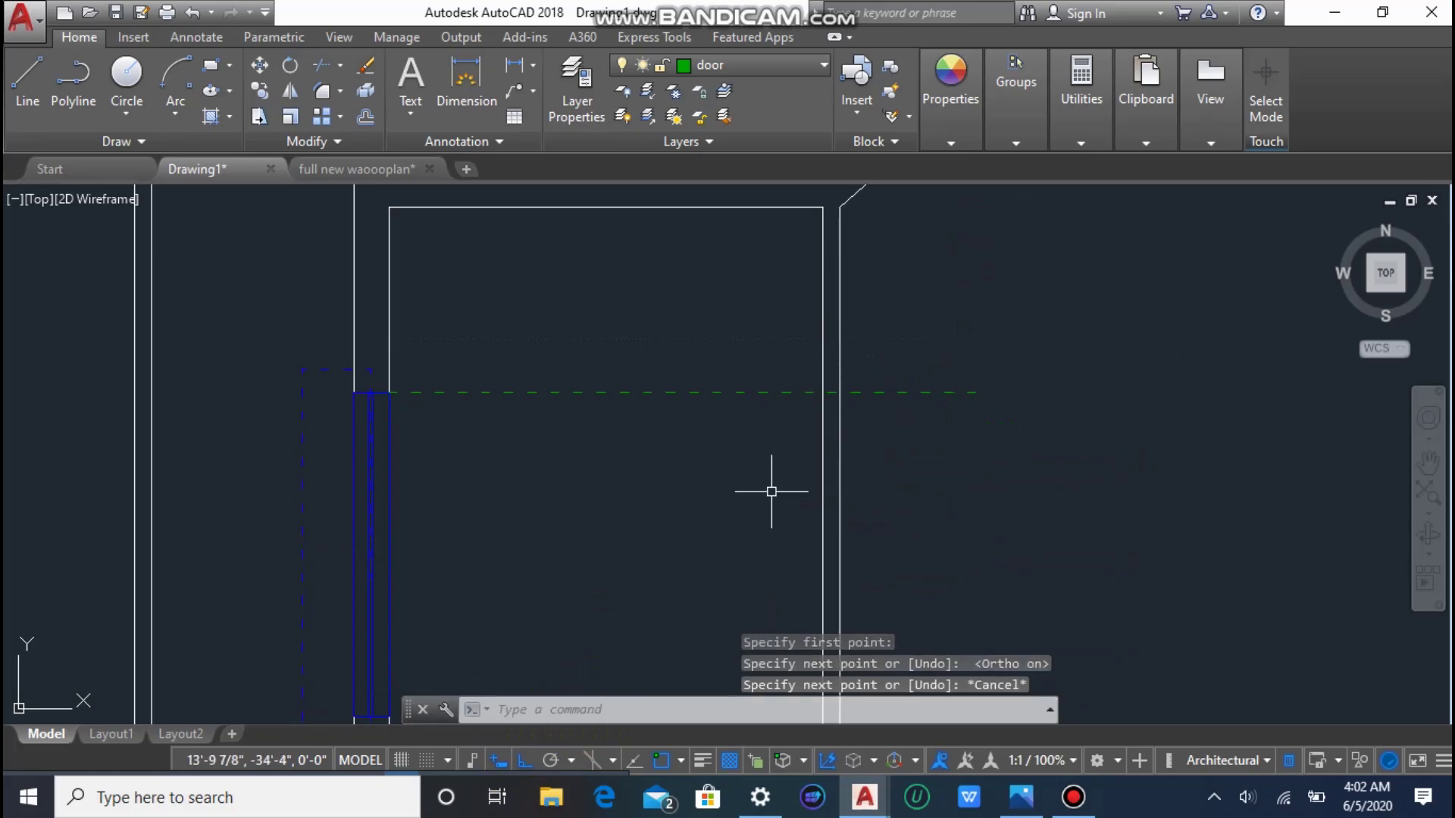
pyautogui.scroll(-5, 771, 491)
pyautogui.scroll(6, 638, 519)
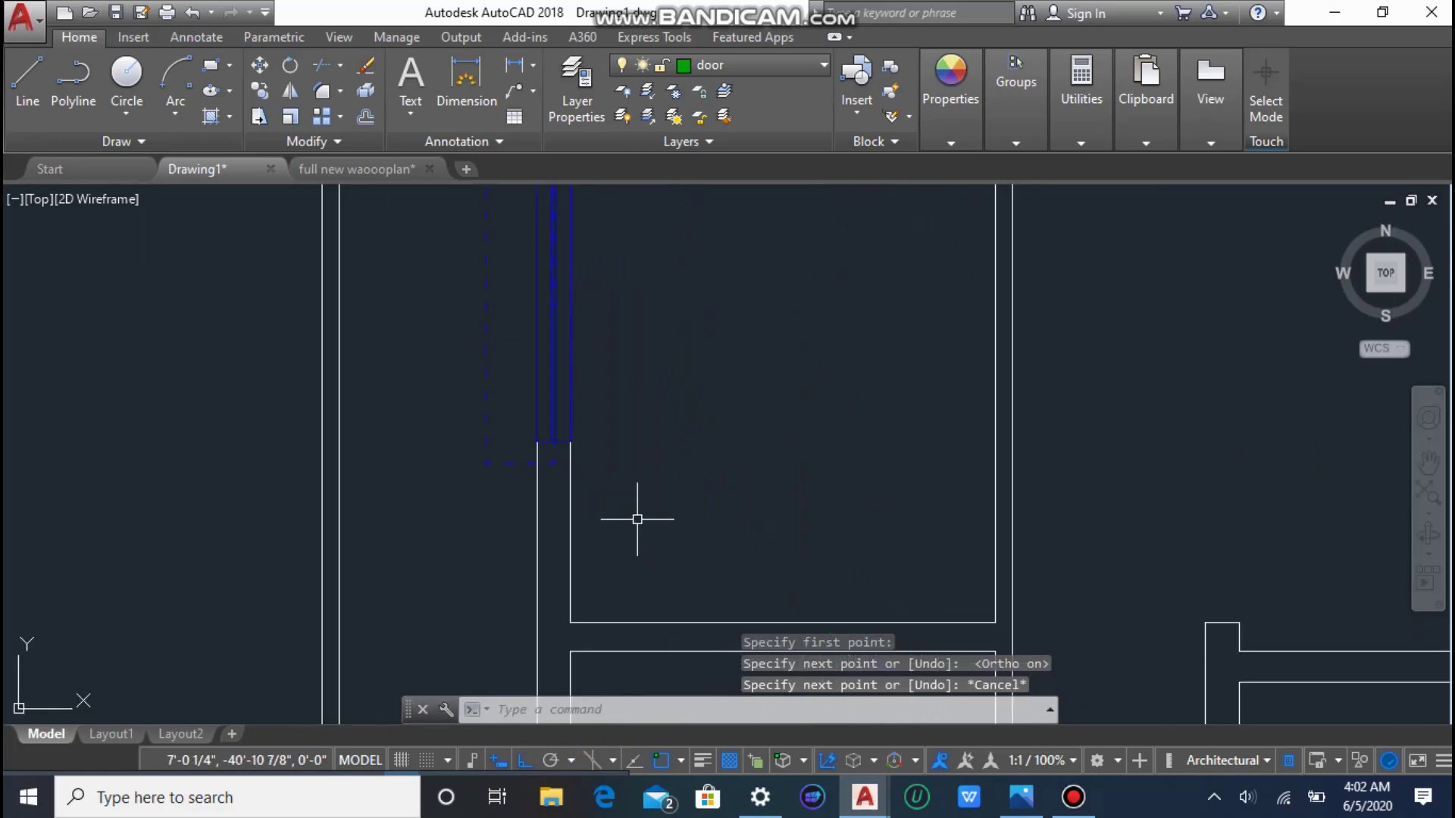
# Draw a second guide line from the wall corner across to the opposite wall.
pyautogui.write('N')
pyautogui.press('BackSpace')
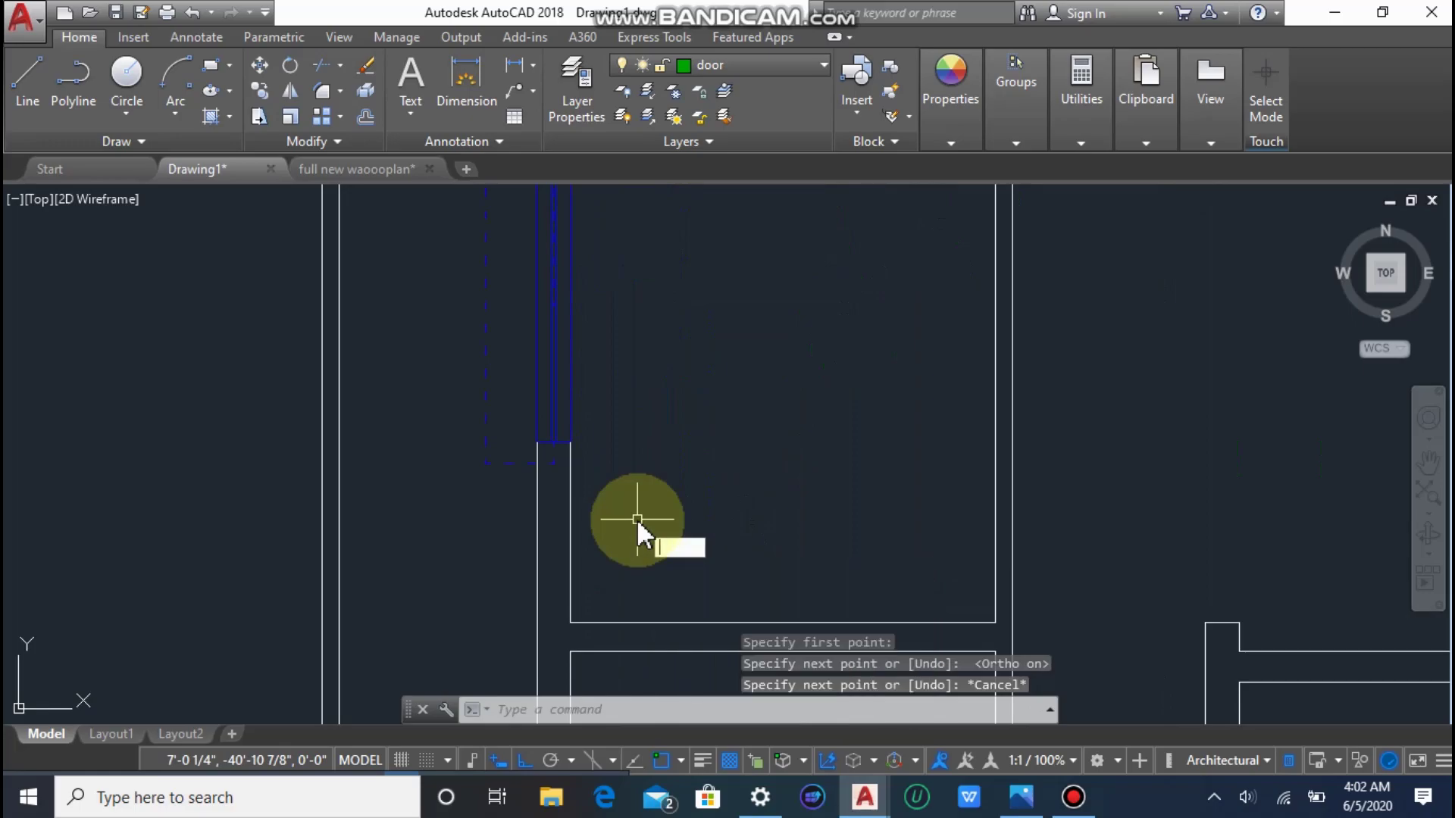
pyautogui.press('Return')
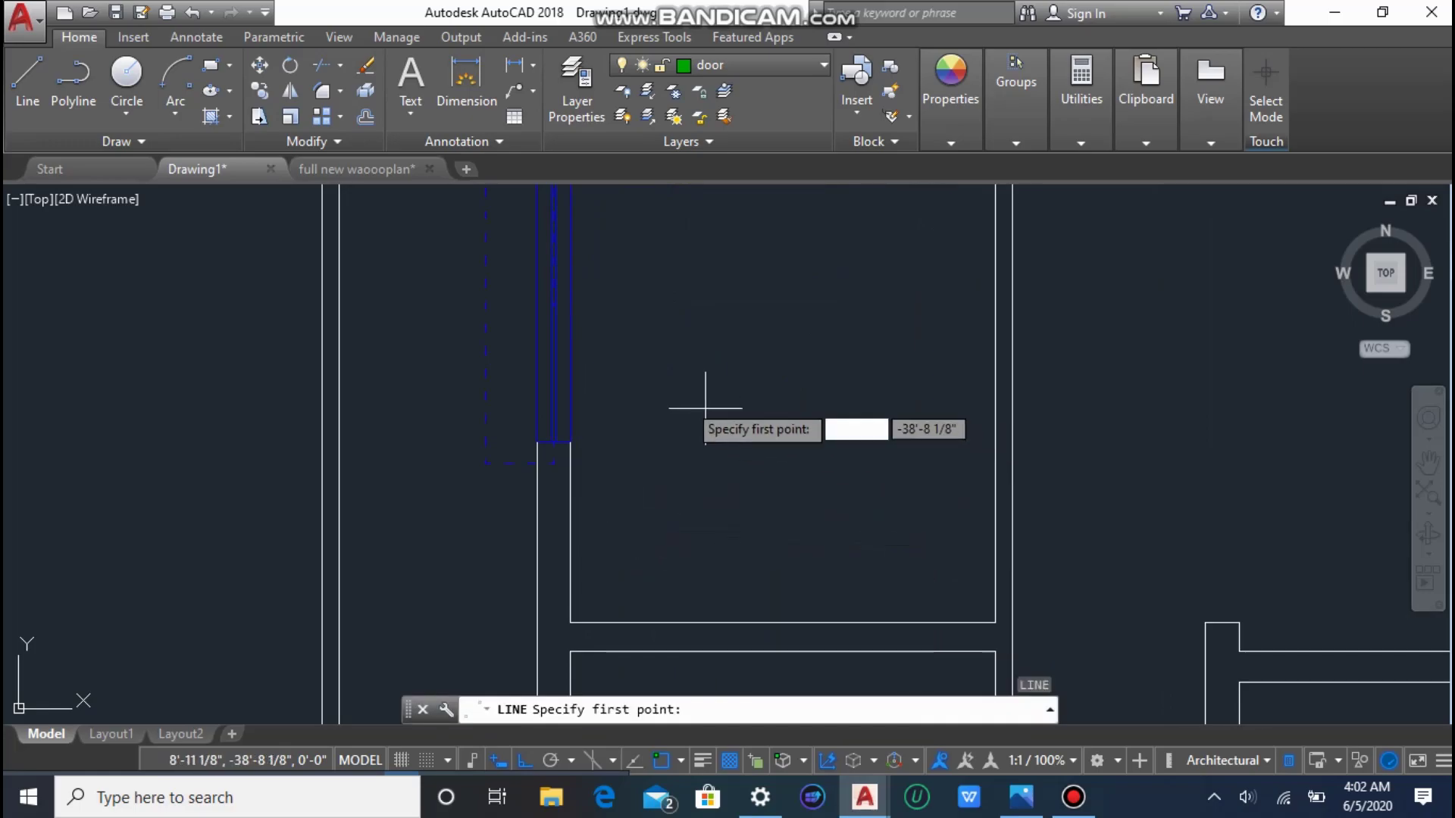
pyautogui.click(569, 441)
pyautogui.click(1292, 441)
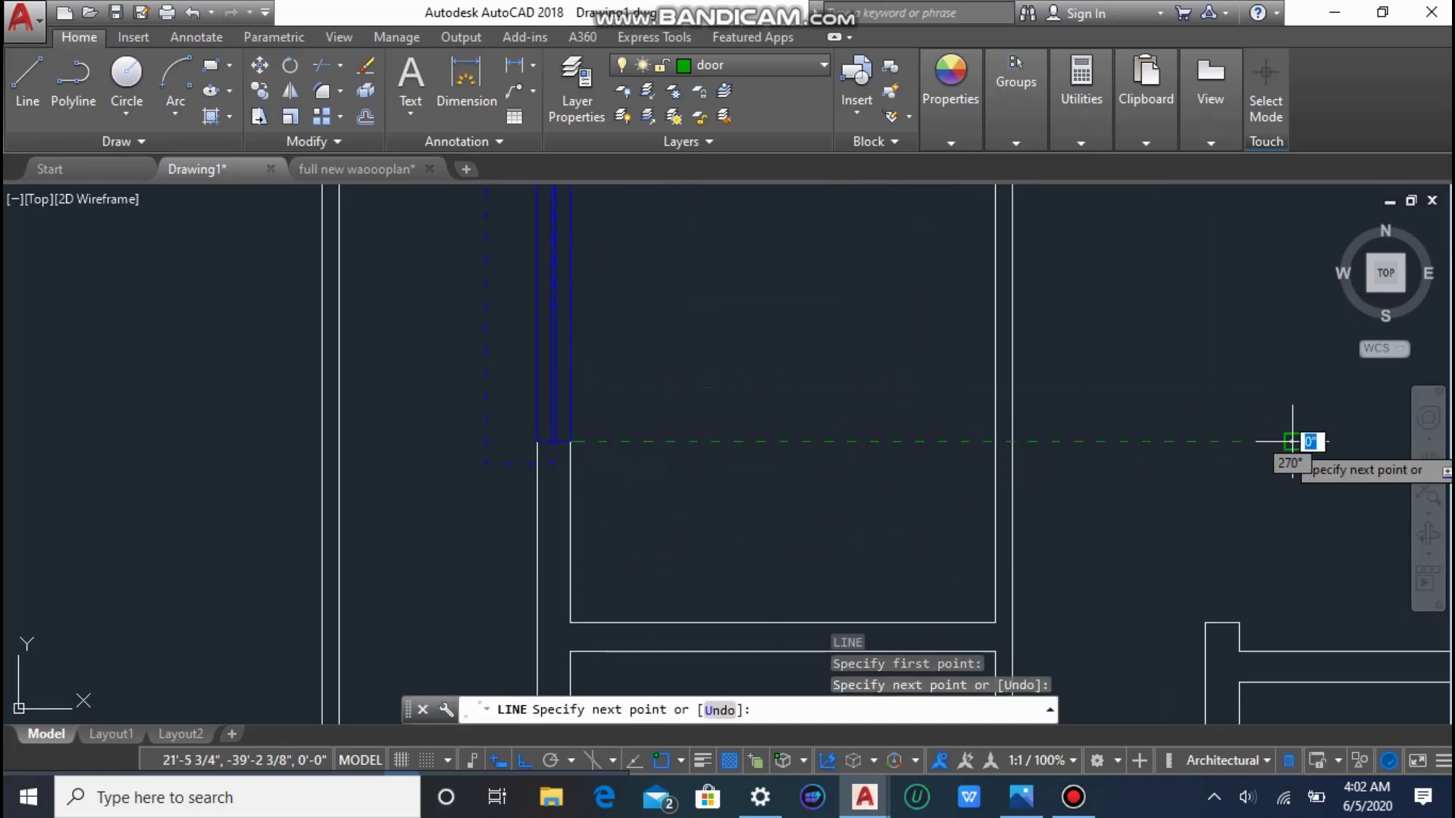
pyautogui.press('Escape')
pyautogui.press('Escape')
pyautogui.press('Escape')
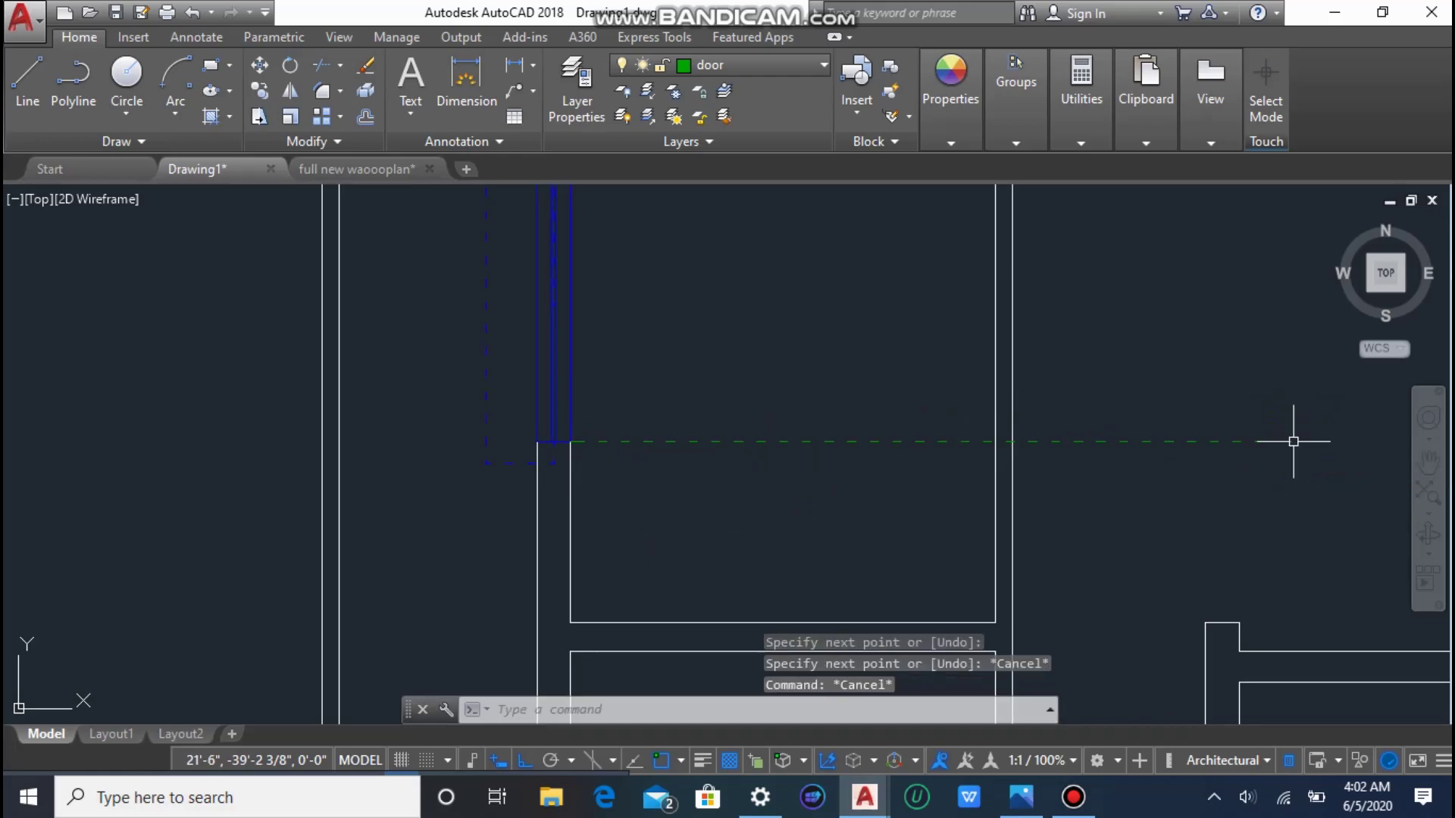
pyautogui.scroll(-4, 1293, 438)
pyautogui.scroll(2, 1250, 394)
pyautogui.scroll(2, 1239, 380)
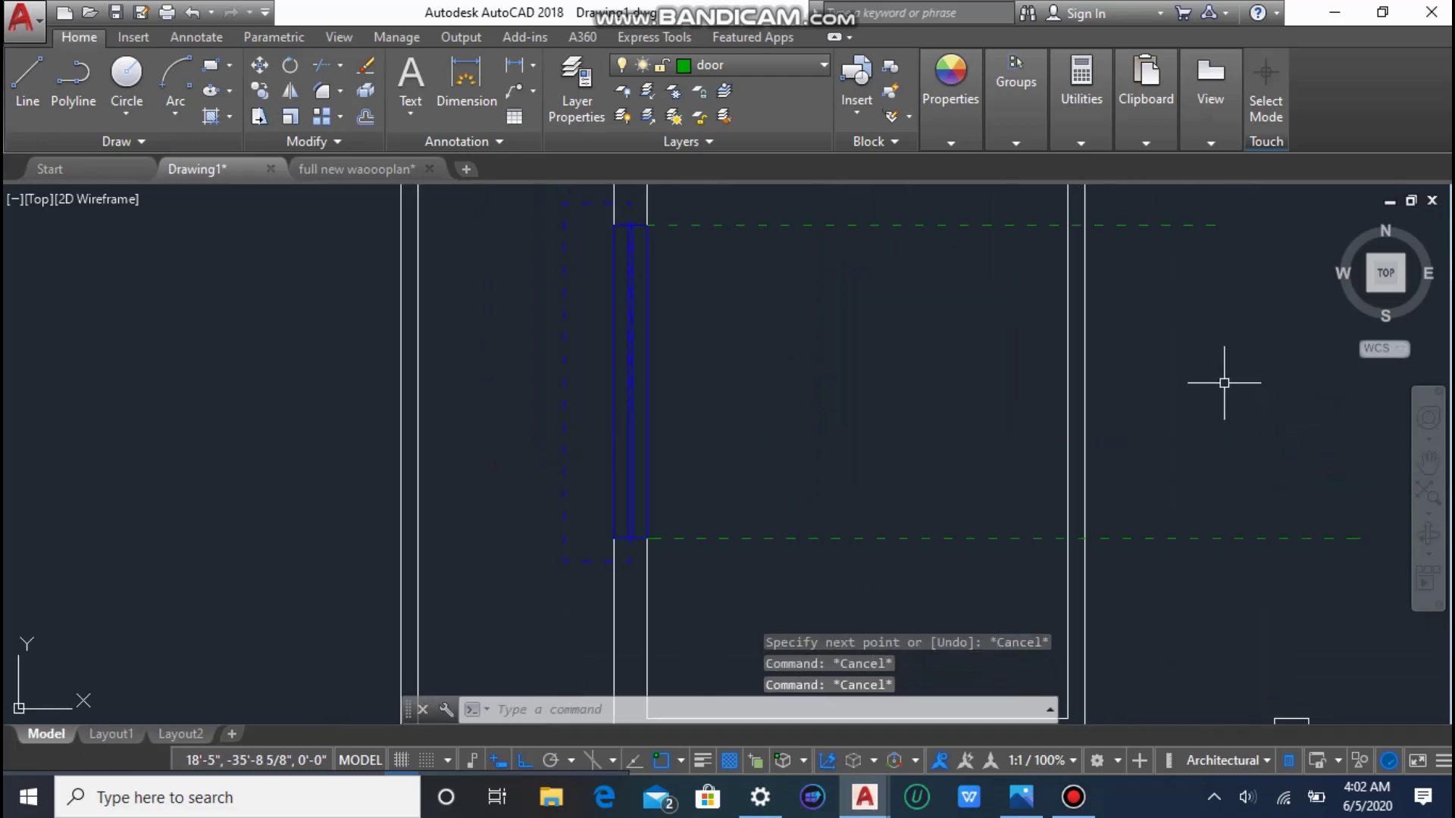
# Trim the wall lines between the two guide lines to form the opening.
pyautogui.write('tr')
pyautogui.press('Return')
pyautogui.press('Return')
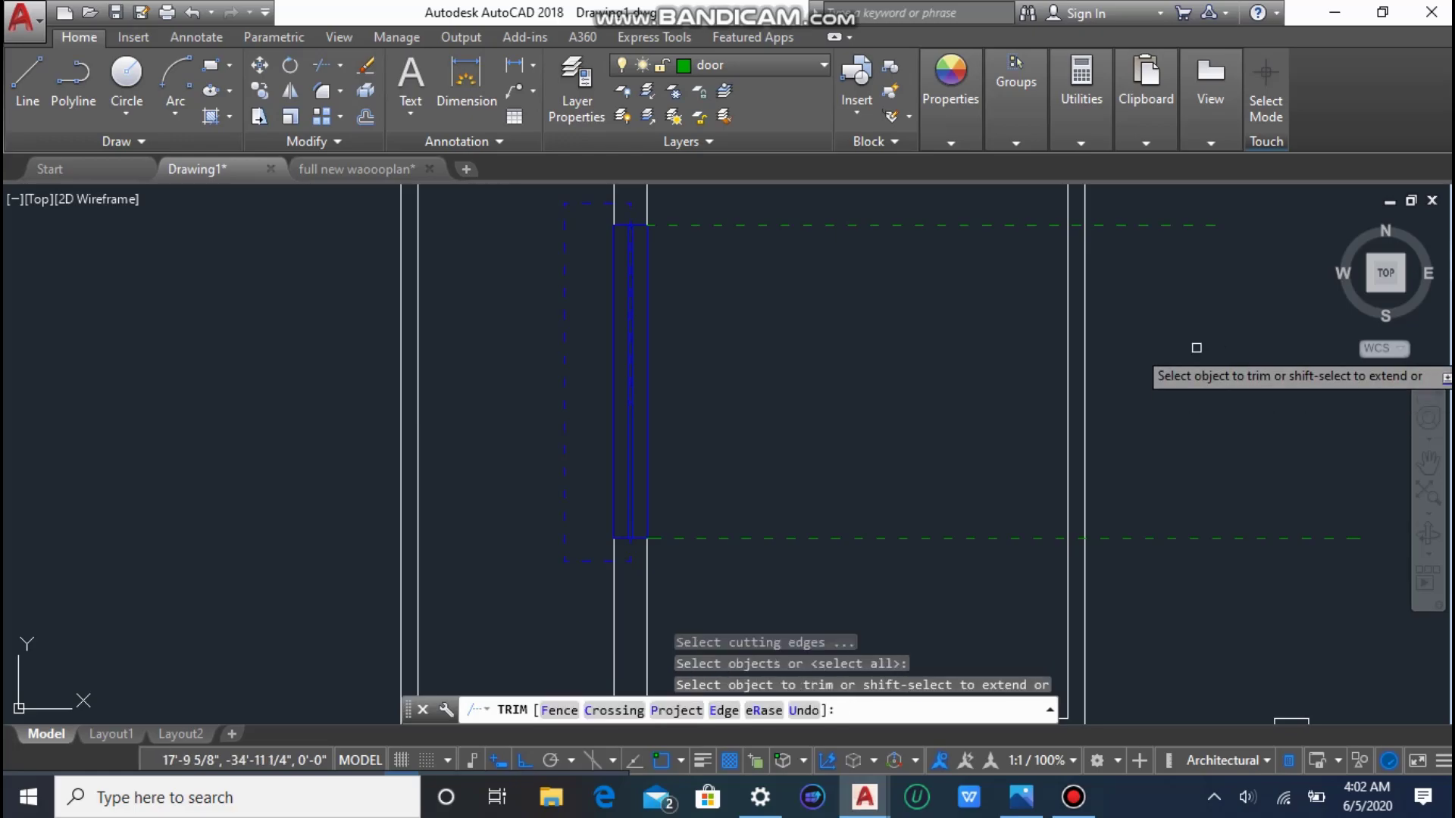
pyautogui.click(1196, 349)
pyautogui.click(1000, 416)
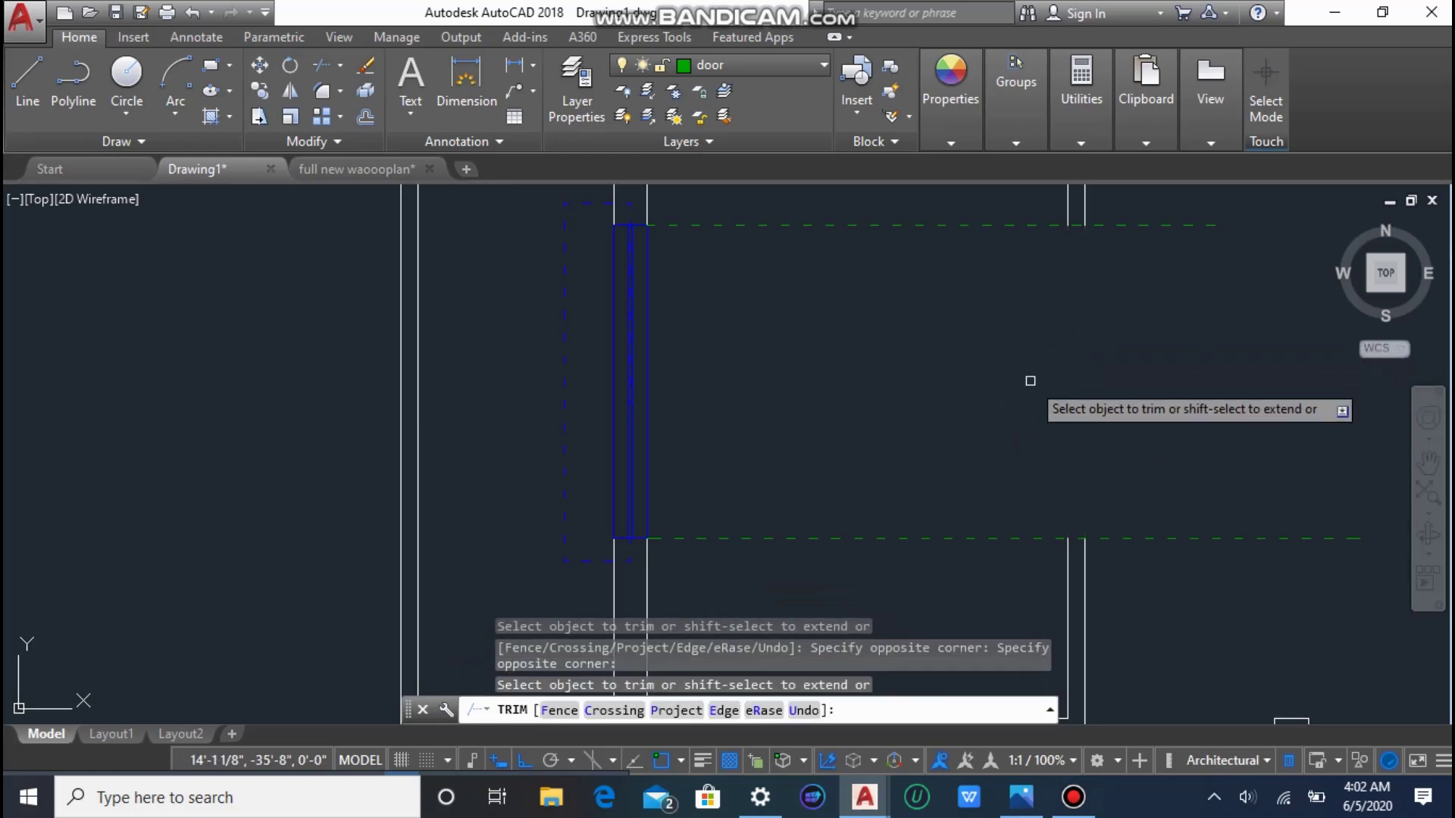
pyautogui.press('Escape')
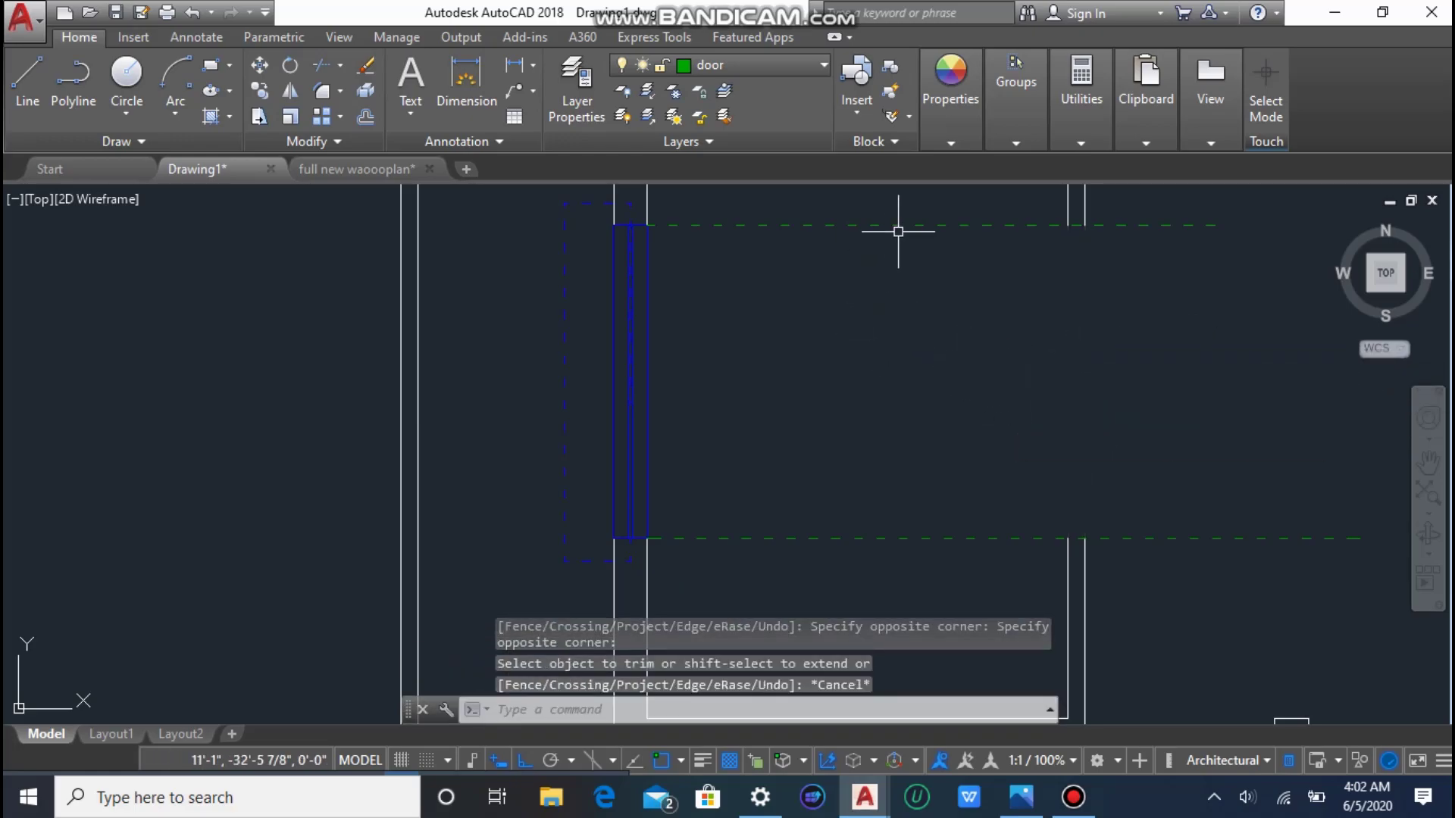
# Erase the two dashed guide lines.
pyautogui.click(914, 210)
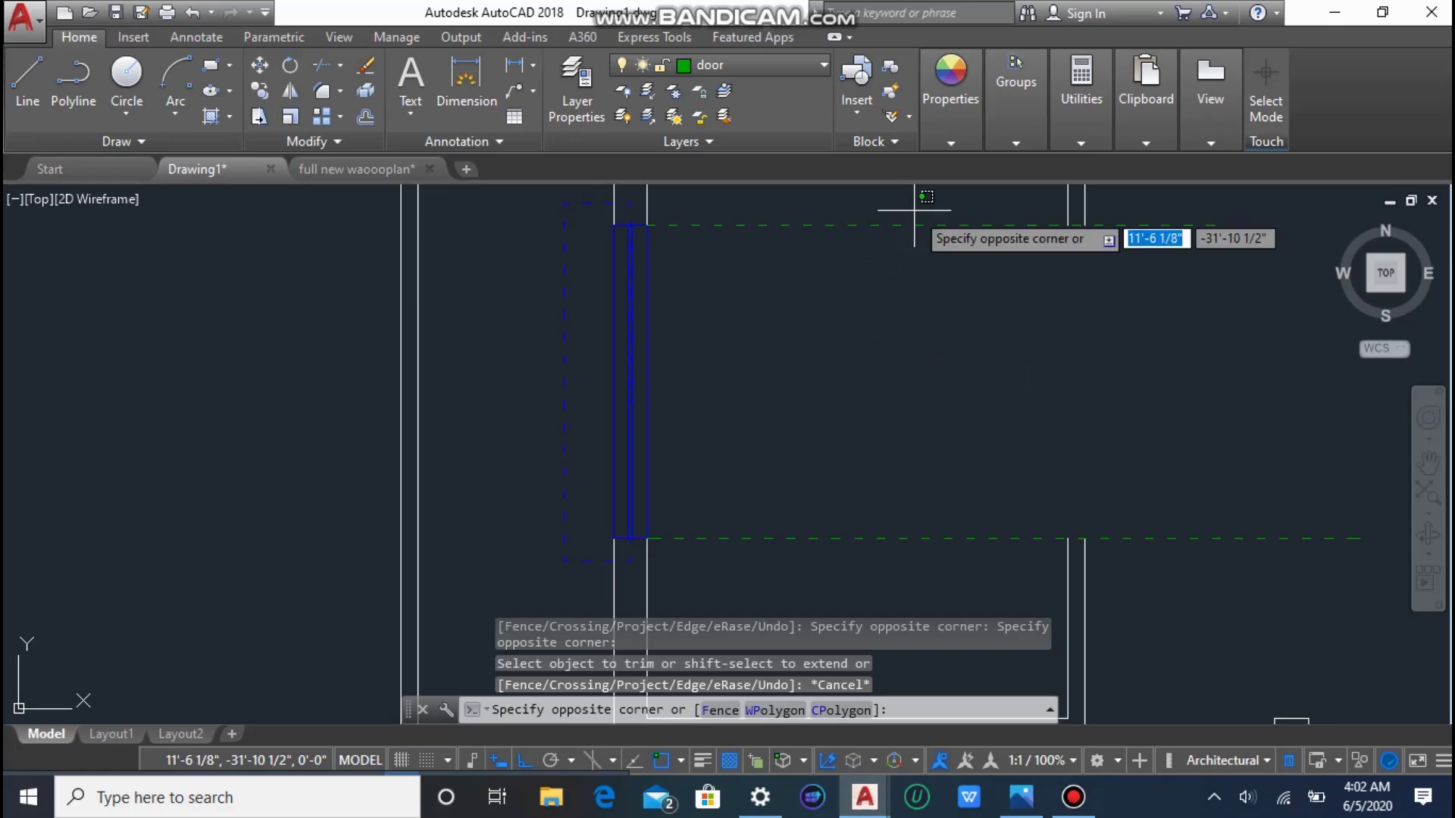
pyautogui.click(877, 559)
pyautogui.press('Delete')
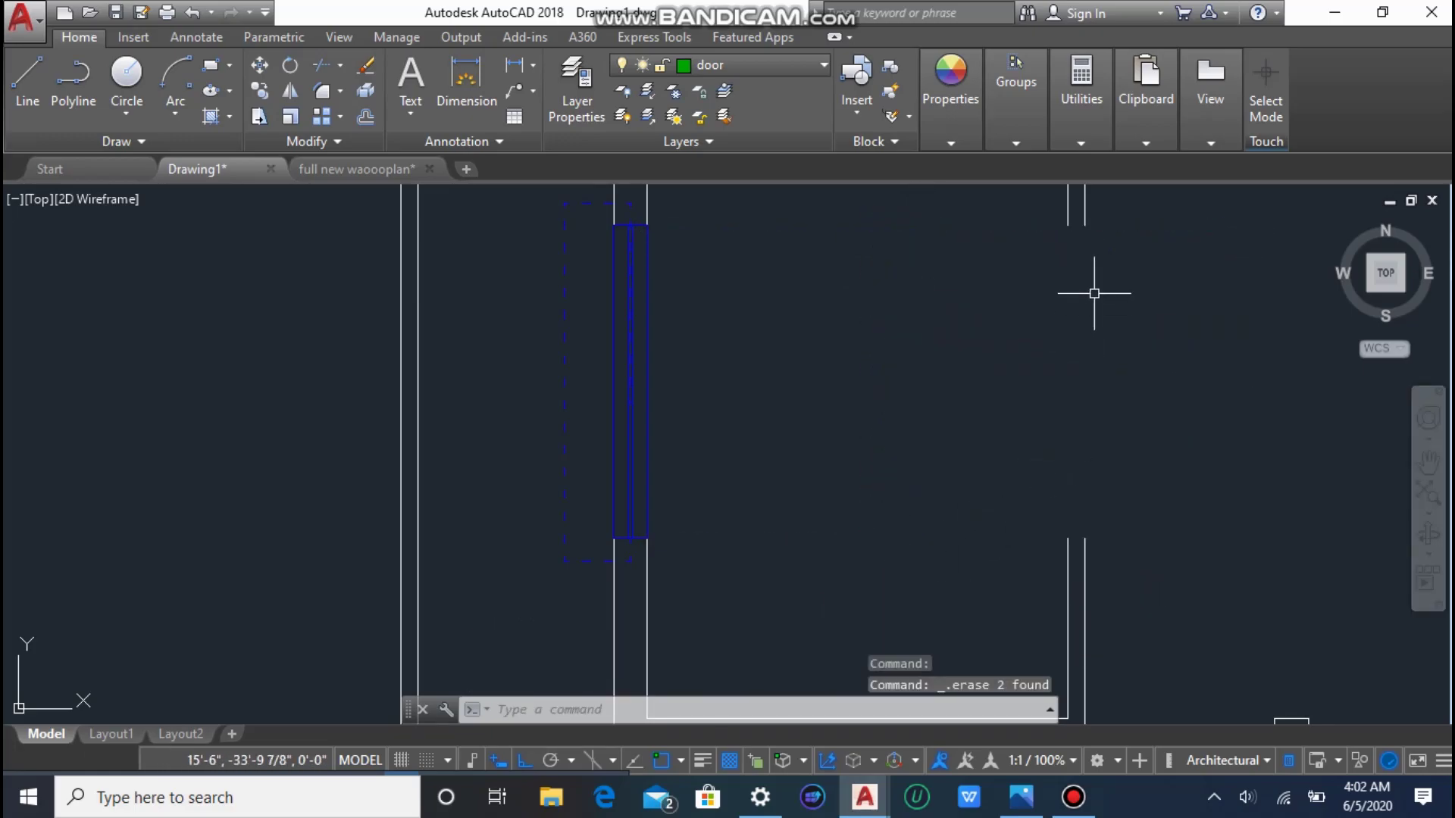
pyautogui.scroll(2, 1087, 246)
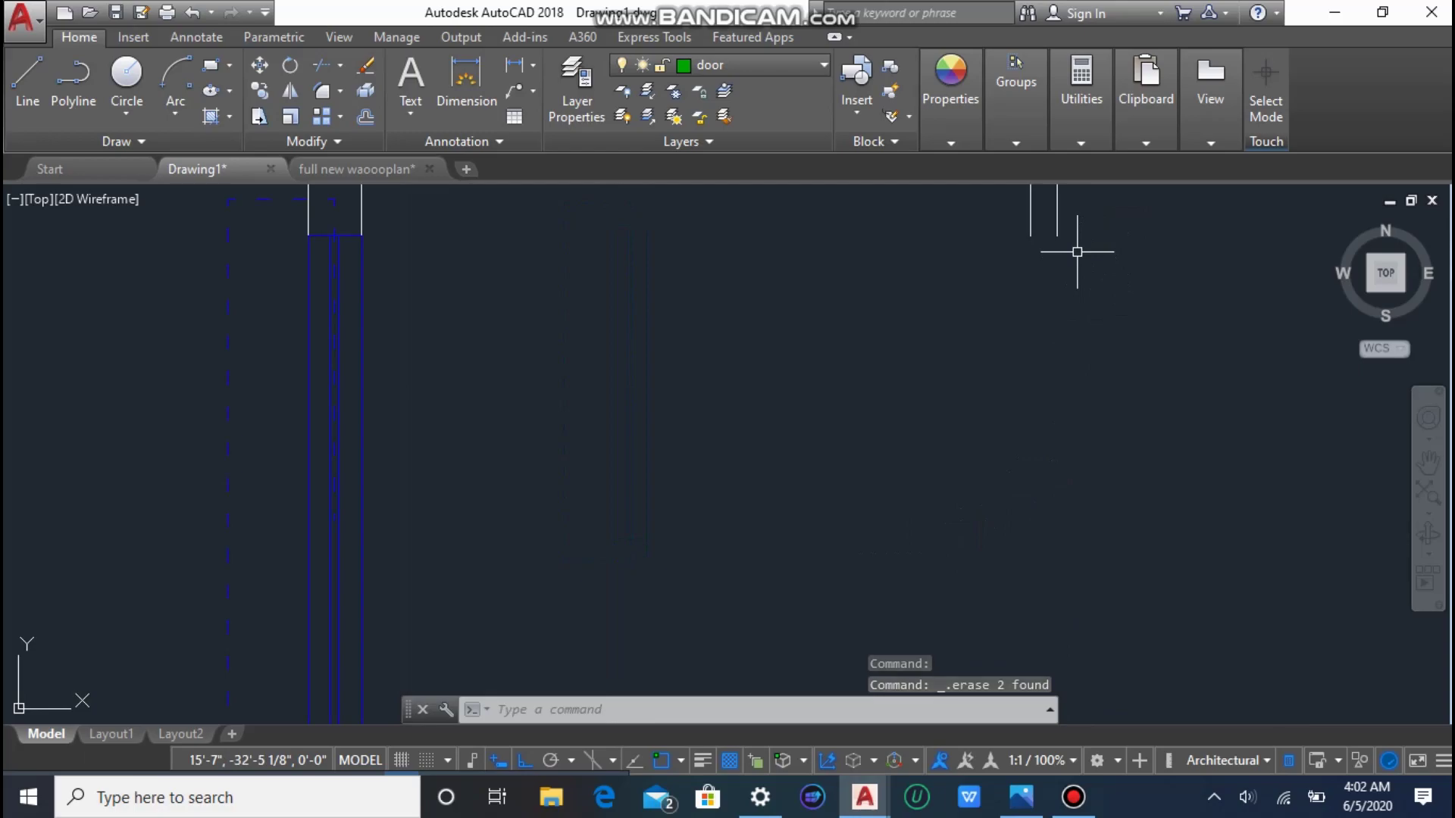
# Fillet the upper pair of cut wall lines to close that wall end.
pyautogui.write('f')
pyautogui.press('Return')
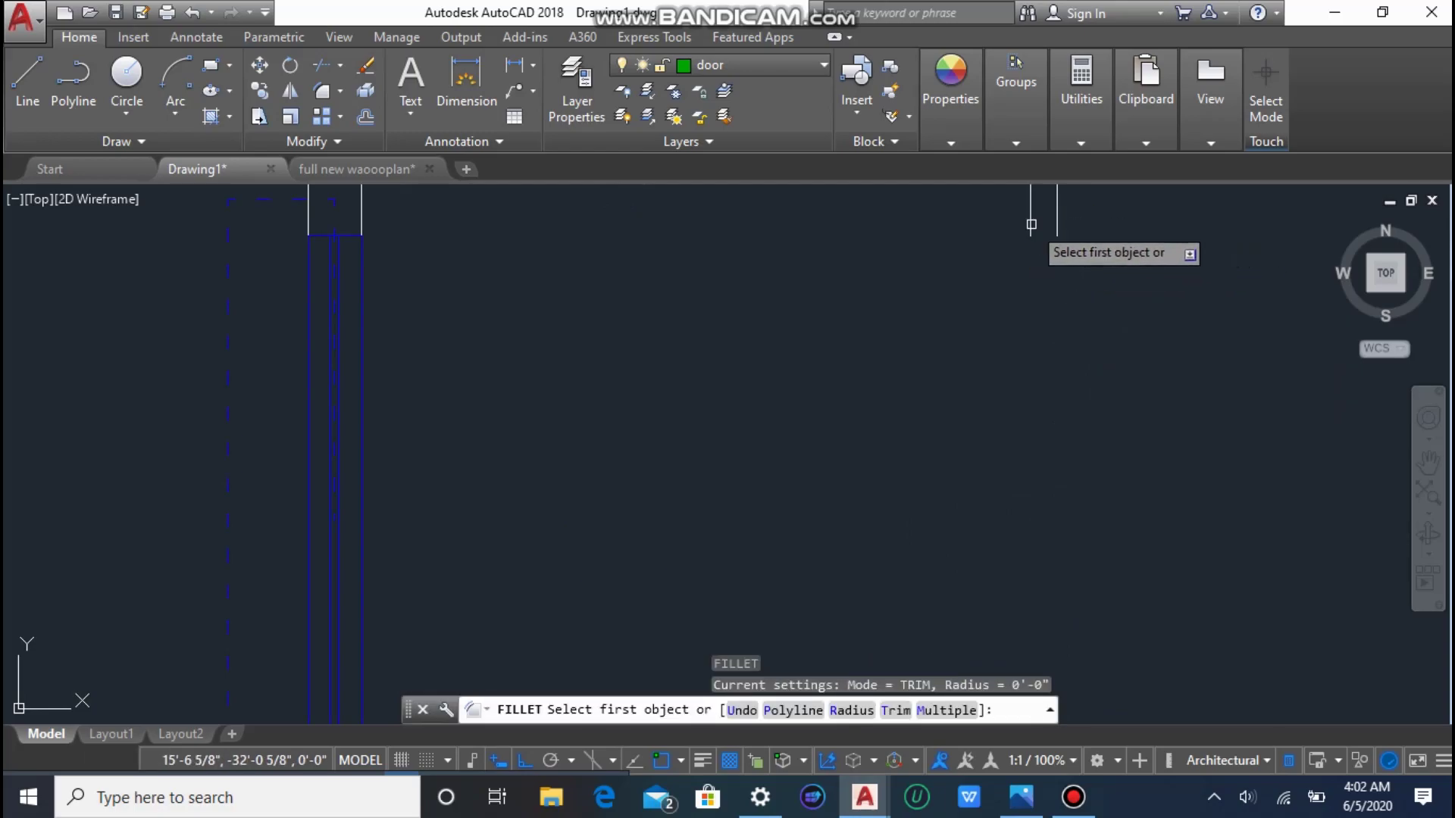
pyautogui.click(1055, 213)
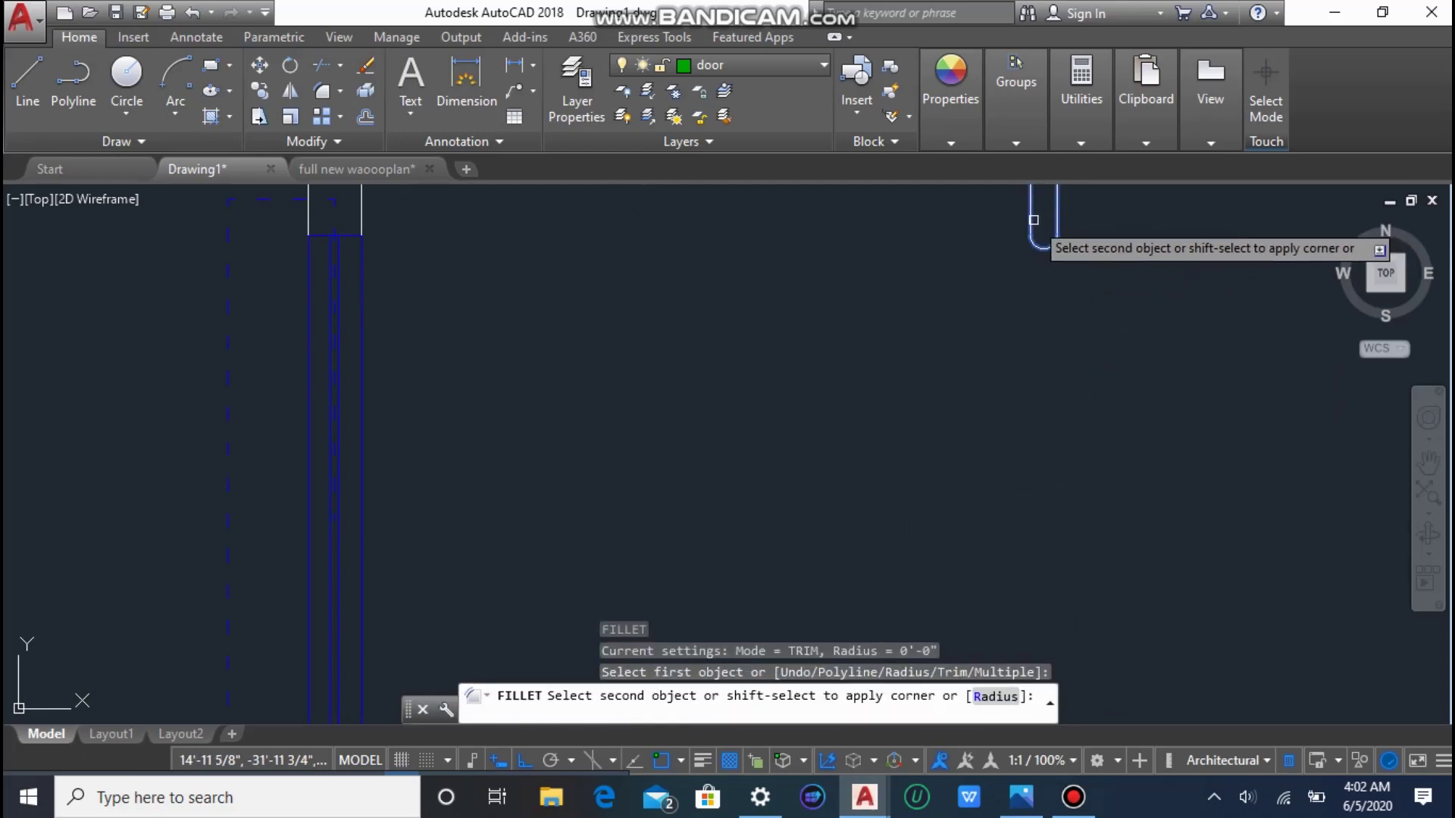
pyautogui.click(1031, 216)
pyautogui.scroll(-3, 1068, 300)
pyautogui.scroll(2, 1066, 478)
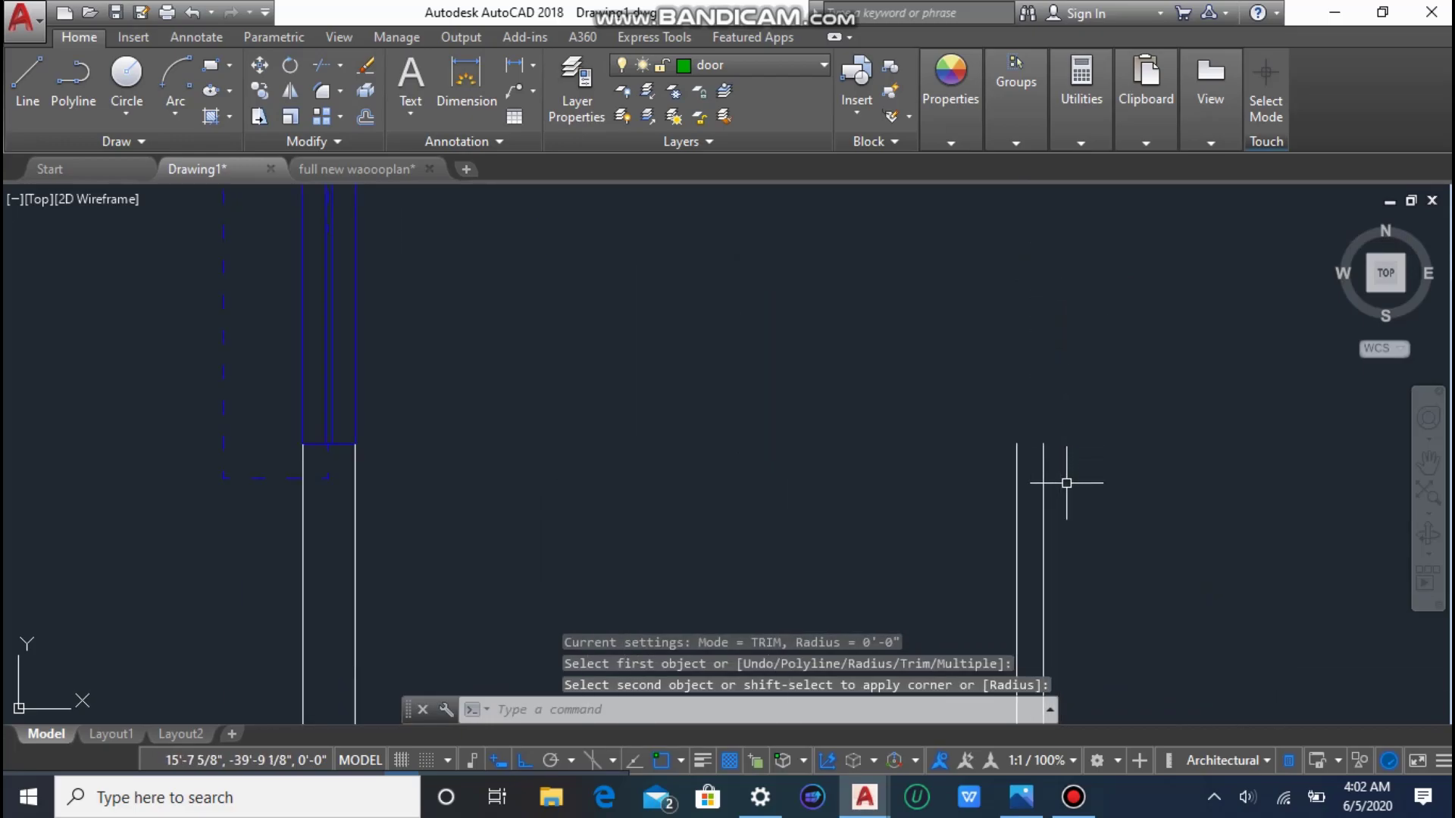
# Fillet the lower pair of wall lines to close the other end.
pyautogui.press('Return')
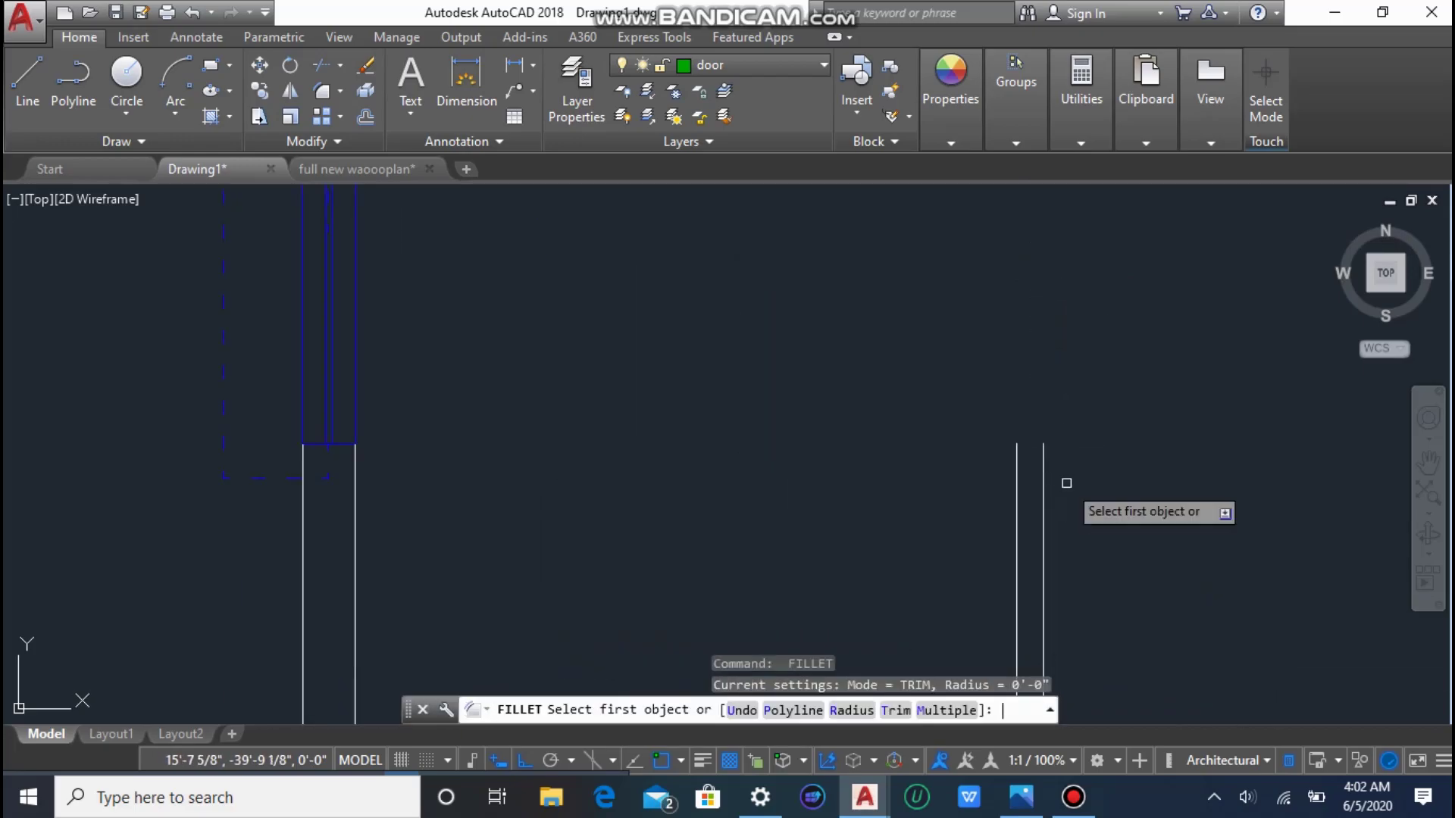
pyautogui.click(1016, 483)
pyautogui.click(1043, 482)
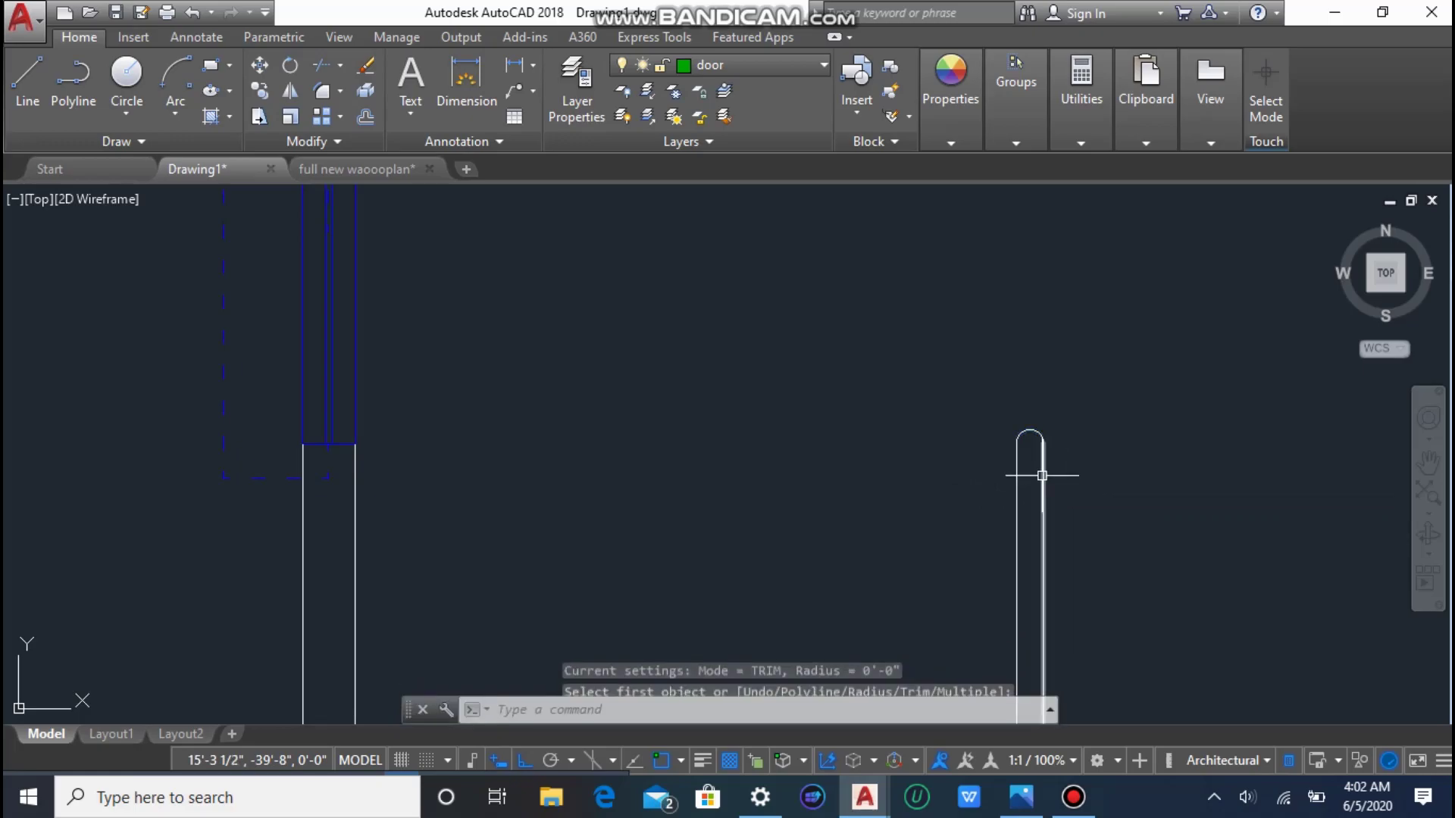
pyautogui.scroll(-3, 1094, 417)
pyautogui.scroll(-6, 1094, 418)
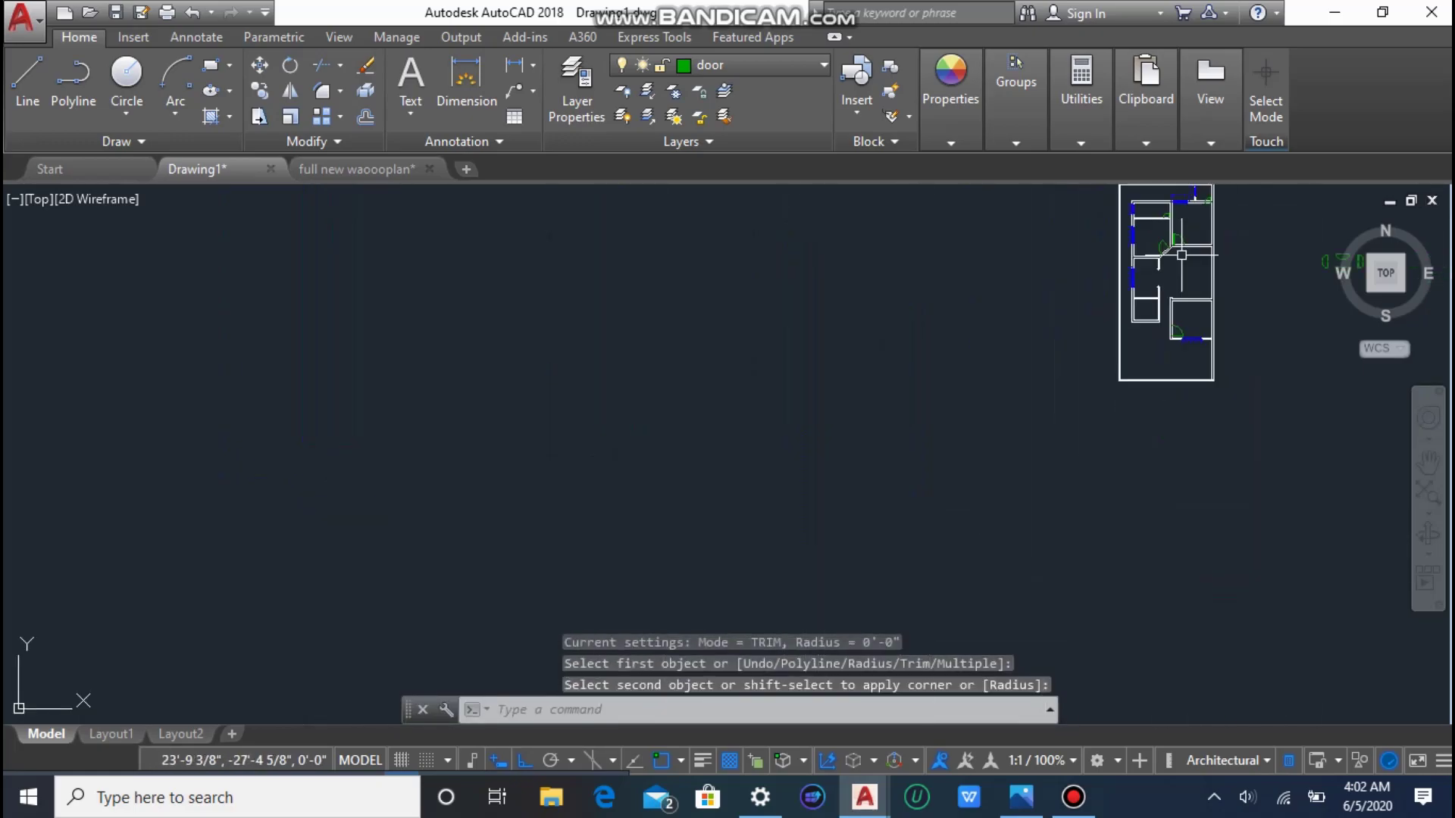
pyautogui.scroll(8, 1180, 303)
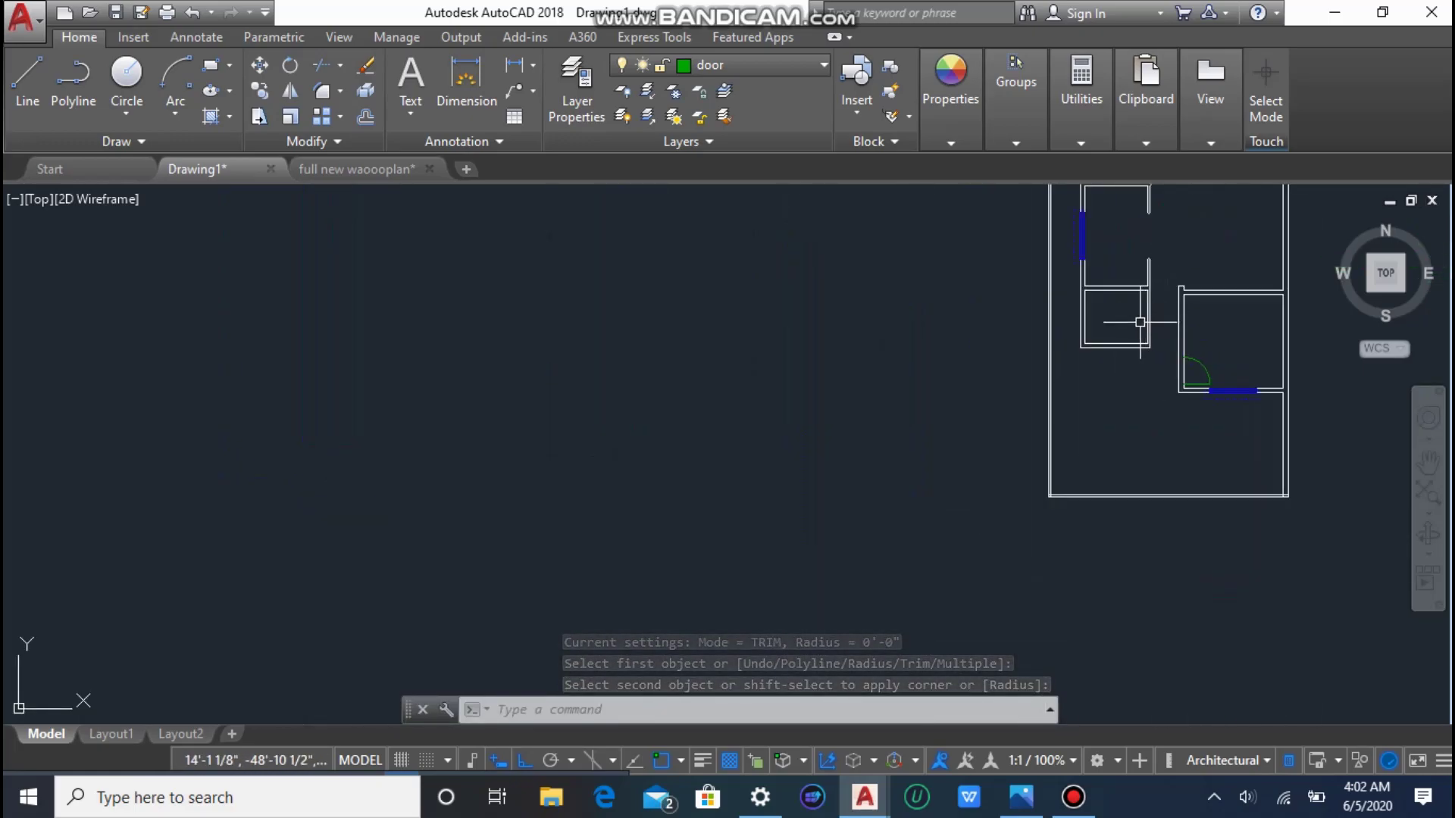
pyautogui.scroll(2, 1053, 231)
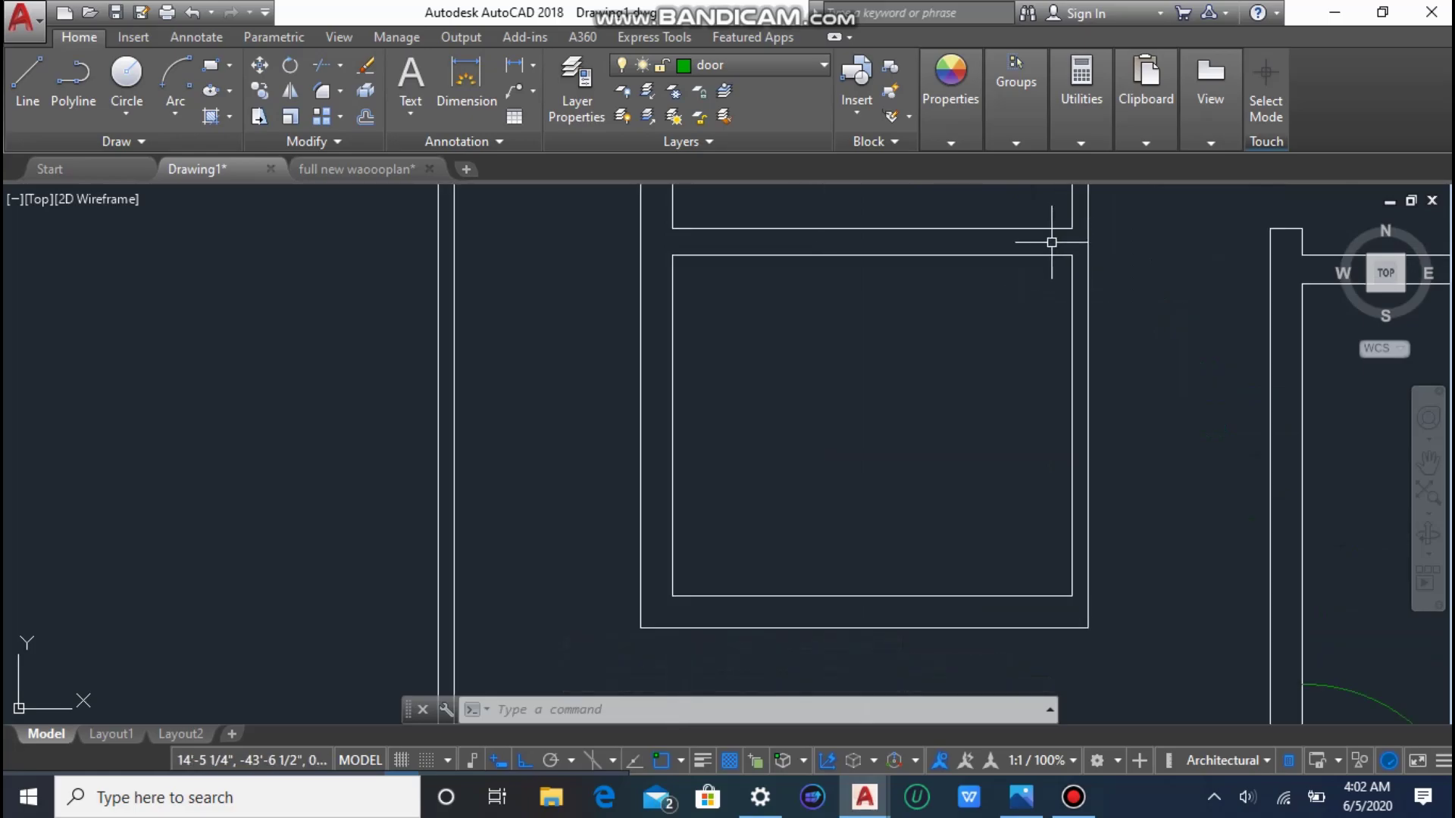
pyautogui.press('l')
pyautogui.press('Return')
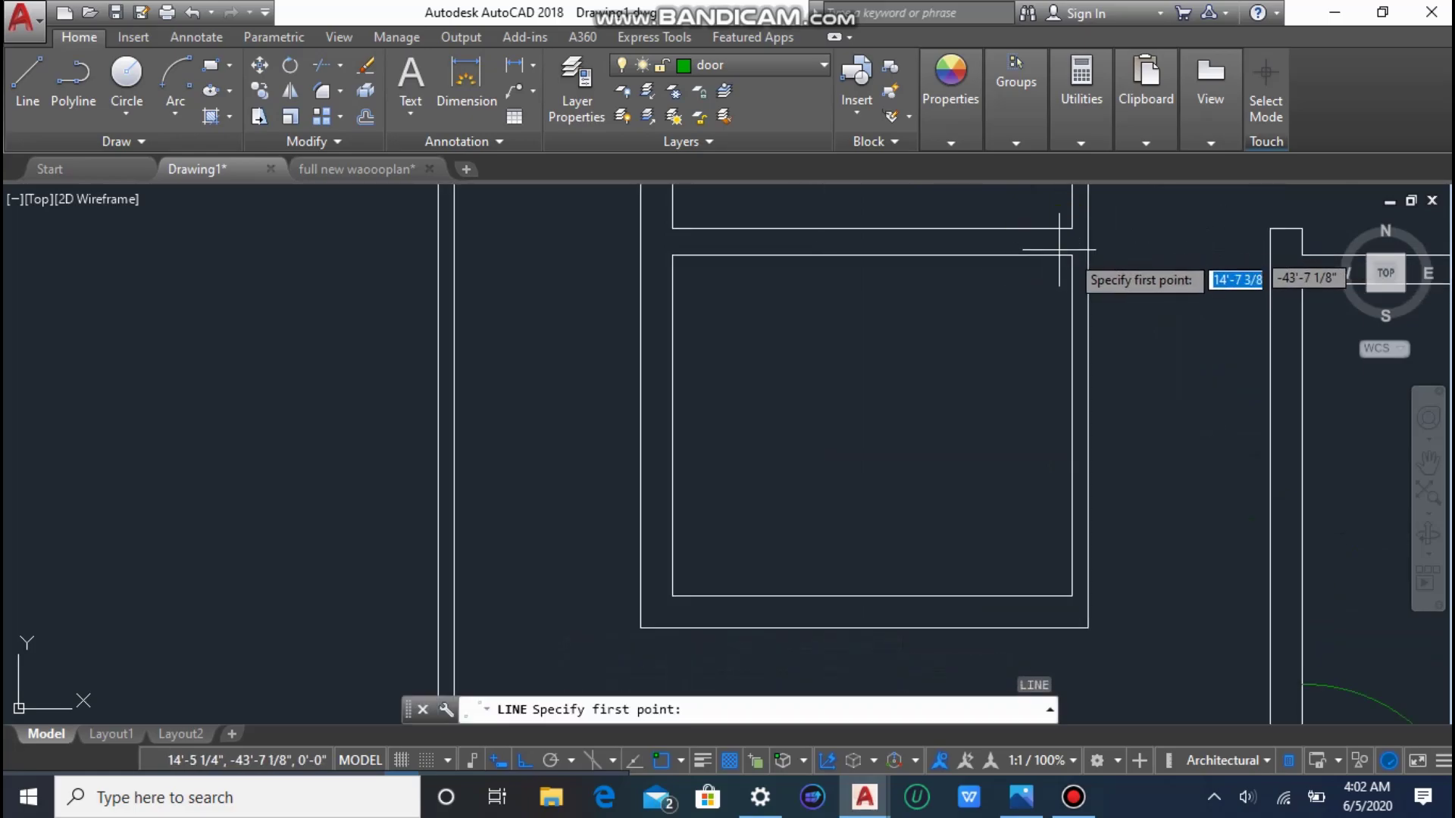
pyautogui.click(1088, 255)
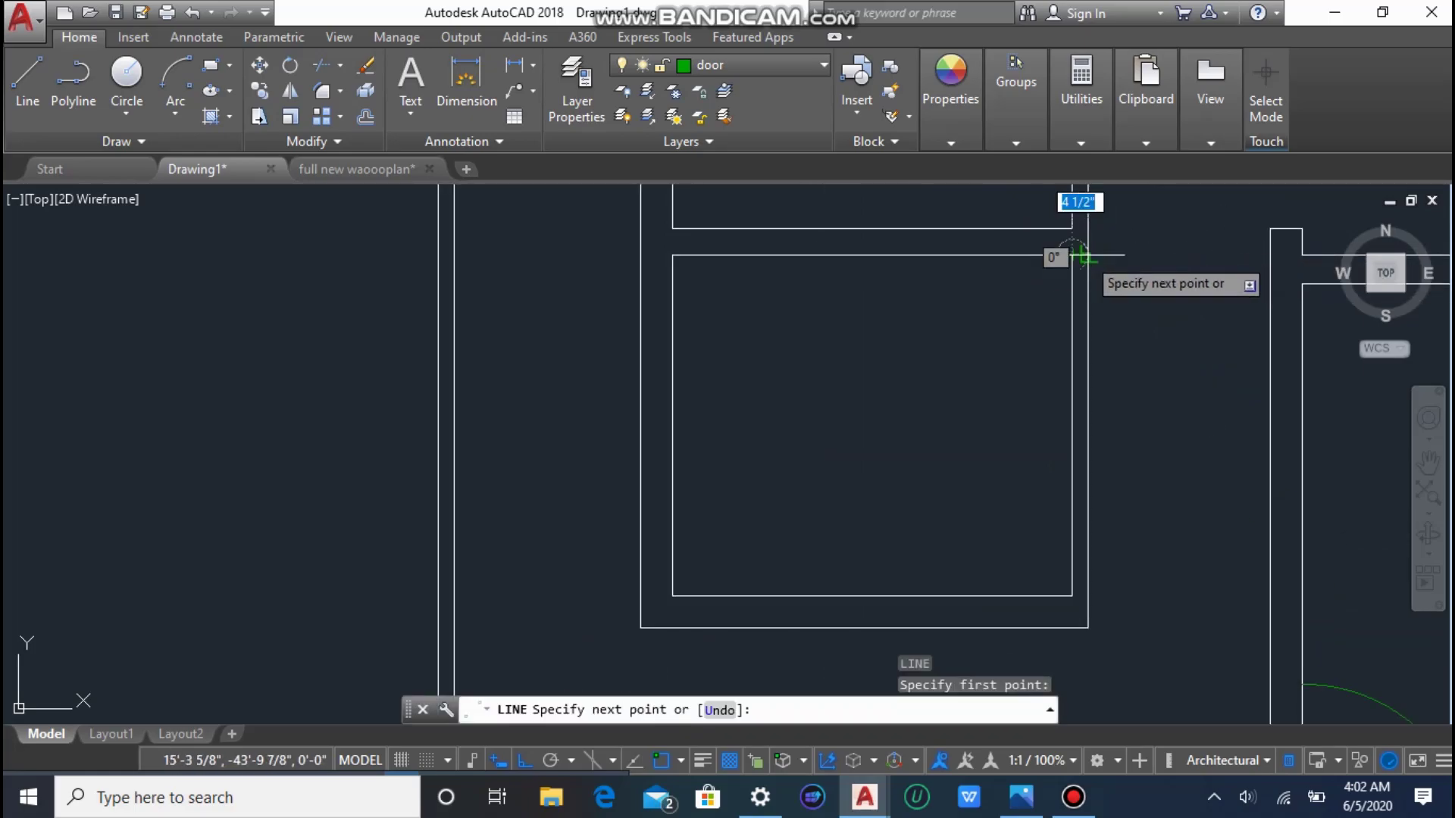
pyautogui.click(1088, 596)
pyautogui.click(1071, 596)
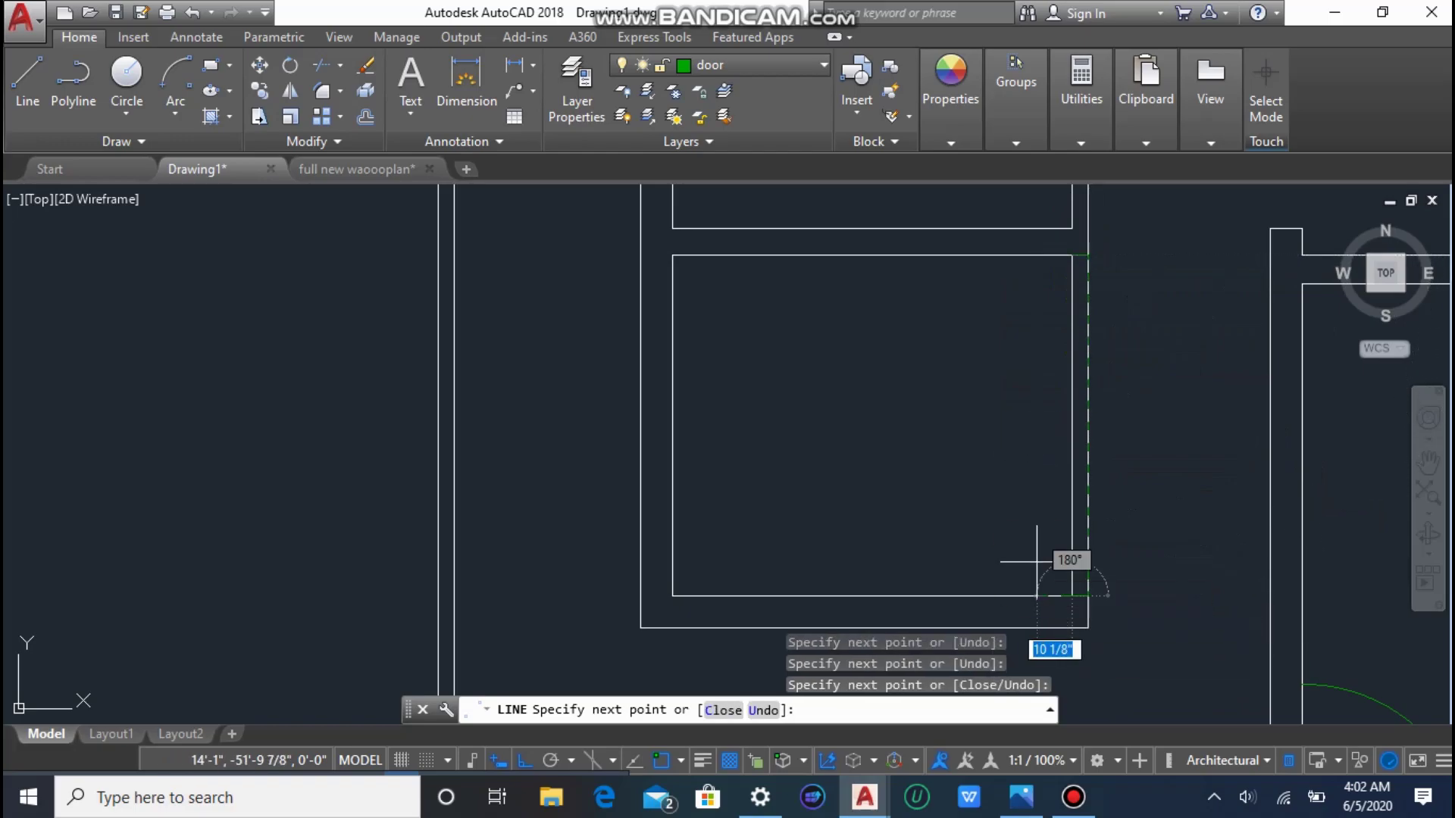
pyautogui.press('Escape')
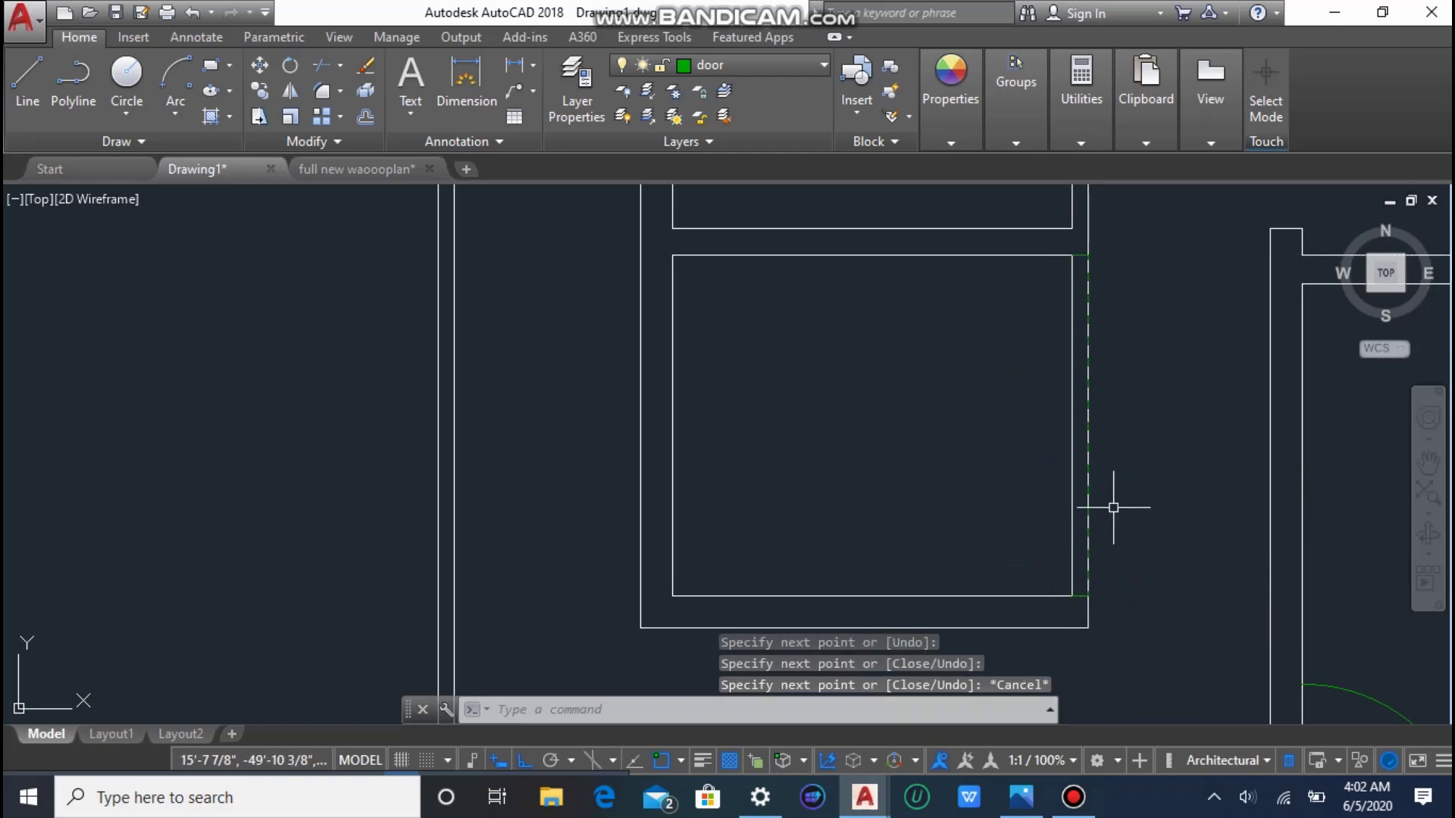
pyautogui.click(1125, 484)
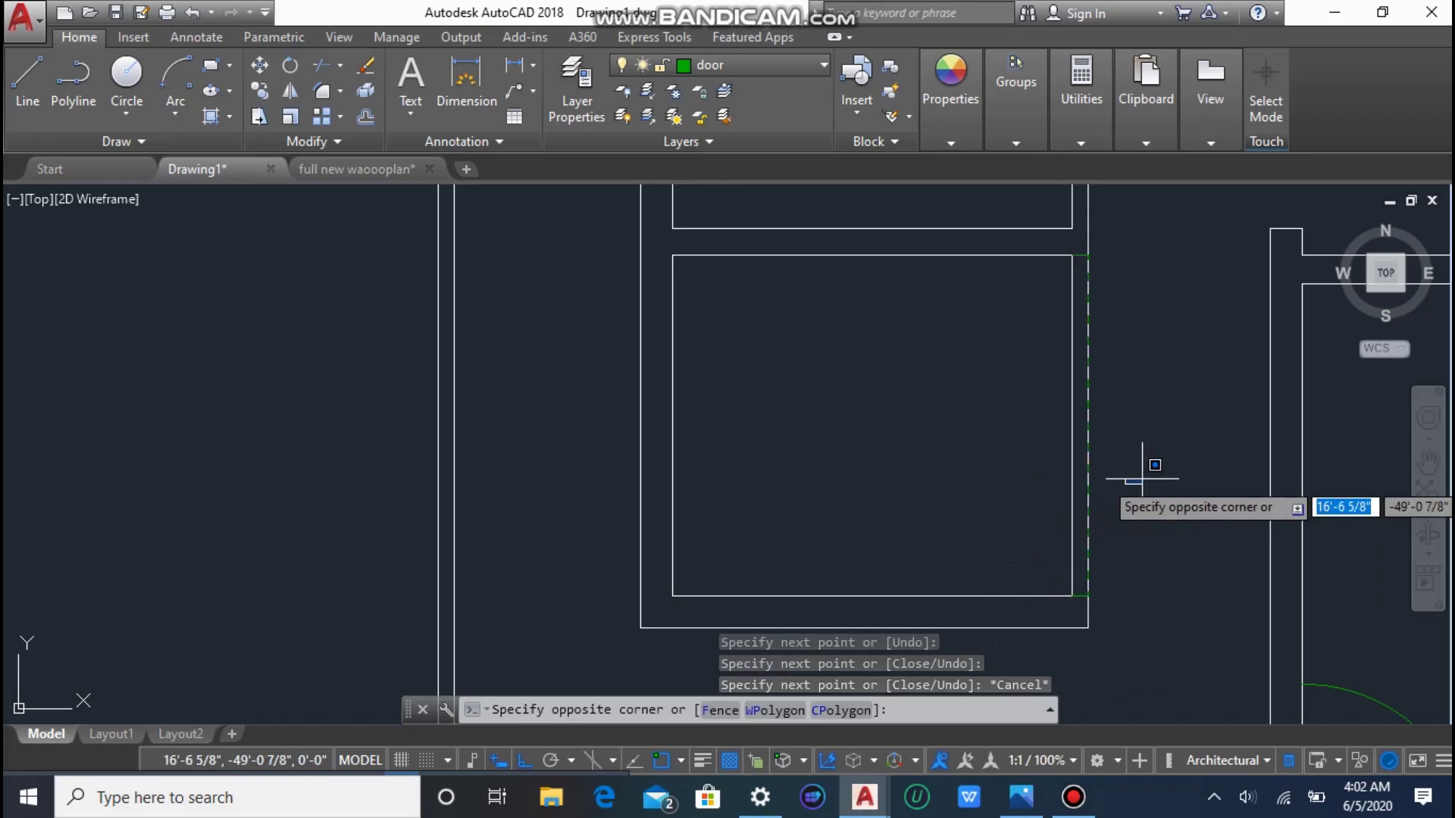
pyautogui.press('Escape')
pyautogui.write('tr')
pyautogui.press('Return')
pyautogui.press('Return')
pyautogui.click(1157, 432)
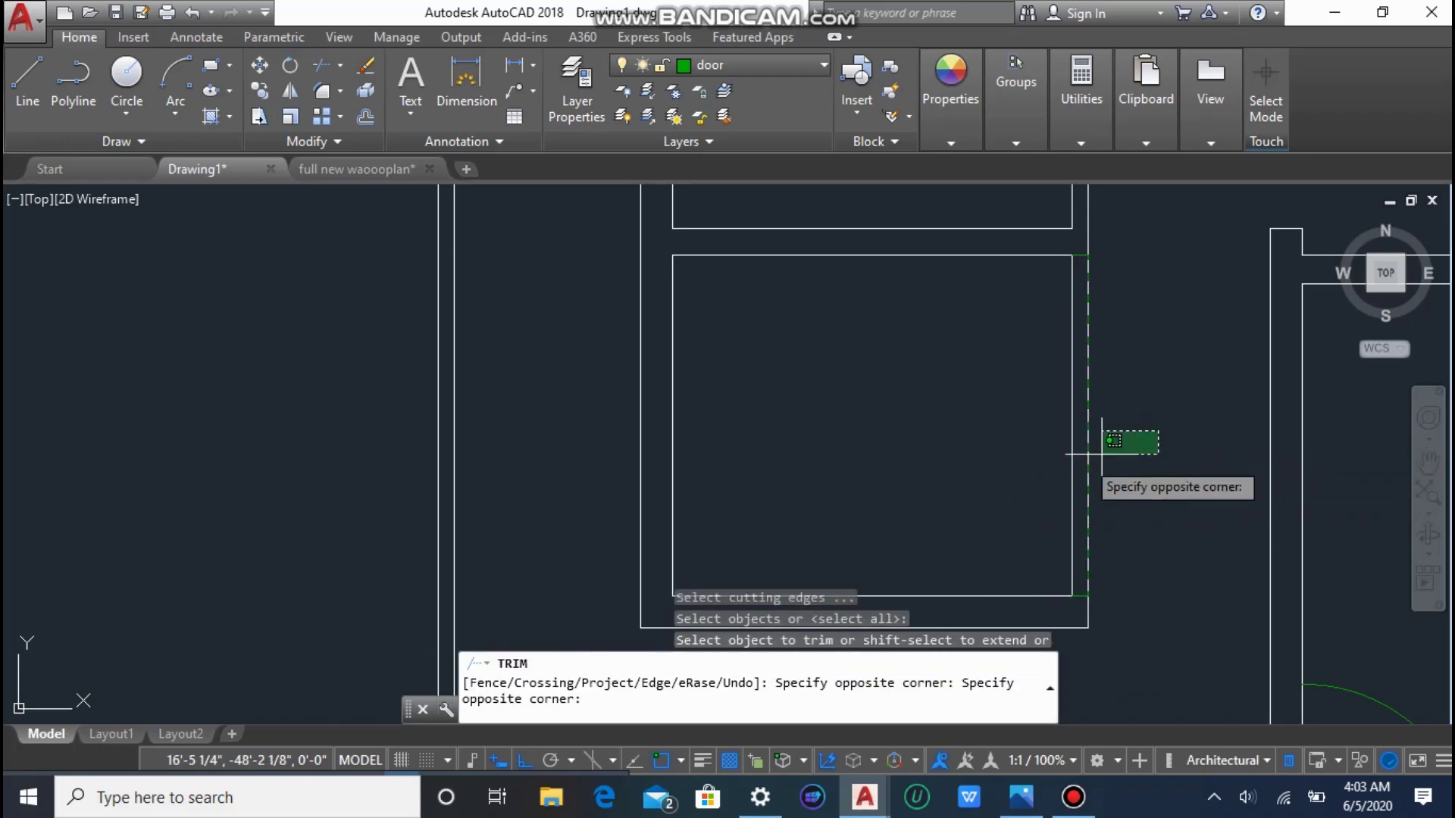
pyautogui.click(1102, 455)
pyautogui.click(1106, 418)
pyautogui.click(1037, 464)
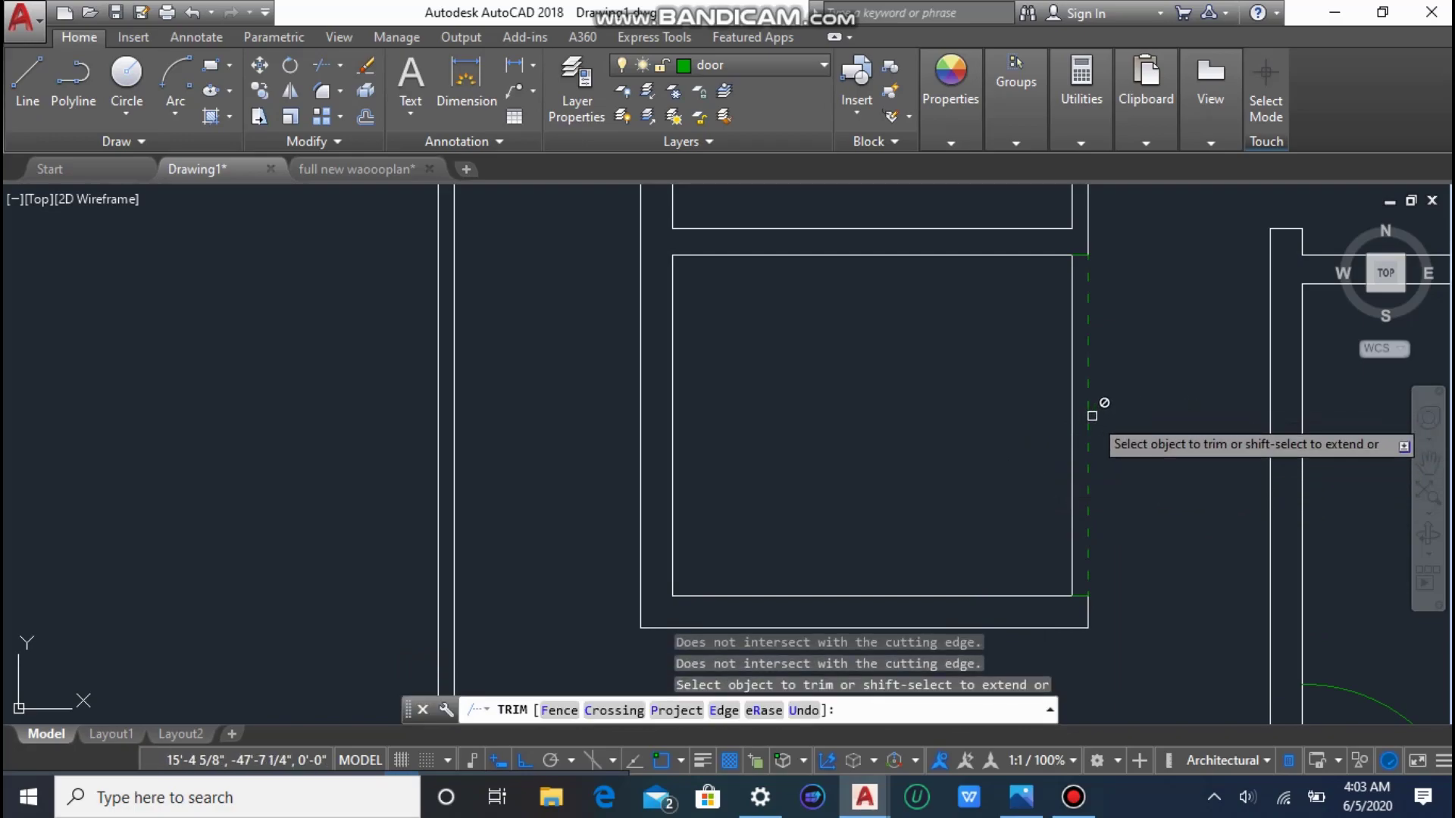
pyautogui.press('Escape')
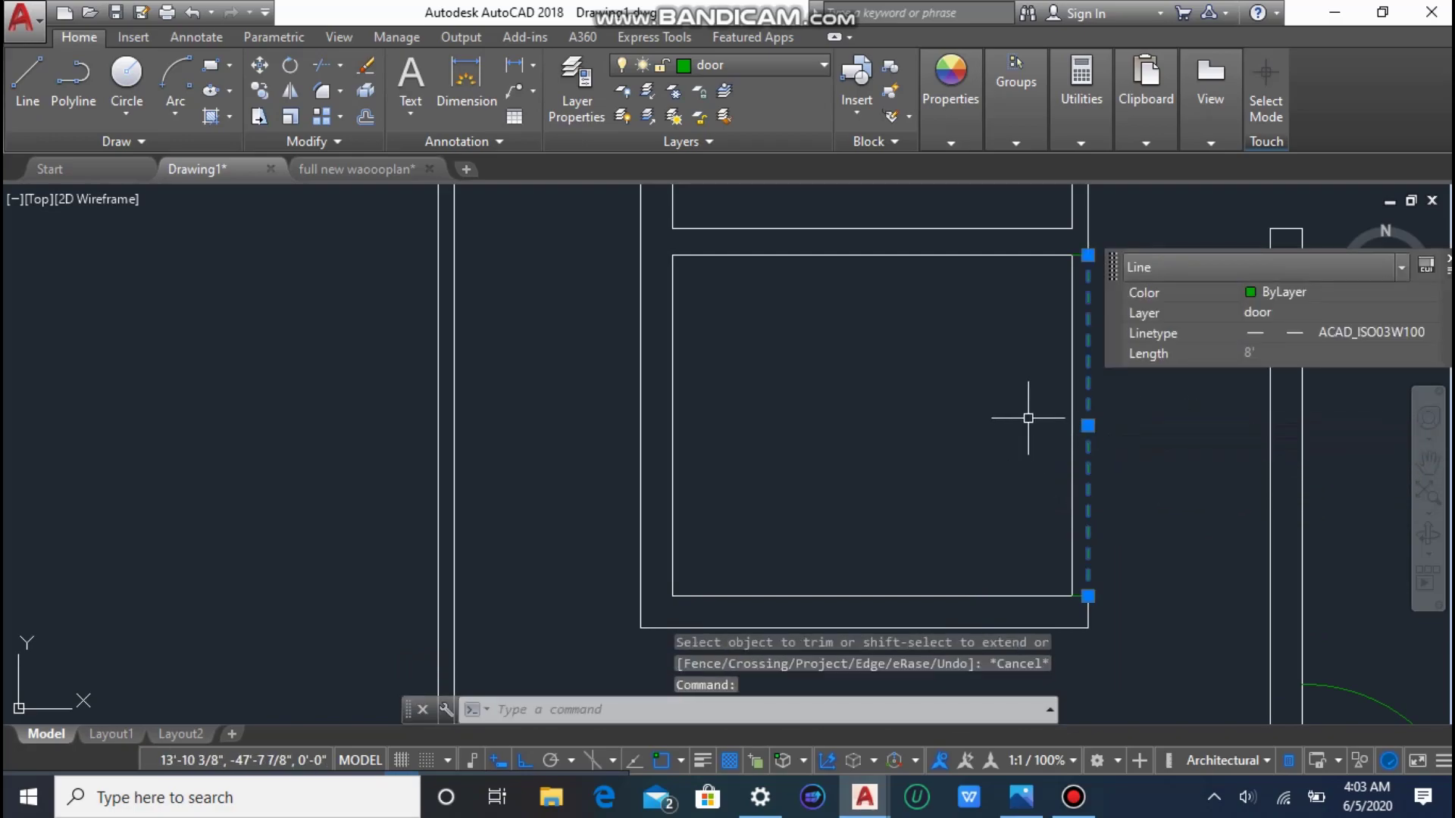
pyautogui.click(1070, 417)
pyautogui.press('Delete')
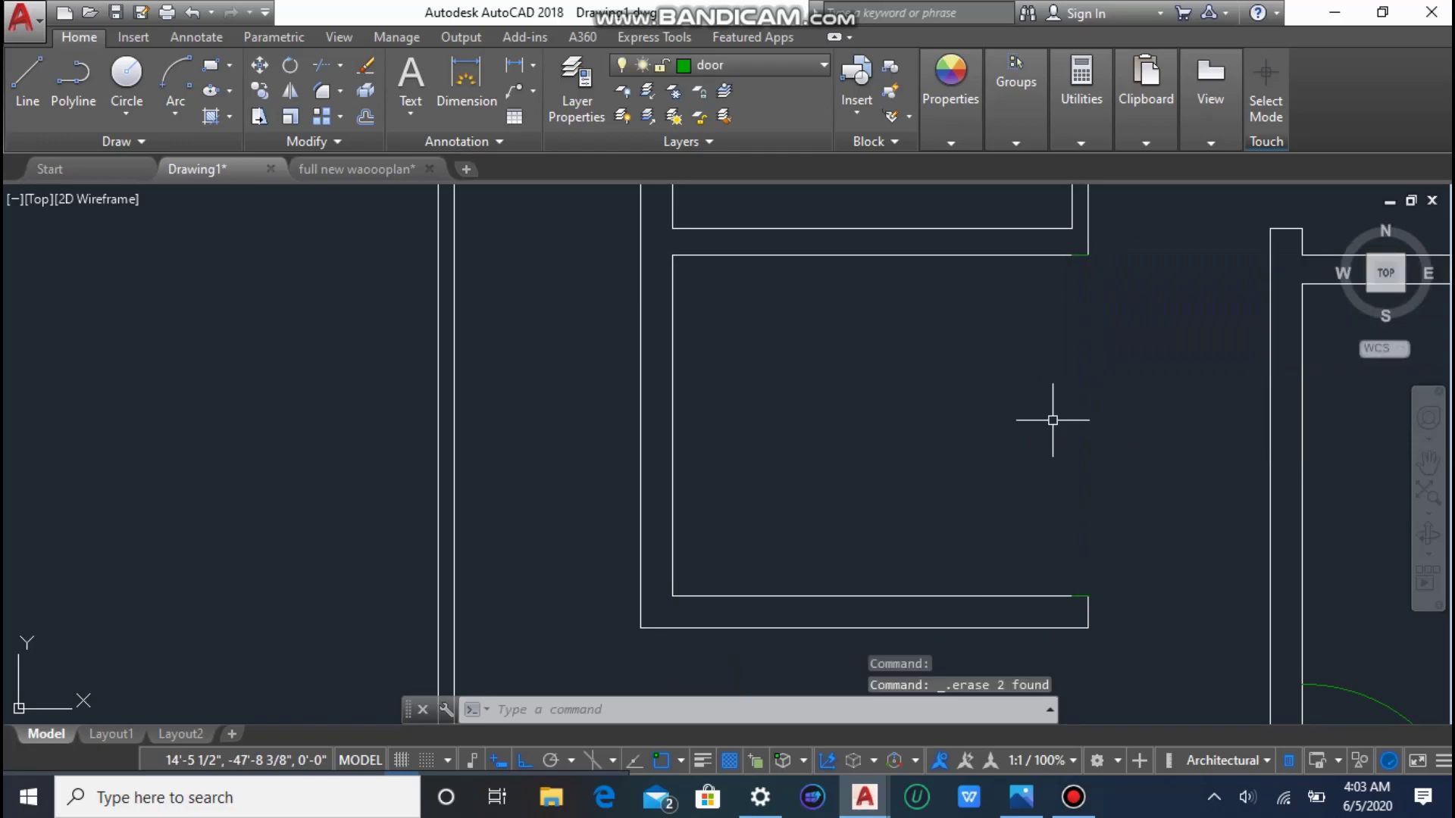
pyautogui.scroll(-6, 1133, 293)
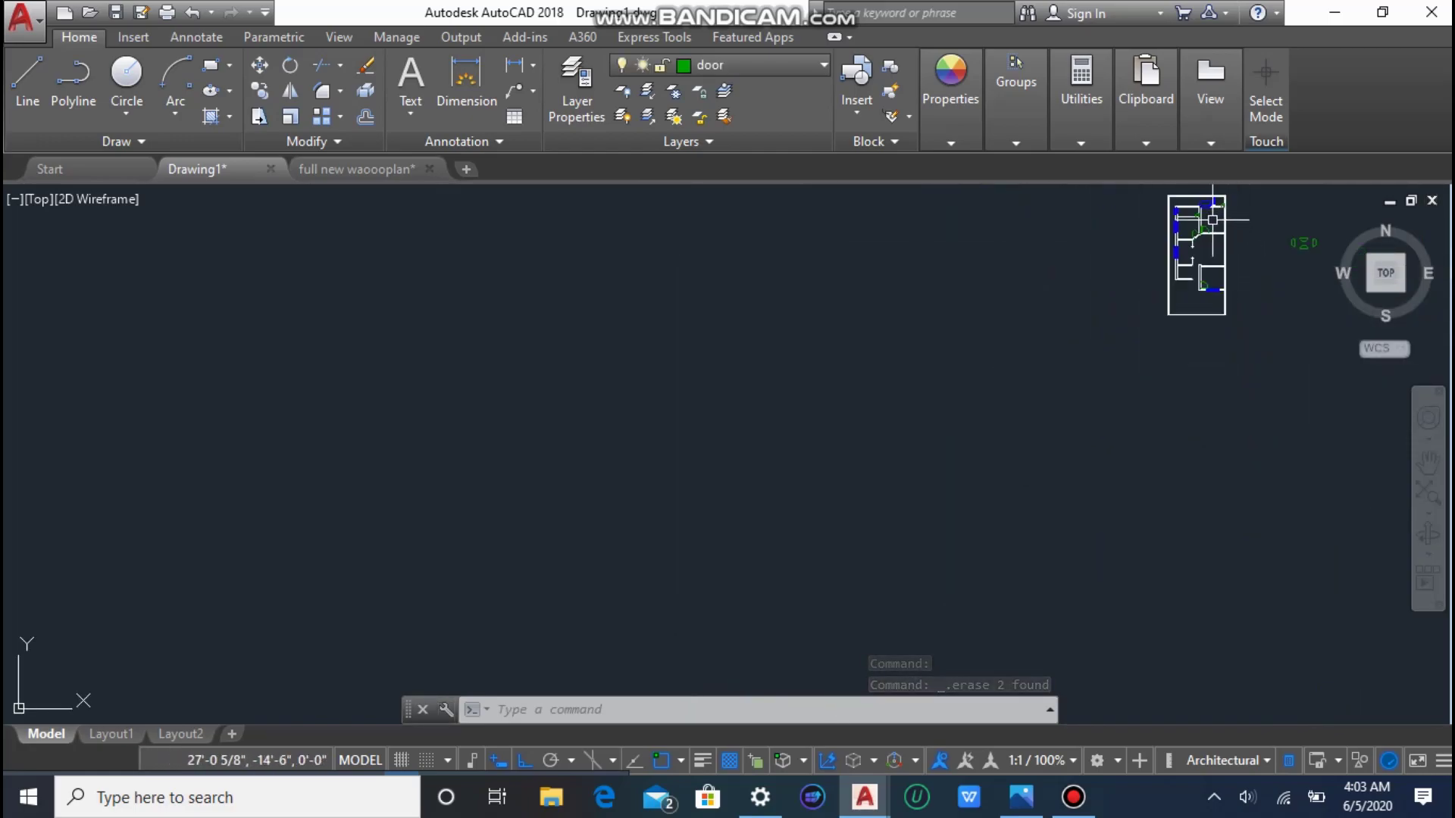
pyautogui.scroll(-3, 1212, 219)
pyautogui.scroll(6, 1182, 235)
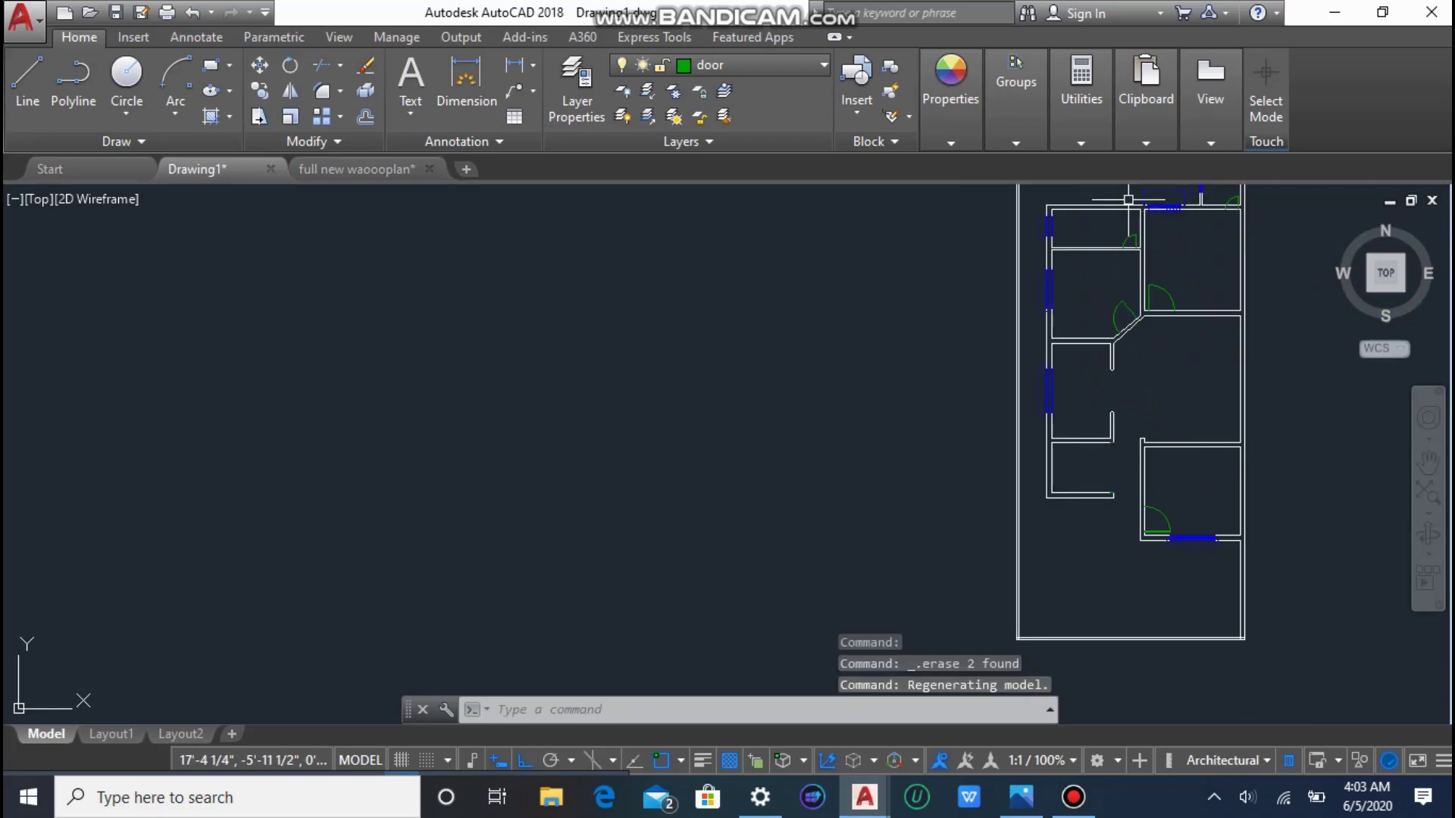
pyautogui.scroll(-2, 1212, 216)
pyautogui.scroll(5, 1170, 295)
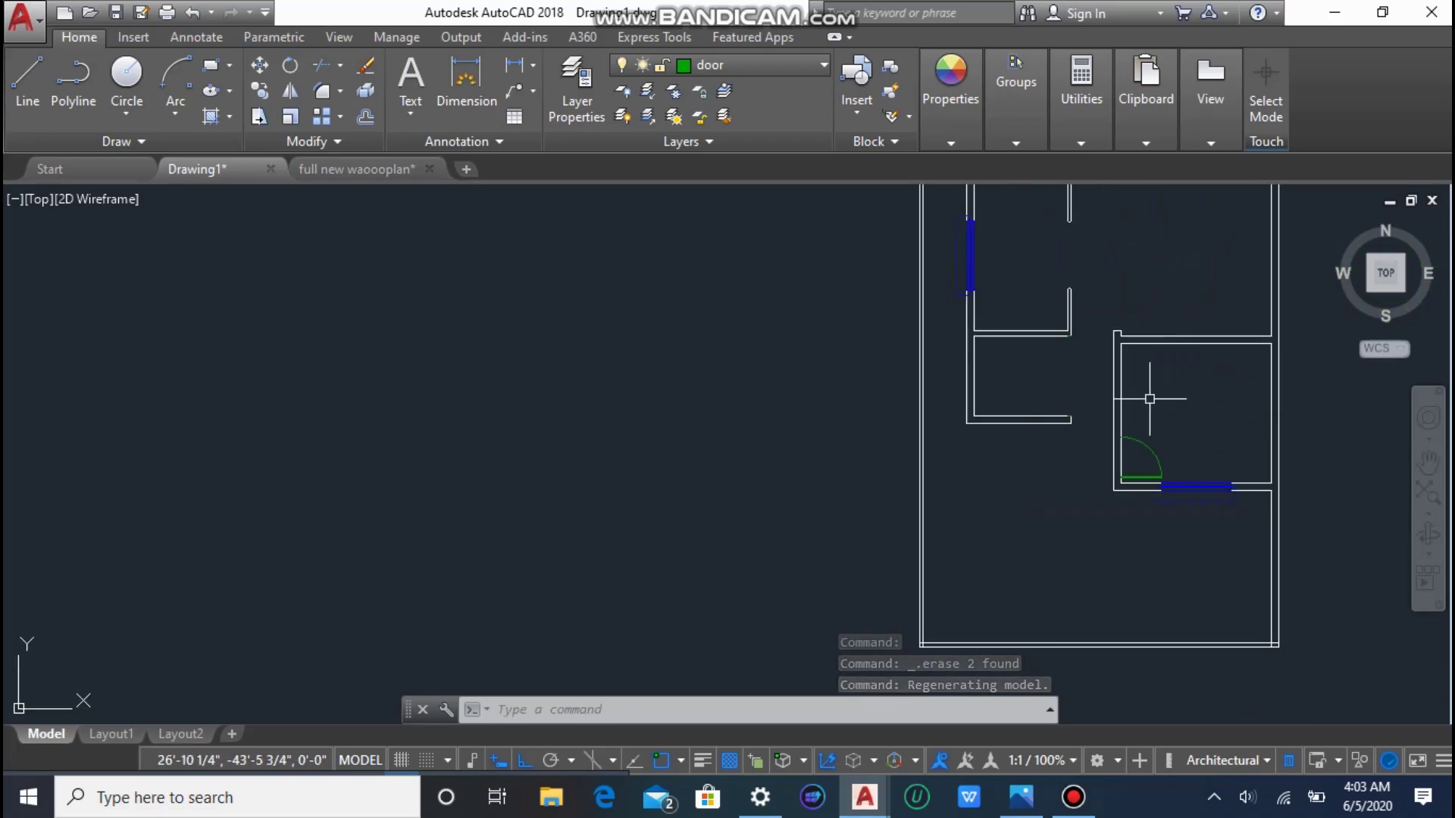
pyautogui.rightClick(1060, 456)
pyautogui.click(1062, 458)
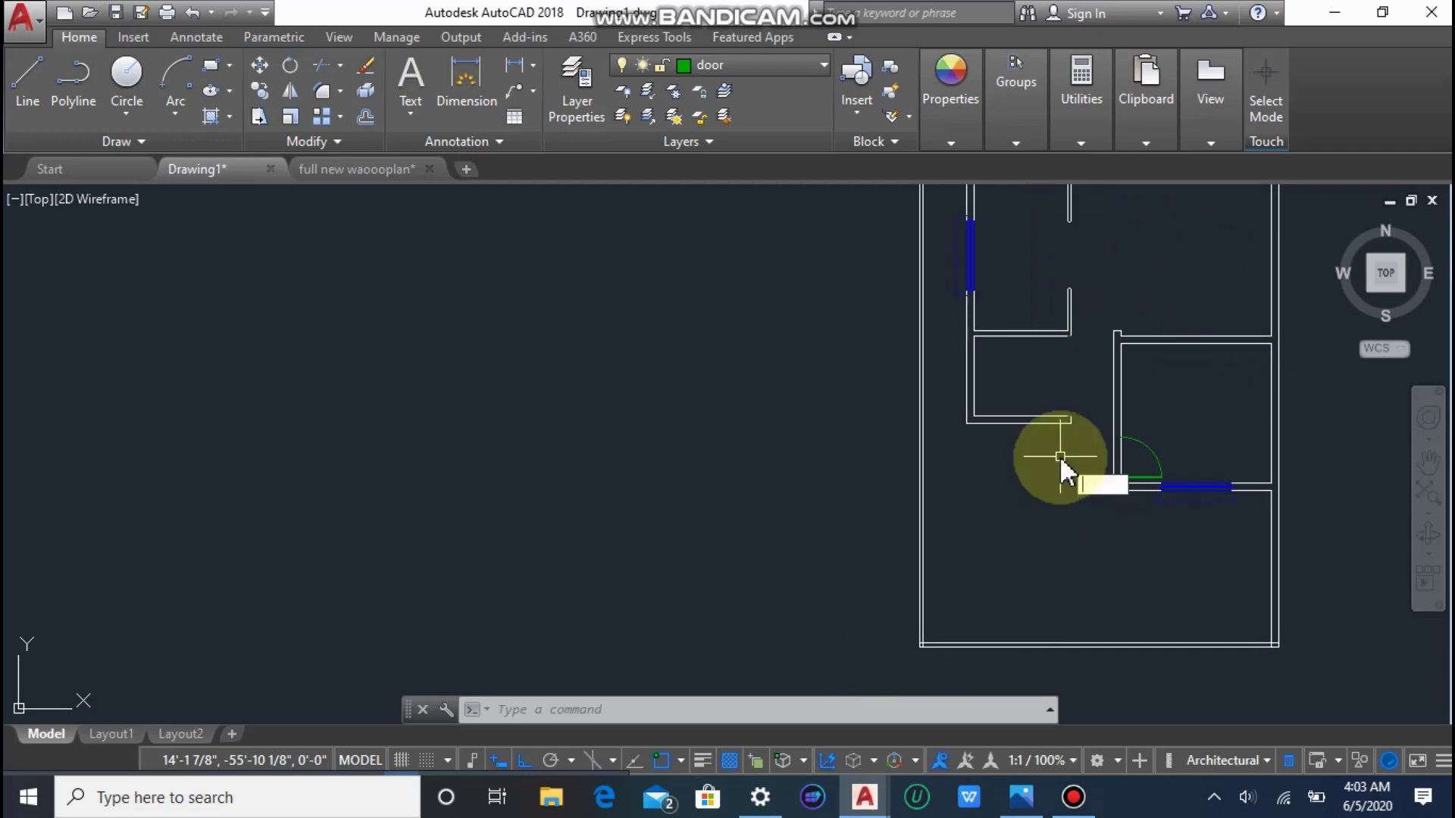
pyautogui.press('Escape')
pyautogui.click(1065, 441)
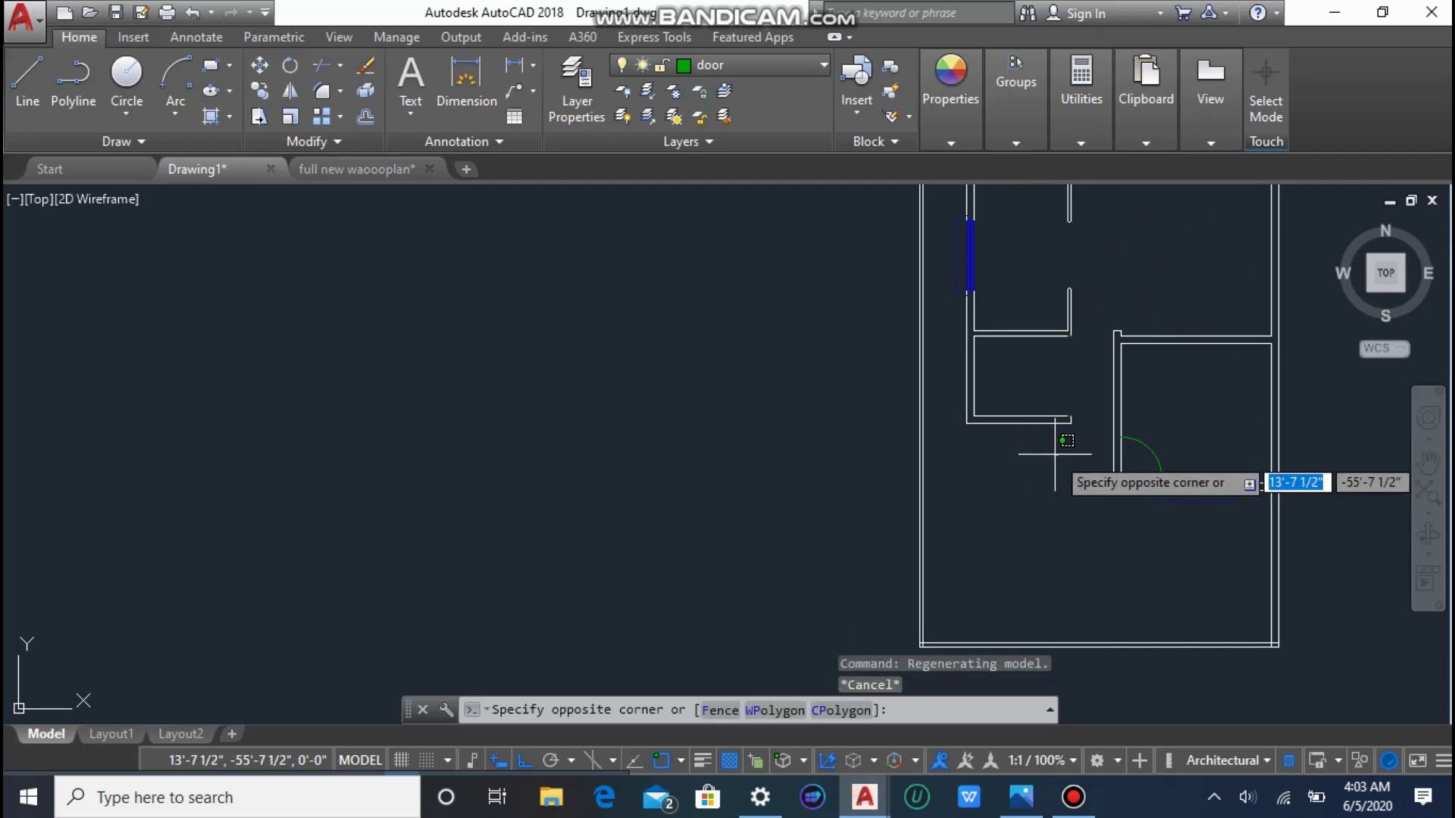
pyautogui.press('Escape')
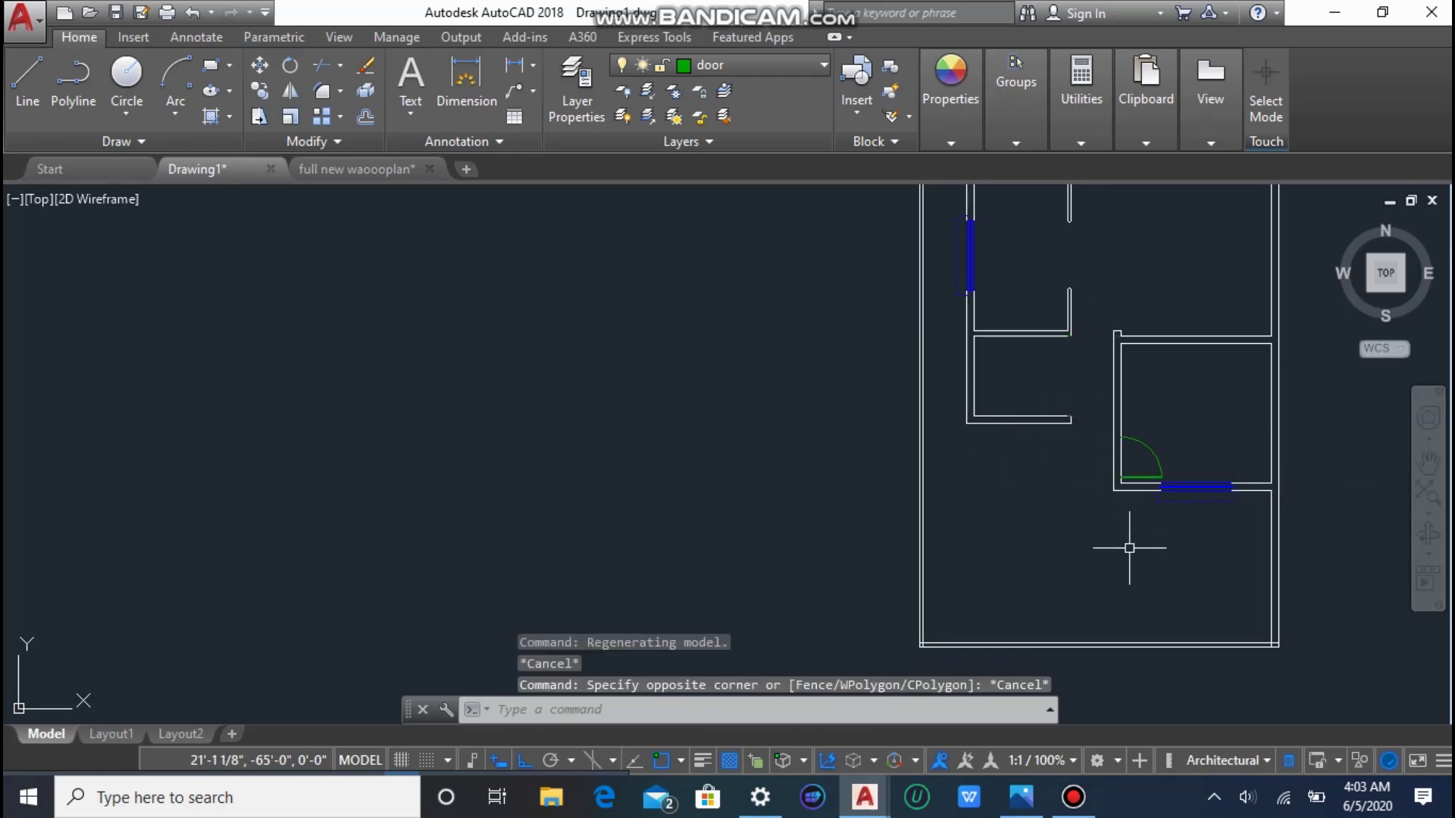
# Zoom the Photos reference plan in and pan to the Stair LOBBY and DRAWING rooms.
pyautogui.click(1020, 797)
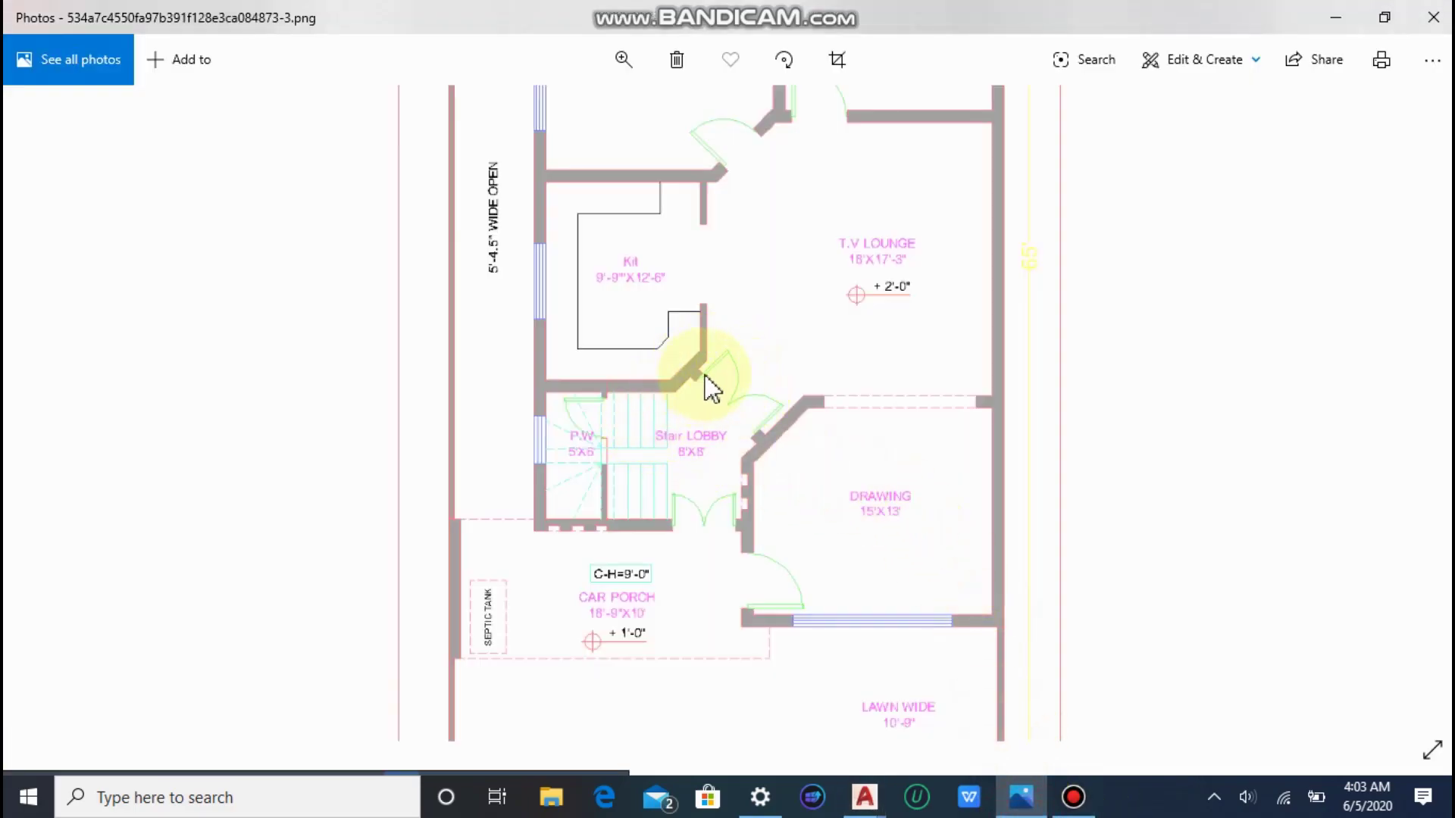
pyautogui.moveTo(746, 401); pyautogui.dragTo(672, 552)
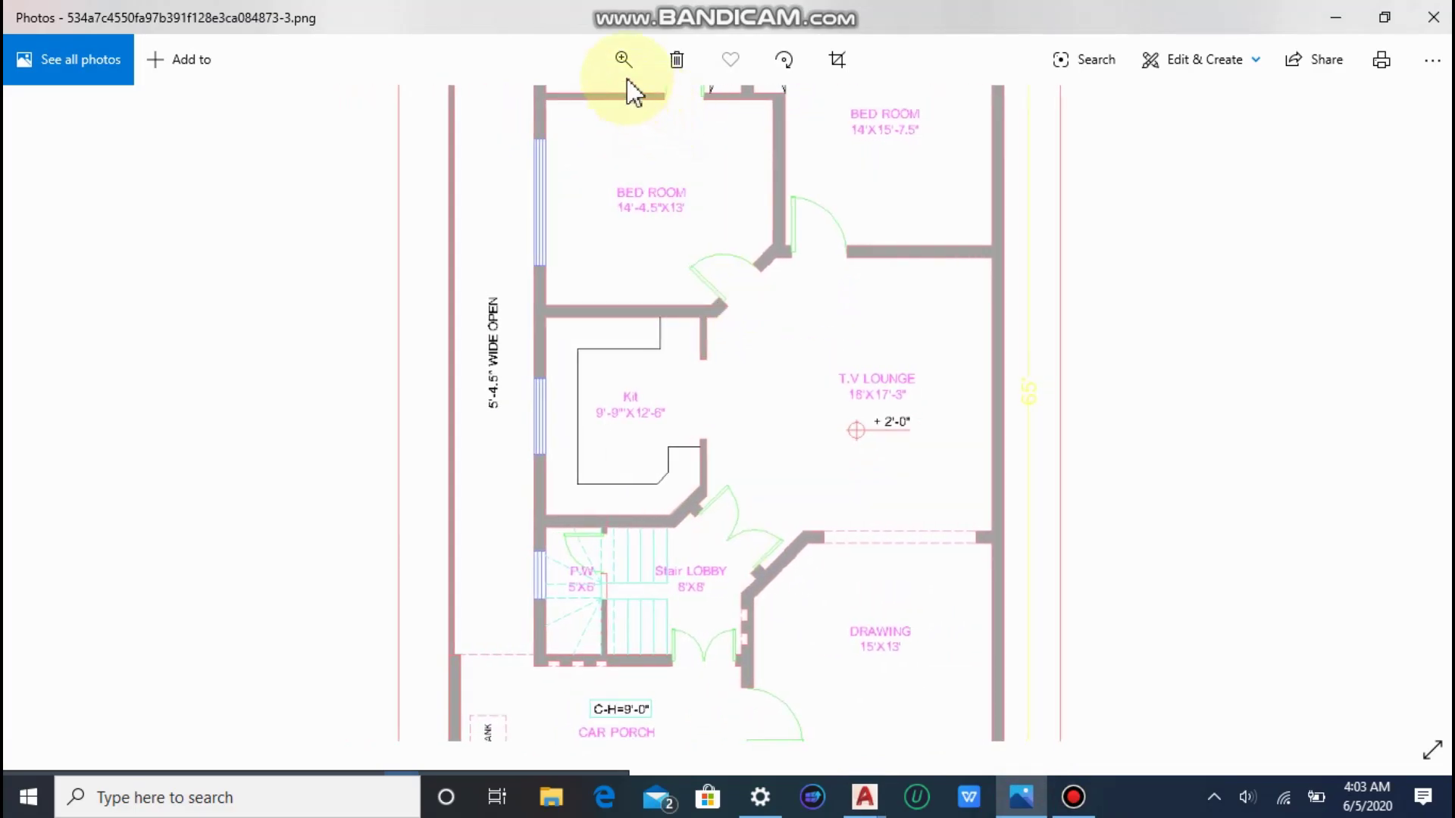
pyautogui.click(624, 62)
pyautogui.click(611, 114)
pyautogui.scroll(-5, 721, 212)
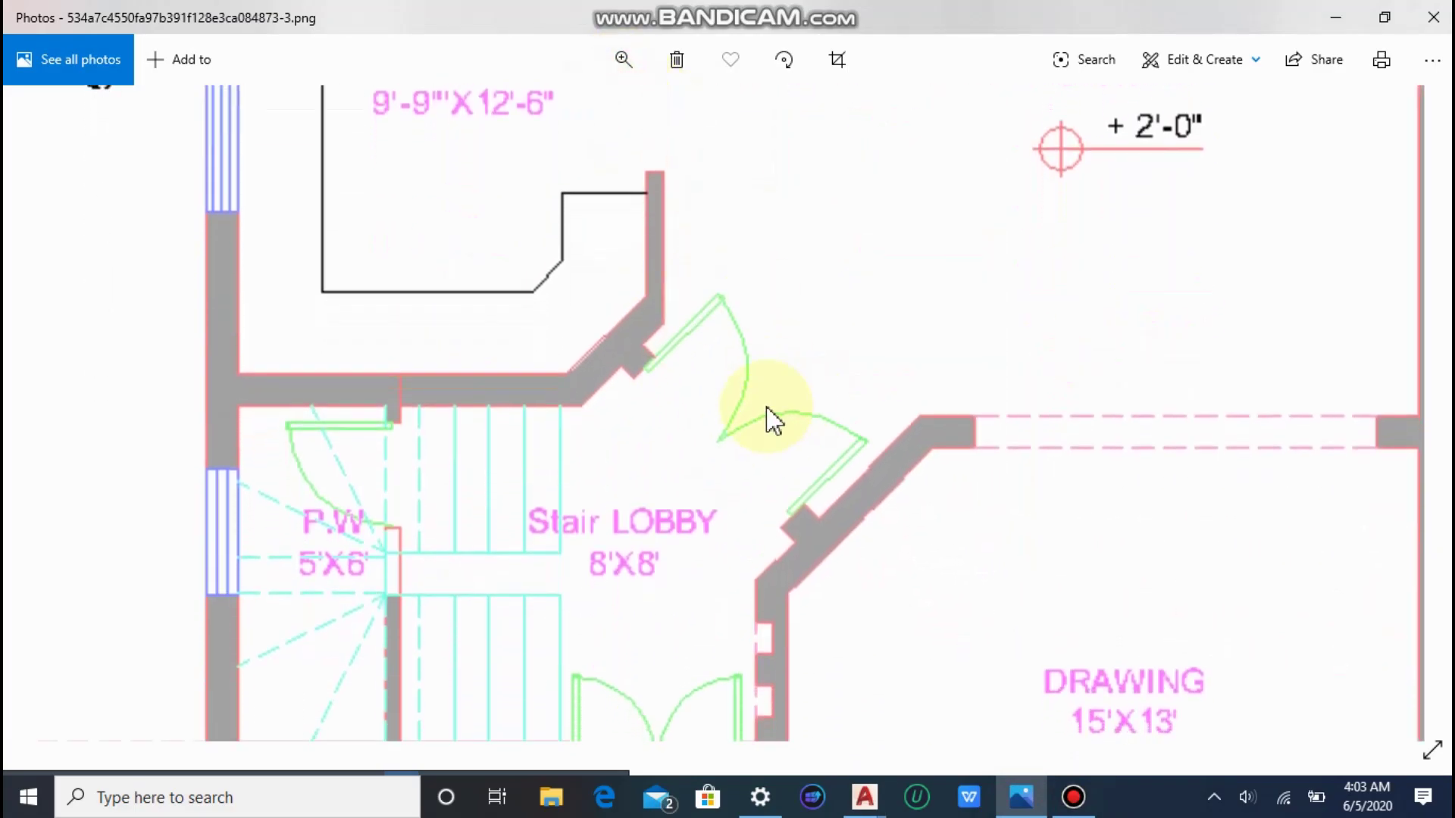
pyautogui.moveTo(743, 330); pyautogui.dragTo(739, 436)
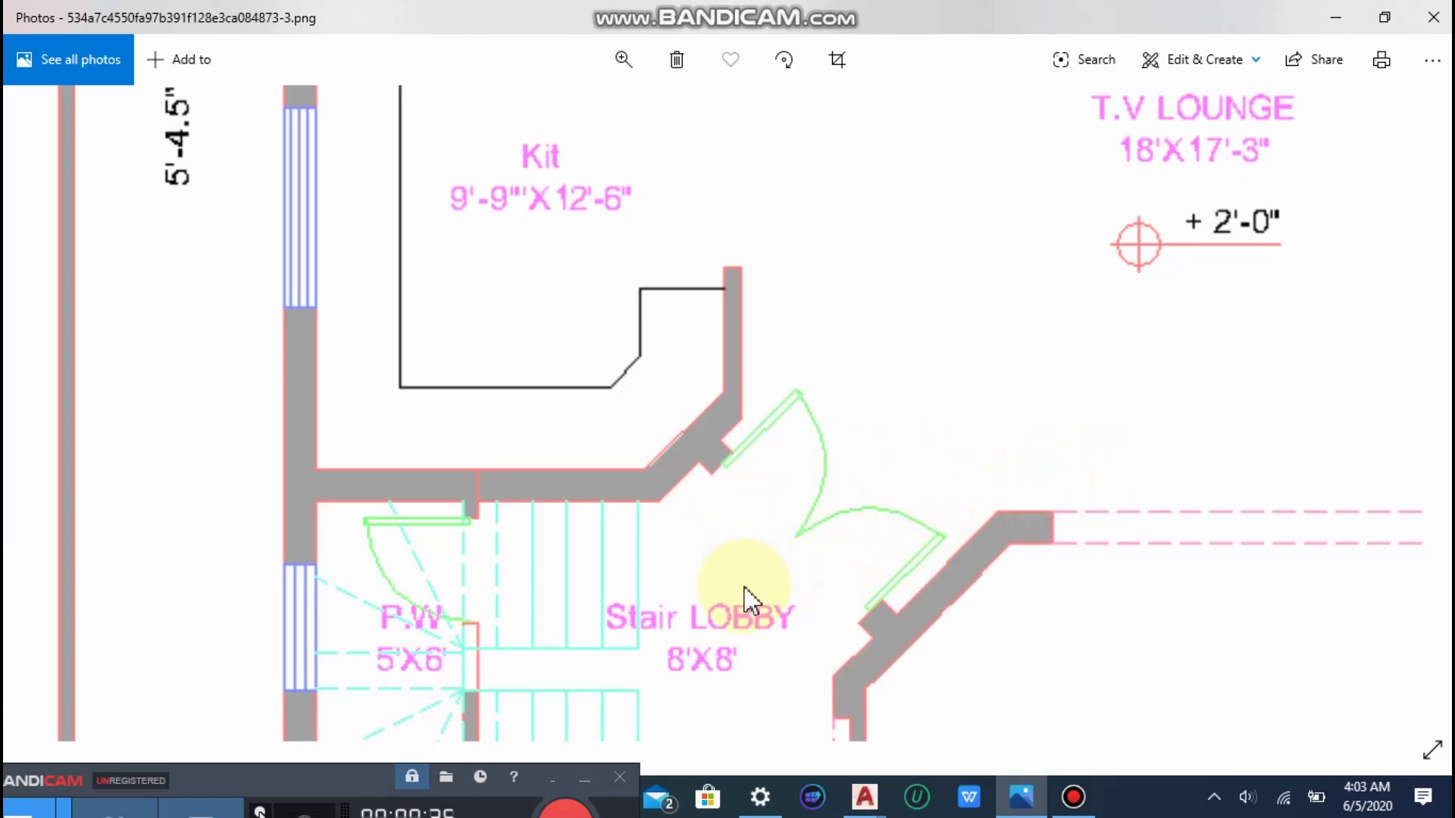
pyautogui.moveTo(744, 588)
pyautogui.mouseDown()
pyautogui.moveTo(770, 435)
pyautogui.moveTo(750, 318)
pyautogui.moveTo(748, 502)
pyautogui.mouseUp()
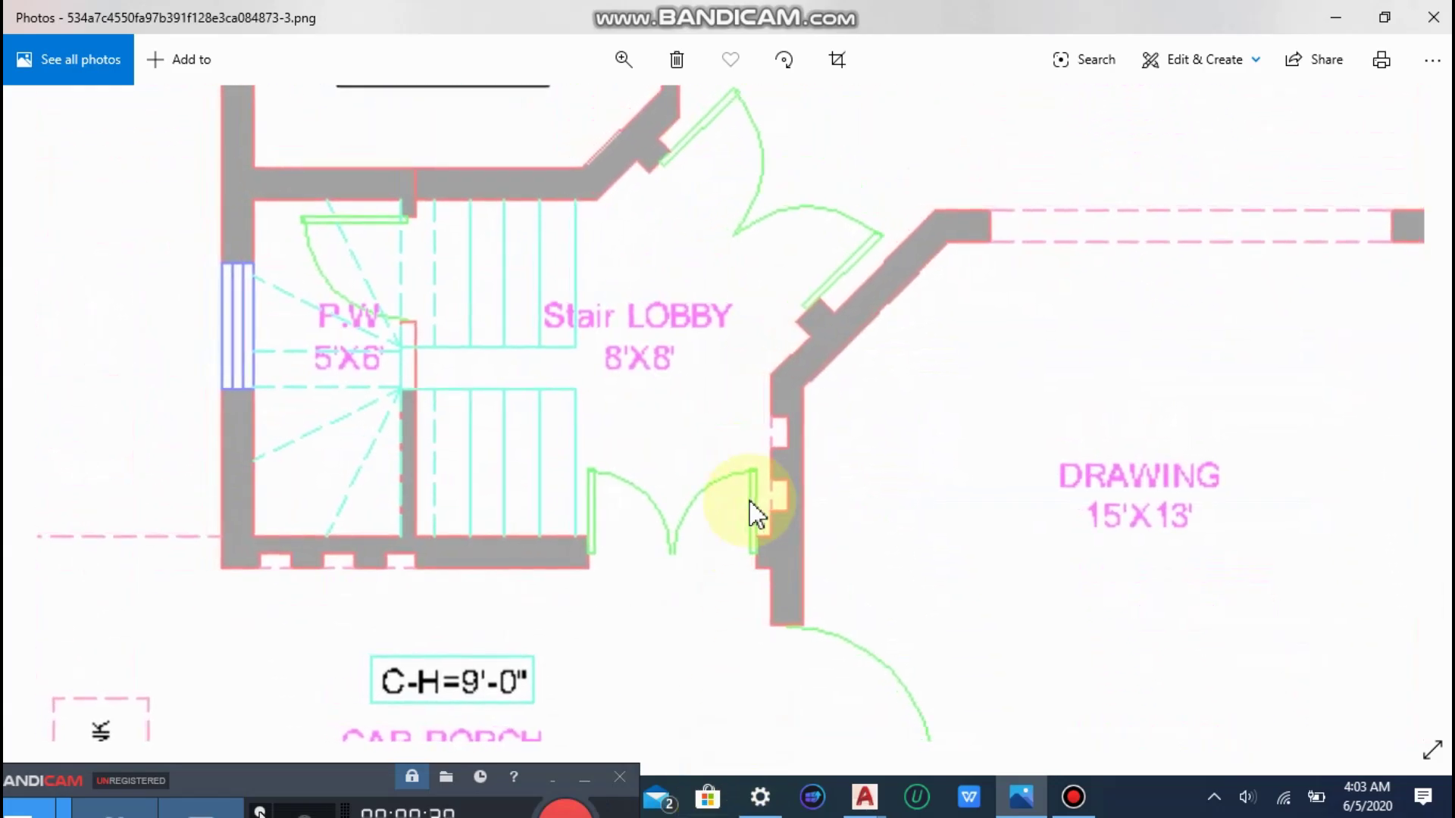
pyautogui.click(864, 795)
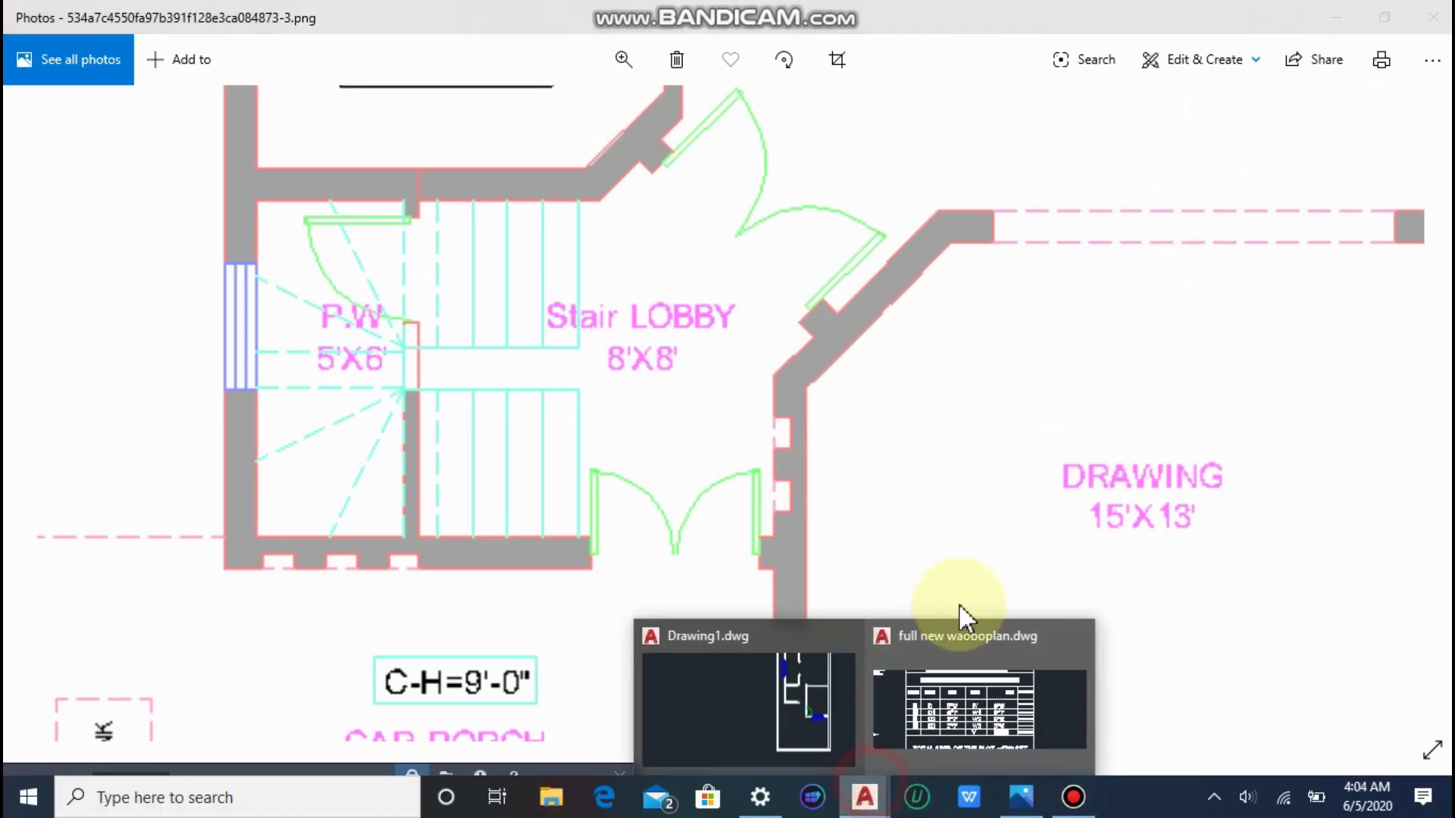
# Return to Drawing1 in AutoCAD and cancel the stray line command.
pyautogui.click(747, 700)
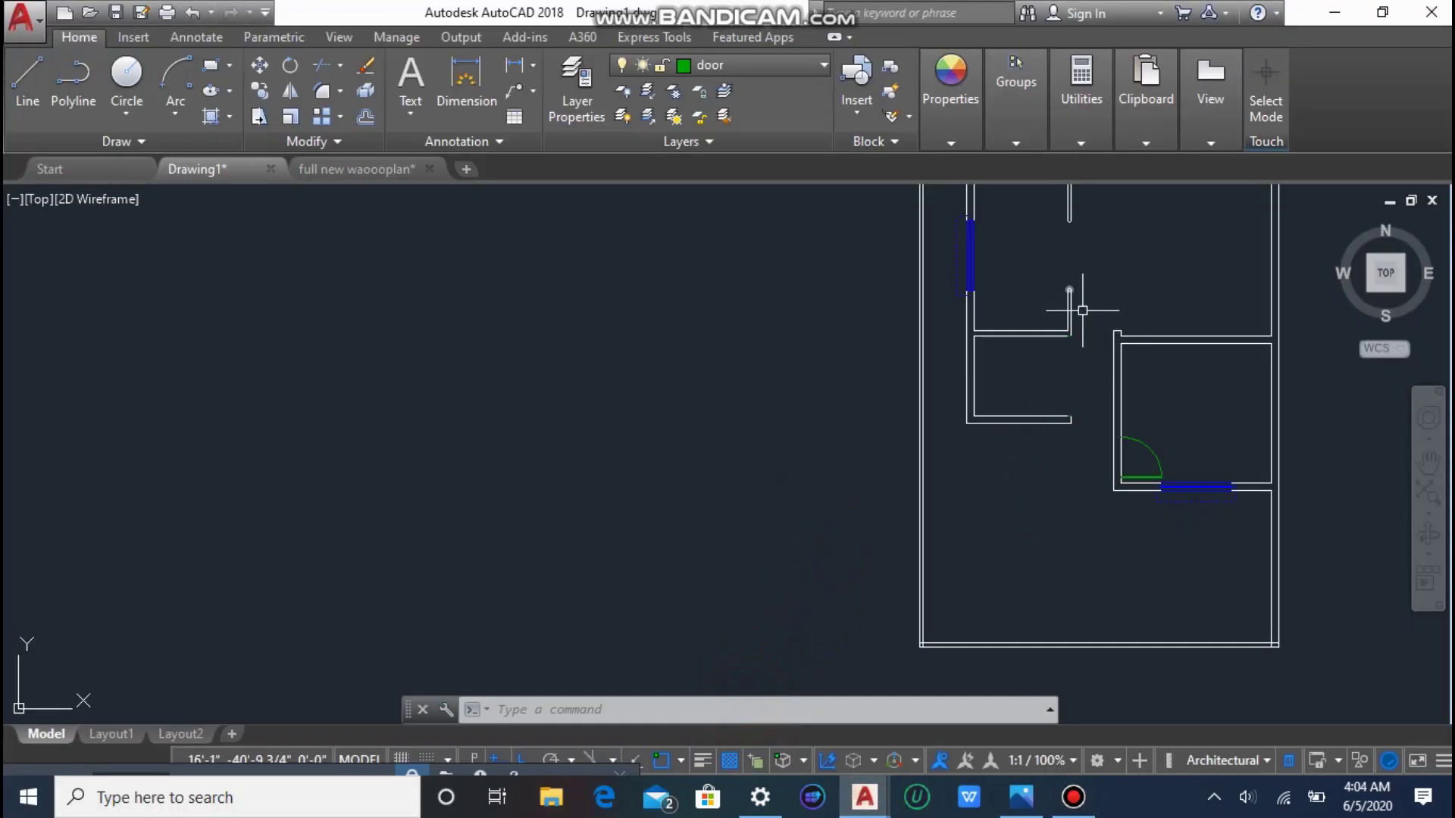
pyautogui.scroll(4, 1082, 310)
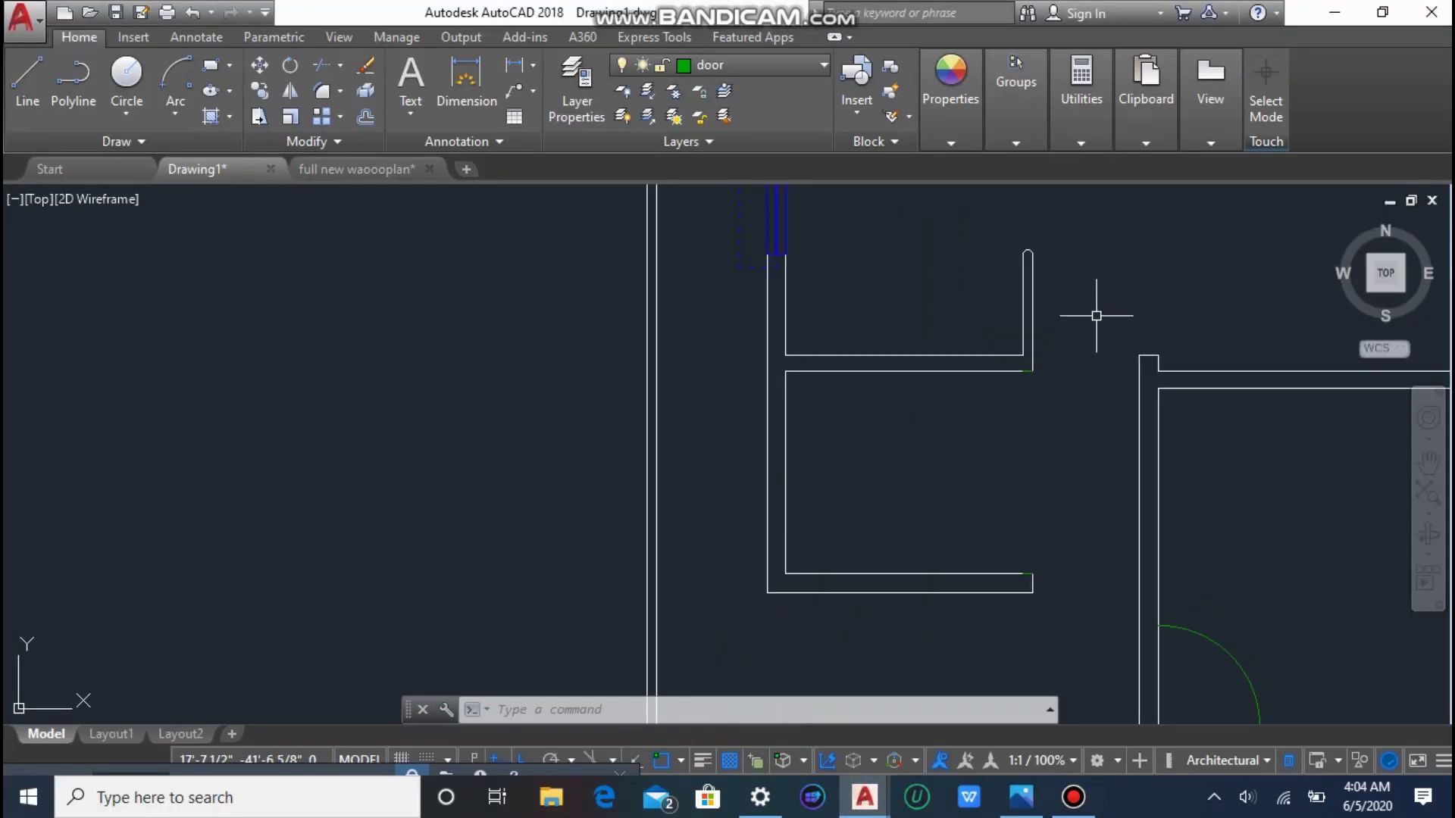
pyautogui.write('l')
pyautogui.click(876, 311)
pyautogui.press('Escape')
pyautogui.press('Escape')
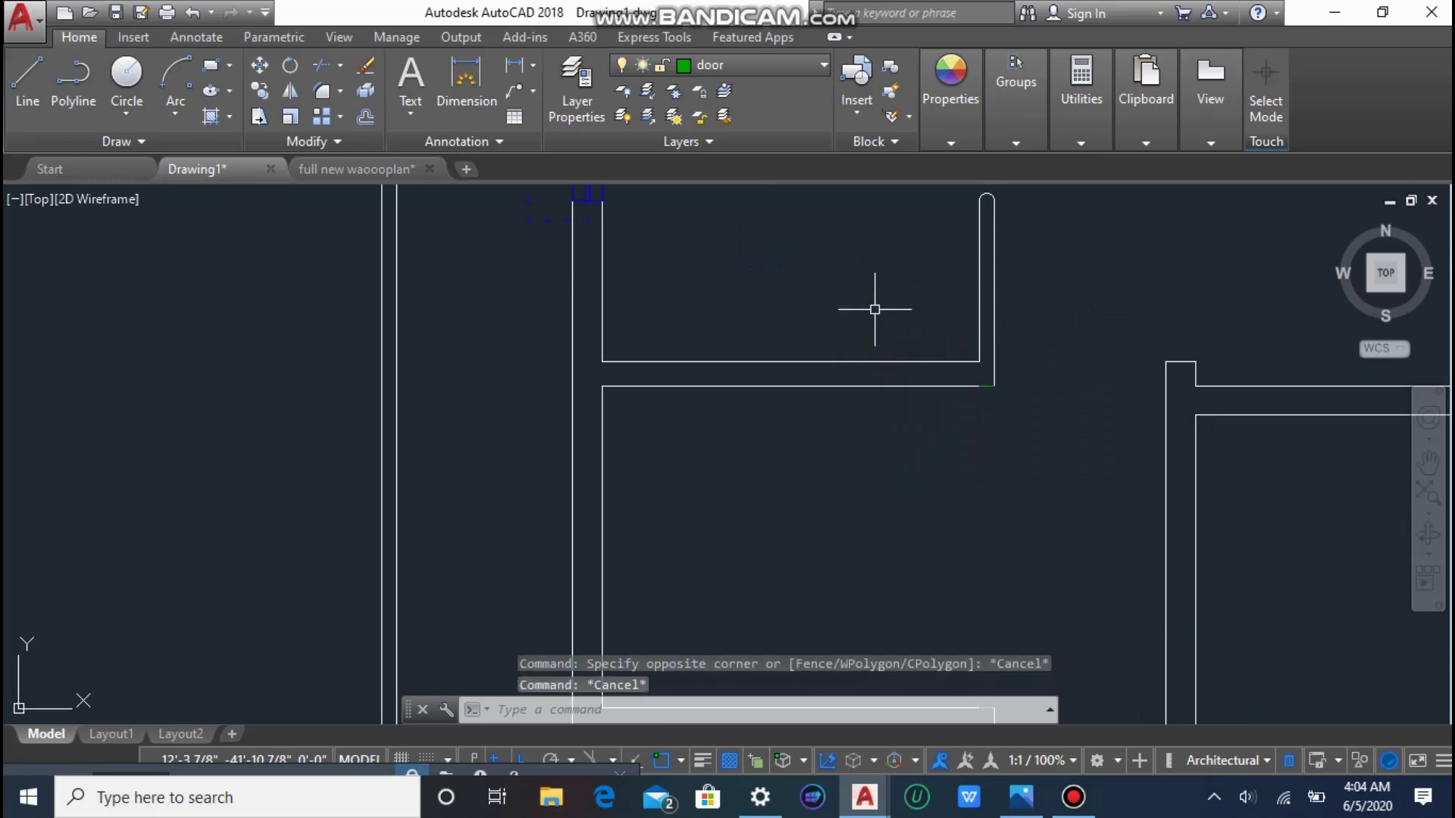
# Make wall the current layer from the Layer dropdown.
pyautogui.click(718, 65)
pyautogui.scroll(1, 724, 151)
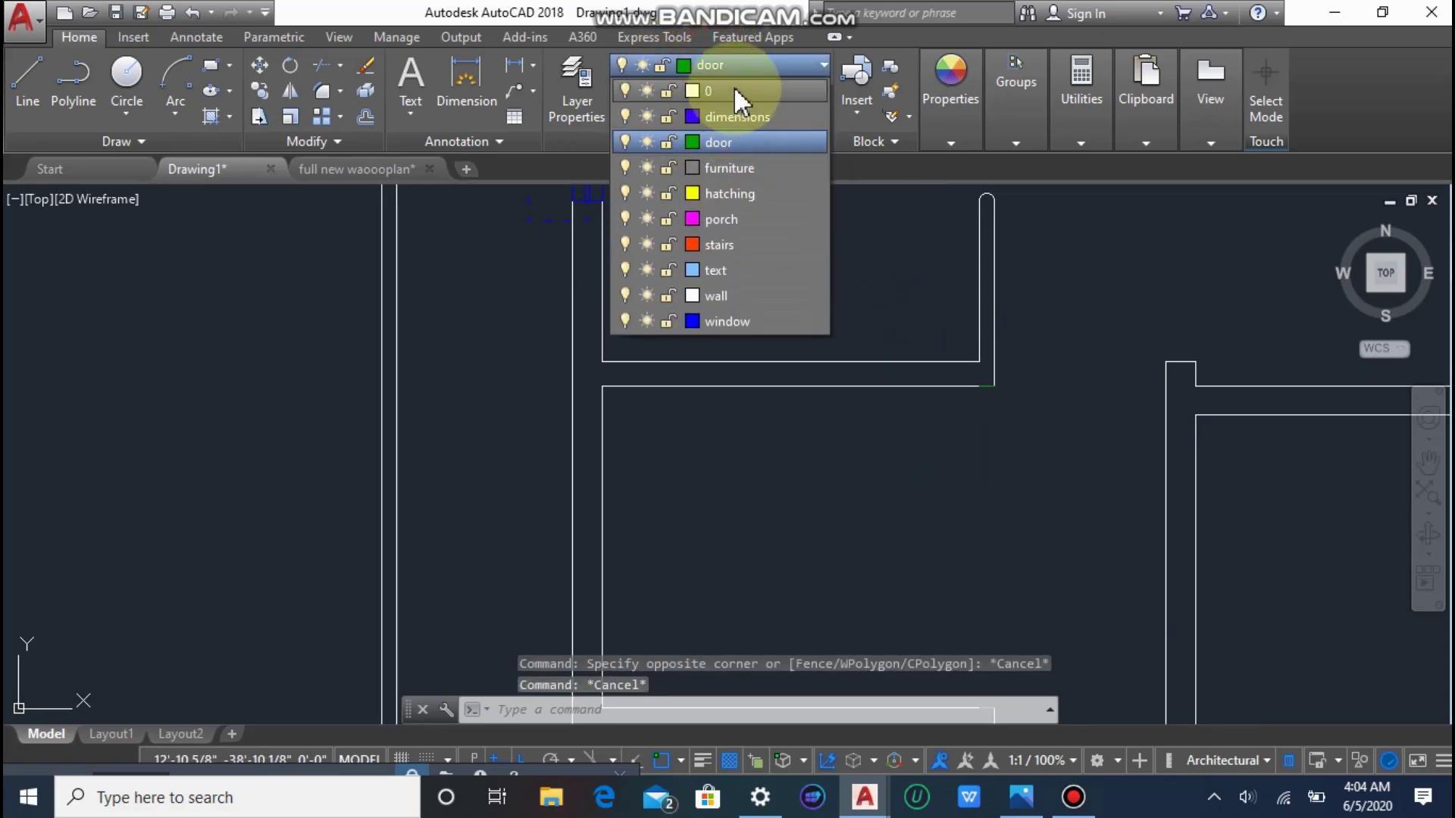
pyautogui.click(740, 97)
pyautogui.click(721, 66)
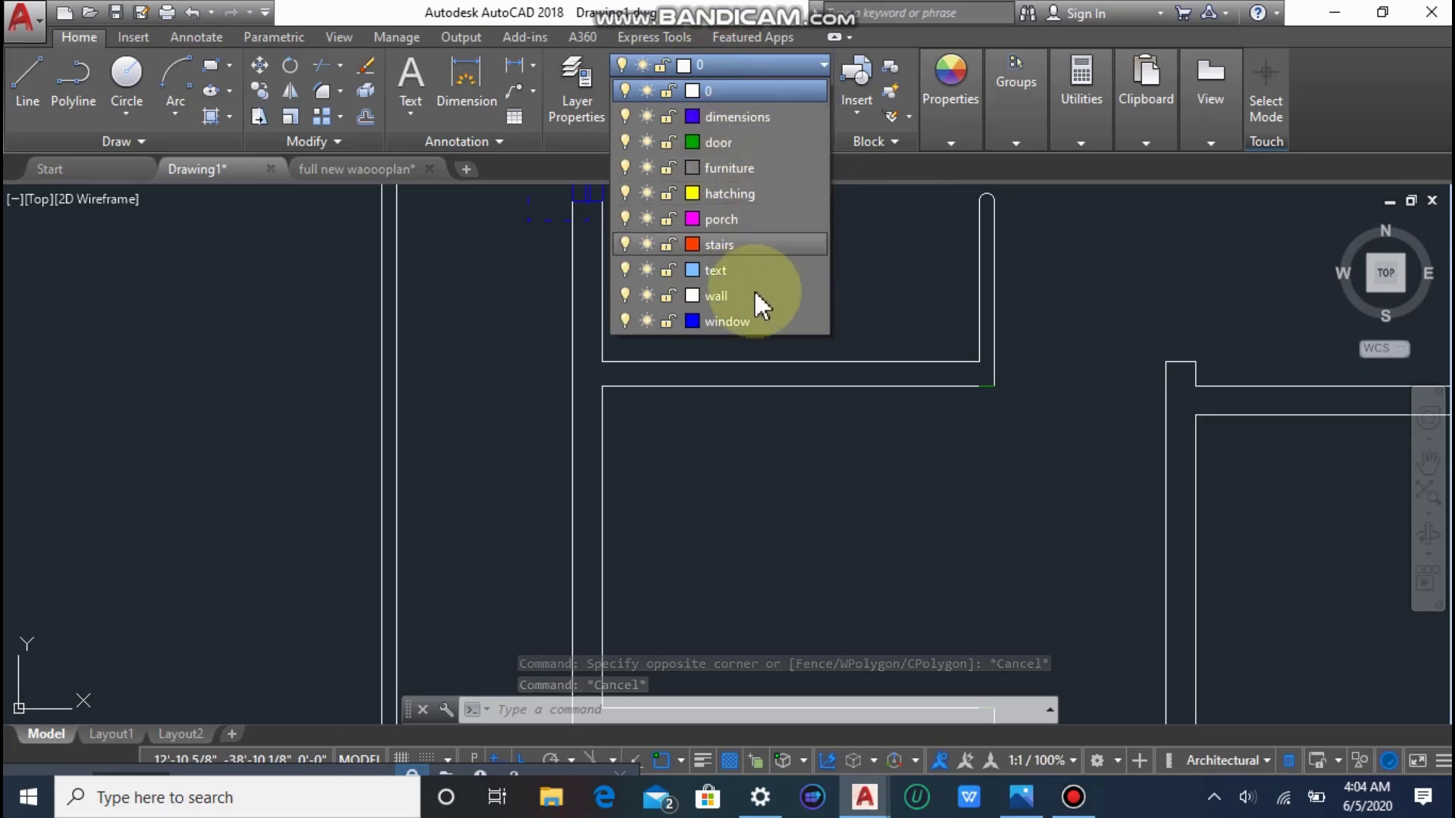
pyautogui.click(743, 300)
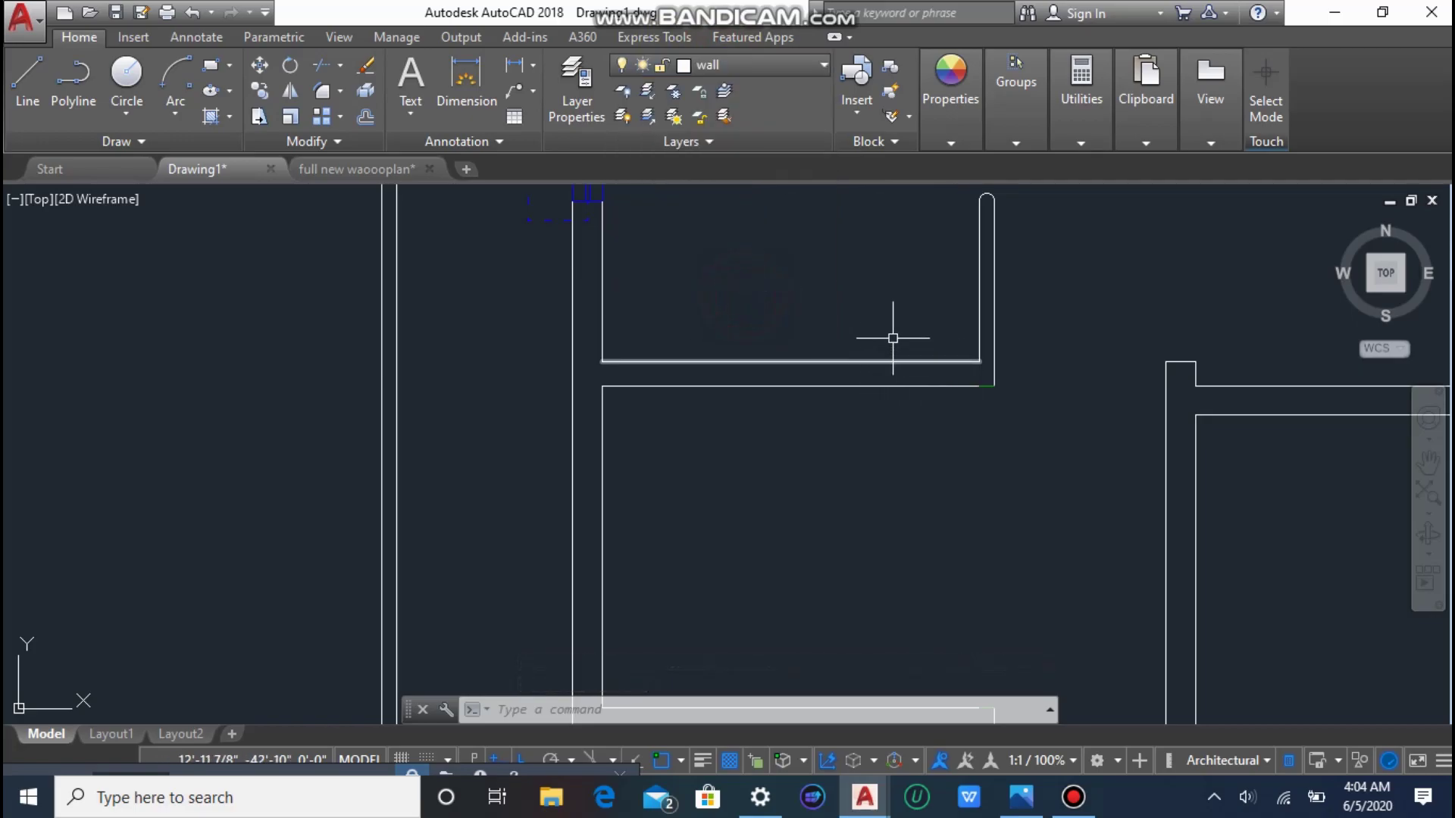
# Start a line at the wall's end corner with Ortho off, then cancel it.
pyautogui.press('l')
pyautogui.press('Return')
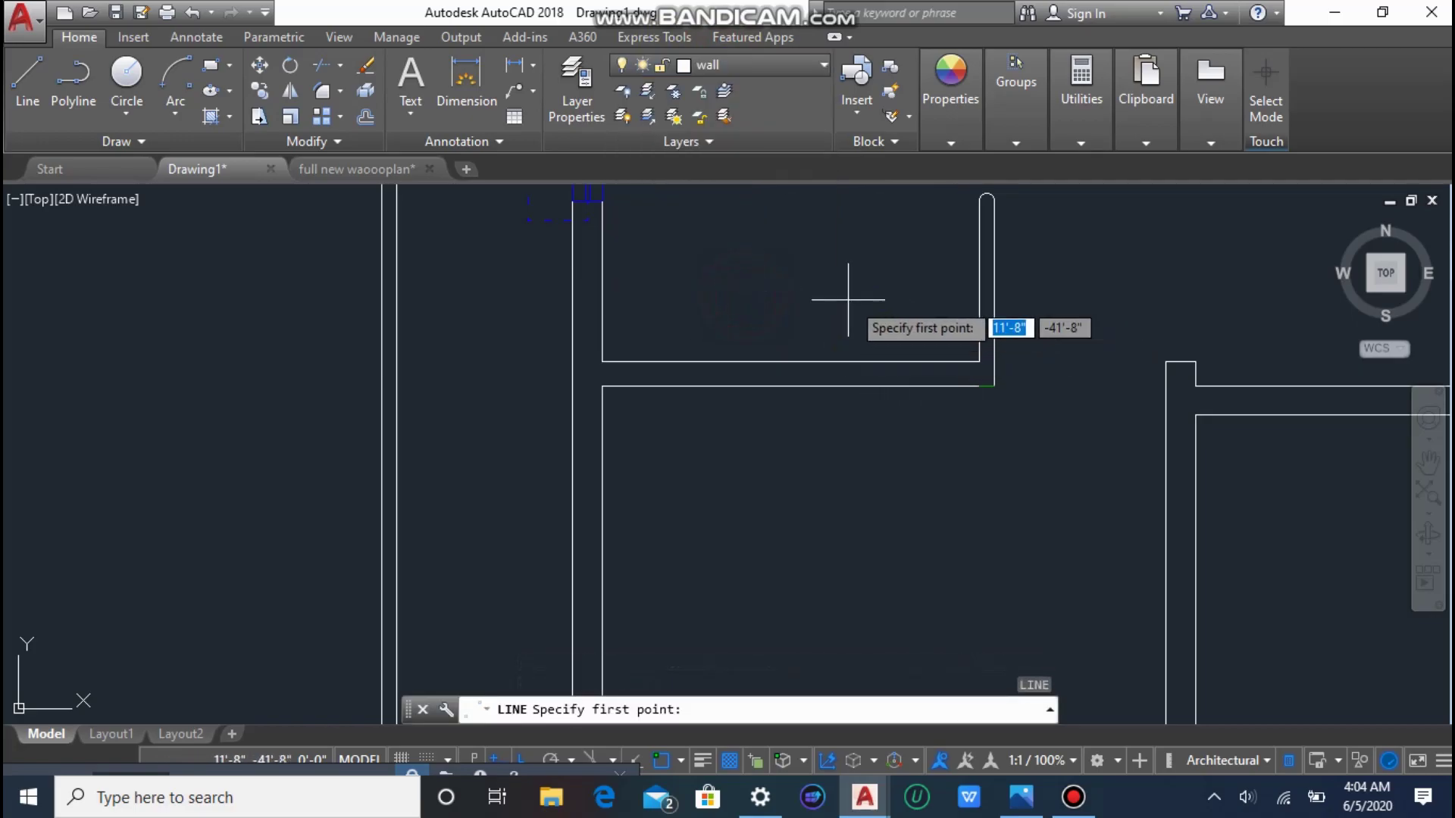
pyautogui.click(995, 276)
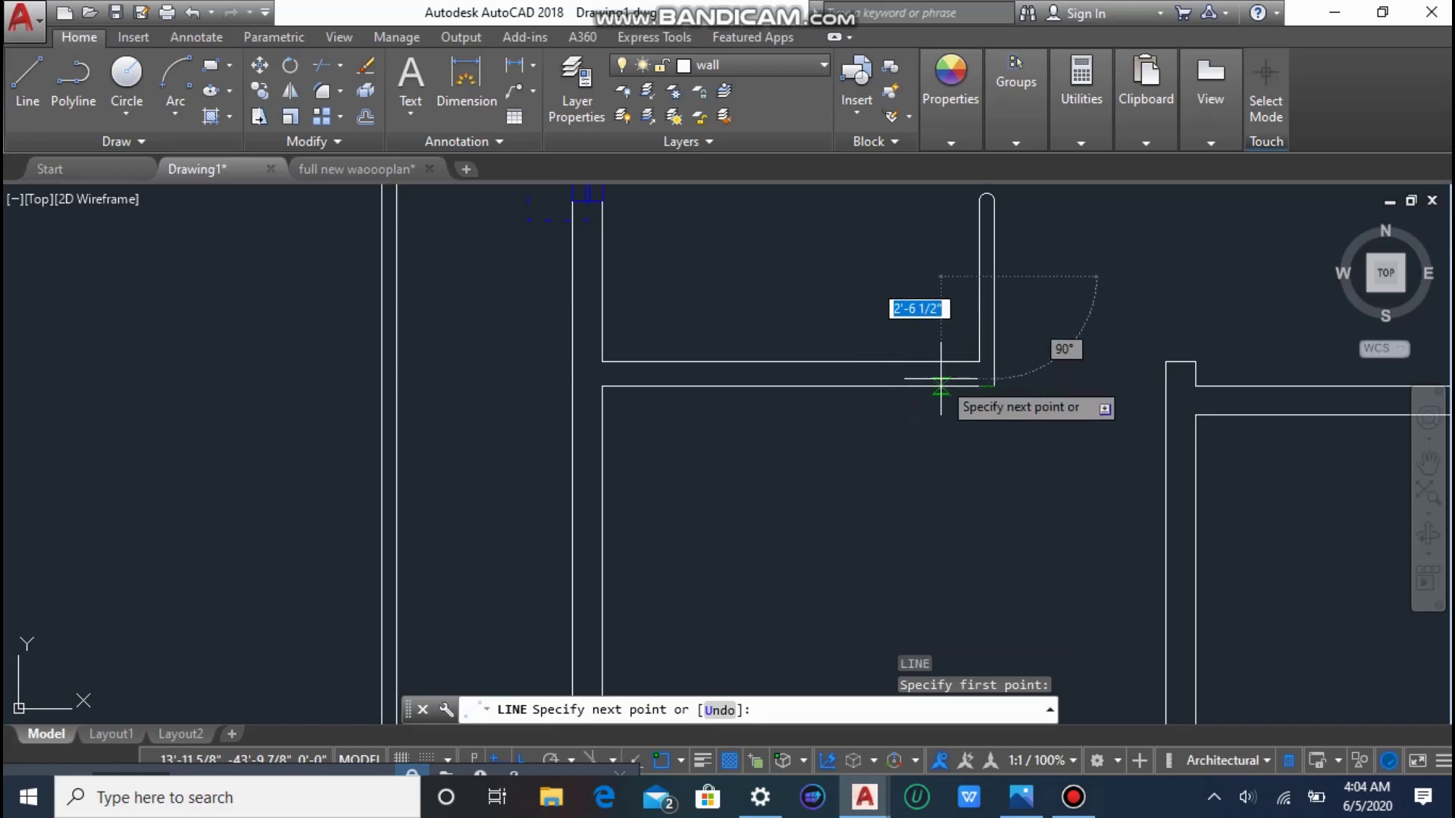
pyautogui.click(522, 756)
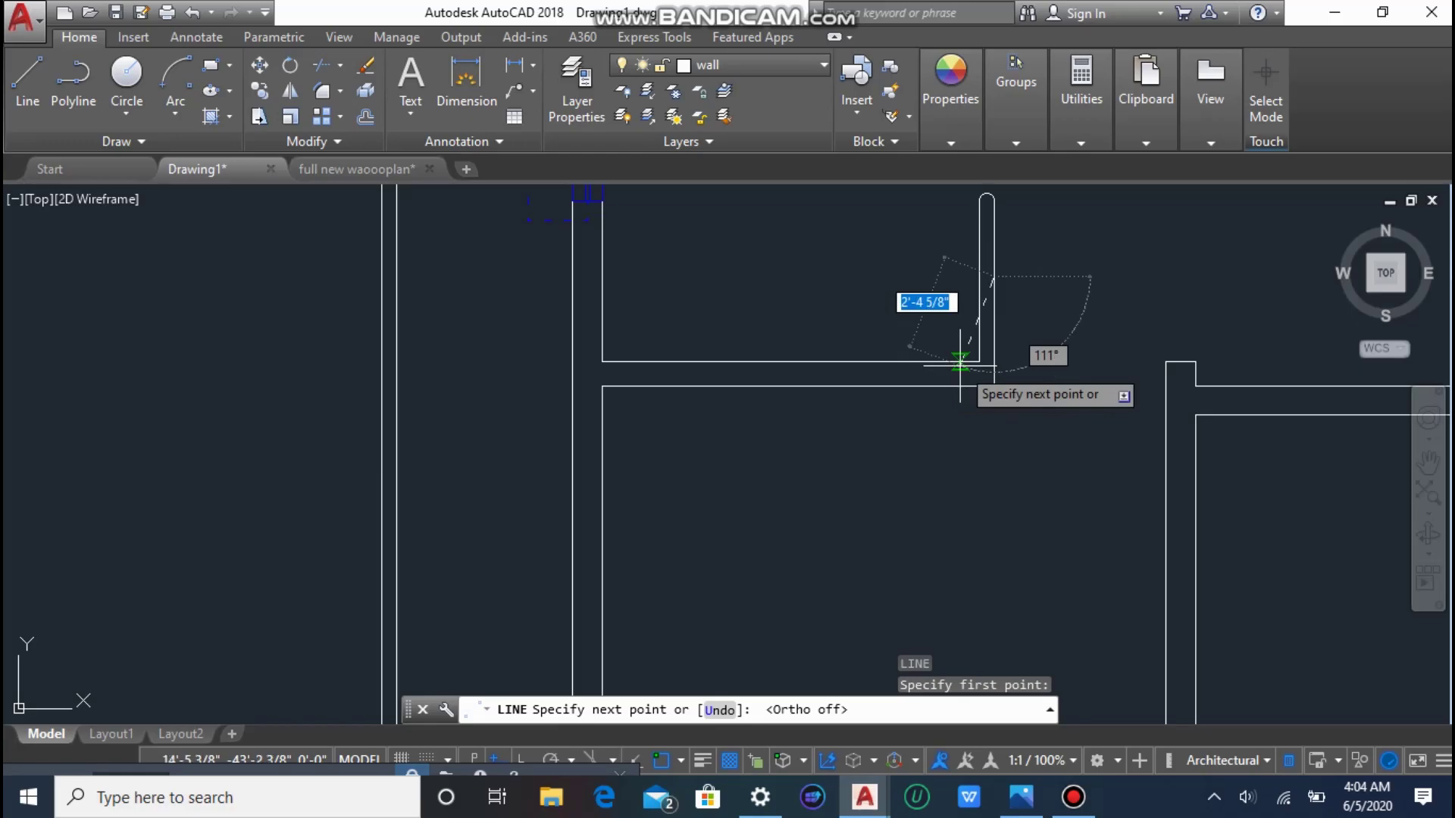
pyautogui.press('Escape')
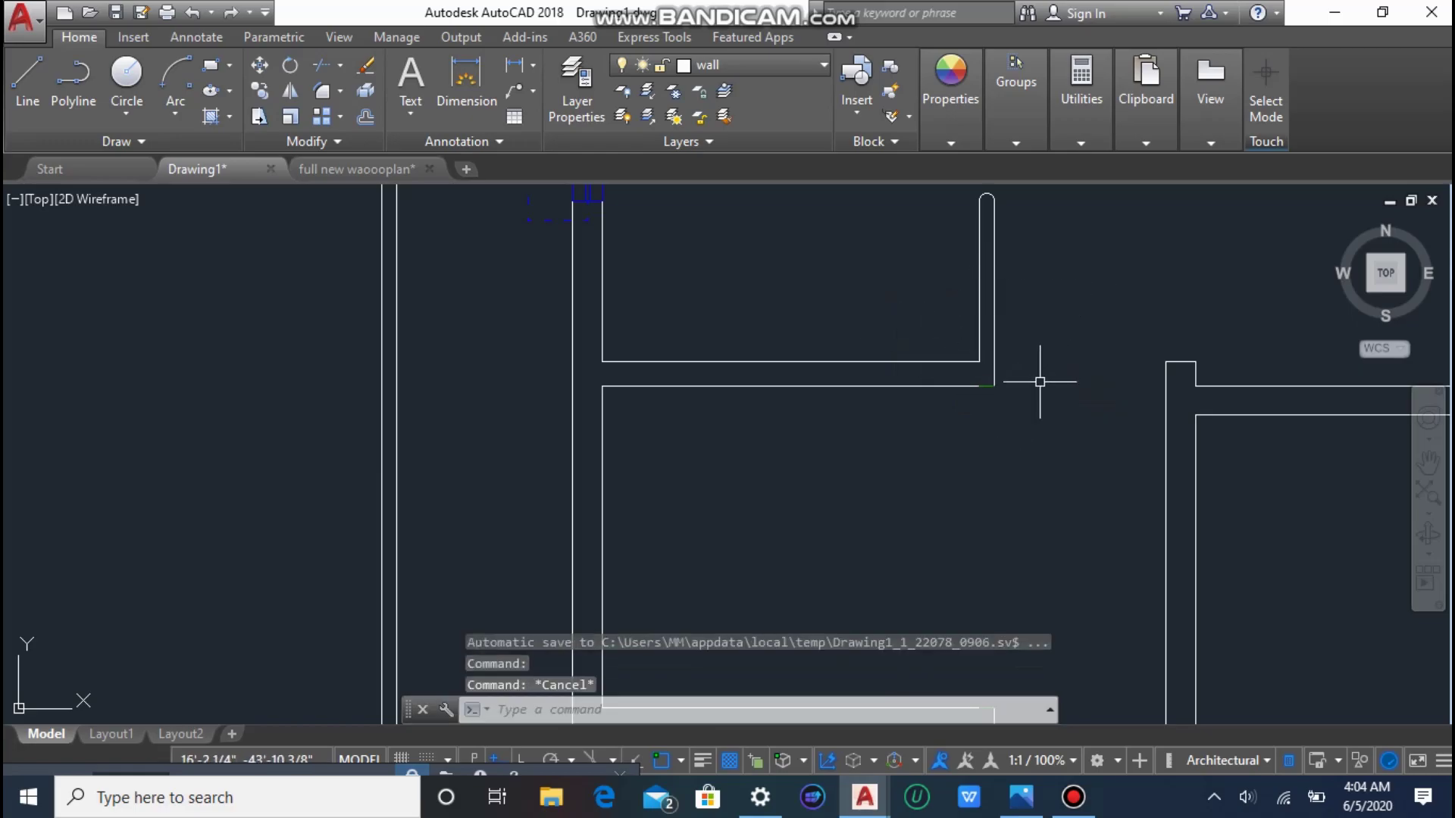
# Select both door blocks and move them together further up-left.
pyautogui.scroll(-2, 1098, 341)
pyautogui.scroll(3, 1140, 331)
pyautogui.scroll(-2, 1025, 429)
pyautogui.scroll(2, 1010, 477)
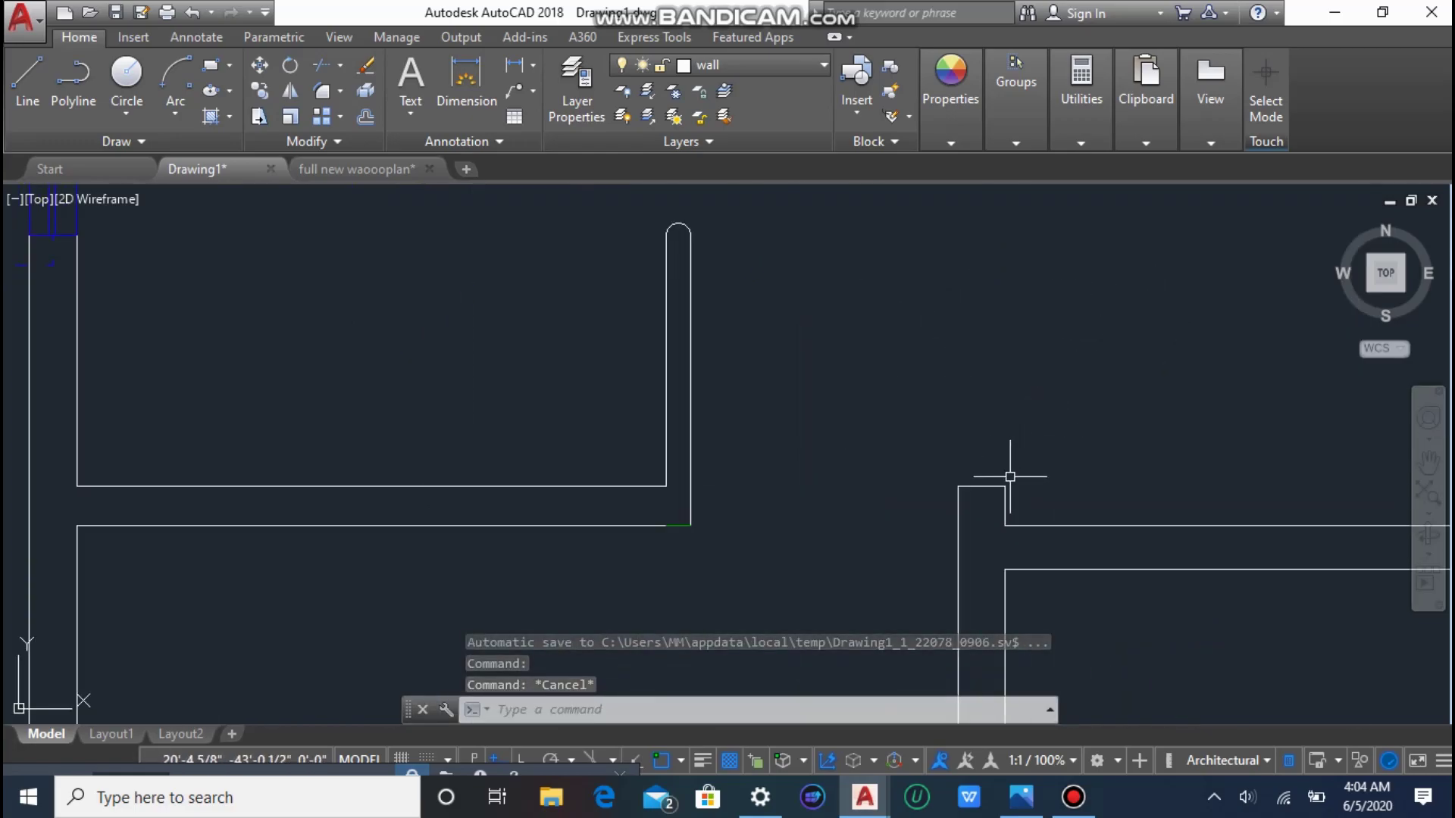
pyautogui.scroll(-4, 1010, 476)
pyautogui.scroll(4, 1299, 426)
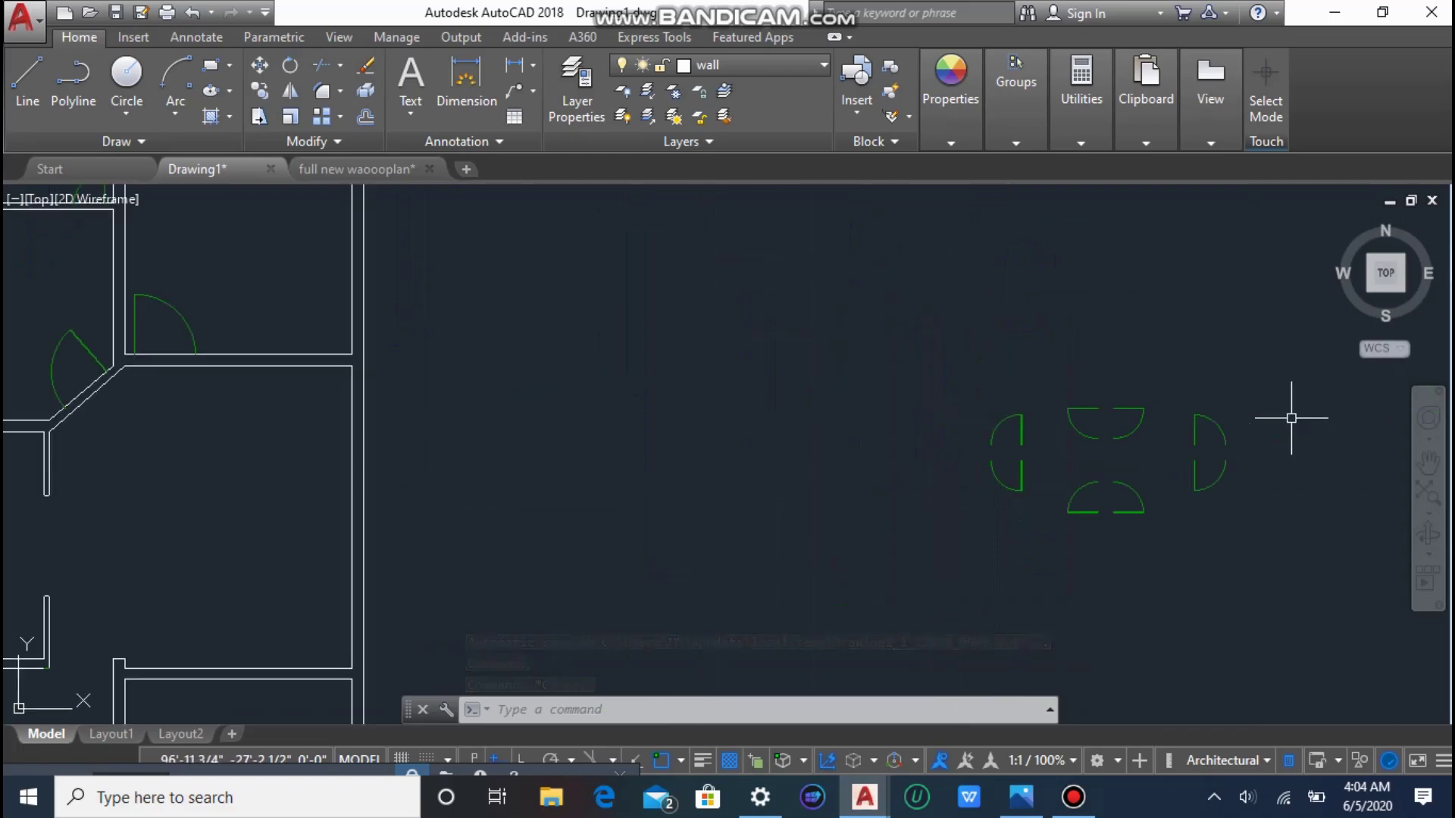
pyautogui.scroll(4, 1159, 426)
pyautogui.scroll(-8, 1152, 422)
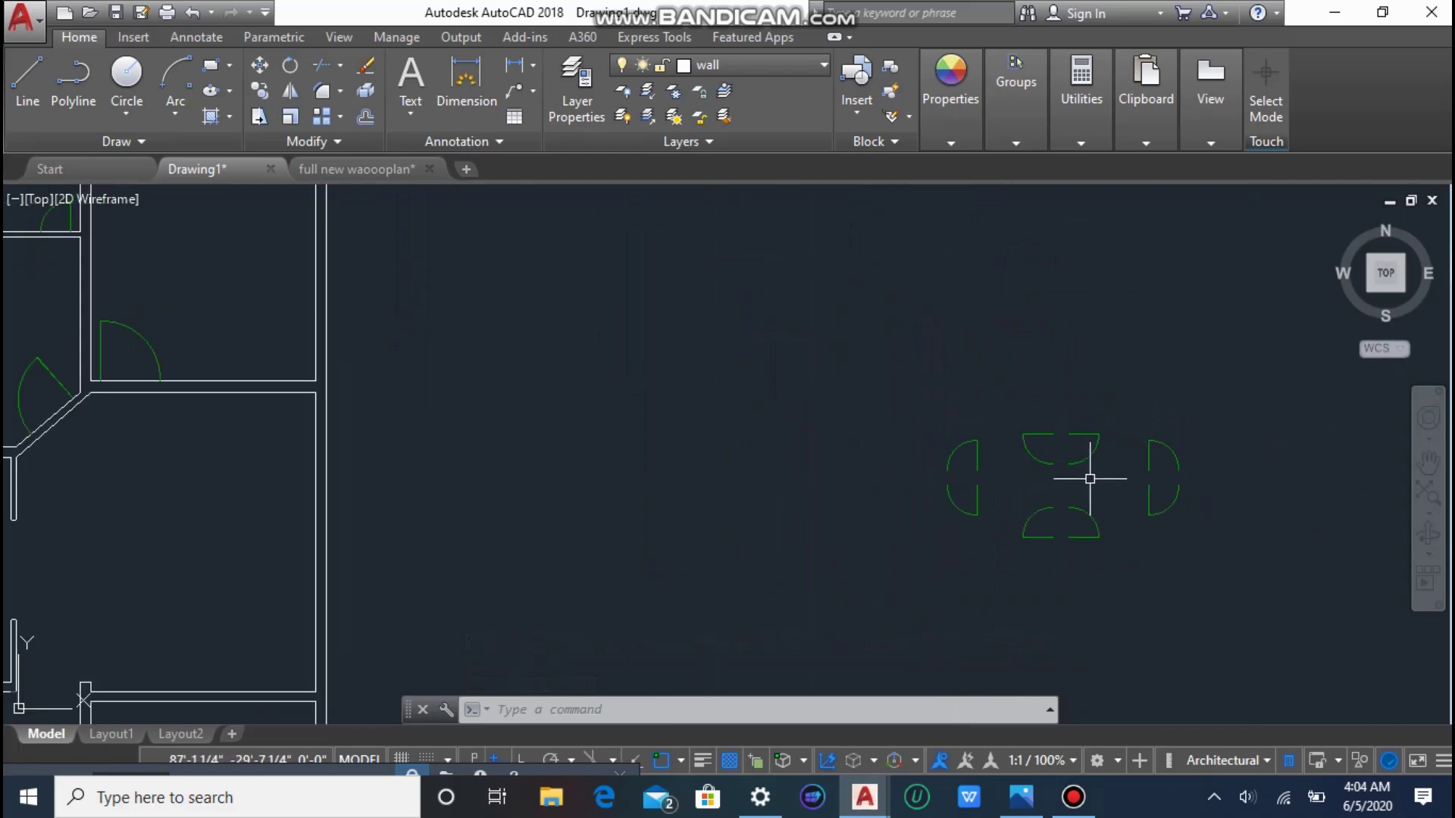
pyautogui.scroll(4, 1054, 482)
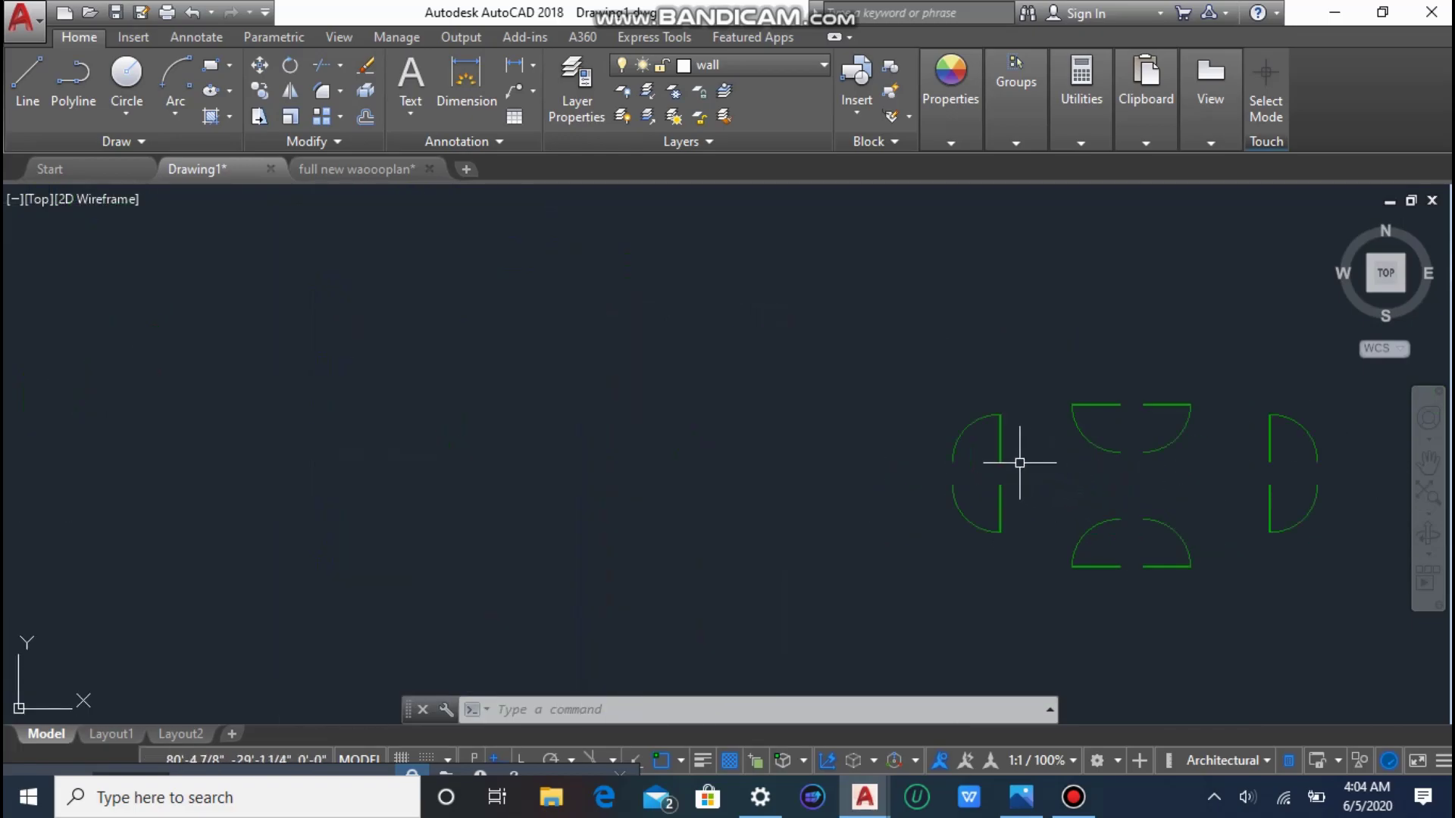
pyautogui.click(1008, 436)
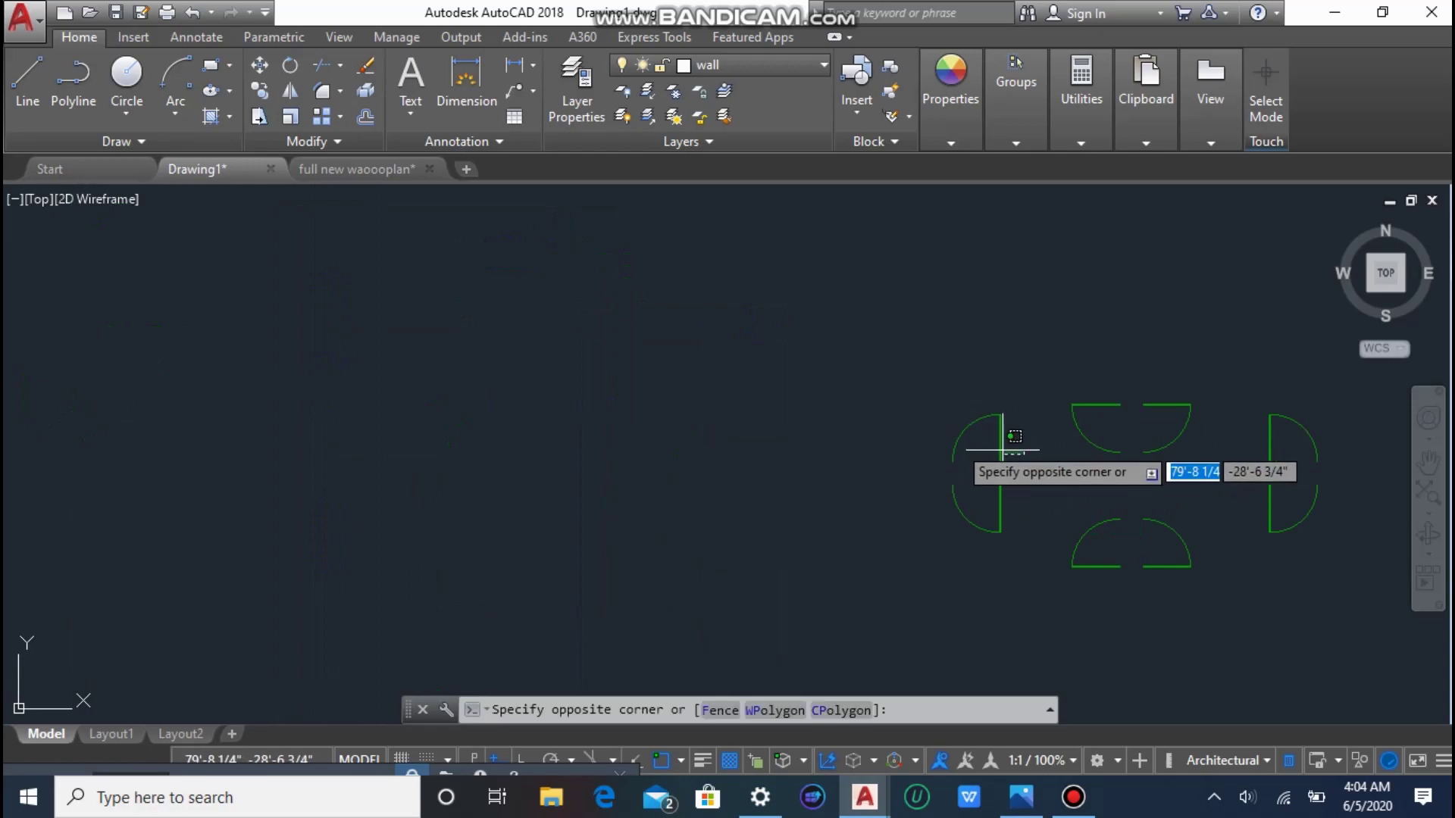
pyautogui.click(909, 422)
pyautogui.click(1342, 447)
pyautogui.click(1277, 441)
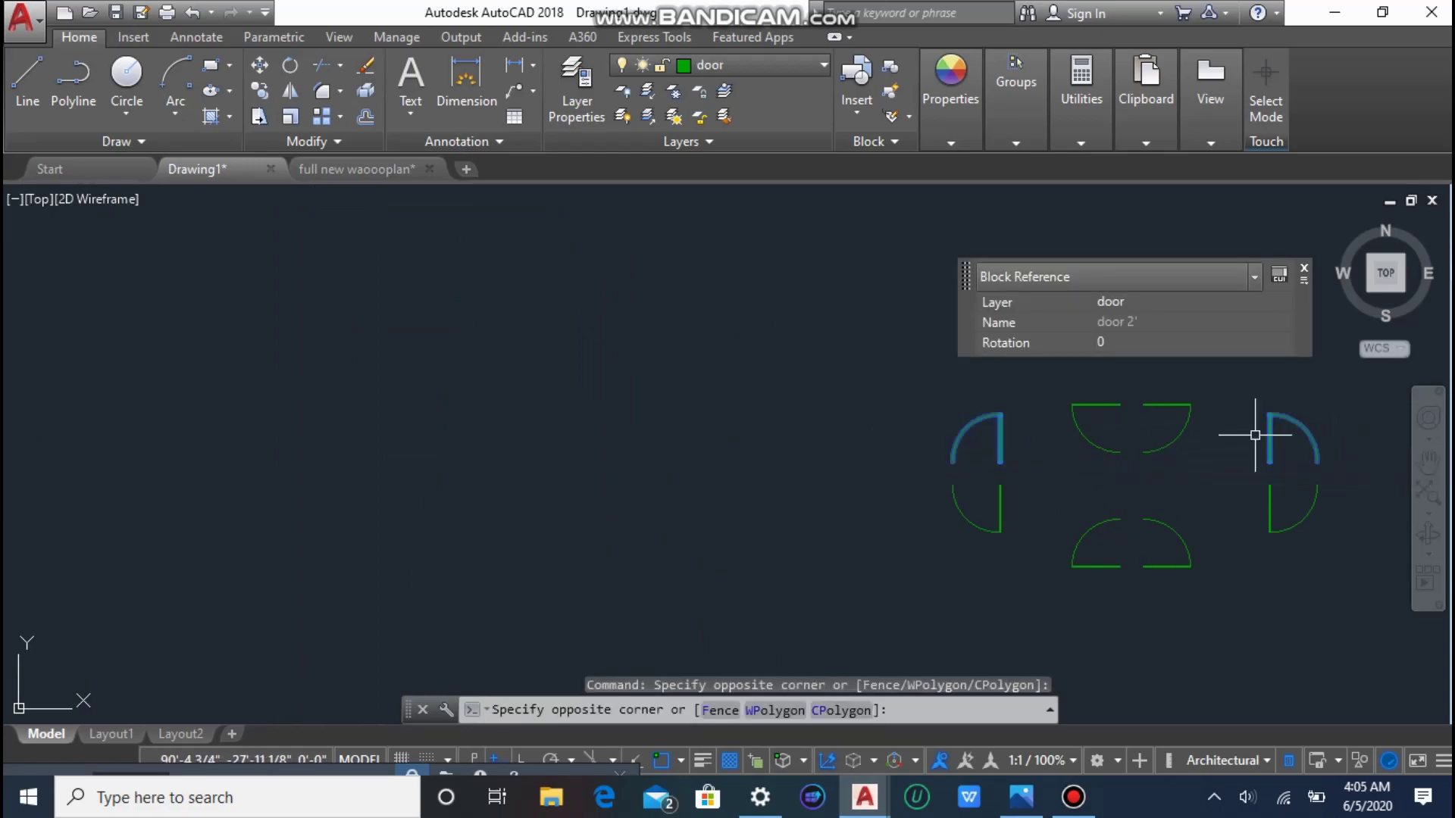
pyautogui.write('M')
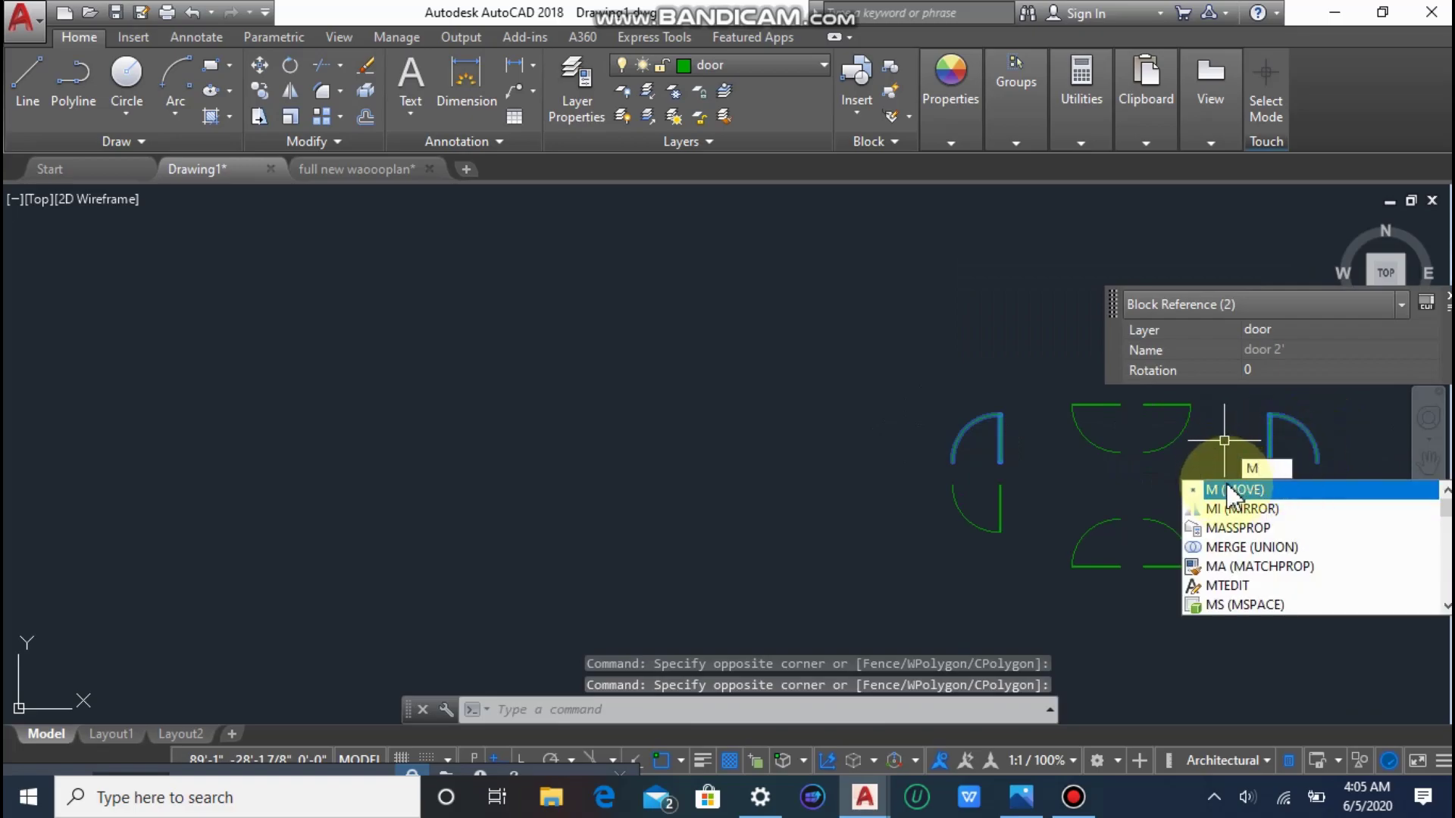
pyautogui.press('Return')
pyautogui.click(1270, 469)
pyautogui.click(835, 428)
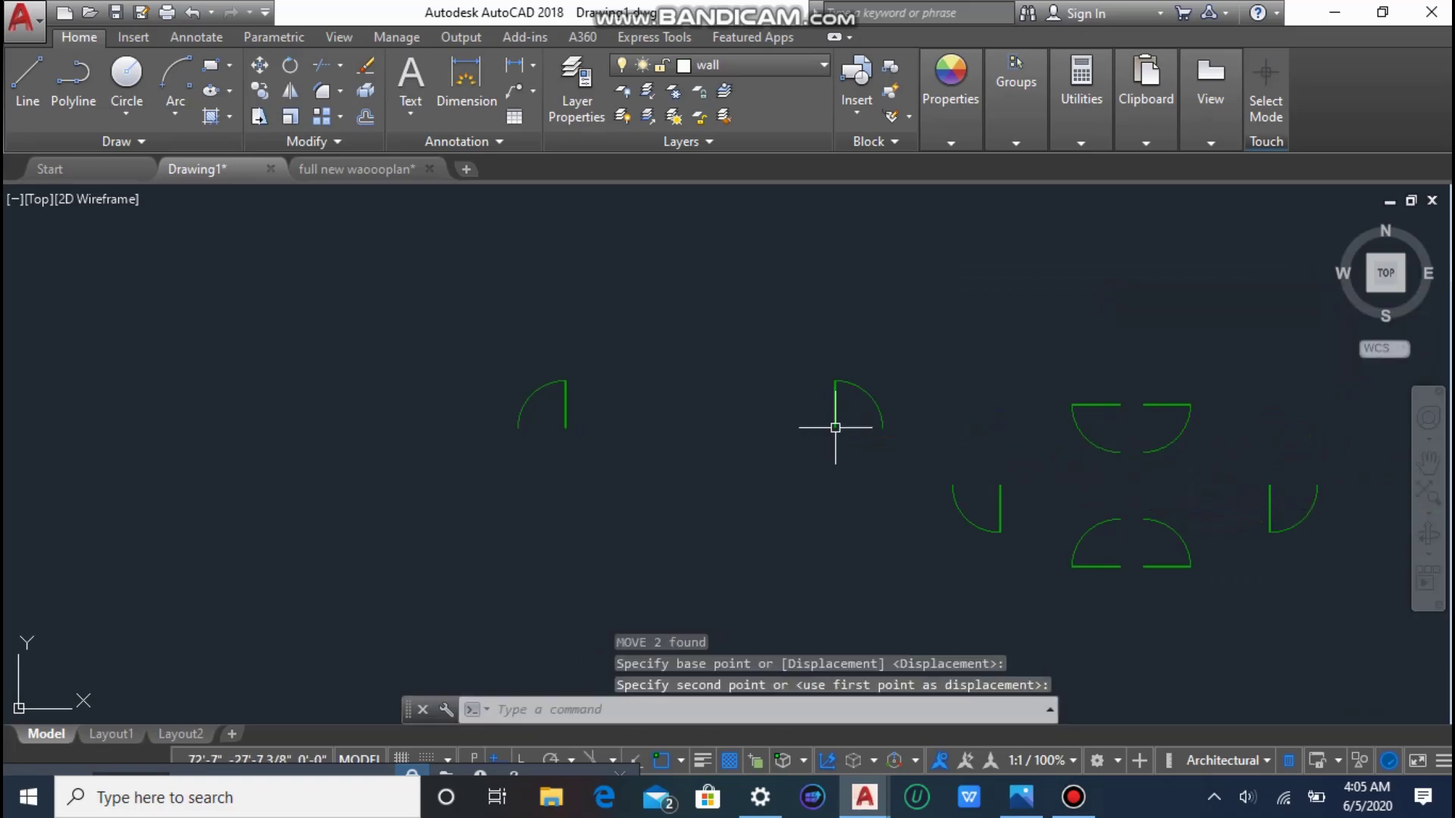
# Move the shifted door by its corner to sit beside the other door.
pyautogui.click(893, 446)
pyautogui.click(779, 377)
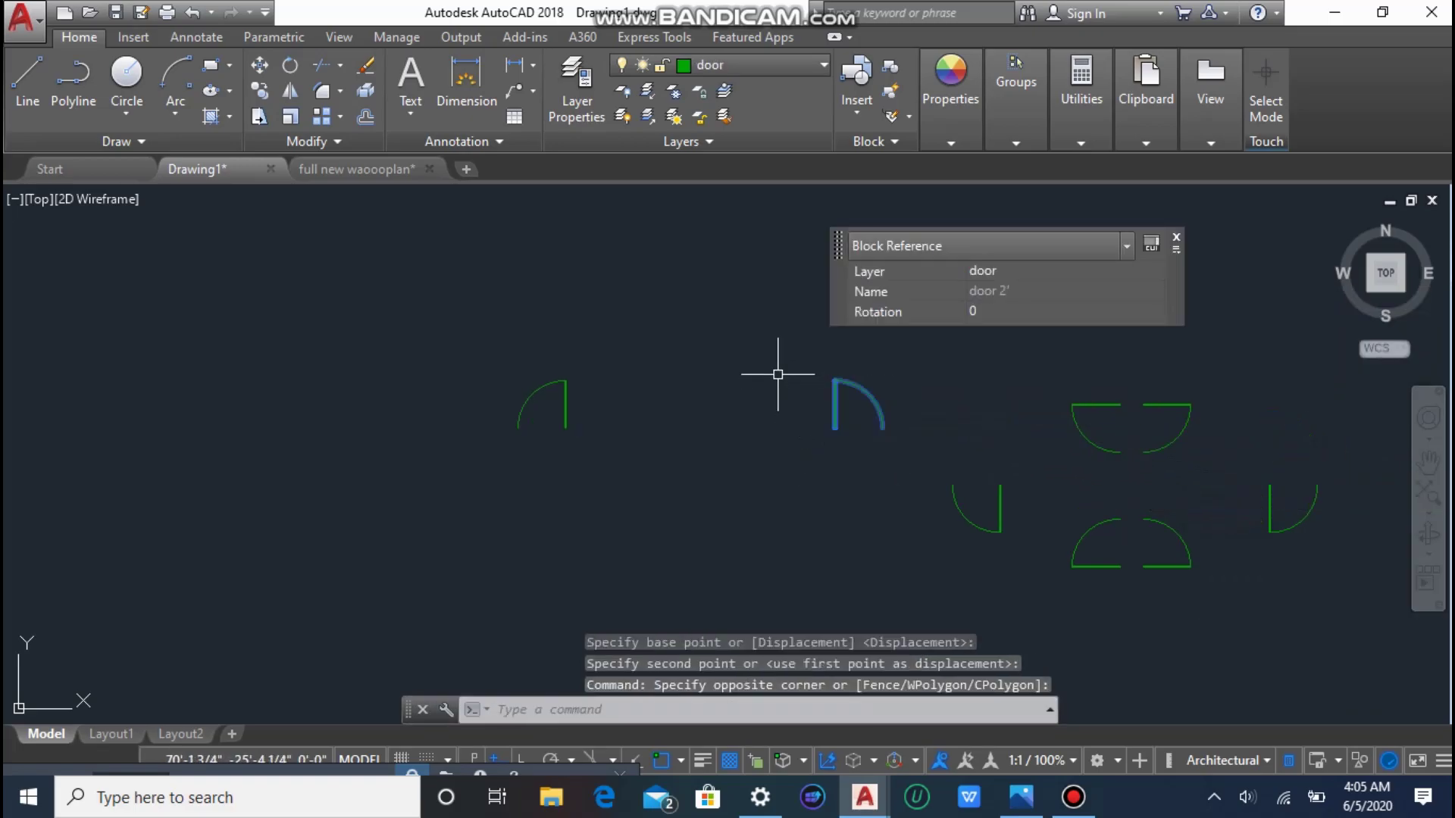
pyautogui.write('m')
pyautogui.press('Return')
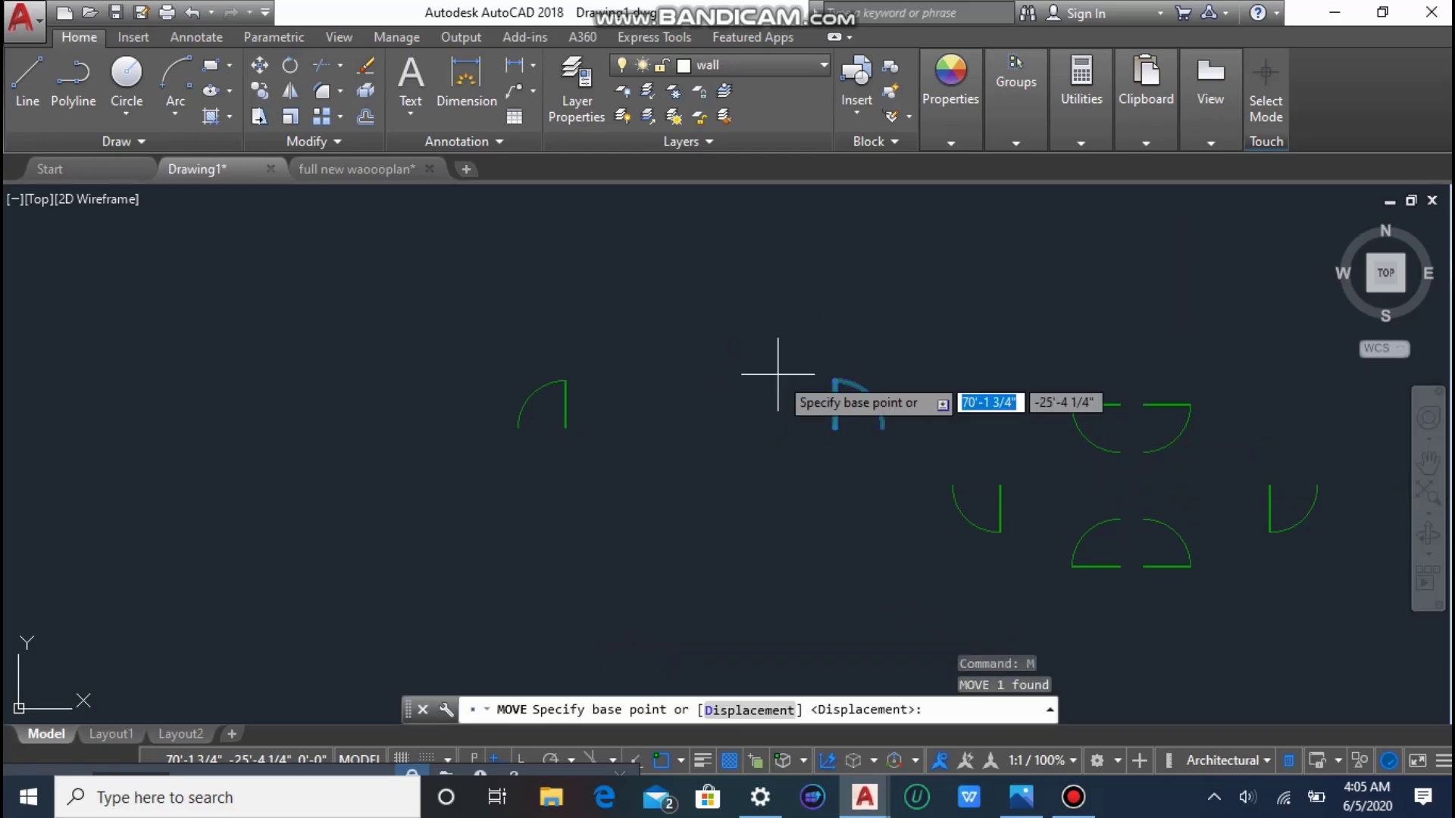
pyautogui.click(835, 426)
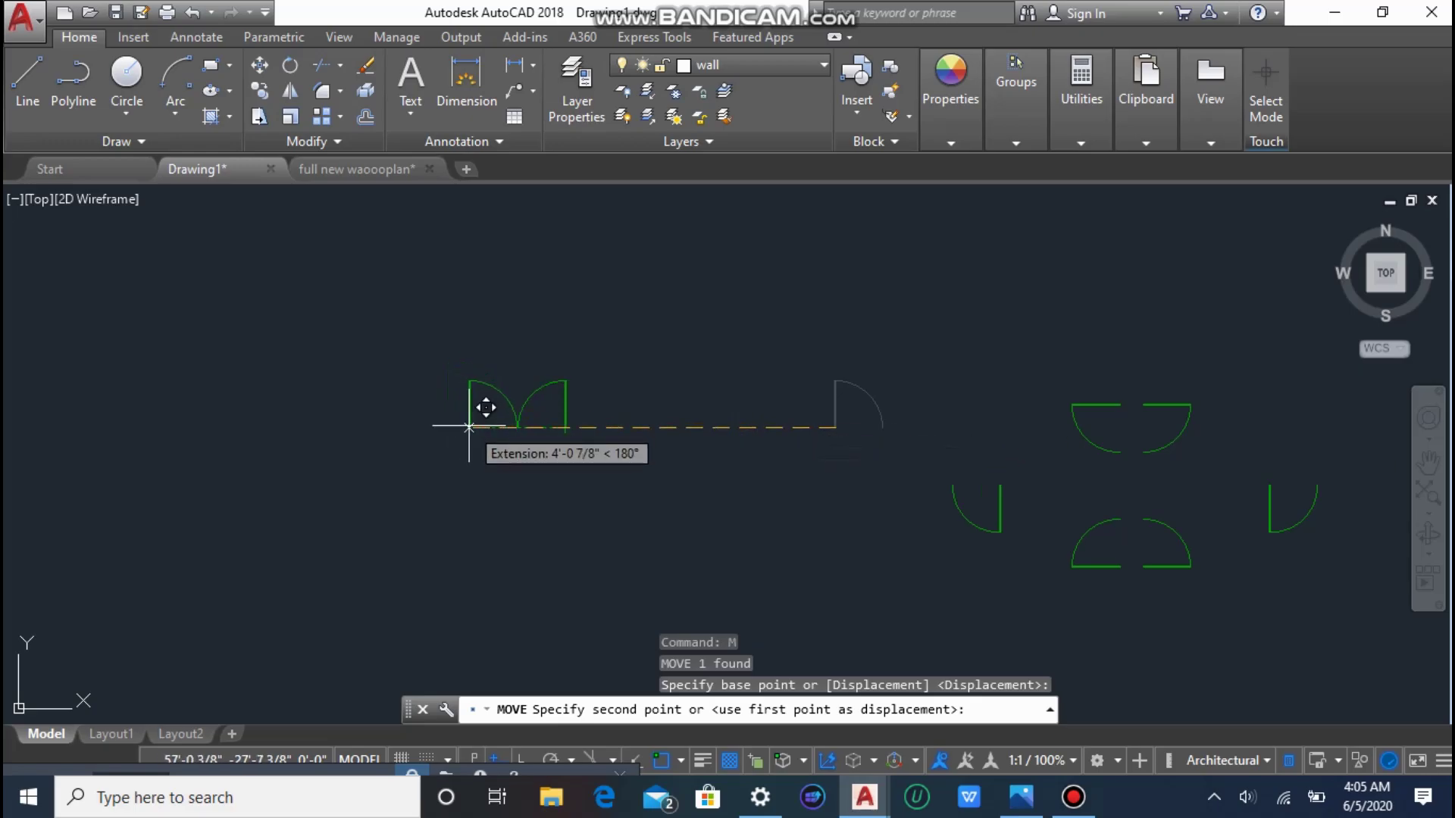
pyautogui.click(469, 427)
# Select the left door and make a zero-distance move, leaving it in place.
pyautogui.scroll(5, 528, 409)
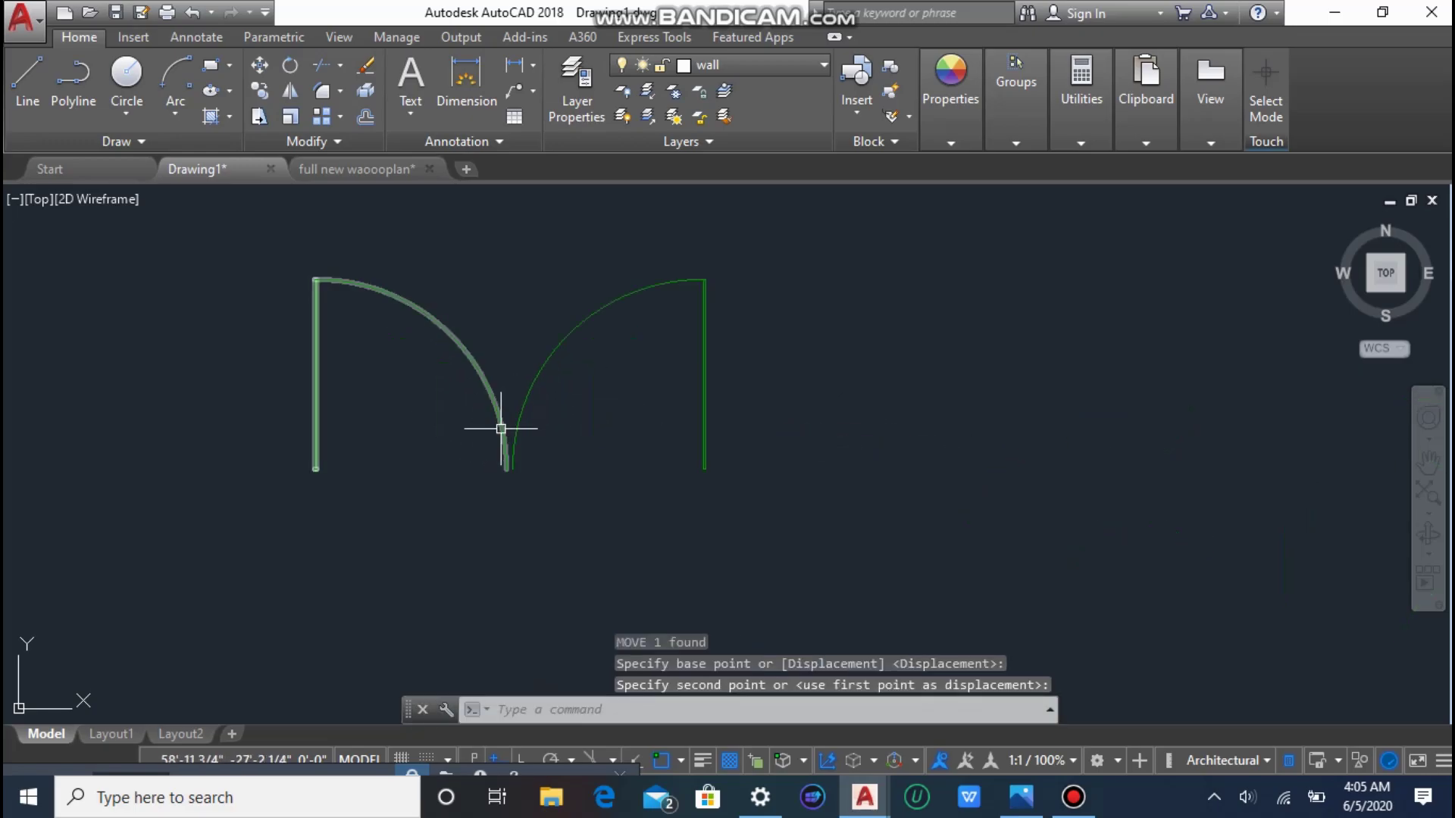
pyautogui.click(501, 428)
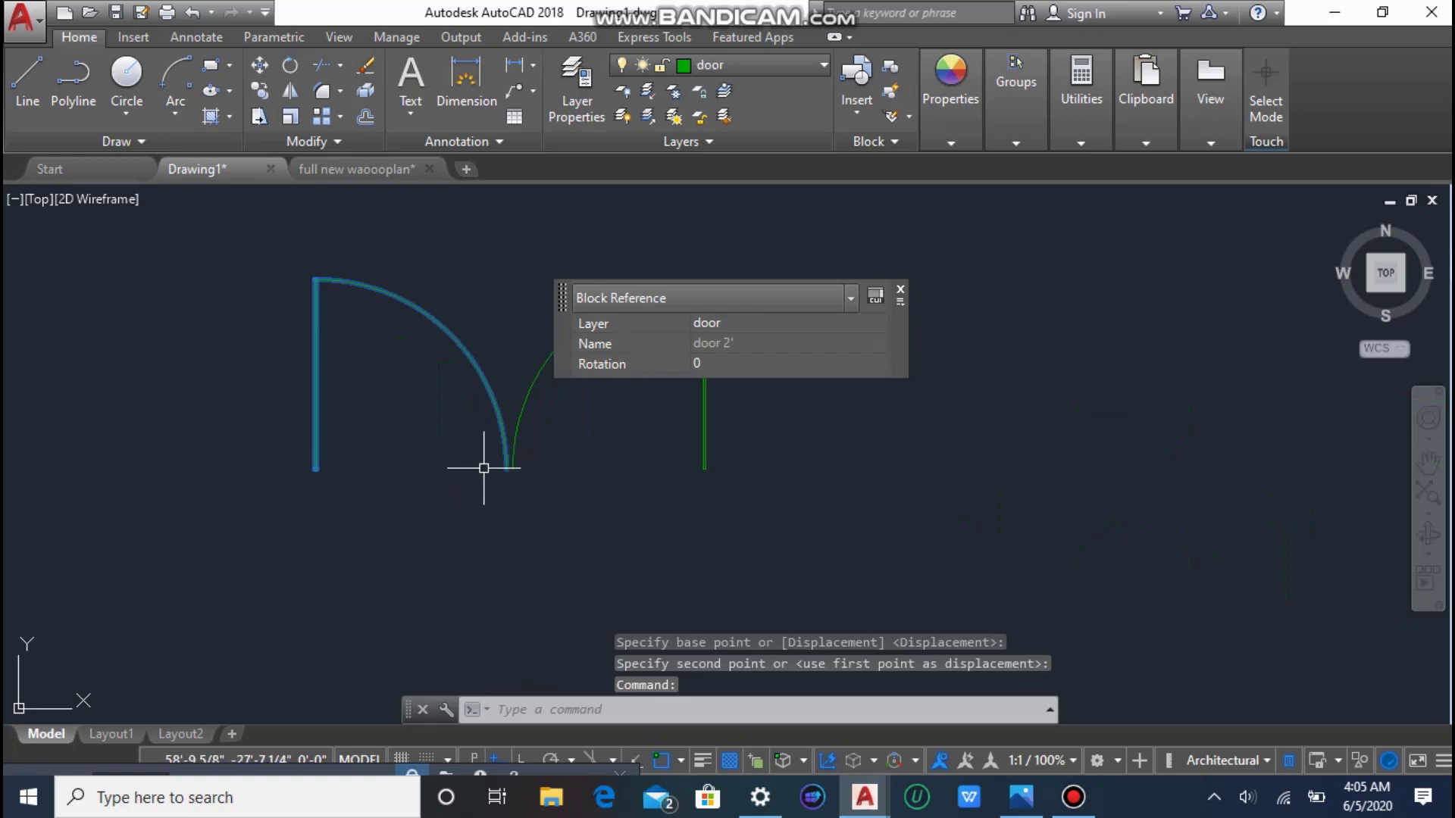
pyautogui.write('m')
pyautogui.press('Return')
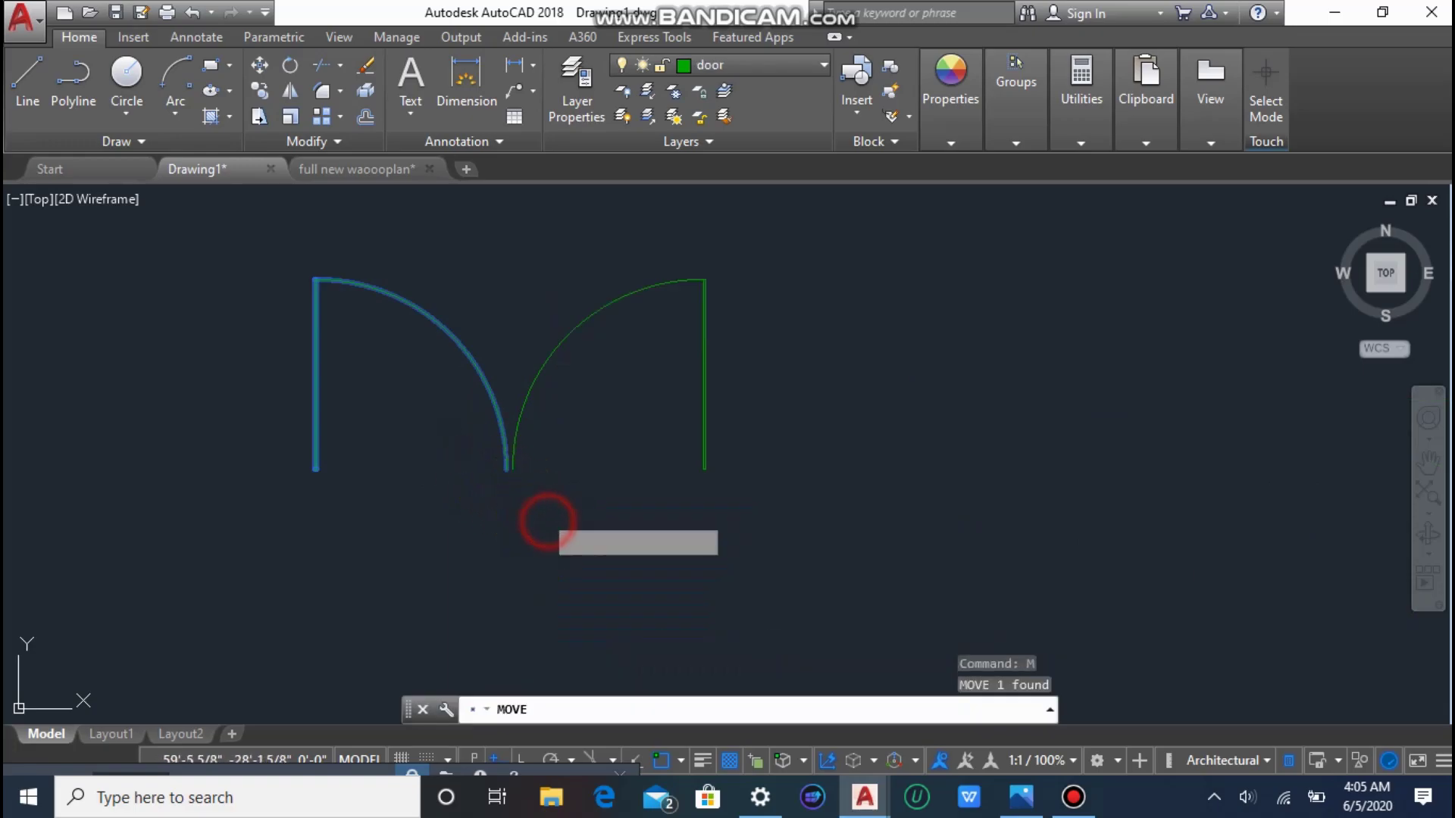
pyautogui.click(506, 469)
pyautogui.click(506, 471)
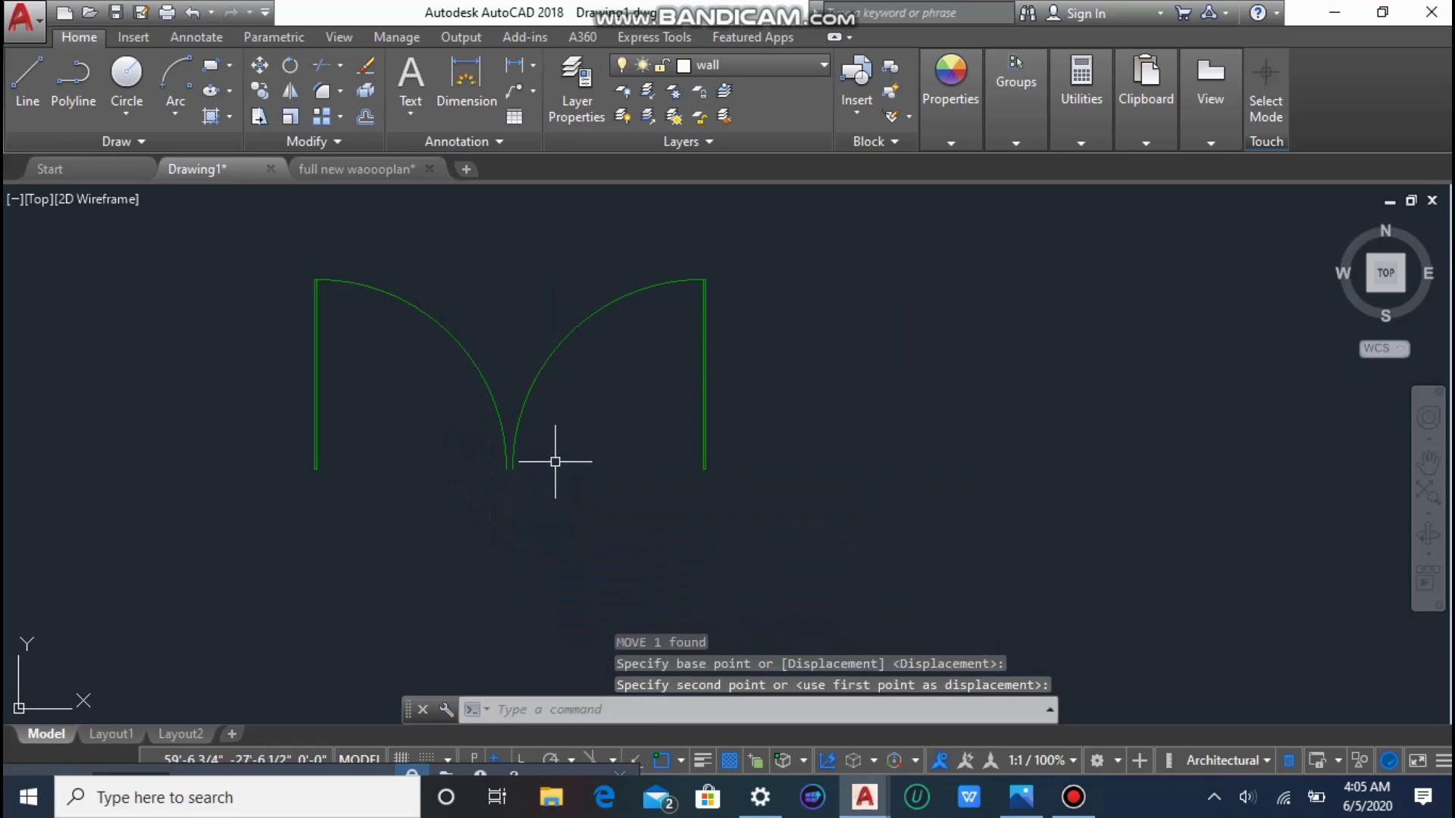
# Move the left door so its arc tip snaps onto the right door's arc.
pyautogui.click(504, 460)
pyautogui.press('Return')
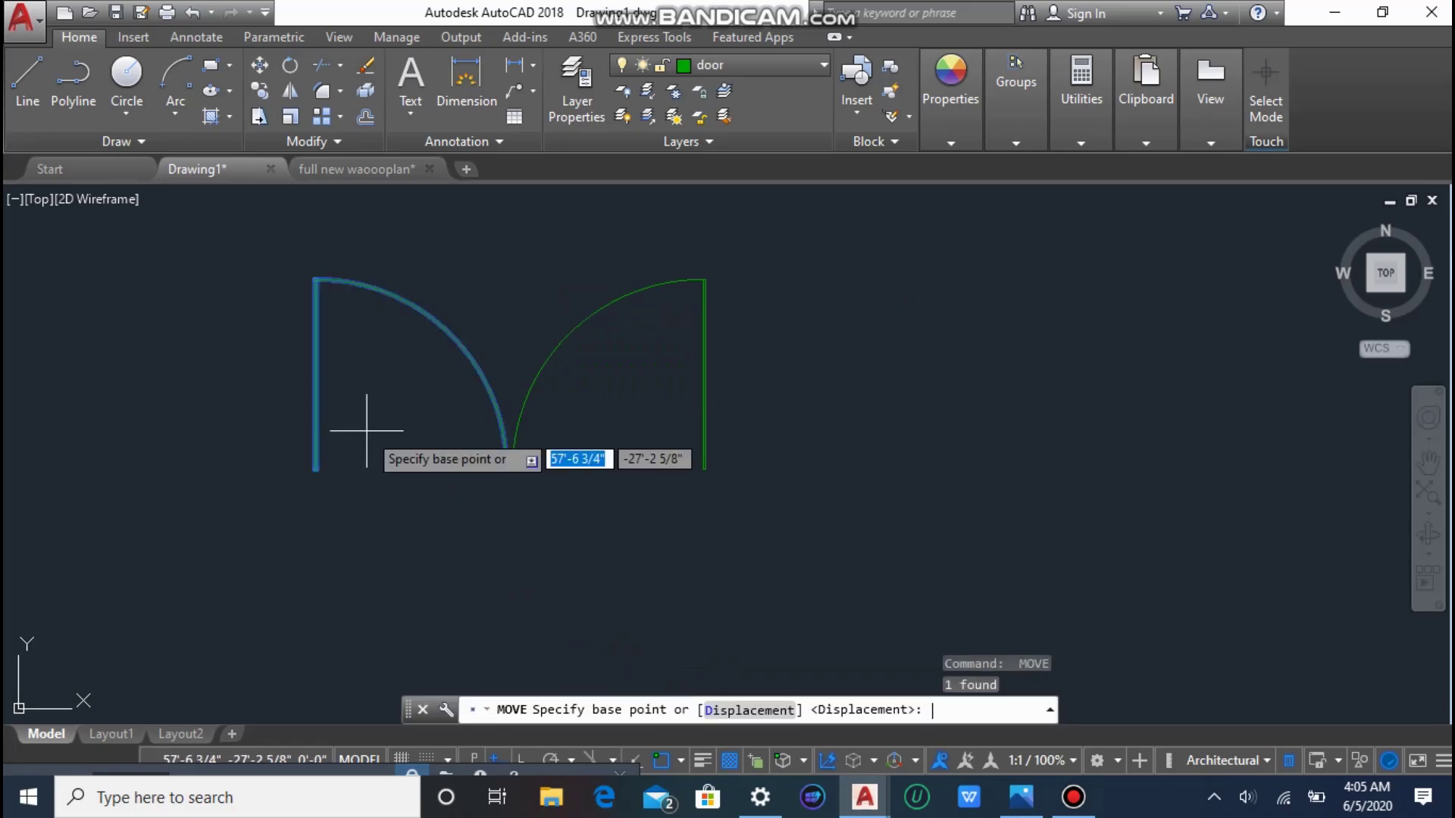
pyautogui.scroll(5, 492, 473)
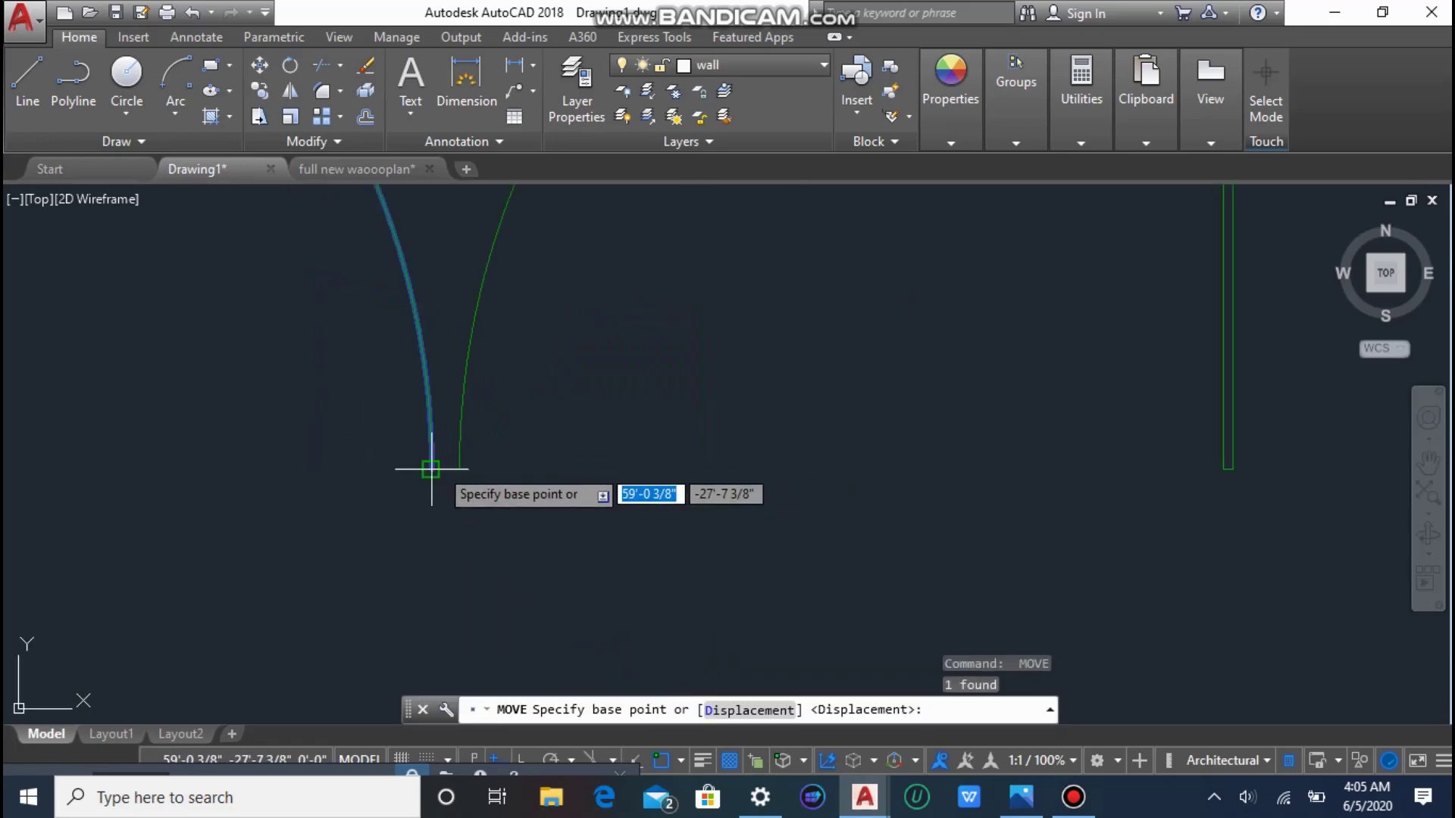
pyautogui.click(425, 458)
pyautogui.click(459, 466)
pyautogui.scroll(-3, 531, 422)
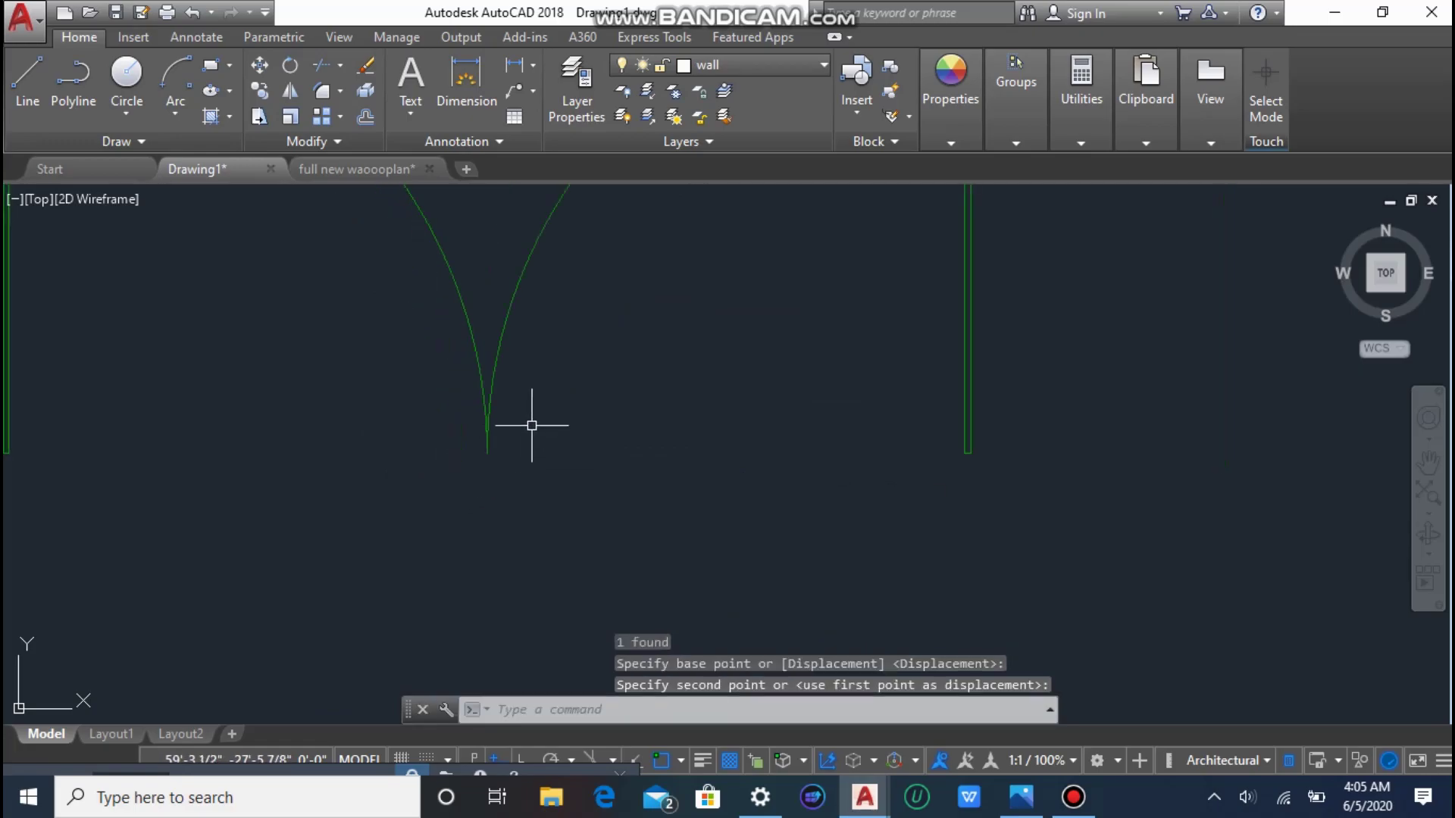
pyautogui.click(333, 270)
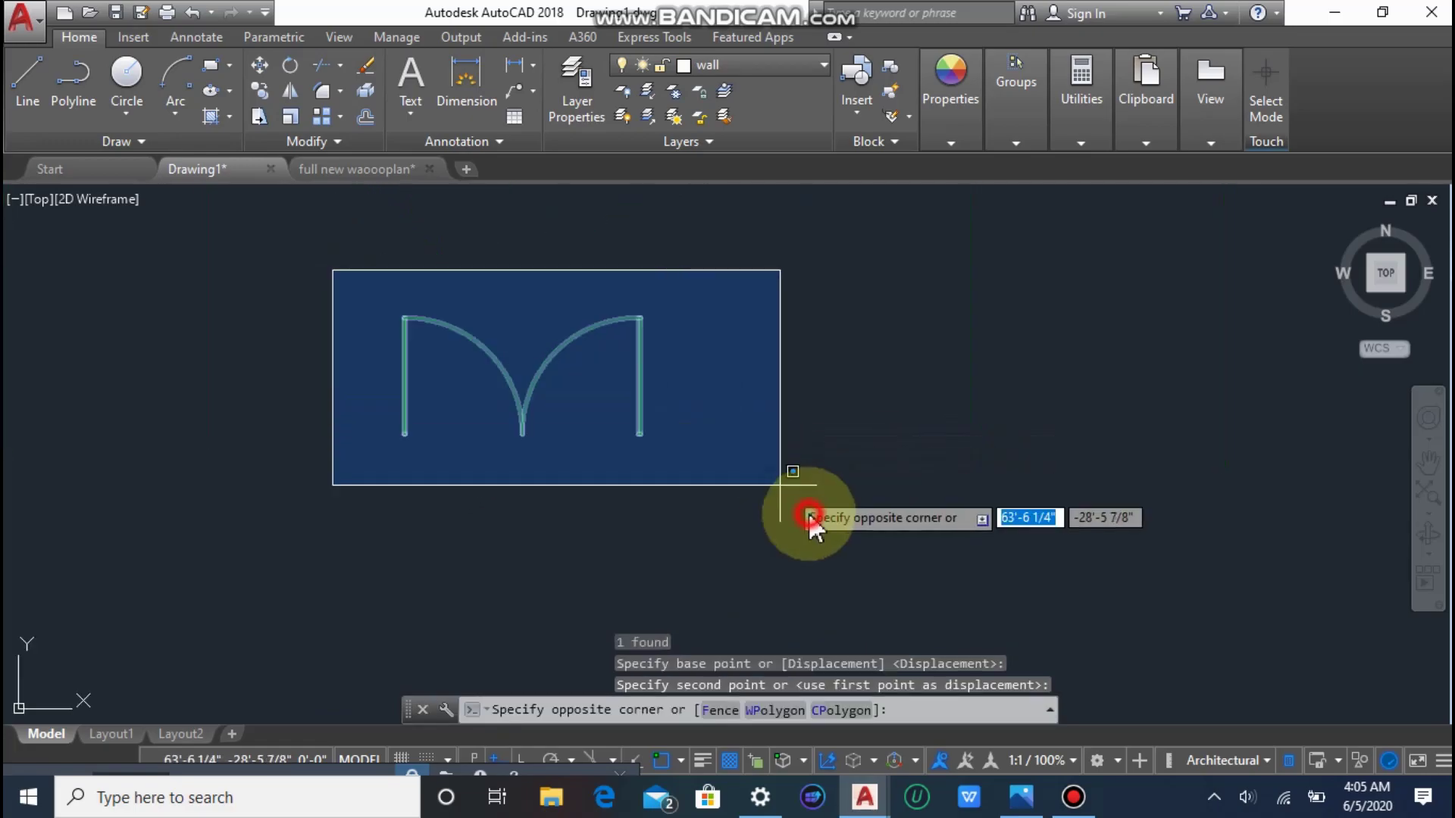
# Copy both door leaves from their bottom-left corner, placing one copy in the plan.
pyautogui.click(723, 492)
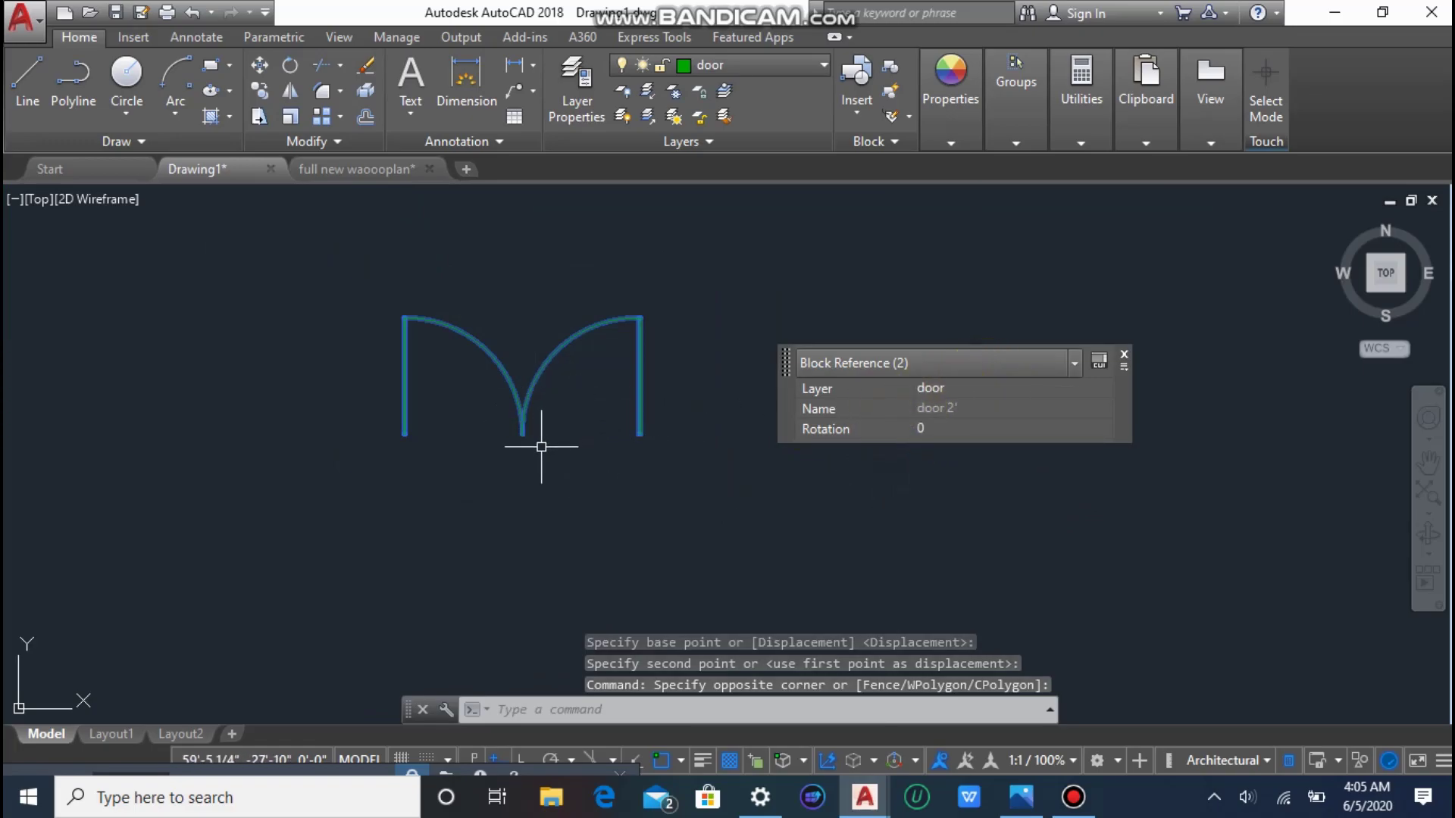
pyautogui.write('co')
pyautogui.press('Return')
pyautogui.click(404, 434)
pyautogui.scroll(-5, 326, 443)
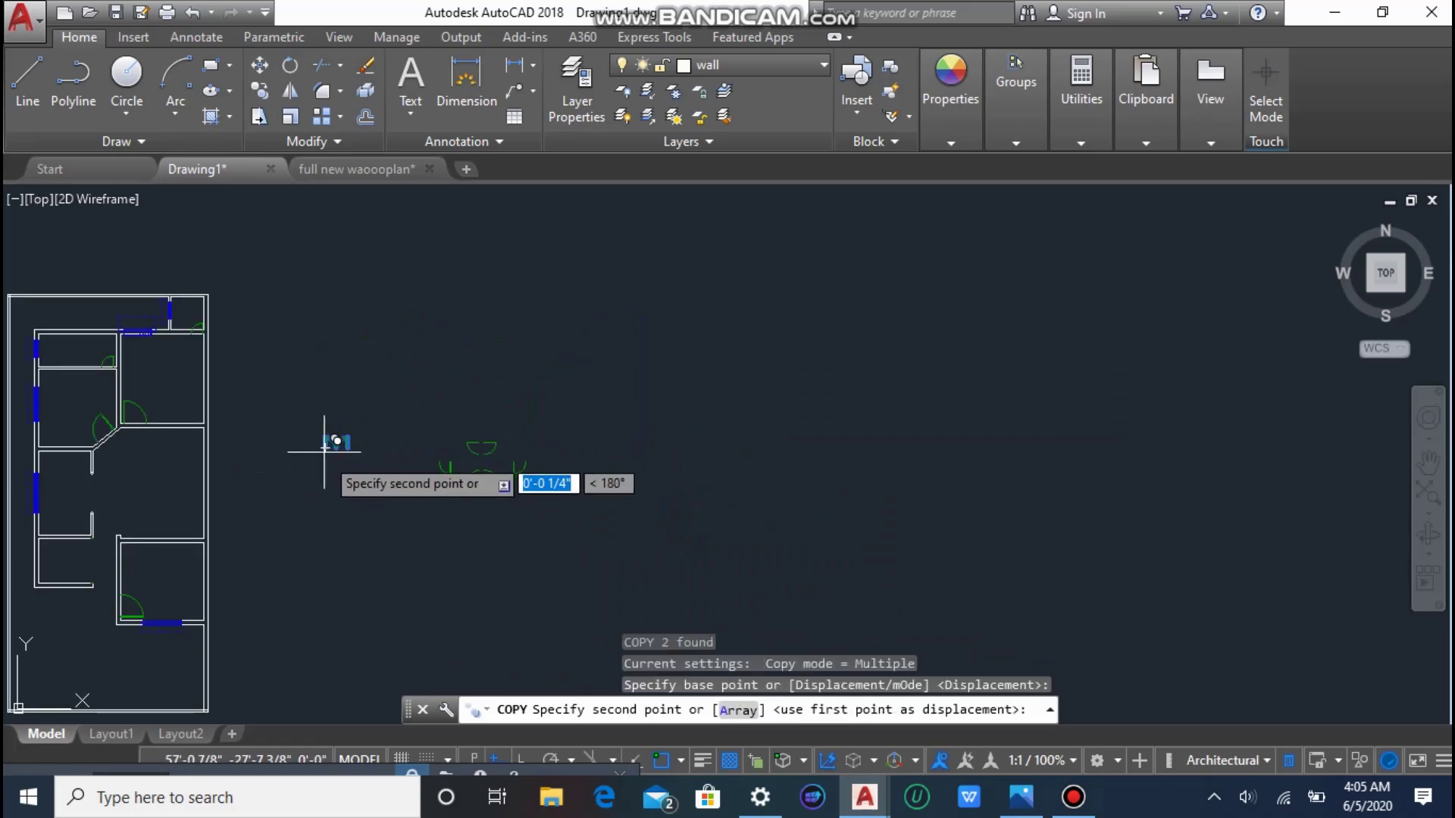
pyautogui.scroll(8, 135, 498)
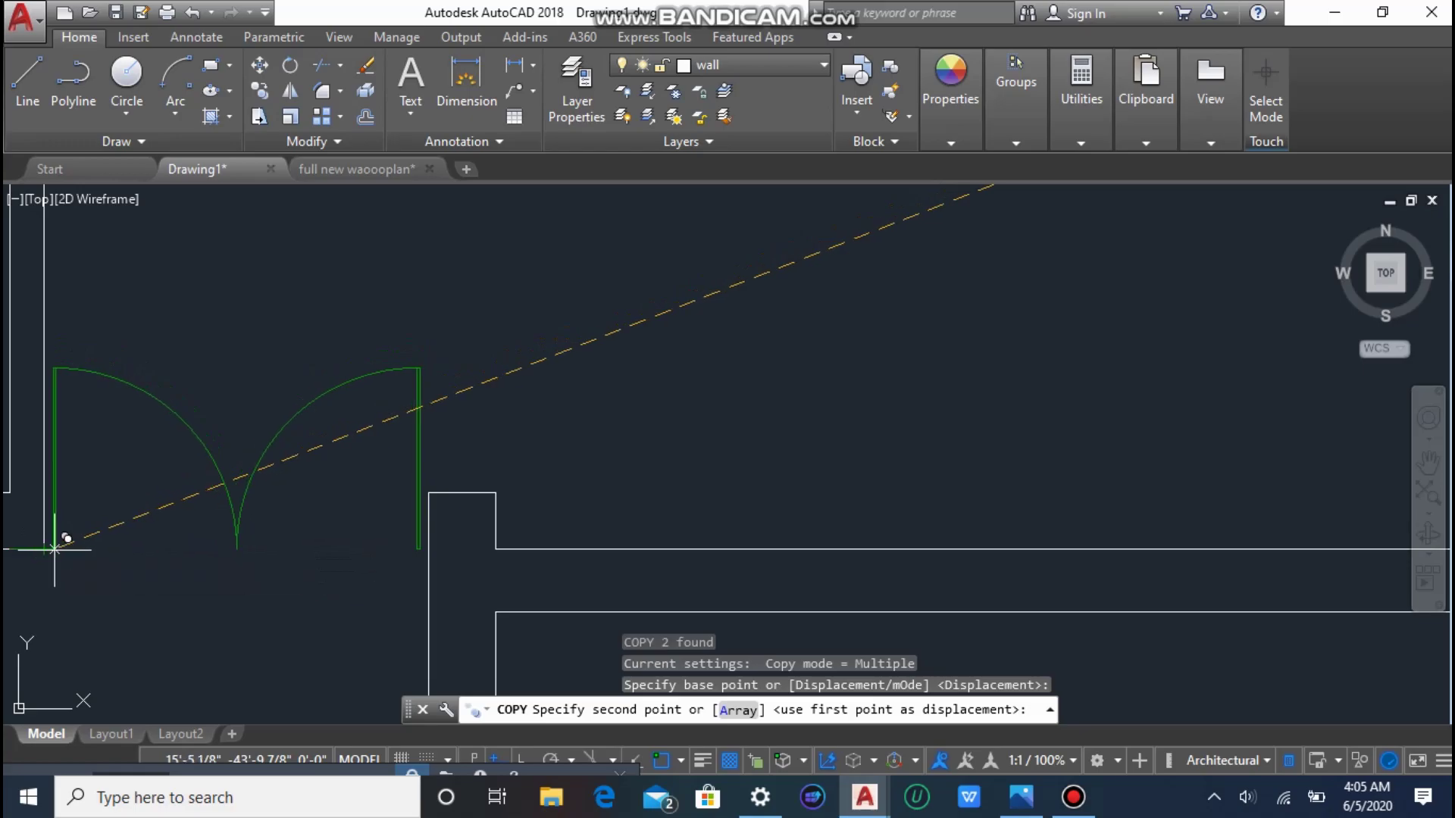
pyautogui.click(55, 549)
# Place another double-door copy at the wall end and select its two leaves.
pyautogui.scroll(-6, 260, 513)
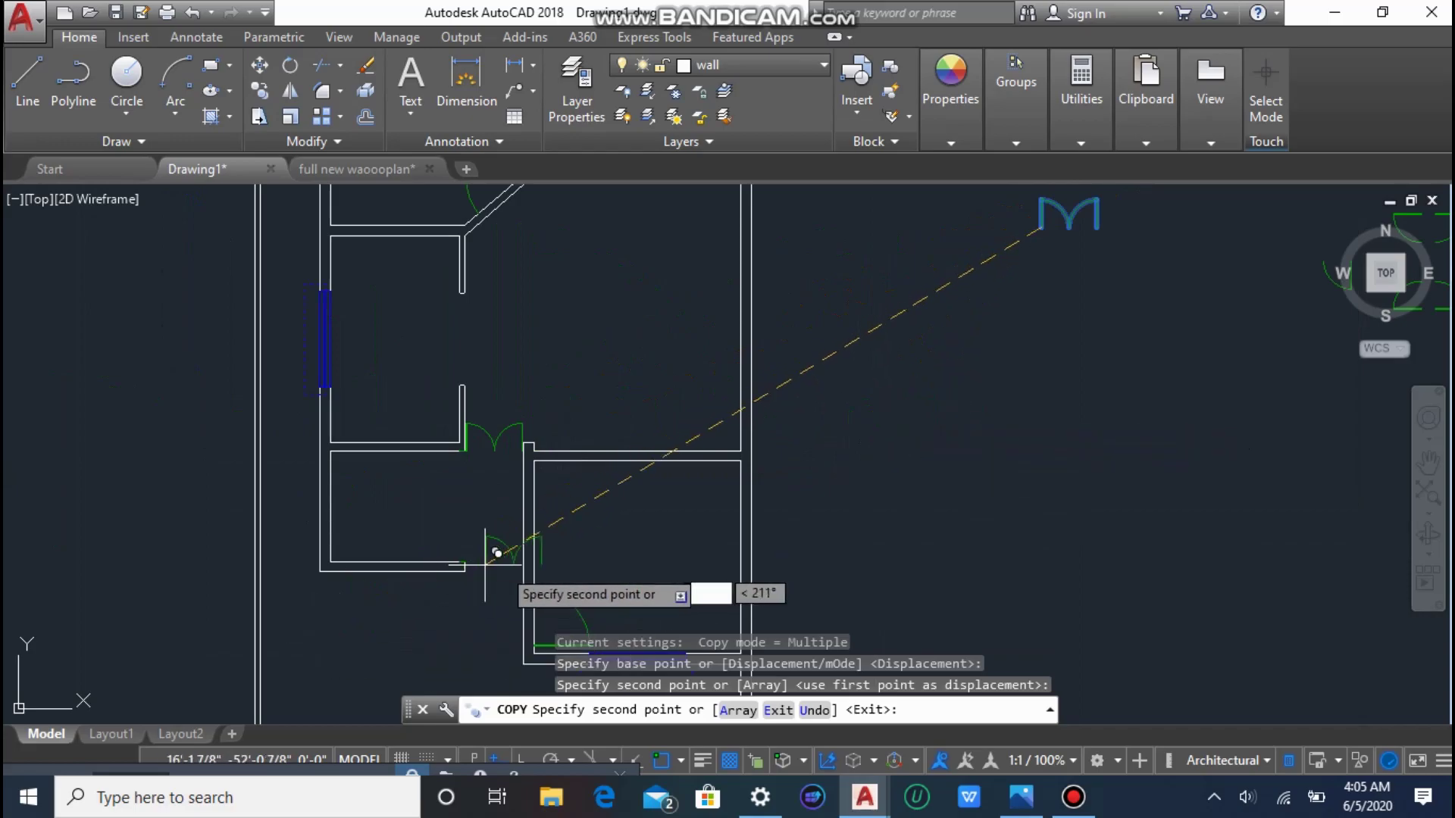
pyautogui.scroll(4, 471, 557)
pyautogui.scroll(3, 471, 561)
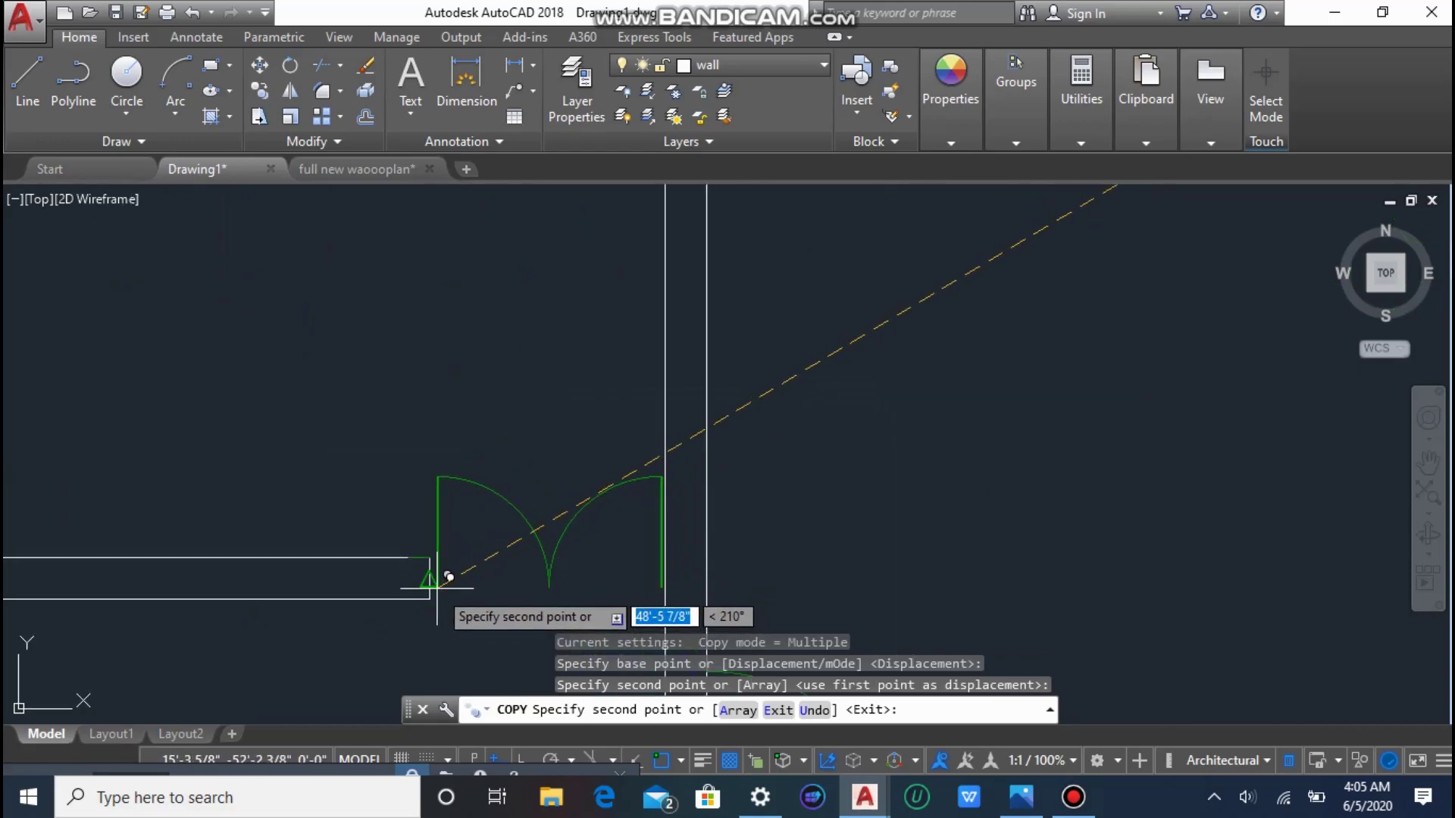
pyautogui.click(428, 580)
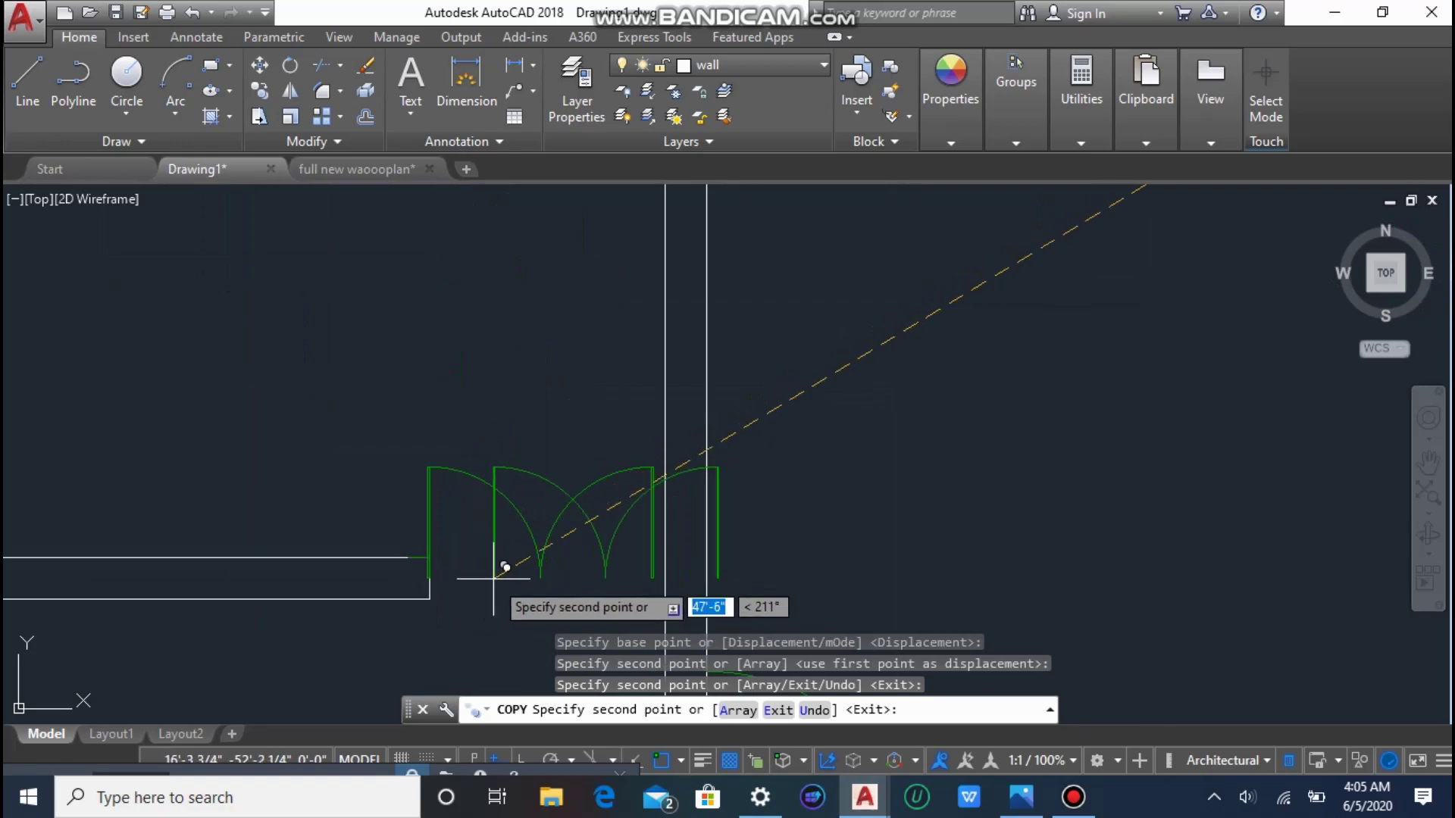
pyautogui.press('Escape')
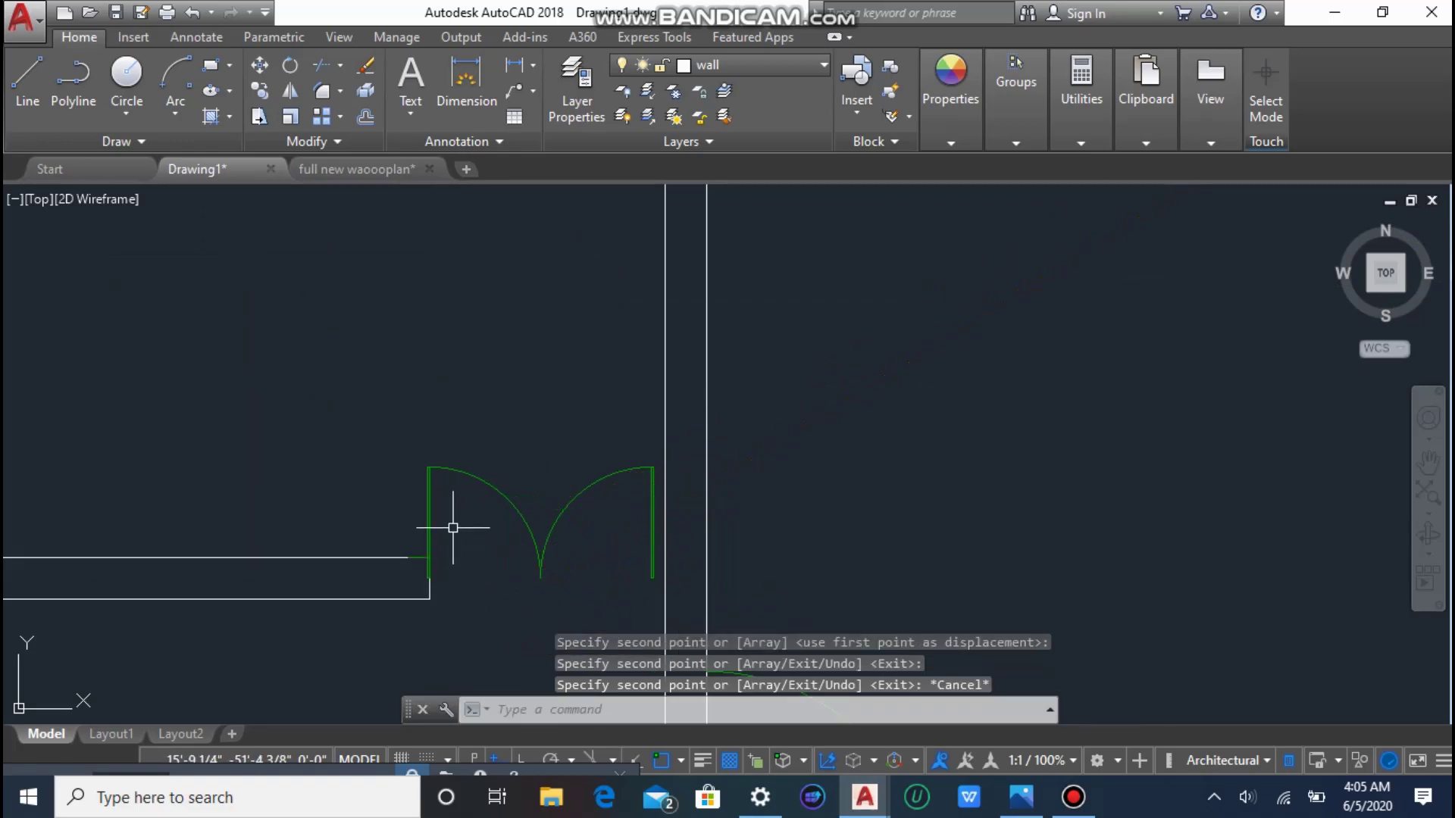
pyautogui.click(431, 504)
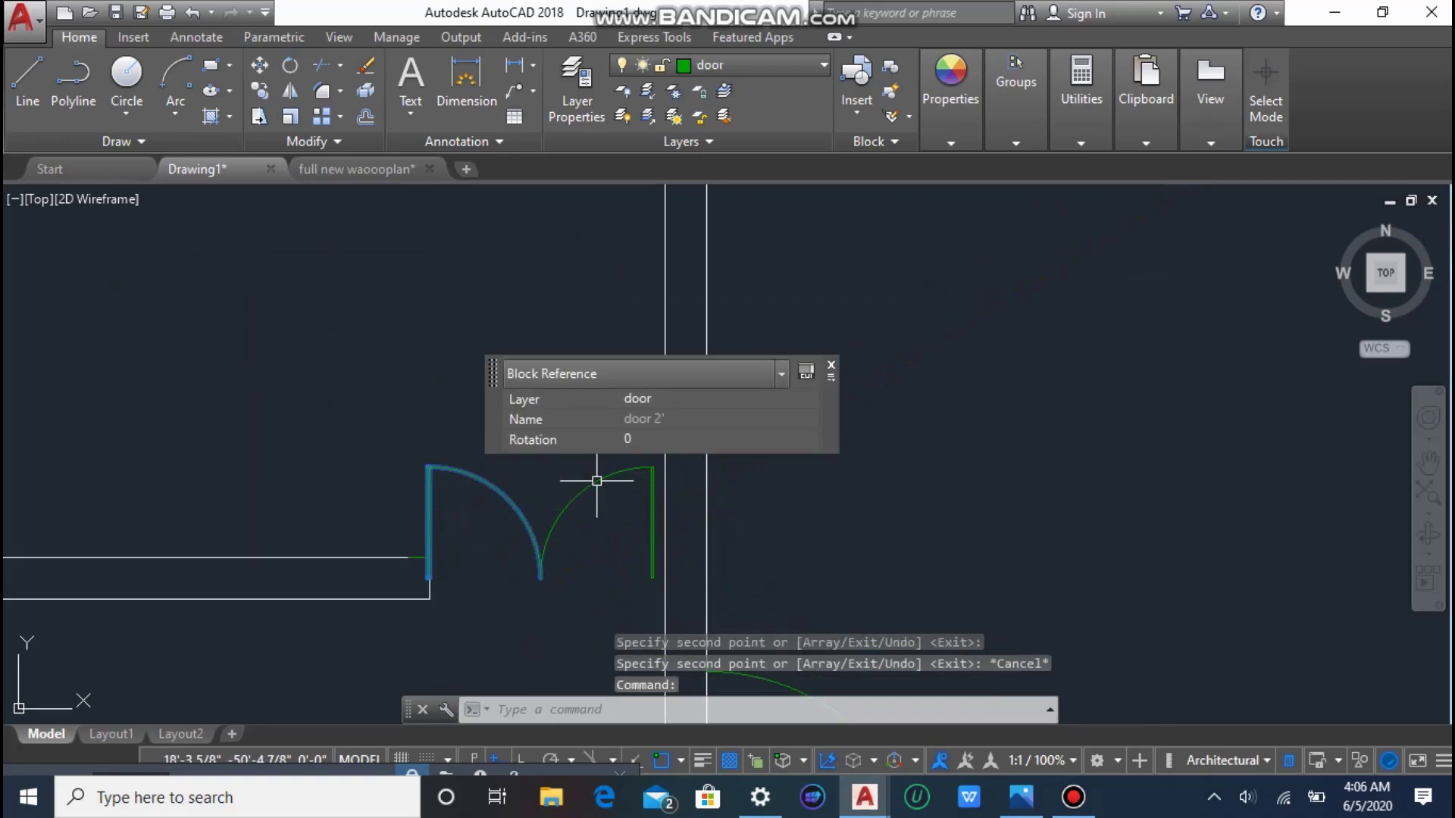
pyautogui.click(587, 482)
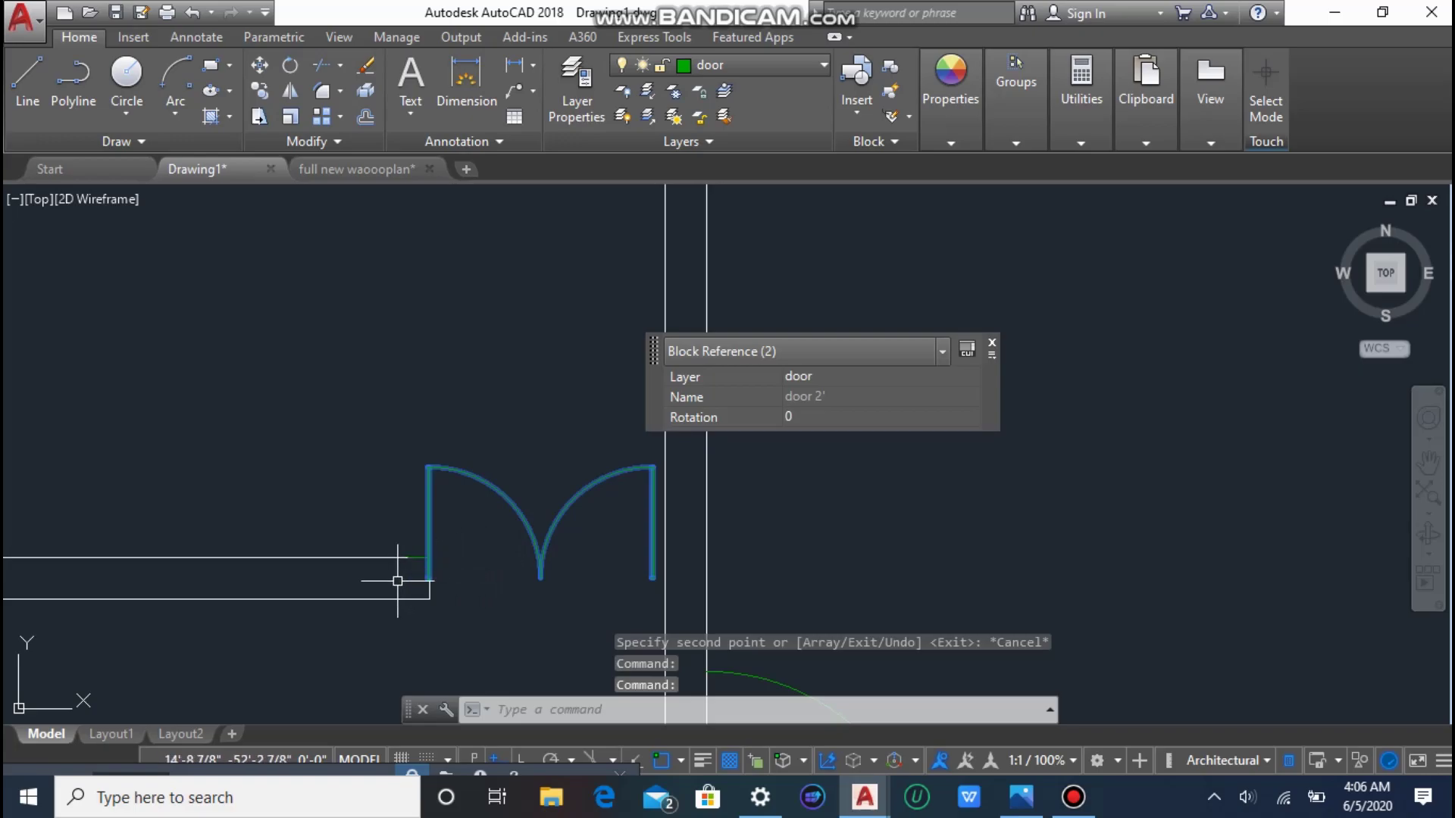
# Move the selected door pair from its bottom-left corner into line with the wall.
pyautogui.write('m')
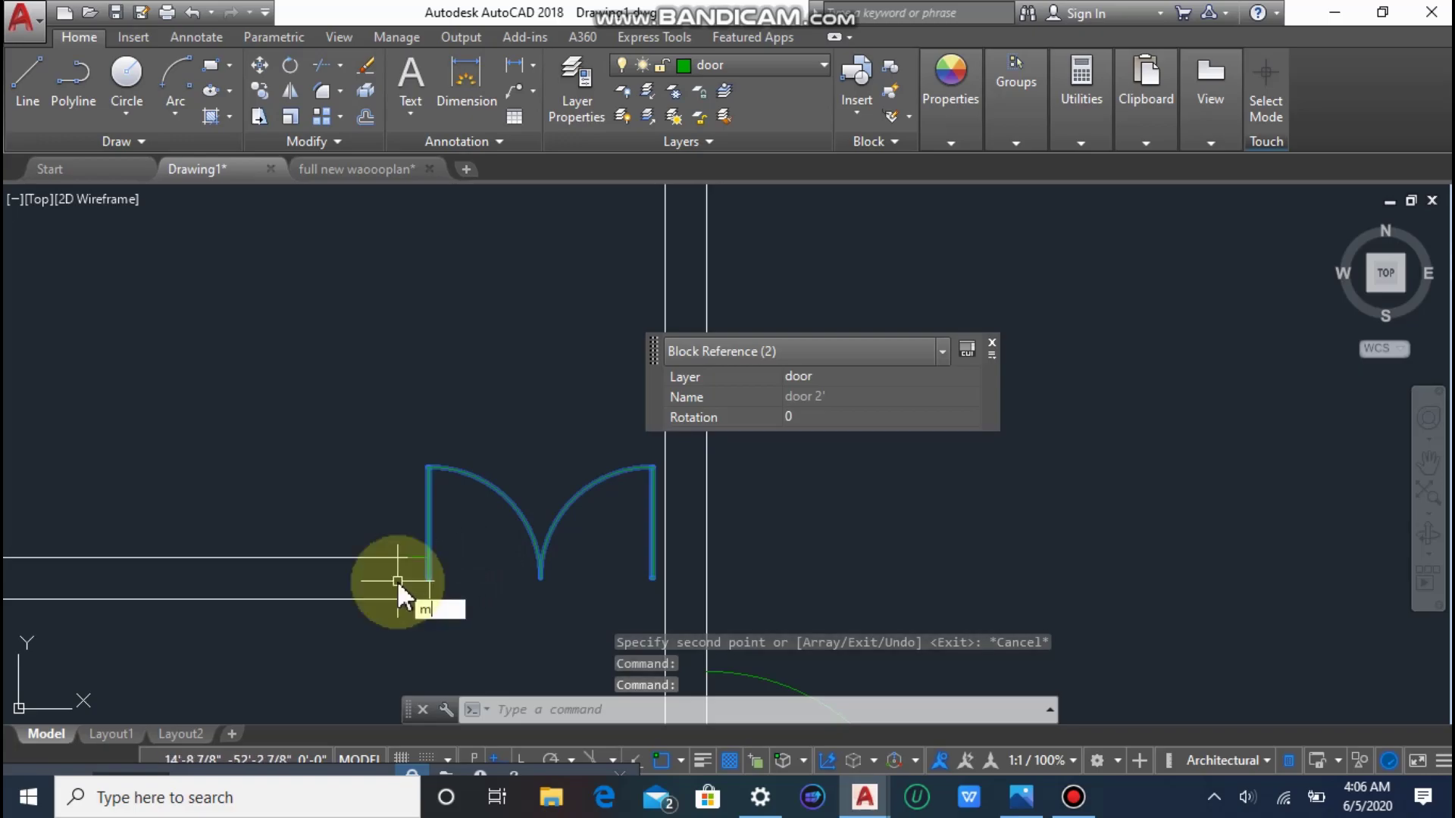
pyautogui.click(453, 626)
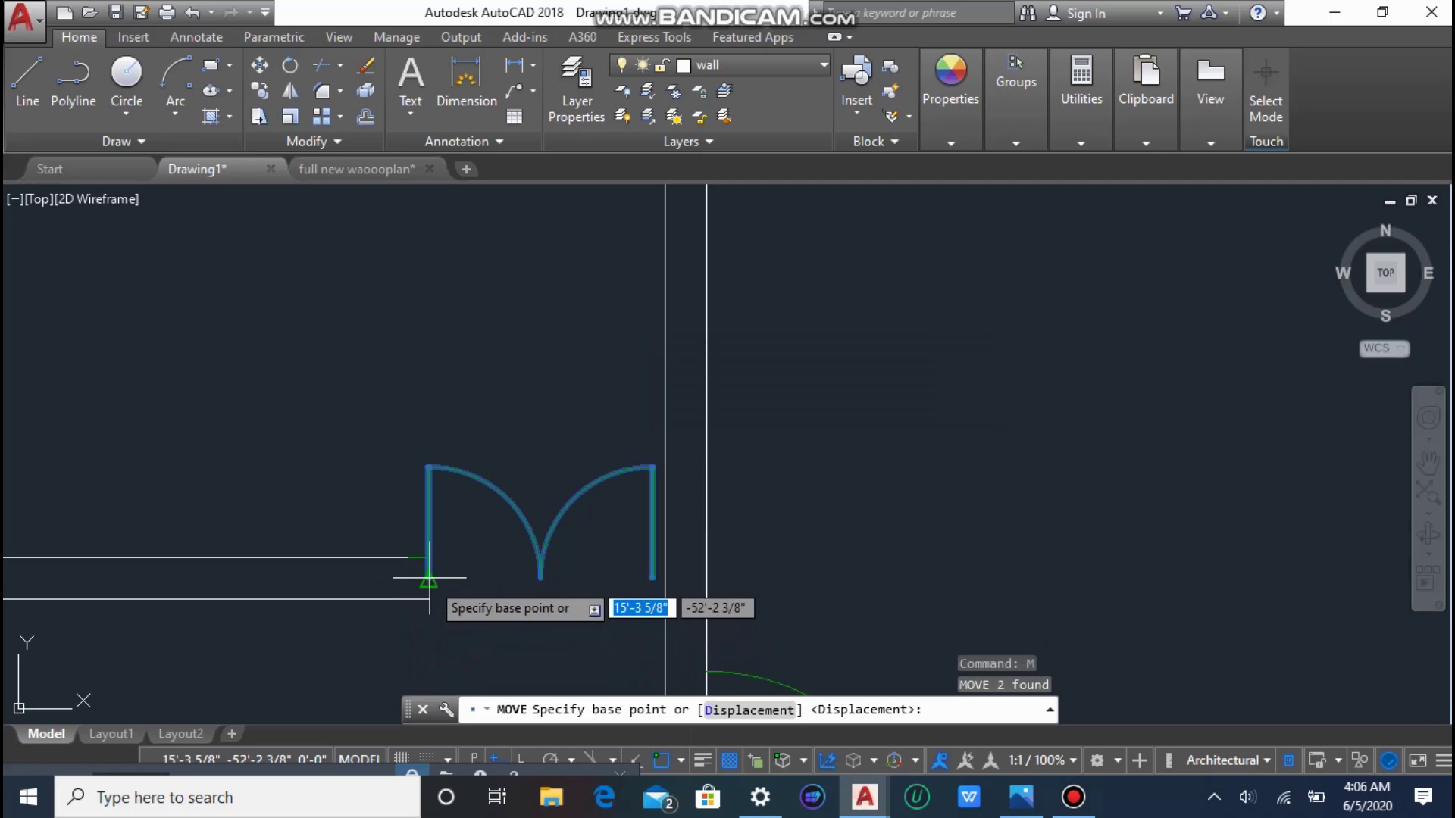
pyautogui.scroll(5, 429, 577)
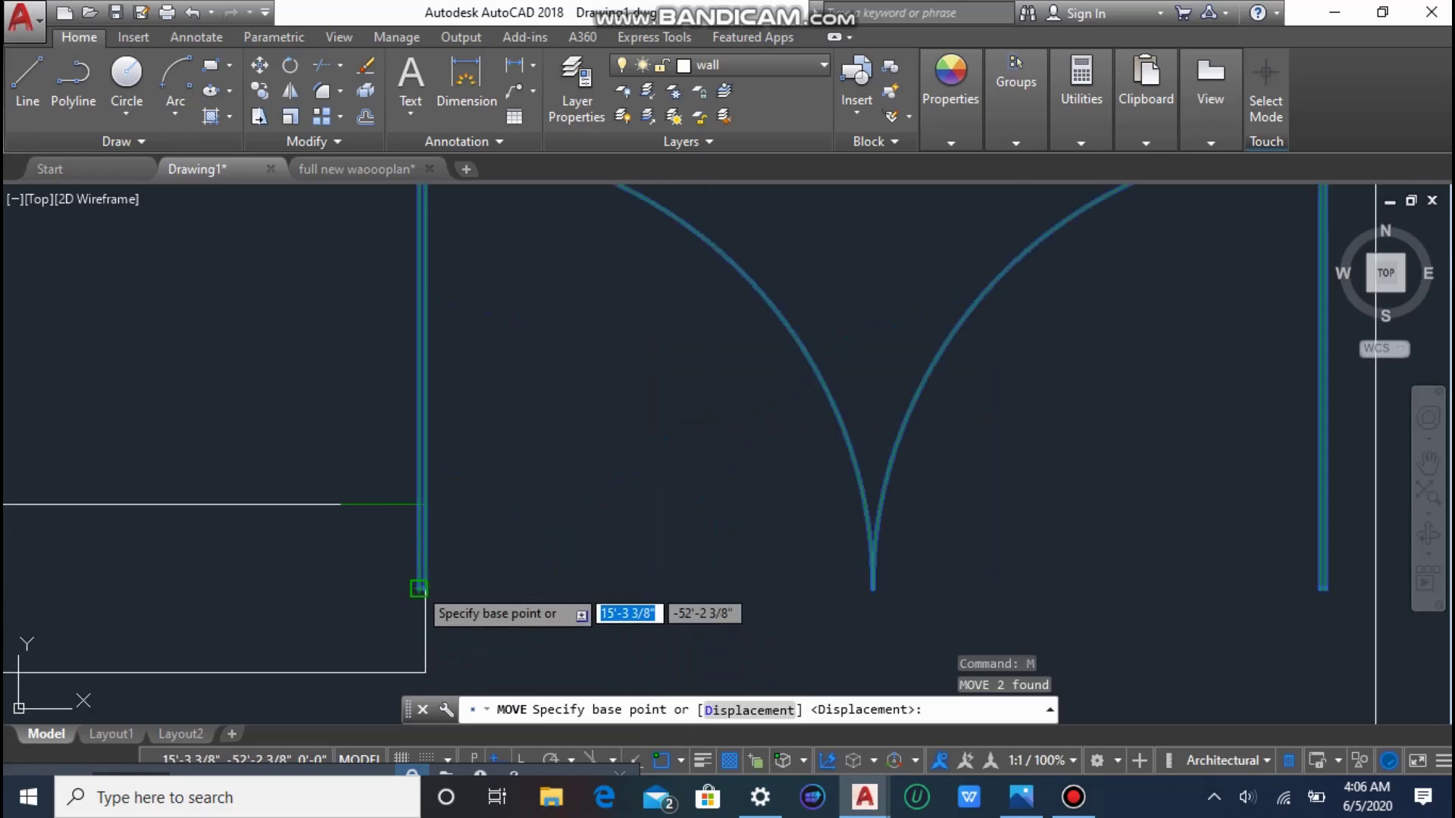
pyautogui.click(421, 588)
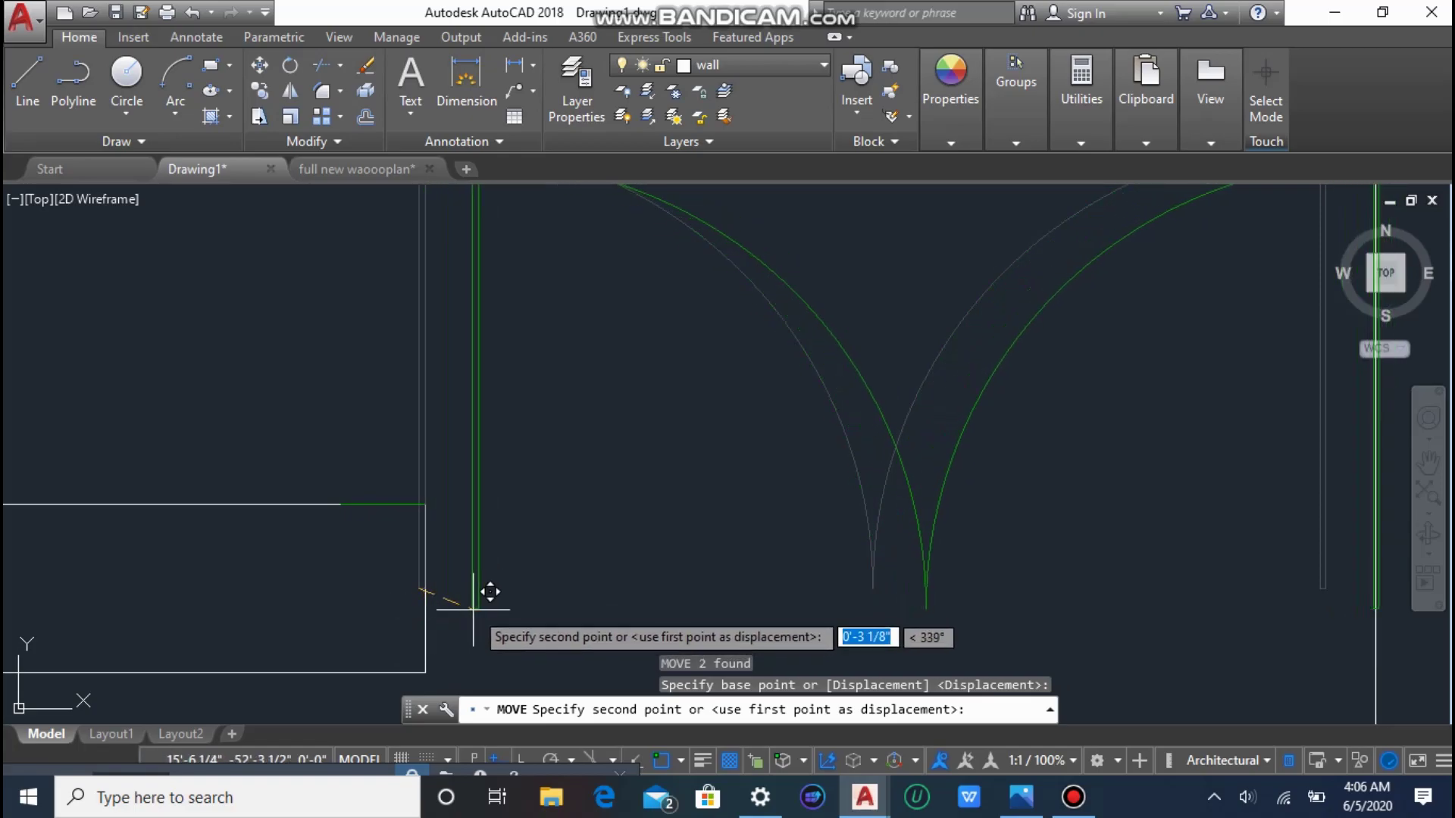
pyautogui.scroll(-2, 452, 603)
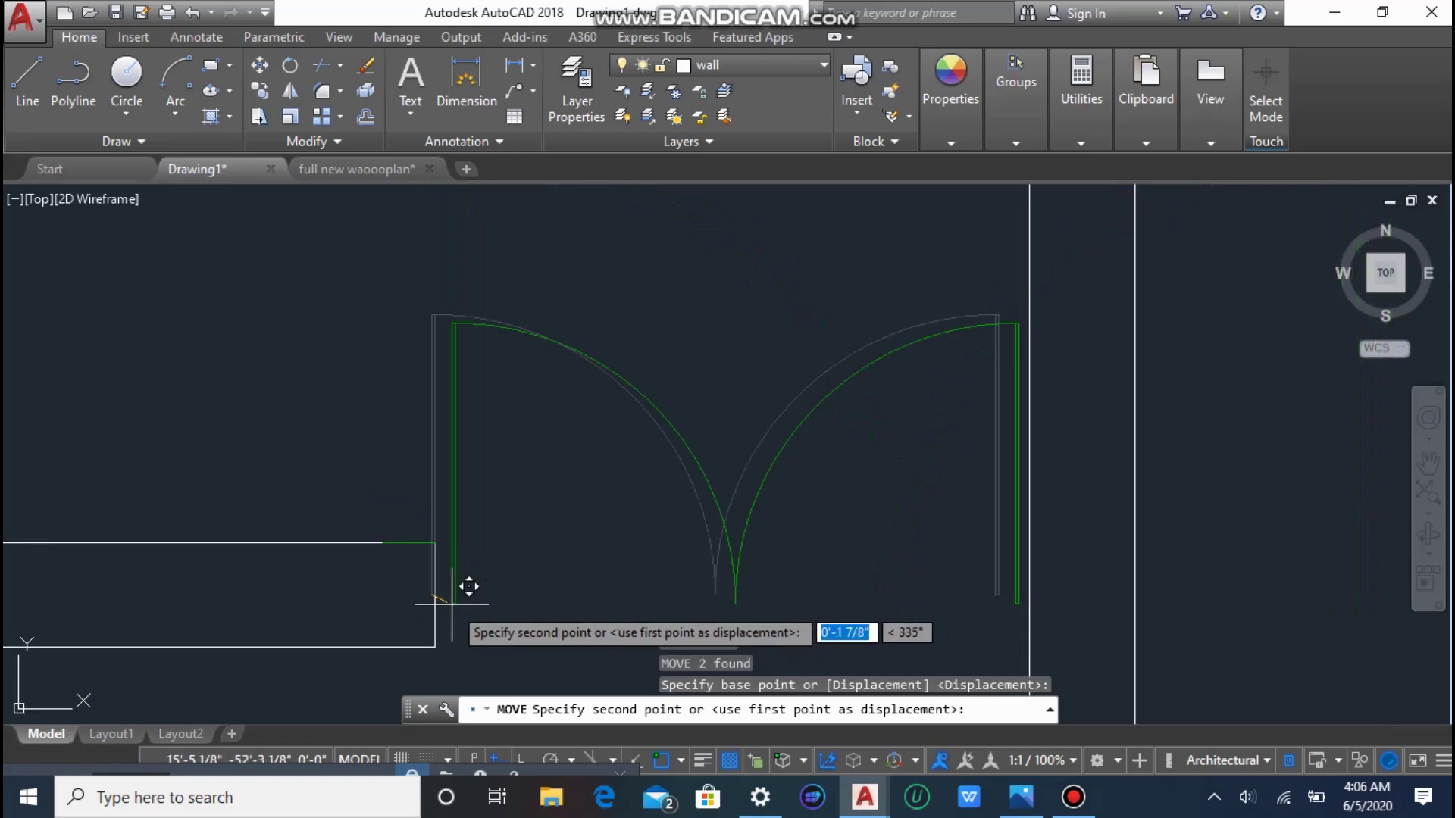
pyautogui.click(453, 603)
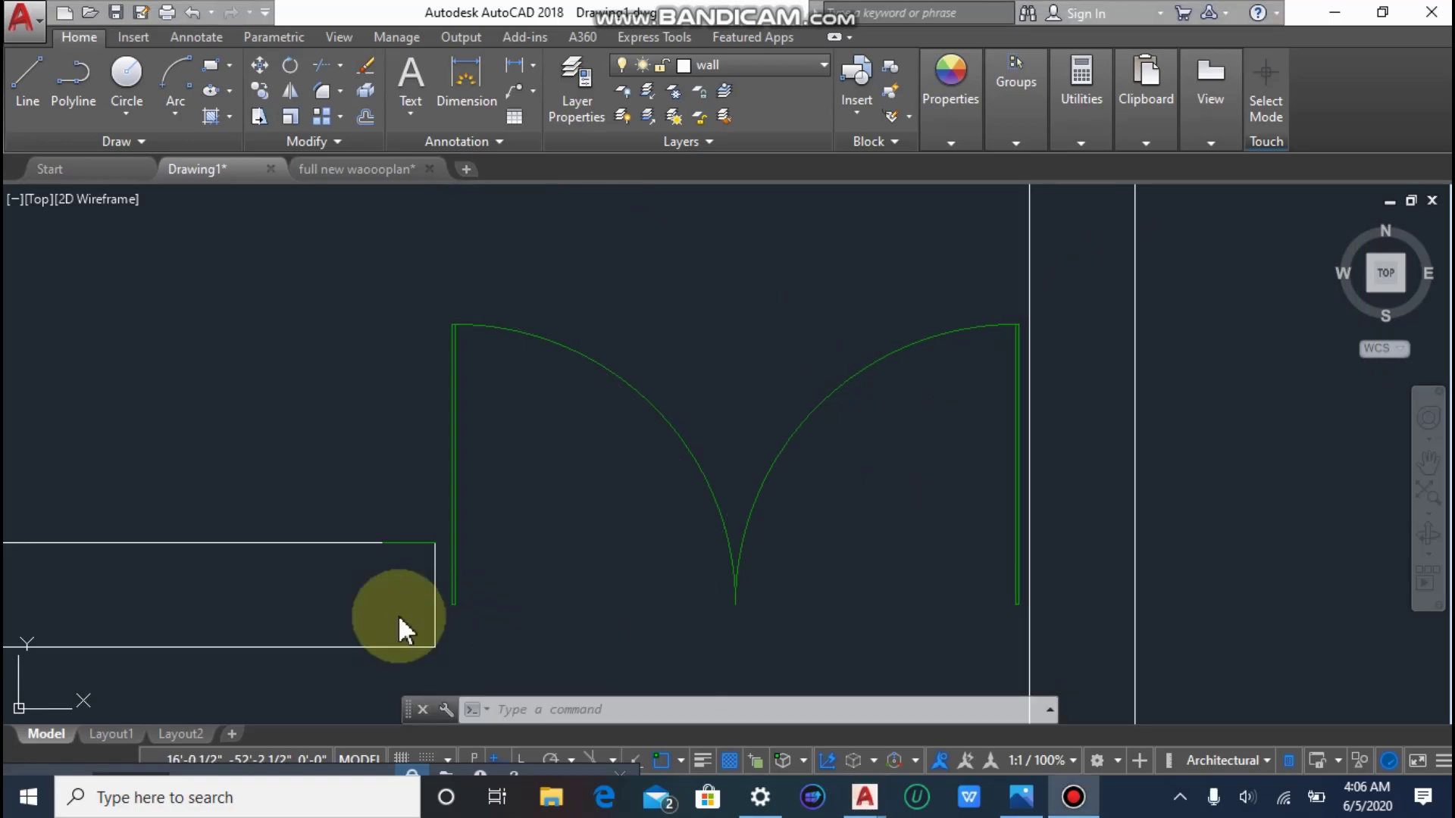
# Window-select and delete the eight spare door blocks beside the plan.
pyautogui.scroll(-5, 394, 598)
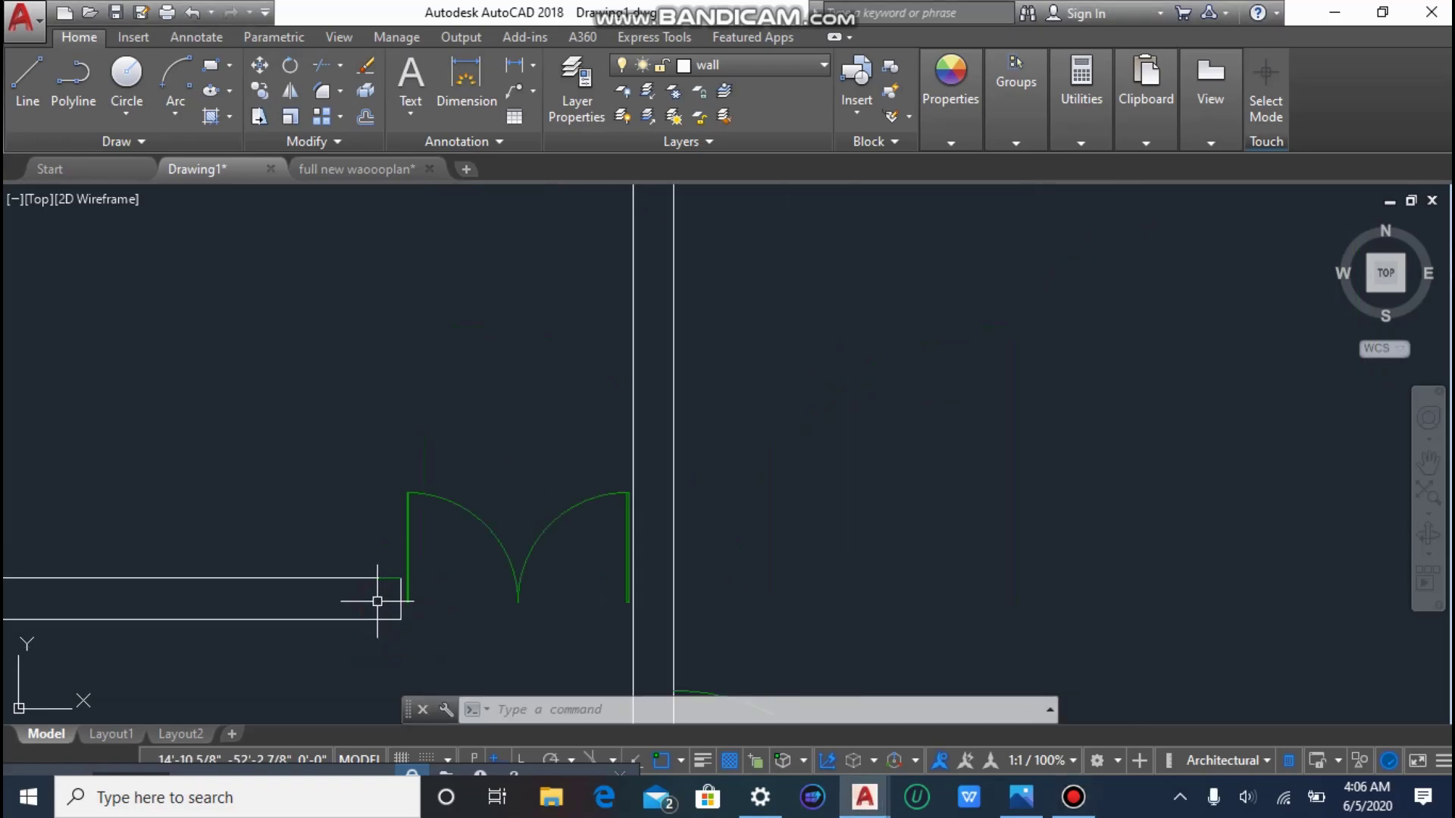
pyautogui.scroll(-3, 483, 514)
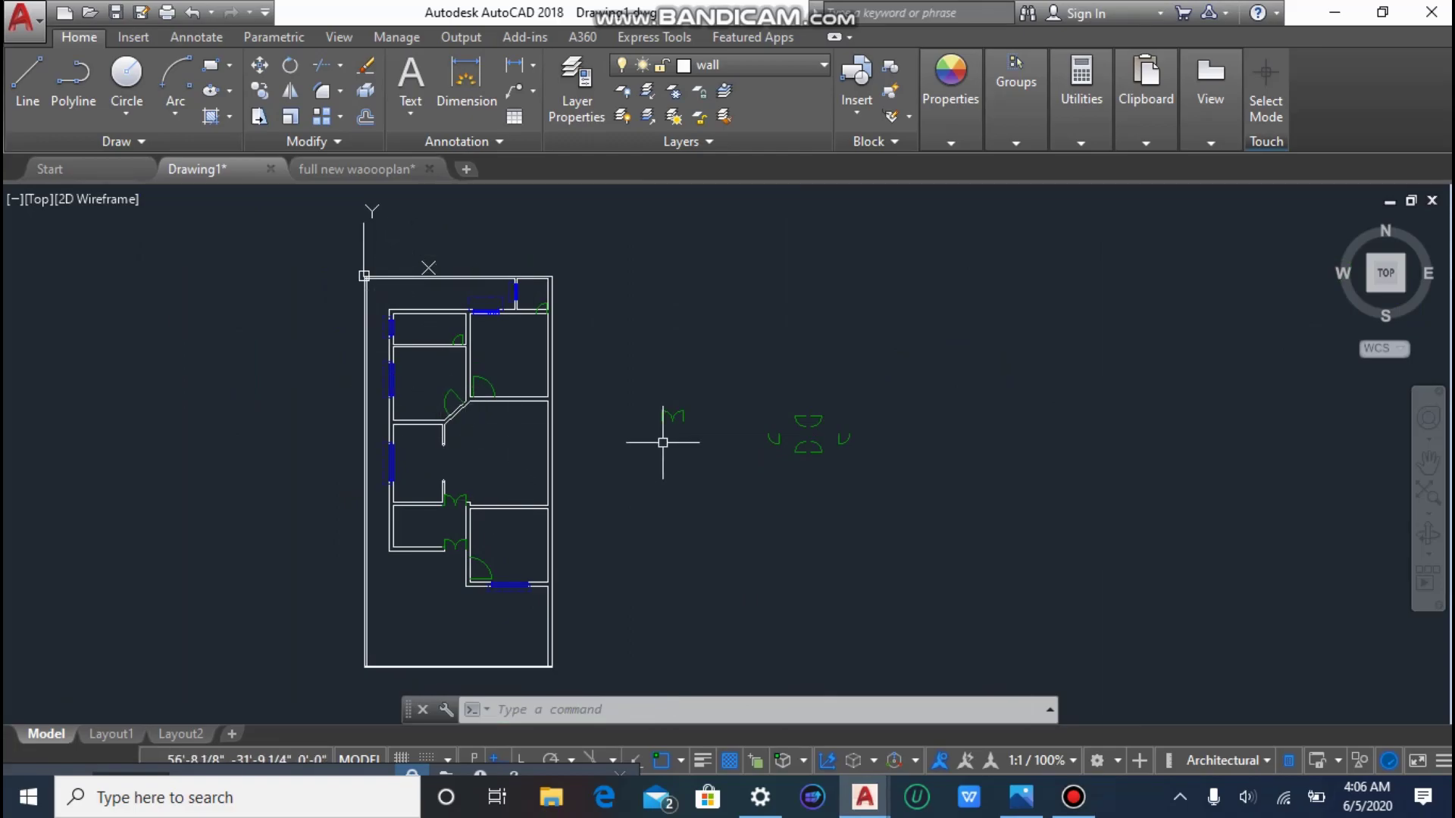
pyautogui.click(643, 302)
pyautogui.click(984, 480)
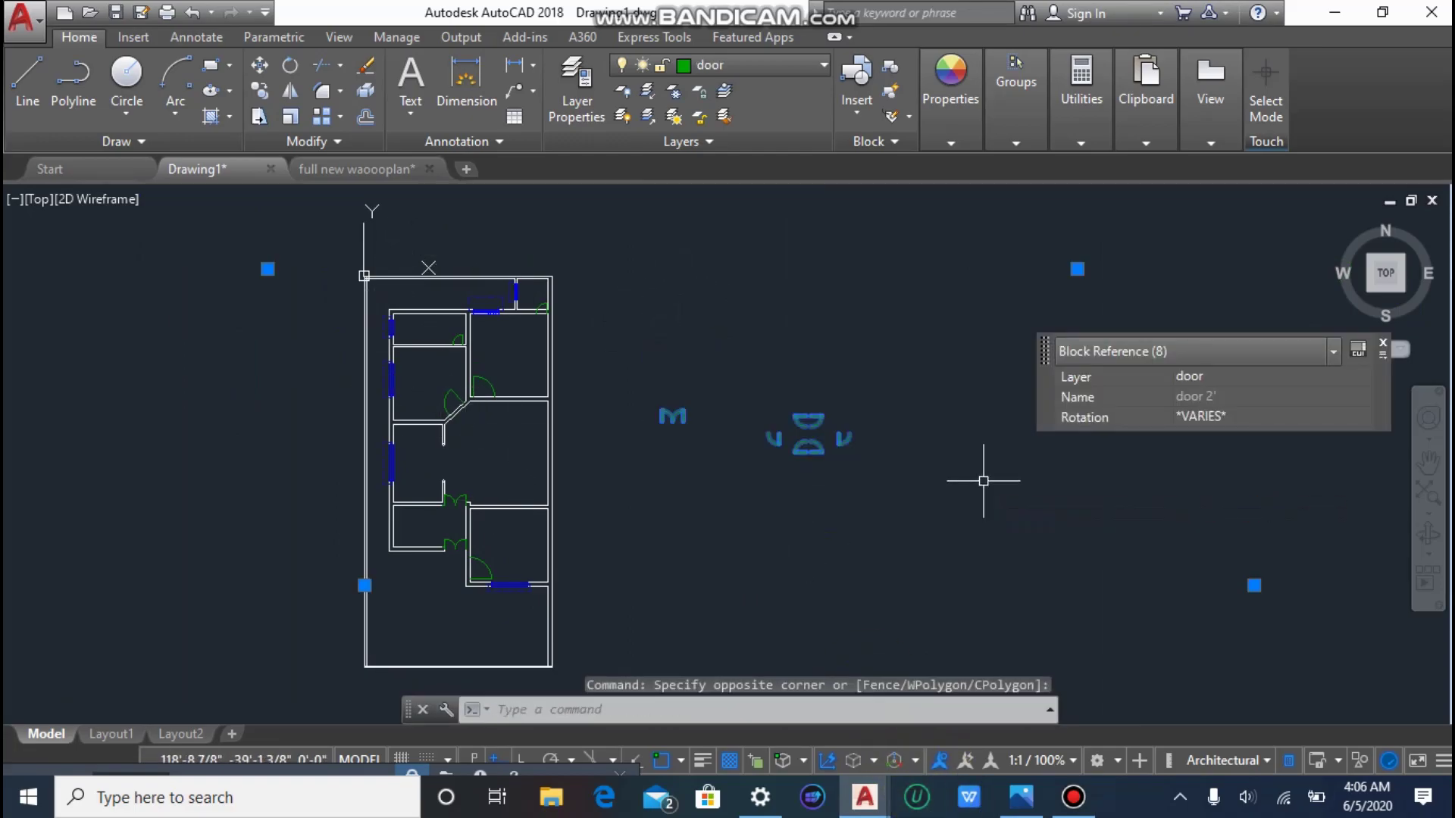
pyautogui.press('Delete')
pyautogui.scroll(-4, 980, 480)
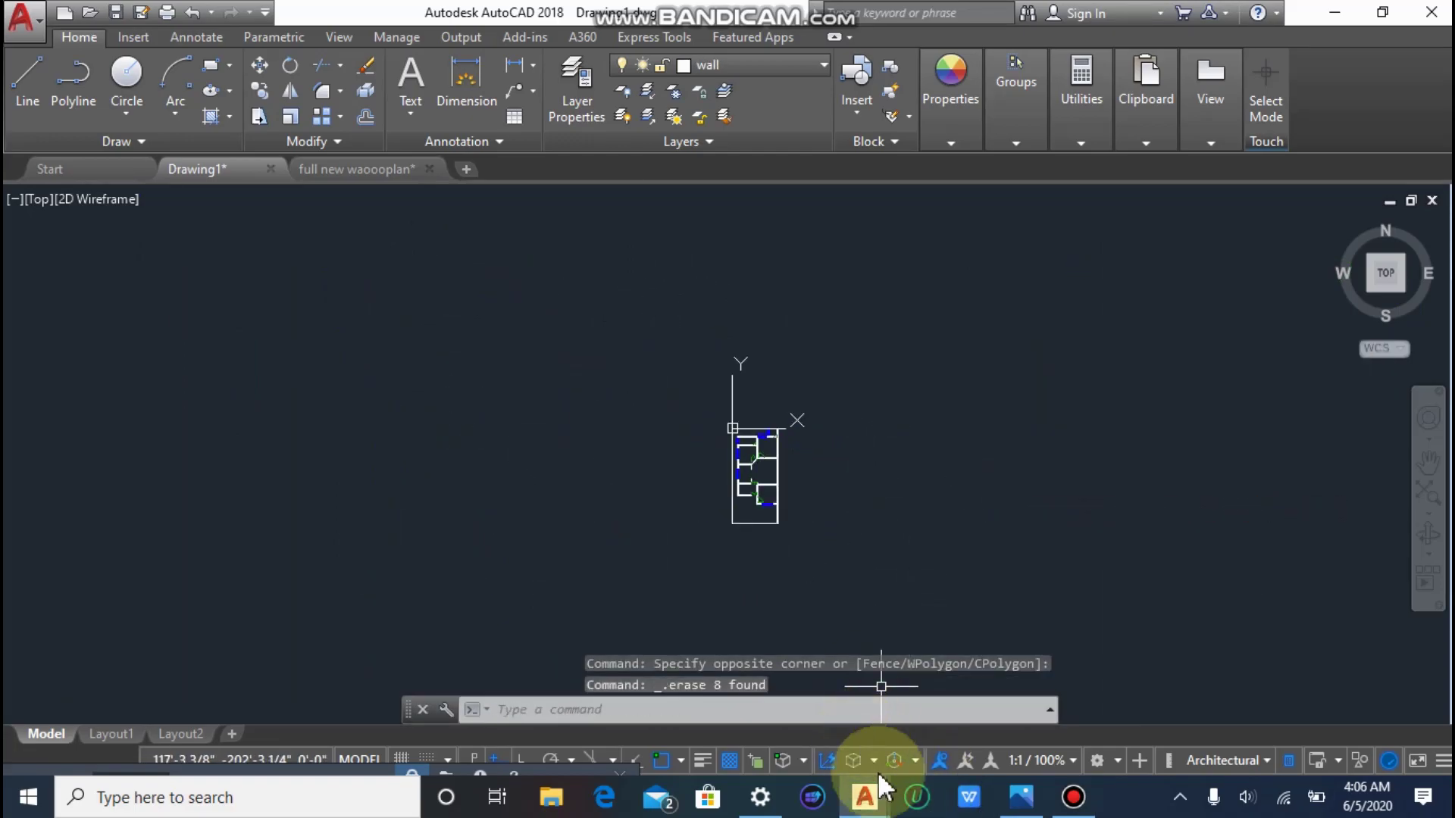
pyautogui.click(1015, 801)
# Fit the reference plan in Photos, then zoom around the Car Porch and Stair Lobby.
pyautogui.doubleClick(11, 667)
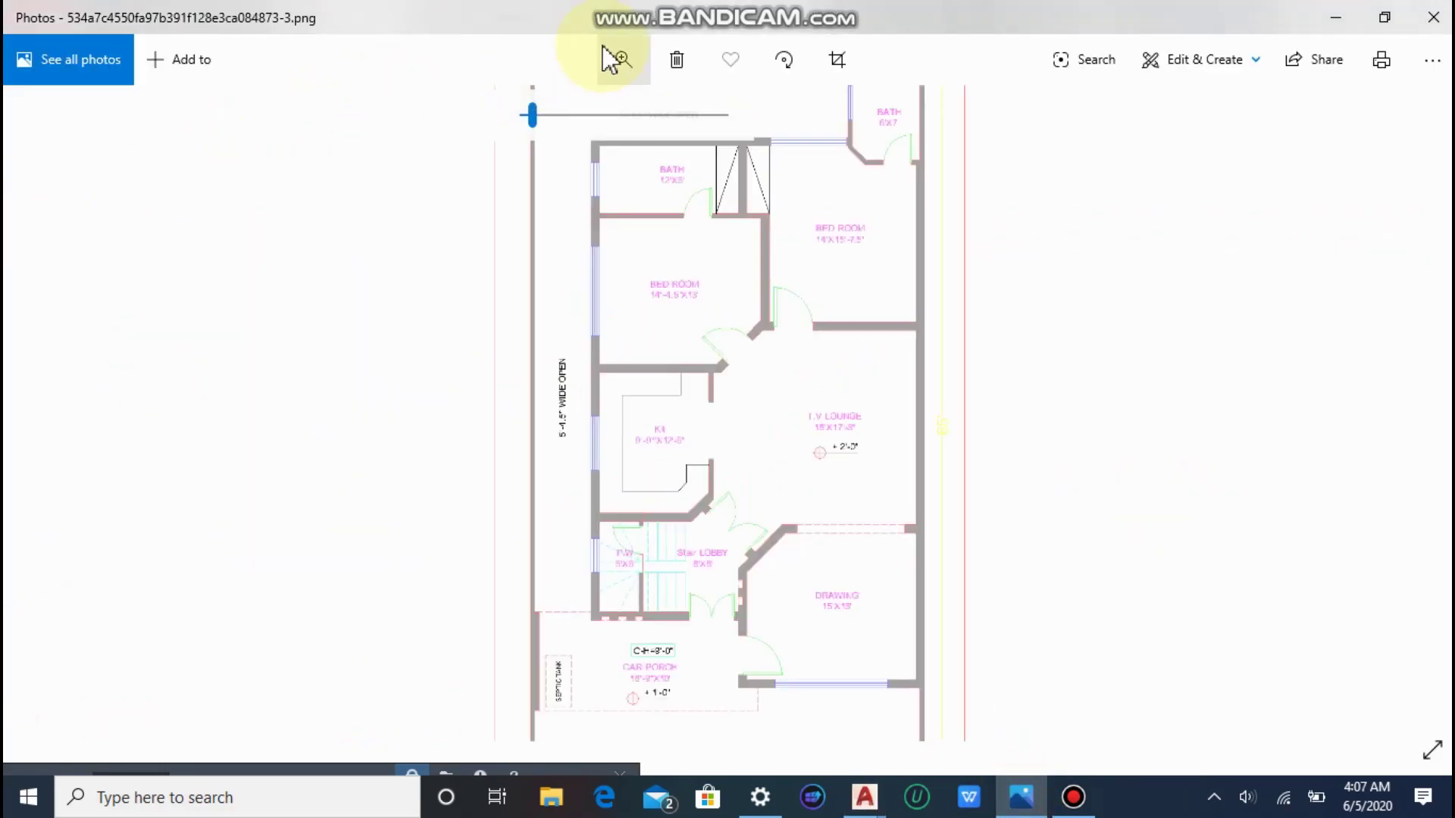
pyautogui.click(611, 115)
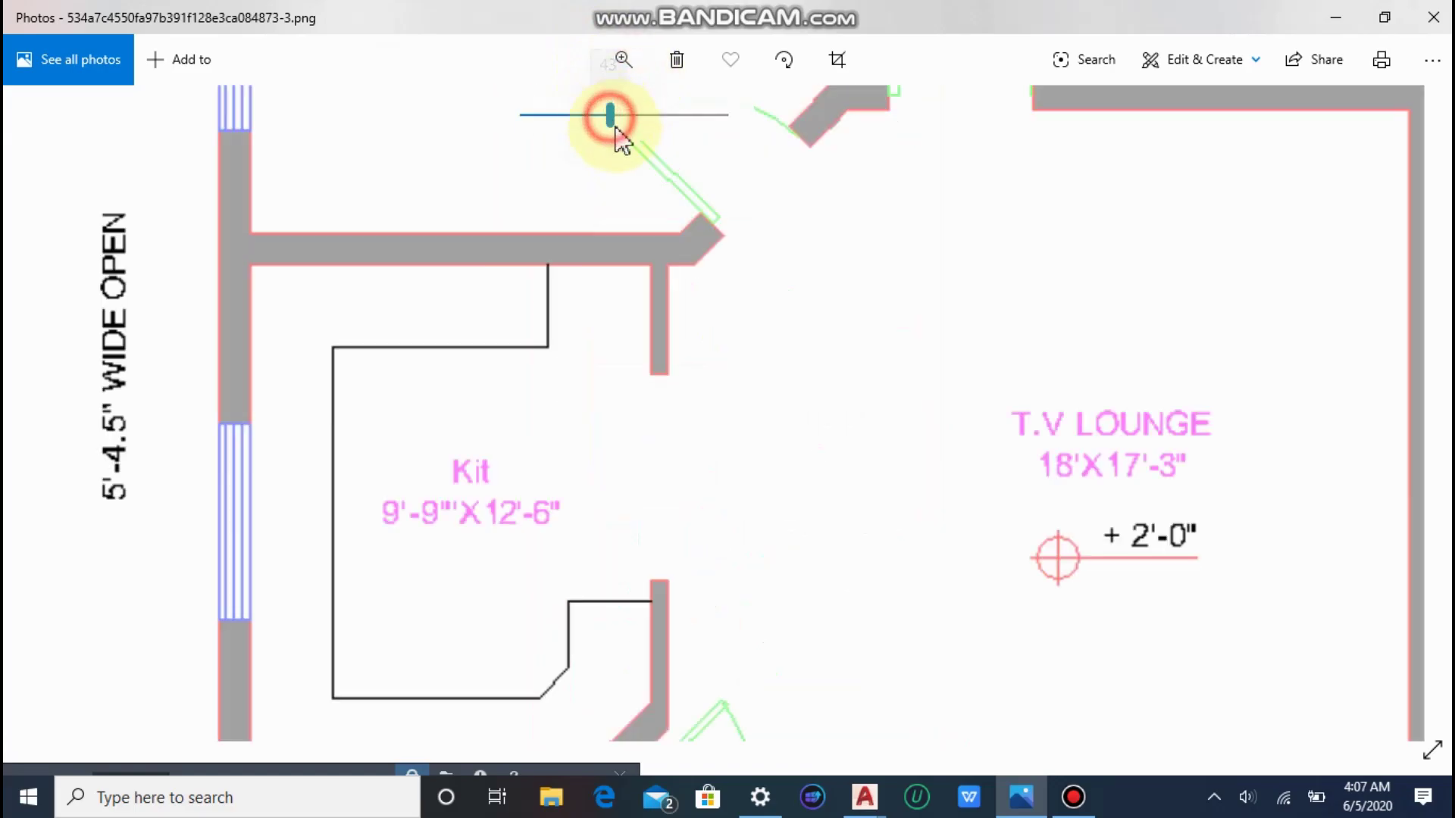
pyautogui.scroll(-10, 681, 146)
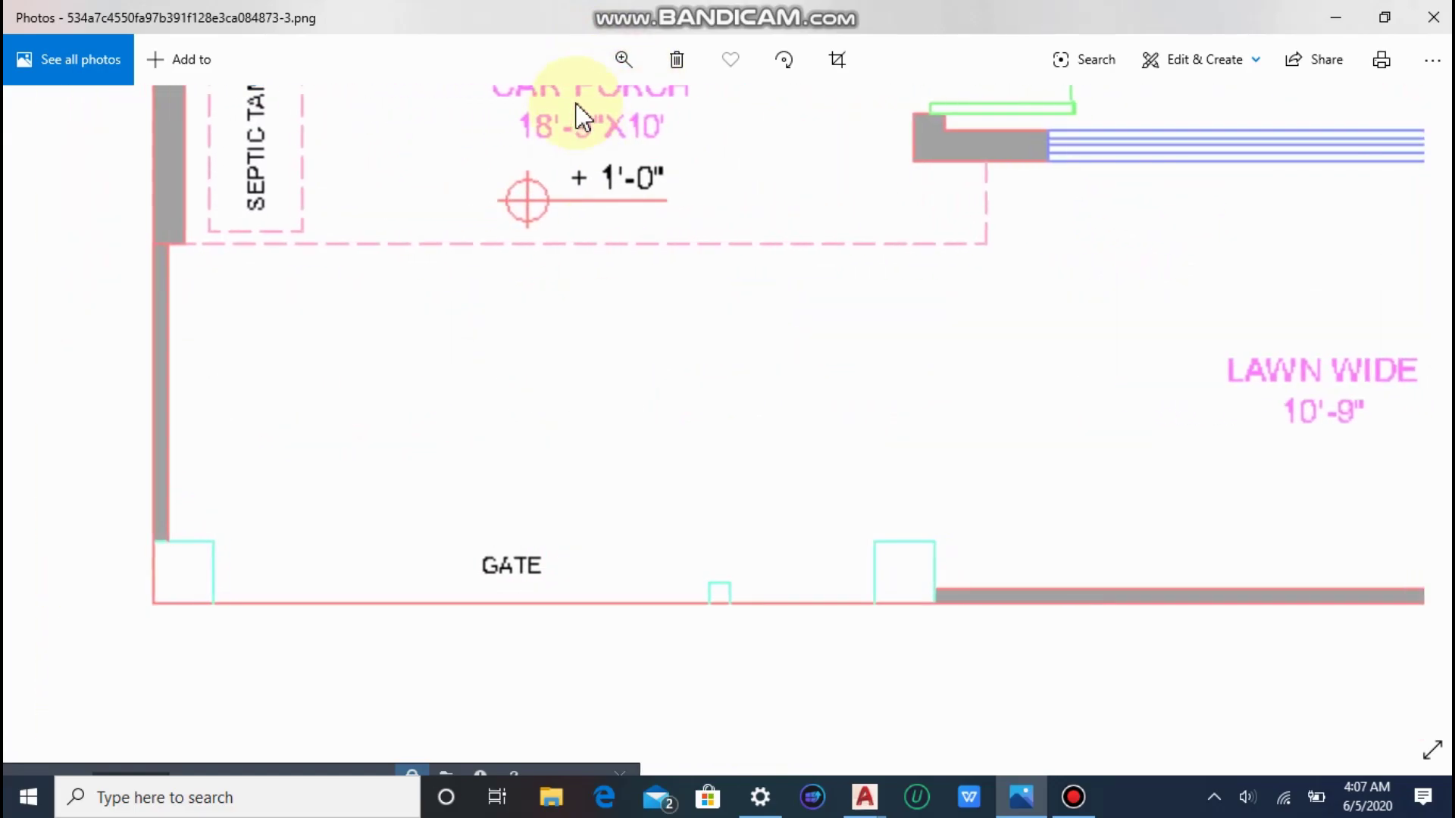
pyautogui.click(615, 56)
pyautogui.moveTo(610, 115); pyautogui.dragTo(561, 128)
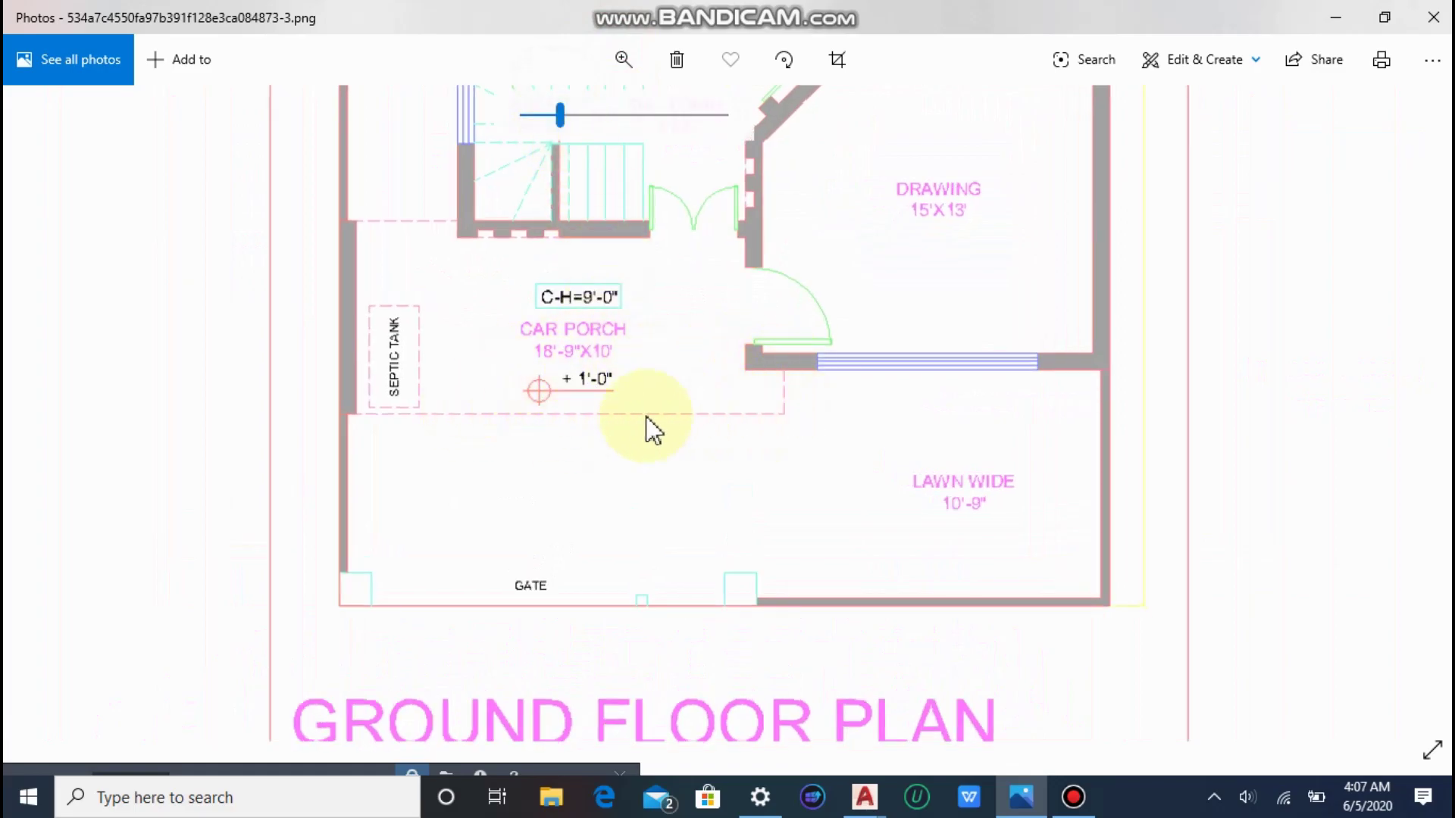
pyautogui.scroll(3, 629, 336)
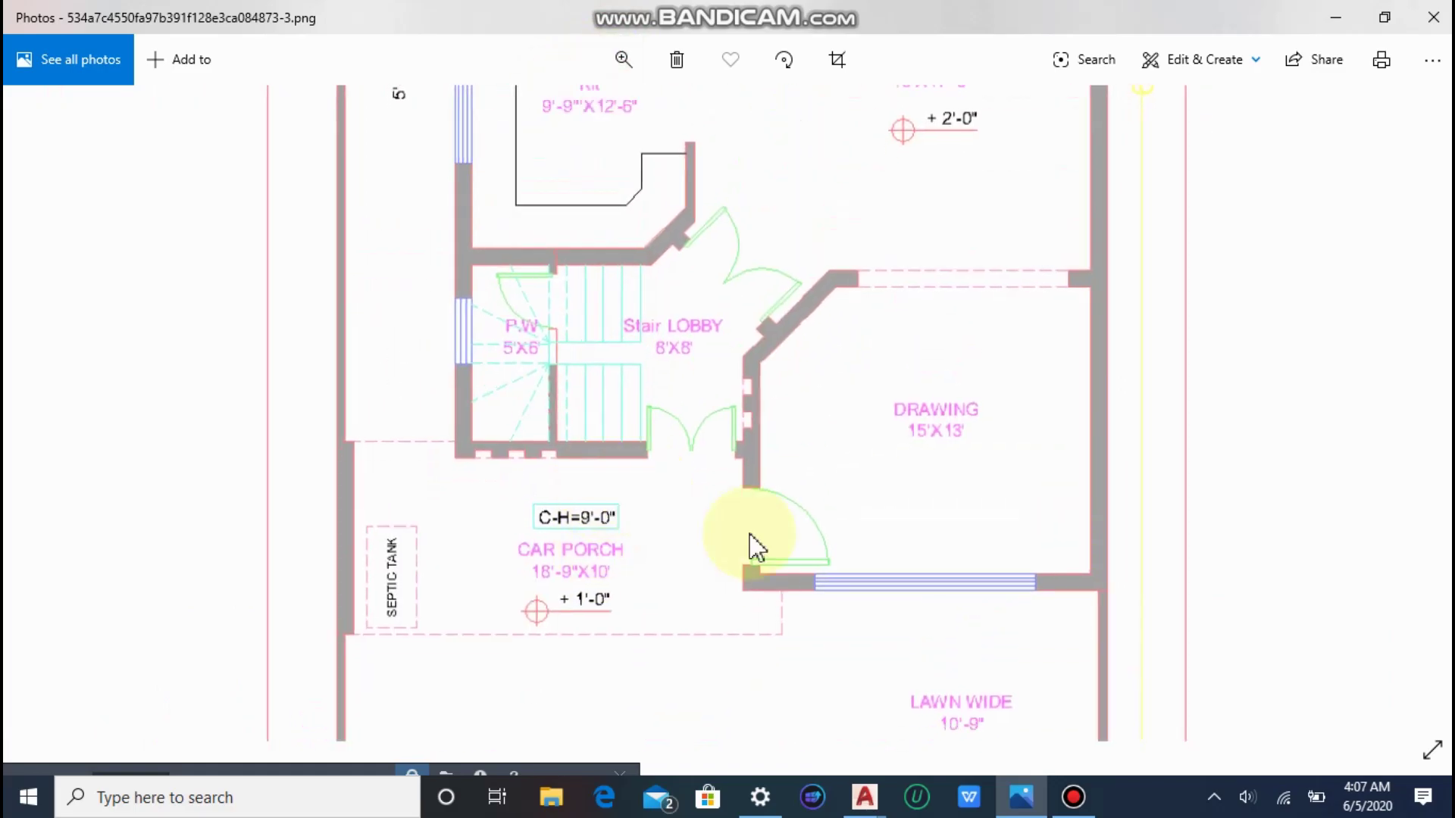
# Return to the floor plan drawing and make porch the current layer.
pyautogui.moveTo(868, 795)
pyautogui.click(760, 720)
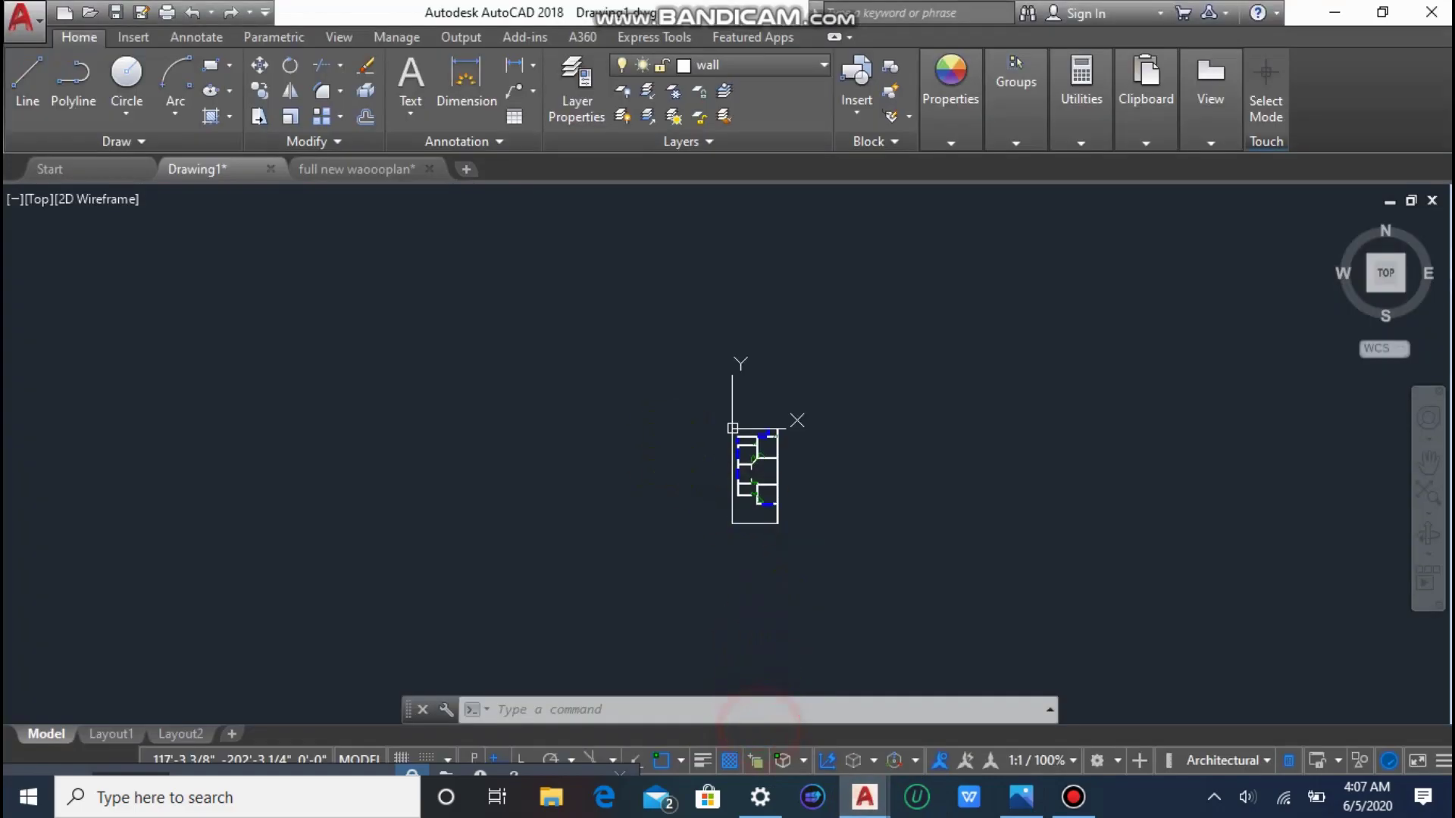
pyautogui.scroll(6, 767, 513)
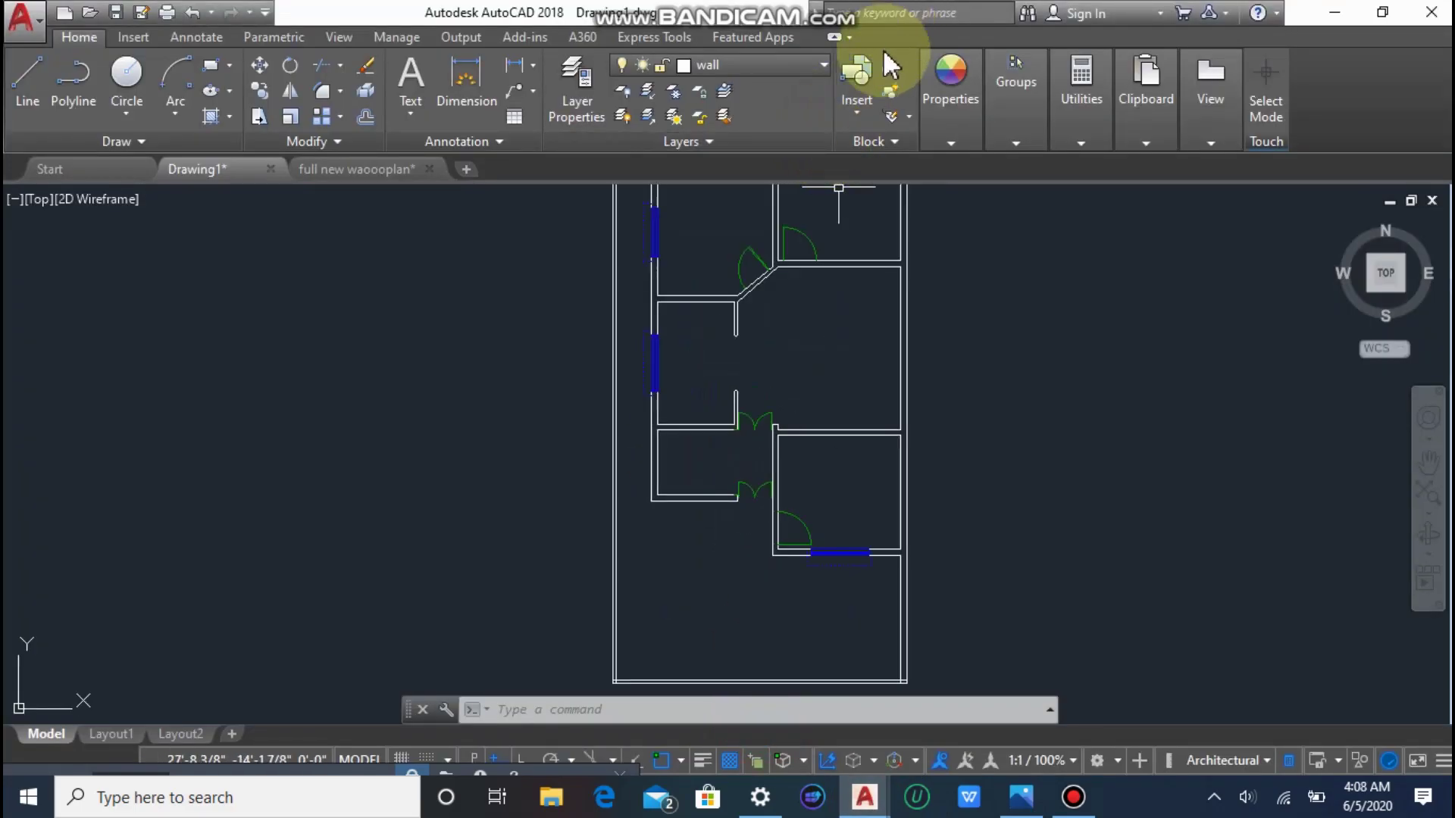
pyautogui.click(744, 65)
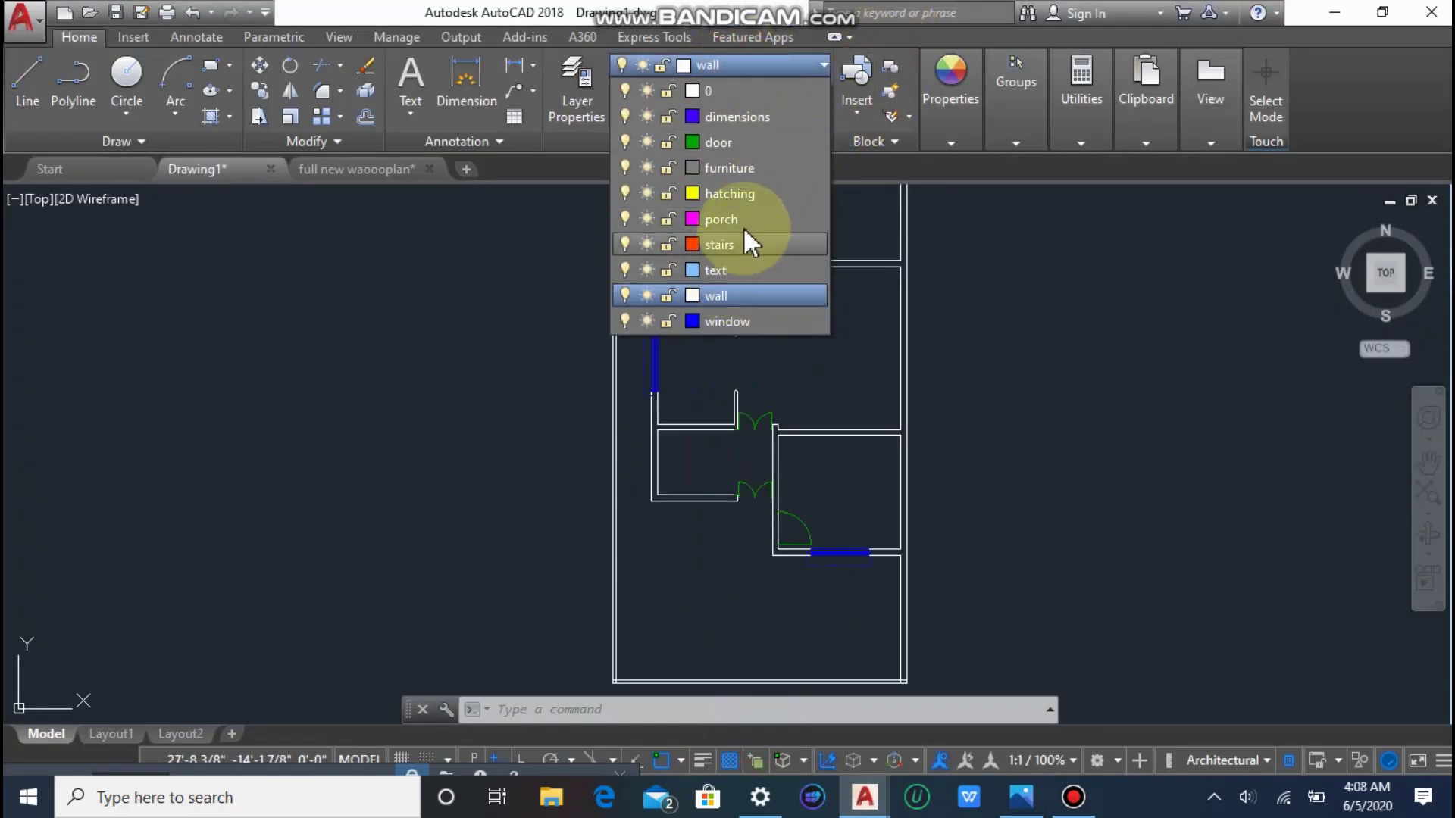
pyautogui.click(739, 219)
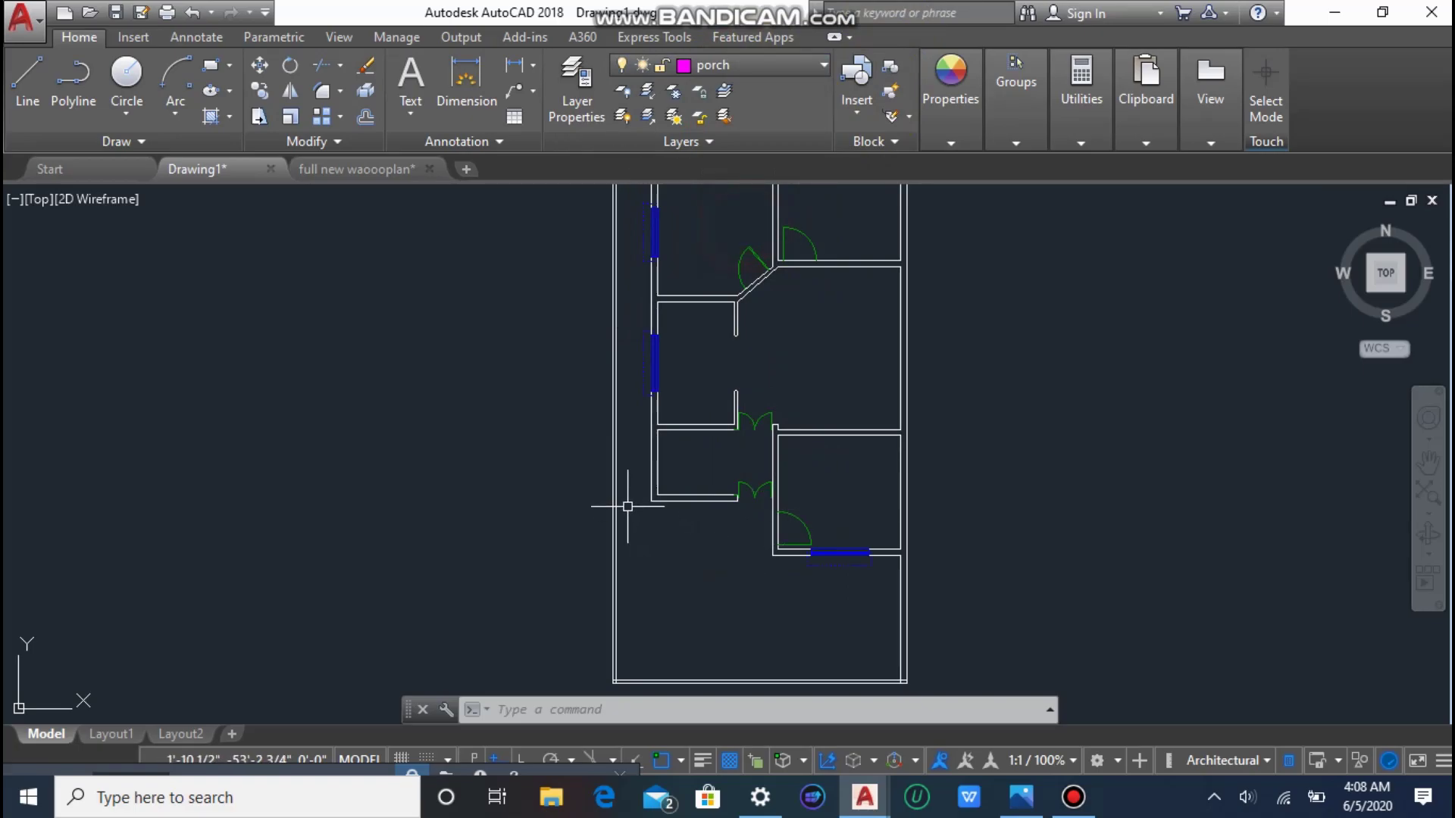
# Draw the porch outline from the wall corner with Ortho on: a 12' vertical edge and a horizontal bottom edge.
pyautogui.write('l')
pyautogui.press('Return')
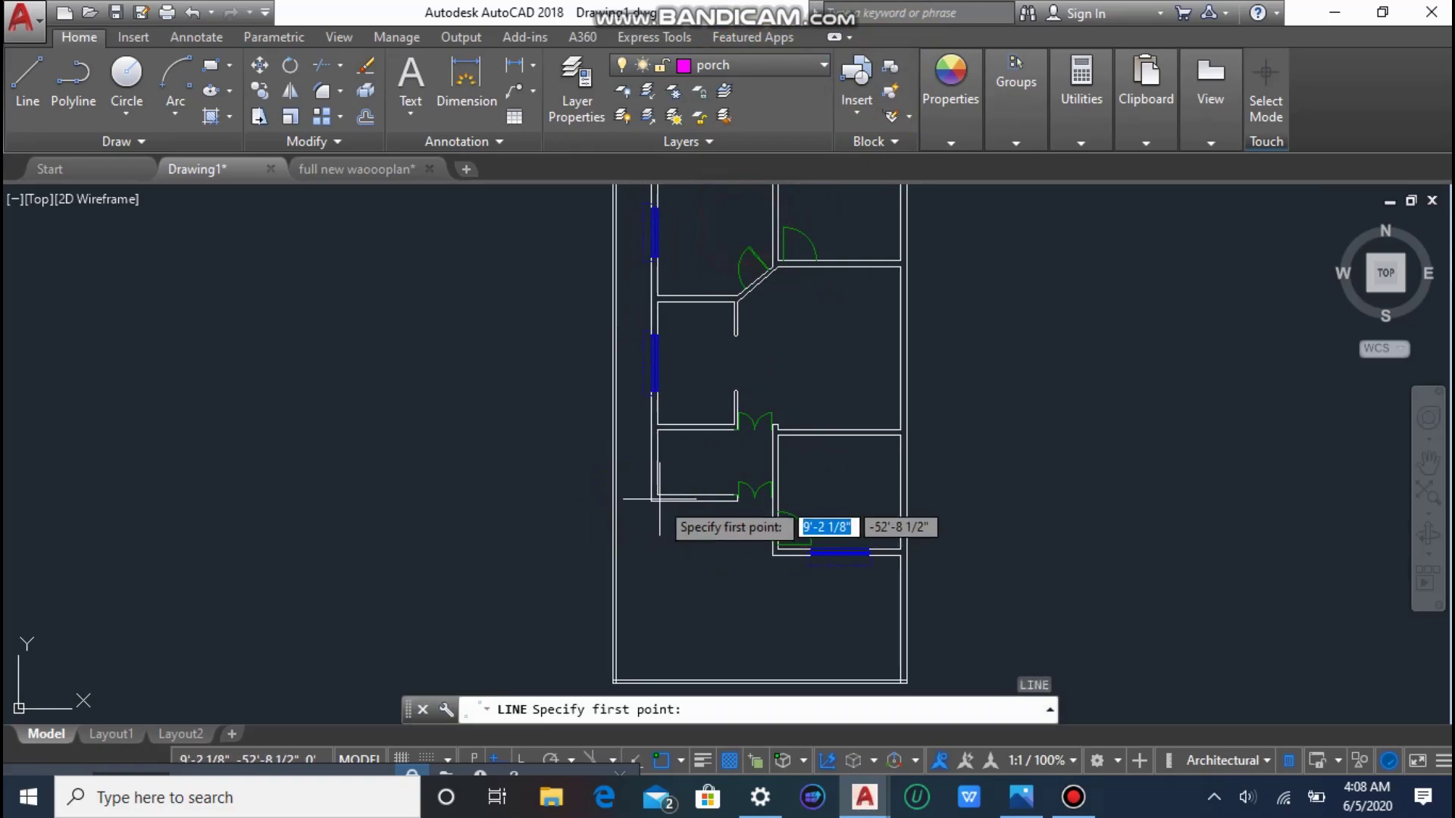
pyautogui.scroll(2, 632, 504)
pyautogui.scroll(2, 644, 502)
pyautogui.scroll(2, 653, 502)
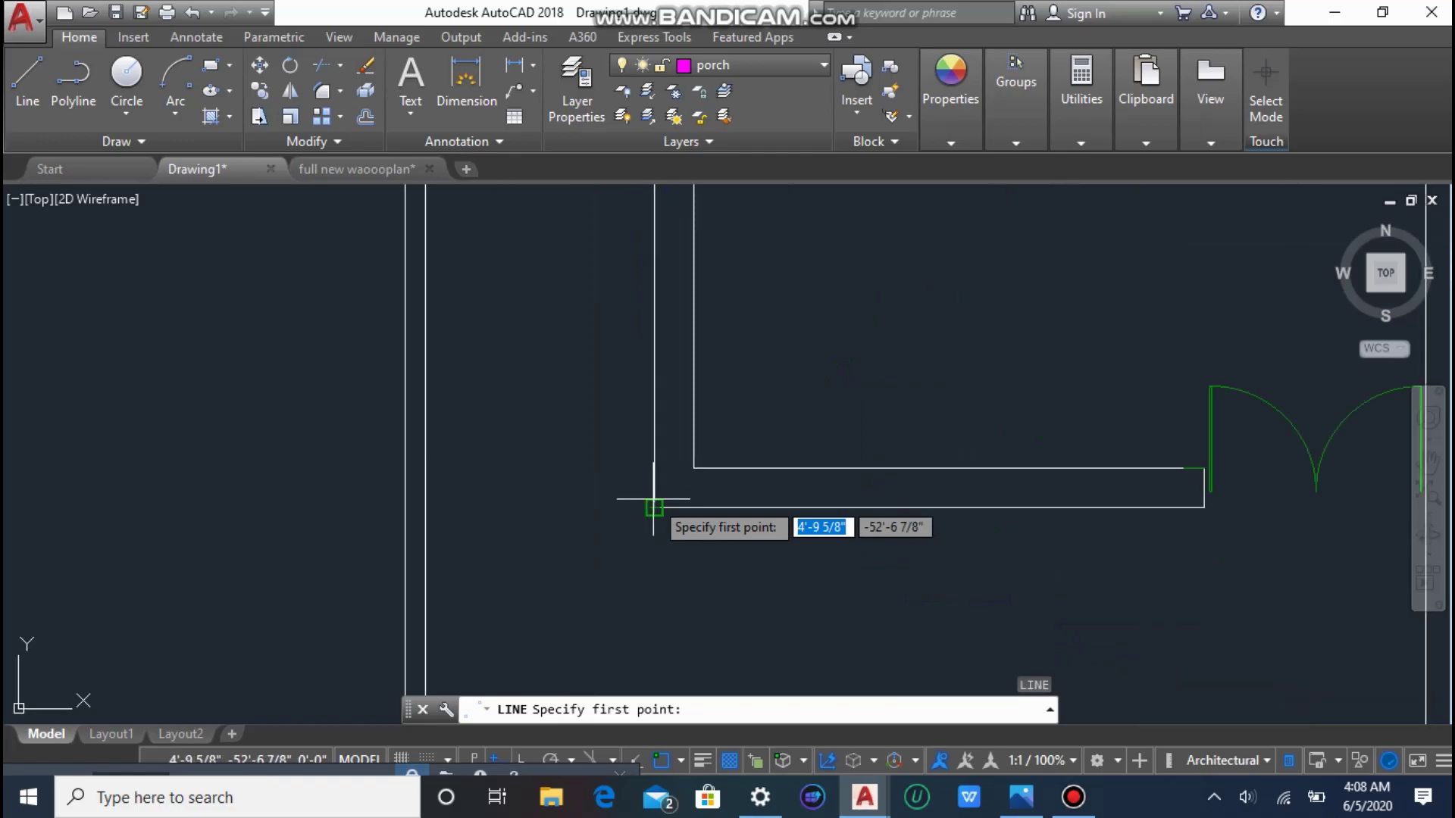
pyautogui.click(653, 507)
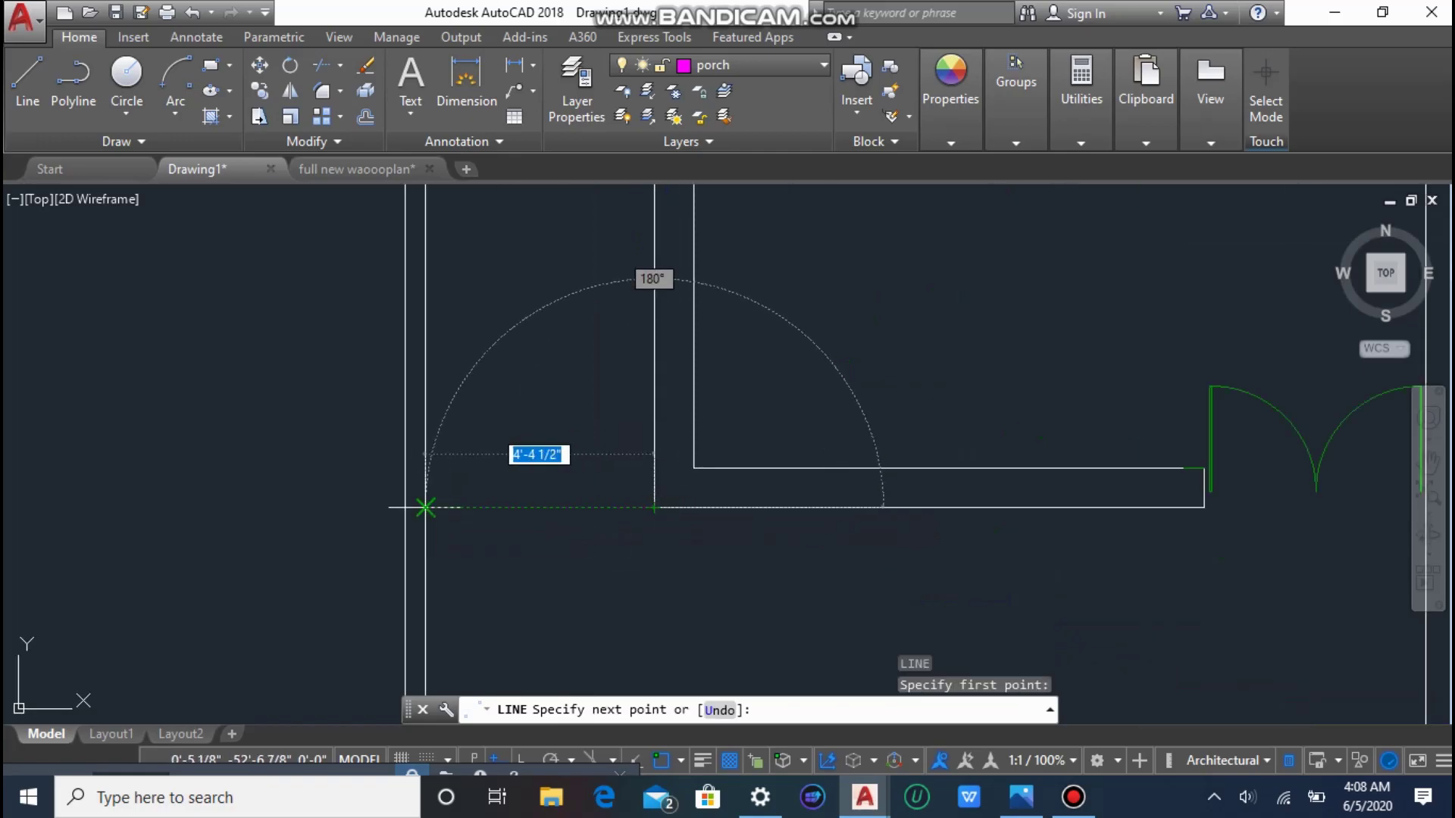
pyautogui.scroll(-6, 422, 576)
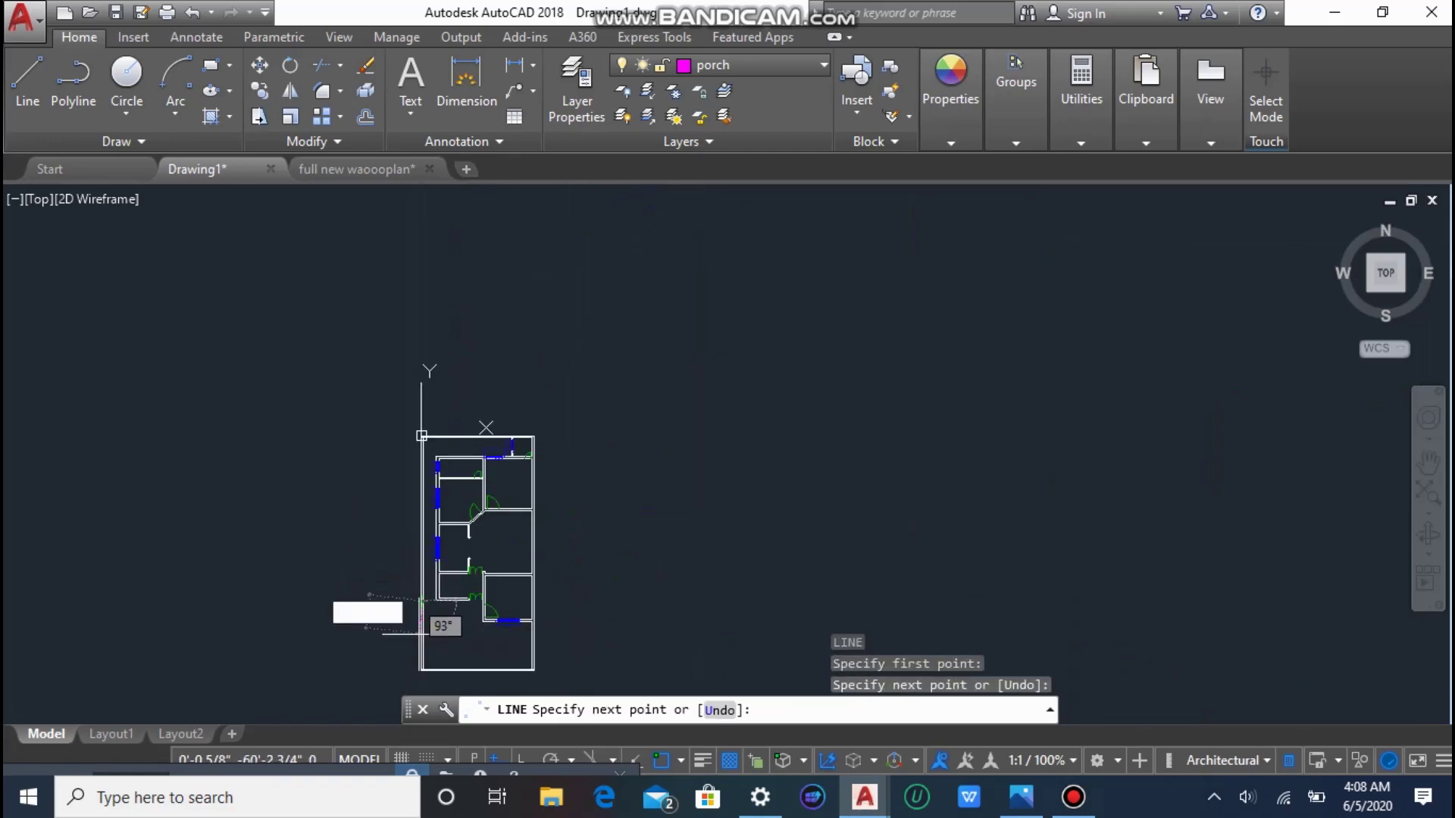
pyautogui.scroll(5, 422, 633)
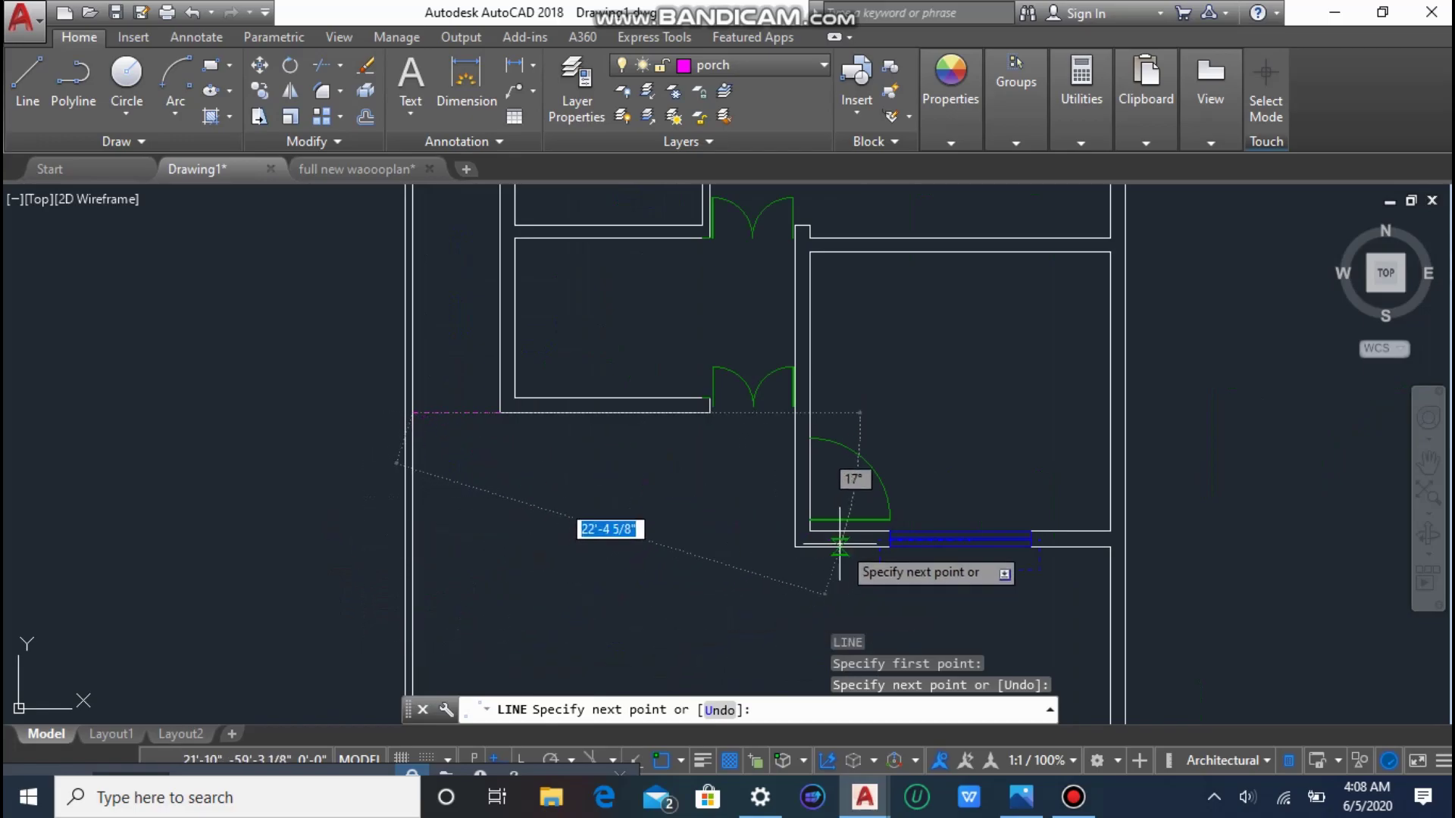
pyautogui.scroll(-4, 427, 647)
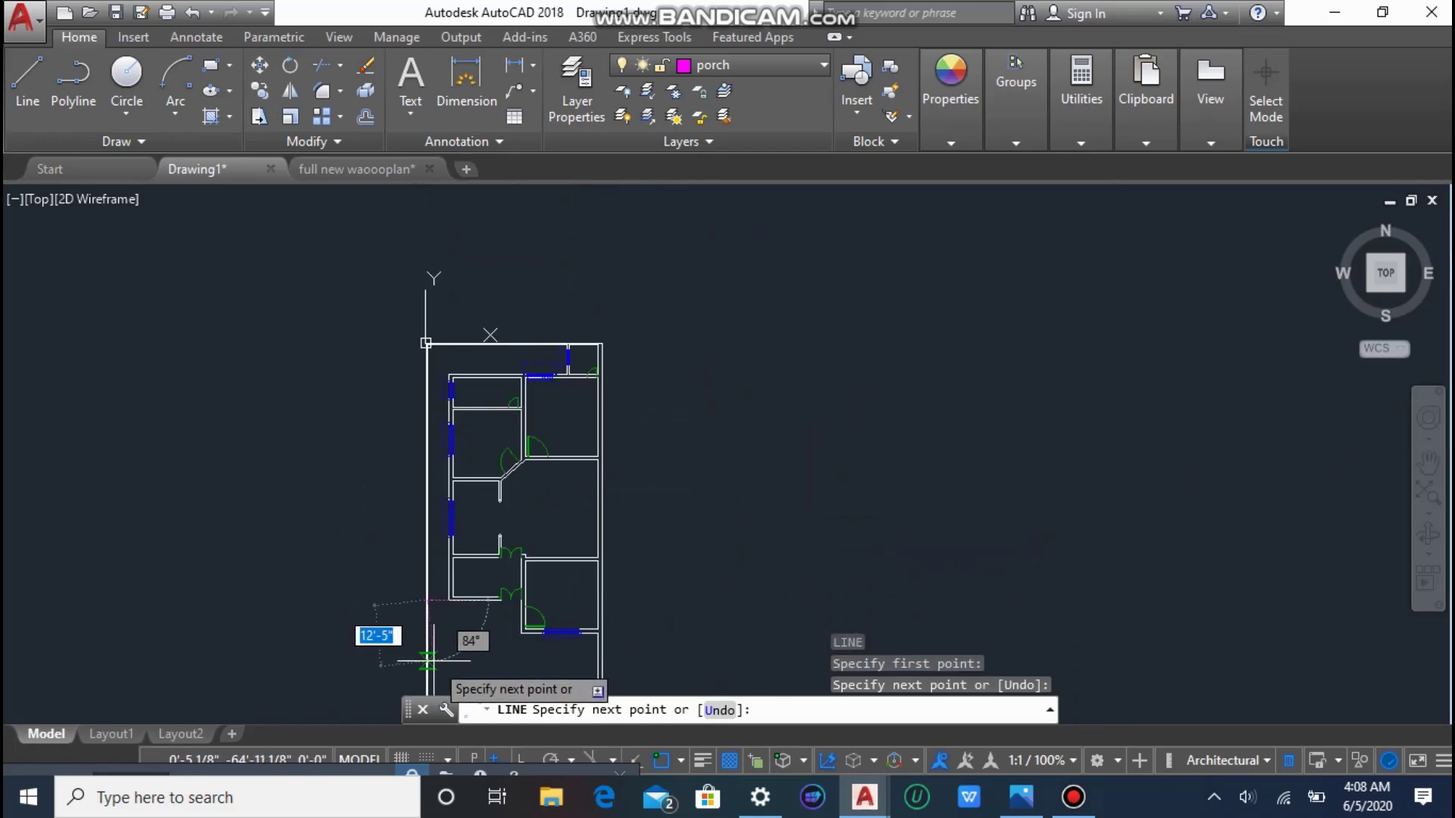
pyautogui.scroll(-3, 427, 656)
pyautogui.scroll(5, 413, 628)
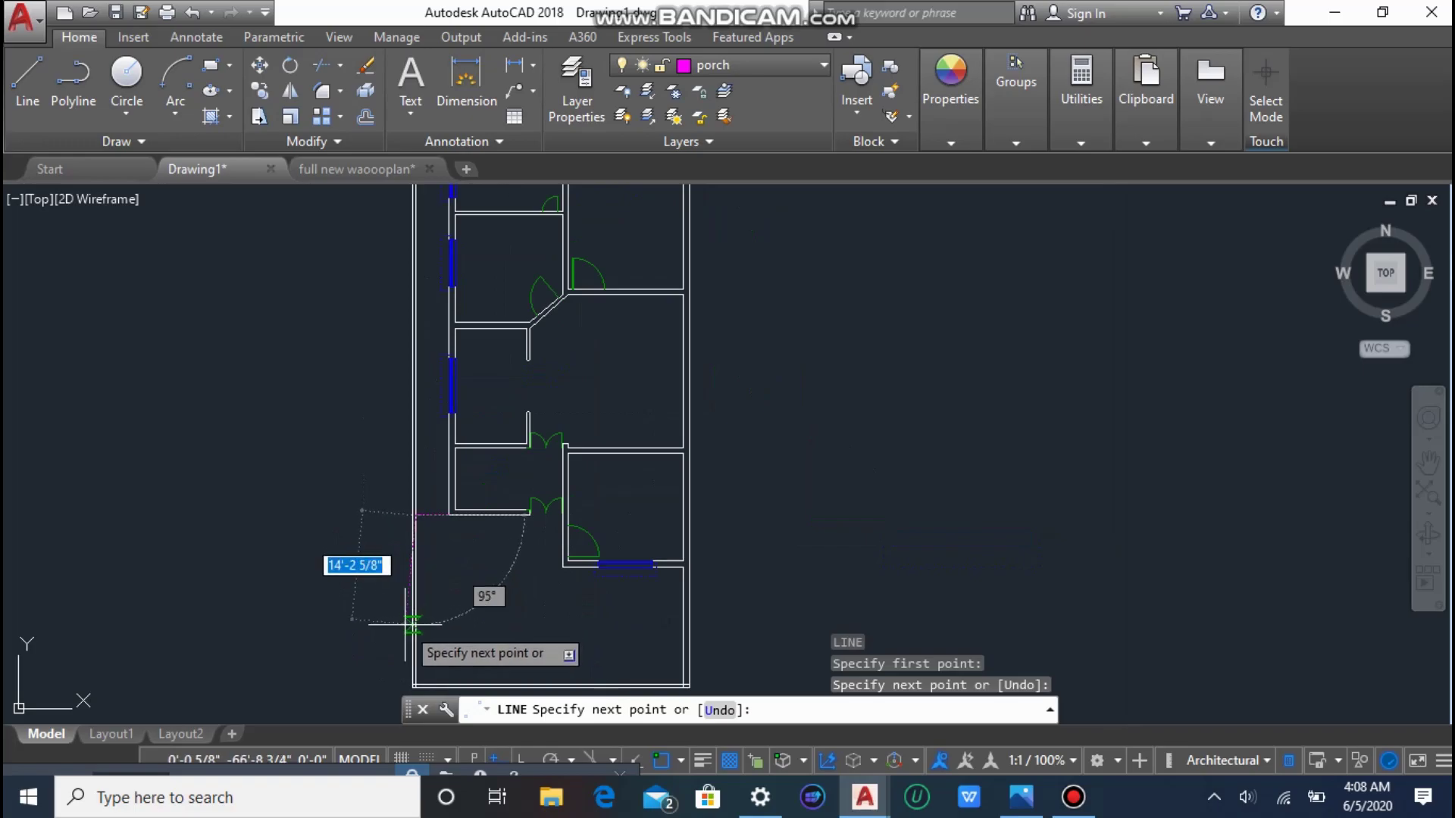
pyautogui.scroll(4, 413, 625)
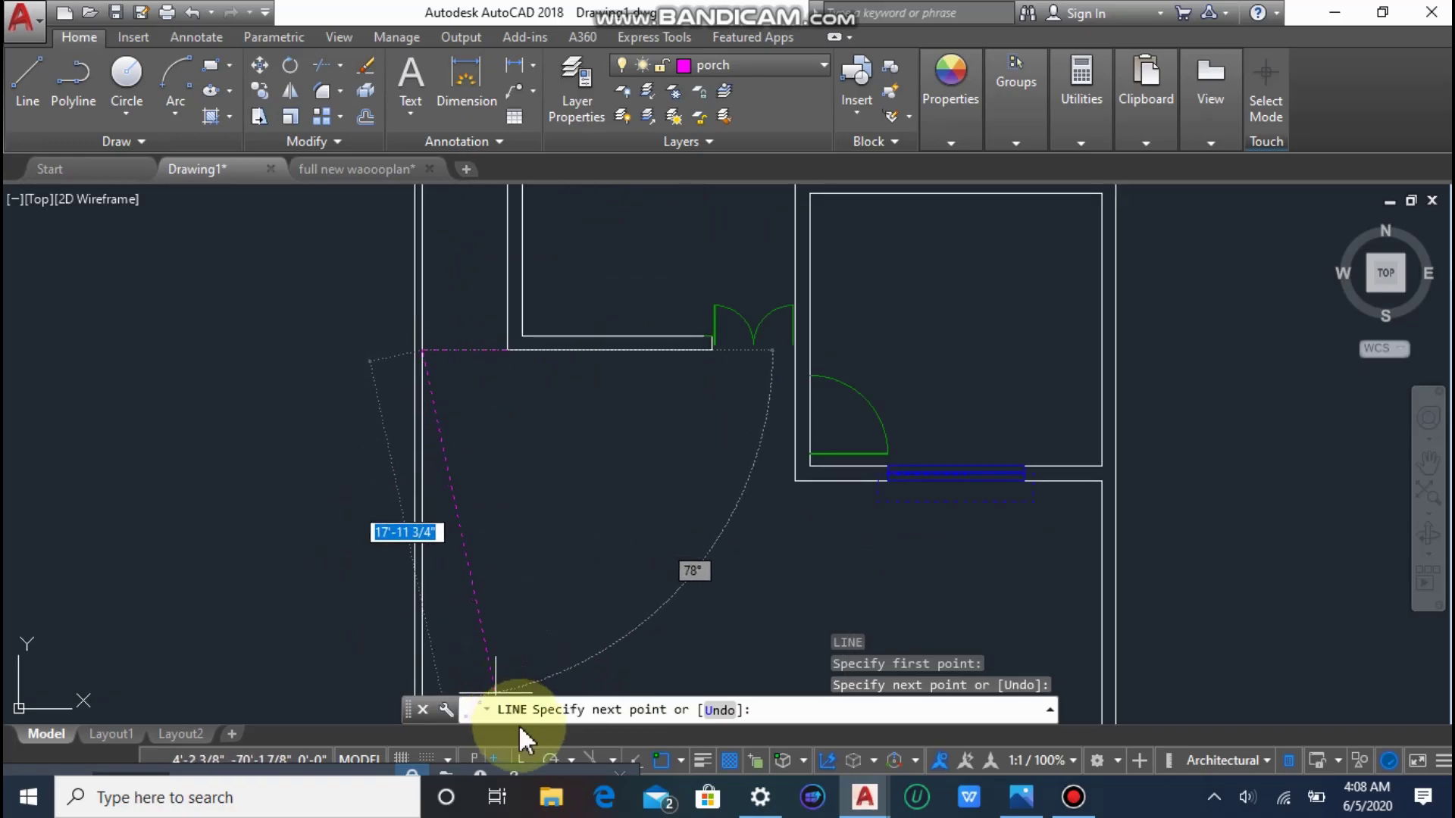
pyautogui.click(522, 759)
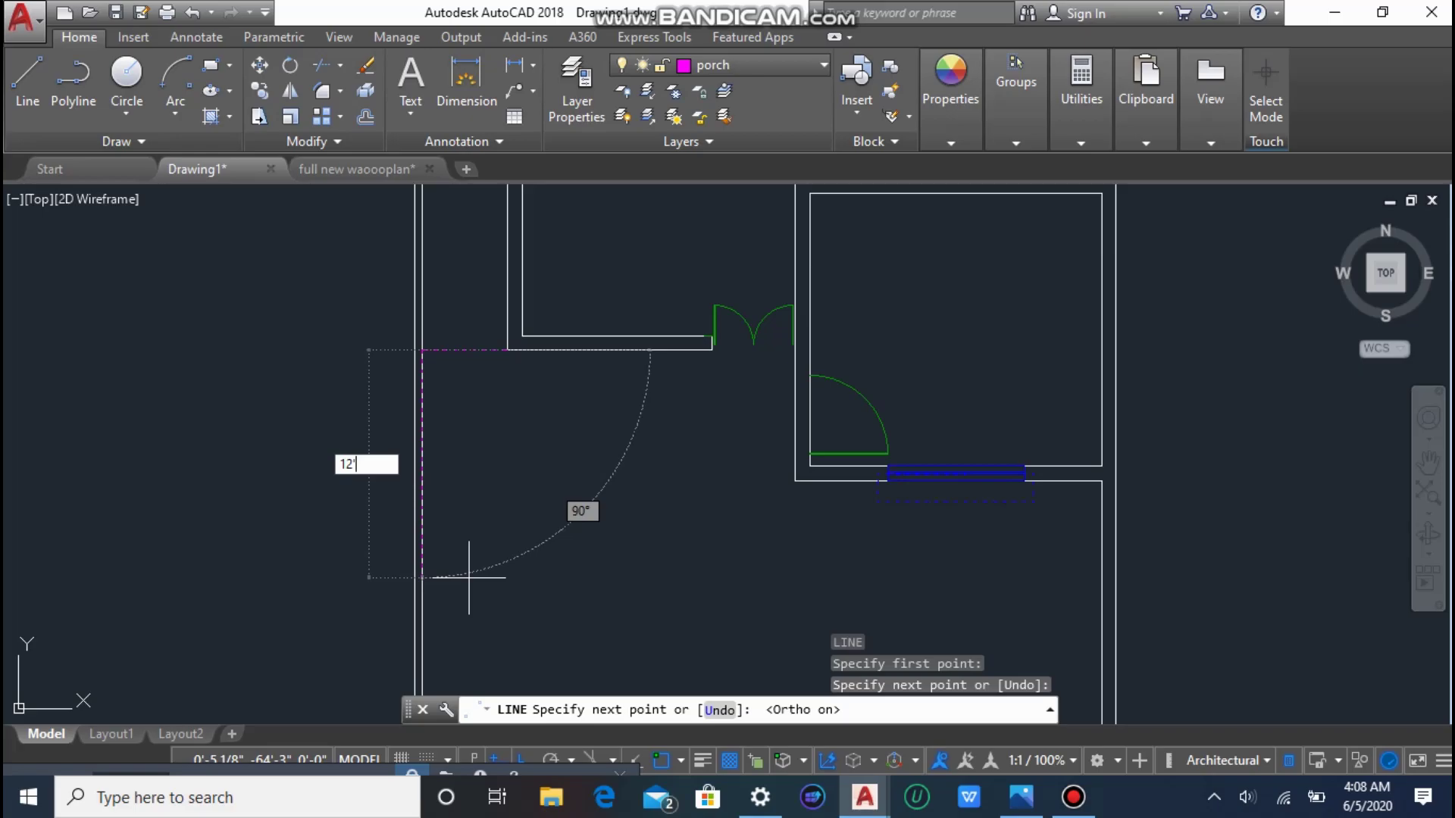
pyautogui.press('Return')
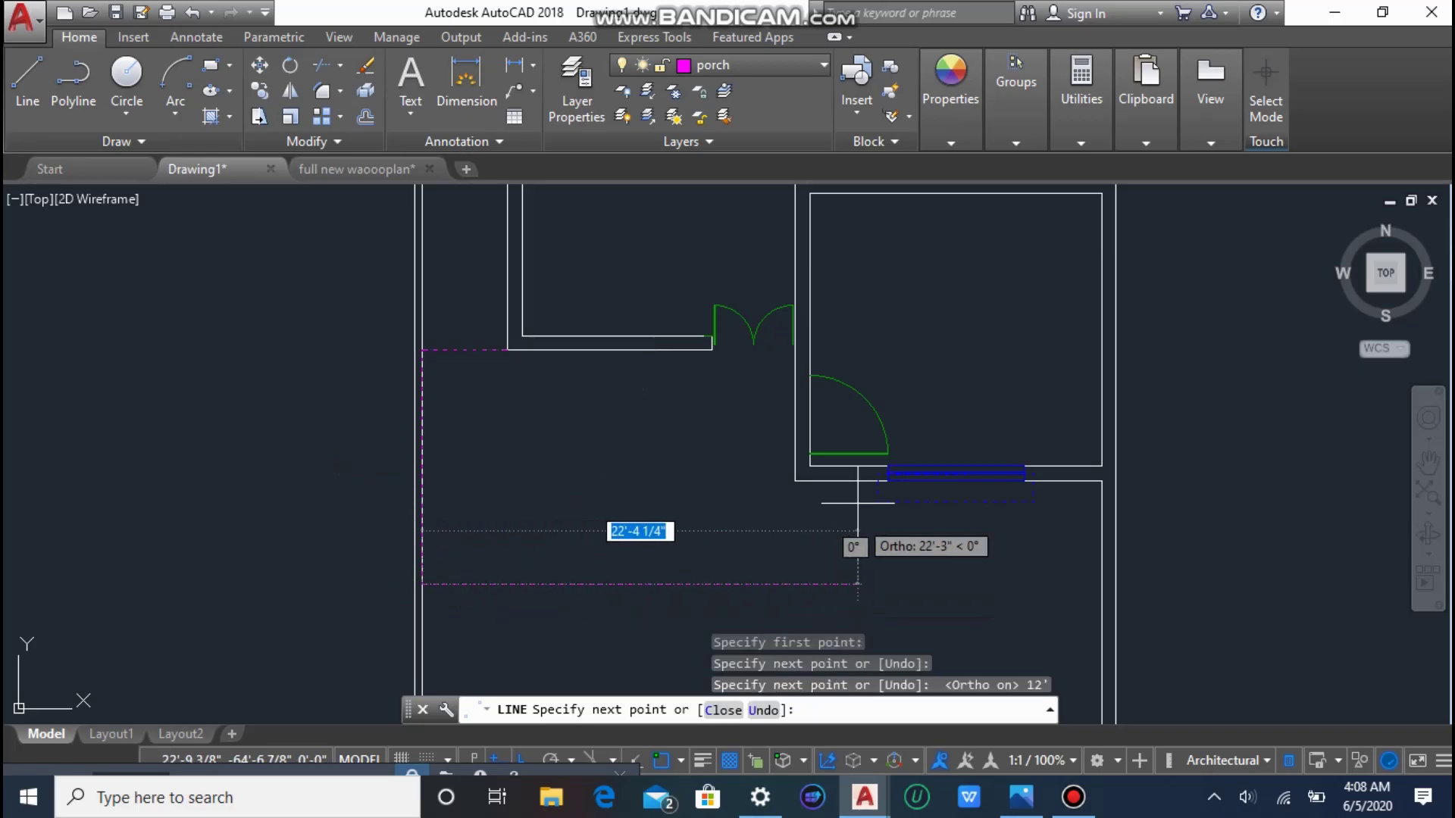
pyautogui.click(841, 580)
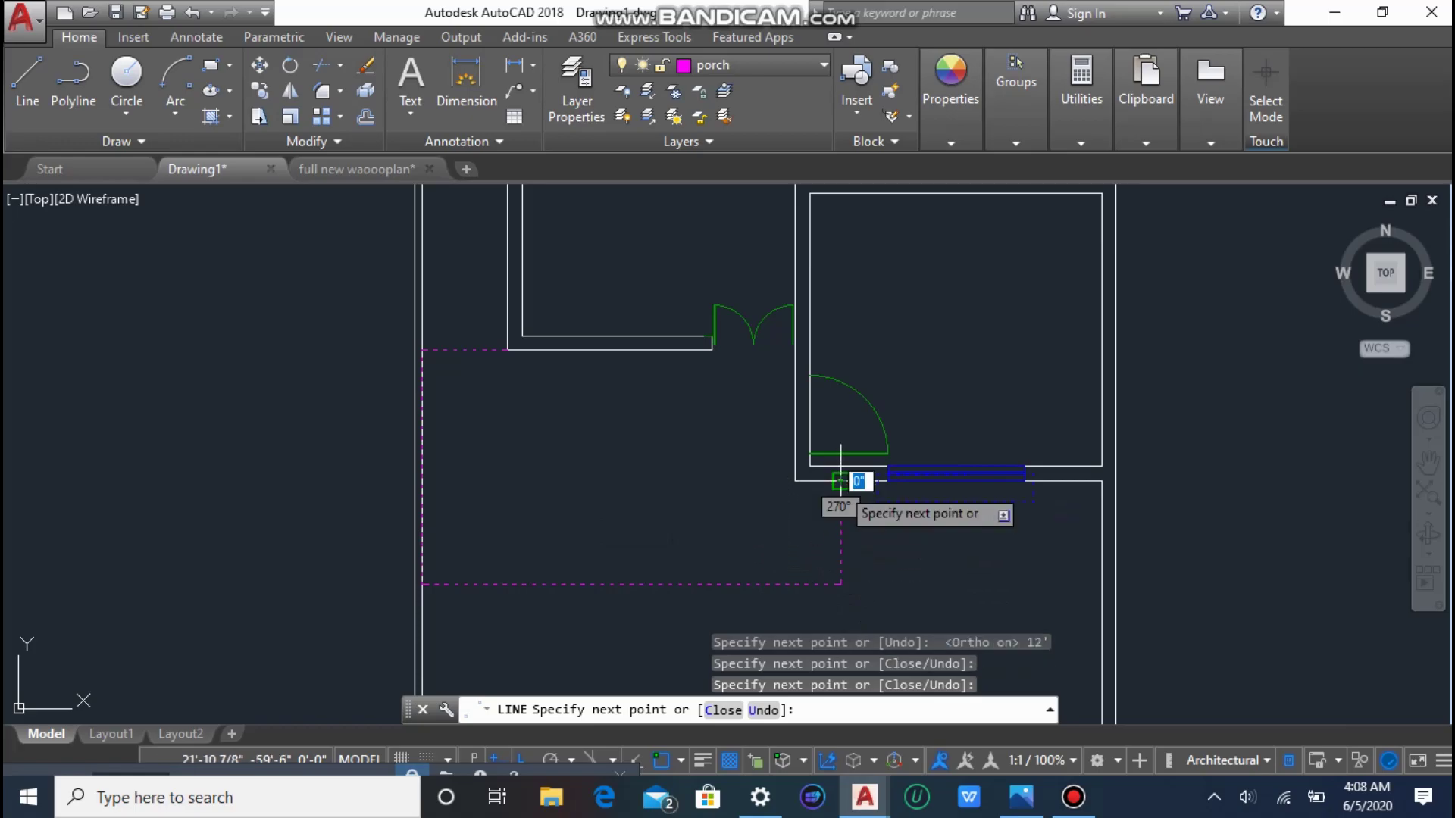
pyautogui.press('Escape')
pyautogui.press('Escape')
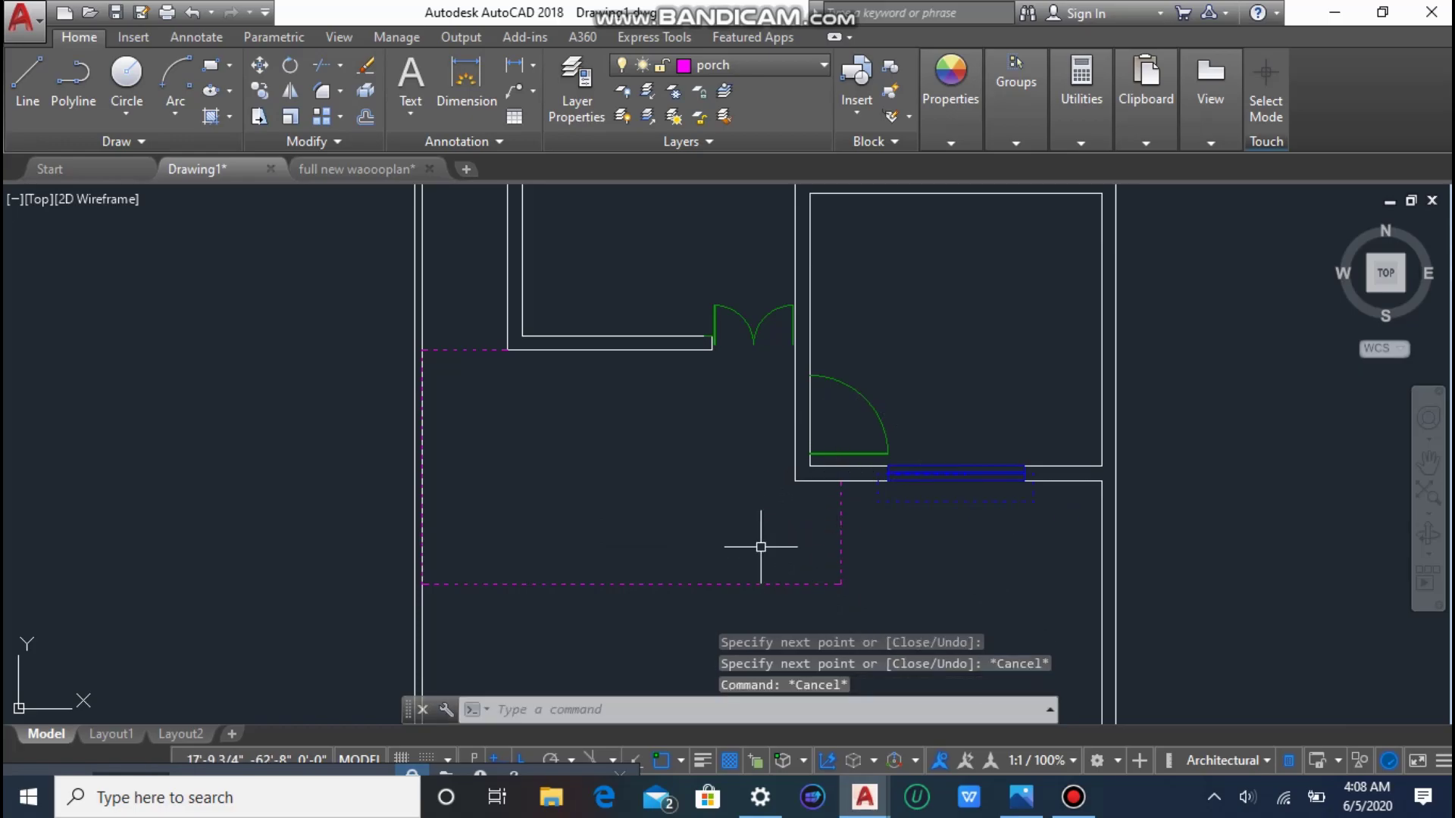
# Check the reference floor plan in Photos, then go back to Drawing1.
pyautogui.scroll(-5, 761, 546)
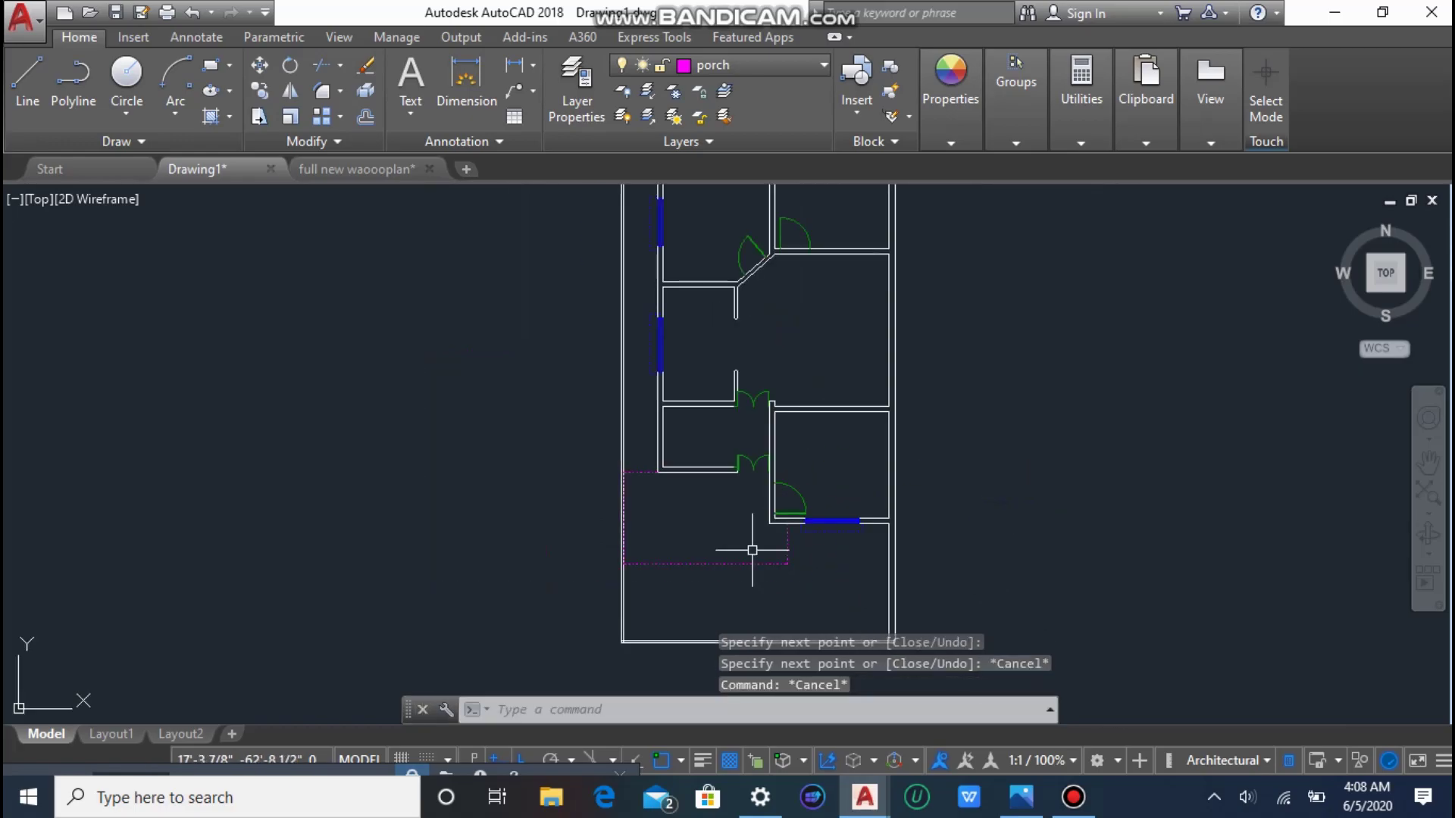
pyautogui.click(1023, 797)
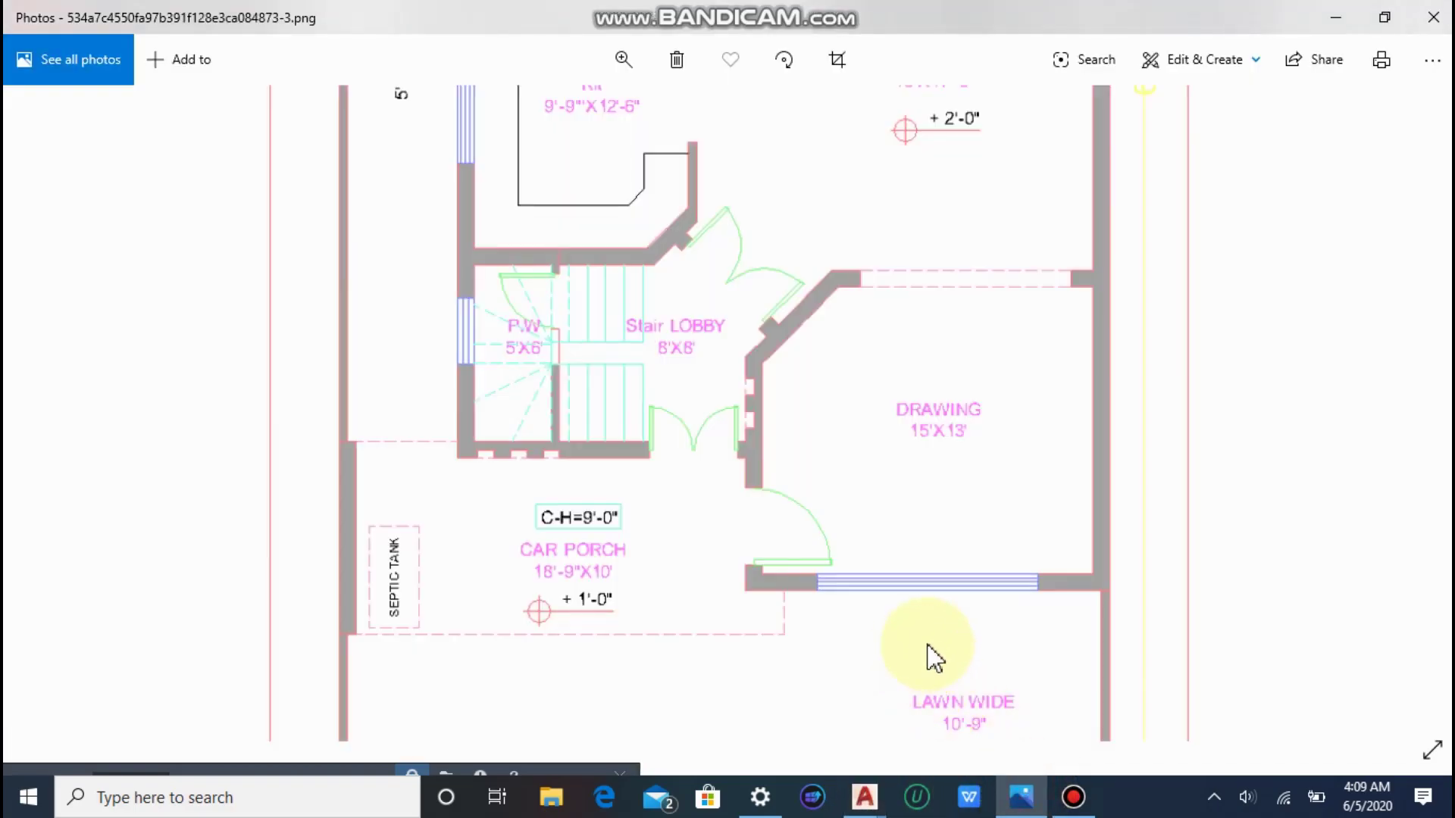
pyautogui.click(788, 703)
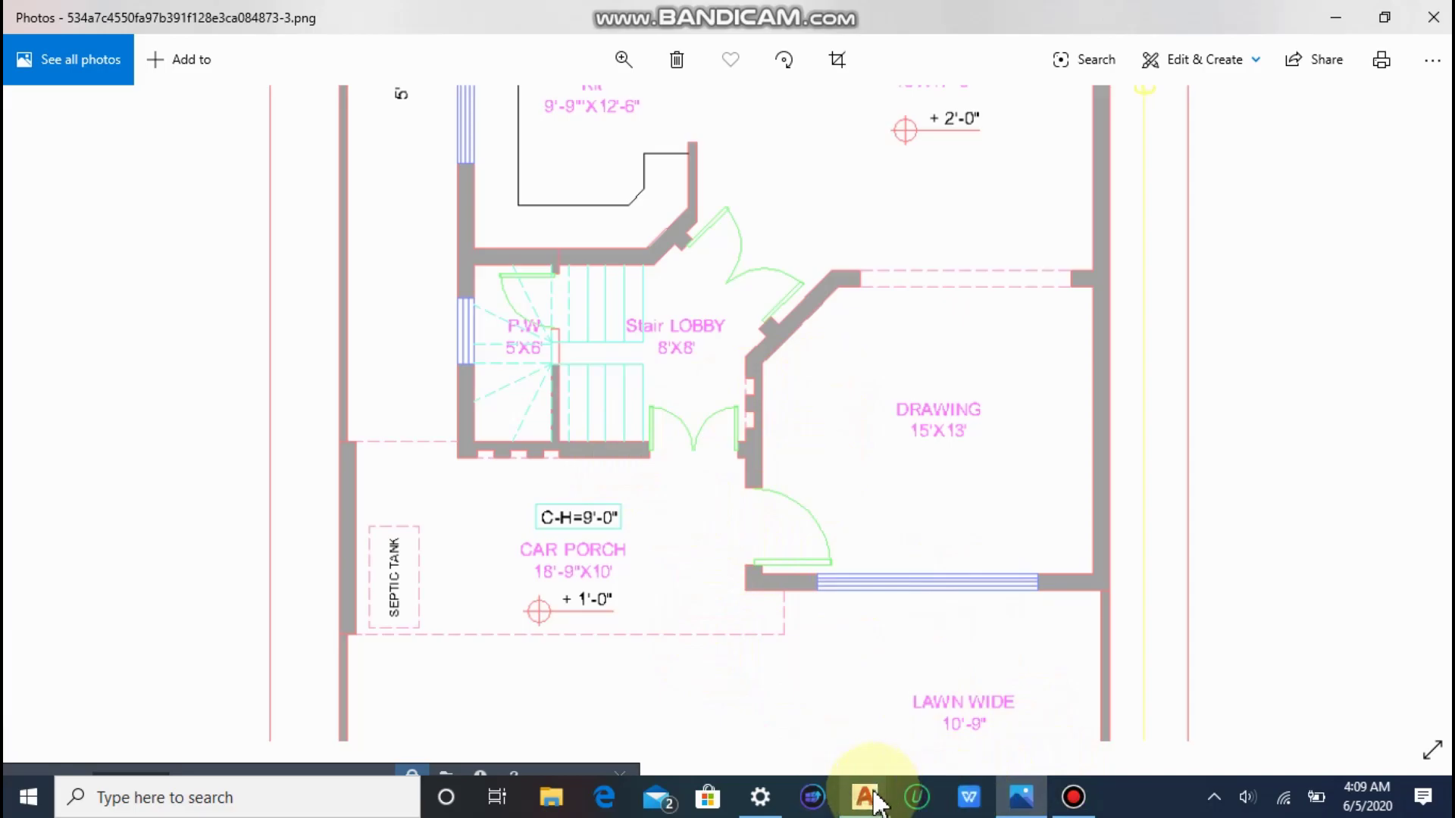
# Back in the floor plan, choose Multiline Text from the Text tools.
pyautogui.moveTo(867, 797)
pyautogui.click(768, 707)
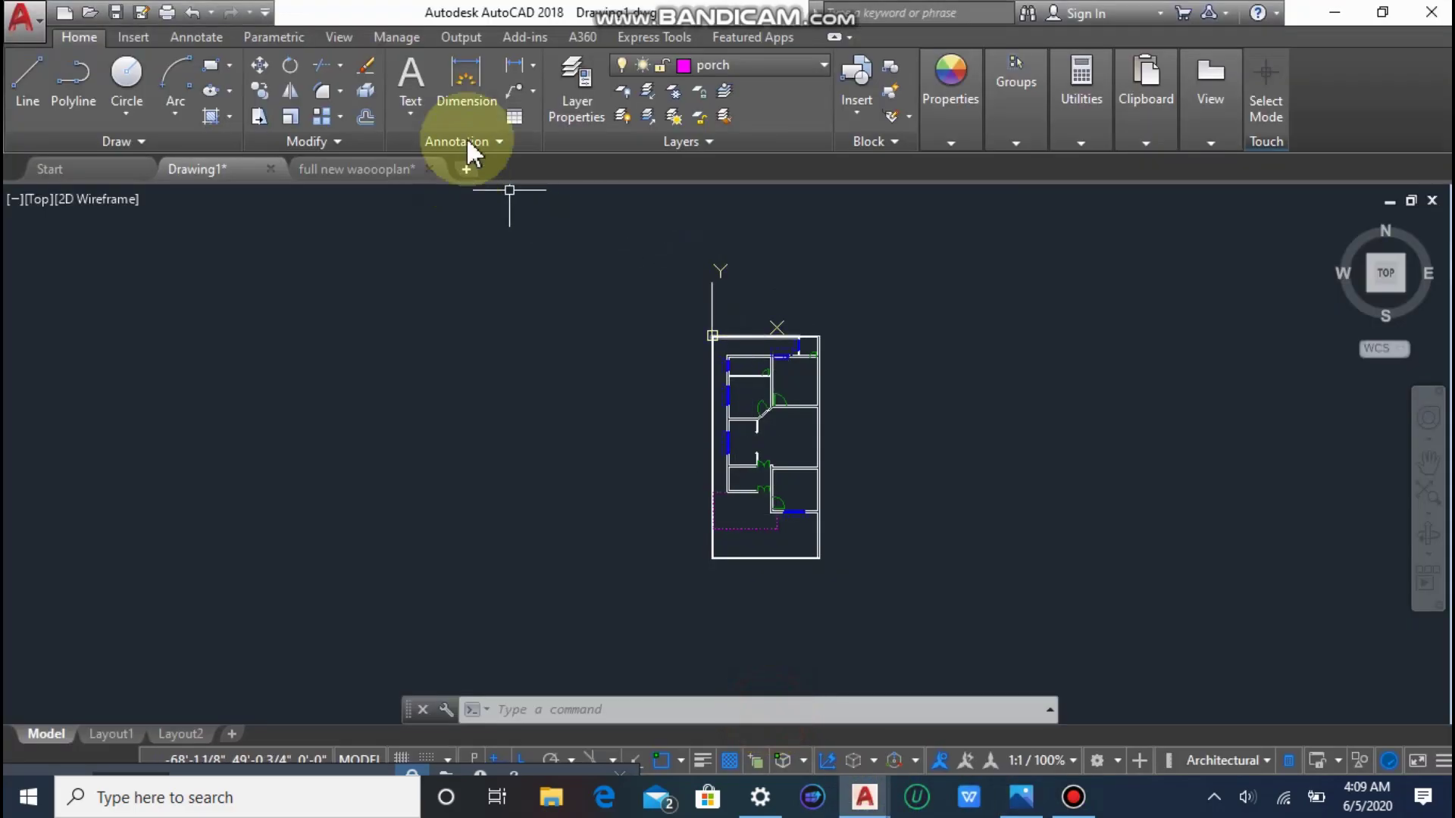
pyautogui.click(407, 76)
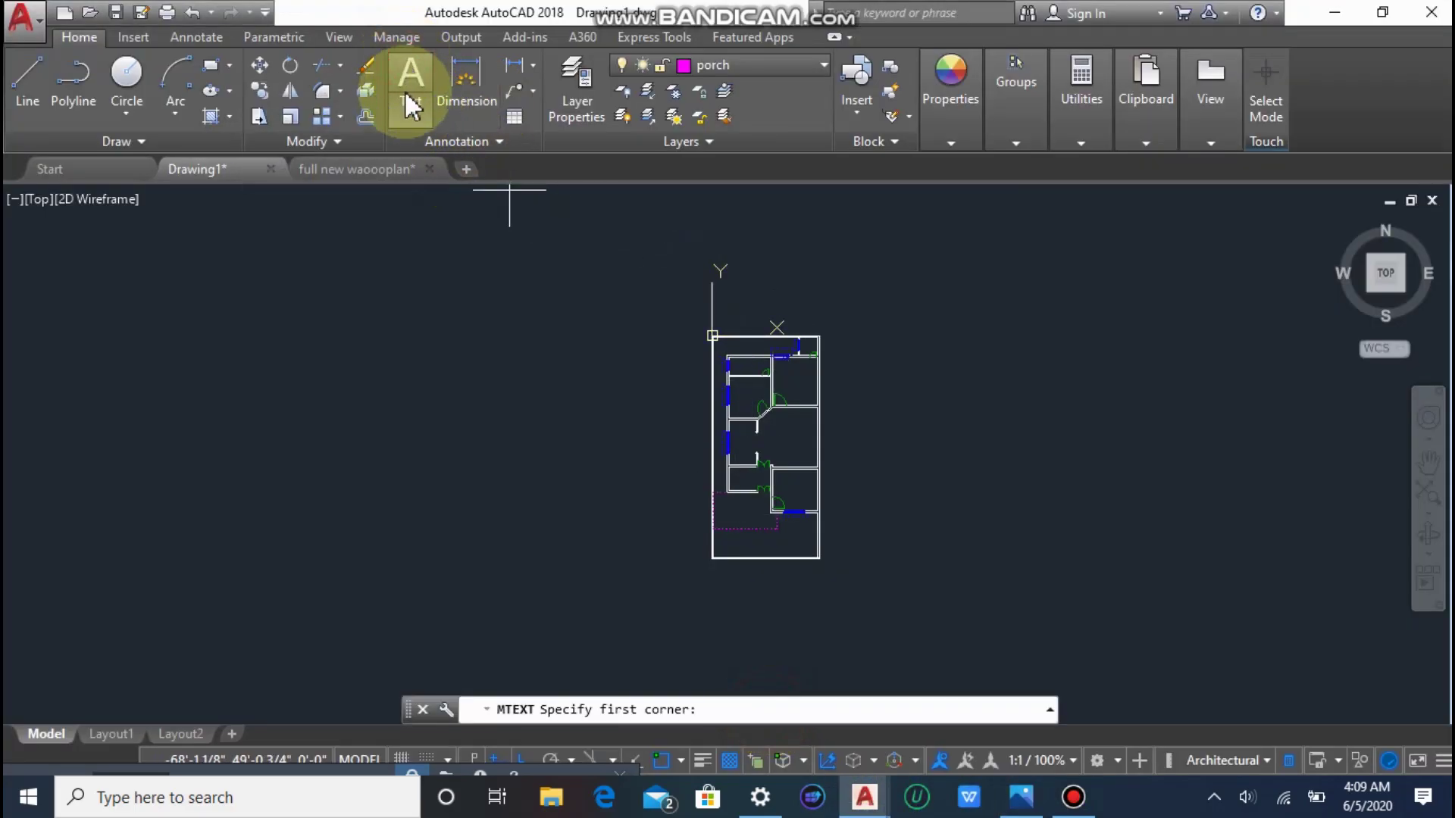
pyautogui.click(407, 97)
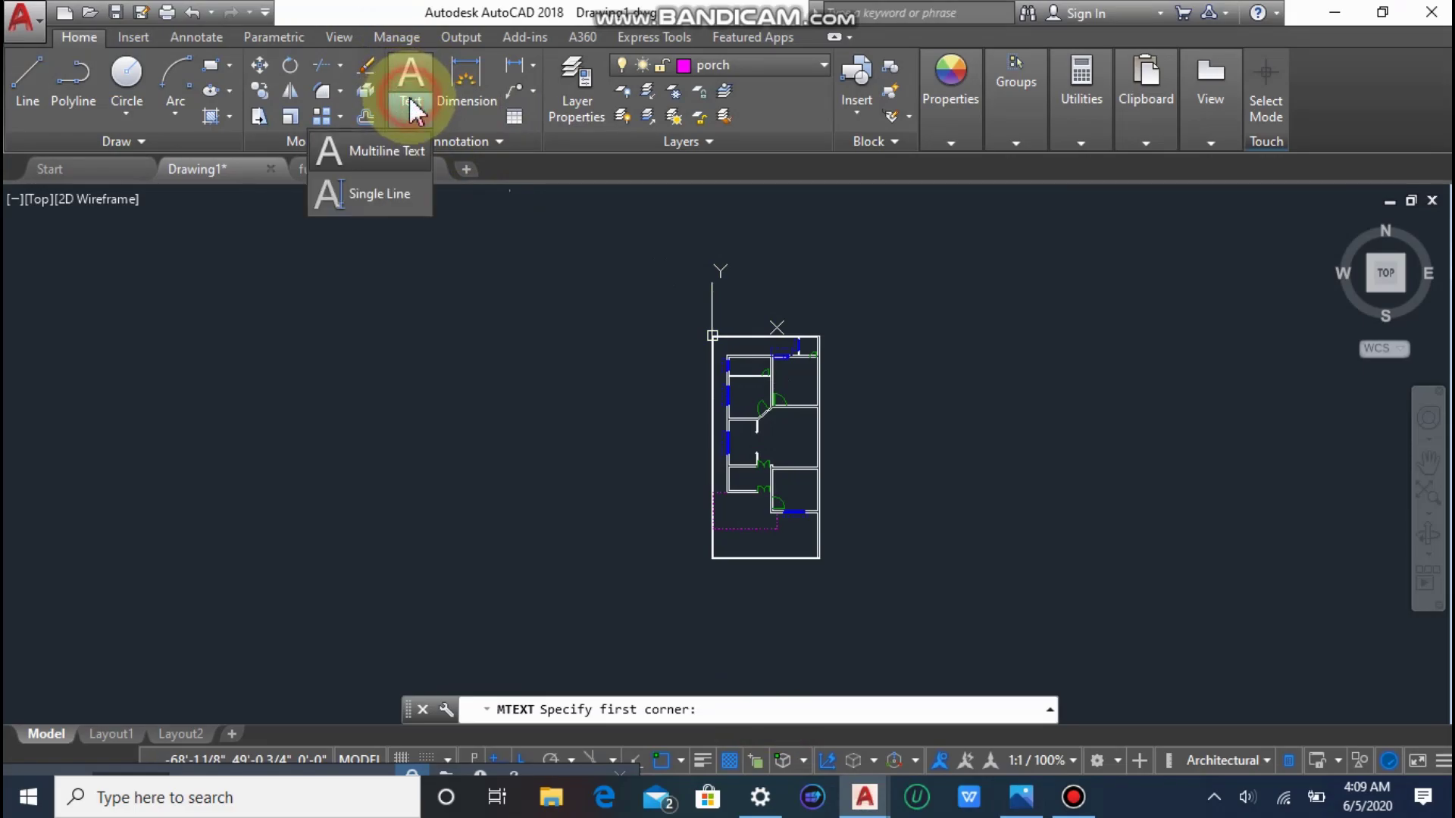
pyautogui.click(380, 147)
# Draw the label box inside the upper room and enter BED as its first line.
pyautogui.scroll(2, 743, 346)
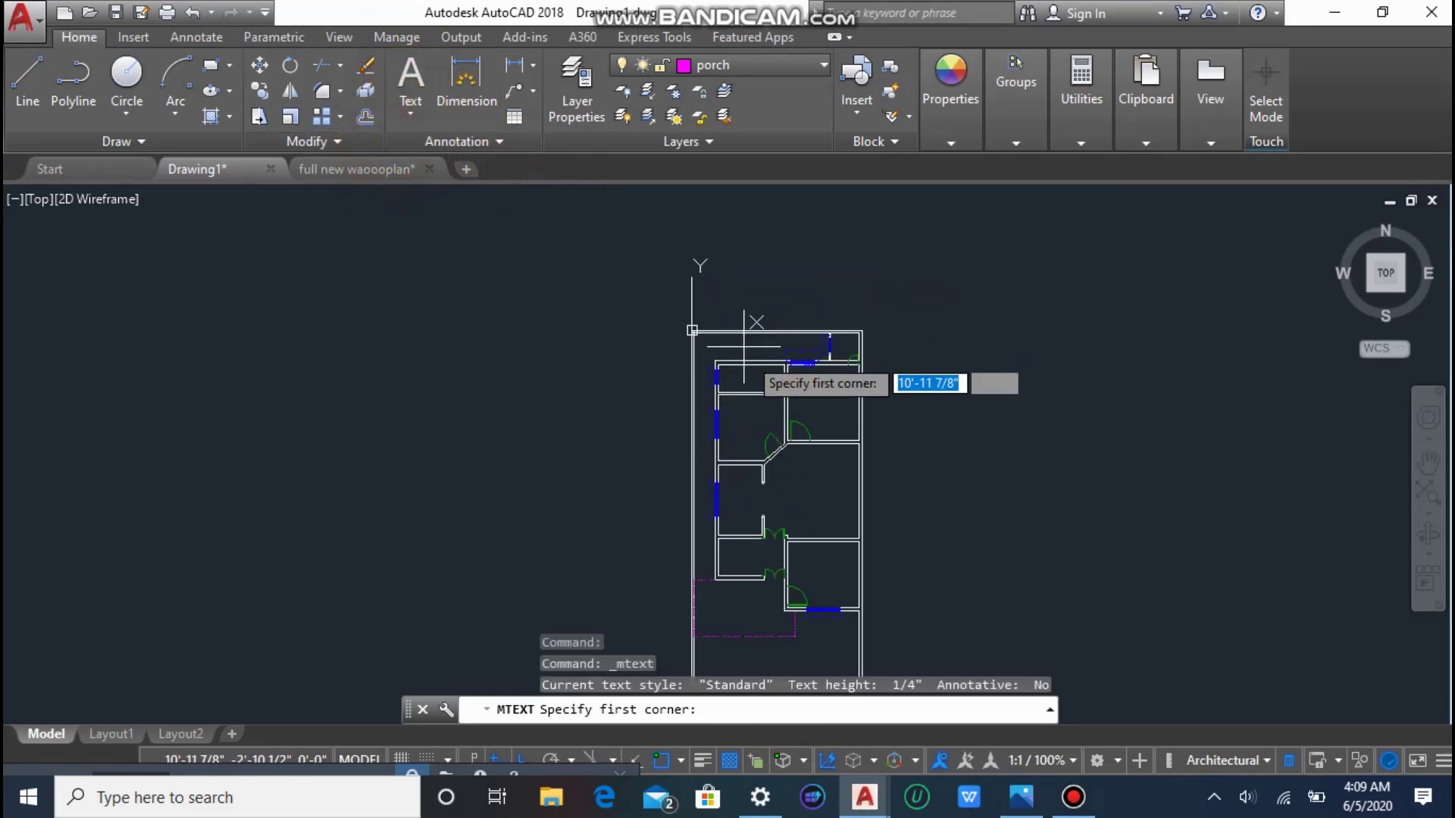
pyautogui.scroll(4, 860, 395)
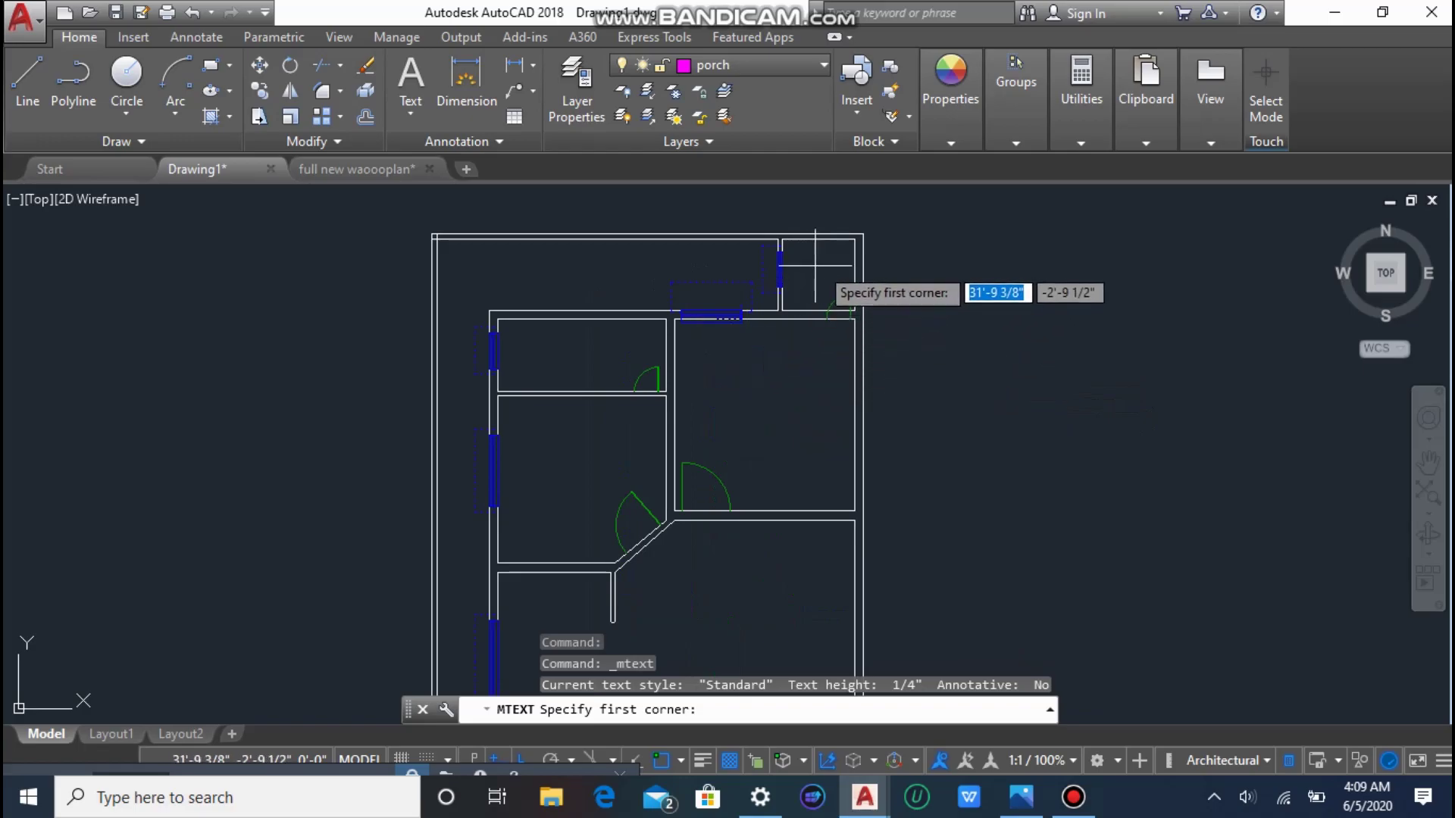
pyautogui.scroll(4, 825, 261)
pyautogui.scroll(-2, 740, 286)
pyautogui.scroll(4, 878, 279)
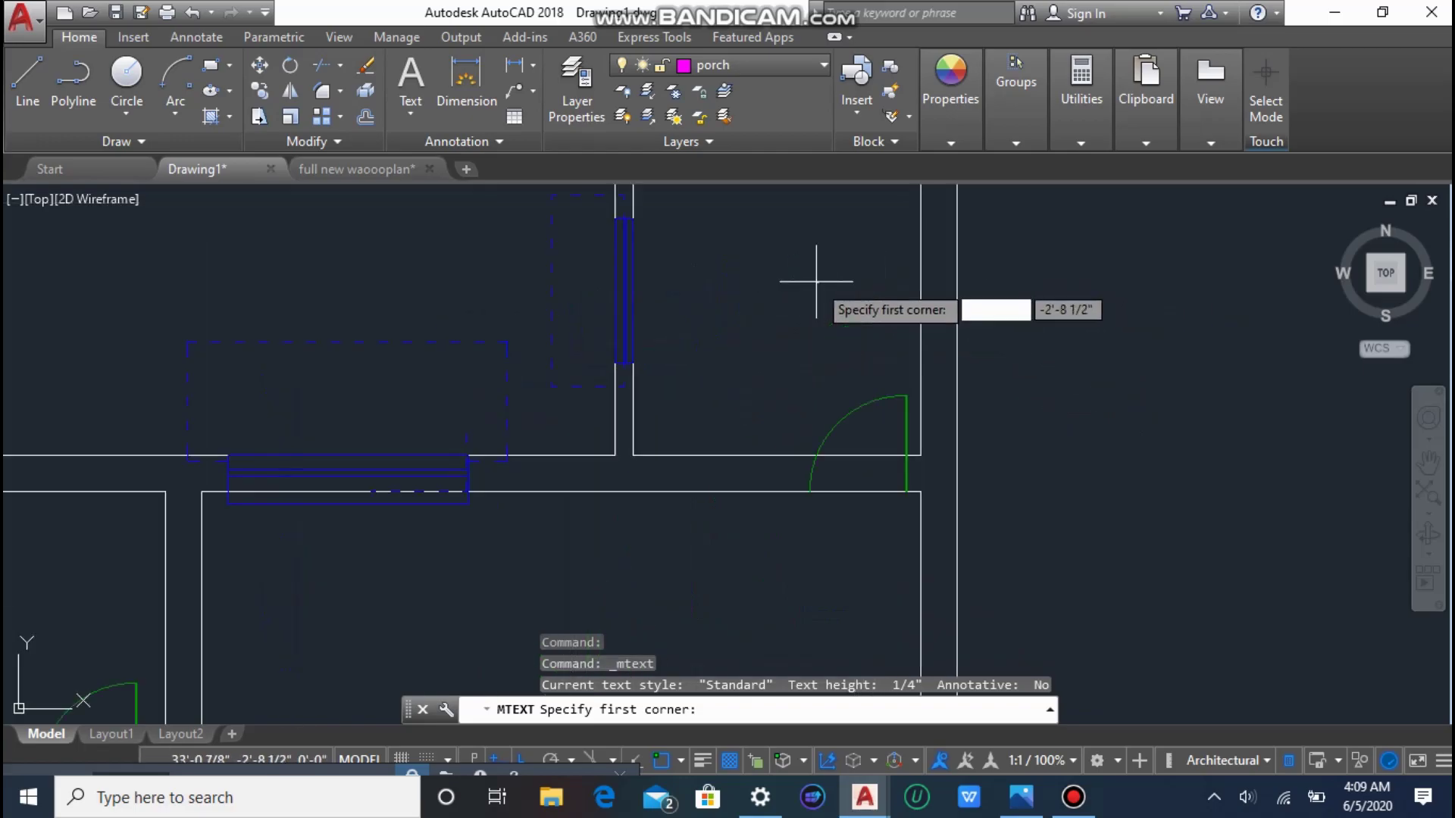
pyautogui.click(722, 256)
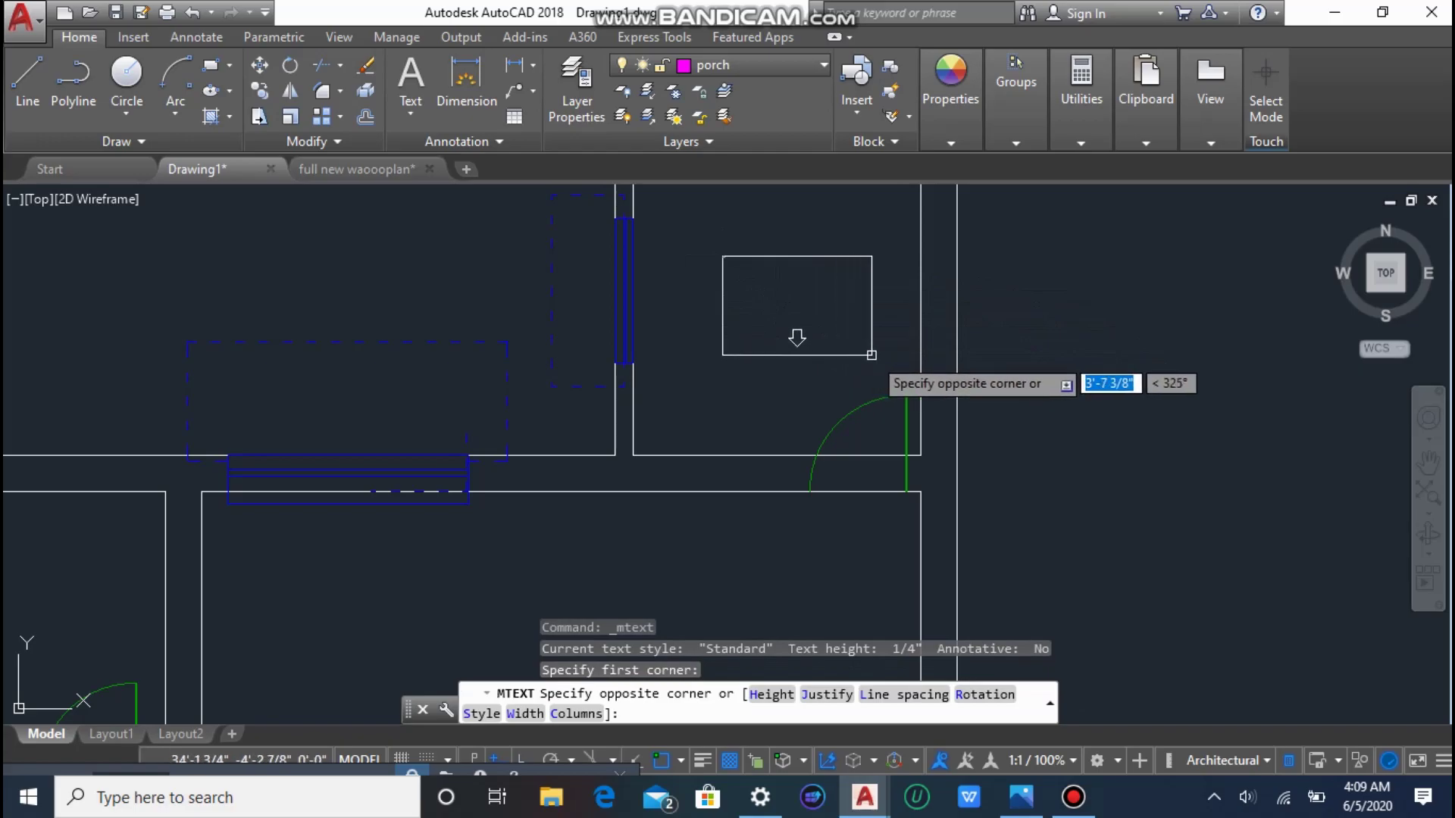
pyautogui.click(843, 356)
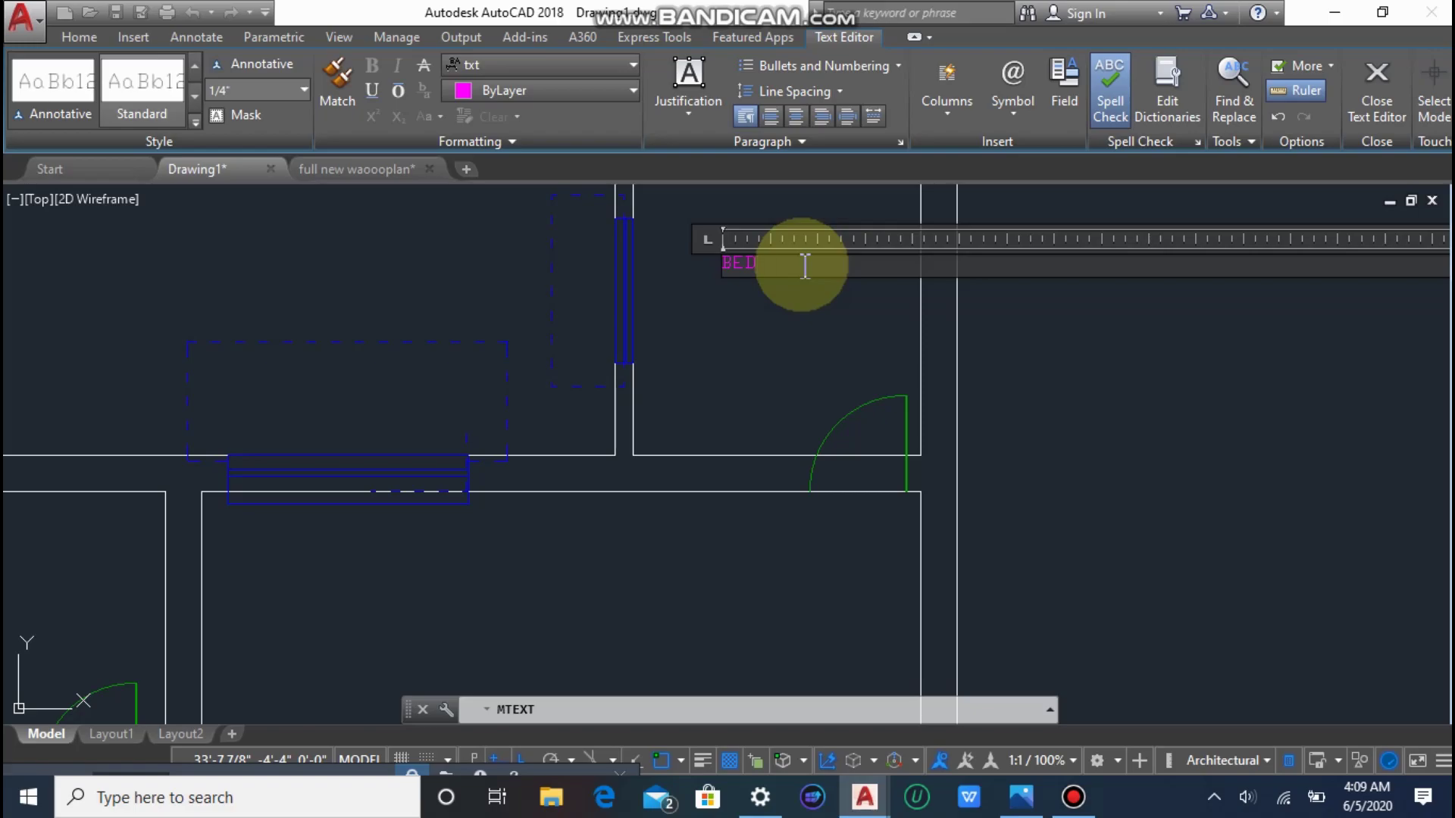
pyautogui.press('Return')
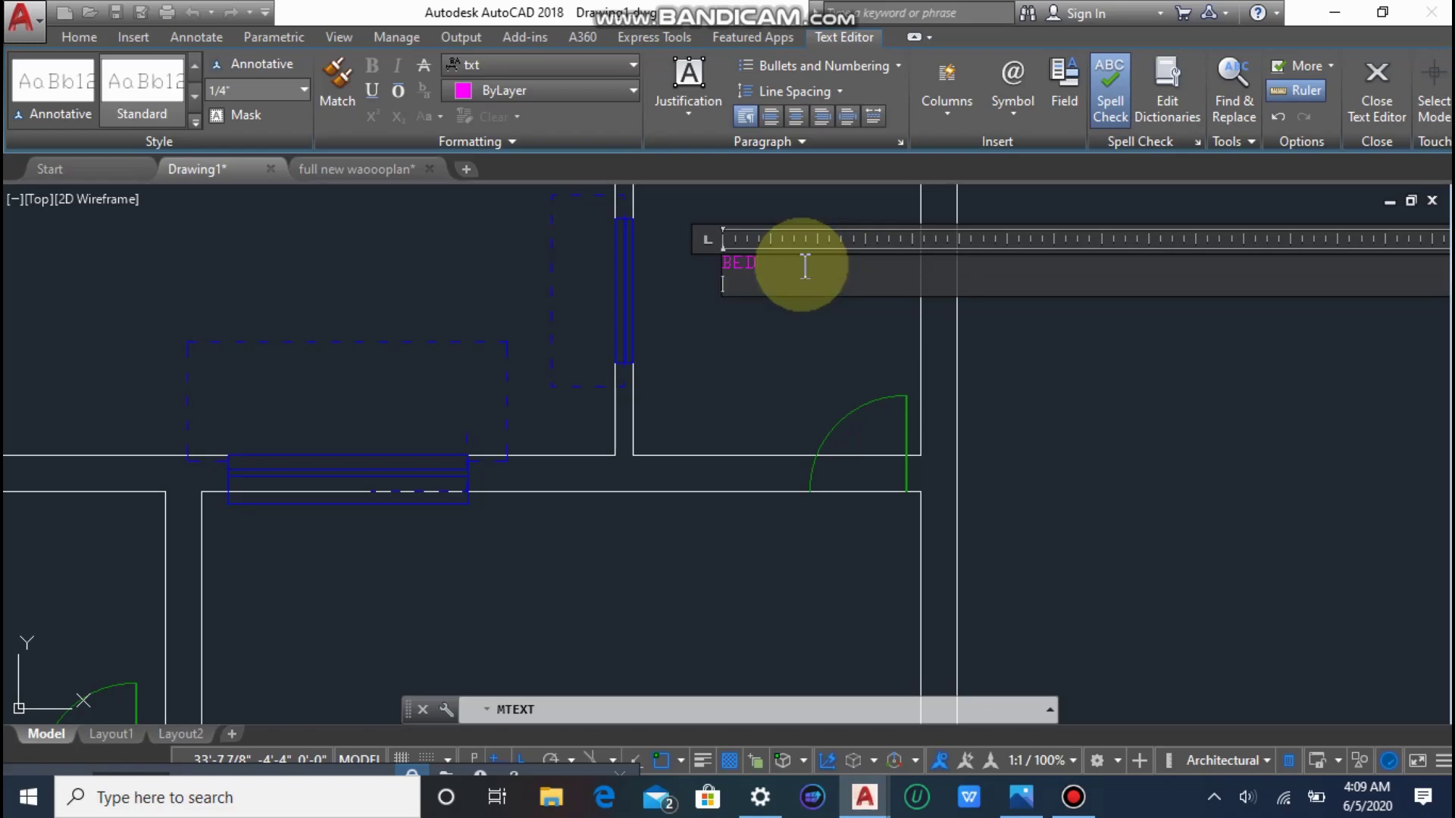
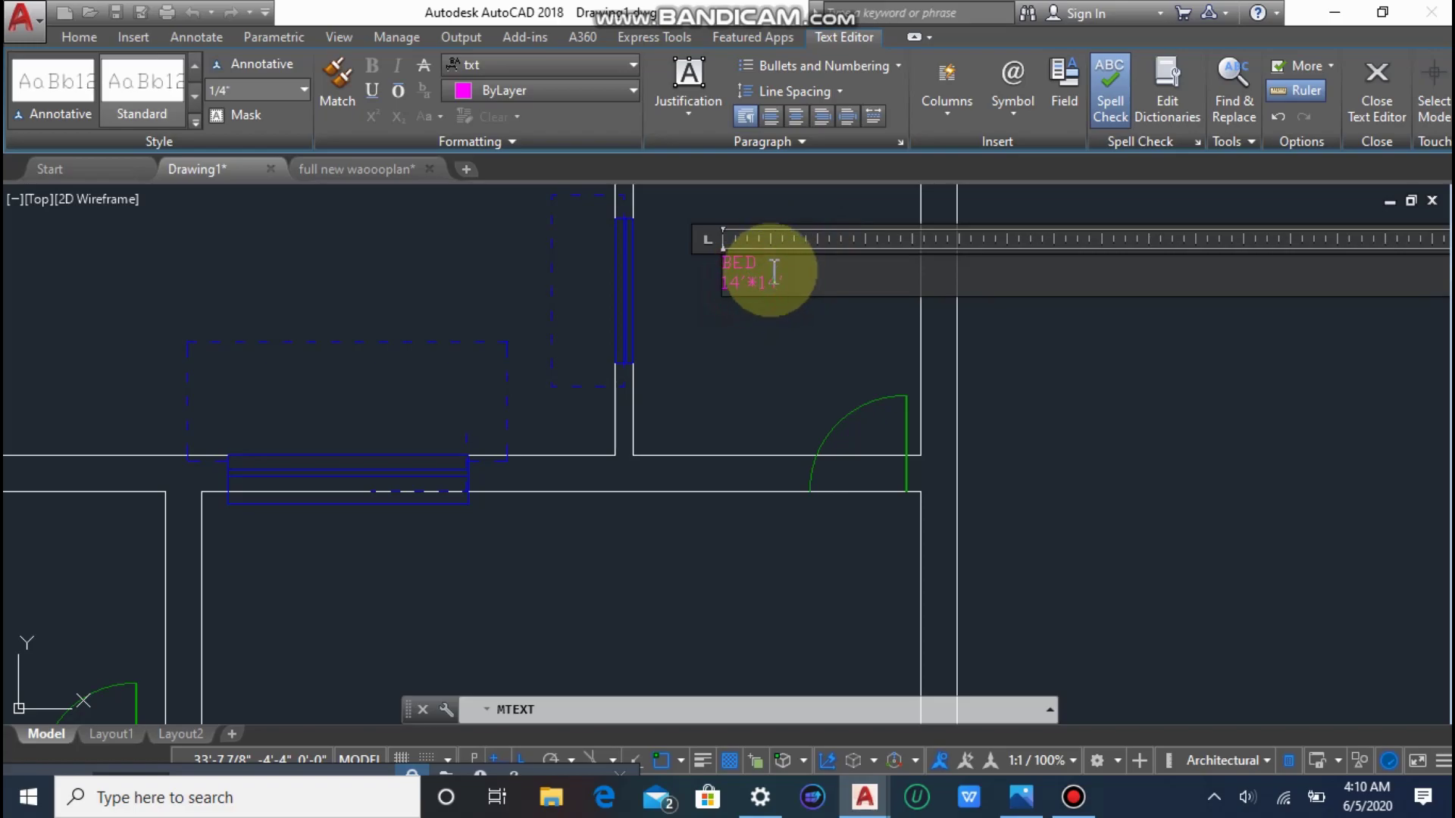
# Finish the two-line magenta BED 14'*14' label and close the text editor.
pyautogui.press('Return')
pyautogui.press('BackSpace')
pyautogui.click(855, 271)
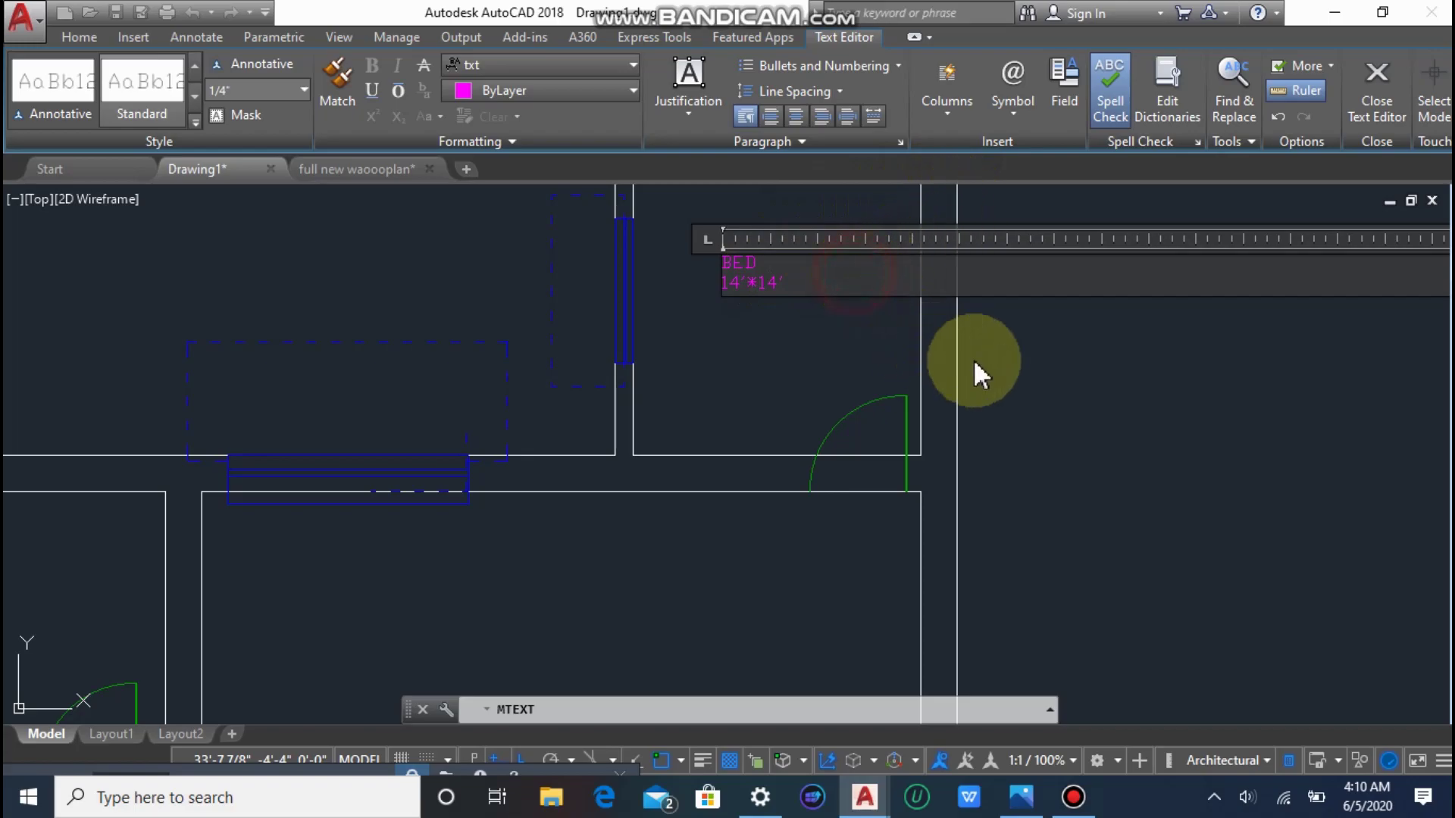
pyautogui.click(1056, 356)
pyautogui.scroll(3, 720, 254)
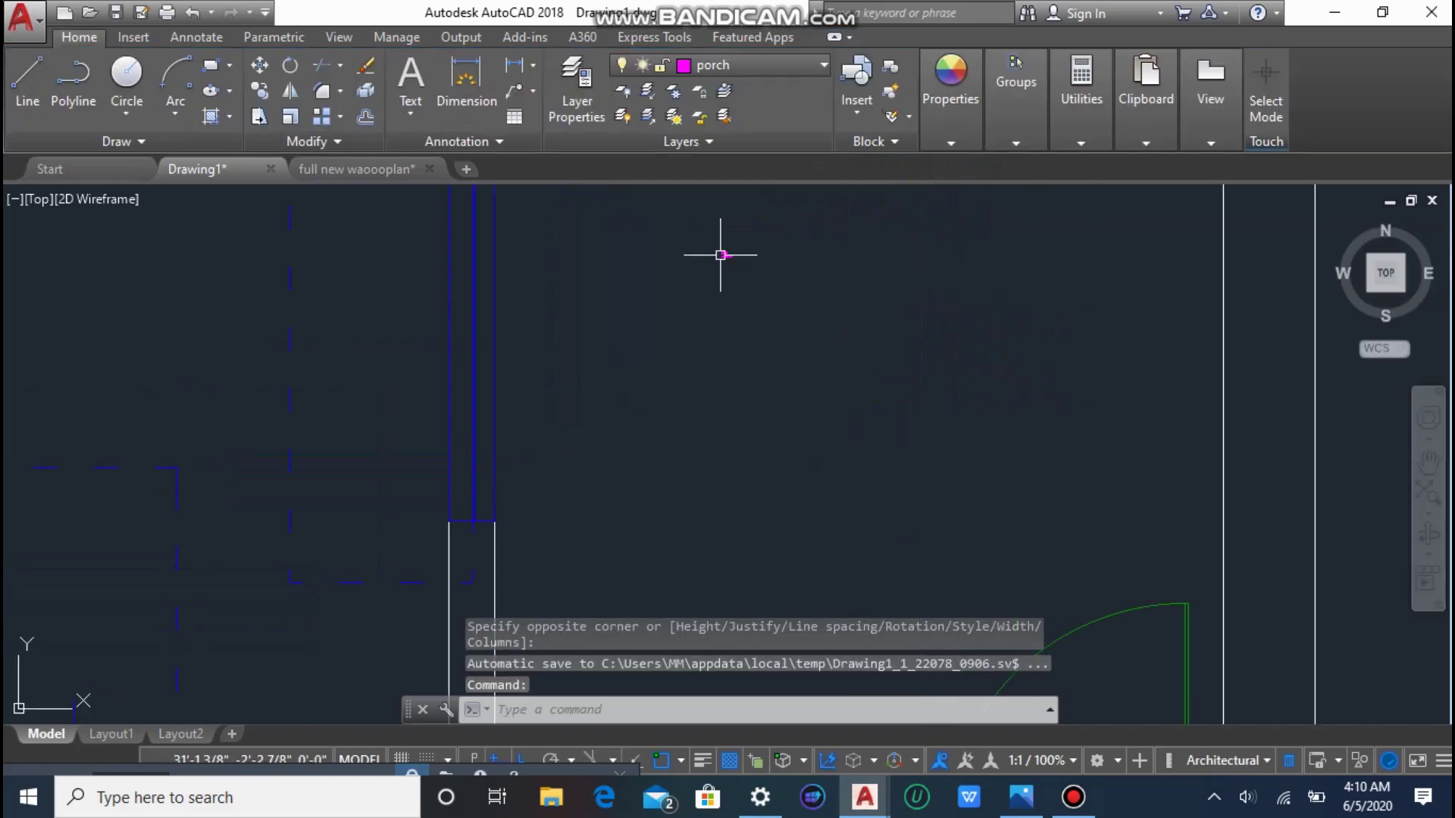
pyautogui.scroll(-3, 719, 254)
pyautogui.scroll(3, 650, 275)
# Select the BED label to check its text height in Quick Properties, then clear the selection.
pyautogui.click(585, 351)
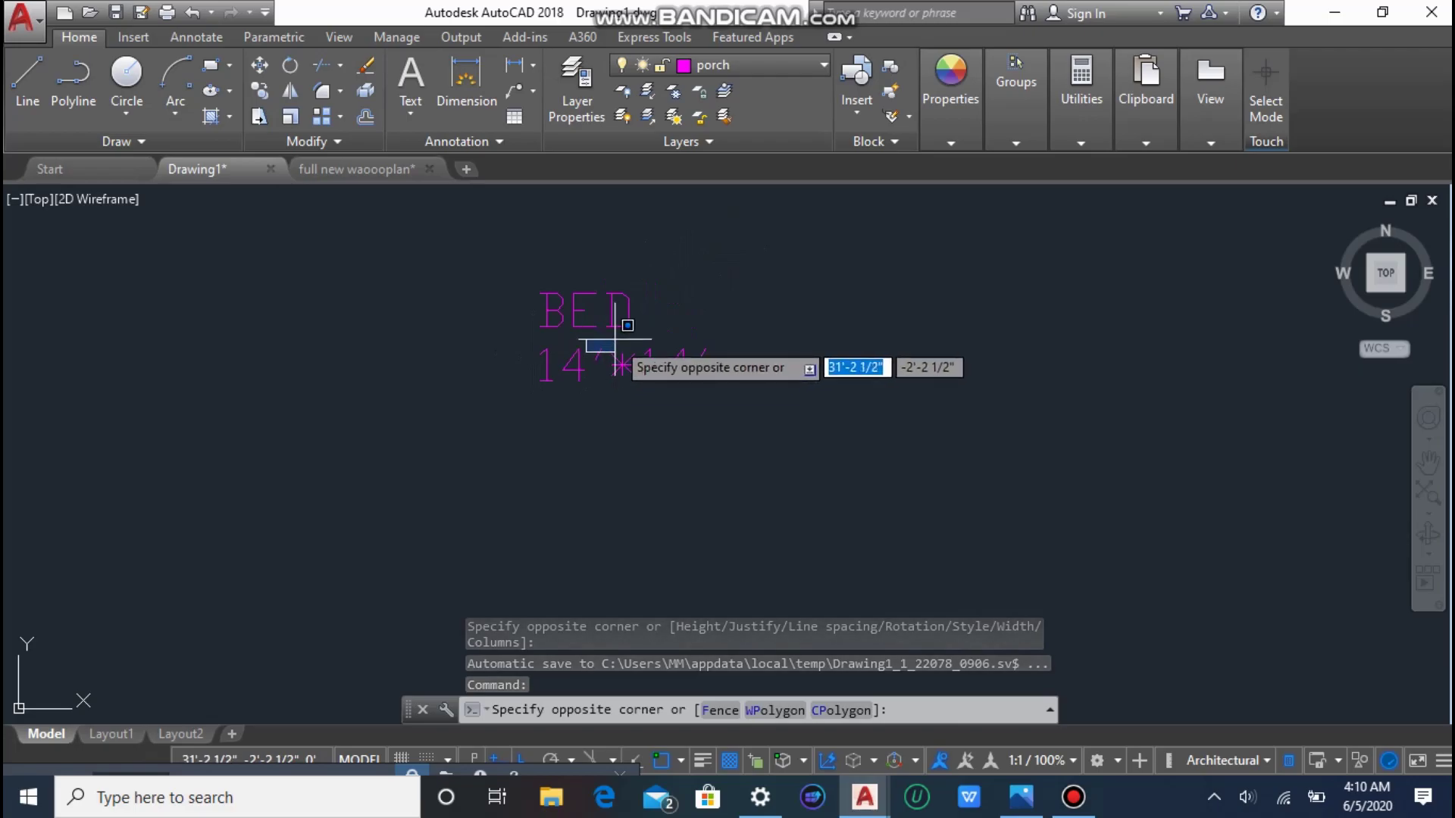
pyautogui.click(614, 339)
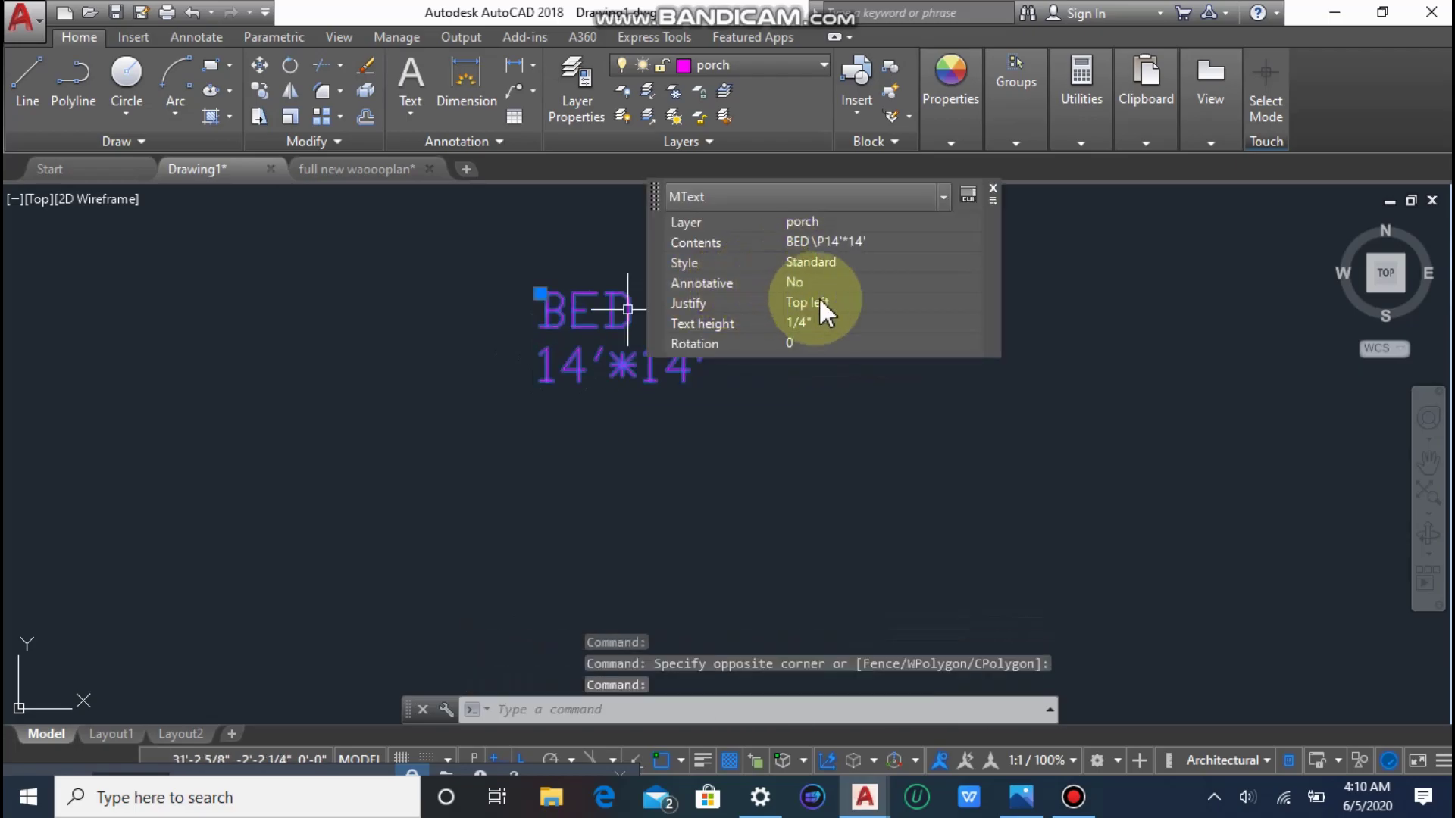
pyautogui.click(838, 322)
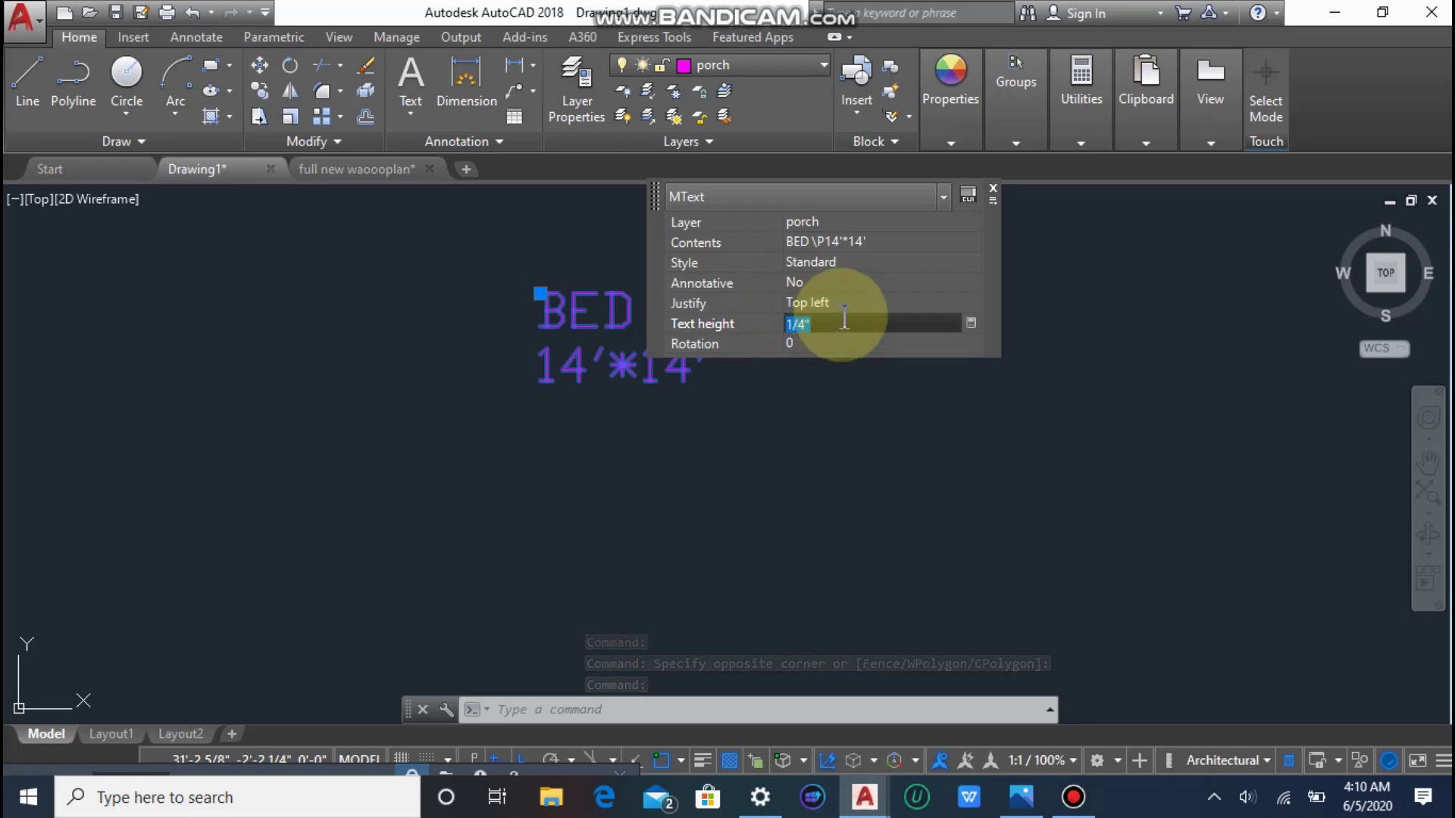
pyautogui.press('Escape')
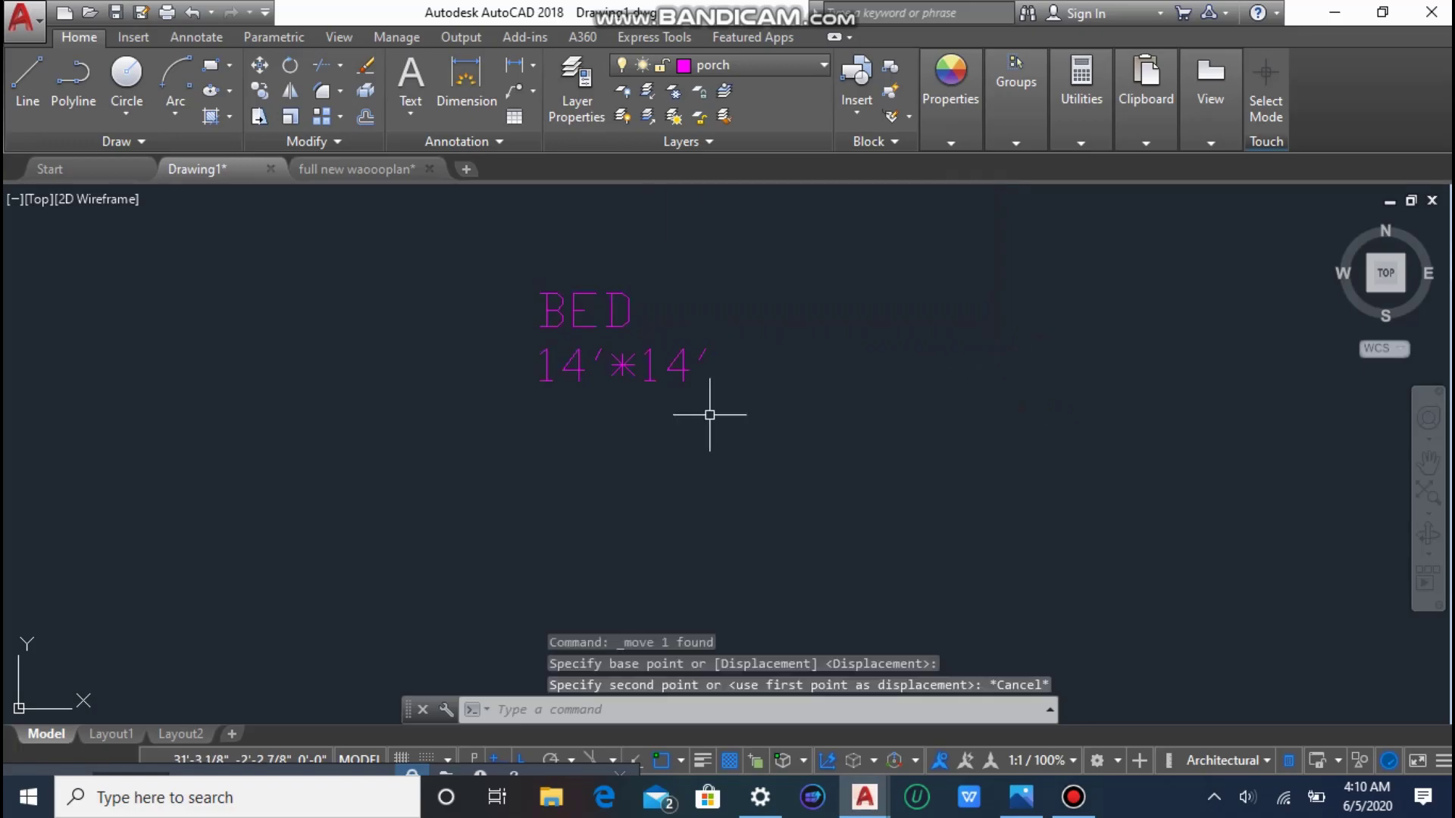
pyautogui.click(757, 414)
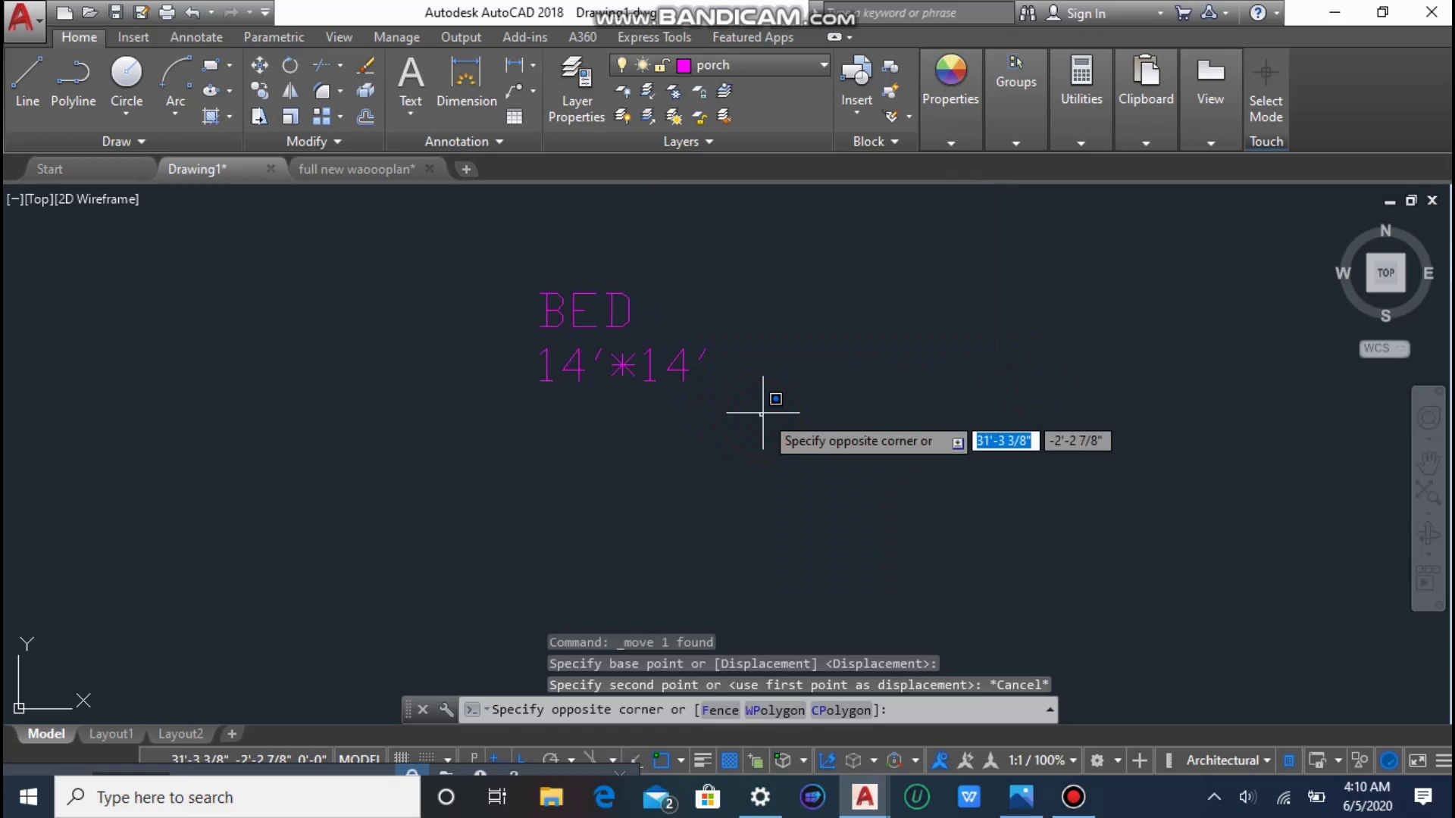
pyautogui.press('Escape')
pyautogui.press('Escape')
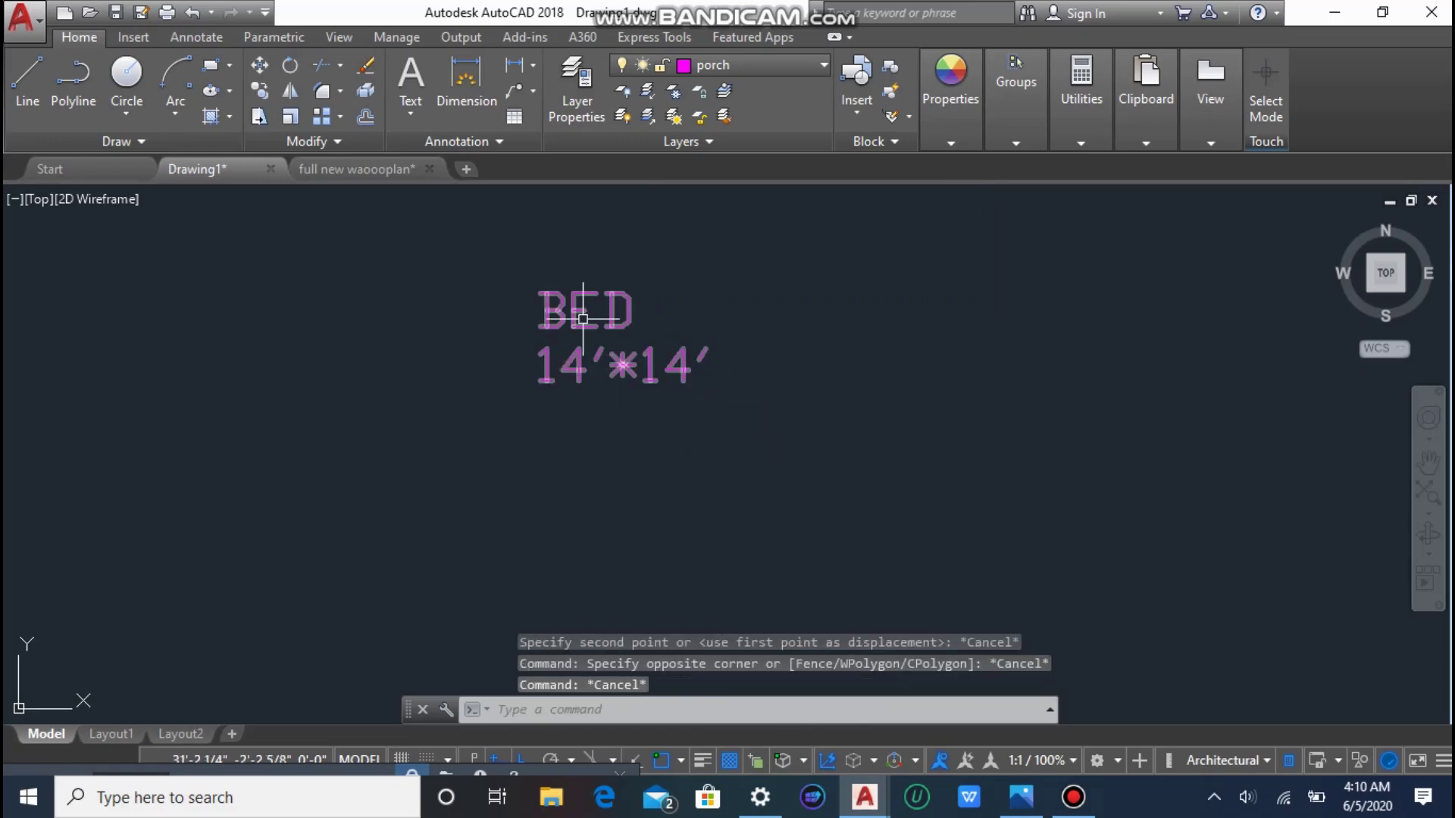
pyautogui.rightClick(912, 451)
pyautogui.click(1019, 433)
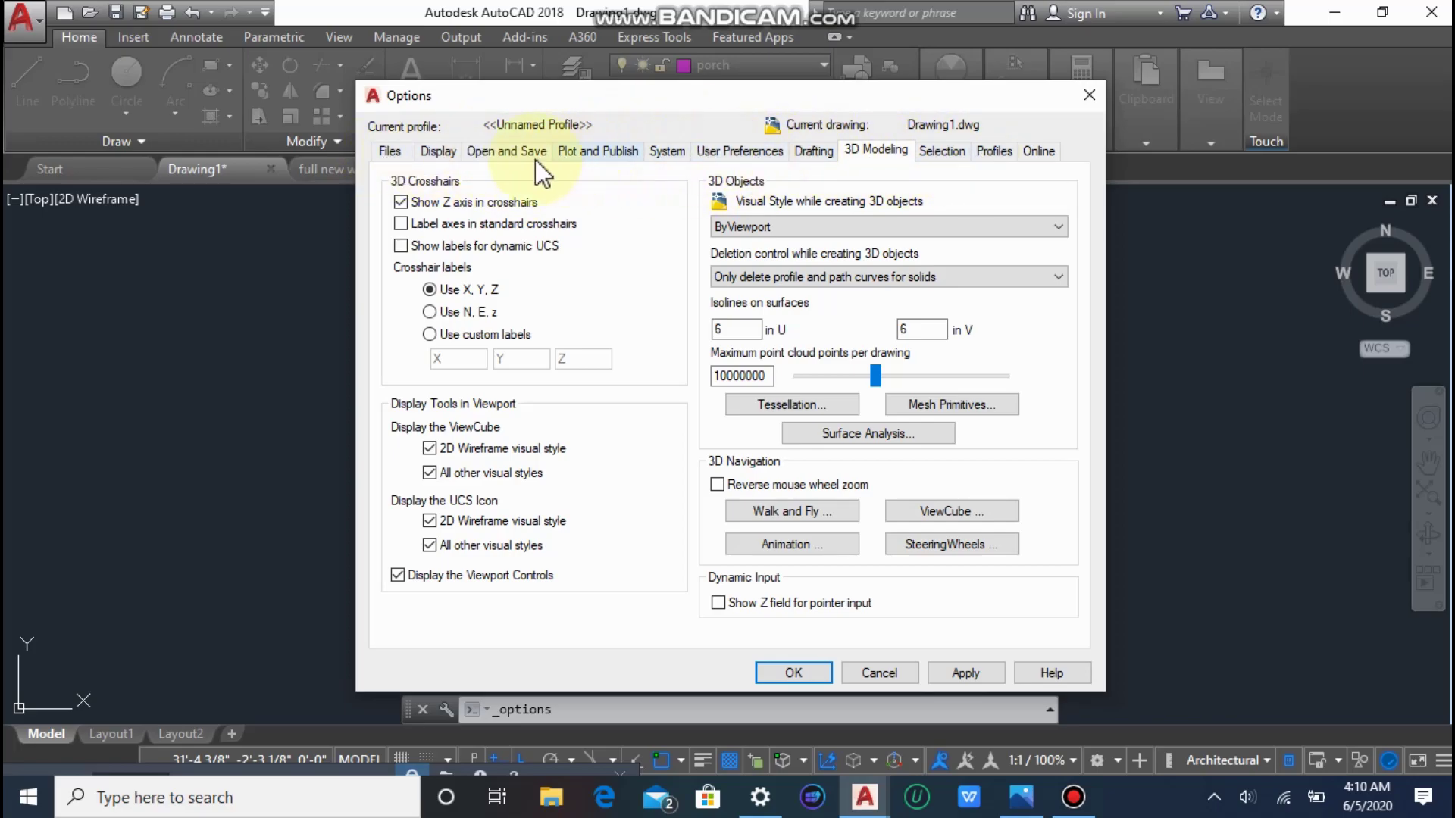
pyautogui.click(500, 152)
pyautogui.click(1085, 96)
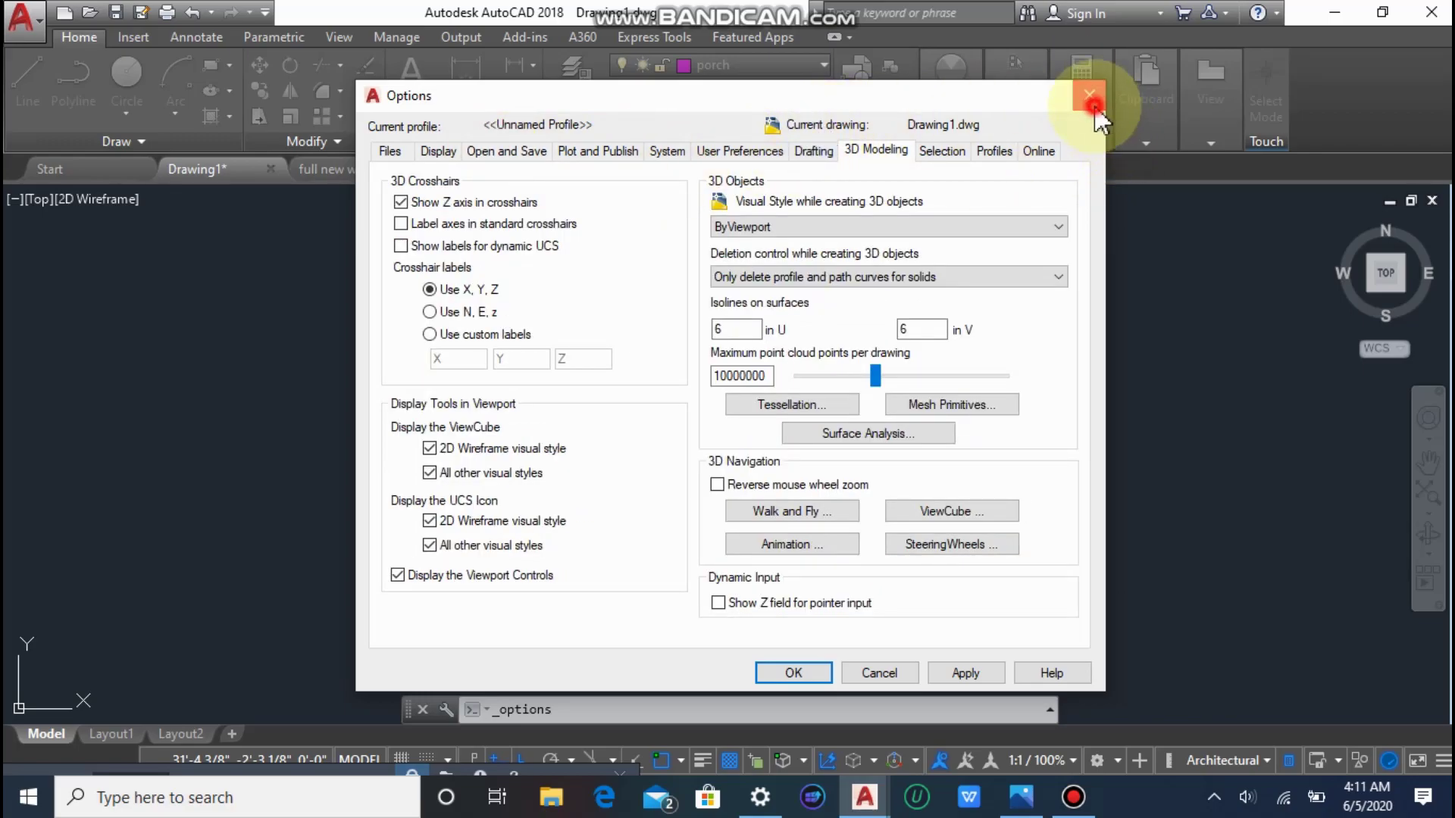
pyautogui.click(1089, 96)
pyautogui.rightClick(739, 375)
# Change the Standard dimension style's text height from 3/16" to 1" using the D command.
pyautogui.click(861, 296)
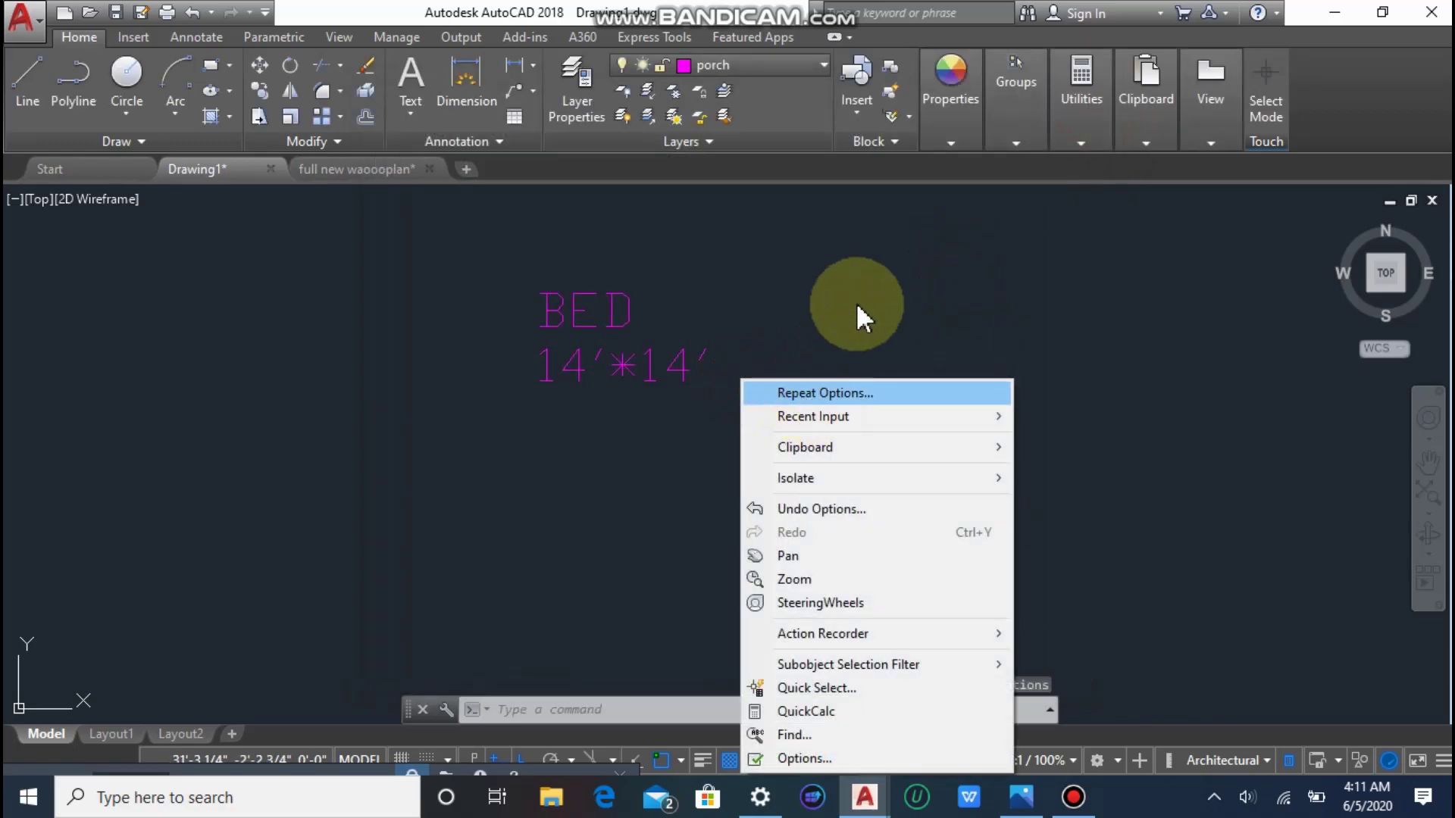
pyautogui.press('Escape')
pyautogui.write('DI')
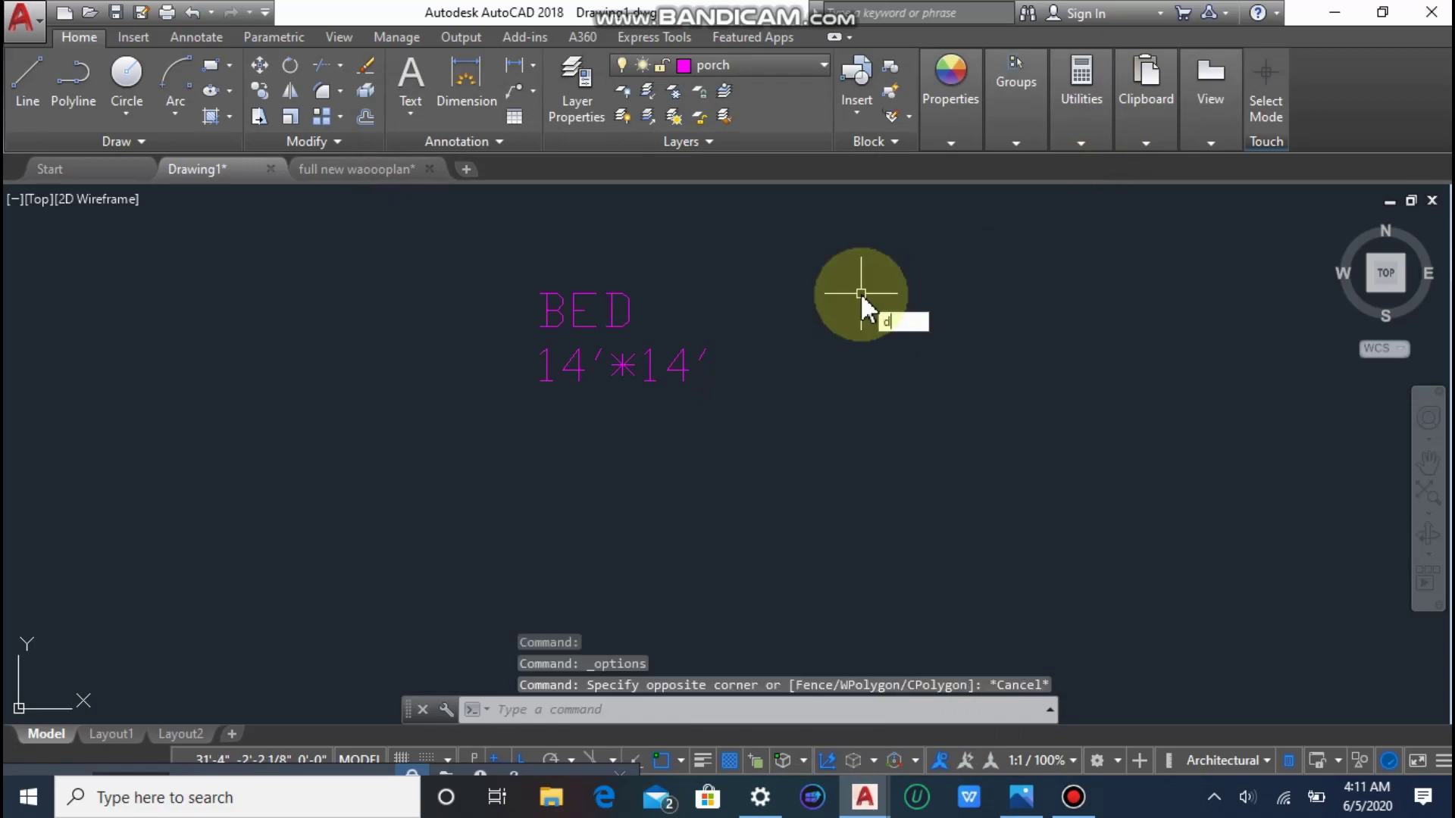
pyautogui.press('BackSpace')
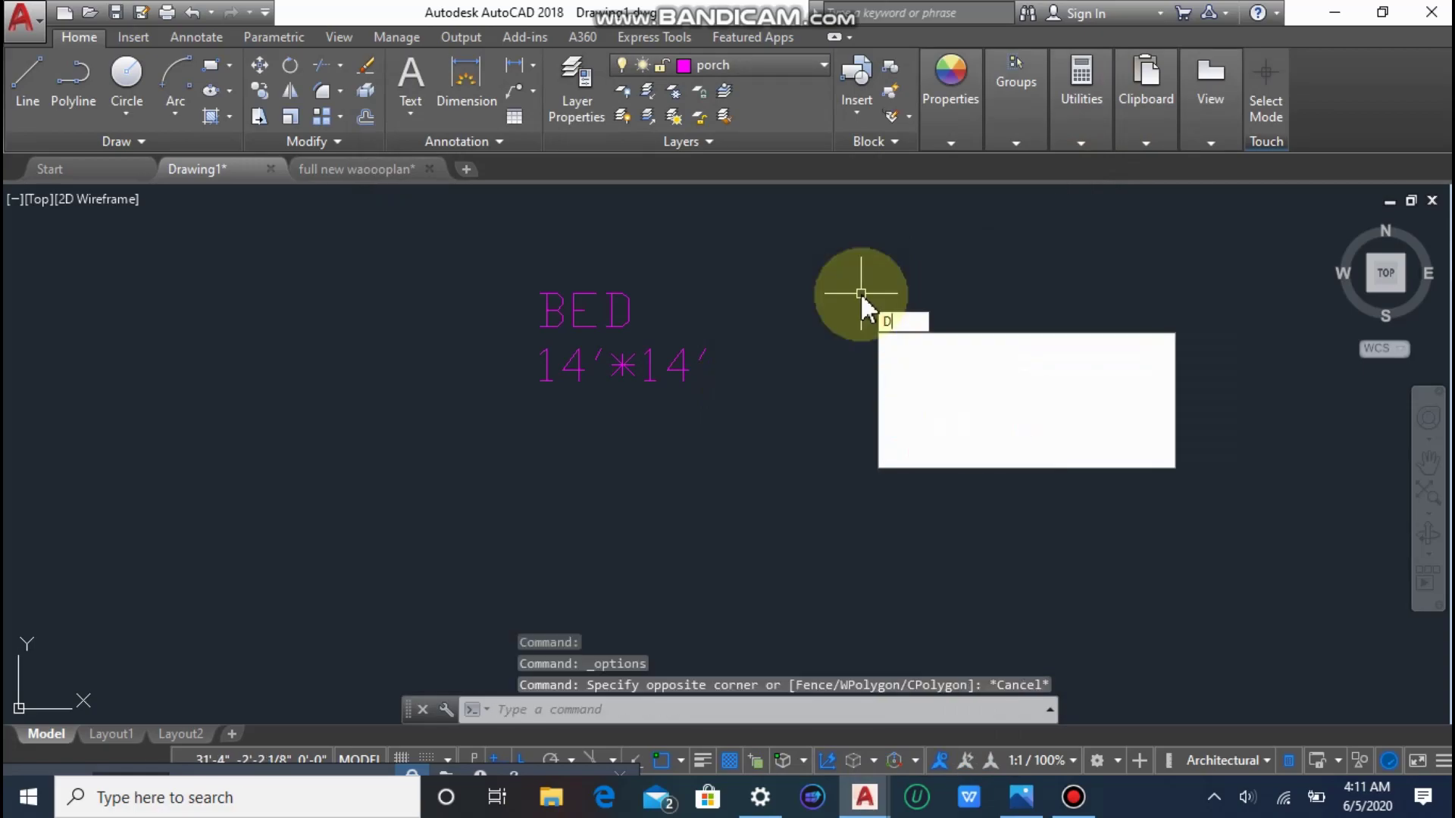
pyautogui.press('Return')
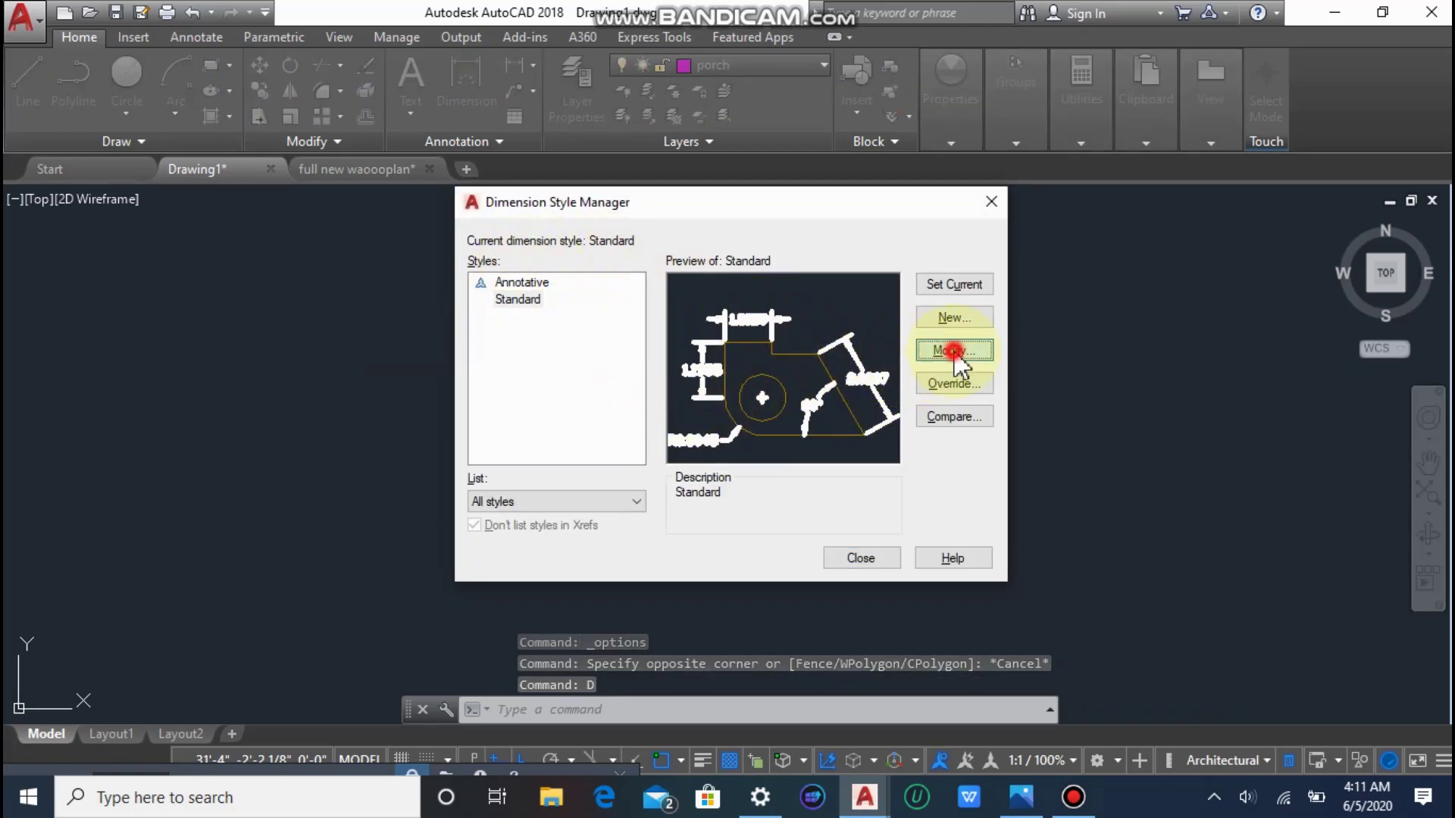
pyautogui.click(951, 350)
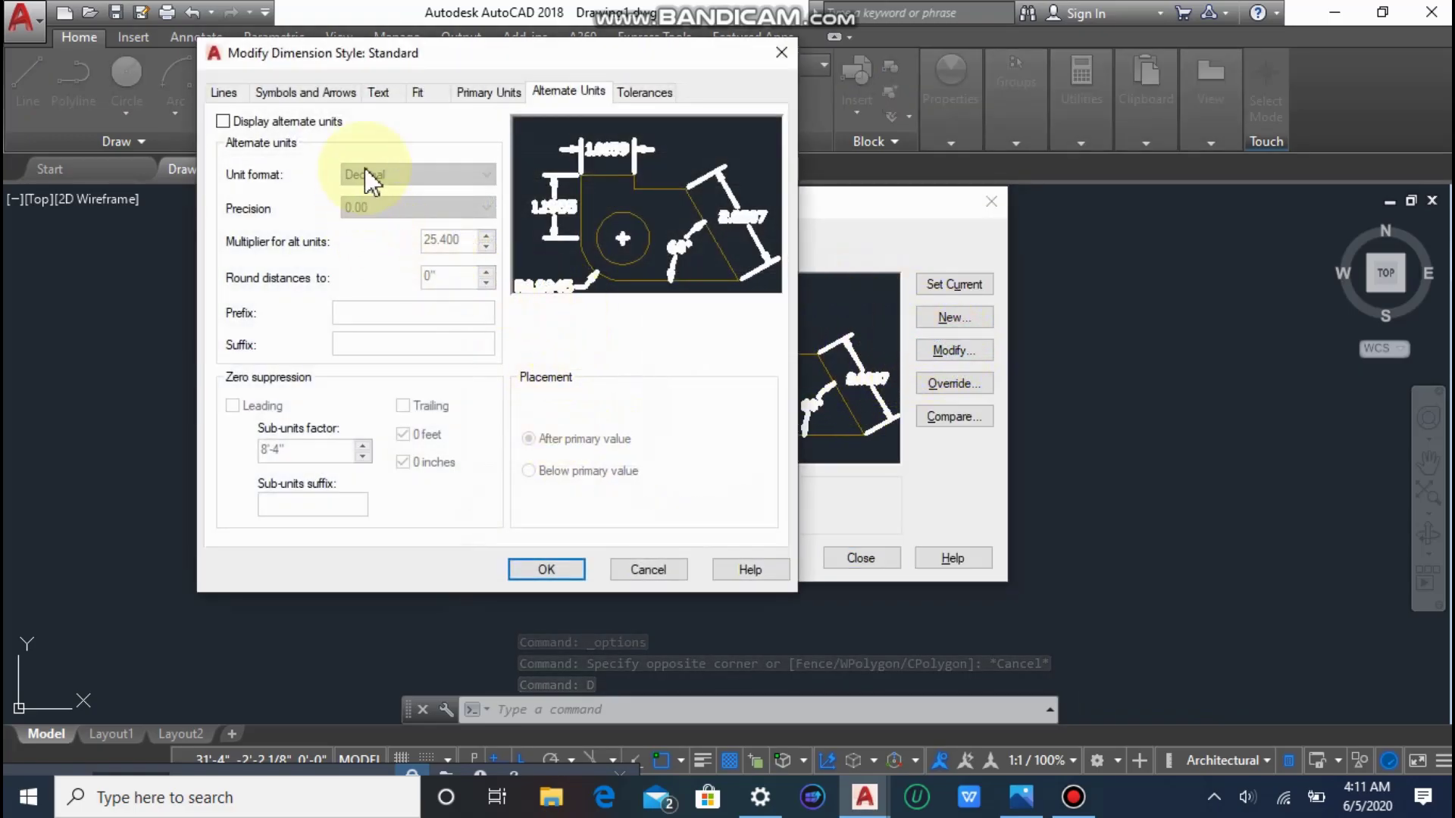
pyautogui.click(380, 90)
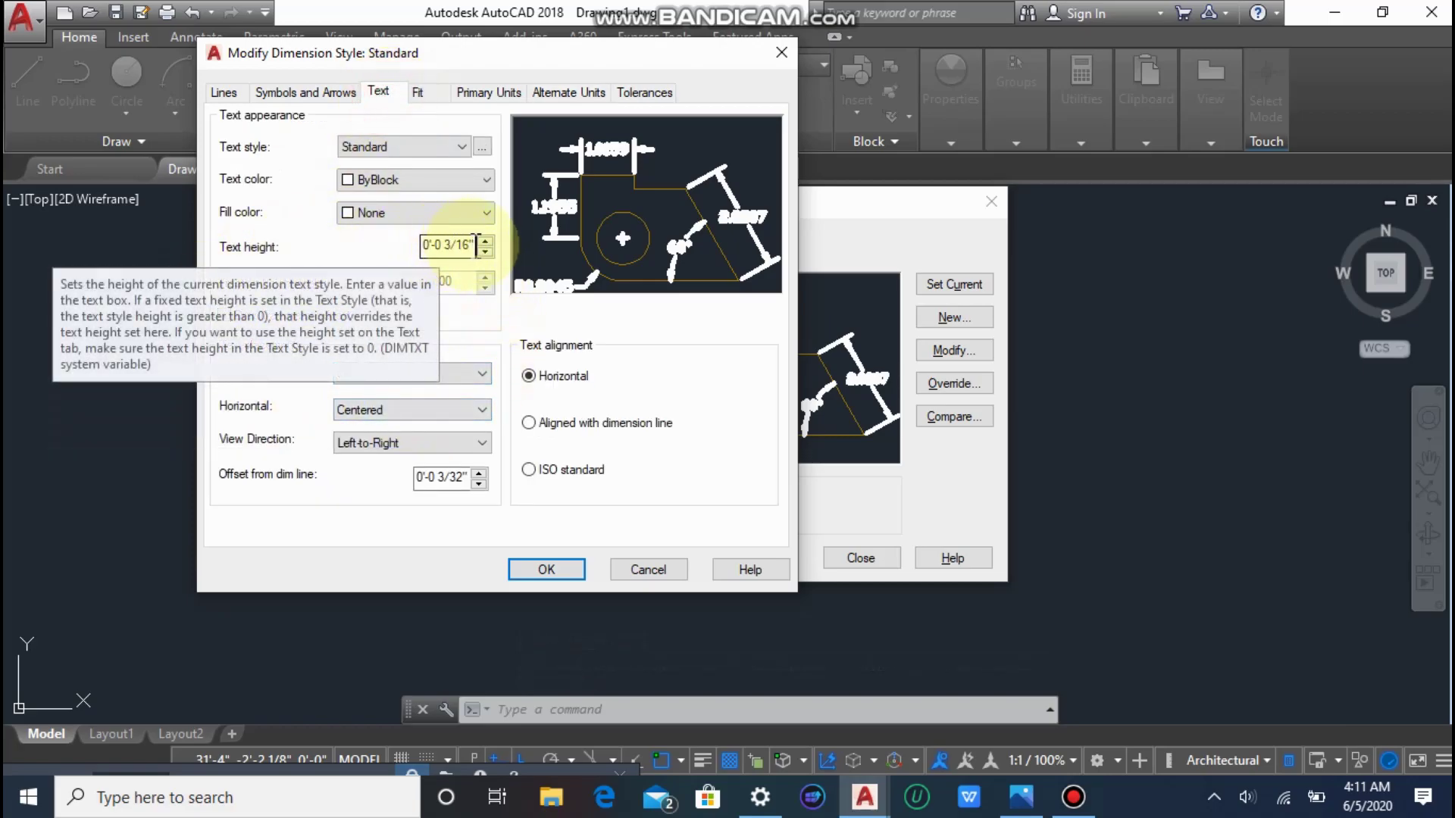
pyautogui.moveTo(475, 244); pyautogui.dragTo(425, 258)
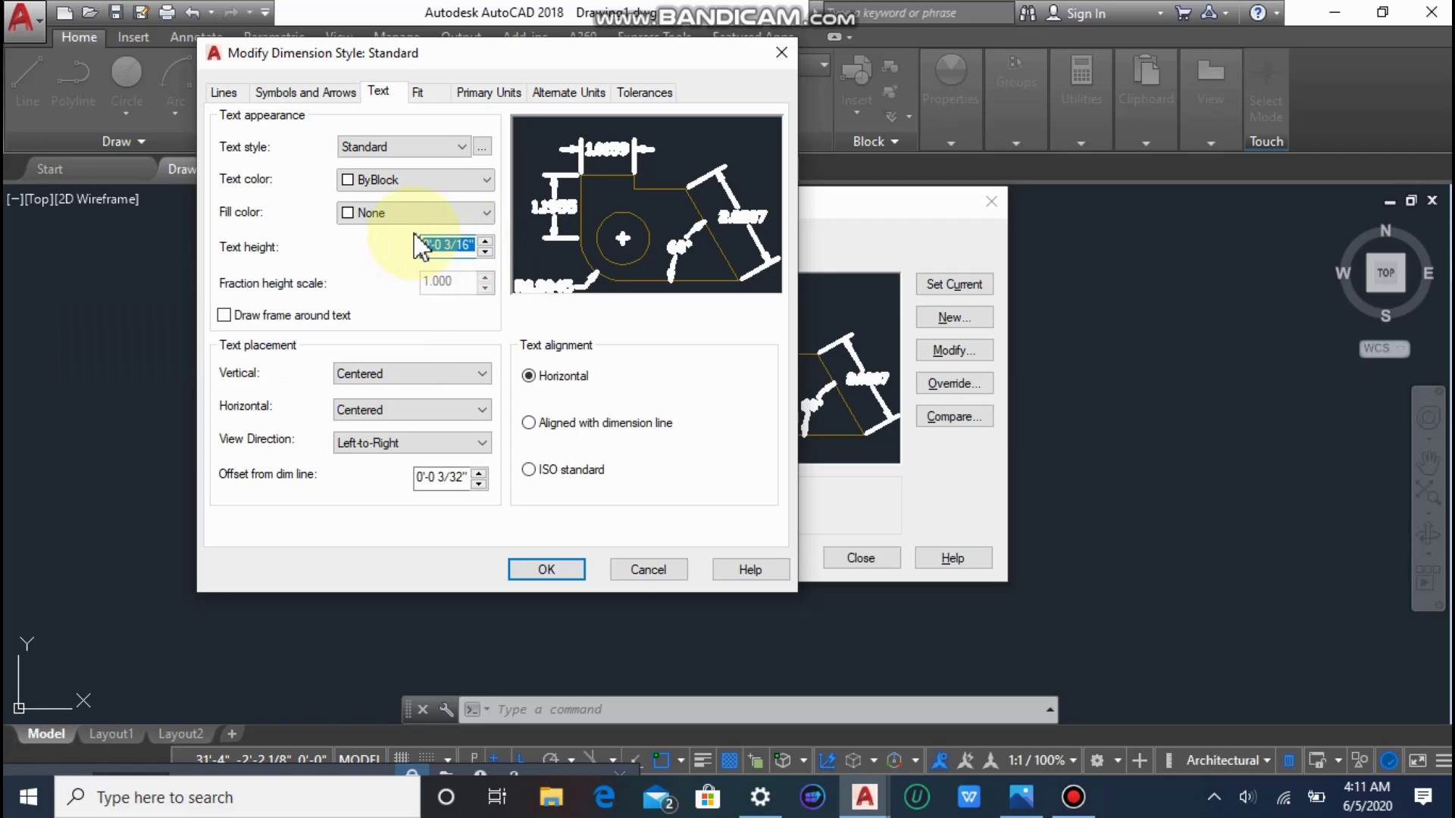
pyautogui.write('1"')
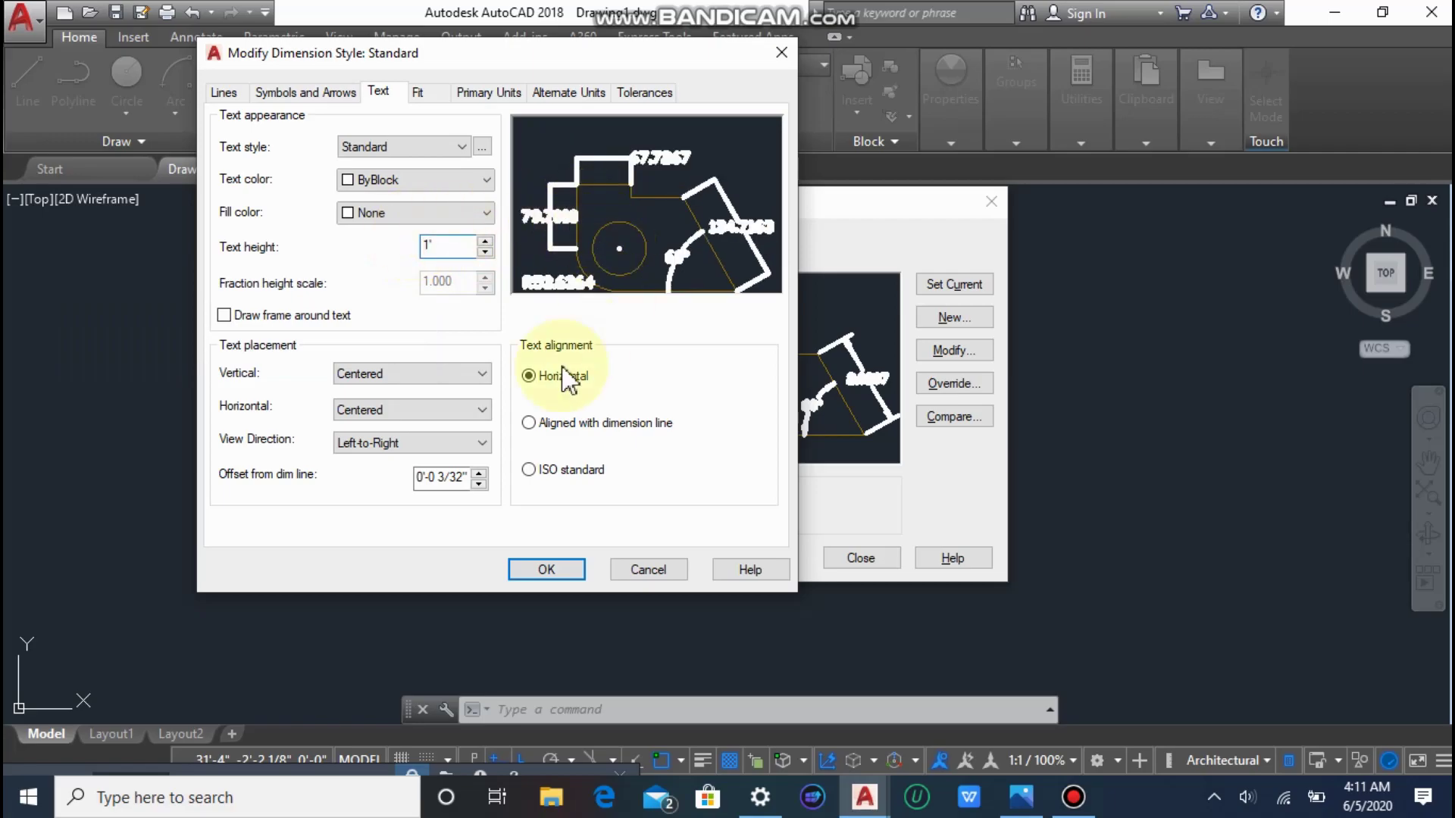
pyautogui.click(527, 573)
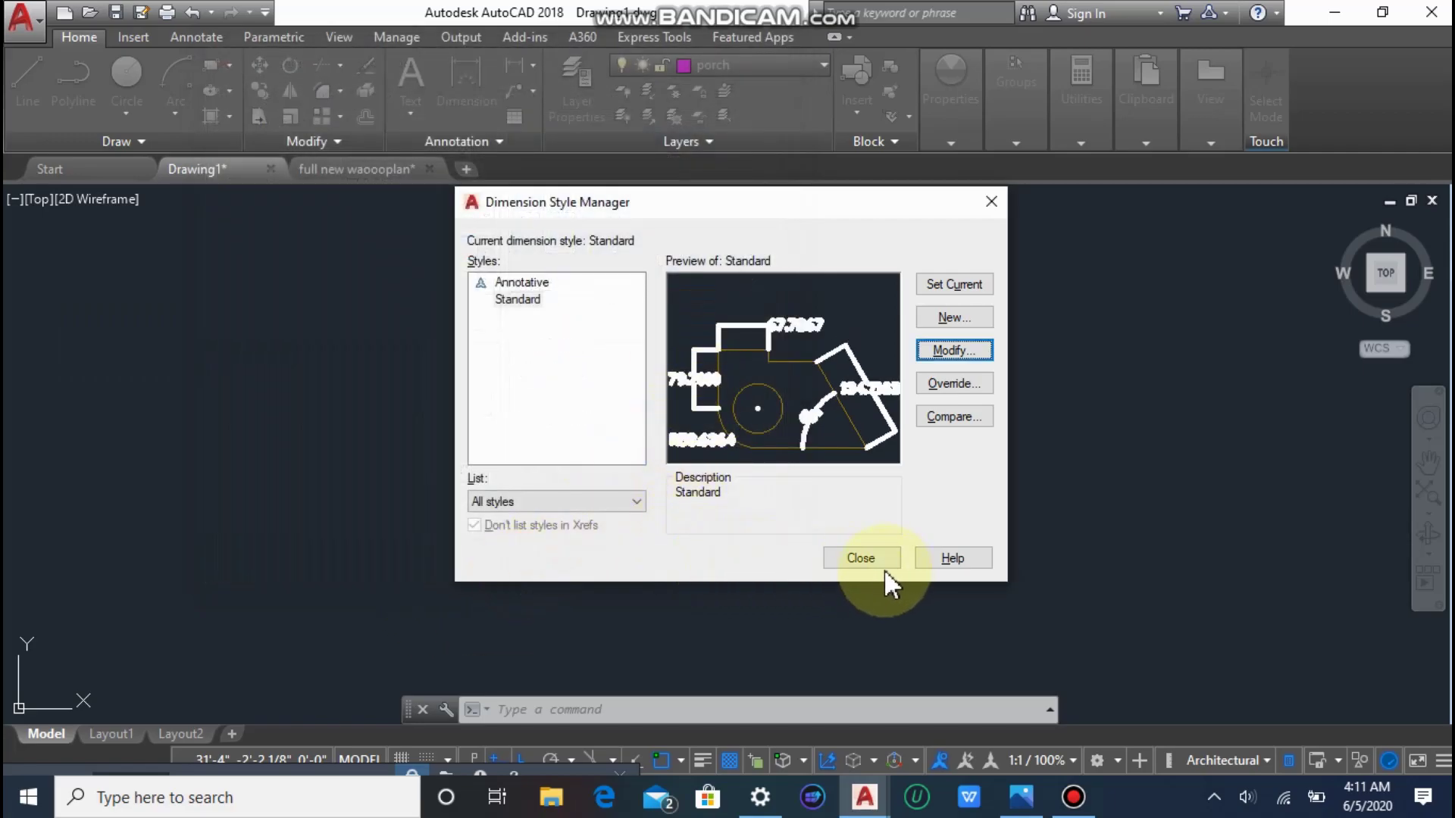
pyautogui.click(892, 561)
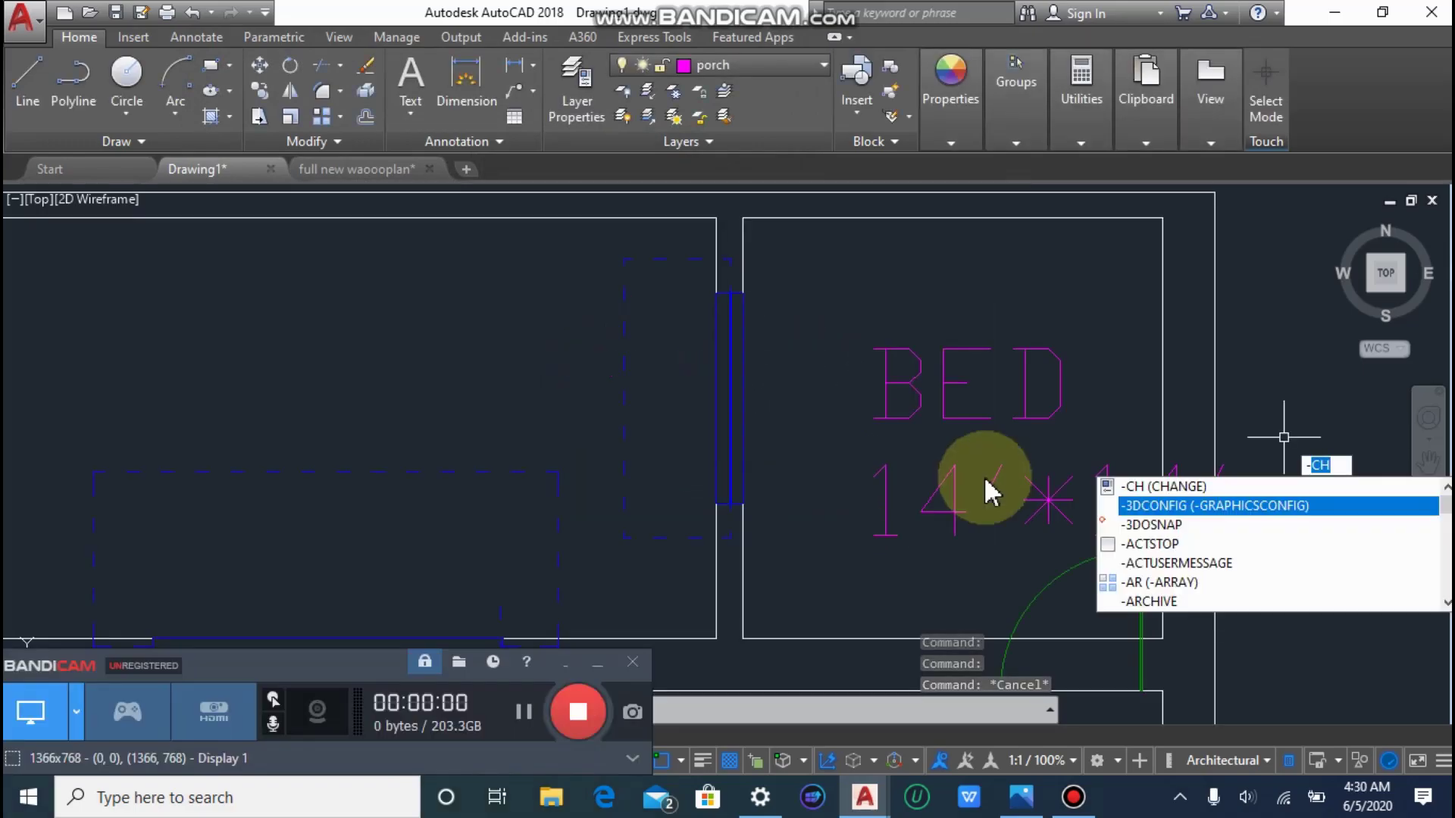
# Set the BED 14'*14' label's text height to 6" in Quick Properties.
pyautogui.press('Up')
pyautogui.press('BackSpace')
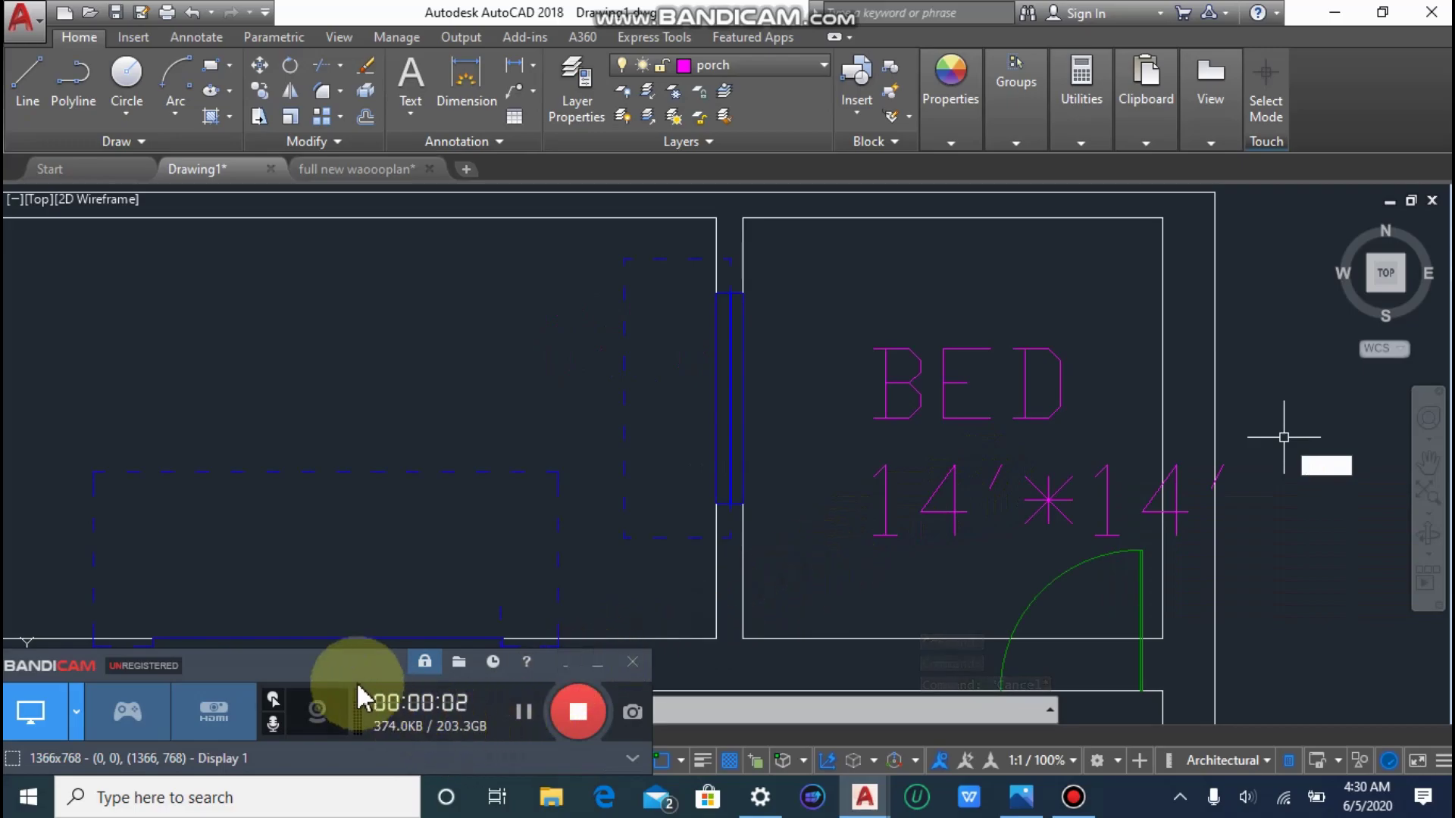
pyautogui.moveTo(338, 686); pyautogui.dragTo(306, 809)
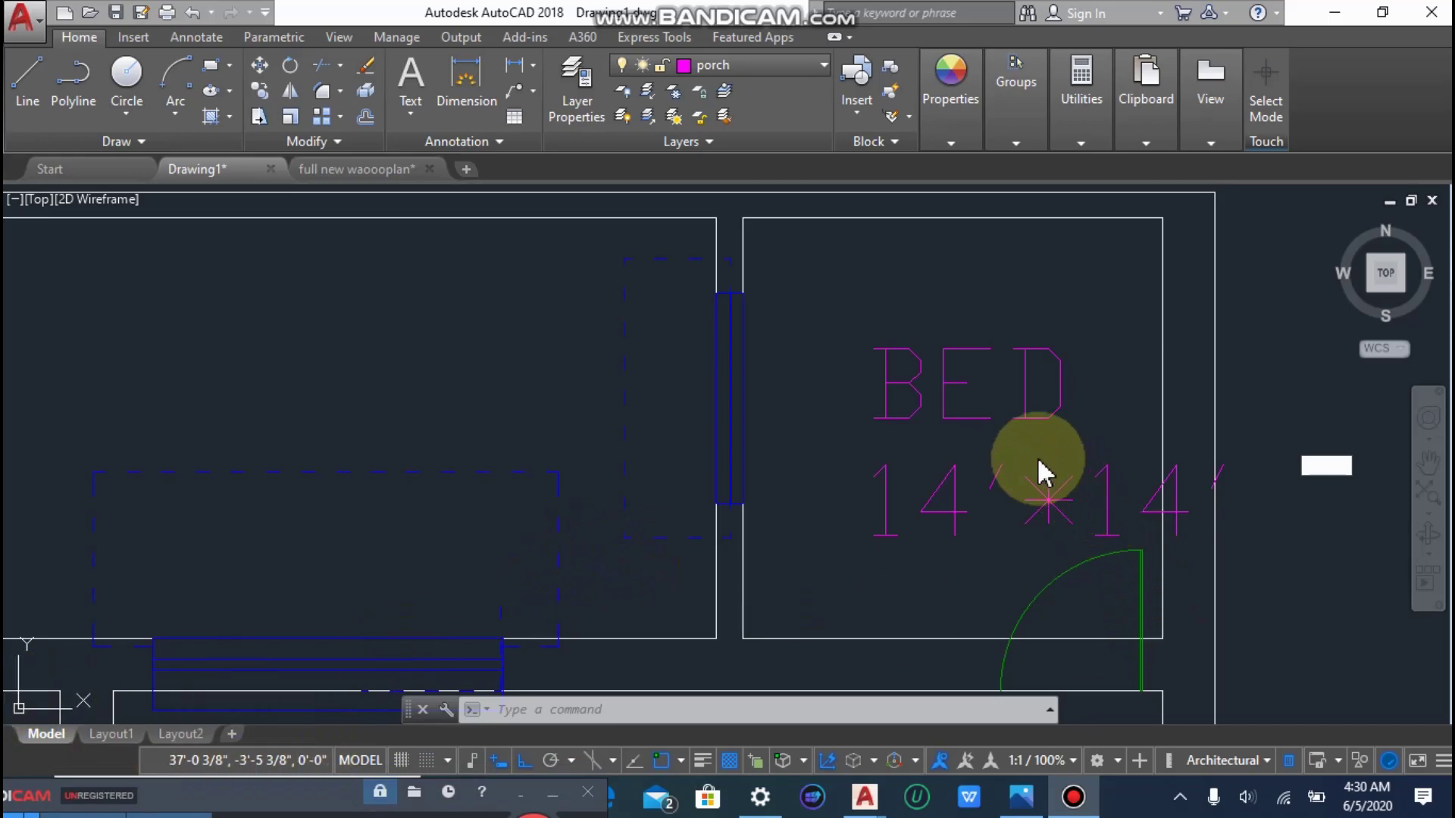
pyautogui.click(941, 380)
pyautogui.click(1209, 301)
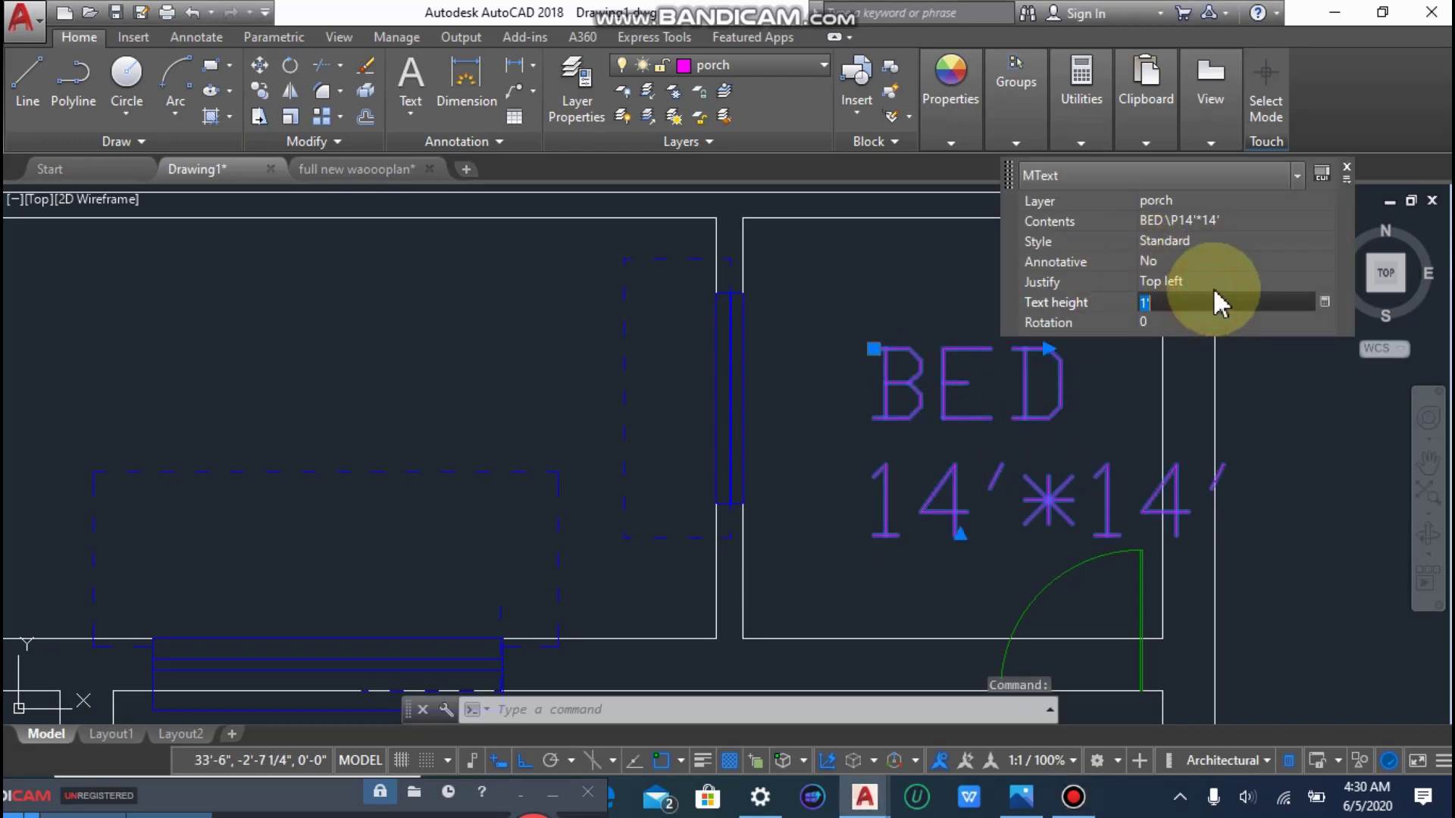
pyautogui.write('.')
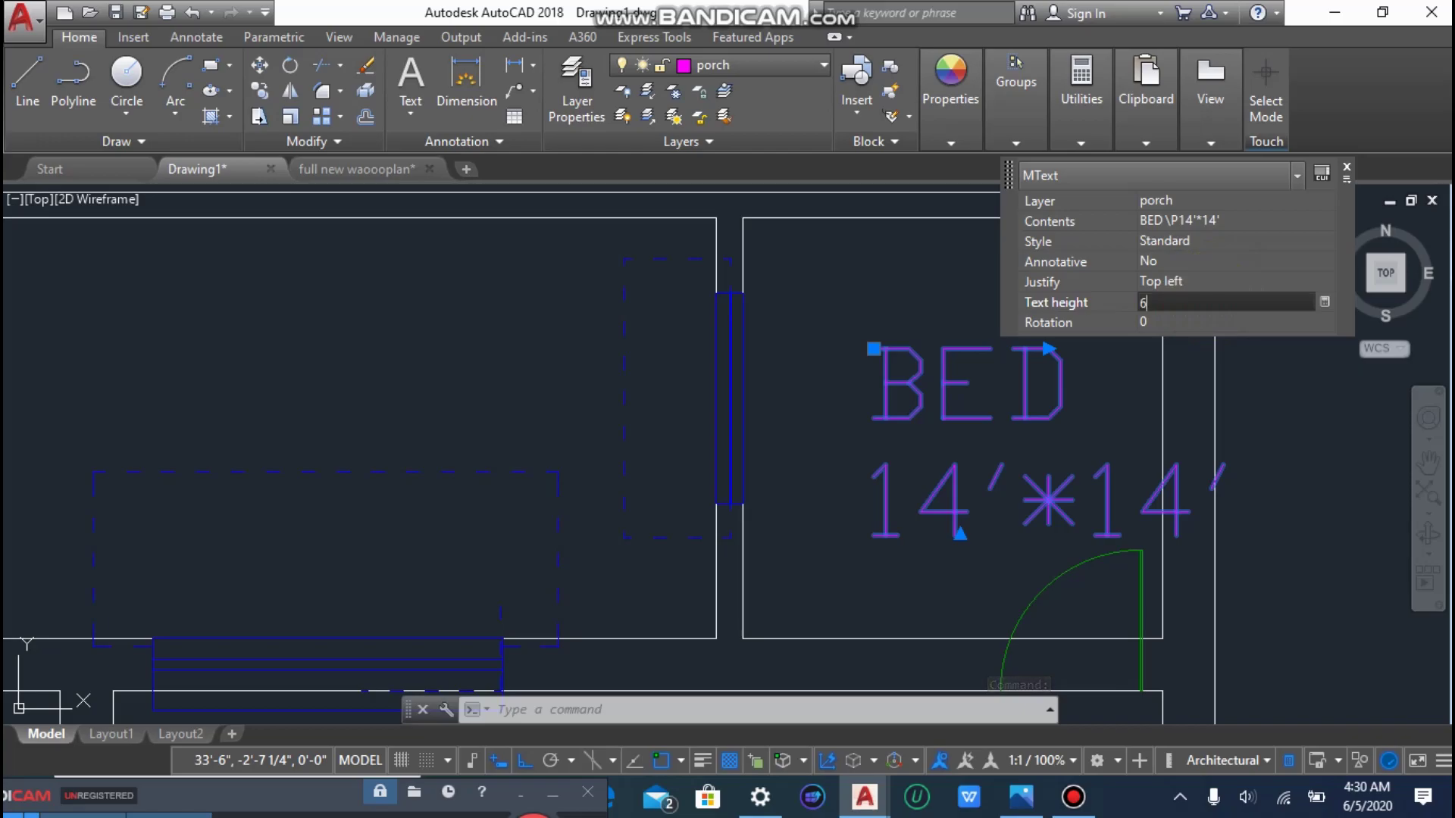
pyautogui.press('Return')
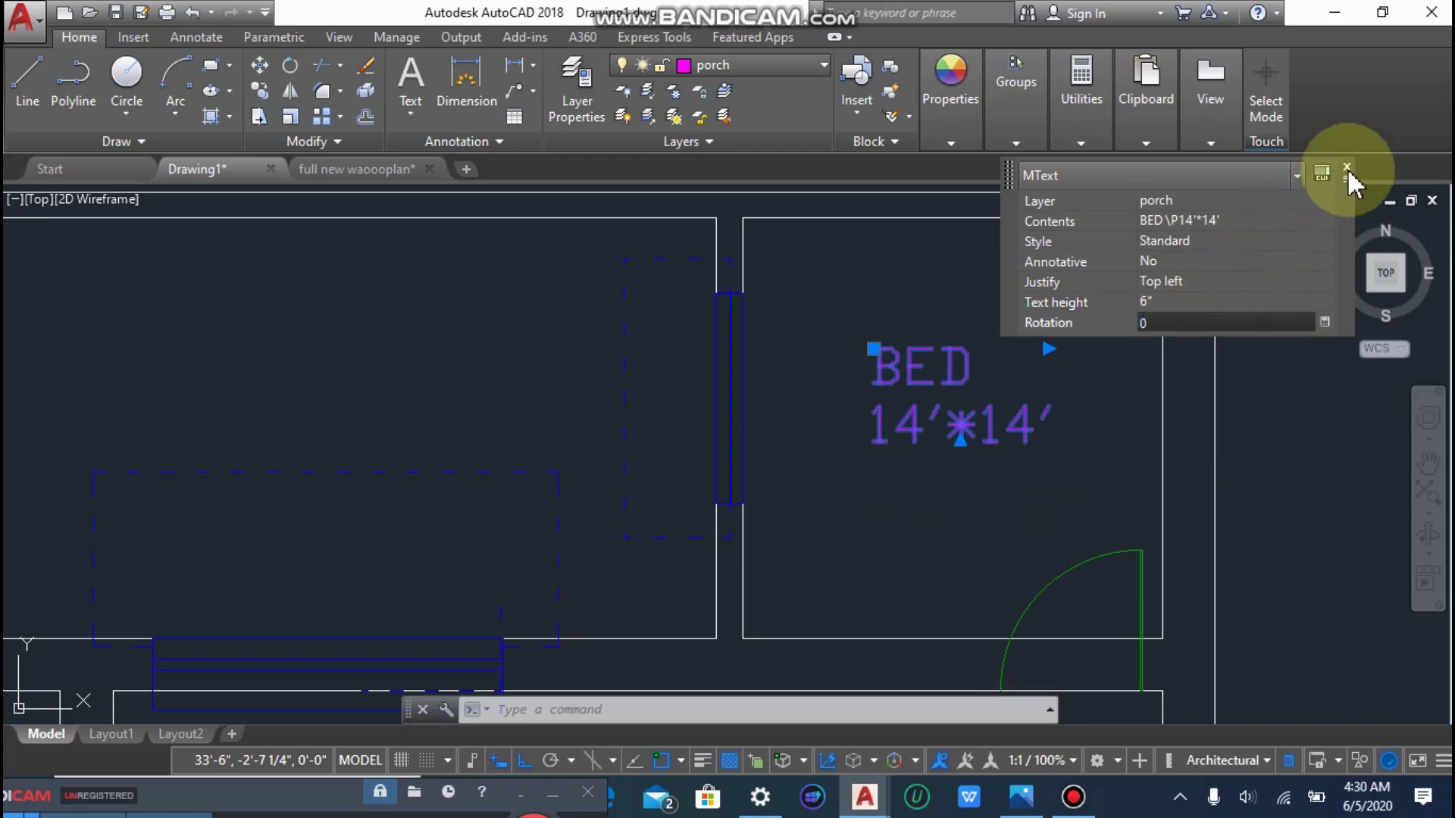
pyautogui.click(1347, 167)
pyautogui.scroll(-3, 1243, 420)
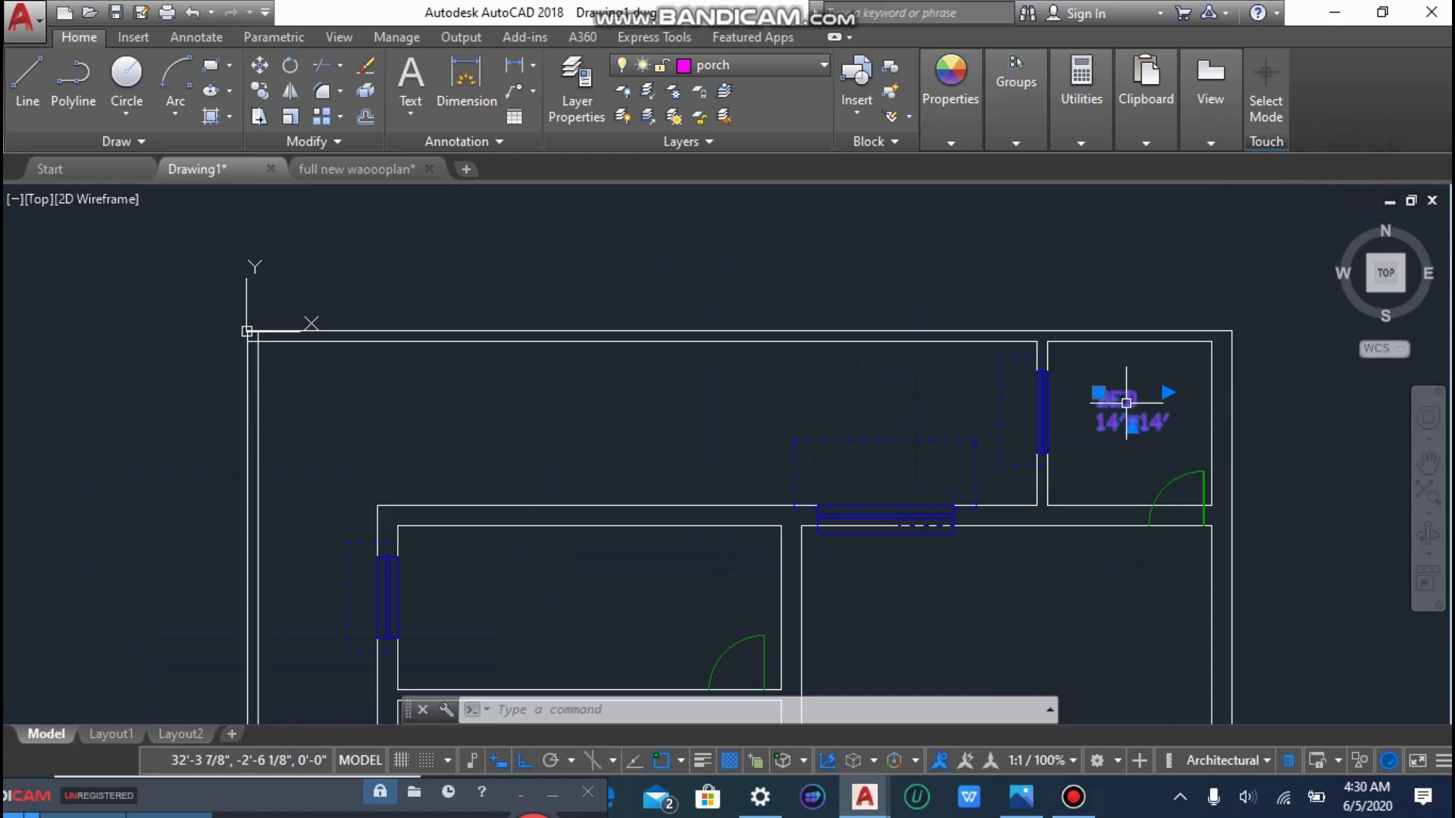
# Copy the BED 14'*14' label with Ortho off into the other rooms of the plan.
pyautogui.write('c')
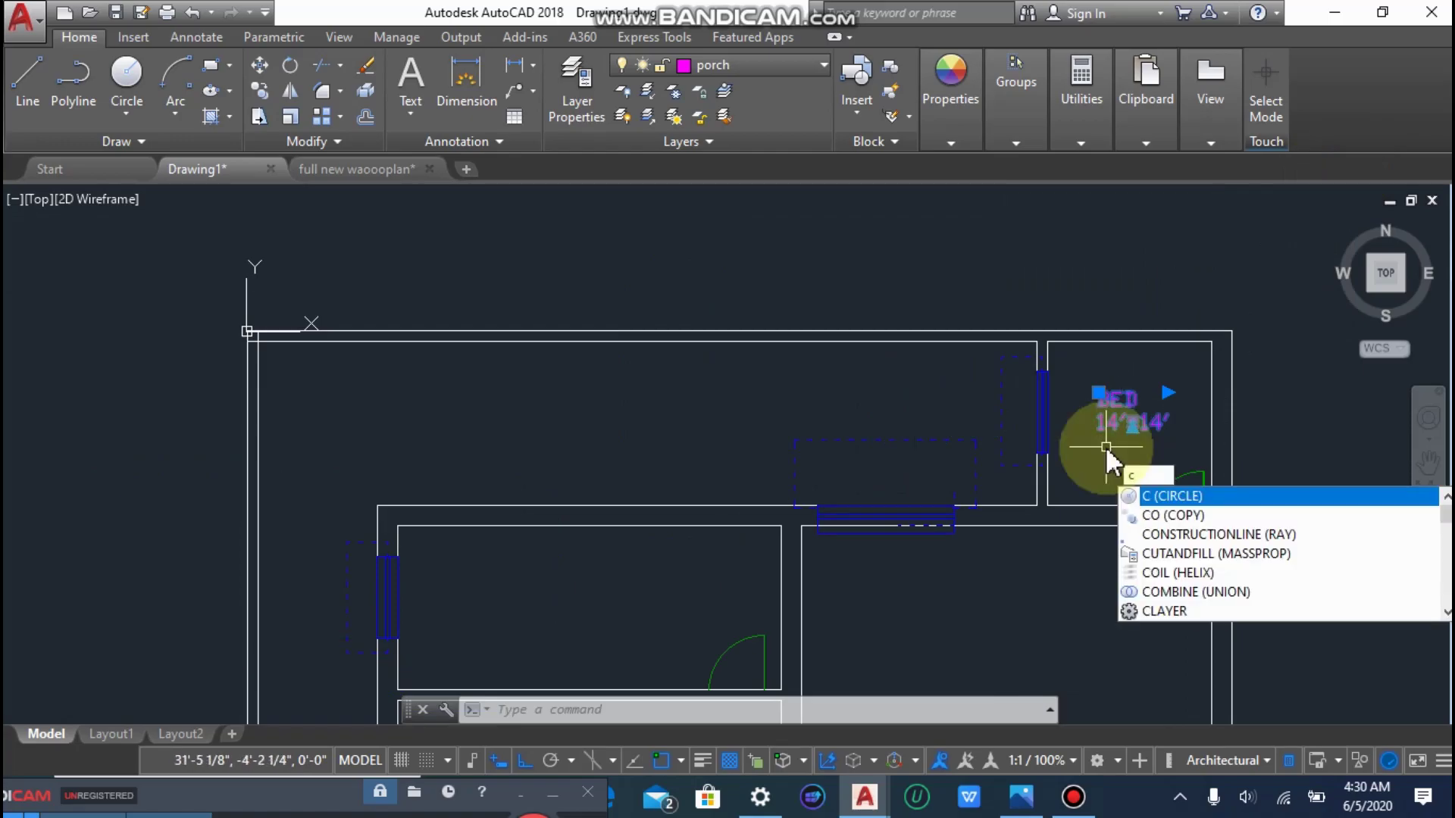
pyautogui.write('o')
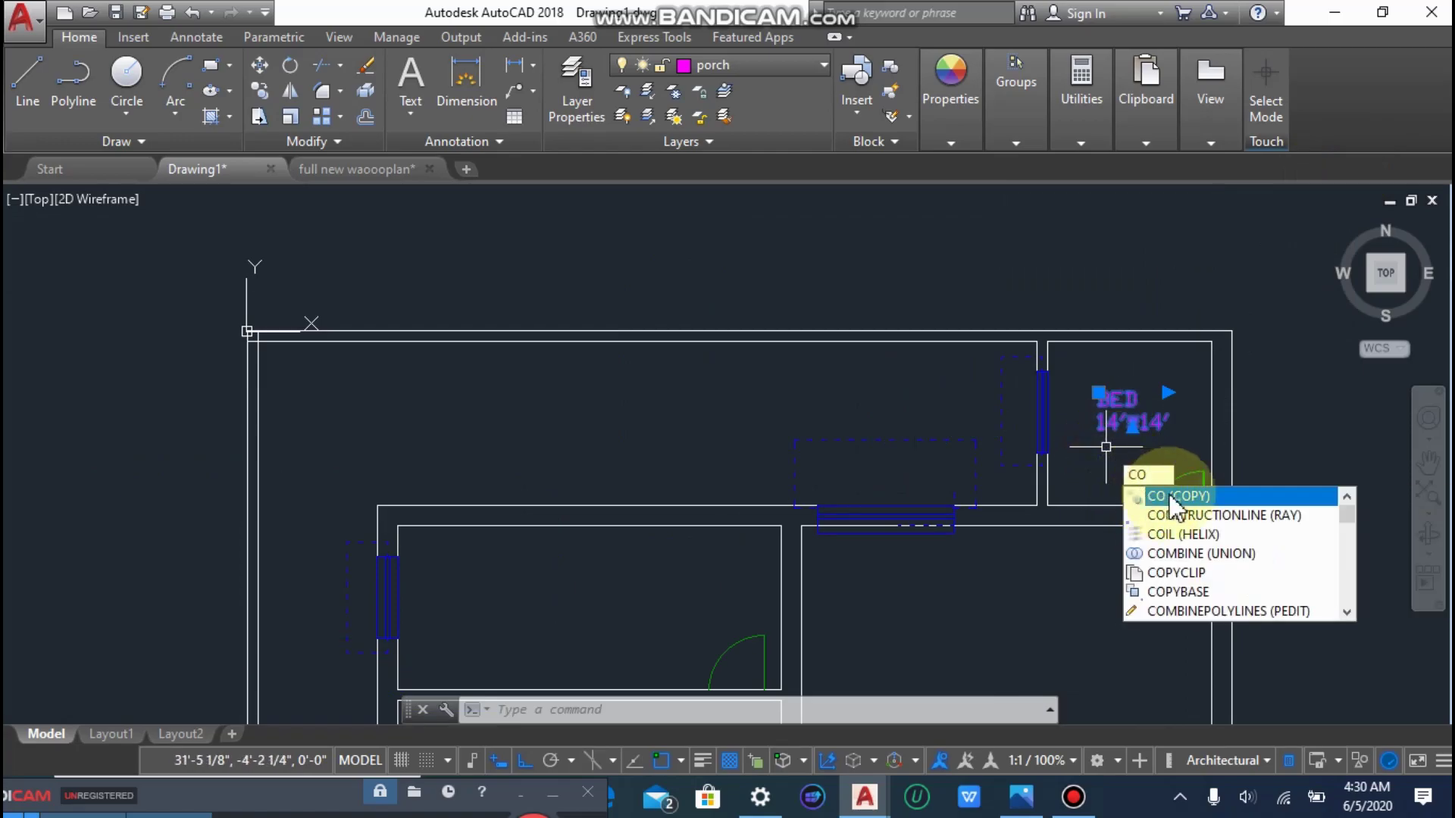
pyautogui.press('Escape')
pyautogui.press('Return')
pyautogui.click(1110, 413)
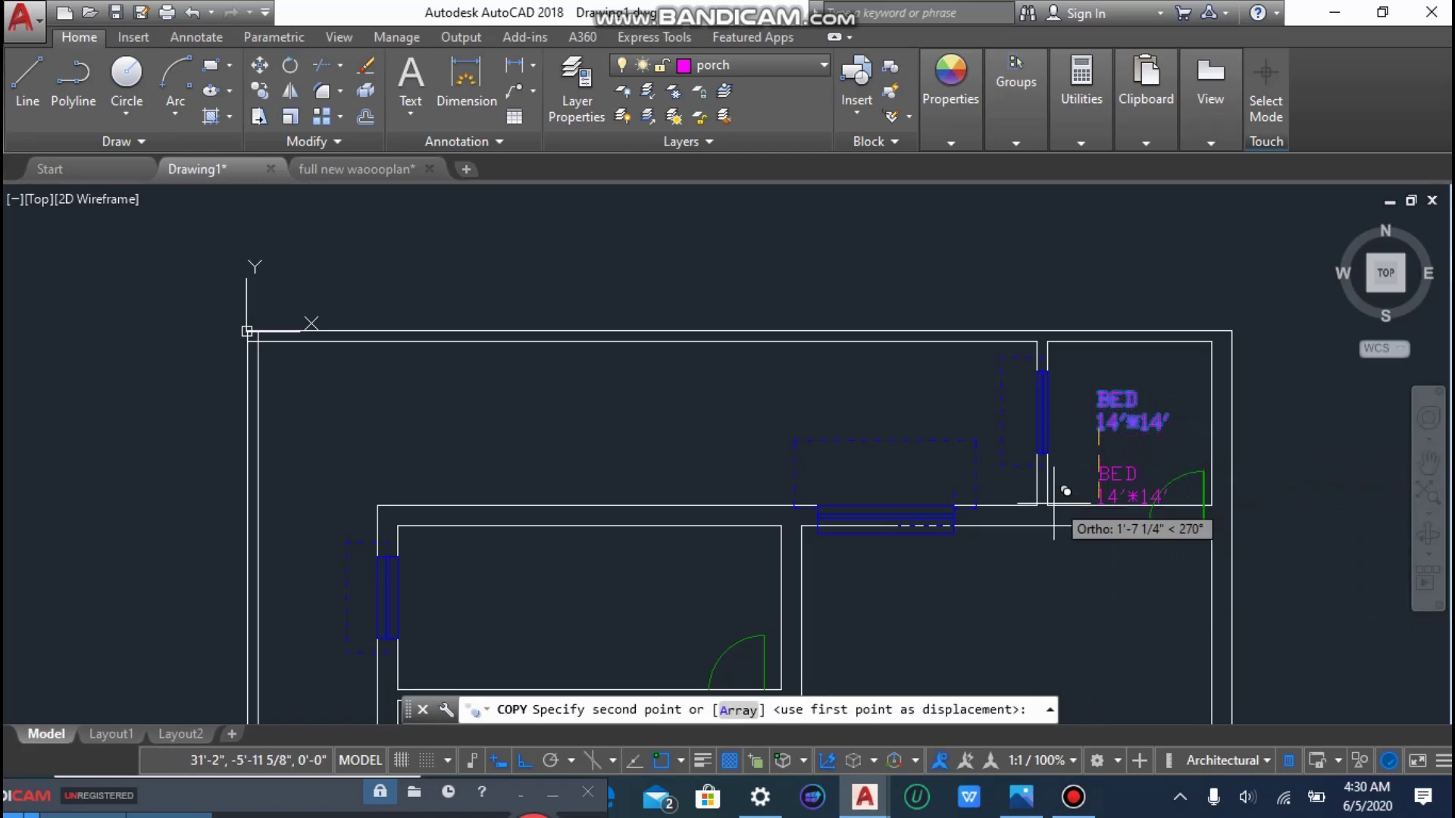
pyautogui.scroll(-4, 1047, 514)
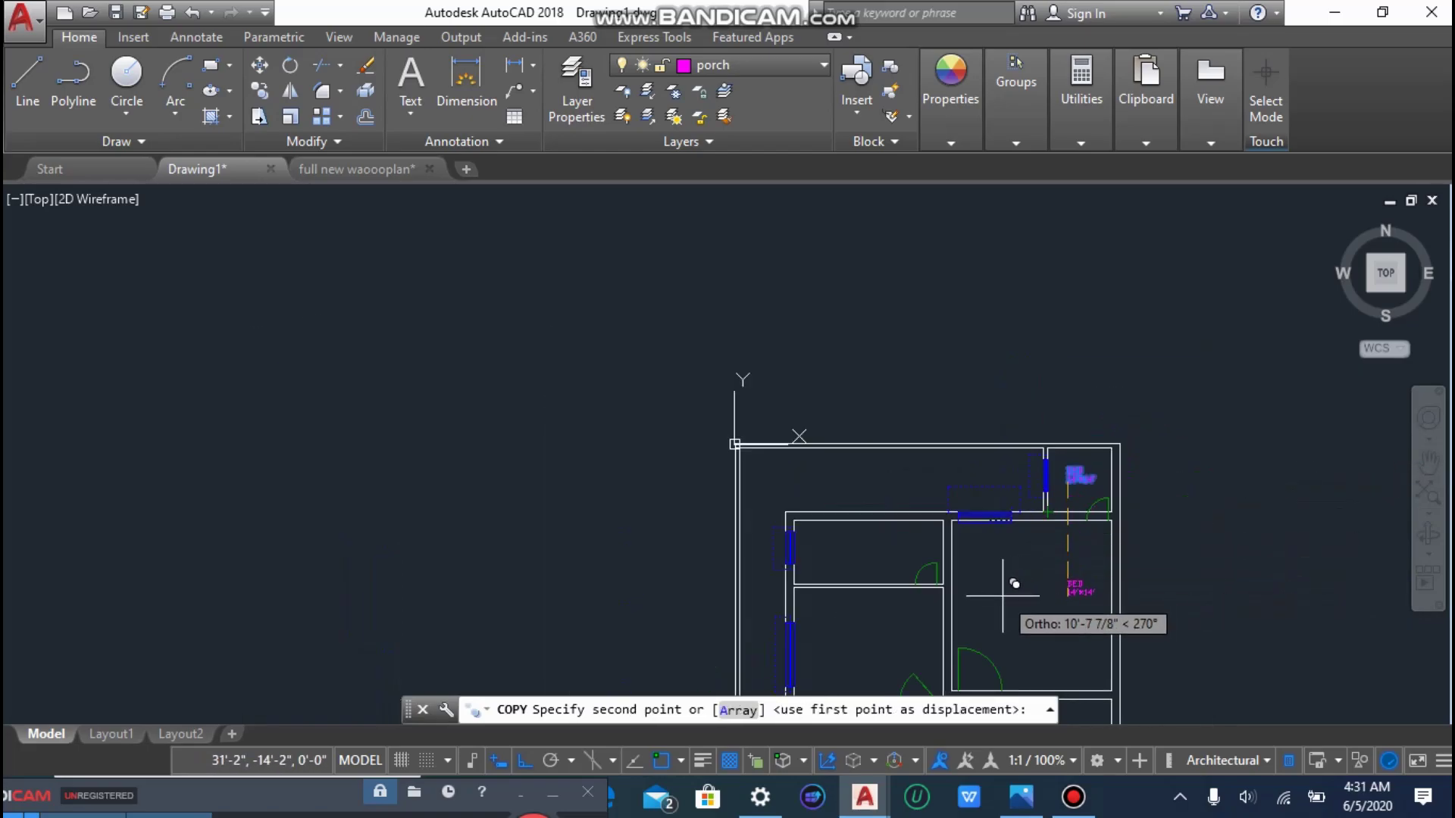
pyautogui.press('F8')
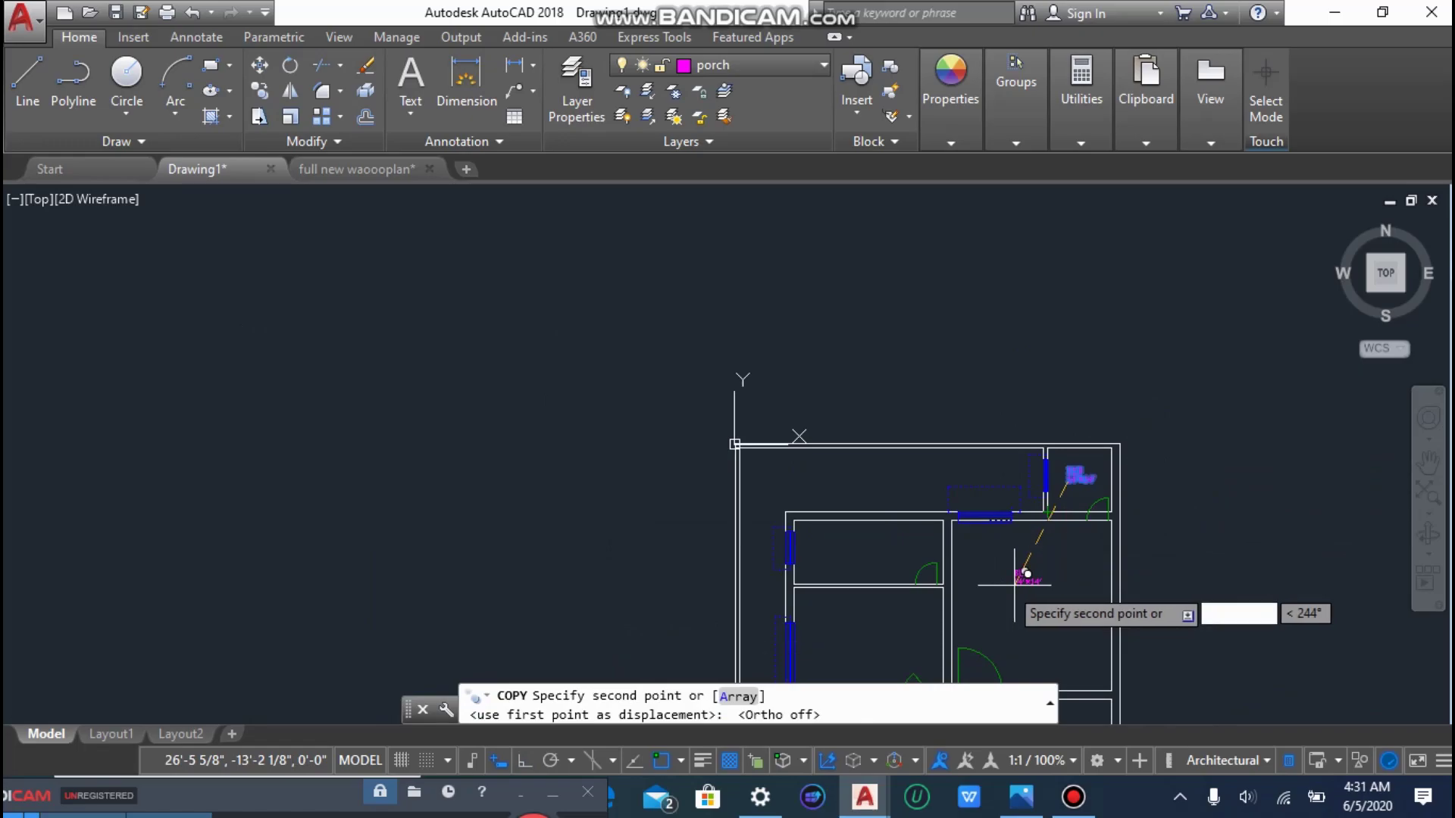
pyautogui.click(856, 551)
pyautogui.scroll(-4, 912, 575)
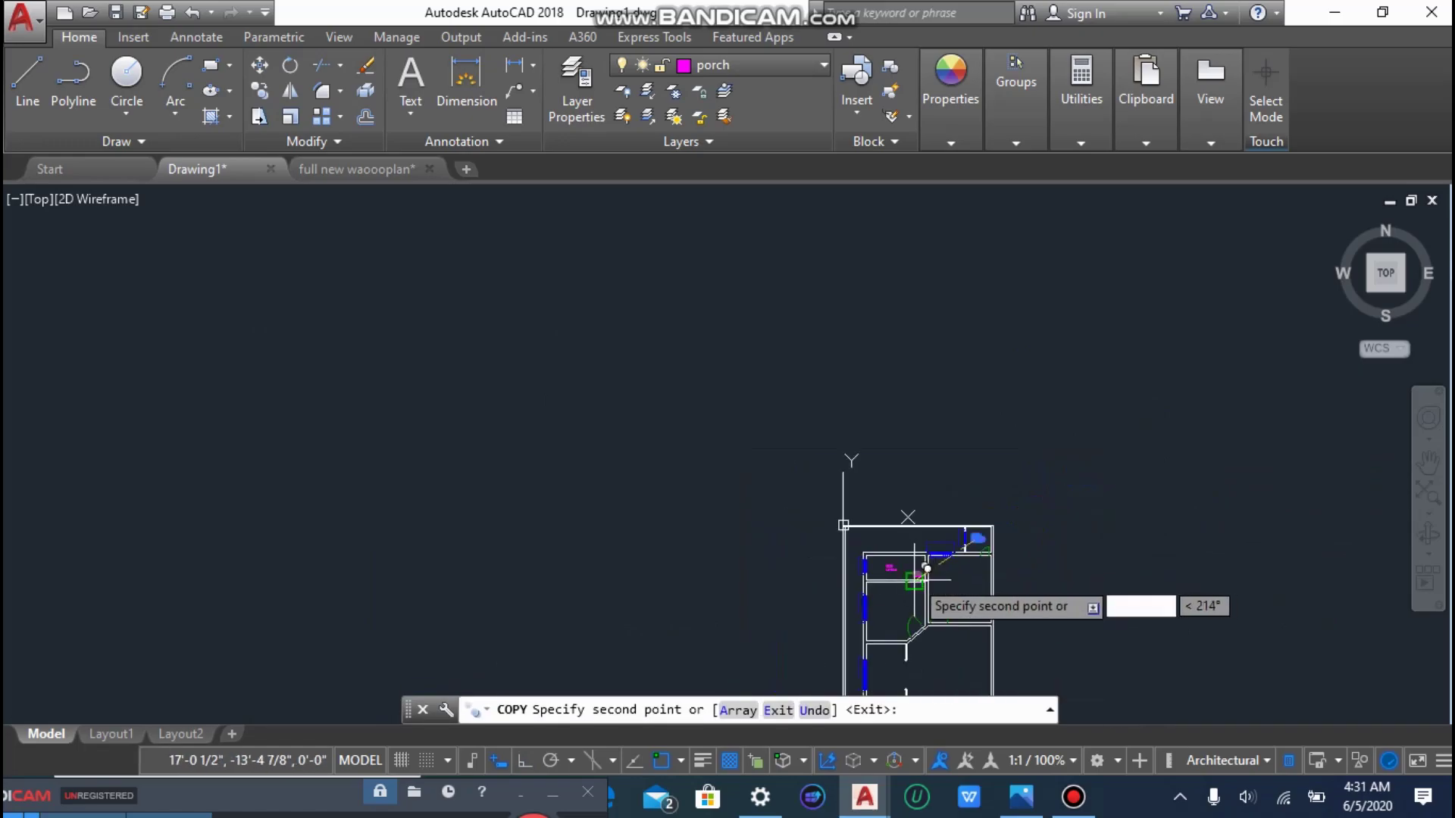
pyautogui.scroll(4, 908, 621)
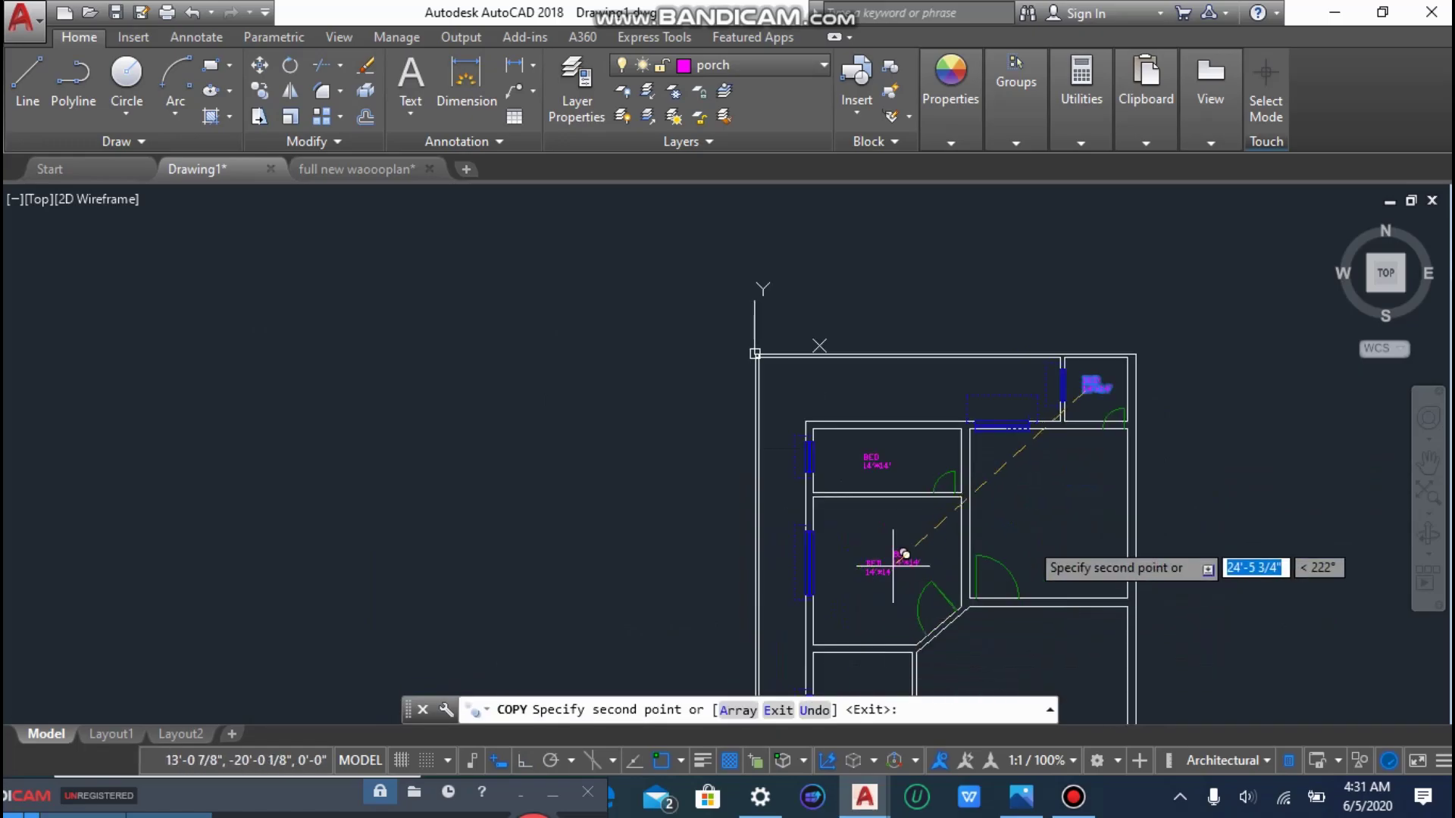
pyautogui.click(1055, 507)
pyautogui.scroll(-4, 1083, 538)
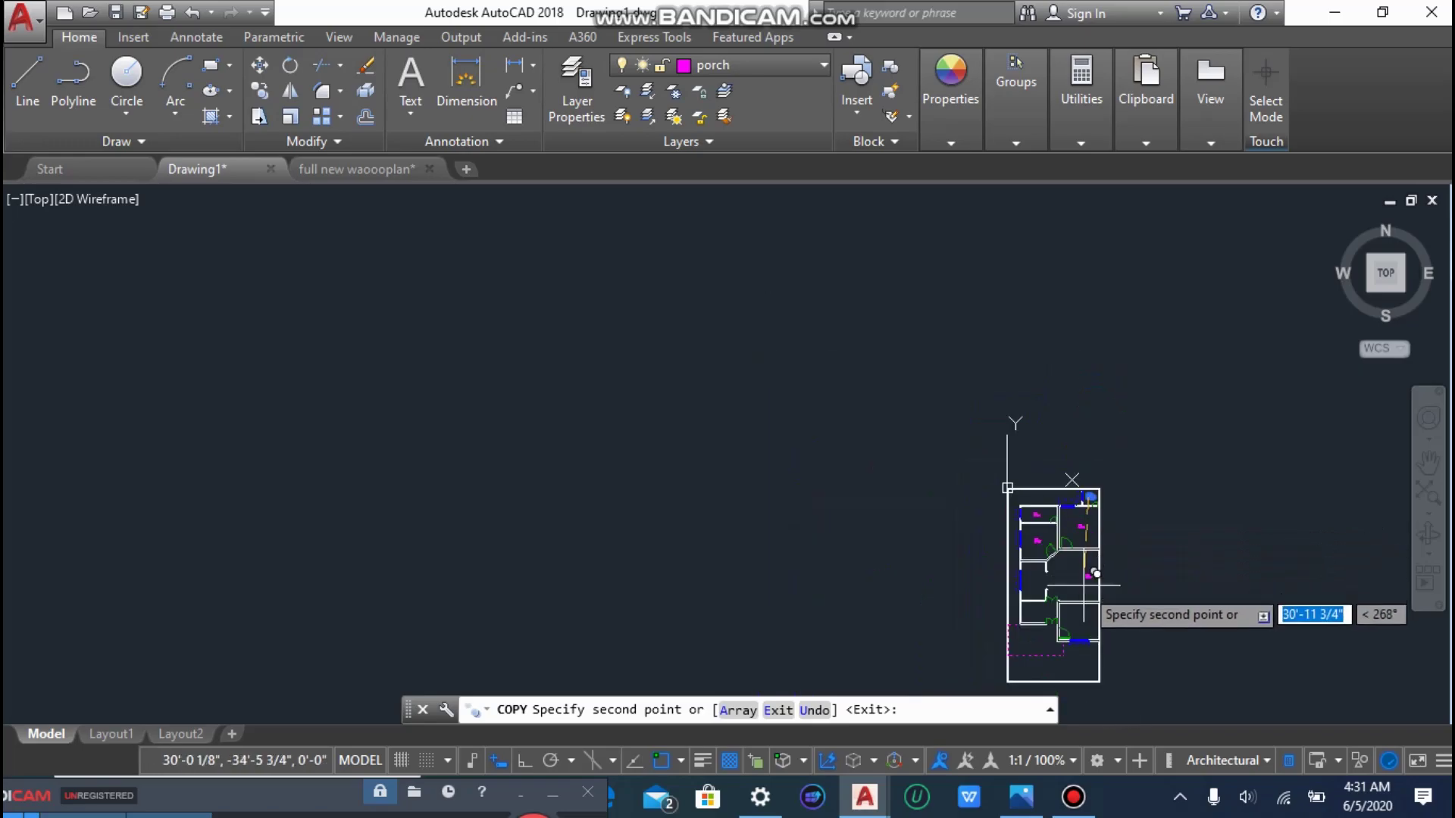
pyautogui.scroll(4, 1089, 583)
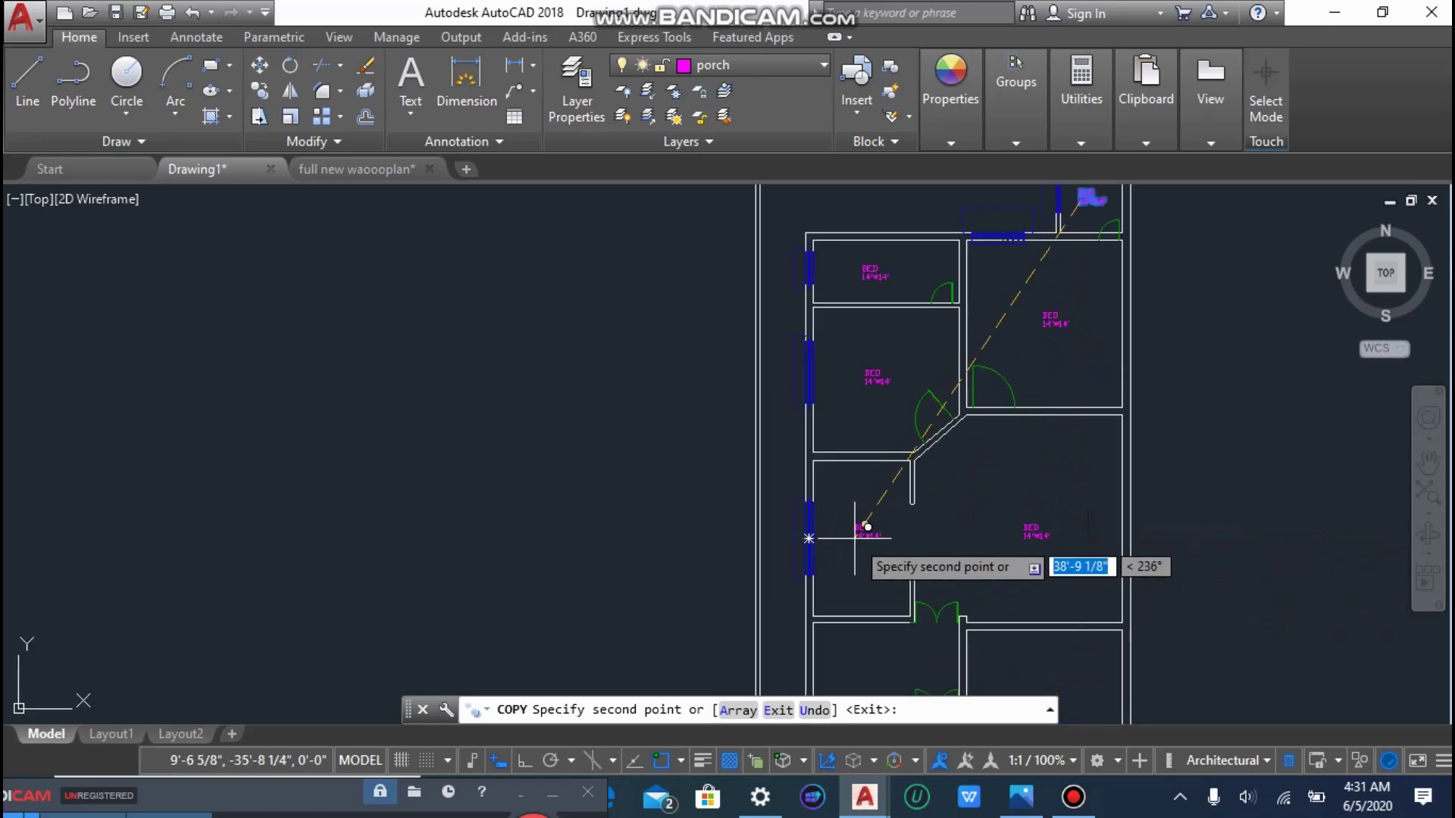
pyautogui.scroll(-4, 940, 561)
pyautogui.scroll(4, 939, 584)
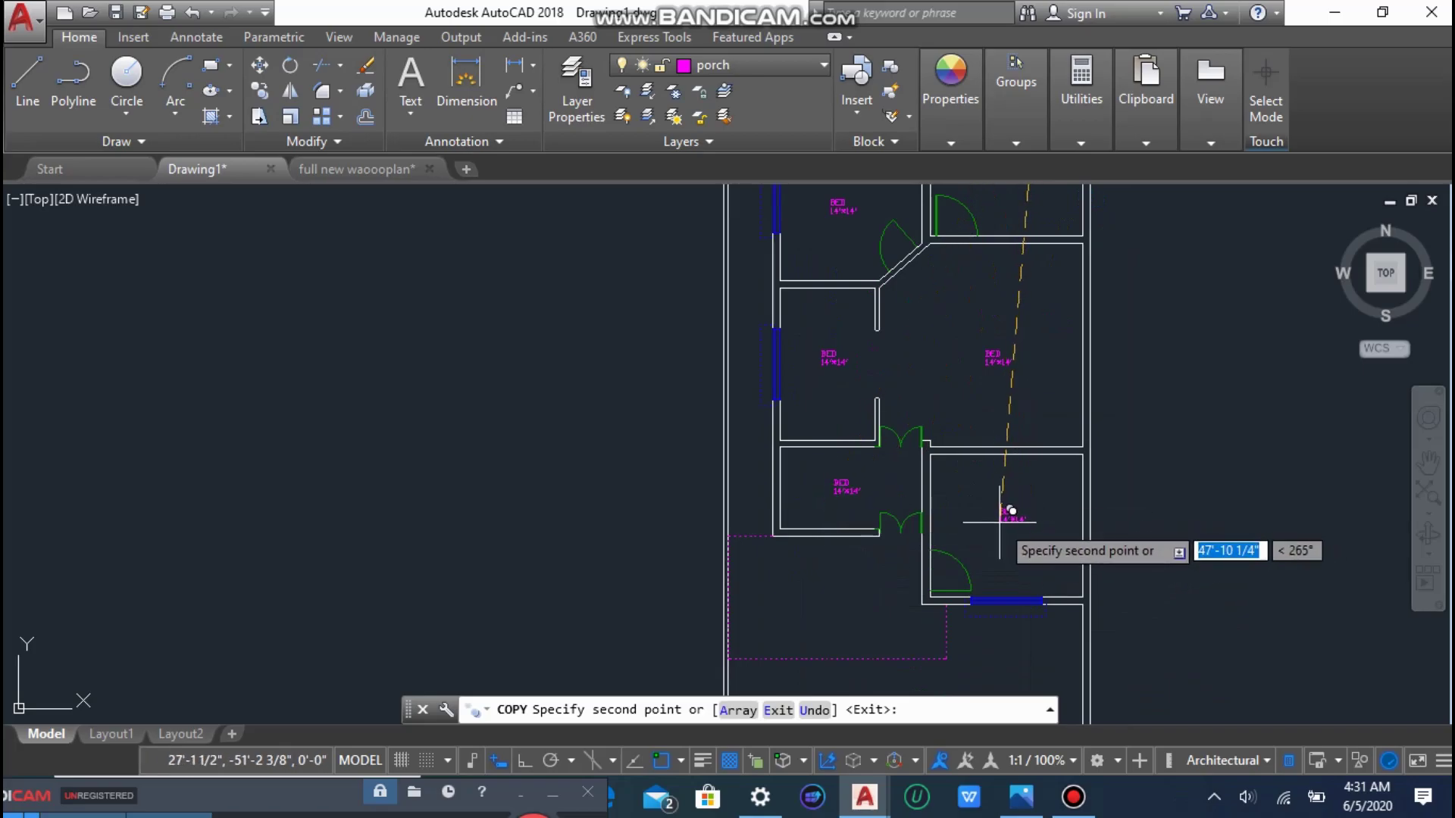
pyautogui.scroll(-2, 1061, 523)
pyautogui.scroll(-2, 1066, 531)
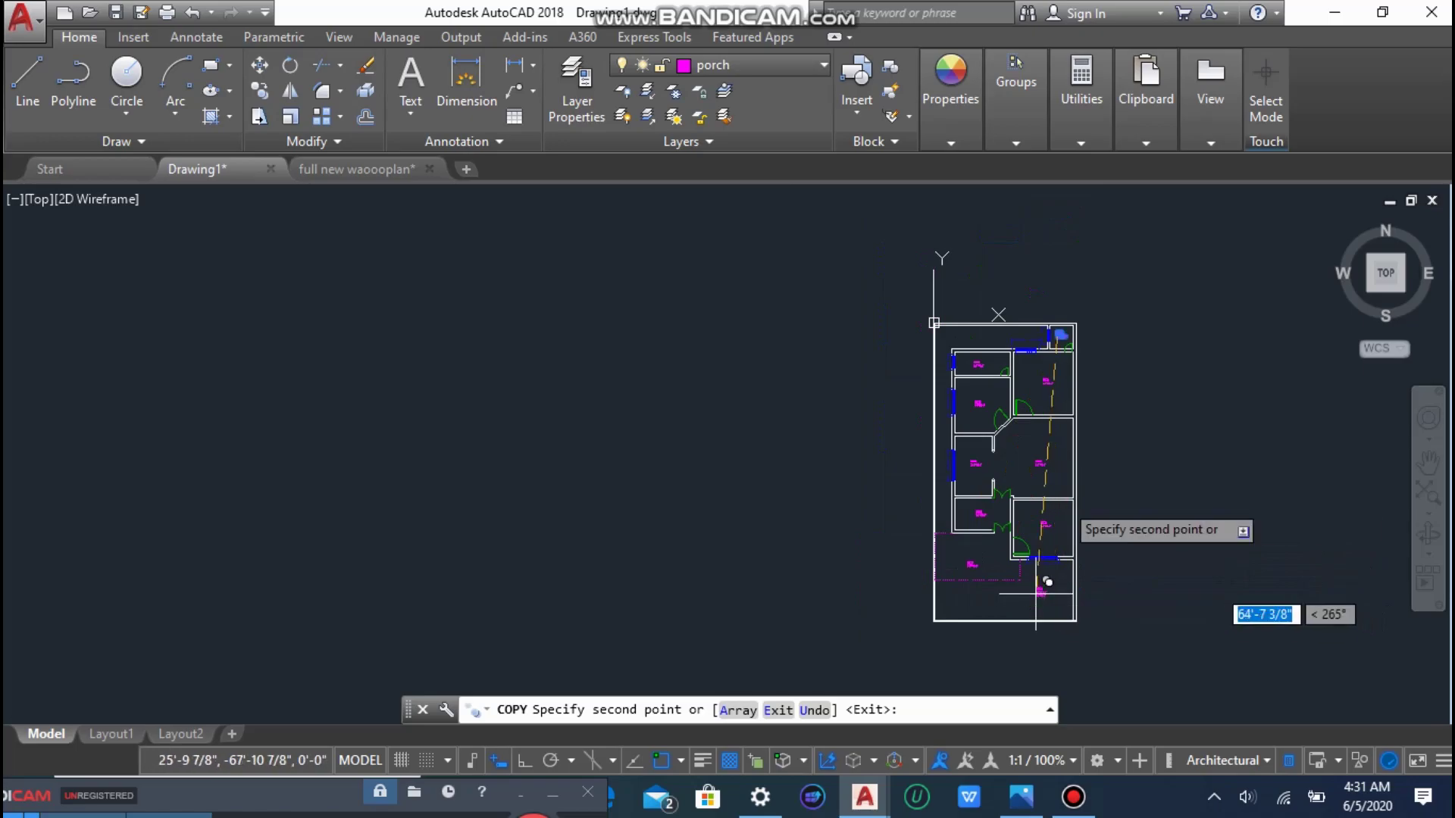
pyautogui.press('Escape')
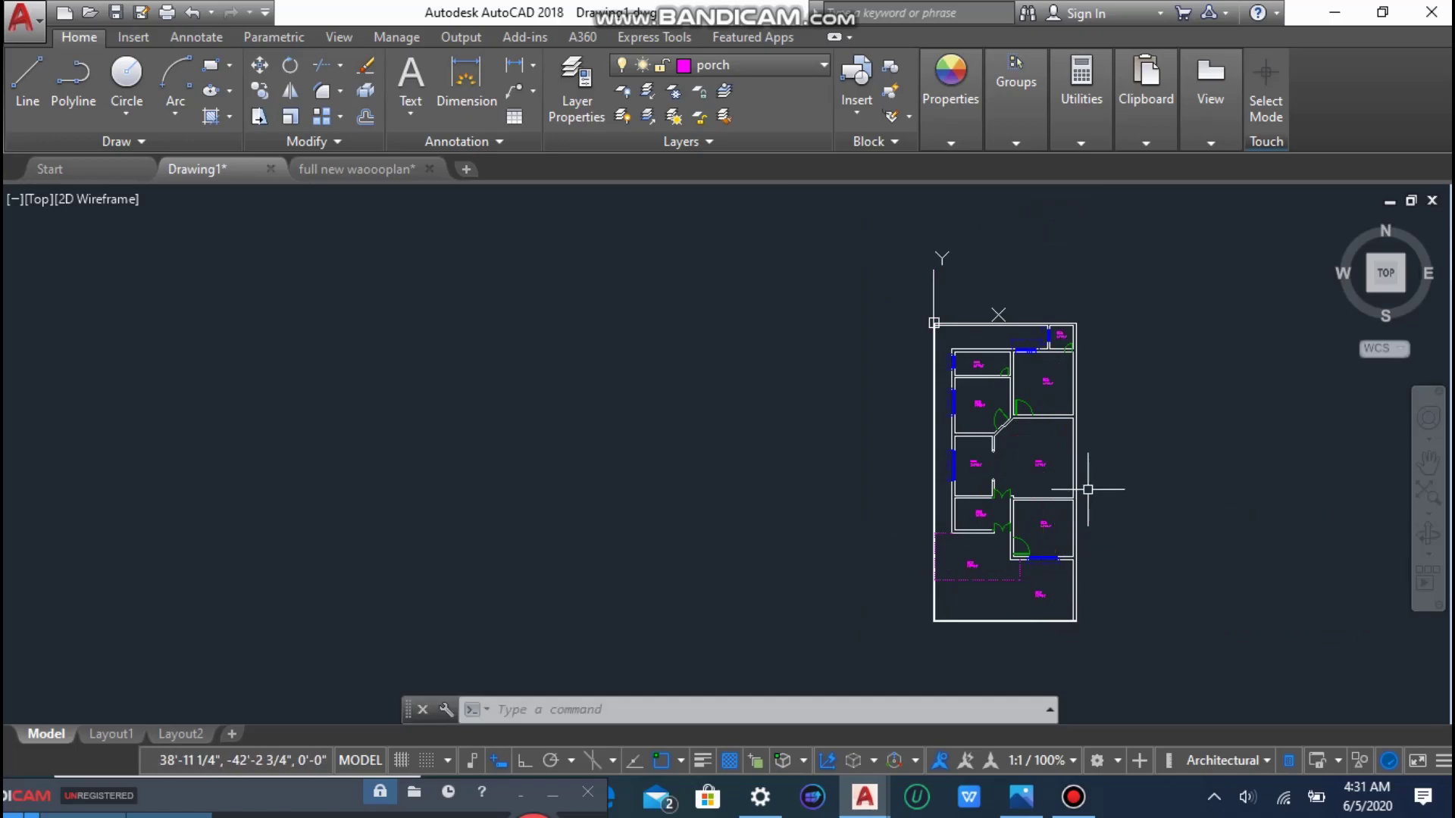
pyautogui.scroll(3, 975, 352)
pyautogui.scroll(-5, 1318, 280)
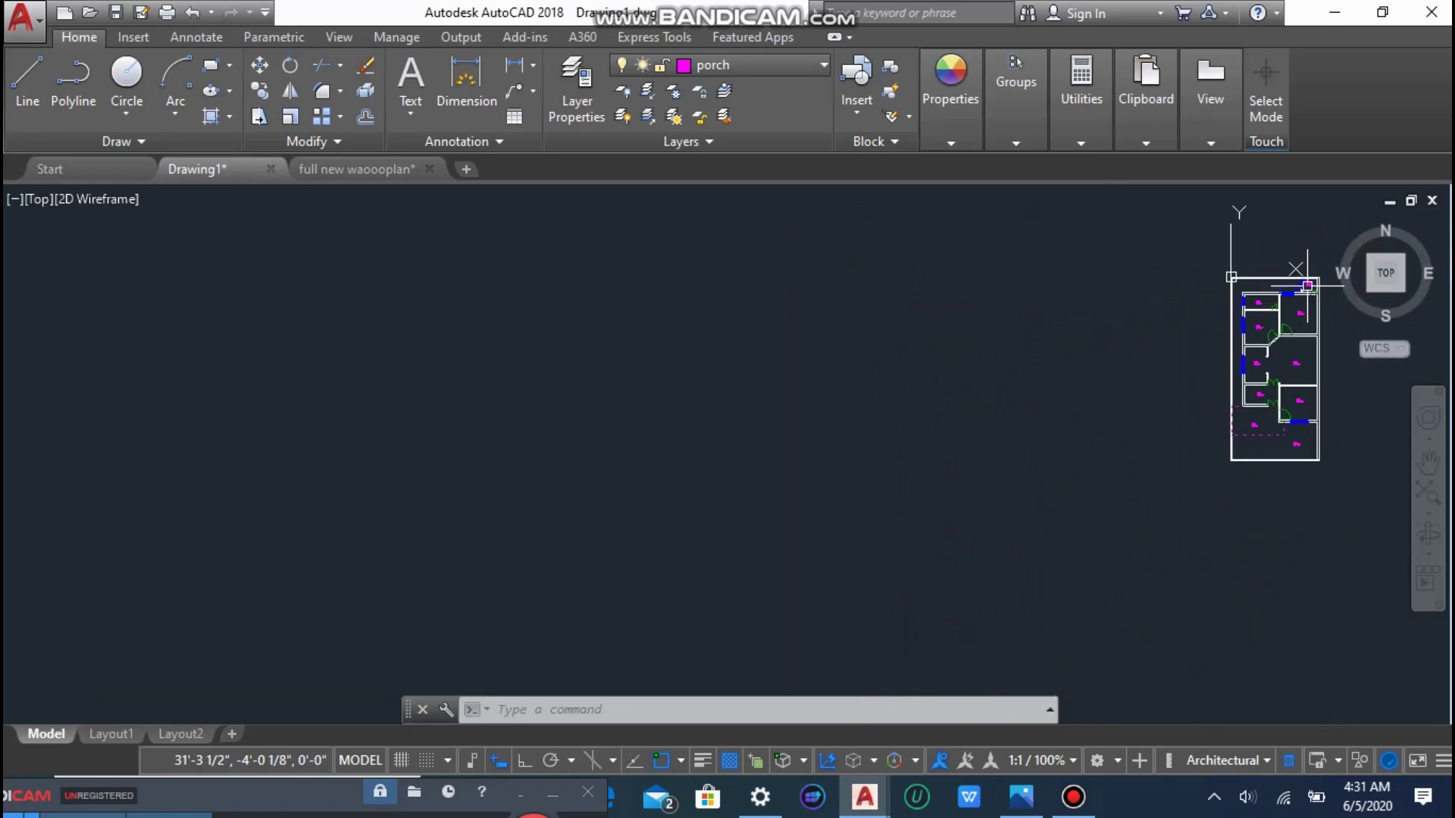
pyautogui.scroll(6, 1309, 284)
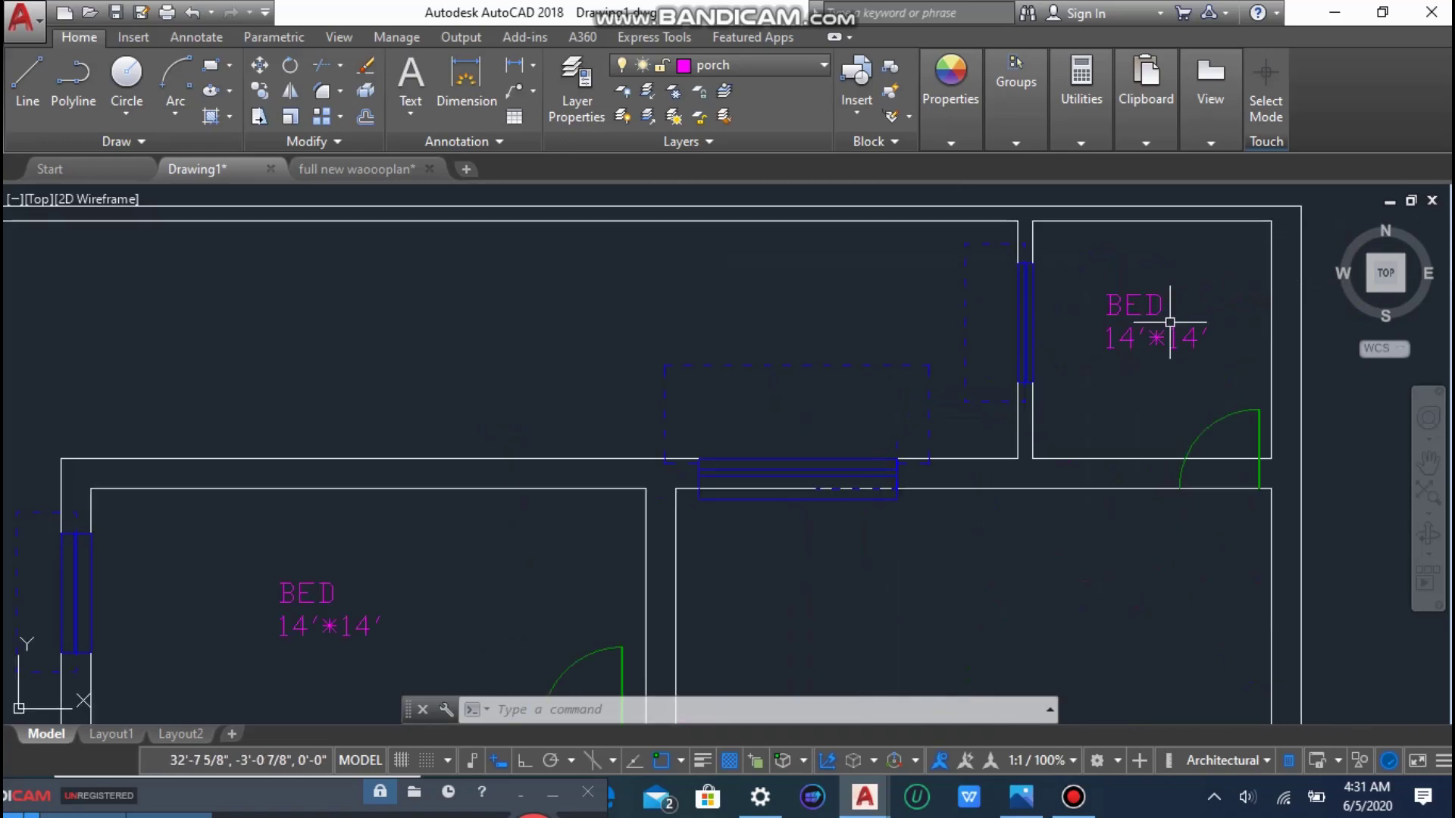
# Select the top-right BED label and retype its room name as washroom.
pyautogui.click(1134, 307)
pyautogui.click(1130, 303)
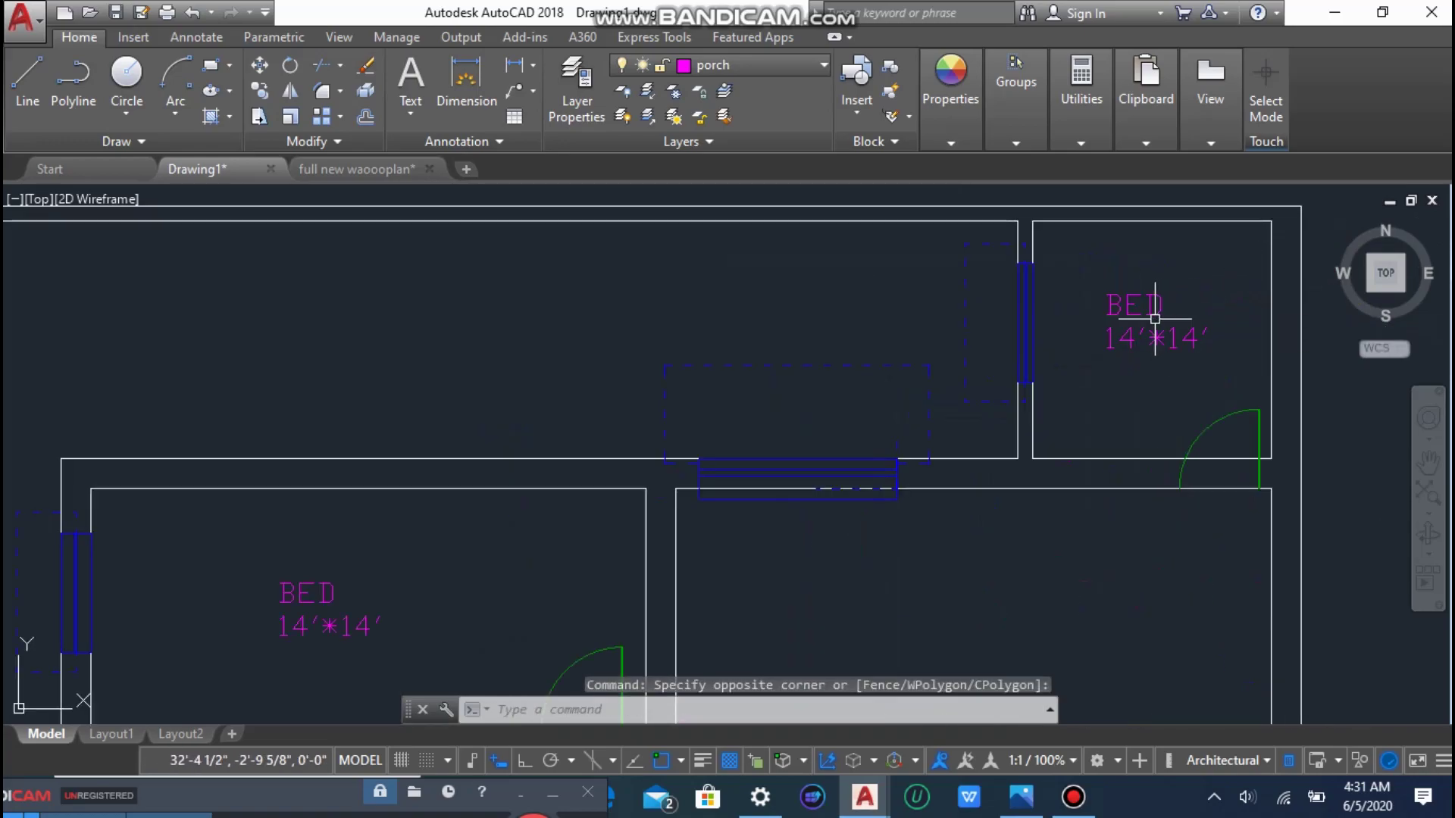
pyautogui.click(1164, 306)
pyautogui.click(1148, 325)
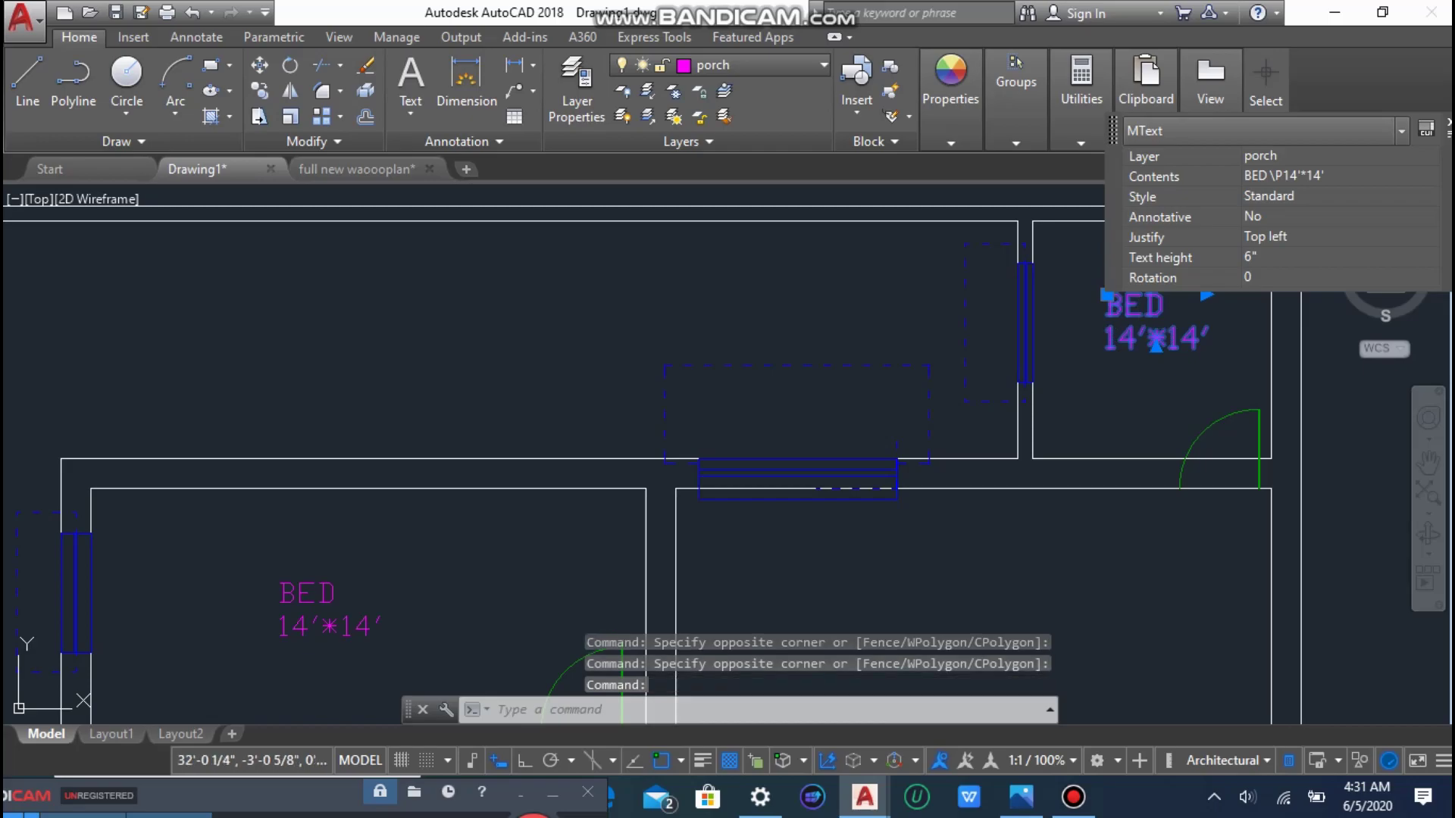
pyautogui.doubleClick(1121, 345)
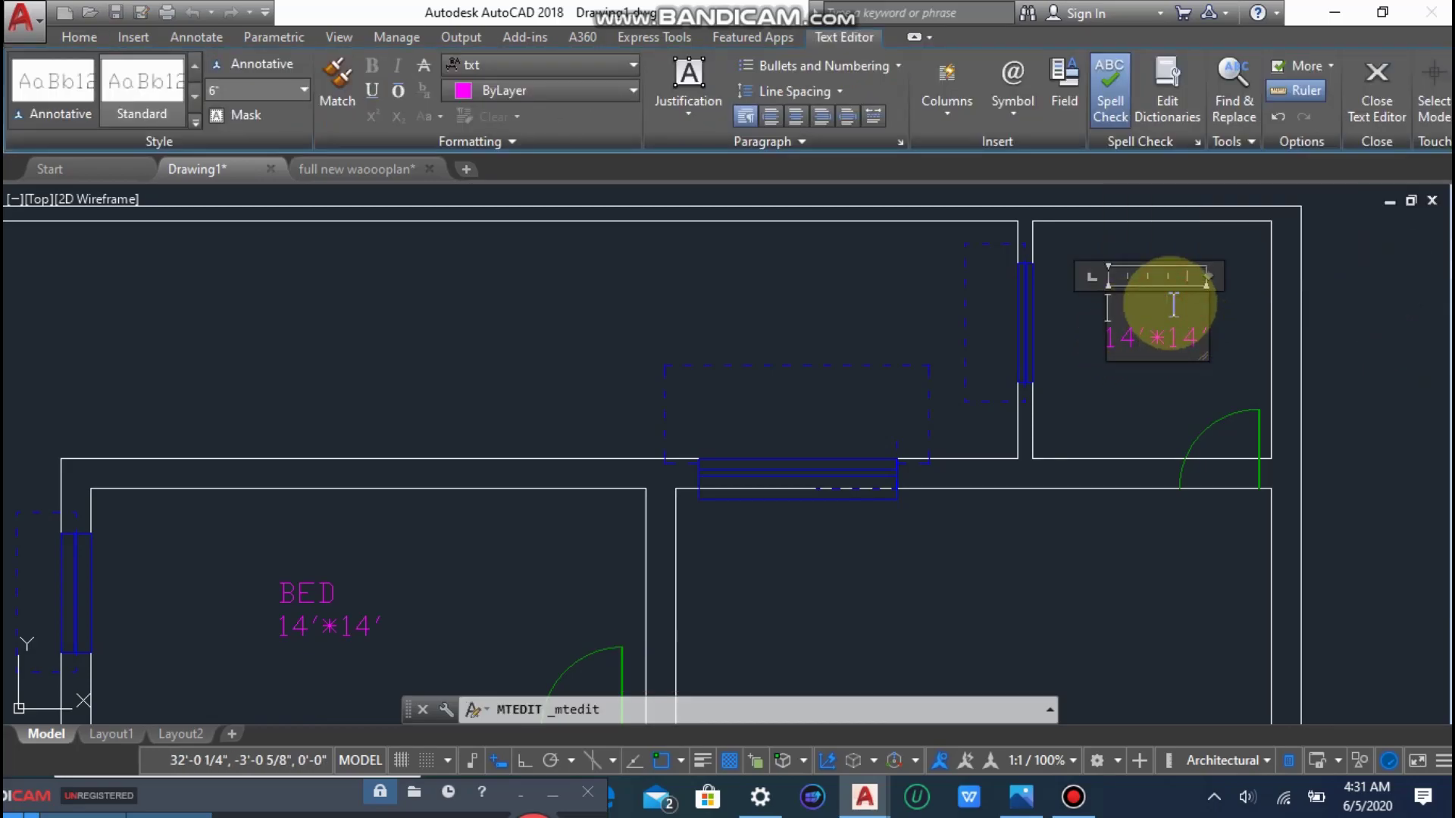
pyautogui.write('washroo')
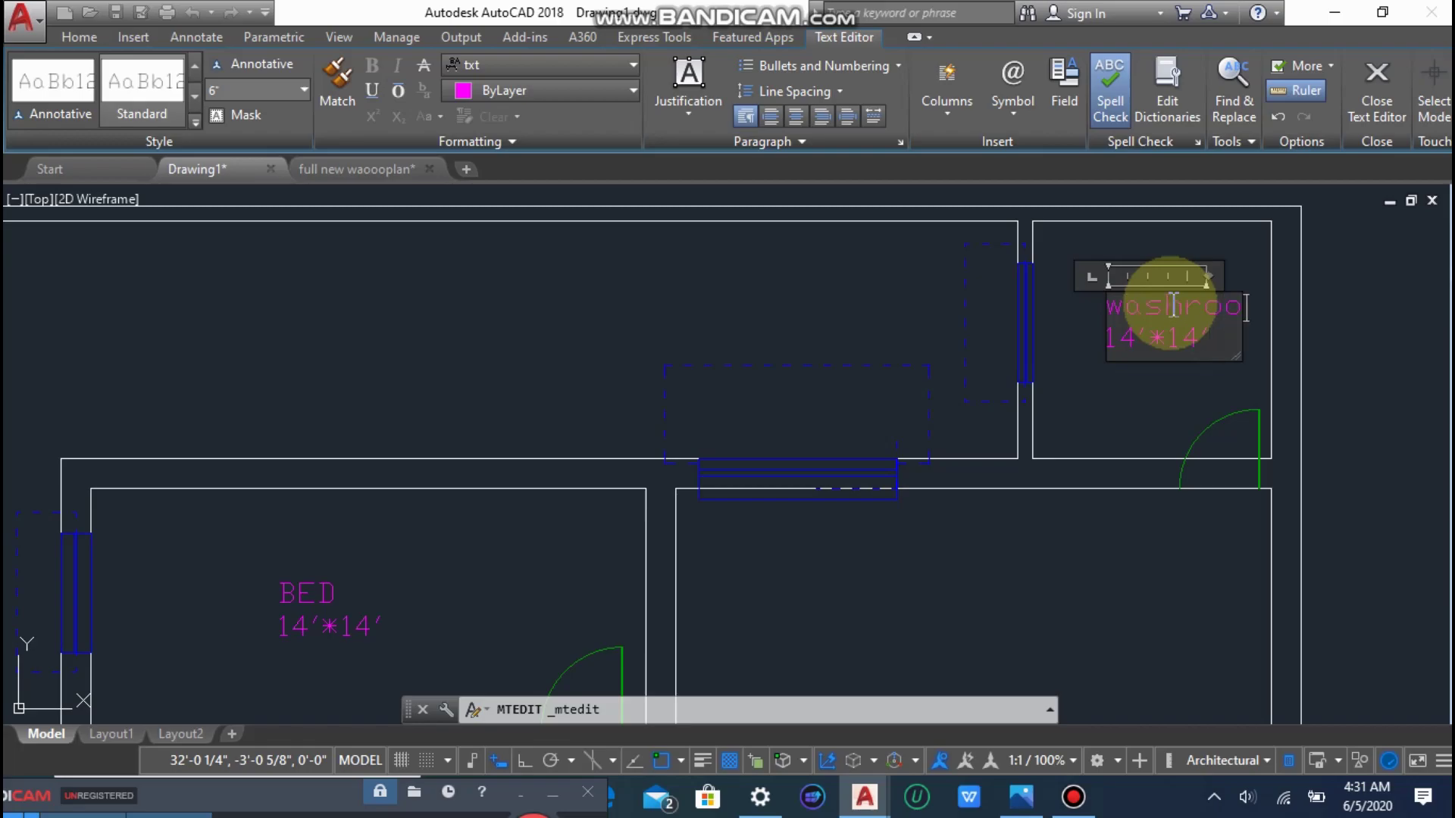
pyautogui.write('m')
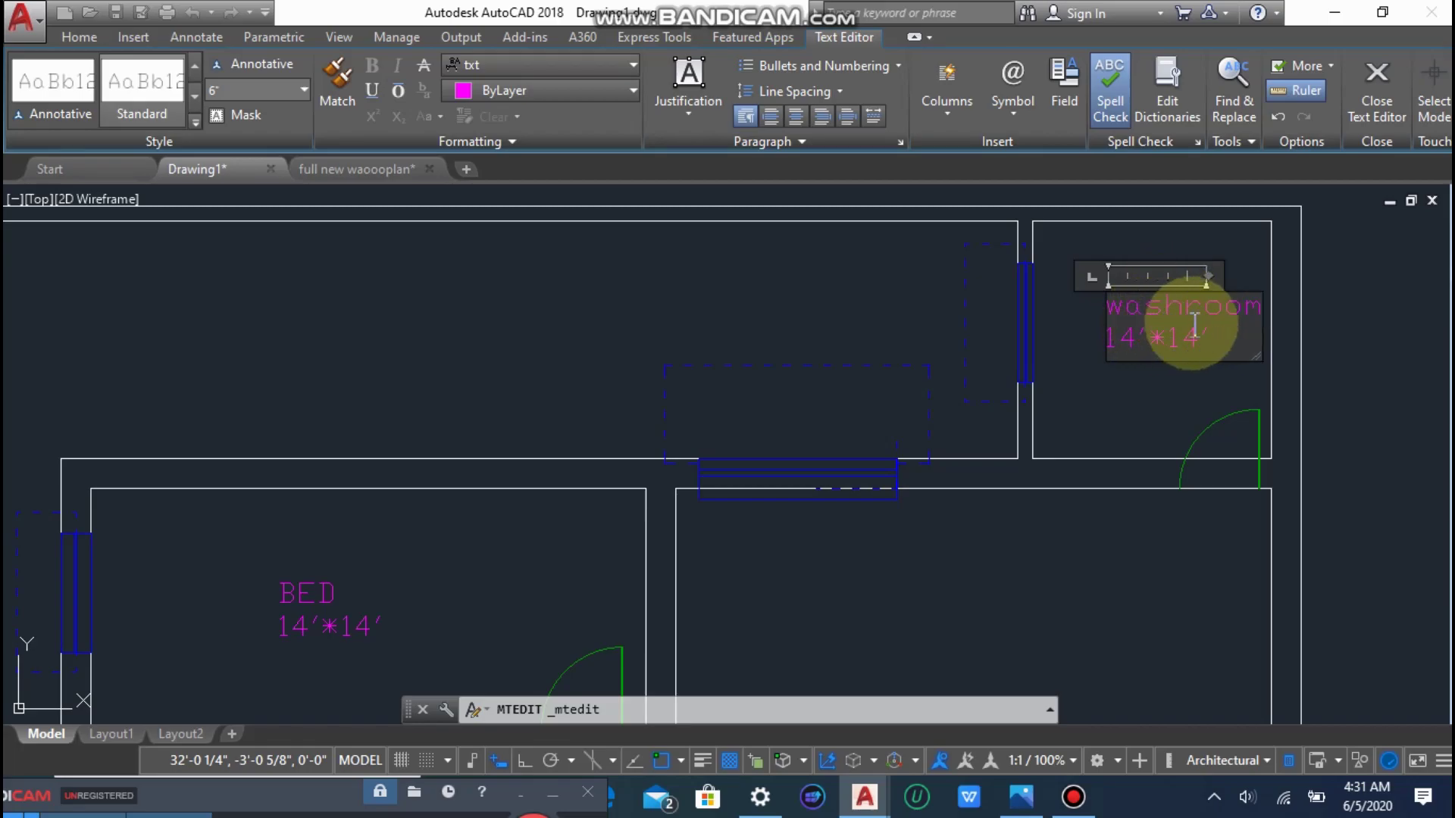
pyautogui.click(1210, 347)
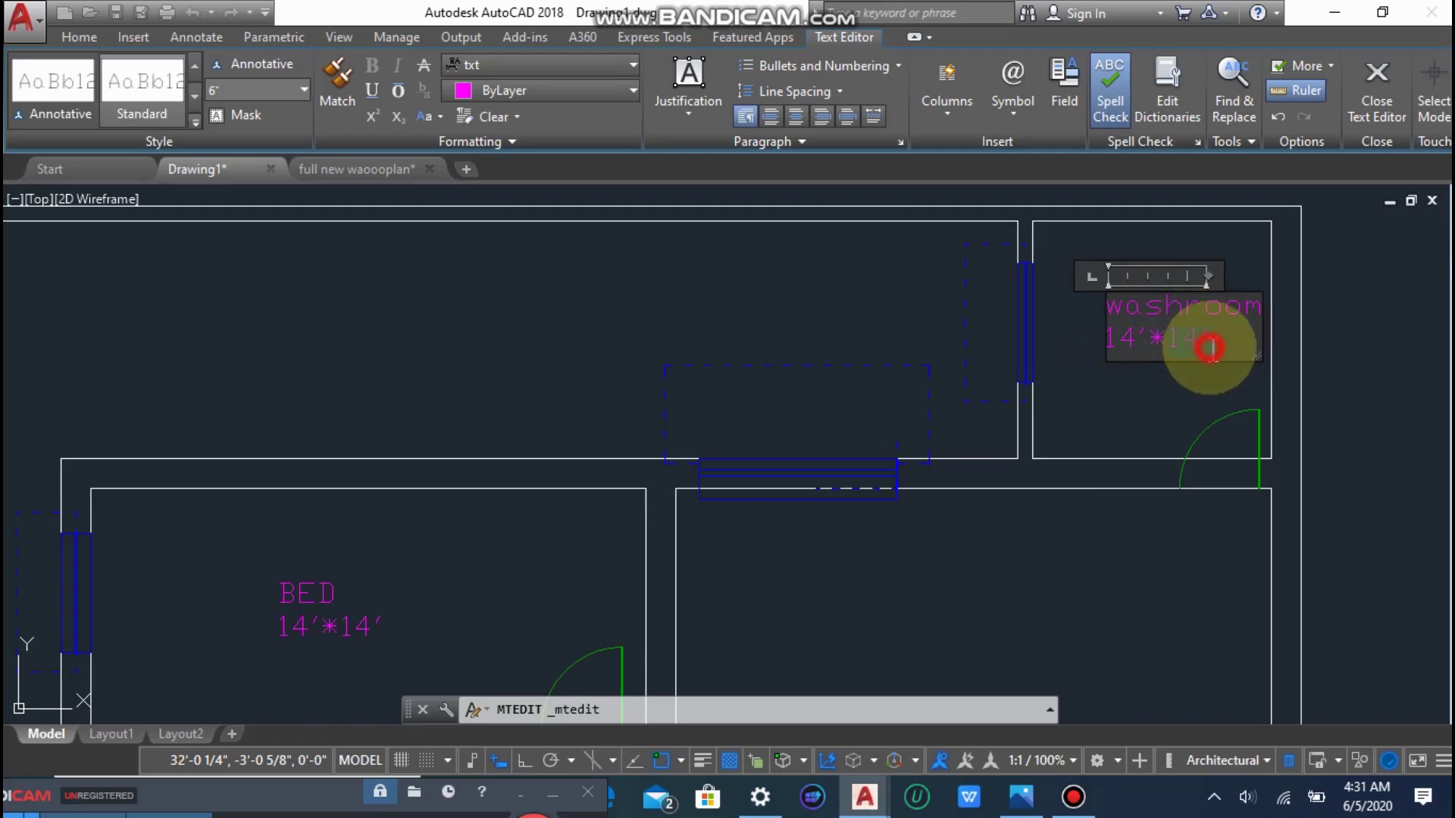
# Close the text editor and measure the washroom from its wall corner with DIST.
pyautogui.click(1318, 375)
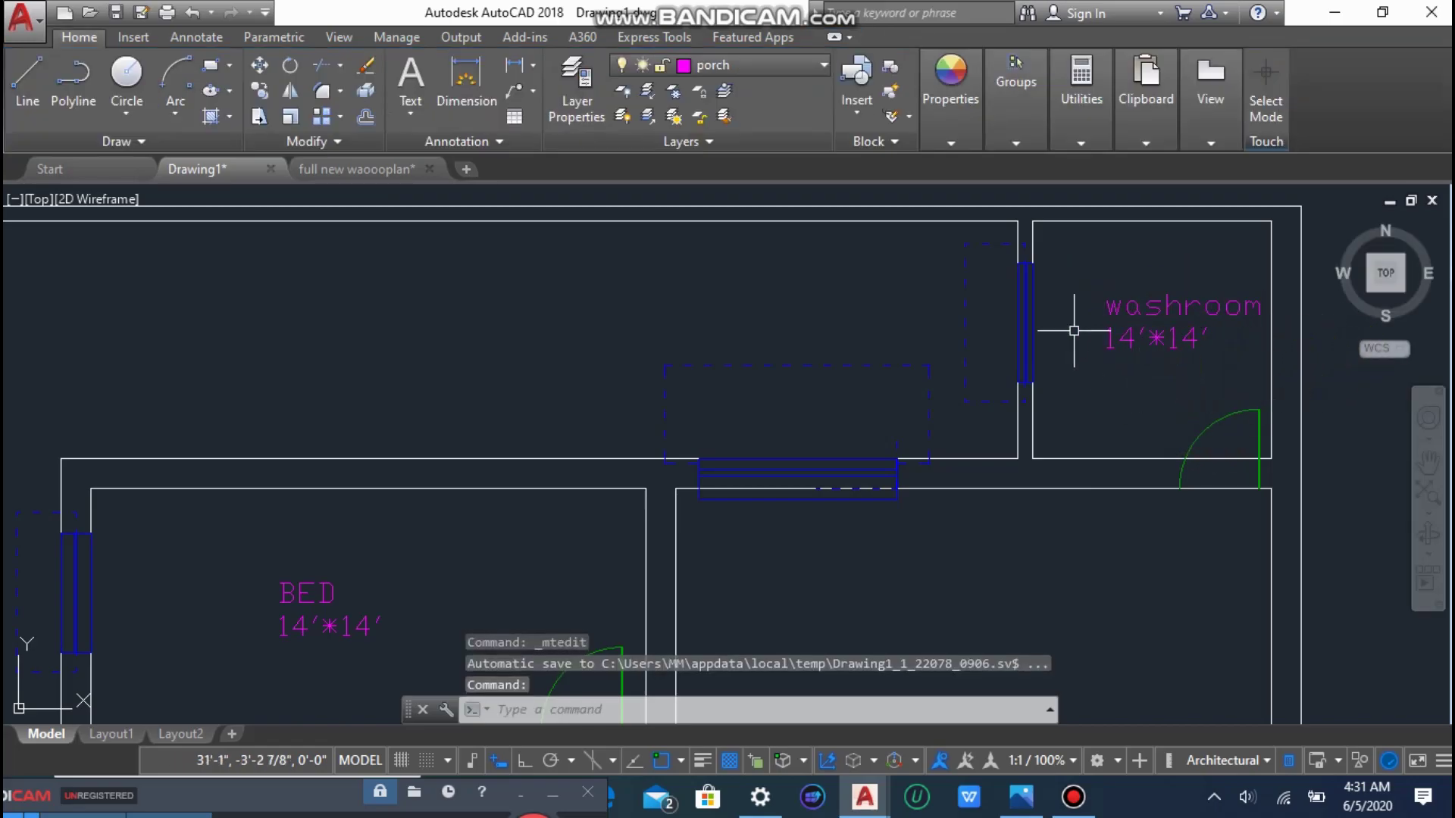
pyautogui.write('DI')
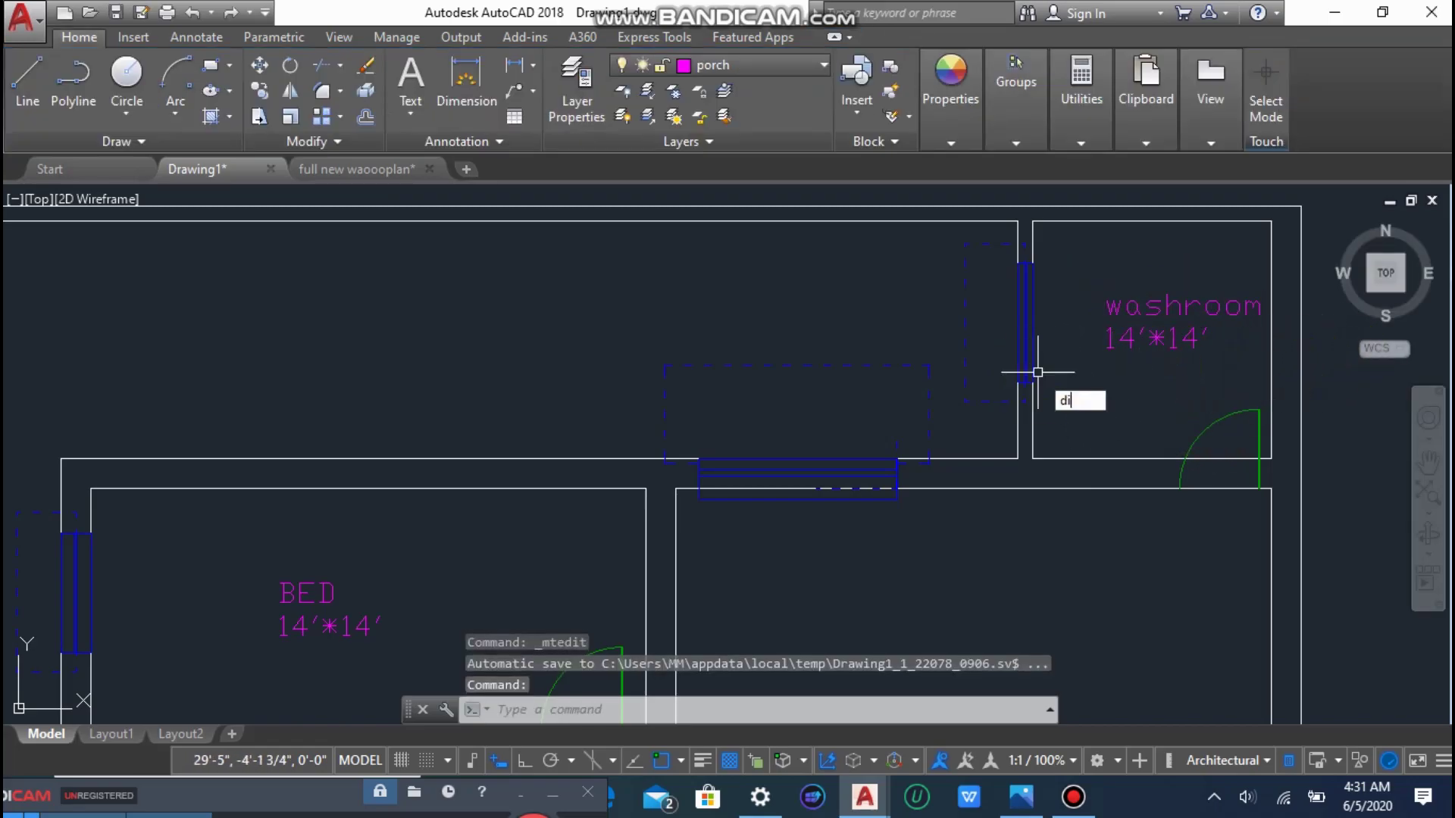
pyautogui.click(1144, 410)
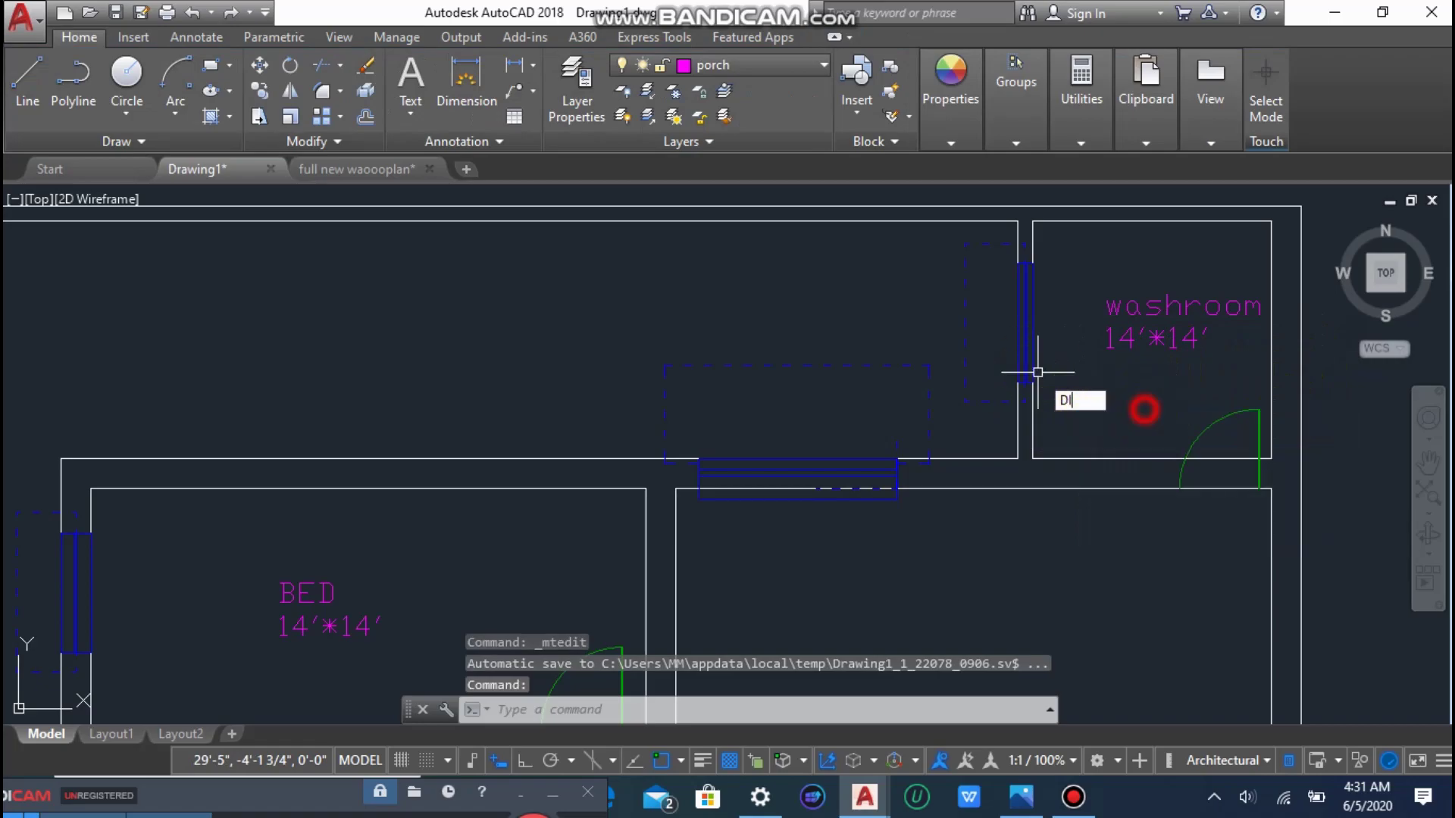
pyautogui.click(1039, 447)
pyautogui.press('Return')
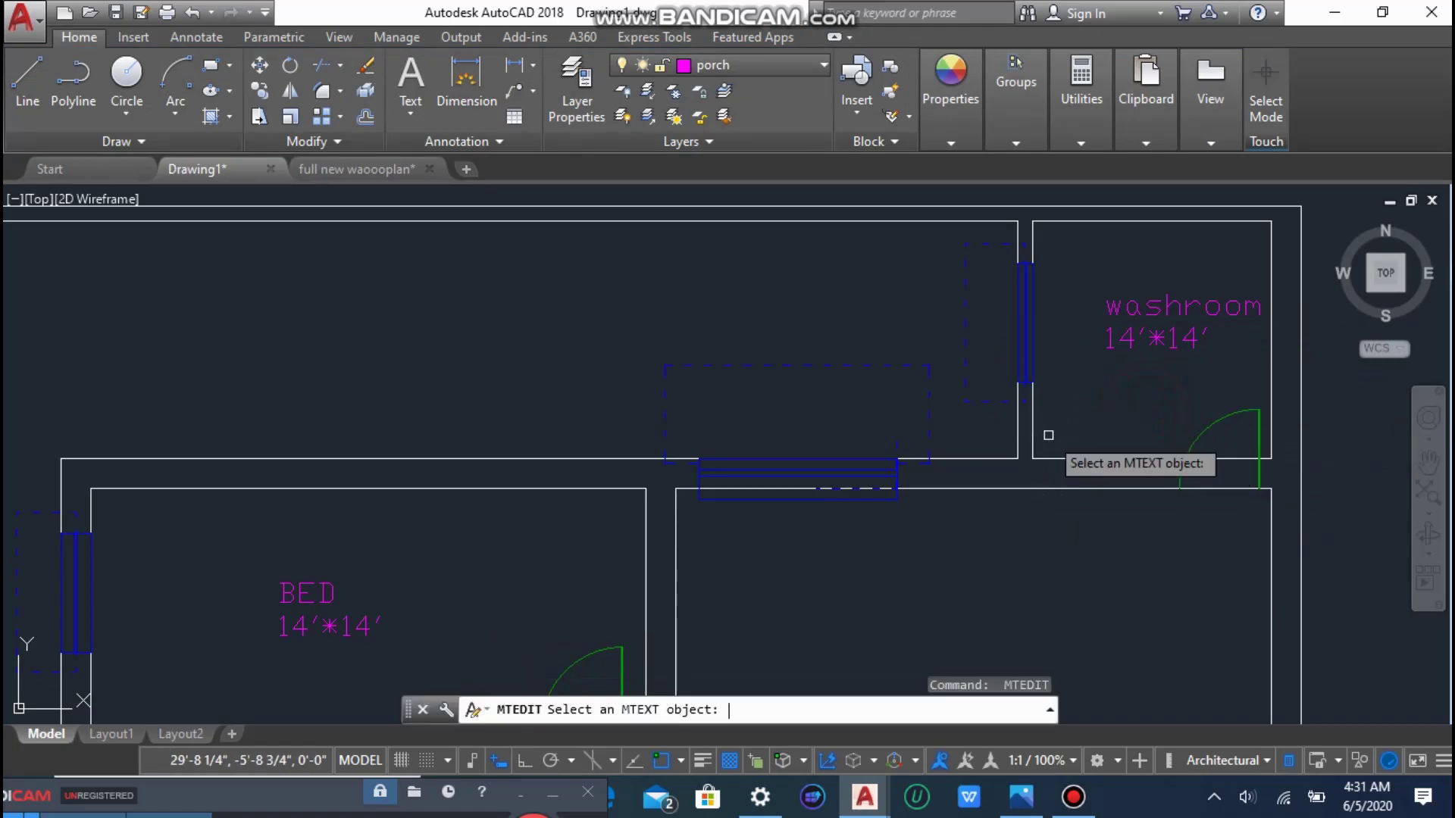
pyautogui.press('Escape')
pyautogui.write('DI')
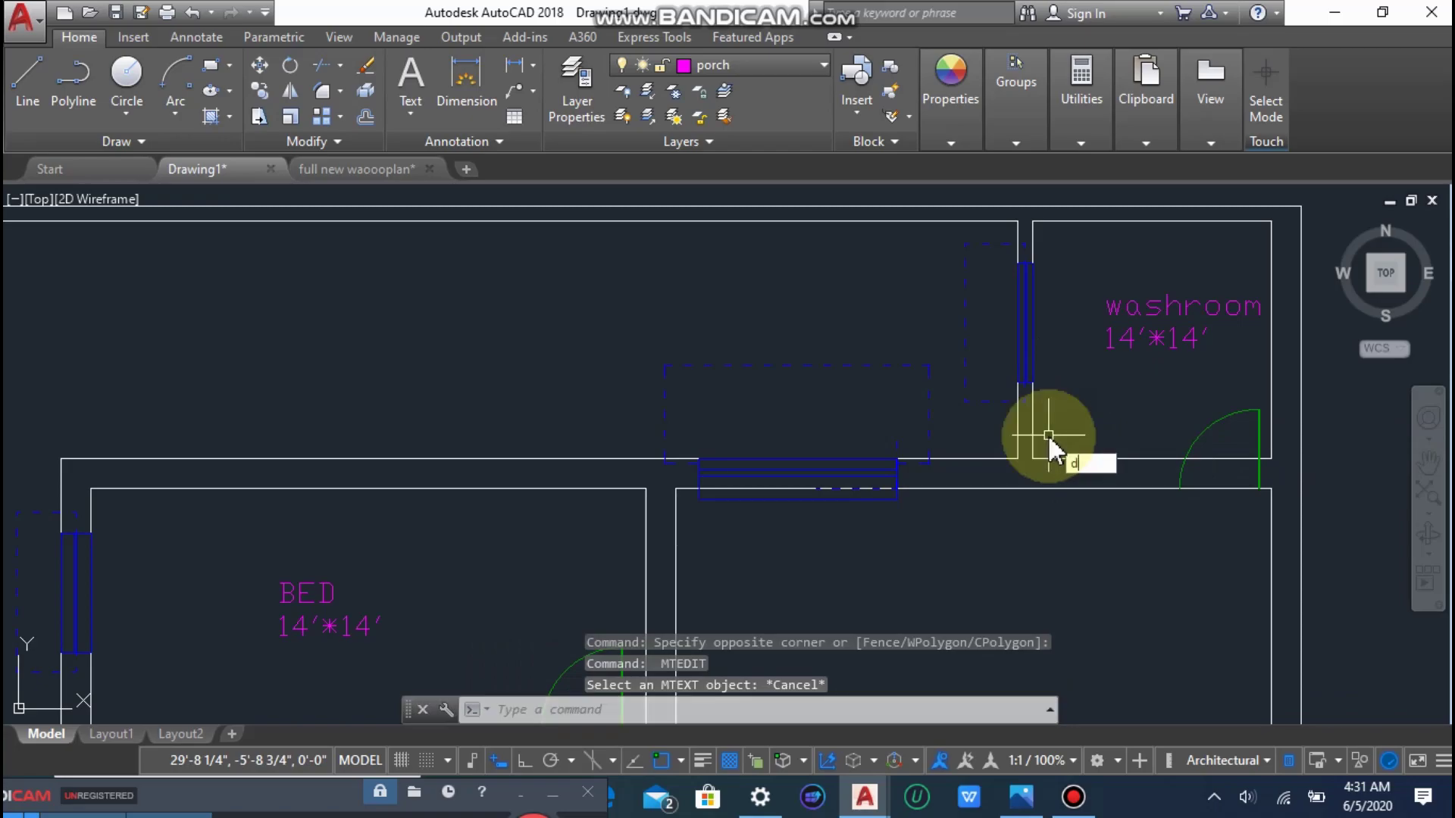
pyautogui.press('Return')
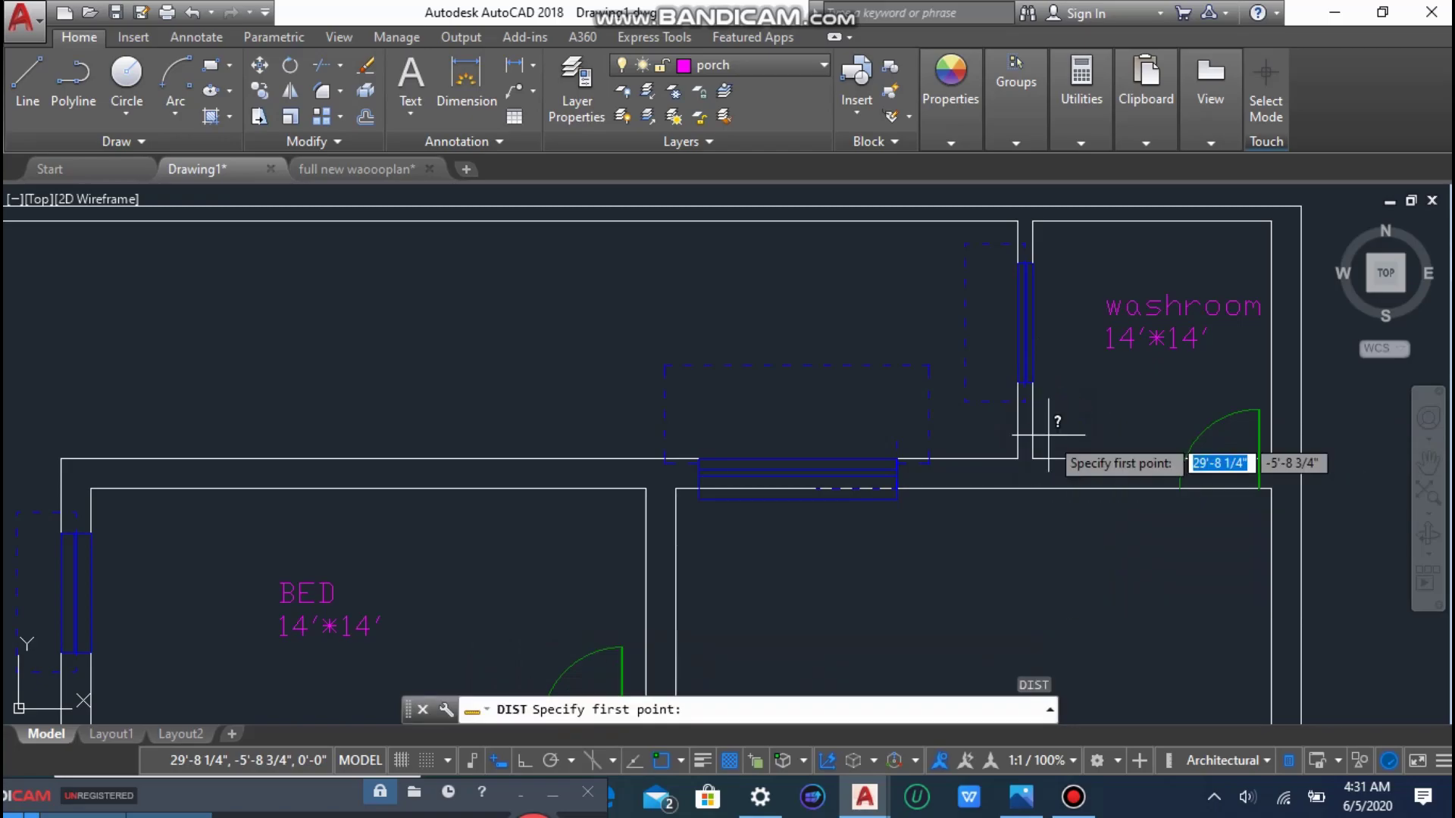
pyautogui.click(1027, 455)
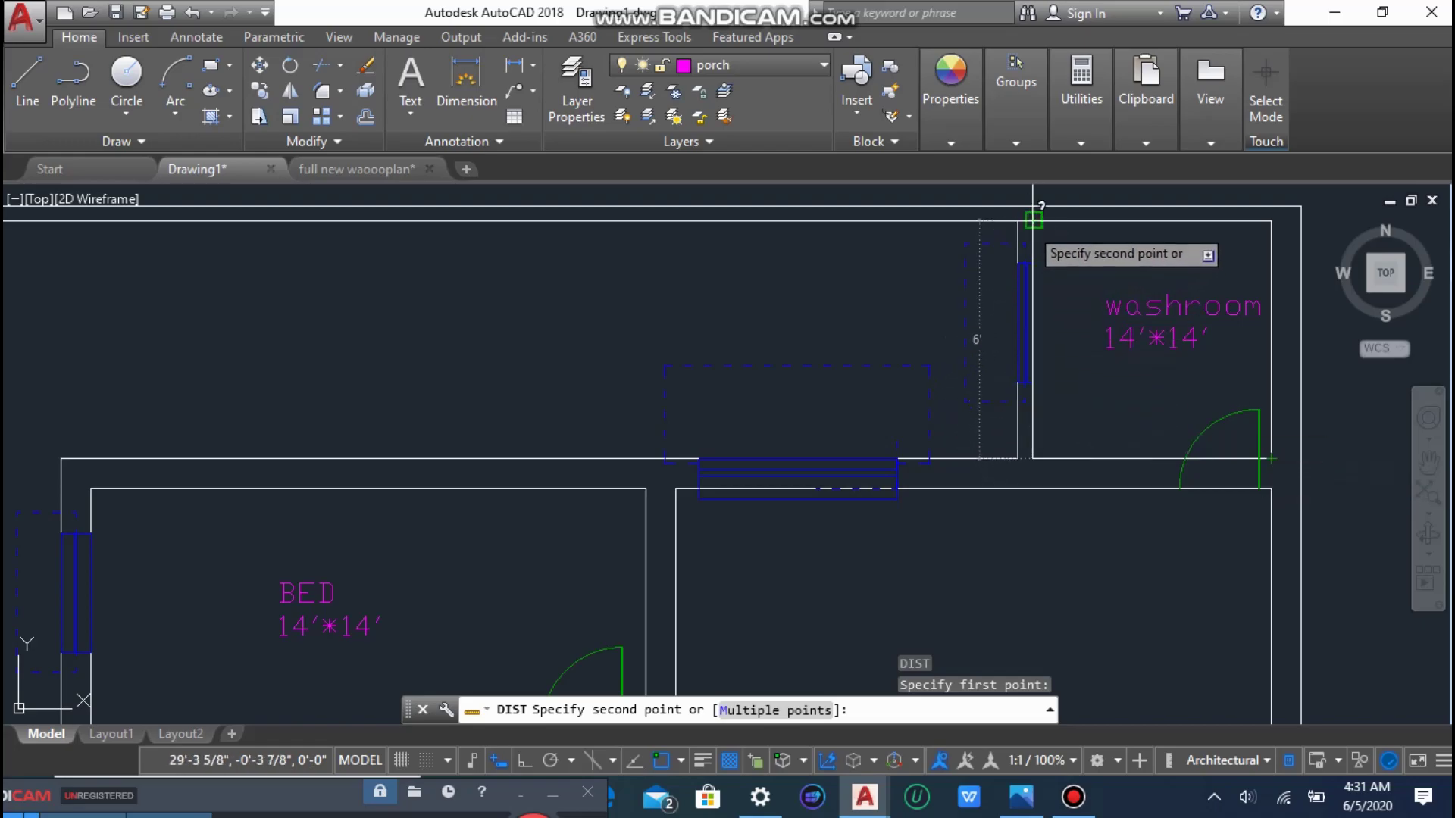
pyautogui.press('Escape')
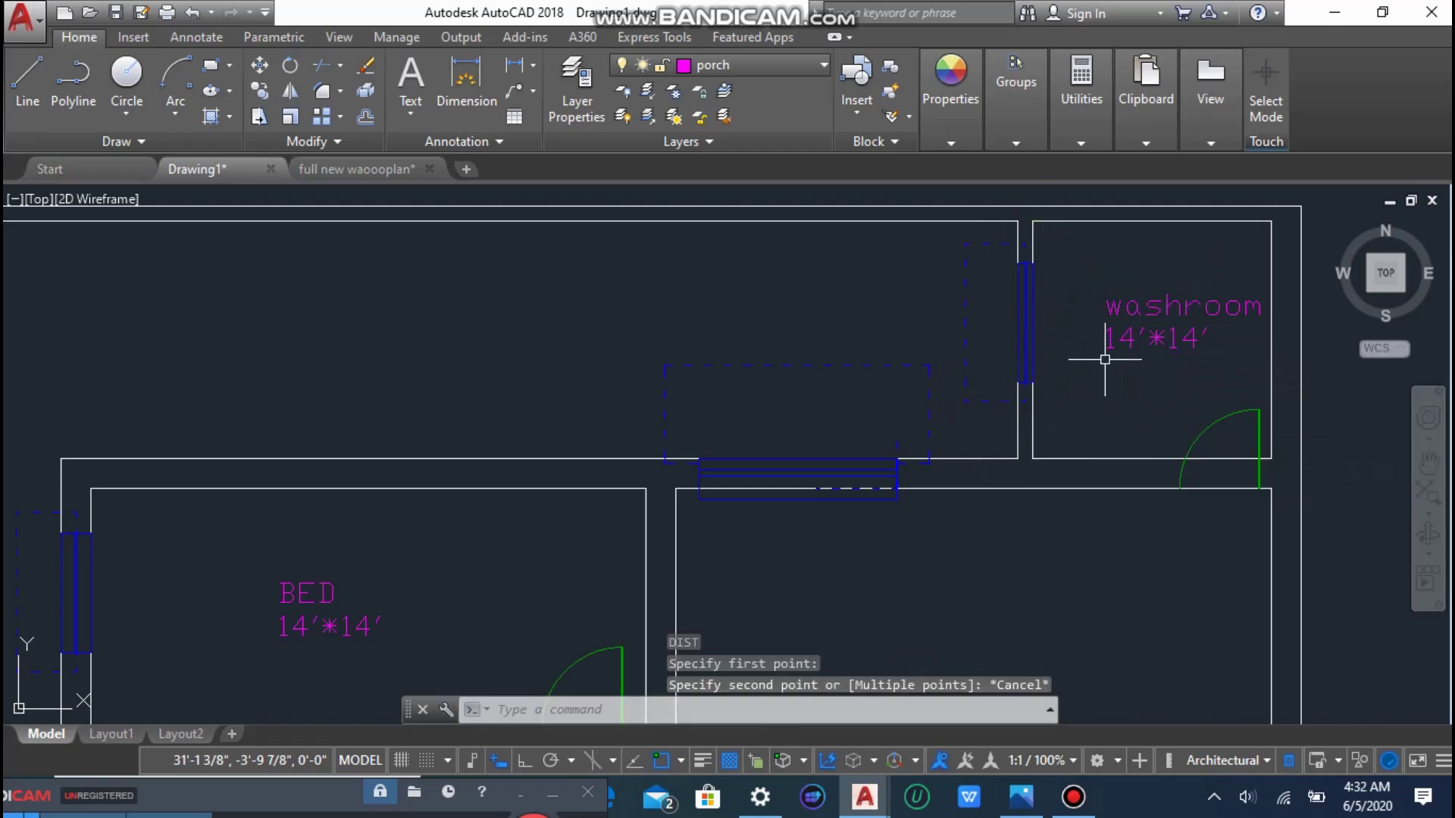
# Edit the label to read Washroom 6'*6" with a capital W.
pyautogui.doubleClick(1200, 334)
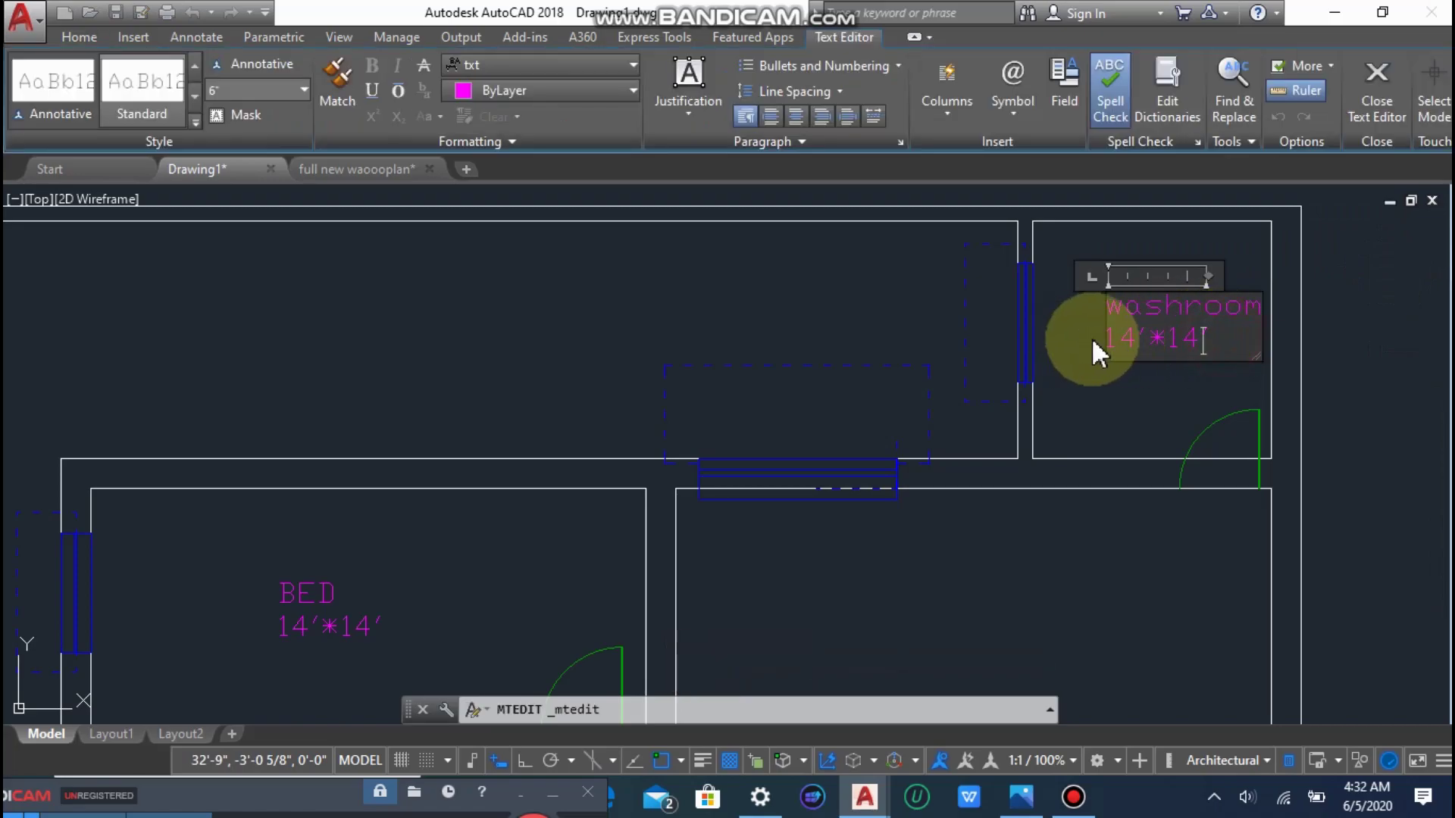
pyautogui.write('6')
pyautogui.press('BackSpace')
pyautogui.press('BackSpace')
pyautogui.press('BackSpace')
pyautogui.press('BackSpace')
pyautogui.press('BackSpace')
pyautogui.press('BackSpace')
pyautogui.press('BackSpace')
pyautogui.write("6'*6'")
pyautogui.press('Return')
pyautogui.press('BackSpace')
pyautogui.write("'")
pyautogui.click(1122, 309)
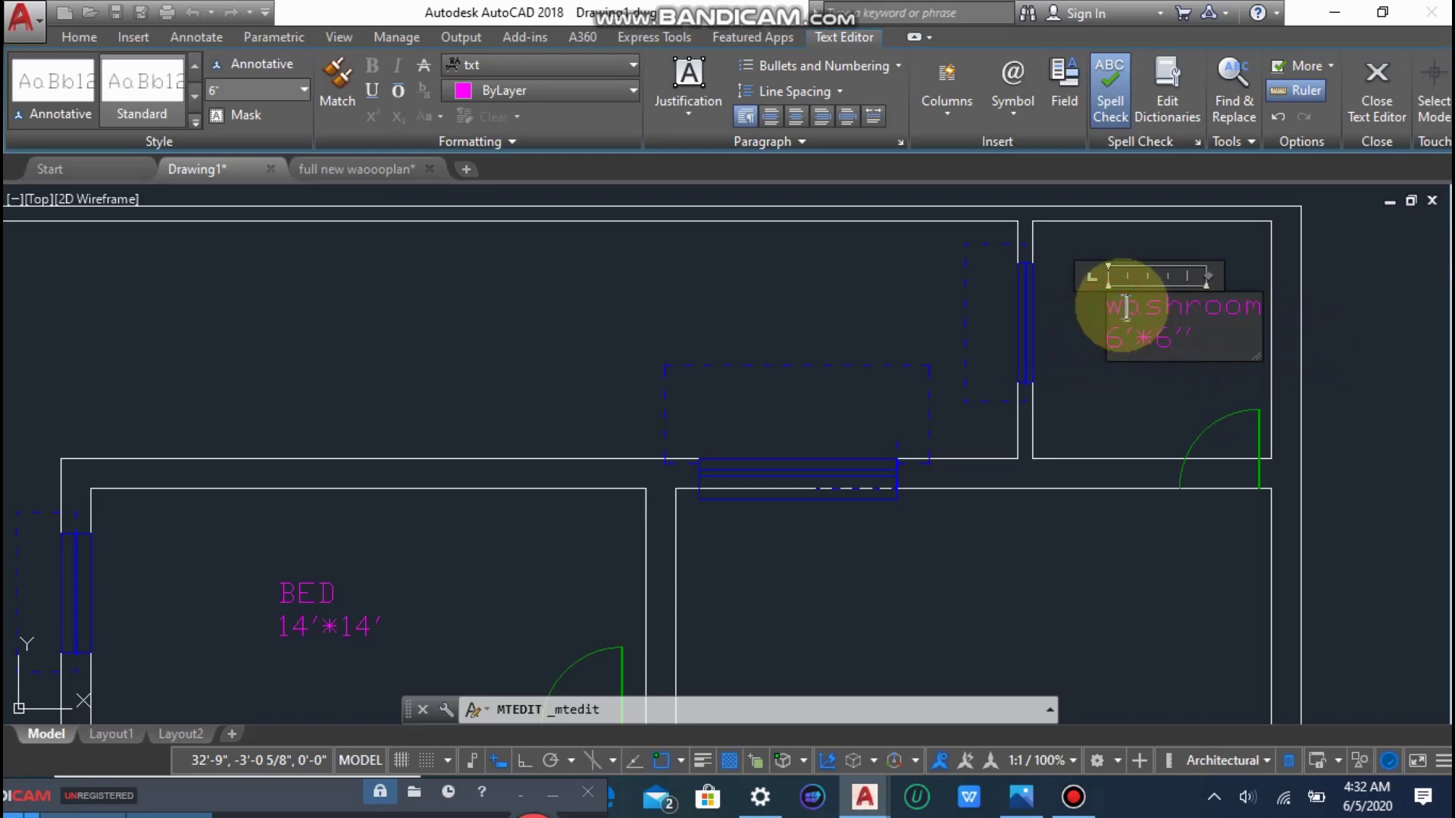
pyautogui.write('w')
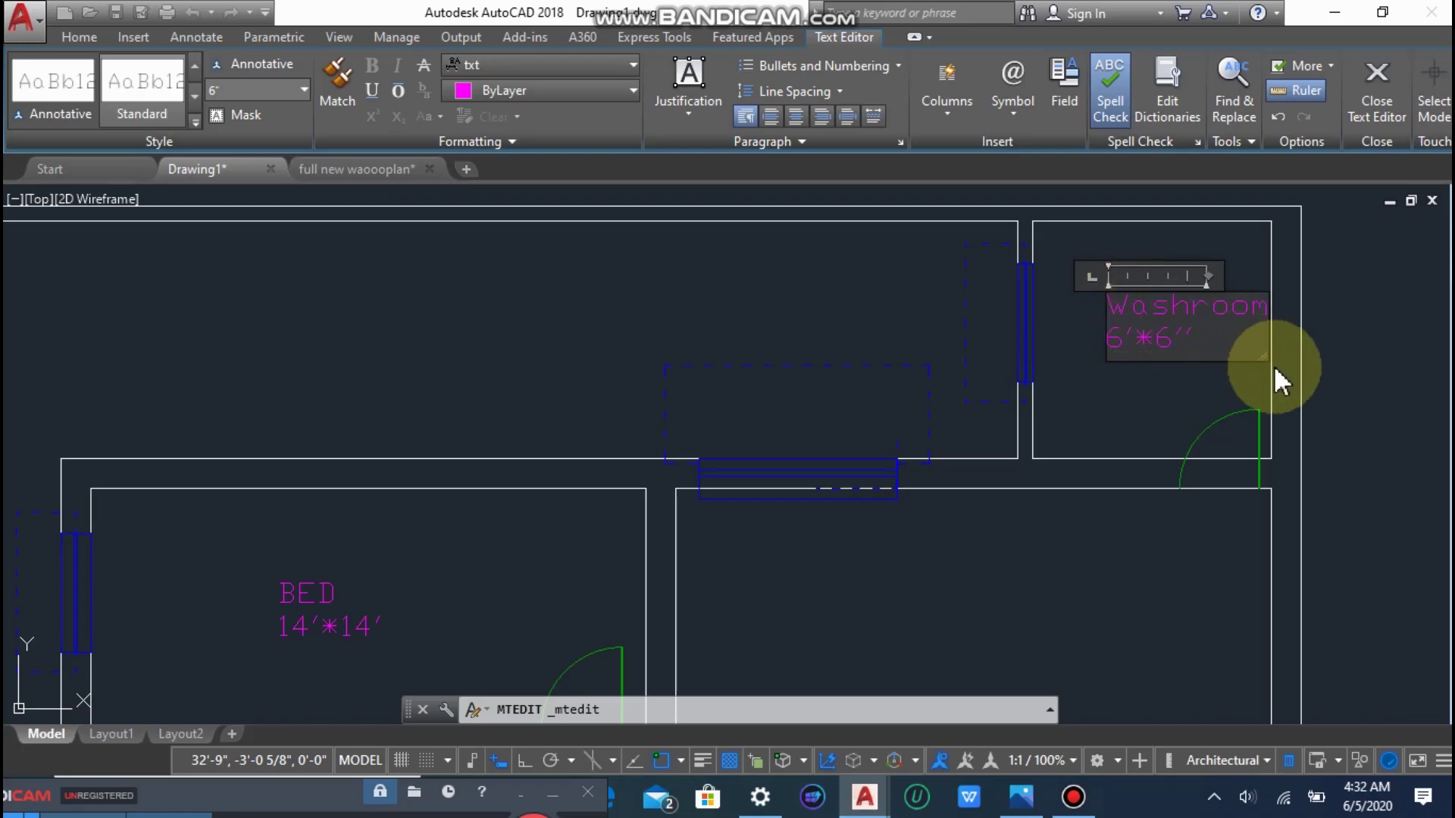
pyautogui.click(1331, 373)
# Try selecting the top-left BED label, then measure the small room with DIST.
pyautogui.scroll(-5, 1171, 357)
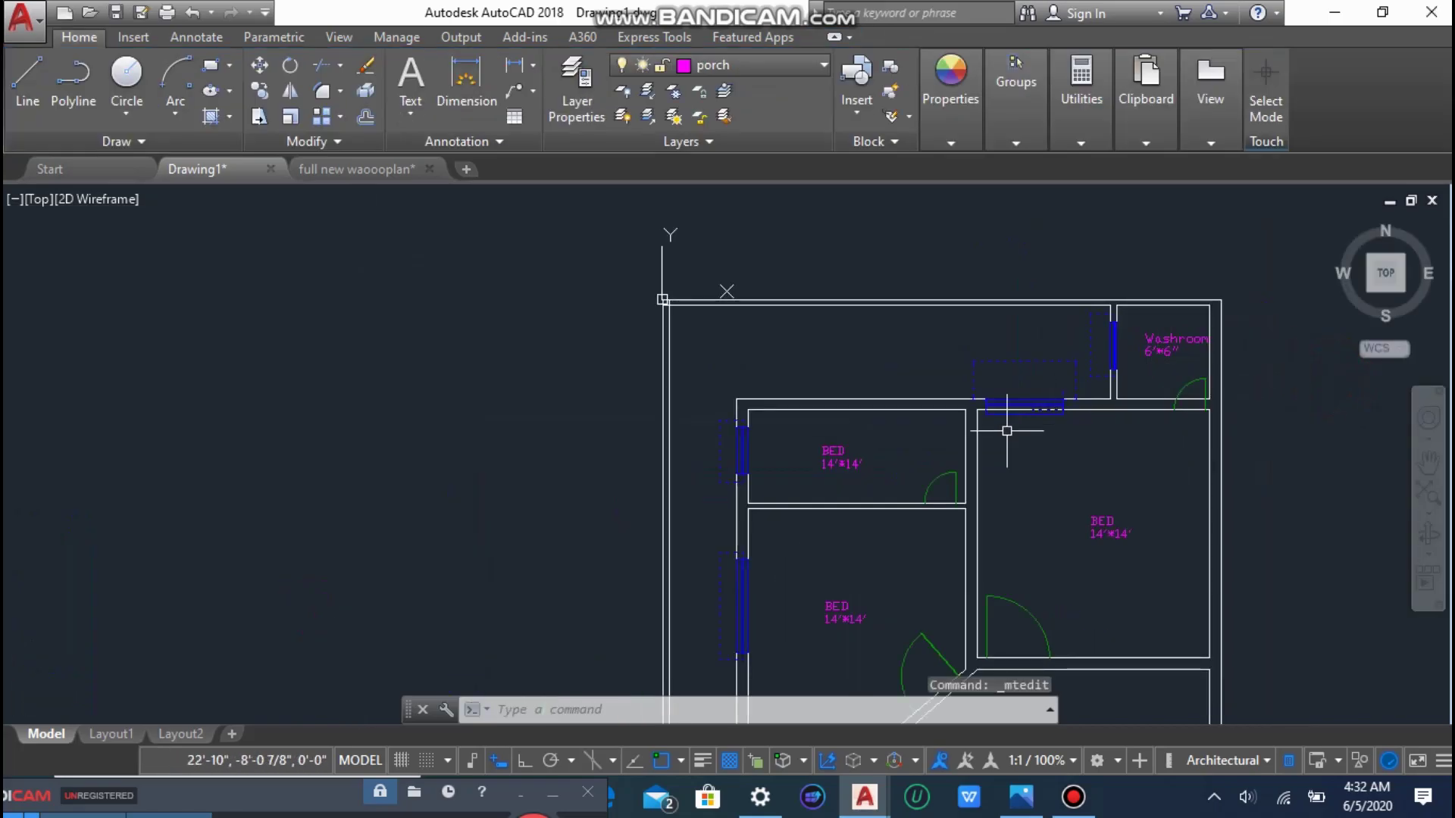
pyautogui.scroll(5, 845, 450)
pyautogui.click(840, 443)
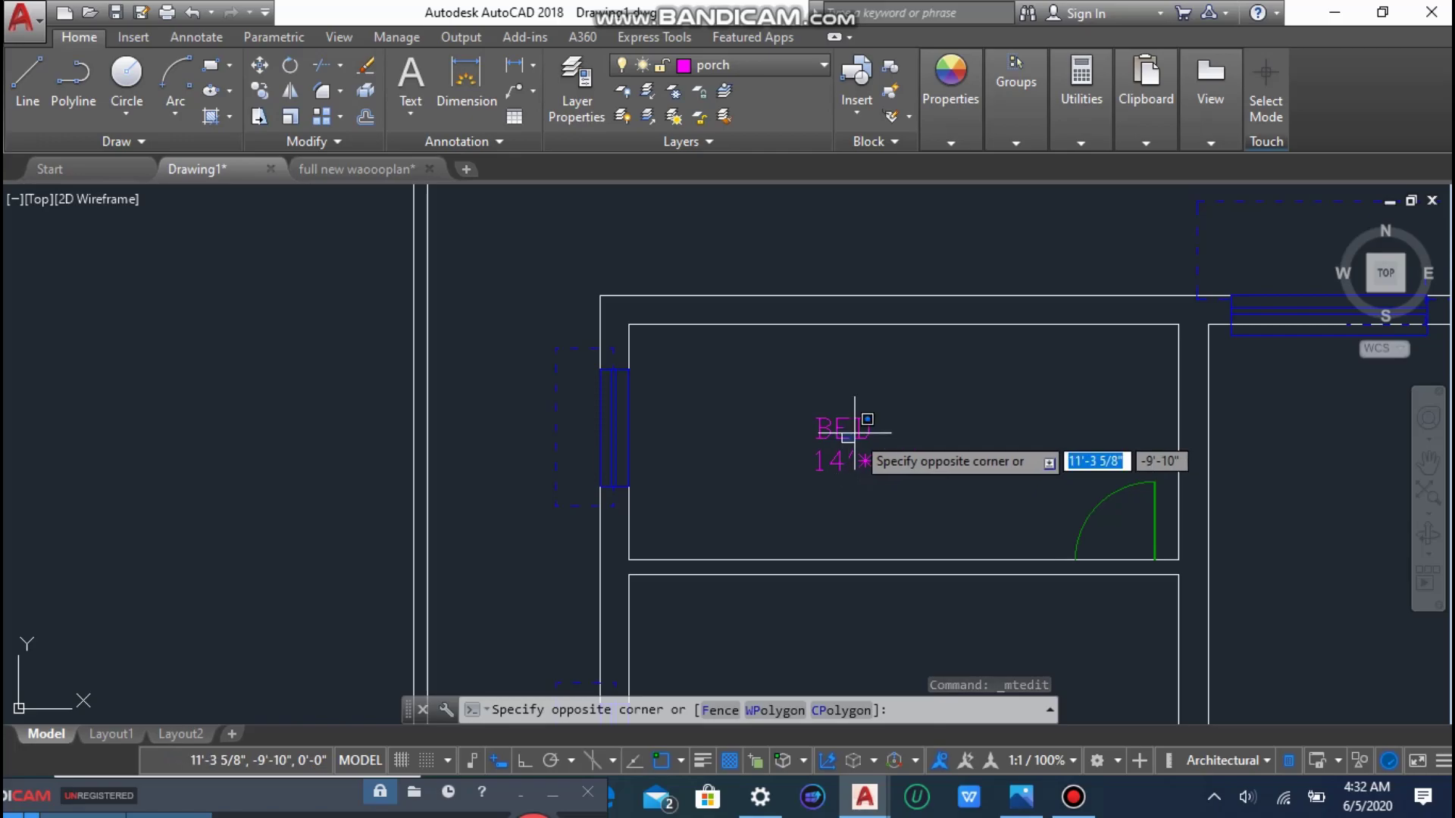
pyautogui.scroll(-5, 984, 513)
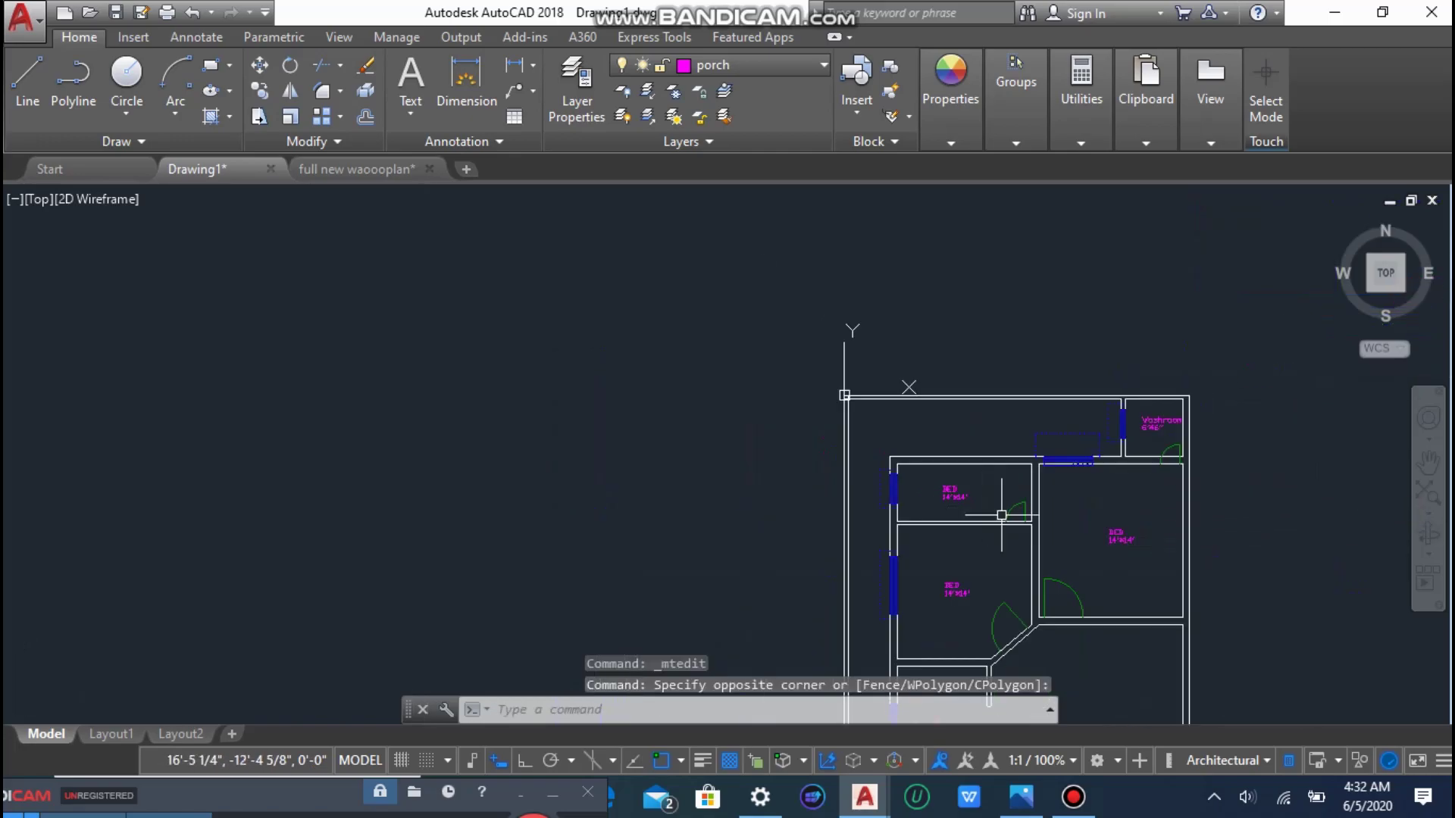
pyautogui.scroll(6, 936, 469)
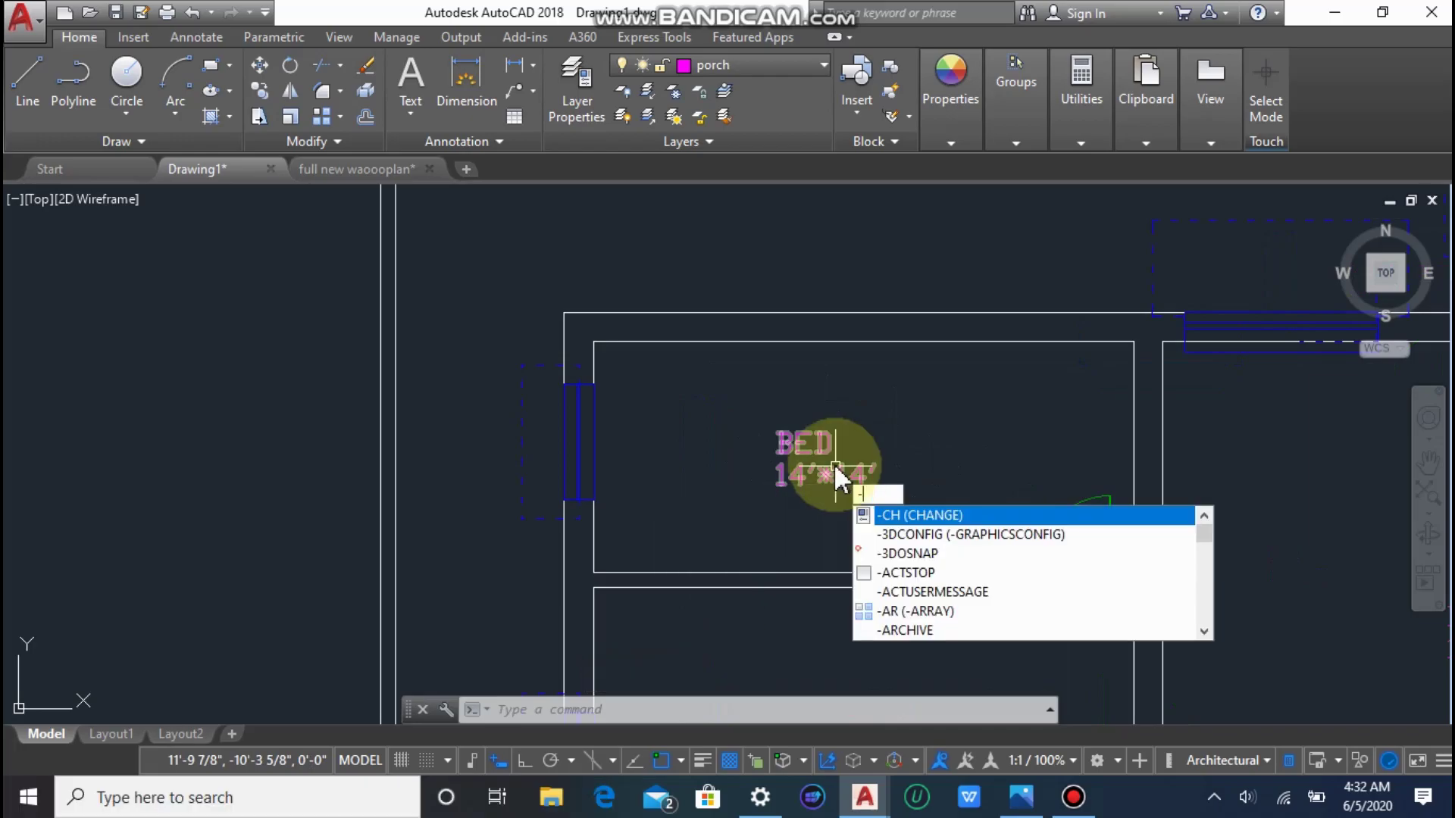
pyautogui.click(923, 457)
pyautogui.press('Escape')
pyautogui.press('Escape')
pyautogui.click(804, 467)
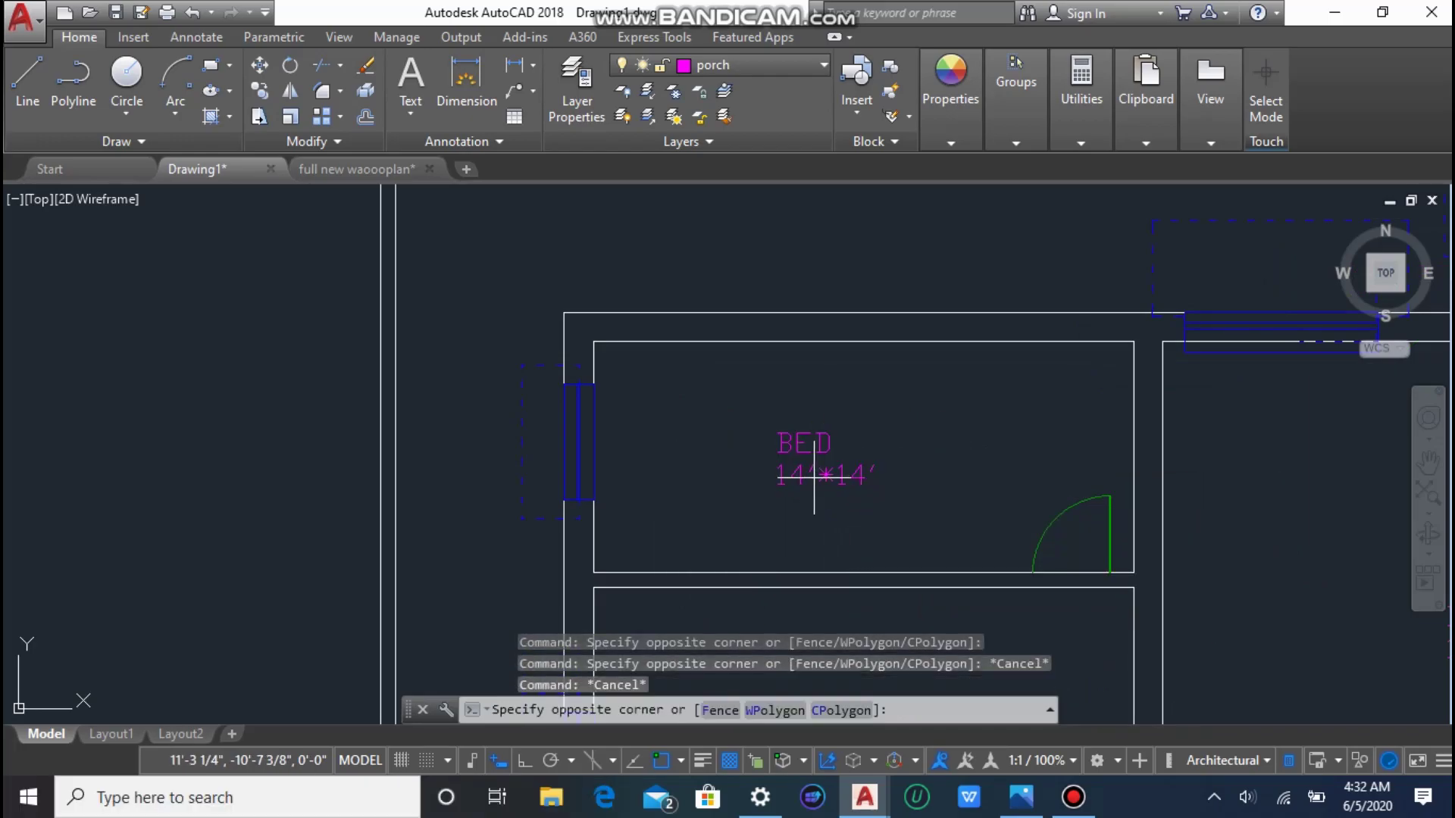
pyautogui.press('Escape')
pyautogui.click(804, 464)
pyautogui.press('Escape')
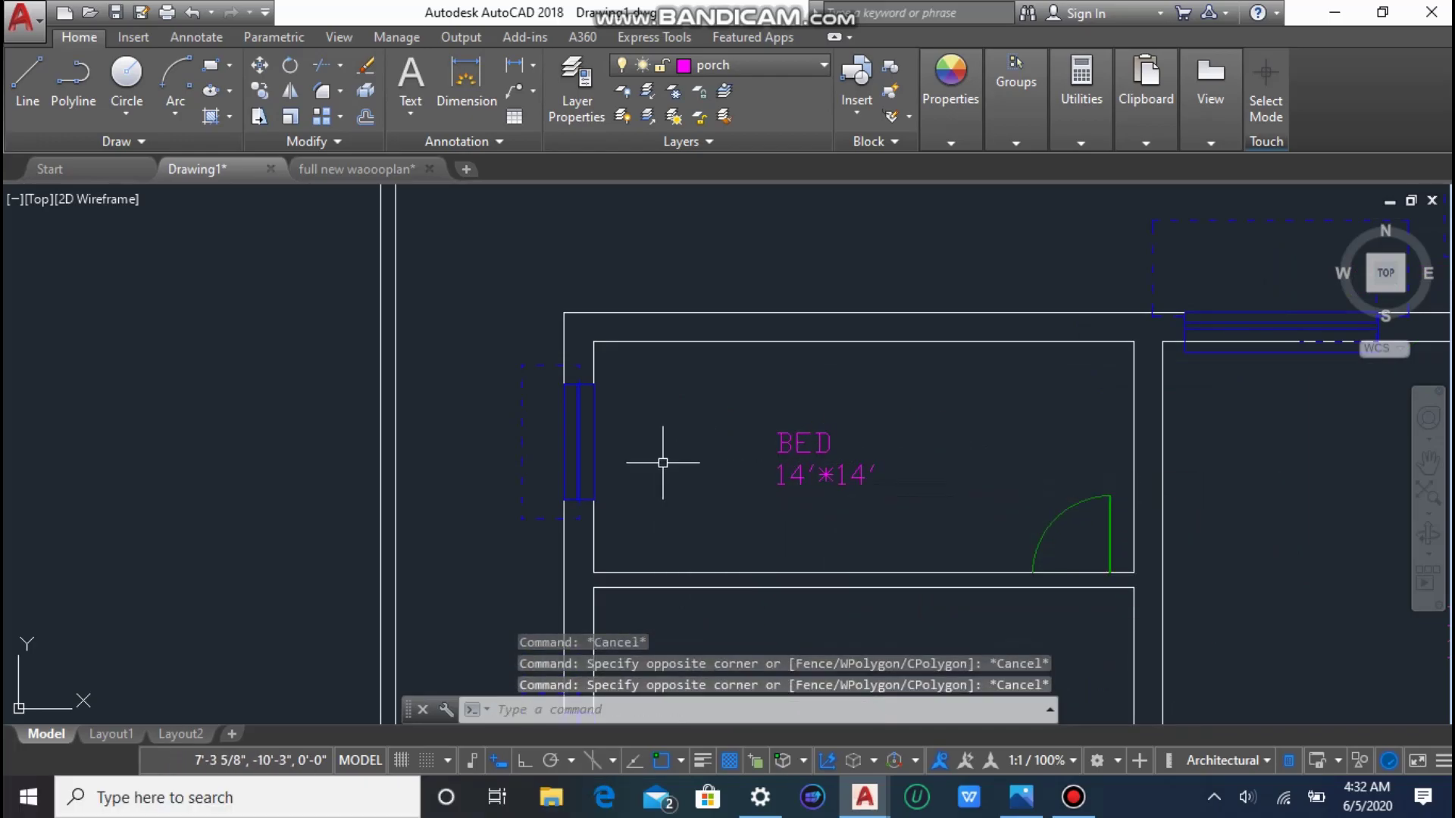
pyautogui.press('Escape')
pyautogui.write('di')
pyautogui.press('Return')
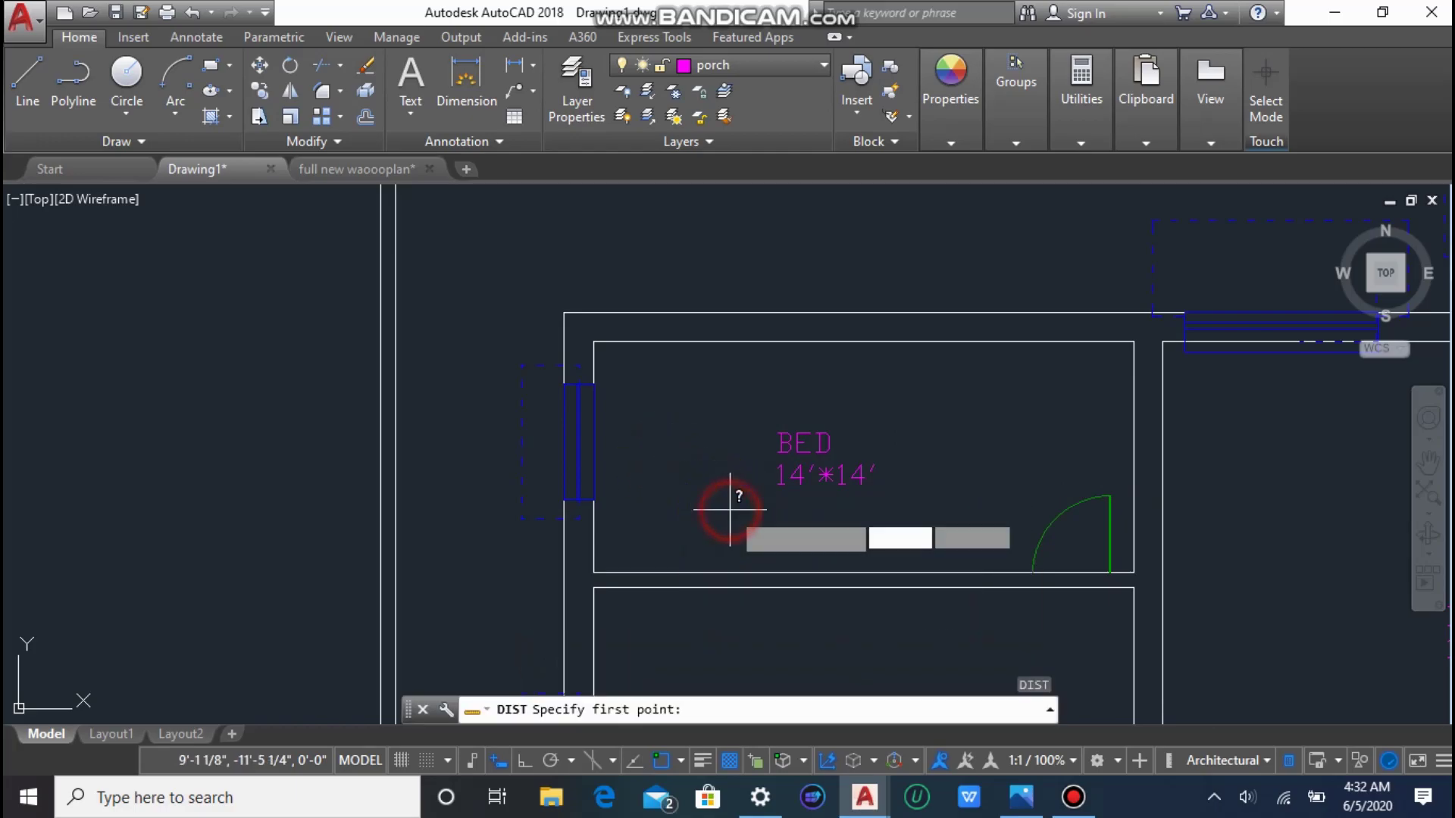
pyautogui.click(594, 342)
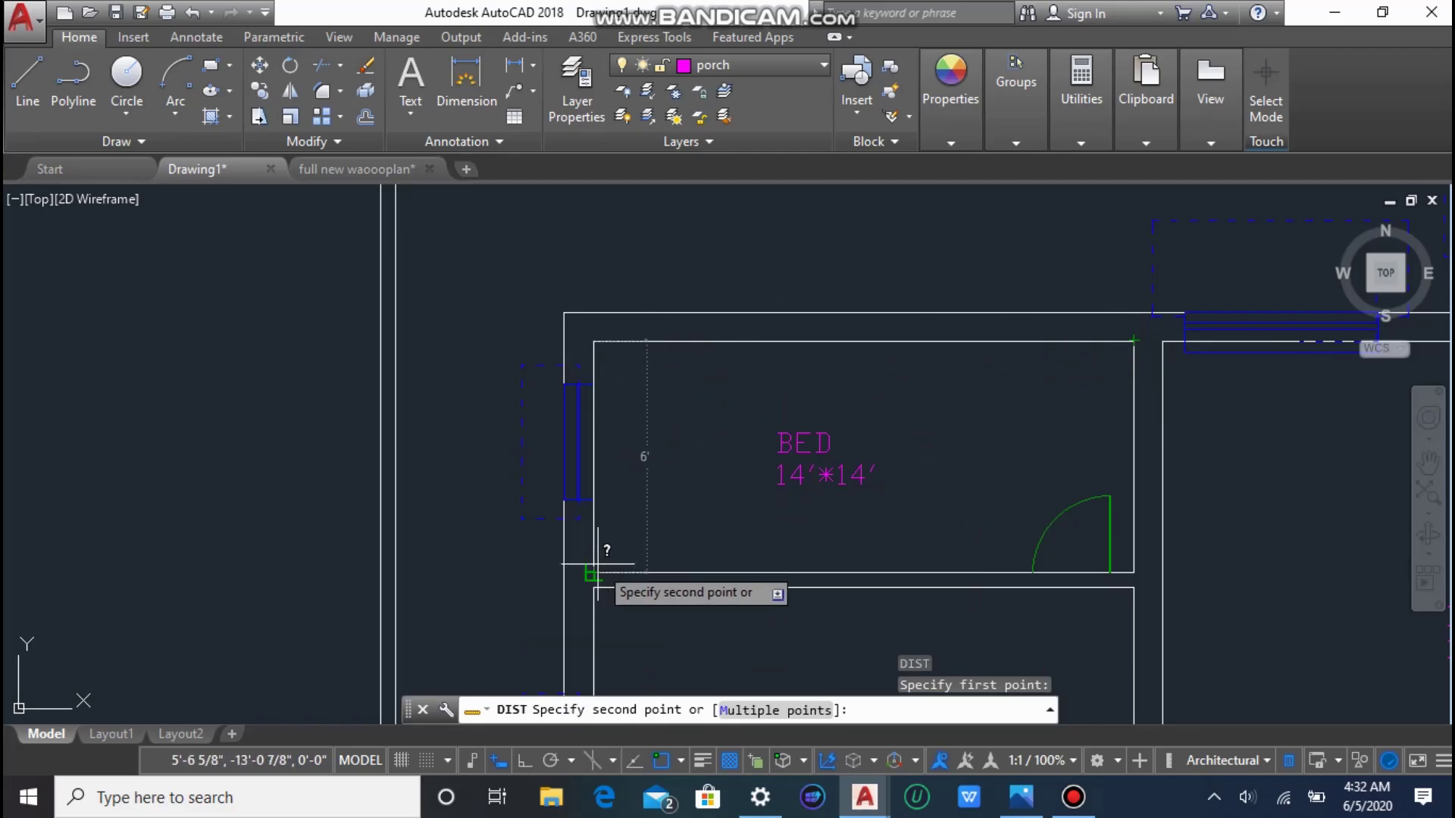
pyautogui.press('Escape')
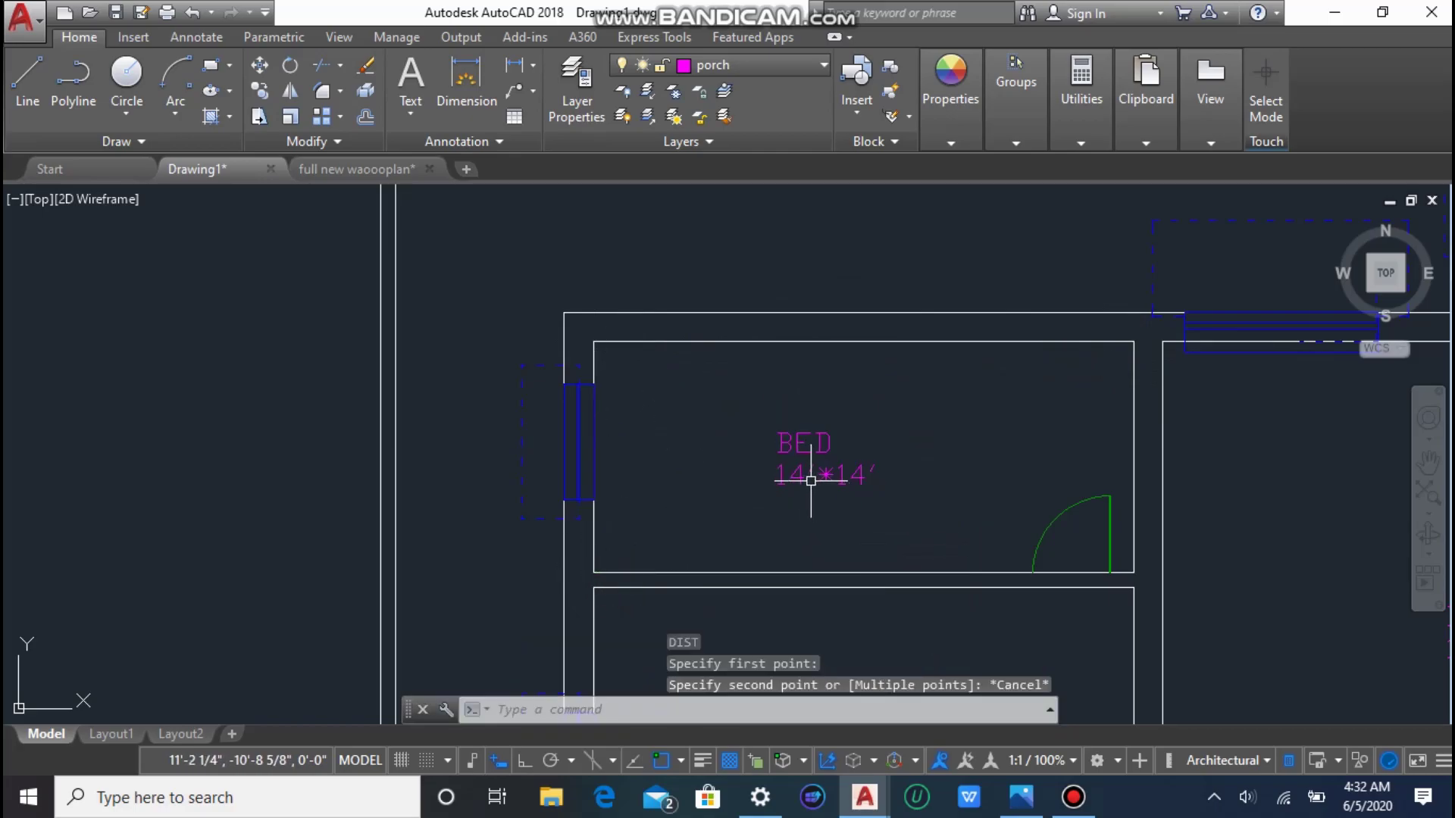
# Edit the label from BED 14'*14' to WC 14'*6'.
pyautogui.click(811, 474)
pyautogui.click(815, 471)
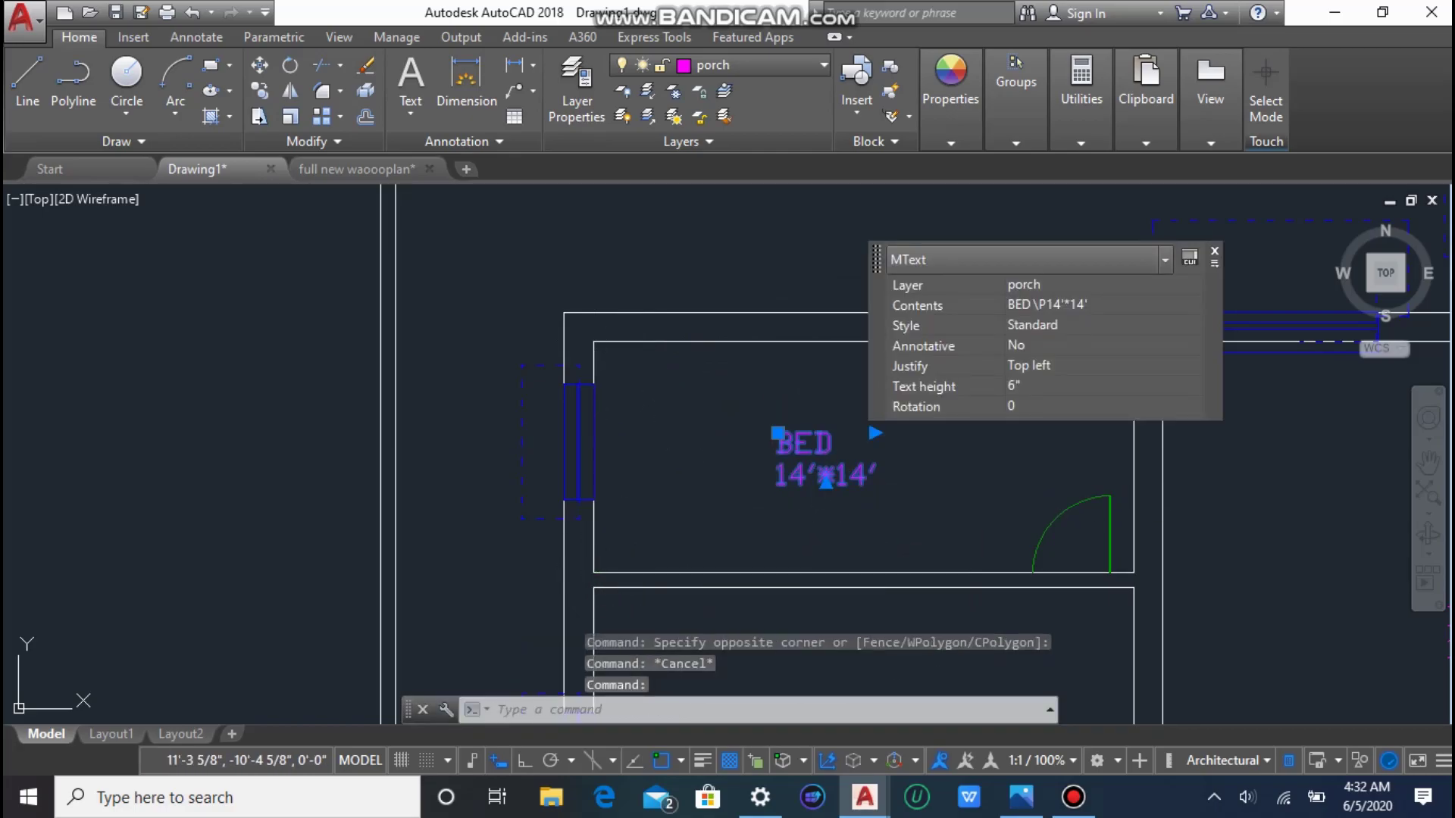
pyautogui.doubleClick(818, 429)
pyautogui.doubleClick(816, 439)
pyautogui.press('Delete')
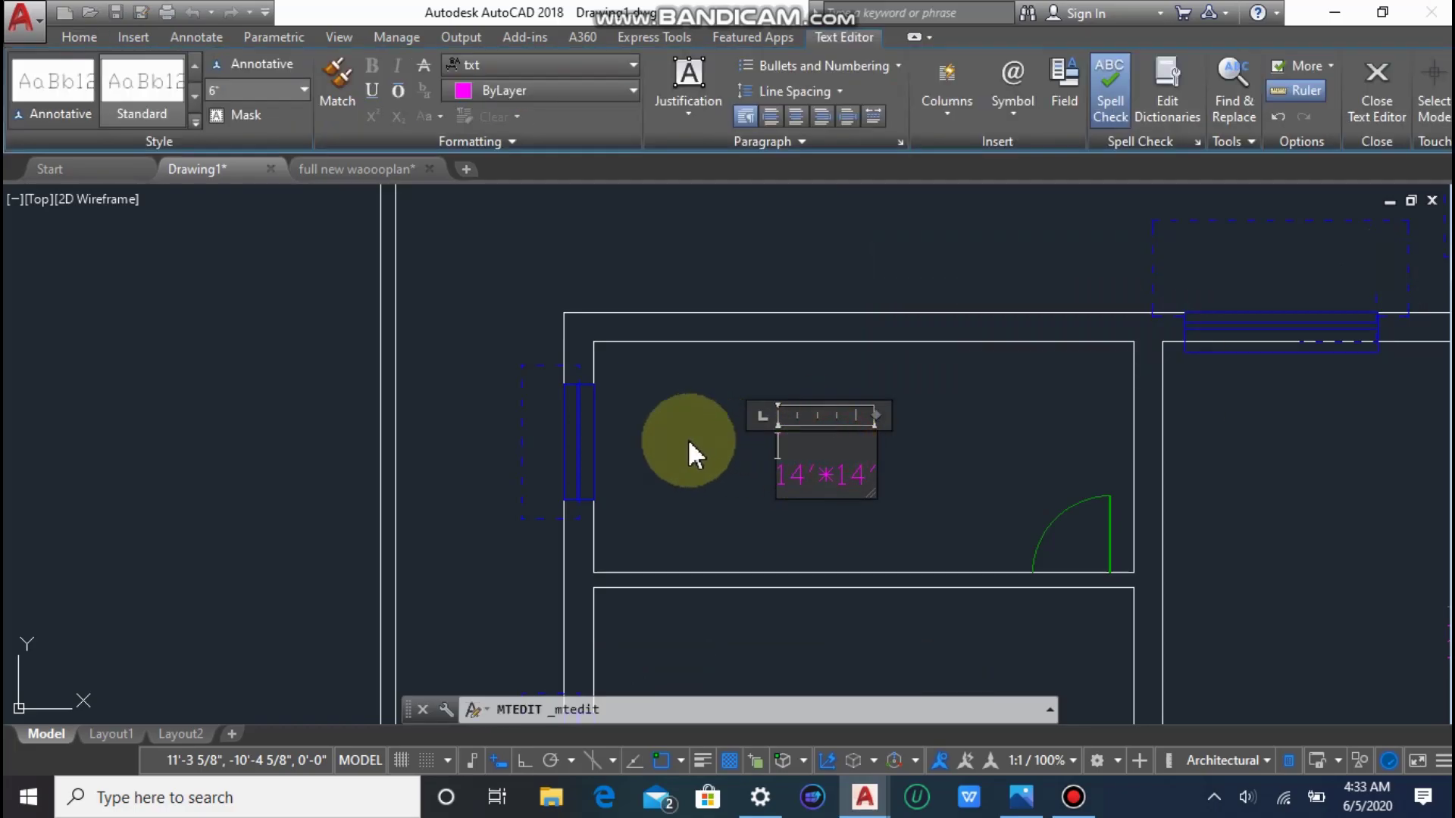
pyautogui.write('W')
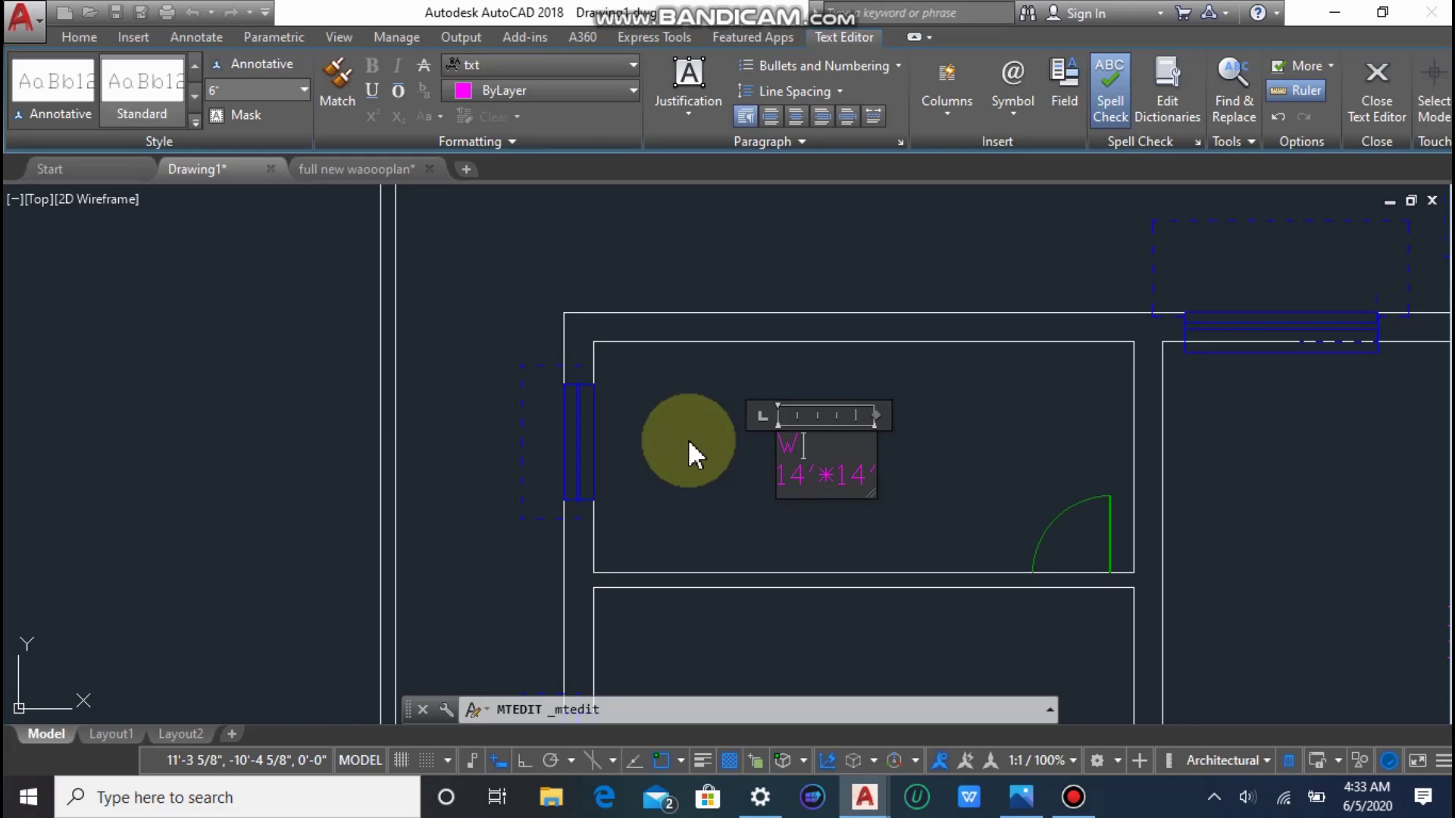
pyautogui.write('C')
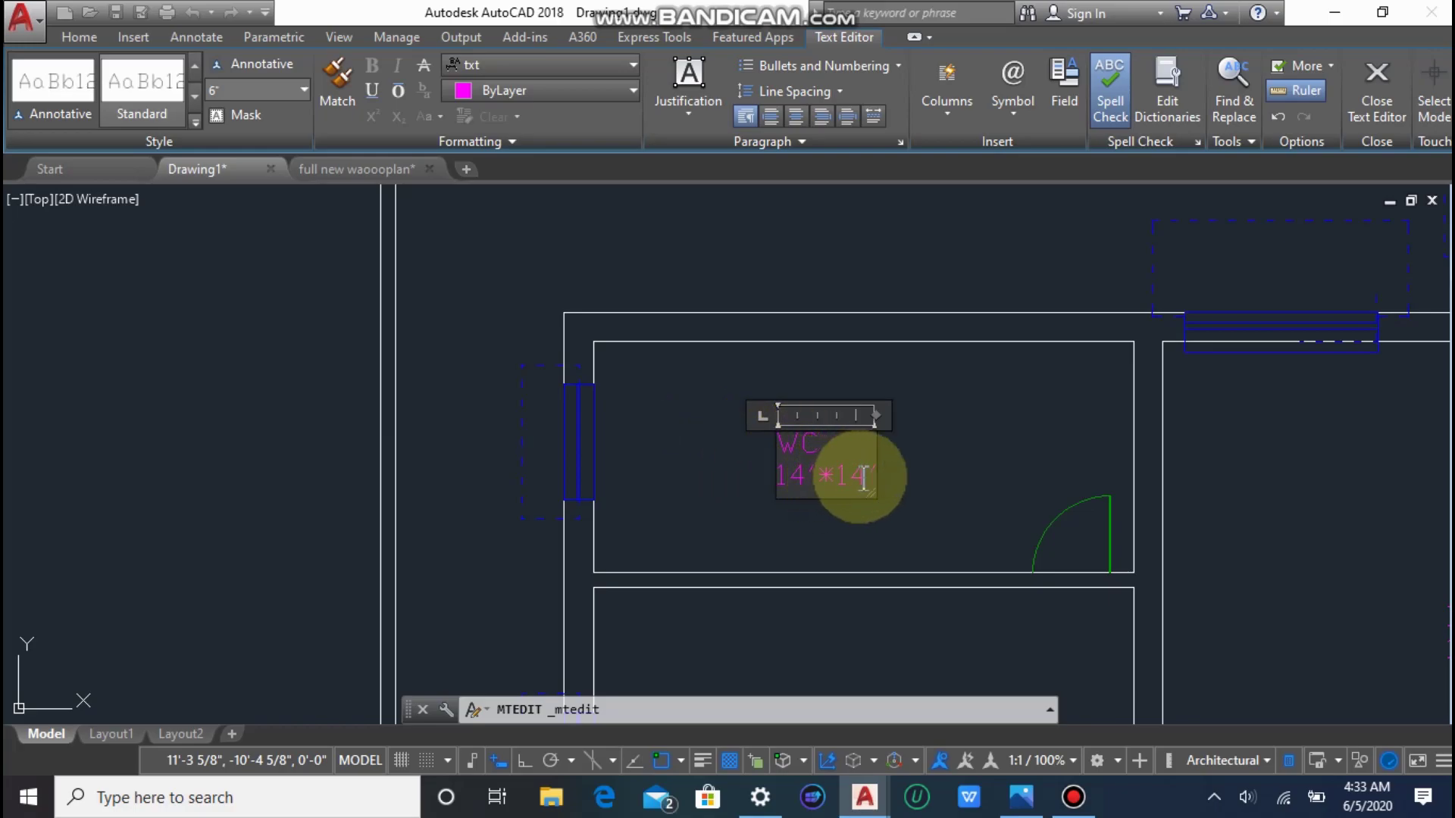
pyautogui.moveTo(864, 475); pyautogui.dragTo(845, 477)
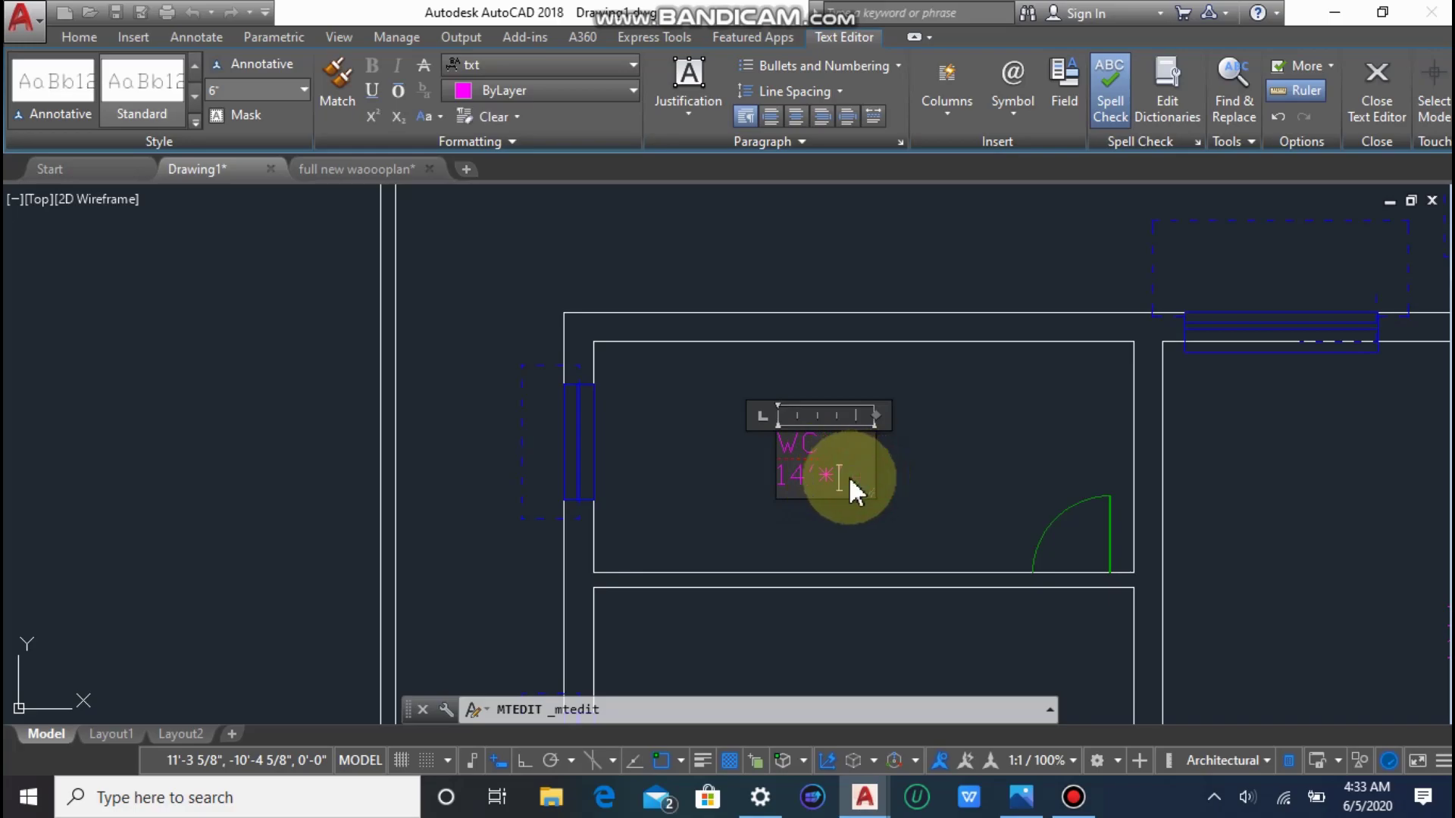
pyautogui.press('BackSpace')
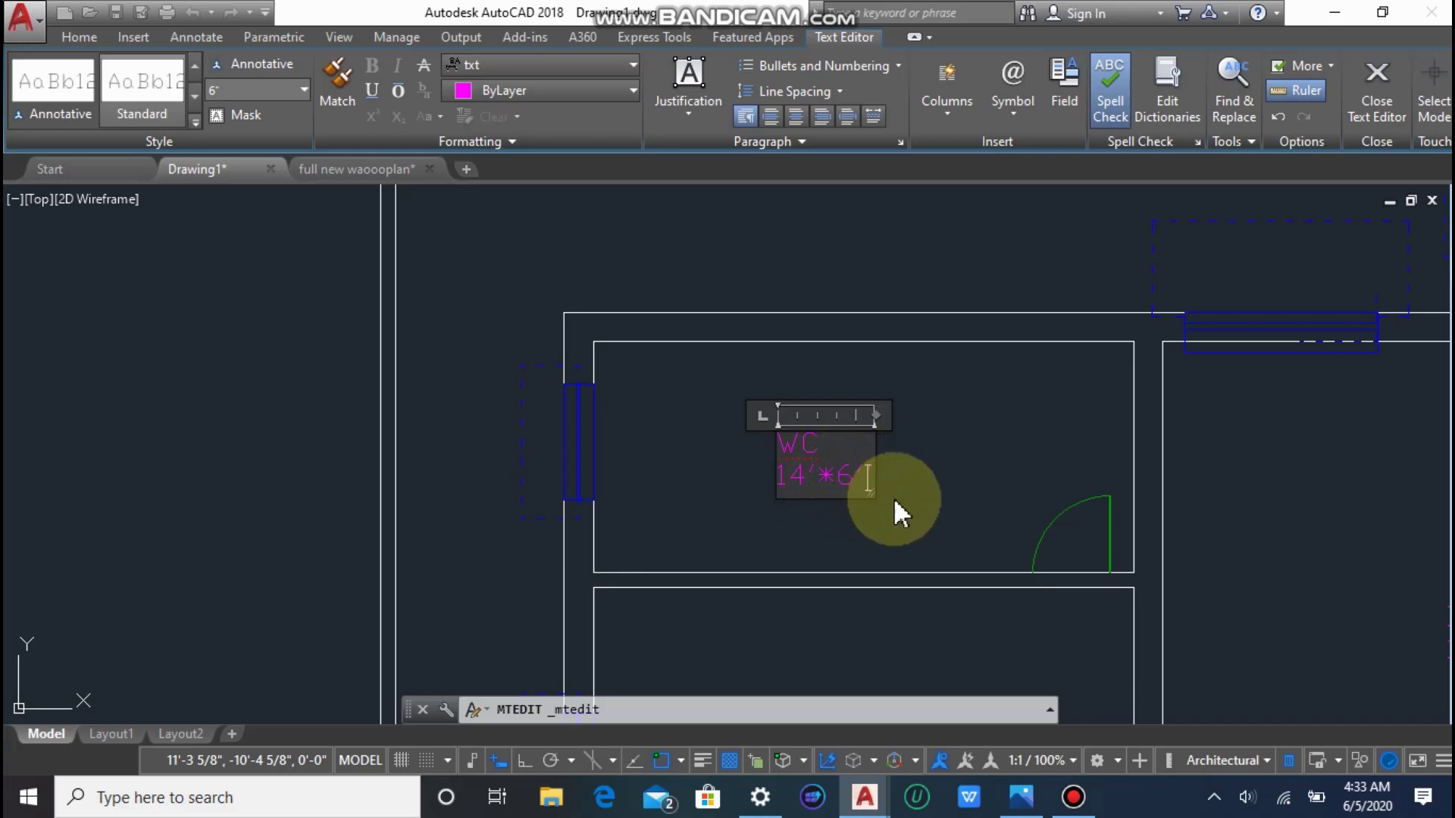
pyautogui.click(933, 489)
pyautogui.scroll(-5, 939, 491)
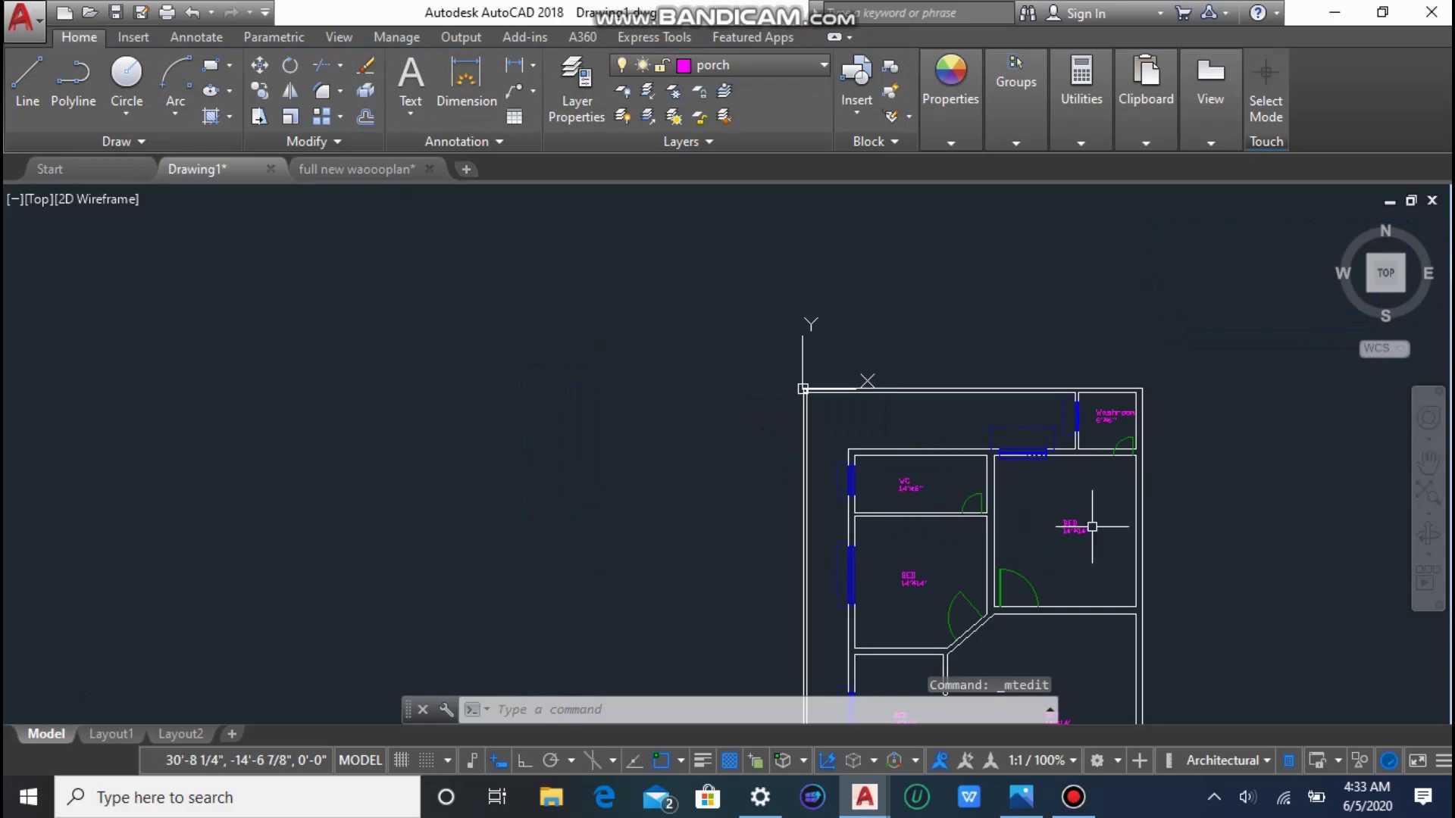
# Measure the right-hand bedroom between two wall points with DIST.
pyautogui.scroll(3, 1092, 527)
pyautogui.scroll(-5, 1046, 555)
pyautogui.scroll(3, 1104, 634)
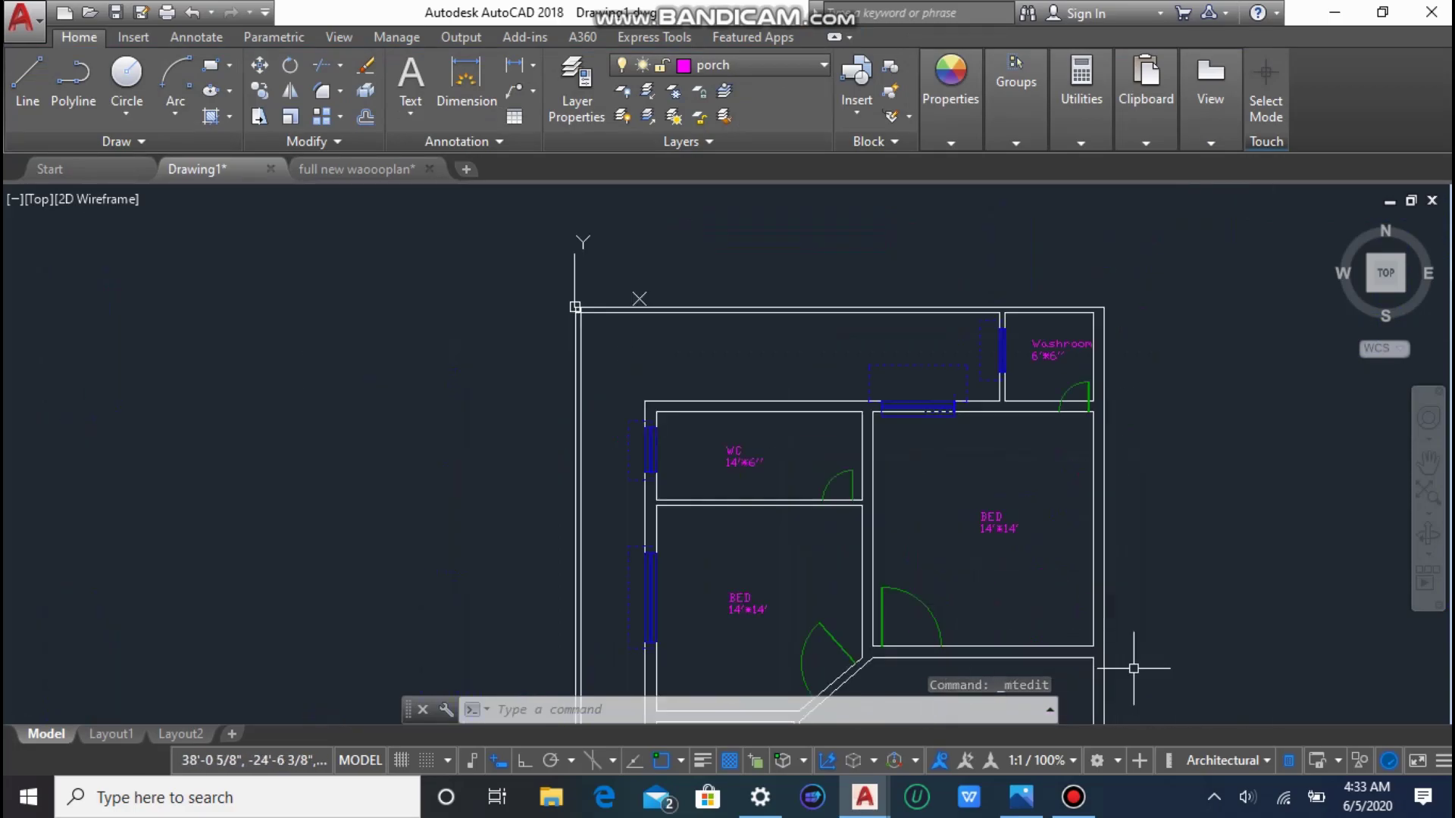
pyautogui.write('di')
pyautogui.press('Return')
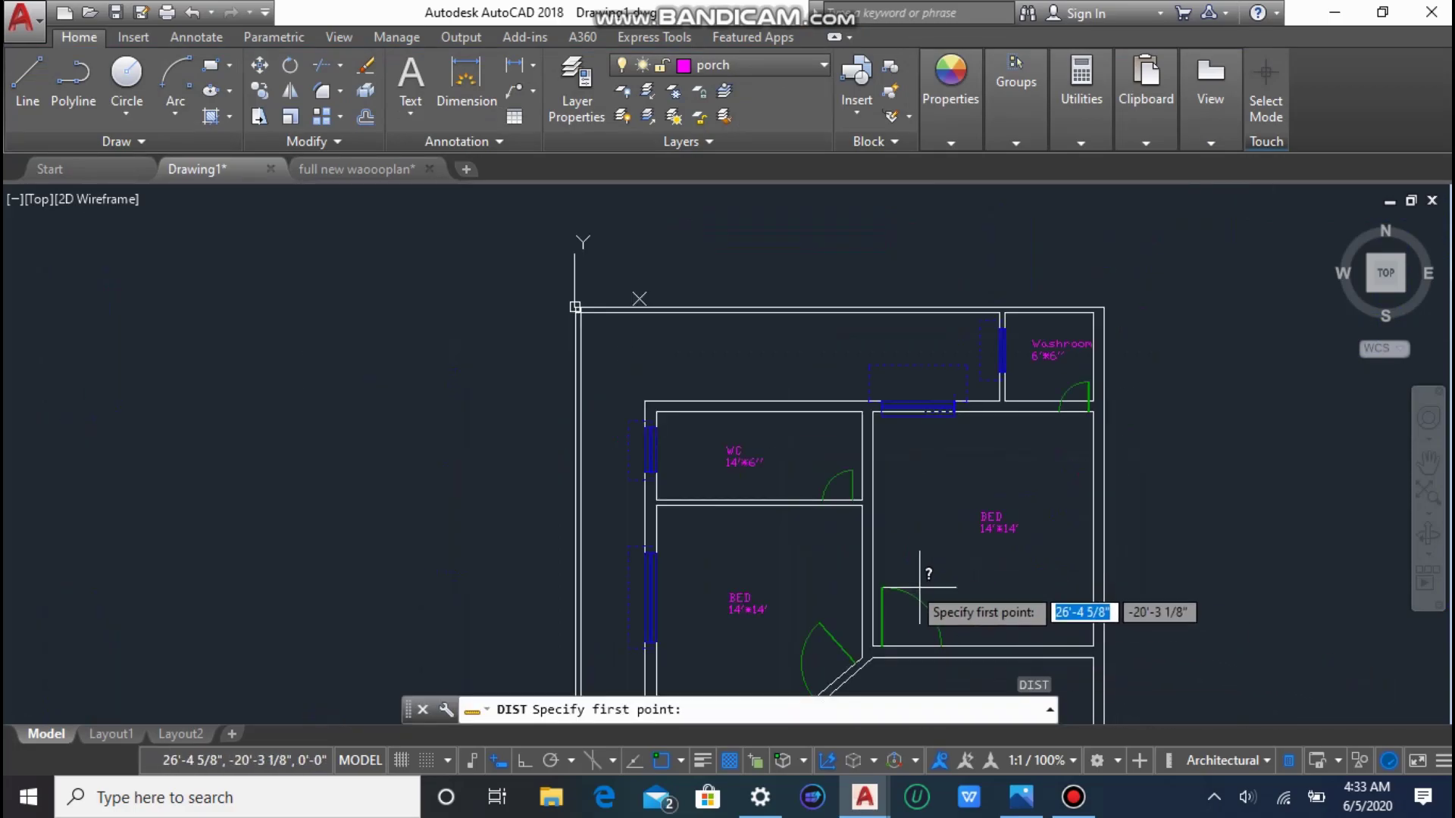
pyautogui.click(875, 410)
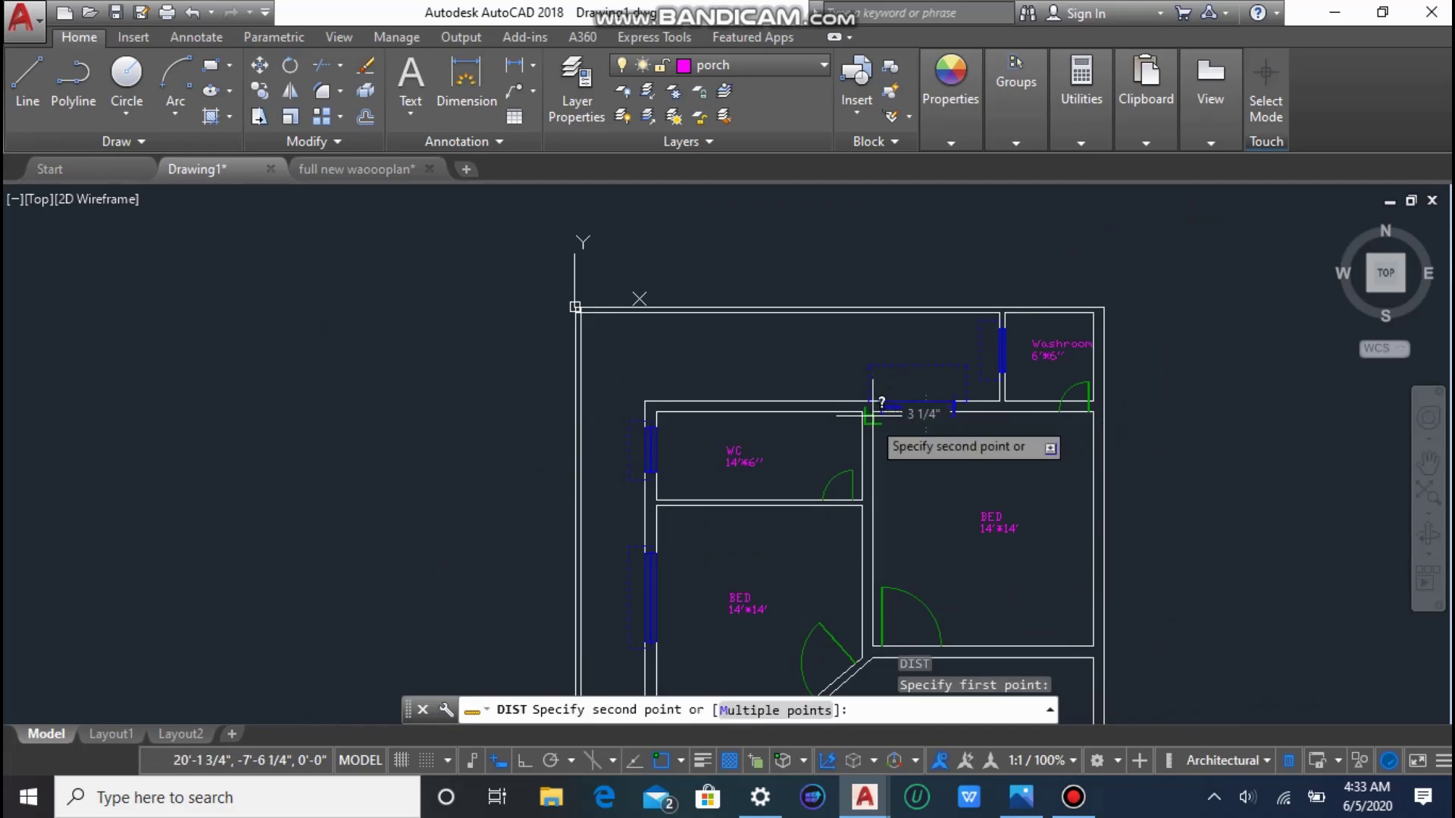
pyautogui.click(882, 646)
pyautogui.press('Return')
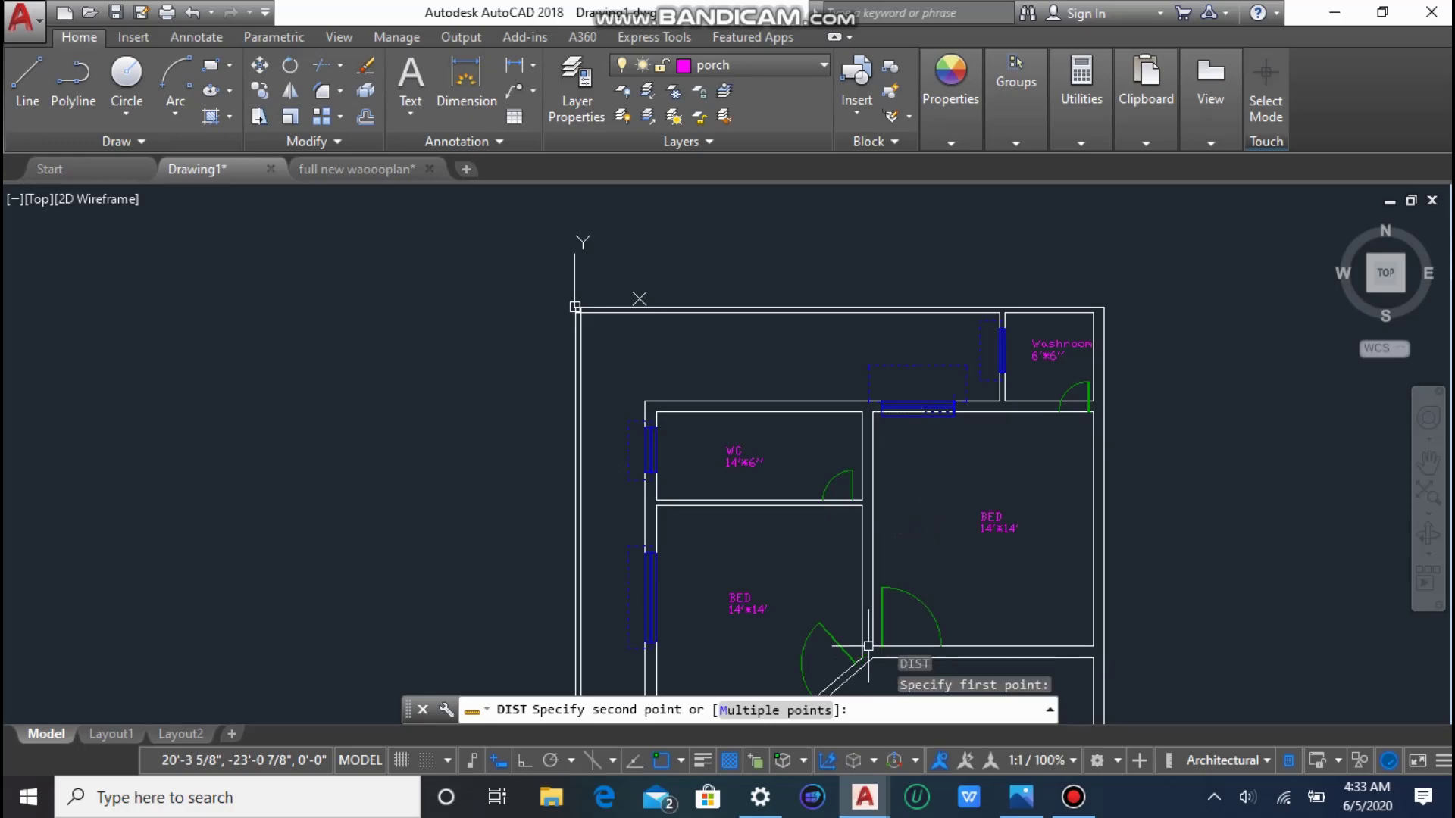
pyautogui.press('Escape')
# Edit the bedroom label's size from 14'*14' to 15'*16'.
pyautogui.doubleClick(1008, 527)
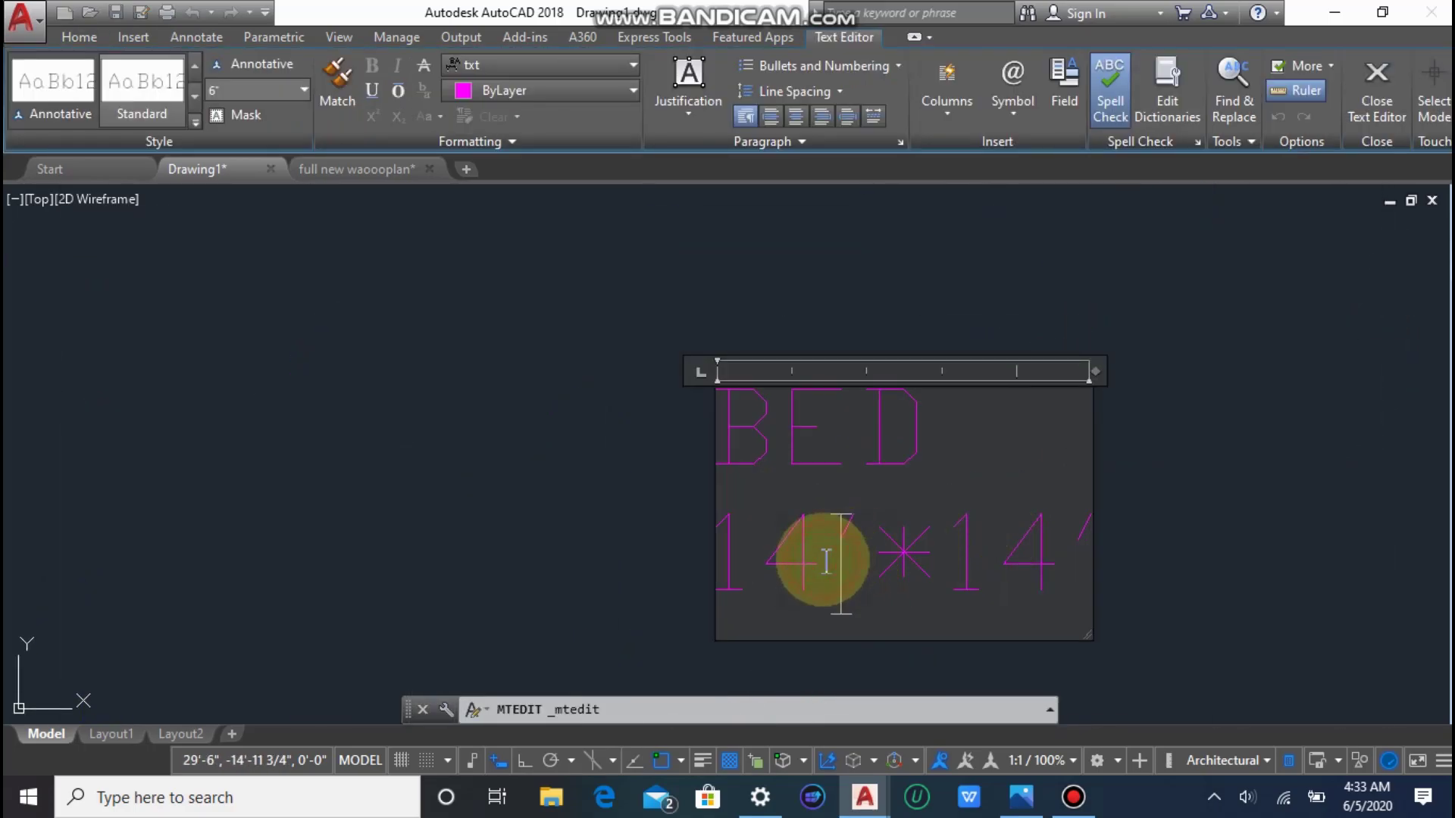
pyautogui.press('BackSpace')
pyautogui.press('BackSpace')
pyautogui.write("5'")
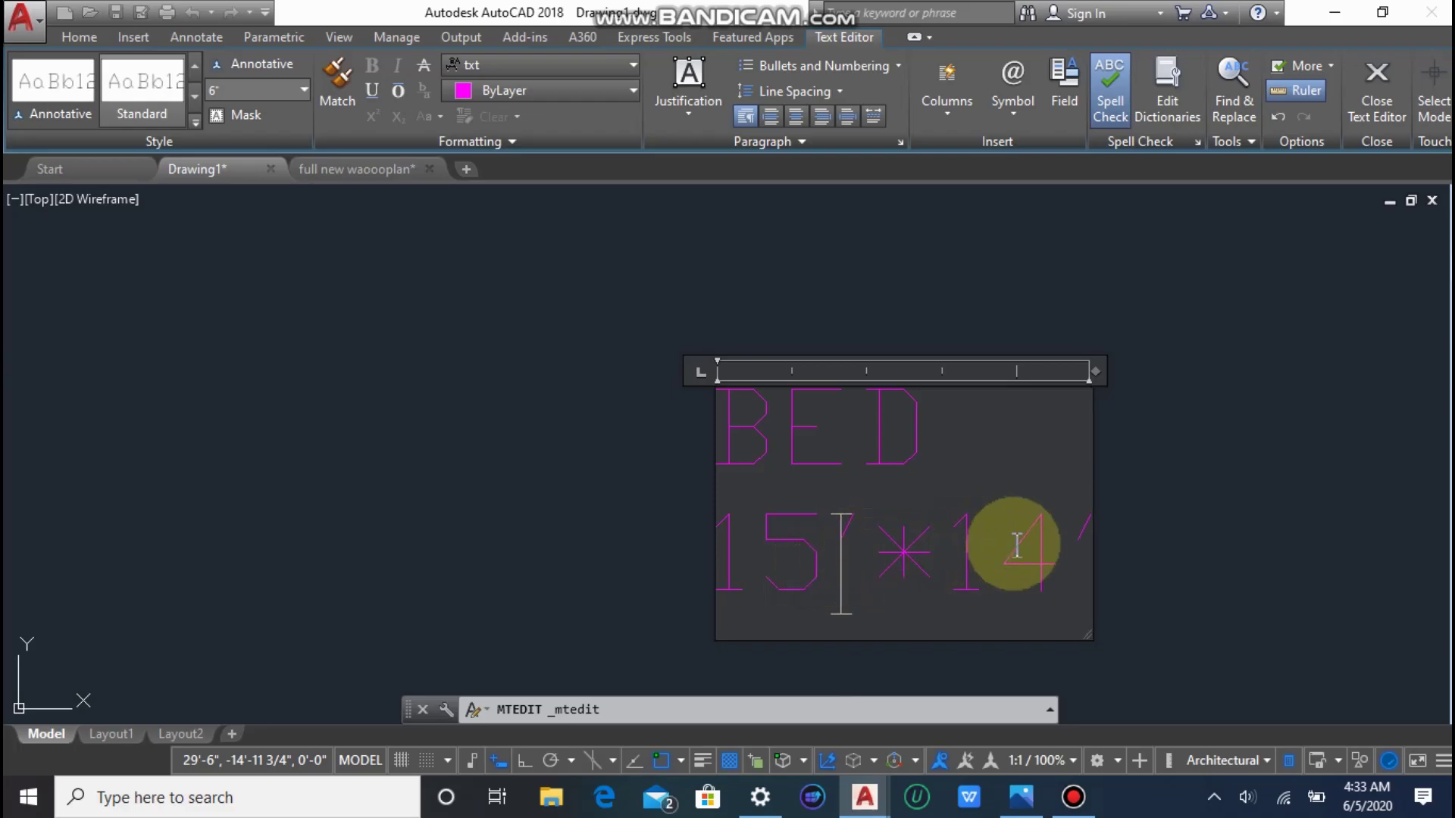
pyautogui.click(1042, 557)
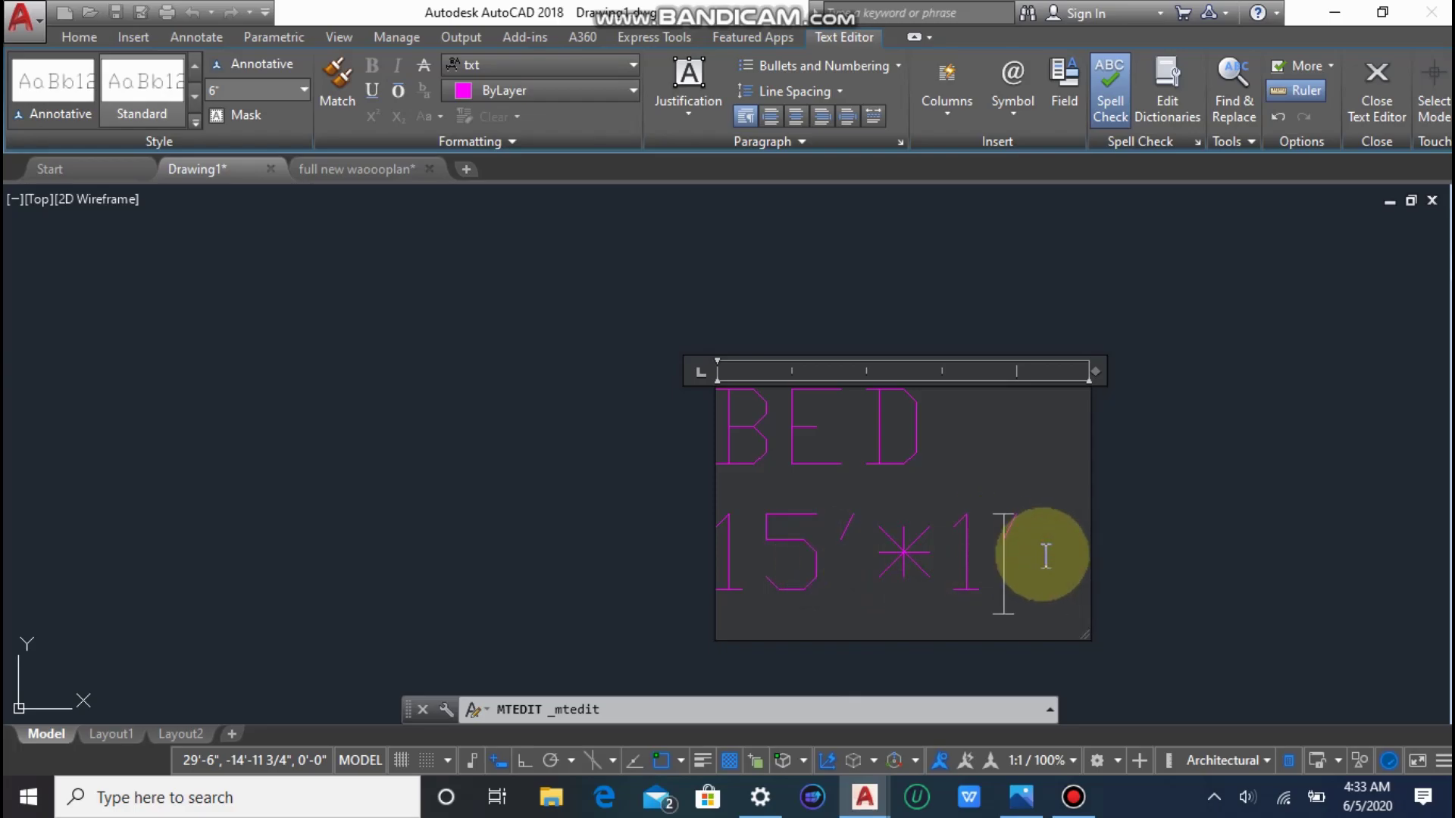
pyautogui.press('Delete')
pyautogui.write('6')
pyautogui.scroll(-3, 1038, 555)
pyautogui.click(1197, 515)
# Start a DIST measurement with its first point at the middle room's wall corner.
pyautogui.scroll(3, 990, 601)
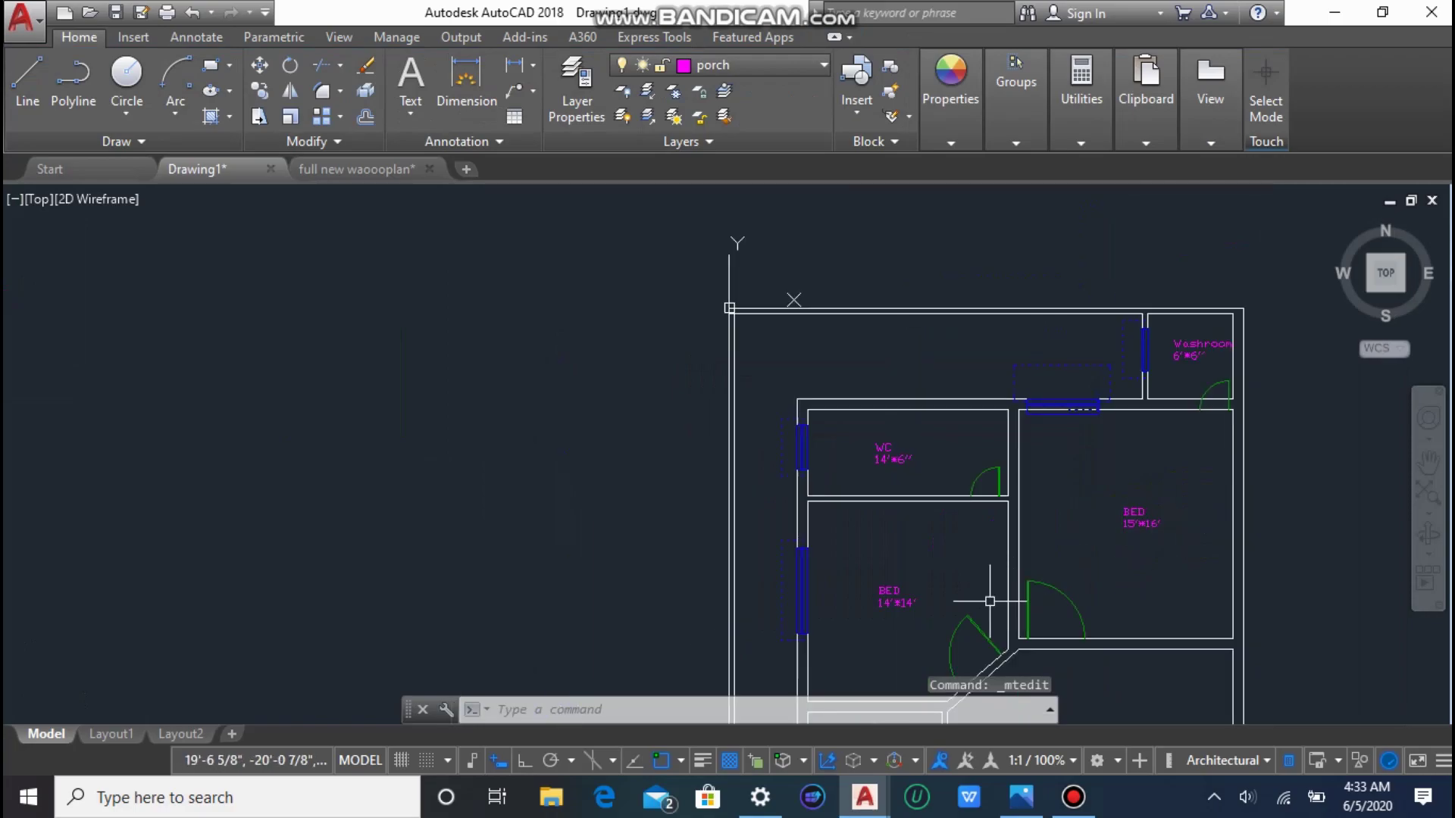
pyautogui.scroll(5, 989, 600)
pyautogui.click(889, 523)
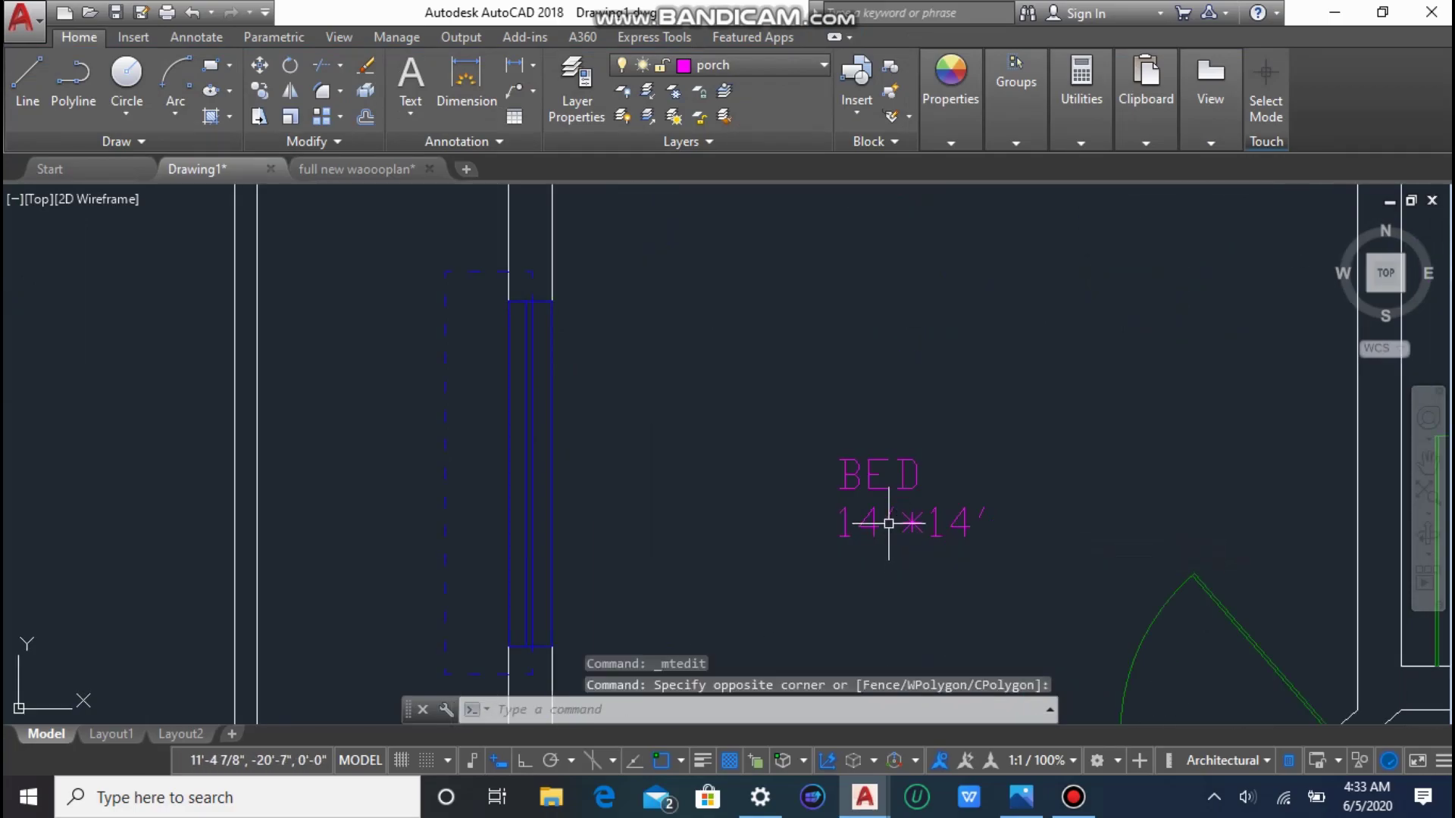
pyautogui.scroll(-2, 911, 500)
pyautogui.click(792, 405)
pyautogui.write('D')
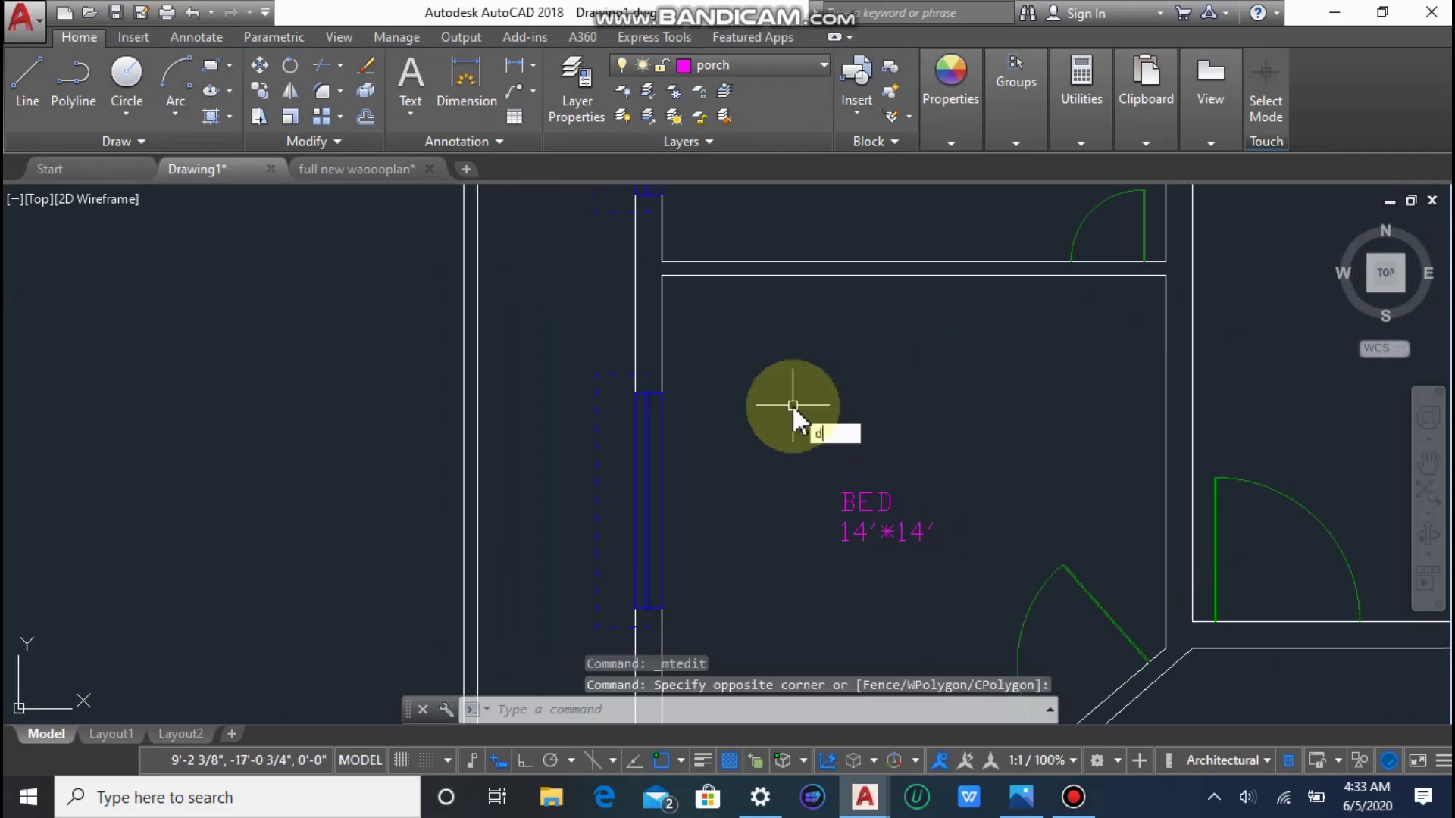
pyautogui.write('o')
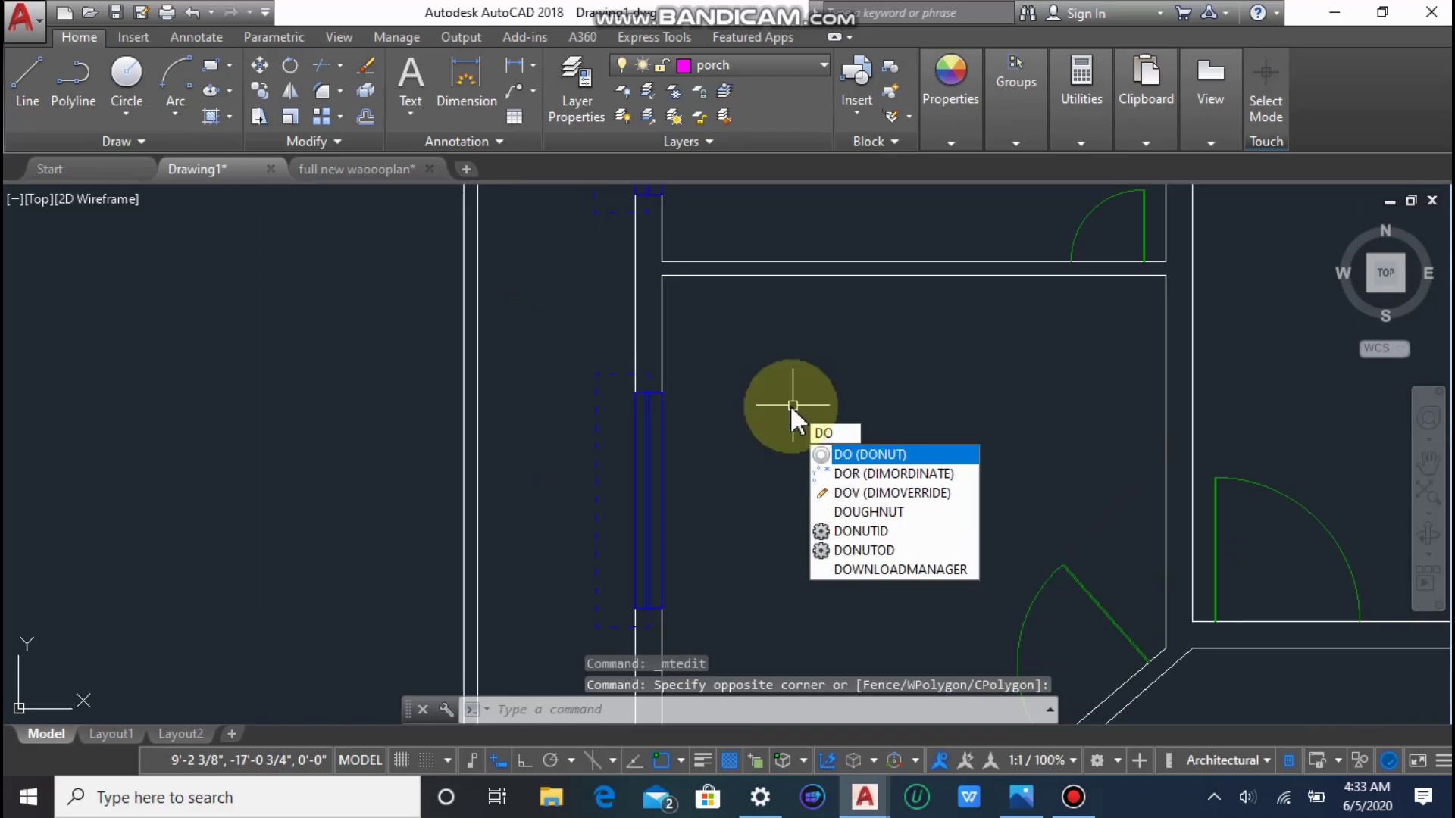
pyautogui.press('BackSpace')
pyautogui.write('i')
pyautogui.press('Return')
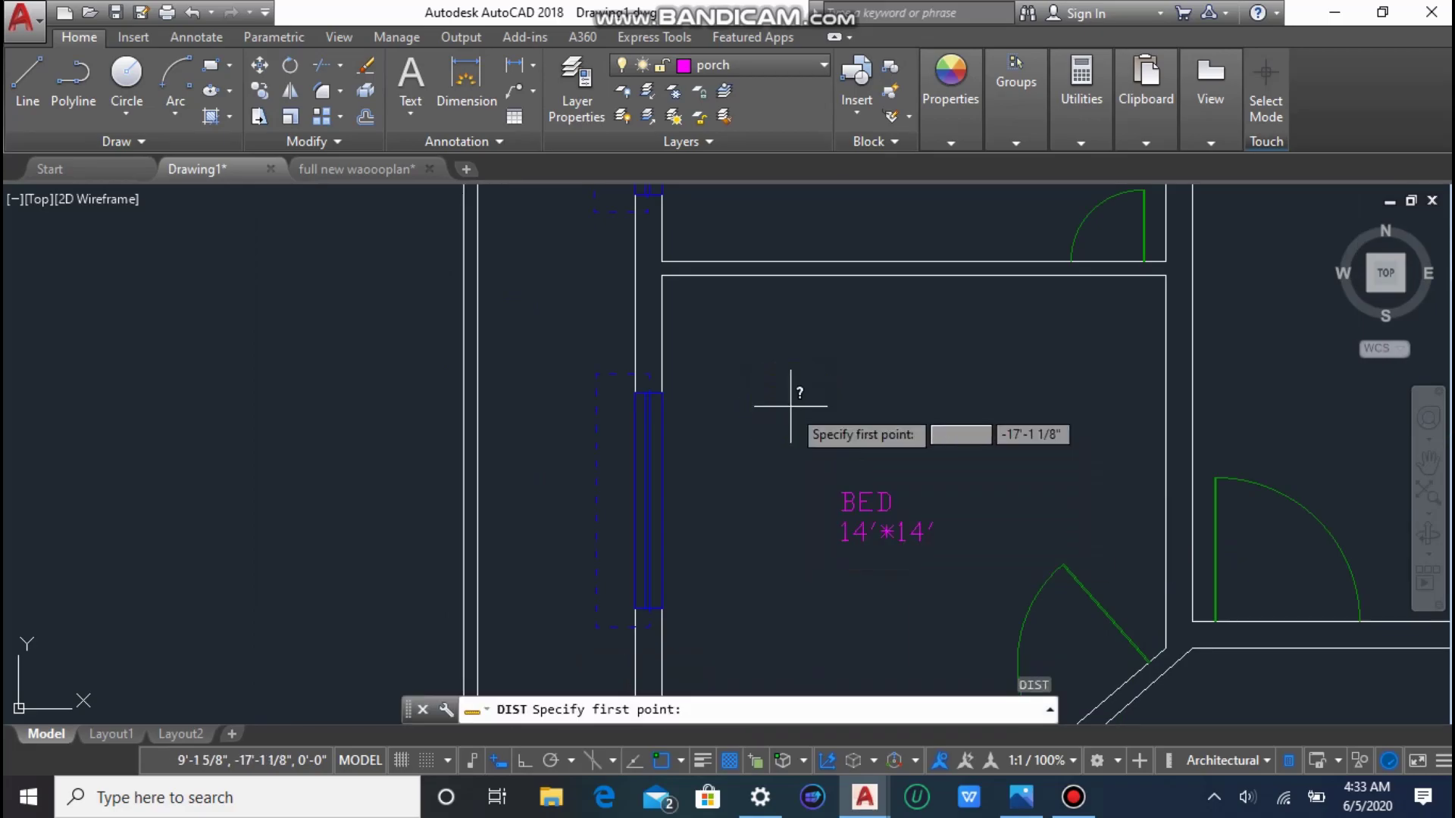
pyautogui.click(662, 275)
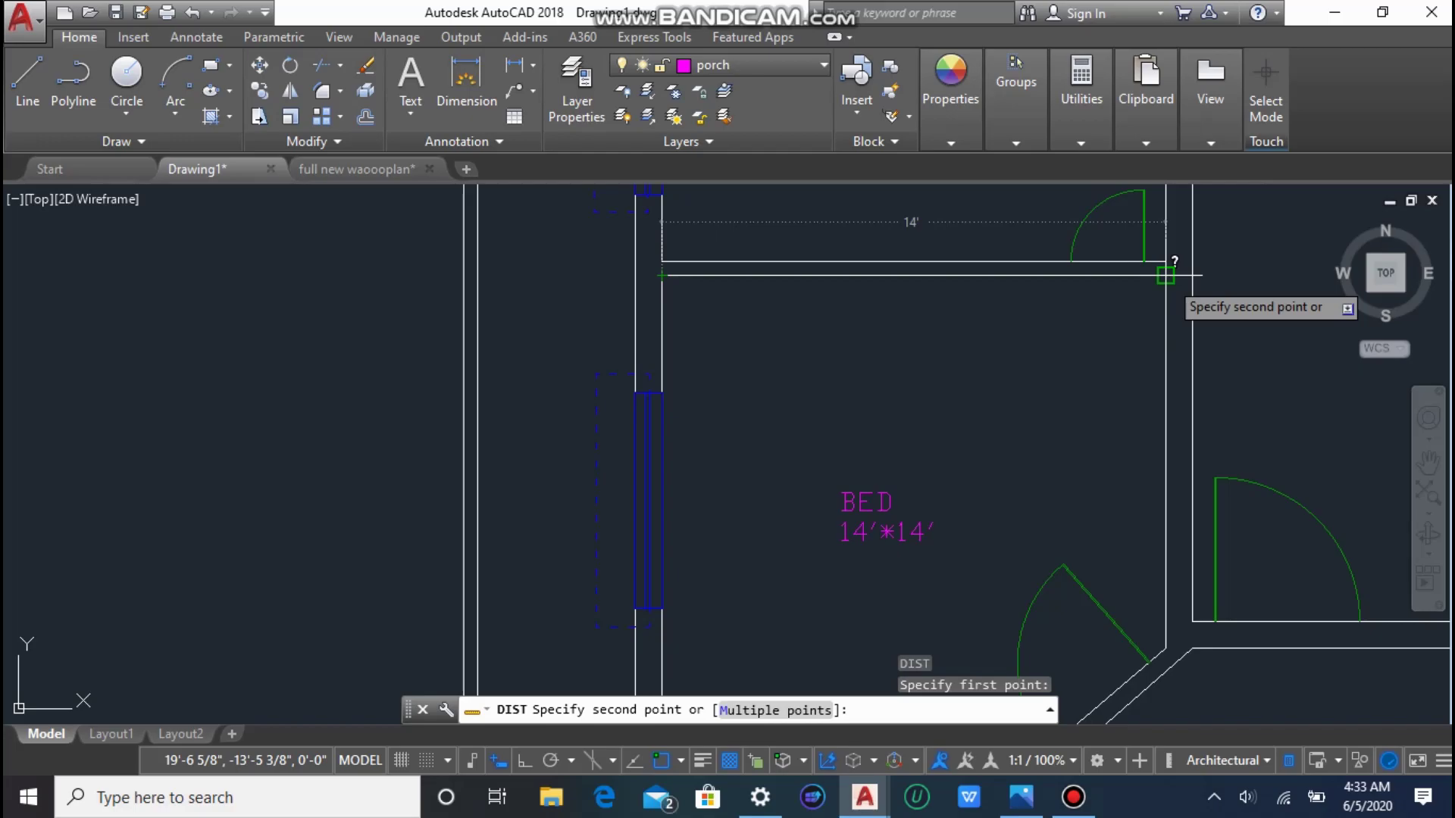
# Restart the distance measurement, taking the room's lower-right corner as first point.
pyautogui.scroll(-5, 1091, 364)
pyautogui.scroll(5, 1008, 485)
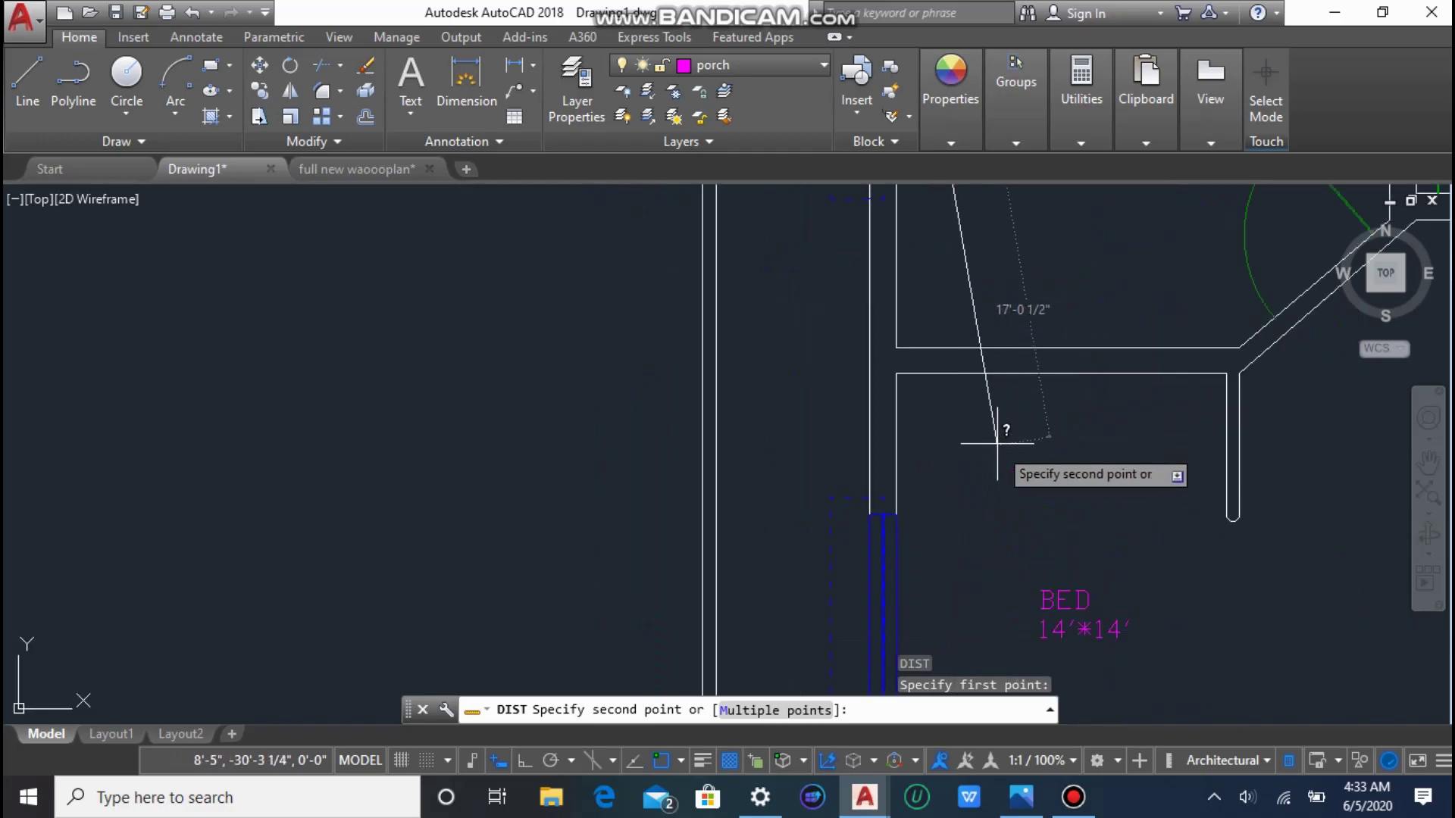
pyautogui.scroll(-4, 911, 371)
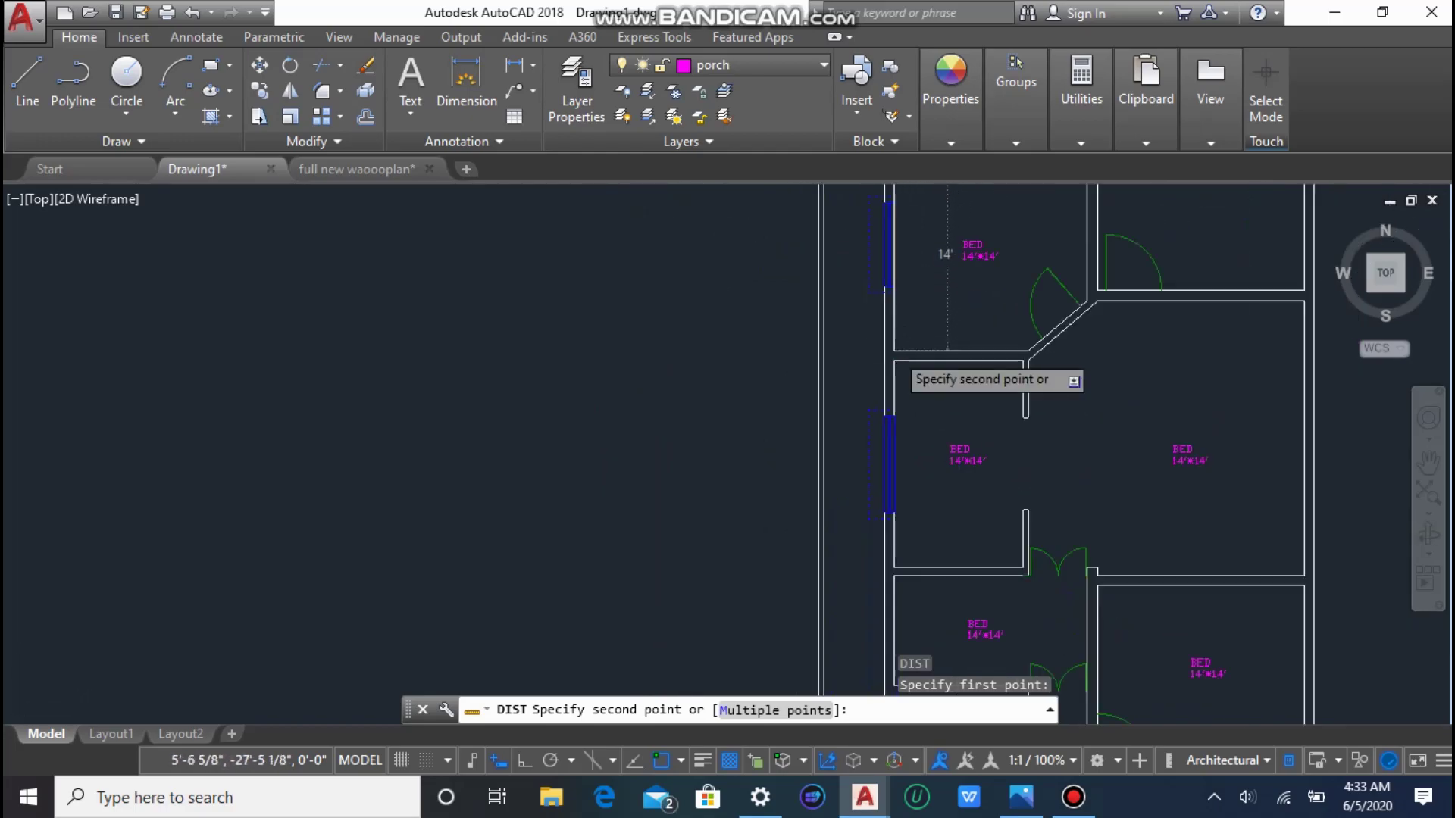
pyautogui.scroll(4, 922, 314)
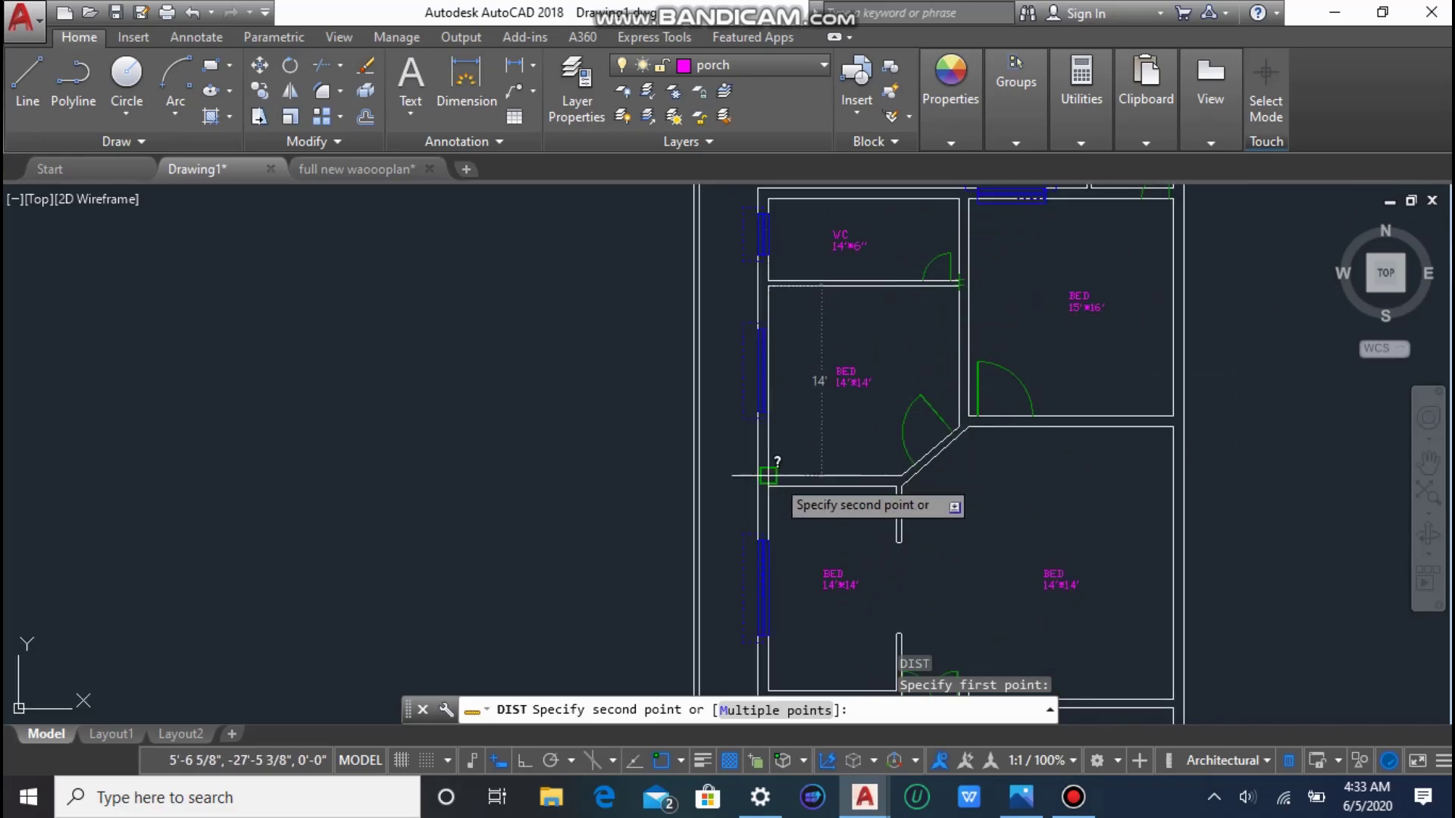
pyautogui.press('Escape')
pyautogui.scroll(4, 867, 381)
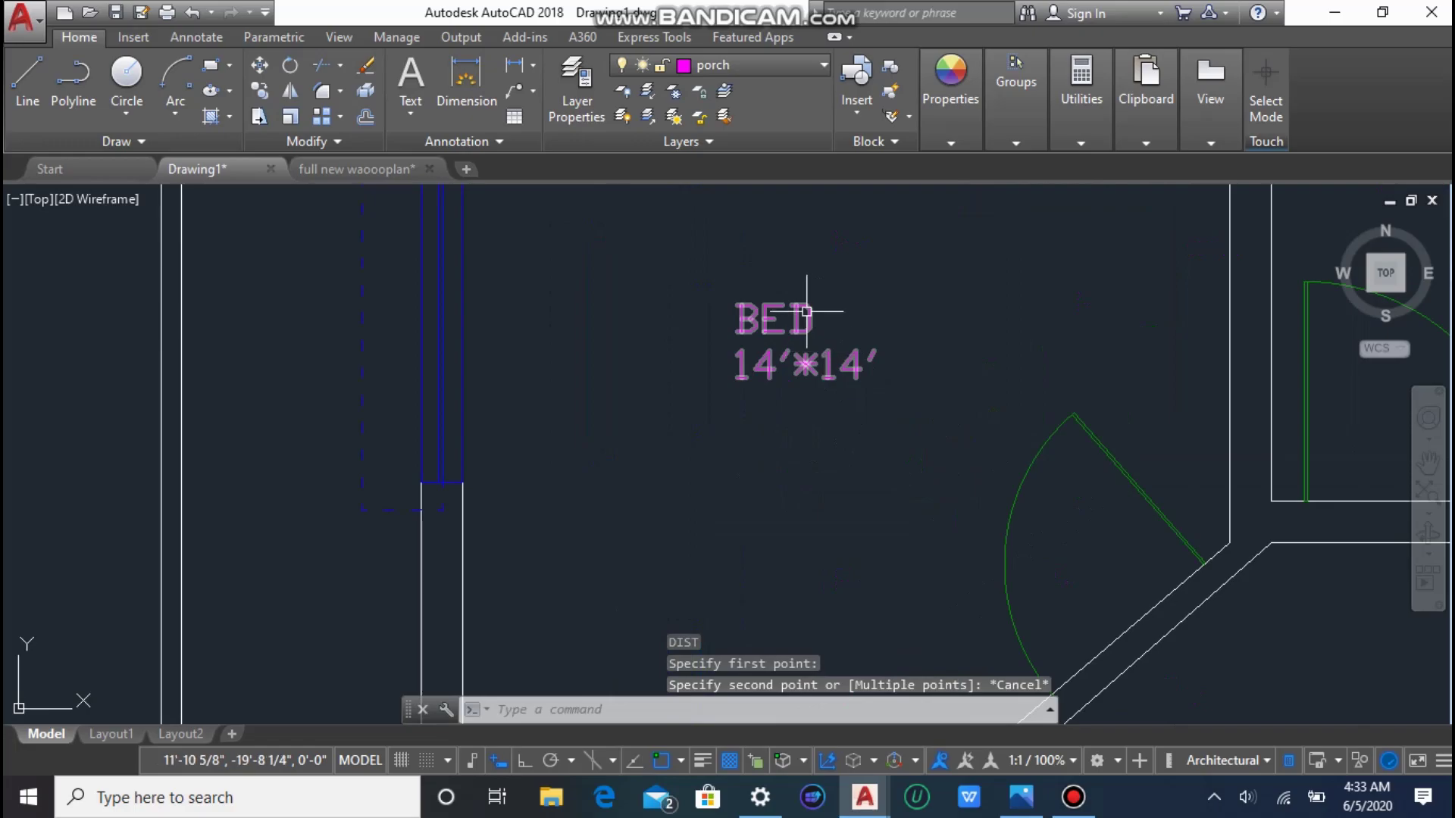
pyautogui.scroll(-5, 806, 310)
pyautogui.scroll(4, 1020, 573)
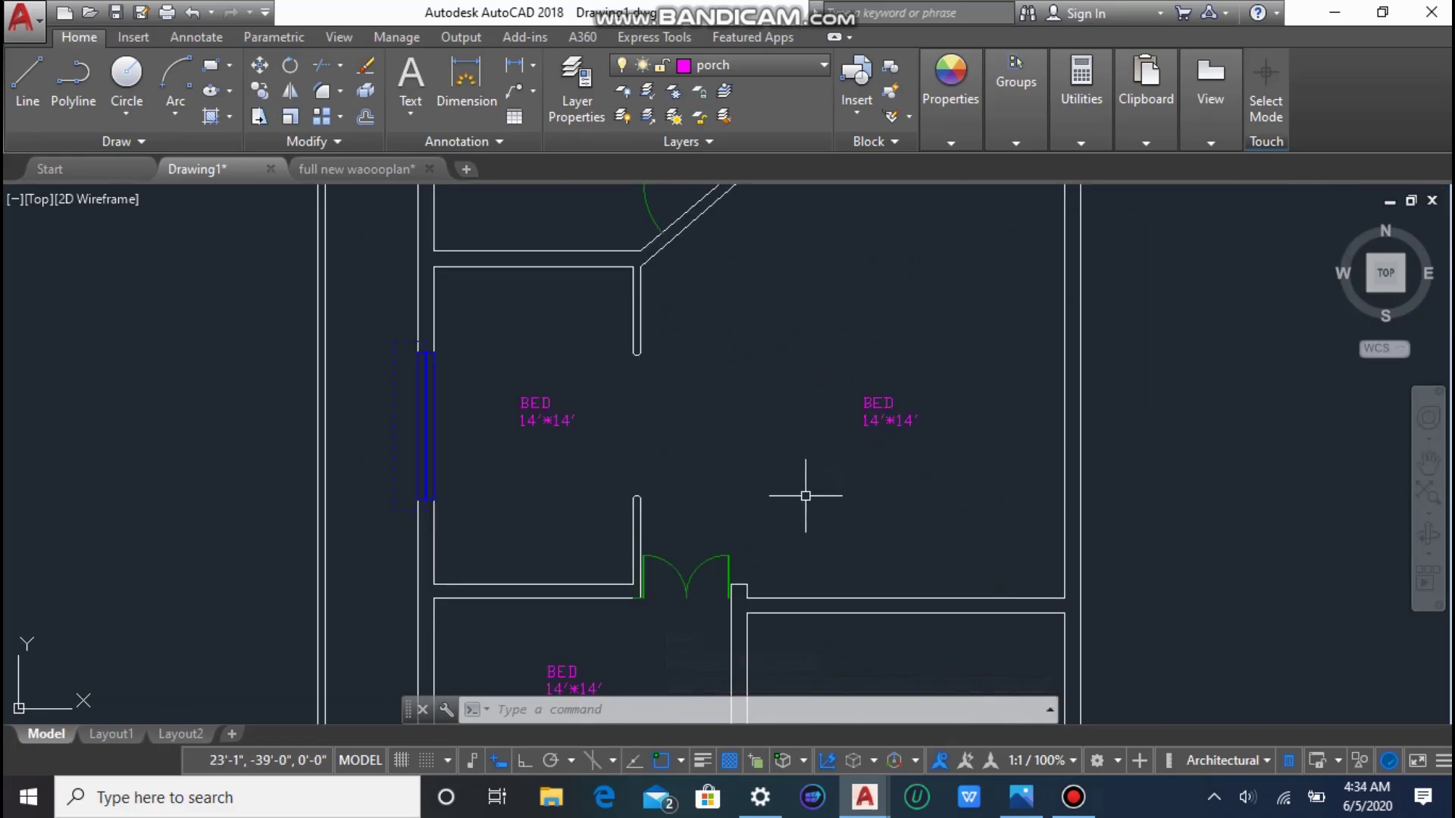
pyautogui.press('Return')
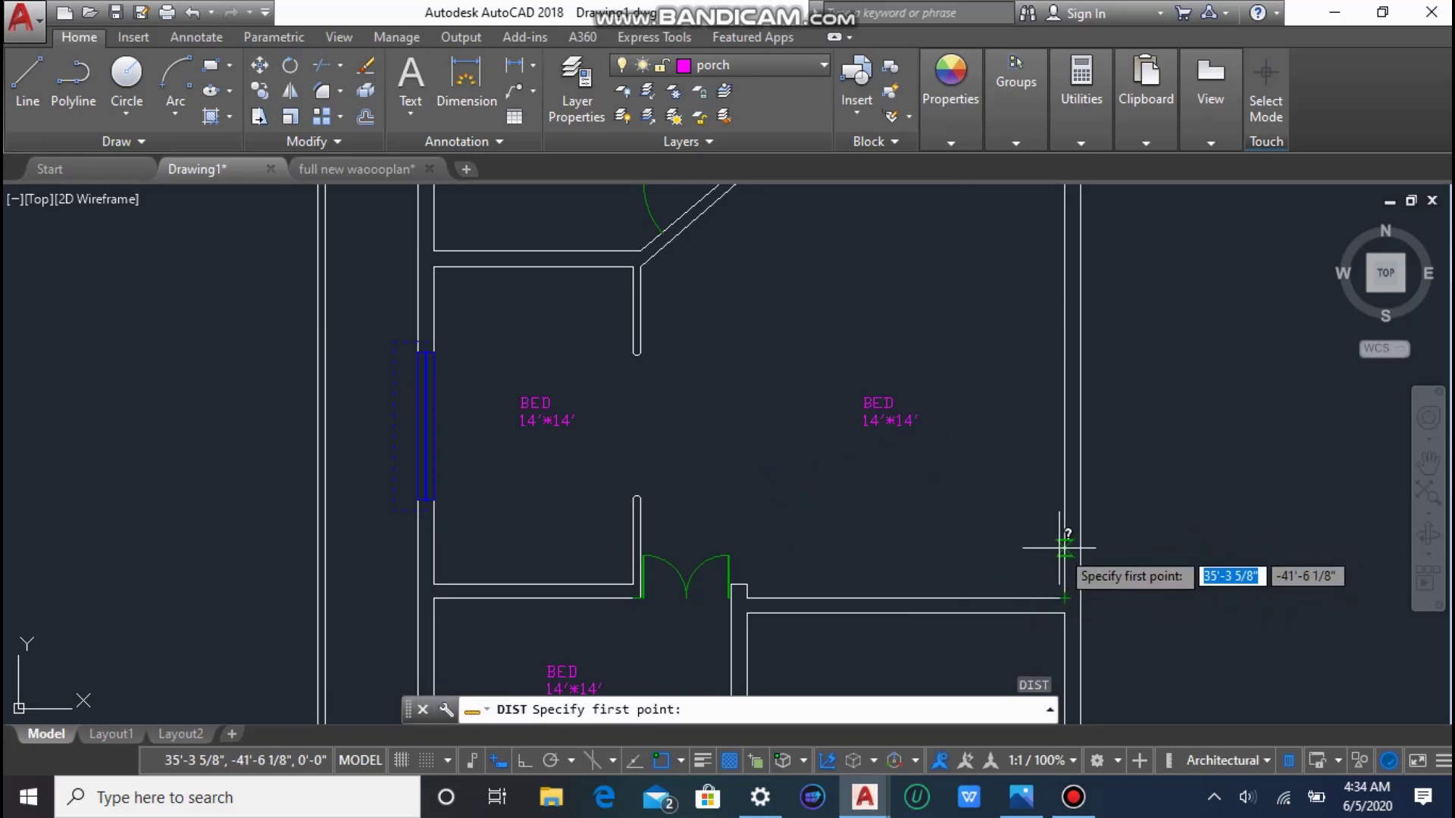
pyautogui.click(1064, 598)
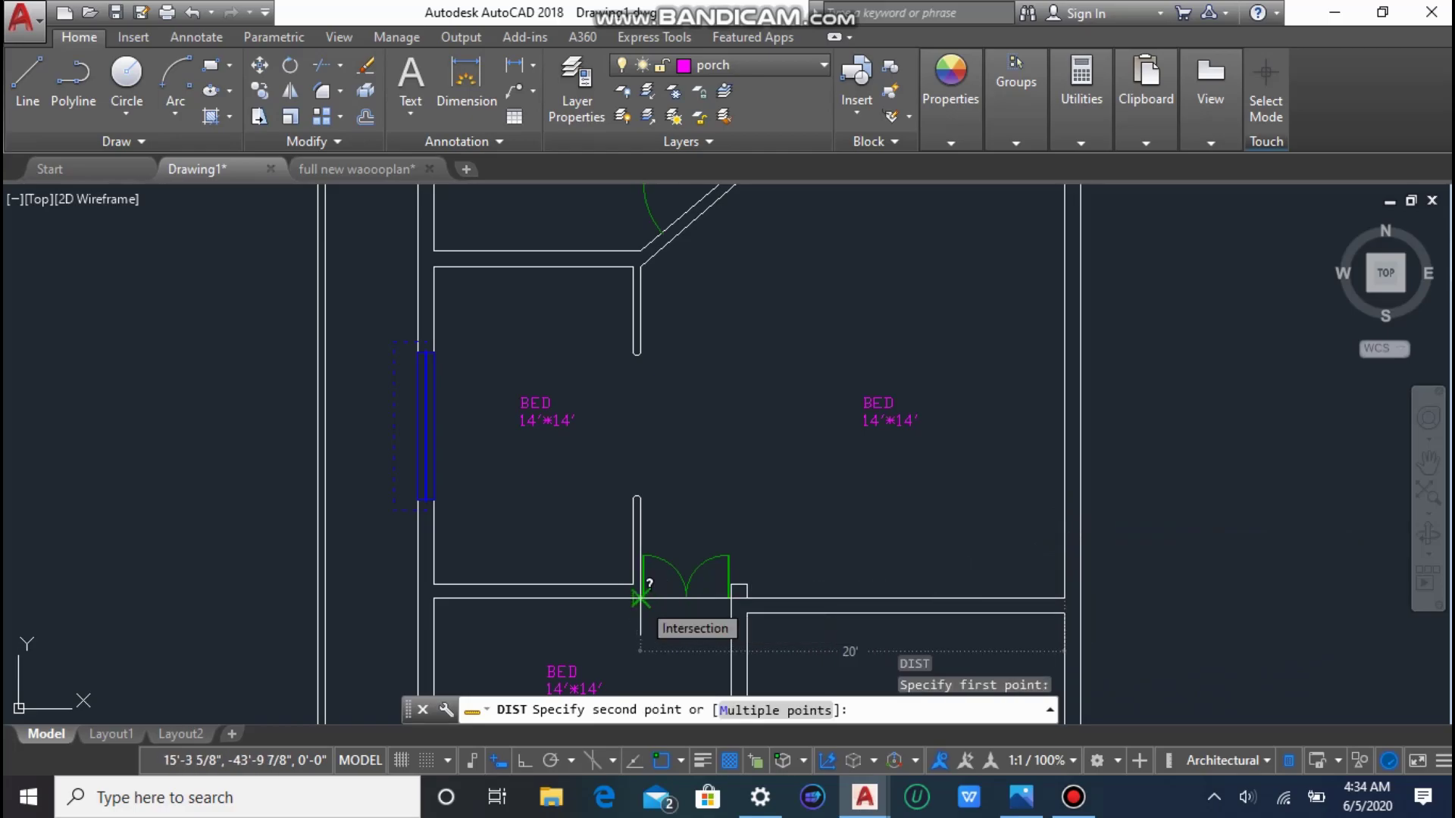
pyautogui.scroll(-3, 952, 485)
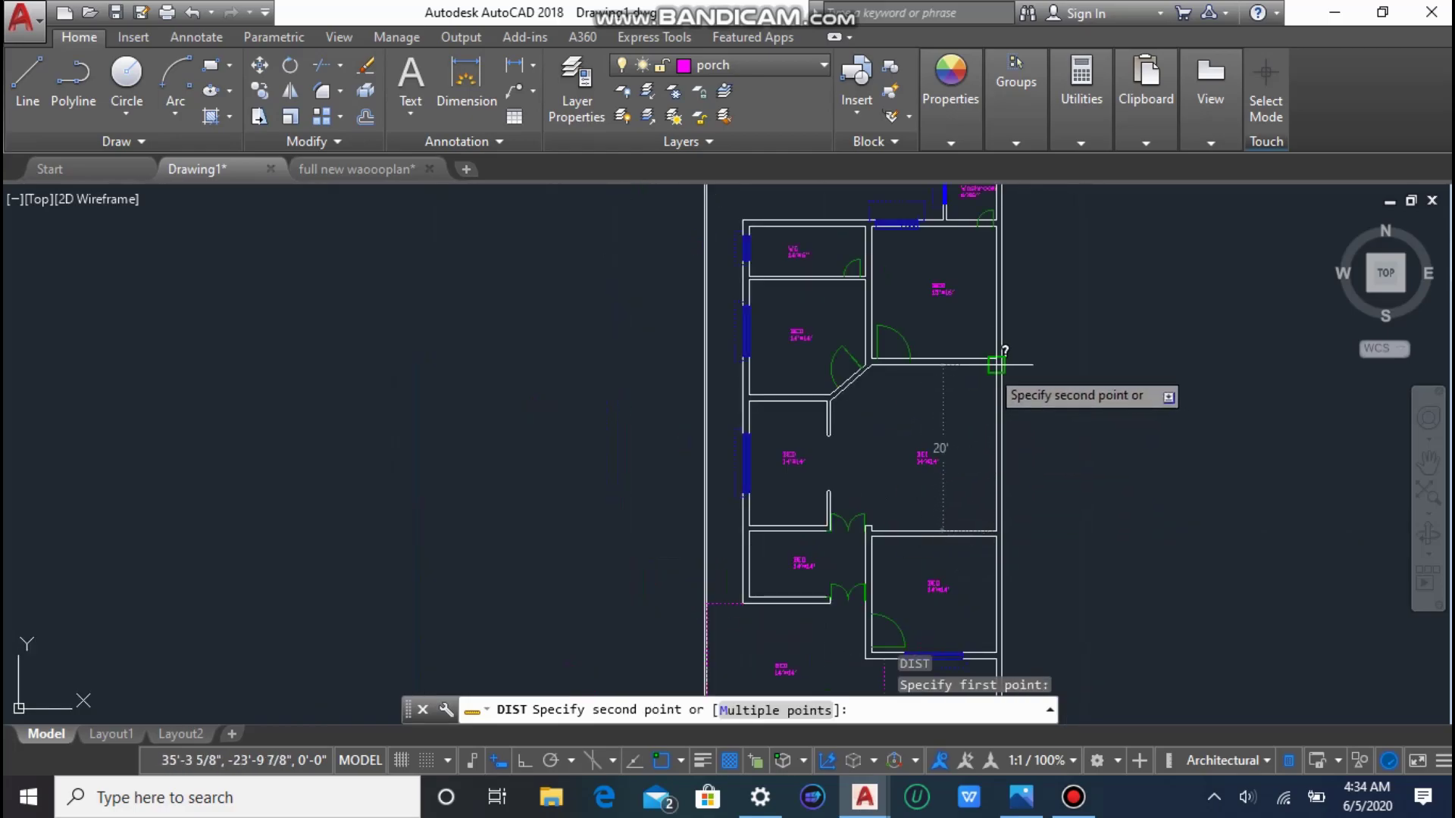
# Change the middle room's BED 14'*14' text to T.V with a 20'*20' size line.
pyautogui.press('Escape')
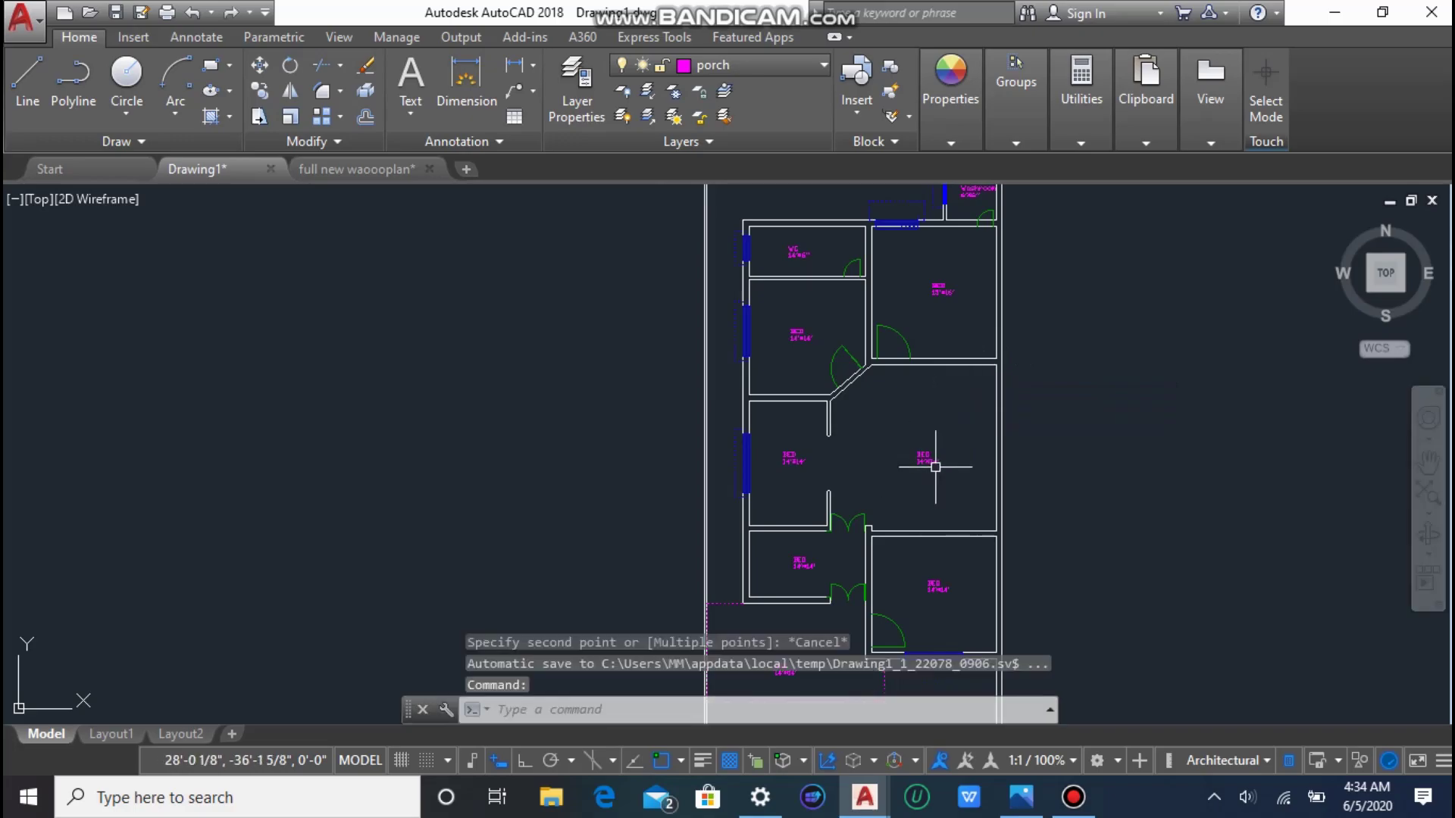
pyautogui.scroll(6, 935, 466)
pyautogui.click(879, 425)
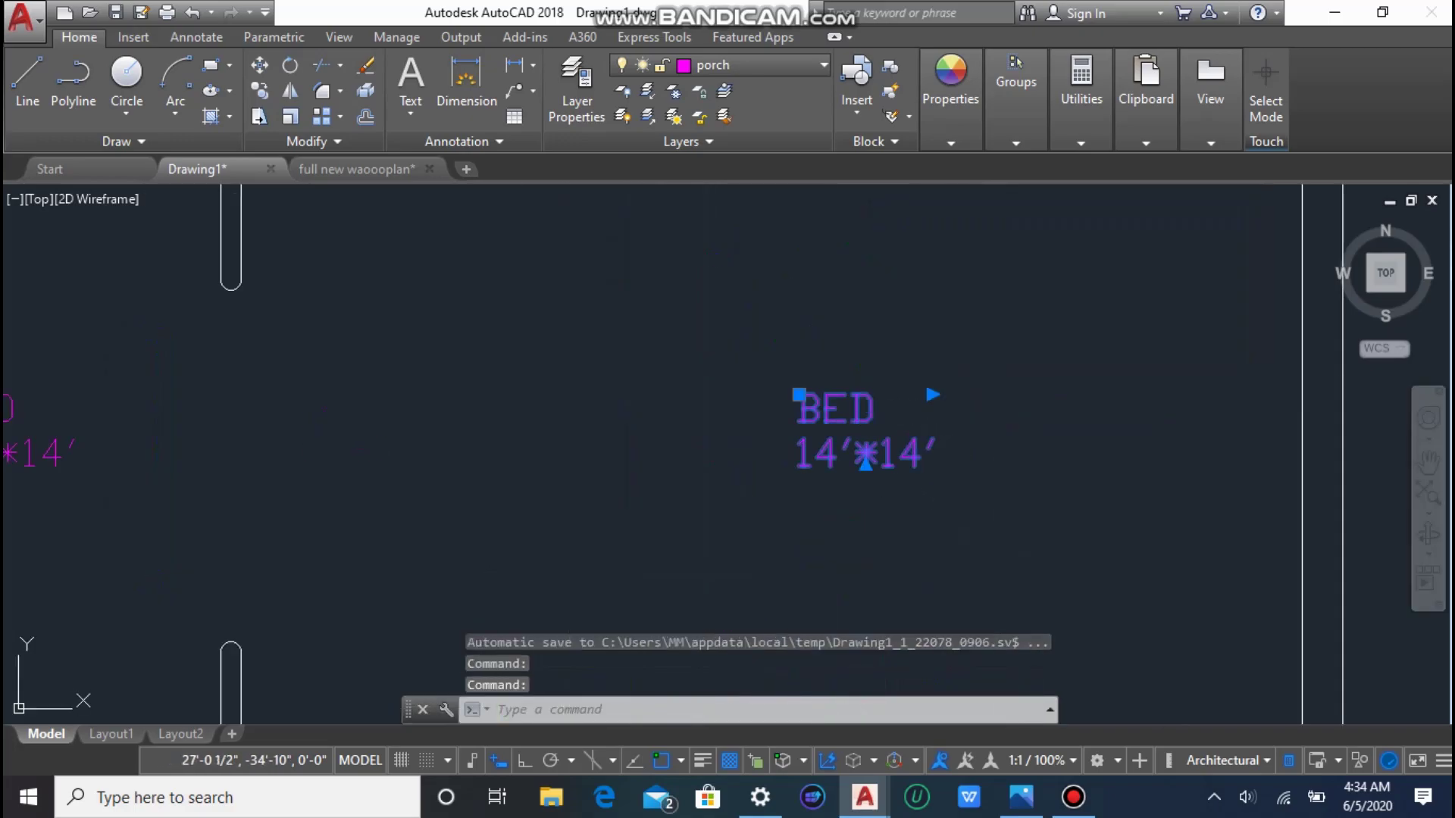
pyautogui.doubleClick(872, 394)
pyautogui.doubleClick(879, 401)
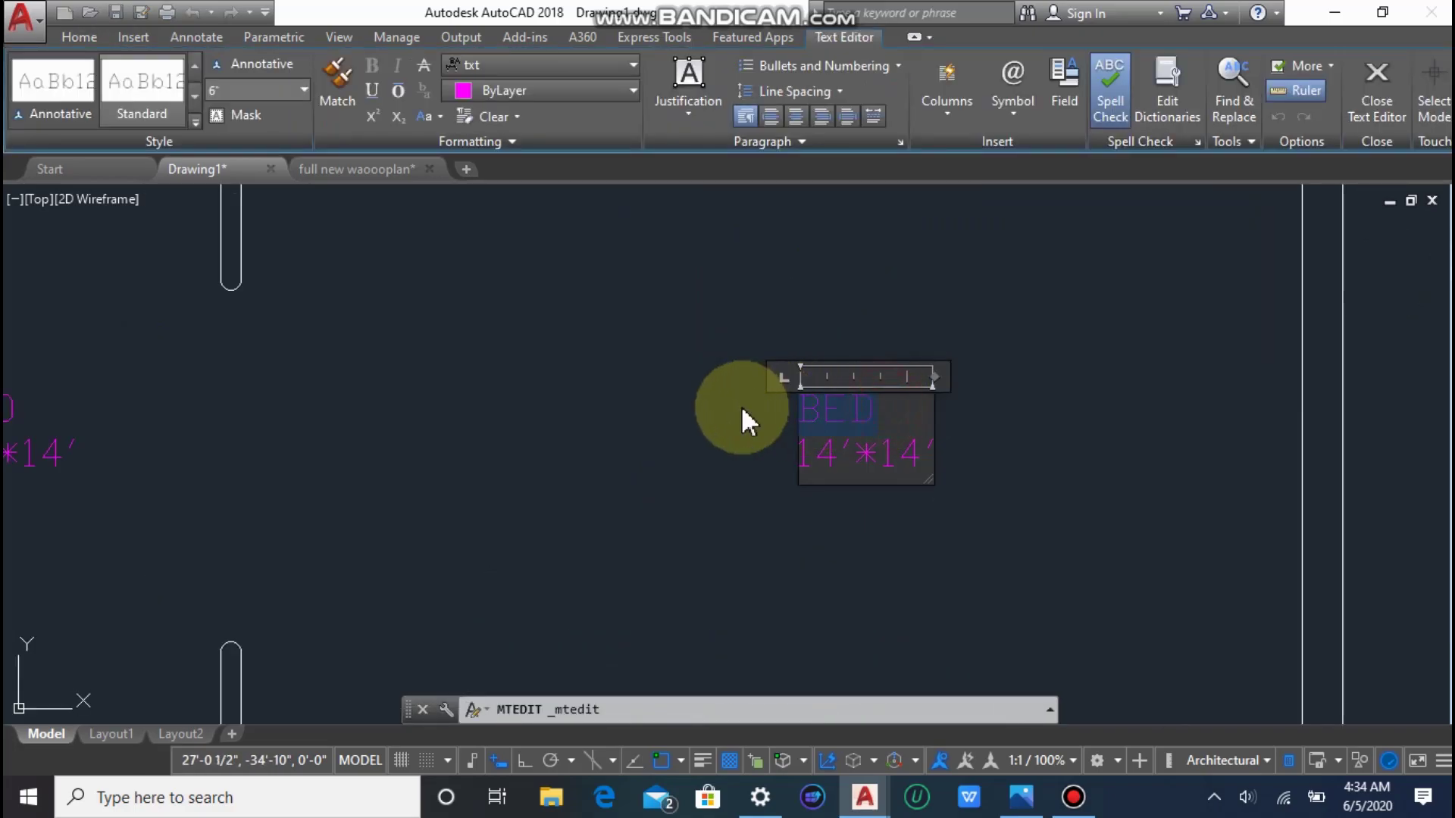
pyautogui.write('T')
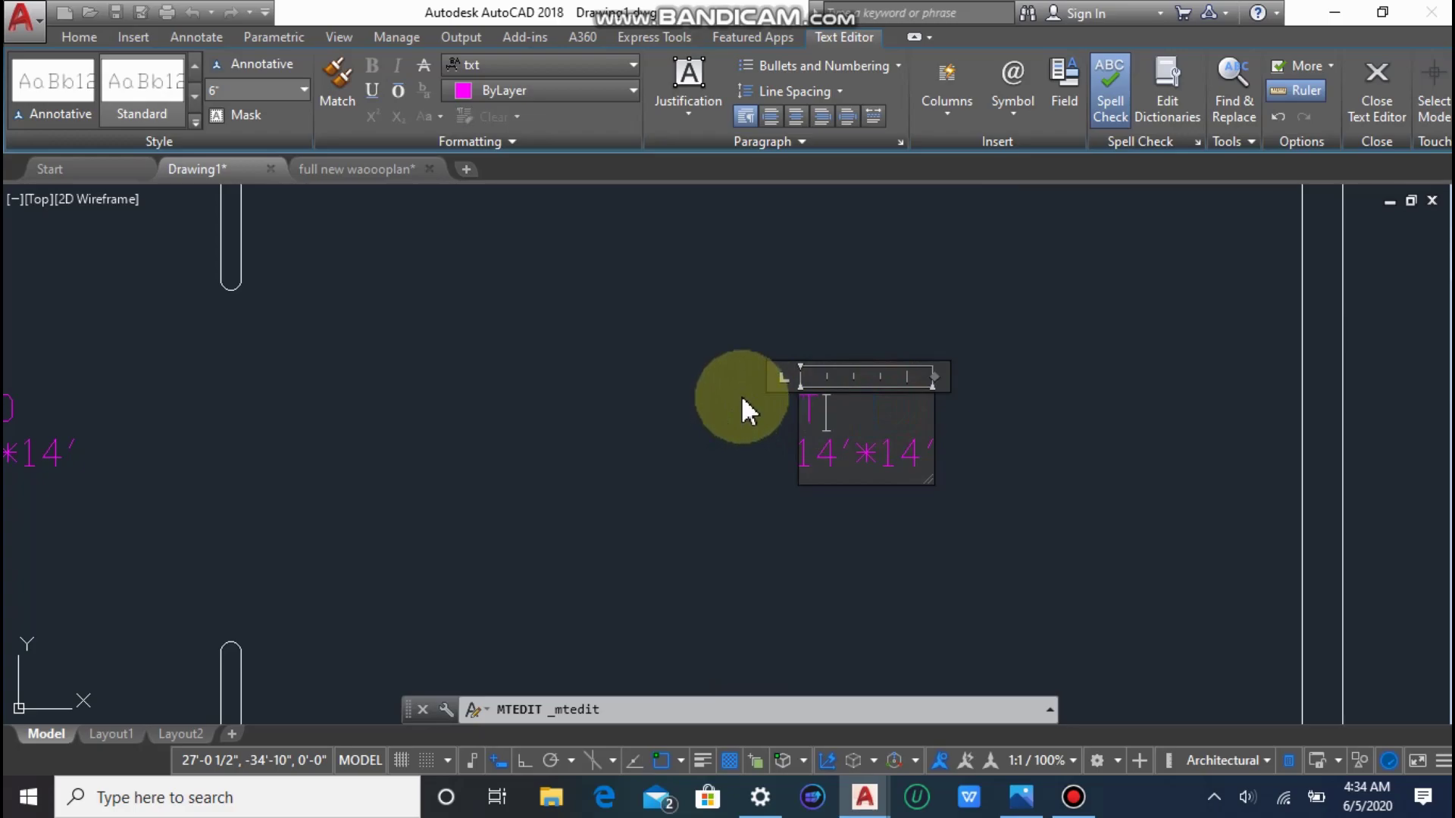
pyautogui.write('>')
pyautogui.press('BackSpace')
pyautogui.write('.V')
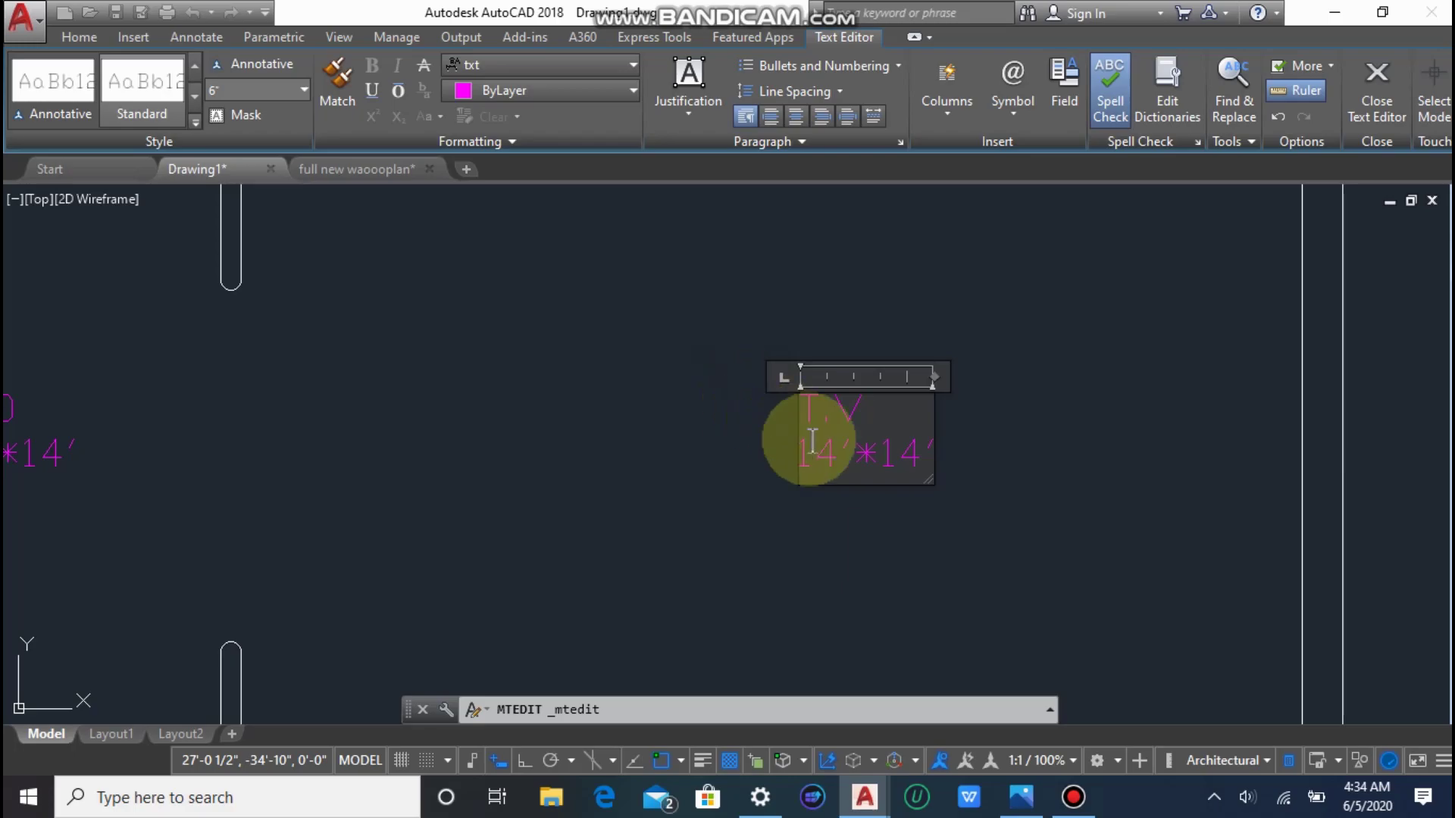
pyautogui.moveTo(834, 458); pyautogui.dragTo(786, 453)
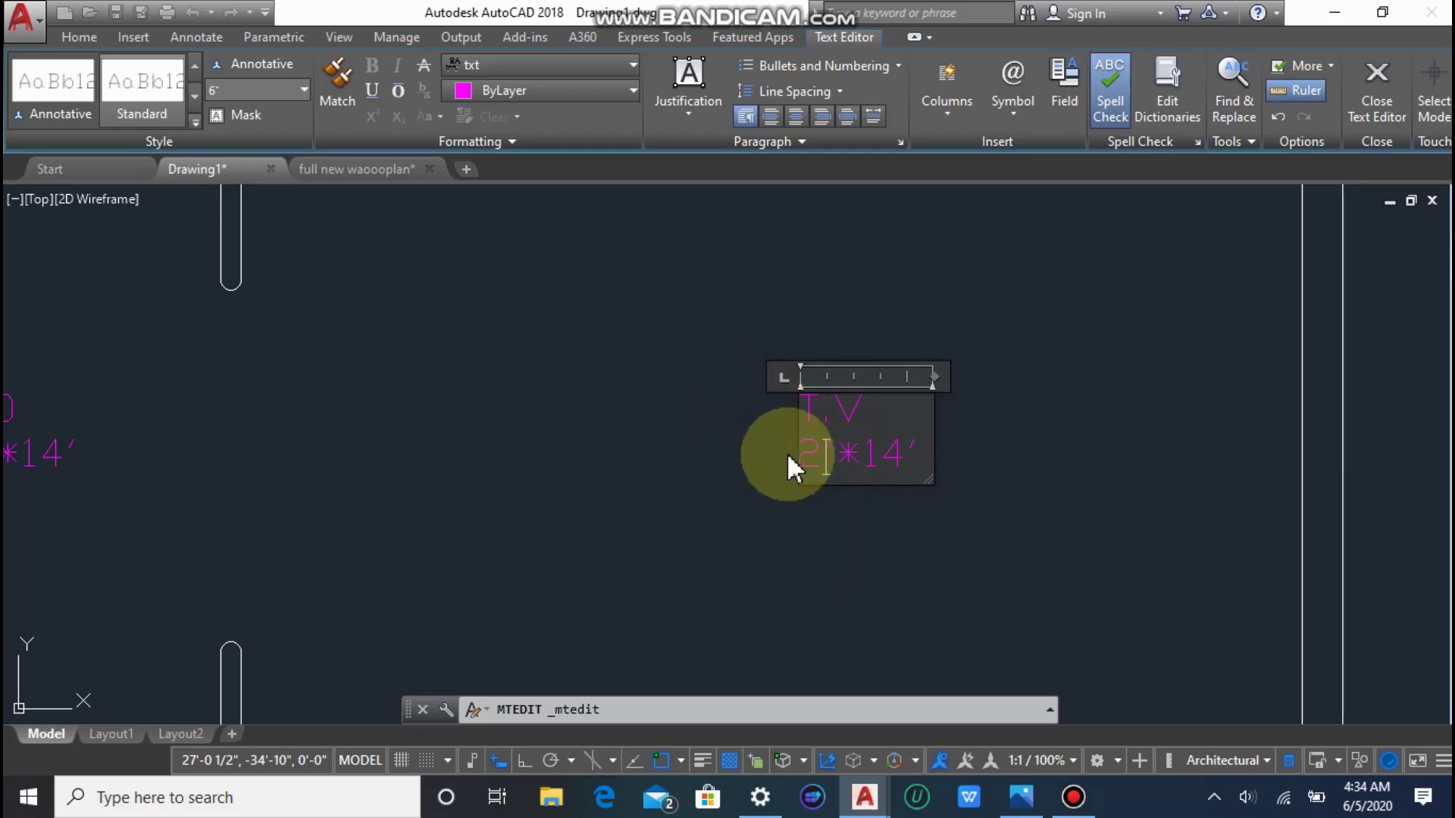
pyautogui.write("20'*20")
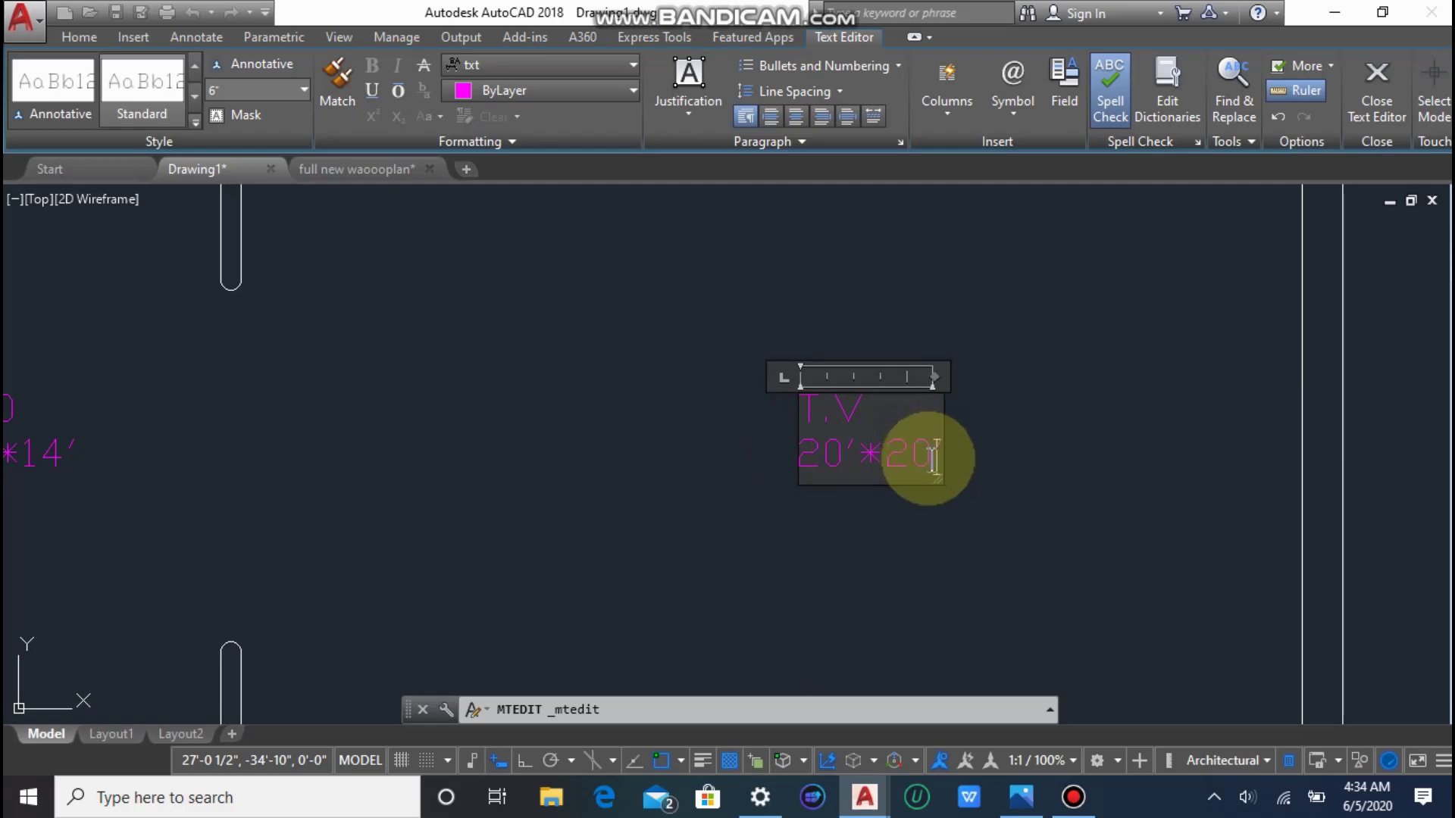
pyautogui.click(1165, 452)
pyautogui.scroll(-5, 1009, 464)
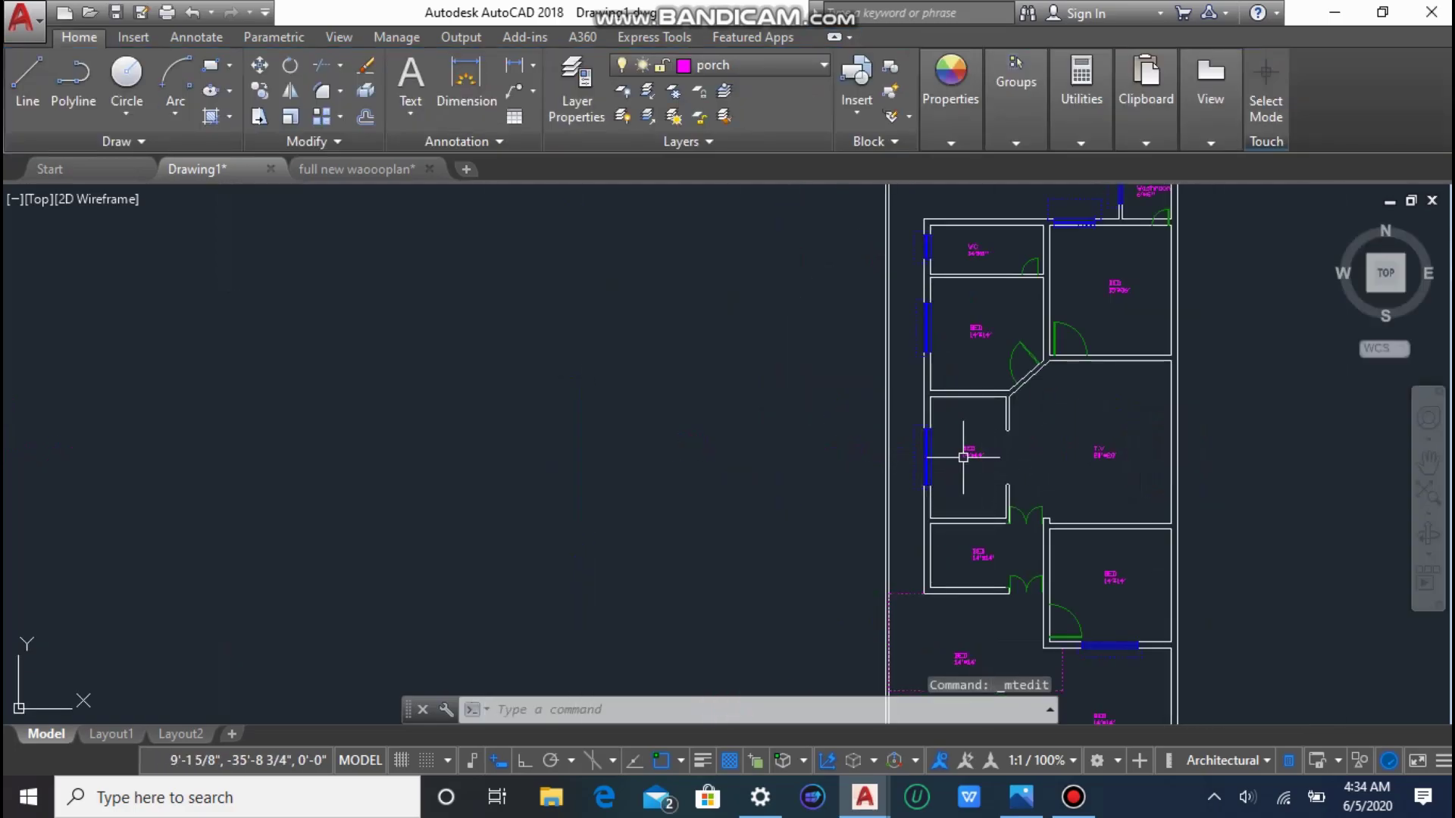
# Measure the bedroom beside the T.V room with DIST from its wall corners.
pyautogui.scroll(5, 963, 457)
pyautogui.click(984, 426)
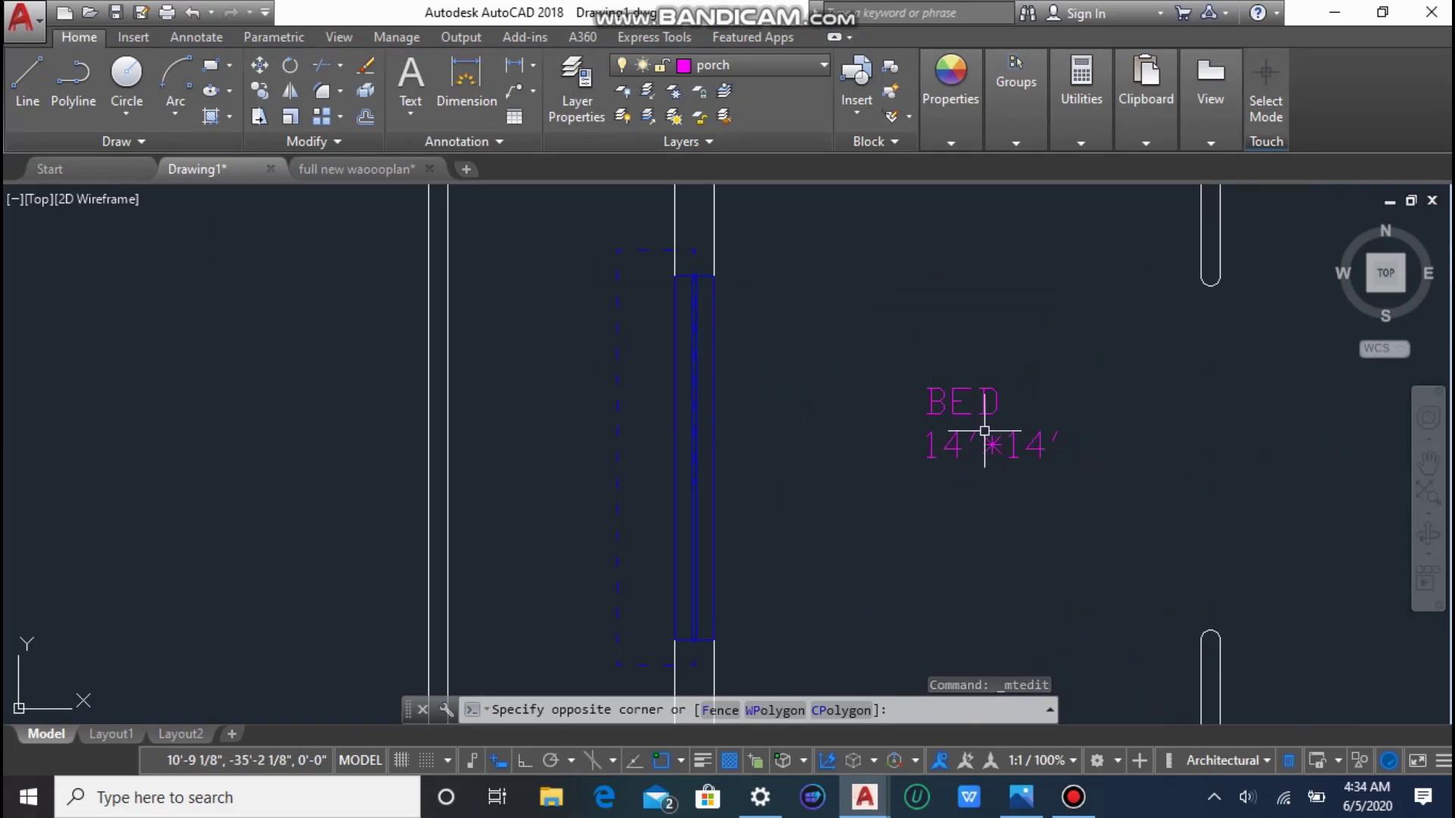
pyautogui.click(906, 334)
pyautogui.write('di')
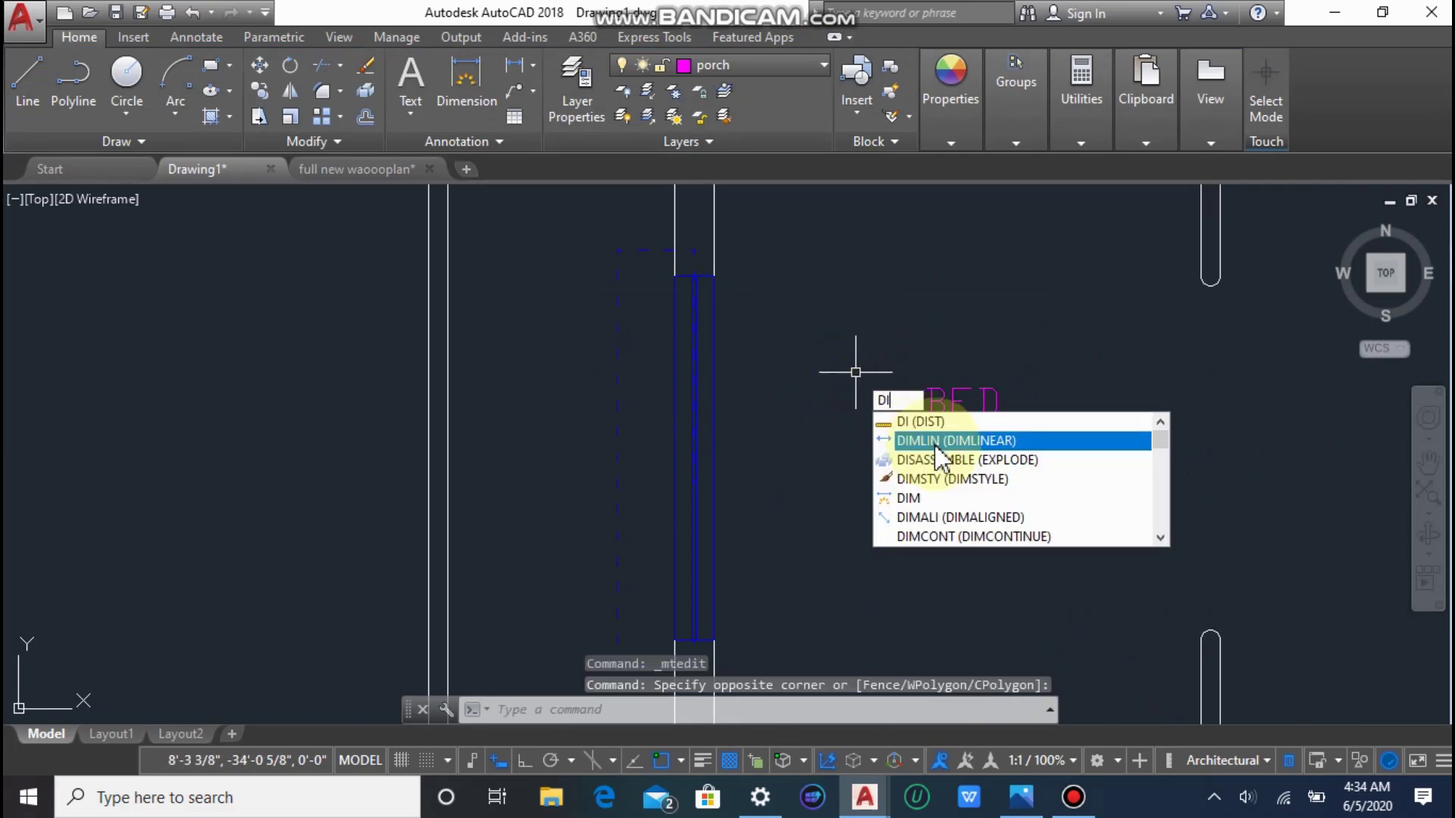
pyautogui.click(924, 421)
pyautogui.scroll(-4, 1029, 364)
pyautogui.scroll(2, 1061, 284)
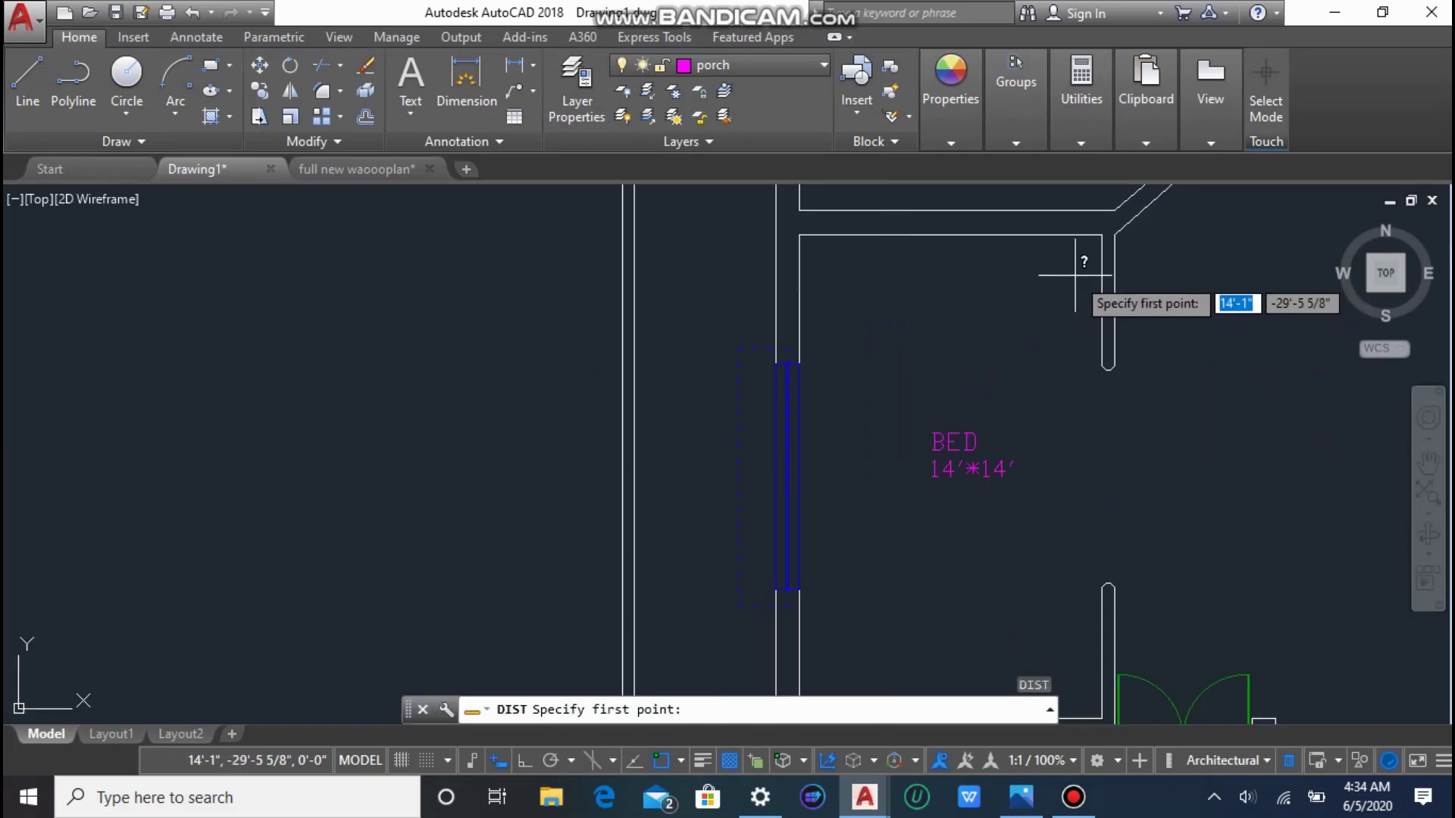
pyautogui.click(799, 321)
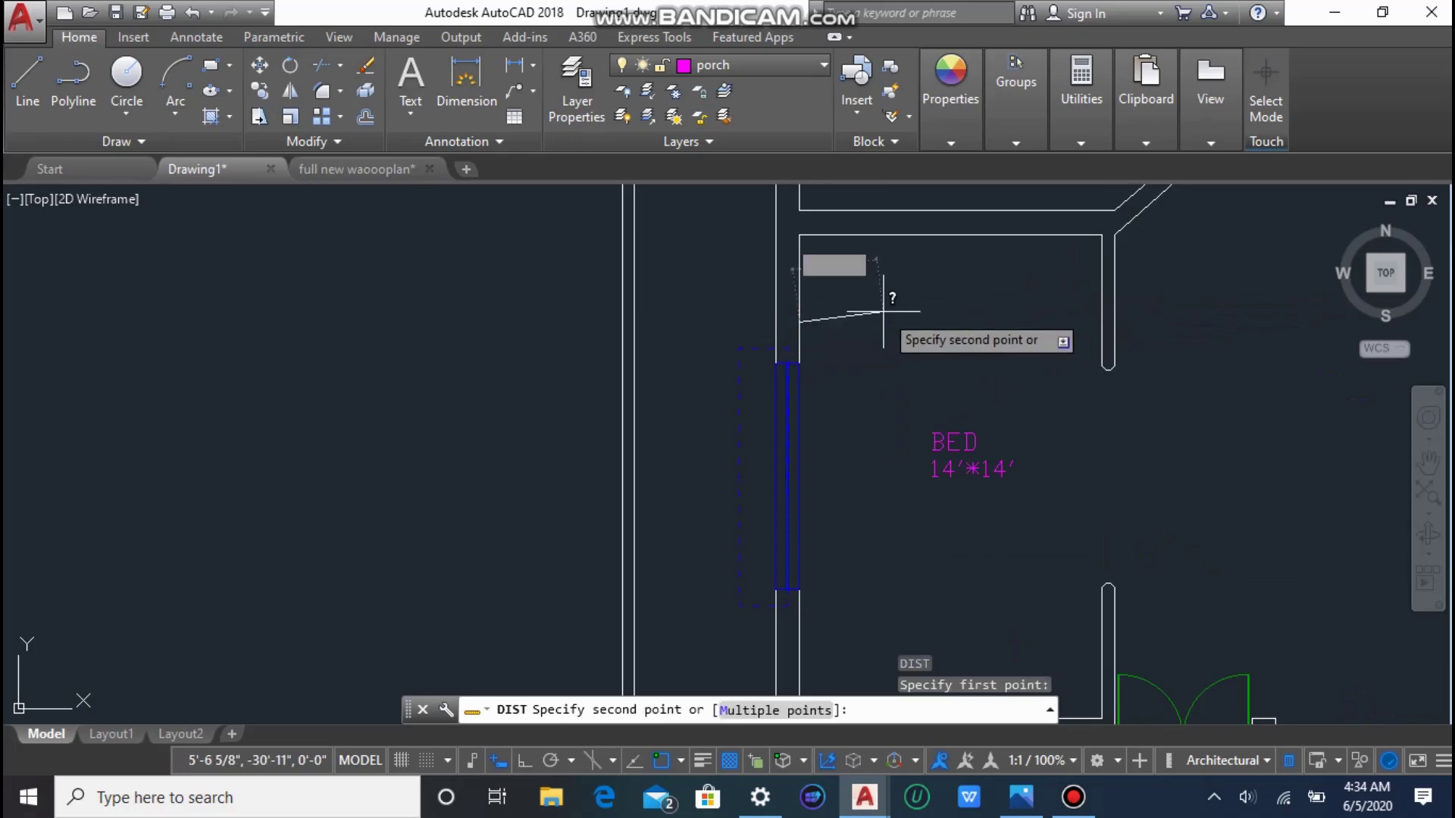
pyautogui.press('Escape')
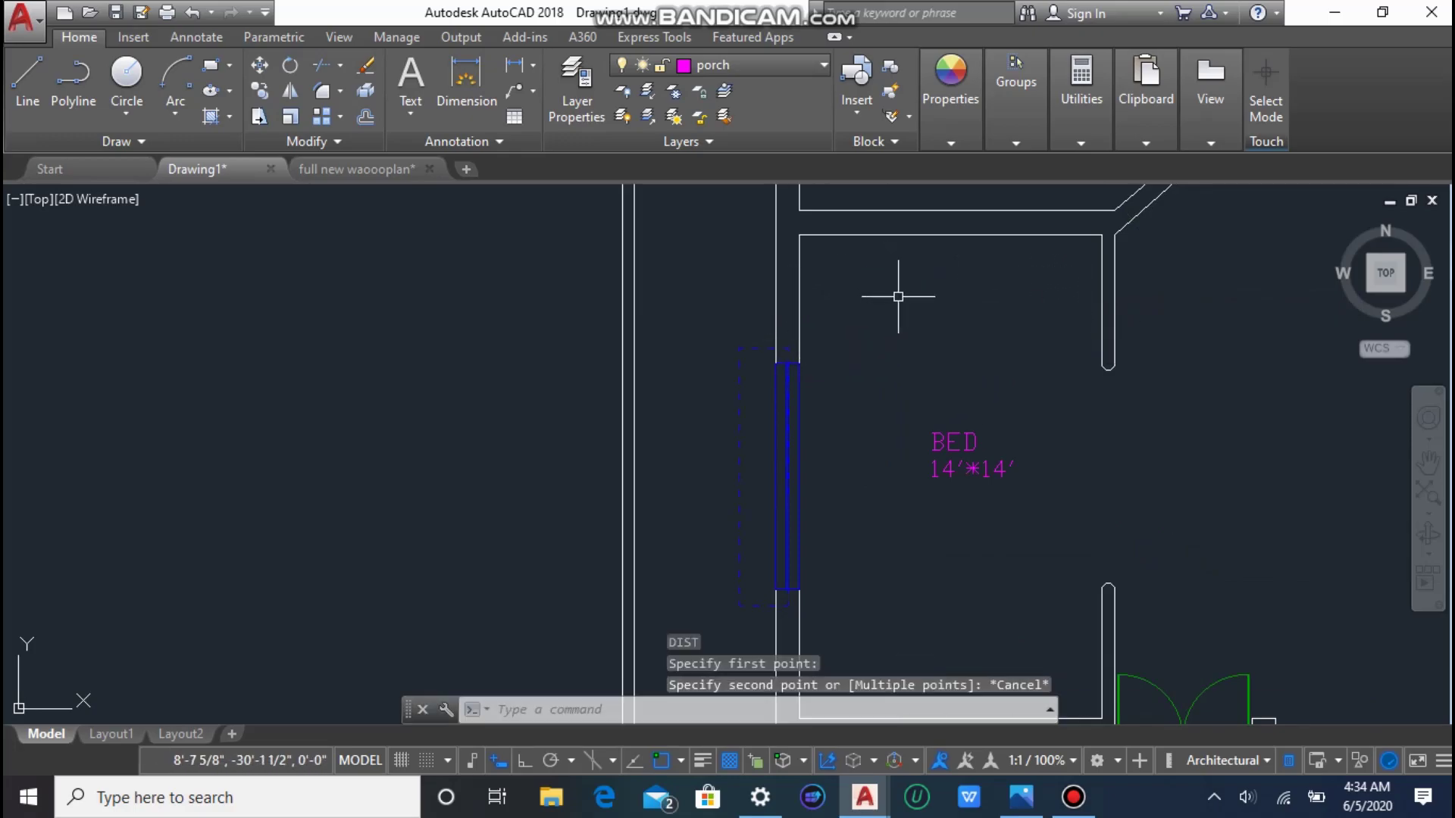
pyautogui.scroll(-3, 879, 315)
pyautogui.scroll(2, 907, 348)
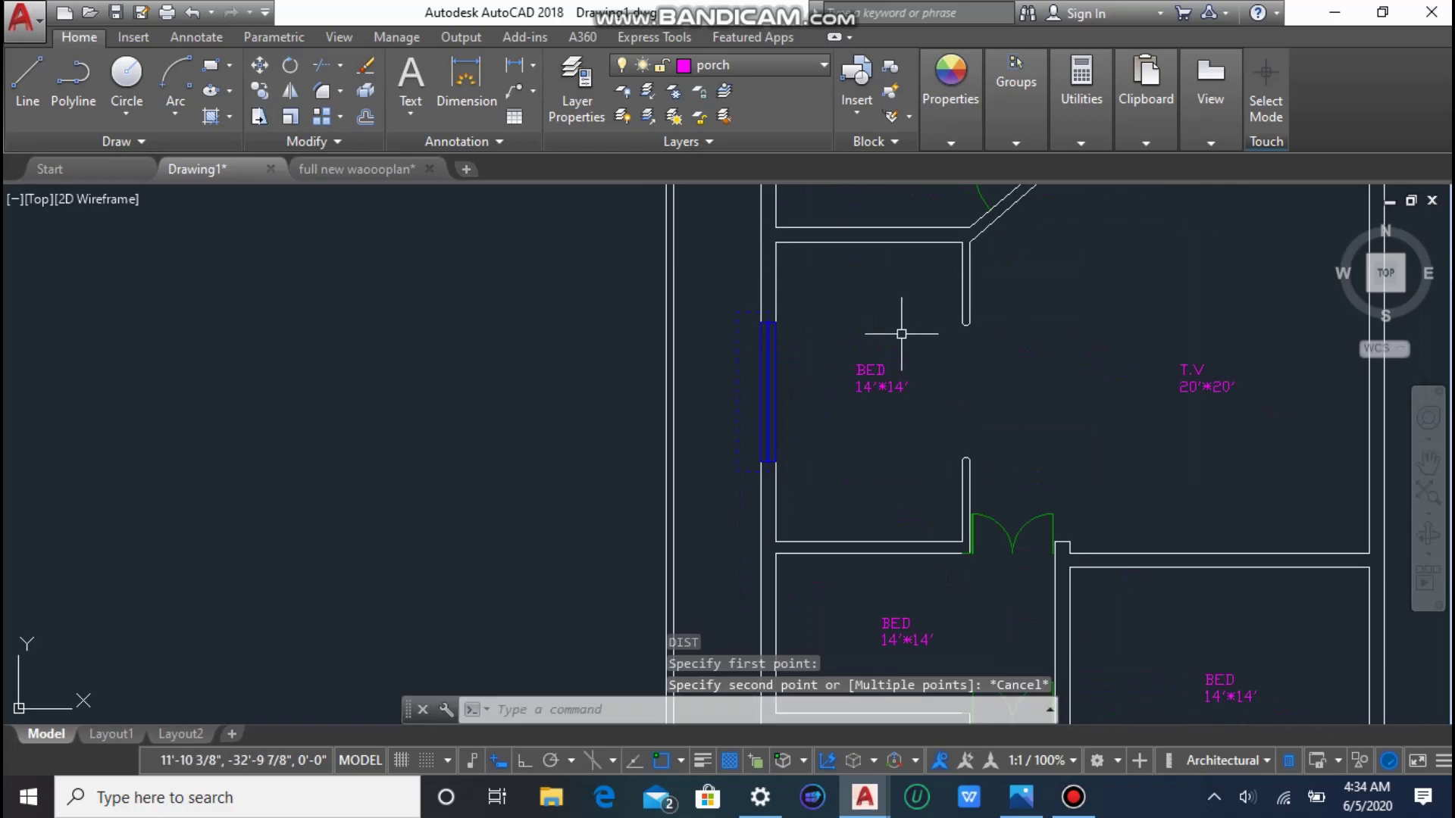
pyautogui.press('Return')
pyautogui.click(775, 241)
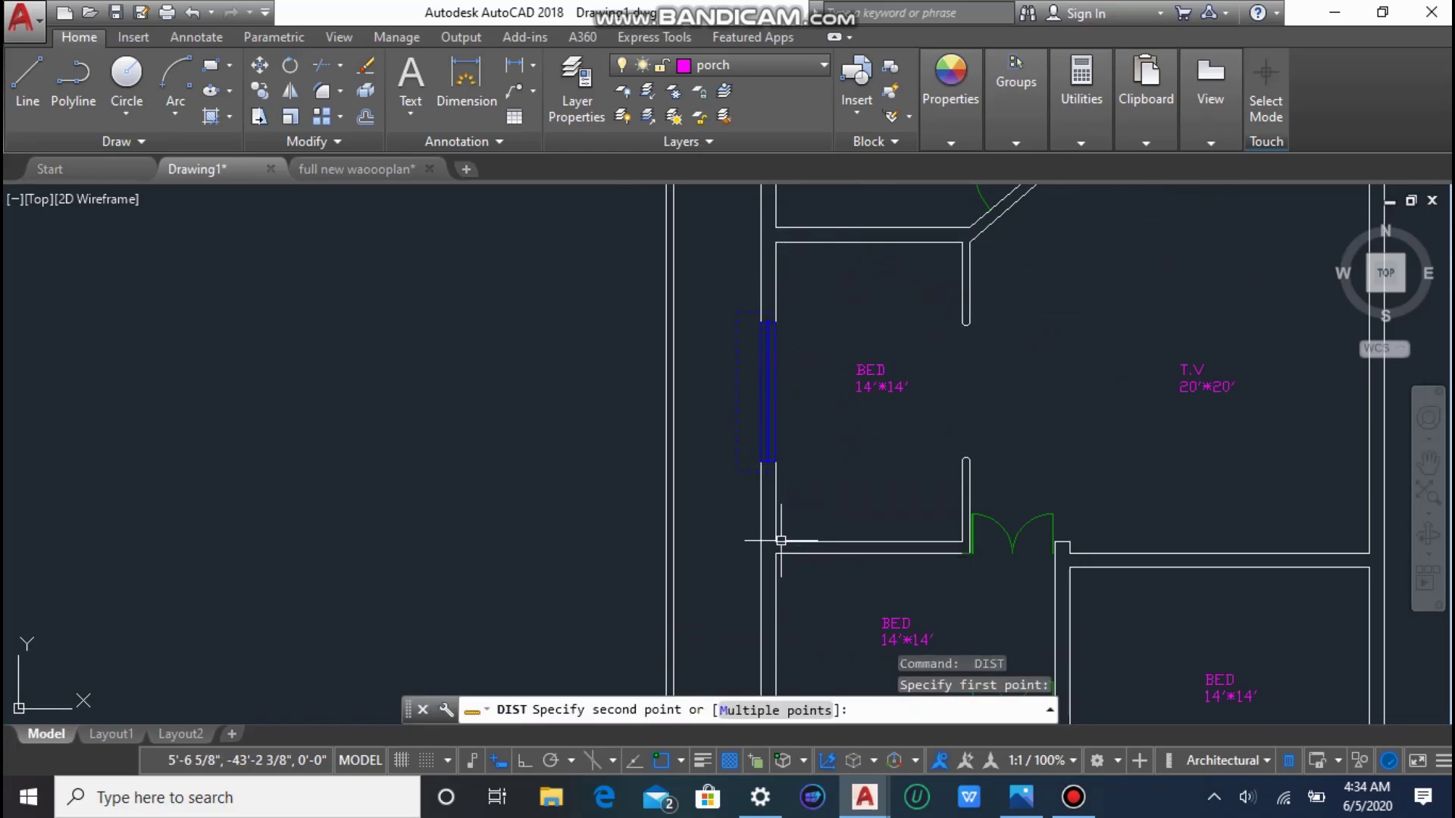
pyautogui.press('Escape')
pyautogui.scroll(5, 871, 389)
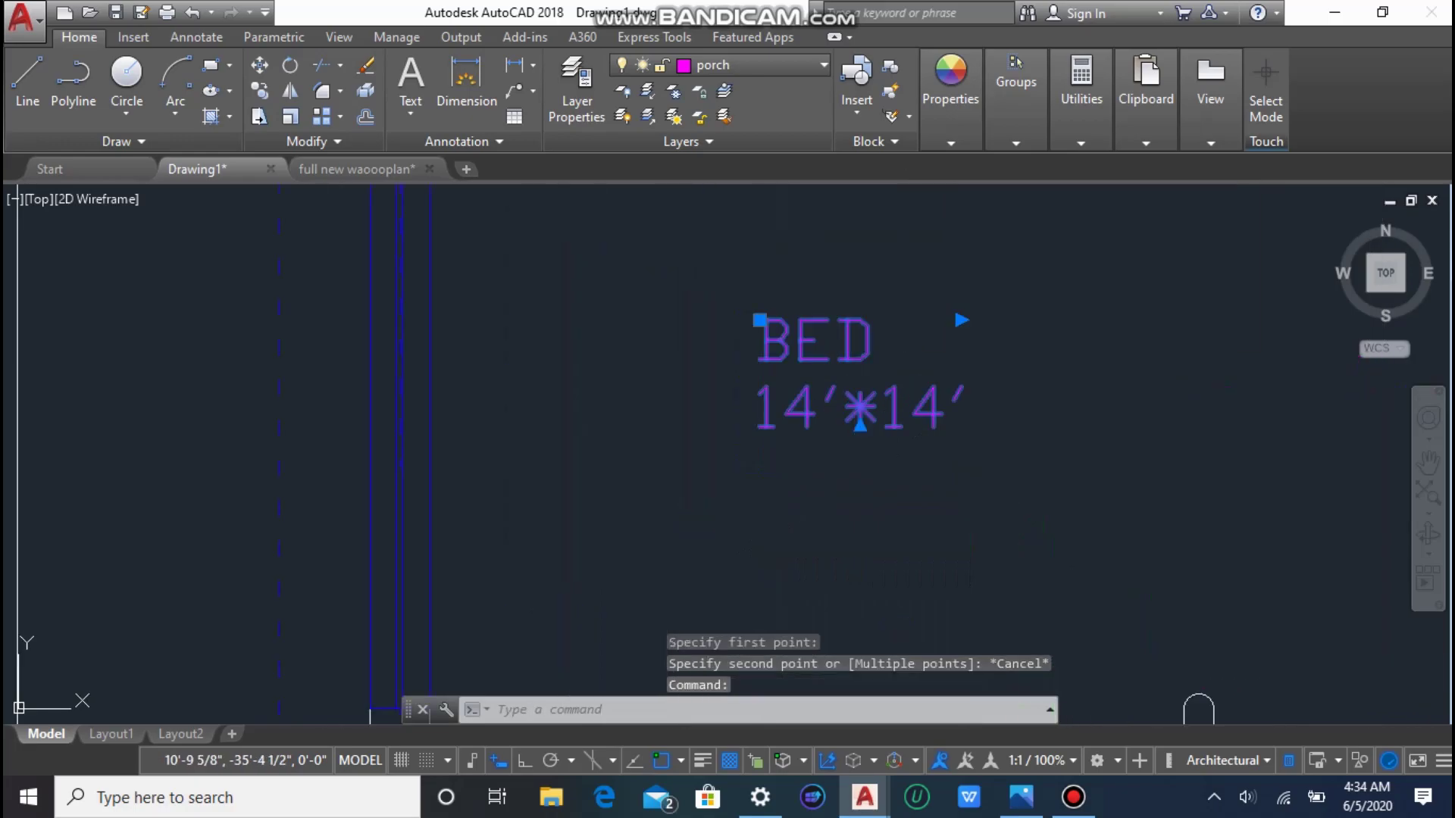
# Edit the bedroom label's size line from 14'*14' to 9'*15'.
pyautogui.doubleClick(856, 406)
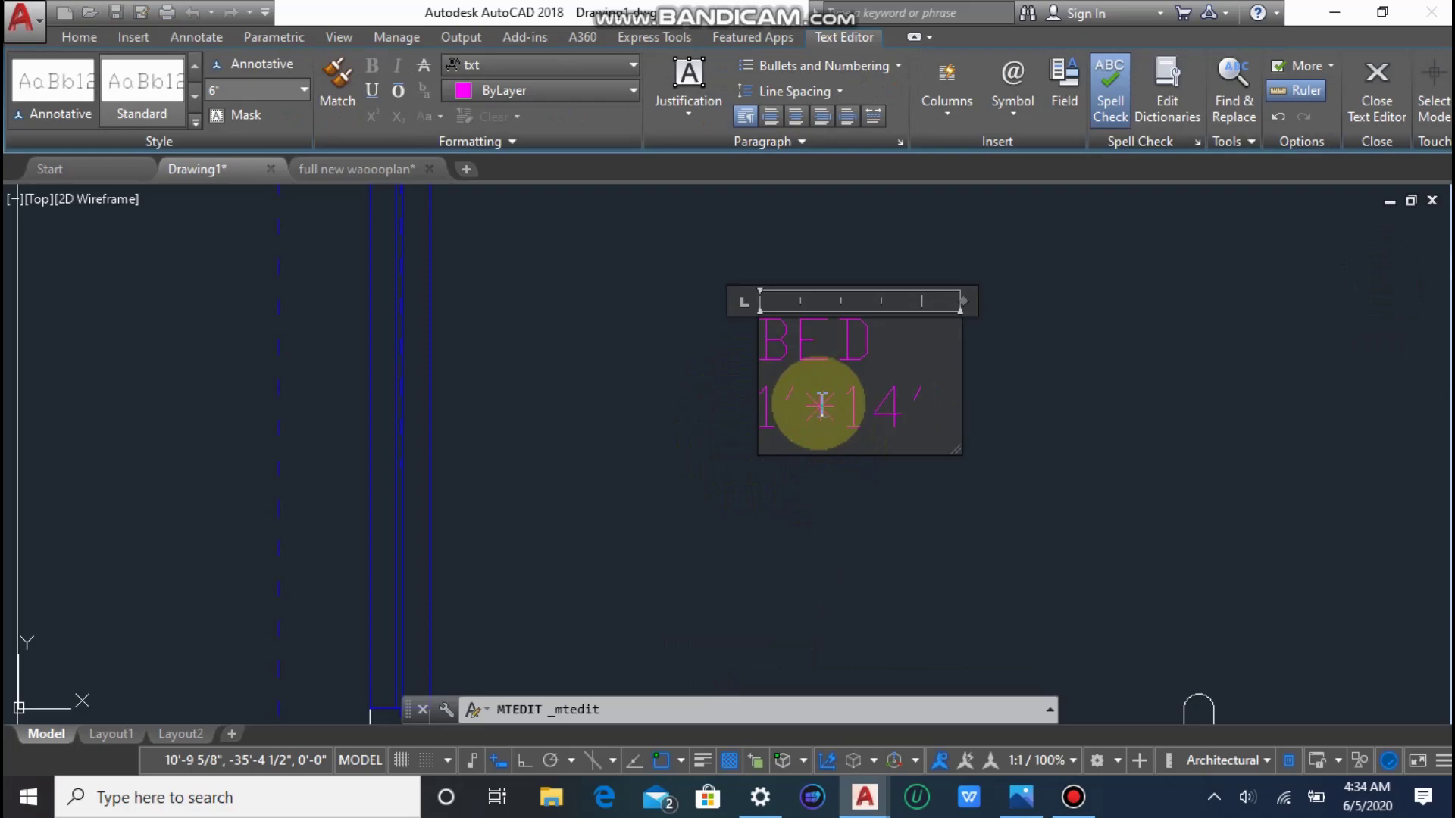
pyautogui.write('0')
pyautogui.click(937, 407)
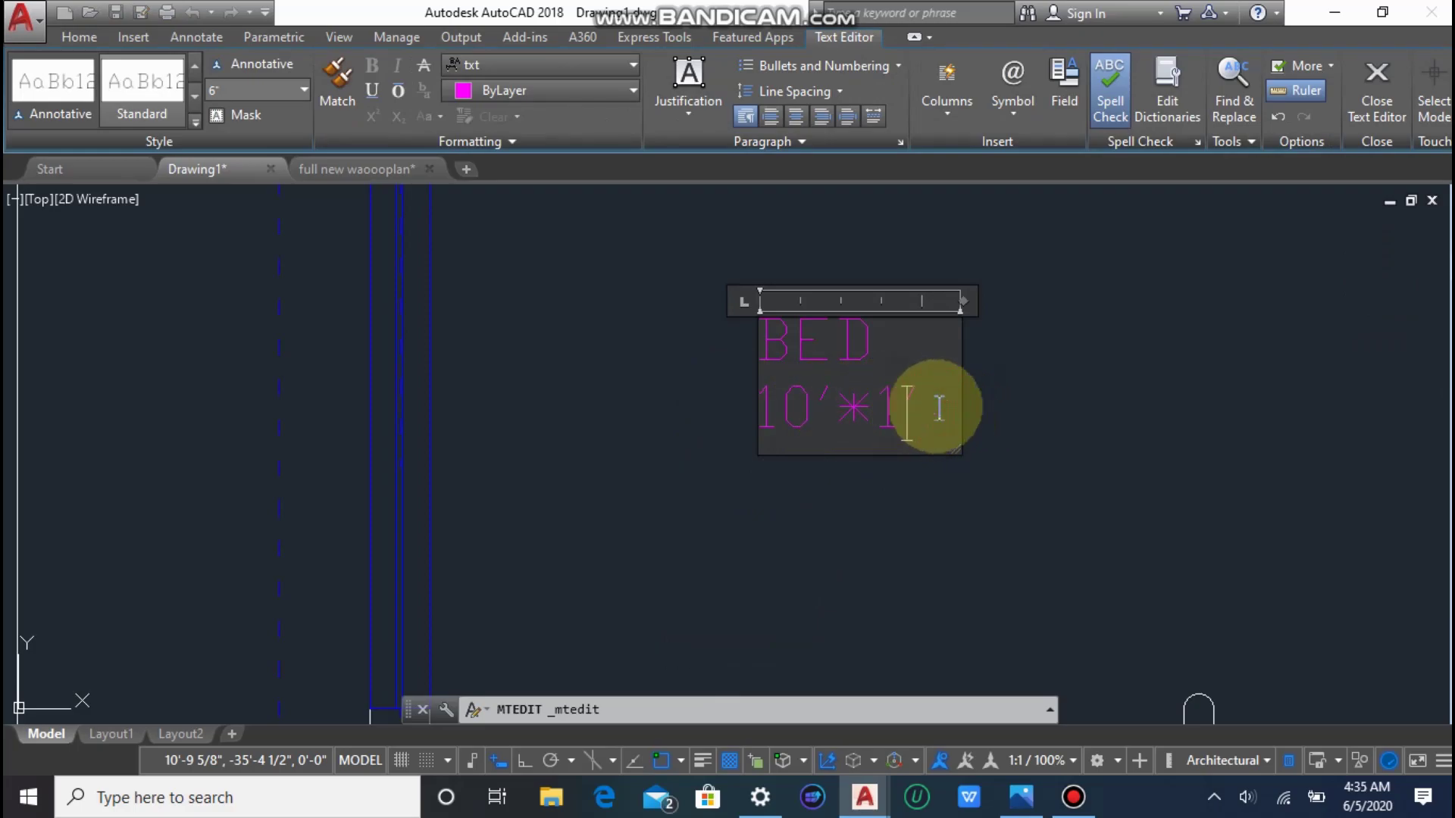
pyautogui.click(815, 413)
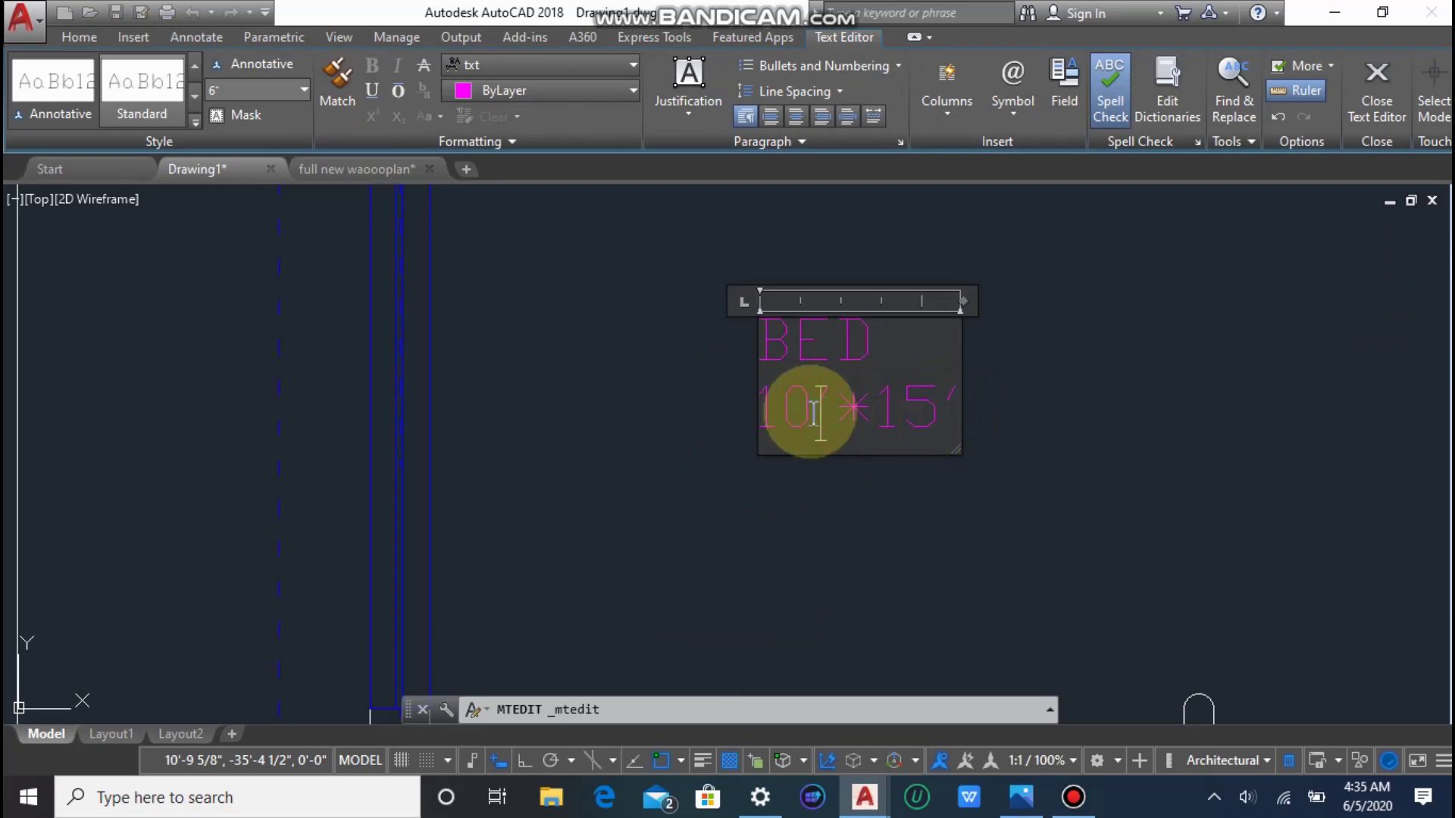
pyautogui.write('9')
pyautogui.click(977, 406)
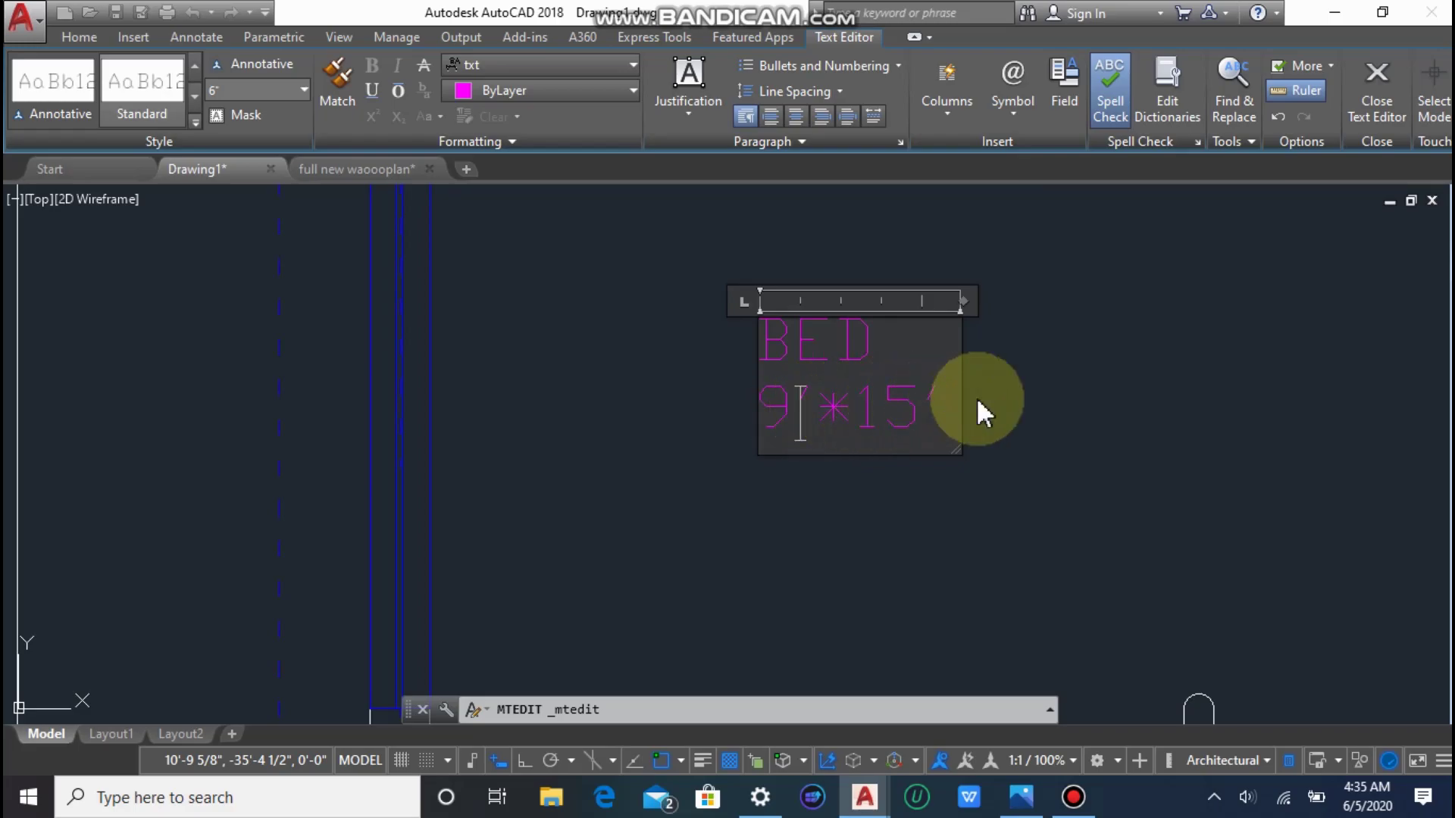
pyautogui.scroll(-6, 1063, 399)
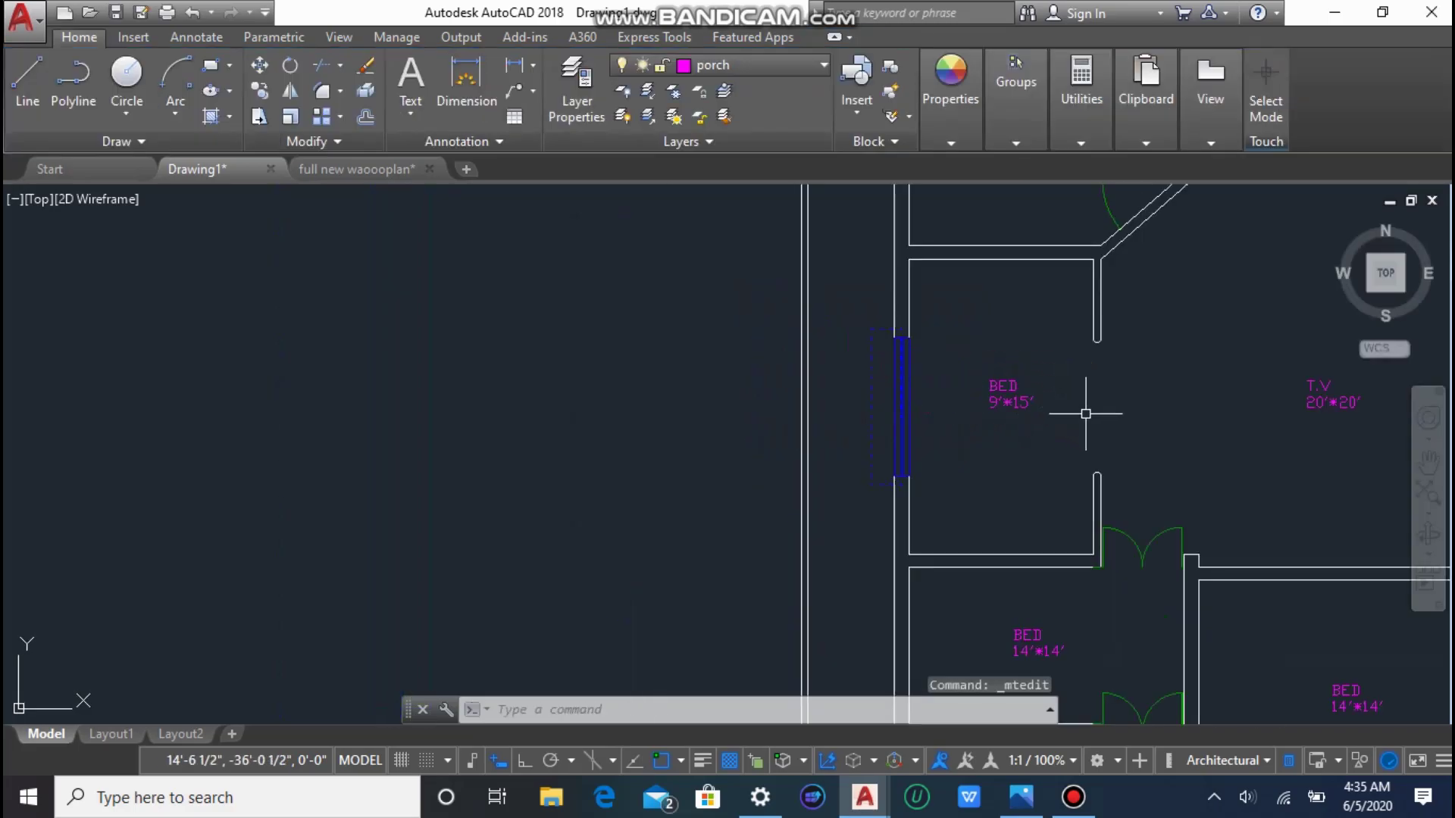
# Measure the lower-right room with DI from its top-right corner.
pyautogui.scroll(-4, 1114, 494)
pyautogui.scroll(5, 1113, 558)
pyautogui.scroll(-3, 1110, 560)
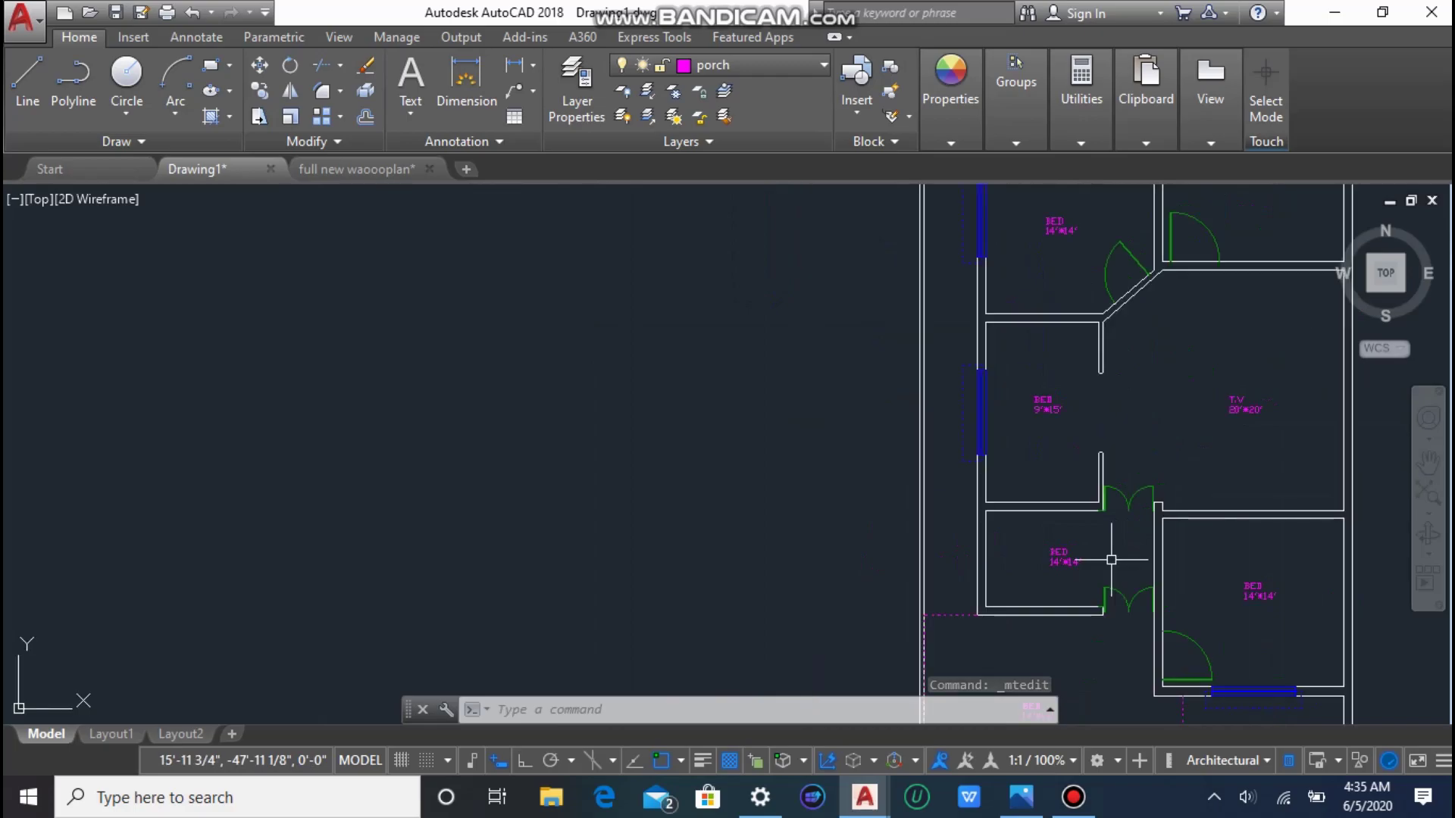
pyautogui.scroll(-4, 1111, 560)
pyautogui.scroll(7, 1167, 584)
pyautogui.scroll(4, 1201, 568)
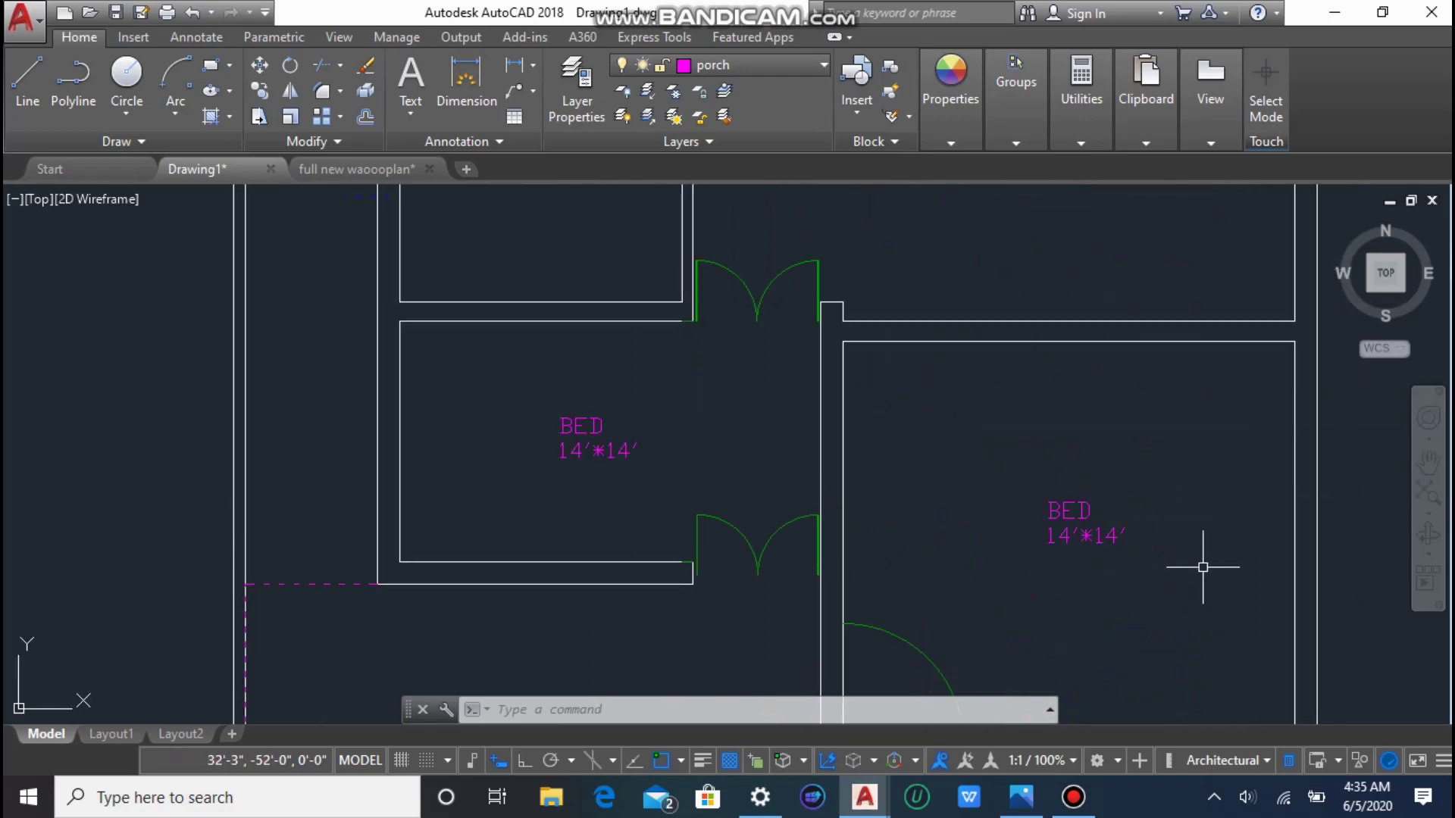
pyautogui.scroll(-6, 1159, 552)
pyautogui.scroll(2, 1252, 624)
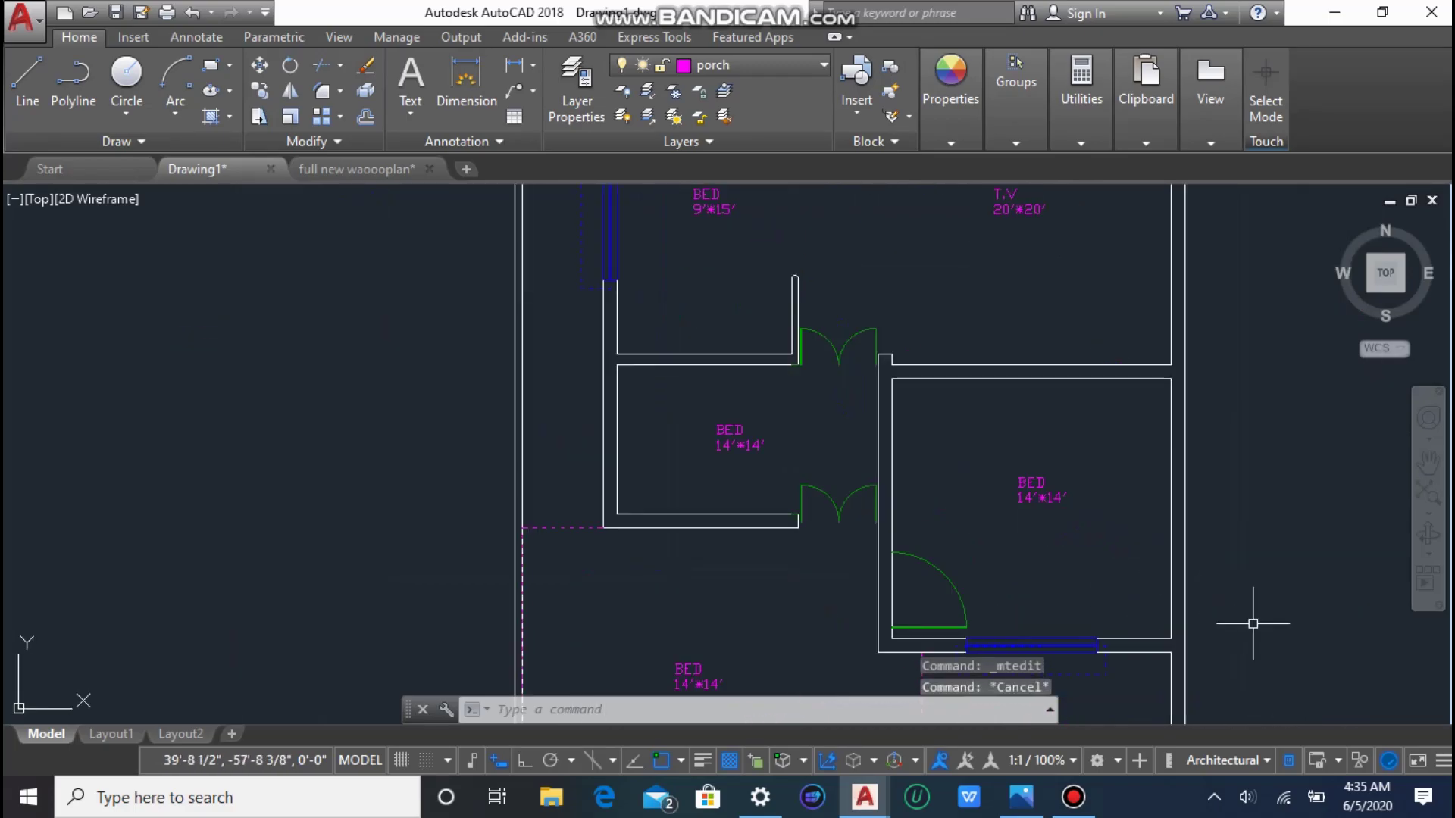
pyautogui.write('di')
pyautogui.press('space')
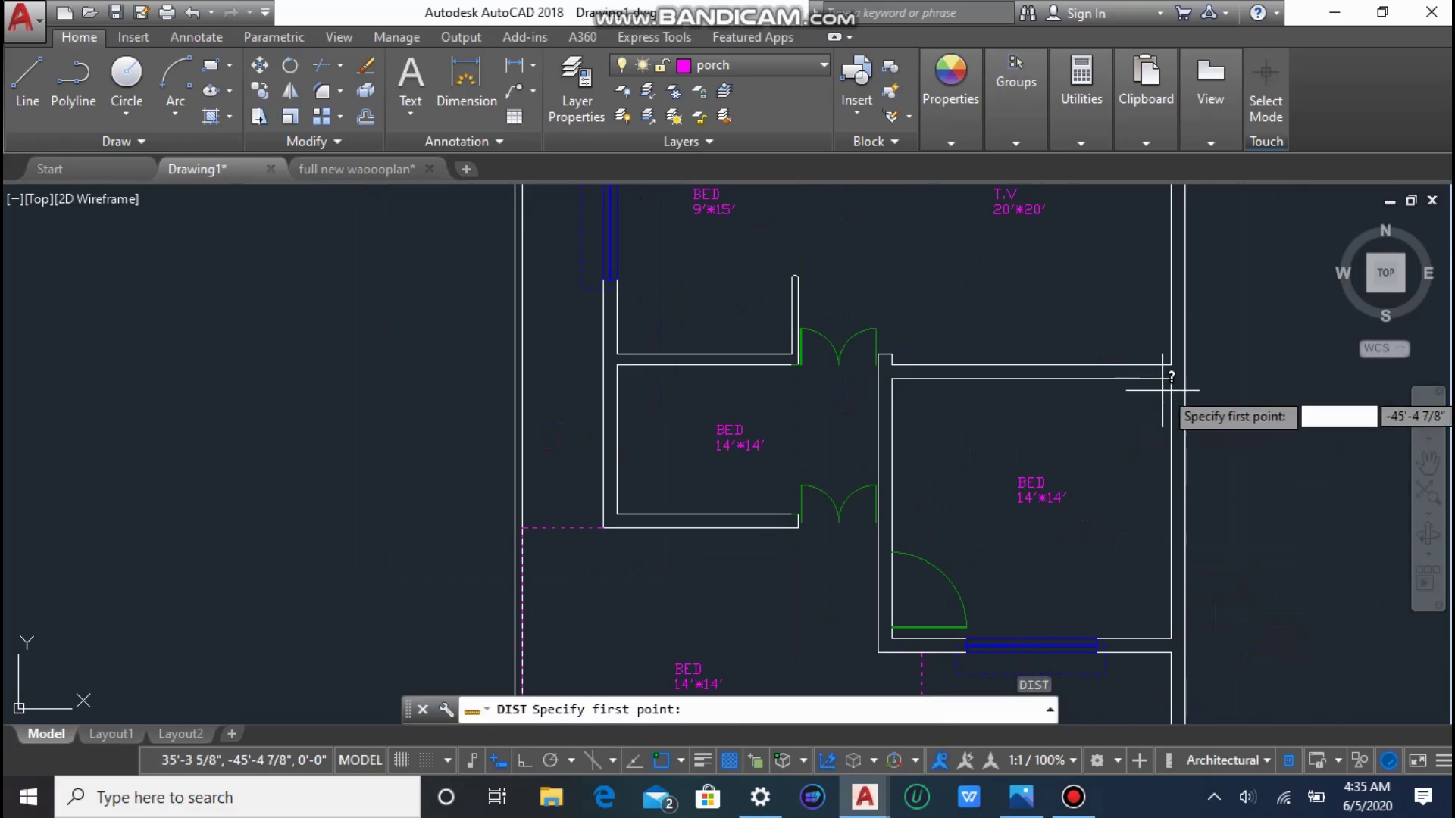
pyautogui.click(1170, 378)
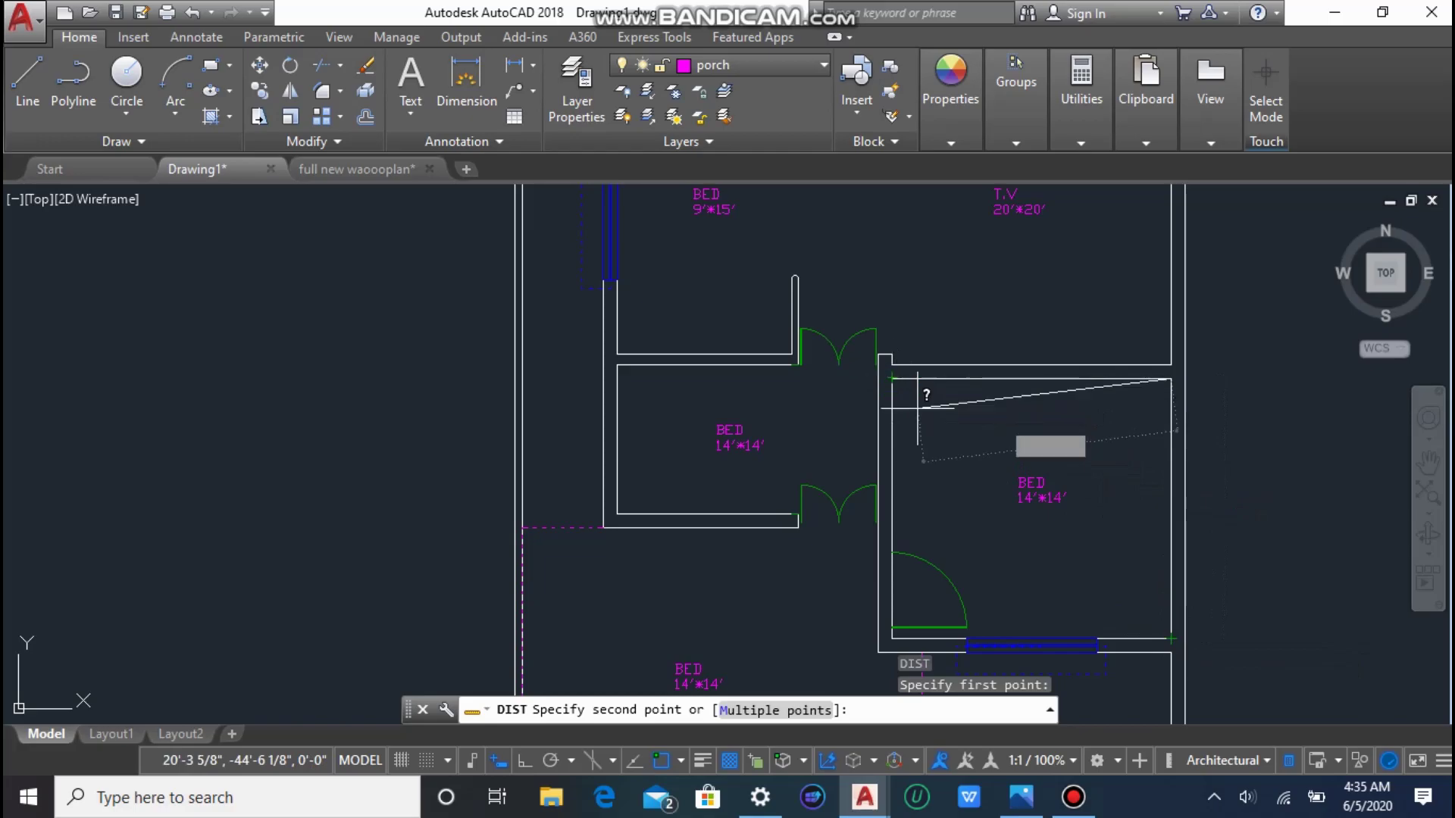
pyautogui.press('Escape')
# Change the lower-right BED label's size from 14'*14' to 15'*14'.
pyautogui.doubleClick(1037, 497)
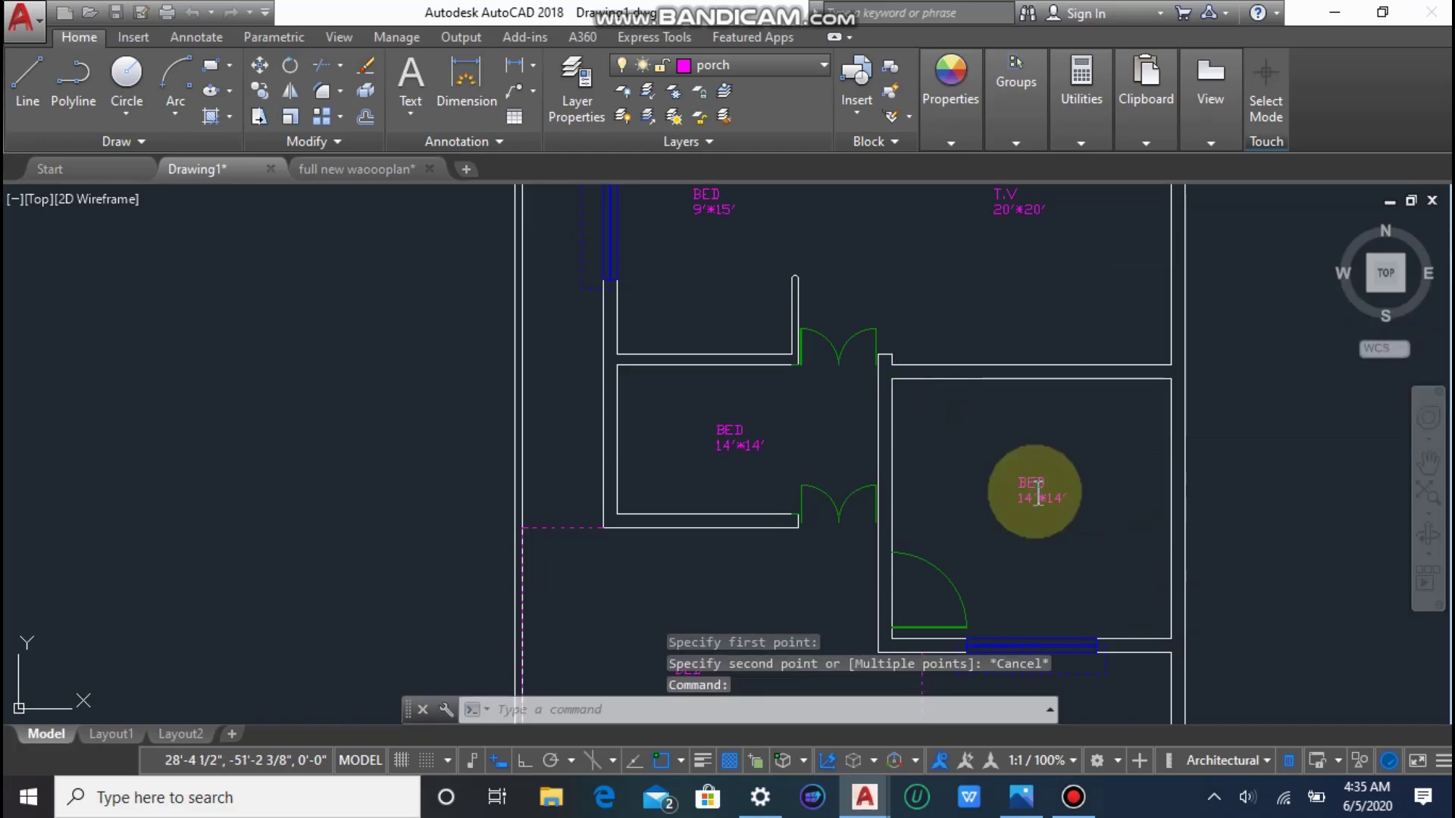
pyautogui.click(995, 550)
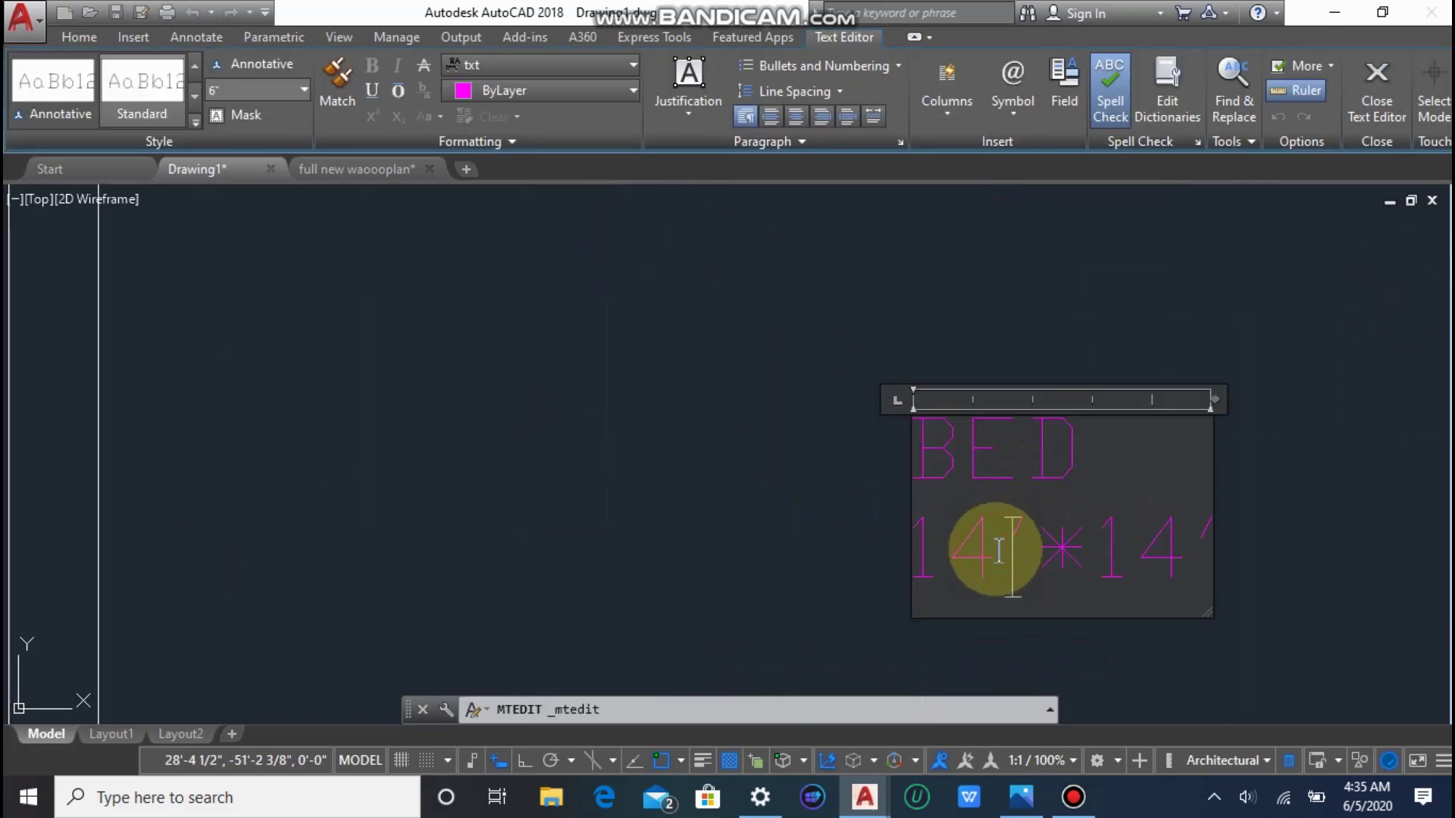
pyautogui.write('5')
pyautogui.click(1277, 508)
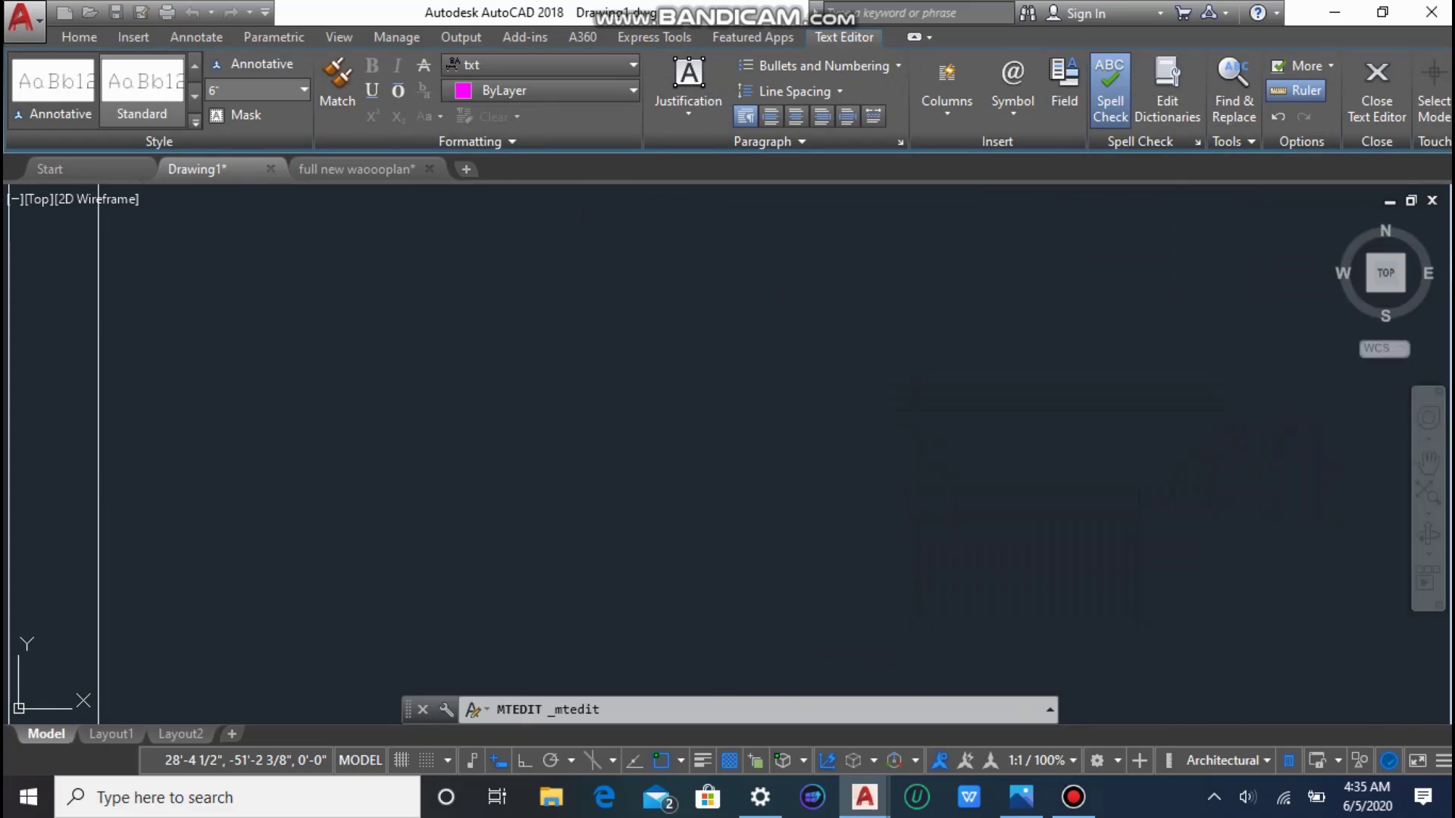
# Rename the BED 15'*14' label to Drawing, keeping its size line.
pyautogui.click(1143, 476)
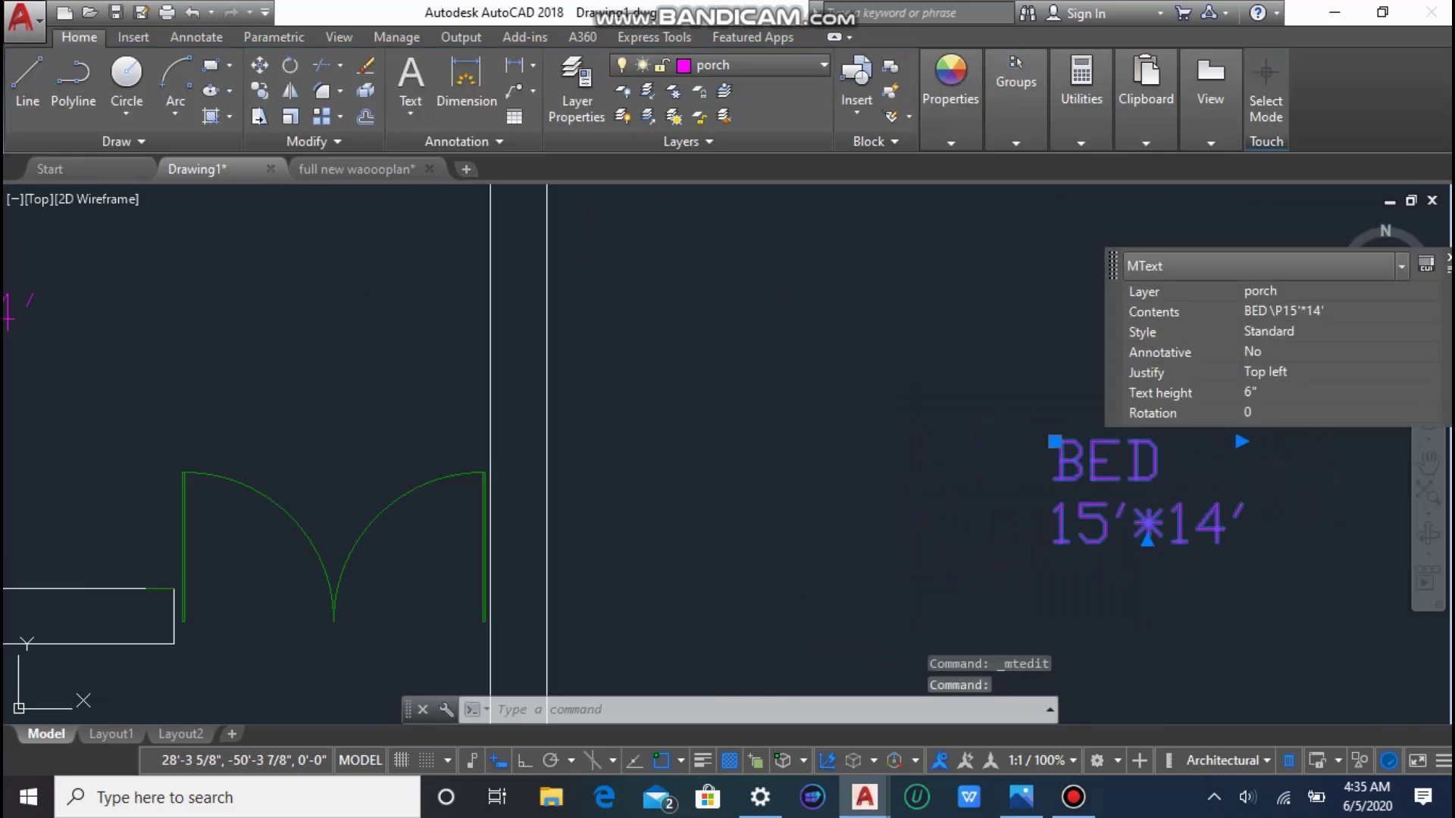
pyautogui.doubleClick(1129, 458)
pyautogui.click(1117, 460)
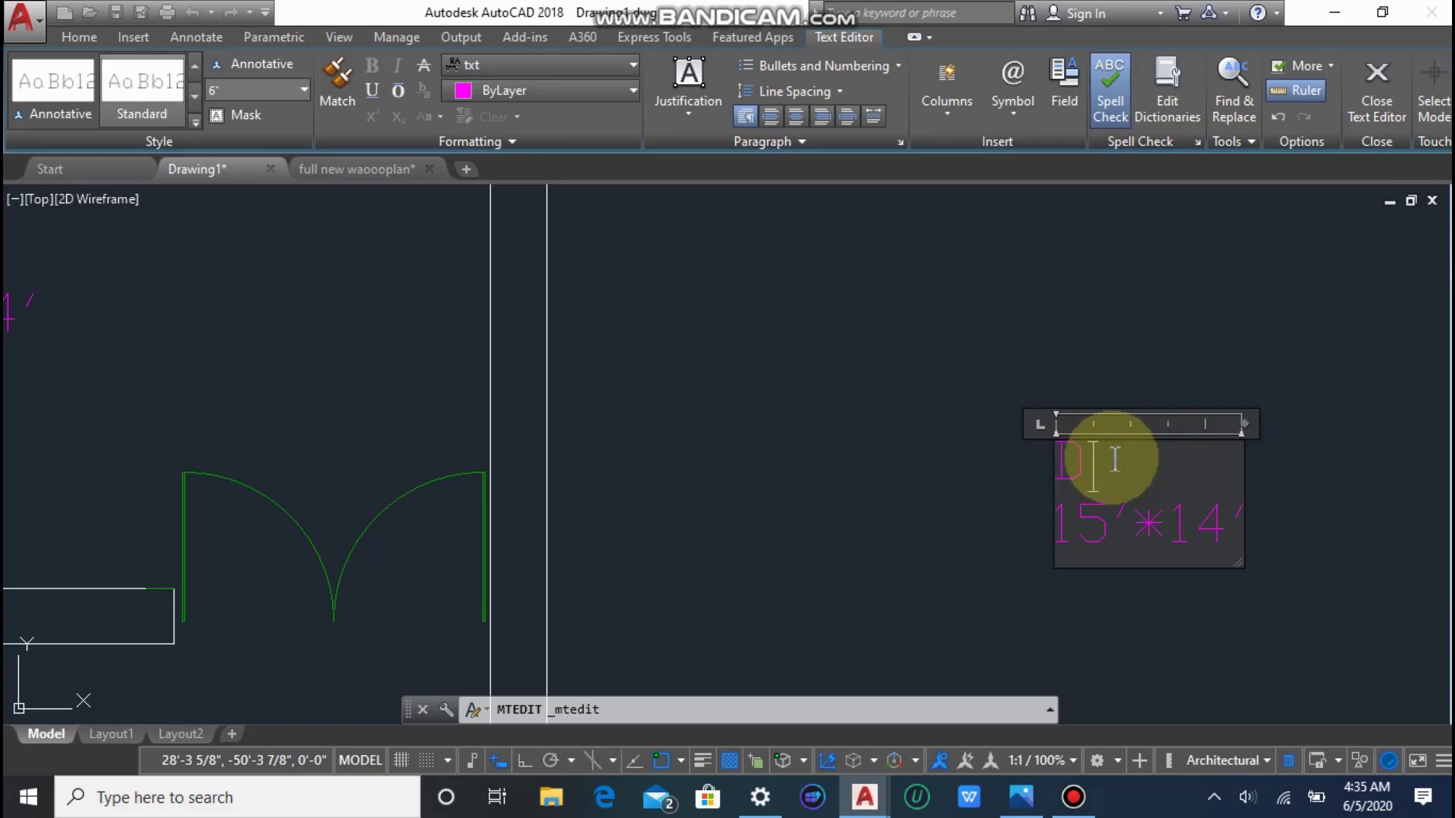
pyautogui.write('ng')
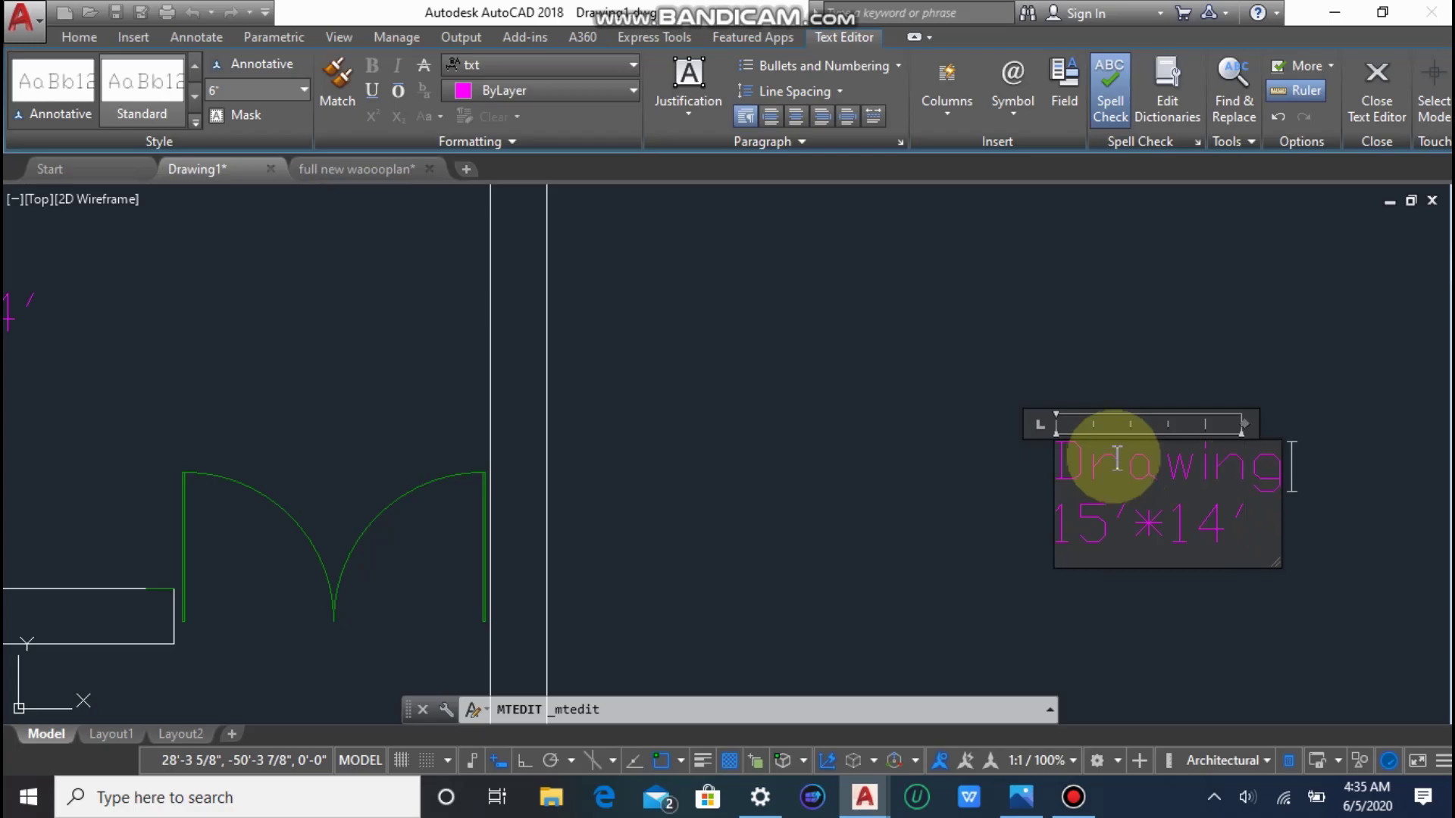
pyautogui.click(1311, 510)
pyautogui.scroll(-3, 1344, 487)
pyautogui.scroll(-6, 1243, 682)
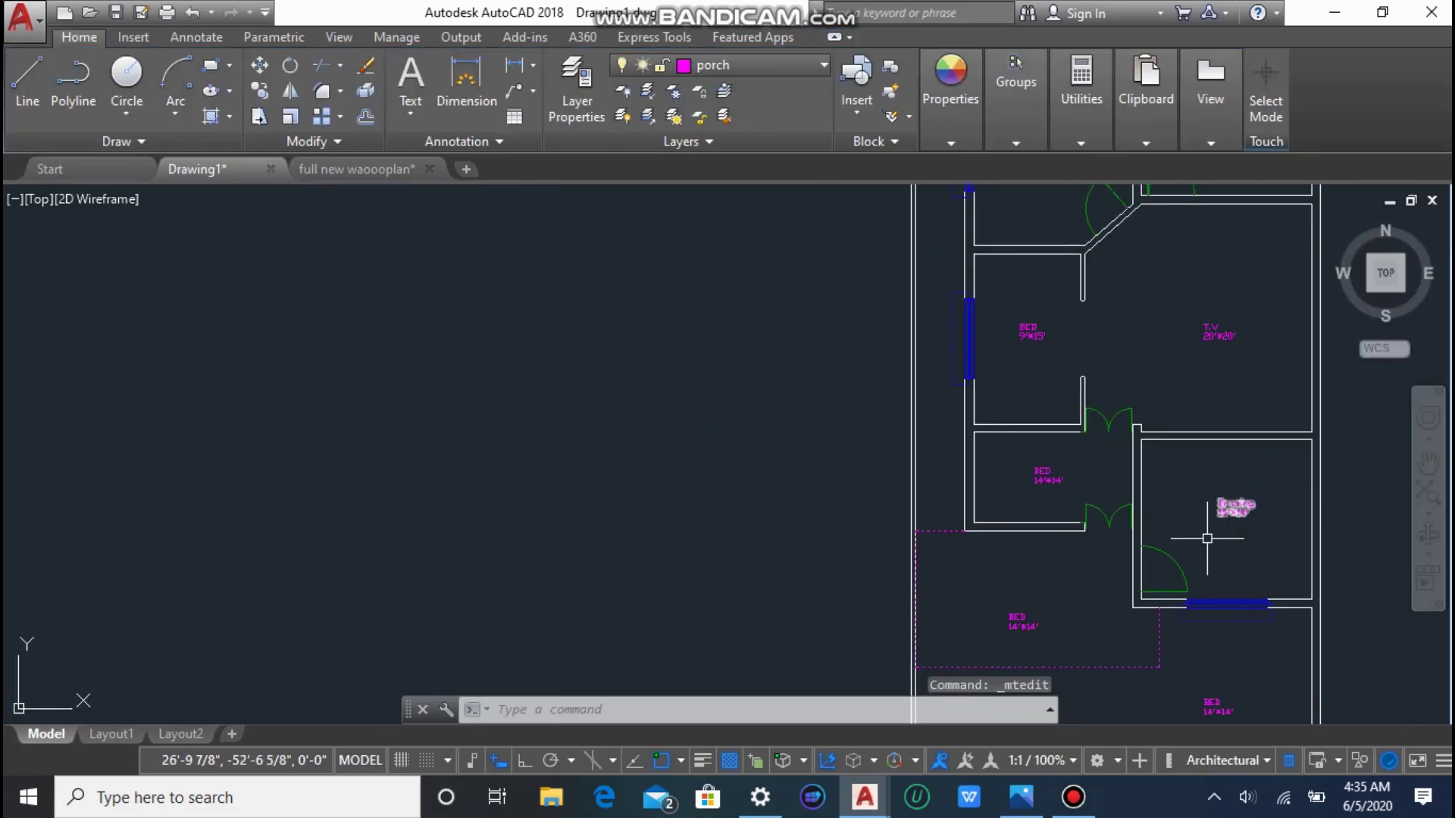
# Measure the open area with DI from a wall corner.
pyautogui.scroll(-1, 1254, 712)
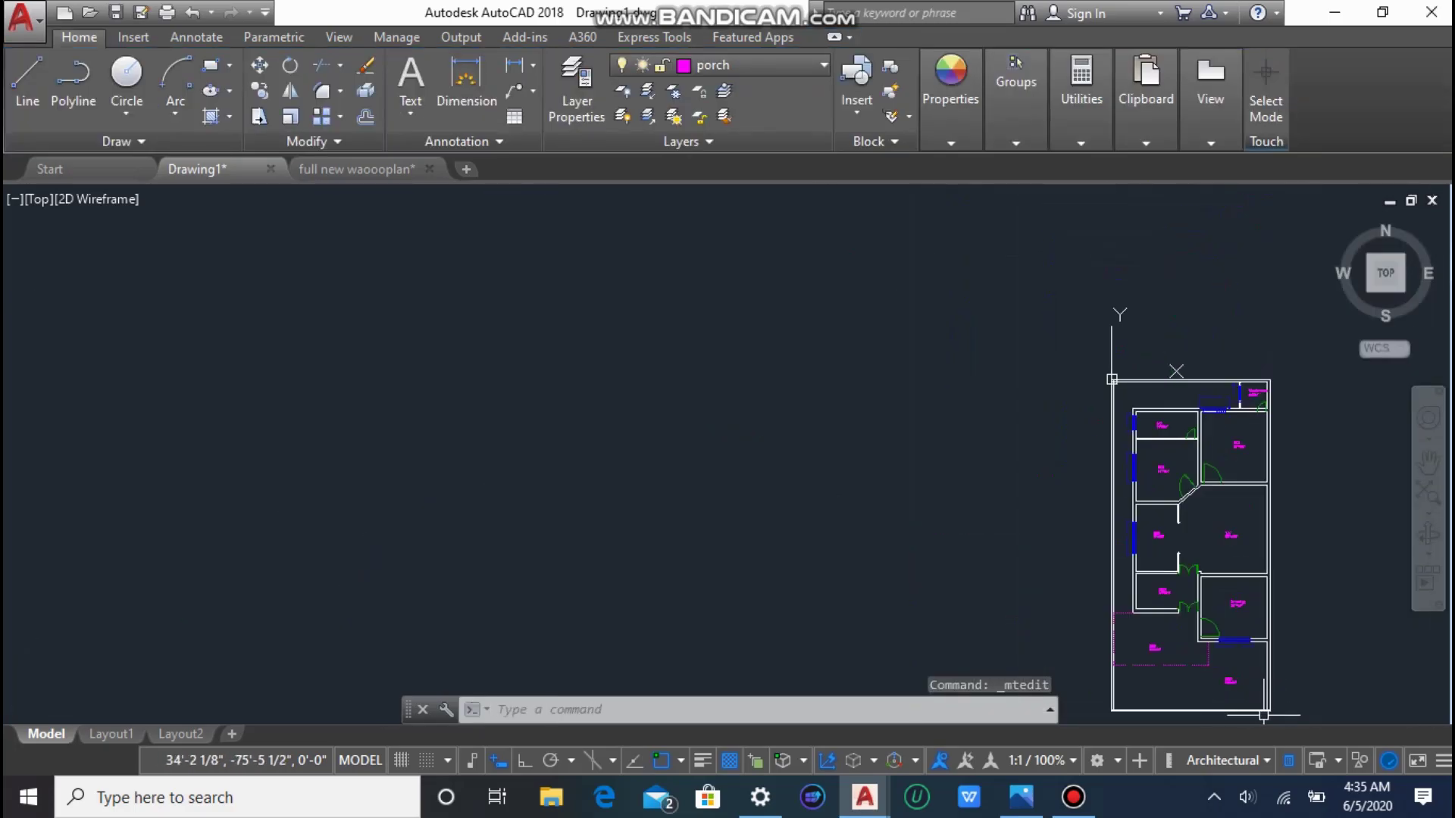
pyautogui.scroll(4, 1262, 712)
pyautogui.write('di')
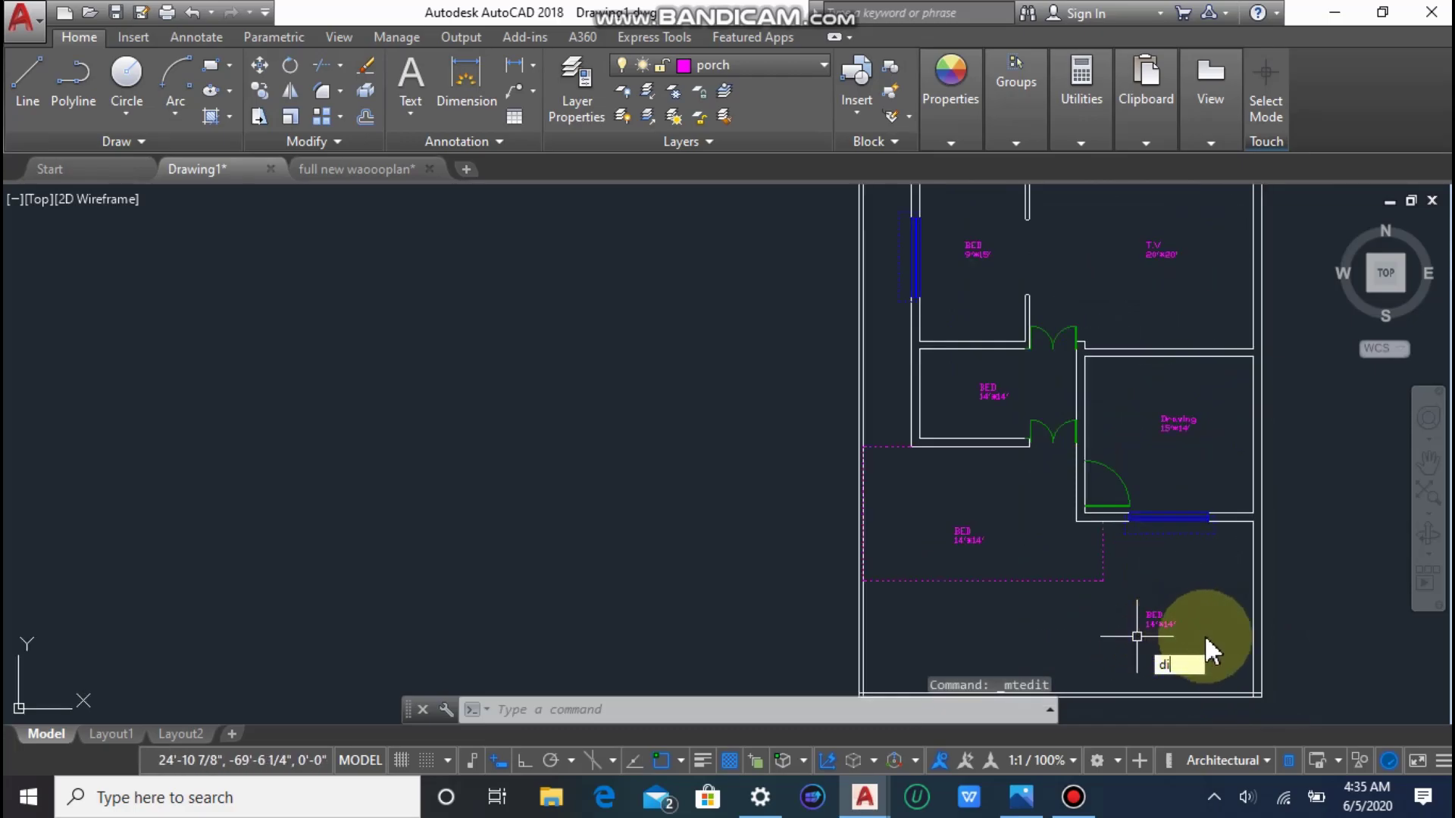
pyautogui.rightClick(1204, 682)
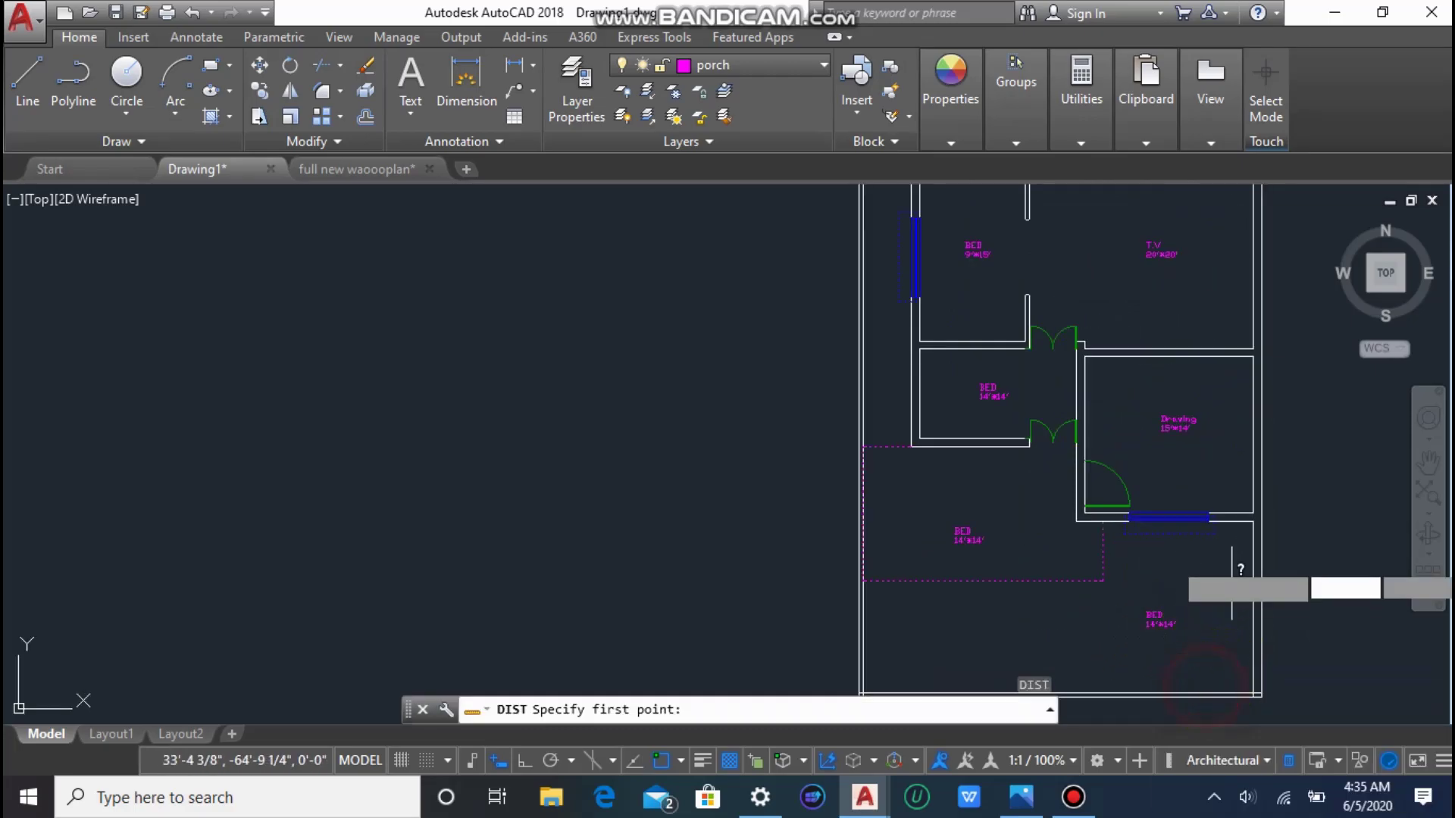
pyautogui.click(1236, 523)
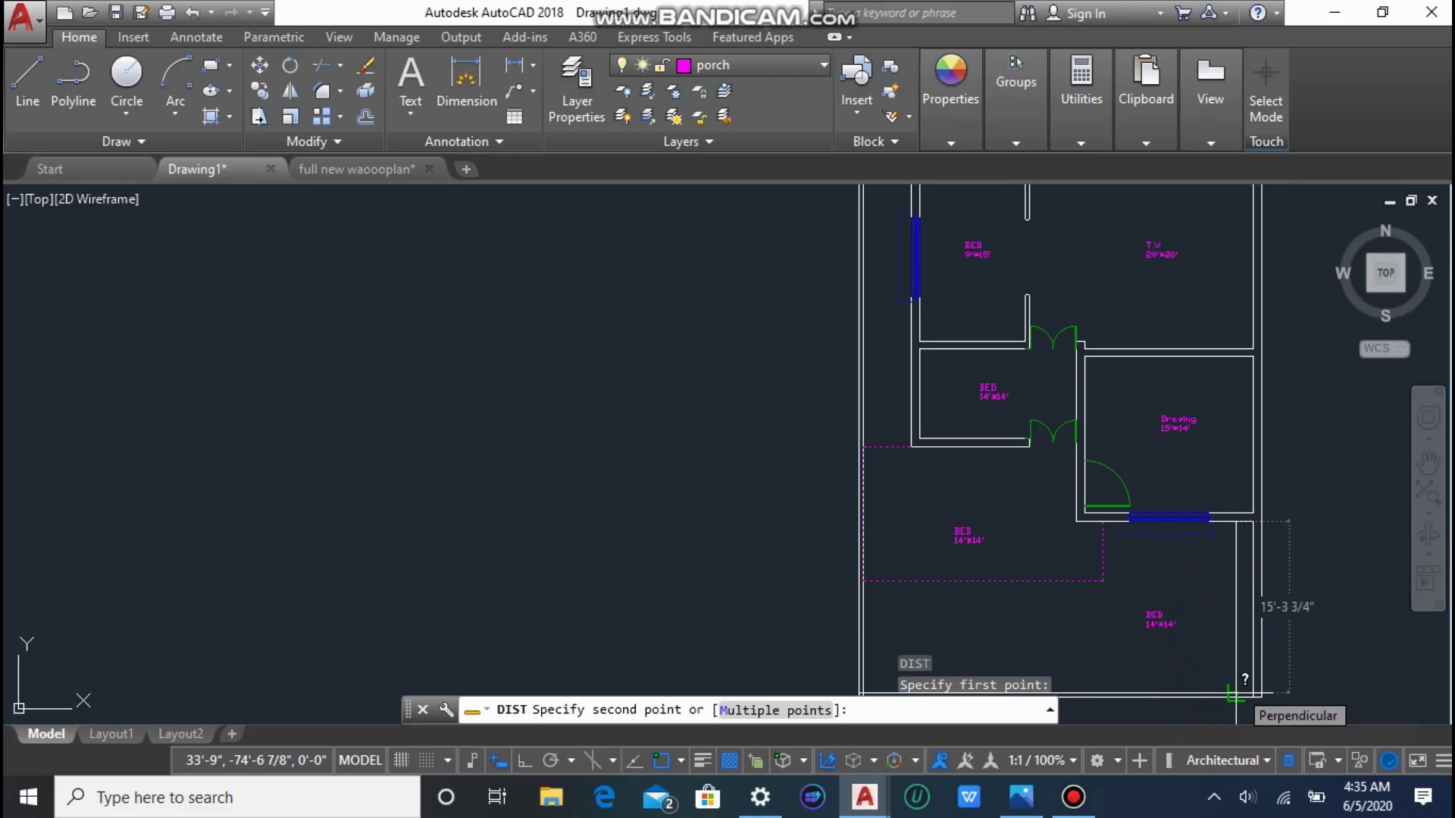
pyautogui.press('Escape')
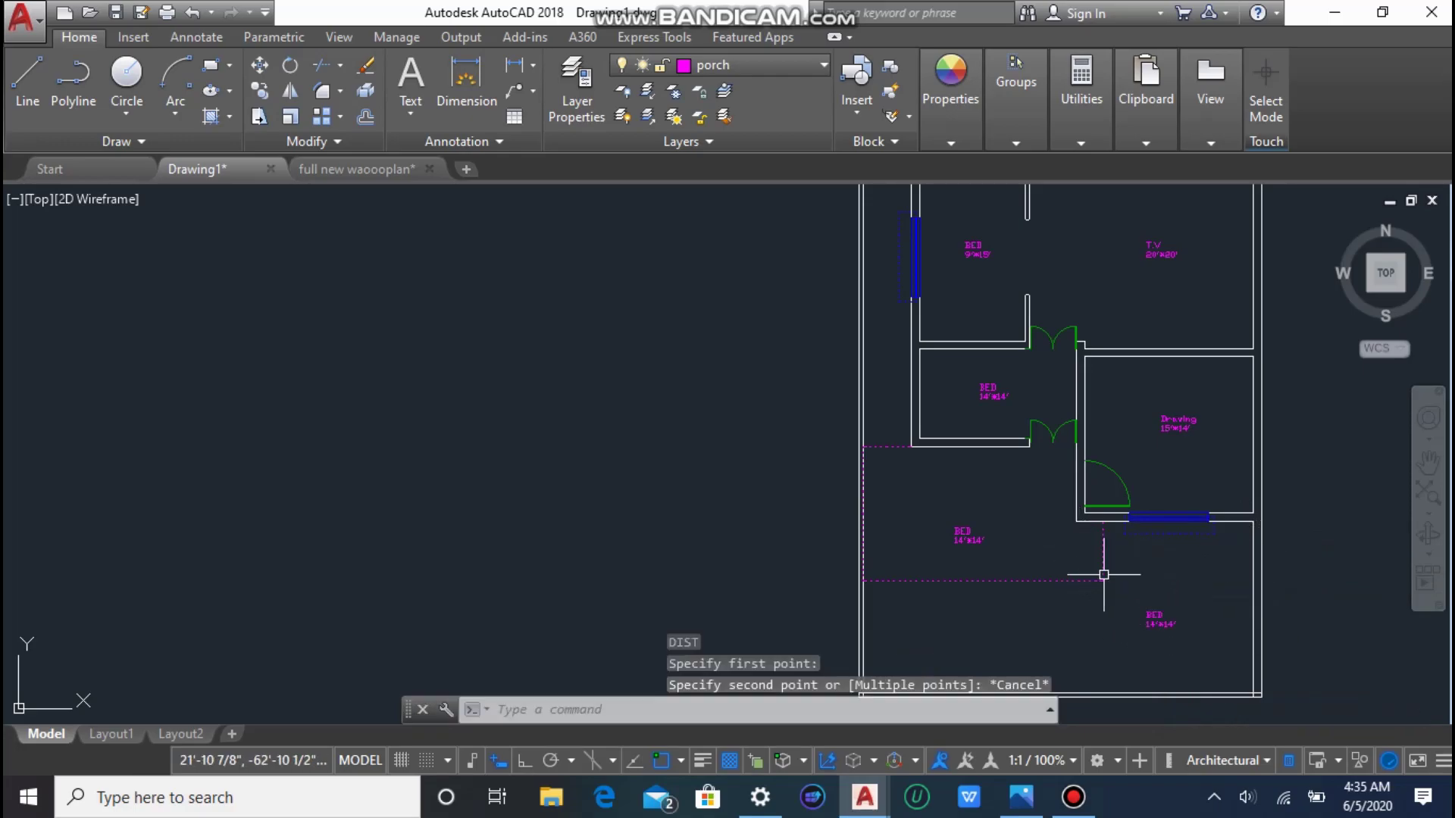
pyautogui.scroll(8, 1163, 627)
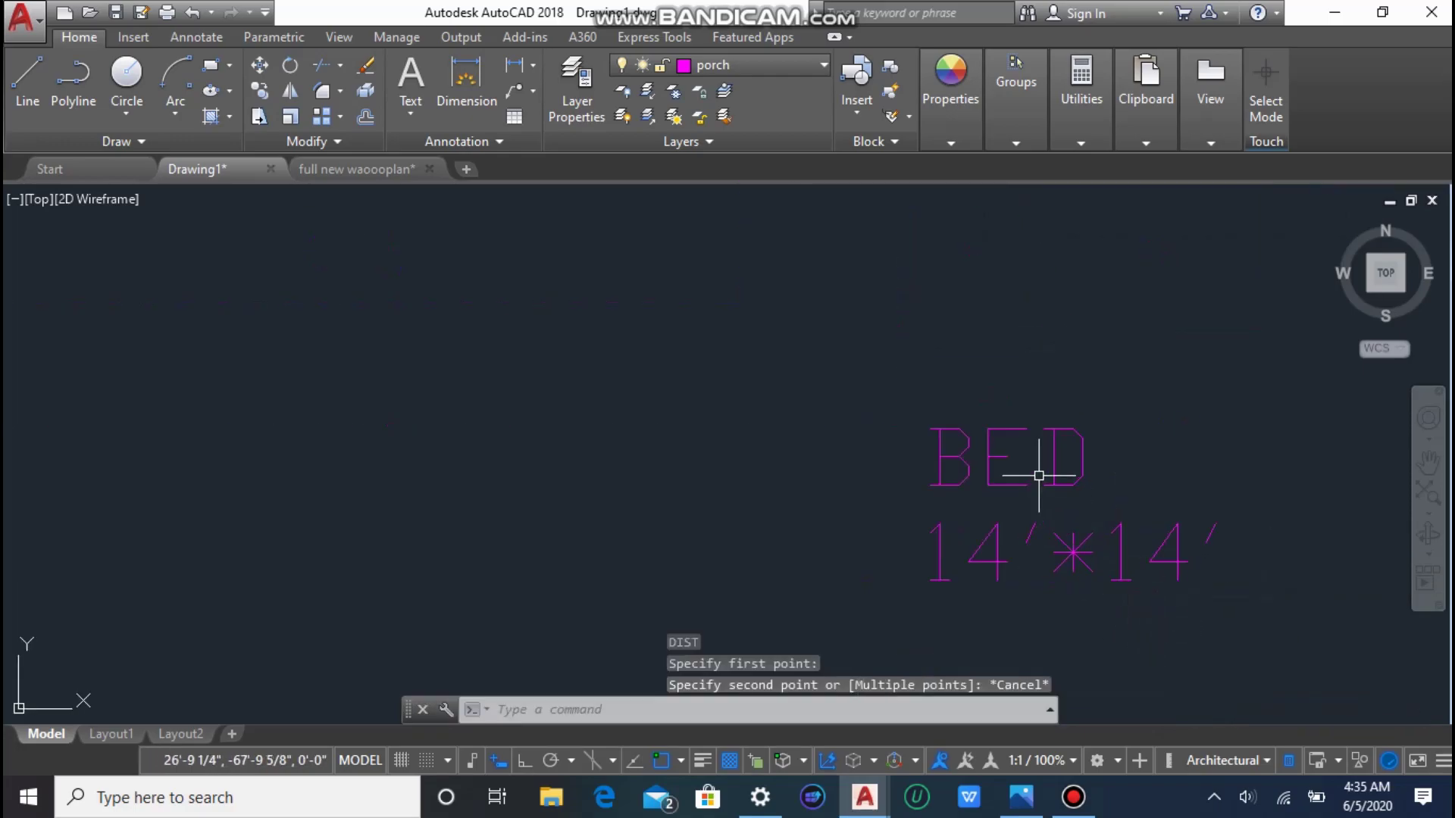
# Retype the bottom BED 14'*14' label as LAWN 15'Wide.
pyautogui.click(1039, 476)
pyautogui.scroll(-4, 1027, 489)
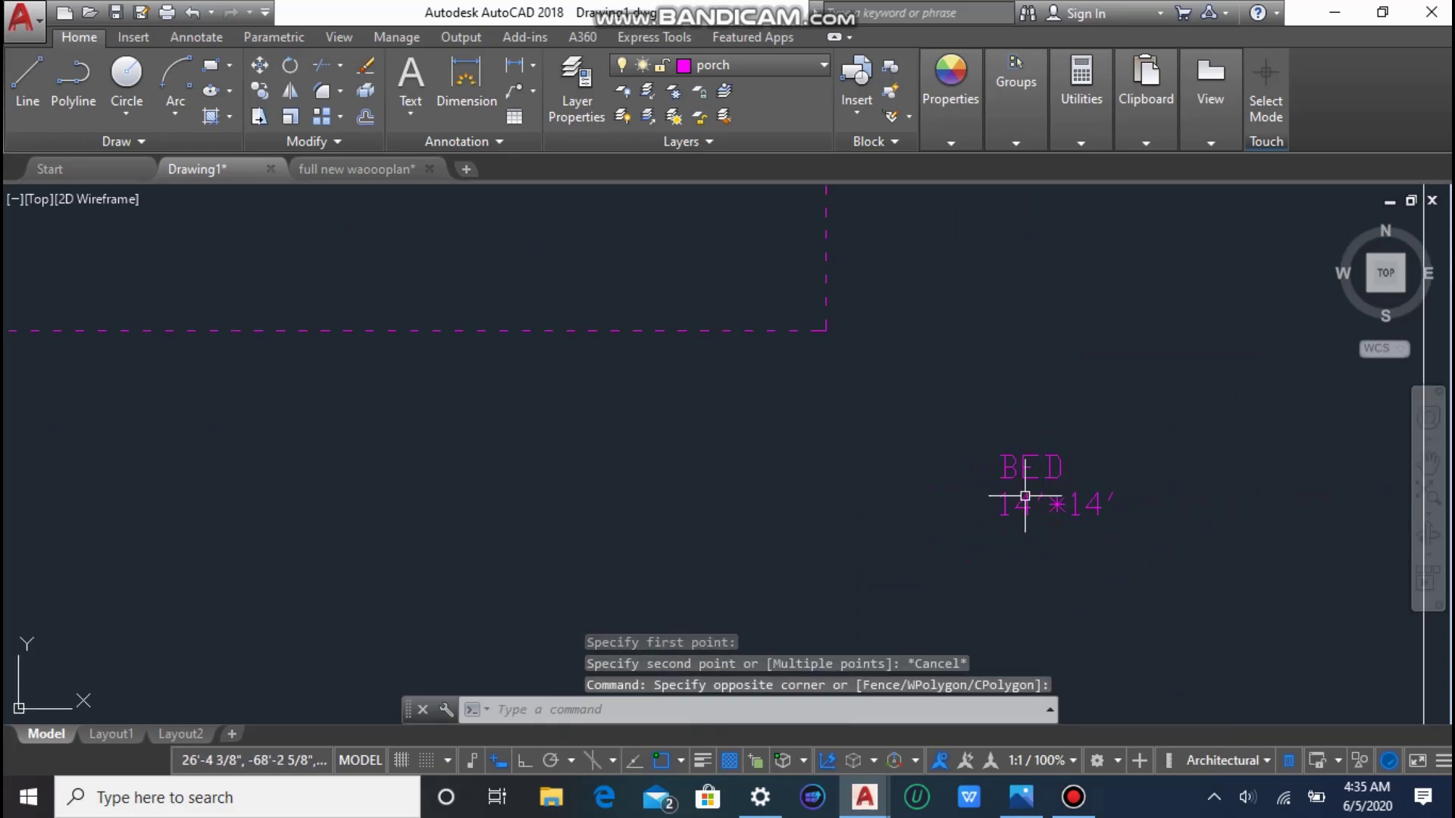
pyautogui.click(1024, 496)
pyautogui.doubleClick(1044, 462)
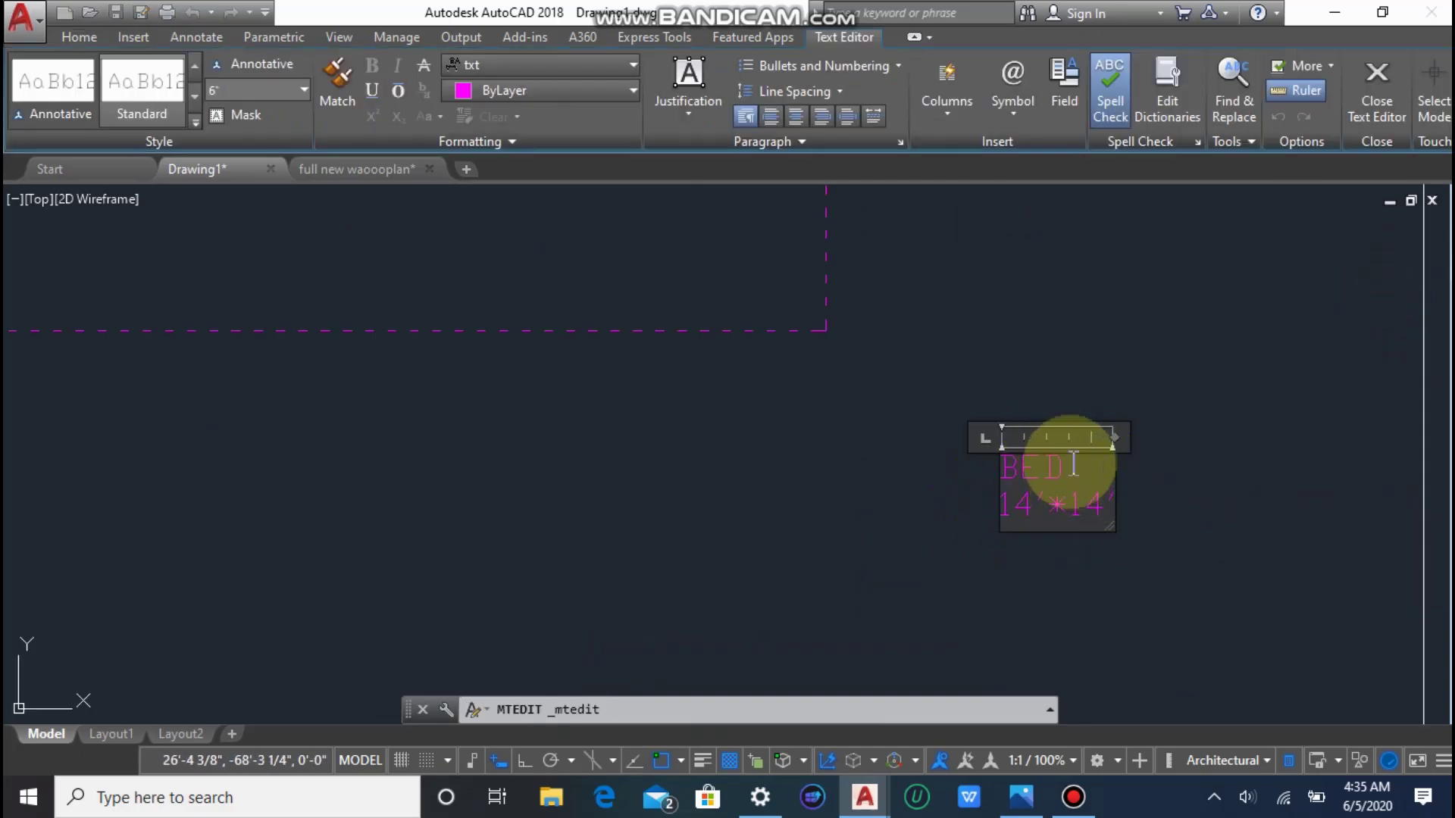
pyautogui.click(1016, 504)
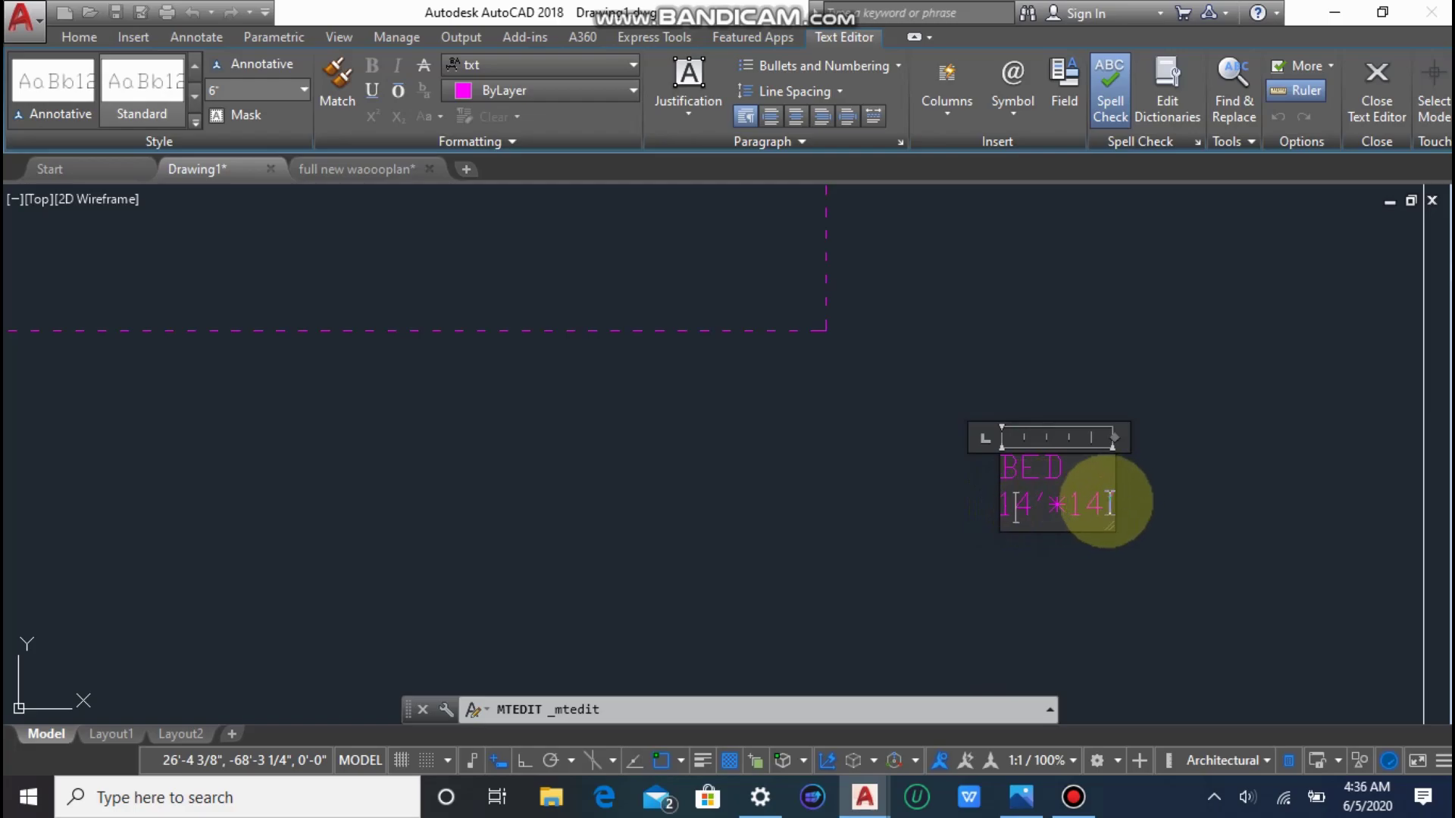
pyautogui.moveTo(1109, 507); pyautogui.dragTo(1012, 517)
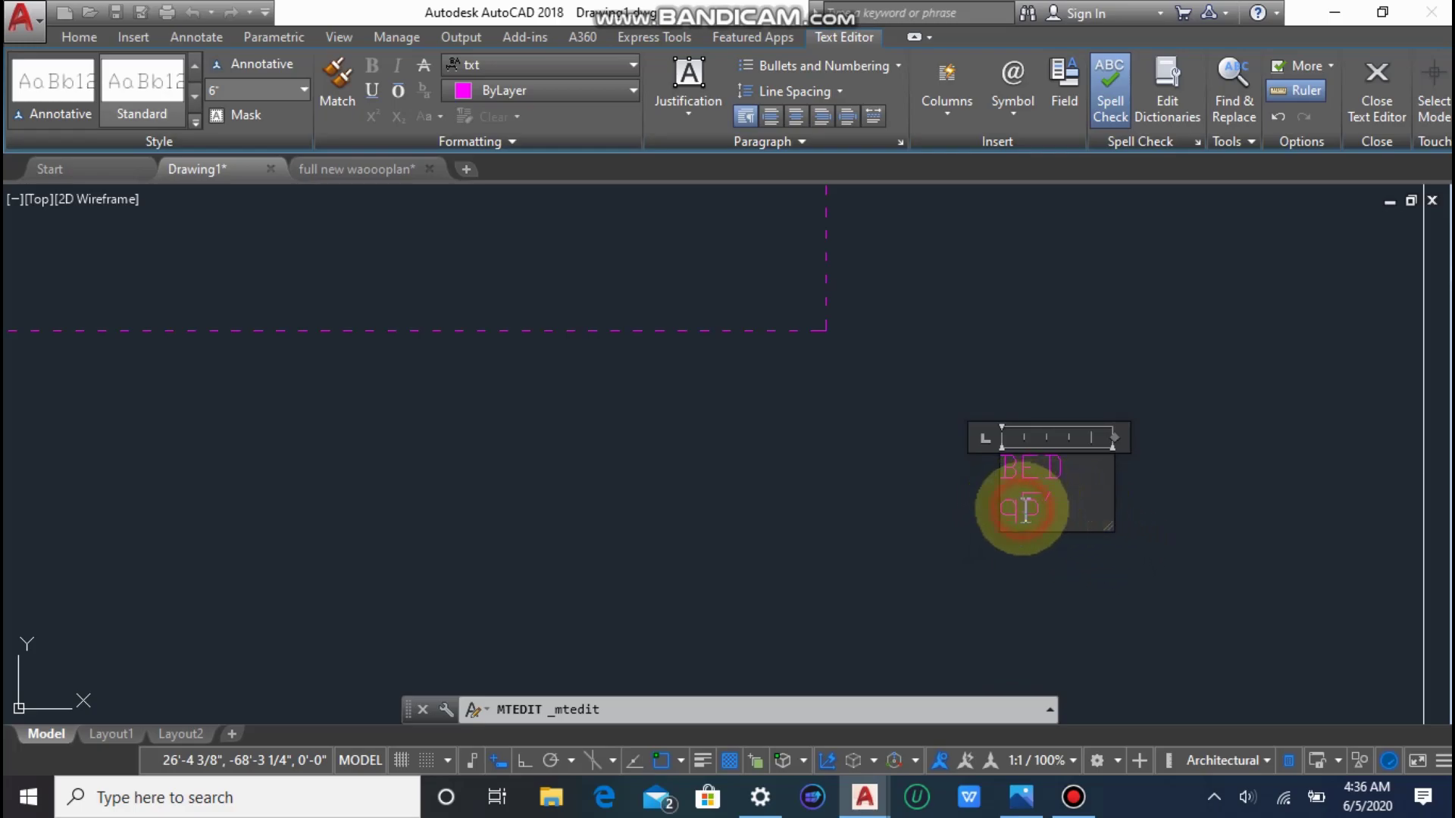
pyautogui.write("15'Wide")
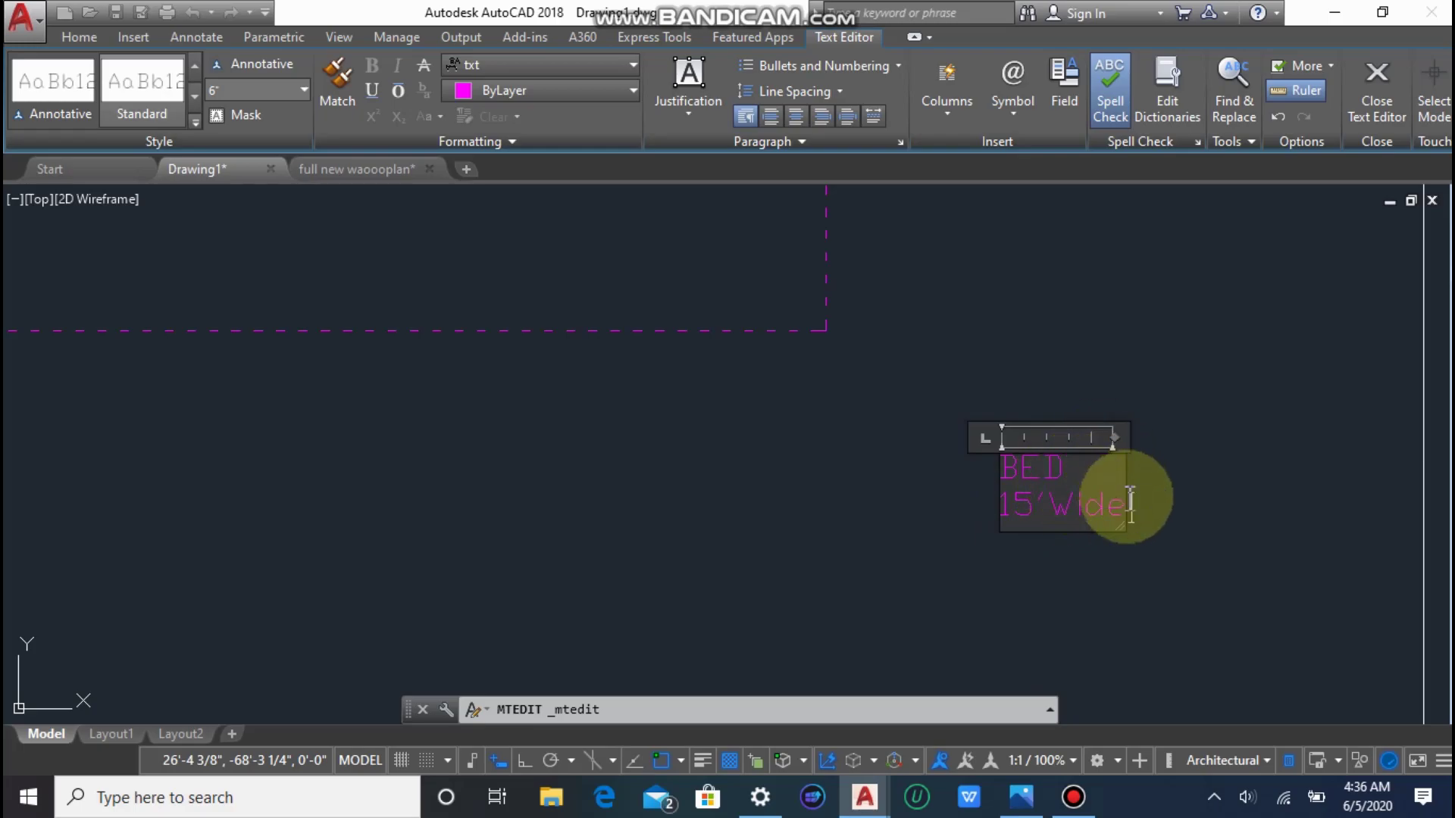
pyautogui.moveTo(1081, 464); pyautogui.dragTo(978, 482)
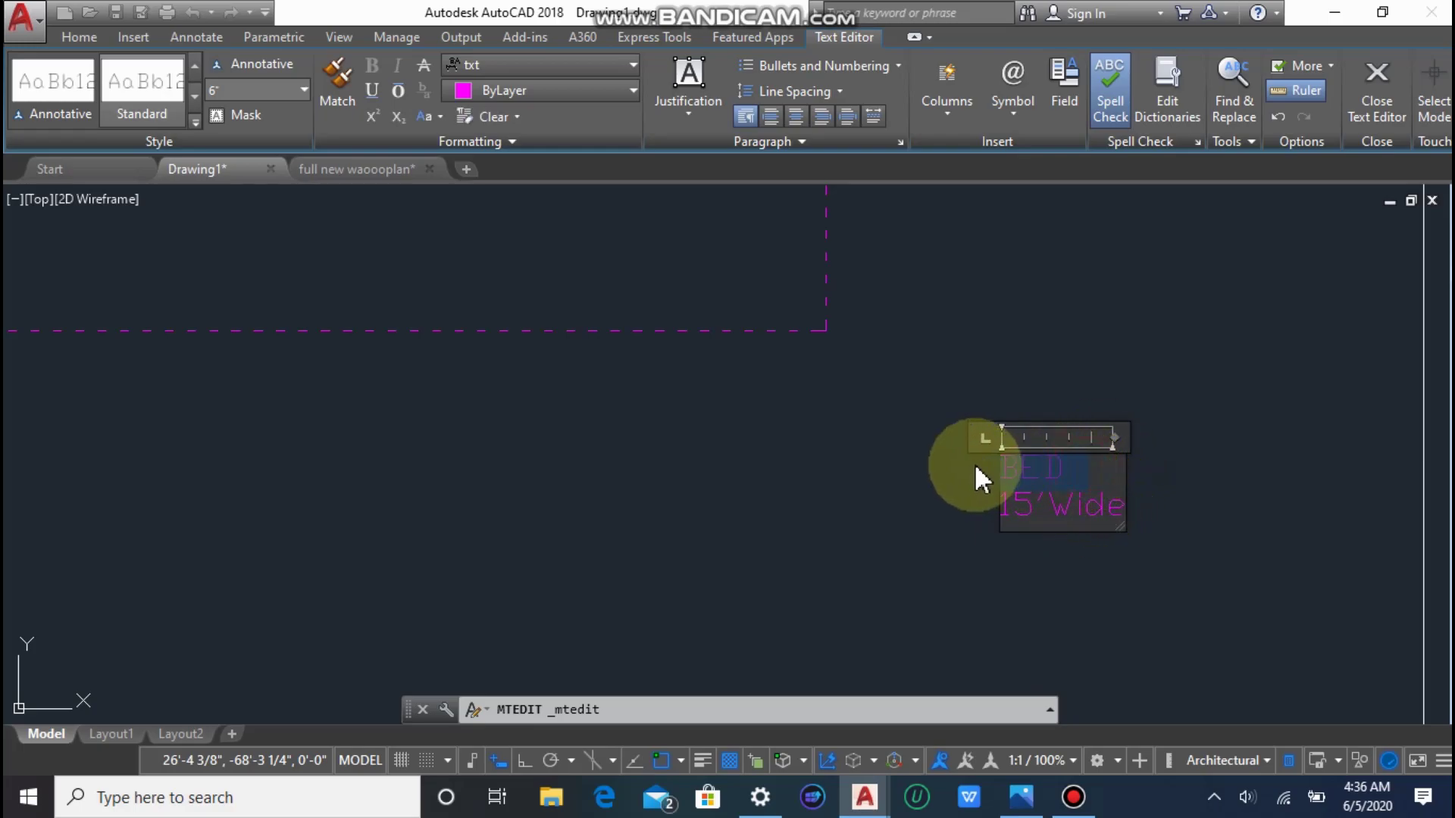
pyautogui.write('LAWN')
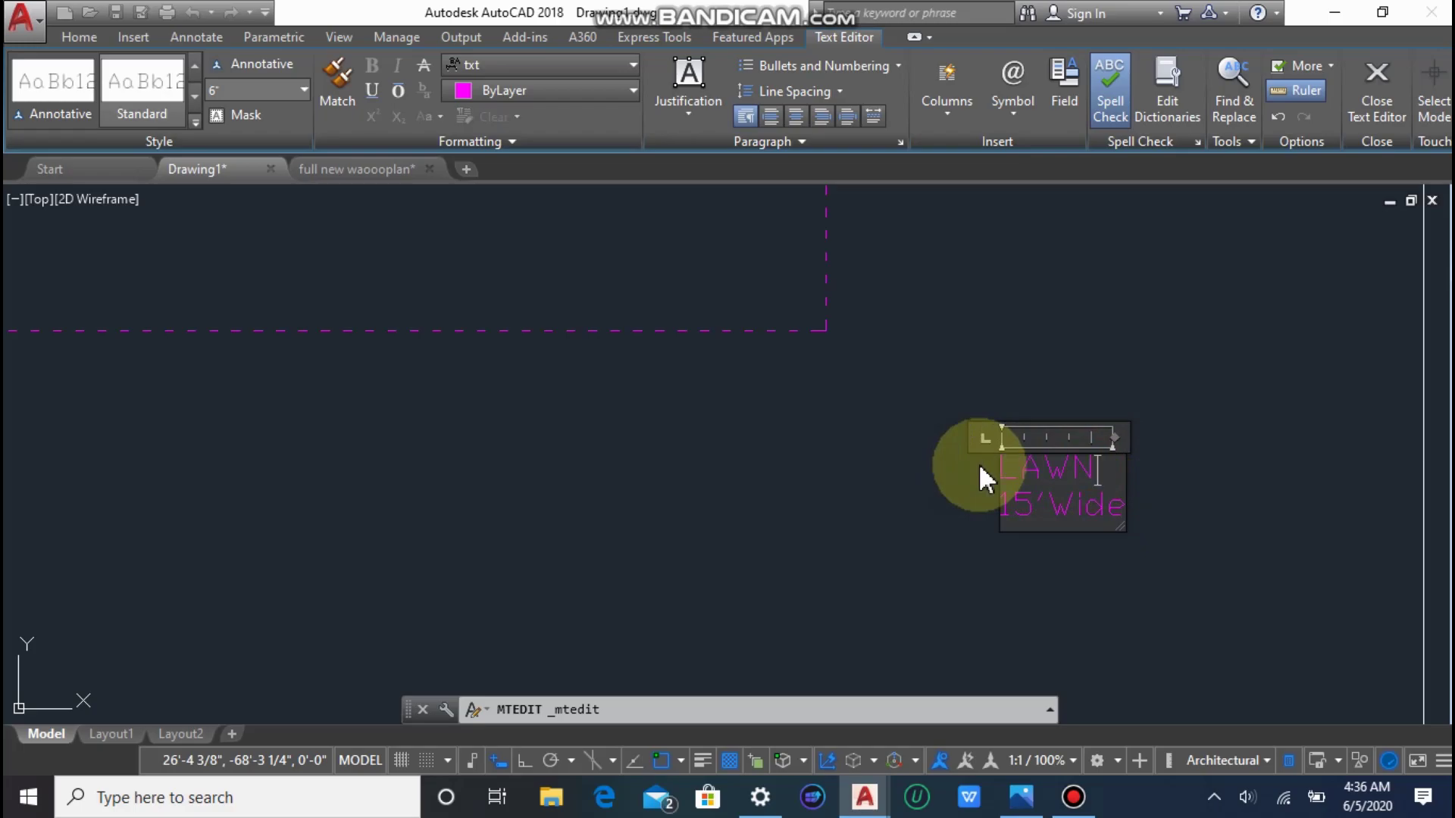
pyautogui.click(1334, 493)
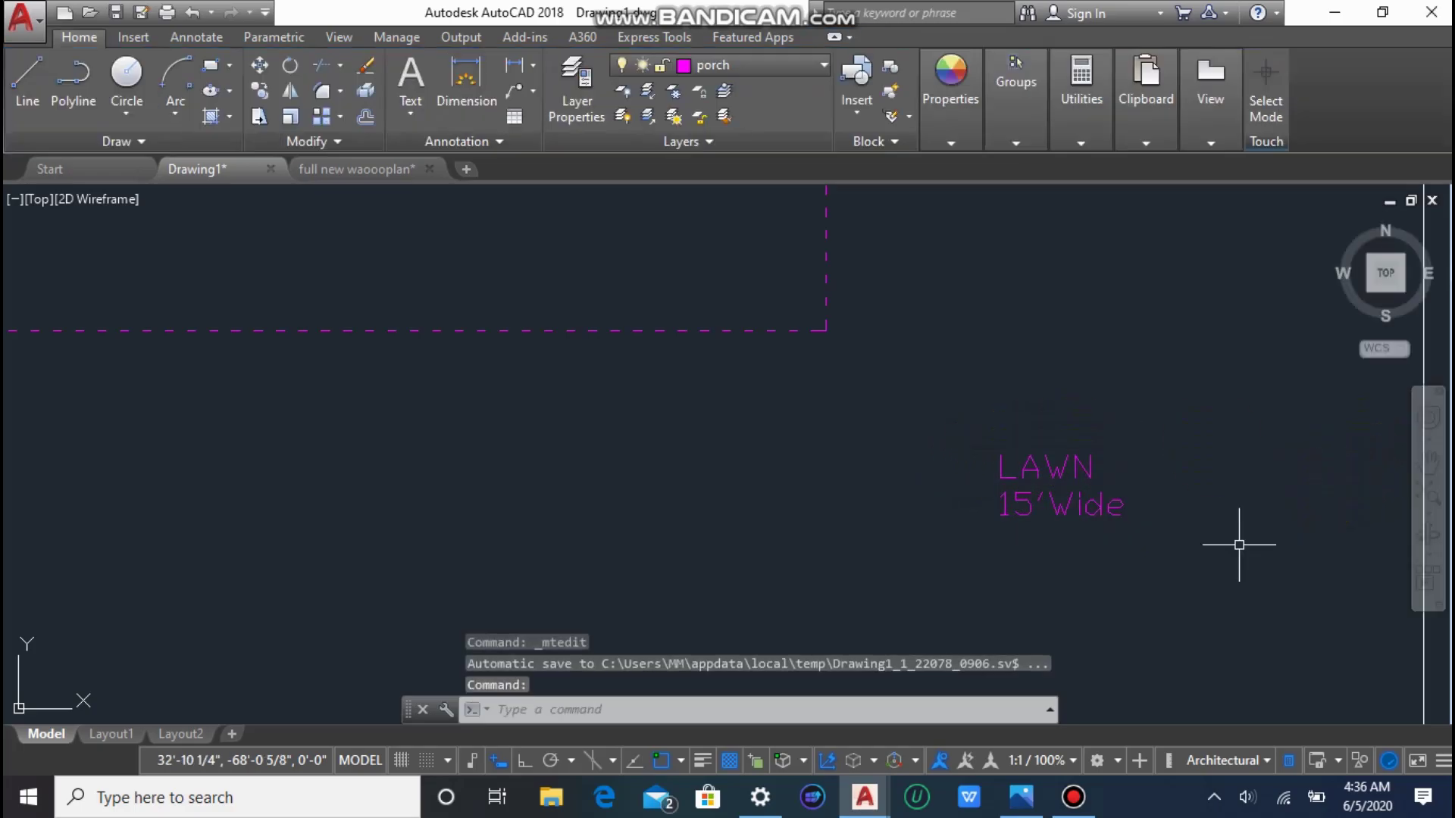
# Measure the dashed area with DI from a wall corner.
pyautogui.scroll(-3, 1069, 493)
pyautogui.scroll(4, 761, 371)
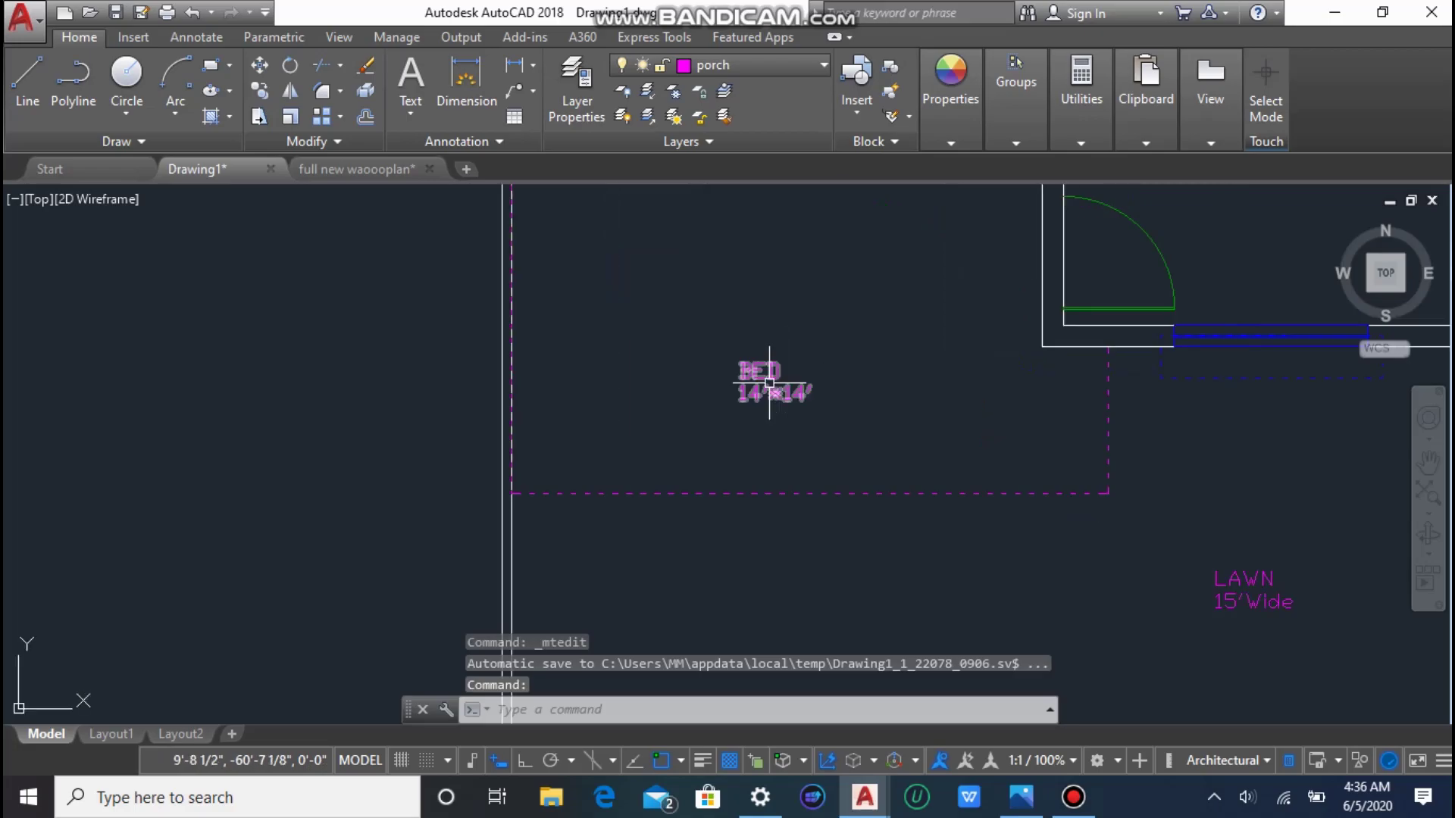
pyautogui.scroll(-3, 781, 377)
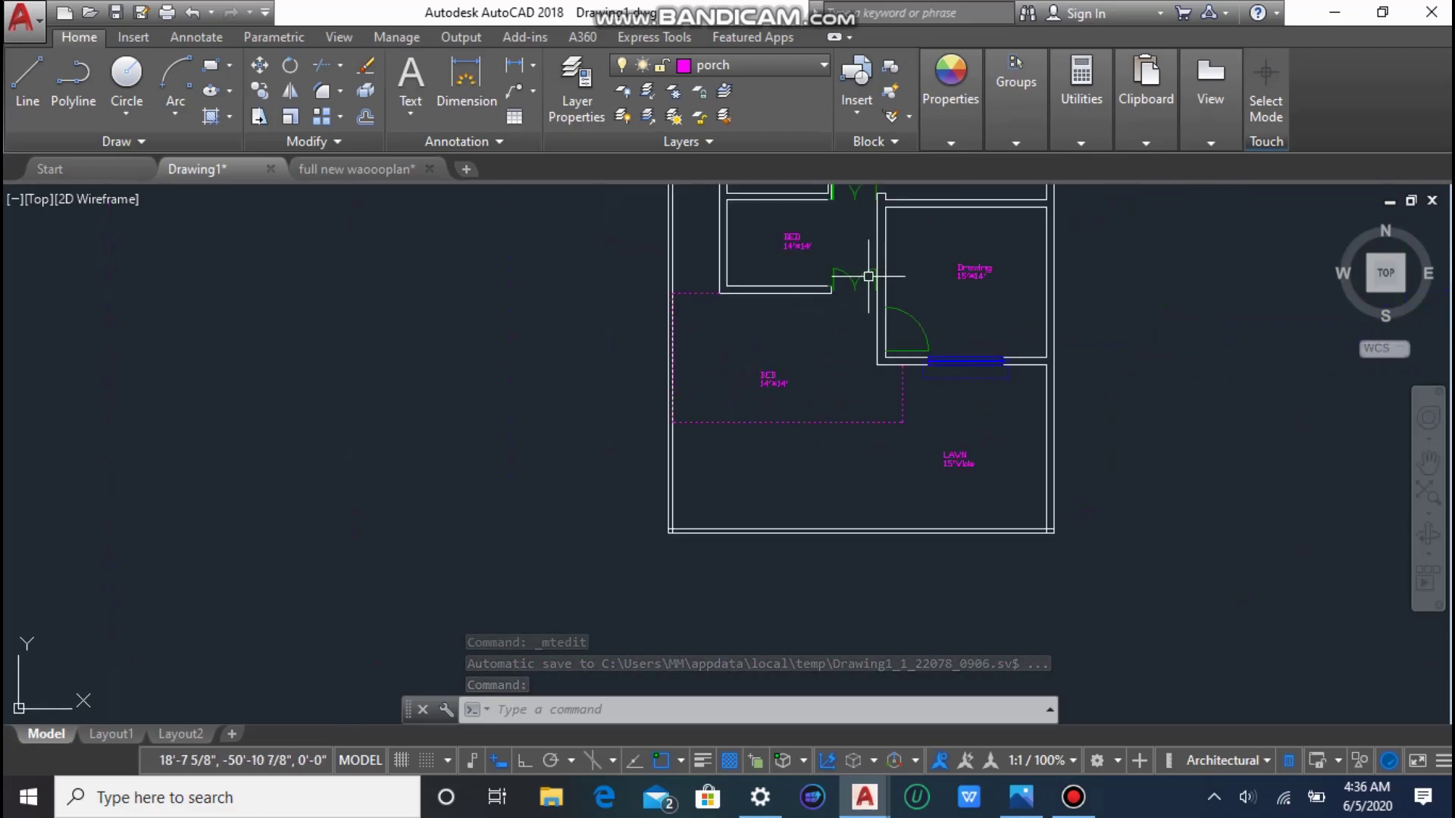
pyautogui.scroll(3, 869, 275)
pyautogui.scroll(-3, 775, 315)
pyautogui.write('DI')
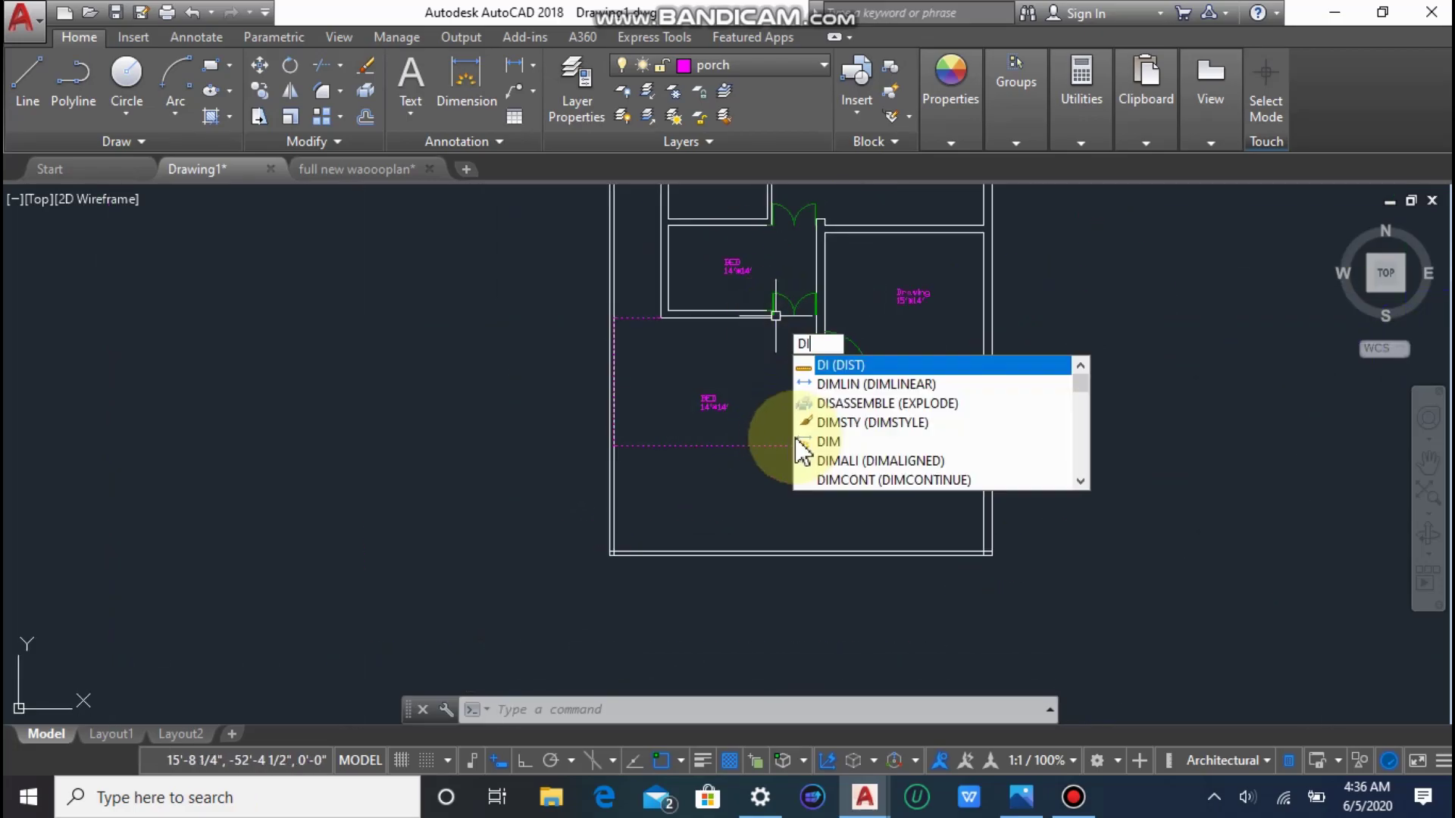
pyautogui.press('Return')
pyautogui.click(770, 317)
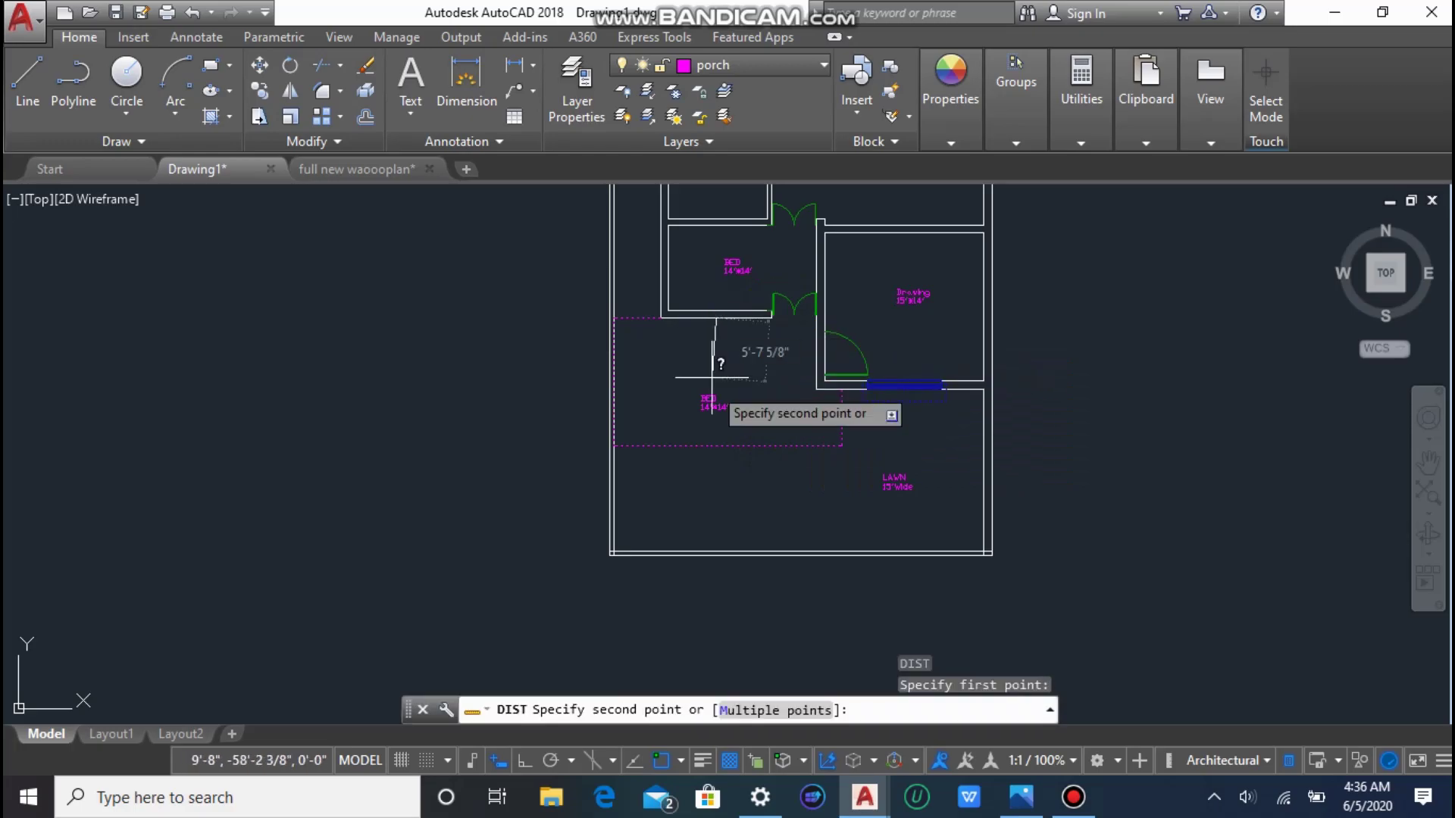
pyautogui.press('Escape')
# Replace BED with PORCH in the label inside the dashed area.
pyautogui.scroll(4, 712, 394)
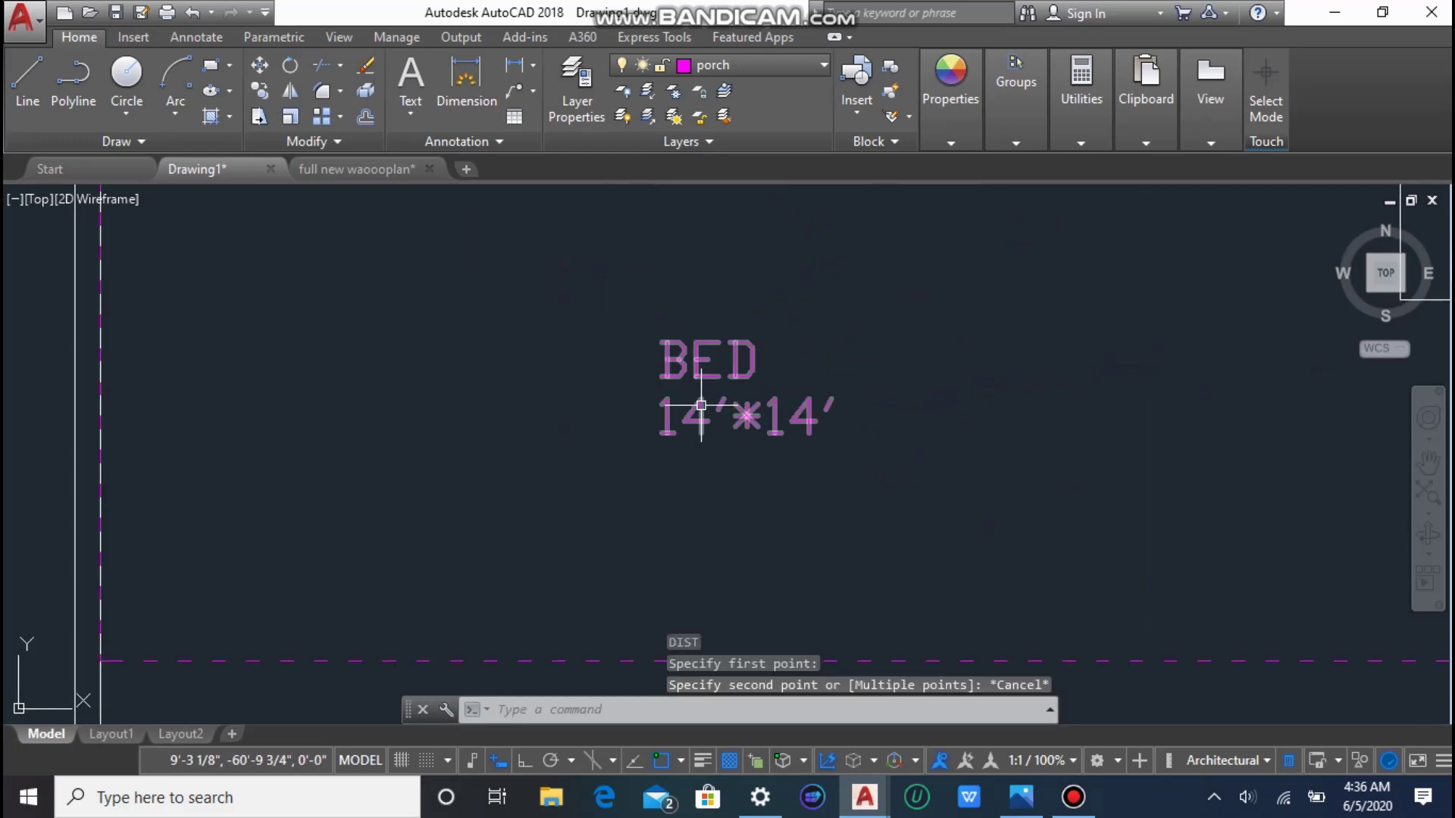
pyautogui.click(711, 378)
pyautogui.click(730, 406)
pyautogui.click(722, 406)
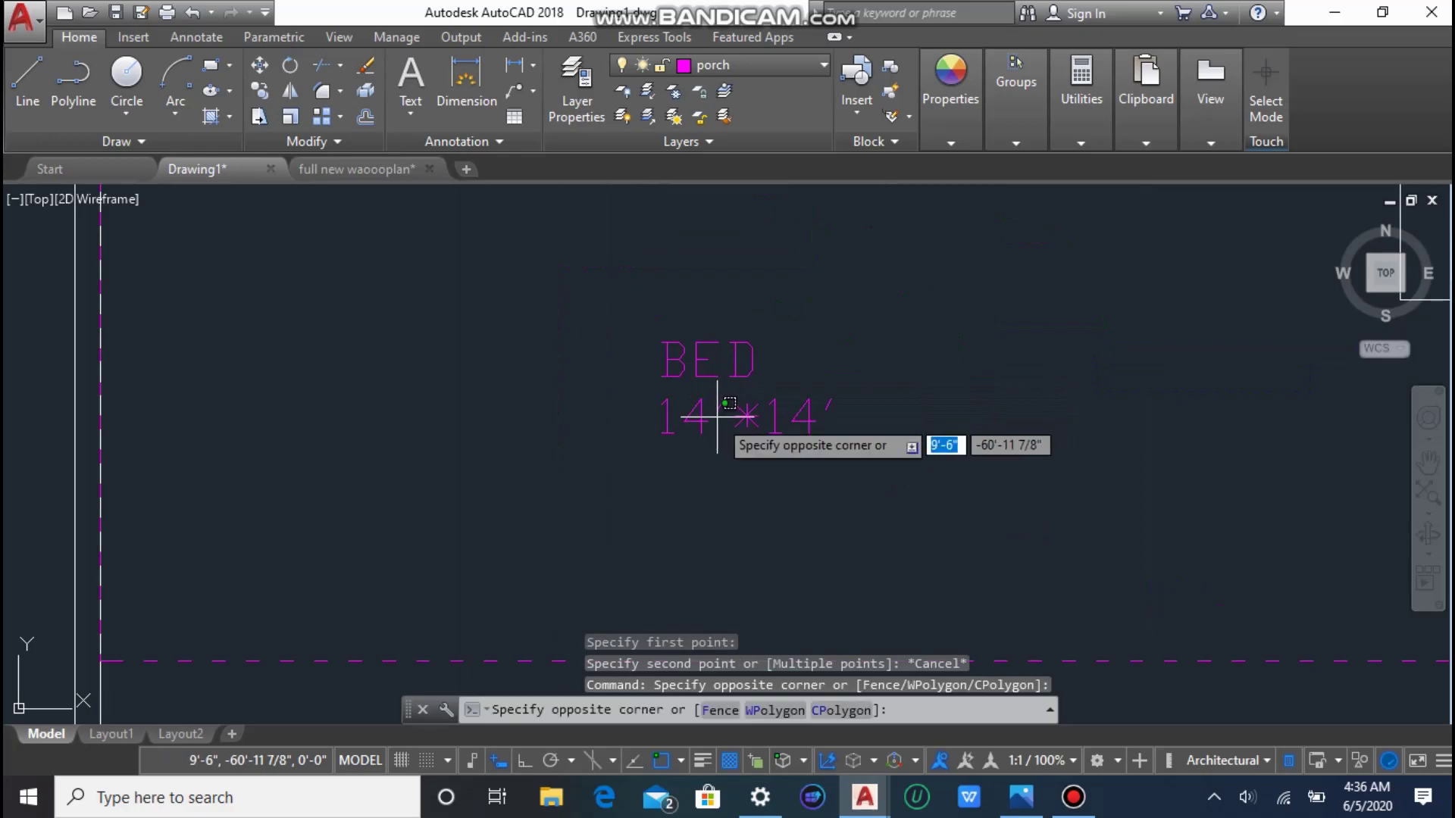
pyautogui.click(679, 417)
pyautogui.click(682, 415)
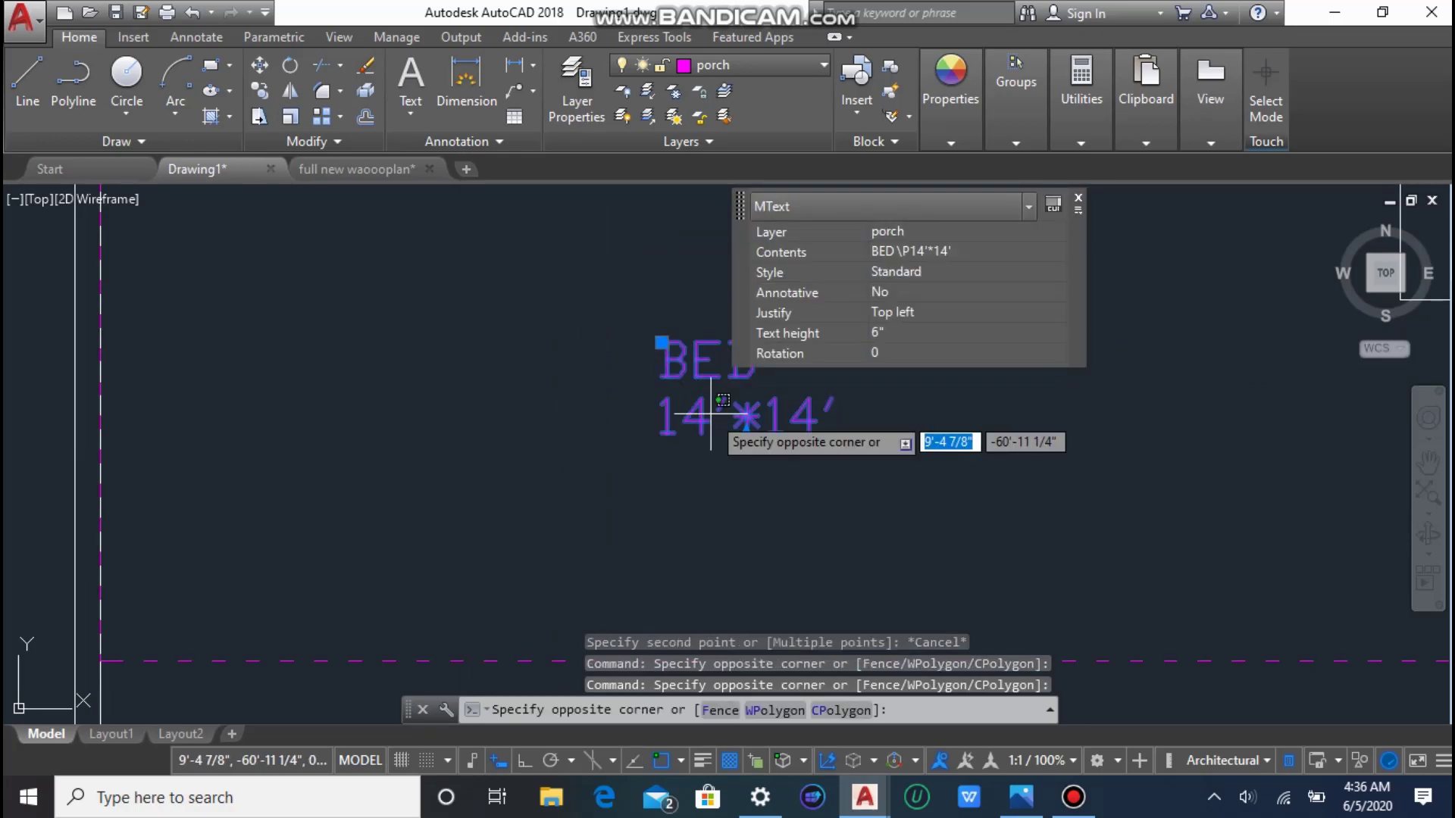
pyautogui.press('Escape')
pyautogui.doubleClick(697, 413)
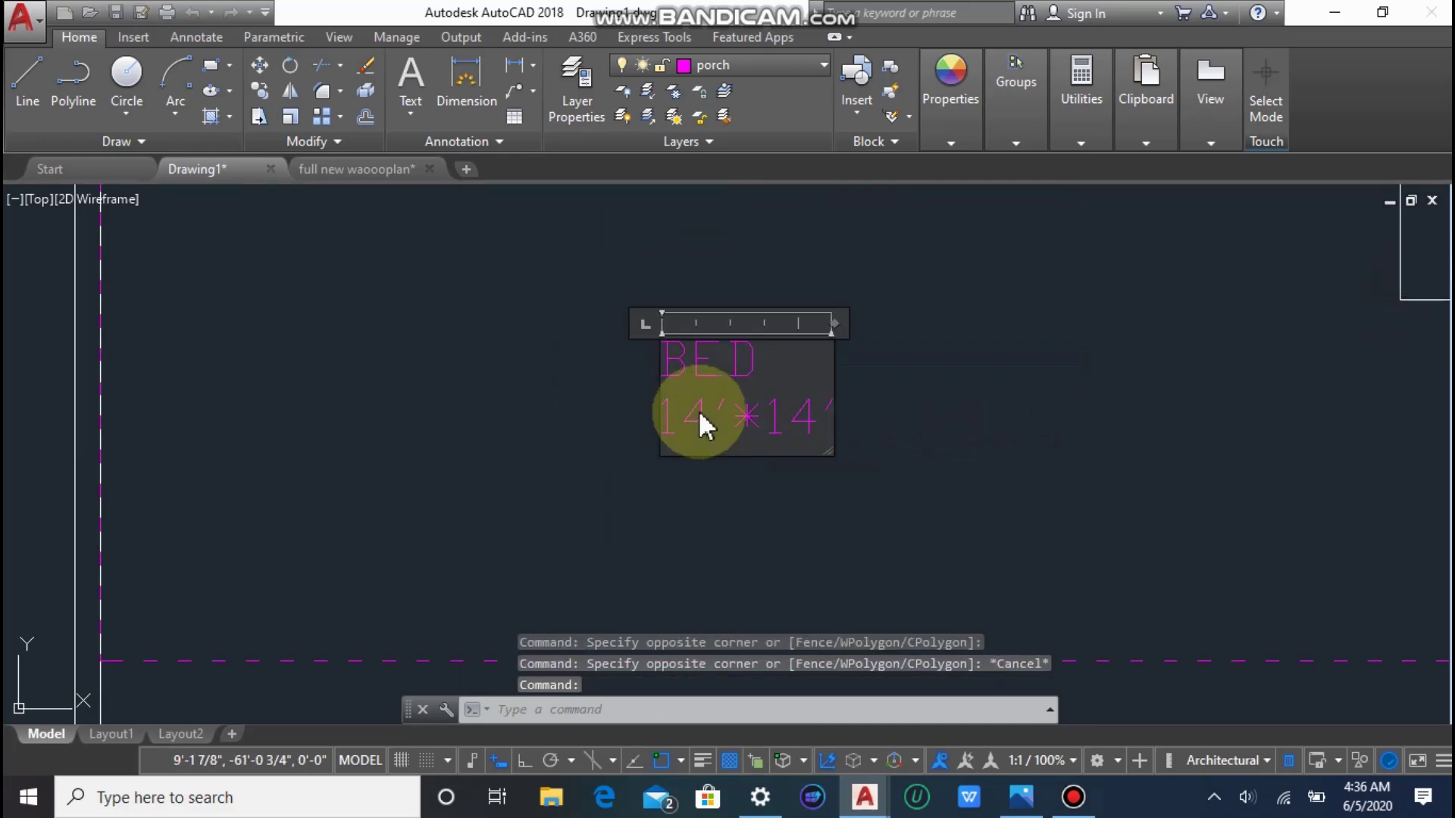
pyautogui.moveTo(783, 362); pyautogui.dragTo(638, 377)
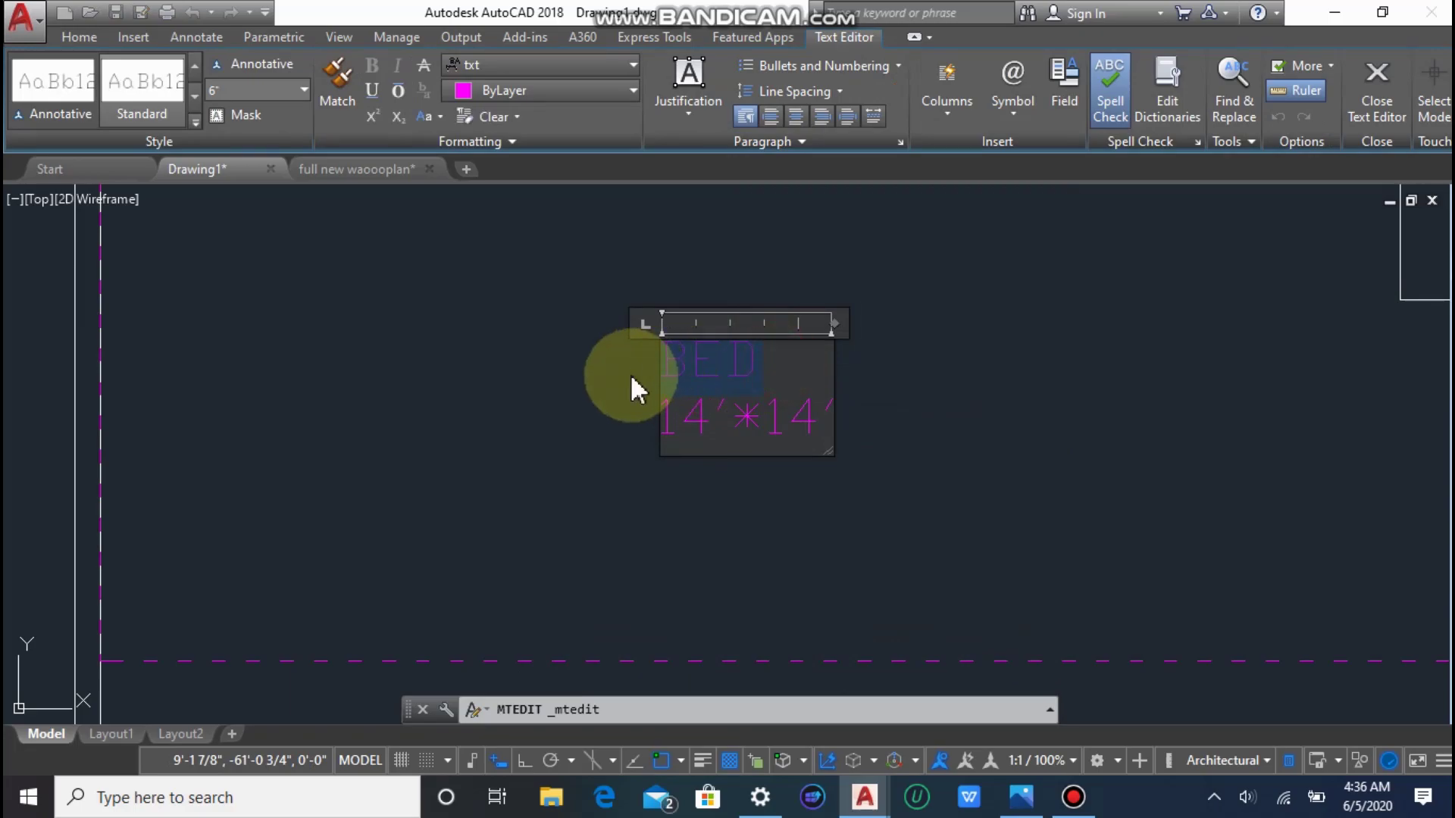
pyautogui.write('PORCH')
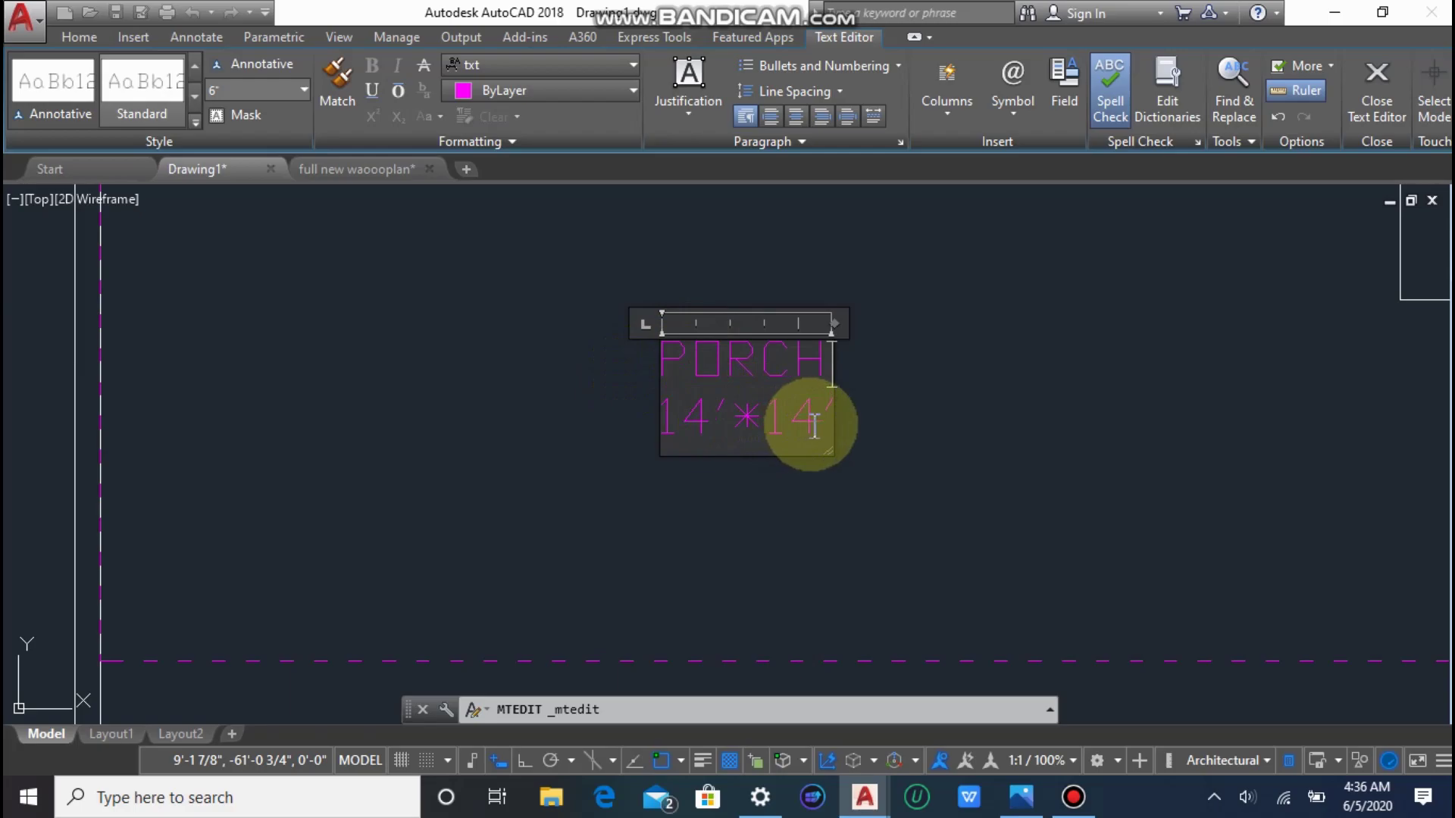
# Replace the label's 14'*14' size line with 12'Wide.
pyautogui.moveTo(826, 422); pyautogui.dragTo(665, 422)
pyautogui.write('1')
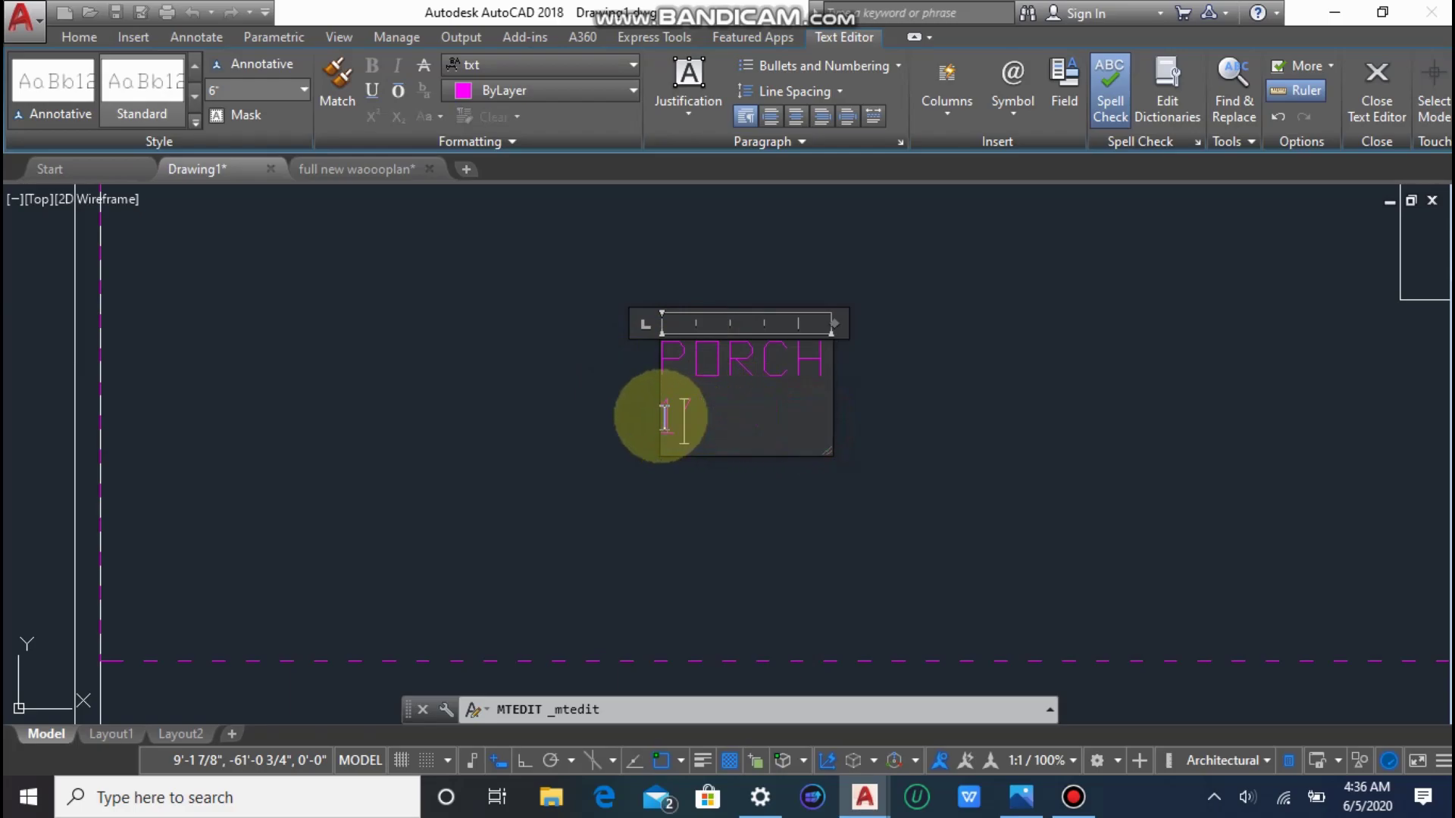
pyautogui.write("2'")
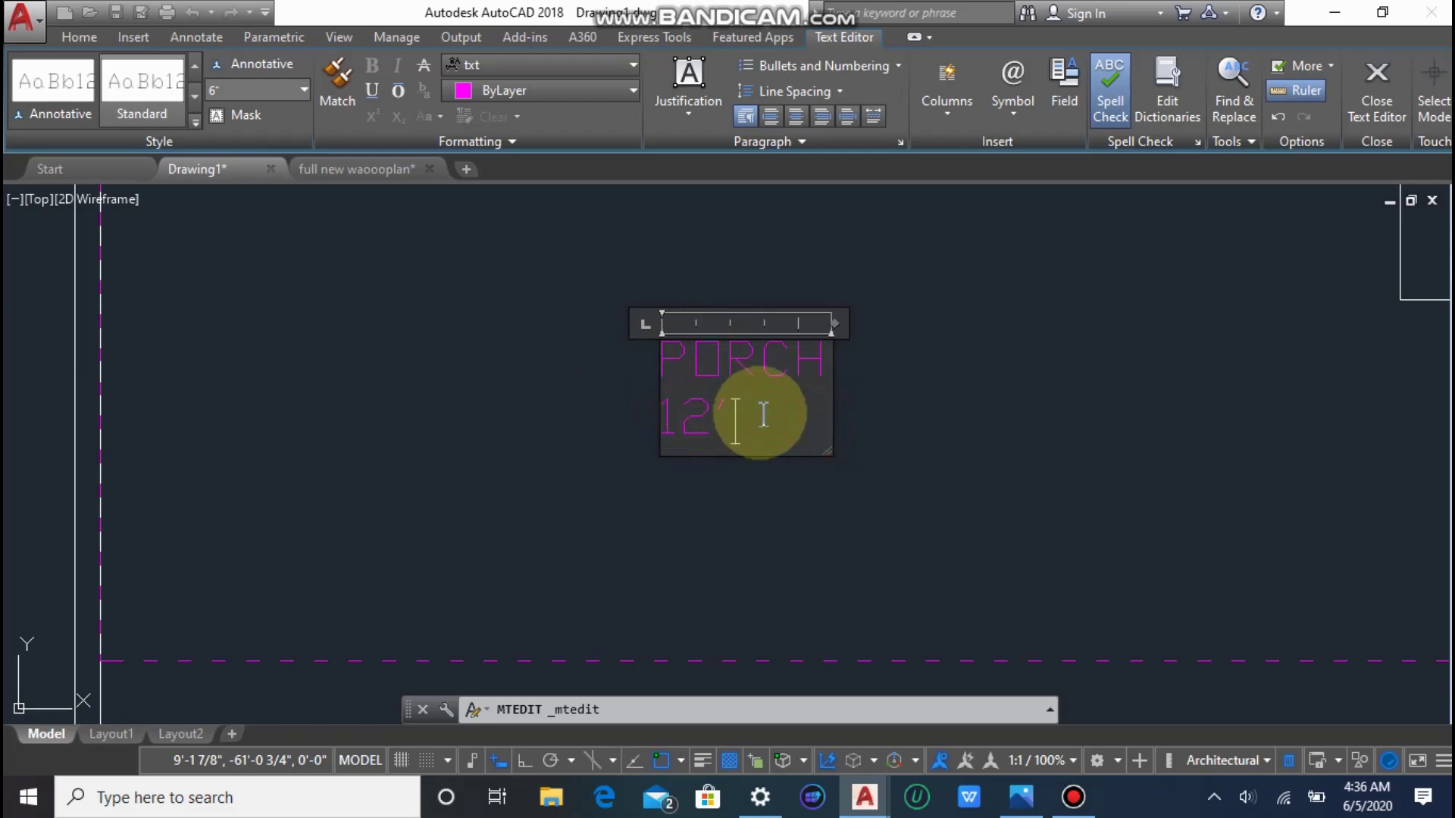
pyautogui.write('Wide')
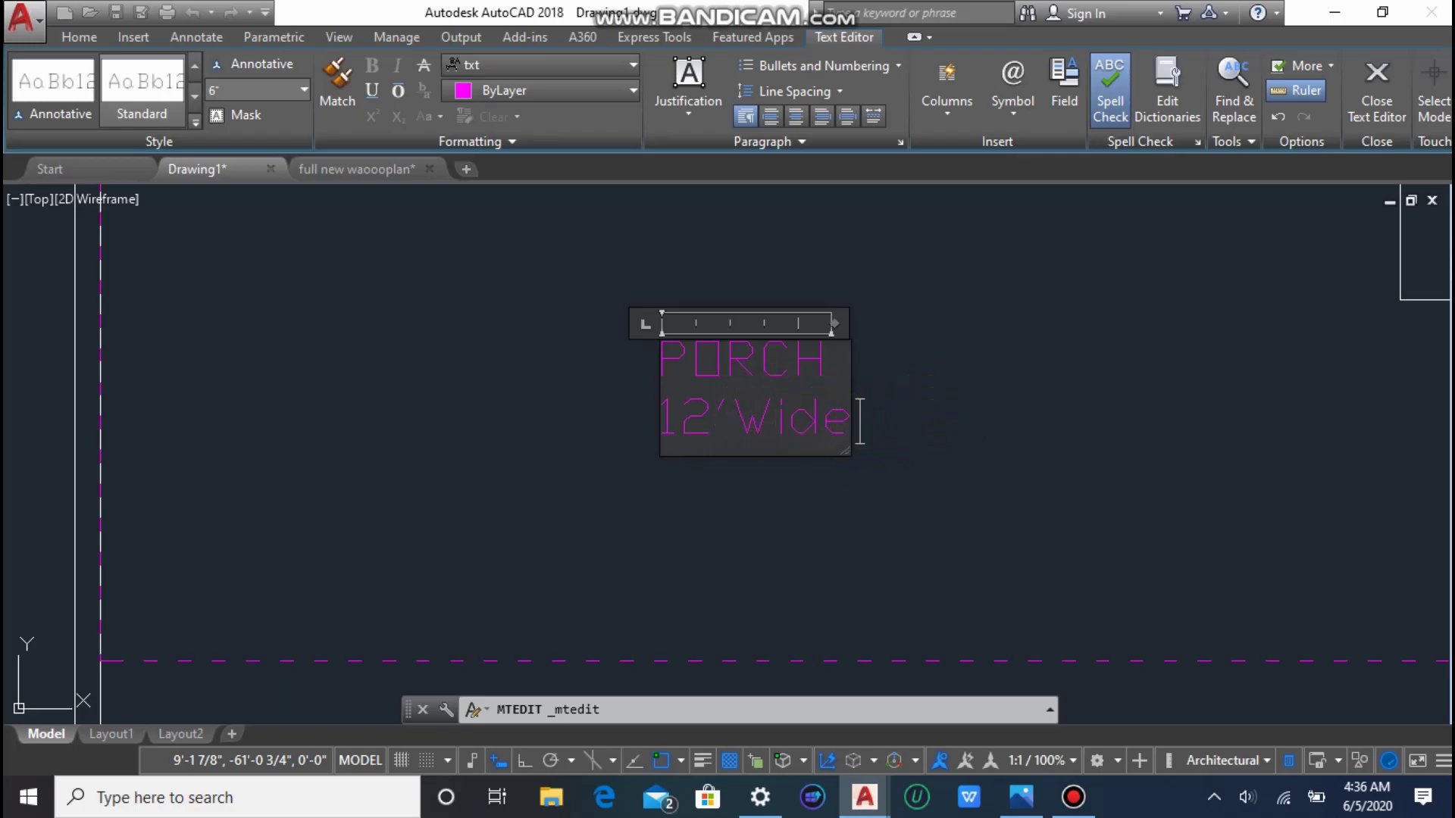
pyautogui.click(1017, 403)
pyautogui.scroll(-2, 1017, 403)
pyautogui.scroll(-5, 925, 422)
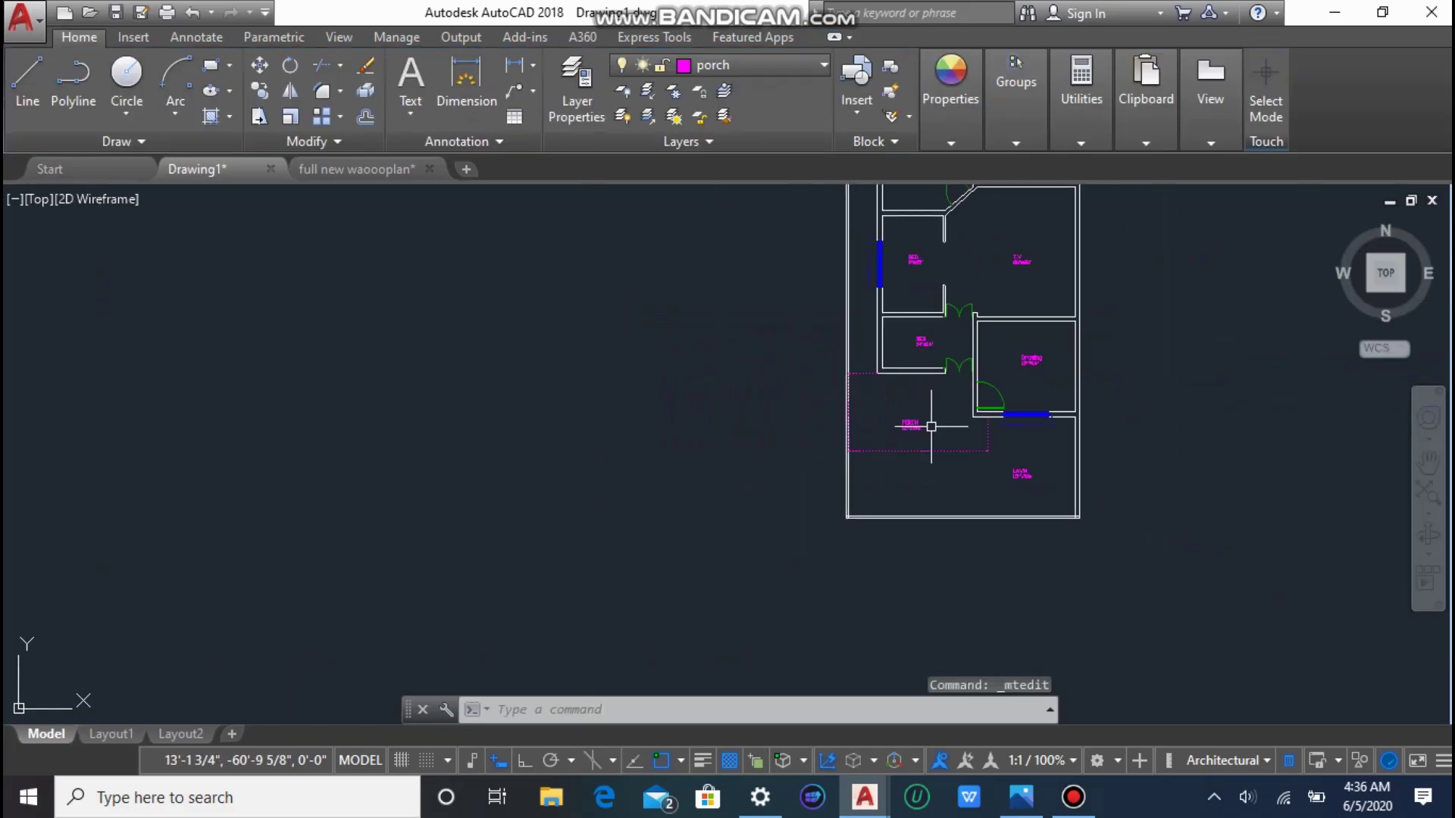
# Copy the BED 14'*14' label outside the left wall and into the top strip.
pyautogui.scroll(5, 881, 278)
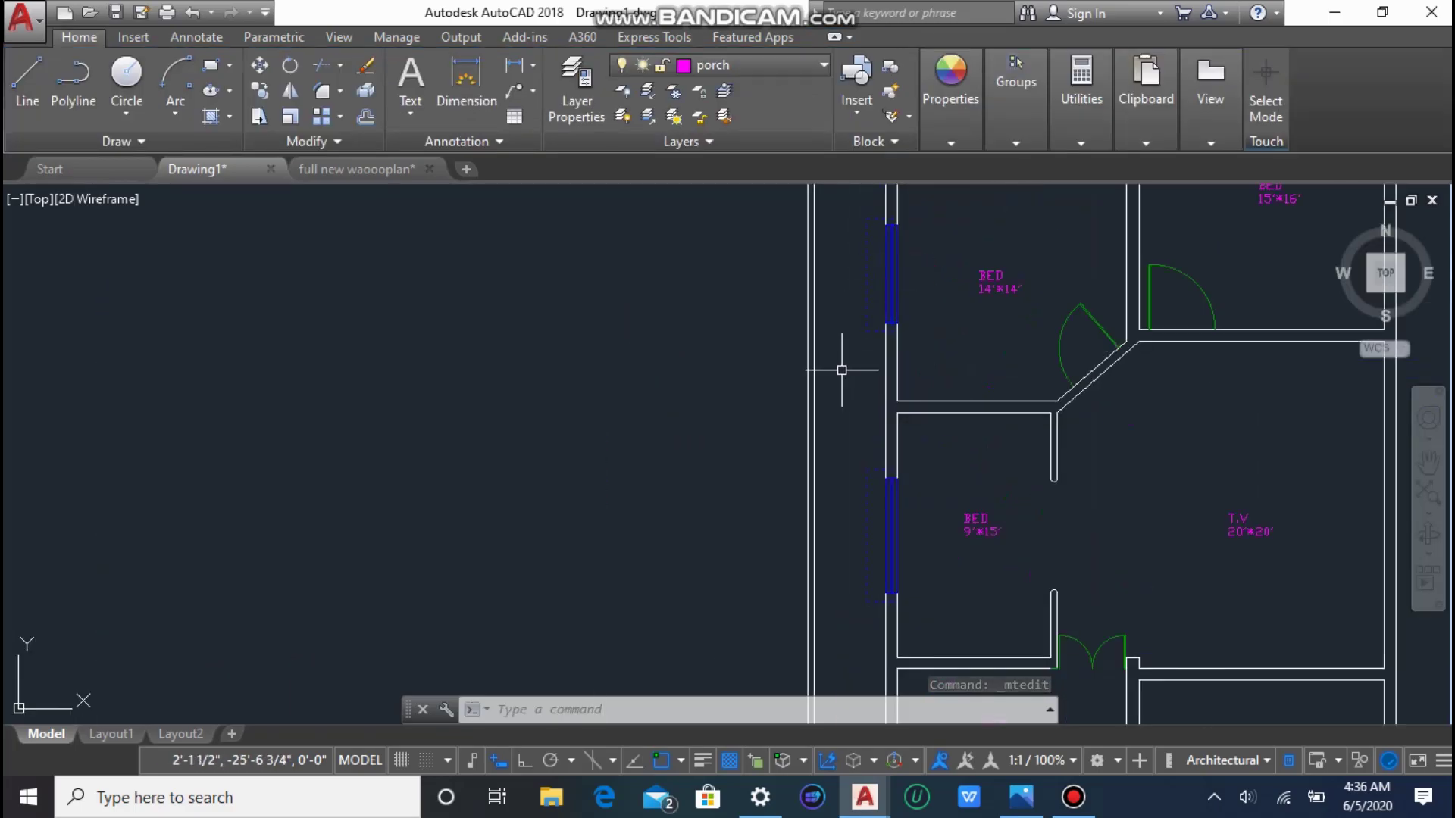
pyautogui.scroll(-6, 841, 369)
pyautogui.scroll(6, 843, 297)
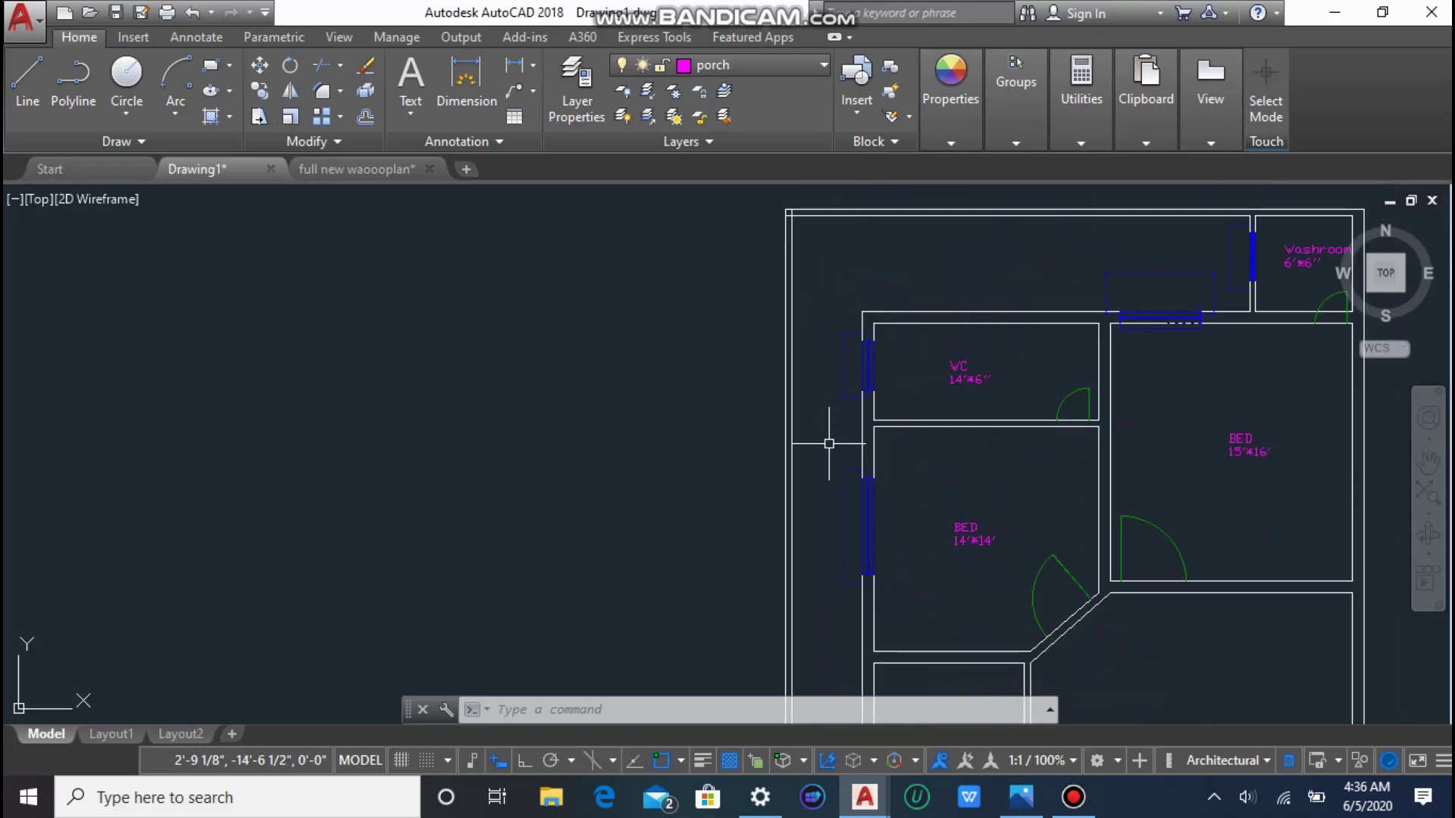
pyautogui.scroll(-3, 829, 447)
pyautogui.click(883, 481)
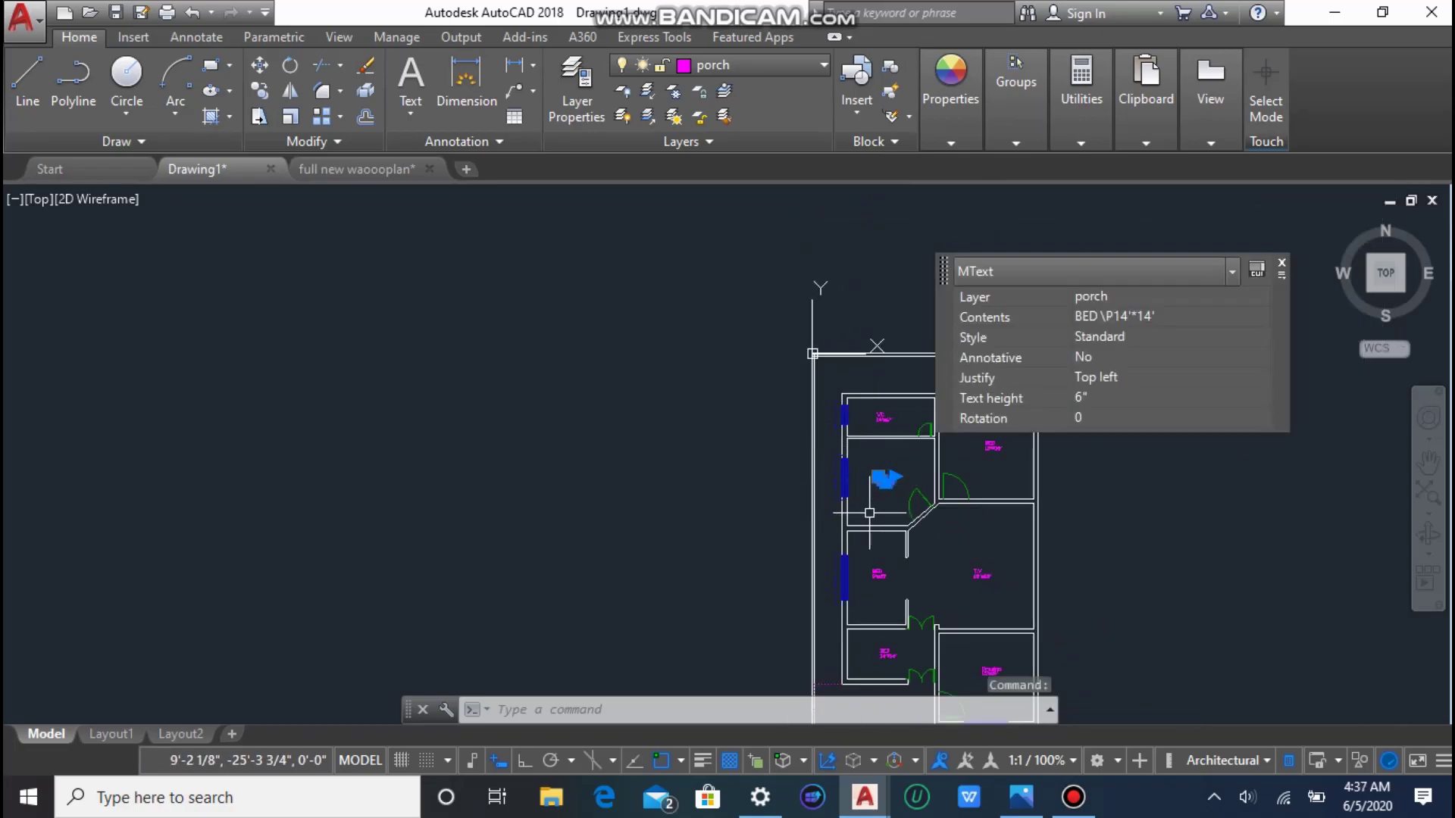
pyautogui.write('co')
pyautogui.press('Return')
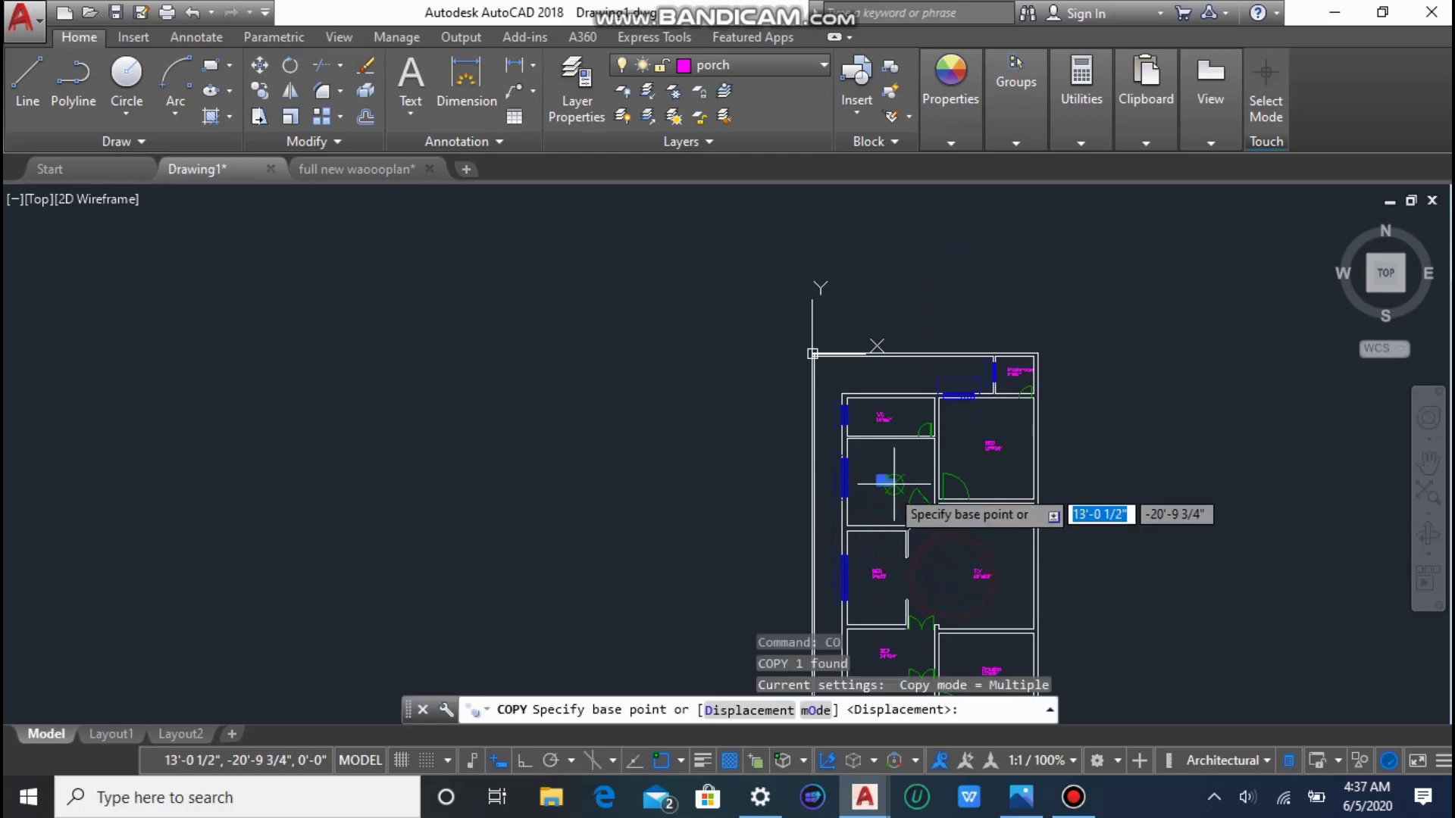
pyautogui.scroll(3, 877, 503)
pyautogui.click(841, 476)
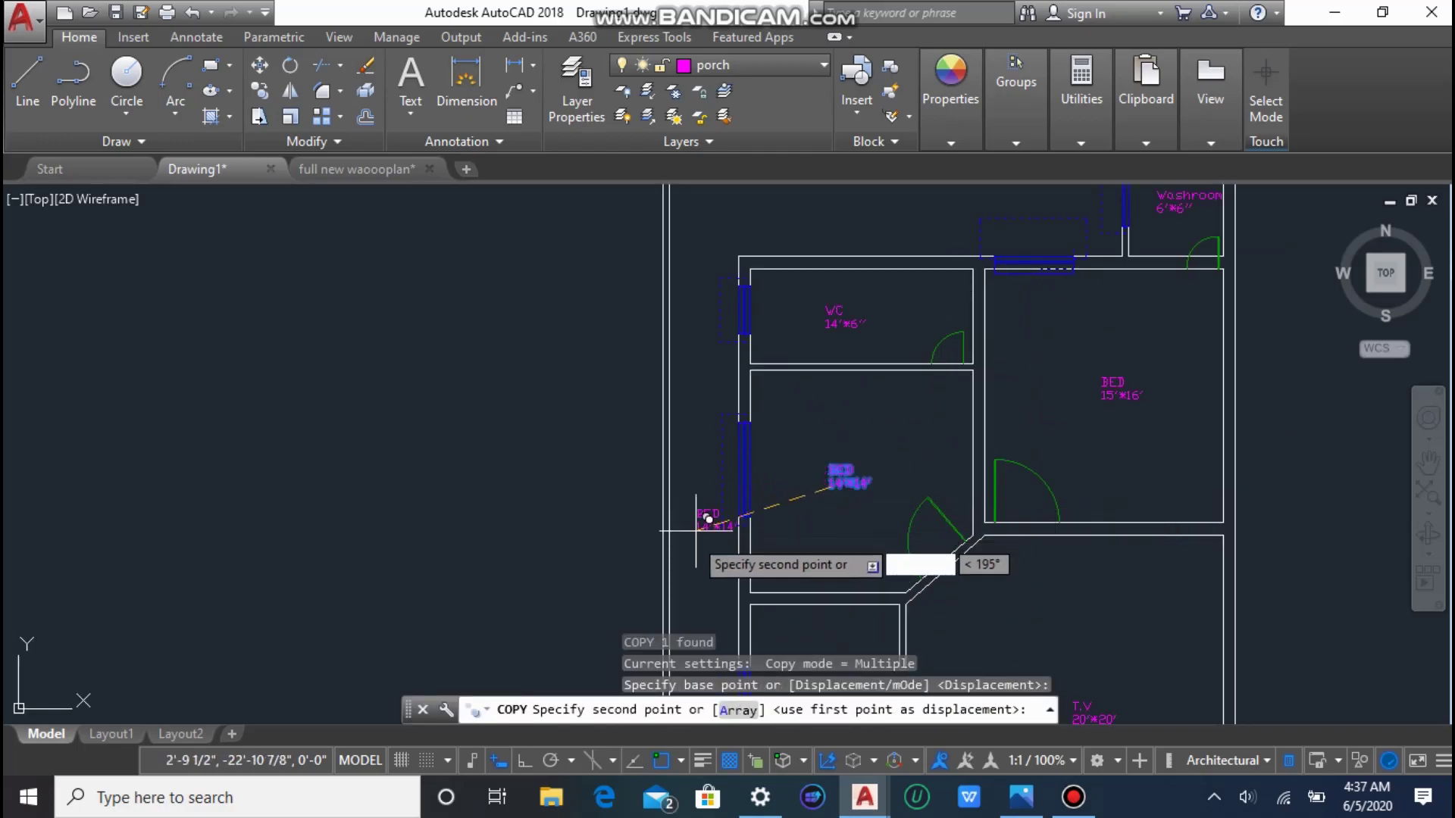
pyautogui.click(698, 569)
pyautogui.scroll(-2, 877, 231)
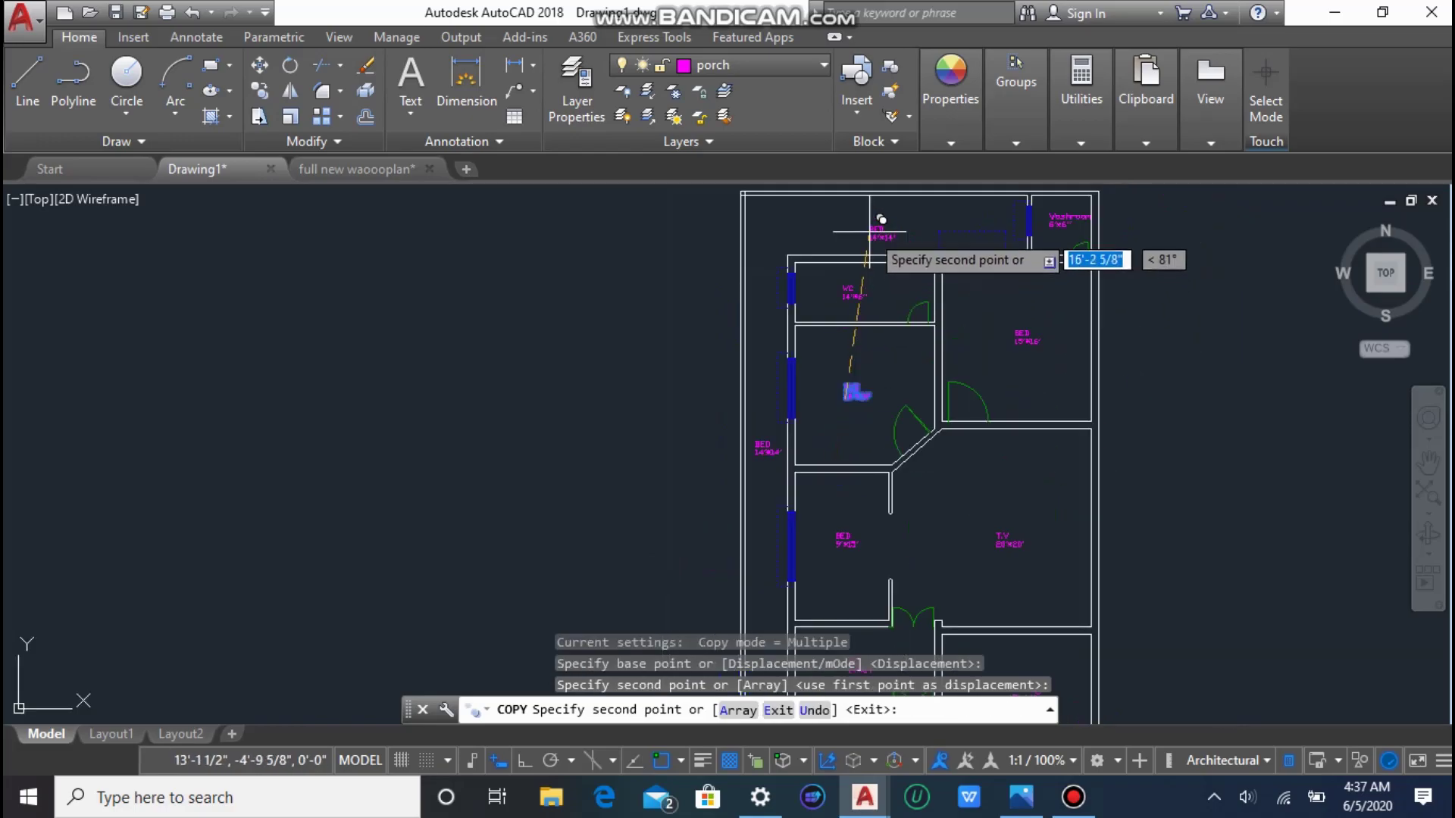
pyautogui.click(867, 218)
pyautogui.press('Escape')
pyautogui.press('Escape')
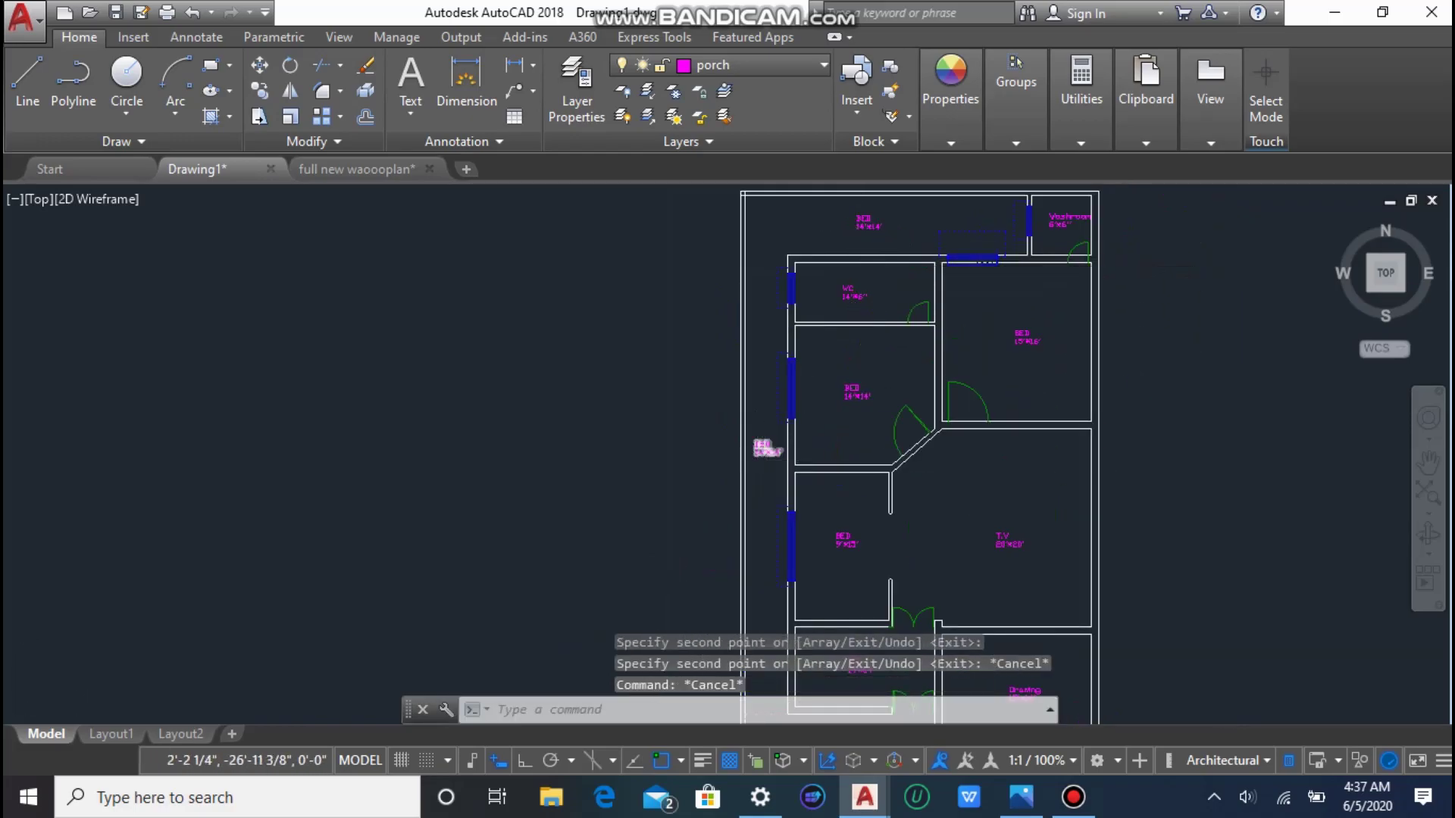
# Edit the copy outside the left wall, selecting its word BED.
pyautogui.scroll(5, 765, 447)
pyautogui.click(747, 401)
pyautogui.press('Escape')
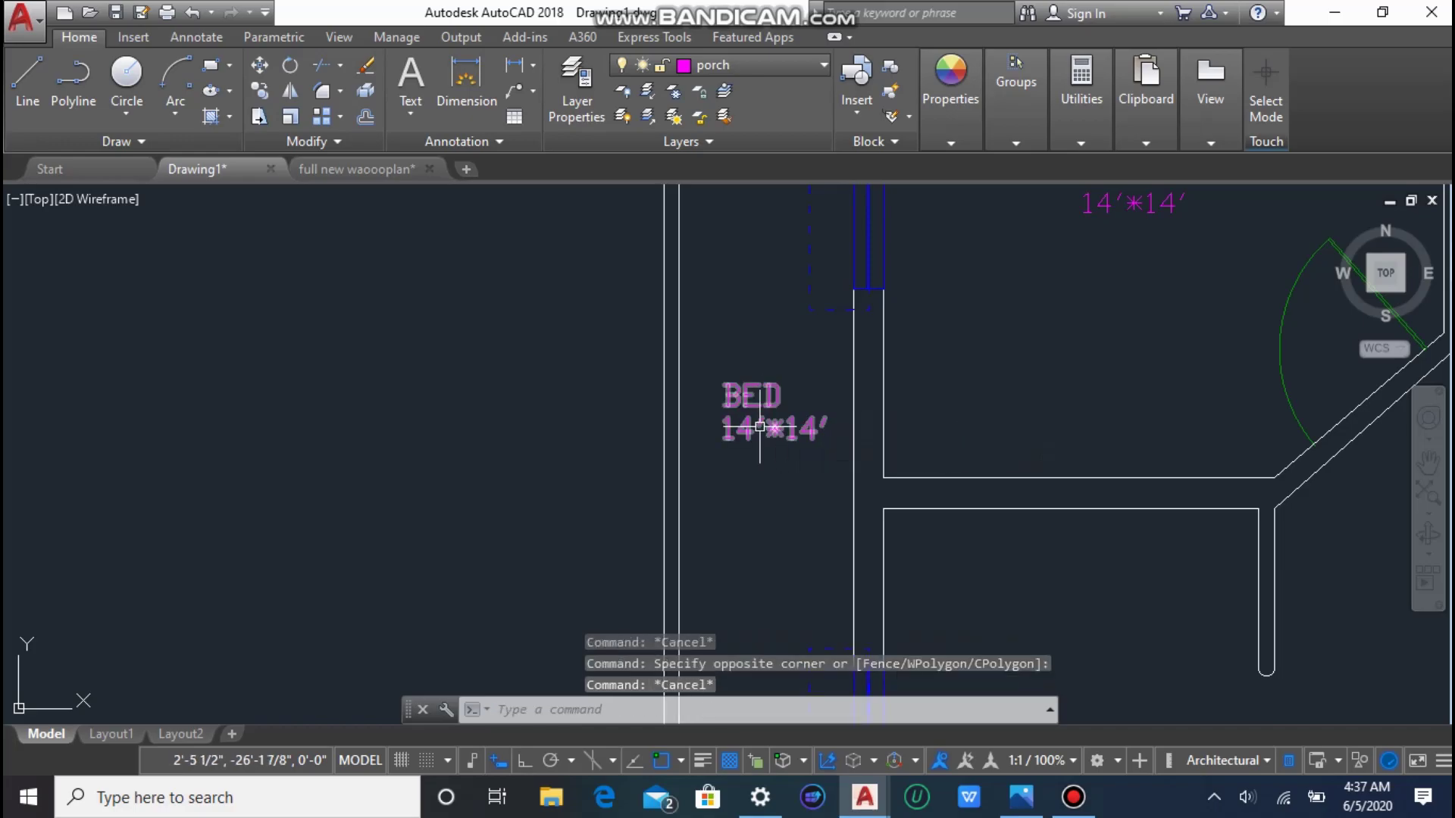
pyautogui.click(759, 426)
pyautogui.scroll(2, 768, 403)
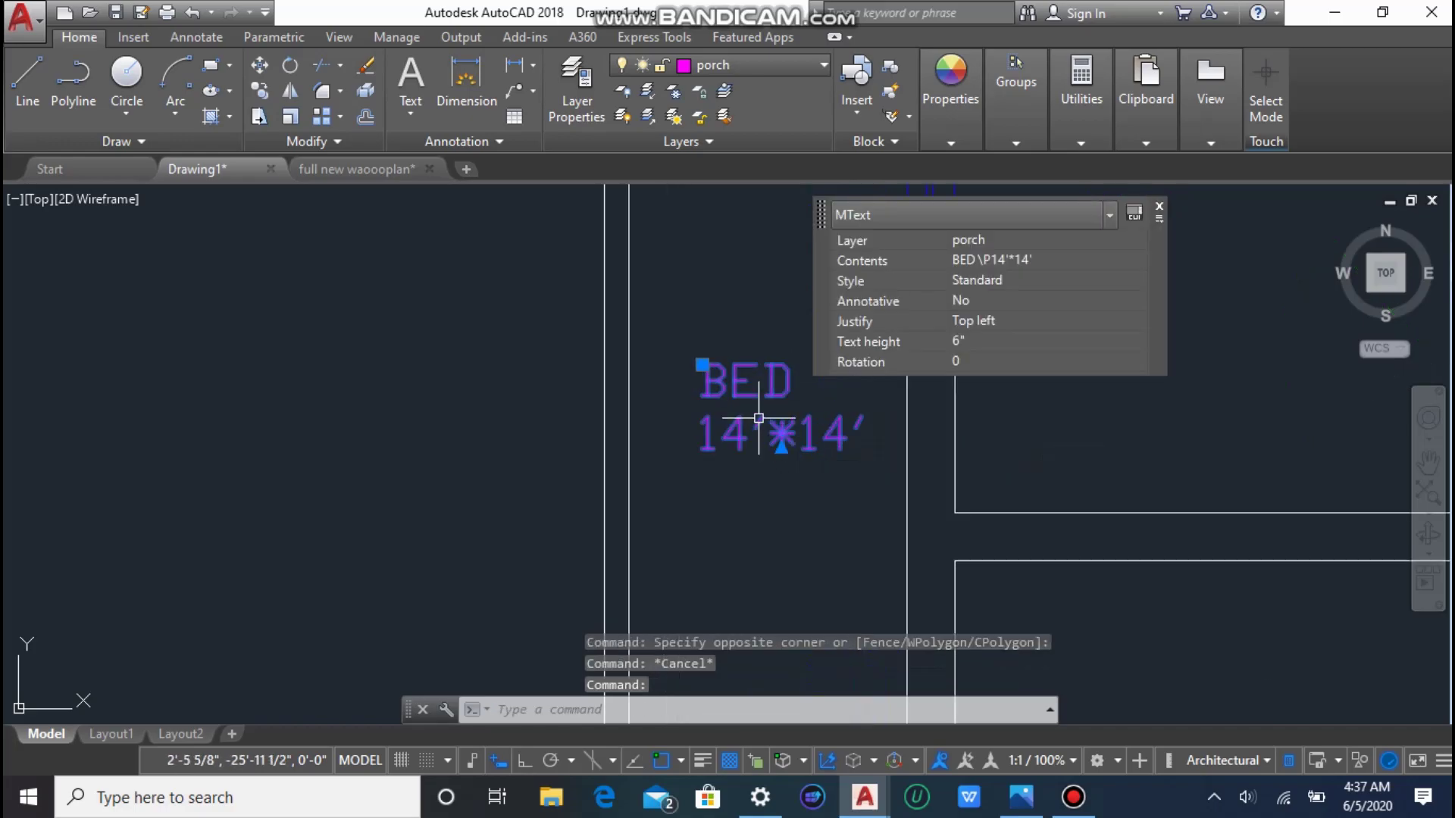
pyautogui.doubleClick(806, 373)
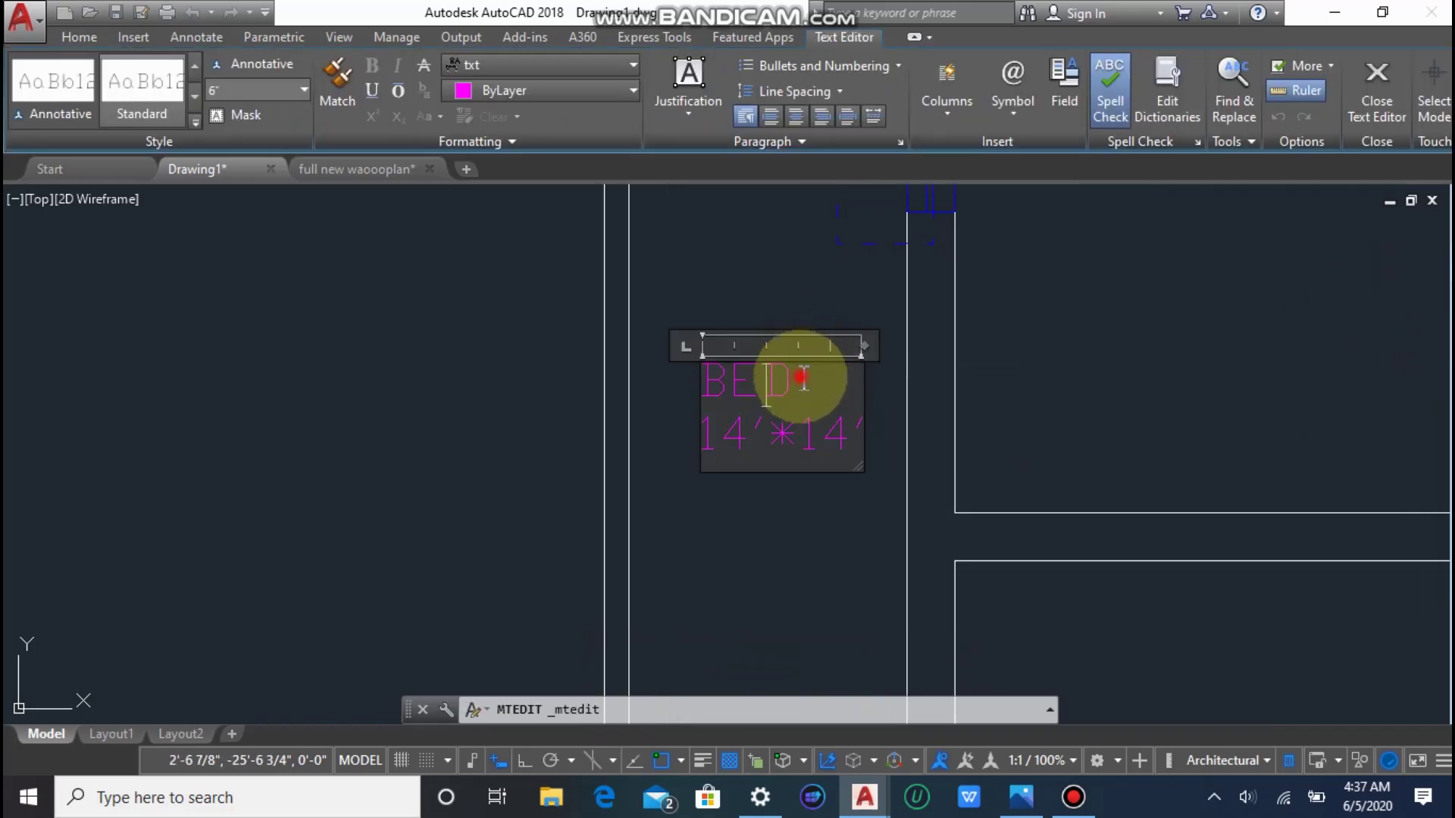
pyautogui.moveTo(805, 373); pyautogui.dragTo(663, 379)
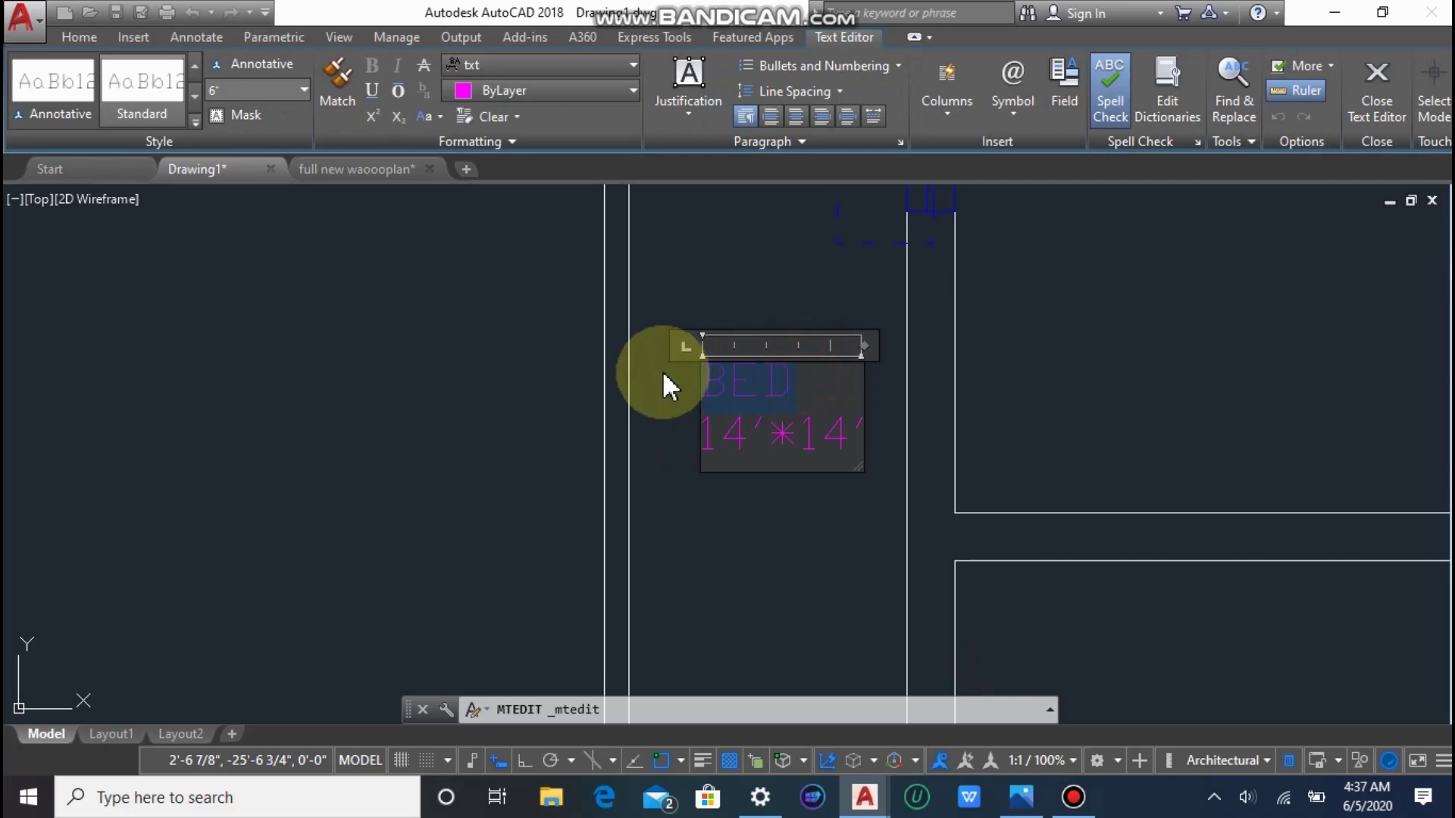
# In Photos, zoom the reference plan in on the kitchen's WIDE OPEN note.
pyautogui.click(1020, 796)
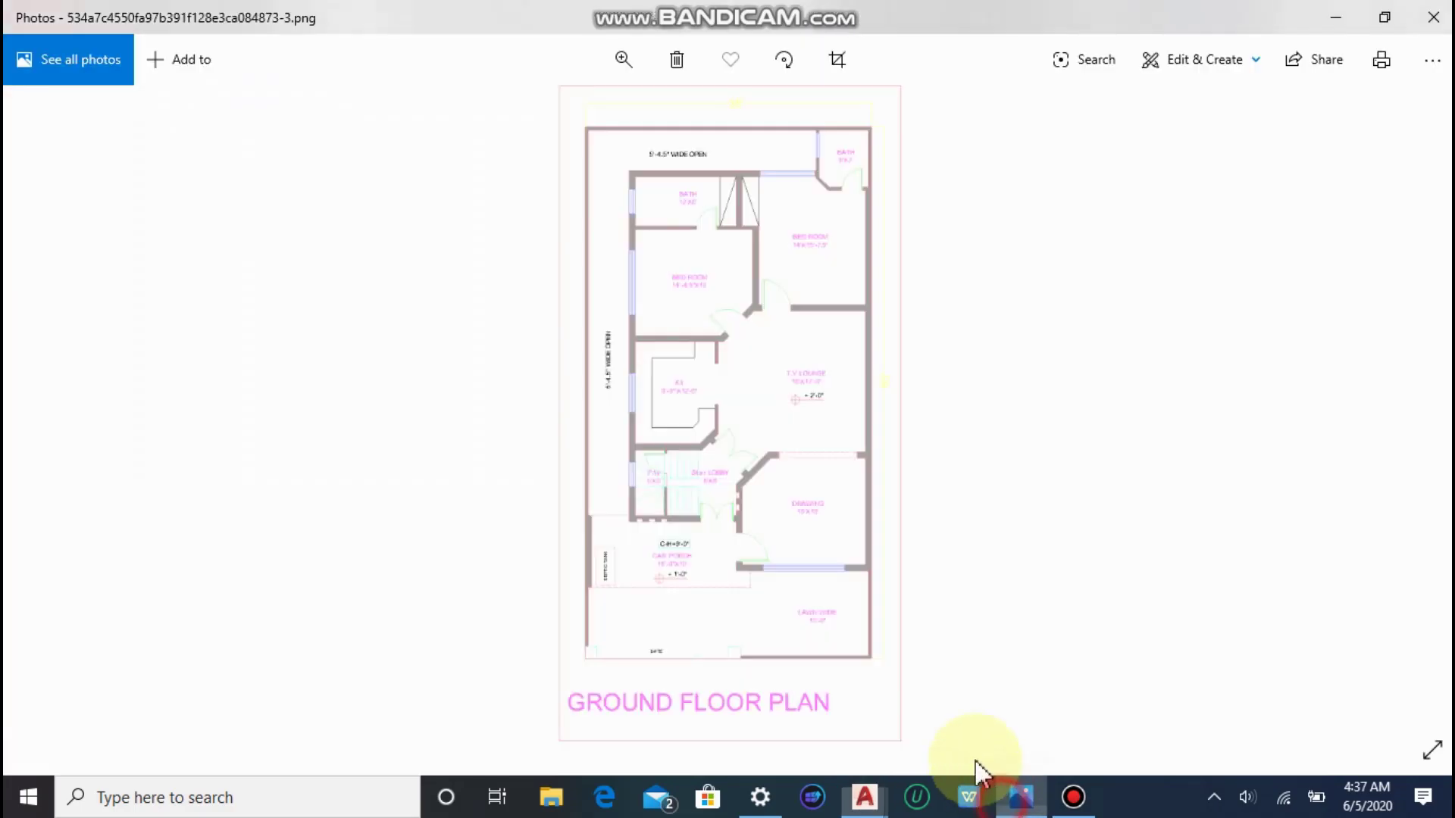
pyautogui.click(624, 59)
pyautogui.click(620, 115)
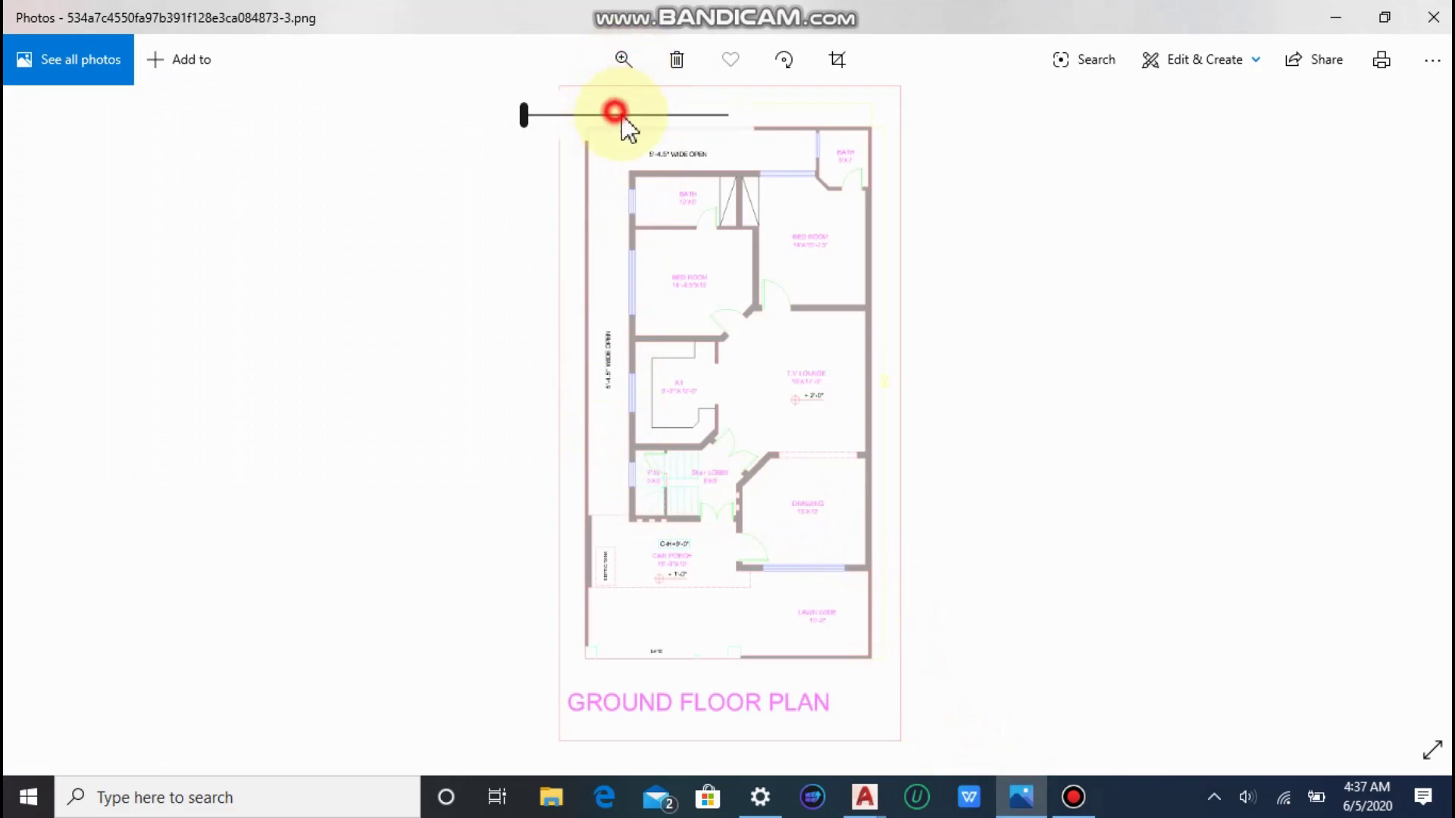
pyautogui.moveTo(477, 416); pyautogui.dragTo(718, 614)
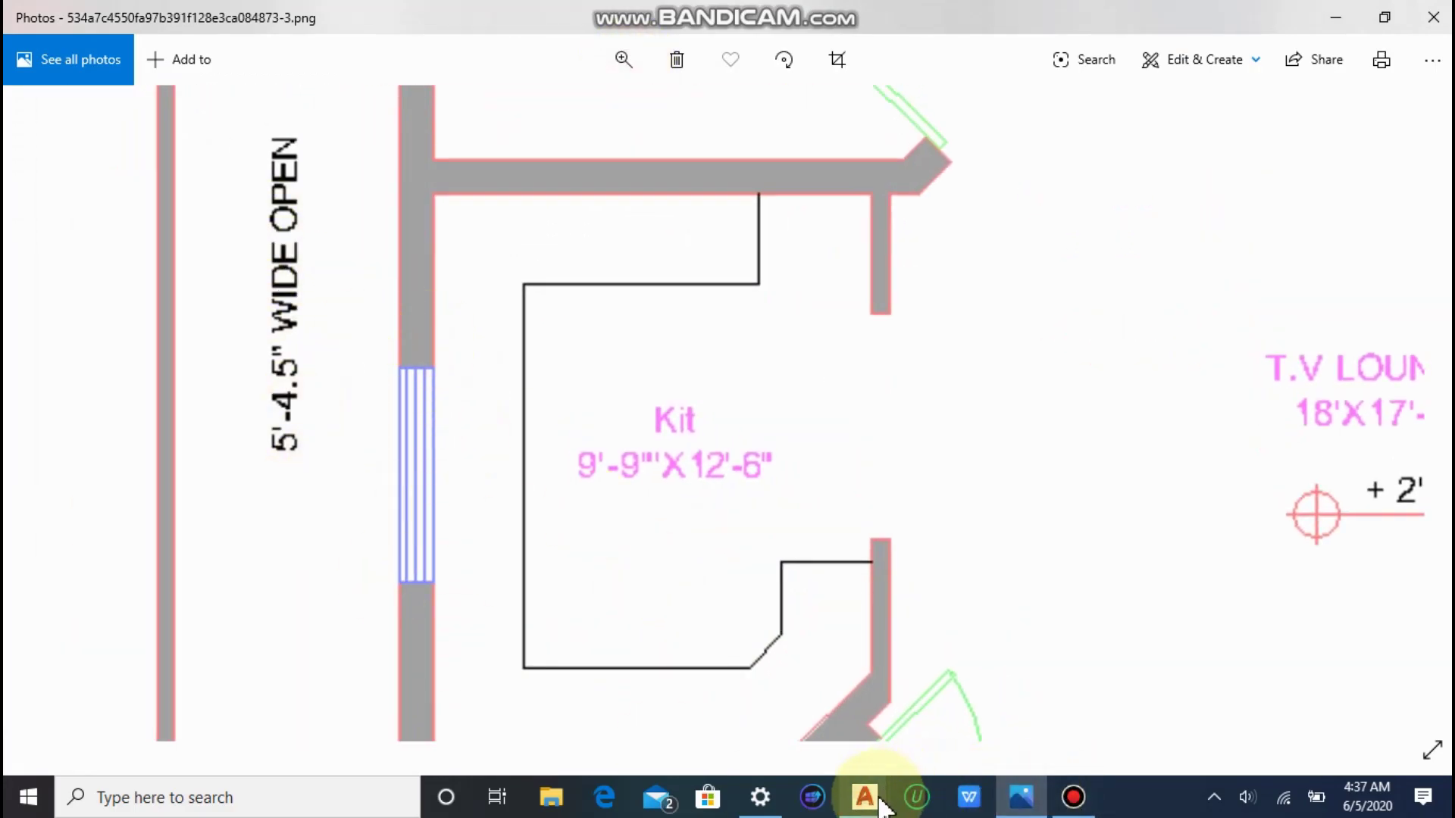
# Bring the AutoCAD Drawing1 window back and widen it to the screen edge.
pyautogui.moveTo(864, 792)
pyautogui.click(766, 667)
pyautogui.press('super+Down')
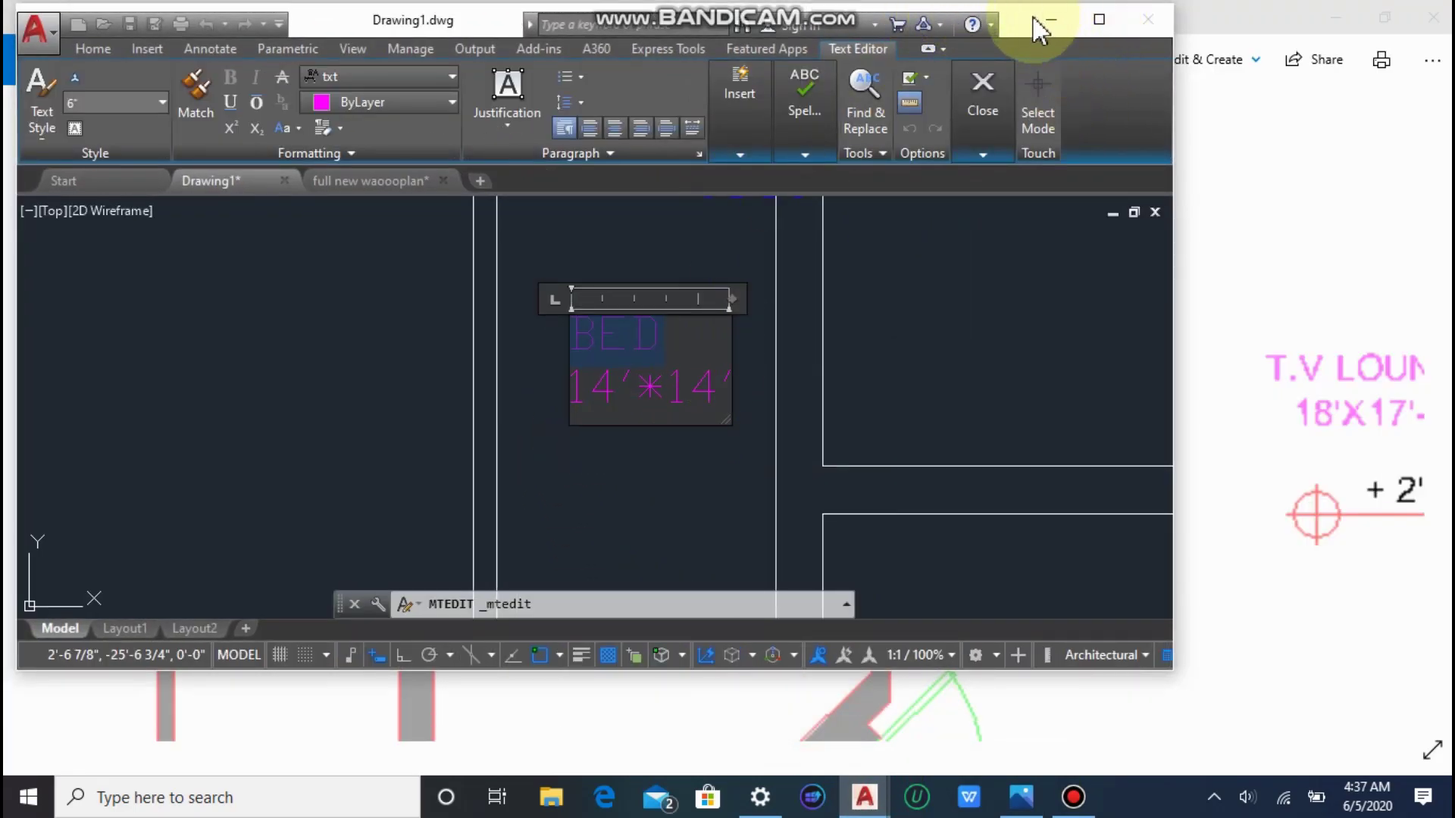
pyautogui.click(879, 792)
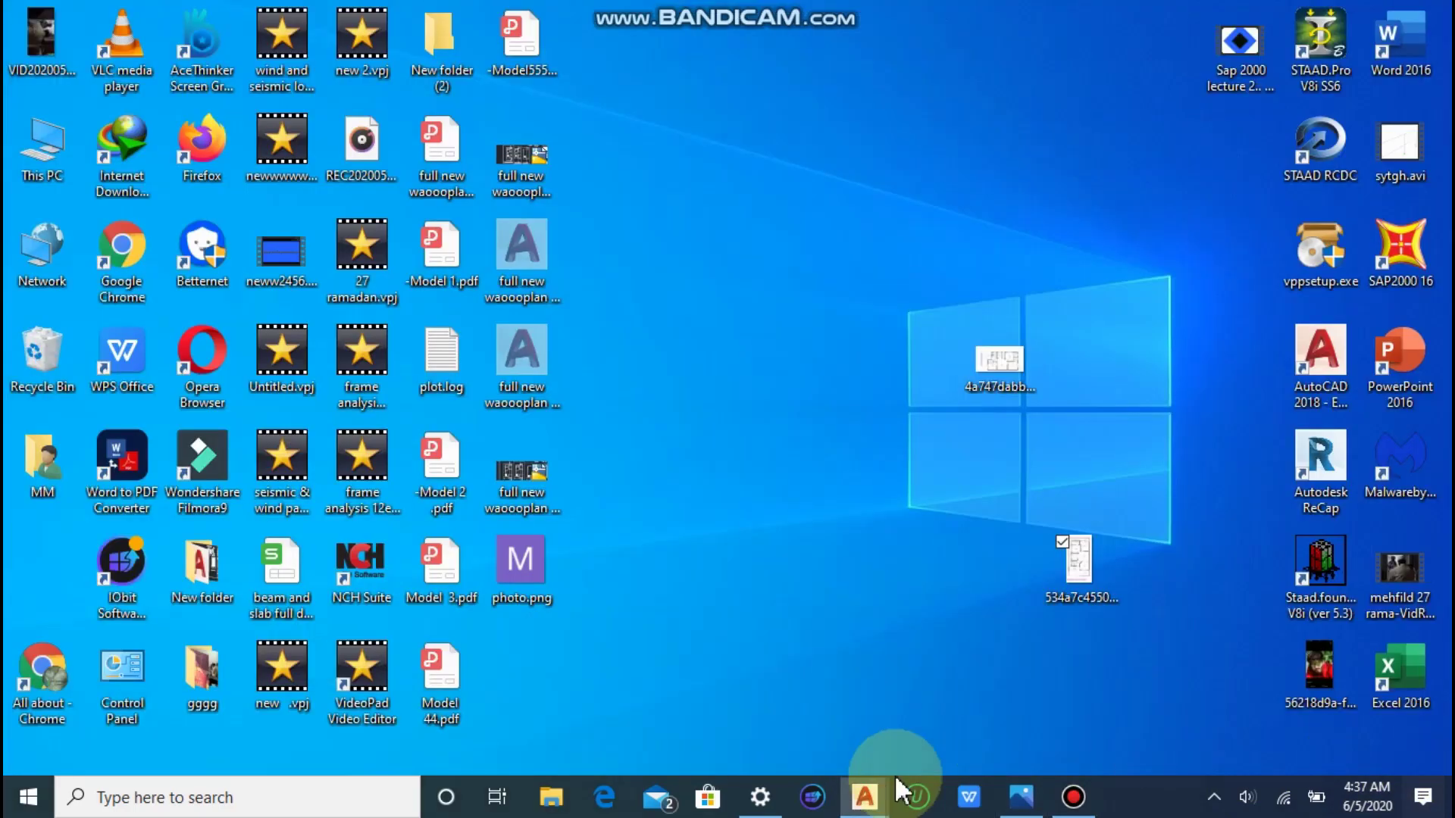
pyautogui.moveTo(859, 809)
pyautogui.click(797, 726)
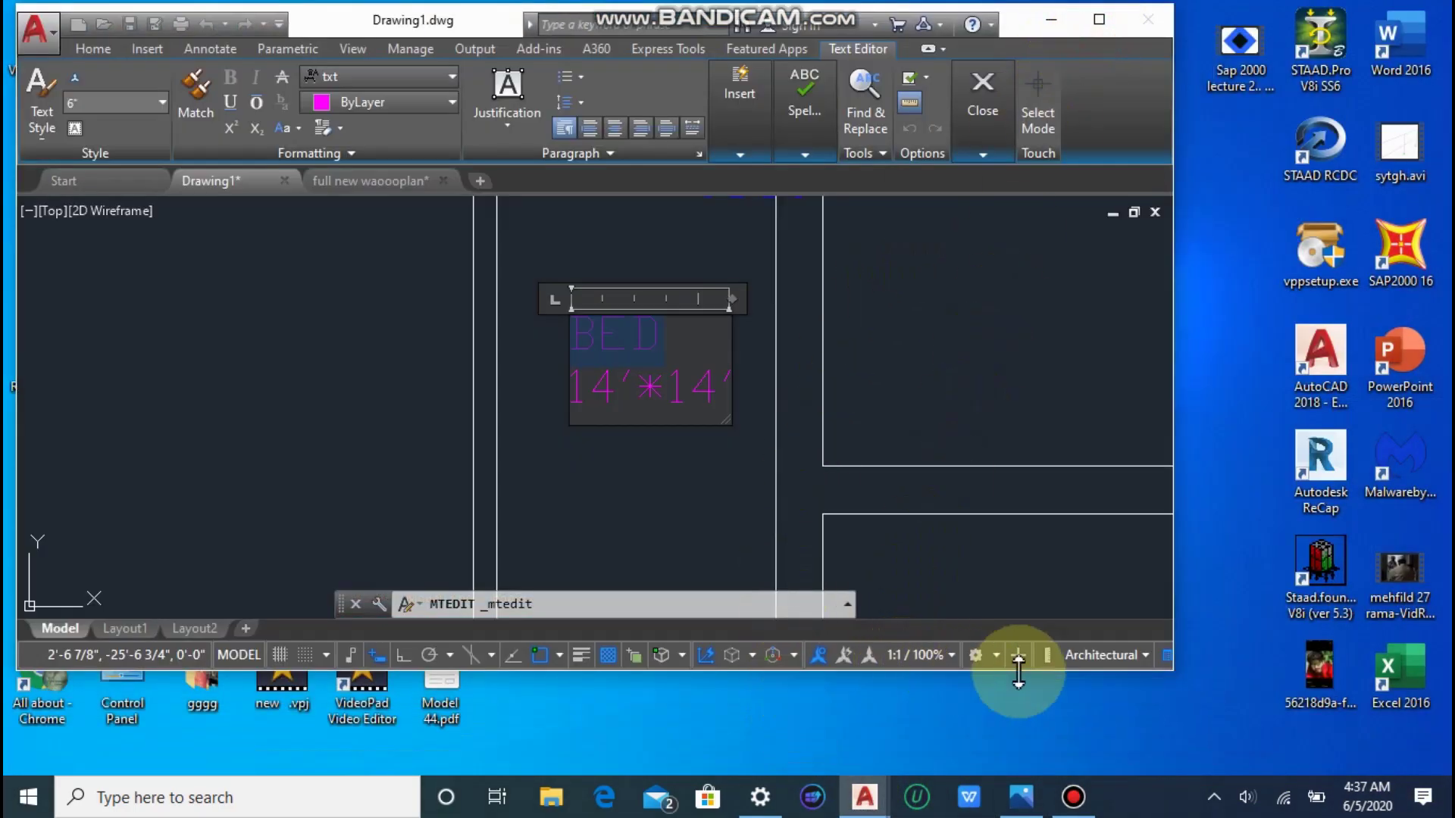
pyautogui.moveTo(1184, 686)
pyautogui.mouseDown()
pyautogui.moveTo(1428, 682)
pyautogui.moveTo(1419, 773)
pyautogui.mouseUp()
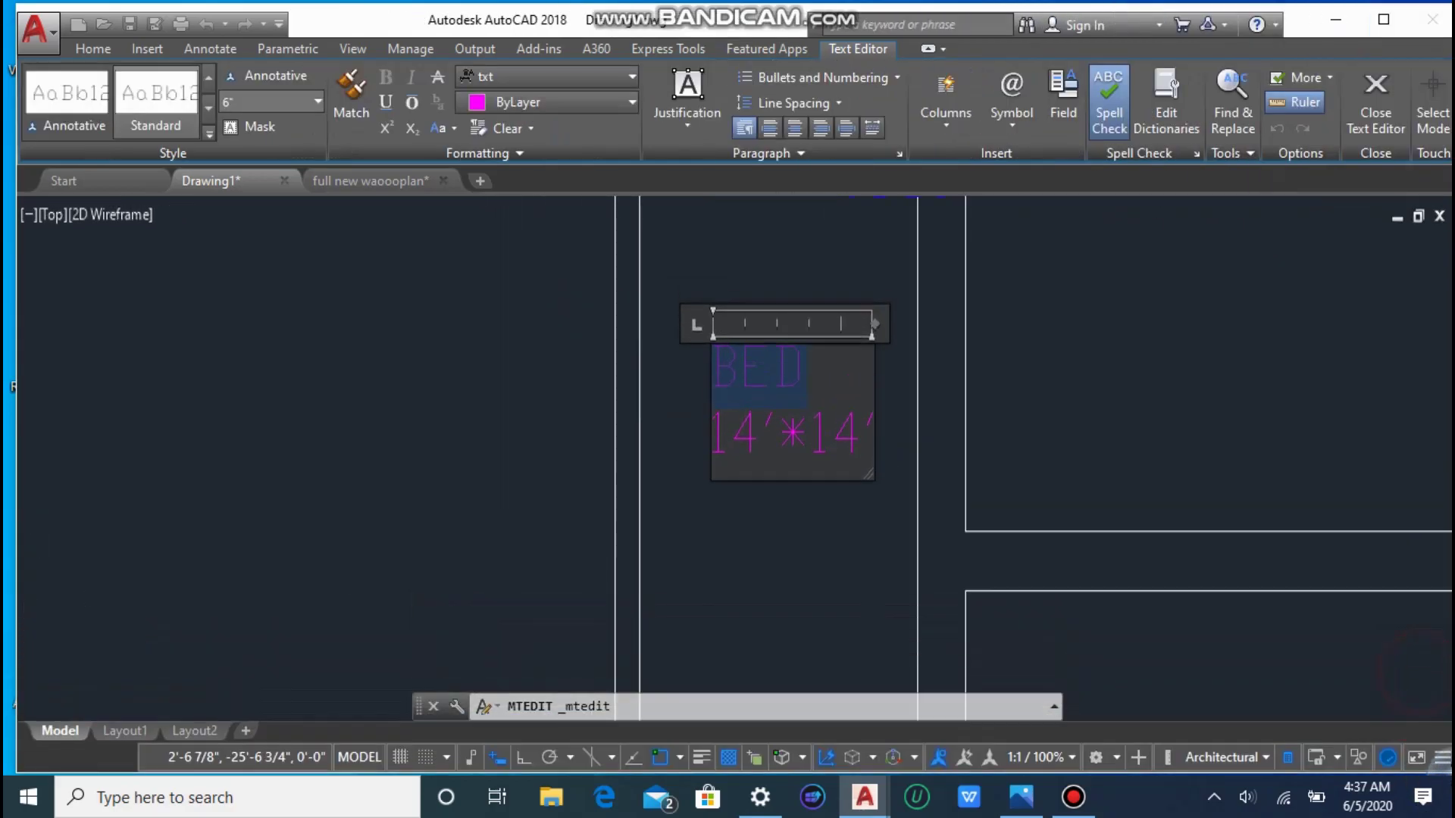
# Replace the copied BED 14'*14' label text with 4'wide and OPEN on separate lines.
pyautogui.click(780, 406)
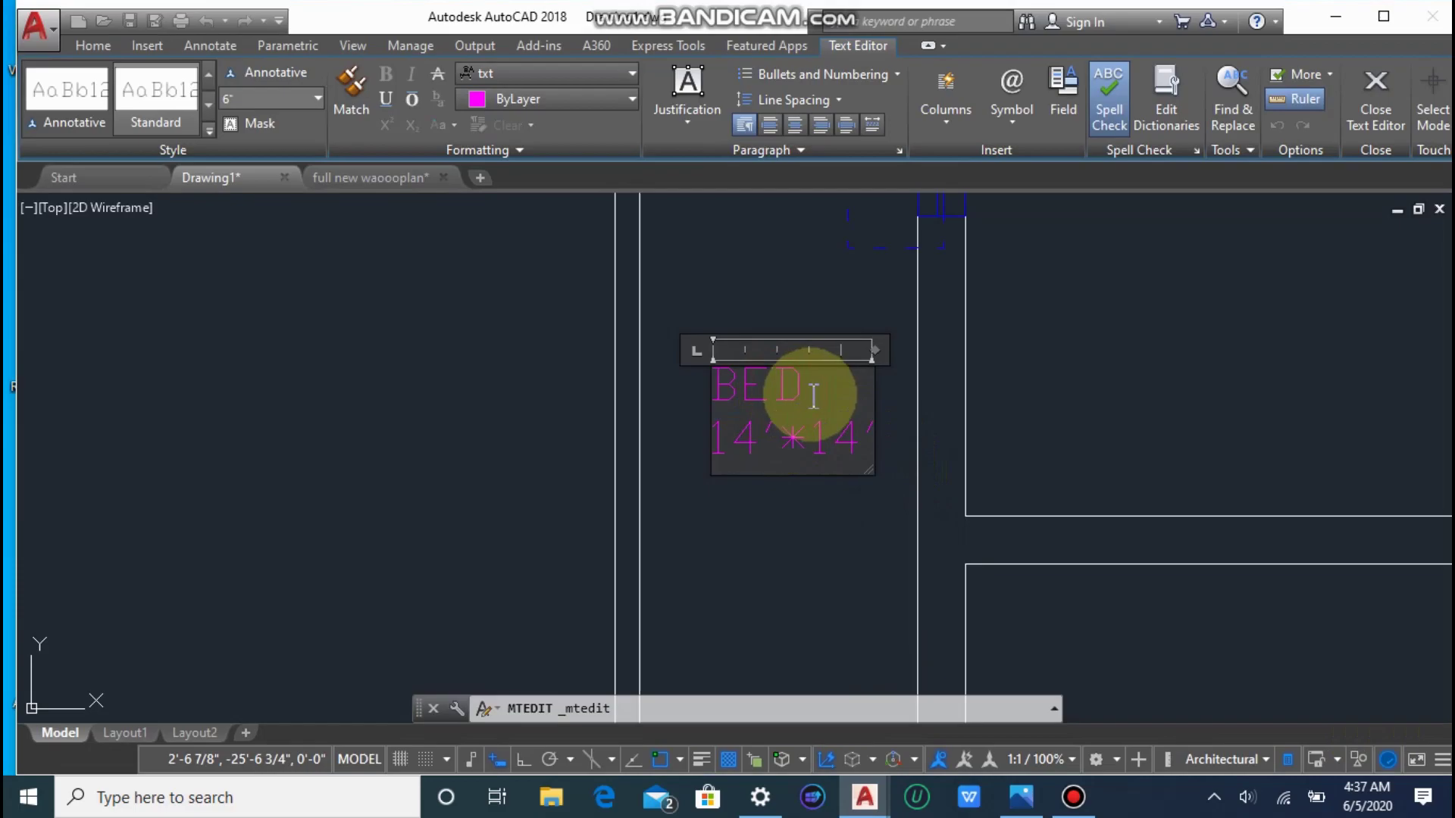
pyautogui.moveTo(704, 402); pyautogui.dragTo(864, 447)
pyautogui.press('Delete')
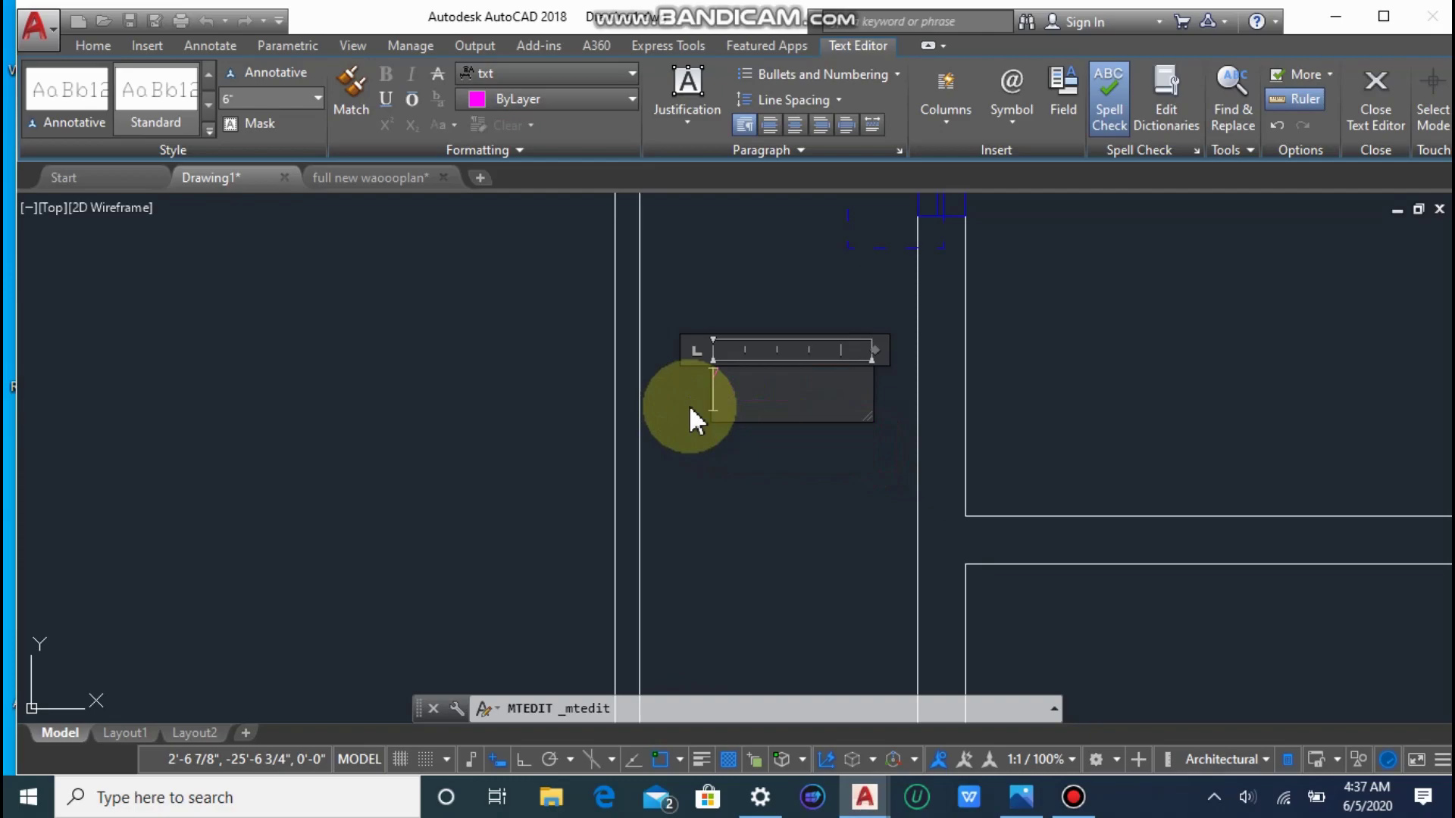
pyautogui.write('4')
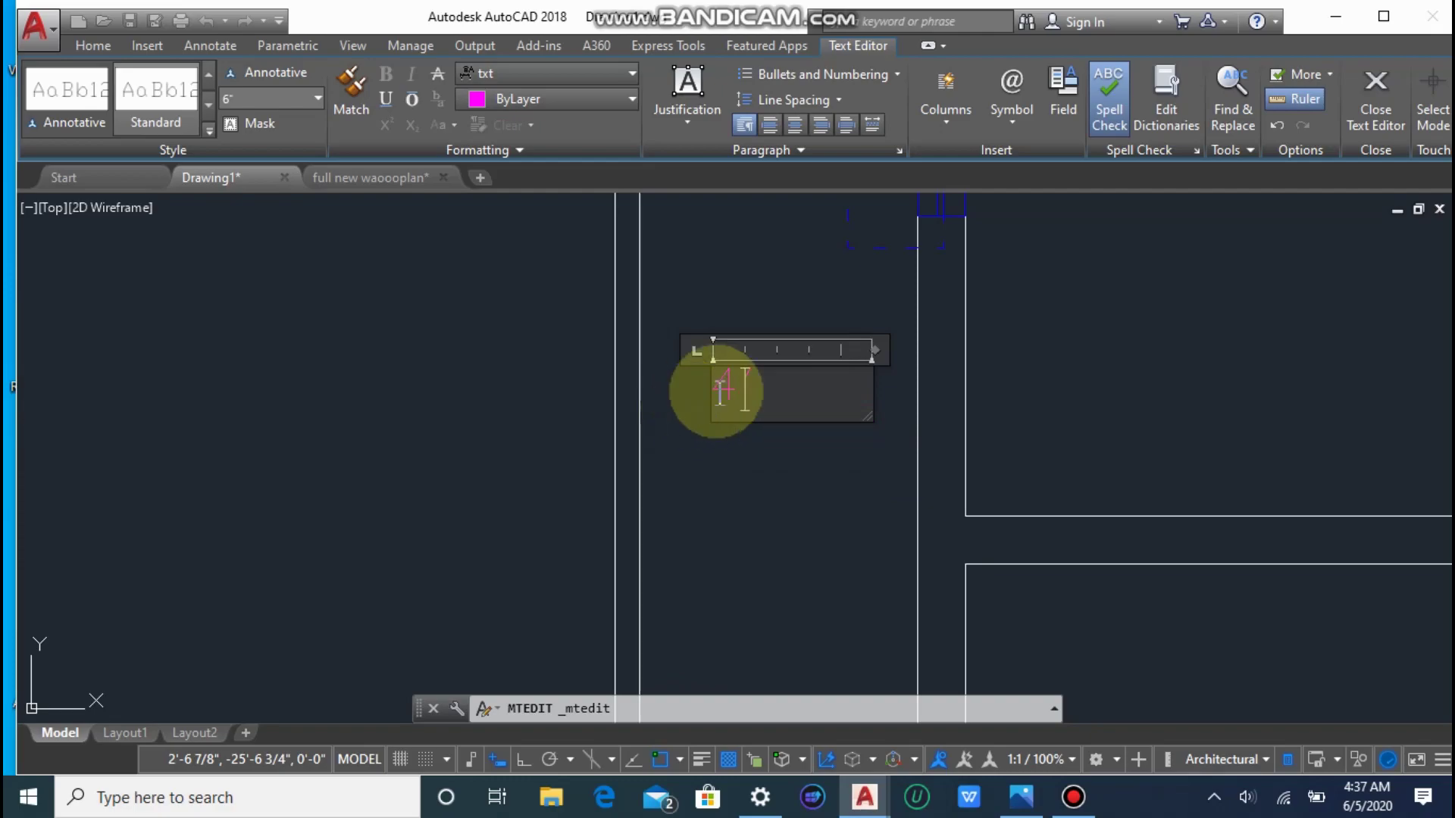
pyautogui.write("'")
pyautogui.click(783, 388)
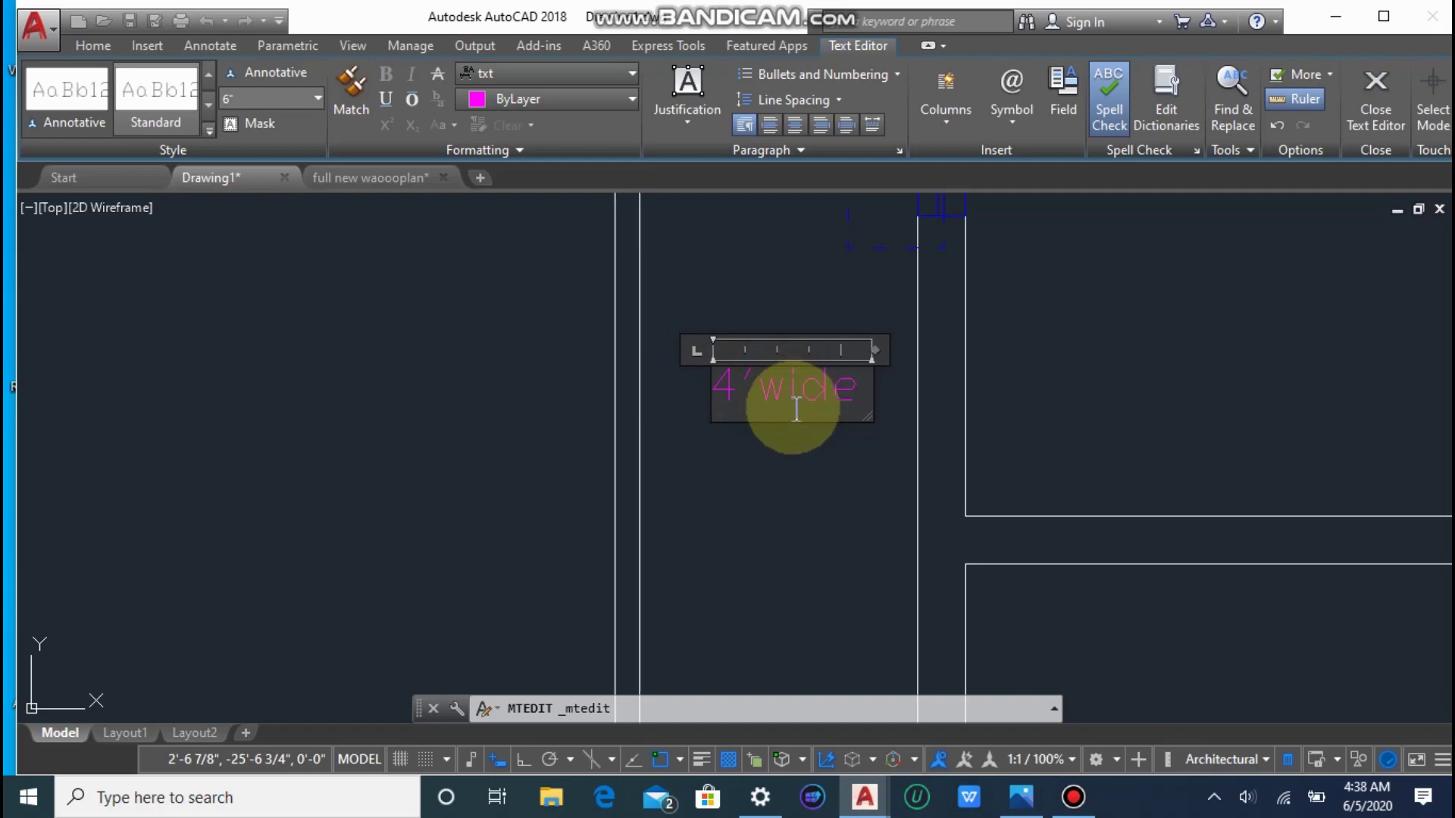
pyautogui.press('Return')
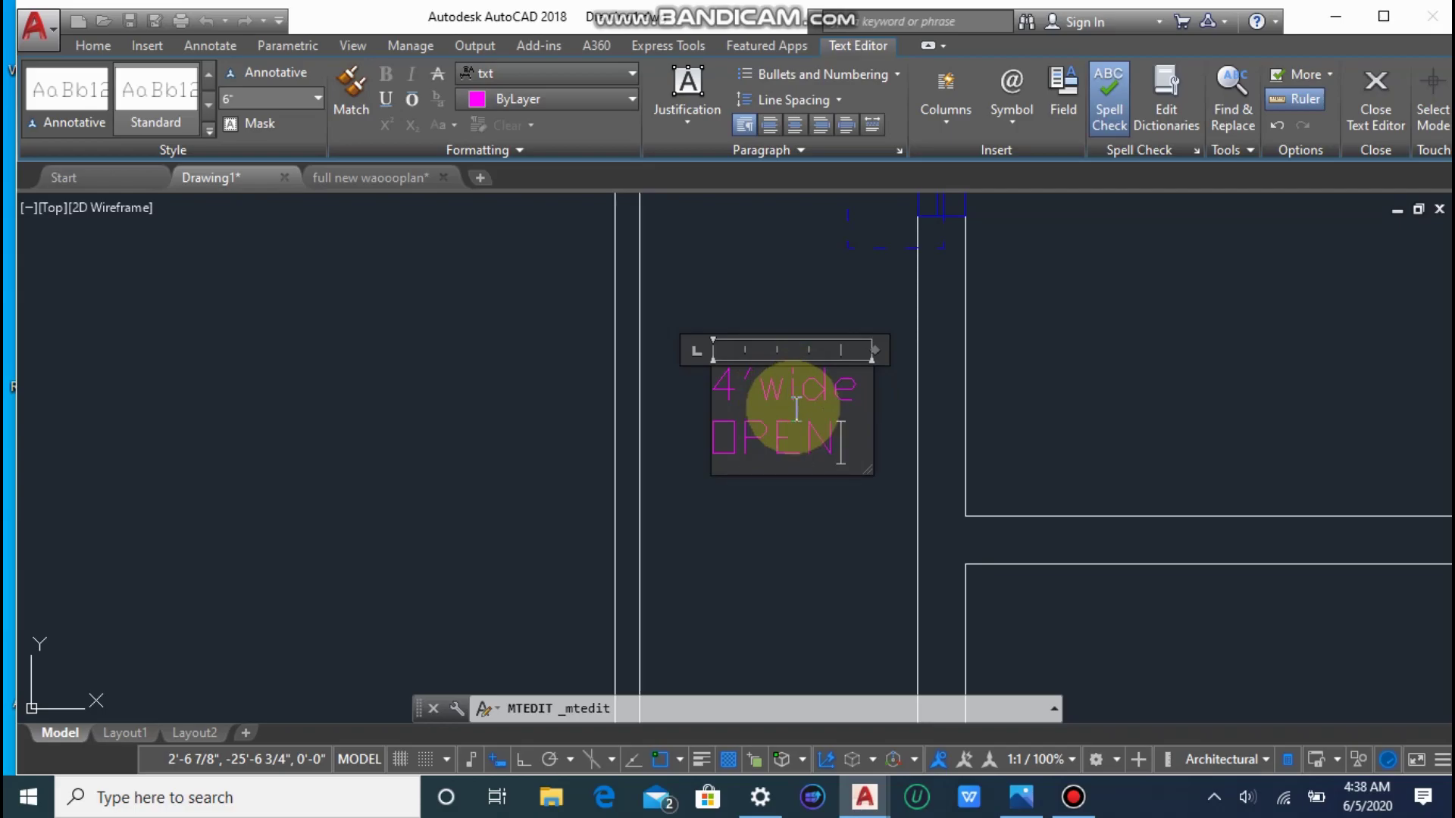
pyautogui.press('Return')
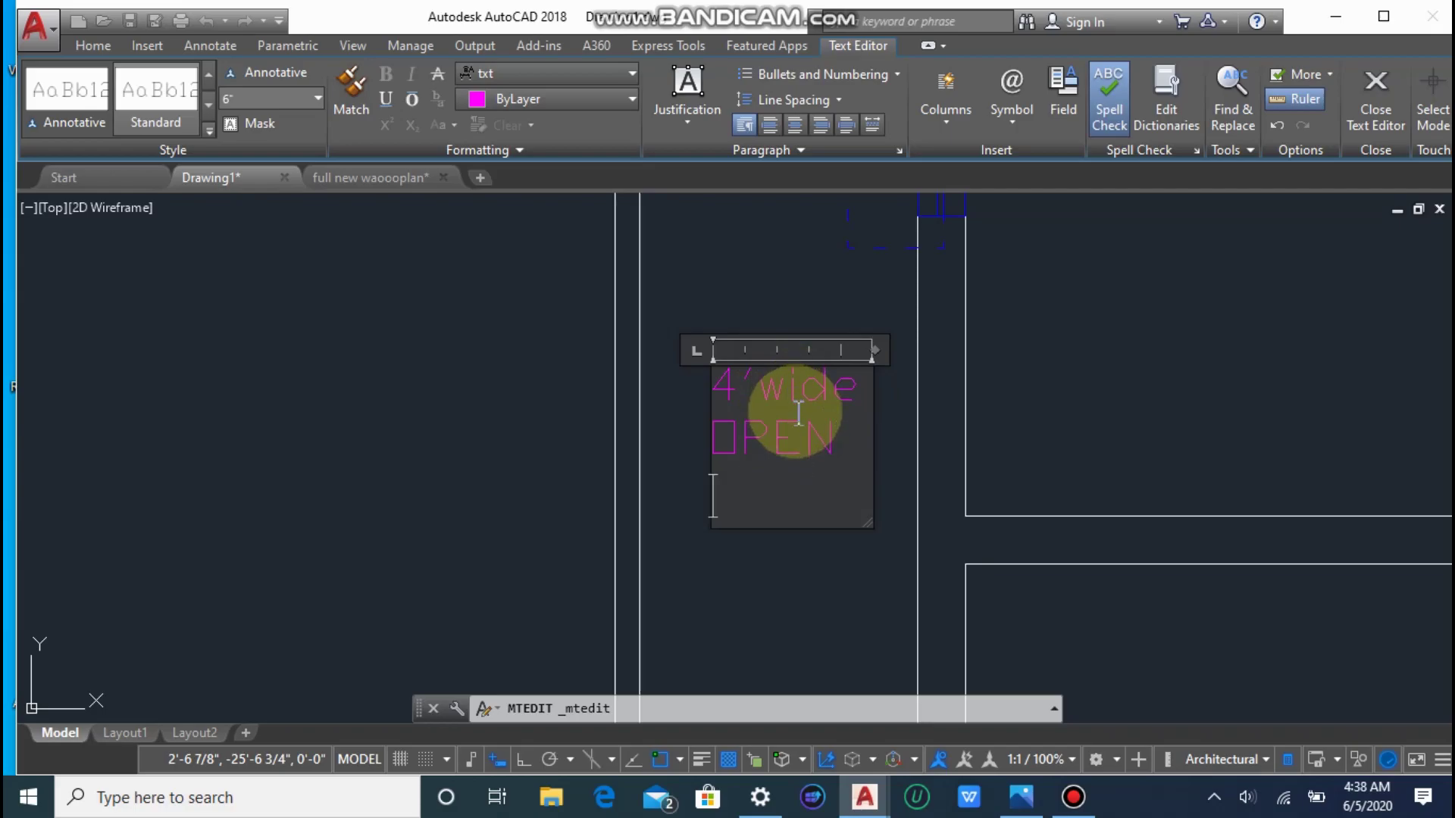
pyautogui.click(789, 587)
pyautogui.scroll(-5, 790, 562)
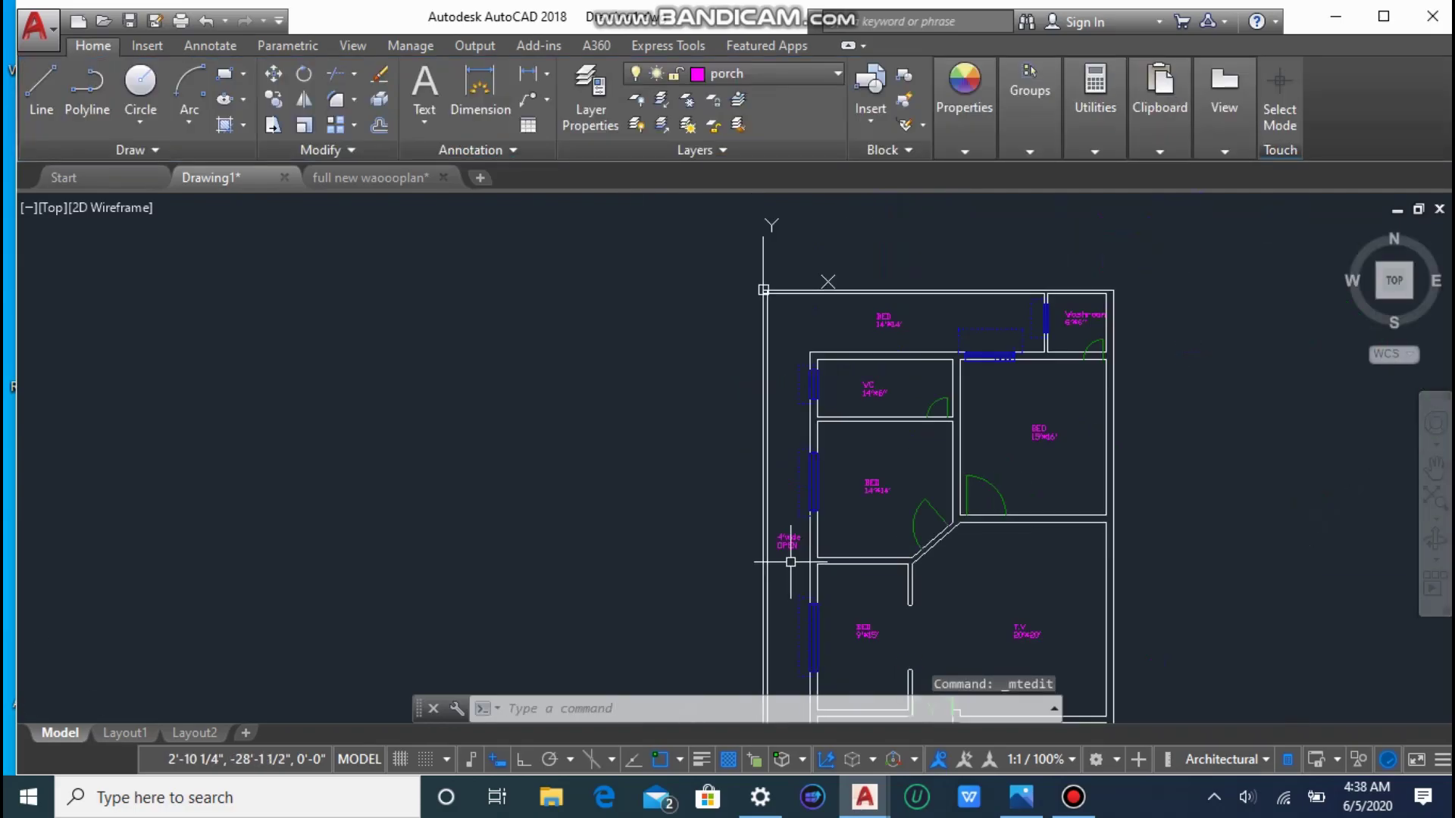
# Change the top strip's BED 14'*14' label to OPEN 6'Wide, then zoom back out.
pyautogui.scroll(4, 888, 328)
pyautogui.doubleClick(885, 317)
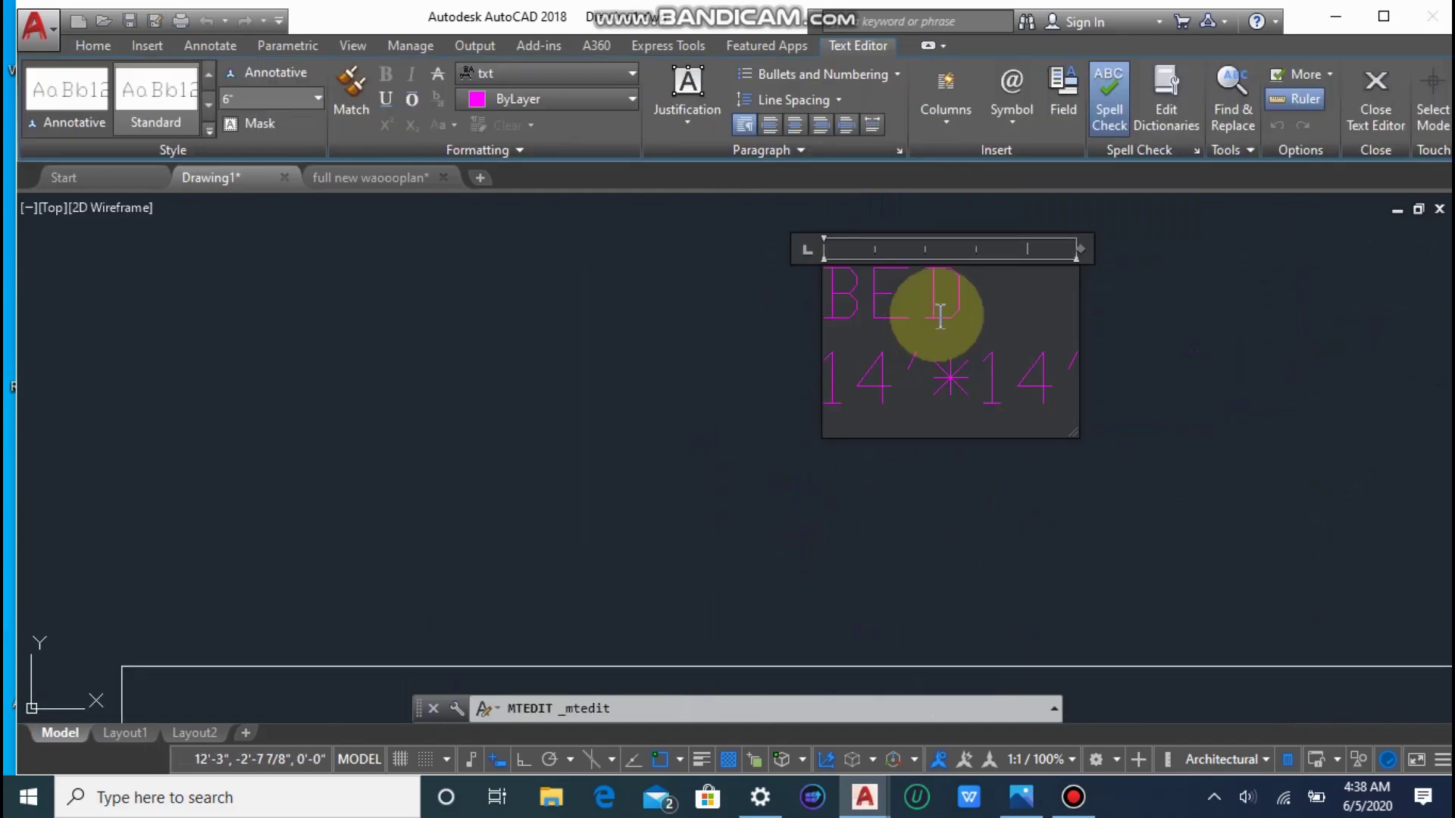
pyautogui.moveTo(958, 302); pyautogui.dragTo(793, 299)
pyautogui.press('Delete')
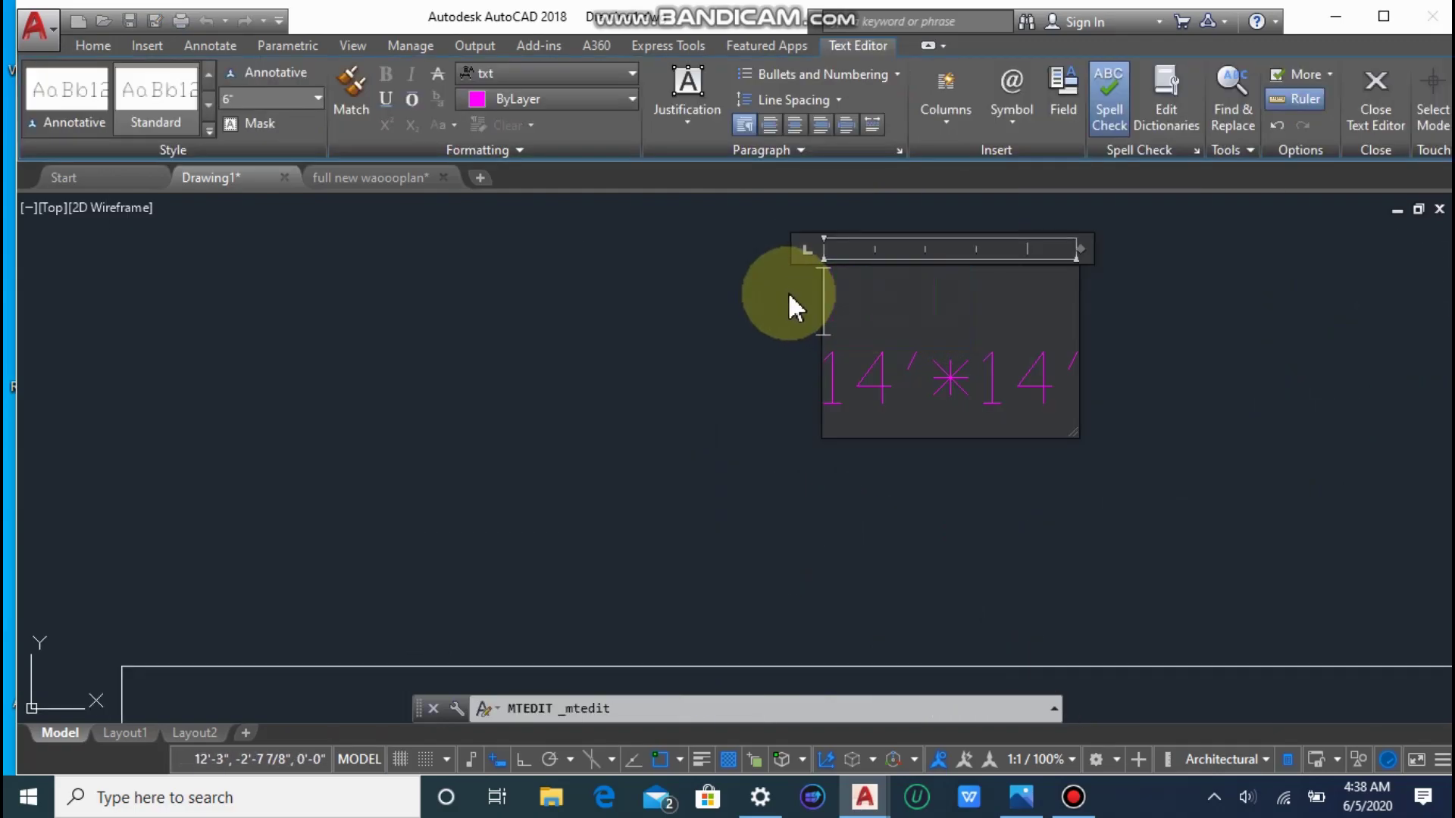
pyautogui.write('OPEN')
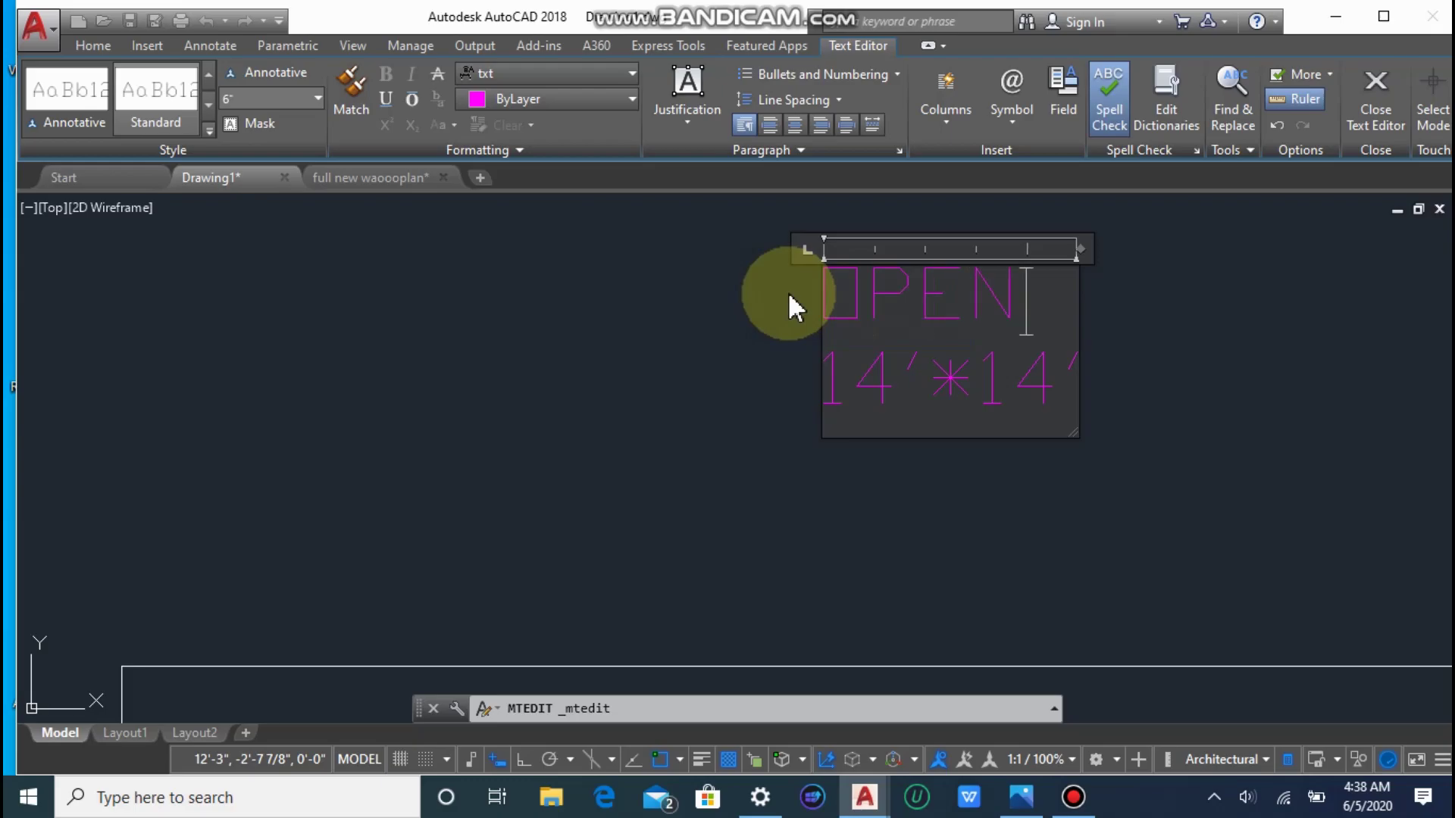
pyautogui.moveTo(1098, 383); pyautogui.dragTo(827, 385)
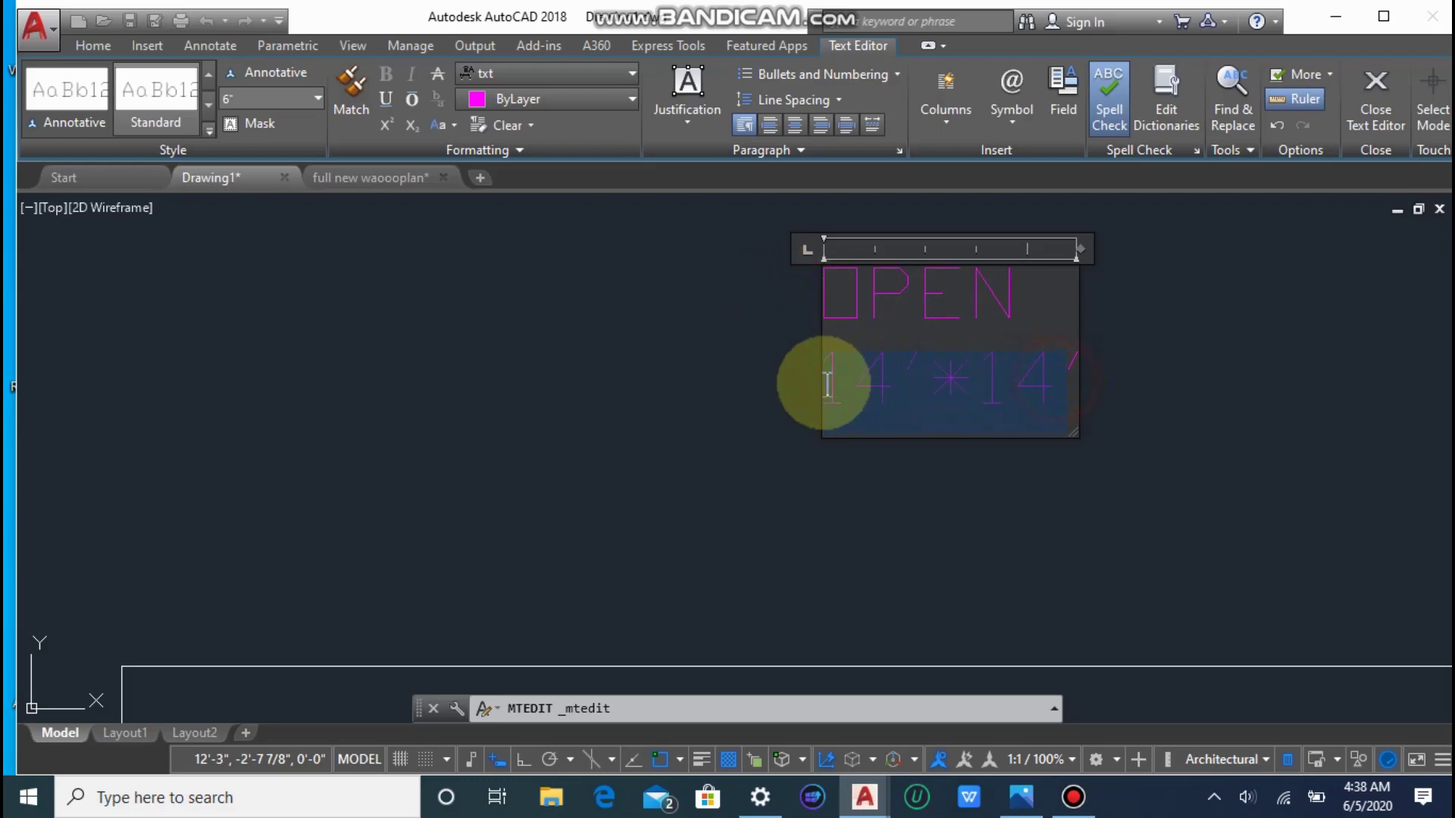
pyautogui.write("6'")
pyautogui.click(957, 392)
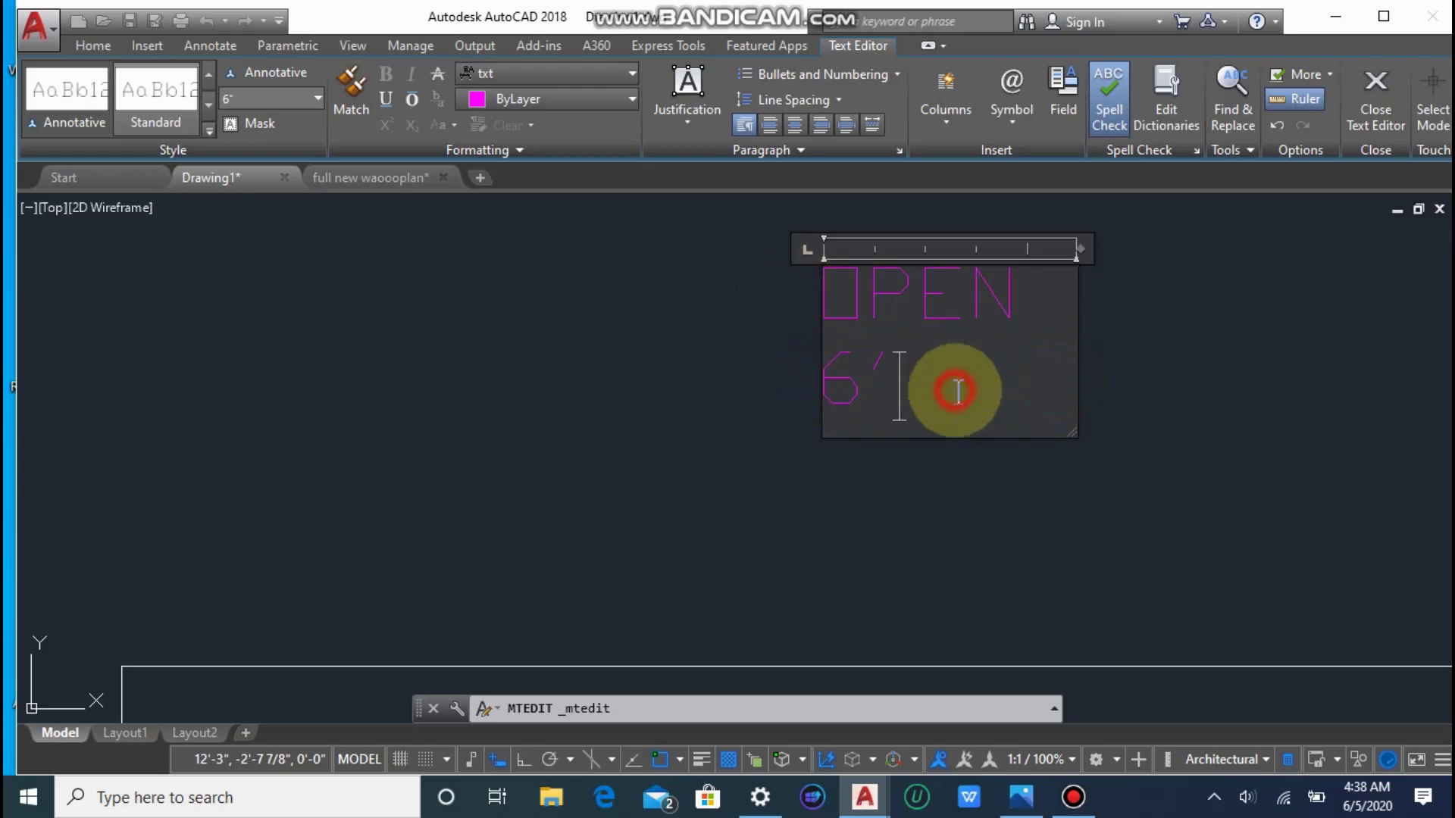
pyautogui.write('Wid')
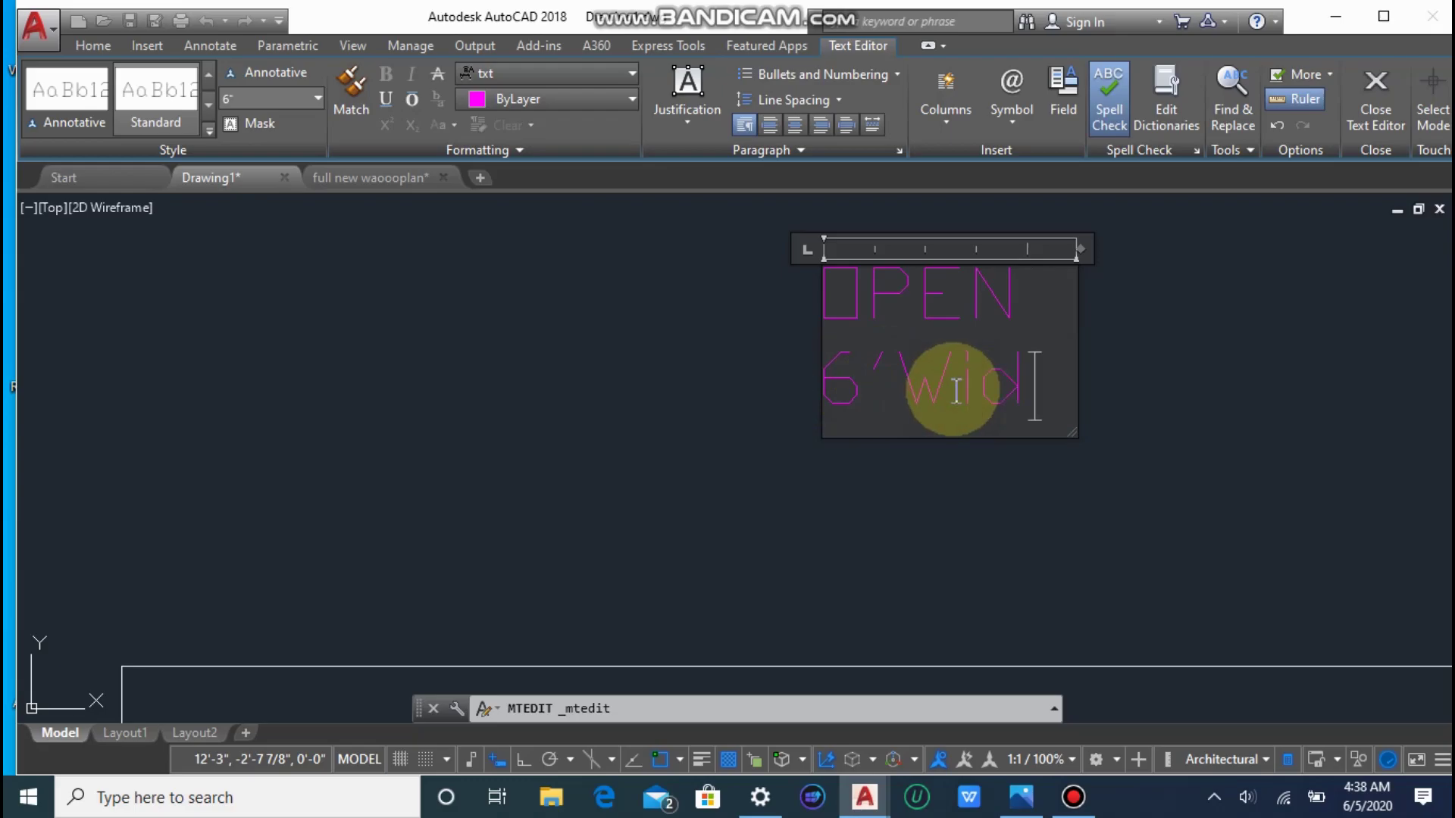
pyautogui.write('e')
pyautogui.click(1197, 424)
pyautogui.scroll(-3, 1197, 425)
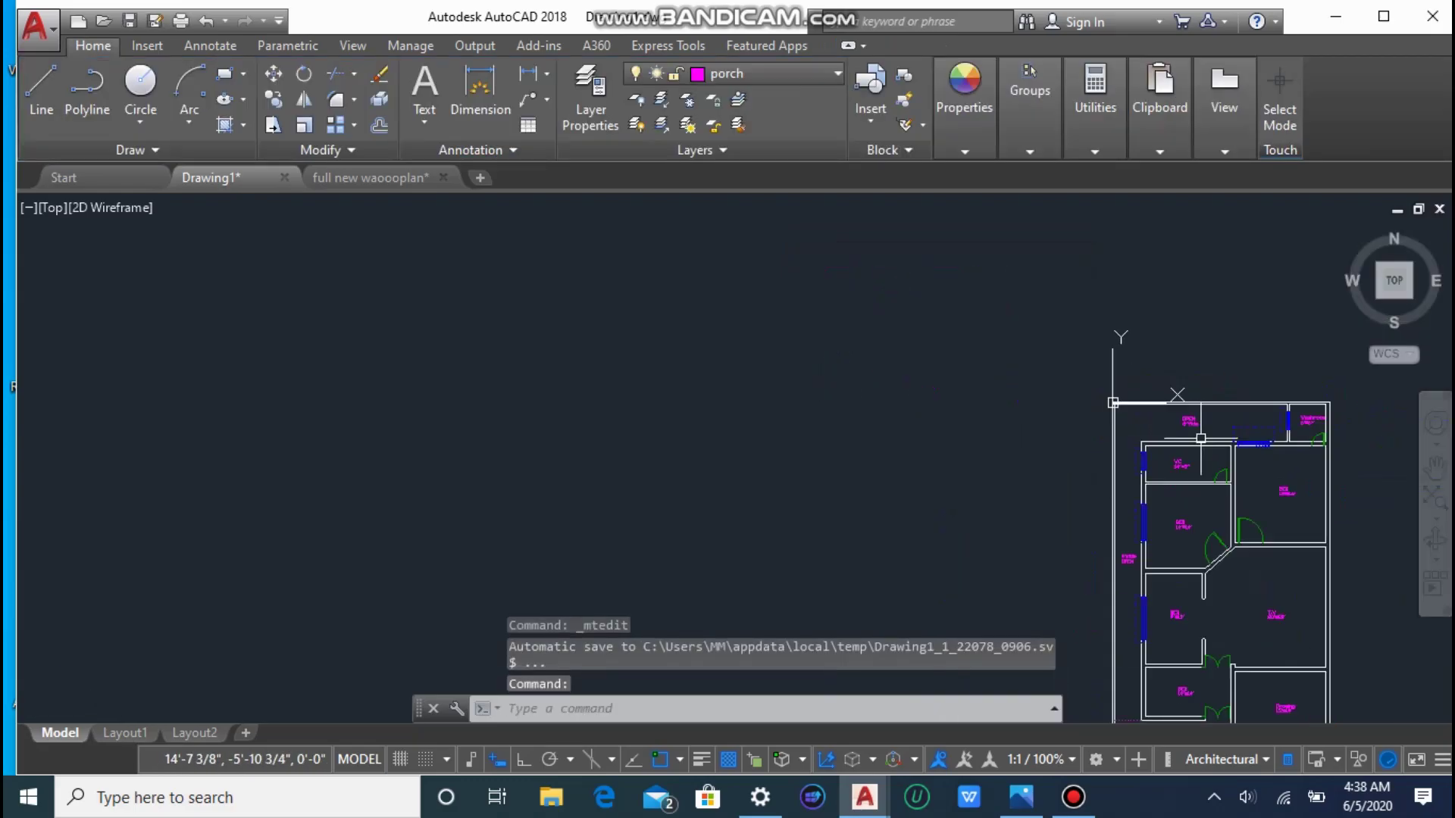
pyautogui.scroll(-2, 1270, 542)
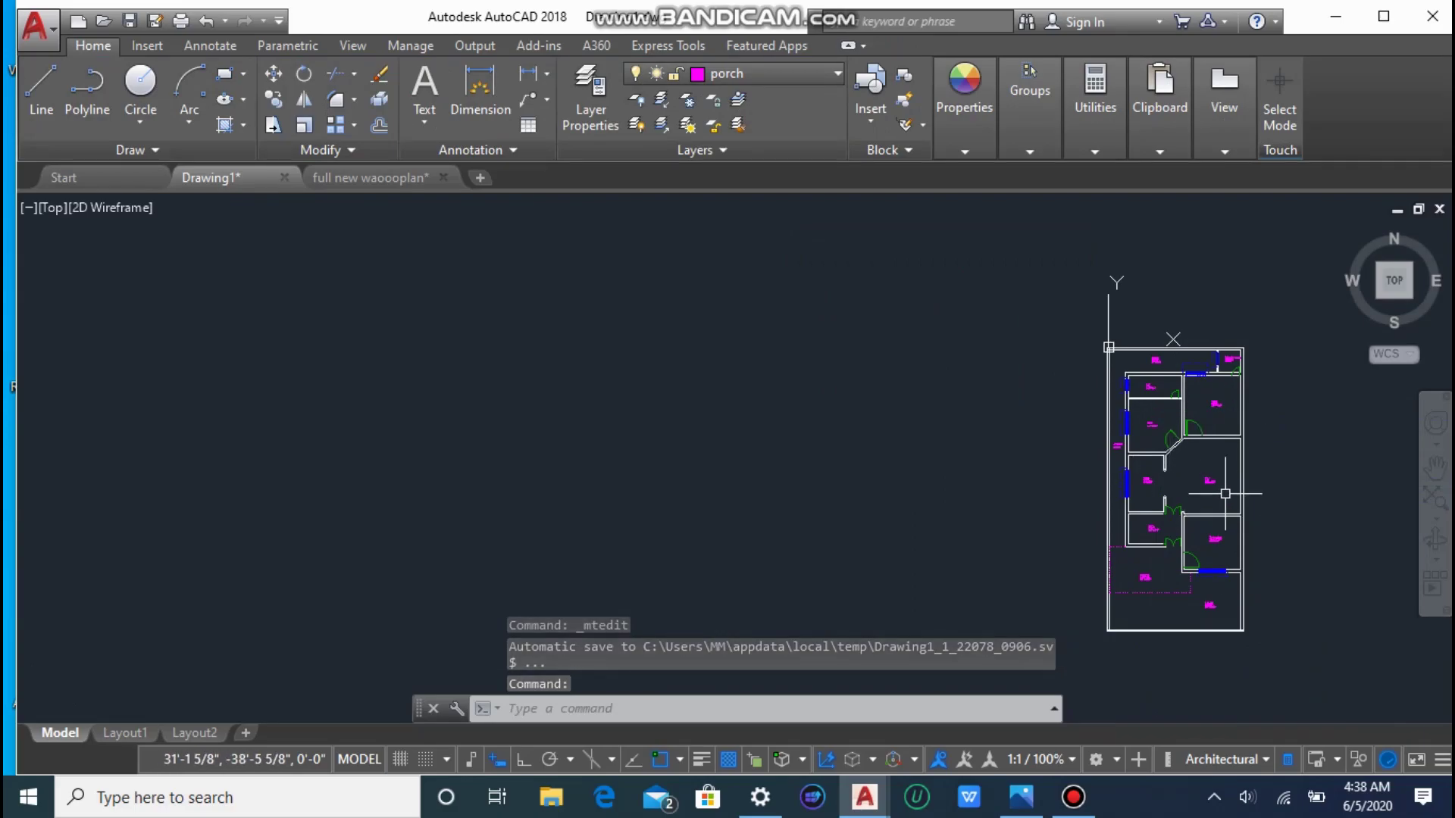
# With EXTEND, stretch the WC door arc and the lower wall line to meet the wall.
pyautogui.press('F12')
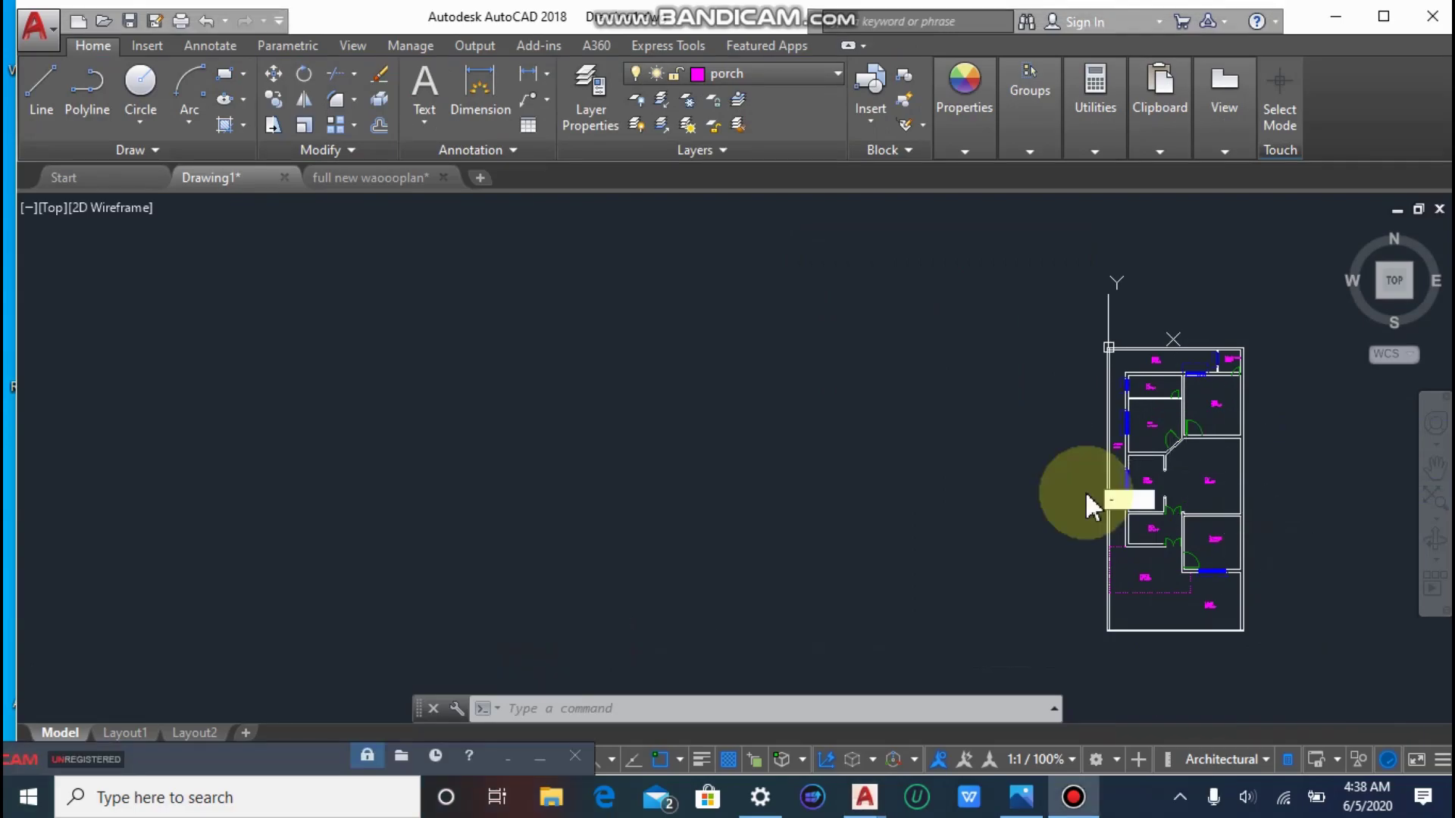
pyautogui.click(1088, 496)
pyautogui.press('Escape')
pyautogui.press('Escape')
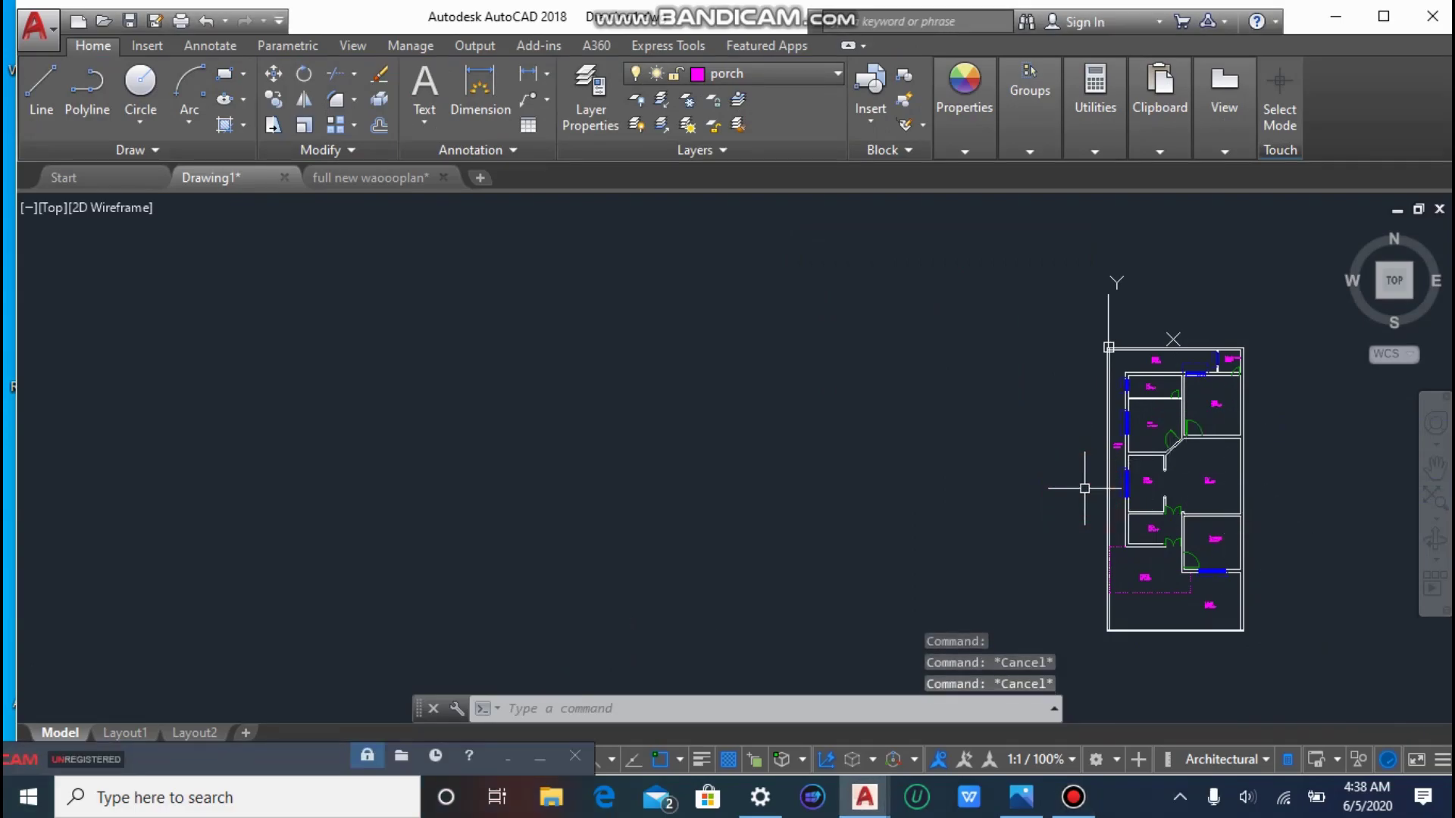
pyautogui.scroll(3, 1217, 293)
pyautogui.scroll(-3, 1202, 266)
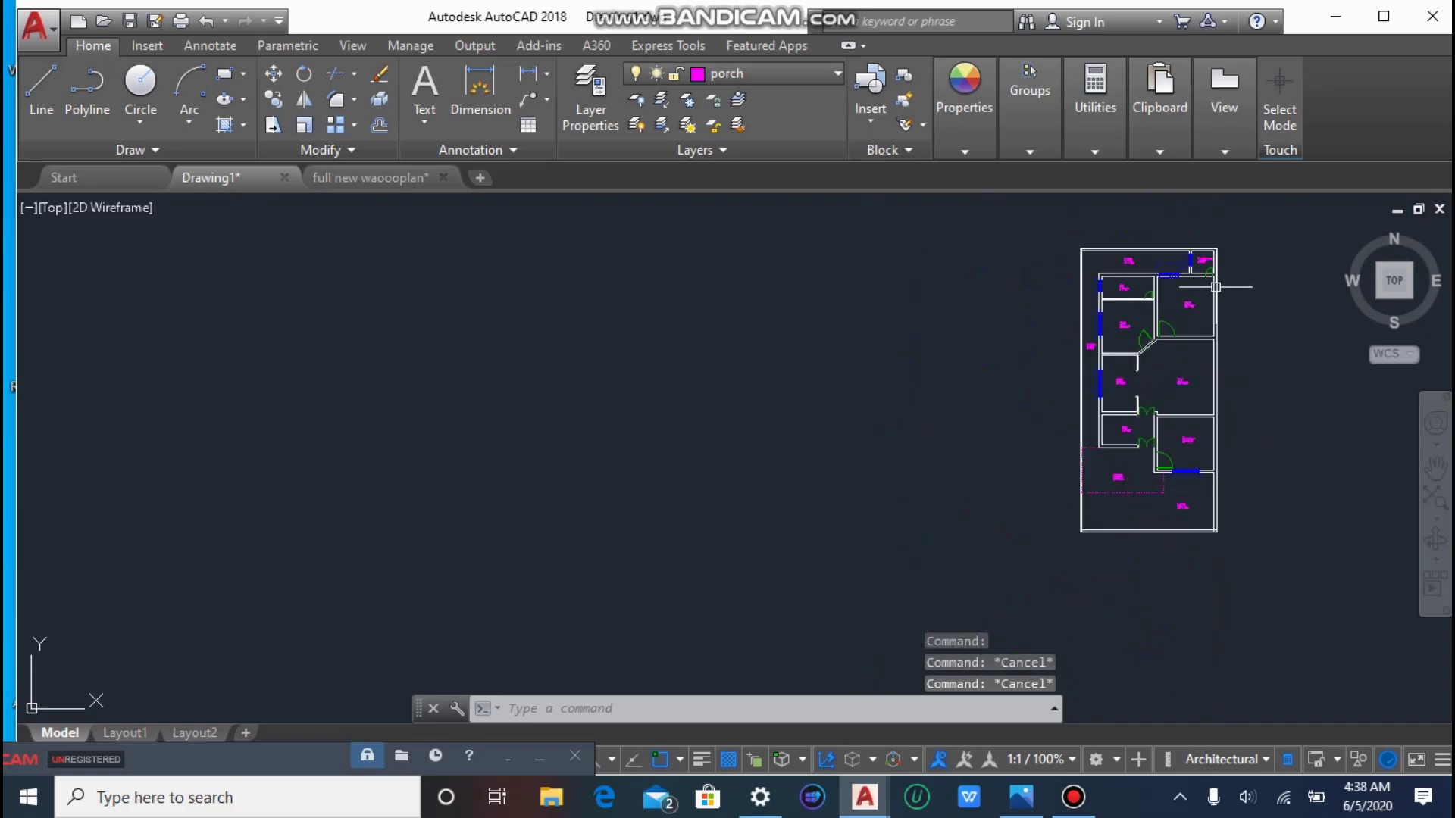
pyautogui.scroll(5, 1210, 250)
pyautogui.scroll(4, 1238, 323)
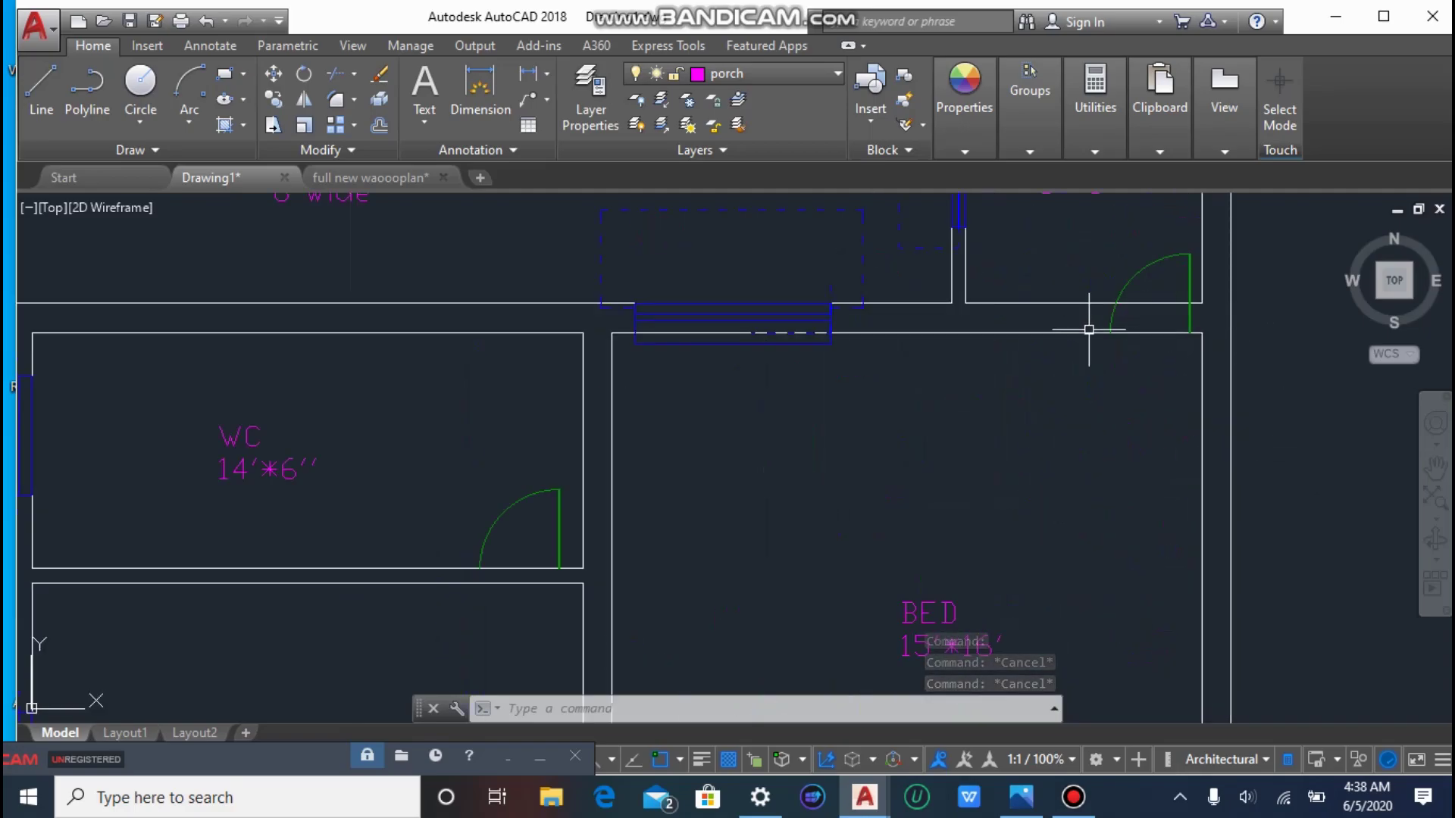
pyautogui.scroll(-5, 1088, 330)
pyautogui.scroll(5, 666, 470)
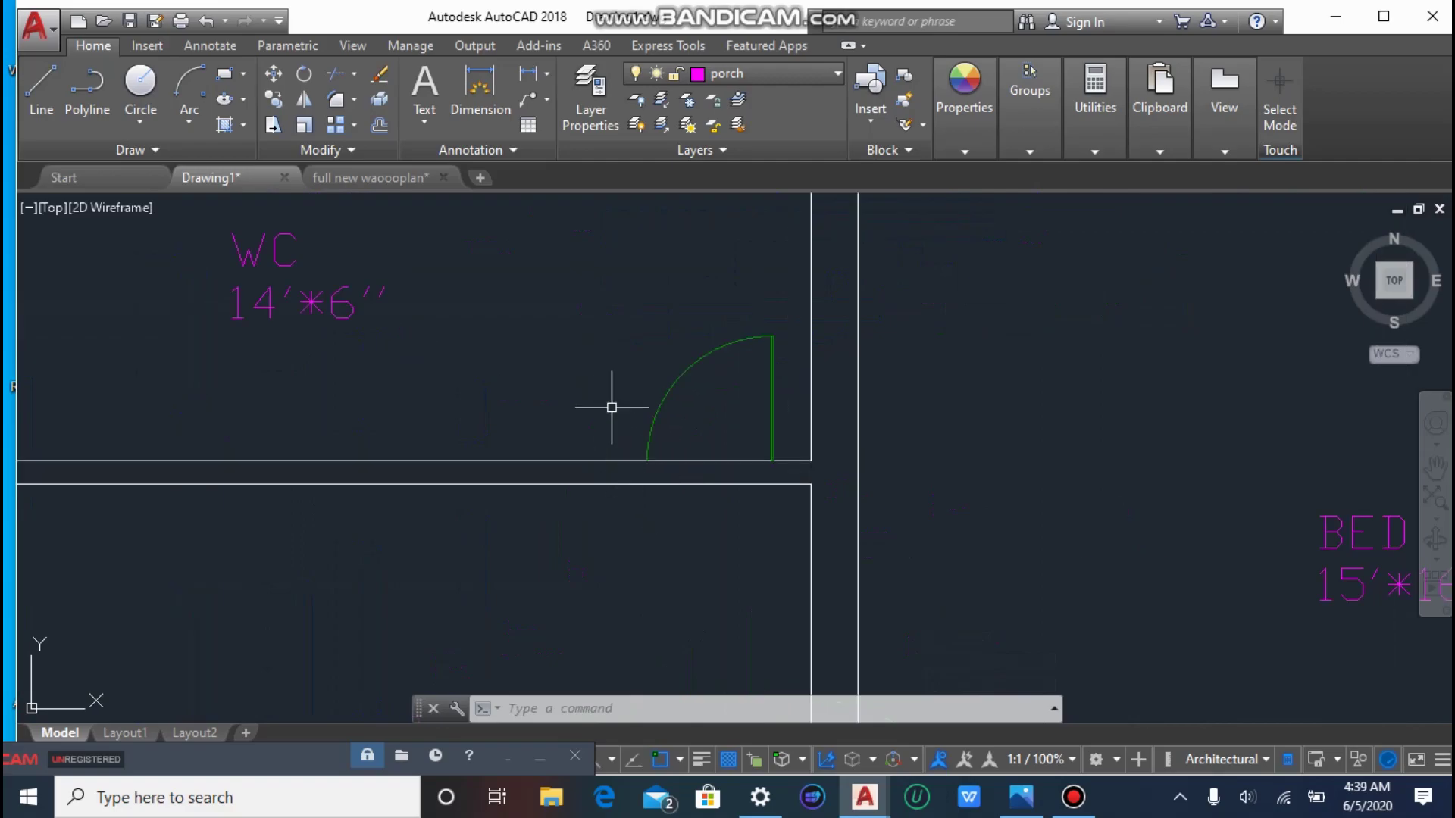
pyautogui.write('t')
pyautogui.press('BackSpace')
pyautogui.write('ex')
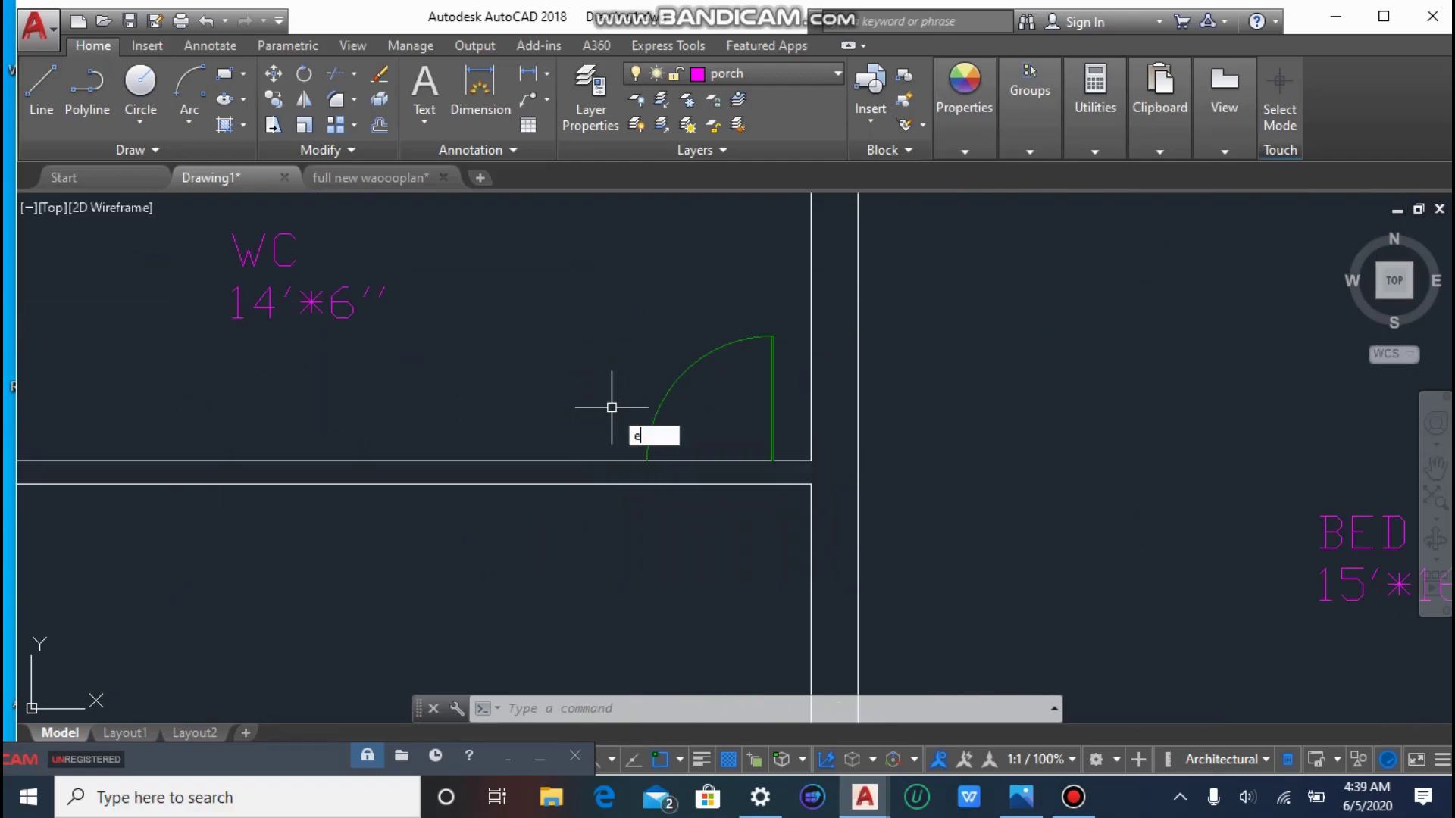
pyautogui.press('Return')
pyautogui.press('Return')
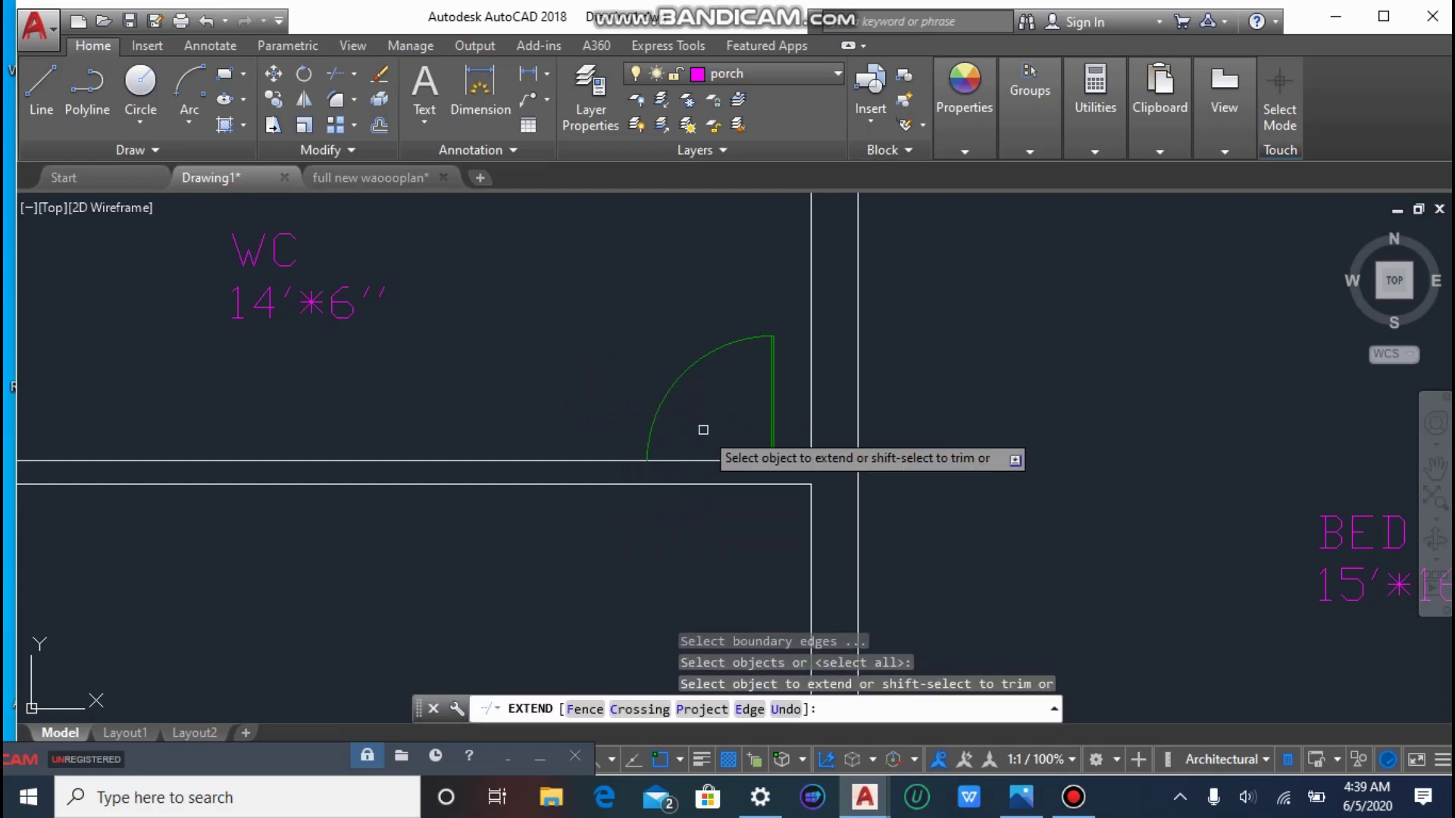
pyautogui.click(651, 424)
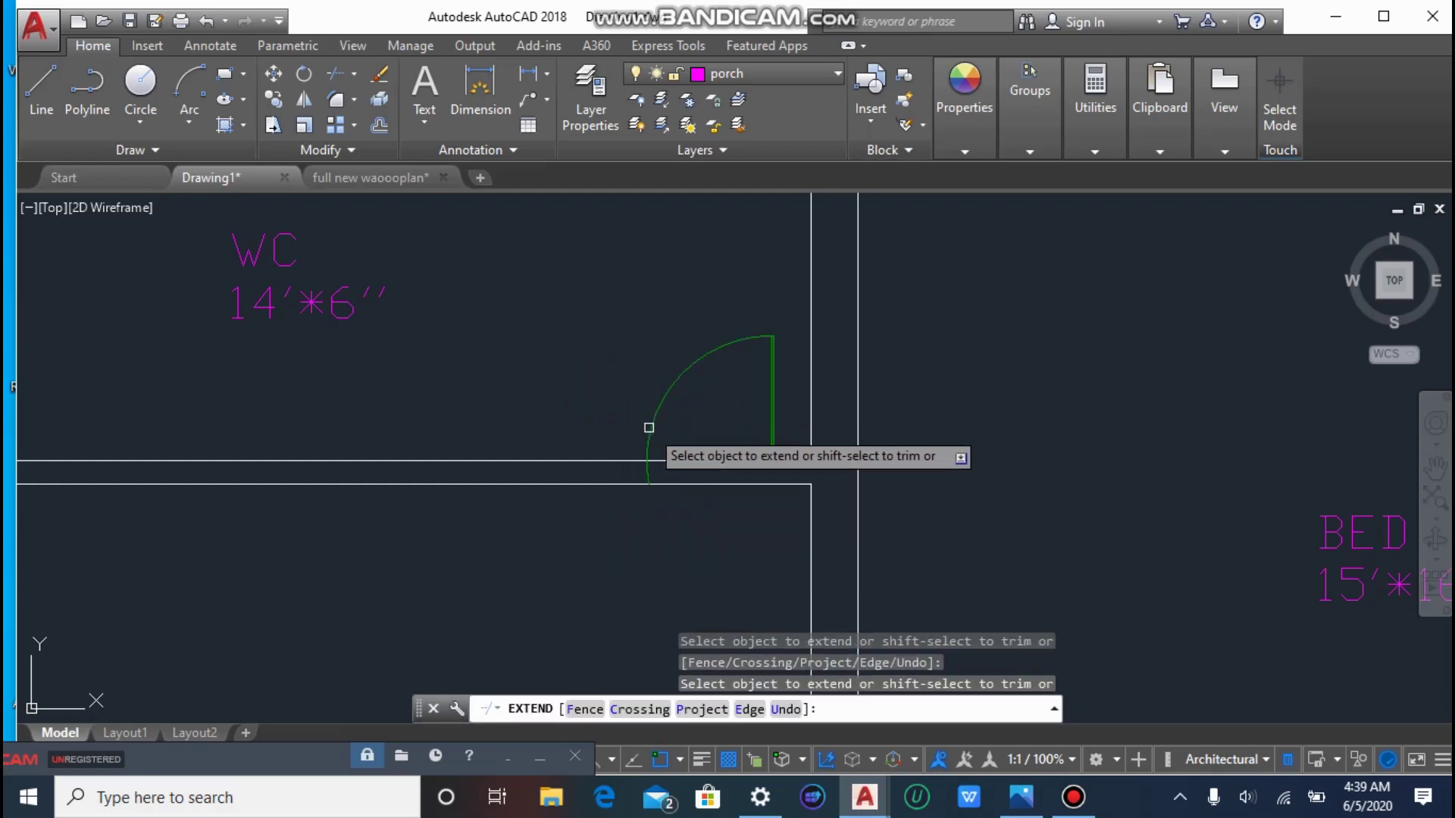
pyautogui.click(773, 436)
pyautogui.click(766, 422)
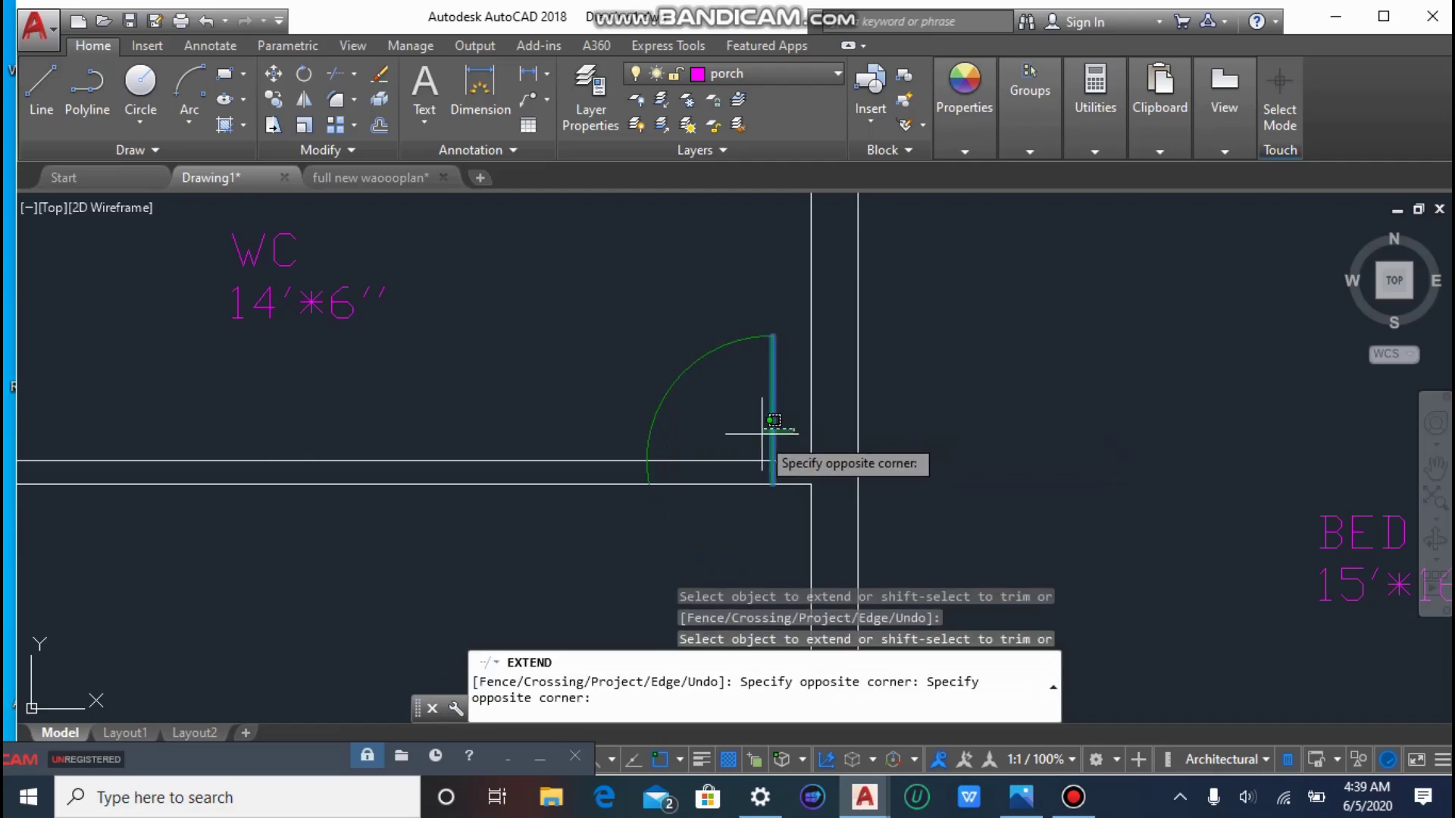
# Extend the wall and diagonal lines to the angled bedroom door and the right-hand door.
pyautogui.scroll(-5, 758, 436)
pyautogui.scroll(6, 773, 584)
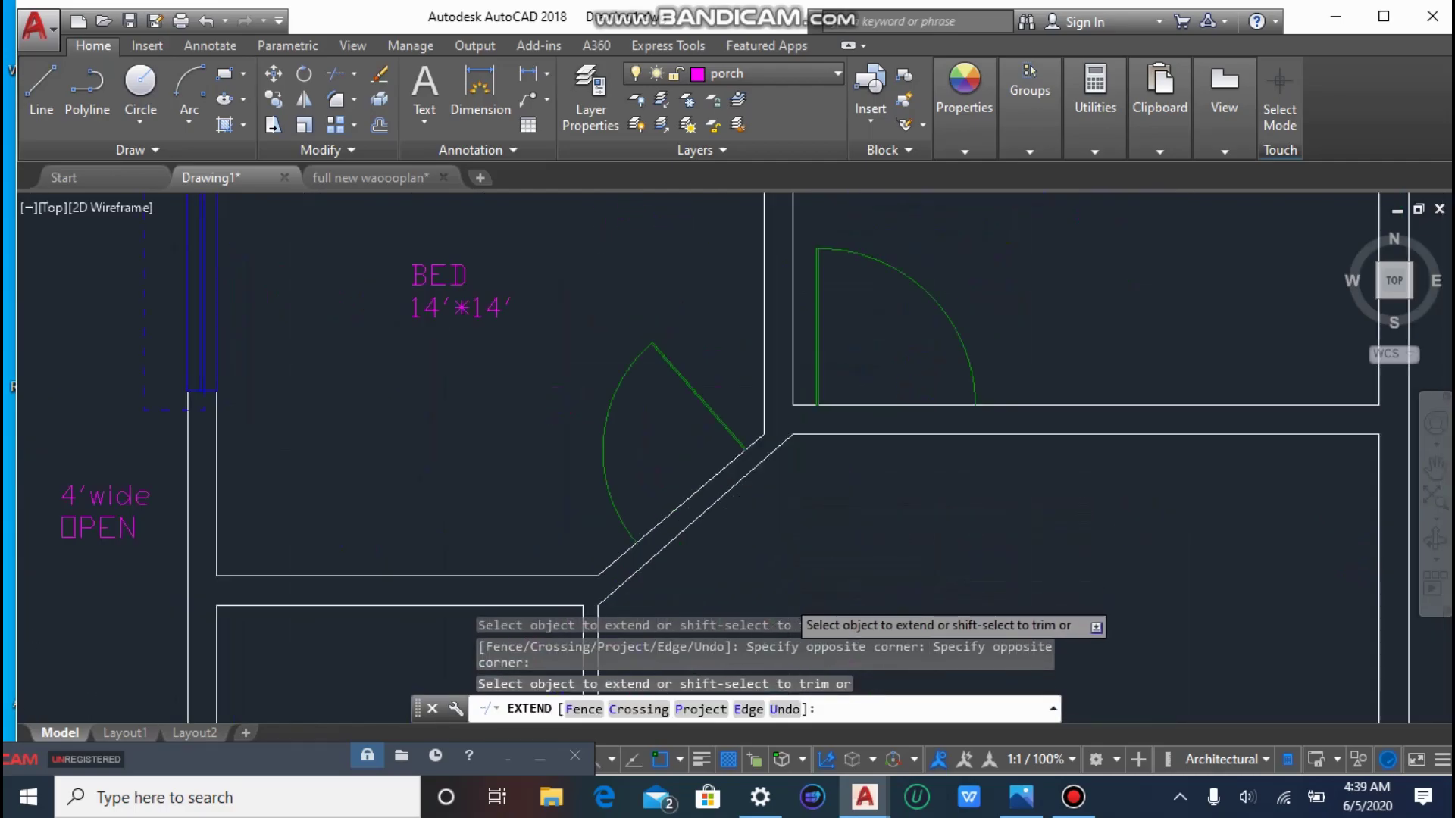
pyautogui.click(729, 405)
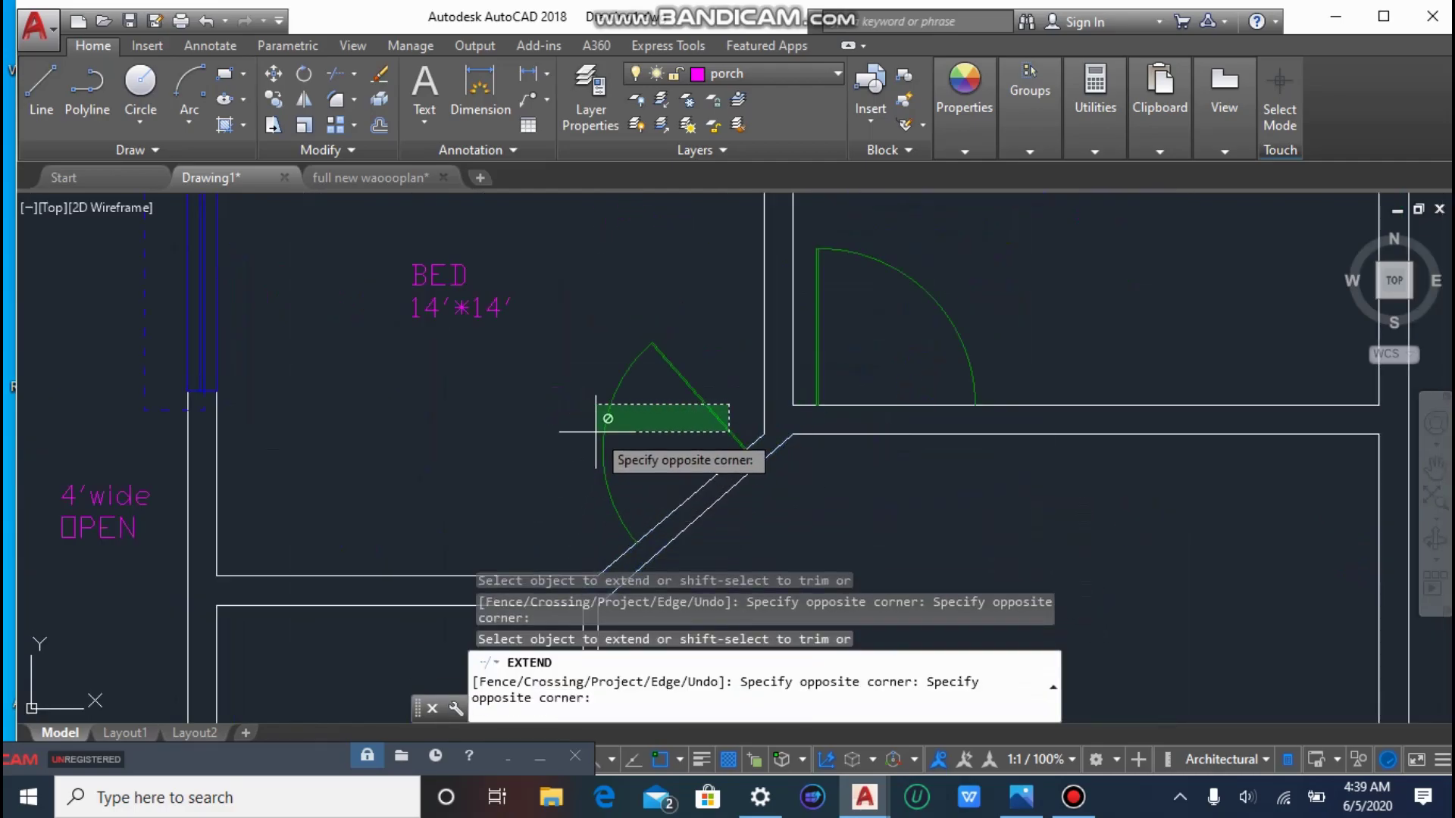
pyautogui.click(650, 416)
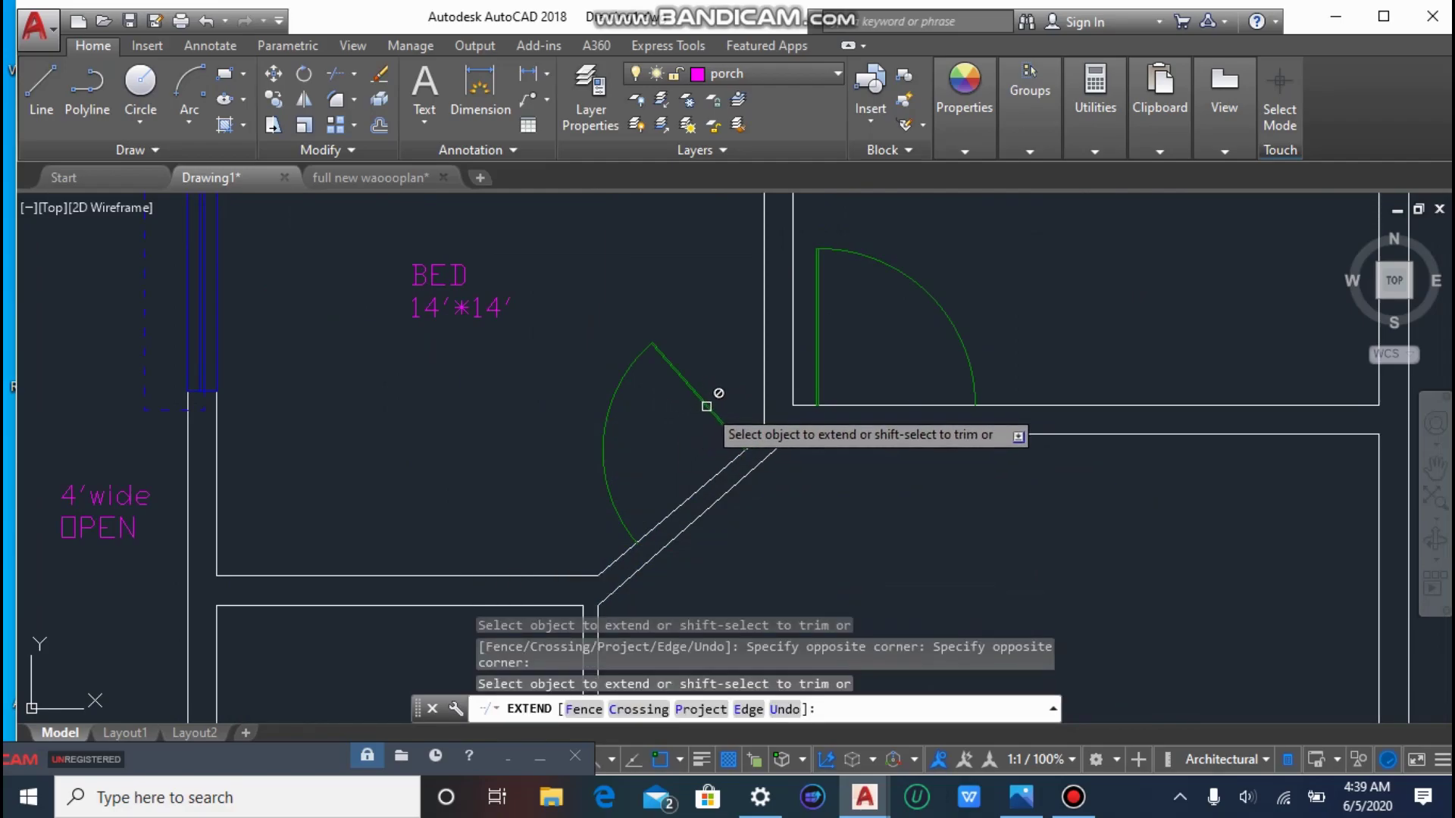
pyautogui.click(722, 408)
pyautogui.click(709, 417)
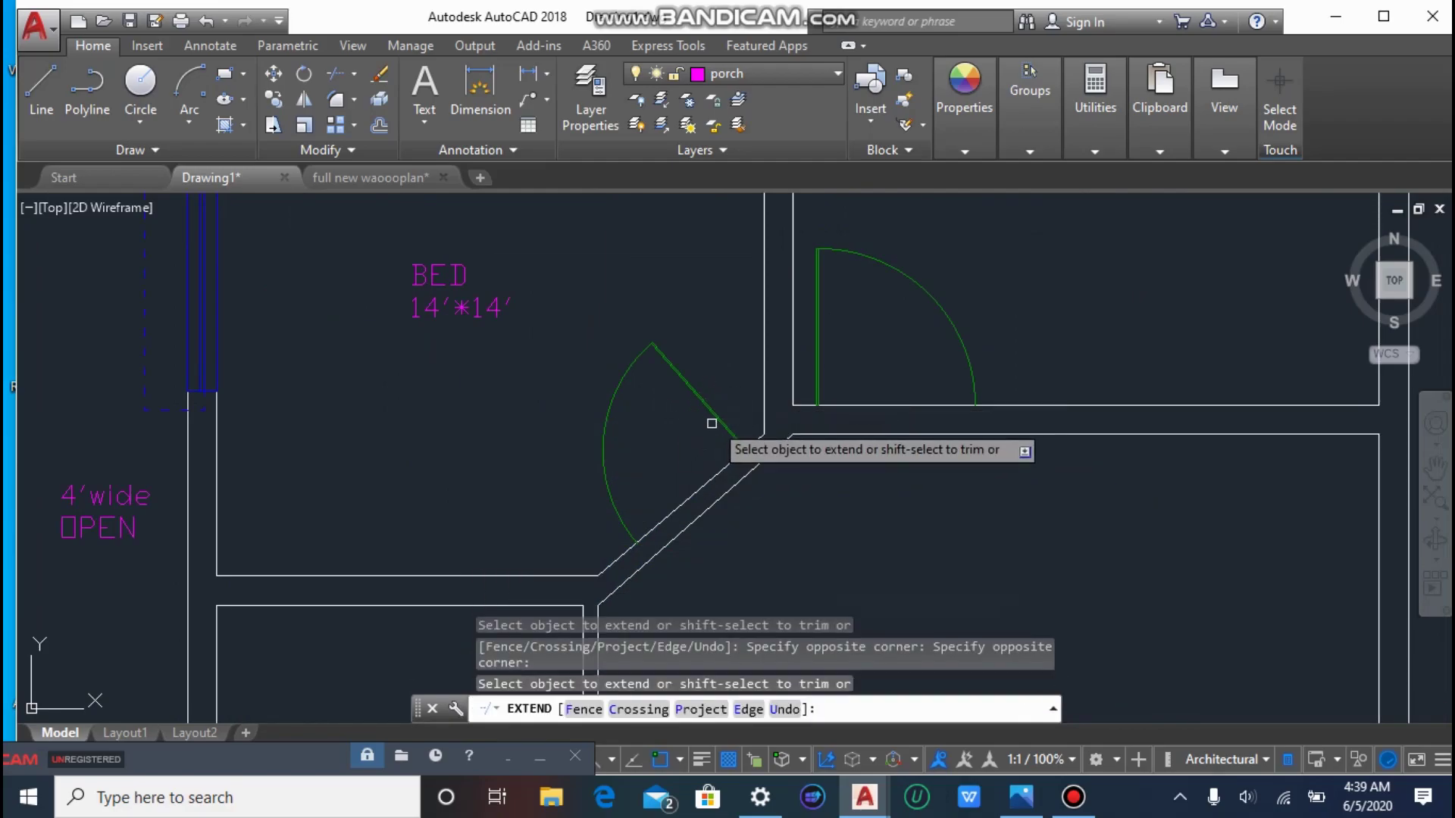
pyautogui.click(826, 373)
pyautogui.click(988, 375)
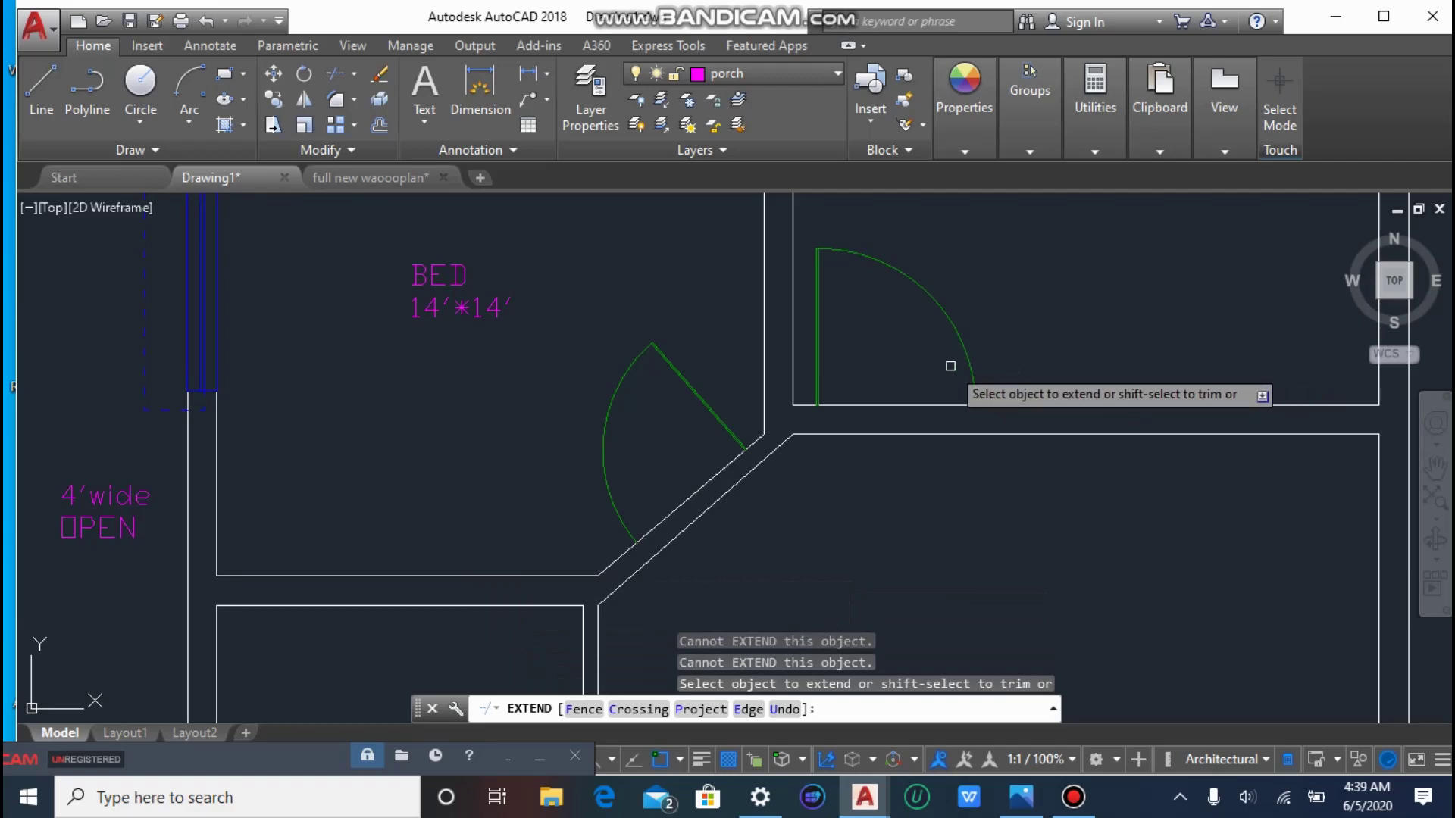
pyautogui.press('Escape')
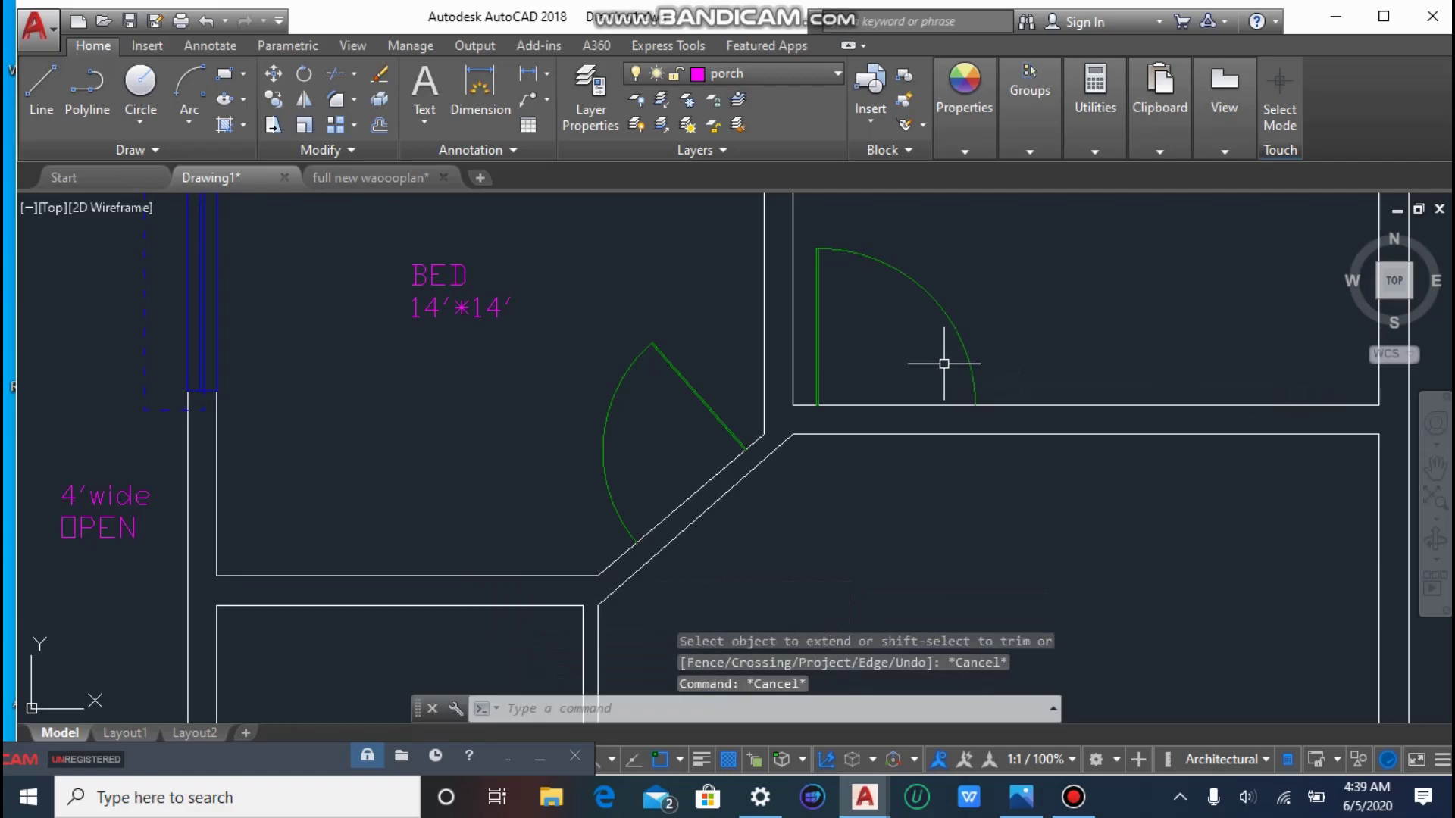
pyautogui.click(966, 334)
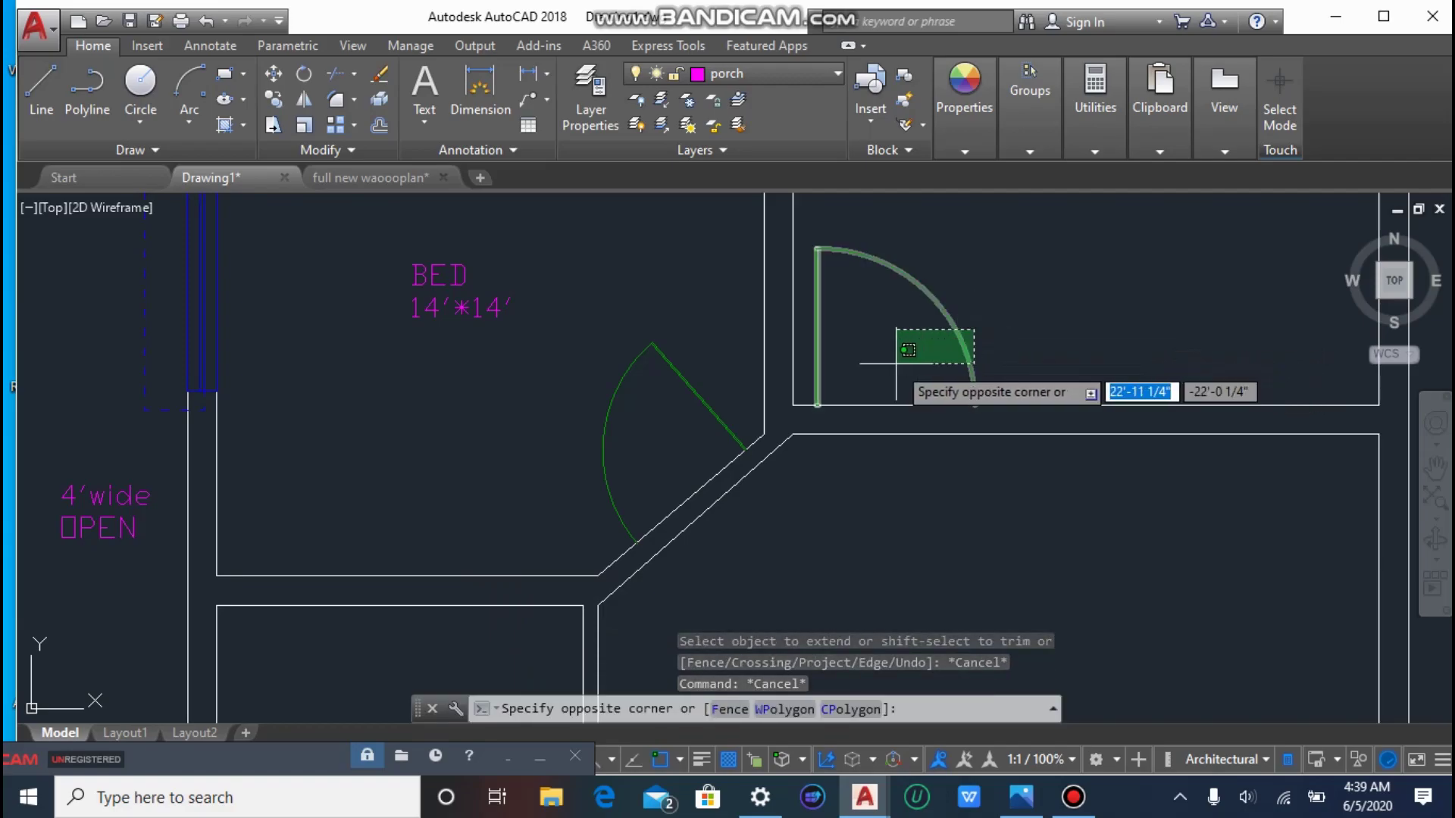
# Select the four door blocks, including the green and lower-left doors, and explode them with X.
pyautogui.click(871, 368)
pyautogui.click(698, 393)
pyautogui.scroll(-4, 698, 392)
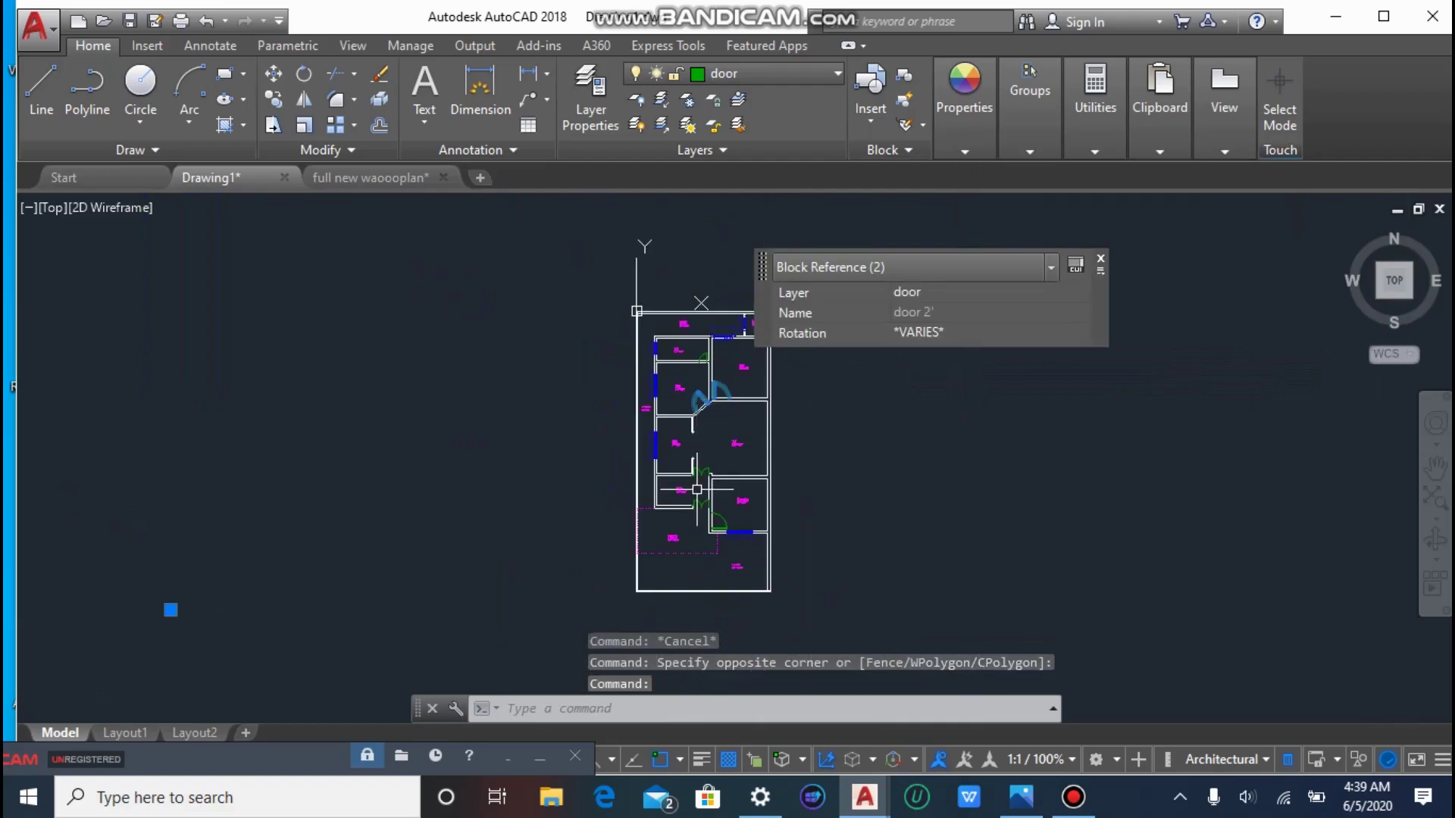
pyautogui.scroll(3, 686, 400)
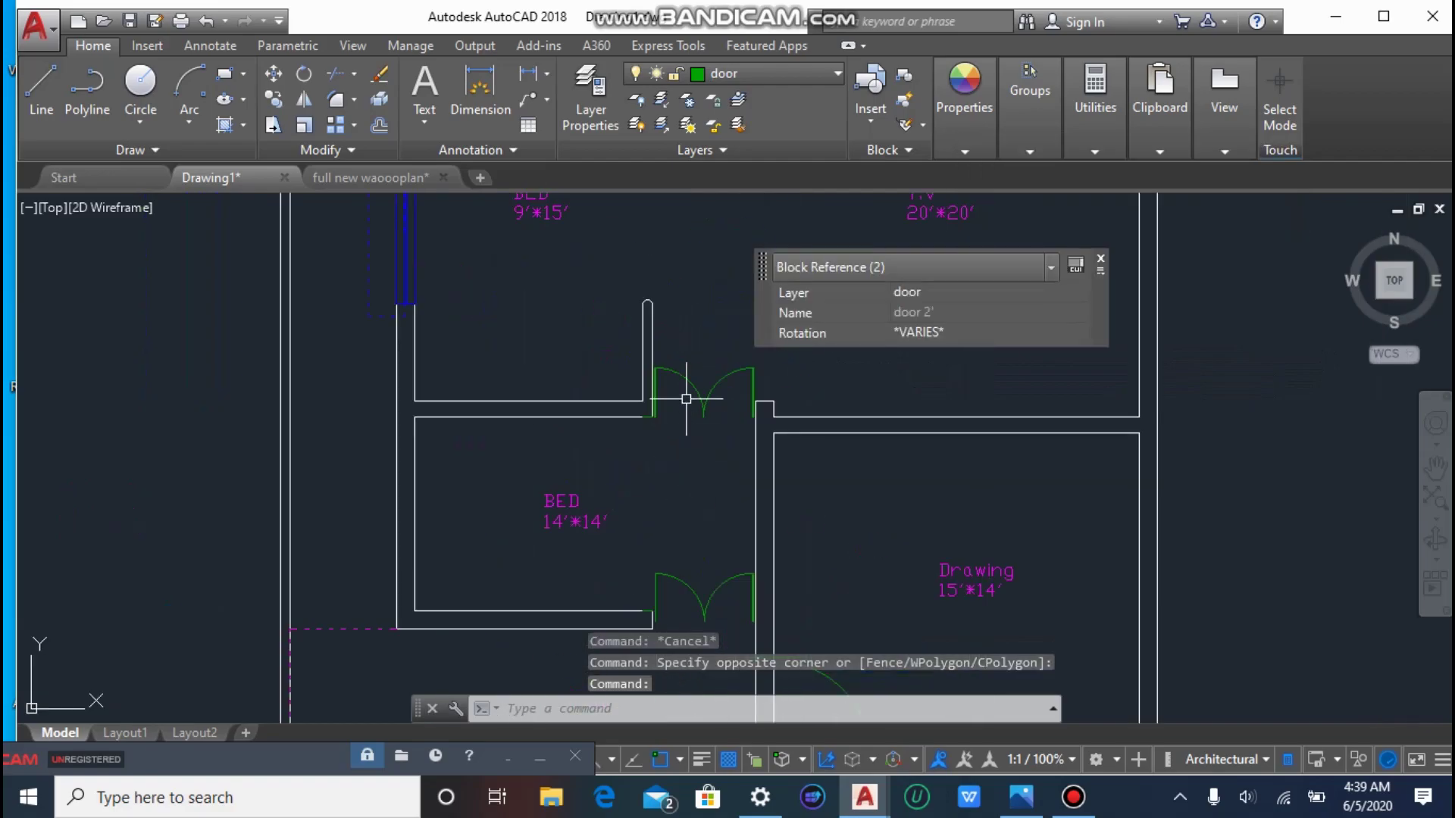
pyautogui.click(703, 608)
pyautogui.scroll(5, 734, 606)
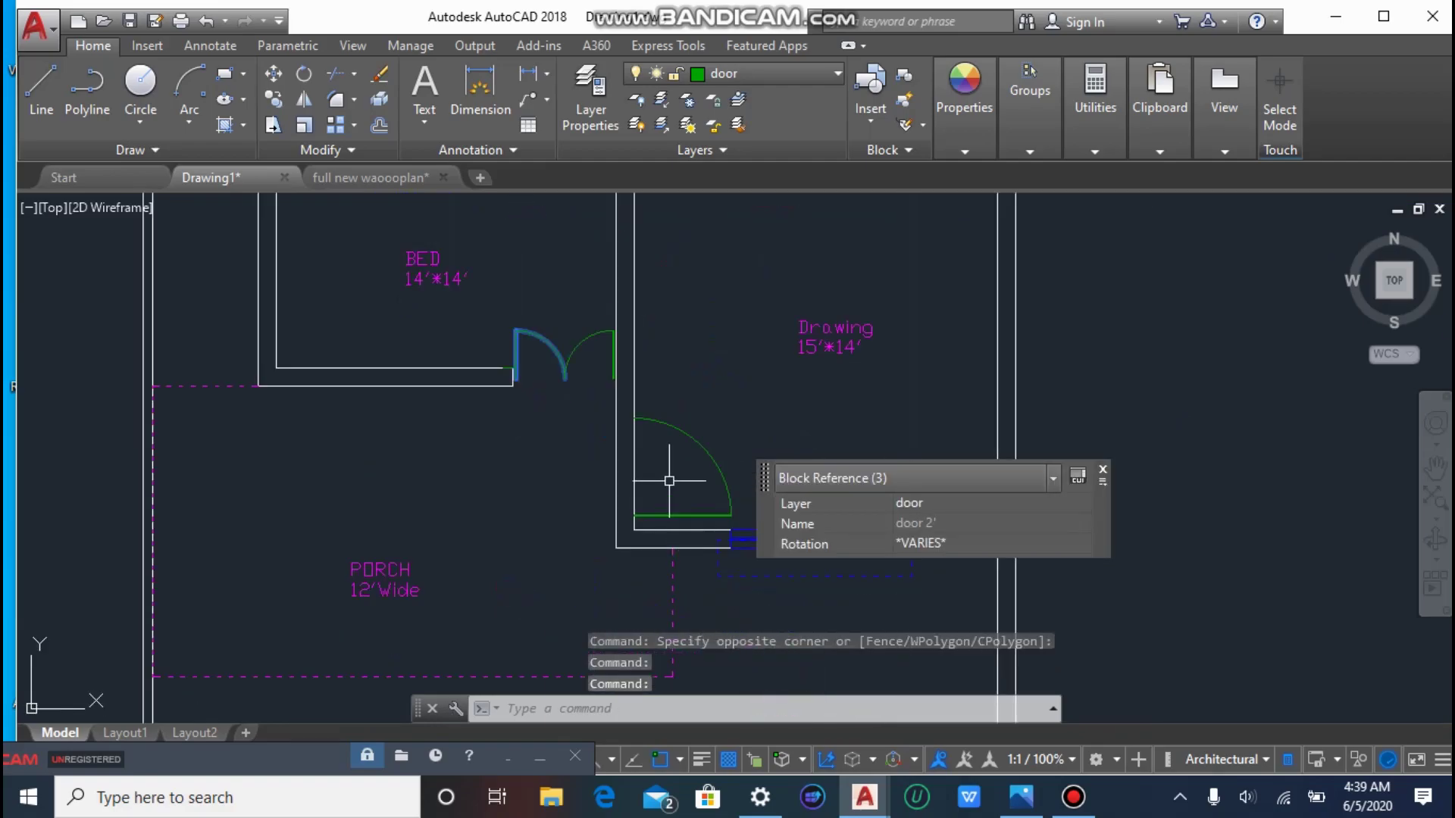
pyautogui.click(680, 425)
pyautogui.scroll(-8, 588, 396)
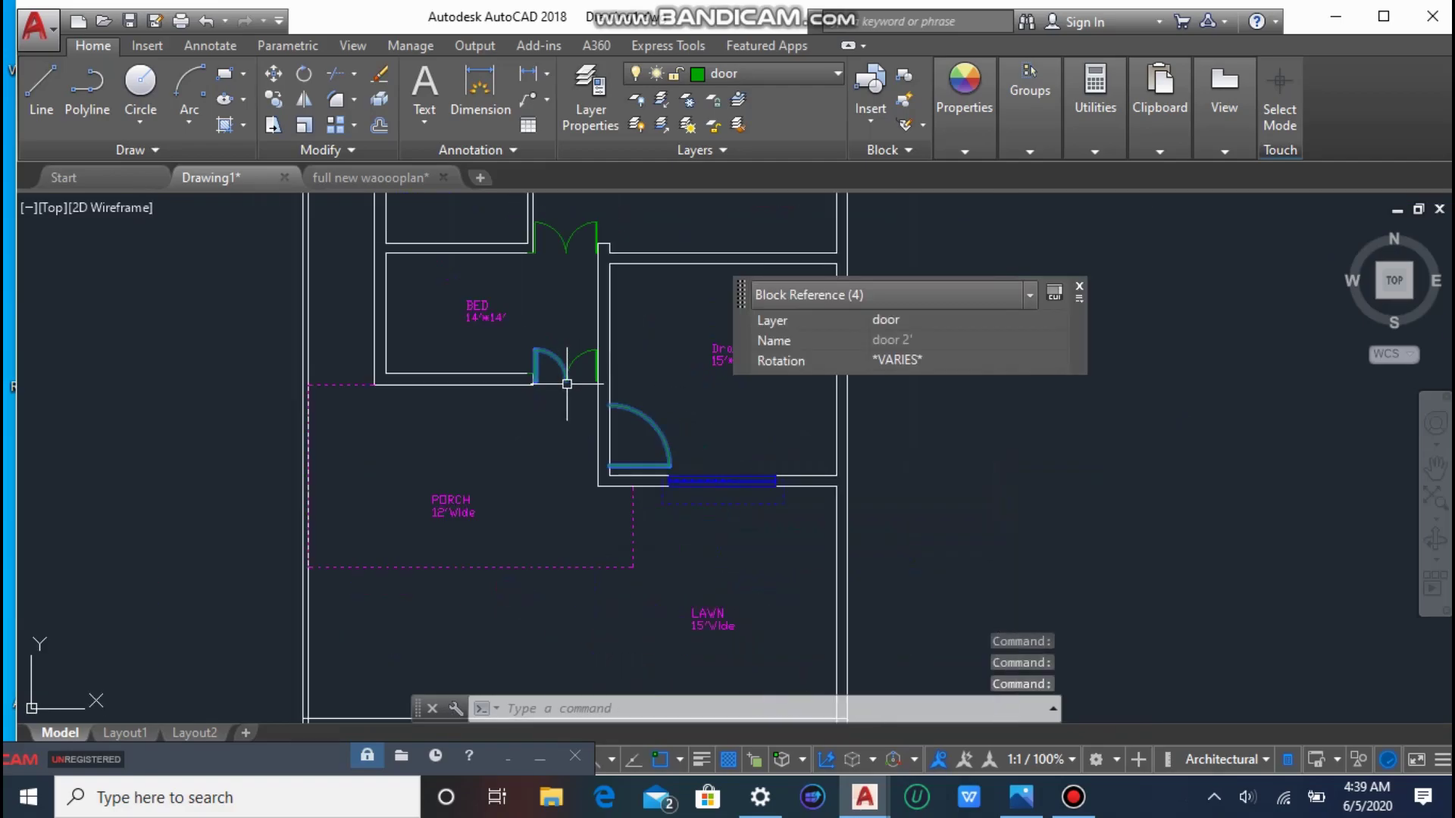
pyautogui.scroll(5, 594, 323)
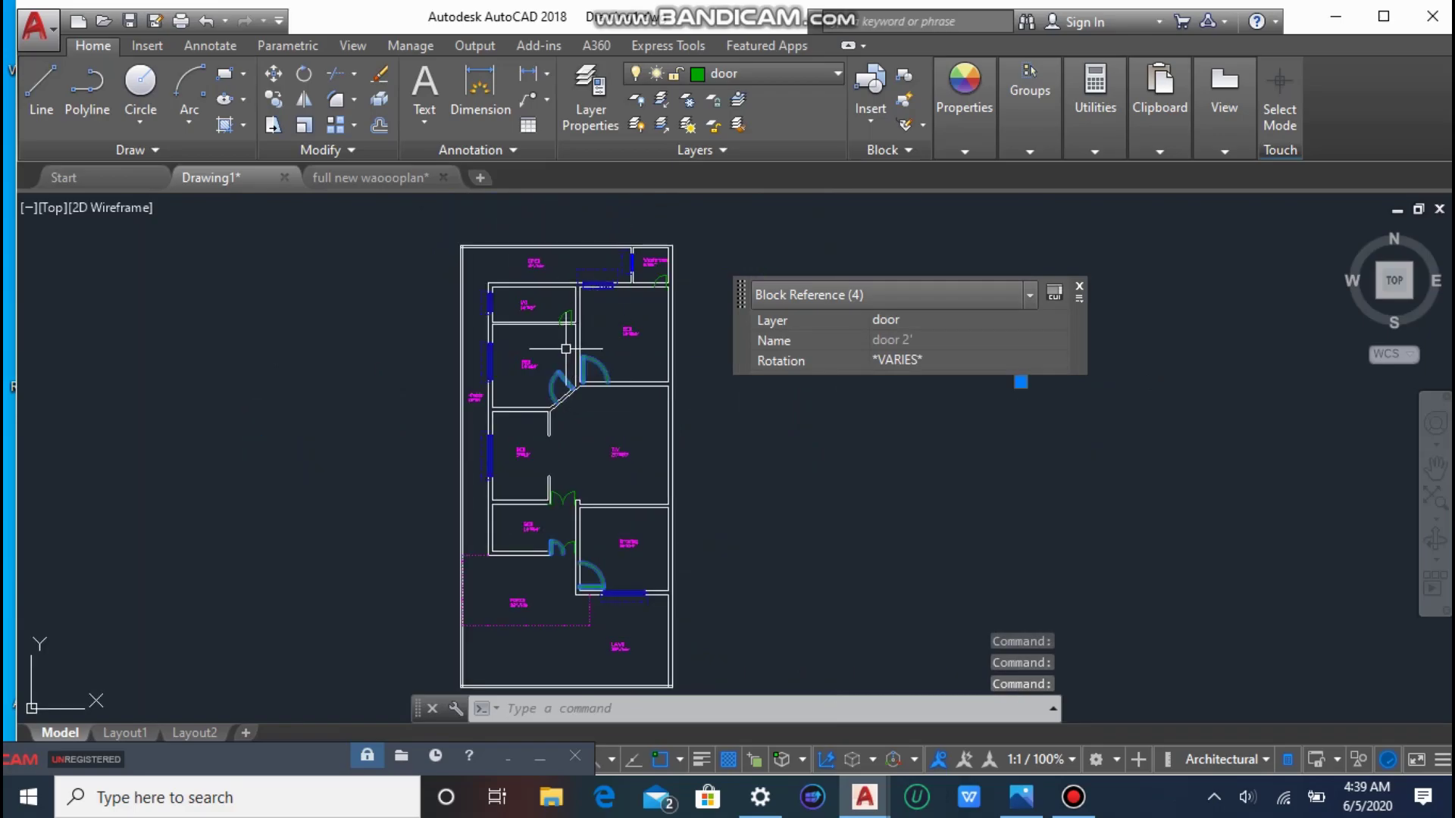
pyautogui.scroll(5, 558, 309)
pyautogui.scroll(-5, 494, 227)
pyautogui.scroll(3, 581, 348)
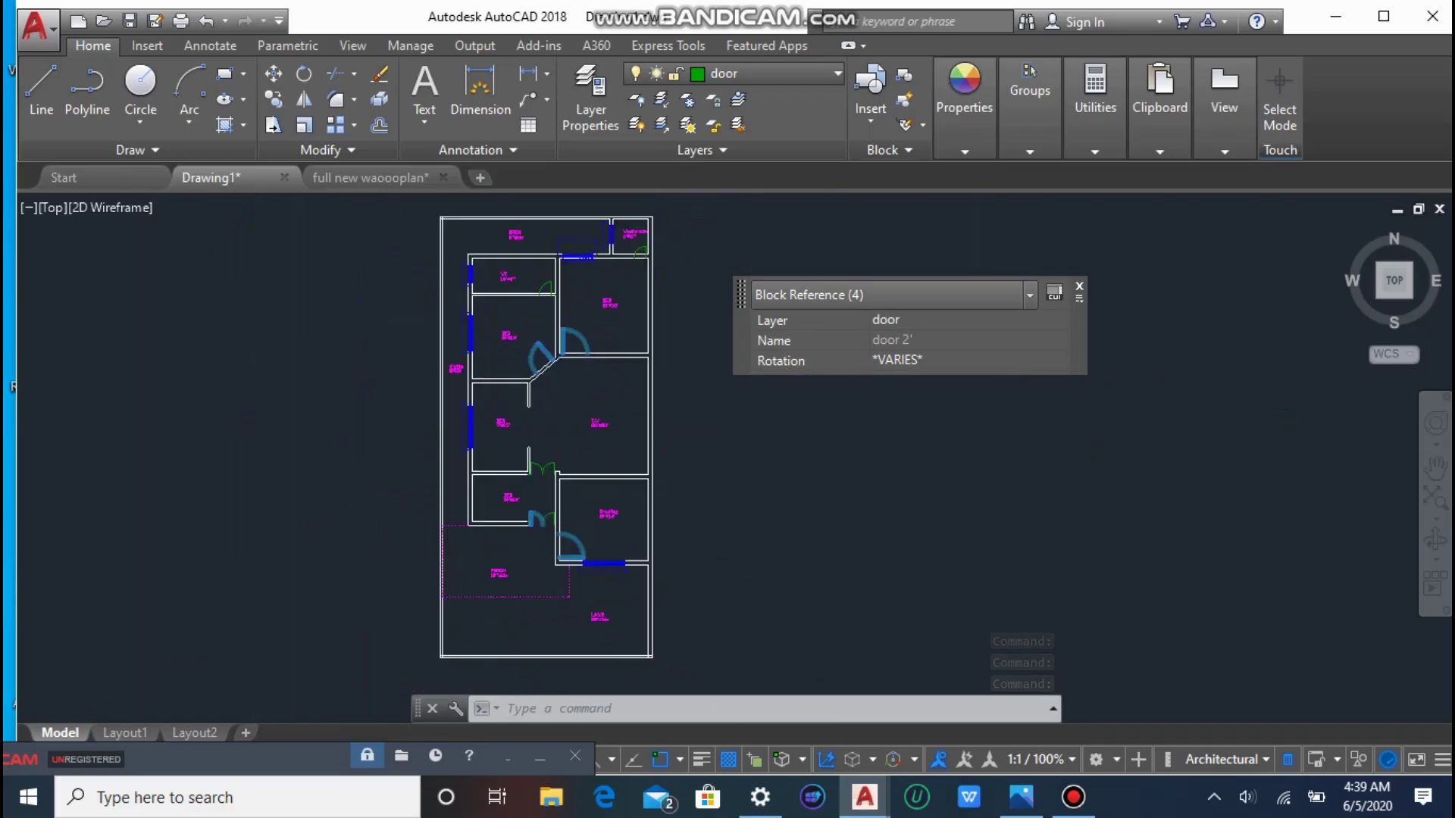
pyautogui.write('x')
pyautogui.press('Return')
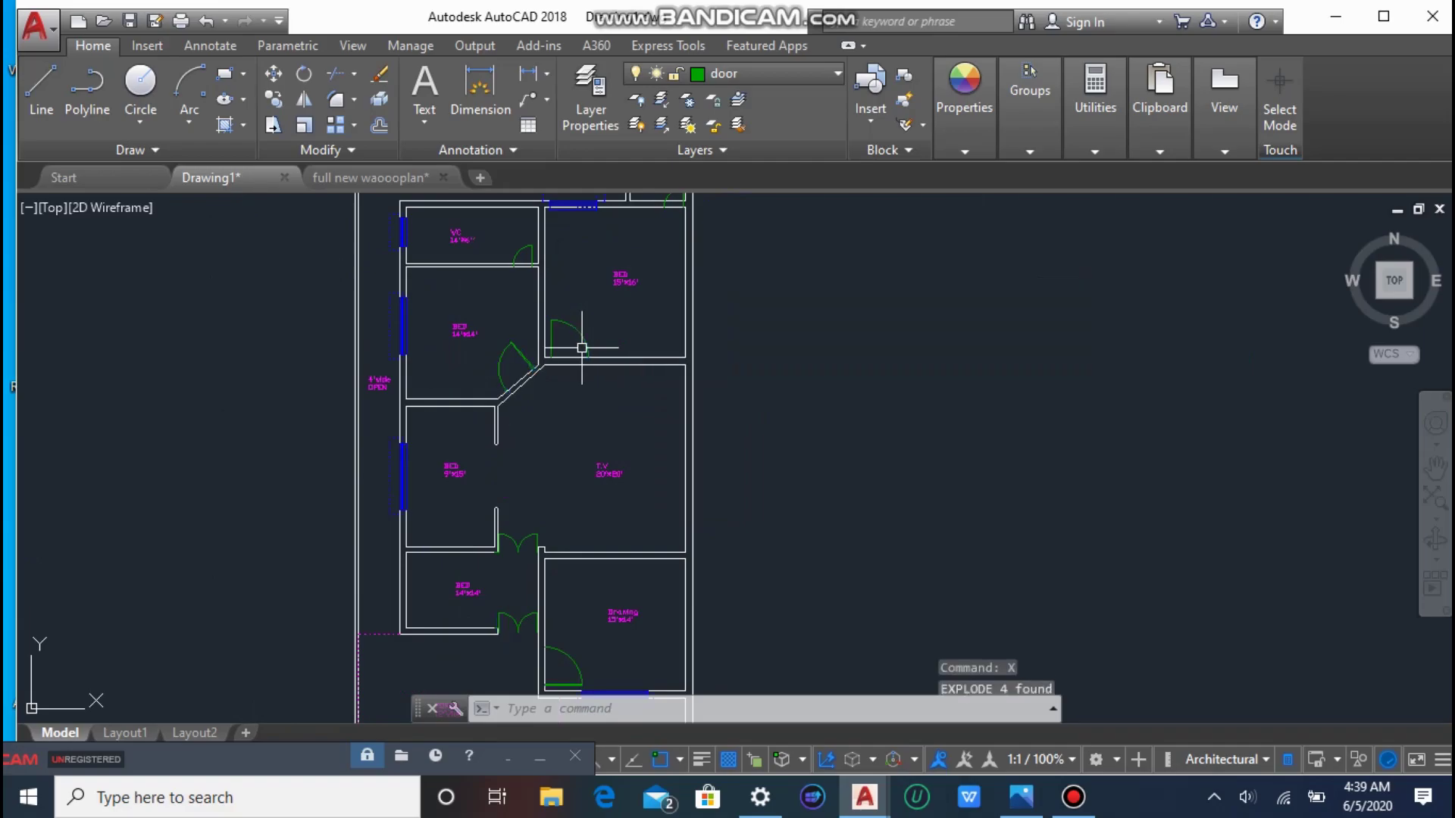
pyautogui.scroll(4, 574, 347)
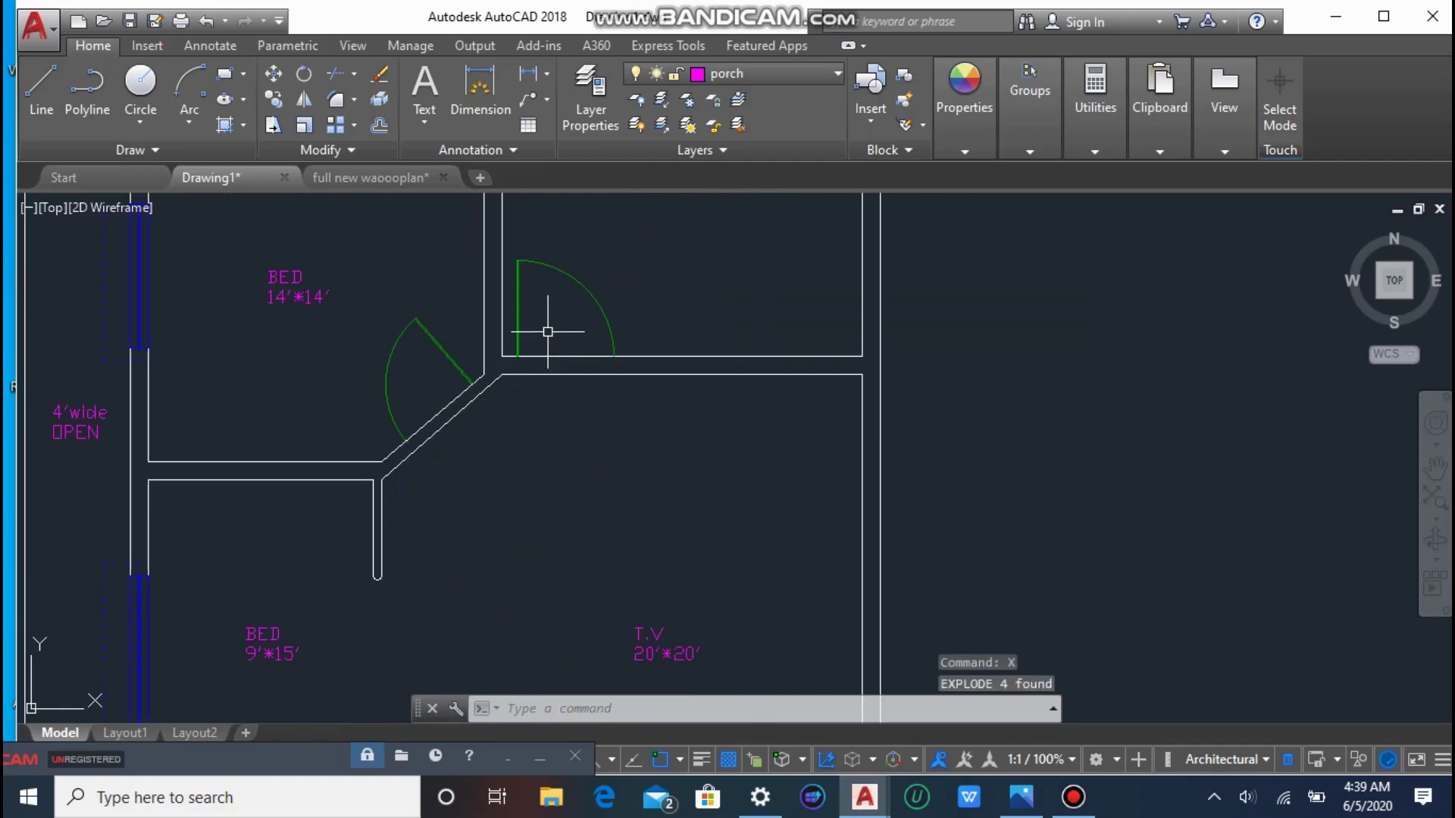
# Extend the upper door line and its arcs down to the wall.
pyautogui.press('Return')
pyautogui.press('Return')
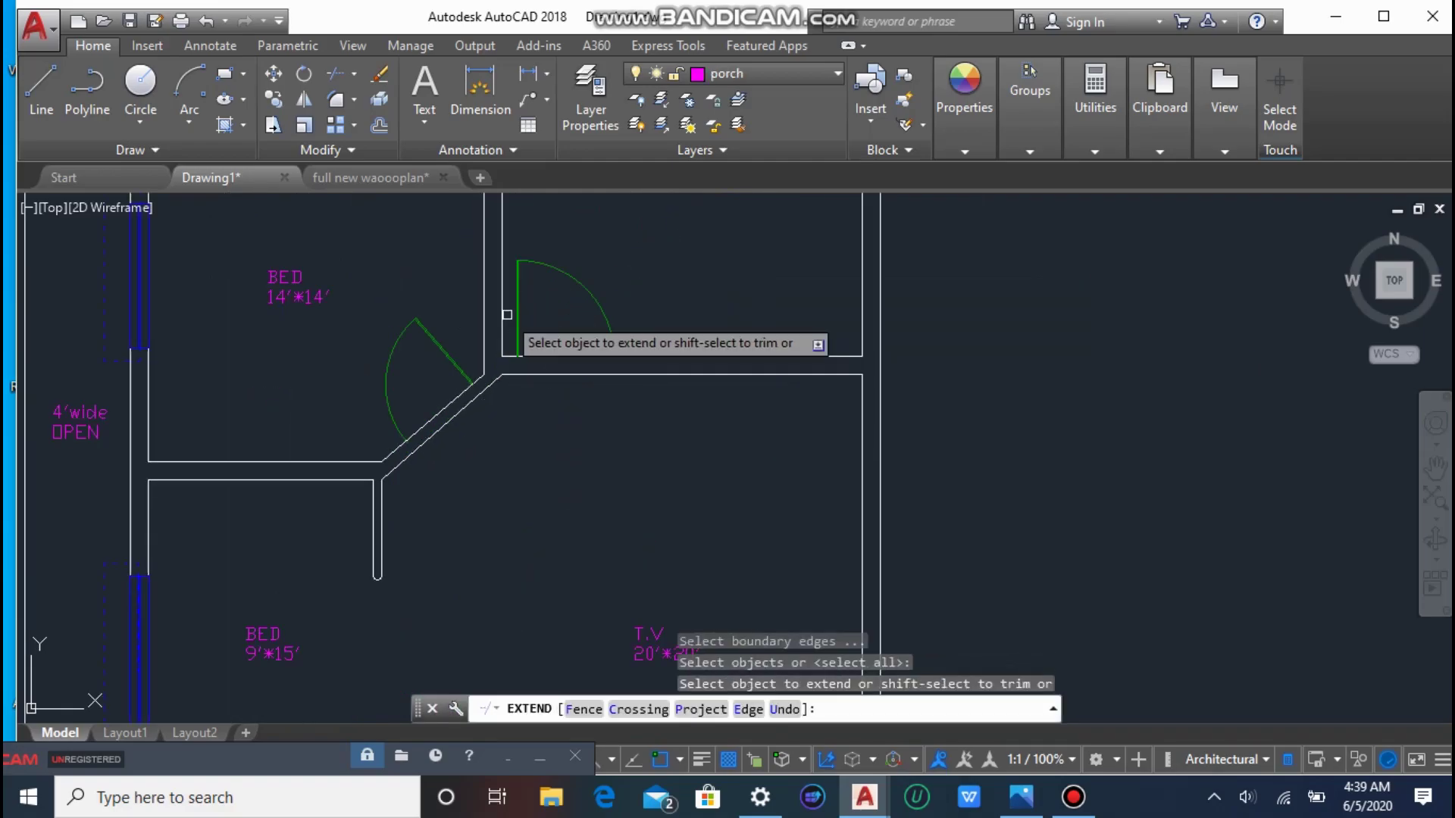
pyautogui.click(533, 314)
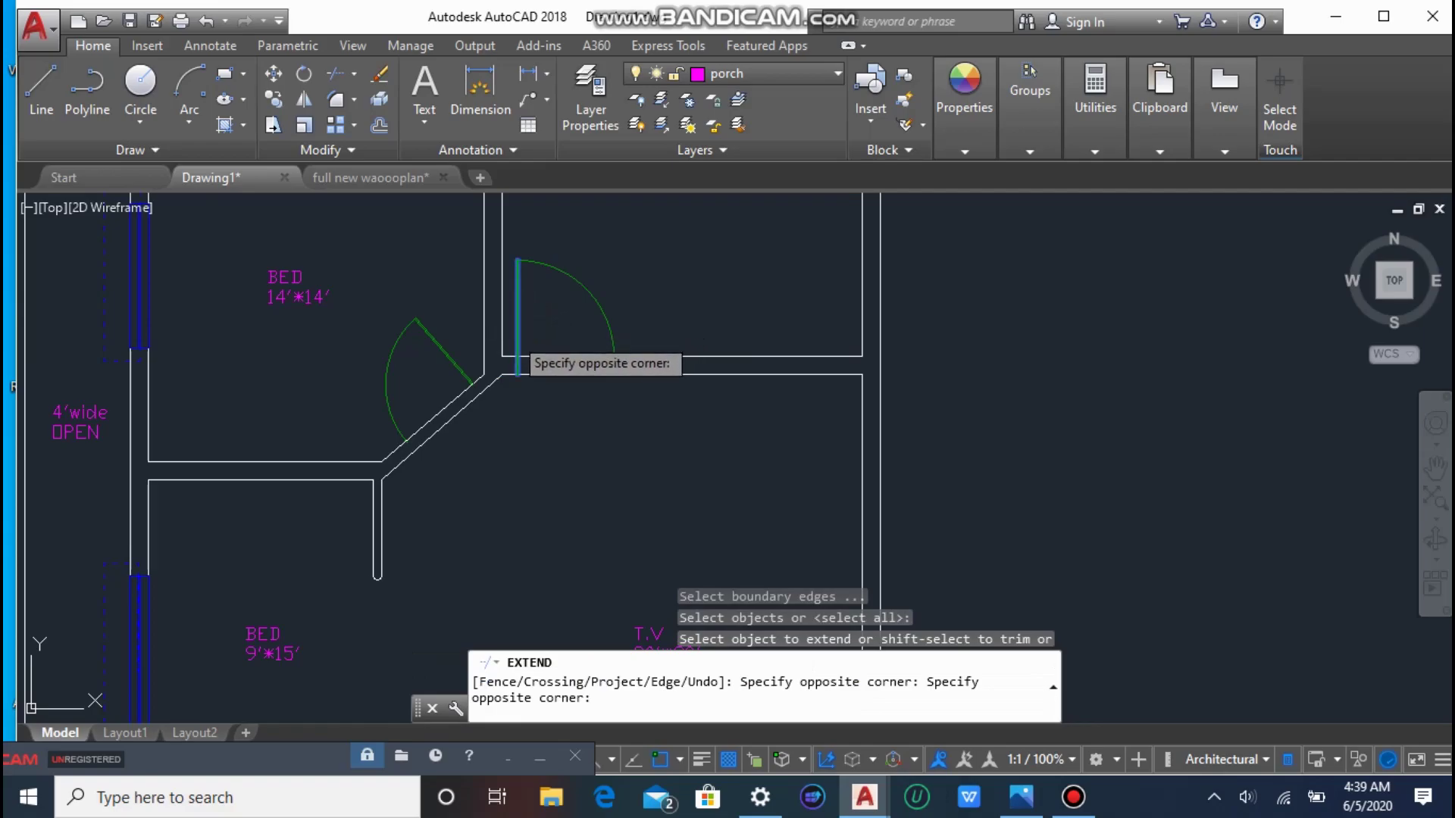
pyautogui.click(512, 334)
pyautogui.click(562, 326)
pyautogui.click(663, 334)
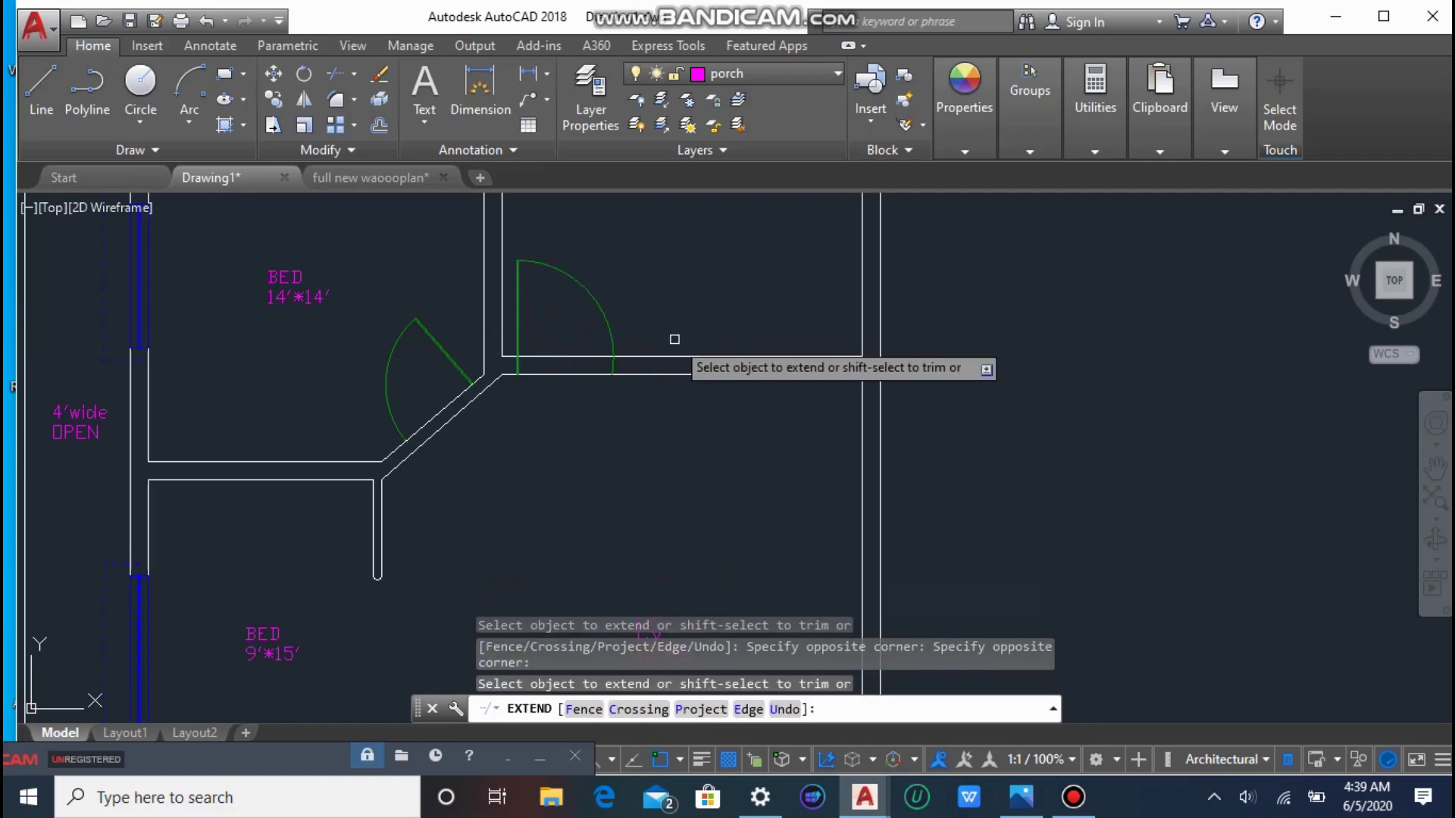
# Extend the angled bedroom door's lines and arc, then the Drawing room door lines, to the wall.
pyautogui.click(465, 357)
pyautogui.click(453, 373)
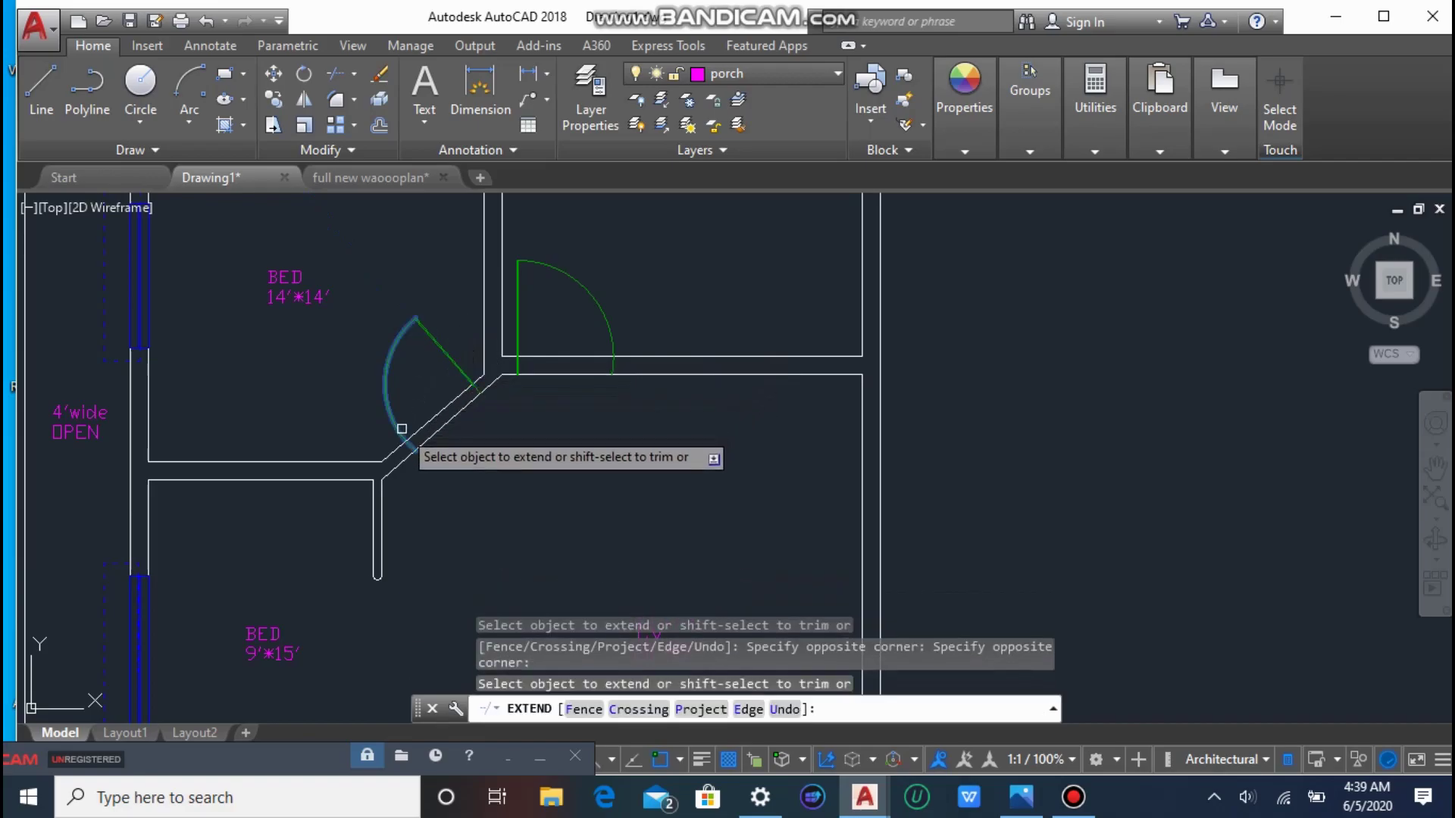
pyautogui.click(396, 422)
pyautogui.scroll(-8, 413, 416)
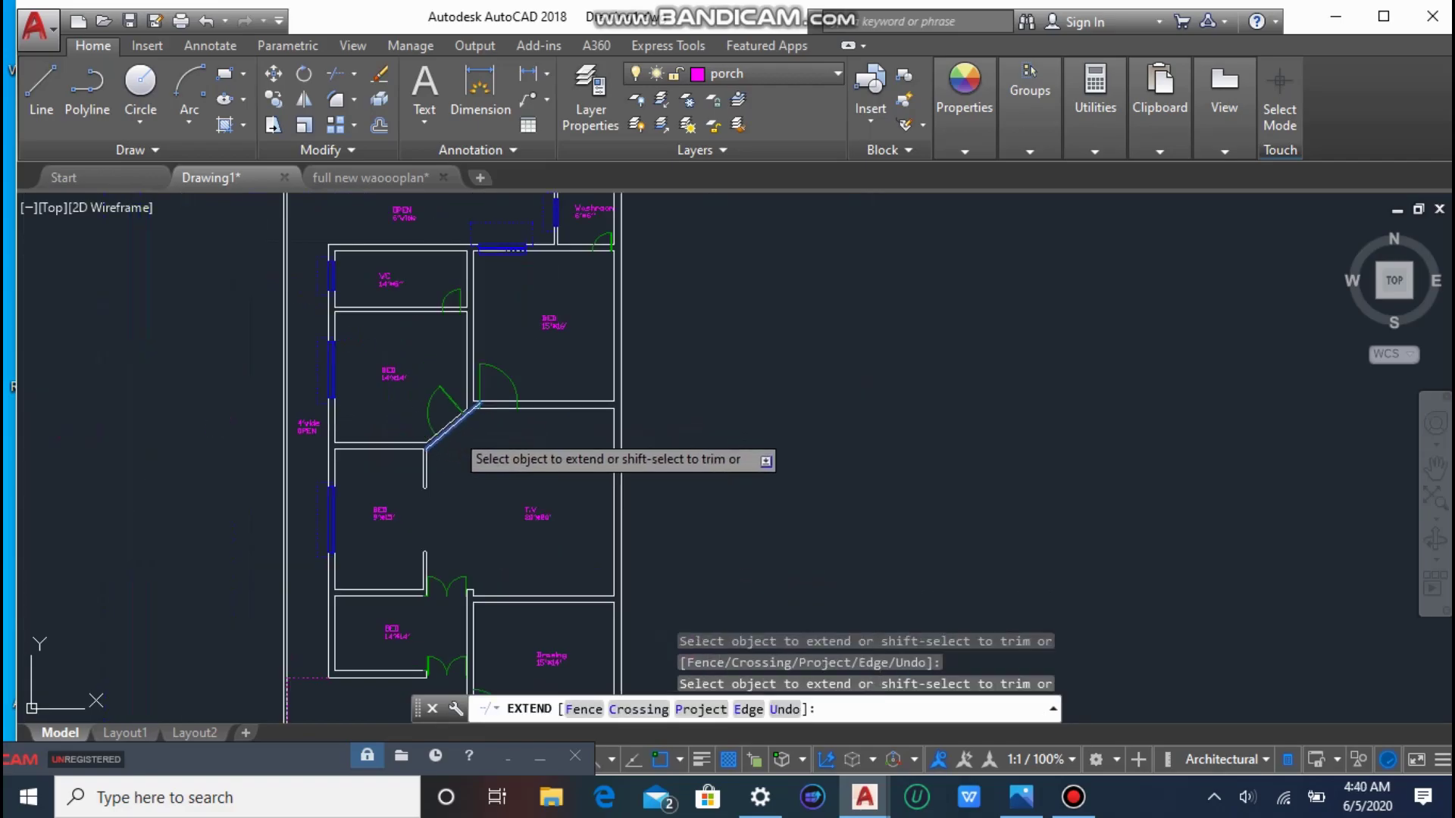
pyautogui.scroll(5, 479, 551)
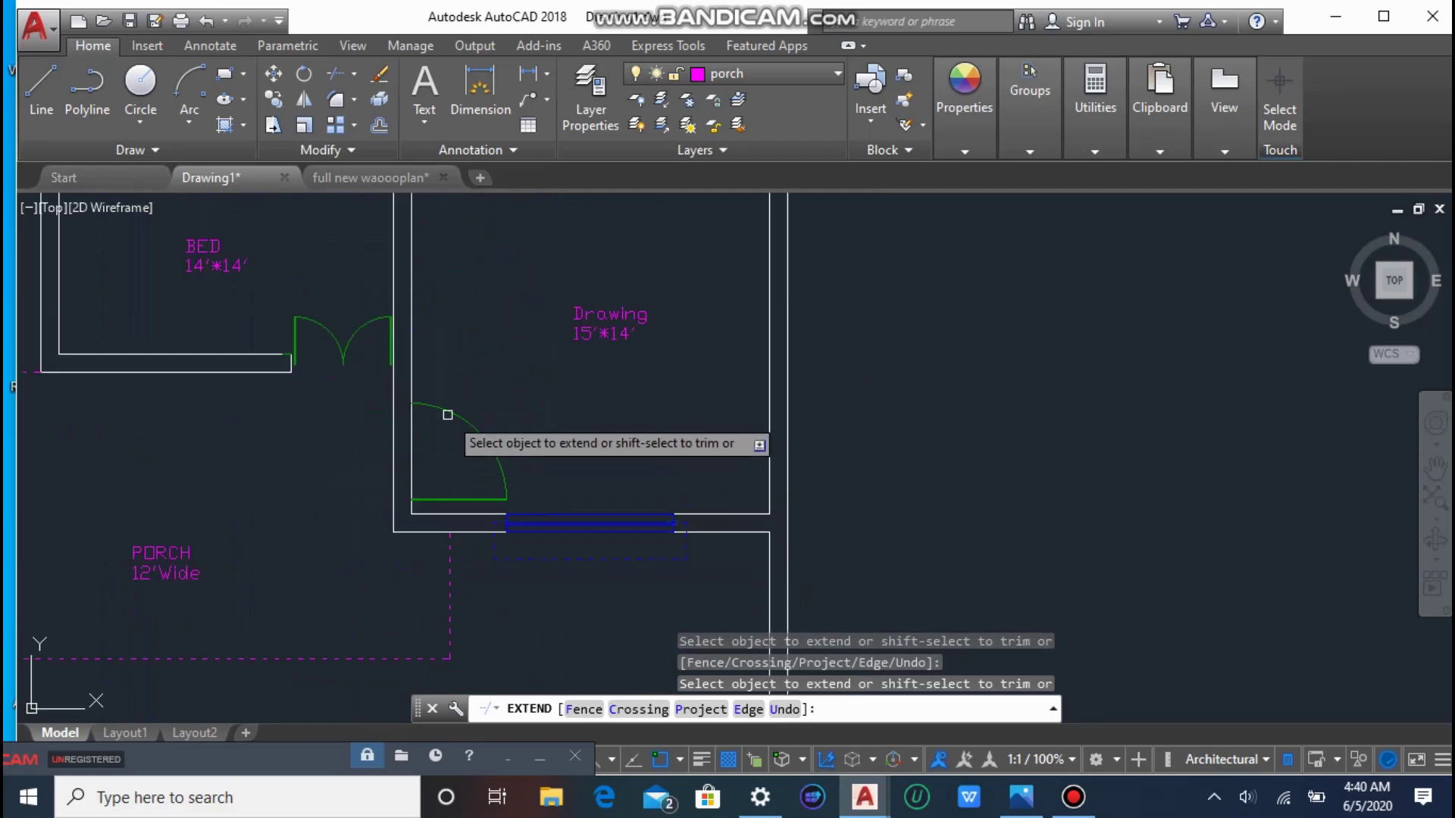
pyautogui.click(444, 388)
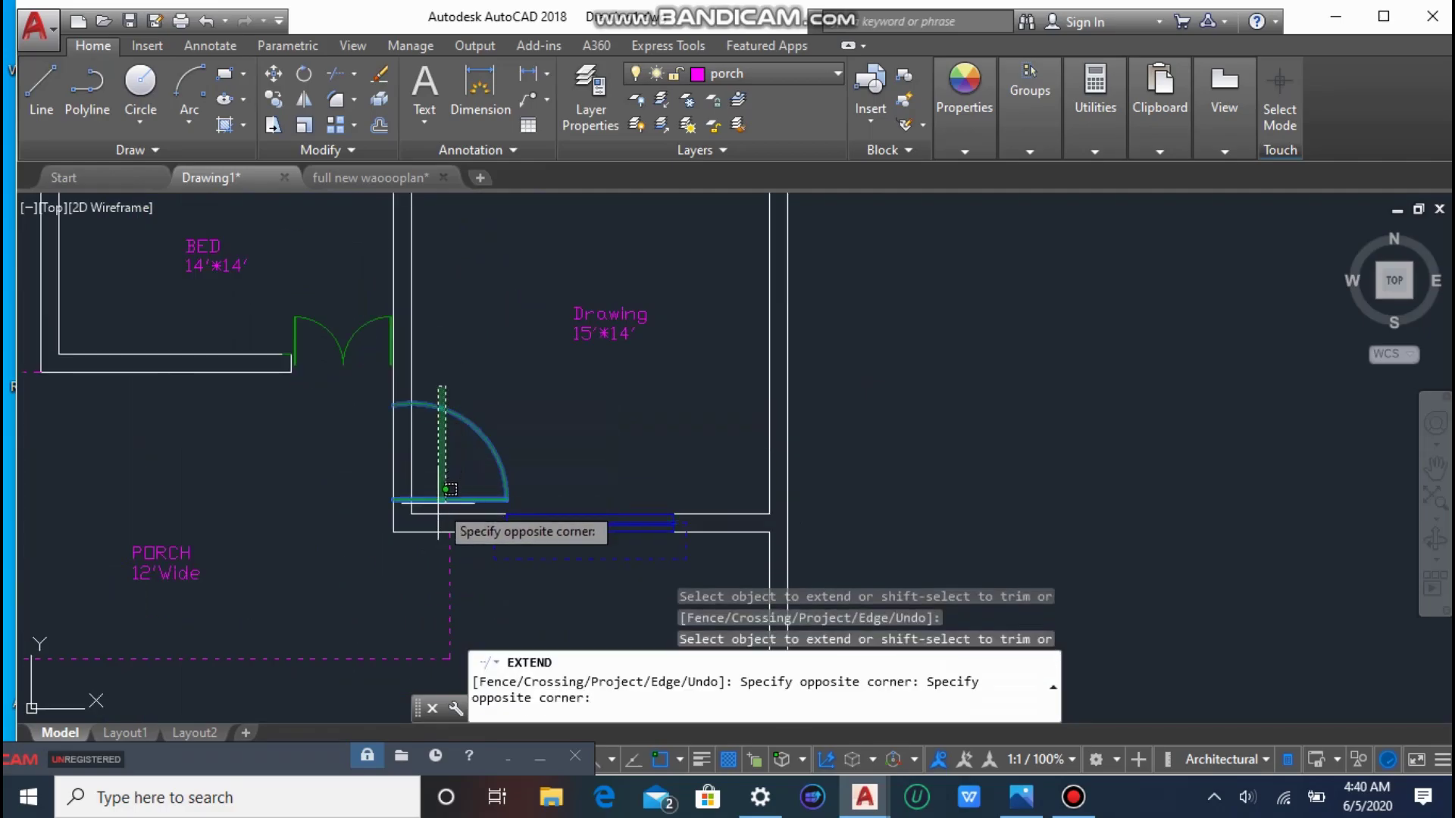
pyautogui.click(450, 489)
pyautogui.press('Escape')
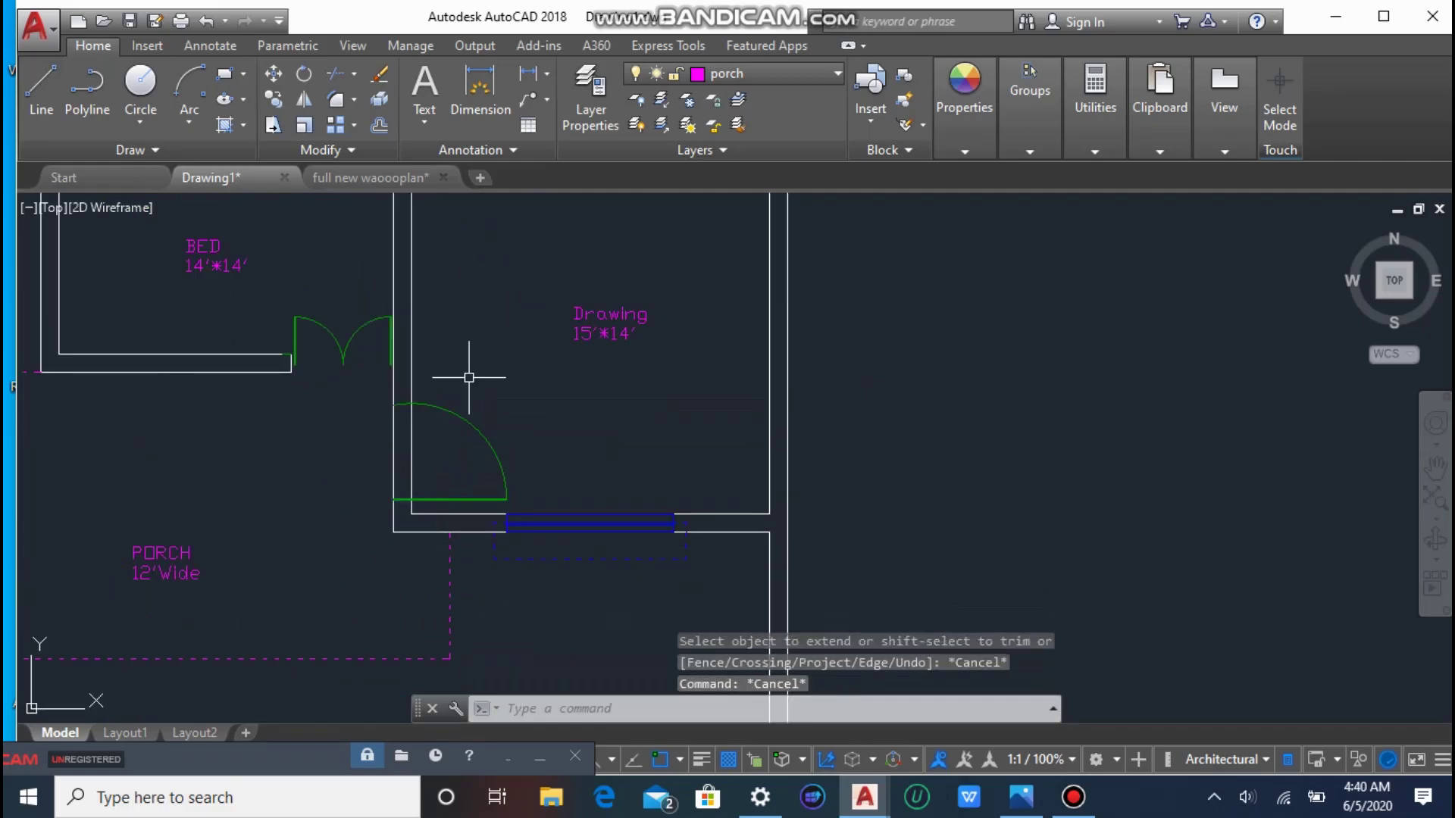
# Trim the wall lines across the doorway using a trim window.
pyautogui.write('tr')
pyautogui.press('Return')
pyautogui.press('Return')
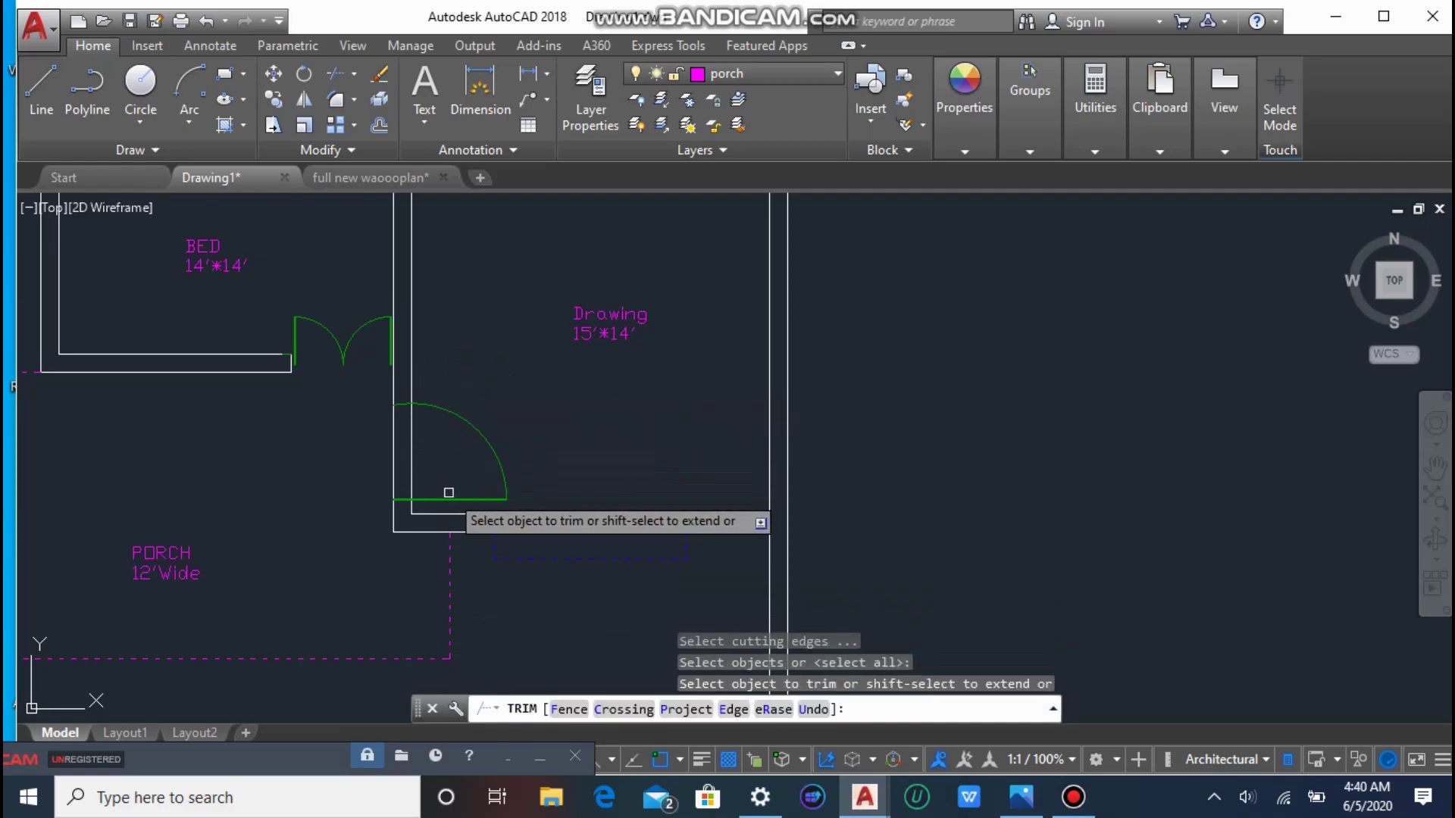
pyautogui.click(429, 451)
pyautogui.click(385, 462)
pyautogui.scroll(-5, 428, 326)
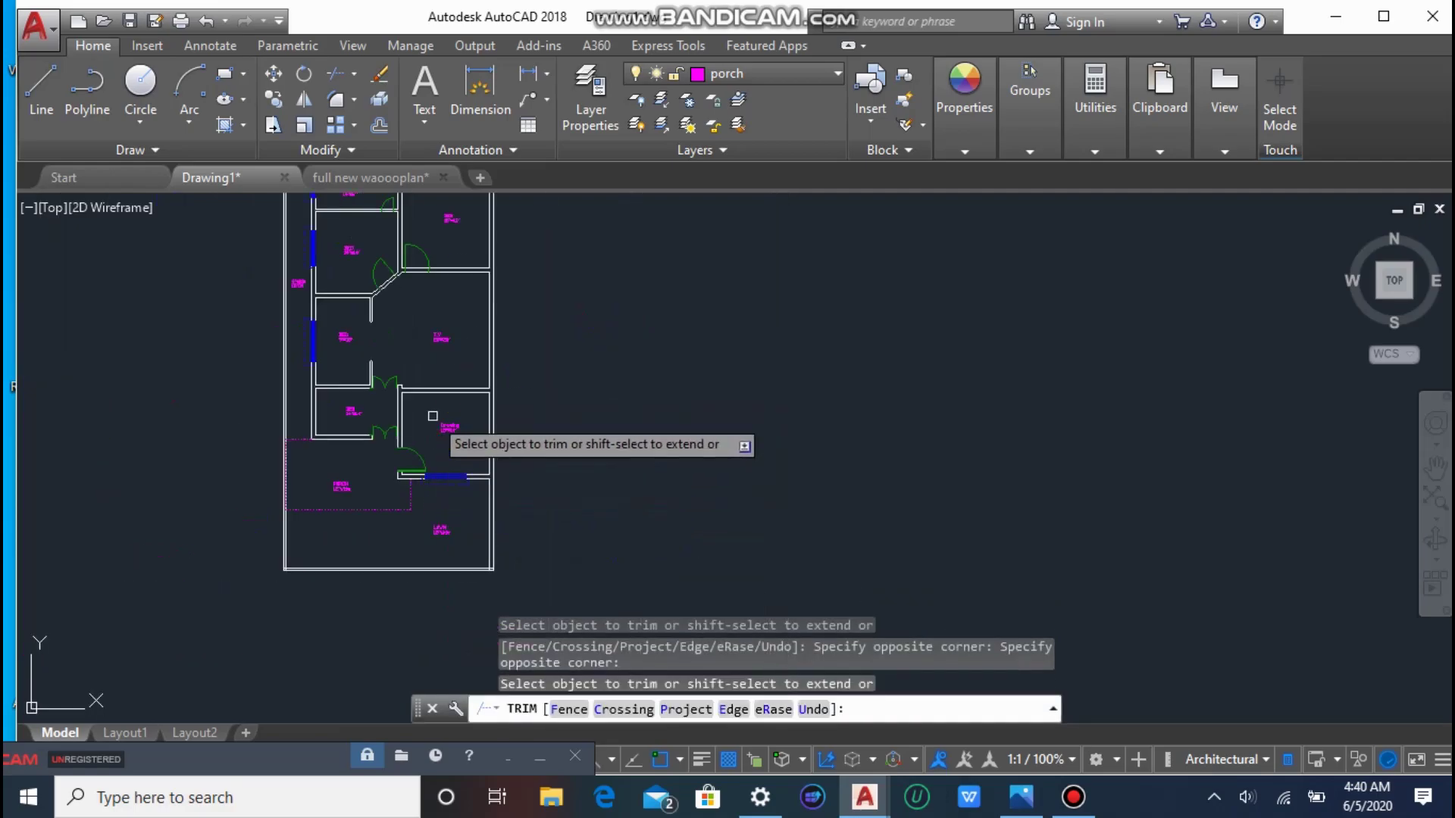
pyautogui.scroll(4, 416, 250)
# Trim the wall line at the BED room door and inside the door arc.
pyautogui.click(419, 310)
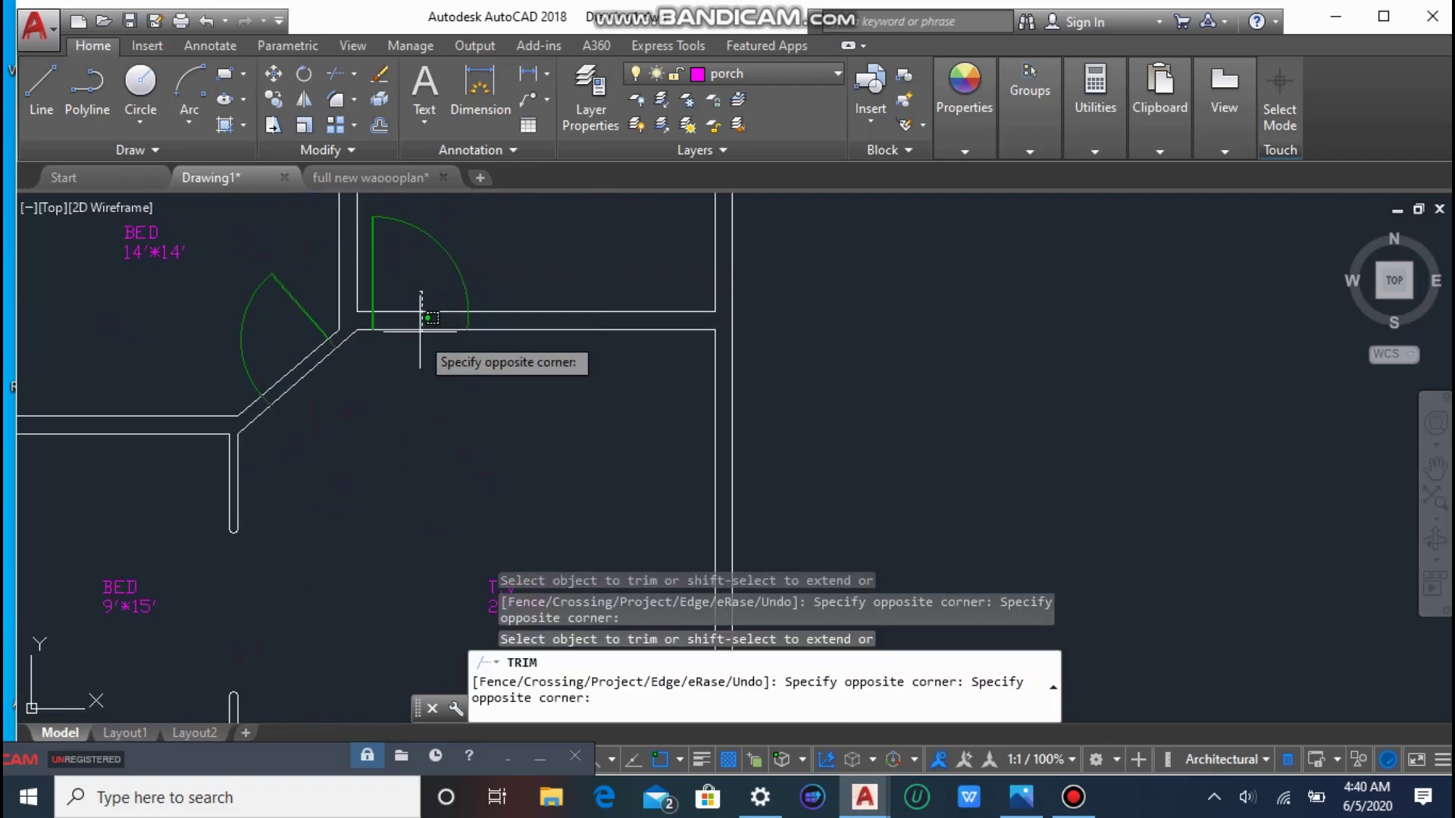
pyautogui.click(397, 357)
pyautogui.click(314, 379)
pyautogui.click(291, 364)
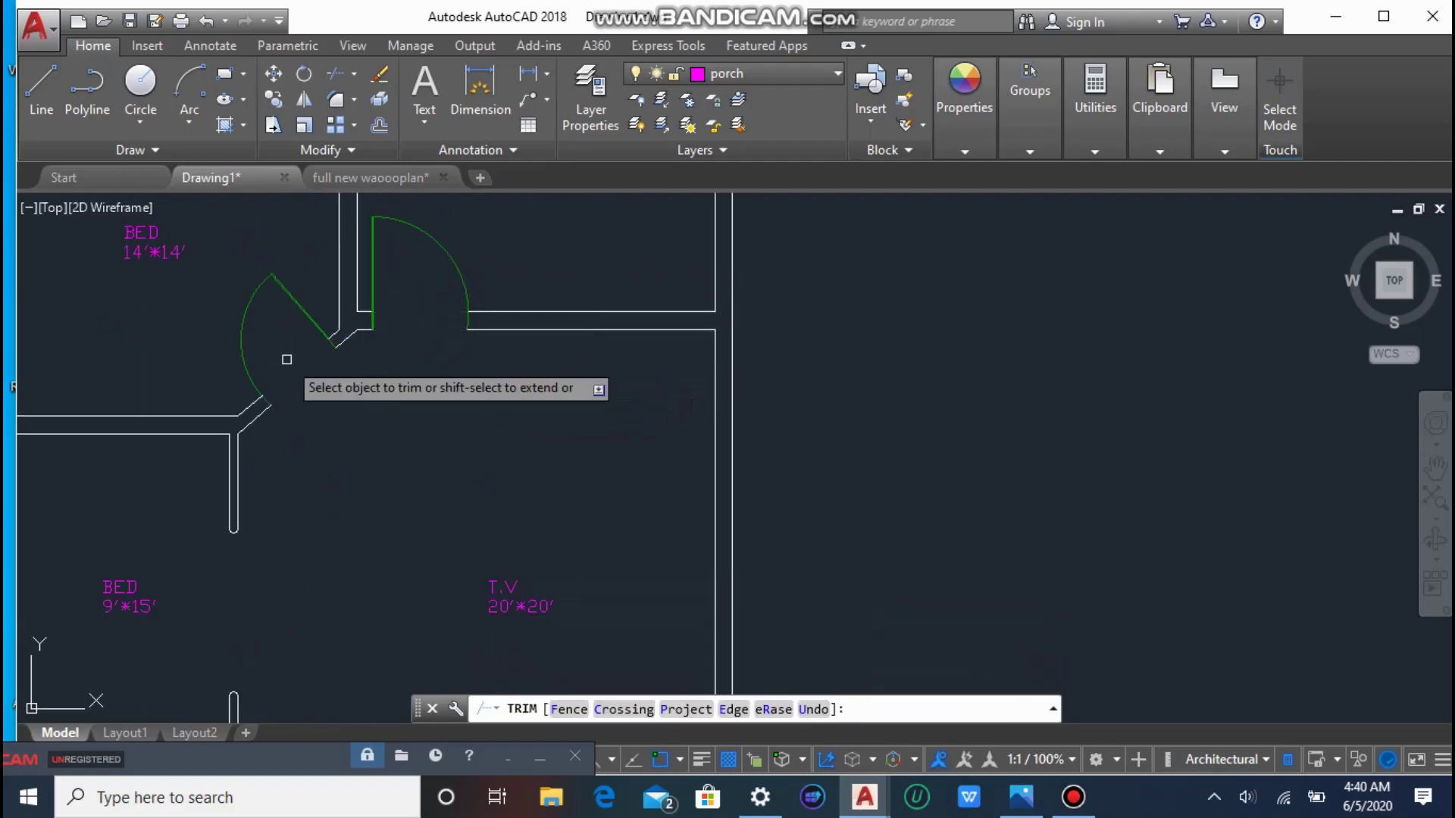
pyautogui.scroll(-5, 434, 375)
pyautogui.scroll(4, 409, 299)
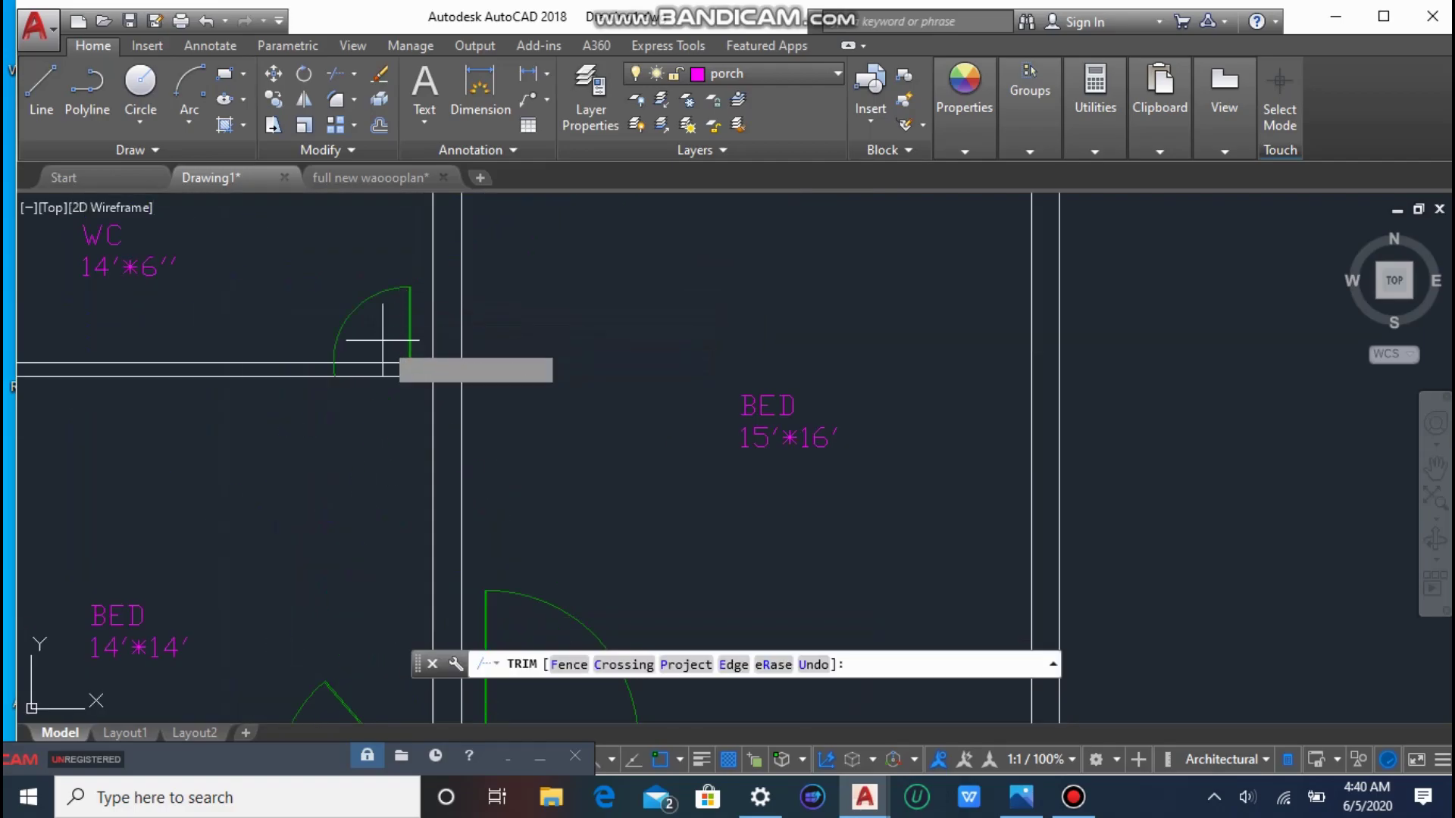
pyautogui.press('Escape')
pyautogui.press('Escape')
pyautogui.press('Escape')
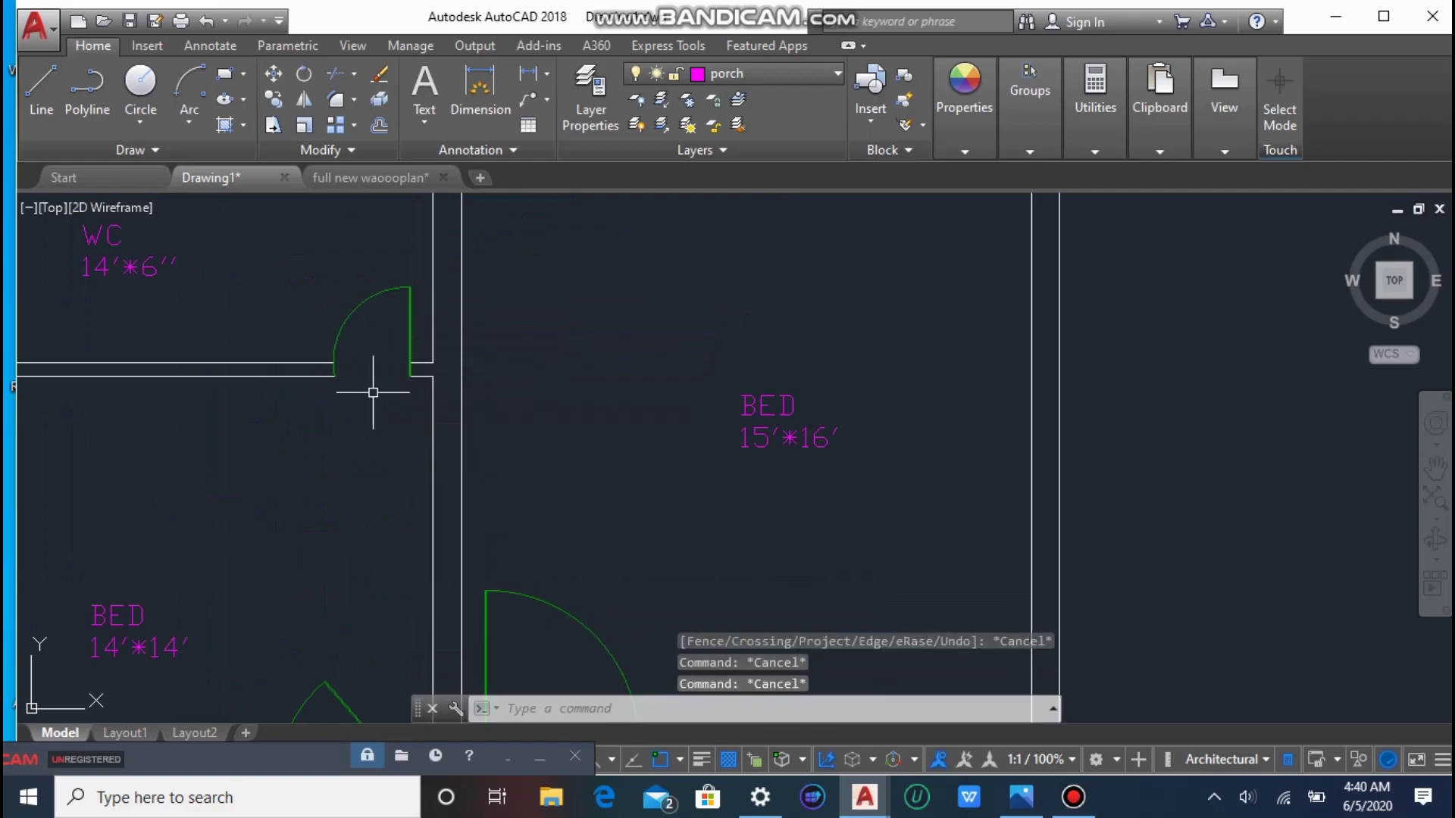
pyautogui.scroll(-5, 420, 394)
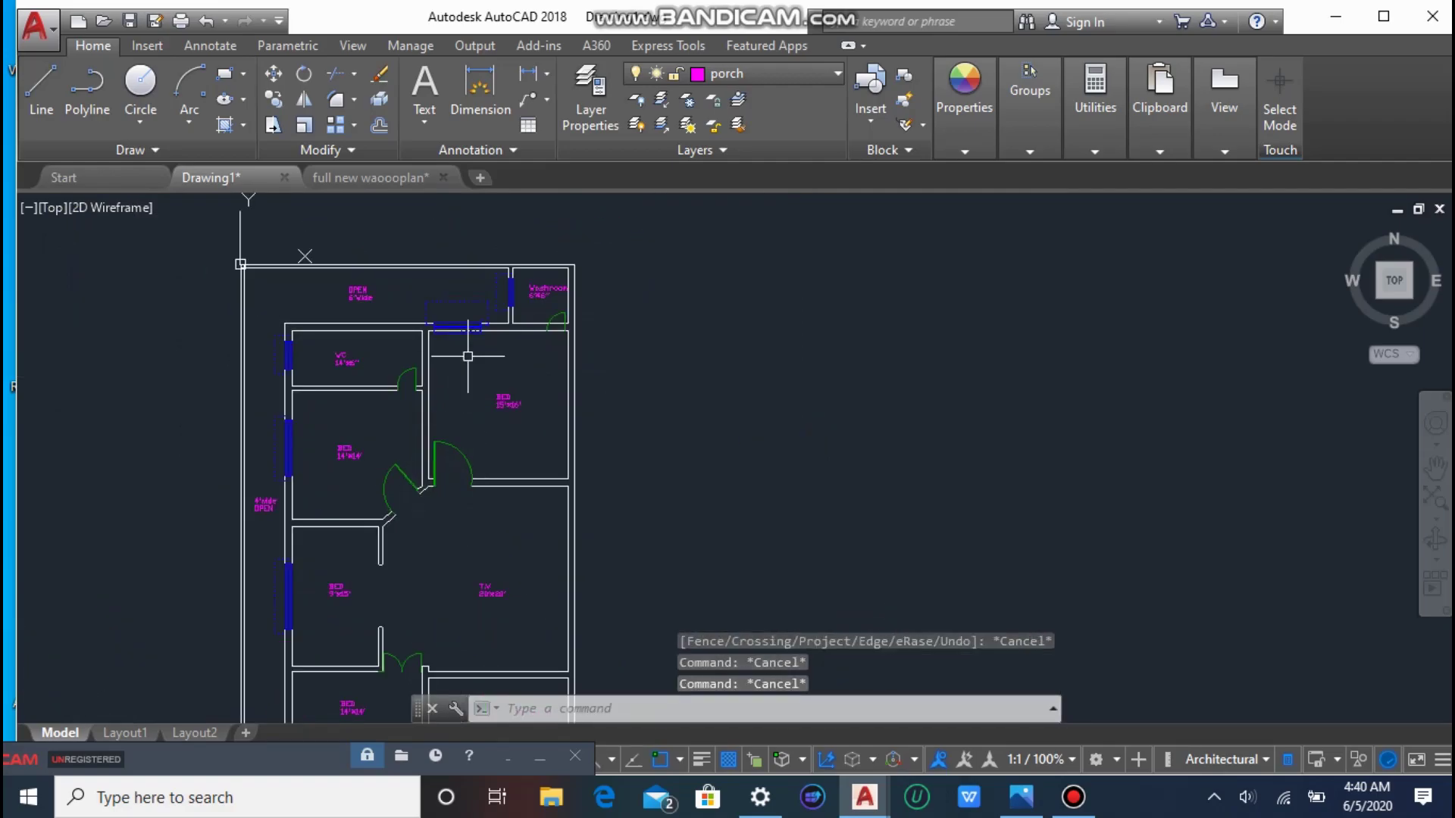
pyautogui.scroll(5, 568, 313)
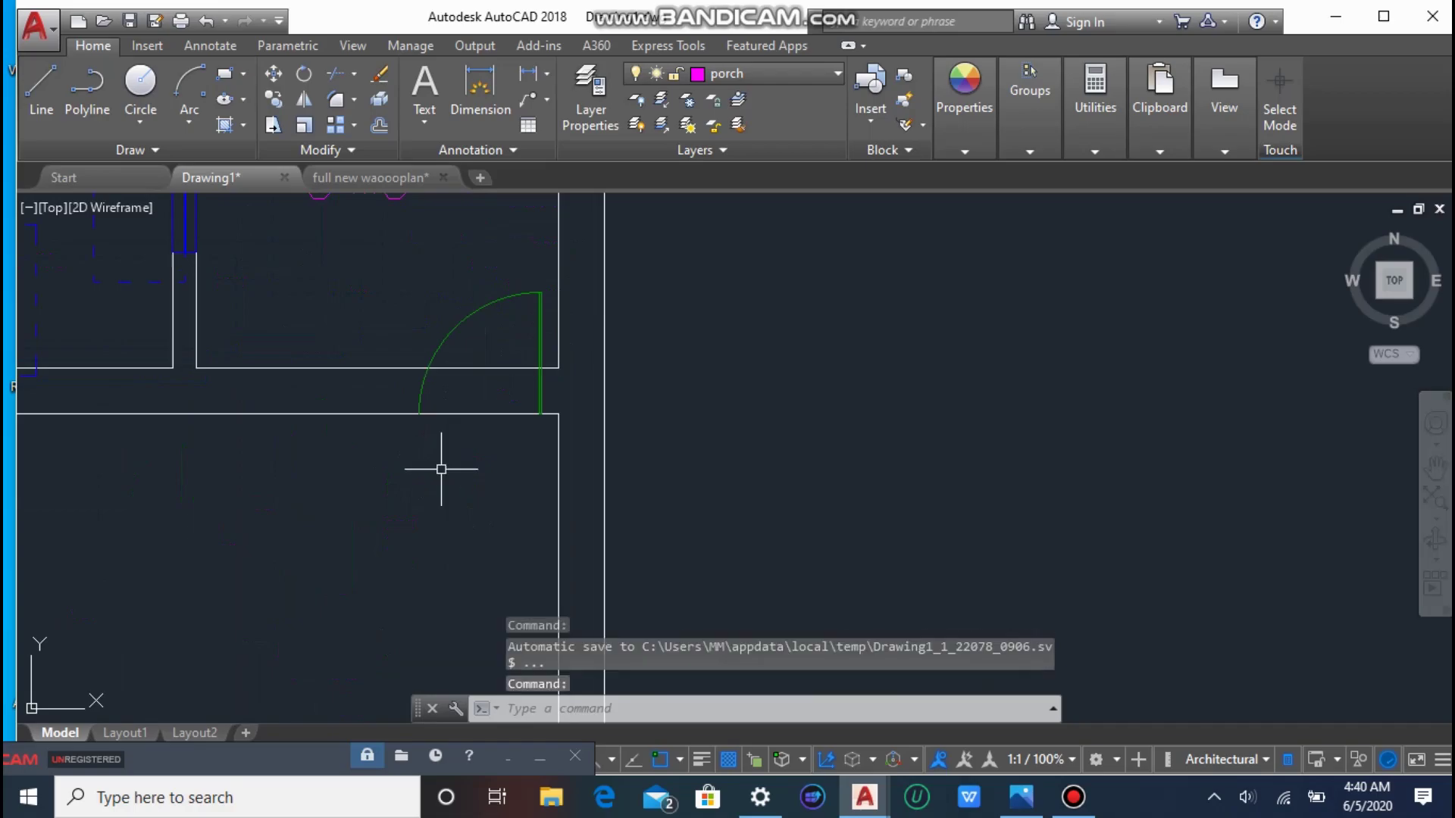
# Cut away the wall lines across the next doorway inside the arc.
pyautogui.click(440, 469)
pyautogui.write('tr')
pyautogui.press('Return')
pyautogui.press('Return')
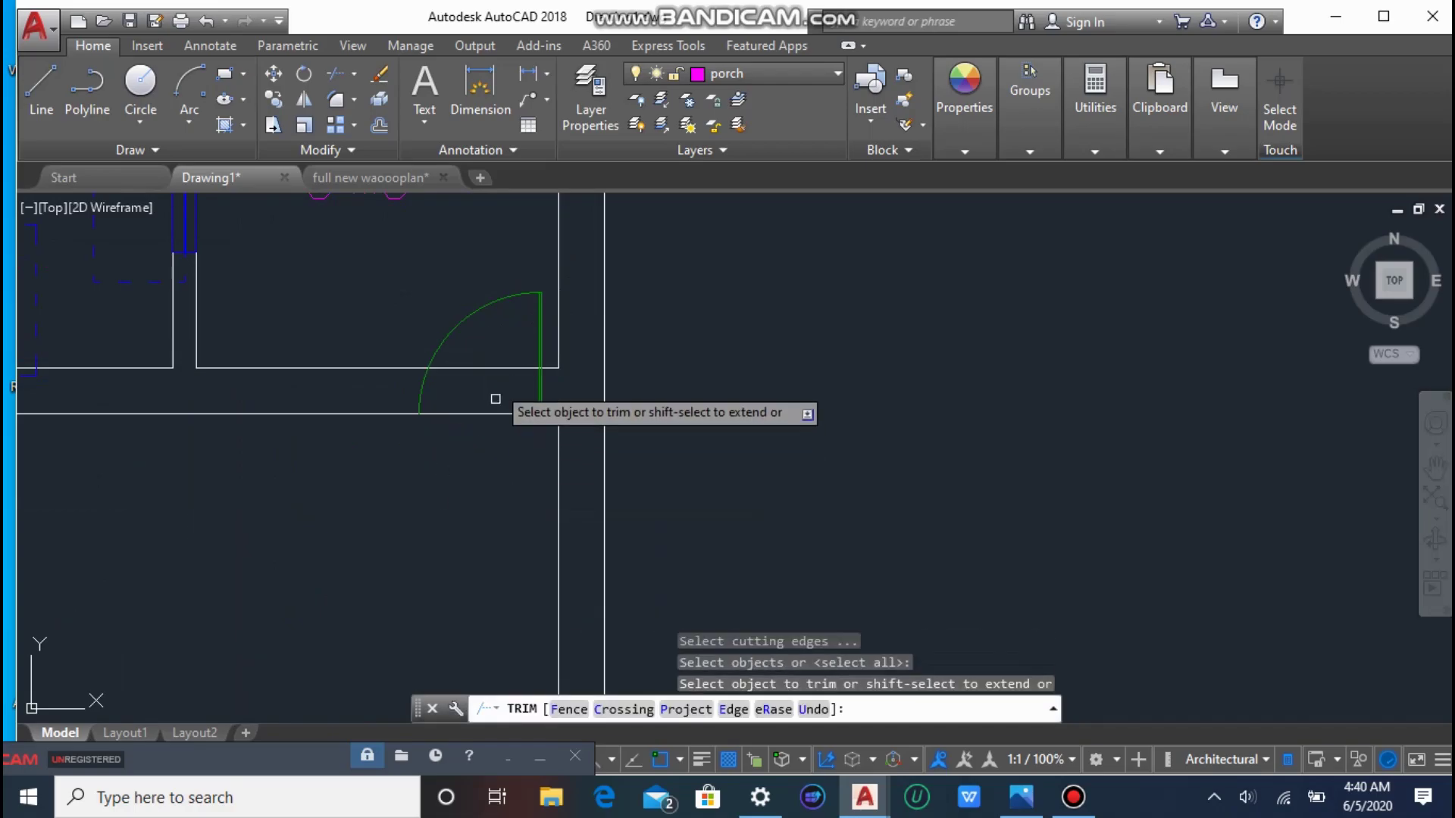
pyautogui.click(494, 341)
pyautogui.click(477, 447)
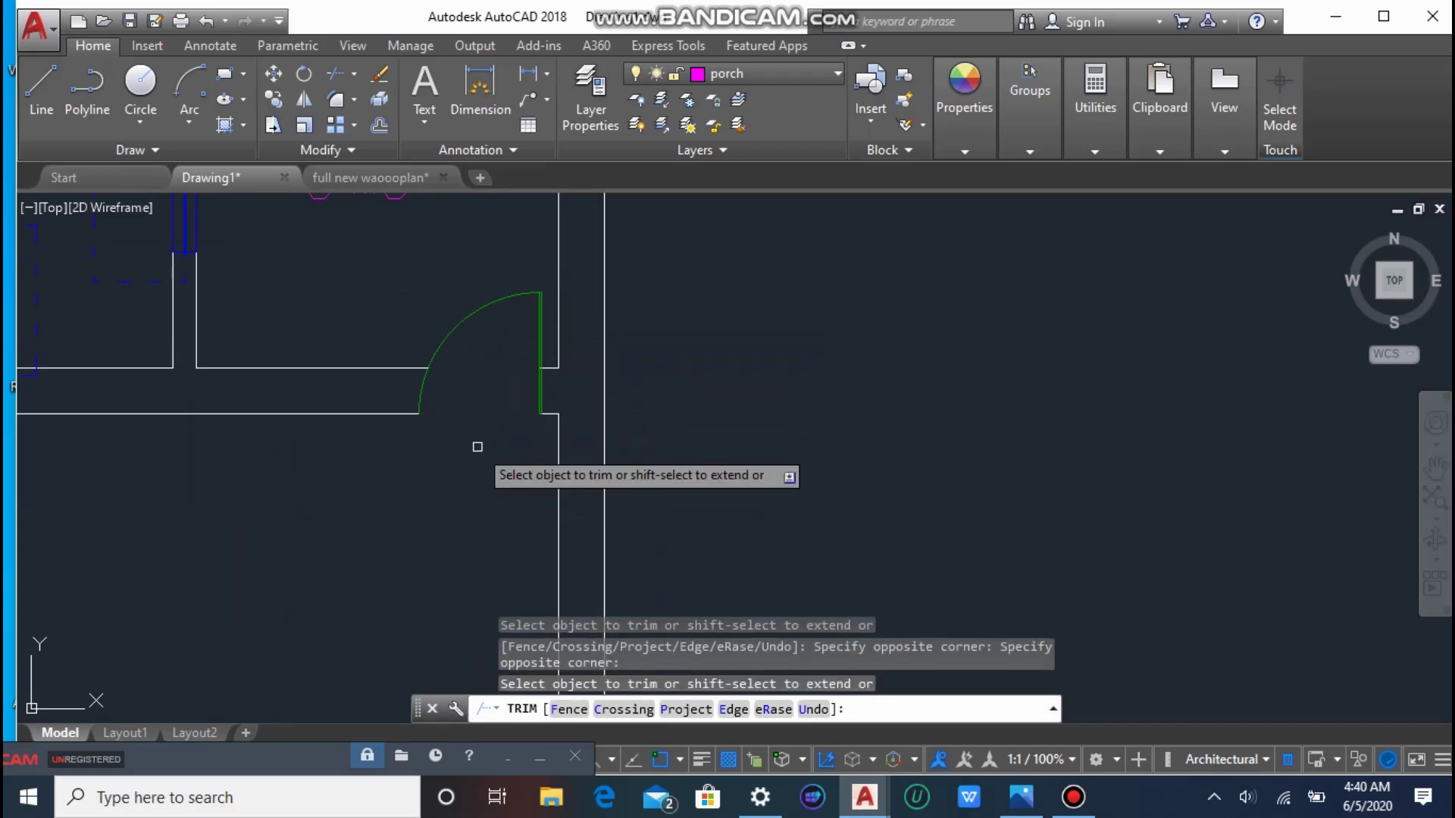
pyautogui.press('Escape')
pyautogui.press('Escape')
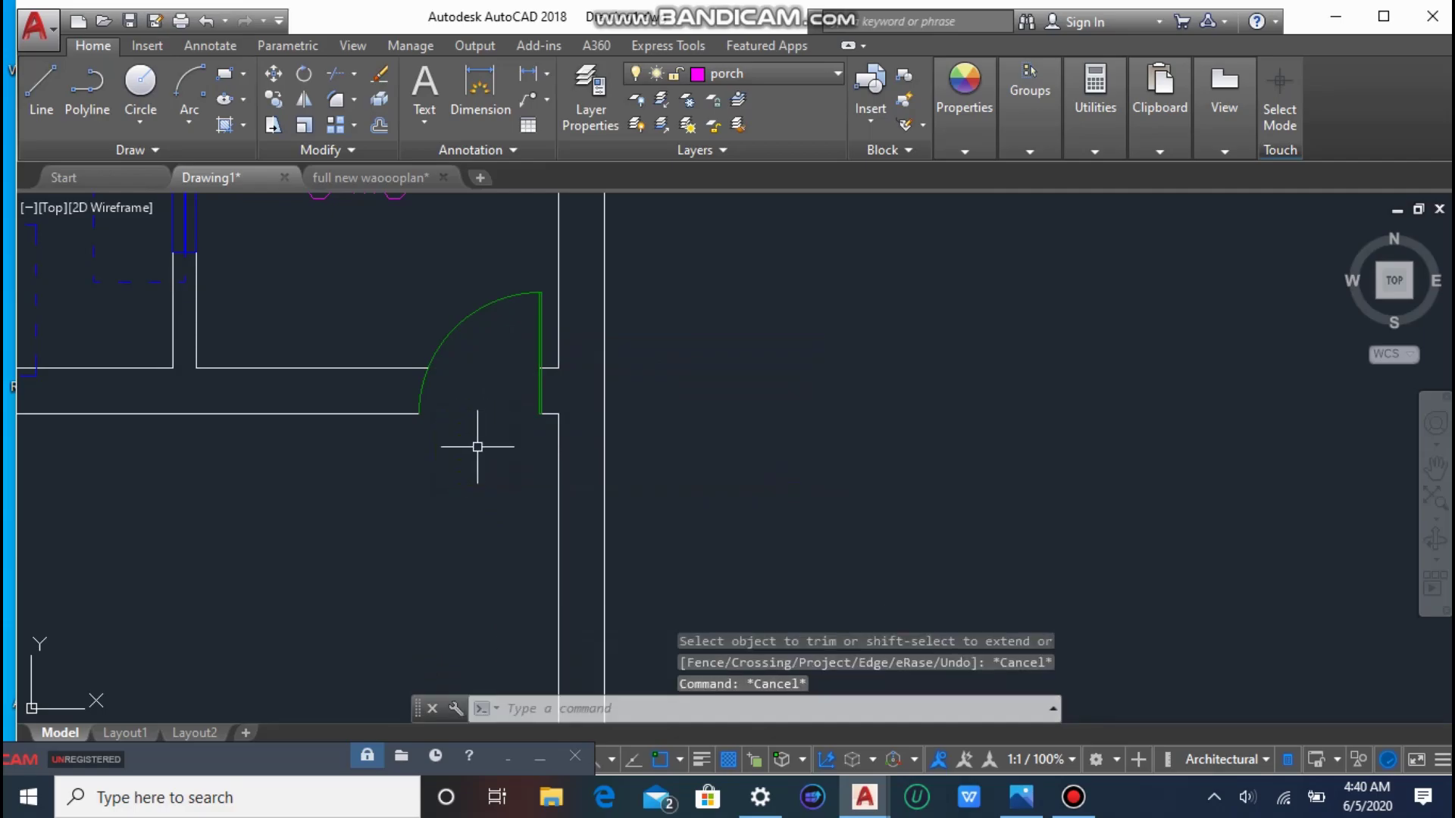
# Move the door block up so it sits on the upper wall line.
pyautogui.click(436, 348)
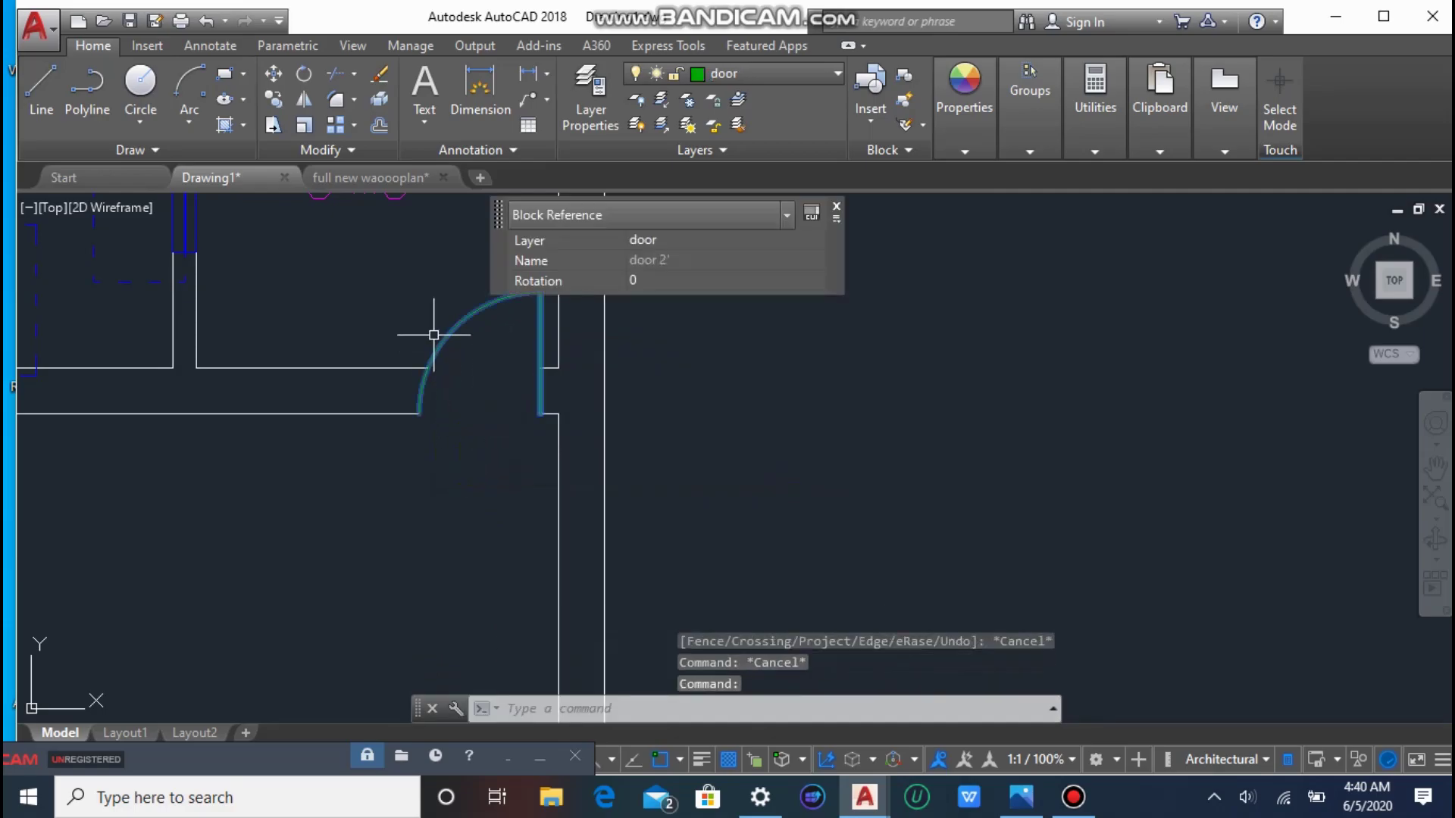
pyautogui.write('m')
pyautogui.press('Return')
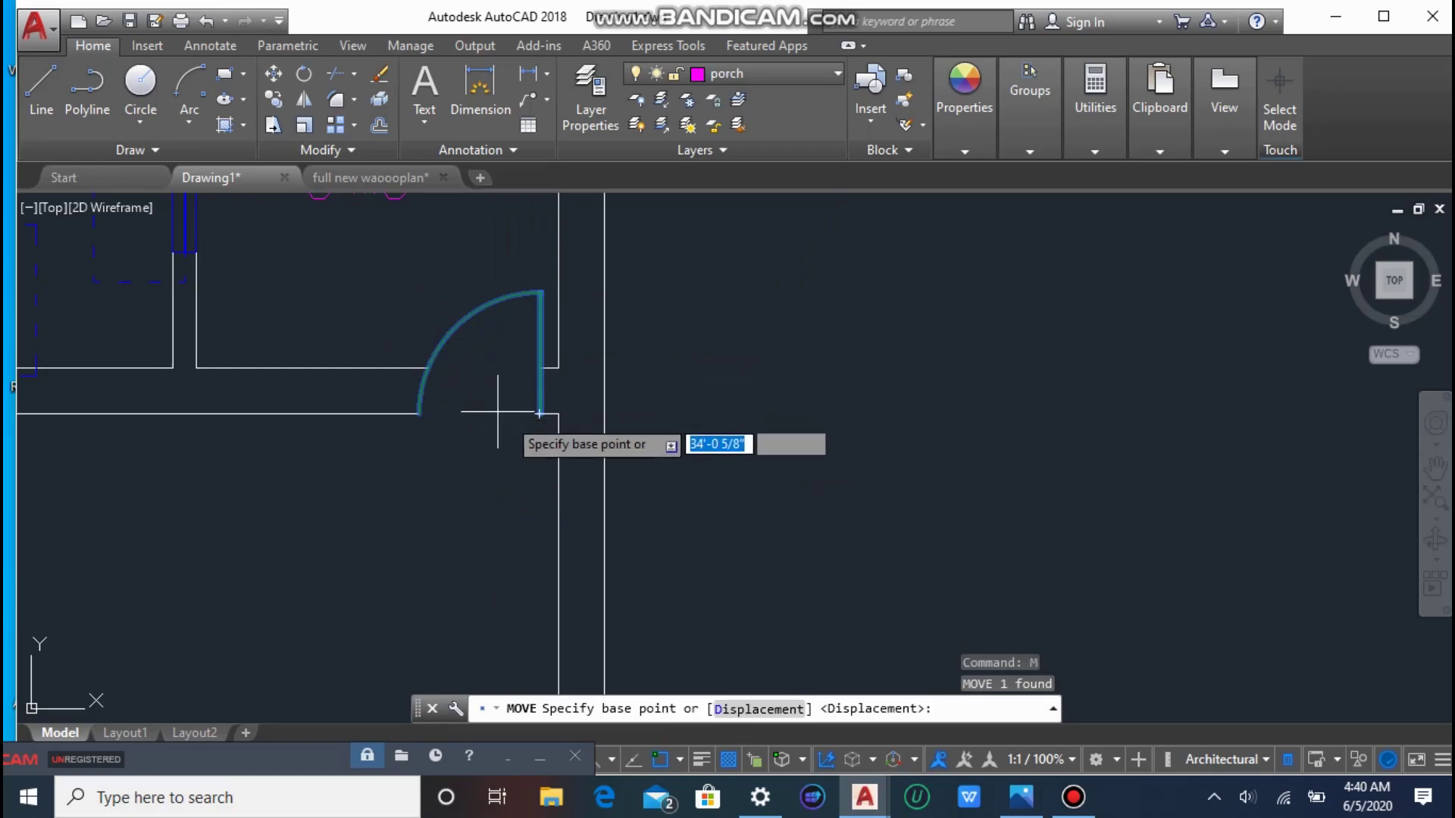
pyautogui.click(540, 413)
pyautogui.click(536, 370)
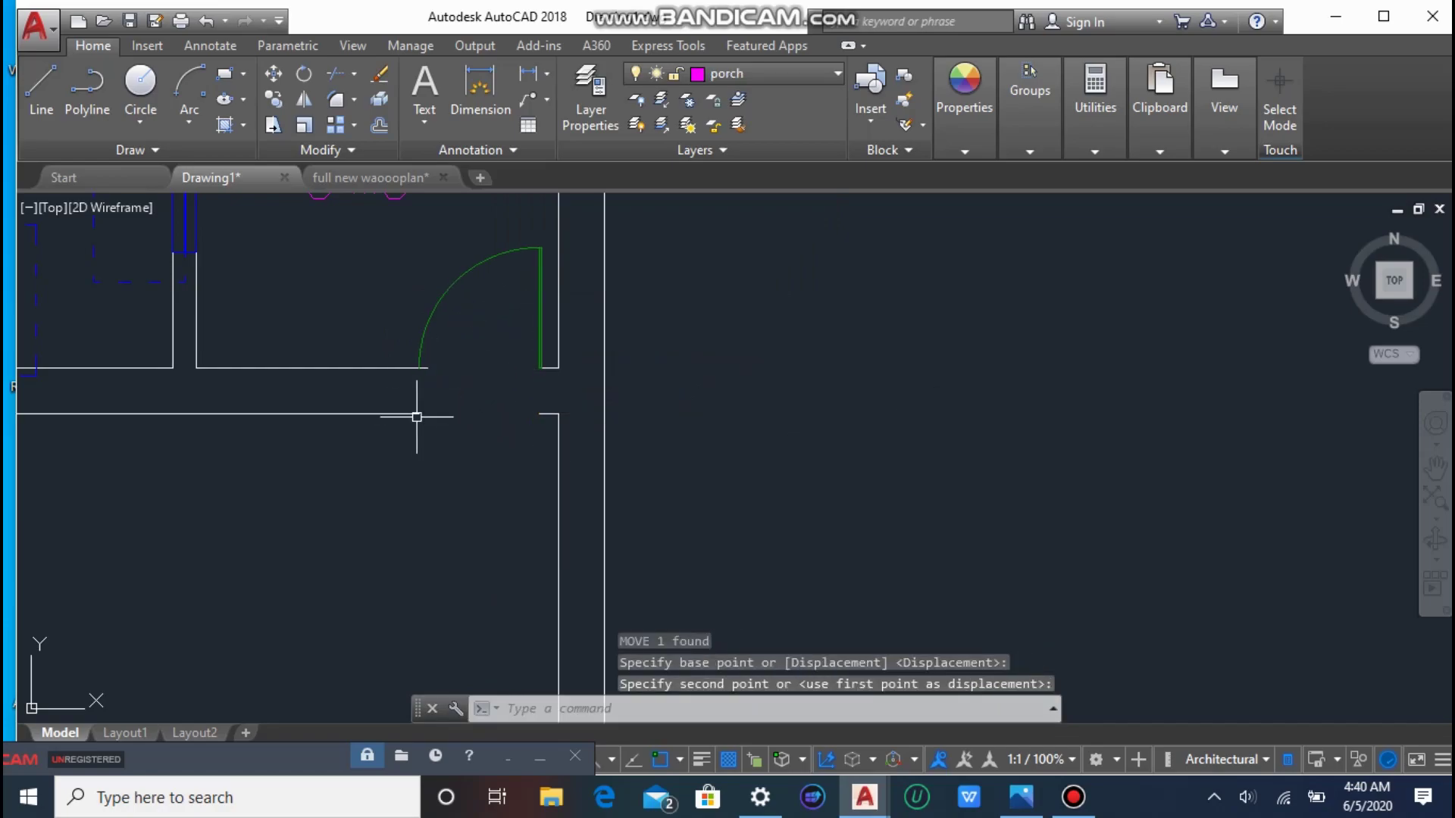
pyautogui.write('ex')
pyautogui.press('Return')
pyautogui.press('Return')
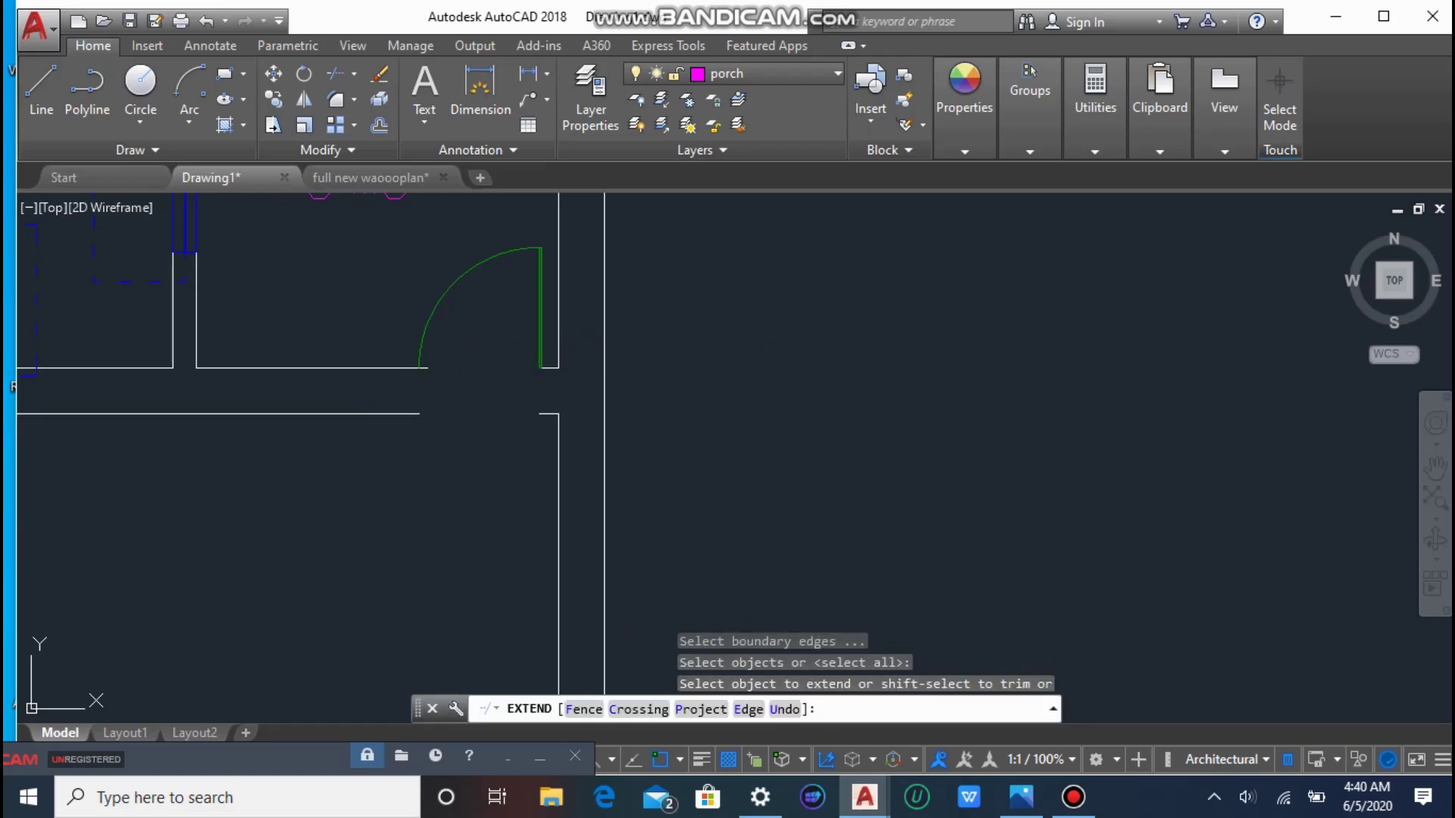
pyautogui.press('Escape')
pyautogui.press('Escape')
pyautogui.press('Escape')
# Explode the door block and extend its arc and leaf line down to the wall.
pyautogui.click(443, 288)
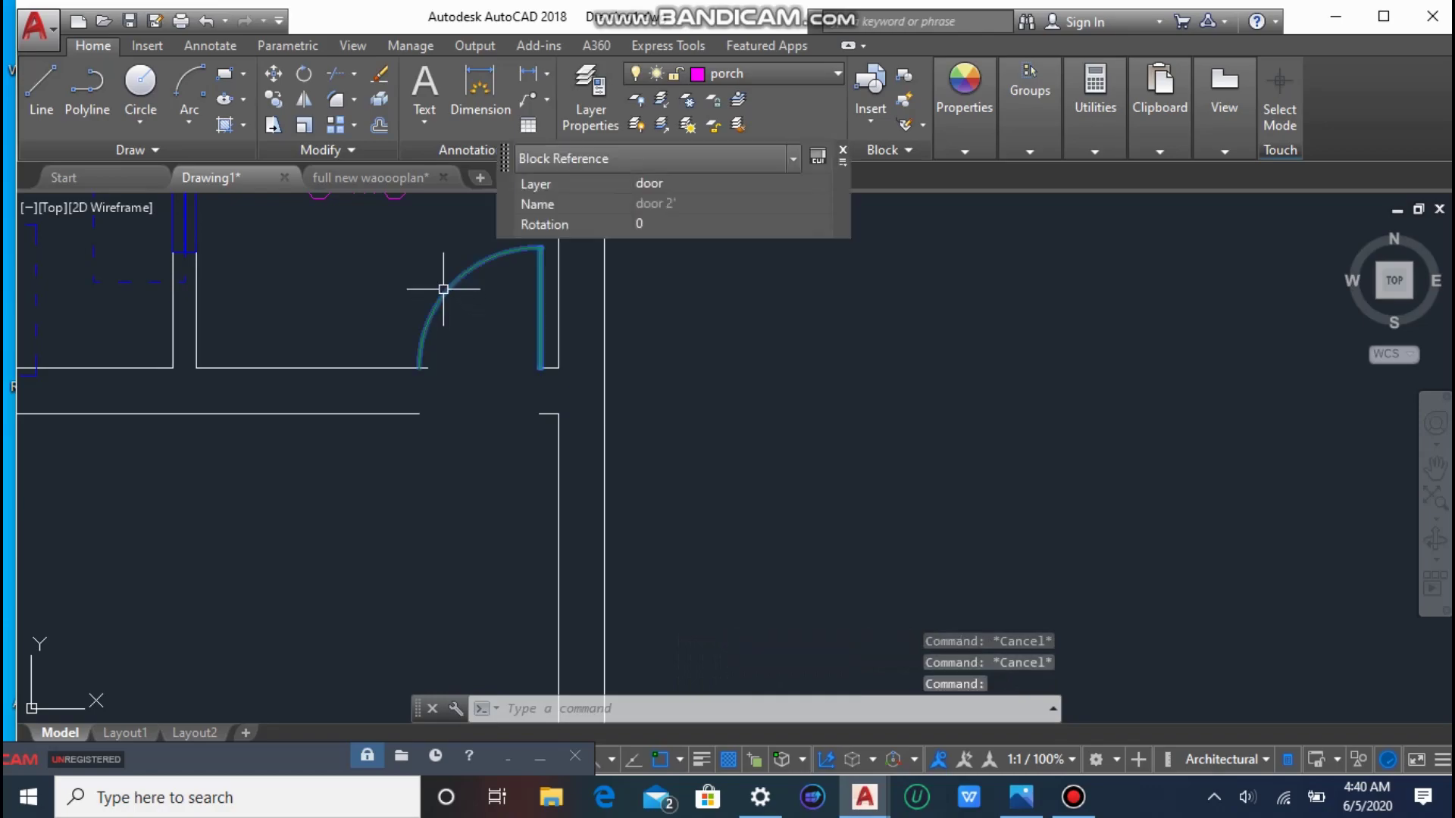
pyautogui.write('x')
pyautogui.press('Return')
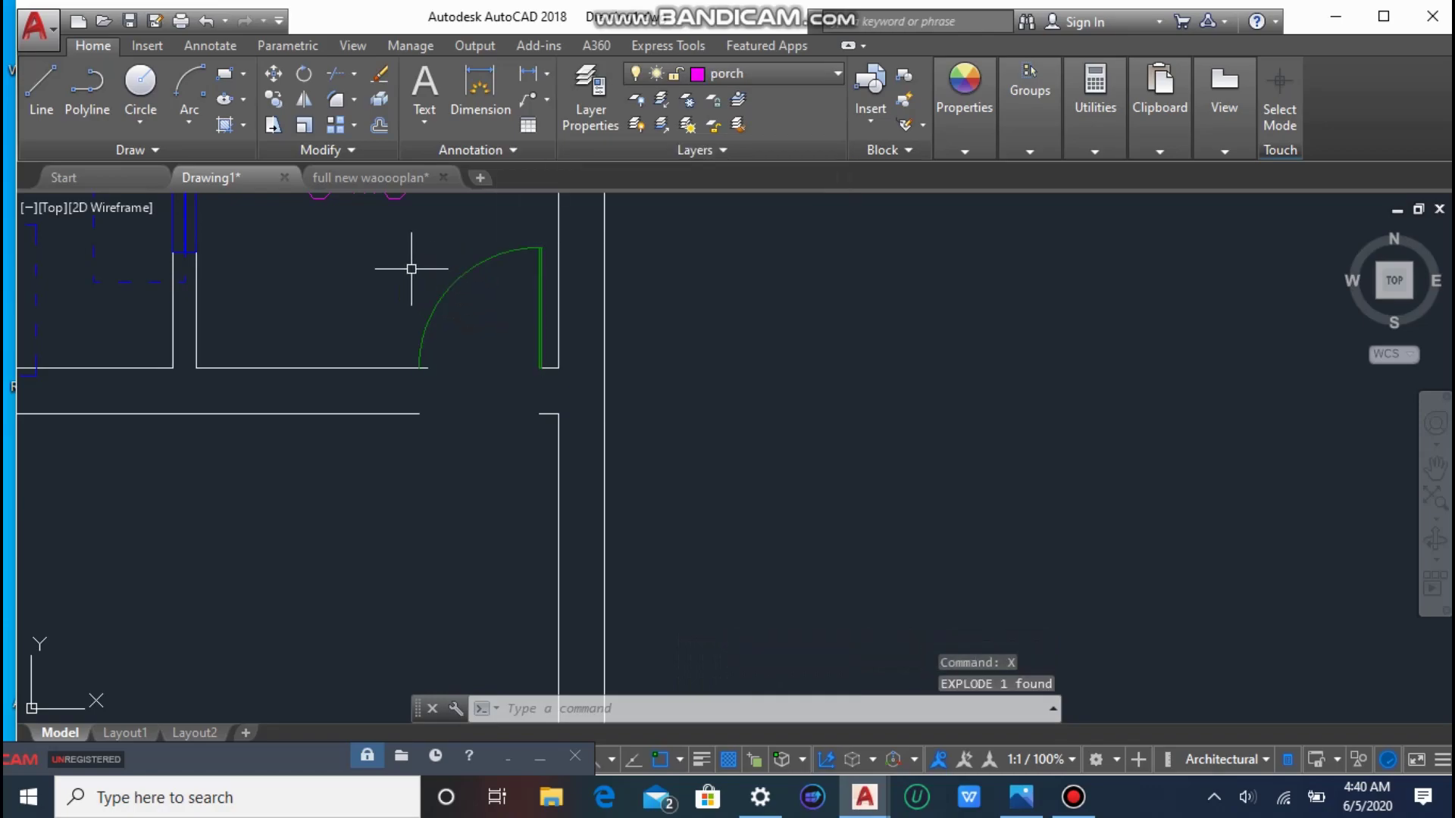
pyautogui.write('ex')
pyautogui.press('Return')
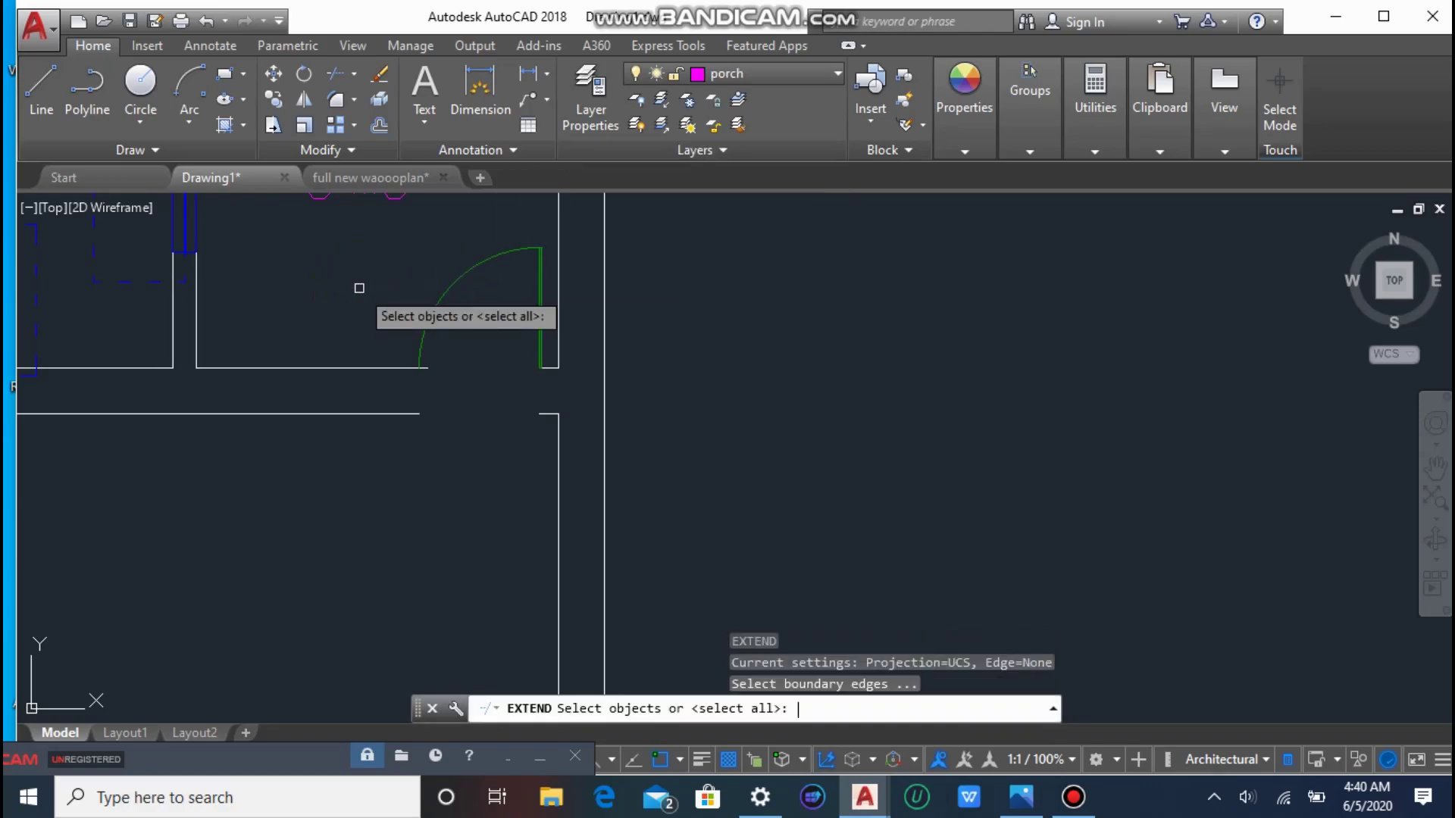
pyautogui.press('Return')
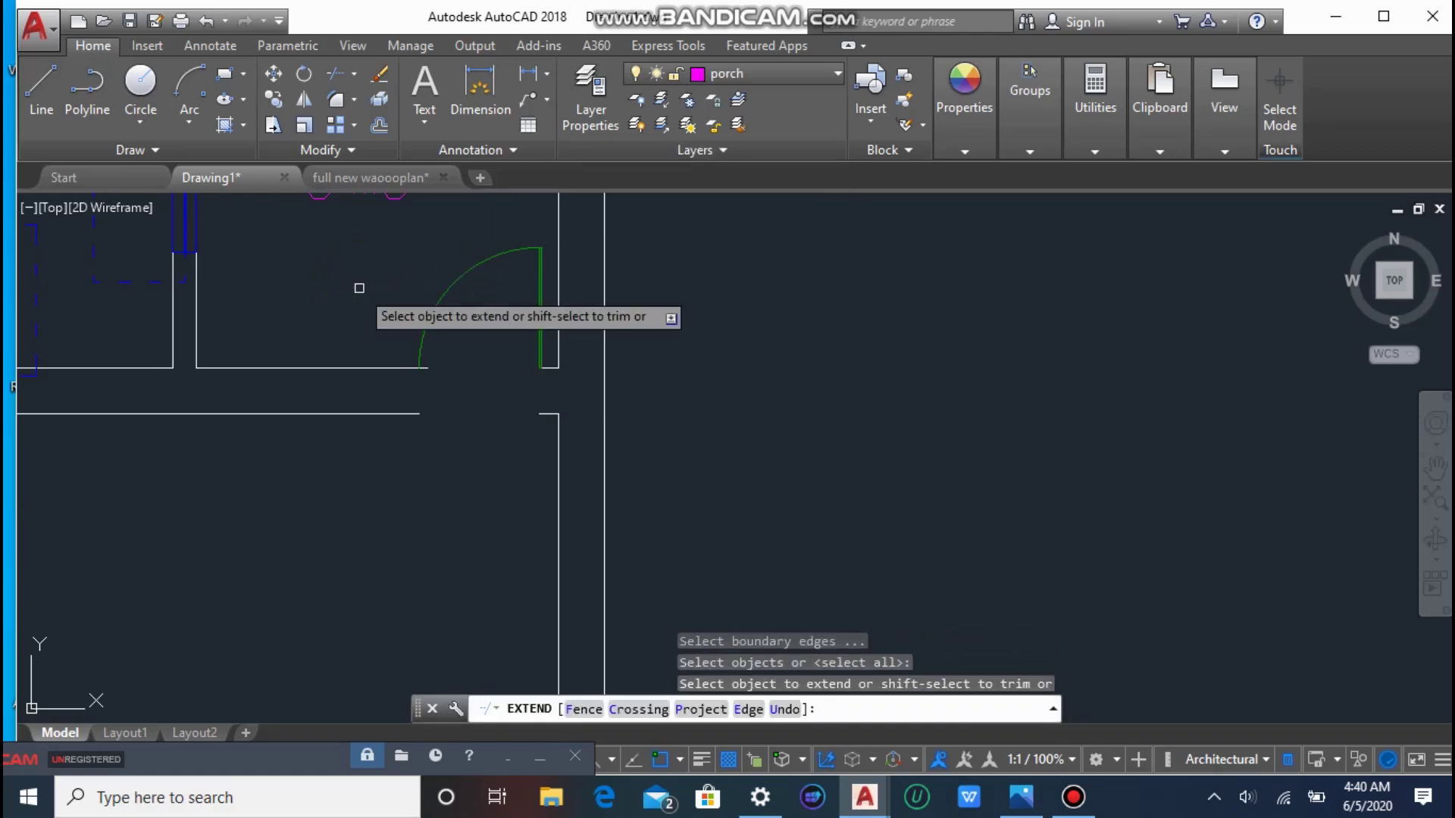
pyautogui.click(427, 330)
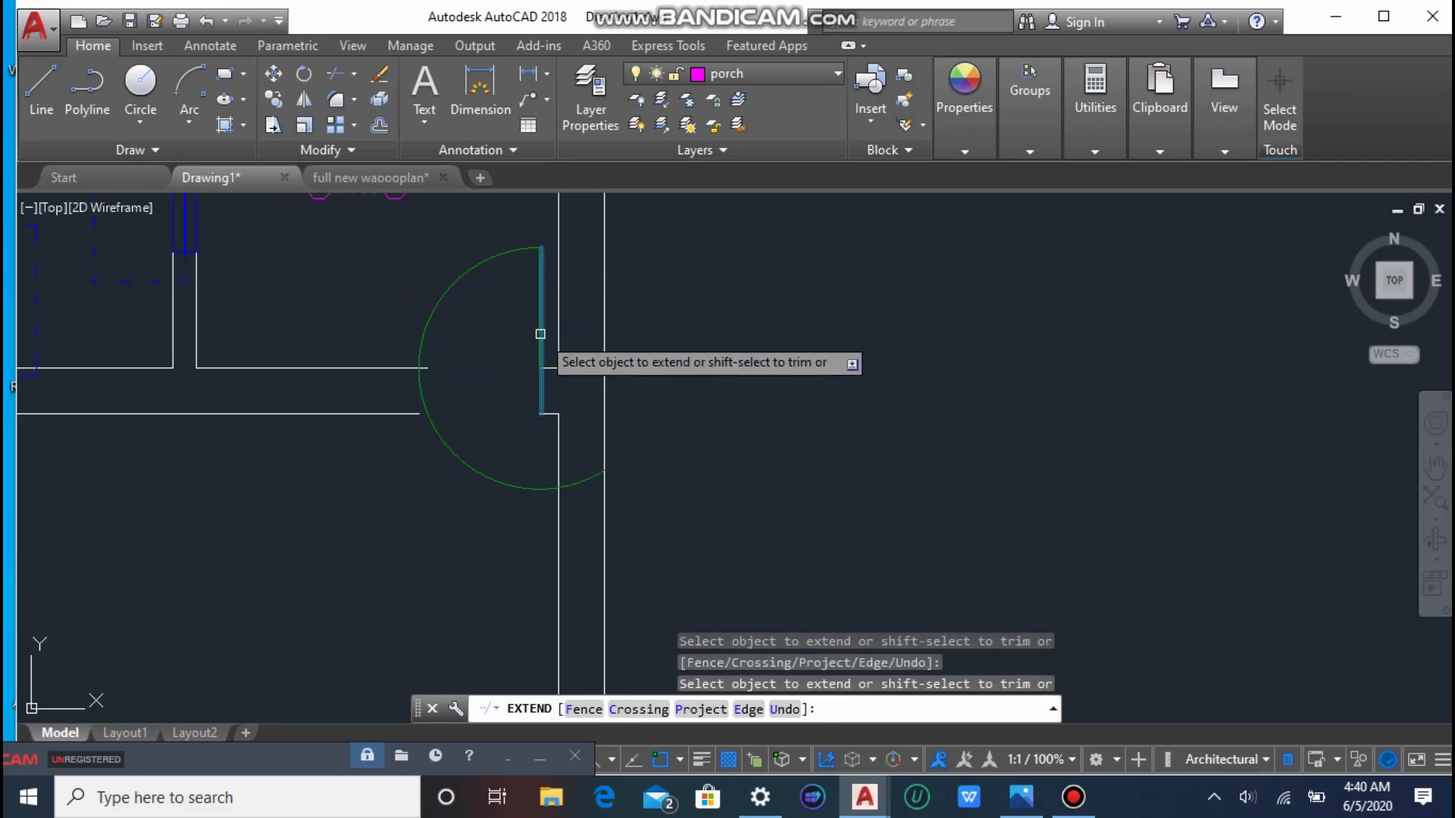
pyautogui.click(540, 333)
pyautogui.click(520, 325)
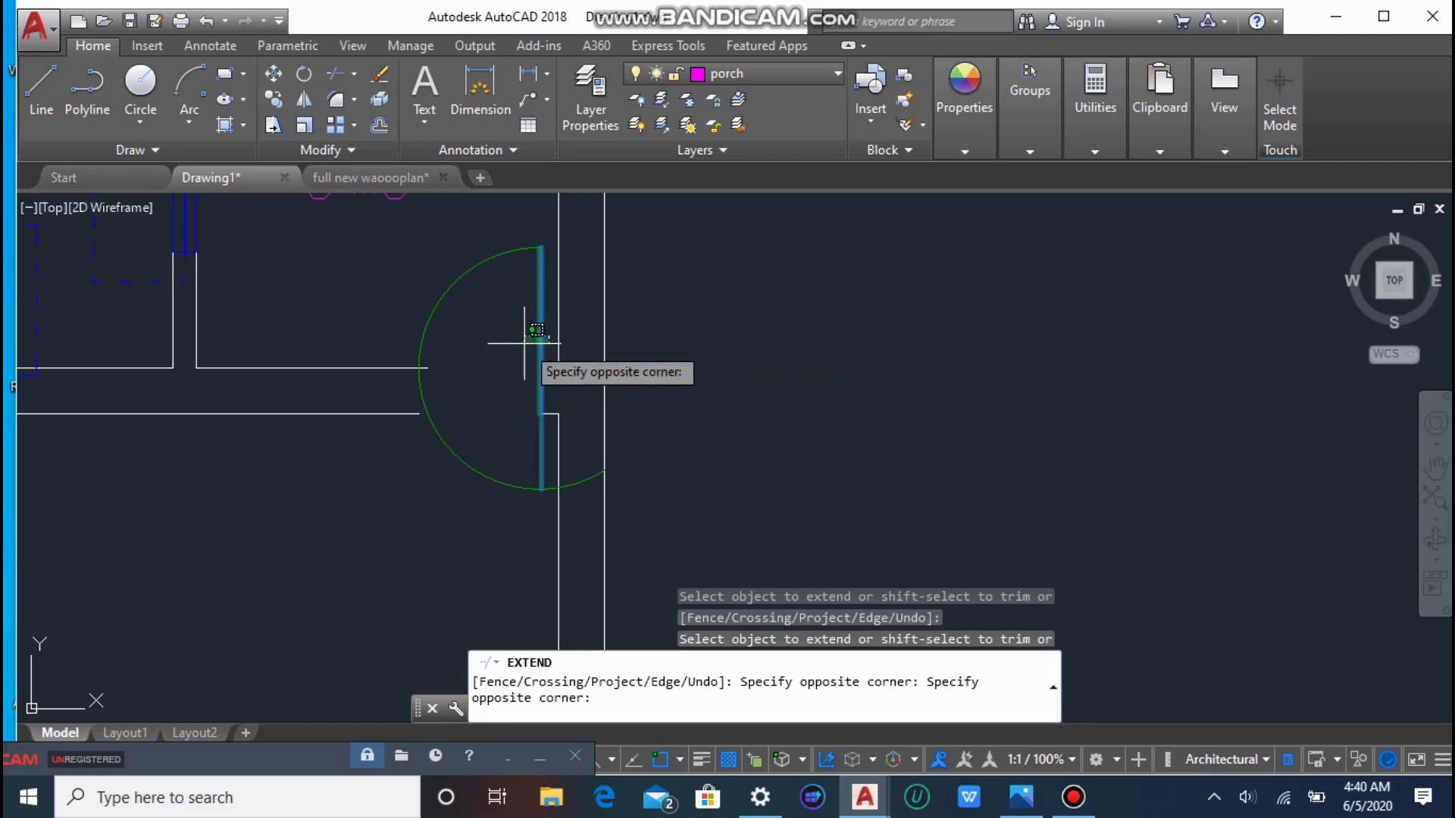
pyautogui.click(522, 343)
pyautogui.press('Escape')
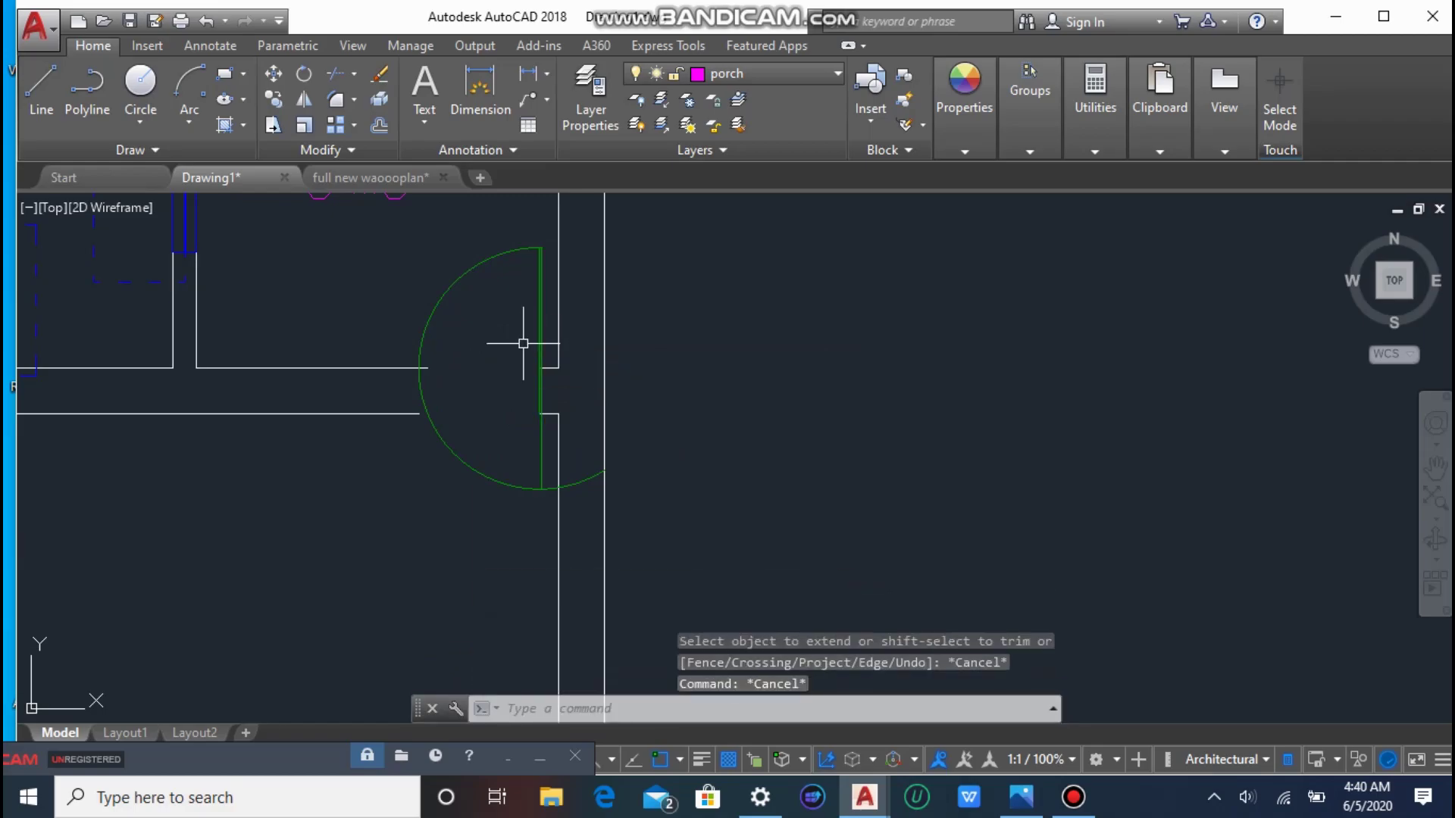
# Trim the door leaf line and extend the lower wall line to the door arc.
pyautogui.press('Return')
pyautogui.press('Return')
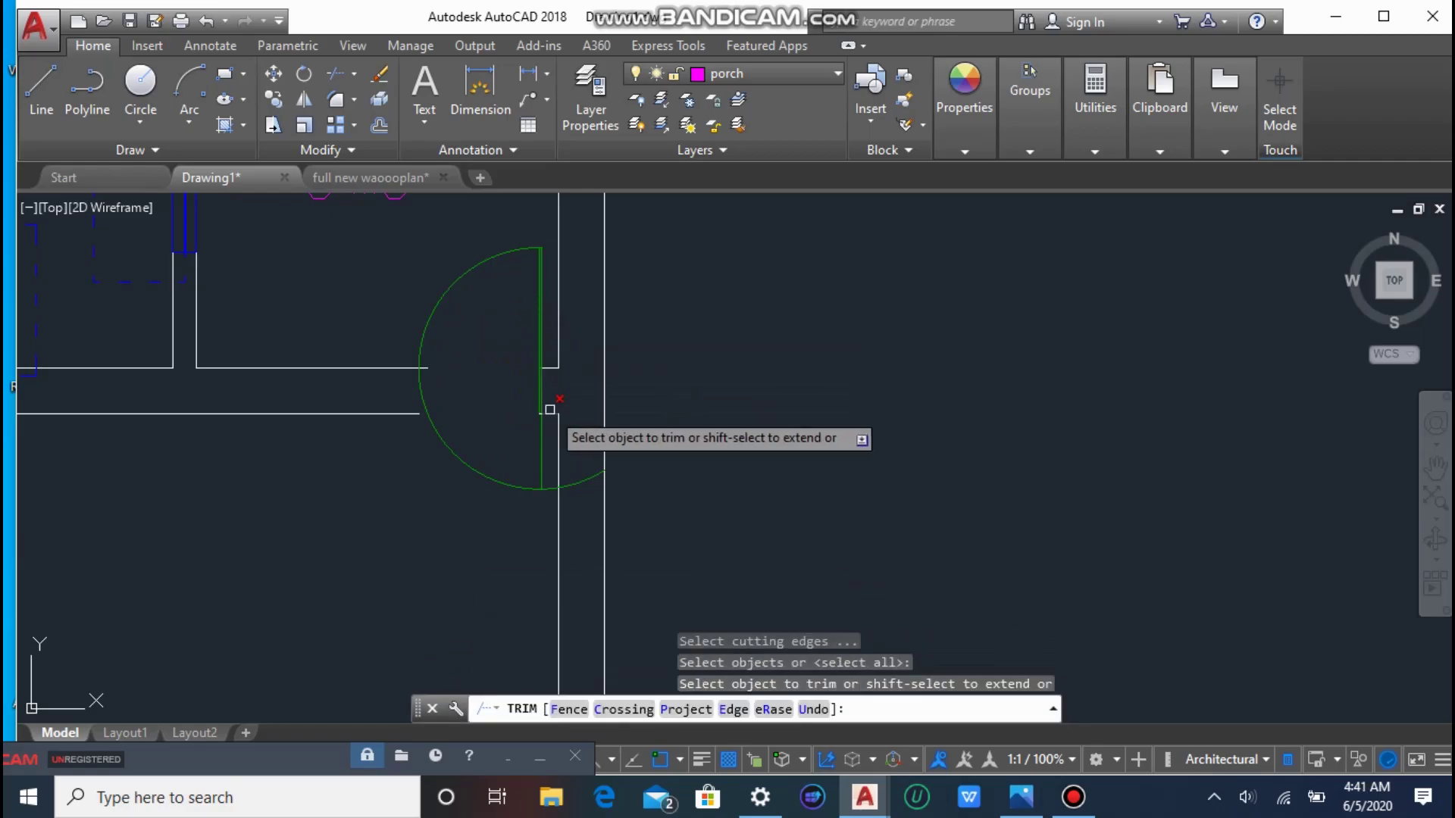
pyautogui.click(541, 437)
pyautogui.press('Escape')
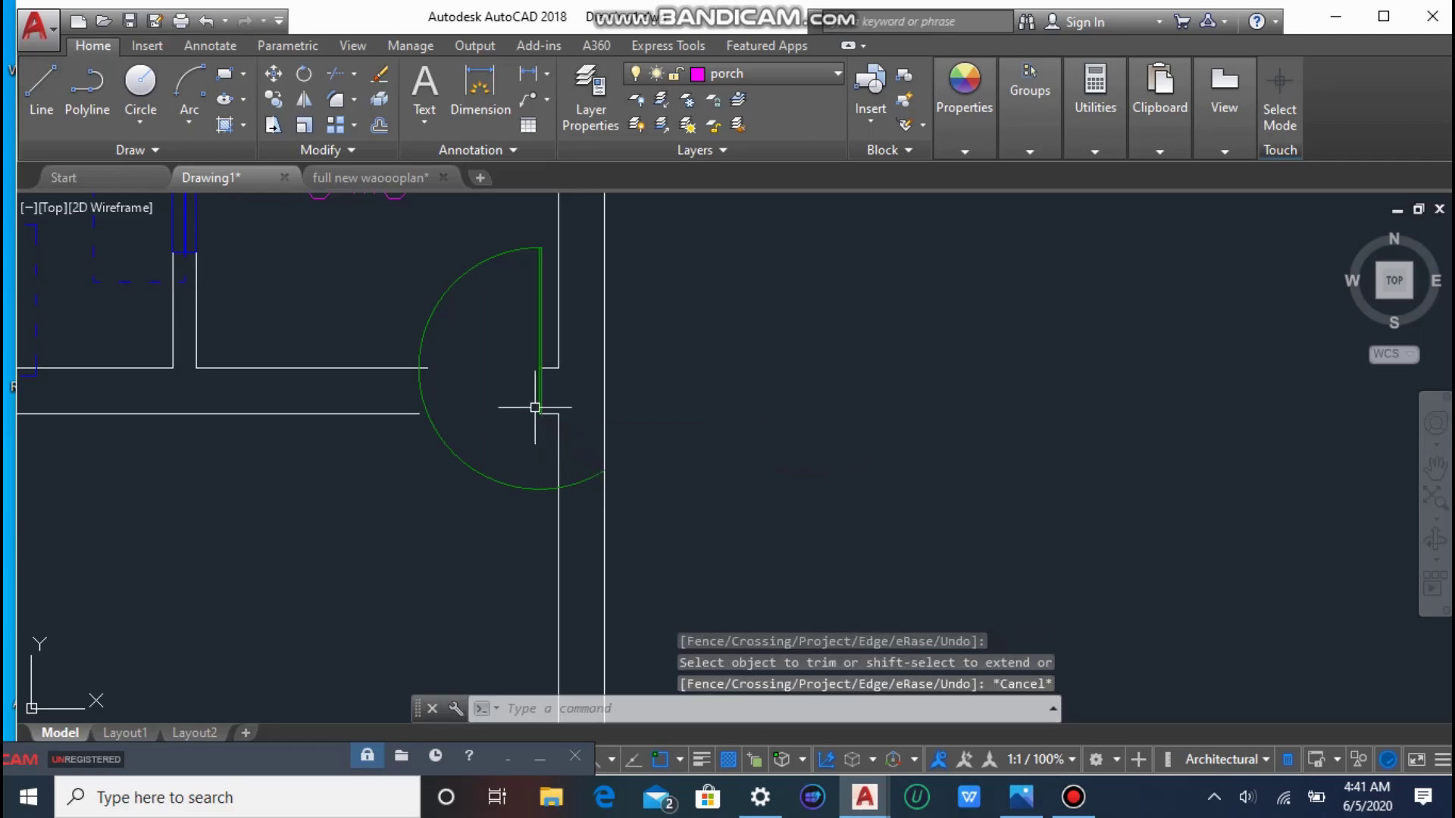
pyautogui.write('ex')
pyautogui.press('Return')
pyautogui.press('Return')
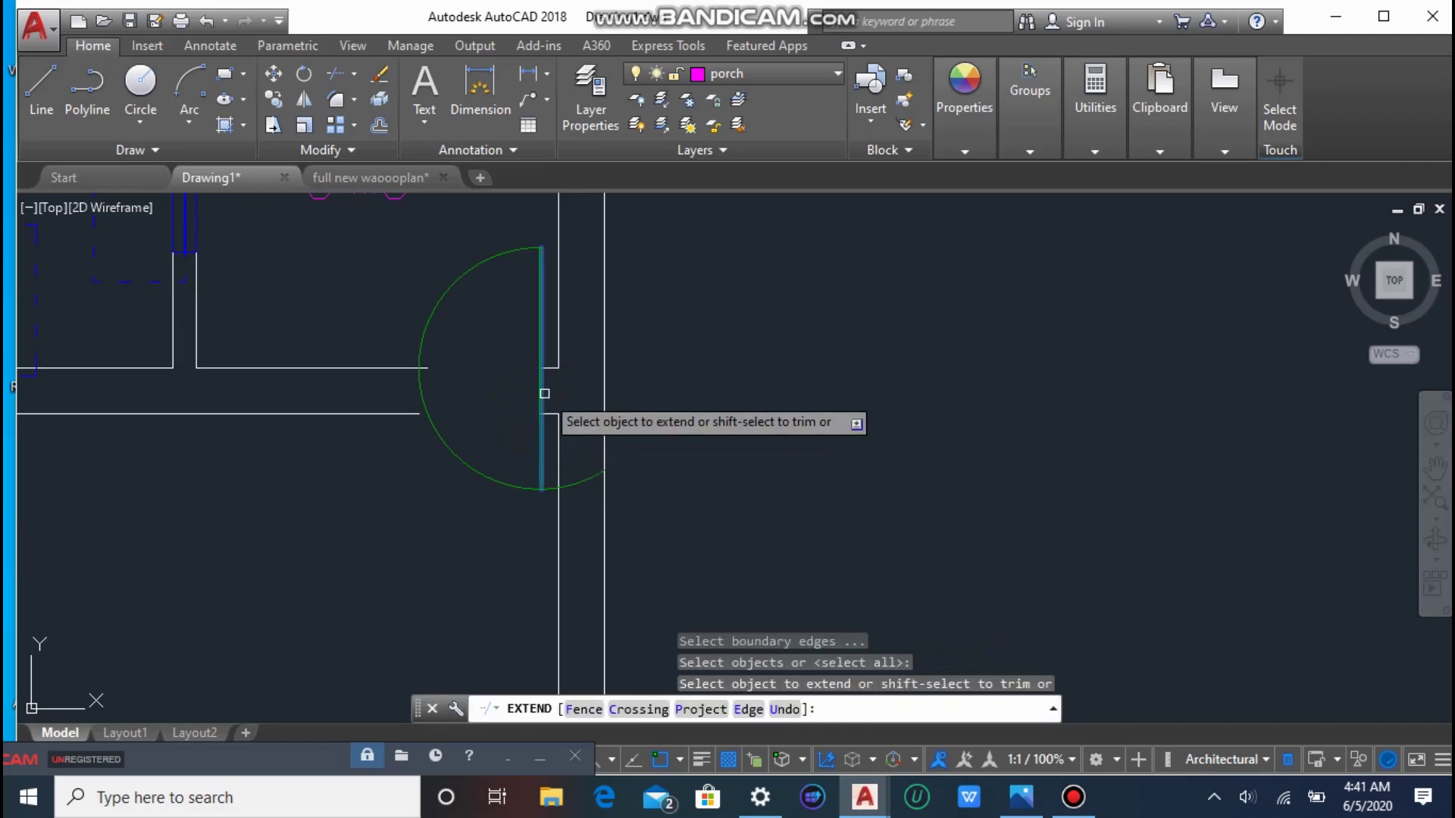
pyautogui.click(402, 413)
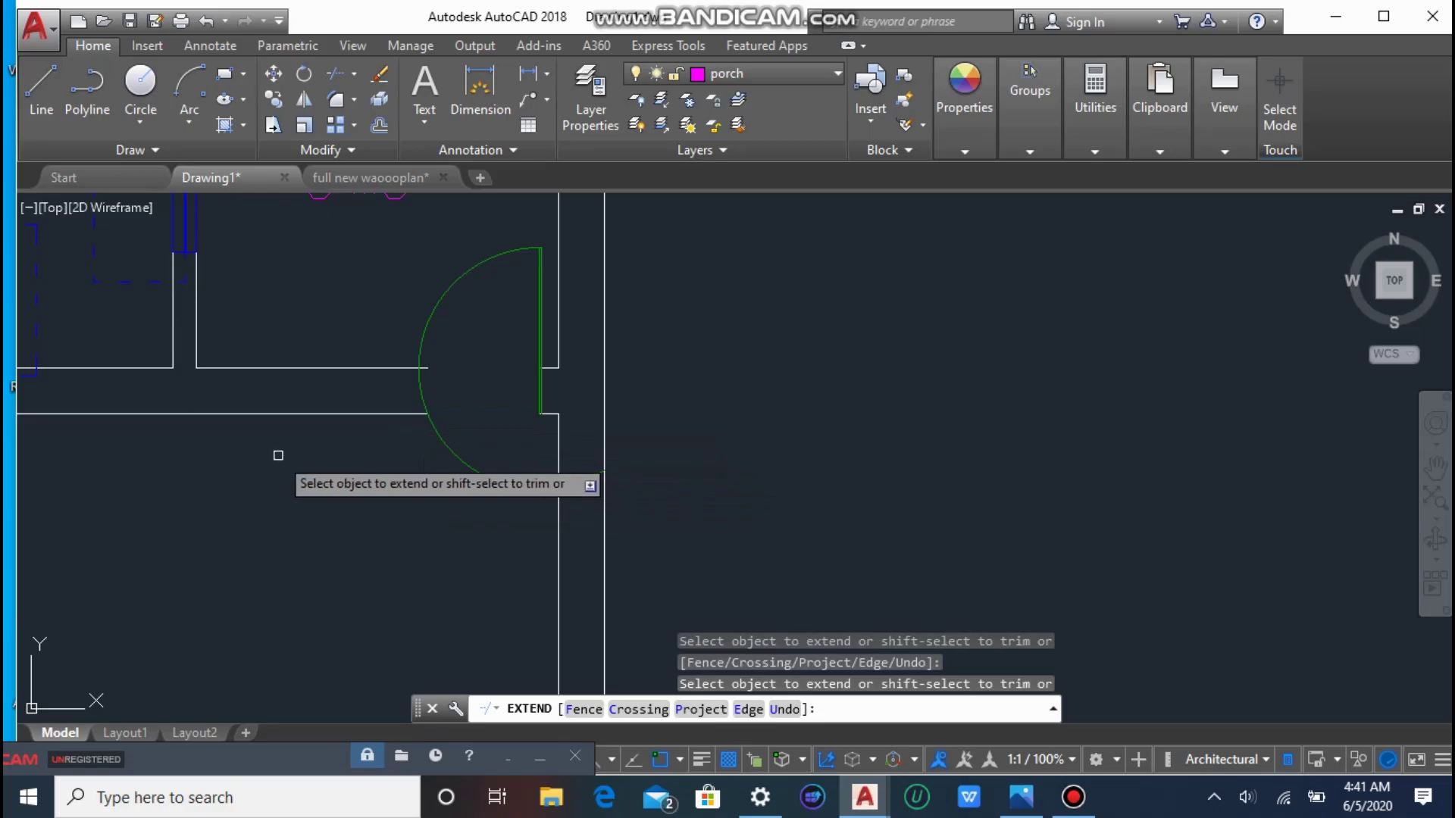
pyautogui.press('Escape')
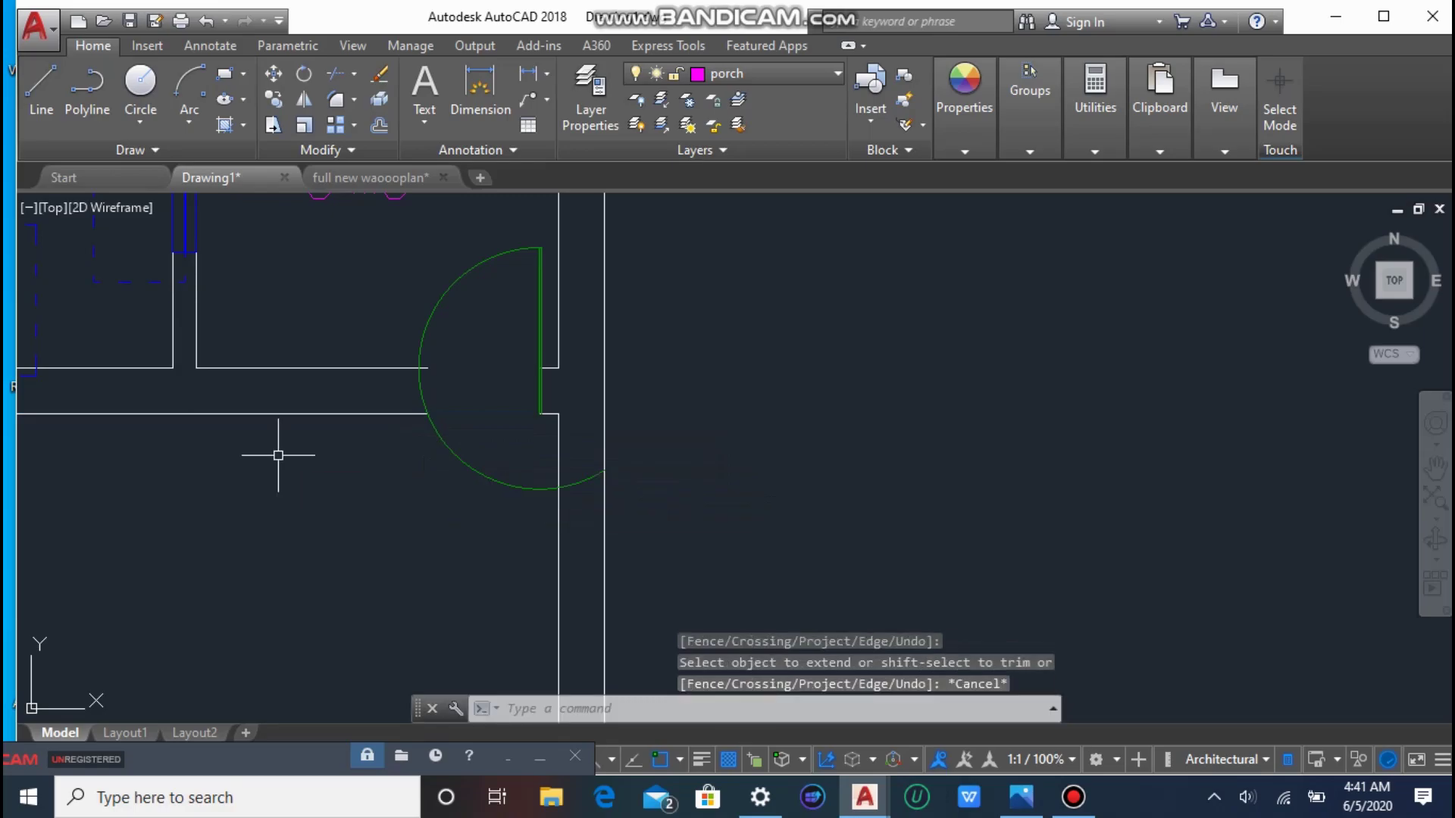
# Trim off the portion of the door arc below the wall line.
pyautogui.write('tr')
pyautogui.press('Return')
pyautogui.press('Return')
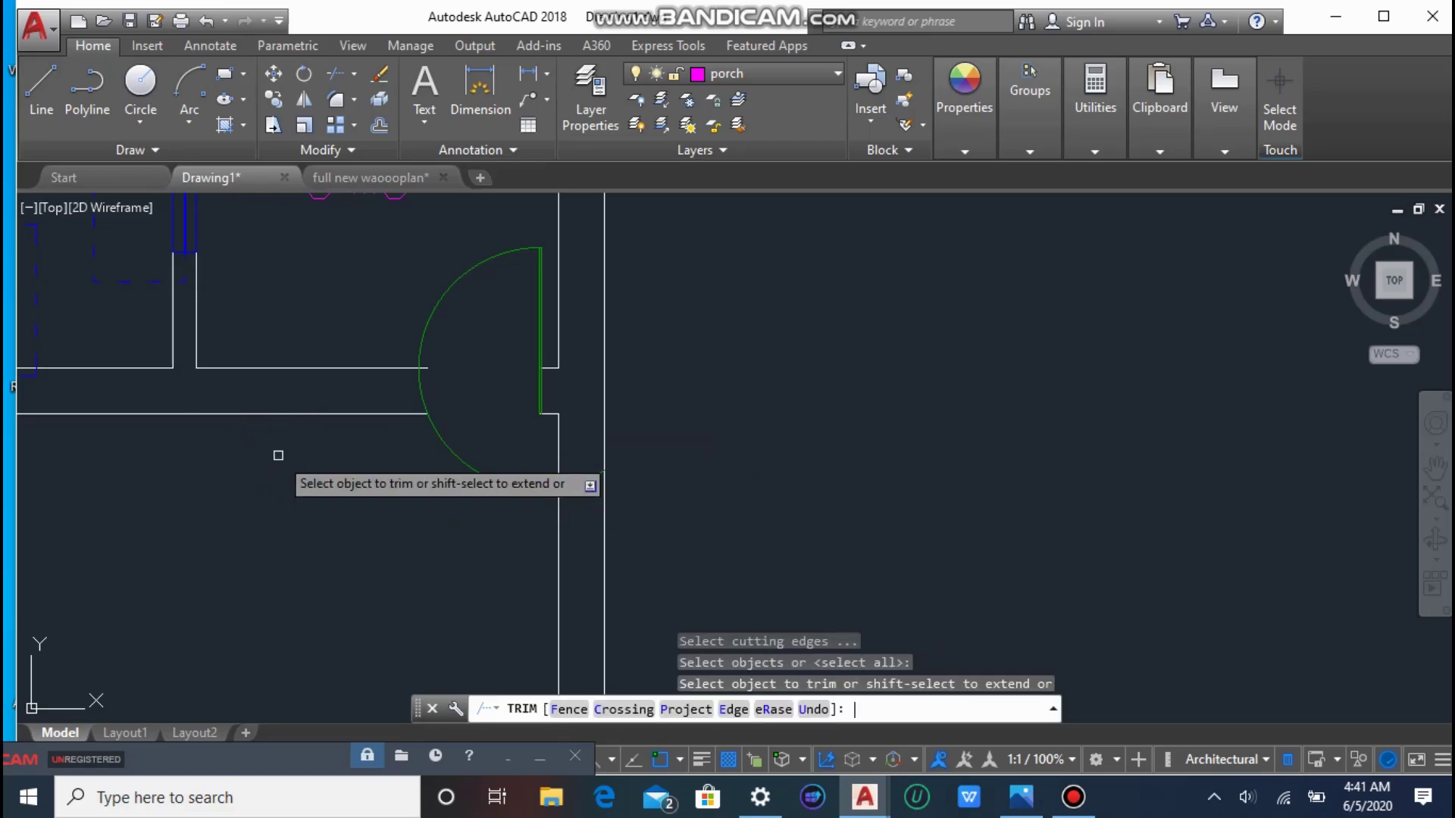
pyautogui.click(451, 449)
pyautogui.scroll(5, 419, 366)
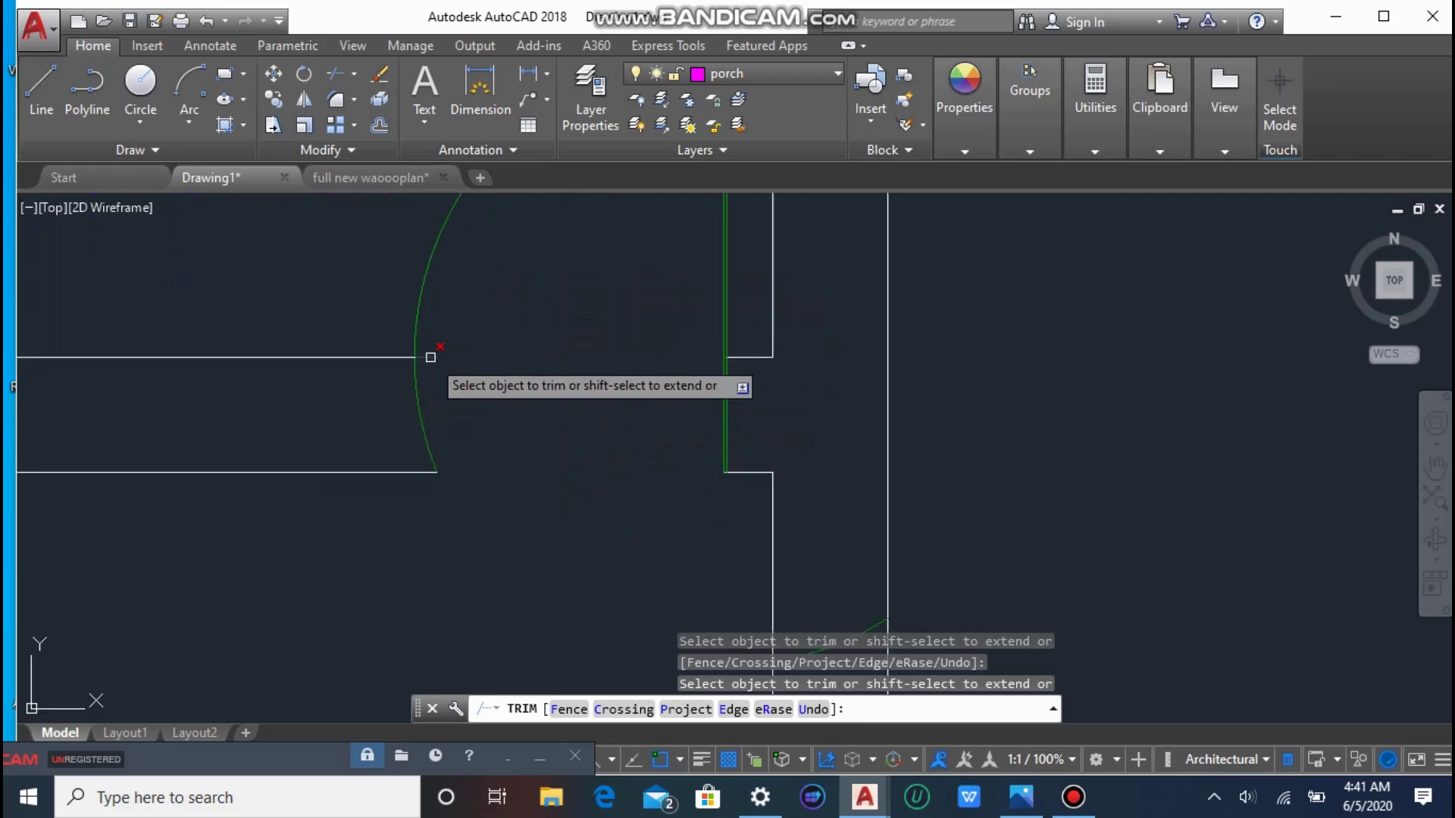
pyautogui.scroll(-5, 454, 357)
pyautogui.scroll(-3, 475, 357)
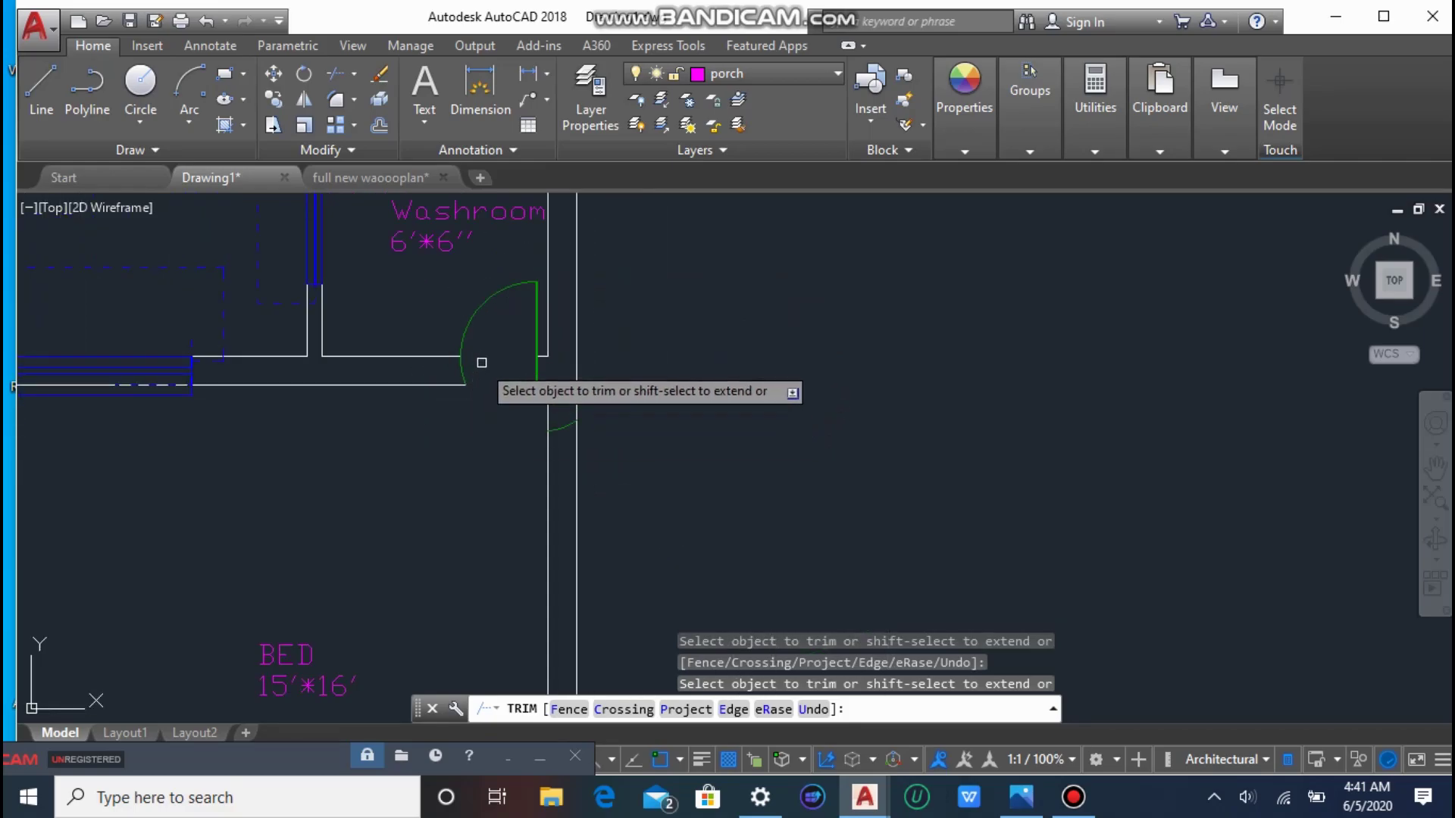
pyautogui.scroll(3, 485, 379)
pyautogui.scroll(2, 470, 369)
pyautogui.press('Escape')
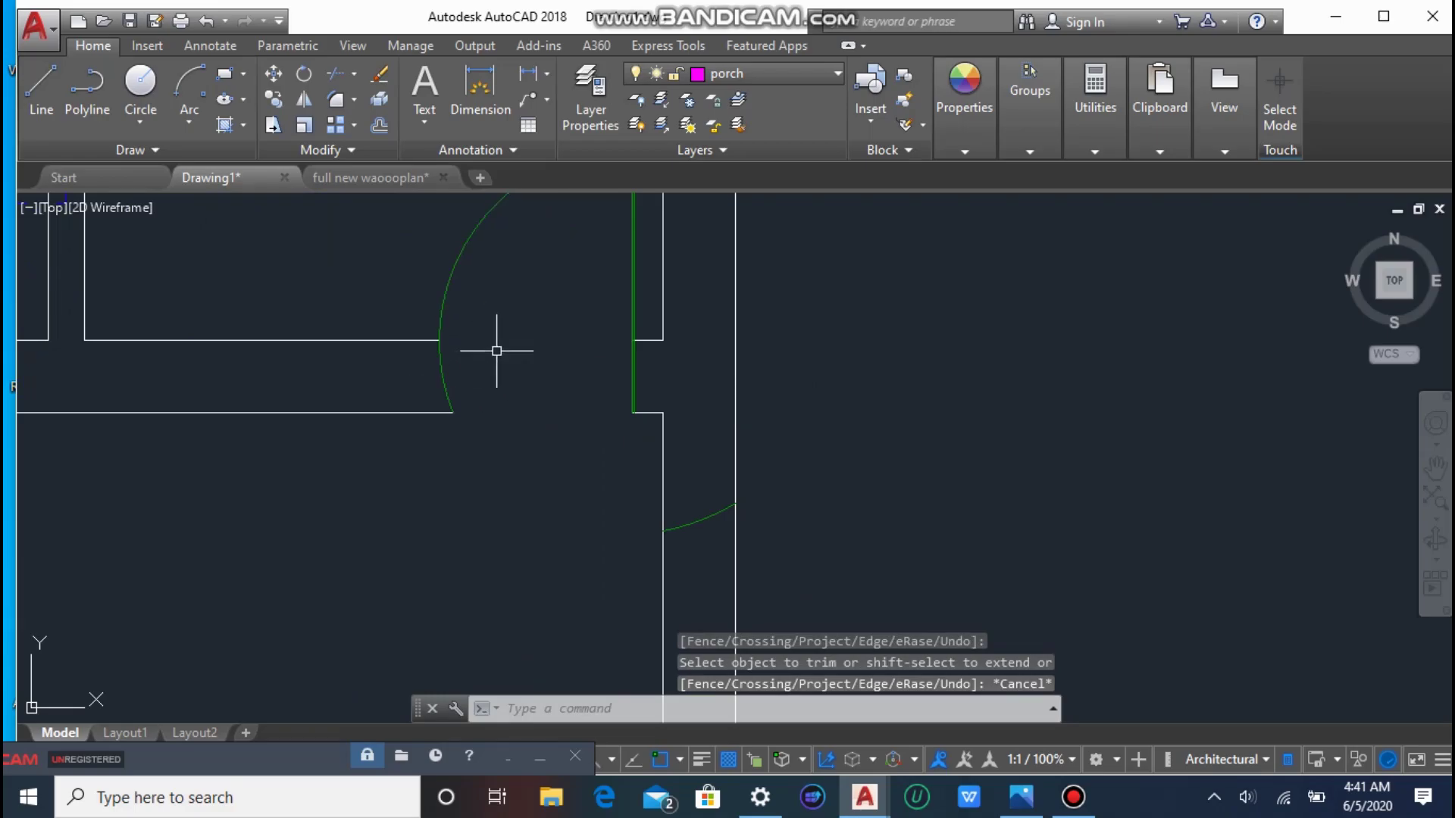
# Trim the arc piece between the wall lines, leaving a quarter swing.
pyautogui.write('tr')
pyautogui.press('Return')
pyautogui.press('Return')
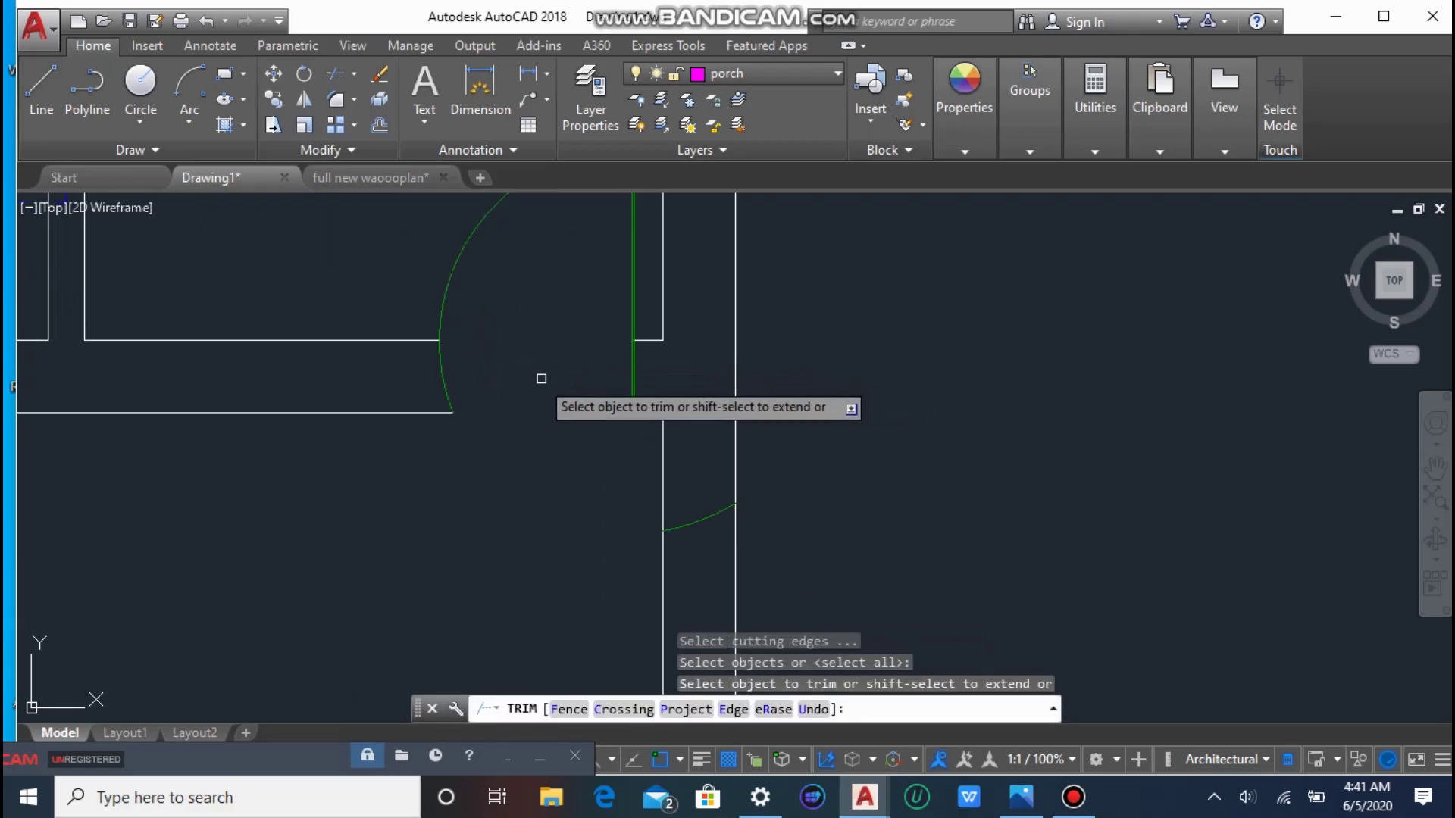
pyautogui.click(466, 371)
pyautogui.click(430, 370)
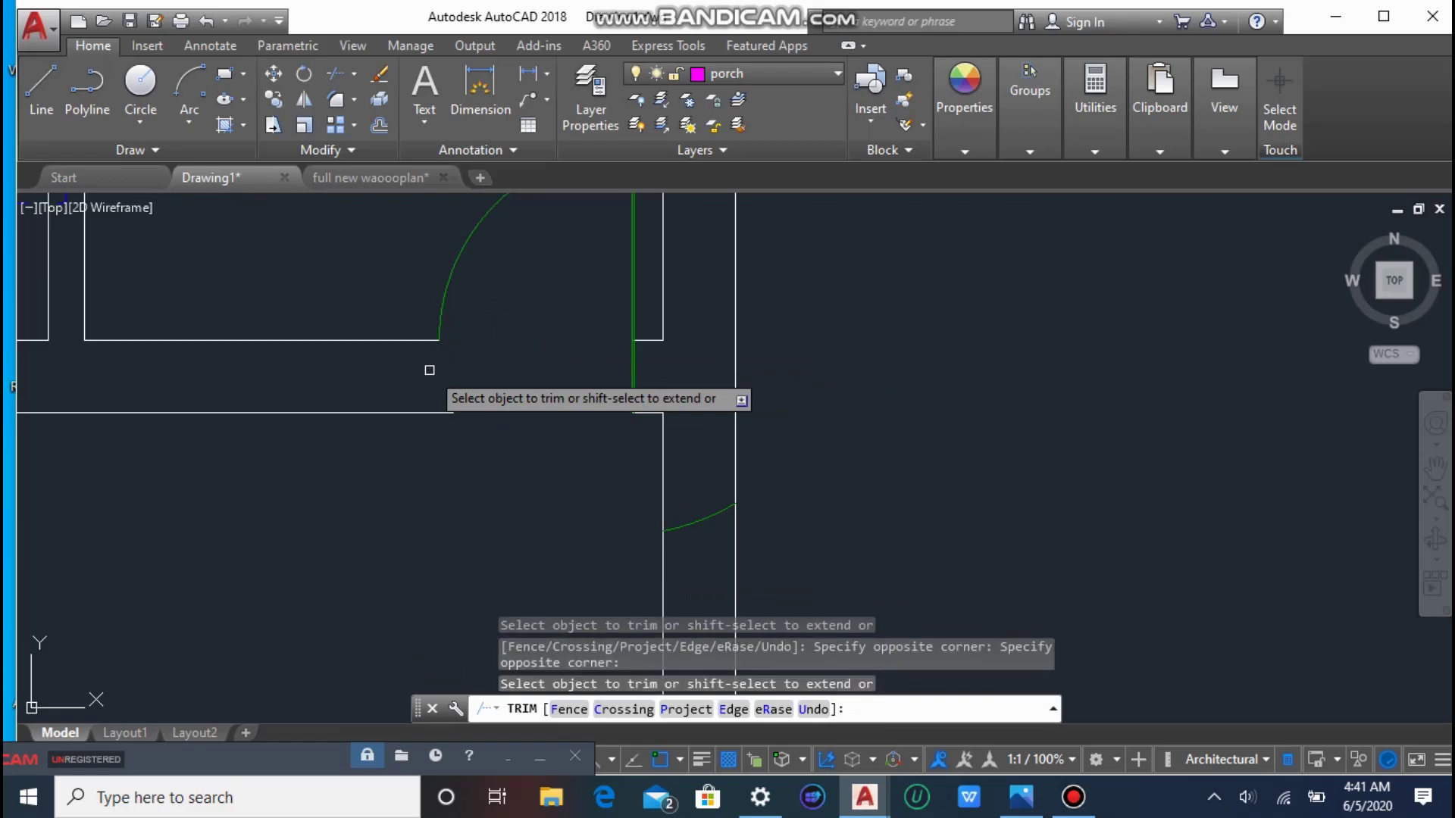
pyautogui.press('Return')
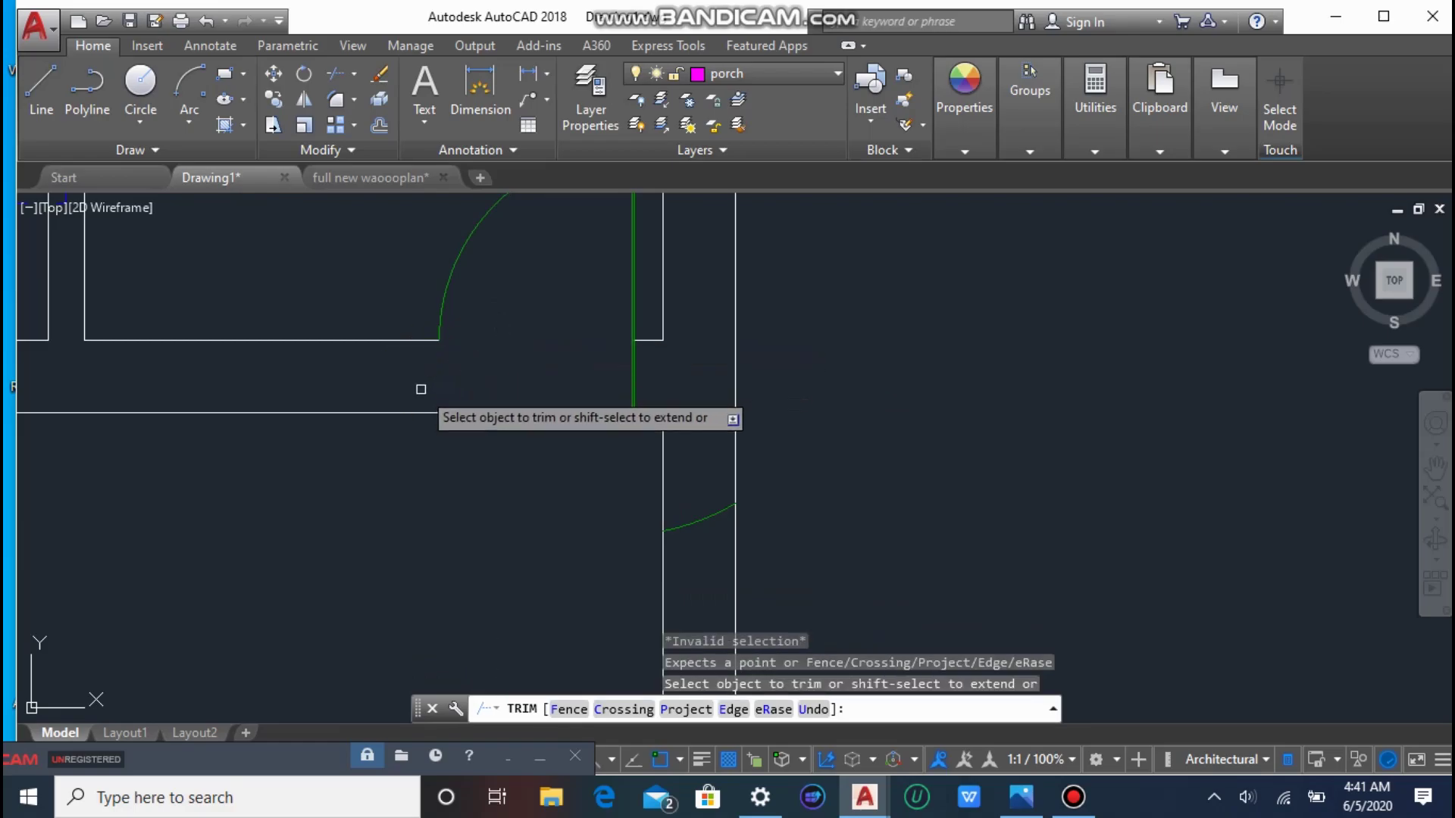
pyautogui.press('Escape')
pyautogui.press('Escape')
pyautogui.press('Escape')
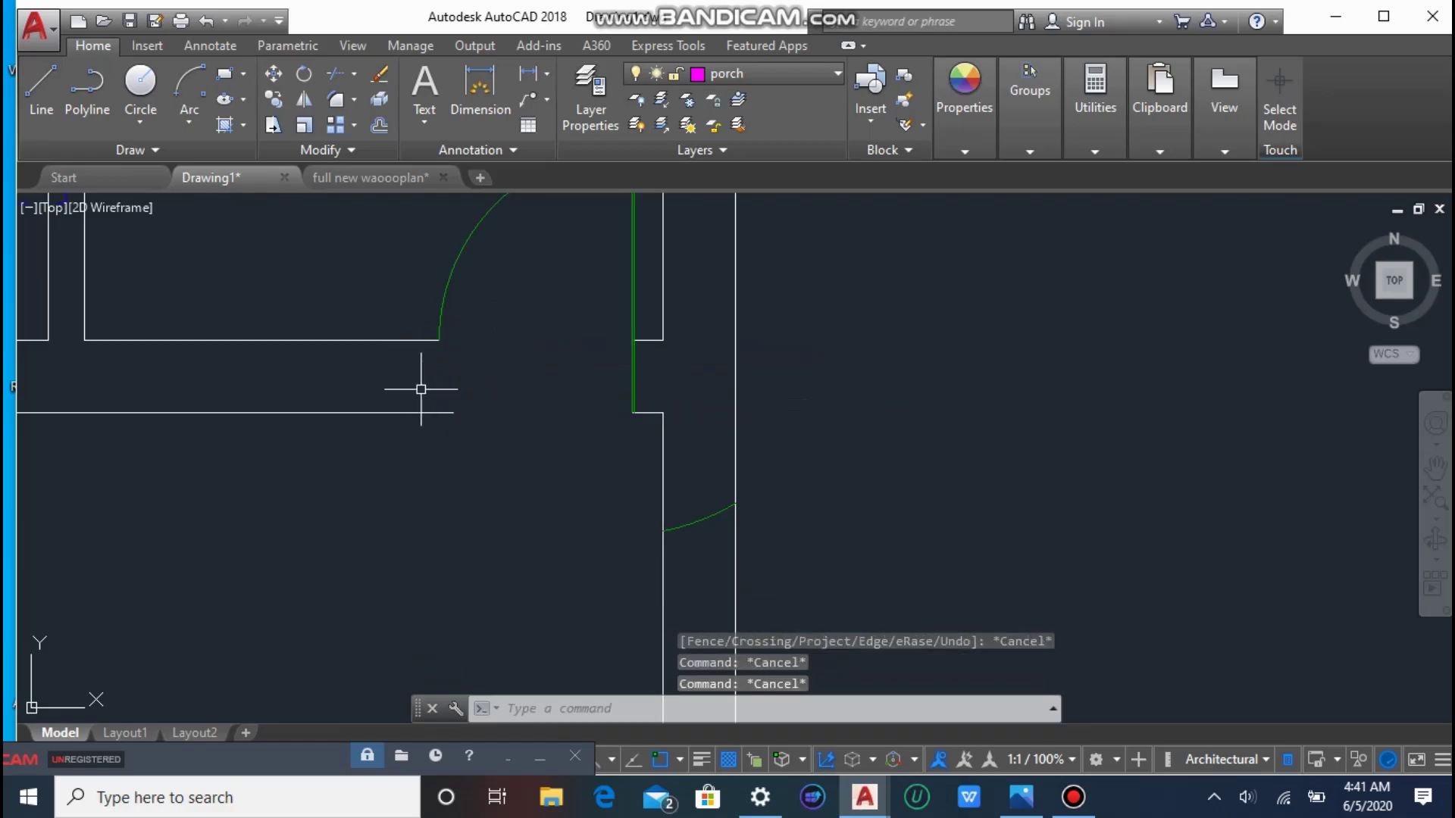
# Make the wall layer current and draw a 9" line closing the wall opening.
pyautogui.click(716, 84)
pyautogui.click(746, 299)
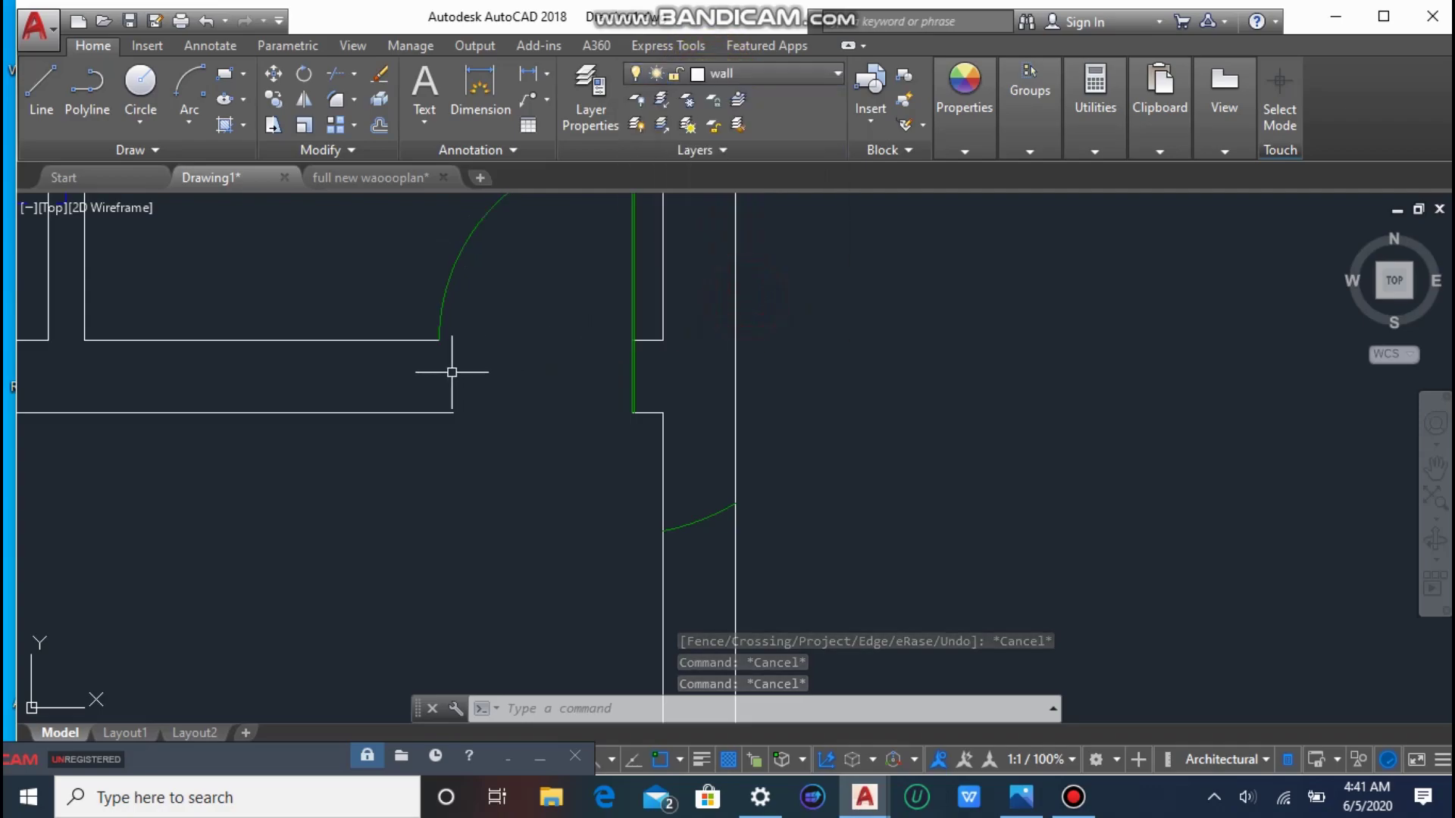
pyautogui.write('l')
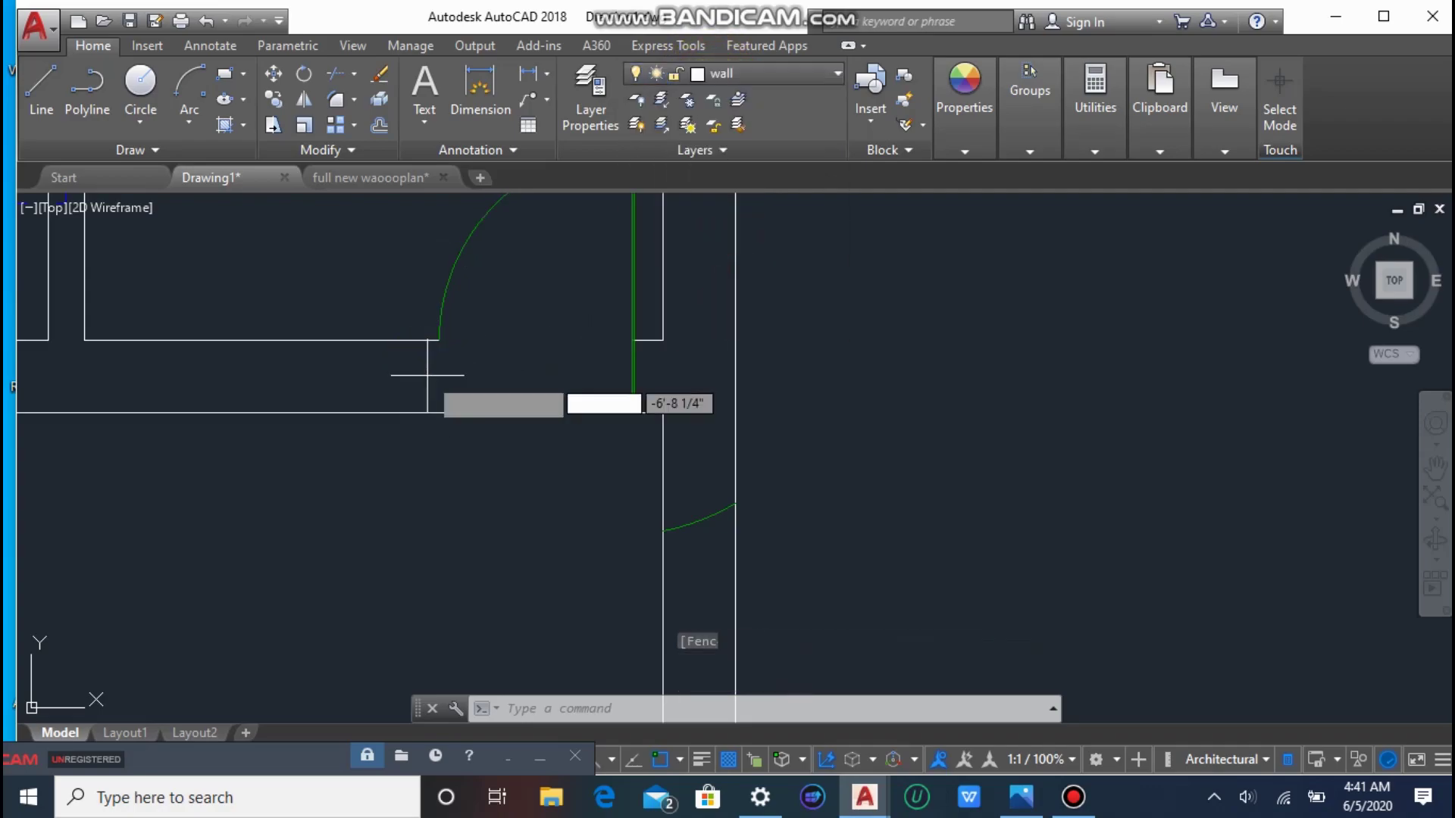
pyautogui.press('Return')
pyautogui.click(439, 340)
pyautogui.click(438, 413)
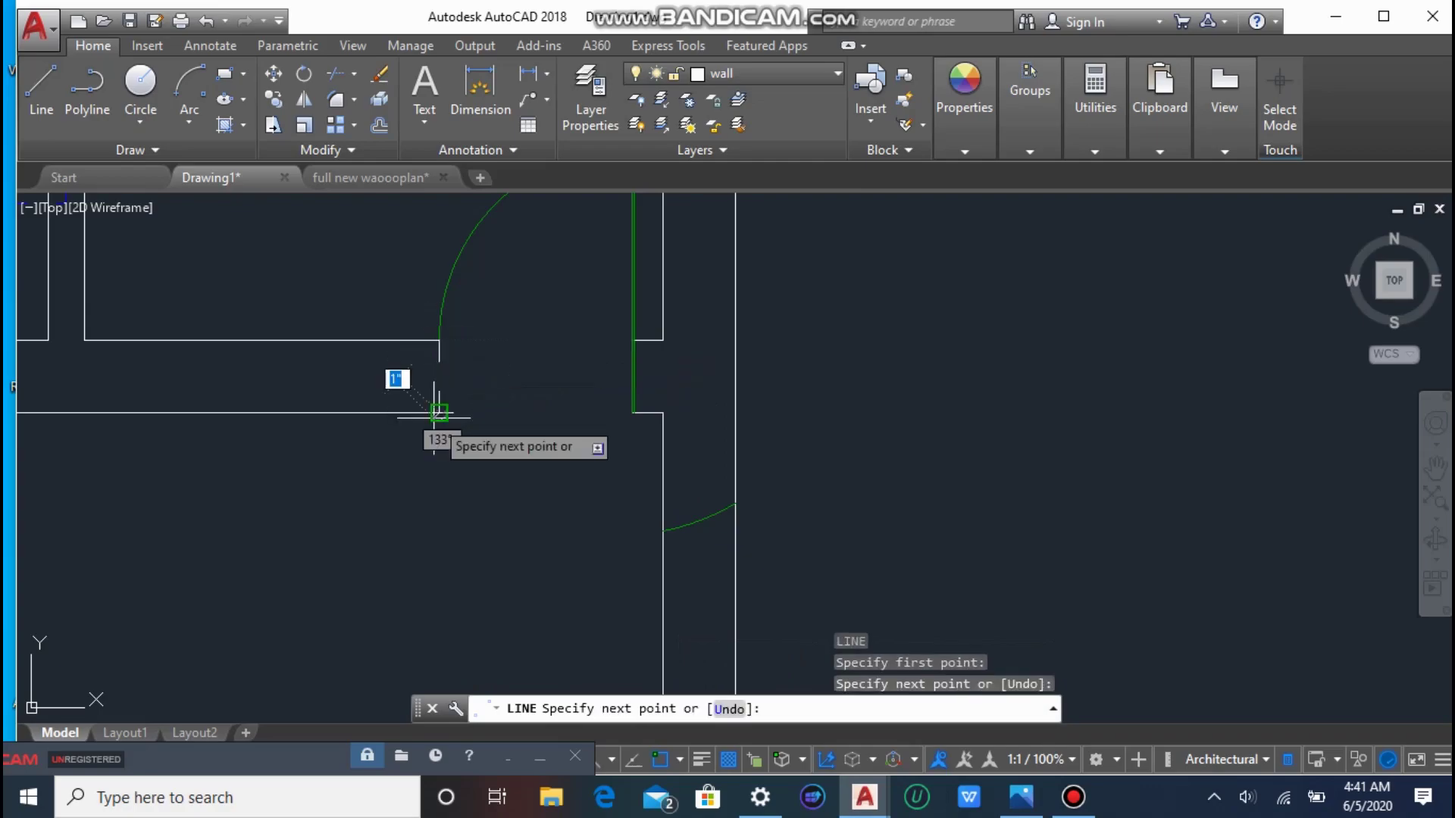
pyautogui.press('Escape')
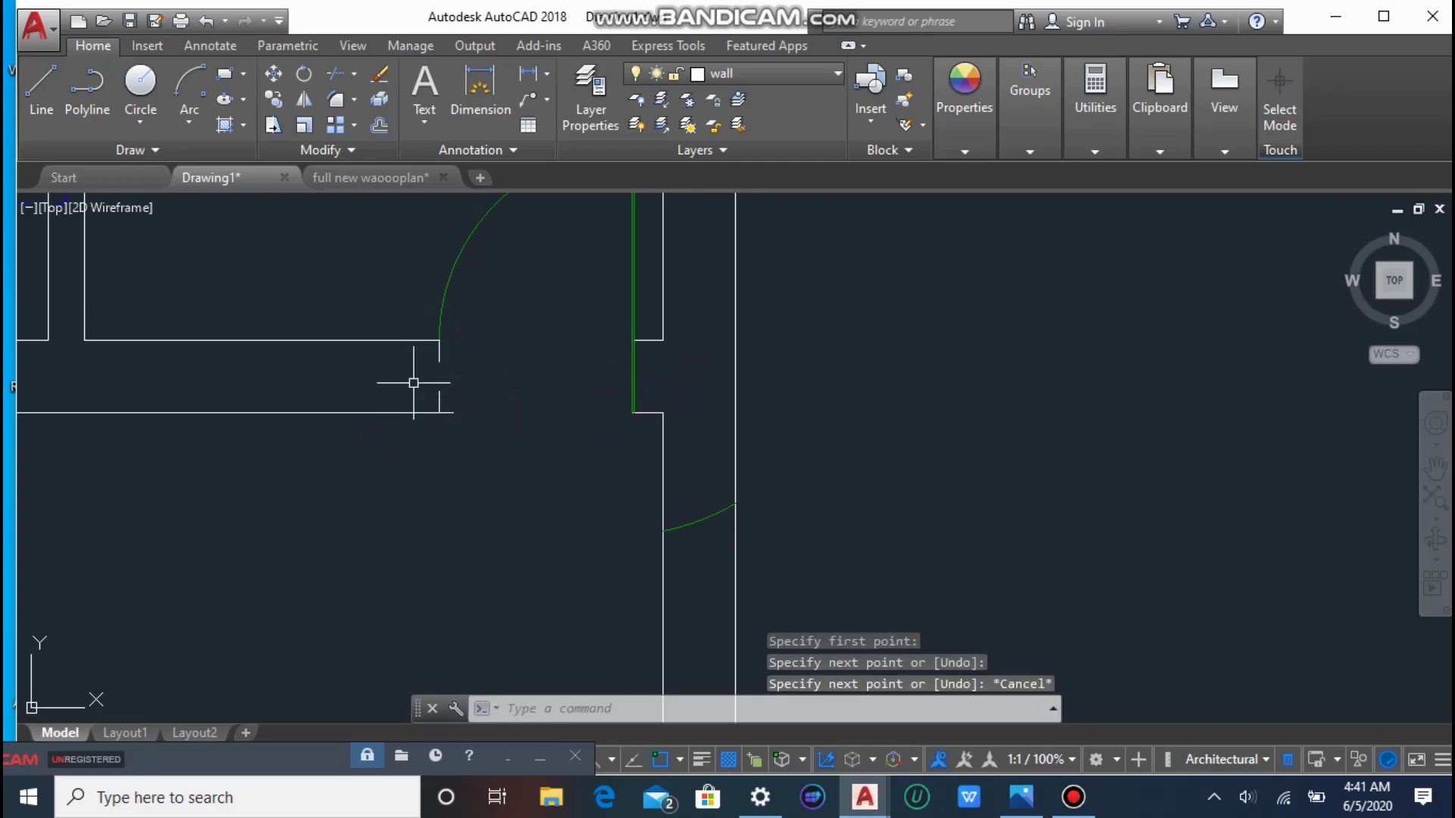
# Trim the wall stub extending past the new closing line.
pyautogui.write('tr')
pyautogui.press('Return')
pyautogui.press('Return')
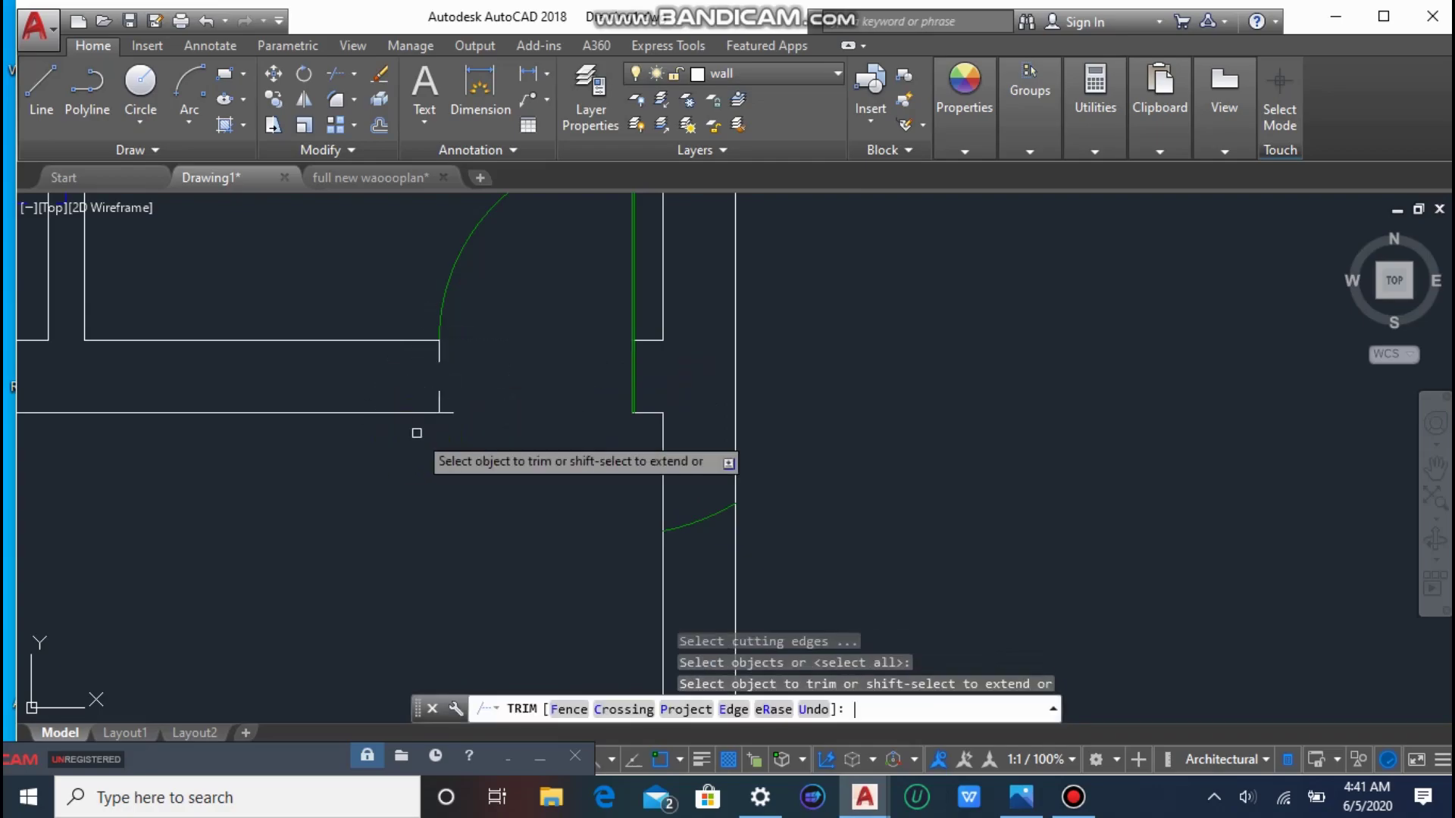
pyautogui.click(446, 413)
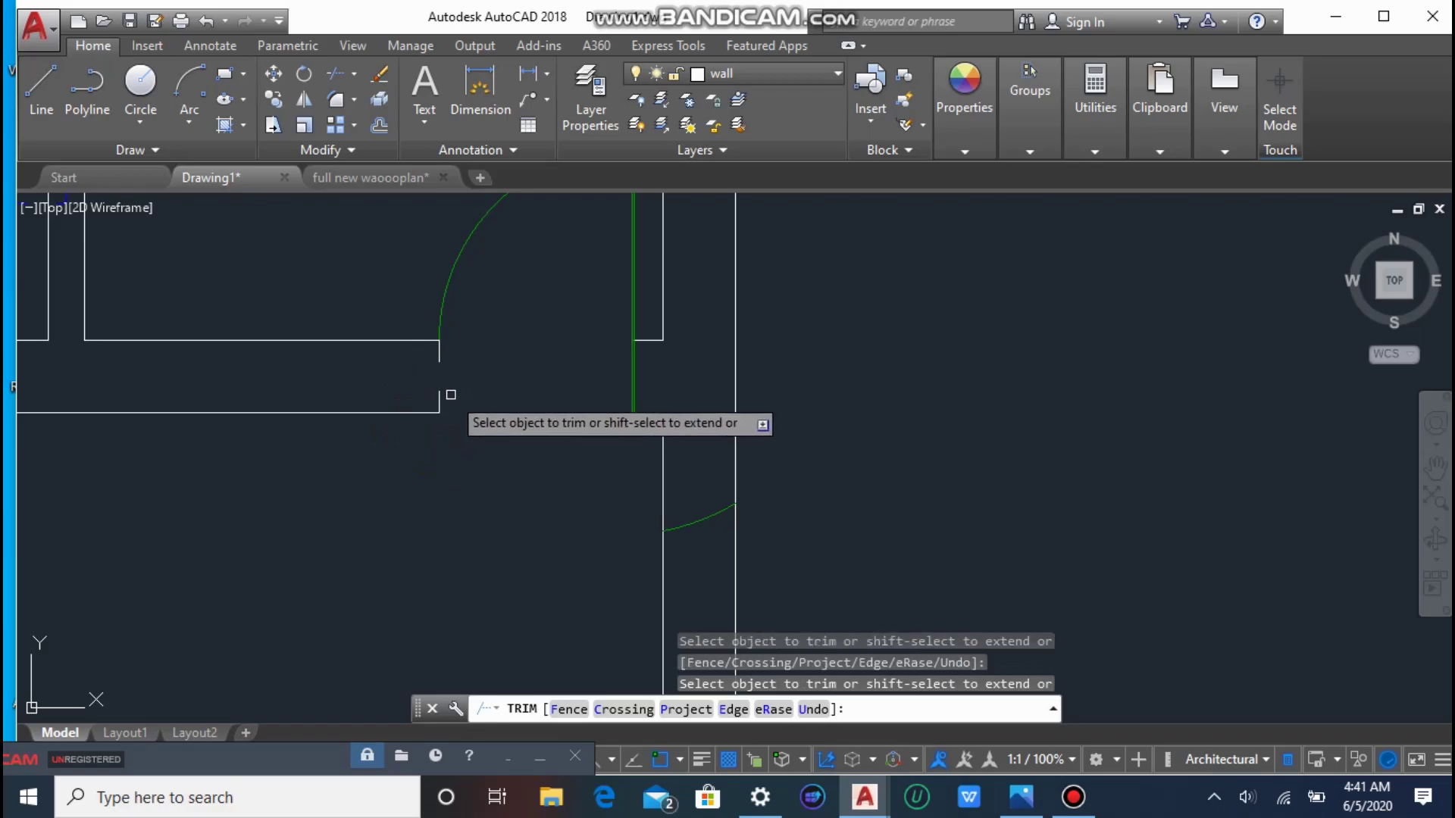
pyautogui.press('Escape')
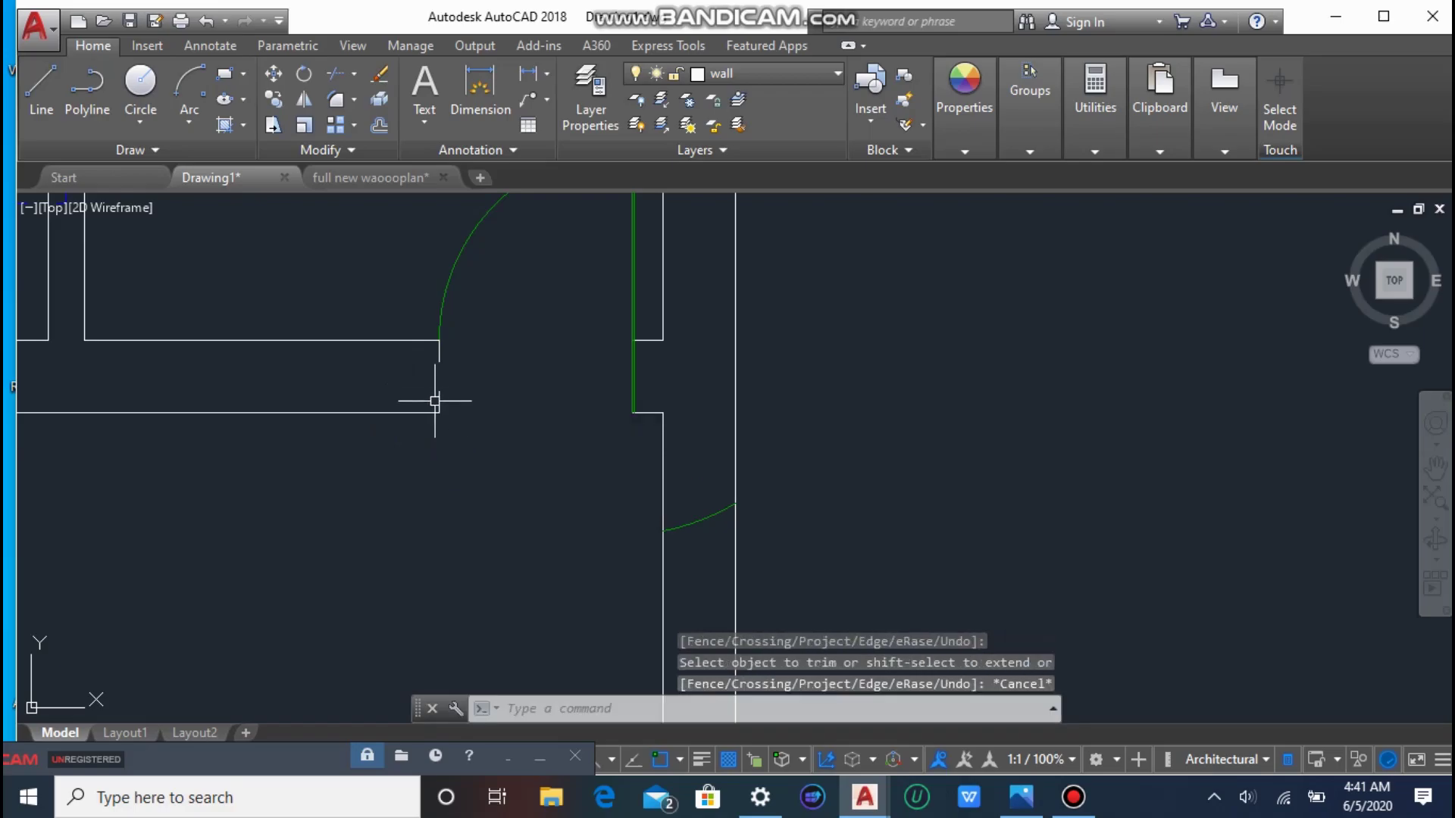
# Set the short wall line's linetype to ByLayer and select the extra door arc.
pyautogui.click(443, 397)
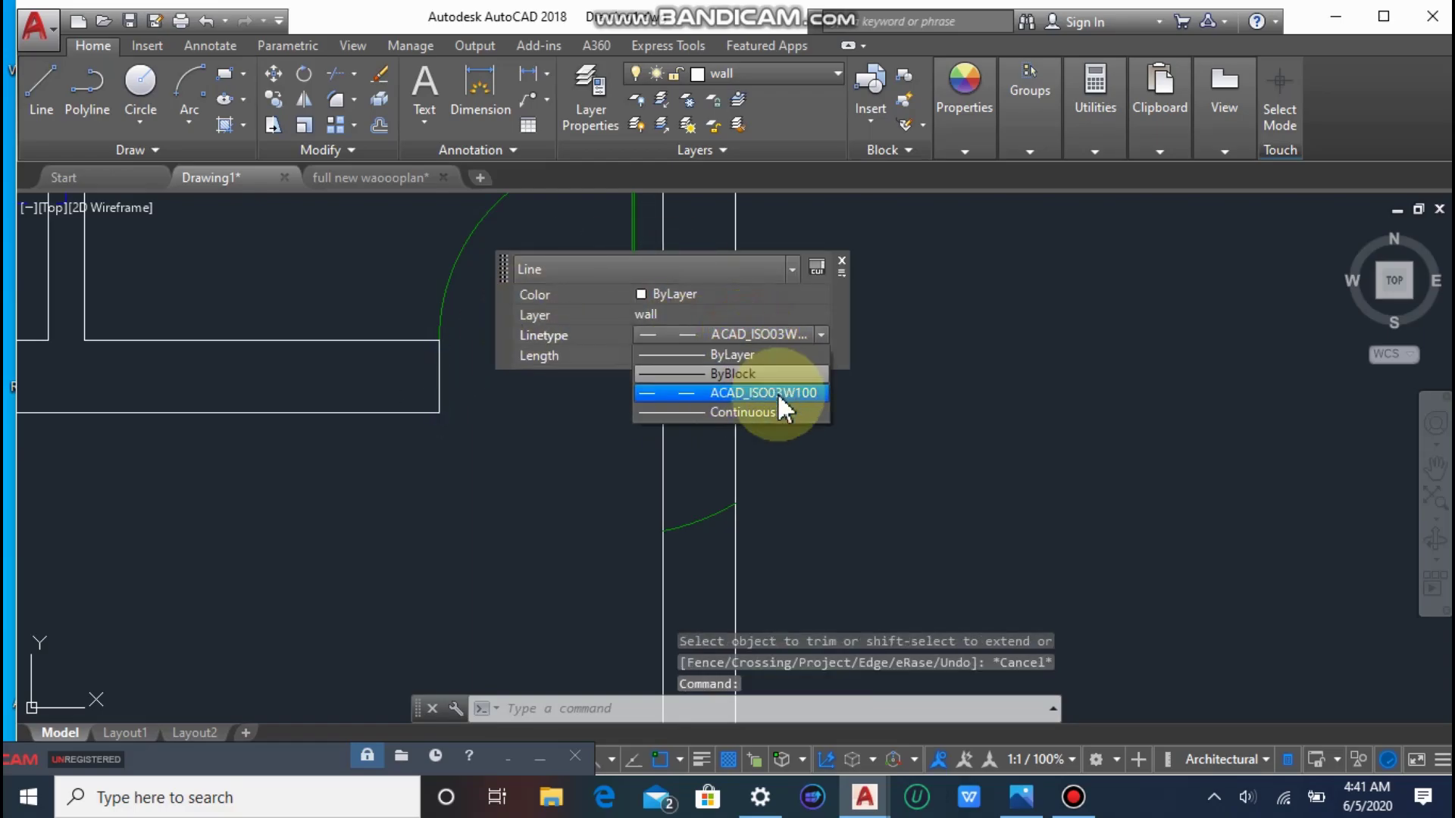
pyautogui.click(765, 355)
pyautogui.click(520, 429)
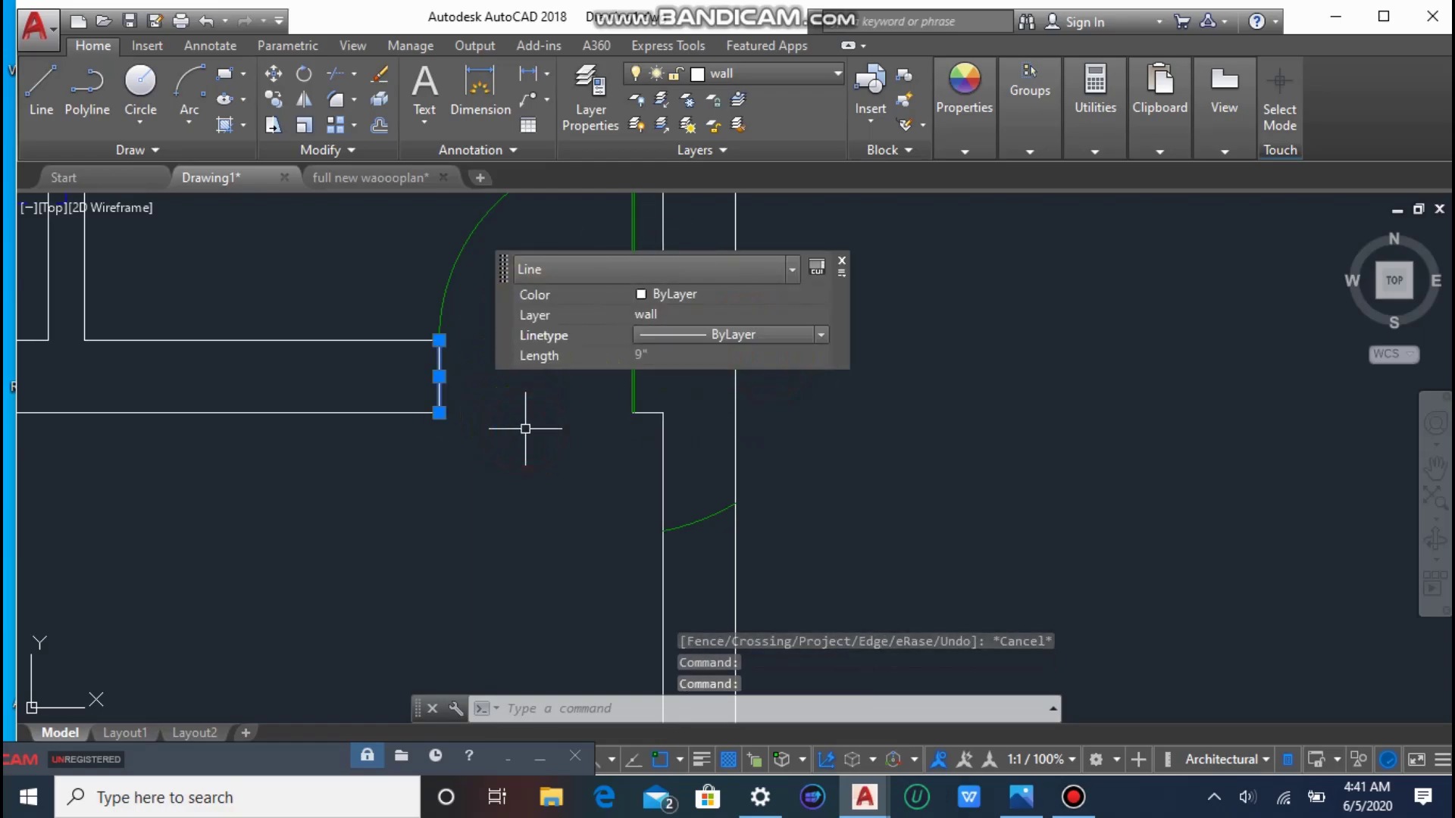
pyautogui.press('Escape')
pyautogui.press('Escape')
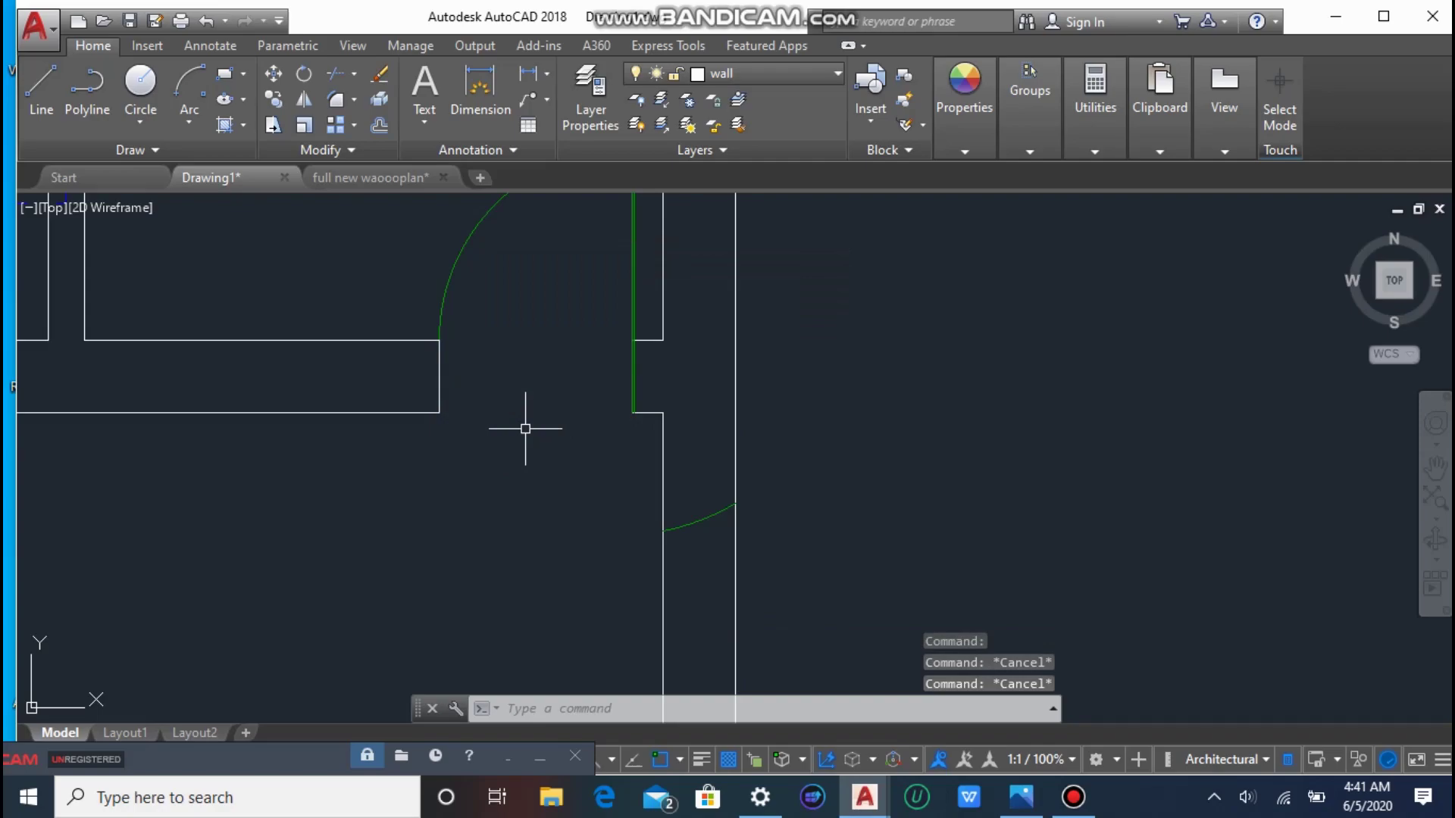
pyautogui.click(701, 516)
pyautogui.moveTo(700, 522)
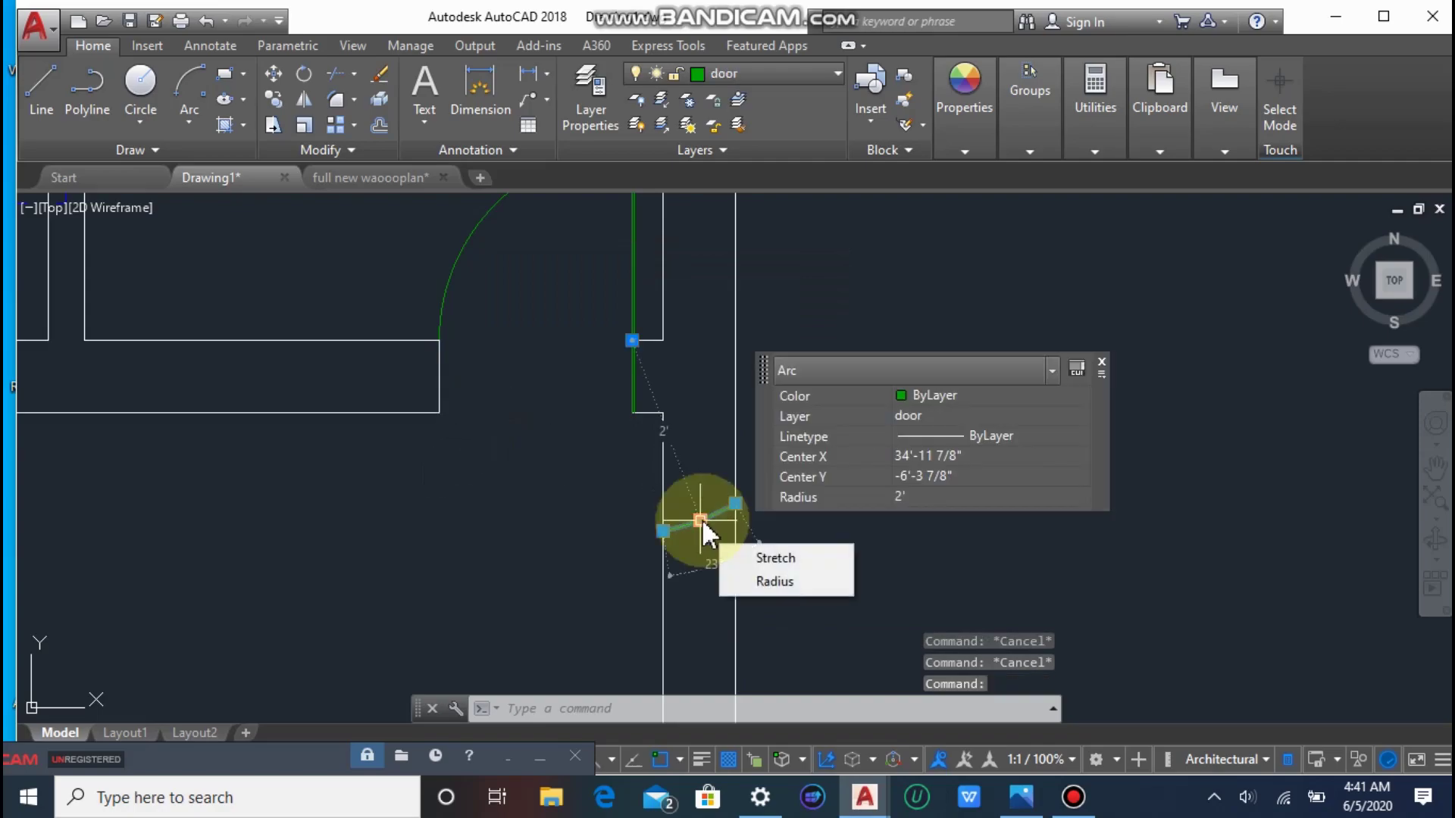
# Delete the extra door arc and save the drawing.
pyautogui.press('Delete')
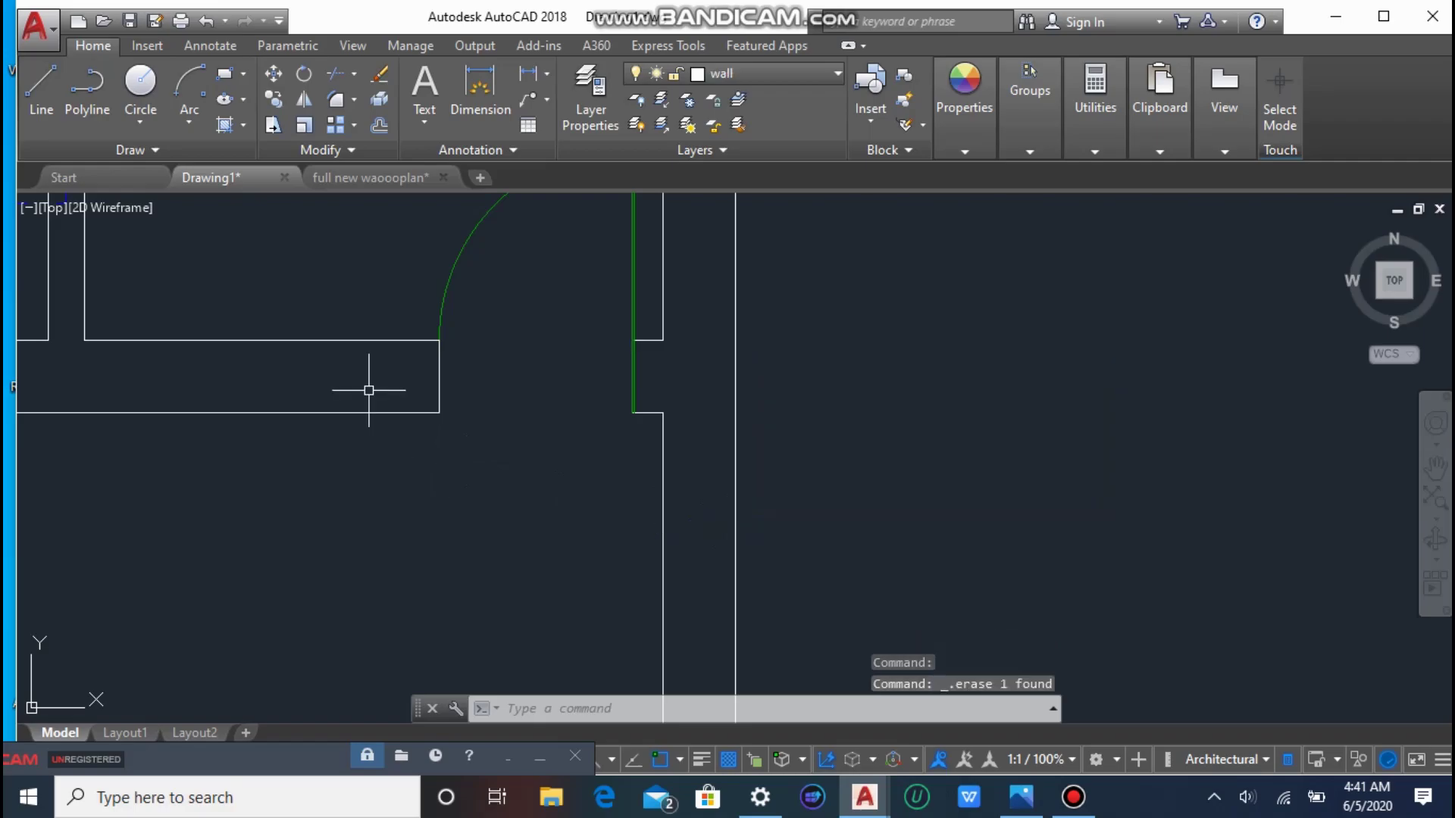
pyautogui.scroll(-8, 394, 425)
pyautogui.scroll(-3, 430, 490)
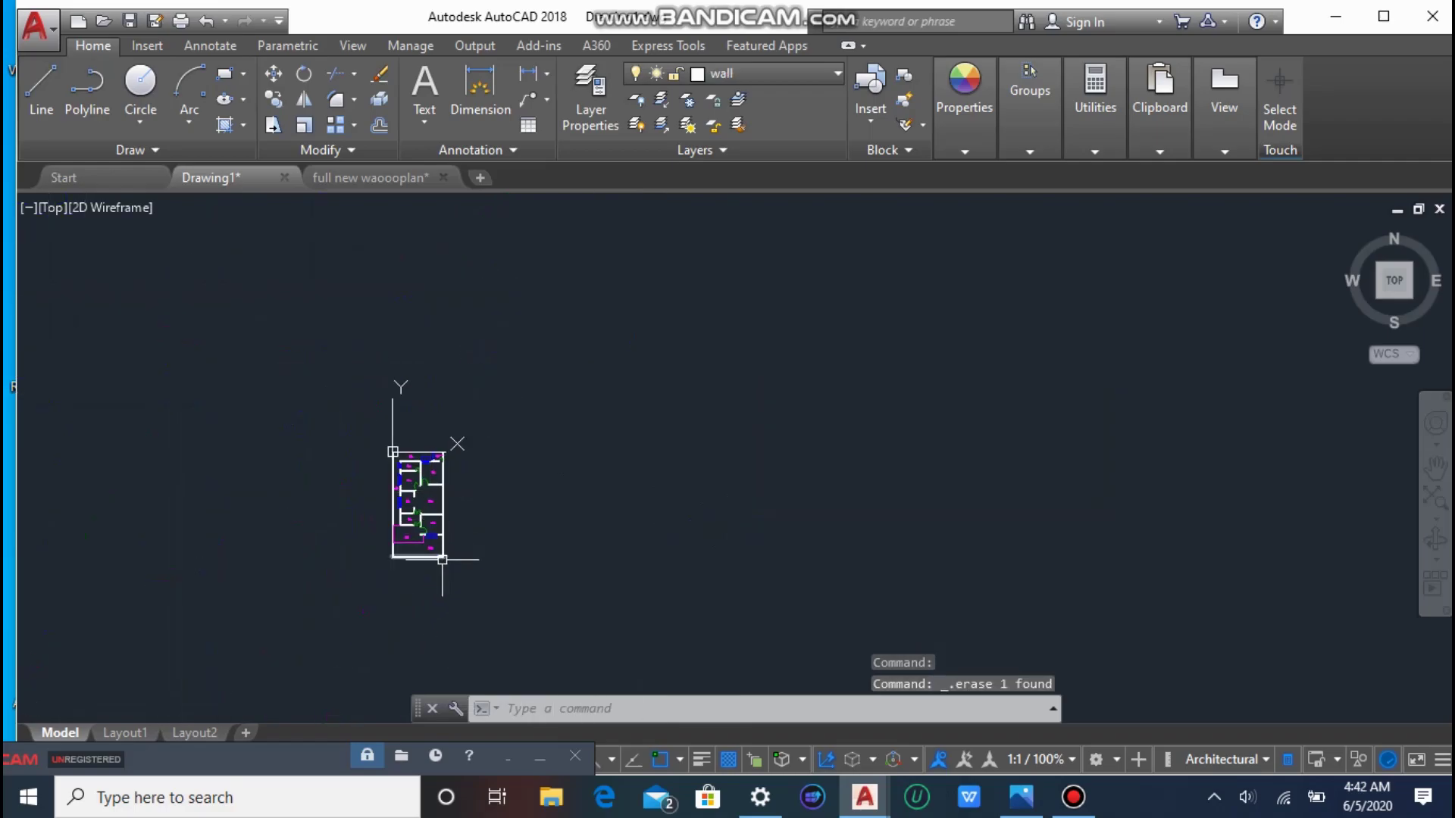
pyautogui.scroll(8, 393, 485)
pyautogui.scroll(-2, 372, 478)
pyautogui.hotkey('ctrl', 's')
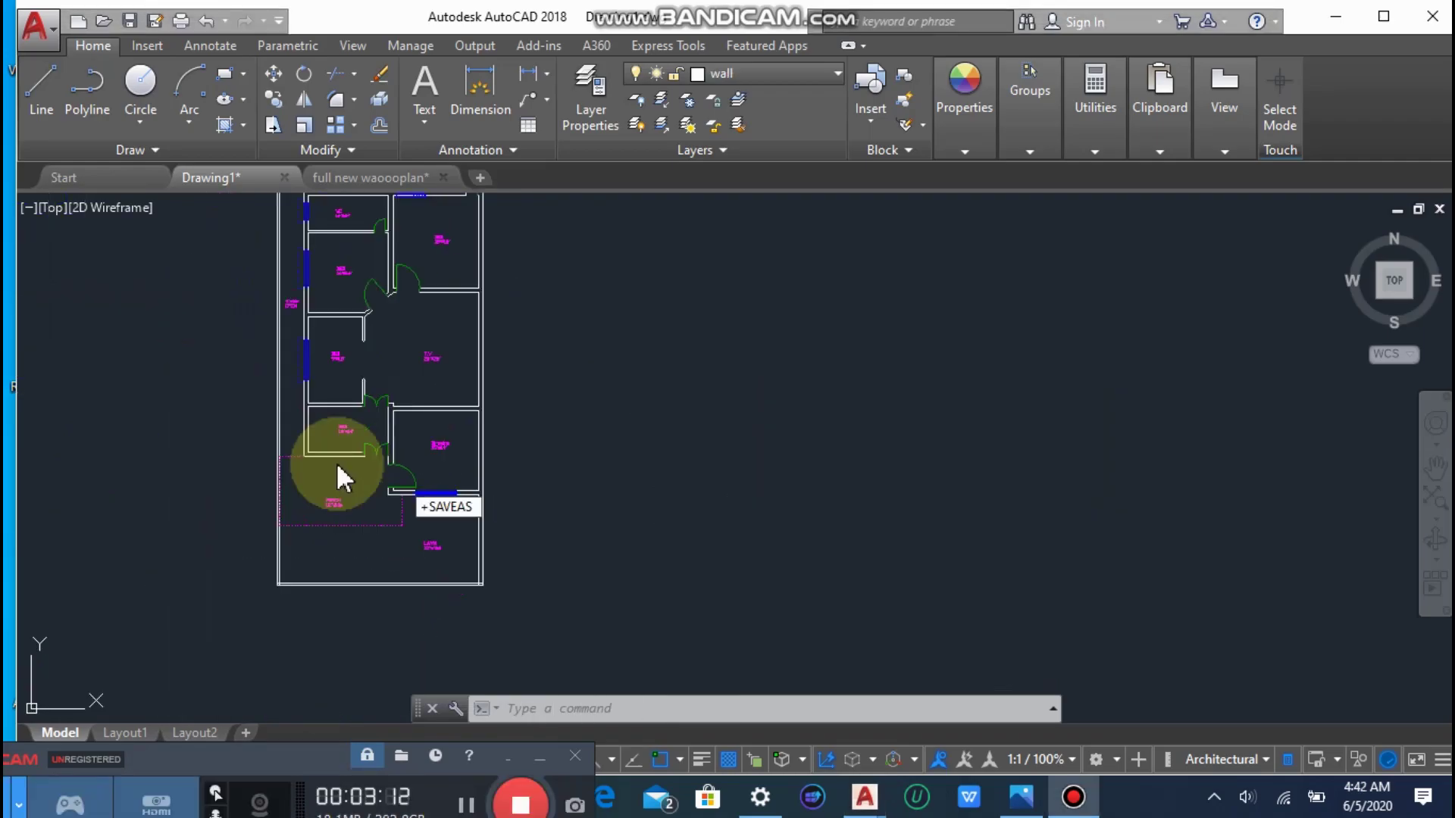
# Start HATCH and expand the full pattern gallery, with ANSI31 as the current pattern.
pyautogui.click(575, 441)
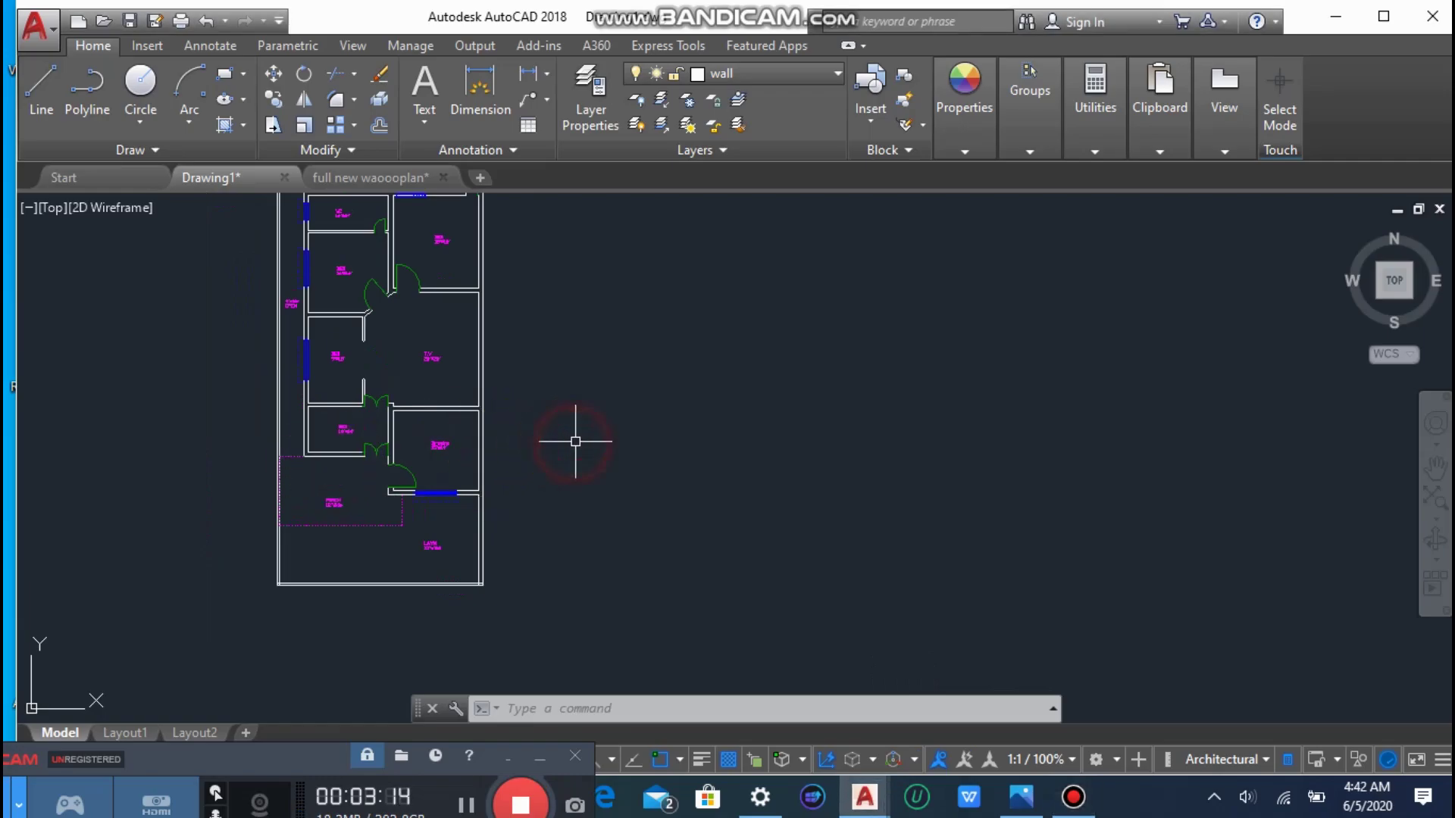
pyautogui.scroll(-5, 573, 414)
pyautogui.scroll(5, 522, 360)
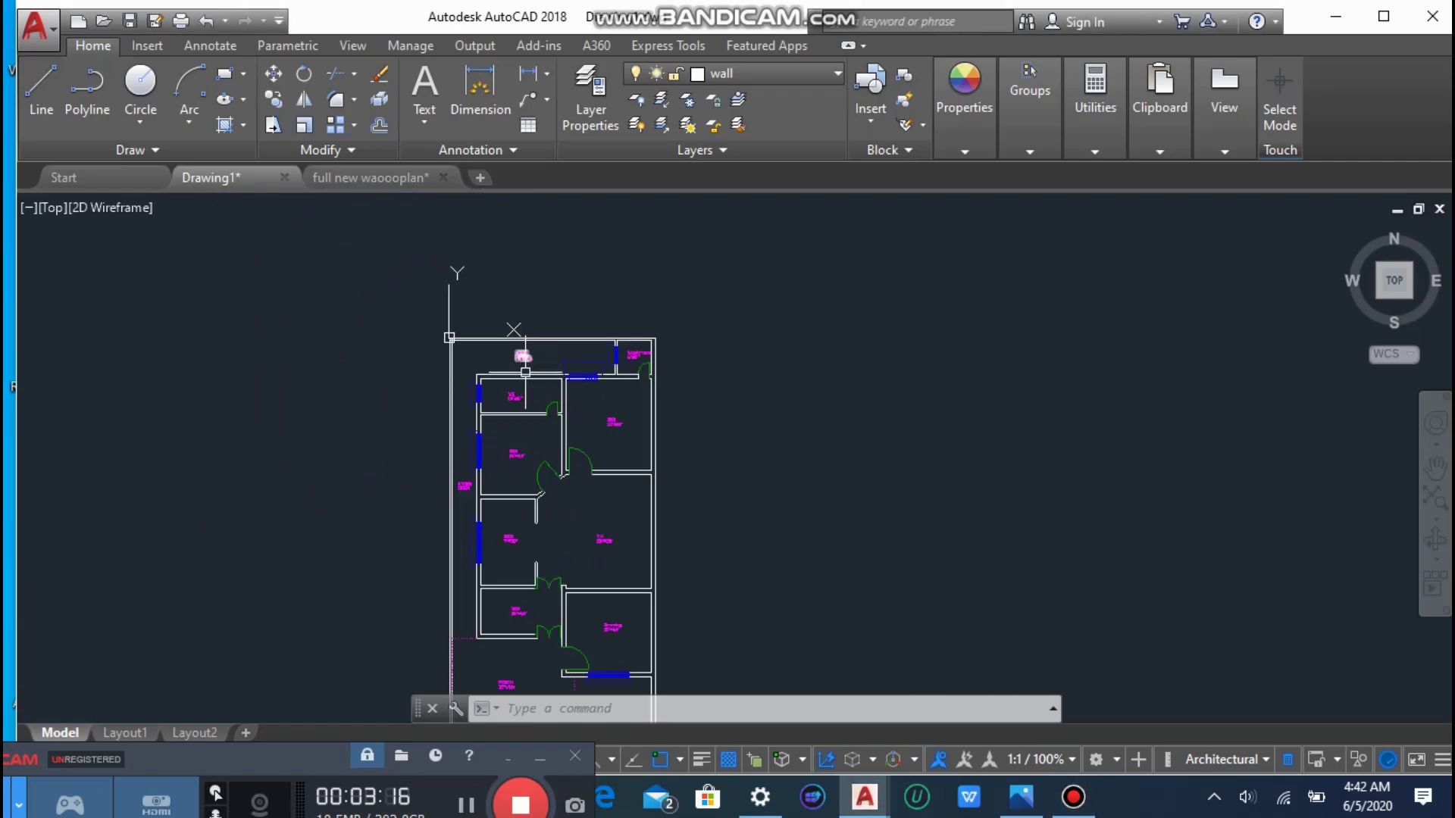
pyautogui.write('H')
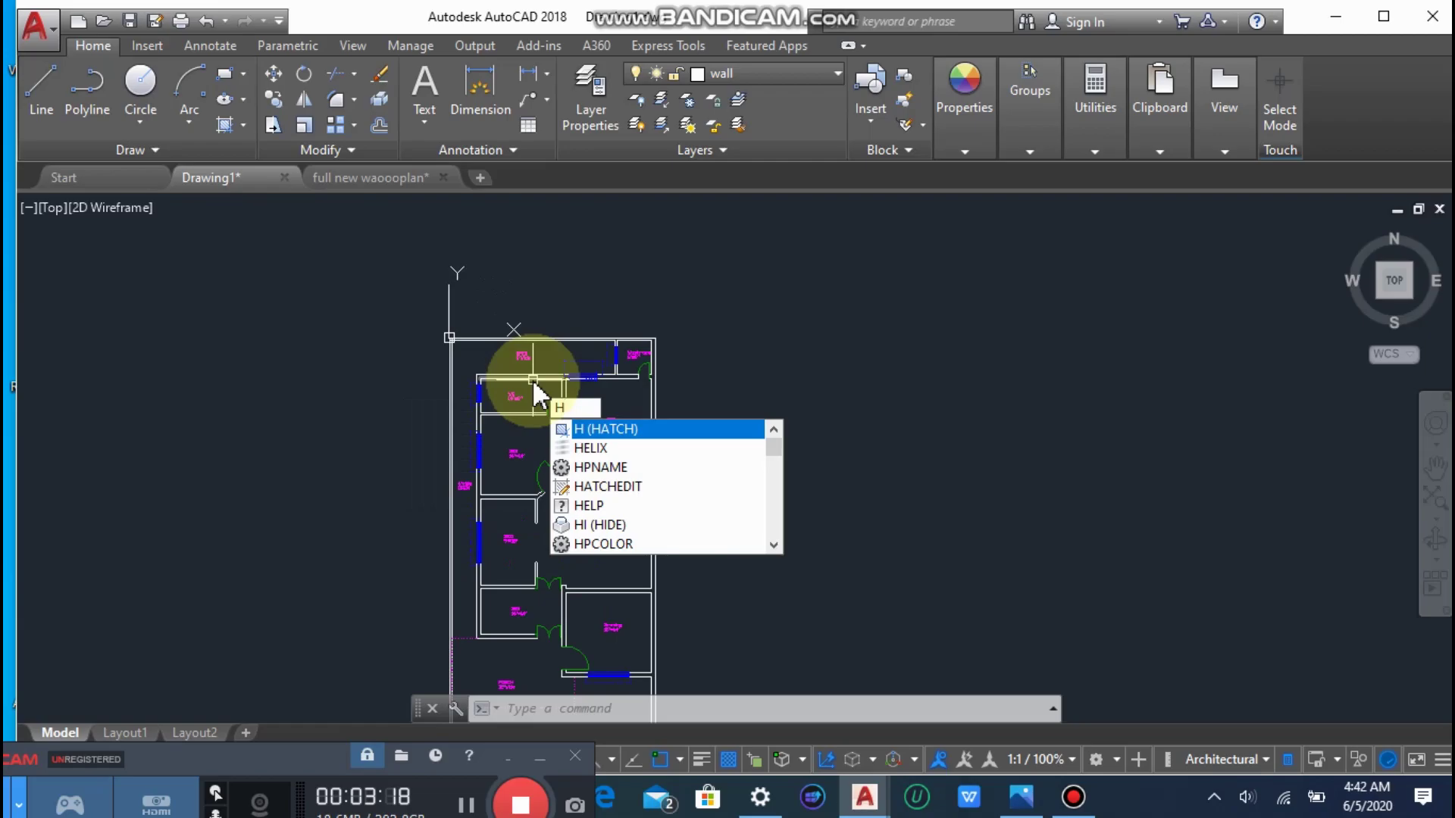
pyautogui.press('Return')
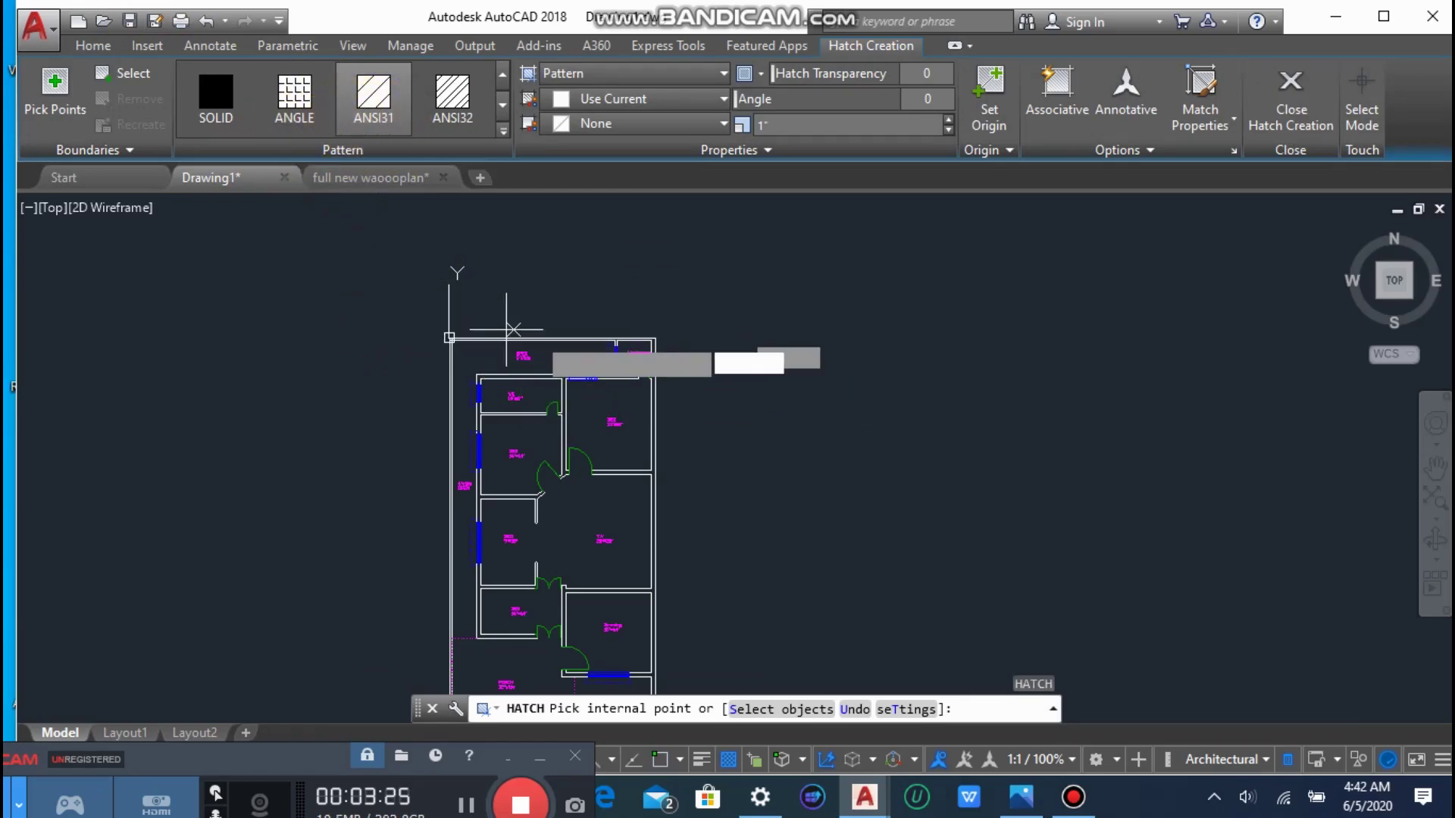
pyautogui.scroll(4, 537, 337)
pyautogui.scroll(2, 537, 337)
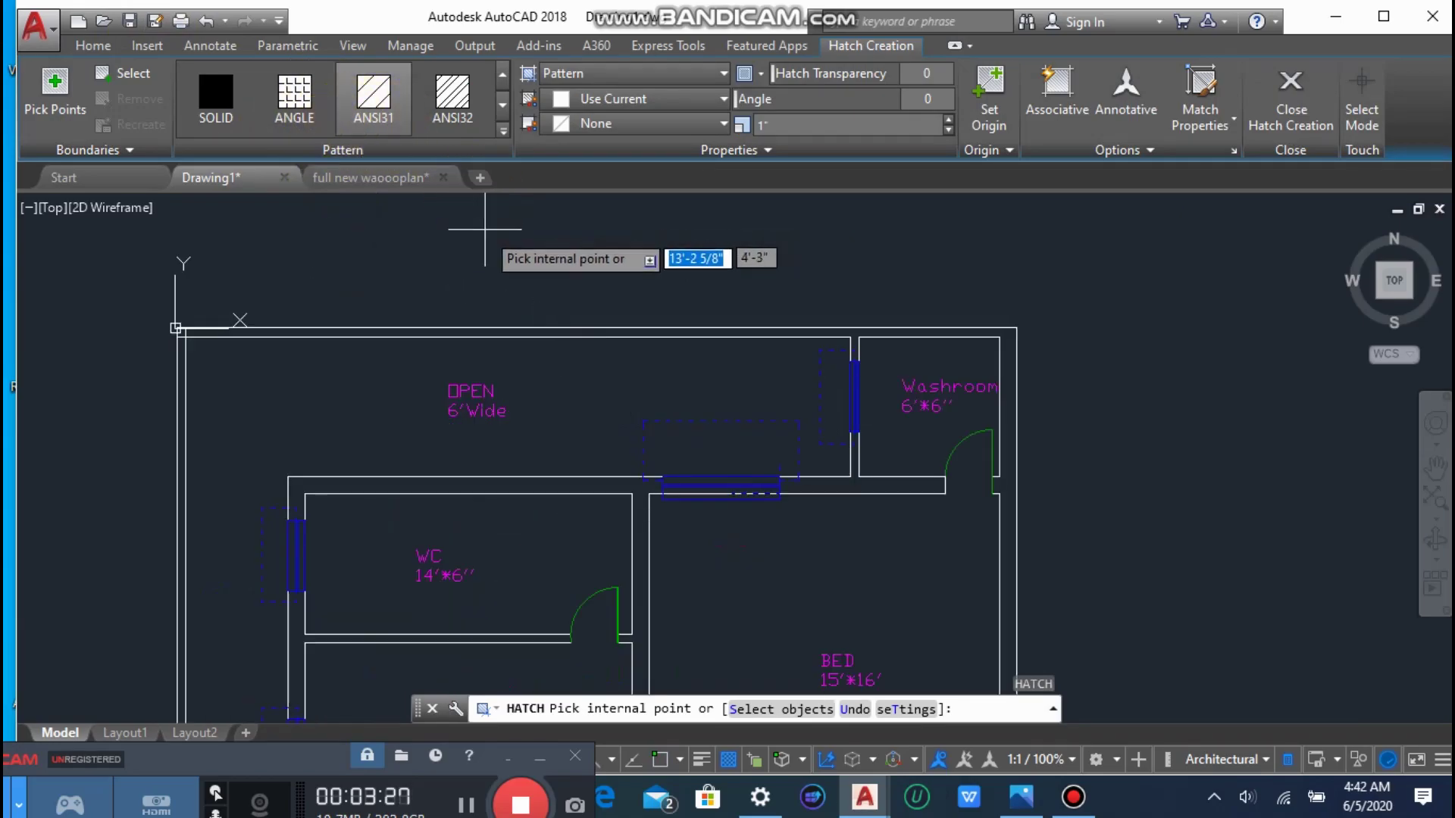
pyautogui.scroll(2, 1039, 310)
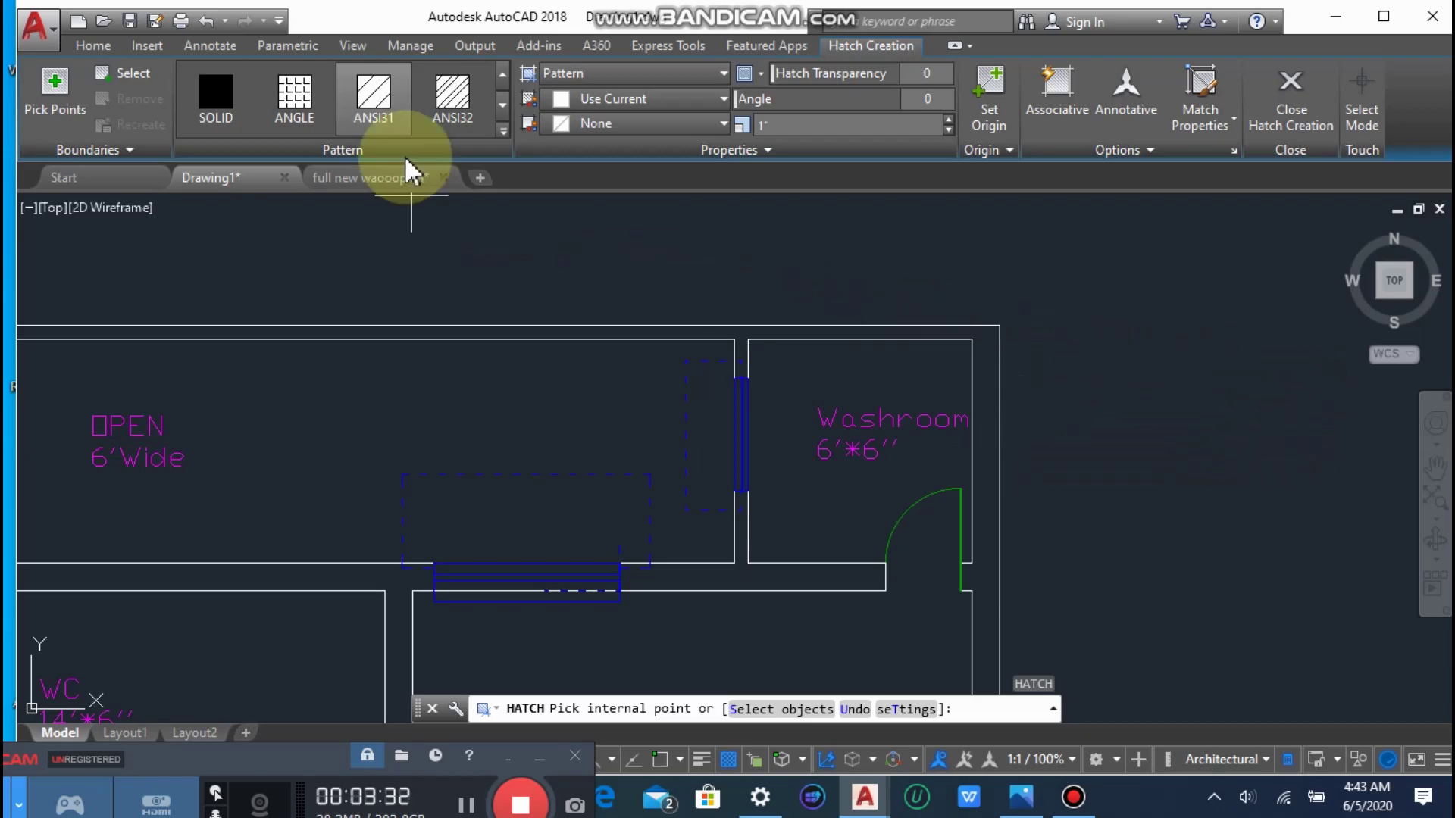
pyautogui.click(503, 132)
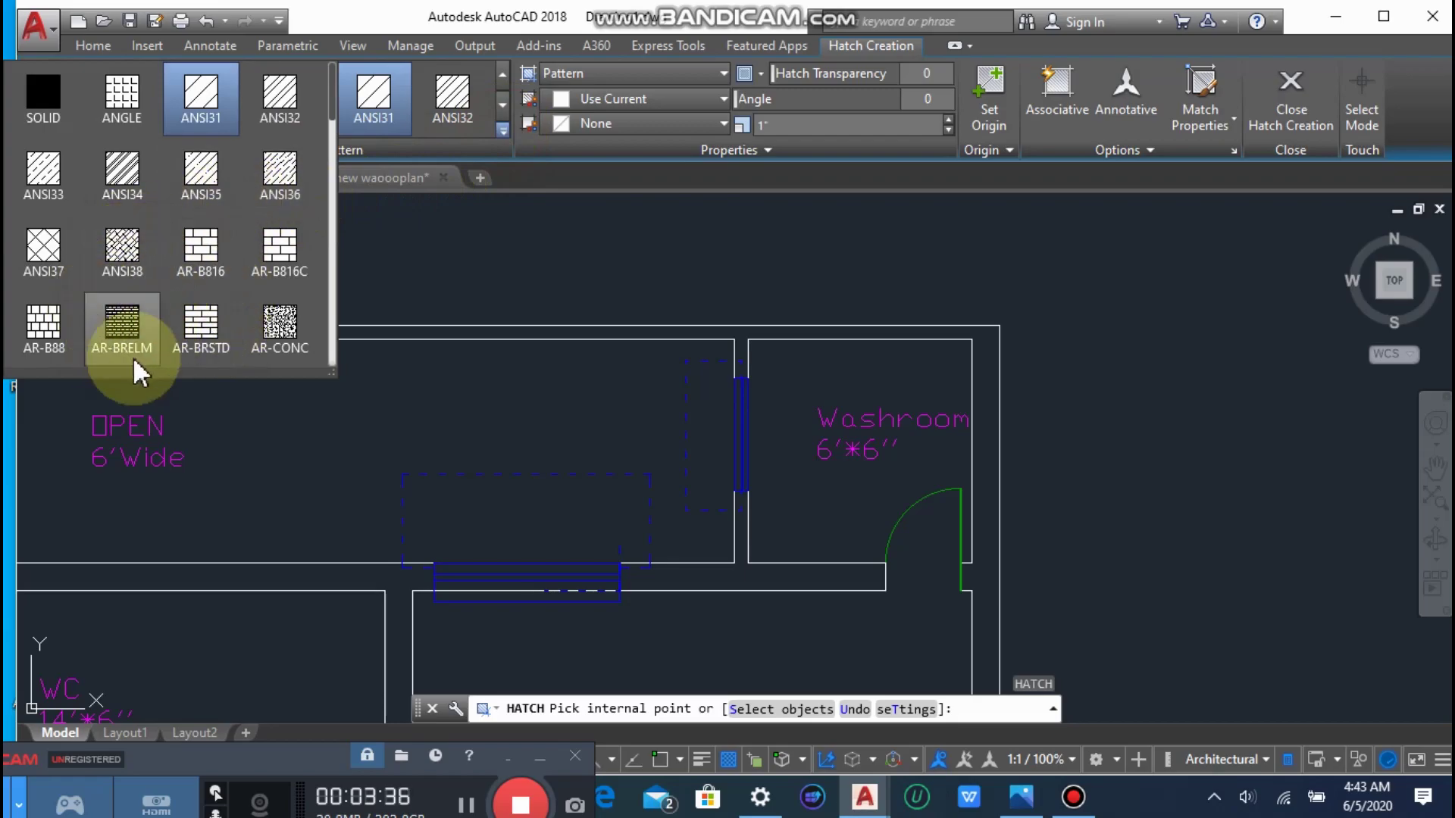
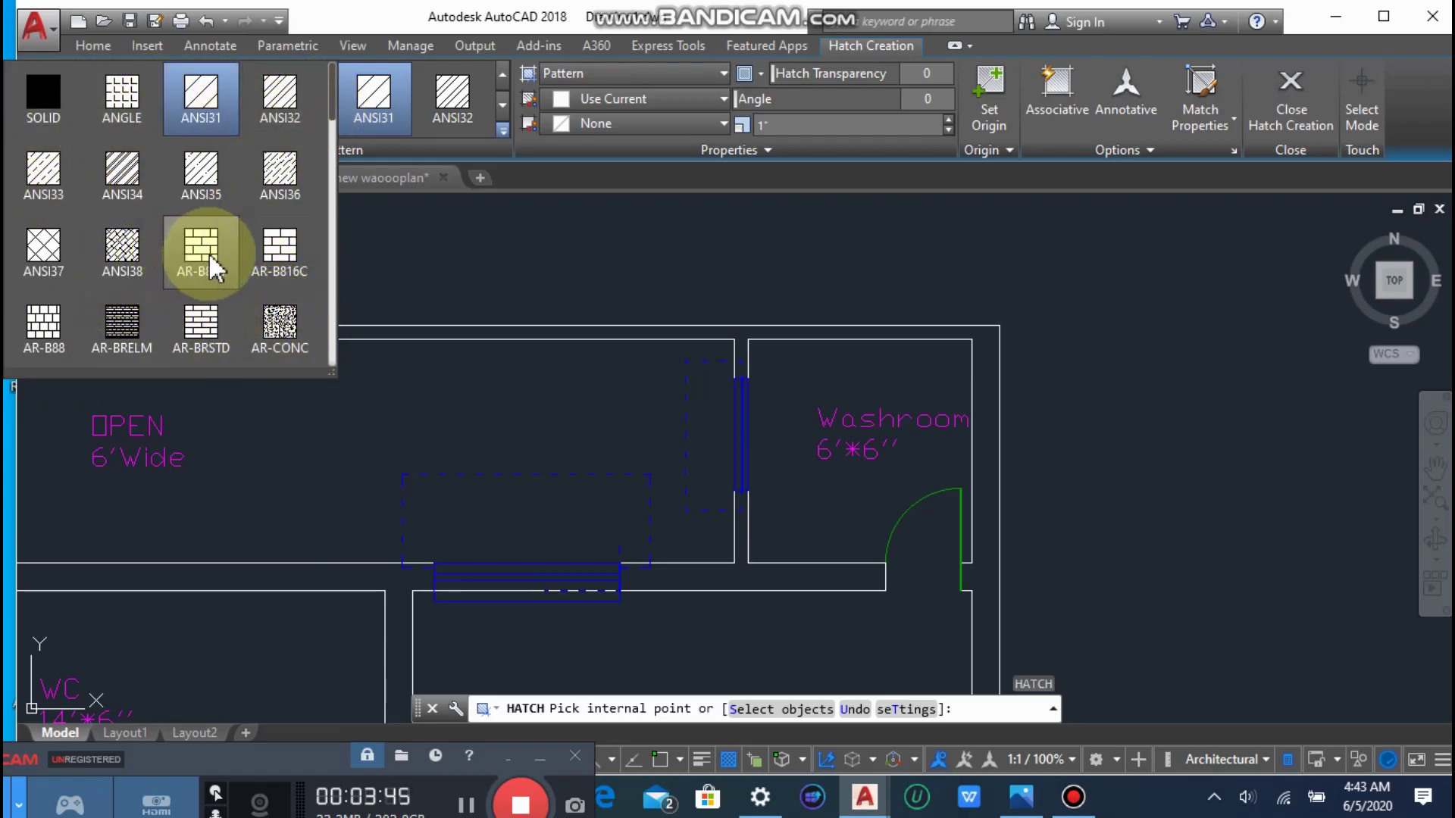
# Choose ANSI34 as the hatch pattern.
pyautogui.scroll(-5, 136, 189)
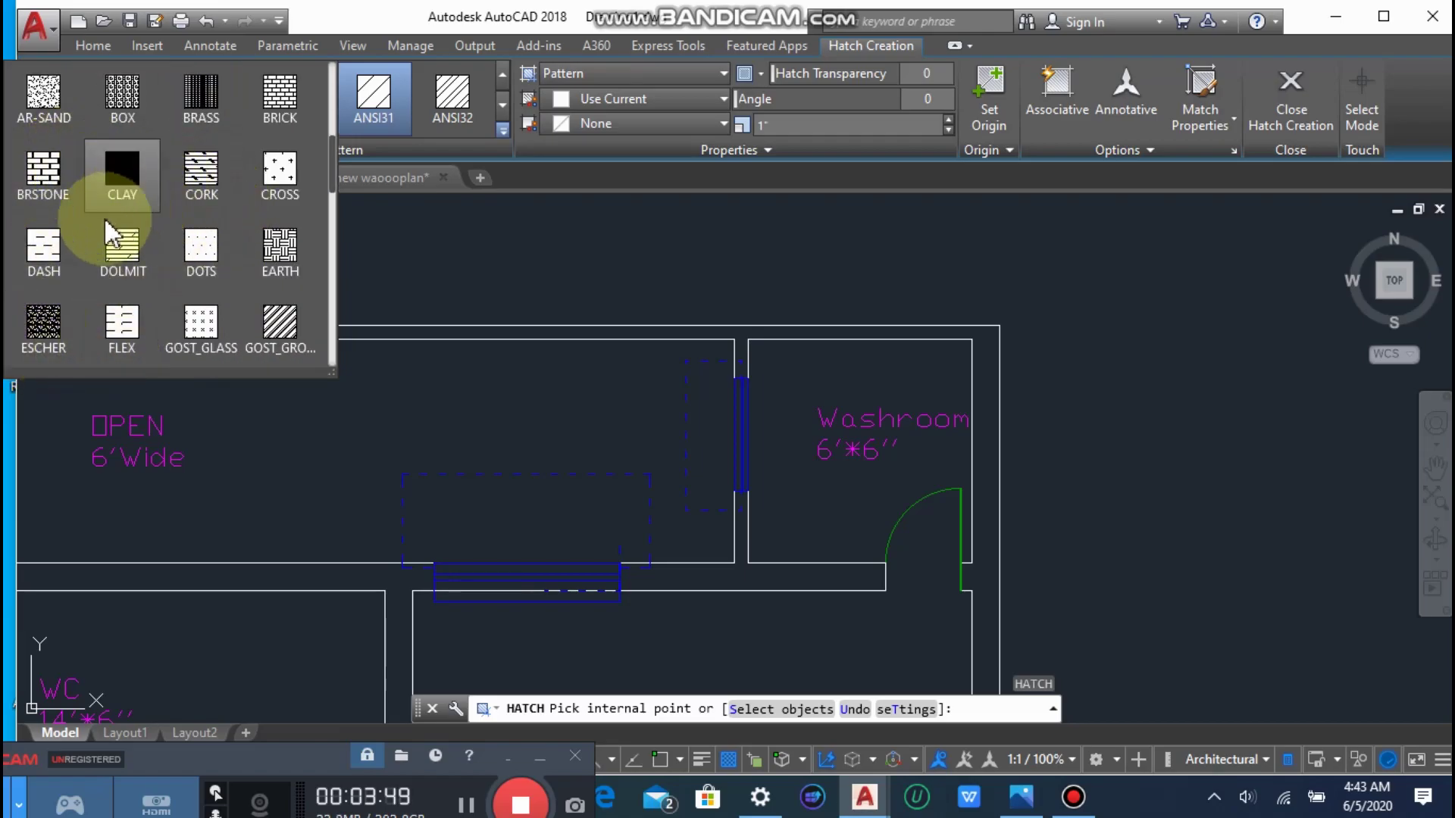
pyautogui.scroll(5, 92, 175)
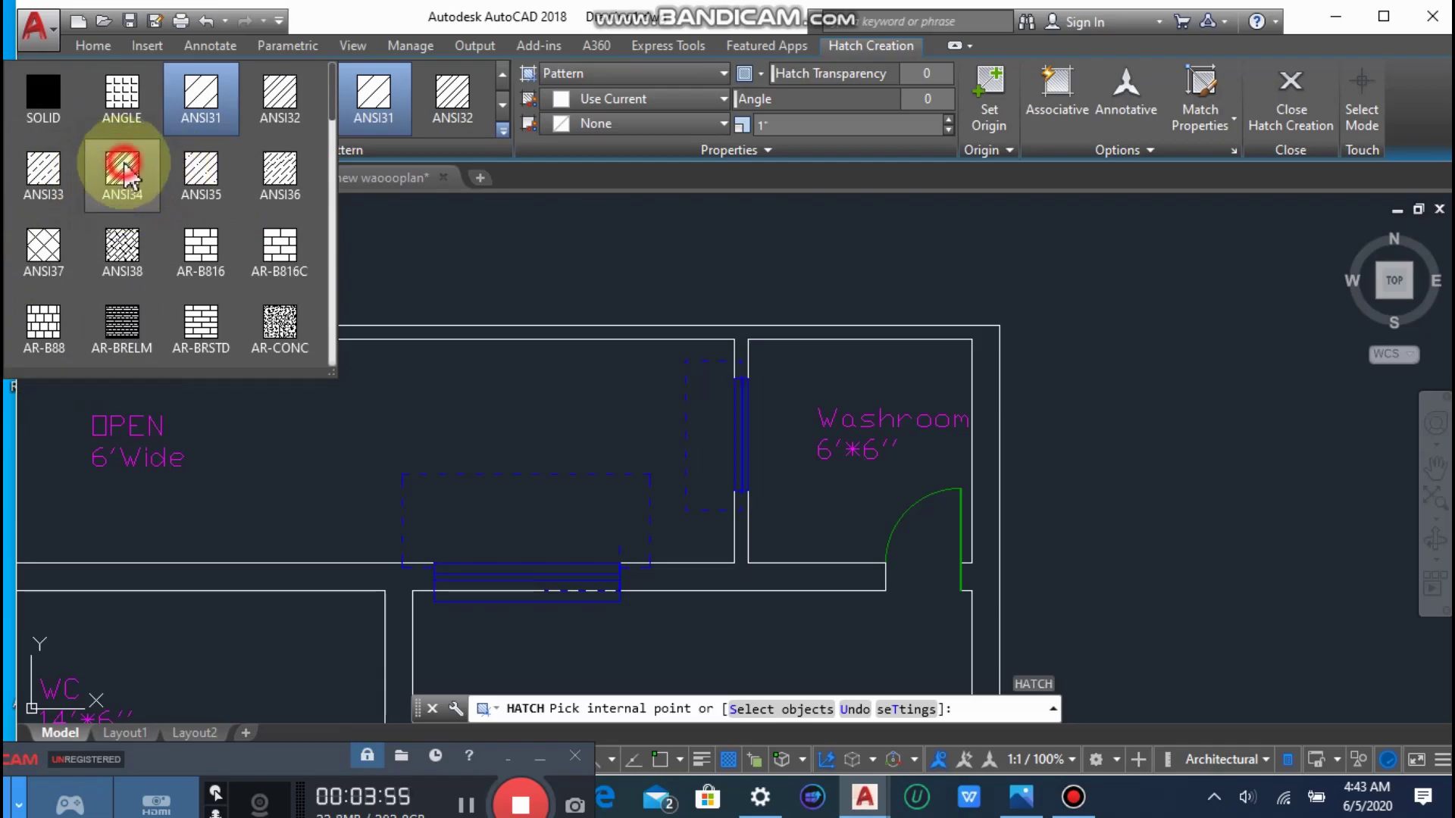
pyautogui.click(124, 167)
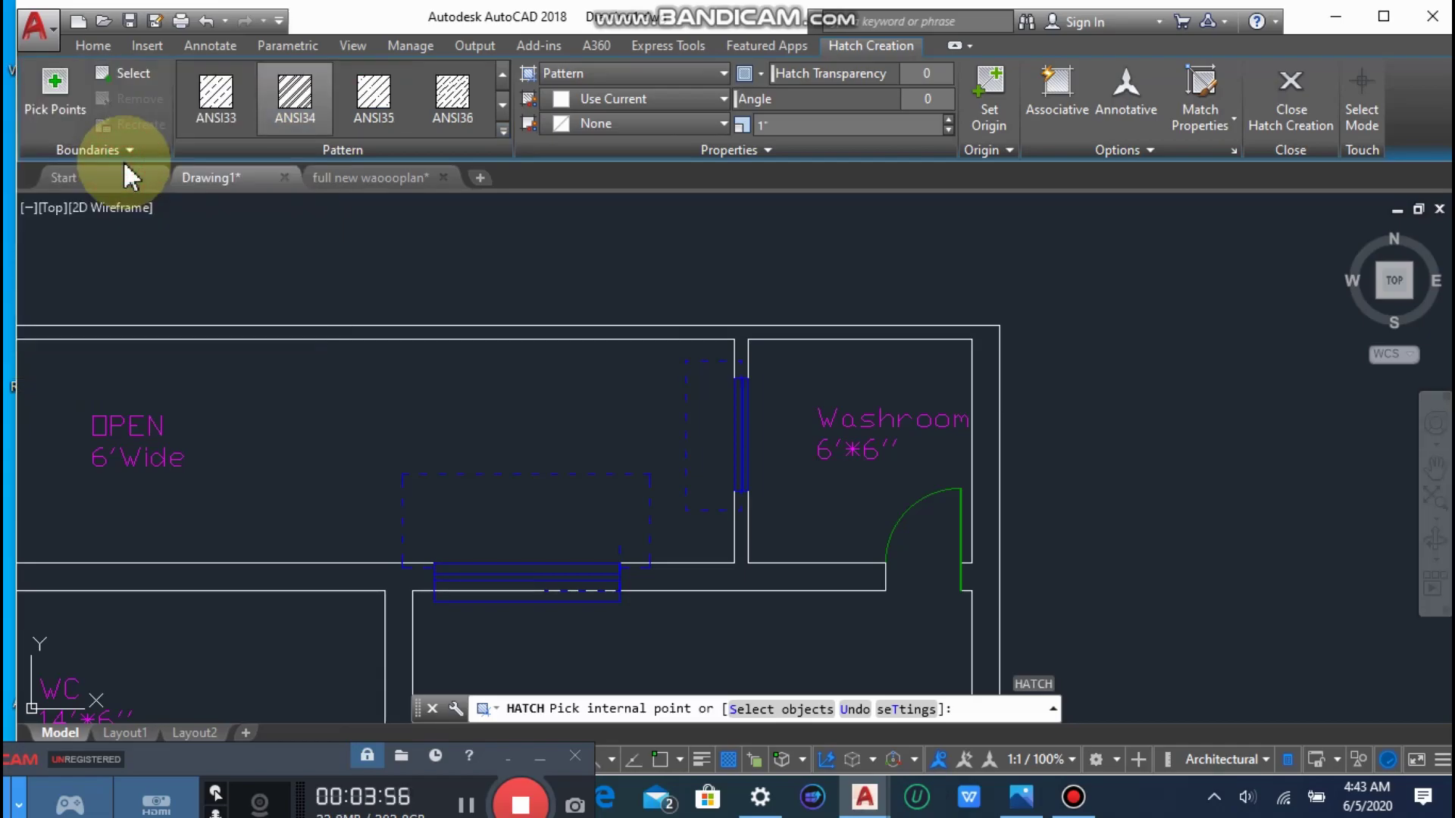
pyautogui.click(309, 113)
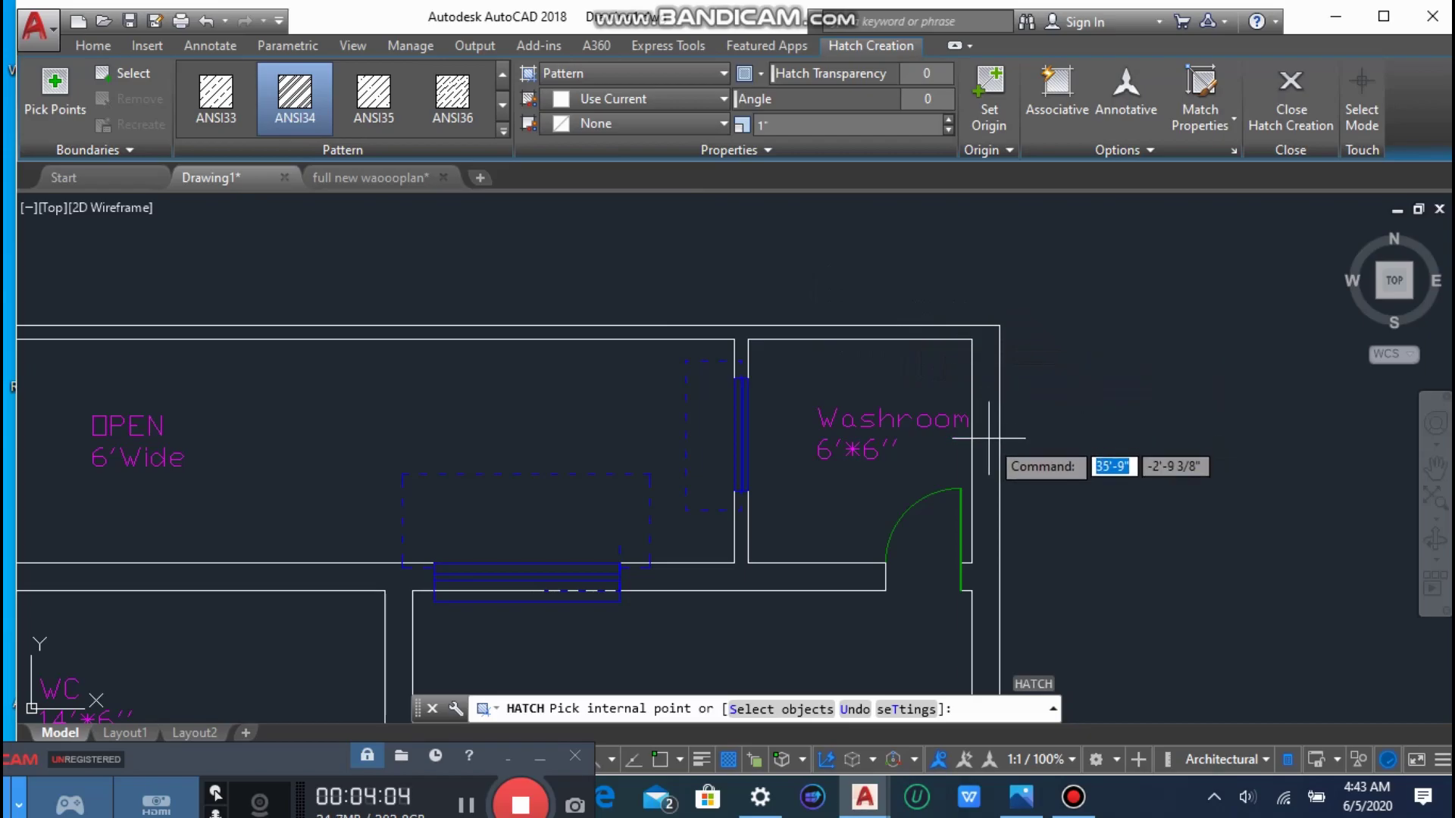
# Pick a point inside the top wall, which raises a boundary definition error.
pyautogui.scroll(-6, 987, 428)
pyautogui.scroll(6, 950, 642)
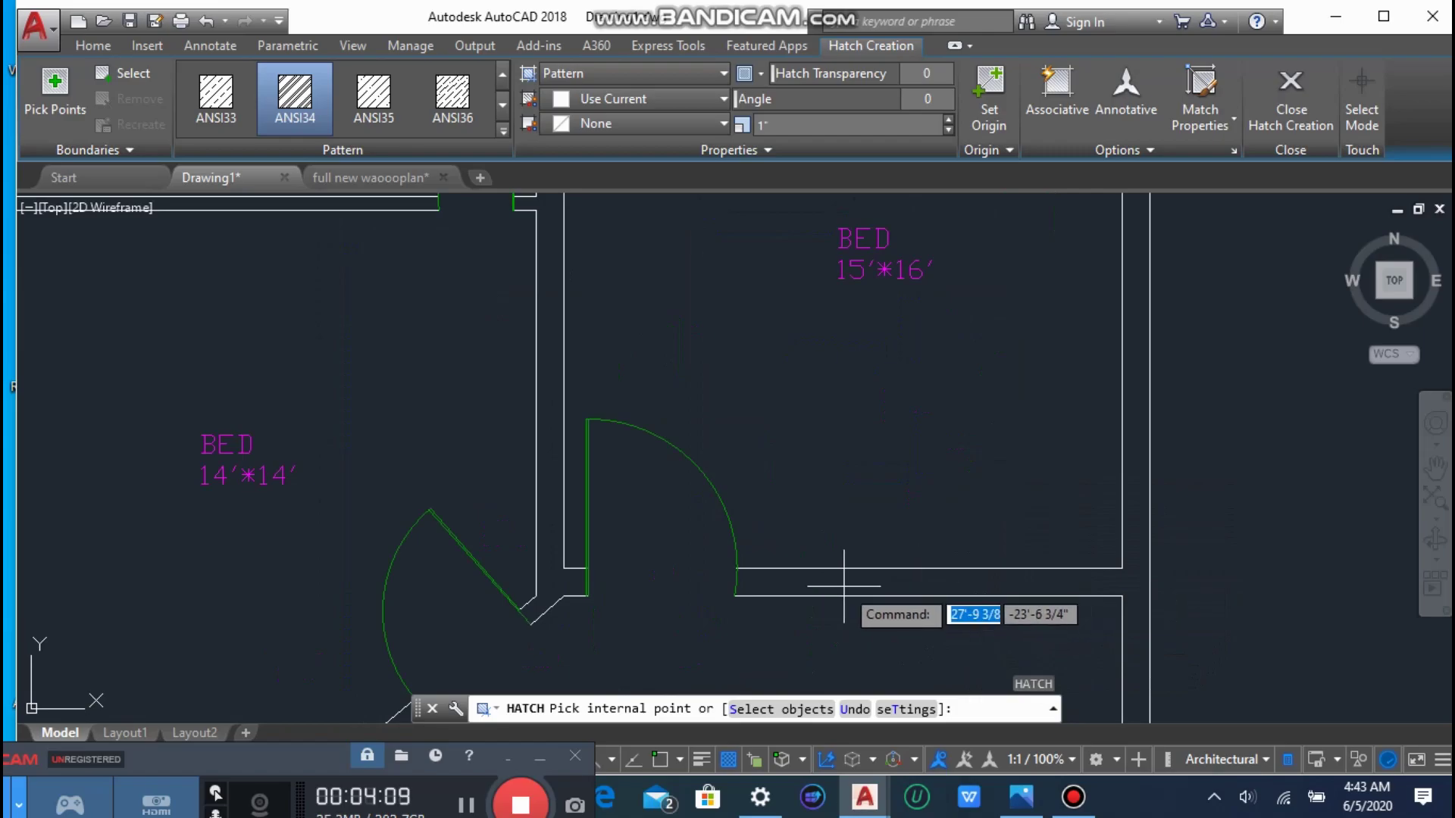
pyautogui.scroll(-5, 826, 542)
pyautogui.scroll(-2, 834, 515)
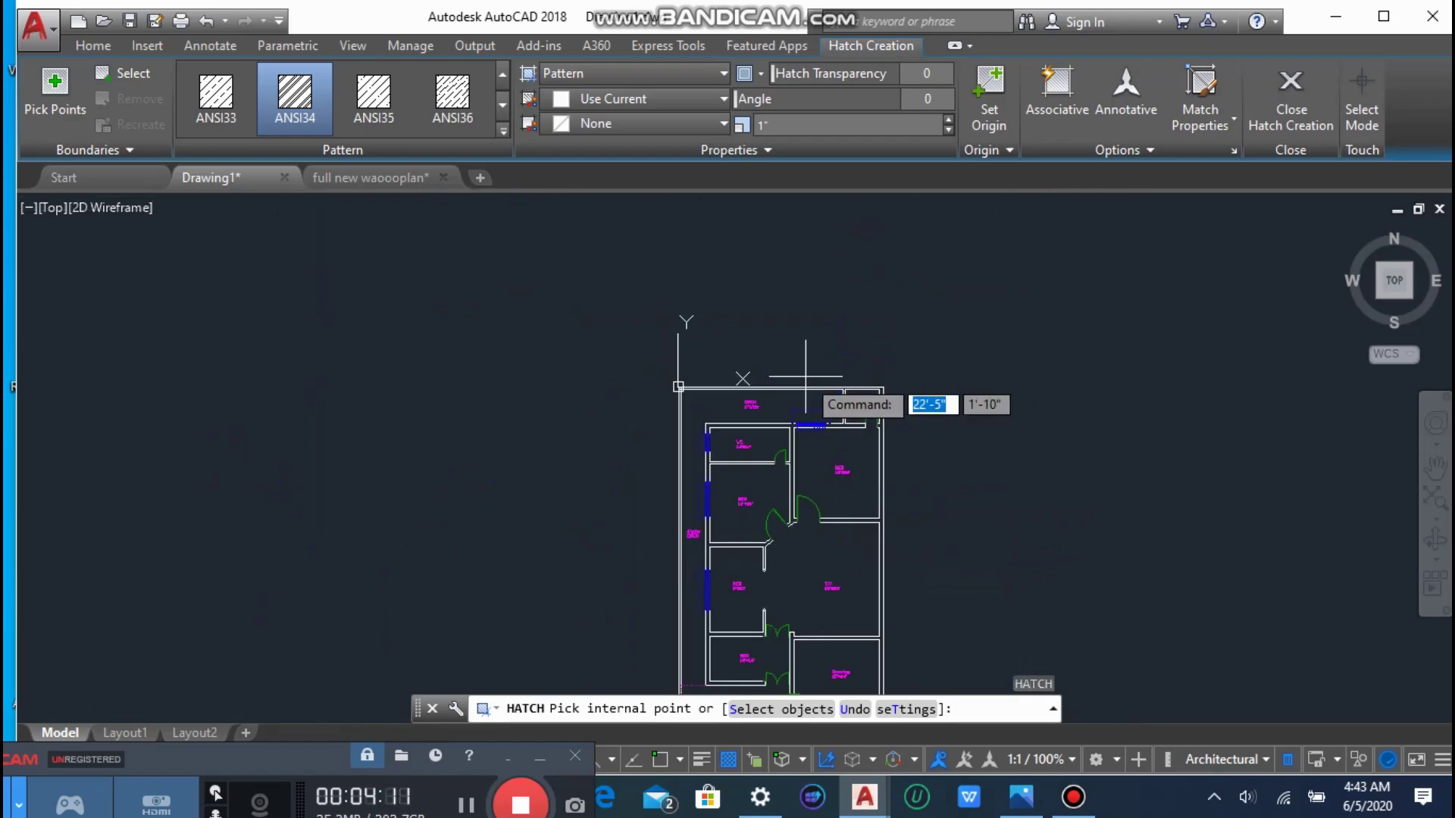
pyautogui.scroll(8, 801, 377)
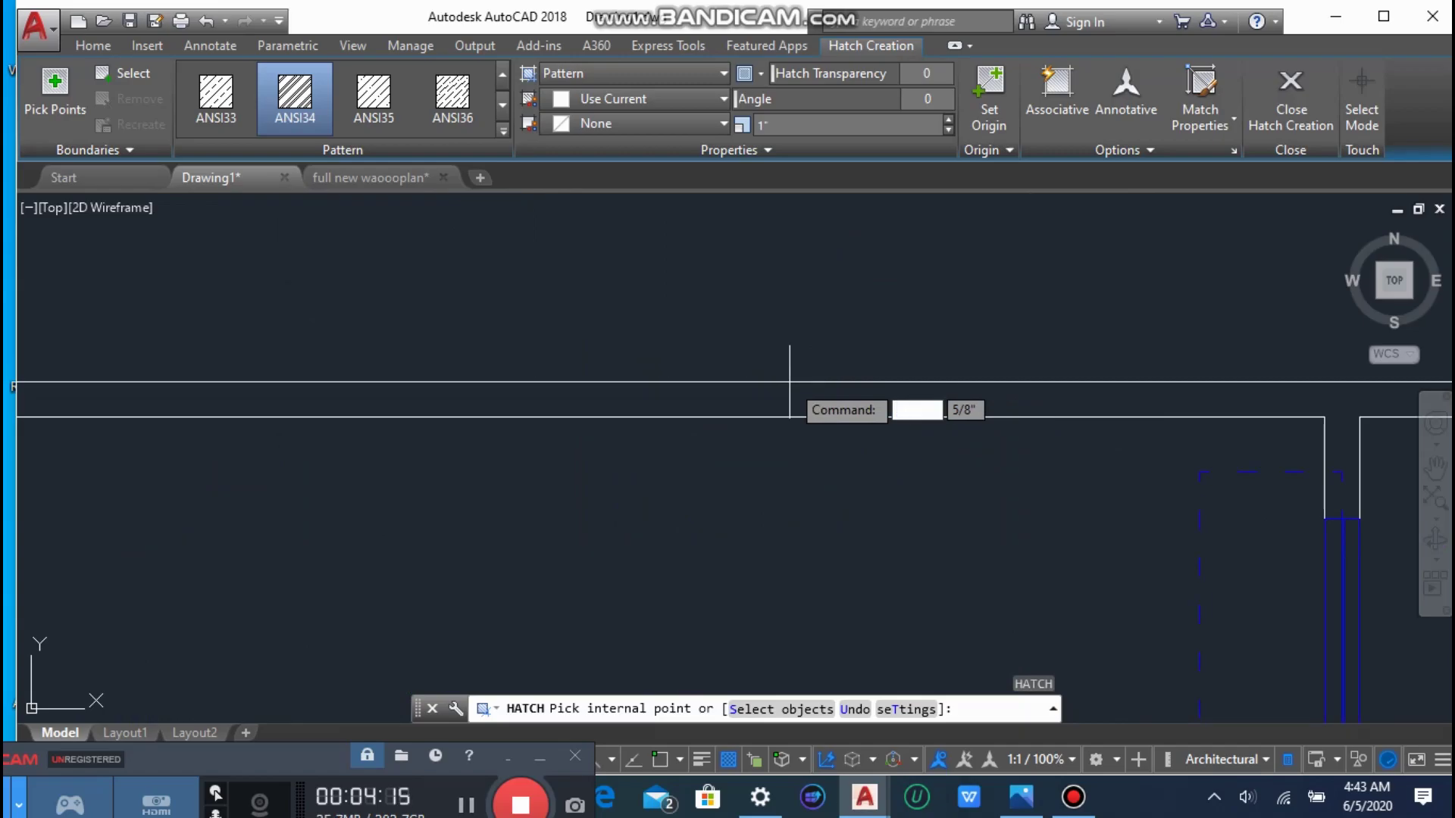
pyautogui.click(847, 328)
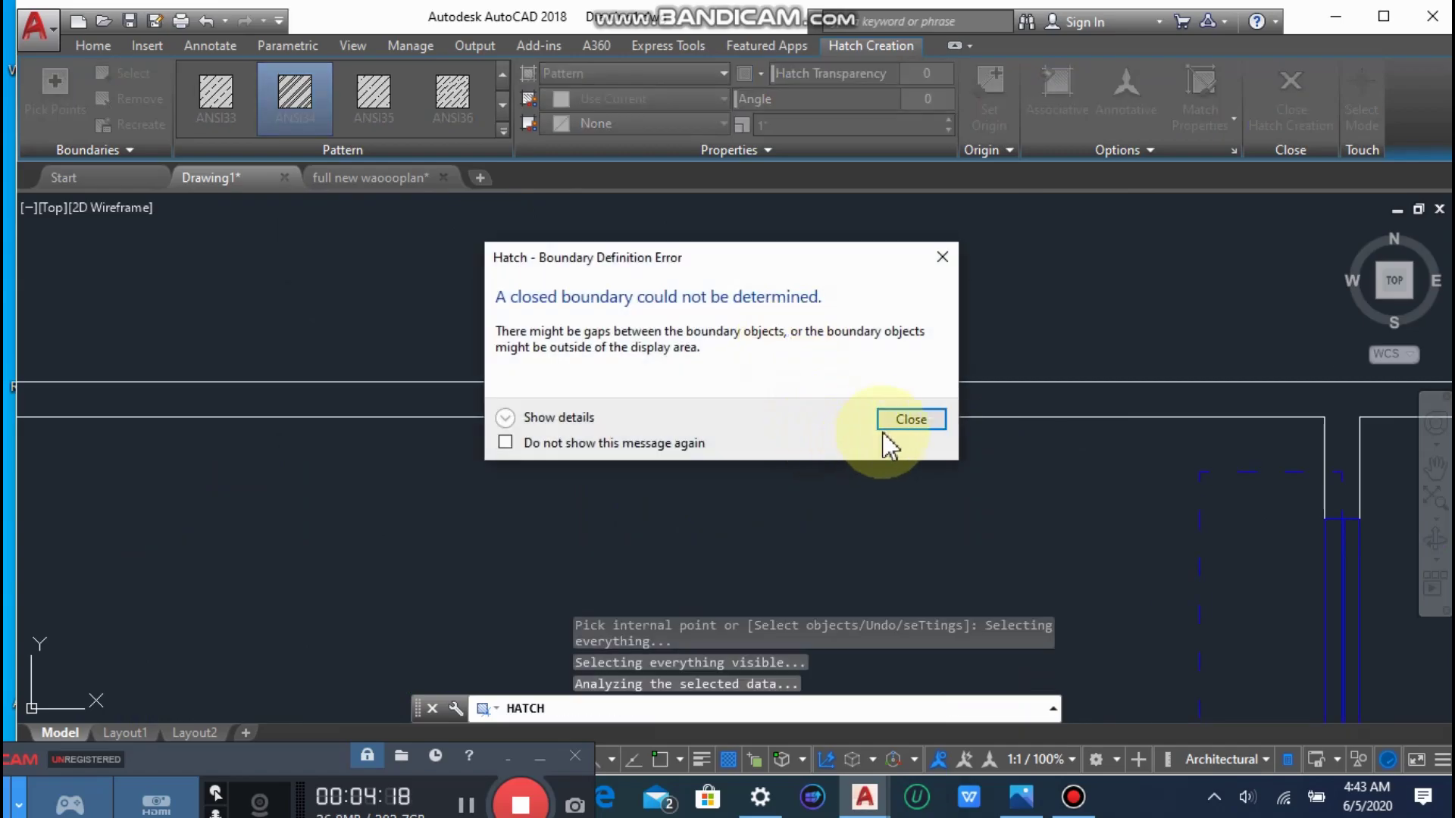
# Dismiss the boundary error, reselect ANSI34 and pick a spot near the top wall.
pyautogui.click(899, 422)
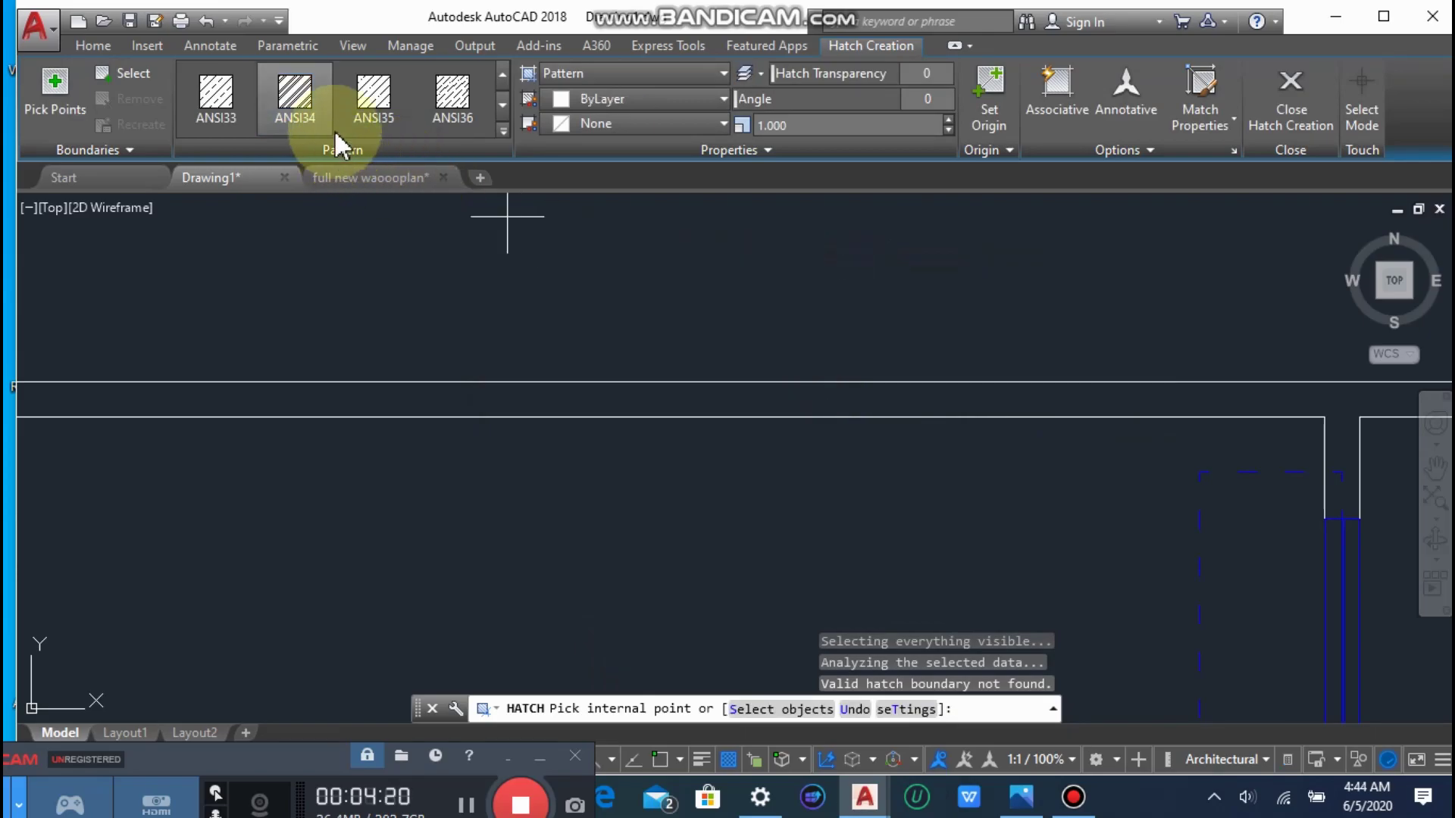
pyautogui.click(301, 102)
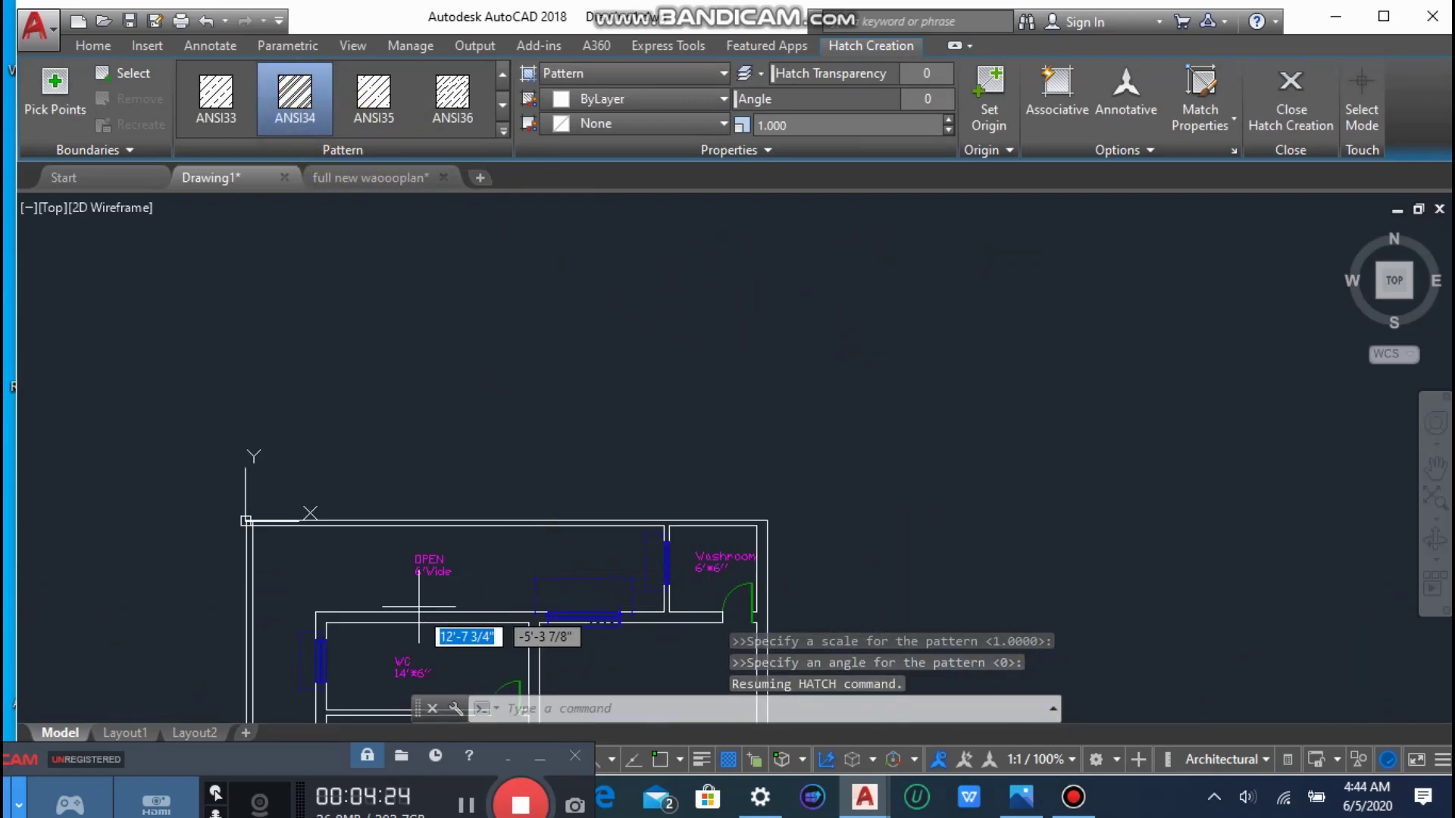
pyautogui.scroll(2, 391, 653)
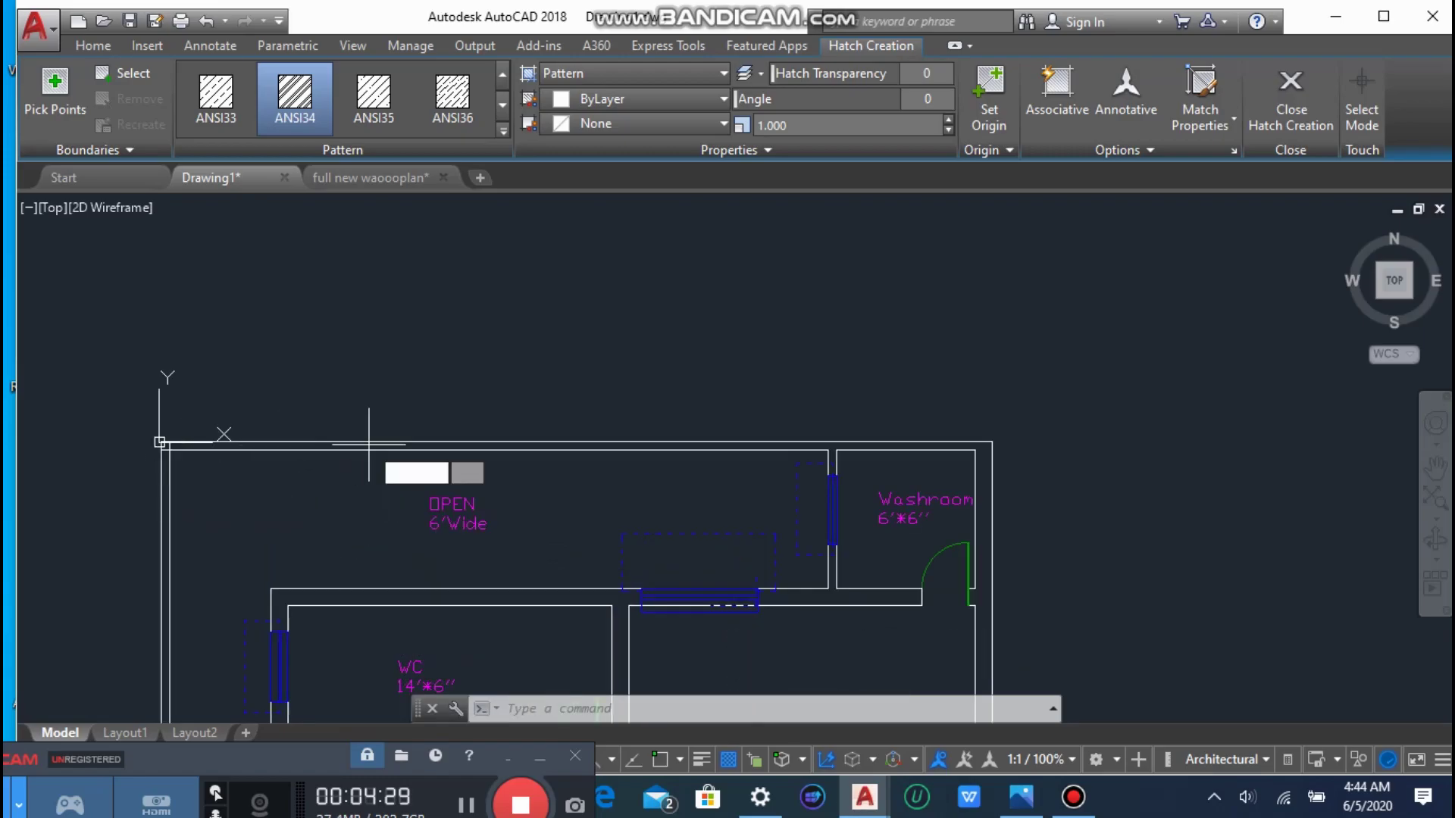
pyautogui.scroll(4, 200, 450)
pyautogui.scroll(2, 363, 429)
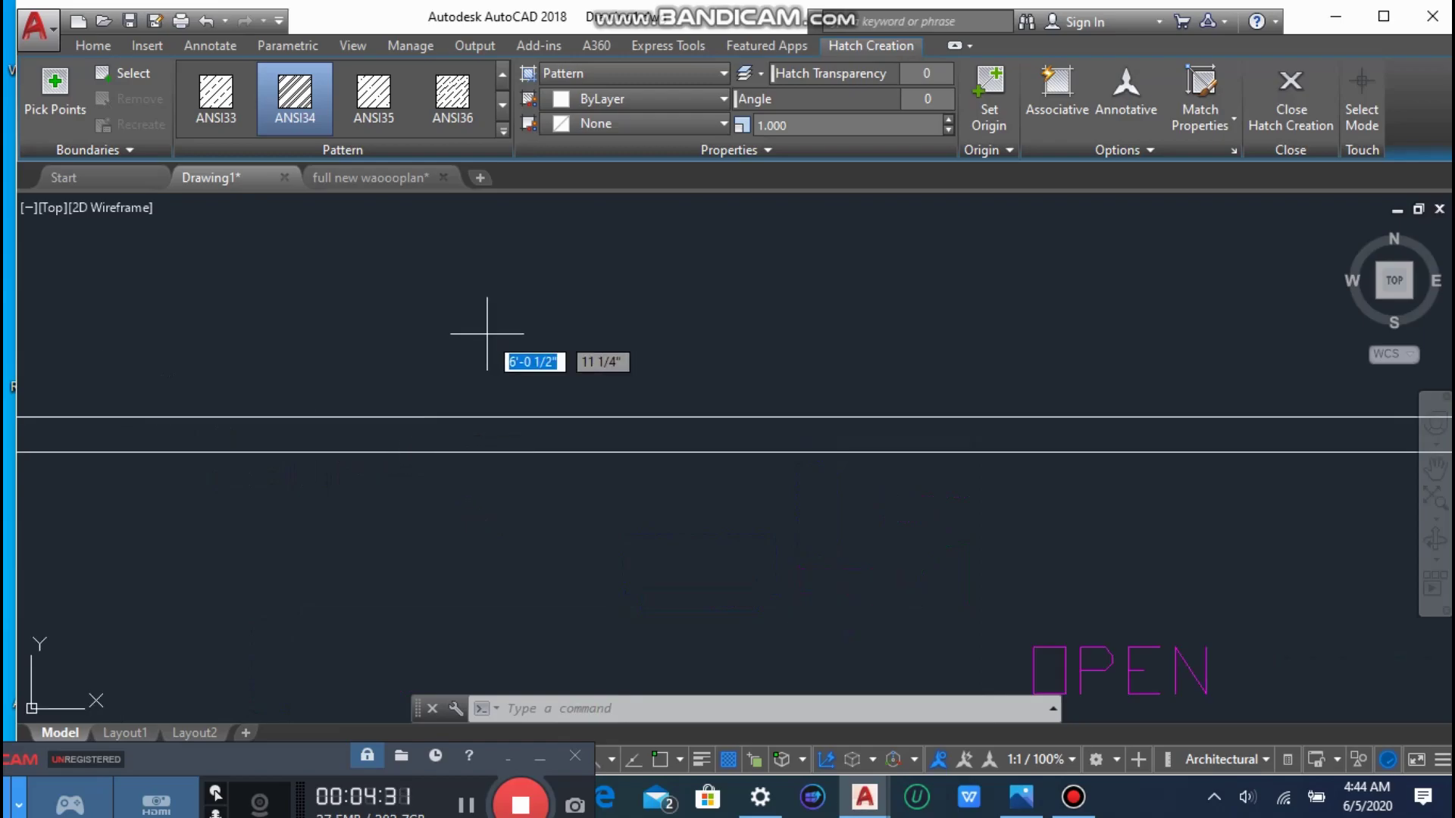
pyautogui.scroll(-3, 557, 359)
pyautogui.click(409, 613)
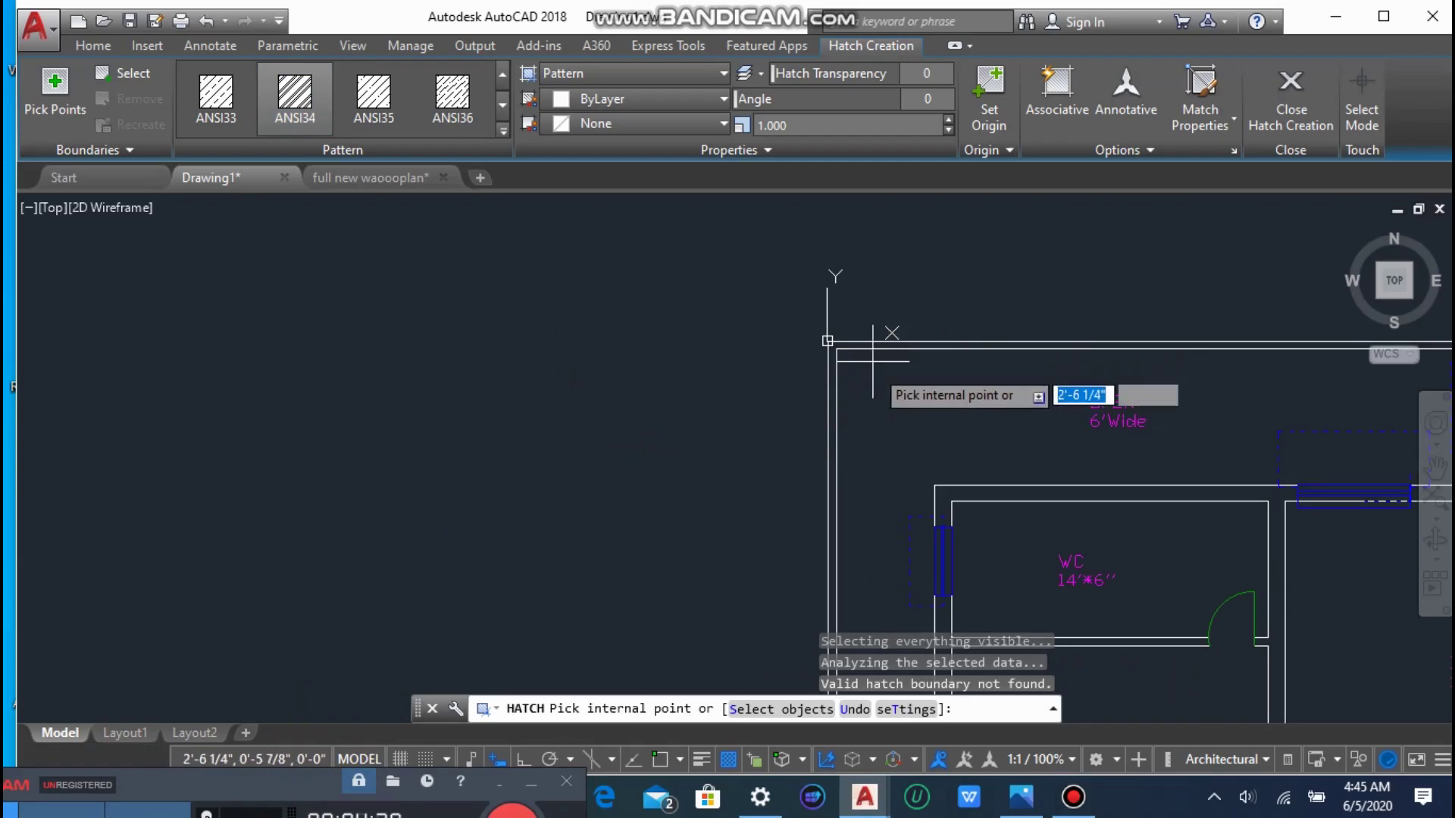
# Switch the pattern to ANSI33, then close hatch creation with nothing hatched.
pyautogui.scroll(-5, 962, 361)
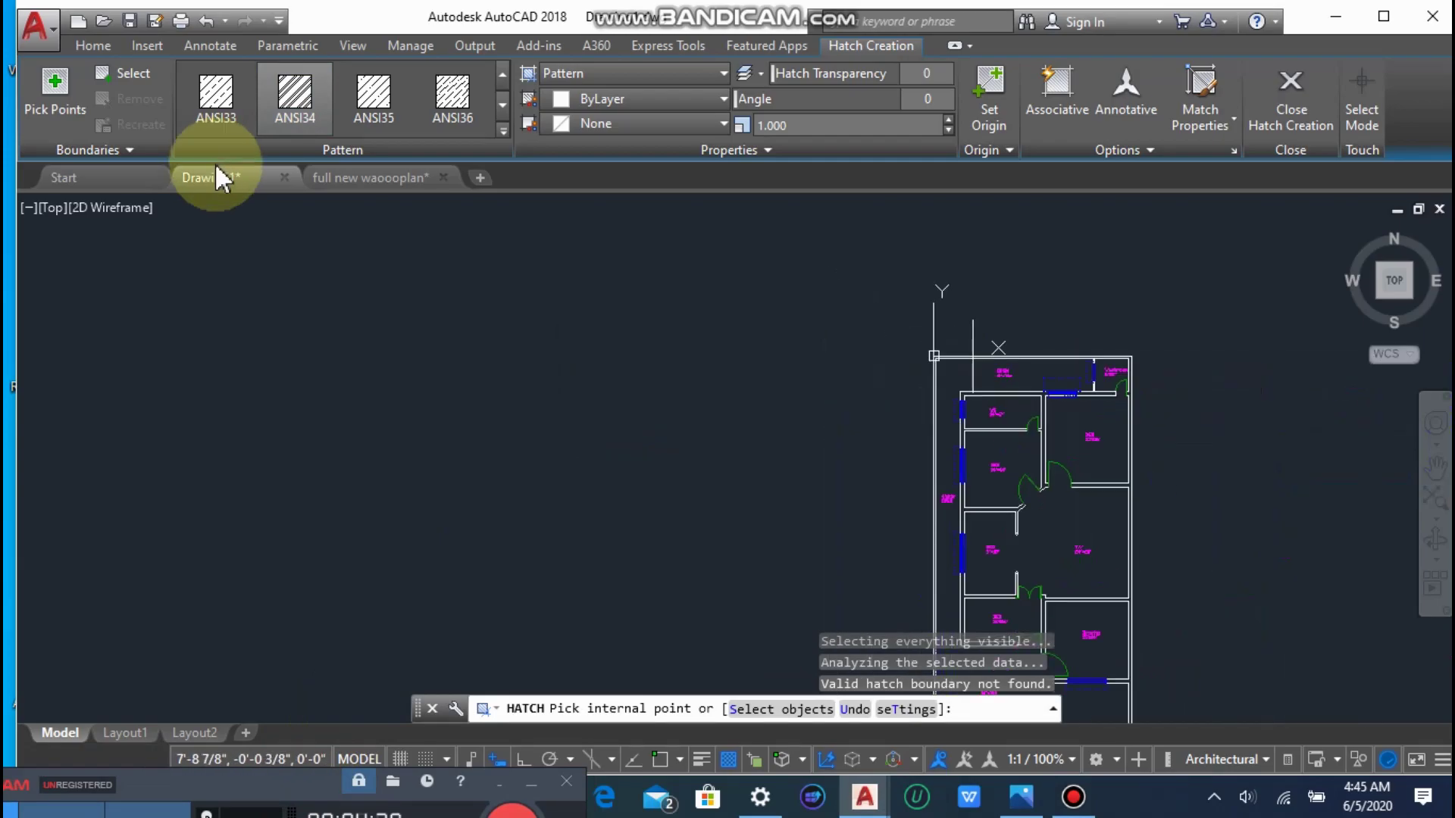
pyautogui.click(208, 114)
pyautogui.click(1297, 98)
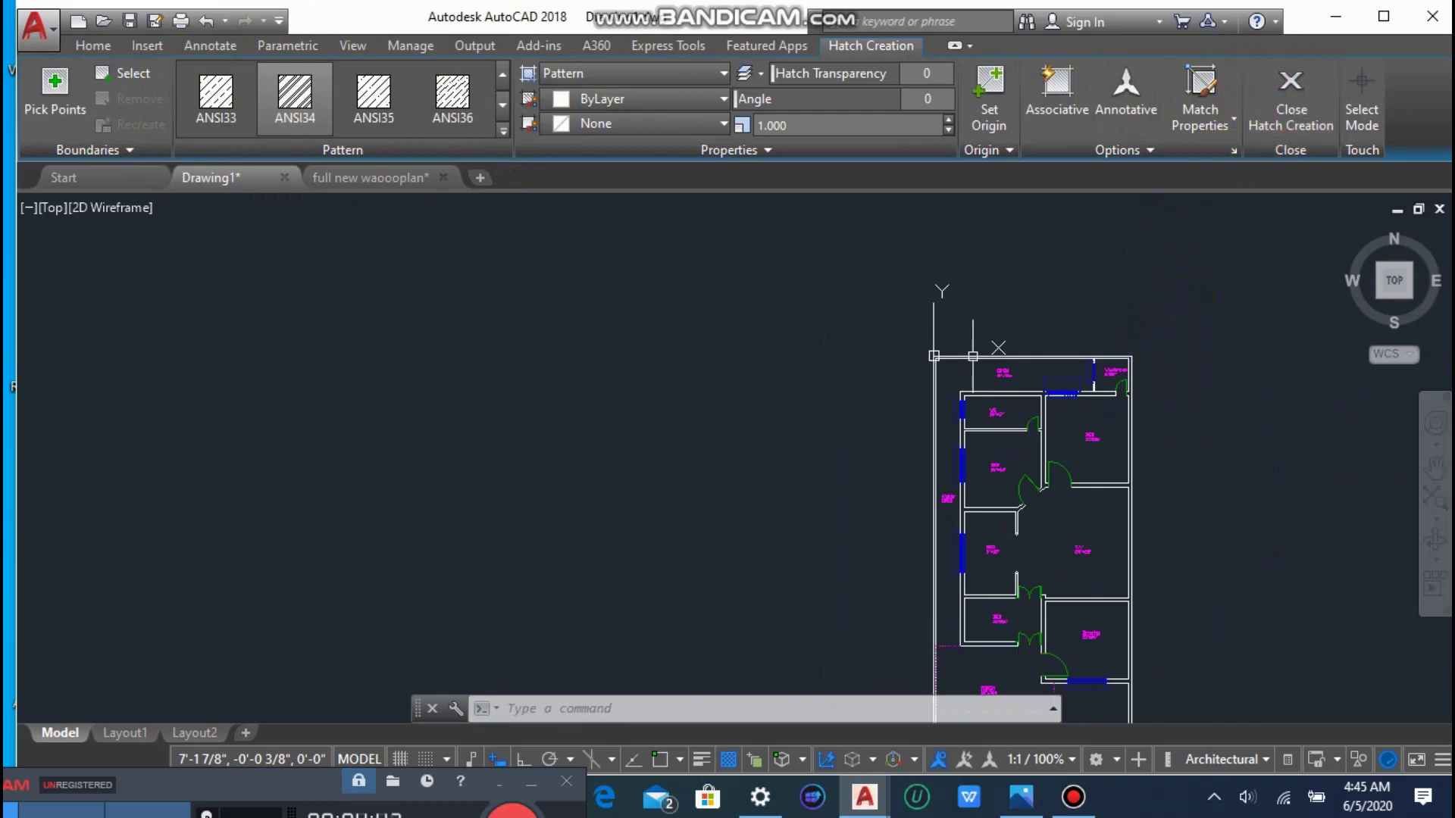
pyautogui.scroll(-2, 1189, 368)
pyautogui.scroll(-2, 1212, 516)
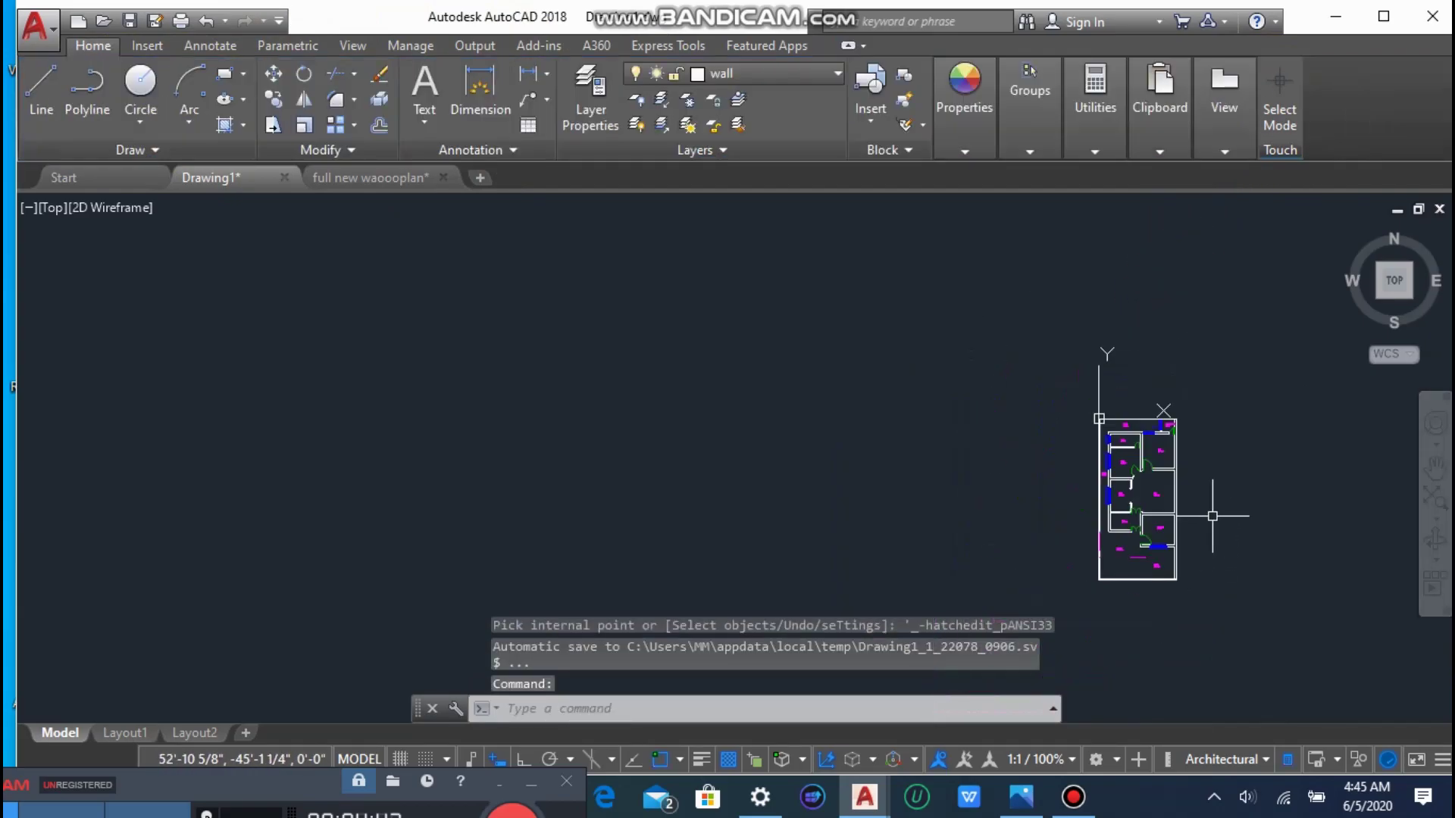
# Window-select the floor plan, join it with J, then undo the join.
pyautogui.click(1228, 606)
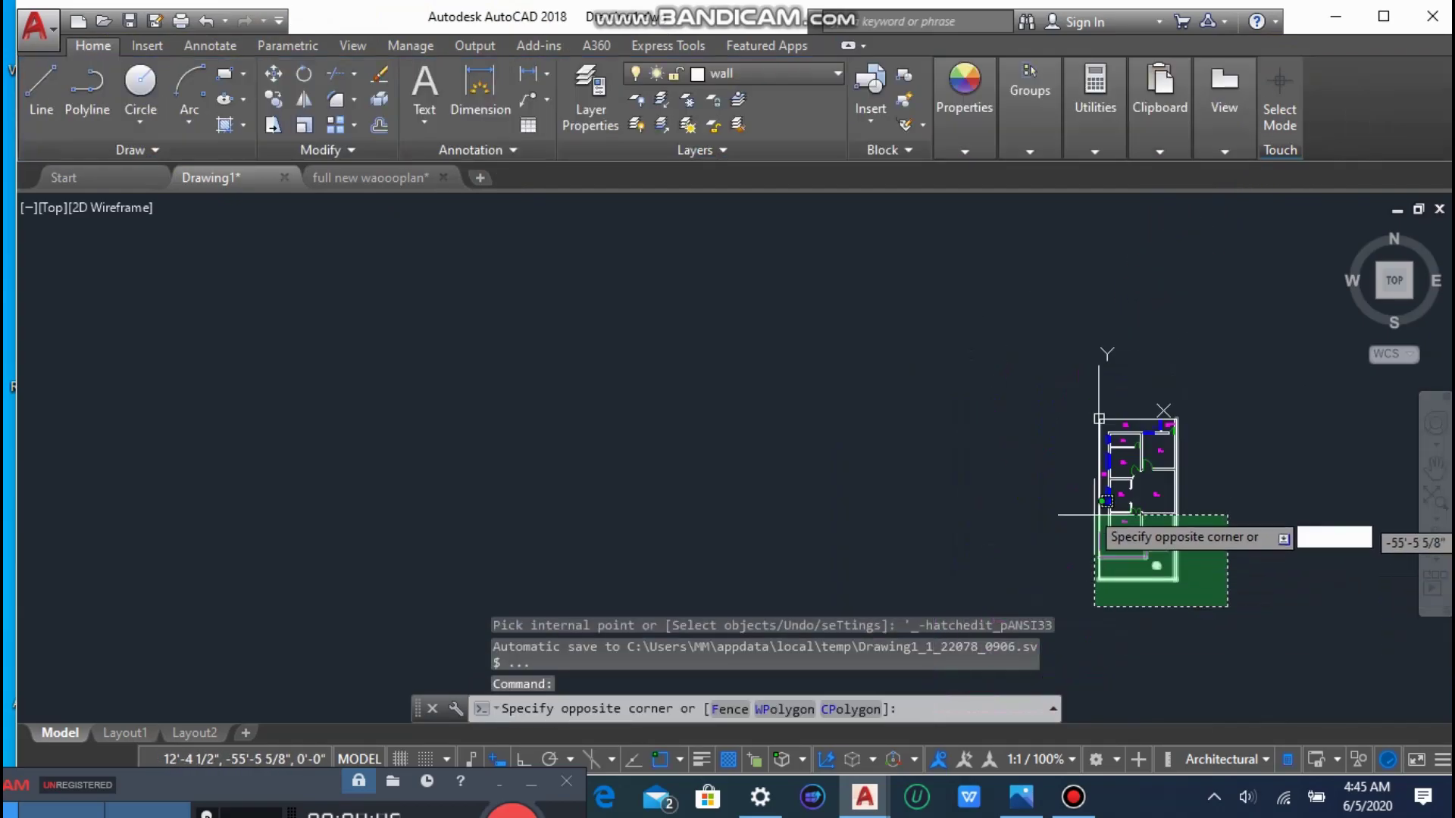
pyautogui.click(1067, 393)
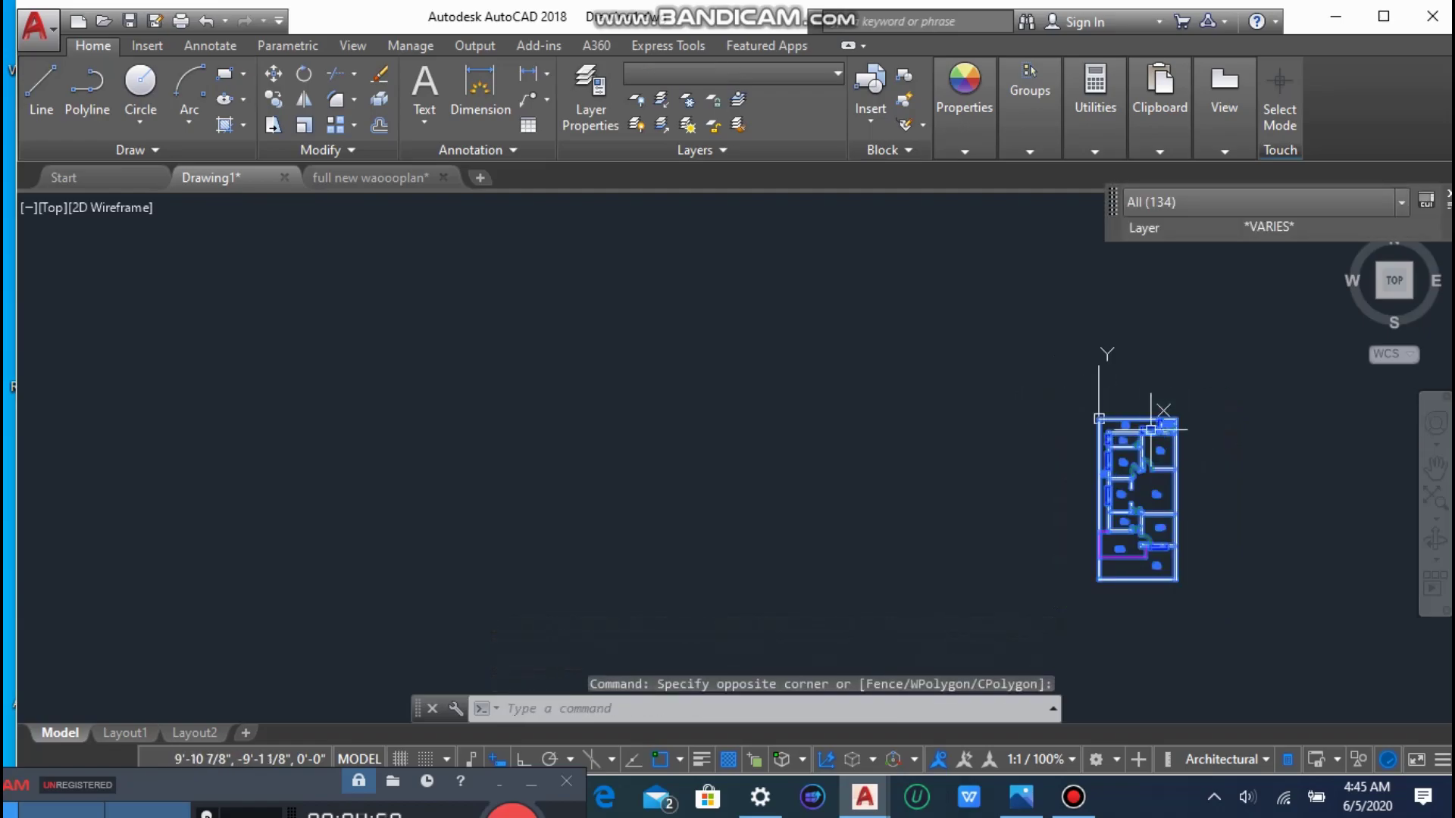
pyautogui.click(1075, 391)
pyautogui.click(1246, 603)
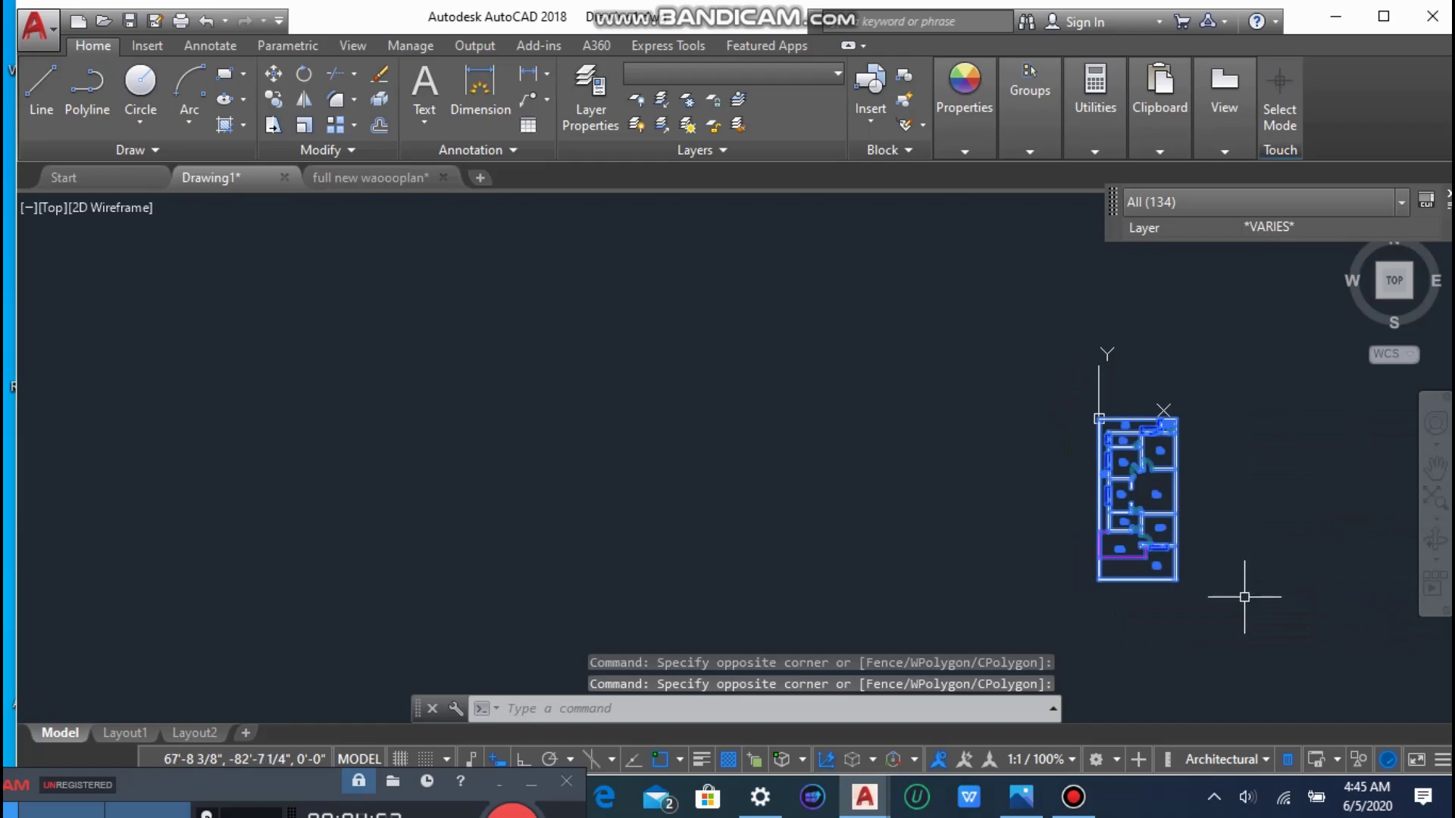
pyautogui.write('J')
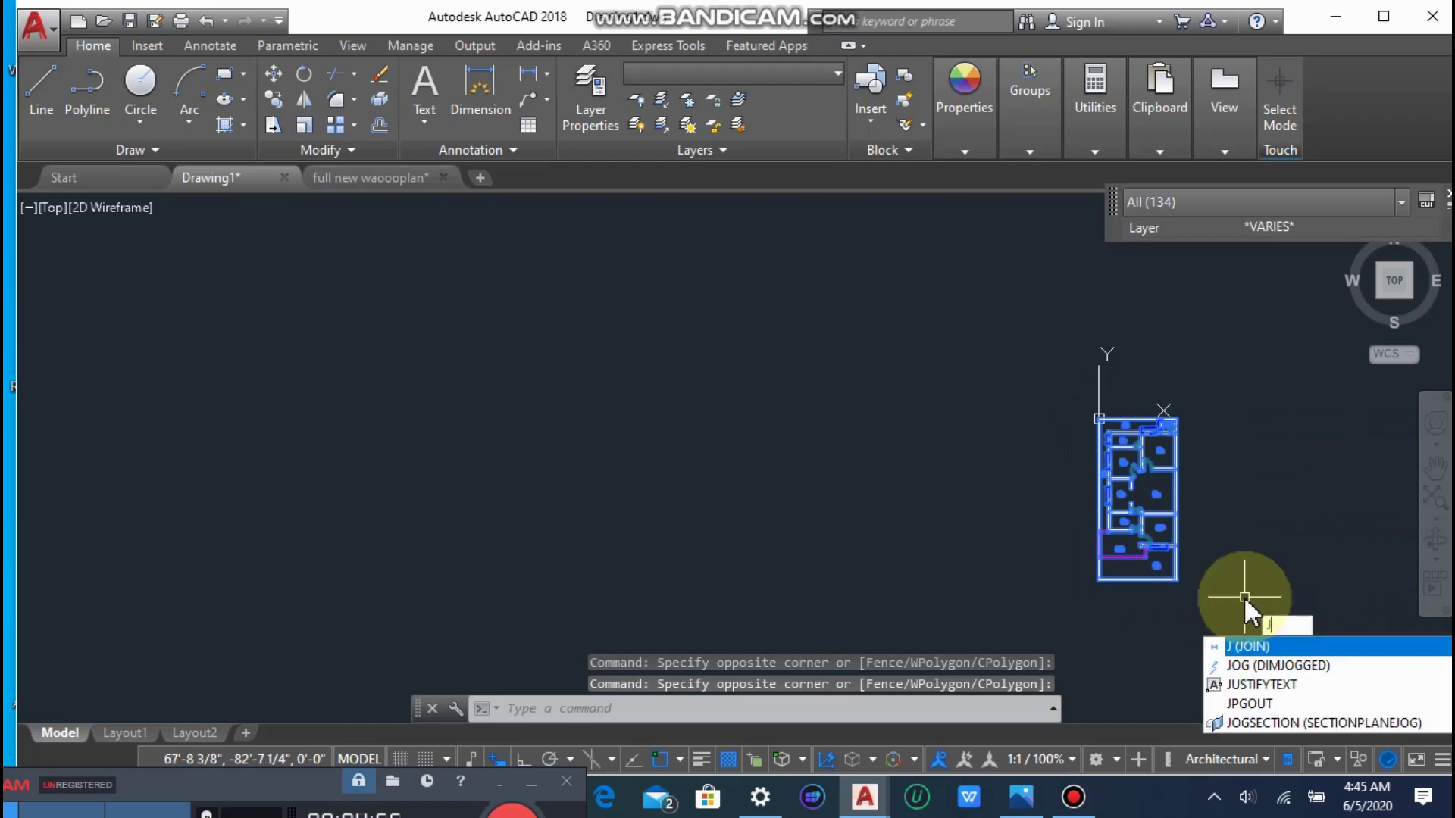
pyautogui.press('Return')
pyautogui.scroll(6, 1292, 535)
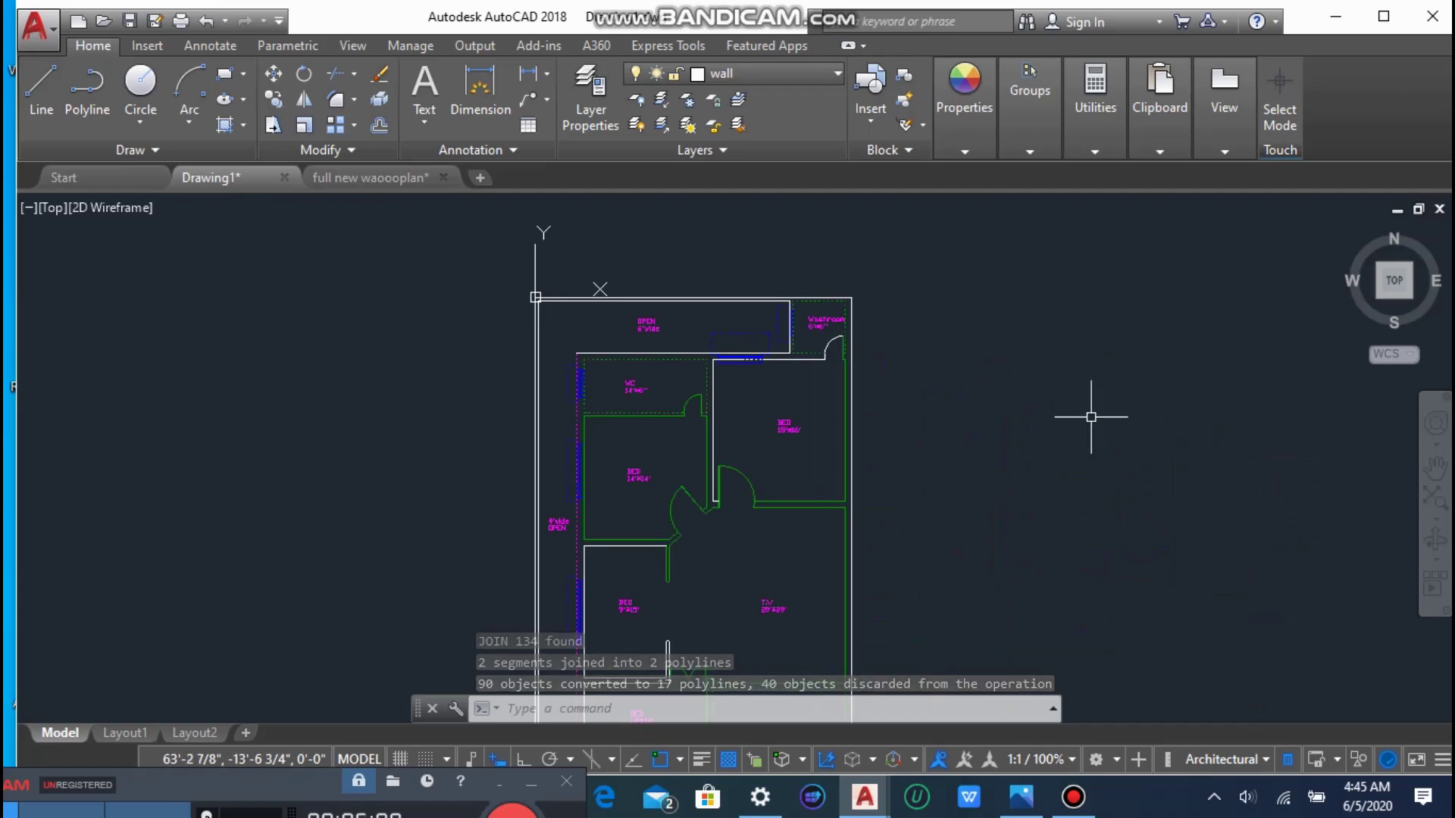
pyautogui.scroll(-2, 1094, 415)
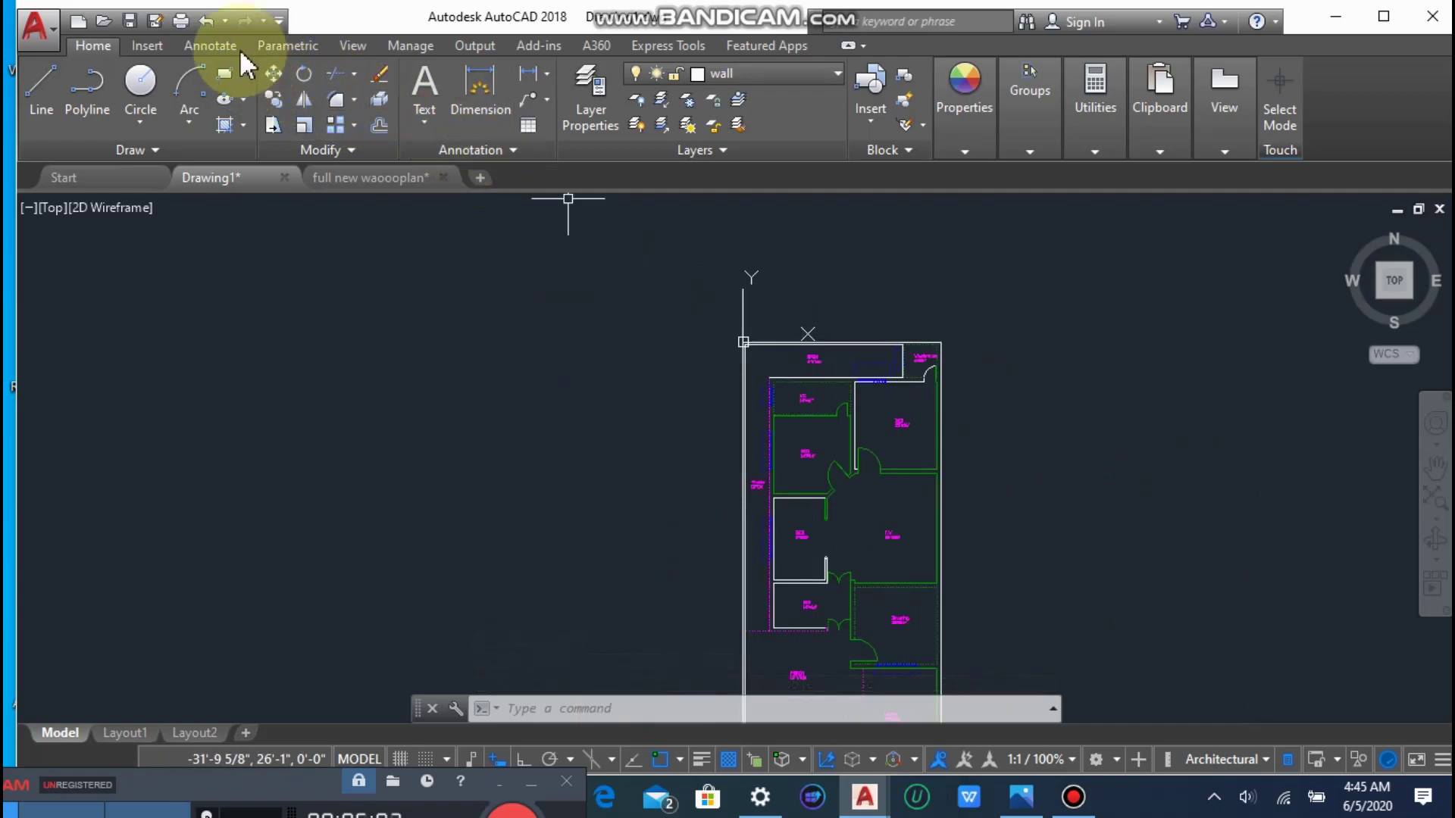
pyautogui.click(206, 23)
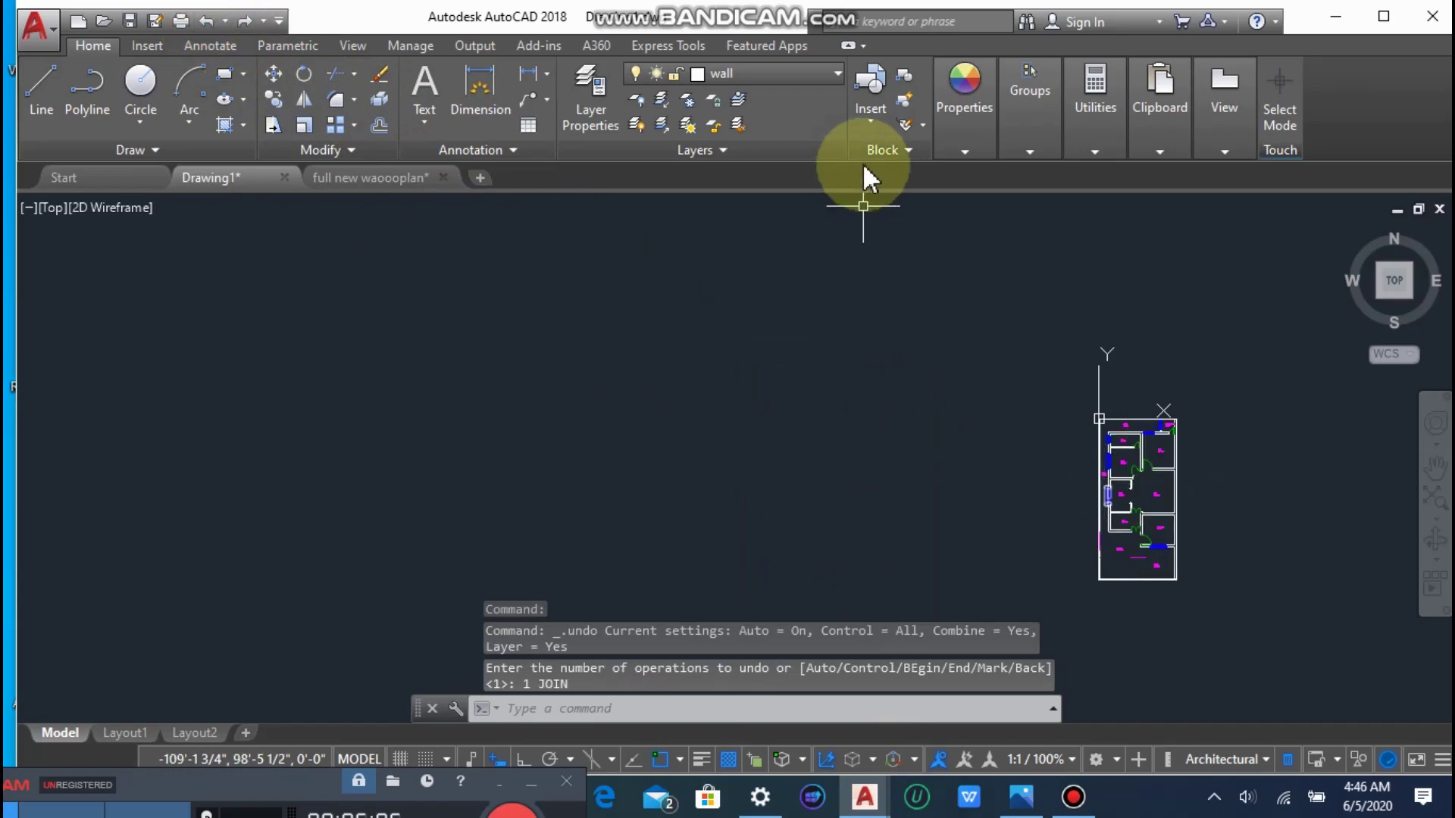
# Make layer 0 current and join all 134 plan objects into 17 polylines.
pyautogui.click(788, 75)
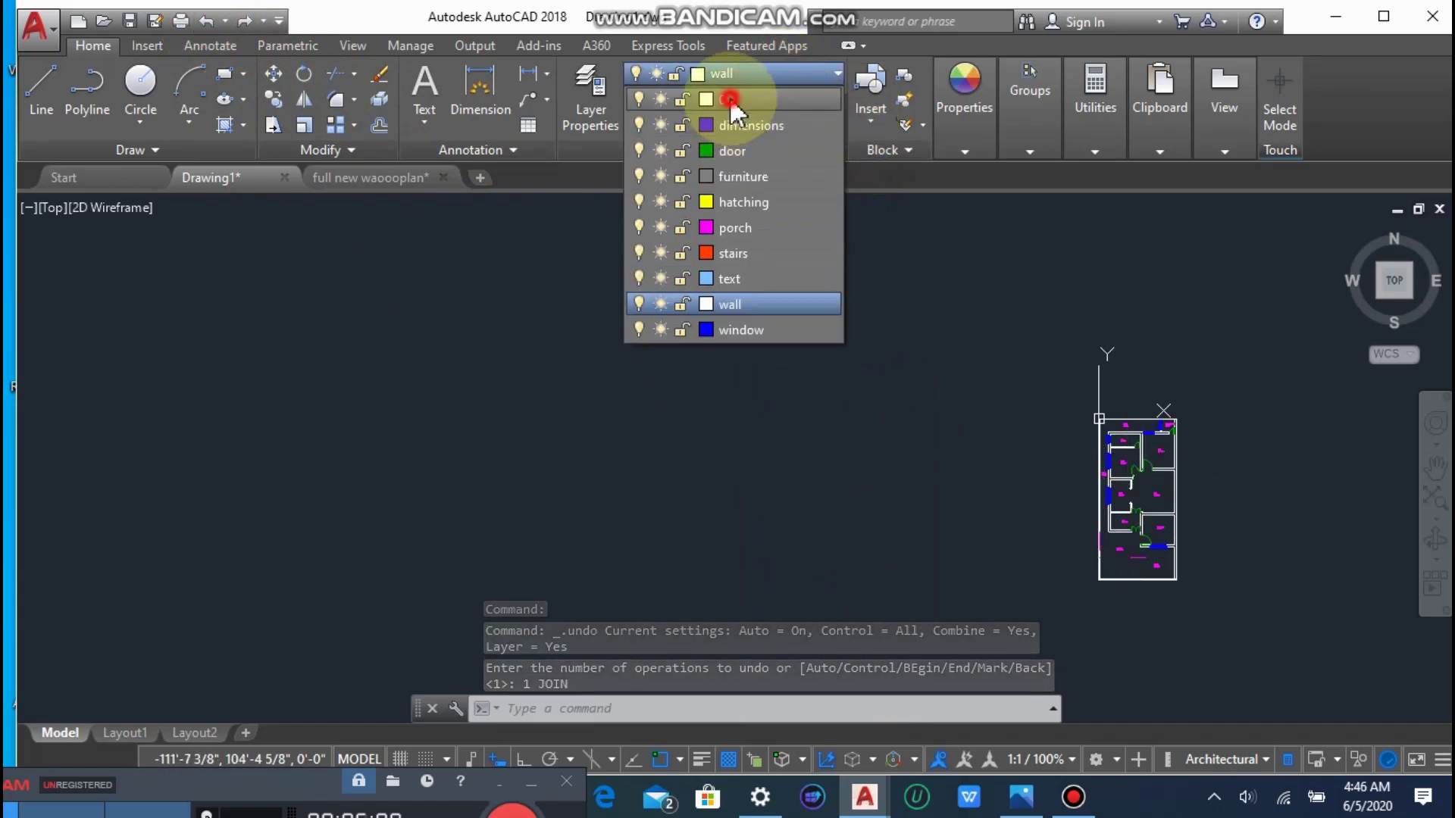
pyautogui.click(729, 97)
pyautogui.click(1056, 396)
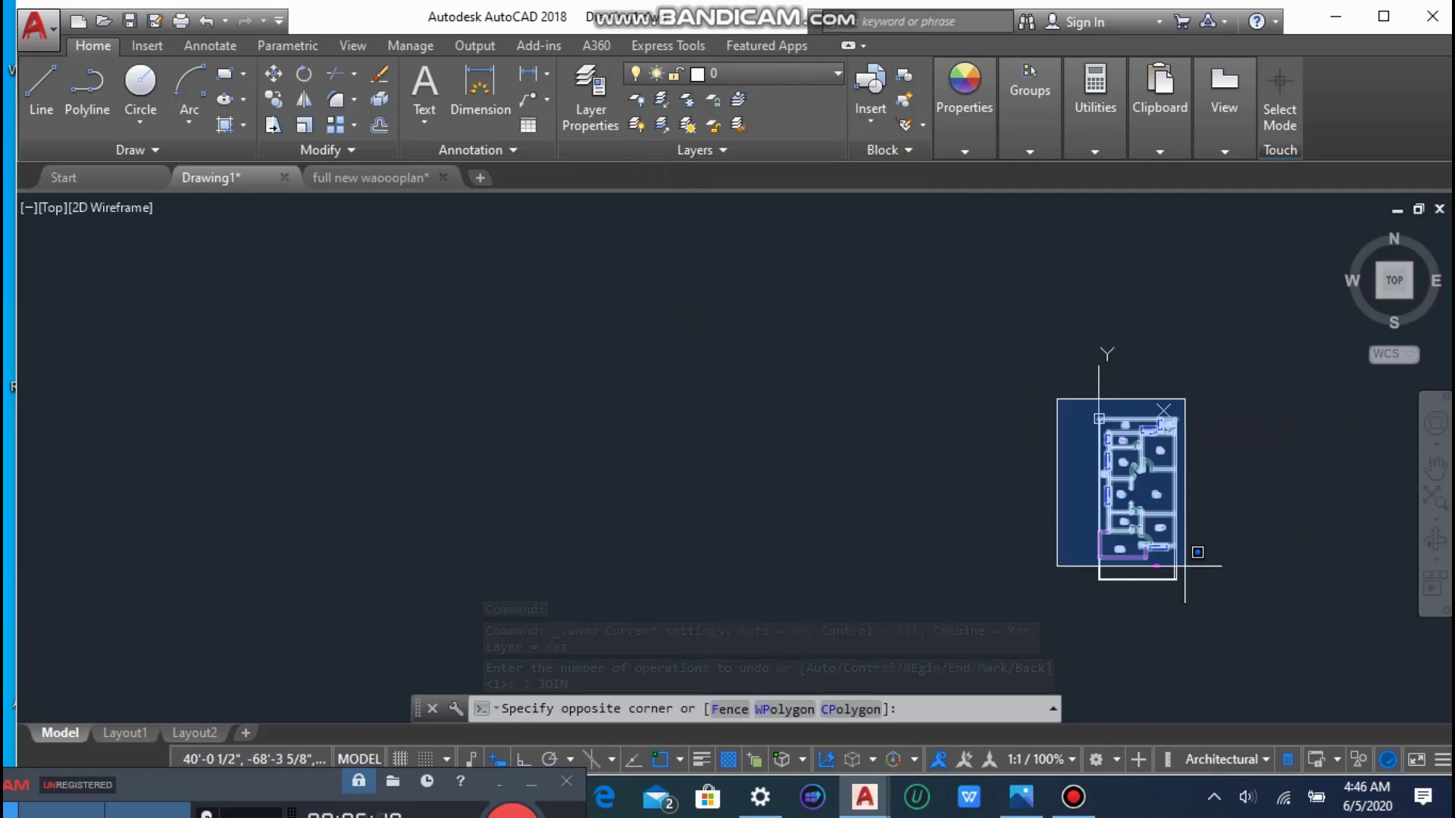
pyautogui.click(1260, 660)
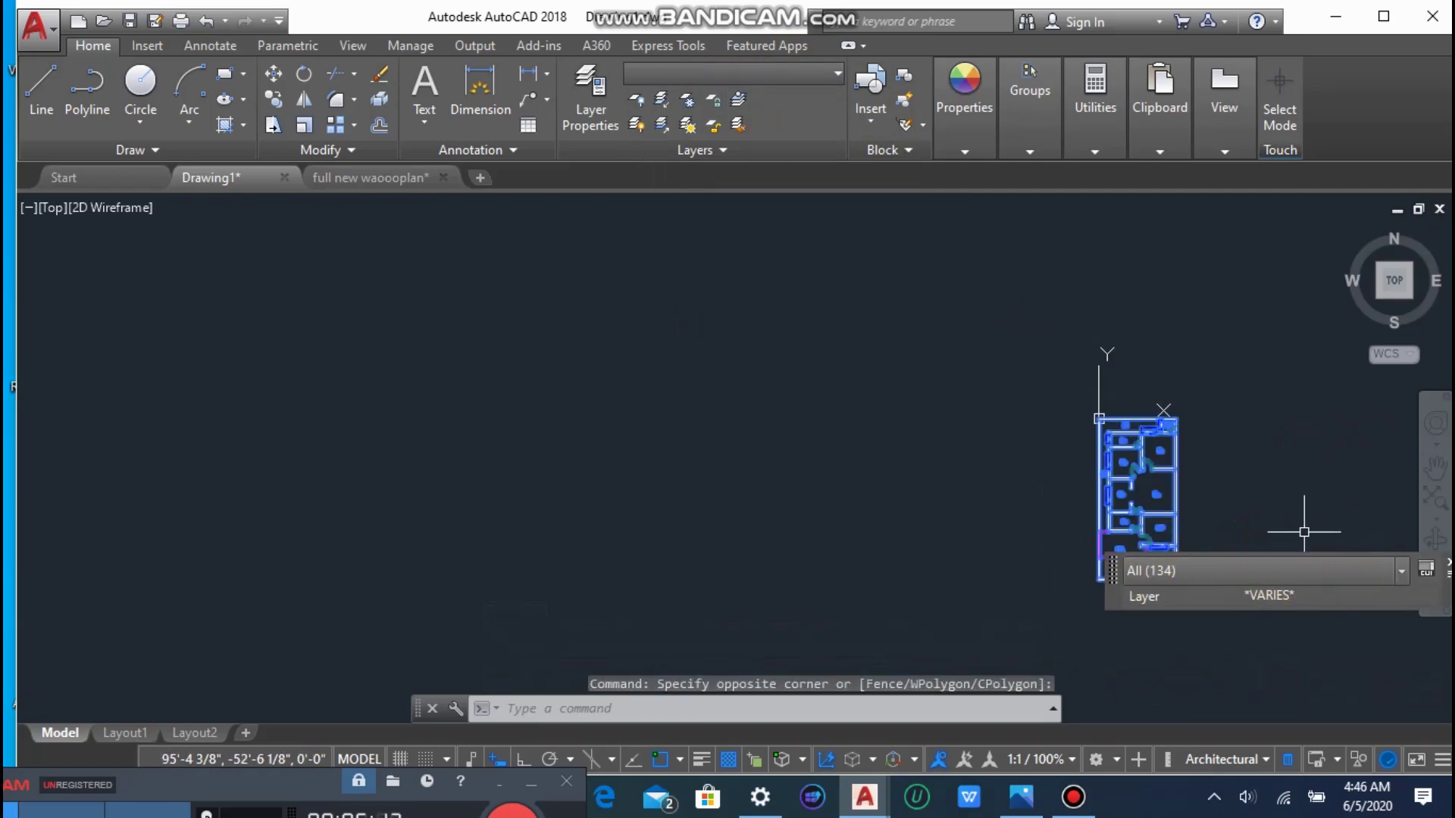
pyautogui.scroll(2, 1303, 532)
pyautogui.write('j')
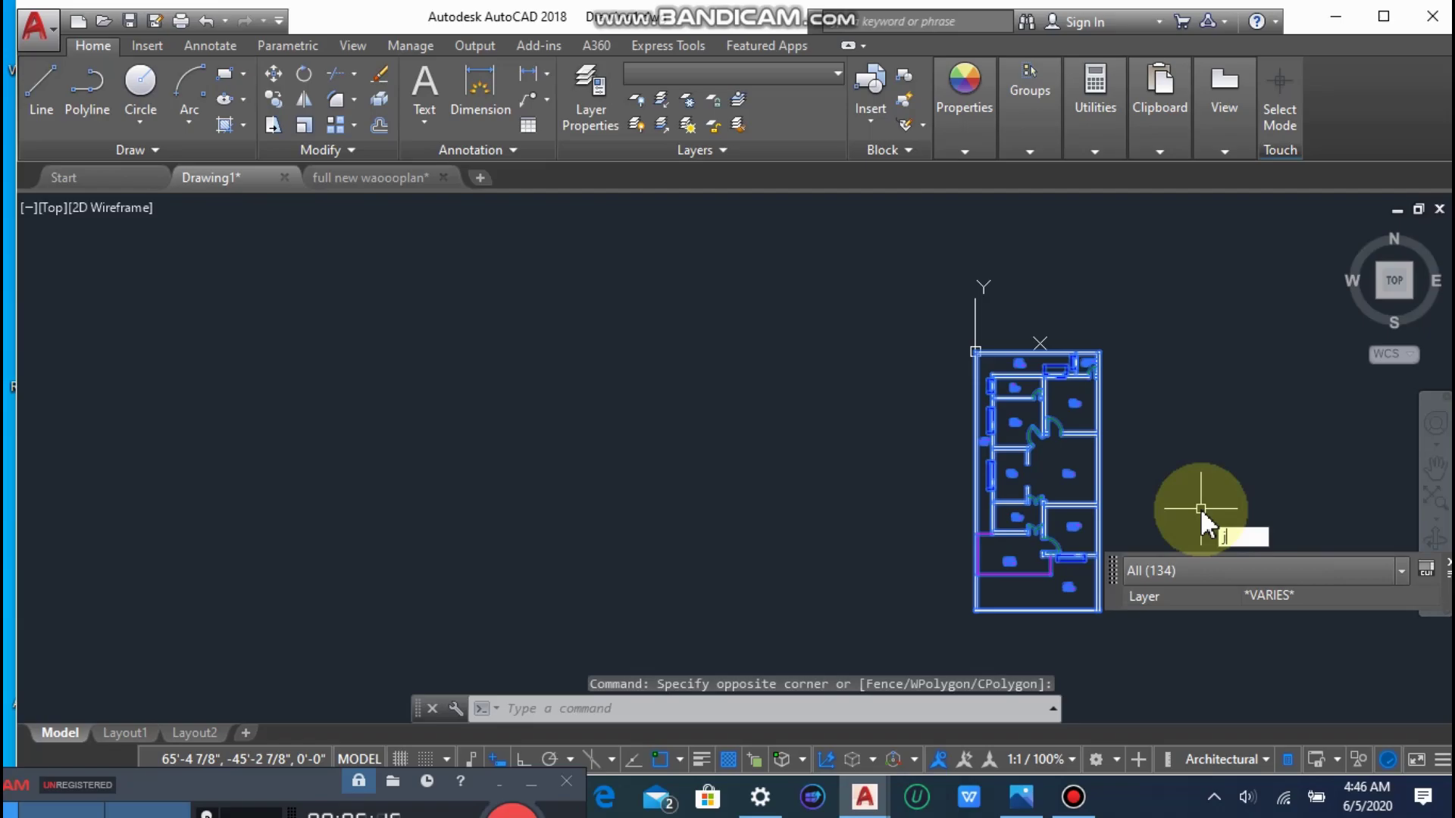
pyautogui.press('Return')
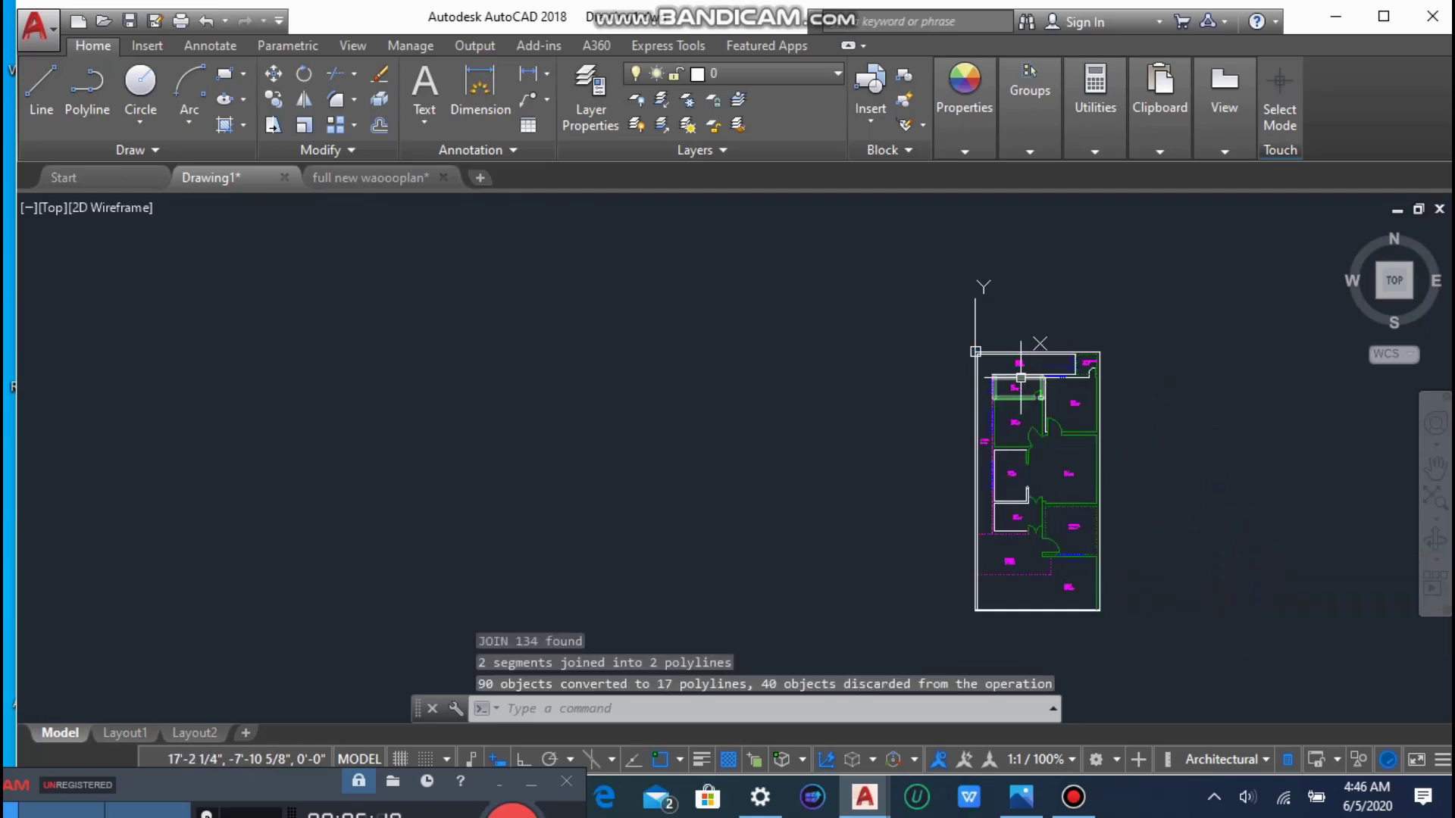
pyautogui.scroll(6, 1000, 354)
pyautogui.scroll(4, 955, 341)
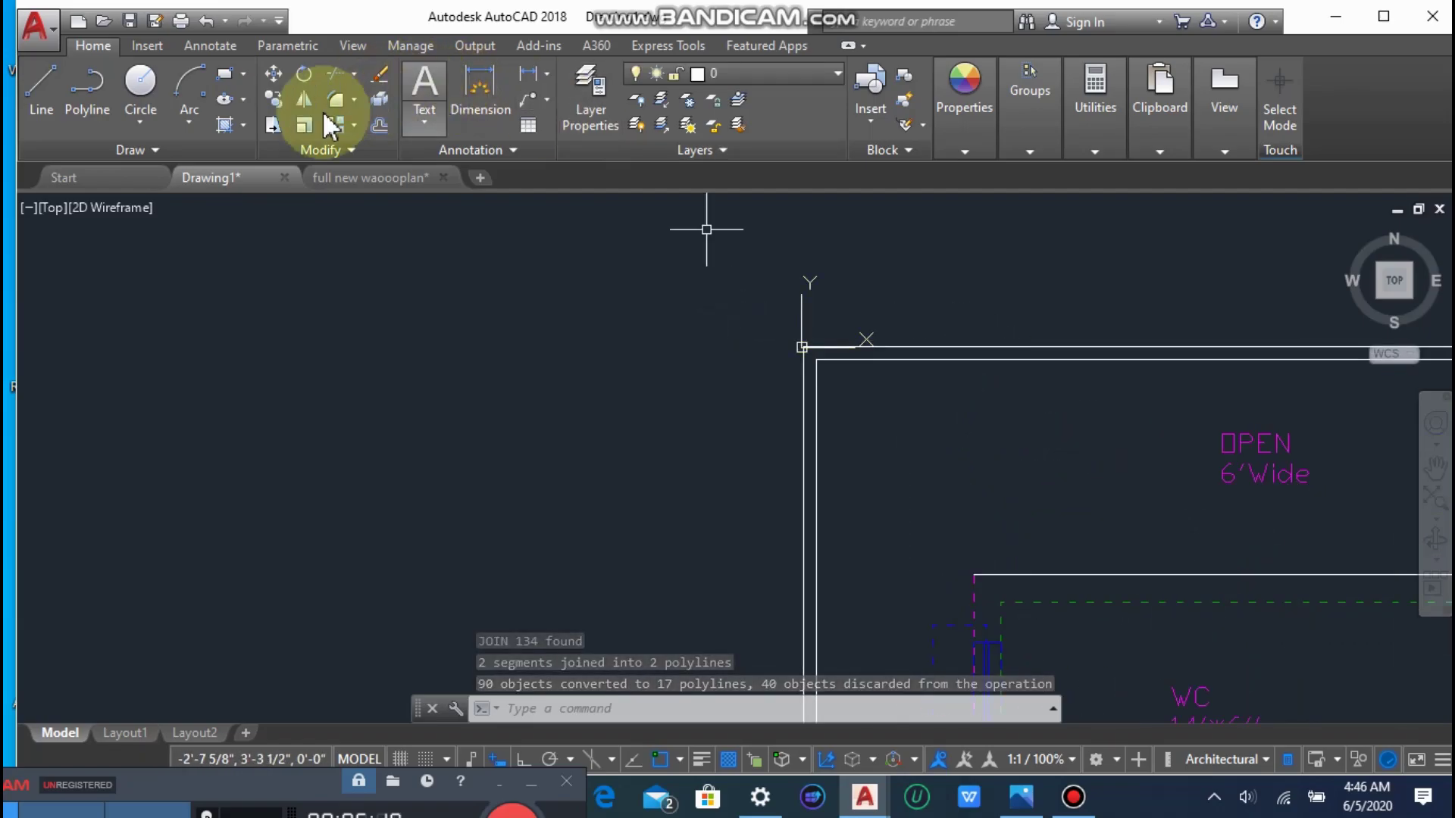
pyautogui.click(226, 125)
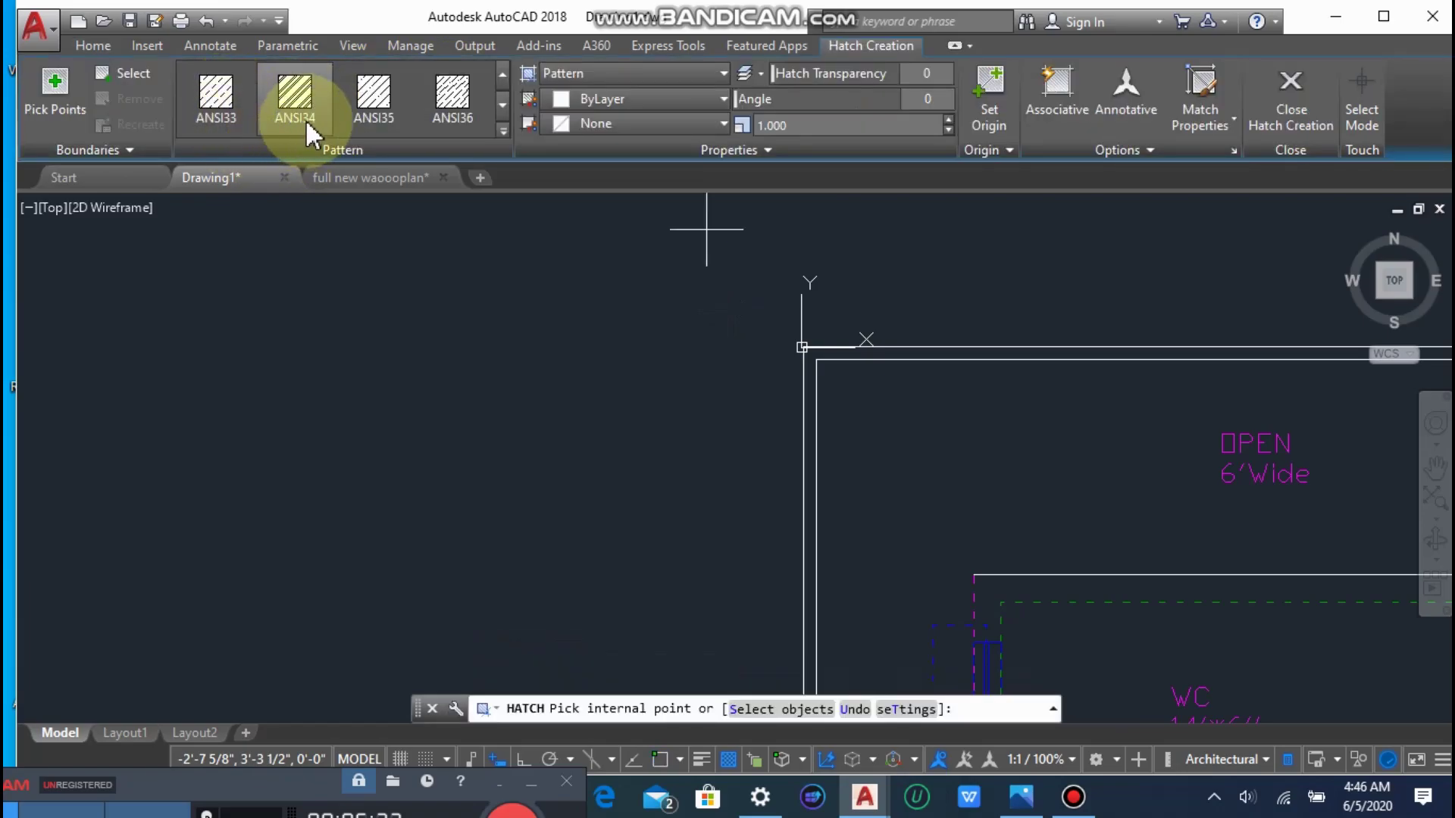
pyautogui.click(307, 110)
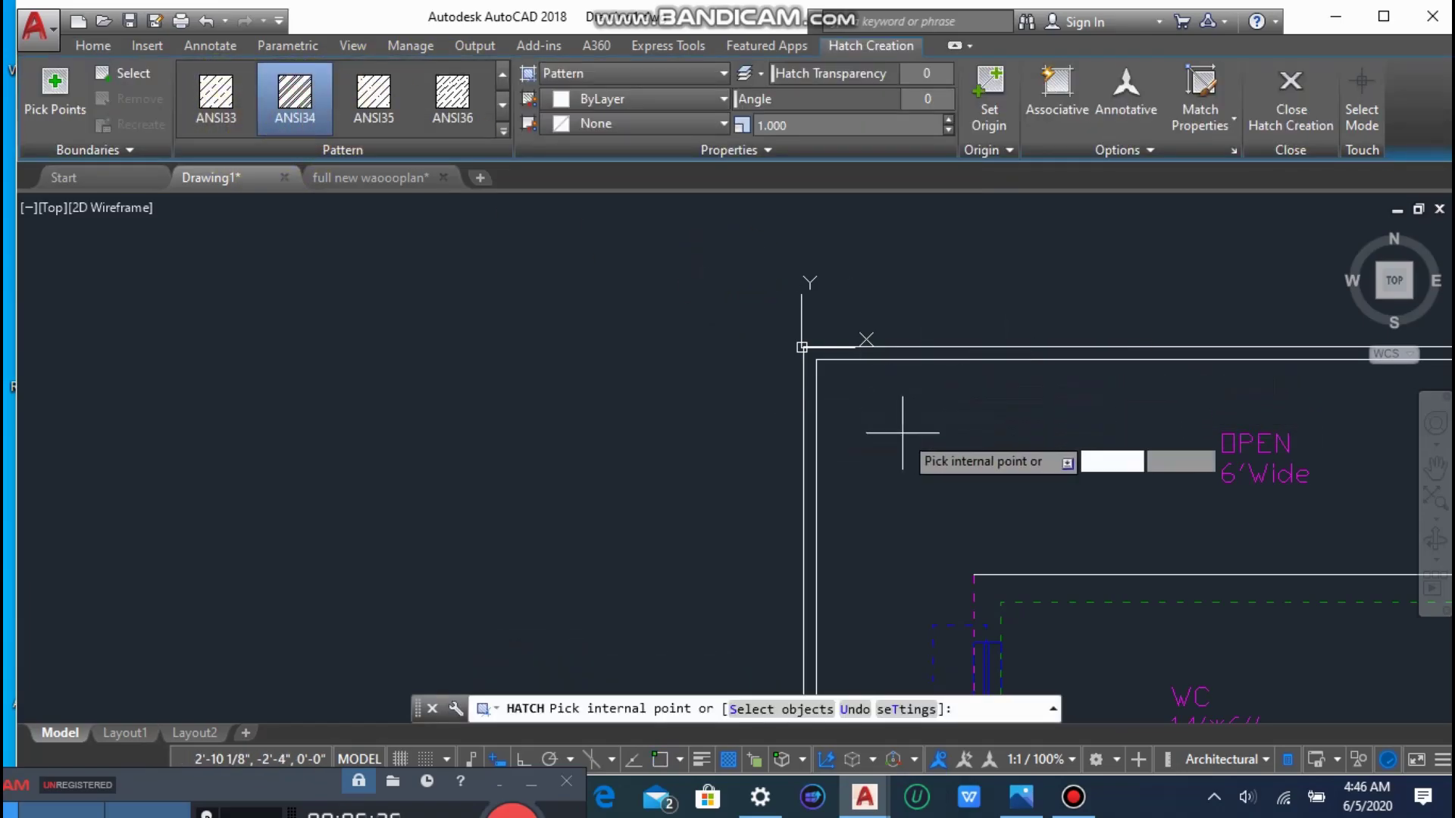
pyautogui.scroll(-1, 913, 435)
pyautogui.scroll(-2, 909, 437)
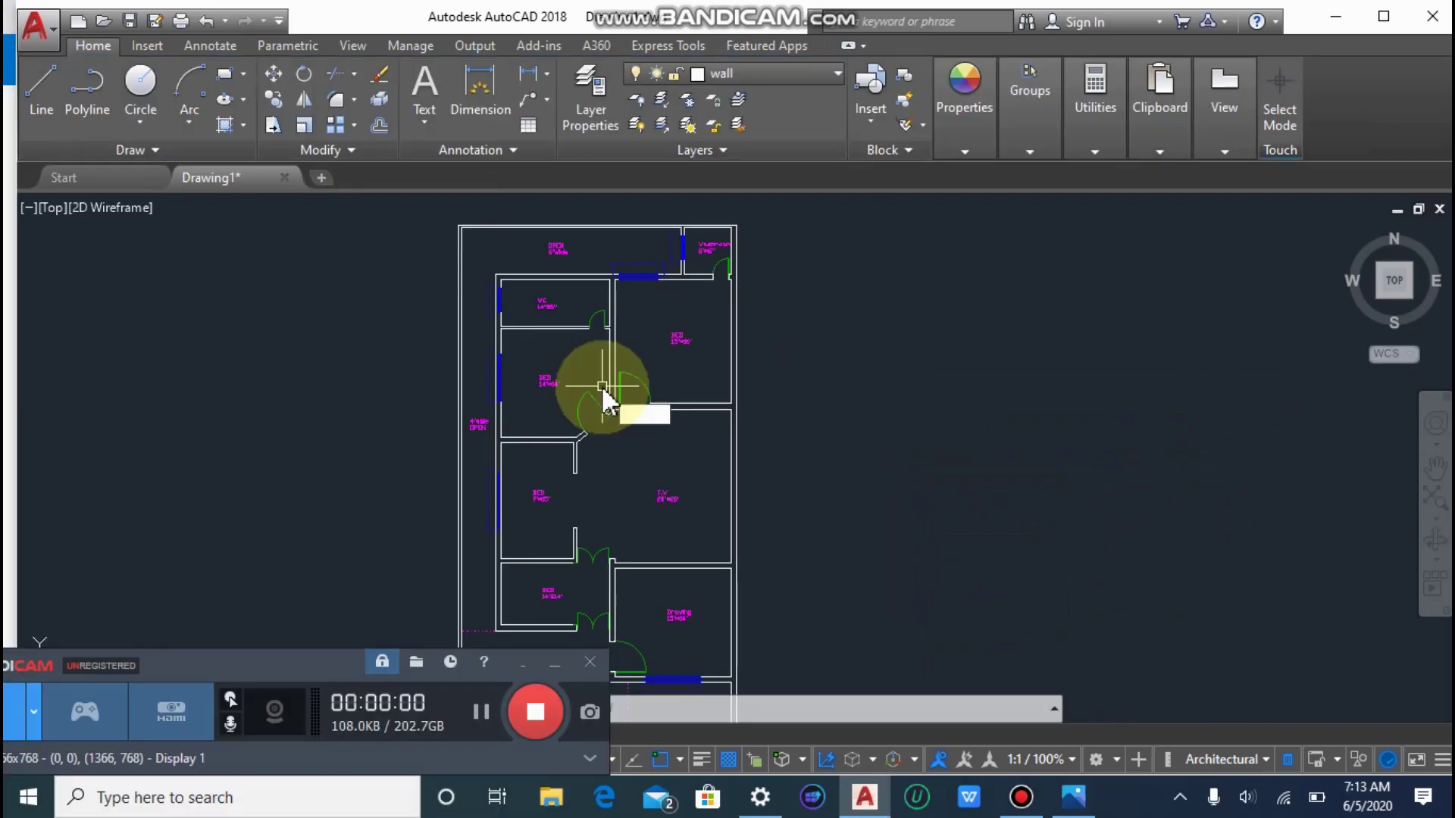
pyautogui.press('Escape')
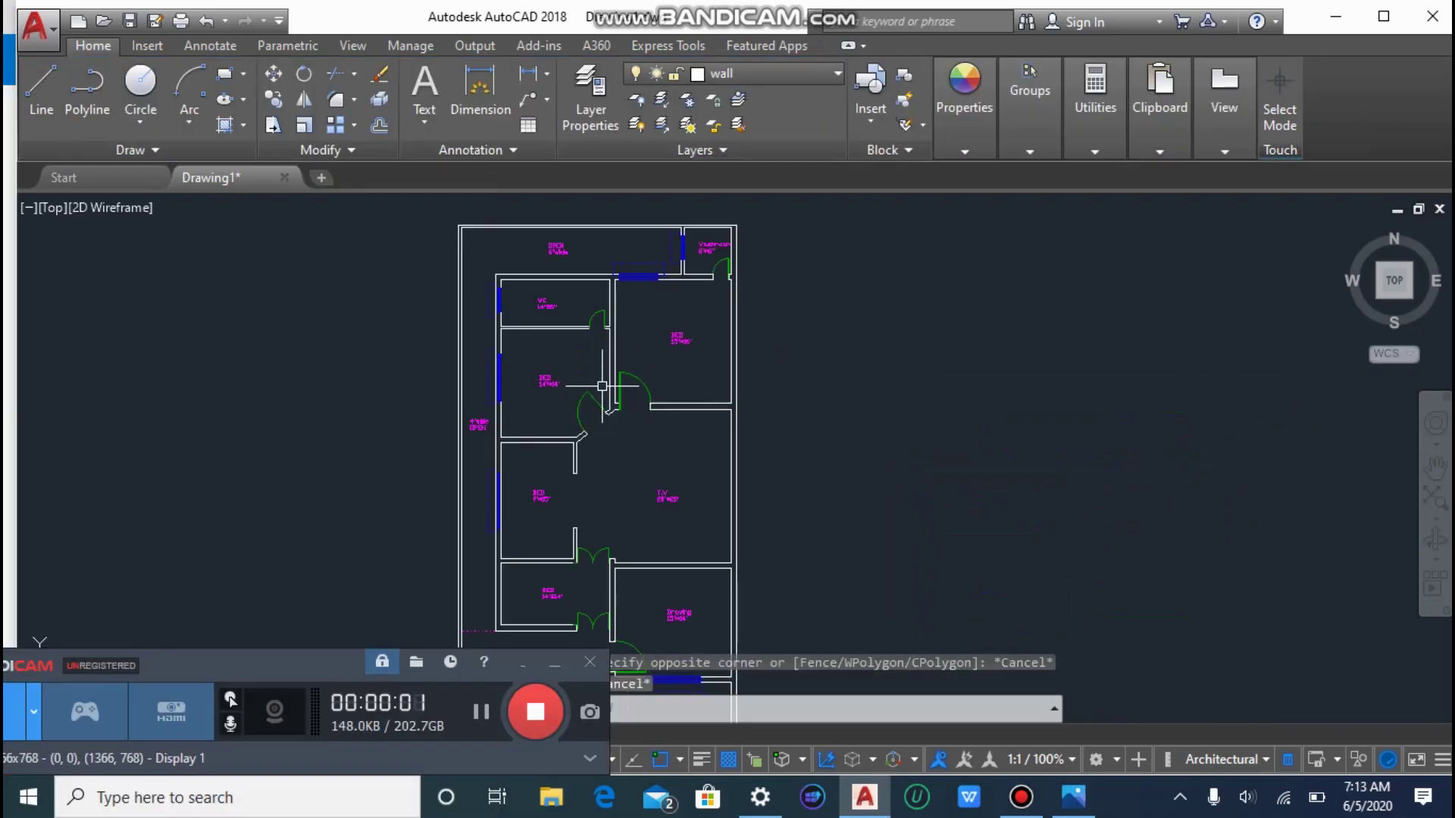
pyautogui.click(834, 496)
pyautogui.press('Escape')
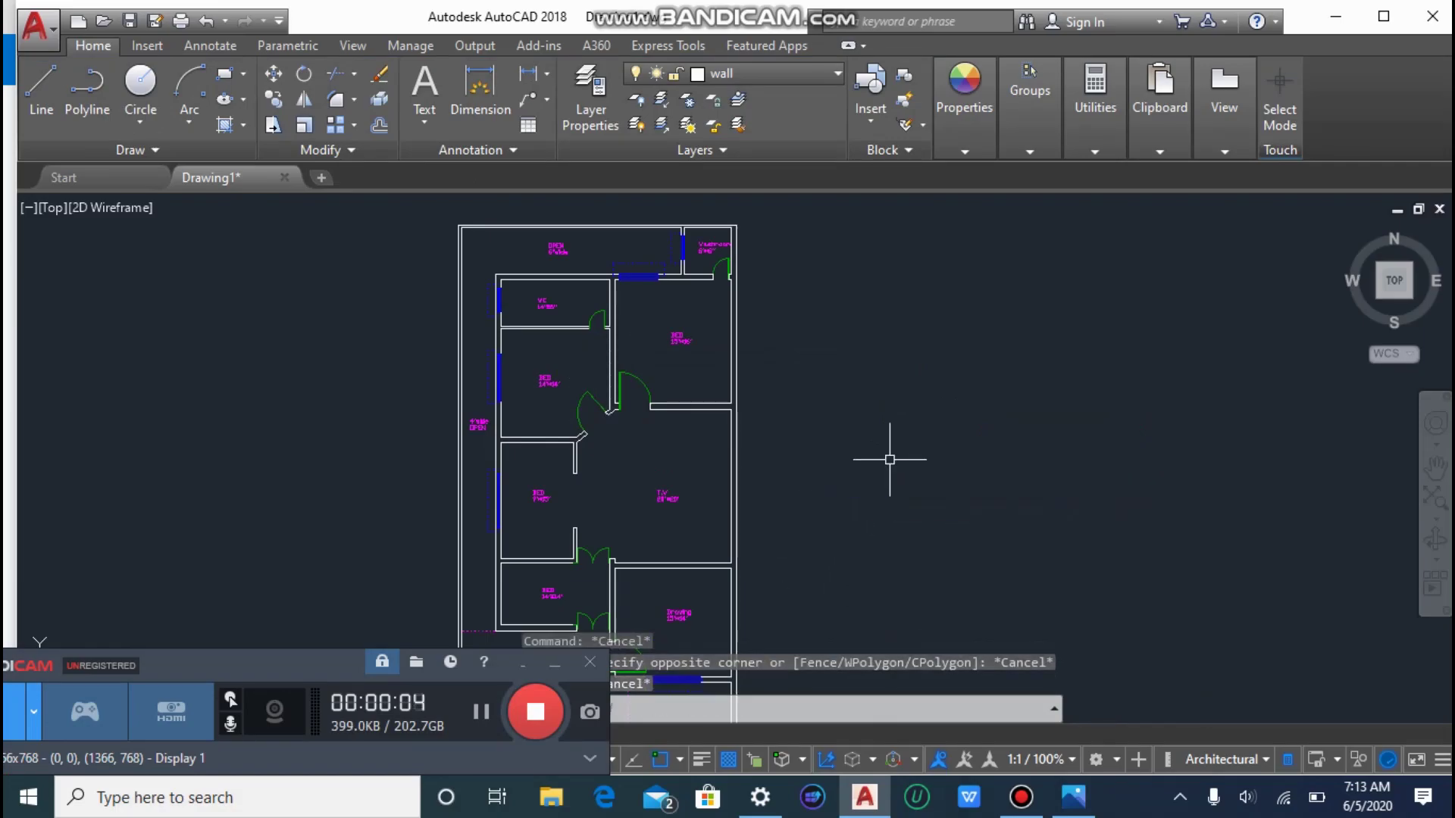
pyautogui.click(1032, 79)
pyautogui.click(1037, 493)
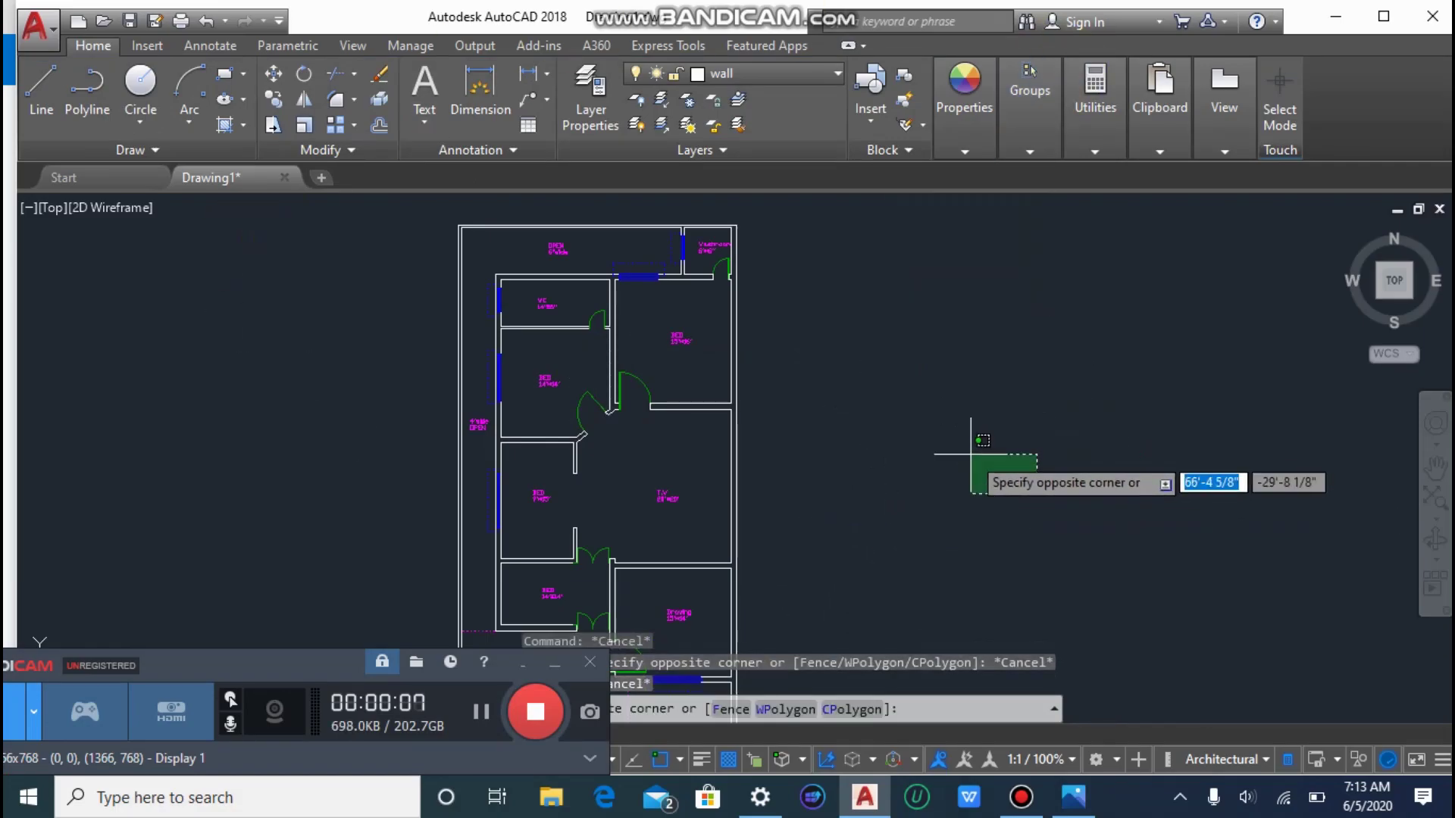
pyautogui.press('Escape')
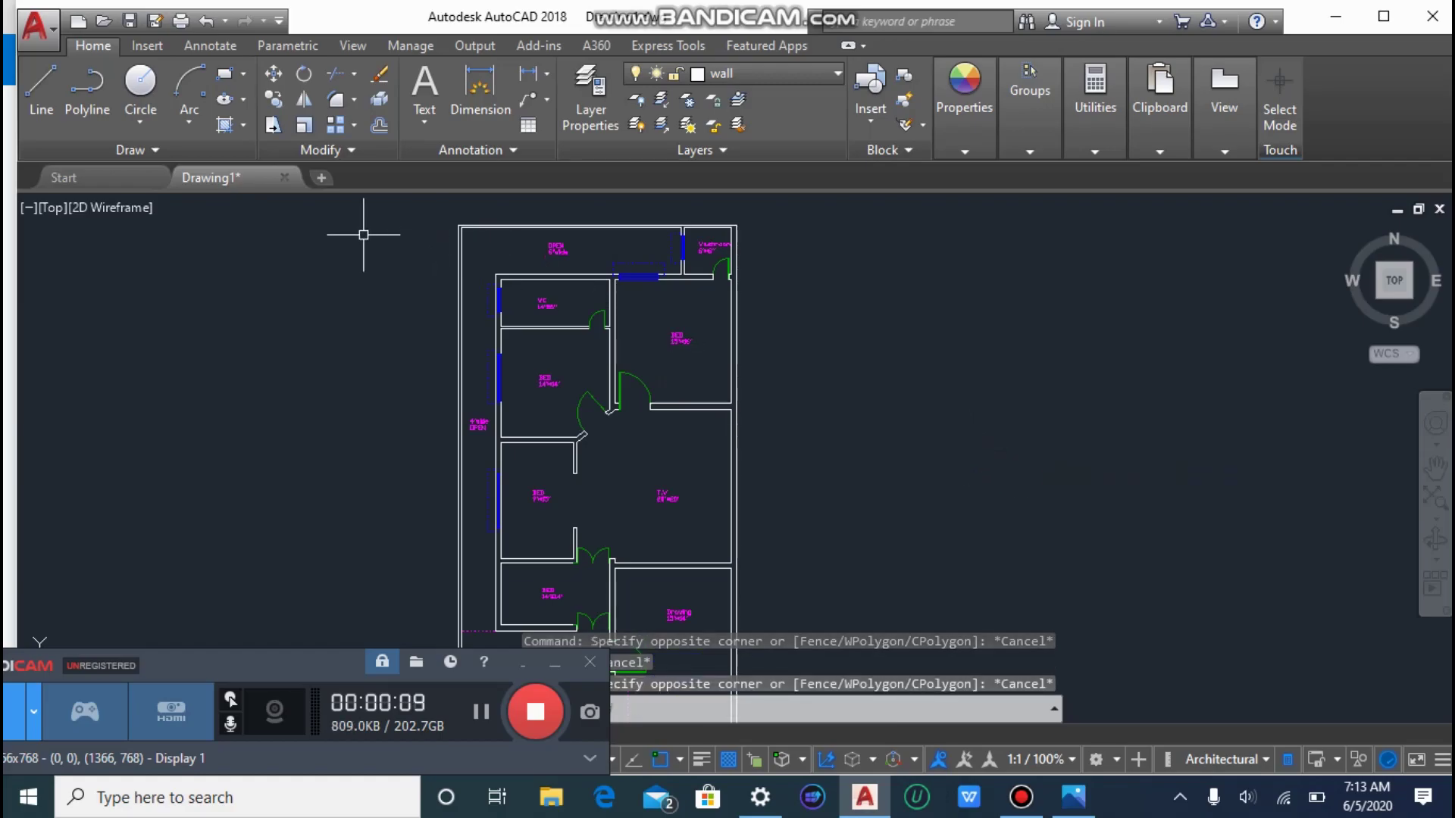
pyautogui.scroll(4, 465, 220)
pyautogui.scroll(-3, 475, 238)
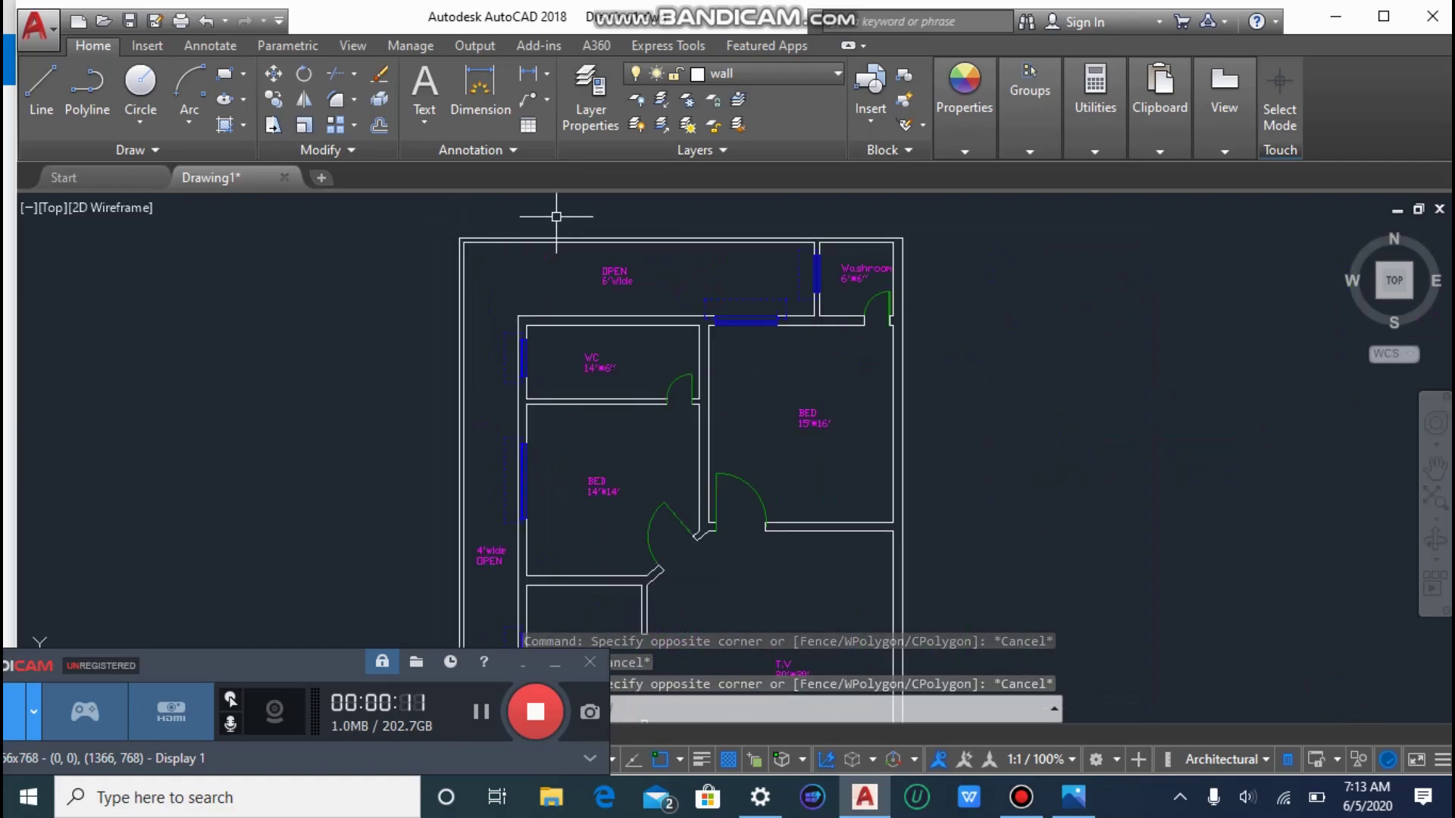
pyautogui.scroll(2, 558, 220)
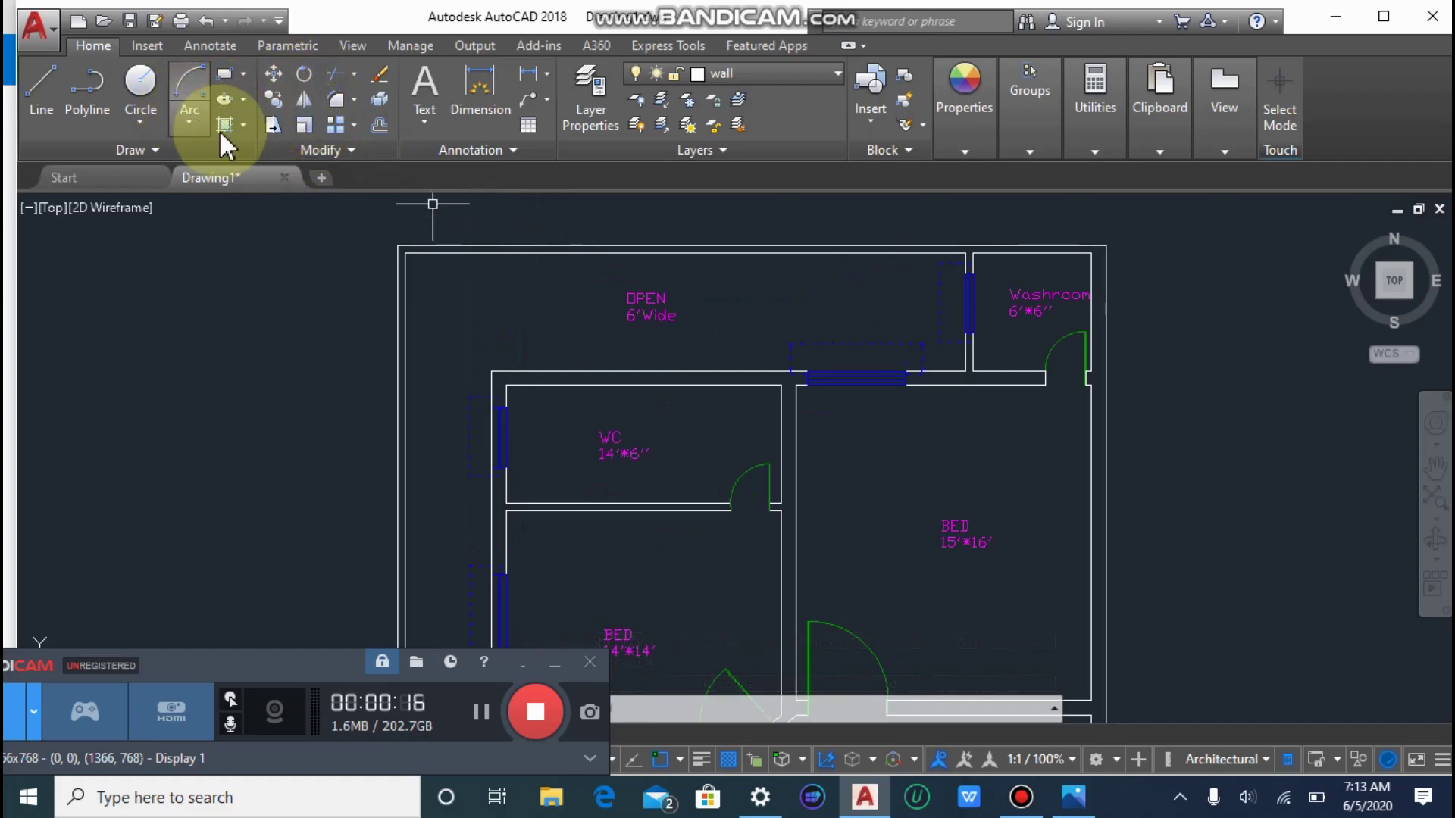
pyautogui.click(243, 126)
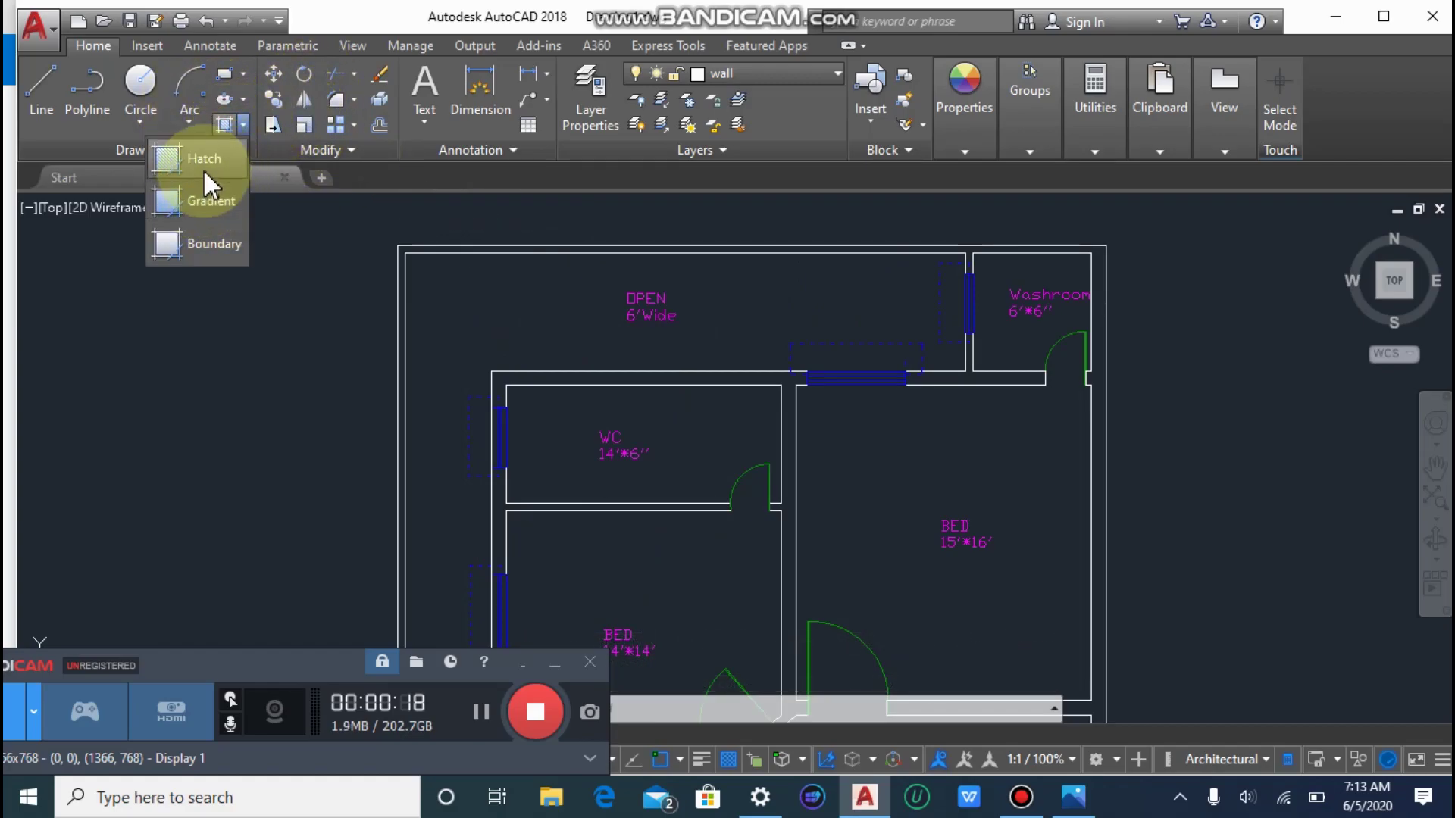
pyautogui.click(322, 269)
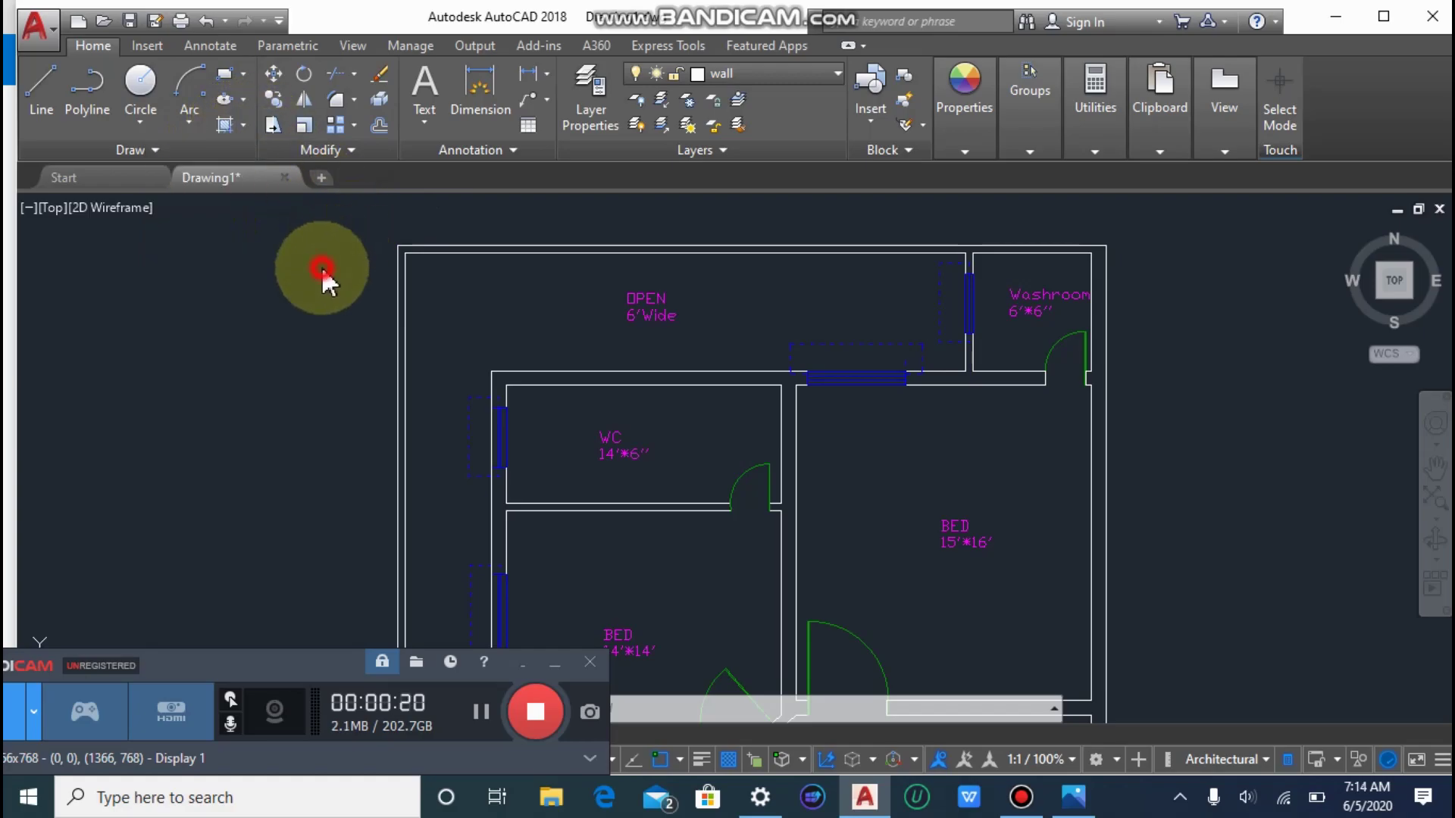
pyautogui.write('h')
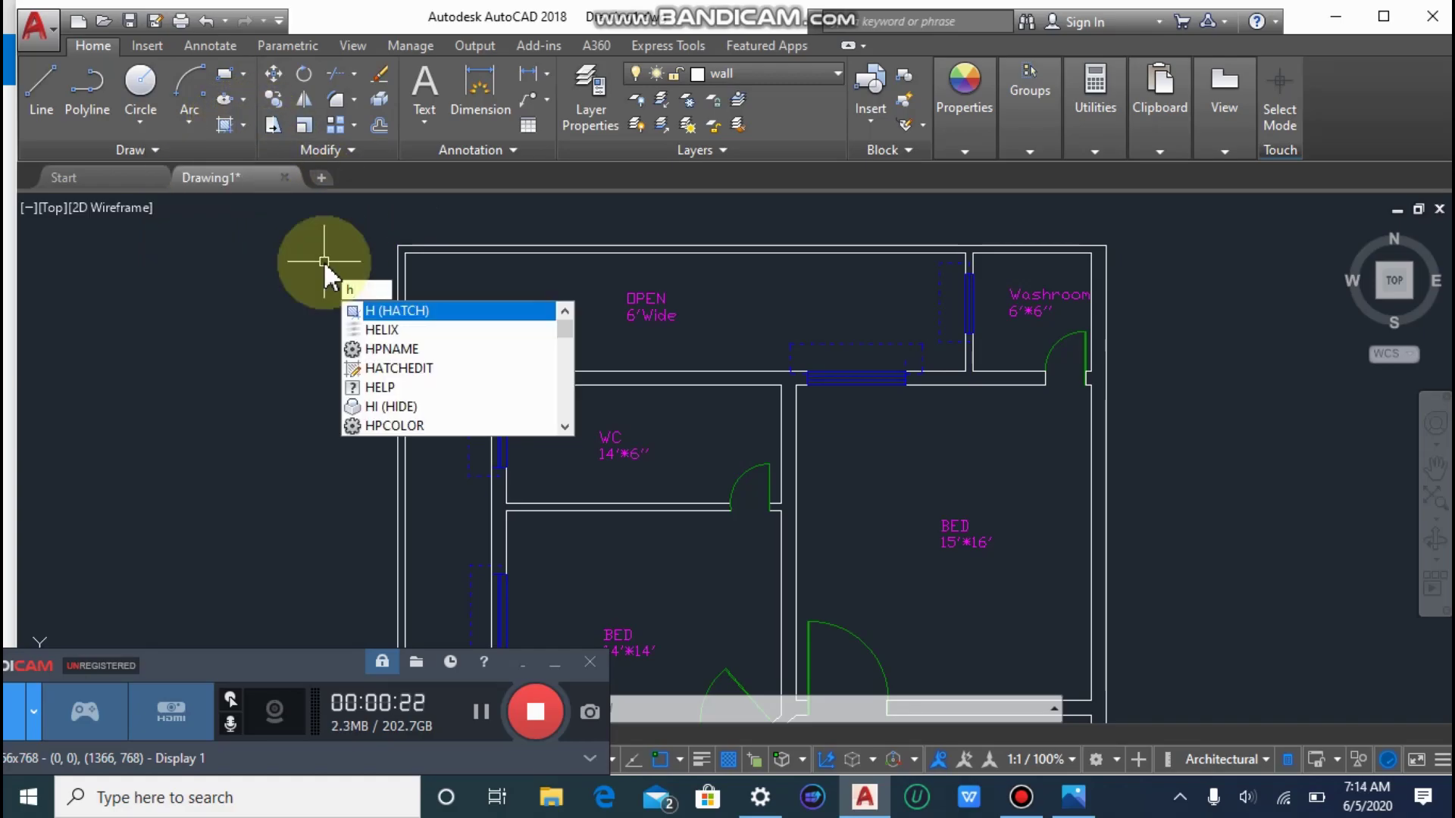
pyautogui.press('Return')
pyautogui.press('Escape')
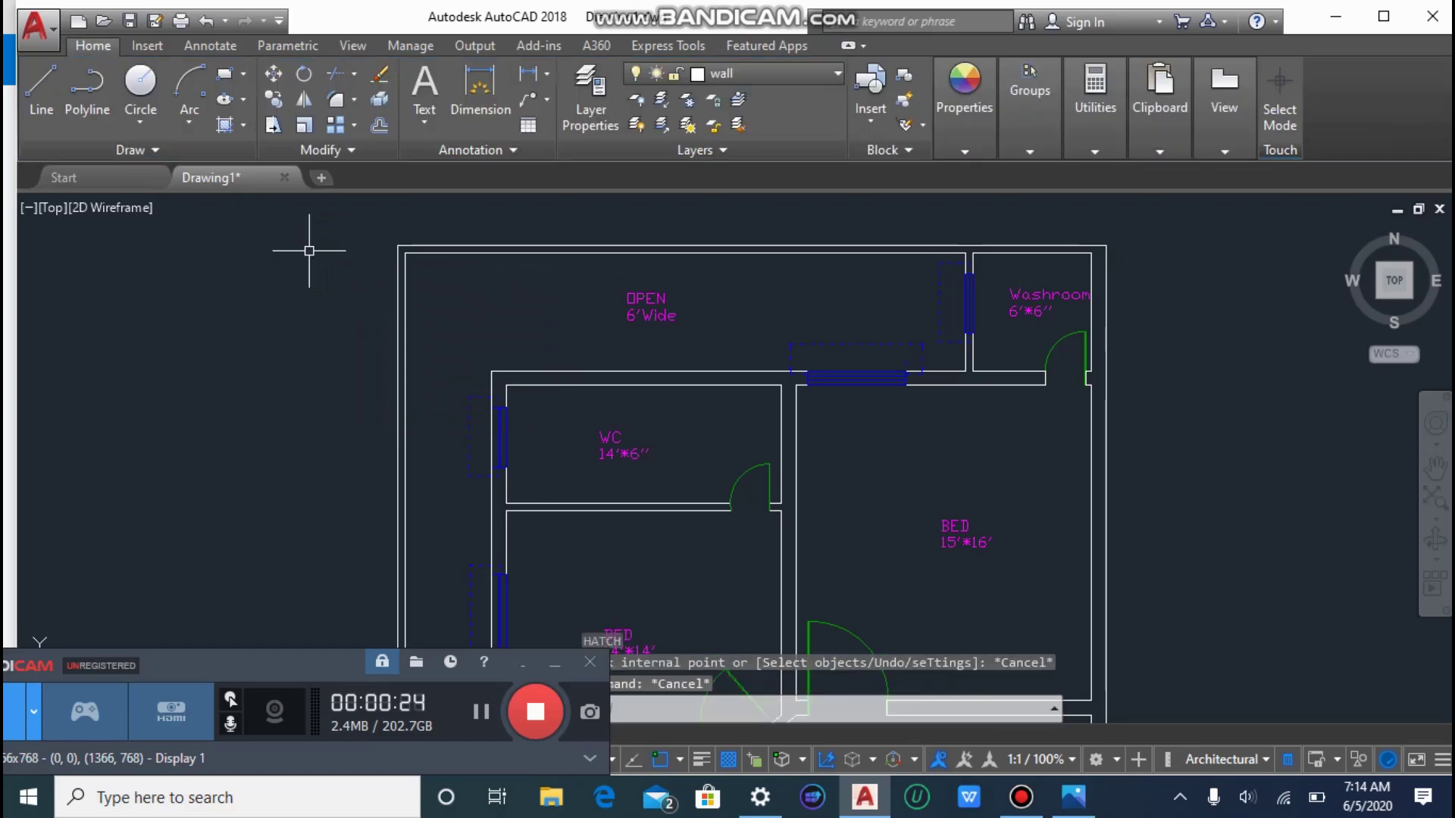
pyautogui.rightClick(308, 250)
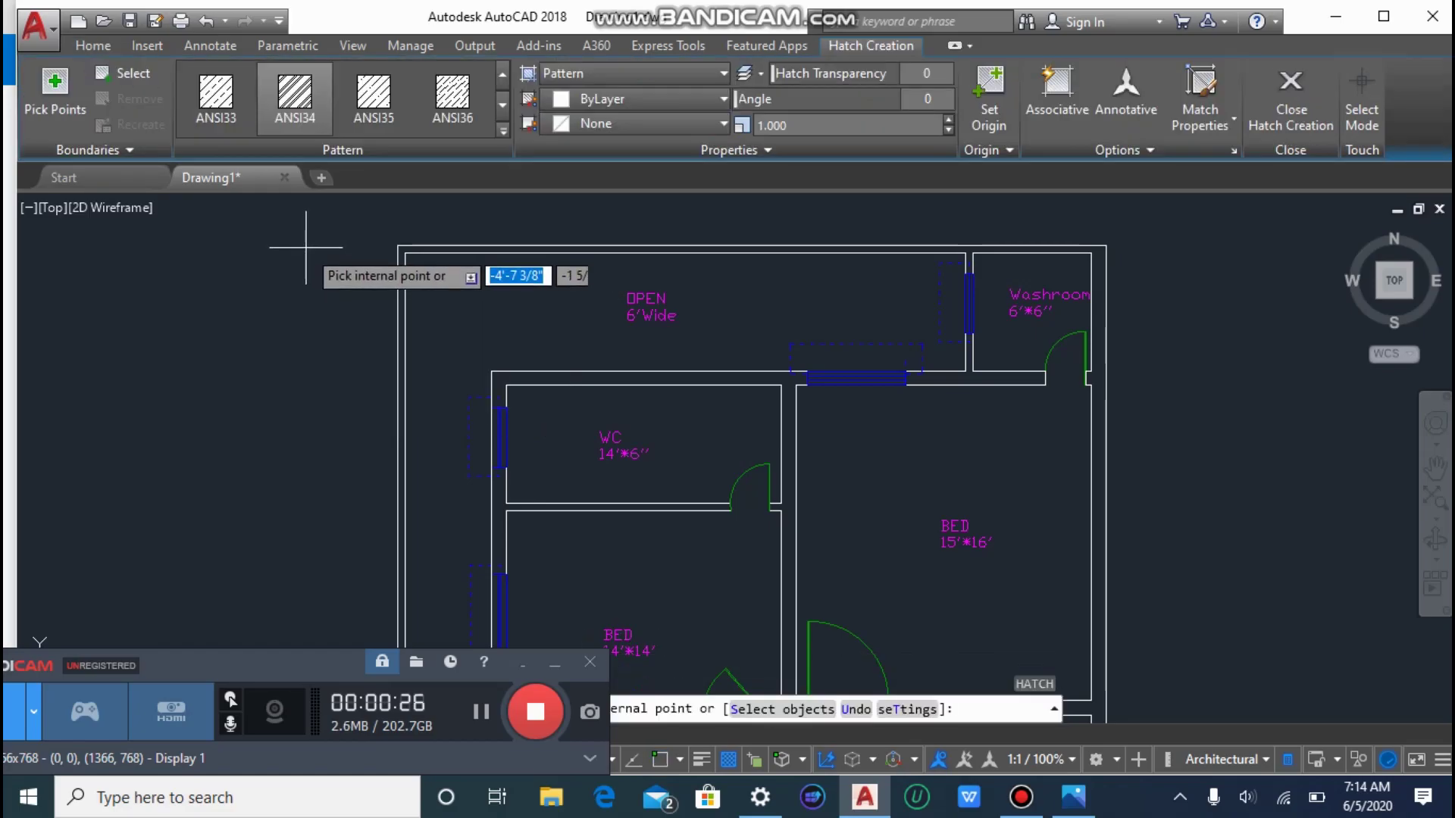
pyautogui.click(311, 130)
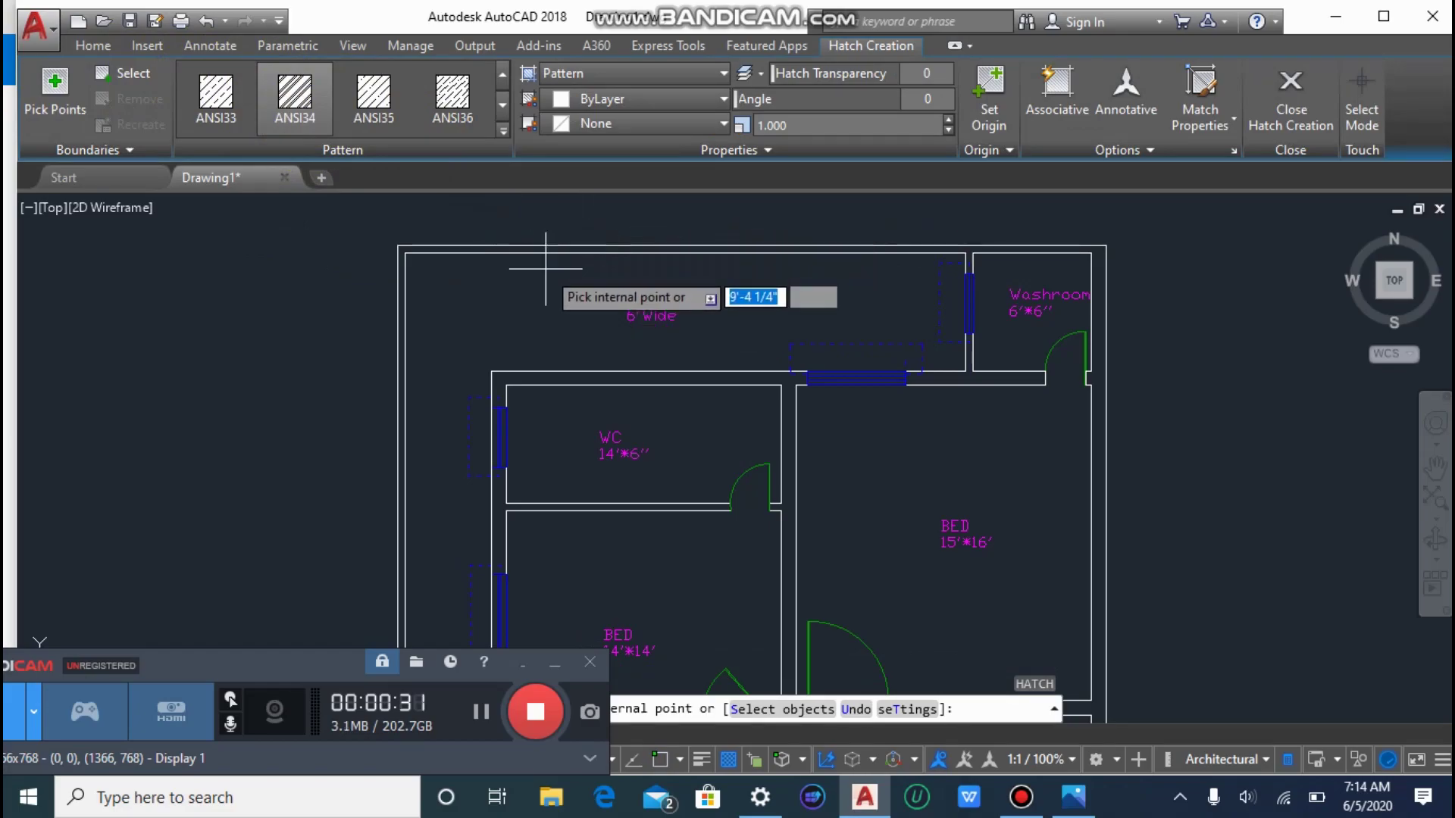
pyautogui.click(303, 98)
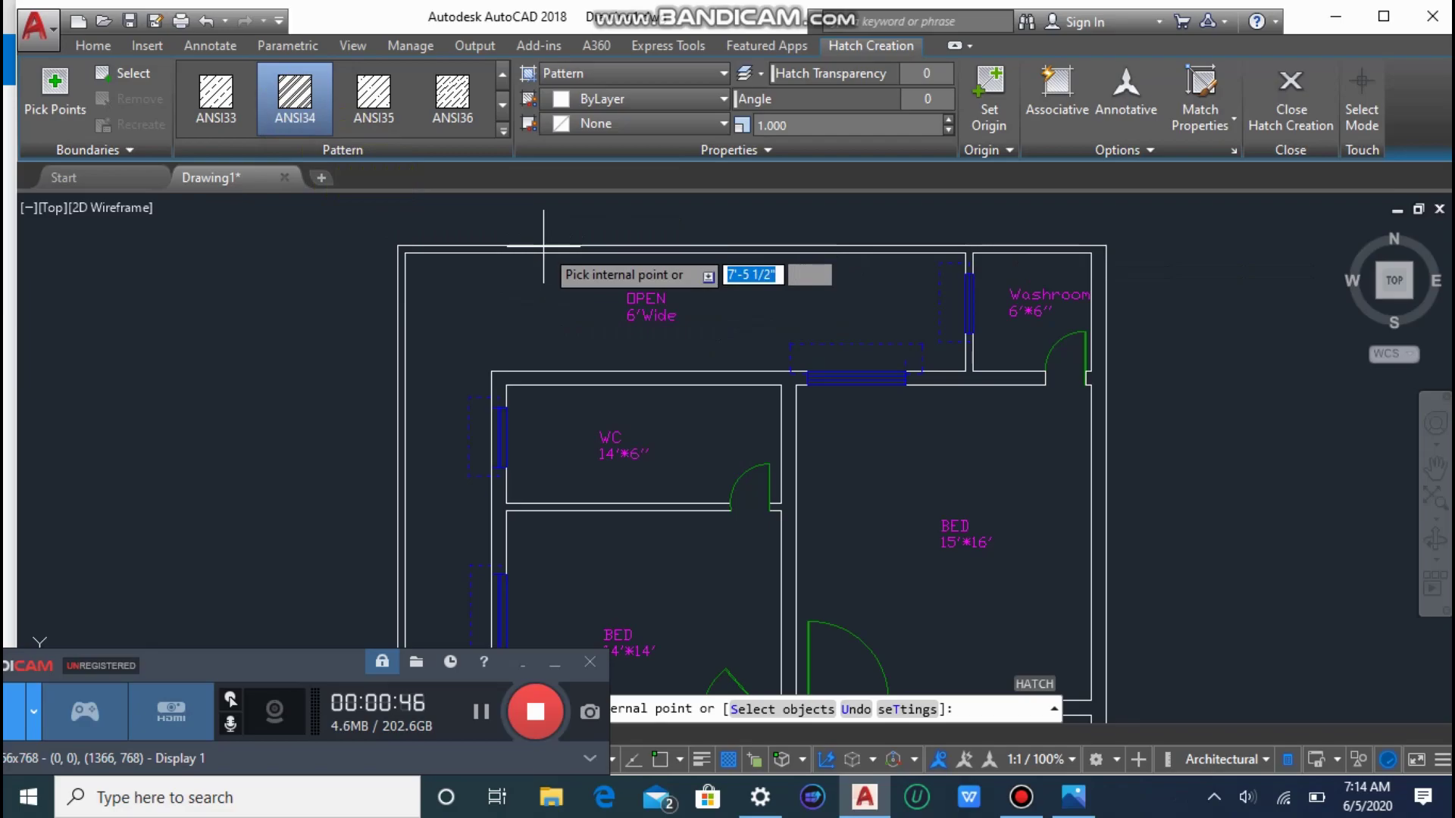
pyautogui.scroll(2, 543, 245)
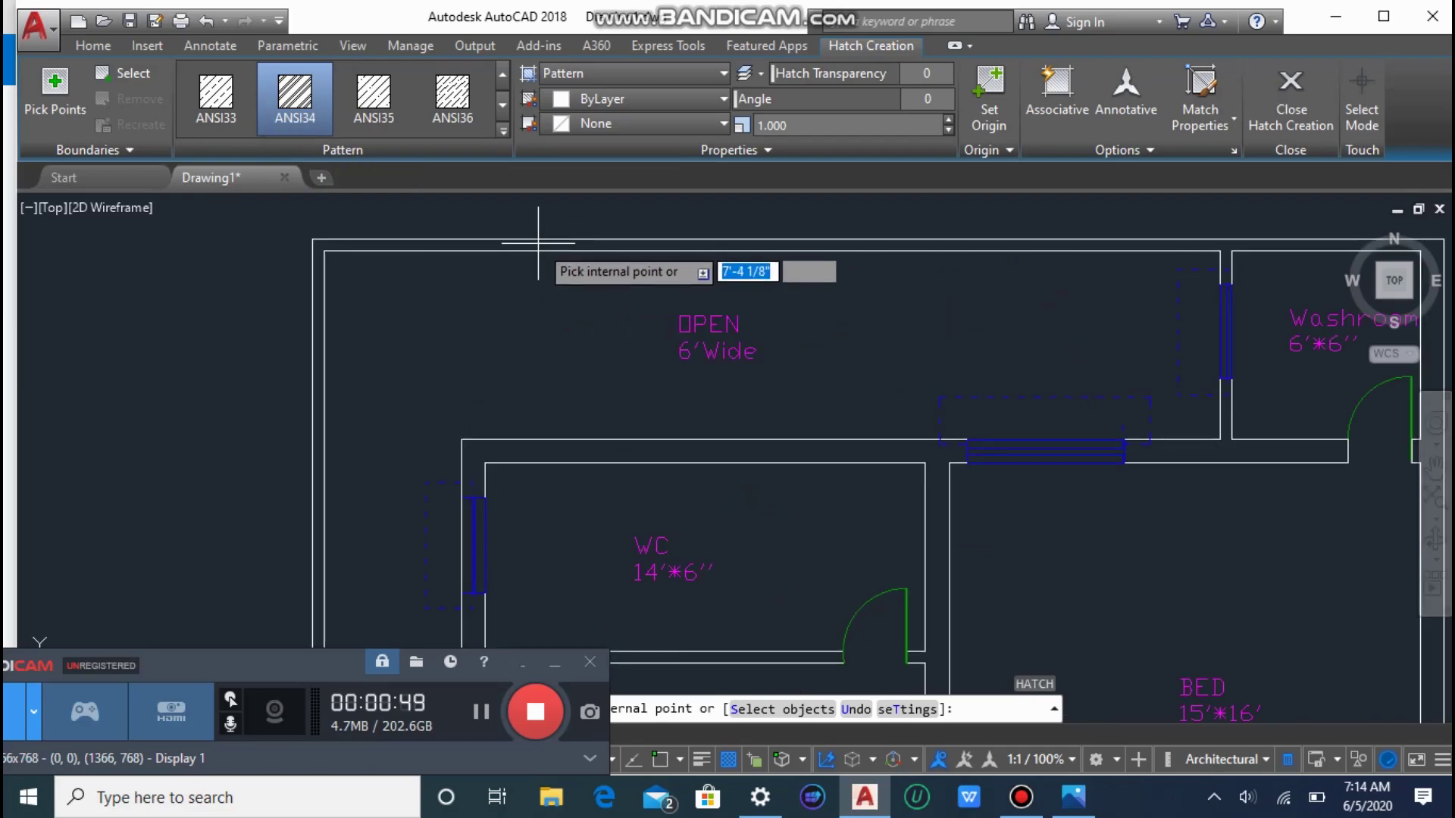
pyautogui.scroll(-5, 576, 303)
pyautogui.press('Escape')
pyautogui.write('+SAVEAS')
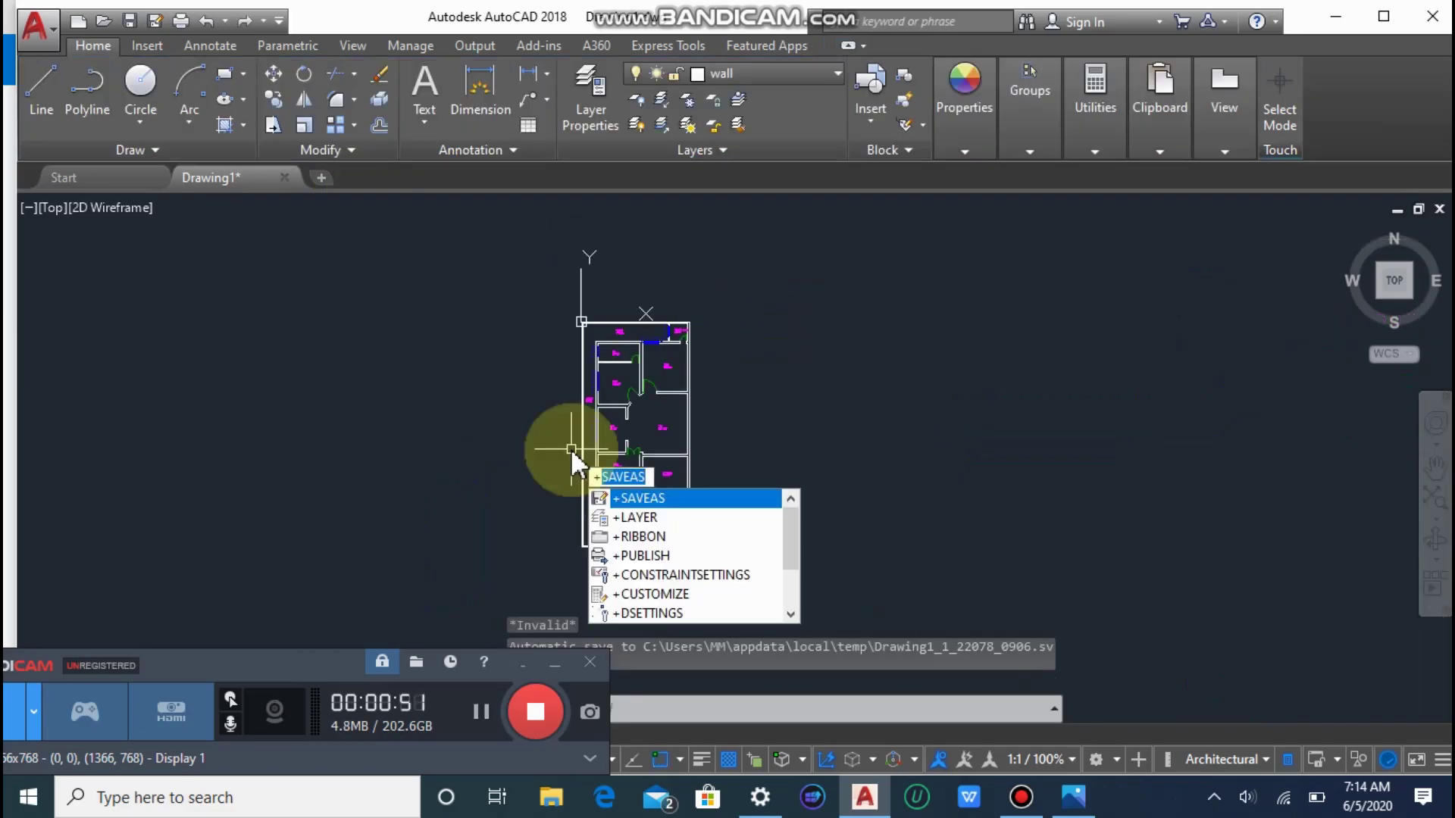
pyautogui.press('Escape')
pyautogui.press('Escape')
pyautogui.press('Escape')
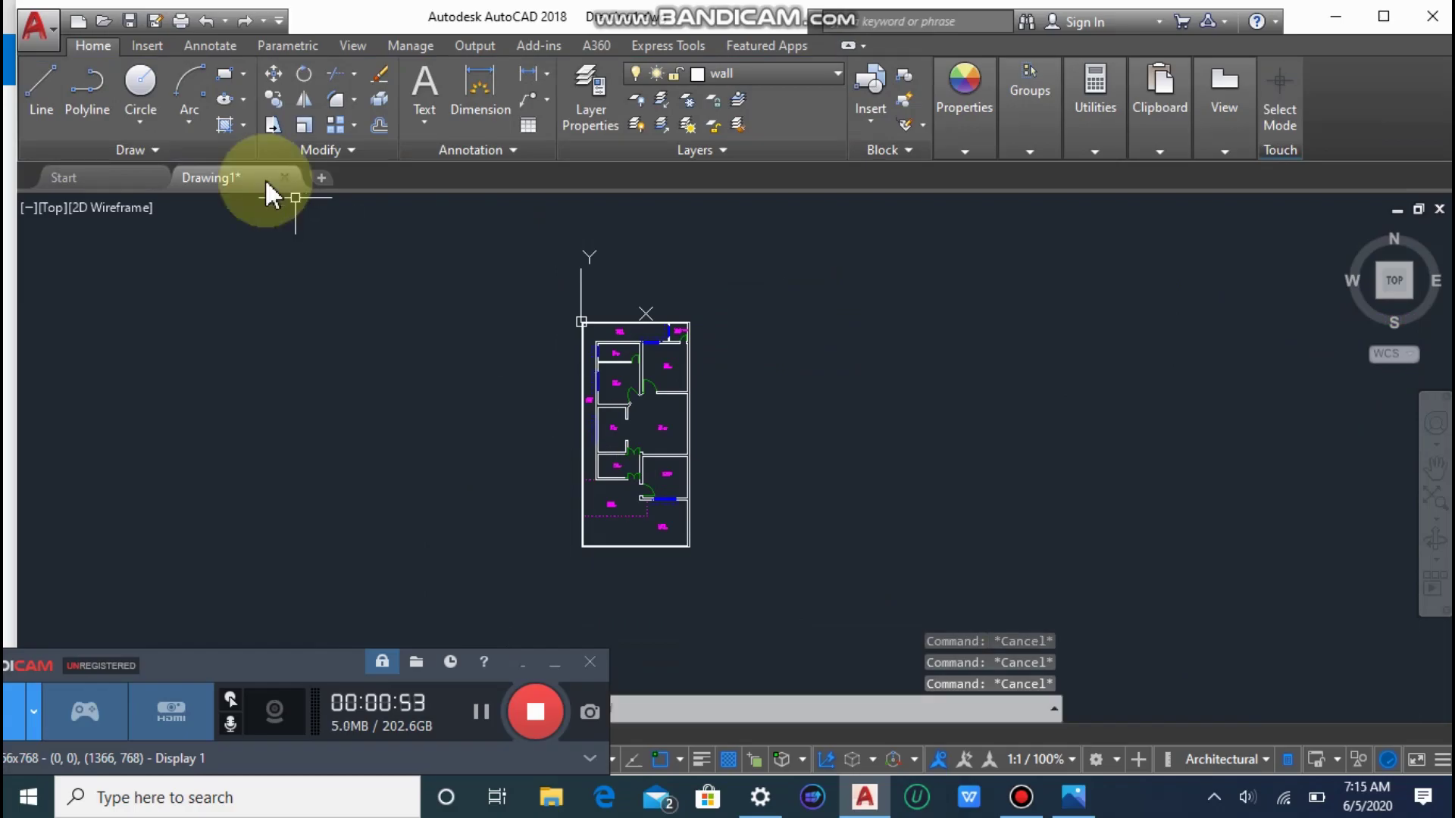
pyautogui.click(224, 123)
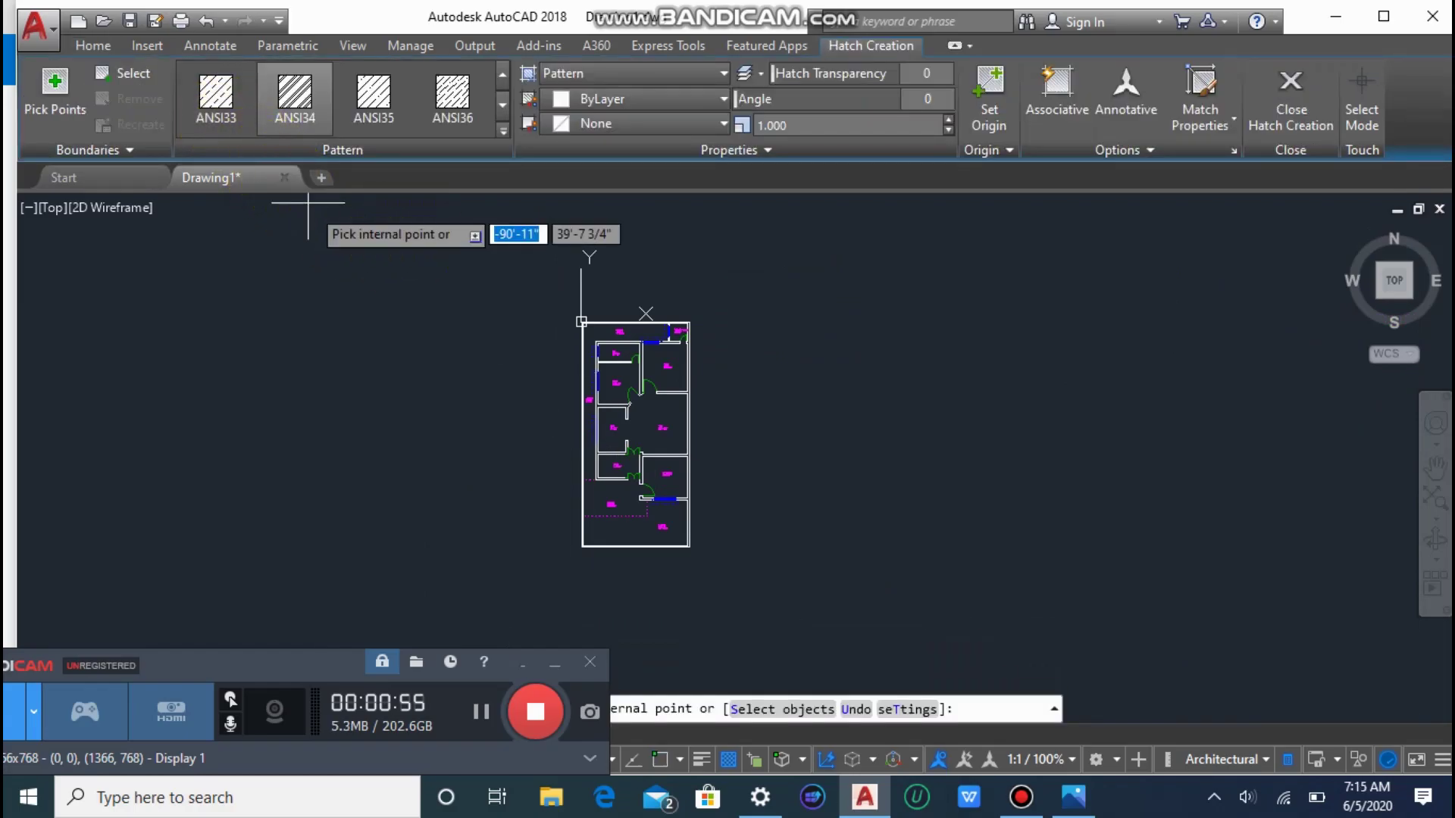
pyautogui.click(316, 114)
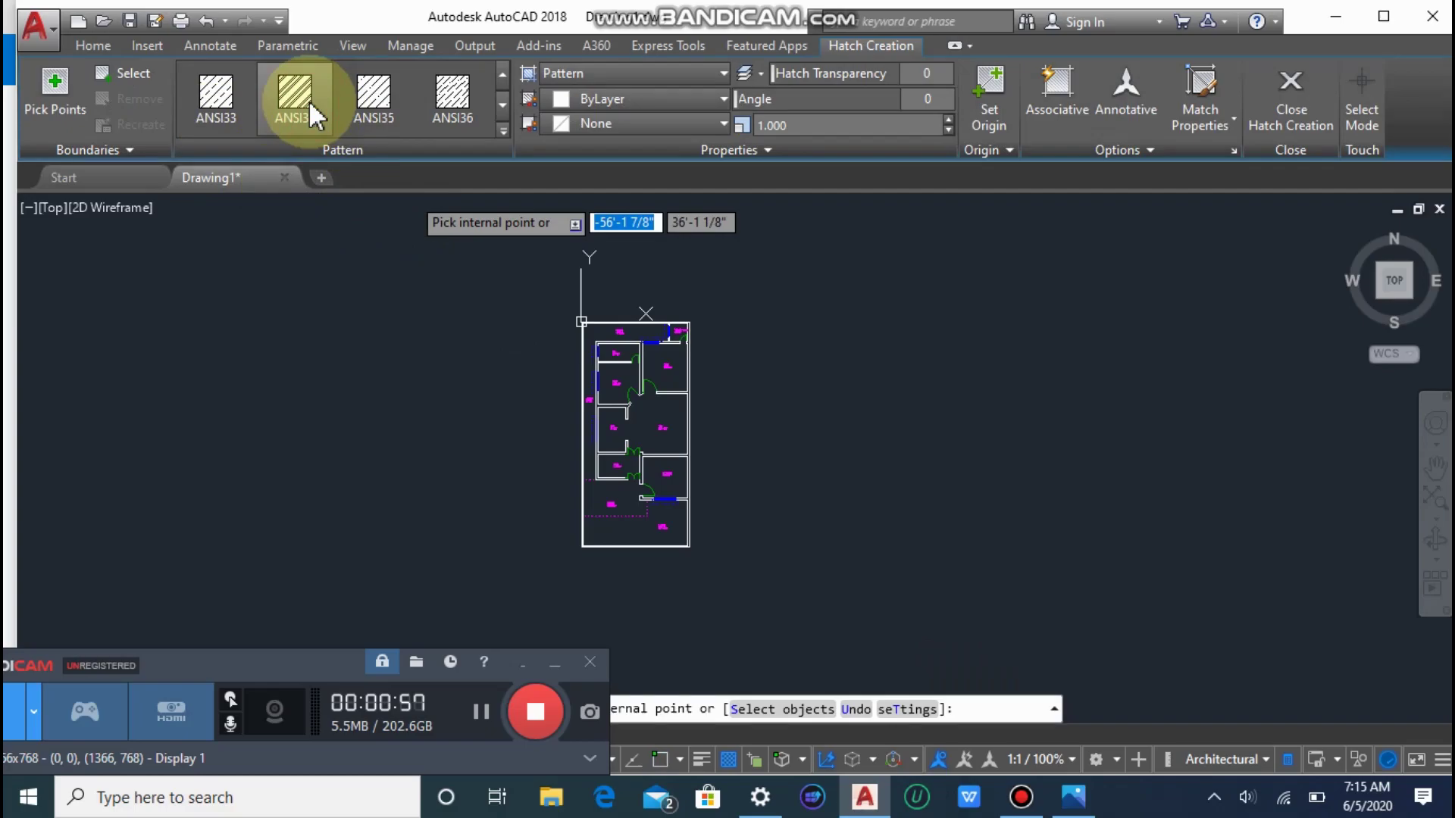
pyautogui.scroll(6, 608, 324)
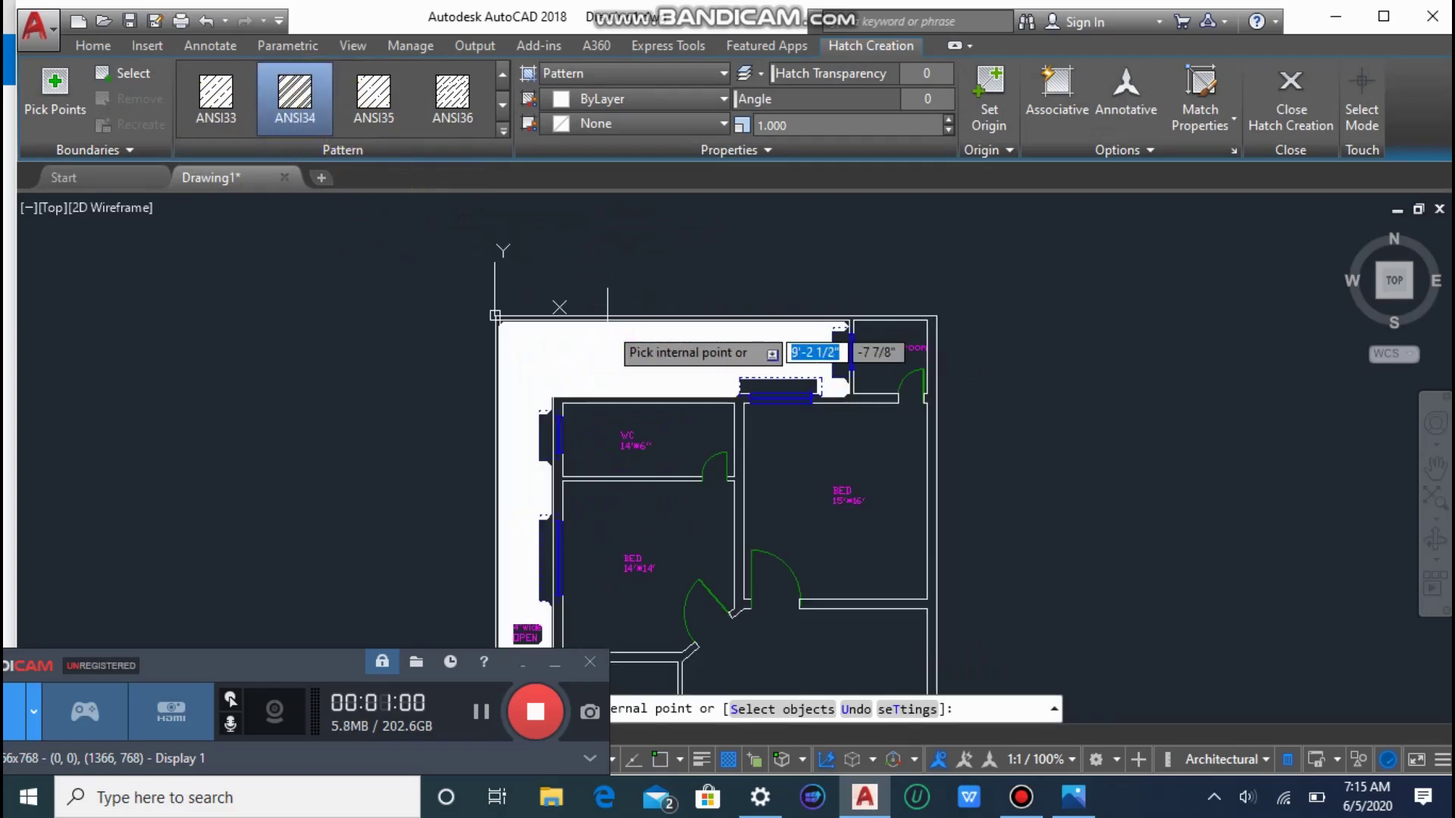
pyautogui.scroll(4, 588, 315)
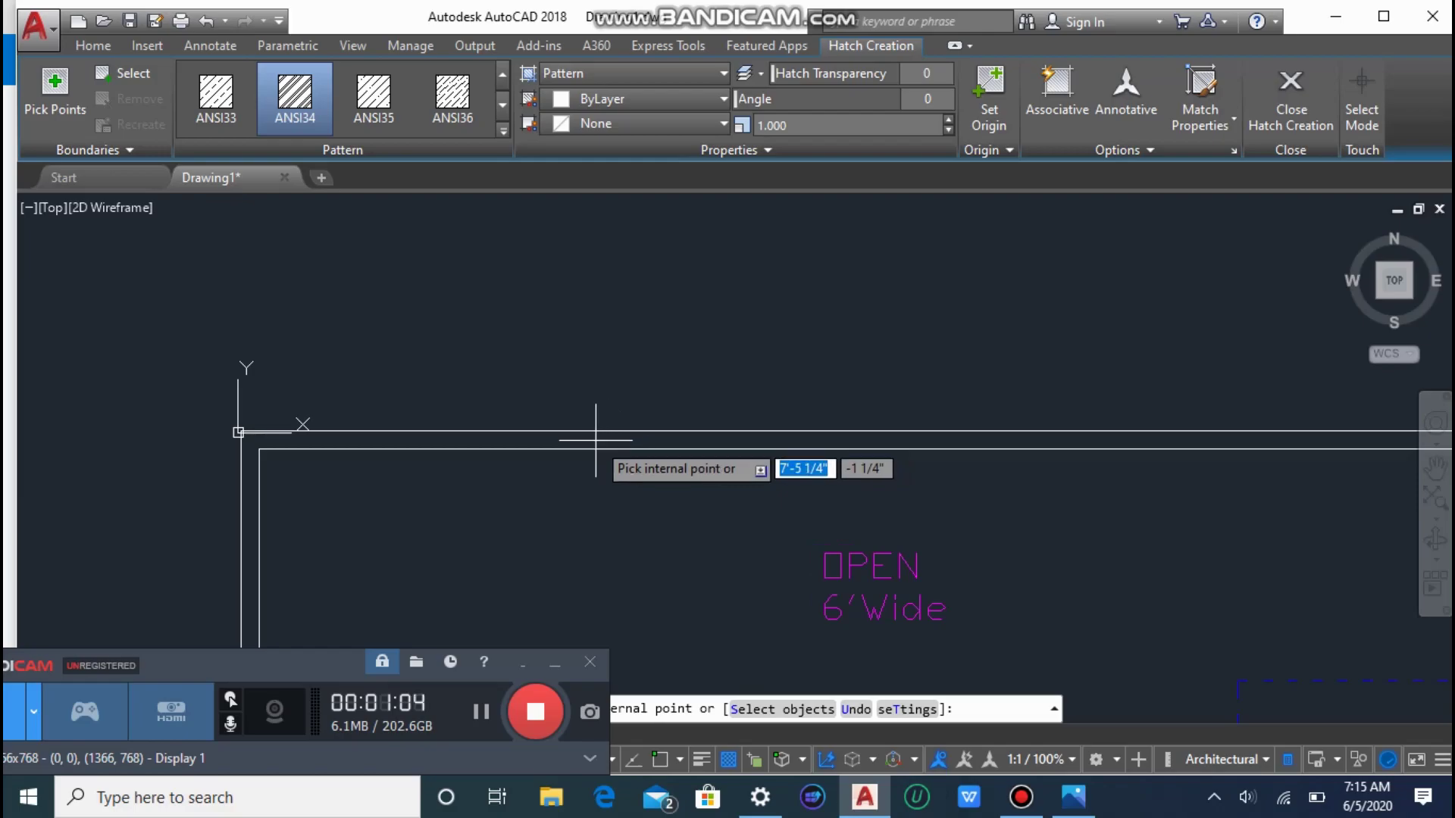
pyautogui.click(712, 390)
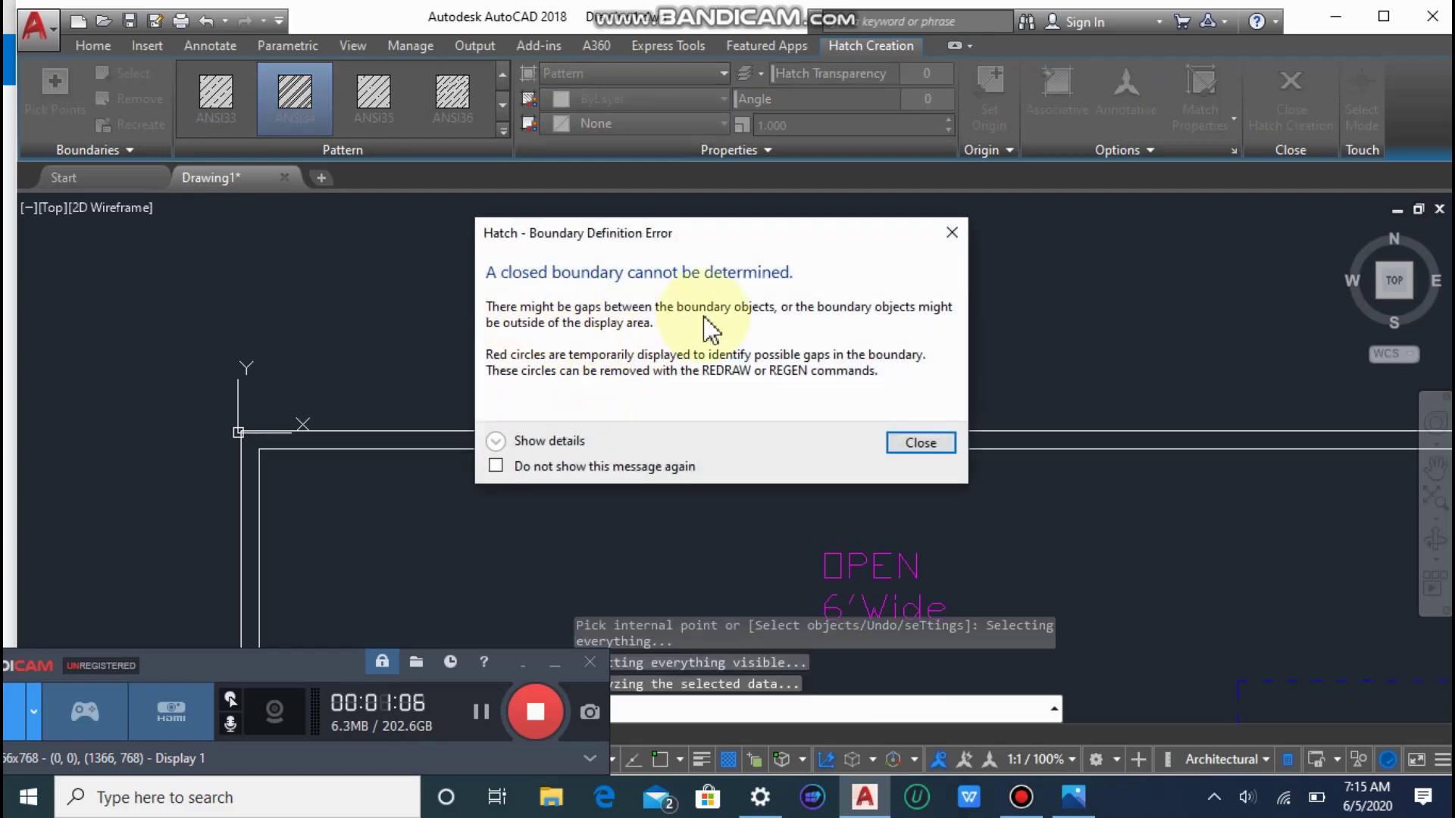
pyautogui.click(919, 444)
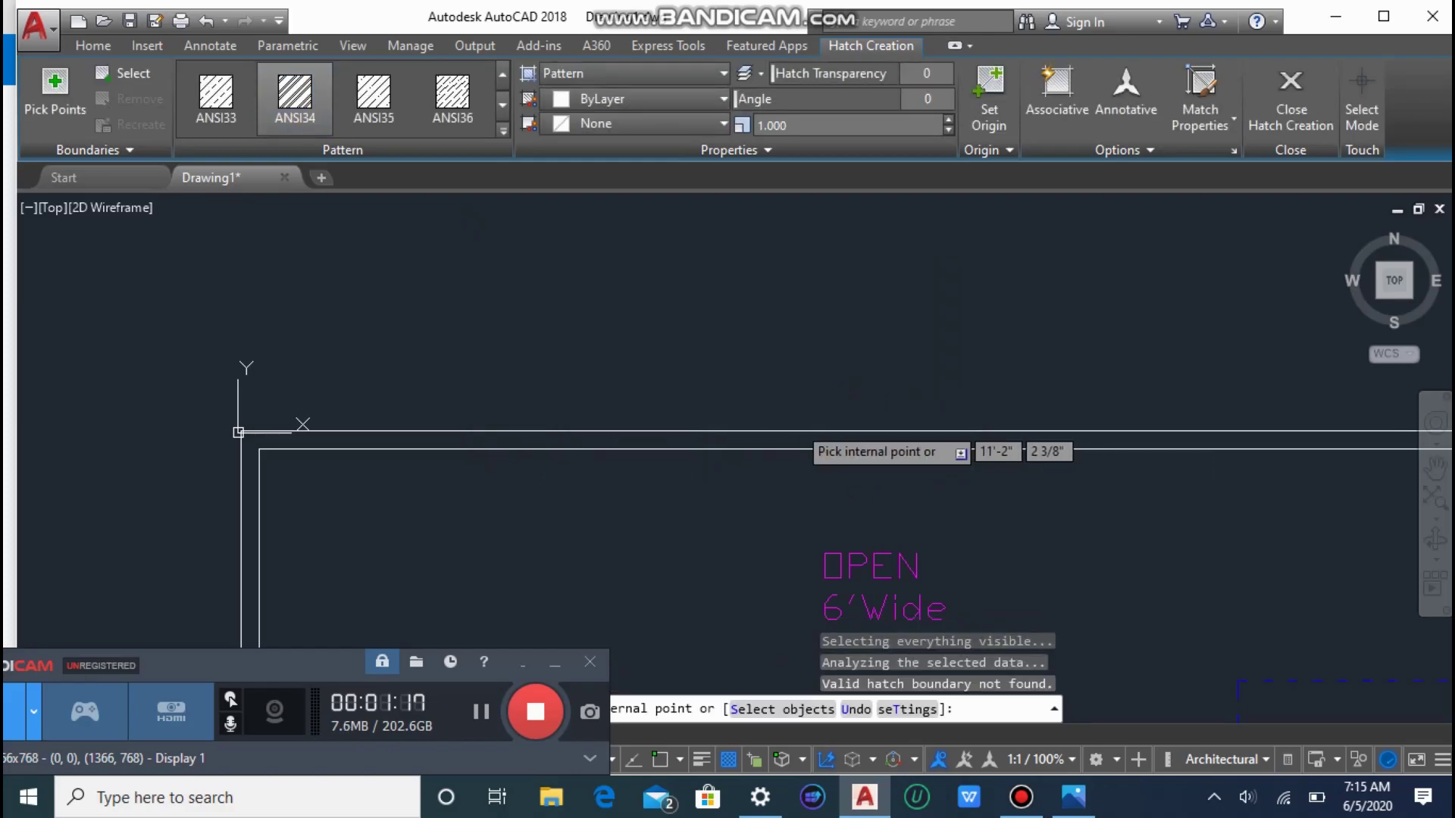
pyautogui.press('Escape')
# Window-select all 143 floor plan objects and join them with J into 18 polylines.
pyautogui.click(833, 401)
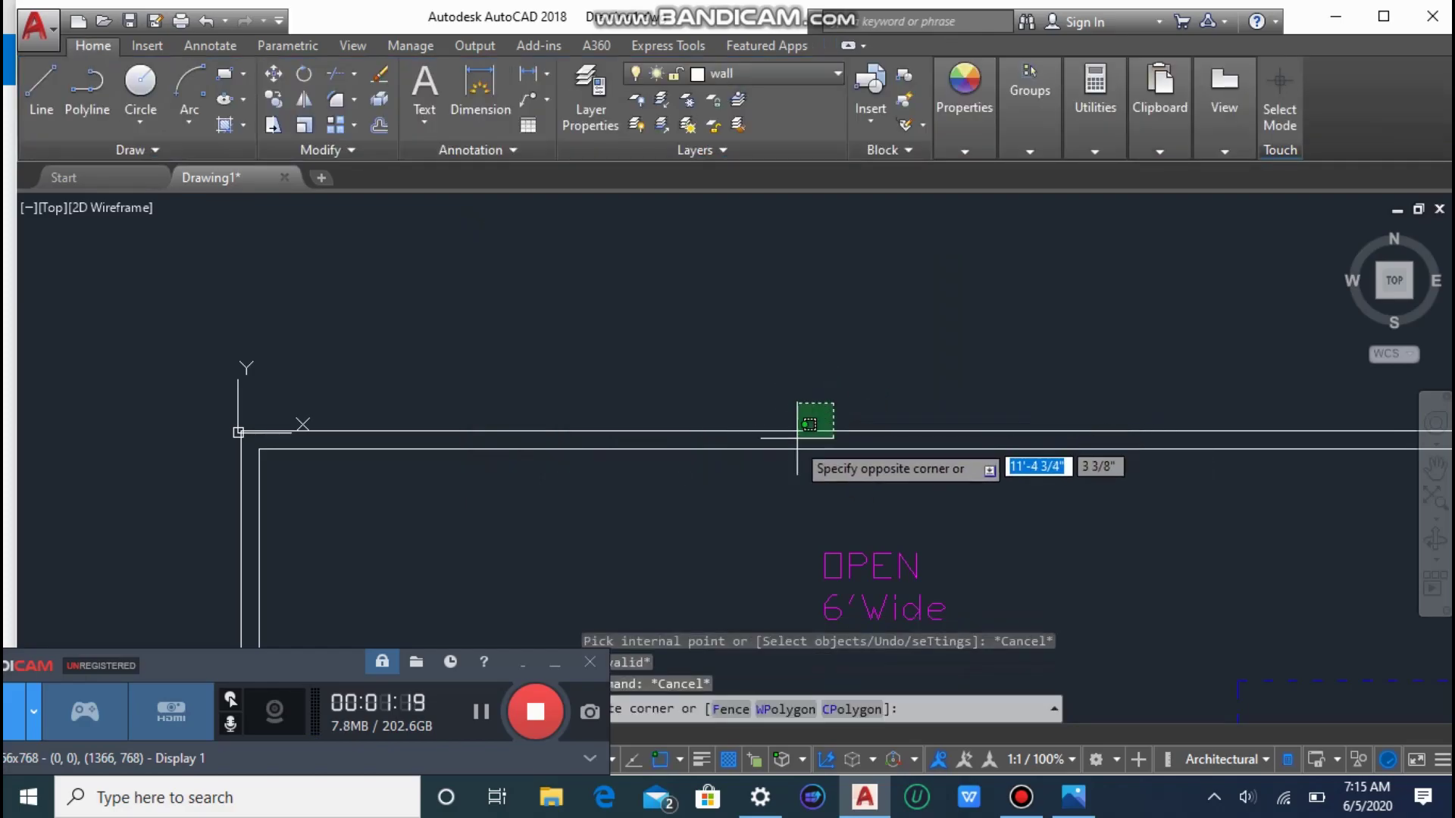
pyautogui.click(795, 477)
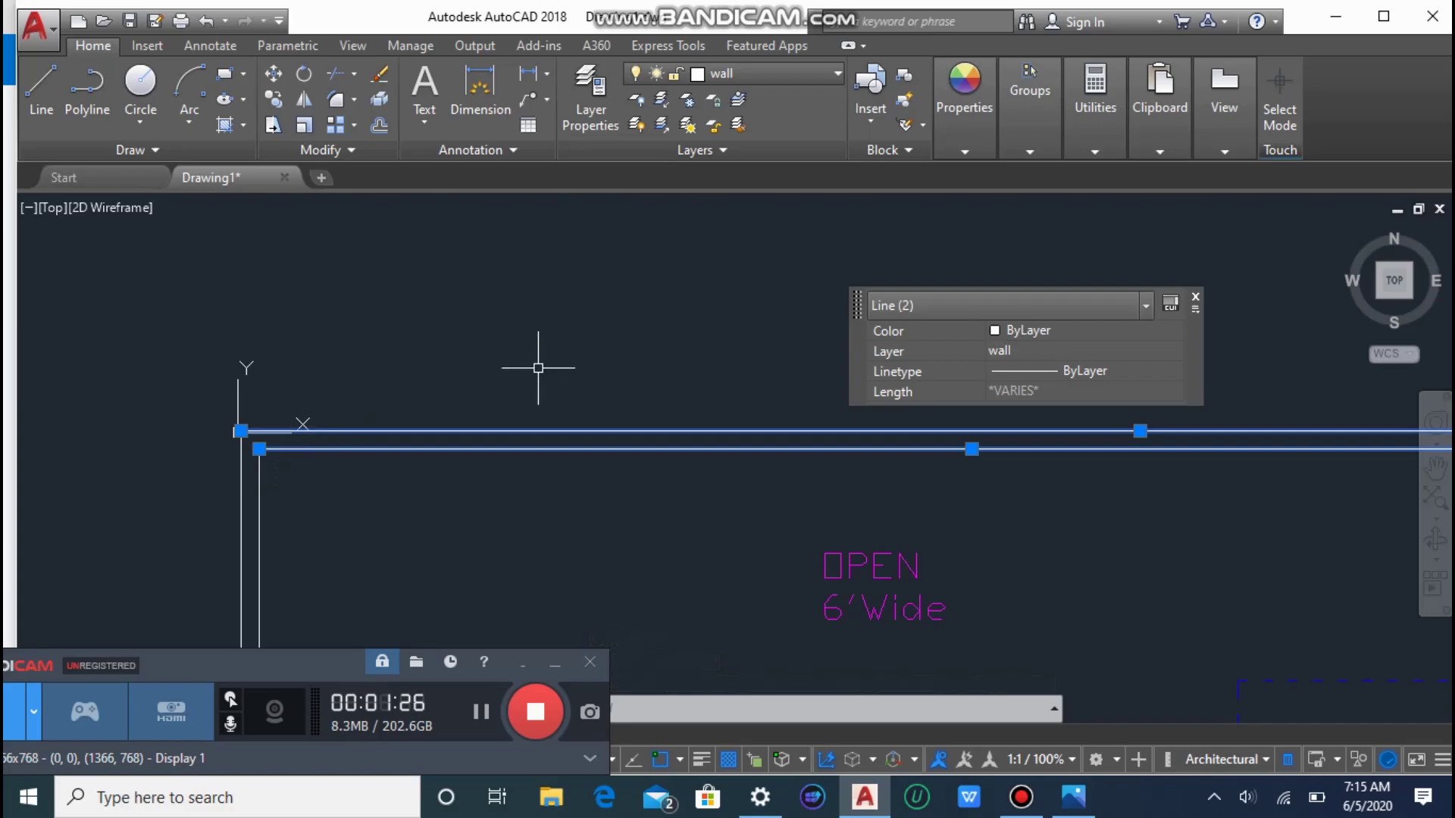
pyautogui.press('Escape')
pyautogui.press('Escape')
pyautogui.scroll(-5, 538, 367)
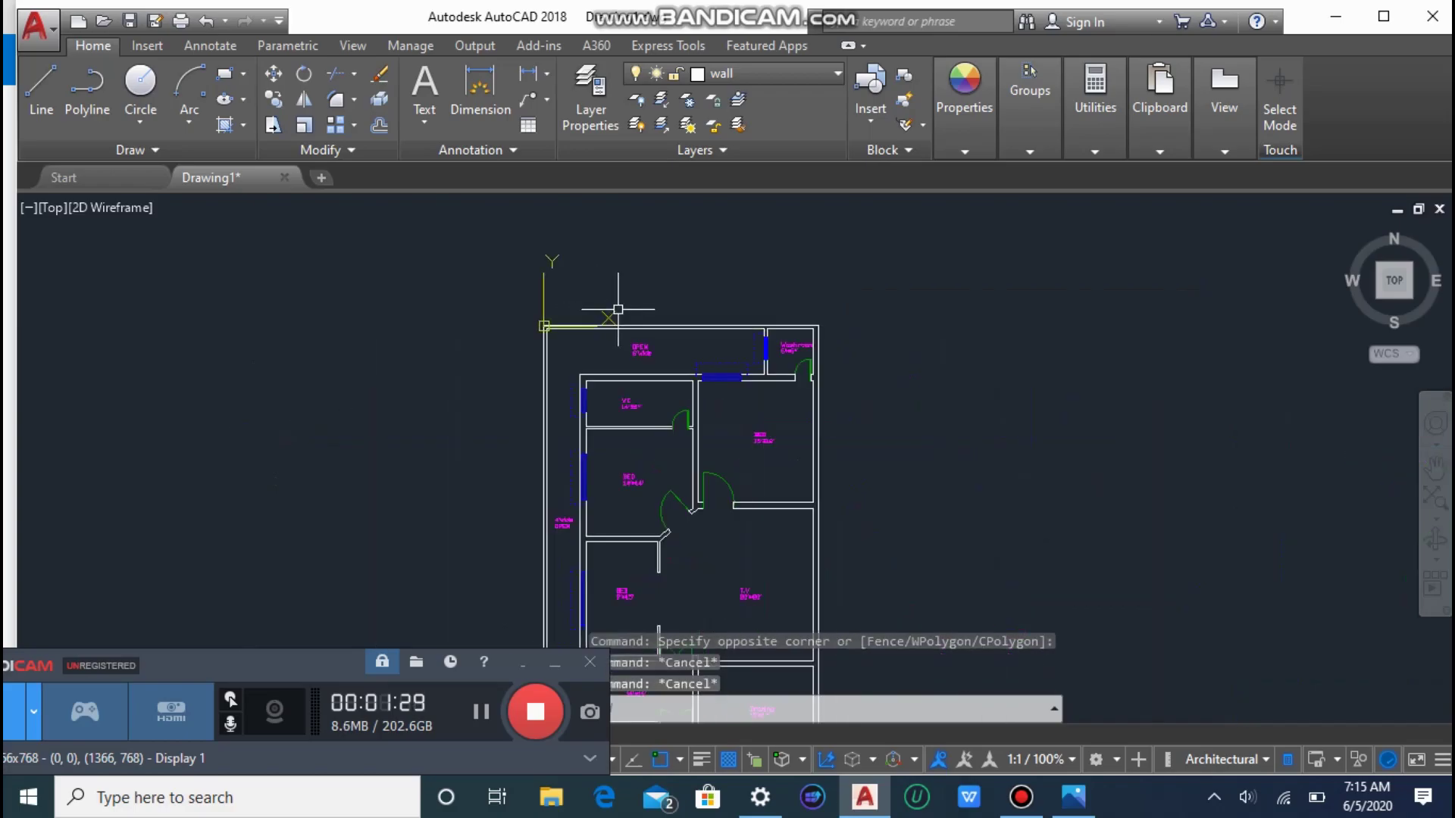
pyautogui.click(529, 301)
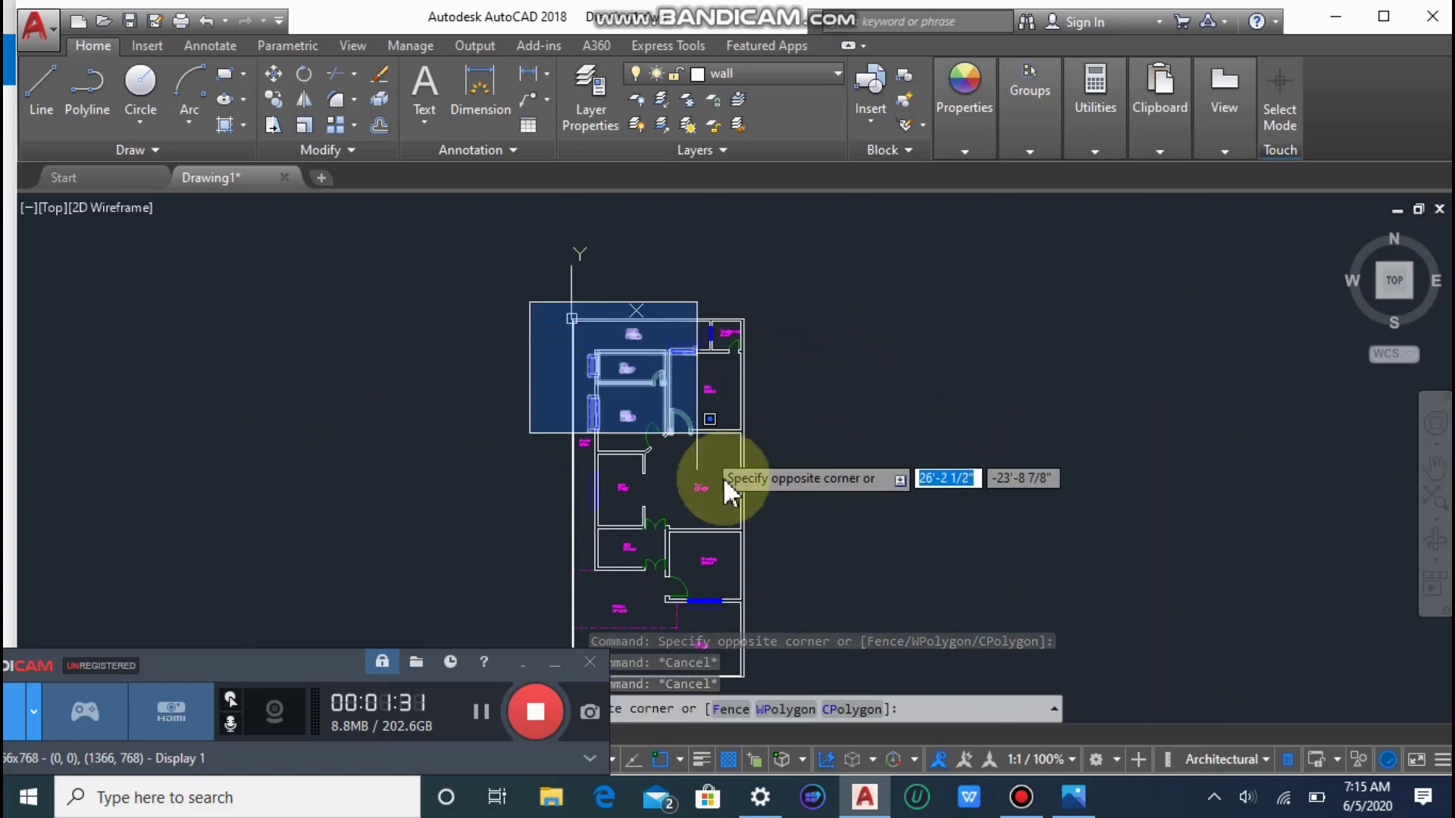
pyautogui.scroll(-4, 751, 534)
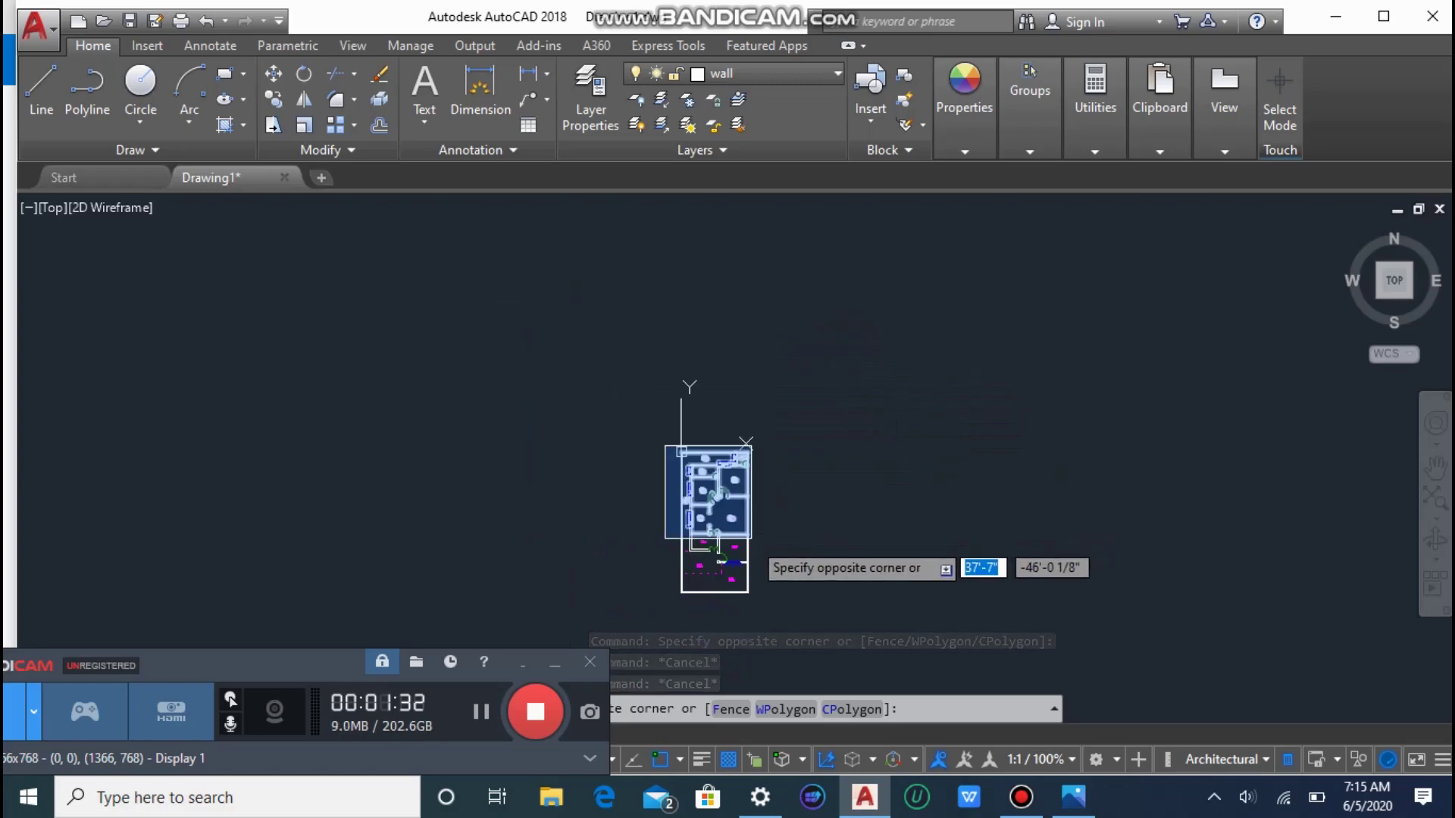
pyautogui.click(758, 606)
pyautogui.write('j')
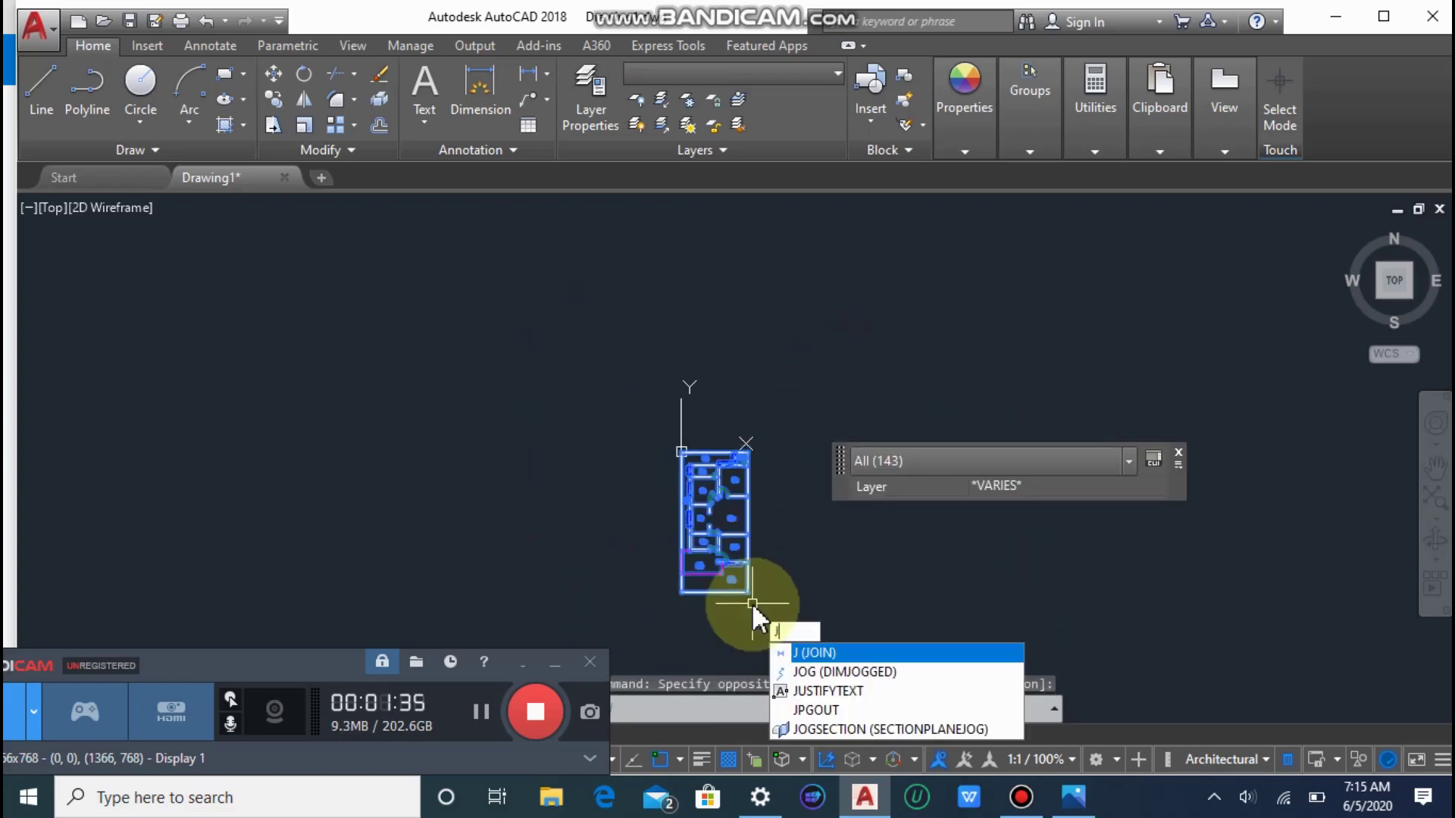
pyautogui.press('Return')
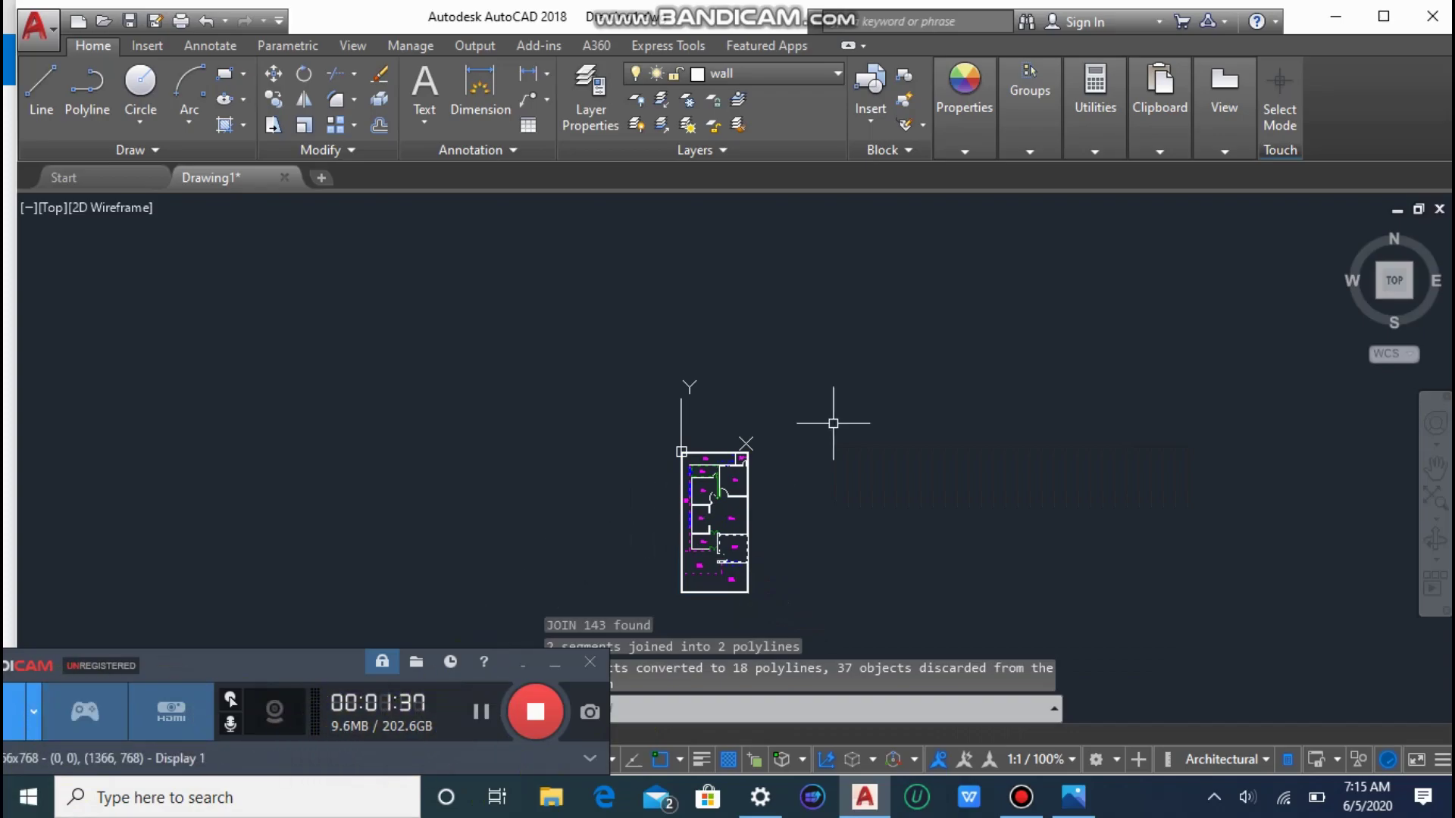
pyautogui.scroll(4, 713, 447)
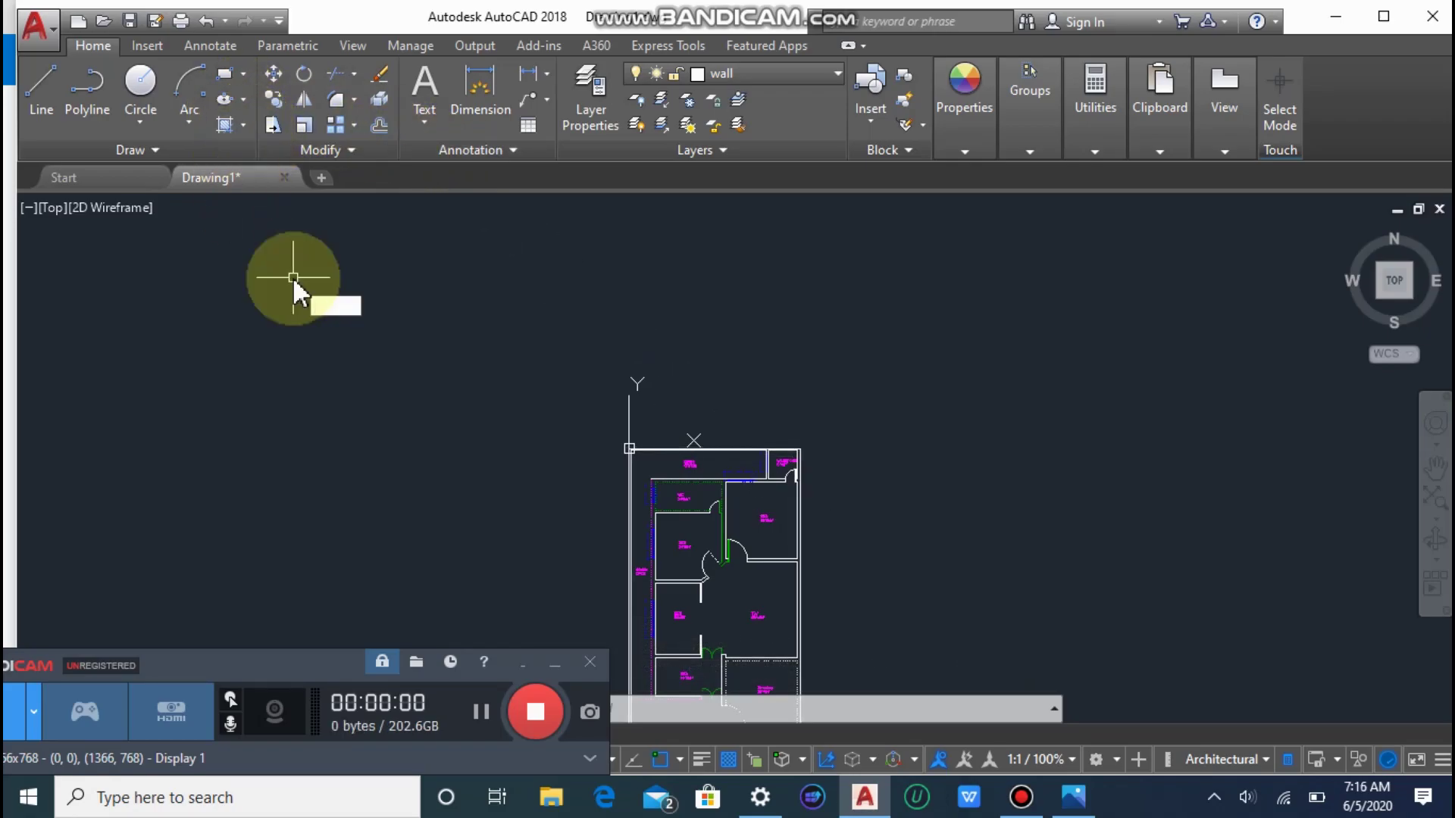
# Start a hatch from the Draw panel using the ANSI34 pattern.
pyautogui.press('Escape')
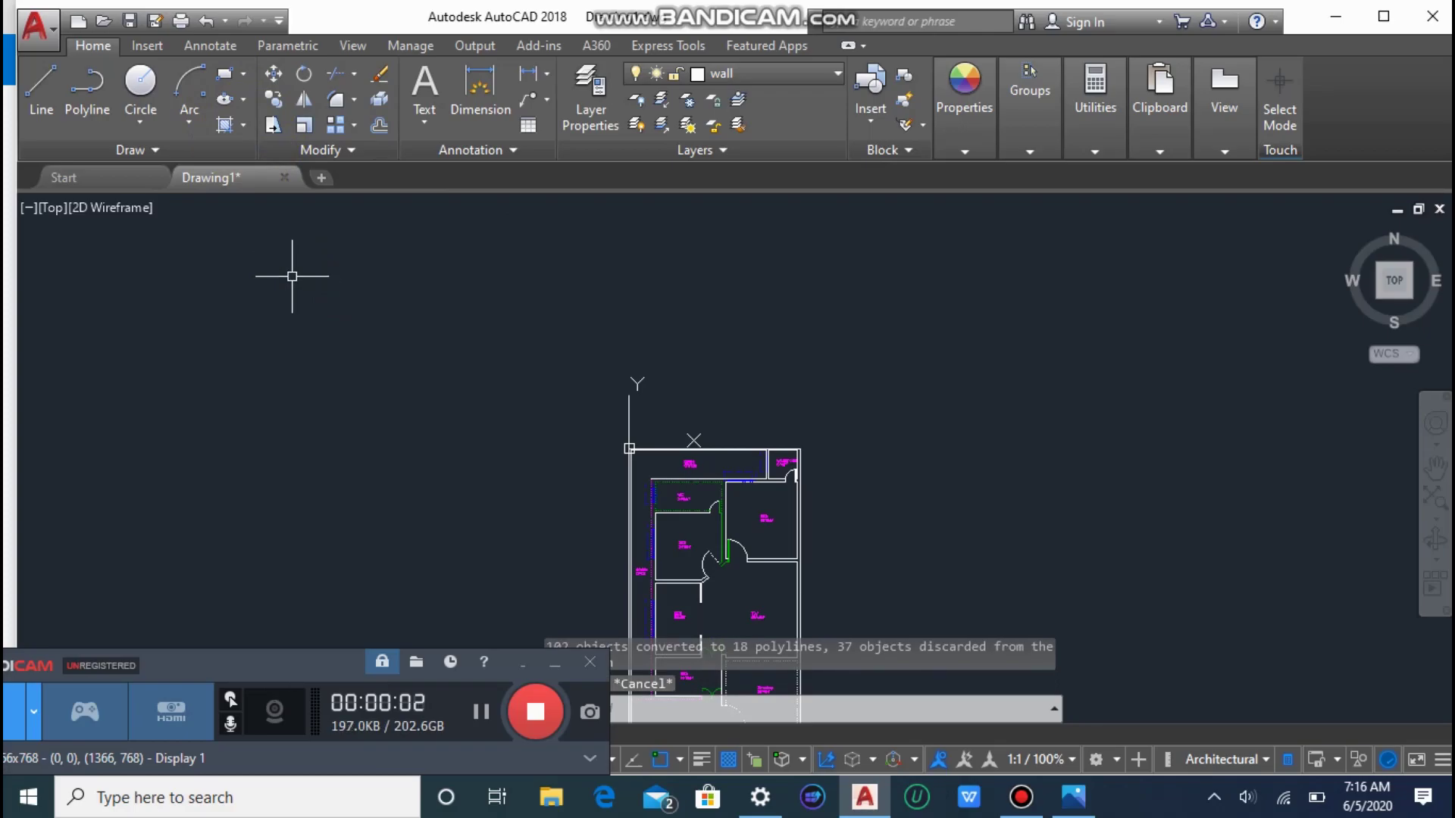
pyautogui.click(243, 125)
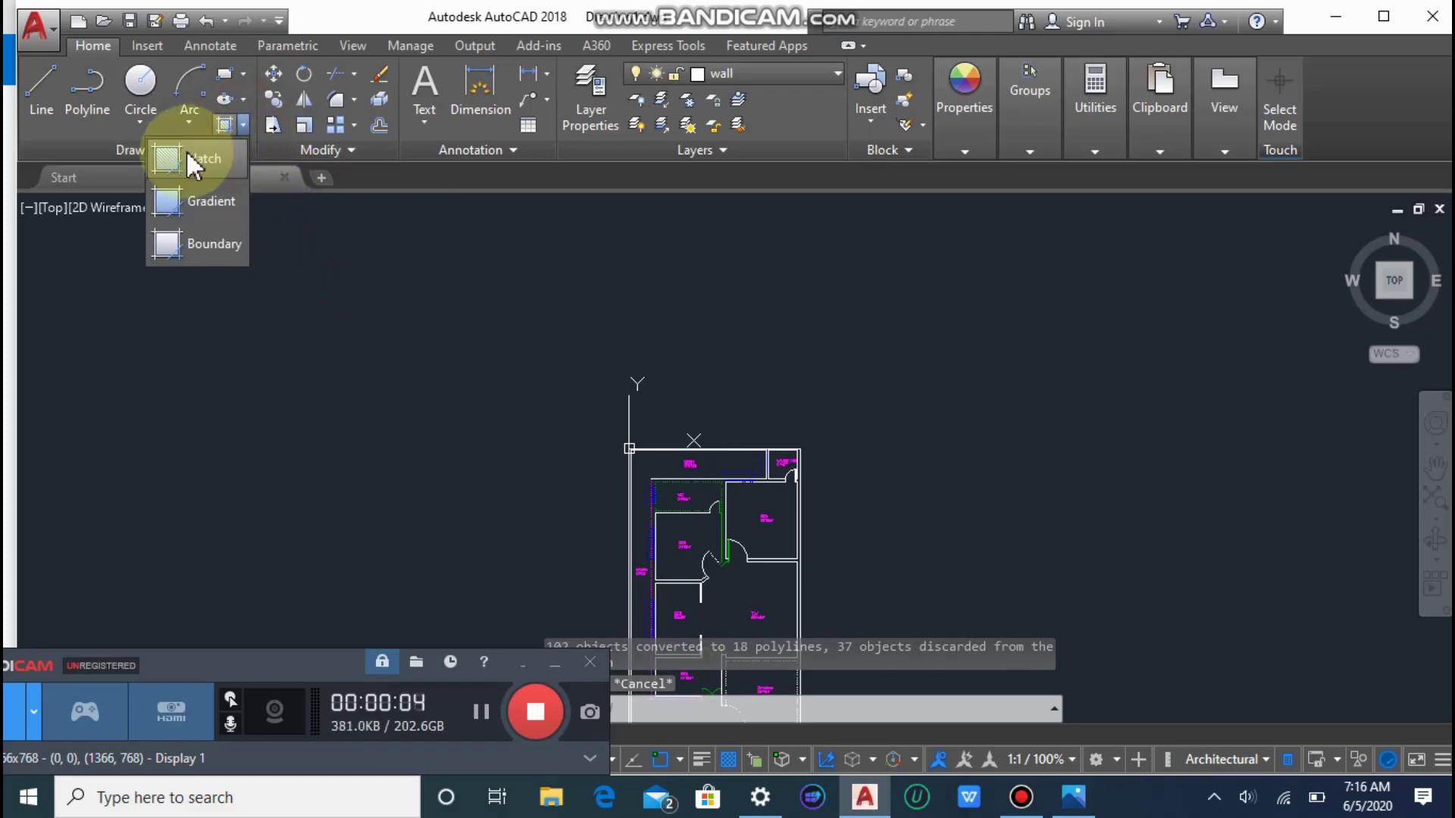
pyautogui.click(198, 156)
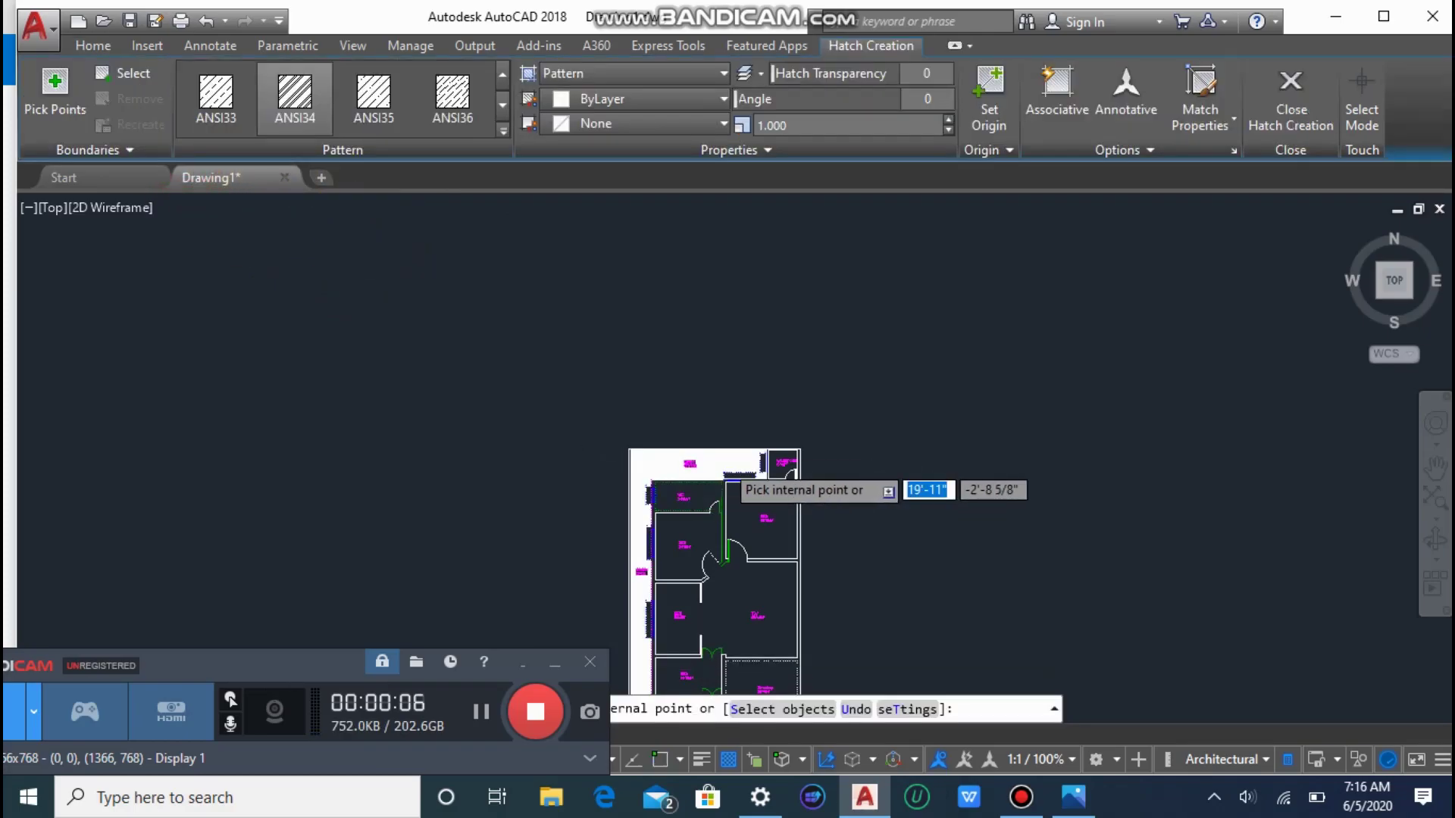
pyautogui.scroll(5, 712, 459)
pyautogui.scroll(5, 309, 406)
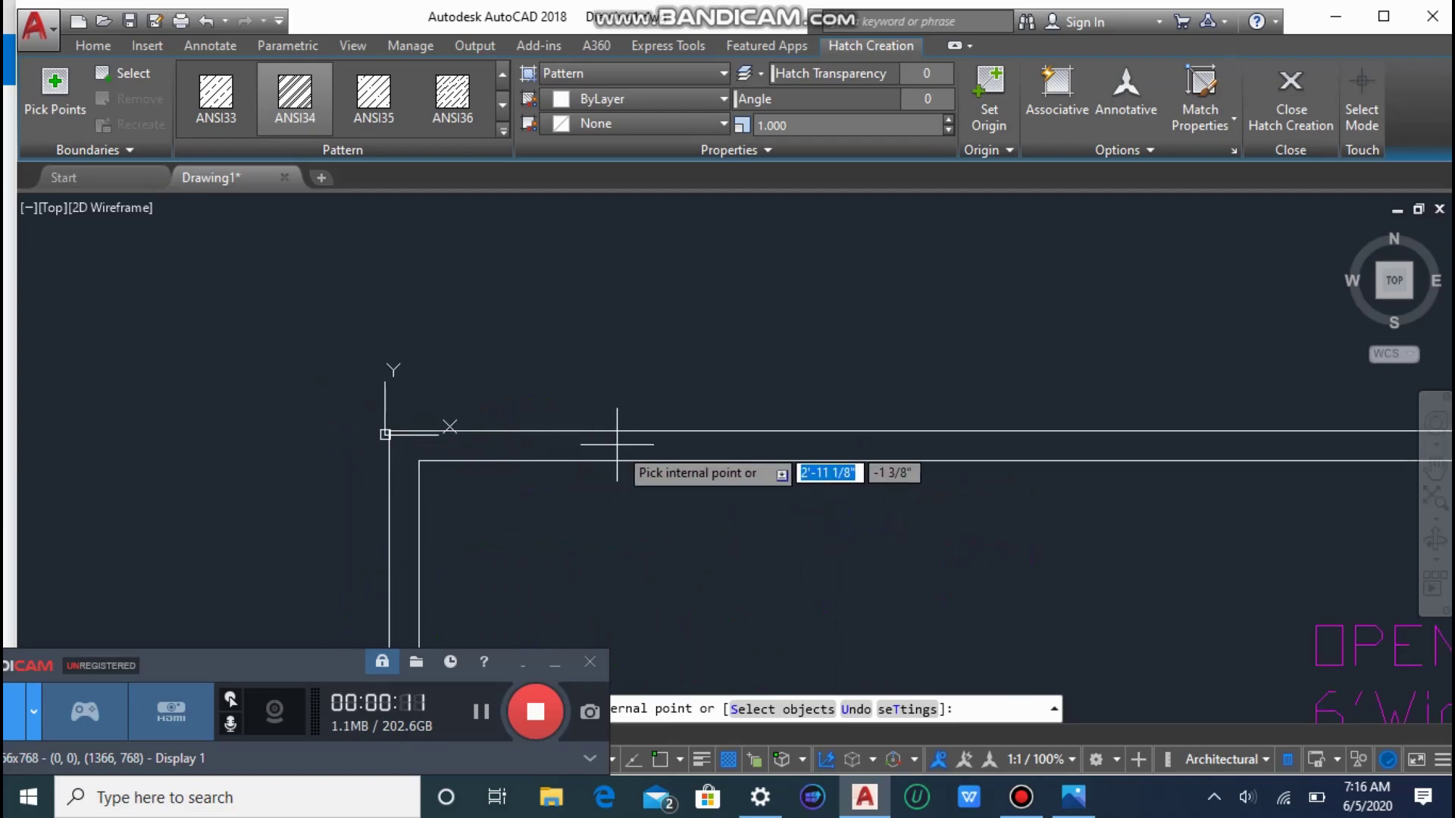
pyautogui.scroll(-10, 617, 444)
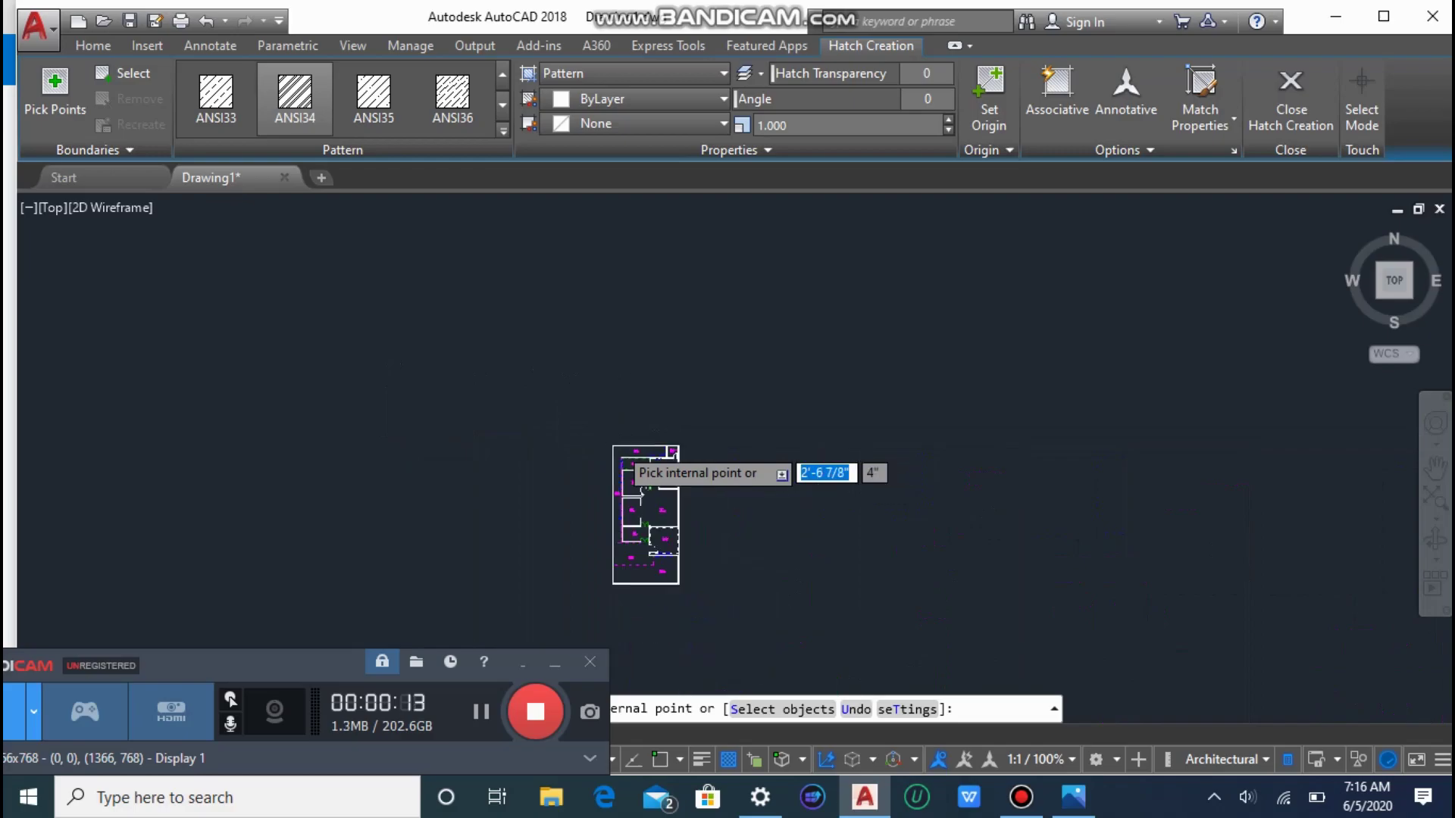
pyautogui.scroll(8, 652, 502)
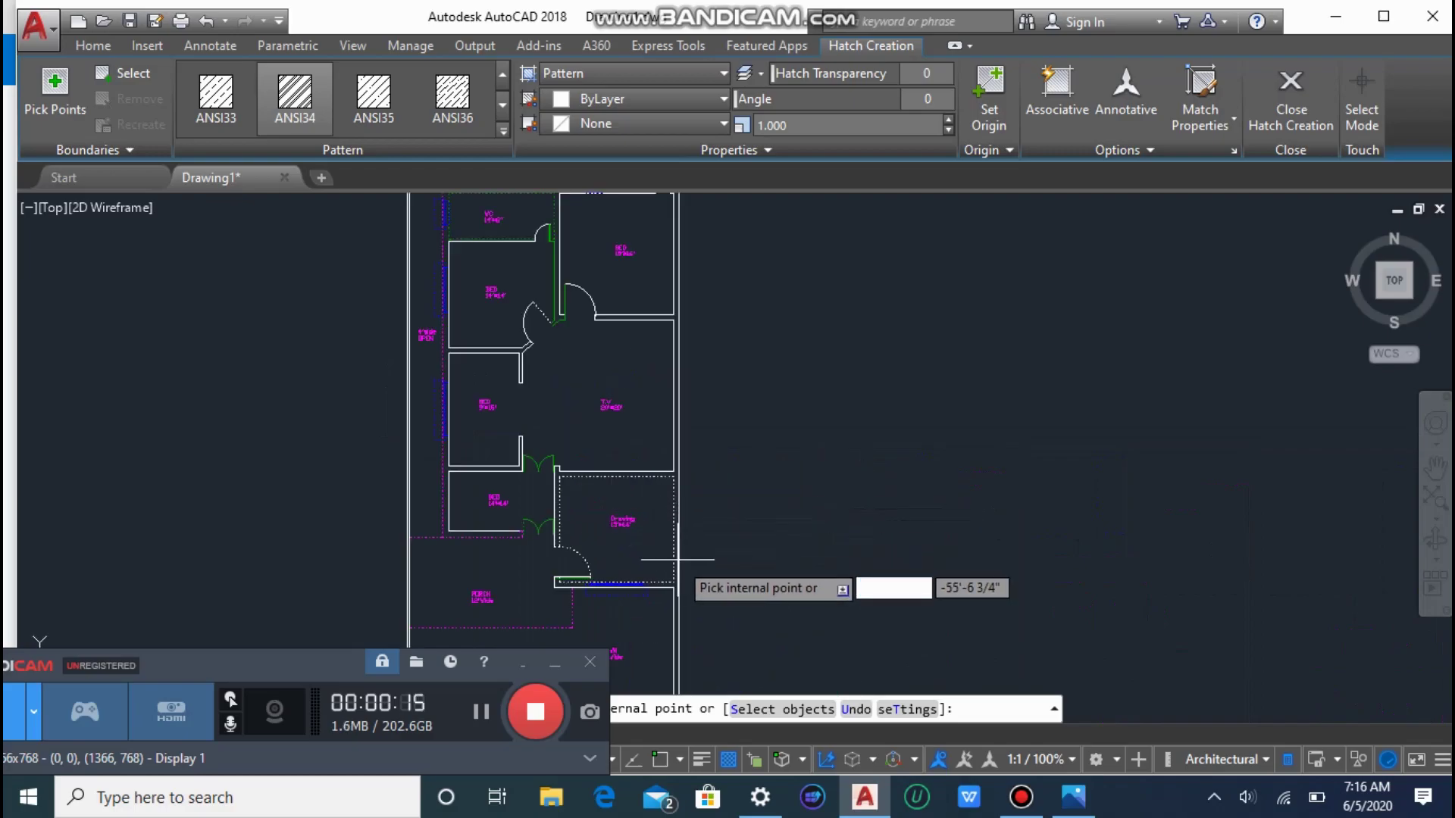
pyautogui.scroll(6, 692, 406)
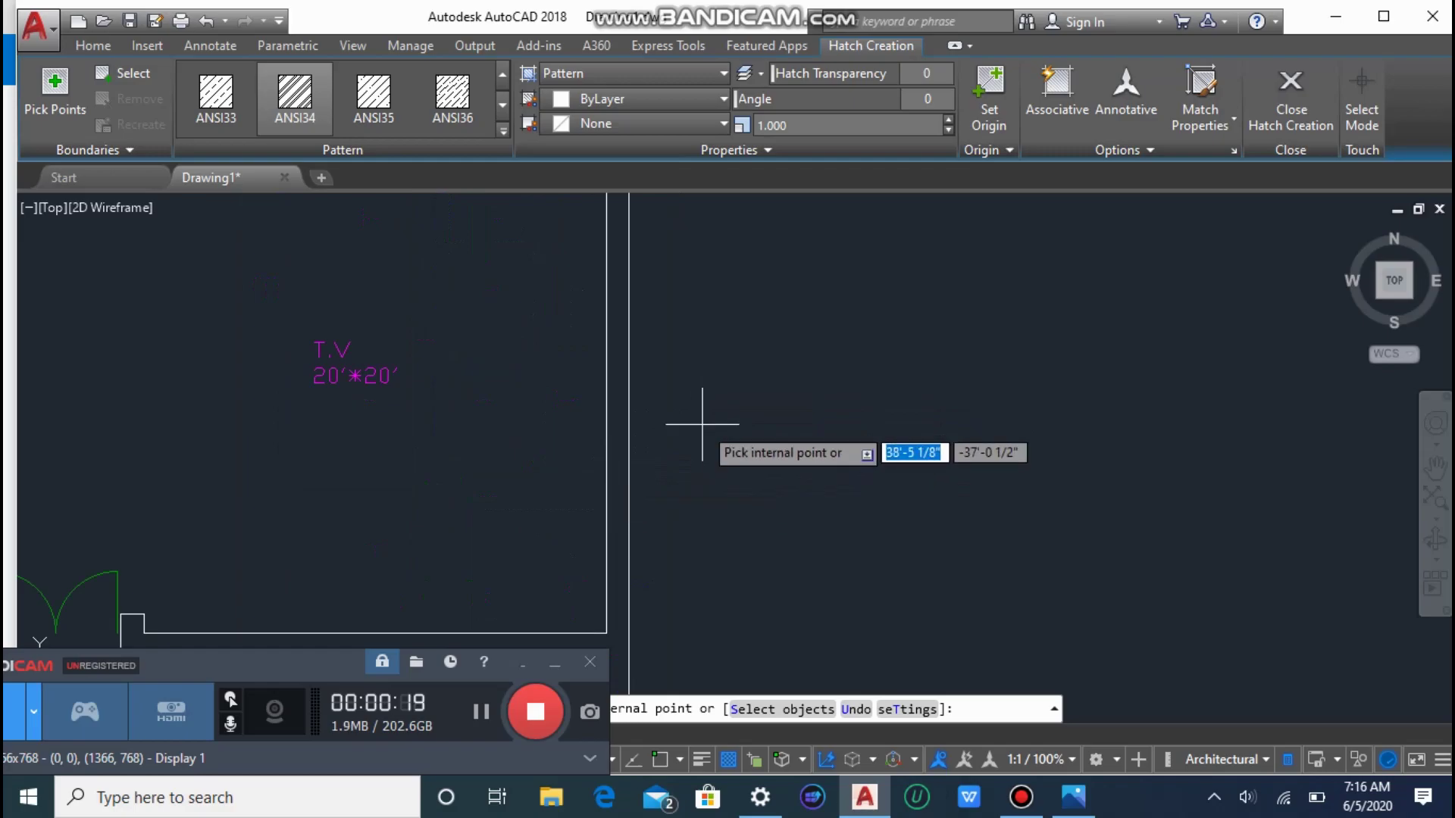
pyautogui.click(294, 93)
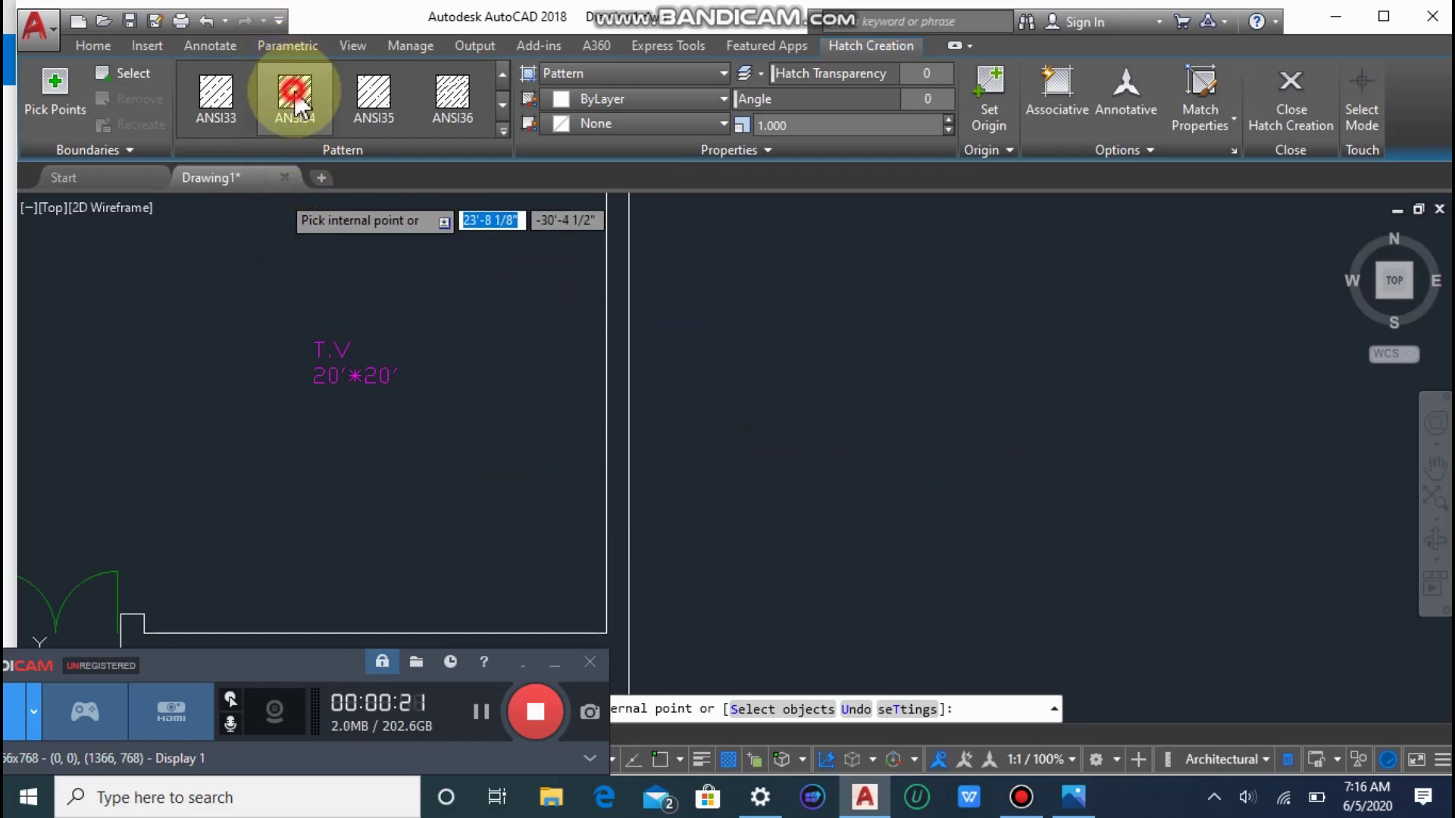
# Hatch the wall band and another interior area, then end the hatch.
pyautogui.click(618, 470)
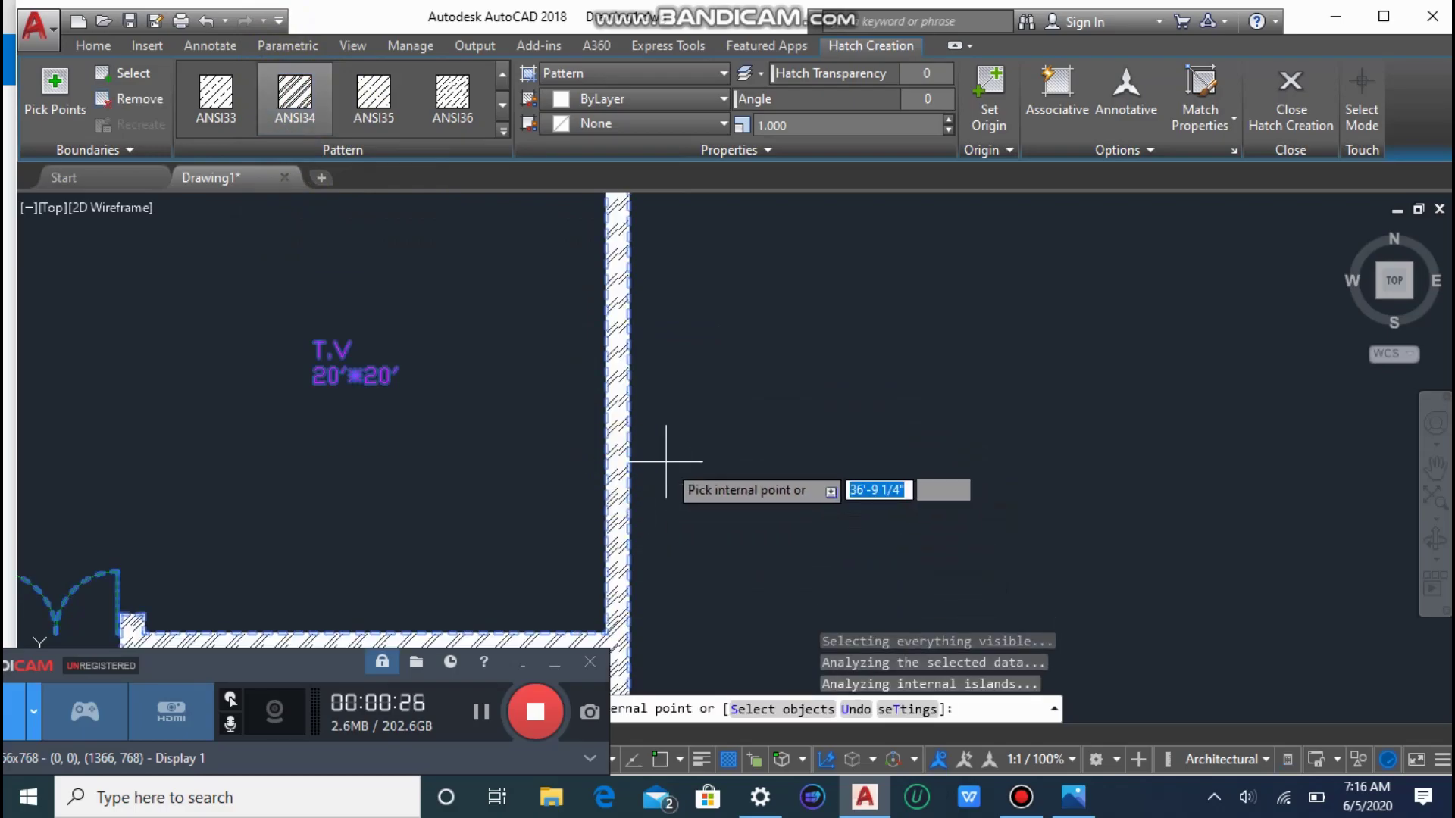
pyautogui.scroll(-4, 671, 473)
pyautogui.scroll(-5, 666, 460)
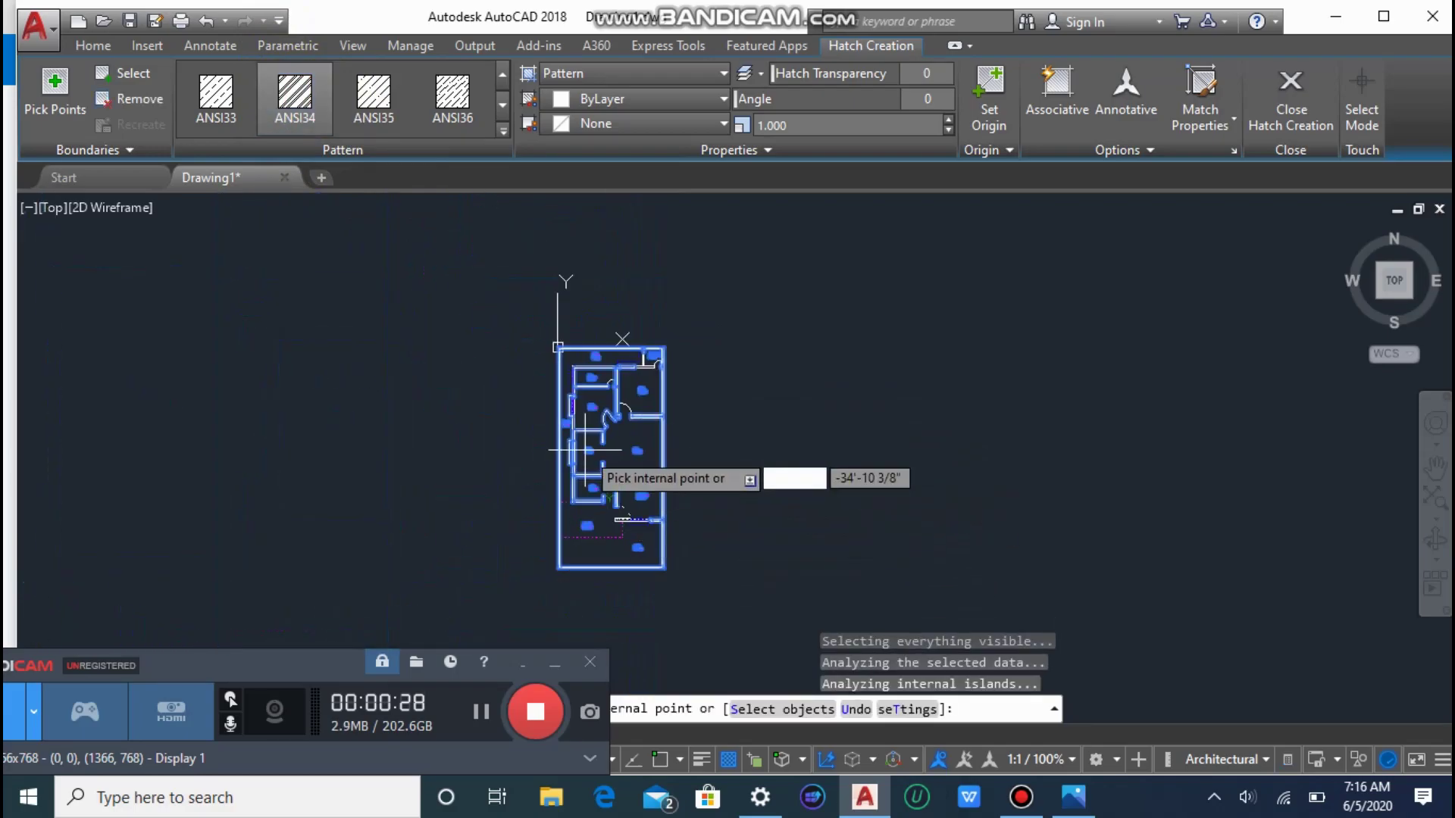
pyautogui.click(568, 453)
pyautogui.scroll(5, 567, 453)
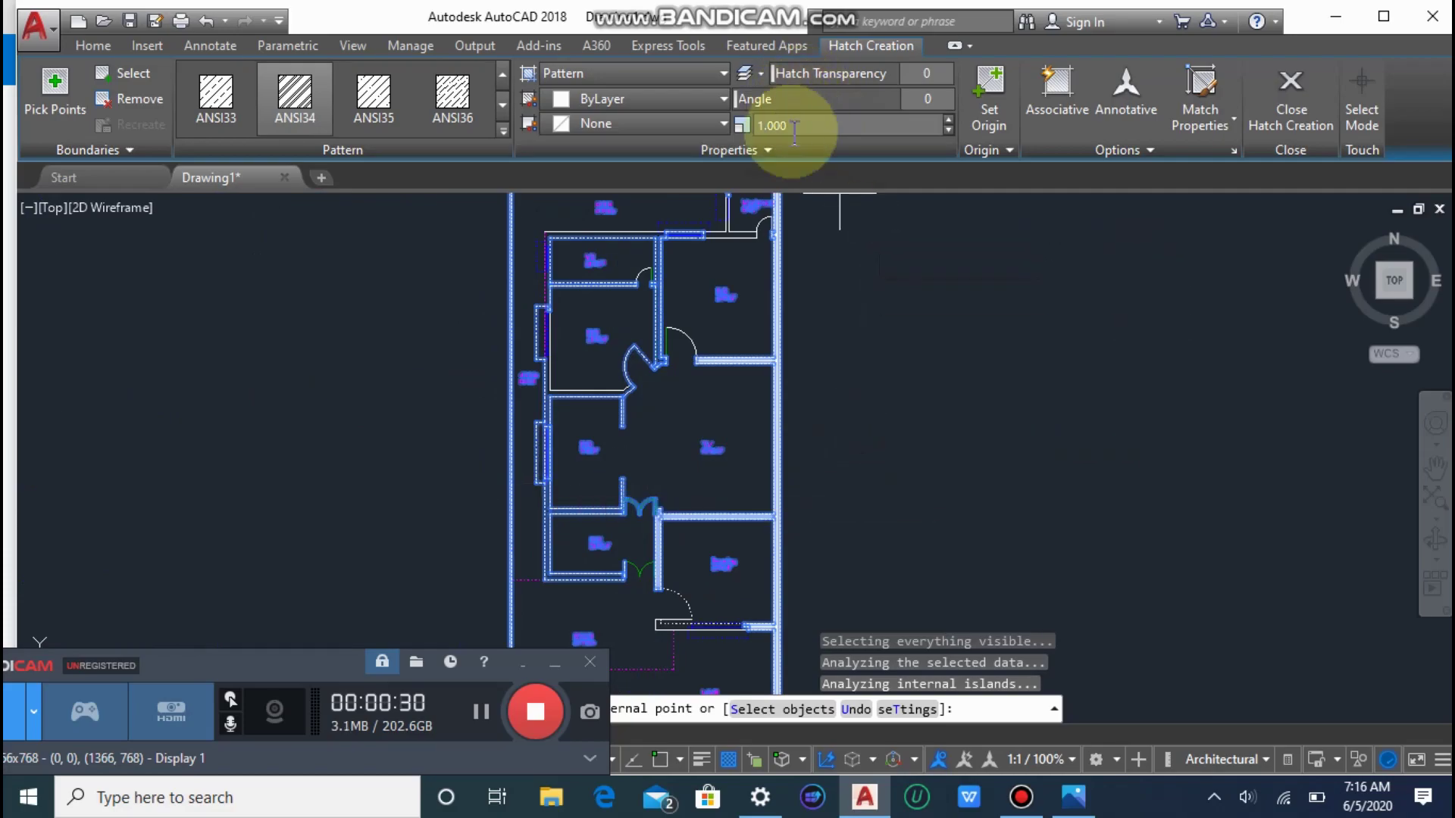
pyautogui.press('Escape')
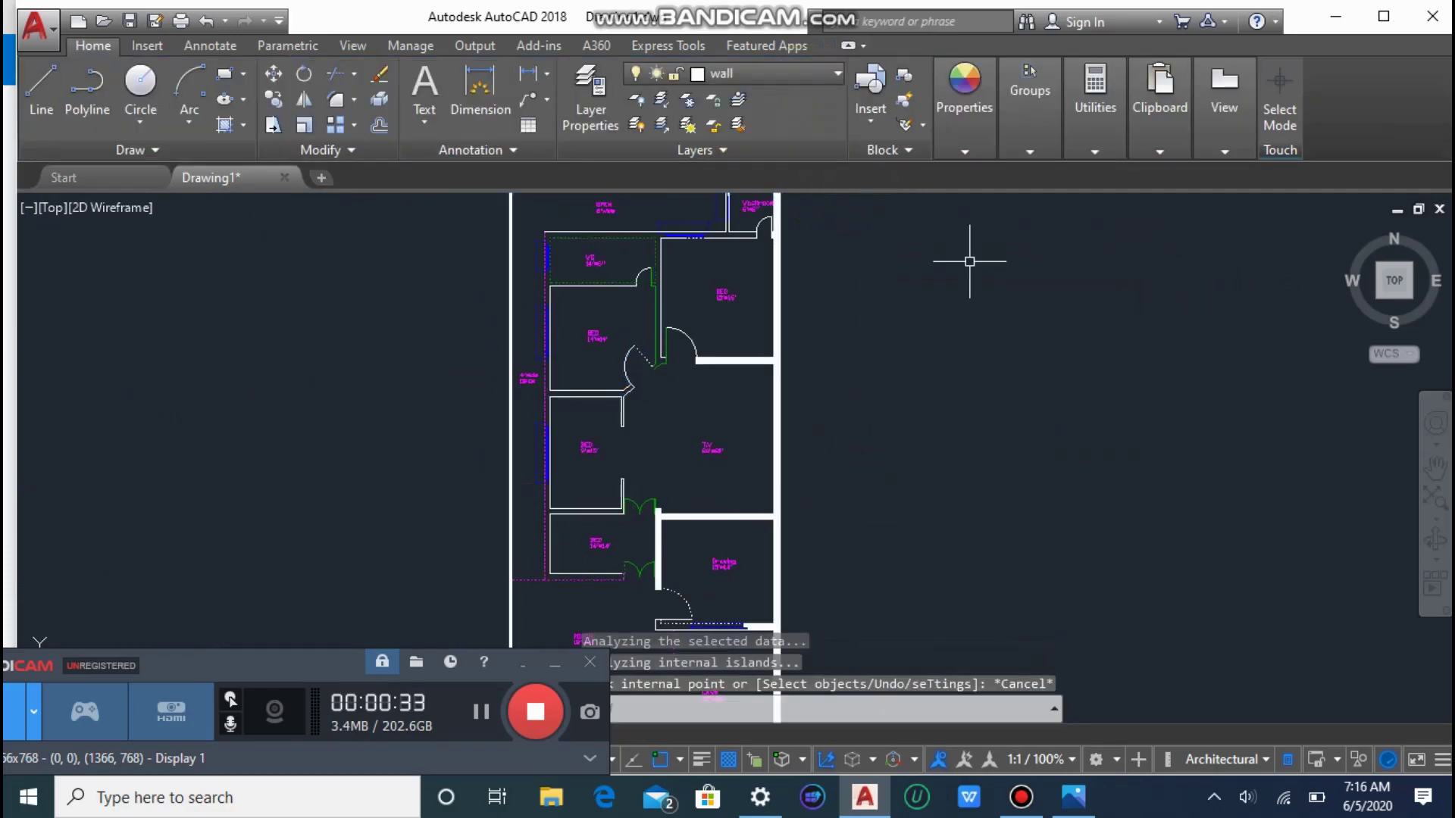
# Select two wall outline polylines to inspect them, then clear the selection.
pyautogui.scroll(-2, 912, 425)
pyautogui.scroll(10, 909, 413)
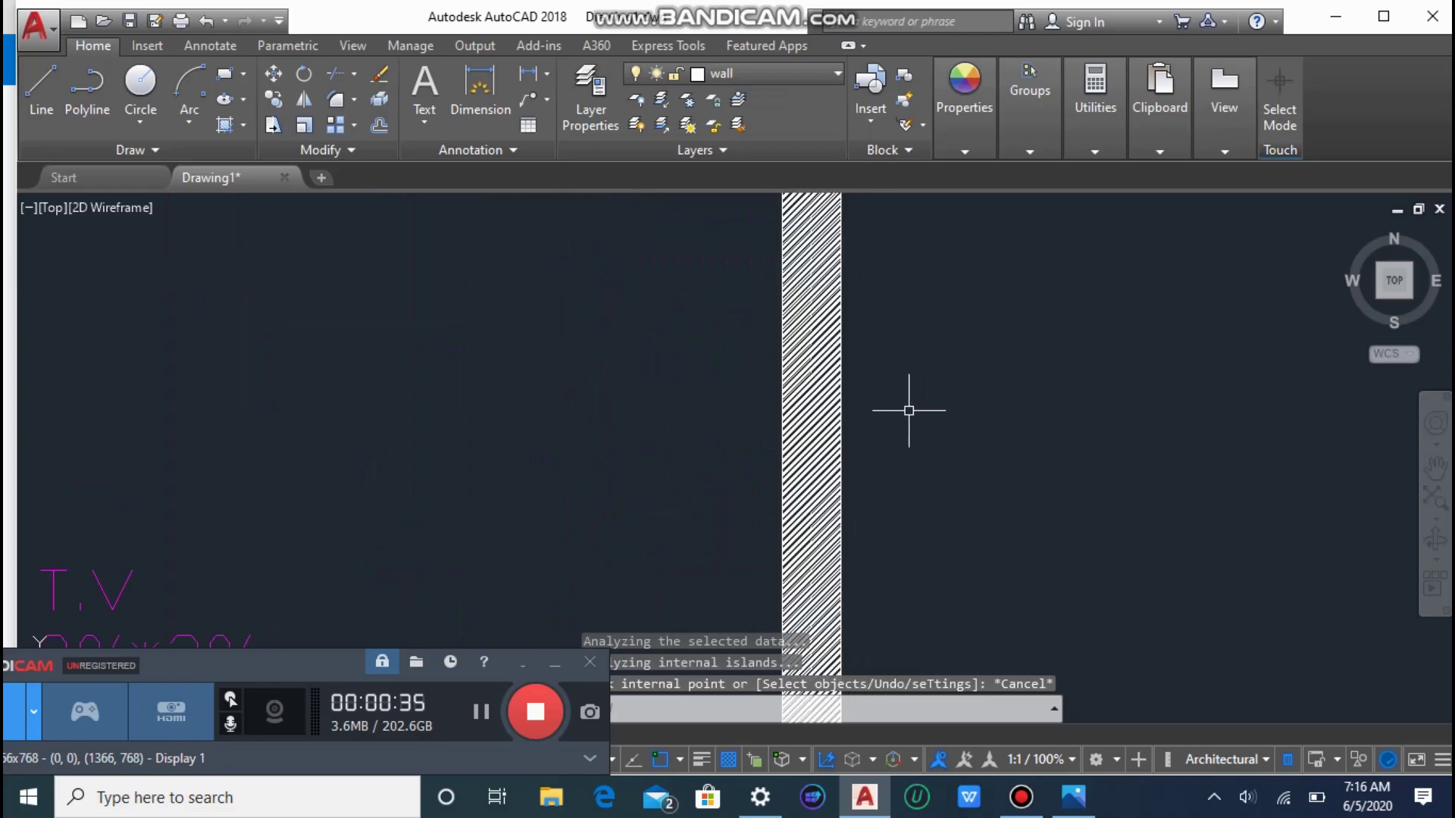
pyautogui.scroll(5, 871, 417)
pyautogui.scroll(4, 611, 480)
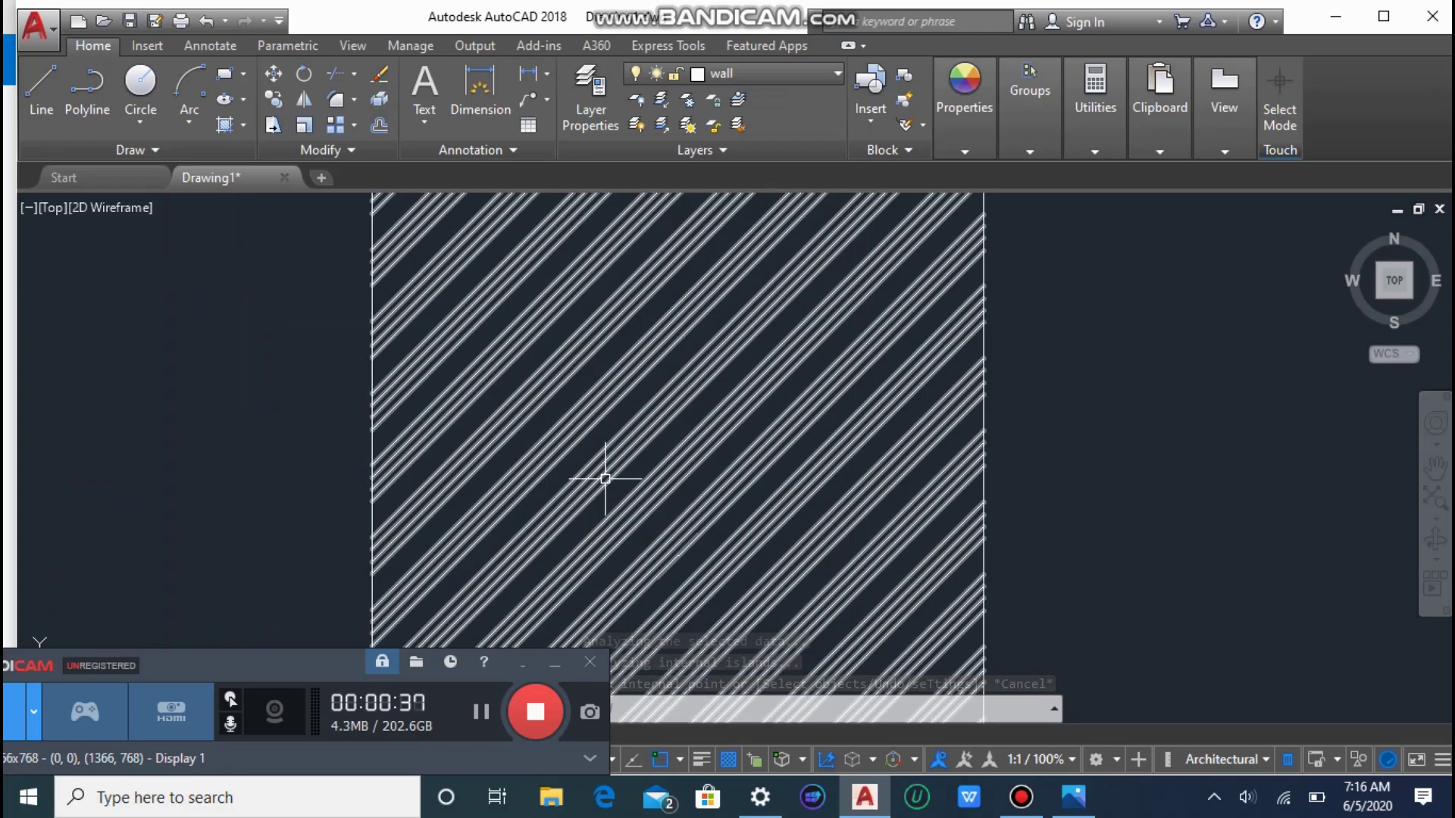
pyautogui.scroll(-8, 605, 478)
pyautogui.scroll(-6, 605, 479)
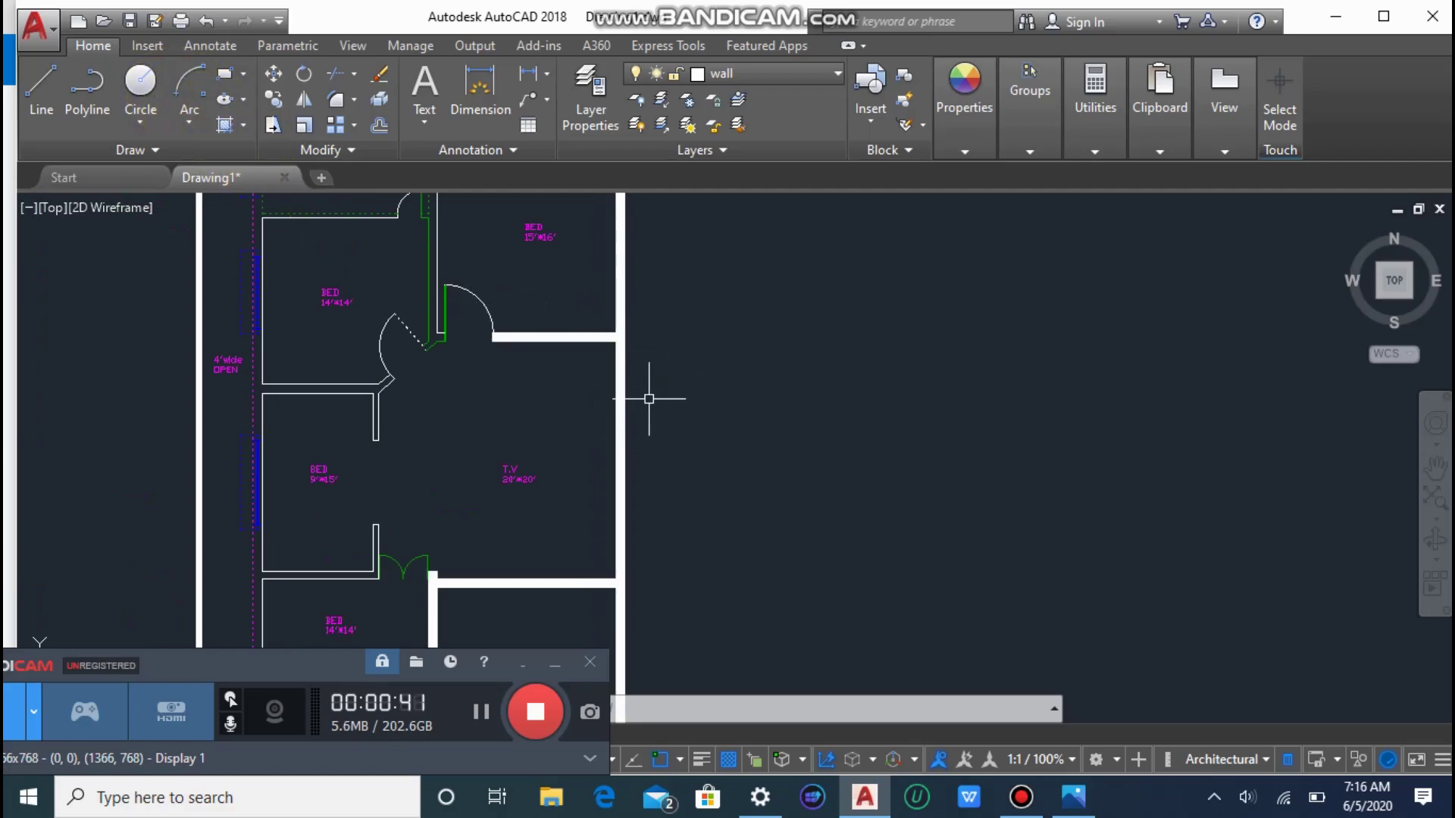
pyautogui.click(618, 422)
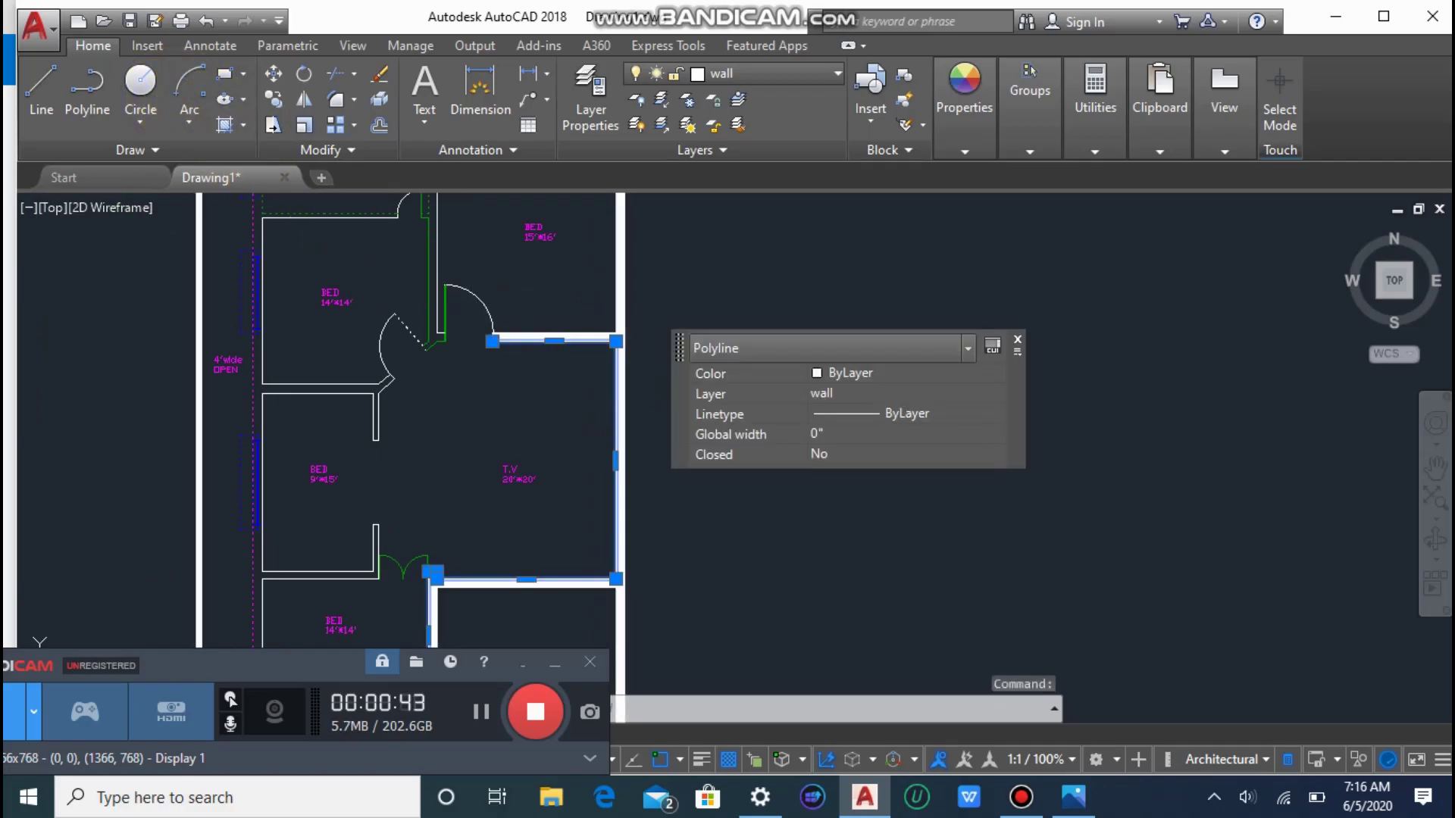
pyautogui.click(625, 437)
pyautogui.press('Escape')
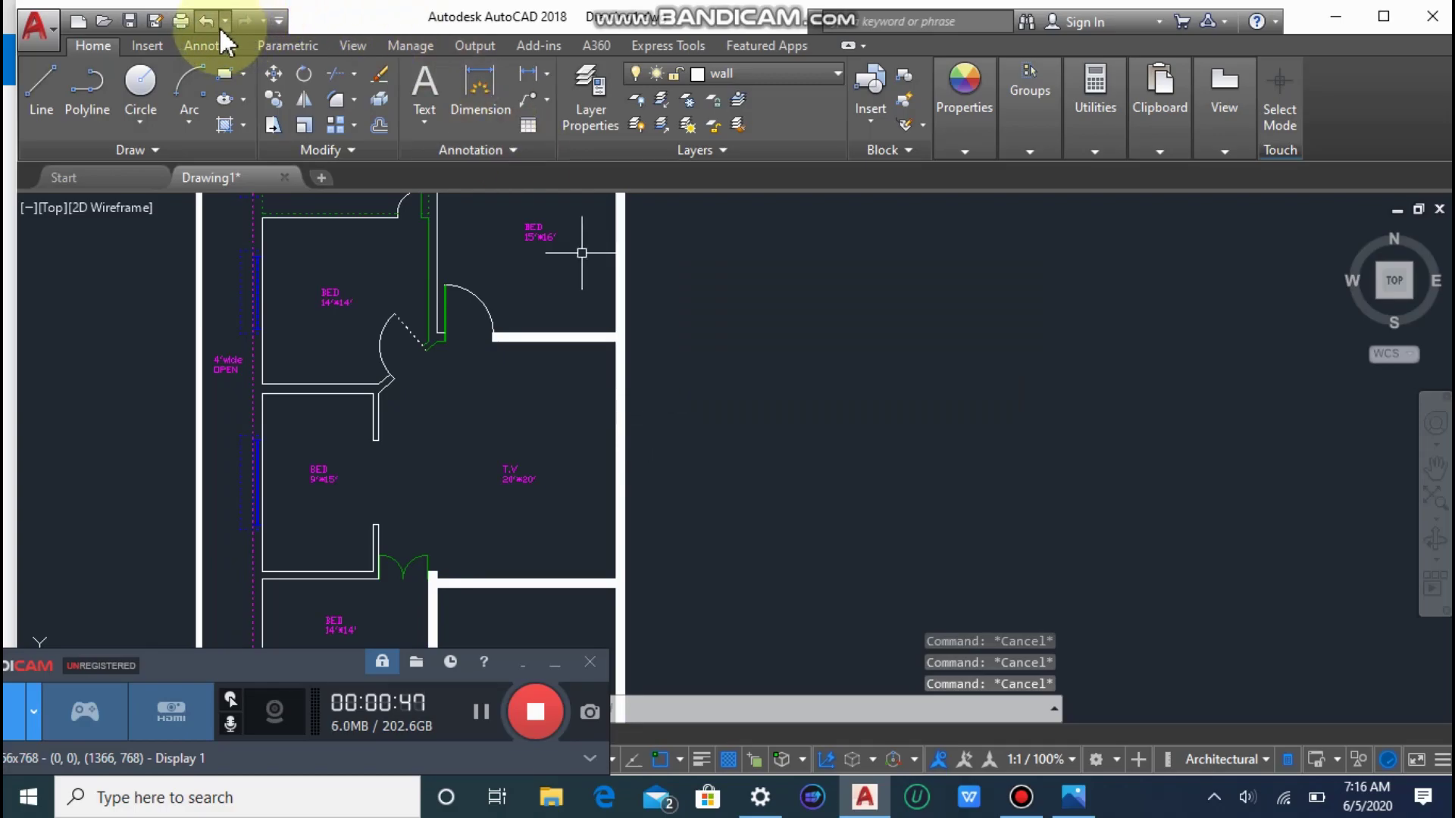
# Undo four times, redo once, and start a new hatch from the Draw panel.
pyautogui.click(204, 30)
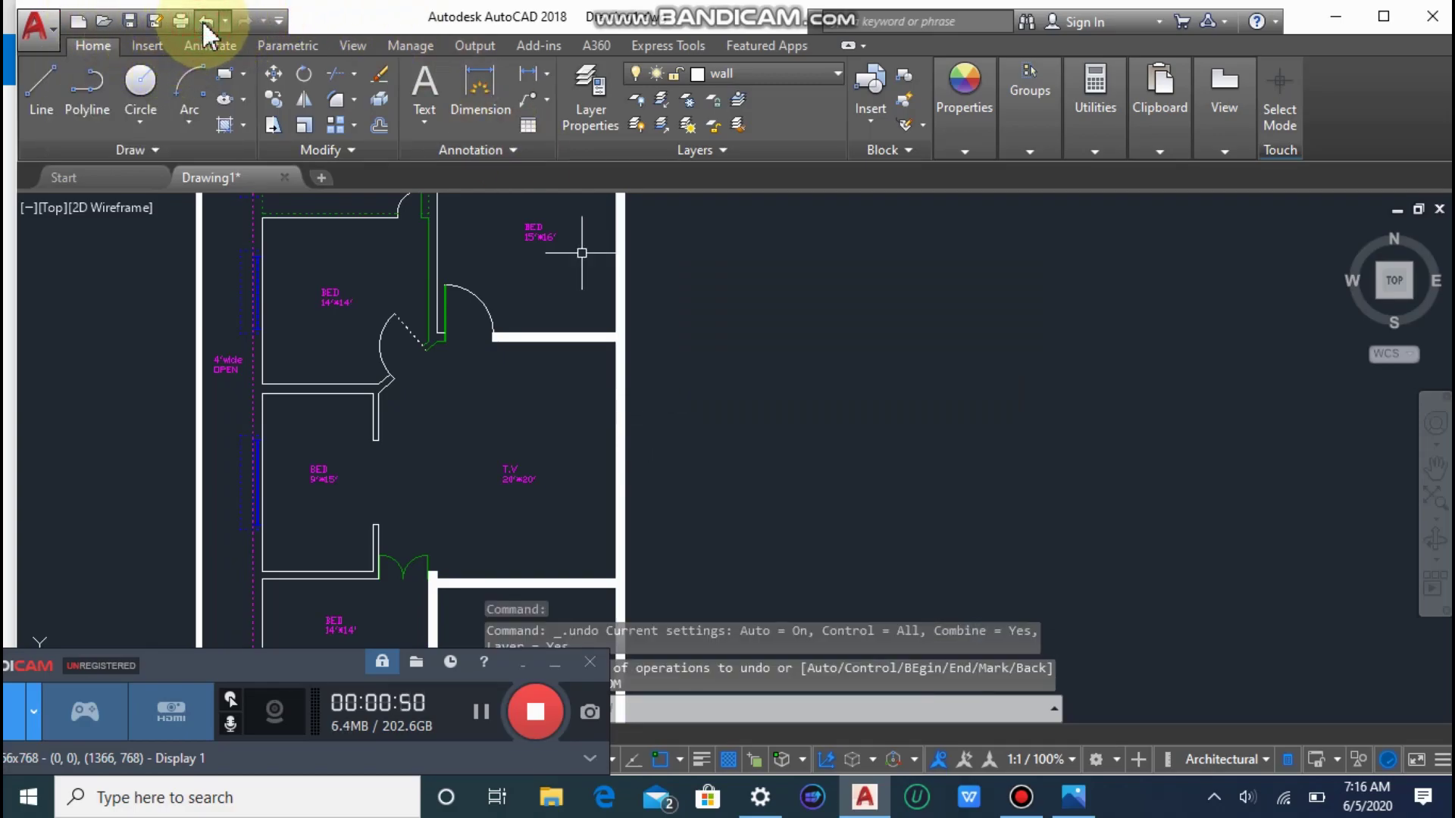
pyautogui.click(203, 23)
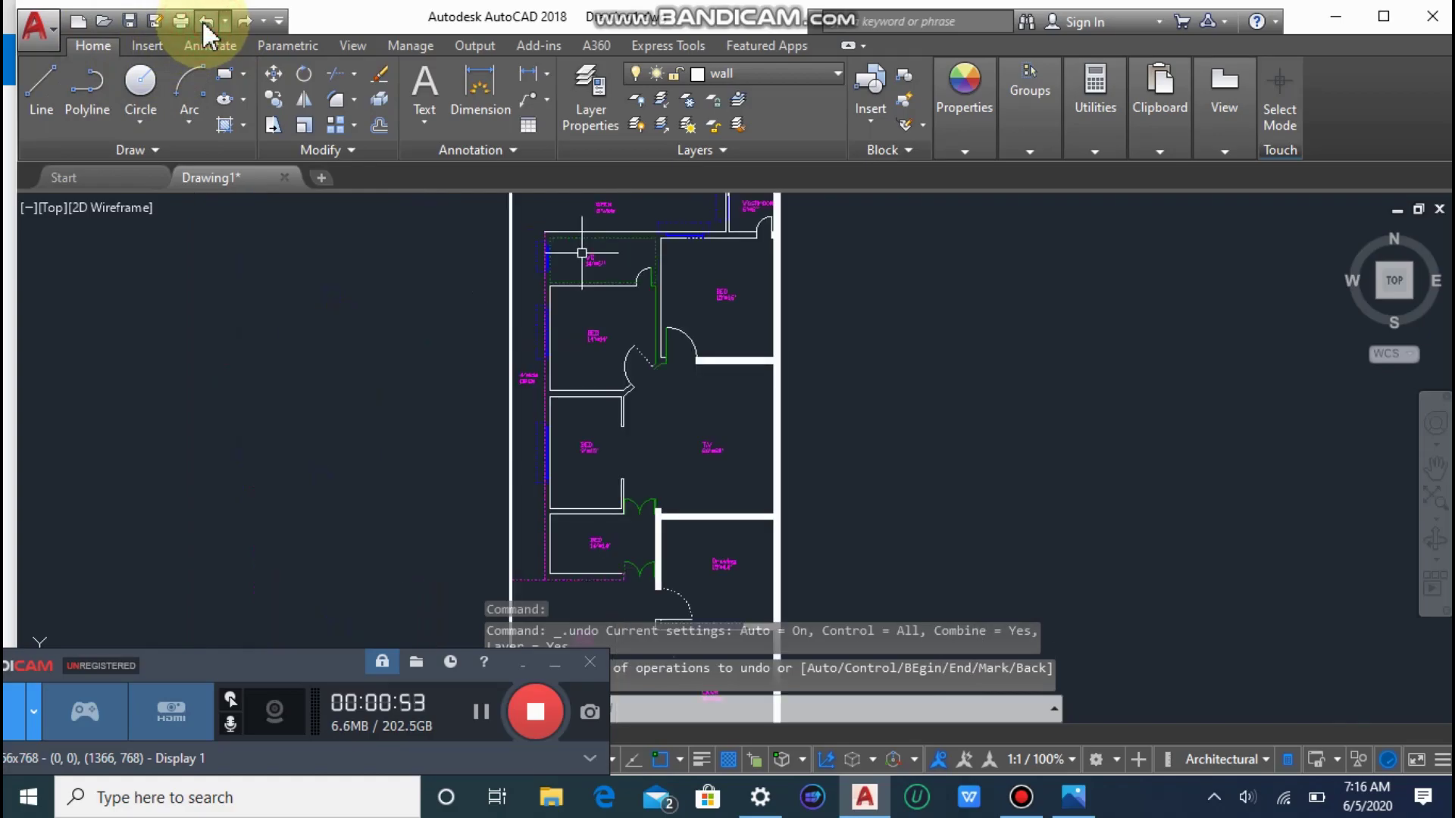
pyautogui.click(203, 23)
pyautogui.click(204, 29)
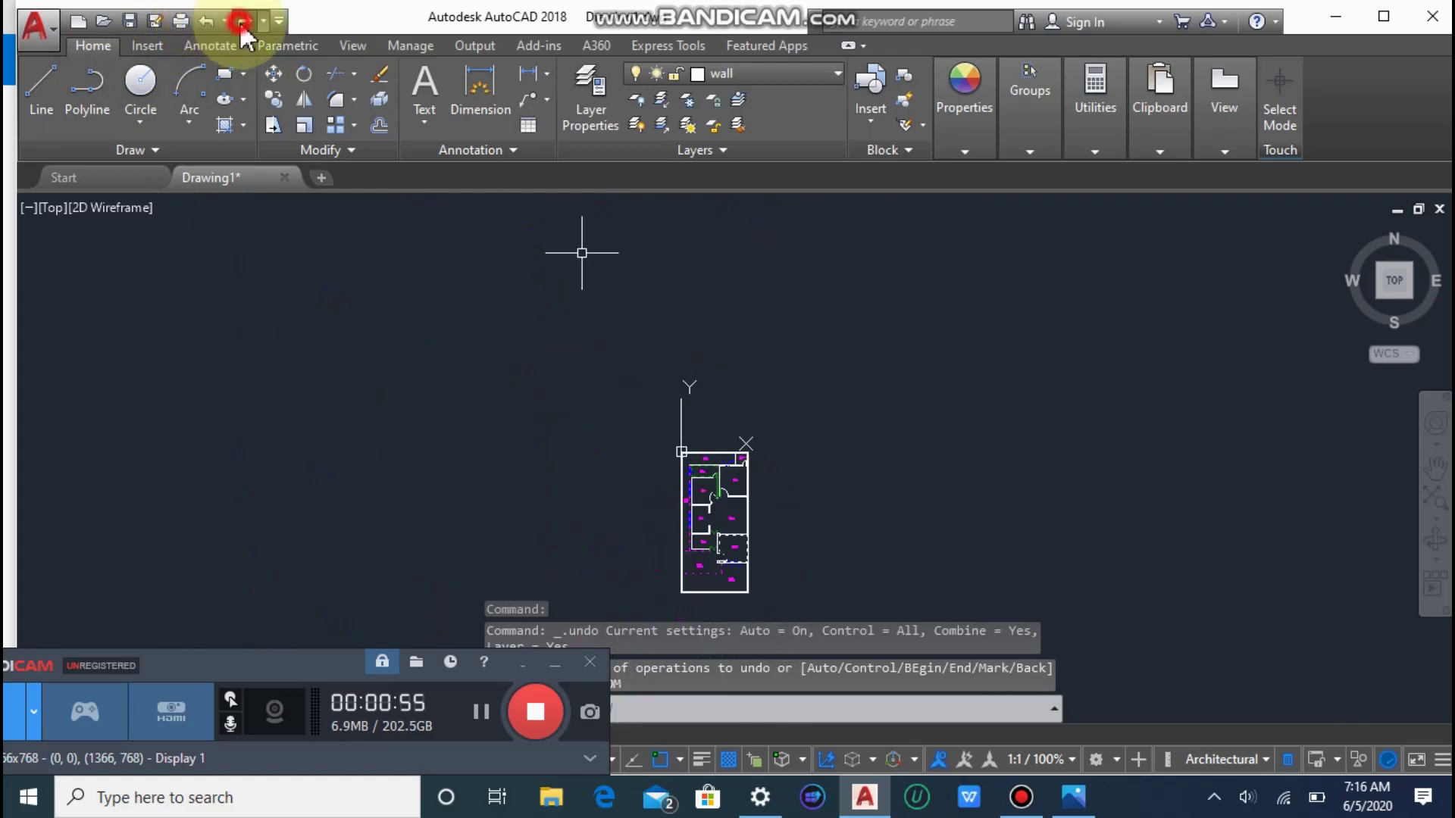
pyautogui.click(241, 23)
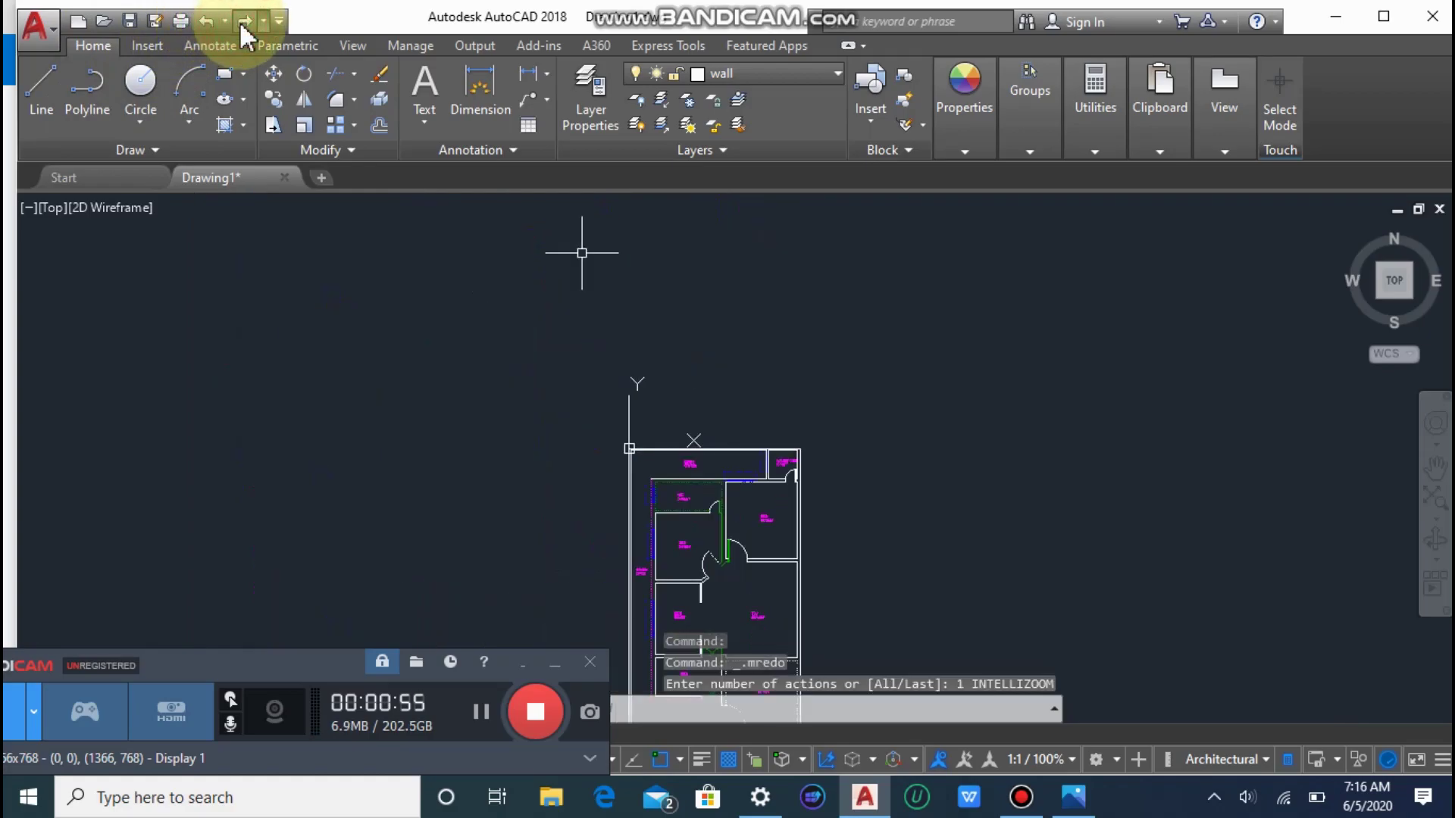
pyautogui.click(242, 125)
pyautogui.click(211, 182)
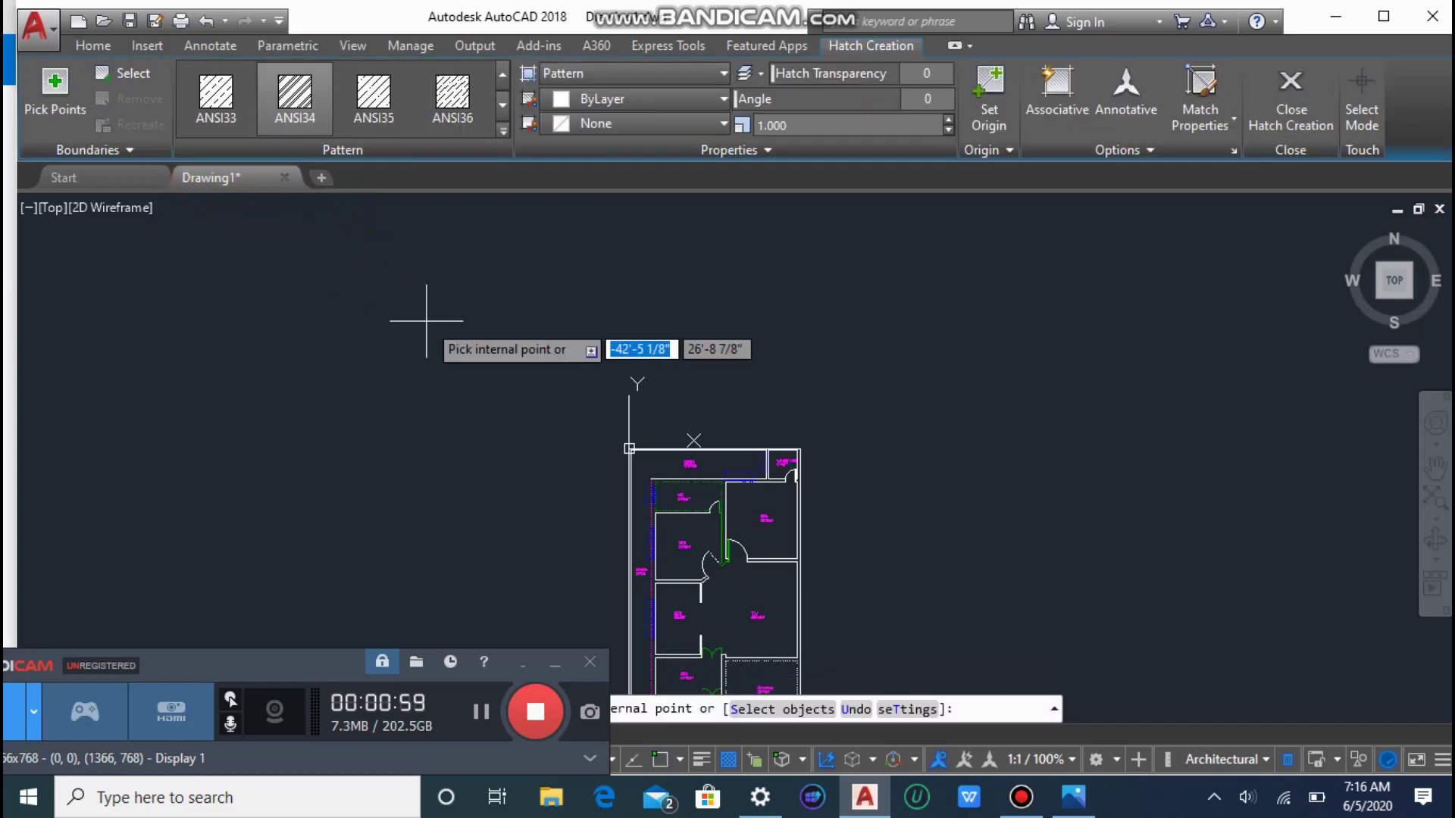
# Hatch the wall band with ANSI34 at a scale of 15.
pyautogui.click(294, 94)
pyautogui.scroll(3, 637, 449)
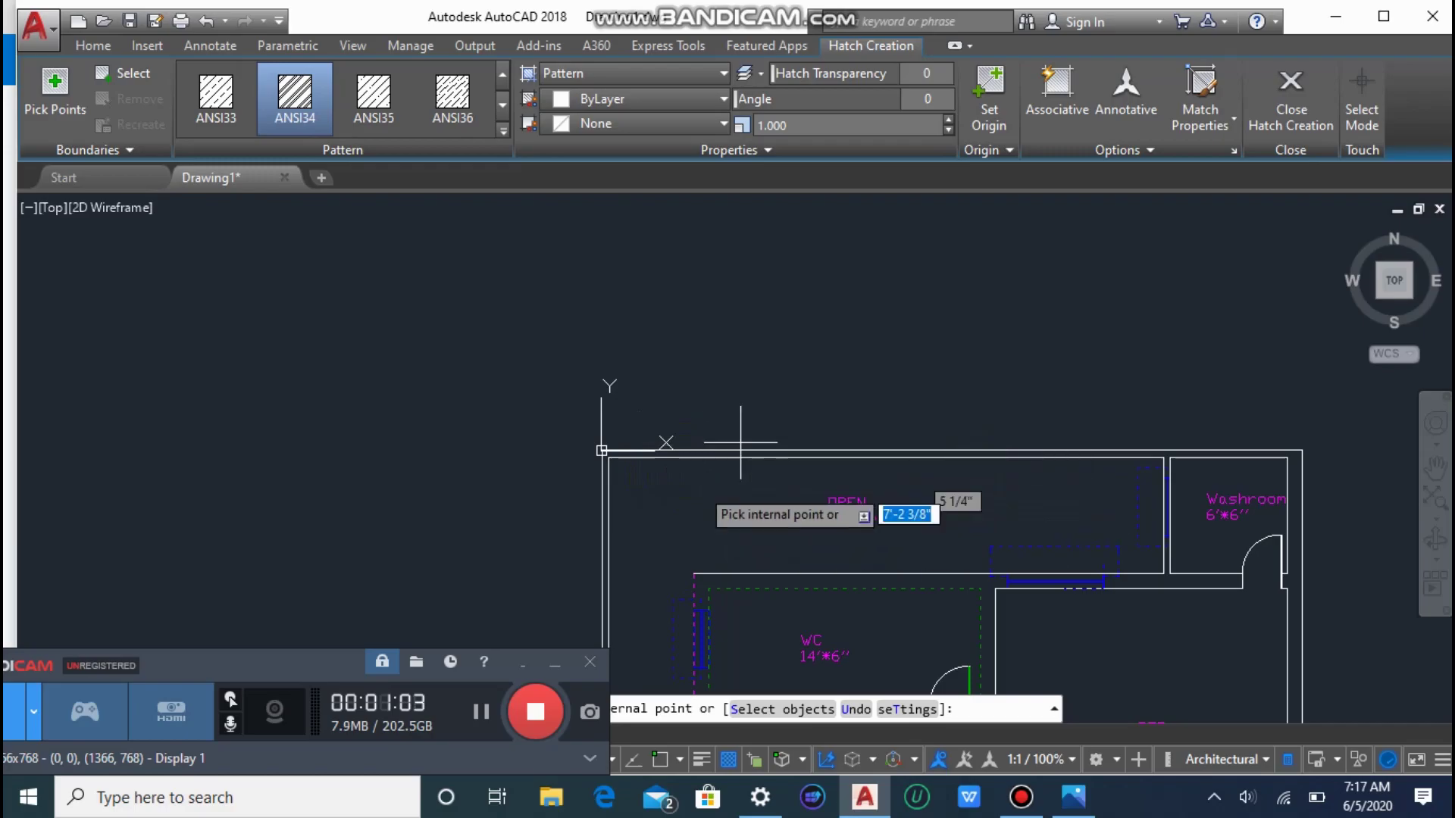
pyautogui.scroll(5, 727, 433)
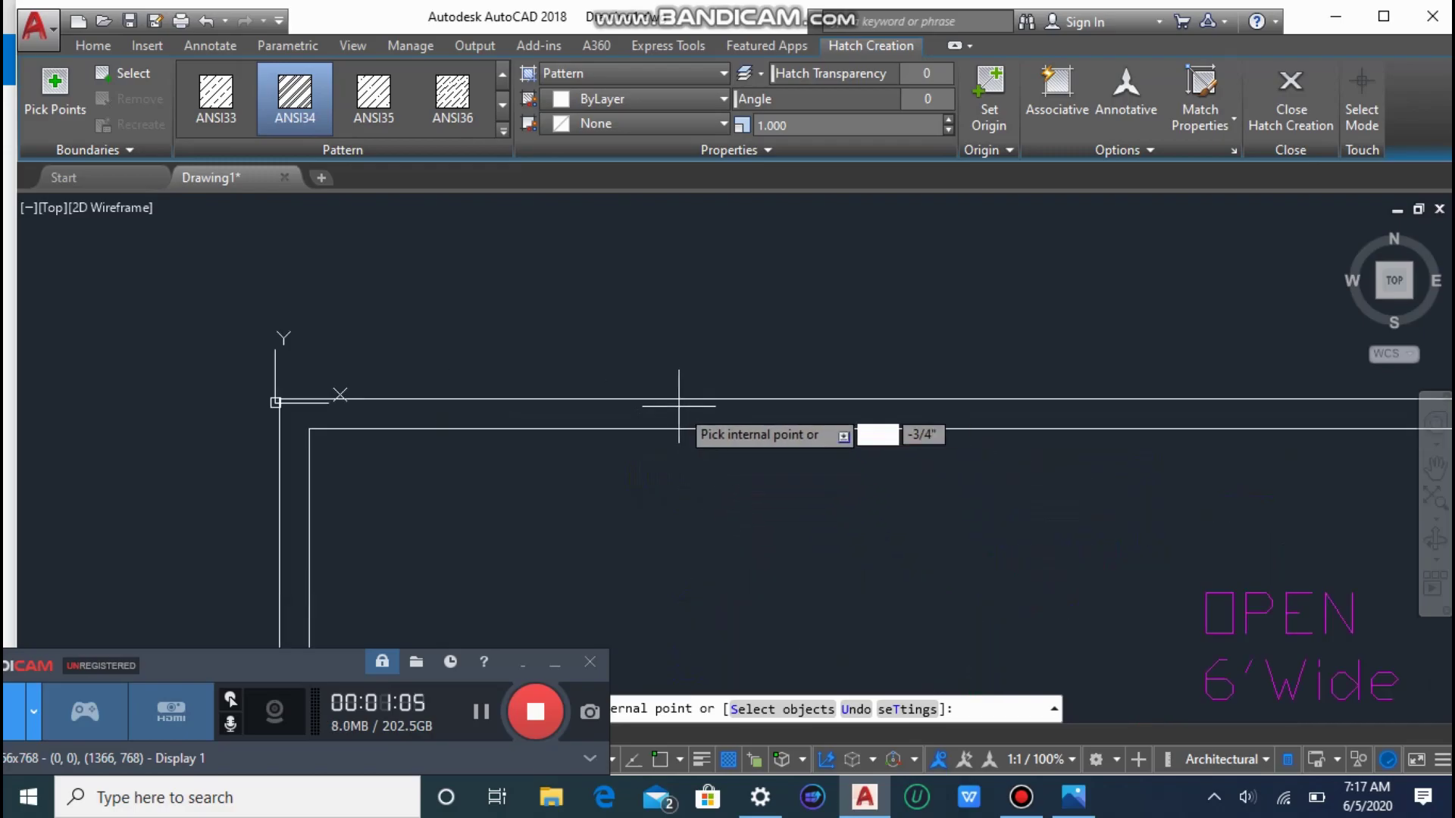
pyautogui.click(678, 406)
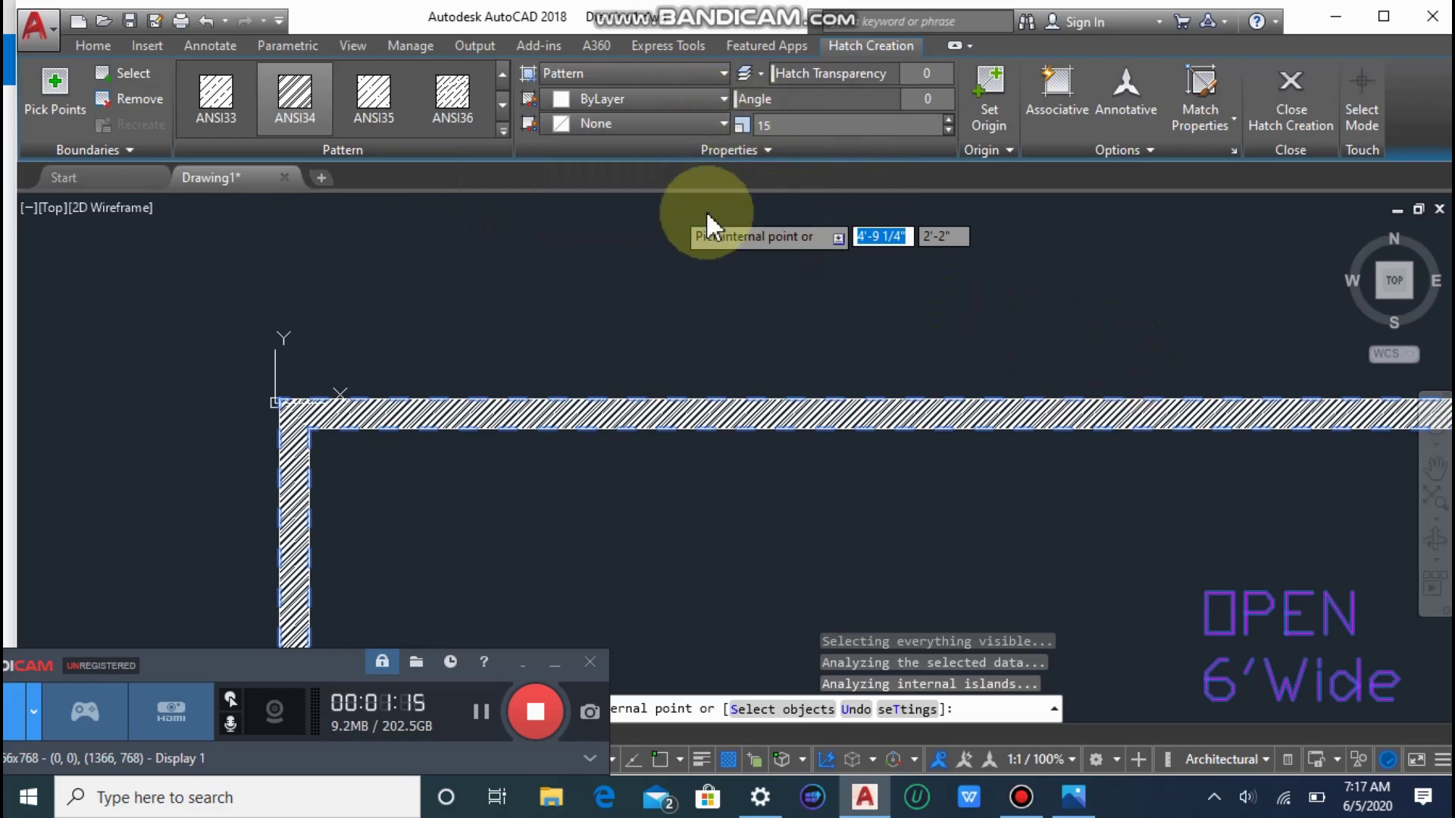
pyautogui.press('Return')
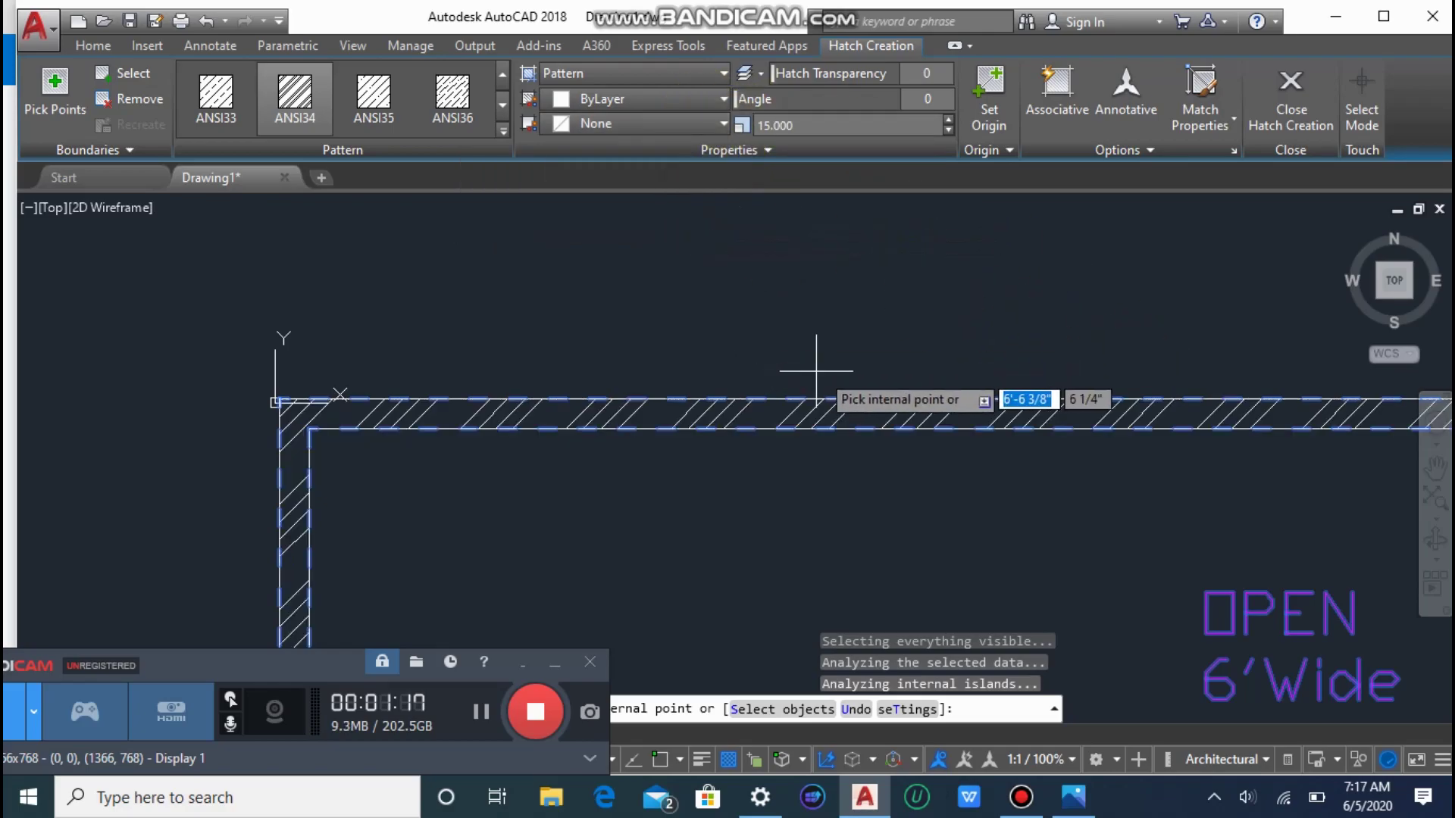
pyautogui.scroll(-4, 821, 374)
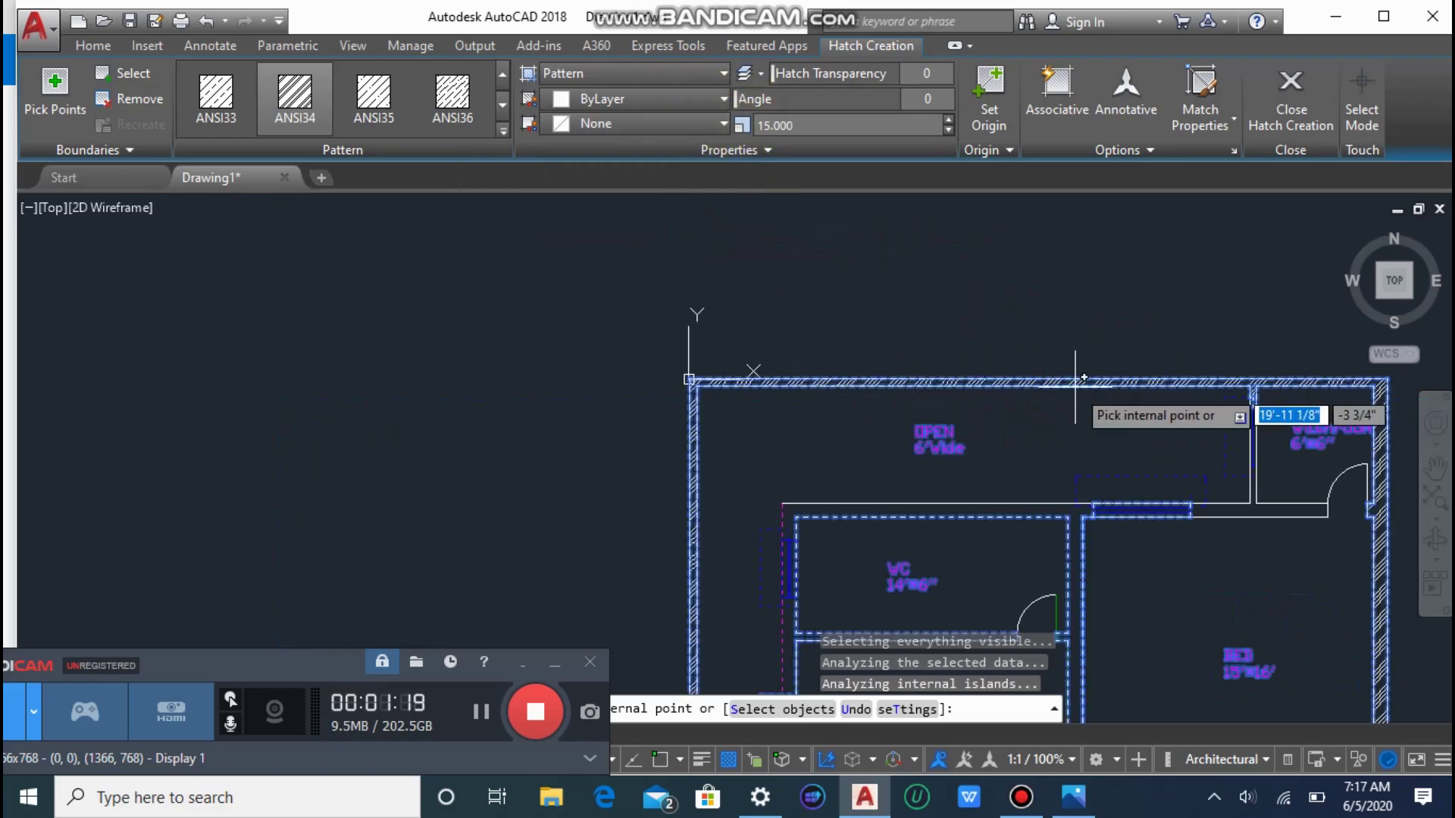
pyautogui.scroll(-2, 1084, 378)
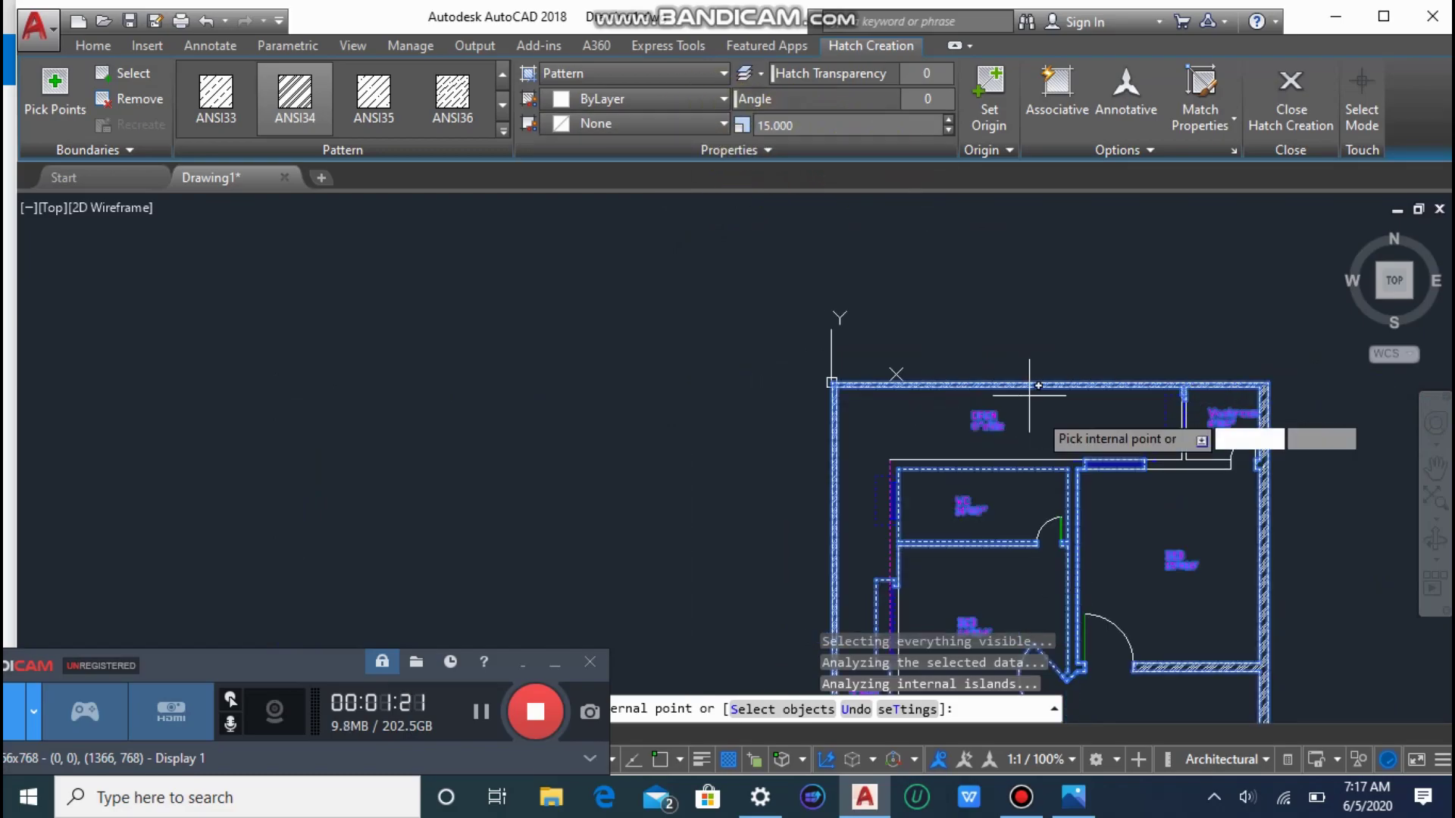
pyautogui.scroll(-2, 1053, 428)
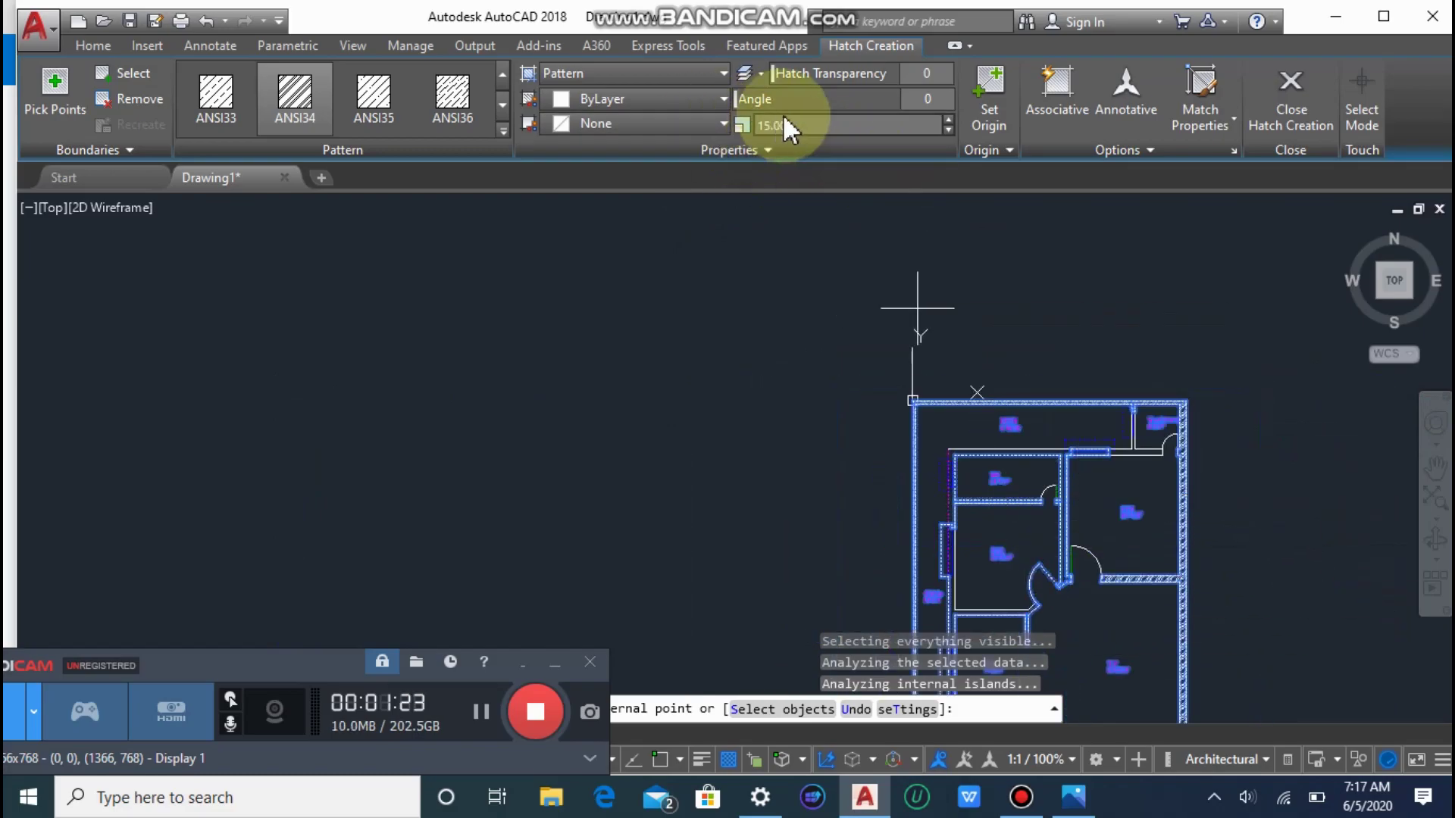
pyautogui.scroll(4, 1046, 400)
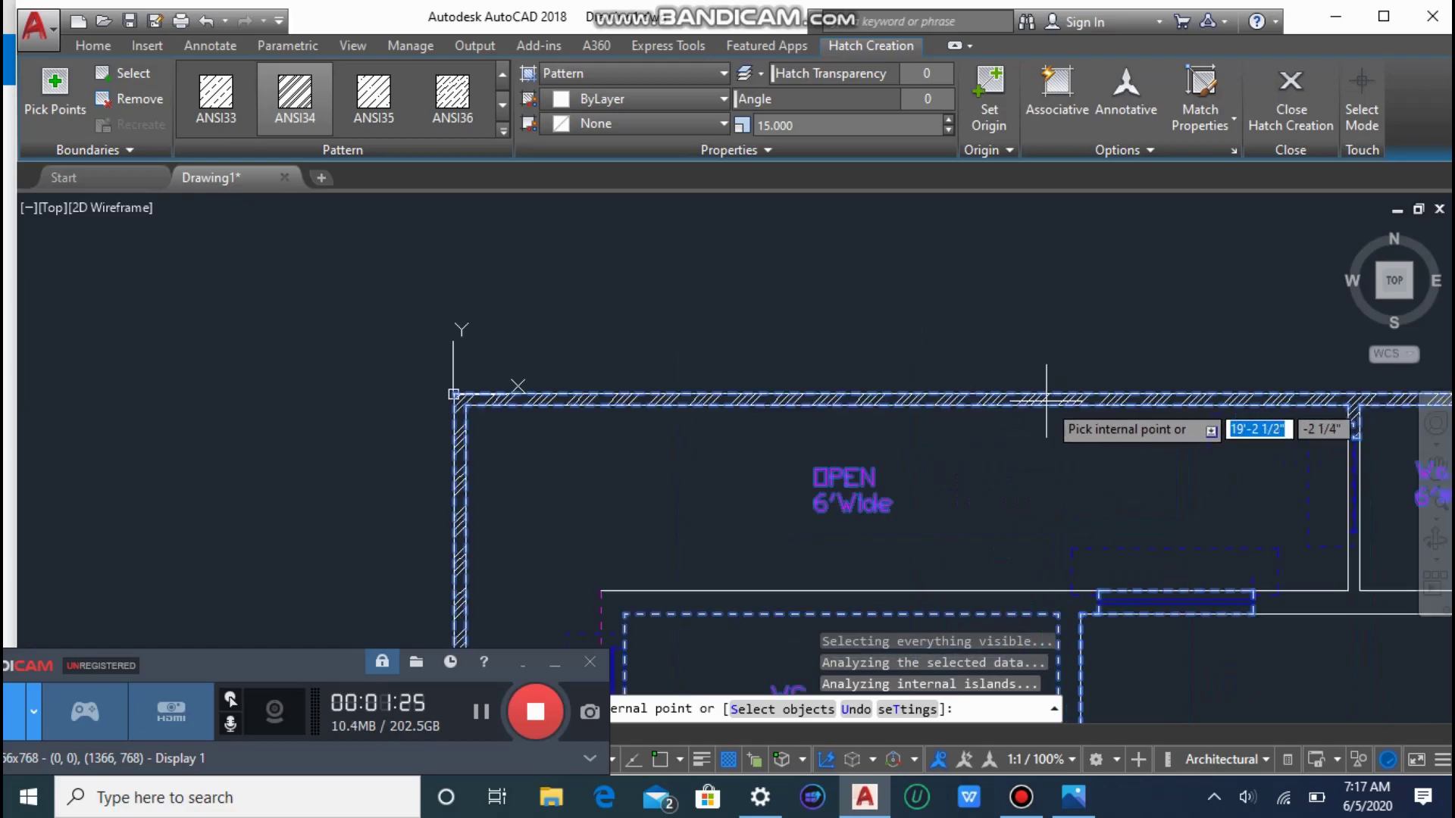
pyautogui.scroll(2, 1061, 406)
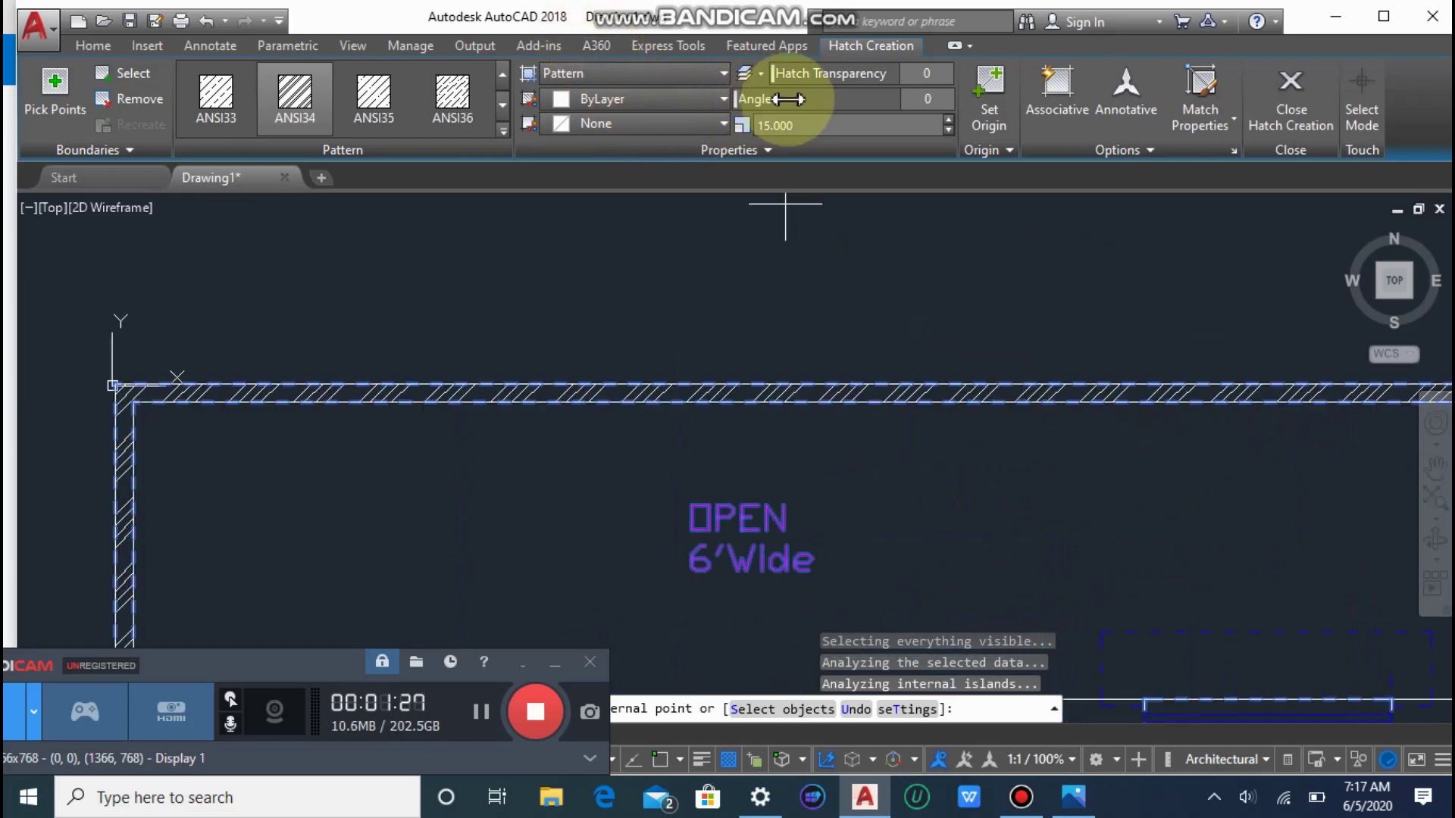
# Try the angle and transparency sliders, set hatch colour to yellow 241,235,31, and finish.
pyautogui.moveTo(788, 98)
pyautogui.mouseDown()
pyautogui.moveTo(893, 91)
pyautogui.moveTo(514, 110)
pyautogui.mouseUp()
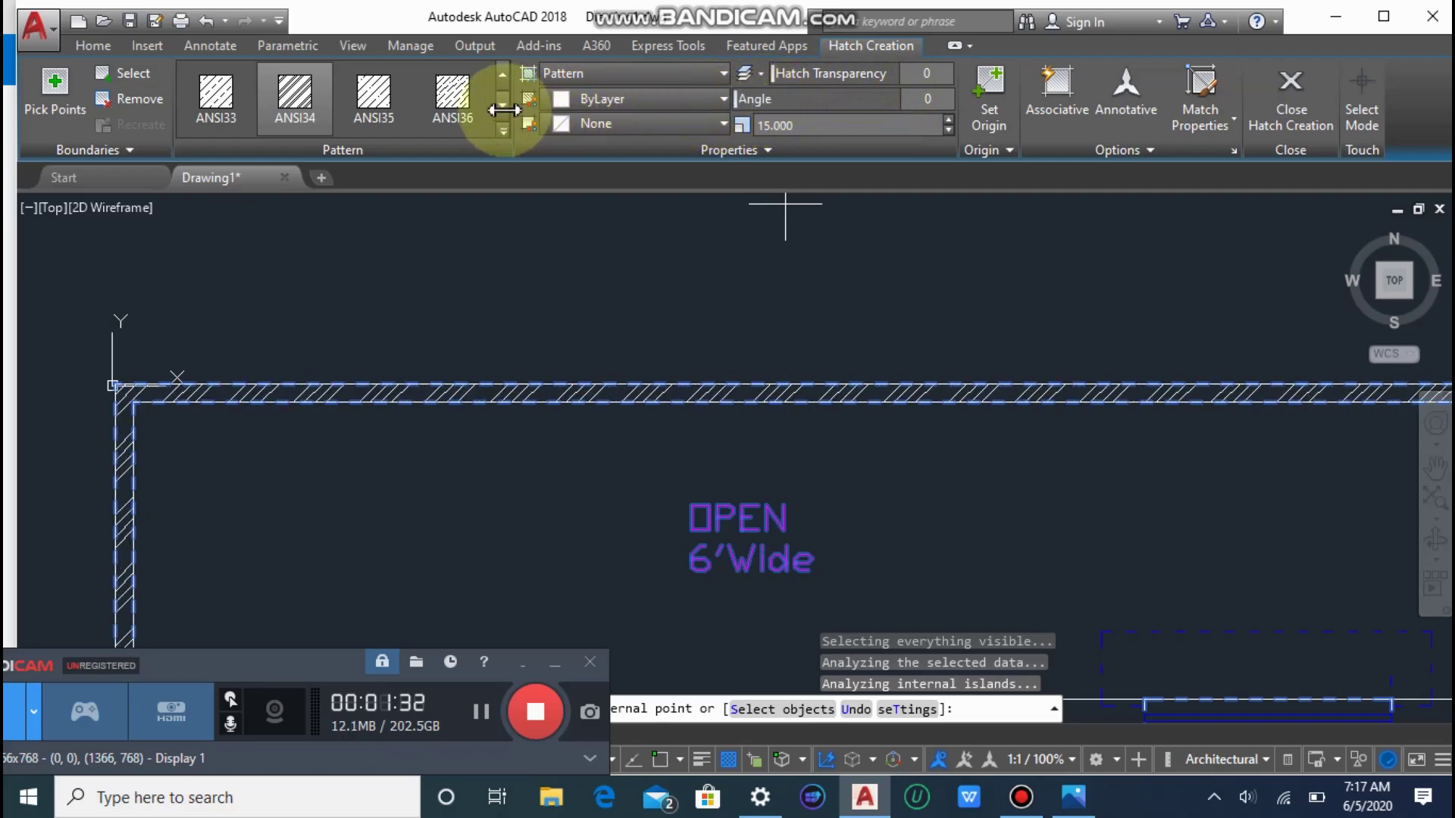
pyautogui.moveTo(811, 74)
pyautogui.mouseDown()
pyautogui.moveTo(966, 67)
pyautogui.moveTo(617, 81)
pyautogui.mouseUp()
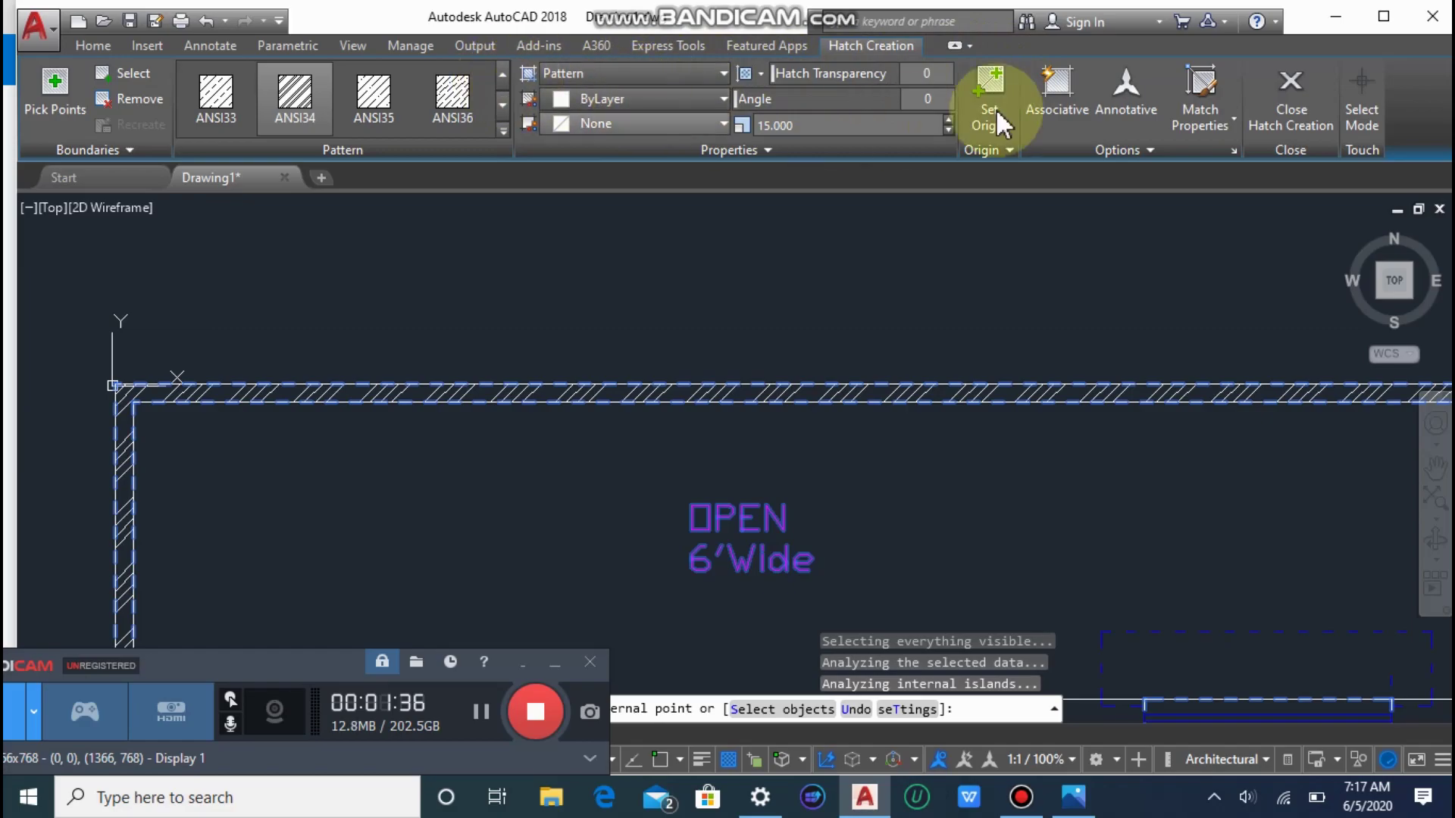
pyautogui.click(626, 99)
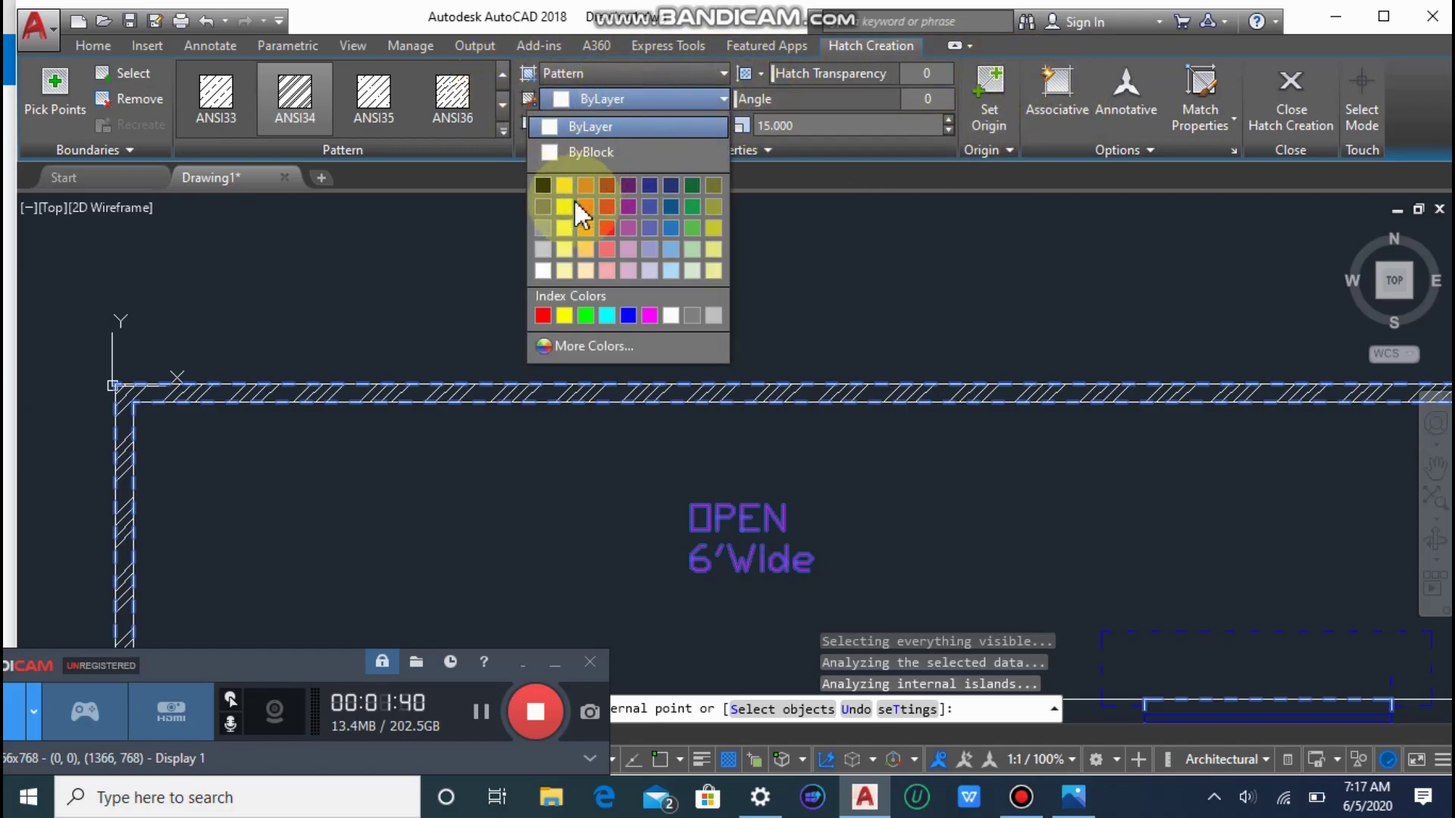
pyautogui.click(631, 181)
pyautogui.scroll(-4, 536, 345)
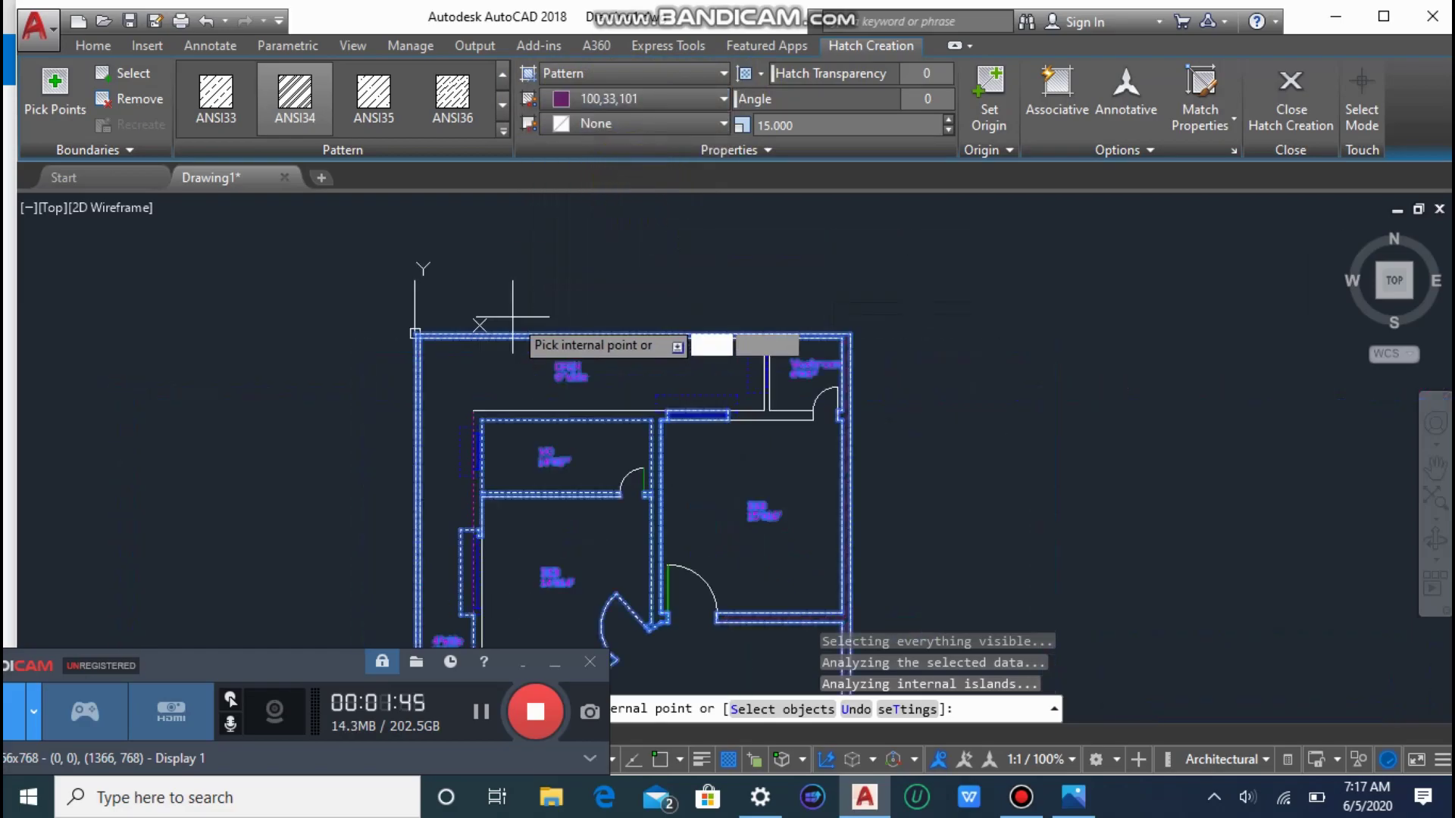
pyautogui.scroll(3, 560, 325)
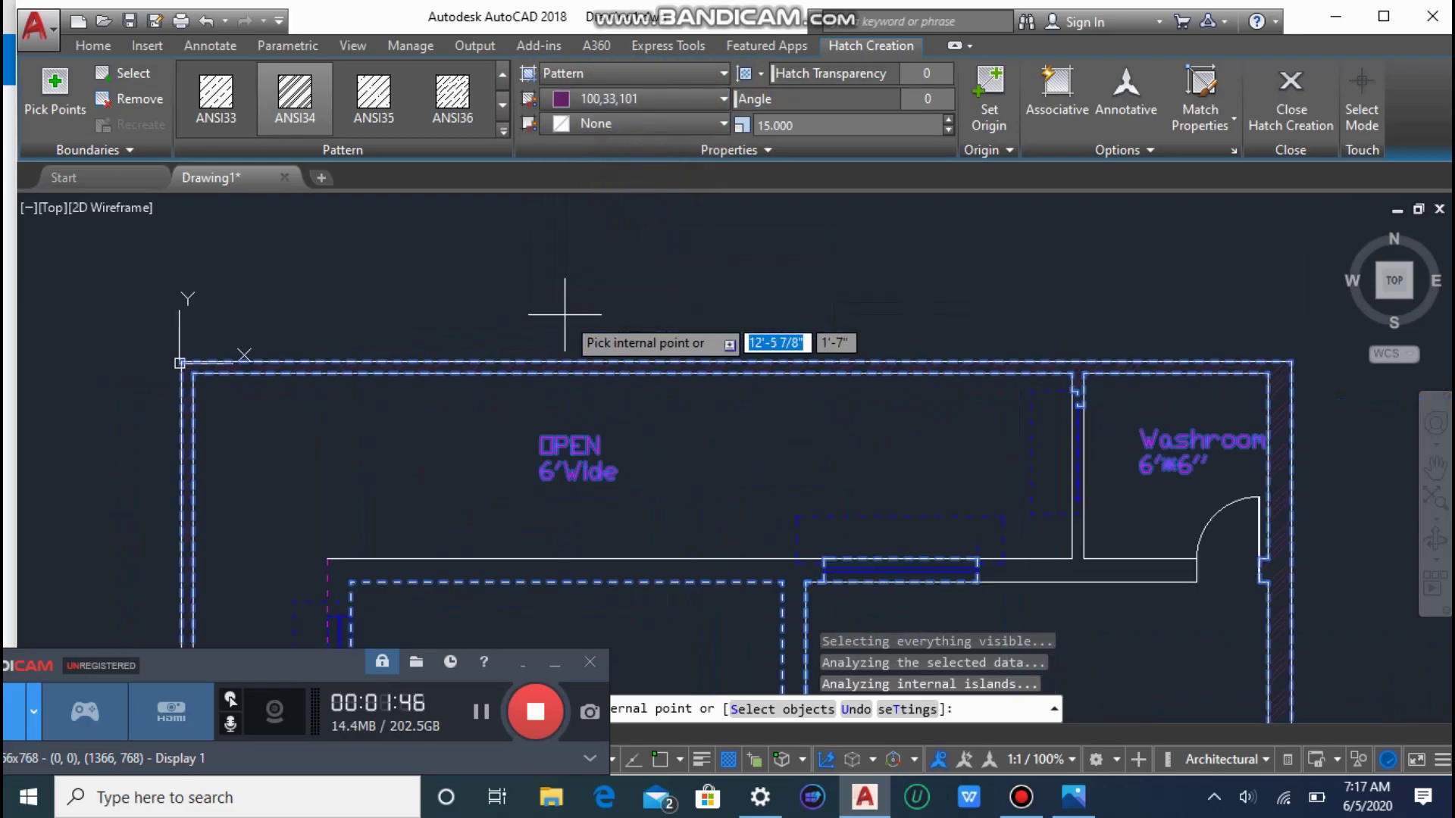
pyautogui.click(638, 97)
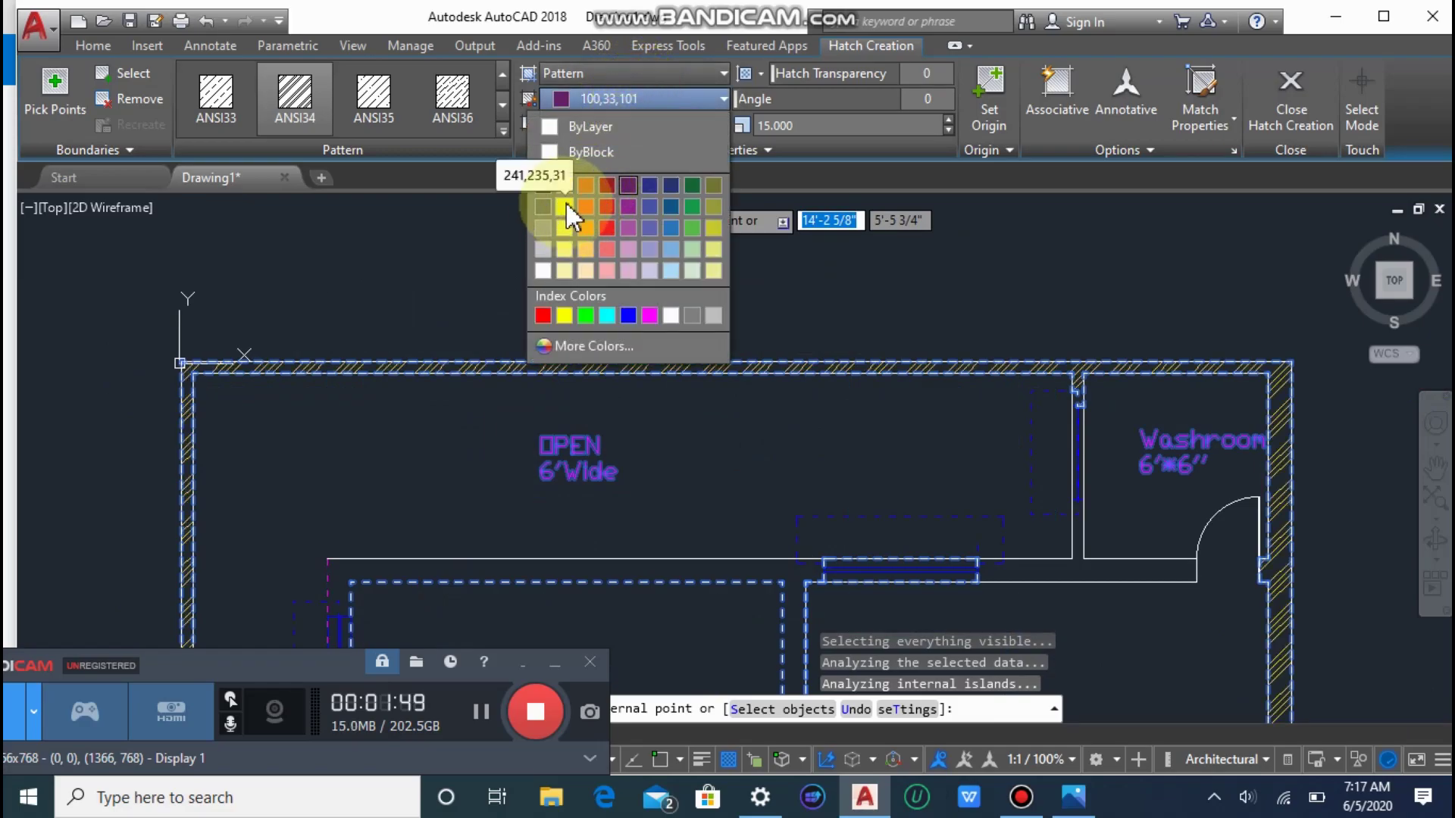
pyautogui.click(565, 203)
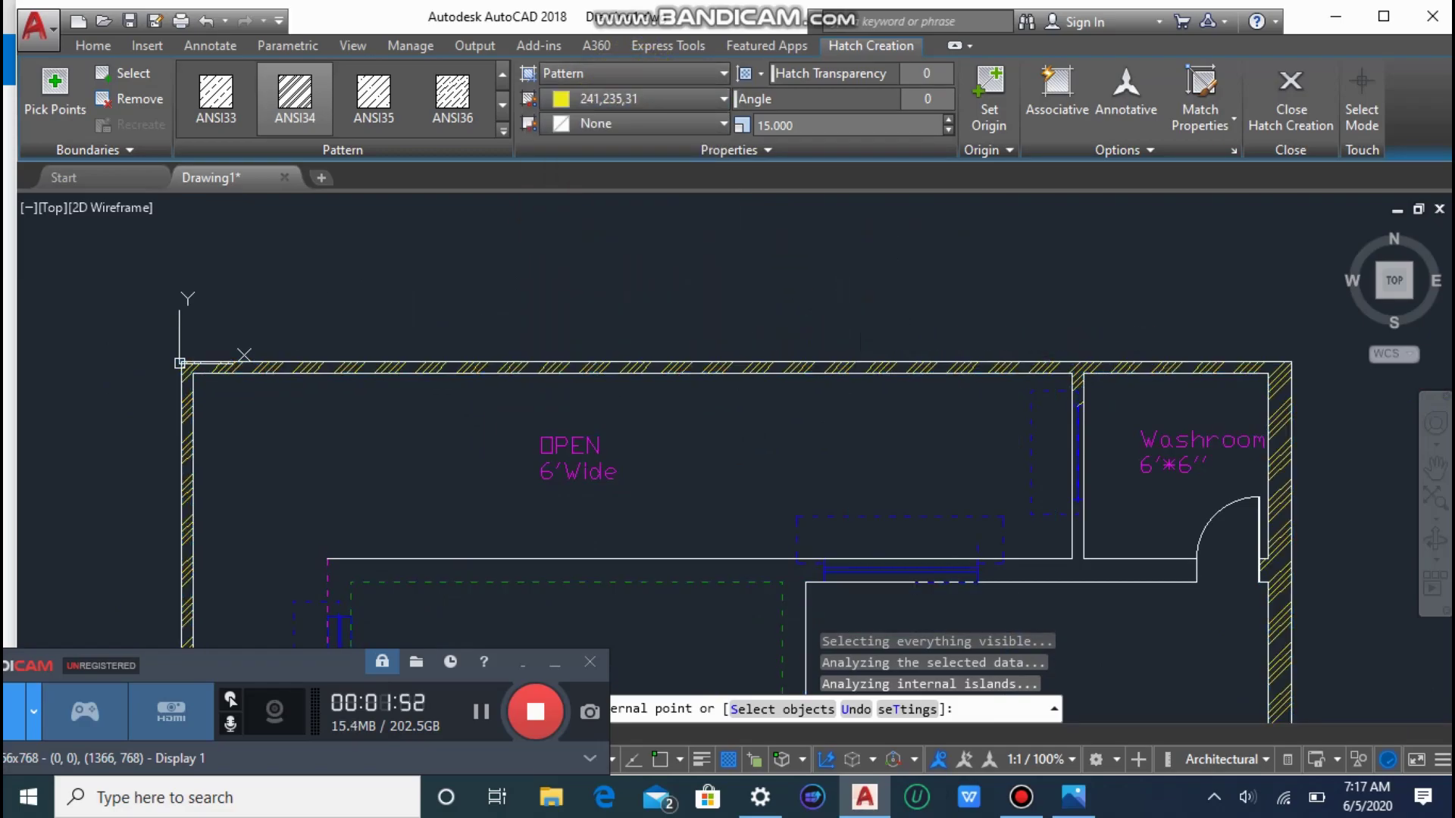
pyautogui.press('Escape')
pyautogui.scroll(-5, 842, 307)
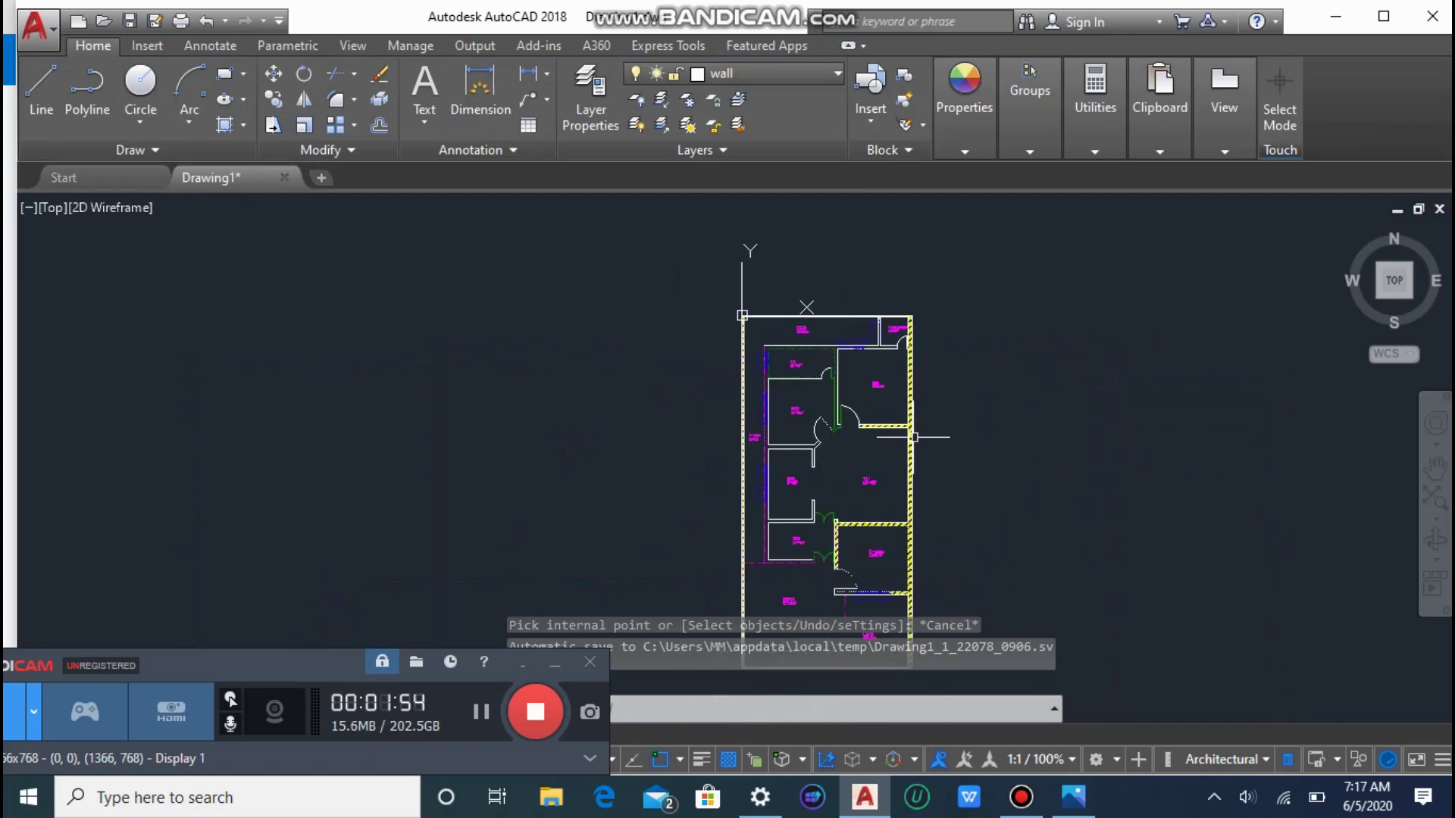
# Cancel pending commands and start a new hatch from the Draw panel.
pyautogui.click(242, 125)
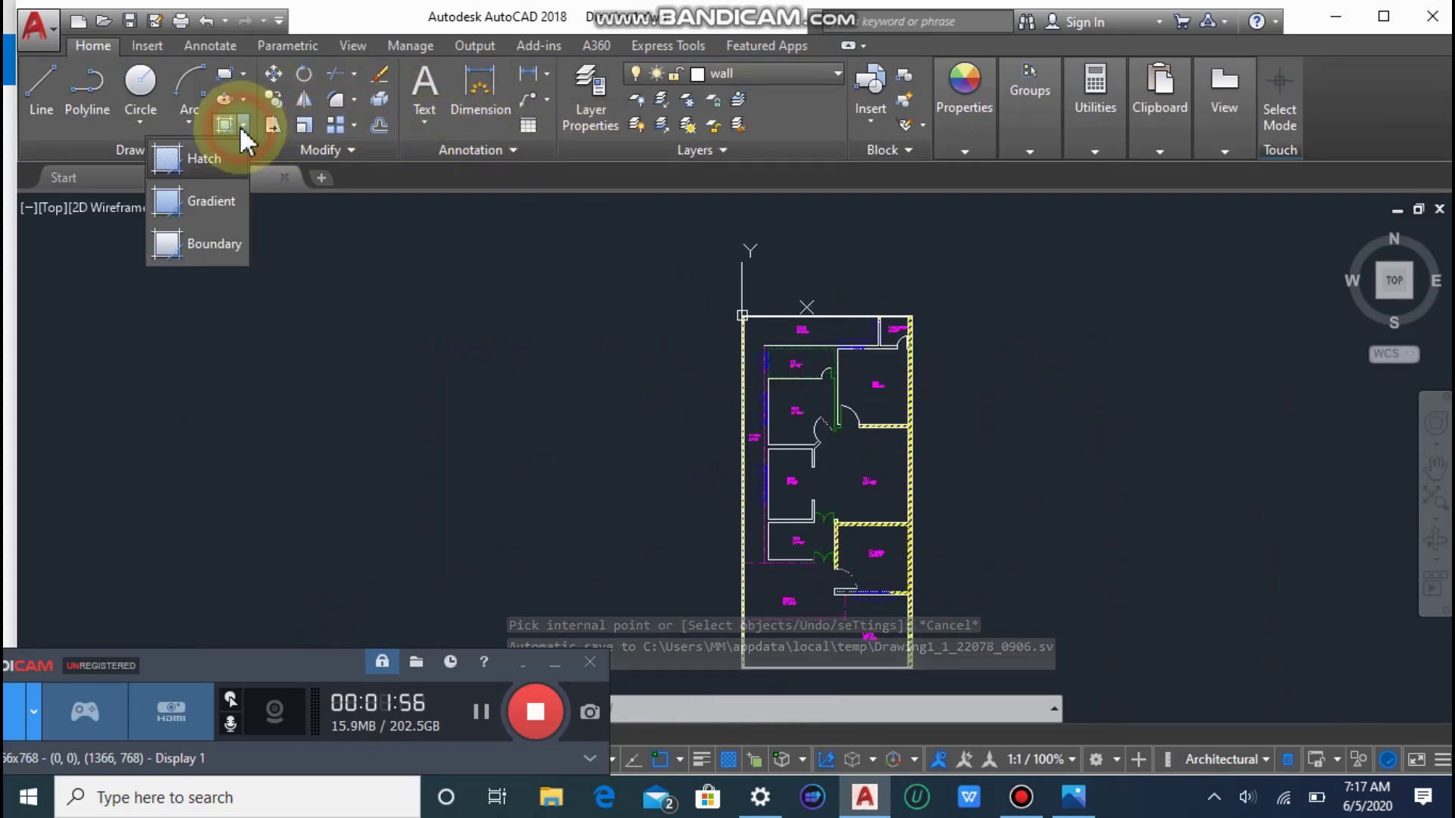
pyautogui.press('Escape')
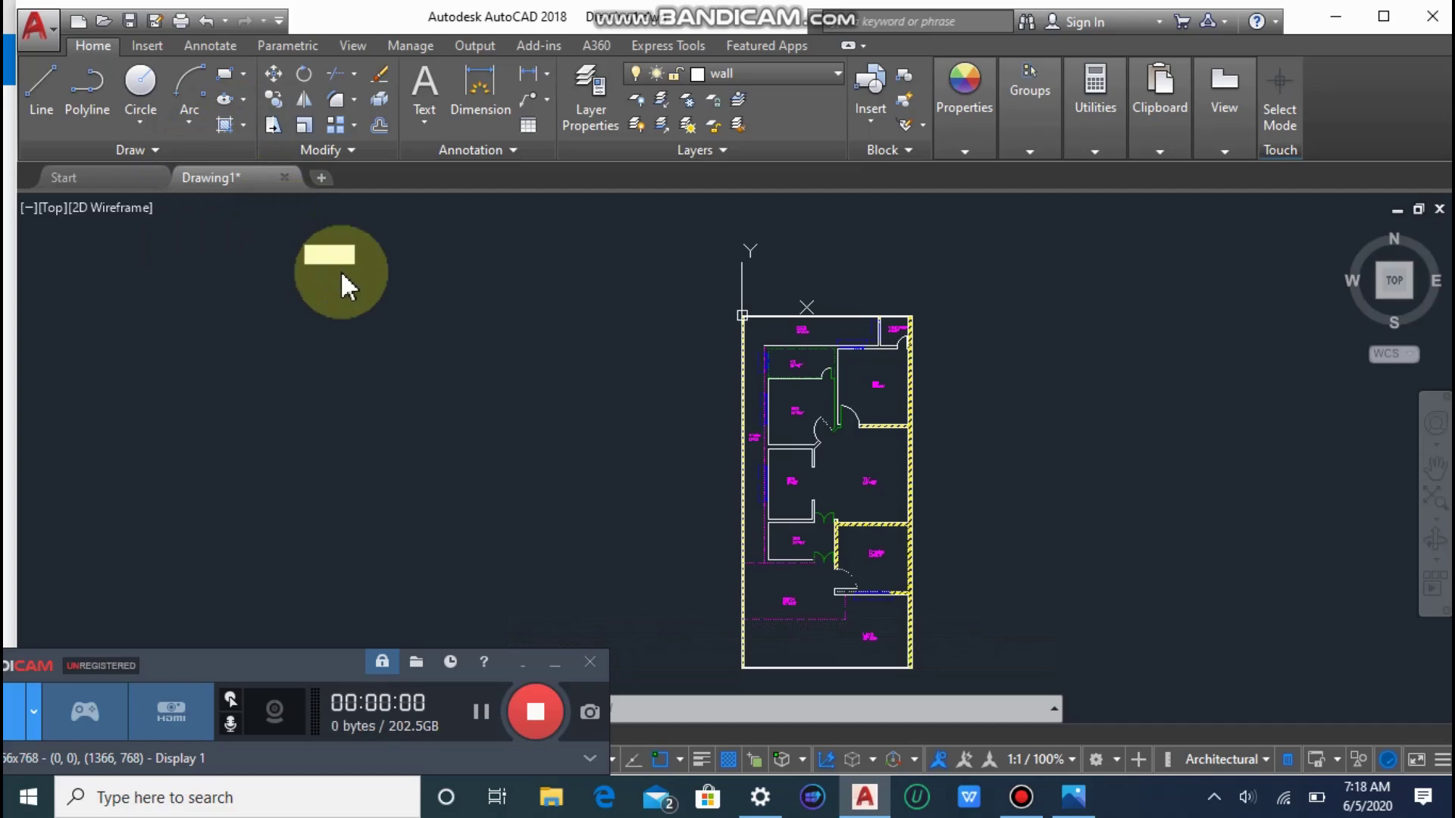
pyautogui.press('Escape')
pyautogui.press('Escape')
pyautogui.press('Escape')
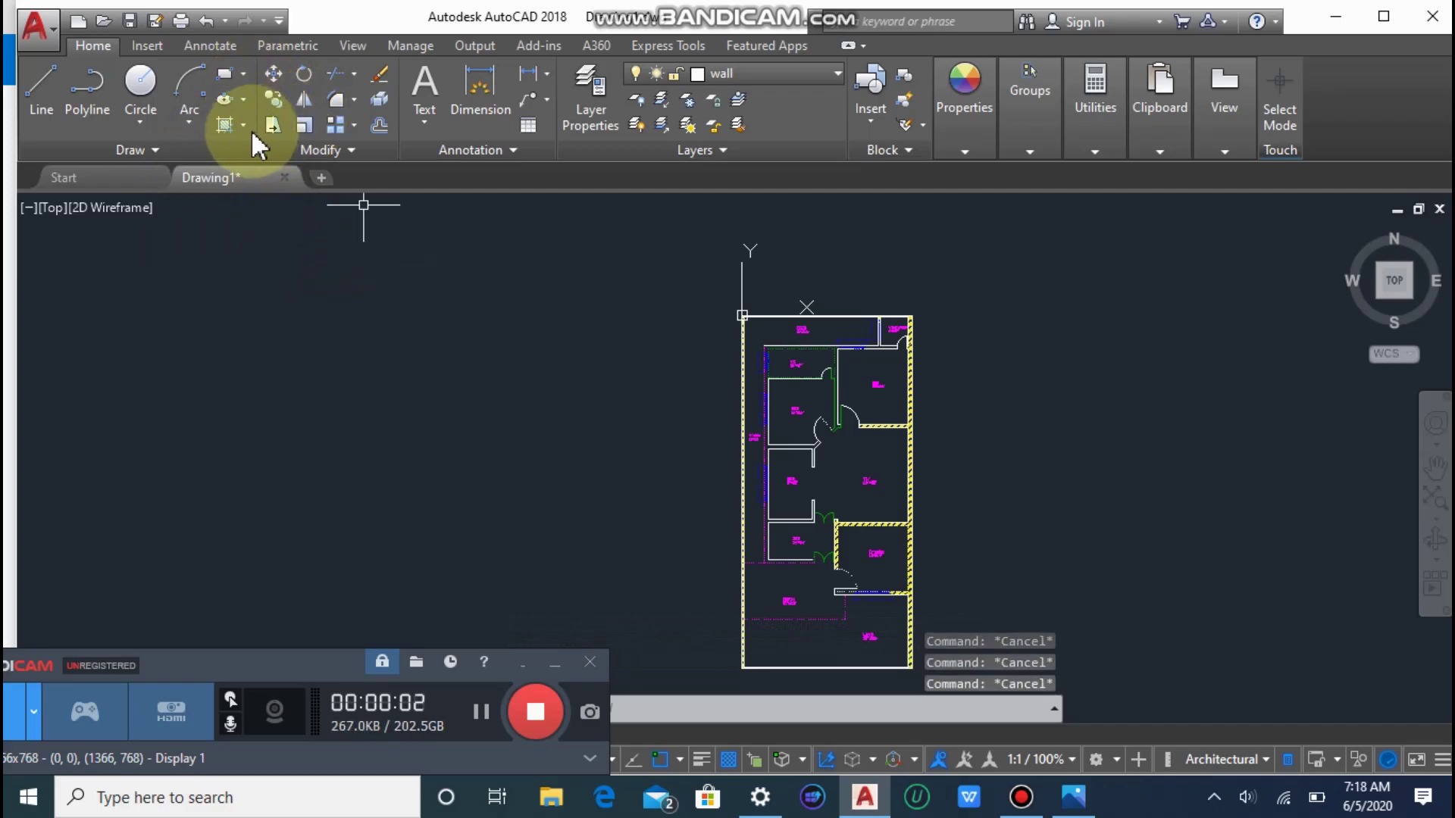
pyautogui.click(241, 125)
pyautogui.click(220, 154)
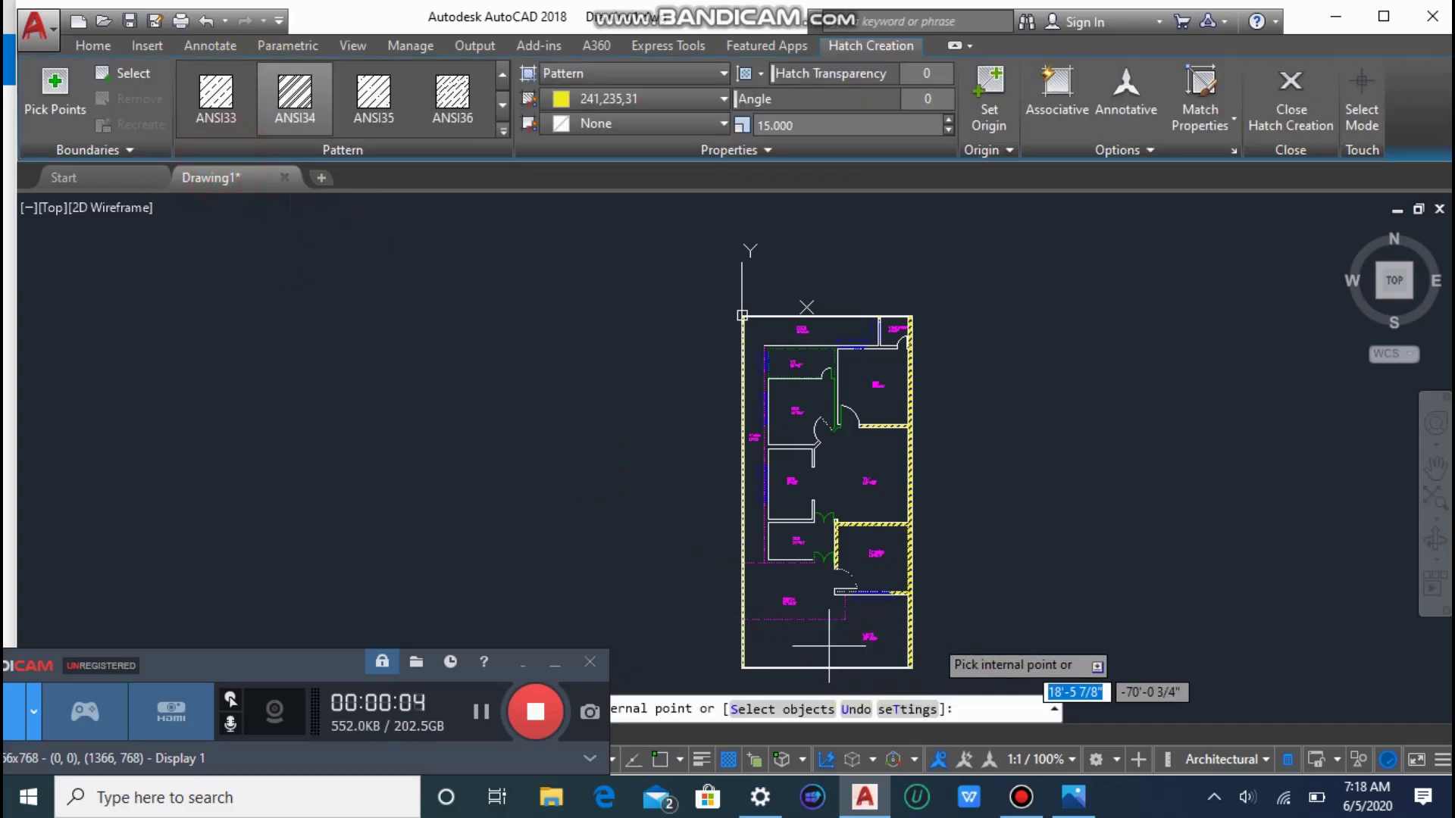
pyautogui.scroll(5, 952, 403)
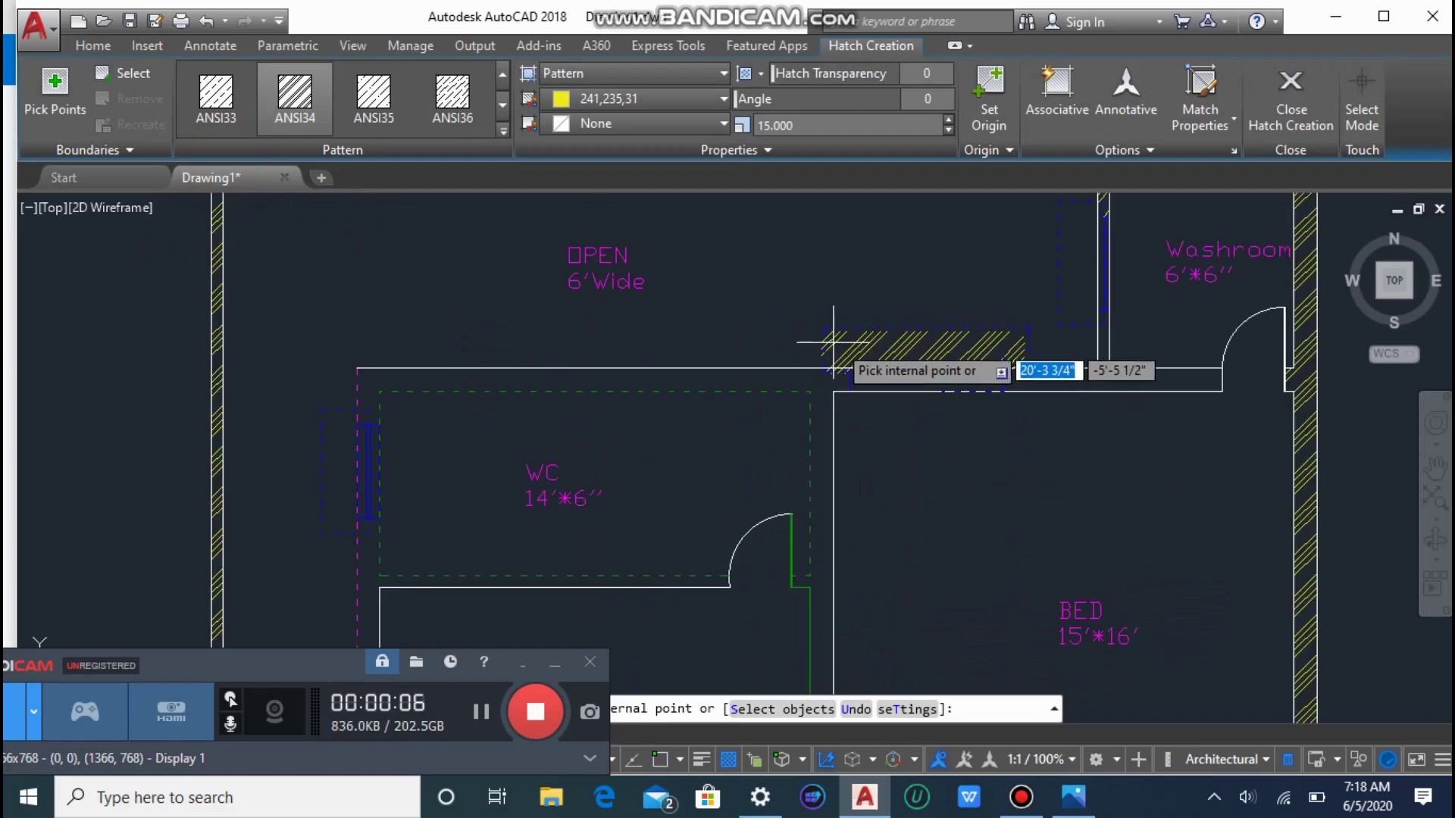
pyautogui.scroll(-4, 1124, 339)
pyautogui.scroll(5, 1087, 371)
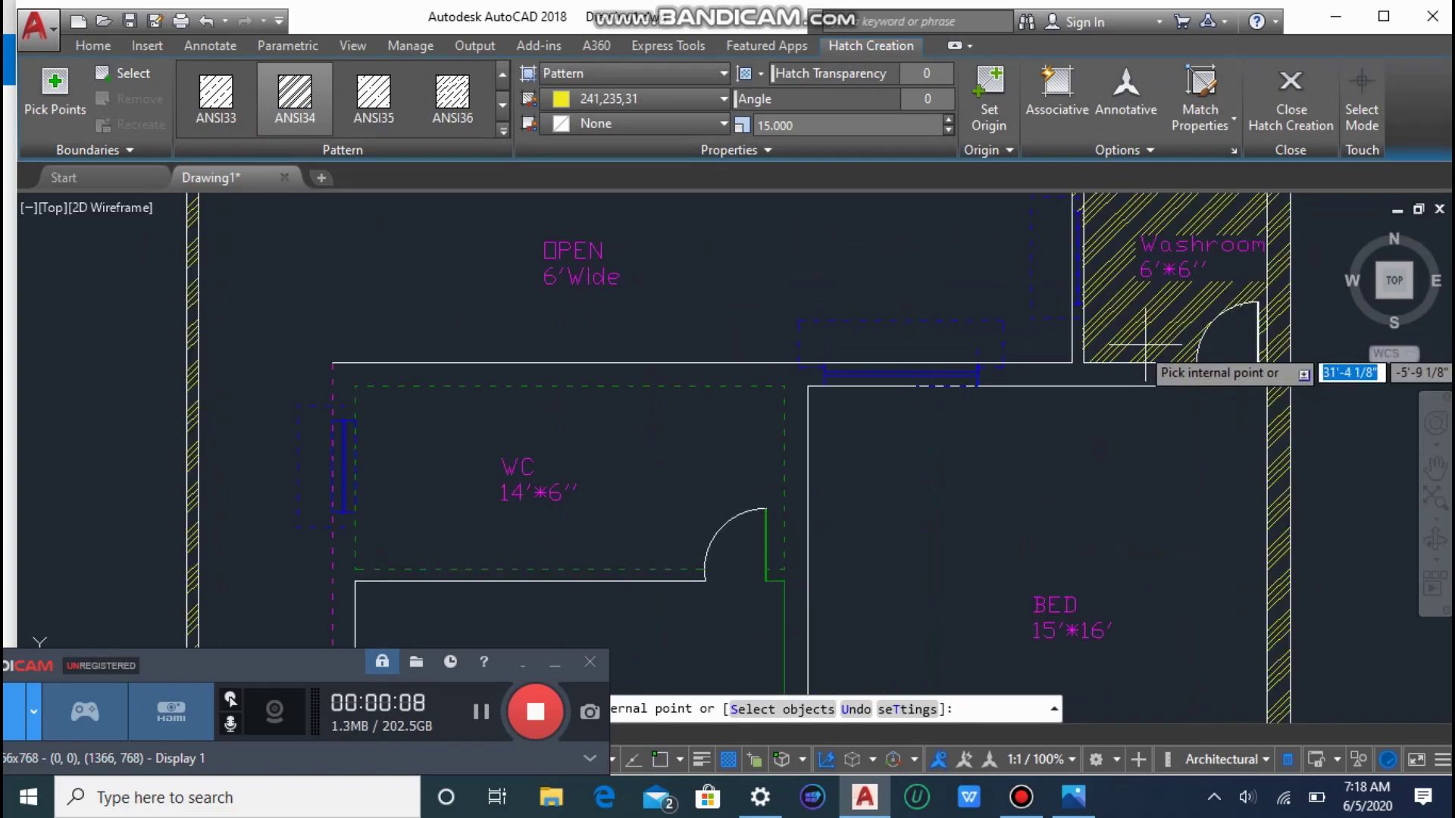
# Pick two wall areas to hatch, then cancel and undo the hatch that flooded the rooms.
pyautogui.click(1080, 385)
pyautogui.scroll(-6, 1076, 384)
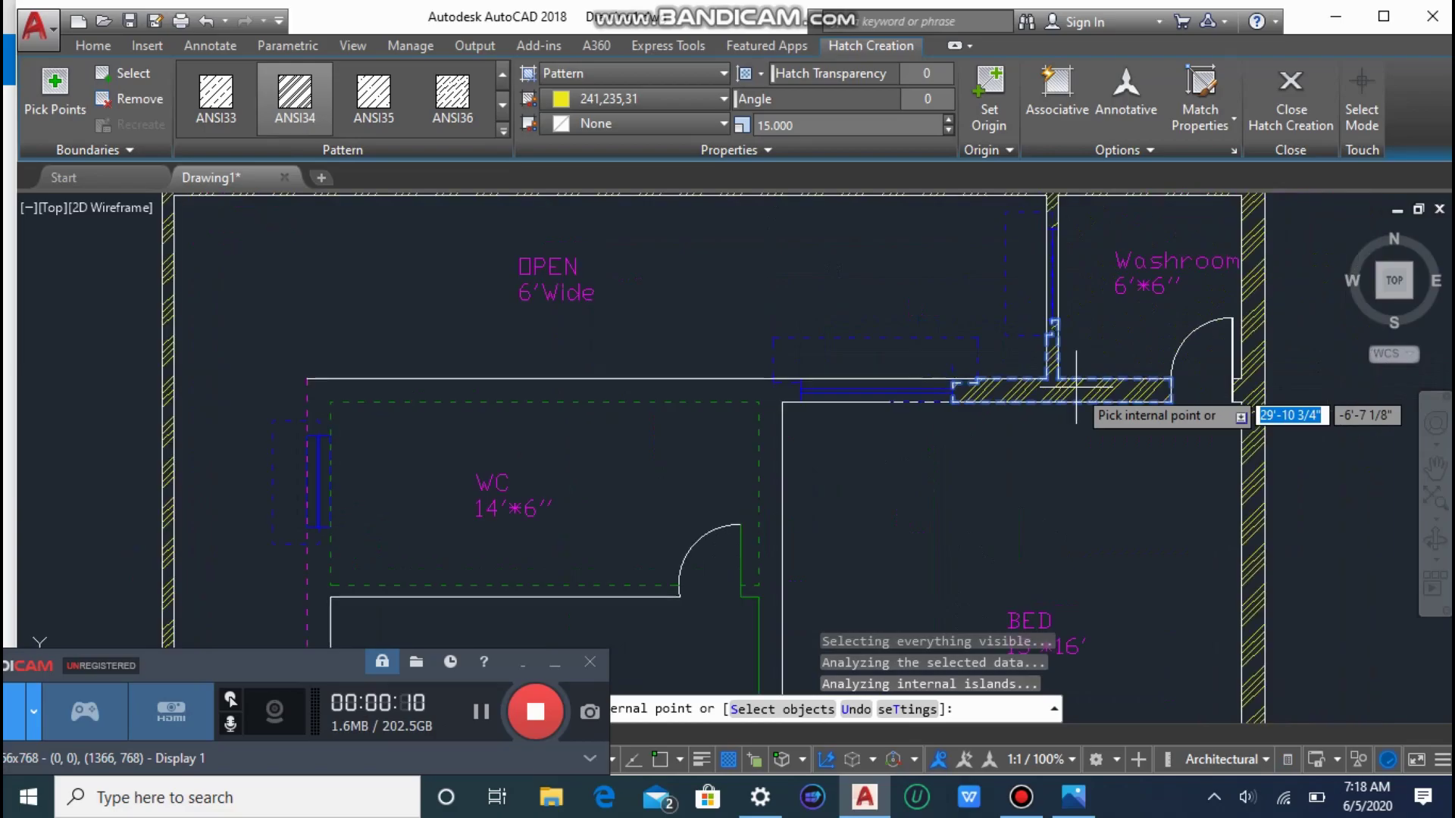
pyautogui.scroll(6, 935, 379)
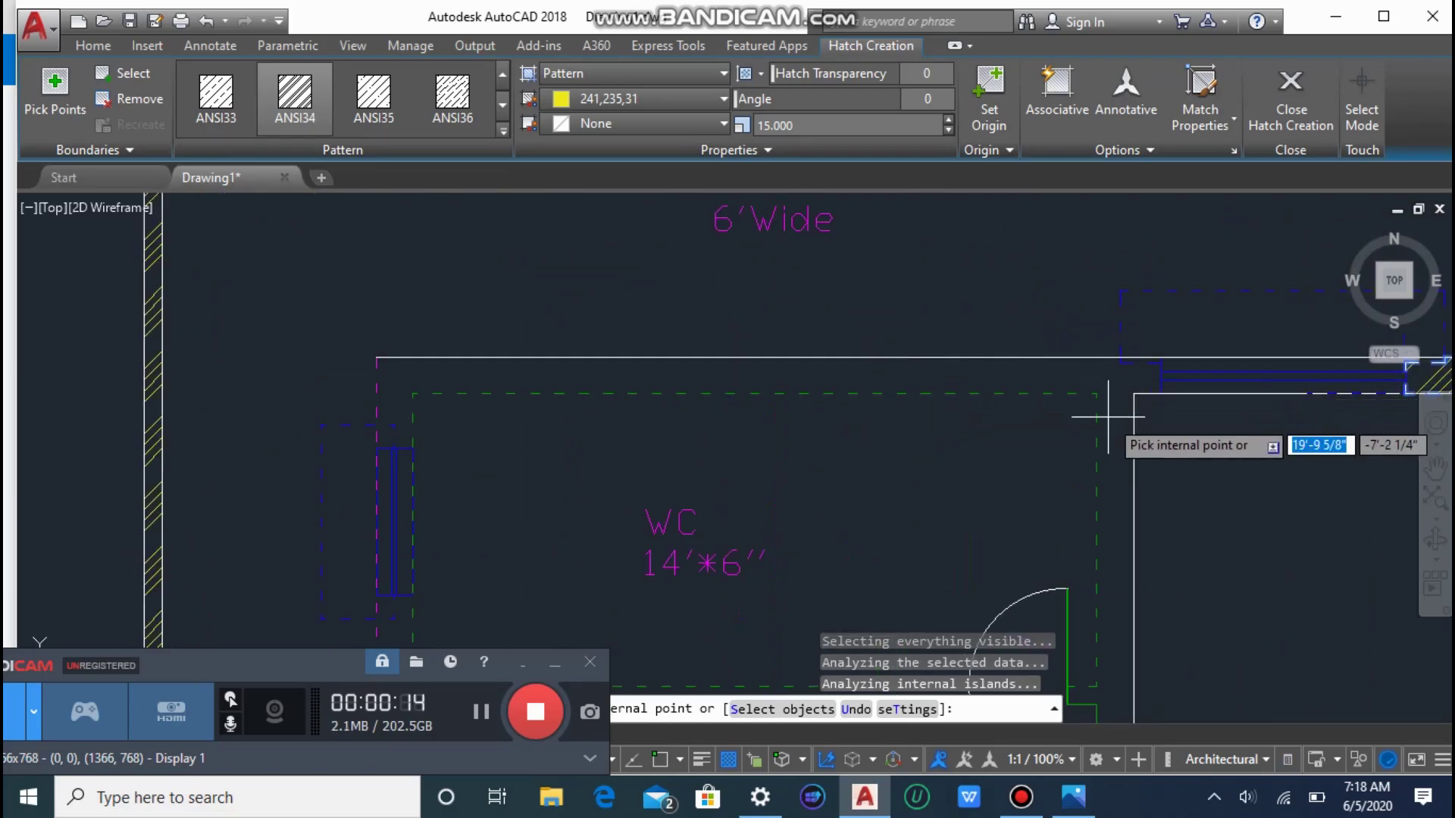
pyautogui.scroll(-2, 1107, 443)
pyautogui.click(1112, 442)
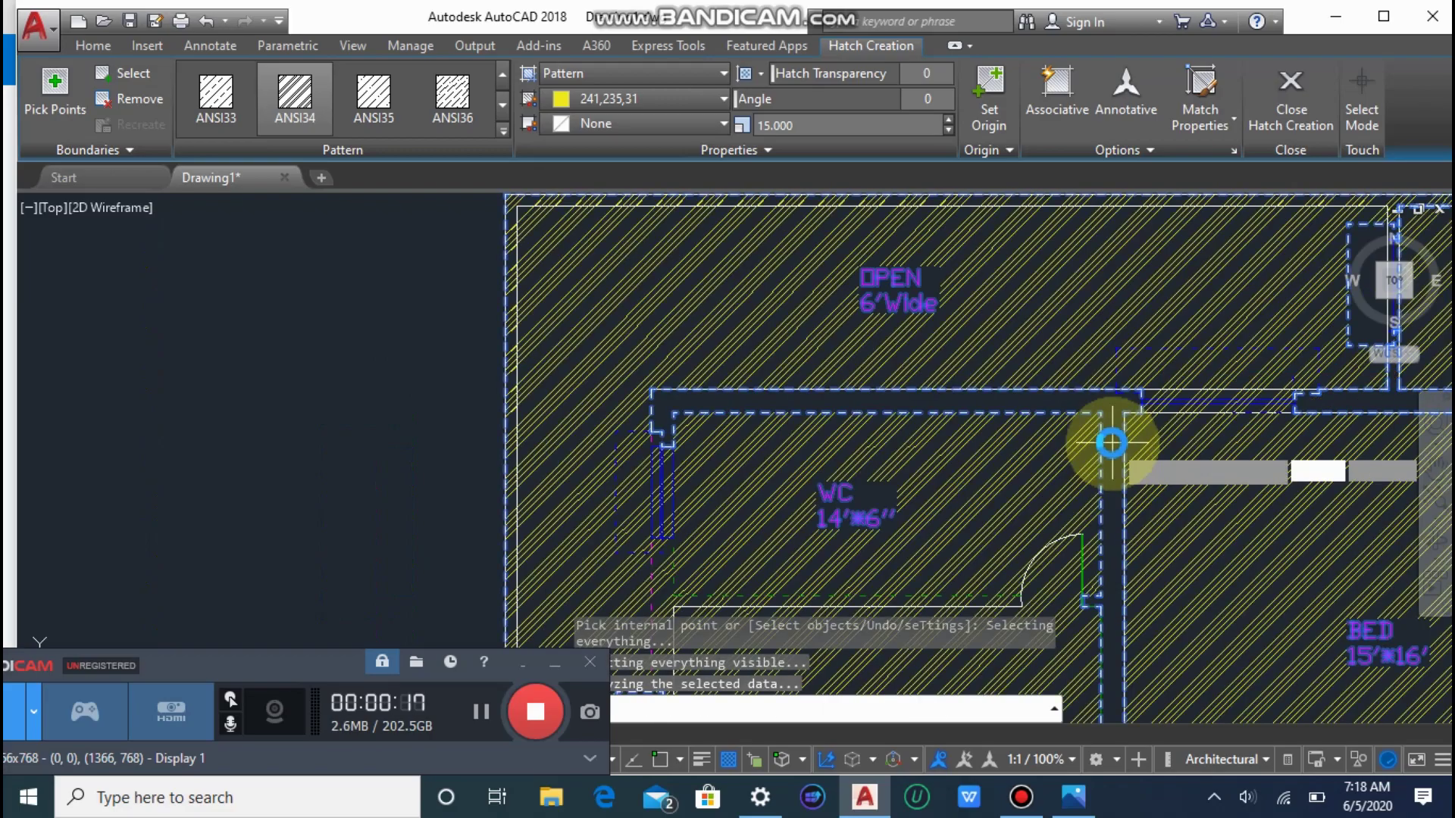
pyautogui.press('Escape')
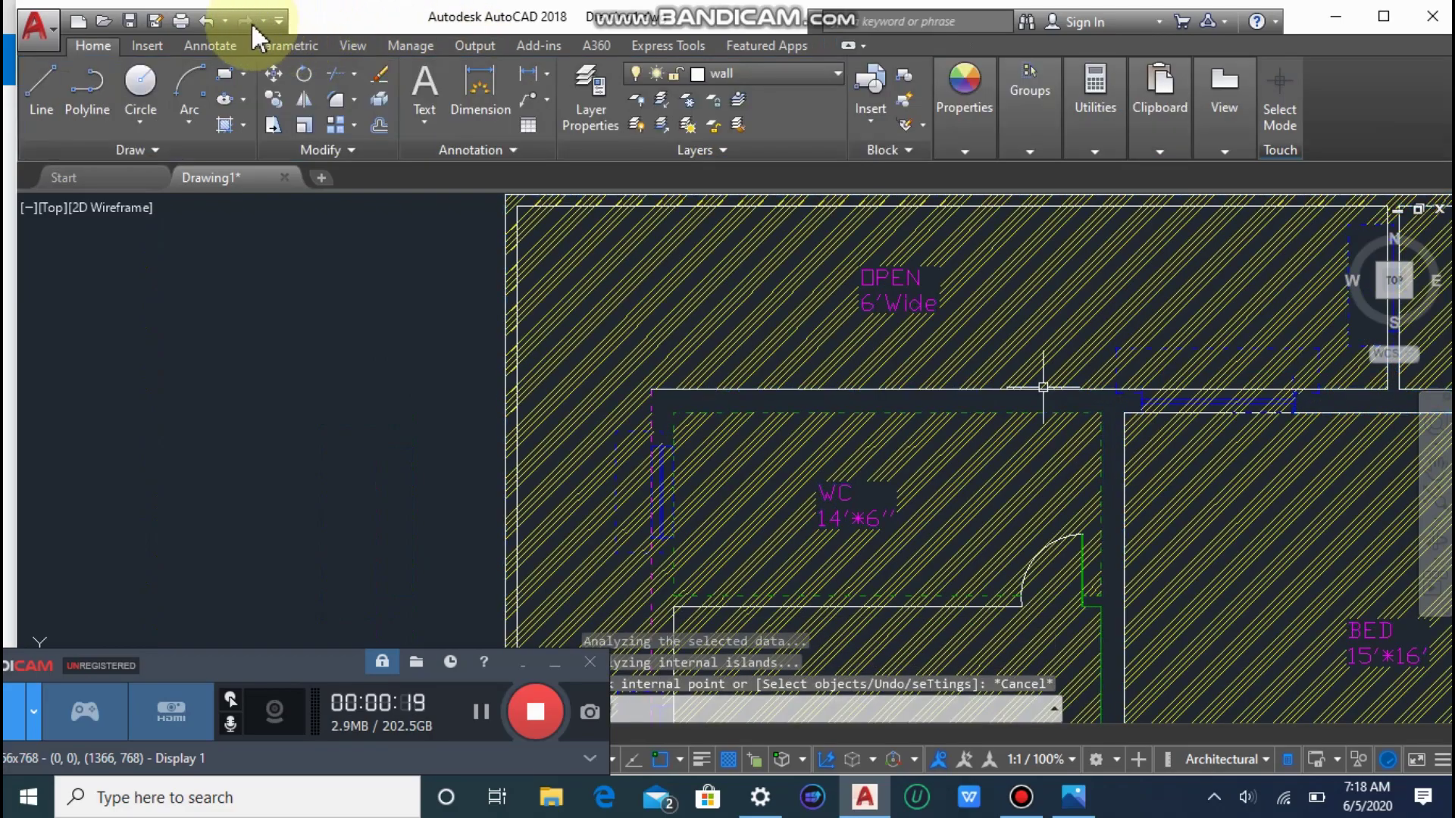
pyautogui.click(207, 22)
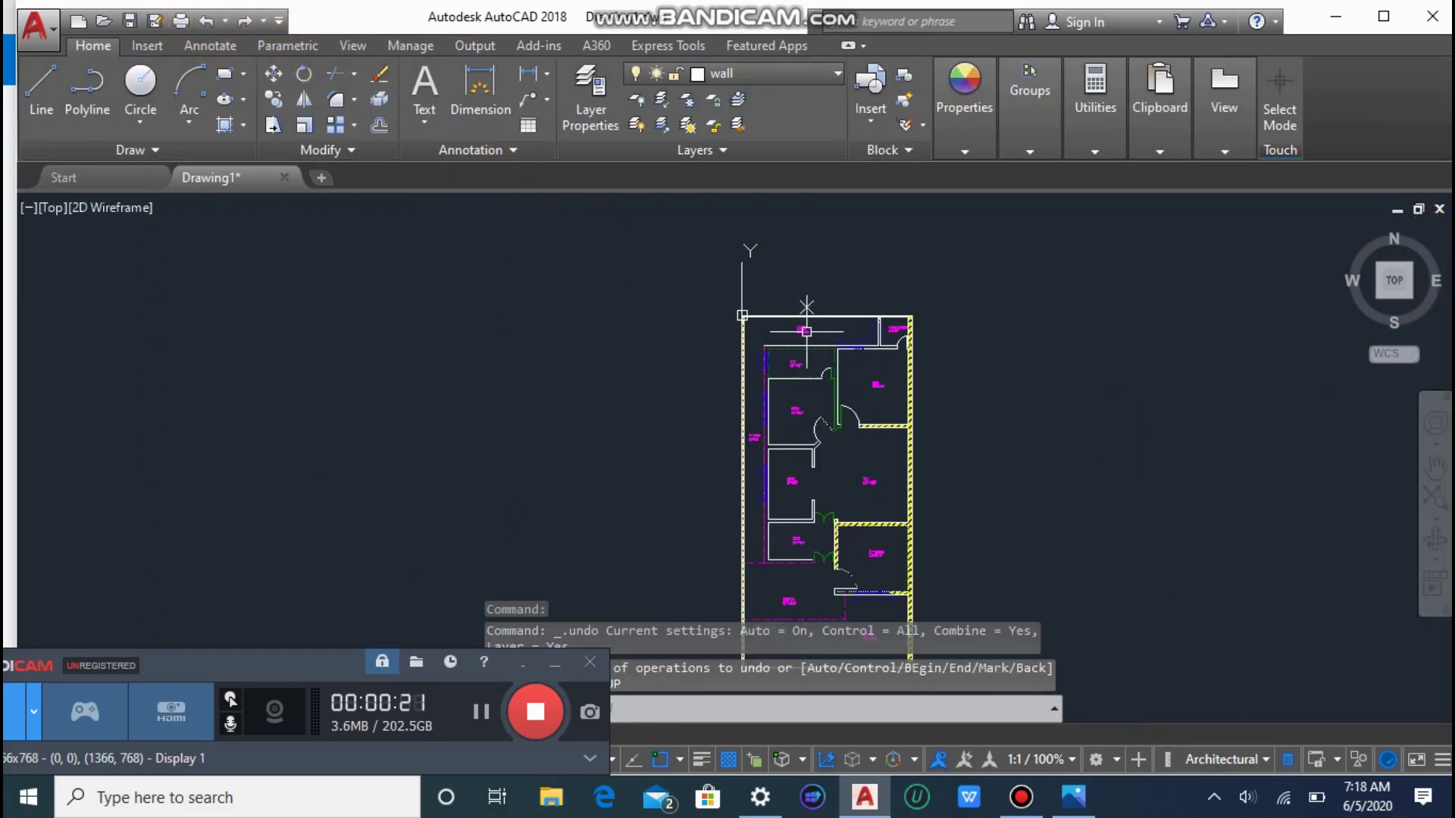
pyautogui.click(229, 122)
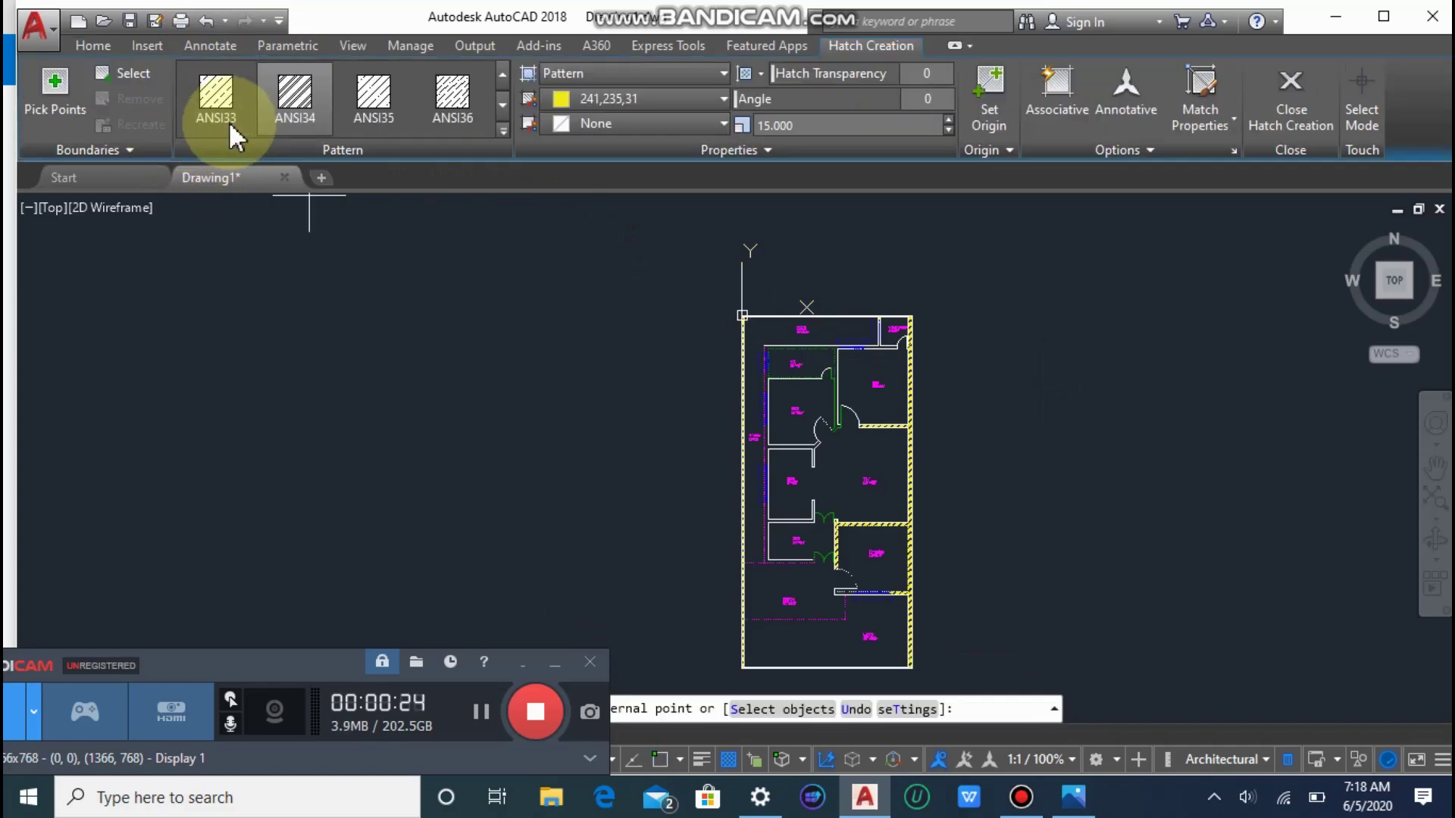
pyautogui.click(295, 95)
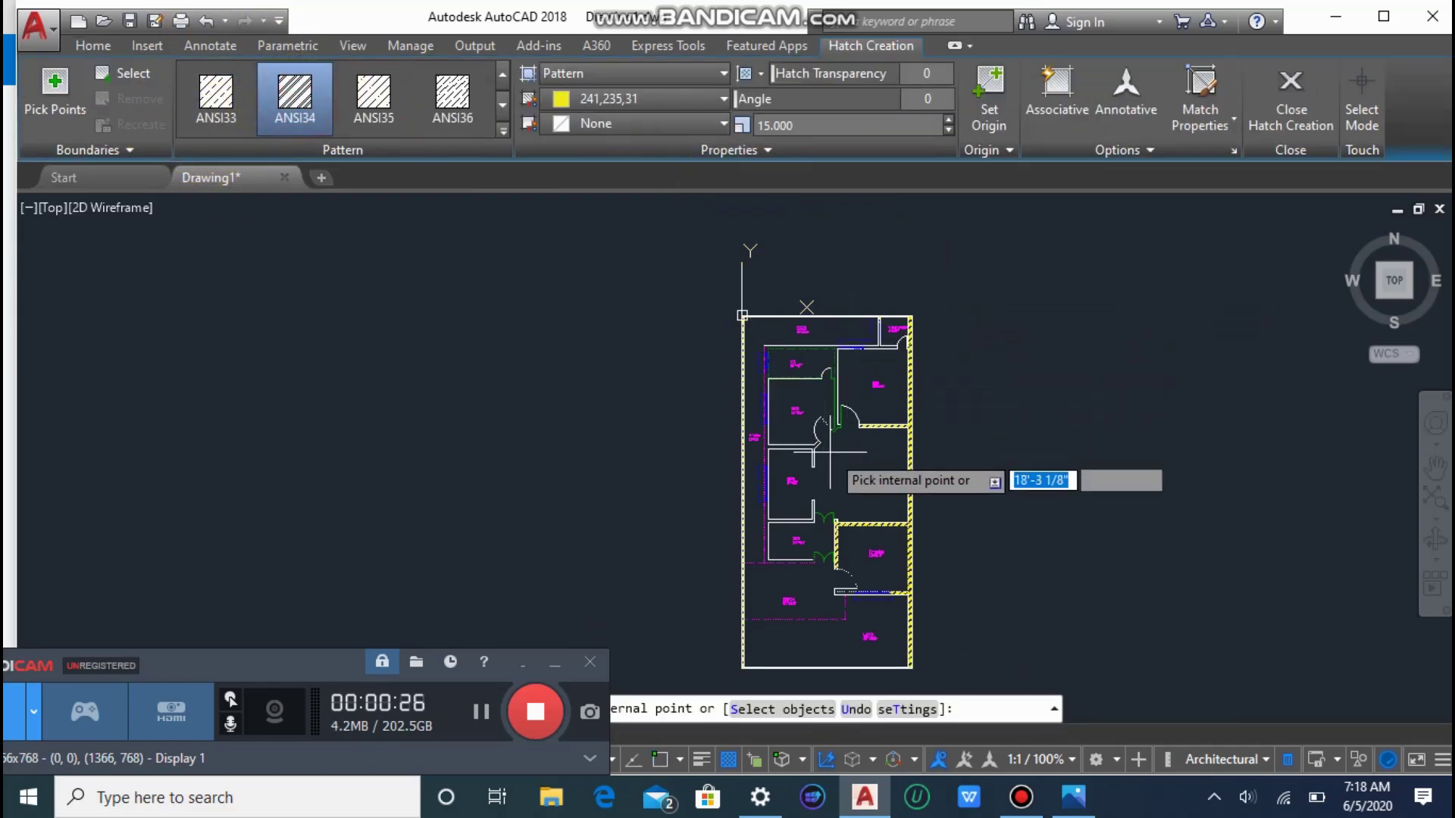
pyautogui.scroll(5, 837, 456)
pyautogui.scroll(2, 778, 436)
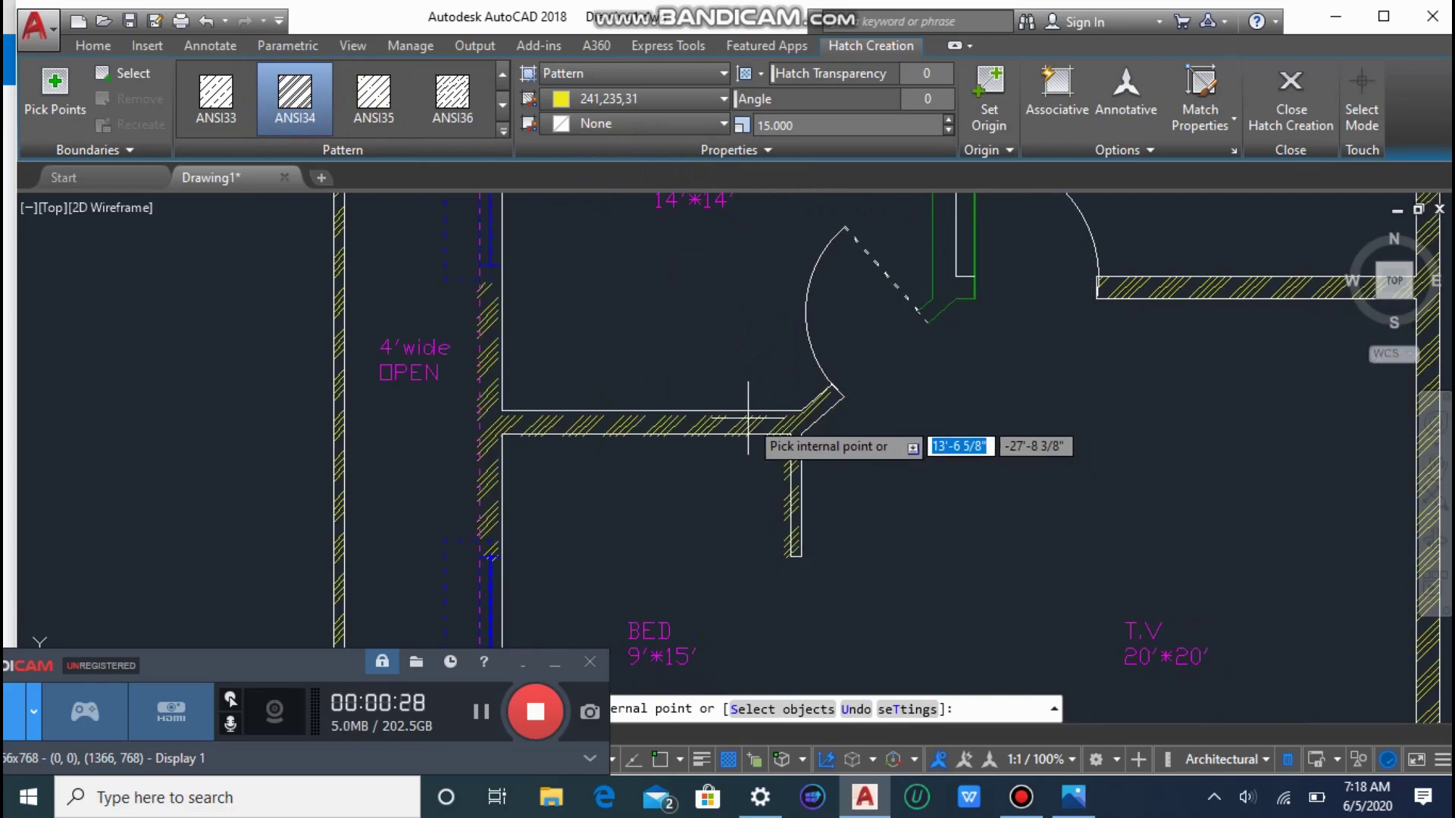
pyautogui.click(748, 415)
pyautogui.scroll(-3, 833, 382)
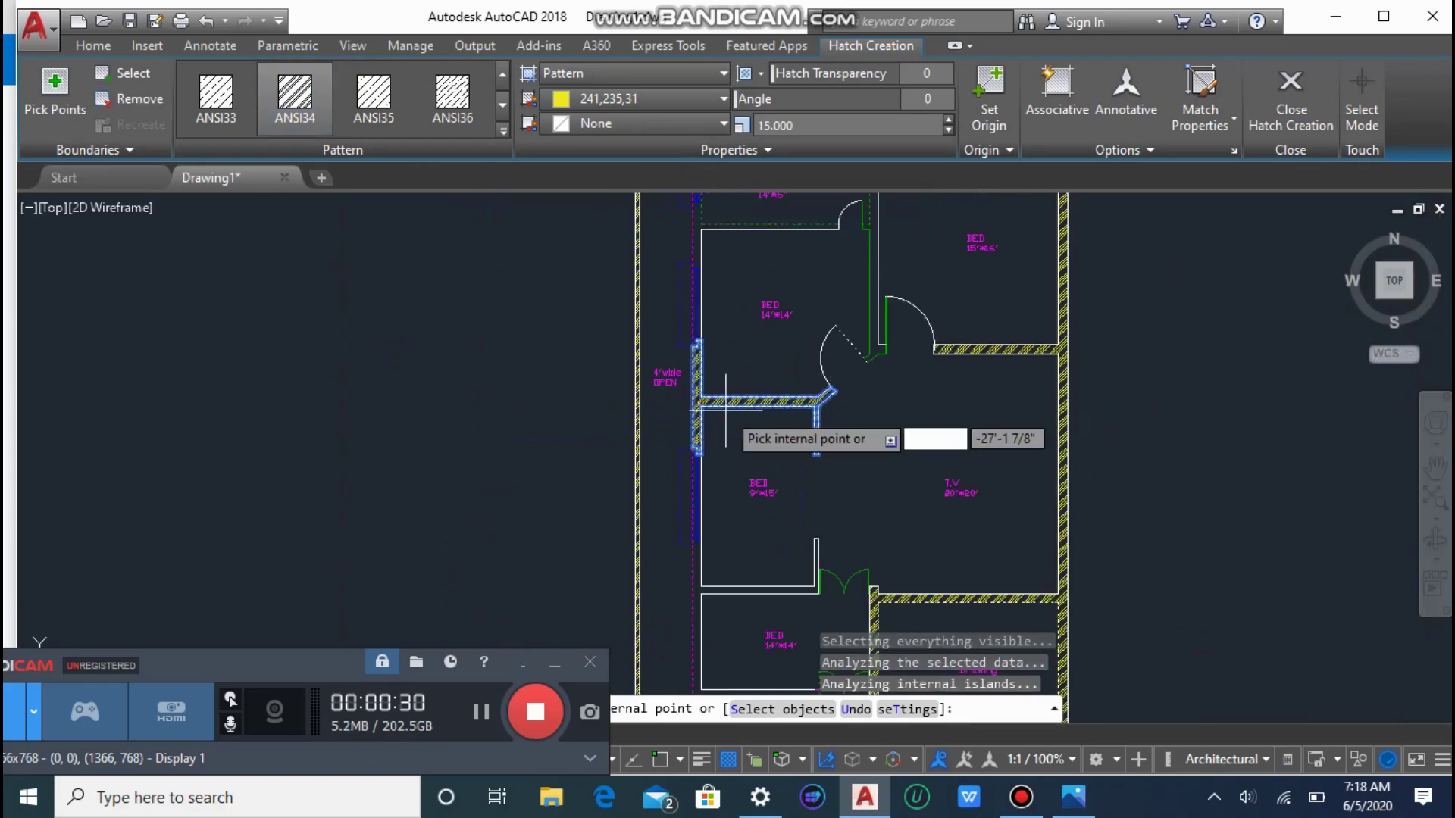
pyautogui.scroll(5, 733, 540)
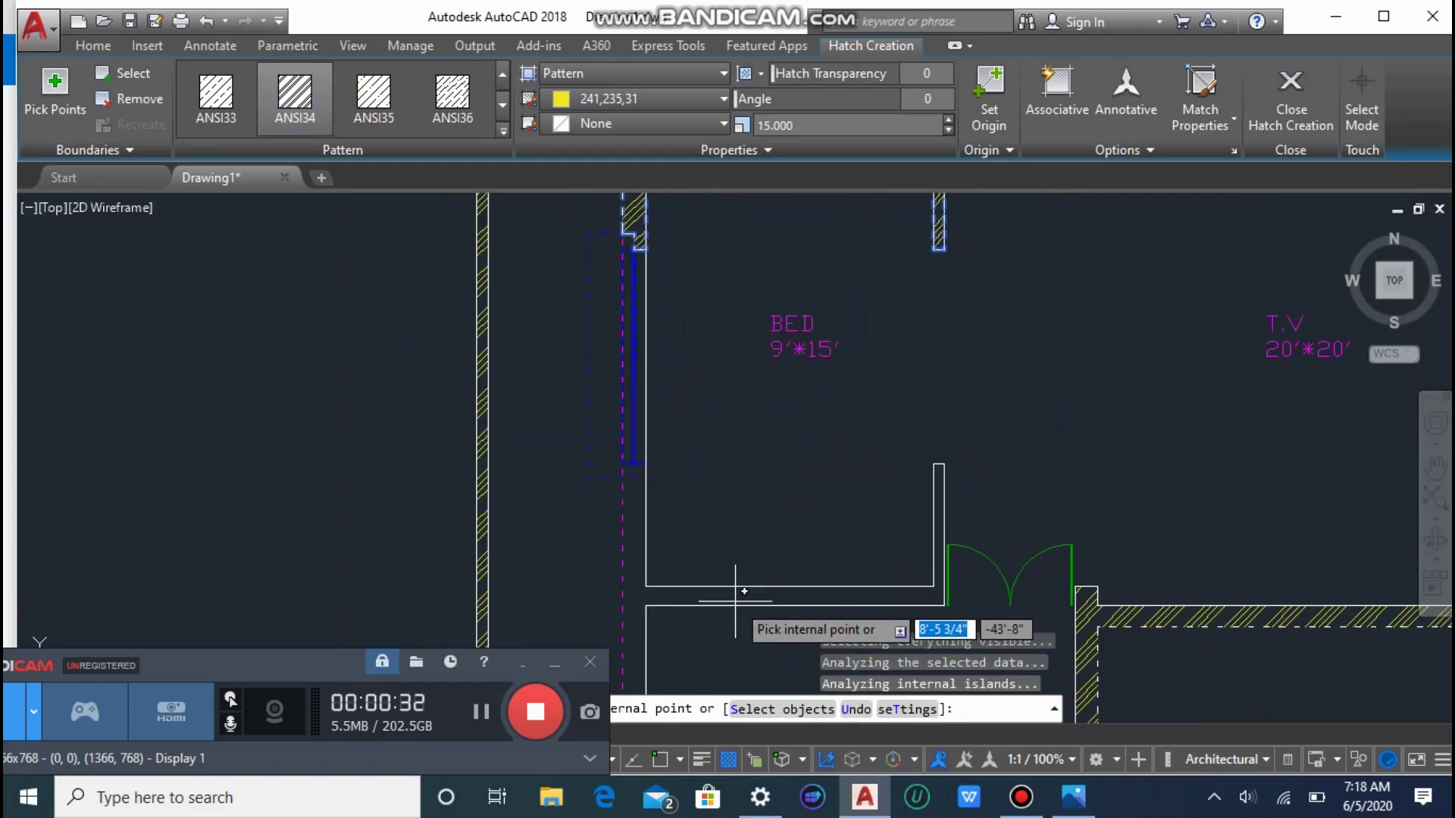
pyautogui.click(734, 601)
pyautogui.scroll(-5, 763, 546)
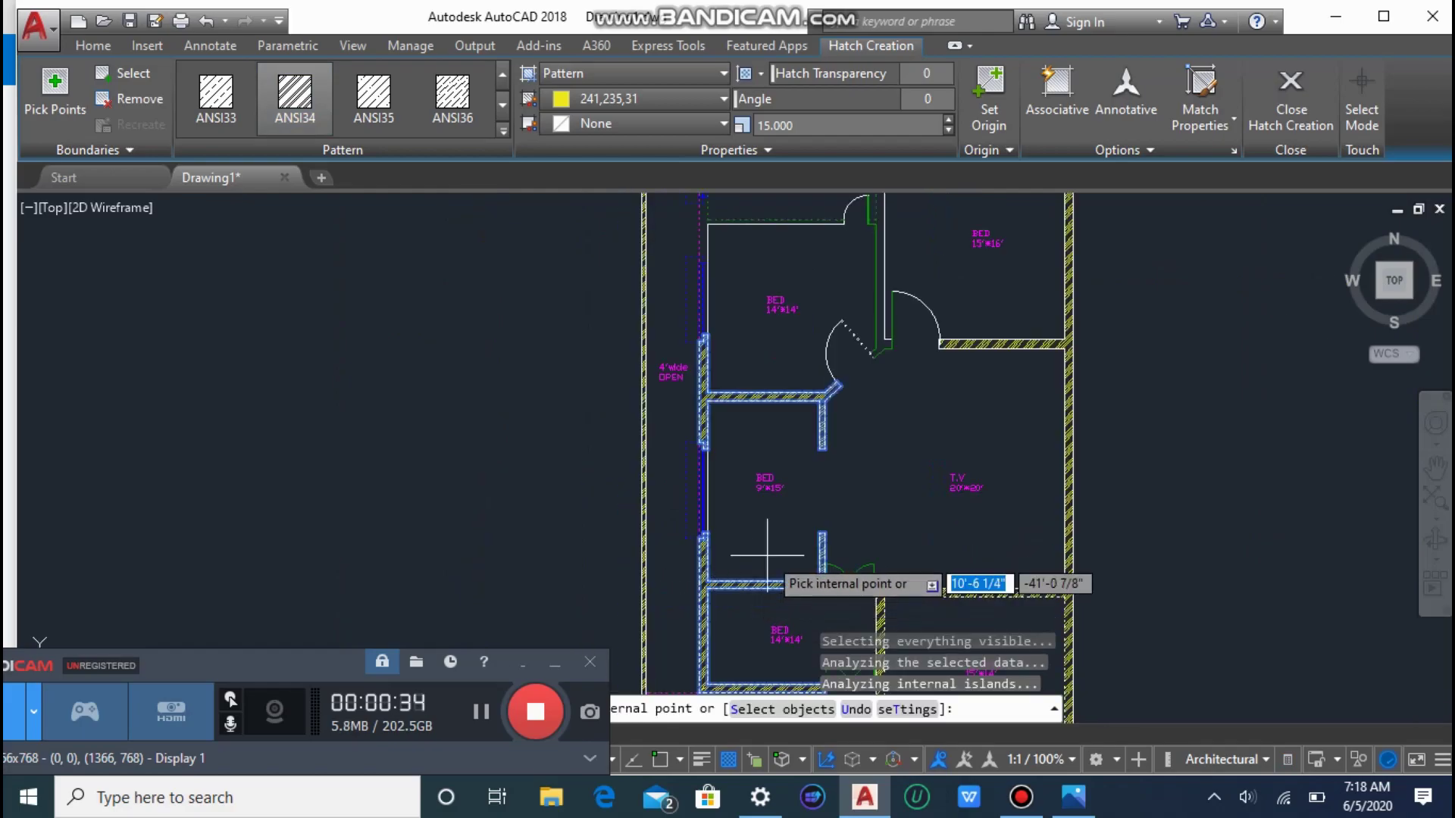
pyautogui.scroll(-8, 879, 598)
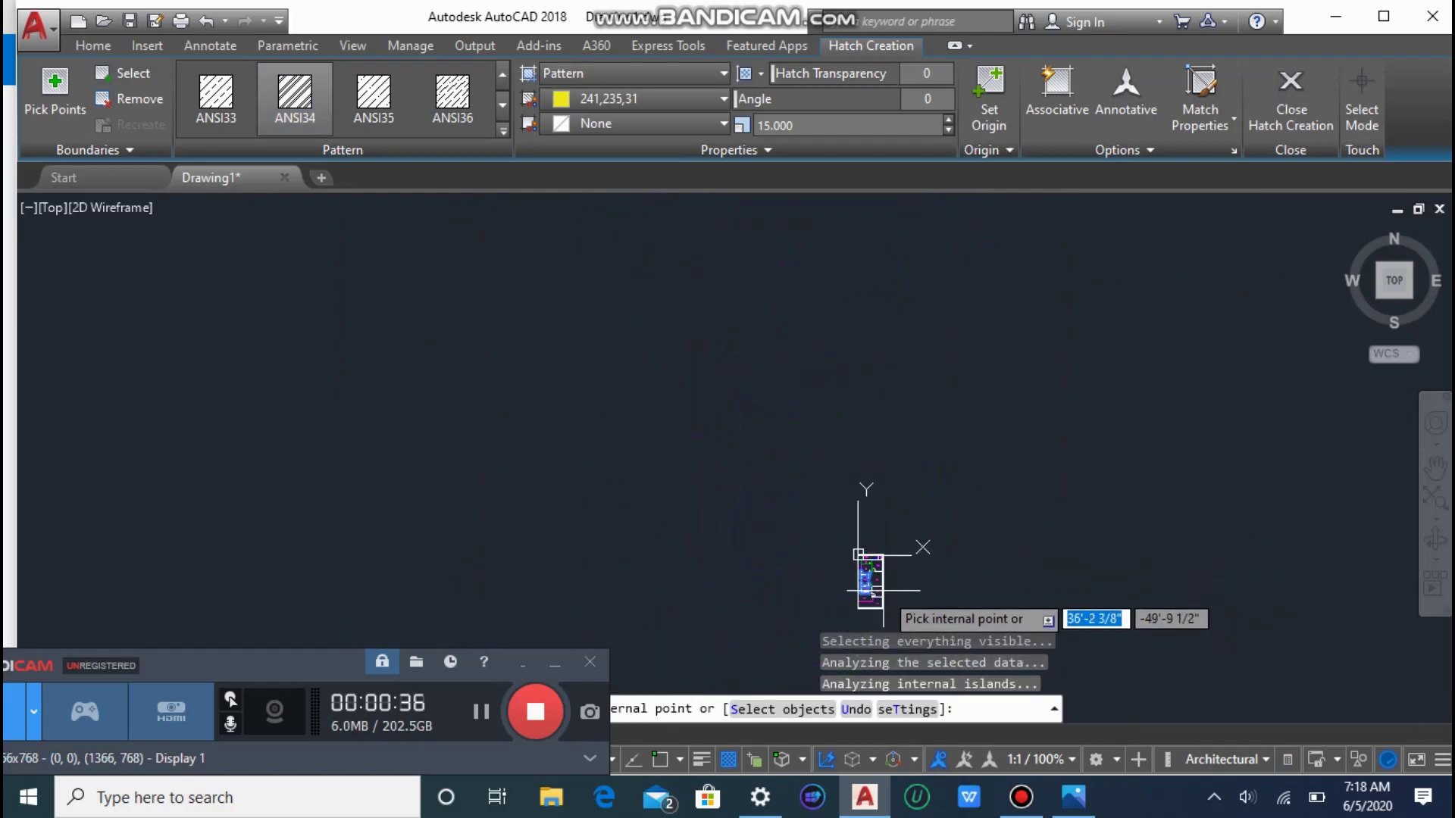
pyautogui.scroll(10, 878, 610)
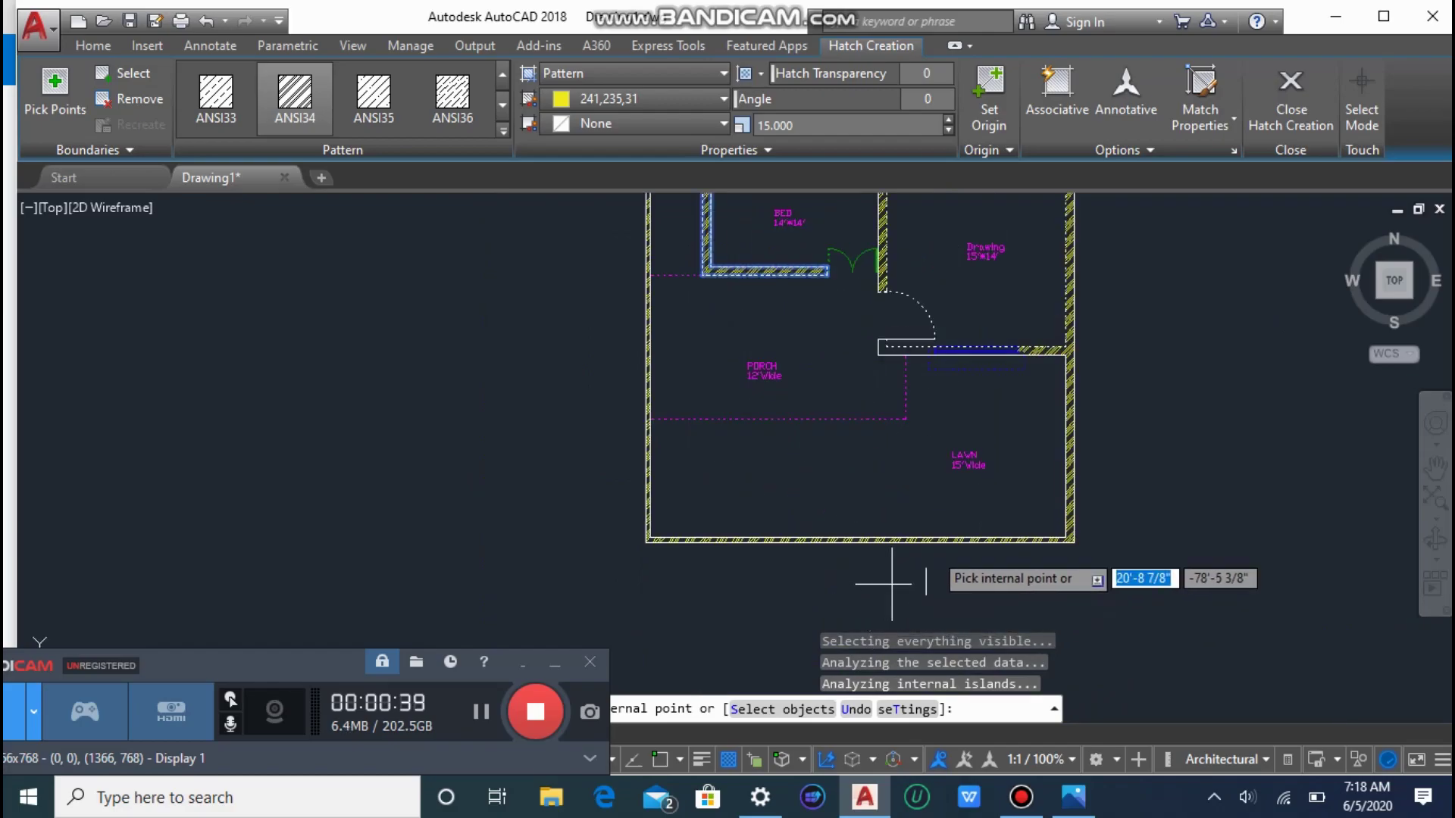
pyautogui.scroll(5, 910, 356)
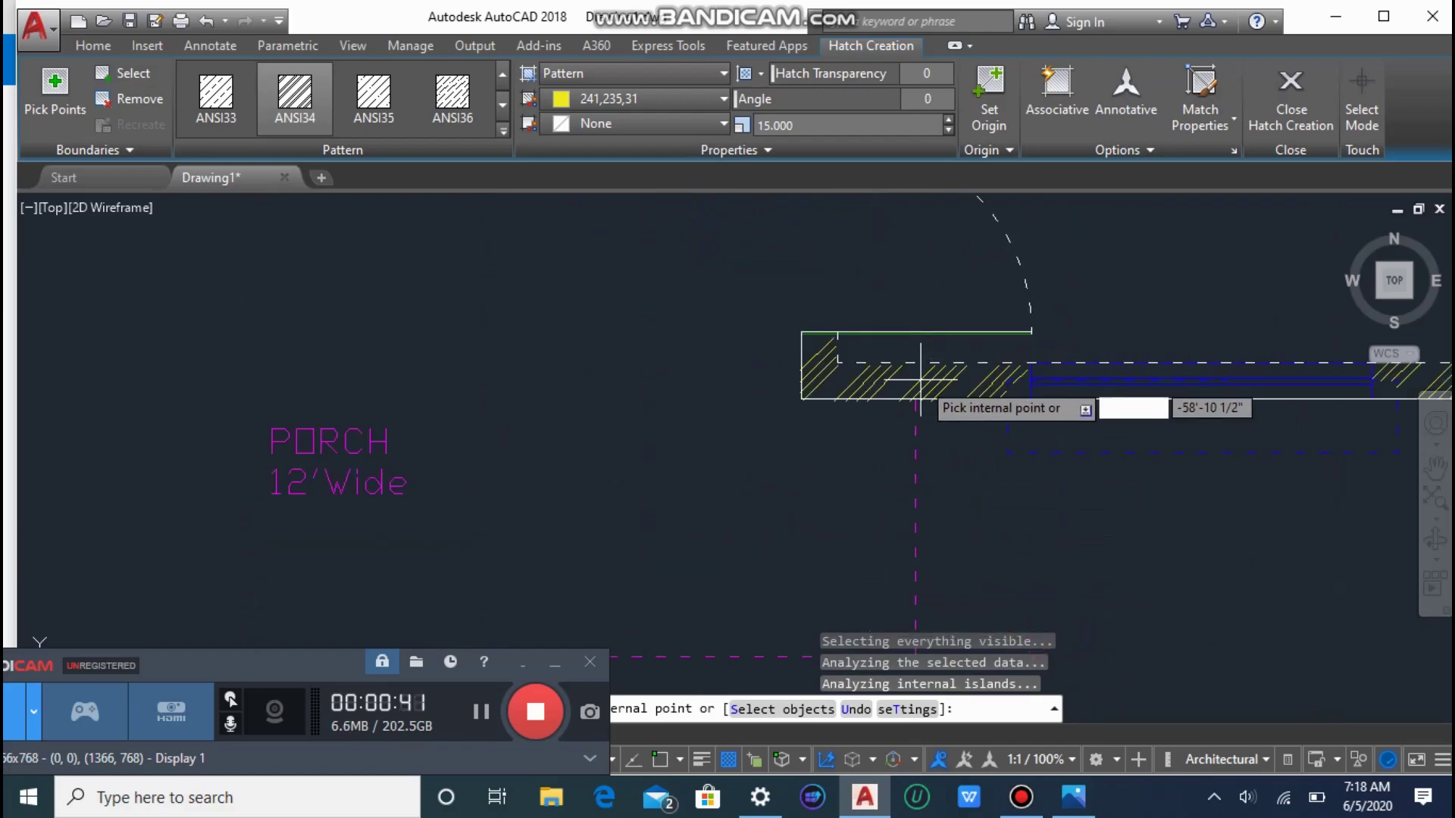
pyautogui.scroll(-5, 1000, 451)
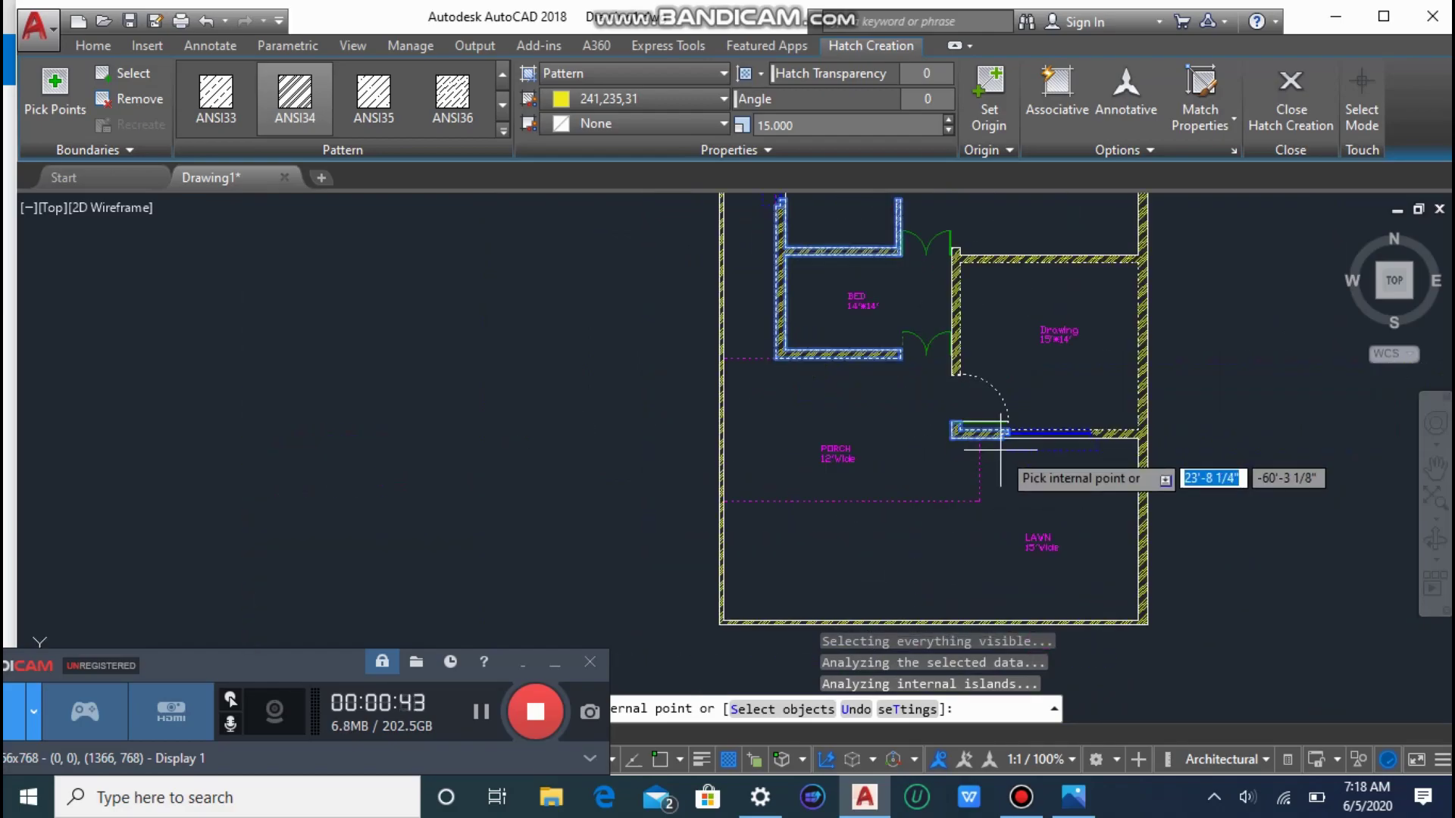
pyautogui.scroll(-8, 995, 322)
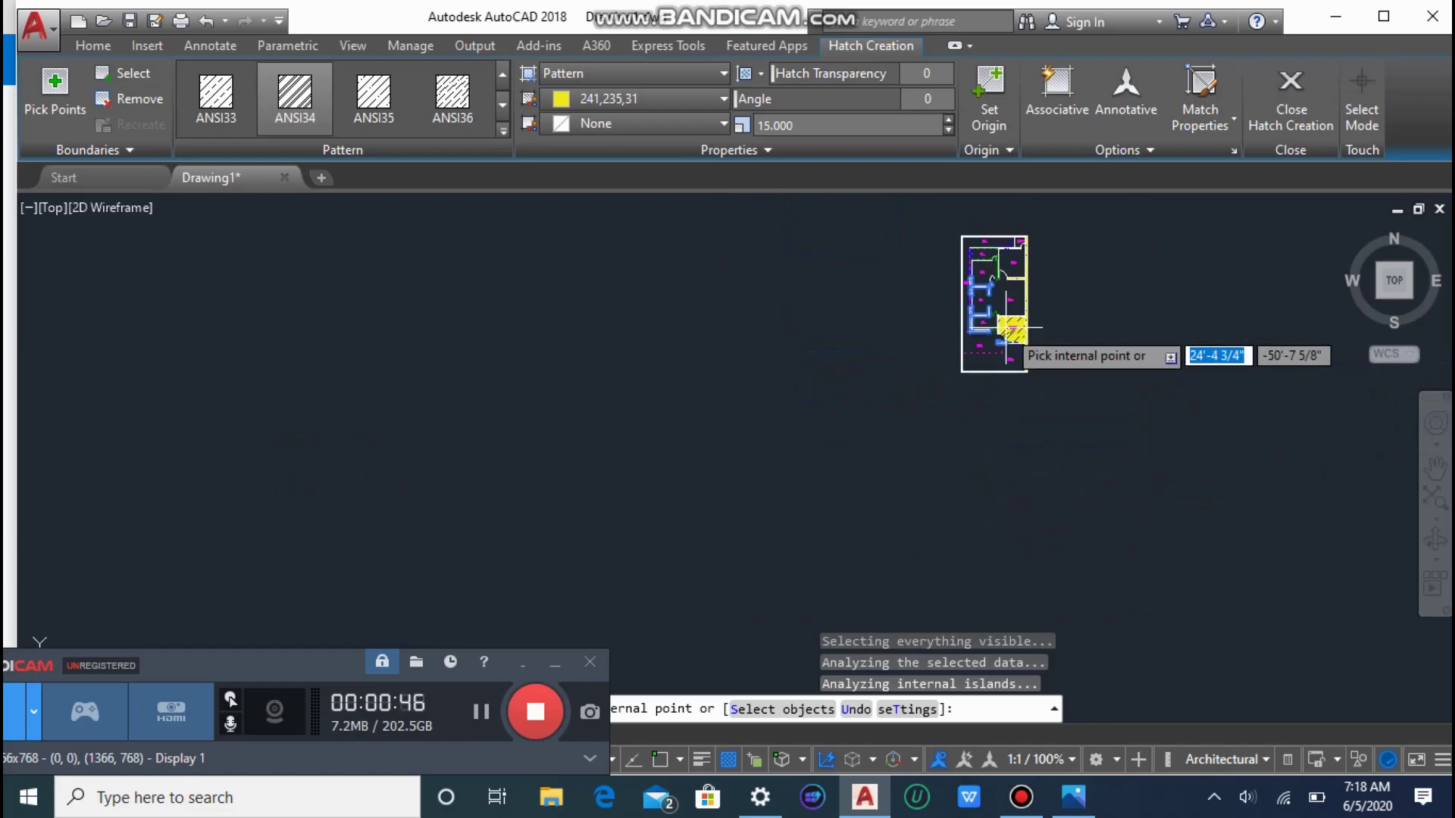
pyautogui.scroll(7, 1005, 280)
pyautogui.scroll(2, 1005, 281)
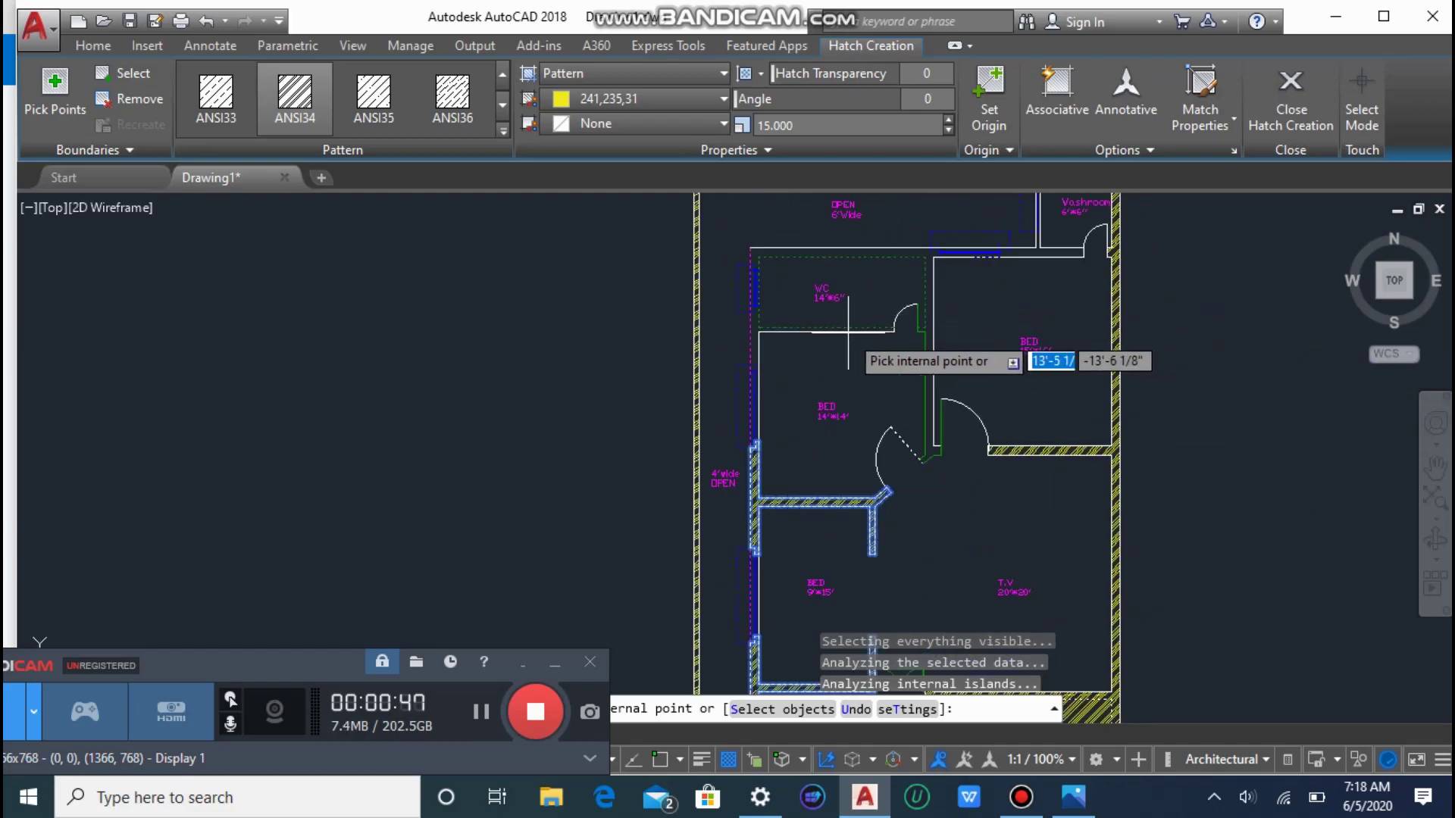
pyautogui.scroll(6, 841, 337)
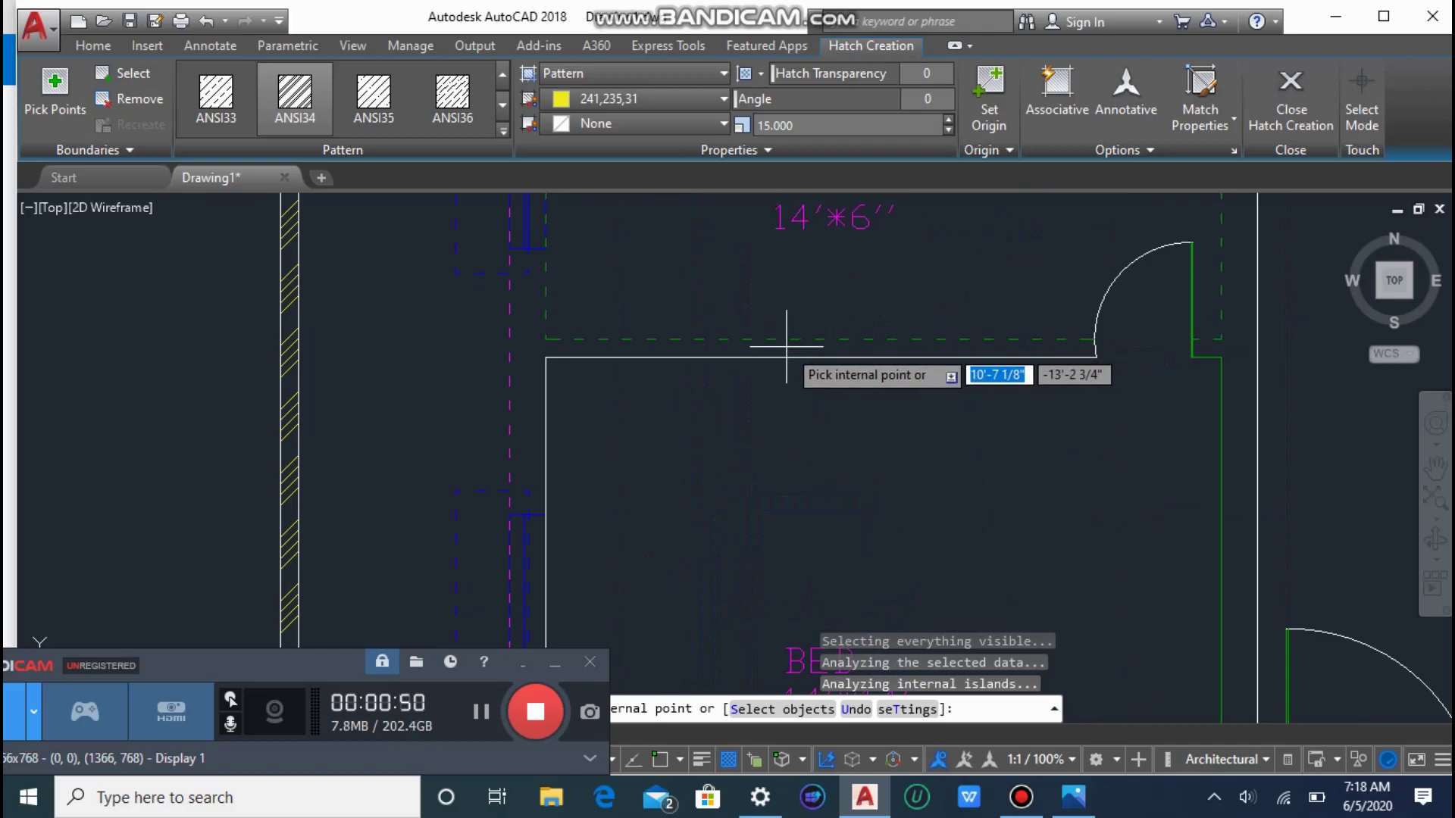
pyautogui.scroll(-7, 889, 334)
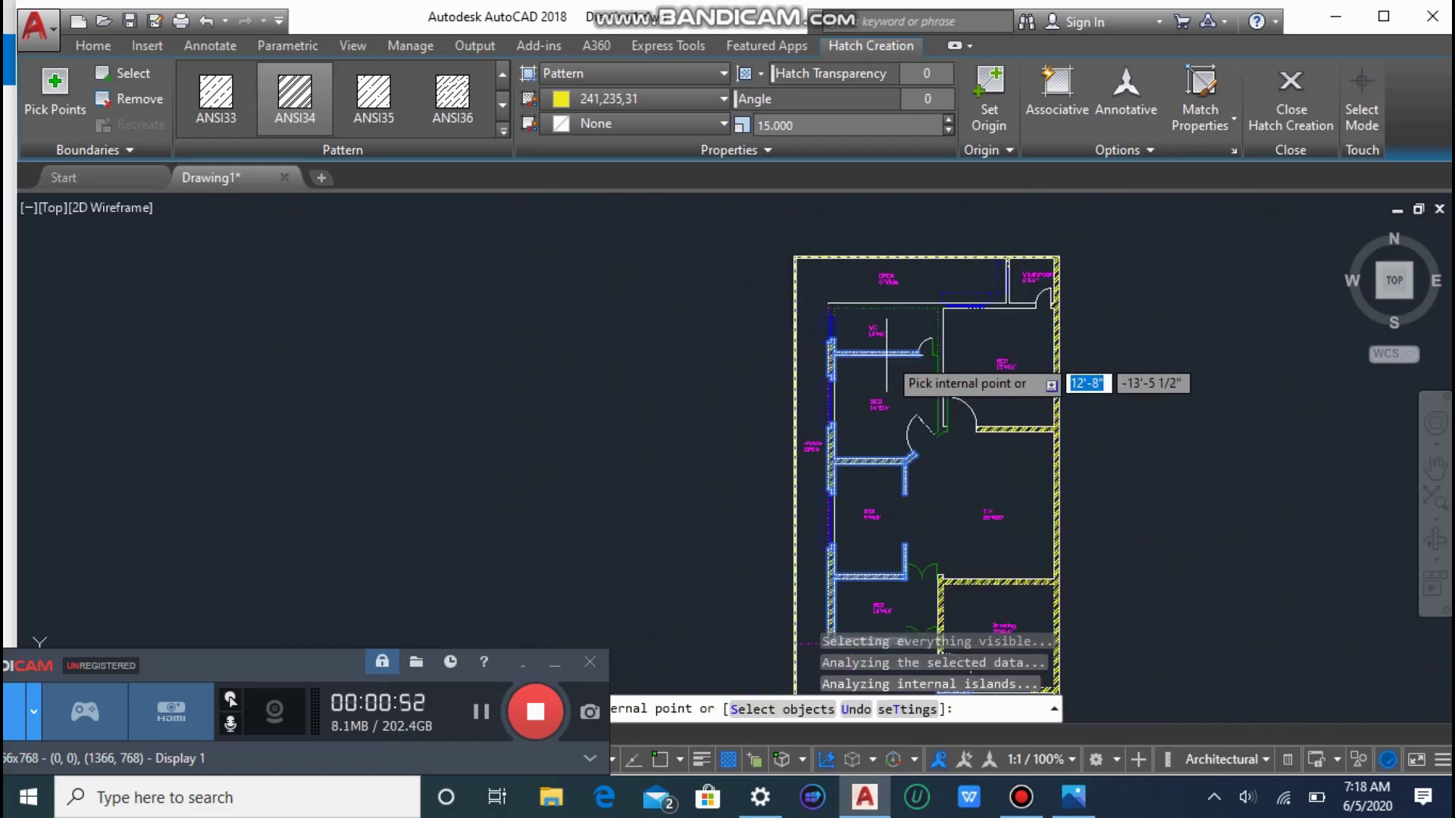
pyautogui.scroll(6, 875, 290)
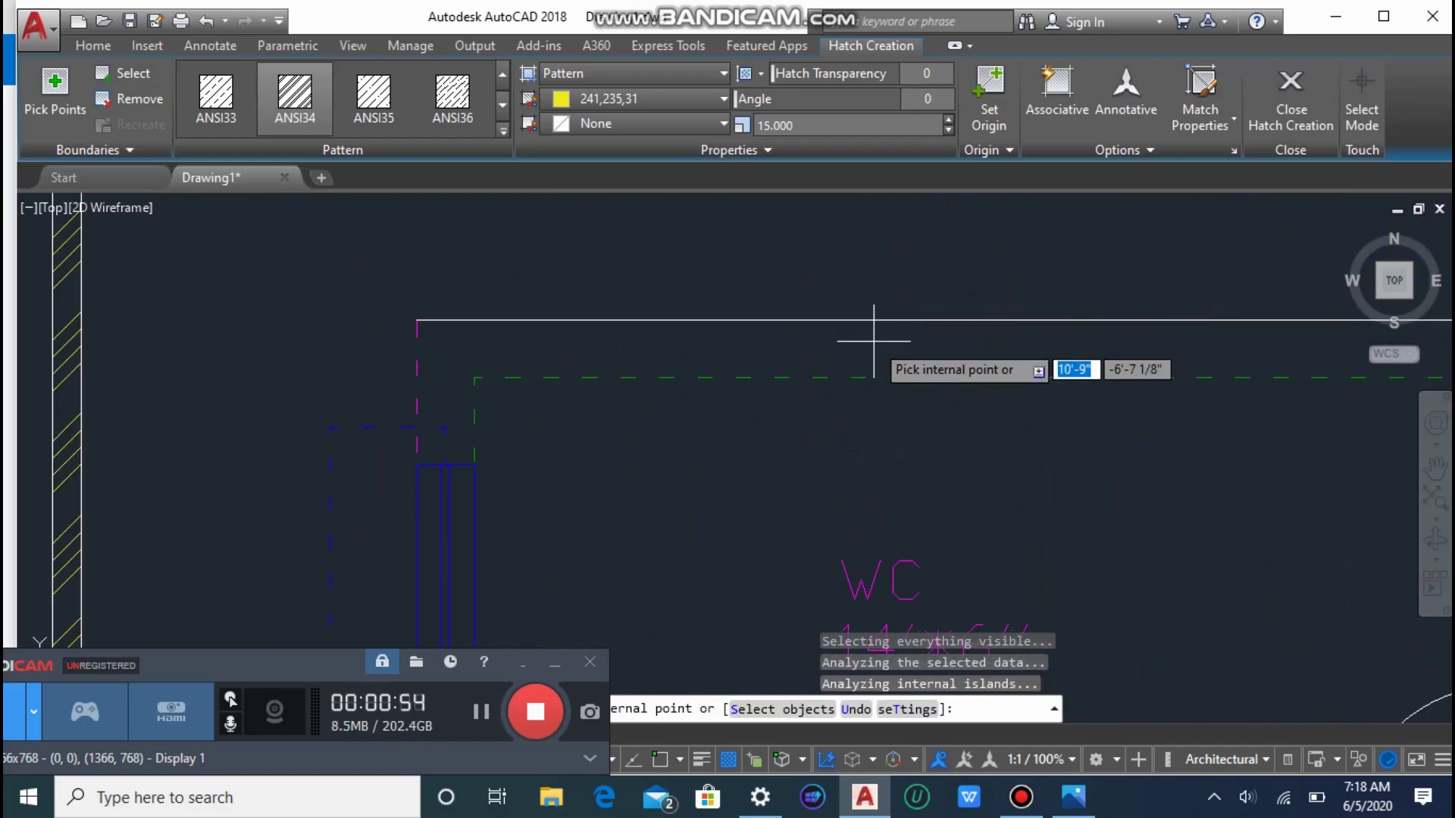
pyautogui.scroll(-2, 874, 340)
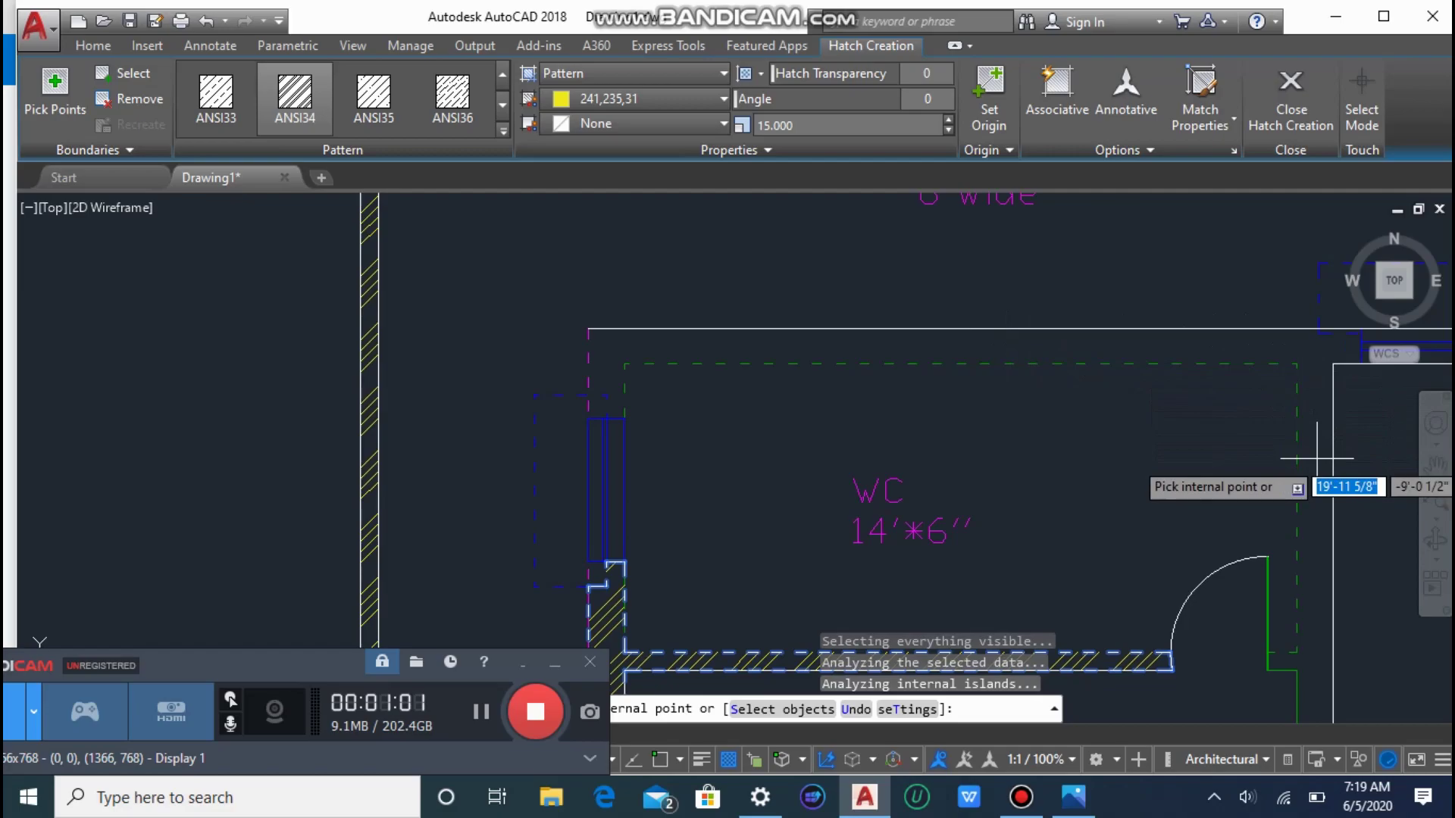
# Cancel the hatch, then select the WC outline and top wall polylines and join them.
pyautogui.press('Escape')
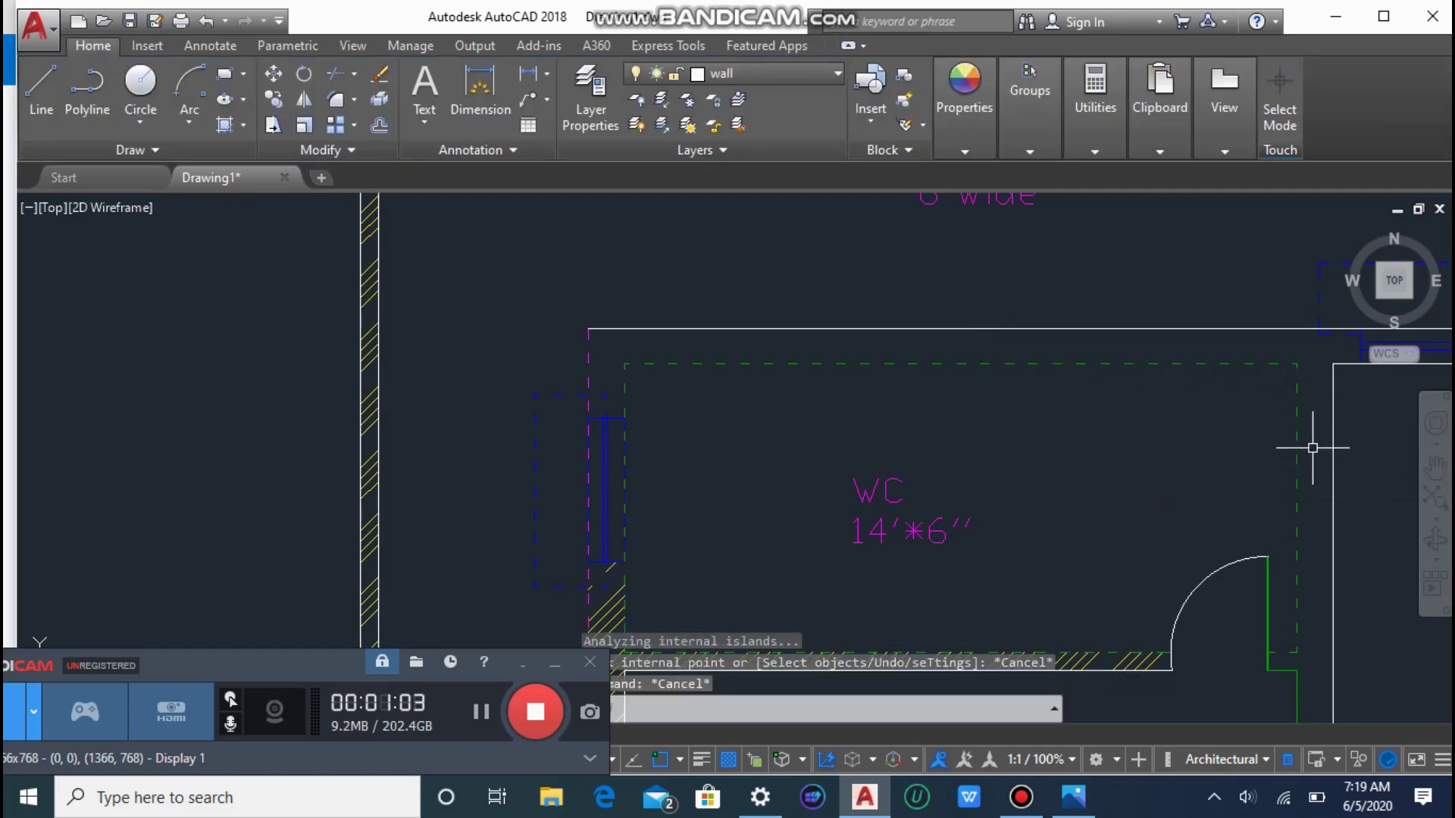
pyautogui.press('Escape')
pyautogui.click(1178, 362)
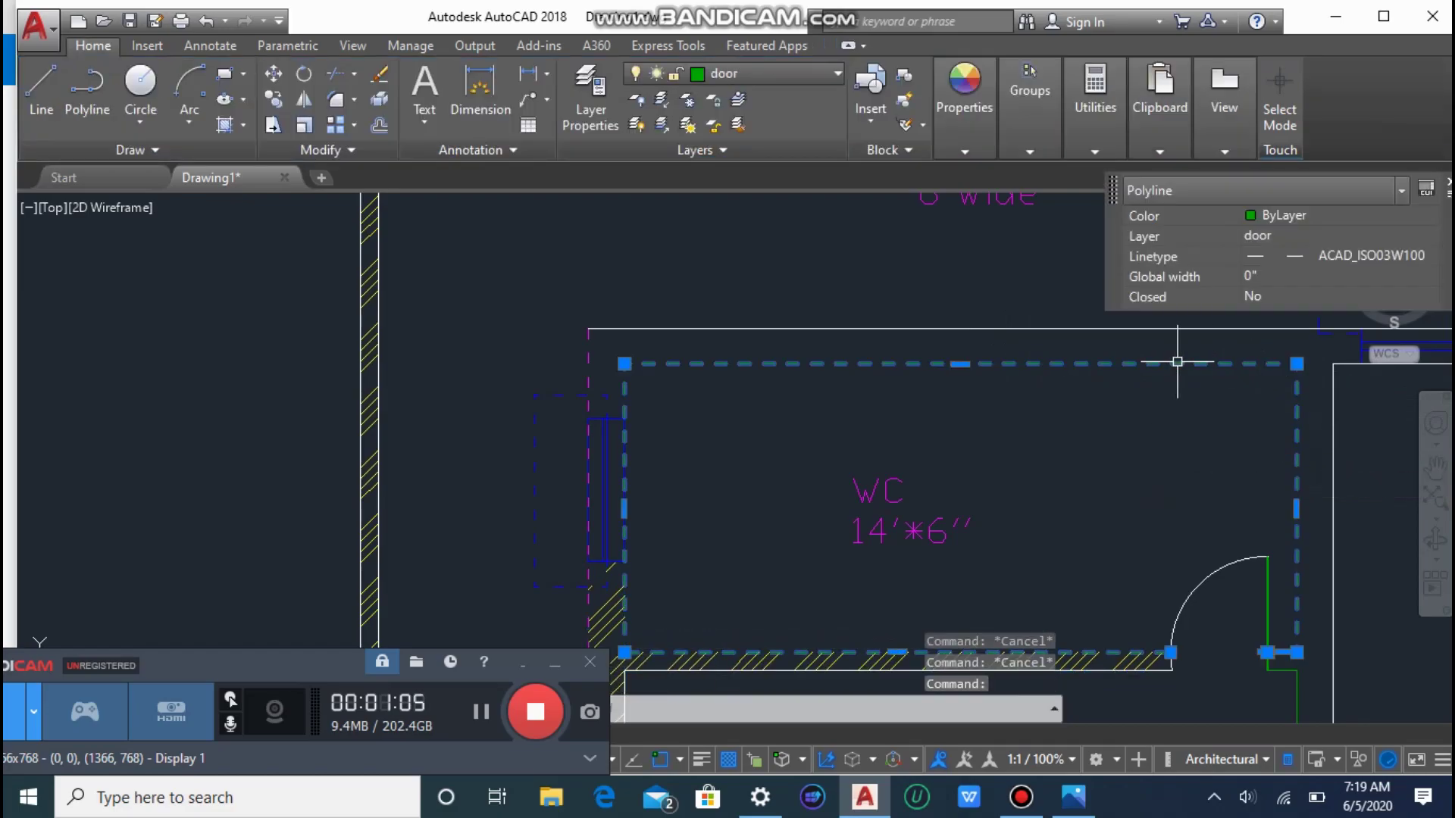
pyautogui.press('Escape')
pyautogui.click(1091, 316)
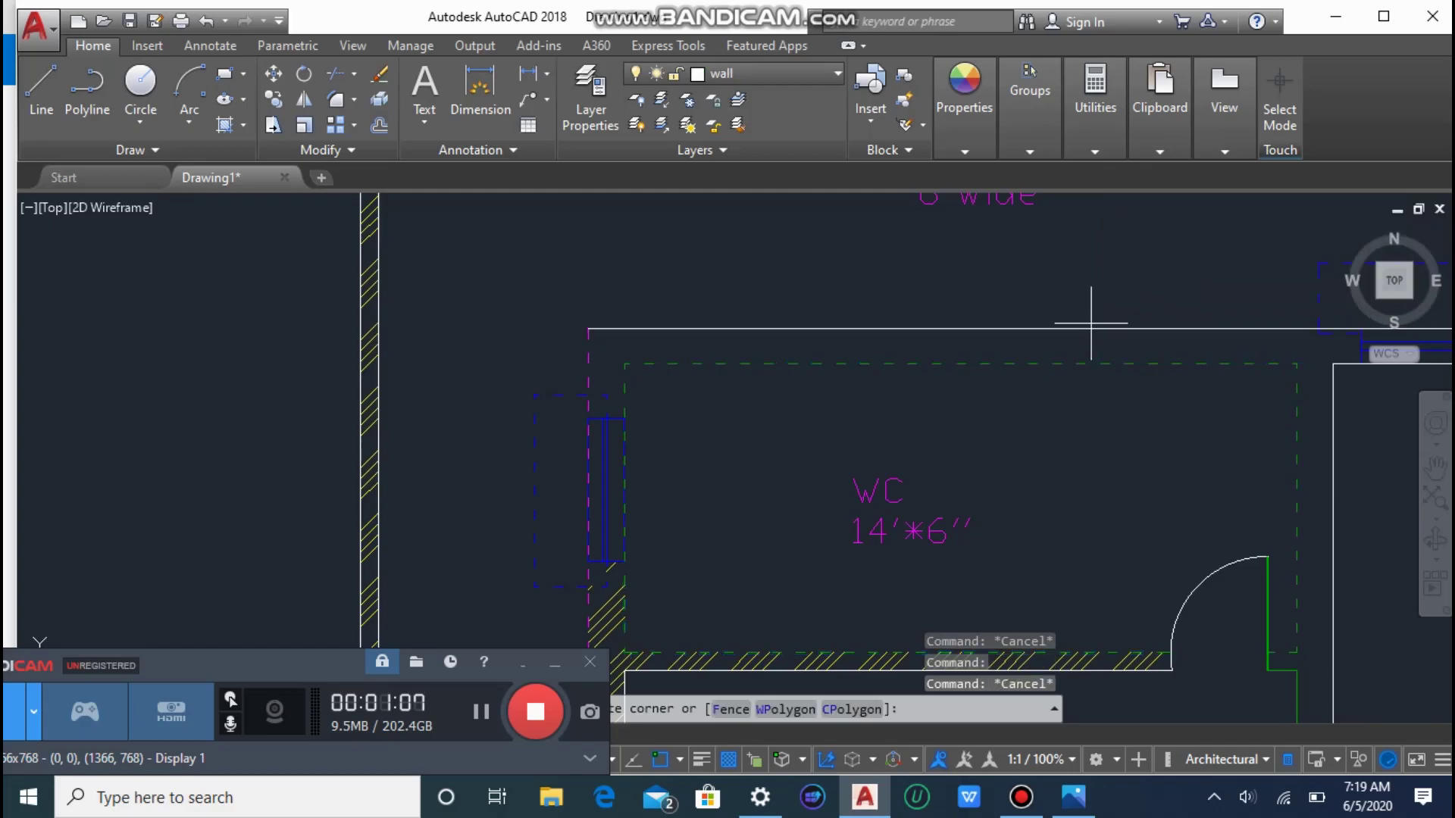
pyautogui.click(1089, 325)
pyautogui.press('Escape')
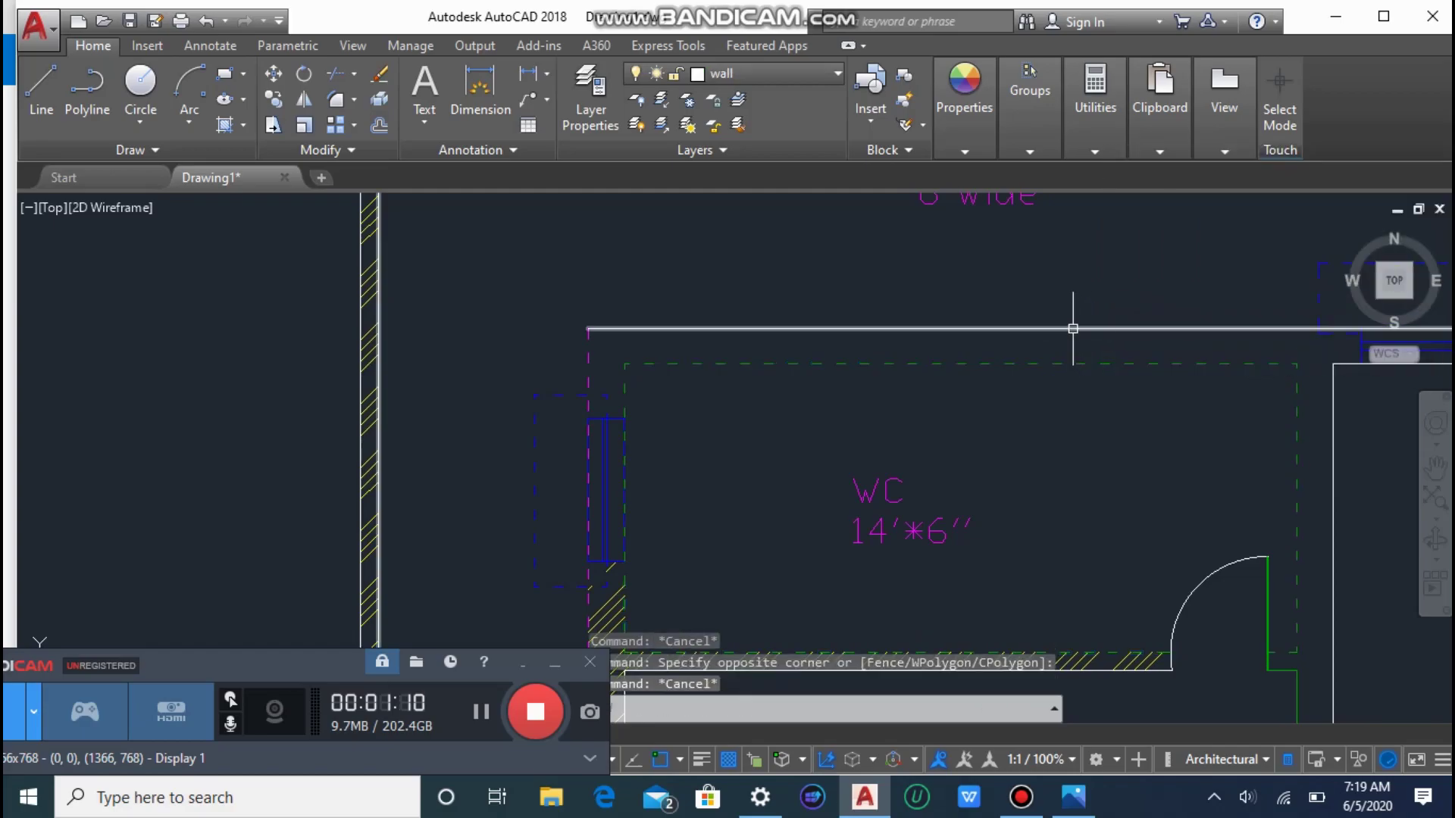
pyautogui.click(1076, 327)
pyautogui.scroll(-4, 588, 364)
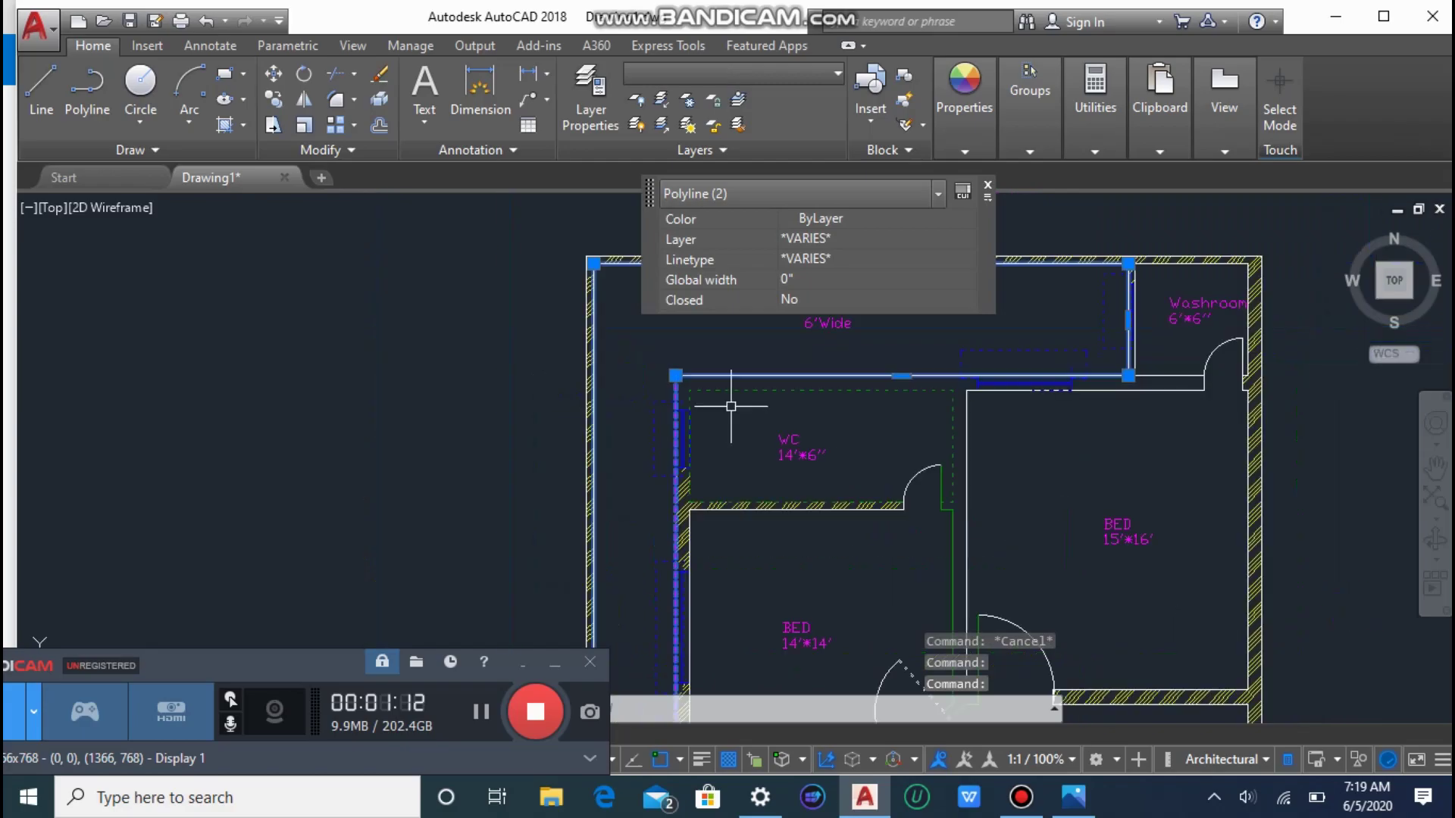
pyautogui.scroll(3, 896, 407)
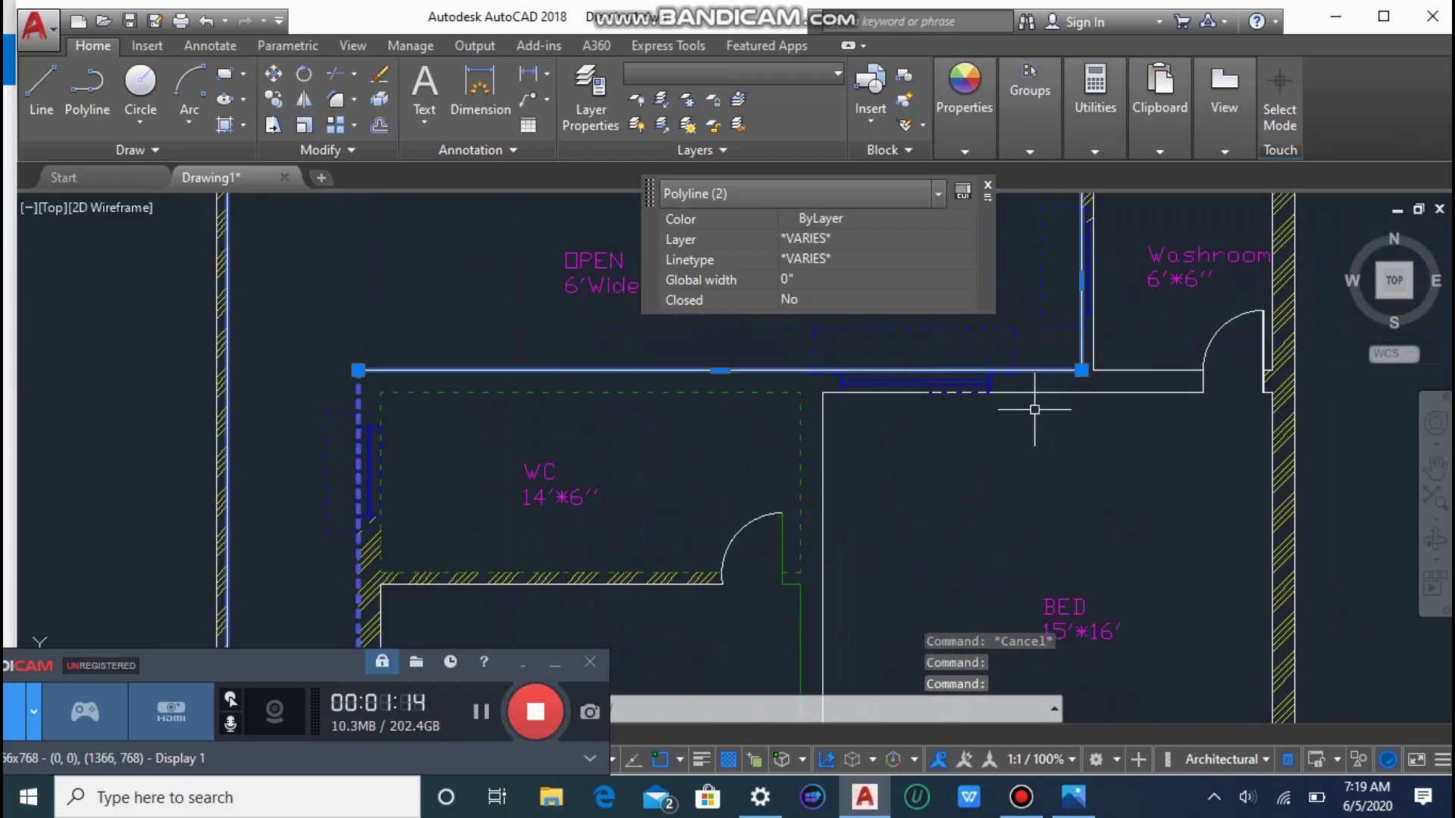
pyautogui.scroll(-4, 1035, 409)
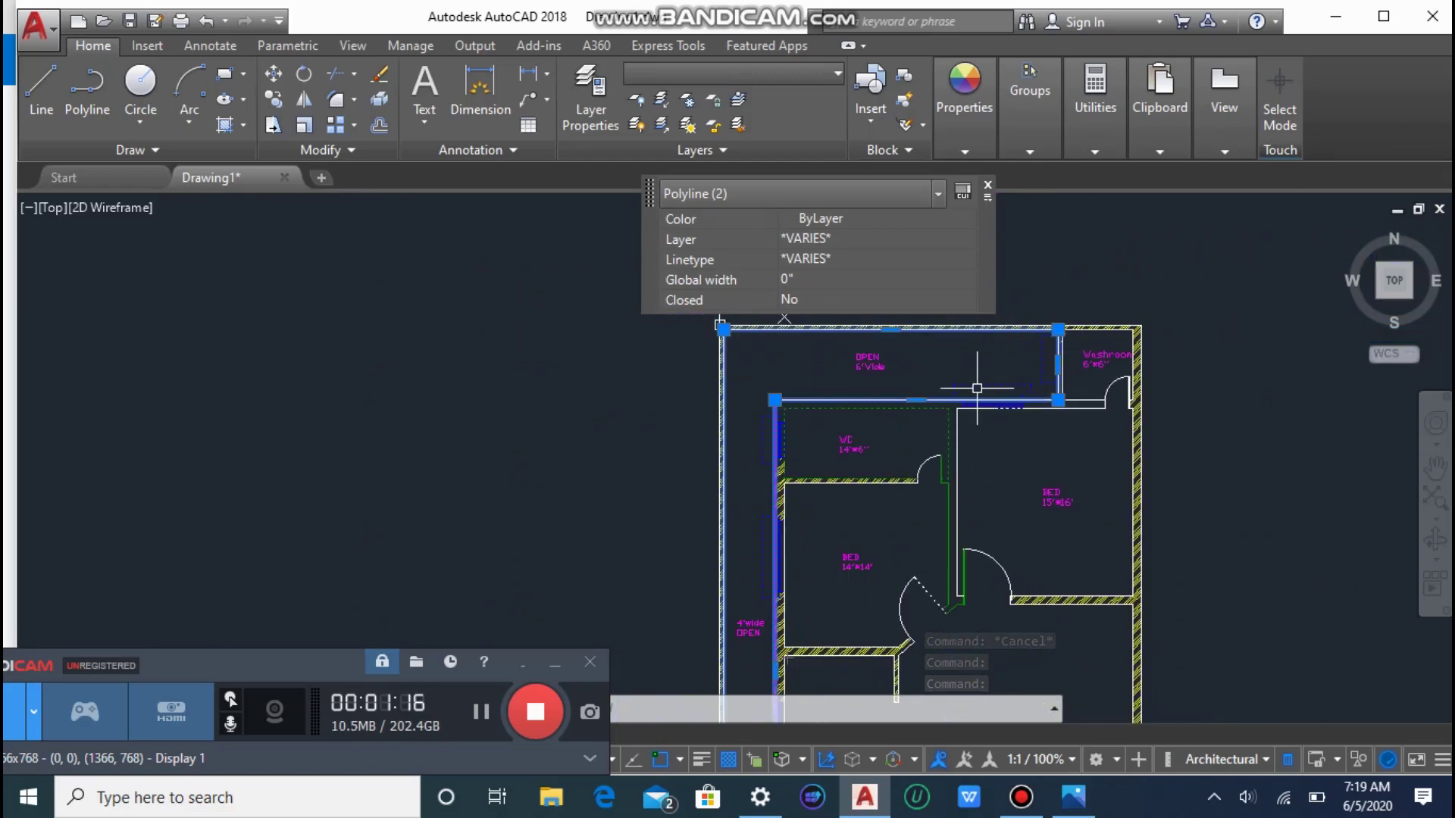
pyautogui.press('Return')
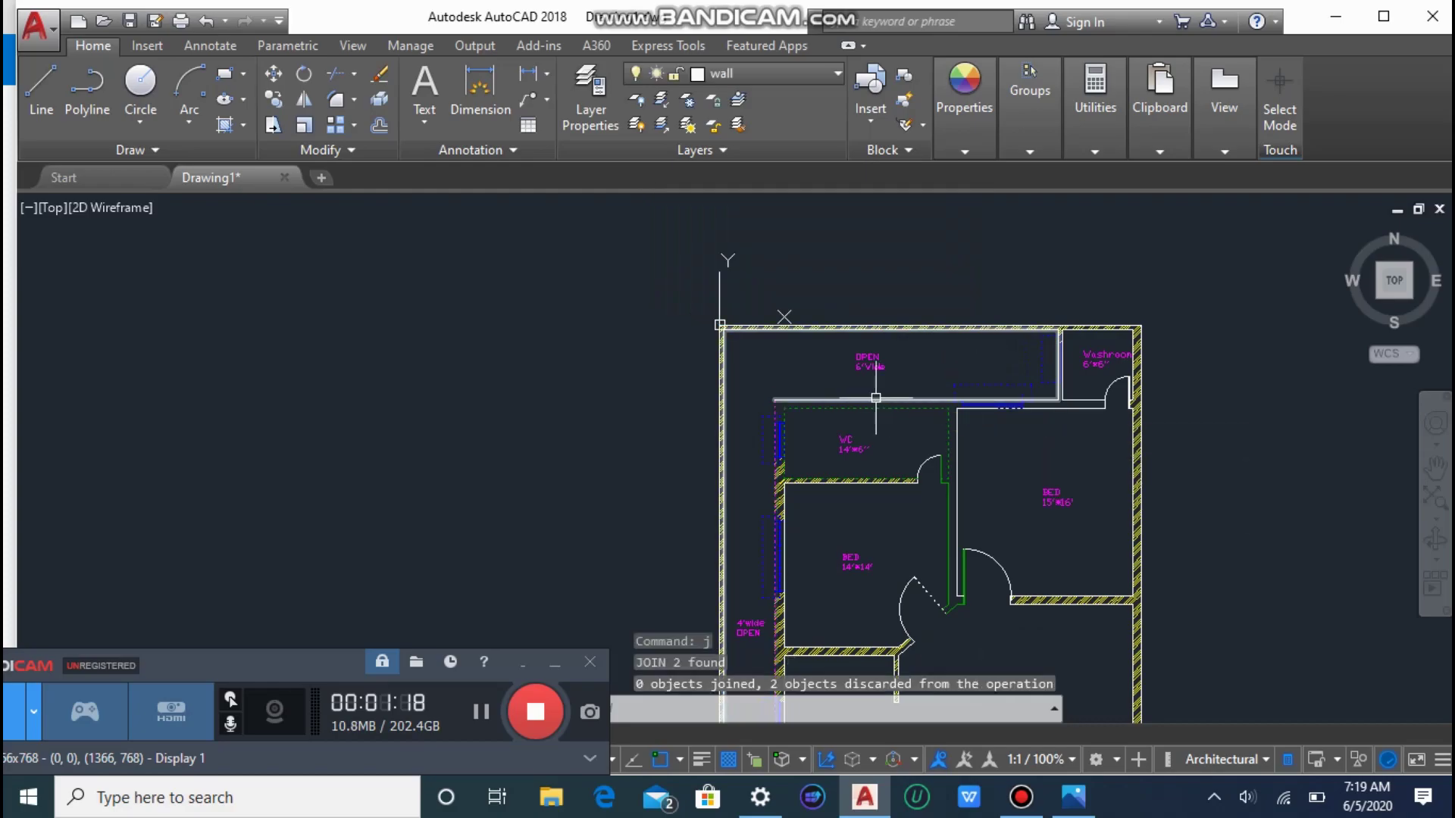
pyautogui.scroll(4, 809, 416)
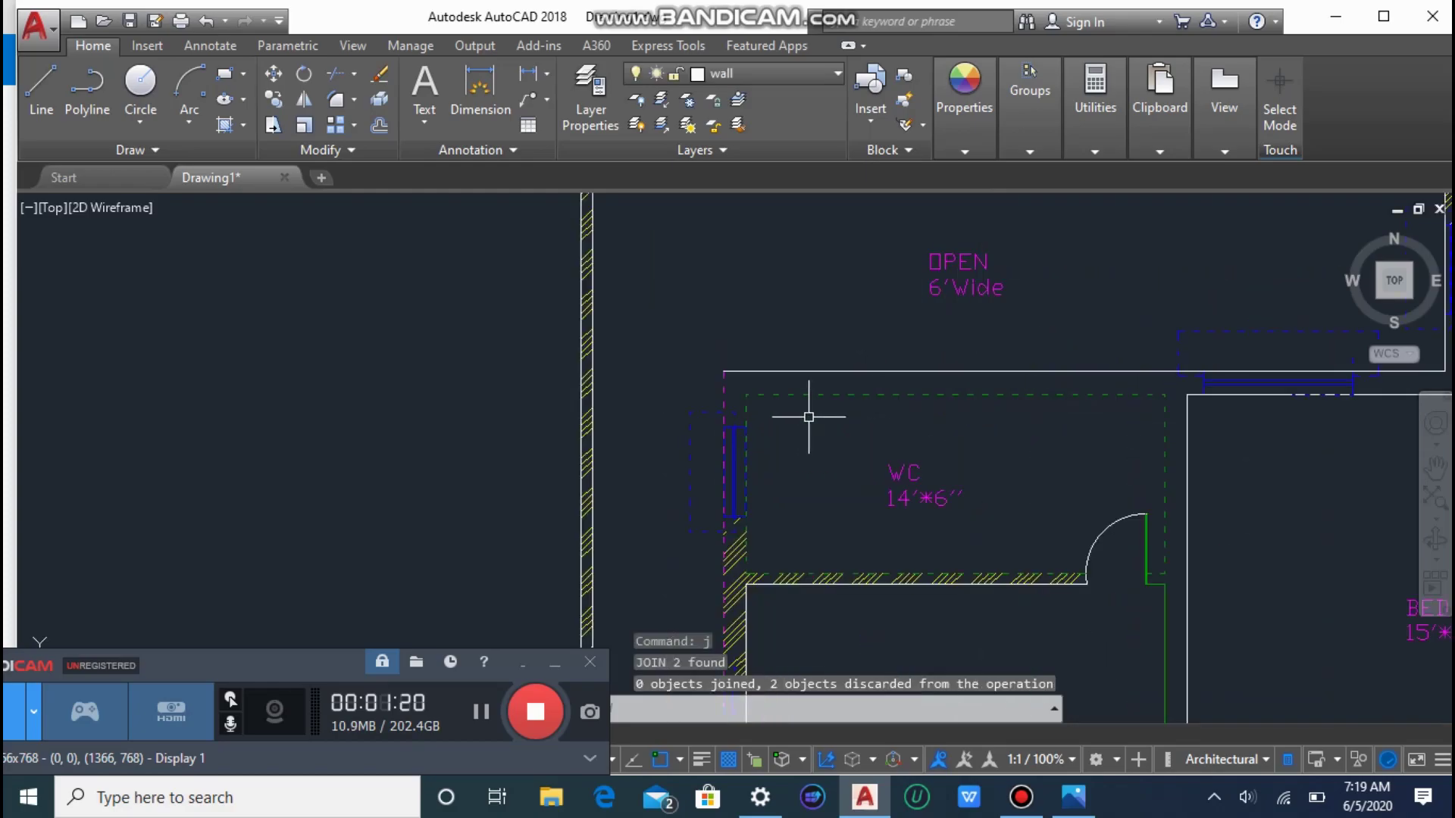
# Set the pink porch line's linetype to ByLayer and colour to ByBlock.
pyautogui.click(725, 390)
pyautogui.click(988, 286)
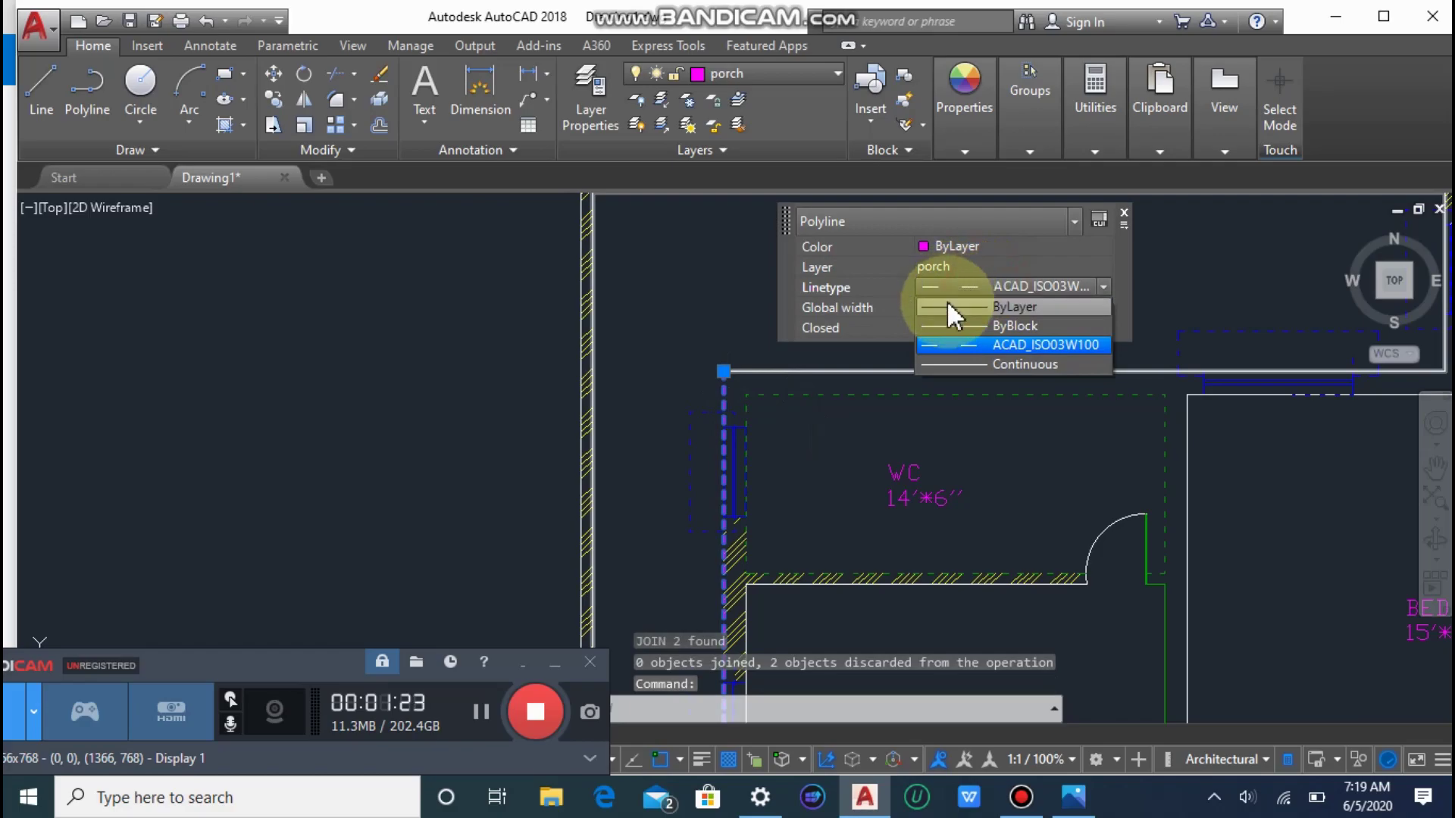
pyautogui.click(947, 300)
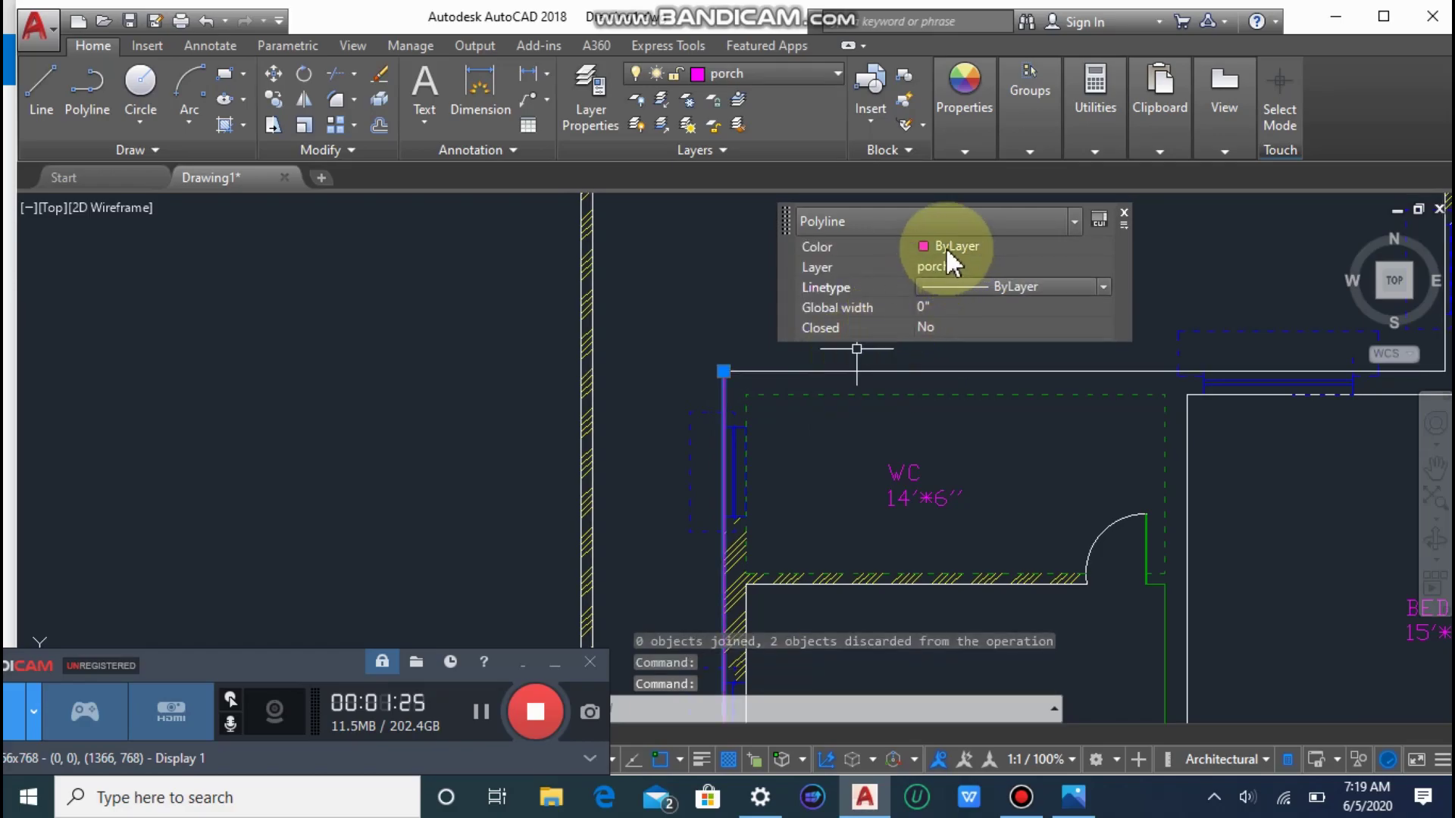
pyautogui.click(928, 245)
pyautogui.click(931, 285)
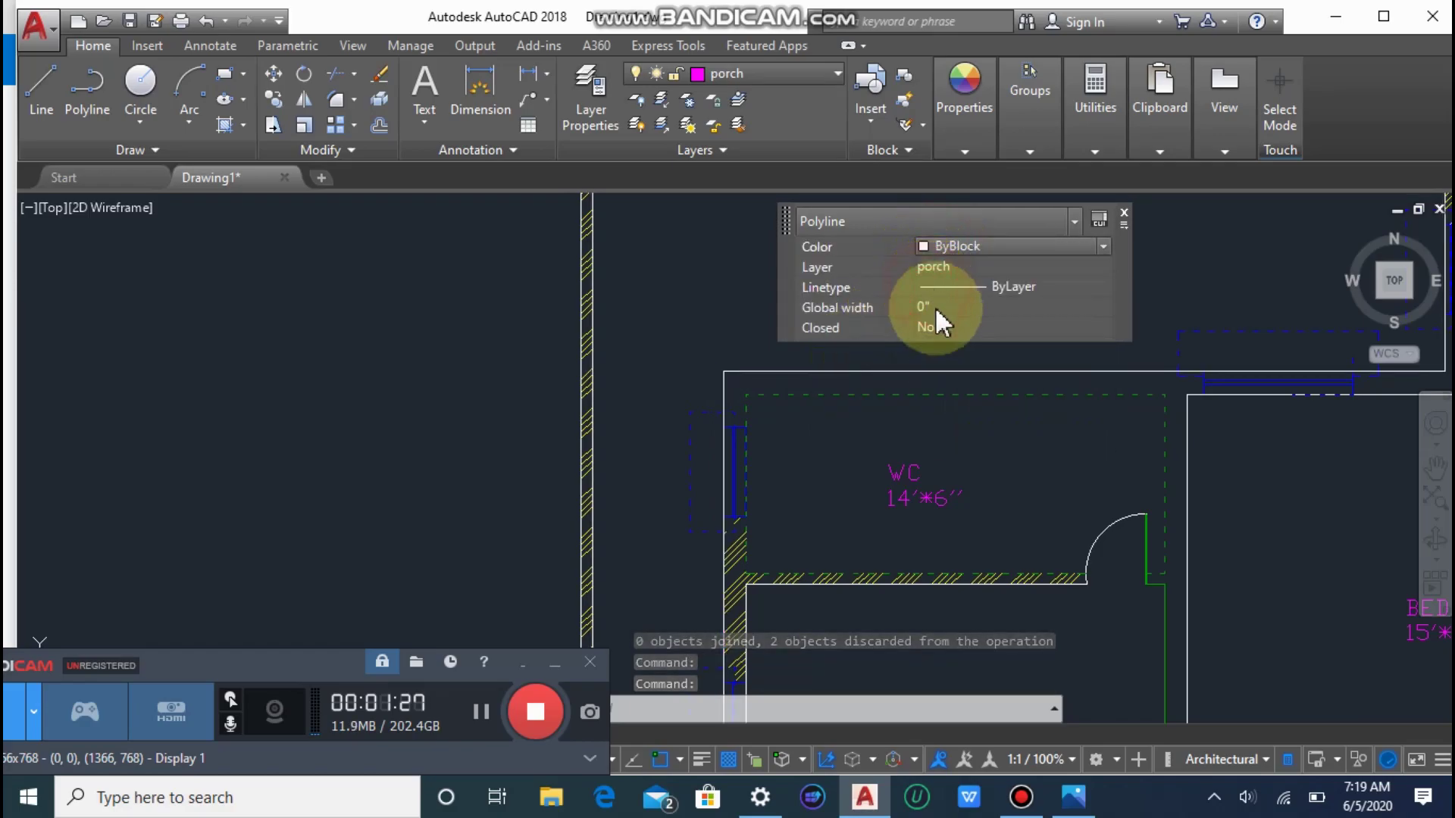
# Give the dashed WC outline polylines ByLayer linetype and ByBlock colour.
pyautogui.click(1139, 395)
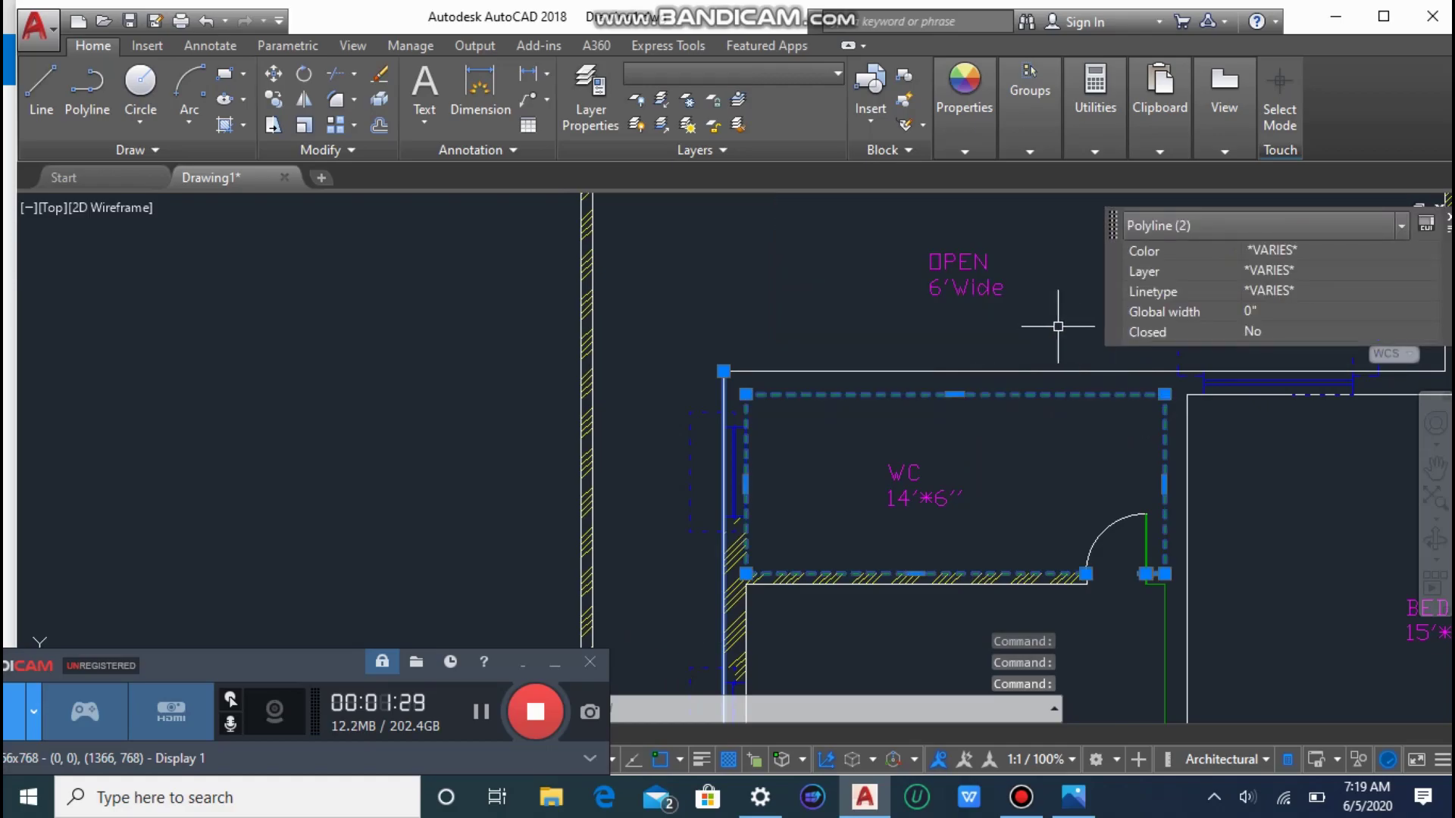
pyautogui.click(1303, 288)
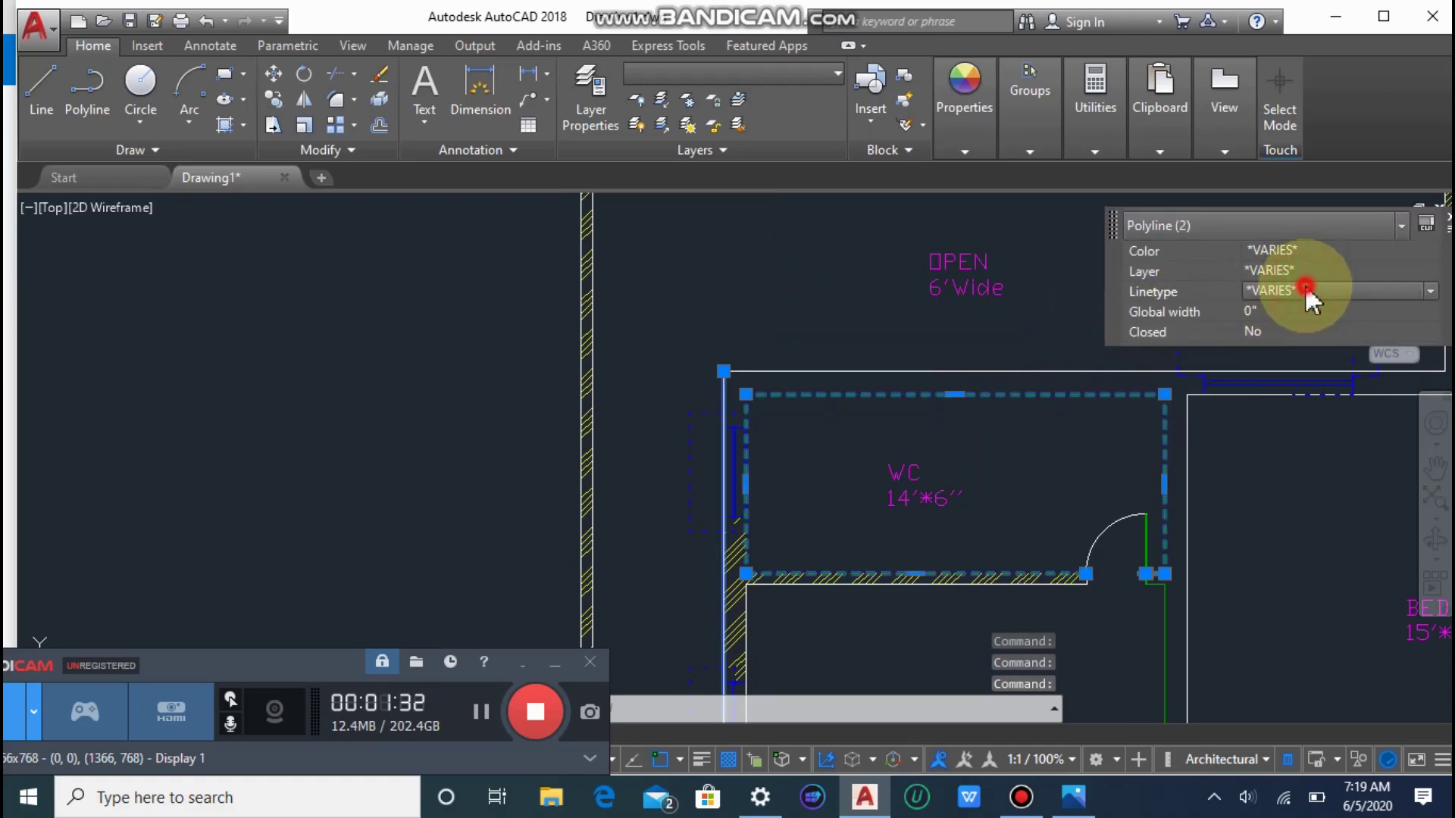
pyautogui.click(1308, 311)
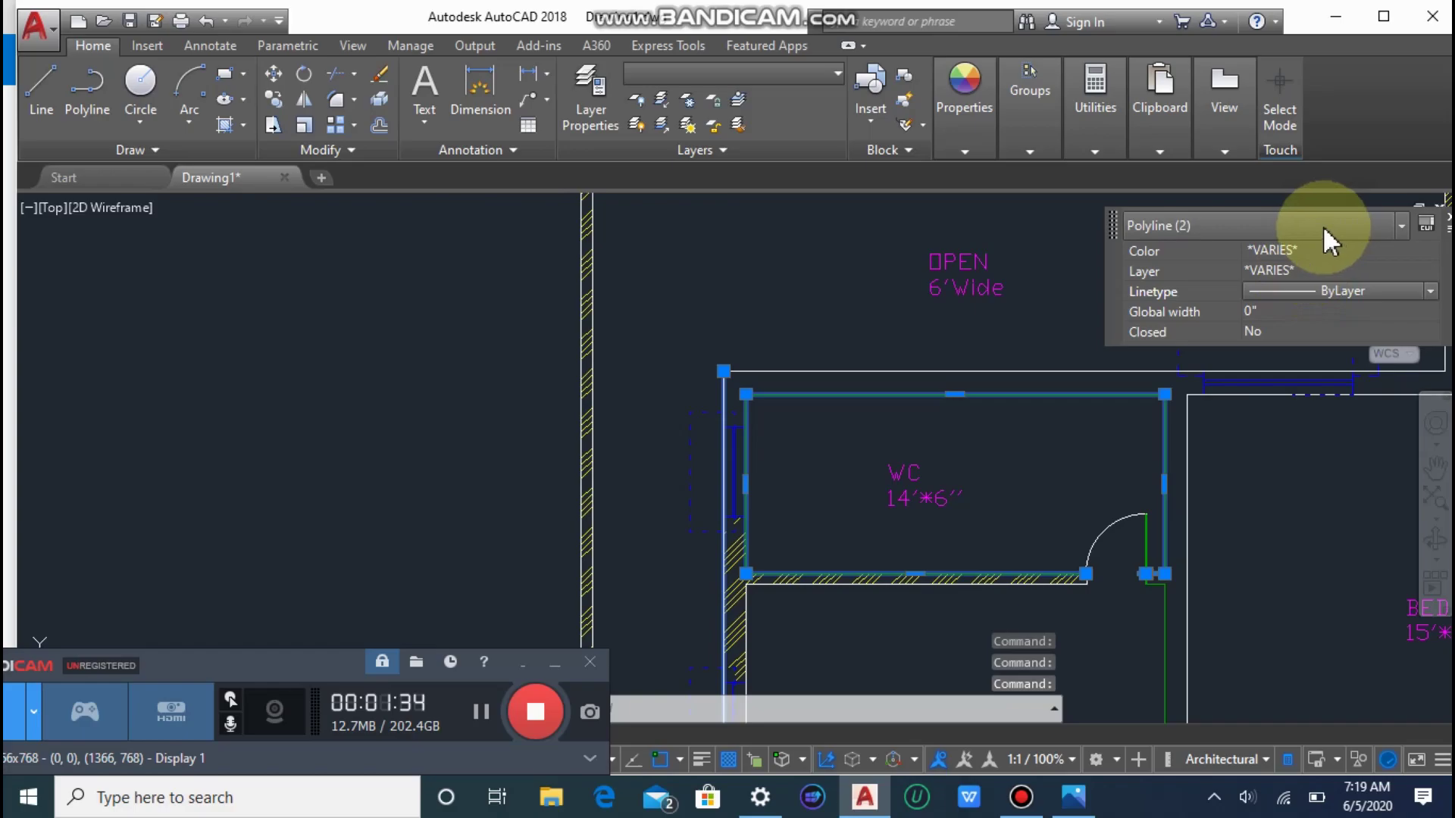
pyautogui.click(1311, 250)
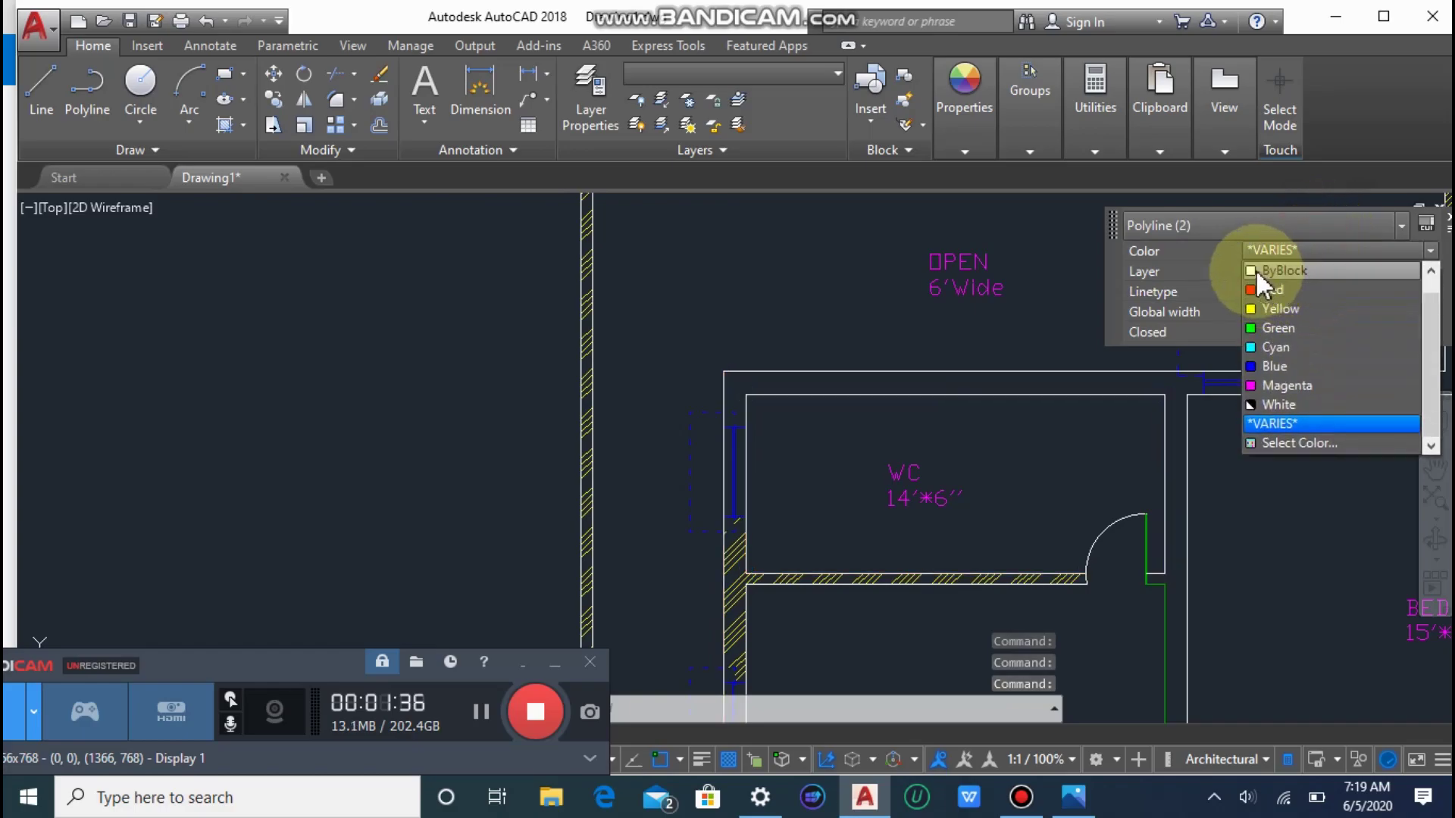
pyautogui.click(1251, 274)
pyautogui.press('Escape')
pyautogui.press('Escape')
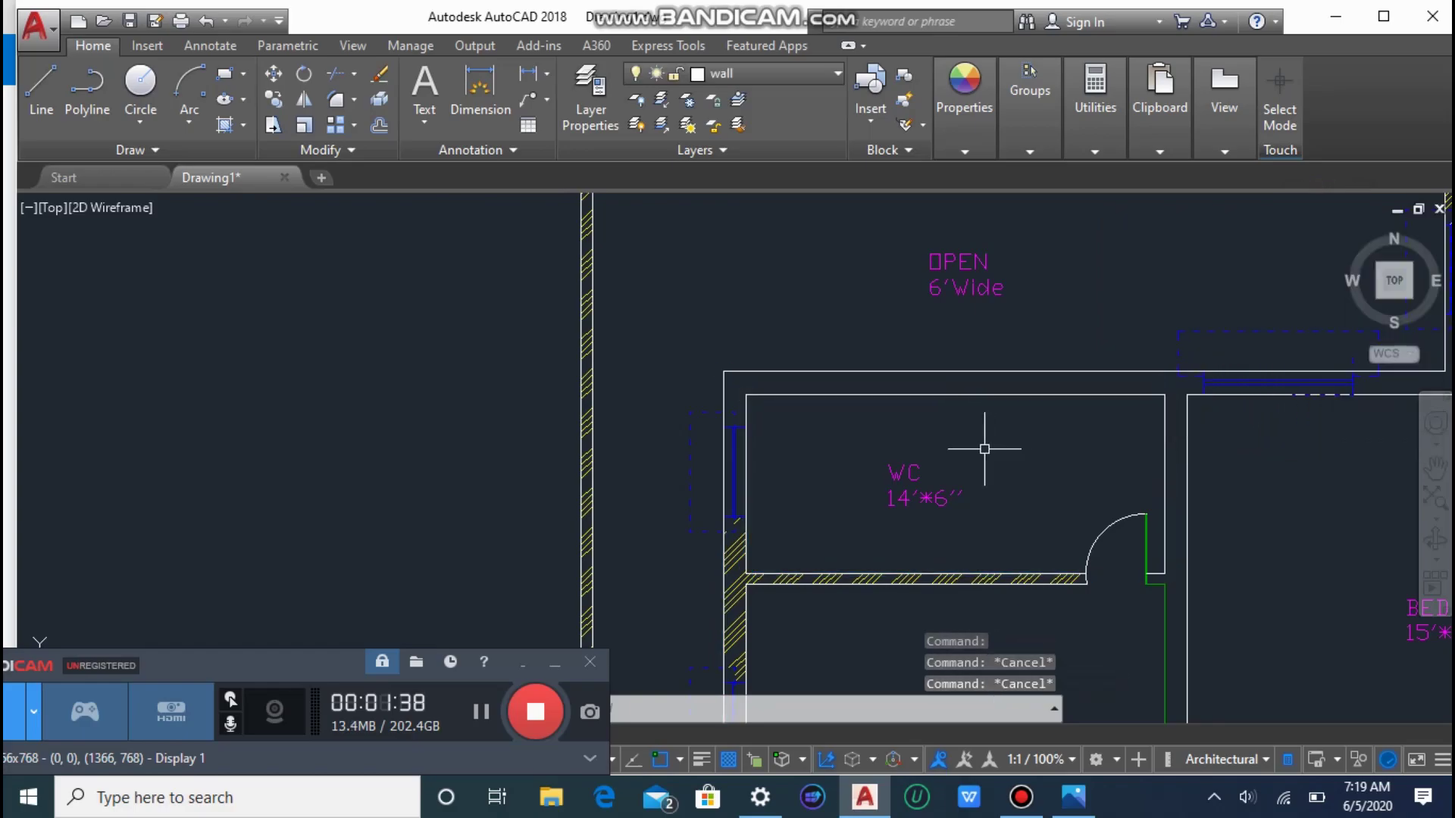
# Try an ANSI34 hatch around the WC, then undo the unwanted hatch.
pyautogui.click(224, 125)
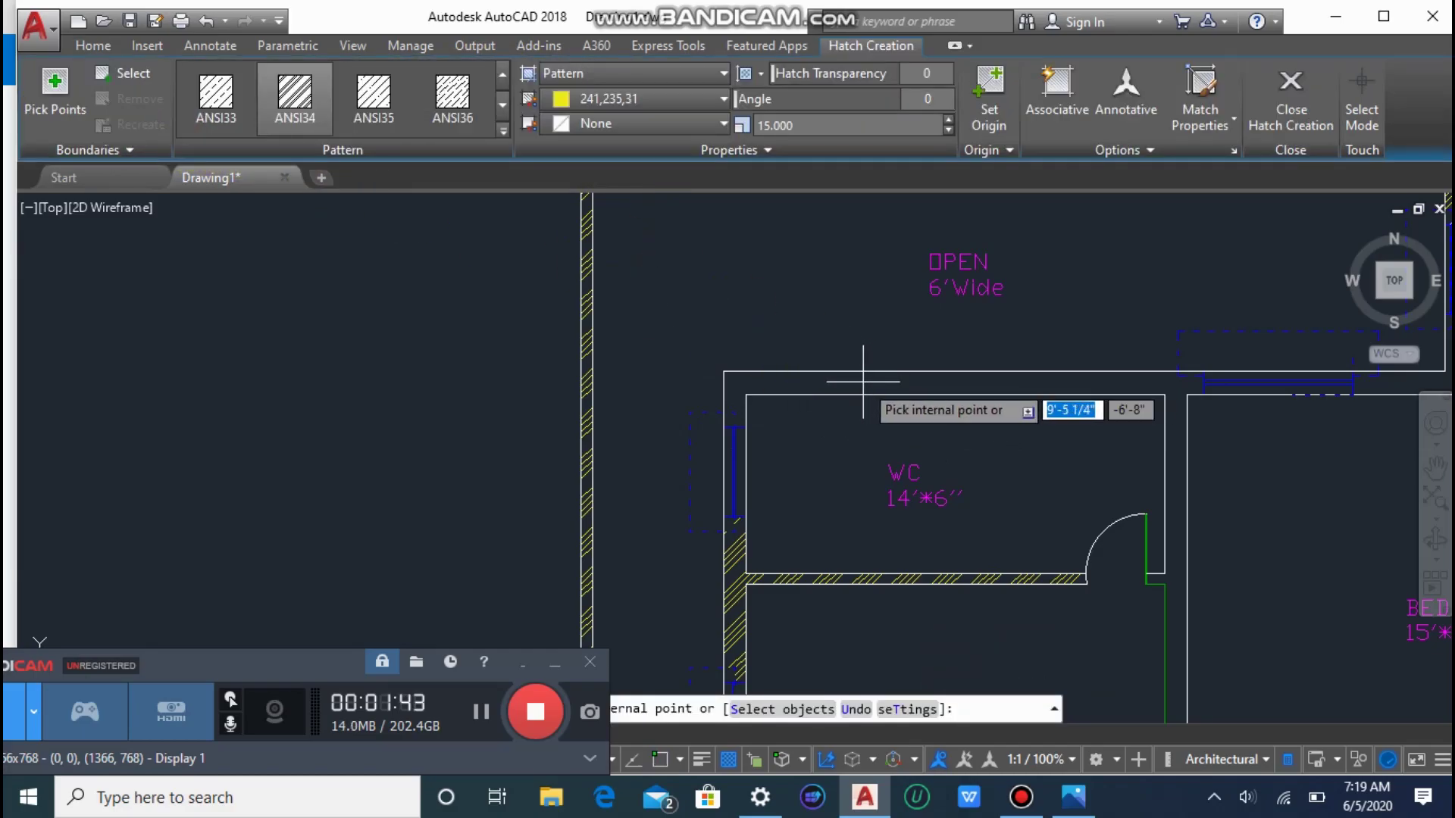
pyautogui.click(1004, 388)
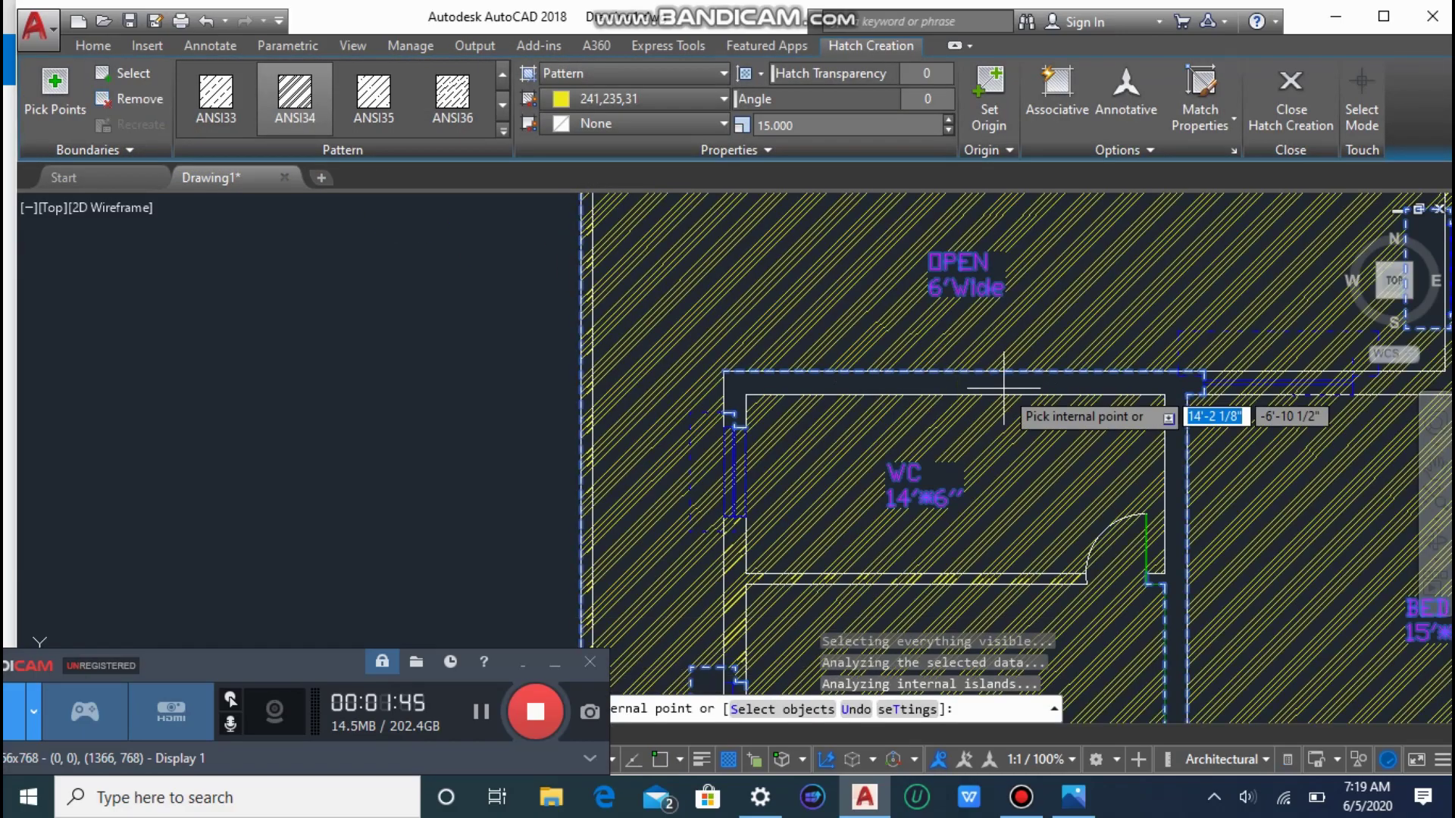
pyautogui.click(258, 84)
pyautogui.click(209, 23)
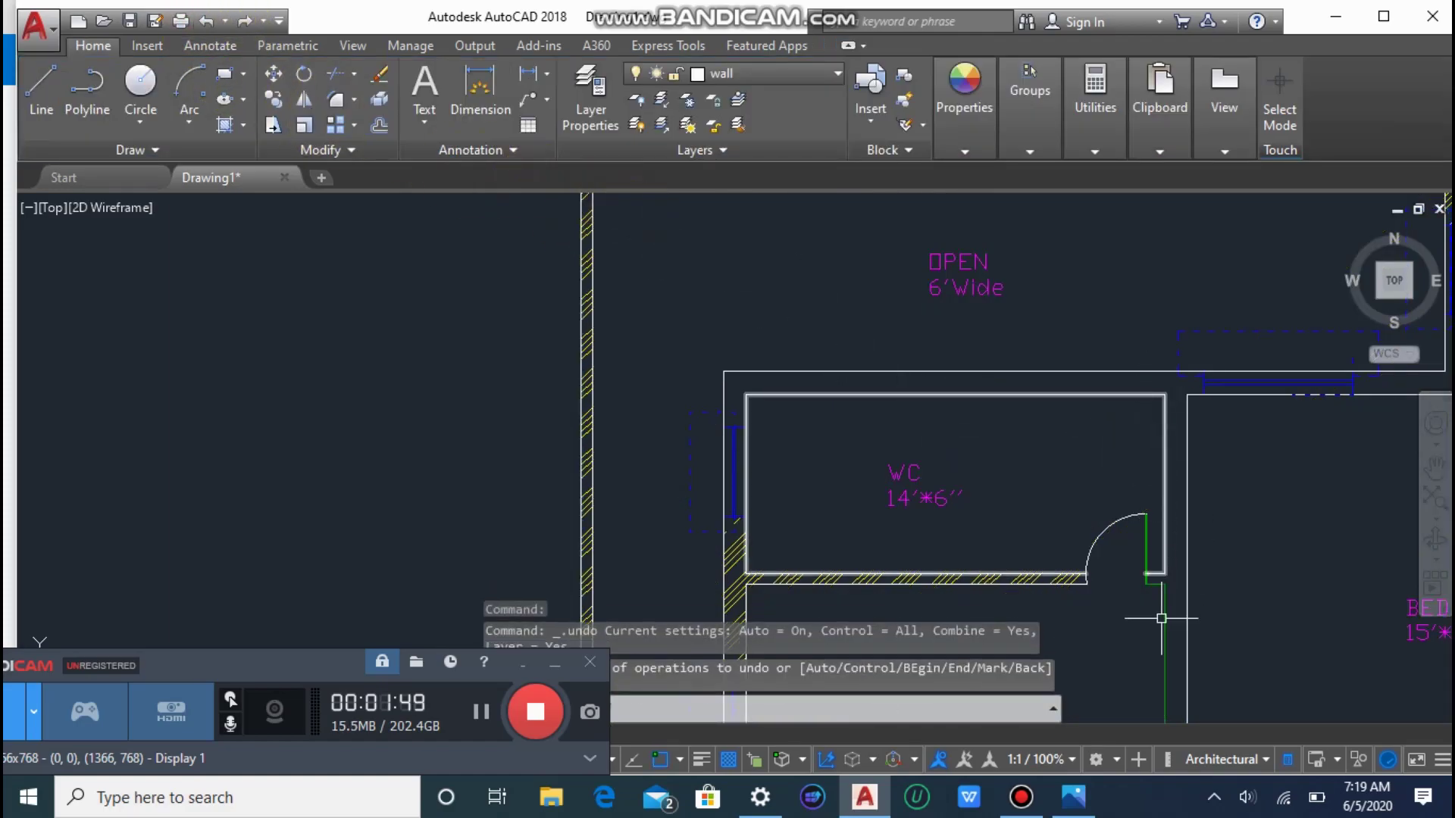
pyautogui.scroll(4, 1161, 619)
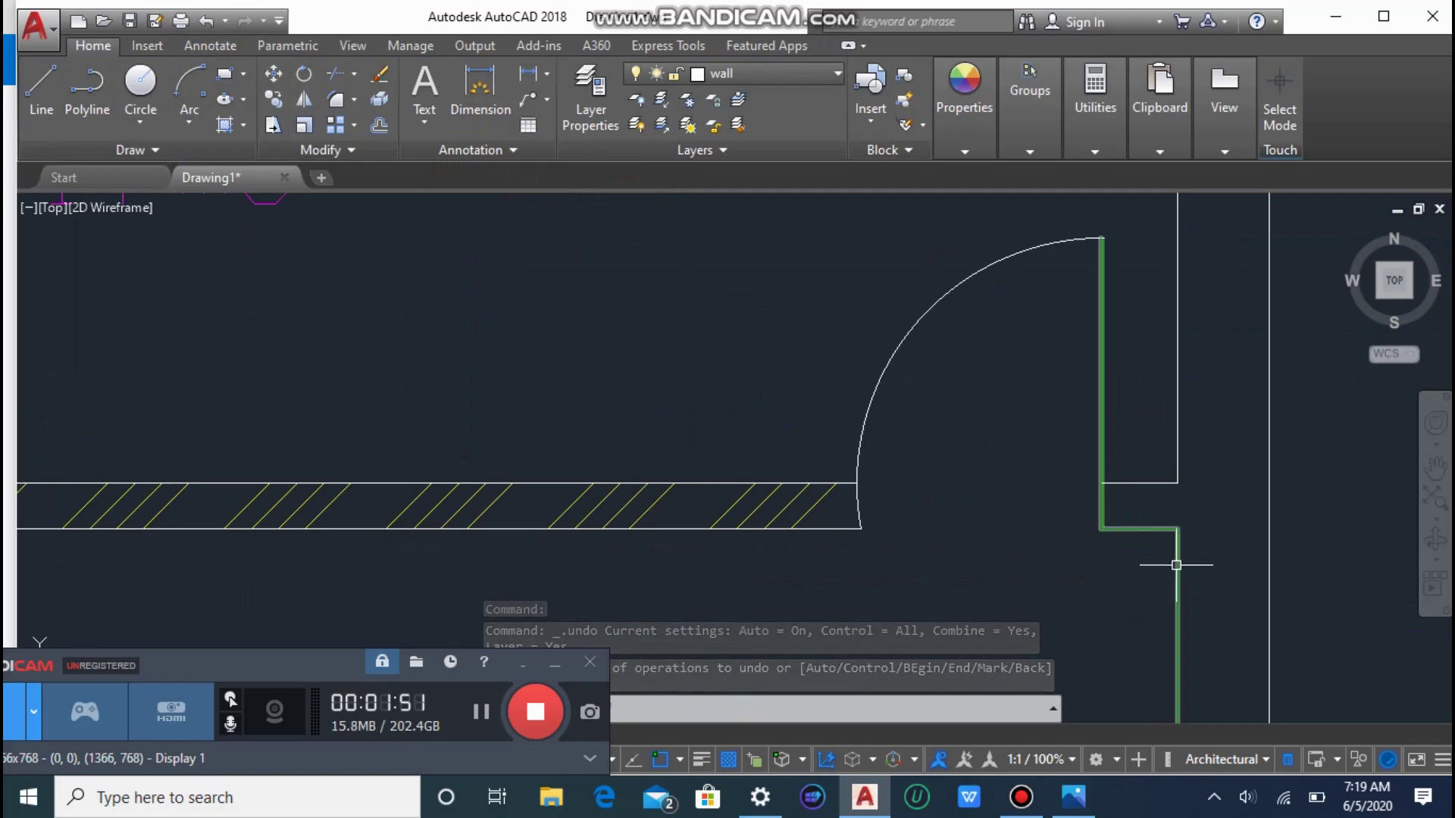
pyautogui.scroll(-2, 1074, 557)
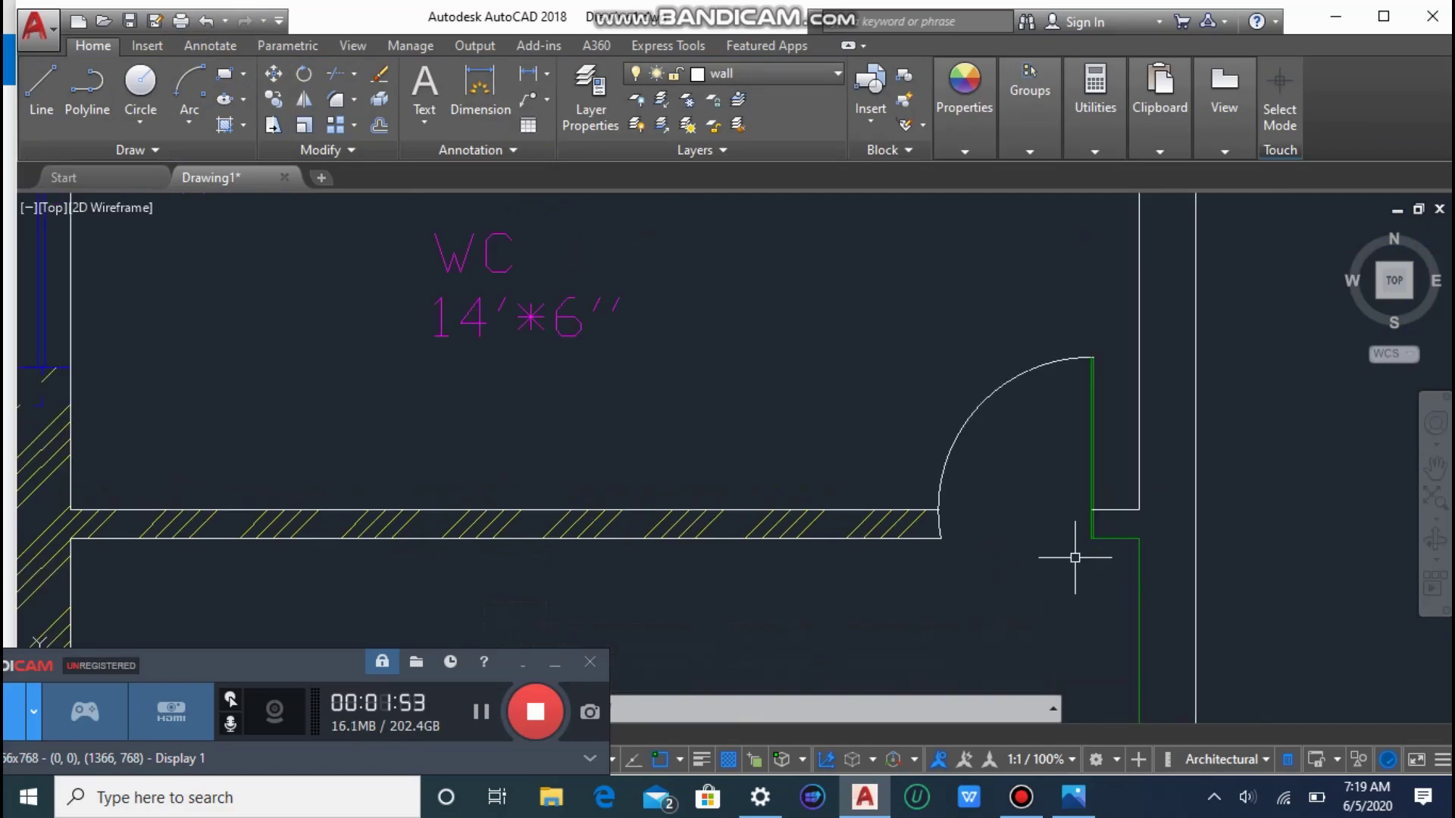
# Start a line at the doorway wall corner with L, then cancel it.
pyautogui.write('l')
pyautogui.press('Return')
pyautogui.click(1091, 540)
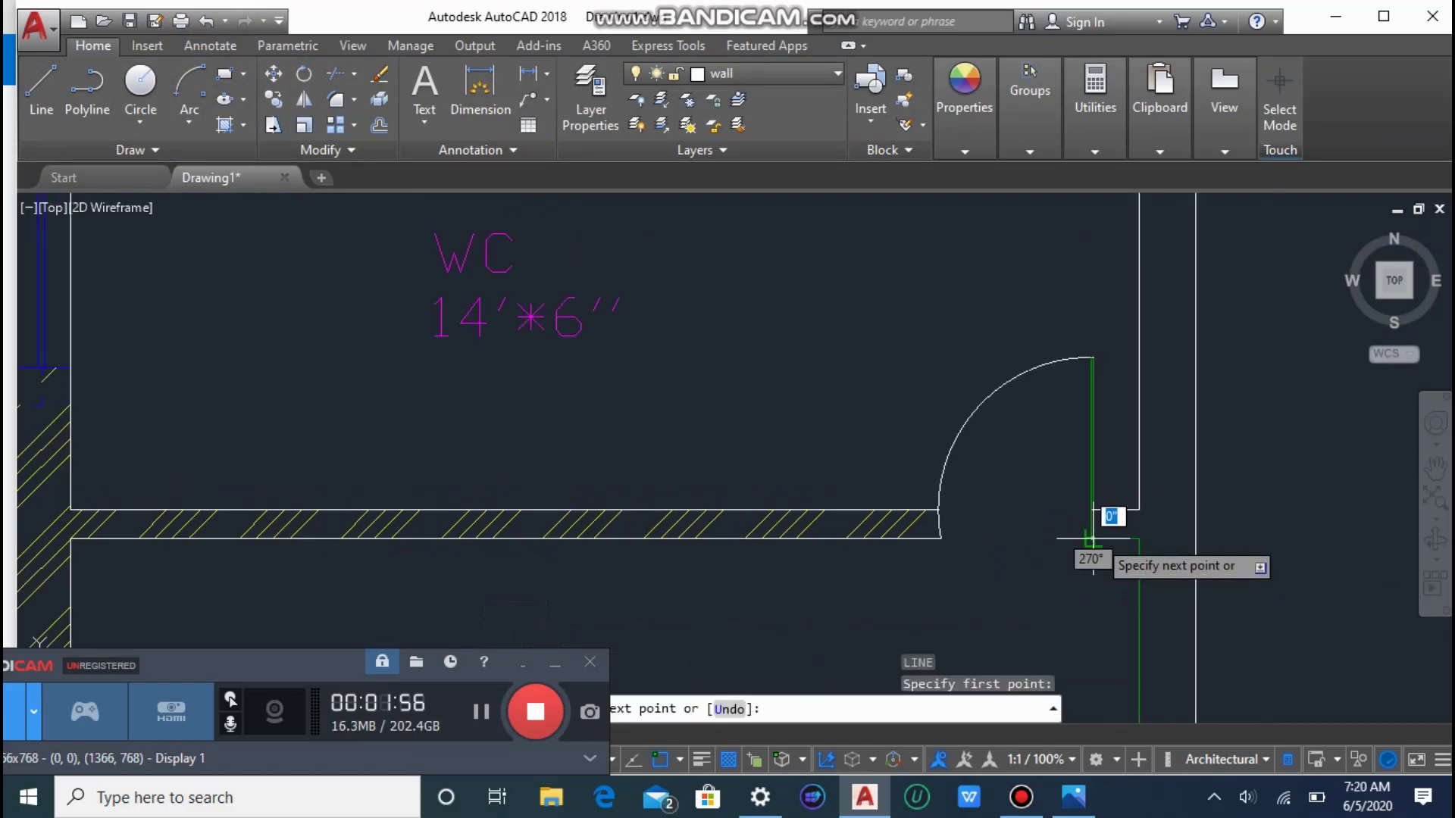
pyautogui.press('Escape')
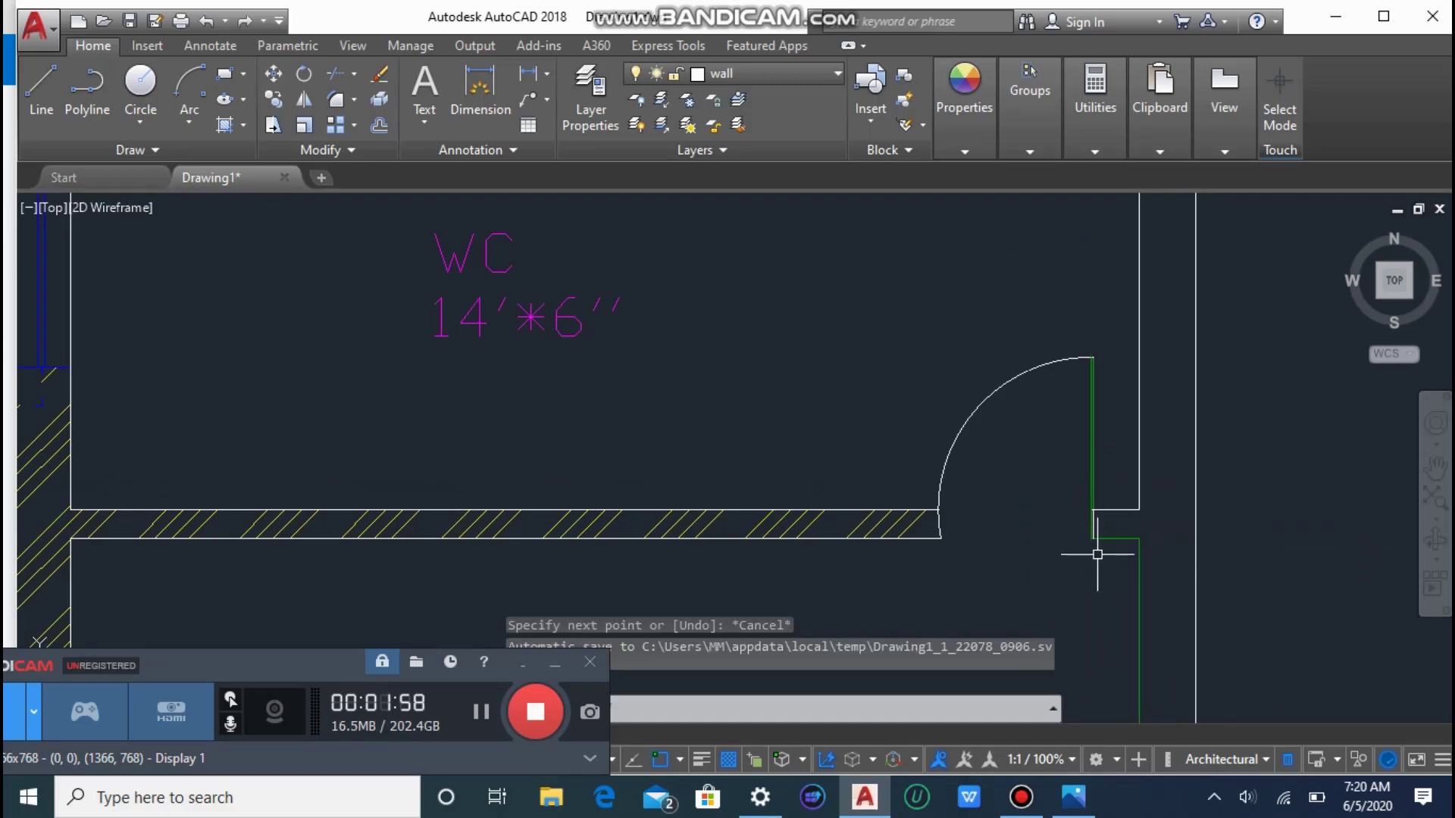
pyautogui.scroll(2, 1106, 548)
# Join the short doorway line and the adjoining wall line into one polyline with J.
pyautogui.click(1085, 518)
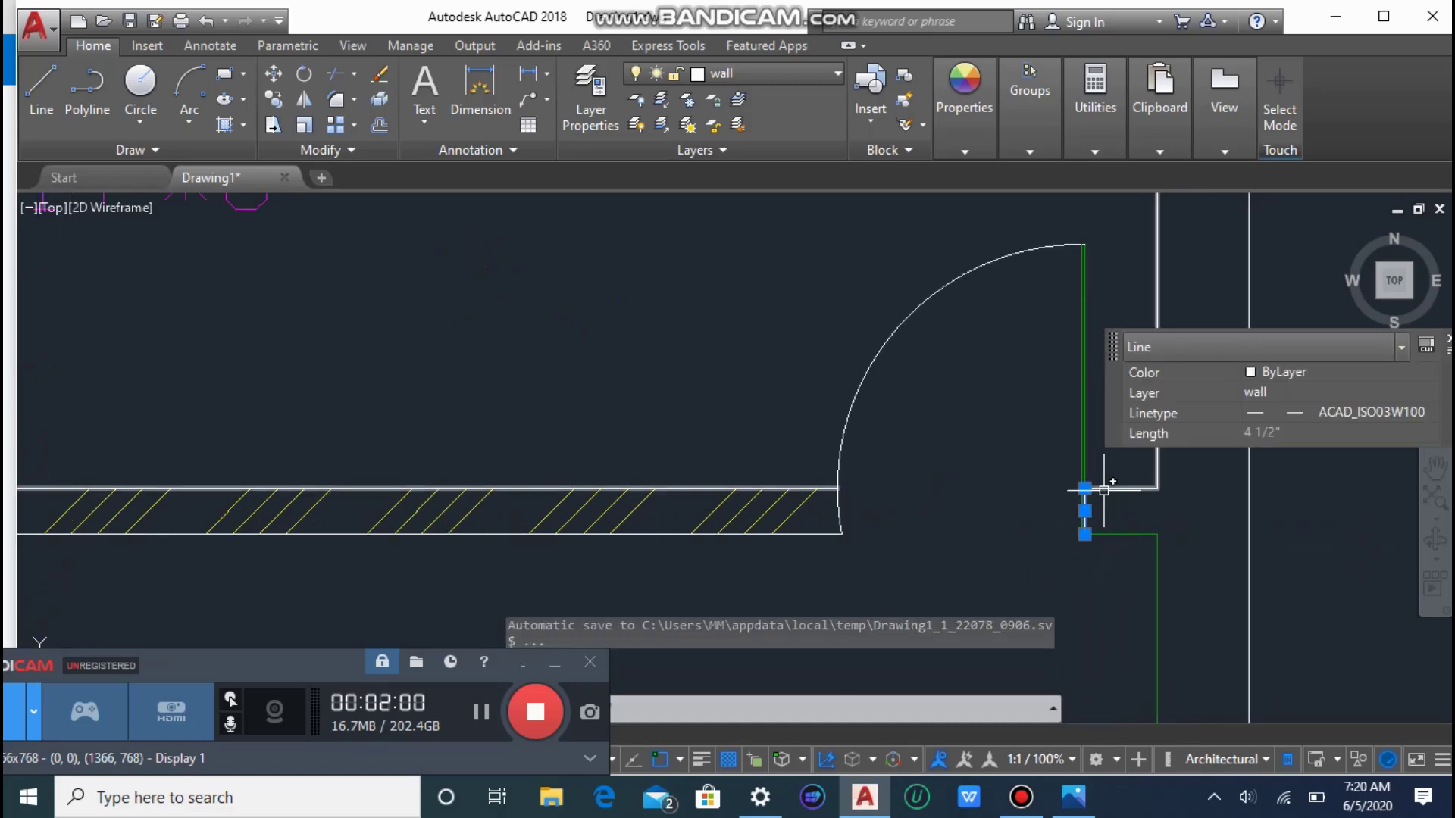
pyautogui.click(1104, 489)
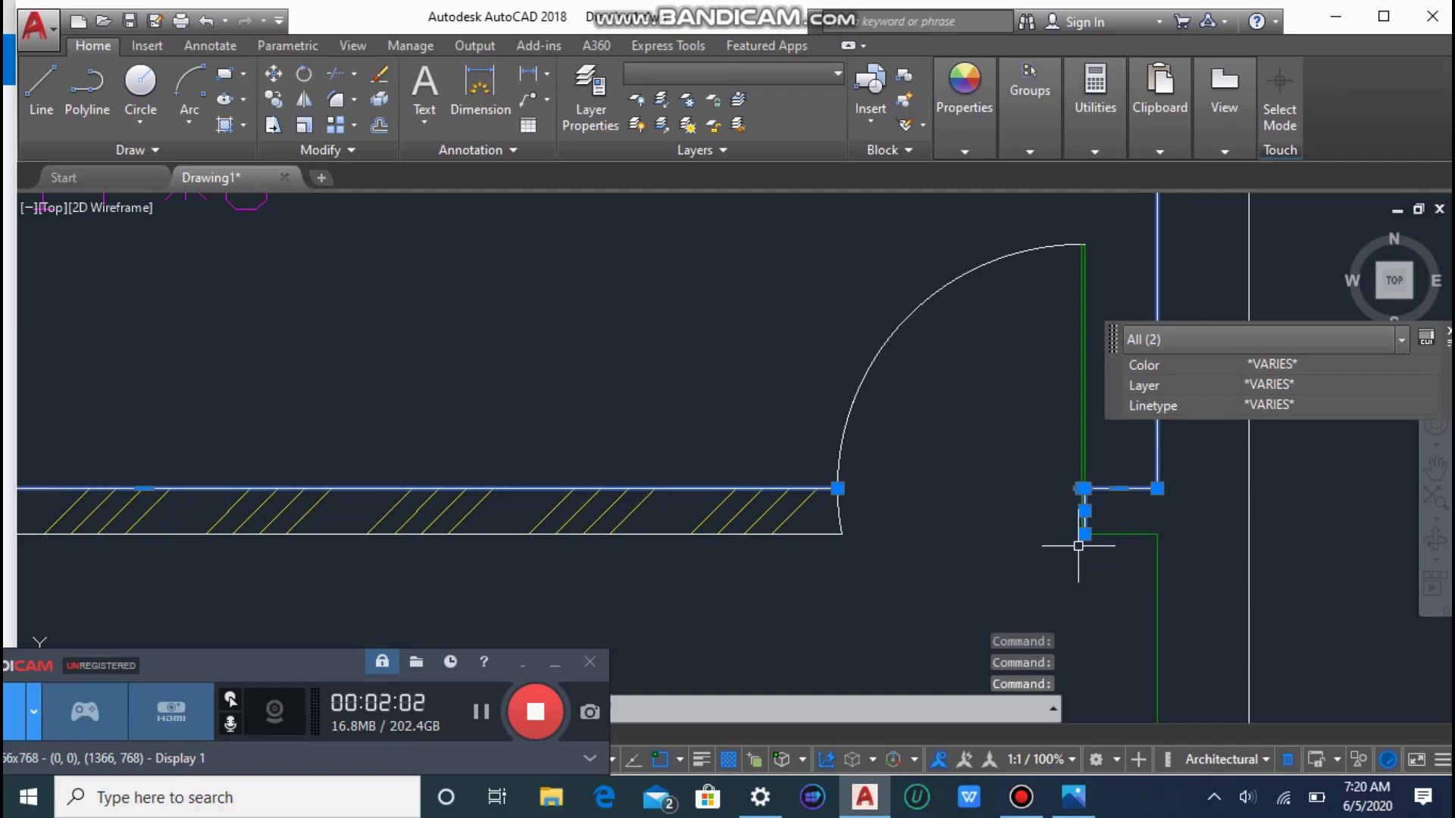
pyautogui.write('j')
pyautogui.press('Return')
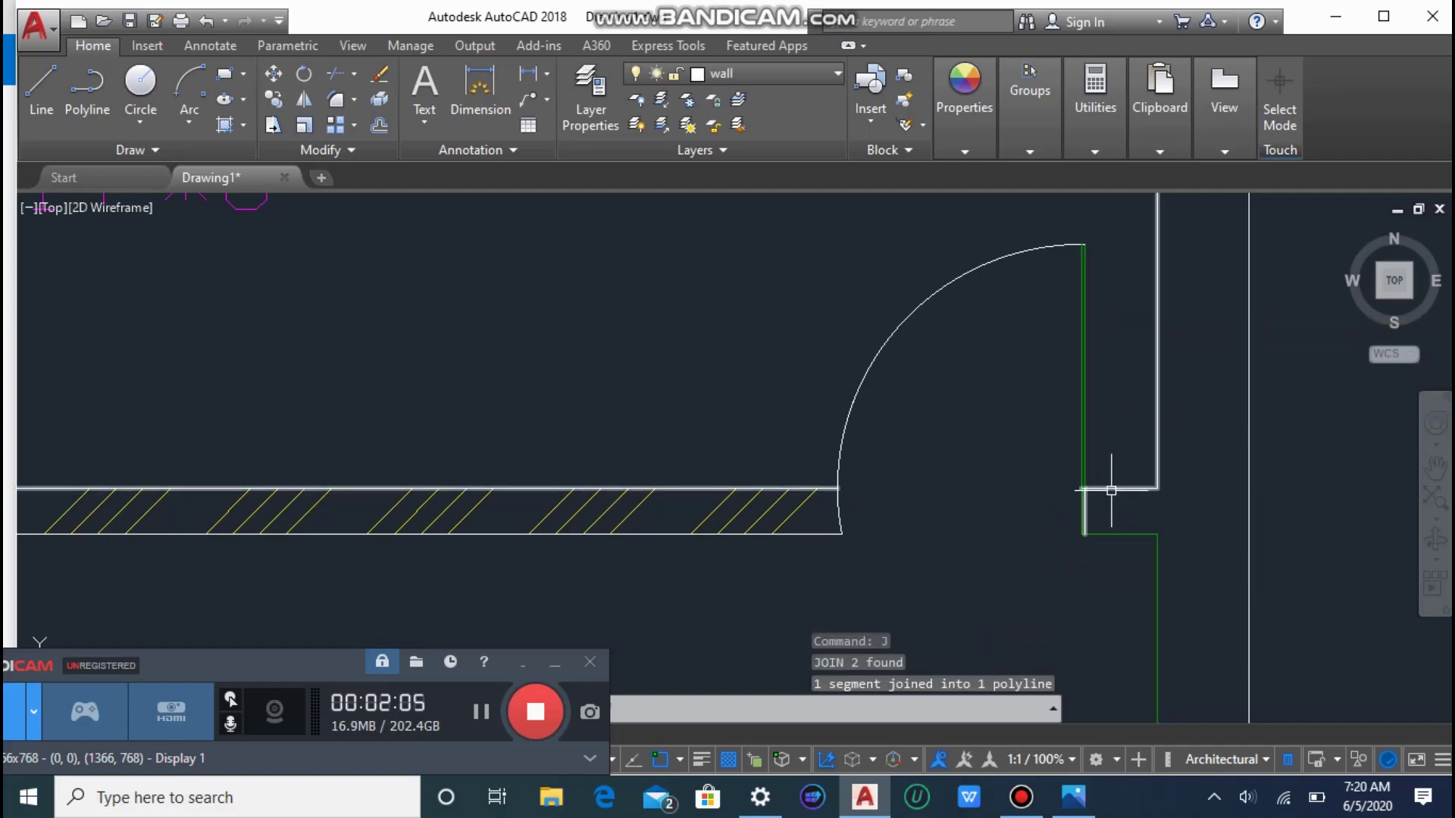
pyautogui.click(1110, 489)
pyautogui.click(1110, 533)
pyautogui.scroll(-5, 1046, 581)
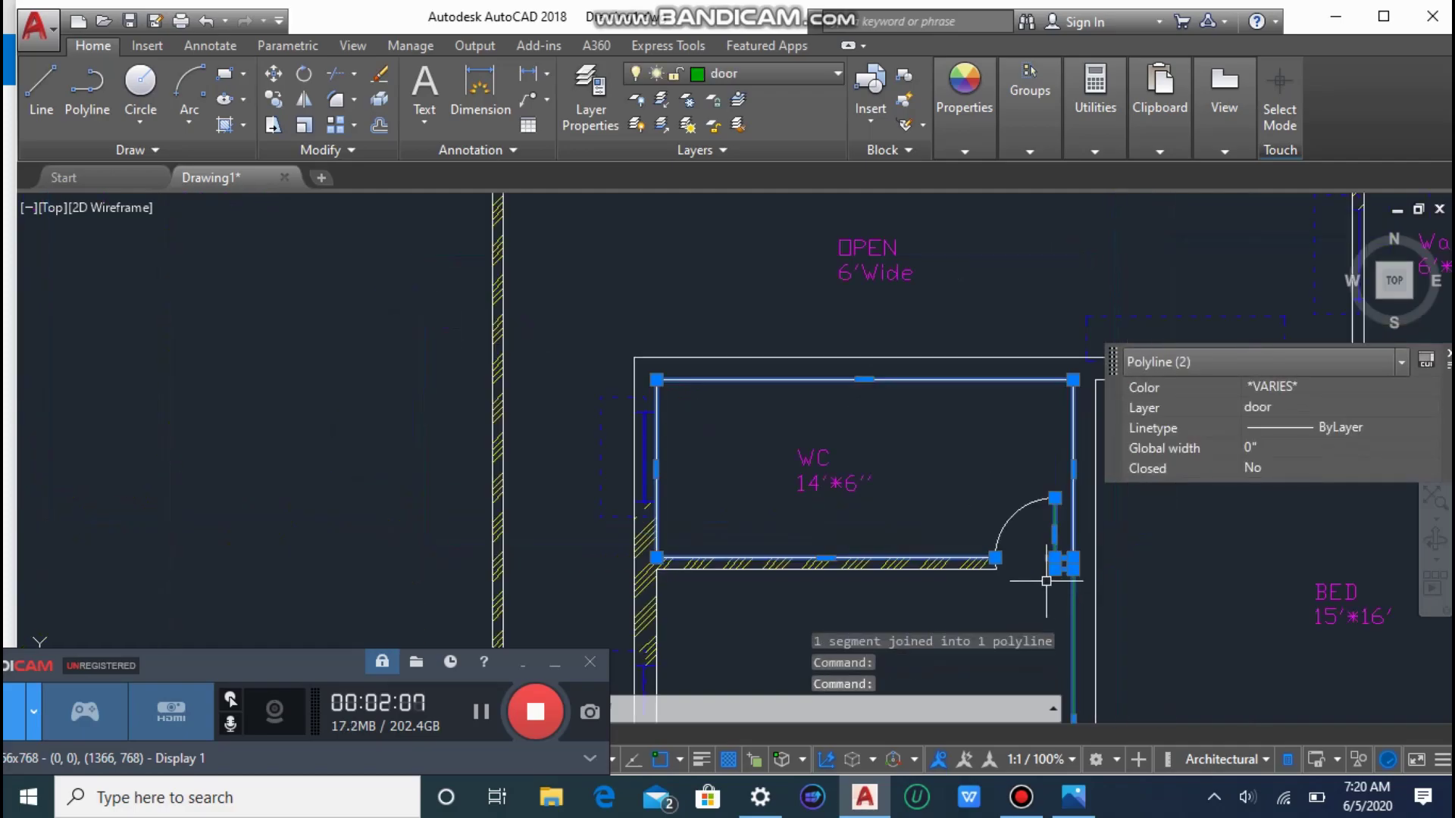
pyautogui.scroll(-4, 1077, 585)
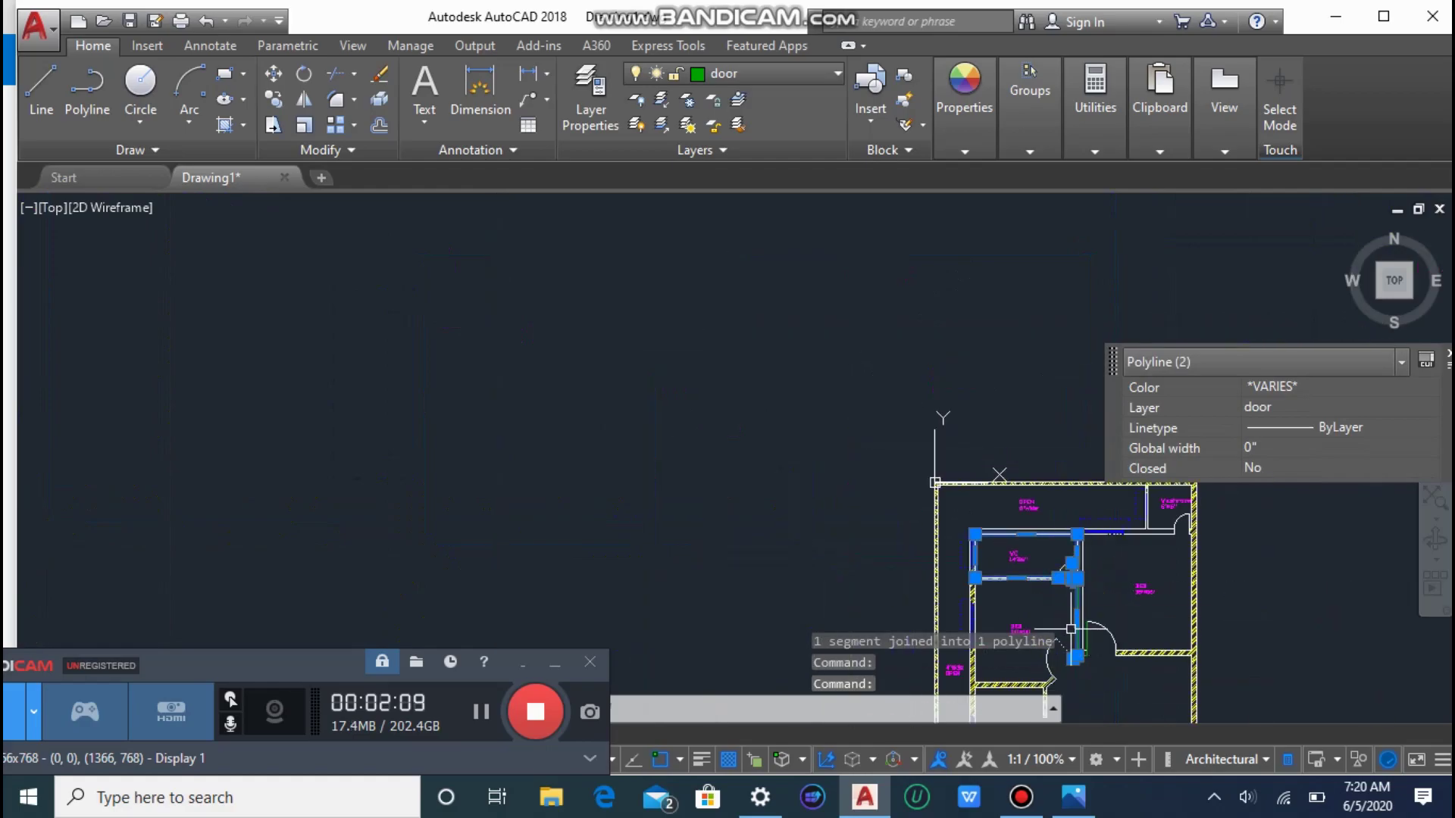
pyautogui.scroll(8, 1081, 672)
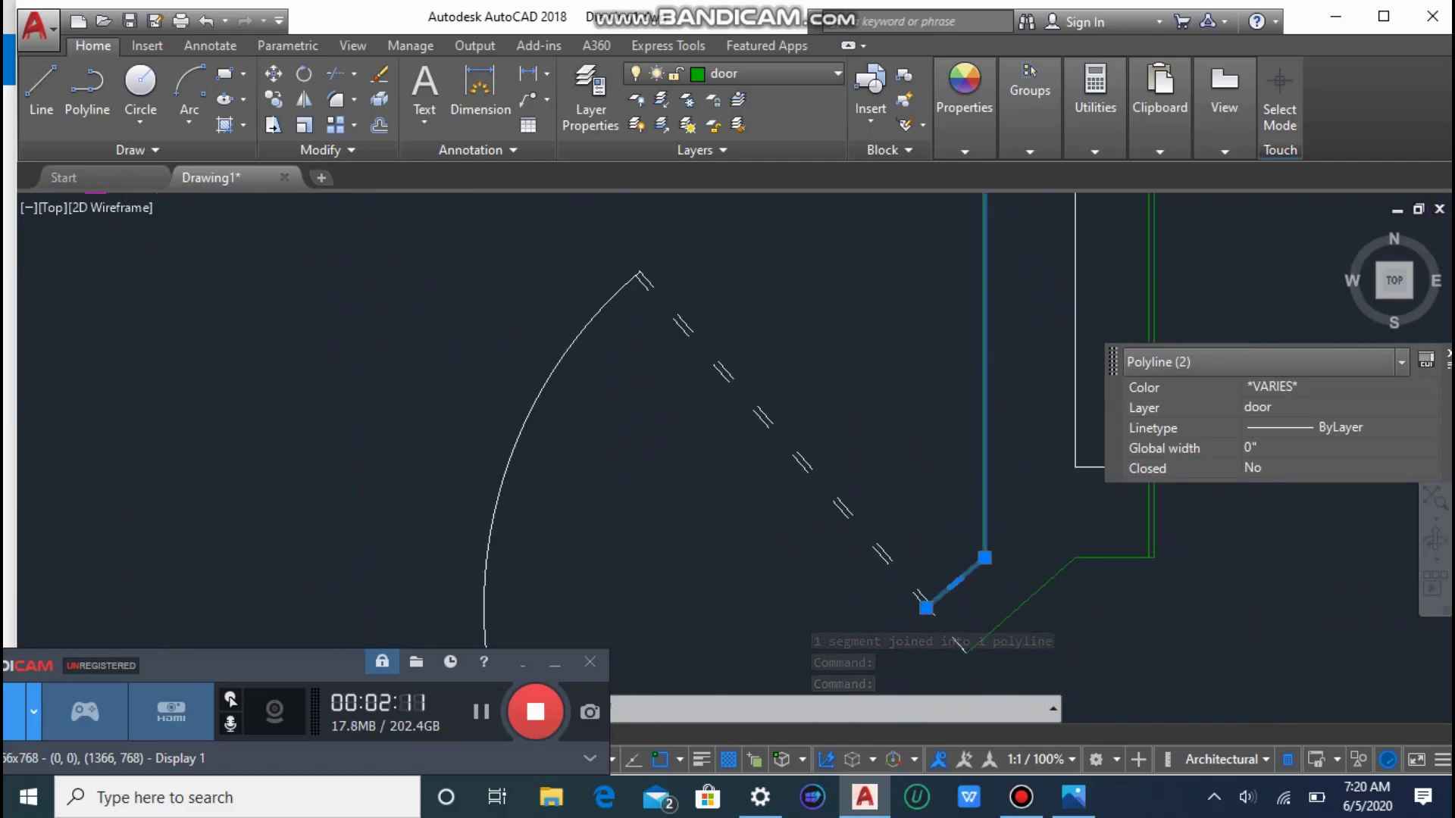
pyautogui.click(879, 616)
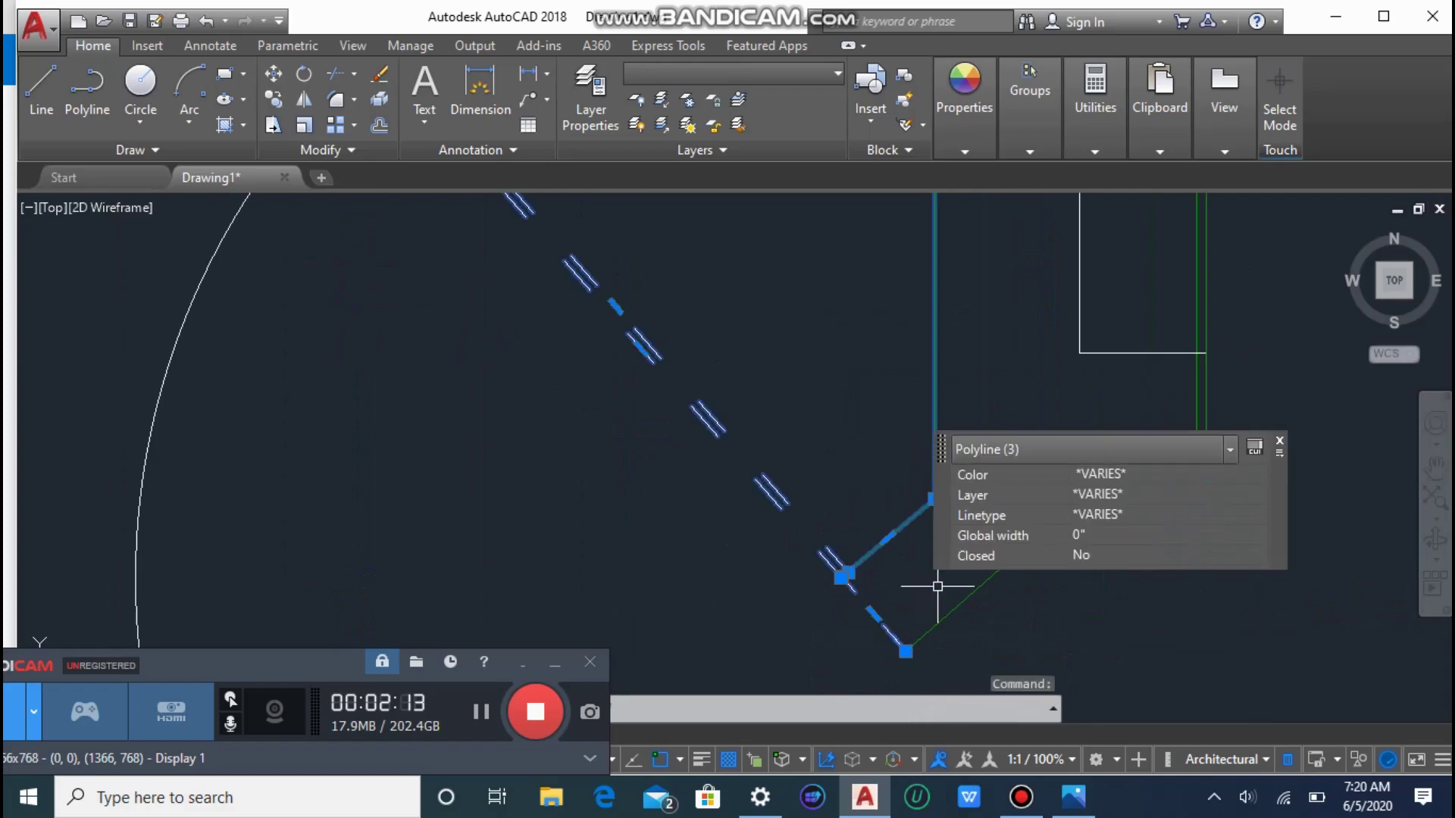
pyautogui.click(954, 602)
pyautogui.scroll(-3, 944, 599)
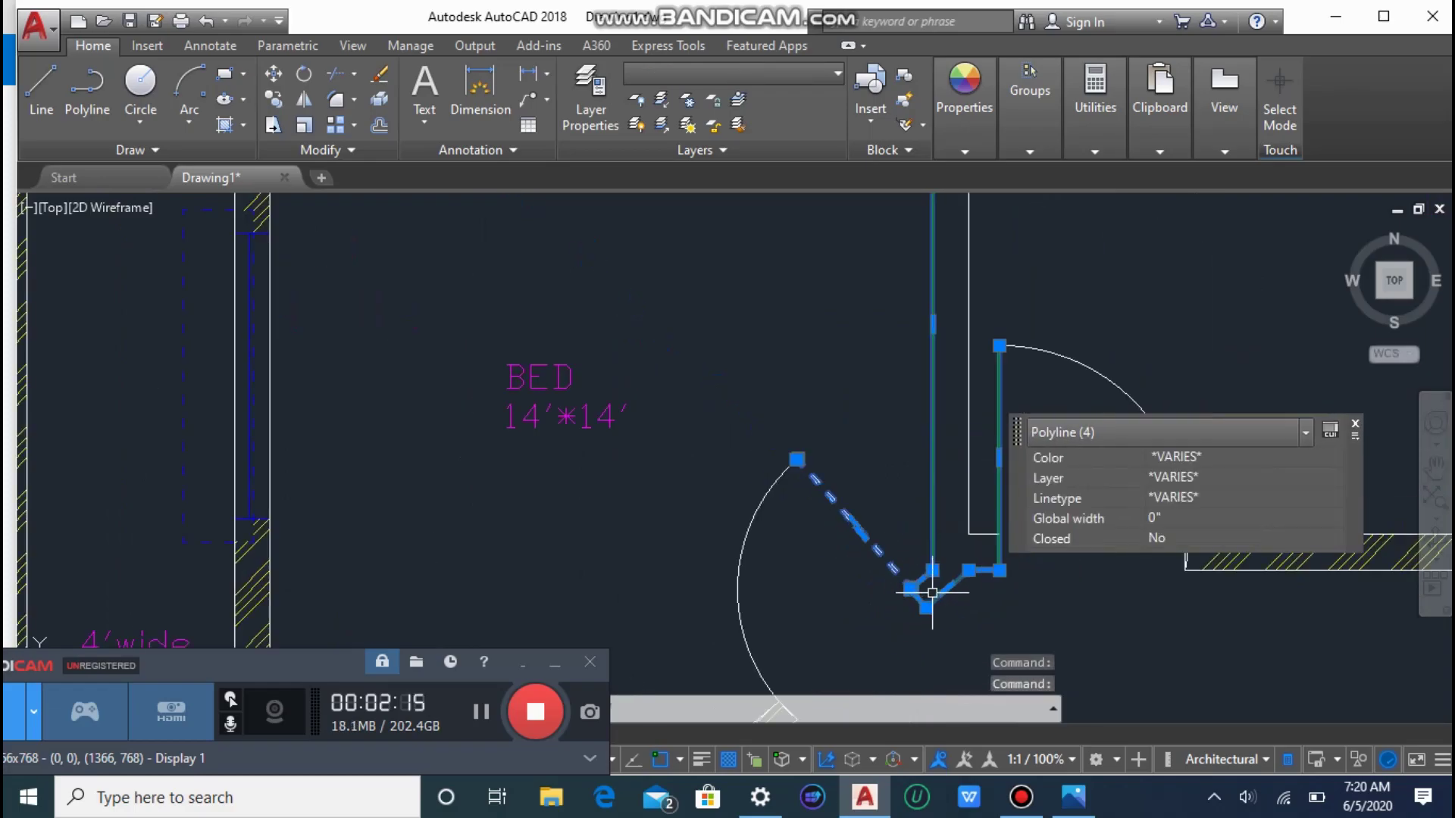
pyautogui.click(982, 535)
pyautogui.scroll(2, 985, 539)
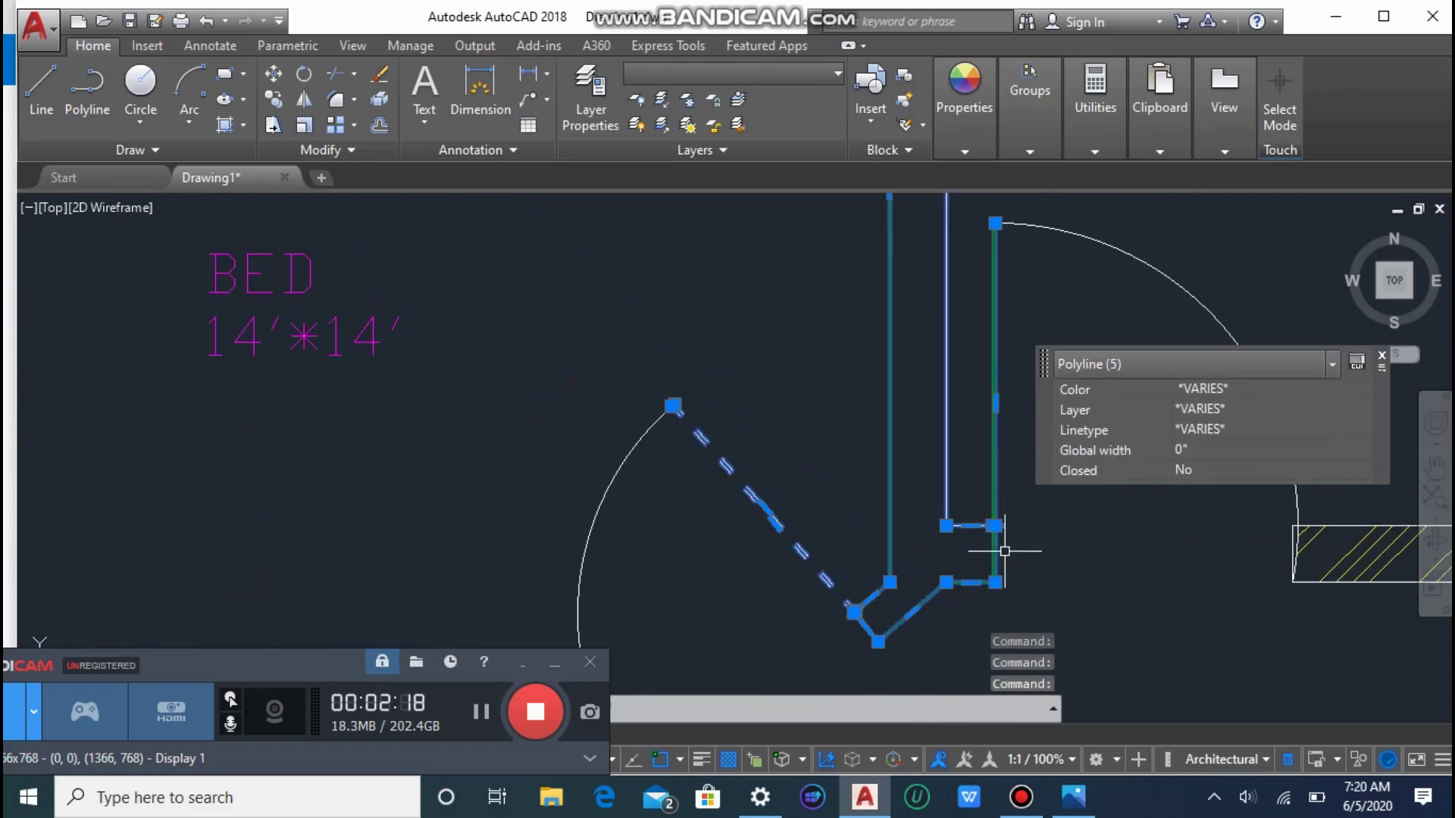
pyautogui.scroll(5, 999, 551)
pyautogui.scroll(-7, 999, 551)
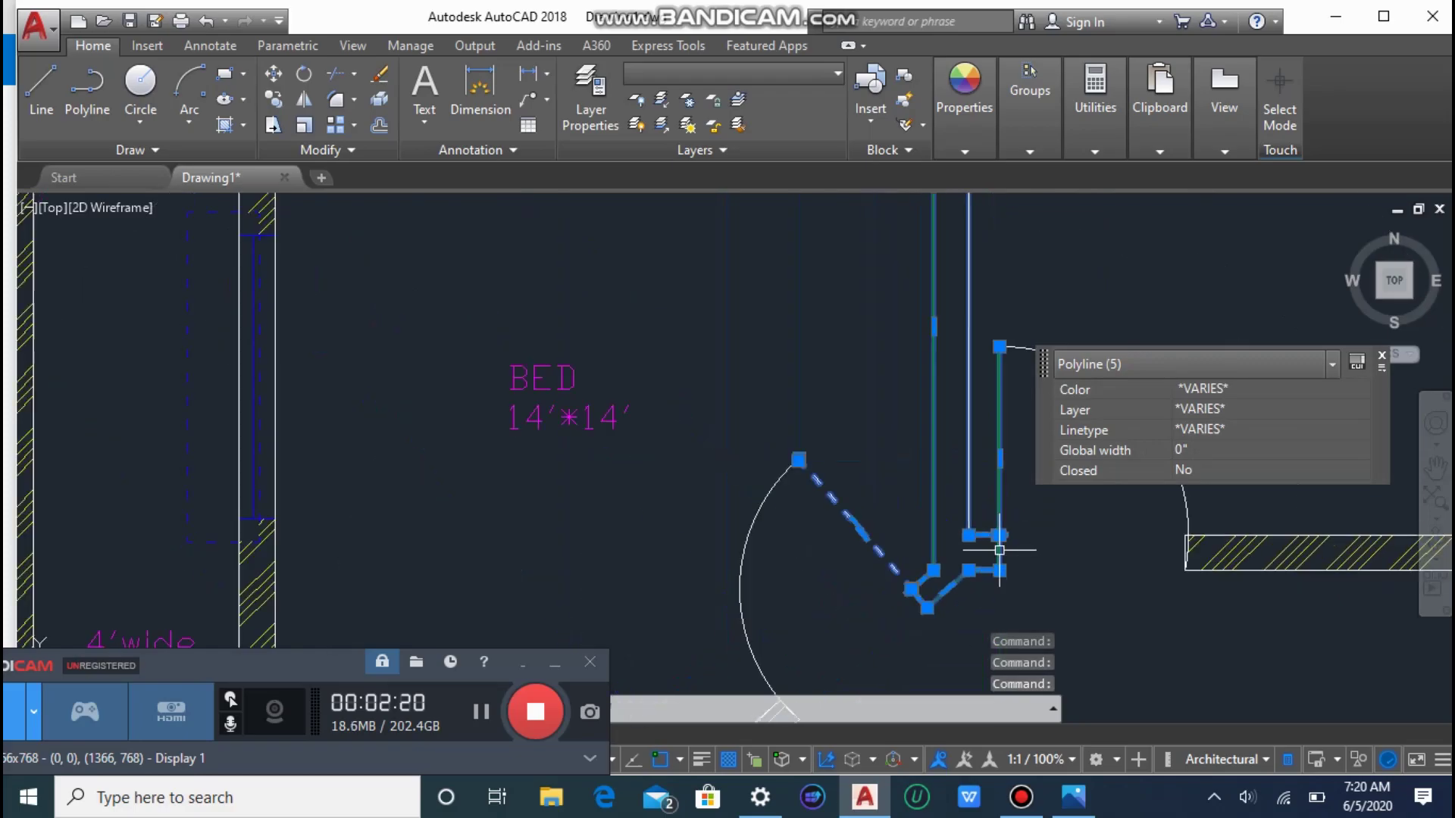
pyautogui.scroll(6, 1013, 559)
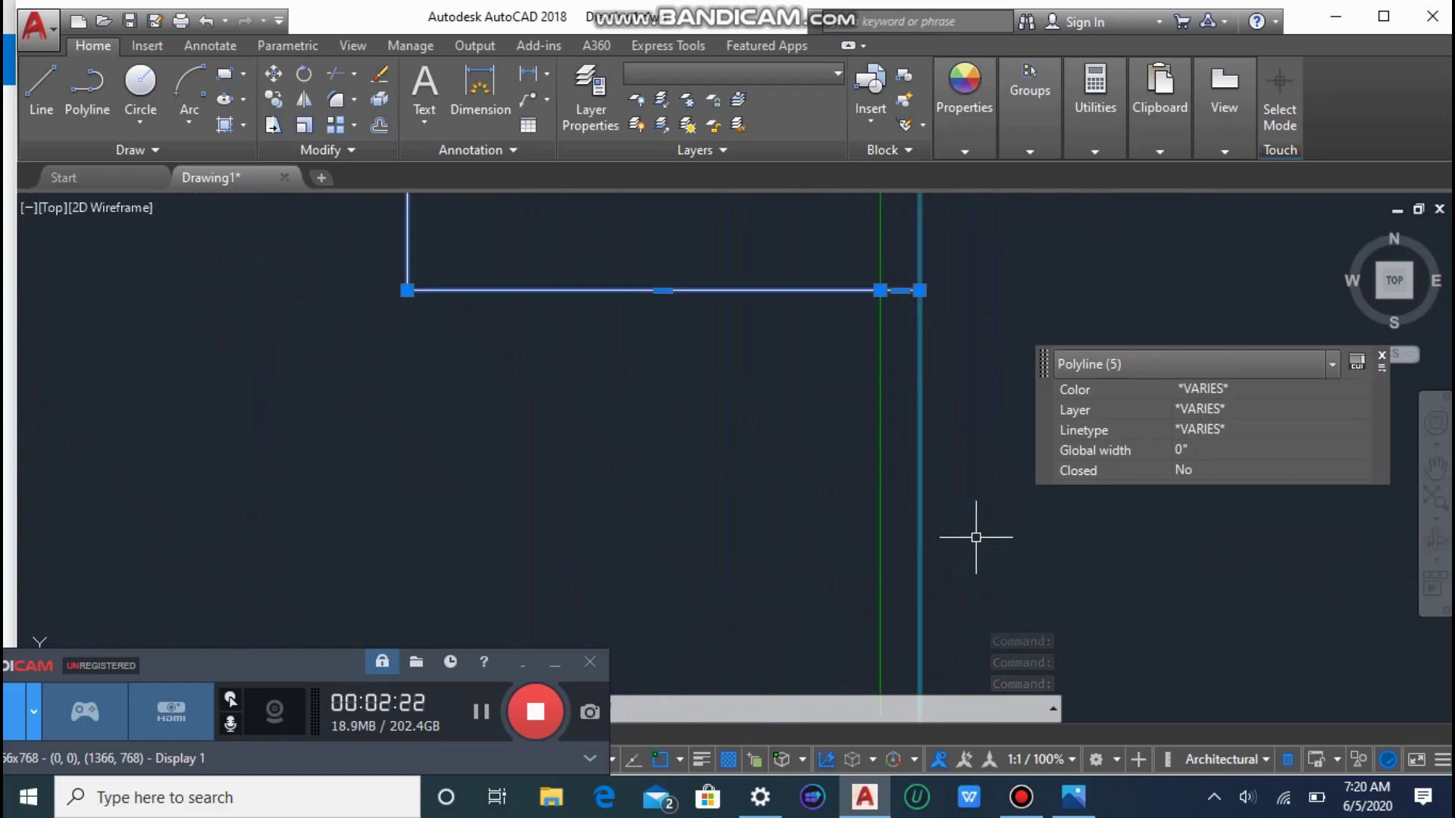
pyautogui.scroll(-5, 944, 530)
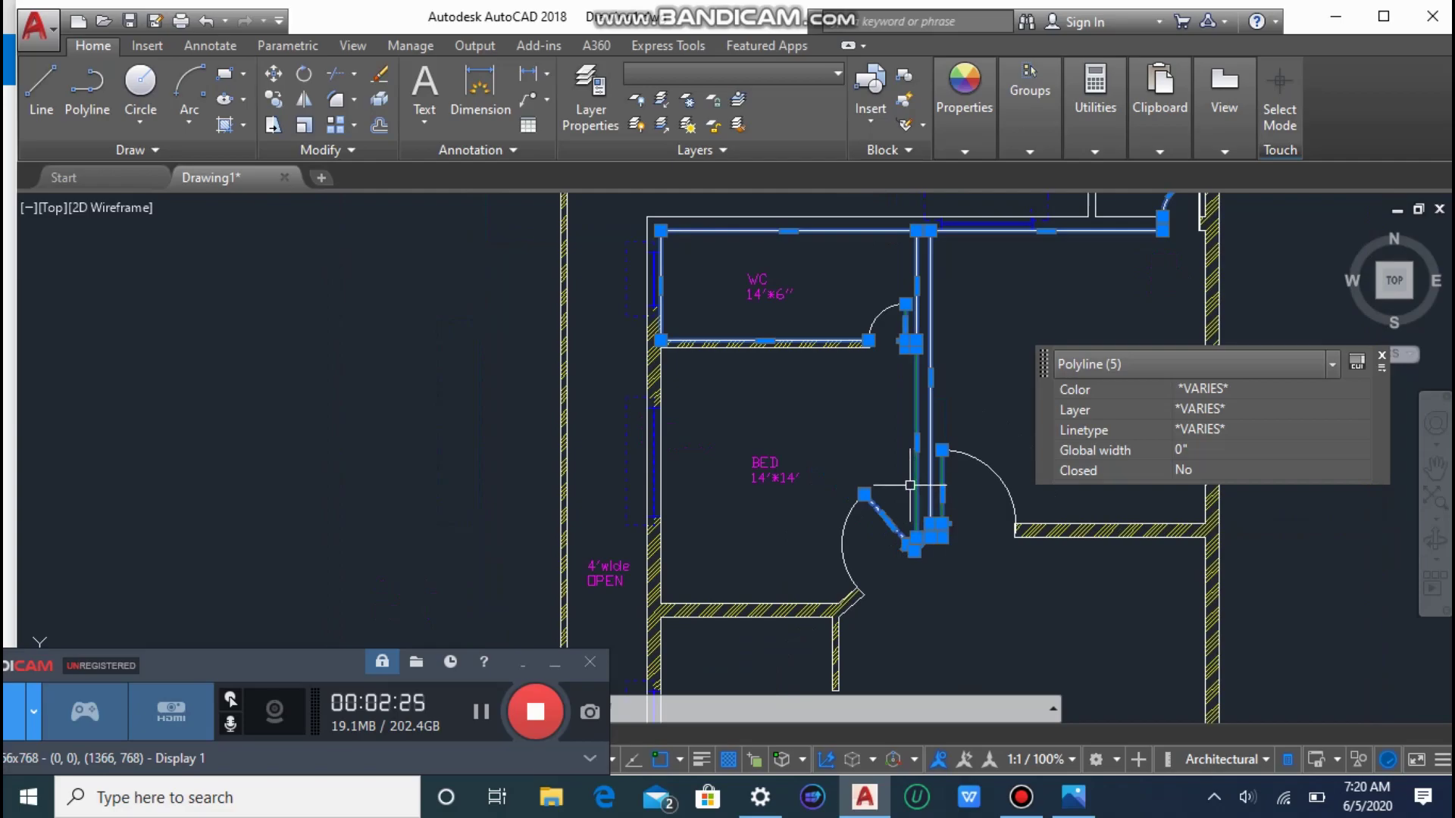
pyautogui.write('J')
pyautogui.press('Return')
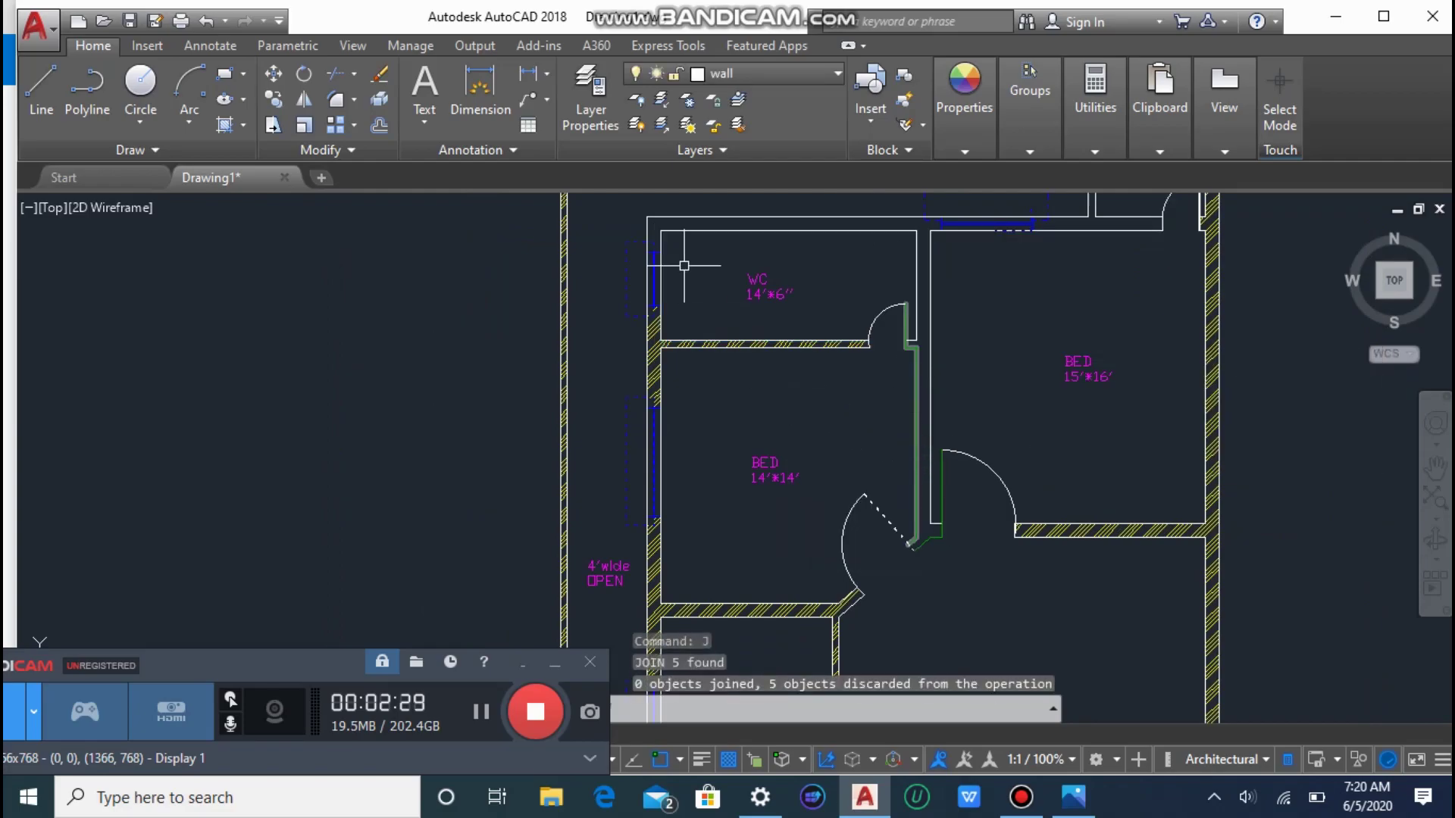
# Hatch the wall between the WC and the bedrooms with yellow ANSI34.
pyautogui.click(224, 125)
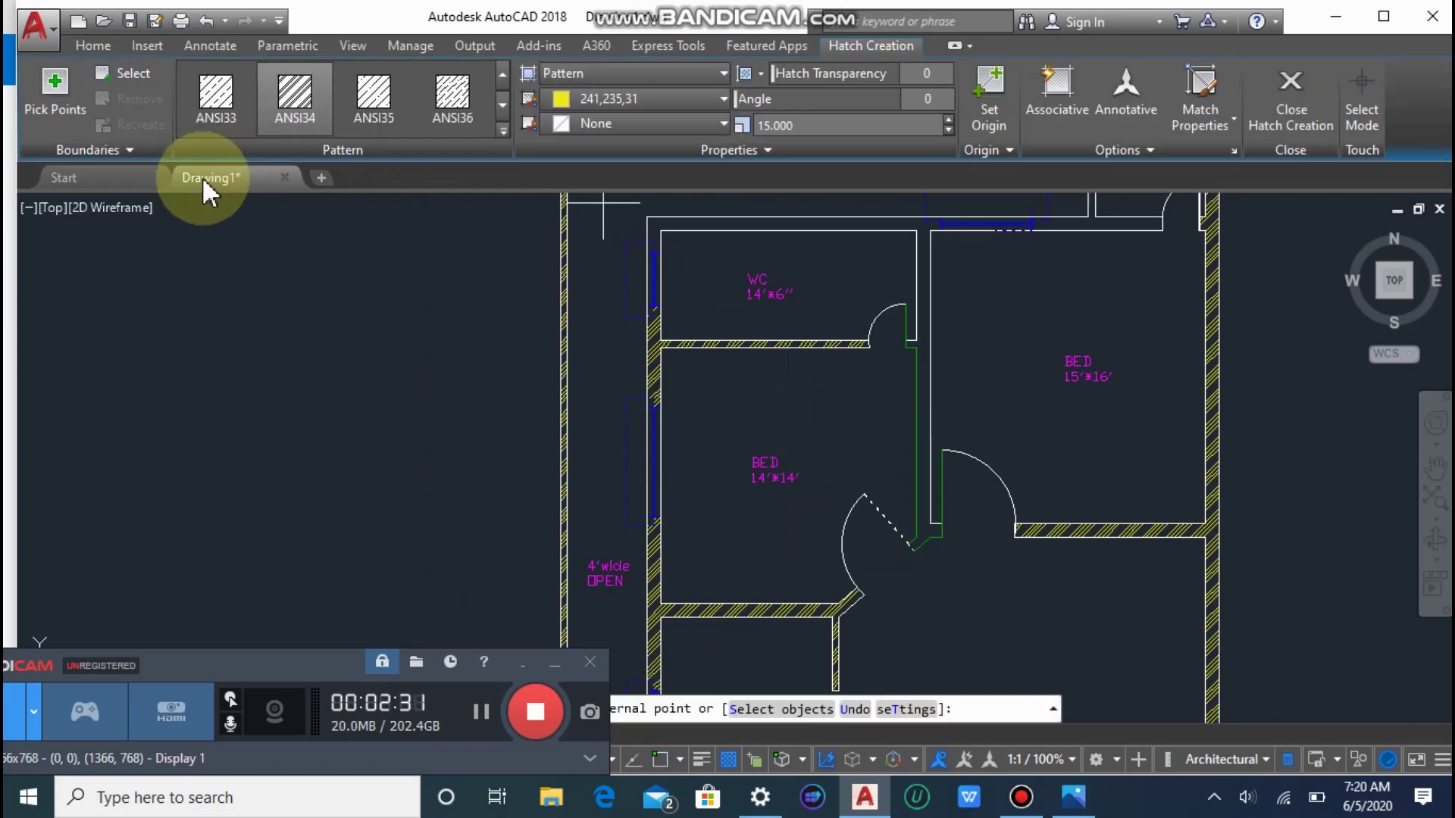
pyautogui.click(926, 349)
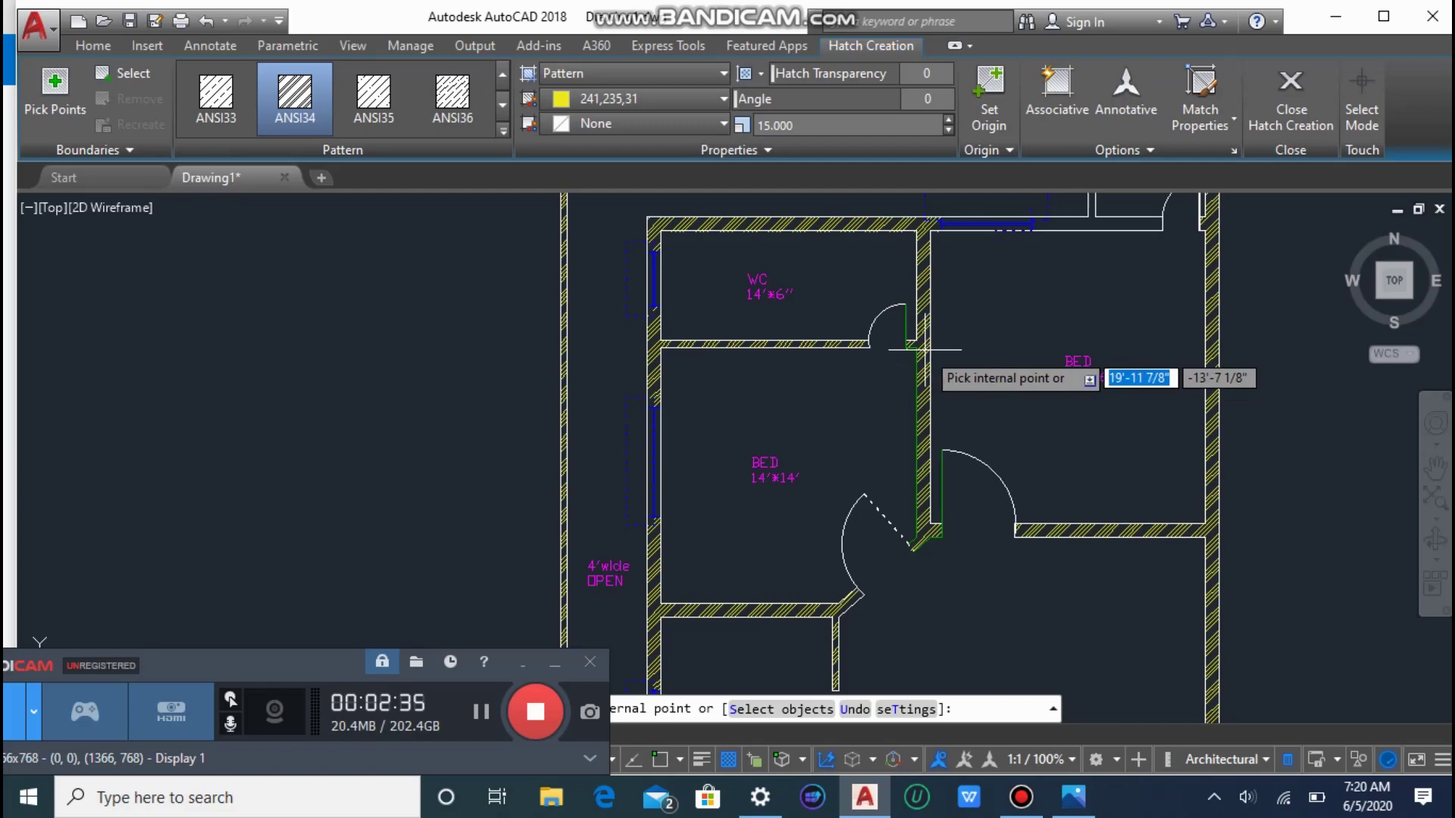
pyautogui.click(927, 348)
pyautogui.press('Escape')
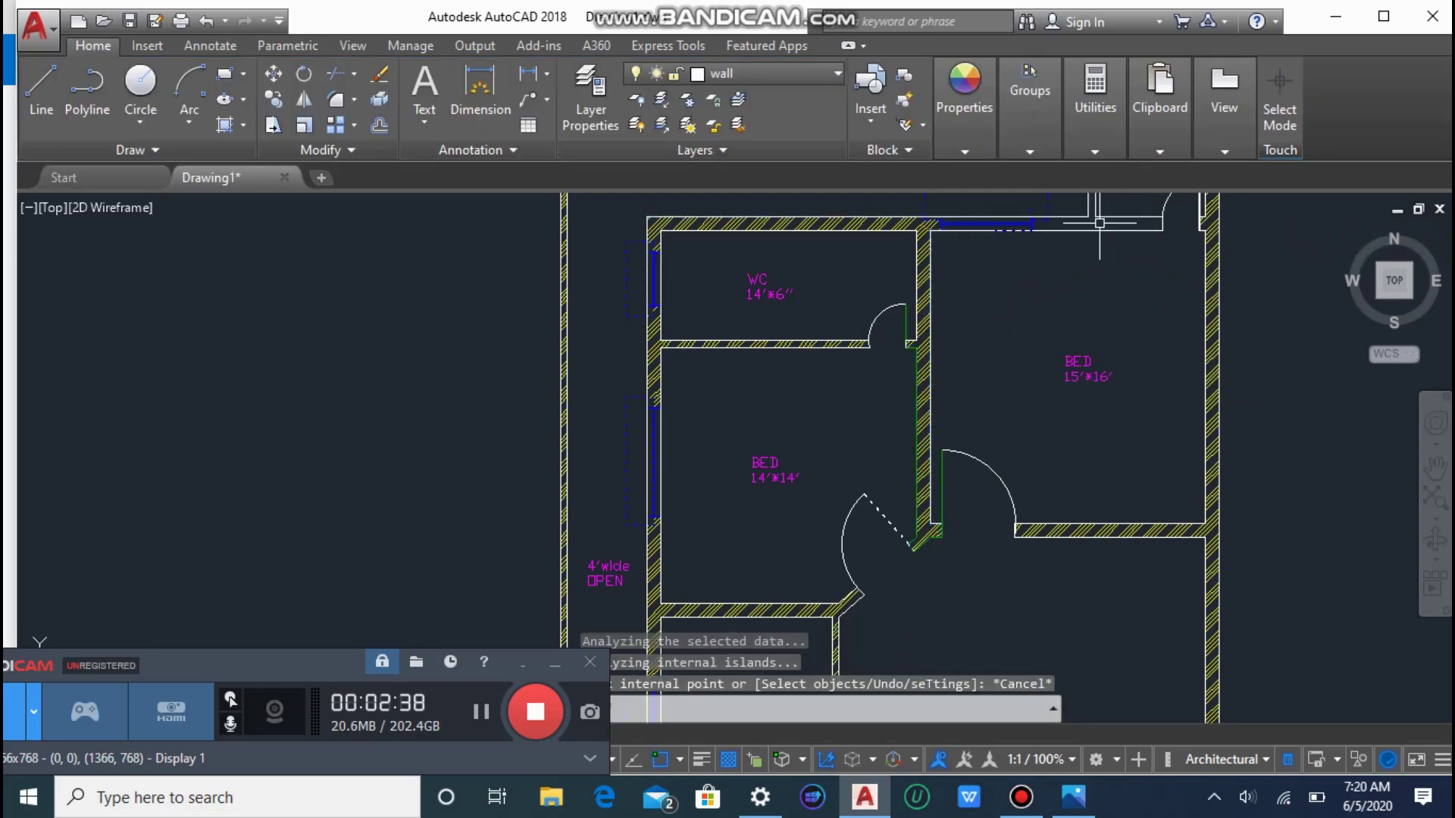
# Start another hatch on a wrong area and undo it with Ctrl+Z.
pyautogui.click(225, 125)
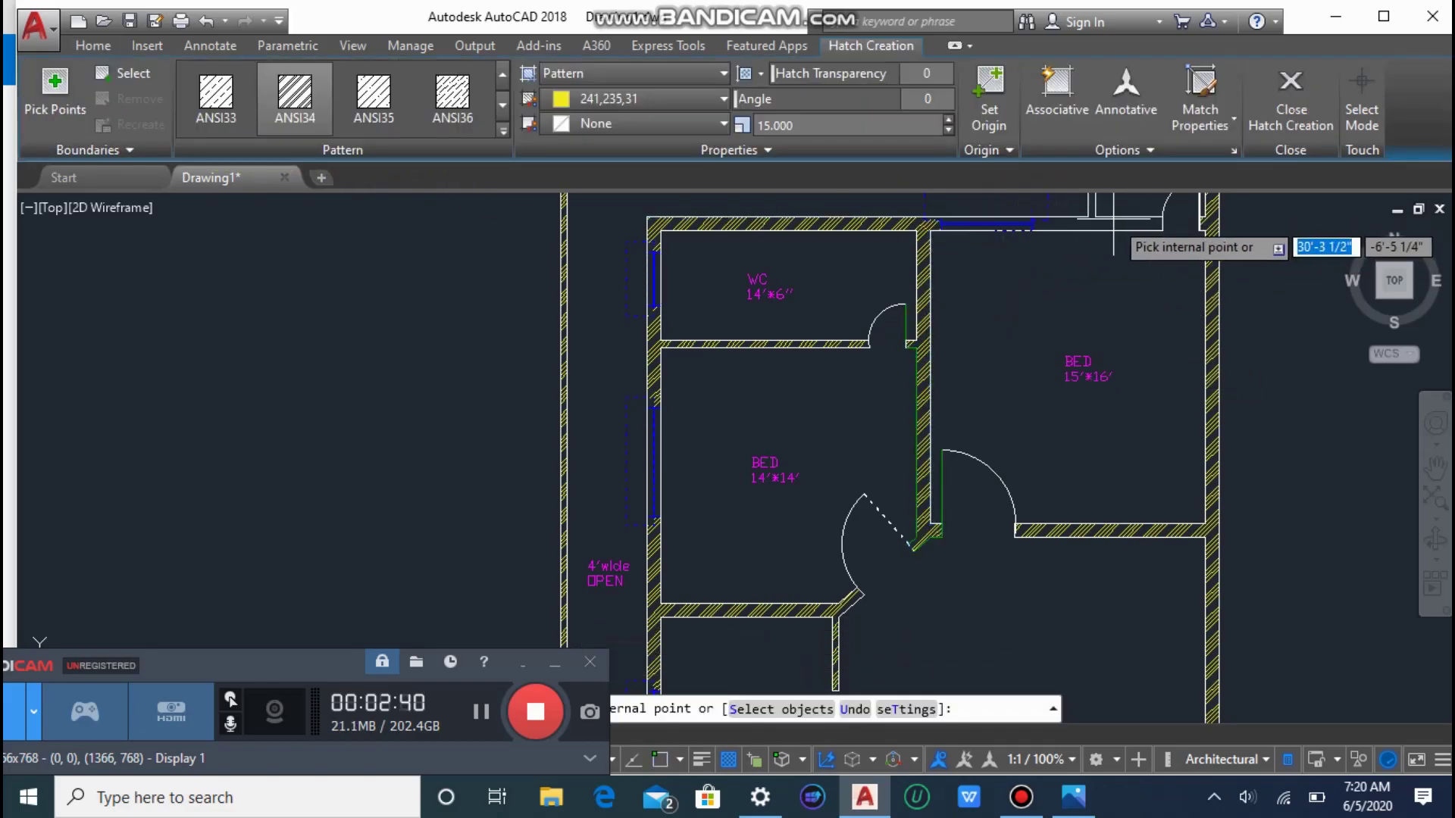
pyautogui.click(1098, 222)
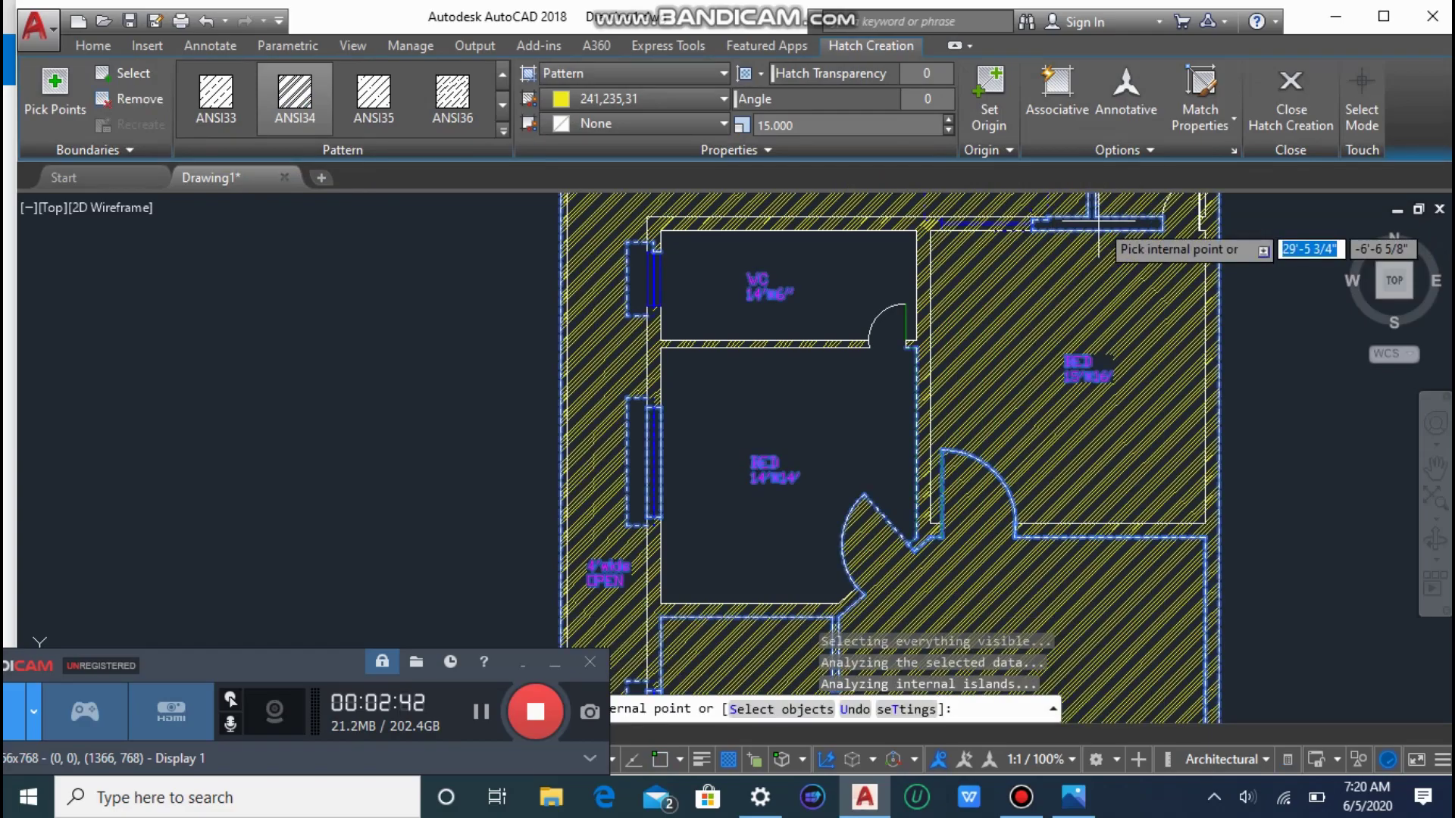
pyautogui.hotkey('ctrl', 'z')
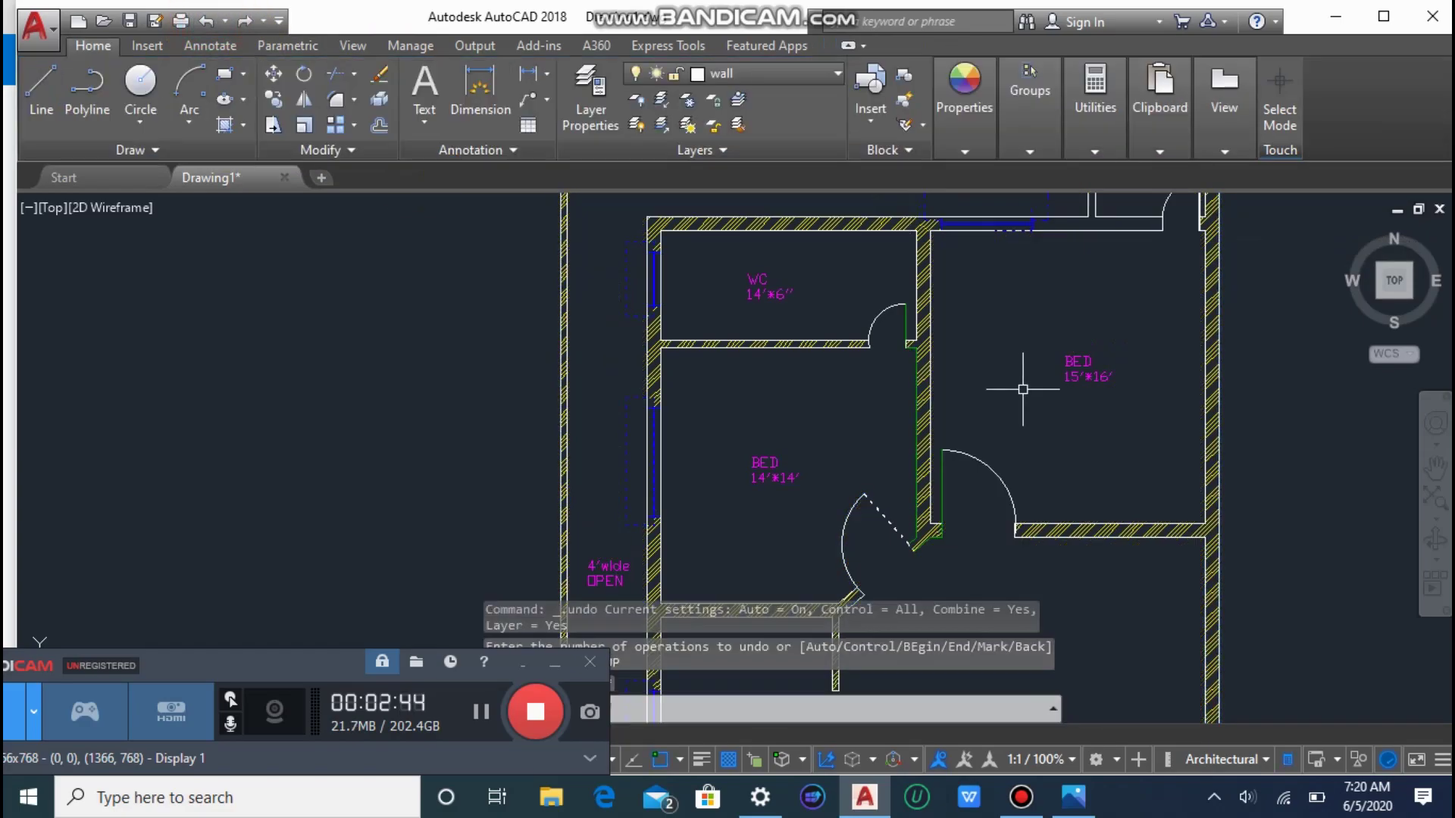
pyautogui.scroll(-5, 1025, 383)
pyautogui.scroll(5, 1041, 392)
pyautogui.scroll(4, 1041, 392)
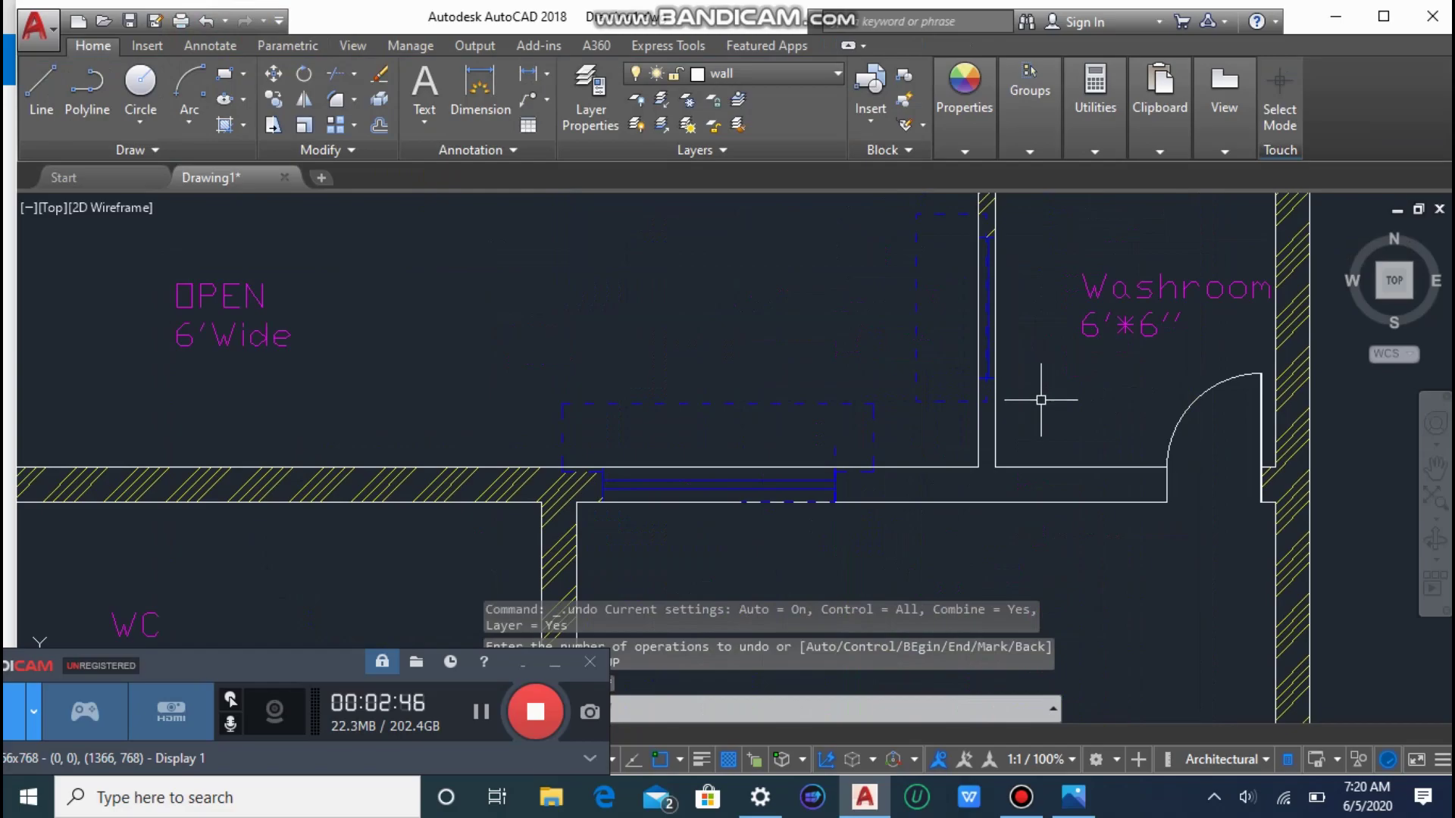
pyautogui.press('Return')
pyautogui.click(1061, 469)
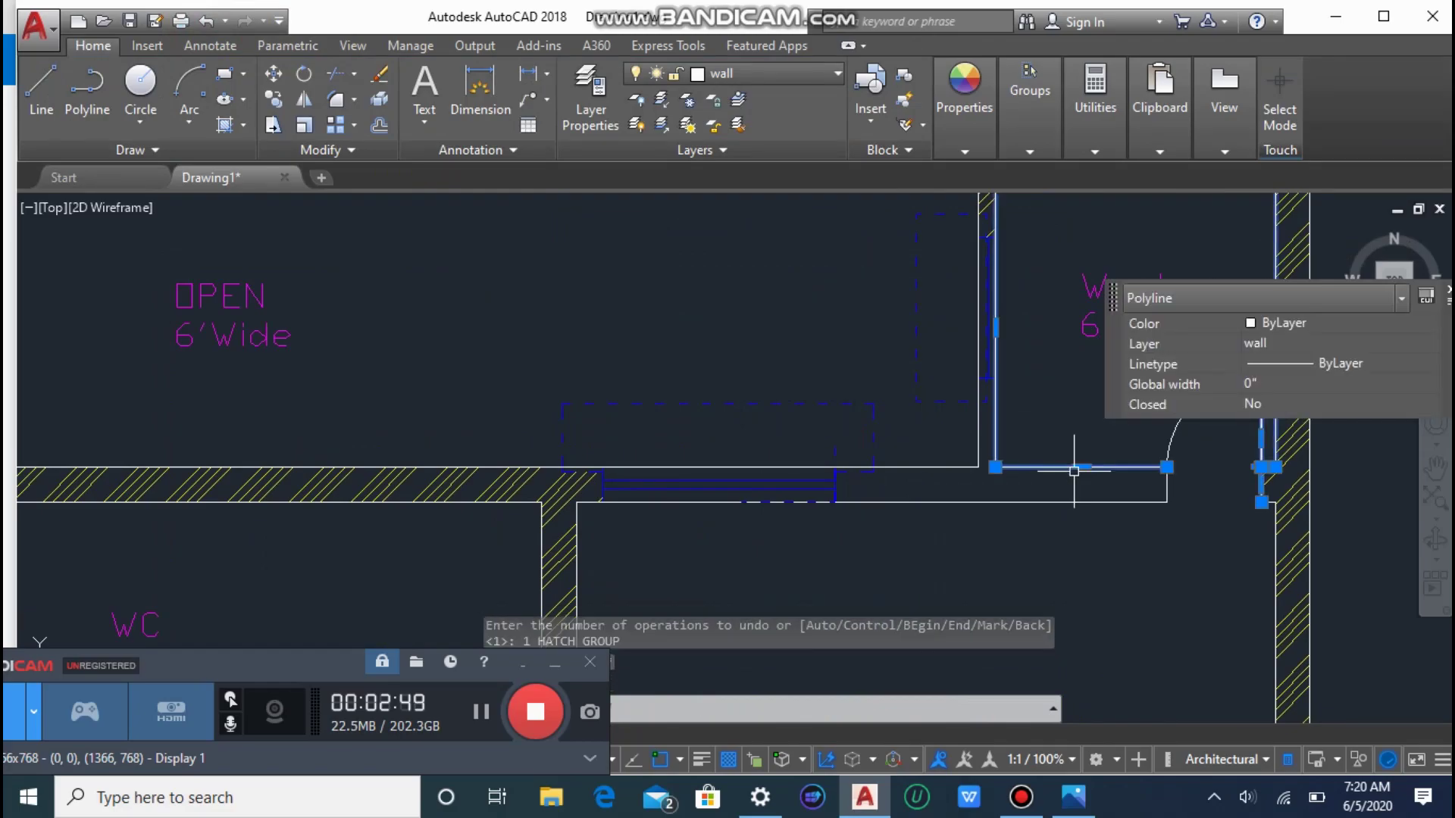
pyautogui.scroll(2, 1173, 491)
pyautogui.click(1159, 489)
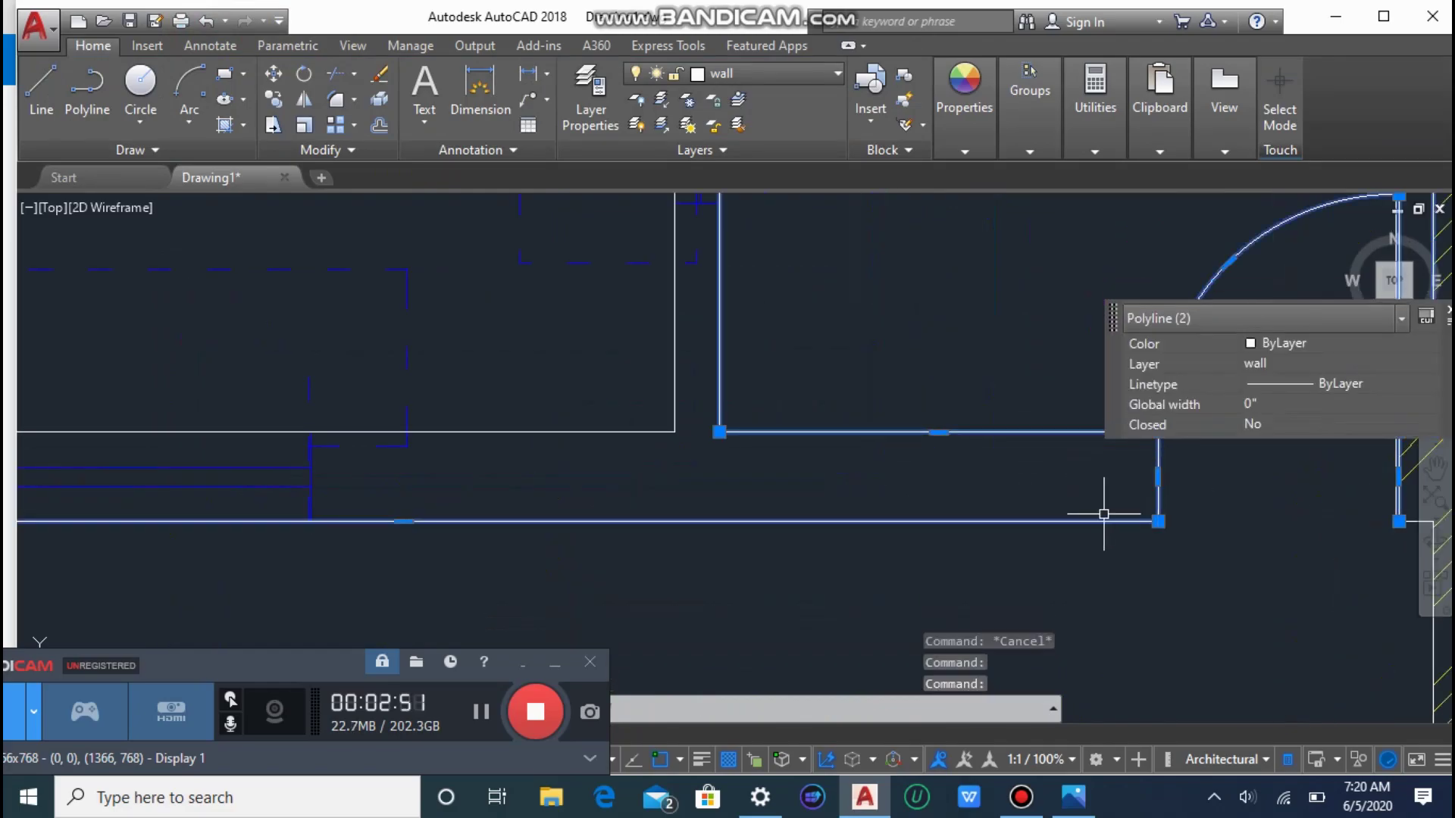
pyautogui.click(610, 427)
pyautogui.scroll(-3, 641, 429)
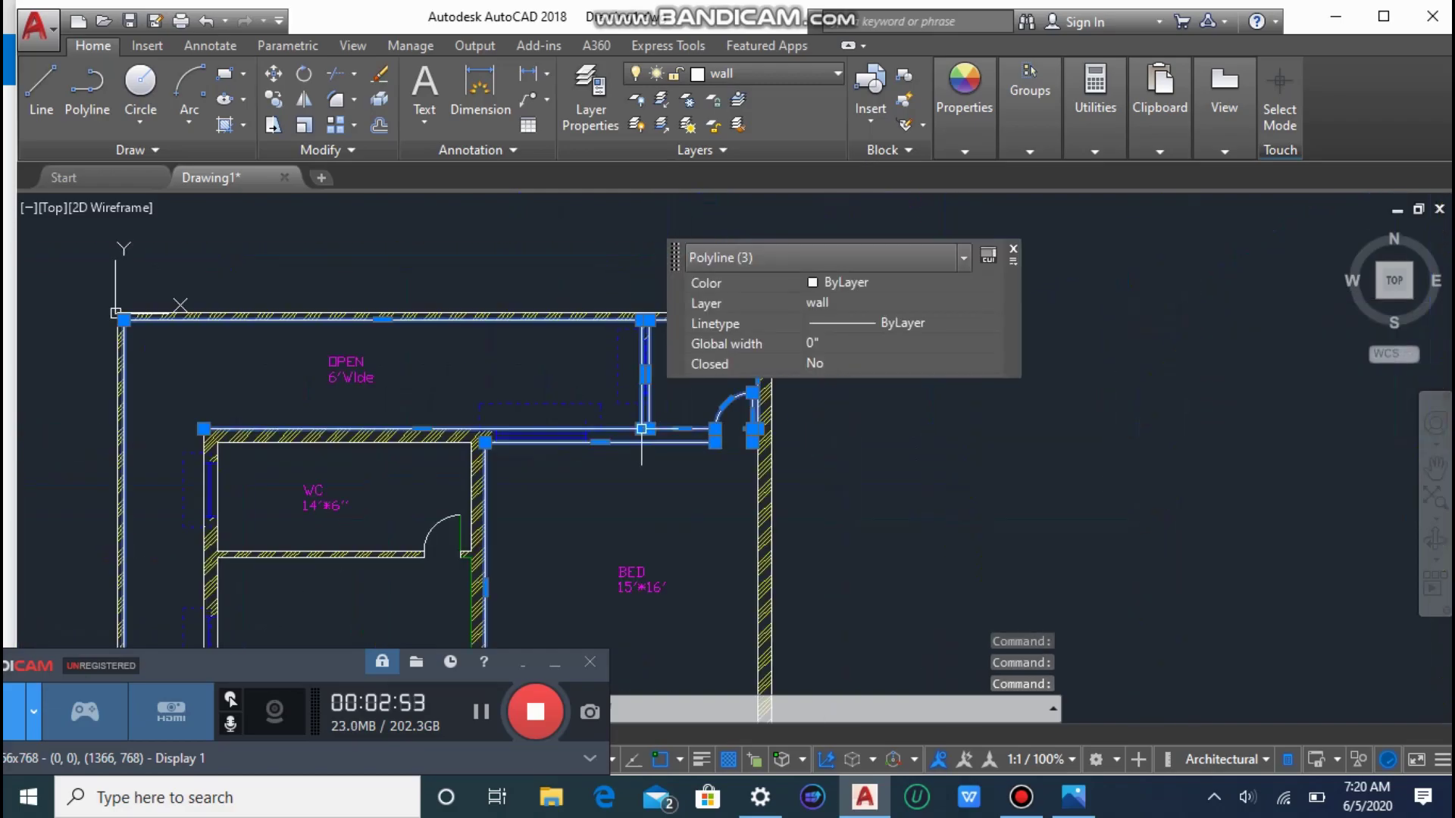
pyautogui.scroll(5, 629, 339)
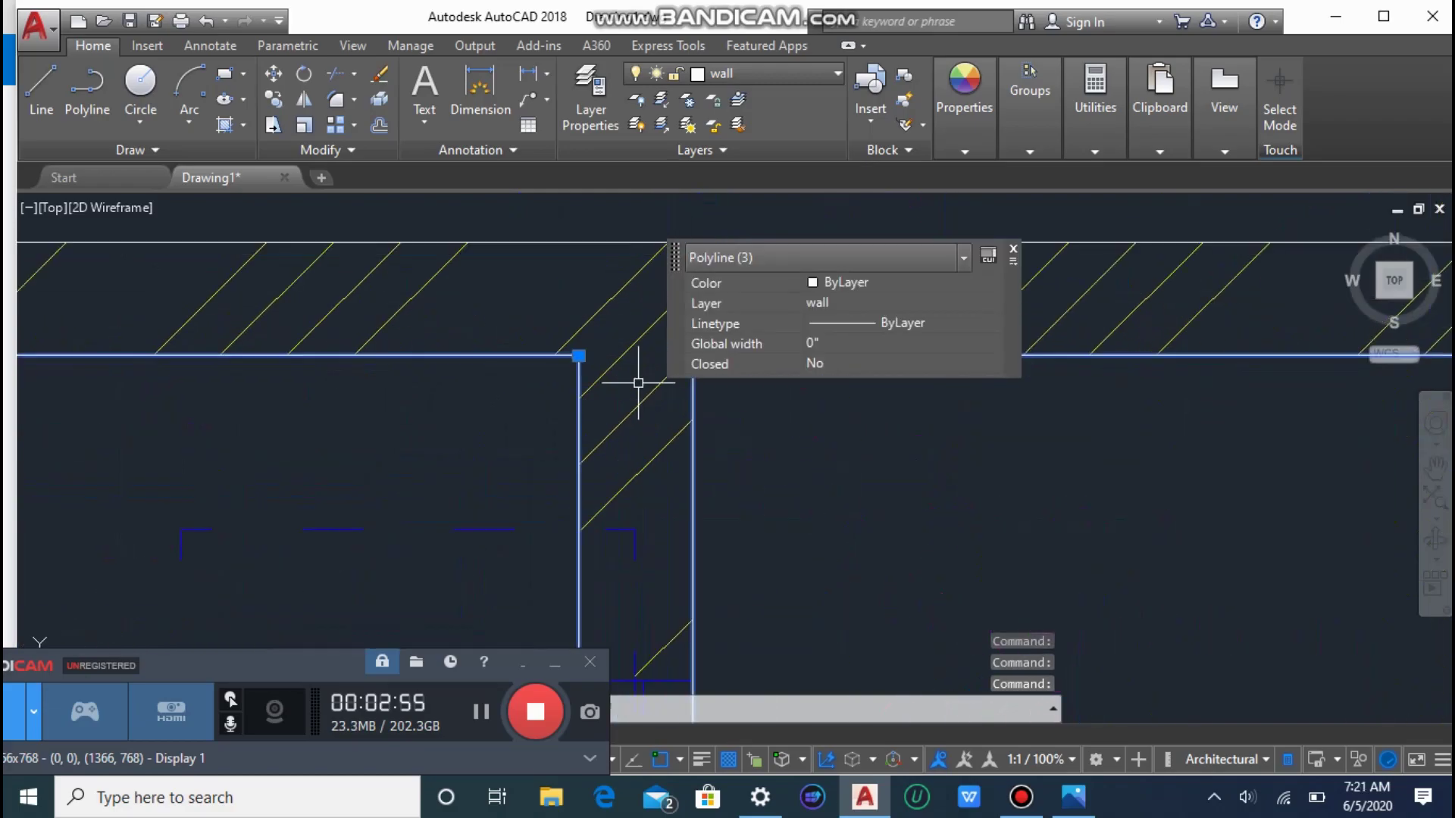
pyautogui.scroll(-3, 638, 381)
pyautogui.scroll(-2, 662, 401)
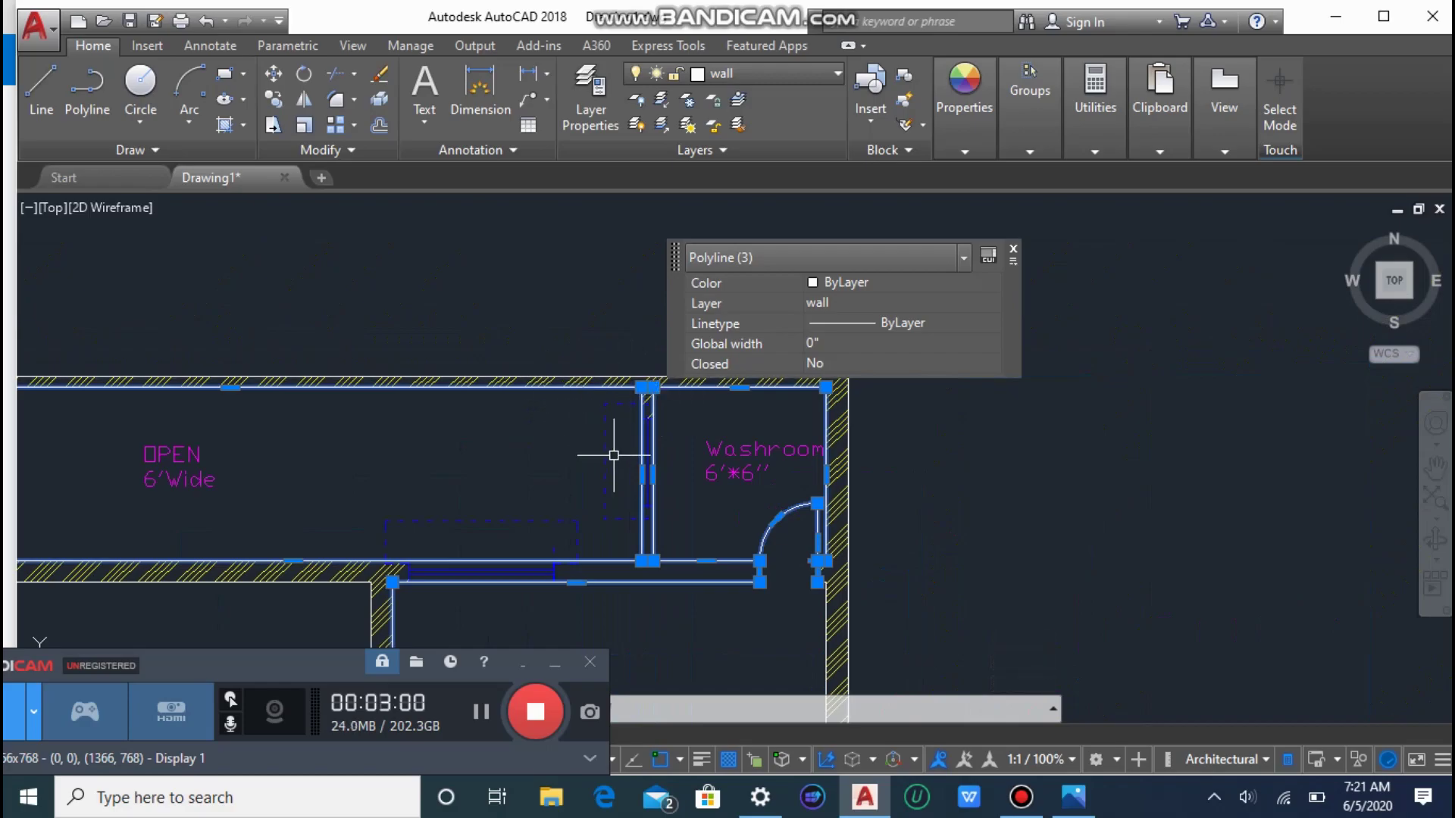
pyautogui.write('j')
pyautogui.press('Return')
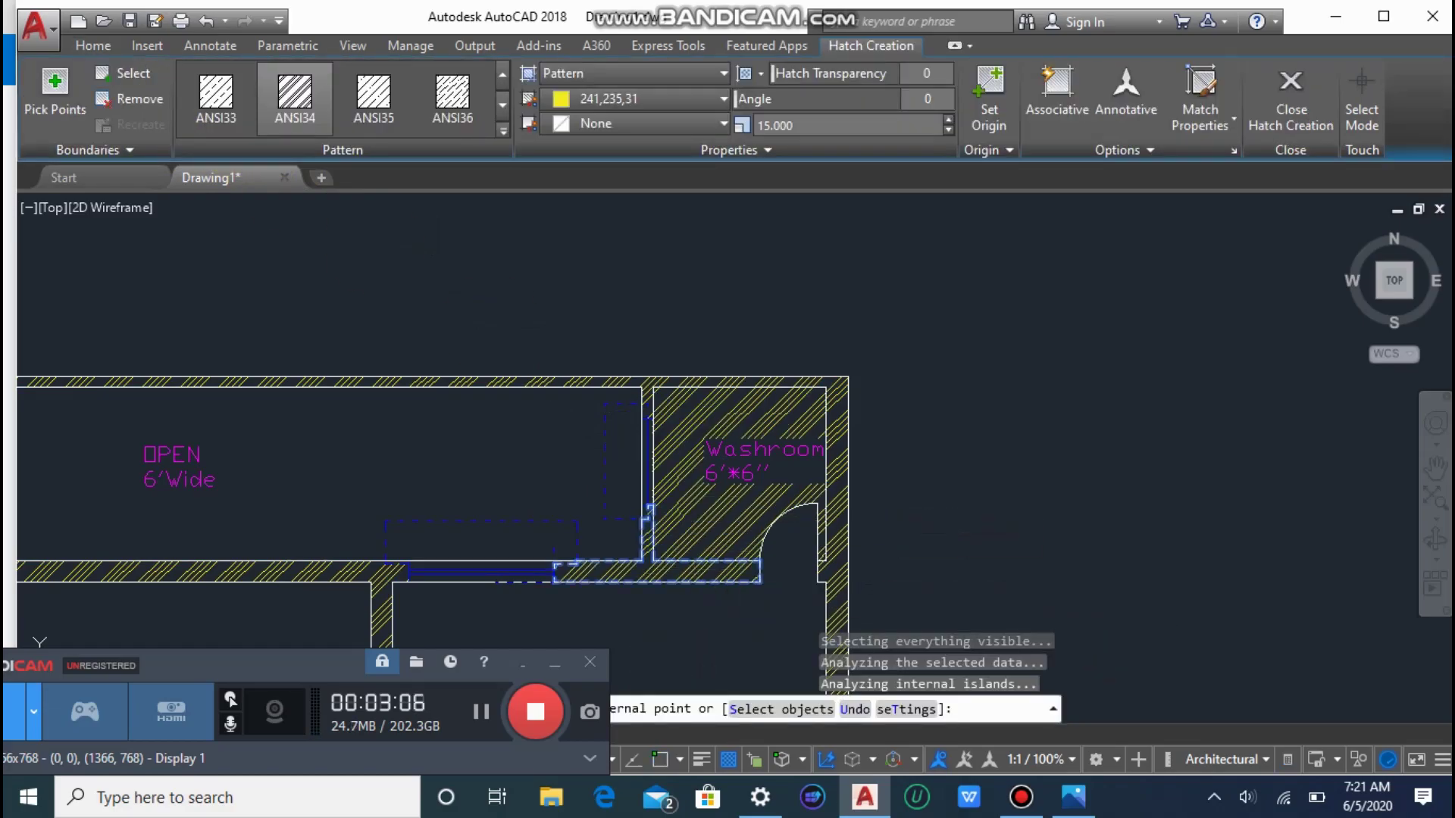
pyautogui.press('Escape')
pyautogui.scroll(-6, 725, 493)
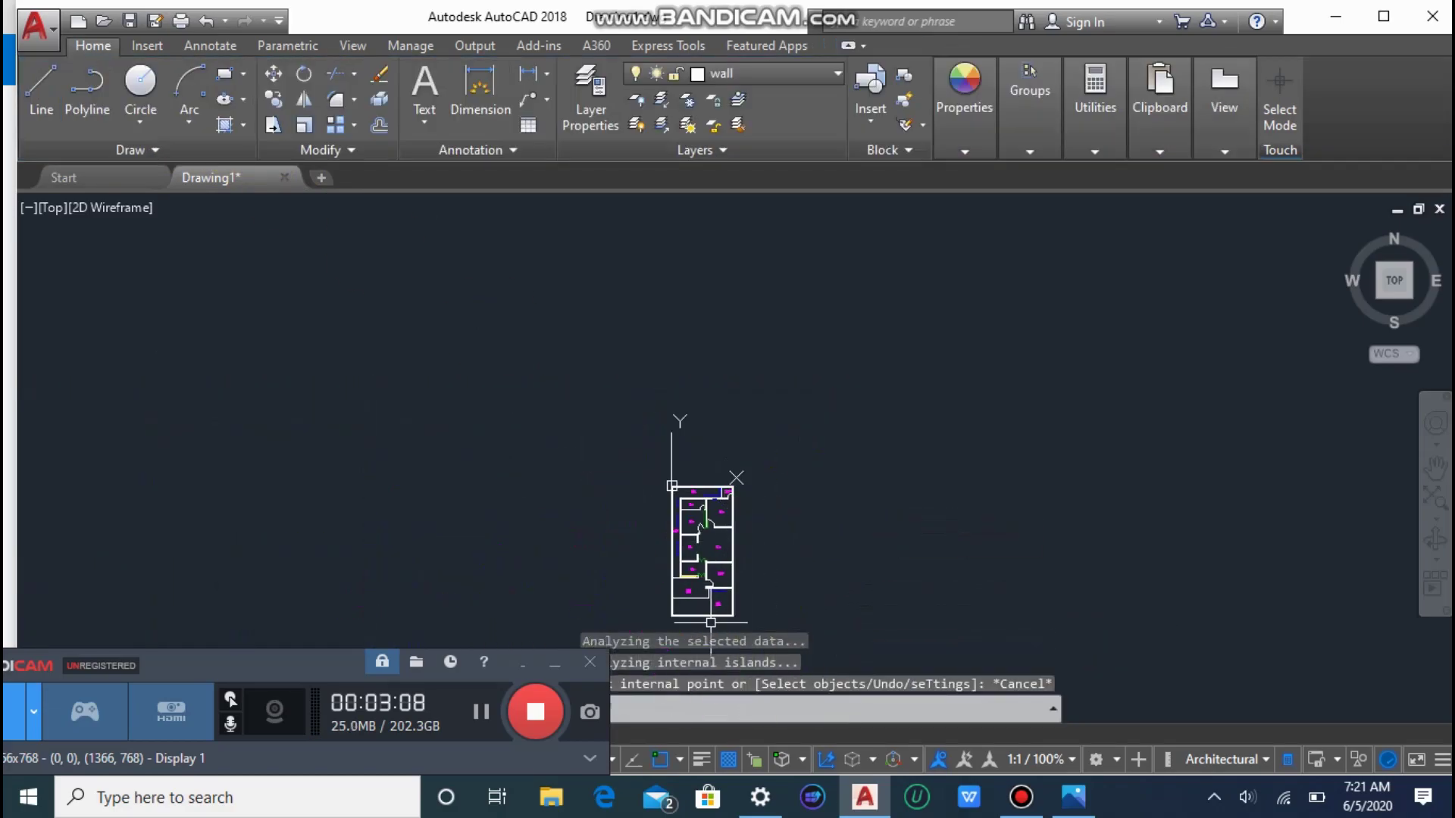
pyautogui.scroll(8, 711, 623)
# Explode the porch outline polyline into separate lines.
pyautogui.press('Escape')
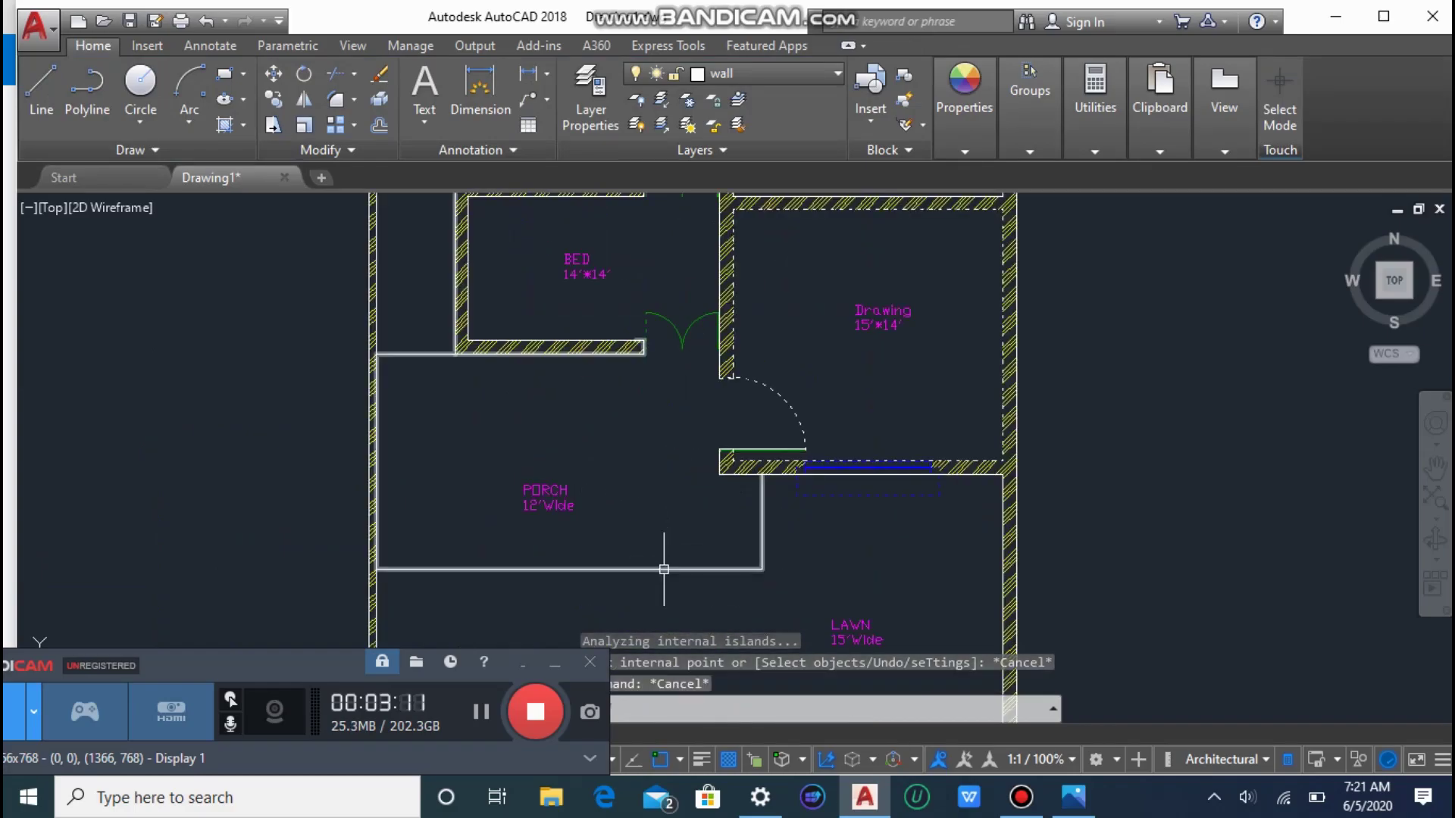
pyautogui.click(663, 569)
pyautogui.click(935, 460)
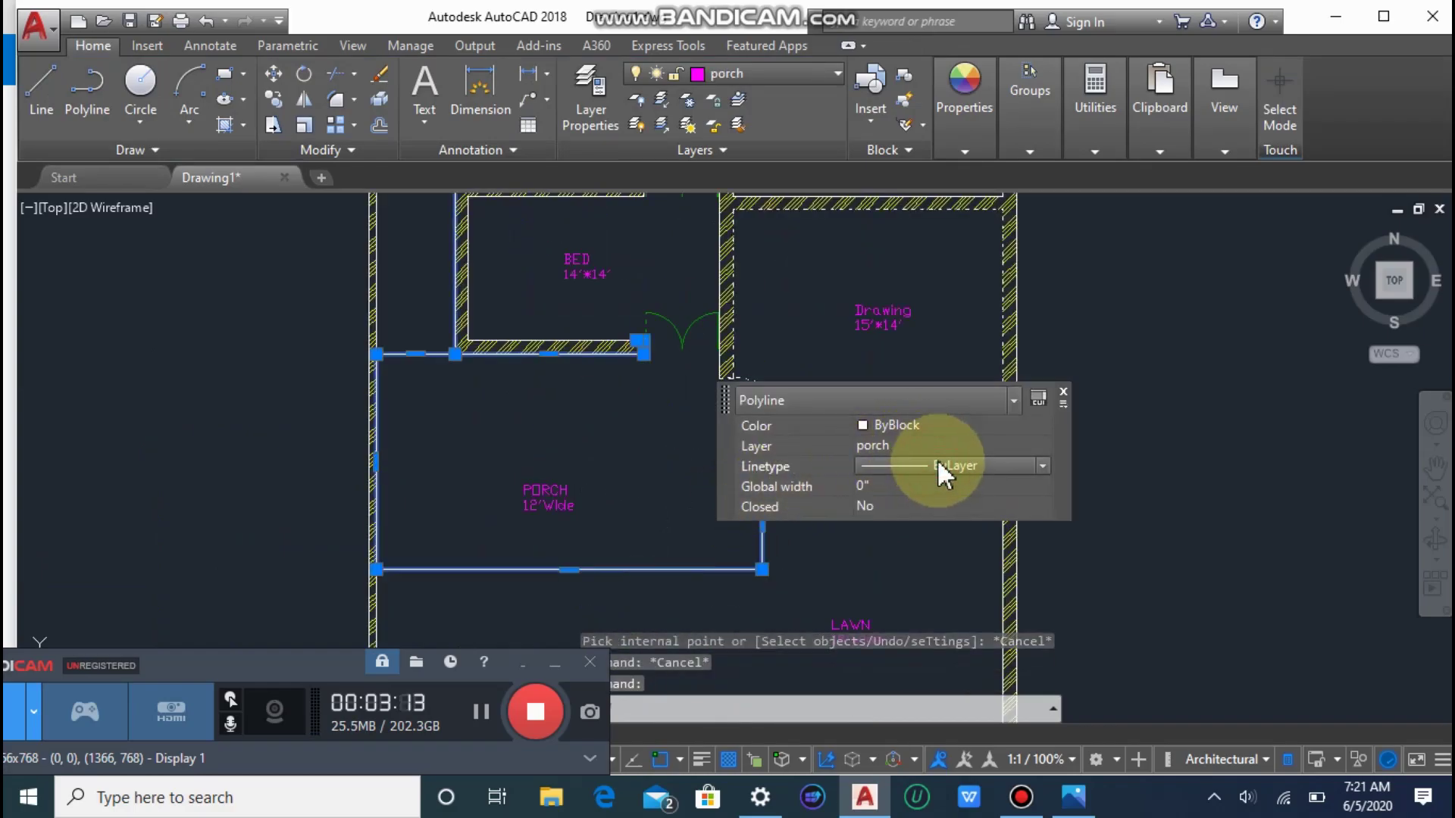
pyautogui.press('Escape')
pyautogui.press('Escape')
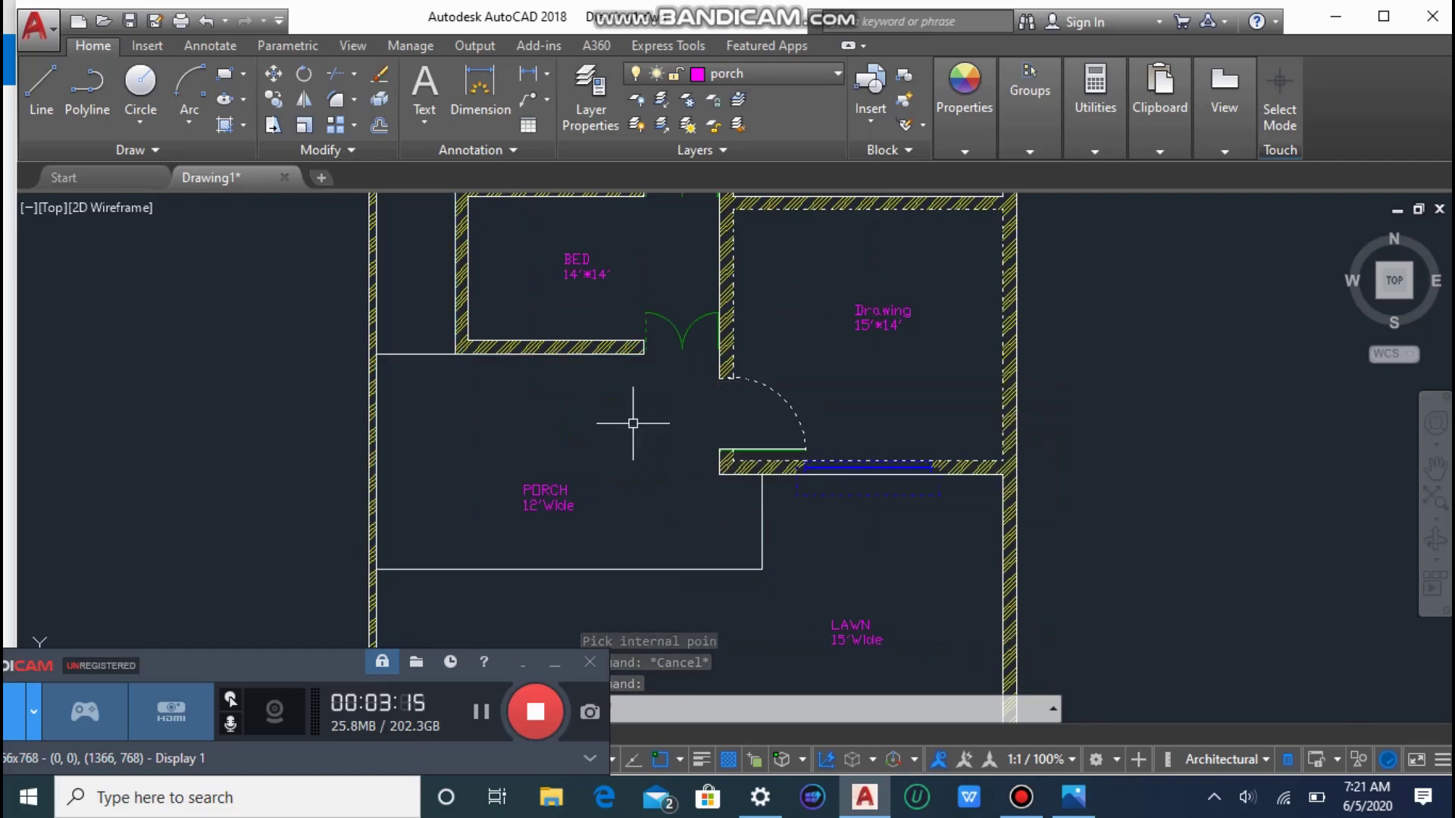
pyautogui.click(611, 571)
pyautogui.write('x')
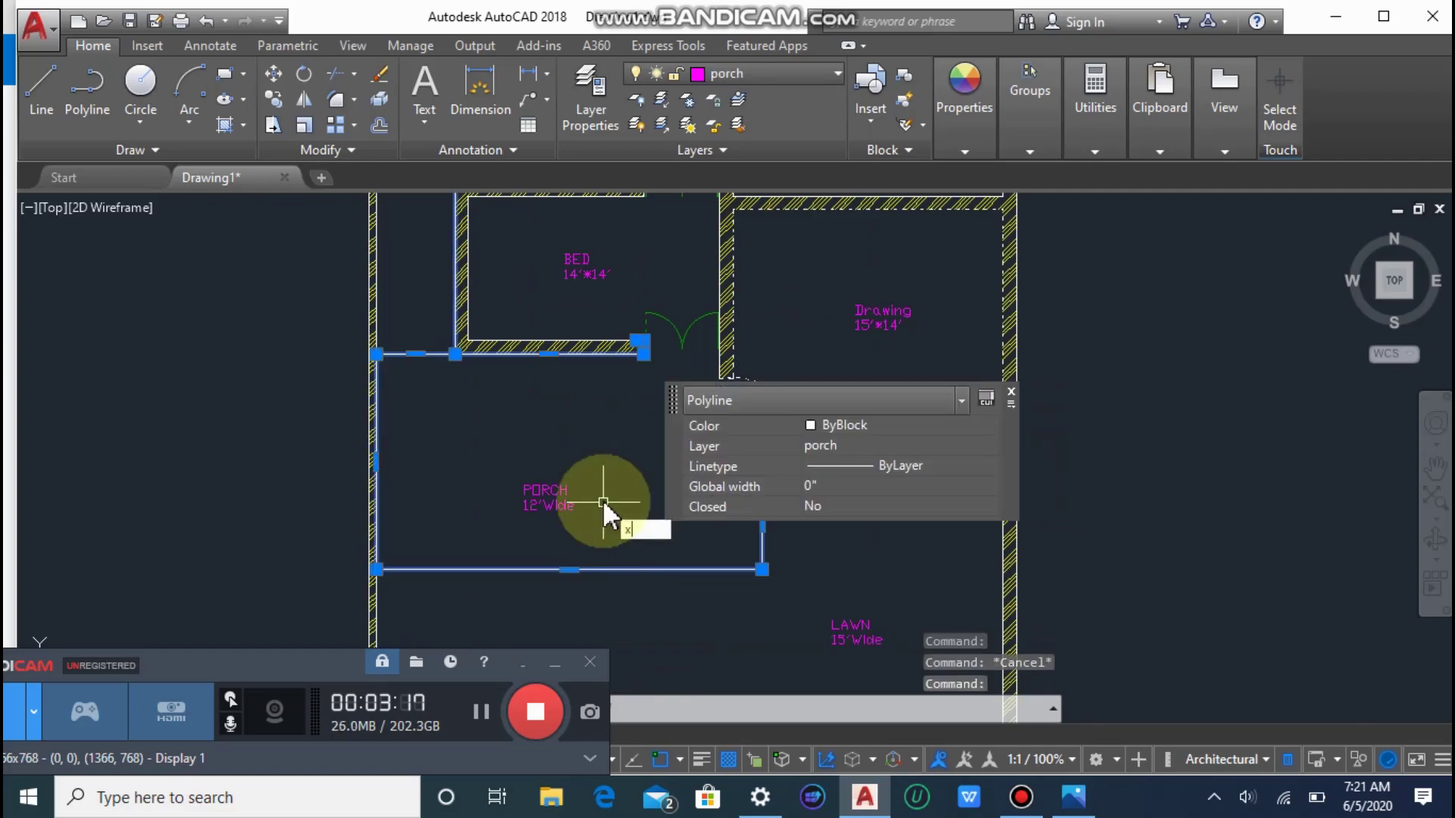
pyautogui.press('Return')
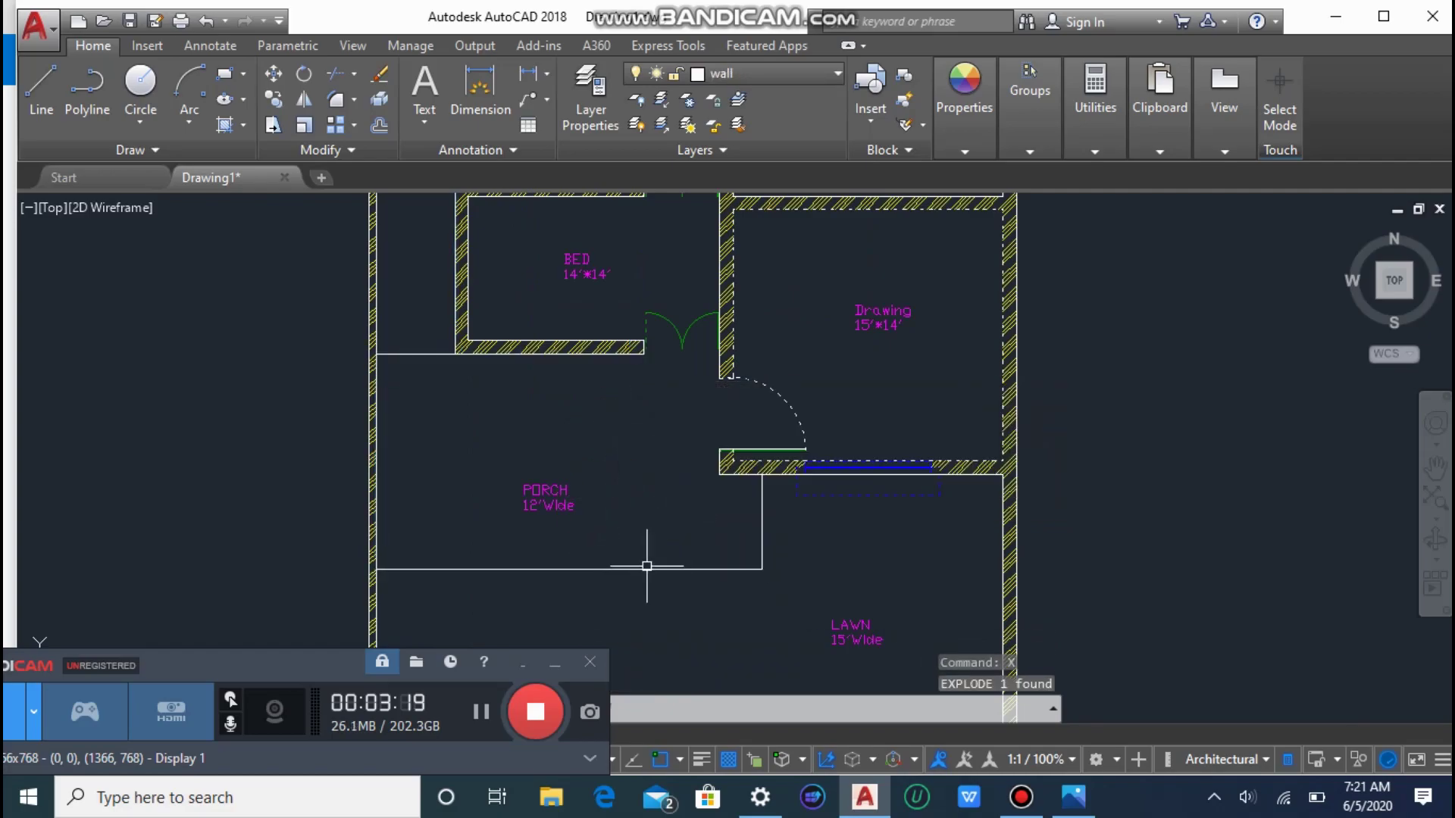
# Give the three porch lines linetype ACAD_ISO03W100 and colour ByLayer.
pyautogui.click(646, 568)
pyautogui.click(763, 529)
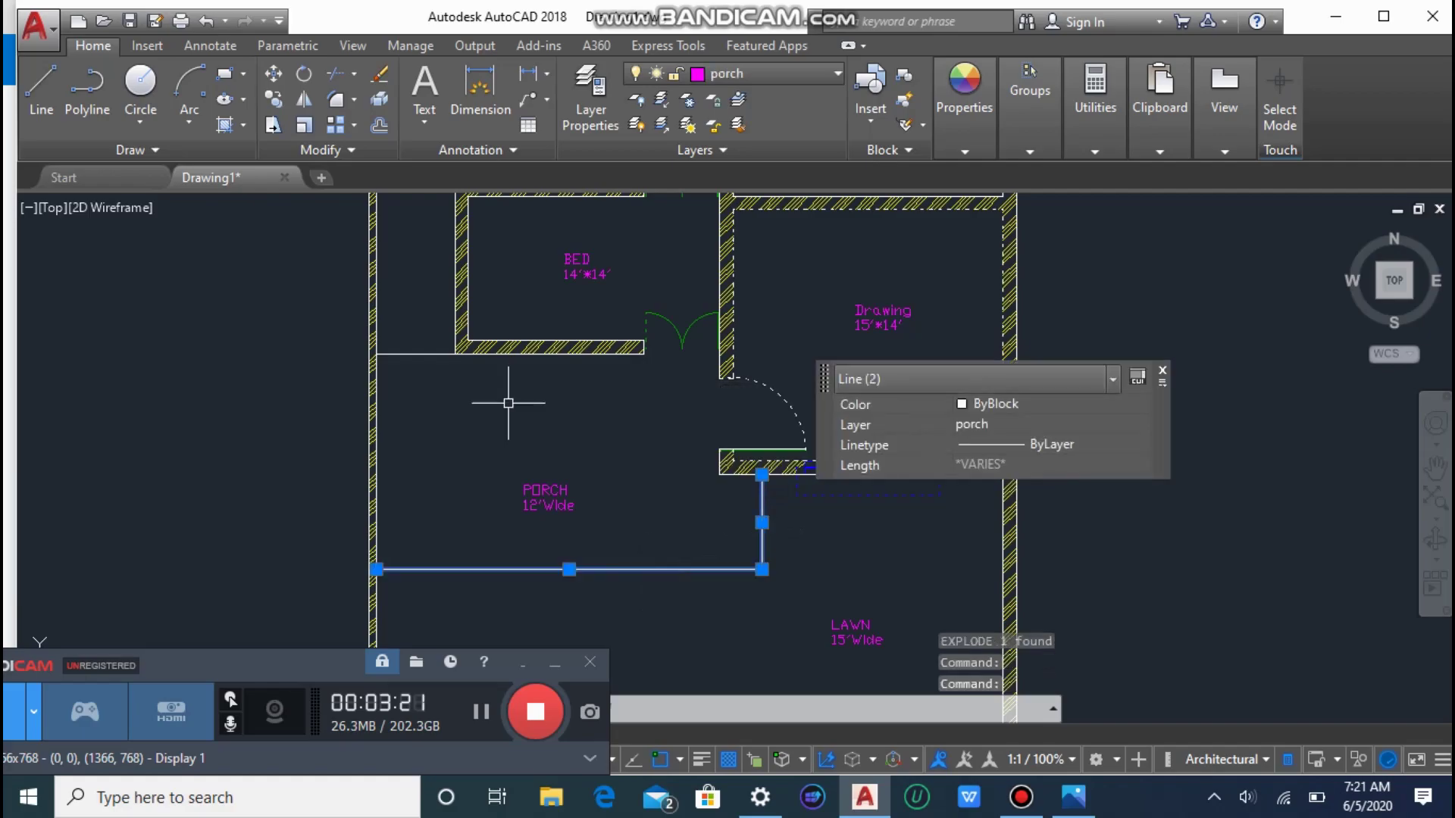
pyautogui.click(429, 353)
pyautogui.click(730, 271)
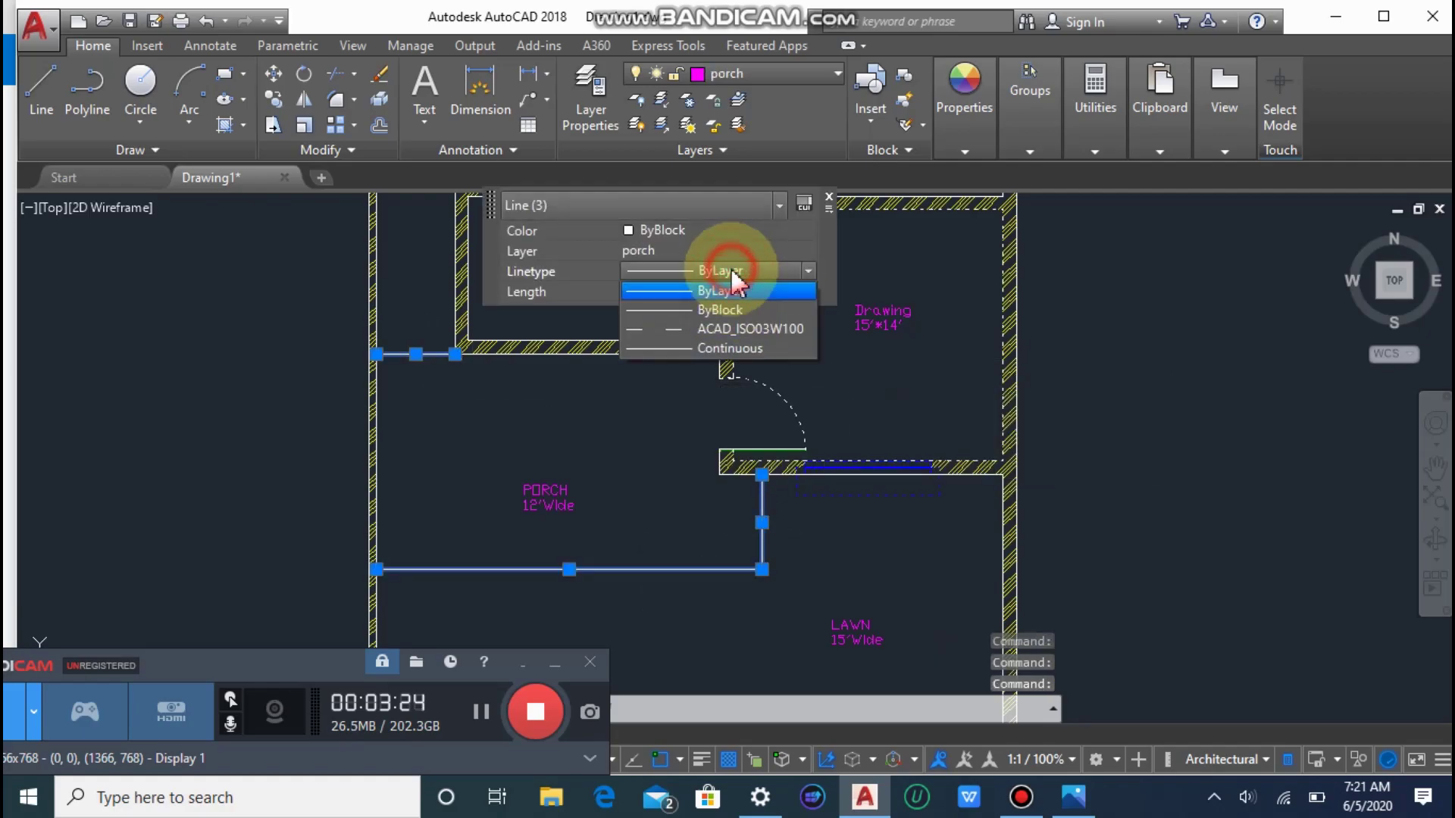
pyautogui.click(728, 324)
pyautogui.click(637, 230)
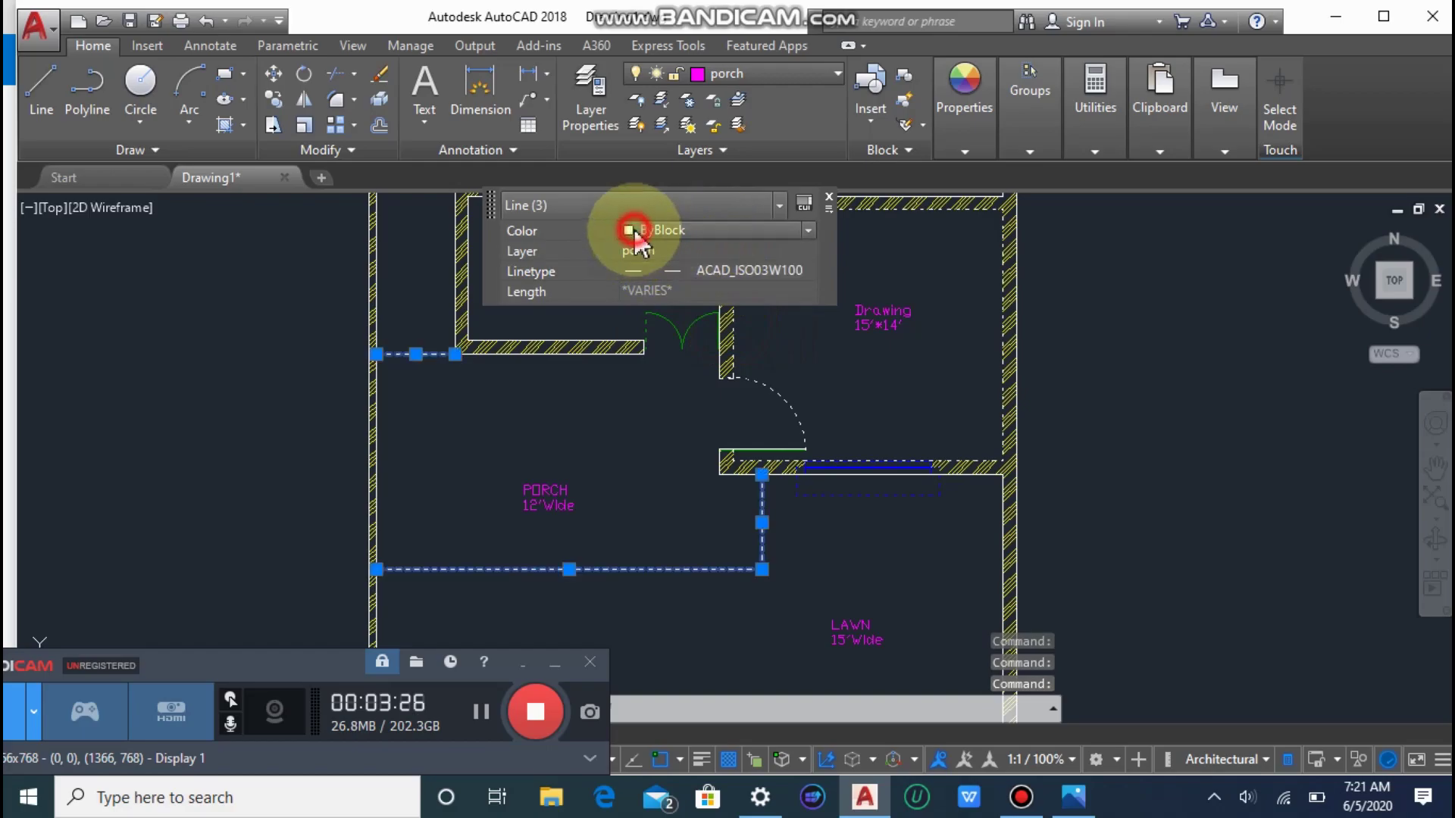
pyautogui.click(637, 231)
pyautogui.click(638, 249)
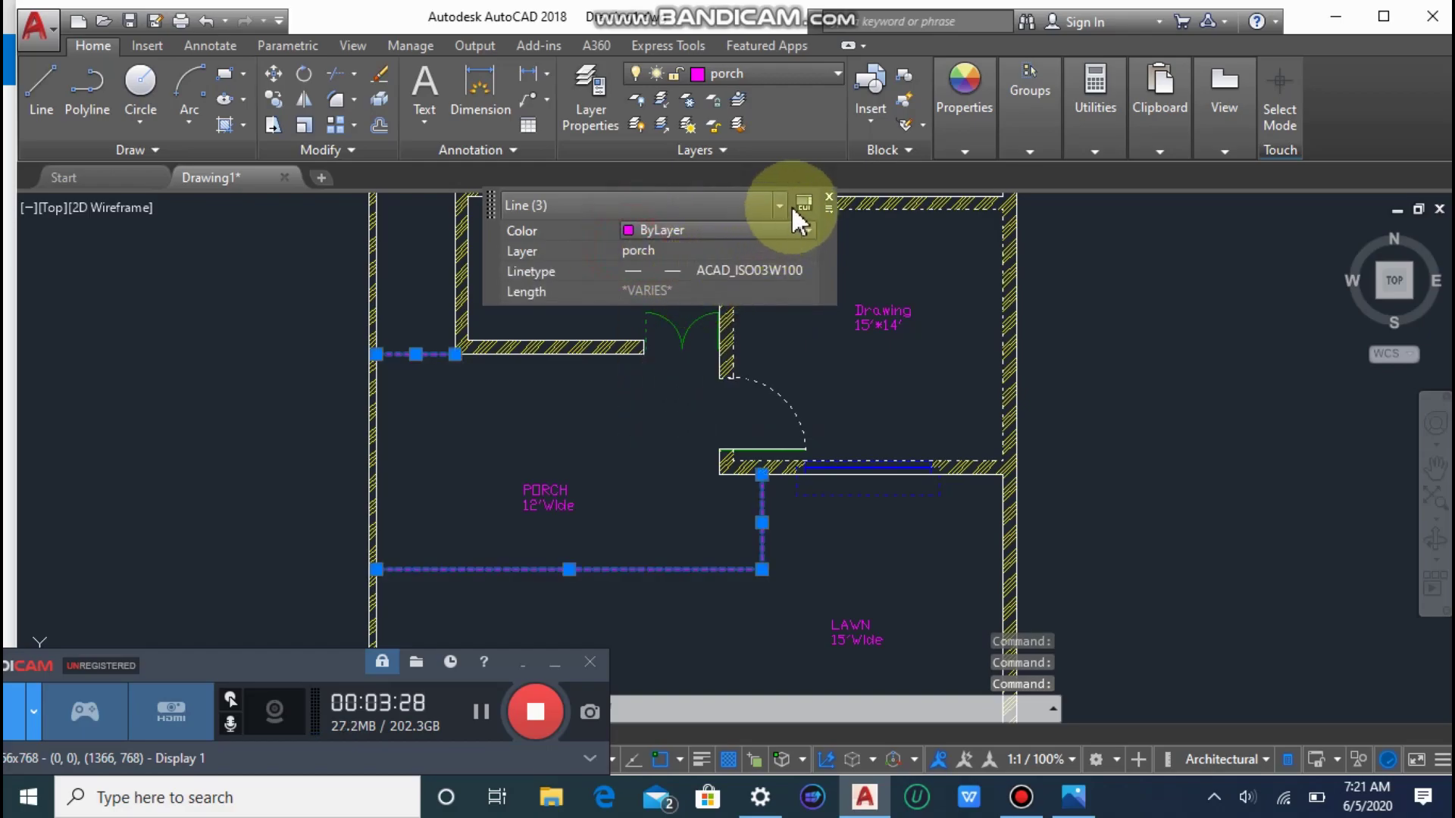
pyautogui.press('Escape')
pyautogui.press('Escape')
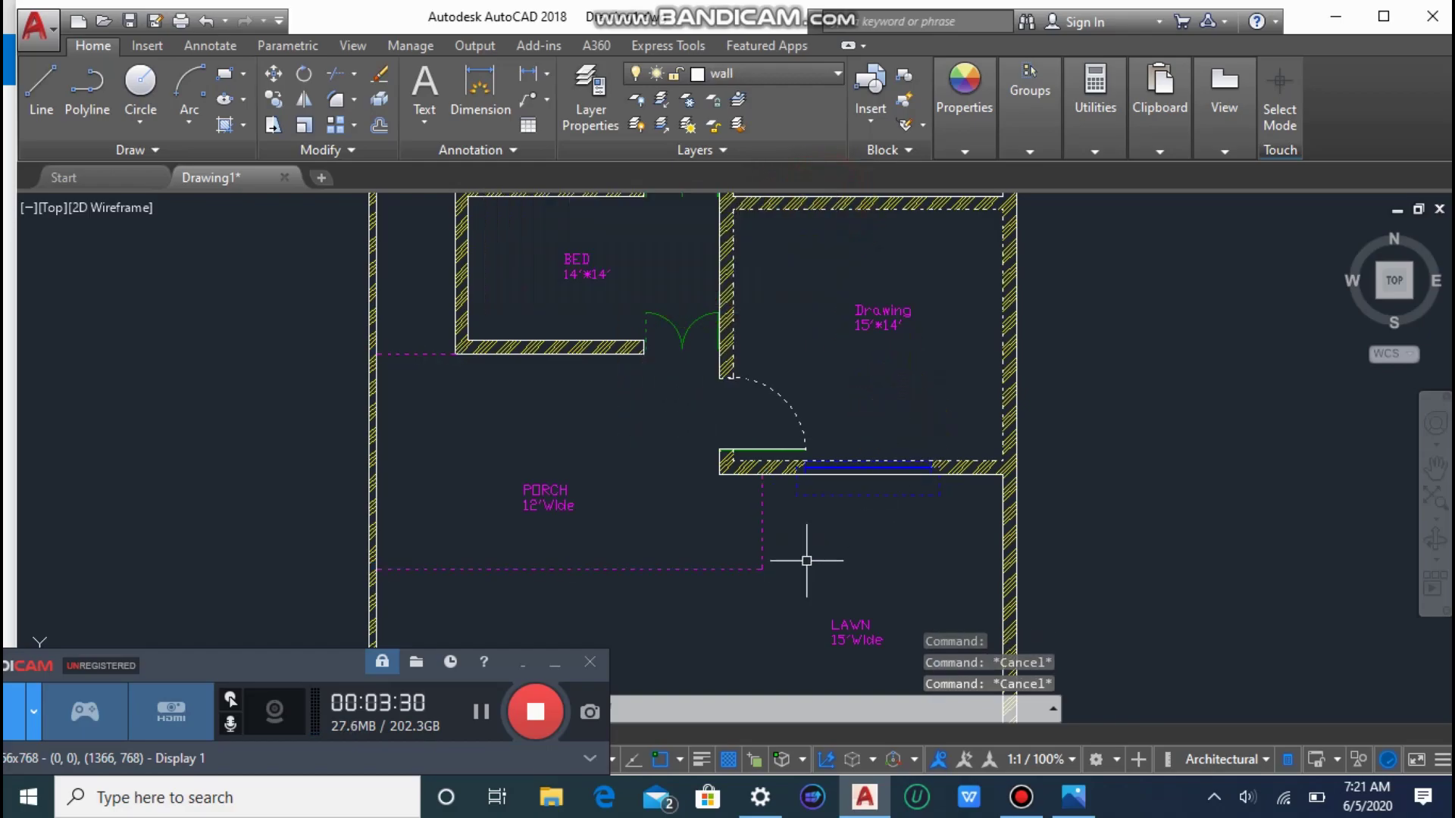
# Save the drawing as Drawing1.dwg.
pyautogui.scroll(-6, 834, 555)
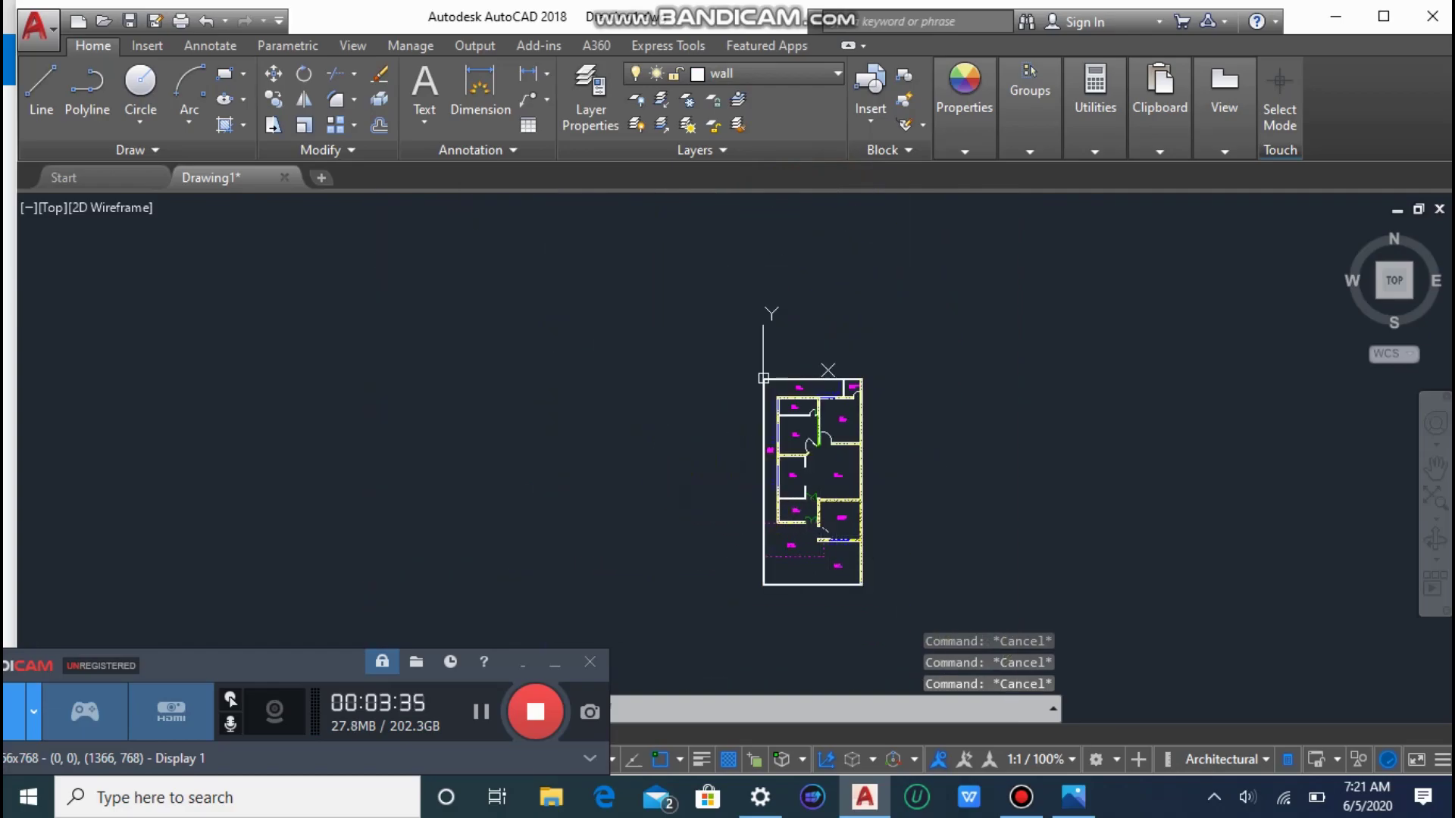
pyautogui.hotkey('ctrl', 's')
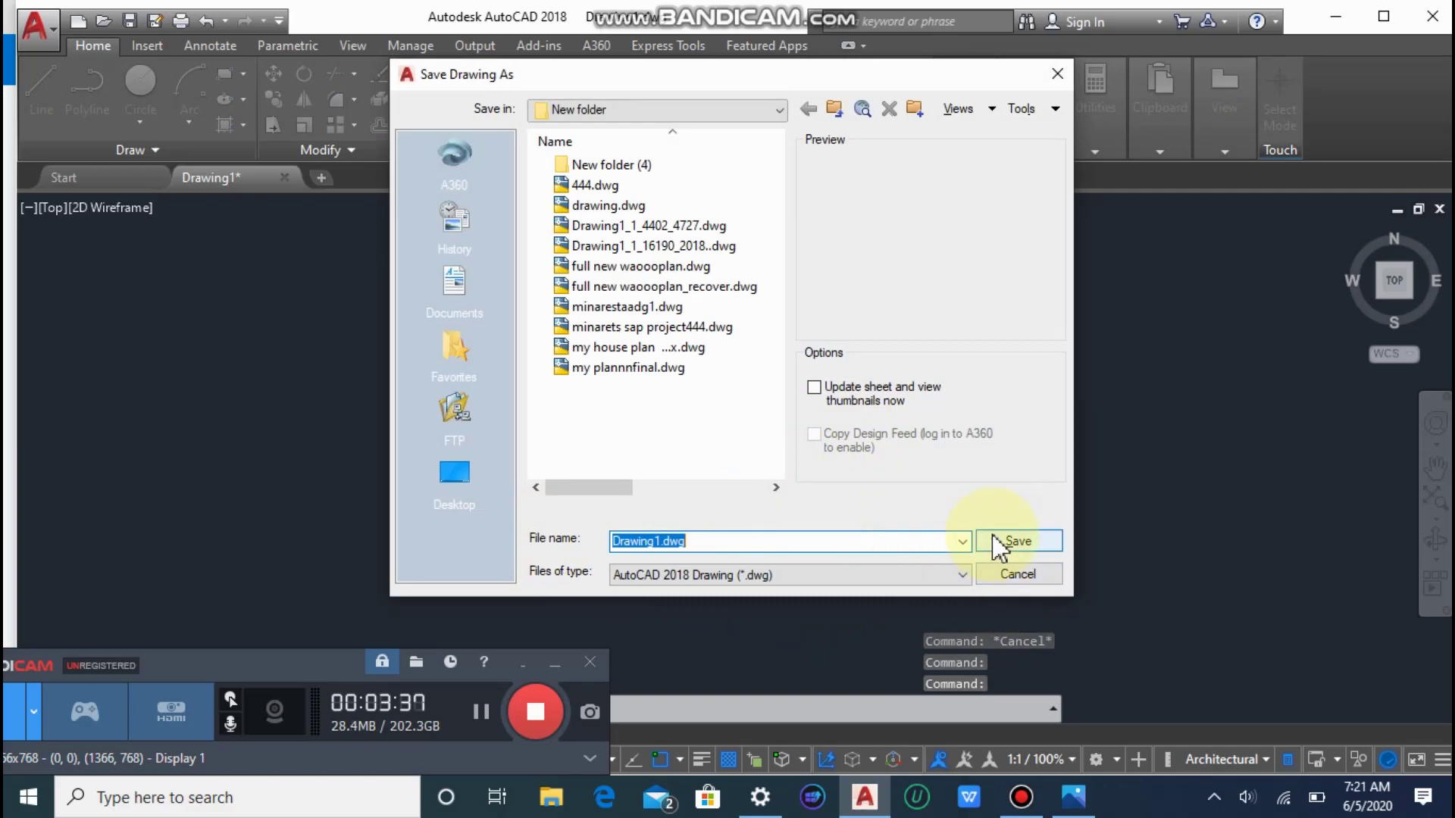
pyautogui.click(1000, 542)
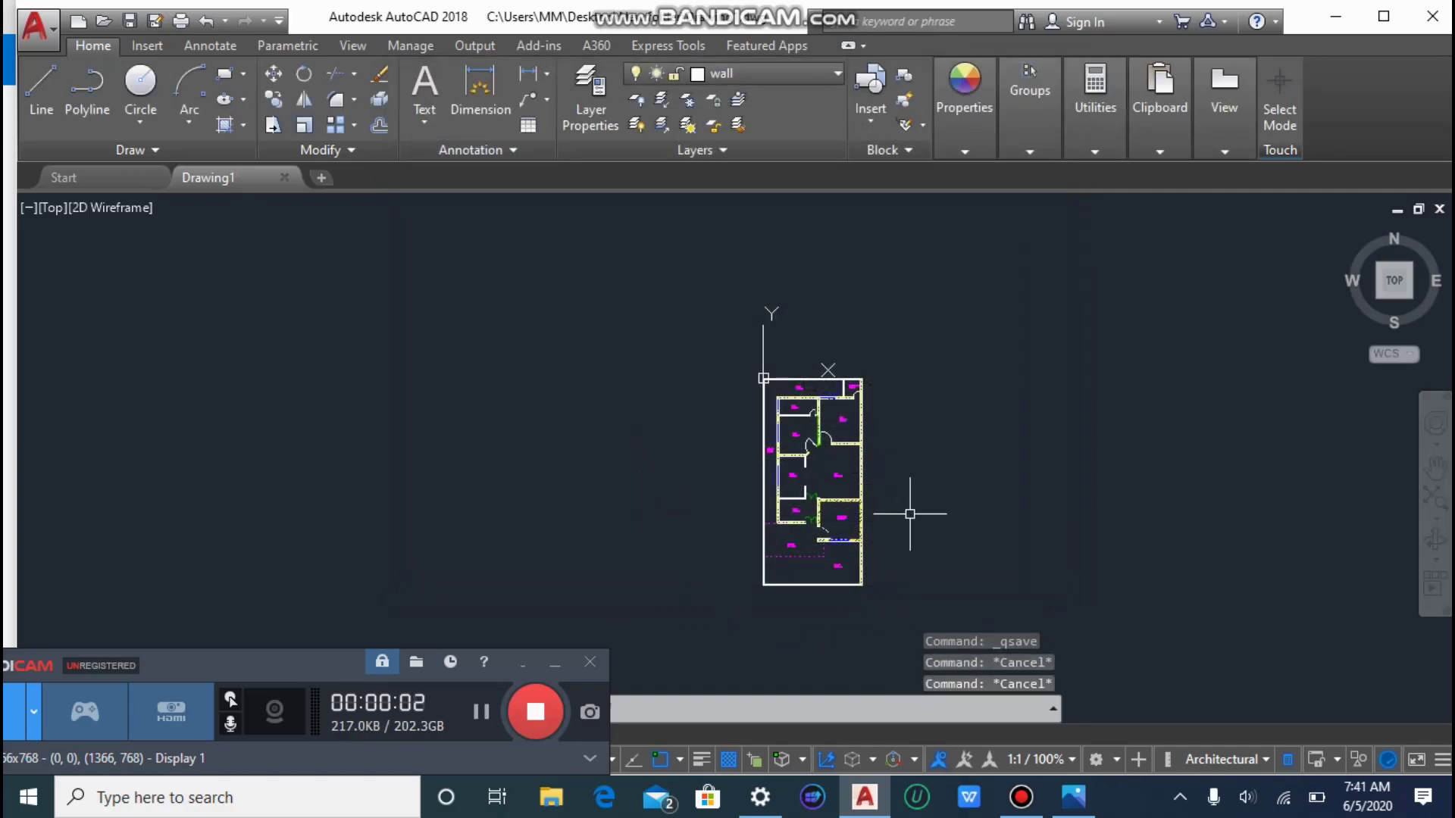
# Zoom out and back in around the hatched plan, ending close on the upper rooms.
pyautogui.scroll(2, 899, 470)
pyautogui.scroll(3, 839, 326)
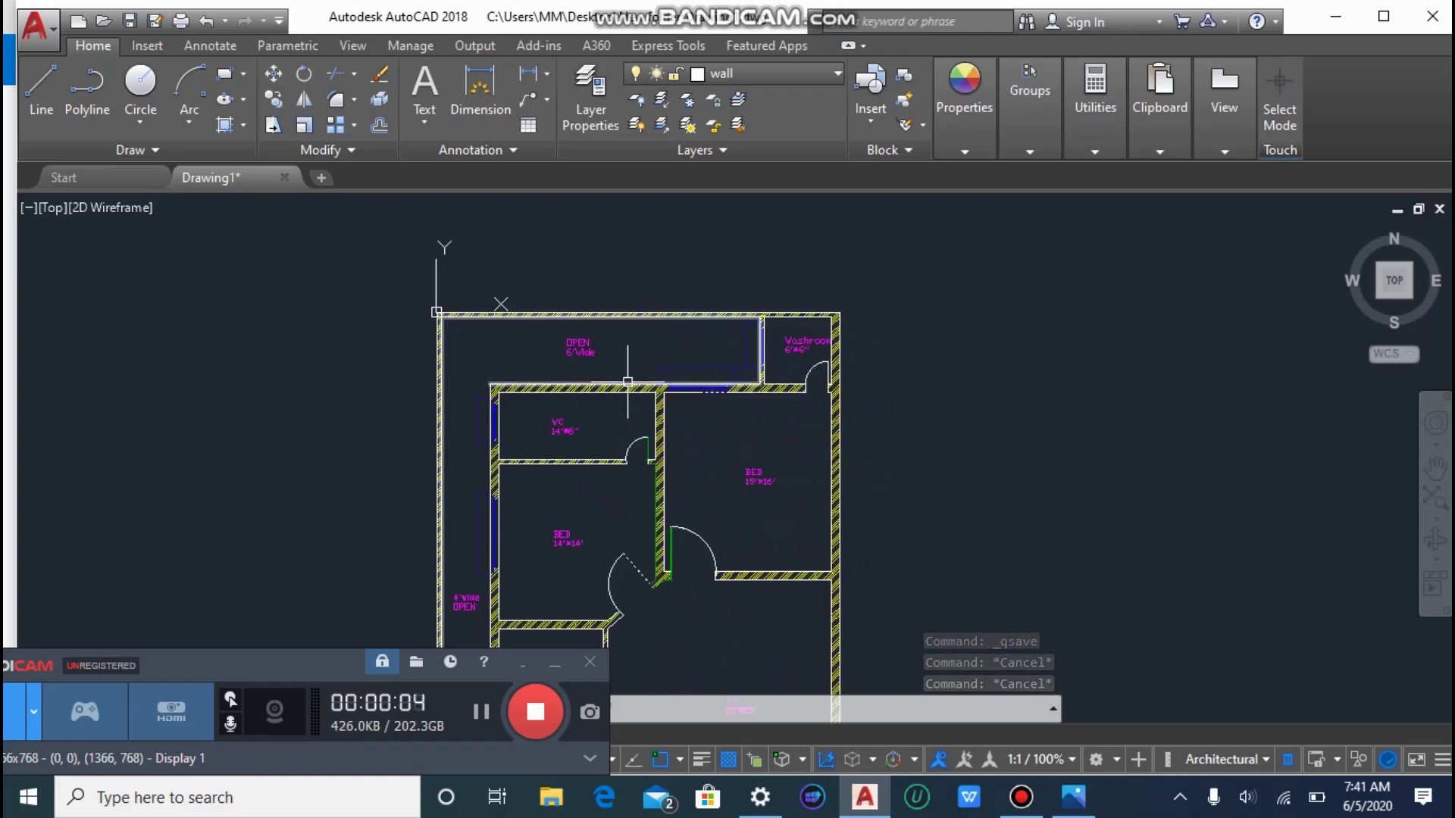
pyautogui.scroll(4, 720, 318)
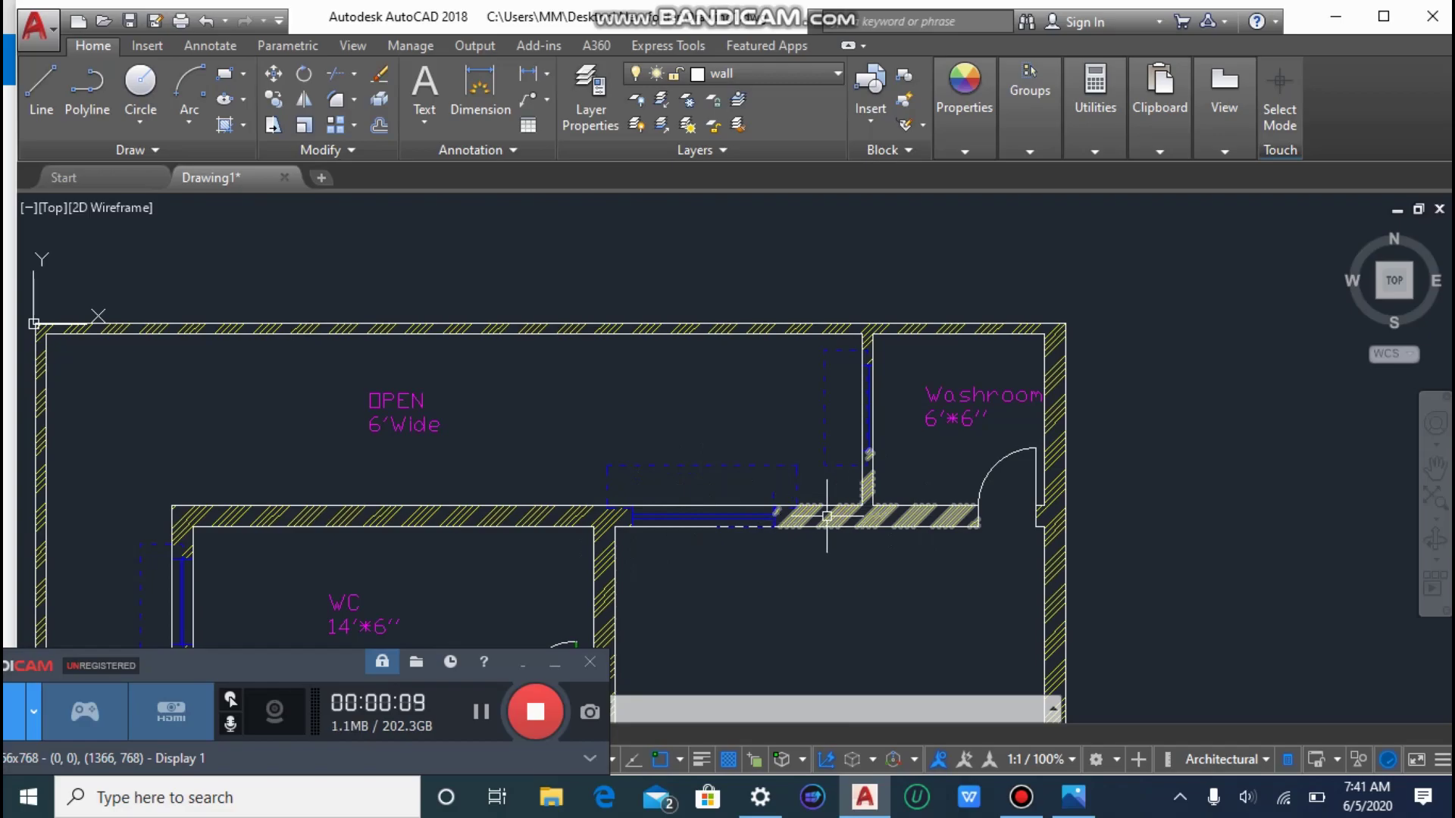
pyautogui.scroll(-4, 566, 550)
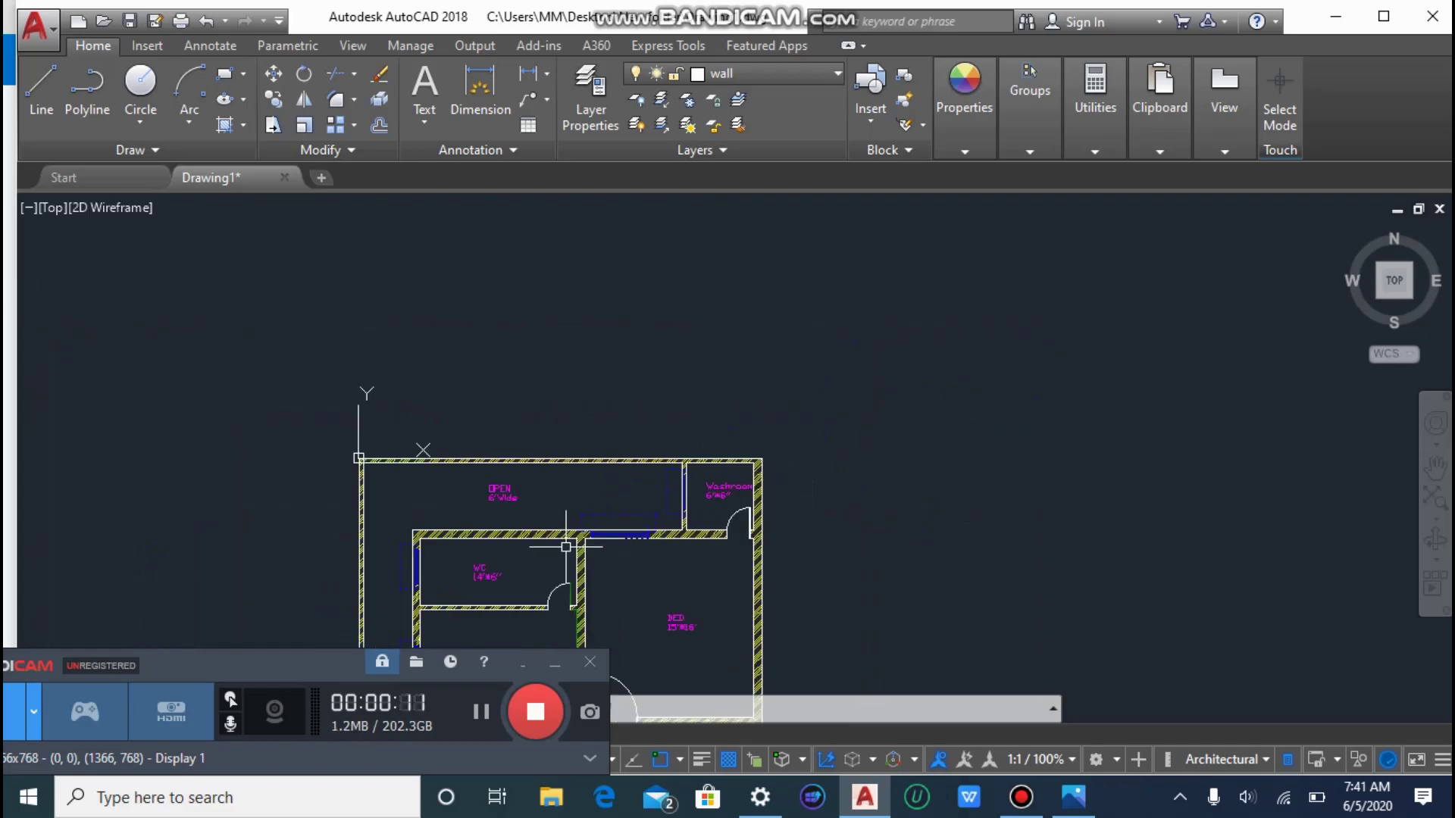
pyautogui.scroll(4, 538, 440)
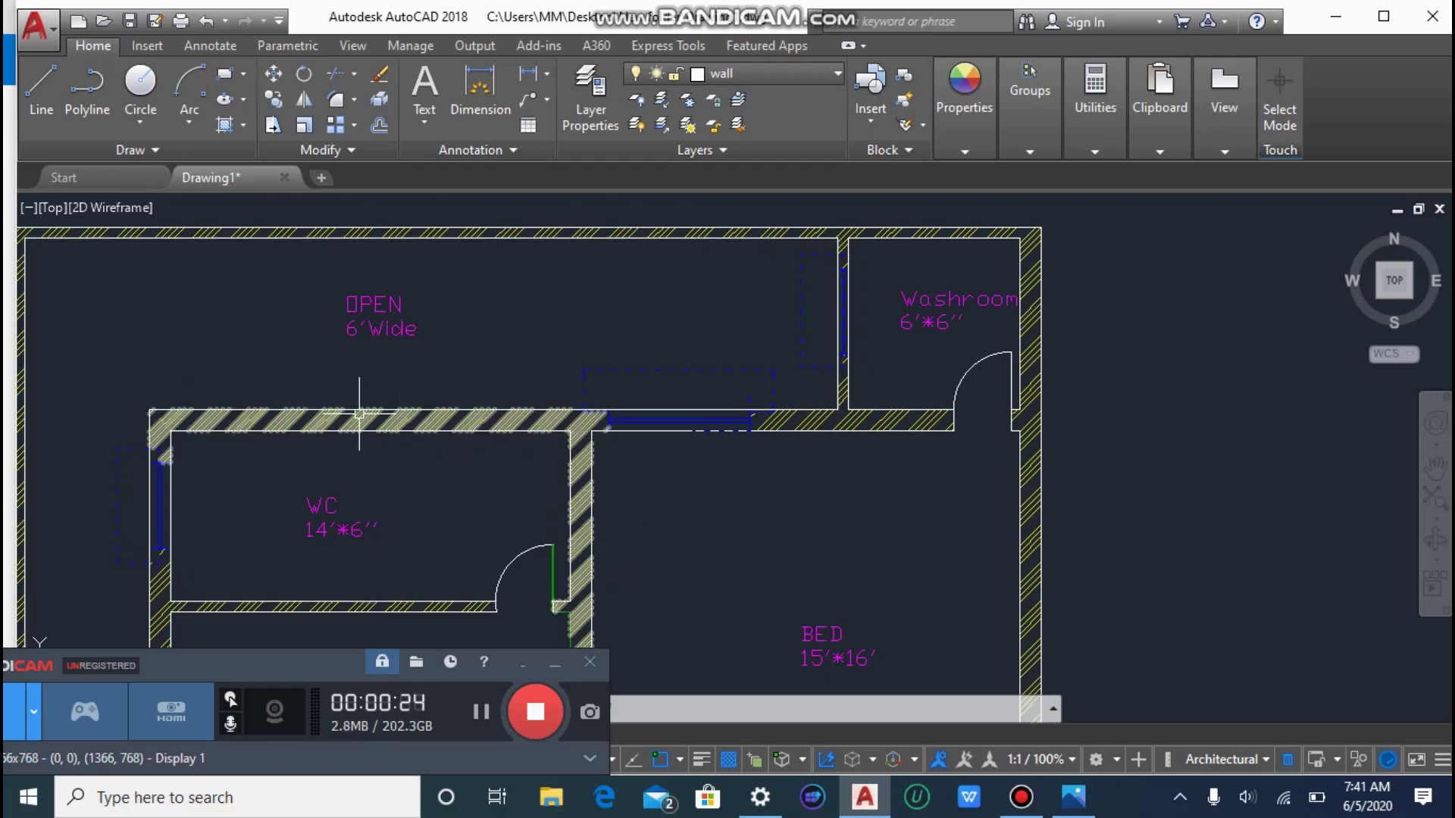
pyautogui.scroll(-6, 826, 453)
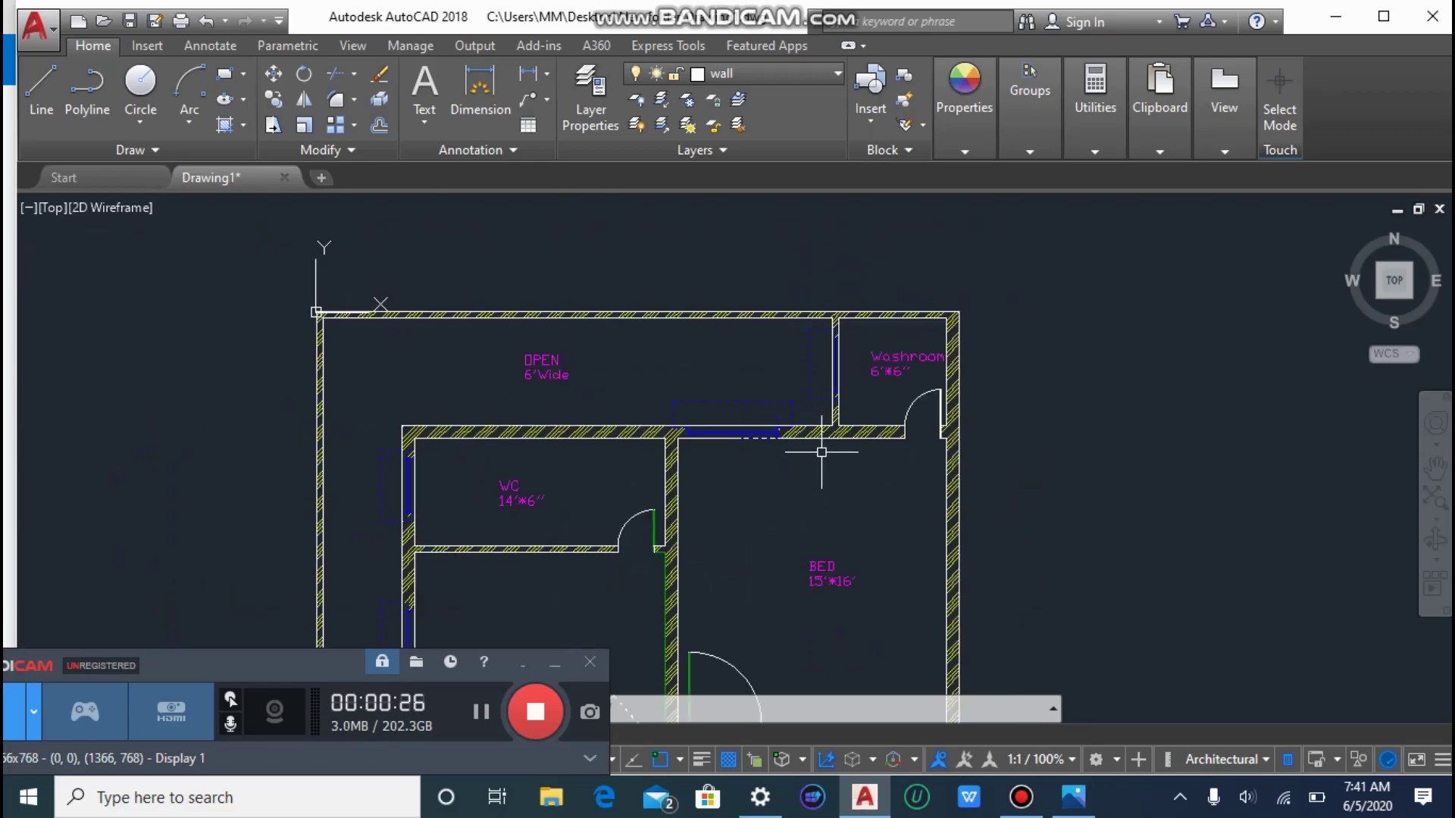
pyautogui.scroll(6, 834, 531)
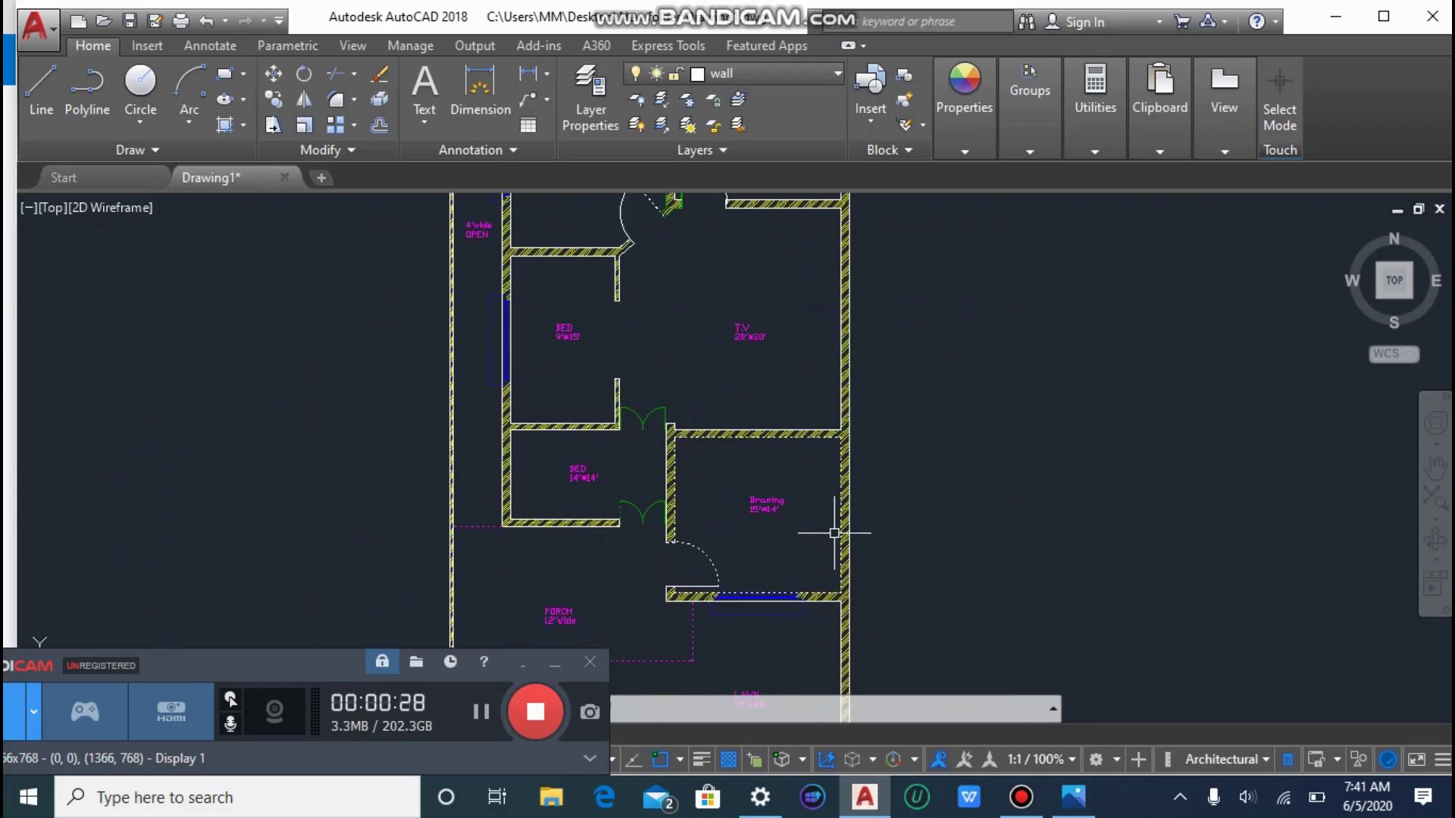
pyautogui.scroll(6, 739, 432)
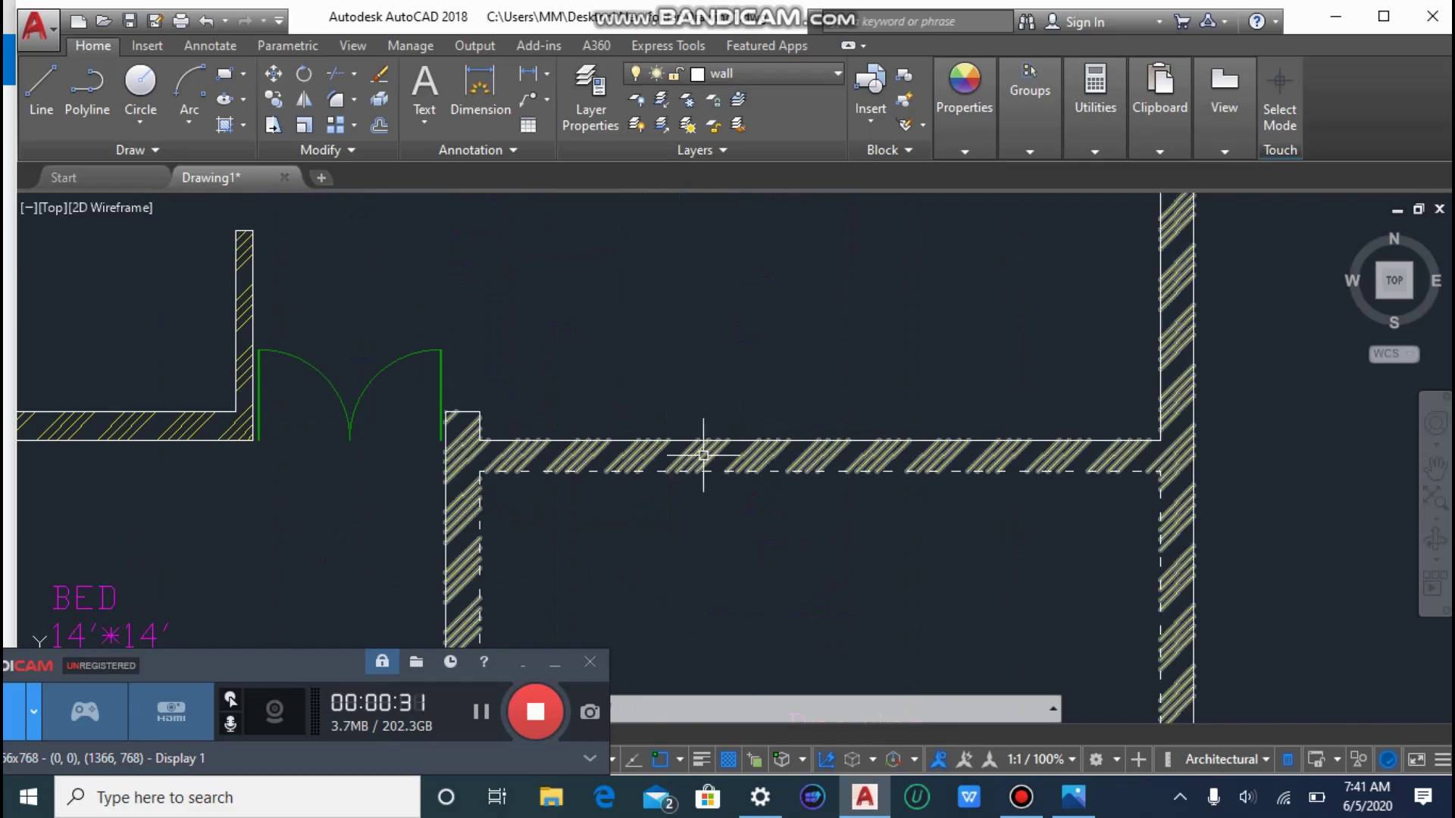
pyautogui.scroll(-8, 580, 390)
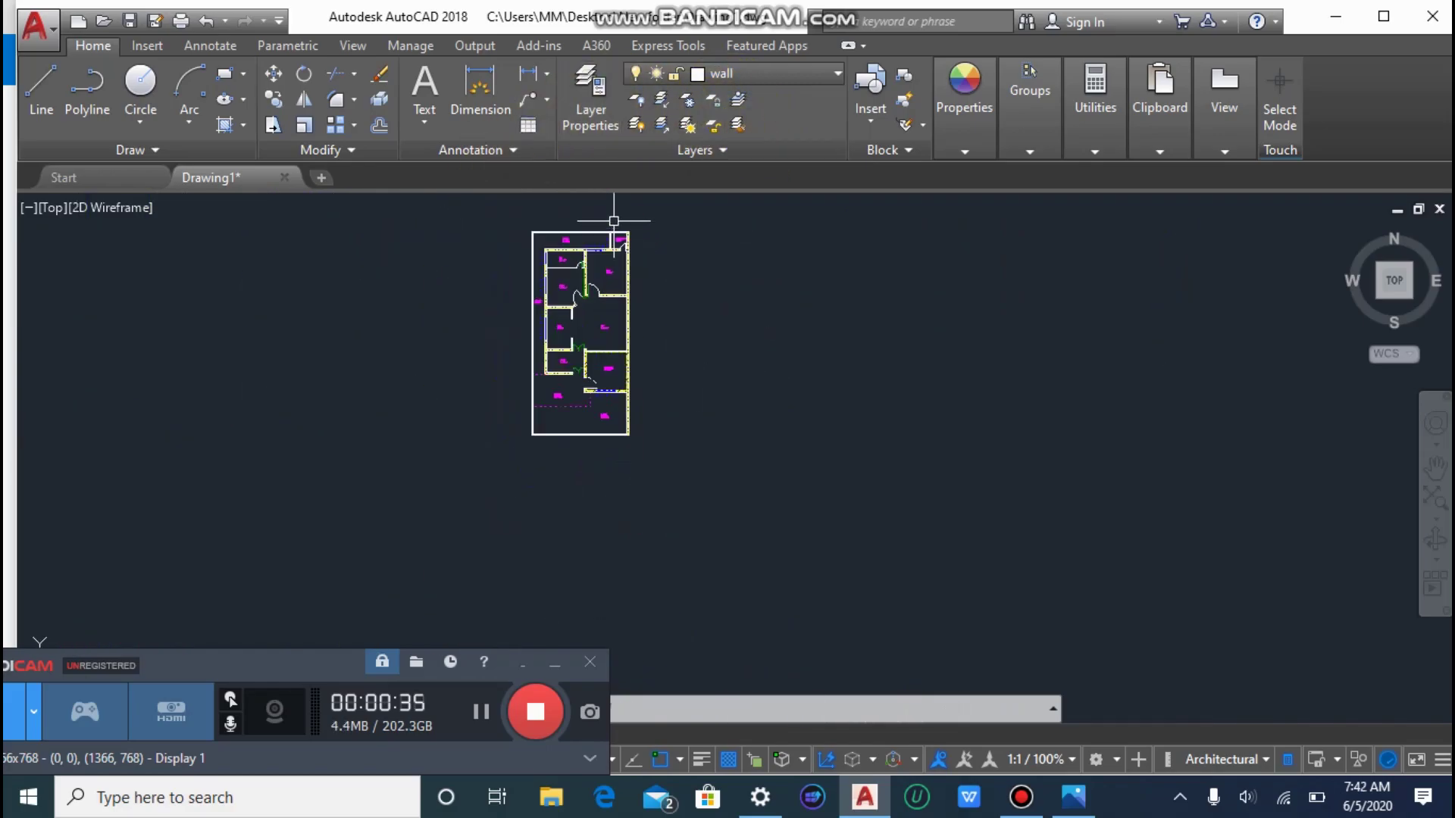
pyautogui.scroll(3, 614, 232)
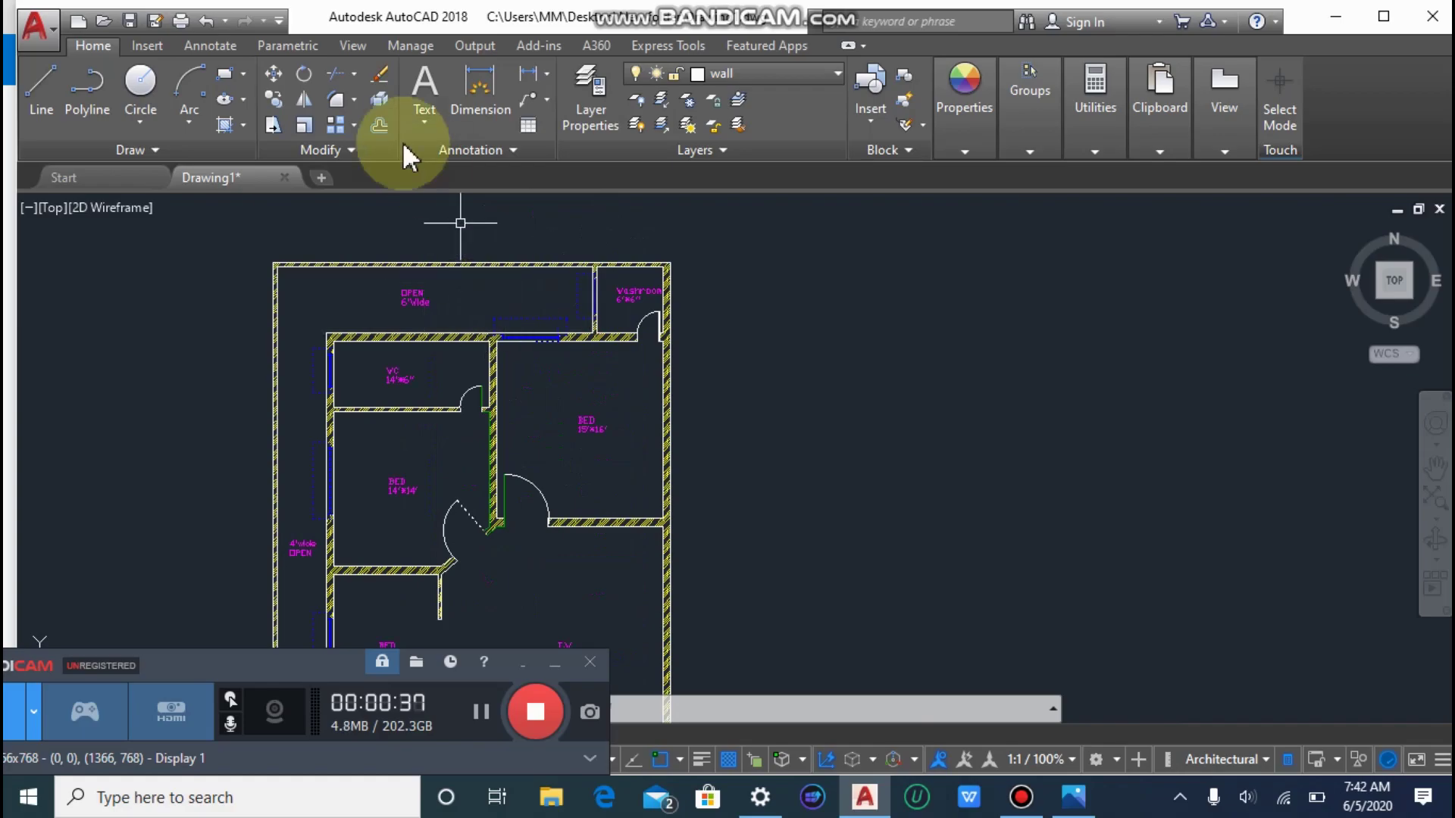
# Place a vertical 72.0000 linear dimension from the wall corner to the door corner beside the Washroom.
pyautogui.click(474, 104)
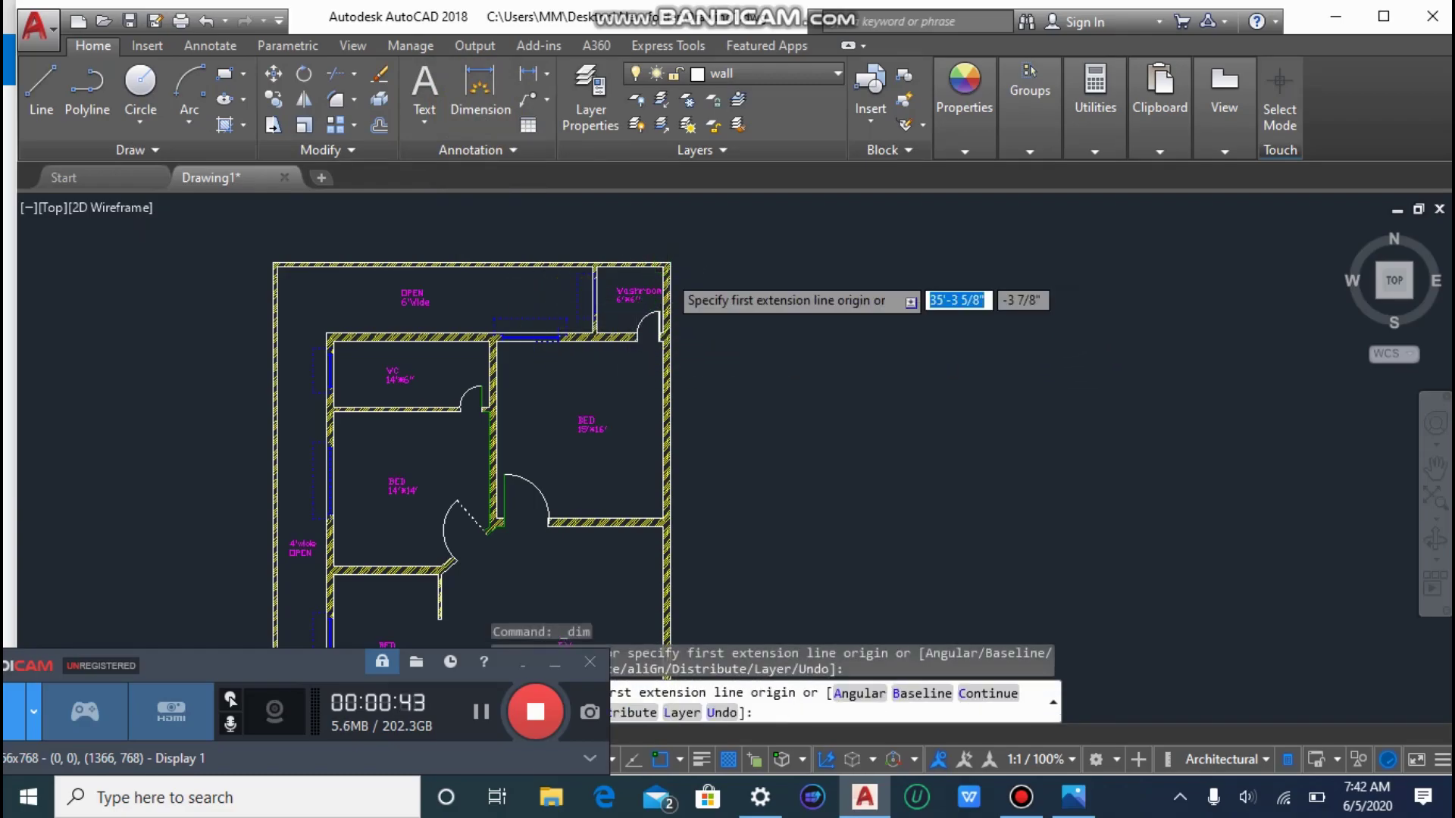
pyautogui.scroll(4, 668, 271)
pyautogui.click(544, 73)
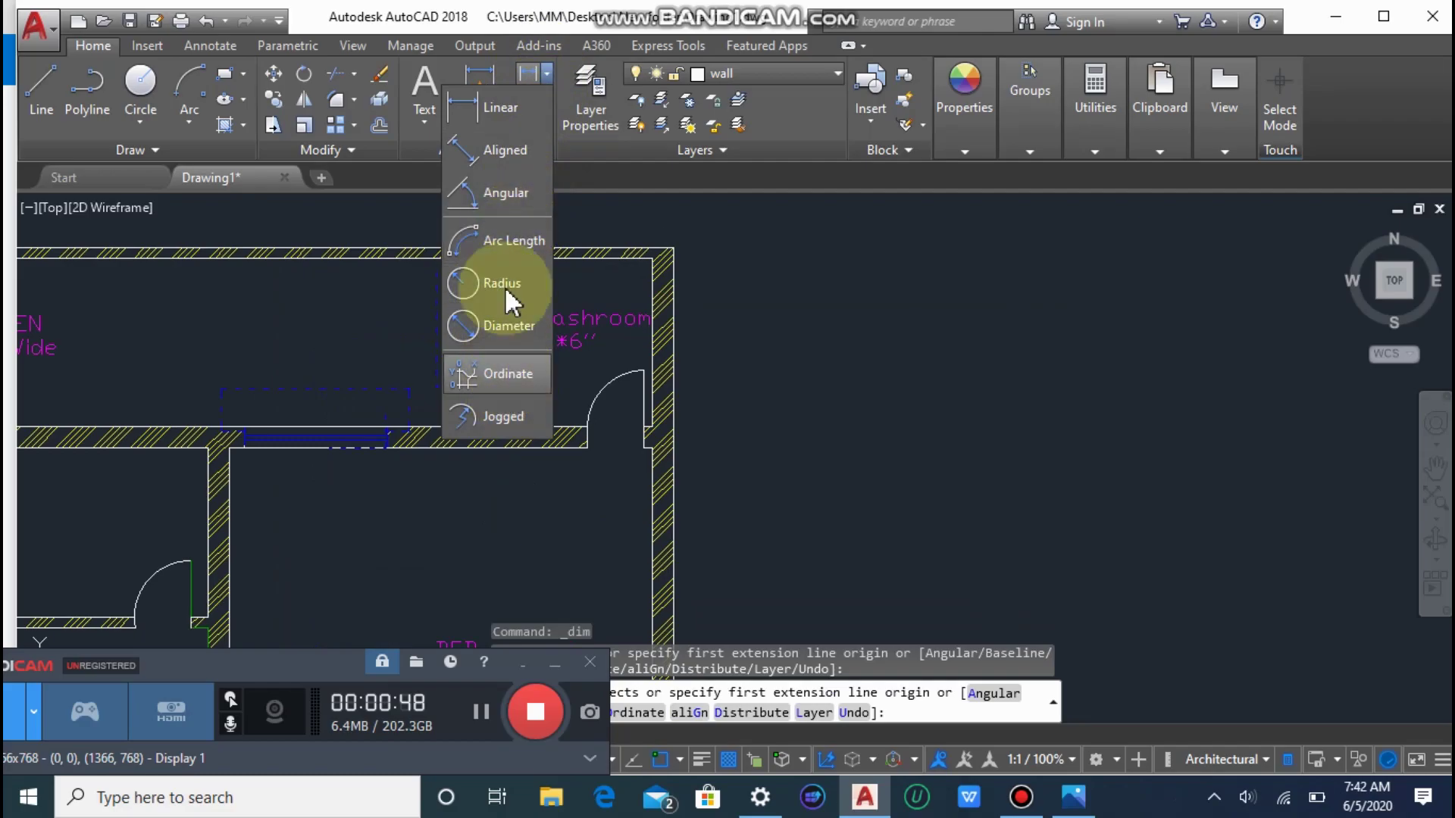
pyautogui.click(489, 105)
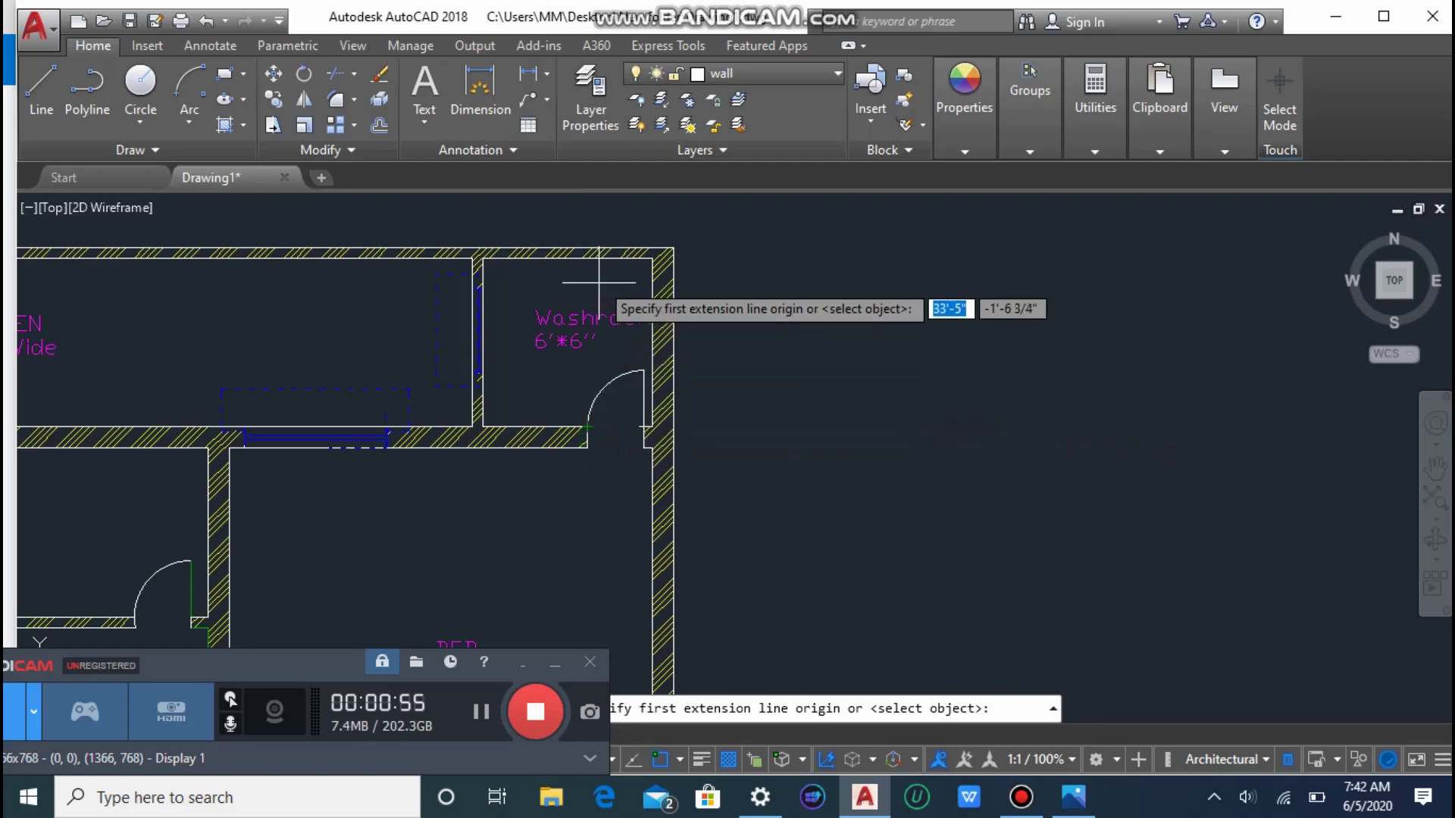
pyautogui.click(652, 258)
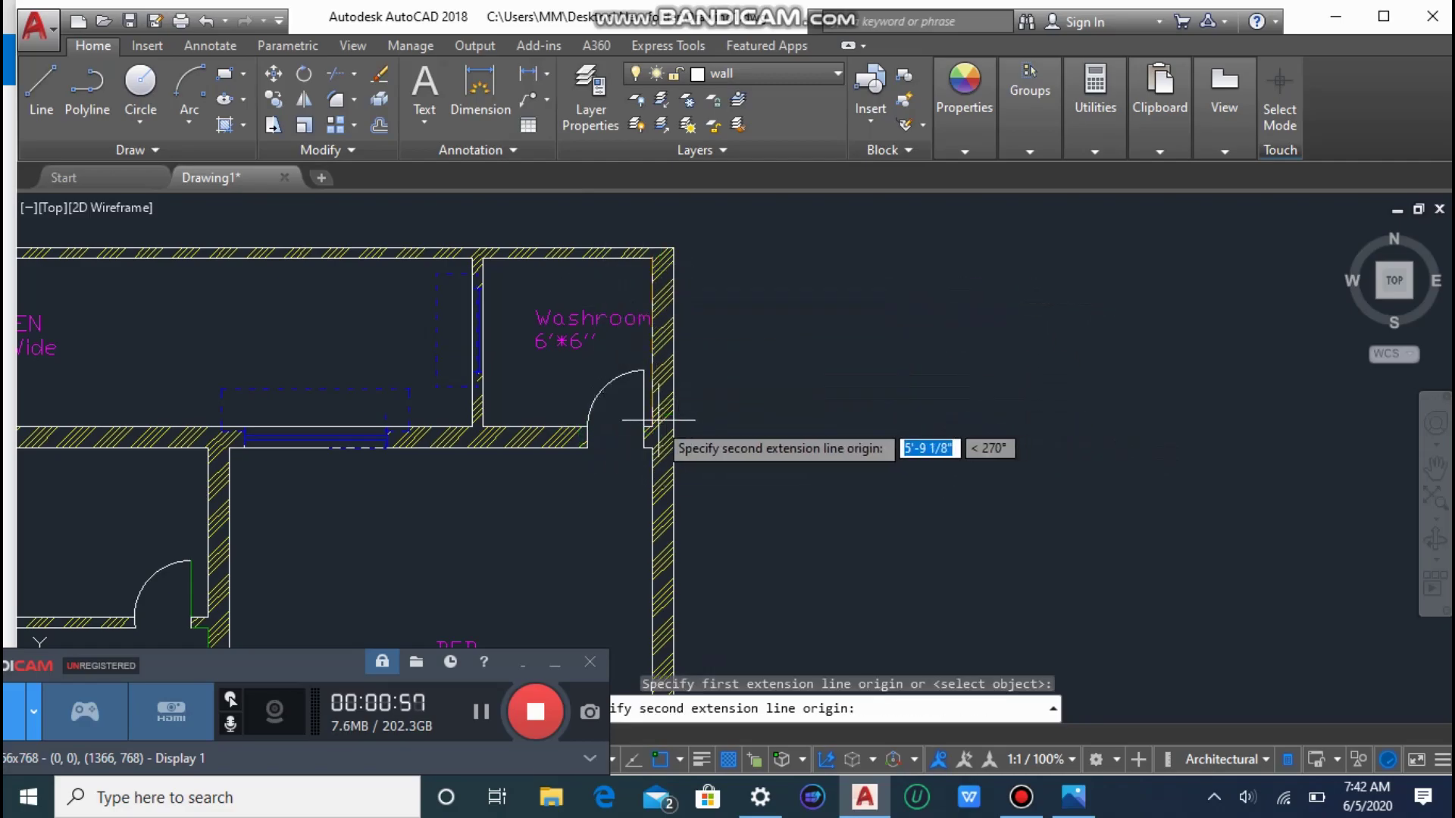
pyautogui.scroll(4, 648, 421)
pyautogui.click(648, 421)
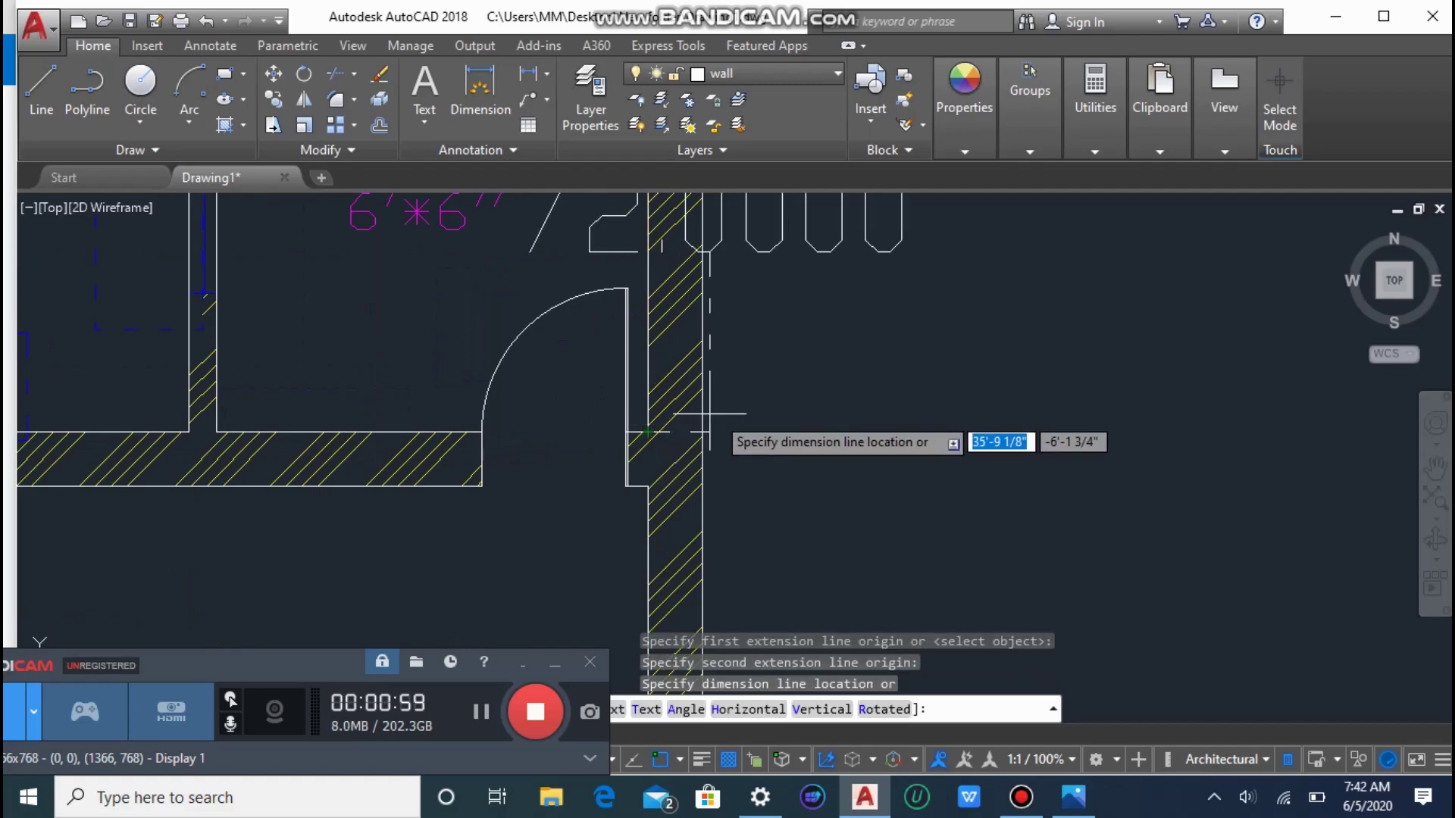
pyautogui.scroll(-4, 889, 417)
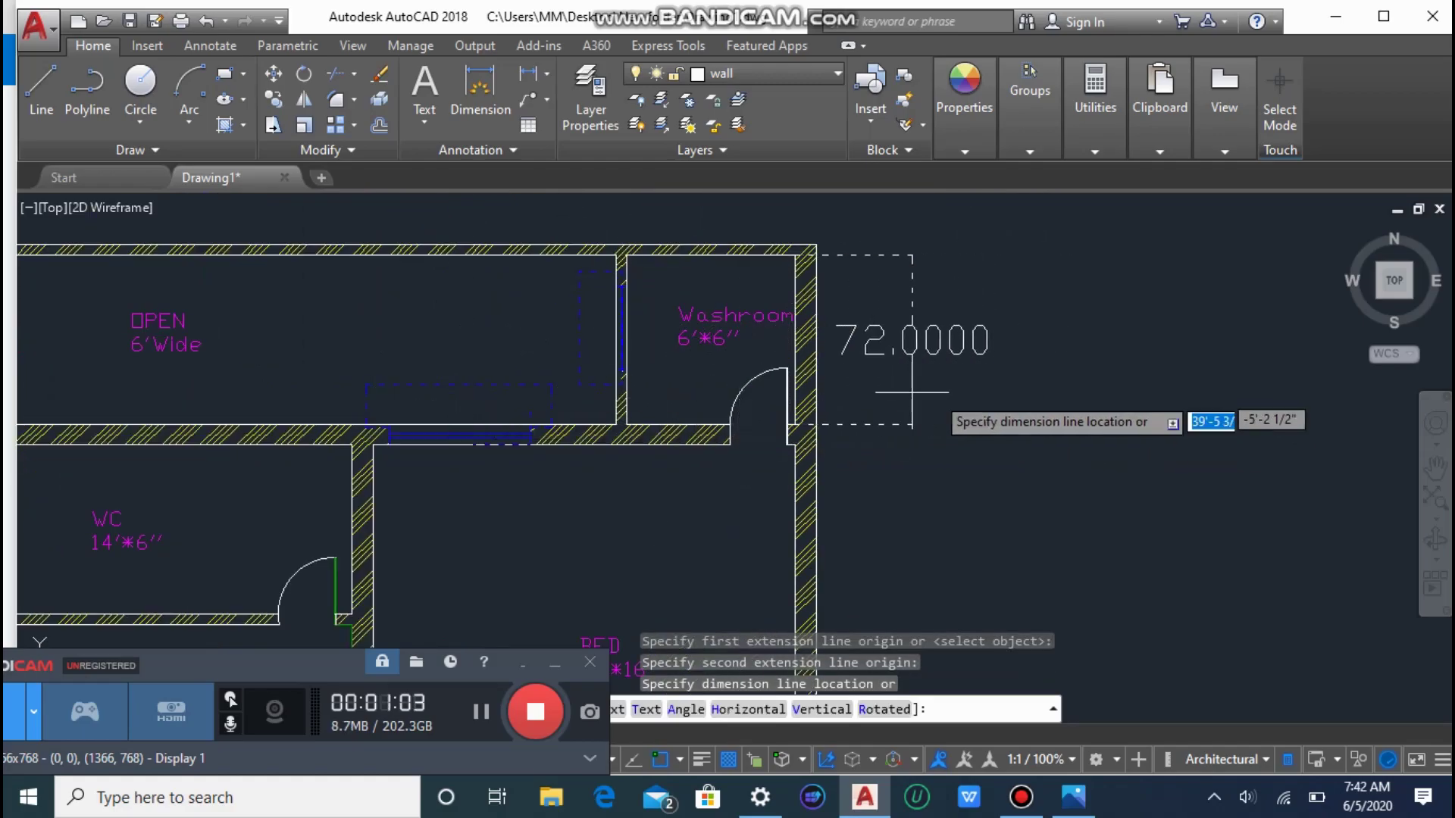
pyautogui.click(956, 400)
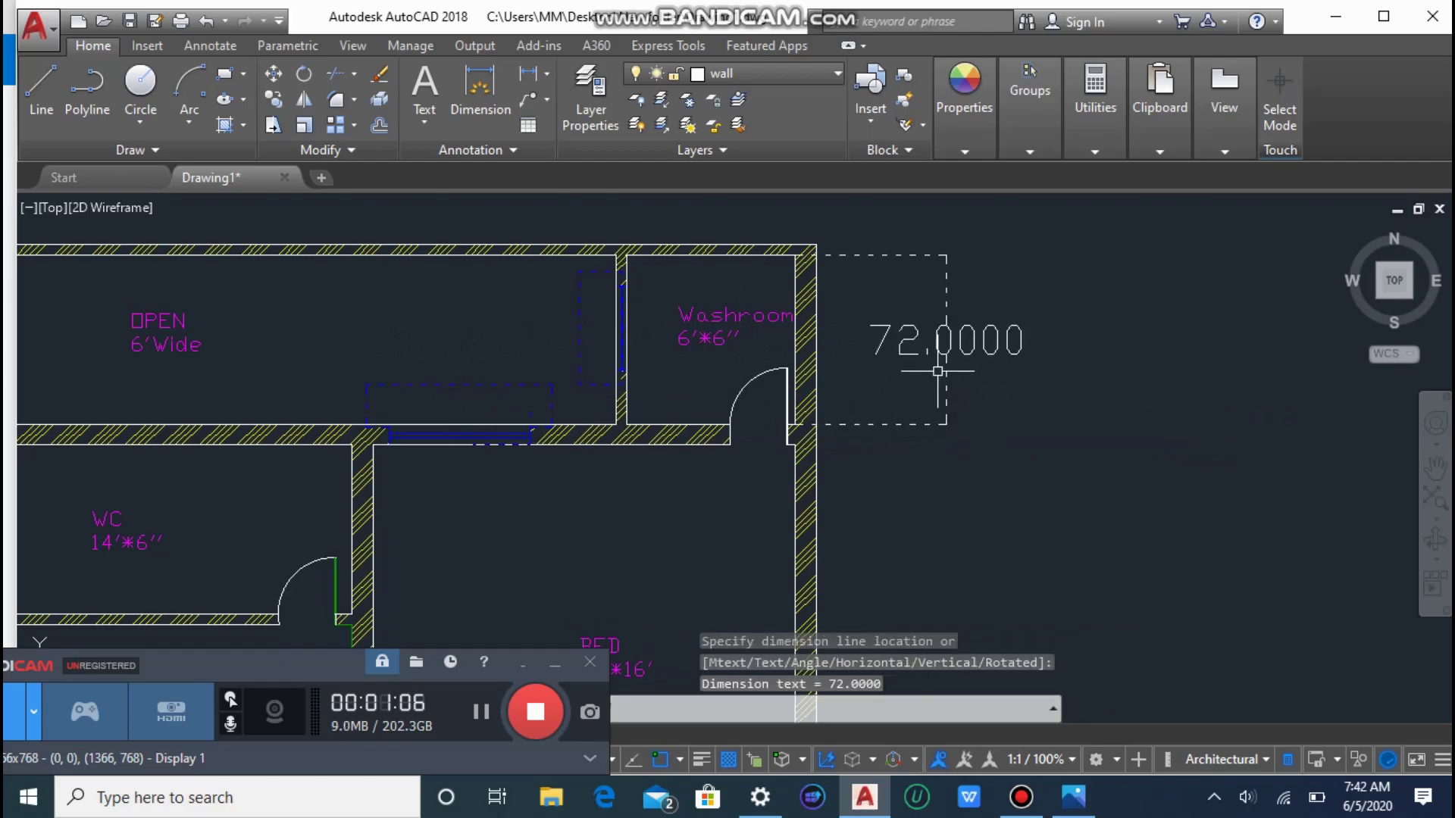
pyautogui.press('Escape')
pyautogui.press('Escape')
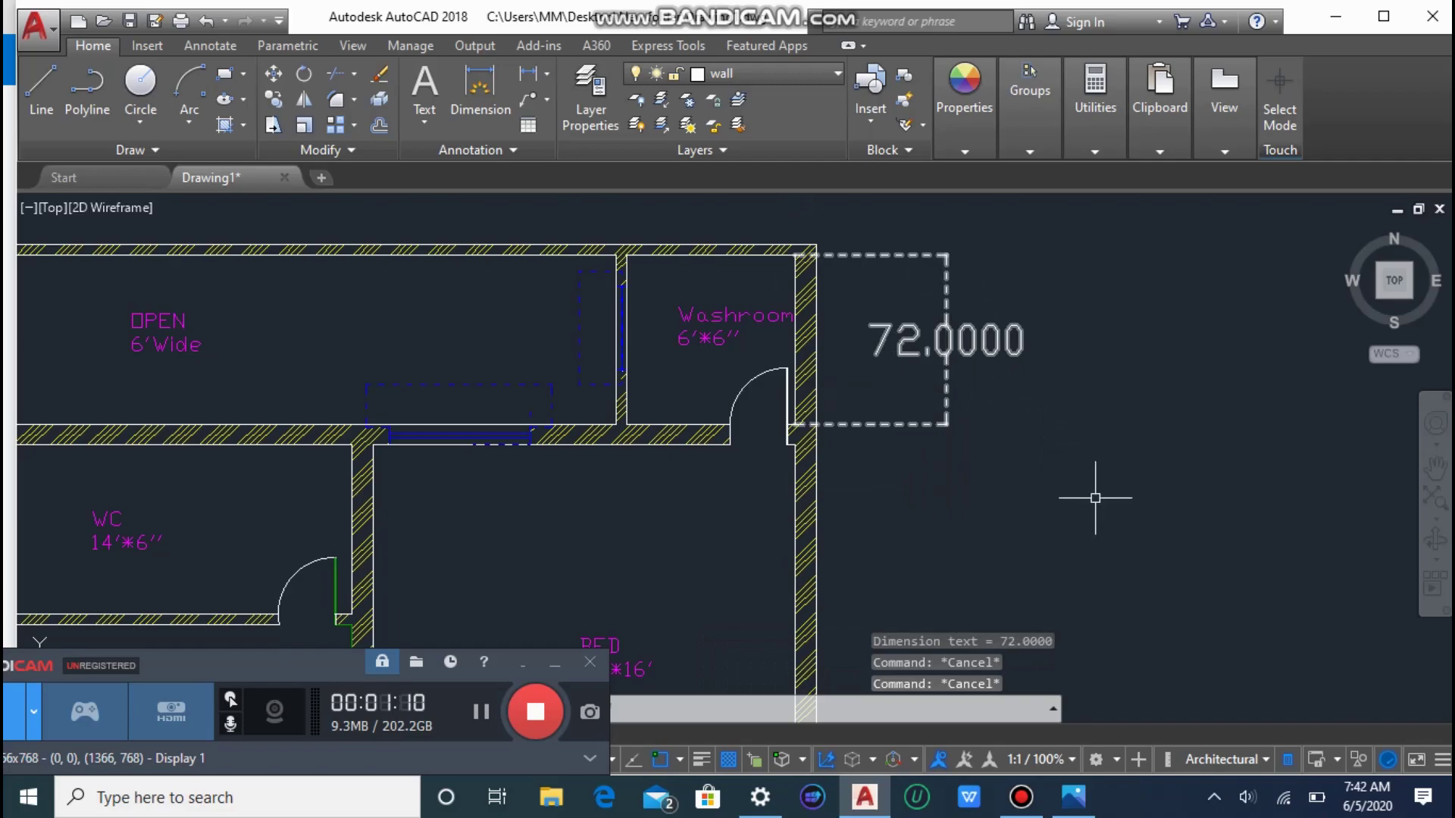
# Open the Dimension Style Manager with D and start modifying the Standard style.
pyautogui.write('D')
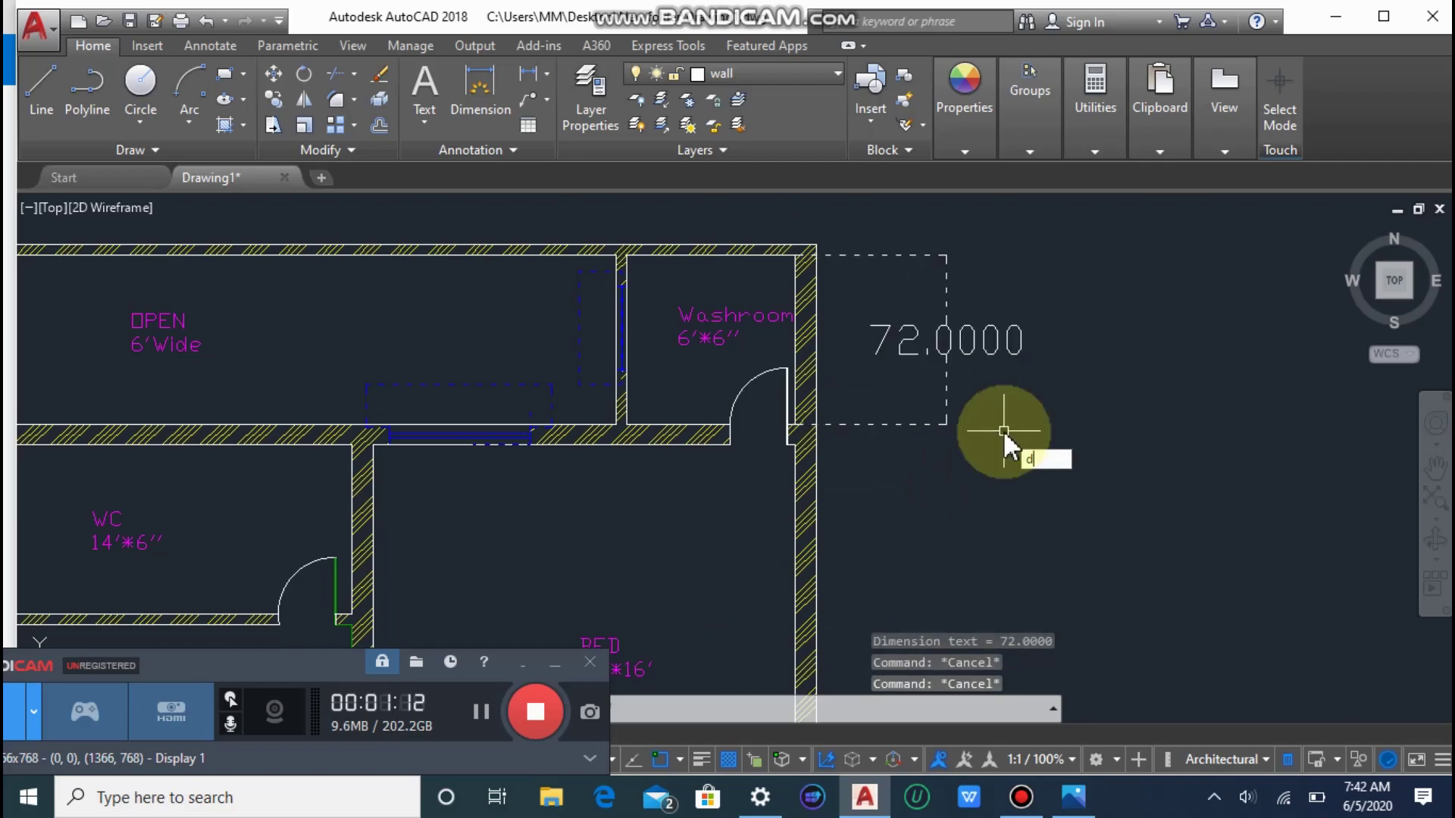
pyautogui.press('Return')
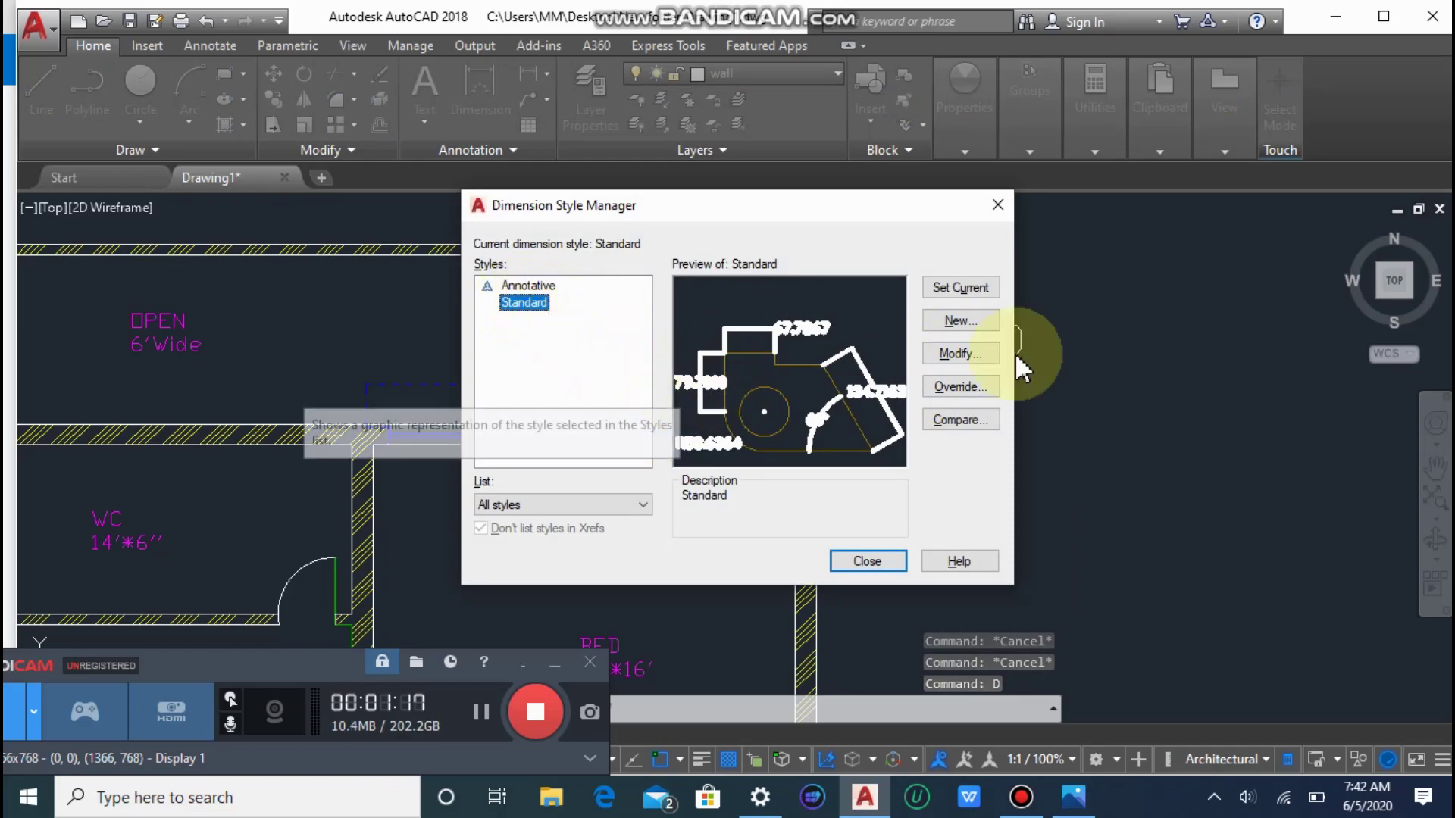
pyautogui.click(953, 353)
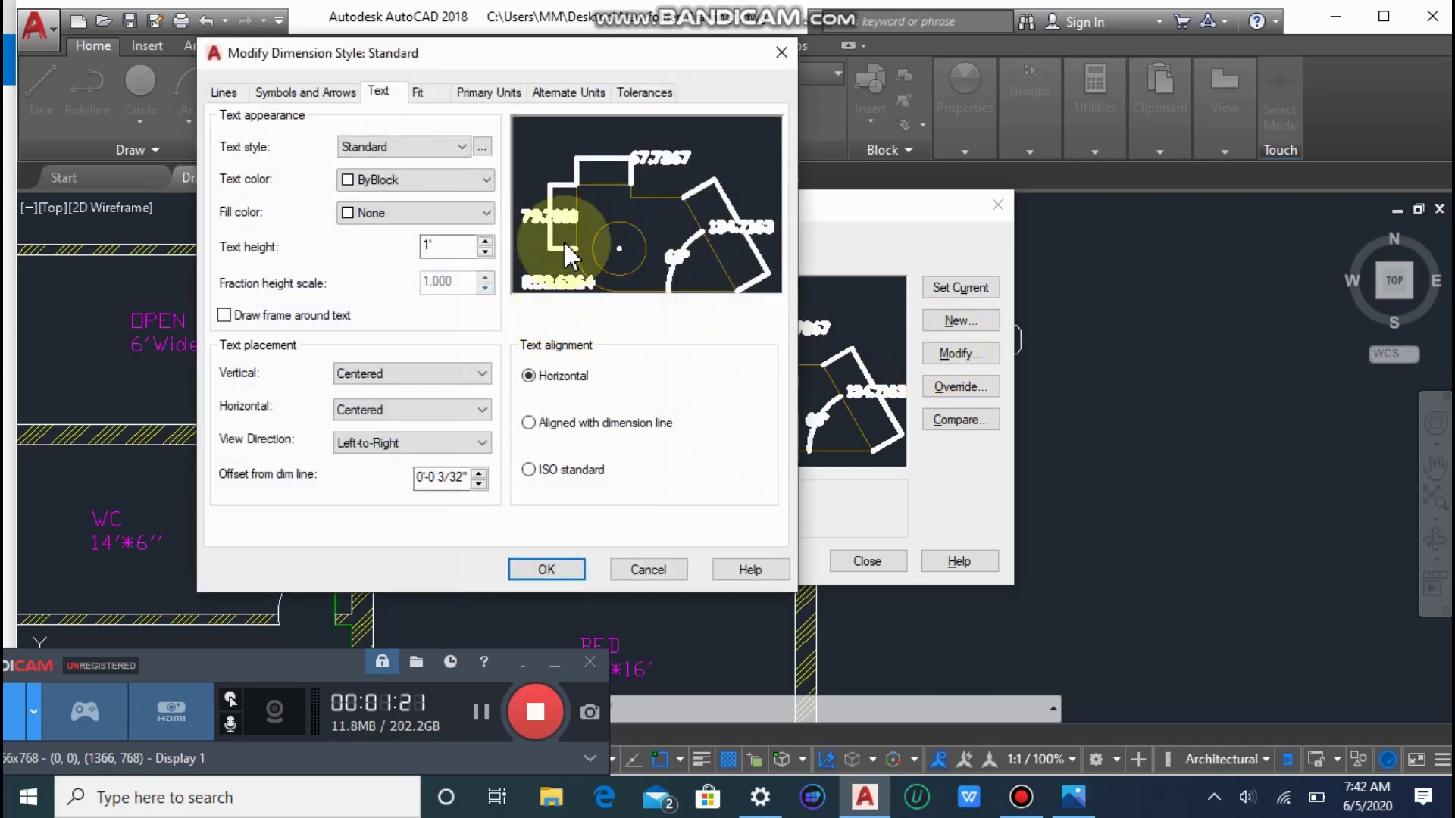
pyautogui.moveTo(354, 60); pyautogui.dragTo(312, 141)
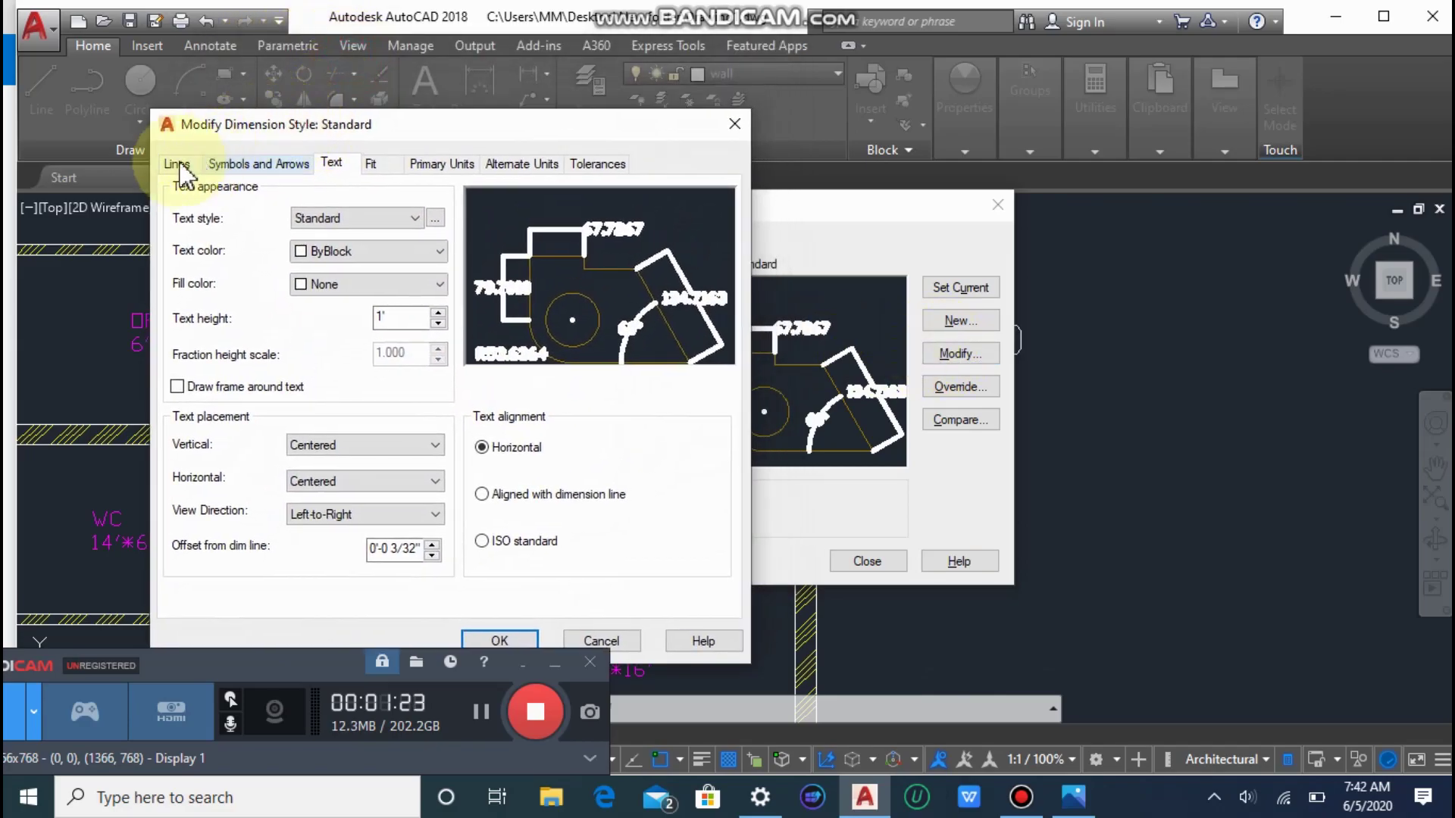
# Set the dimension line colour to Red and the extension line colour to Yellow.
pyautogui.click(178, 165)
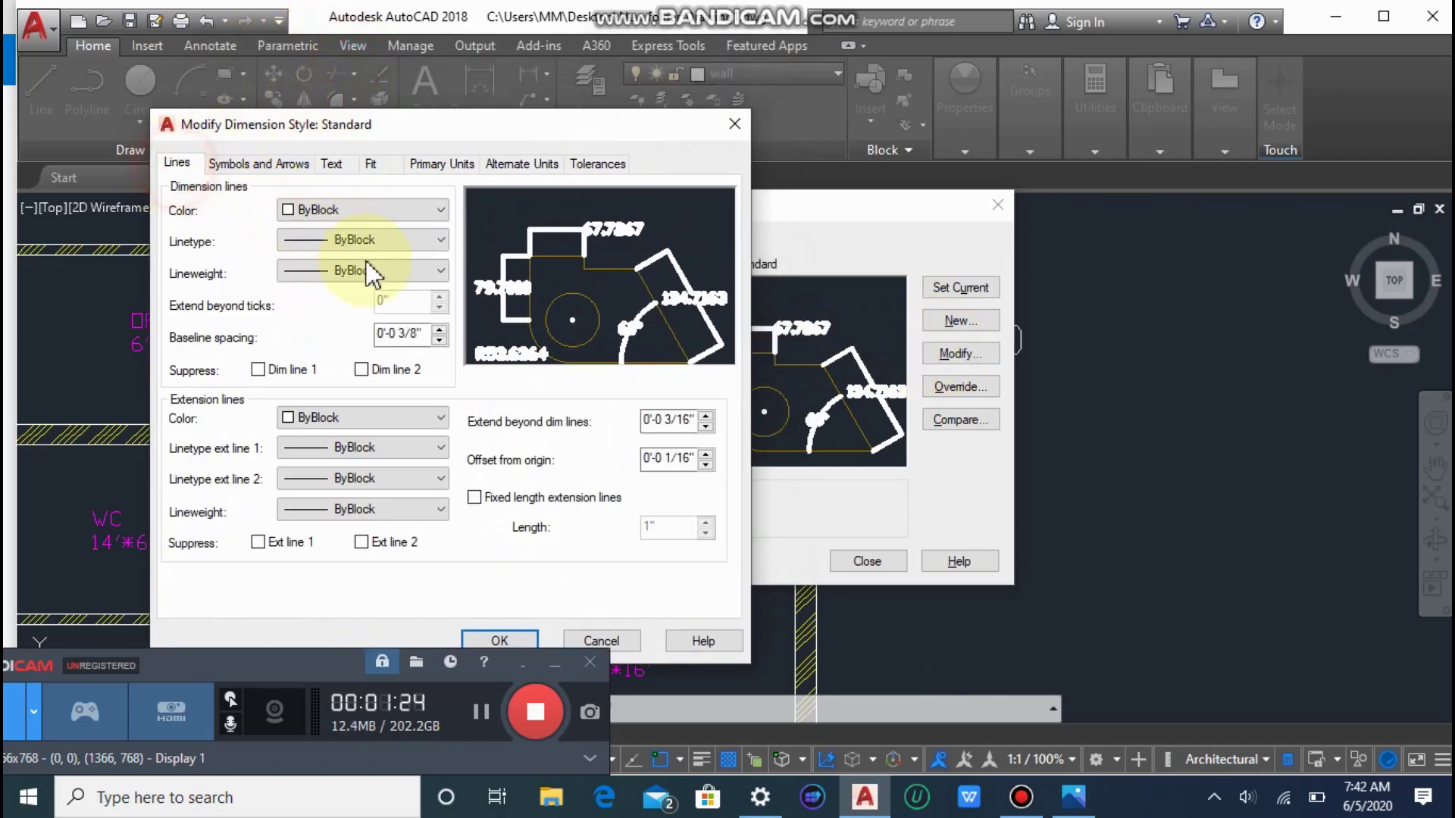
pyautogui.click(367, 212)
pyautogui.click(294, 268)
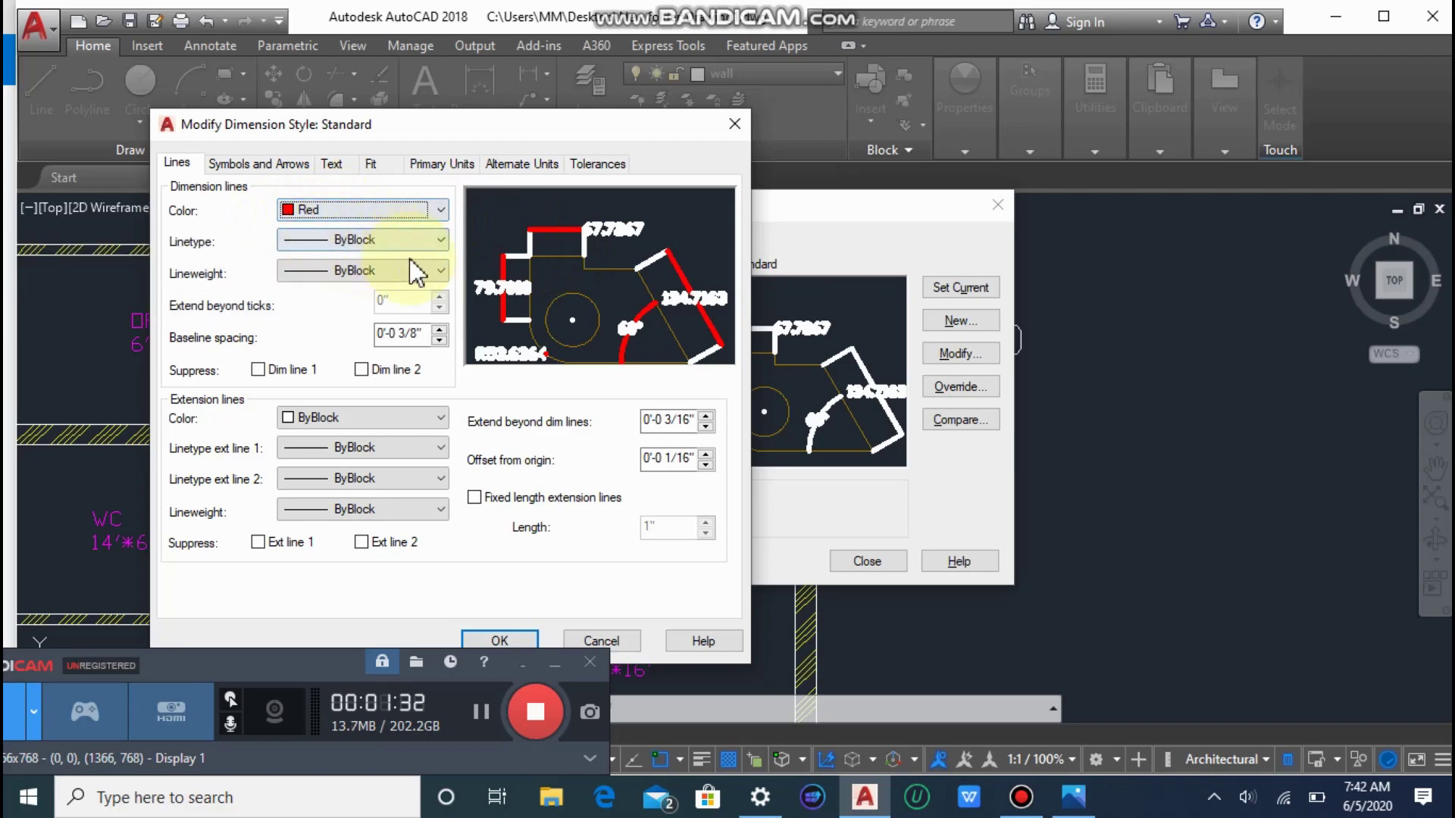
pyautogui.click(258, 370)
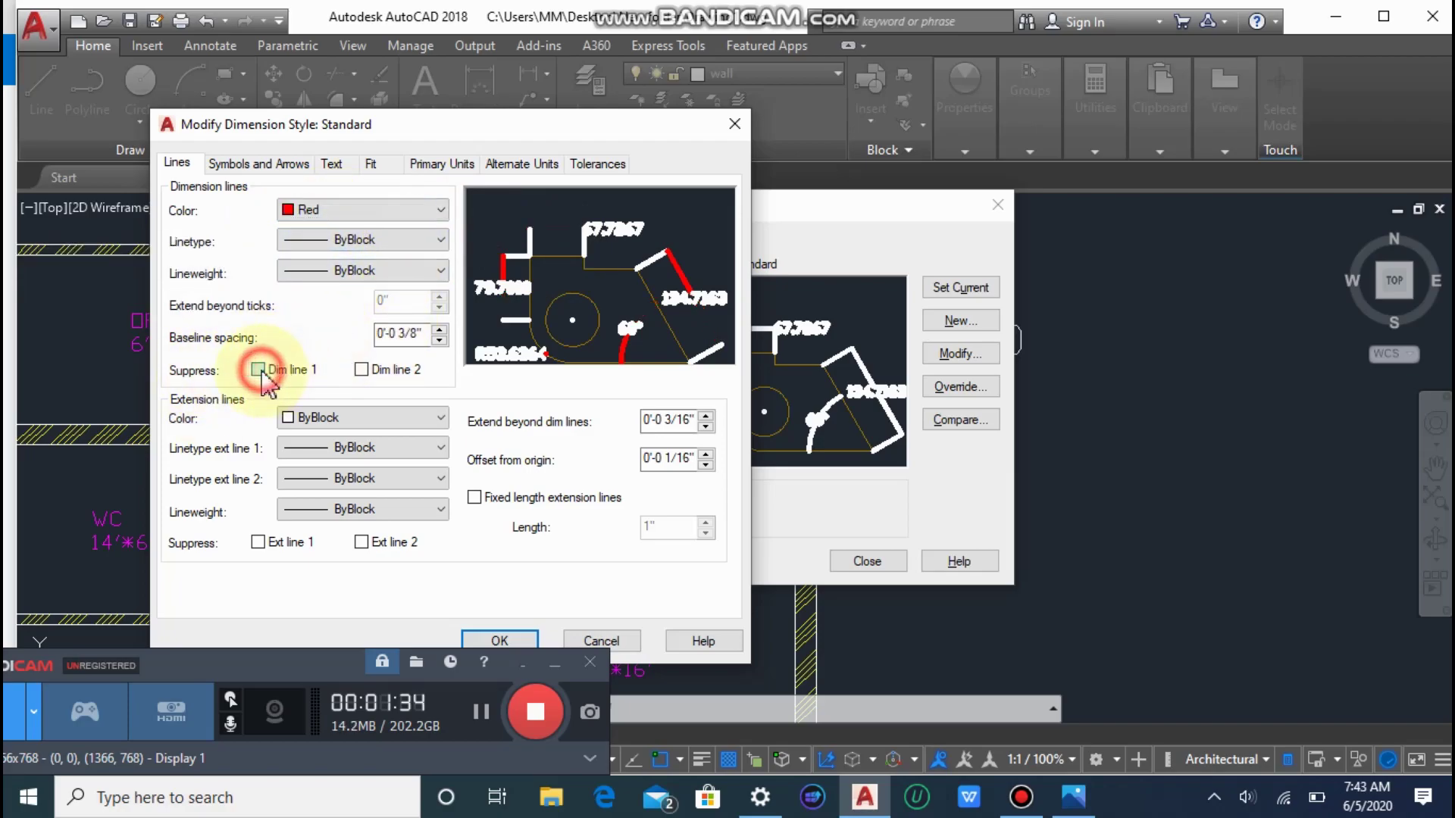
pyautogui.click(259, 369)
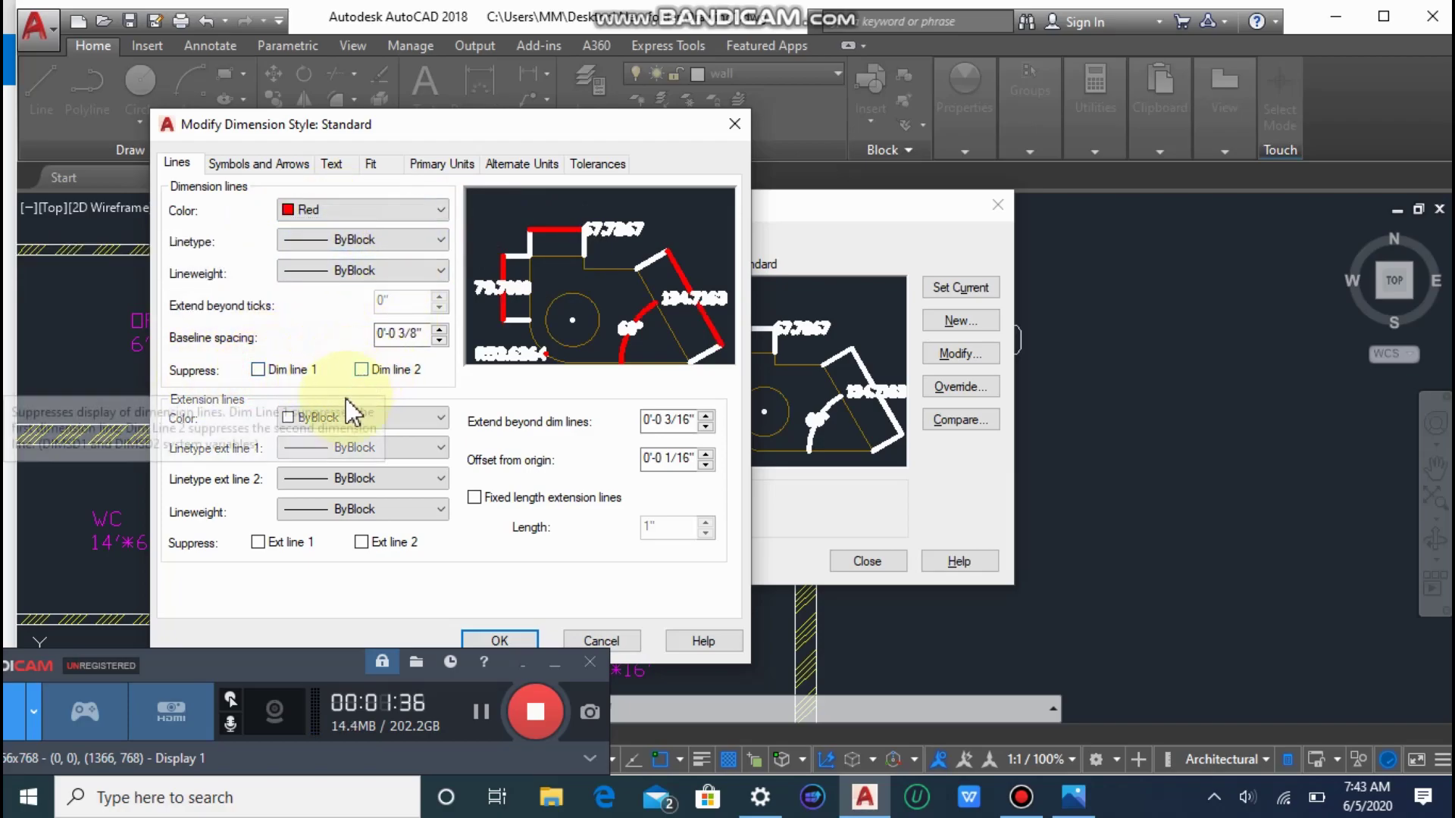
pyautogui.click(404, 418)
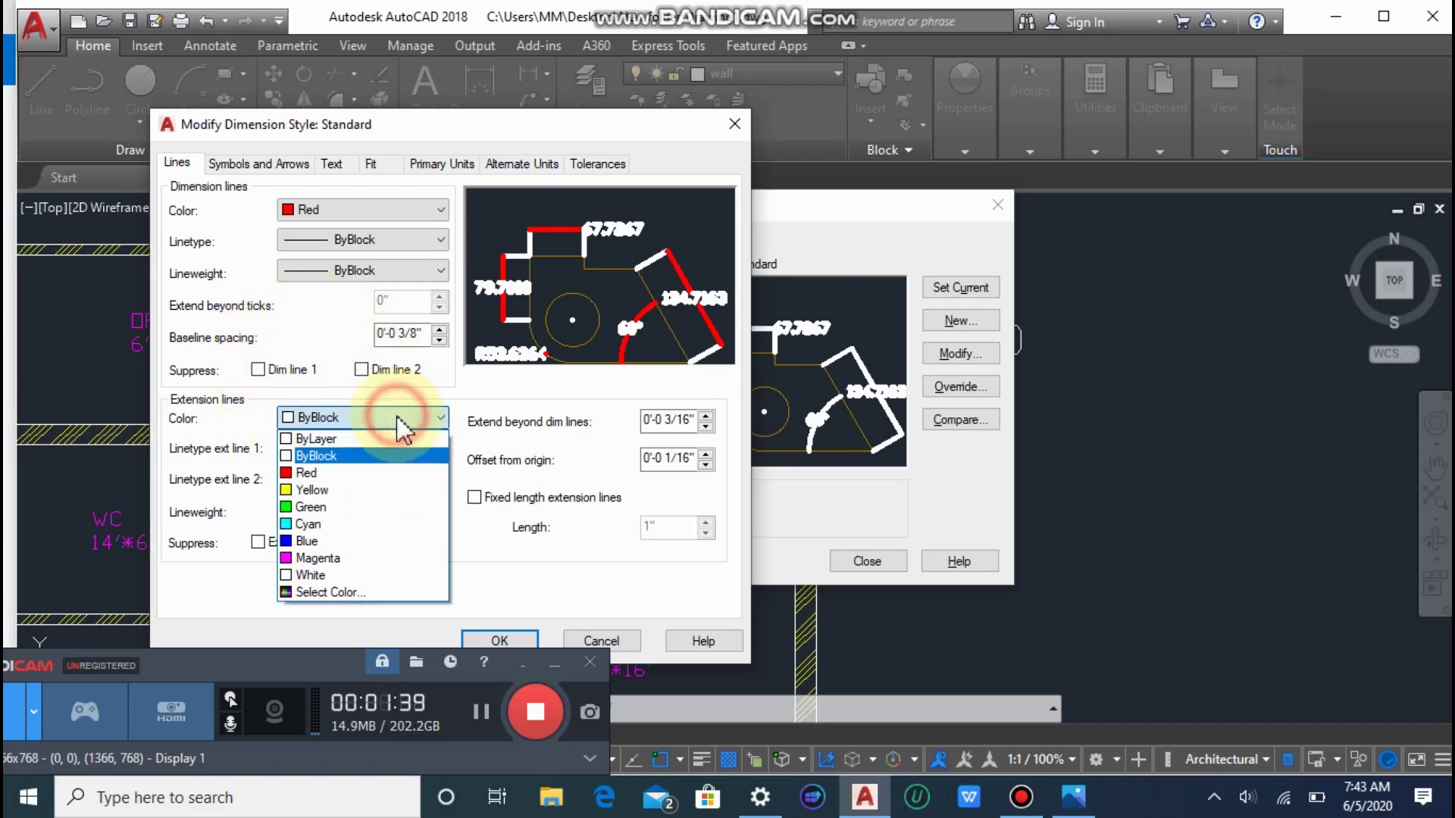
pyautogui.click(312, 490)
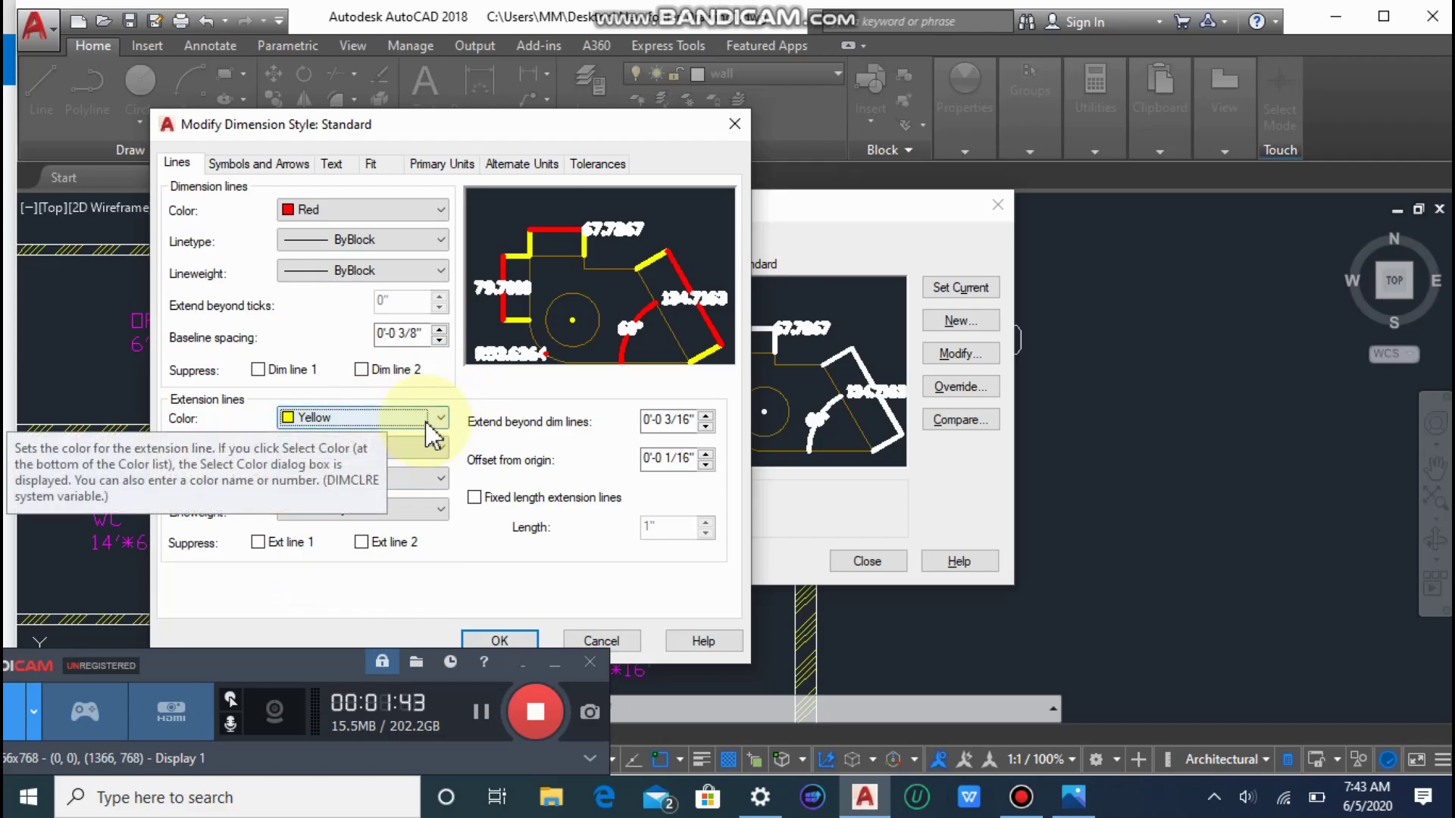
pyautogui.click(251, 163)
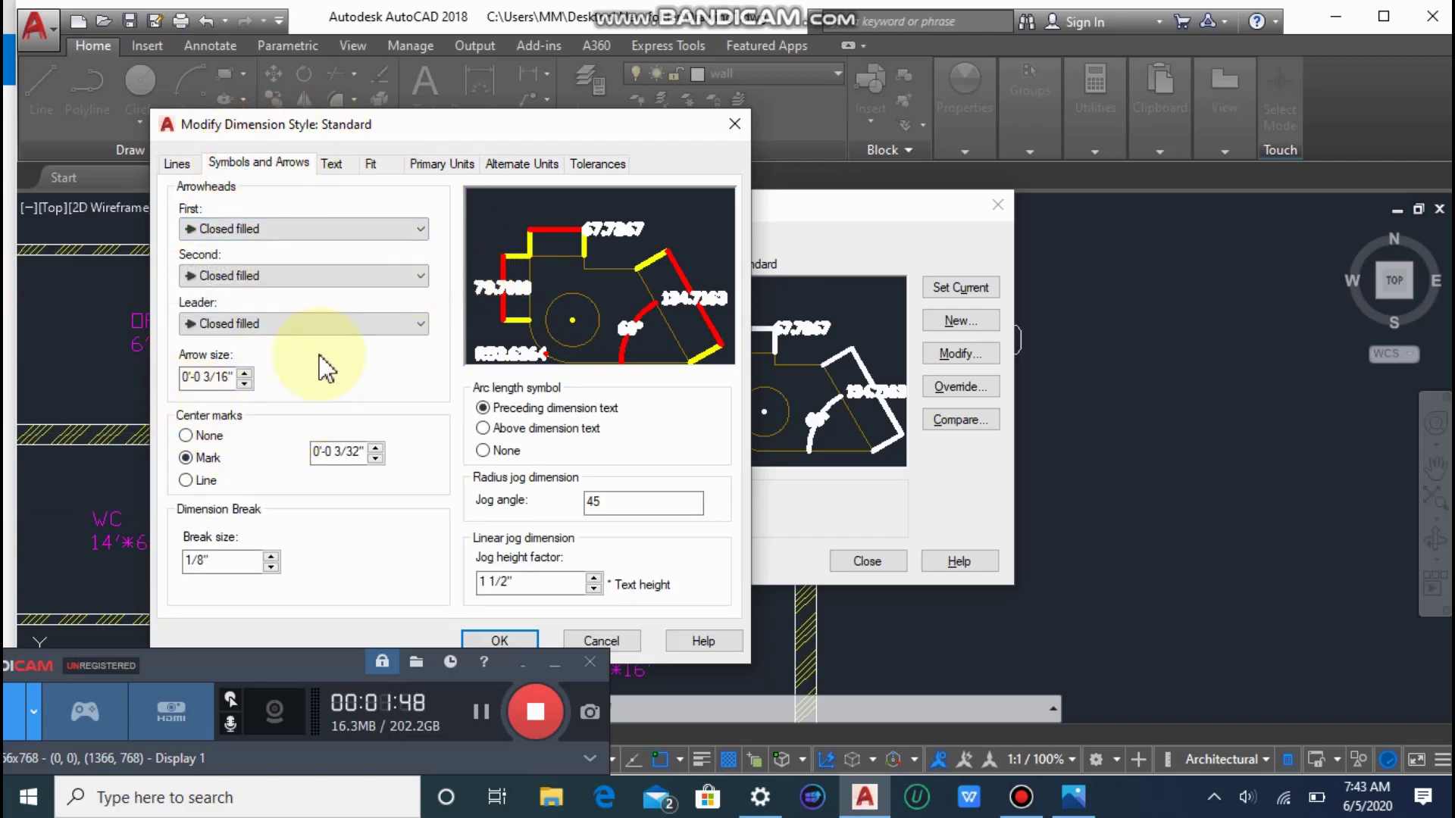
# Try Dot and Closed blank for the second arrowhead, keeping Closed filled.
pyautogui.click(269, 277)
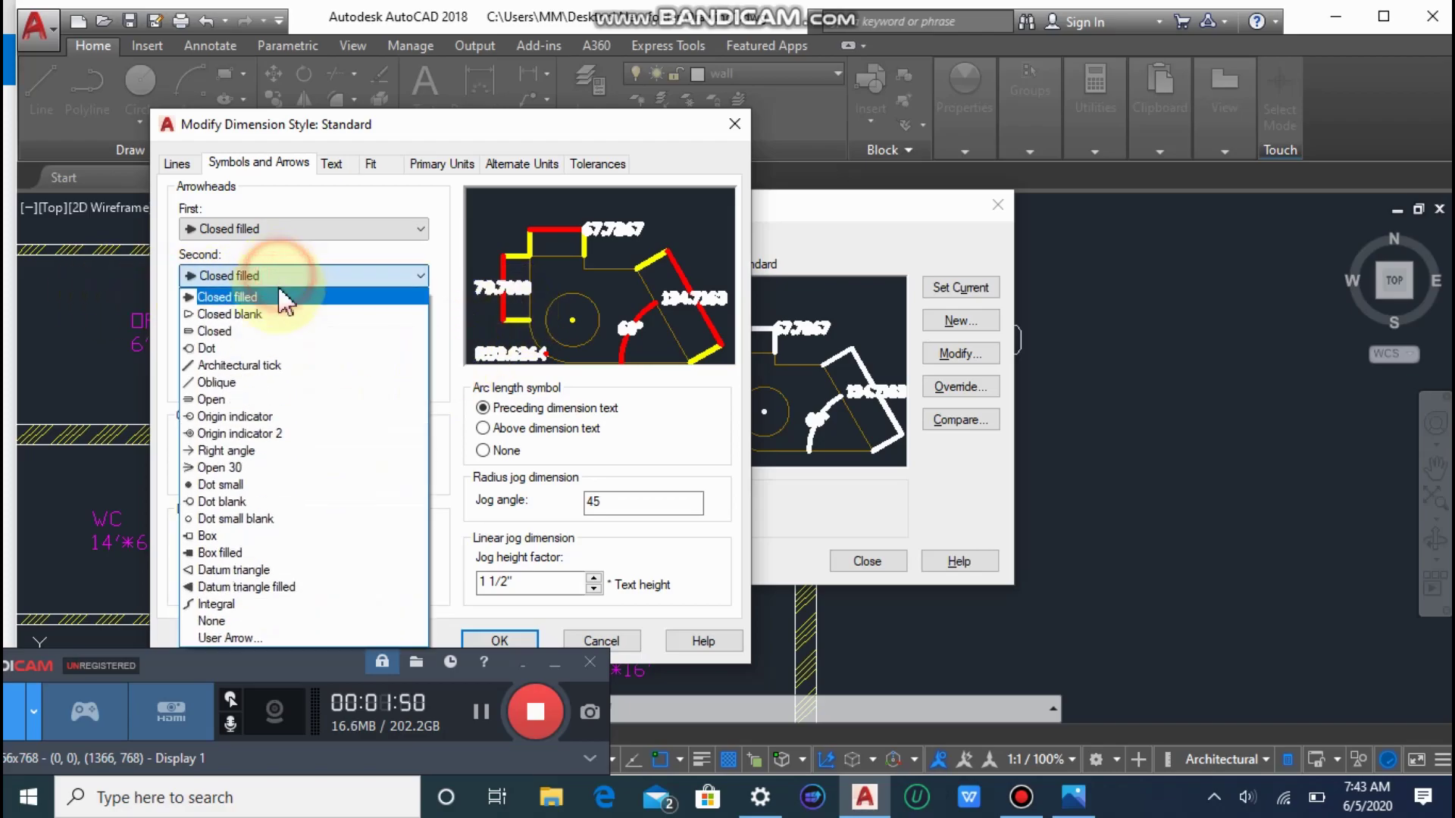
pyautogui.click(266, 348)
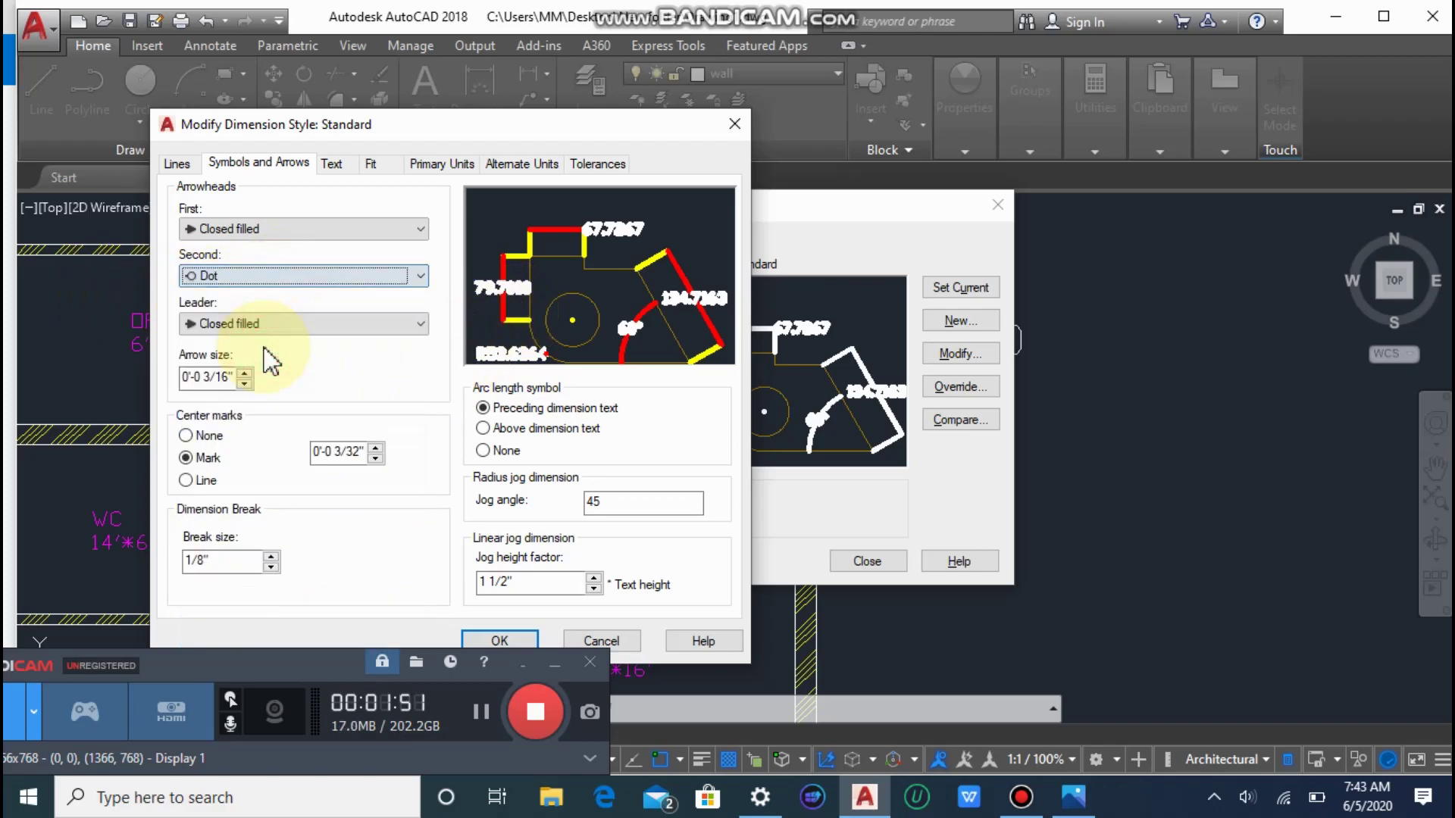
pyautogui.click(290, 277)
pyautogui.click(271, 307)
pyautogui.click(274, 277)
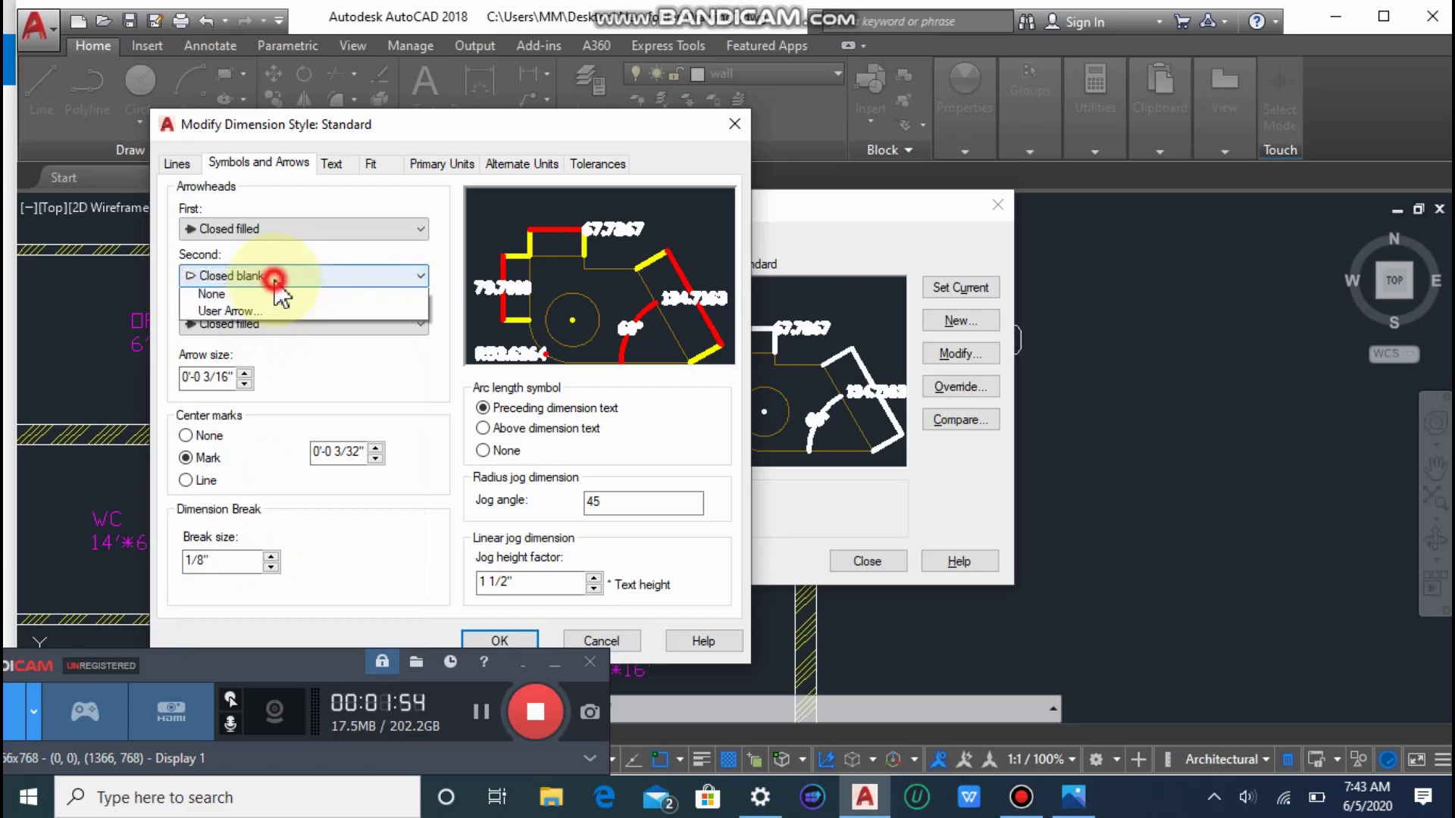
pyautogui.click(271, 294)
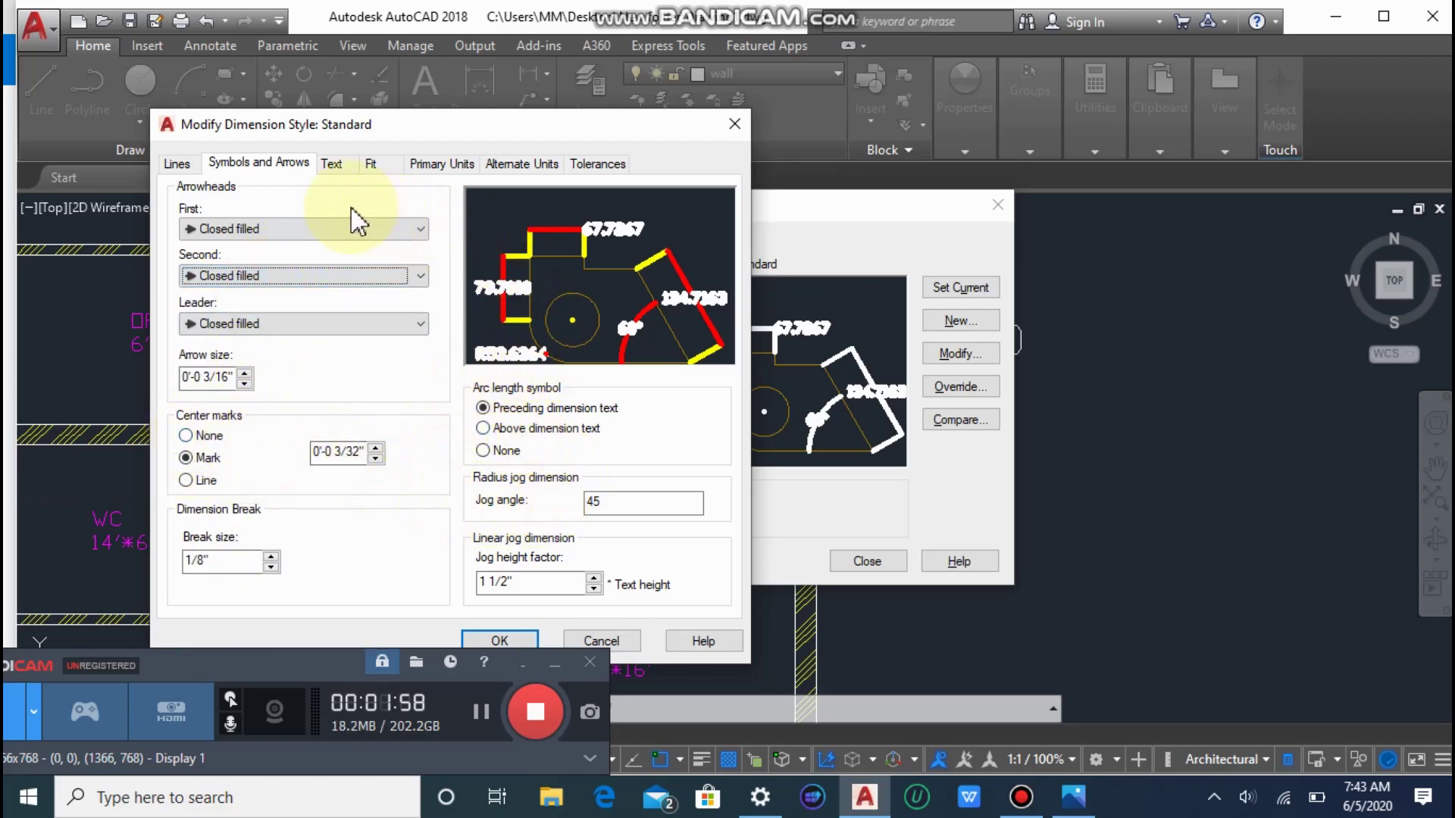
# Set the dimension text height to 6.
pyautogui.click(328, 164)
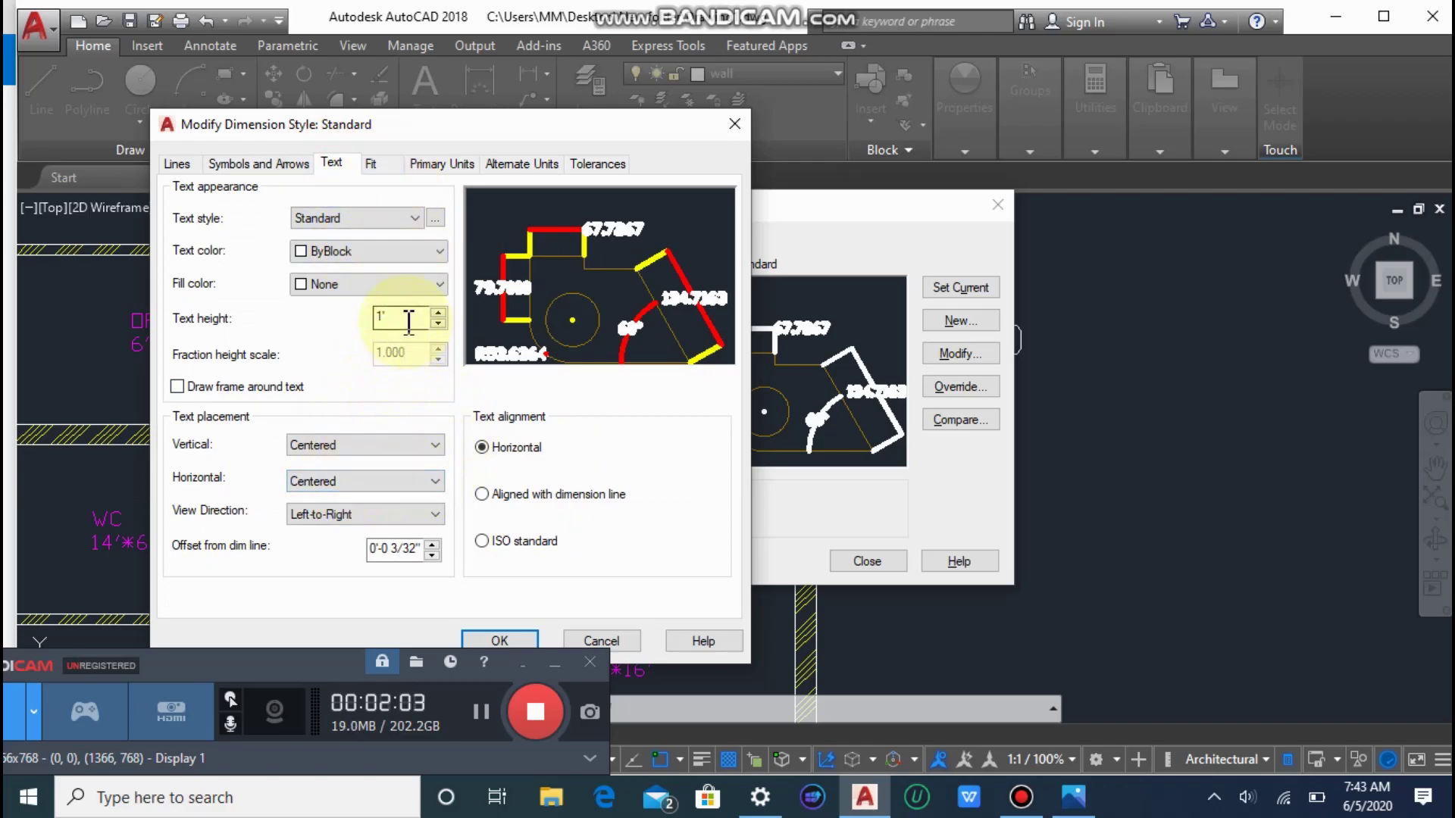
pyautogui.doubleClick(381, 320)
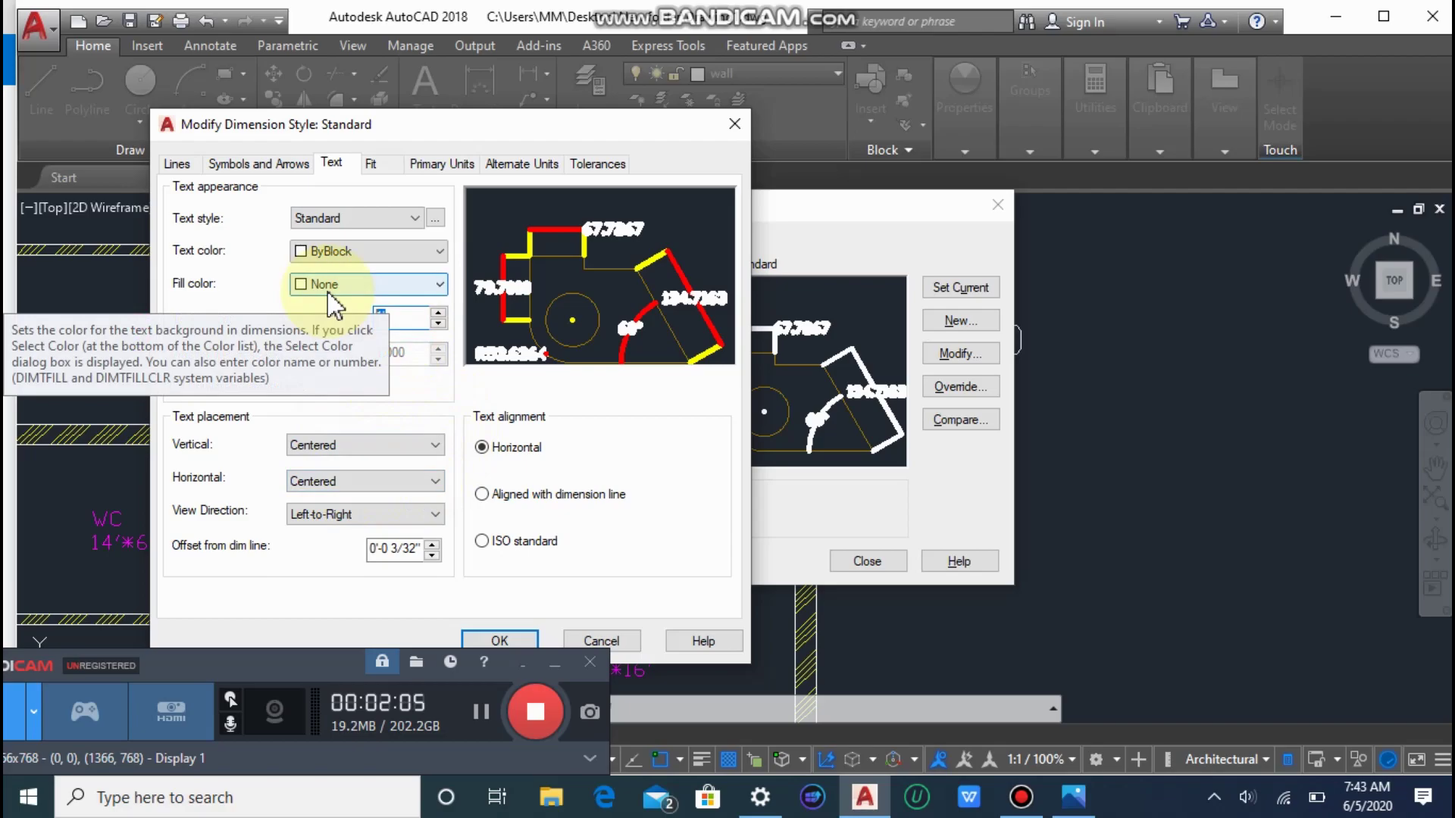
pyautogui.write('6')
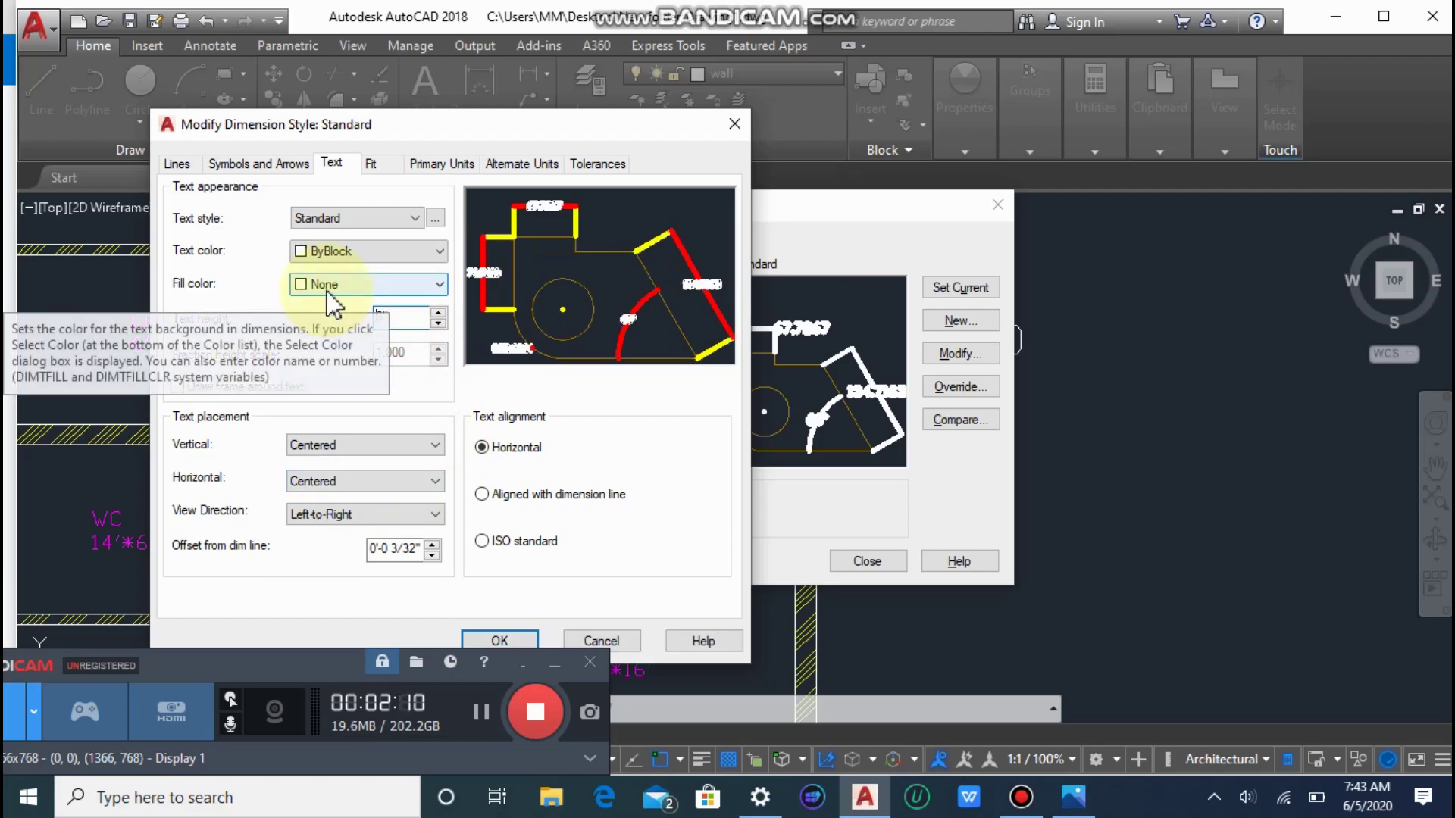
# Turn on Display alternate units, then return to the text height field.
pyautogui.click(388, 166)
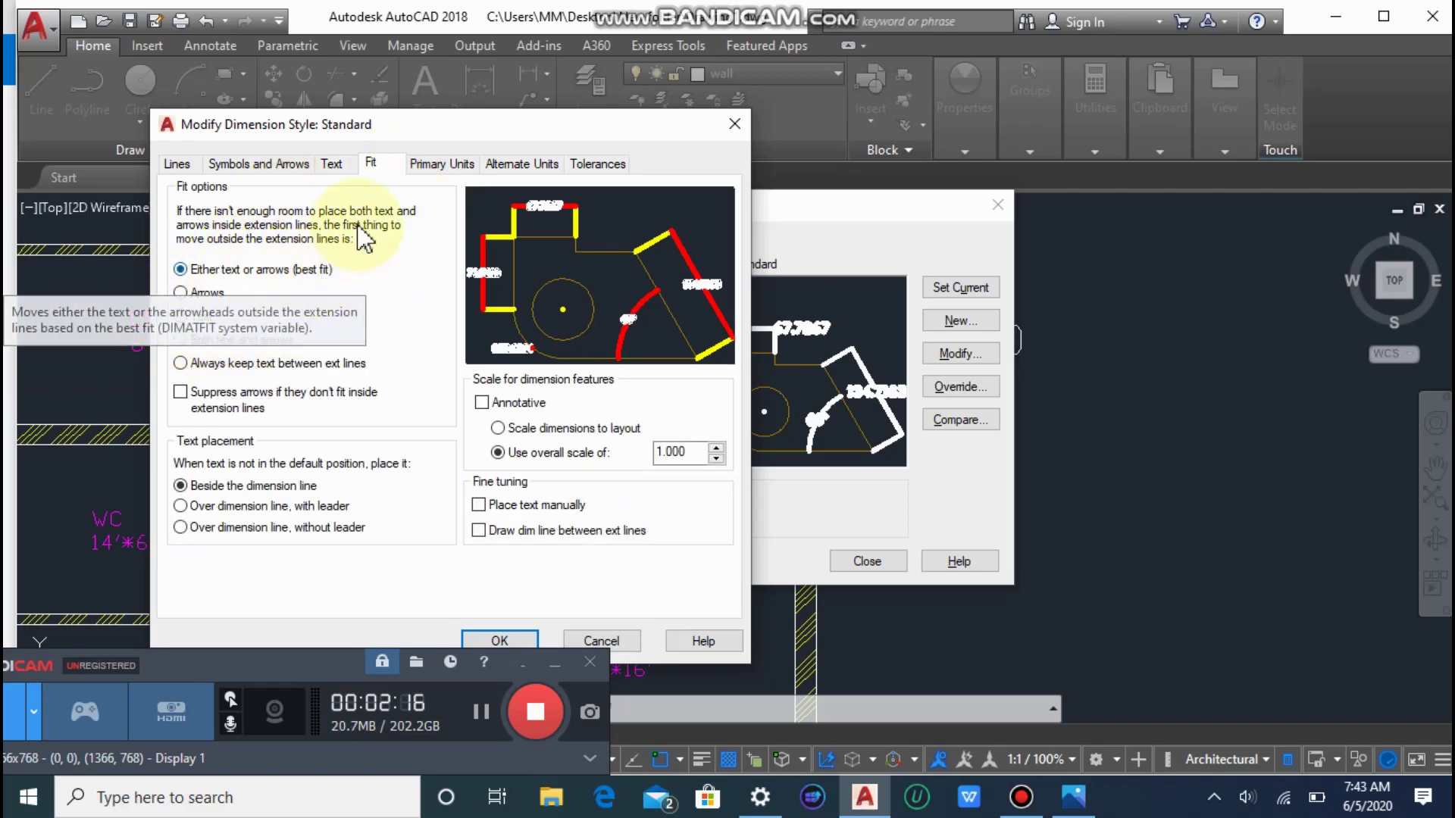
pyautogui.click(429, 168)
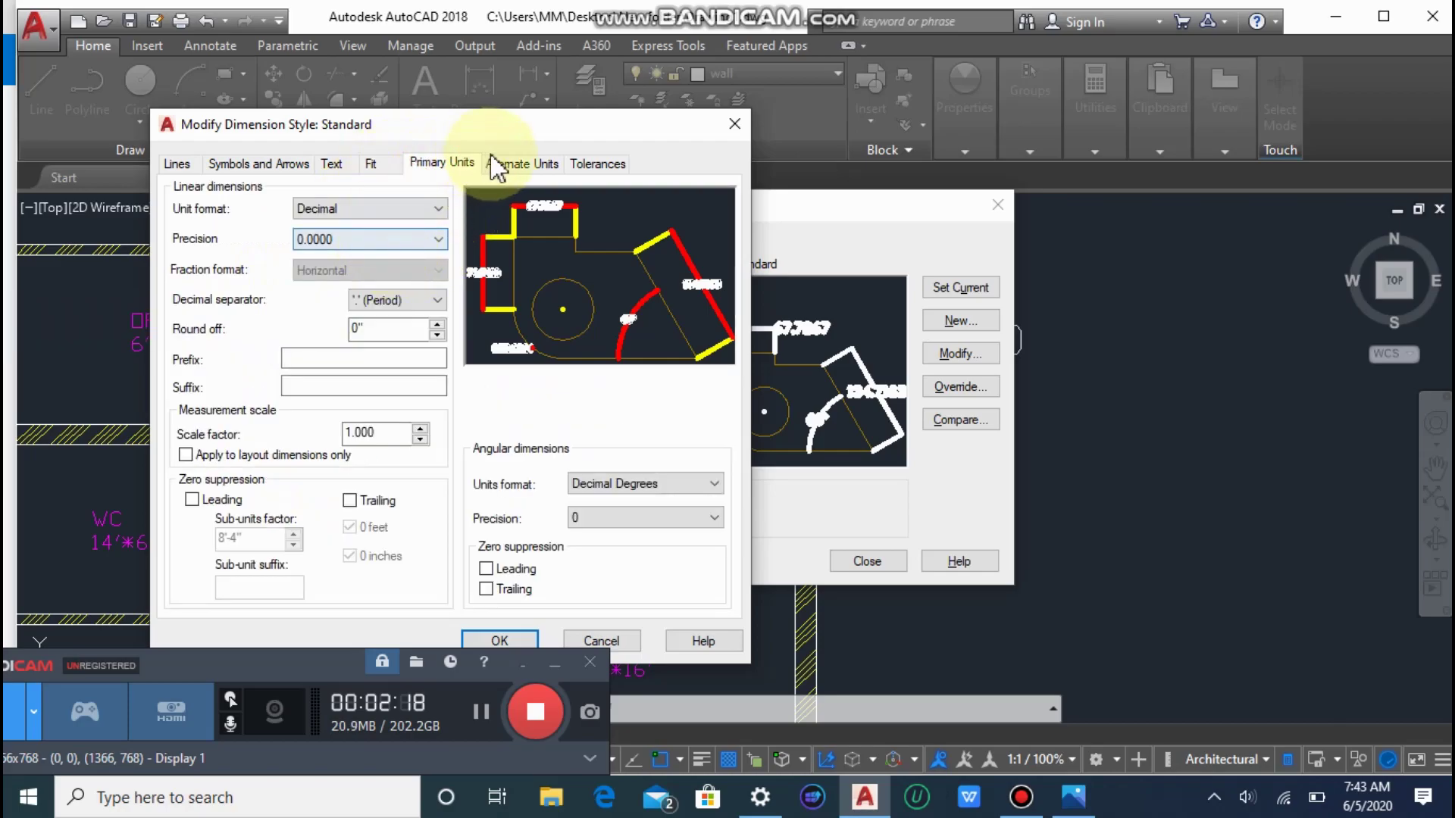
pyautogui.click(516, 165)
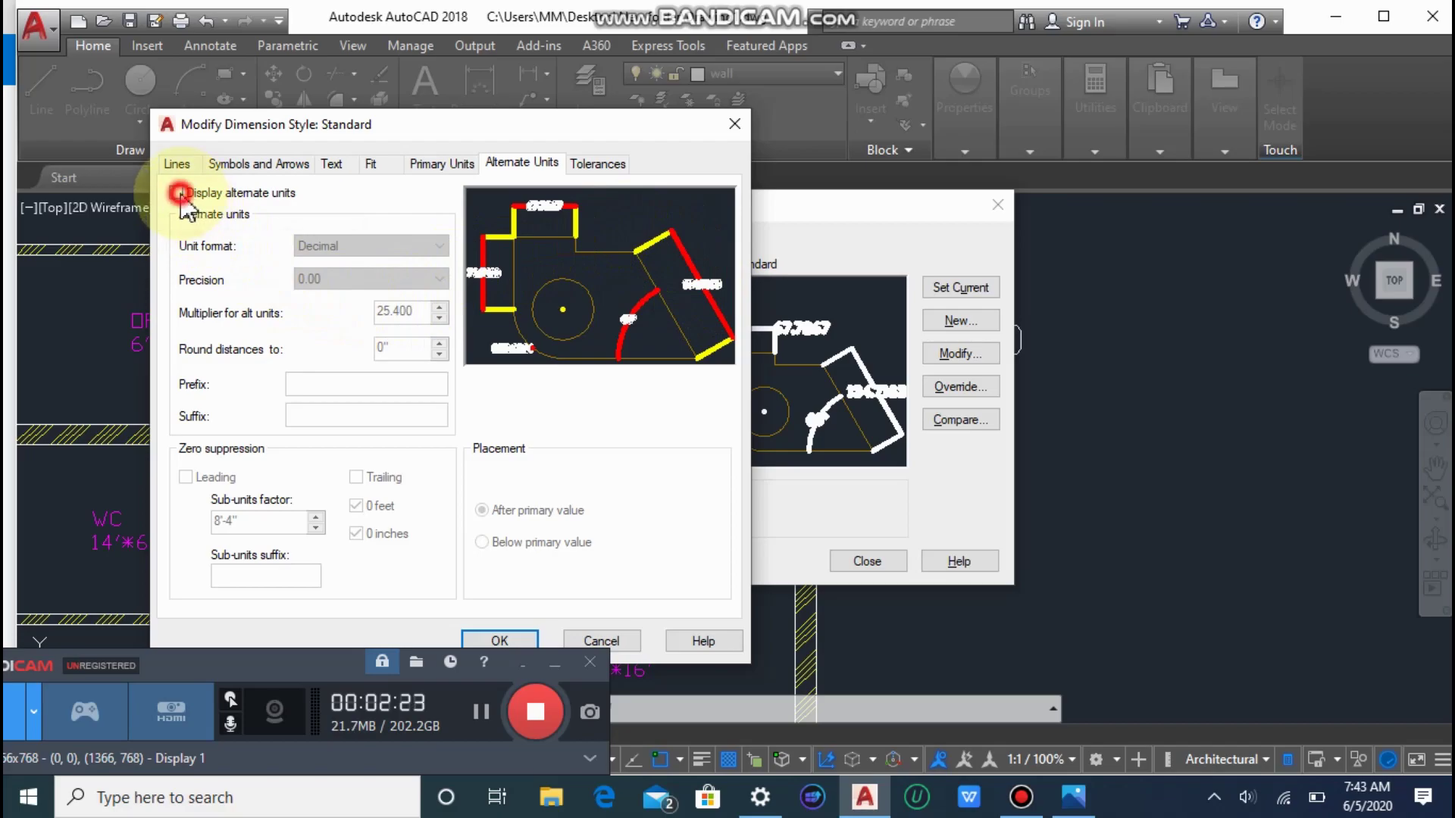
pyautogui.click(177, 194)
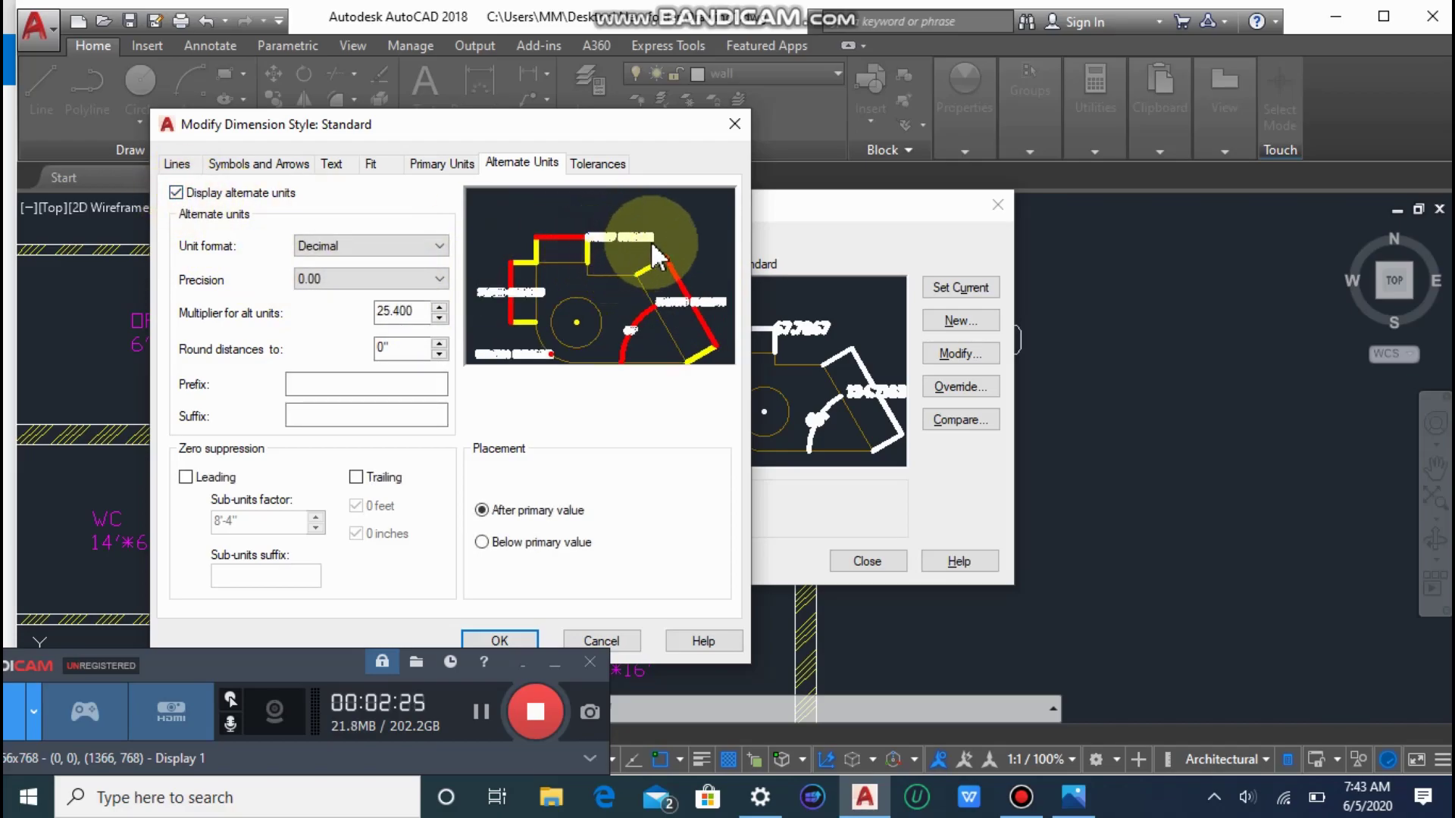
pyautogui.click(267, 165)
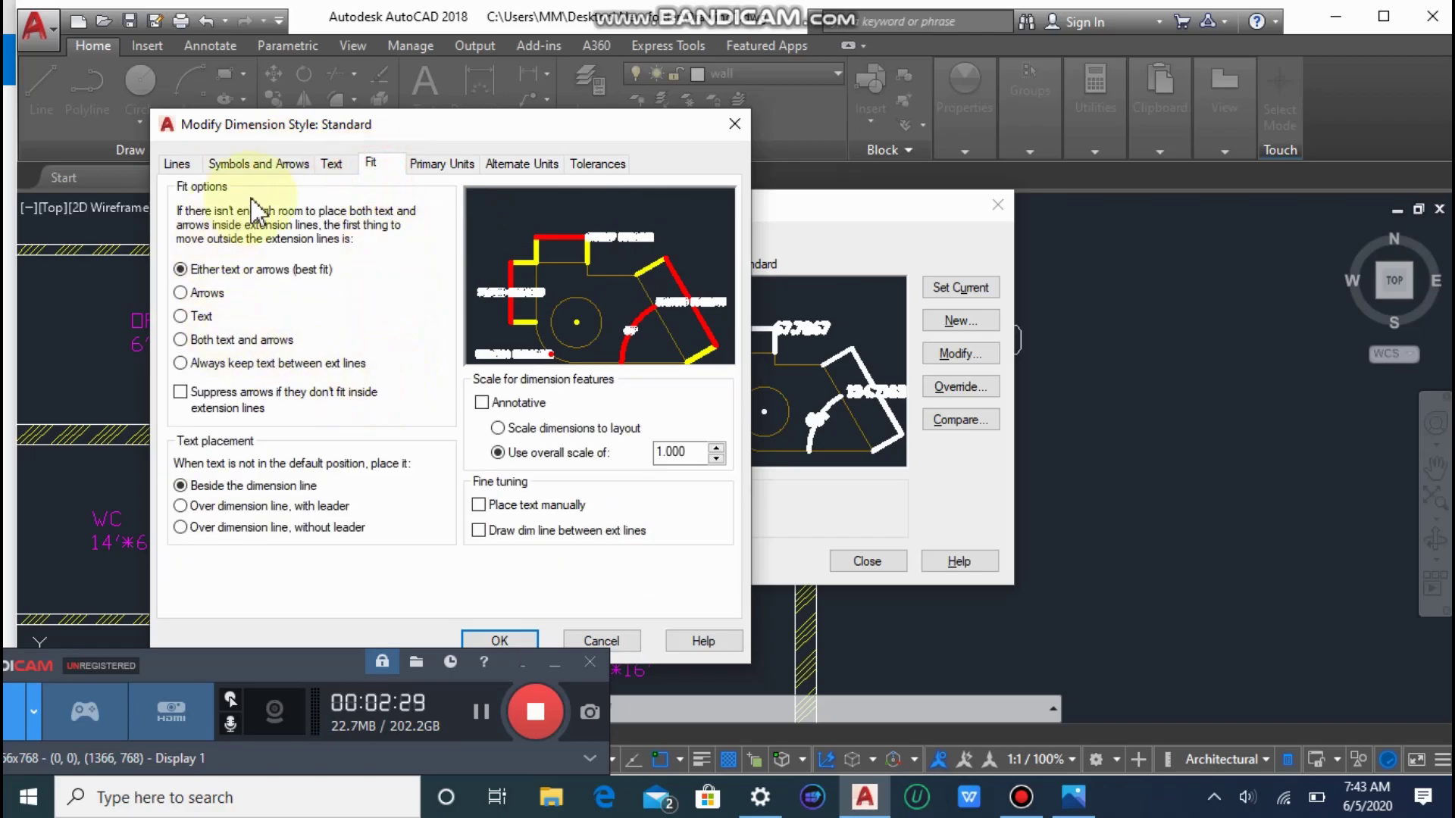
pyautogui.click(331, 162)
pyautogui.doubleClick(388, 314)
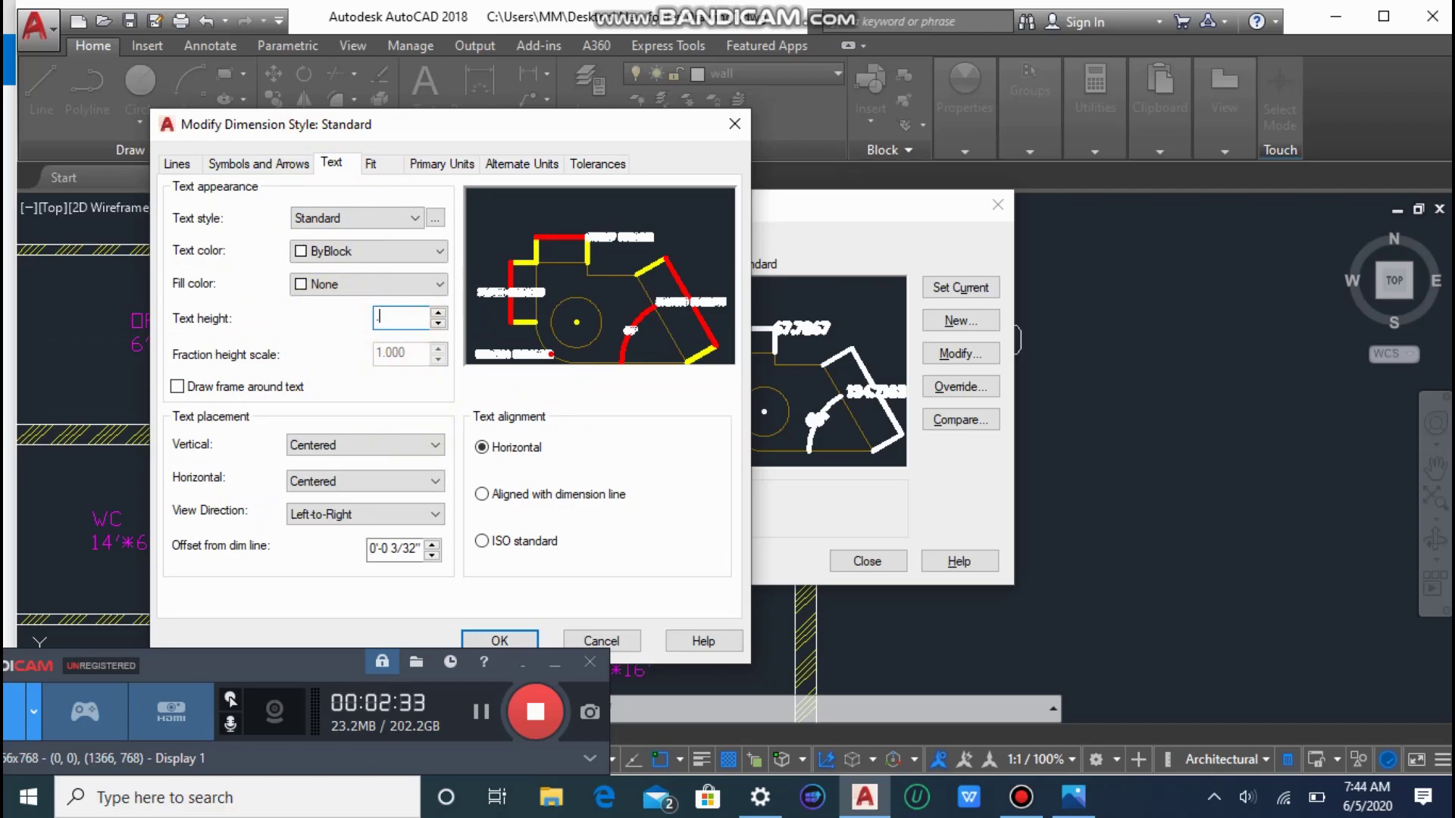
# Rework the dimension text height, trying .1, the spinner and 1'.
pyautogui.write('.1')
pyautogui.press('Tab')
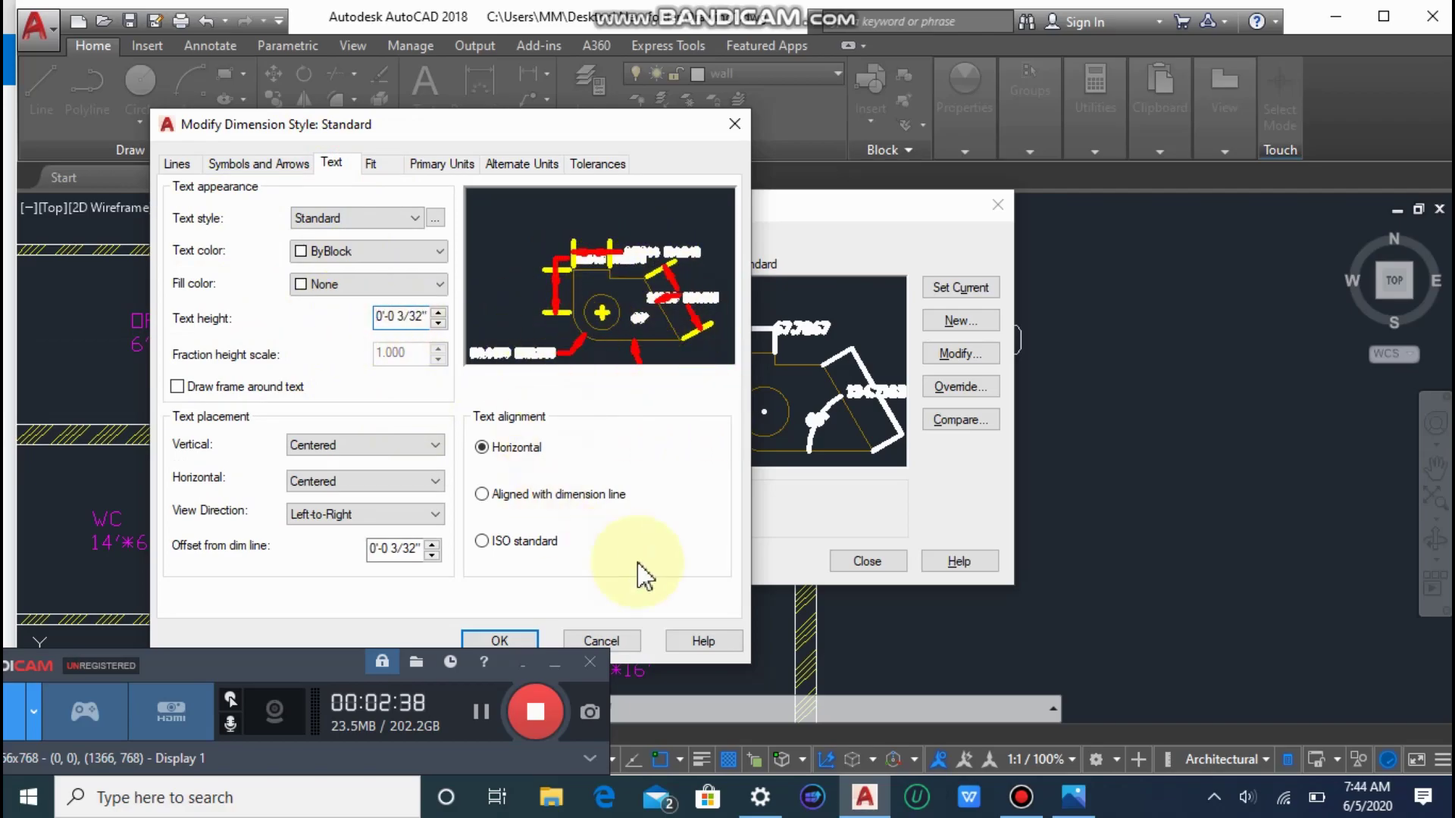
pyautogui.click(443, 313)
pyautogui.click(443, 313)
pyautogui.click(442, 314)
pyautogui.click(443, 314)
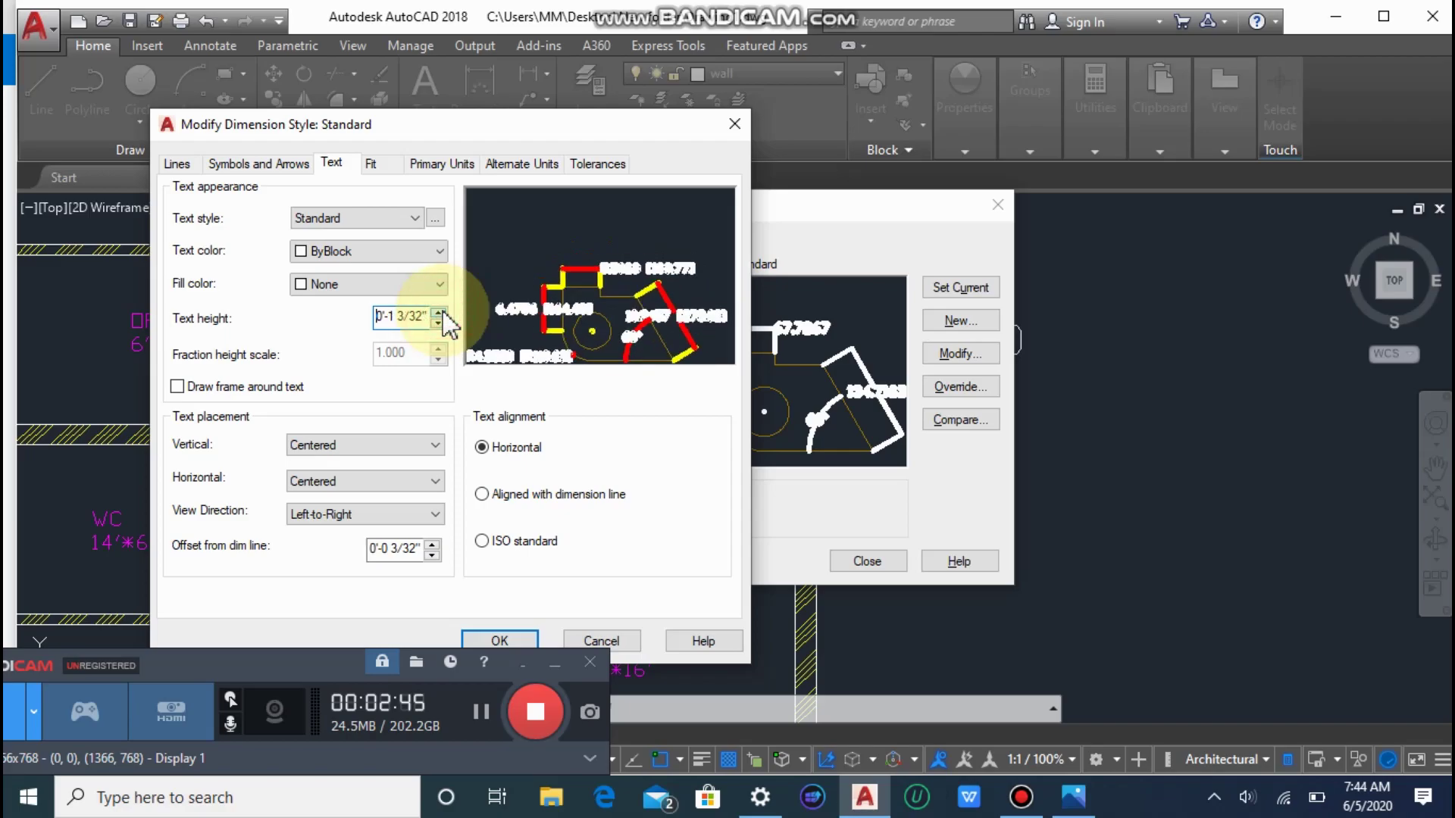
pyautogui.click(443, 313)
pyautogui.write("1'")
pyautogui.moveTo(439, 125); pyautogui.dragTo(487, 54)
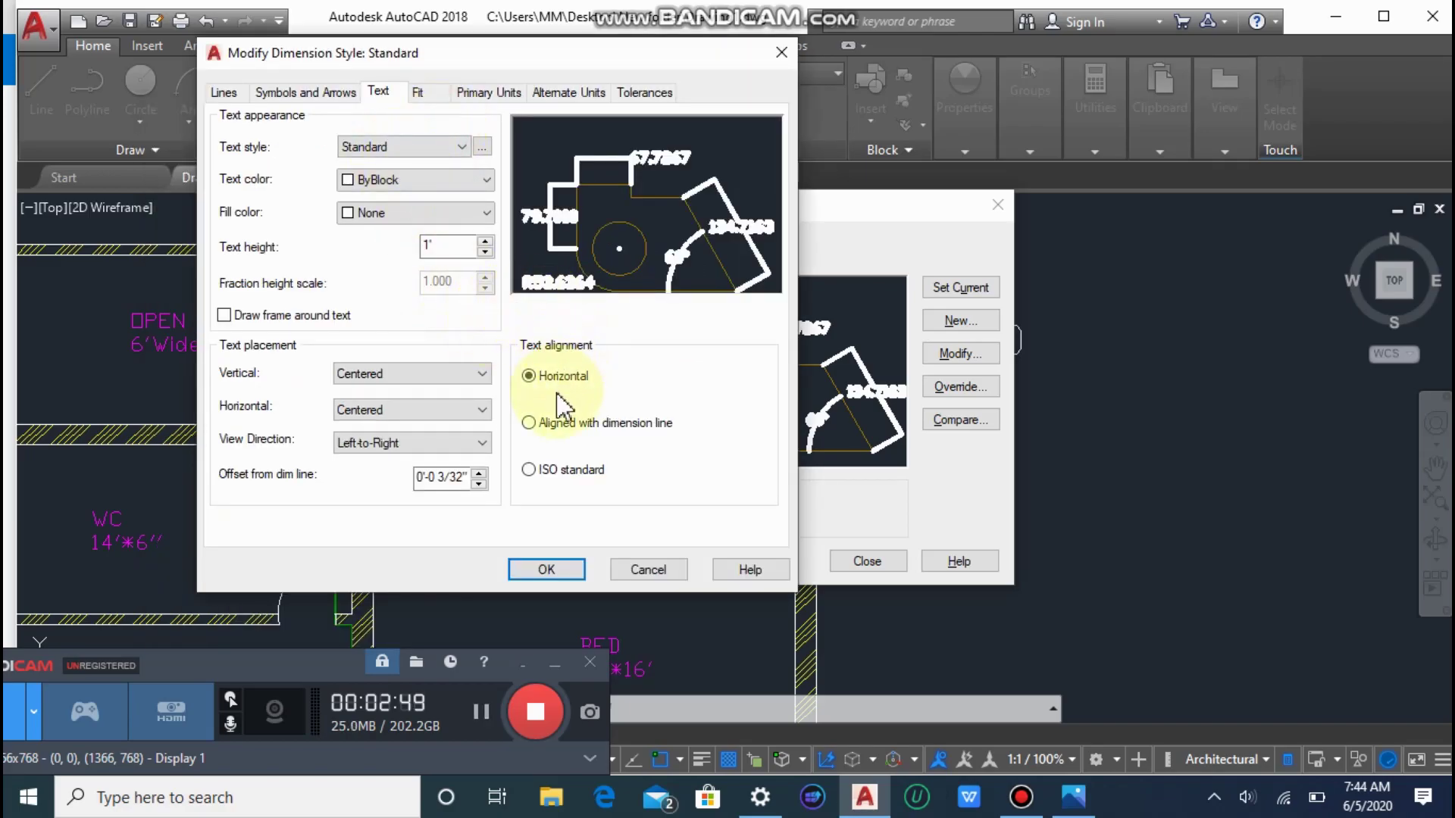
pyautogui.doubleClick(447, 246)
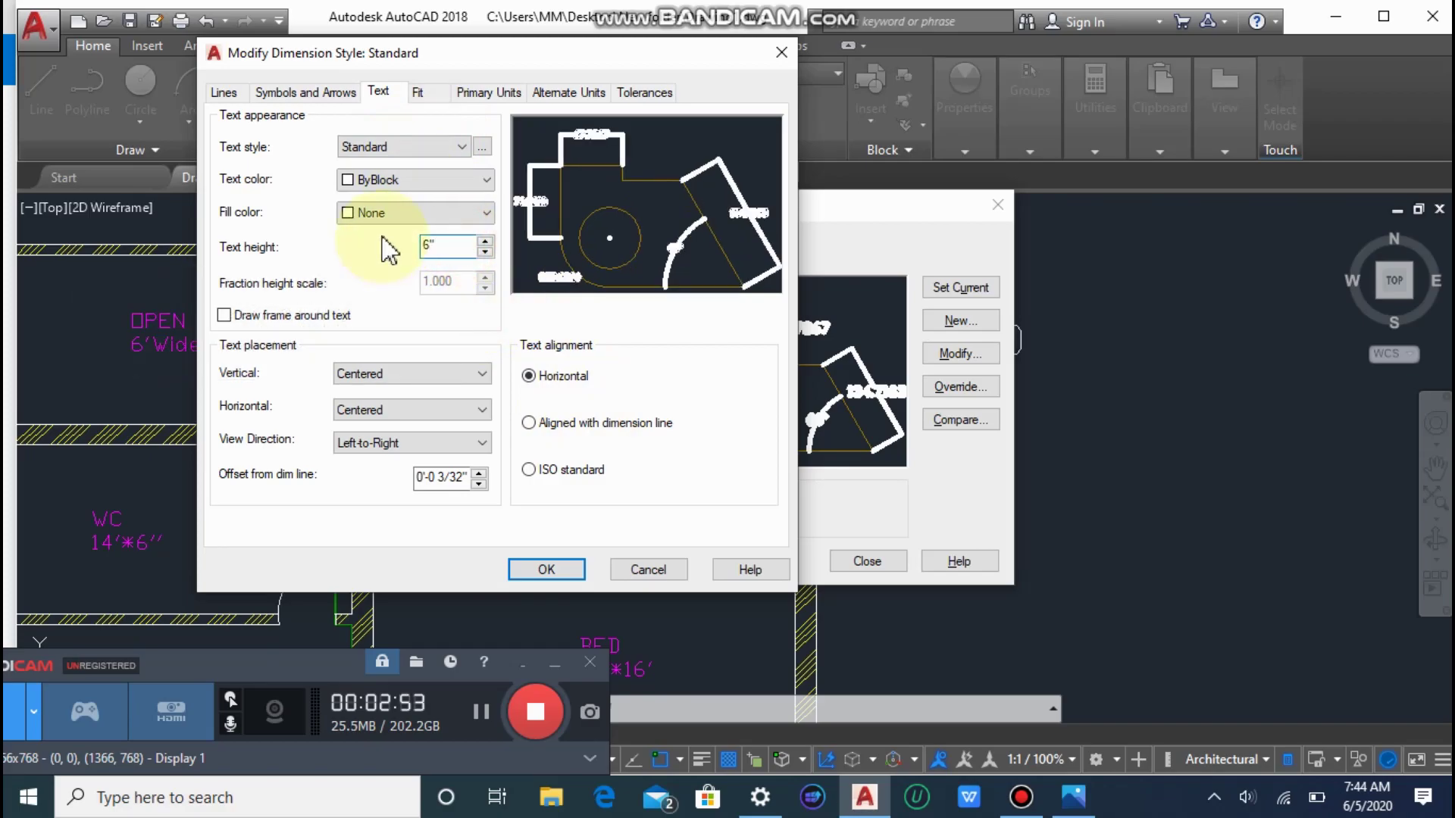
# Set the dimension text colour to Red.
pyautogui.click(427, 182)
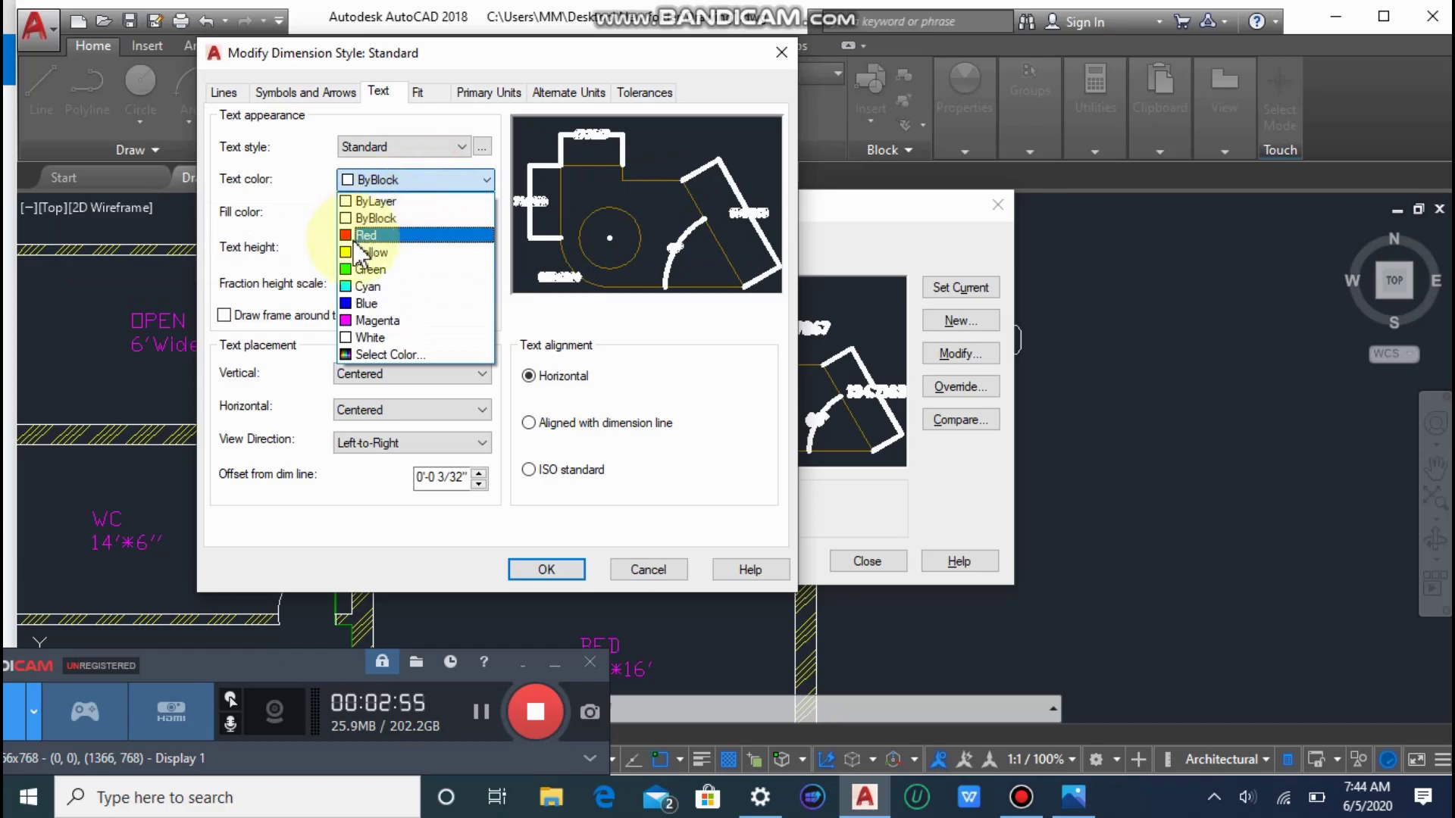
pyautogui.click(420, 228)
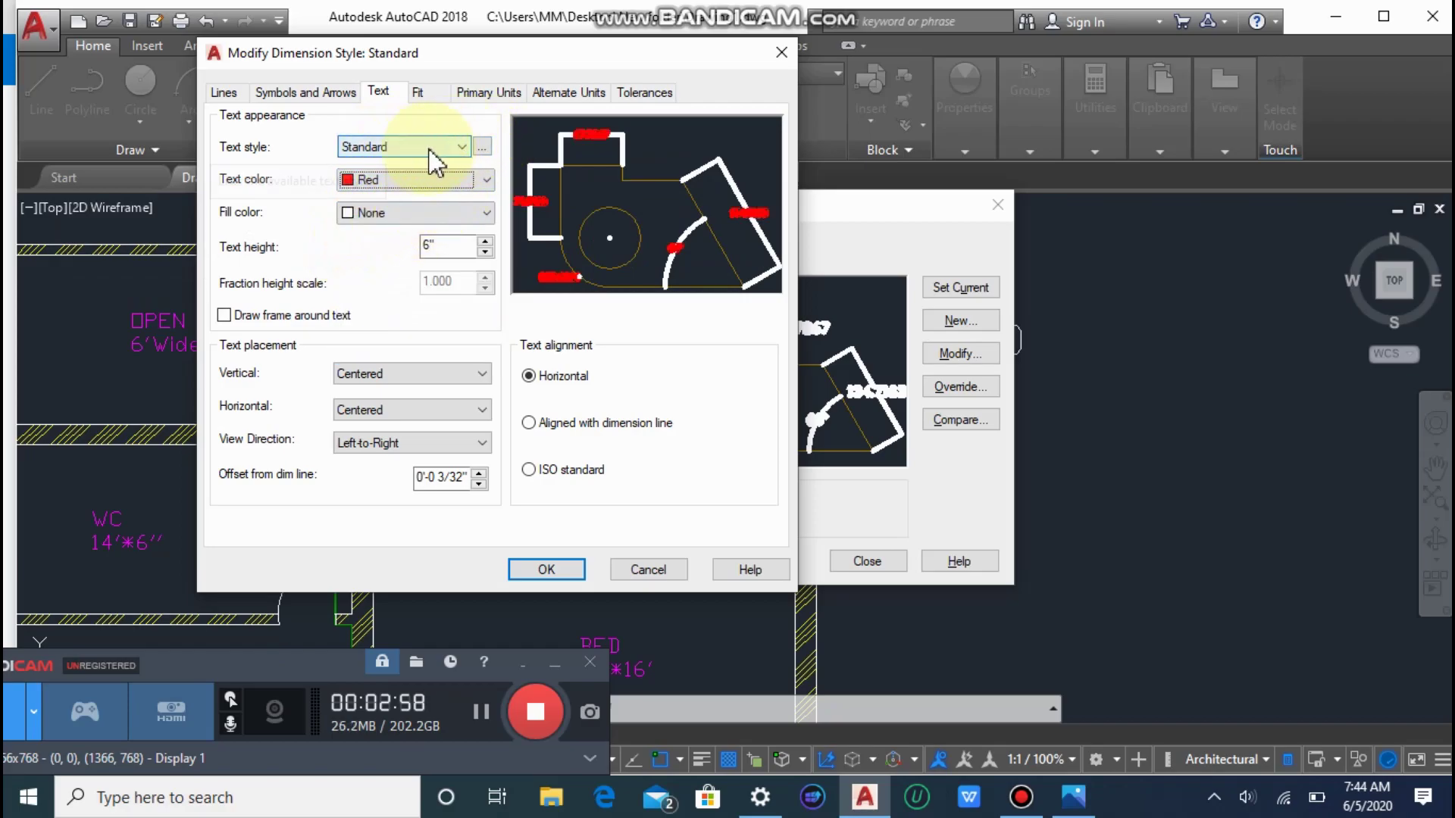
pyautogui.click(496, 93)
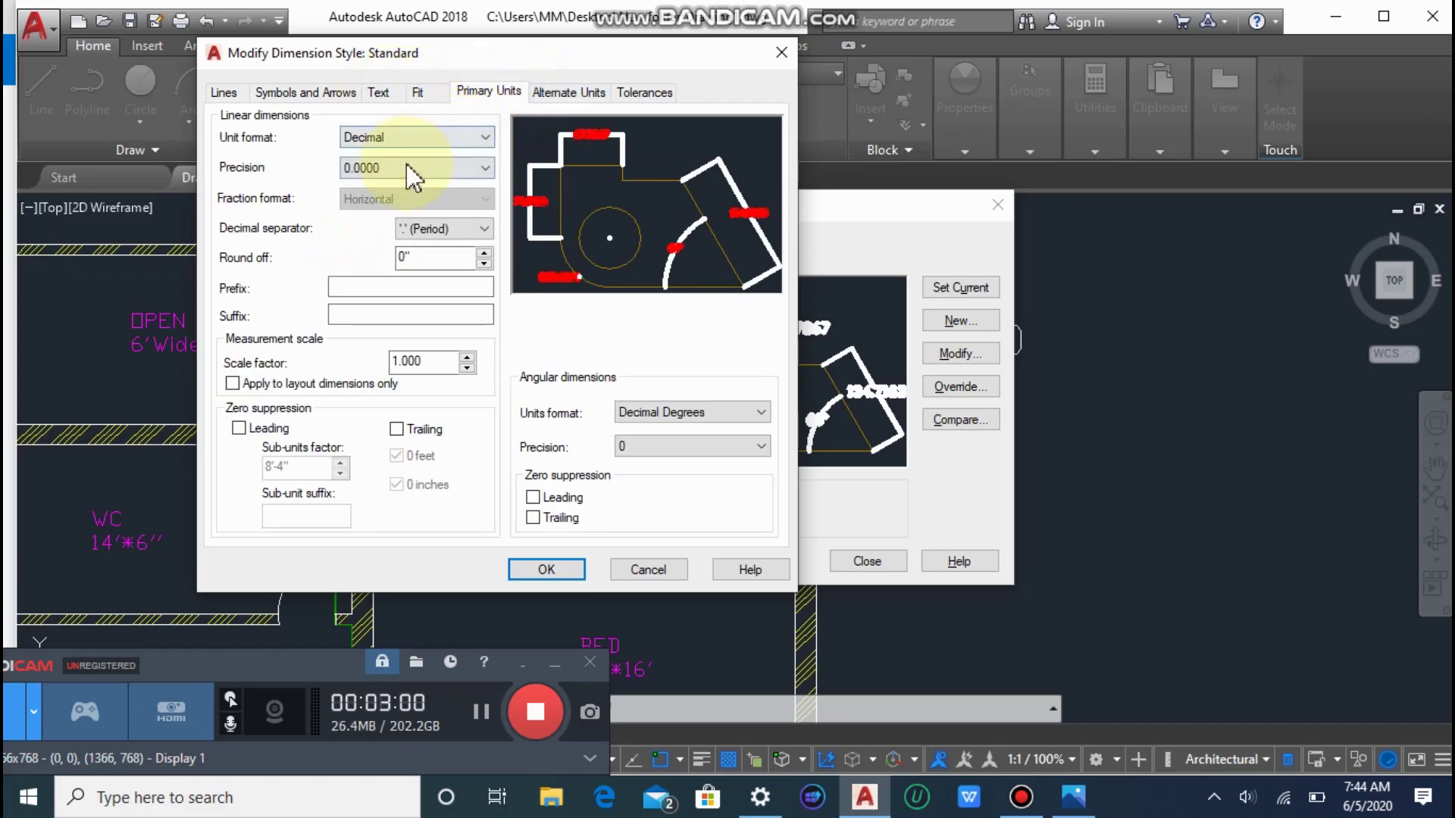
# Set the unit format to Architectural and leave alternate units display off.
pyautogui.click(415, 137)
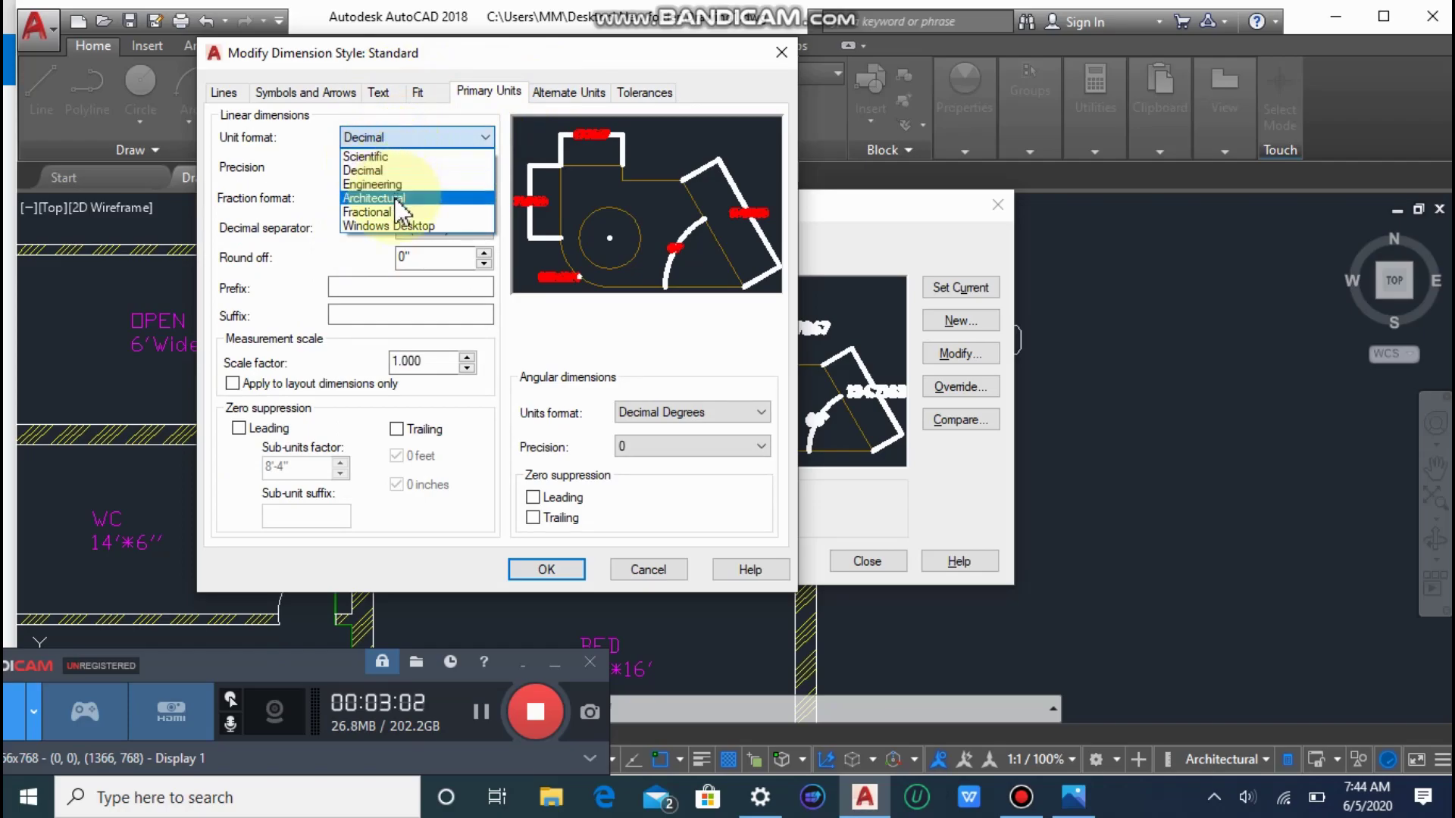
pyautogui.click(378, 199)
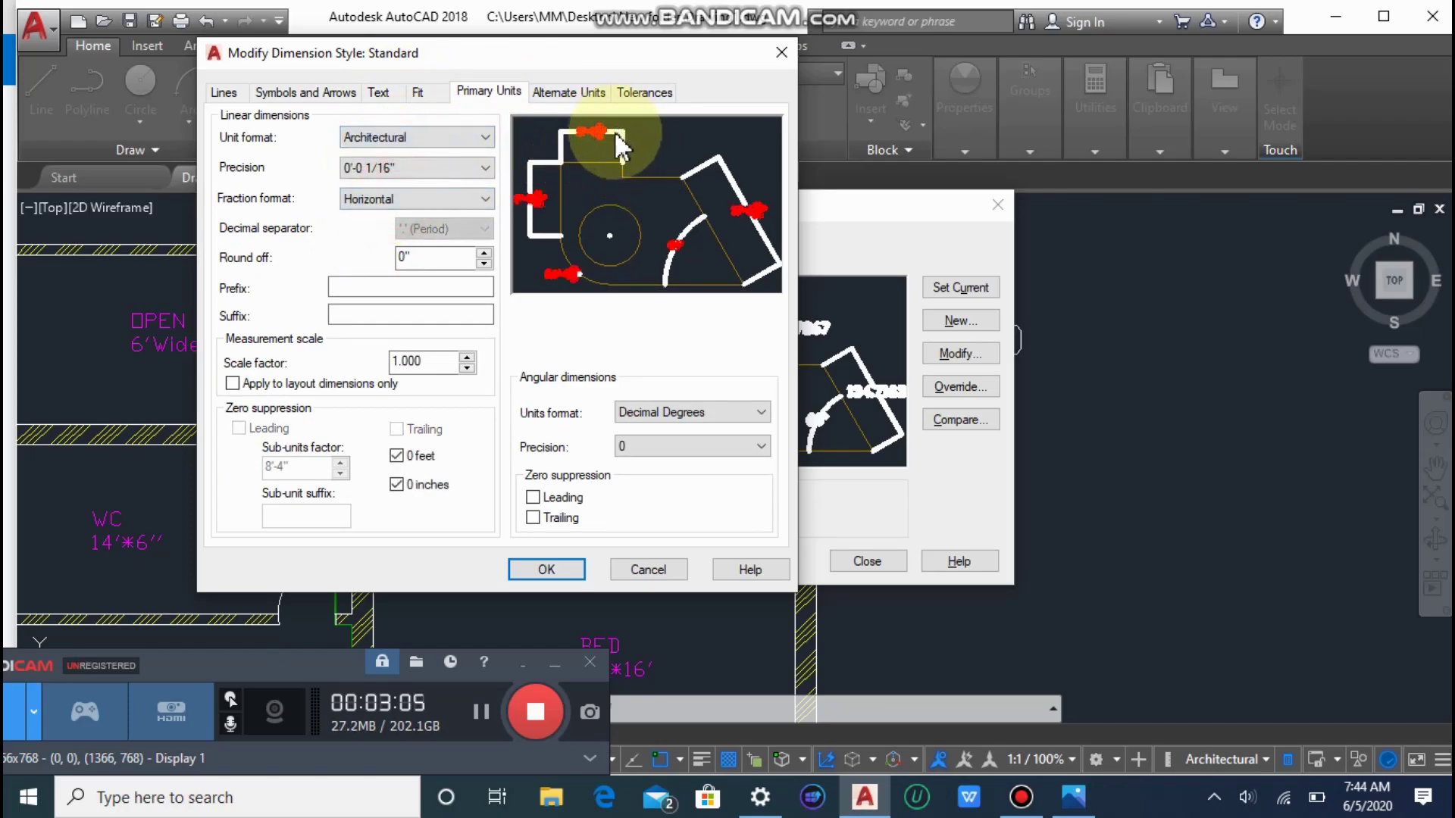
pyautogui.click(568, 93)
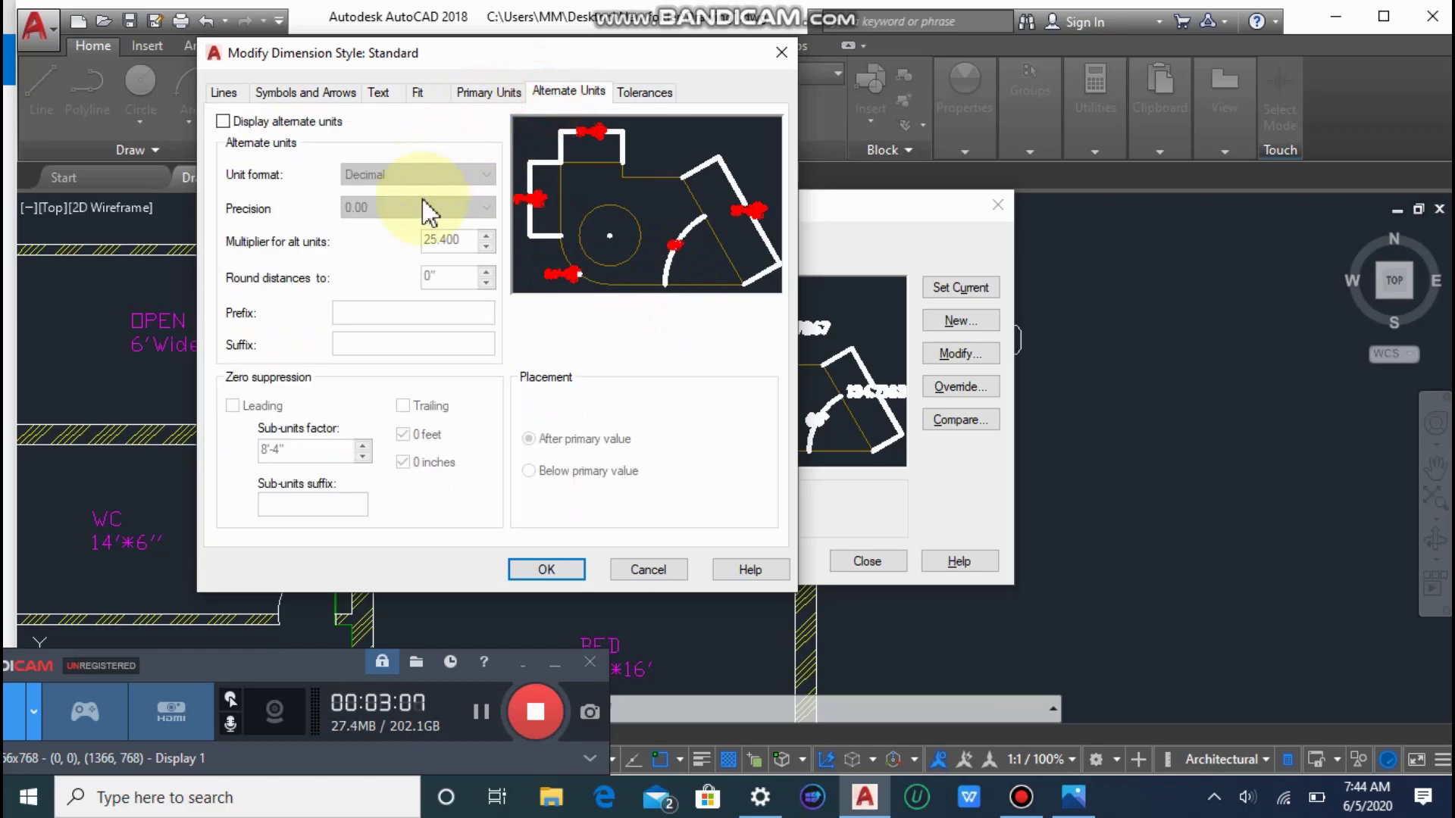
pyautogui.click(223, 122)
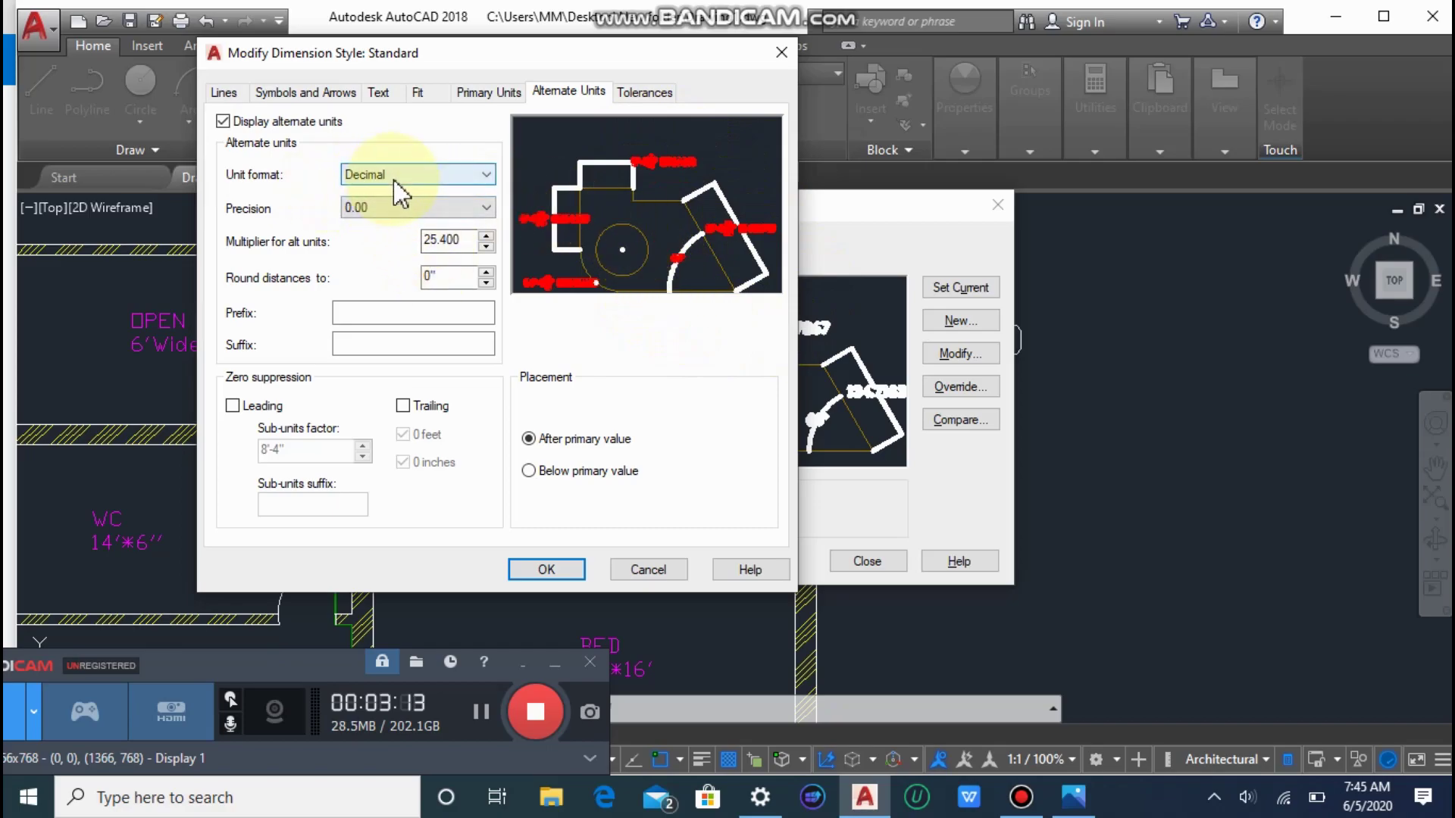
pyautogui.click(482, 95)
pyautogui.click(566, 91)
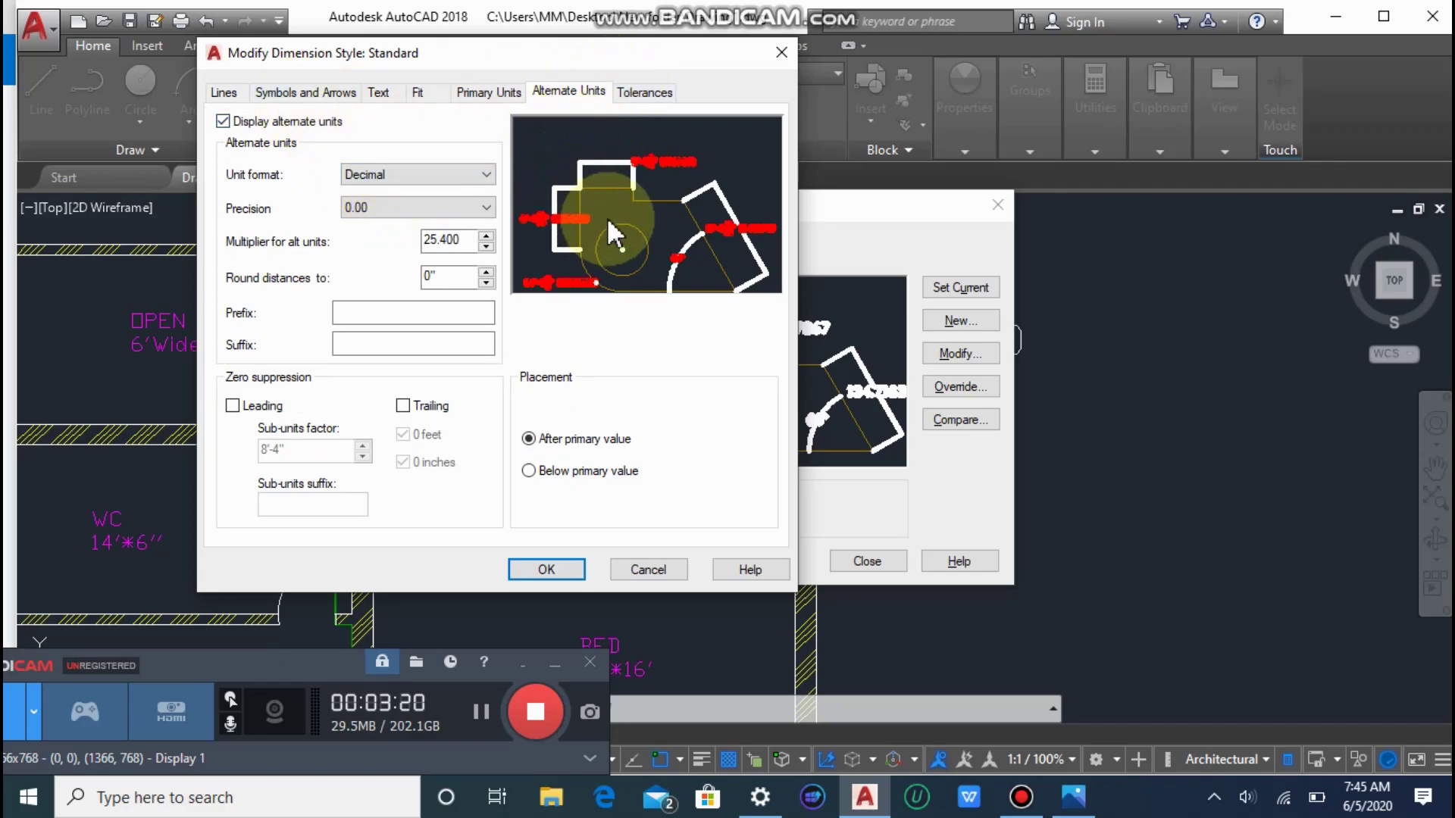
pyautogui.click(223, 122)
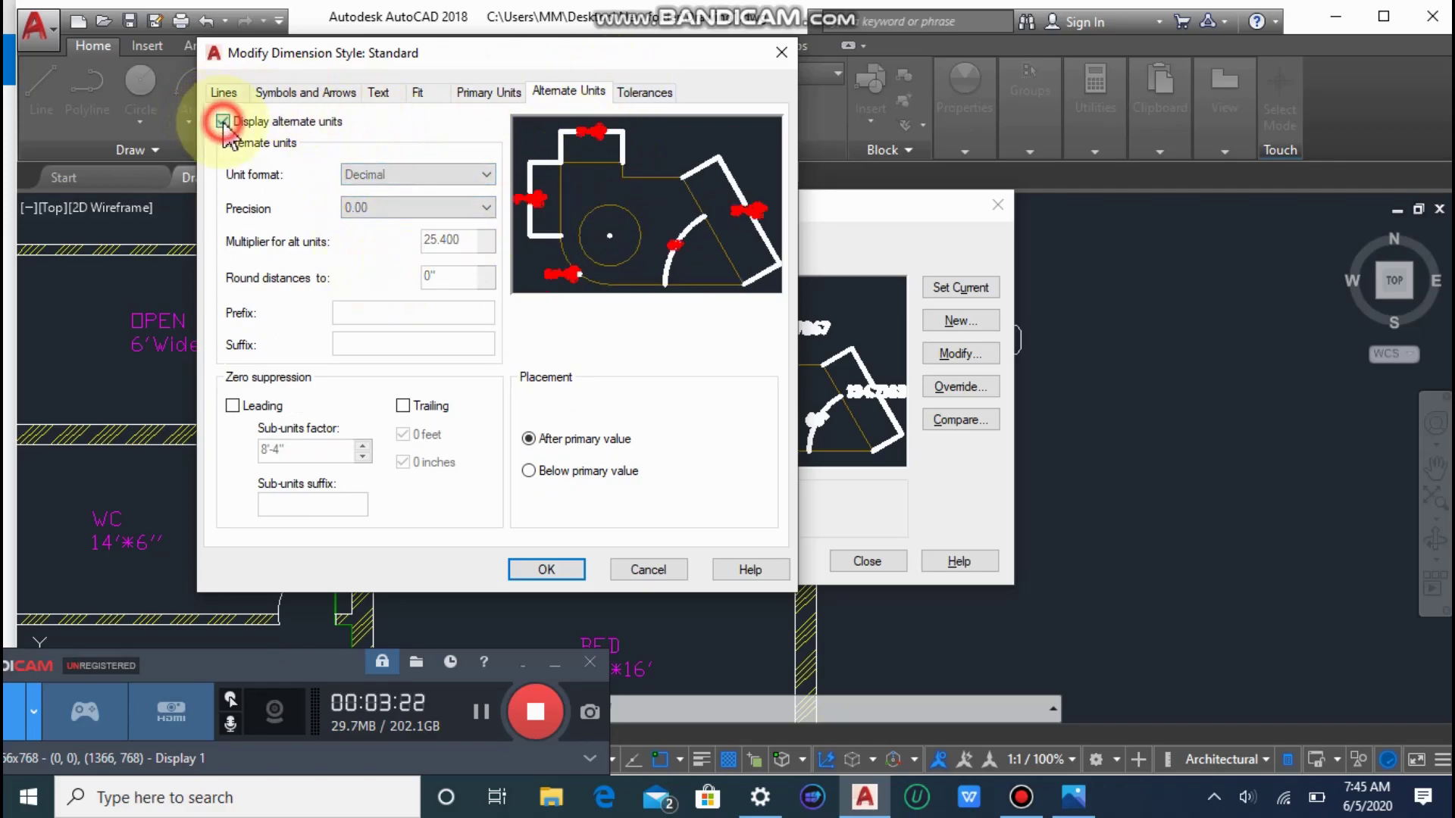
# Set precision to 0'-0", then confirm the style and close the Dimension Style Manager.
pyautogui.click(475, 97)
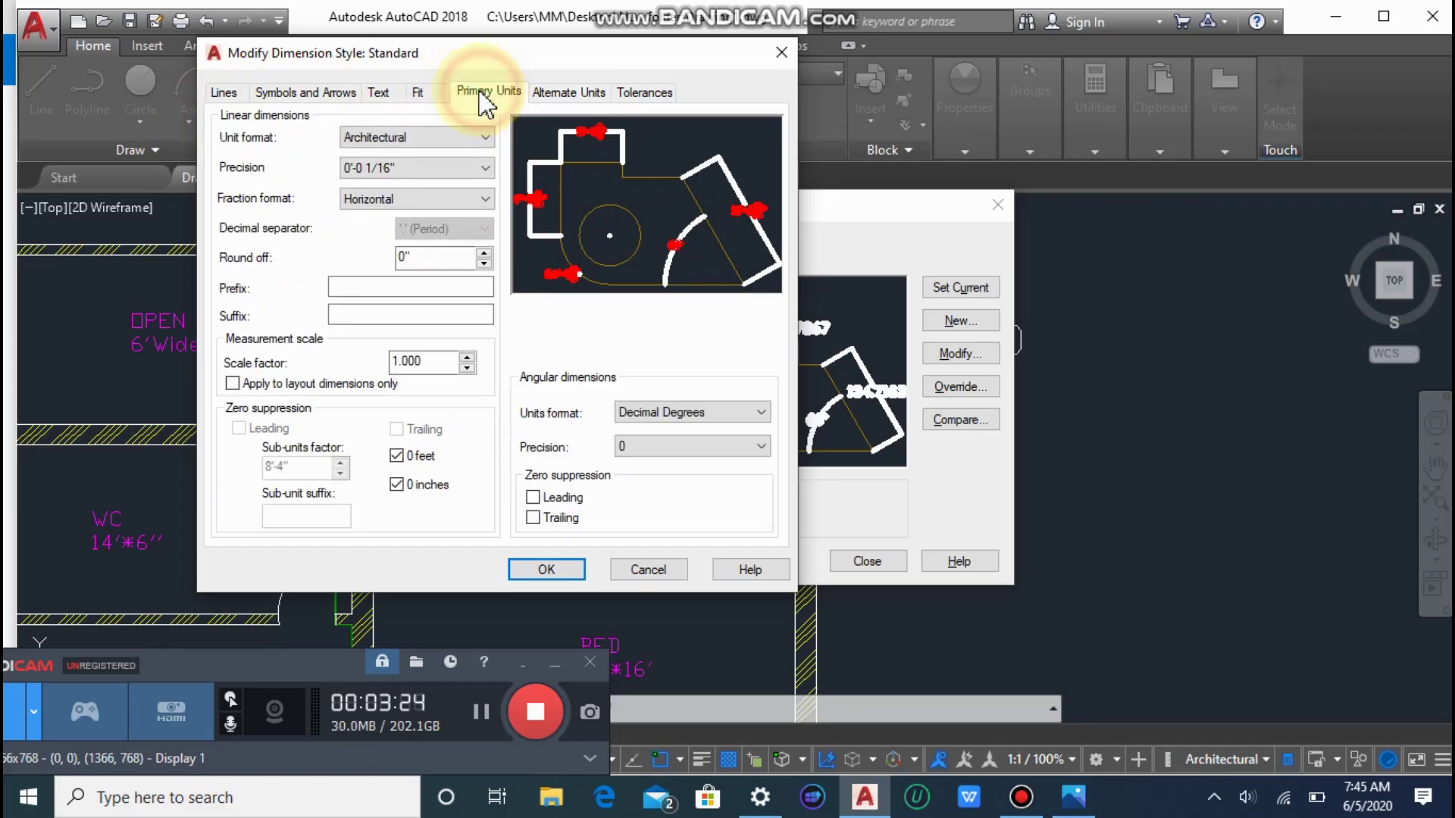
pyautogui.click(410, 170)
pyautogui.click(394, 185)
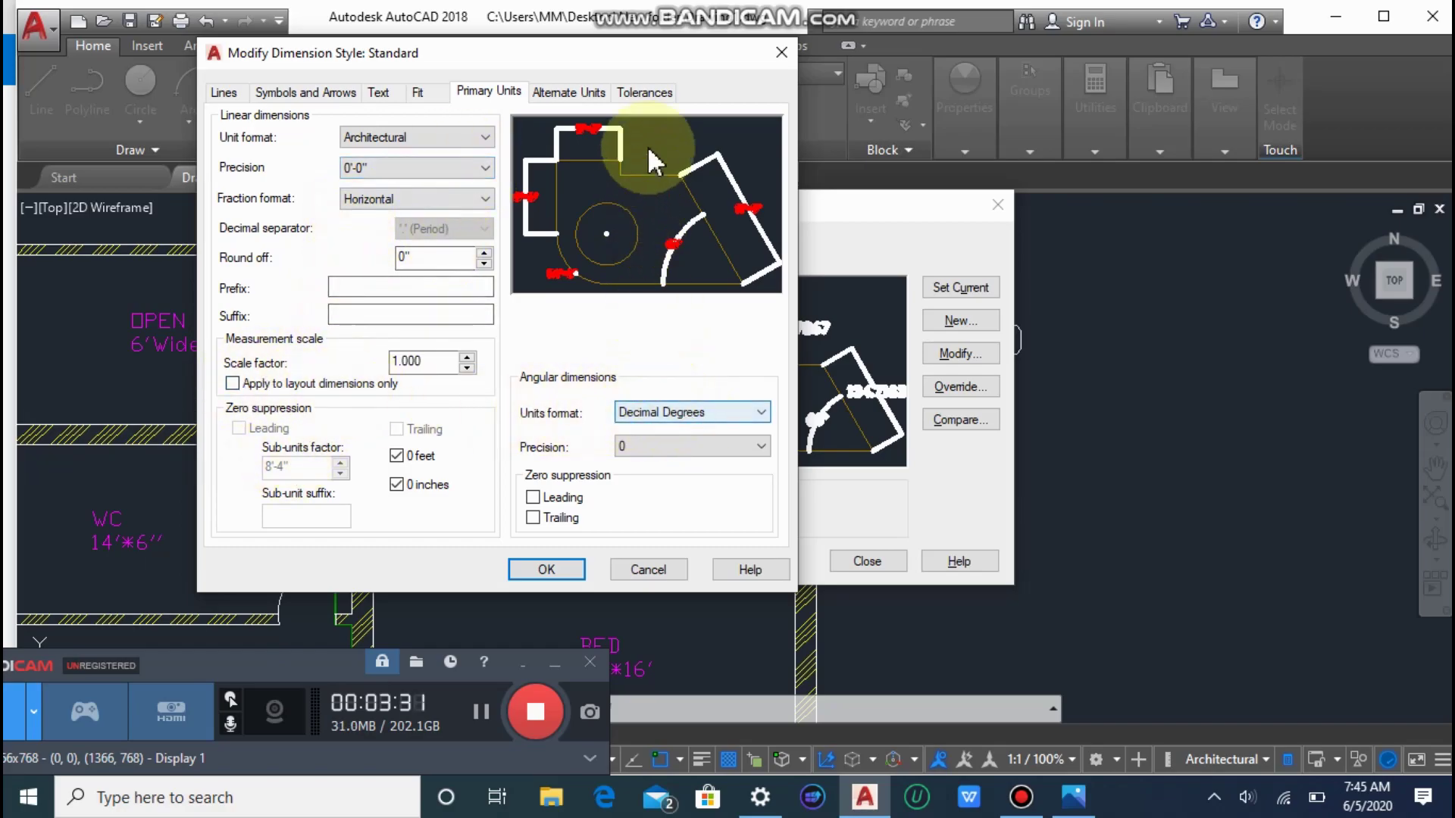
pyautogui.click(637, 94)
pyautogui.click(595, 91)
pyautogui.click(547, 569)
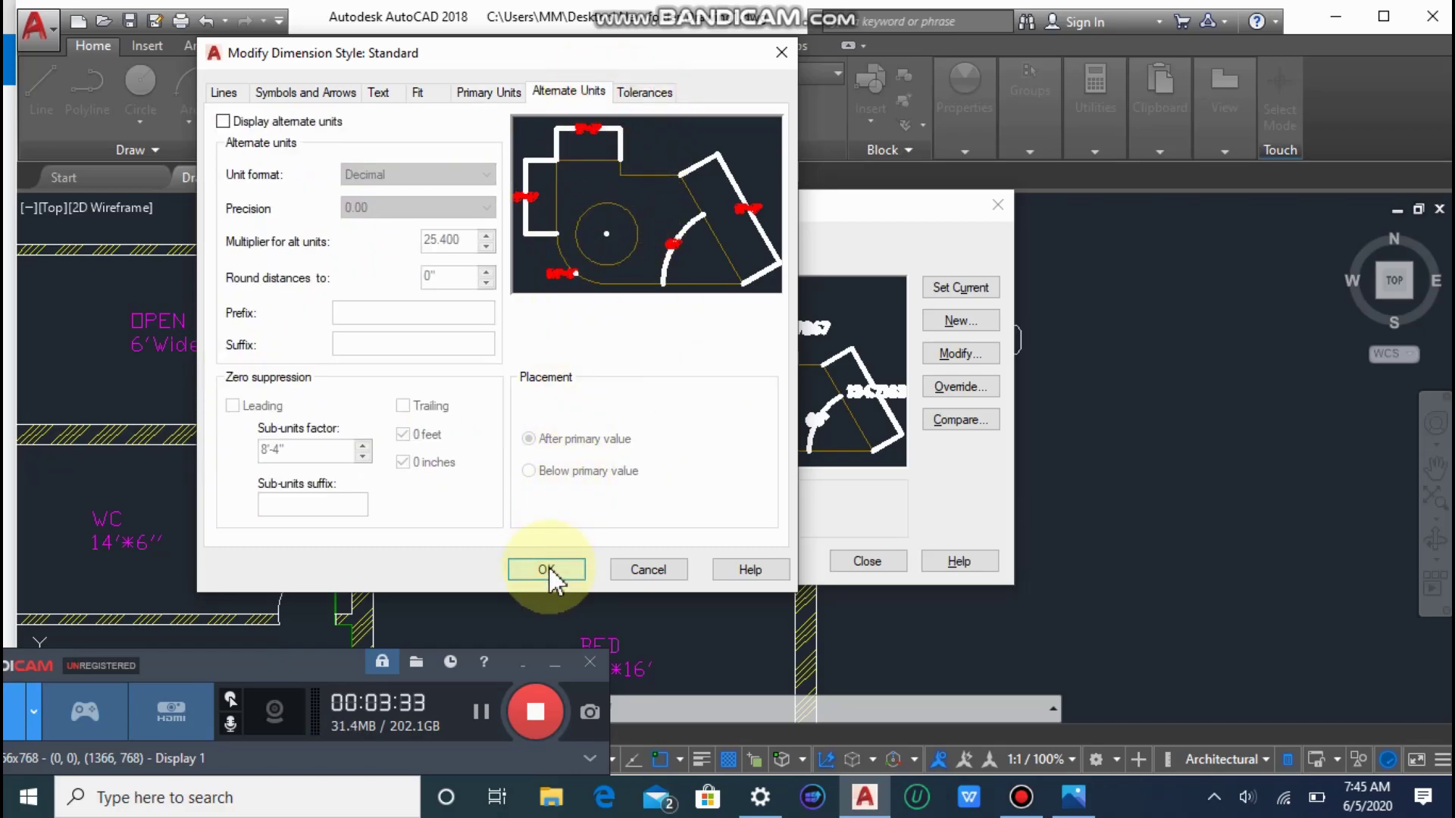
pyautogui.click(854, 562)
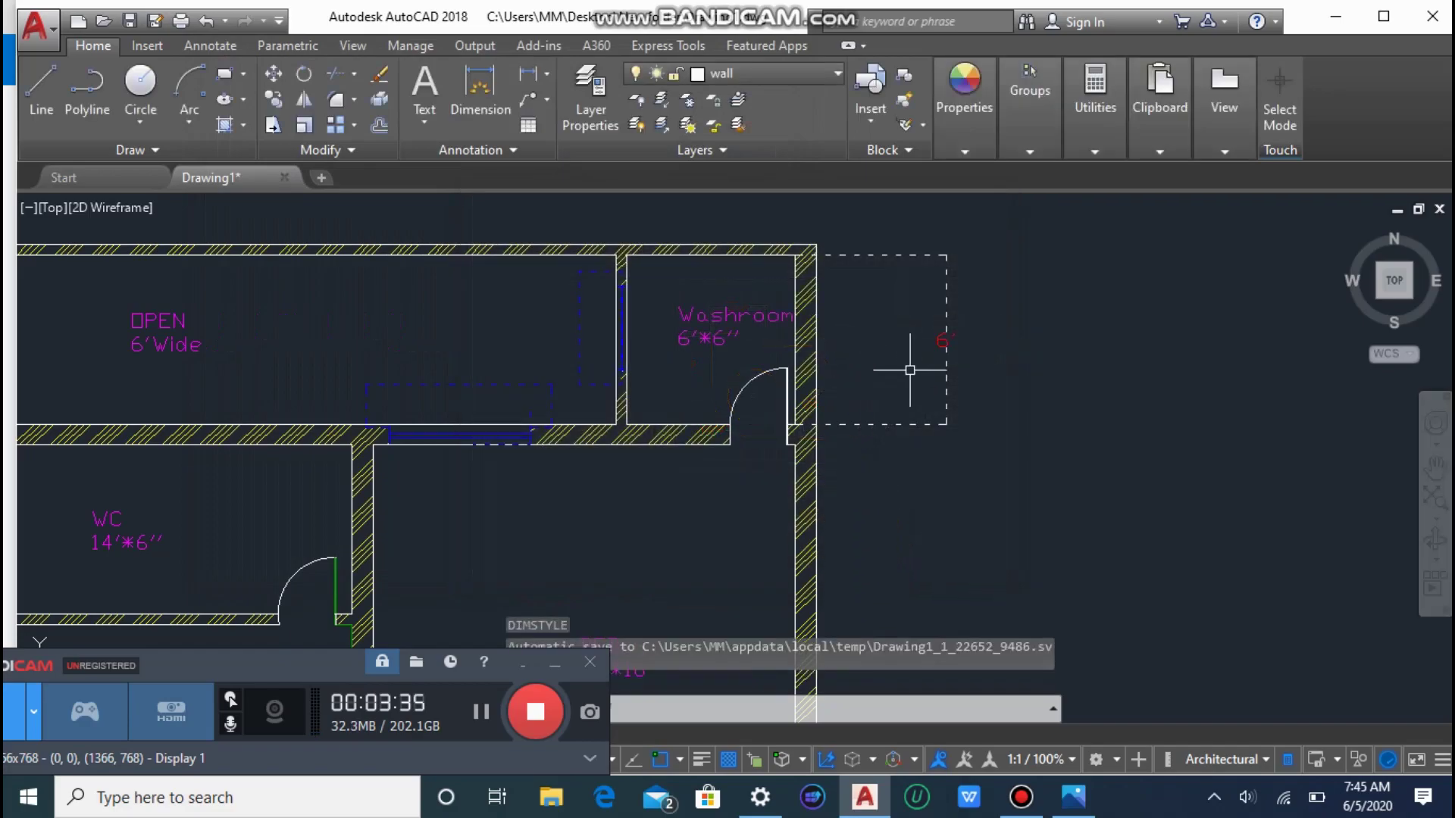
# Dimension the BED room's outer right wall between its corners, placing the 16' dimension to the right.
pyautogui.scroll(4, 939, 349)
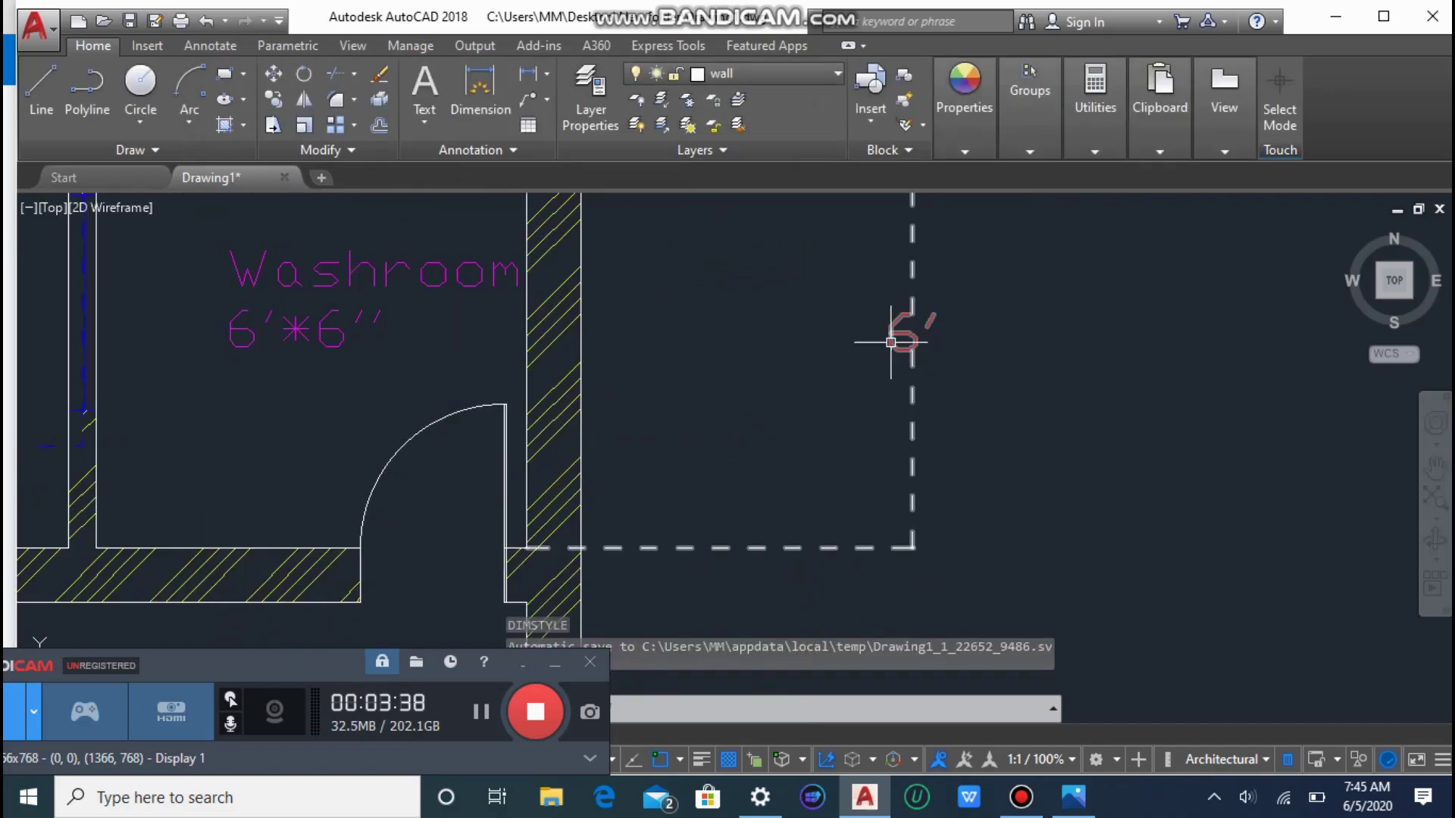
pyautogui.scroll(-5, 943, 548)
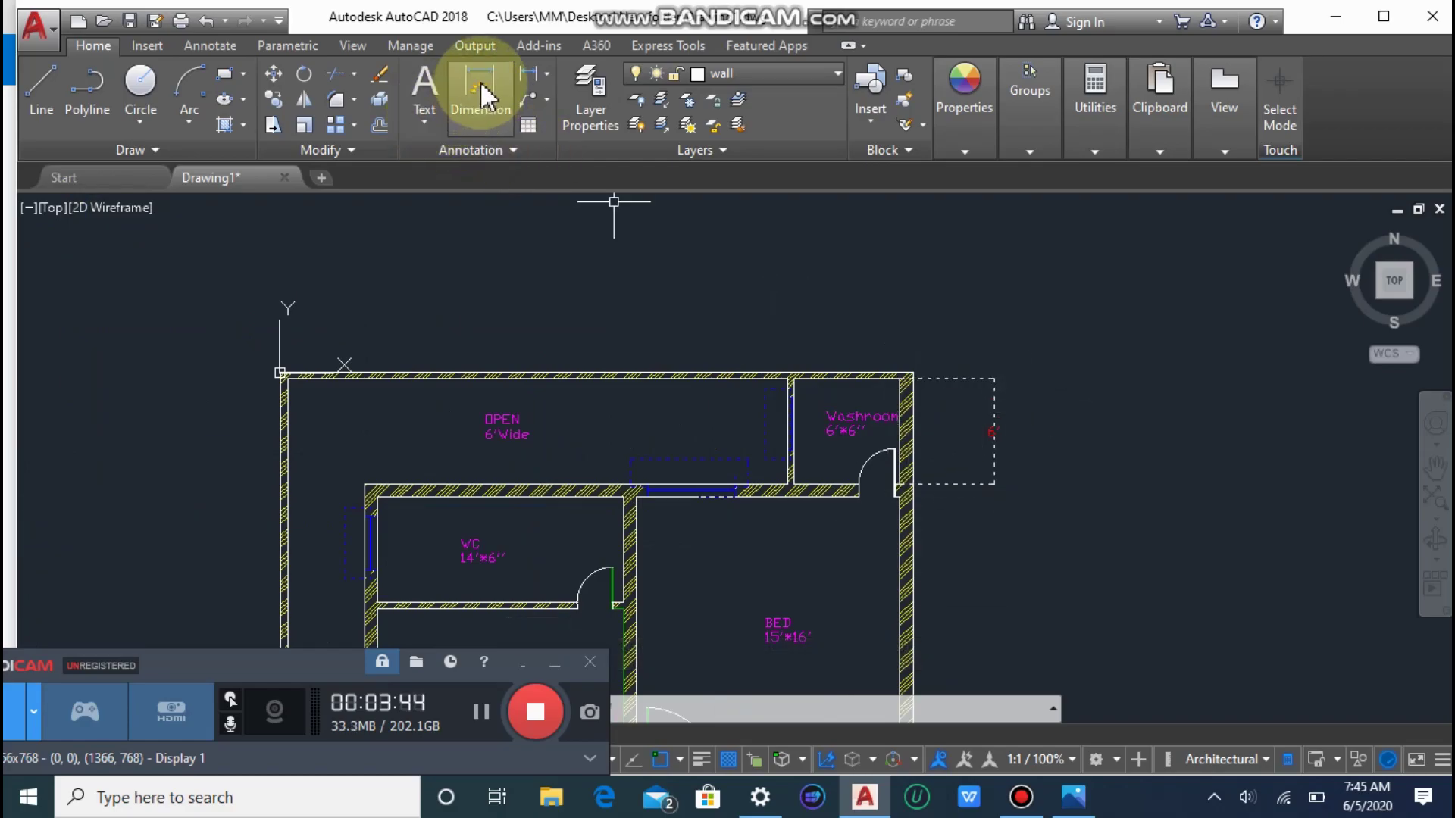
pyautogui.click(542, 72)
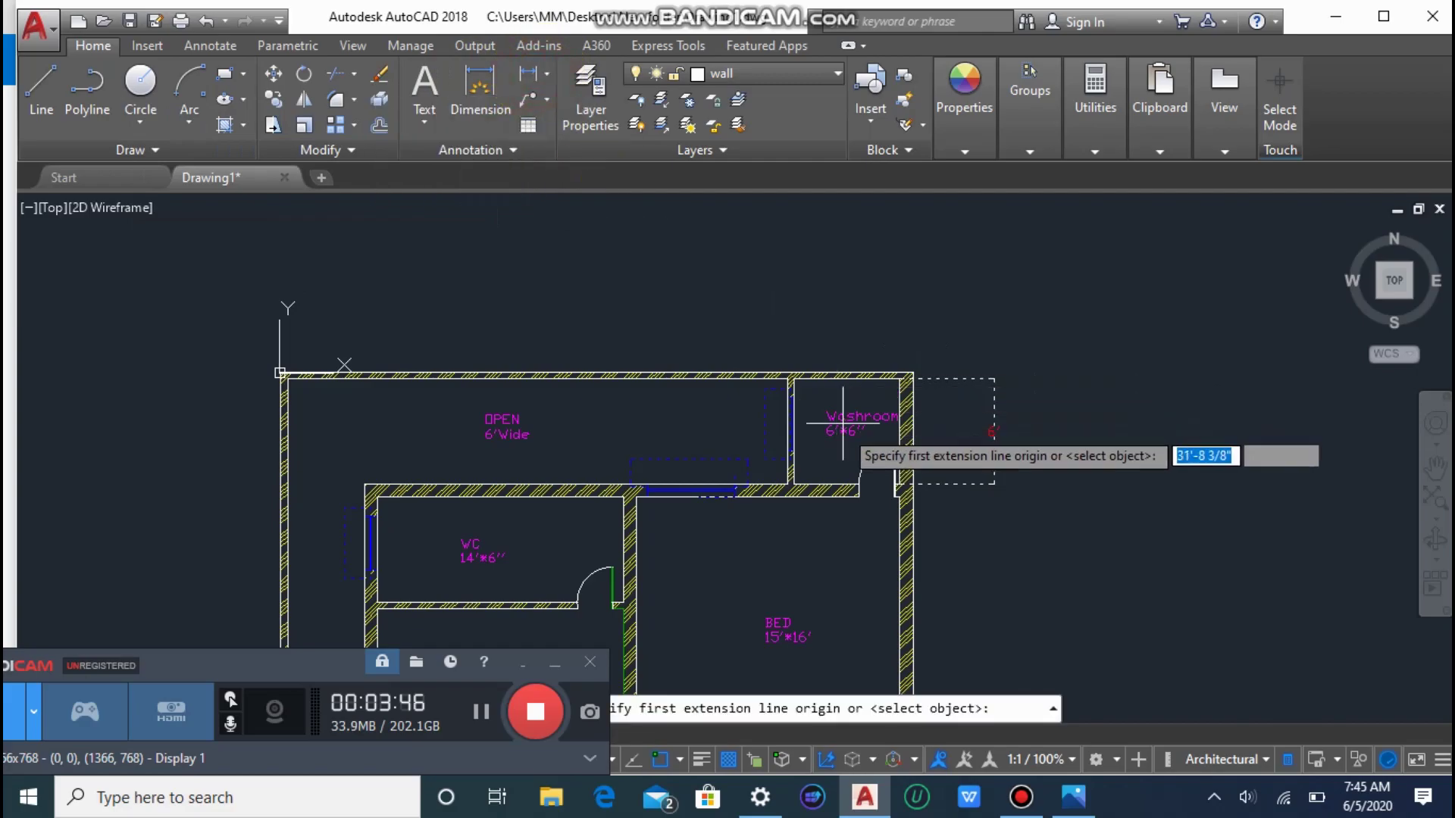
pyautogui.scroll(-8, 836, 462)
pyautogui.scroll(6, 845, 516)
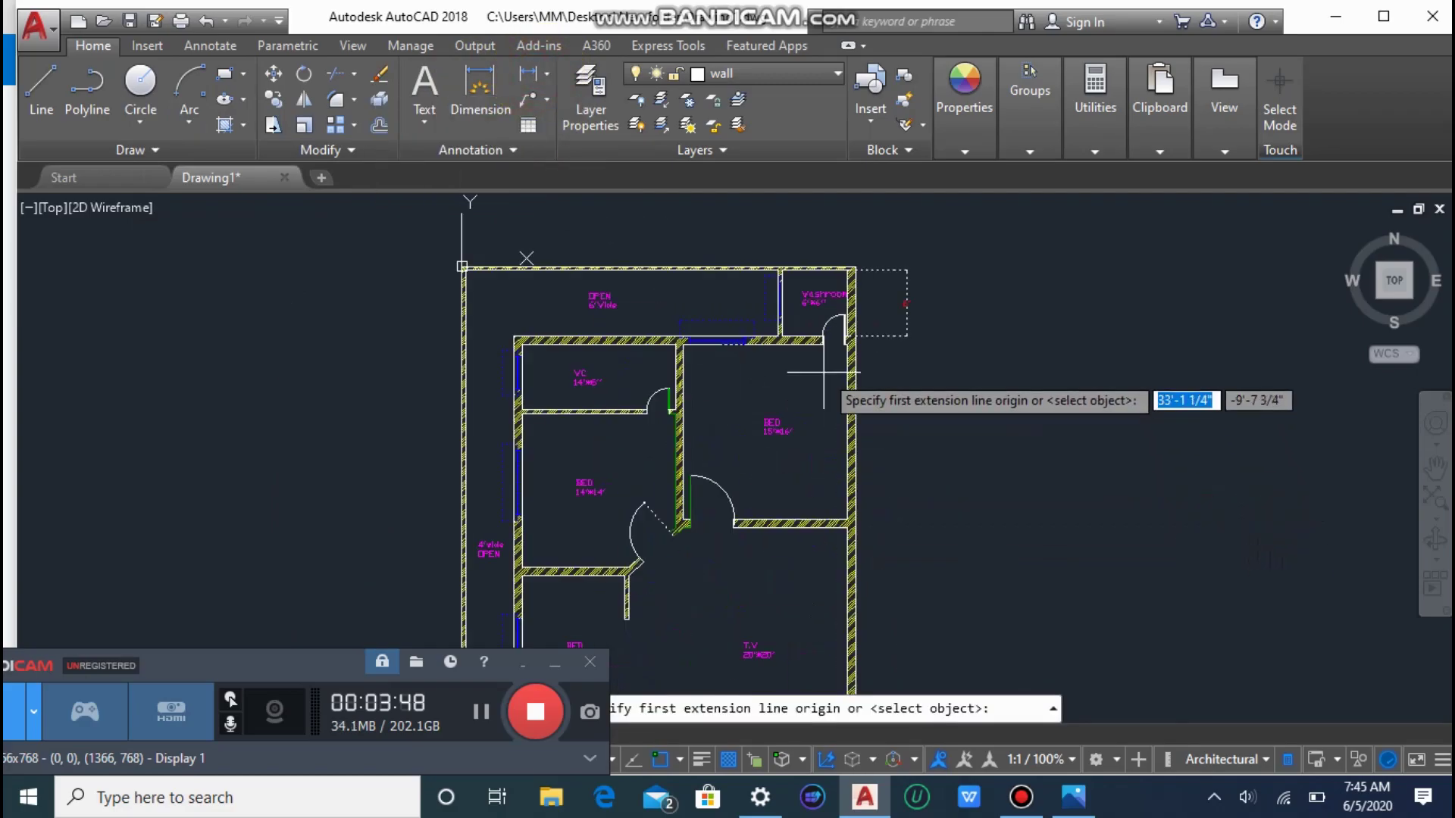
pyautogui.scroll(3, 841, 344)
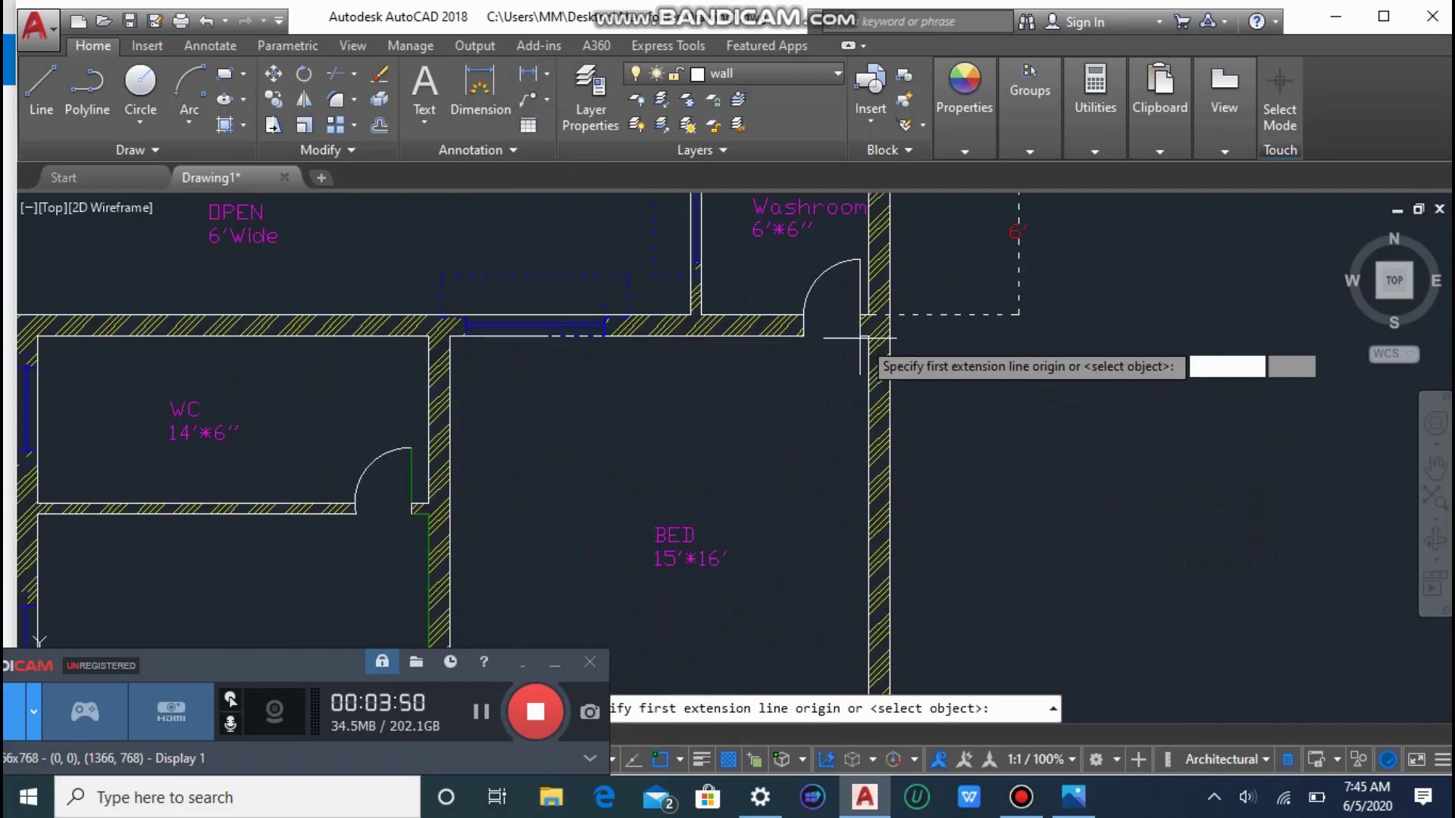
pyautogui.click(860, 334)
pyautogui.scroll(-5, 872, 473)
pyautogui.scroll(8, 861, 520)
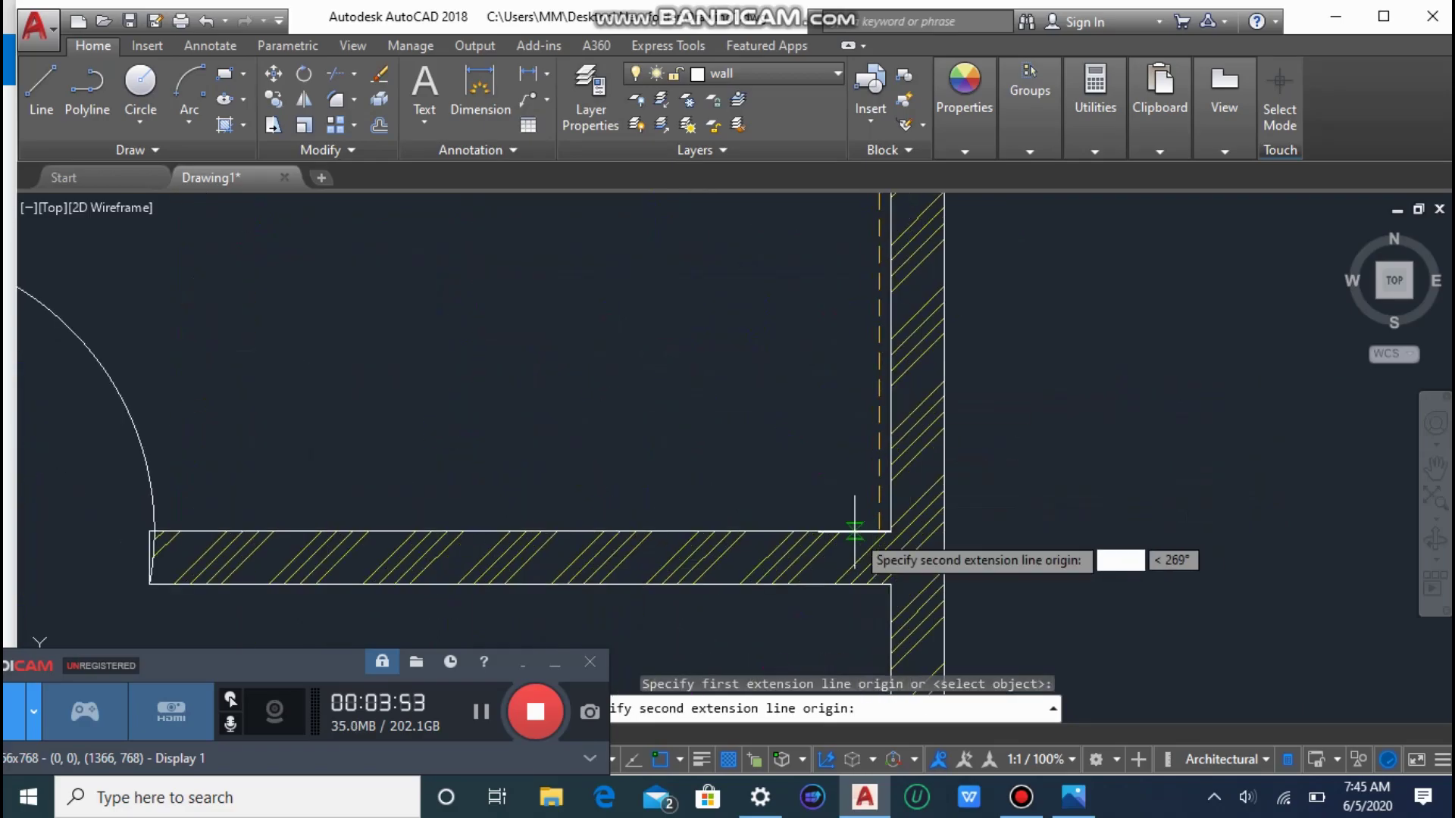
pyautogui.click(877, 533)
pyautogui.scroll(-6, 1049, 493)
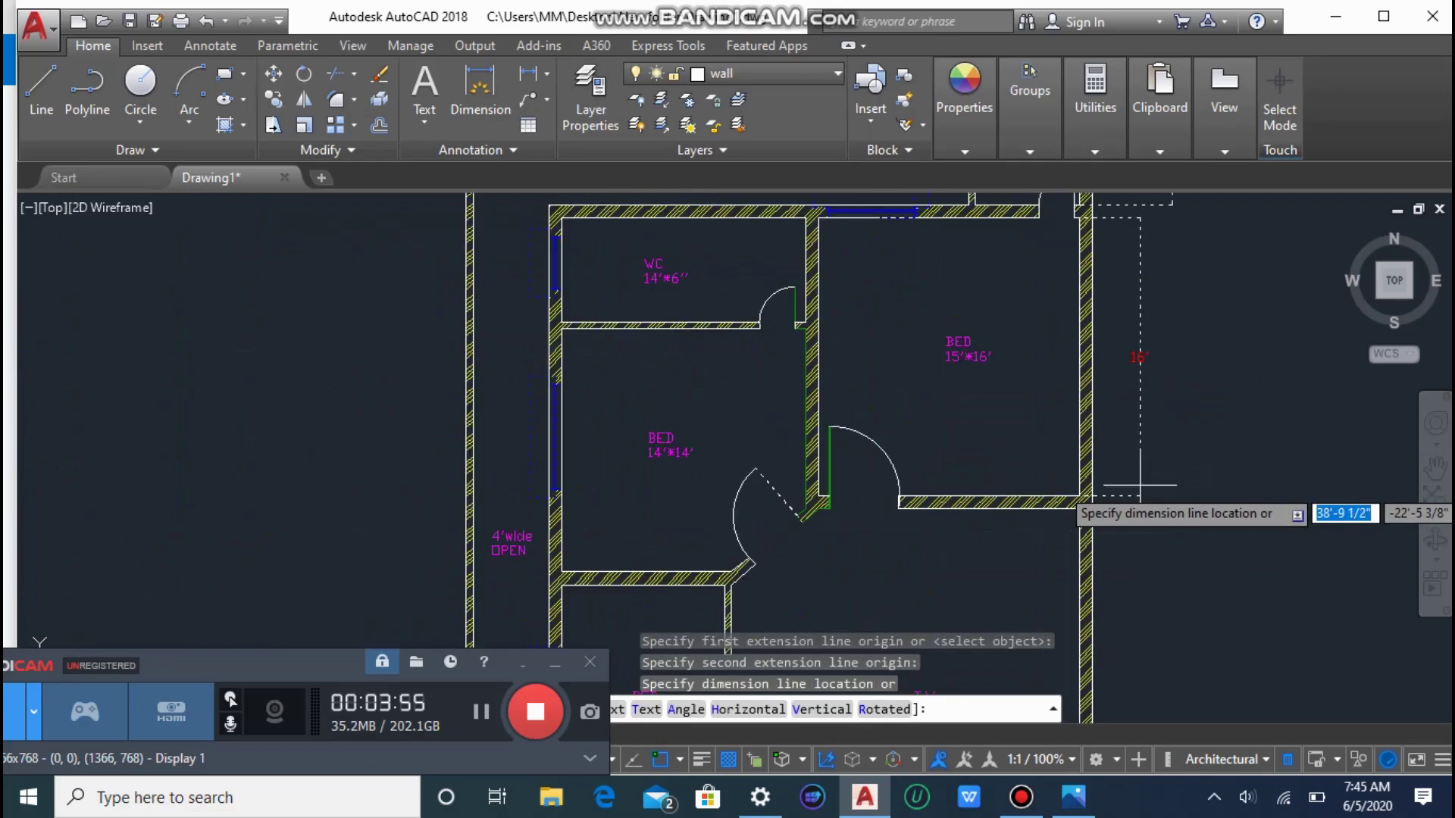
pyautogui.click(1152, 482)
pyautogui.scroll(-6, 1143, 480)
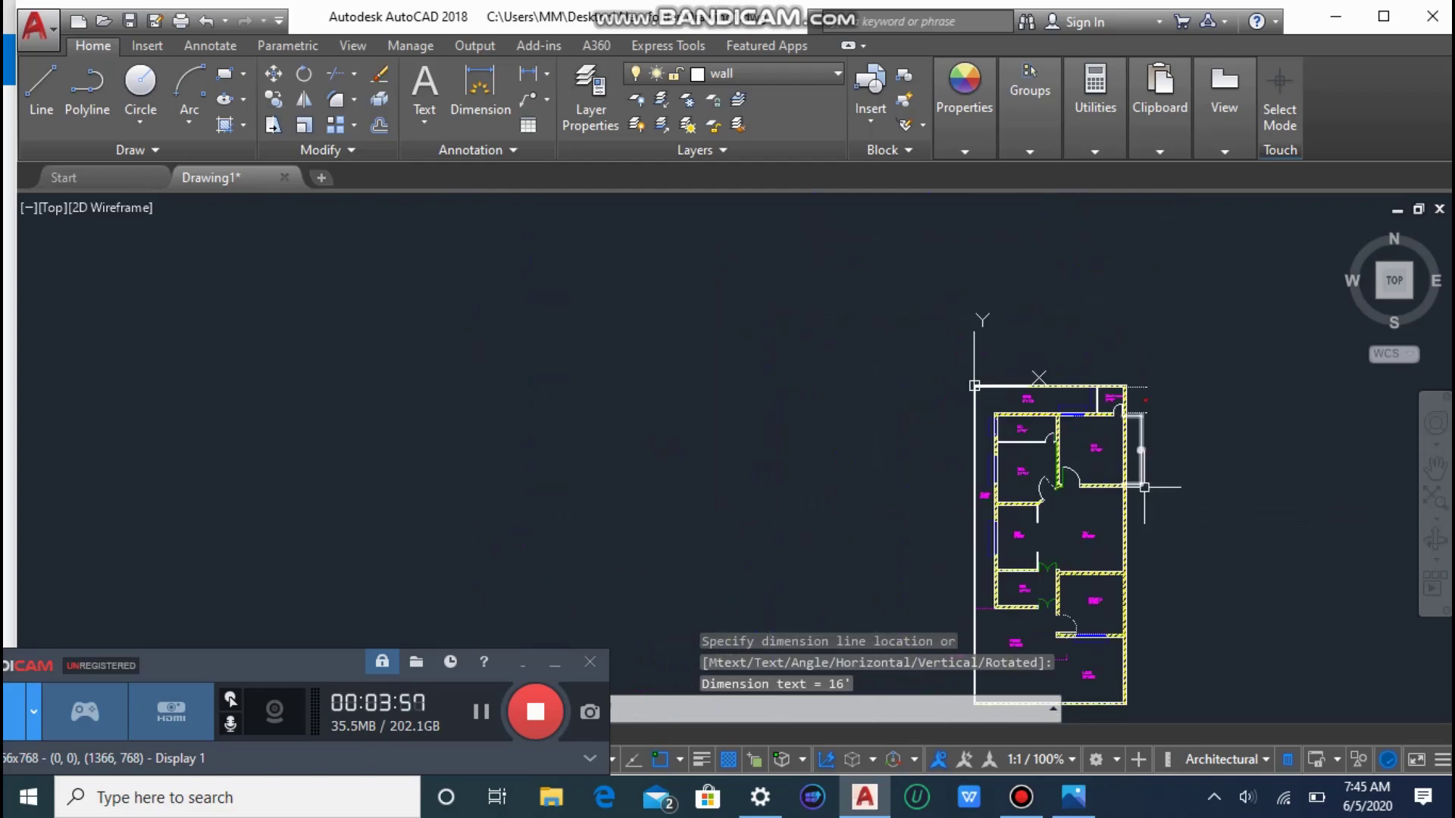
pyautogui.scroll(6, 897, 479)
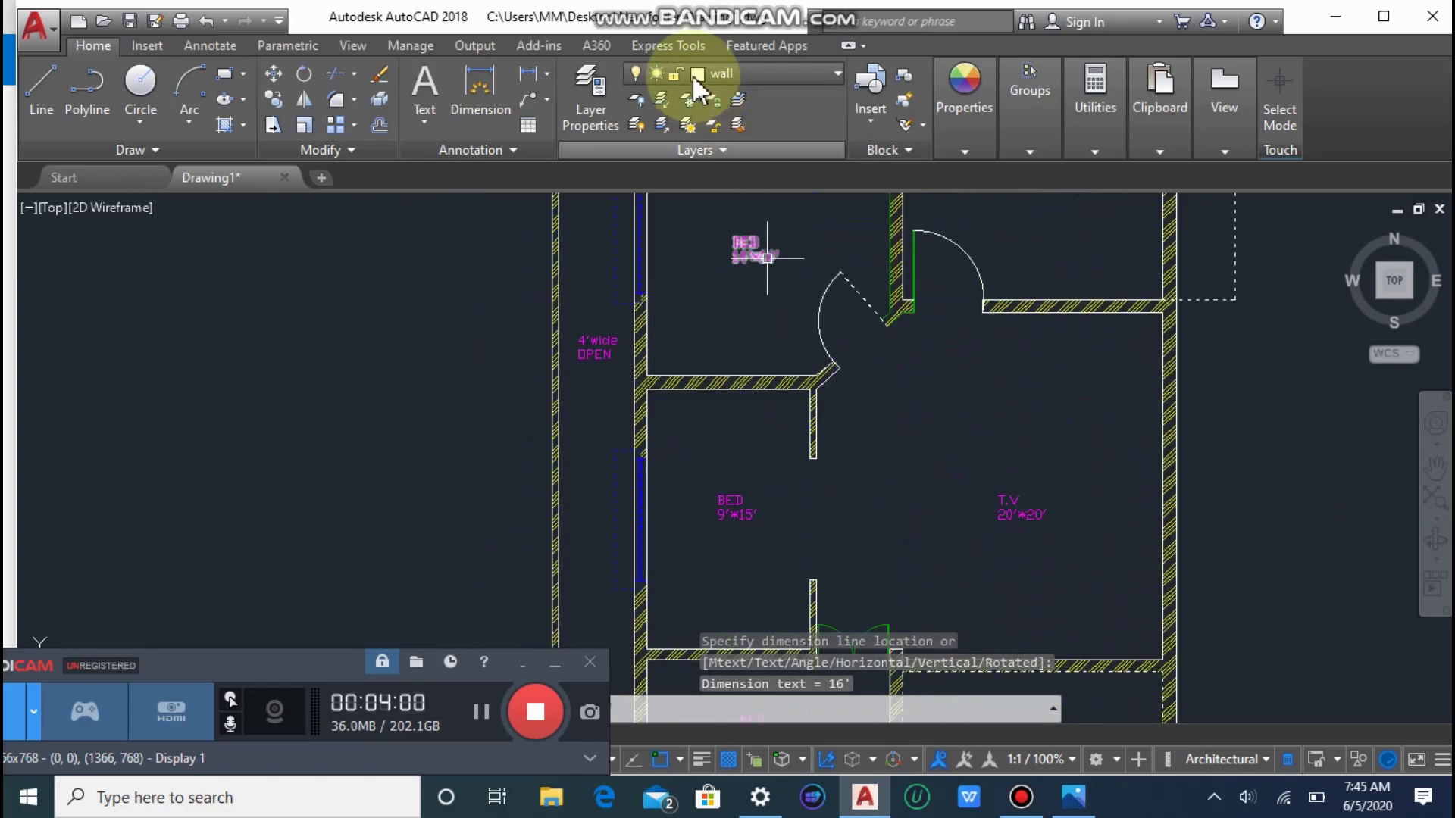
# With Ortho off, dimension the angled bedroom doorway from wall corner to door corner as 3'-8".
pyautogui.click(533, 84)
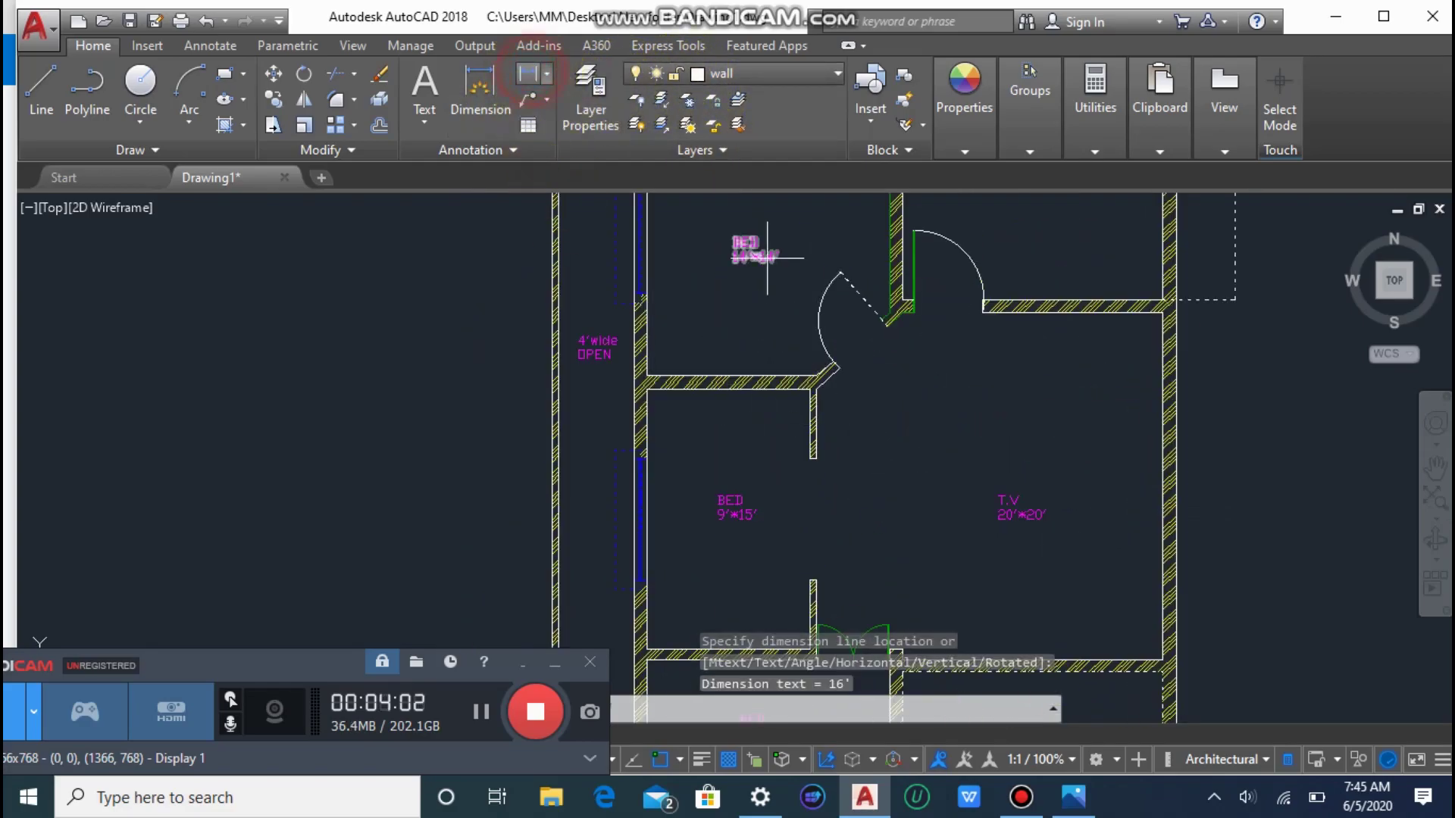
pyautogui.click(546, 72)
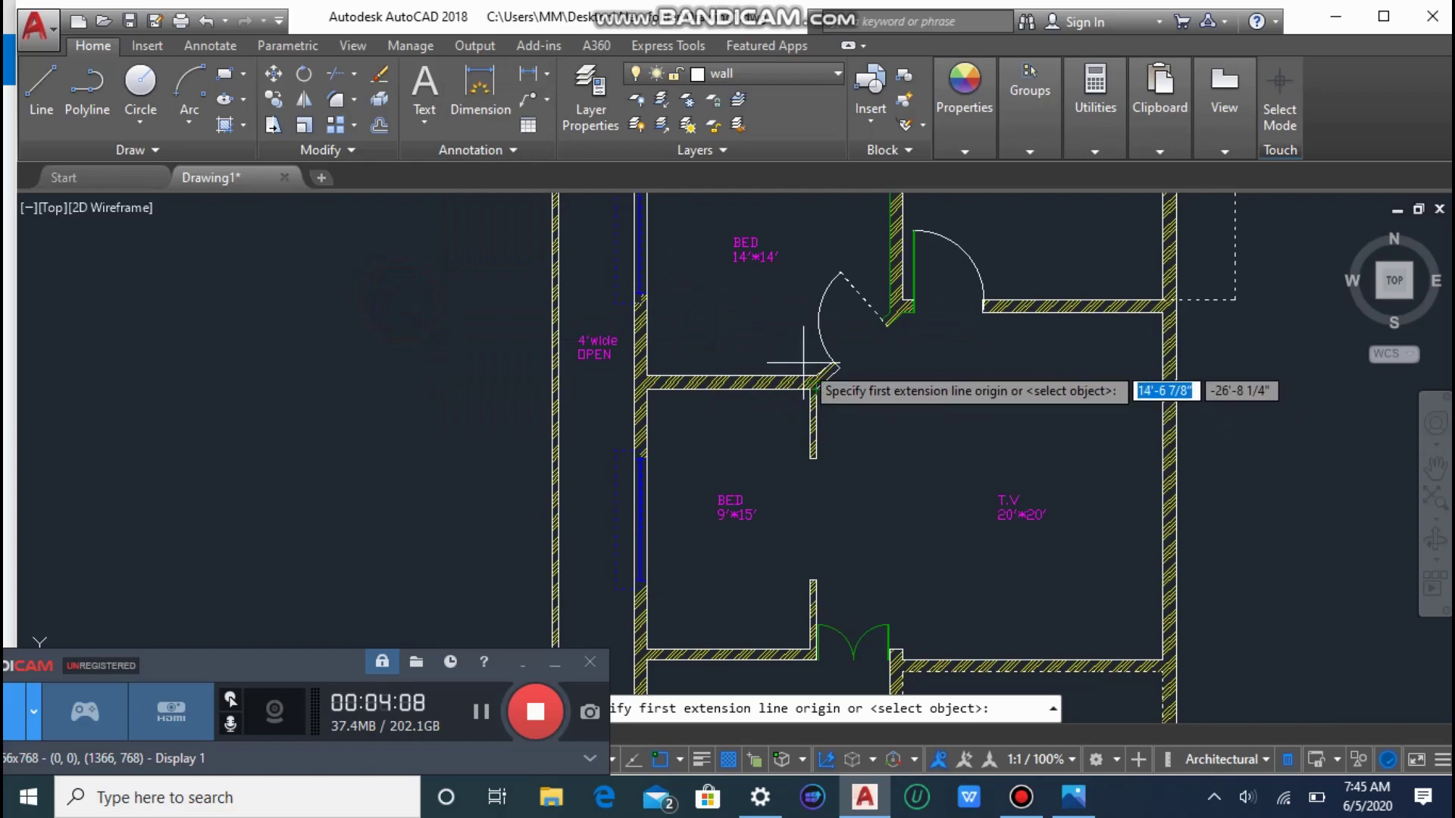
pyautogui.press('F8')
pyautogui.scroll(4, 834, 375)
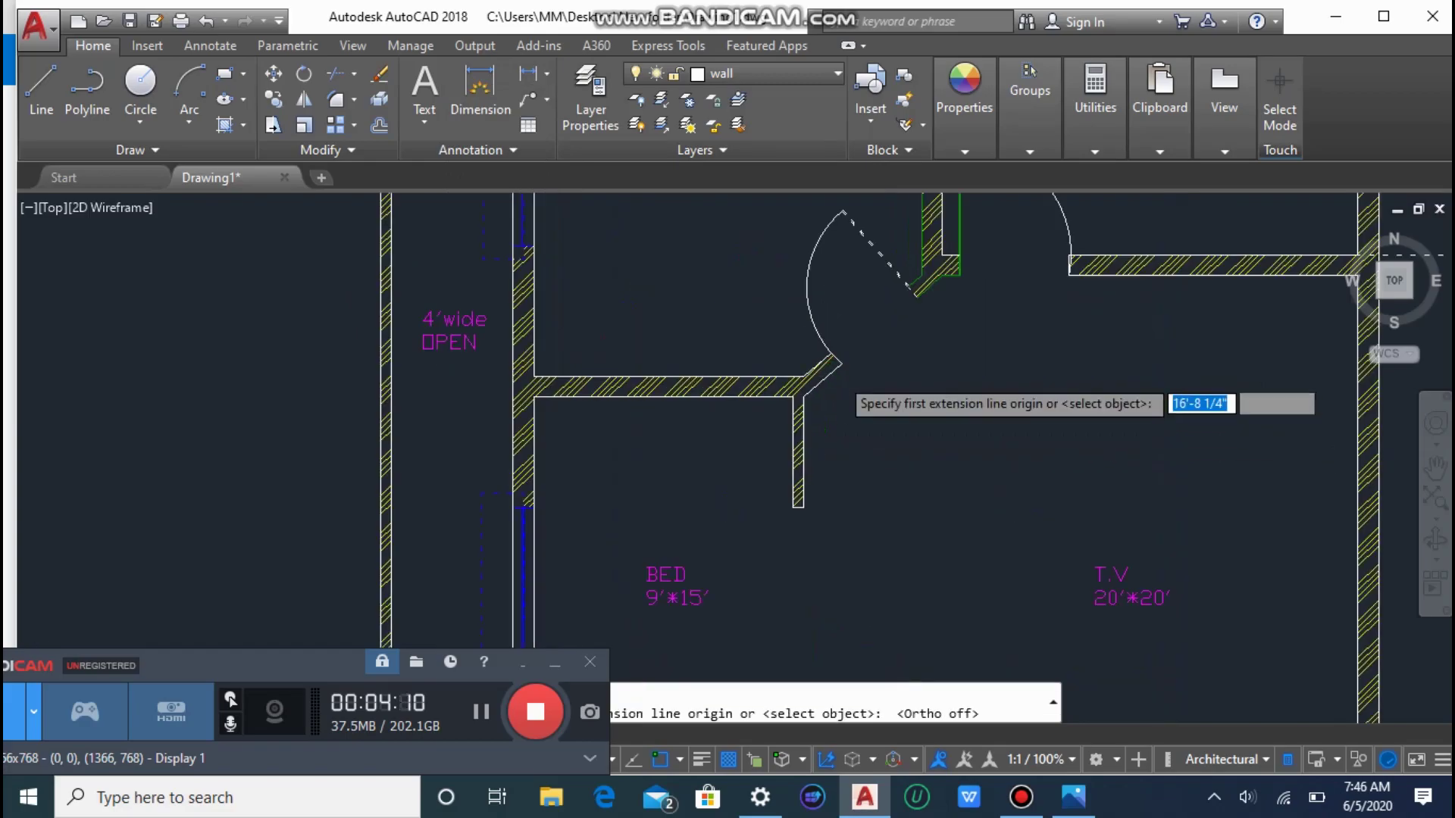
pyautogui.click(775, 377)
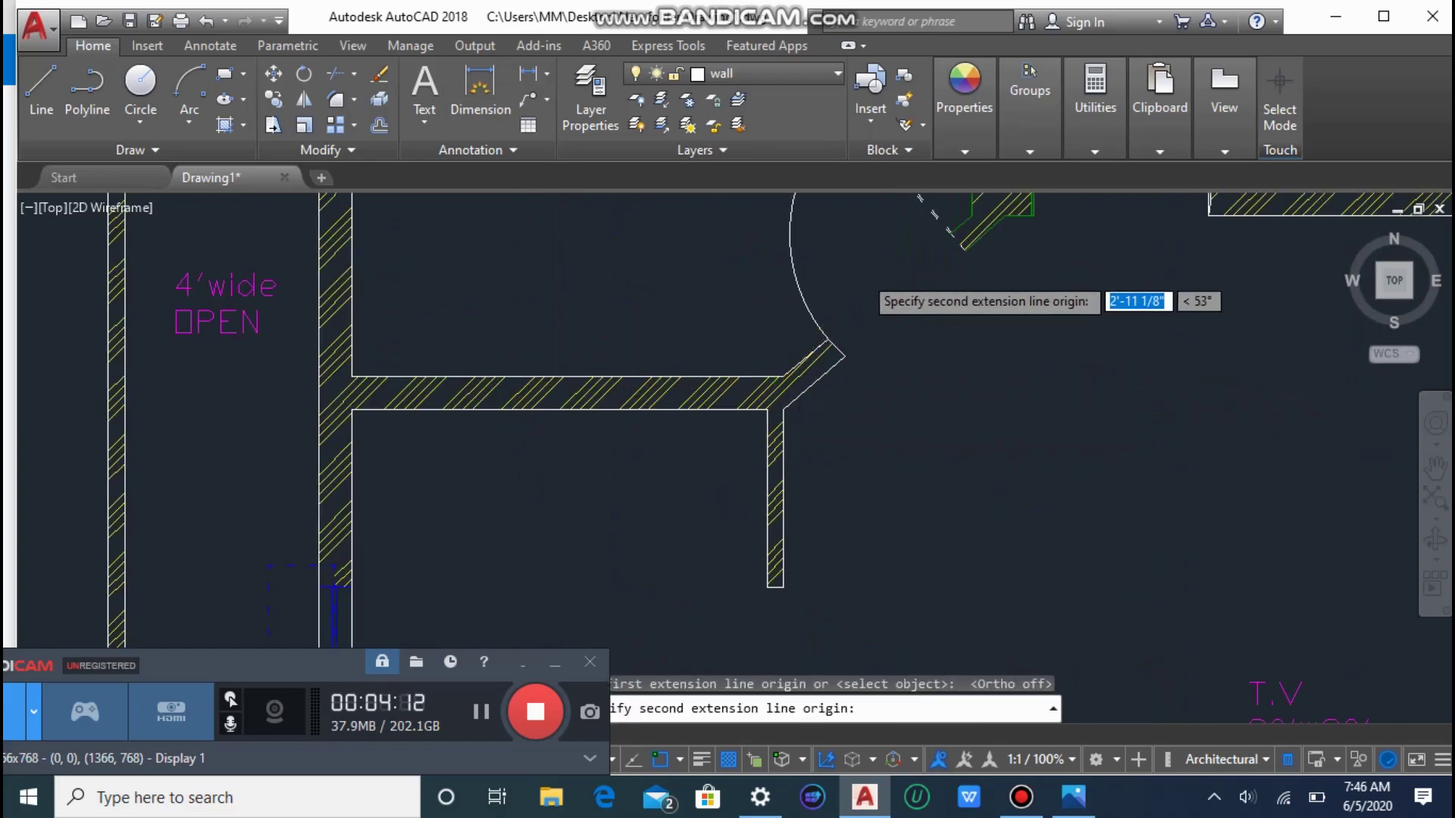
pyautogui.scroll(-2, 871, 262)
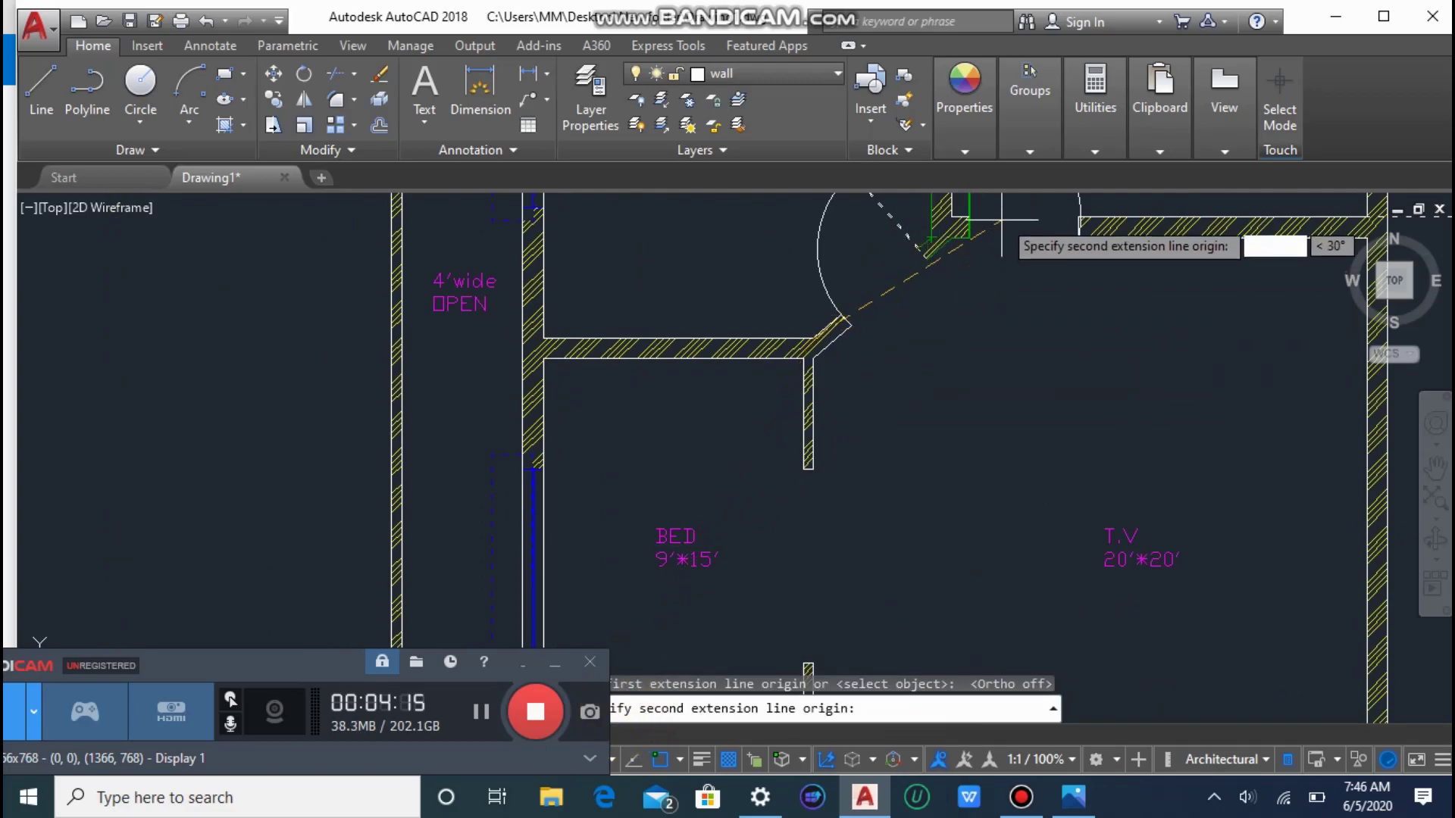
pyautogui.scroll(2, 939, 241)
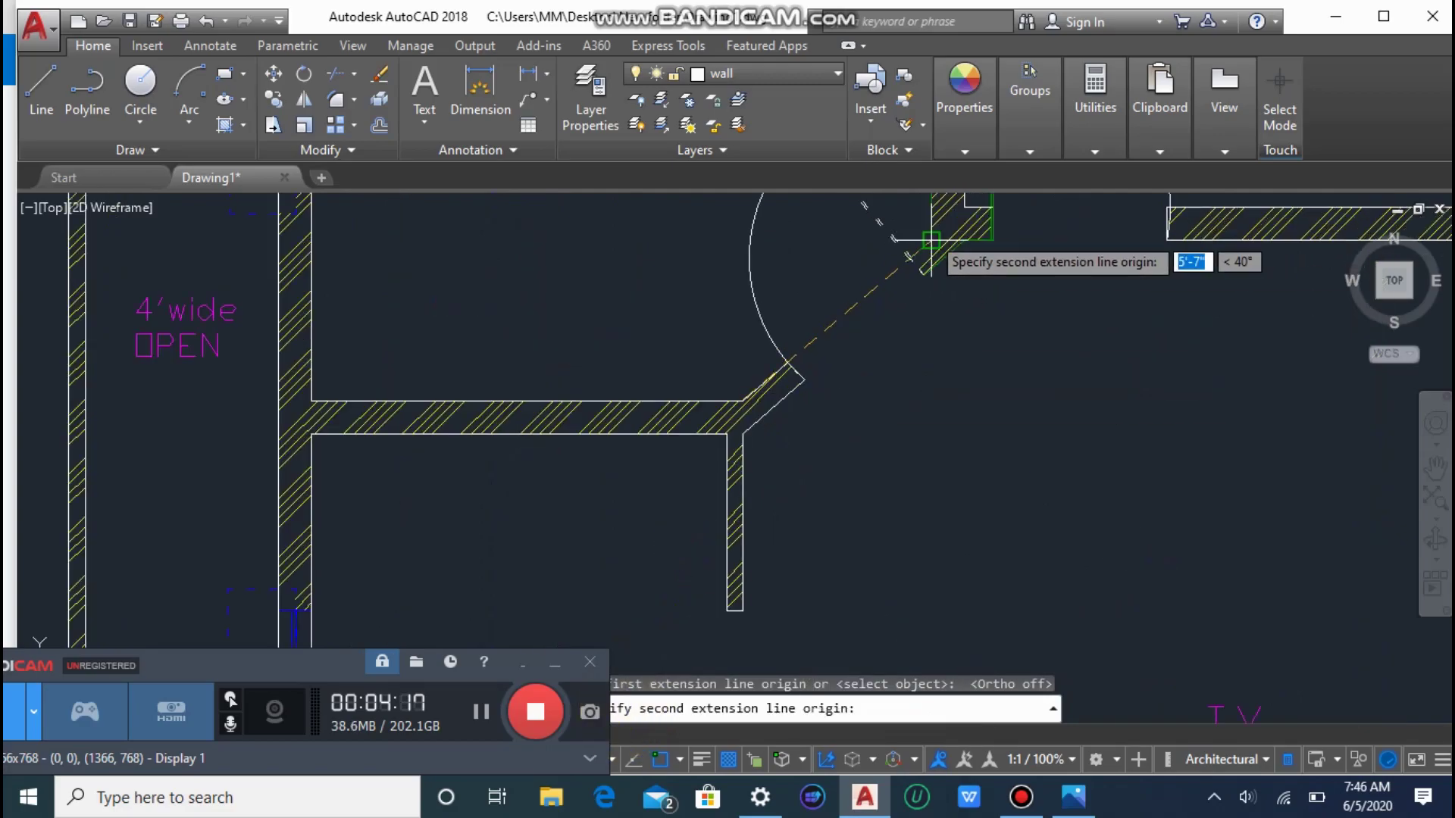
pyautogui.click(932, 240)
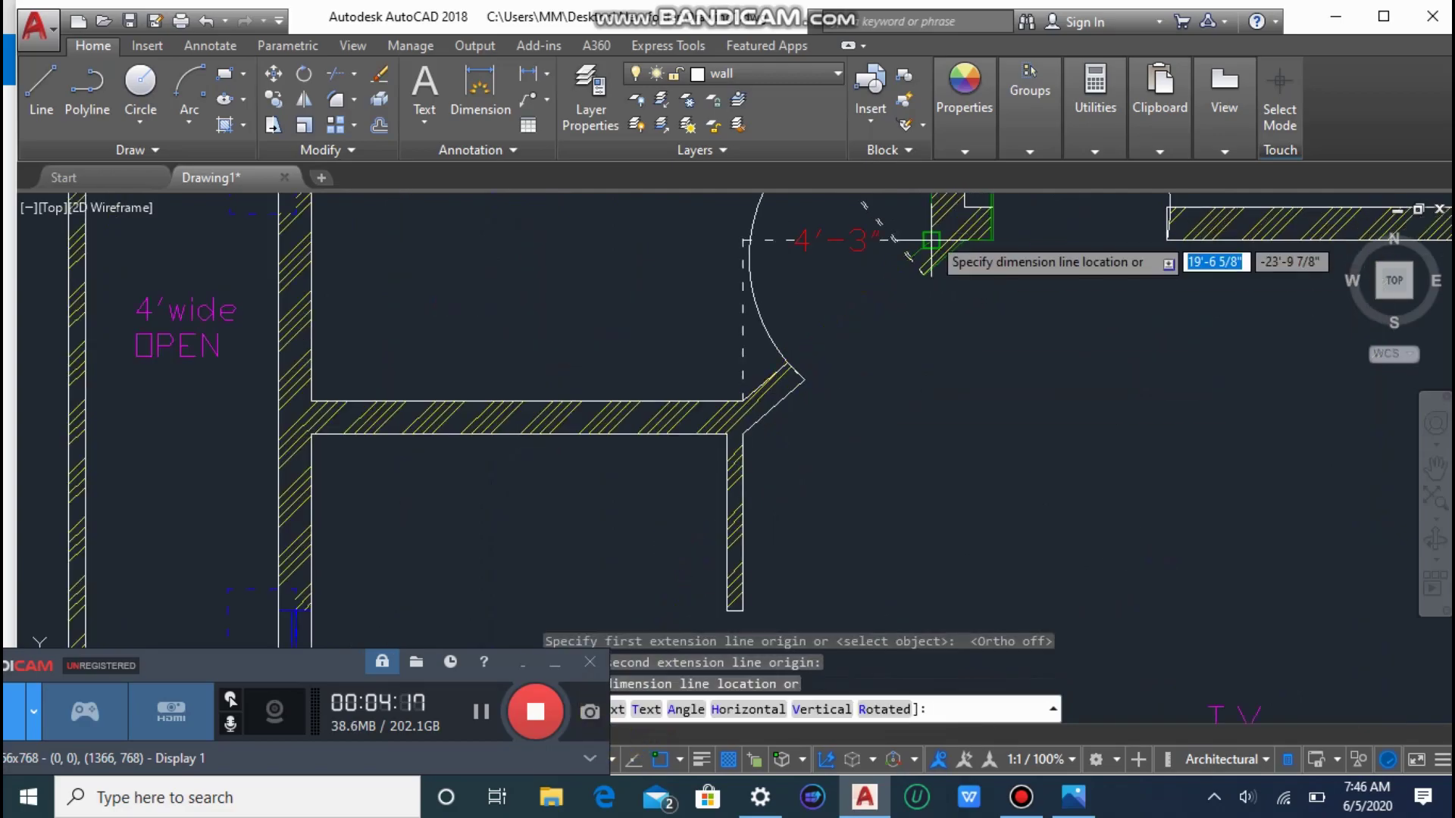
pyautogui.click(1057, 344)
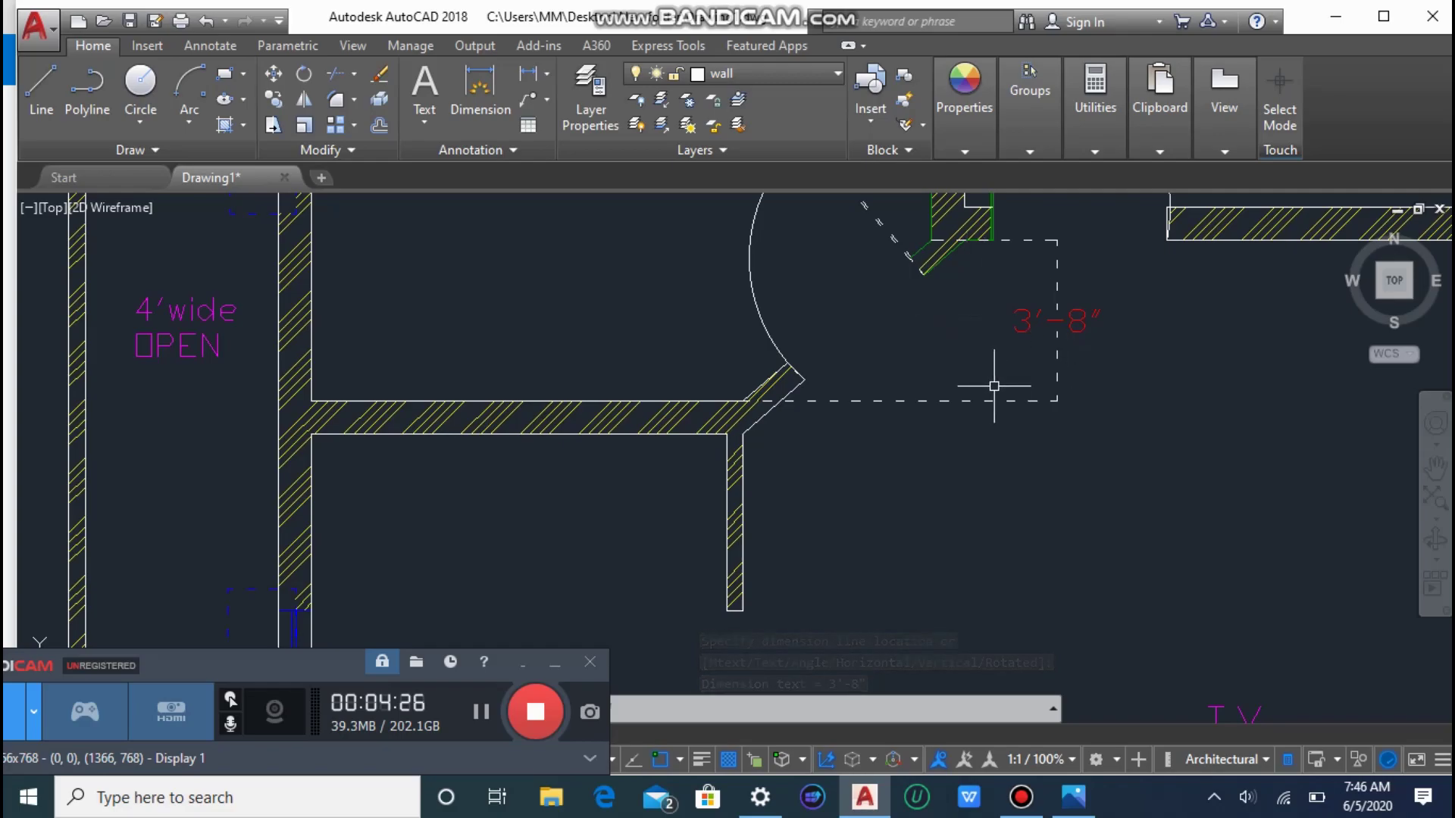
# Zoom around the plan to check the new dimension, then bring up the reference floor plan images.
pyautogui.scroll(-5, 990, 384)
pyautogui.scroll(-2, 1108, 432)
pyautogui.scroll(4, 1116, 395)
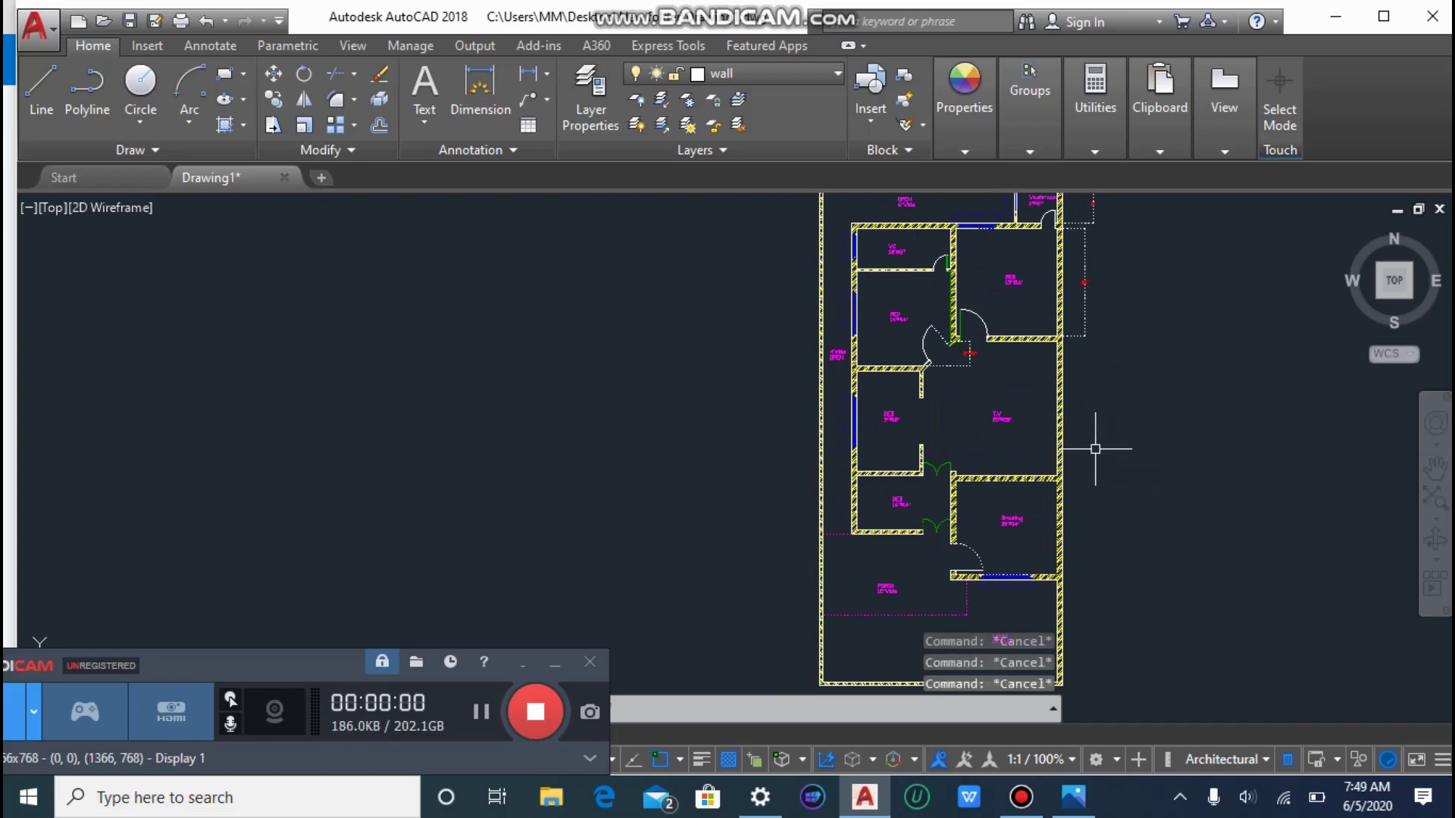
pyautogui.scroll(-2, 1111, 420)
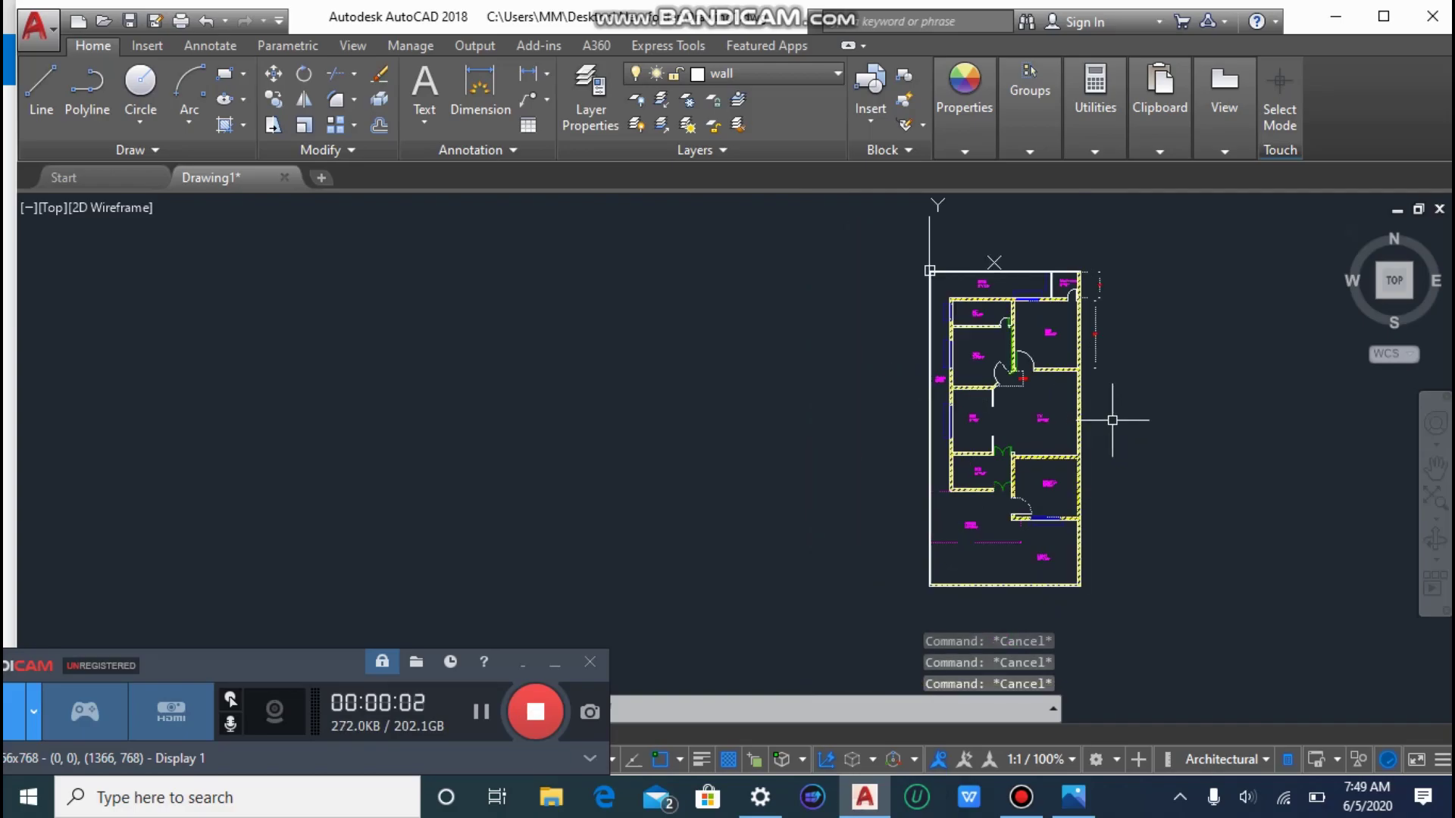
pyautogui.scroll(3, 1025, 262)
pyautogui.scroll(-2, 1026, 253)
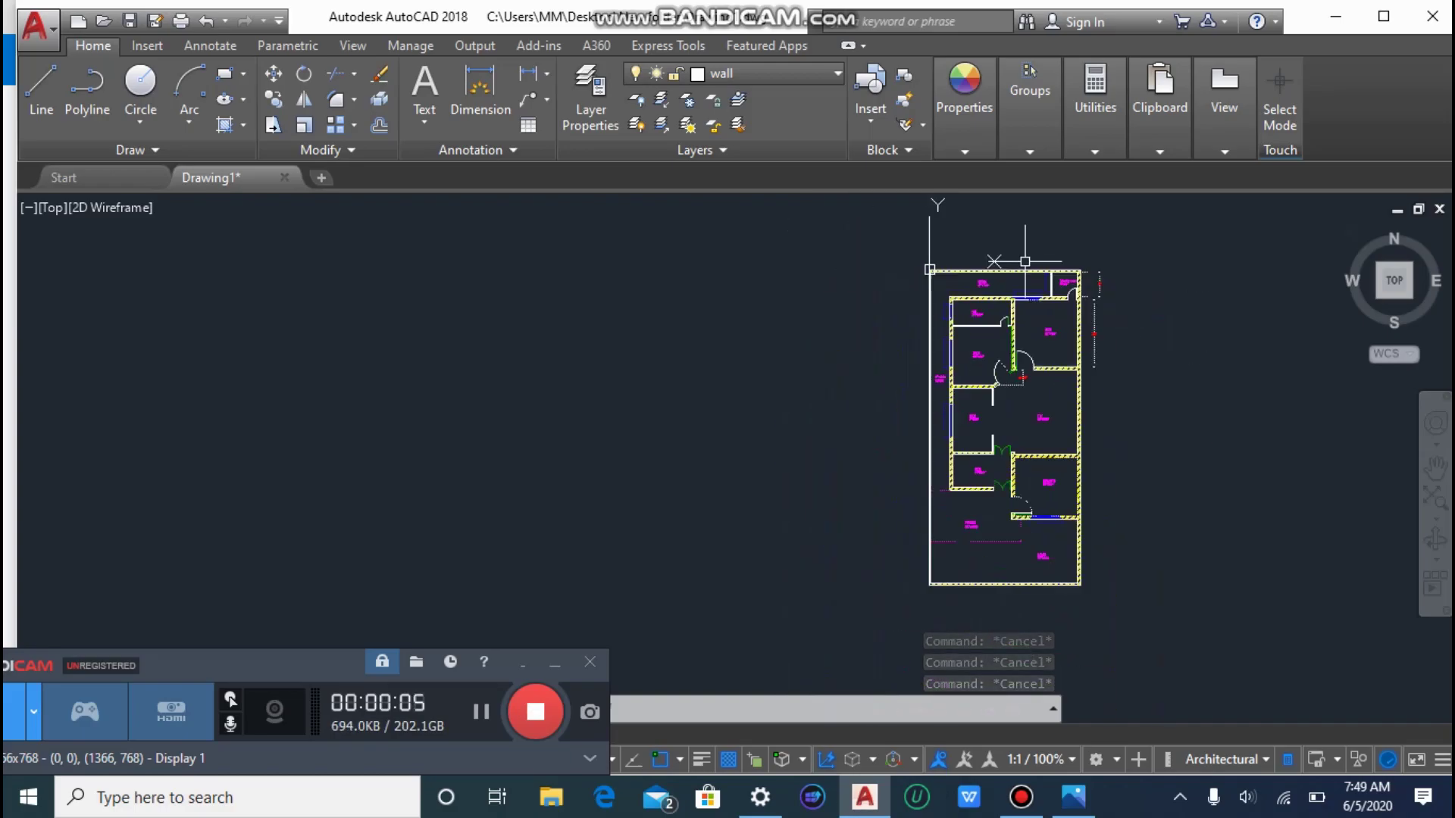
pyautogui.scroll(2, 1067, 334)
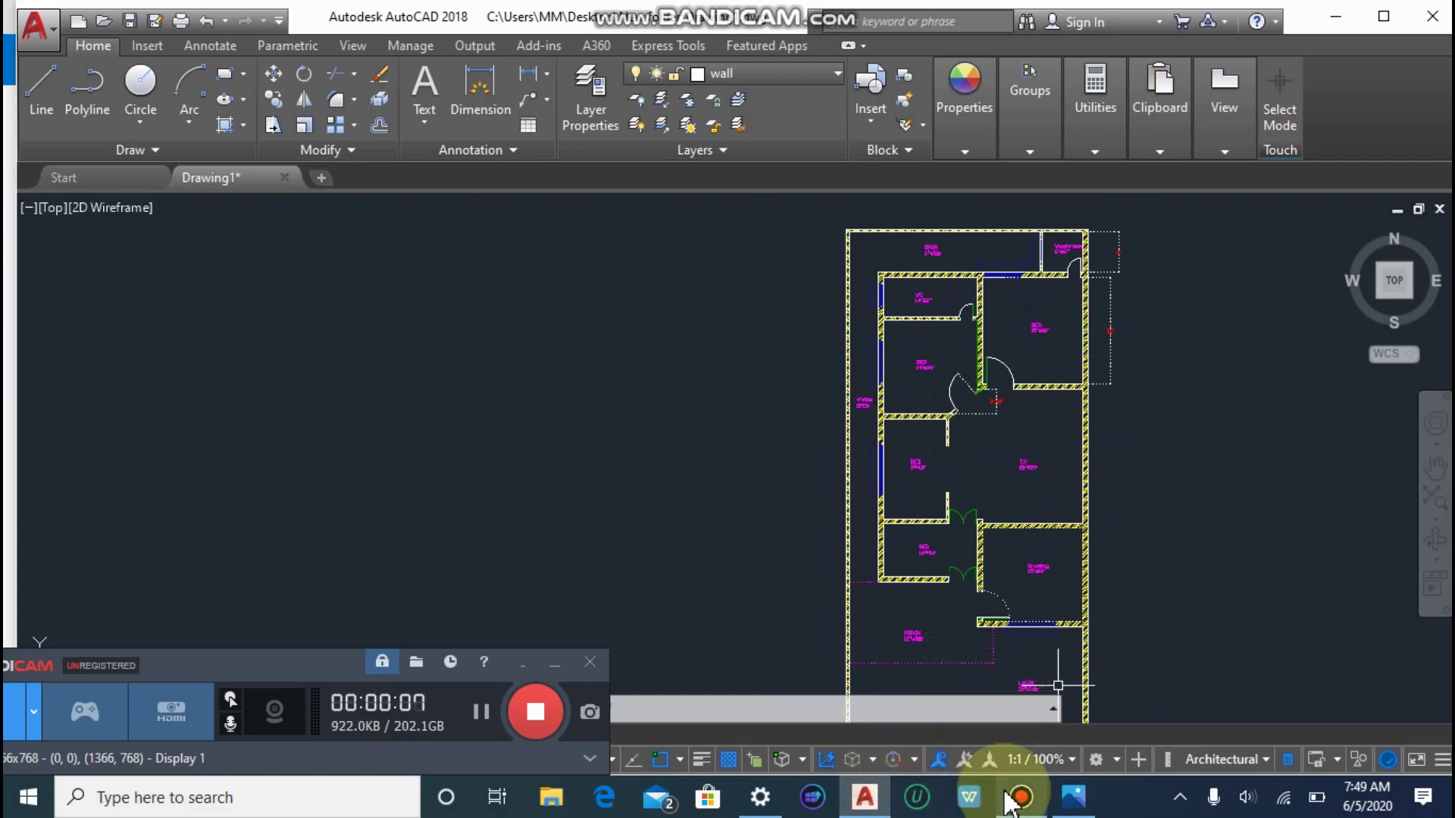
pyautogui.click(1073, 797)
# Return to the first floor plan image, zoom in and pan across its rooms.
pyautogui.press('Right')
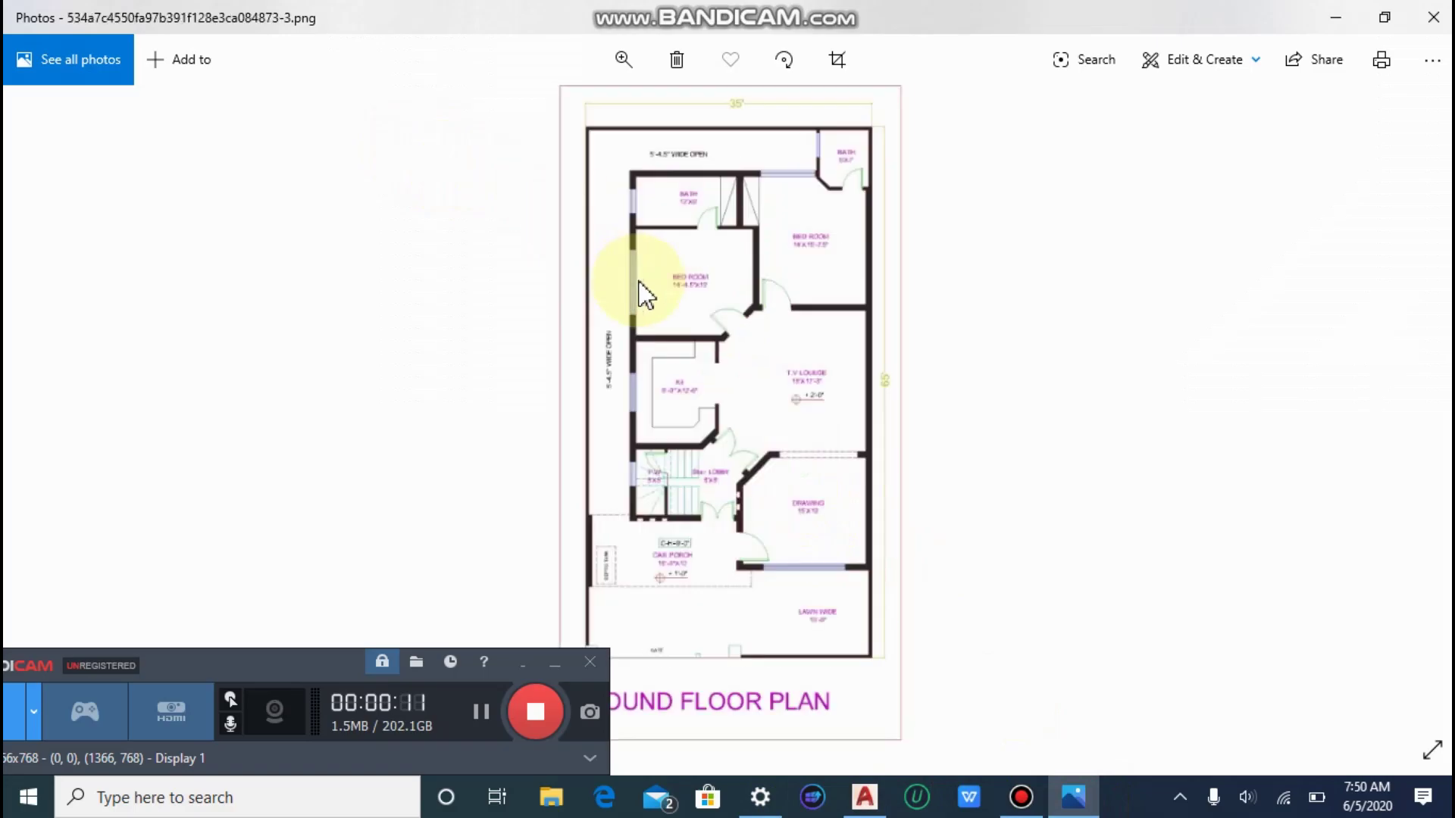
pyautogui.press('Left')
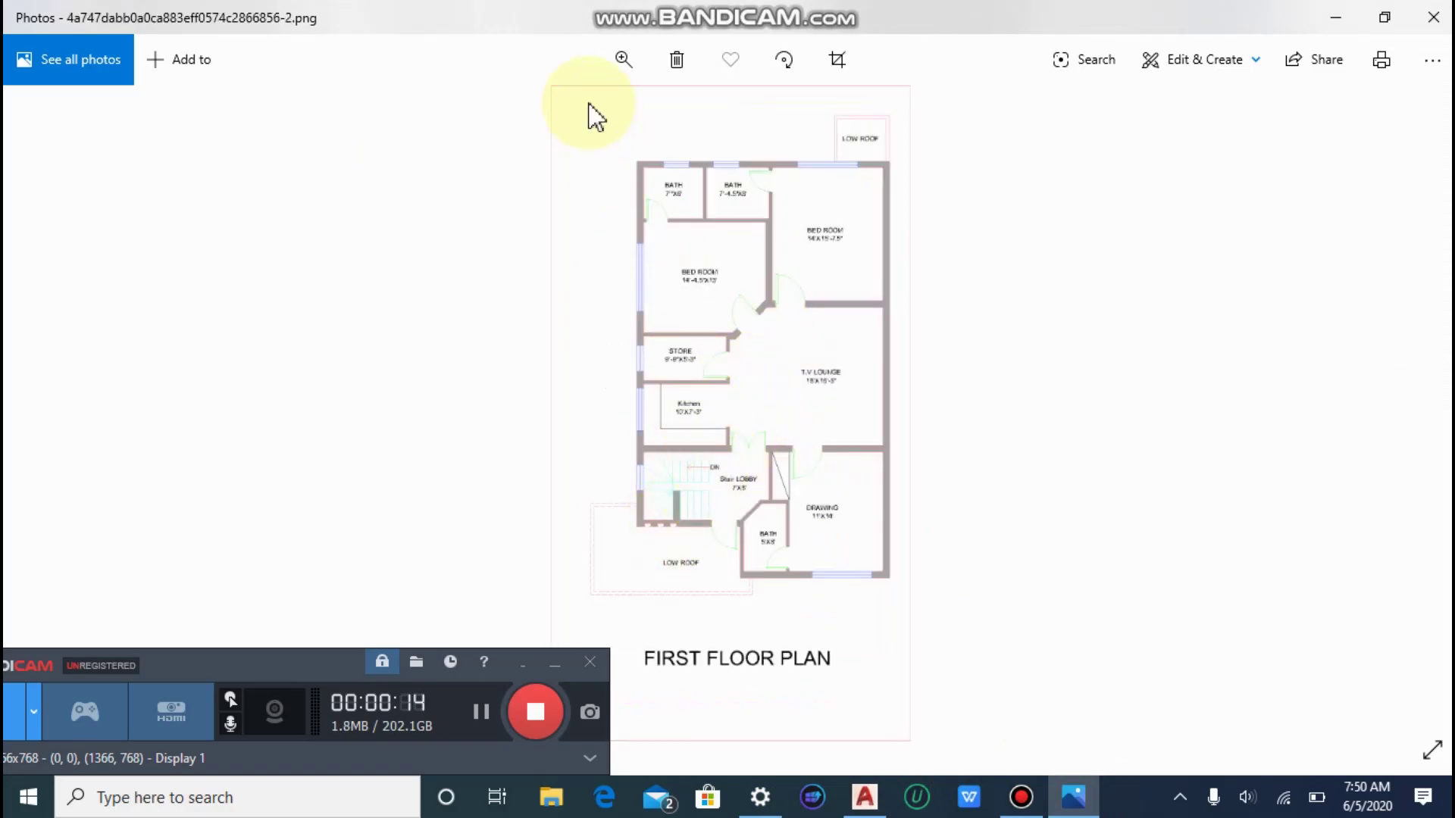
pyautogui.click(623, 60)
pyautogui.click(562, 115)
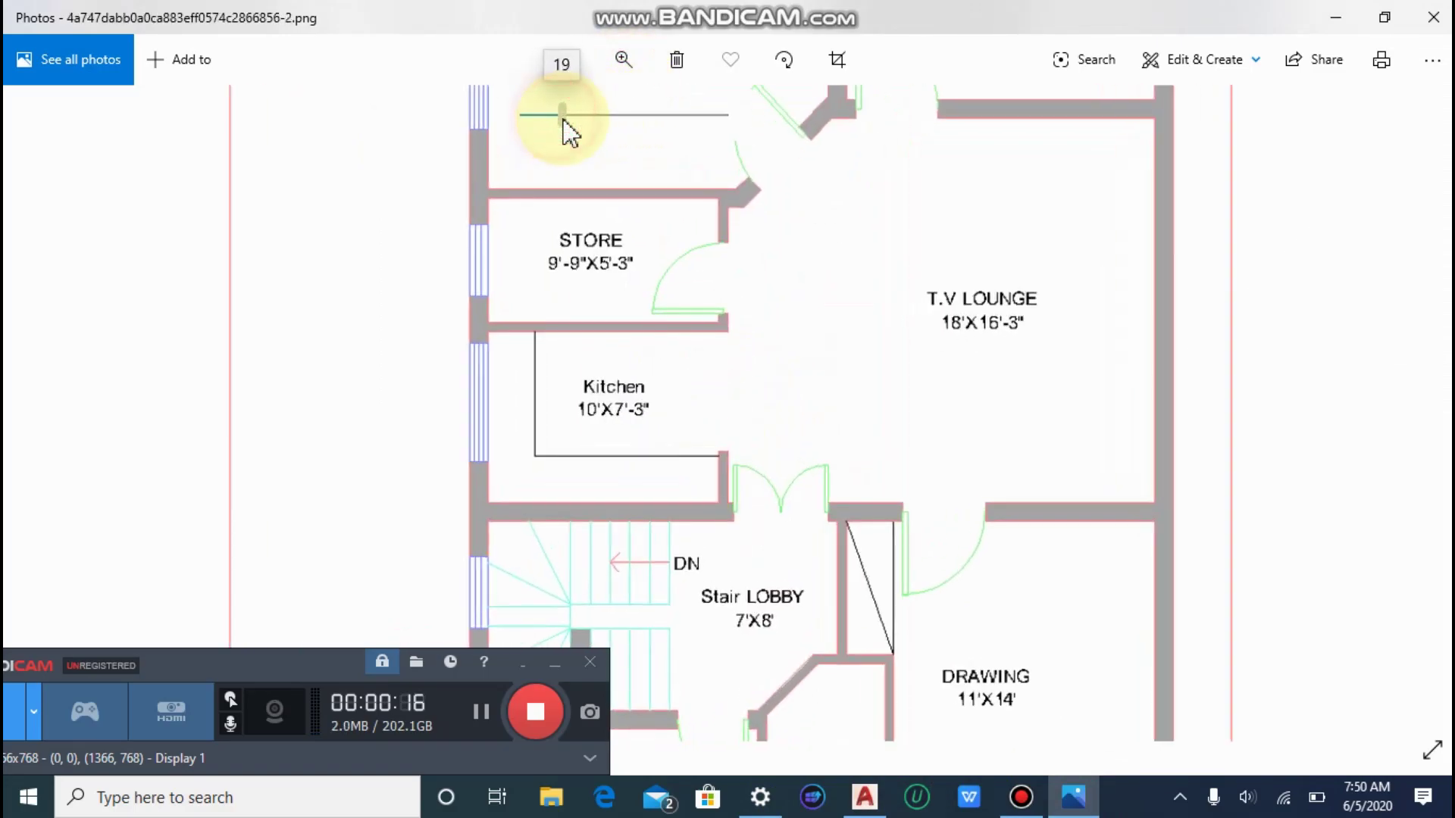
pyautogui.moveTo(562, 115); pyautogui.dragTo(535, 118)
pyautogui.moveTo(747, 260); pyautogui.dragTo(756, 205)
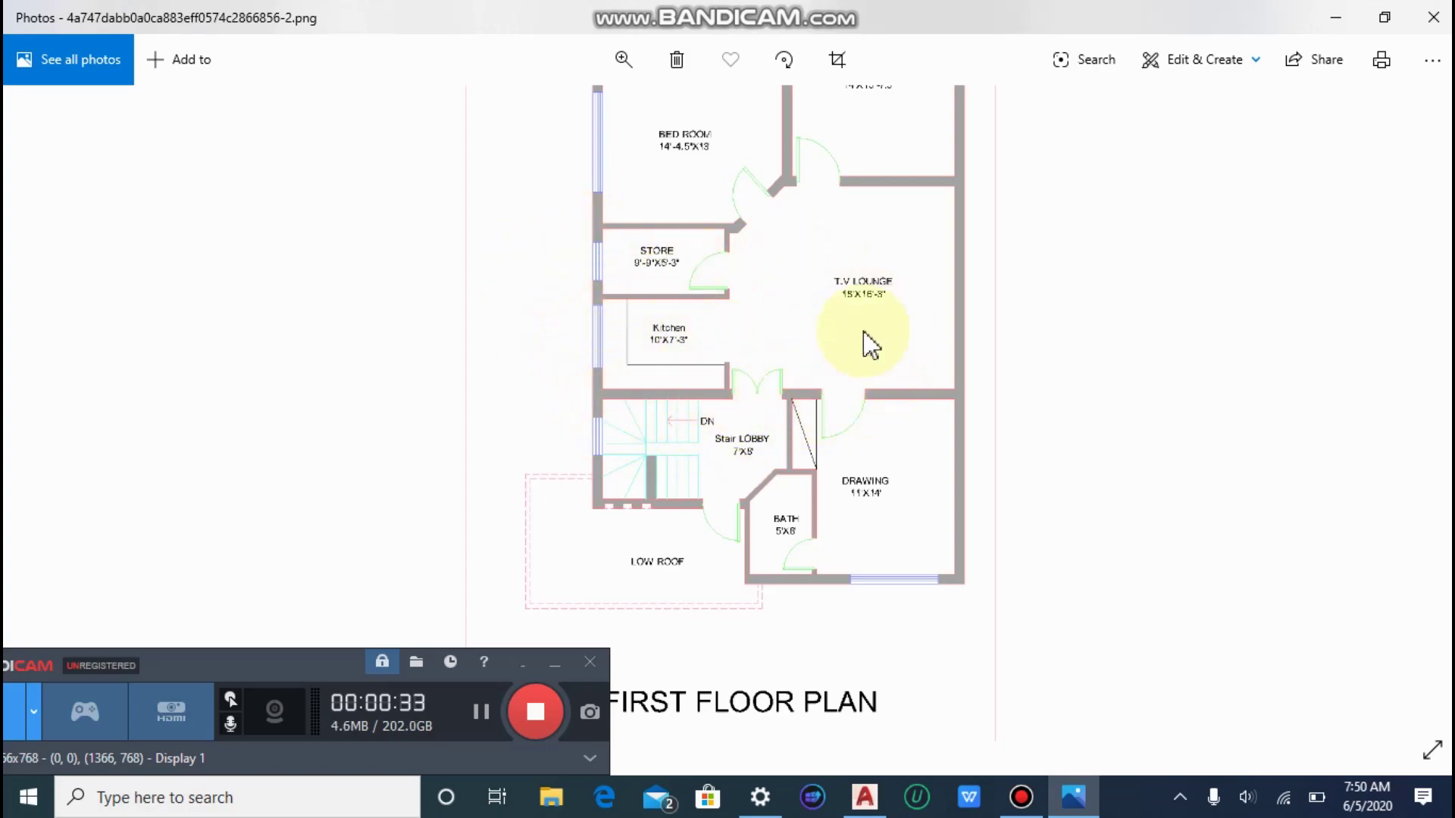
pyautogui.moveTo(854, 260); pyautogui.dragTo(864, 298)
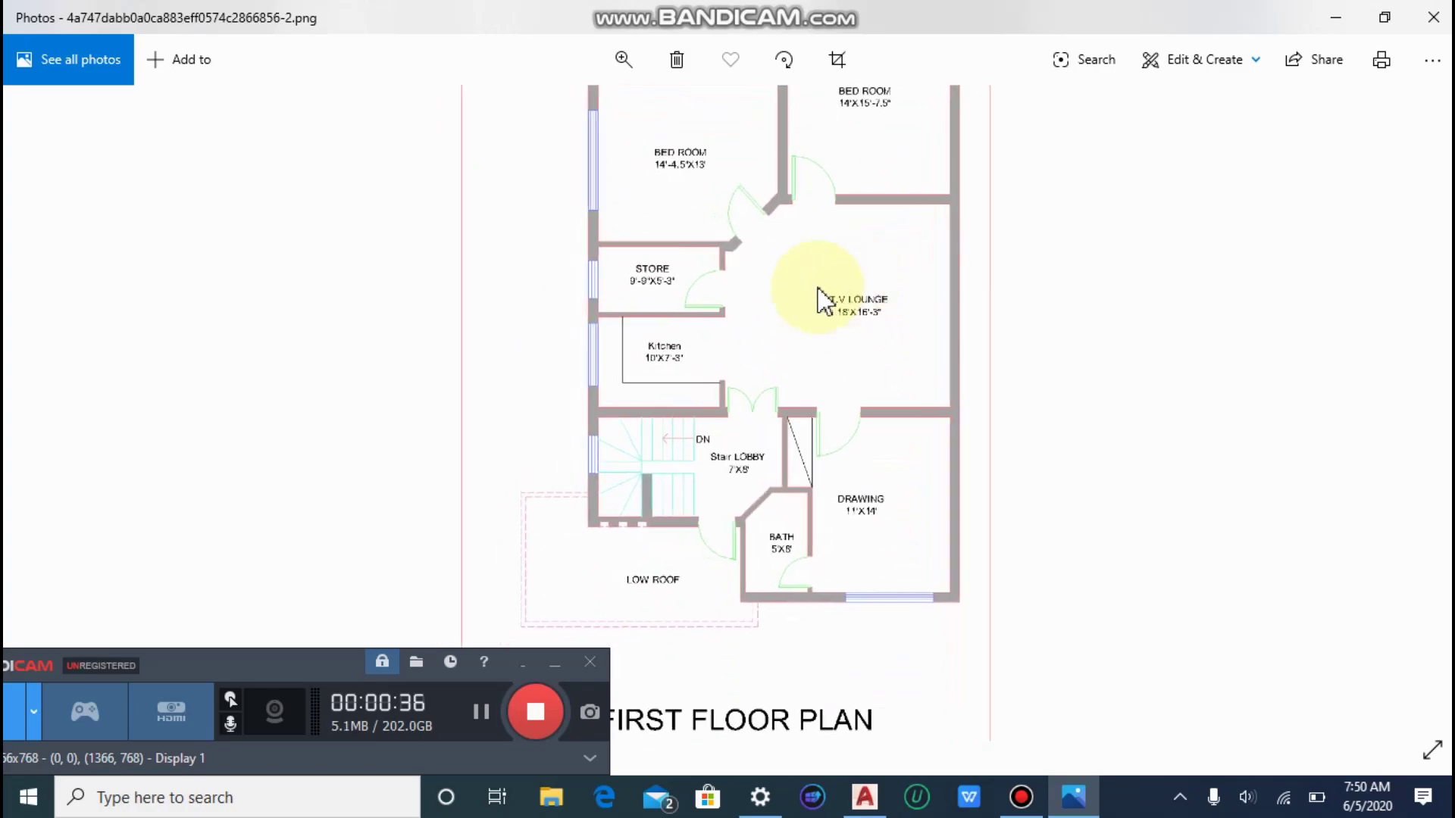
pyautogui.moveTo(744, 324); pyautogui.dragTo(769, 424)
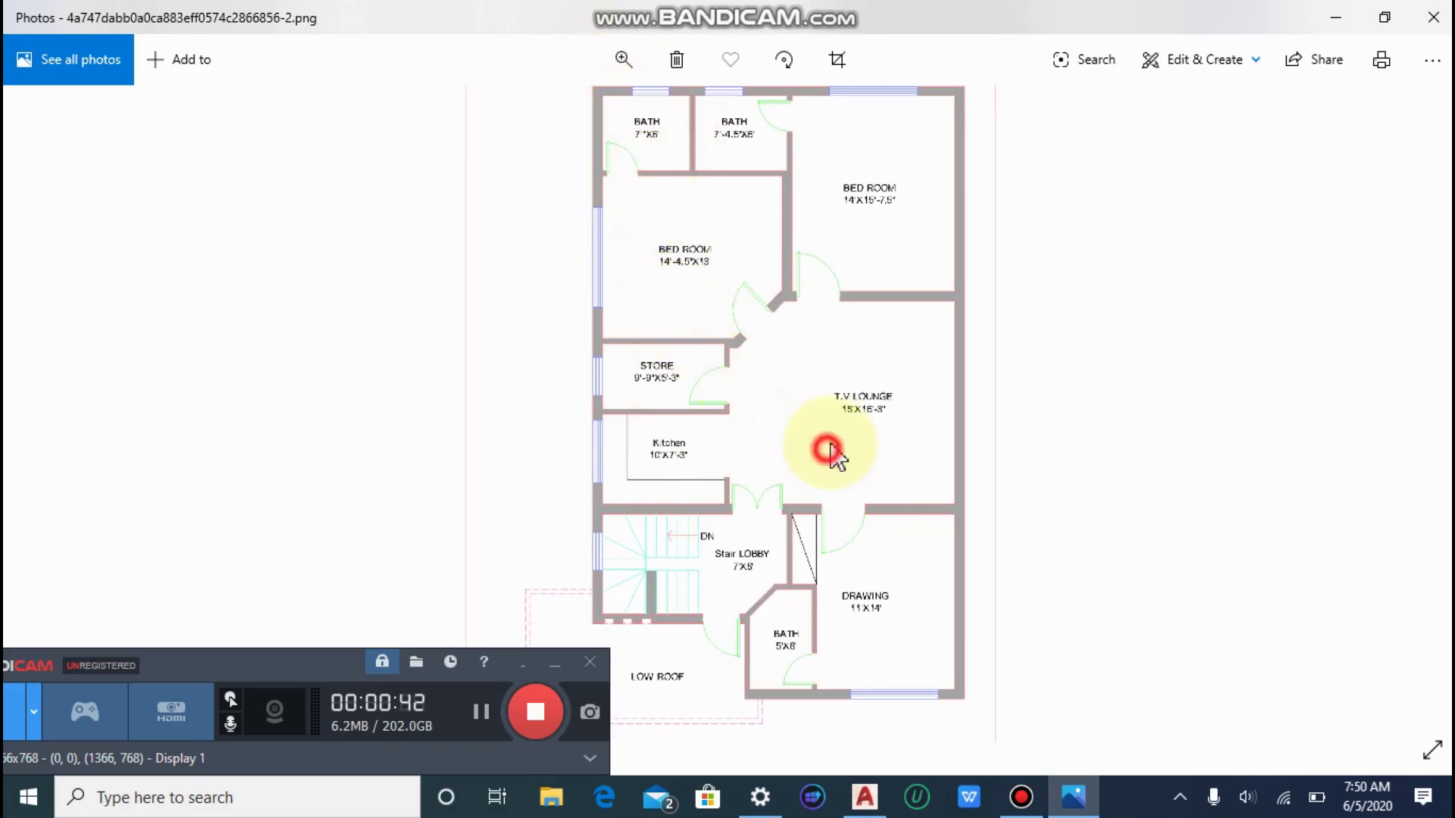
pyautogui.moveTo(827, 449); pyautogui.dragTo(877, 552)
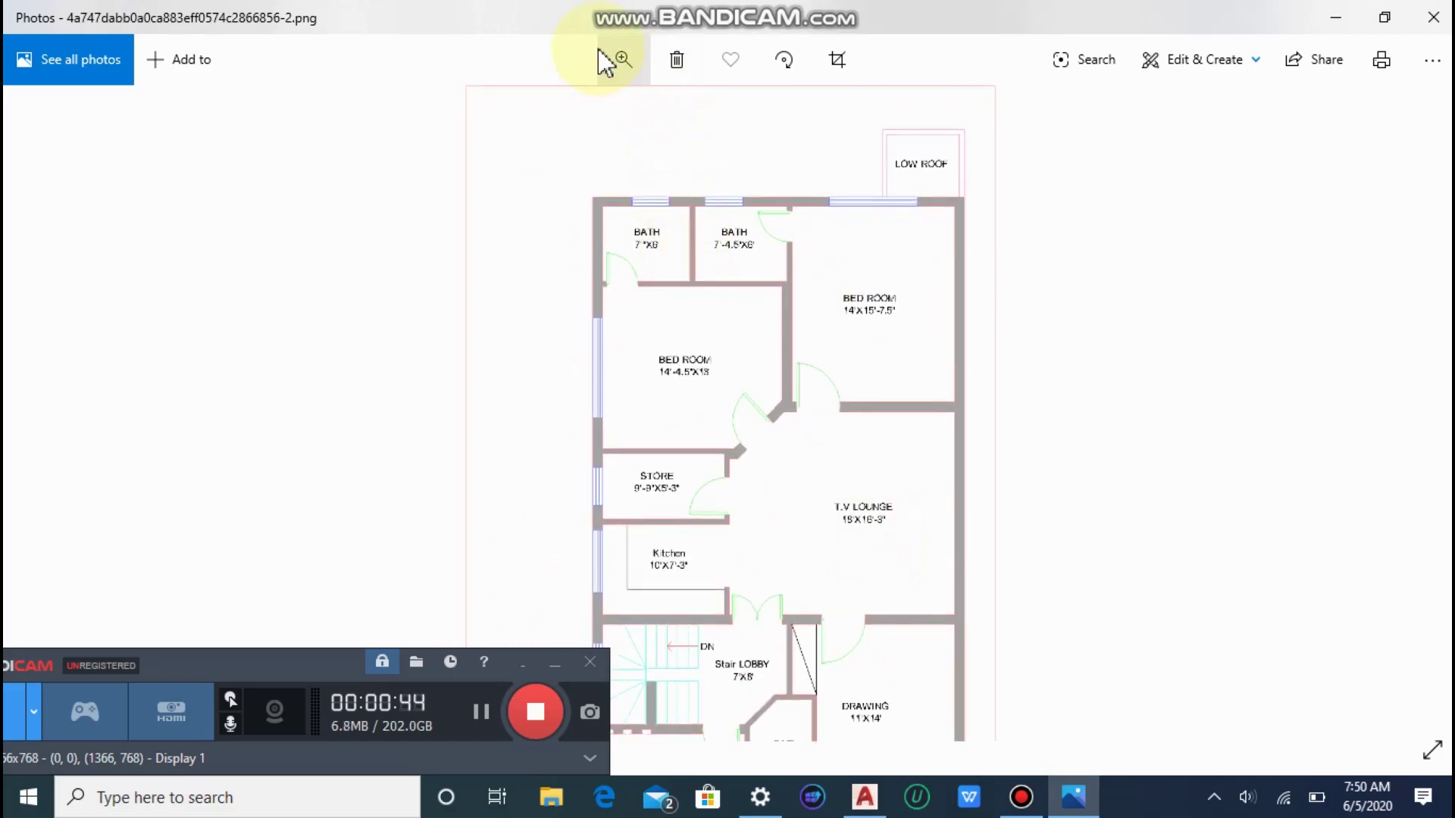
# Fit the first floor plan to the window, then alternate between it and the ground floor plan, ending on the ground floor.
pyautogui.click(615, 61)
pyautogui.click(529, 123)
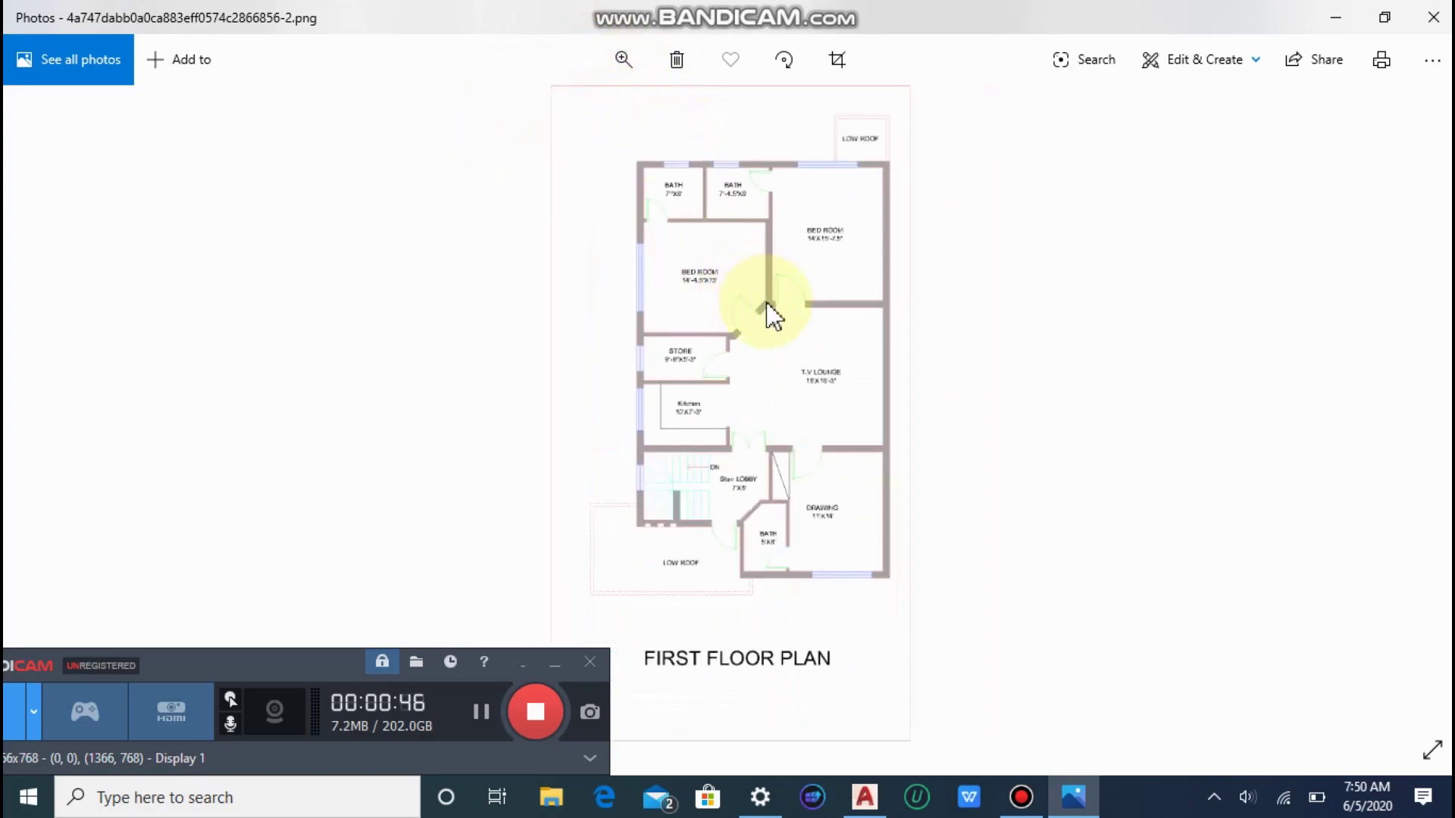
pyautogui.press('Right')
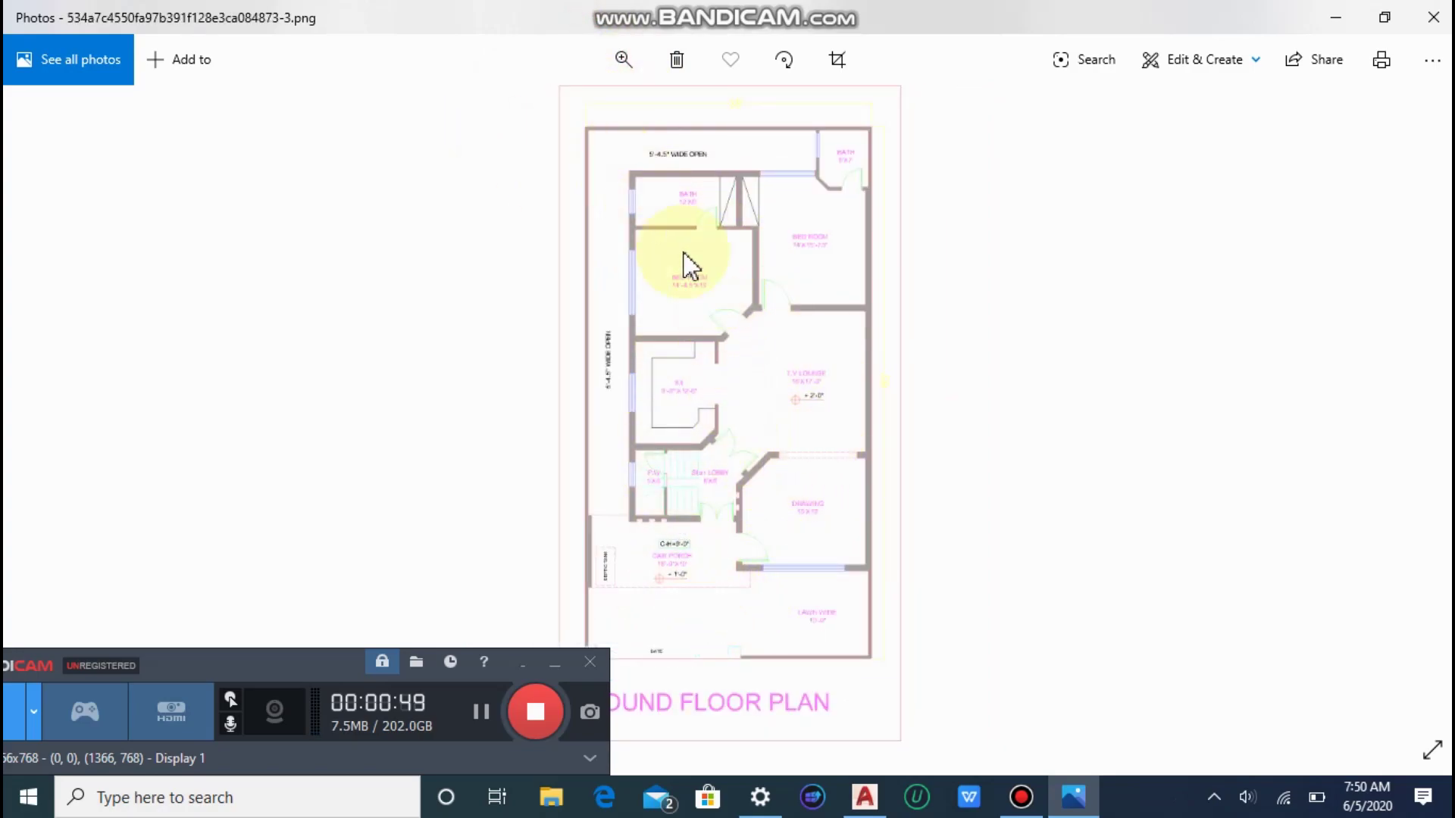
pyautogui.press('Left')
pyautogui.press('Right')
pyautogui.press('Right')
pyautogui.press('Left')
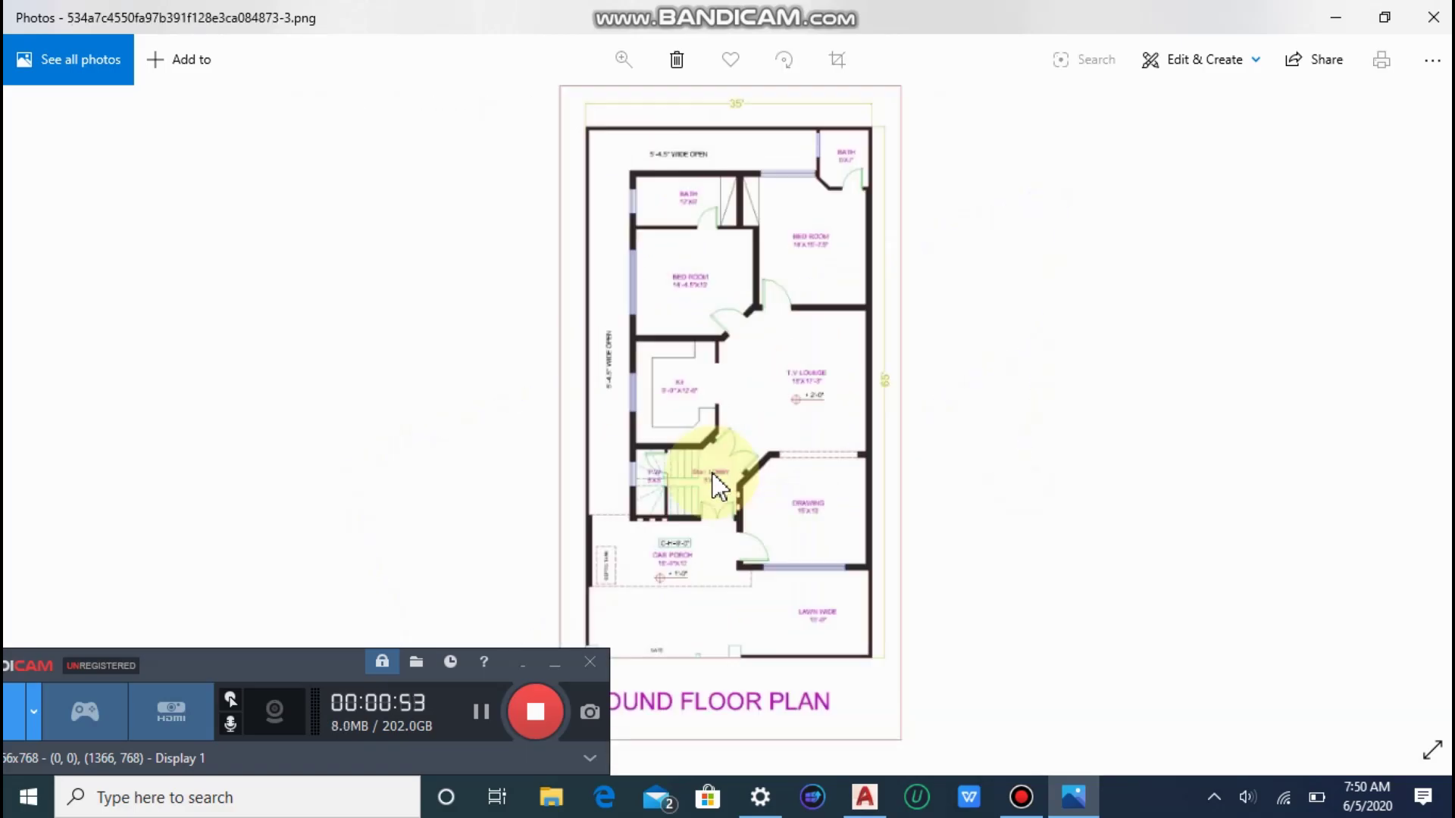
pyautogui.press('Left')
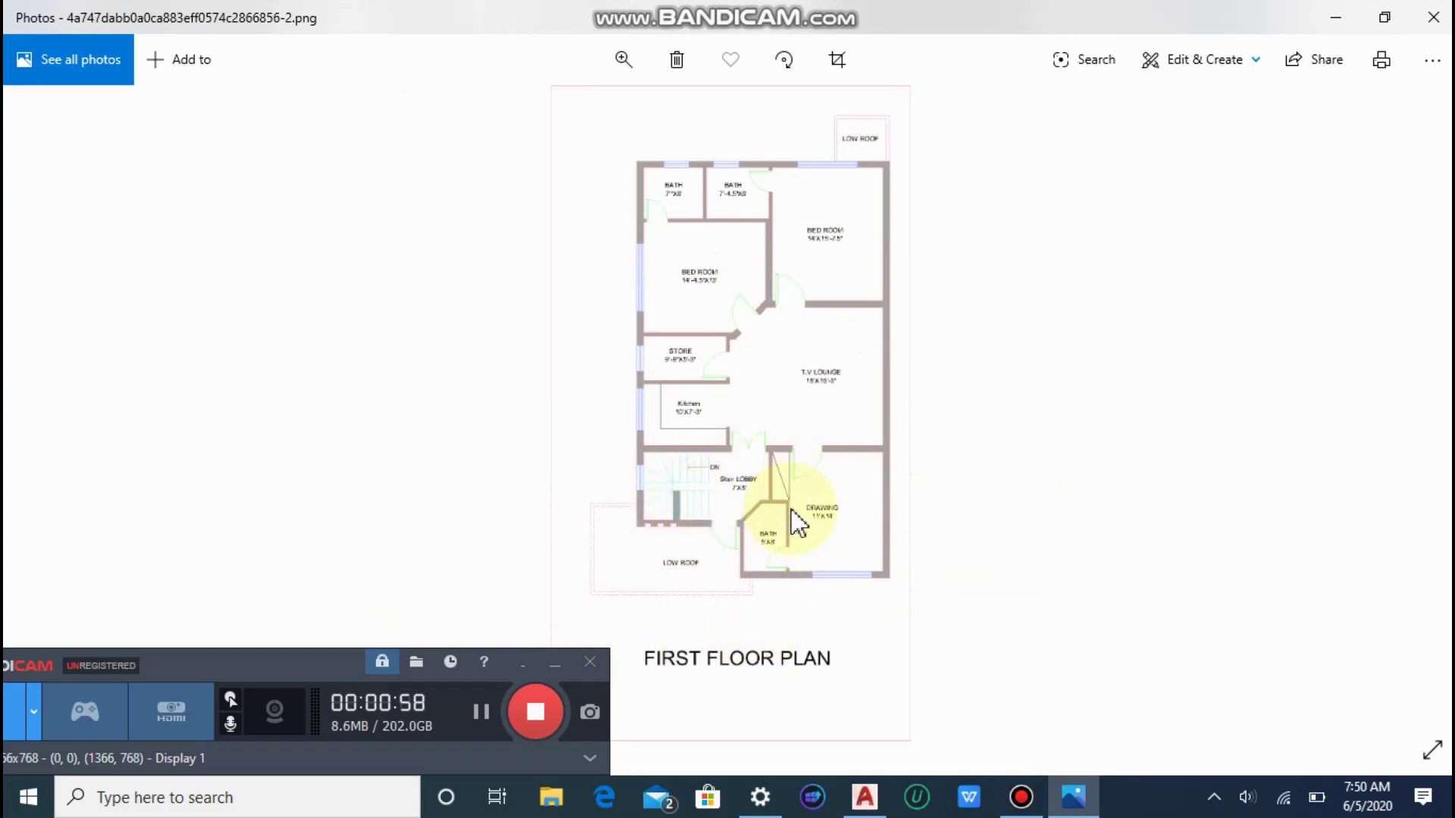
pyautogui.press('Right')
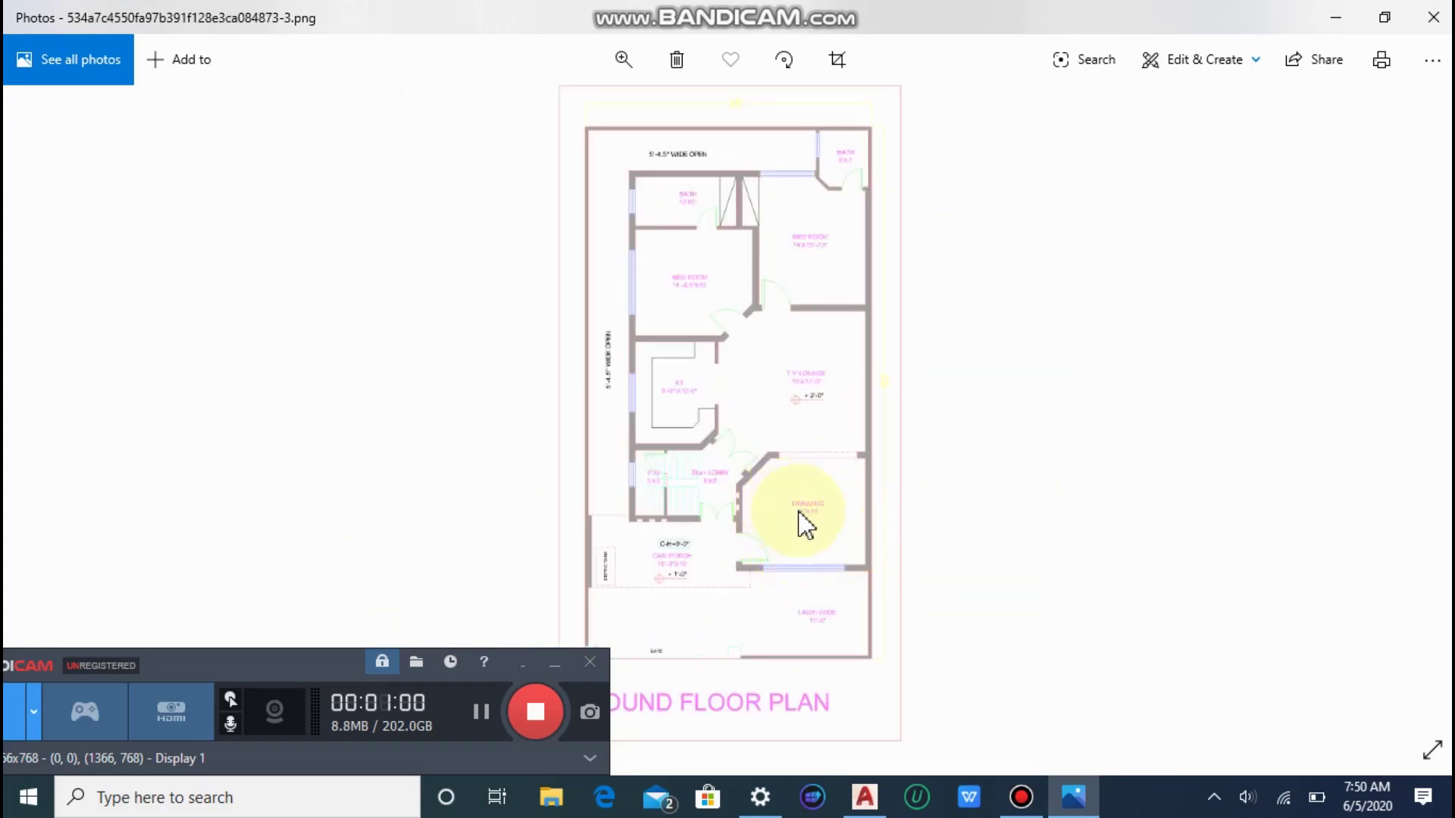
pyautogui.press('Left')
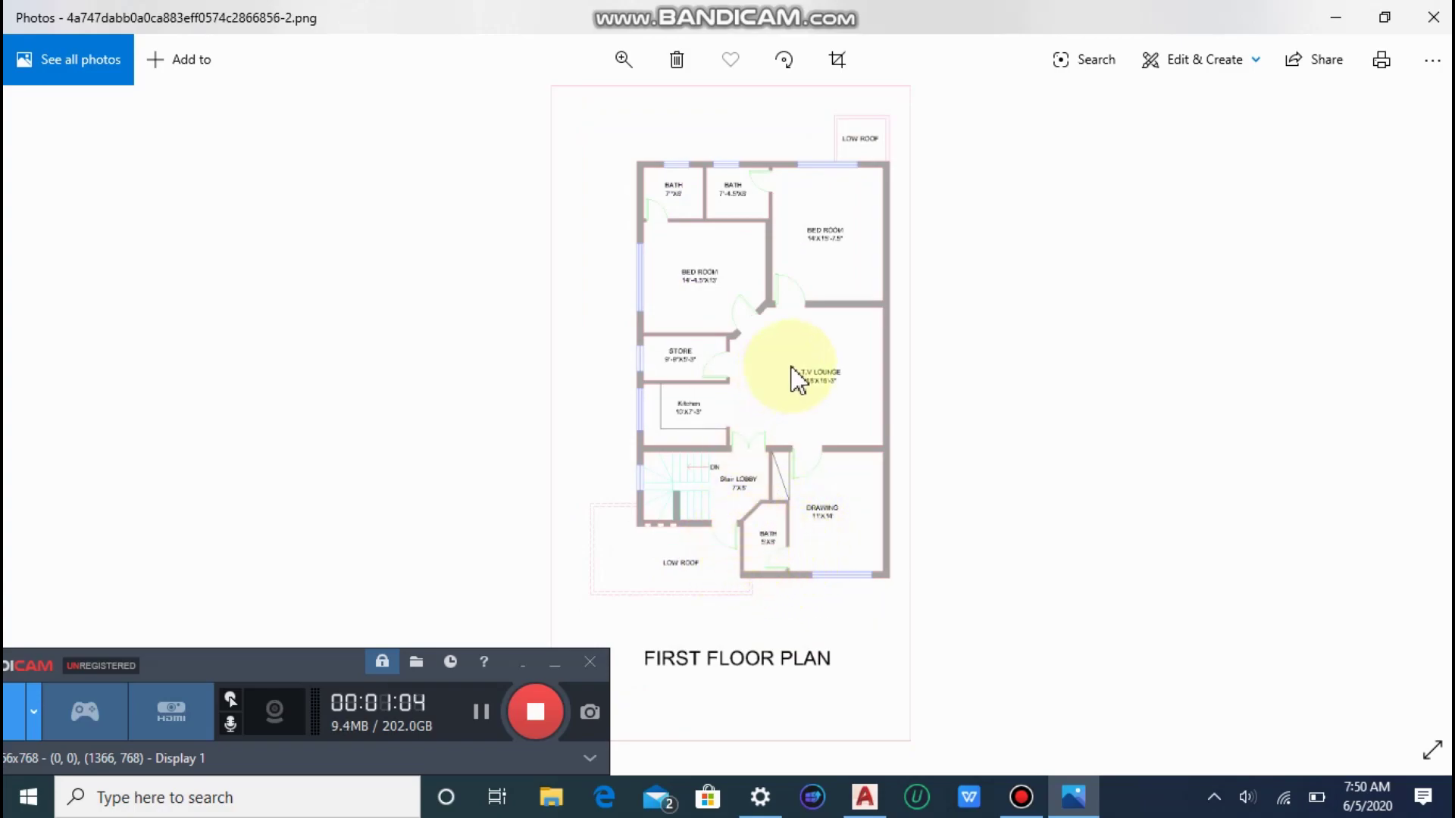
pyautogui.press('Right')
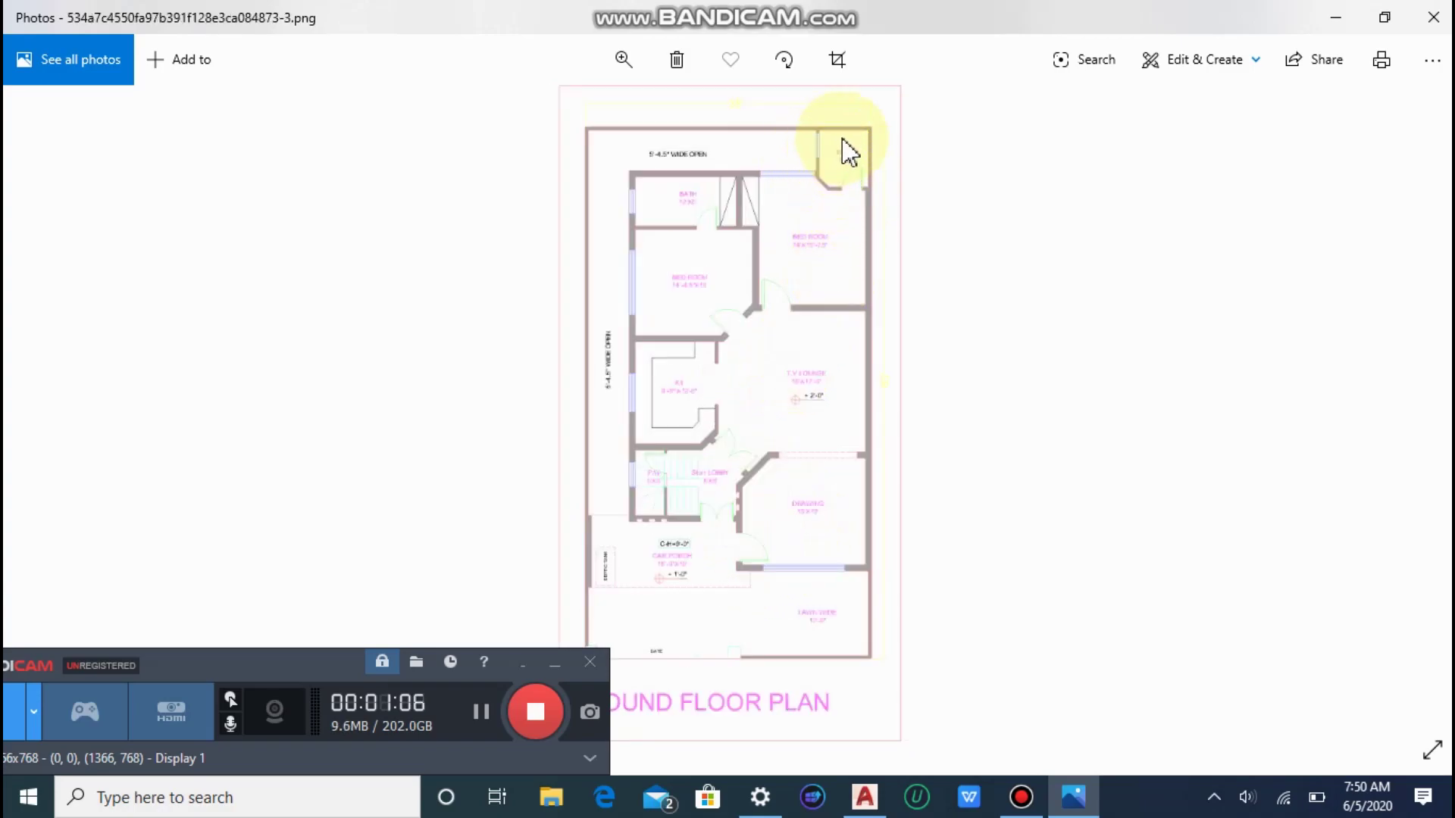
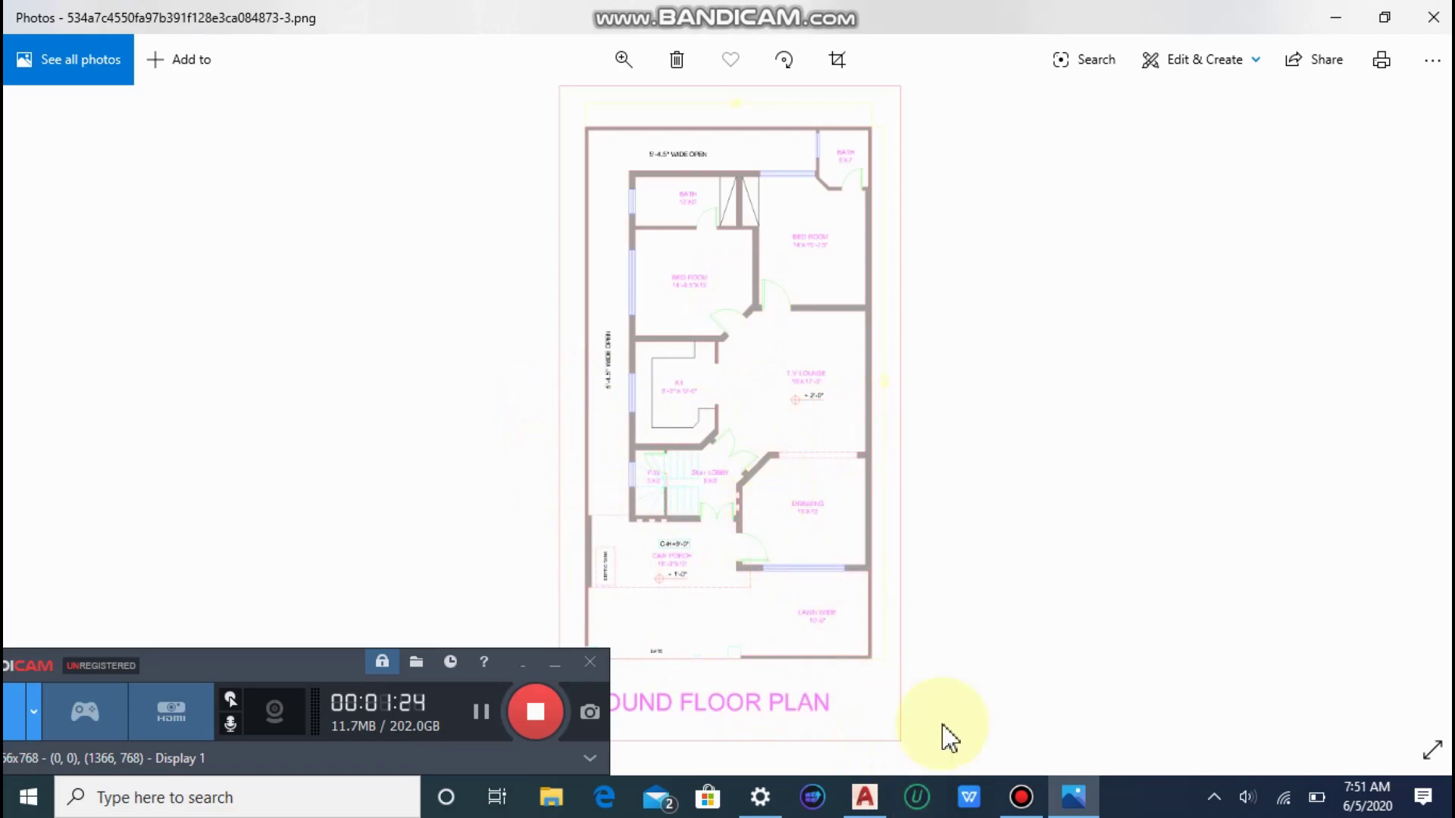
# Return from the ground-floor plan image in Photos to AutoCAD's Drawing1.
pyautogui.click(864, 797)
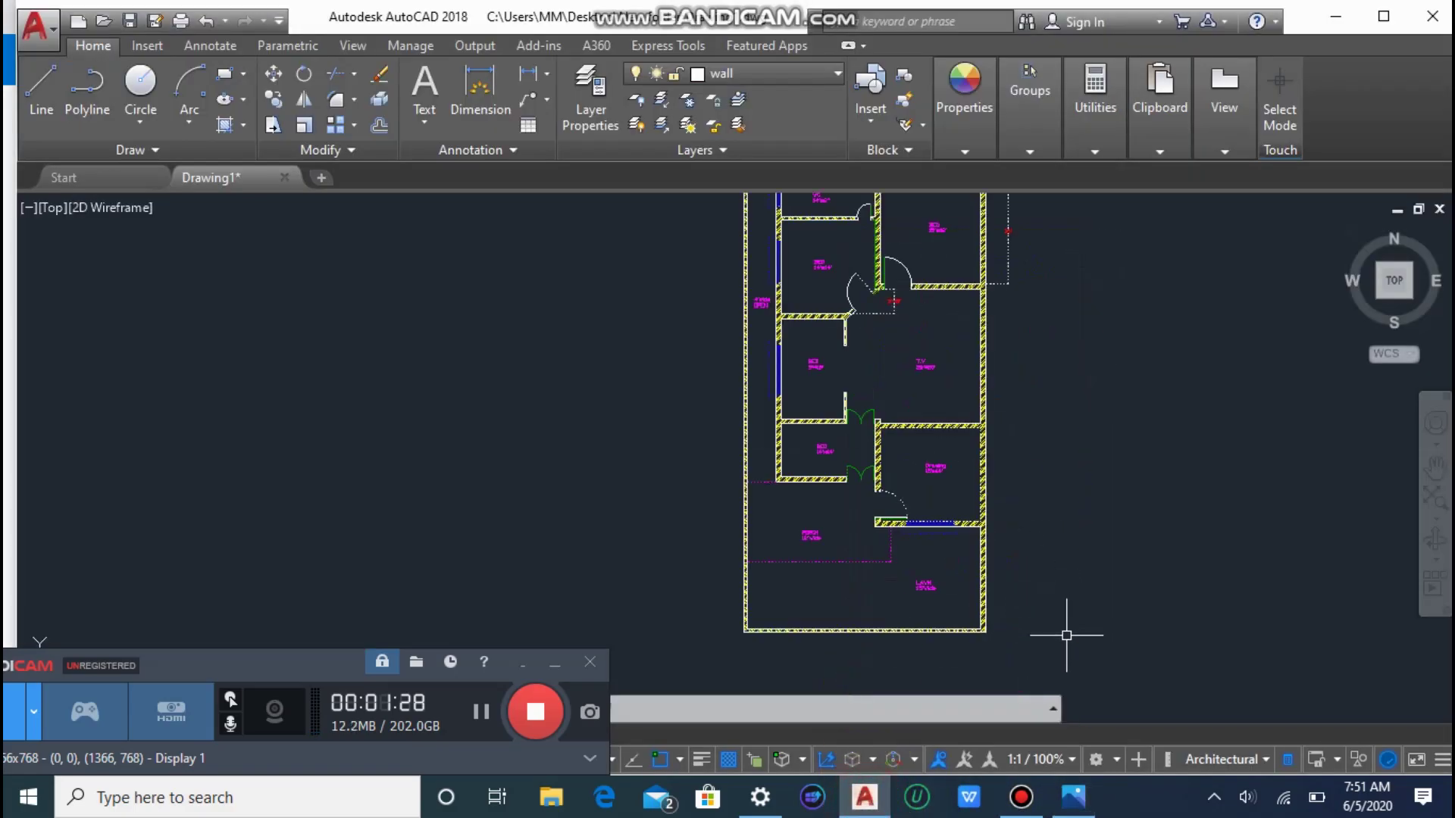
# Window-select every object in the ground-floor plan.
pyautogui.scroll(2, 1045, 549)
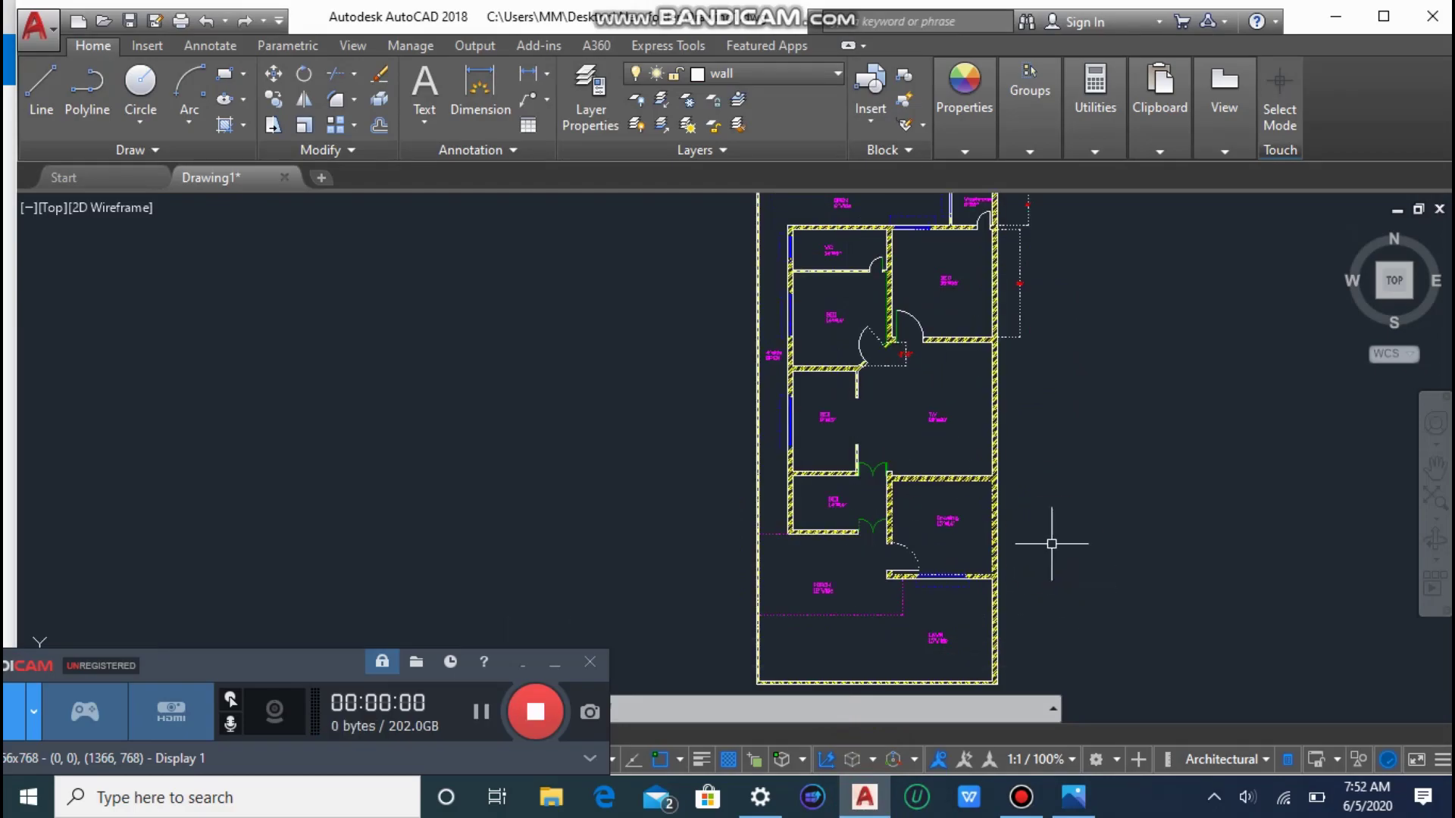
pyautogui.scroll(-3, 1051, 544)
pyautogui.click(1048, 616)
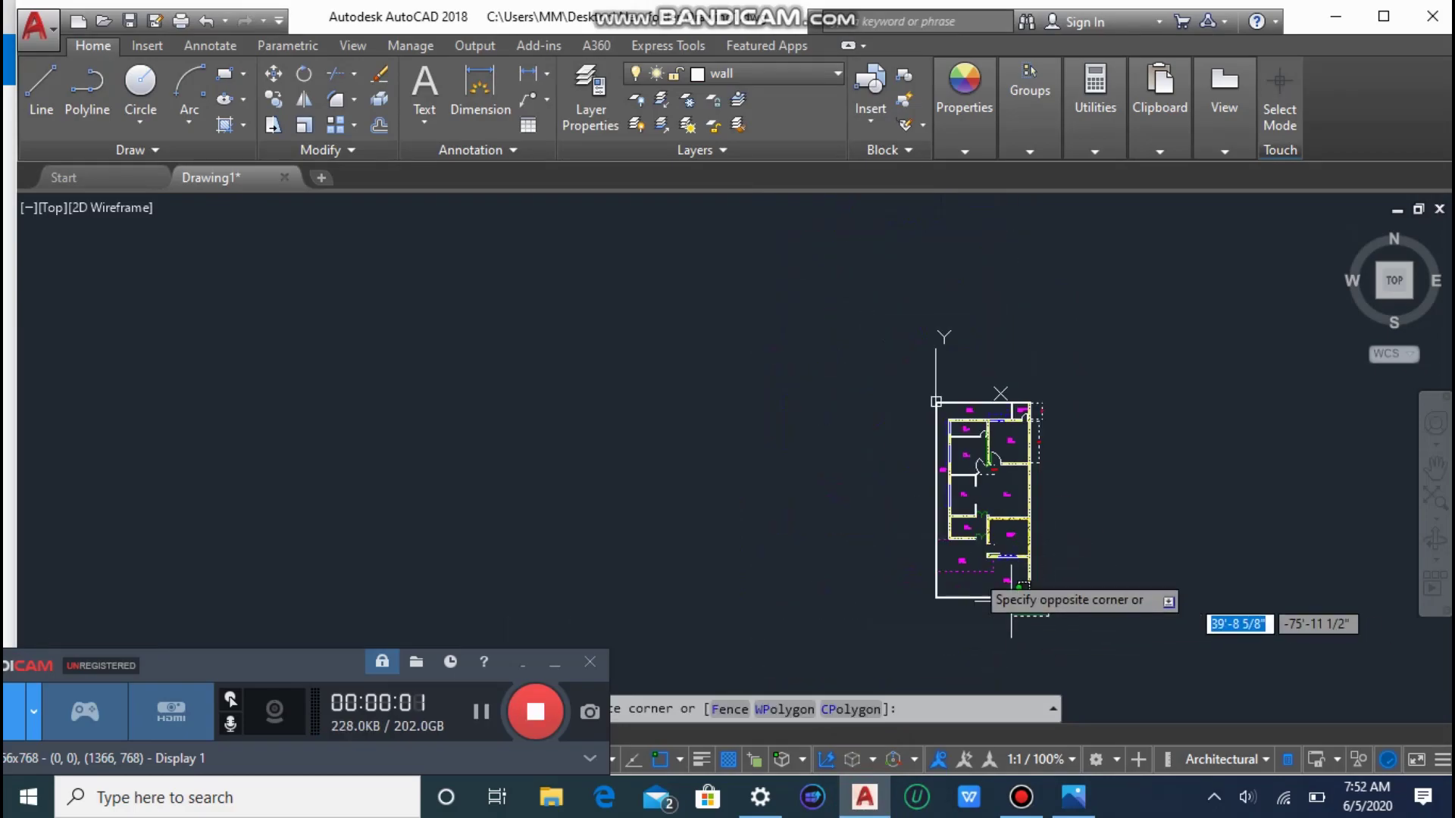
pyautogui.click(920, 395)
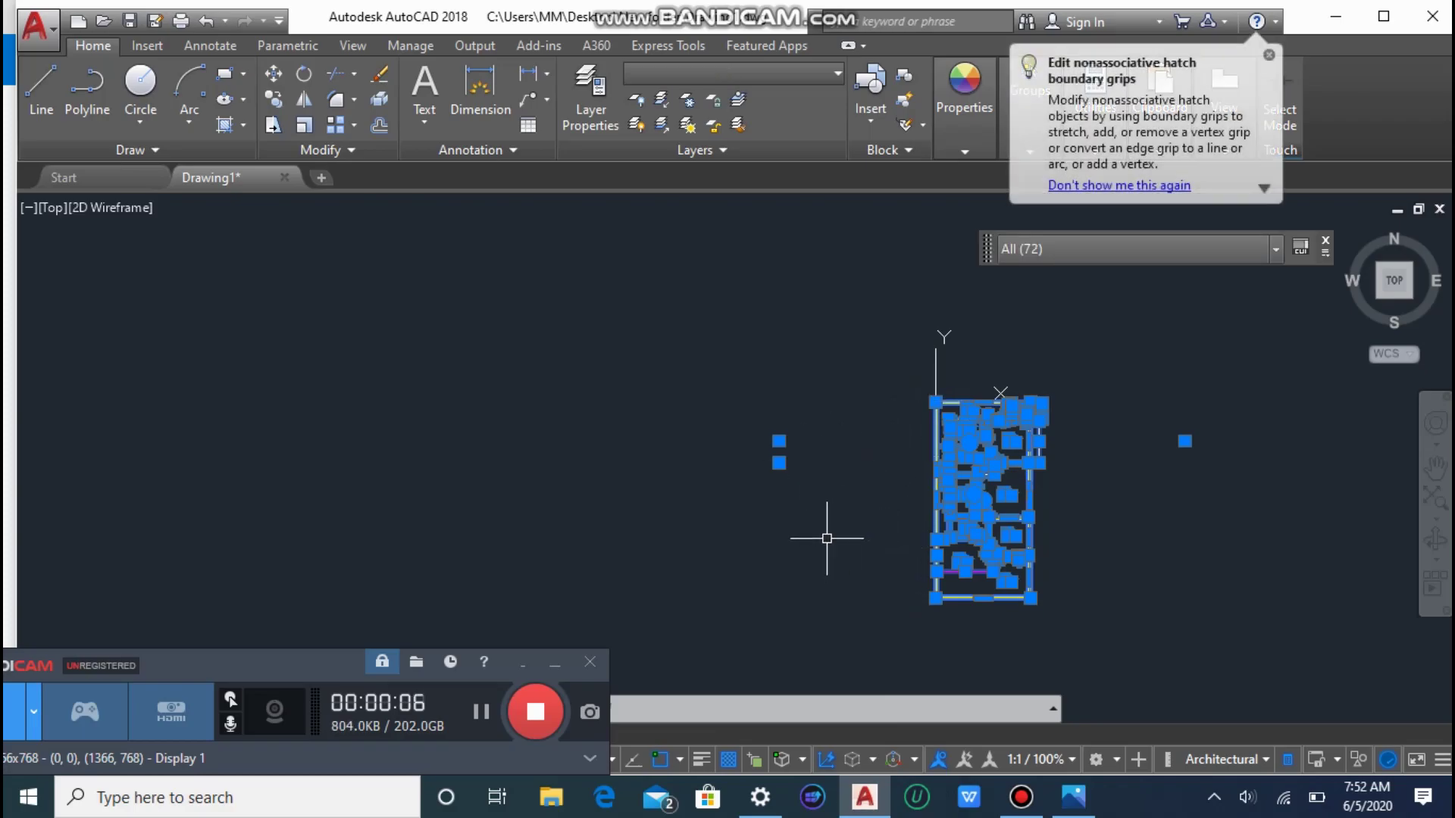
# Copy the selected plan and place the duplicate to the right of the original.
pyautogui.write('c')
pyautogui.click(893, 600)
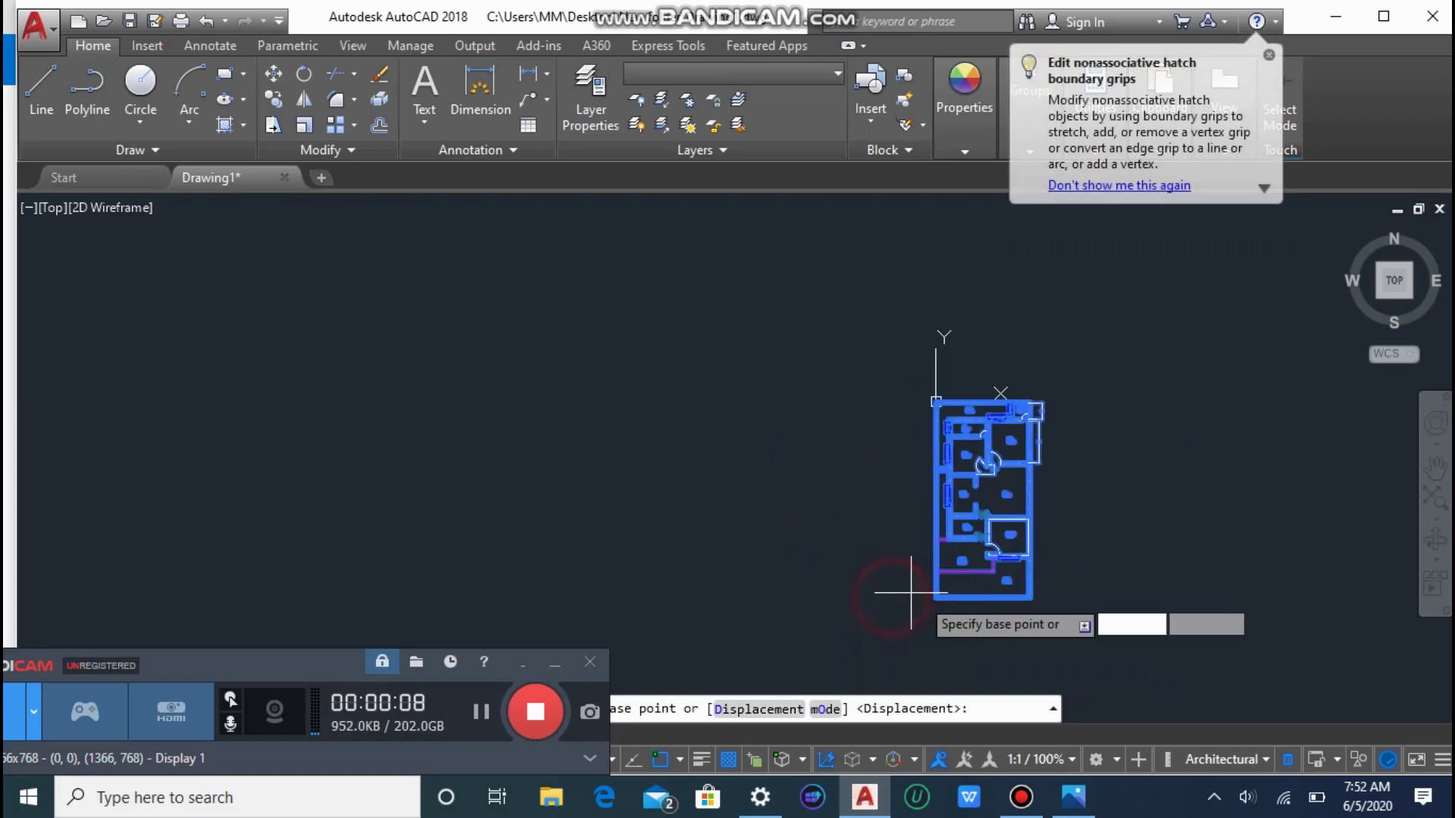
pyautogui.click(938, 585)
pyautogui.scroll(4, 943, 588)
pyautogui.scroll(-5, 990, 574)
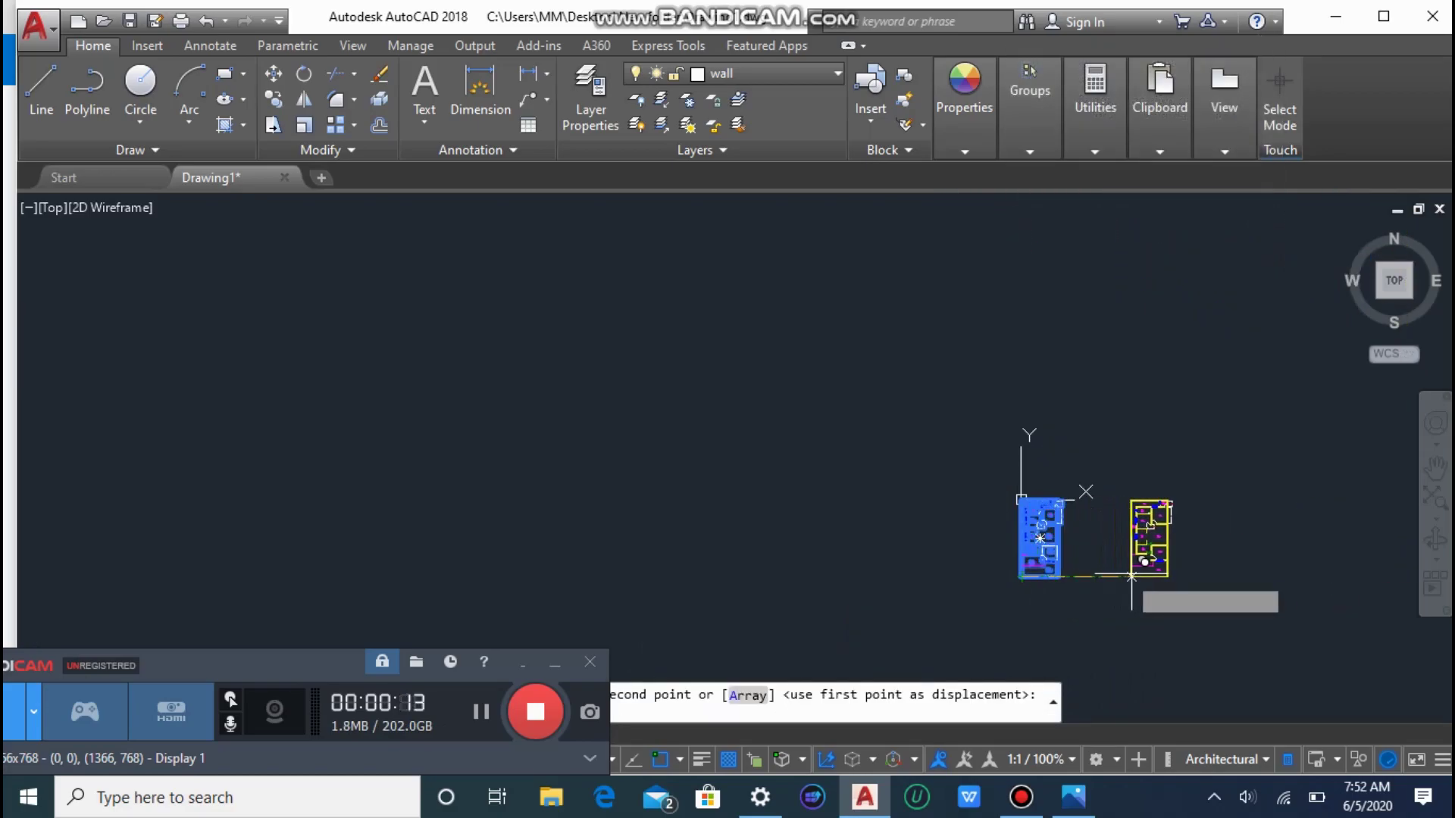
pyautogui.click(1116, 575)
pyautogui.press('Escape')
pyautogui.press('Escape')
pyautogui.scroll(6, 1133, 573)
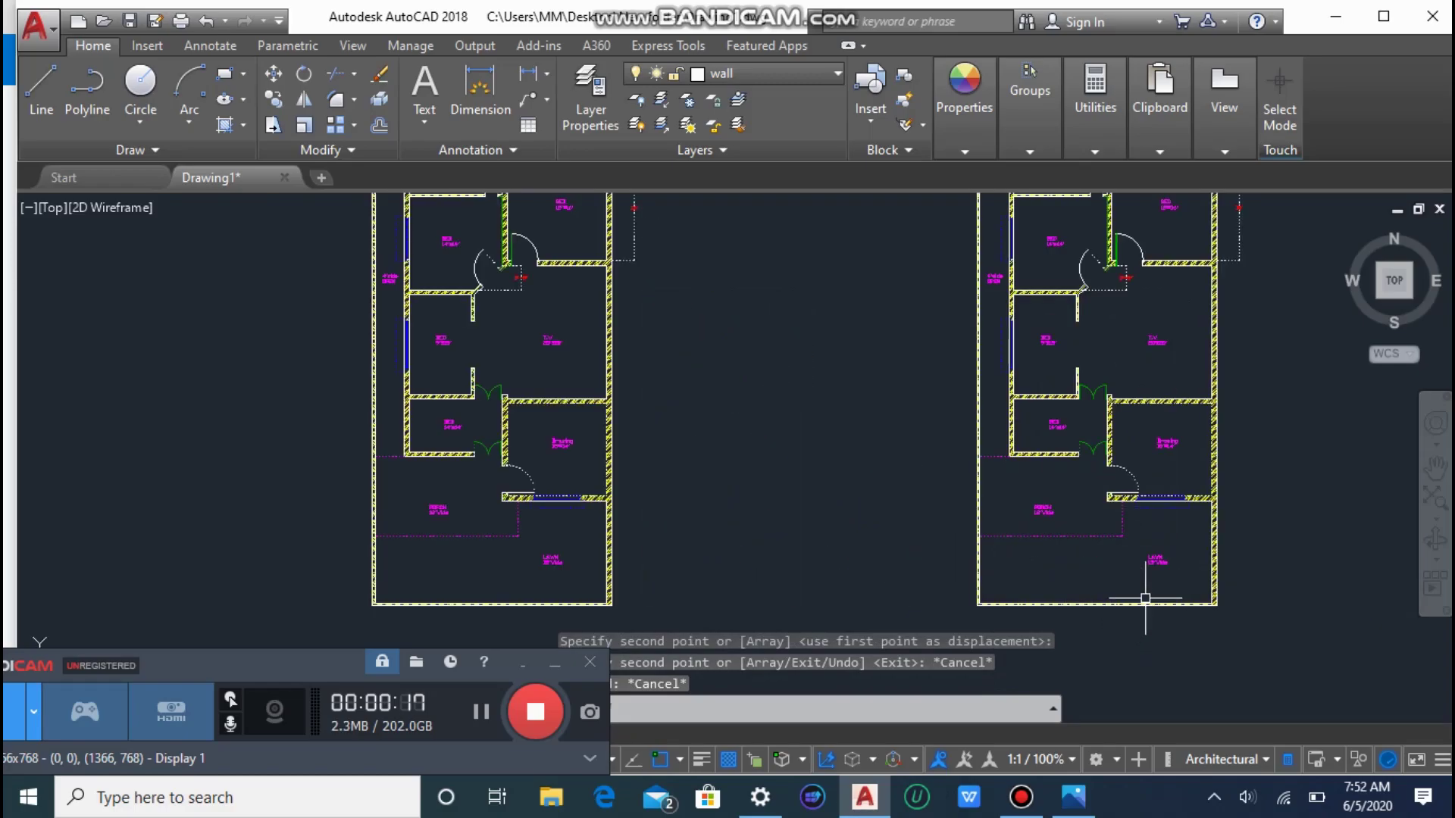
pyautogui.scroll(-2, 1144, 598)
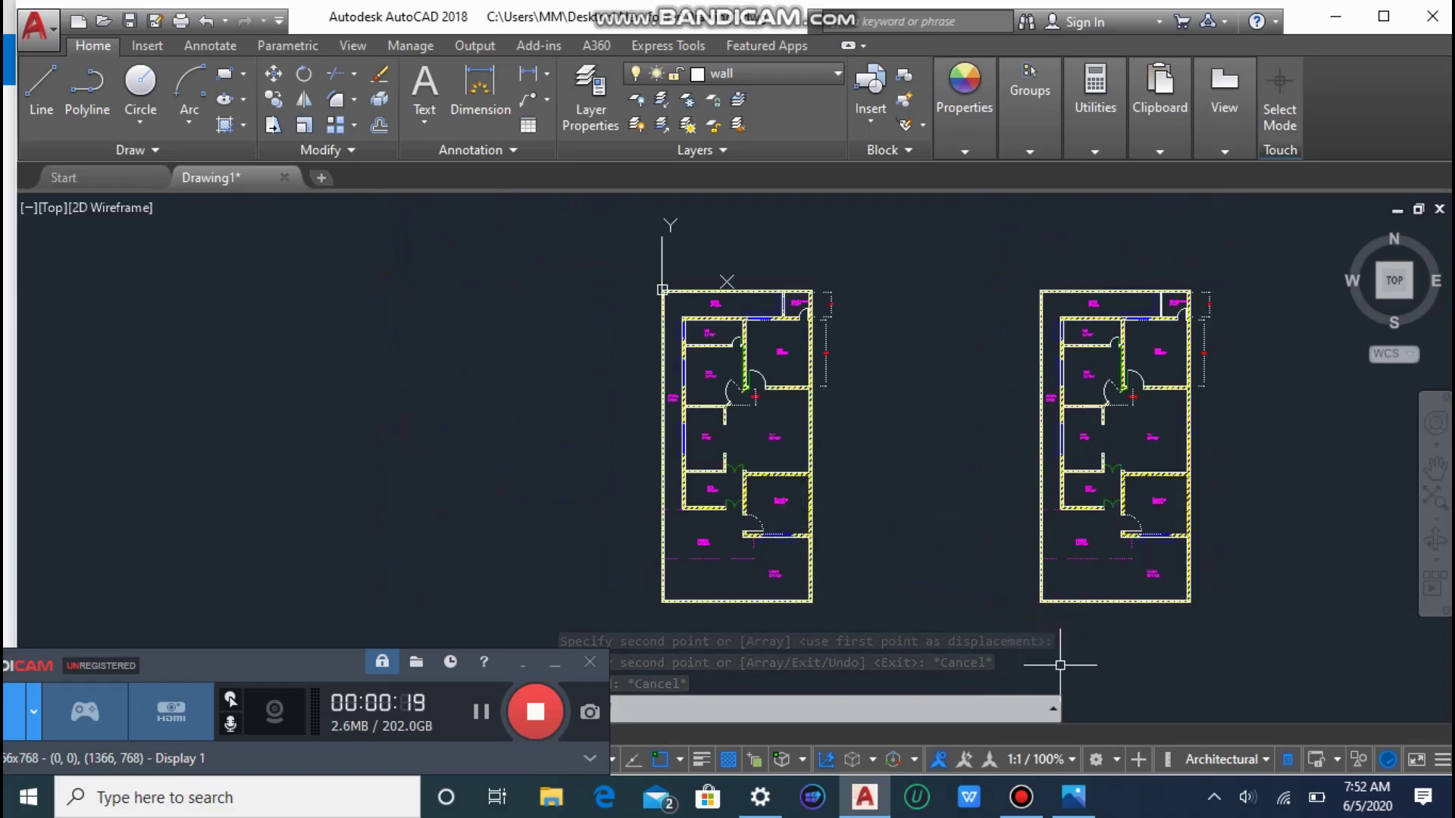
pyautogui.scroll(2, 1100, 642)
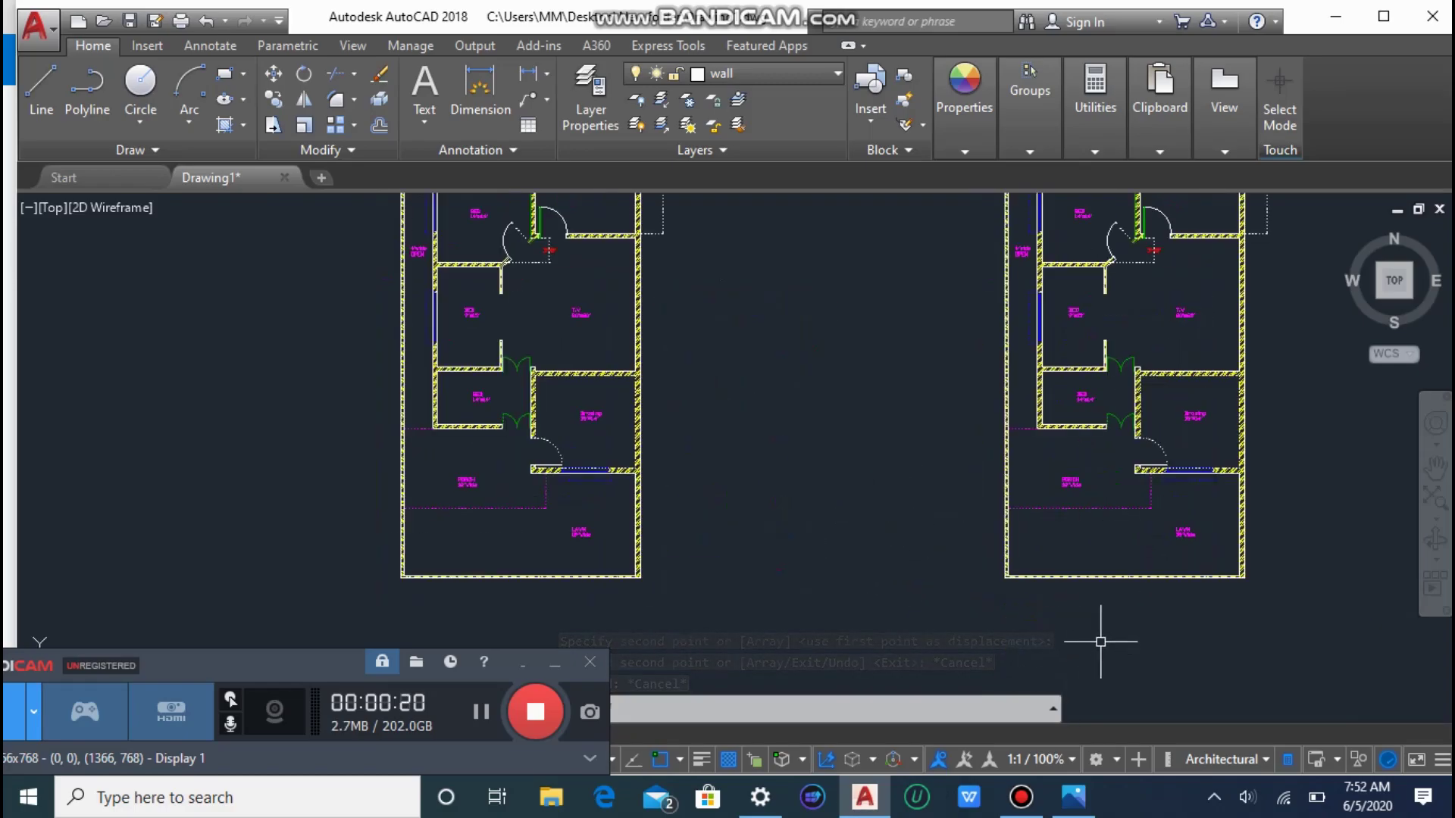
# Compare the -2.png and -3.png floor plan images in Photos, then return to AutoCAD.
pyautogui.click(1073, 796)
pyautogui.scroll(-1, 864, 560)
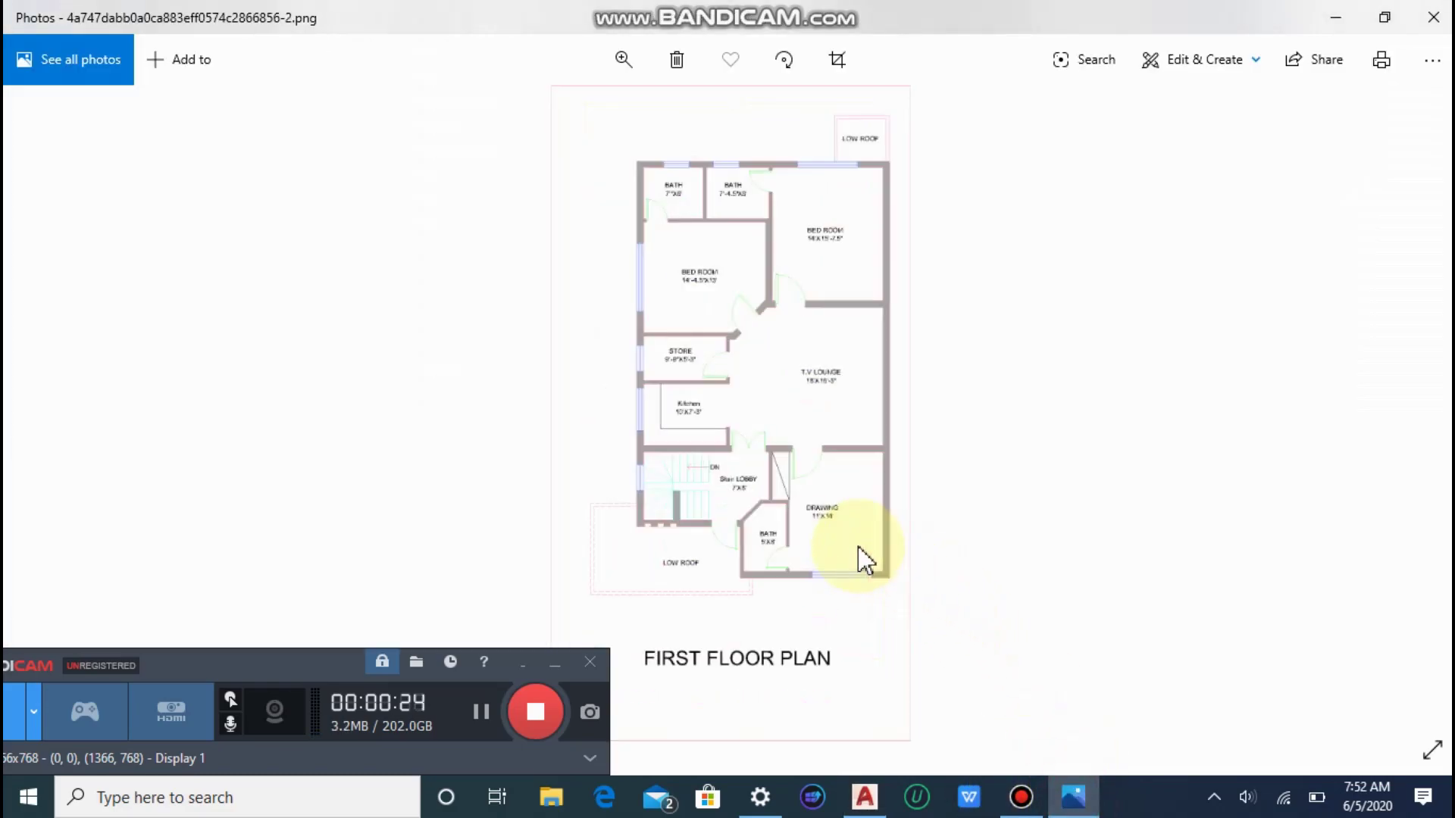
pyautogui.scroll(1, 863, 561)
pyautogui.scroll(-1, 864, 560)
pyautogui.scroll(1, 864, 561)
pyautogui.scroll(-1, 864, 561)
pyautogui.scroll(1, 864, 561)
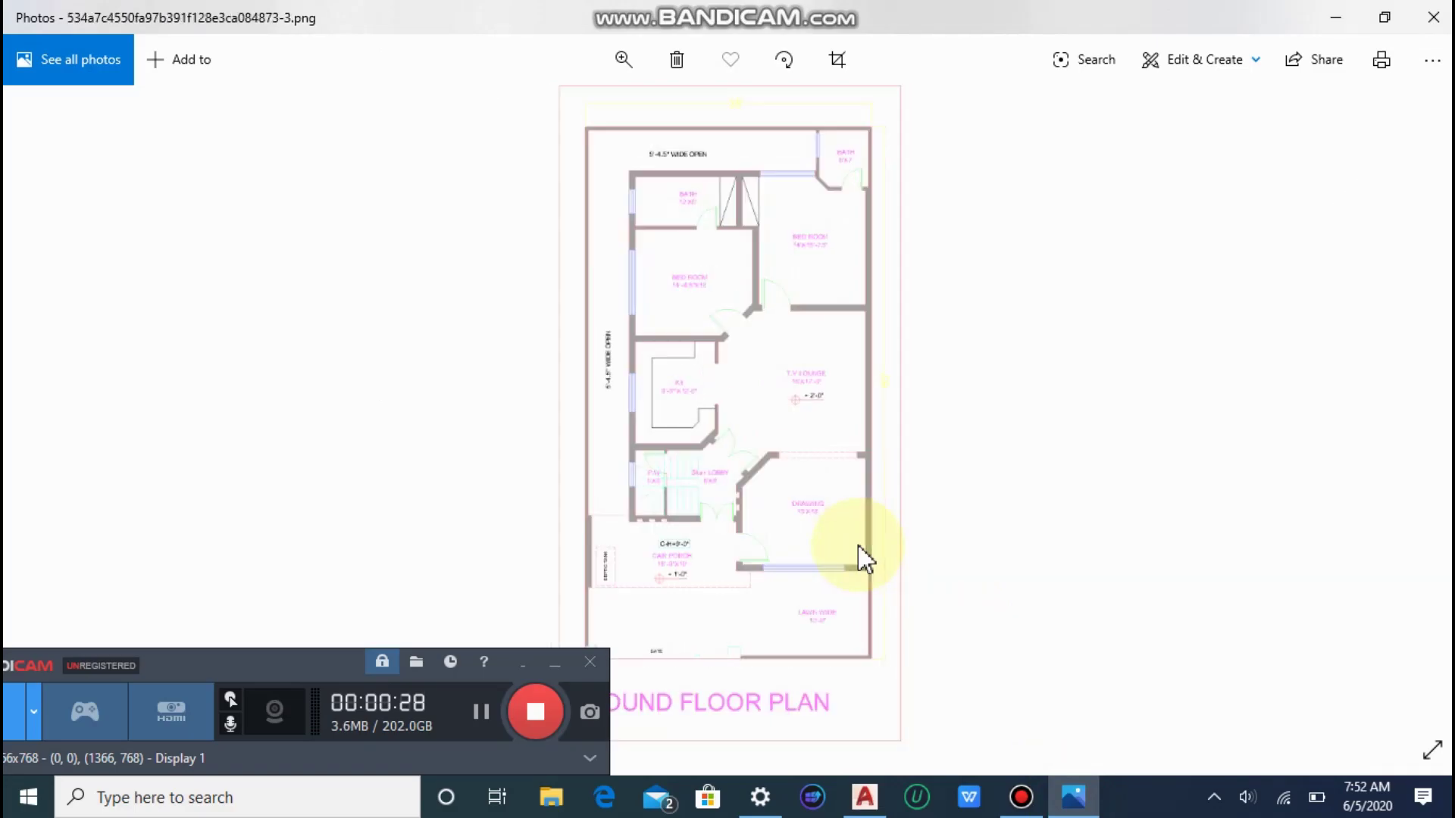
pyautogui.scroll(-1, 864, 560)
pyautogui.scroll(1, 864, 561)
pyautogui.scroll(-1, 822, 557)
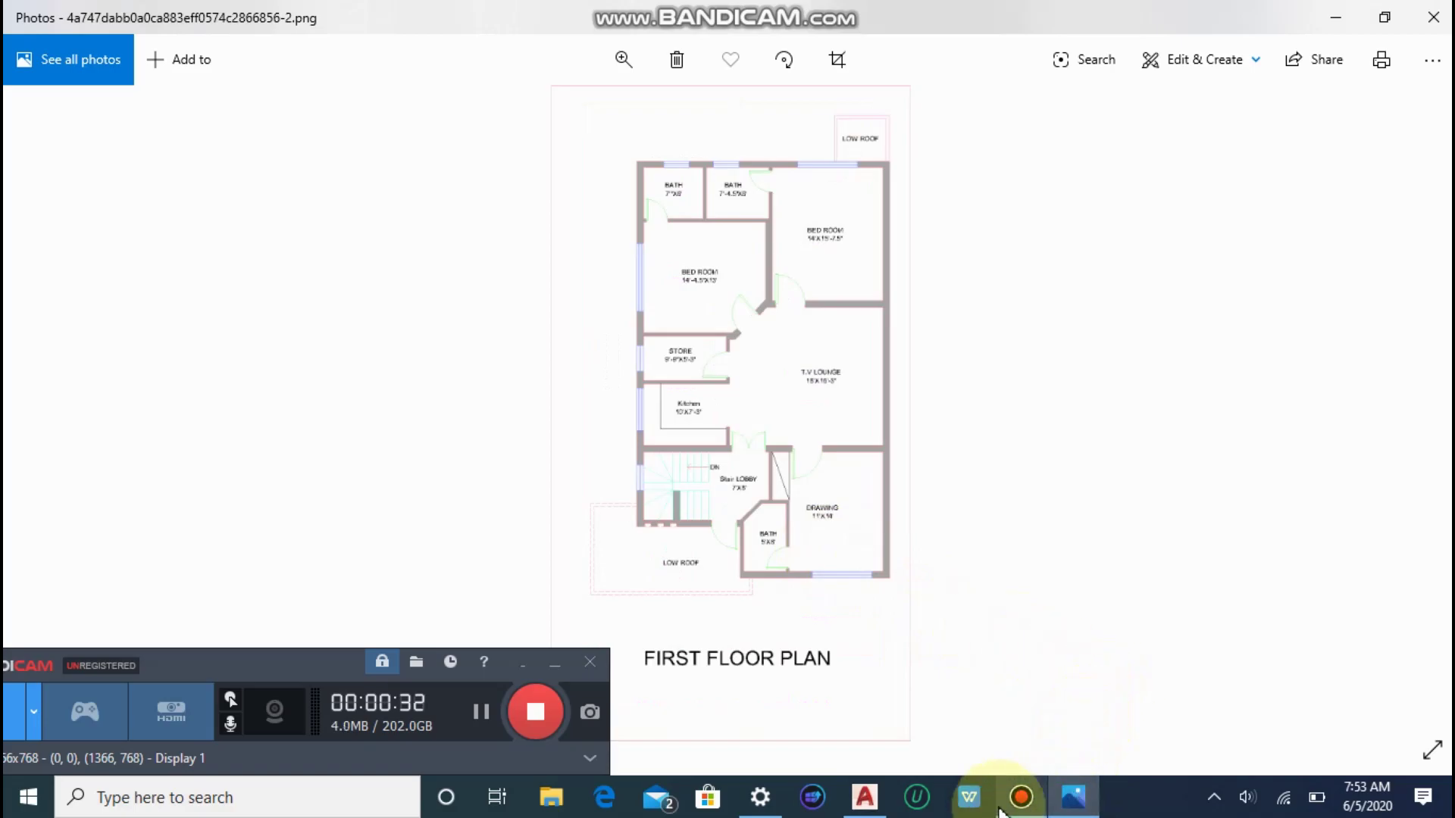
pyautogui.click(865, 797)
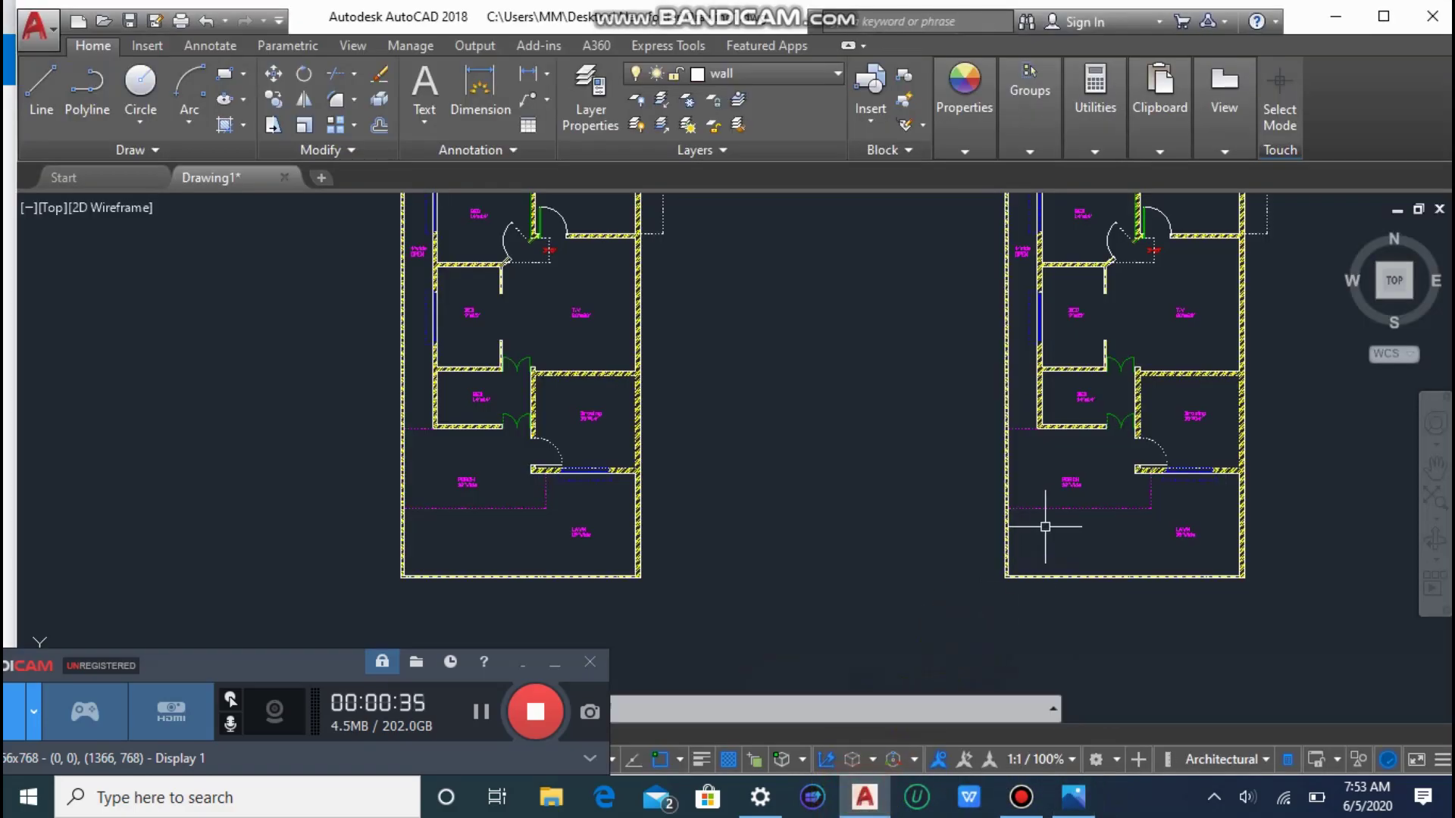
# Explode the copied plan's three compound objects into individual lines.
pyautogui.click(1129, 604)
pyautogui.click(1001, 194)
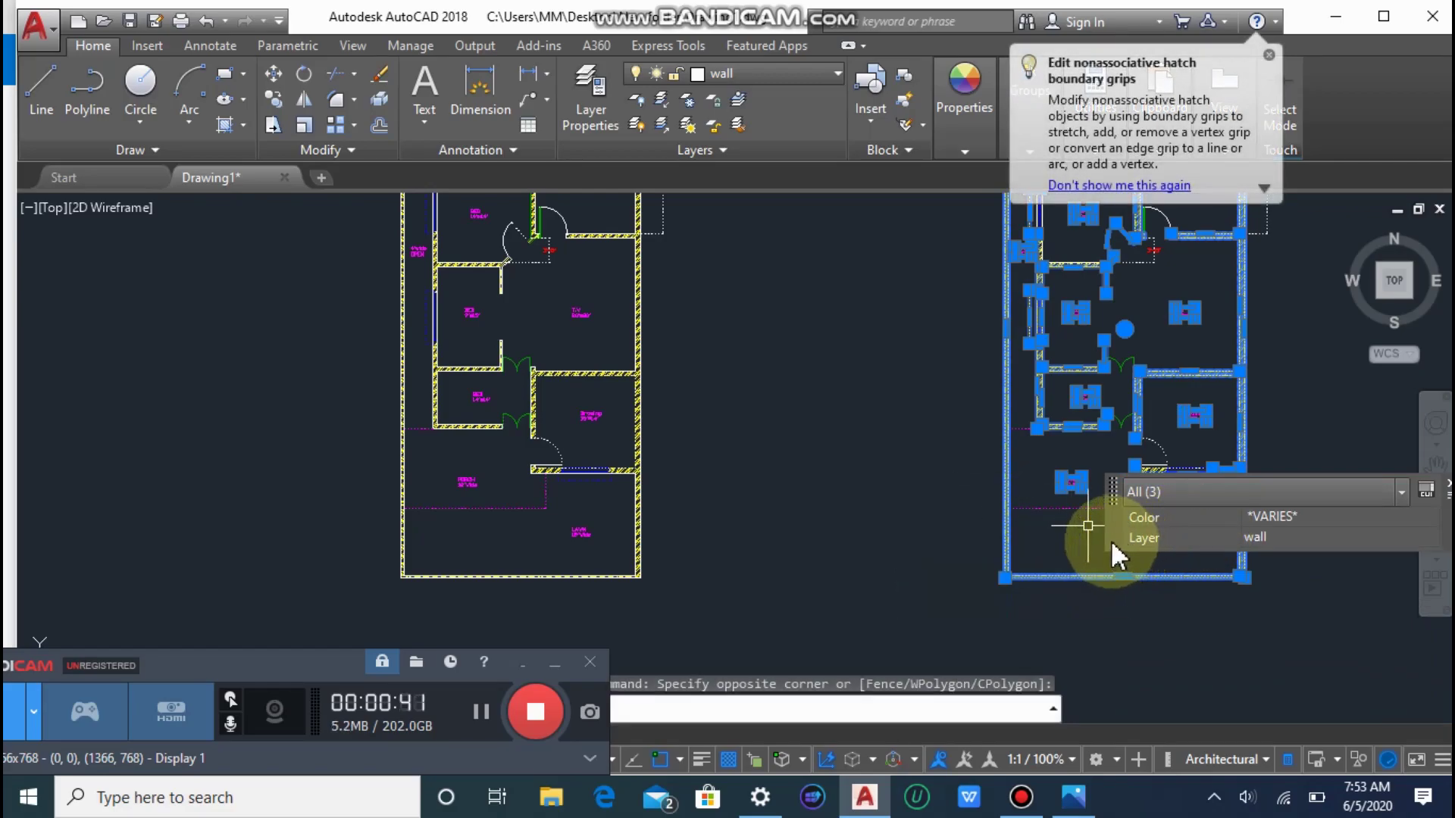
pyautogui.write('x')
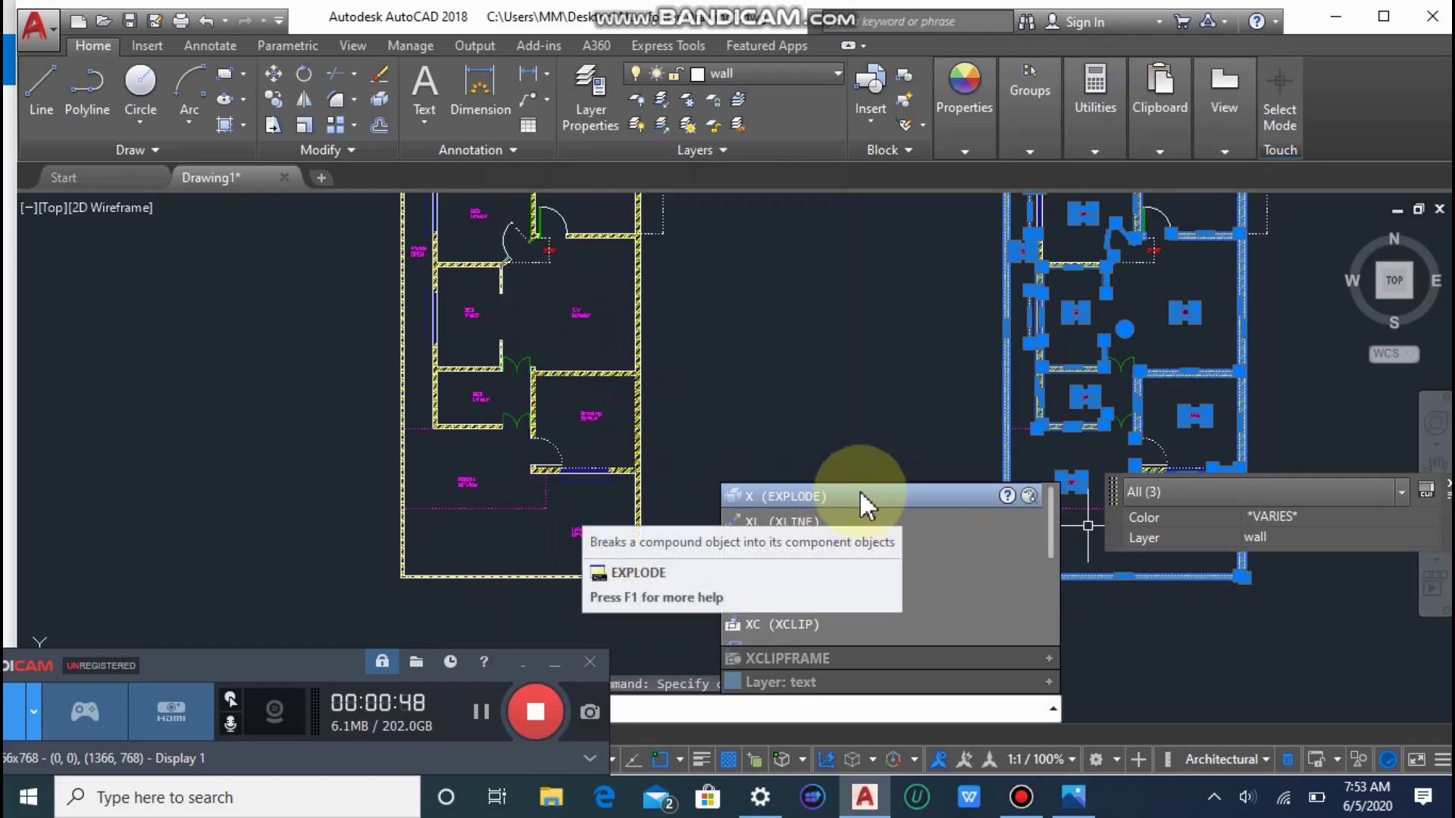
pyautogui.click(886, 497)
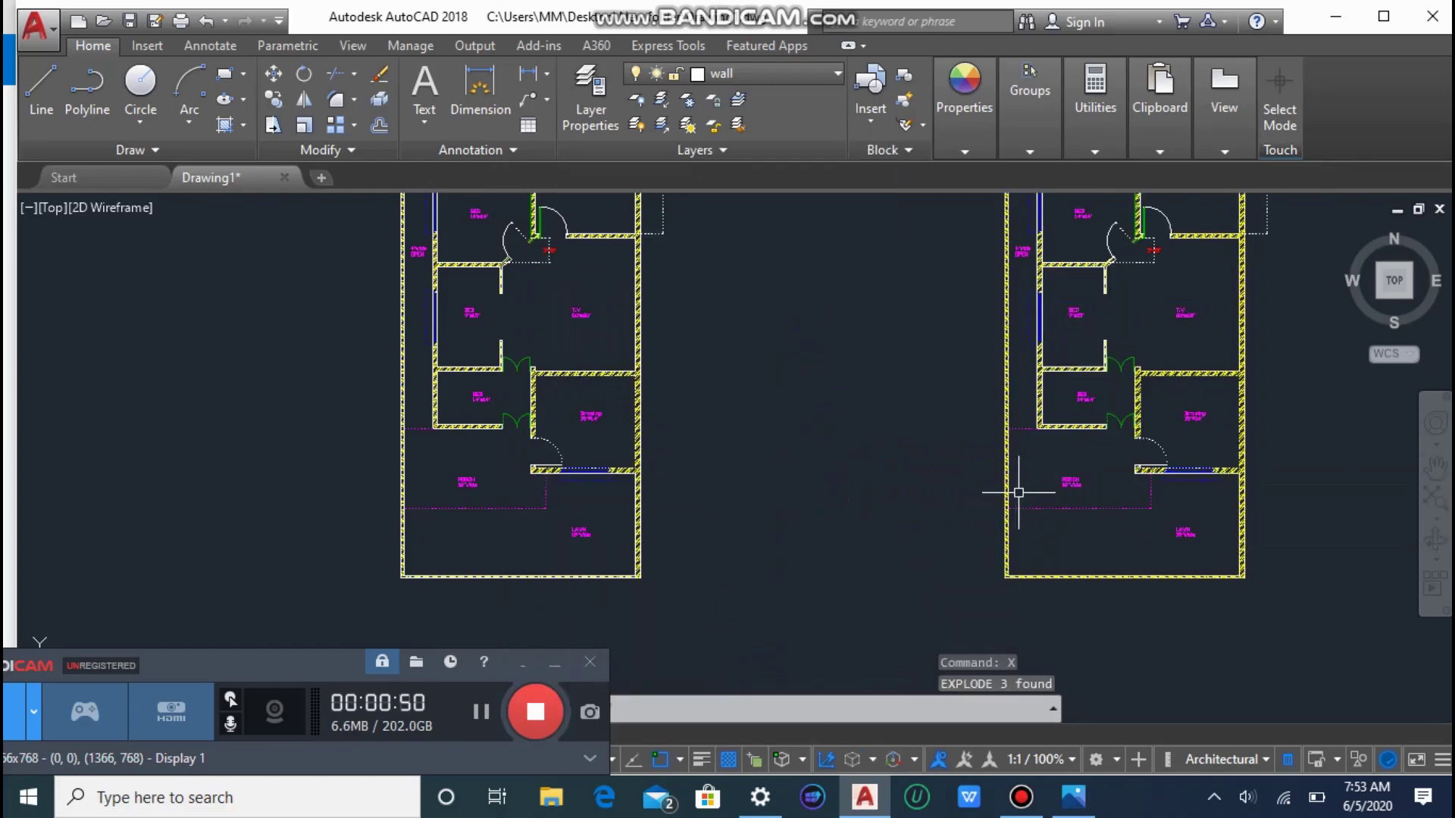
# Erase 12 and then 28 lines along the copied plan's bottom wall.
pyautogui.click(1108, 600)
pyautogui.click(1093, 565)
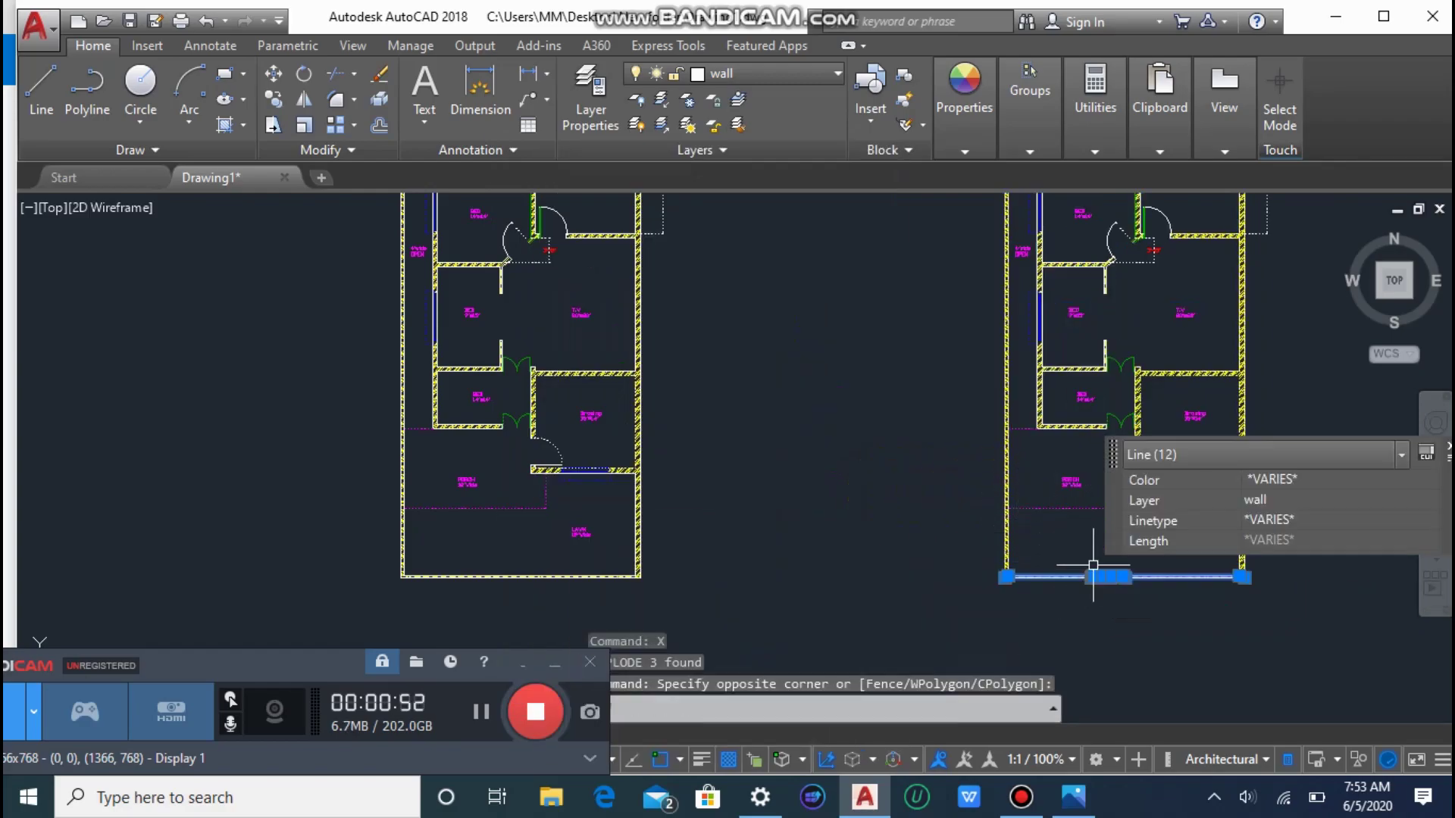
pyautogui.press('Delete')
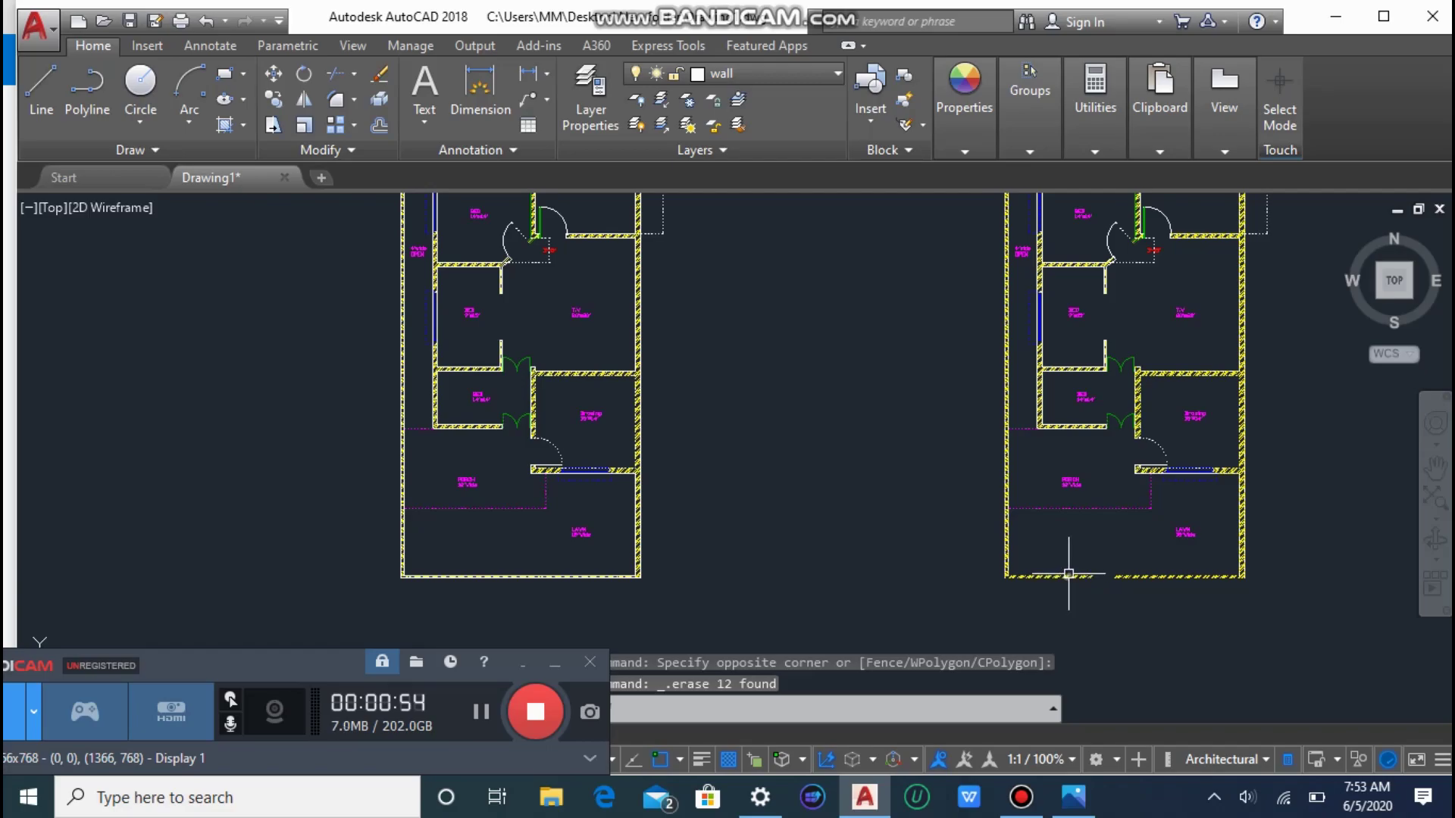
pyautogui.click(1150, 604)
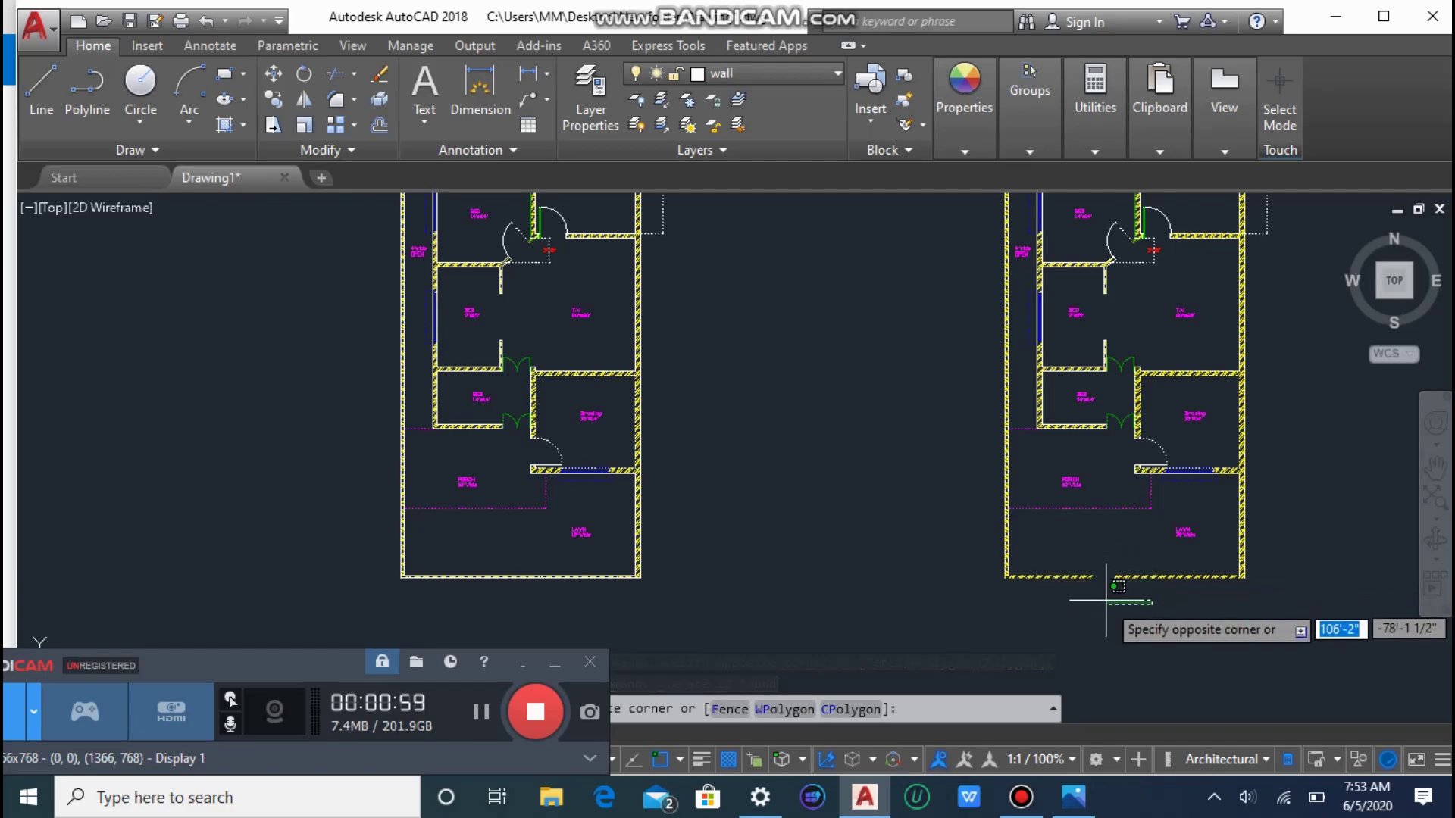
pyautogui.click(1073, 566)
pyautogui.press('Delete')
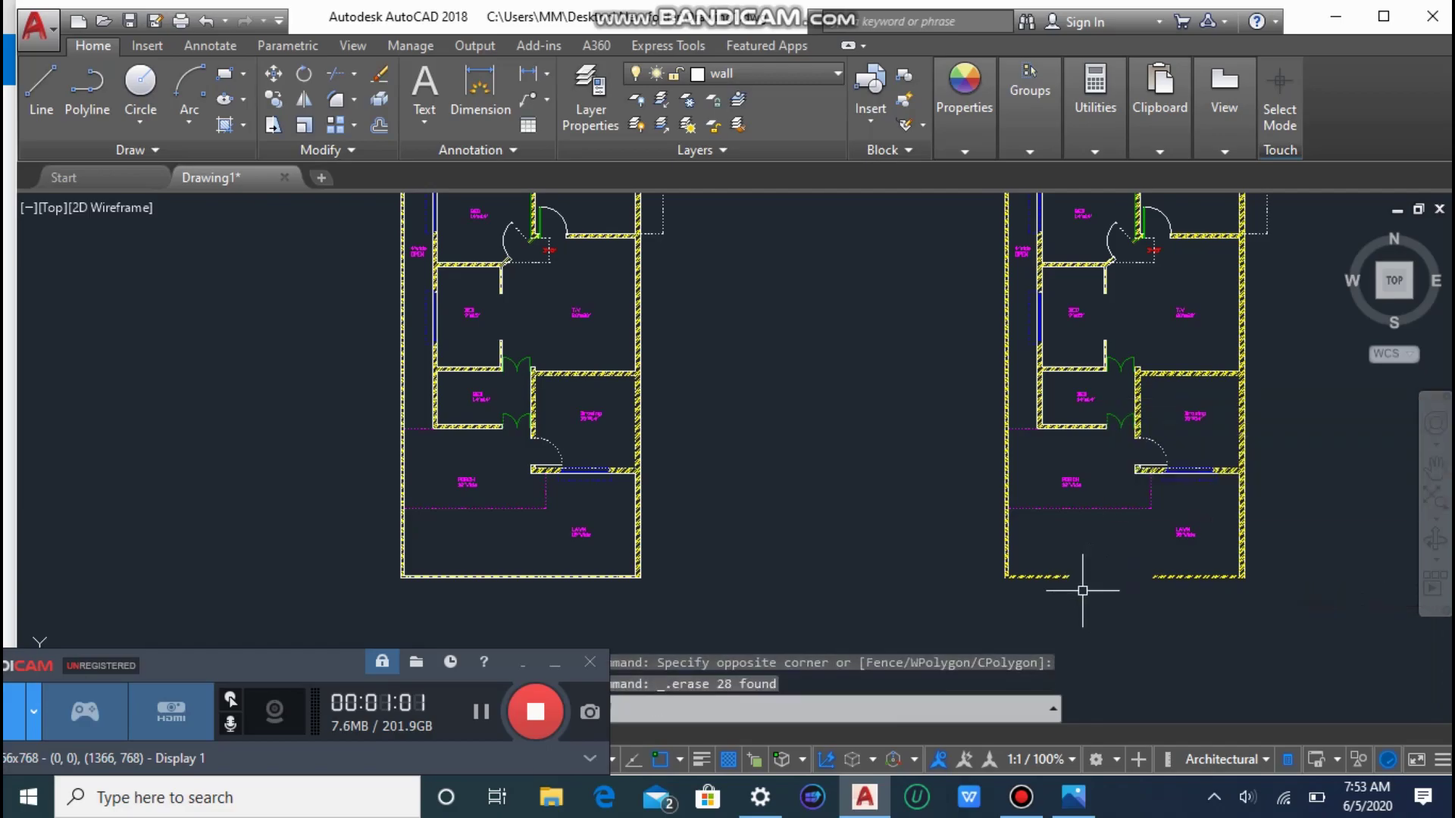
pyautogui.click(1053, 579)
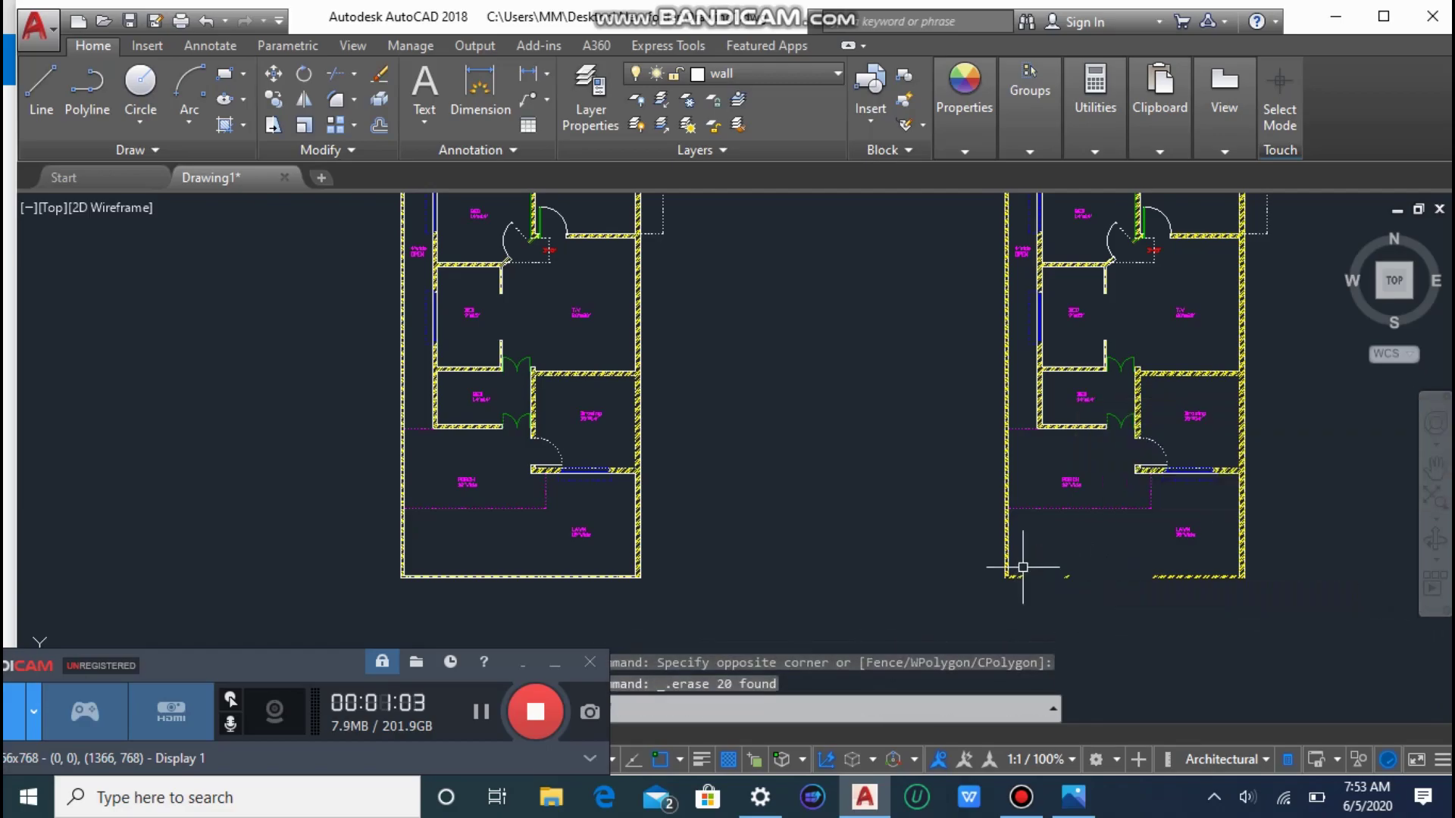
pyautogui.scroll(-4, 1115, 551)
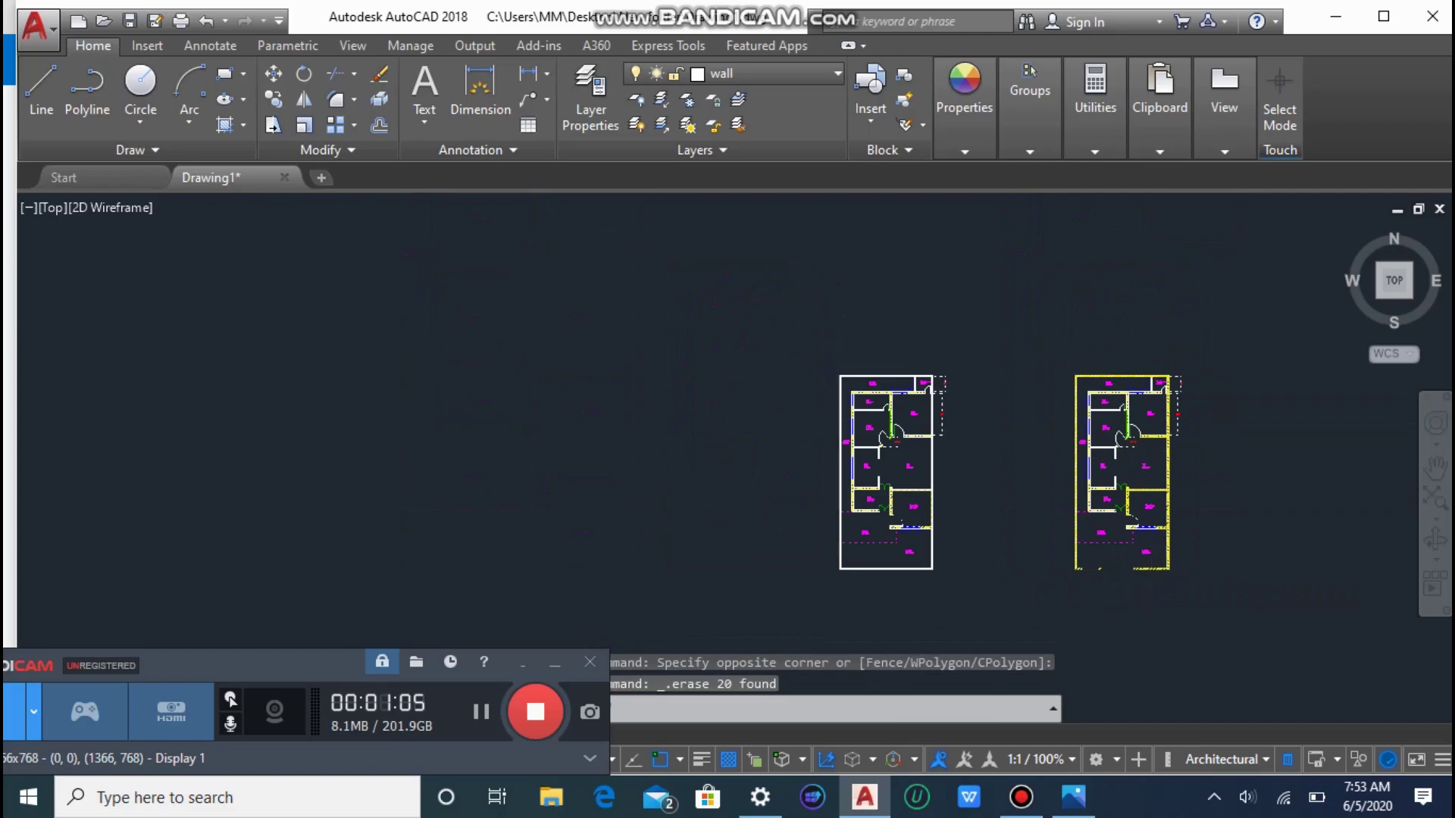
pyautogui.scroll(4, 1152, 574)
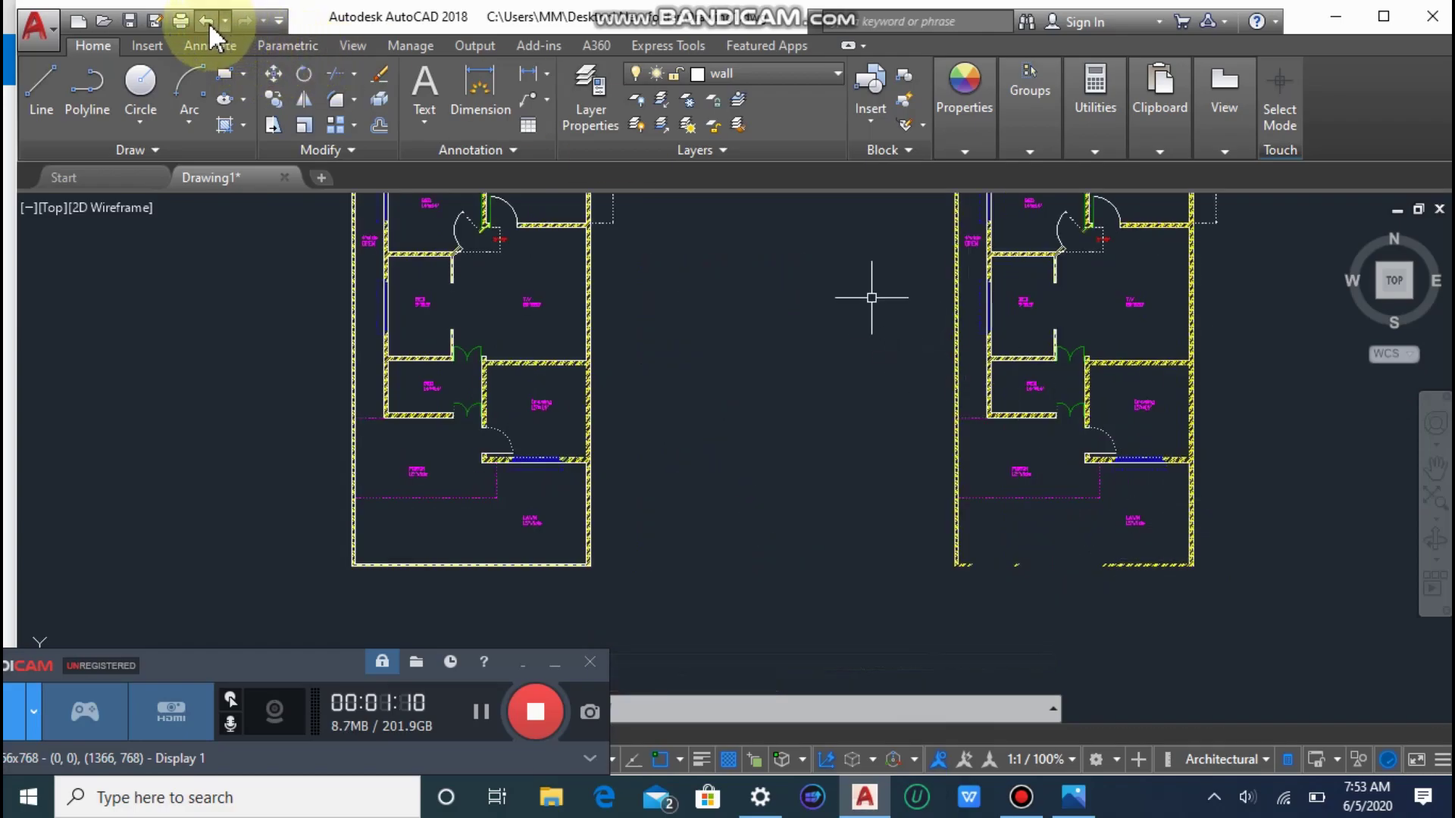
# Delete the hatch on the copied plan's bottom wall.
pyautogui.click(209, 27)
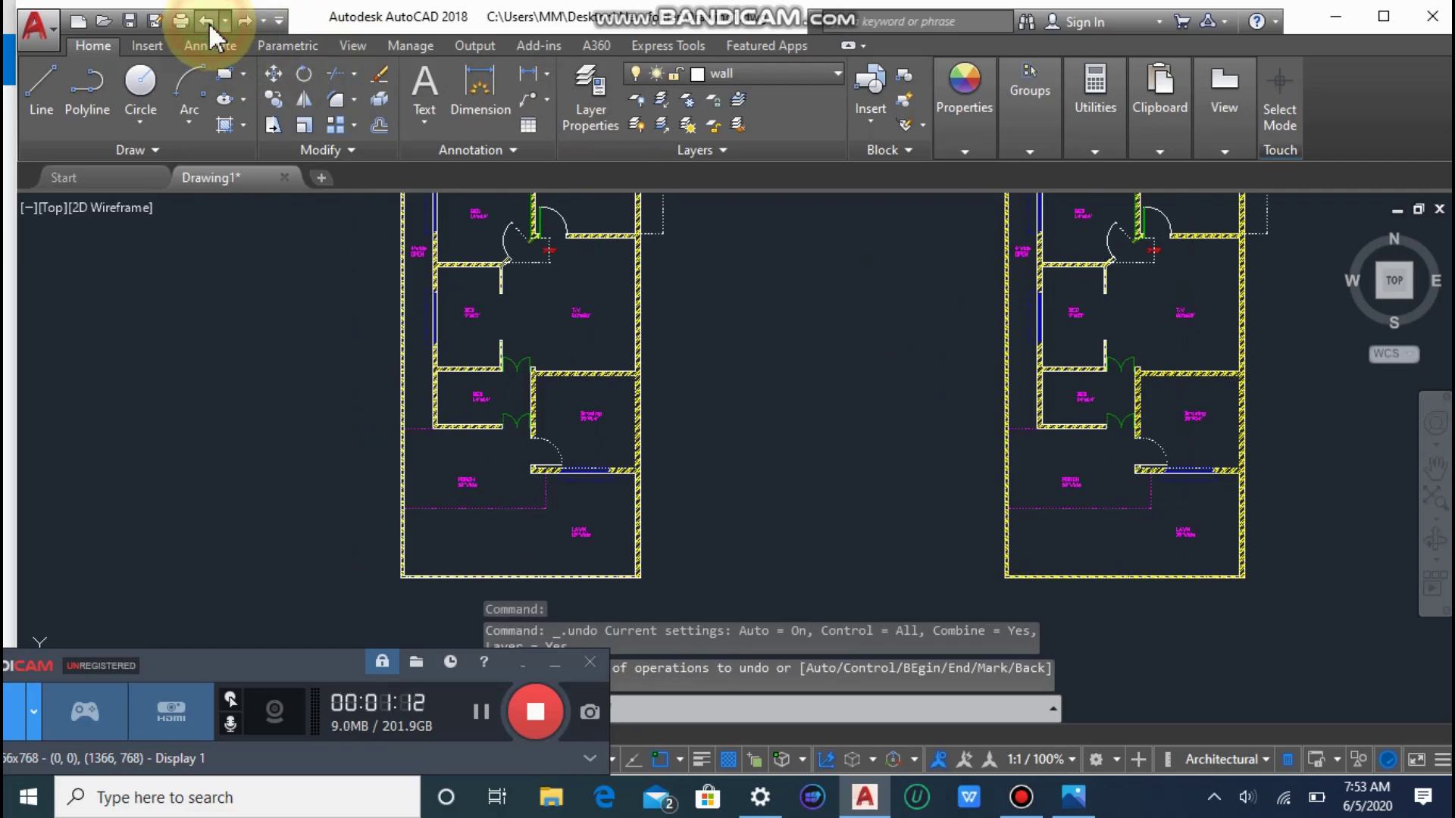
pyautogui.click(208, 21)
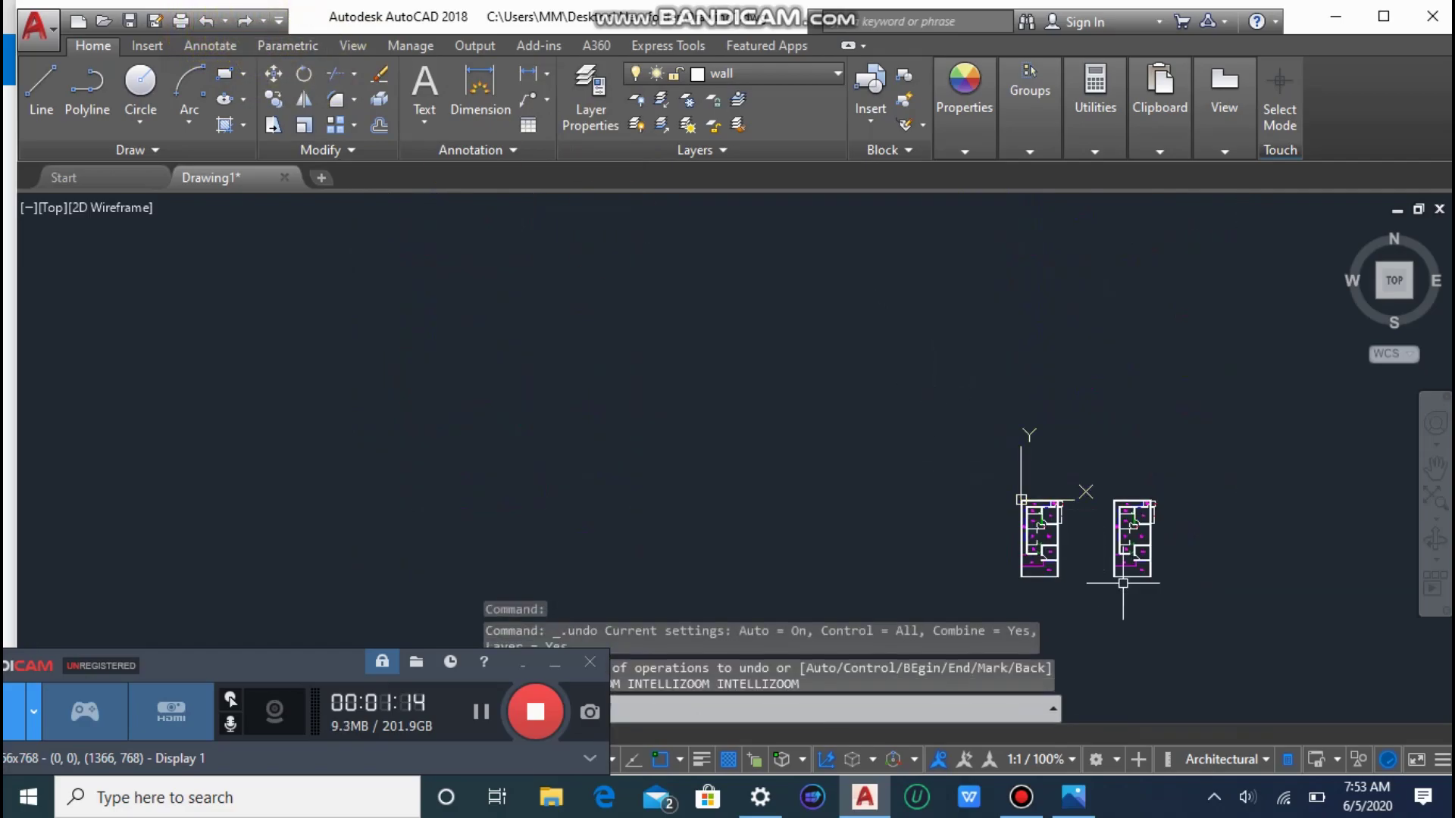
pyautogui.scroll(5, 1159, 580)
pyautogui.scroll(6, 1024, 583)
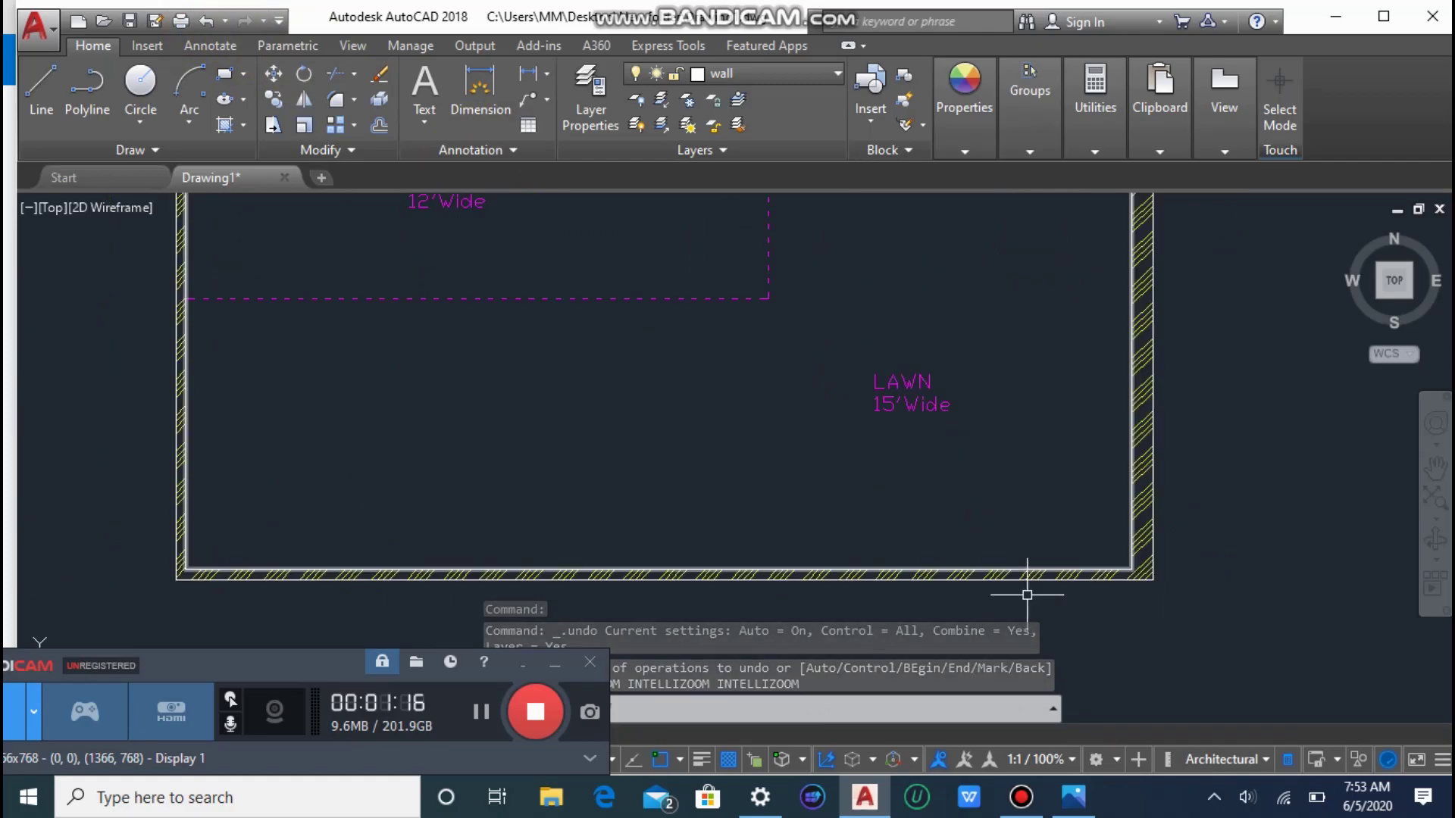
pyautogui.click(1026, 574)
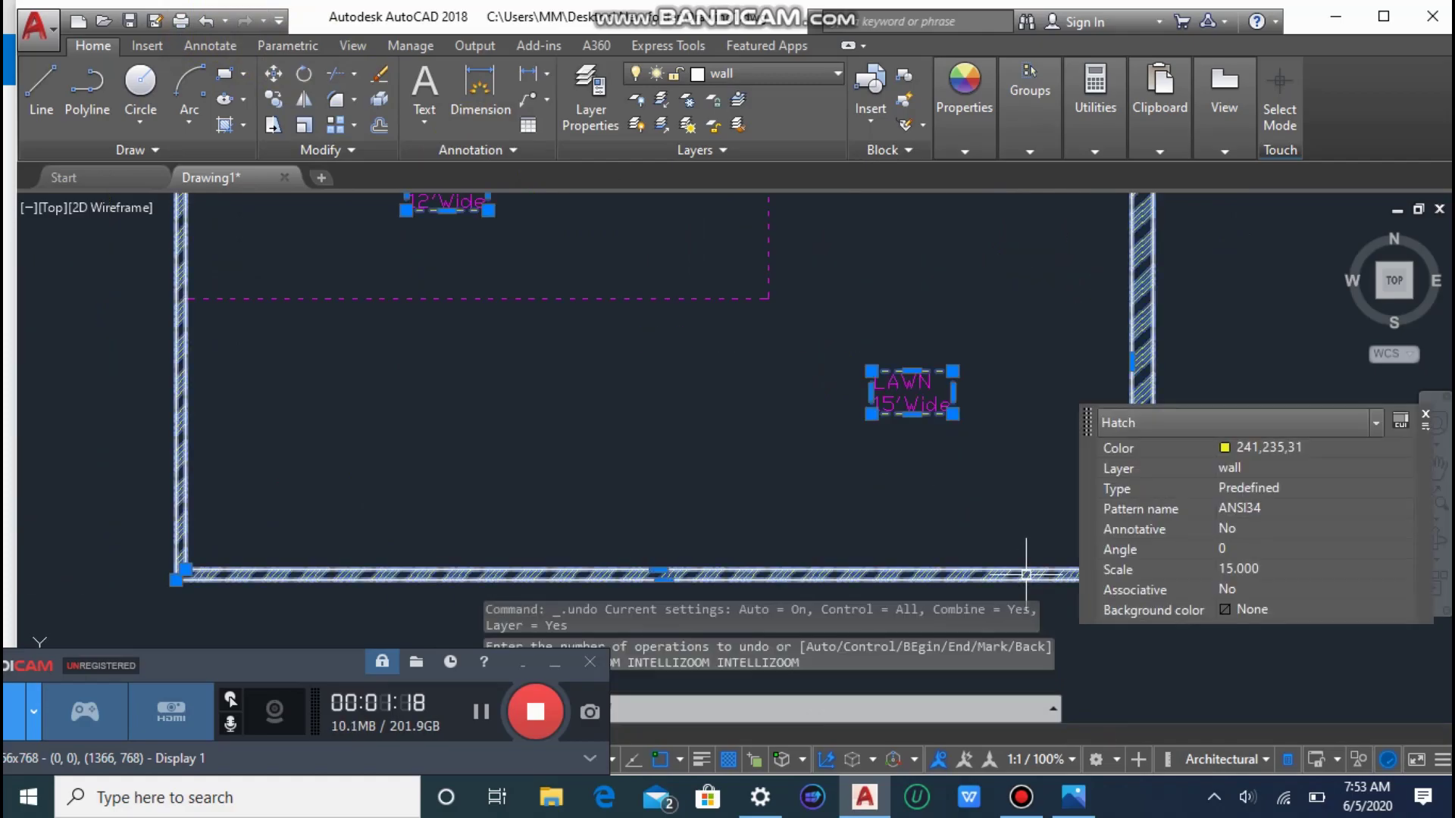
pyautogui.press('Delete')
pyautogui.scroll(-6, 805, 460)
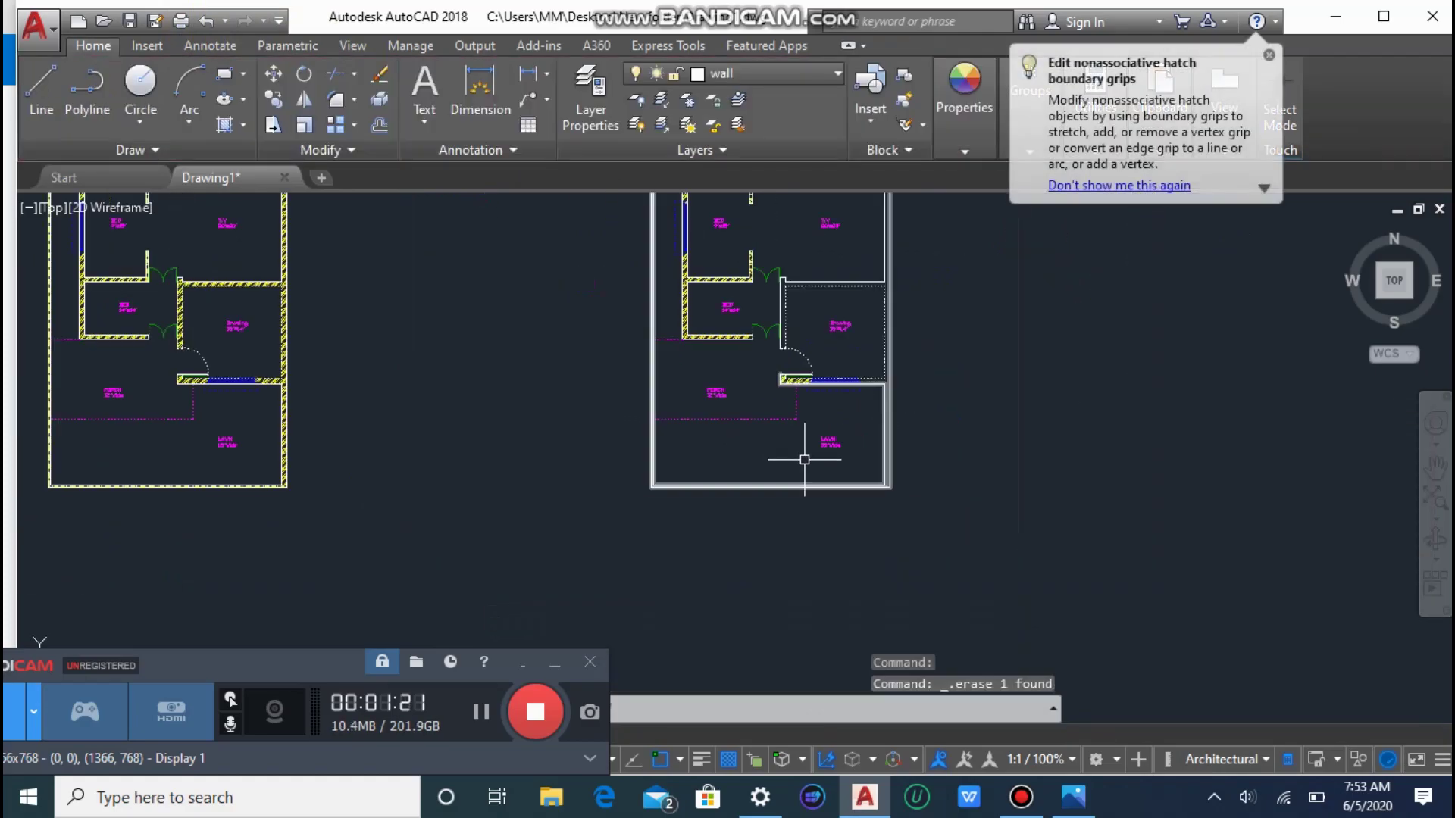
pyautogui.scroll(5, 758, 351)
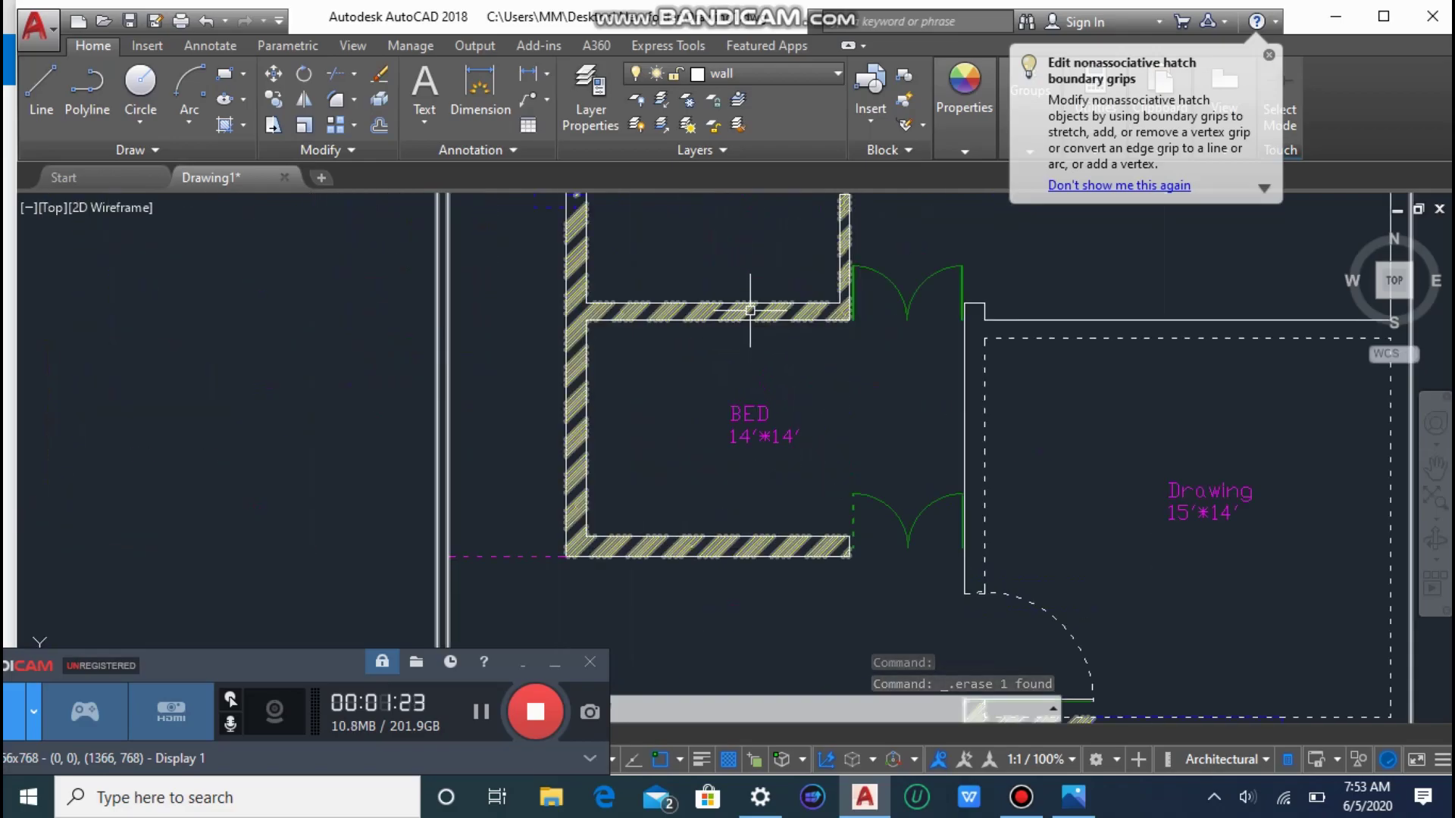
# Remove the wall hatches around the bedroom, the WC and the leftover piece.
pyautogui.click(753, 315)
pyautogui.press('Escape')
pyautogui.scroll(-5, 788, 394)
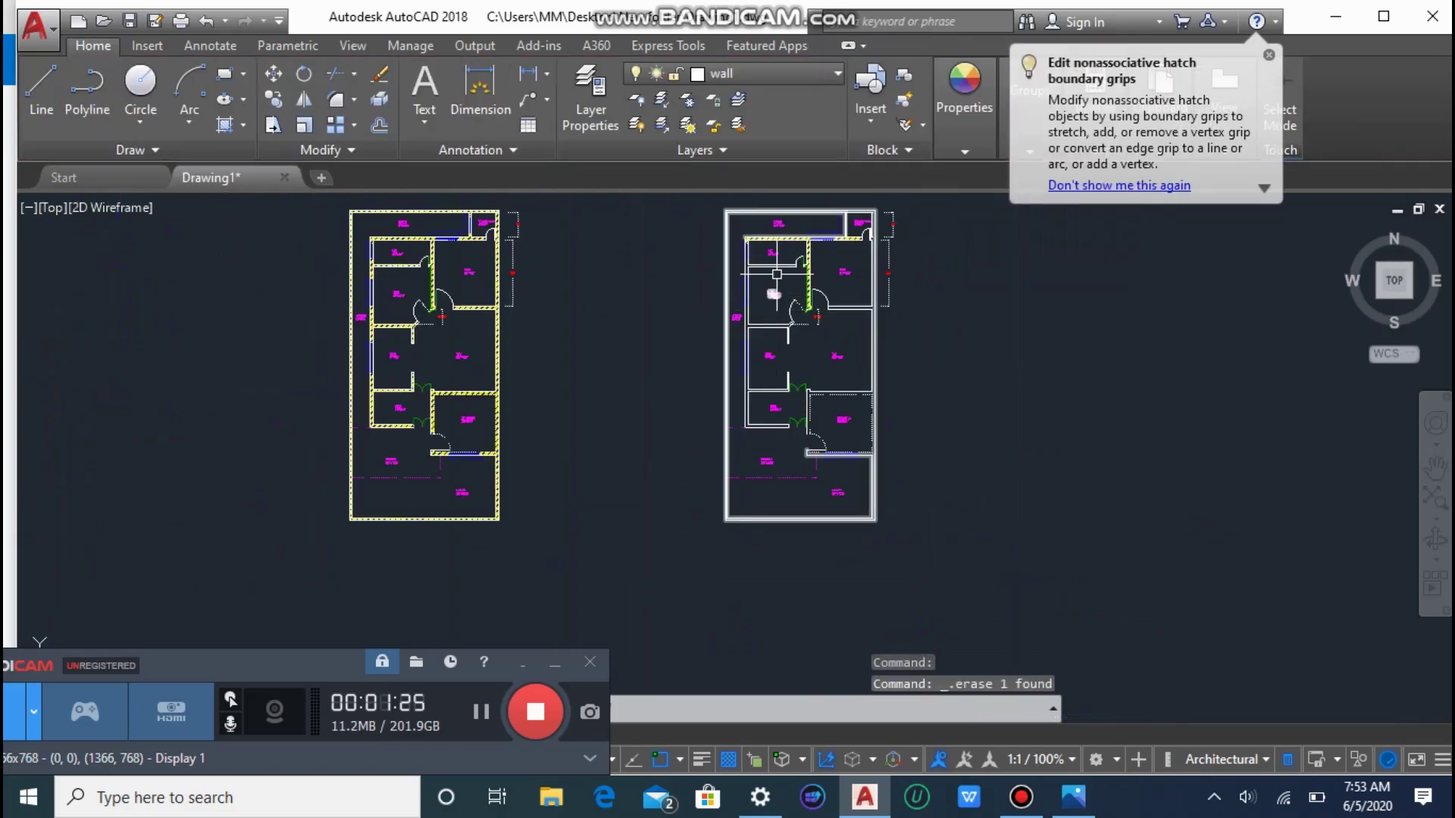
pyautogui.scroll(5, 773, 228)
pyautogui.click(722, 315)
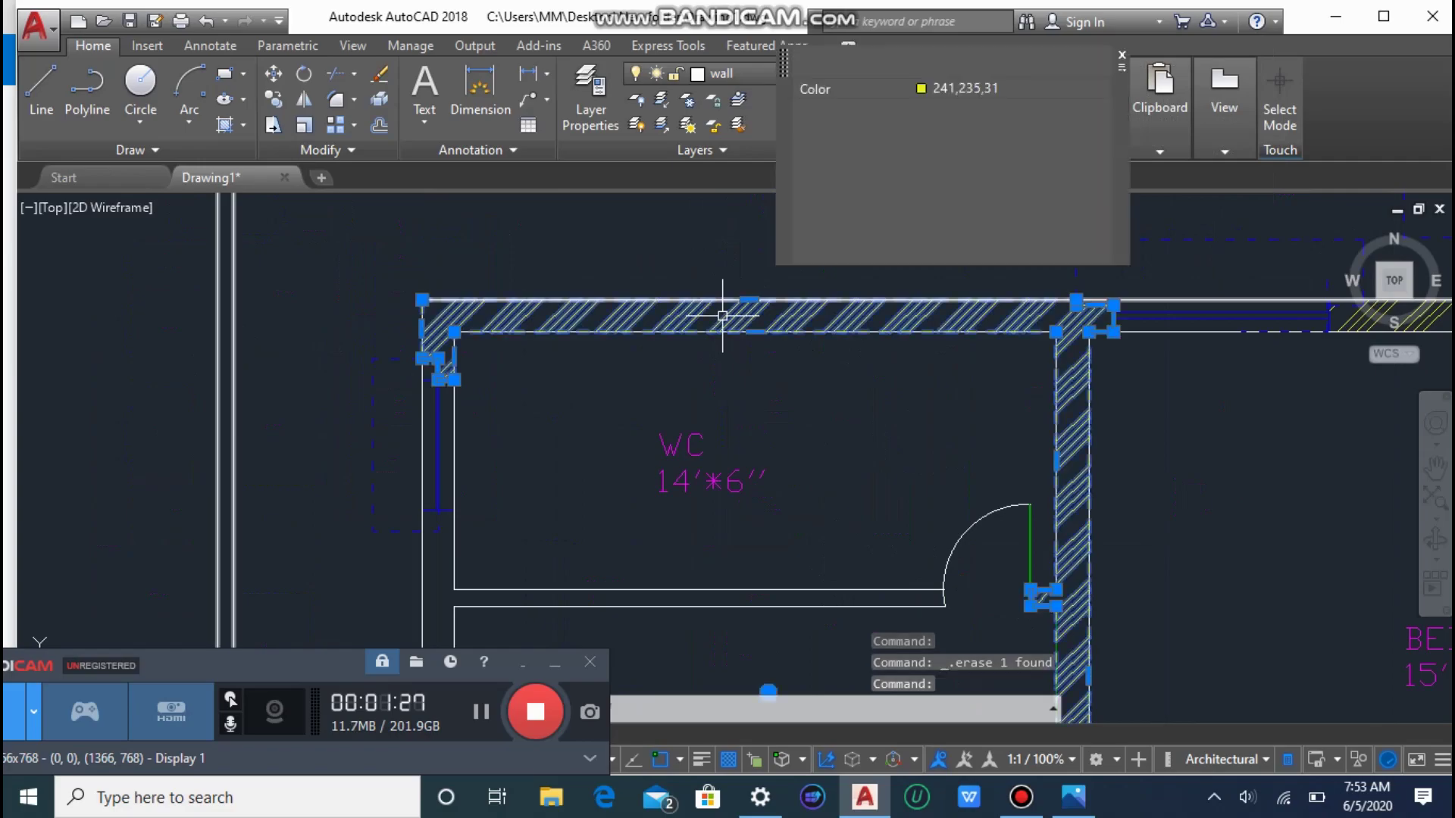
pyautogui.press('Delete')
pyautogui.scroll(-5, 735, 315)
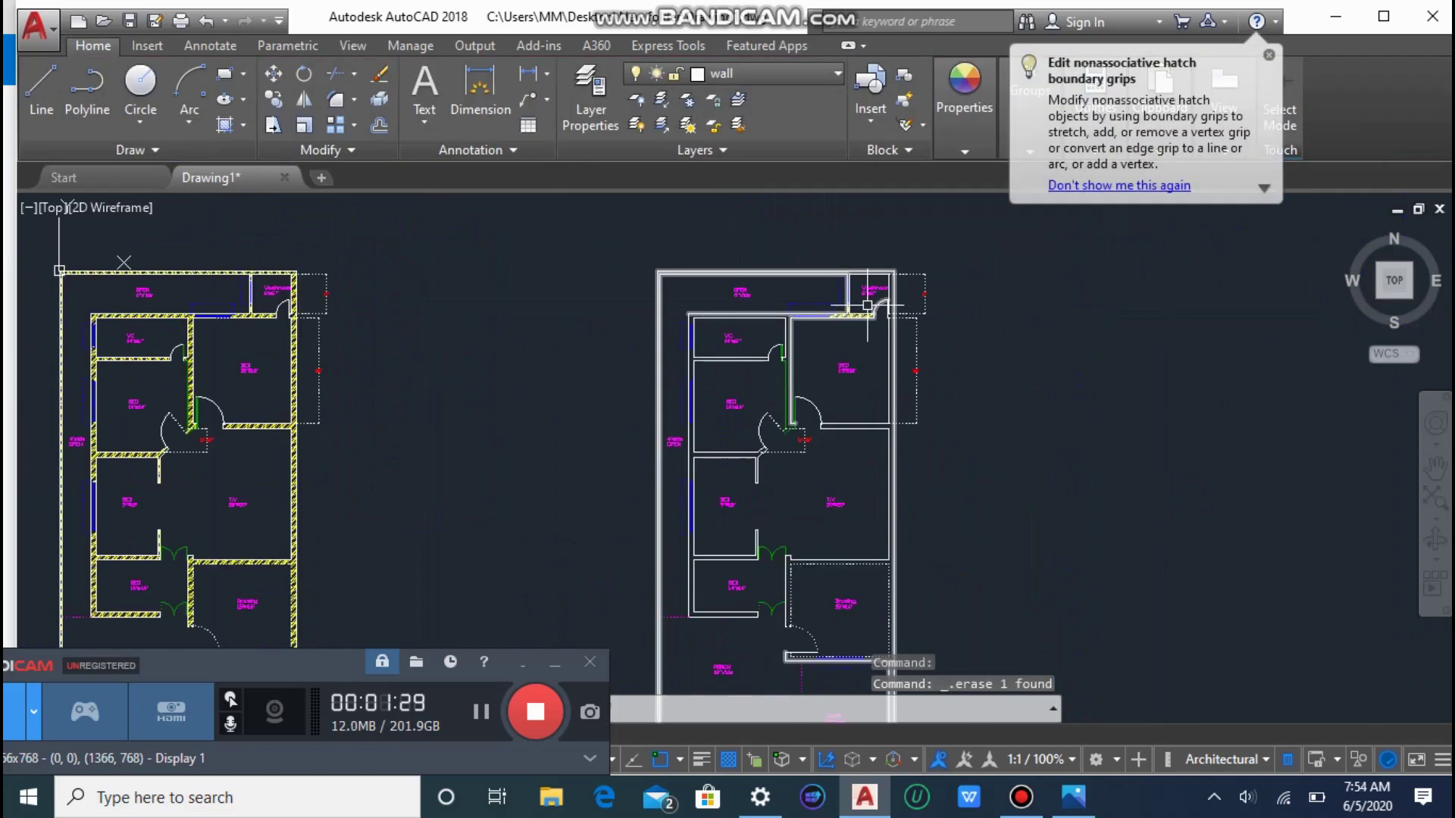
pyautogui.scroll(5, 868, 305)
pyautogui.click(806, 352)
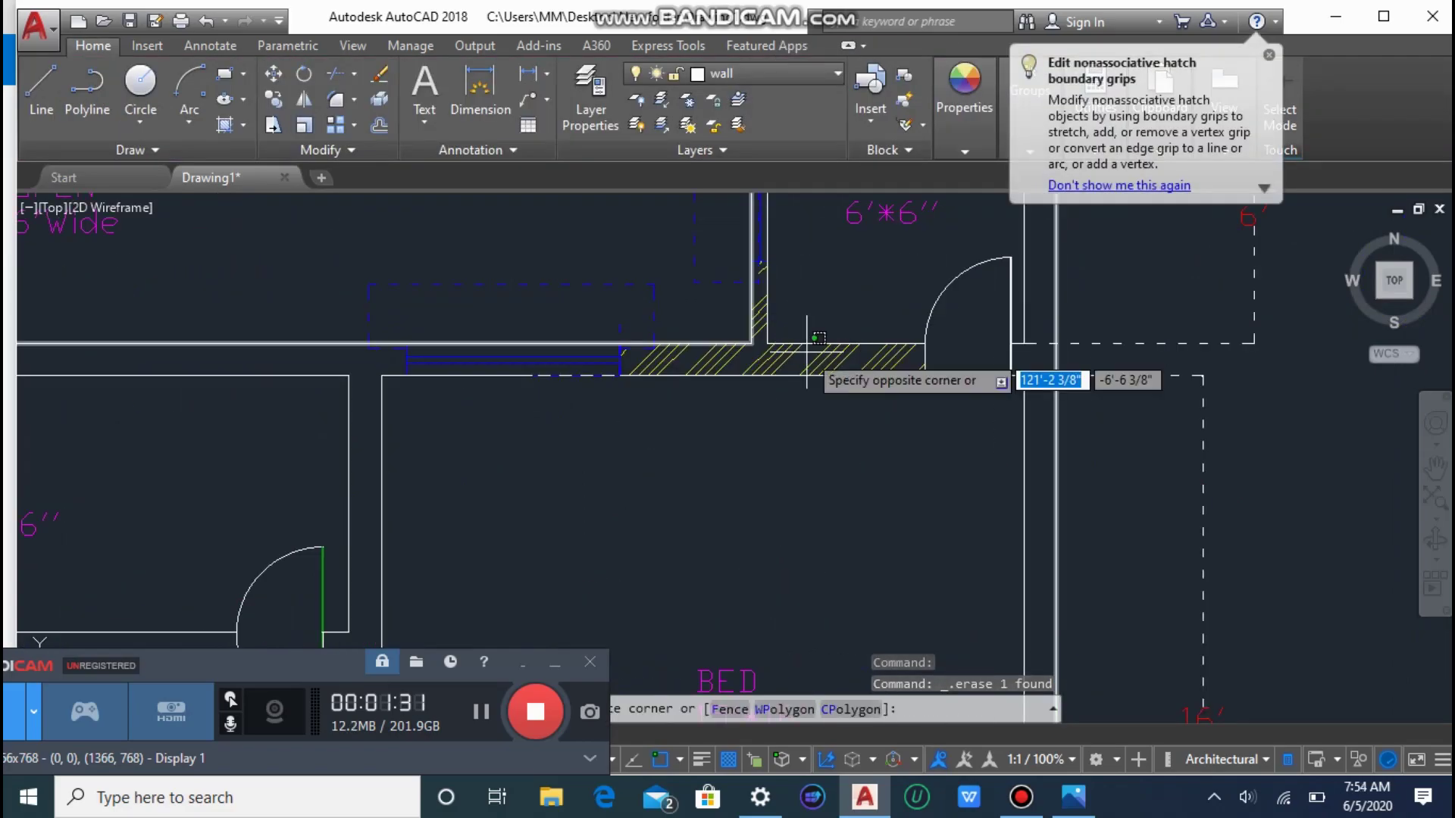
pyautogui.click(767, 357)
pyautogui.press('Escape')
# Explode the two bottom wall polylines into separate lines.
pyautogui.scroll(-8, 765, 424)
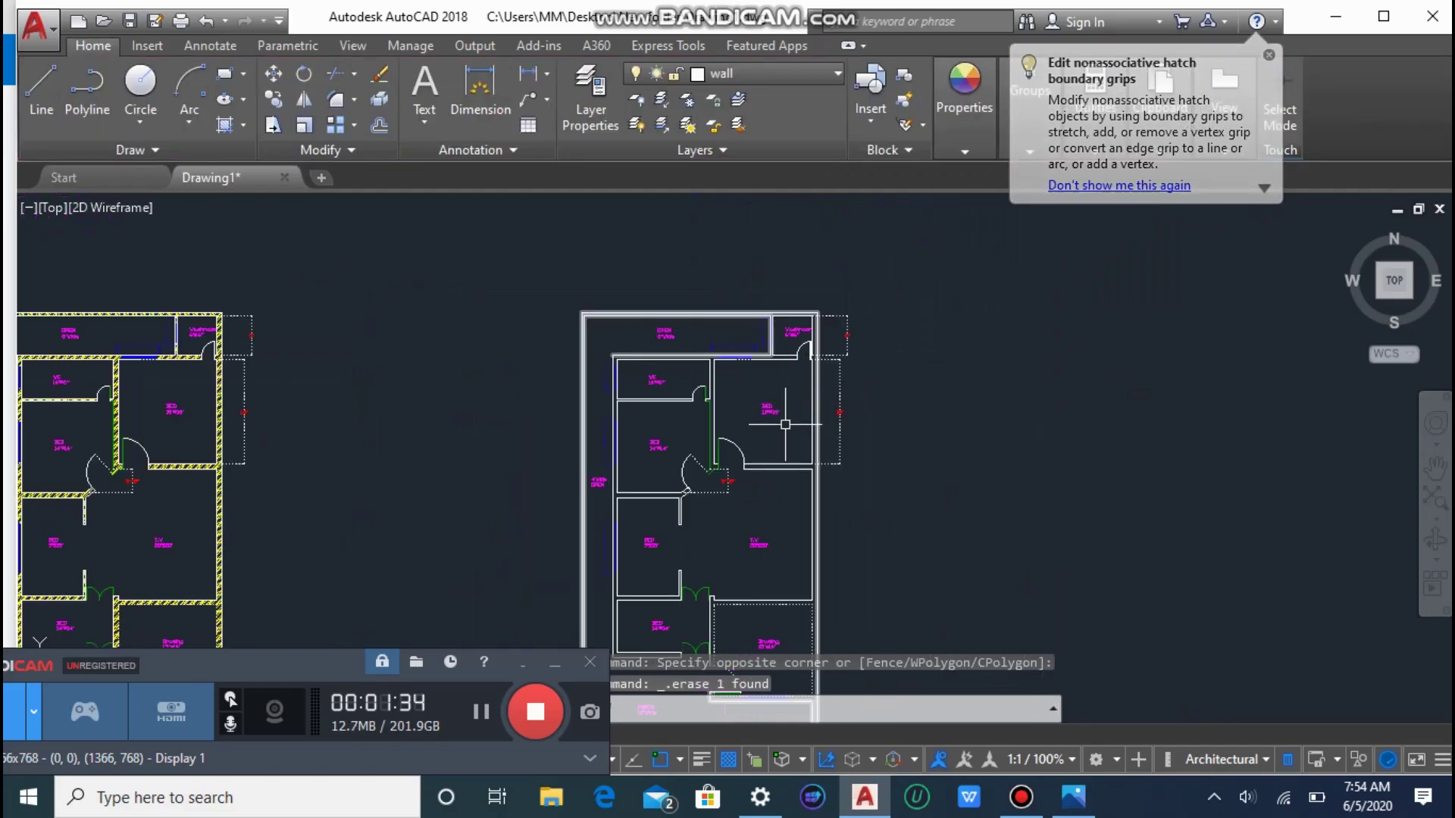
pyautogui.scroll(8, 764, 511)
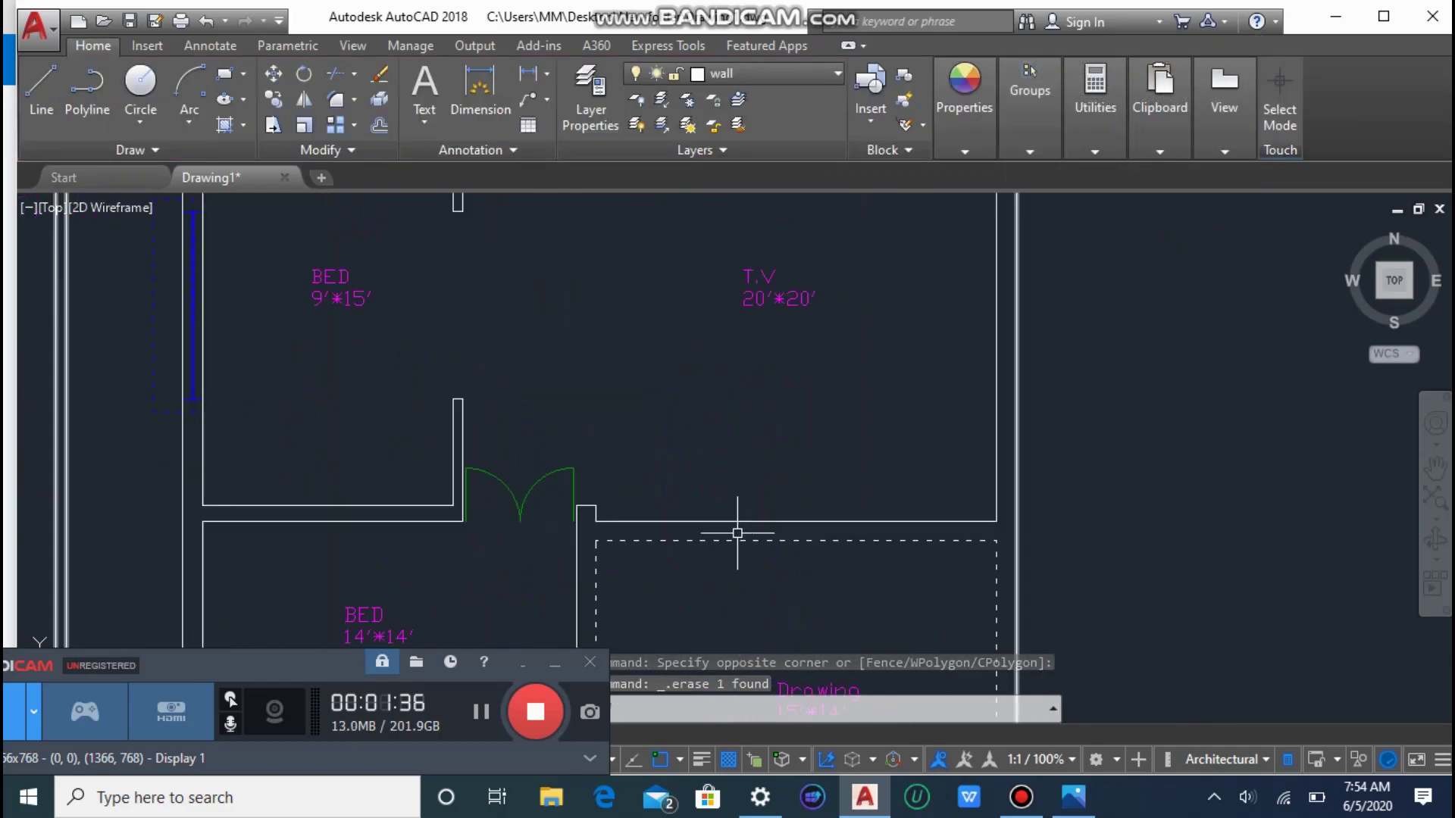
pyautogui.scroll(-8, 737, 533)
pyautogui.scroll(8, 672, 575)
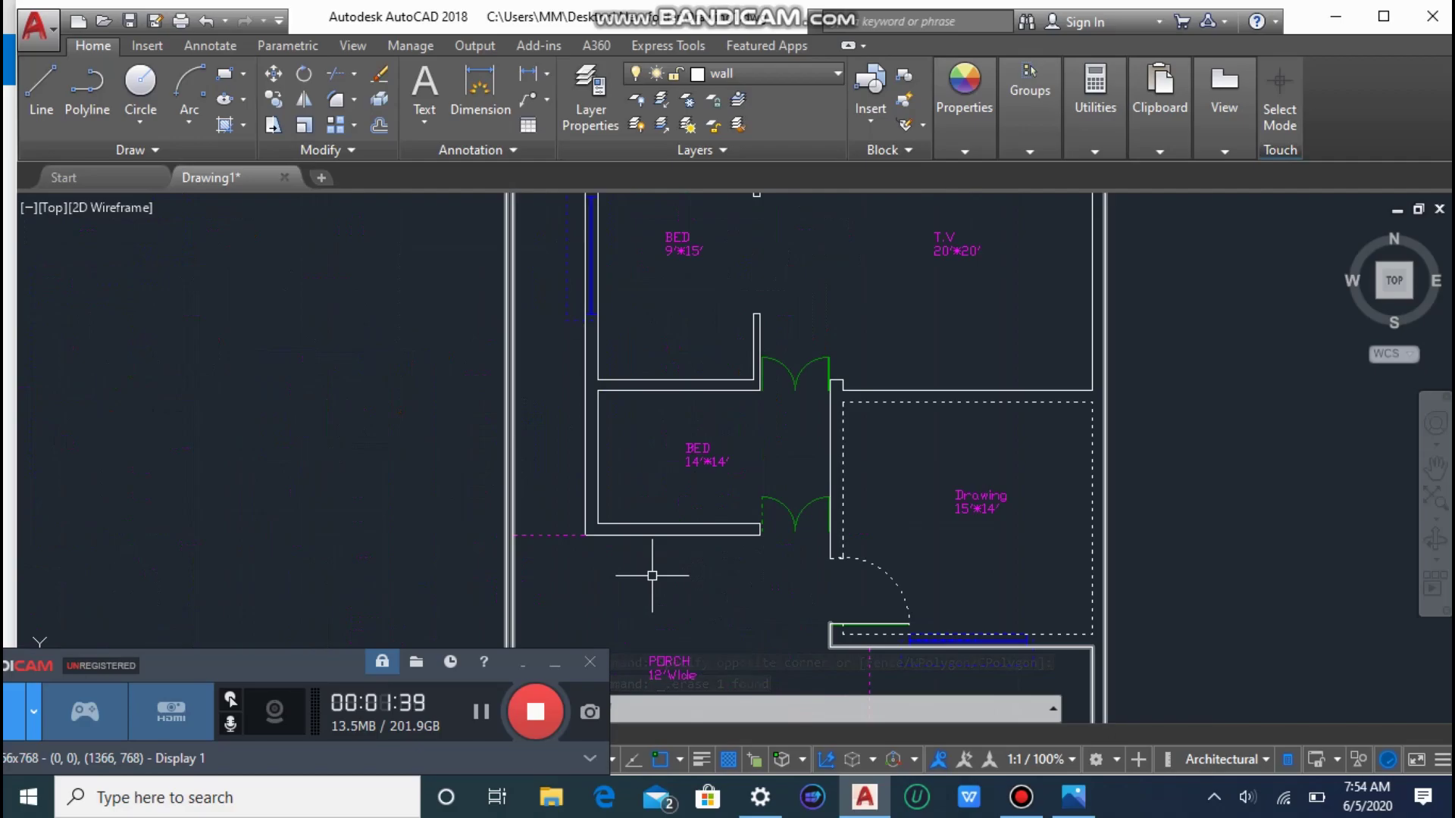
pyautogui.scroll(-8, 652, 575)
pyautogui.scroll(6, 677, 550)
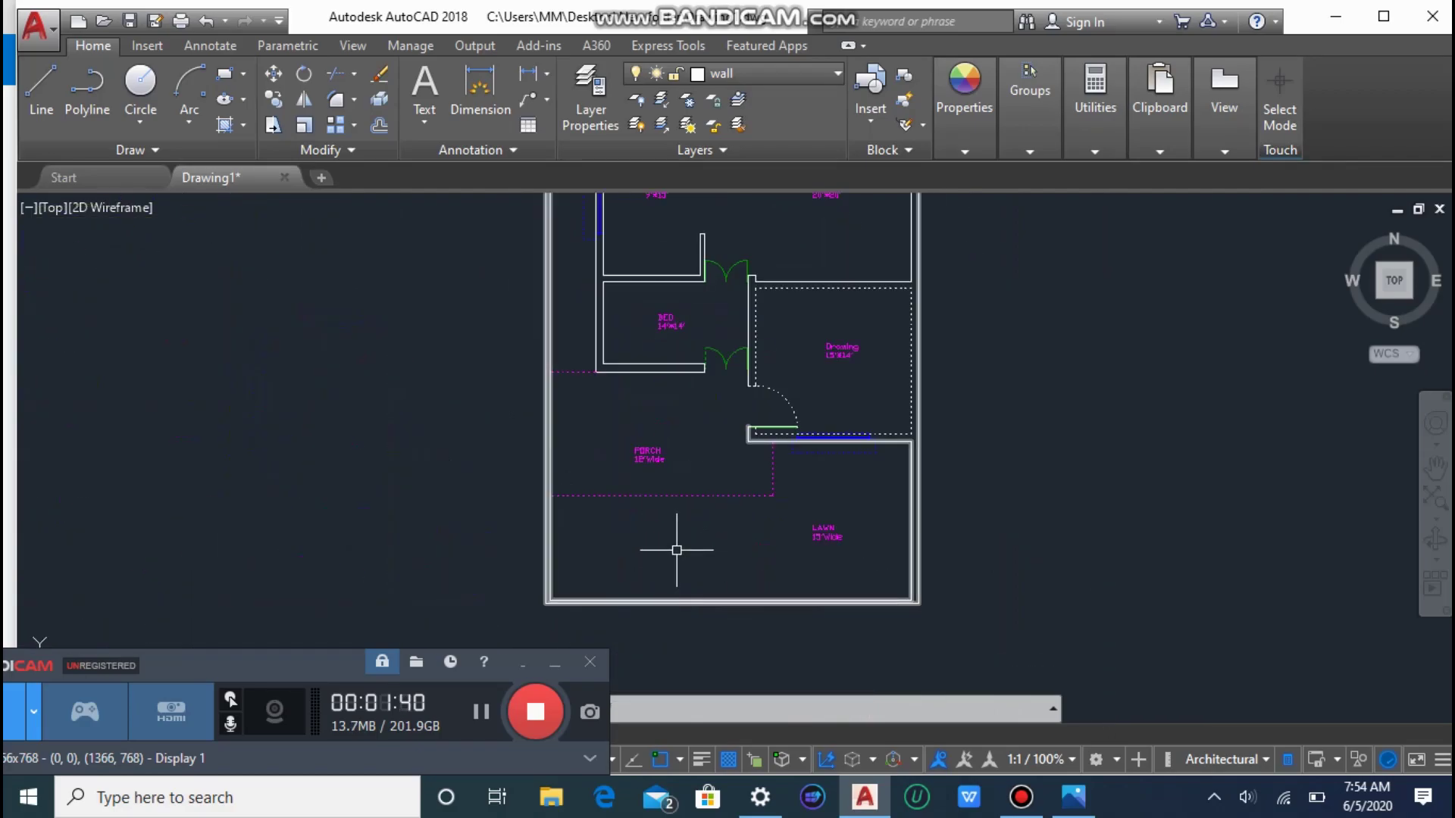
pyautogui.click(712, 601)
pyautogui.click(713, 589)
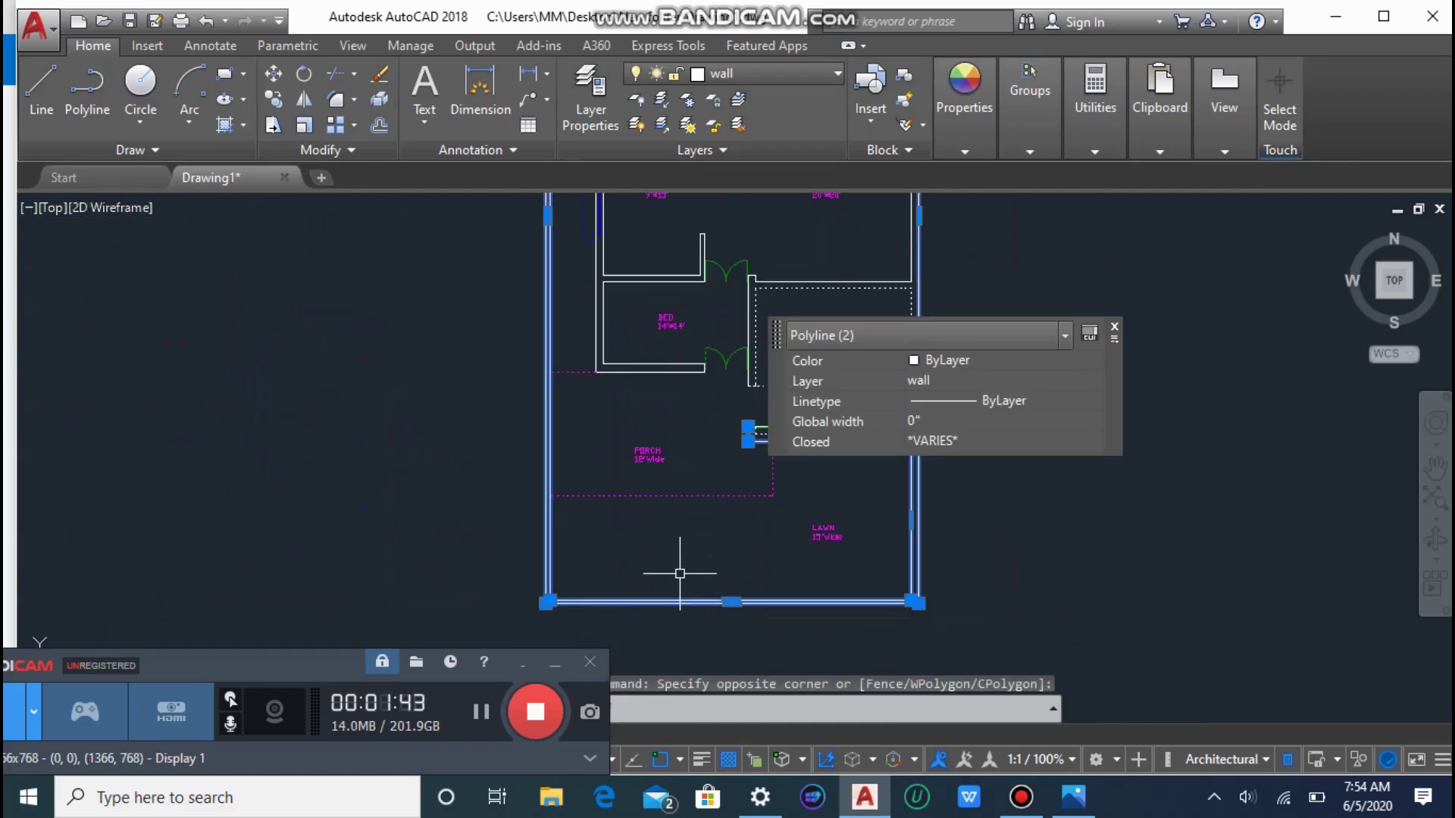
pyautogui.write('x')
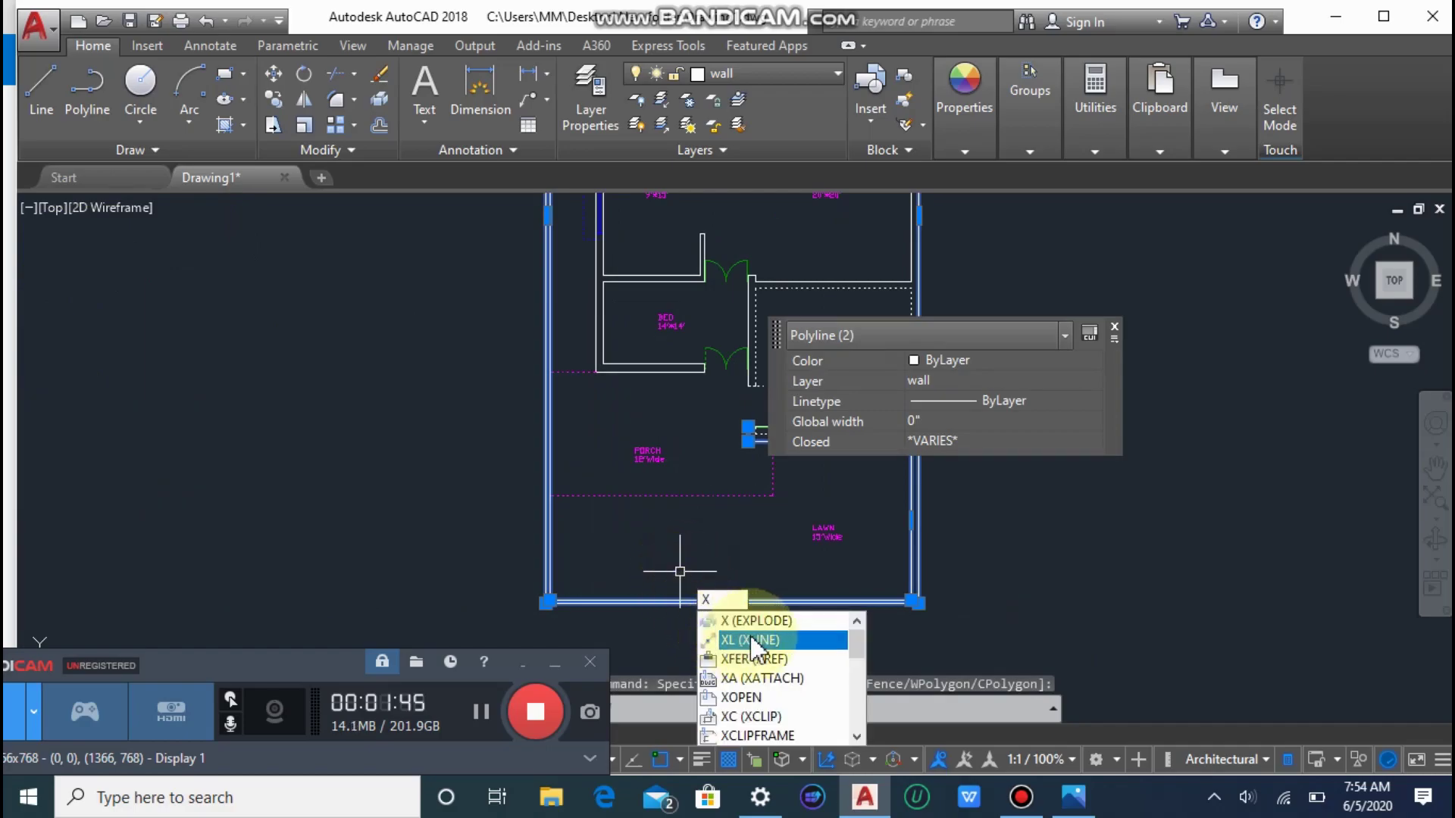
pyautogui.press('Return')
pyautogui.click(698, 582)
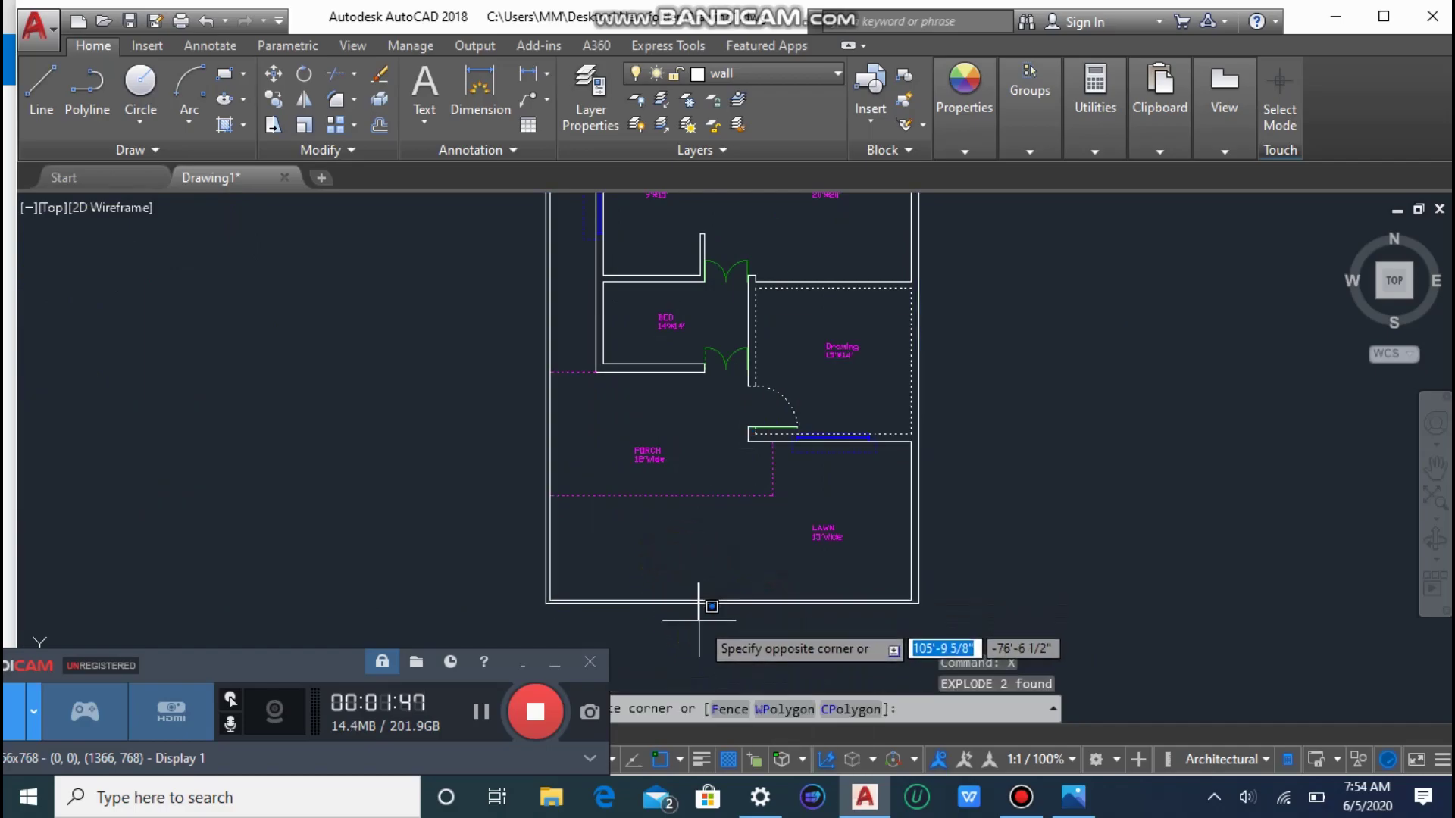
pyautogui.click(705, 617)
pyautogui.press('Return')
pyautogui.press('Escape')
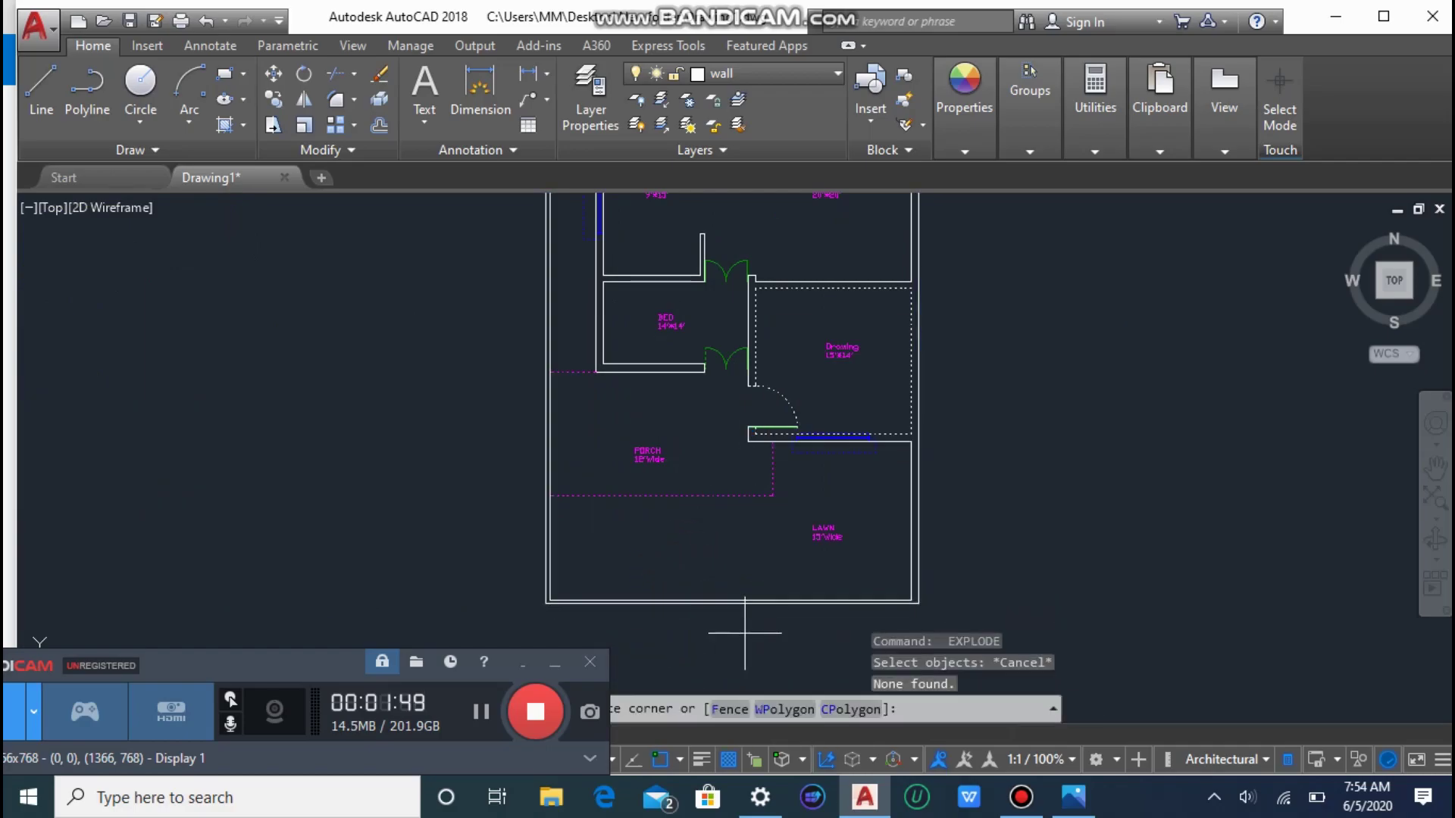
# Erase the bottom wall lines, the left wall beside the lawn, and the top wall above OPEN.
pyautogui.click(716, 622)
pyautogui.click(691, 588)
pyautogui.press('Delete')
pyautogui.click(565, 556)
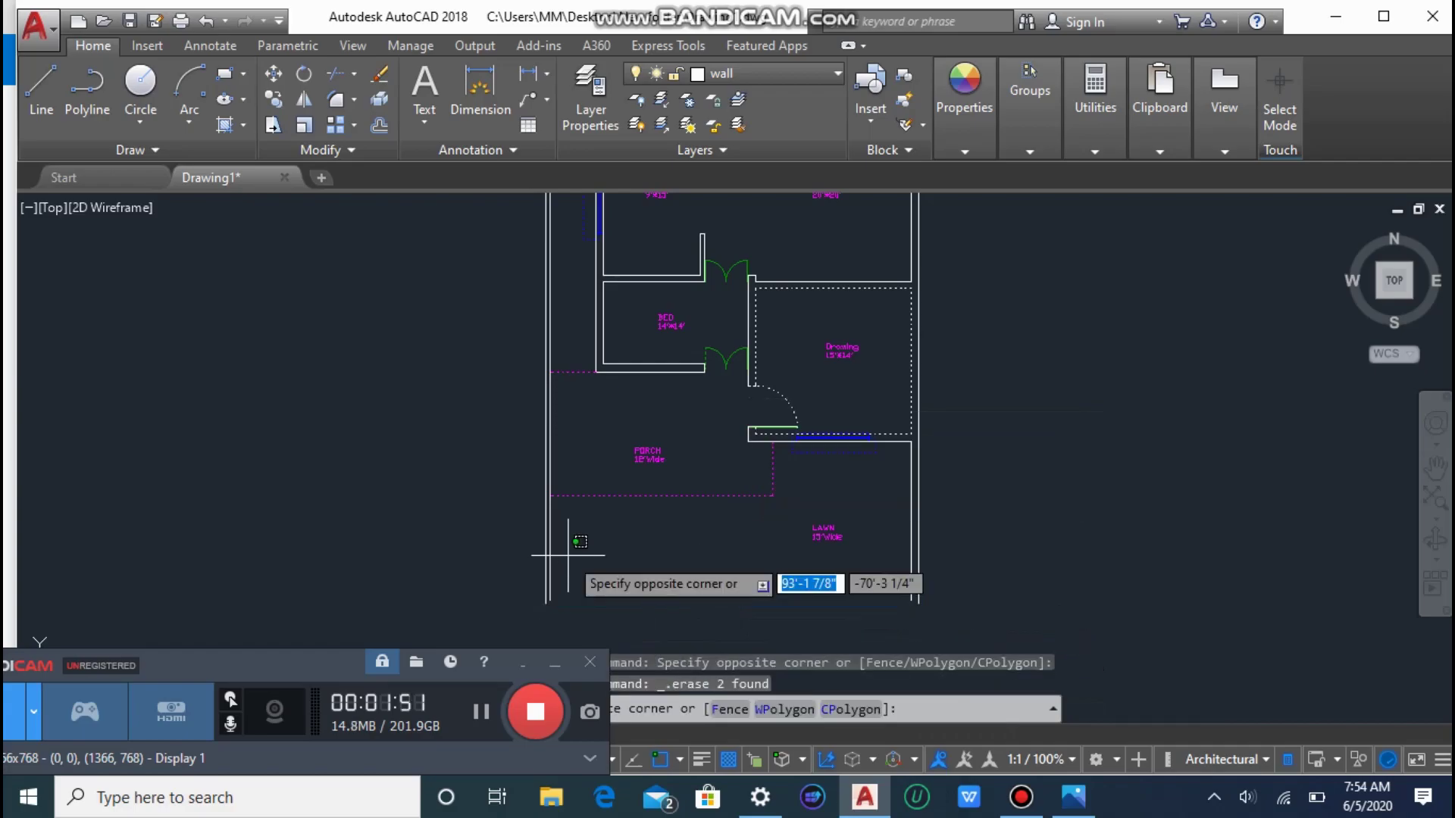
pyautogui.click(523, 543)
pyautogui.press('Delete')
pyautogui.scroll(-3, 524, 545)
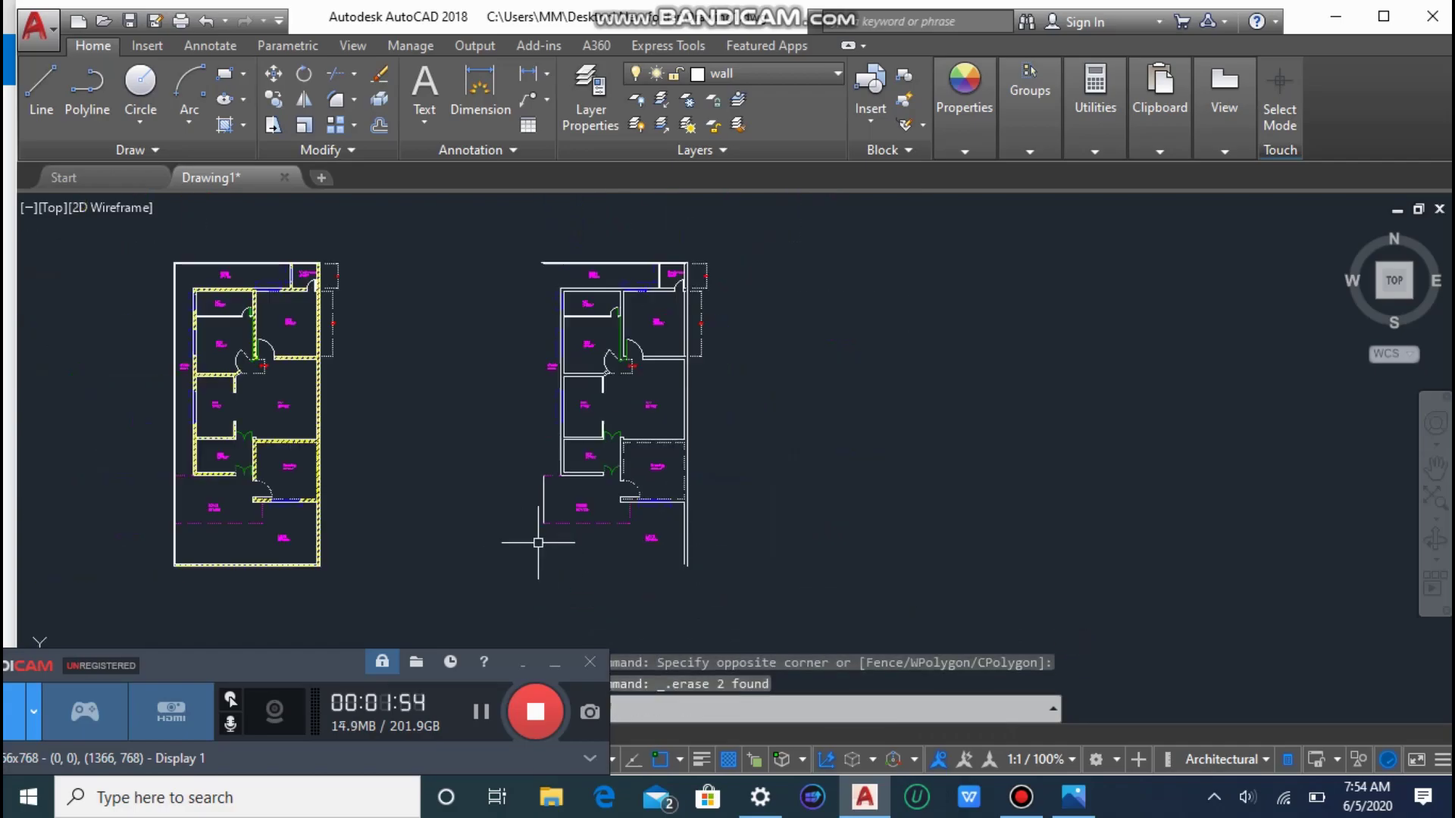
pyautogui.scroll(6, 574, 375)
pyautogui.click(664, 324)
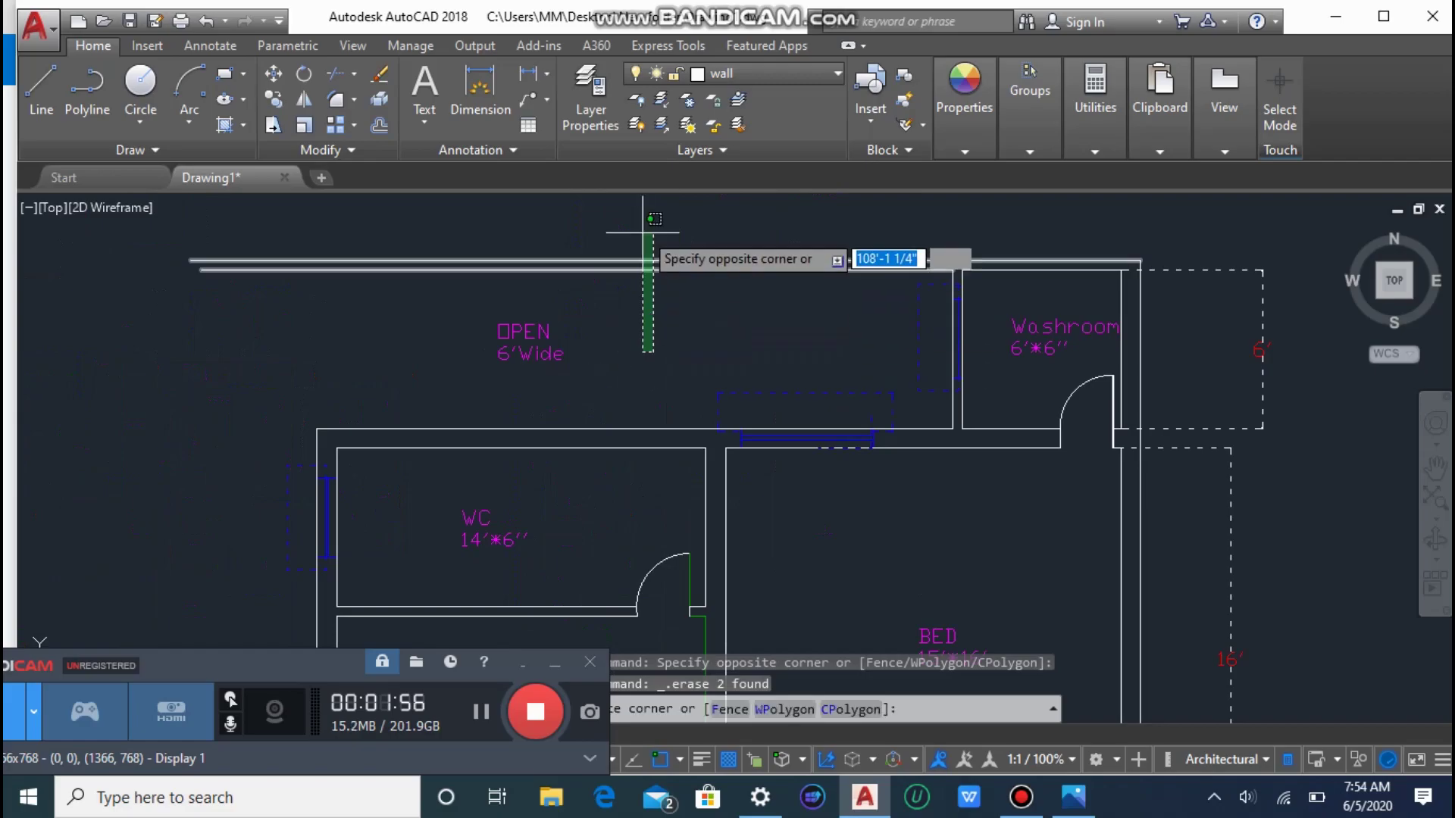
pyautogui.click(649, 224)
pyautogui.press('Delete')
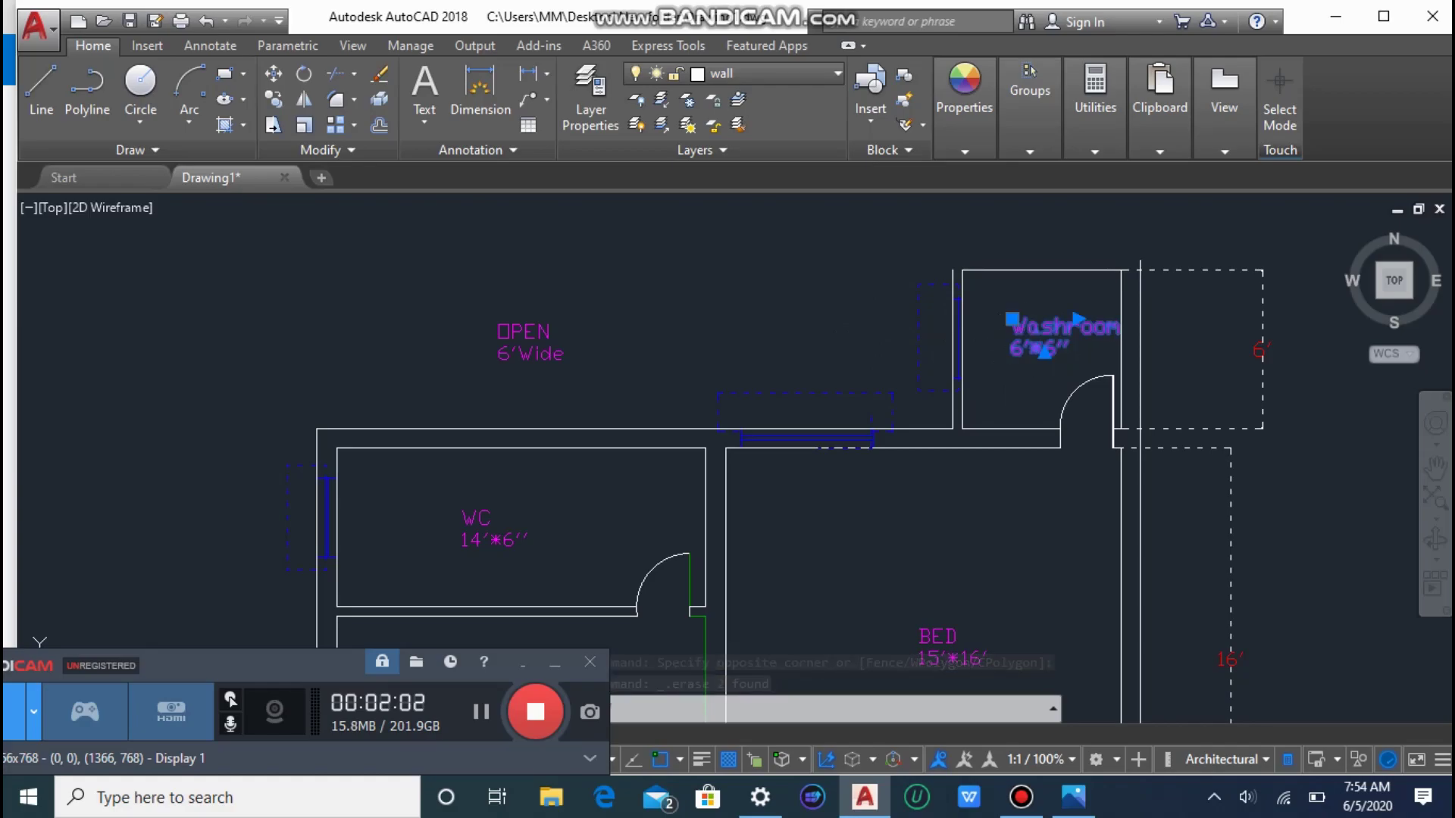
# Delete the Washroom label and explode its door polyline, door arc and wall rectangle.
pyautogui.press('Delete')
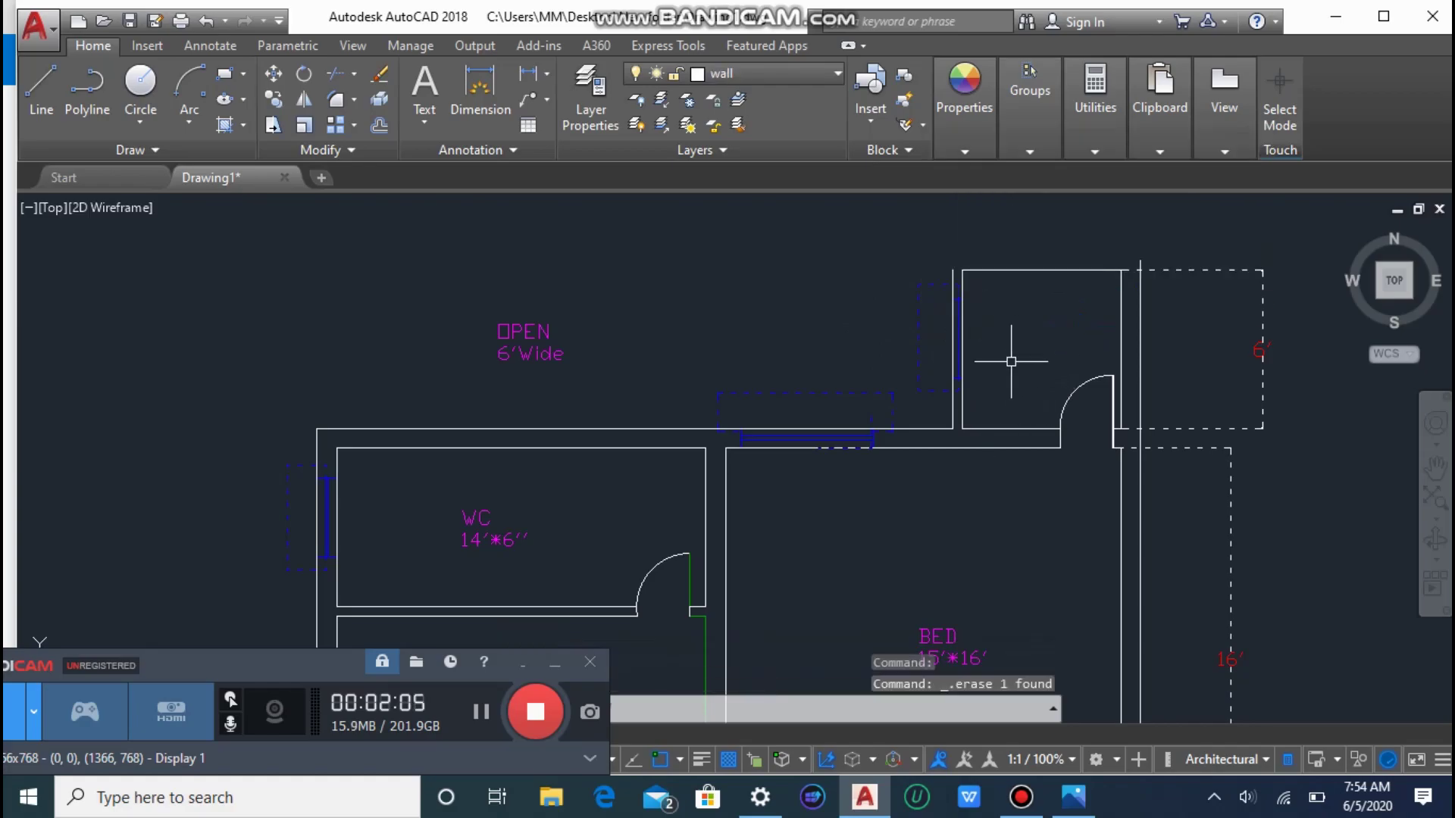
pyautogui.click(1071, 400)
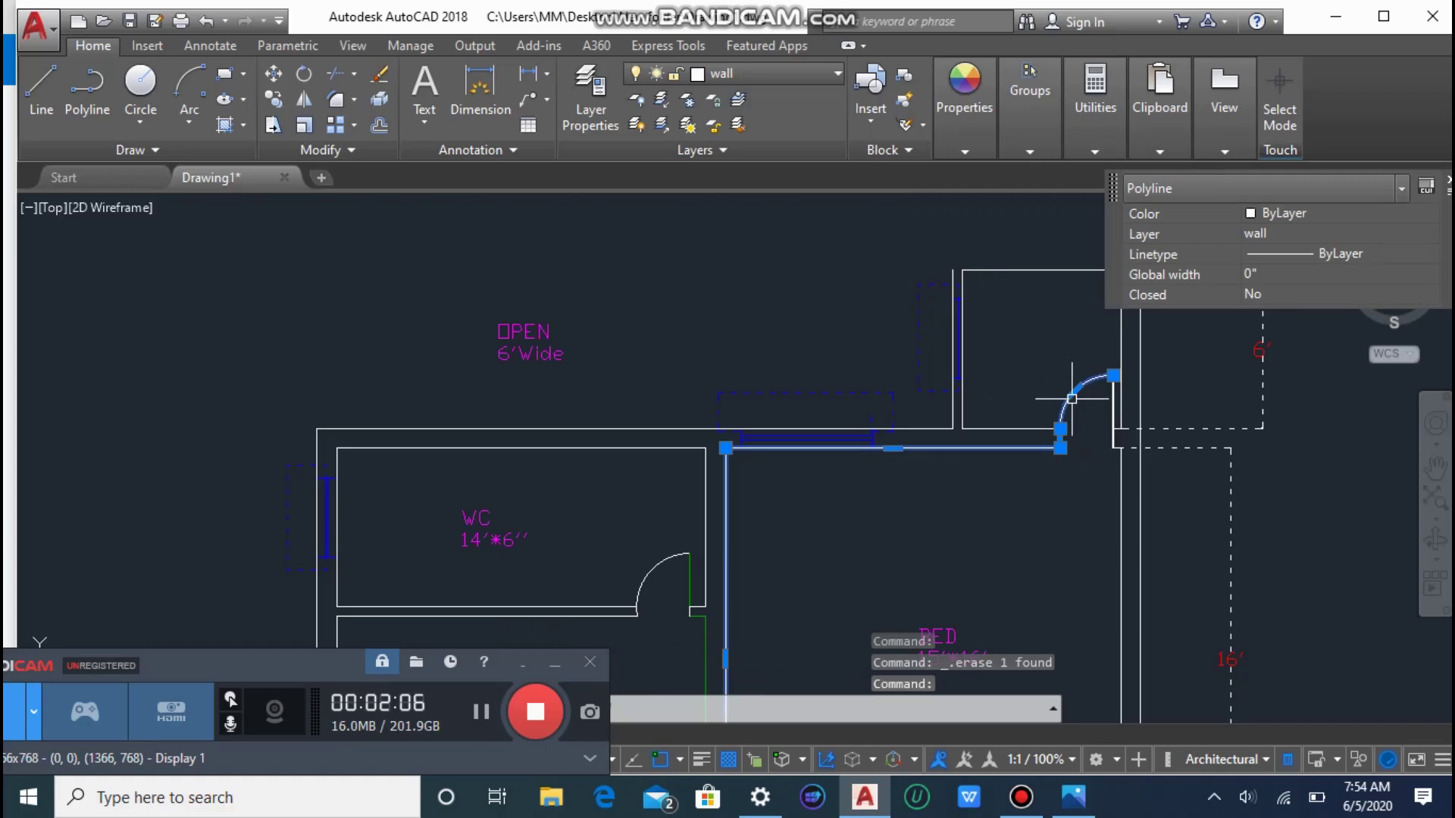
pyautogui.write('x')
pyautogui.press('Return')
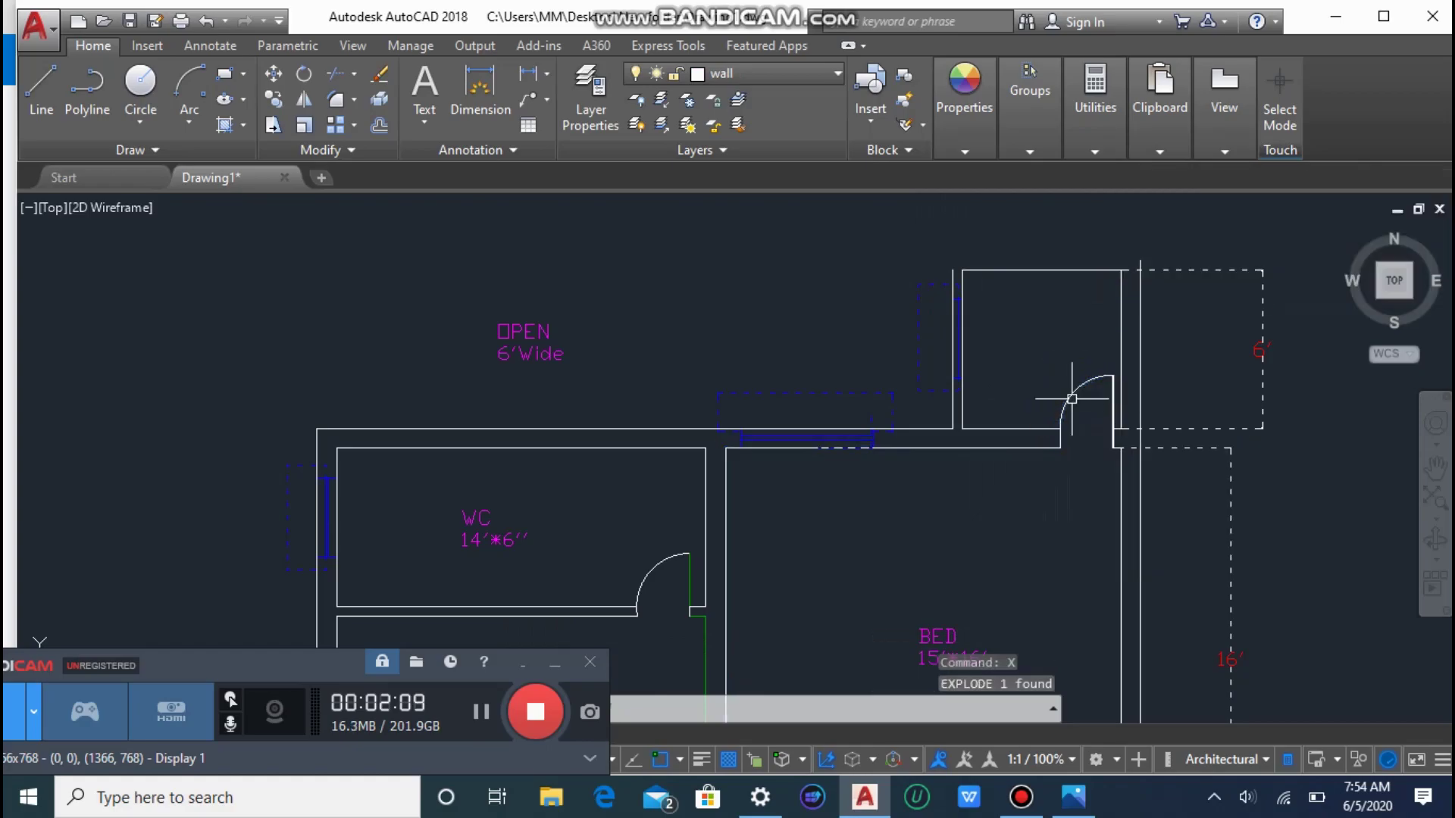
pyautogui.click(1074, 392)
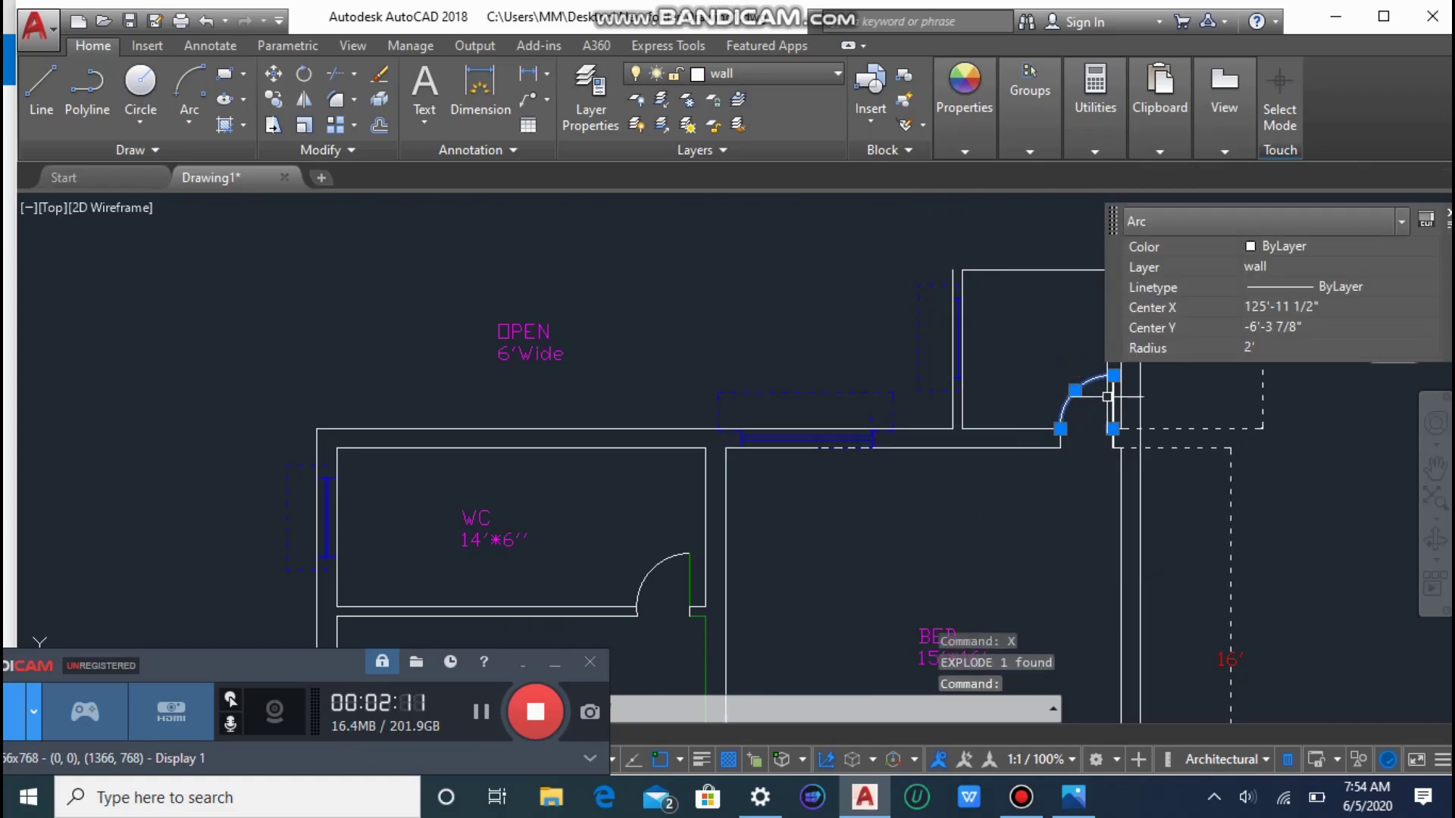
pyautogui.click(1108, 397)
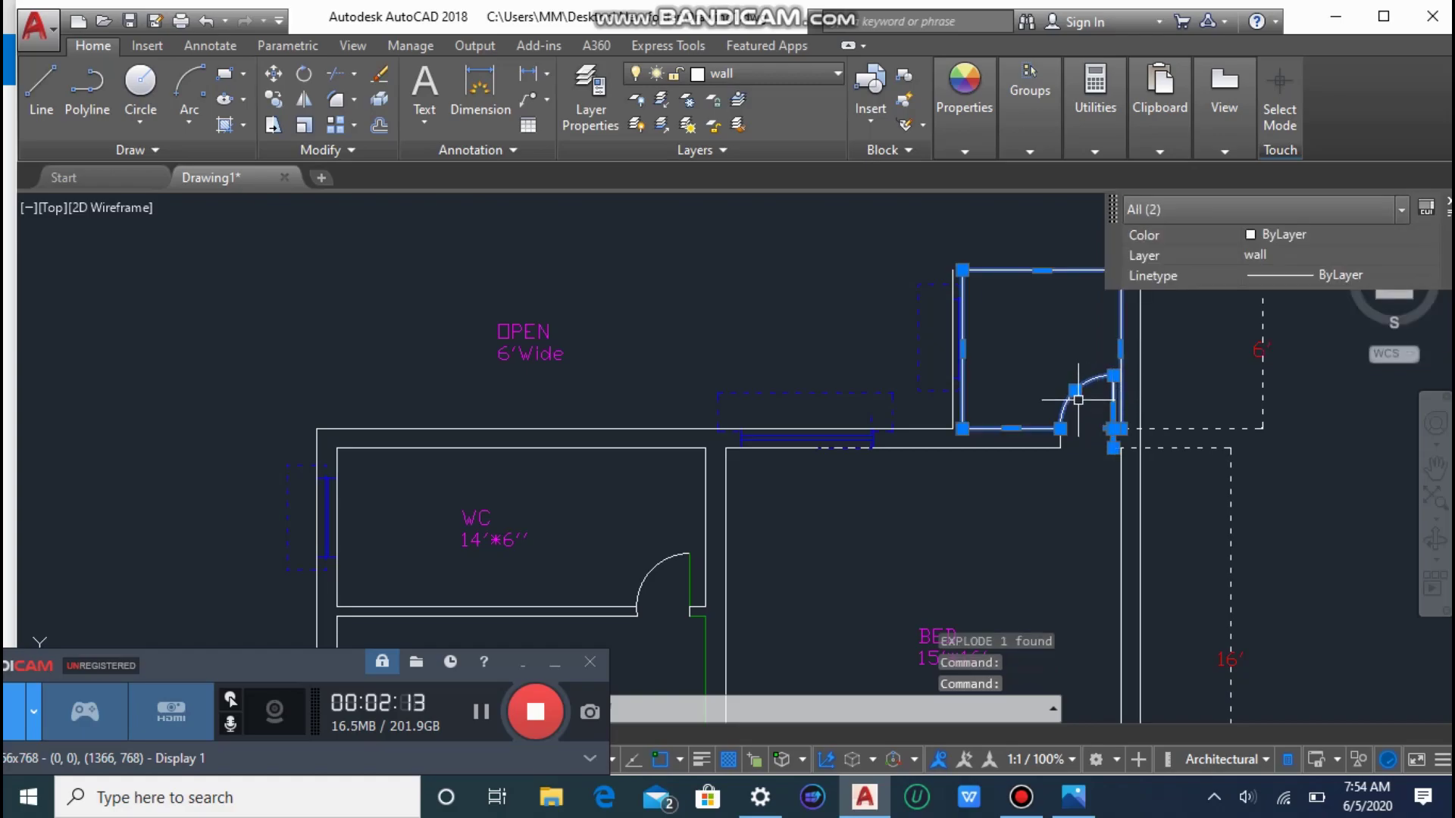
pyautogui.press('Return')
# Erase the washroom door line, jamb, arc and leftover wall.
pyautogui.click(1061, 382)
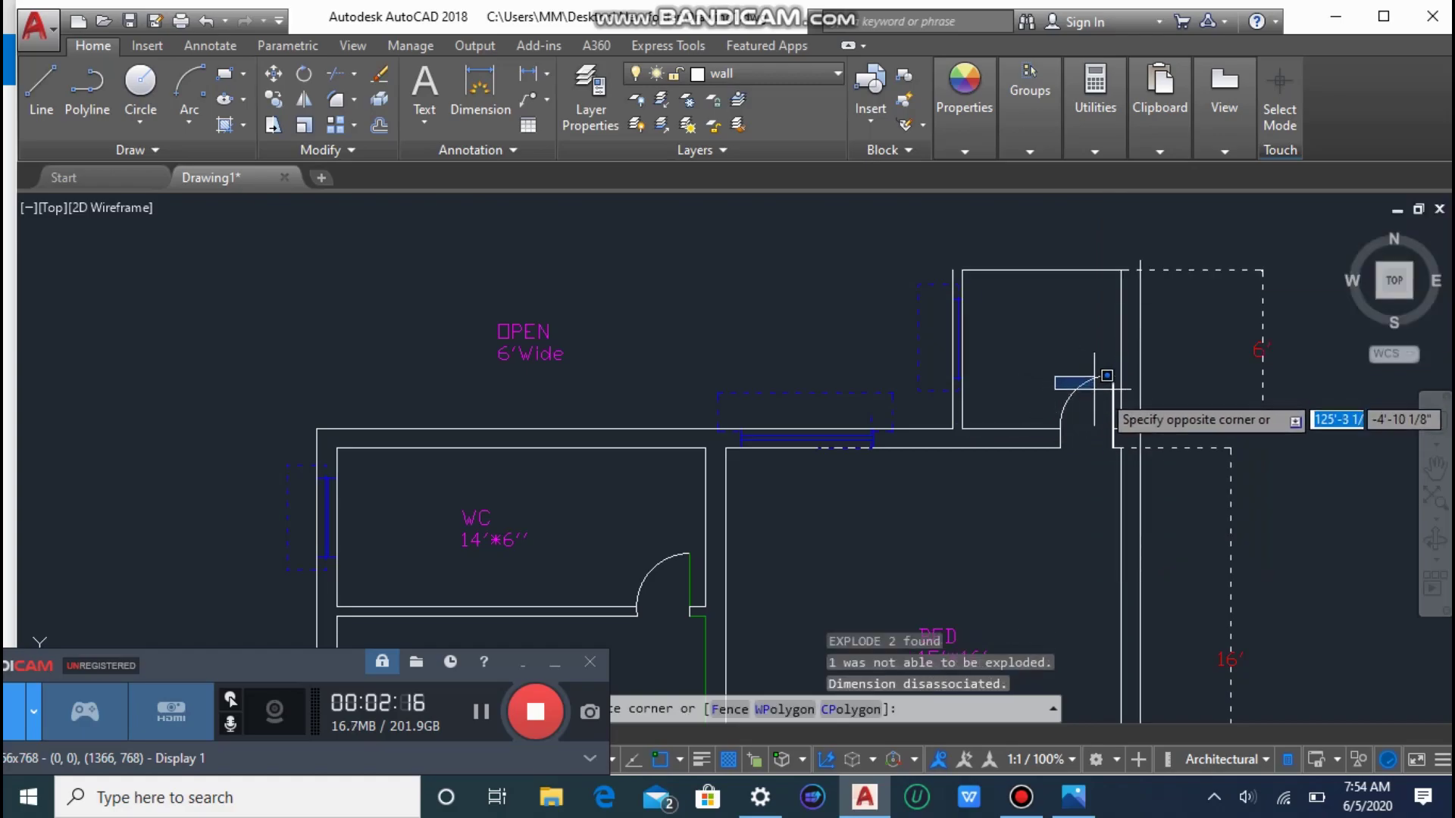
pyautogui.scroll(2, 1118, 409)
pyautogui.scroll(2, 1114, 405)
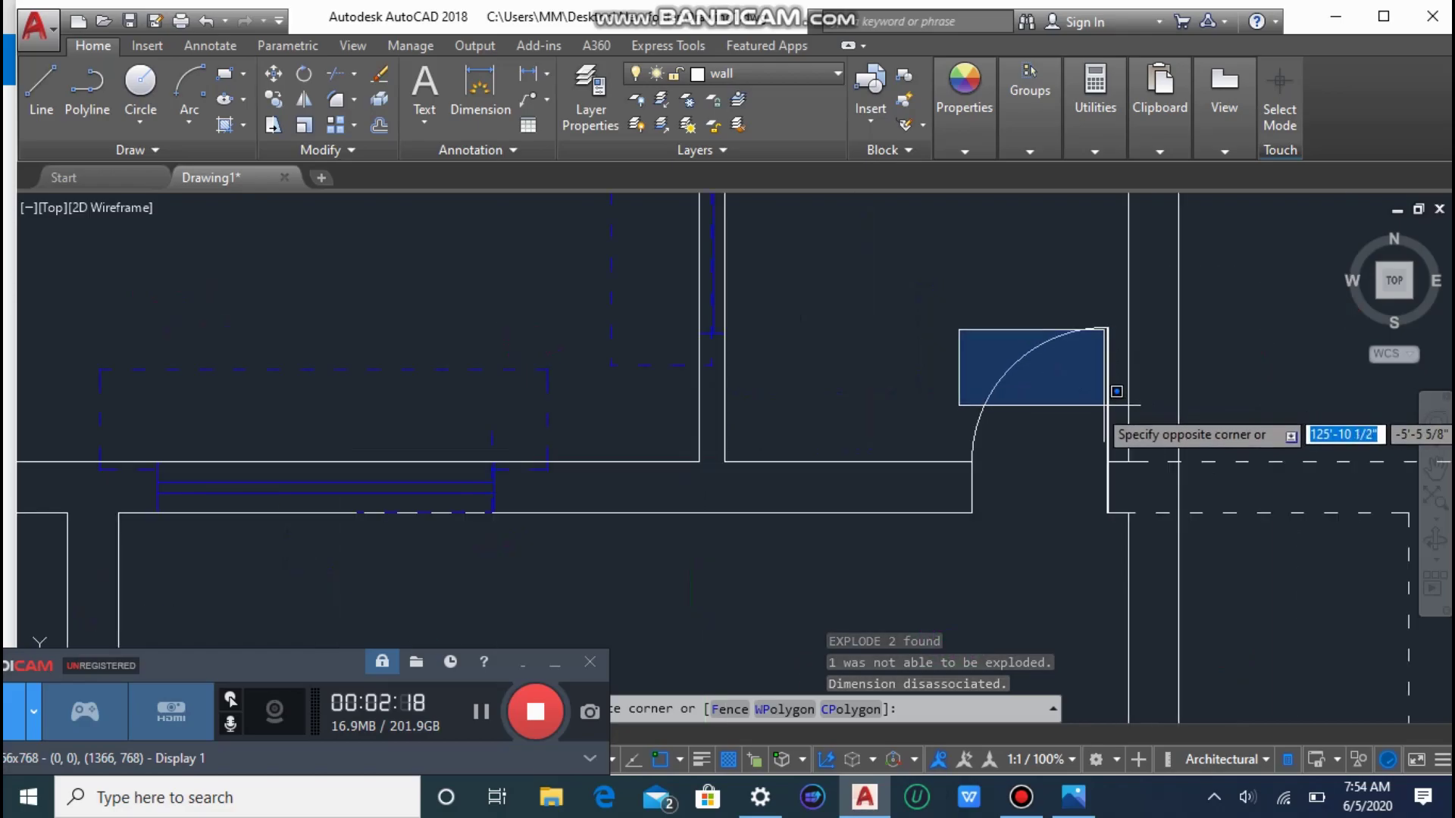
pyautogui.click(1116, 414)
pyautogui.click(1110, 414)
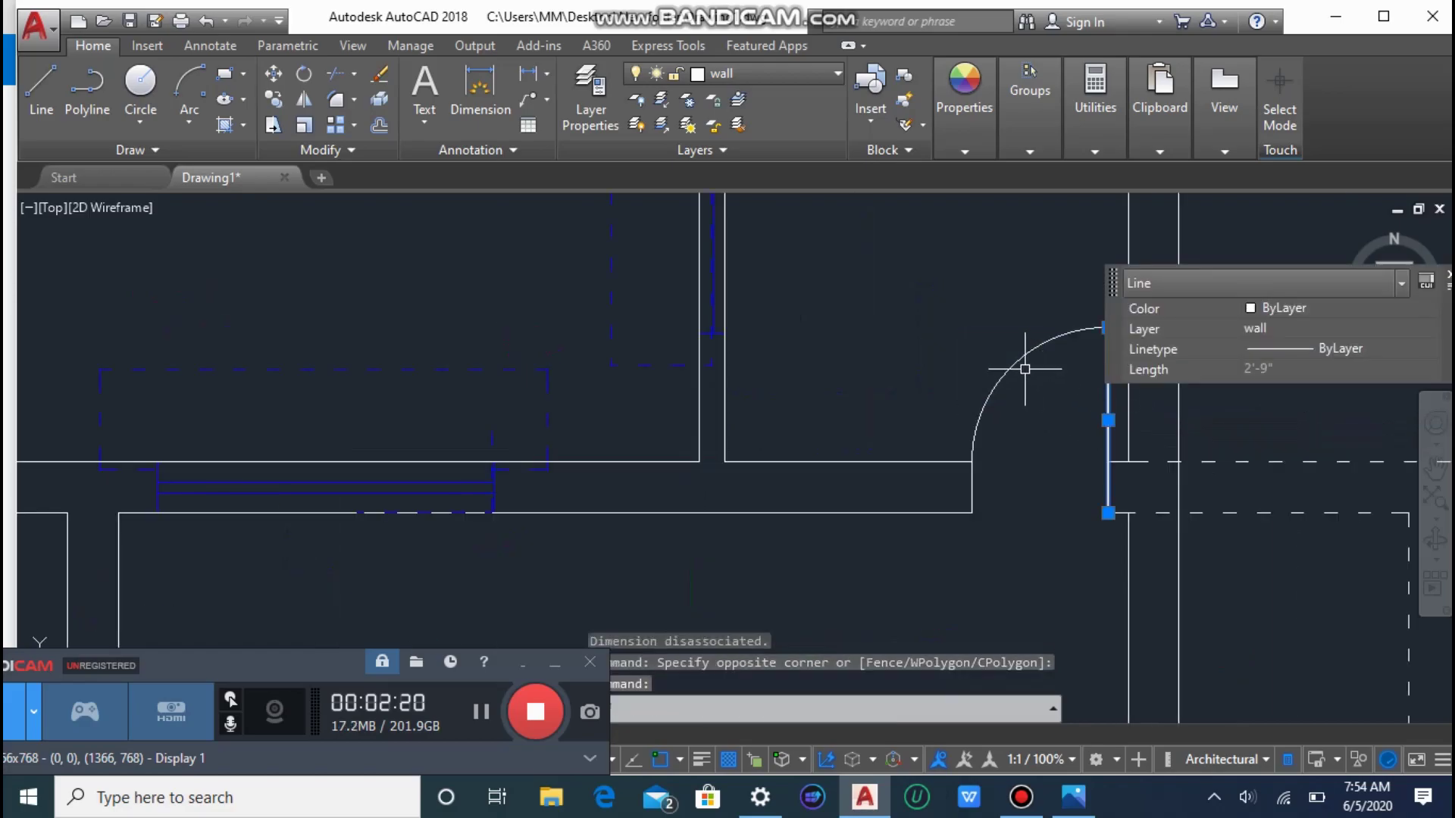
pyautogui.click(1027, 340)
pyautogui.press('Delete')
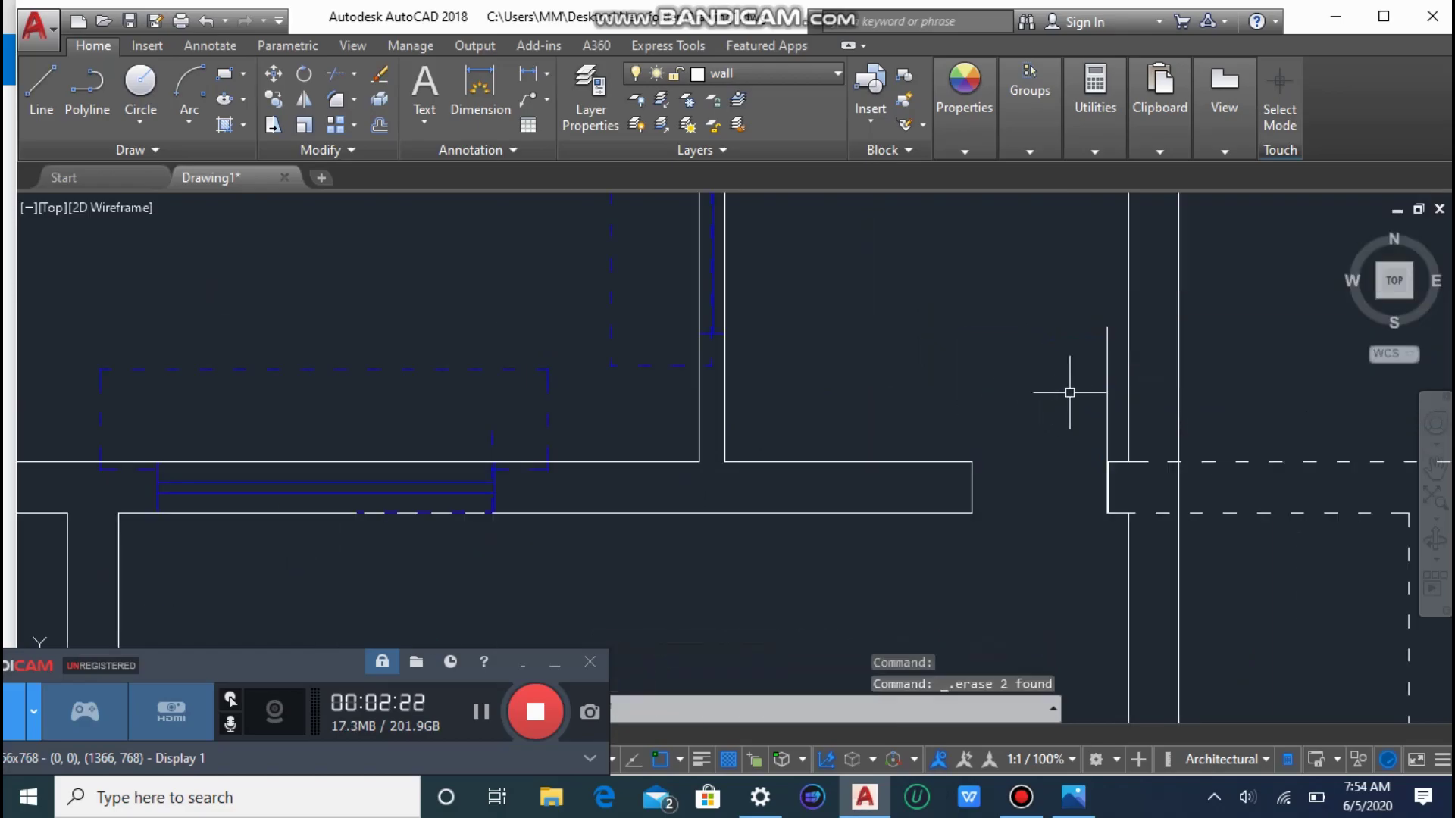
pyautogui.click(1107, 382)
pyautogui.press('Delete')
# Undo the last deletion and zoom out.
pyautogui.scroll(-2, 1088, 382)
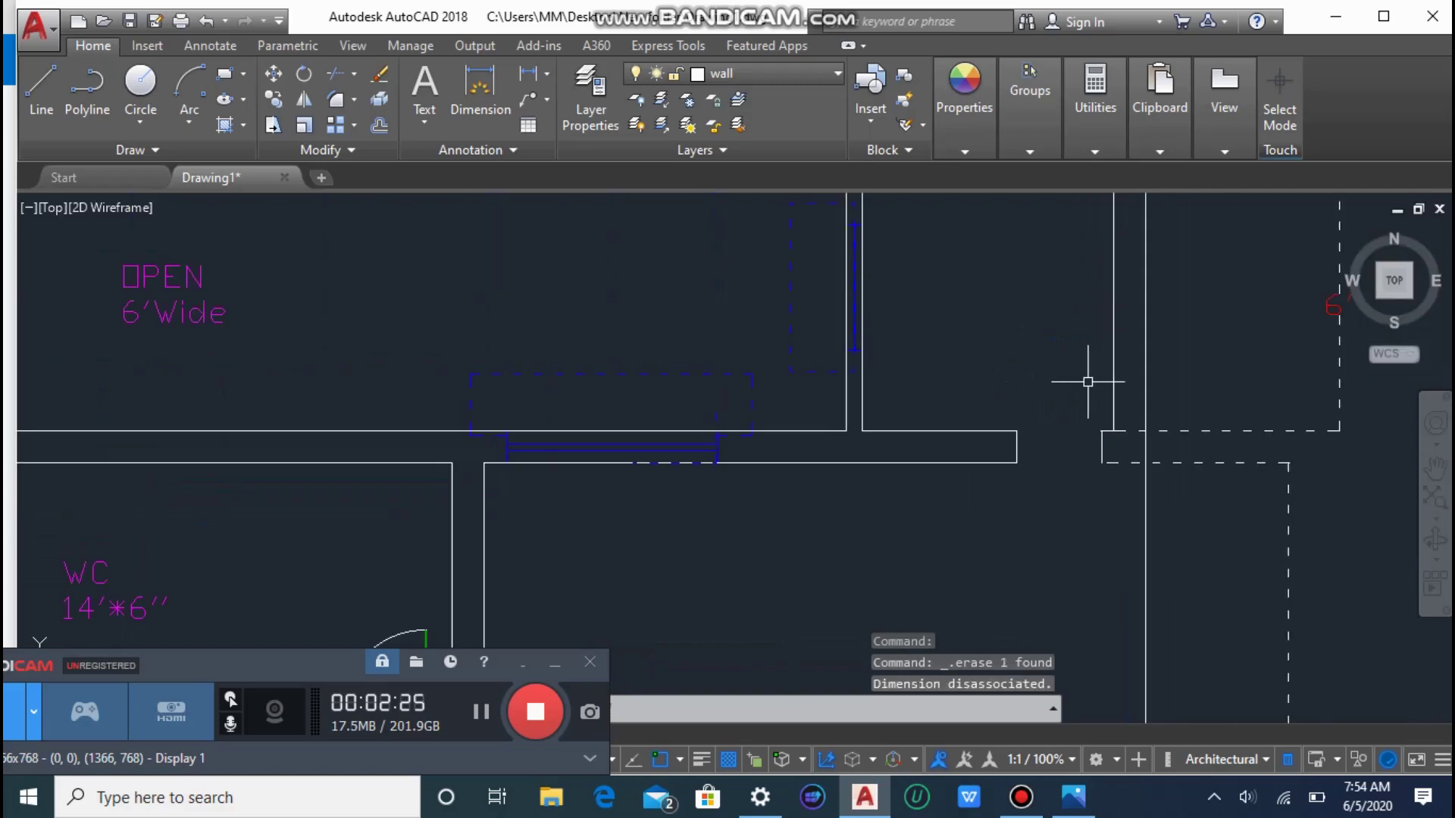
pyautogui.scroll(-4, 1085, 379)
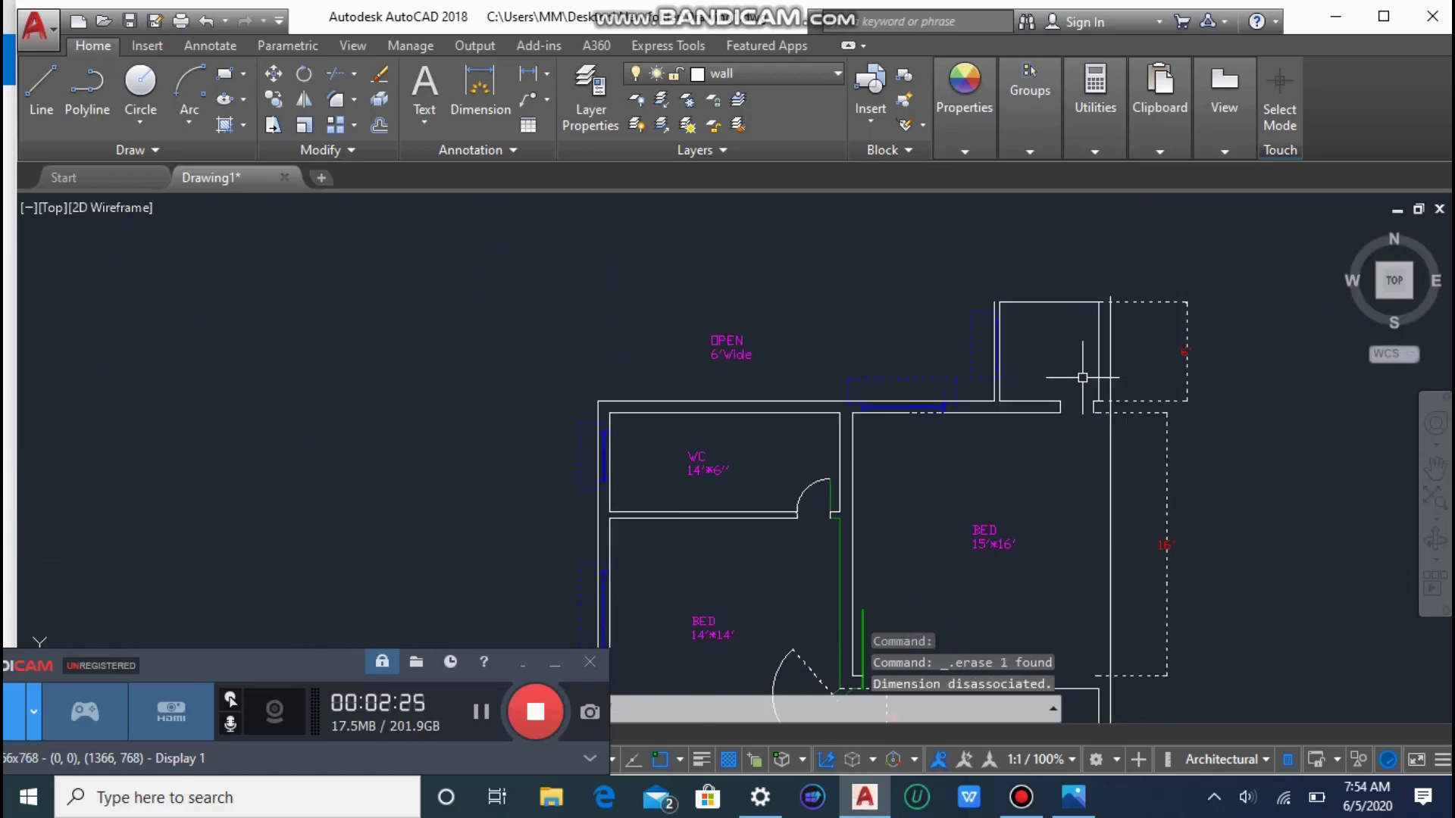
pyautogui.click(205, 23)
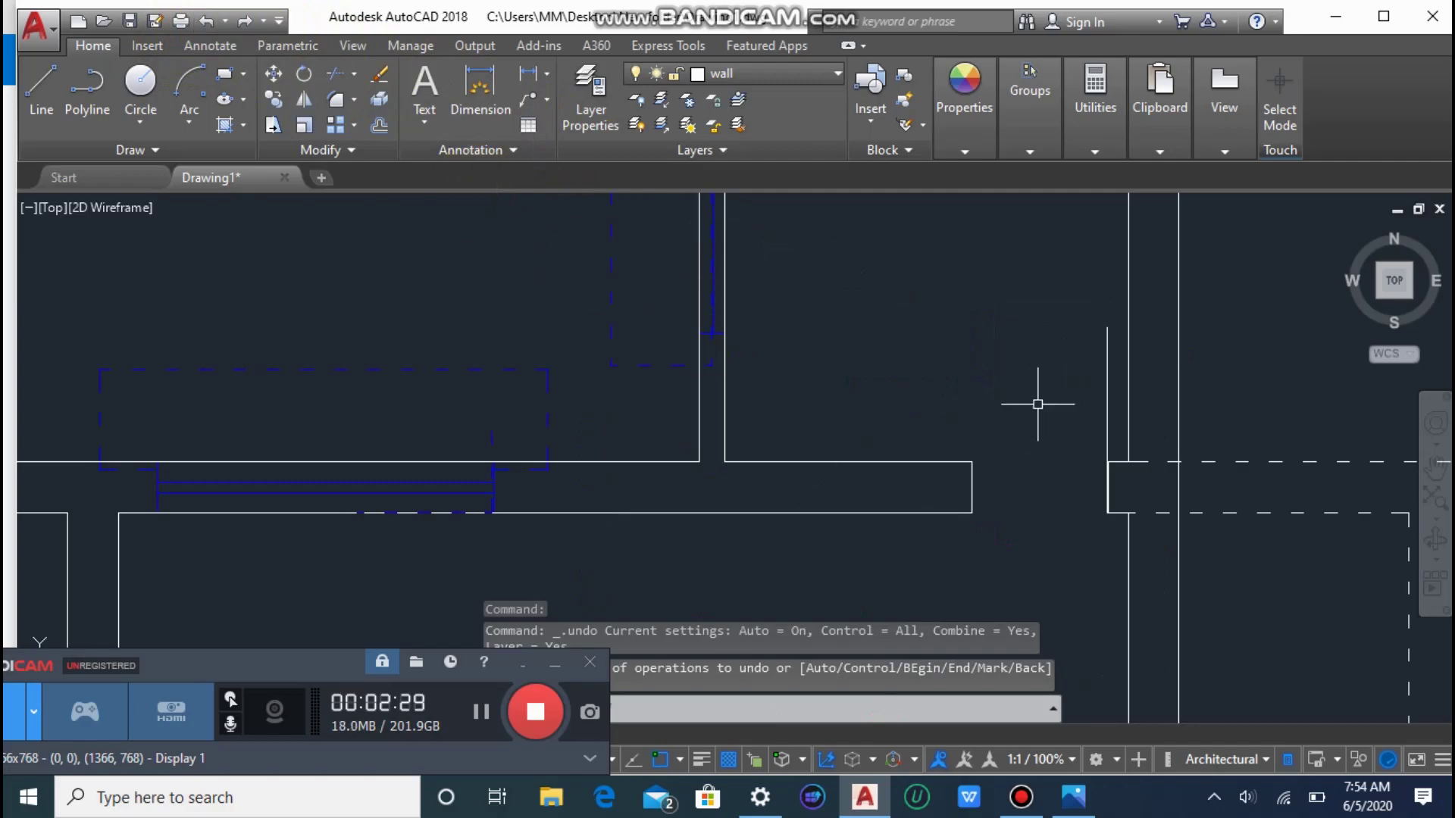
pyautogui.scroll(-6, 1037, 404)
# Explode the copied plan's 81 objects and delete the short leftover corner wall line.
pyautogui.click(979, 371)
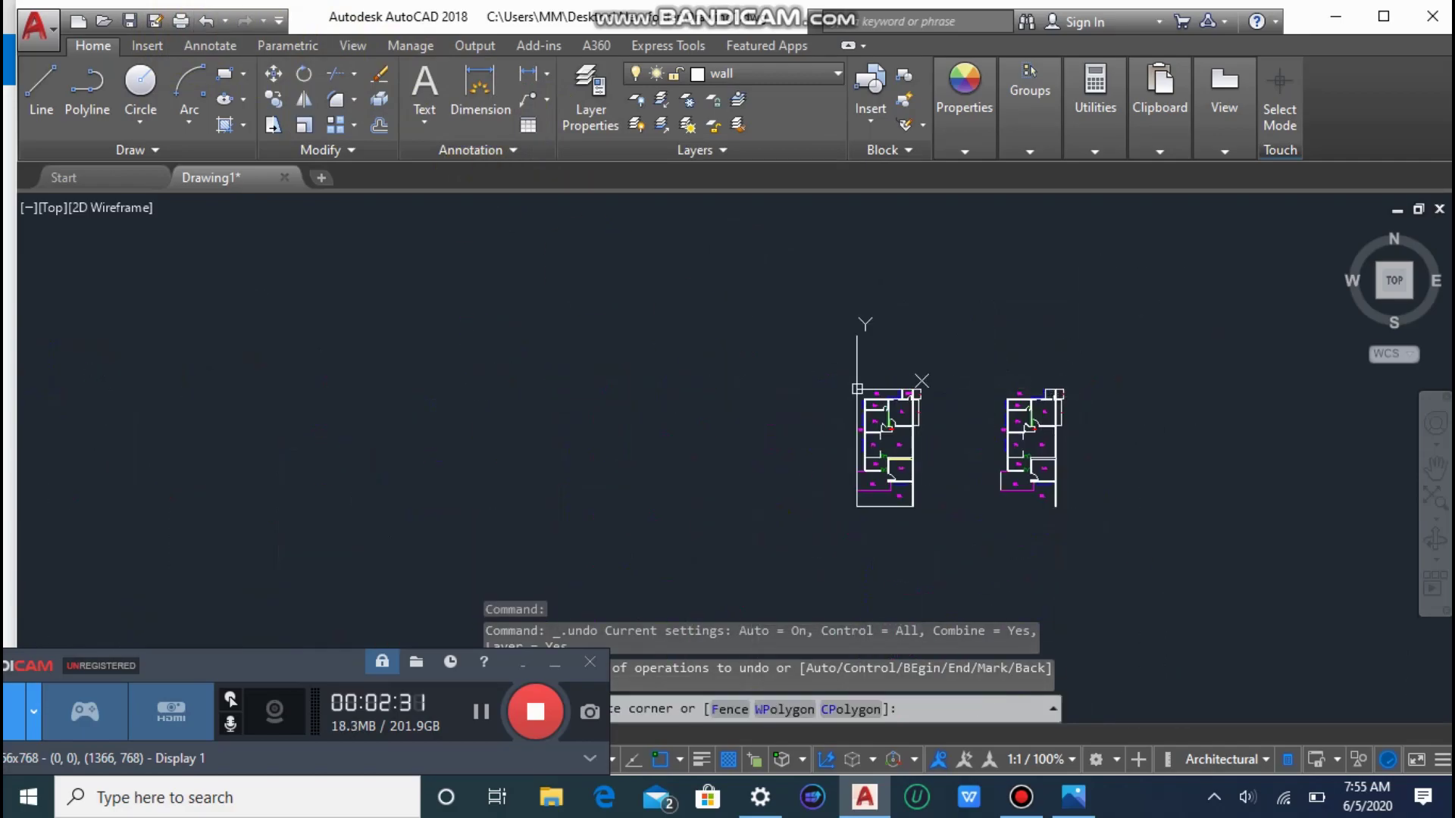
pyautogui.click(1109, 529)
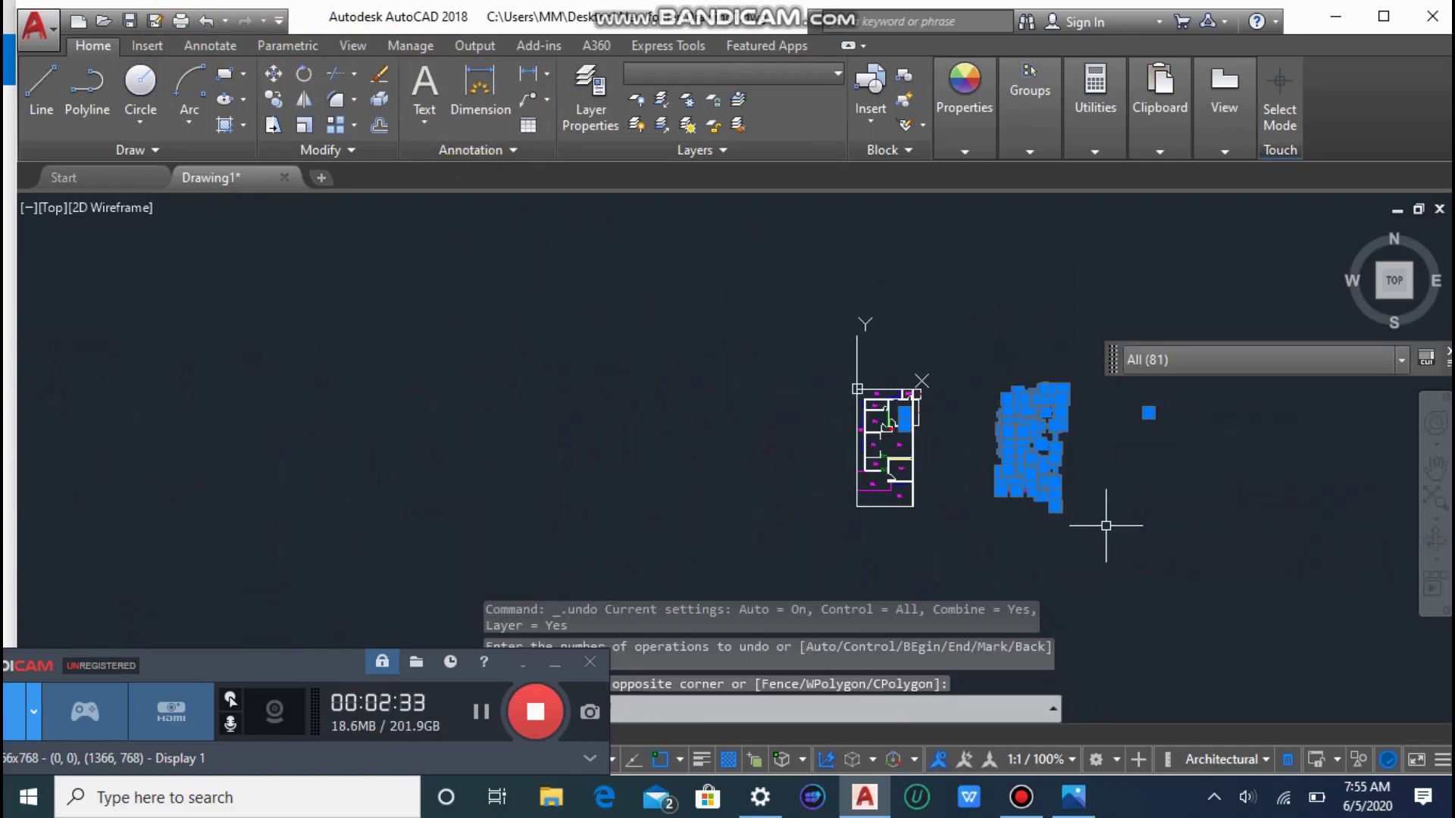
pyautogui.write('x')
pyautogui.press('Return')
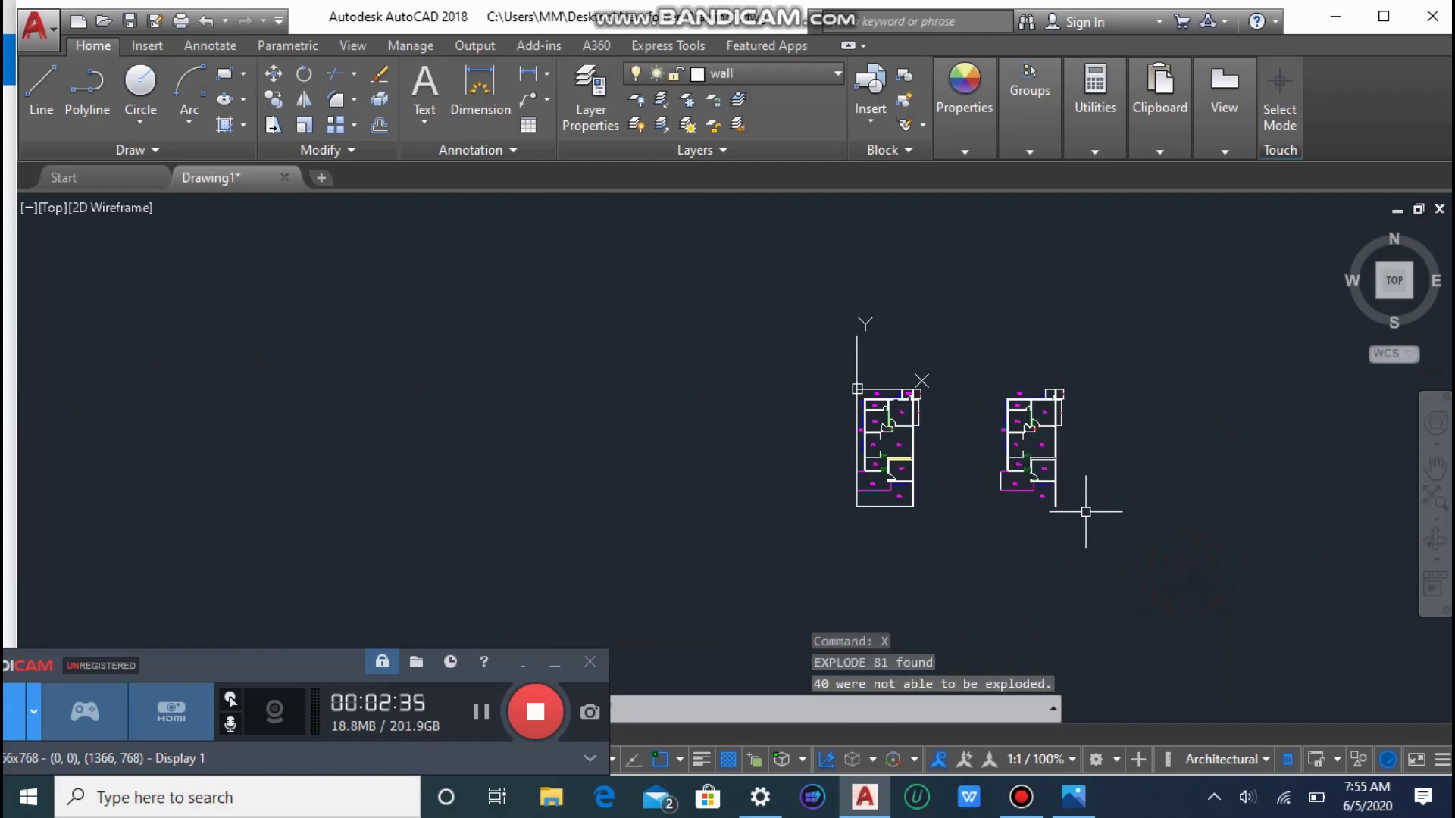
pyautogui.scroll(5, 1084, 485)
pyautogui.scroll(-5, 1061, 424)
pyautogui.scroll(6, 1061, 341)
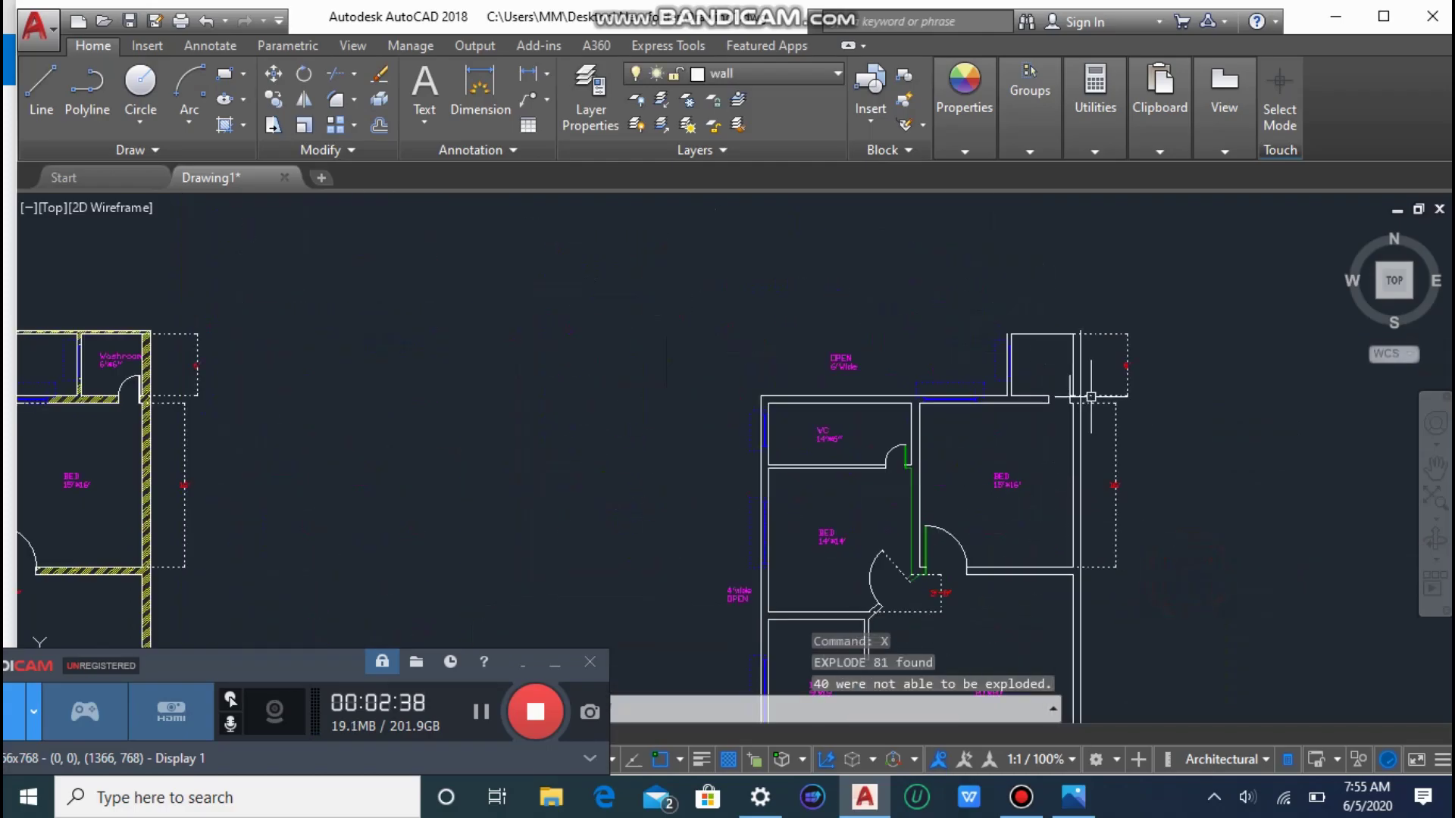
pyautogui.scroll(4, 1090, 396)
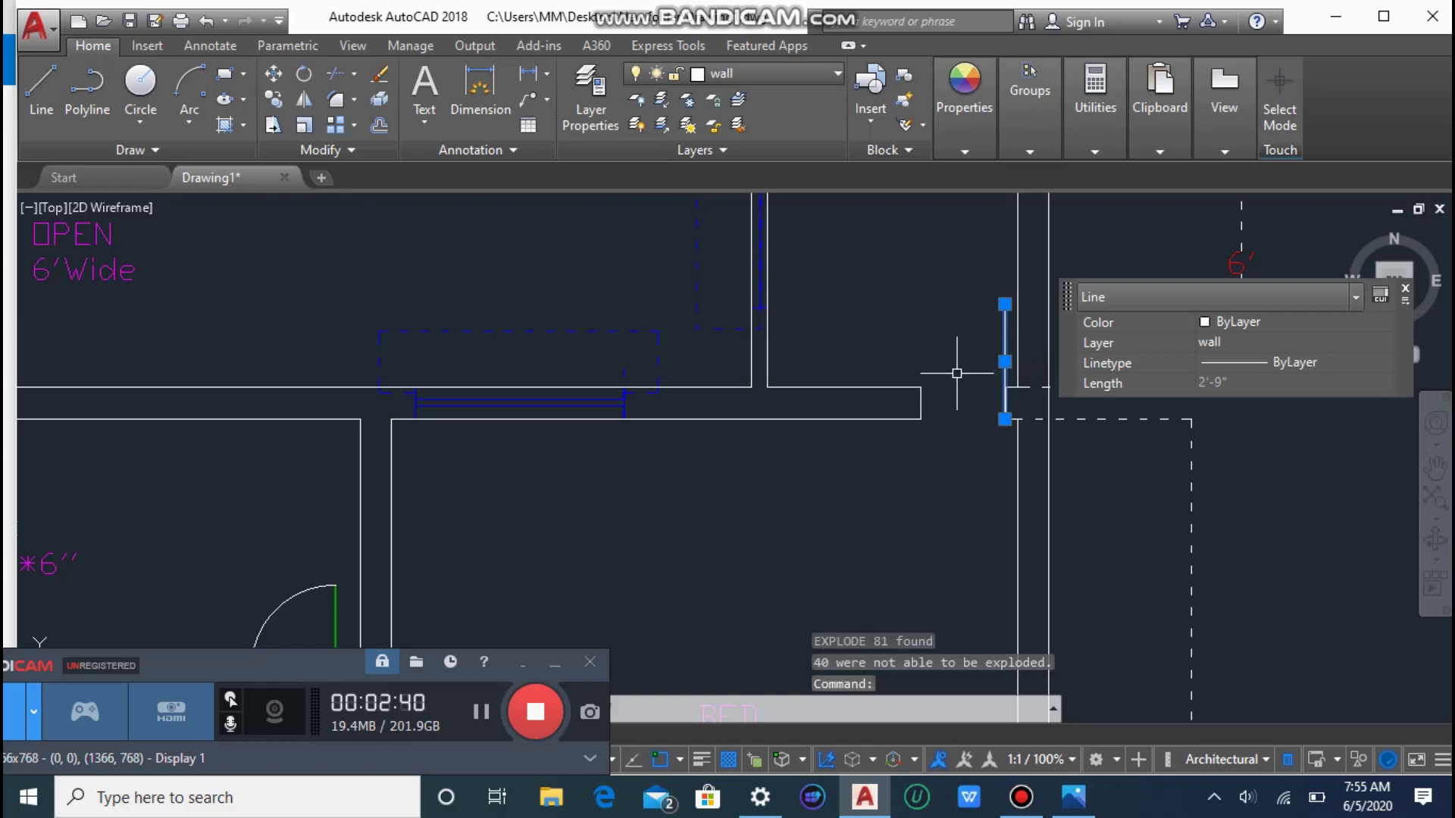
pyautogui.press('Delete')
# Erase the twelve dashed door and window lines around the small upper-right room.
pyautogui.scroll(-4, 989, 391)
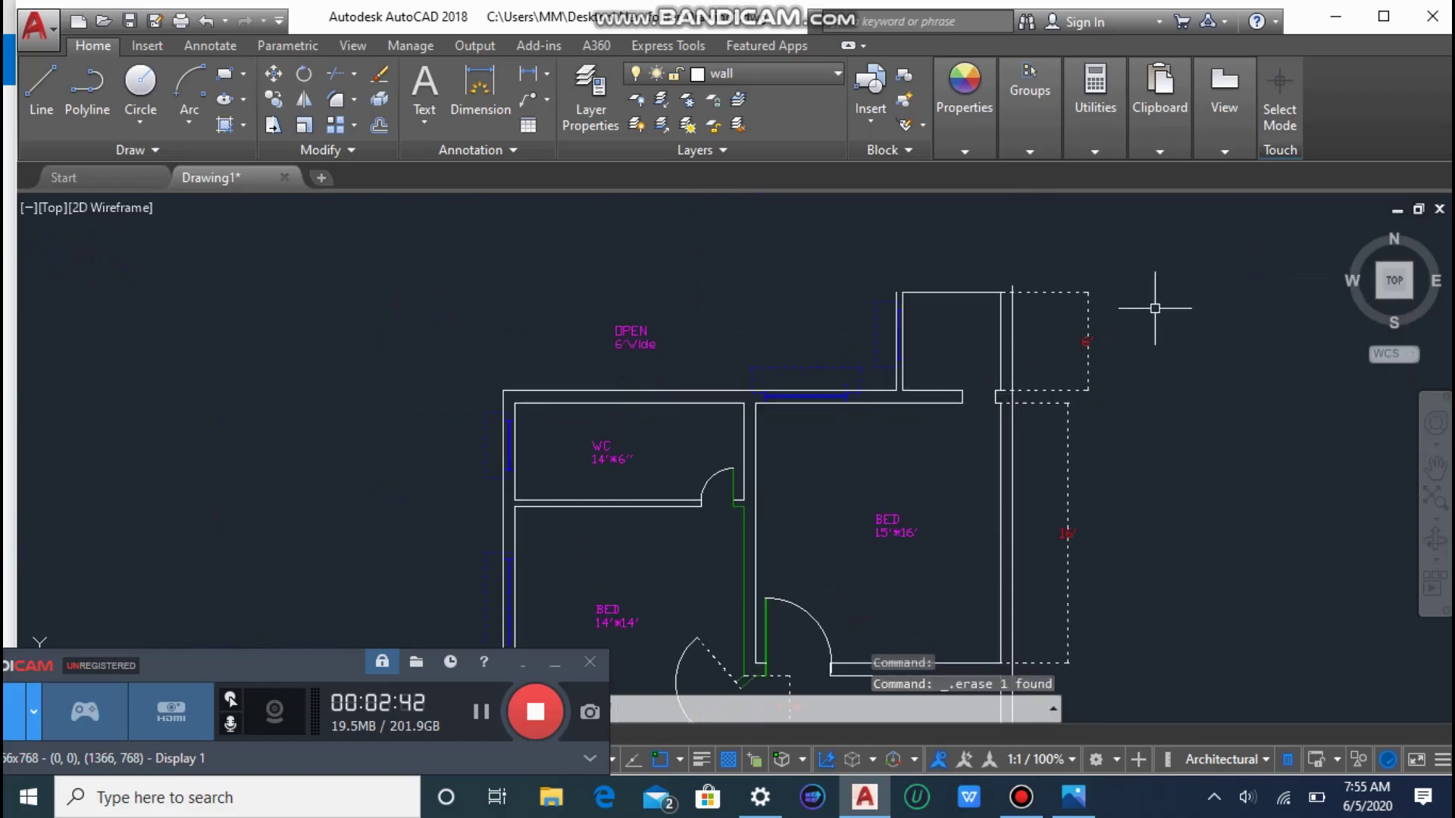
pyautogui.click(1119, 288)
pyautogui.click(1057, 663)
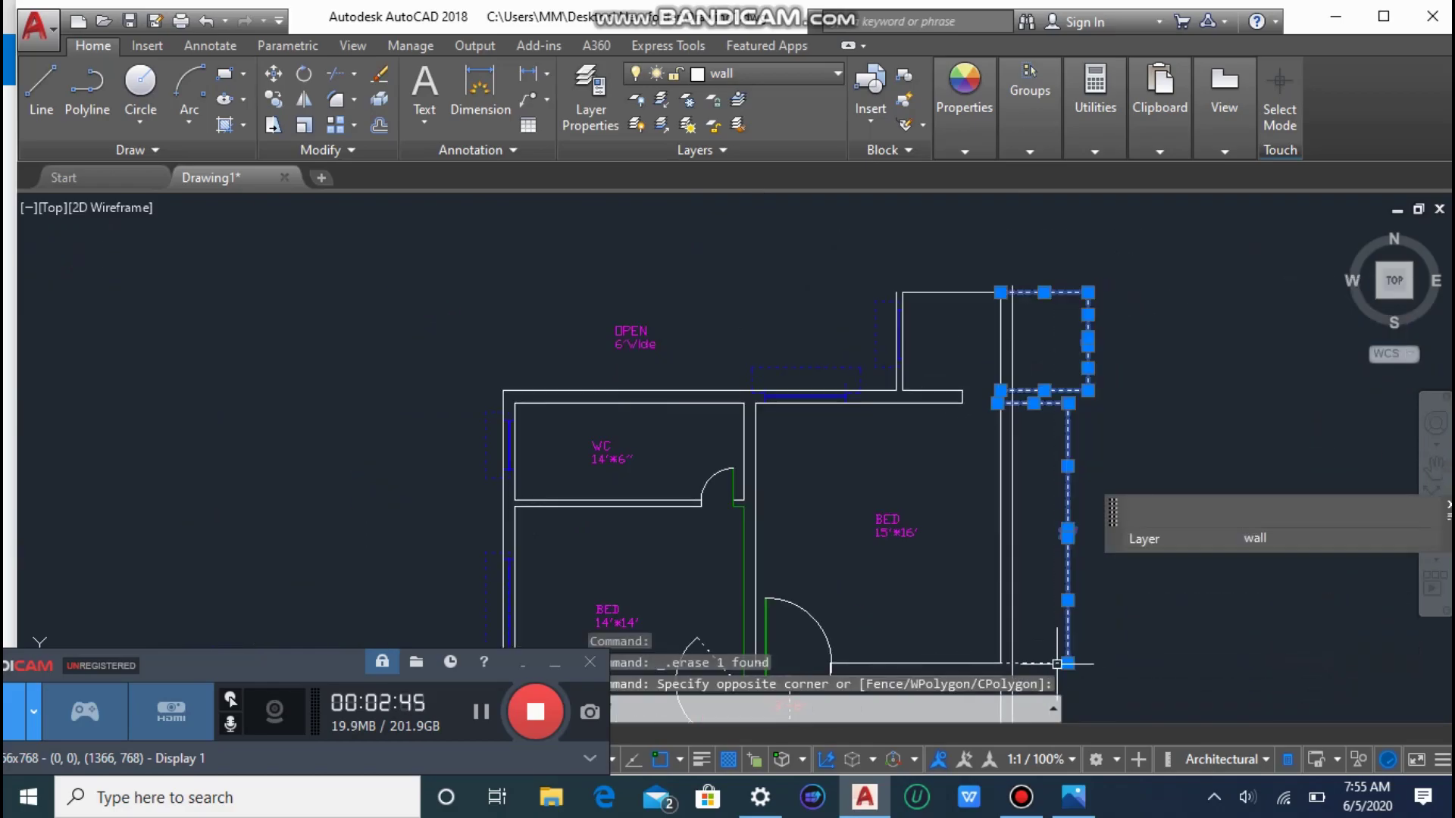
pyautogui.press('Delete')
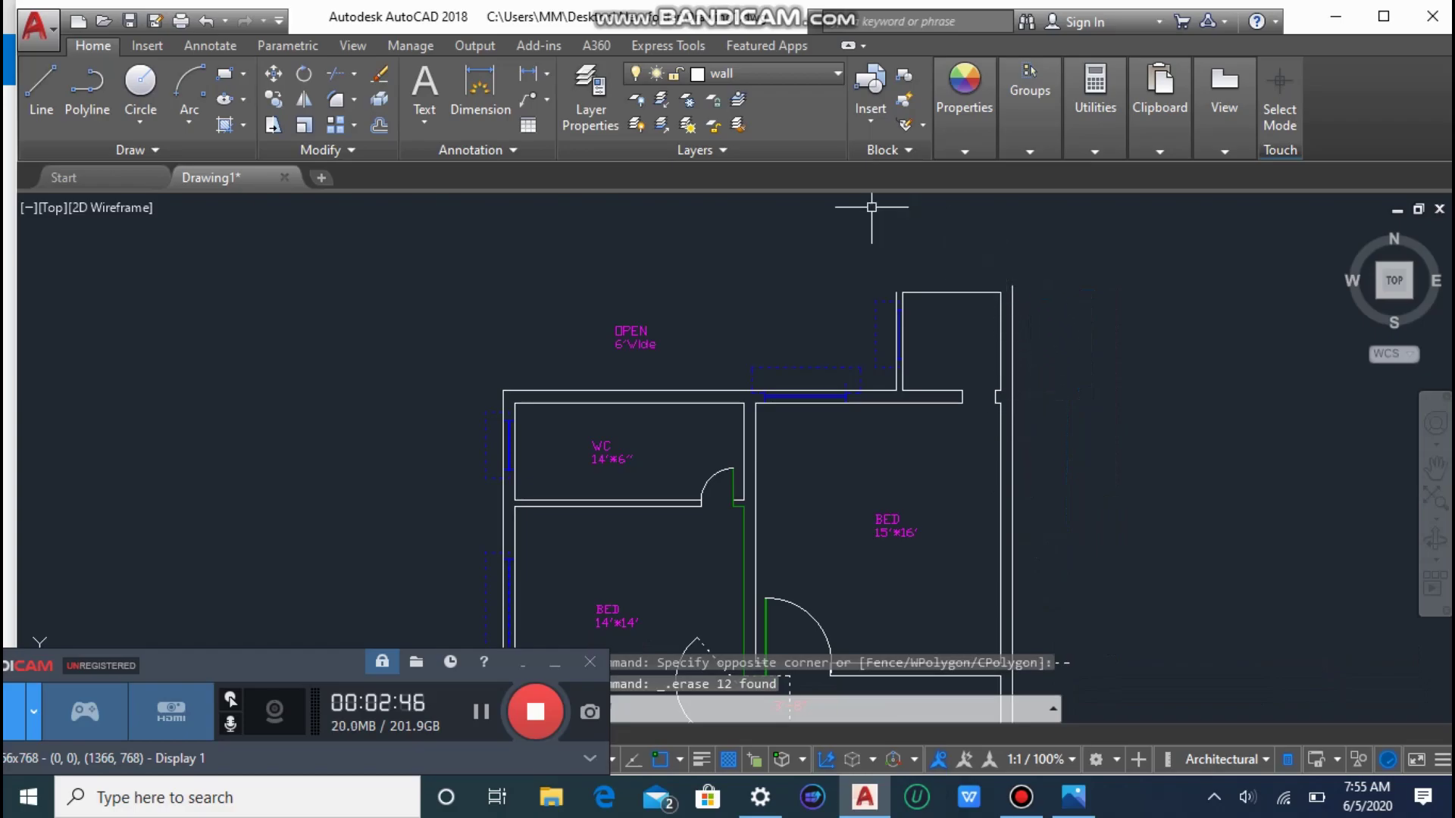
pyautogui.click(206, 21)
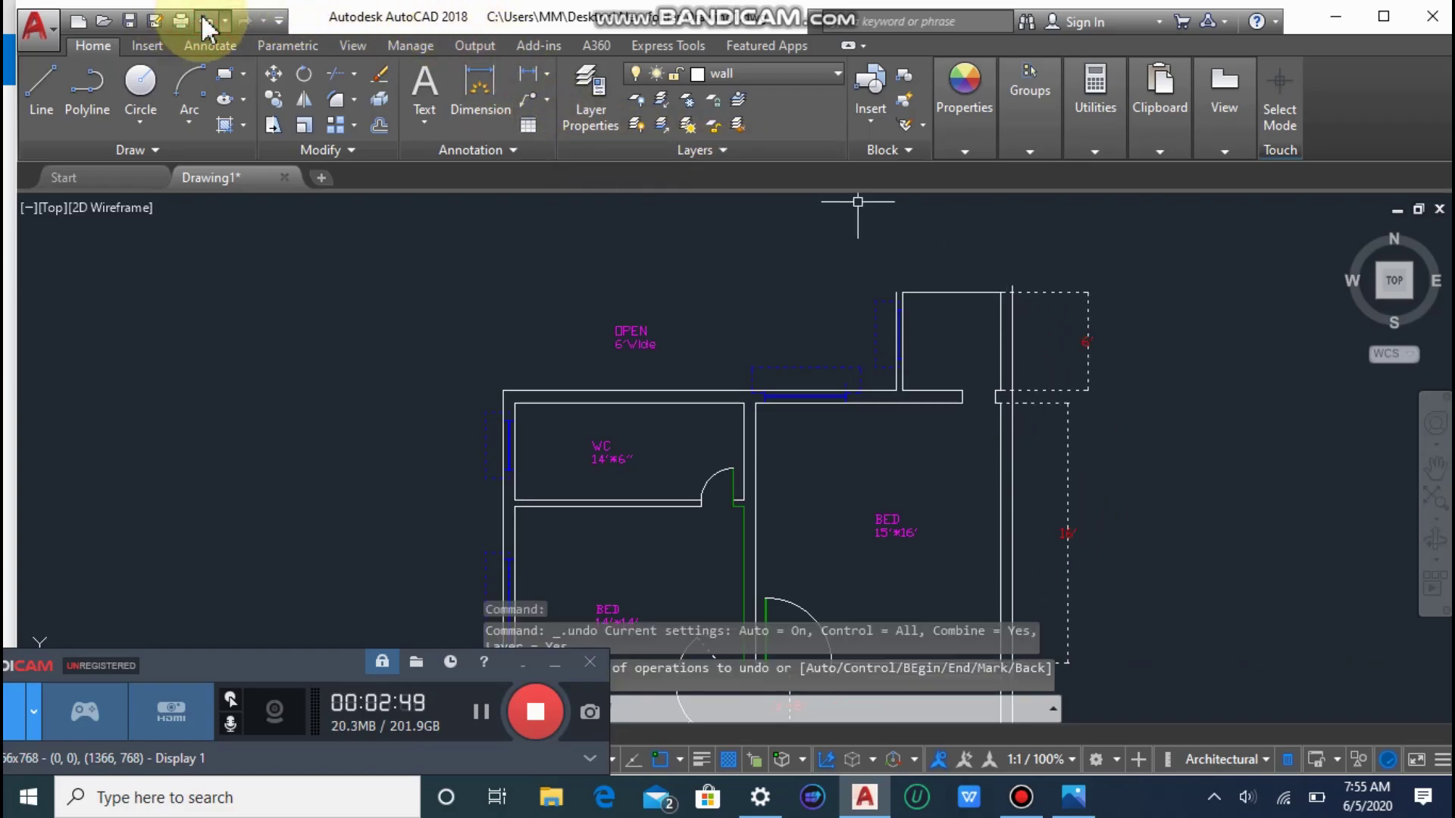
pyautogui.click(247, 22)
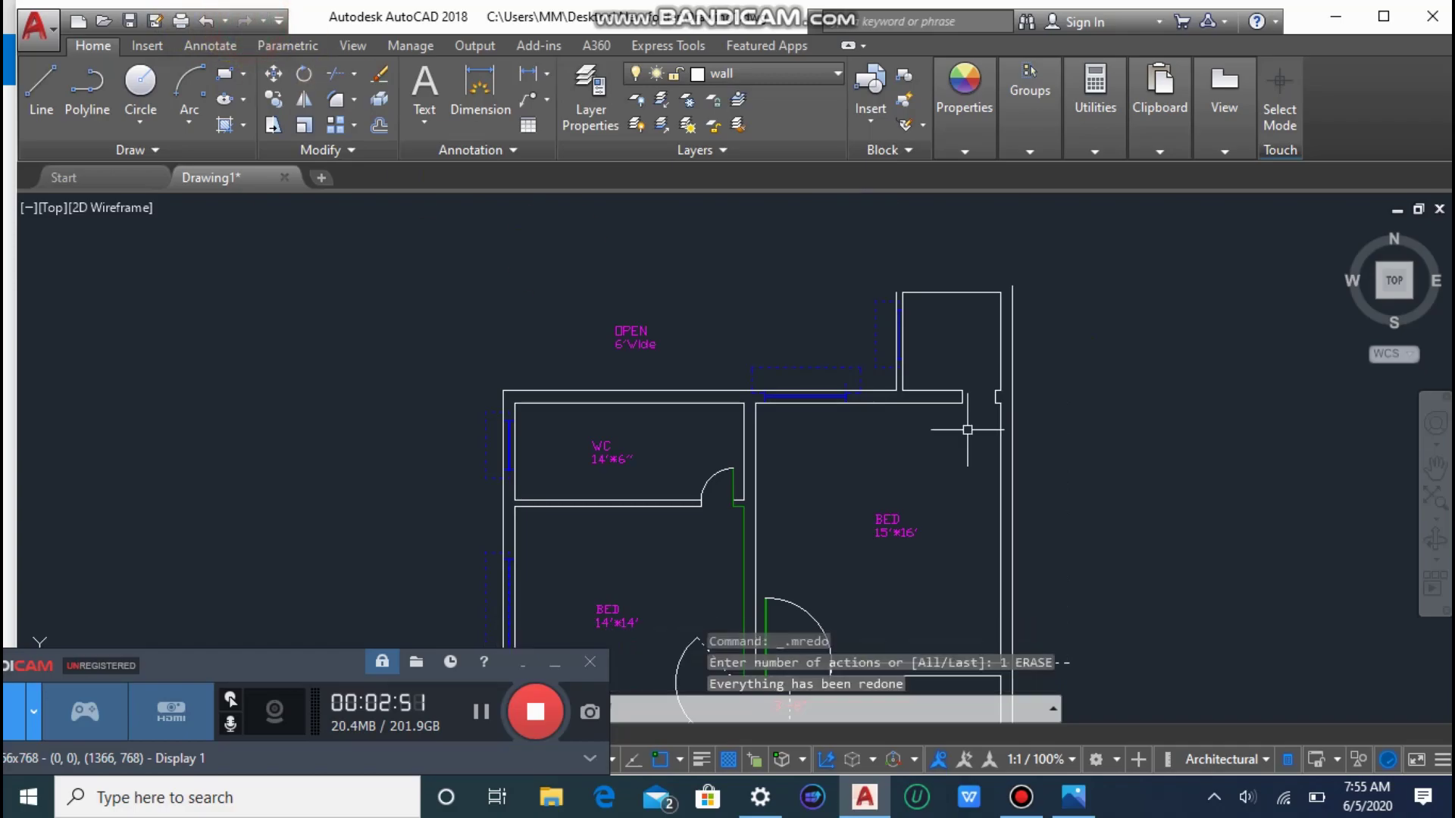
pyautogui.scroll(5, 1042, 295)
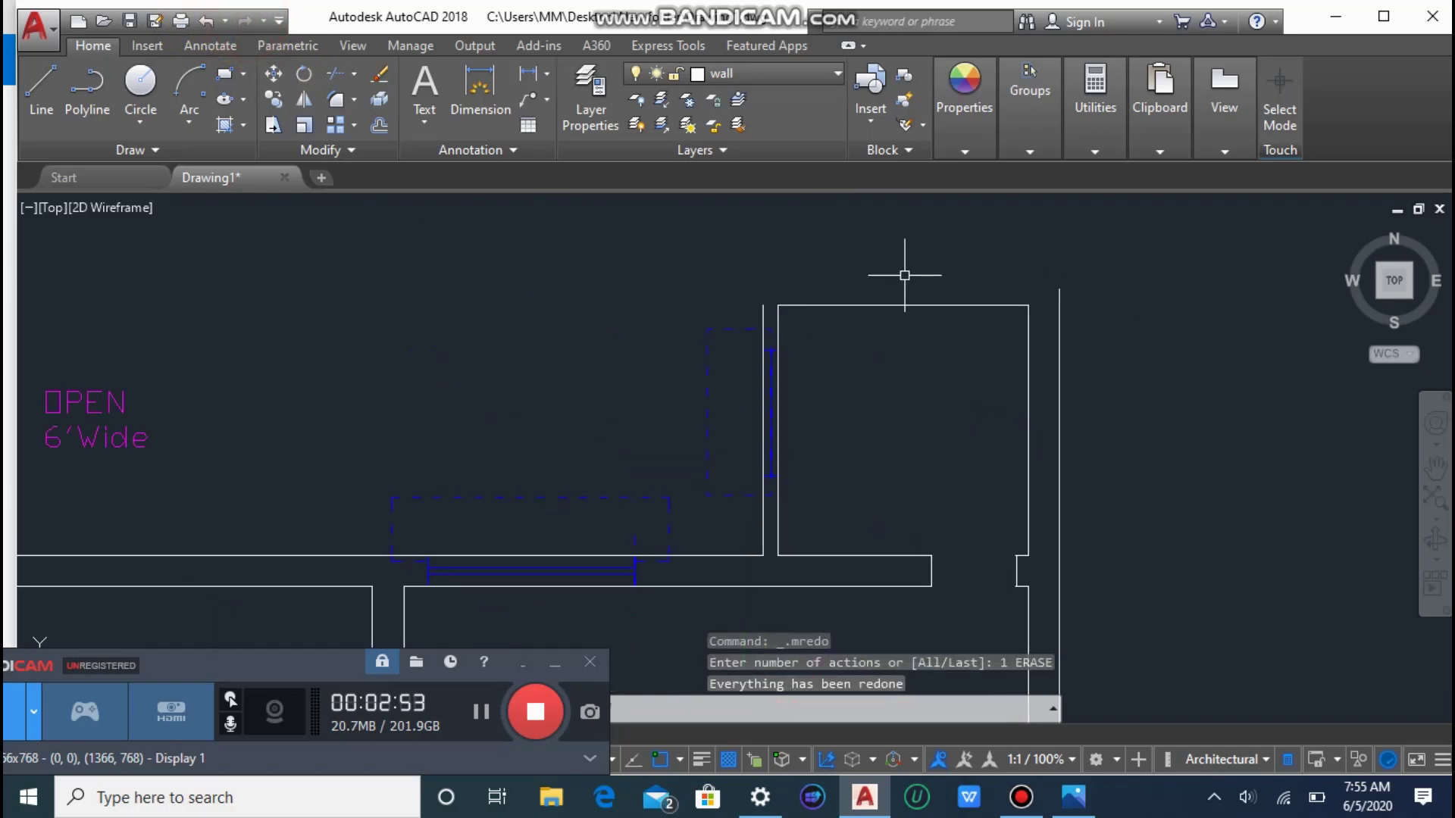
# Start a fillet on the right vertical wall line, then cancel it without joining the walls.
pyautogui.write('f')
pyautogui.press('Return')
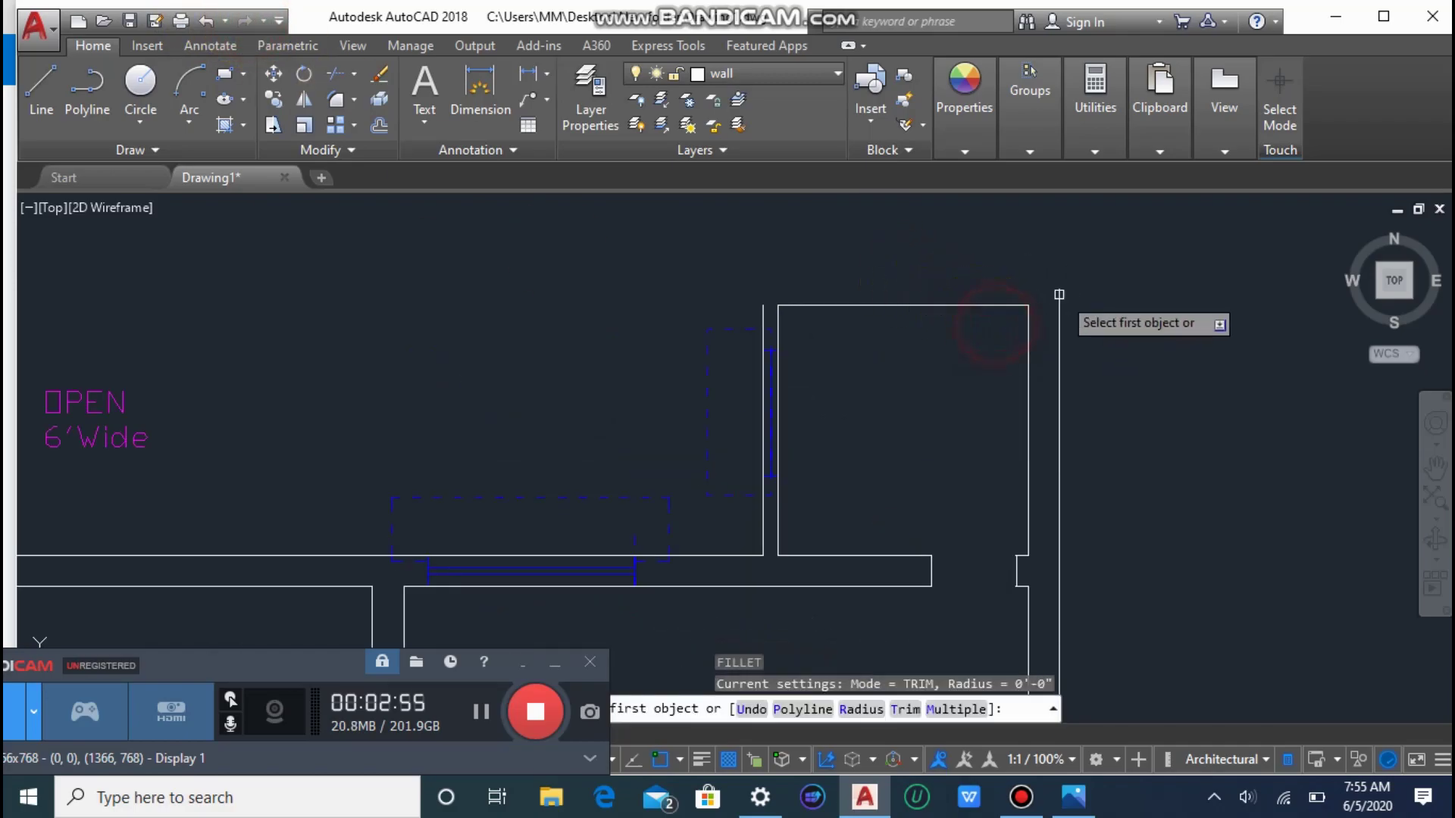
pyautogui.click(1057, 299)
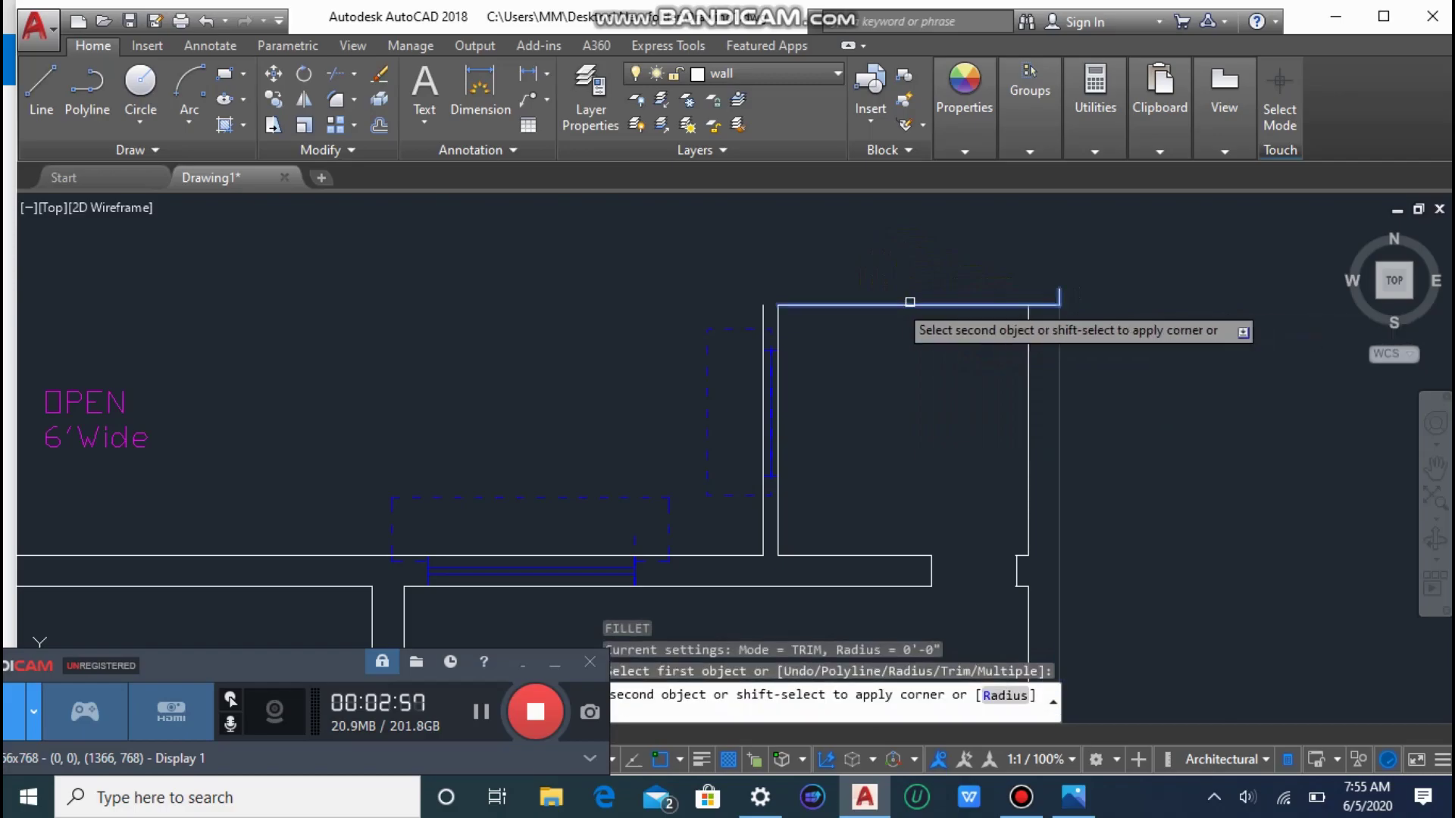
pyautogui.rightClick(763, 311)
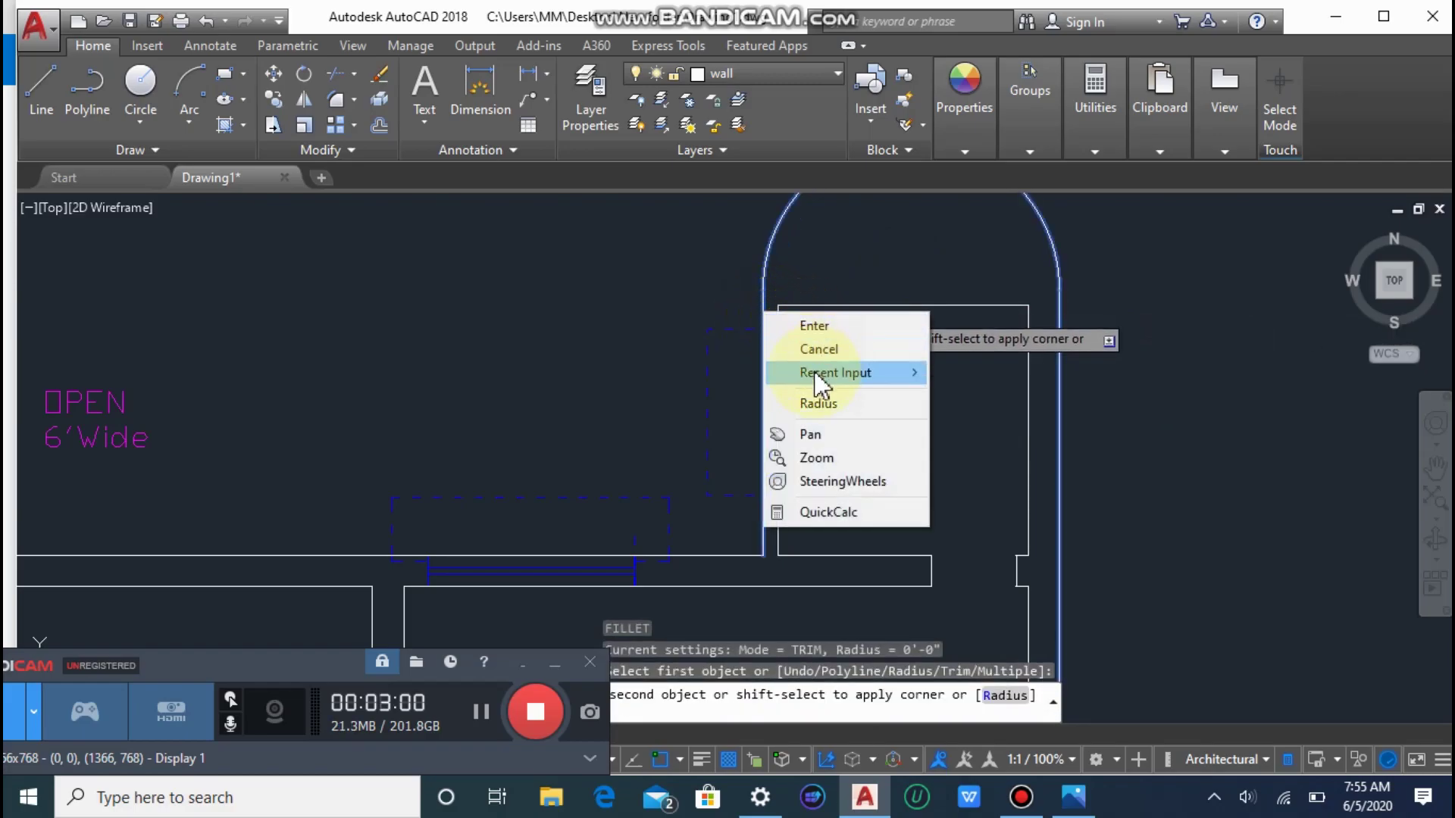
pyautogui.press('Escape')
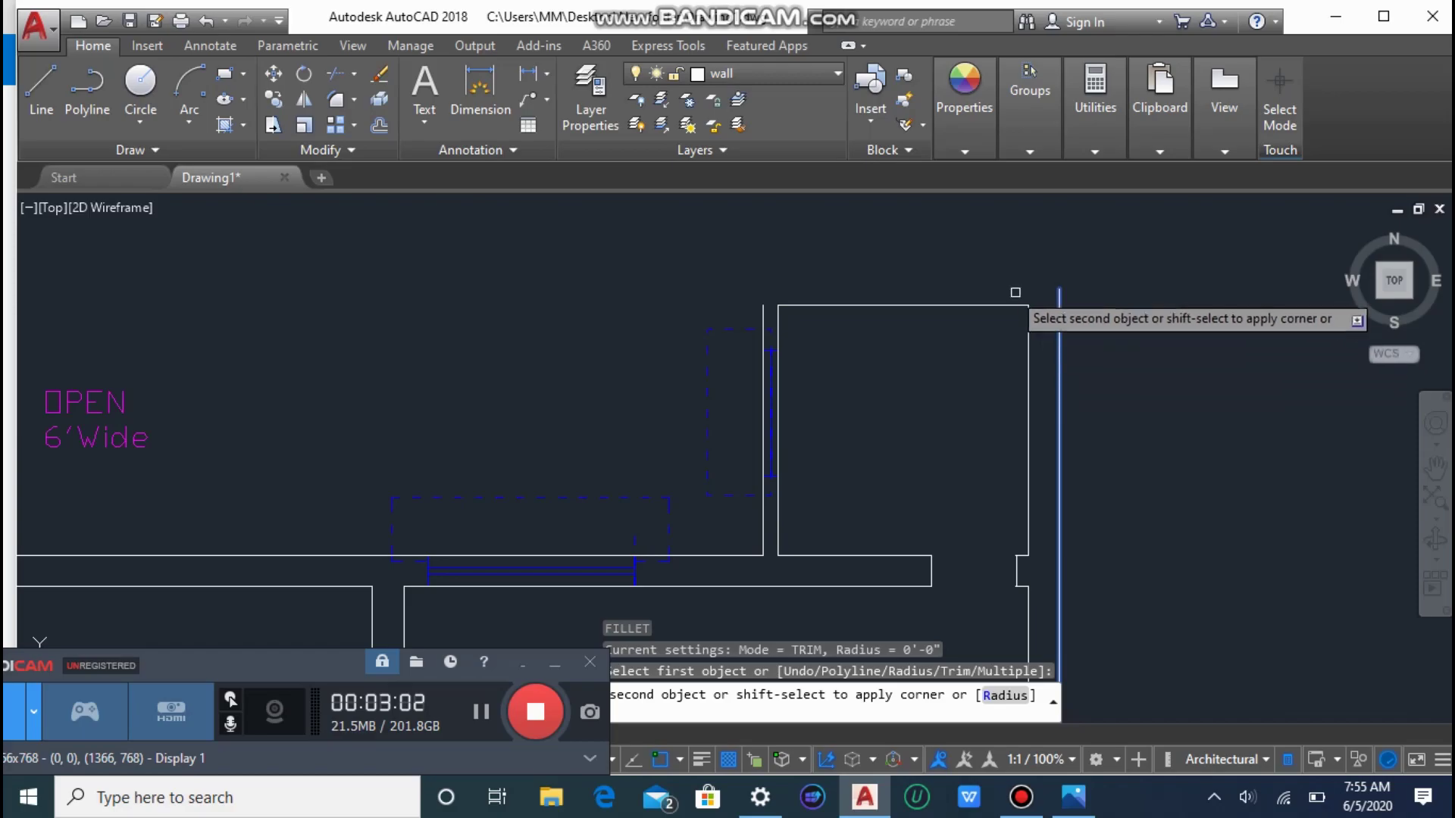
pyautogui.press('Escape')
pyautogui.press('Return')
pyautogui.scroll(-2, 939, 299)
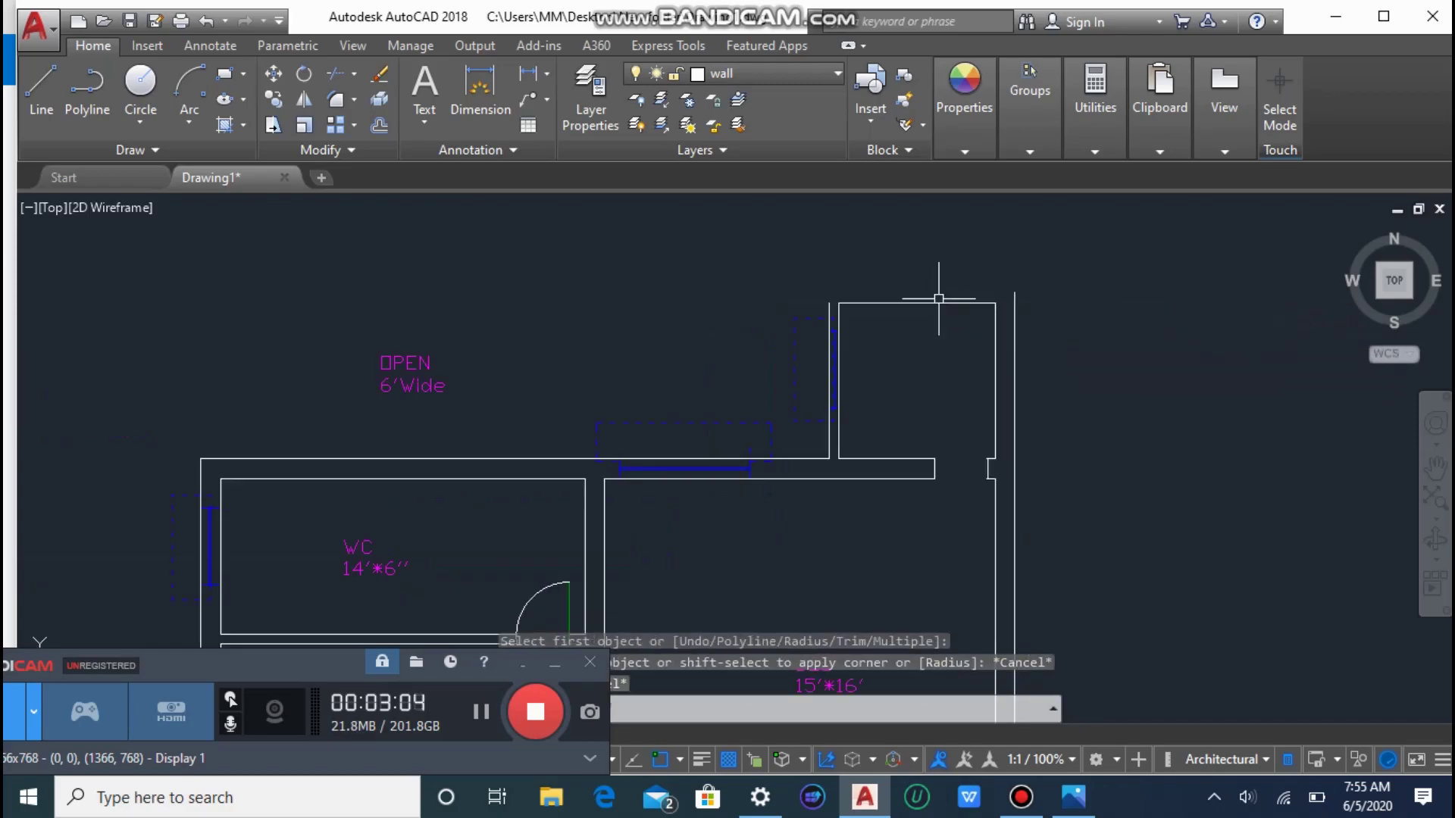
pyautogui.scroll(2, 939, 298)
pyautogui.click(939, 300)
# Draw a 7'-1 1/2" line across the upper-right room's top between the wall corners.
pyautogui.write('l')
pyautogui.press('Return')
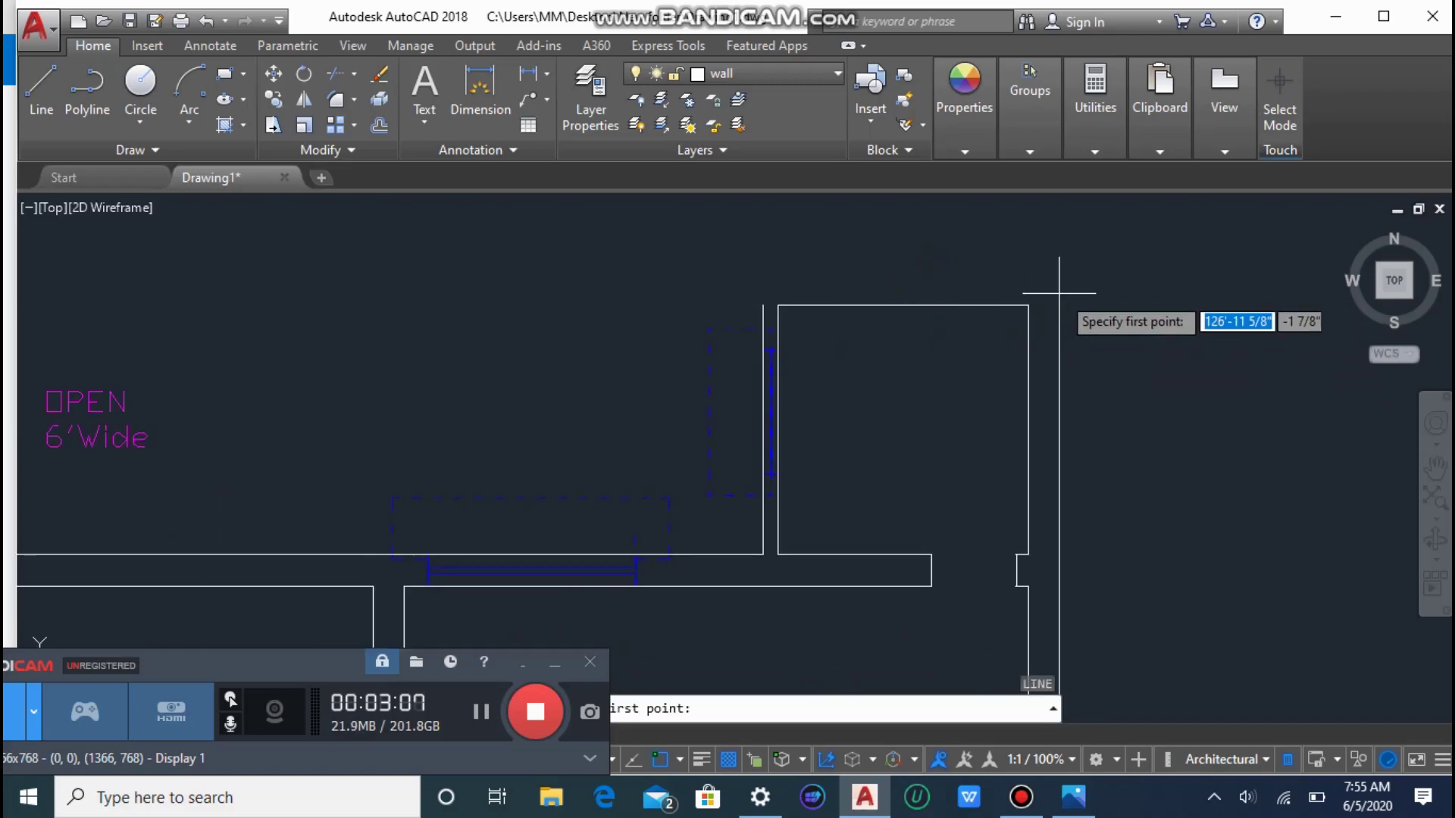
pyautogui.click(1060, 289)
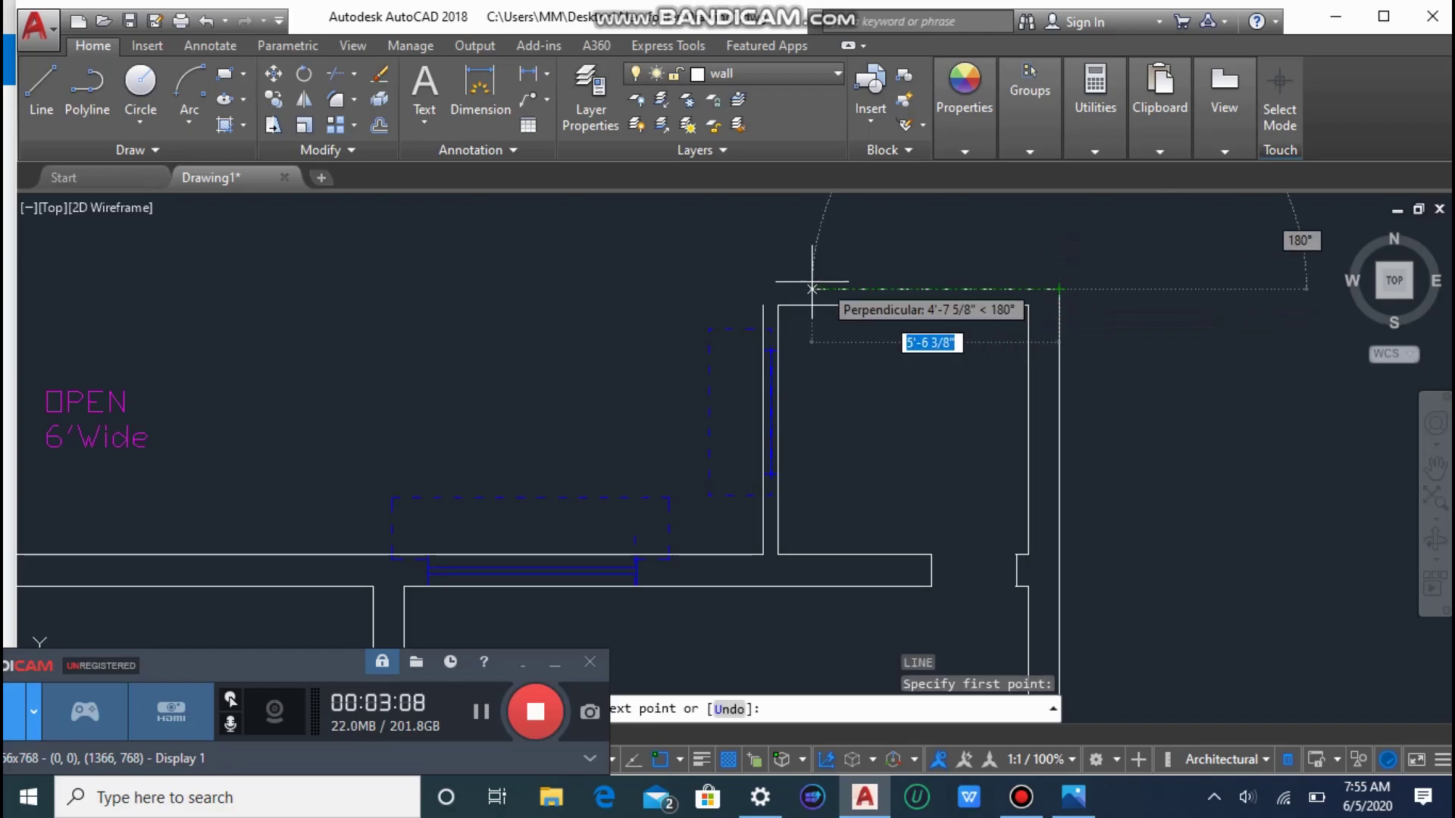
pyautogui.click(762, 288)
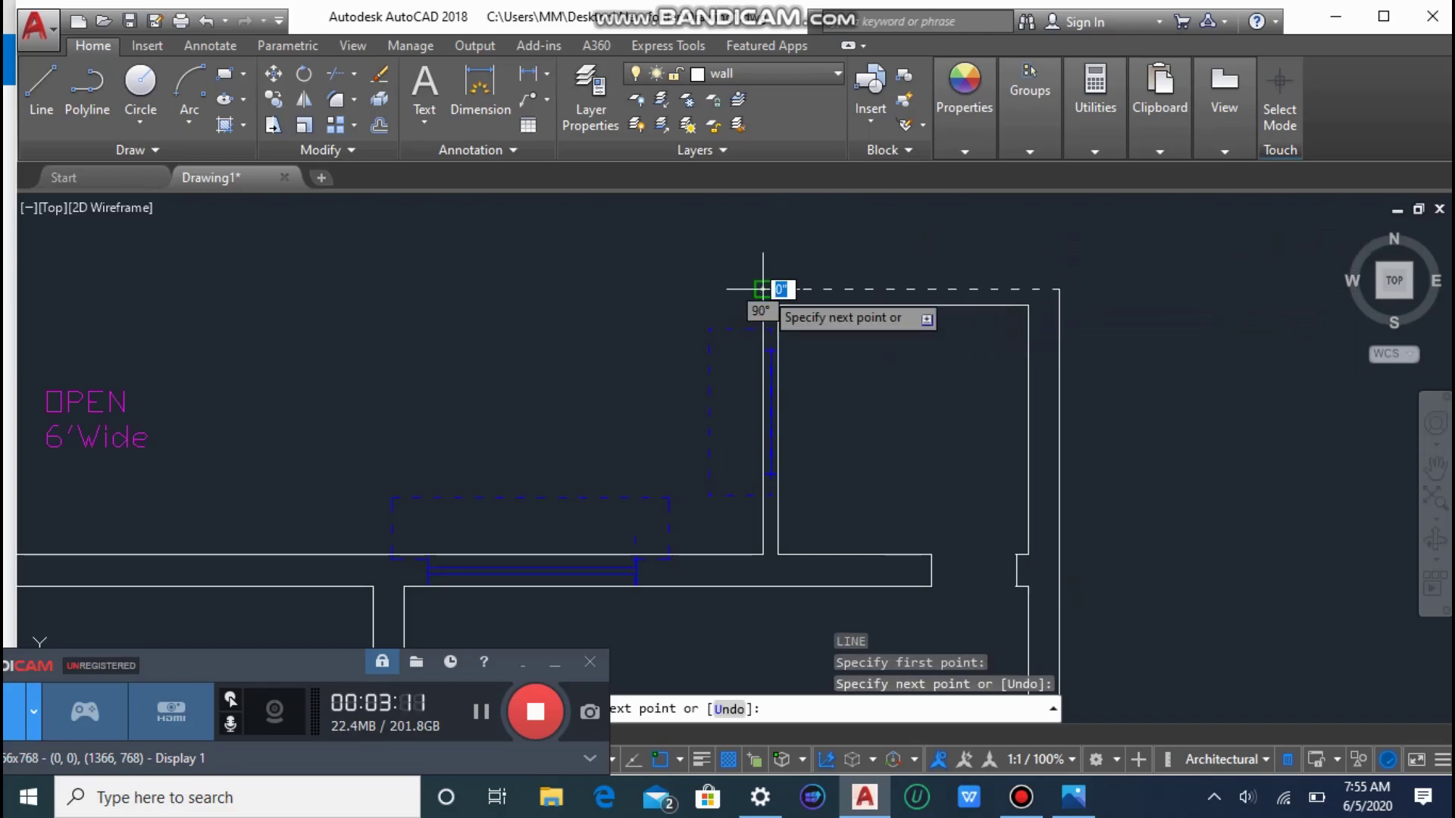
pyautogui.click(765, 291)
pyautogui.press('Escape')
# Change the new dashed top line's linetype to ByLayer so it shows solid.
pyautogui.click(815, 288)
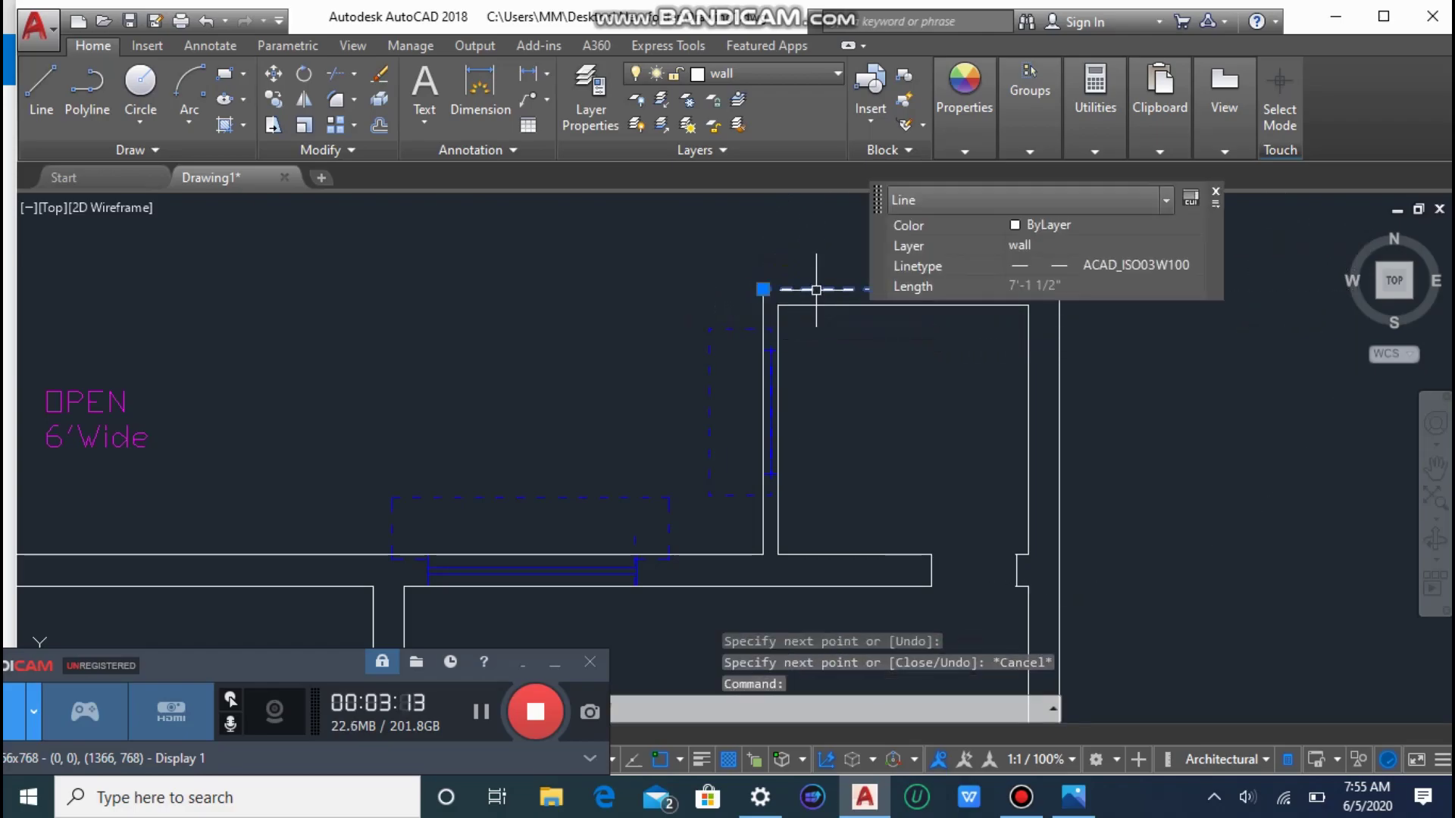
pyautogui.click(1092, 267)
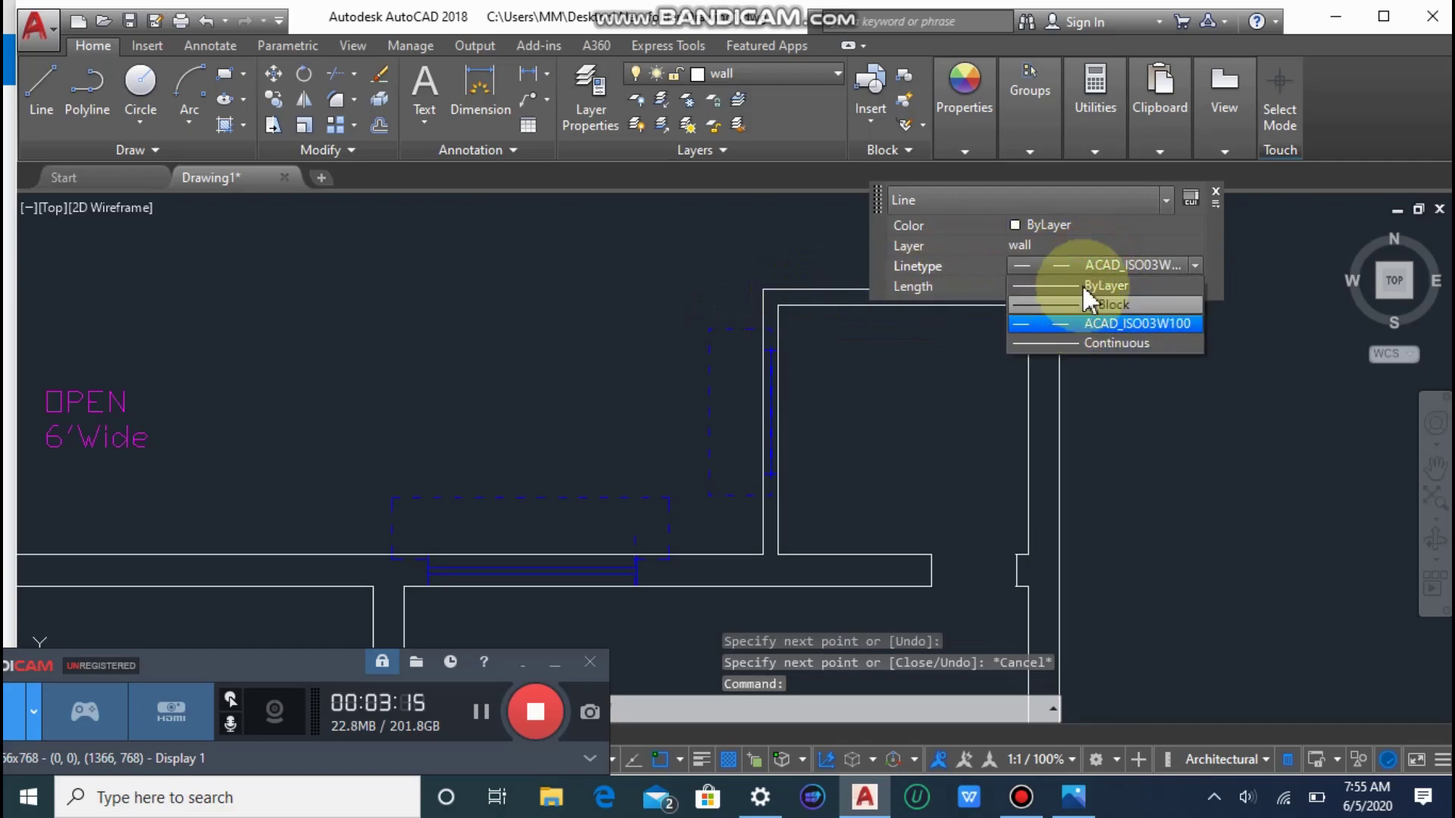
pyautogui.click(1082, 284)
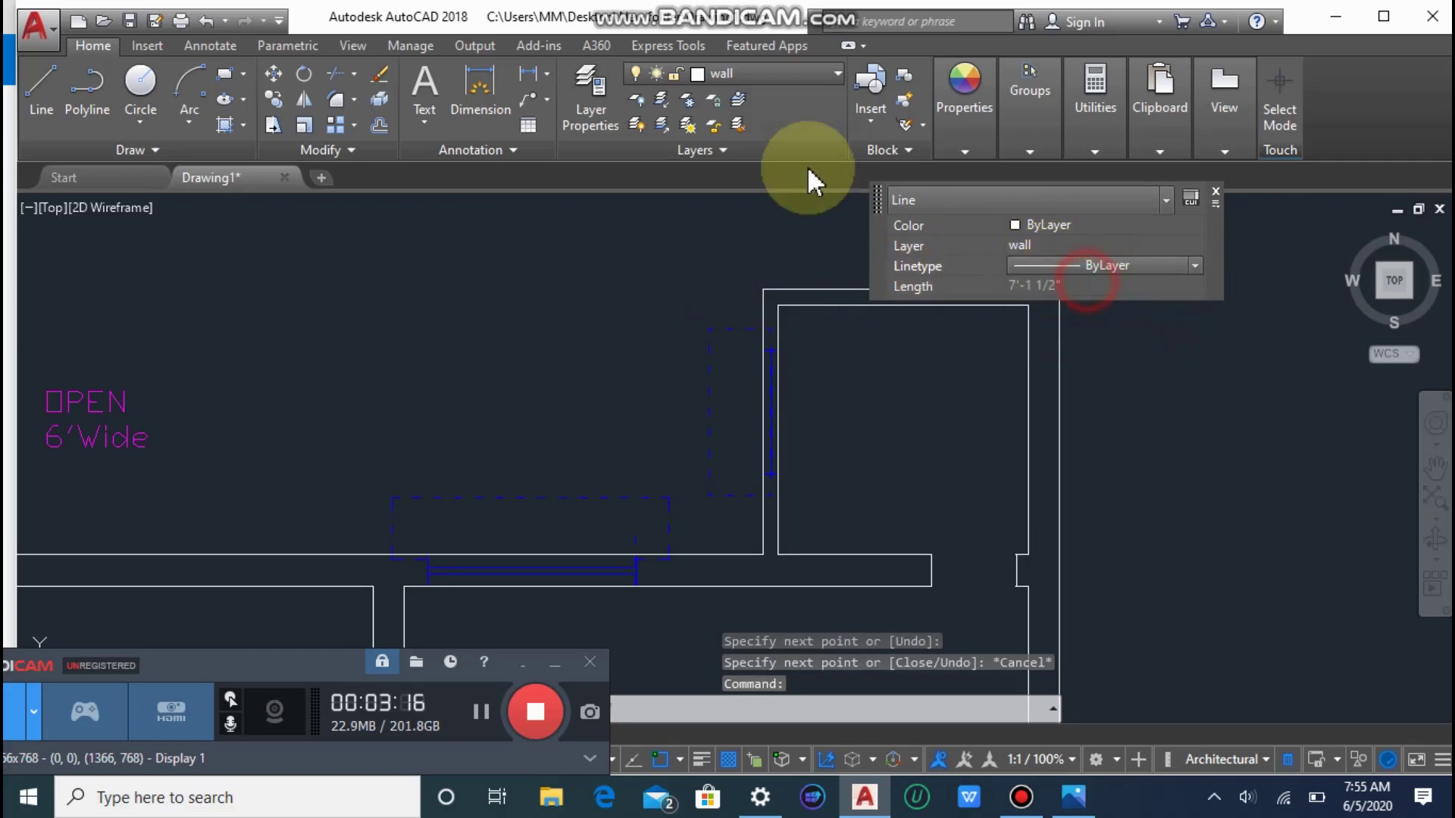
pyautogui.click(1217, 192)
pyautogui.press('Escape')
pyautogui.press('Escape')
# Set the current linetype to ByLayer in the Properties panel.
pyautogui.click(965, 151)
pyautogui.click(1030, 152)
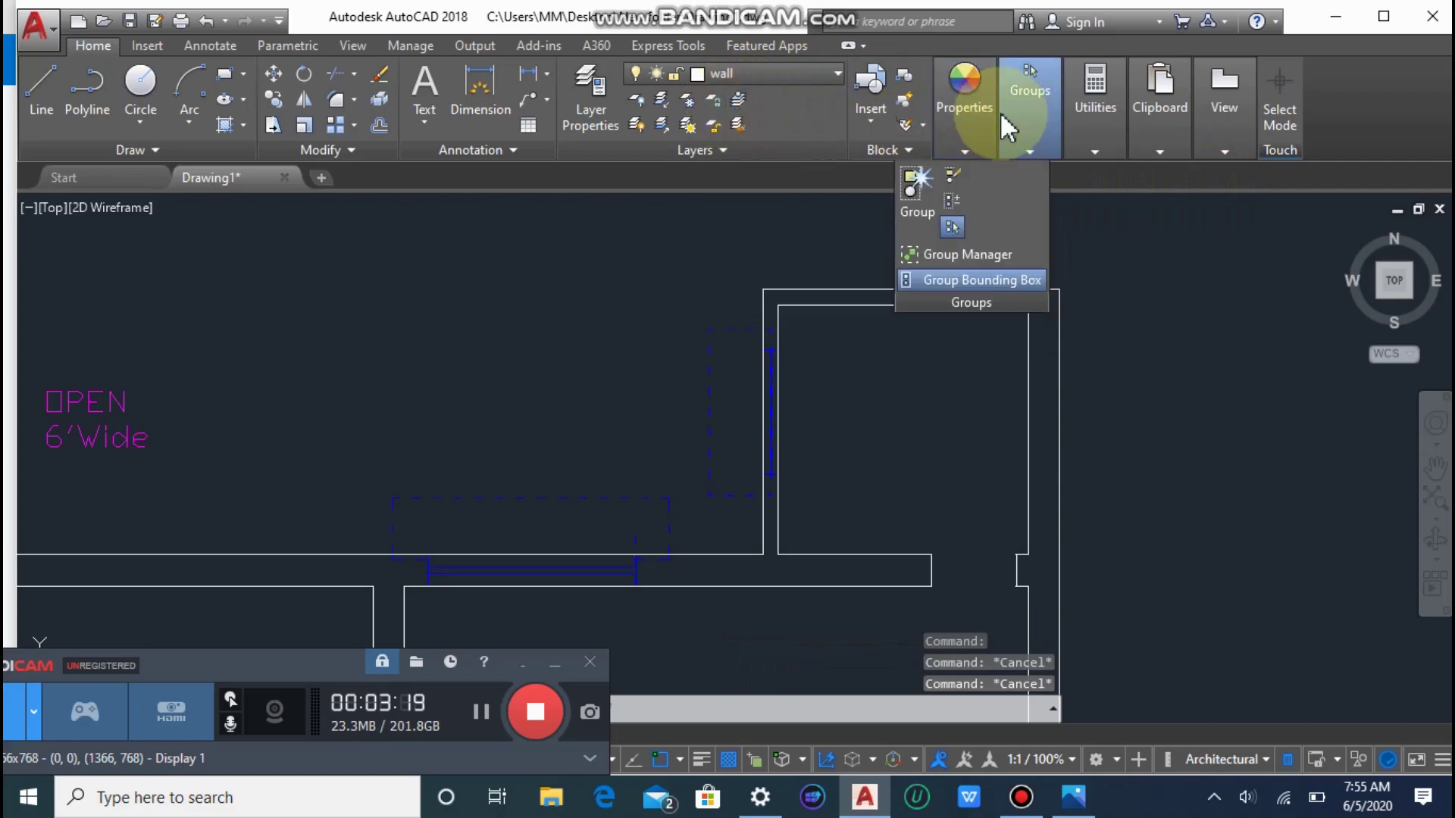
pyautogui.click(963, 128)
pyautogui.click(908, 225)
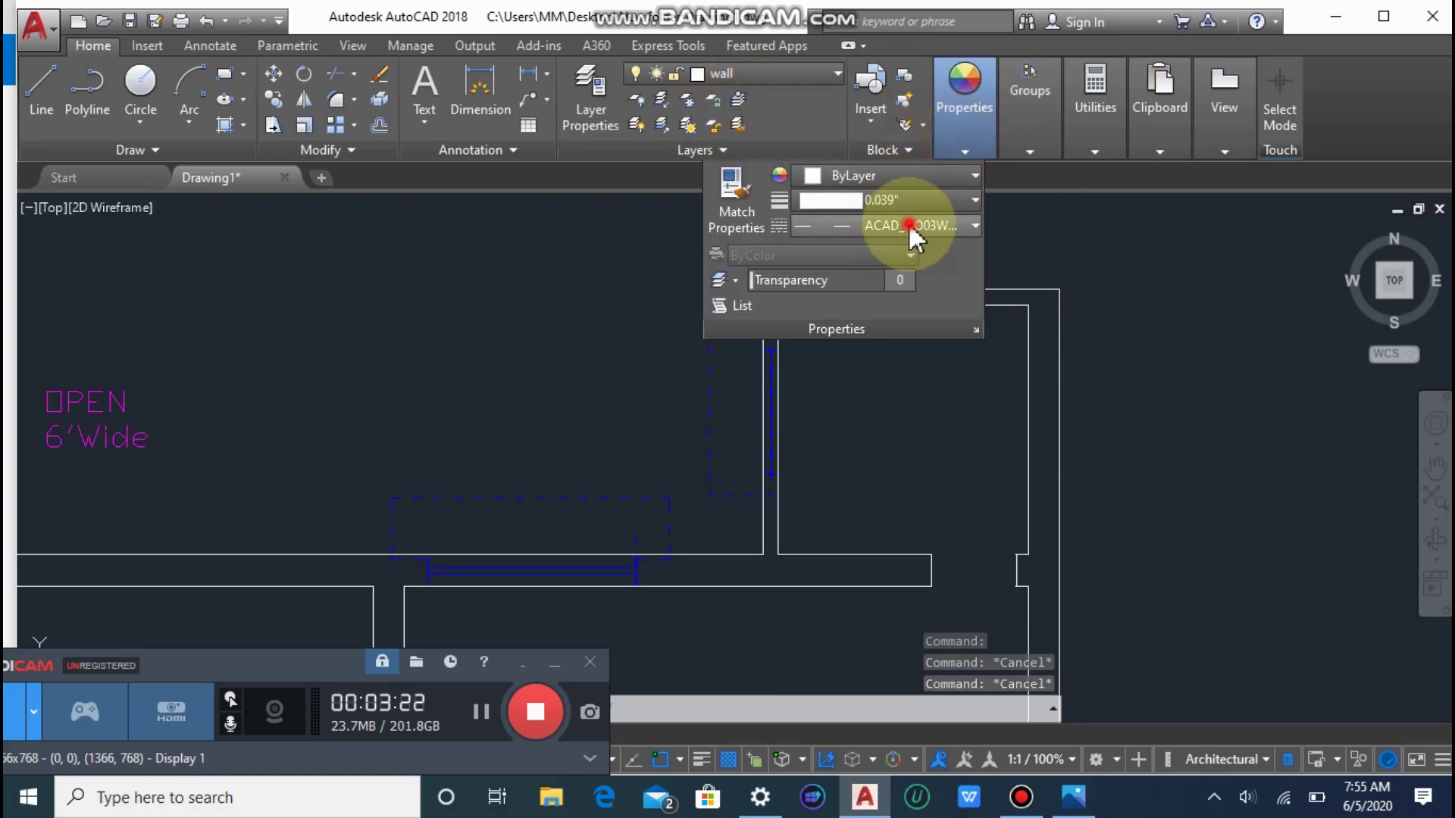
pyautogui.click(884, 255)
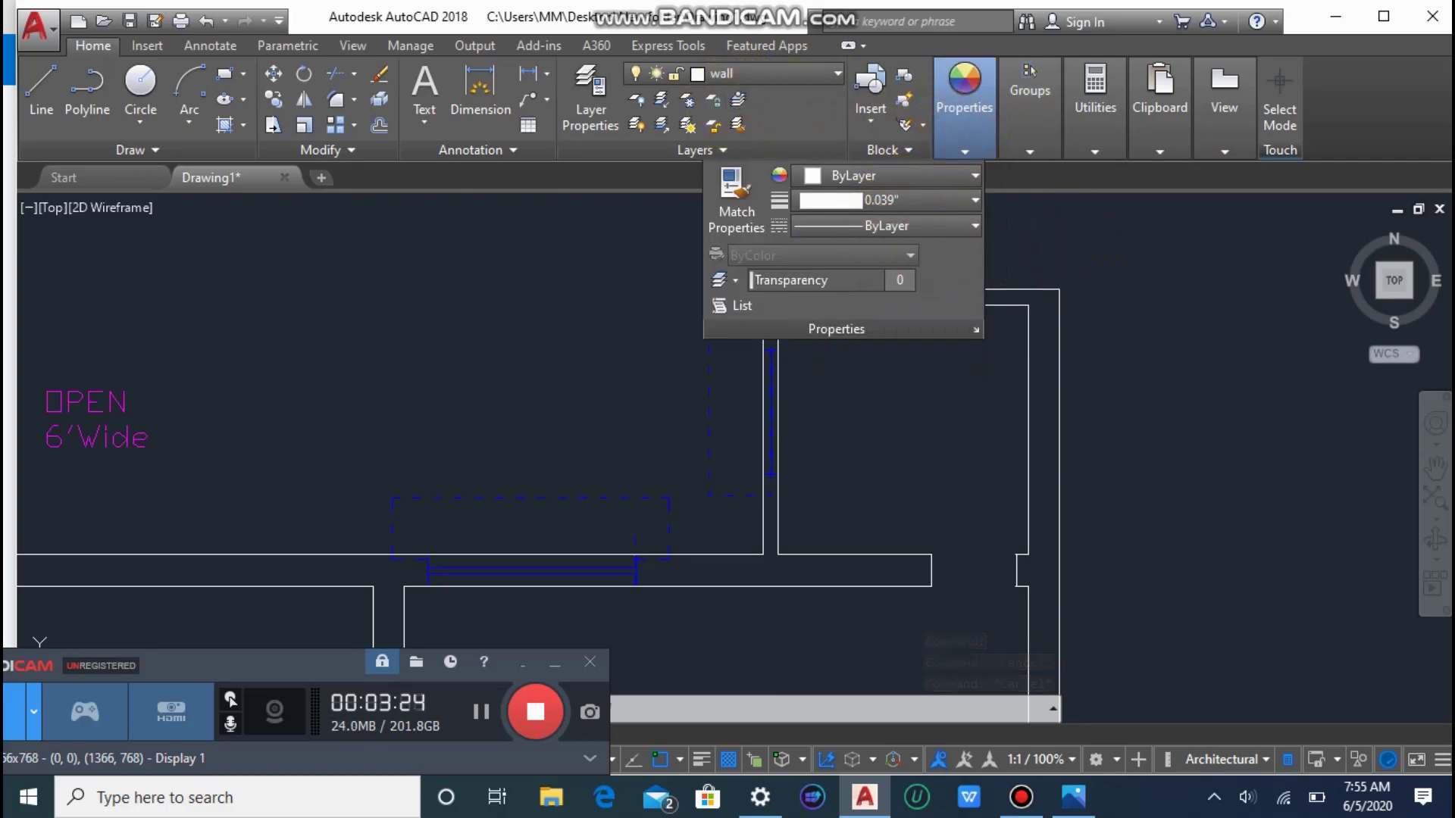
pyautogui.click(1071, 238)
pyautogui.press('Escape')
pyautogui.scroll(-2, 1056, 260)
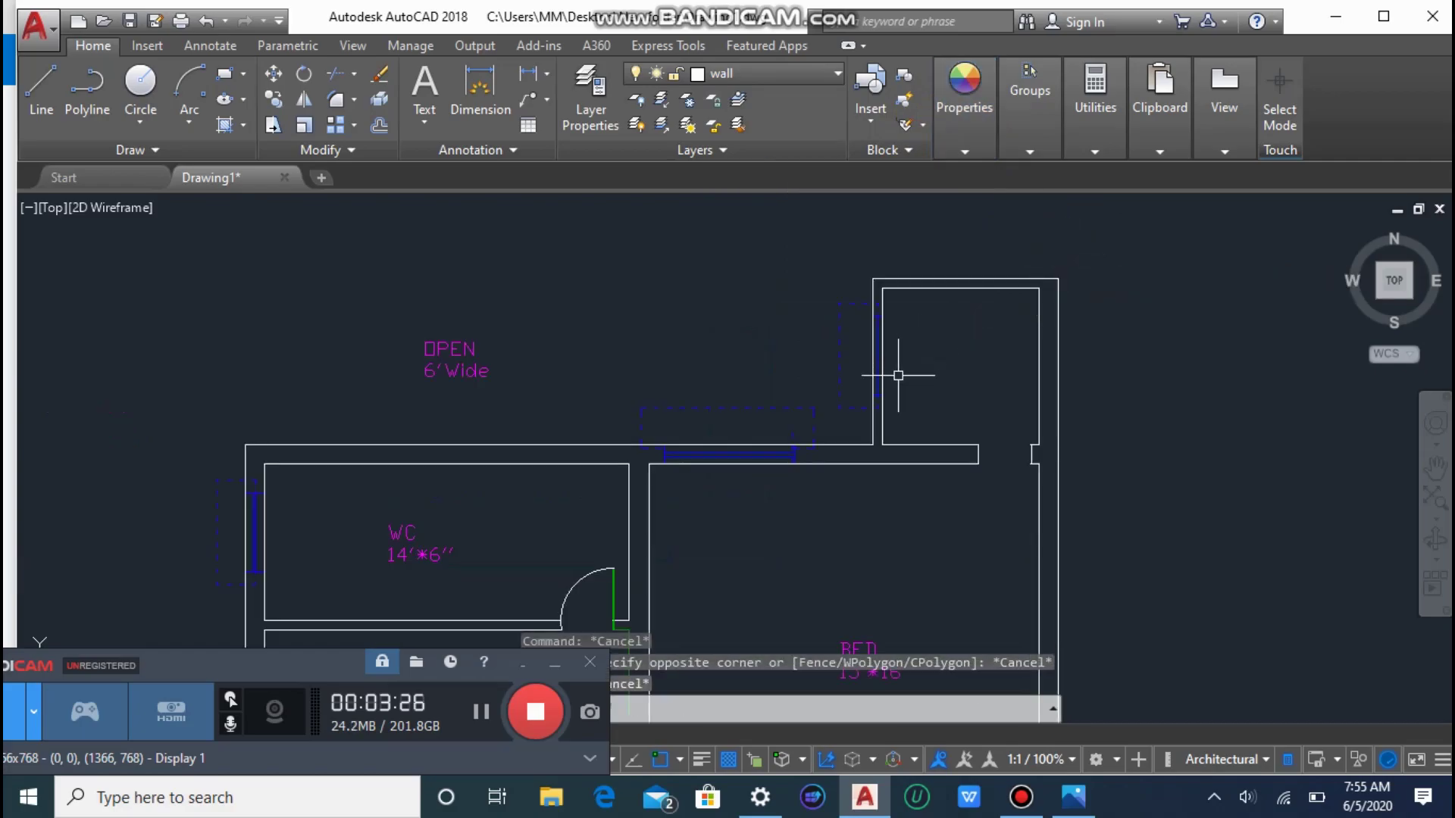
# Erase the dashed window lines and the leftover dashed wall line.
pyautogui.scroll(4, 874, 383)
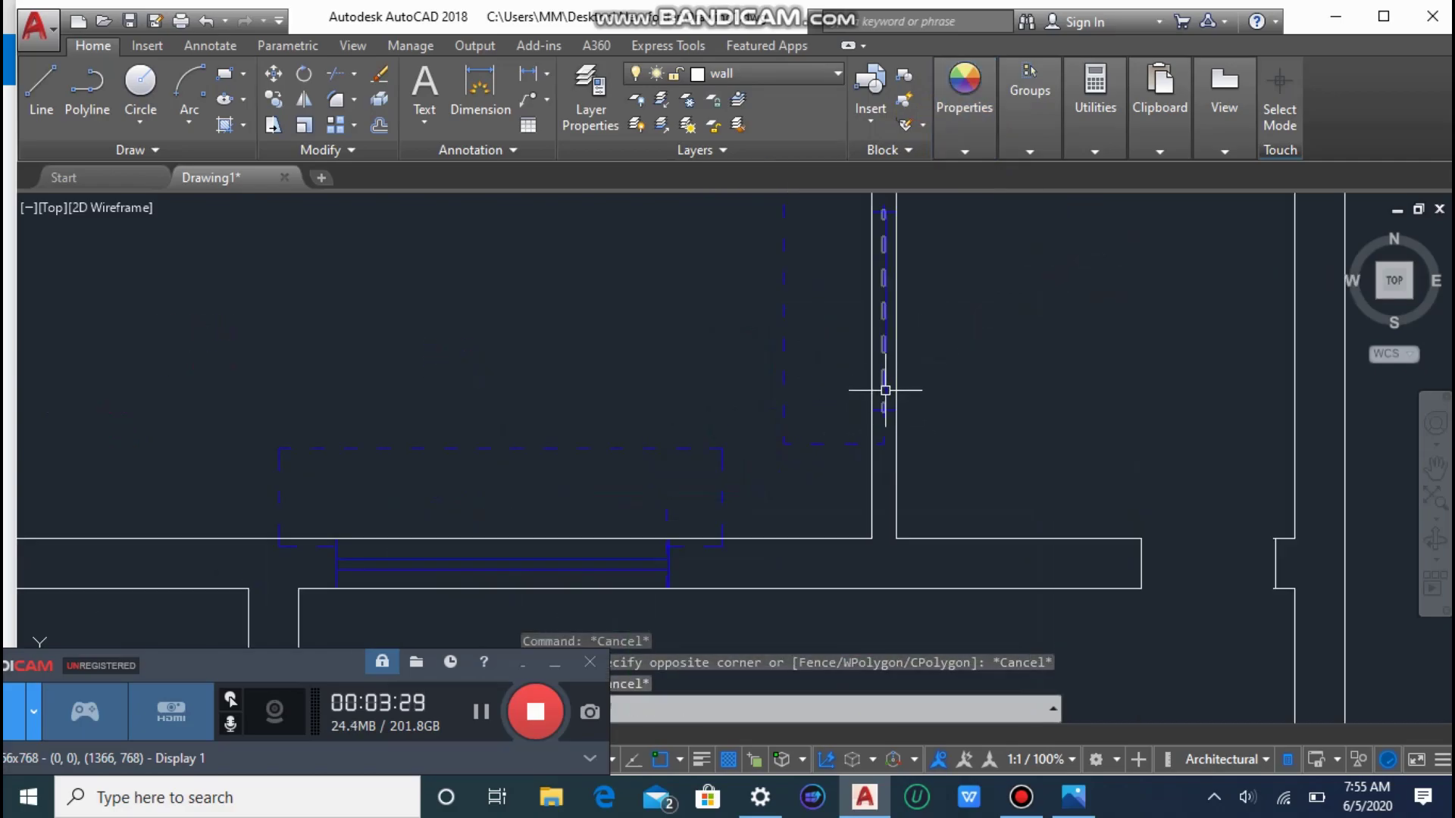
pyautogui.click(884, 391)
pyautogui.click(838, 444)
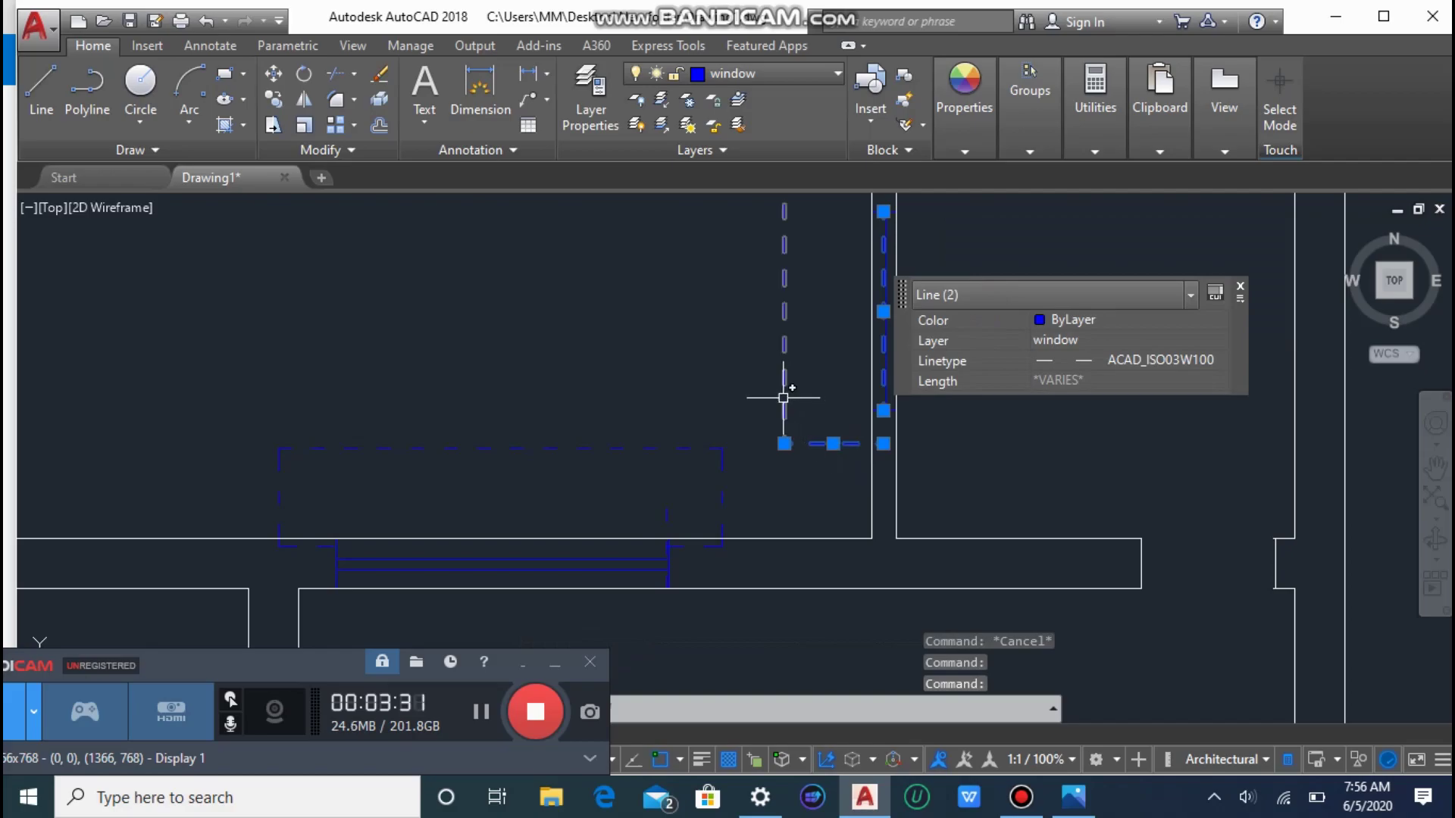
pyautogui.scroll(-4, 784, 397)
pyautogui.click(772, 309)
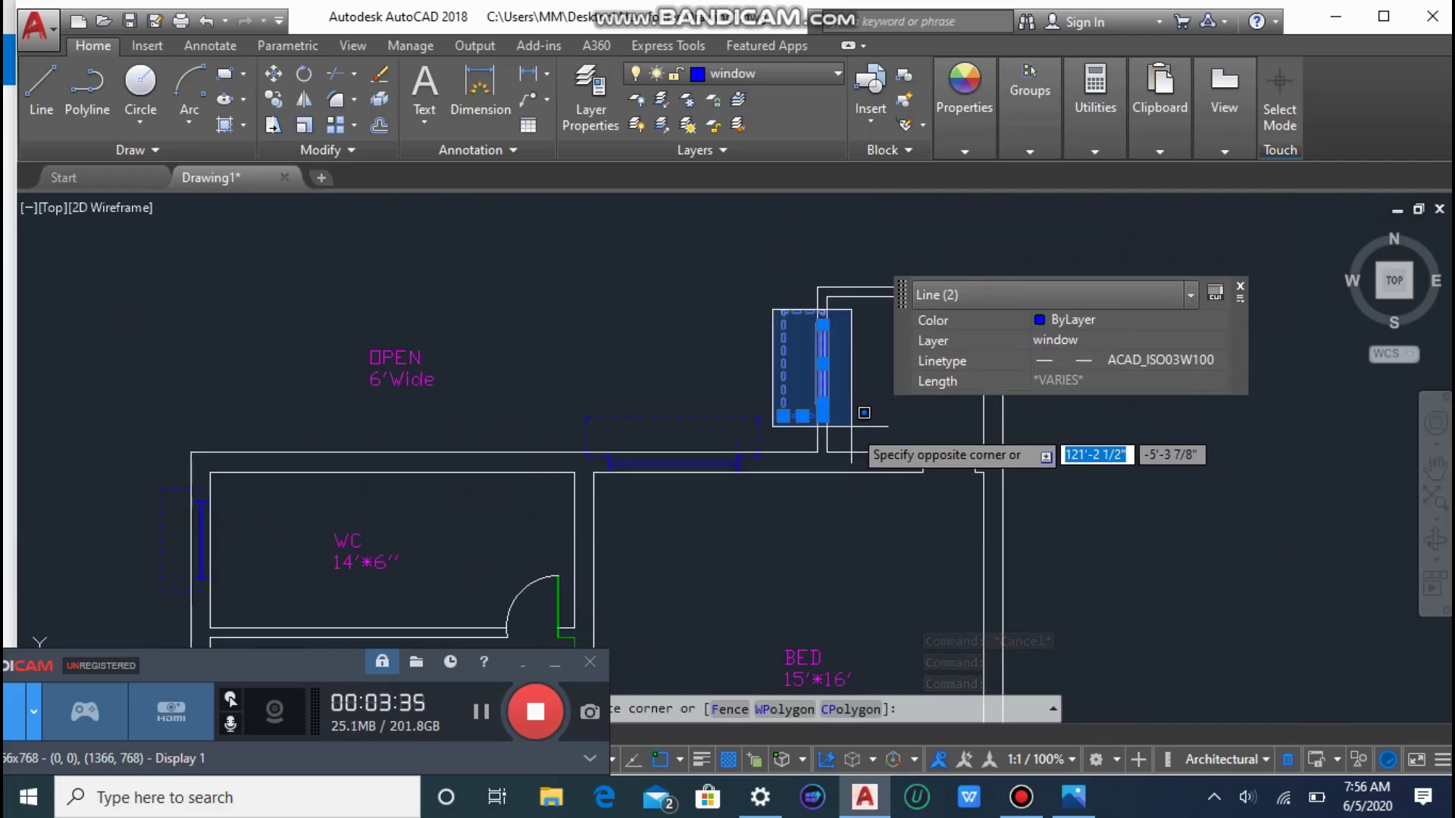
pyautogui.click(753, 346)
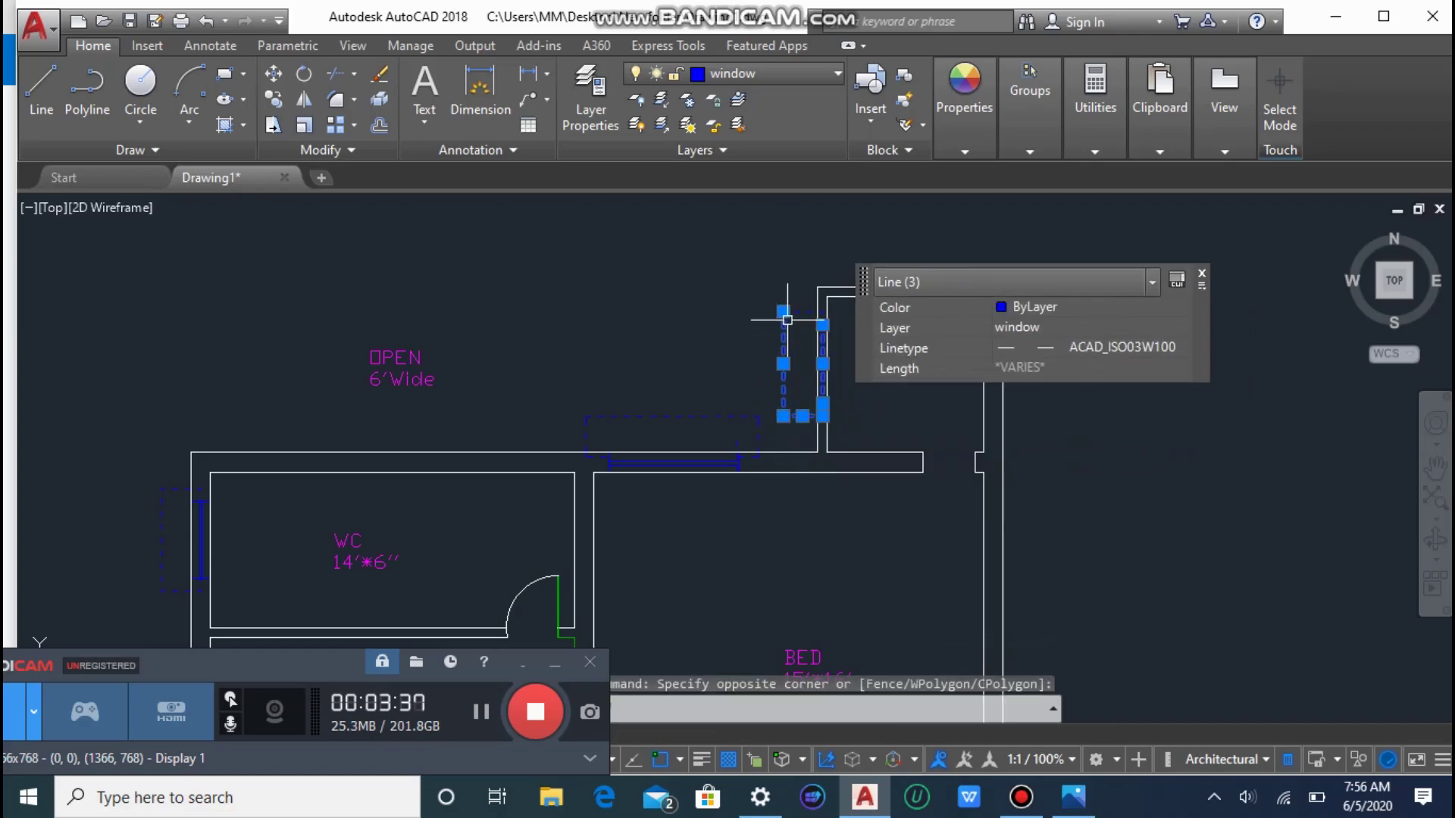
pyautogui.press('Delete')
pyautogui.scroll(5, 830, 328)
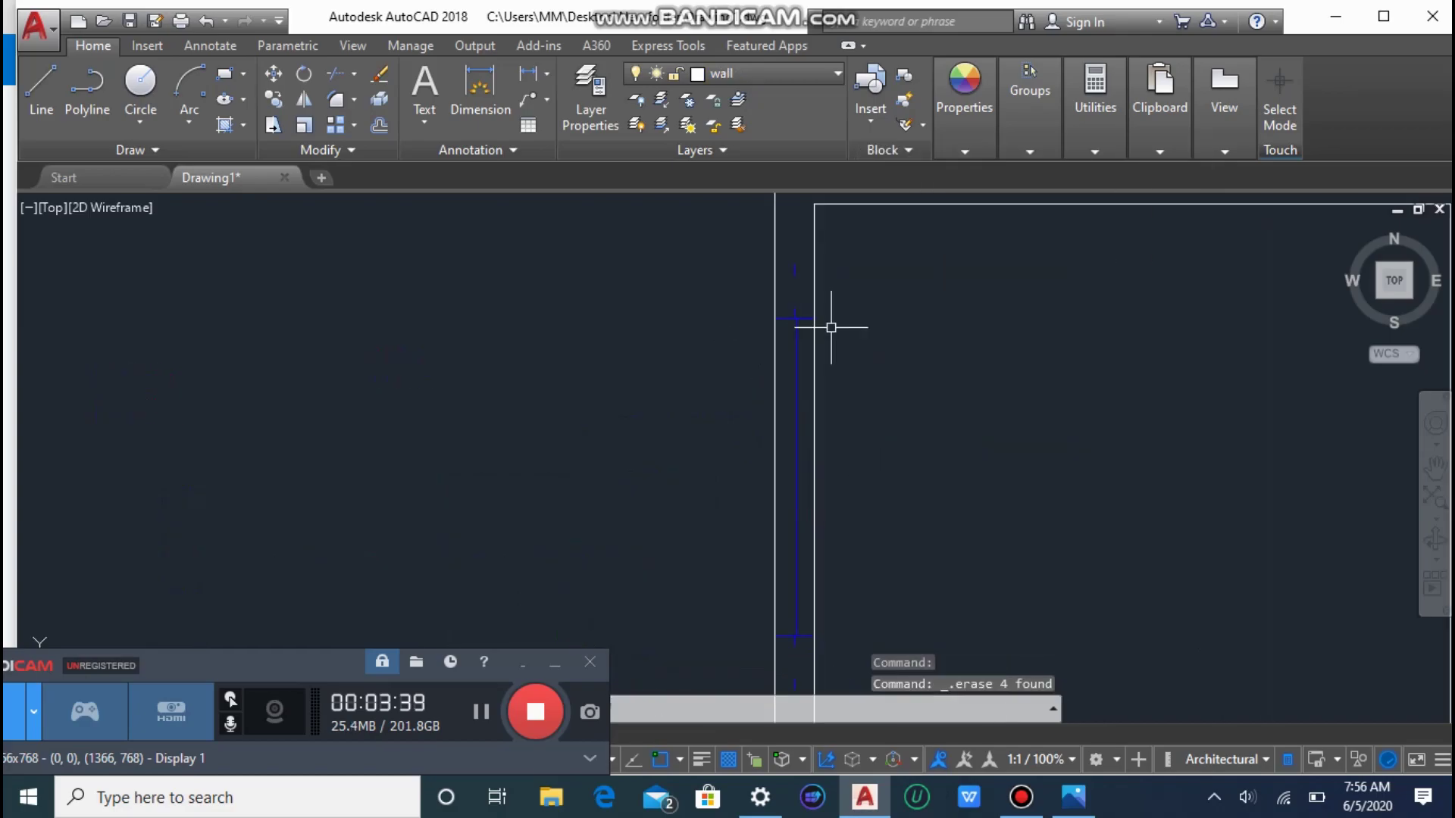
pyautogui.click(803, 248)
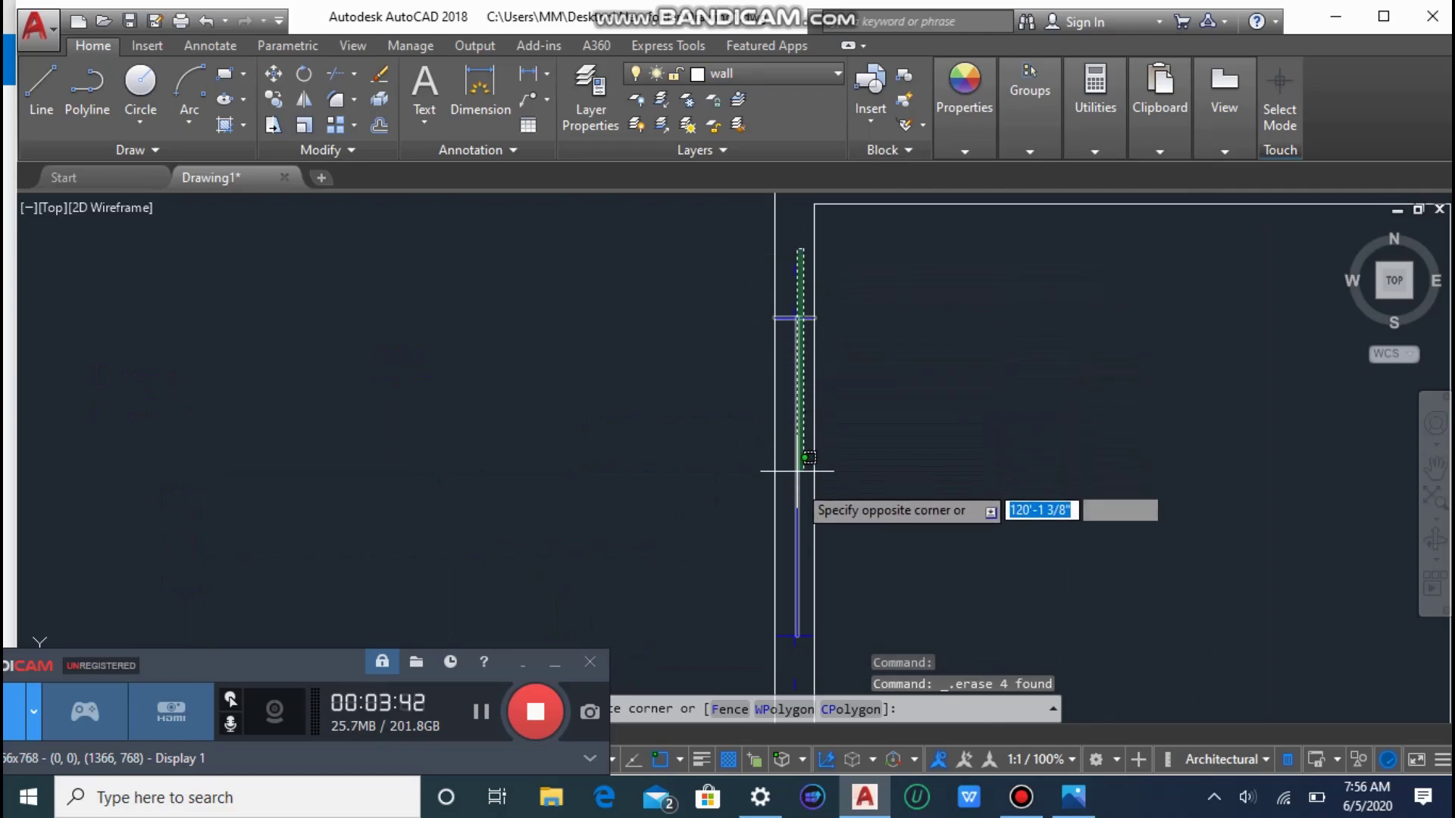
pyautogui.click(803, 642)
pyautogui.press('Delete')
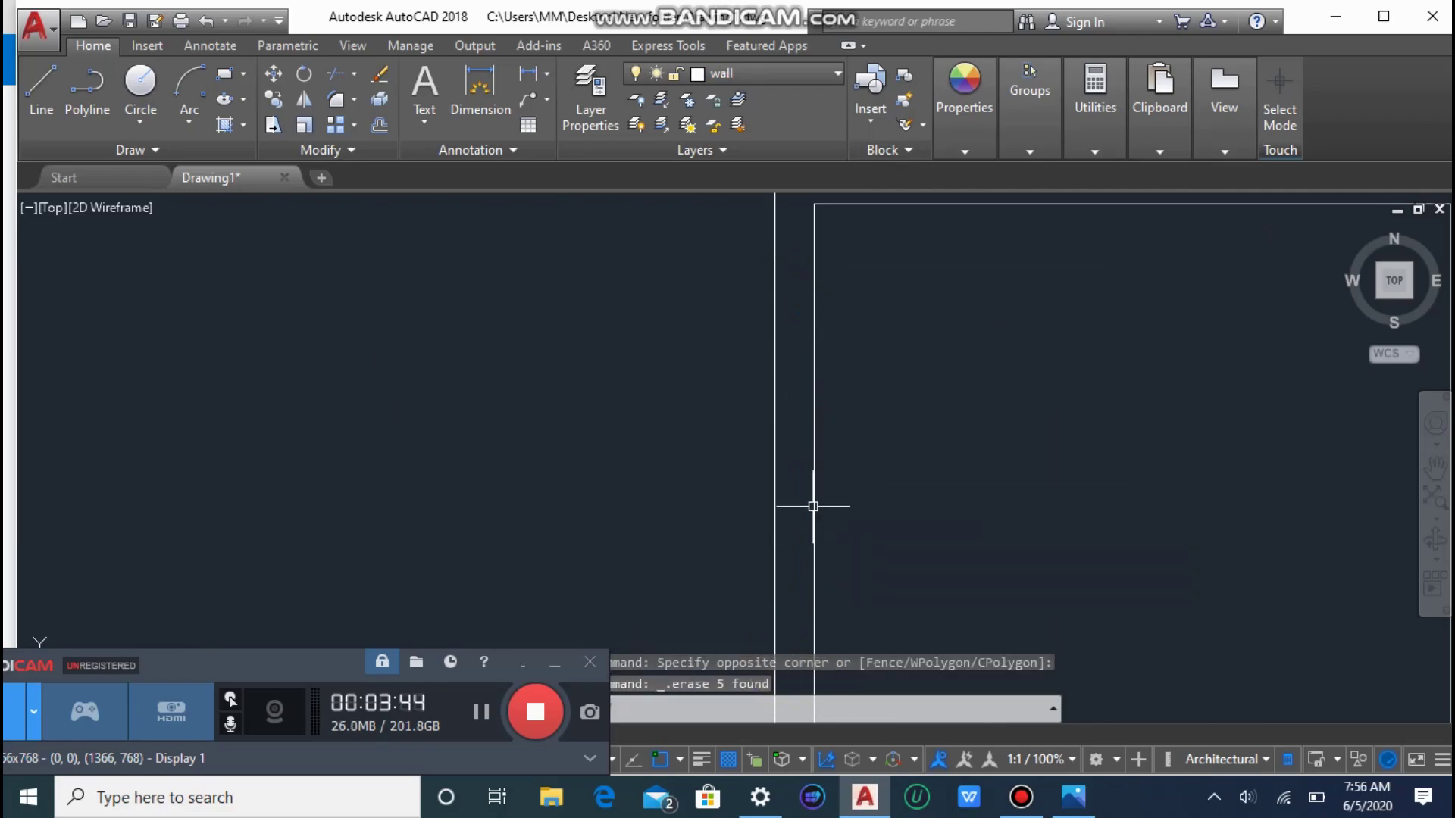
# Window-select and erase the three wall lines of the small projecting room.
pyautogui.scroll(-4, 813, 501)
pyautogui.scroll(4, 892, 573)
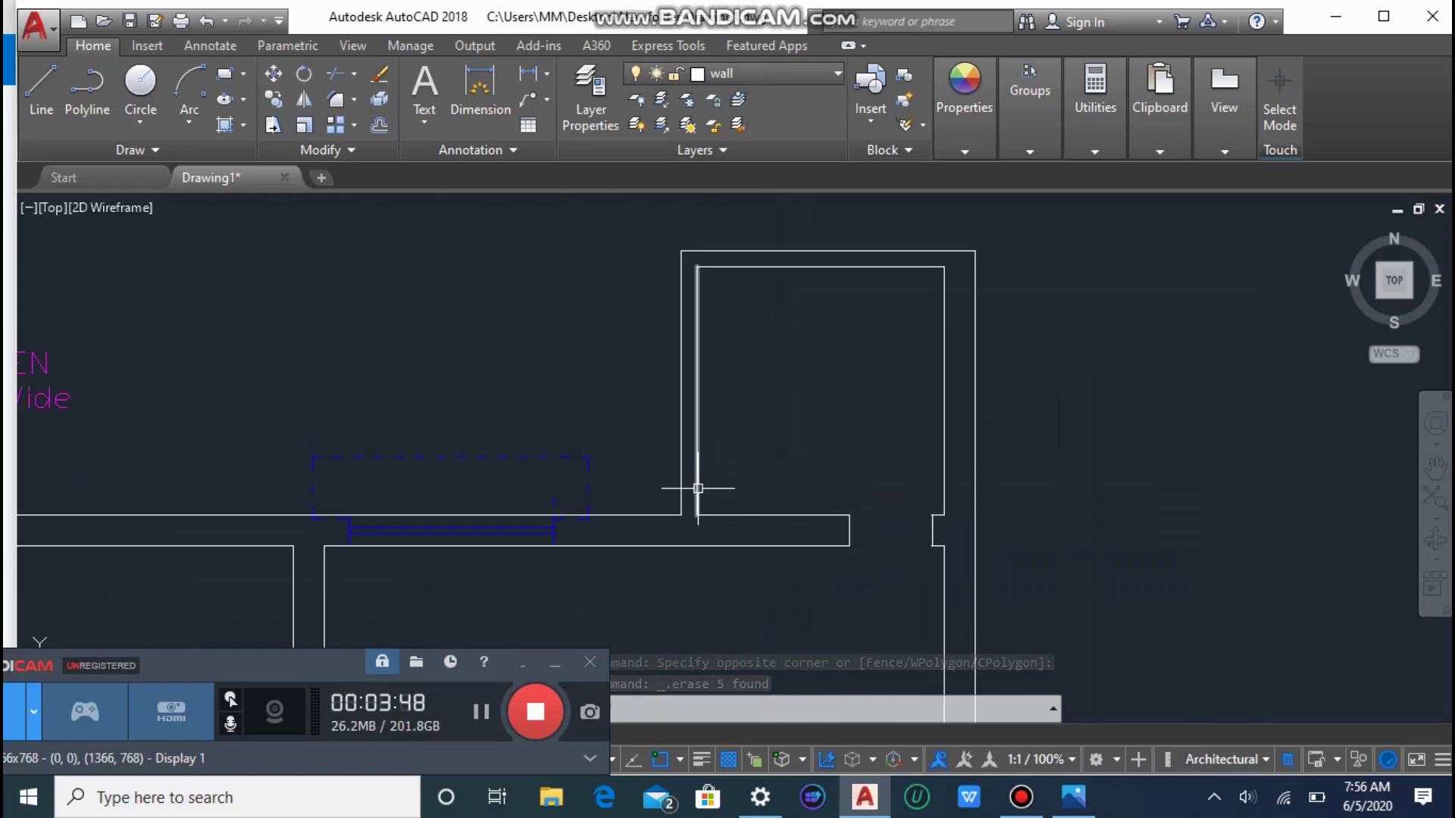
pyautogui.scroll(2, 698, 267)
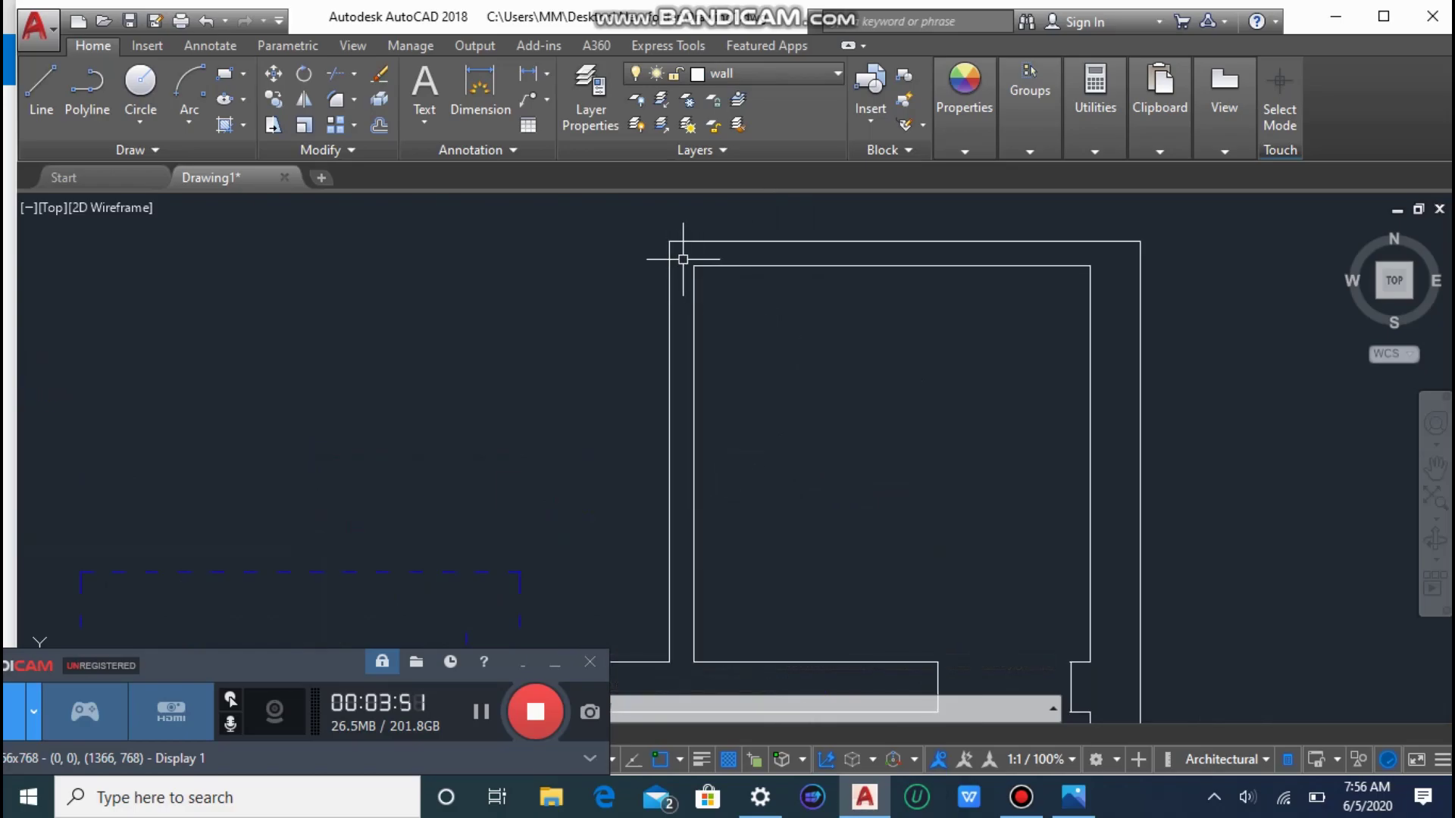
pyautogui.click(682, 259)
pyautogui.scroll(-3, 1076, 493)
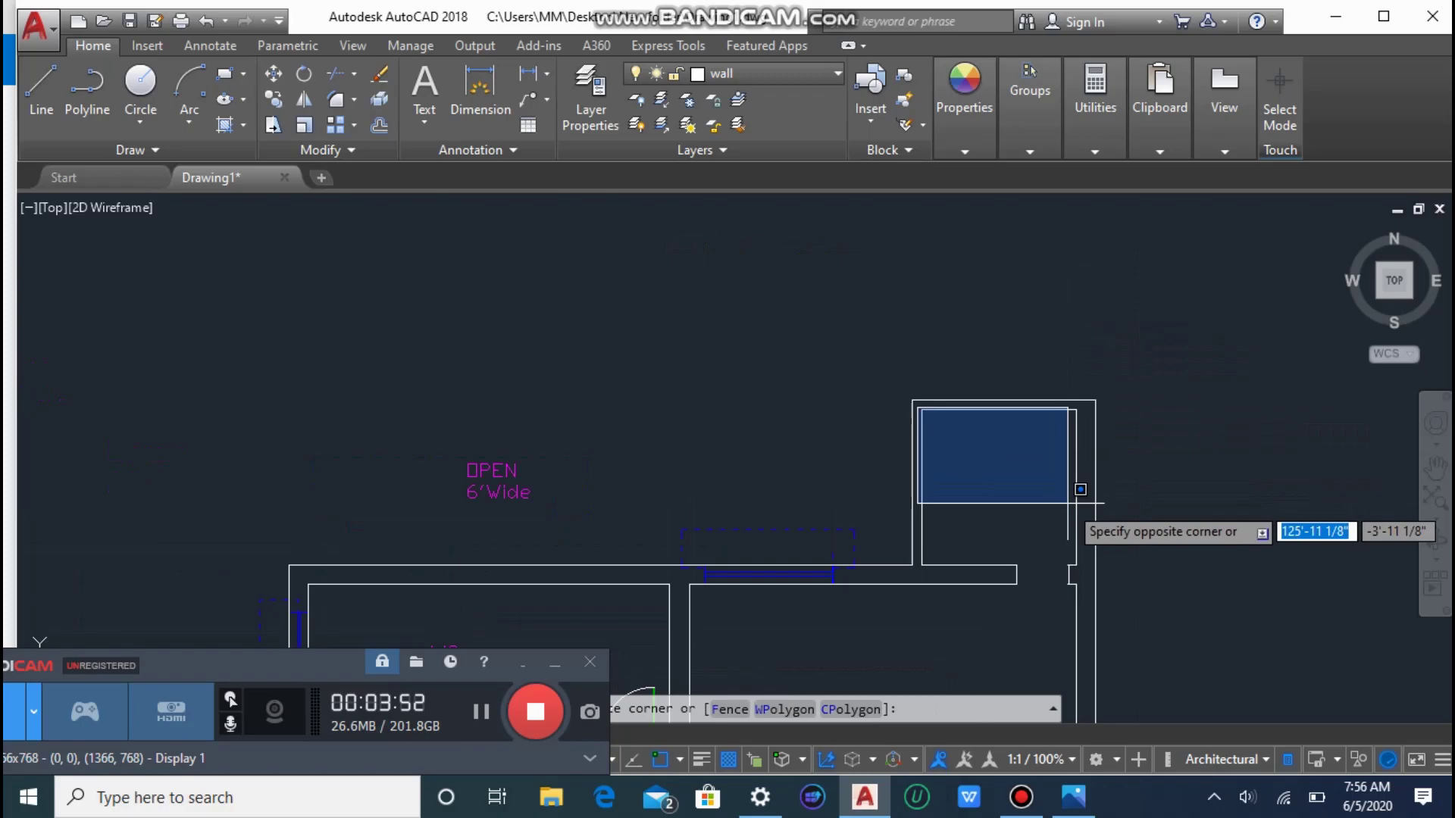
pyautogui.click(1079, 542)
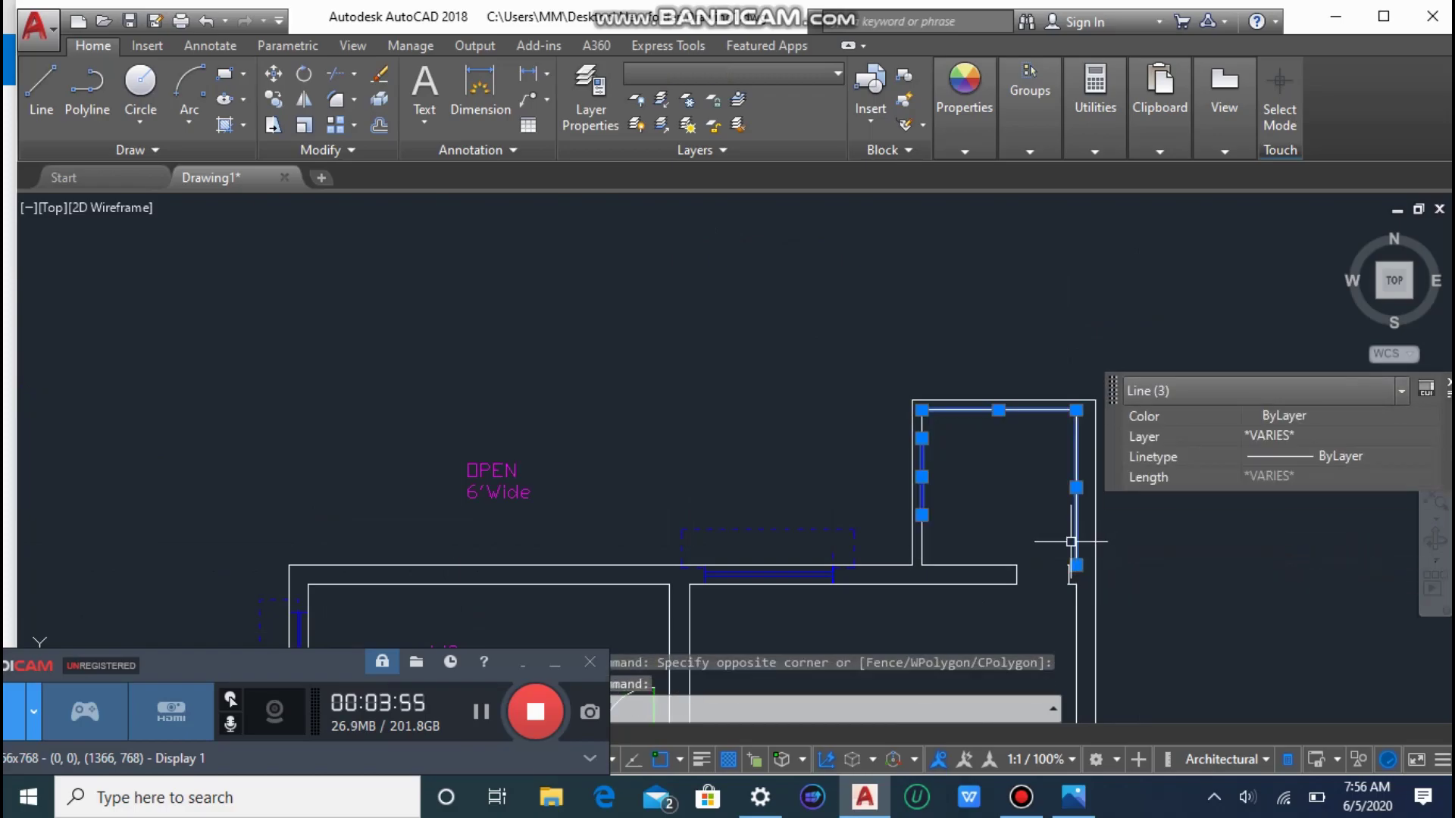
pyautogui.press('Delete')
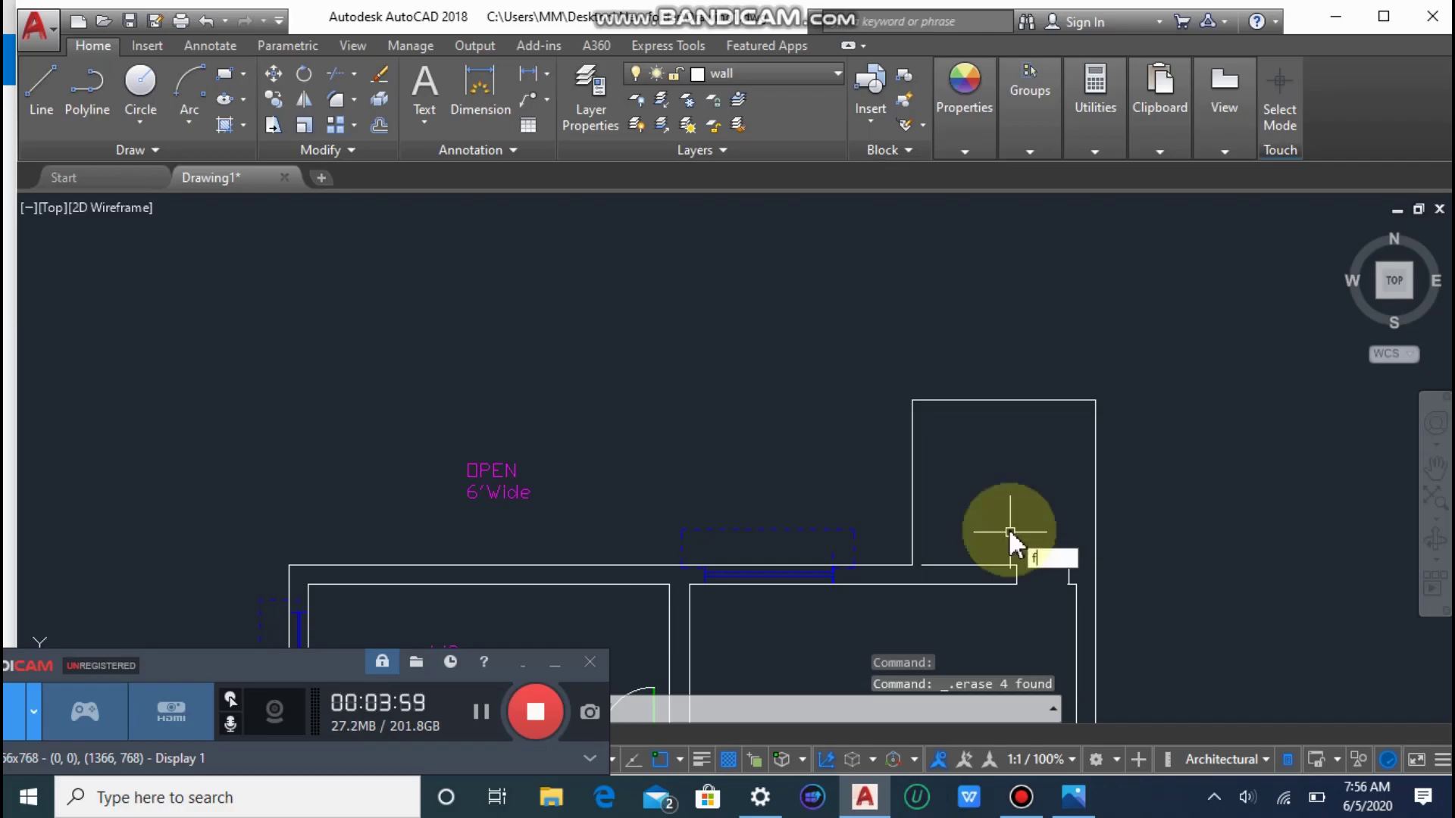
# Fillet the horizontal and vertical wall lines into a closed corner.
pyautogui.write('f')
pyautogui.press('Return')
pyautogui.click(1008, 564)
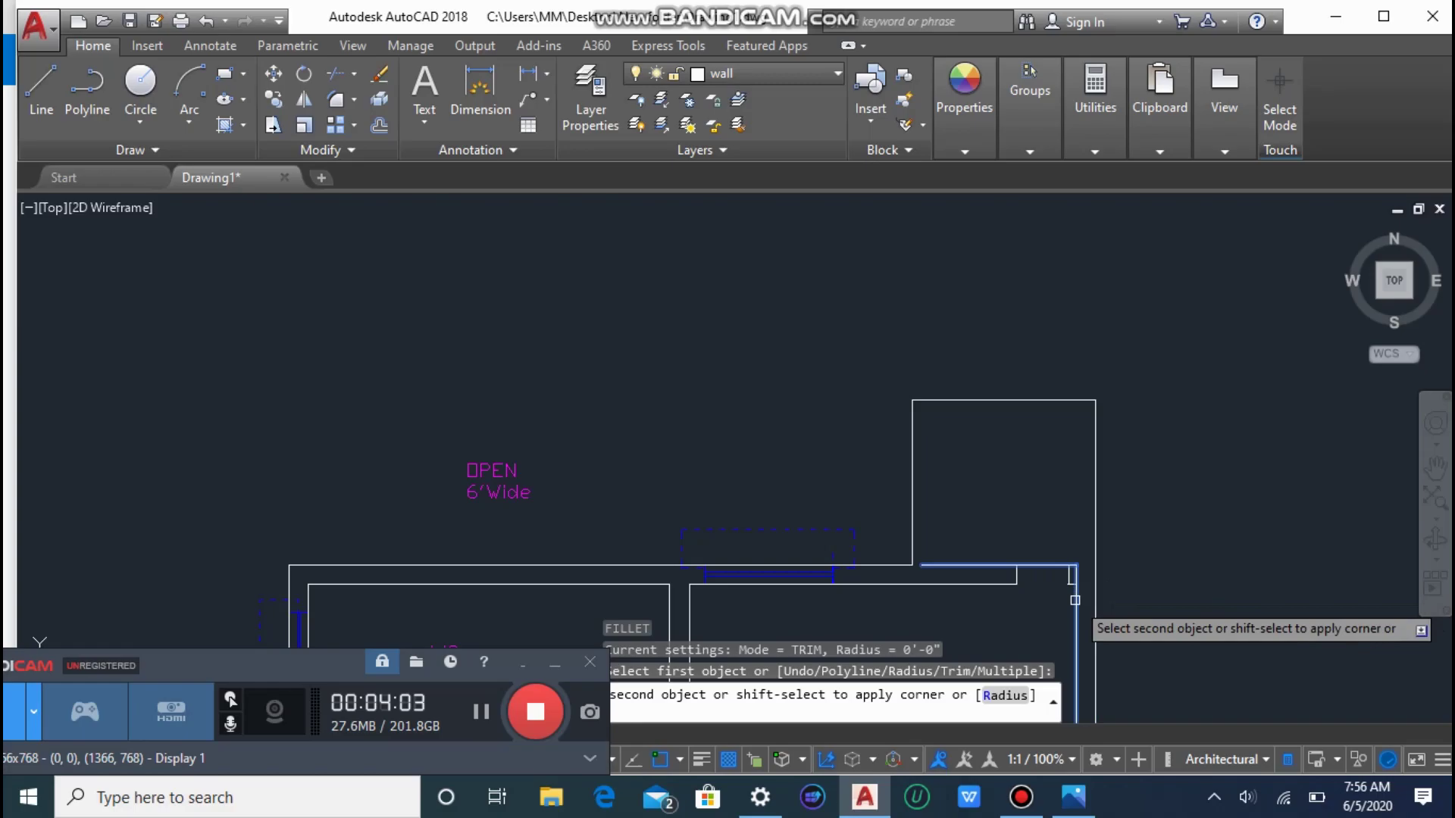
pyautogui.click(1074, 600)
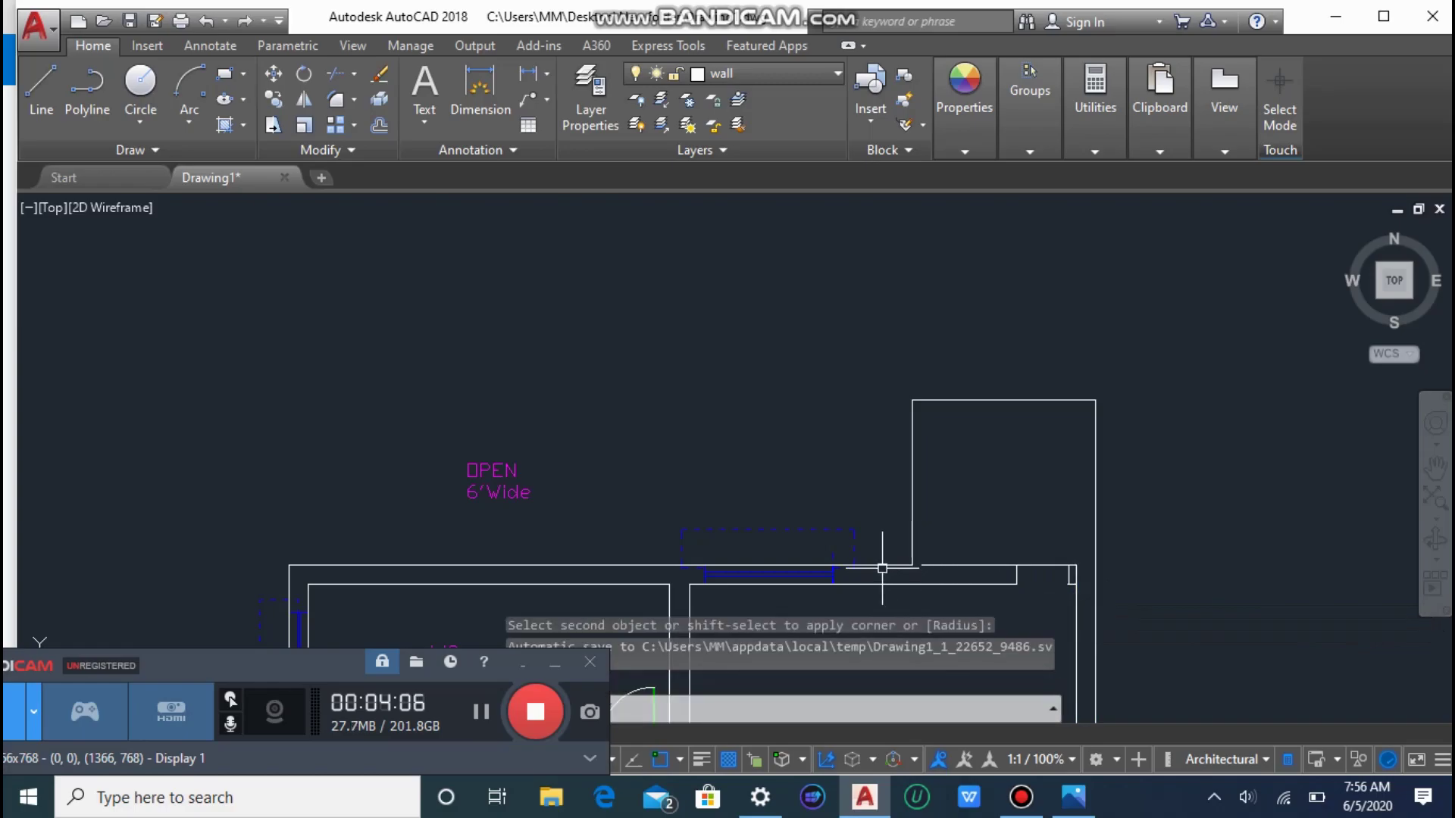
pyautogui.press('Escape')
pyautogui.press('Escape')
# Extend the top wall line to the right wall.
pyautogui.write('ex')
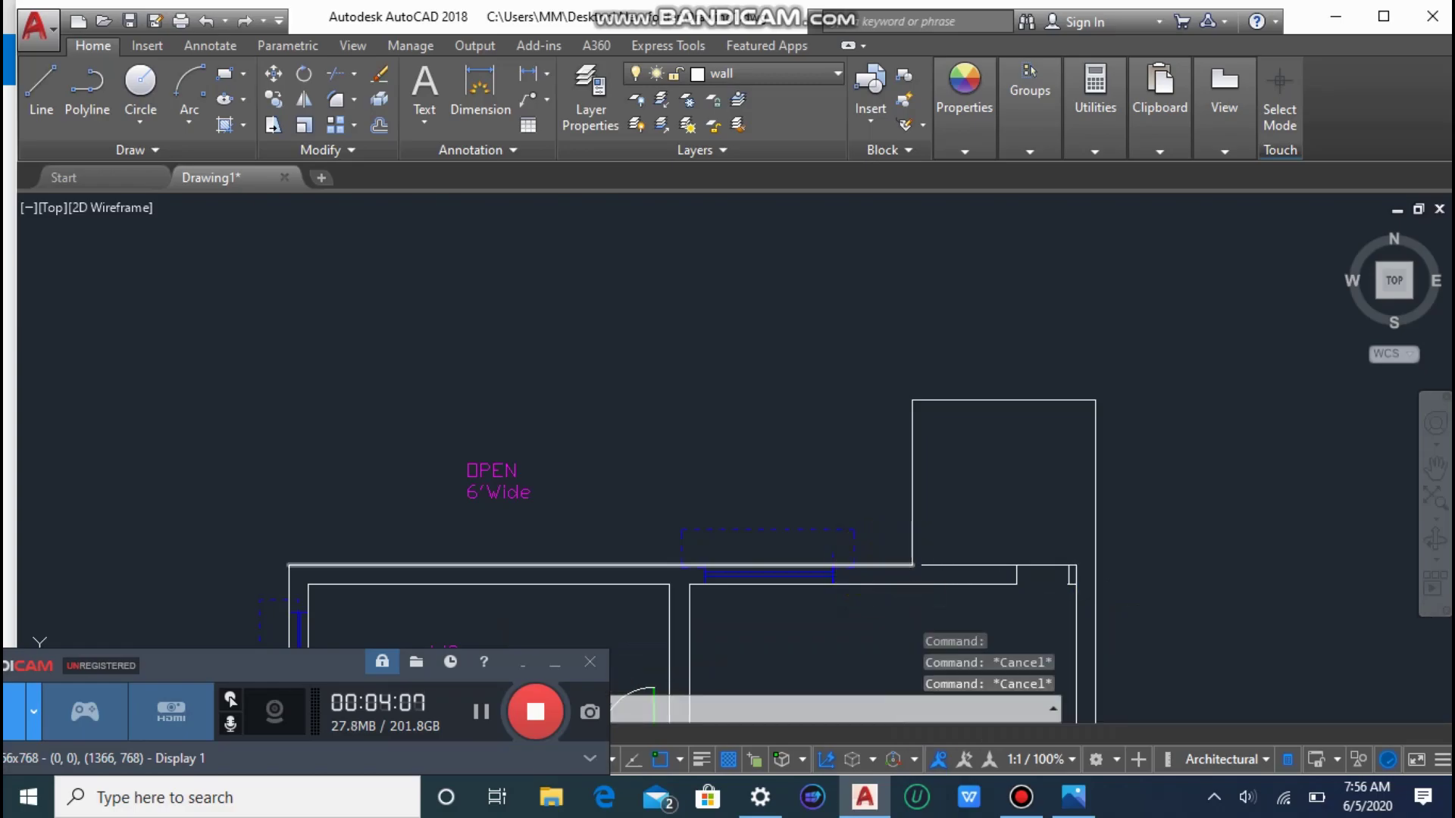
pyautogui.press('Return')
pyautogui.press('Return')
pyautogui.click(940, 571)
pyautogui.press('Escape')
pyautogui.press('Escape')
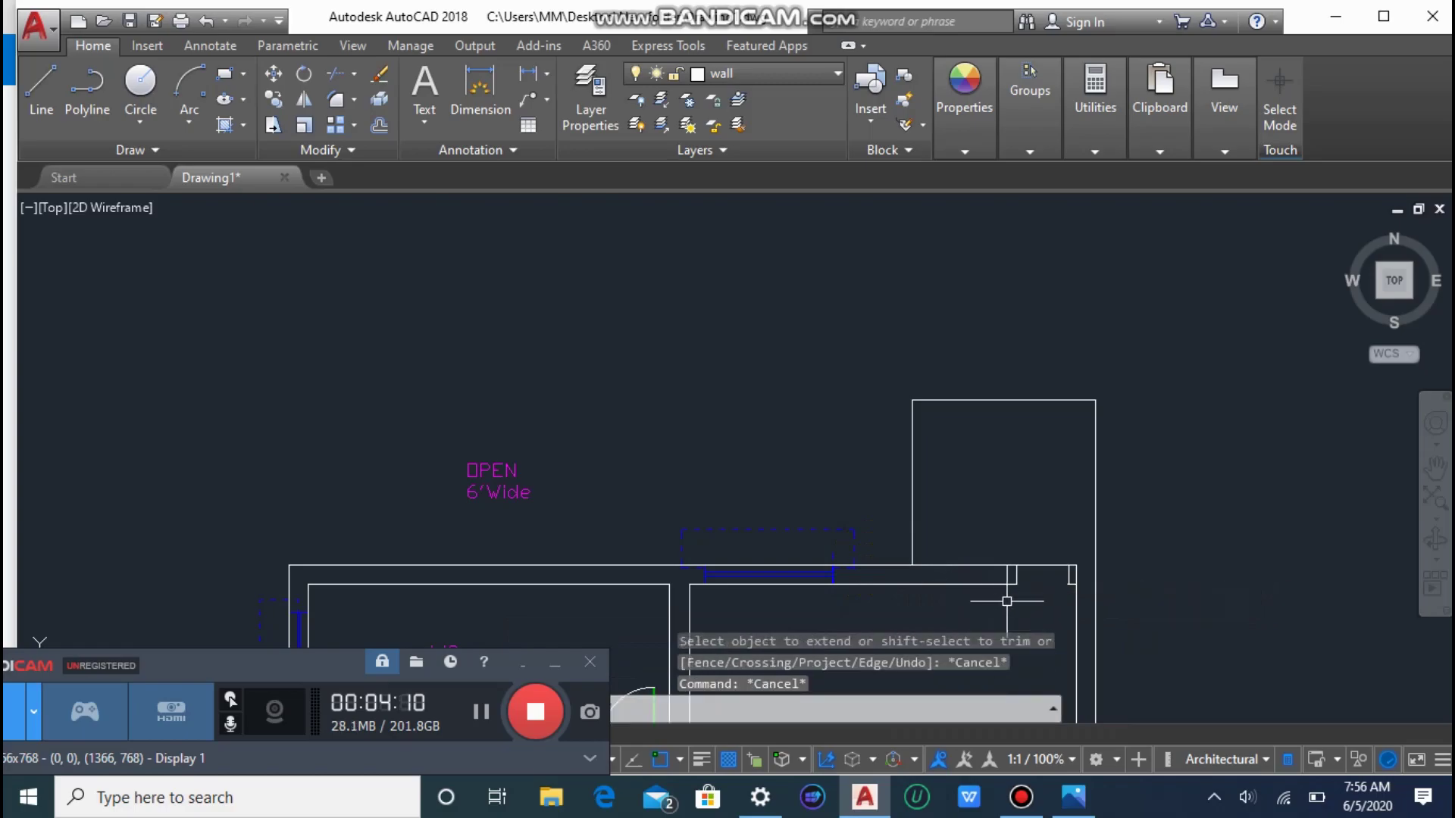
pyautogui.scroll(-6, 982, 603)
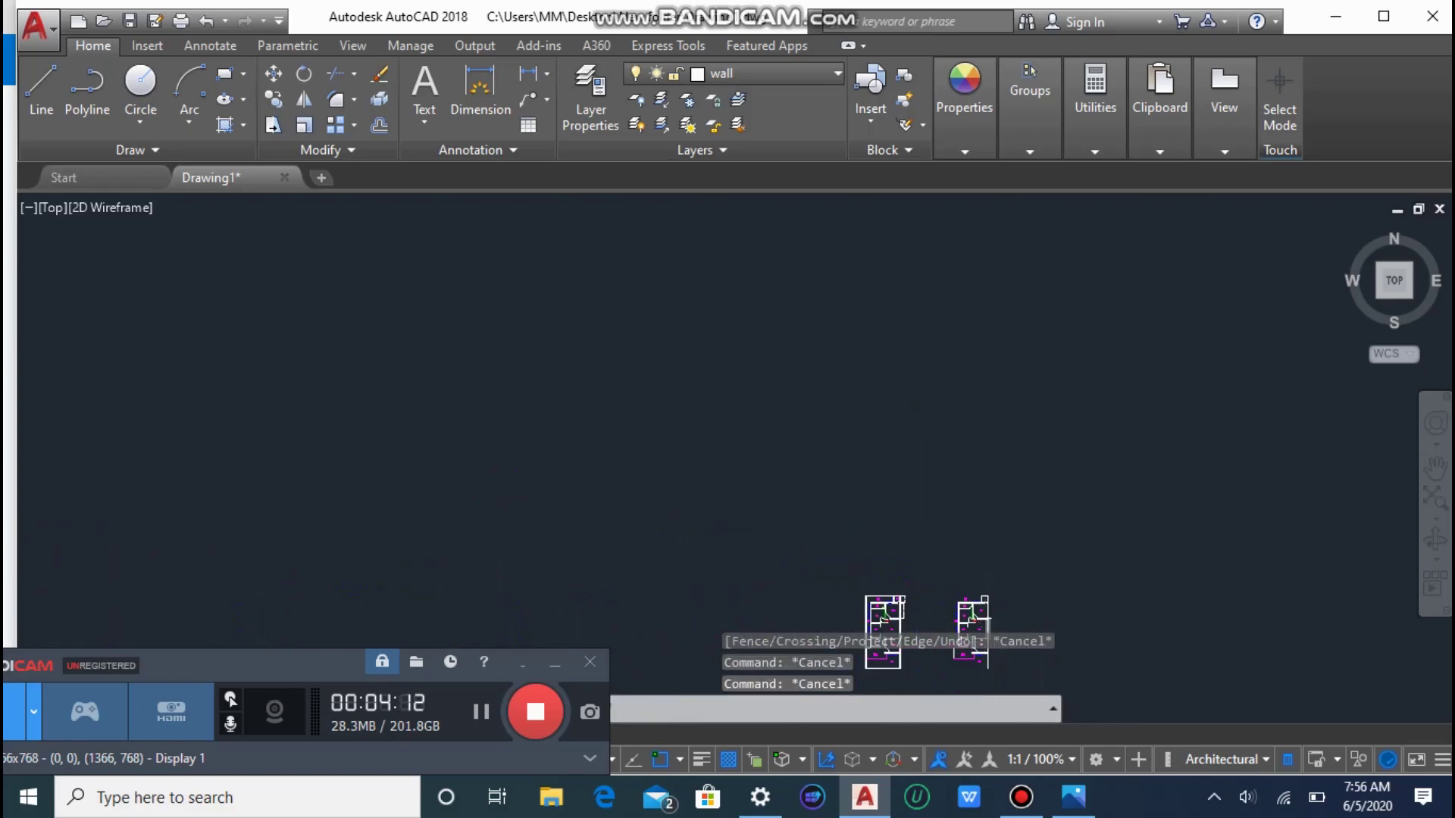
# Draw a vertical dividing line across the WC from its top inner wall to the bottom wall.
pyautogui.scroll(6, 972, 617)
pyautogui.scroll(1, 885, 406)
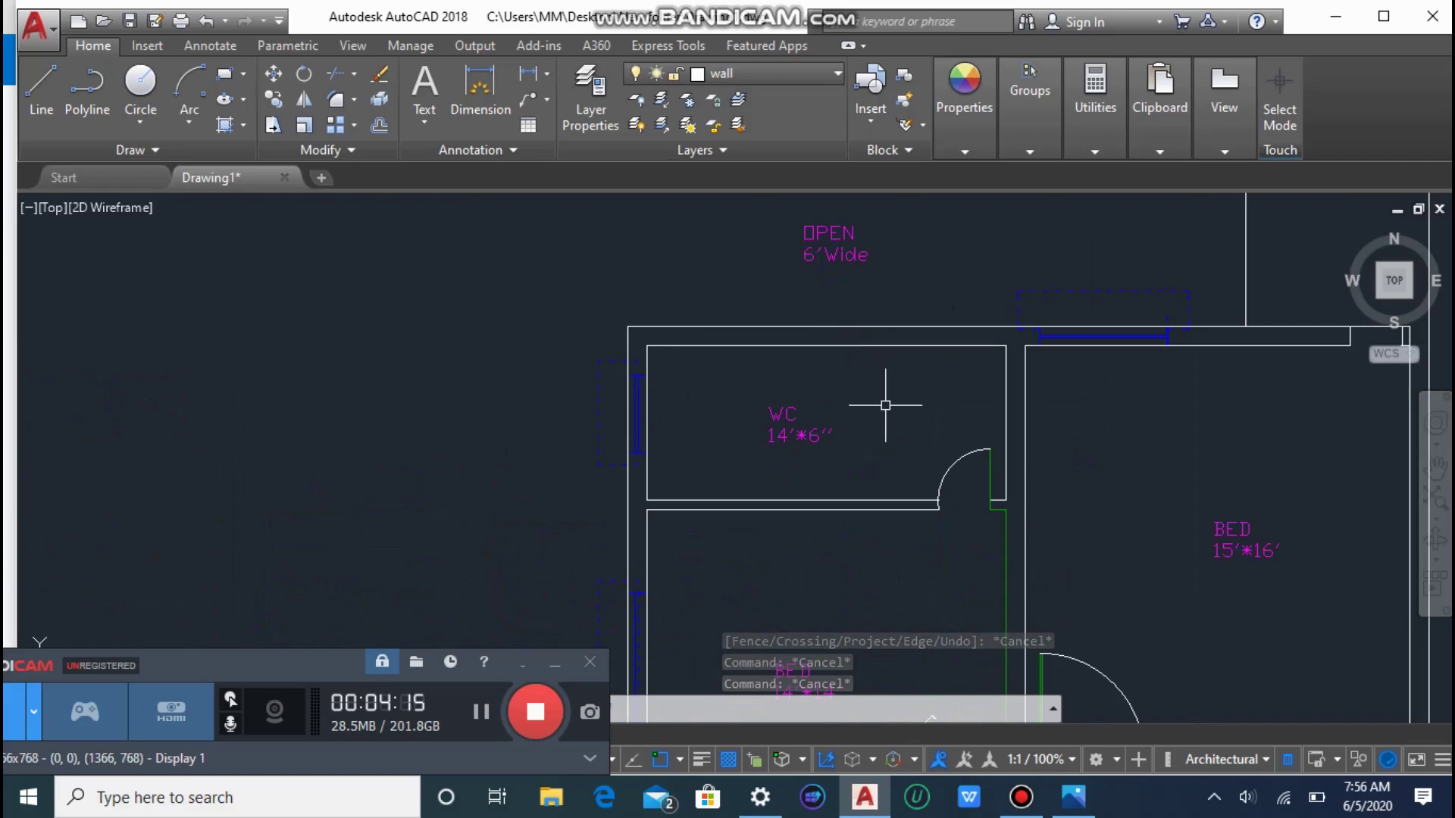
pyautogui.write('l')
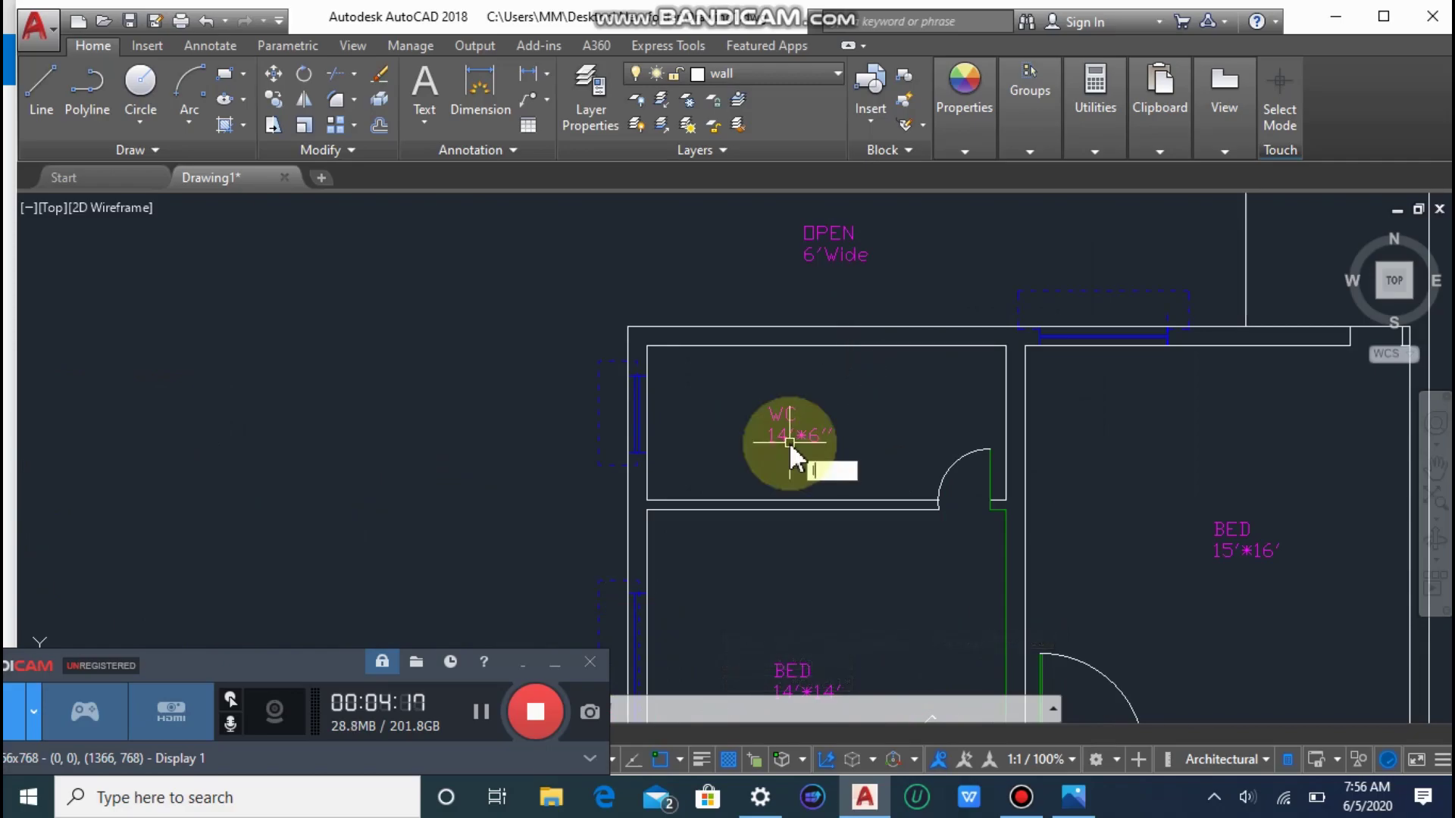
pyautogui.press('Return')
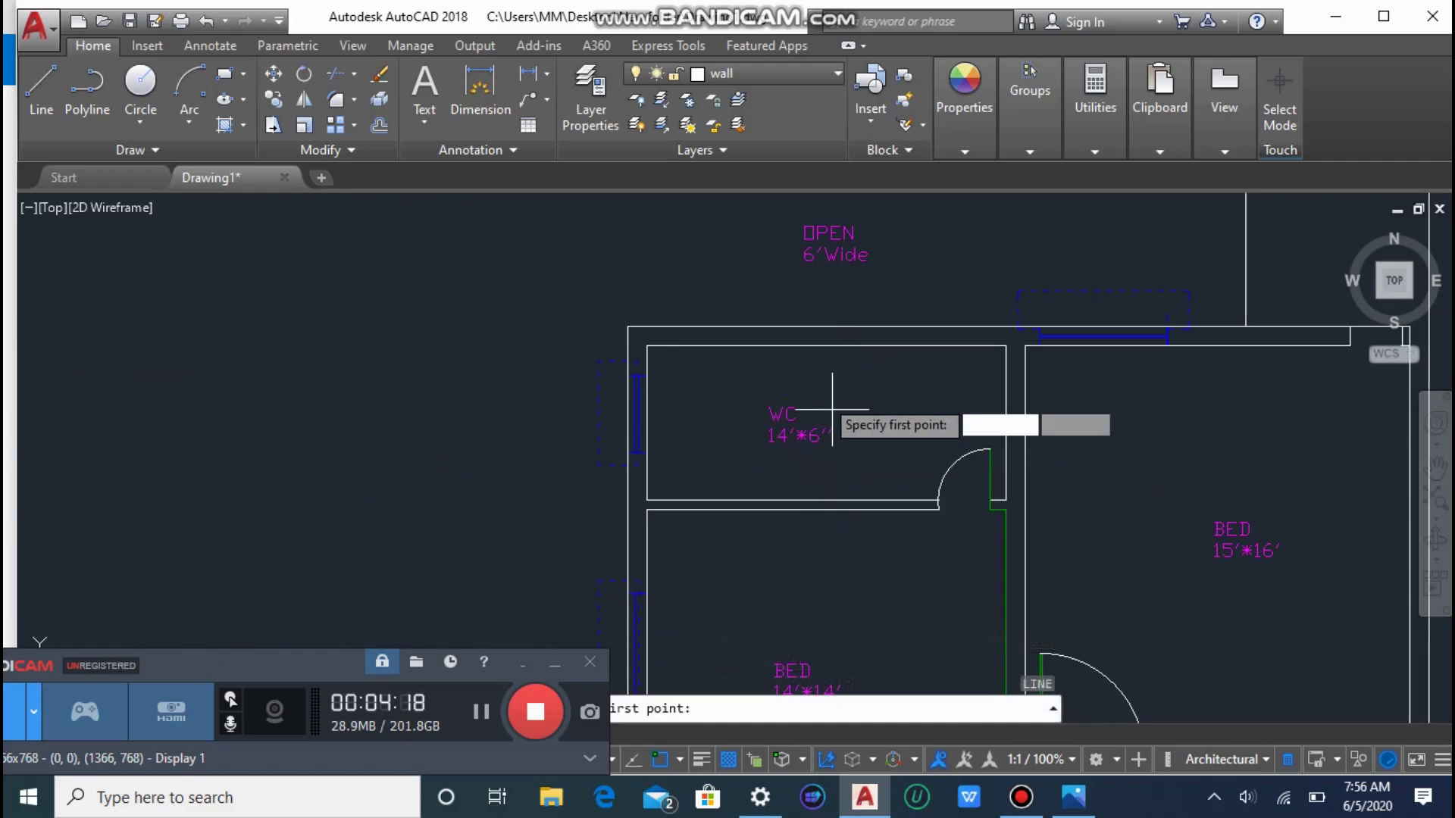
pyautogui.click(826, 346)
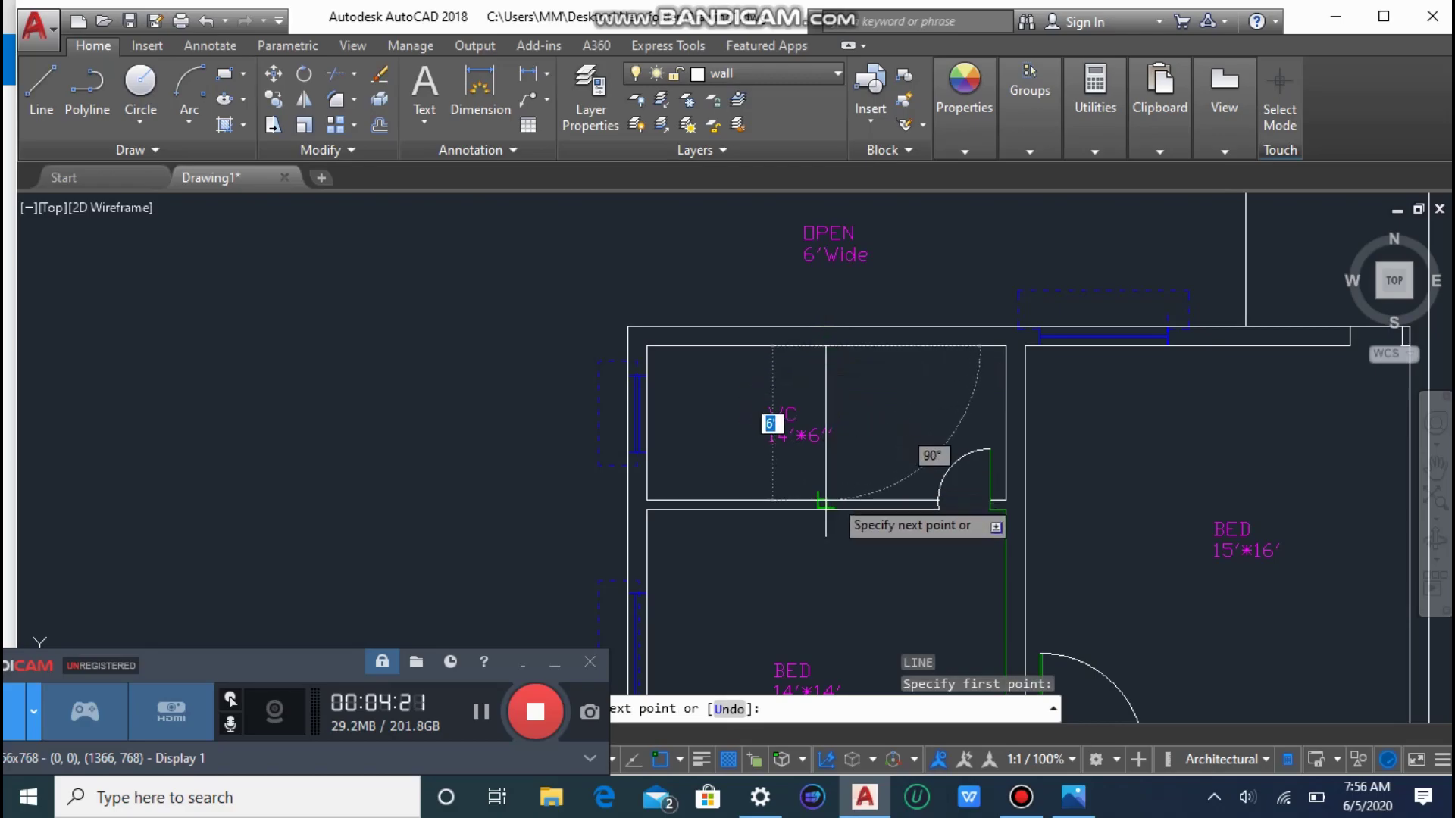
pyautogui.click(826, 500)
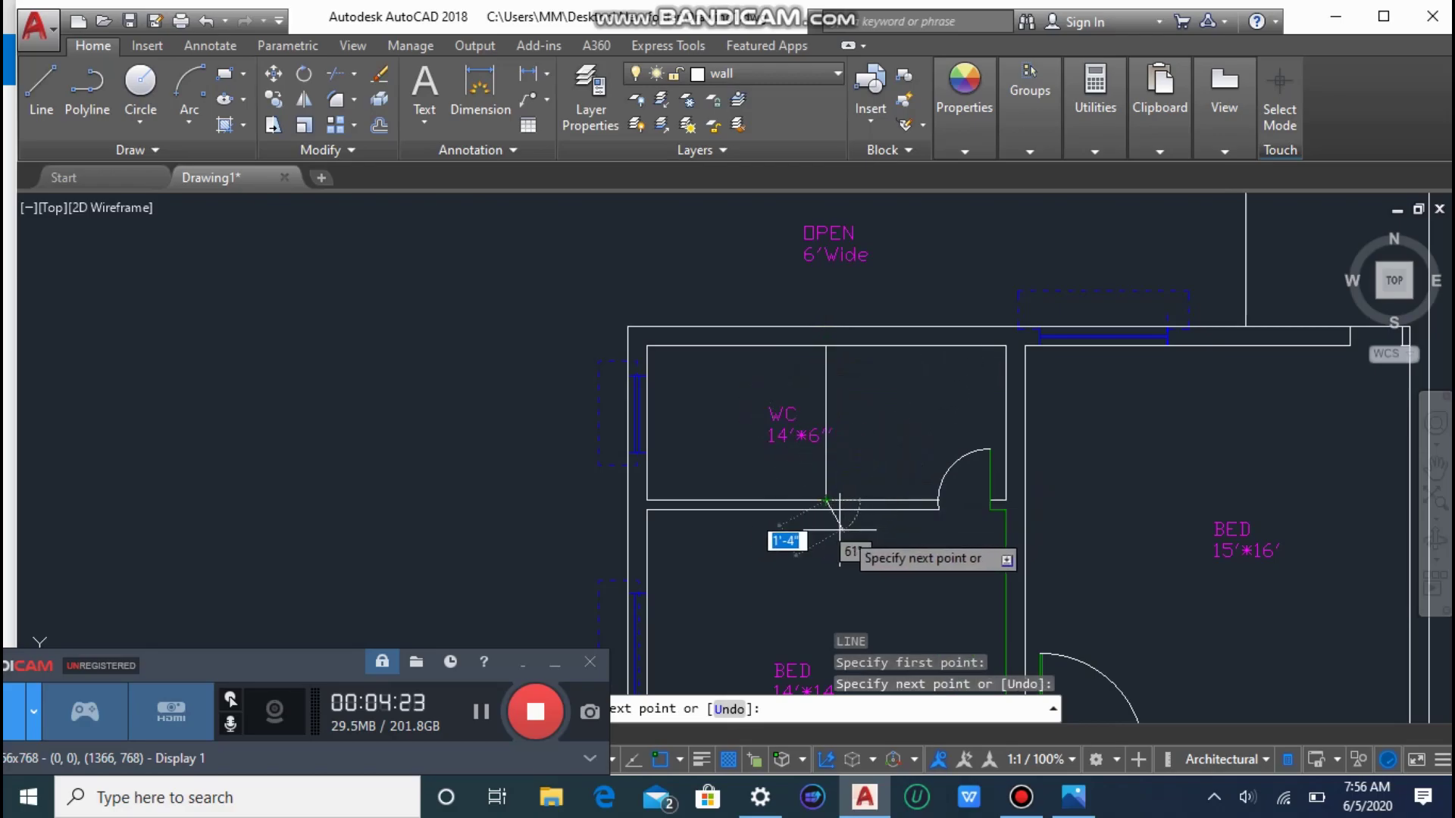
pyautogui.press('Escape')
pyautogui.press('Escape')
pyautogui.press('Escape')
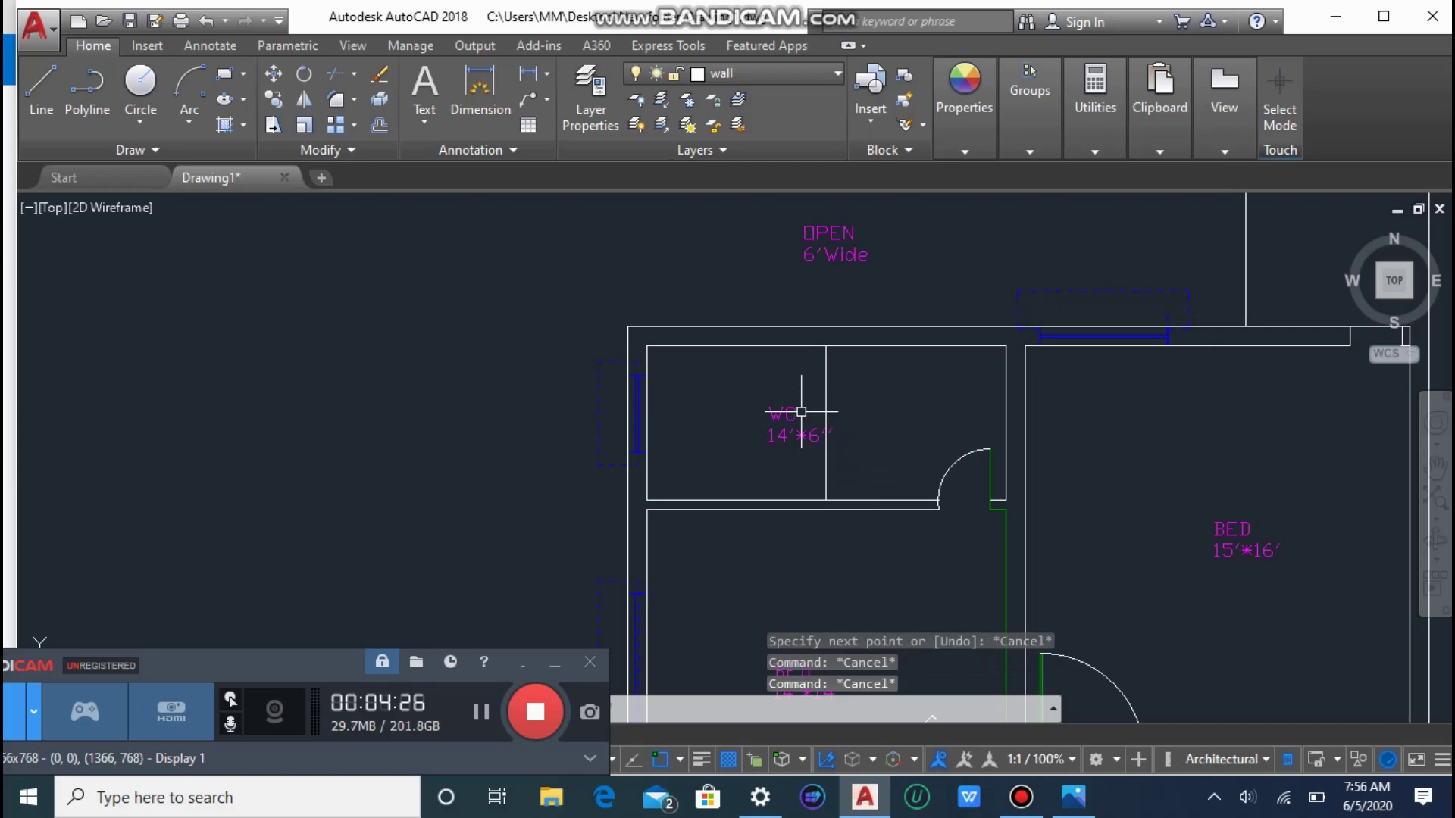
# Delete the WC name and 14'*6' size labels.
pyautogui.click(788, 419)
pyautogui.click(787, 432)
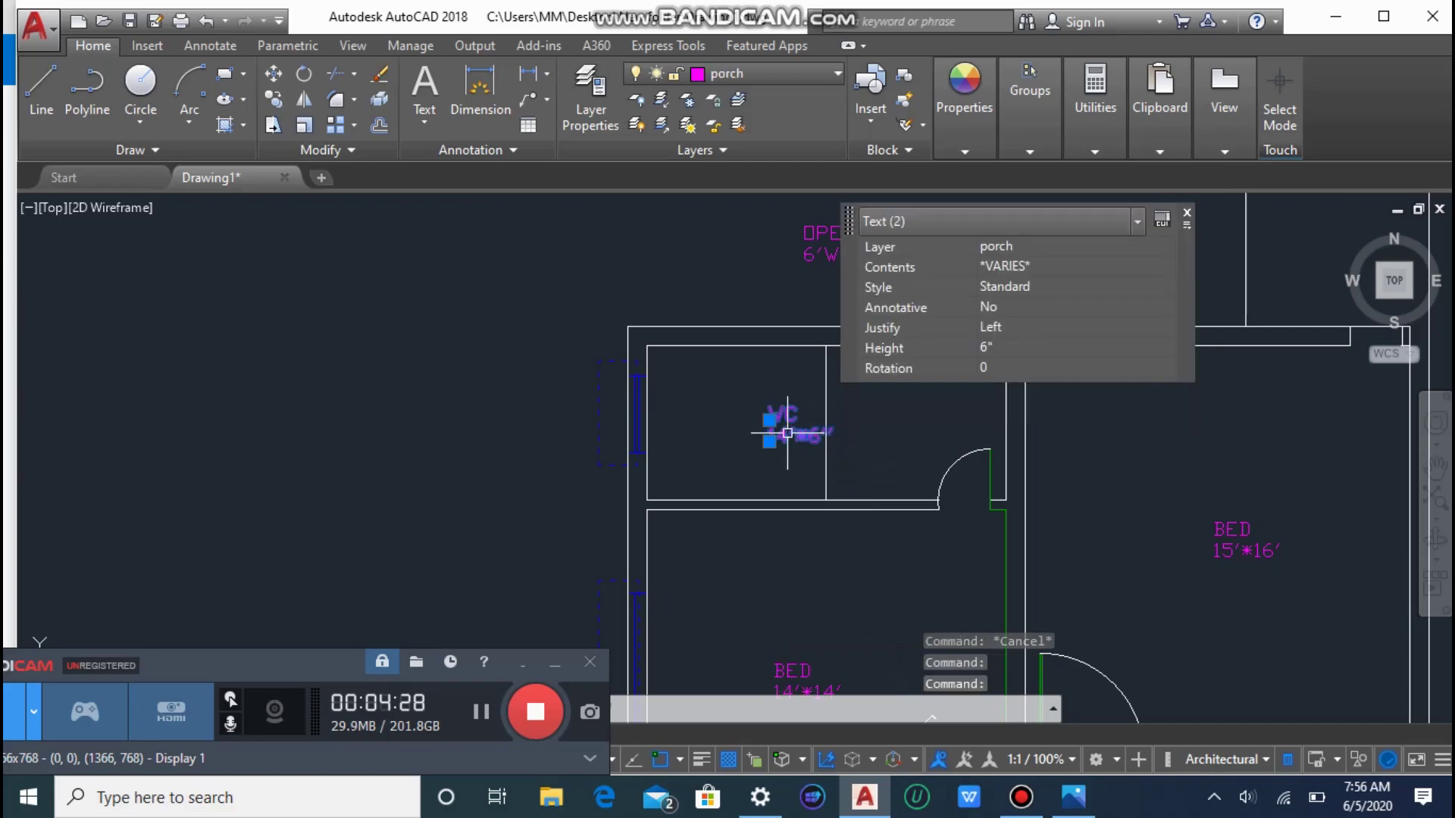
pyautogui.press('Delete')
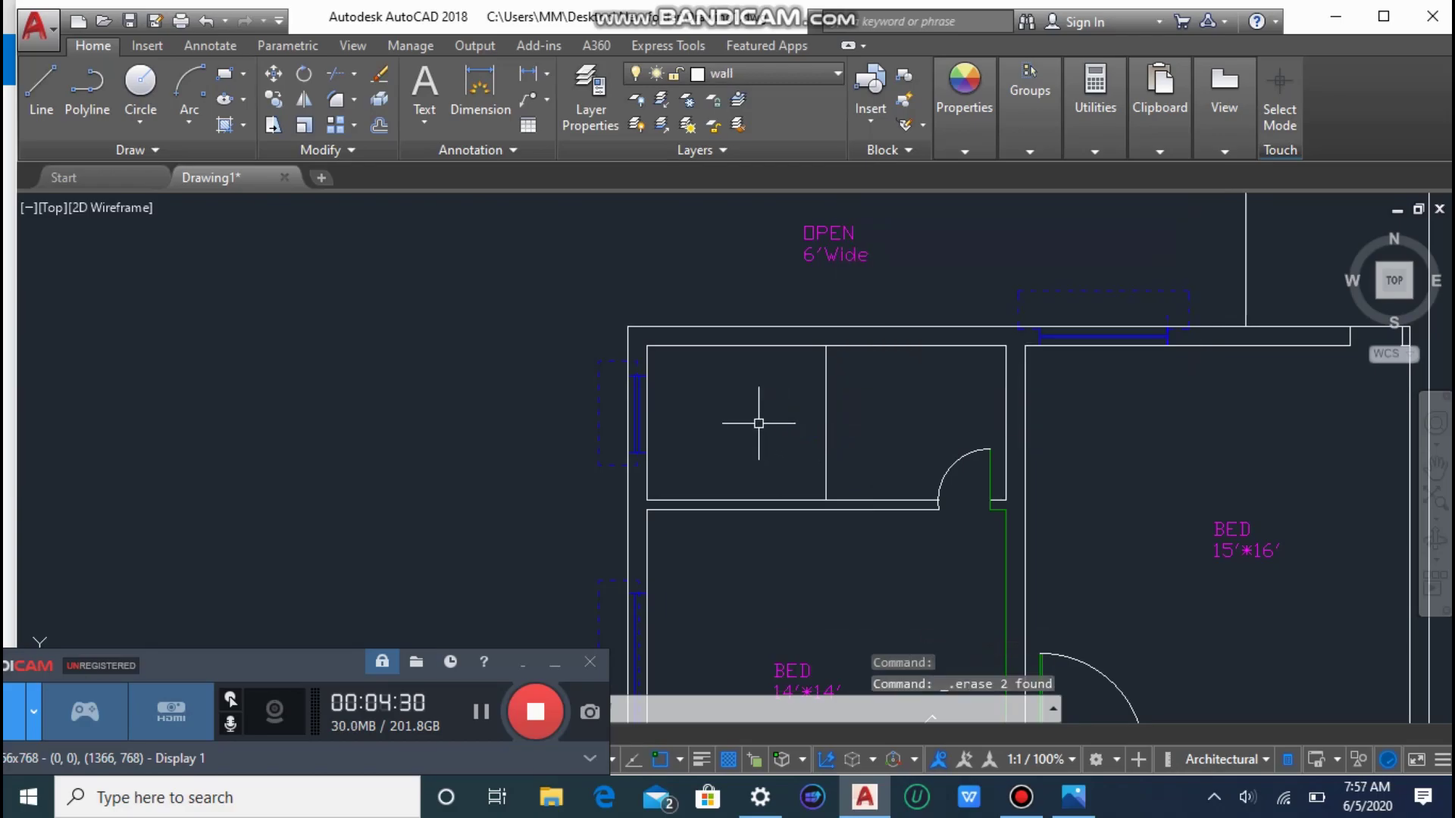
# Offset the dividing line by 2" to form the partition wall's thickness.
pyautogui.write('o')
pyautogui.press('Return')
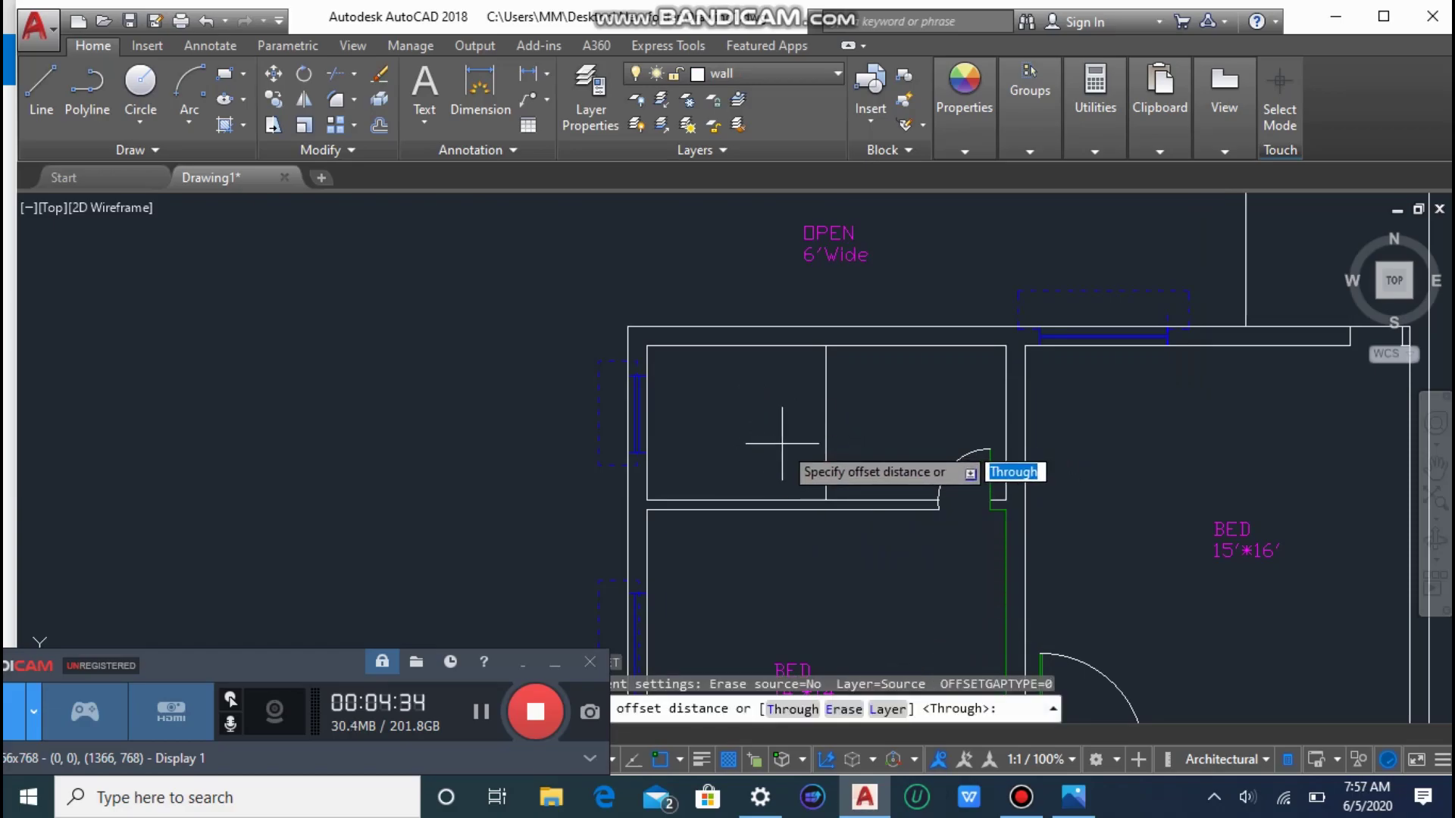
pyautogui.write('4.5')
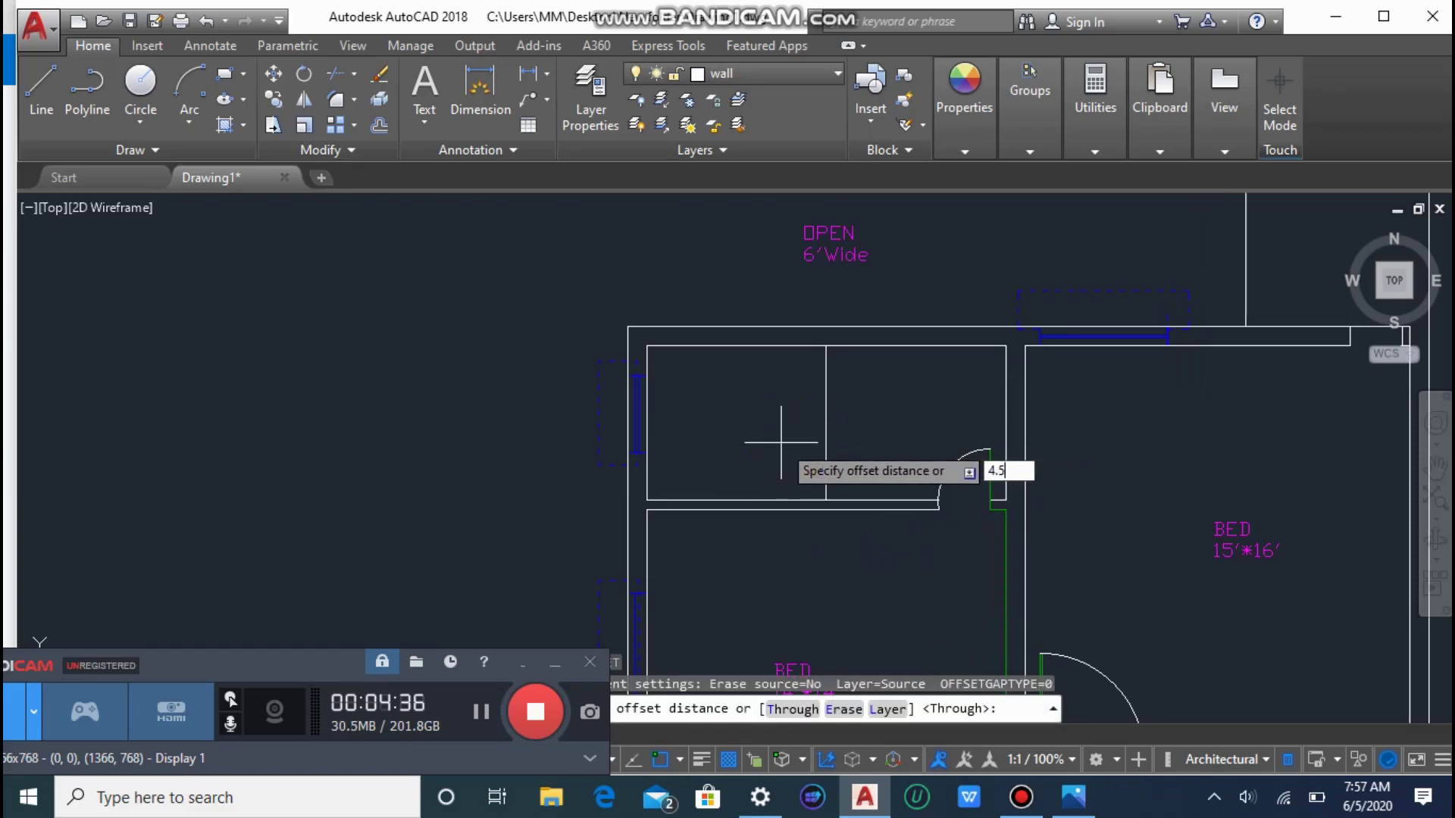
pyautogui.press('BackSpace')
pyautogui.press('BackSpace')
pyautogui.press('BackSpace')
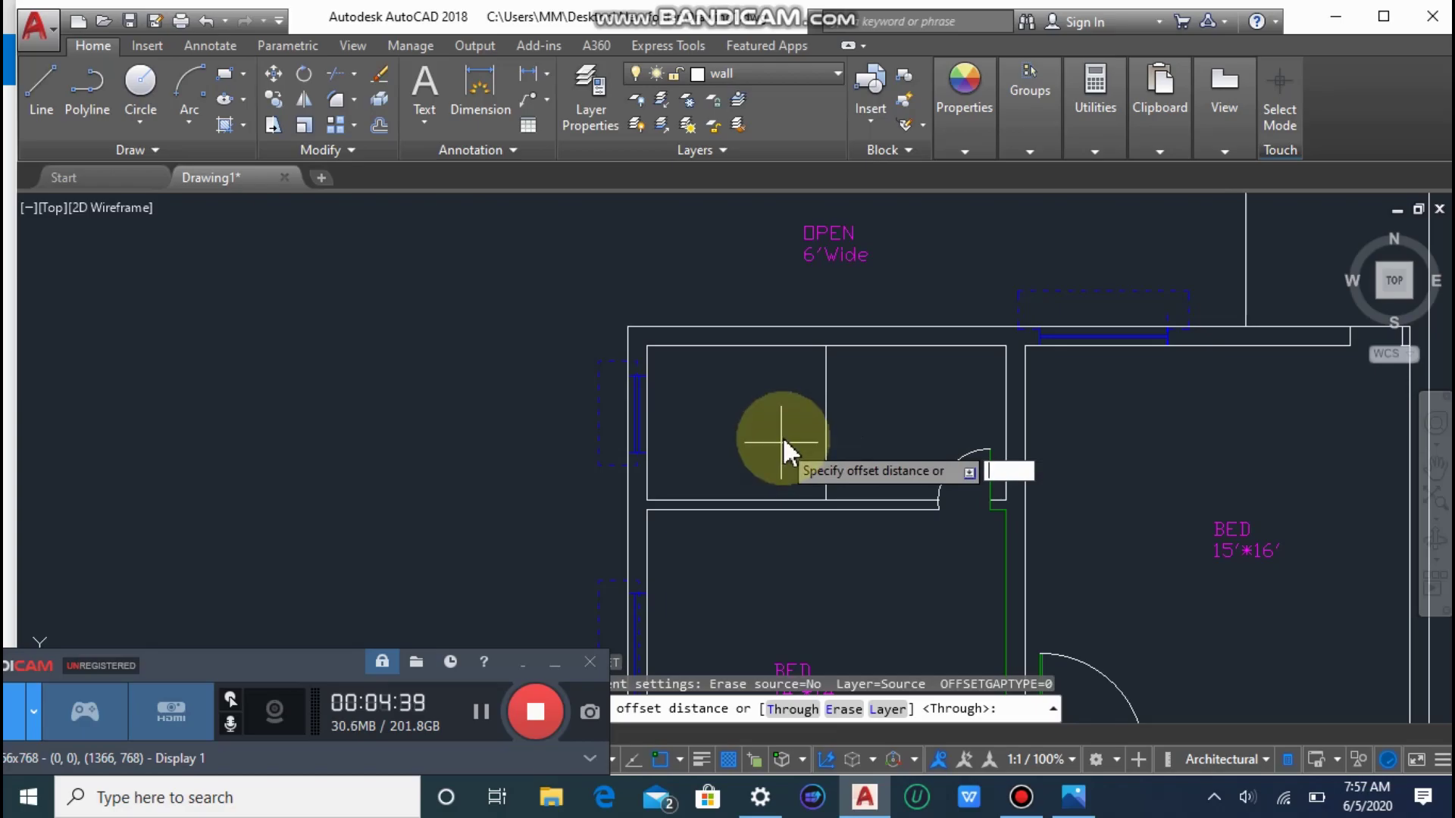
pyautogui.write('2"')
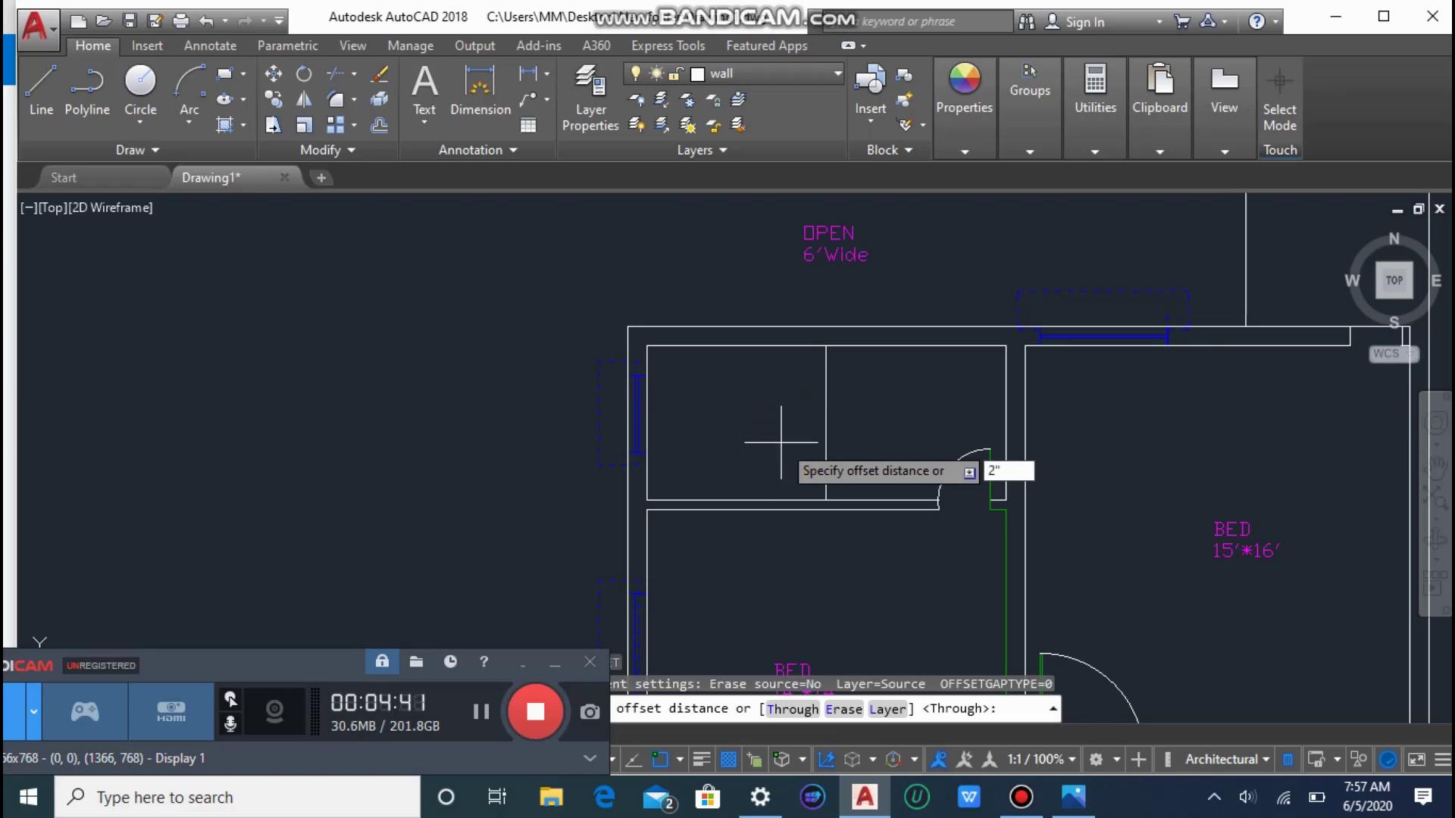
pyautogui.press('Return')
pyautogui.click(828, 435)
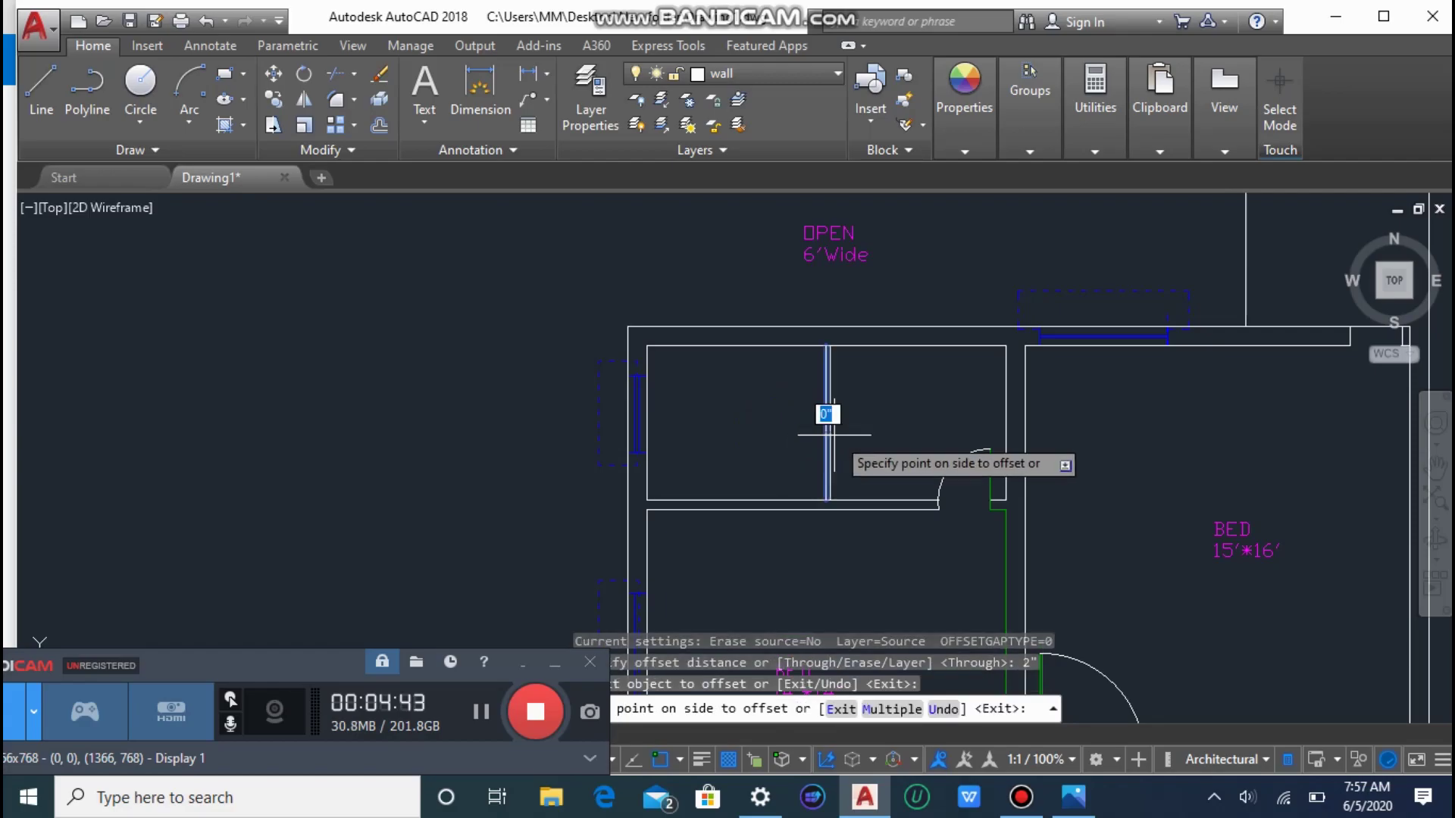
pyautogui.click(831, 437)
pyautogui.scroll(5, 831, 438)
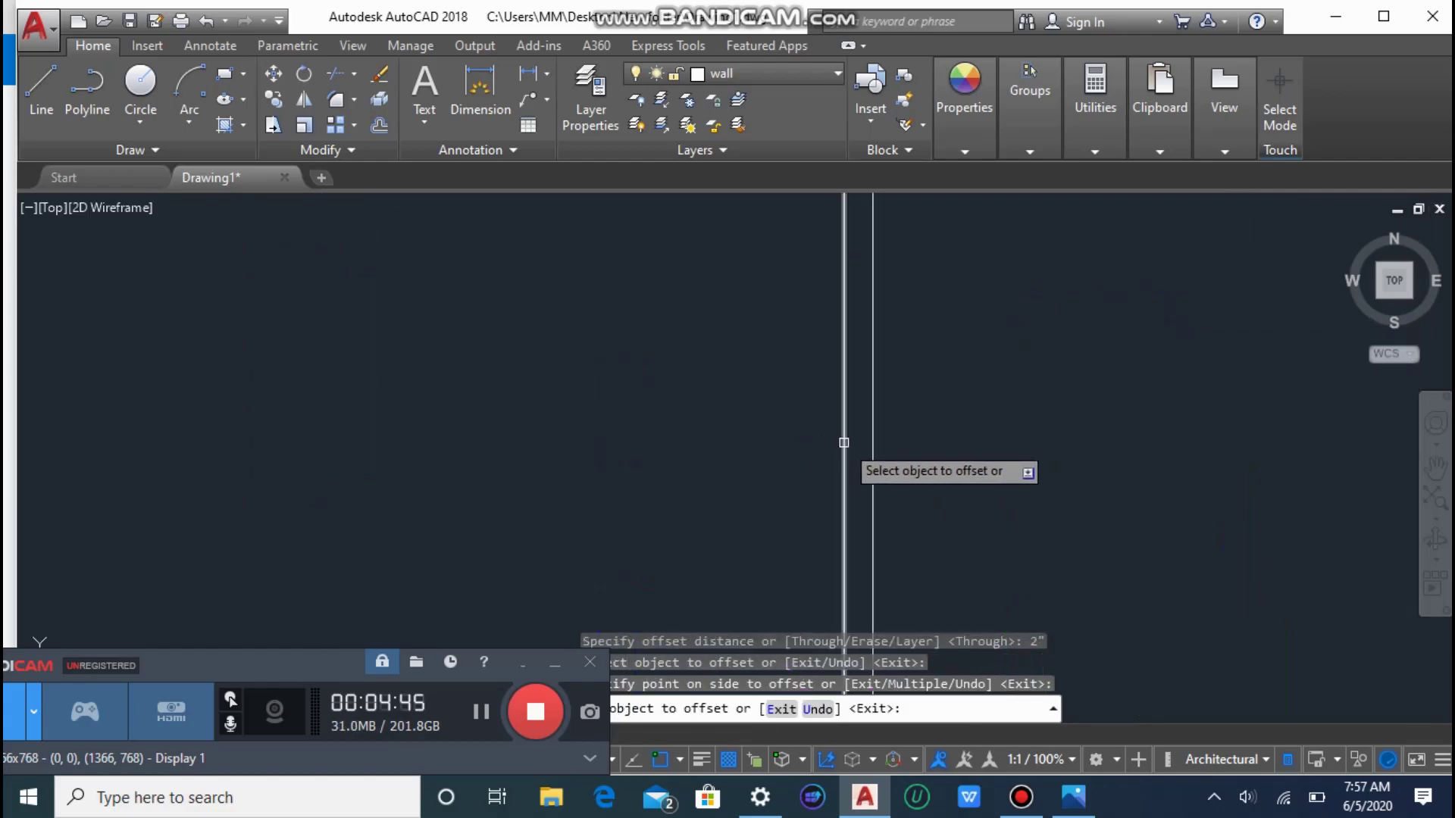
pyautogui.click(843, 442)
pyautogui.click(826, 458)
pyautogui.press('Escape')
# Delete the extra middle wall line left by the offsets.
pyautogui.click(841, 452)
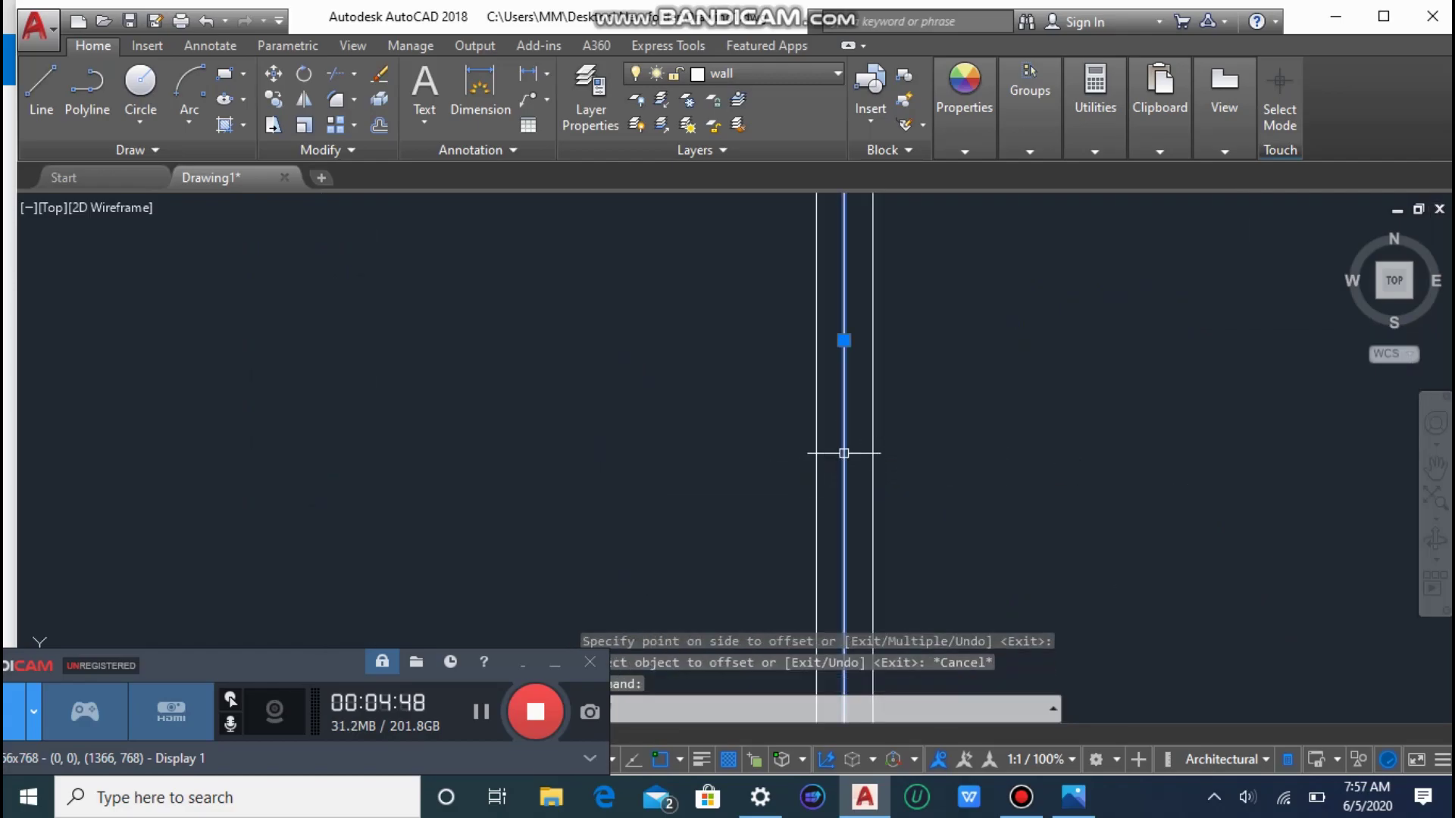
pyautogui.press('Delete')
pyautogui.scroll(-5, 834, 443)
pyautogui.scroll(3, 816, 365)
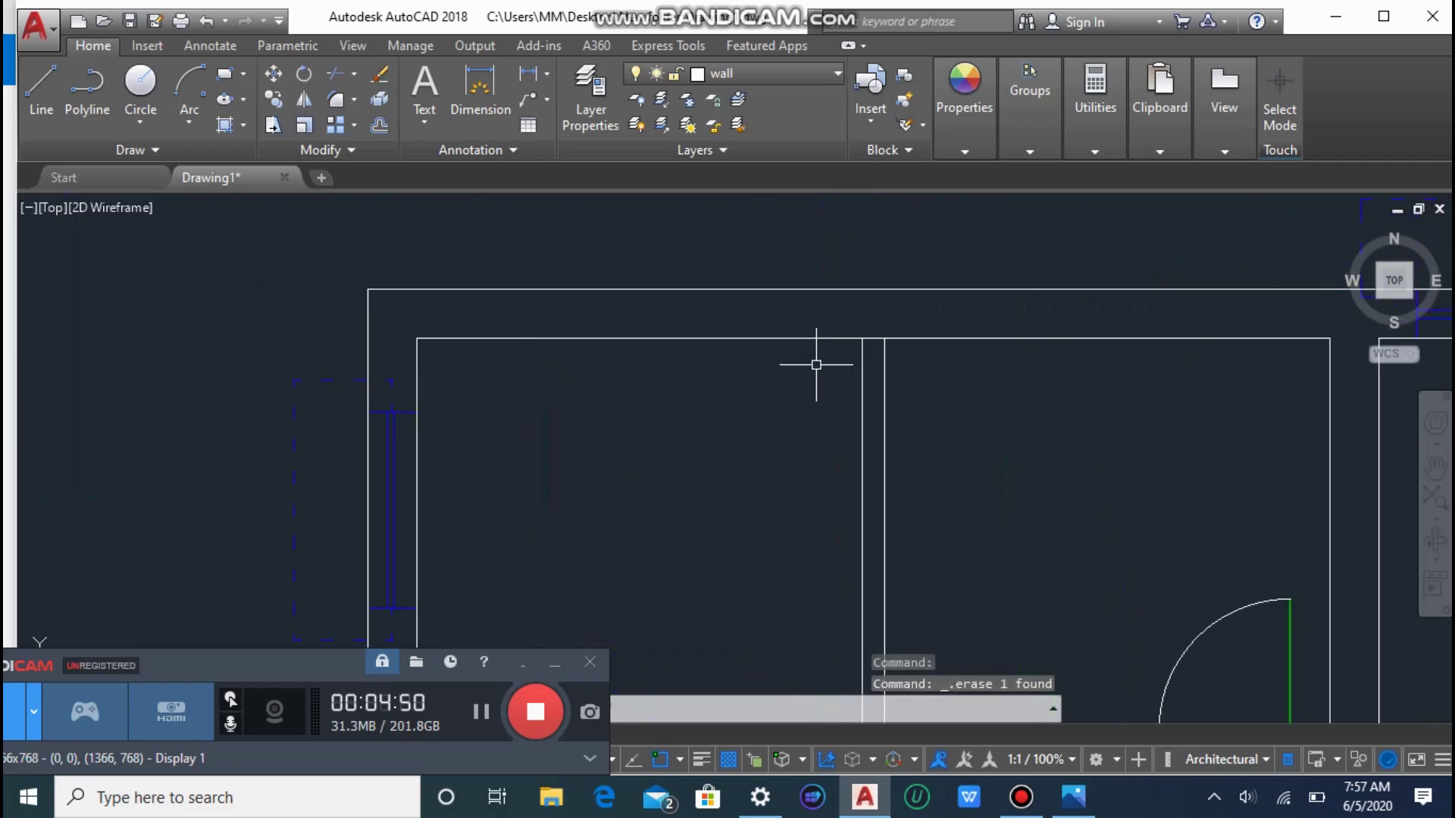
# Begin trimming wall segments at the junction, then cancel the trim.
pyautogui.write('tr')
pyautogui.press('Return')
pyautogui.press('Return')
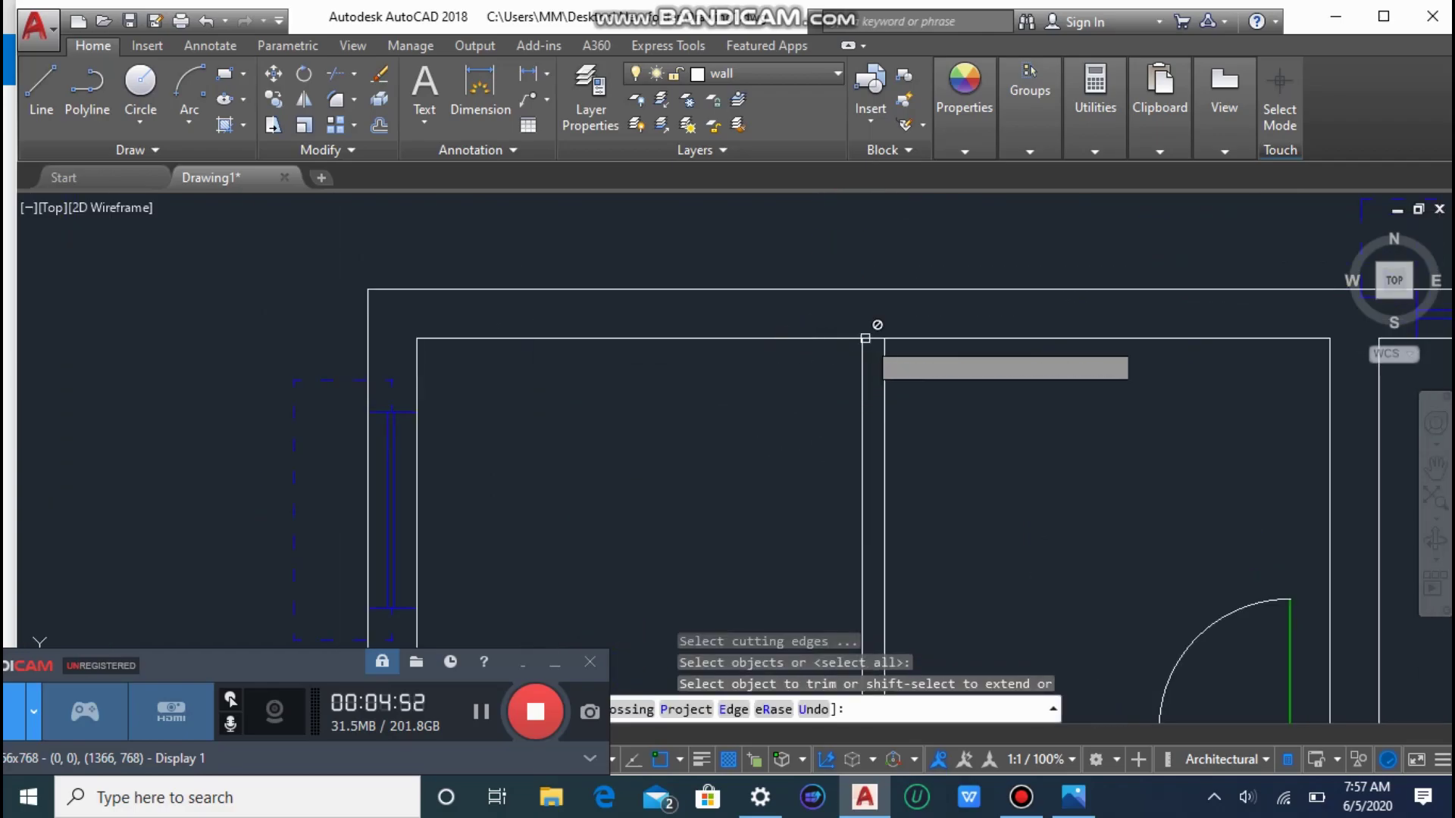
pyautogui.scroll(-3, 873, 338)
pyautogui.scroll(6, 873, 394)
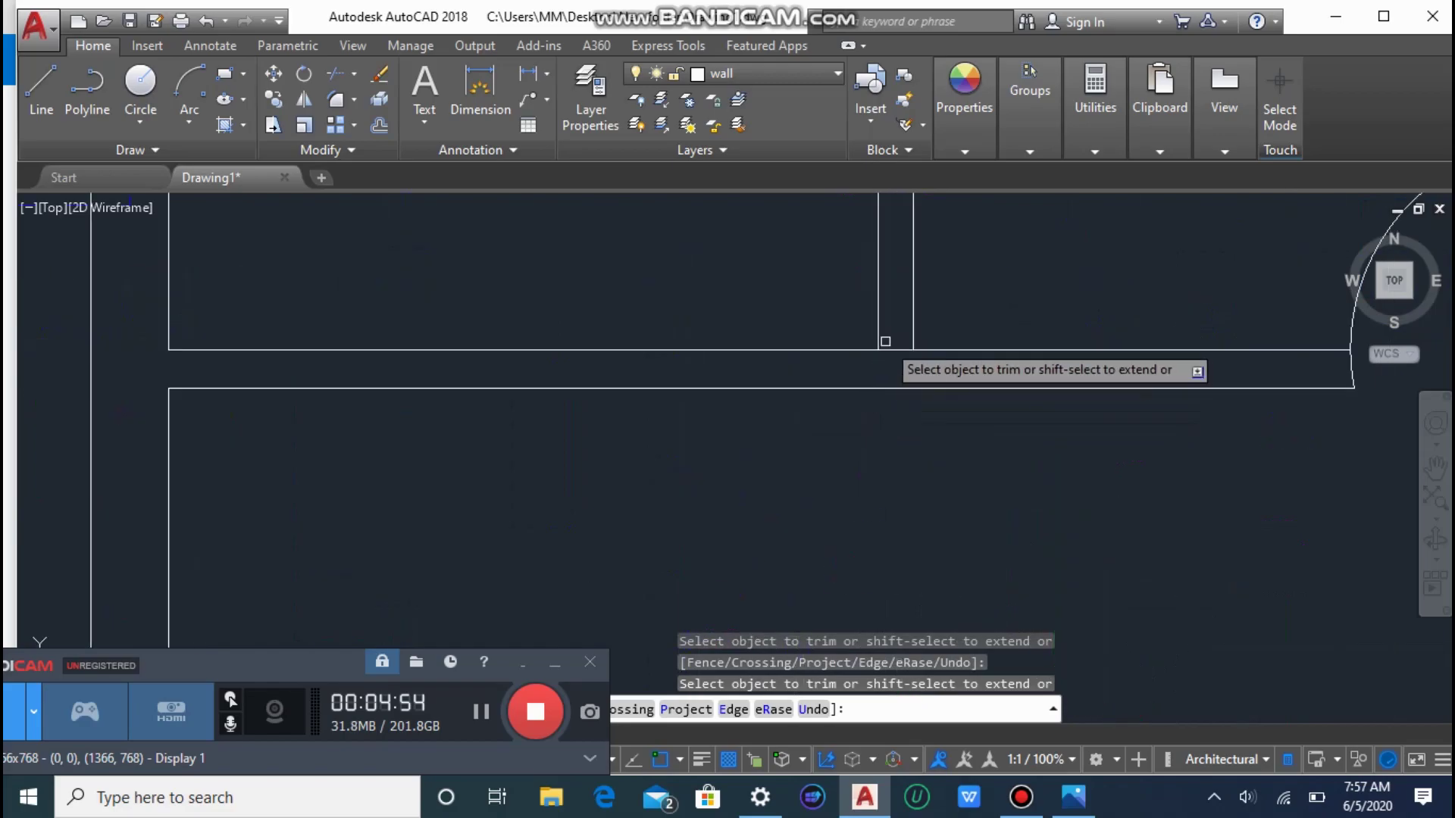
pyautogui.click(900, 330)
pyautogui.press('Escape')
pyautogui.scroll(-4, 947, 311)
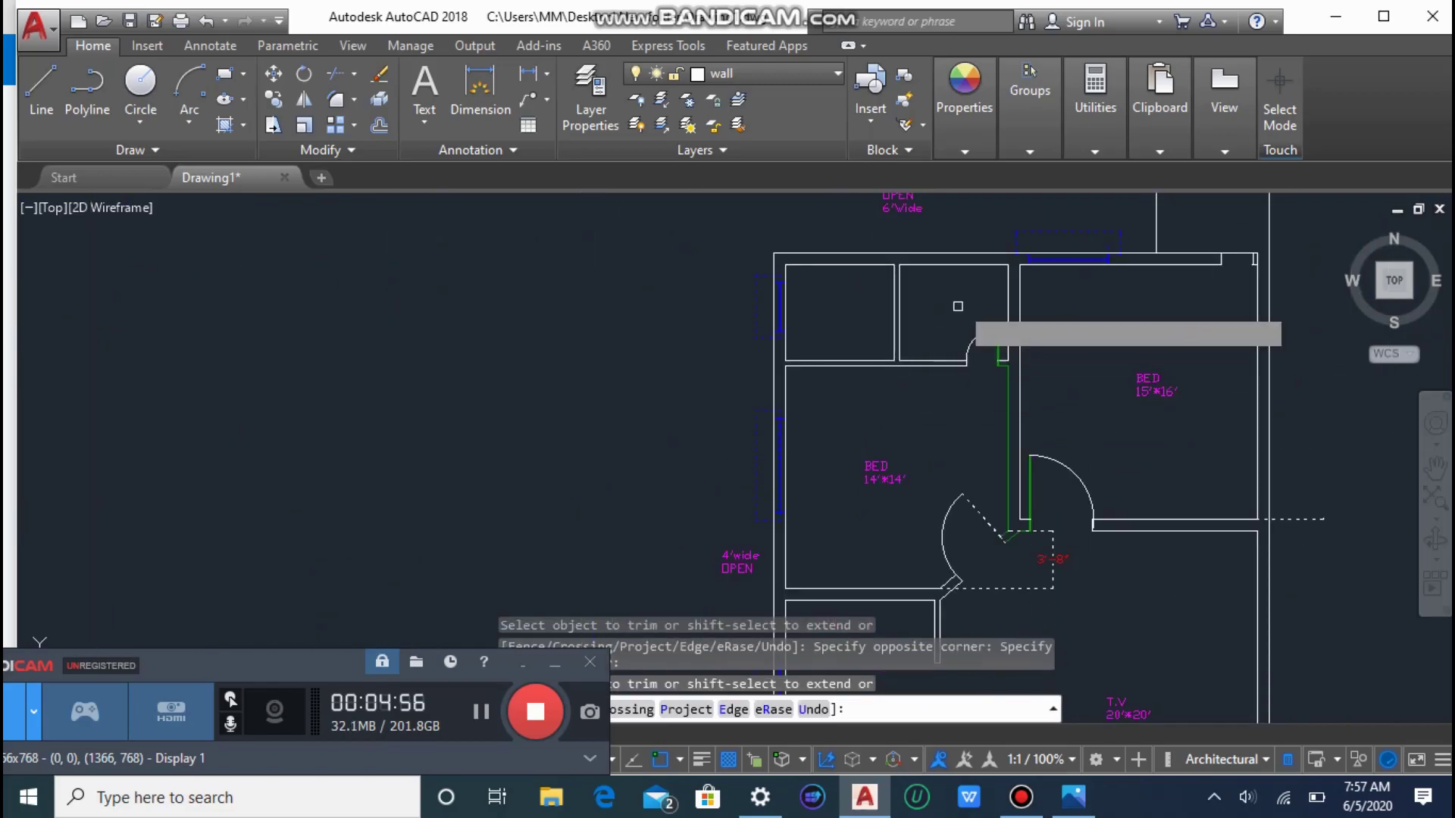
pyautogui.press('Escape')
pyautogui.scroll(4, 989, 266)
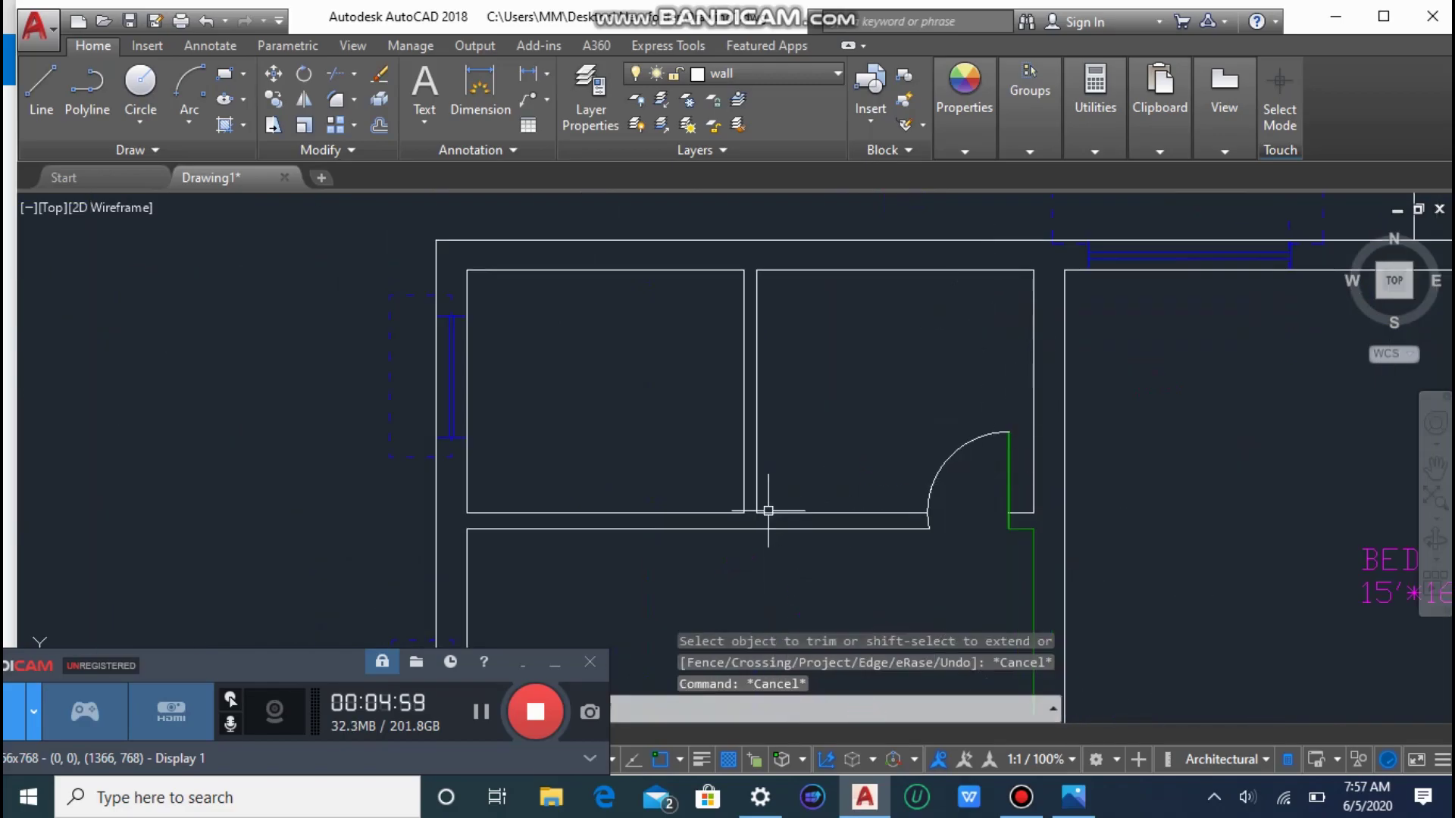
# Select the right room's door swing arc, door leaf and wall lines.
pyautogui.click(944, 471)
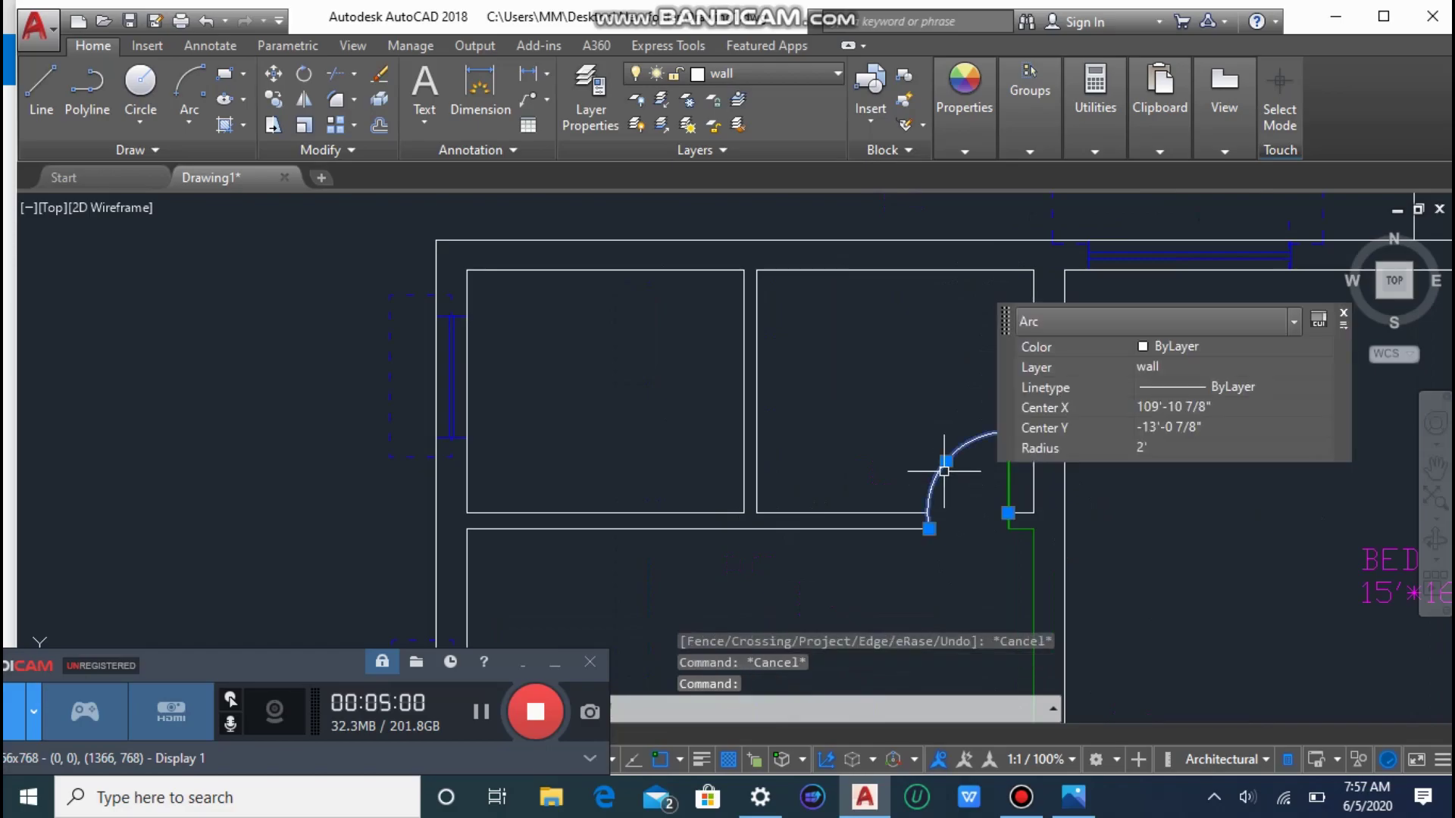
pyautogui.click(1004, 479)
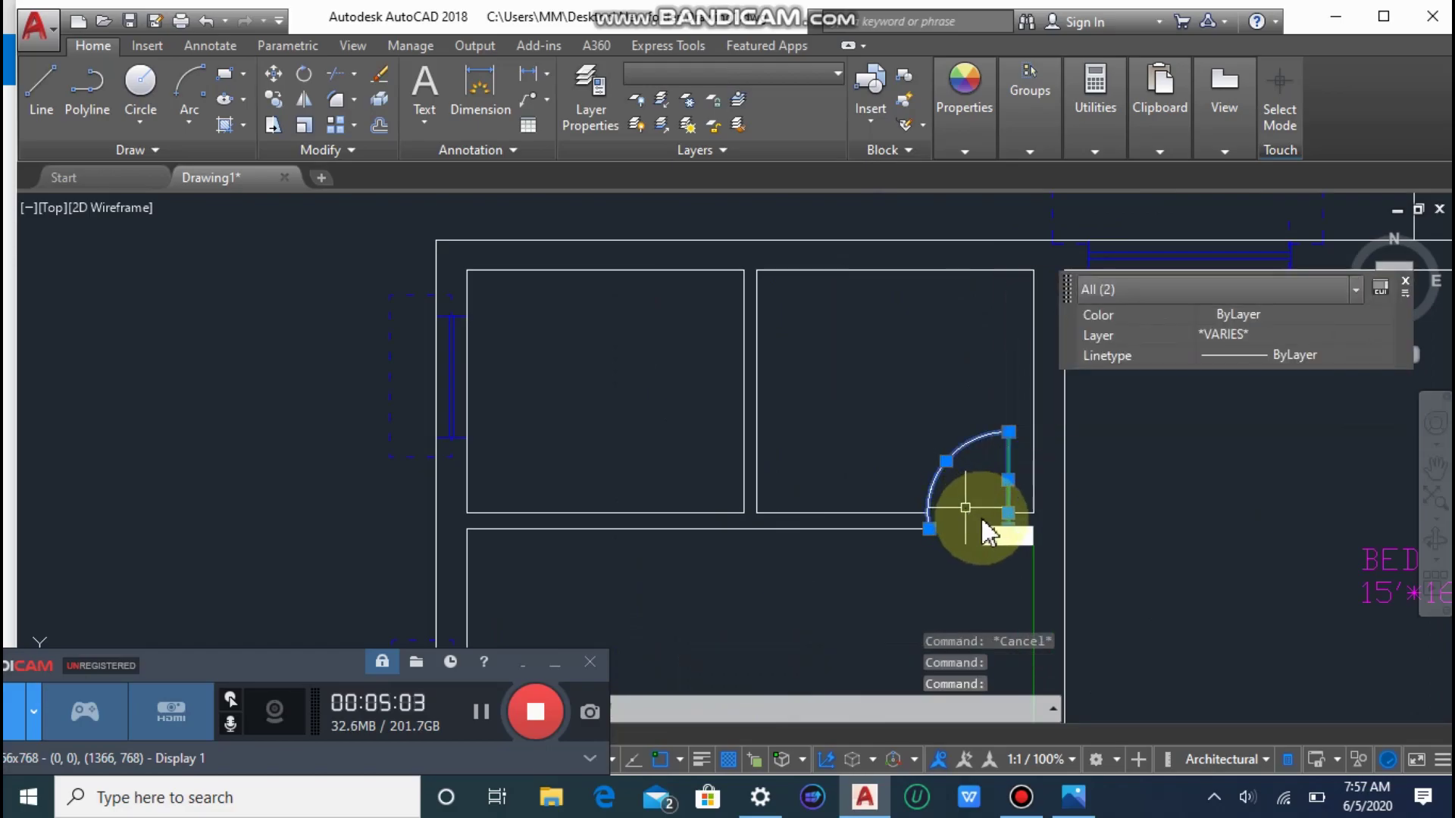
pyautogui.write('c')
pyautogui.press('Return')
pyautogui.press('Escape')
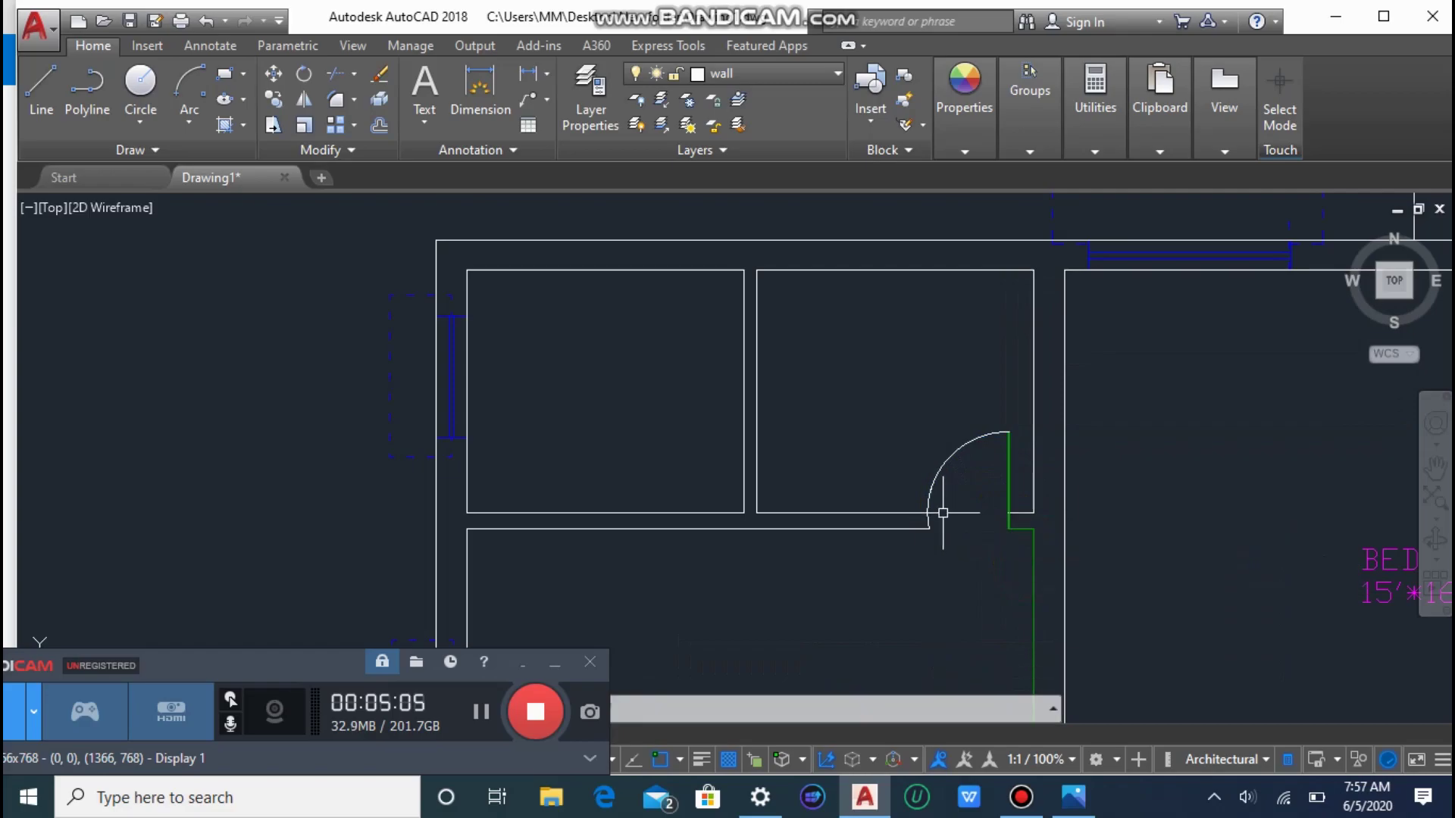
pyautogui.click(936, 484)
pyautogui.scroll(7, 1008, 493)
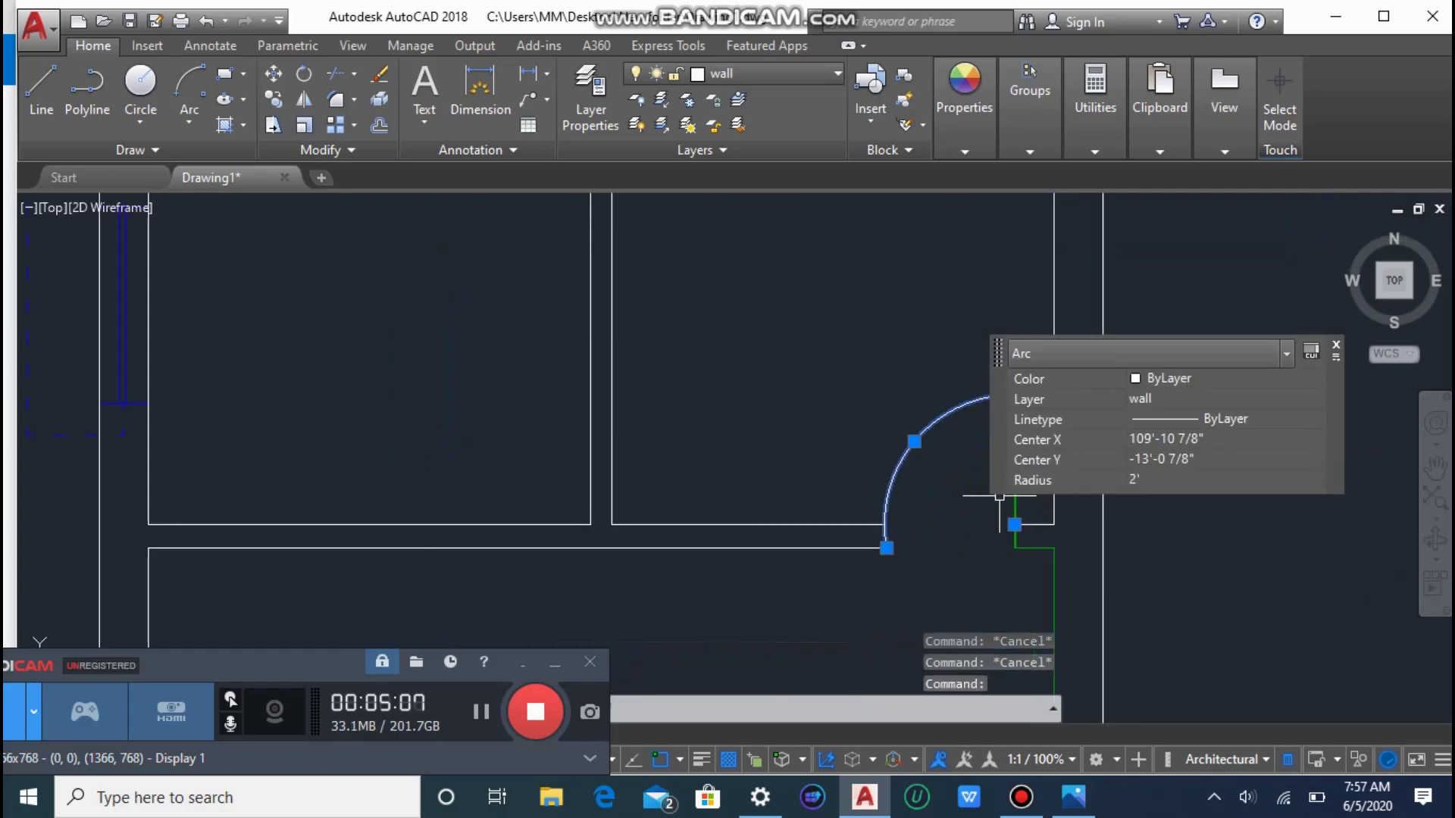
pyautogui.click(1050, 522)
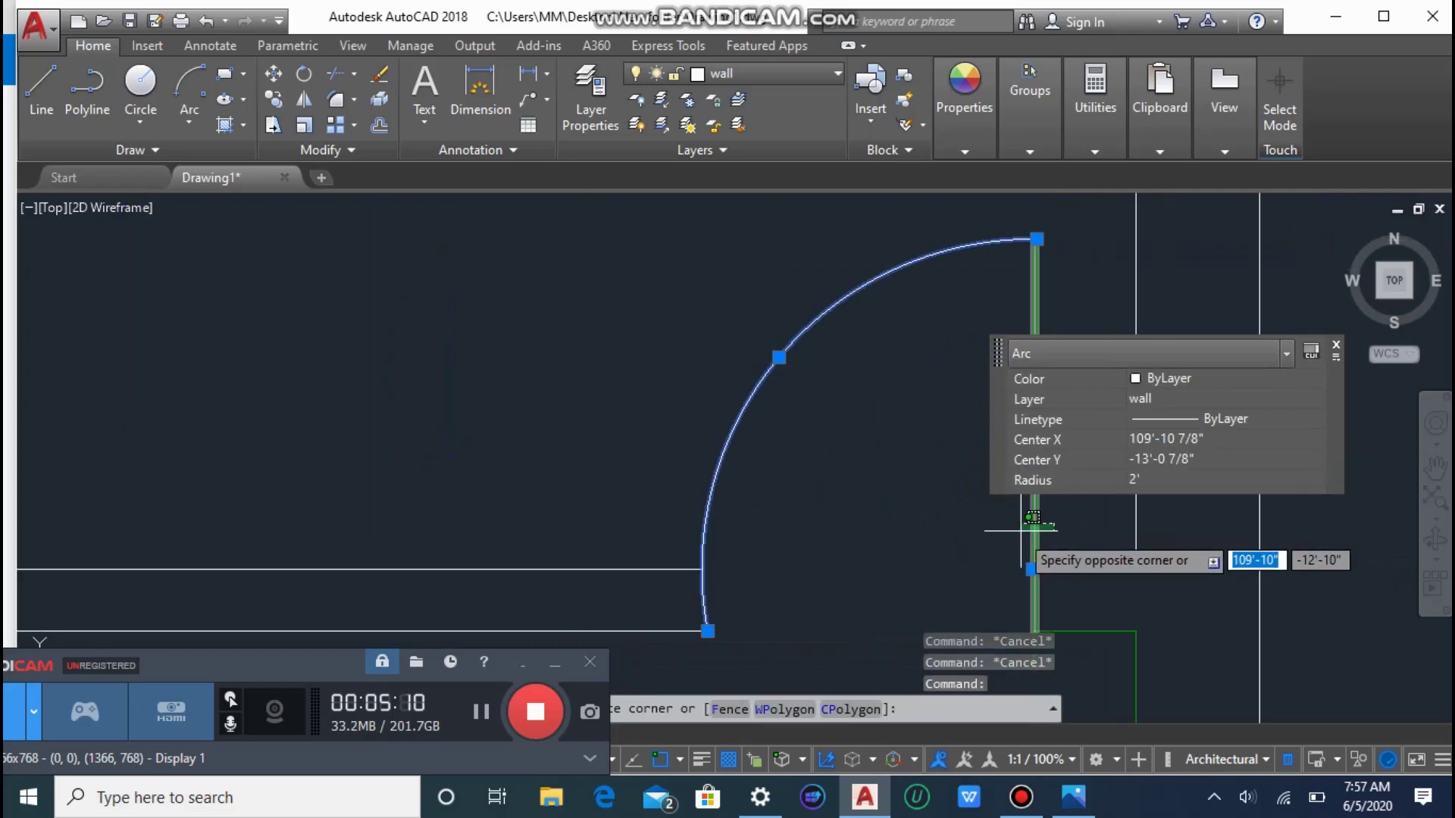
pyautogui.click(965, 532)
pyautogui.scroll(2, 1064, 630)
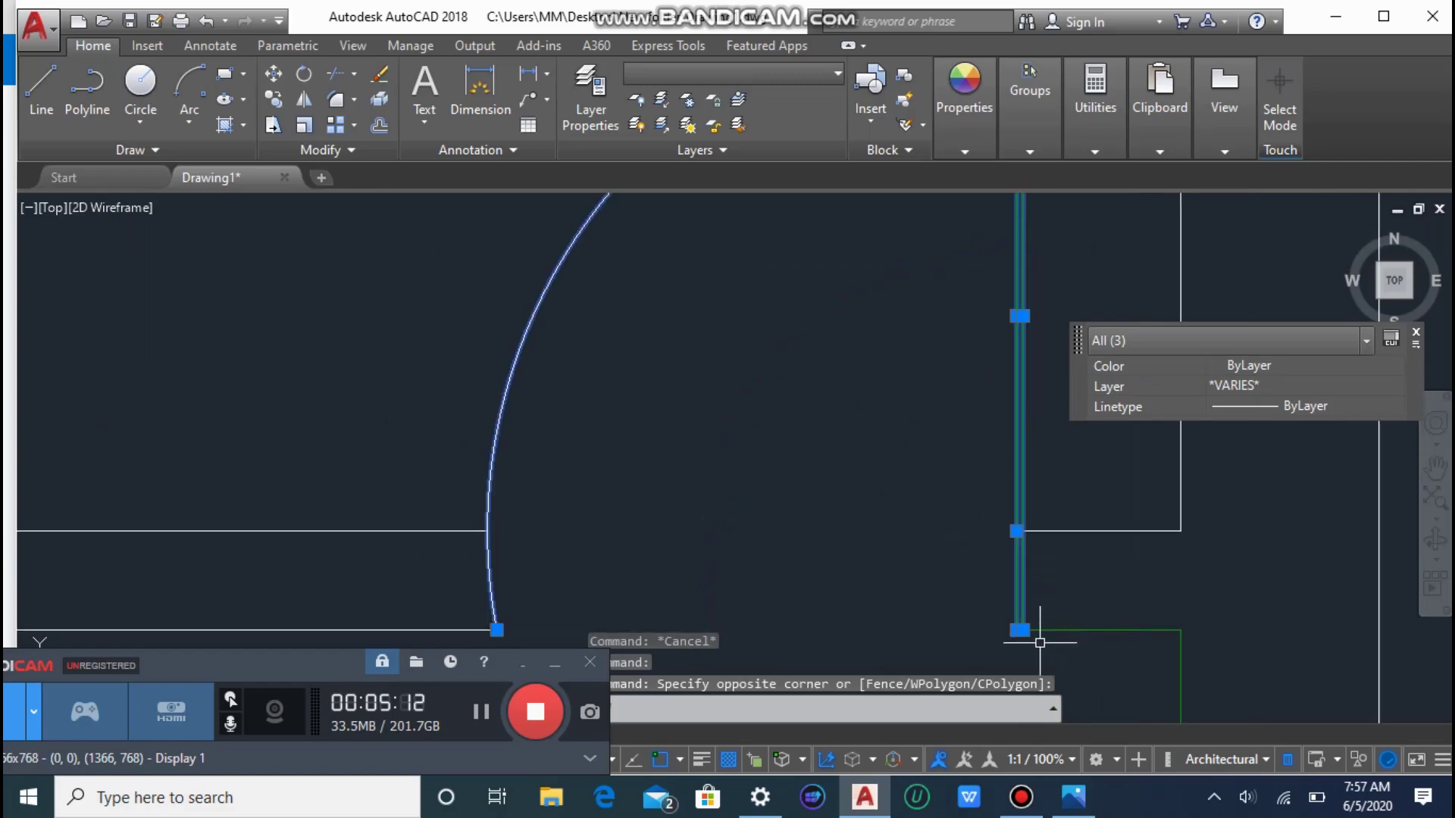
# Copy the three door pieces from the wall's bottom end to the left room's wall corner.
pyautogui.write('co')
pyautogui.press('Return')
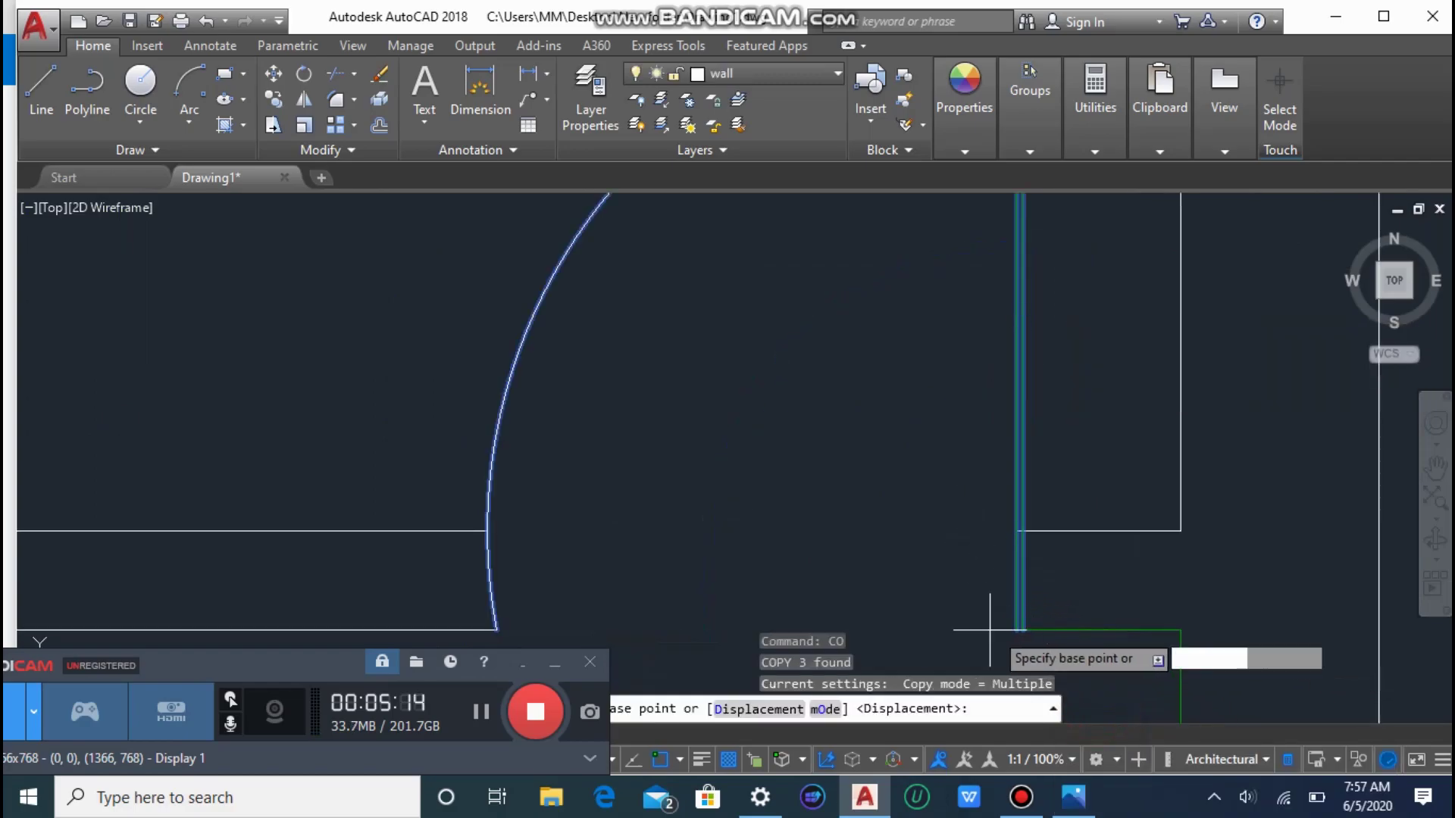
pyautogui.click(1023, 629)
pyautogui.scroll(-3, 985, 621)
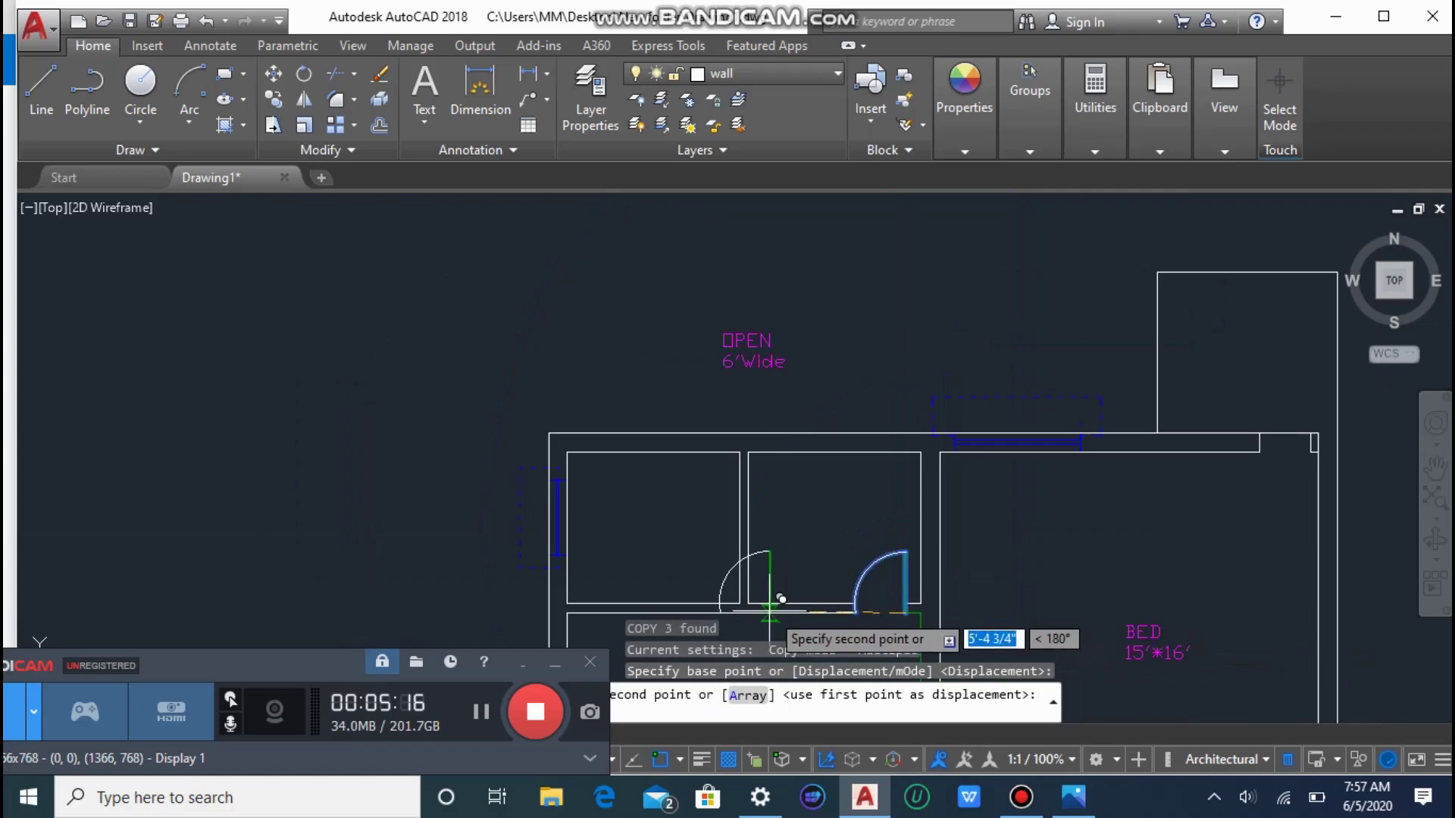
pyautogui.scroll(3, 772, 599)
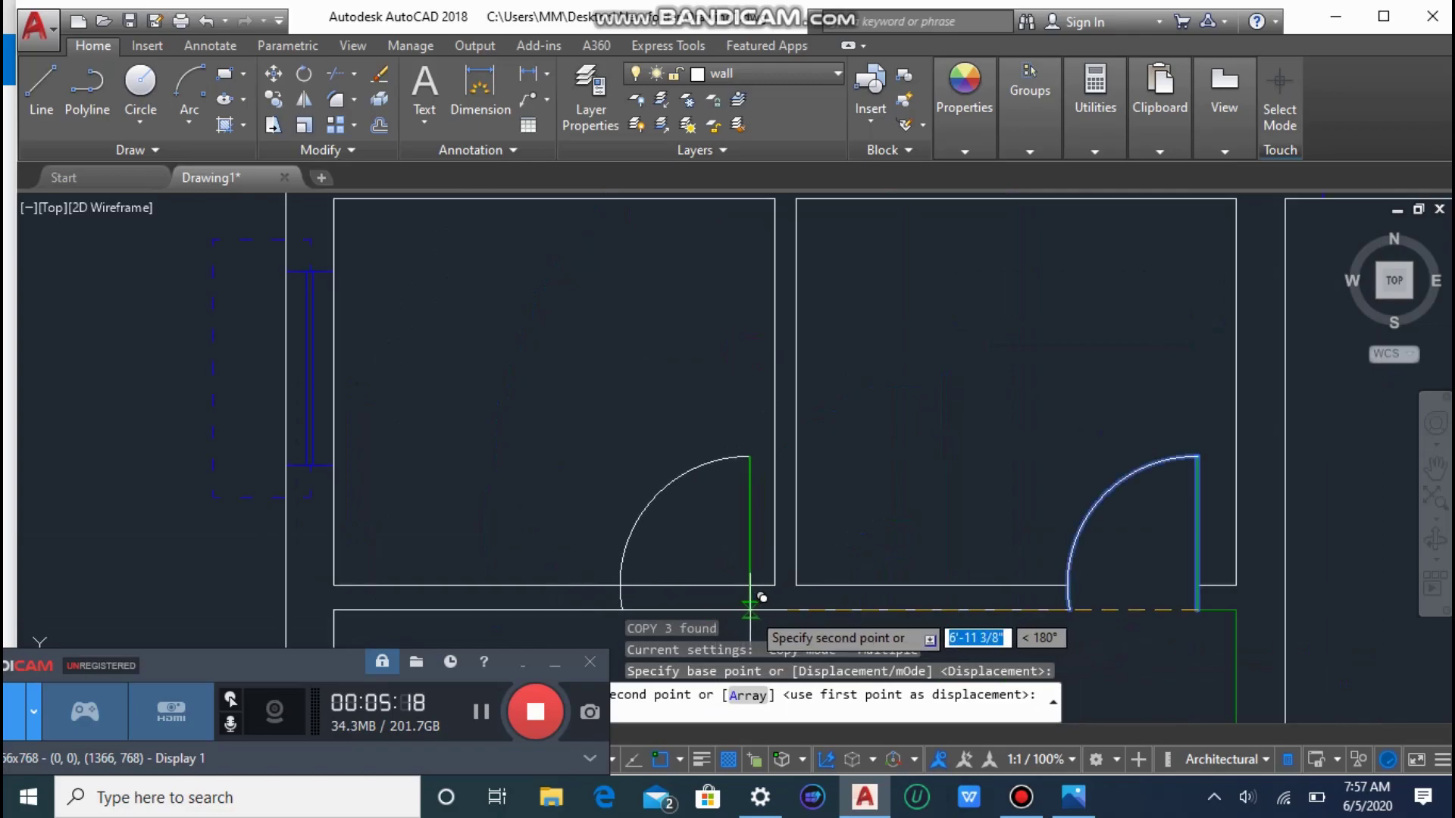
pyautogui.click(750, 607)
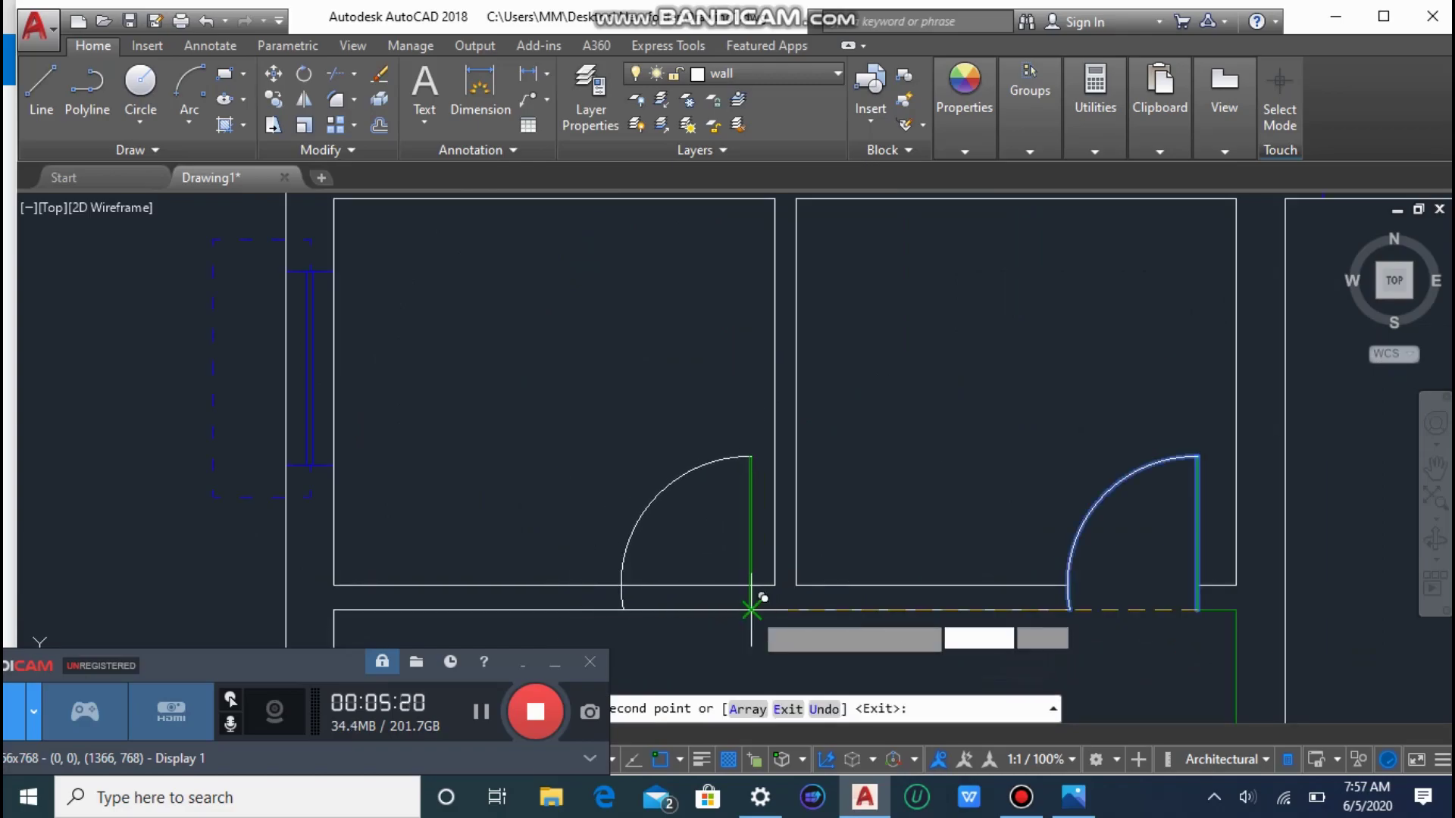
pyautogui.press('Escape')
pyautogui.scroll(-3, 850, 524)
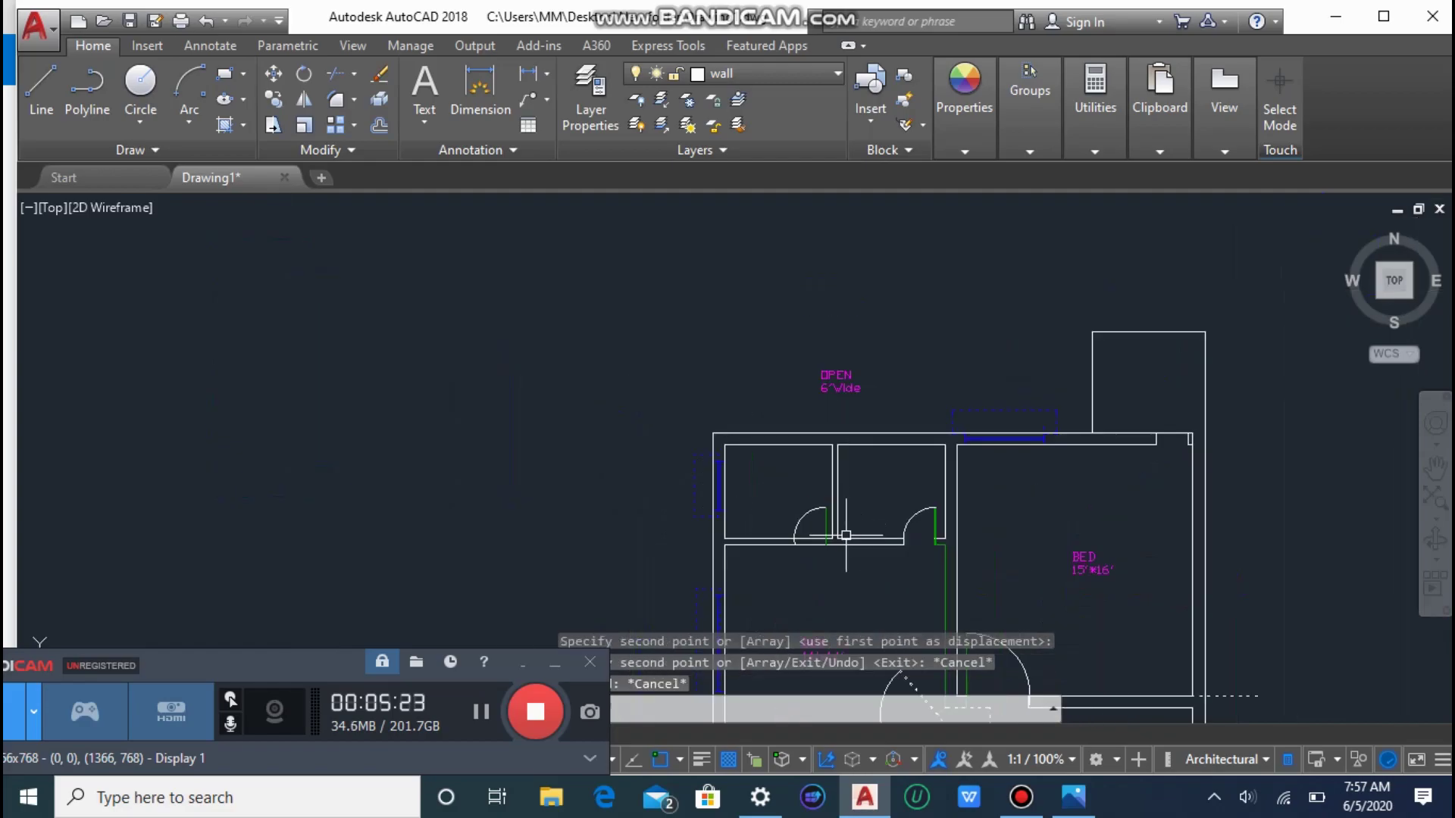
pyautogui.scroll(5, 845, 535)
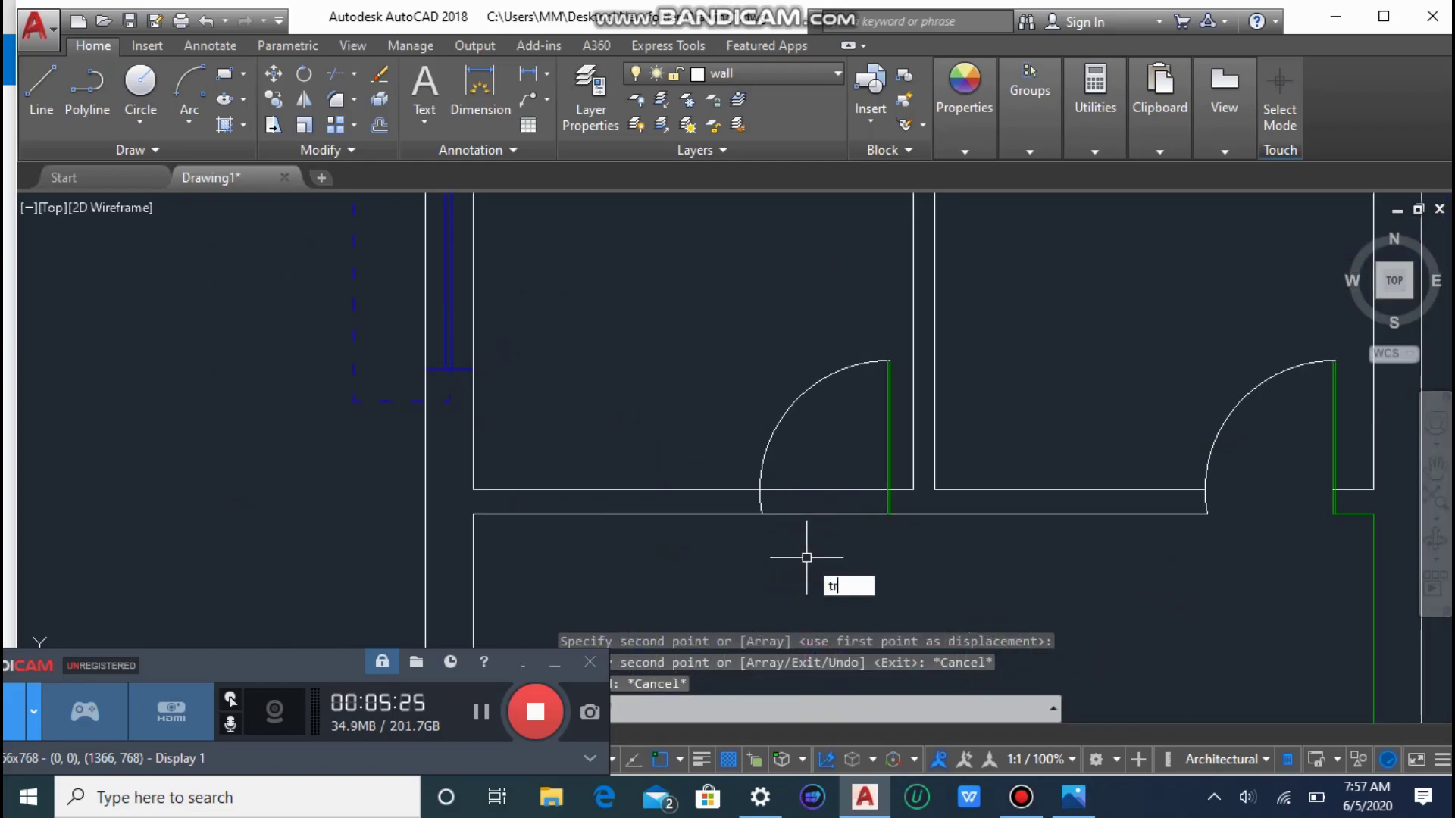
# Trim away the wall lines inside the new left-hand door opening.
pyautogui.write('tr')
pyautogui.press('Return')
pyautogui.press('Return')
pyautogui.click(848, 477)
pyautogui.click(822, 522)
pyautogui.press('Escape')
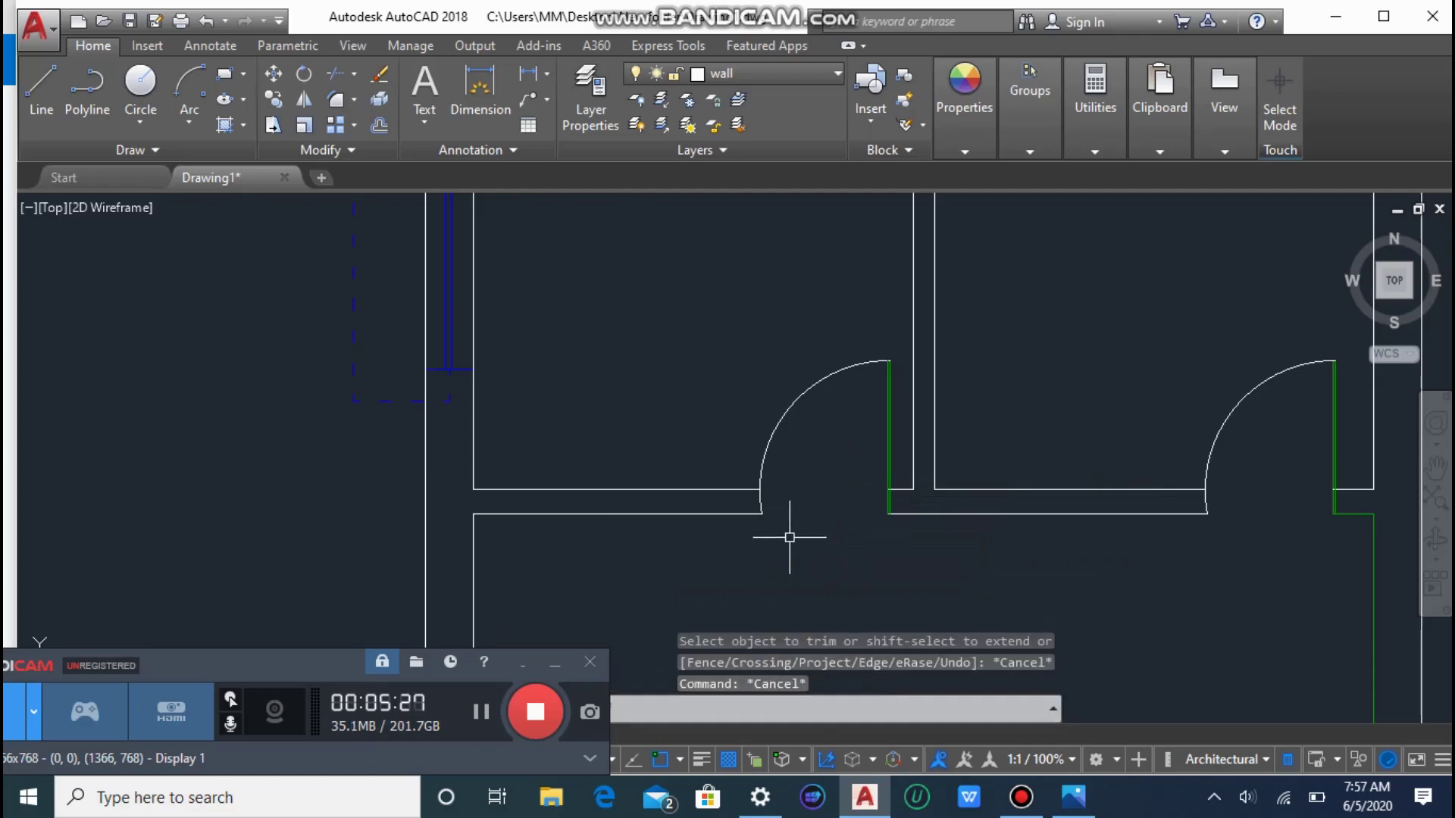
pyautogui.scroll(-8, 784, 527)
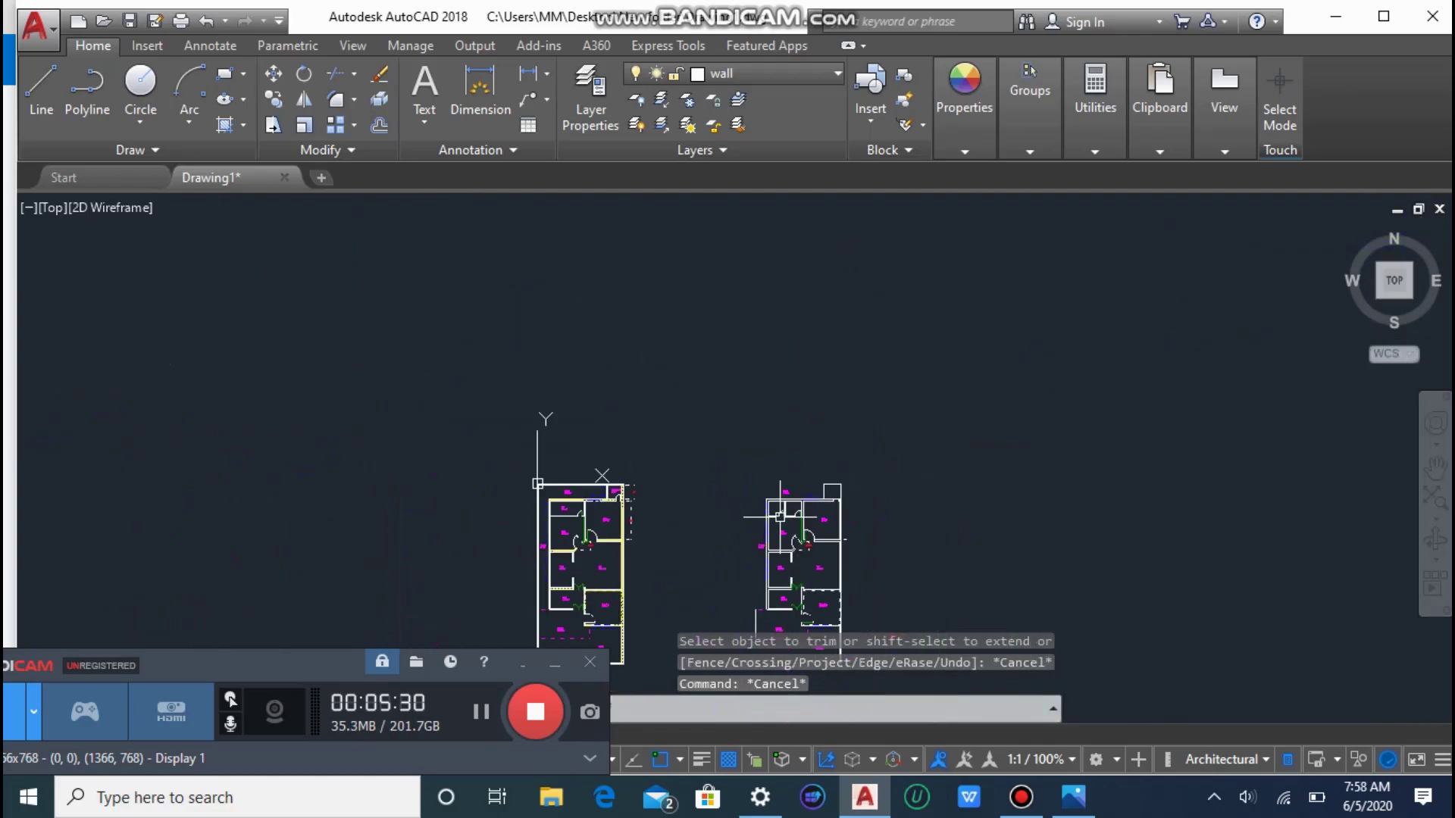
pyautogui.scroll(12, 801, 547)
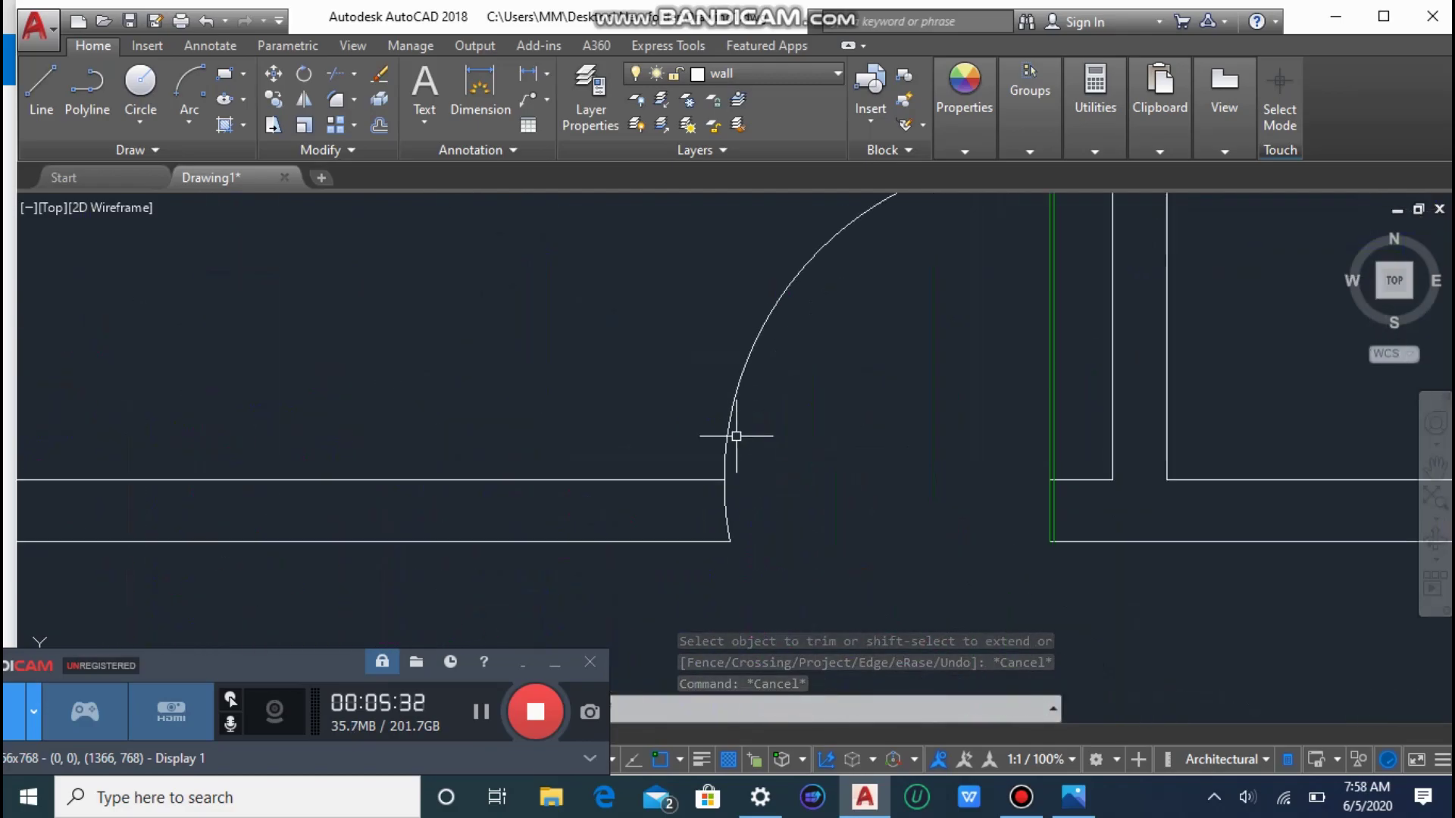
# Draw a 4 1/2" line from the arc/wall intersection down to the lower wall edge.
pyautogui.rightClick(672, 460)
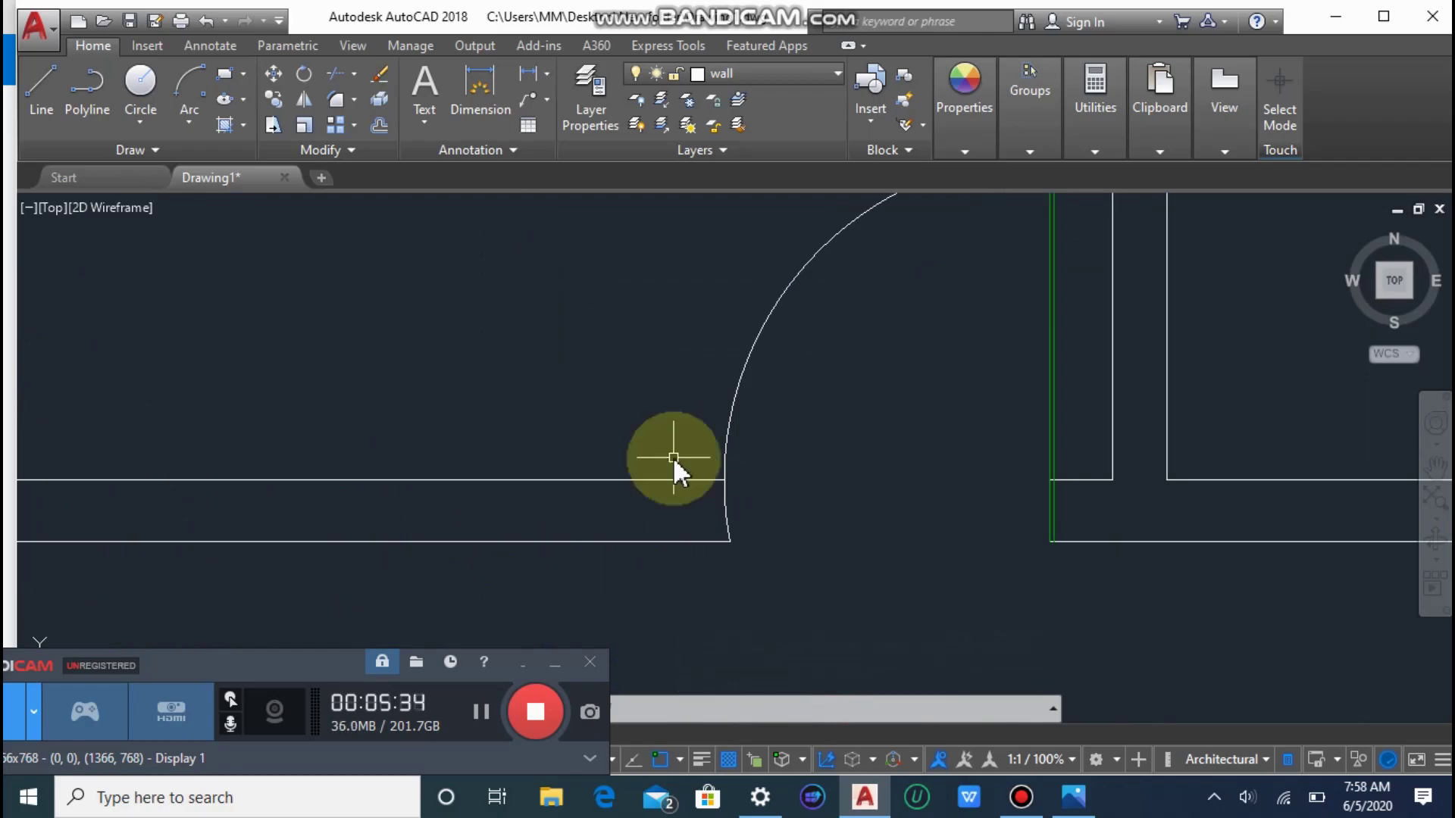
pyautogui.click(723, 479)
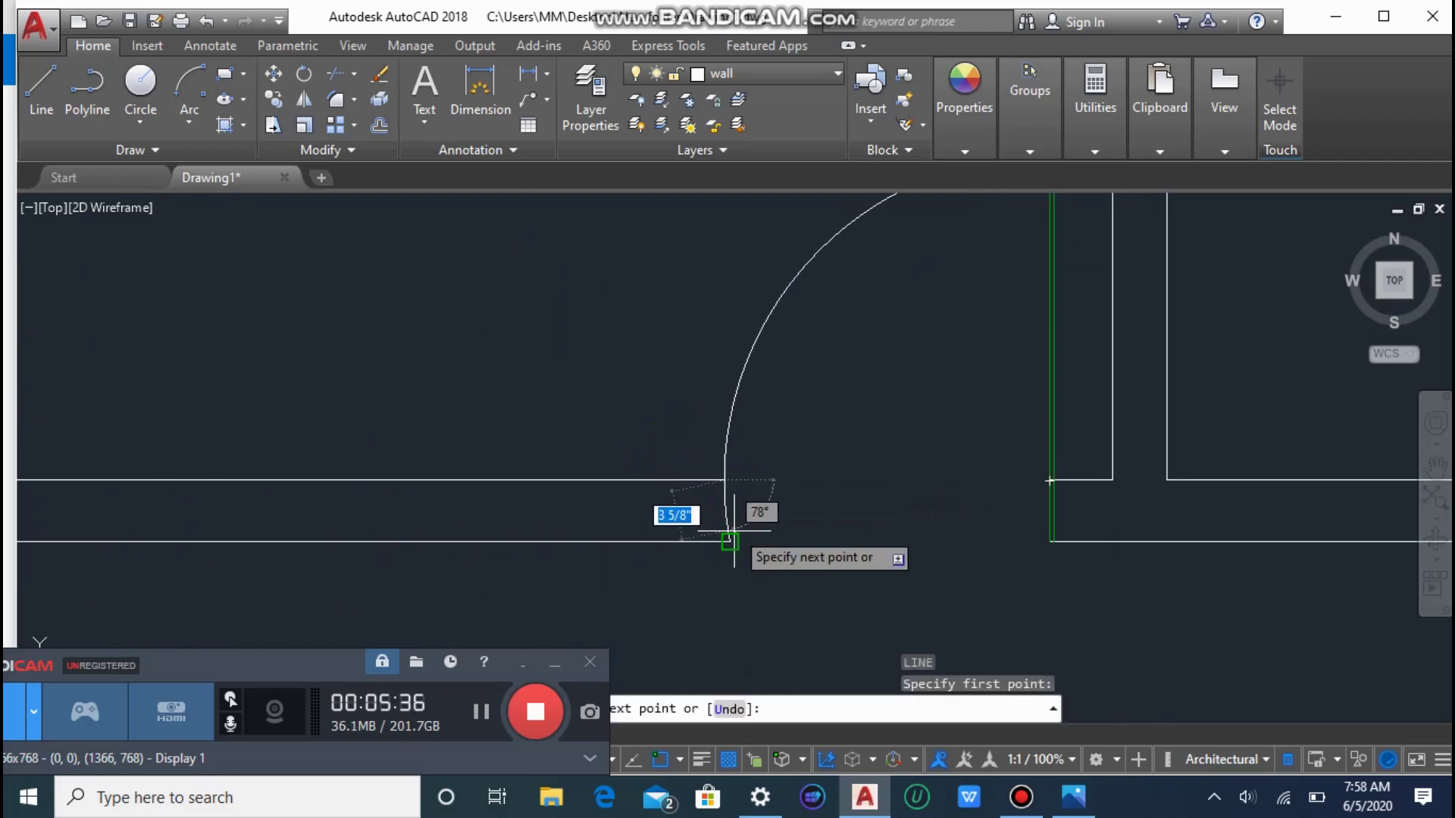
pyautogui.click(729, 541)
pyautogui.press('Escape')
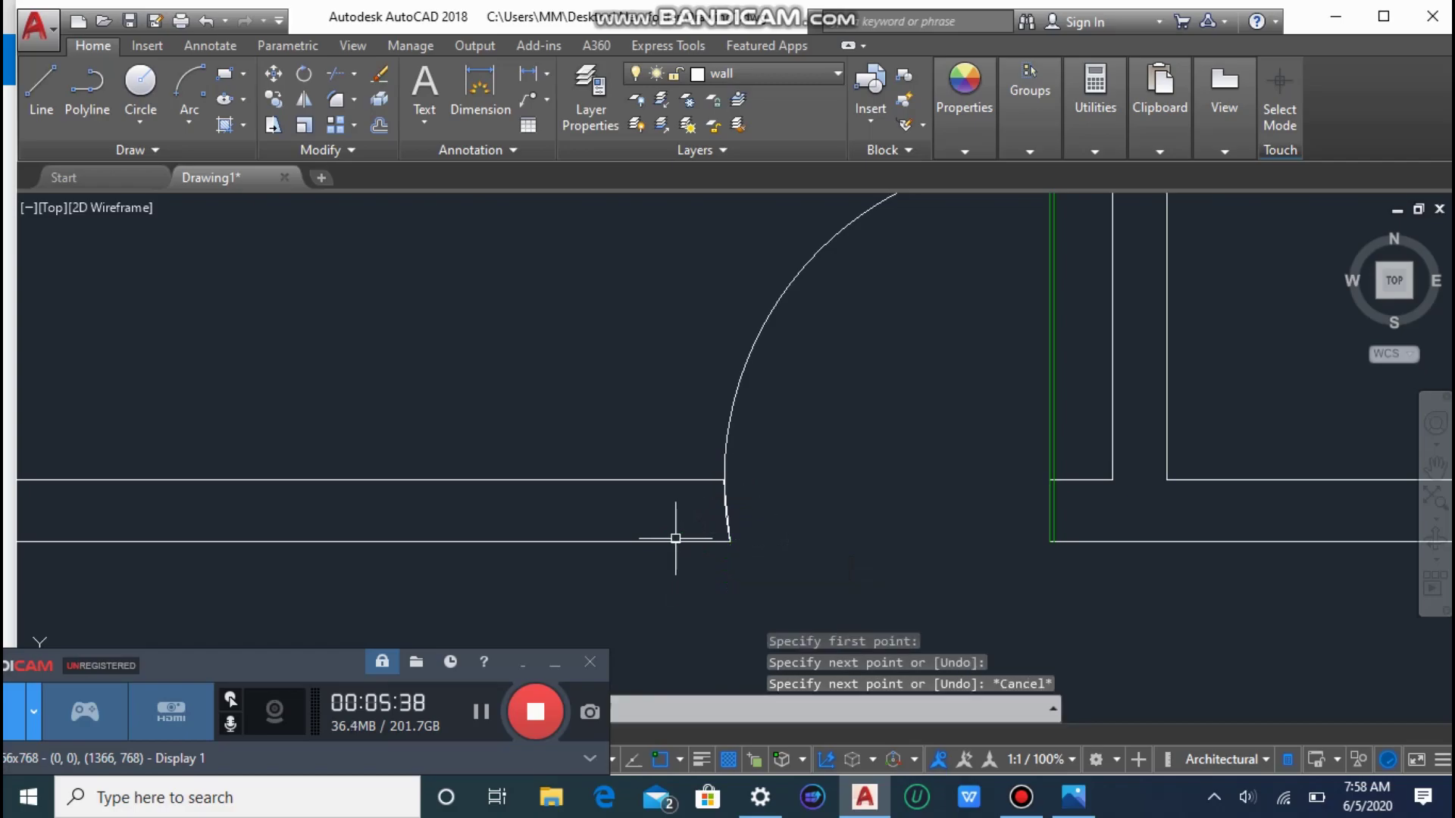
pyautogui.scroll(-4, 884, 506)
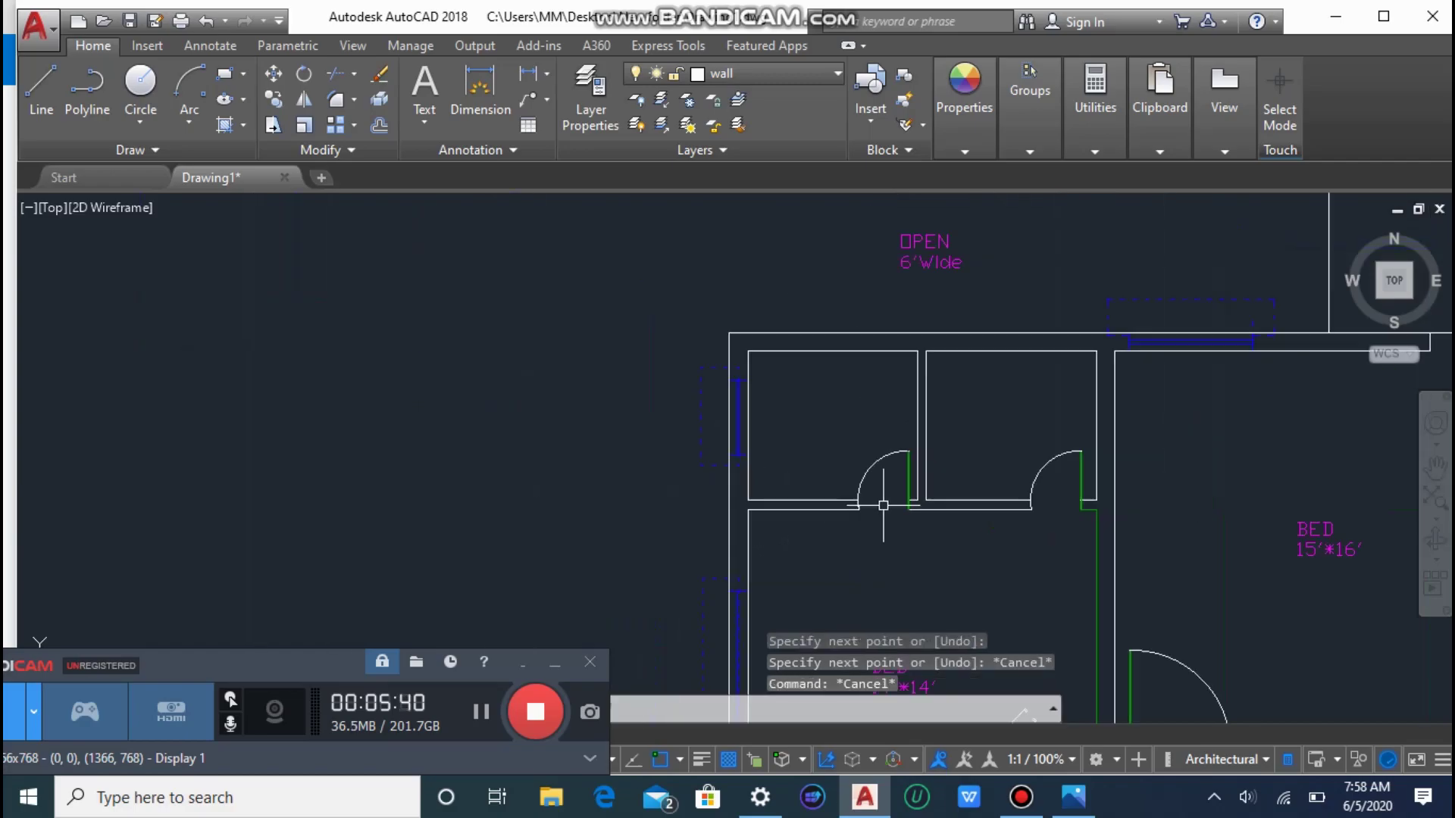
pyautogui.scroll(4, 905, 489)
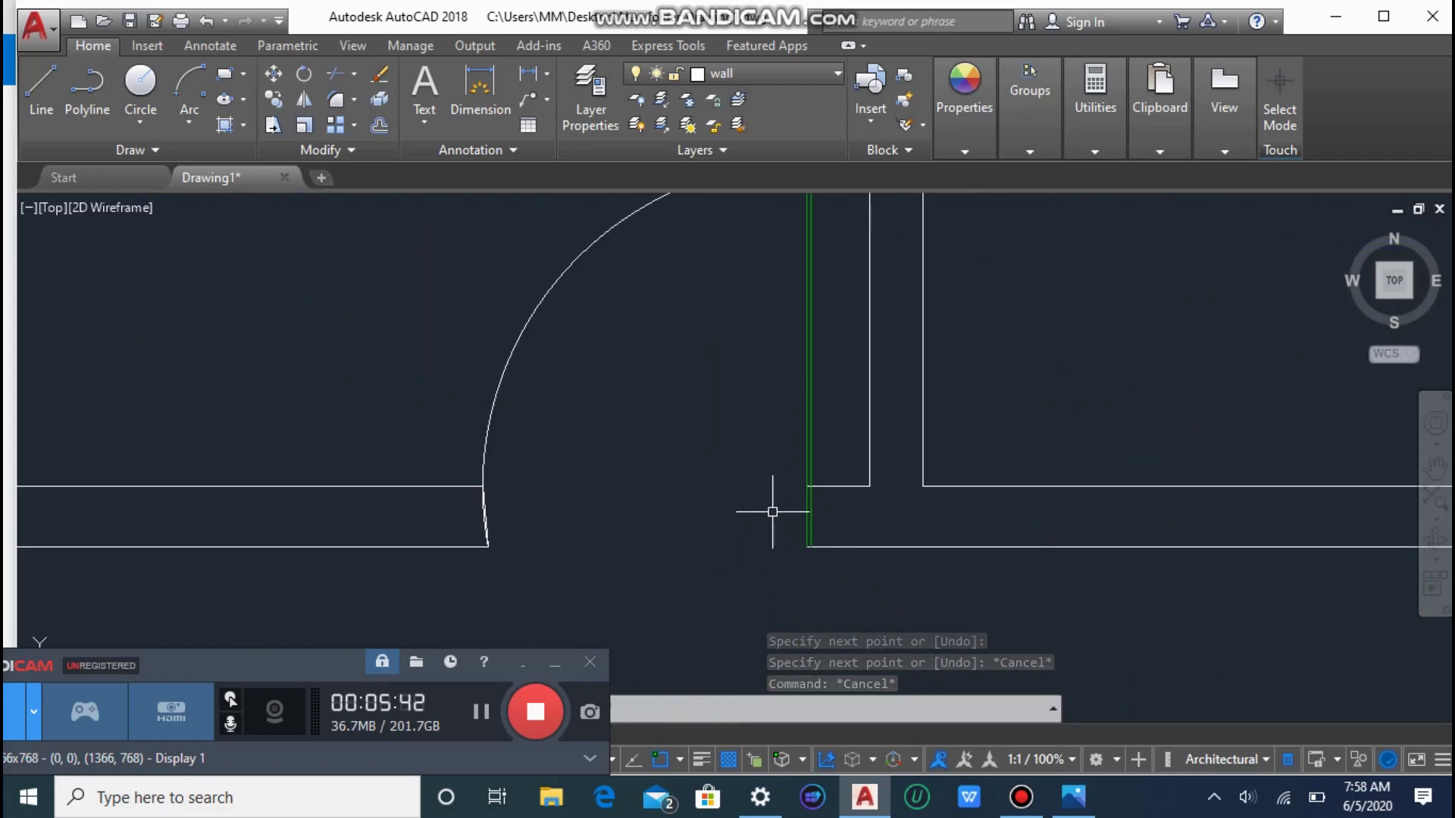
# Start another line near the green door leaf, then cancel it unfinished.
pyautogui.write('l')
pyautogui.press('Return')
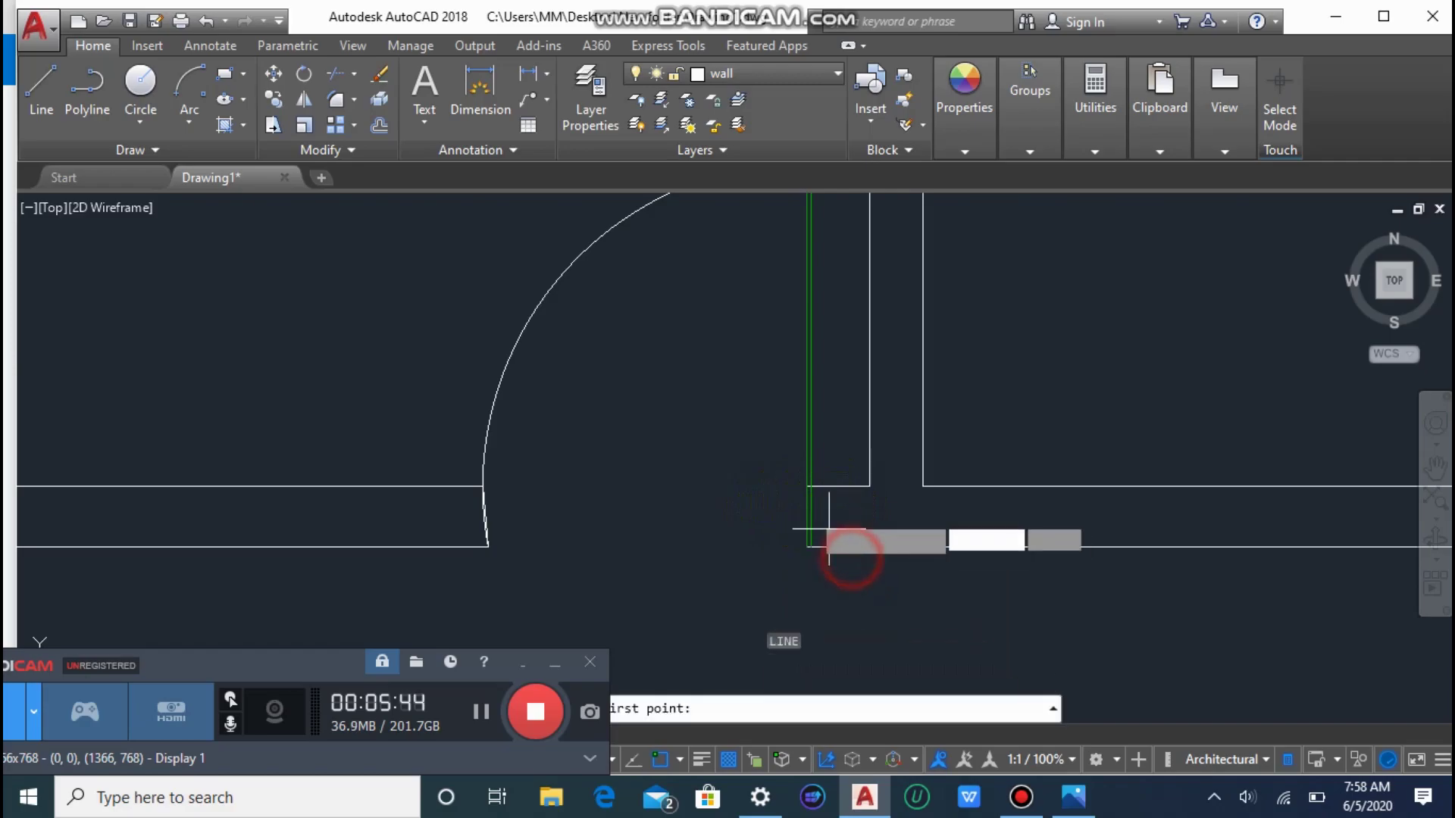
pyautogui.click(809, 486)
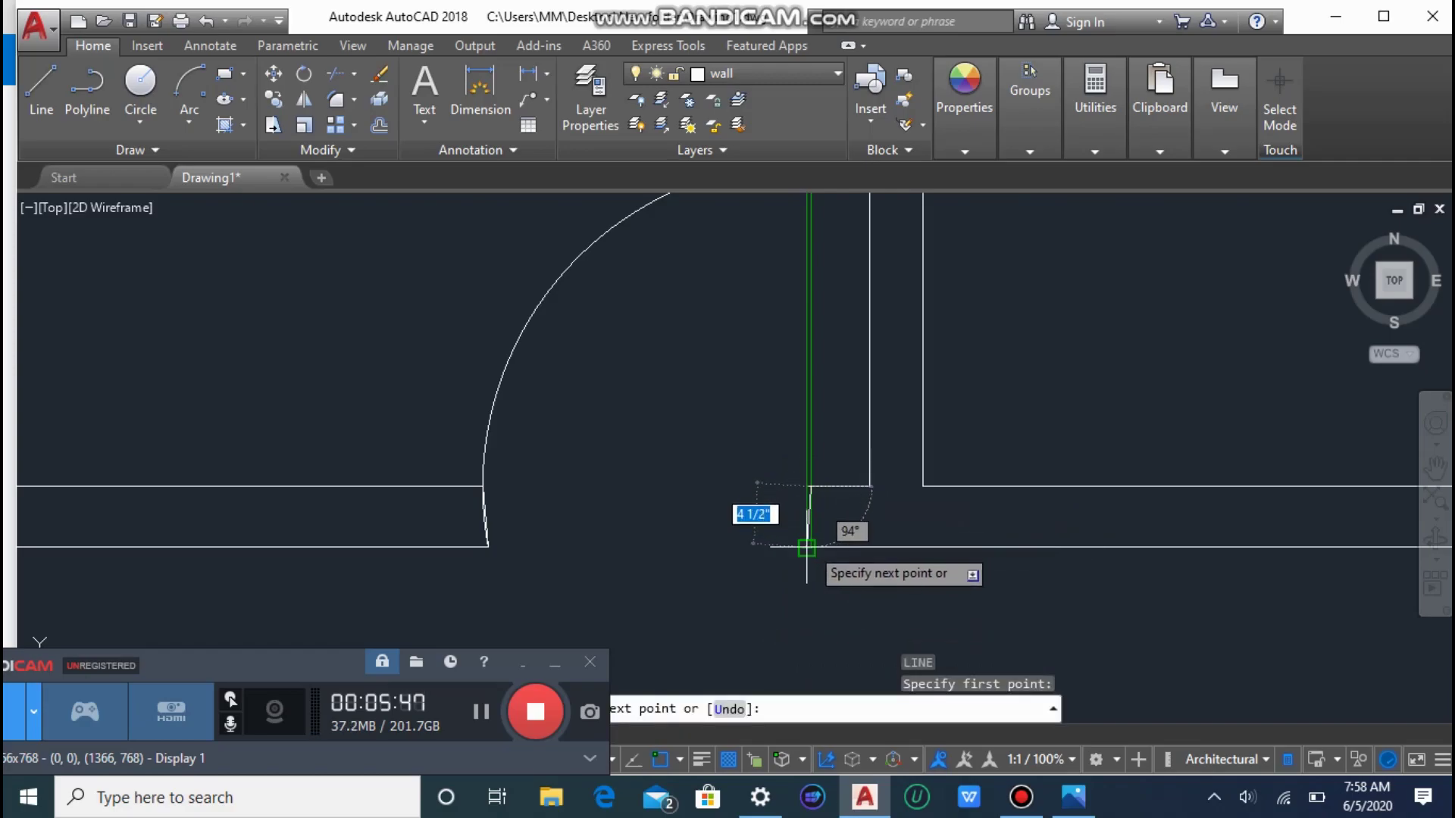
pyautogui.scroll(5, 806, 547)
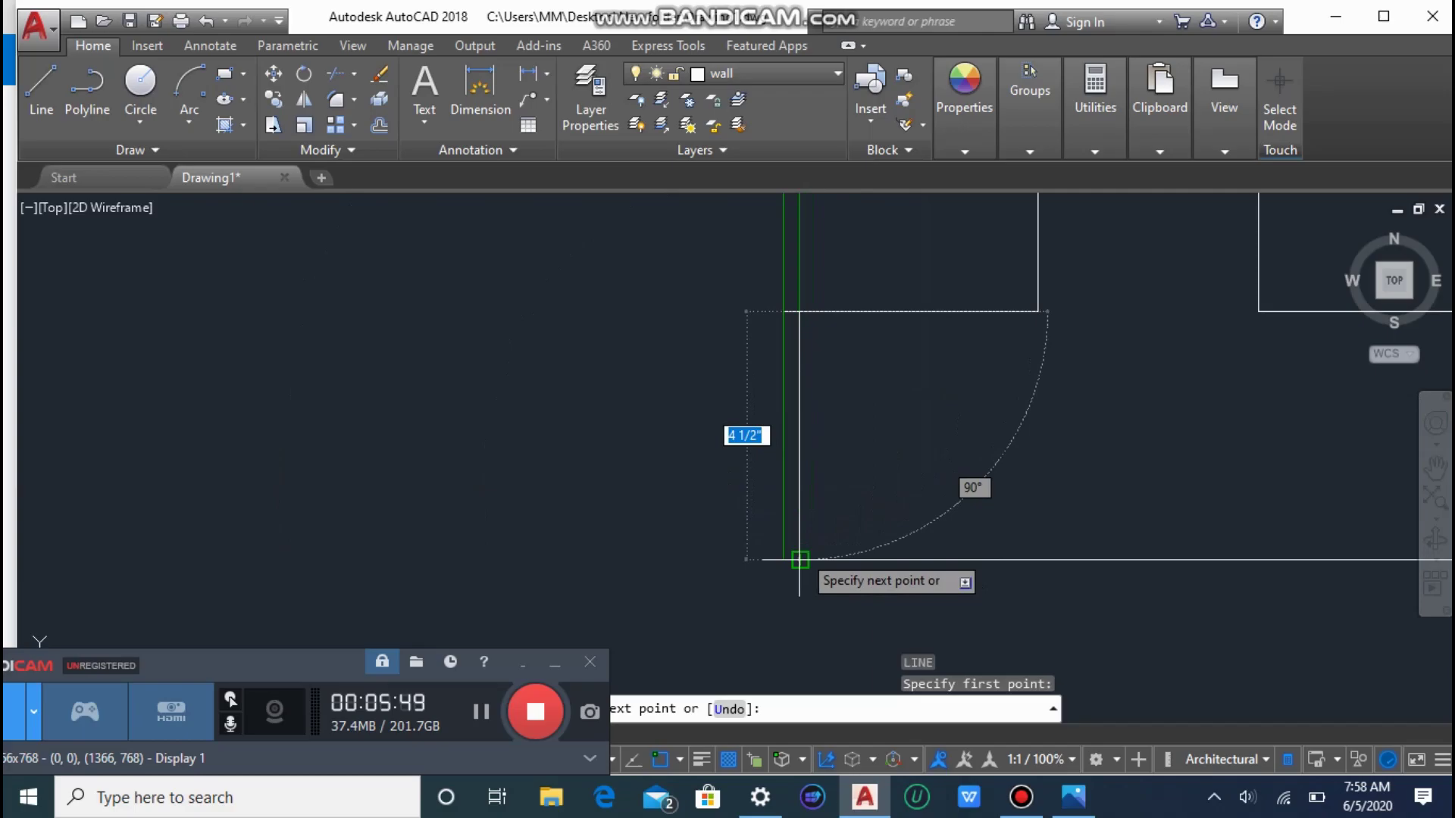
pyautogui.press('Escape')
pyautogui.press('Escape')
pyautogui.scroll(-5, 851, 508)
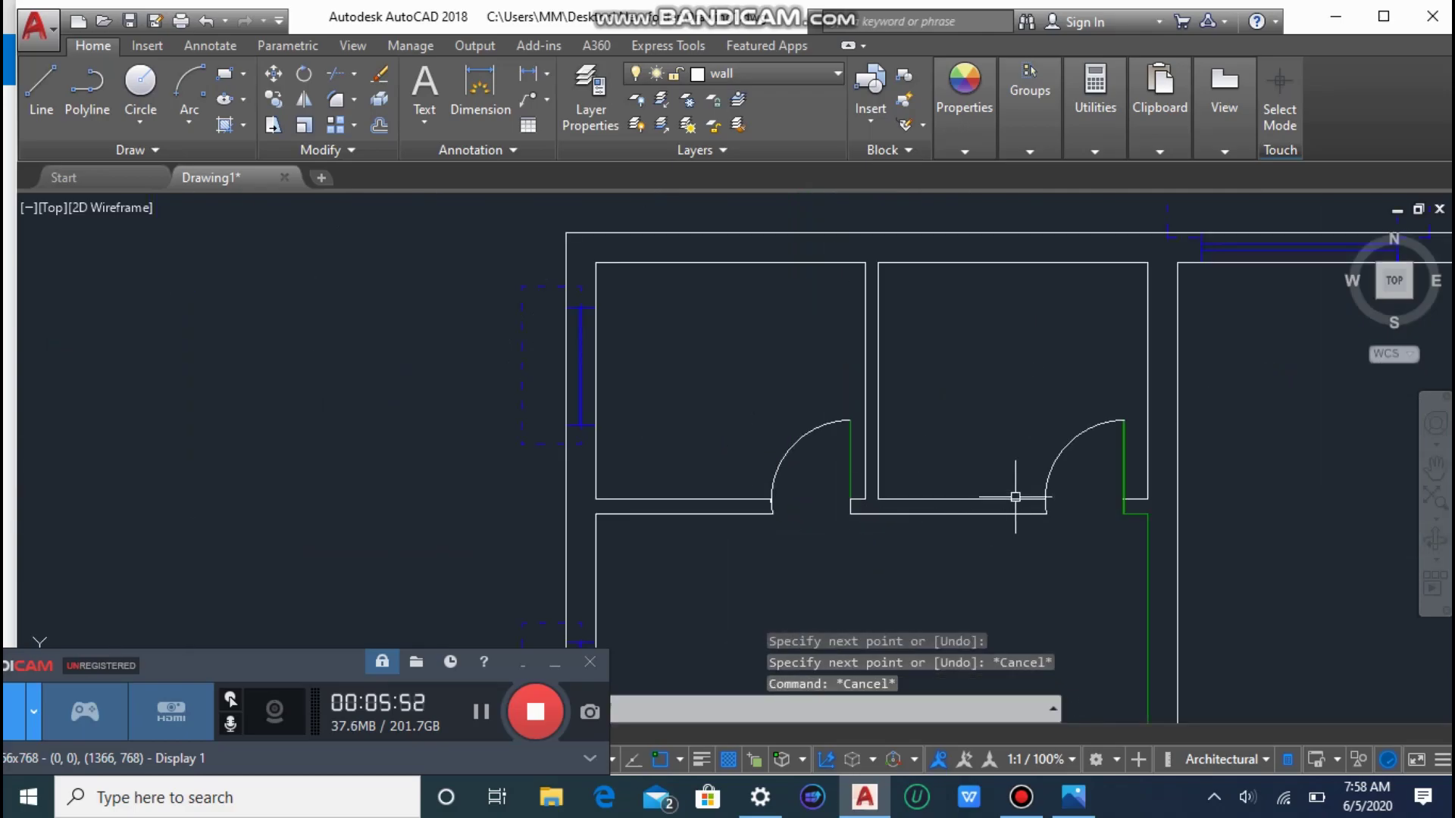
pyautogui.scroll(-10, 1158, 515)
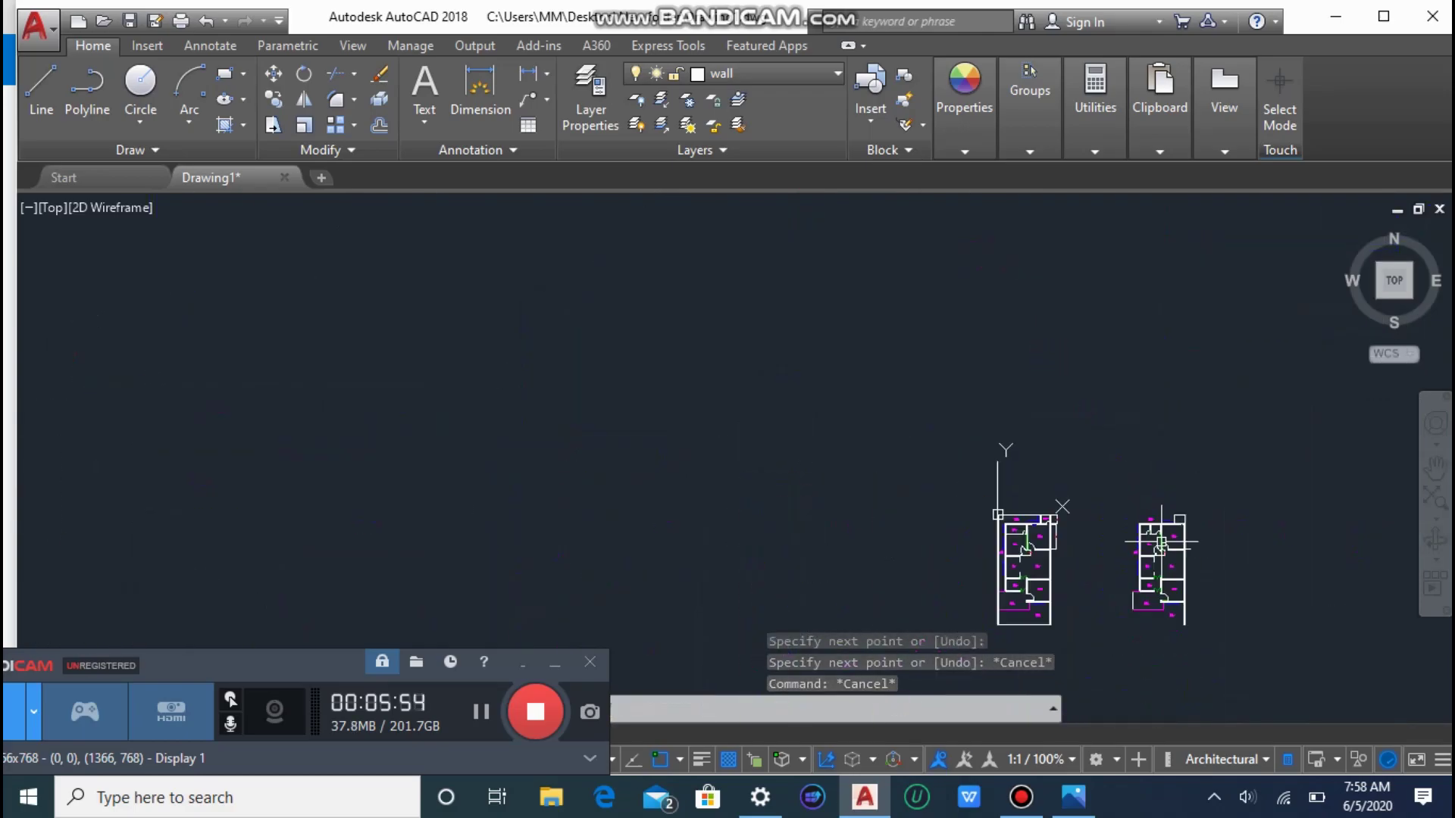
pyautogui.scroll(10, 1165, 605)
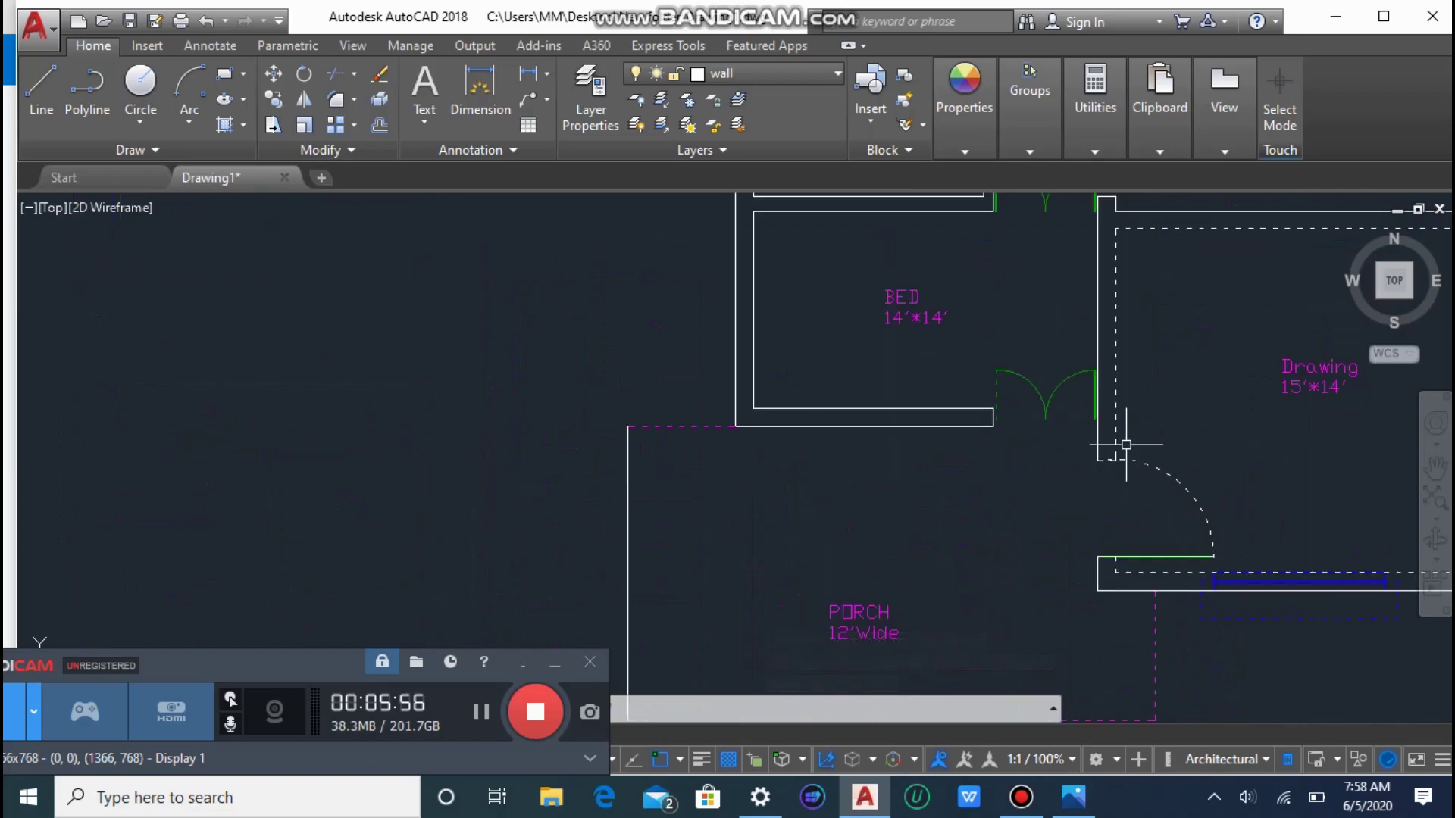
# Set the Drawing room's dashed walls and door arc to ByLayer linetype so they appear solid.
pyautogui.click(1116, 439)
pyautogui.click(1145, 461)
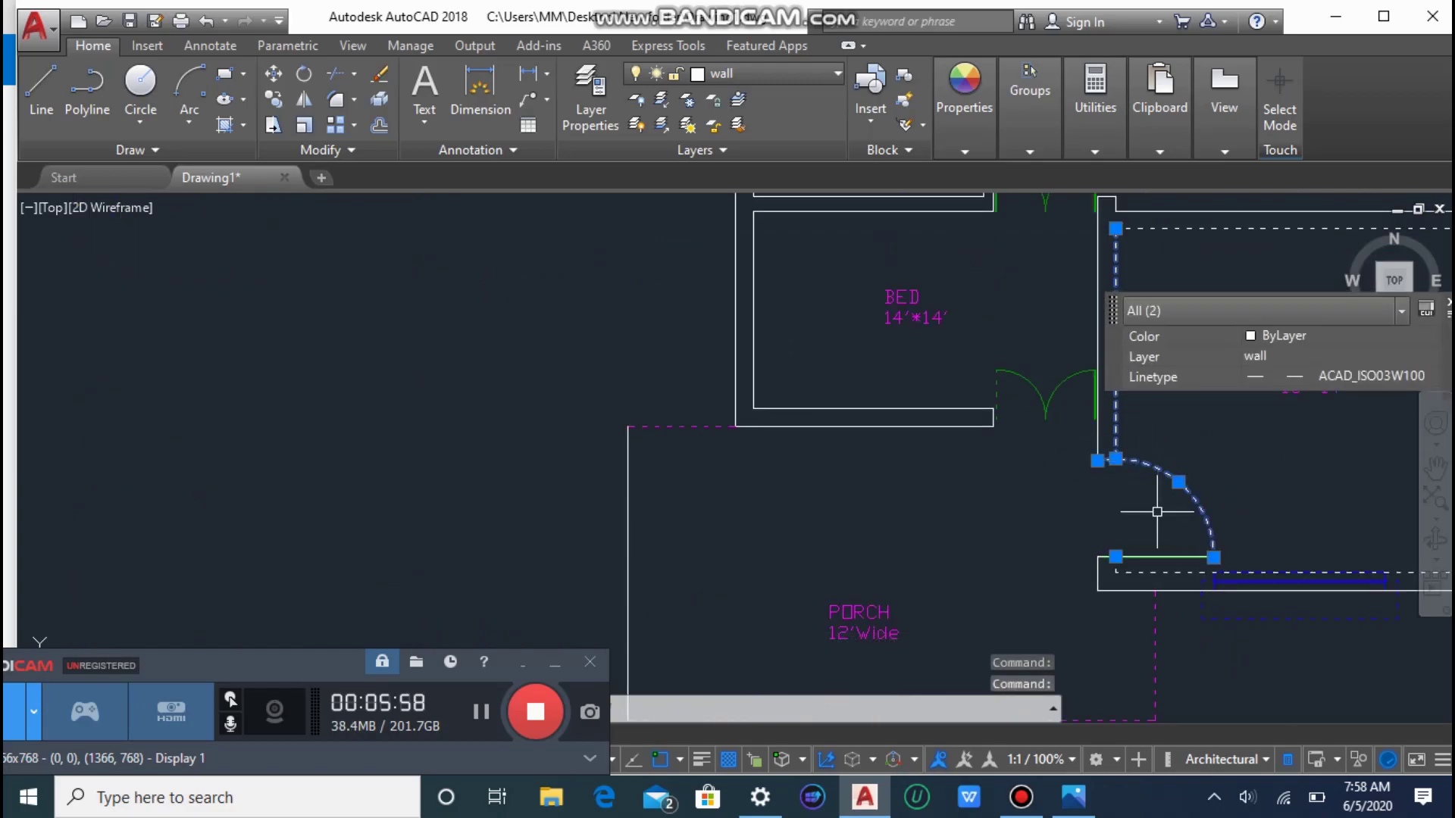
pyautogui.click(1212, 571)
pyautogui.scroll(-4, 1242, 531)
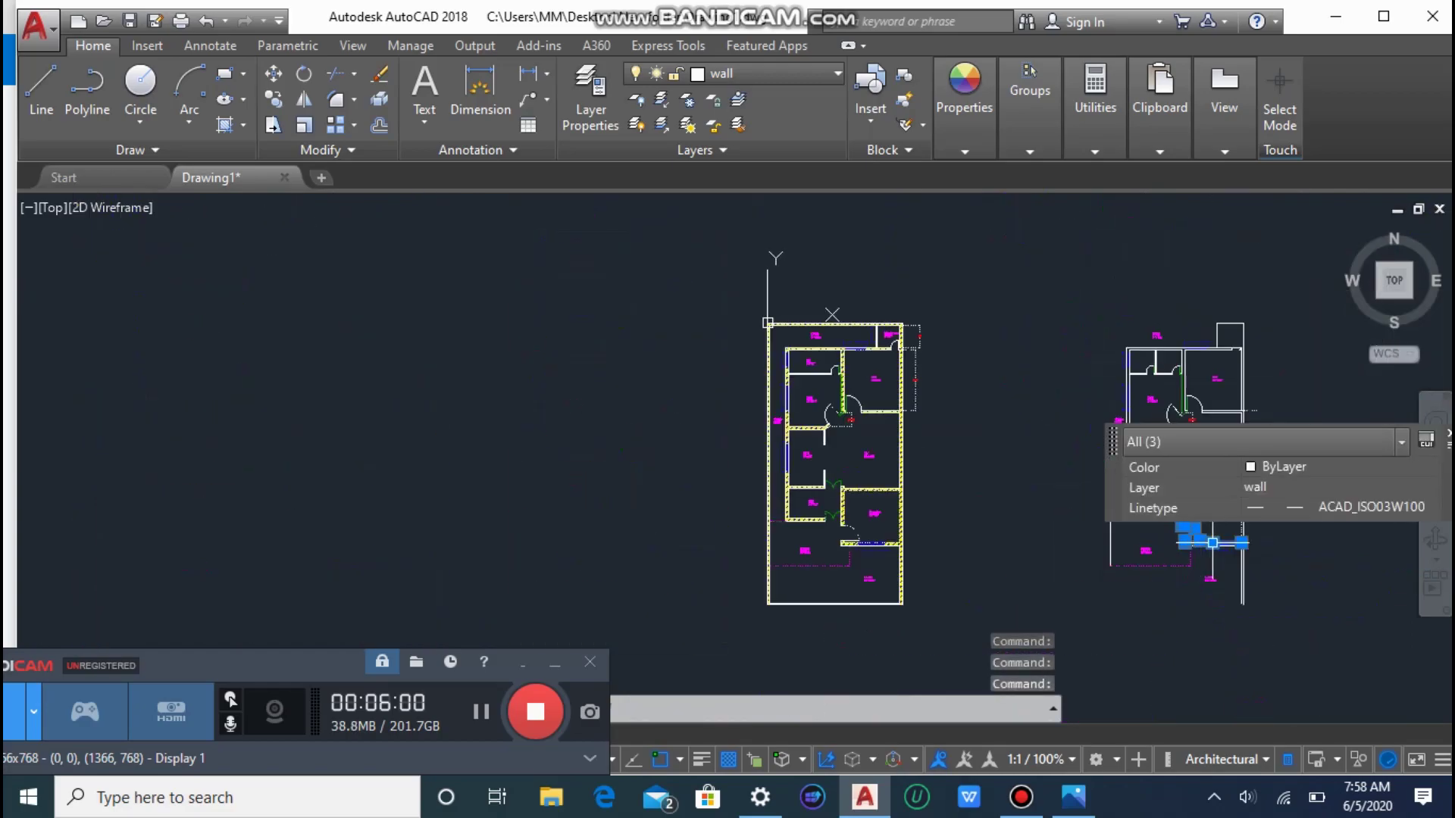
pyautogui.scroll(4, 1242, 528)
pyautogui.click(1224, 544)
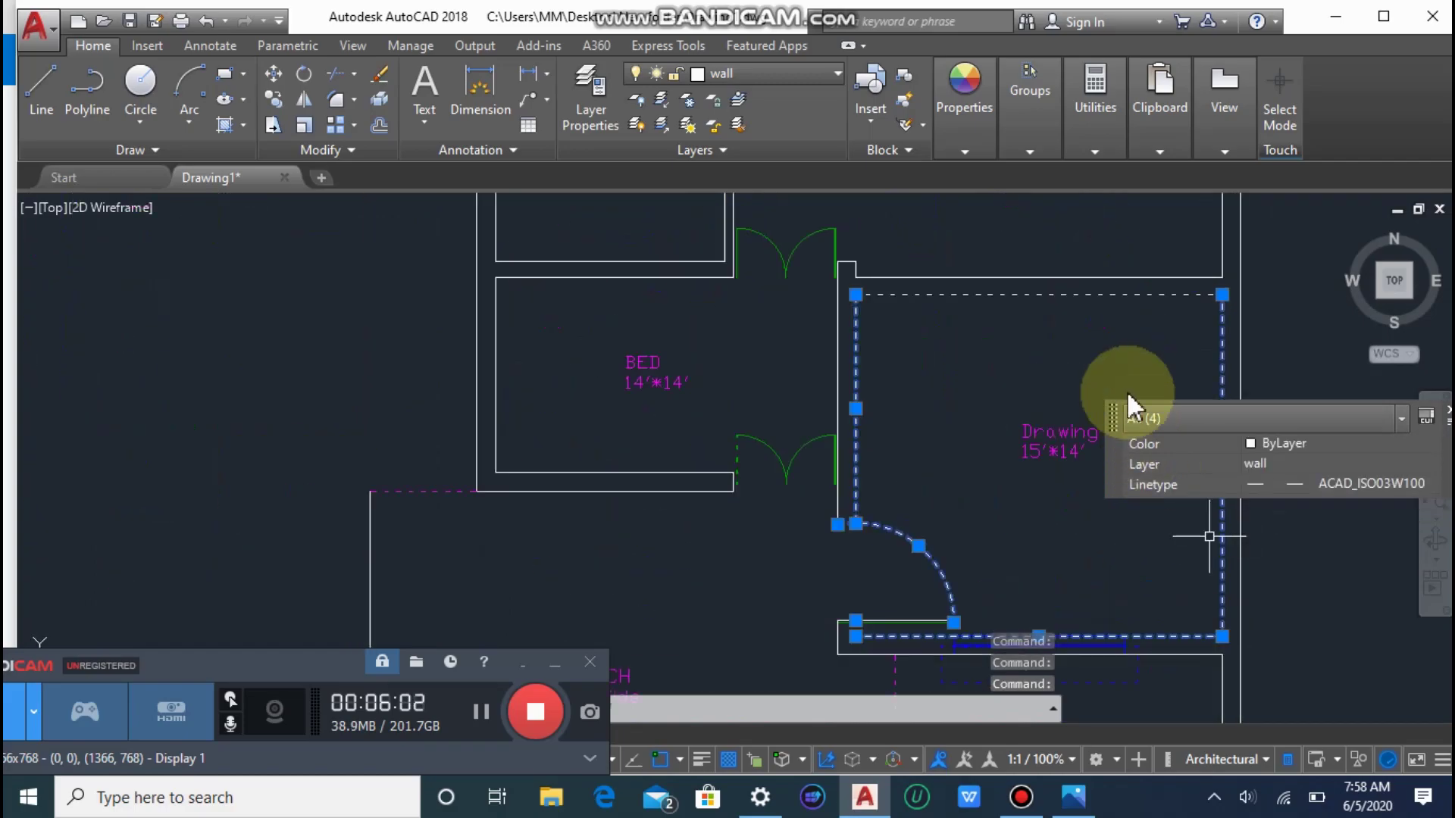
pyautogui.click(1129, 294)
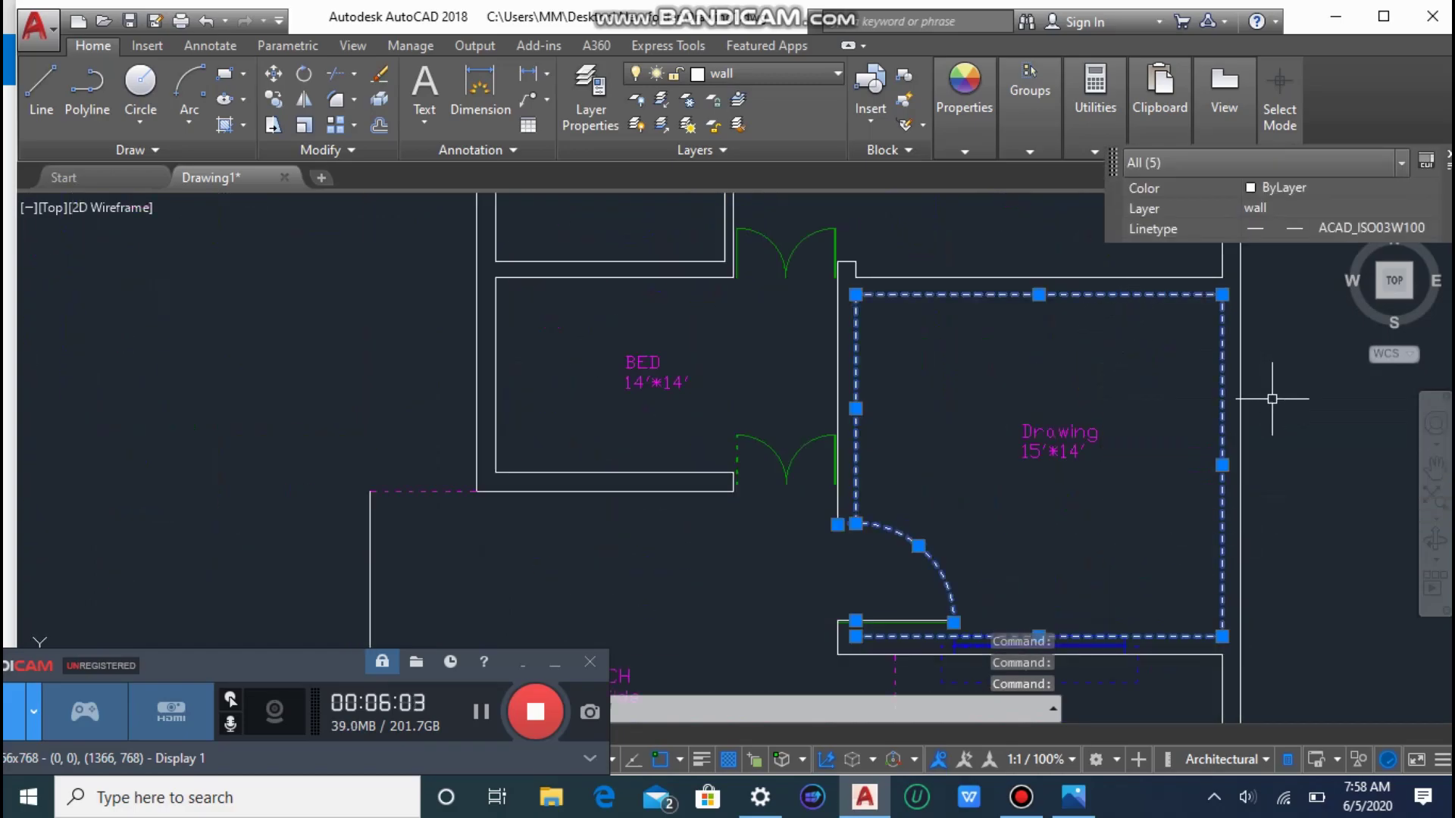
pyautogui.click(1284, 225)
pyautogui.click(1263, 243)
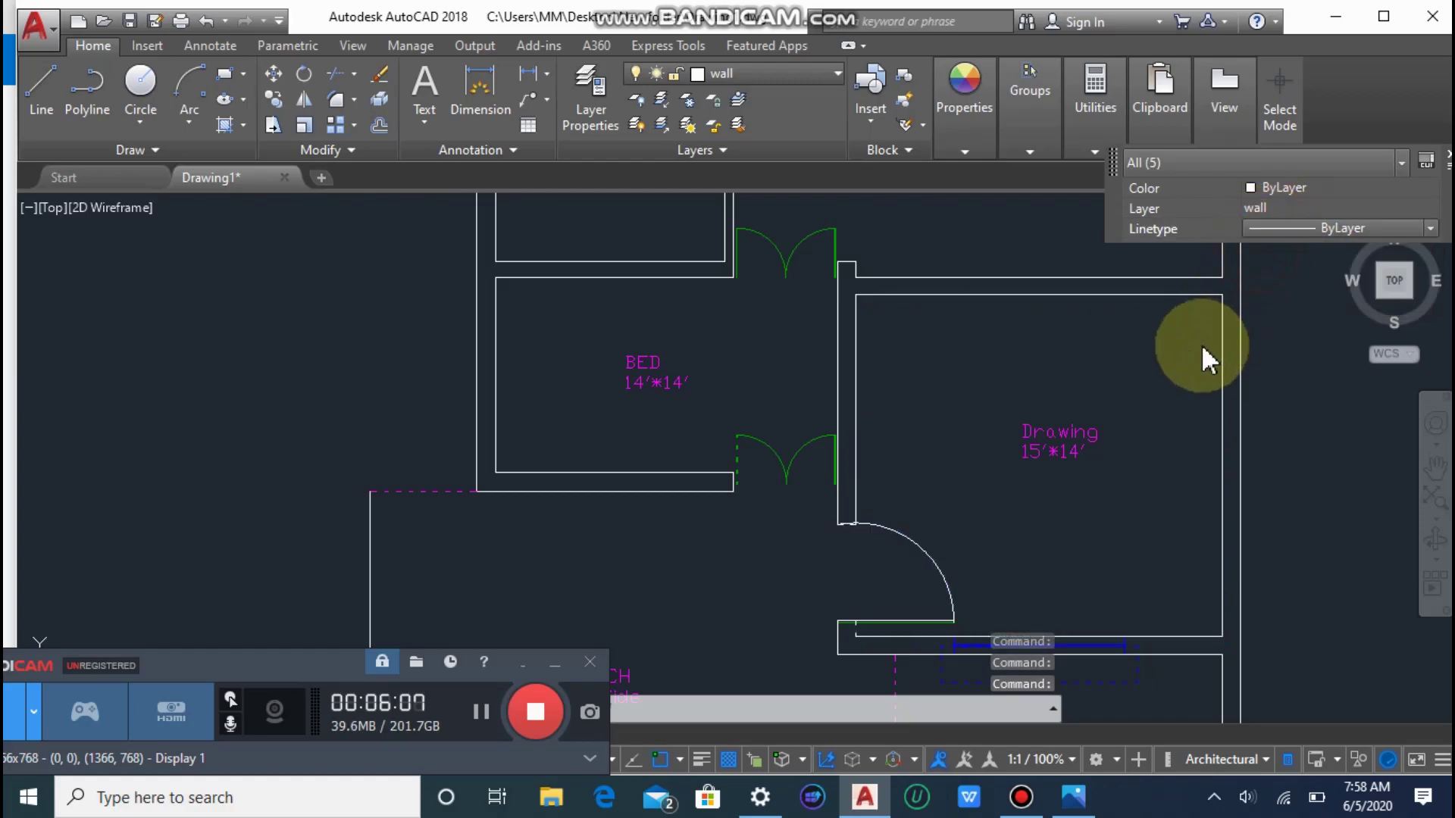
pyautogui.press('Escape')
# Make the short dashed door jamb line solid with ByLayer linetype.
pyautogui.scroll(5, 881, 598)
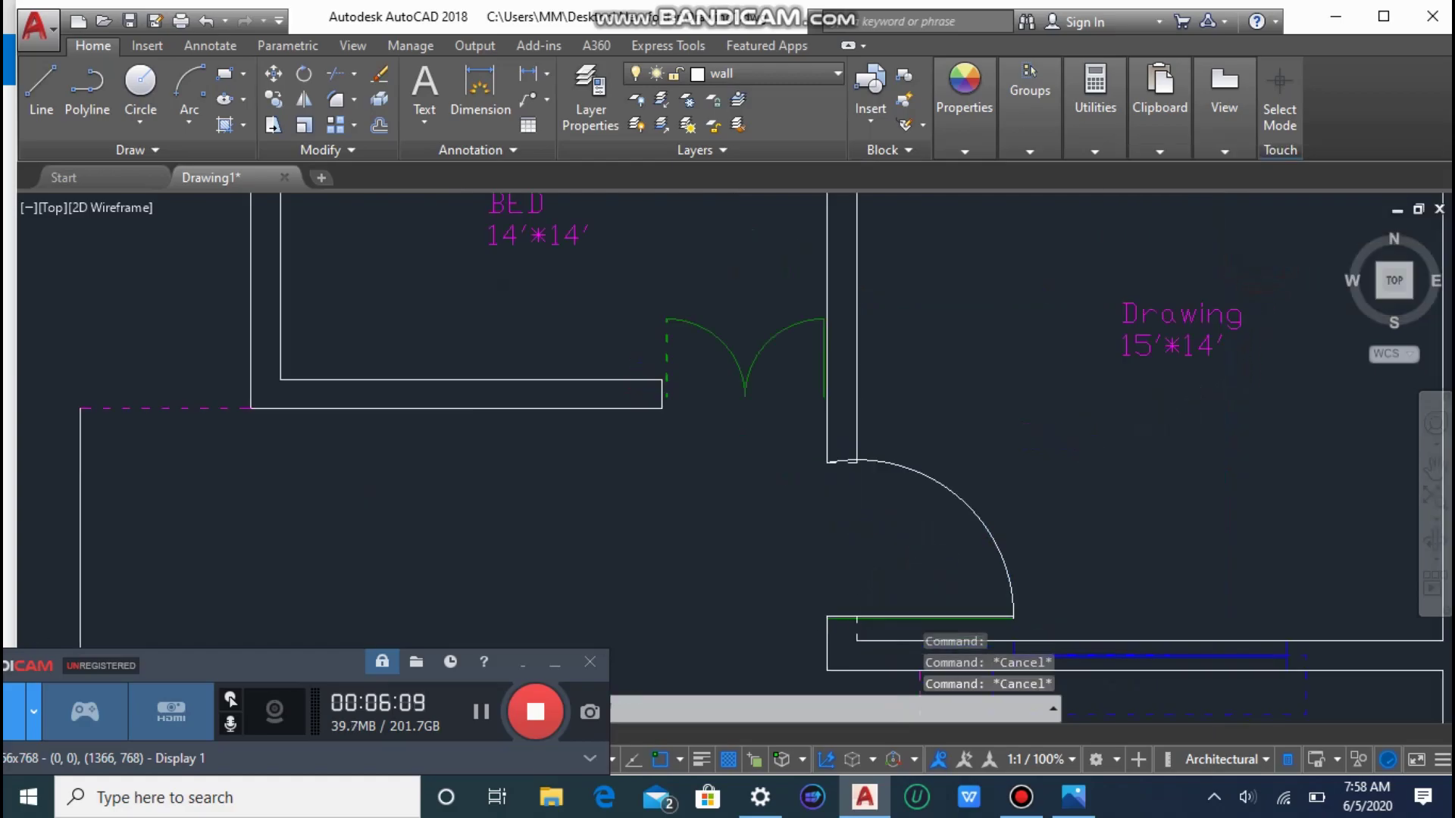
pyautogui.click(866, 609)
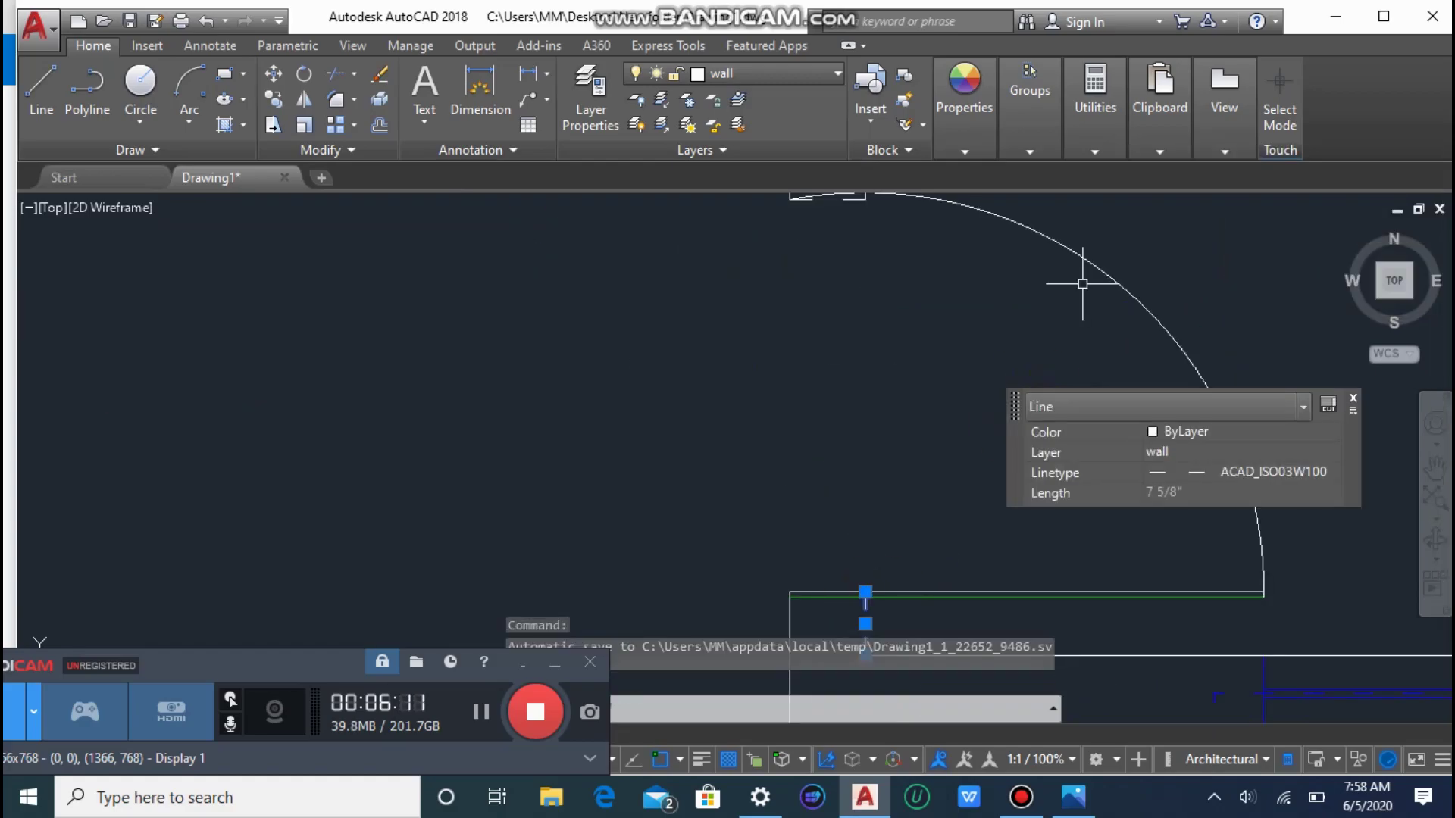
pyautogui.click(1214, 476)
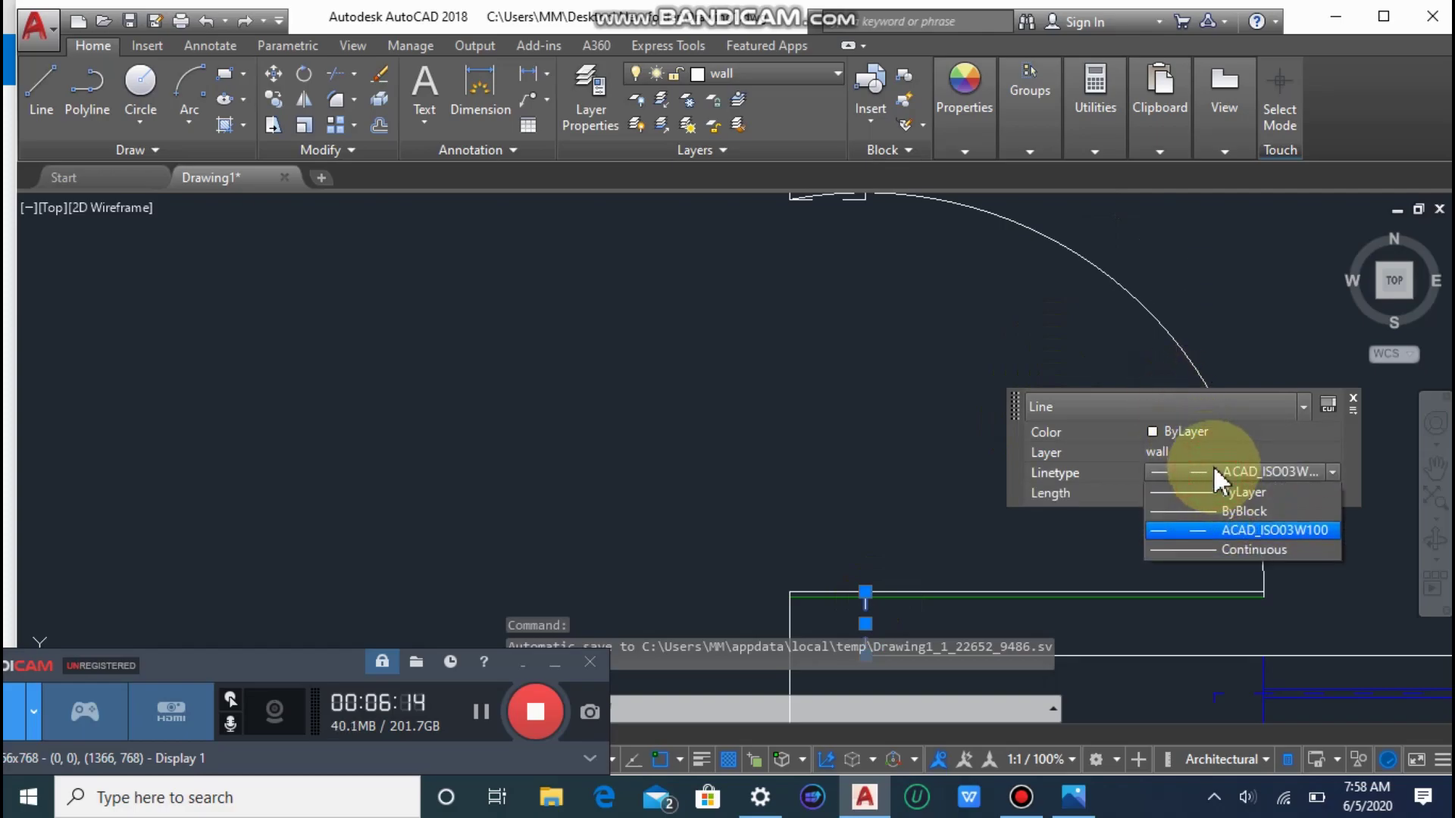
pyautogui.click(1205, 492)
pyautogui.press('Escape')
pyautogui.press('Escape')
# Bring up the first-floor plan reference image in Photos.
pyautogui.scroll(-4, 967, 493)
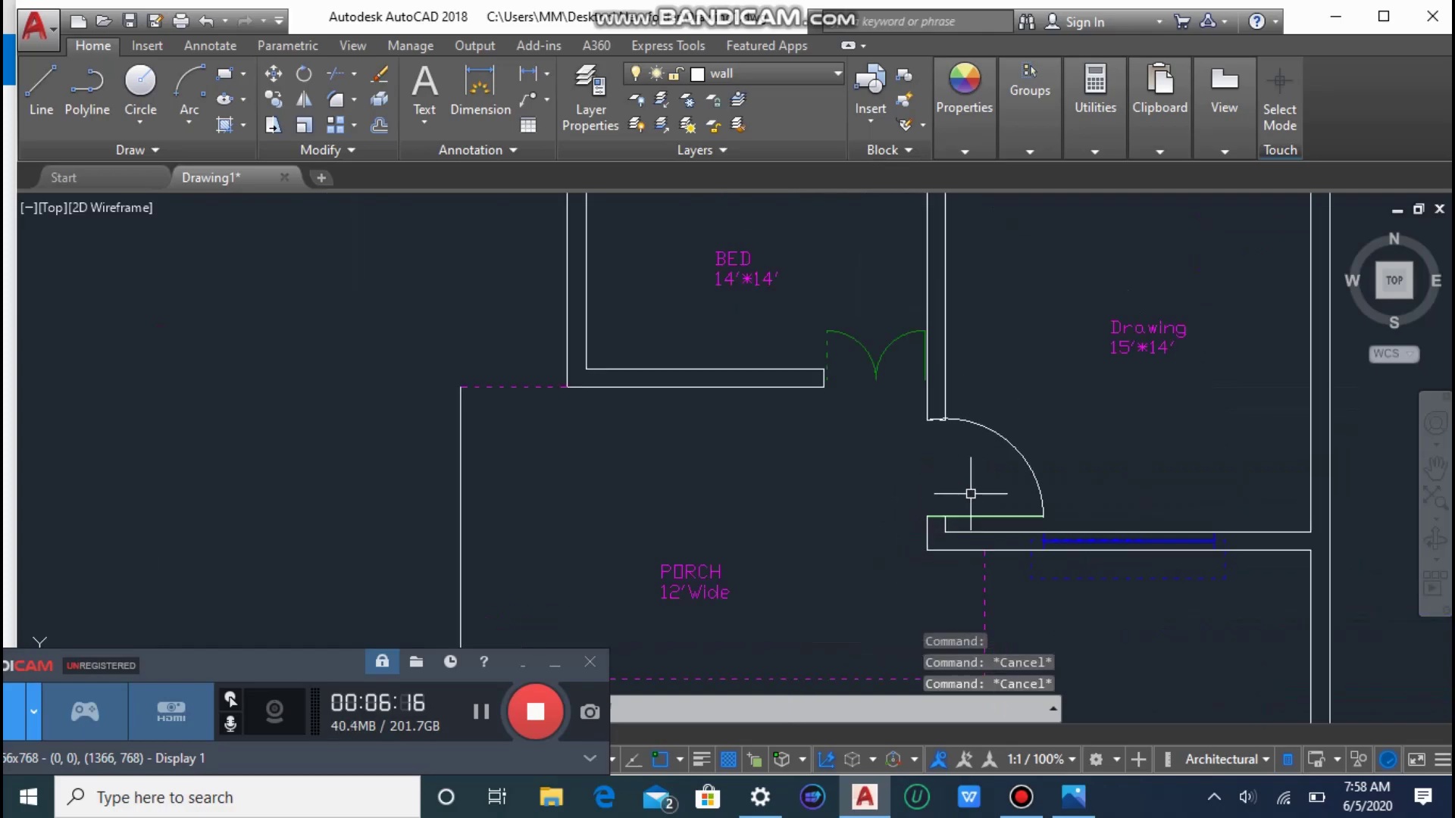
pyautogui.scroll(2, 1133, 512)
pyautogui.scroll(-4, 1143, 514)
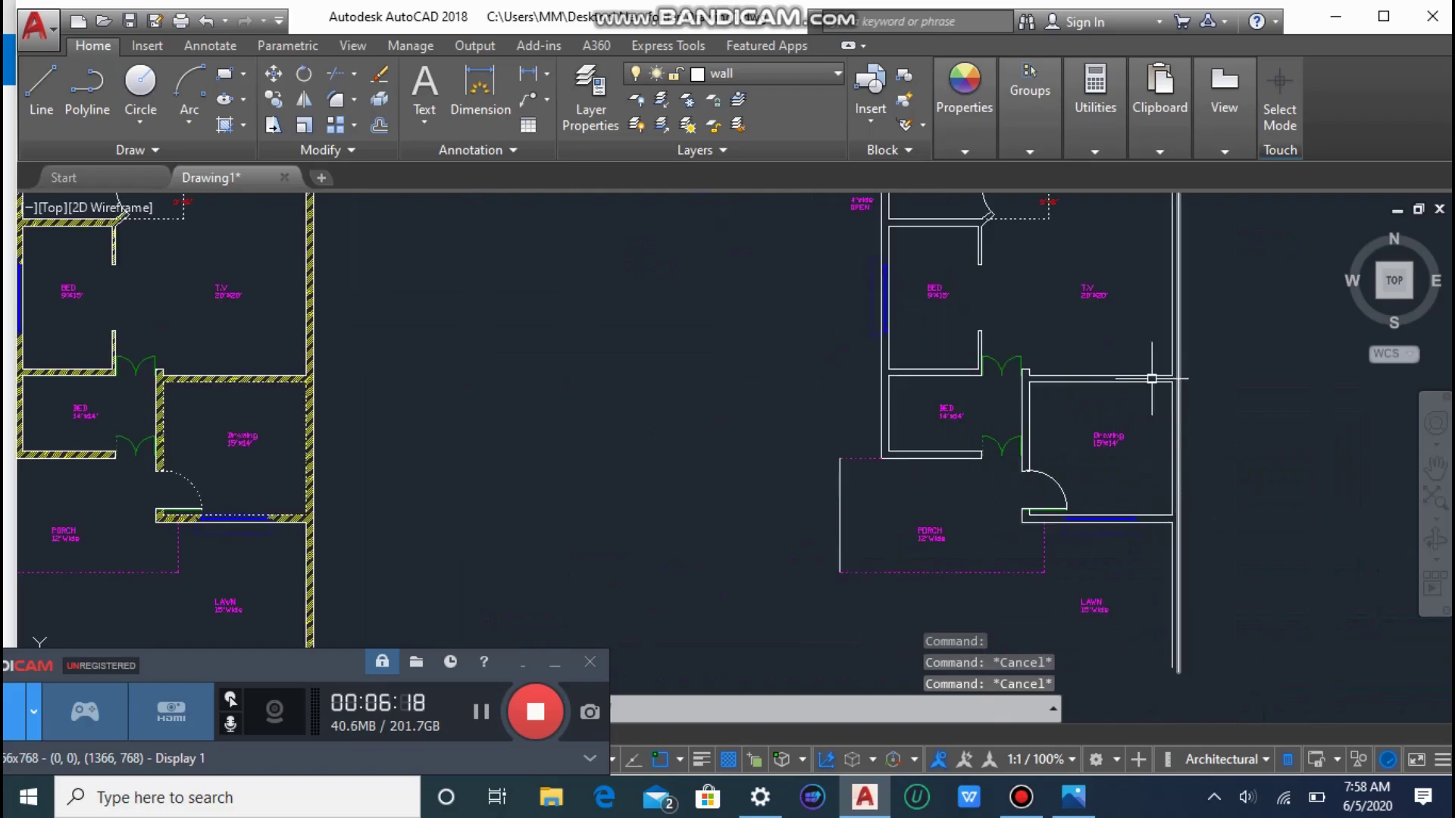
pyautogui.scroll(2, 1066, 361)
pyautogui.scroll(1, 1098, 639)
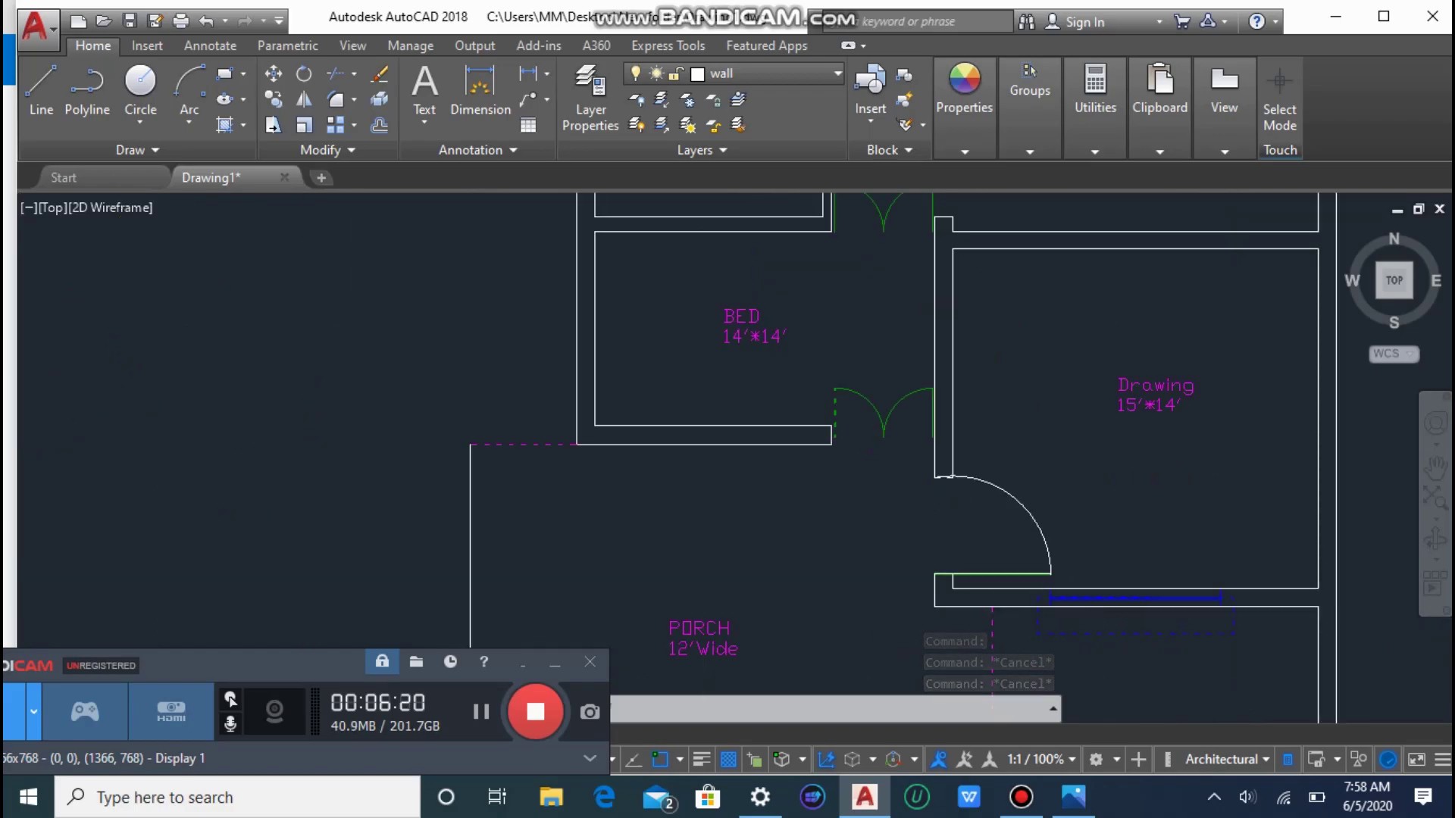
pyautogui.scroll(-3, 1103, 637)
pyautogui.scroll(2, 1215, 625)
pyautogui.click(1073, 796)
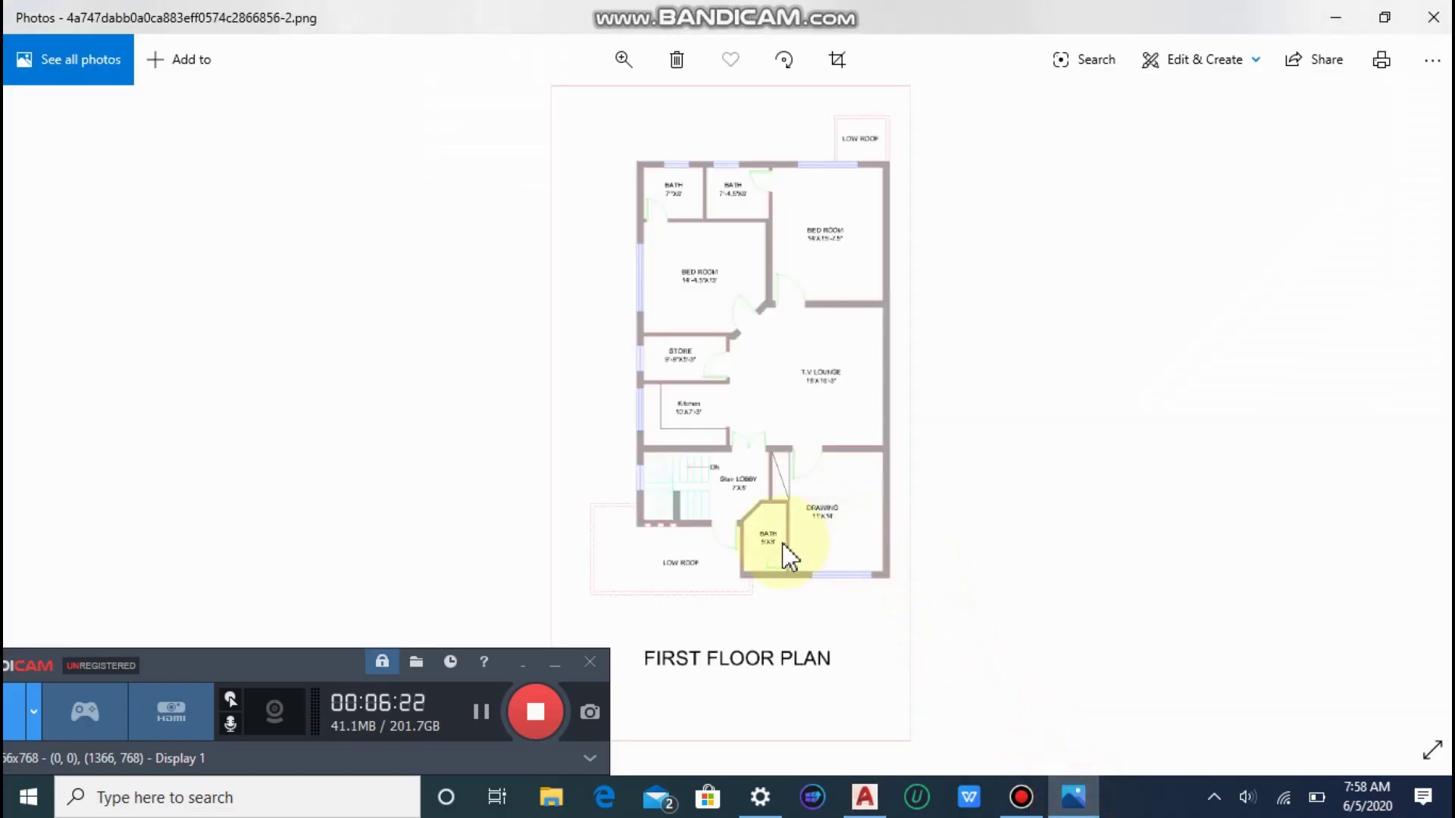
# Zoom into the first-floor plan's bath detail beside the drawing room, then zoom back to full view.
pyautogui.scroll(-3, 817, 547)
pyautogui.click(622, 61)
pyautogui.click(547, 114)
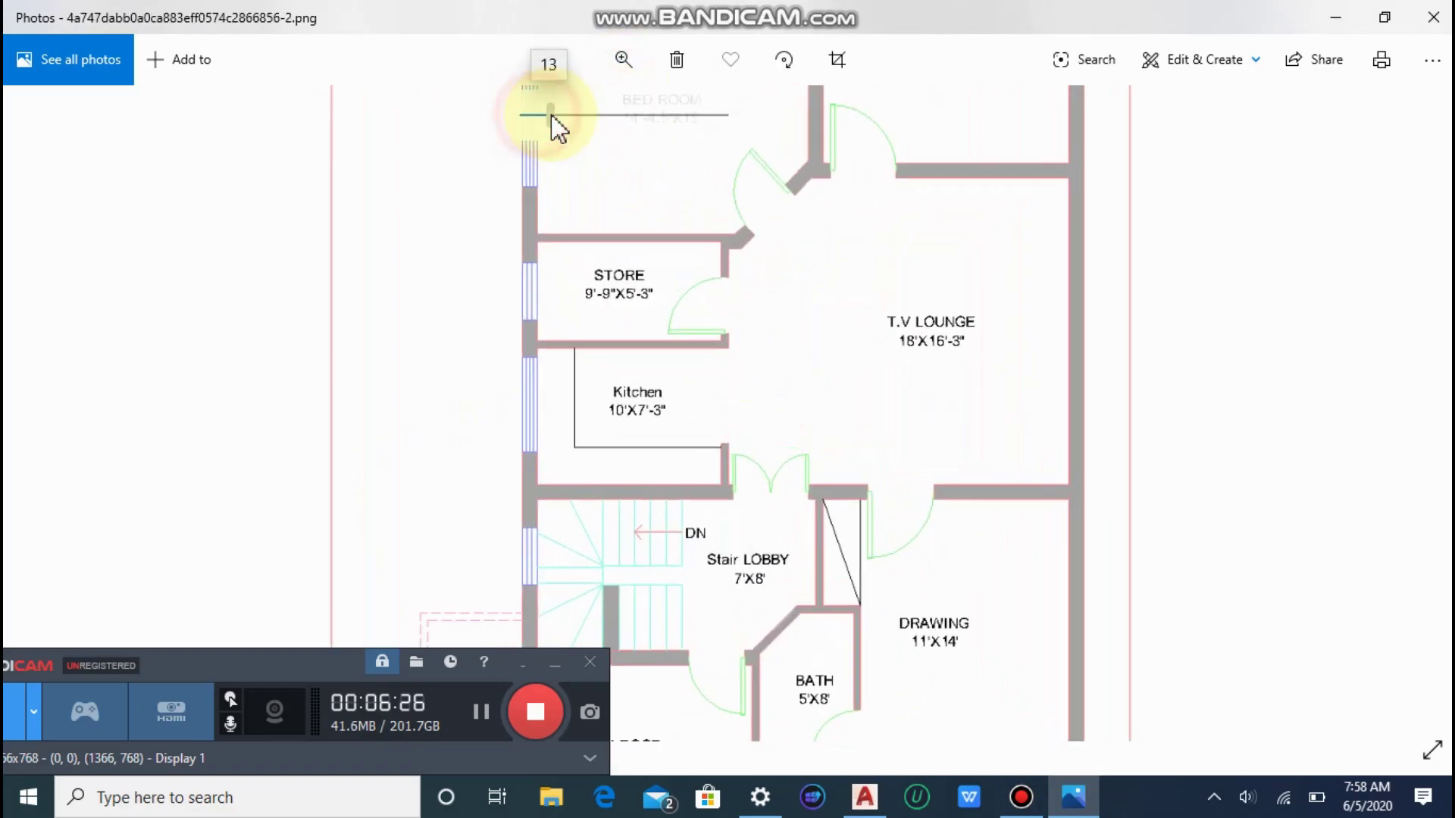
pyautogui.scroll(-3, 860, 552)
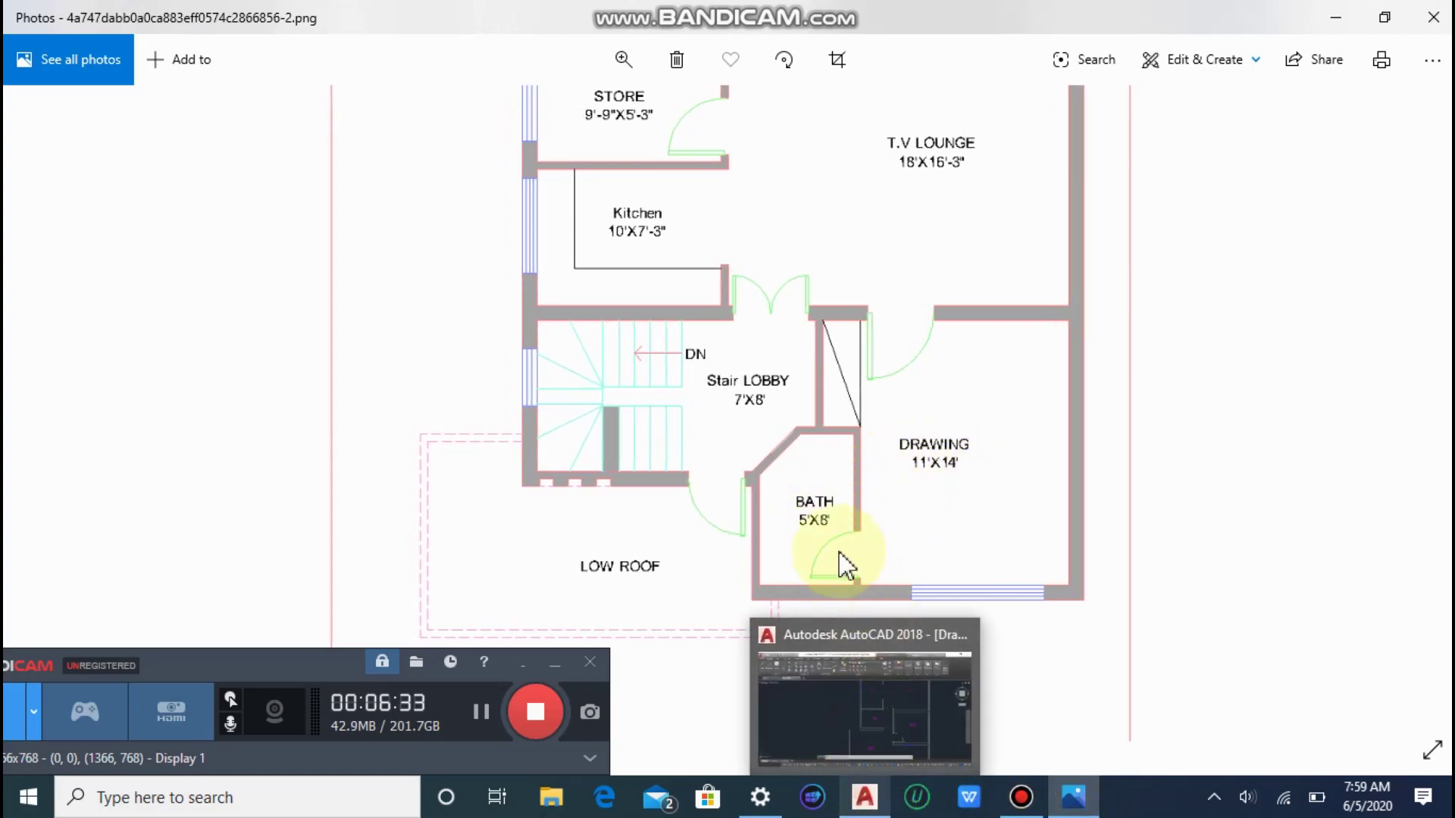
pyautogui.click(623, 61)
pyautogui.click(549, 116)
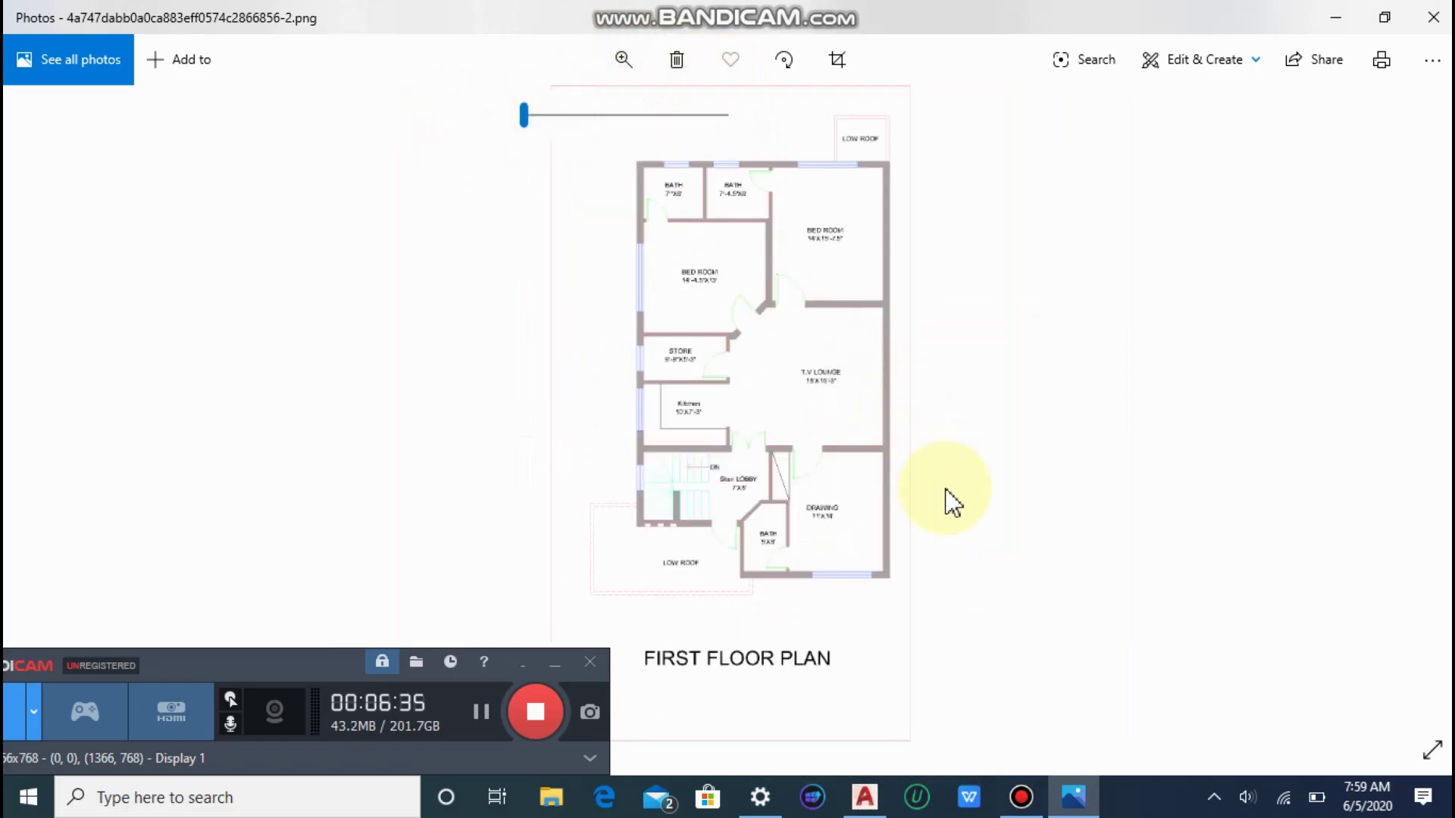
pyautogui.scroll(-1, 946, 500)
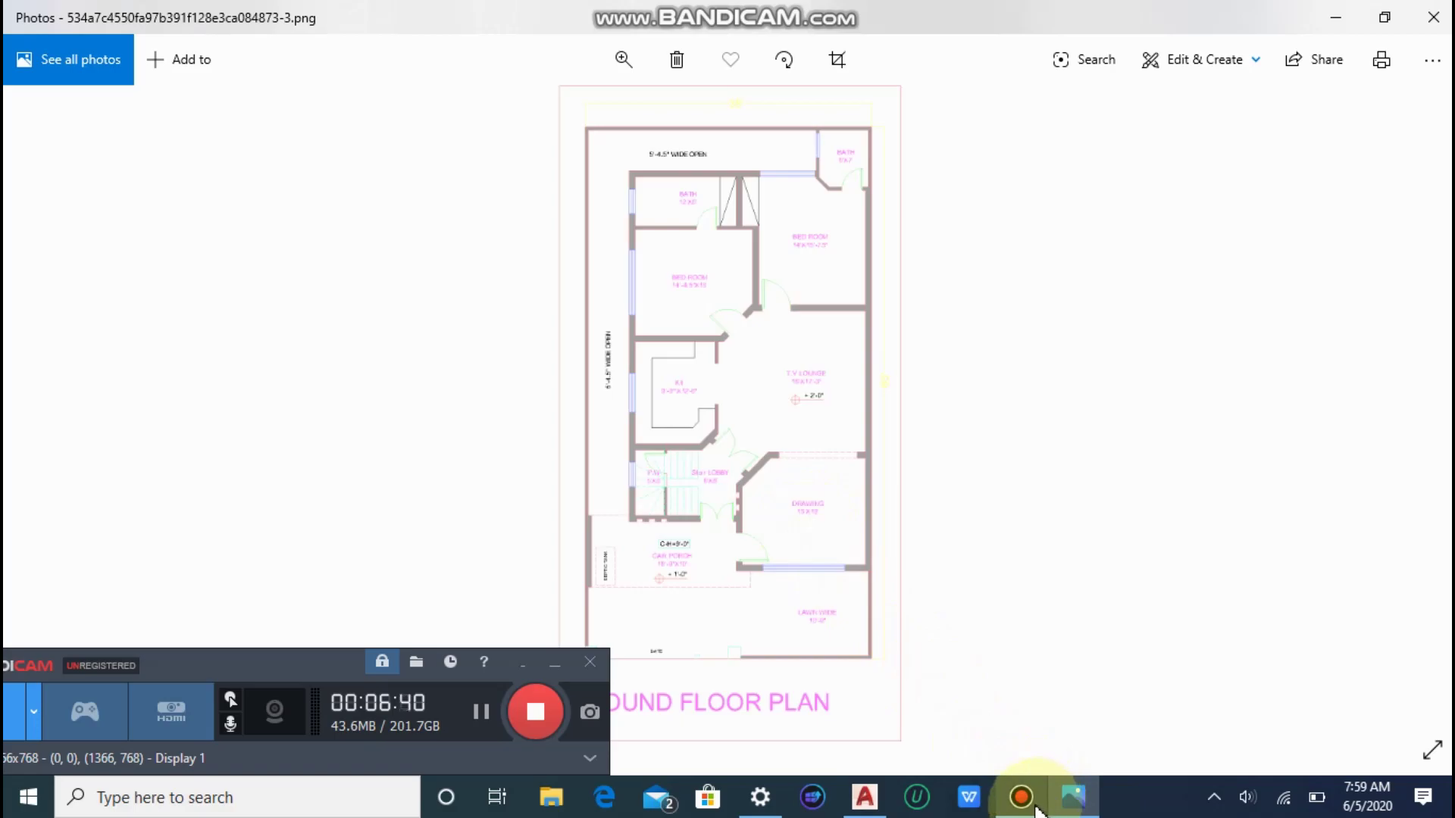
# Offset the Drawing room's right wall to a new parallel line inside the room.
pyautogui.click(884, 723)
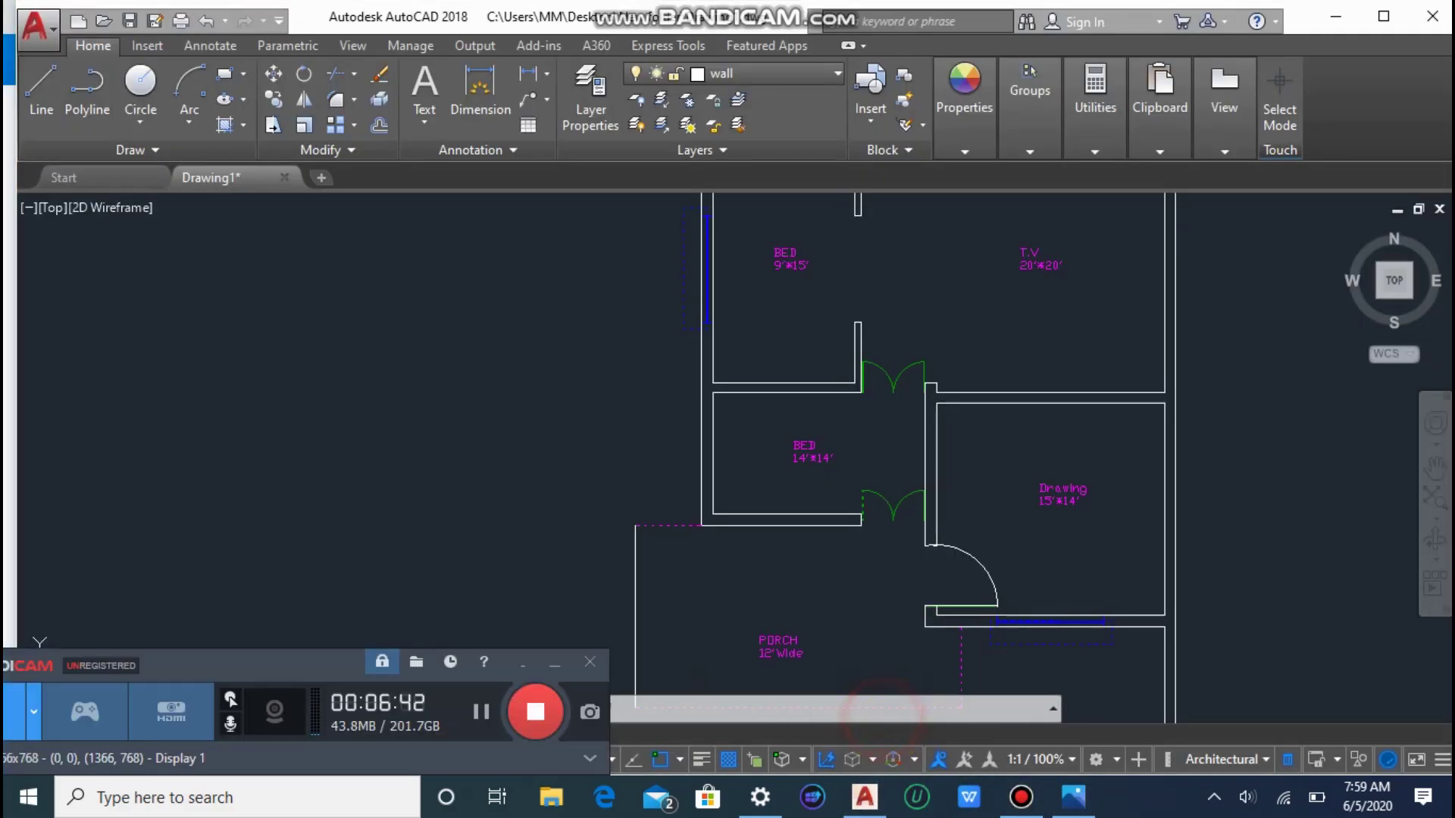
pyautogui.scroll(2, 1058, 567)
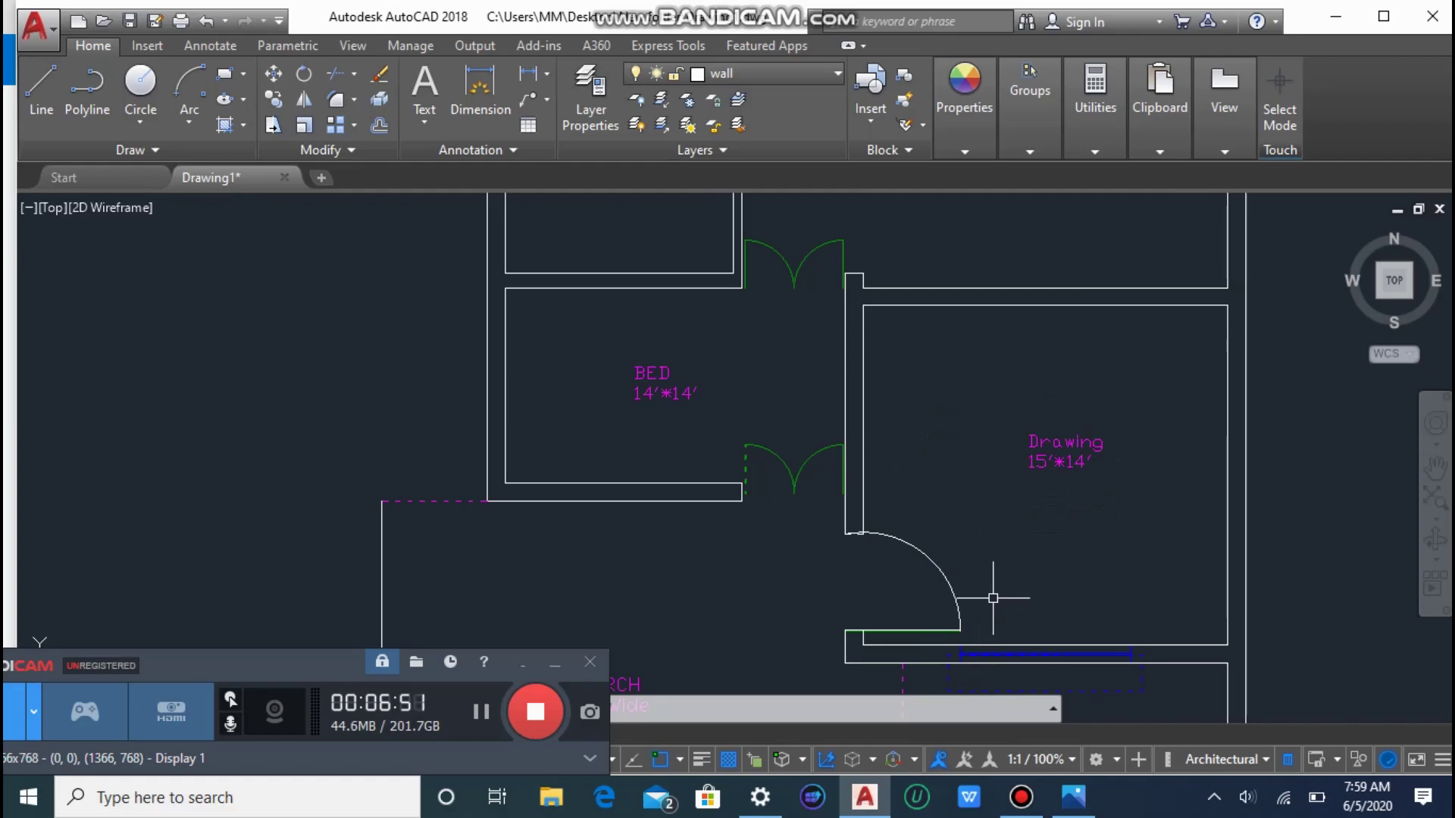
pyautogui.write('o')
pyautogui.press('Return')
pyautogui.press('Return')
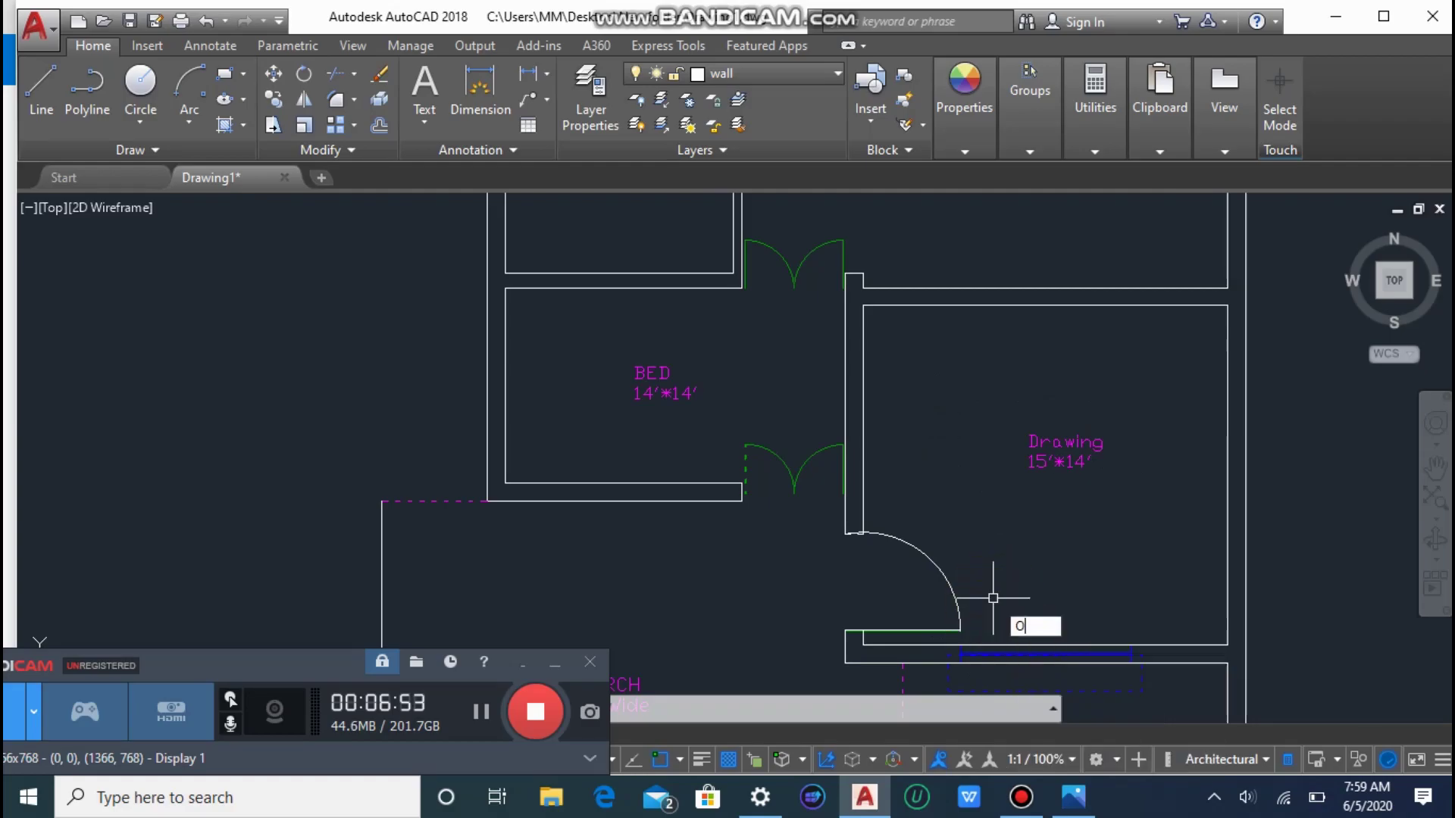
pyautogui.click(1221, 548)
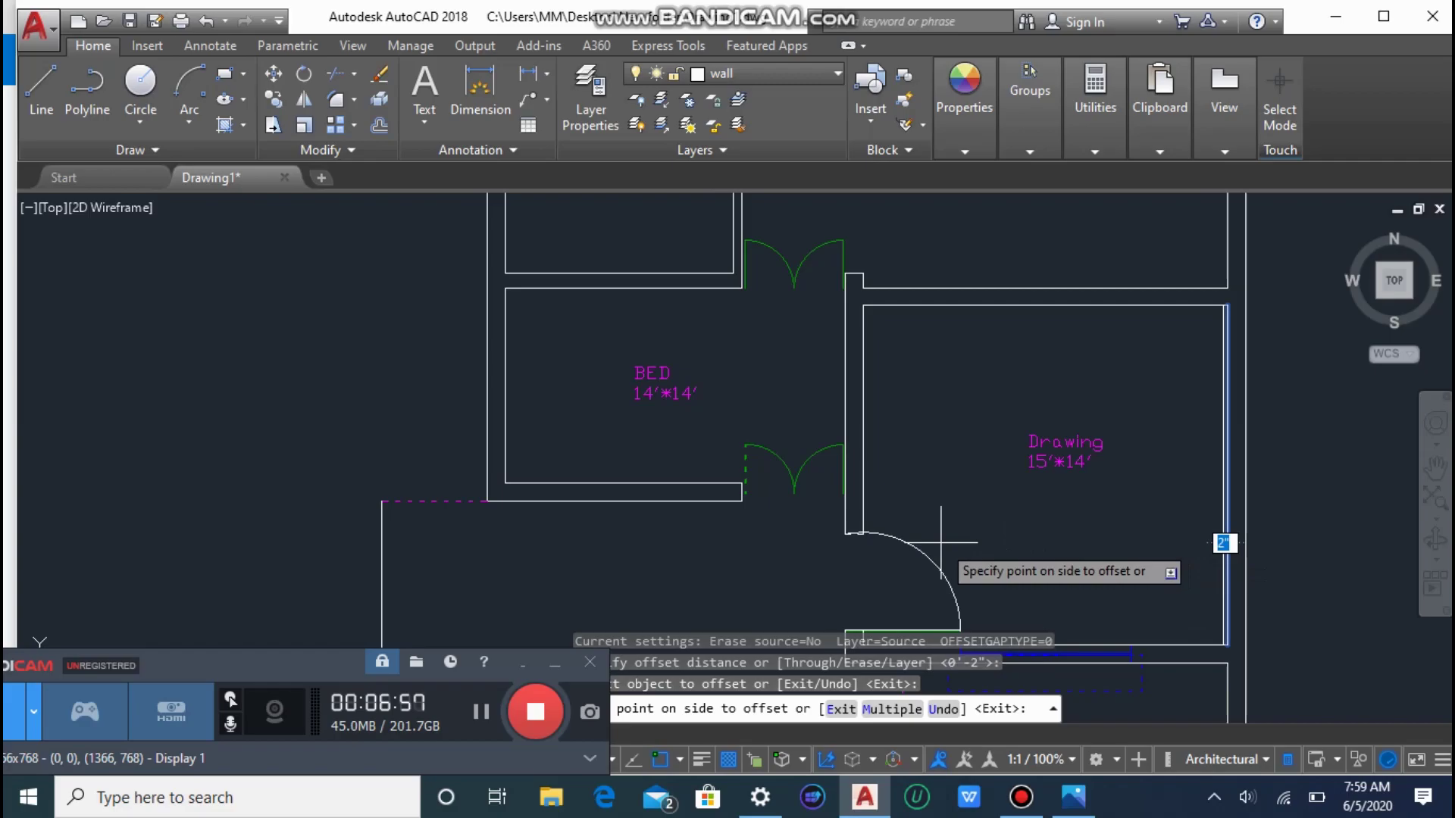
pyautogui.click(941, 542)
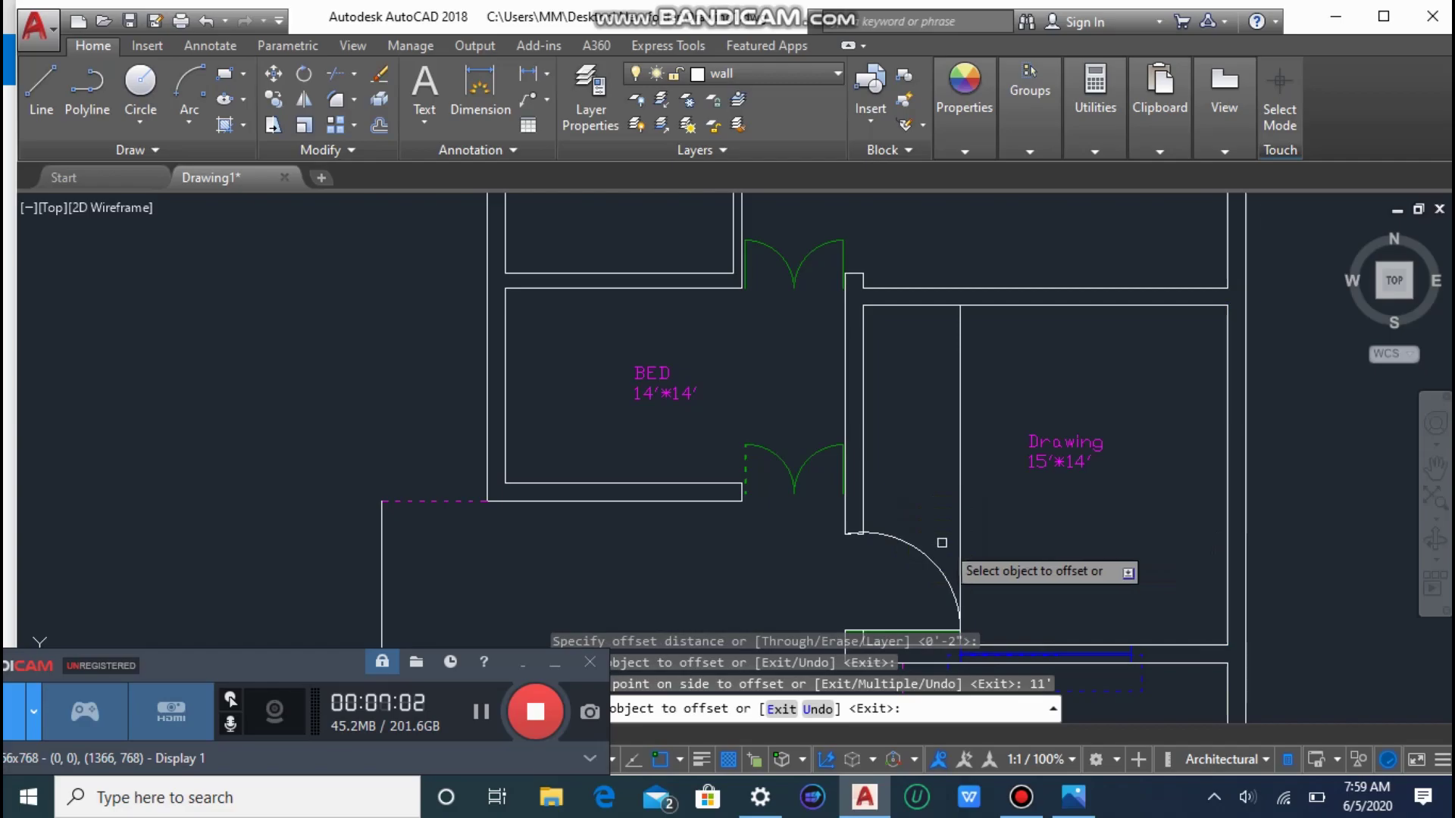
pyautogui.click(960, 546)
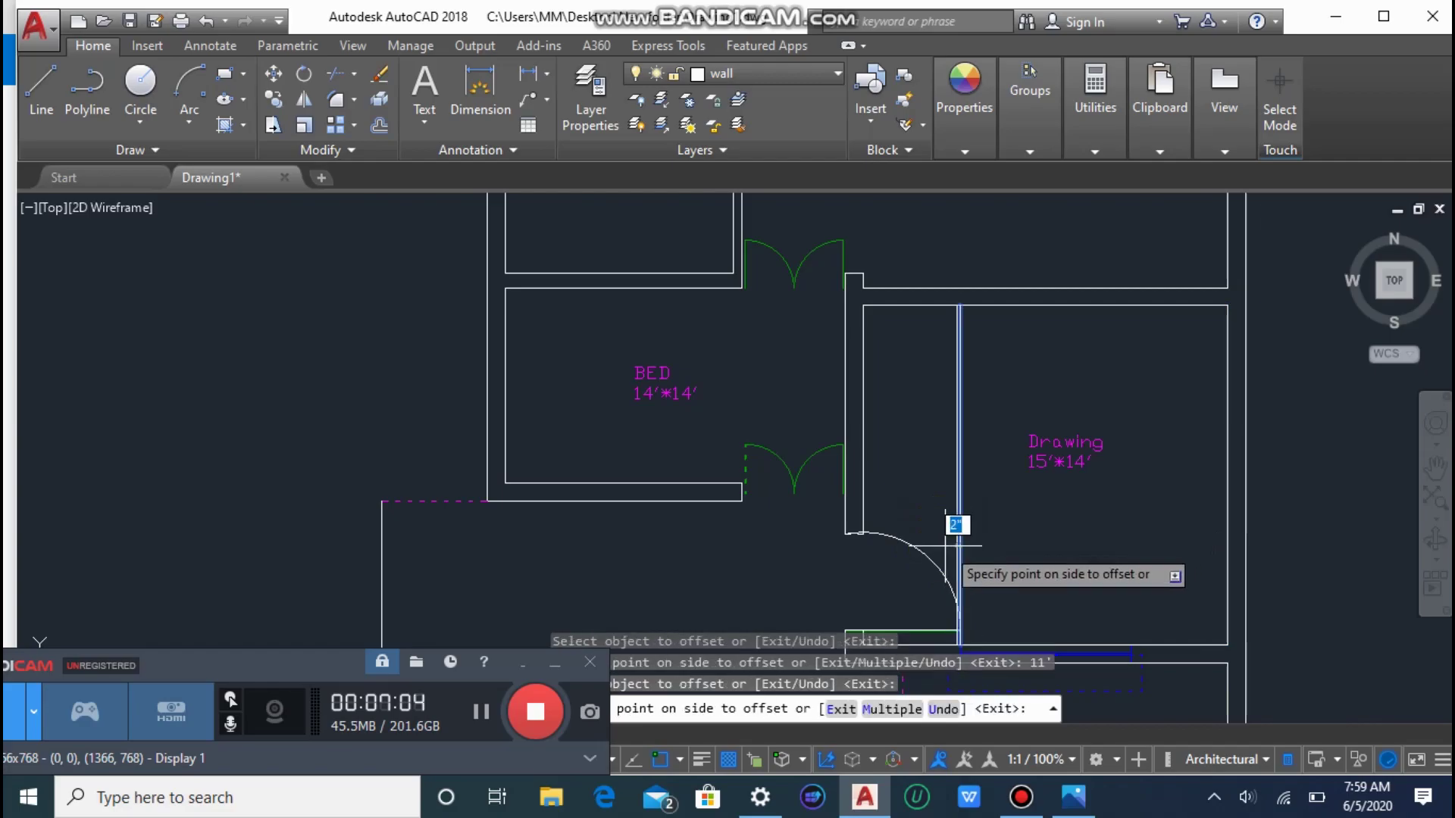
# Check the first-floor plan reference image, then return to the drawing.
pyautogui.click(1070, 787)
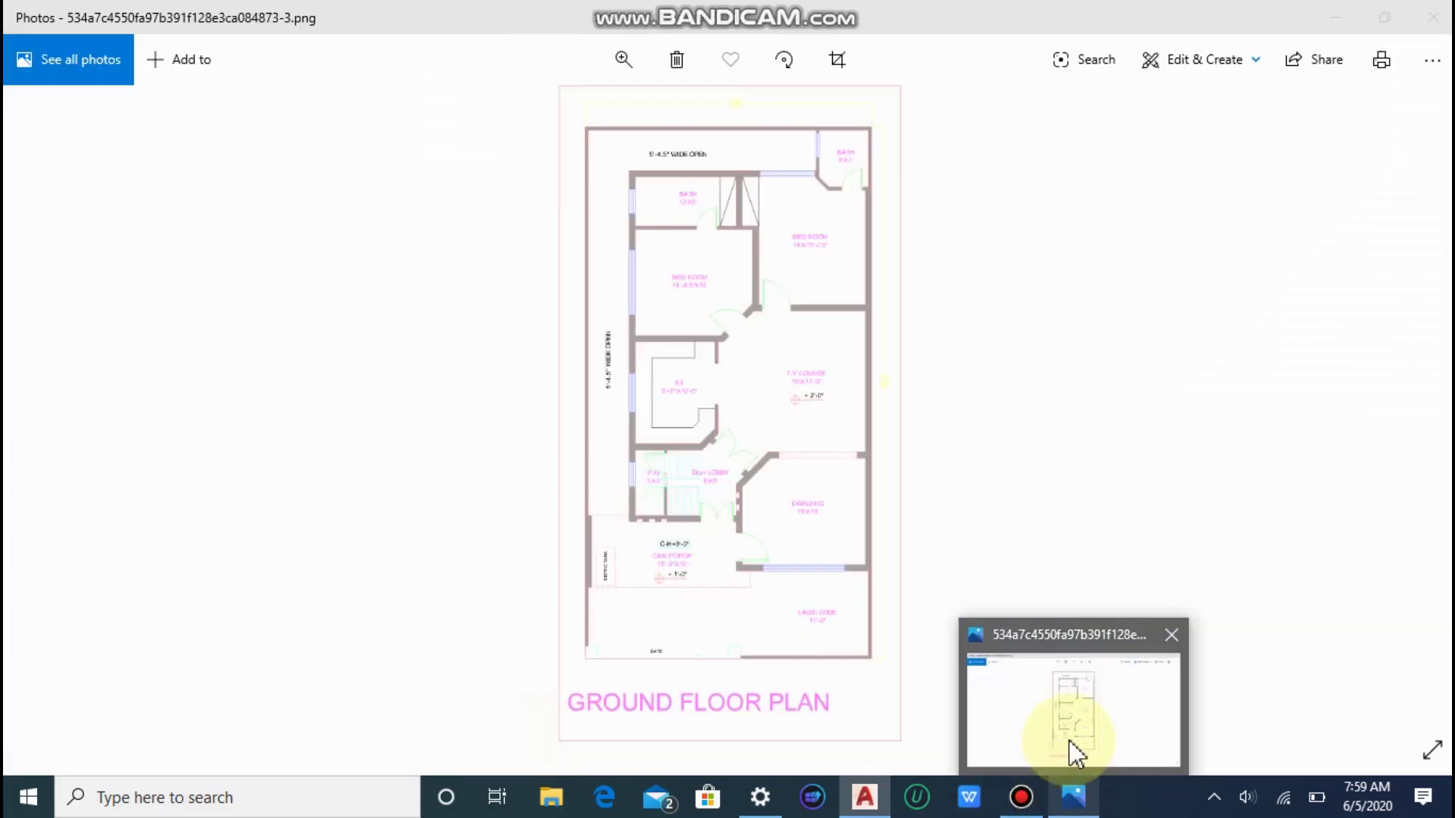
pyautogui.click(1076, 754)
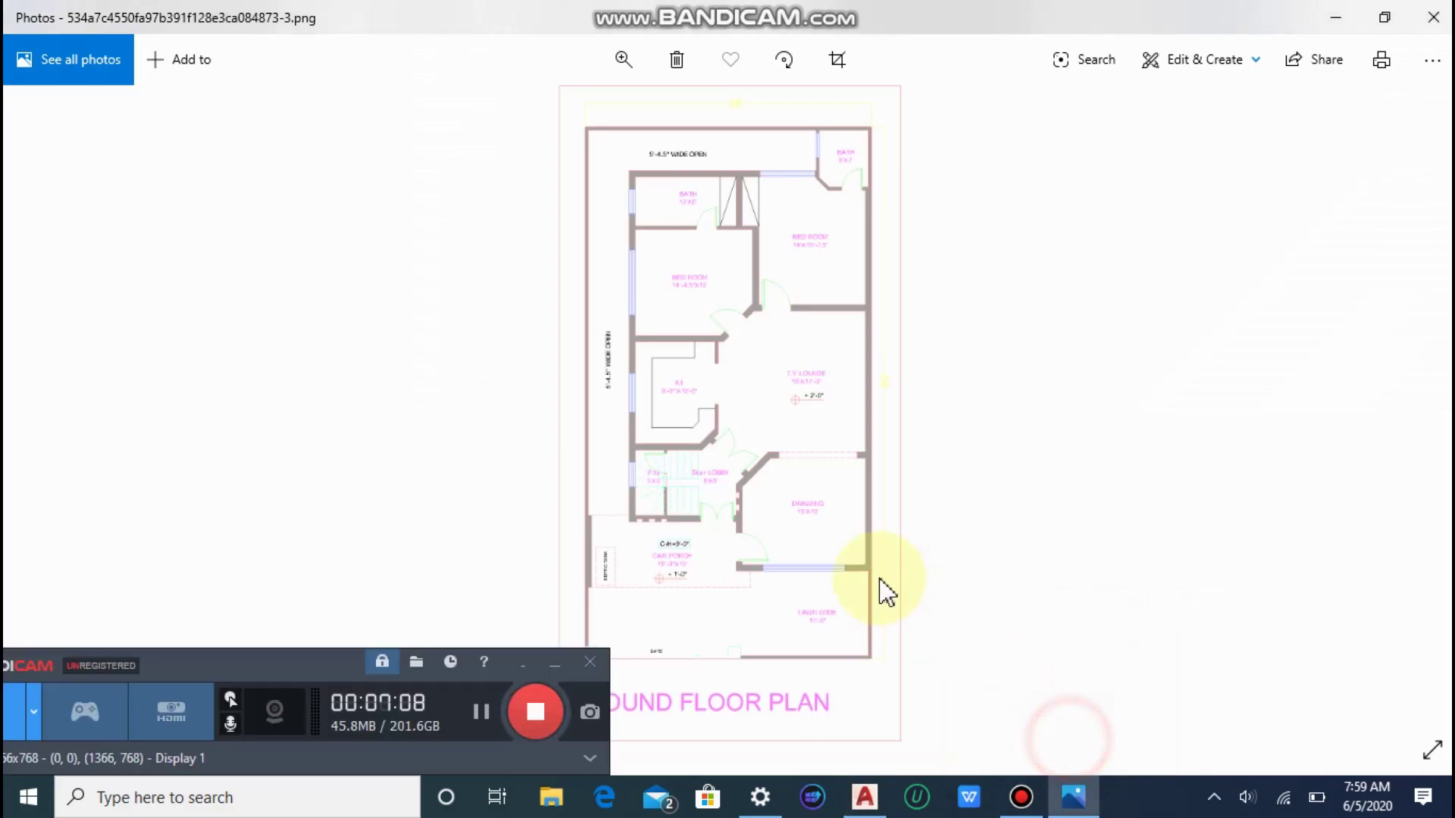
pyautogui.press('Left')
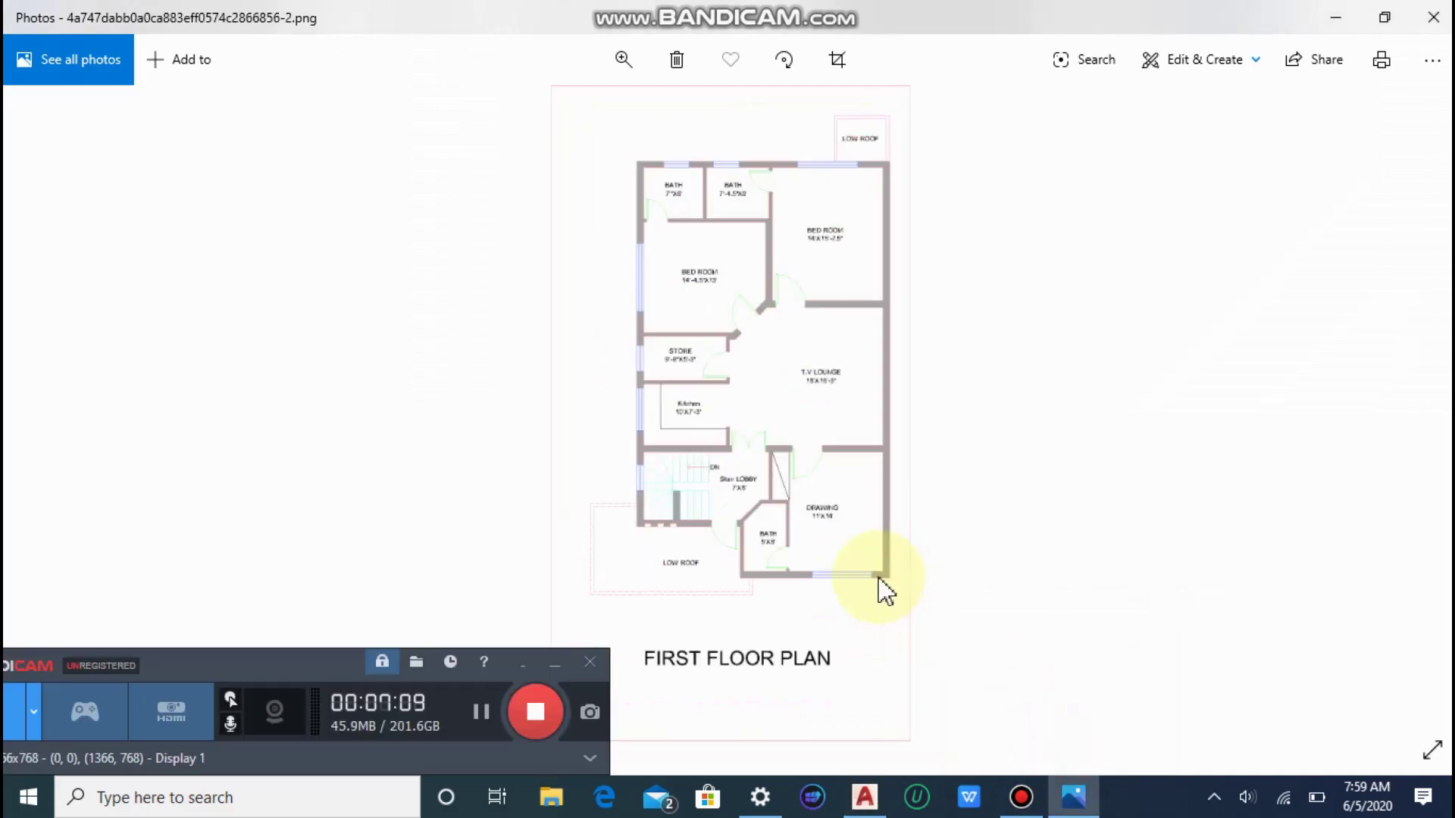
pyautogui.click(864, 795)
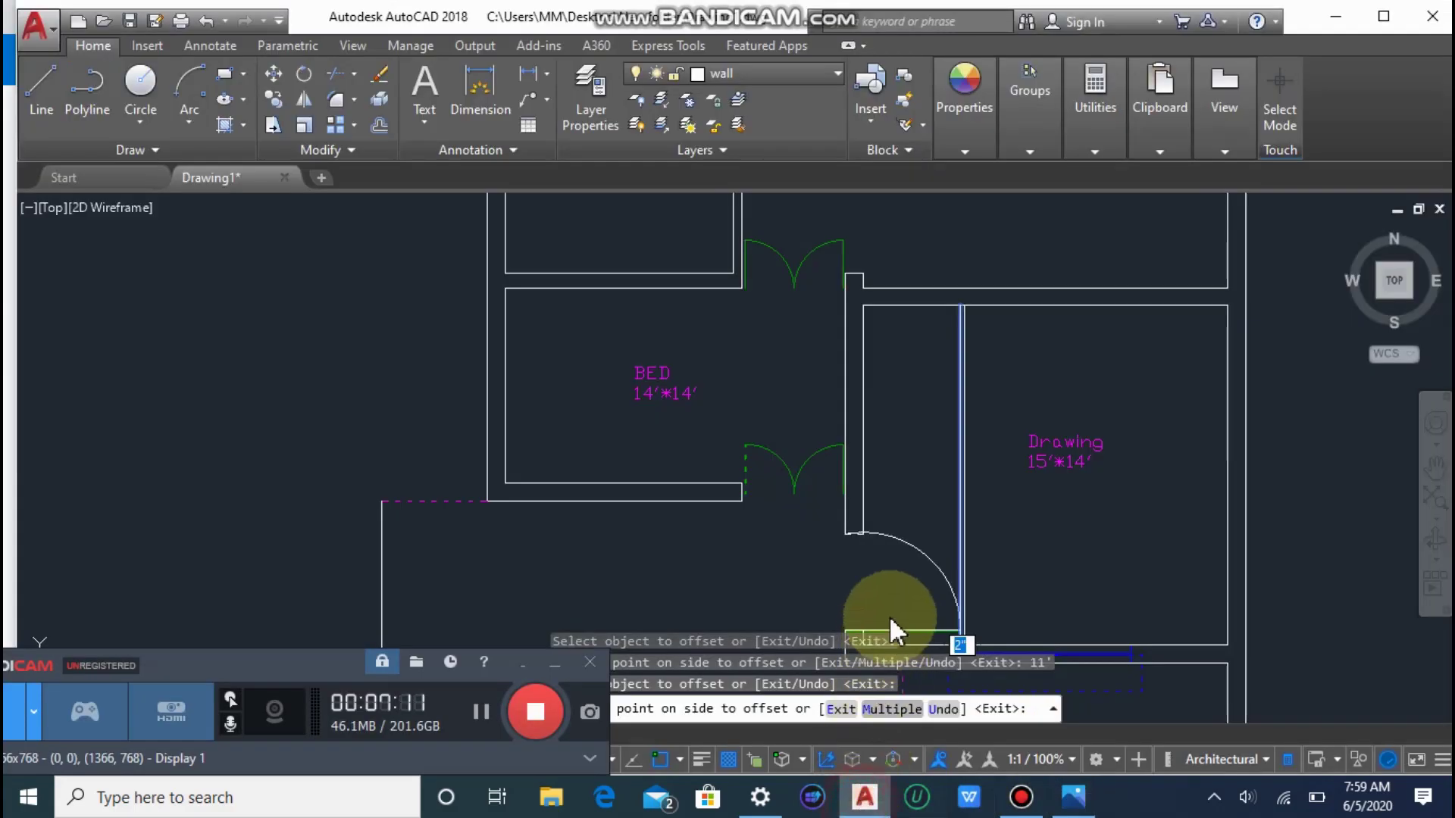
# Offset the new inner wall line by 4.5" to give it wall thickness.
pyautogui.click(920, 526)
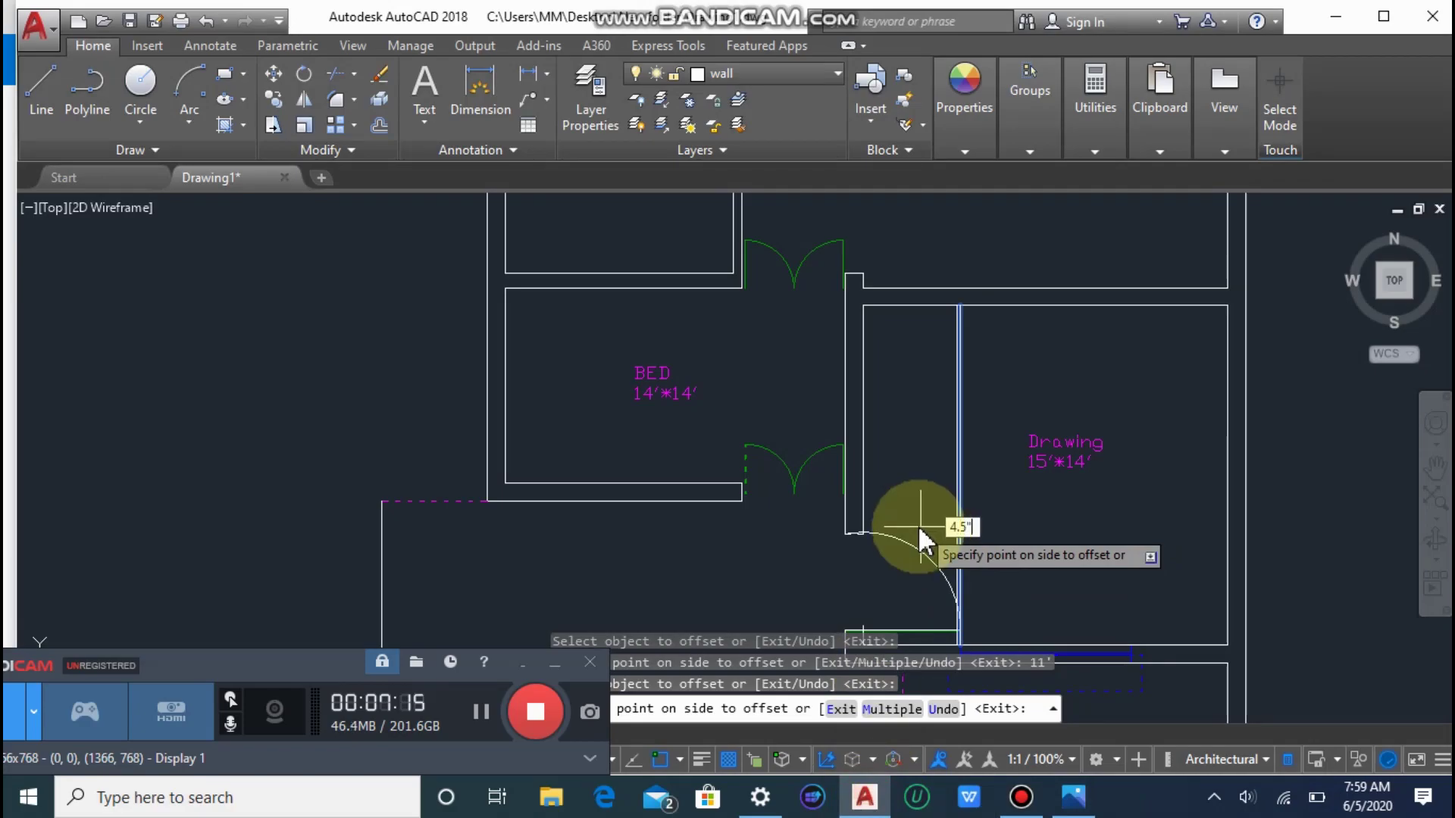
pyautogui.write('4.5"')
pyautogui.press('Return')
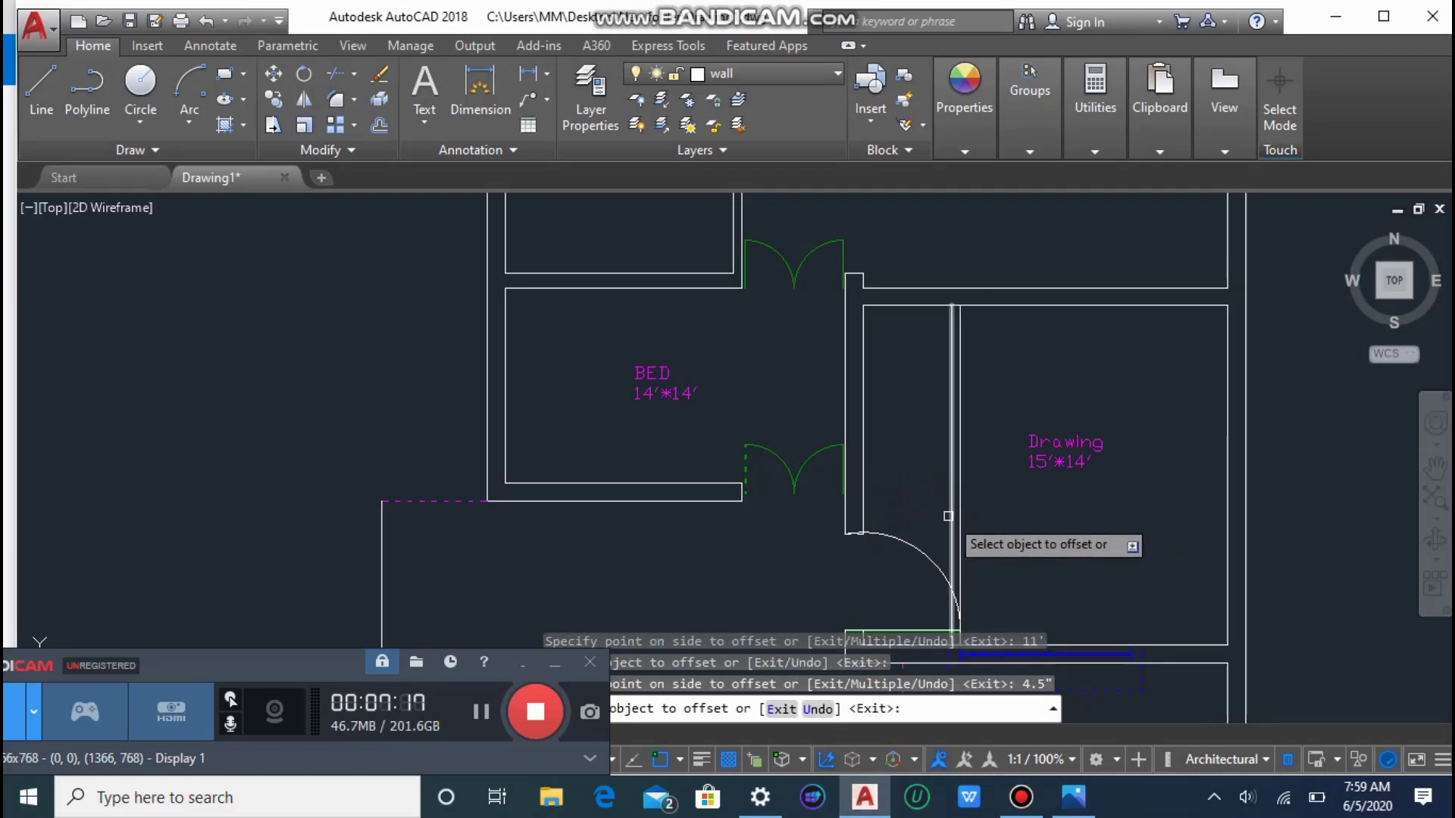
pyautogui.press('Escape')
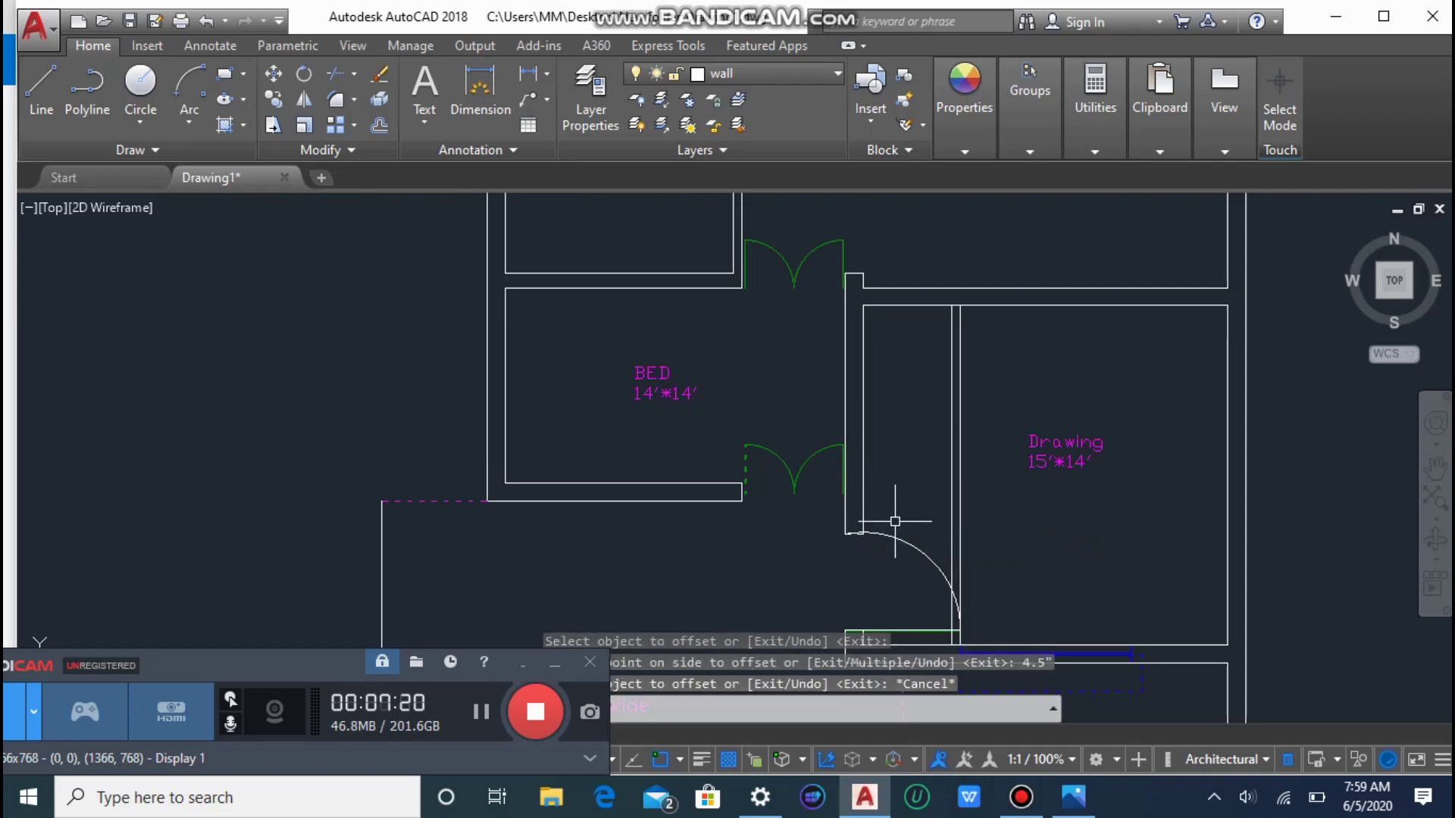
pyautogui.press('Escape')
pyautogui.scroll(-4, 934, 588)
pyautogui.scroll(4, 938, 627)
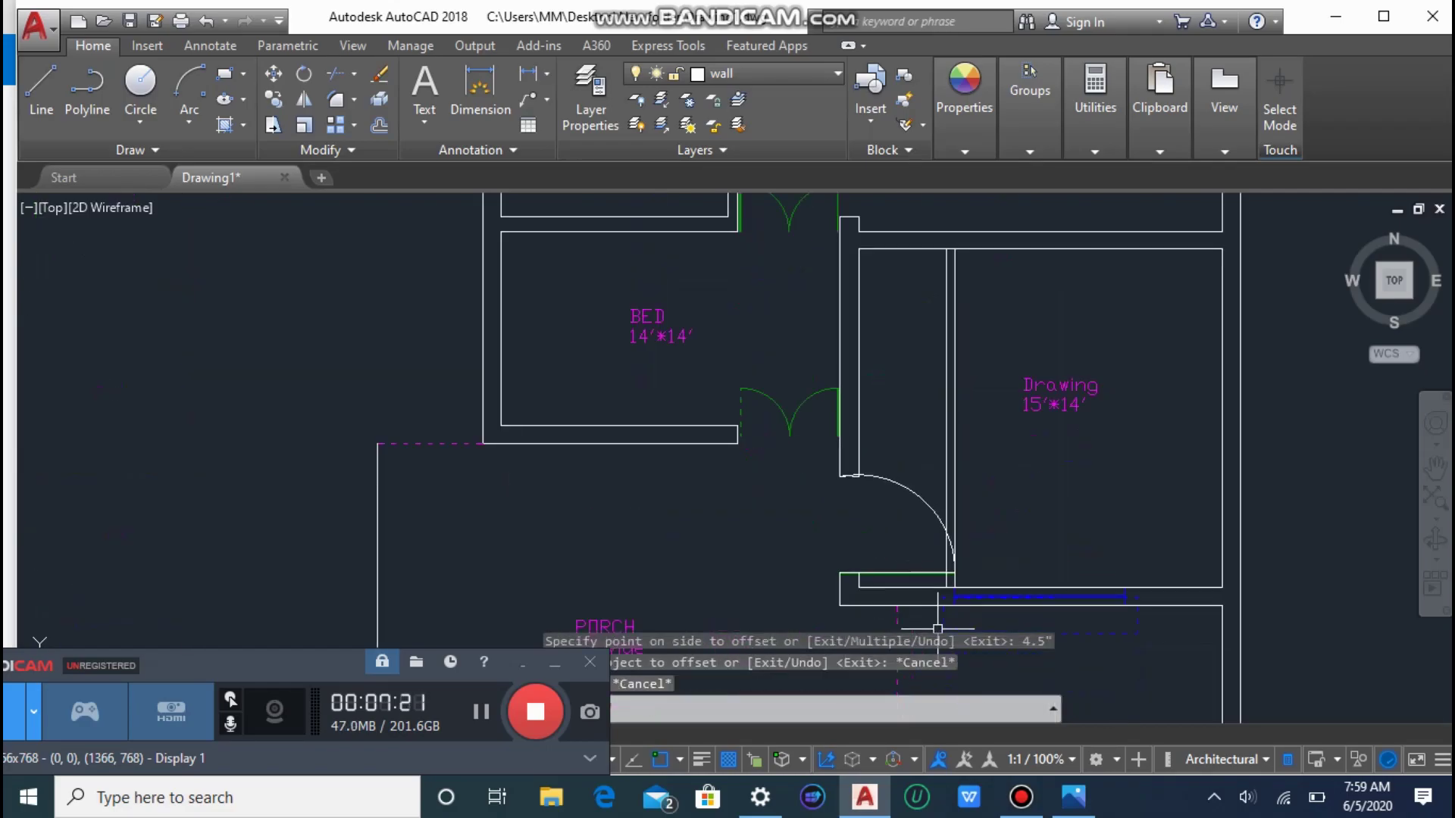
# Move the door arc and threshold line up to the Drawing room's top-left corner.
pyautogui.click(903, 486)
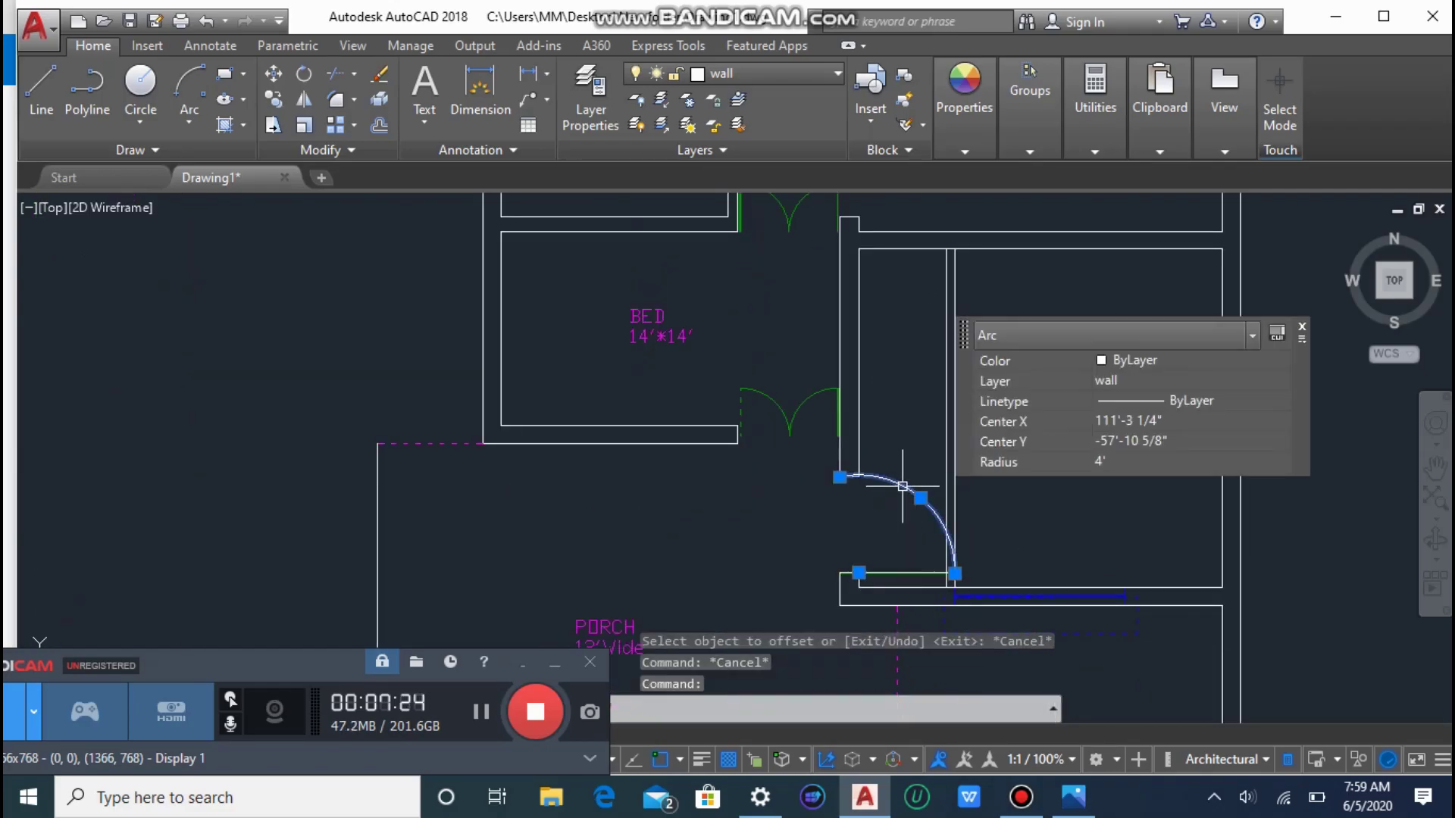
pyautogui.click(892, 573)
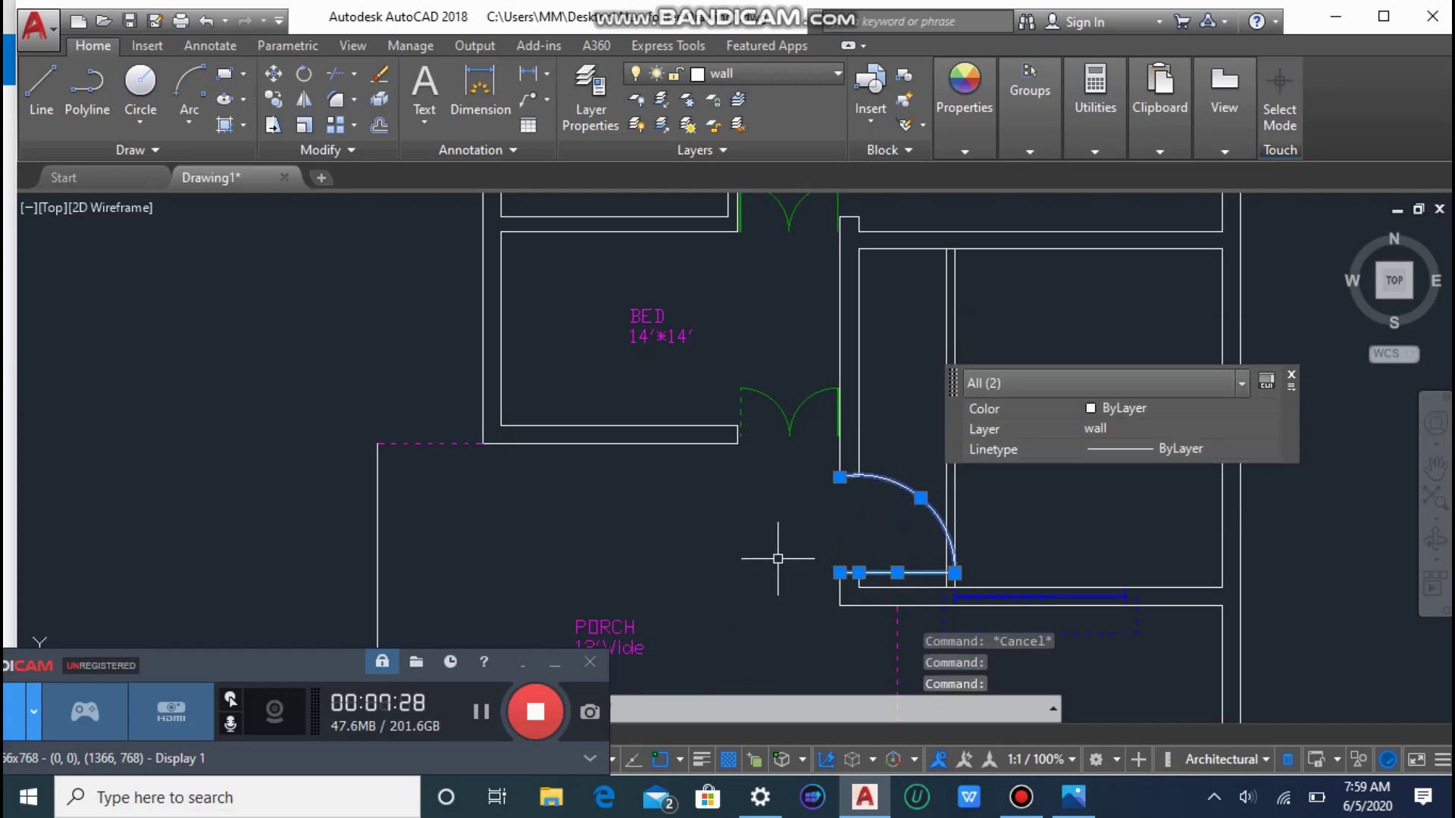
pyautogui.write('m')
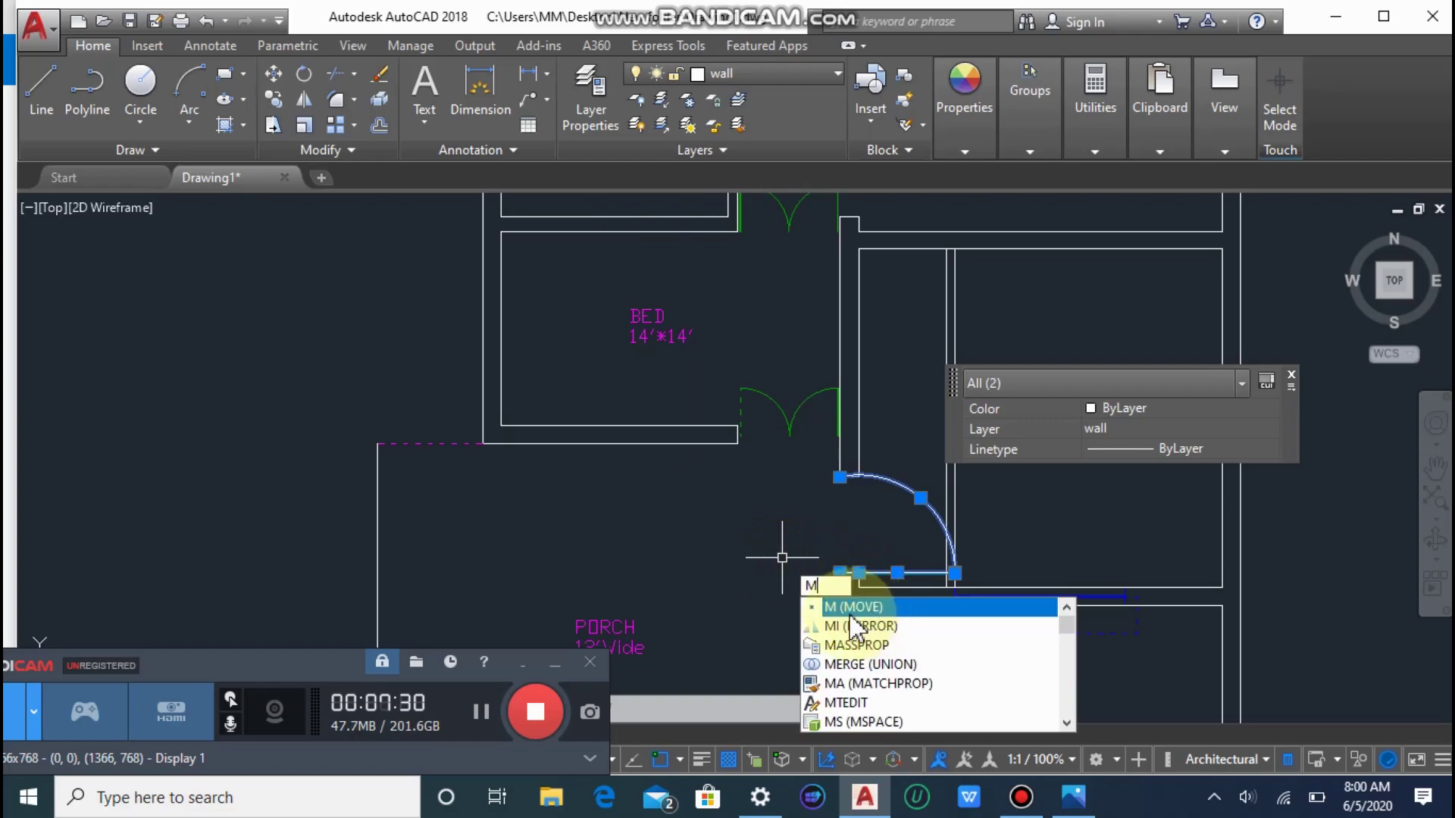
pyautogui.press('Return')
pyautogui.click(874, 610)
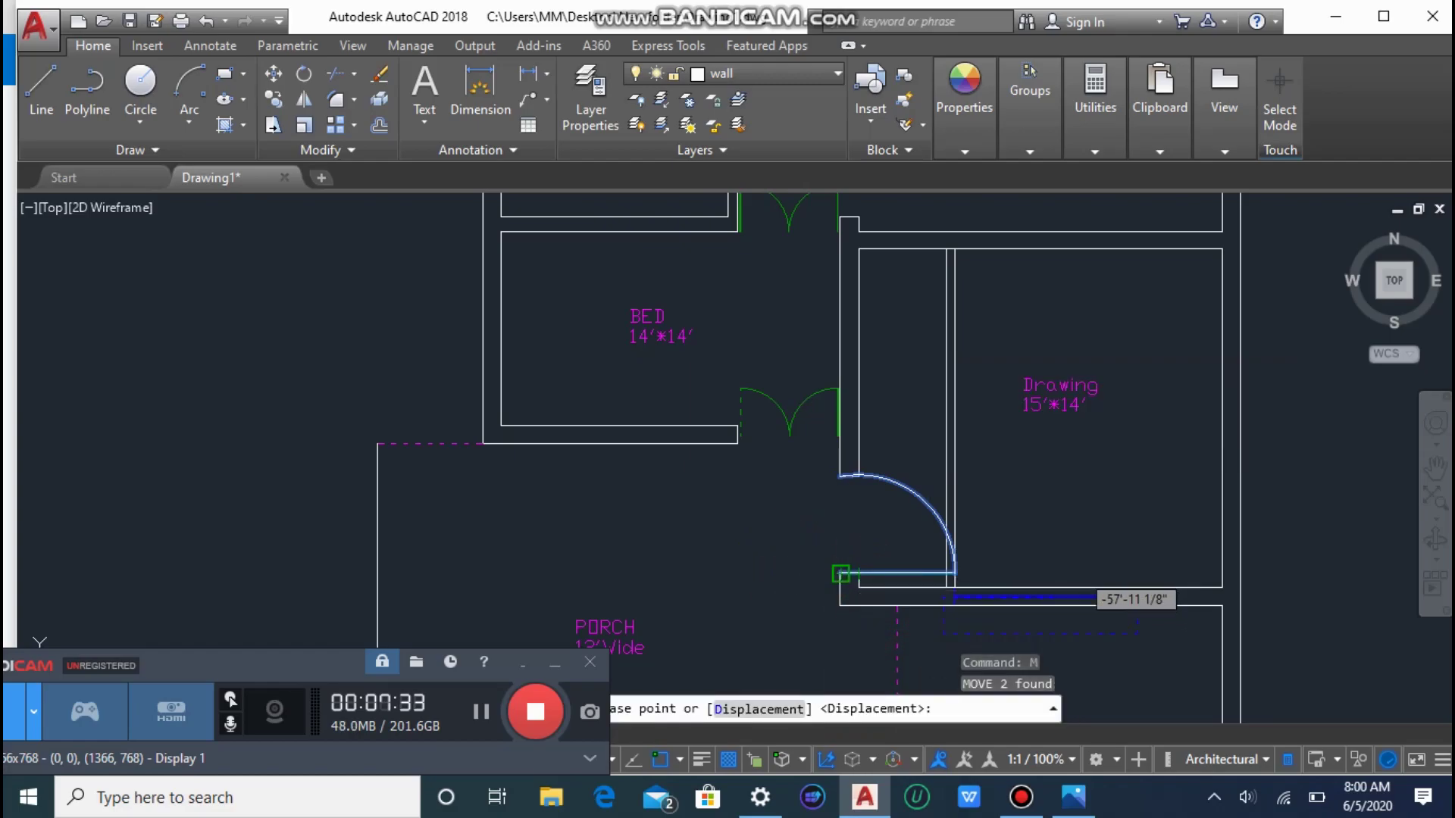
pyautogui.click(840, 574)
pyautogui.scroll(3, 881, 235)
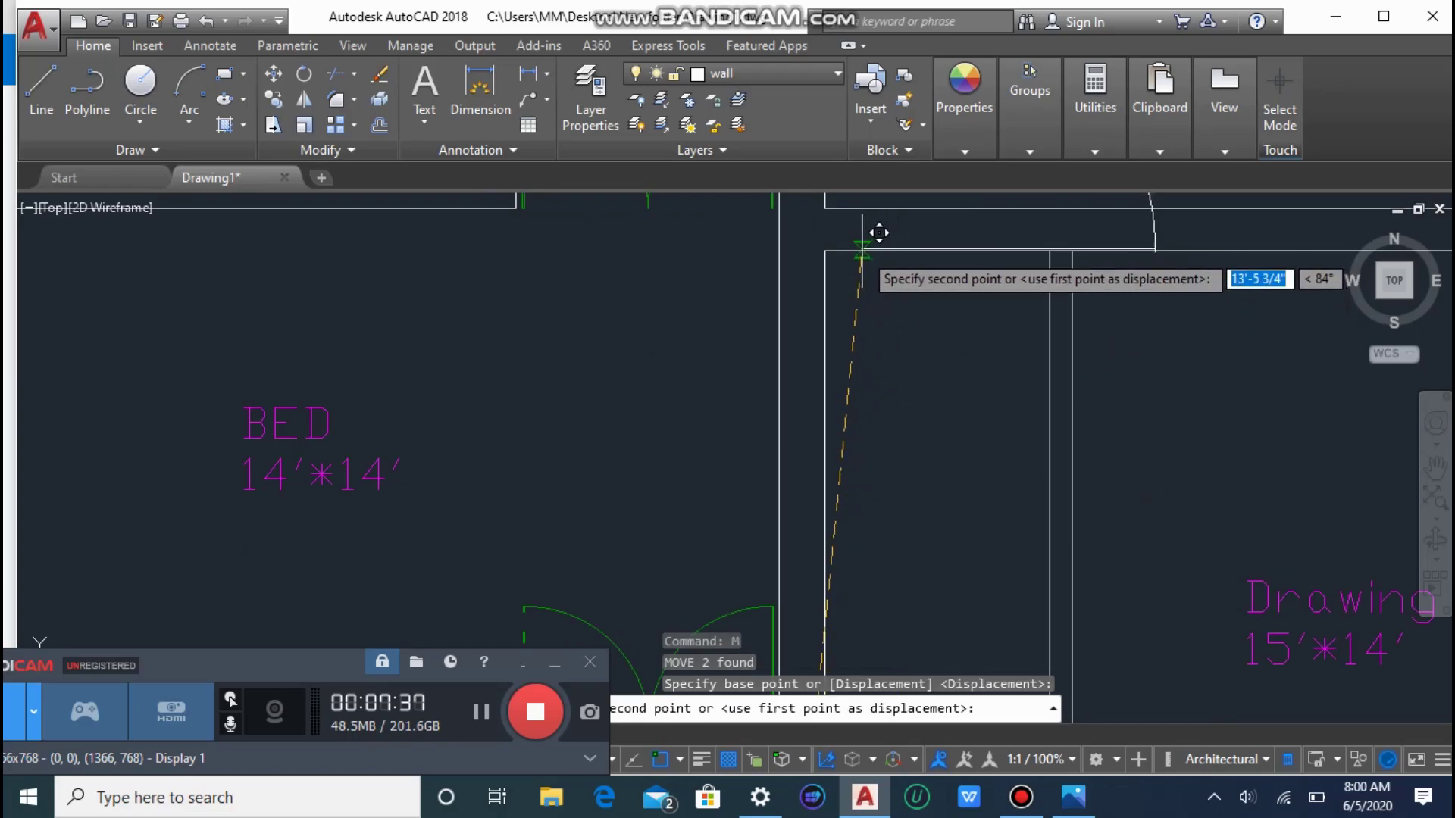
pyautogui.scroll(-2, 877, 273)
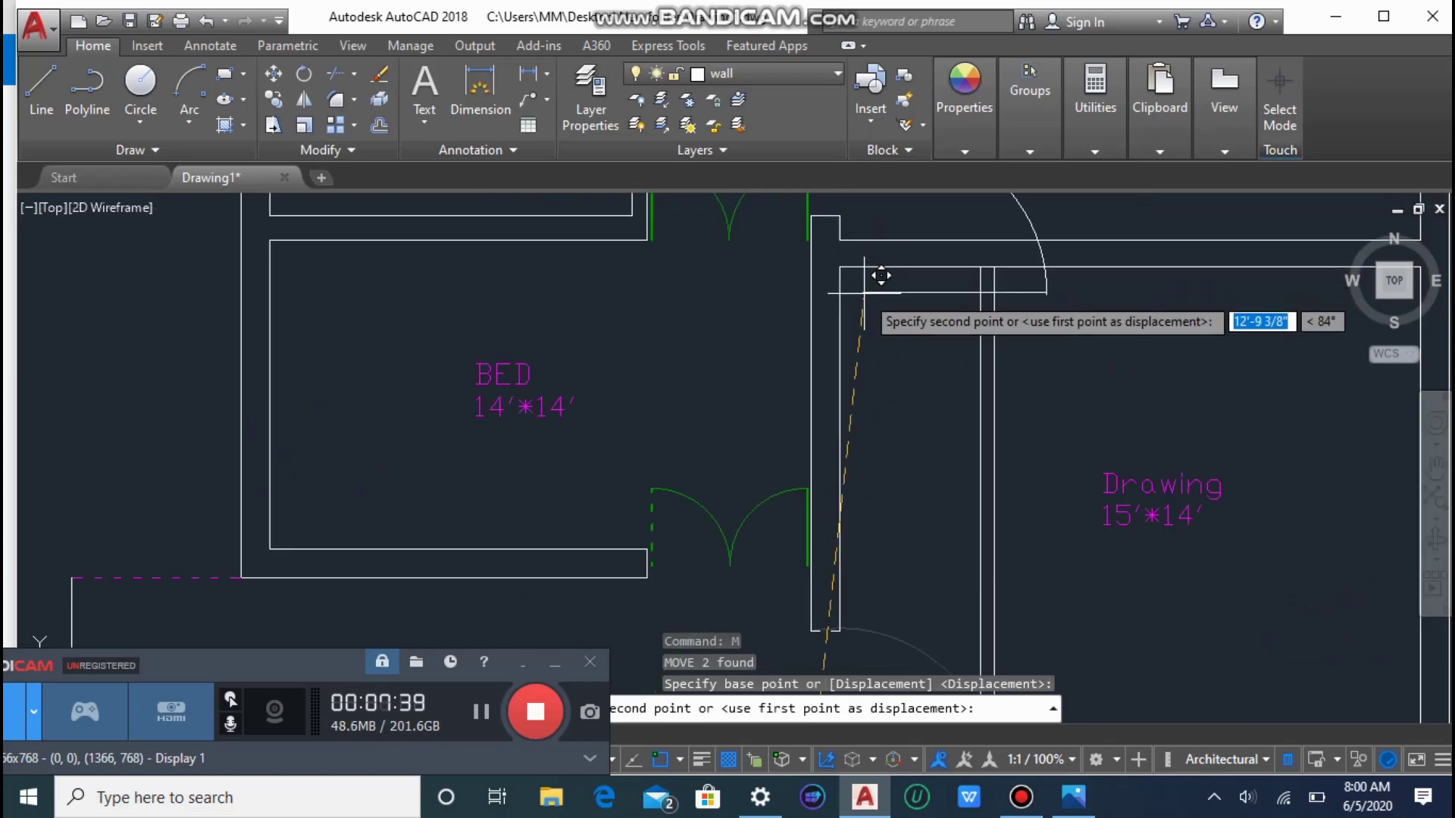
pyautogui.scroll(1, 875, 269)
pyautogui.scroll(2, 869, 246)
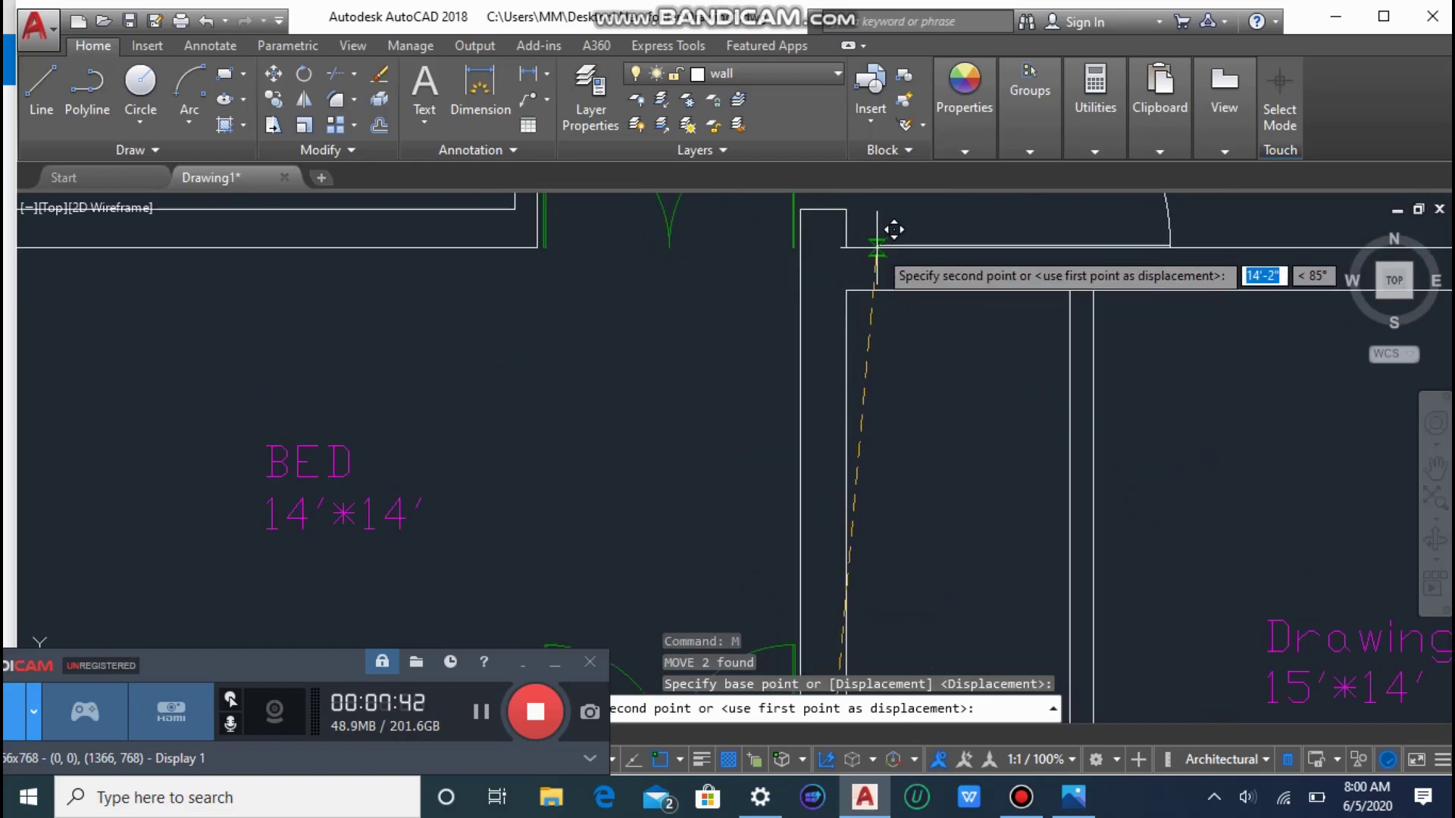
pyautogui.click(884, 247)
pyautogui.press('Escape')
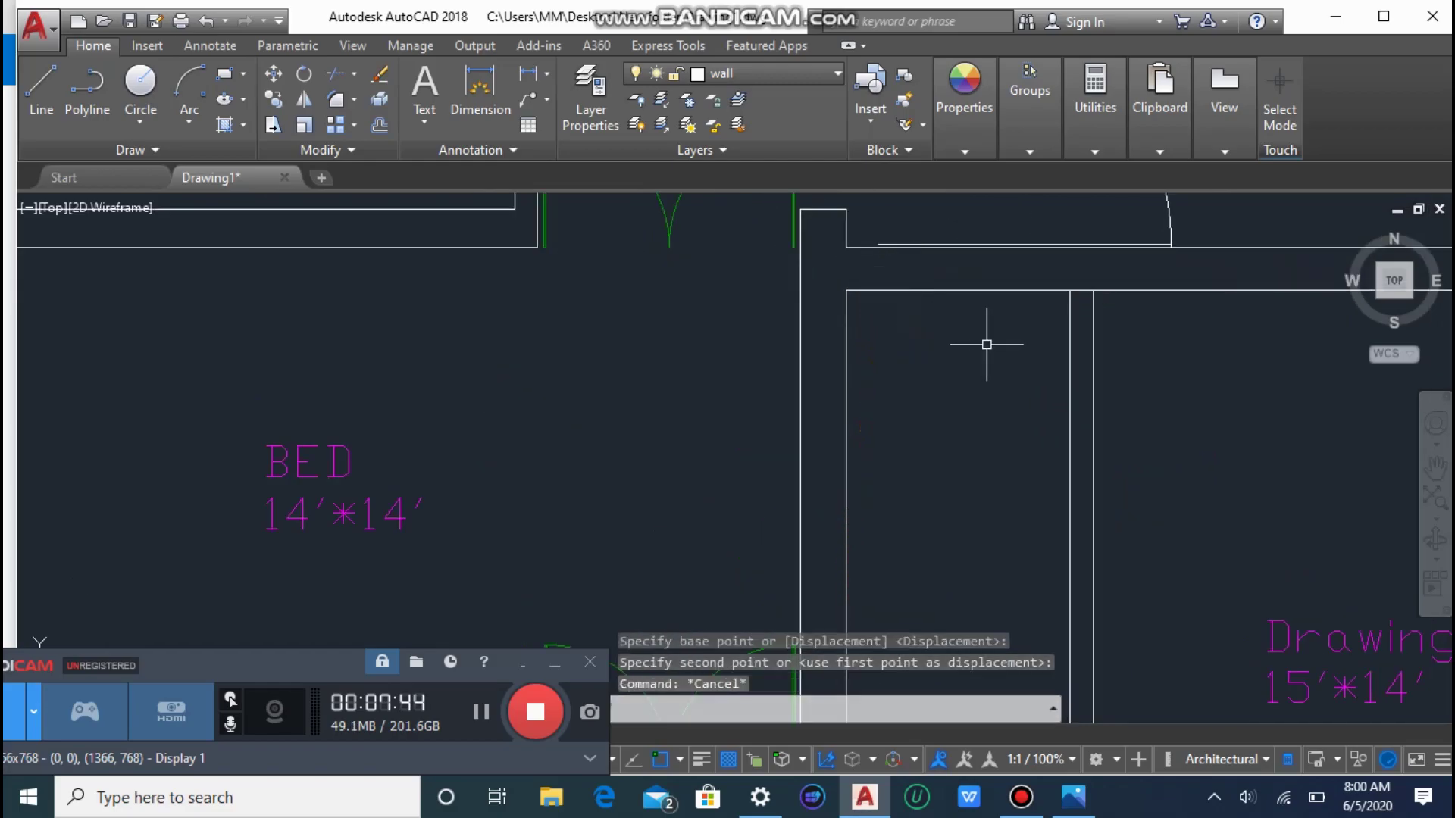
# Select the relocated door's arc and leaf and try rotating it about the hinge, then cancel.
pyautogui.scroll(-3, 998, 318)
pyautogui.click(1012, 219)
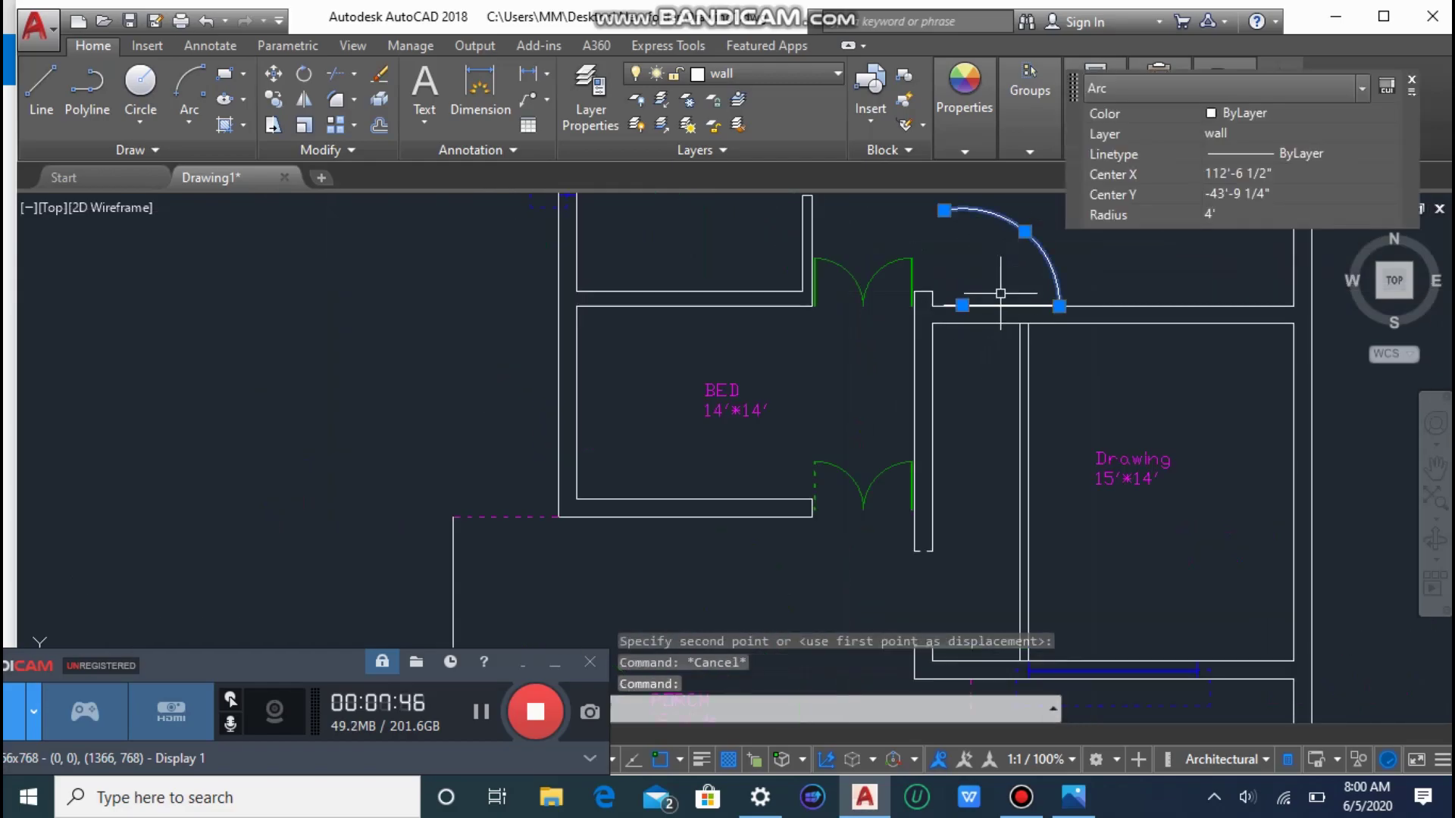
pyautogui.scroll(5, 1000, 293)
pyautogui.click(886, 347)
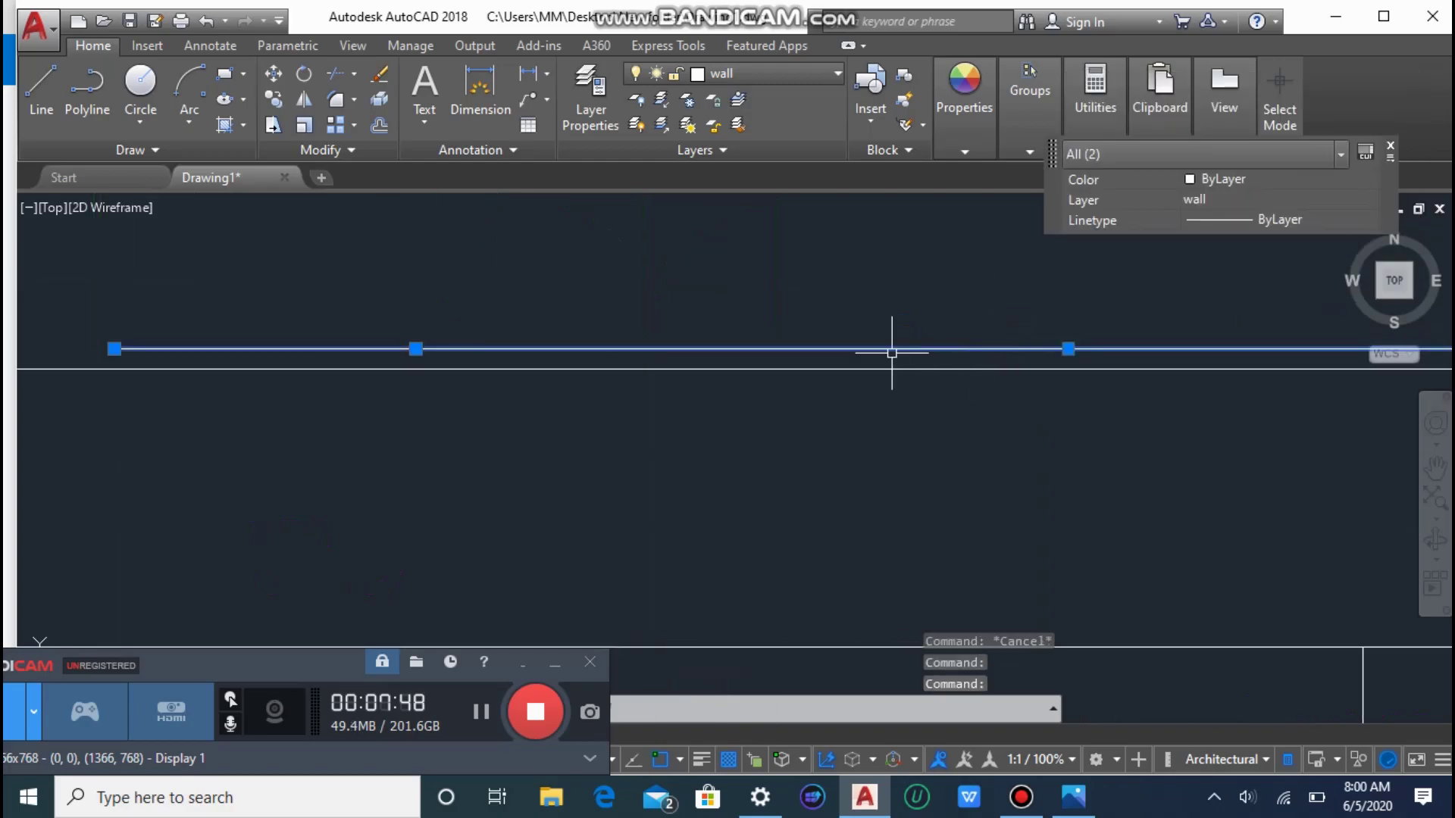
pyautogui.scroll(-4, 883, 348)
pyautogui.scroll(2, 853, 275)
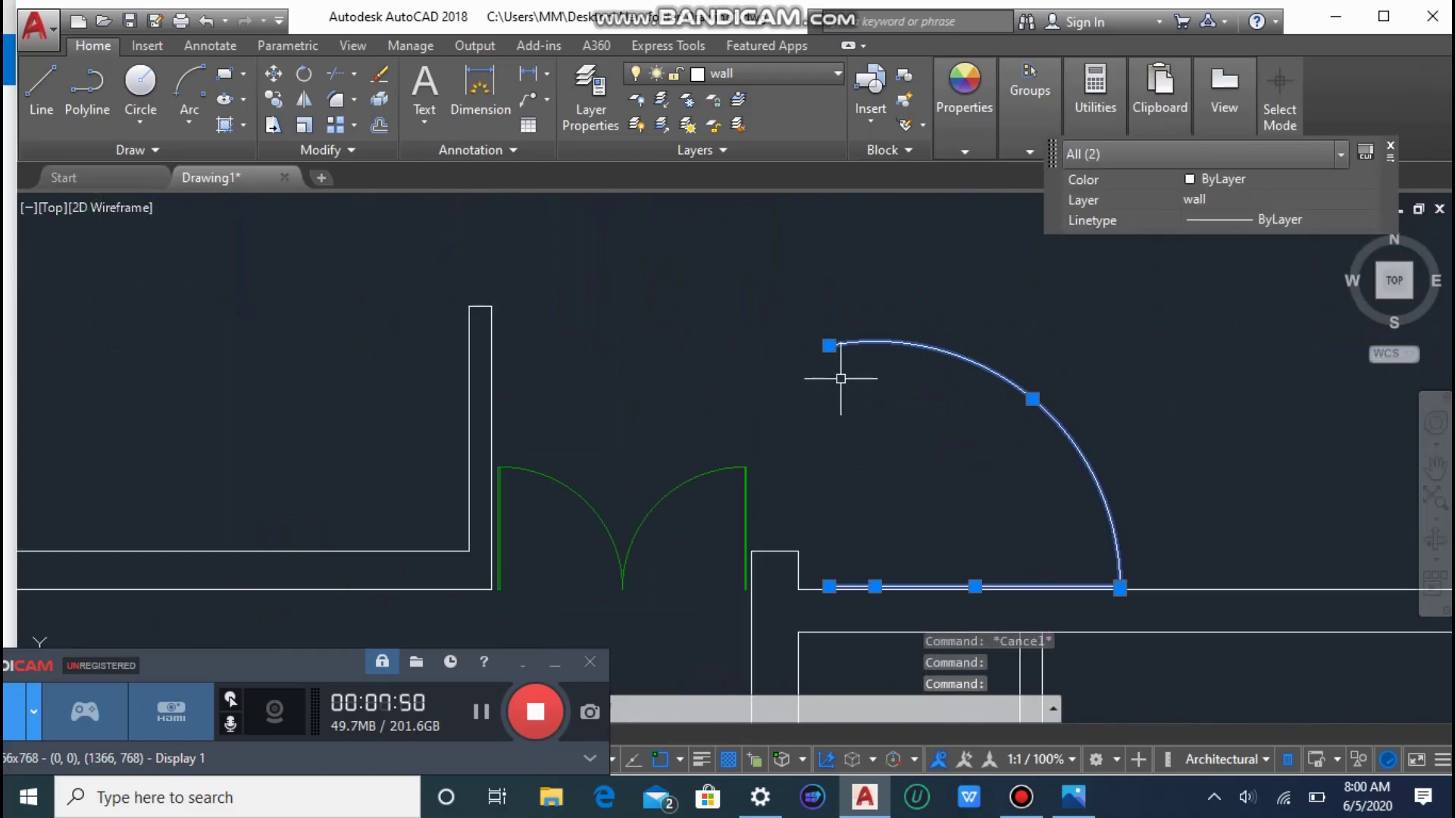
pyautogui.write('R')
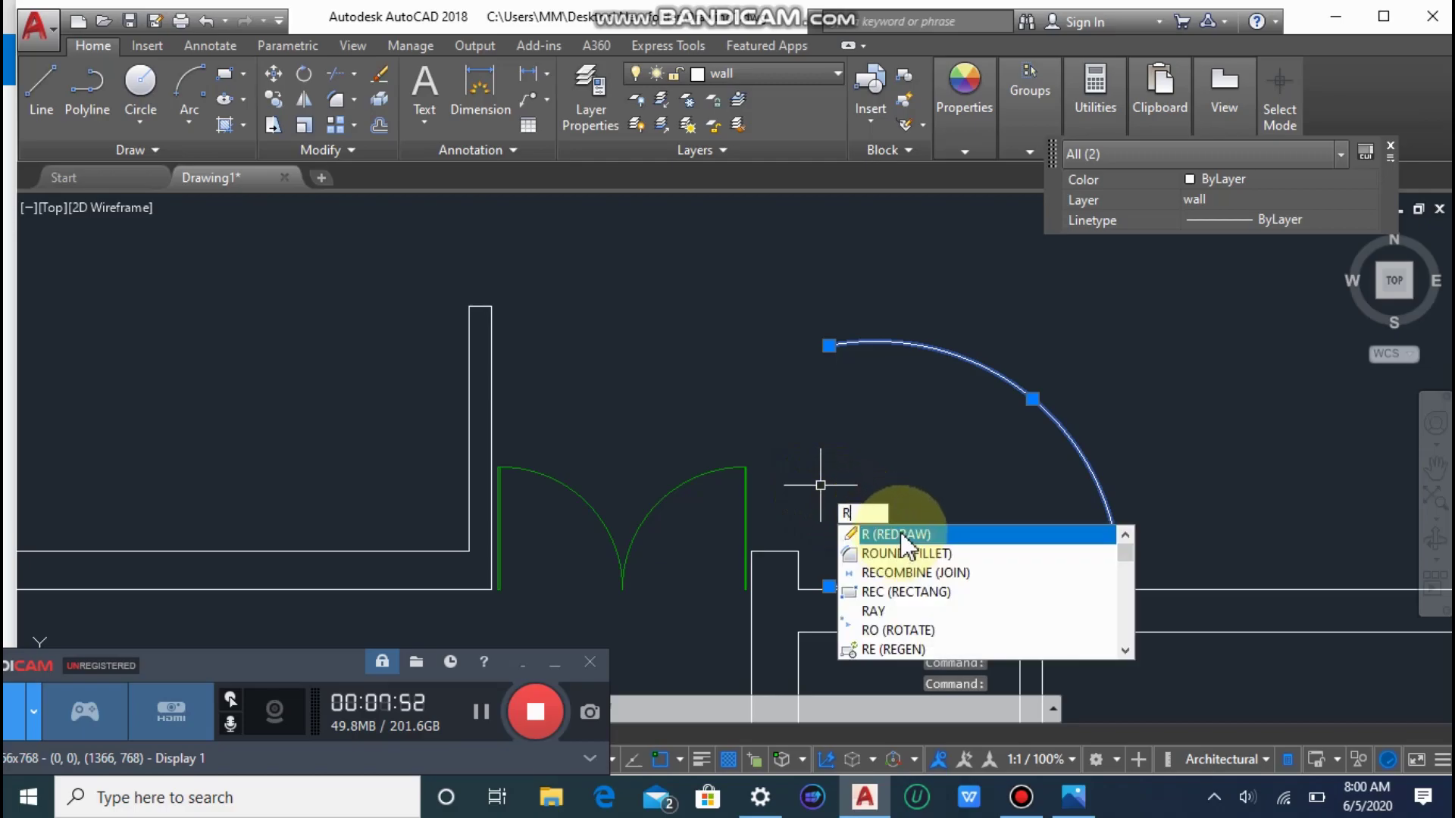
pyautogui.write('O')
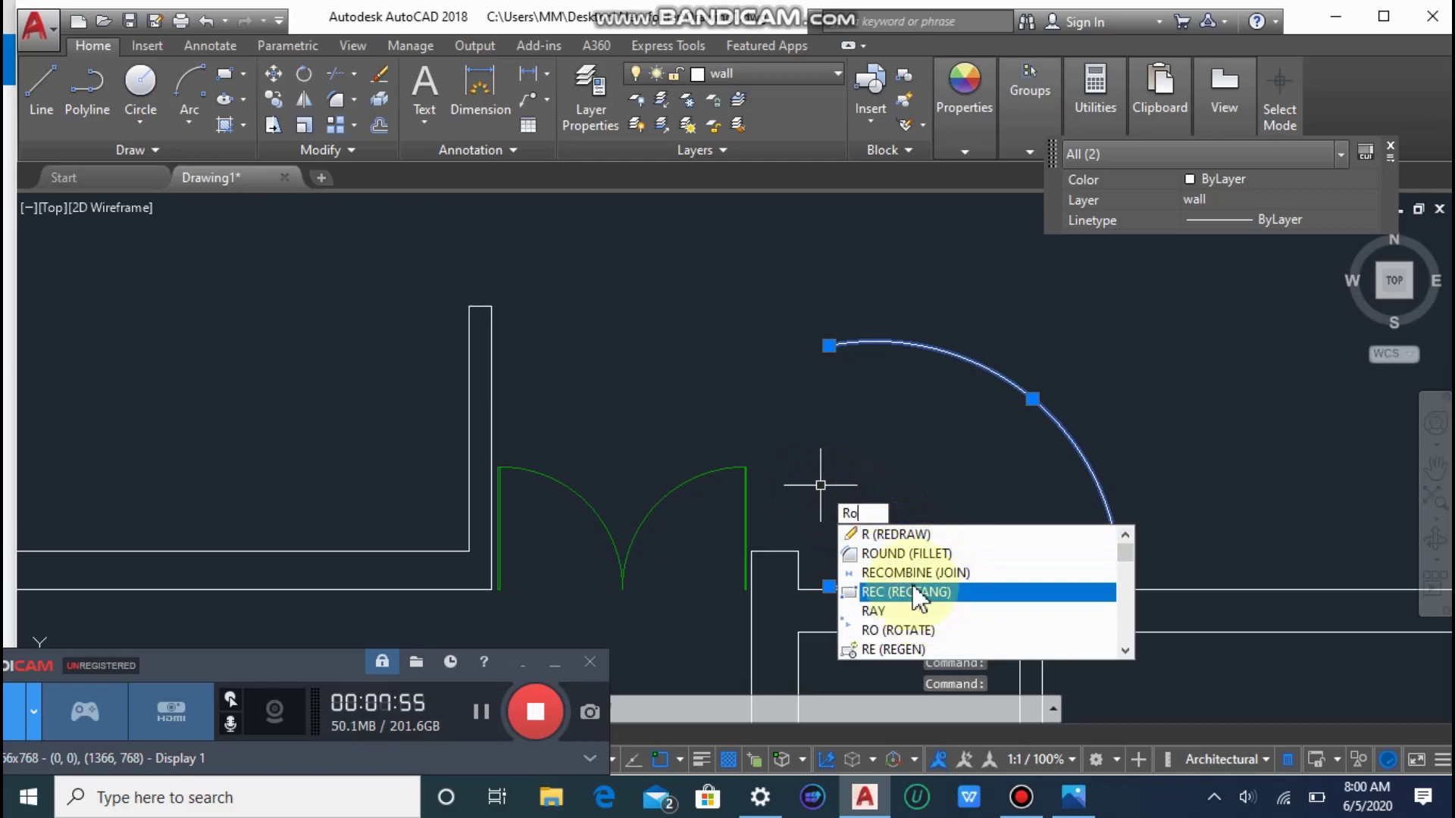
pyautogui.click(943, 537)
pyautogui.press('Return')
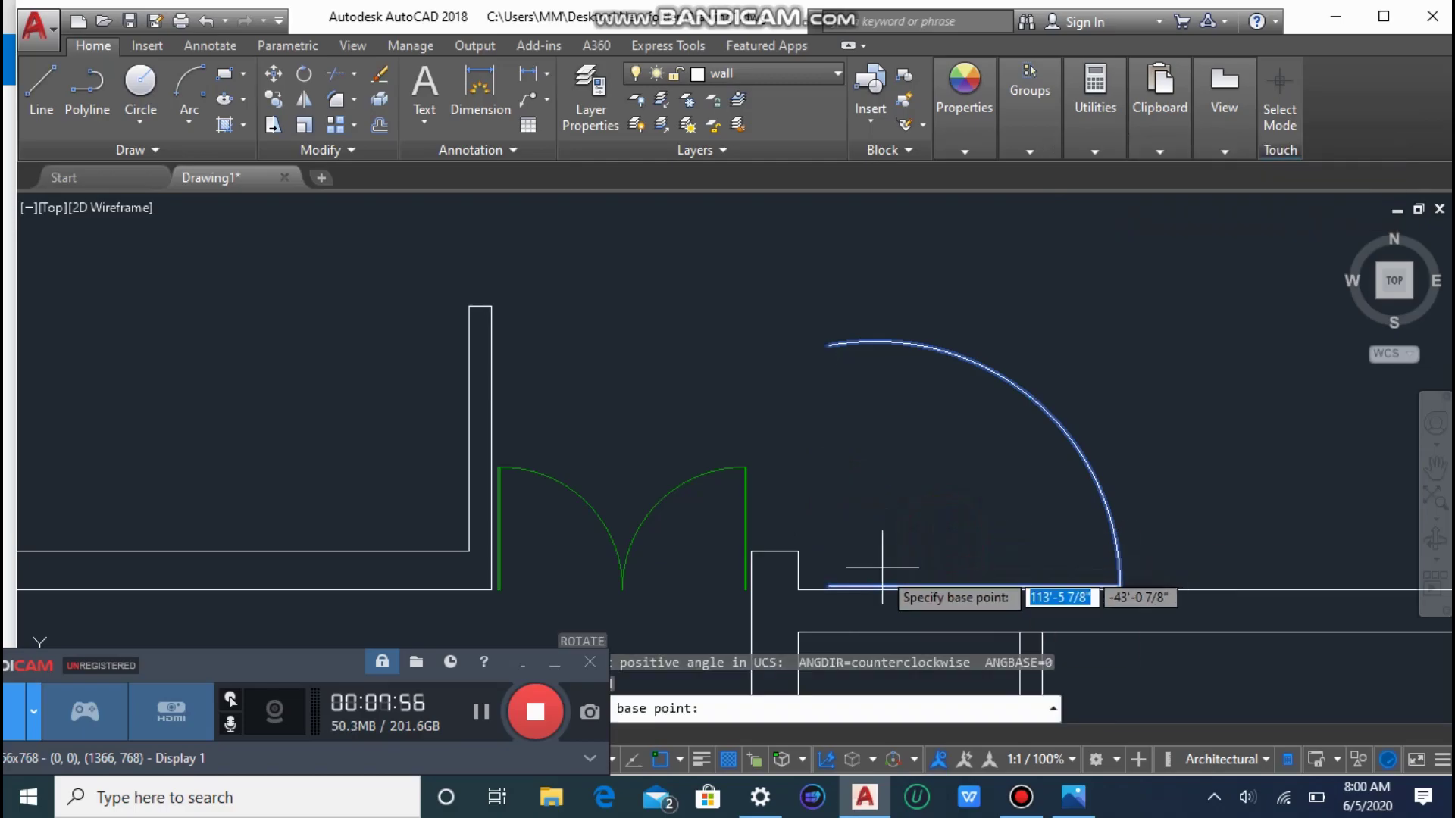
pyautogui.click(829, 586)
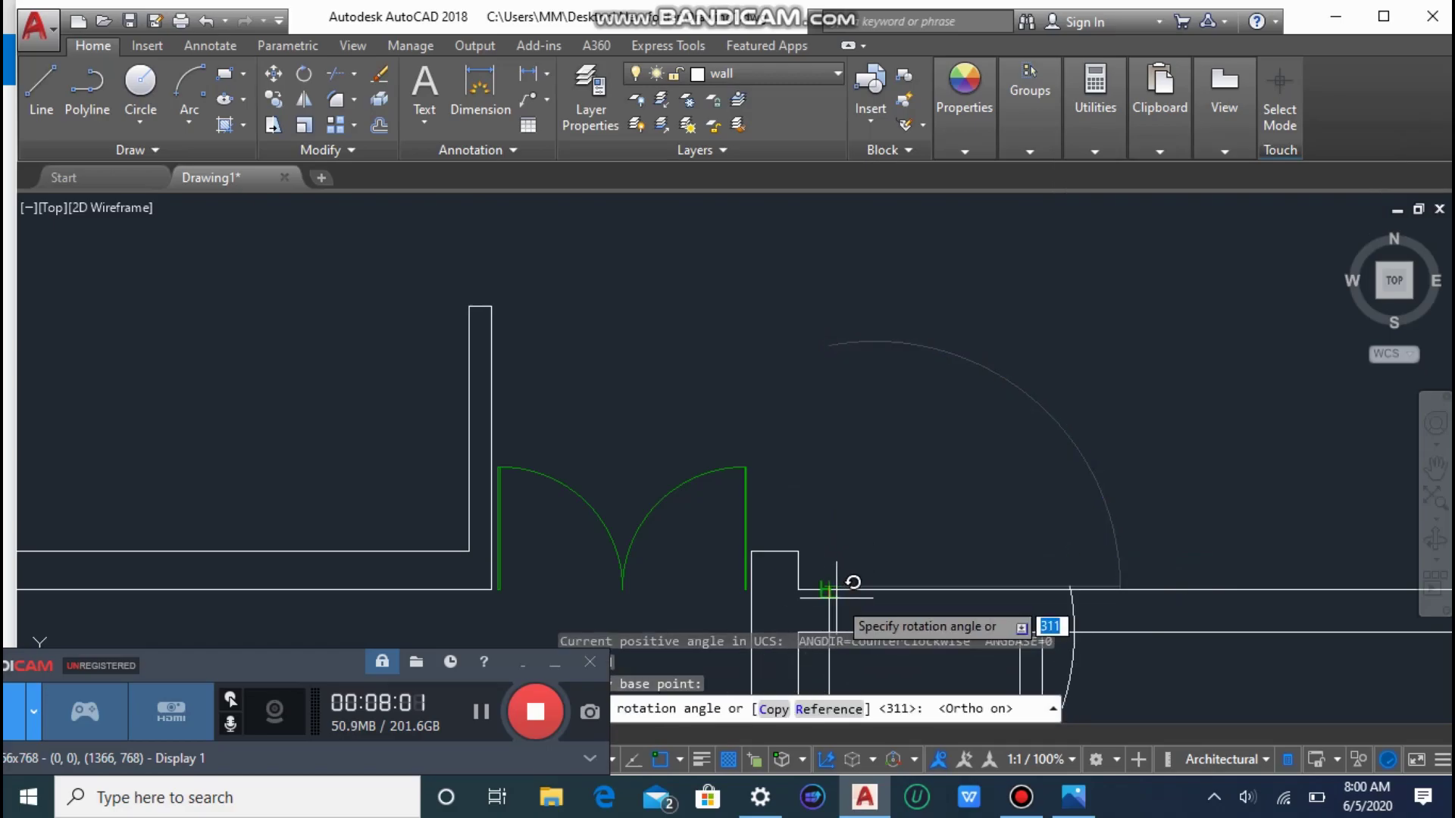
pyautogui.press('Escape')
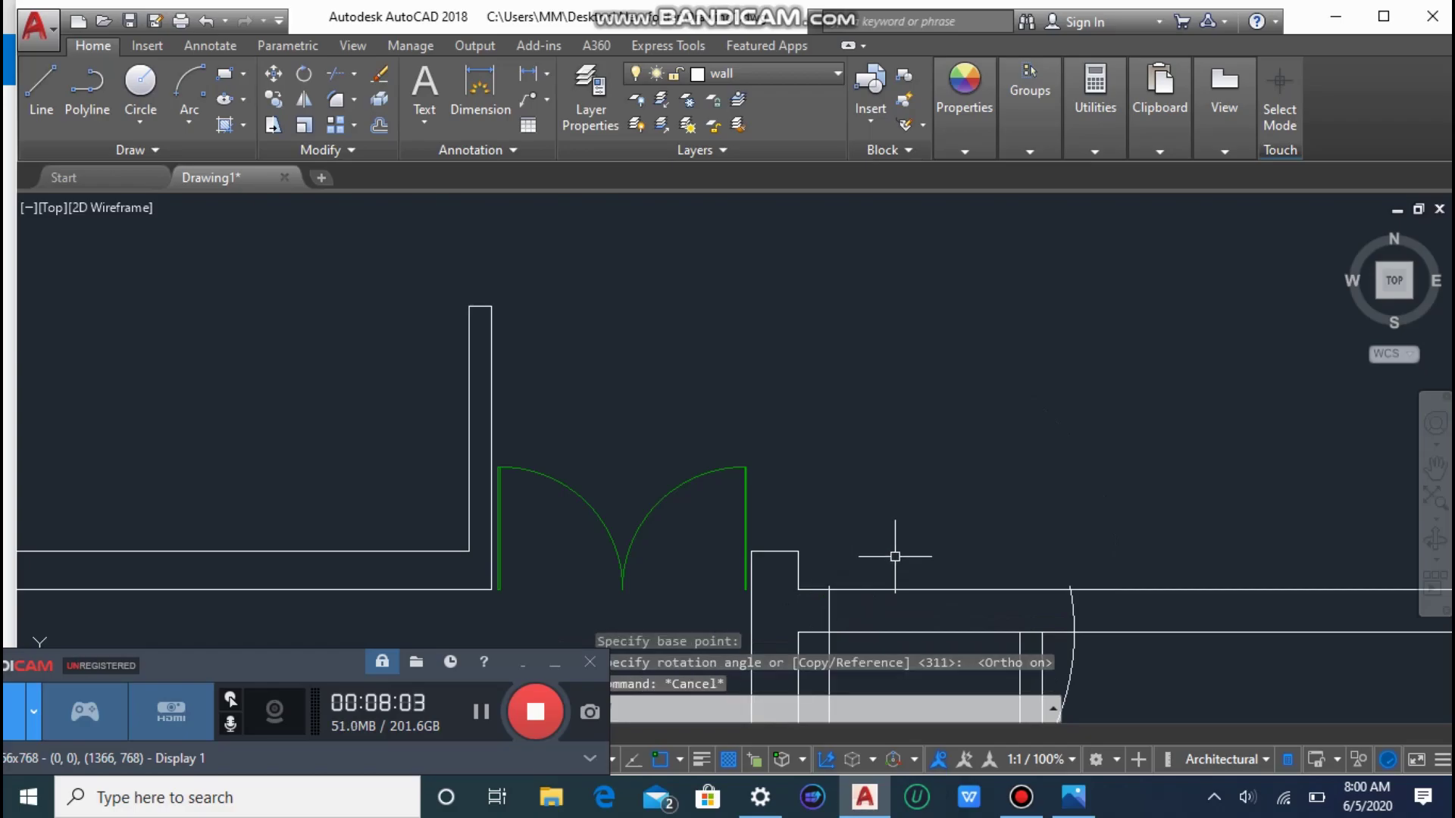
# Reselect the door leaf and arc and compare them against the first-floor reference plan.
pyautogui.scroll(-4, 894, 556)
pyautogui.click(871, 604)
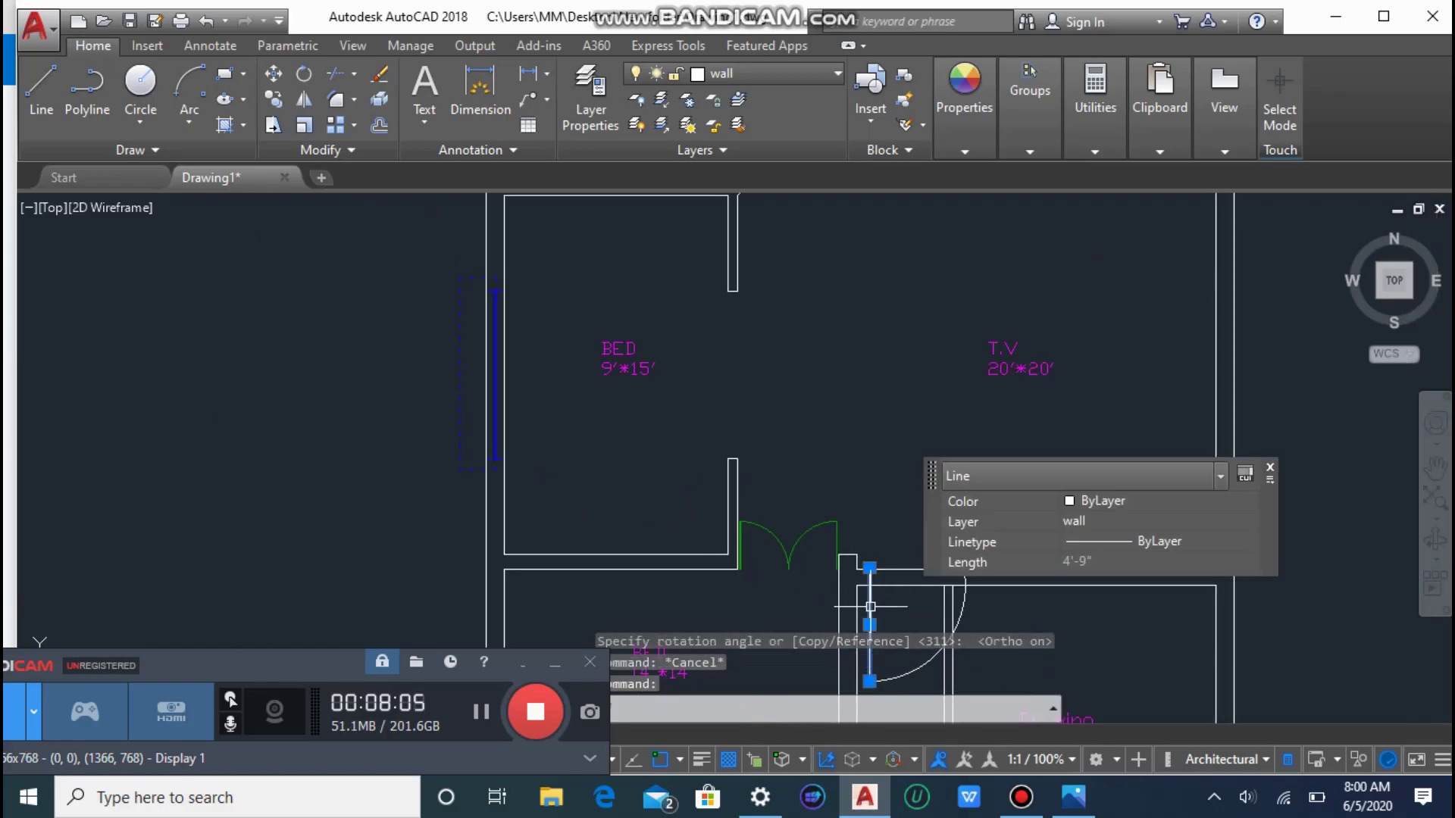
pyautogui.click(947, 595)
pyautogui.scroll(-4, 927, 584)
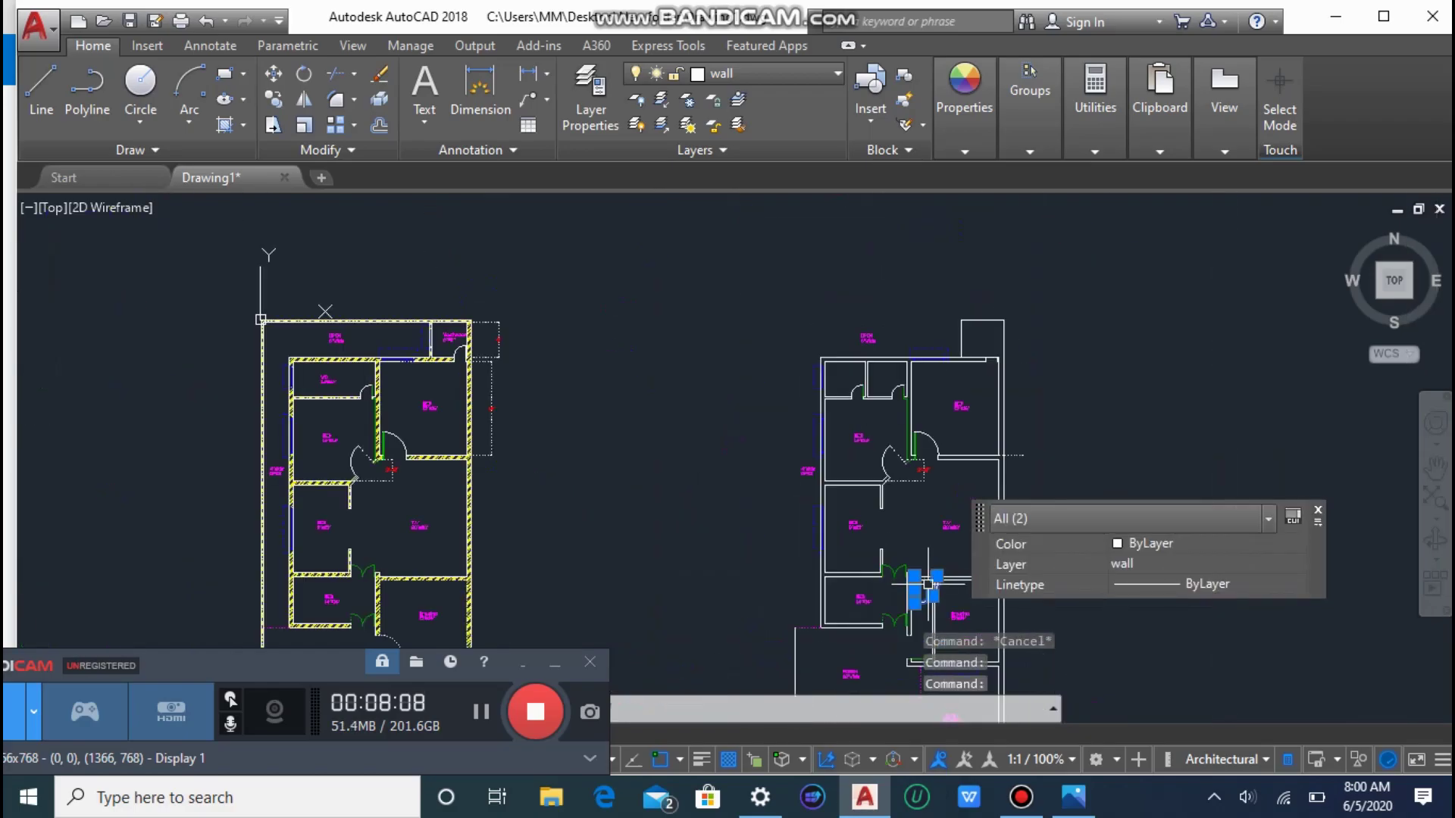
pyautogui.scroll(5, 930, 585)
pyautogui.click(1073, 797)
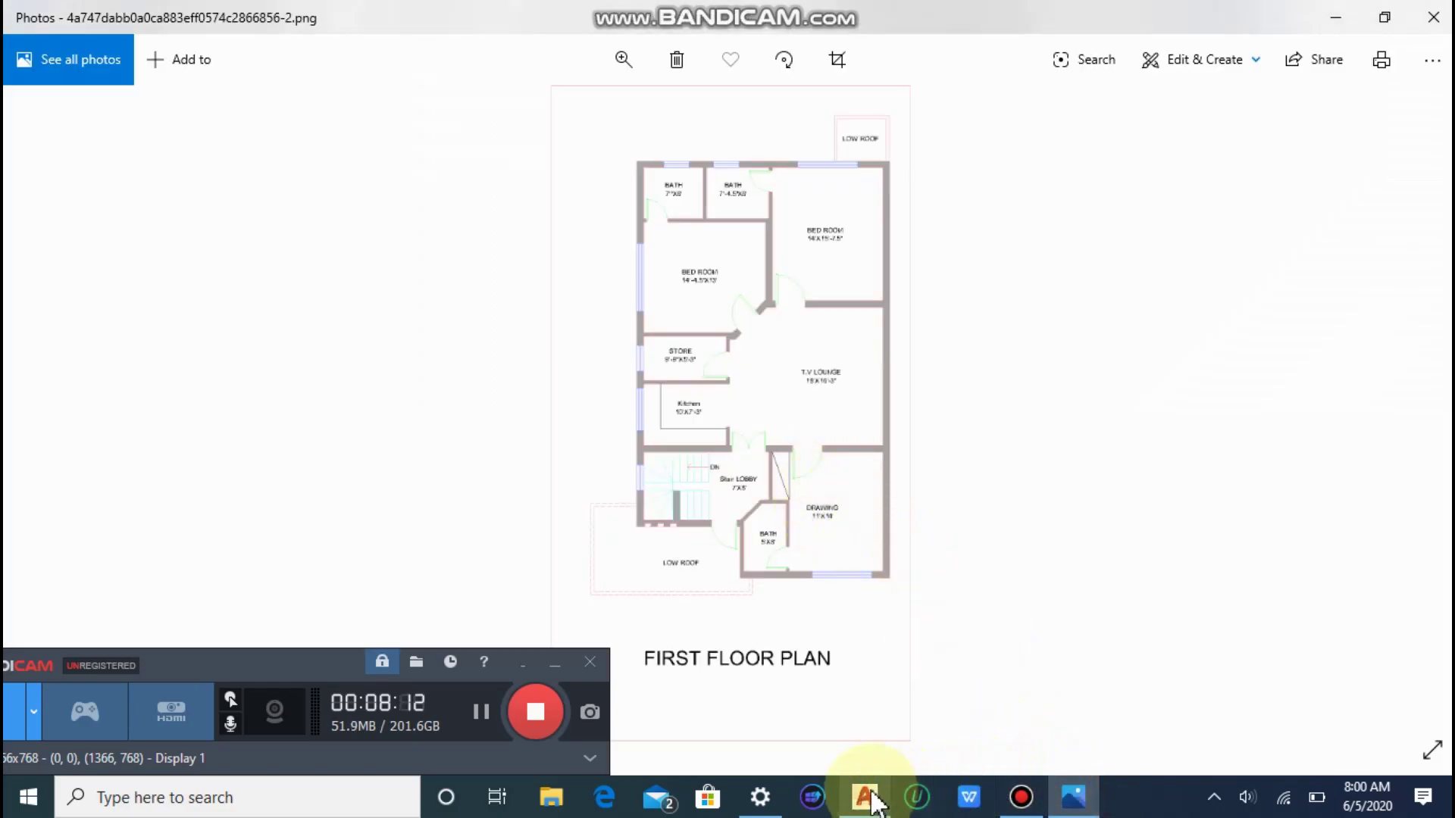
pyautogui.moveTo(868, 792)
pyautogui.click(865, 716)
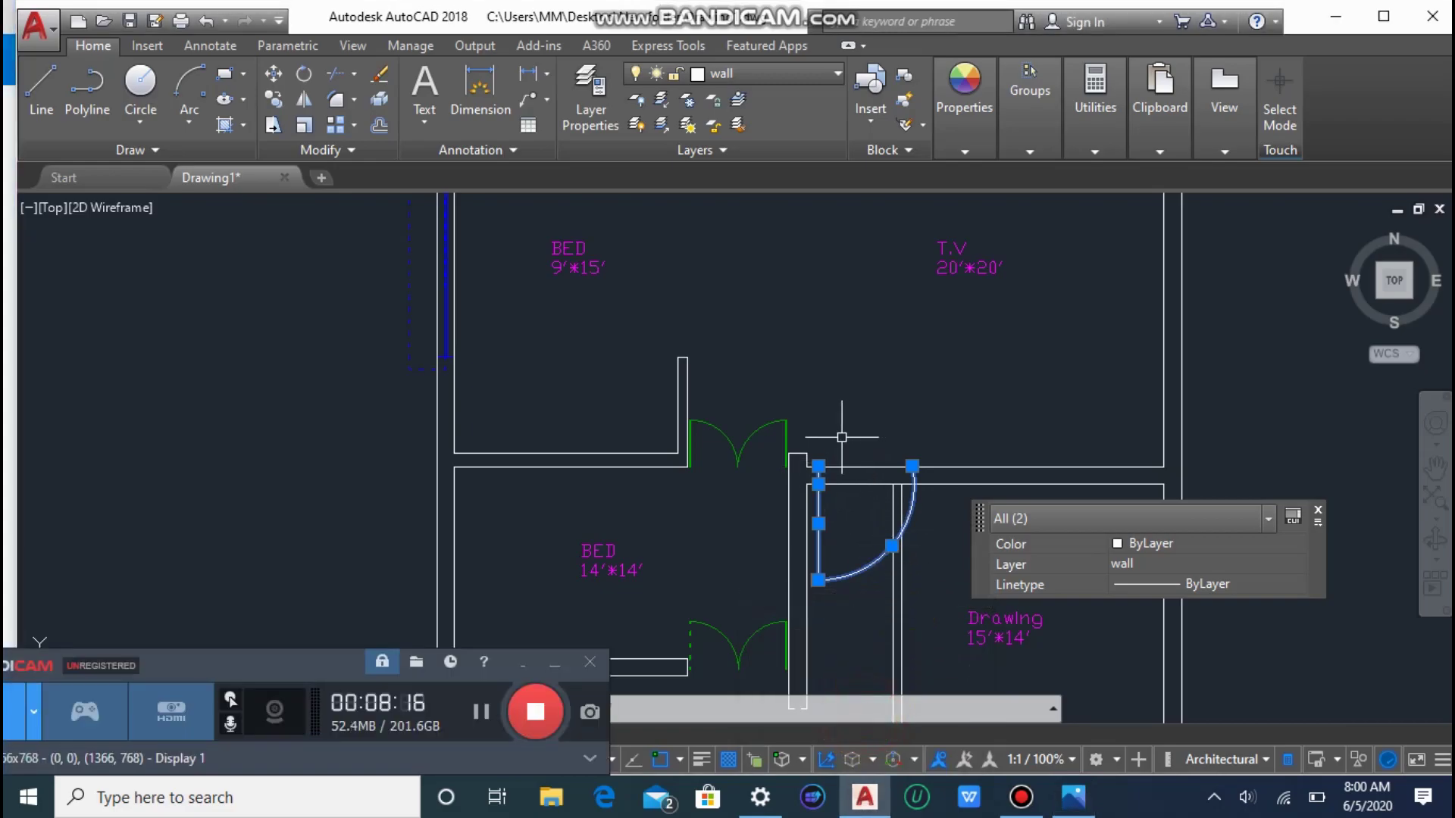
# Move the selected door a short distance right along the Drawing room's top wall.
pyautogui.write('m')
pyautogui.press('Return')
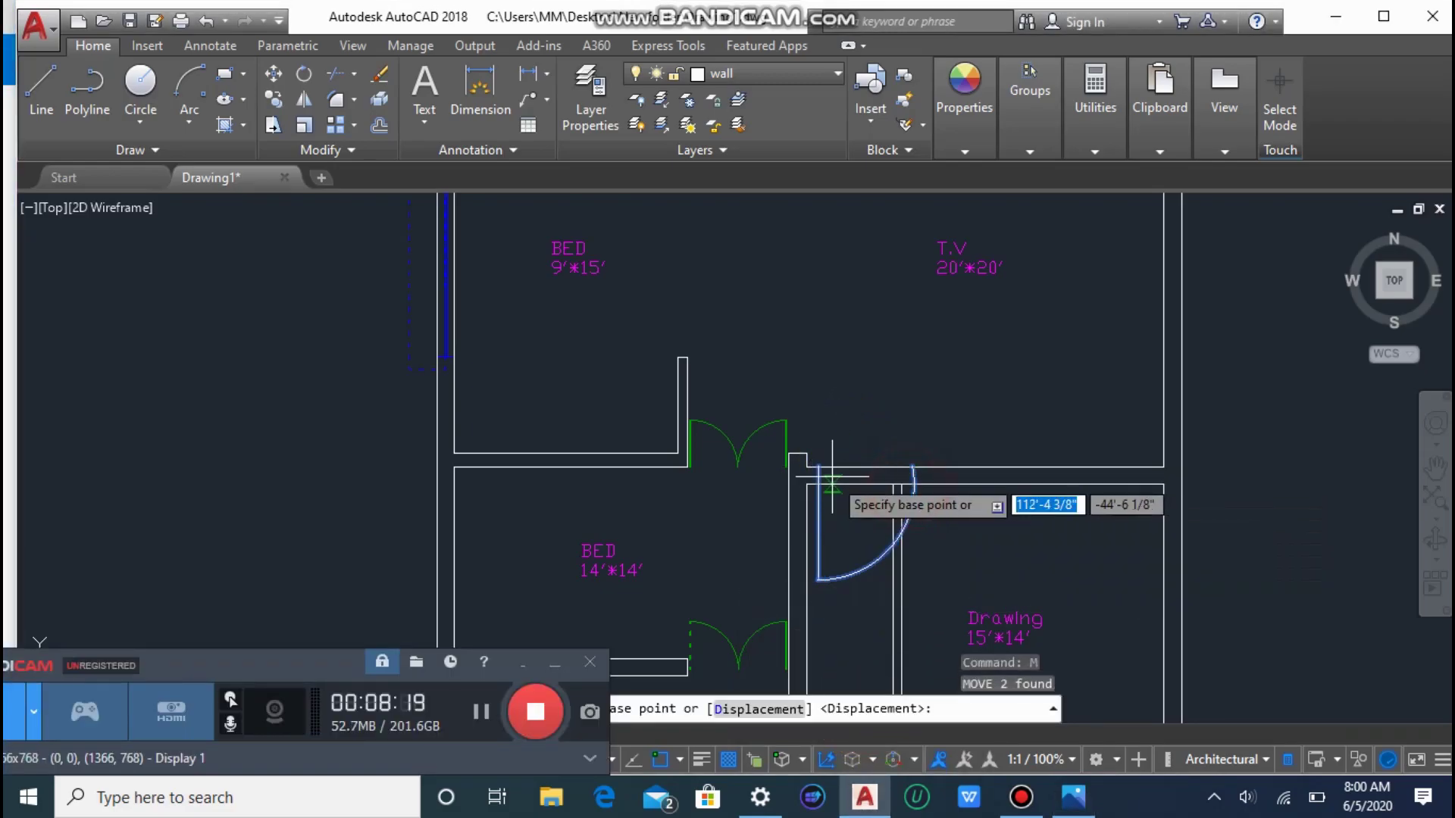
pyautogui.click(818, 467)
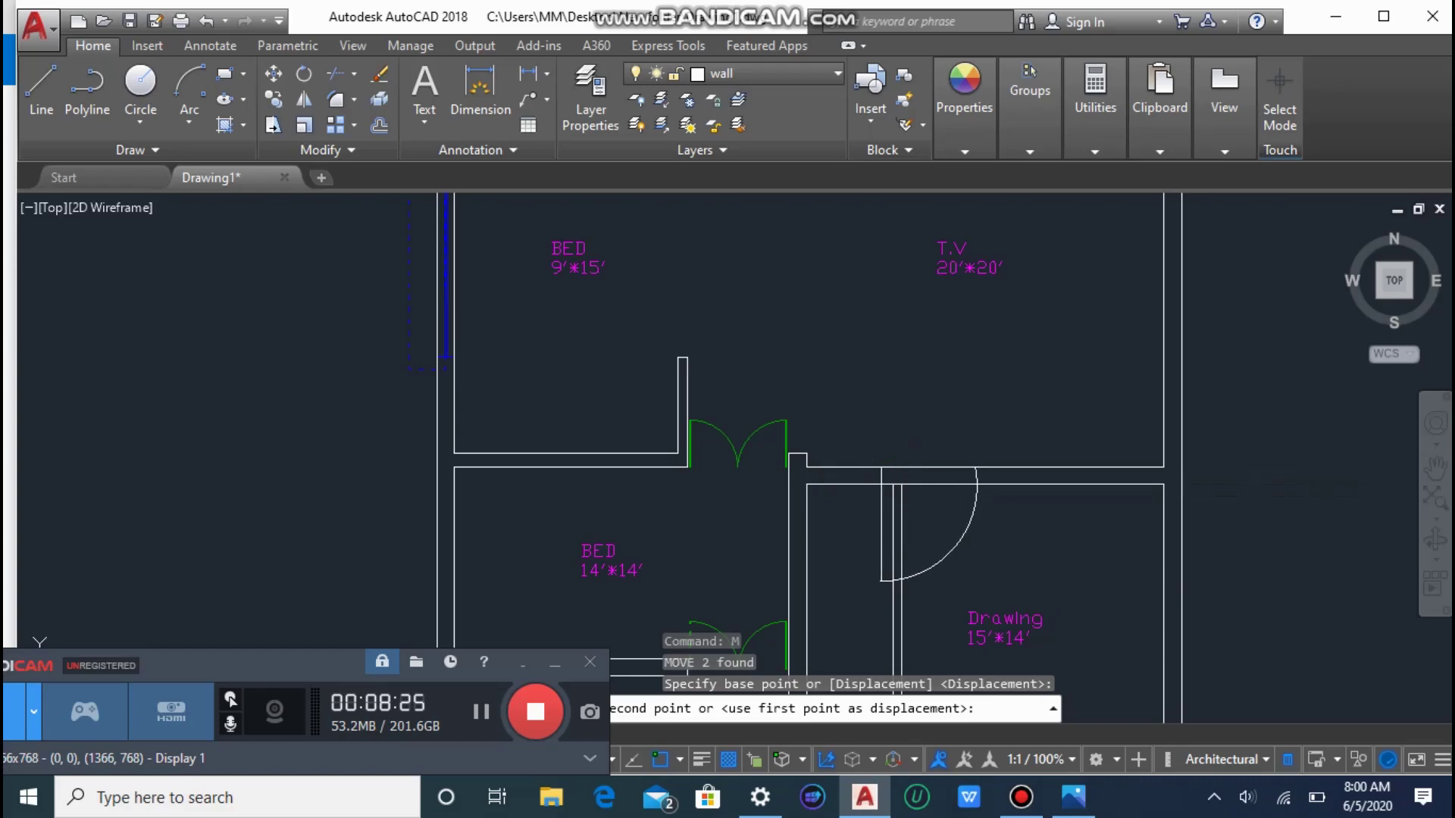
pyautogui.press('Escape')
pyautogui.press('Escape')
pyautogui.scroll(-5, 914, 536)
pyautogui.scroll(3, 915, 587)
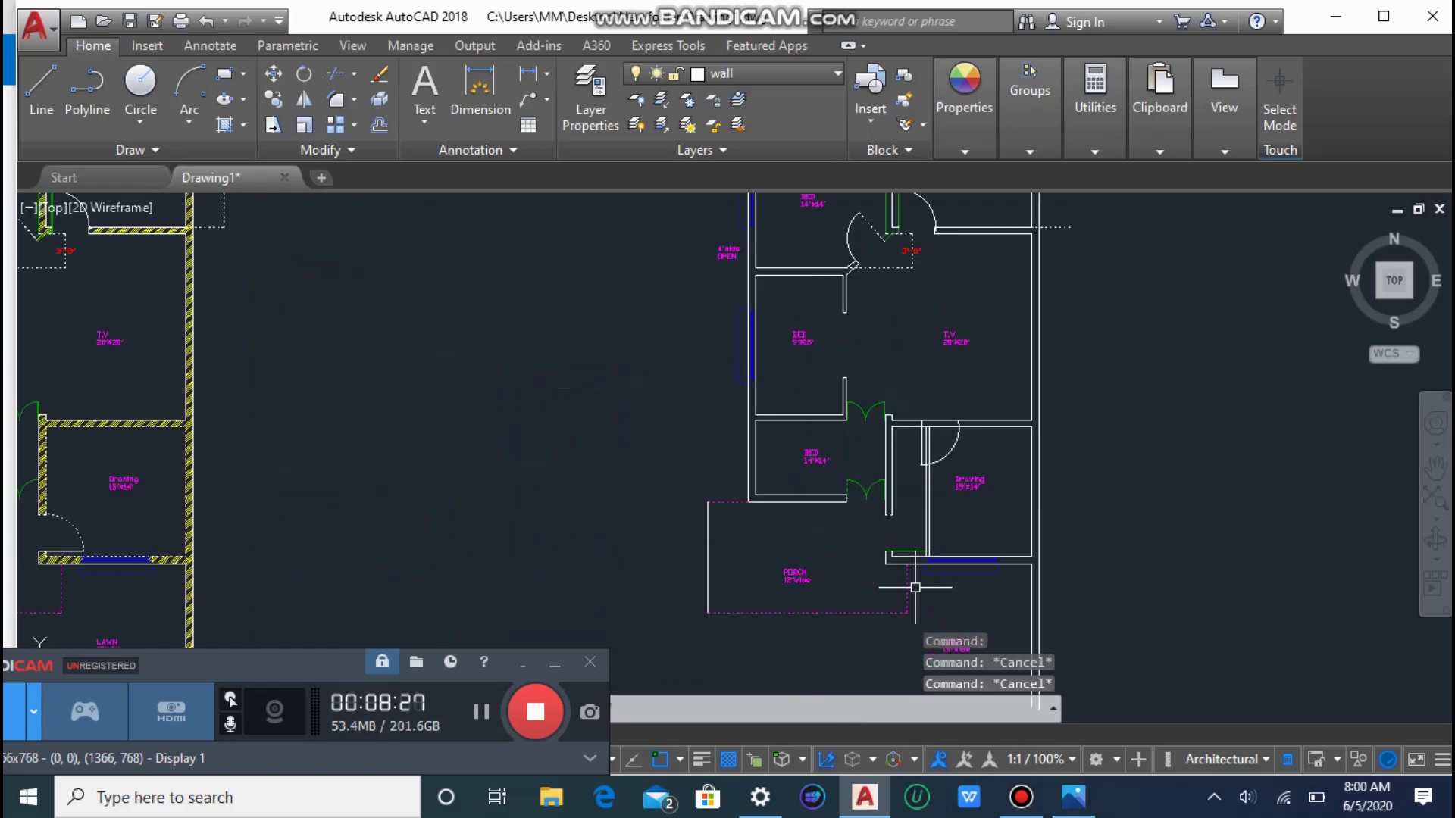
pyautogui.scroll(4, 909, 546)
# Extend the Drawing room's left wall line downward to close the old door gap.
pyautogui.write('ex')
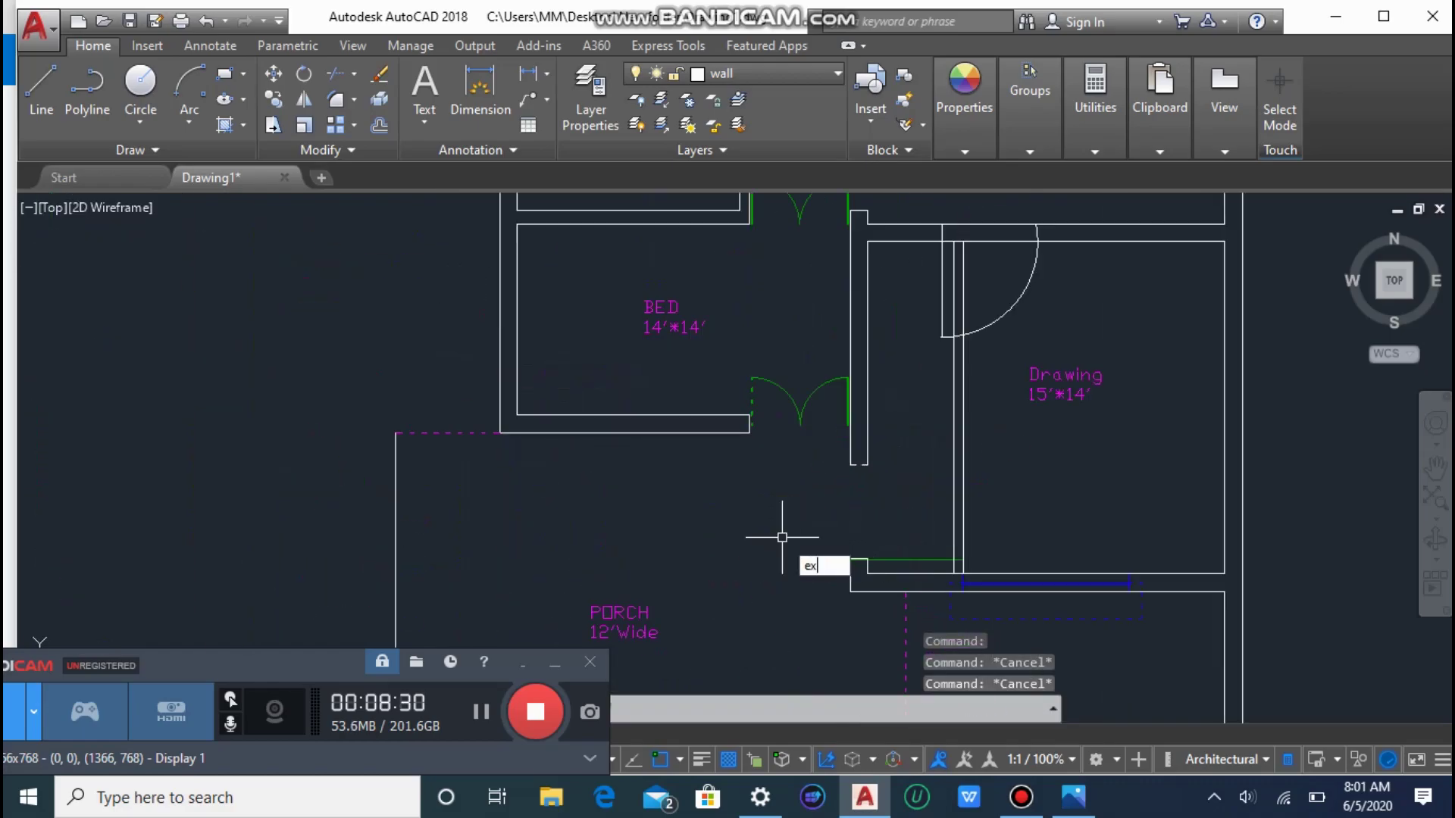
pyautogui.press('Return')
pyautogui.press('Return')
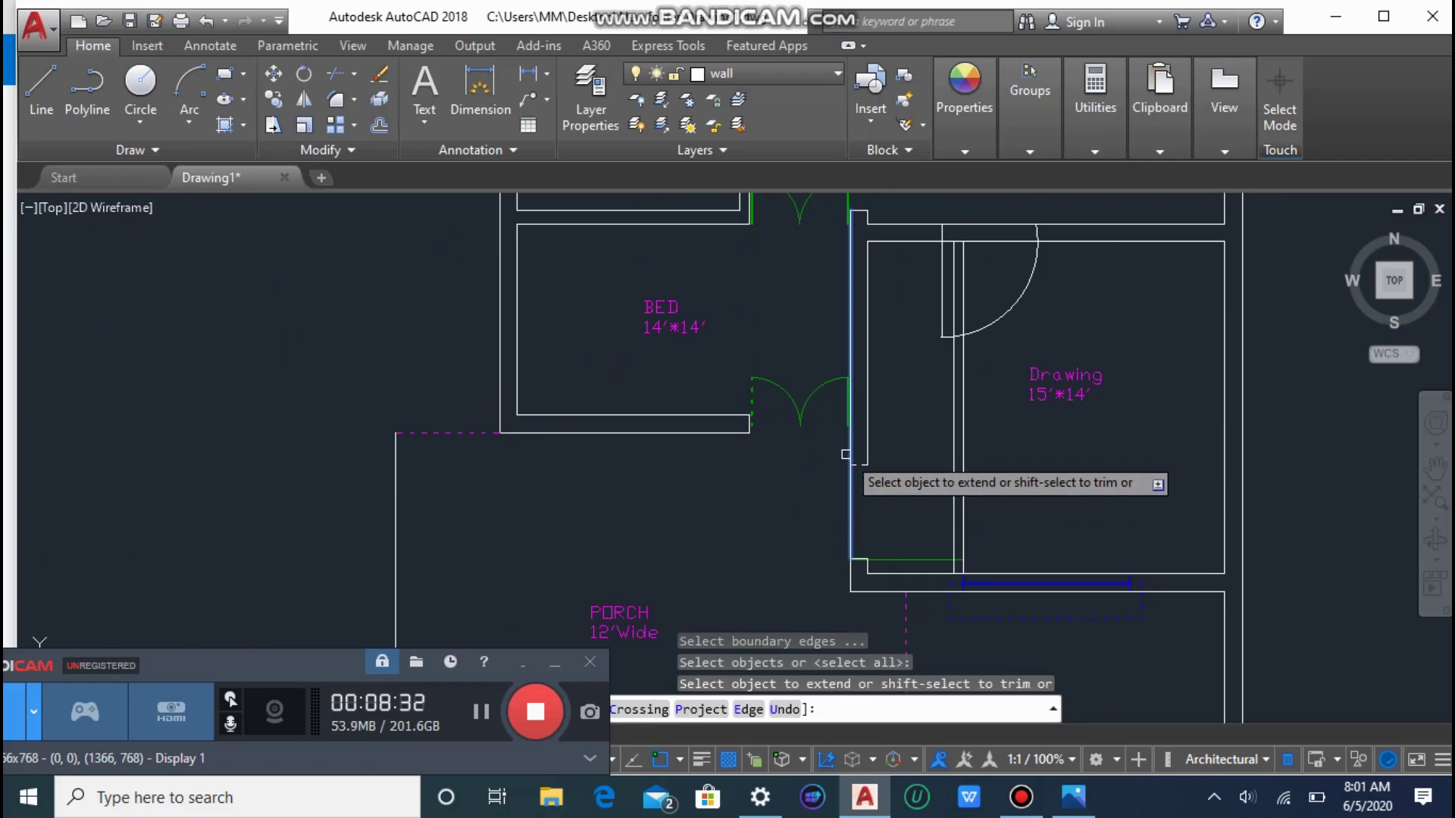
pyautogui.click(849, 452)
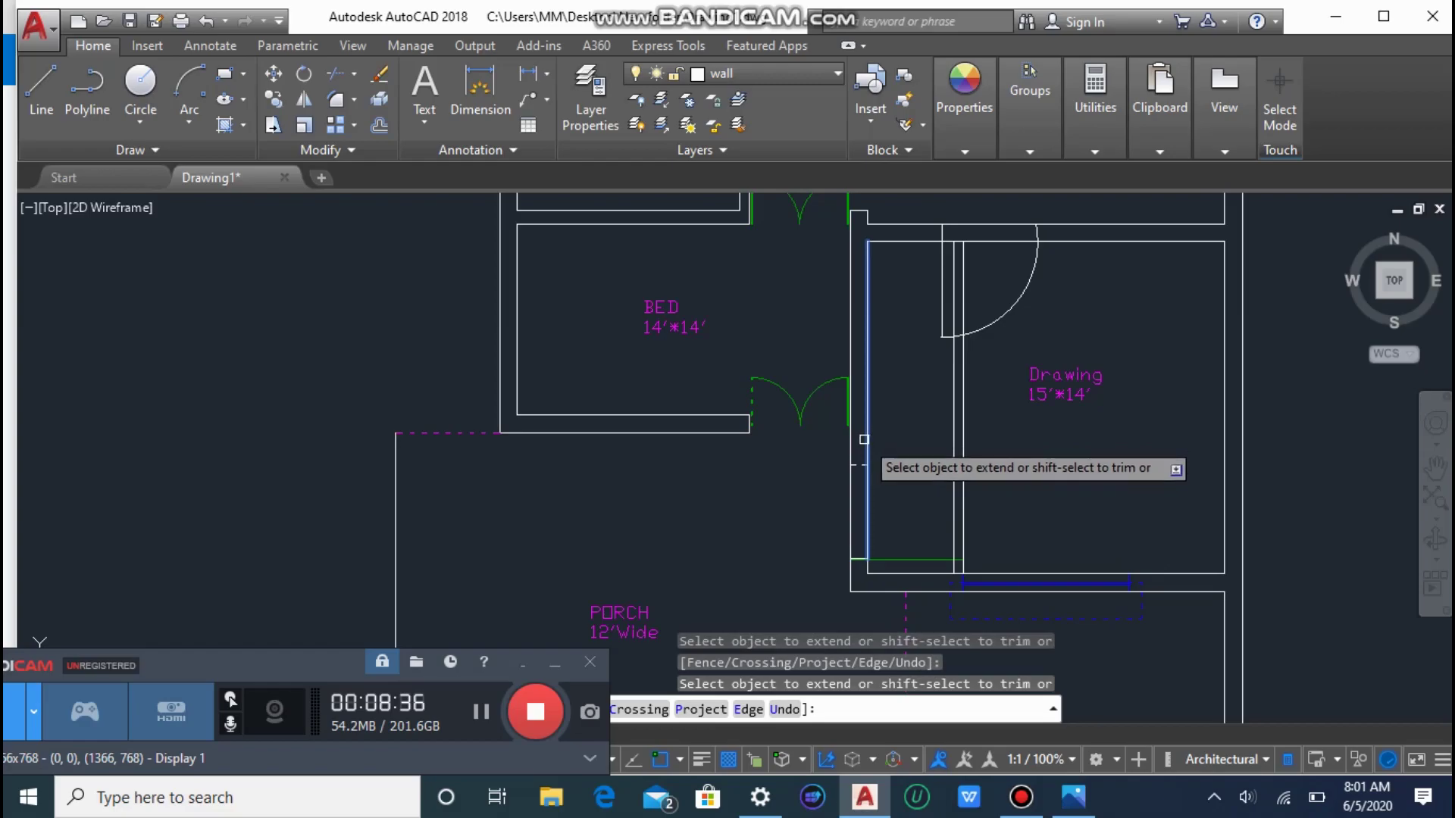
pyautogui.press('Escape')
pyautogui.press('Escape')
pyautogui.scroll(4, 854, 525)
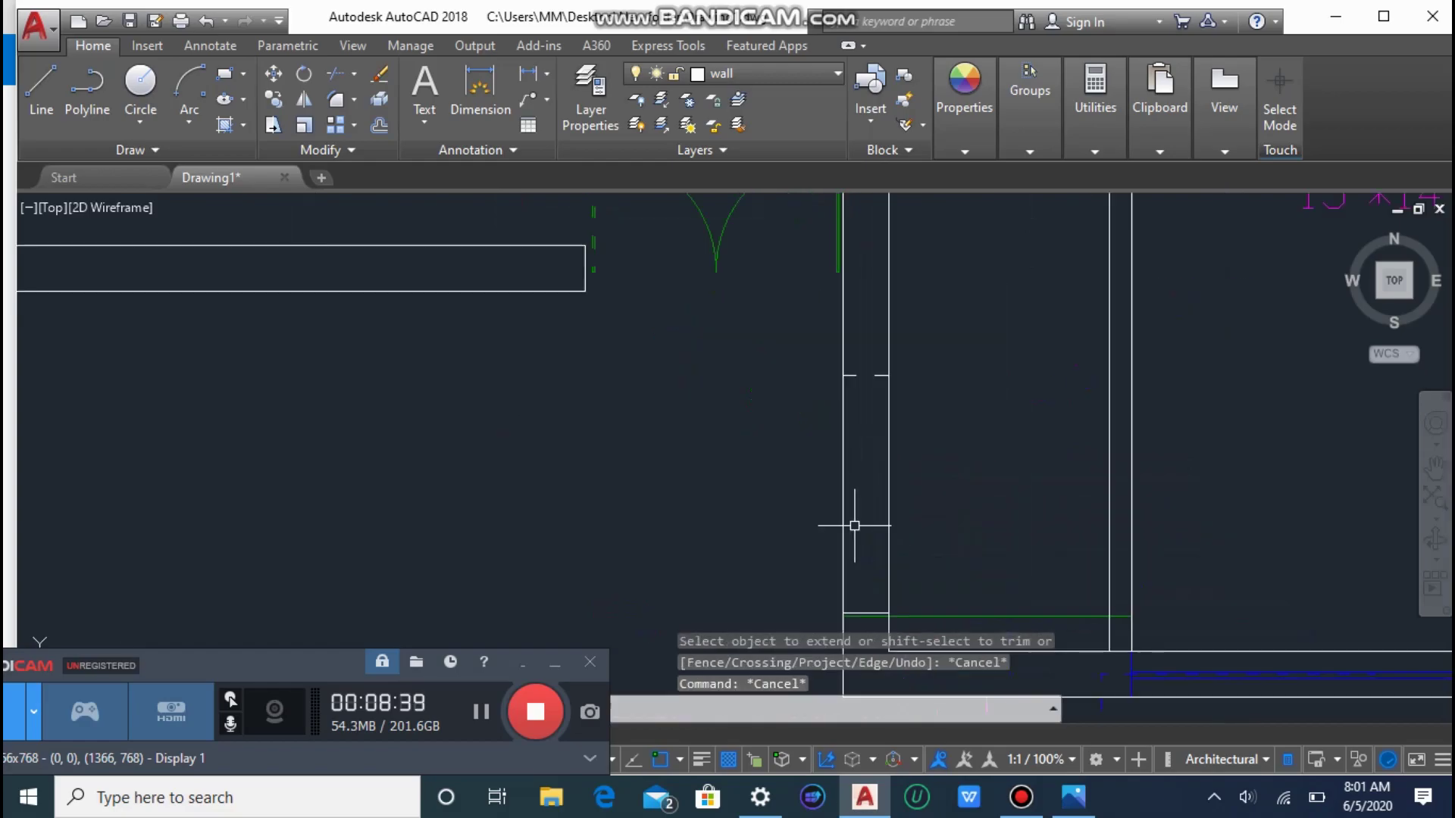
# Window-select the three leftover wall stubs and delete them.
pyautogui.click(863, 334)
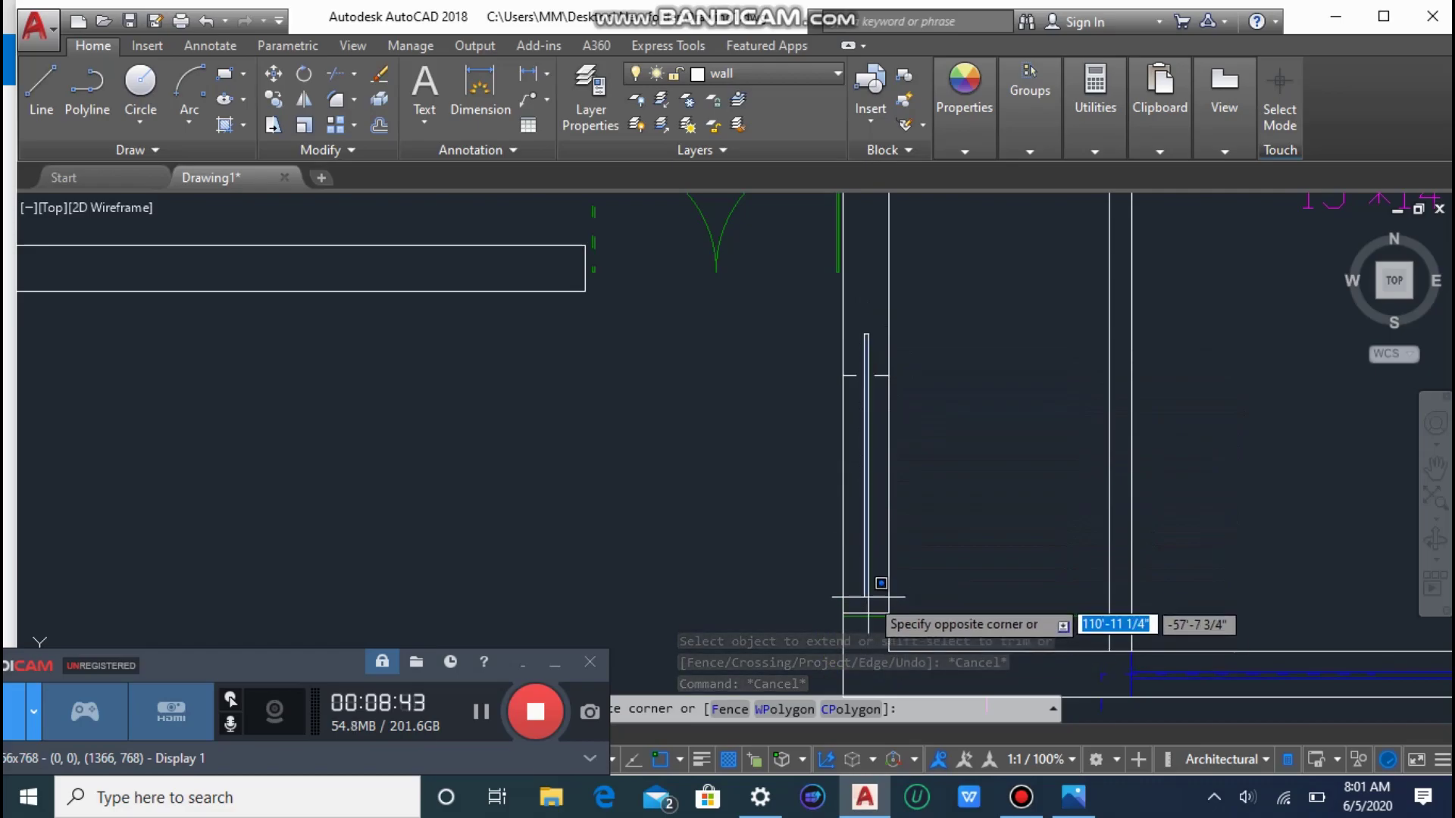
pyautogui.scroll(-4, 868, 650)
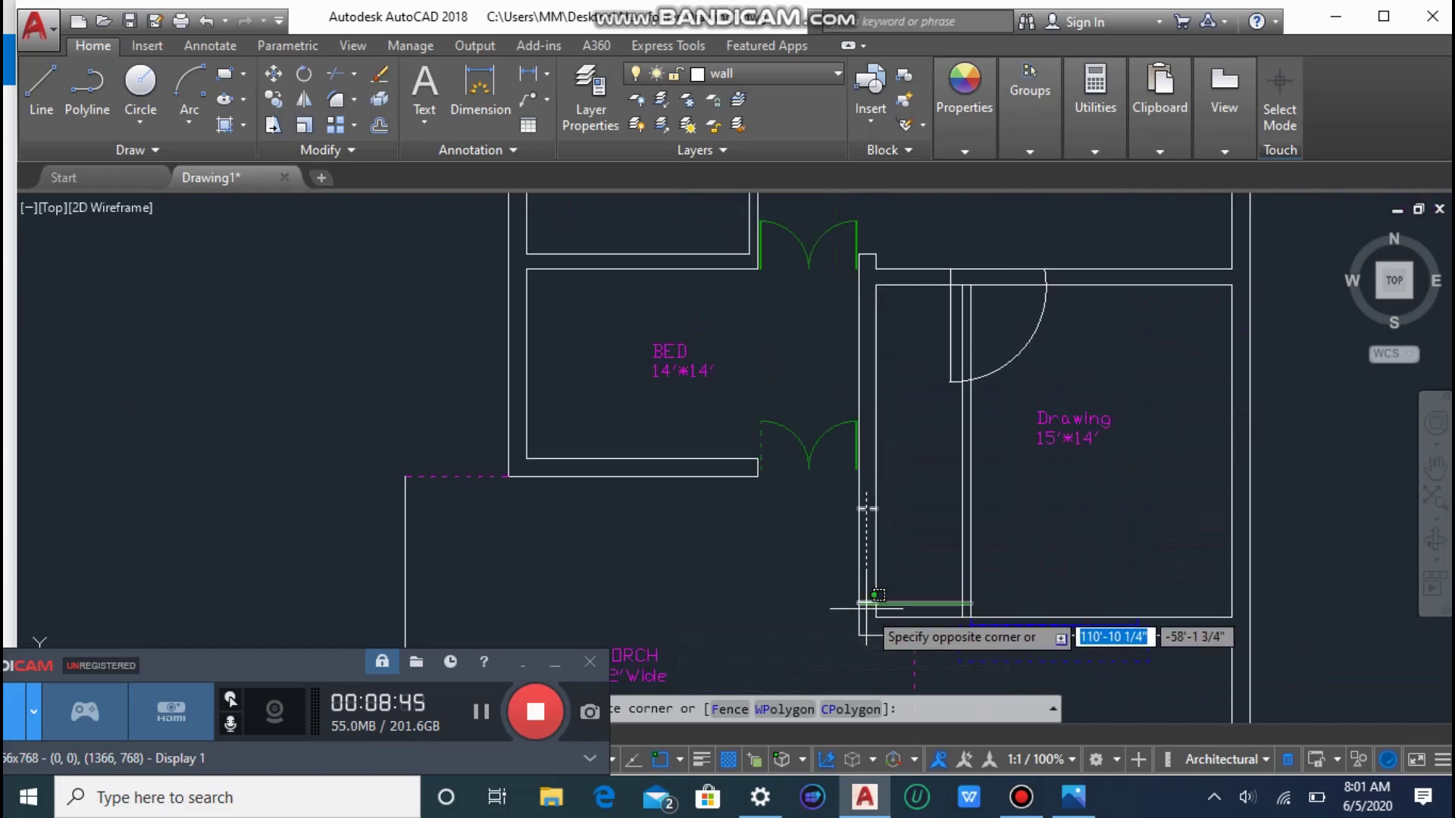
pyautogui.click(868, 606)
pyautogui.press('Delete')
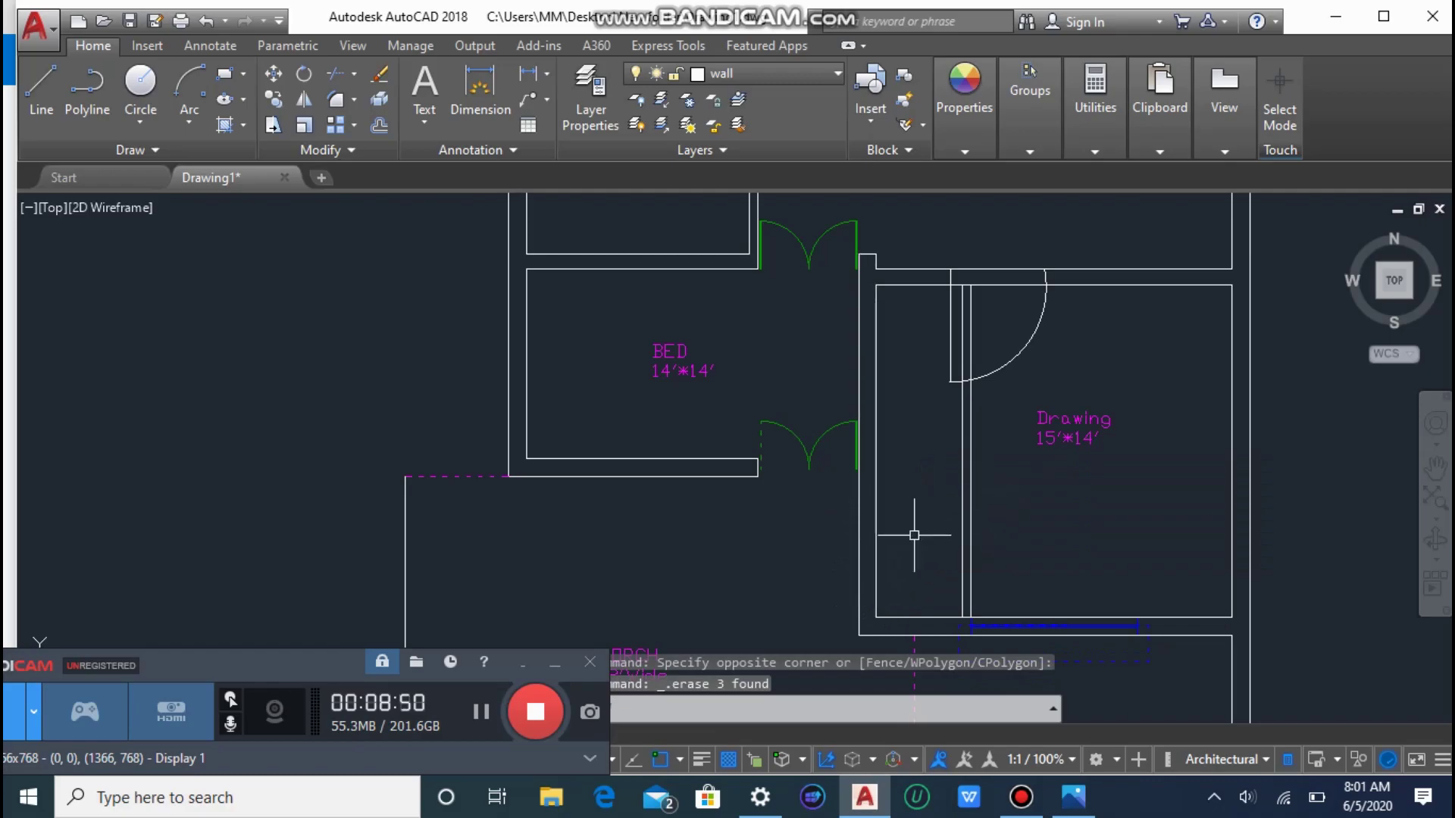
pyautogui.scroll(-2, 975, 604)
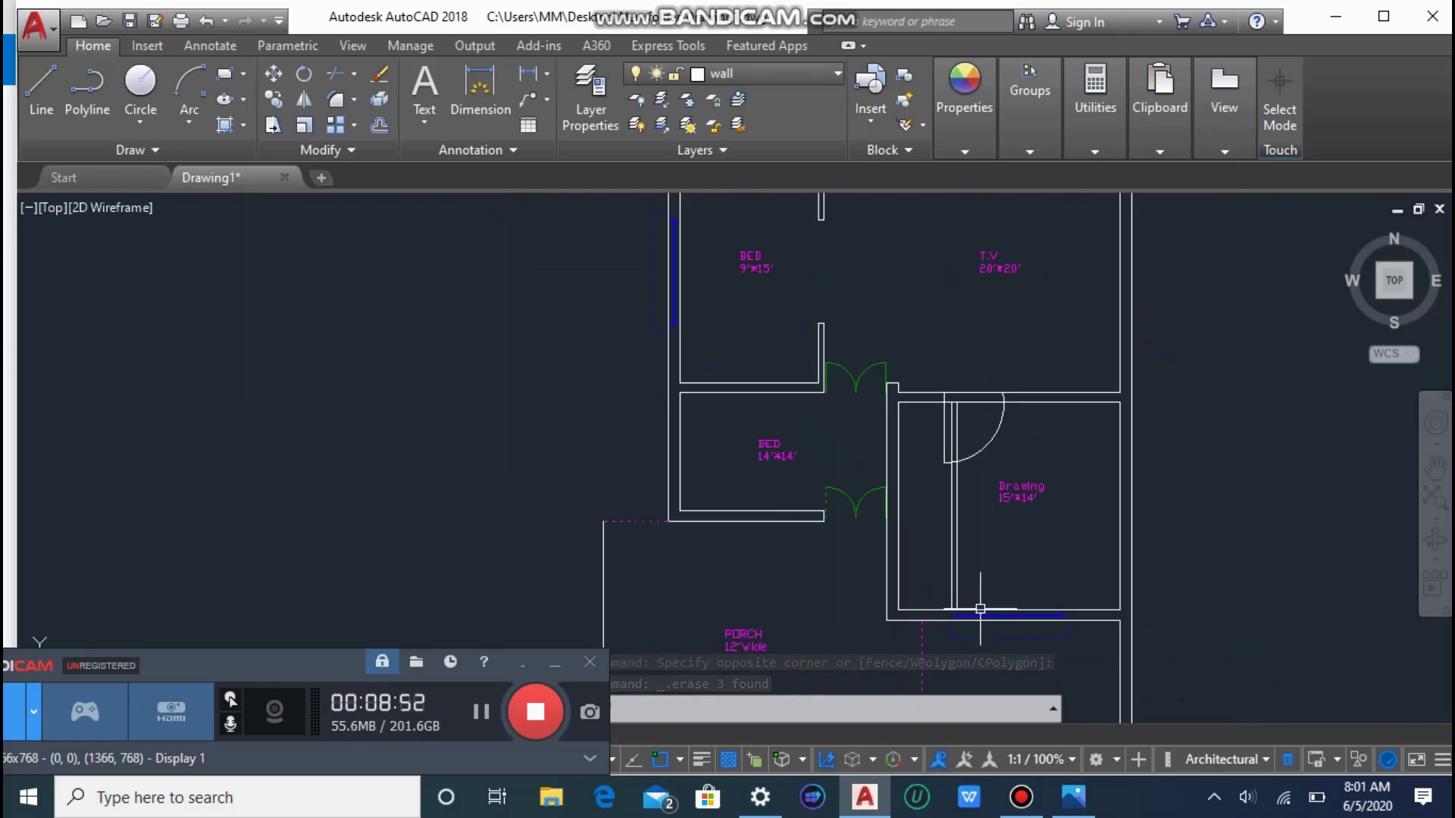
pyautogui.scroll(4, 981, 609)
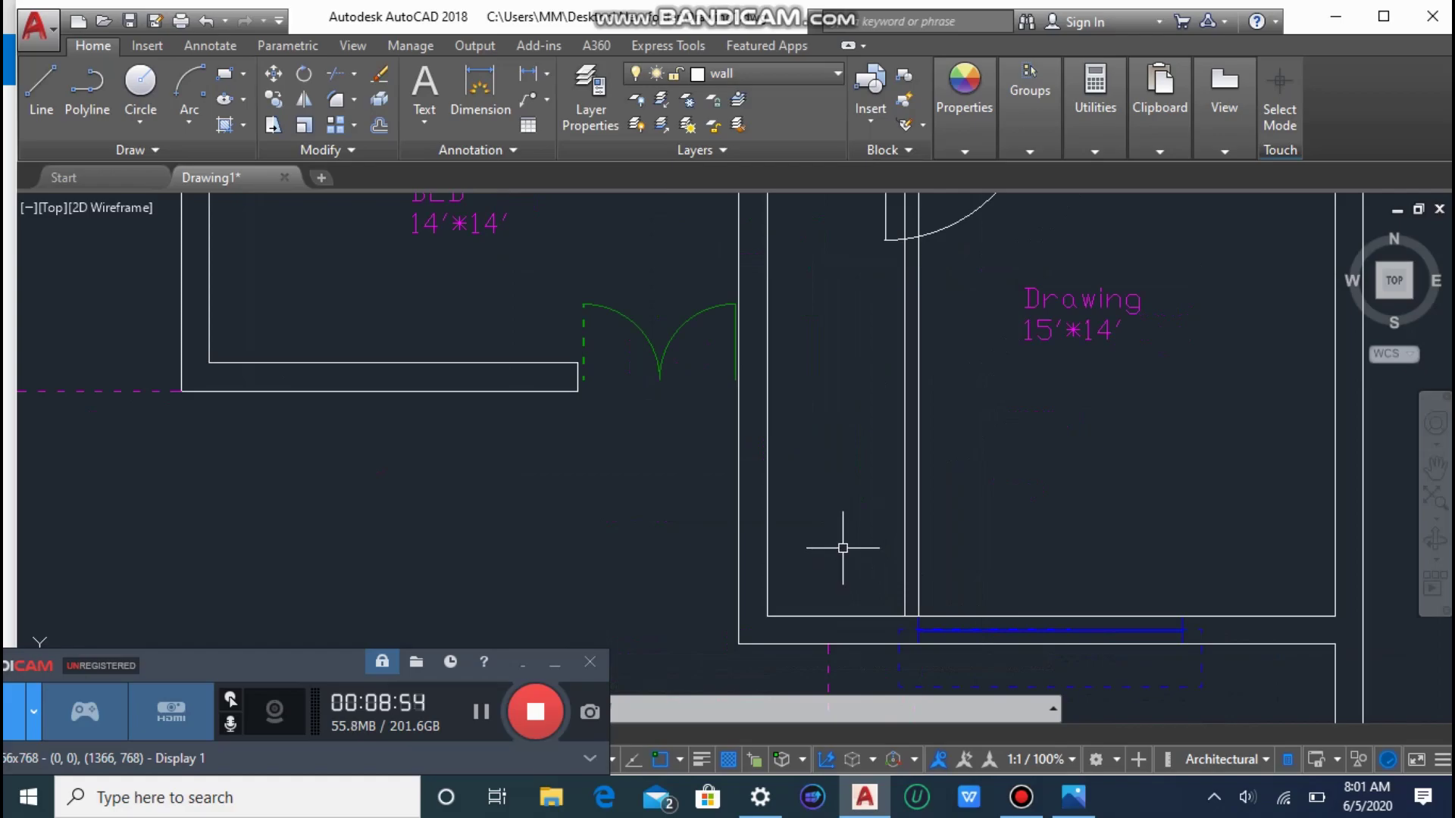
# Offset the Drawing room's lower wall by 7', then offset that new line by 6".
pyautogui.write('o')
pyautogui.press('Return')
pyautogui.press('Return')
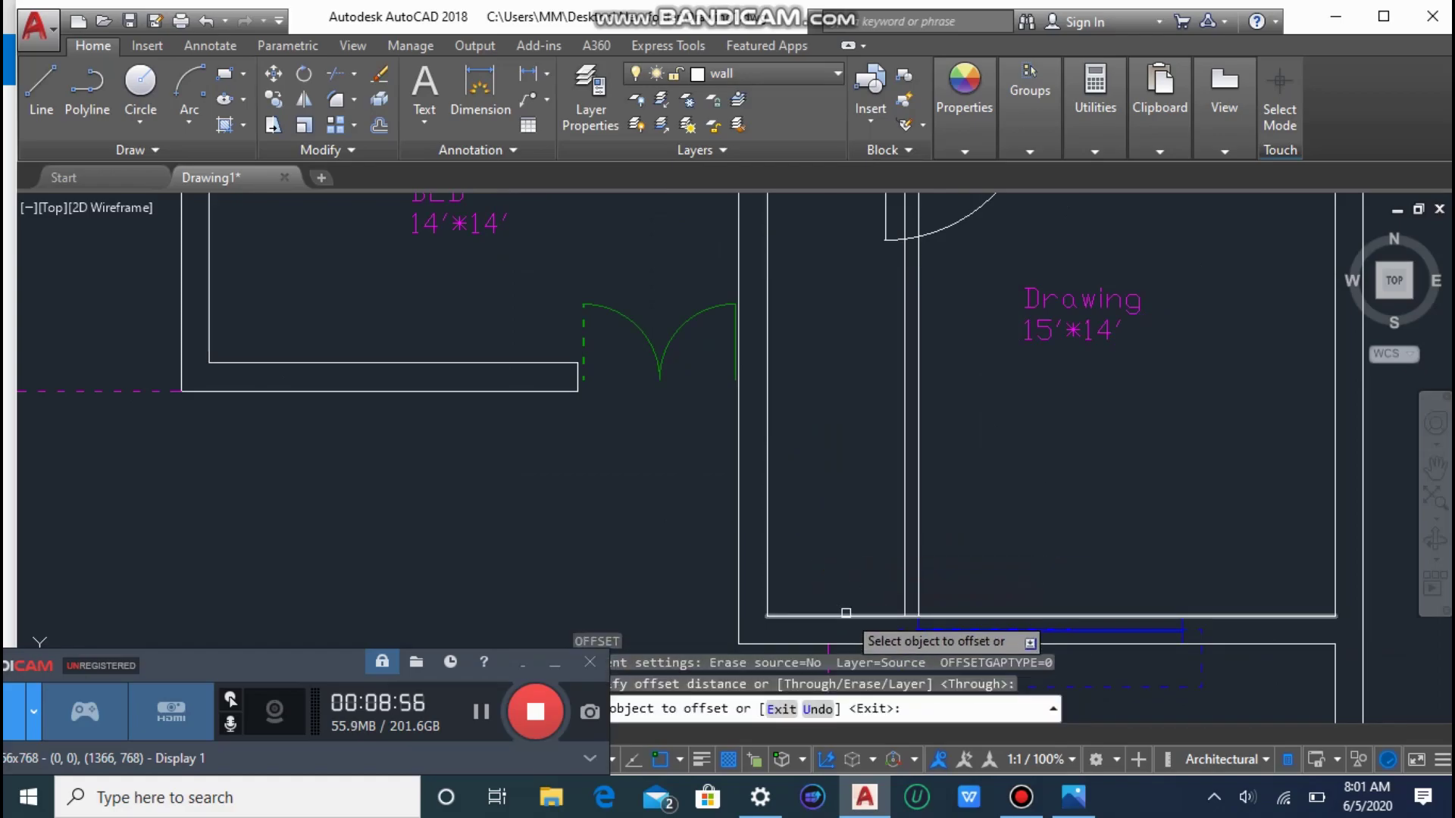
pyautogui.click(846, 613)
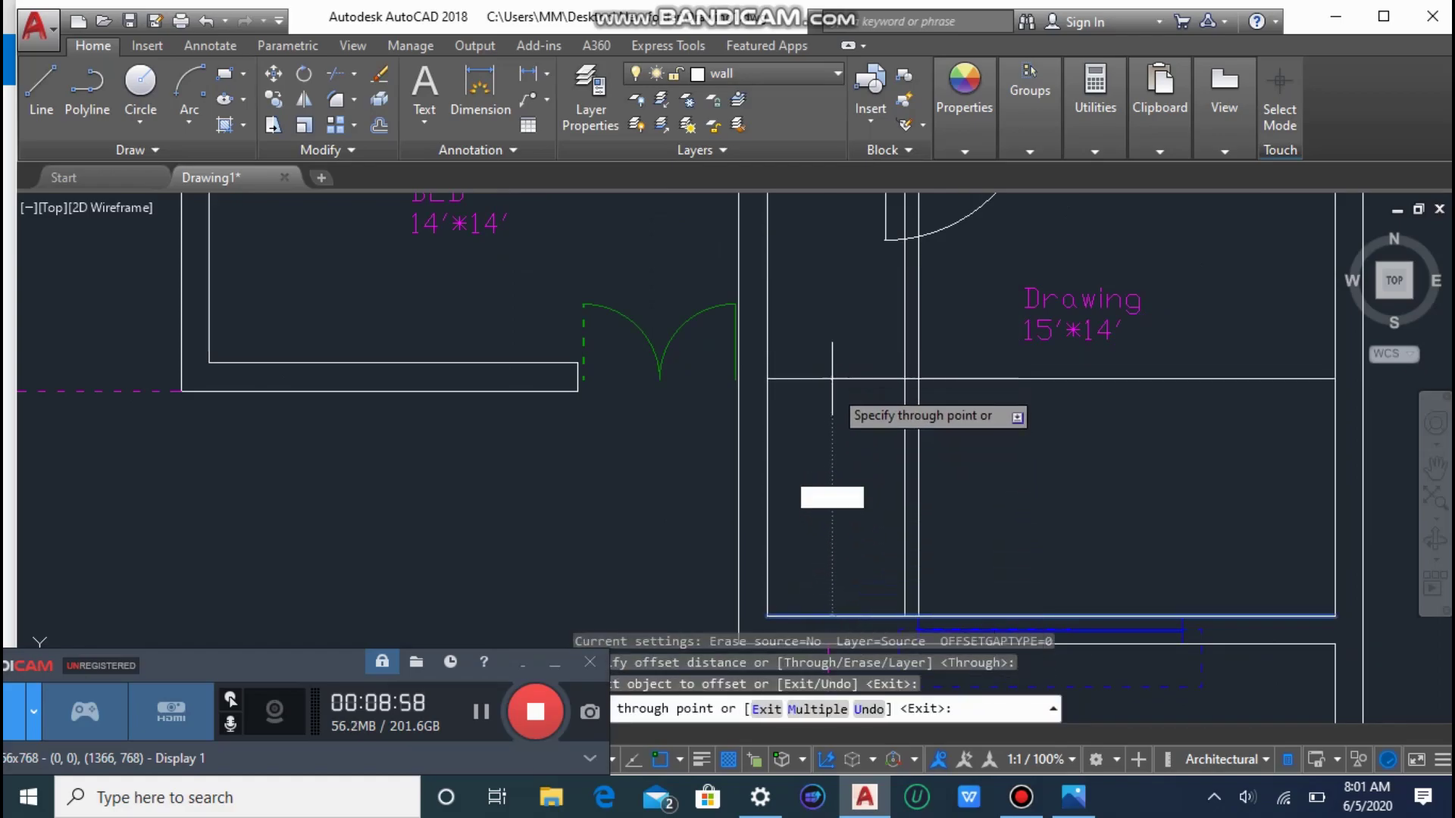
pyautogui.moveTo(1075, 799)
pyautogui.moveTo(1070, 735)
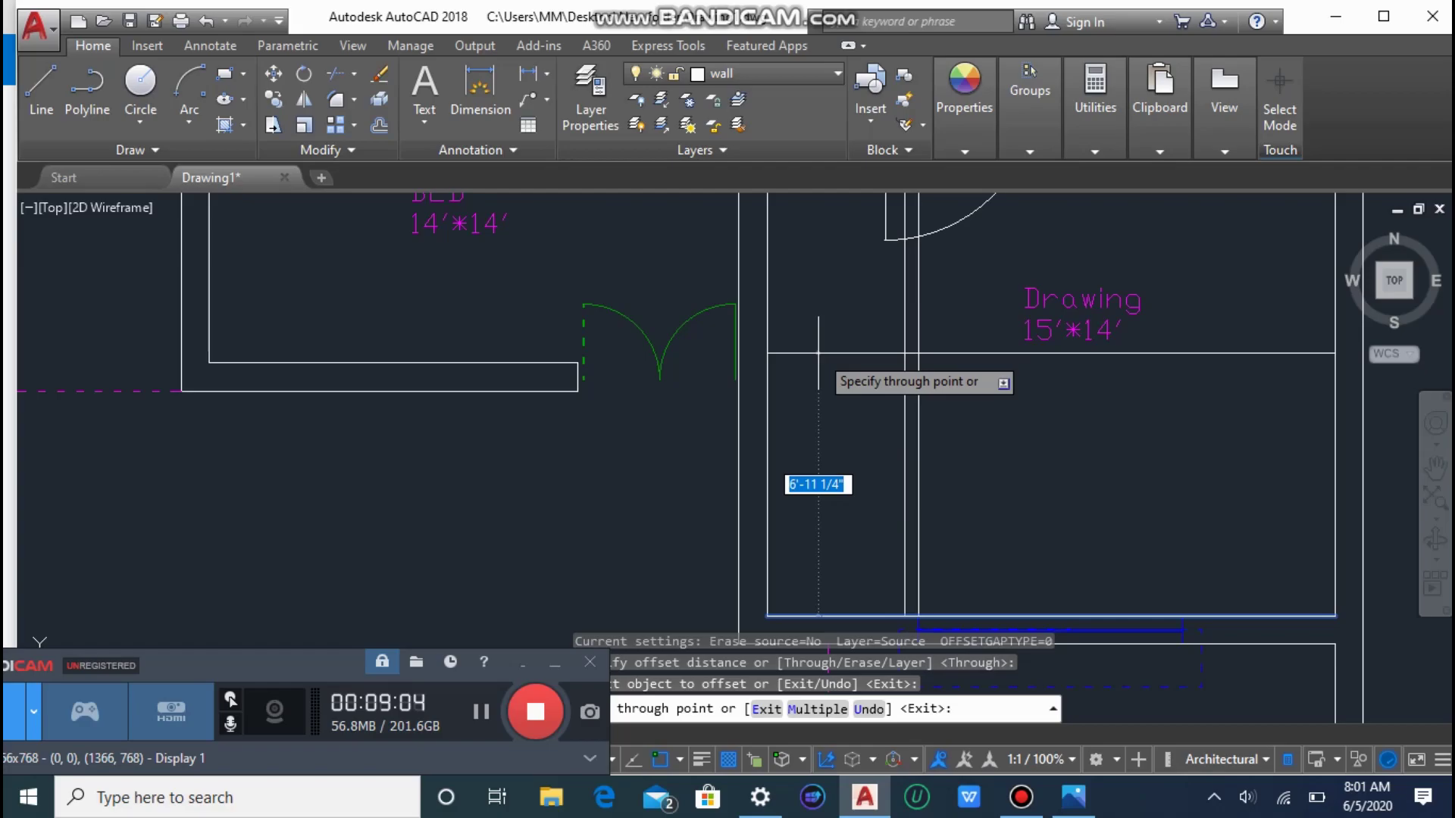
pyautogui.write("7'")
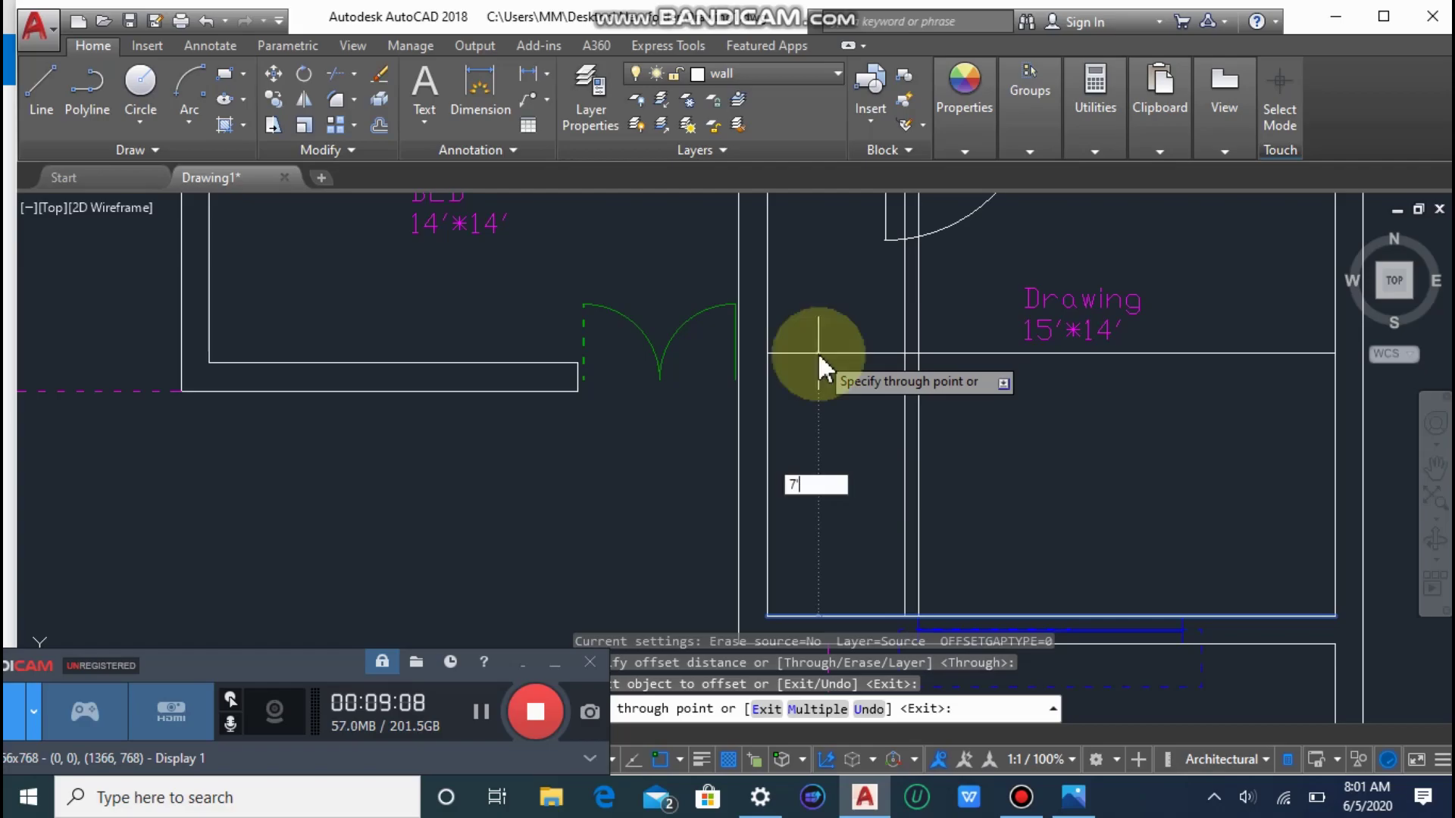
pyautogui.press('Return')
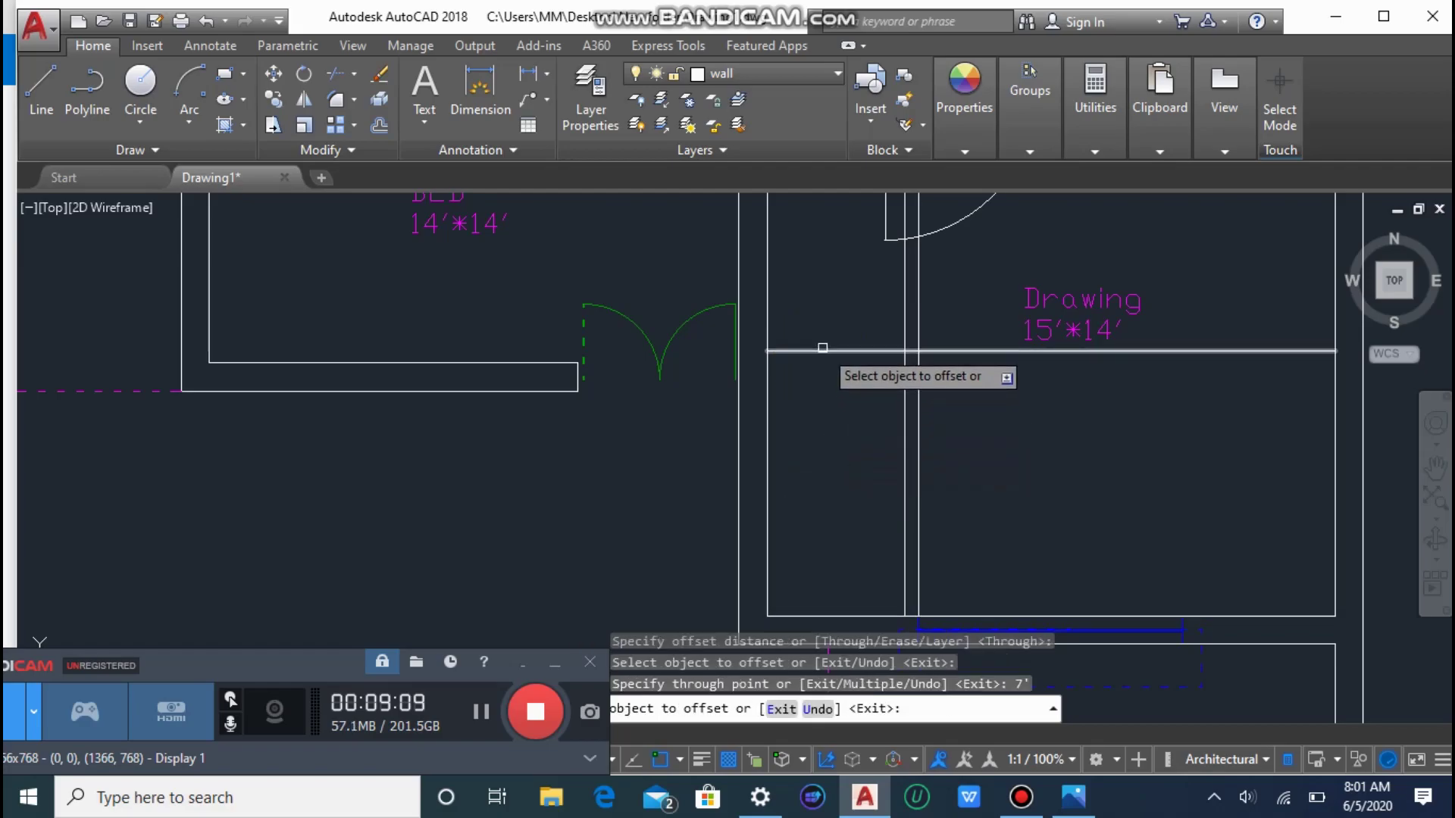
pyautogui.click(822, 350)
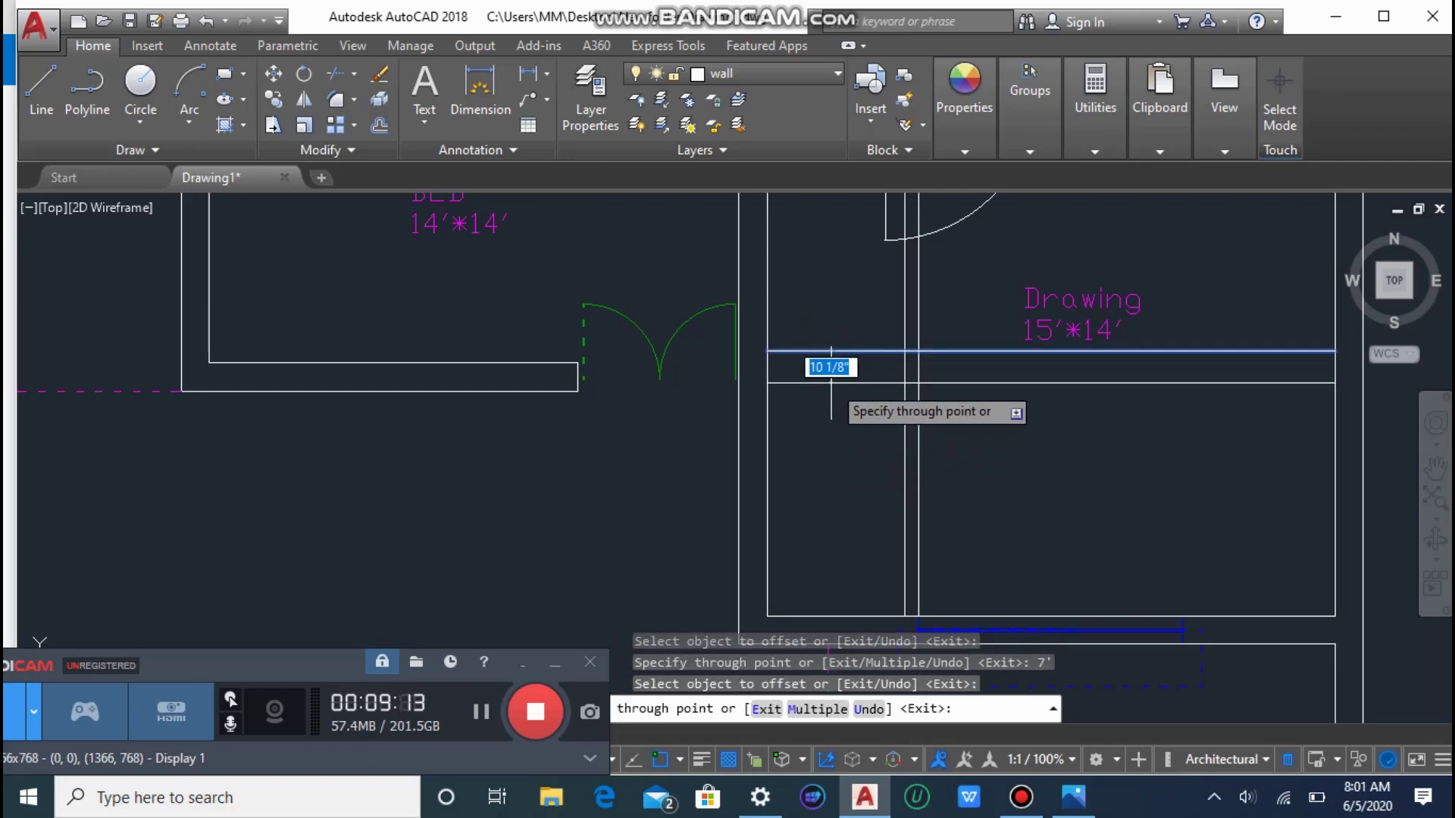
pyautogui.write('6"')
pyautogui.press('Return')
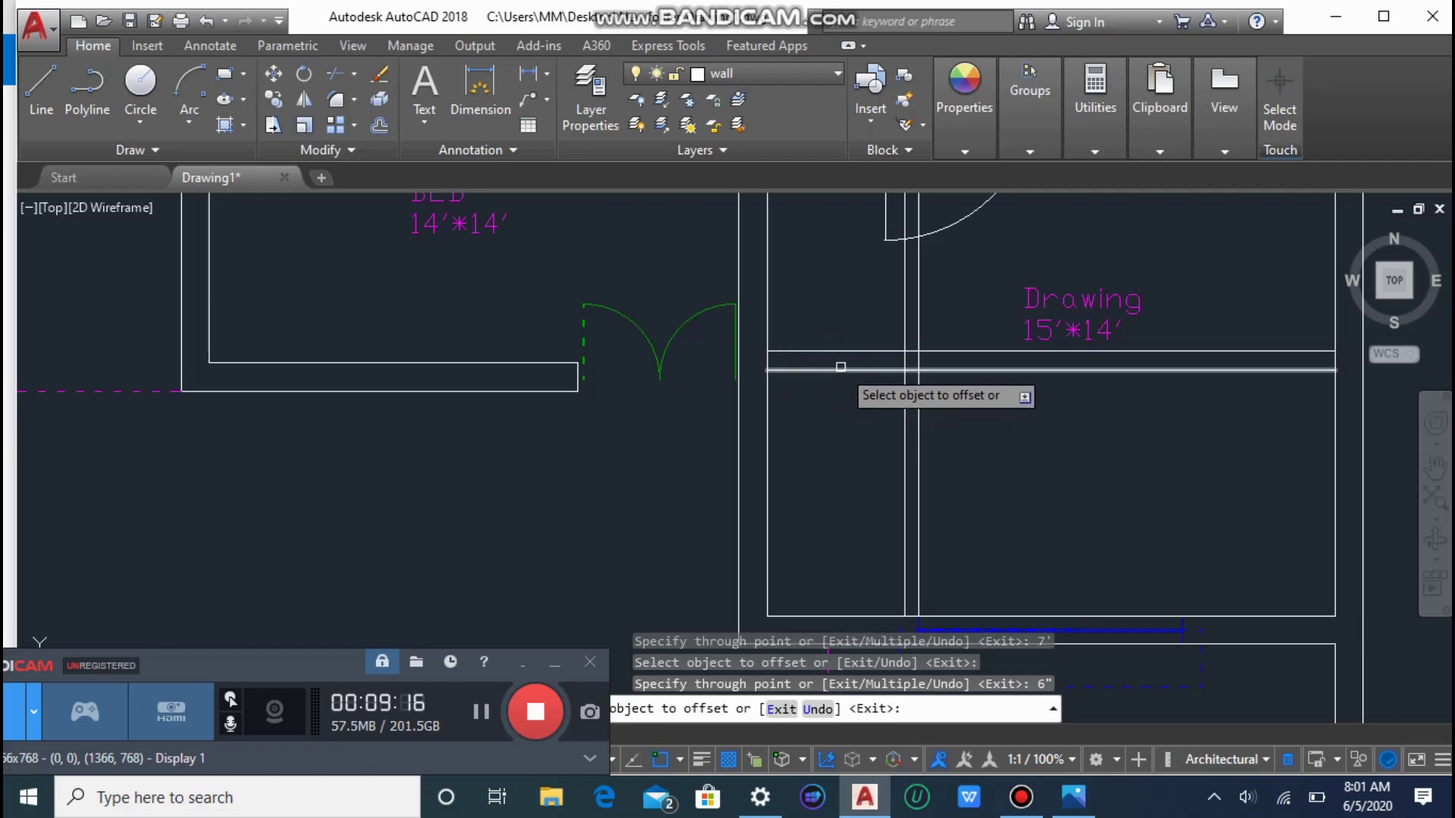
# Offset two more lines by 6" and 4.5" to complete the enclosure walls.
pyautogui.click(840, 368)
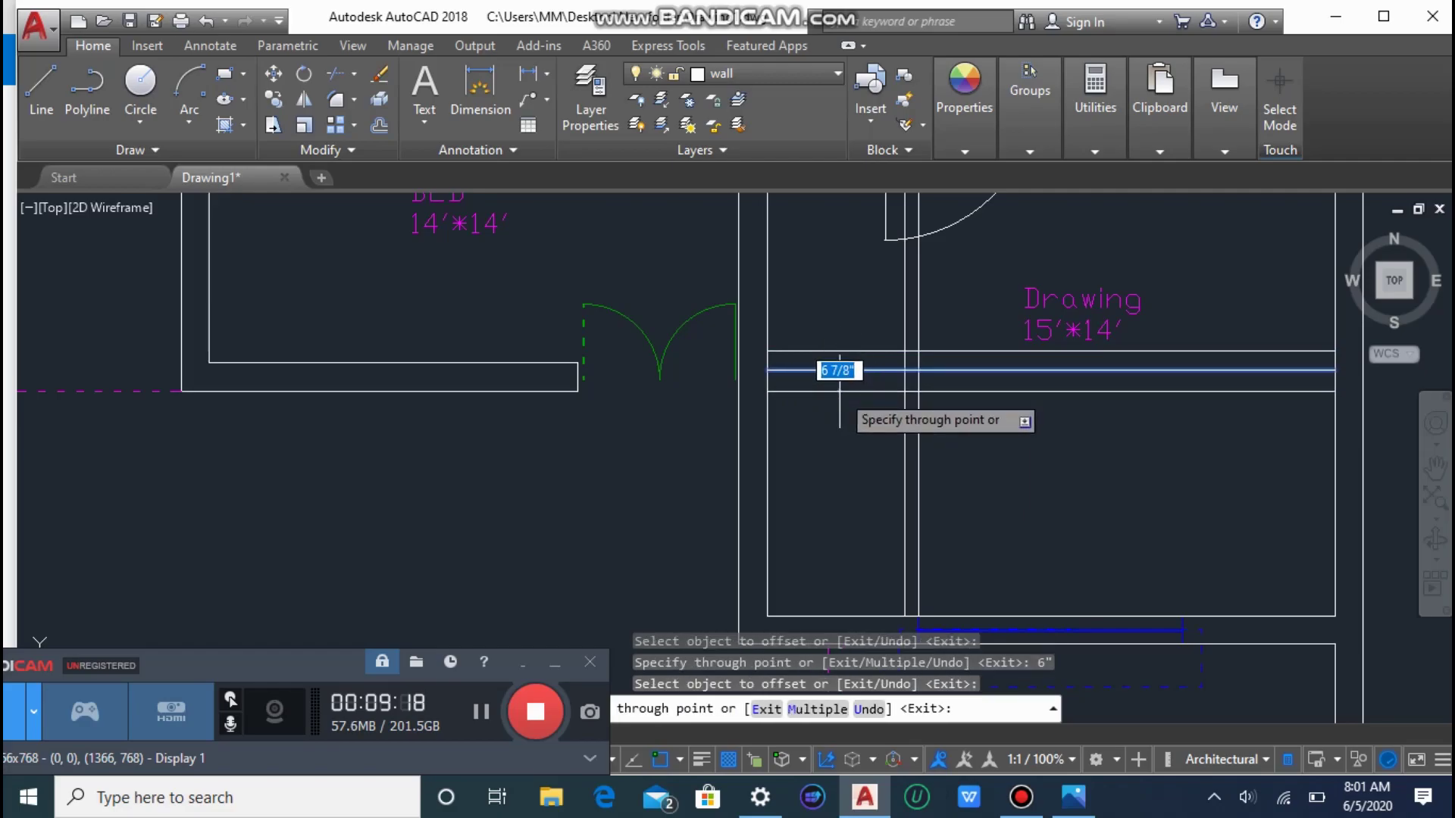
pyautogui.write('6"')
pyautogui.press('Return')
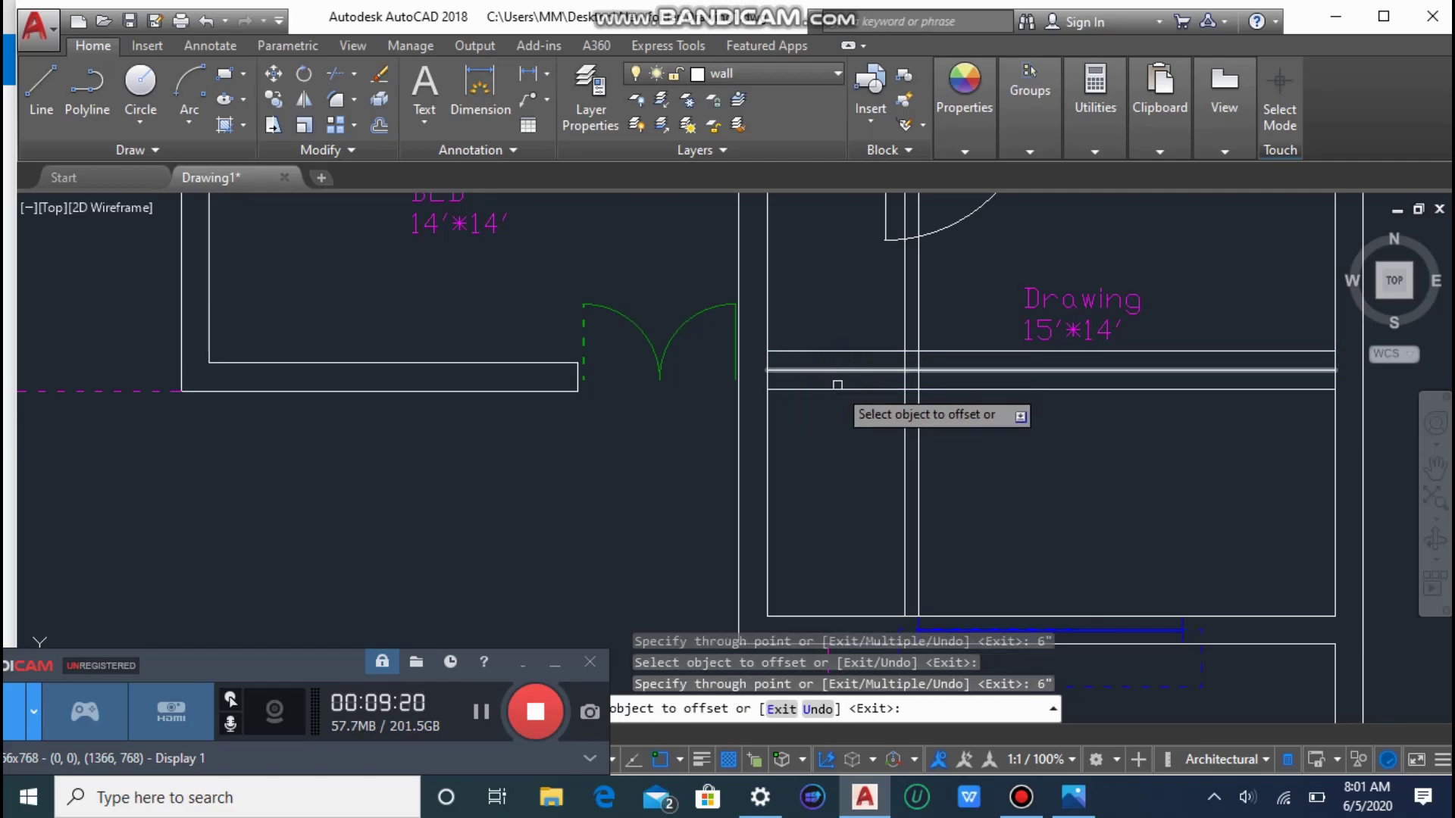
pyautogui.click(836, 388)
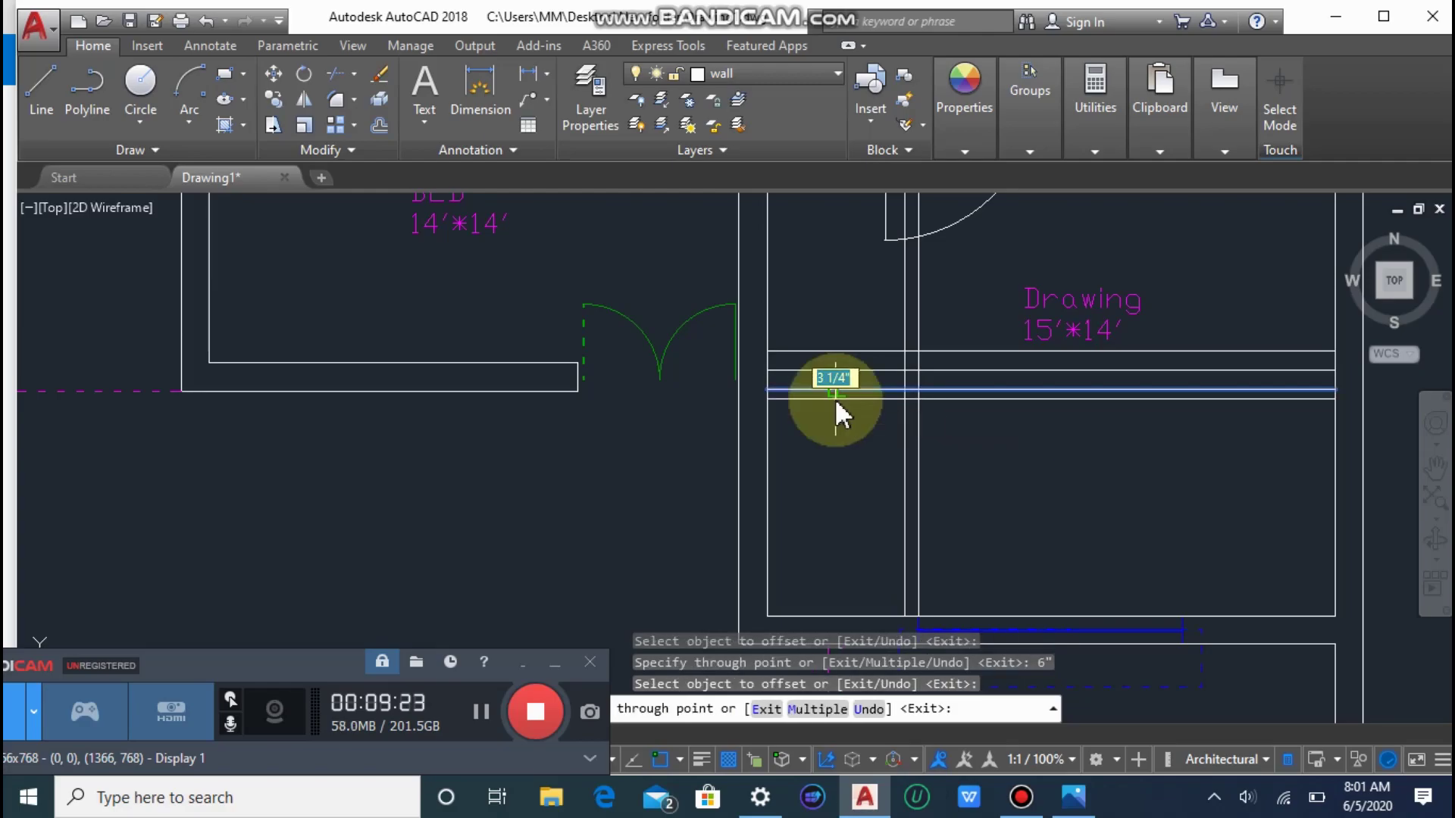
pyautogui.write('4.5')
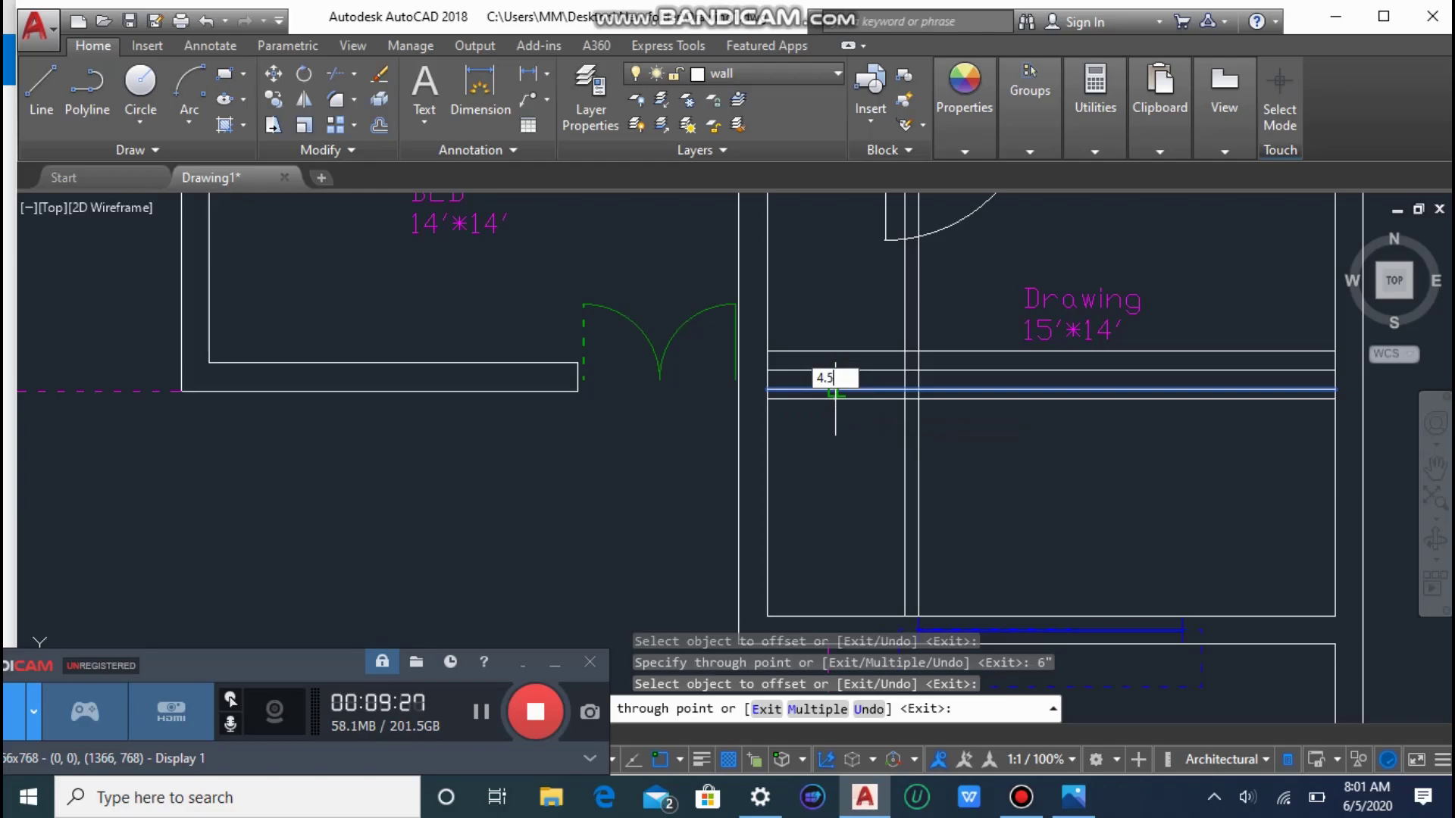
pyautogui.press('Return')
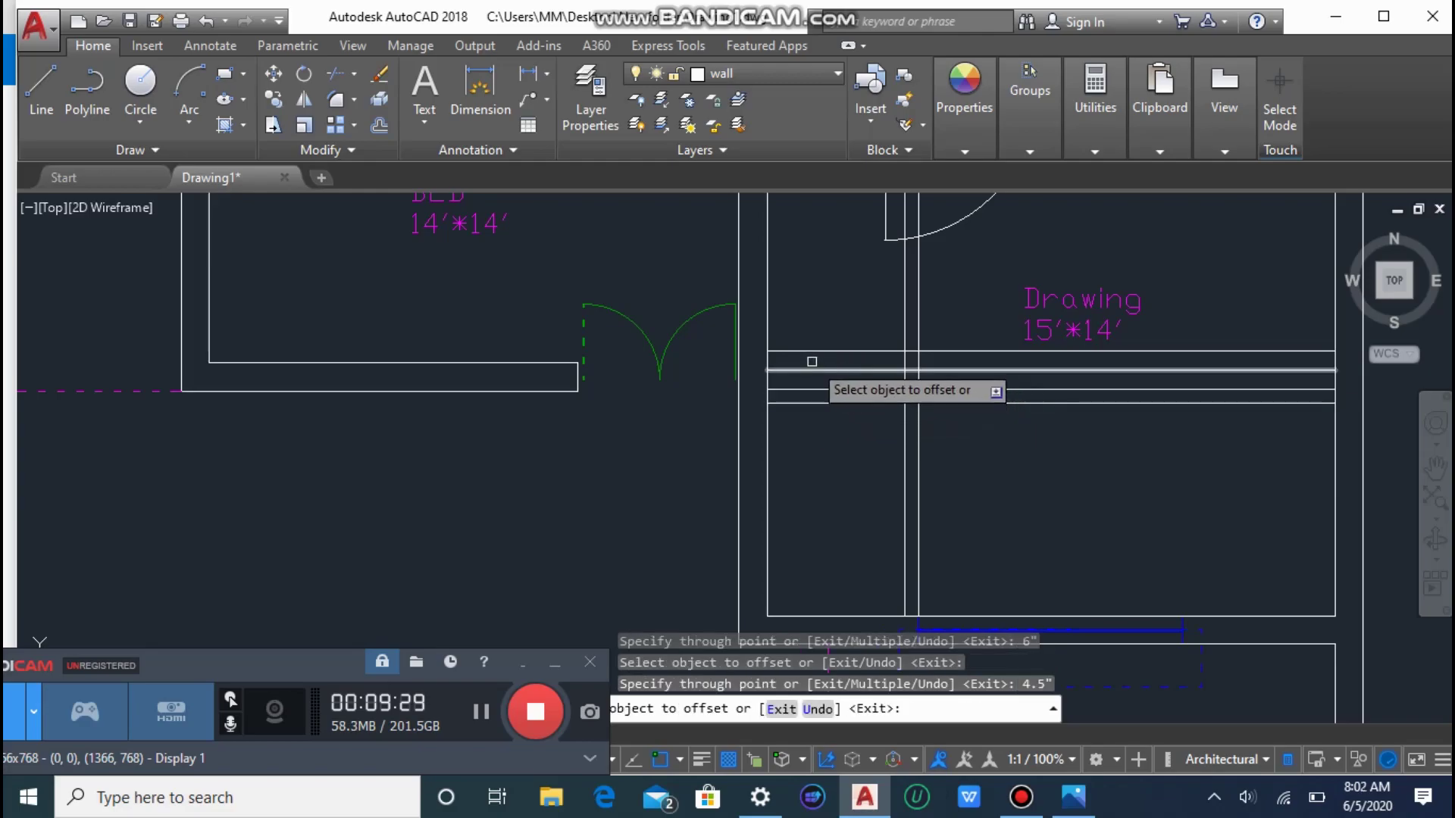
pyautogui.press('Escape')
# Delete the two unwanted upper wall lines.
pyautogui.click(822, 341)
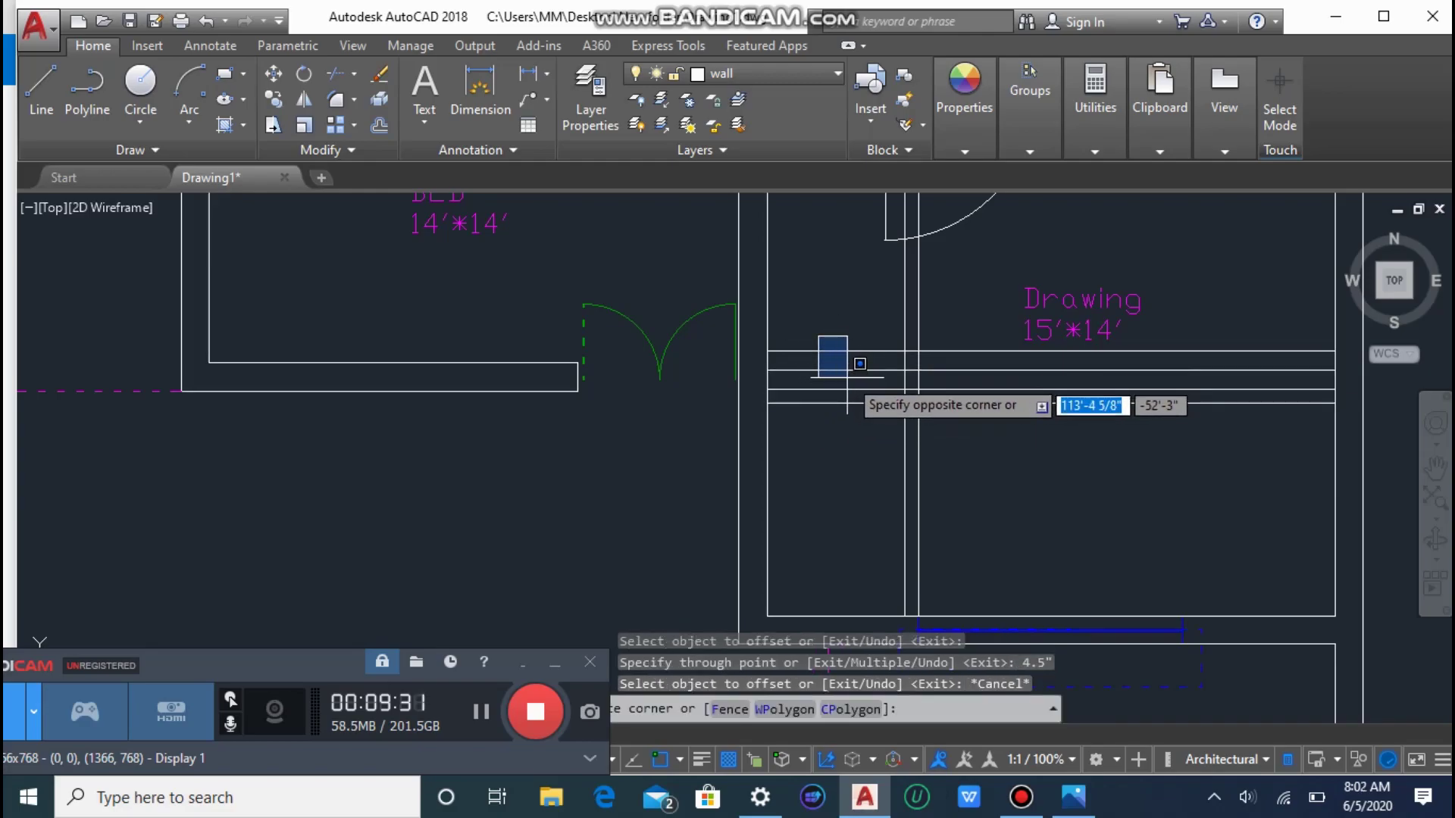
pyautogui.click(850, 328)
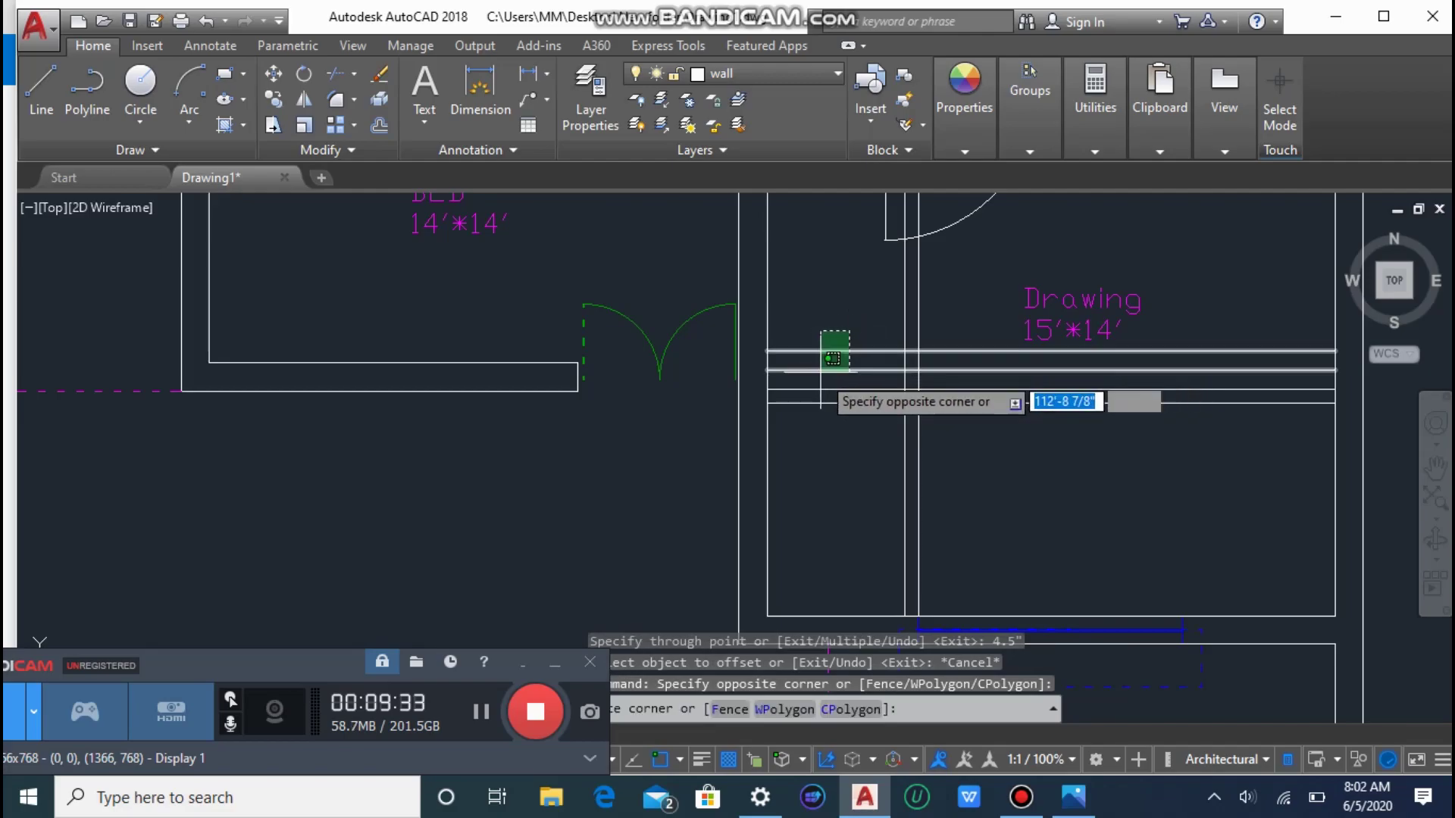
pyautogui.click(820, 375)
pyautogui.press('Delete')
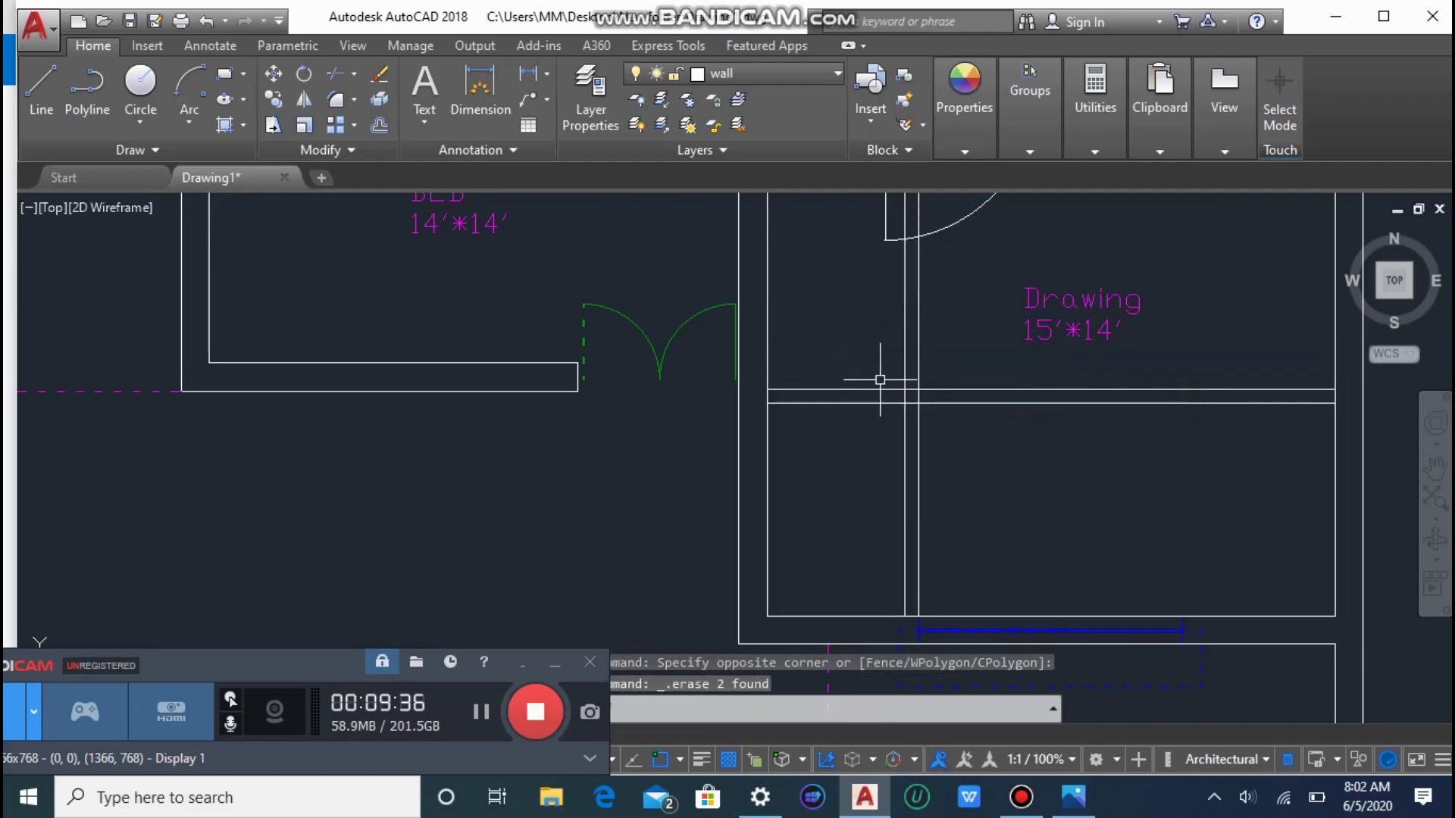
pyautogui.scroll(-2, 848, 371)
# Trim the crossing horizontal and vertical wall ends to clean up the enclosure.
pyautogui.click(838, 377)
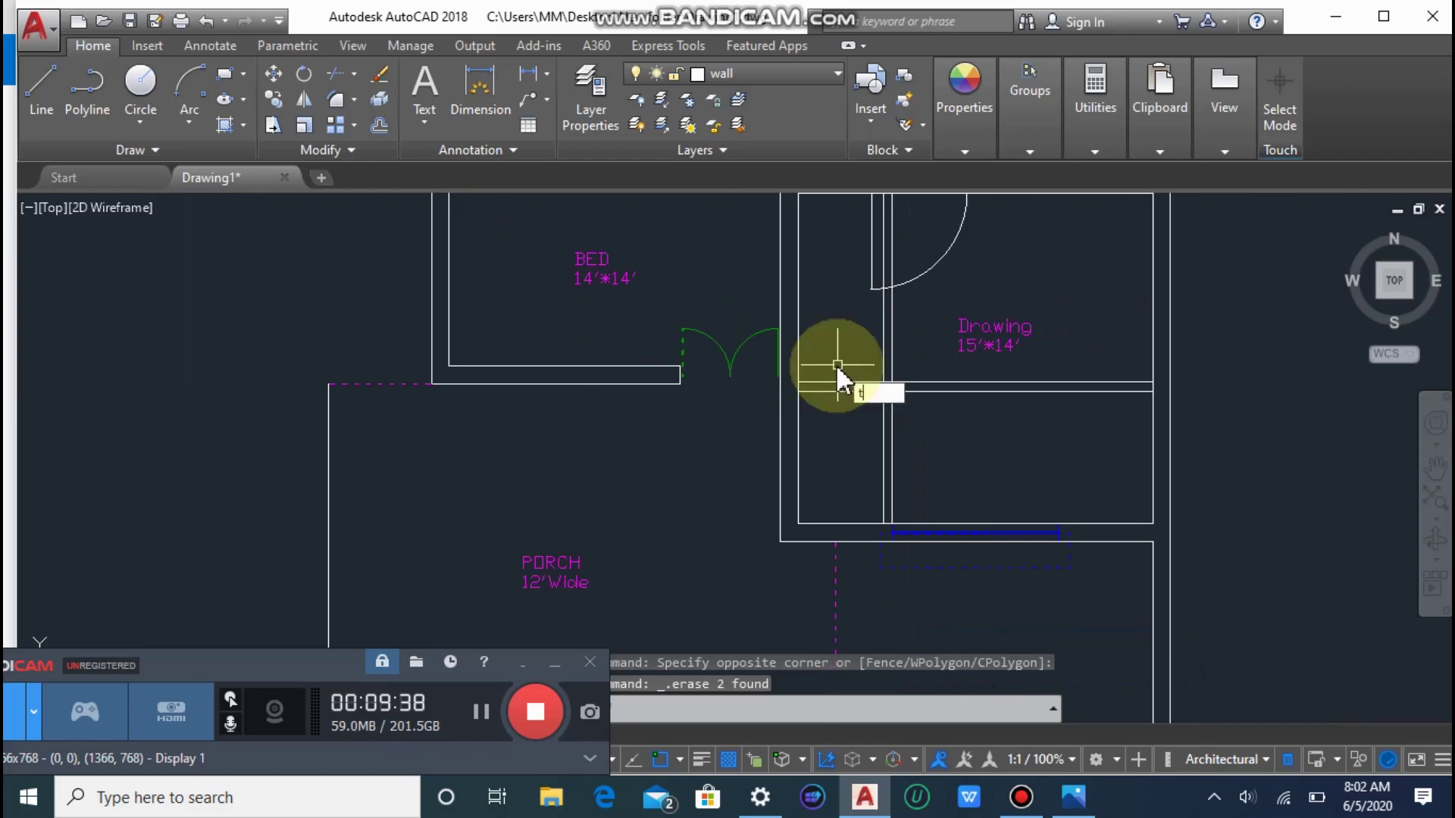
pyautogui.write('tr')
pyautogui.press('Return')
pyautogui.press('Return')
pyautogui.click(1088, 334)
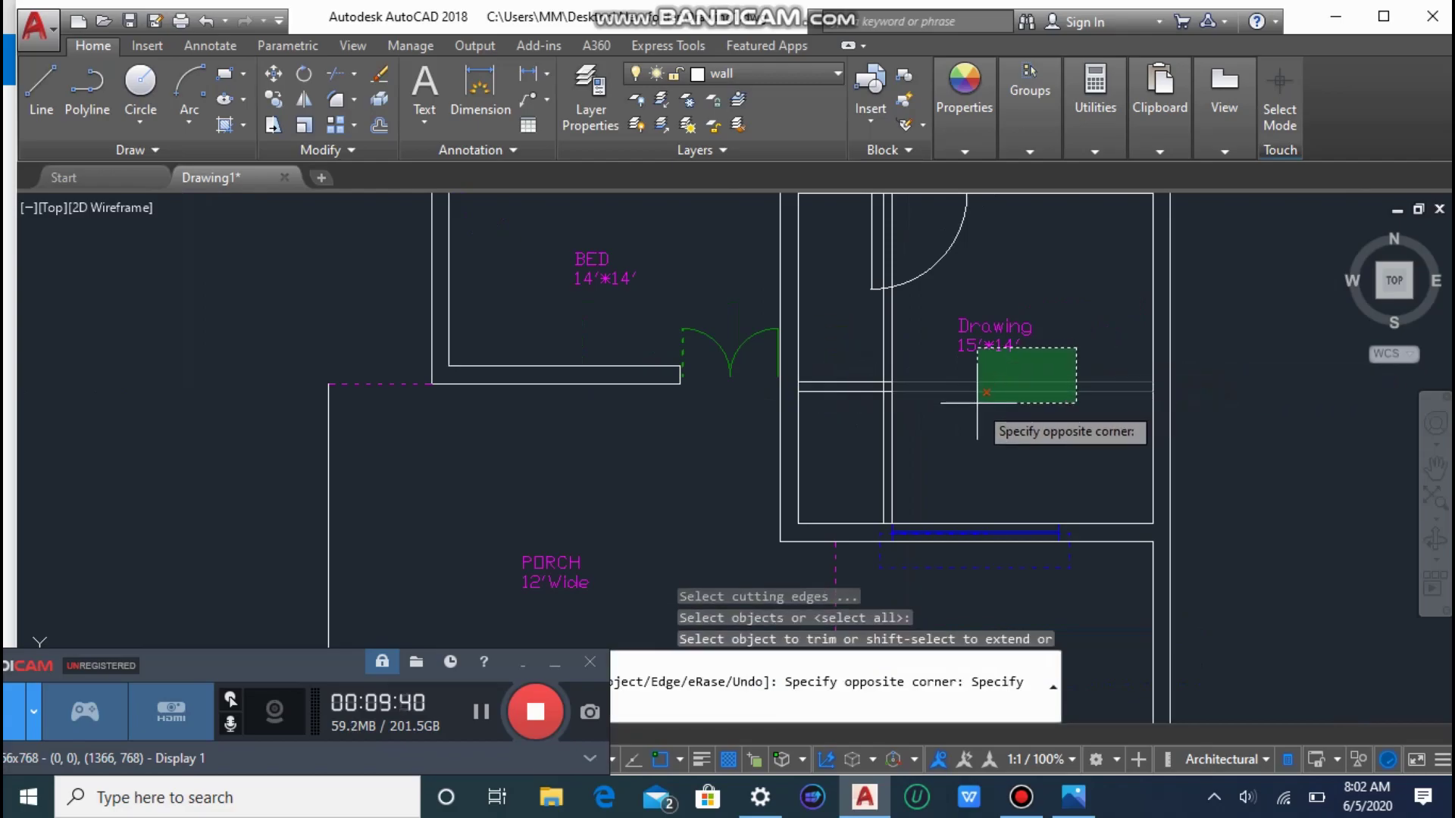
pyautogui.click(974, 400)
pyautogui.click(903, 335)
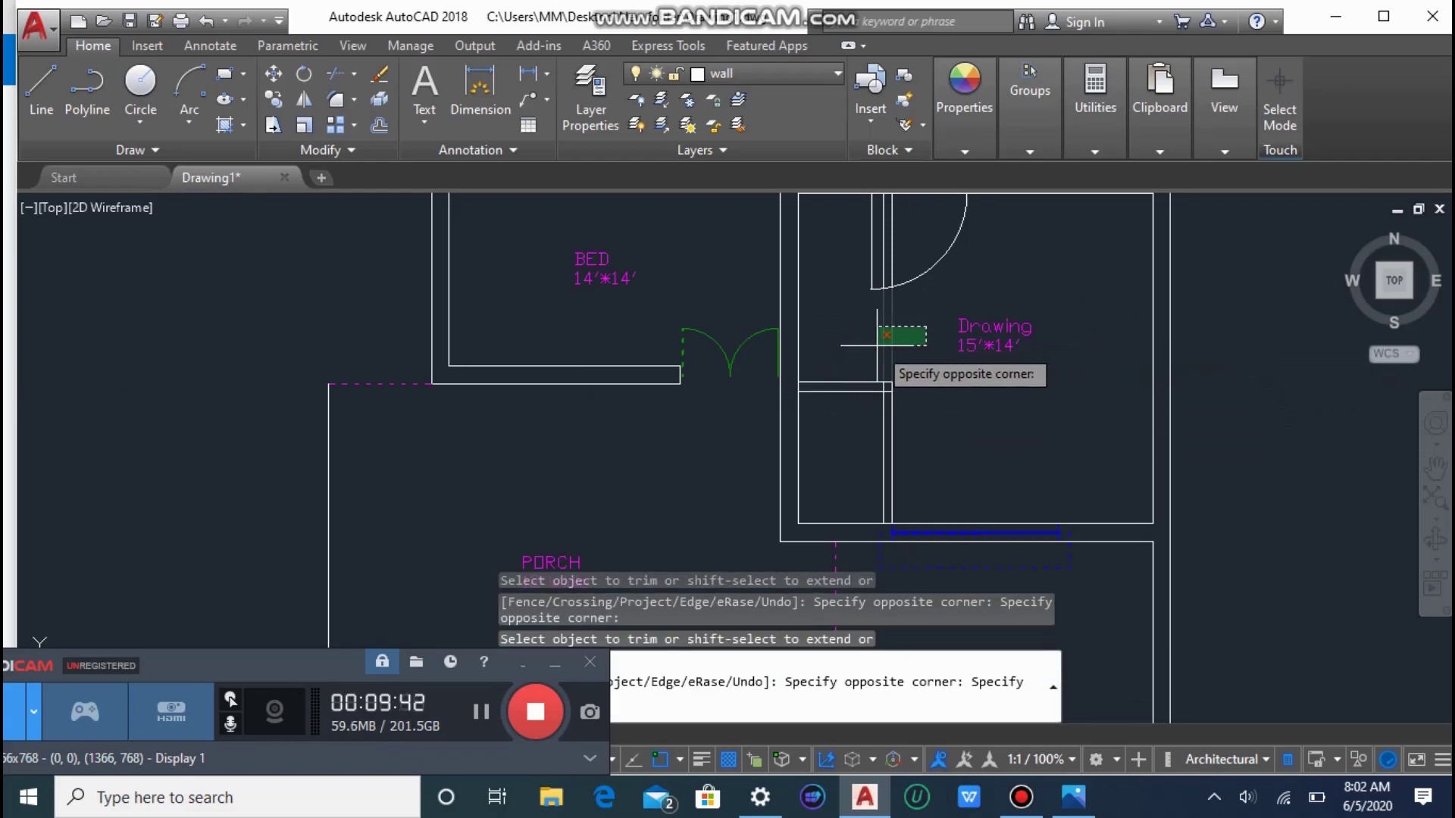
pyautogui.click(871, 342)
pyautogui.click(887, 256)
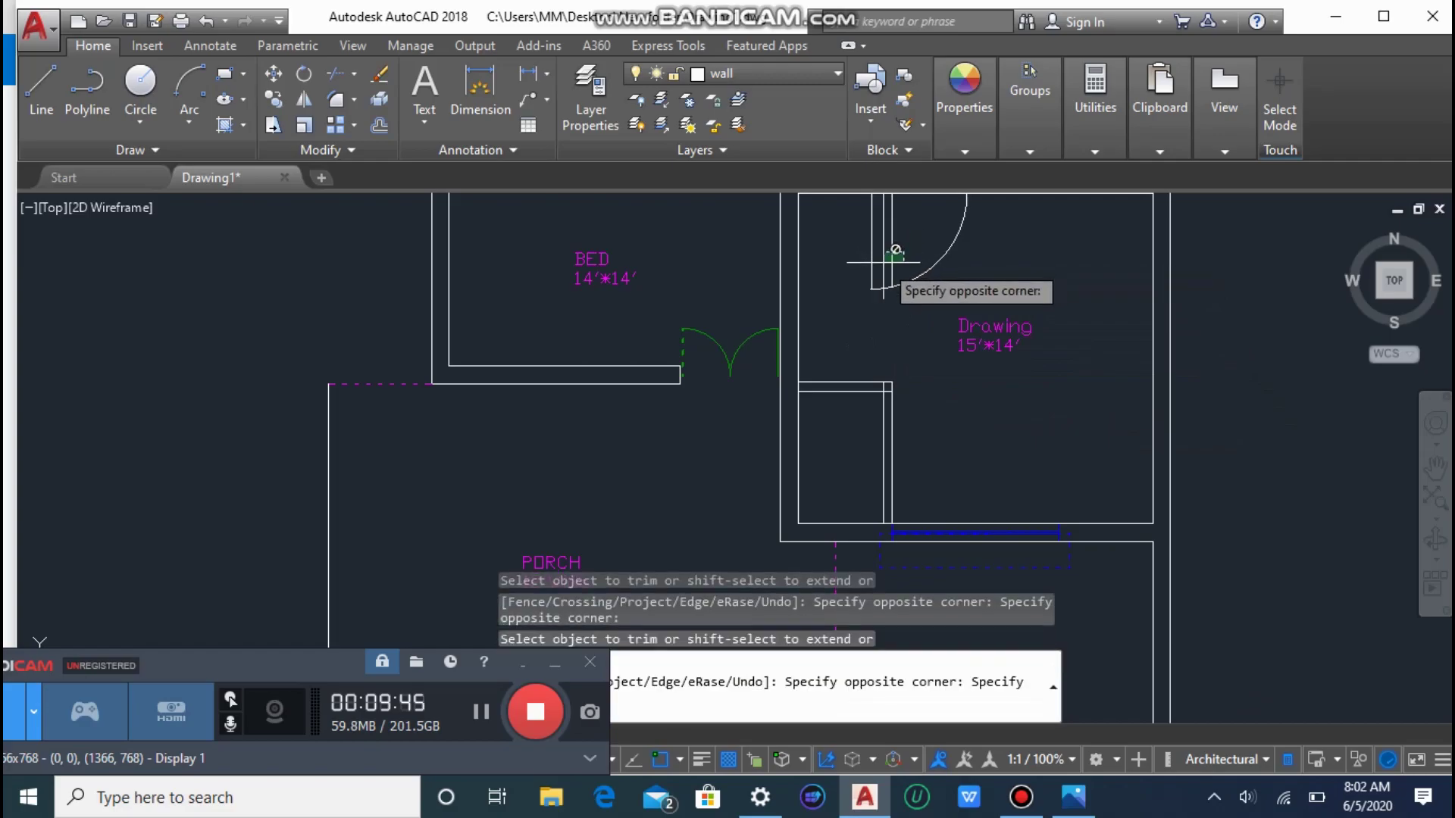
pyautogui.press('Escape')
# Delete the two vertical door-jamb lines beside the top-left door.
pyautogui.click(869, 260)
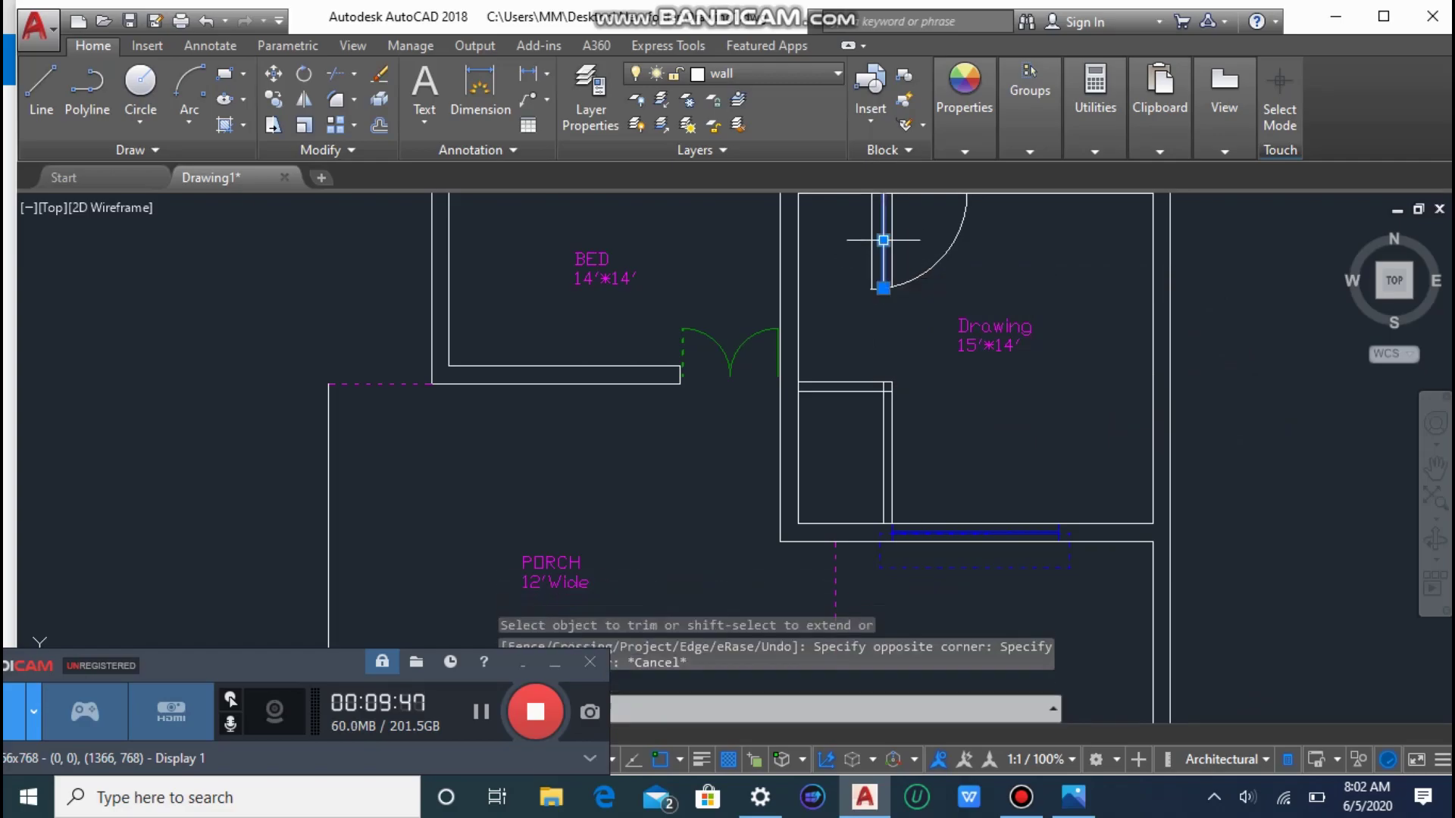
pyautogui.press('Delete')
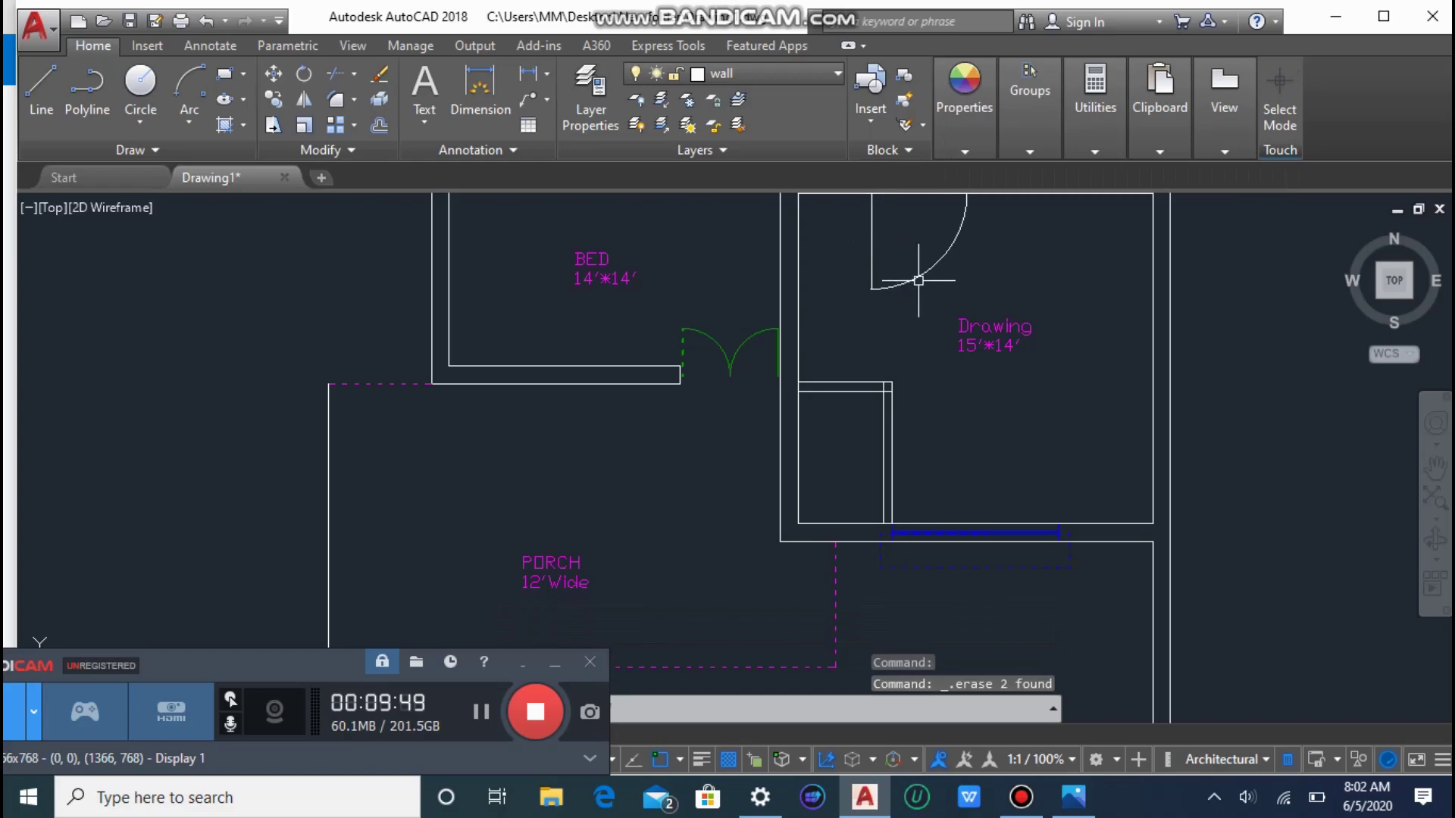
pyautogui.scroll(-3, 891, 303)
pyautogui.scroll(3, 927, 432)
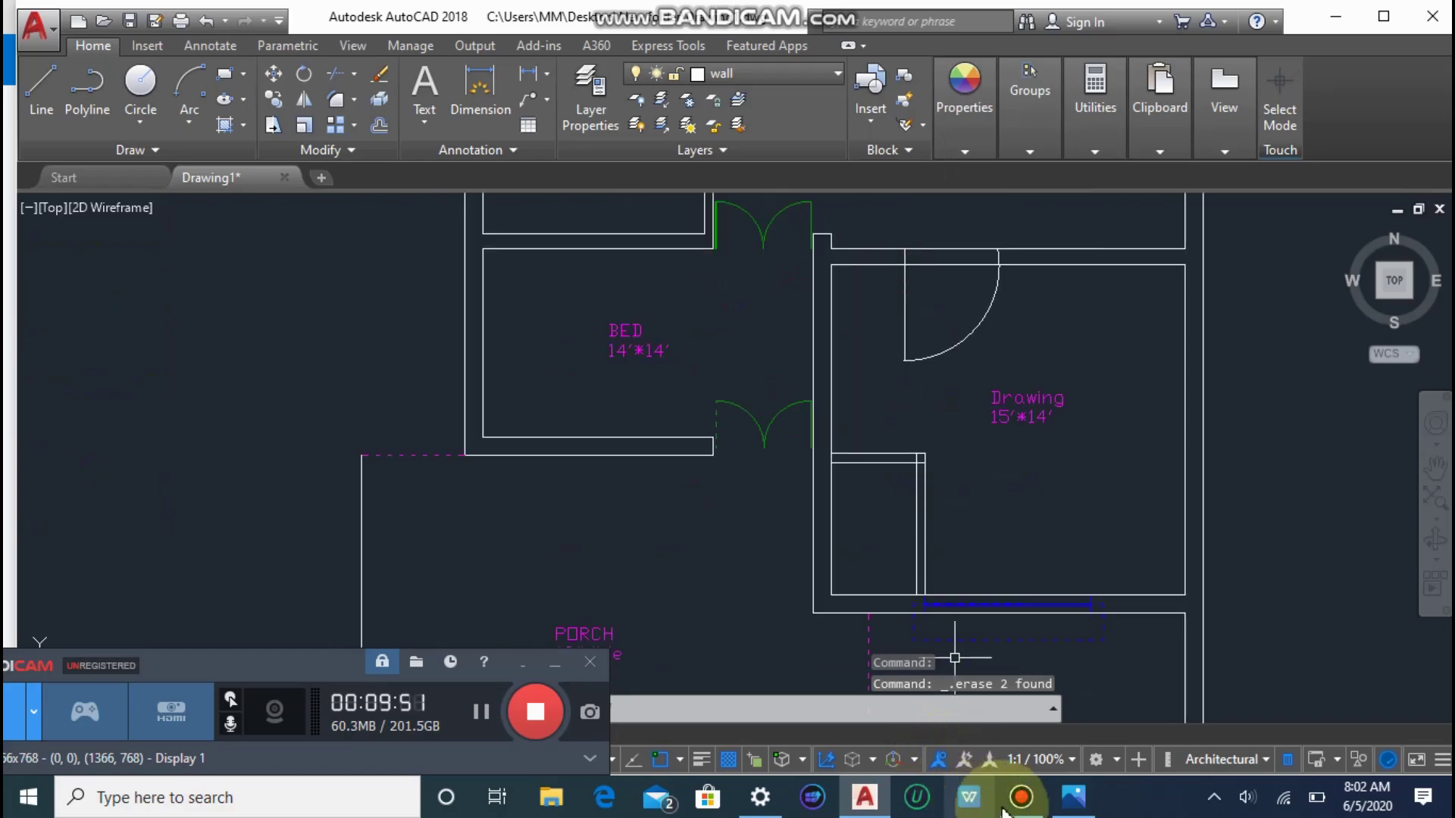
# Compare the ground-floor and first-floor reference plans, then return to AutoCAD.
pyautogui.click(1073, 797)
pyautogui.press('Left')
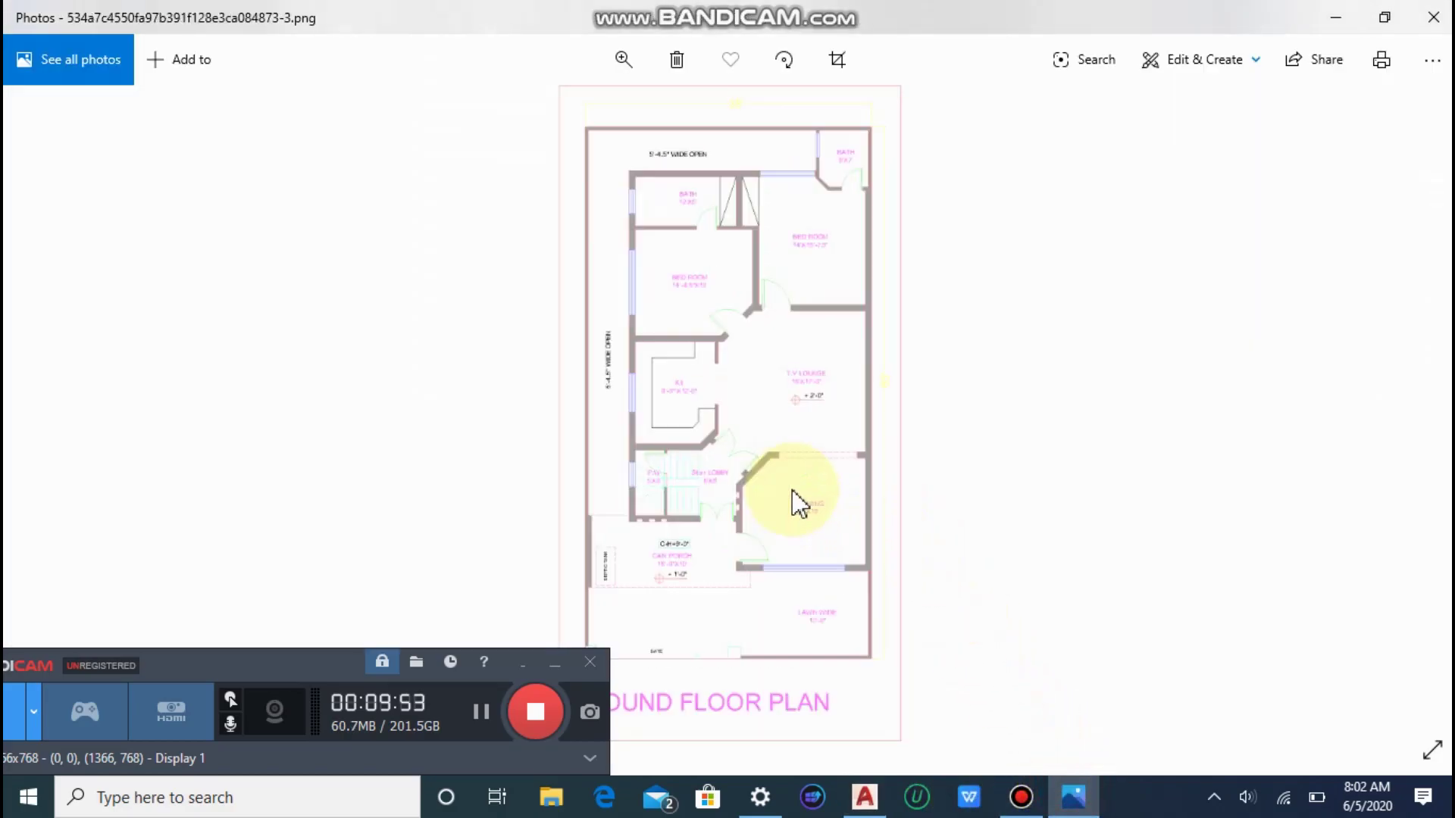
pyautogui.press('Right')
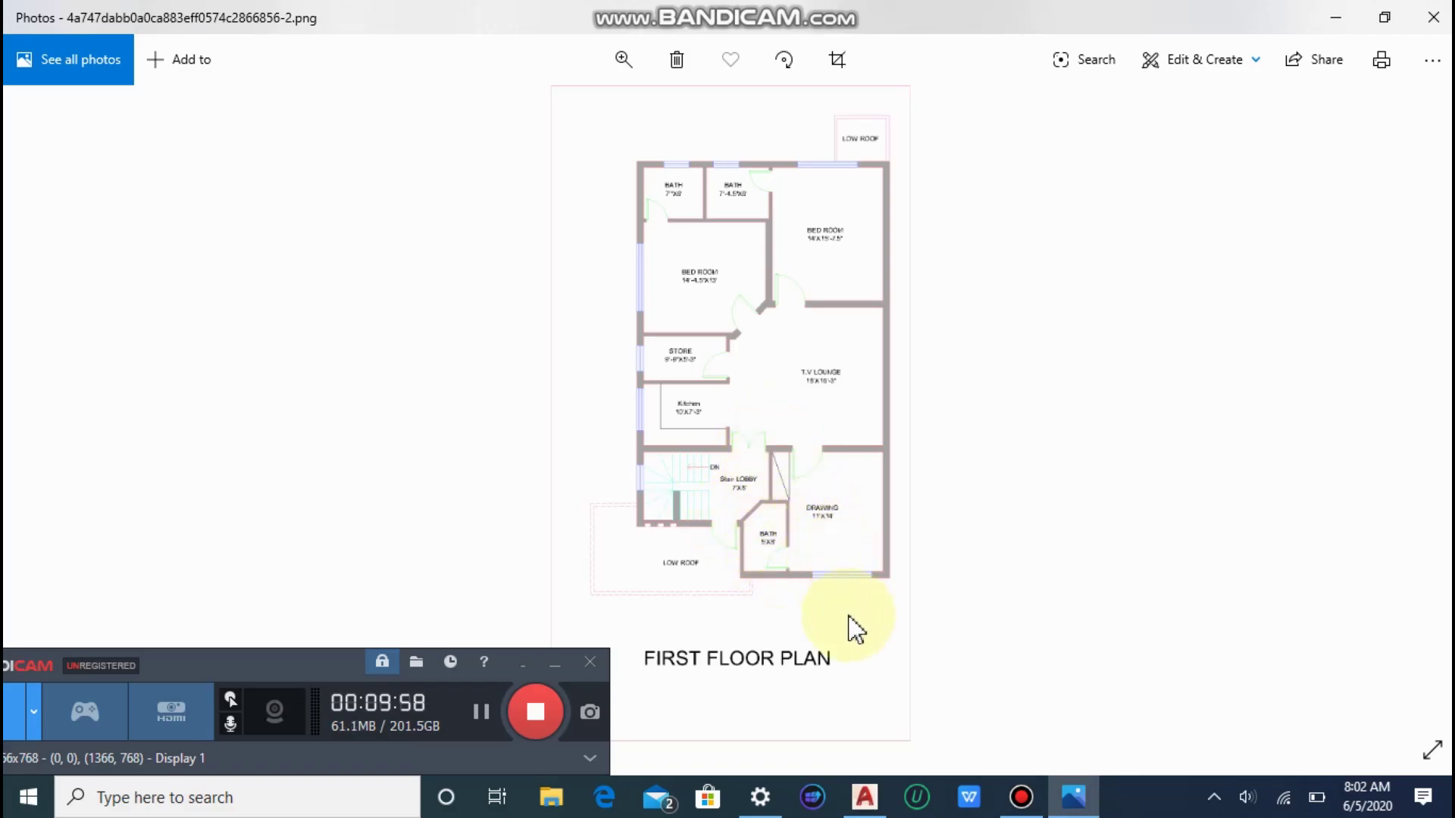
pyautogui.click(865, 797)
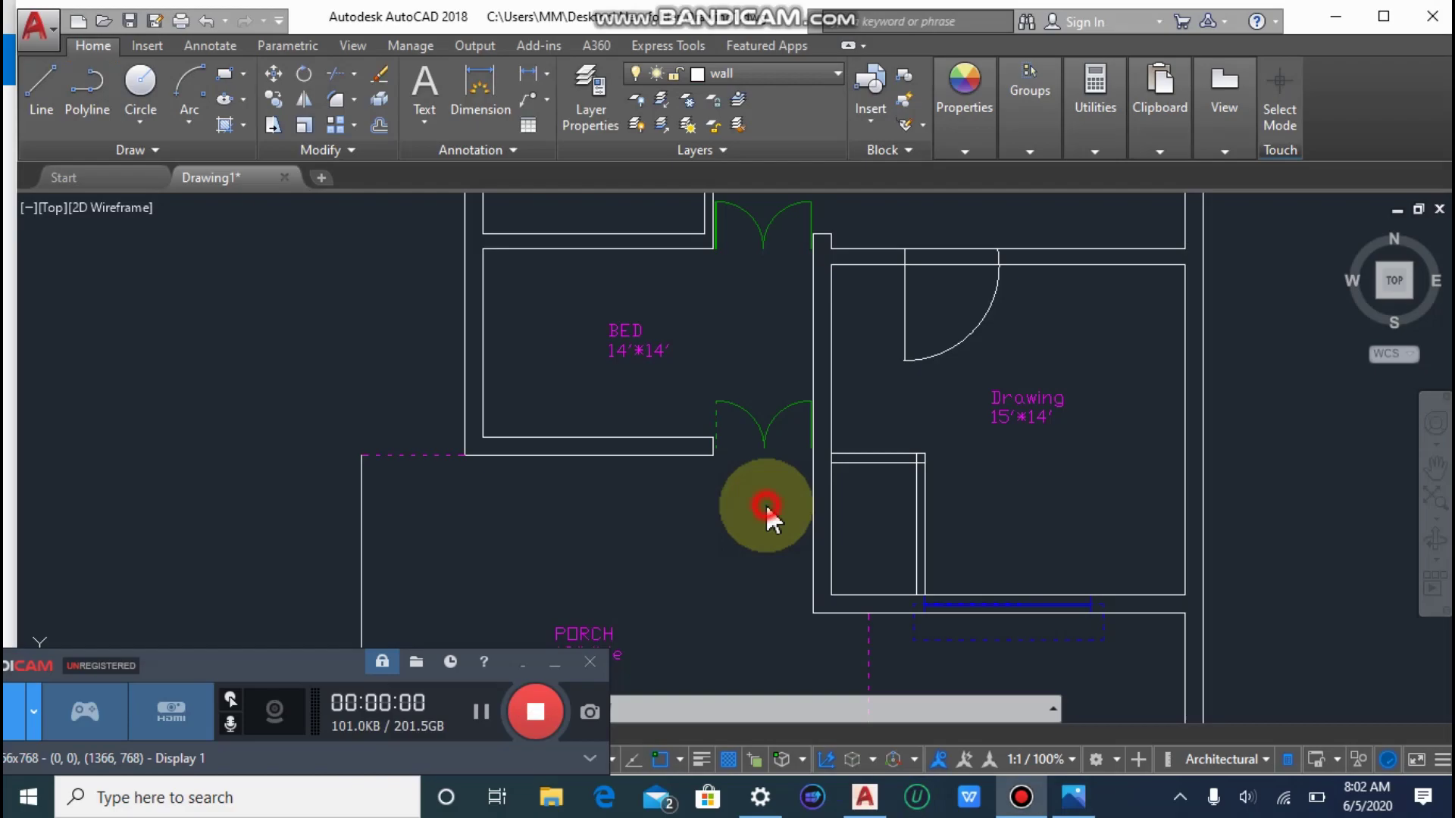
# Delete the two vertical wall lines beside the enclosure.
pyautogui.click(765, 503)
pyautogui.press('Escape')
pyautogui.press('Escape')
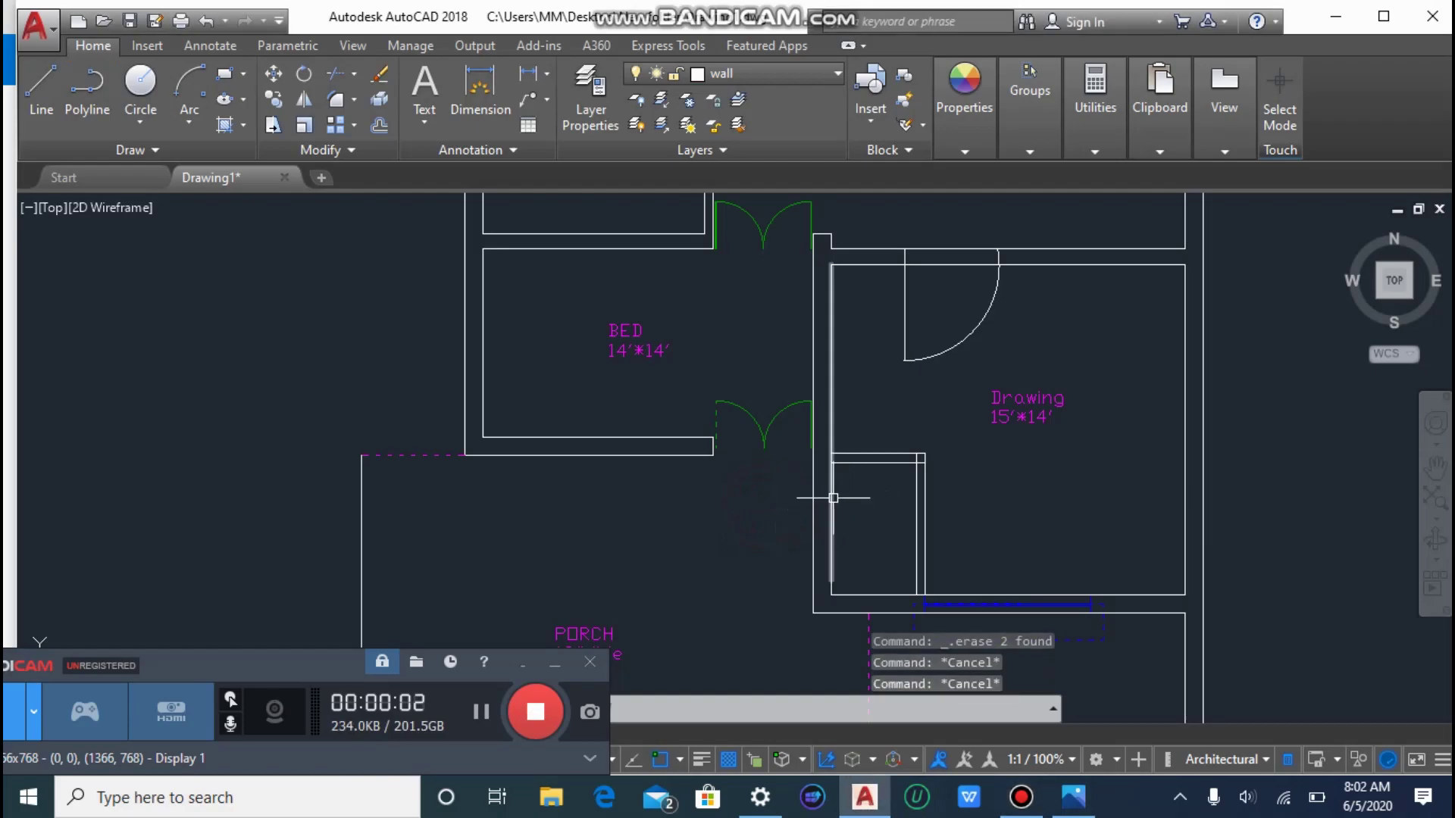
pyautogui.click(831, 551)
pyautogui.click(813, 551)
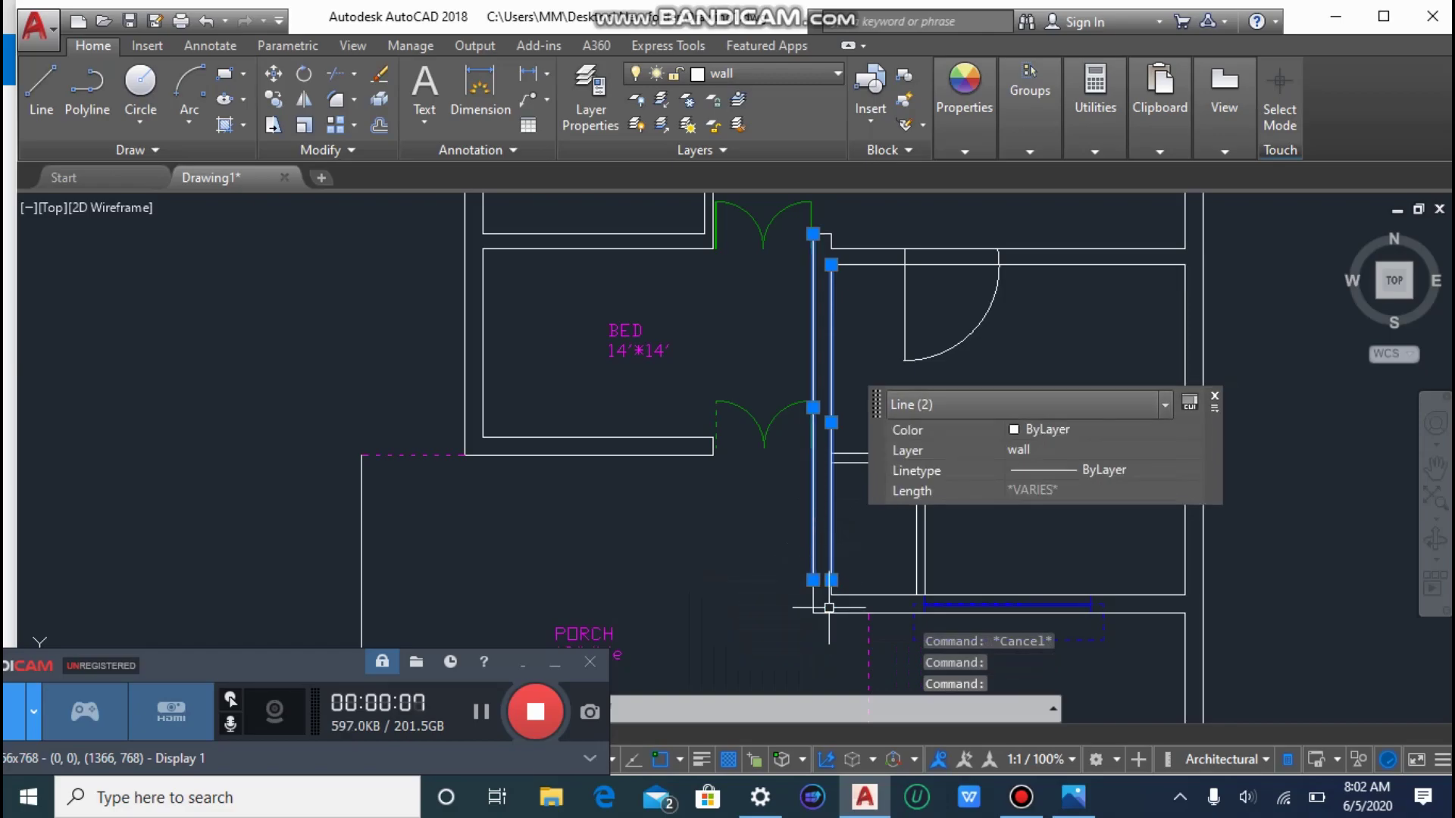
pyautogui.moveTo(1073, 796)
pyautogui.moveTo(1039, 714)
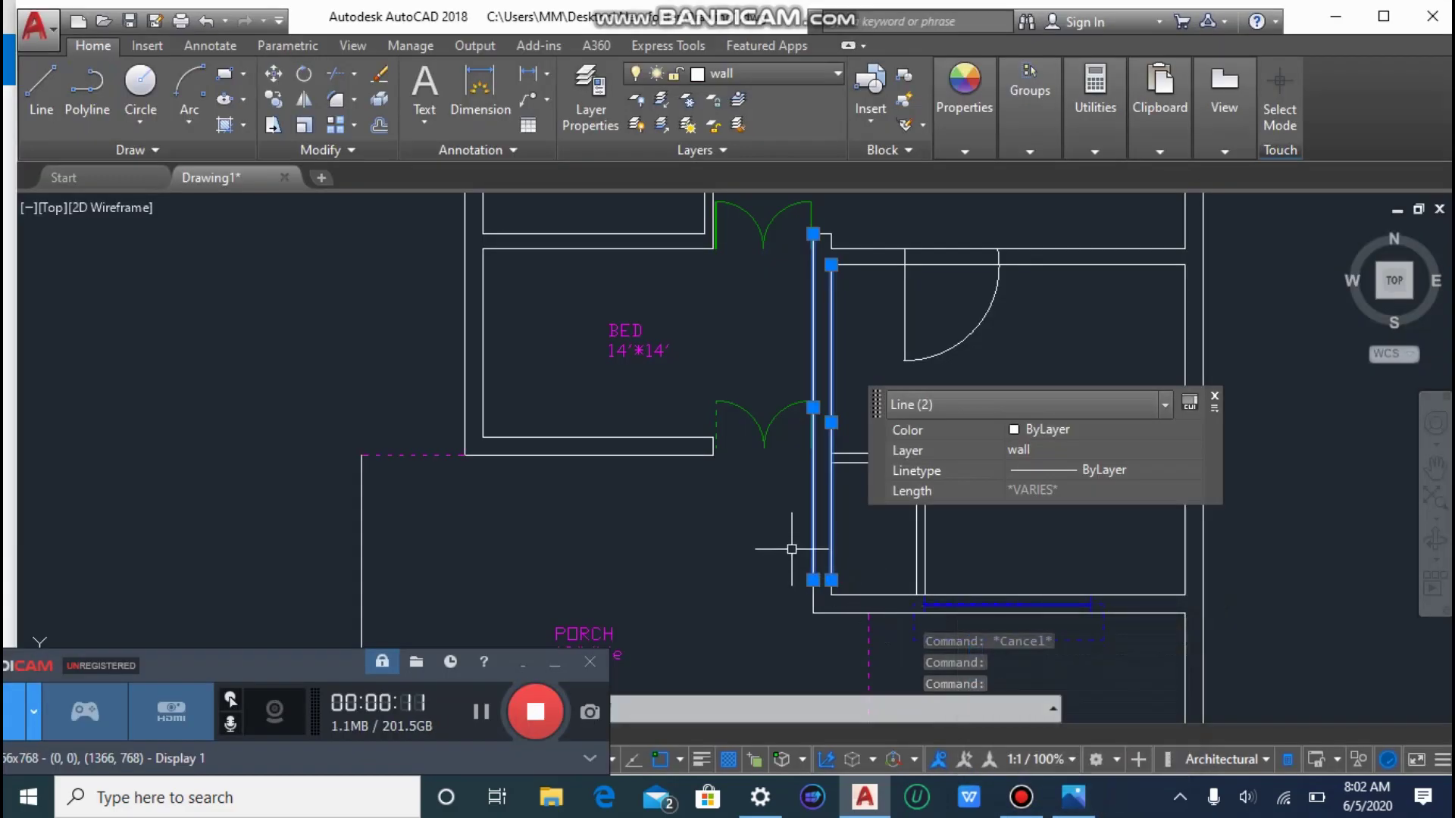
pyautogui.press('Delete')
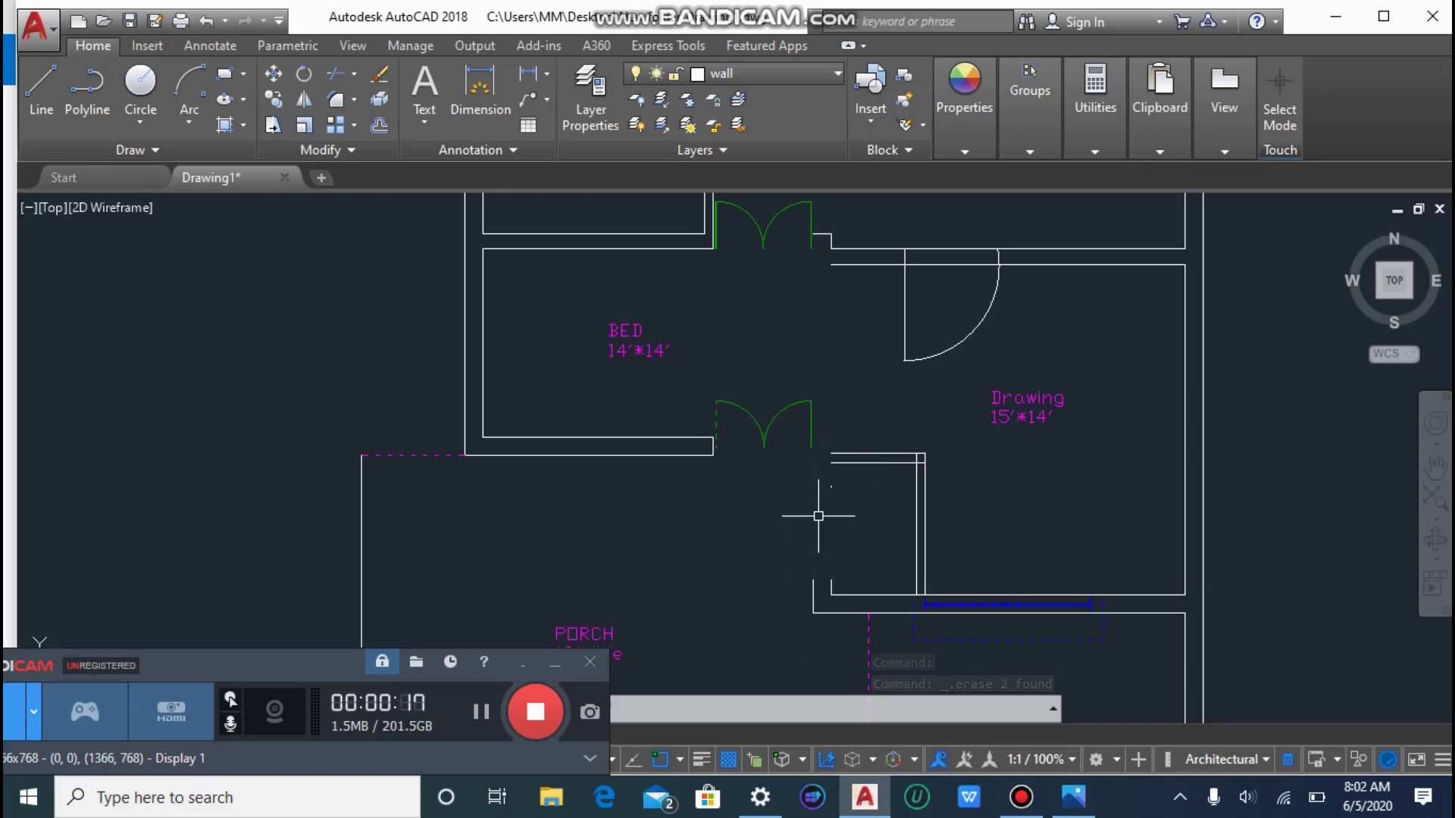
# Offset the enclosure's right wall 5' into the Drawing room, then offset that new line 4.5".
pyautogui.write('o')
pyautogui.press('Return')
pyautogui.press('Return')
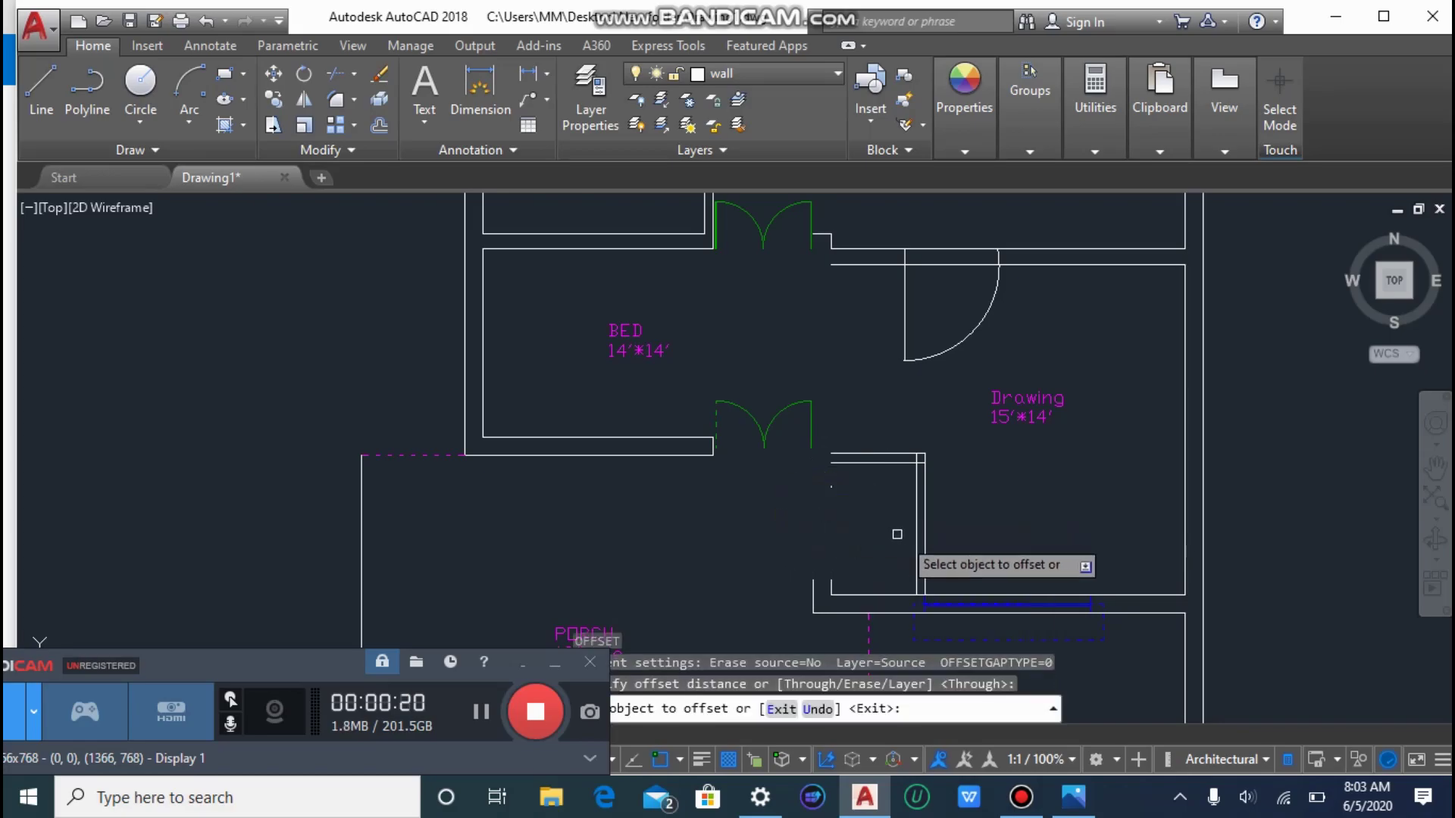
pyautogui.click(914, 540)
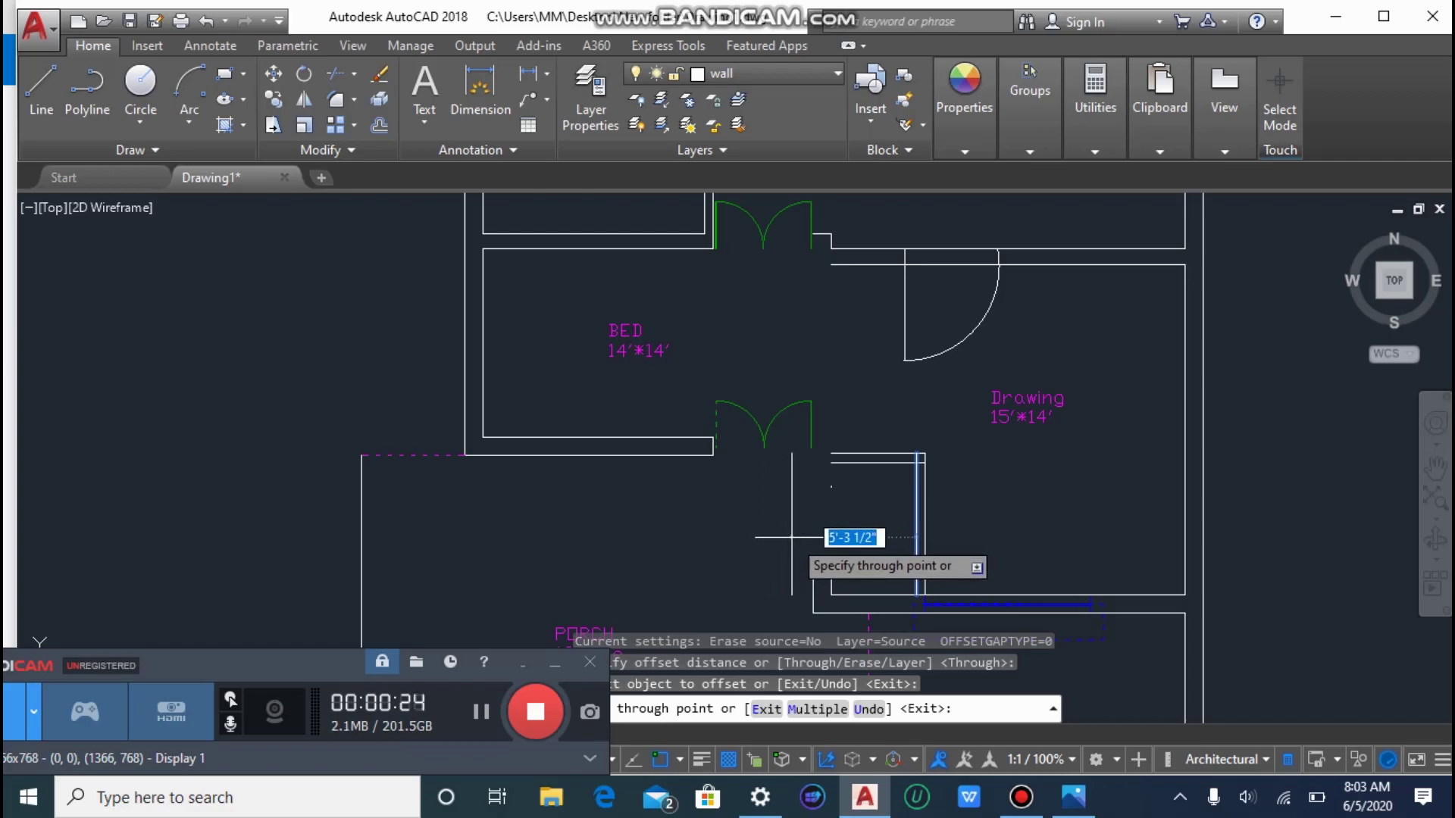
pyautogui.write("5'")
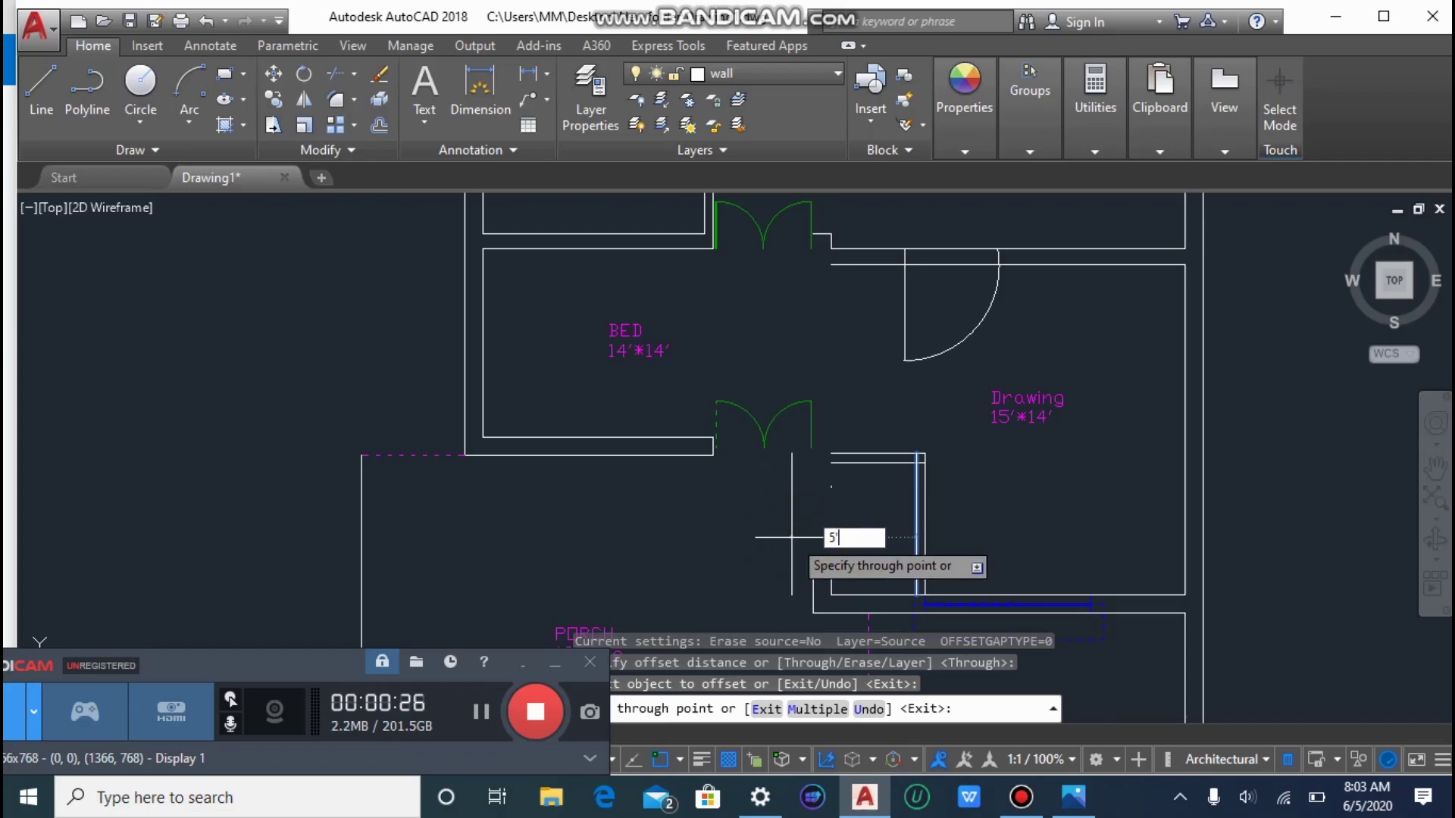
pyautogui.press('Return')
pyautogui.click(796, 537)
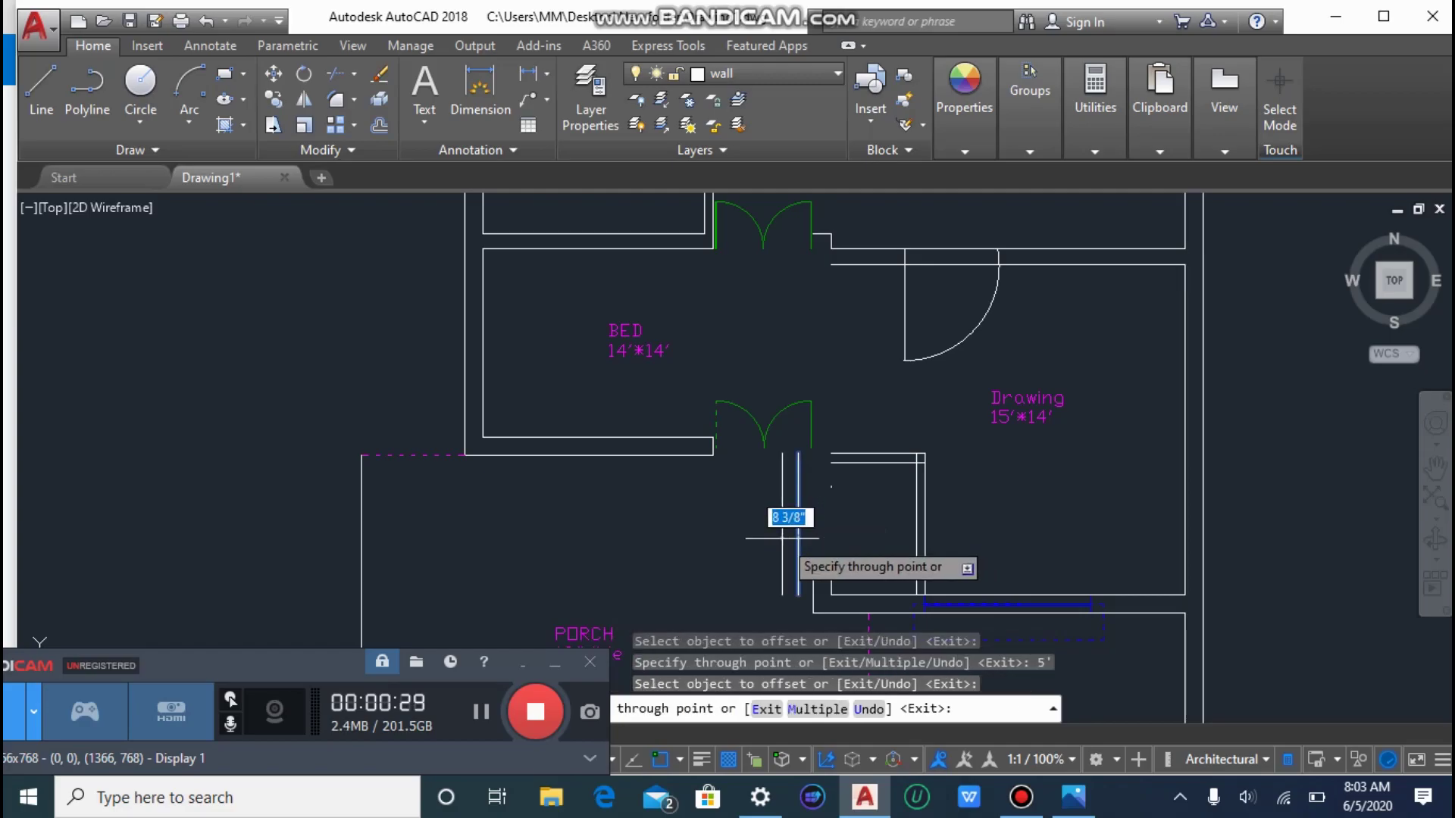
pyautogui.write('4.5')
pyautogui.press('Return')
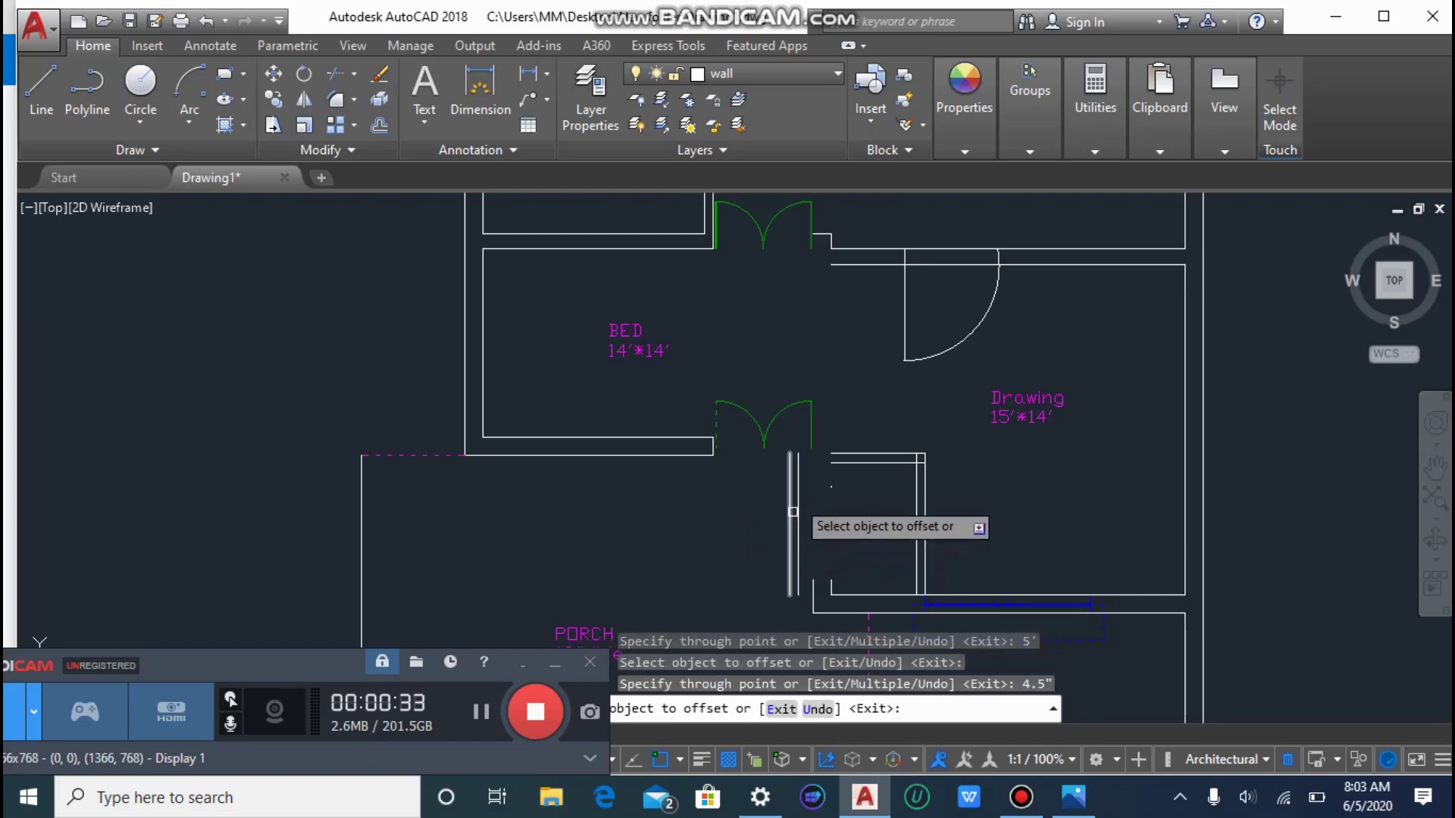
pyautogui.press('Escape')
pyautogui.press('Escape')
pyautogui.press('Escape')
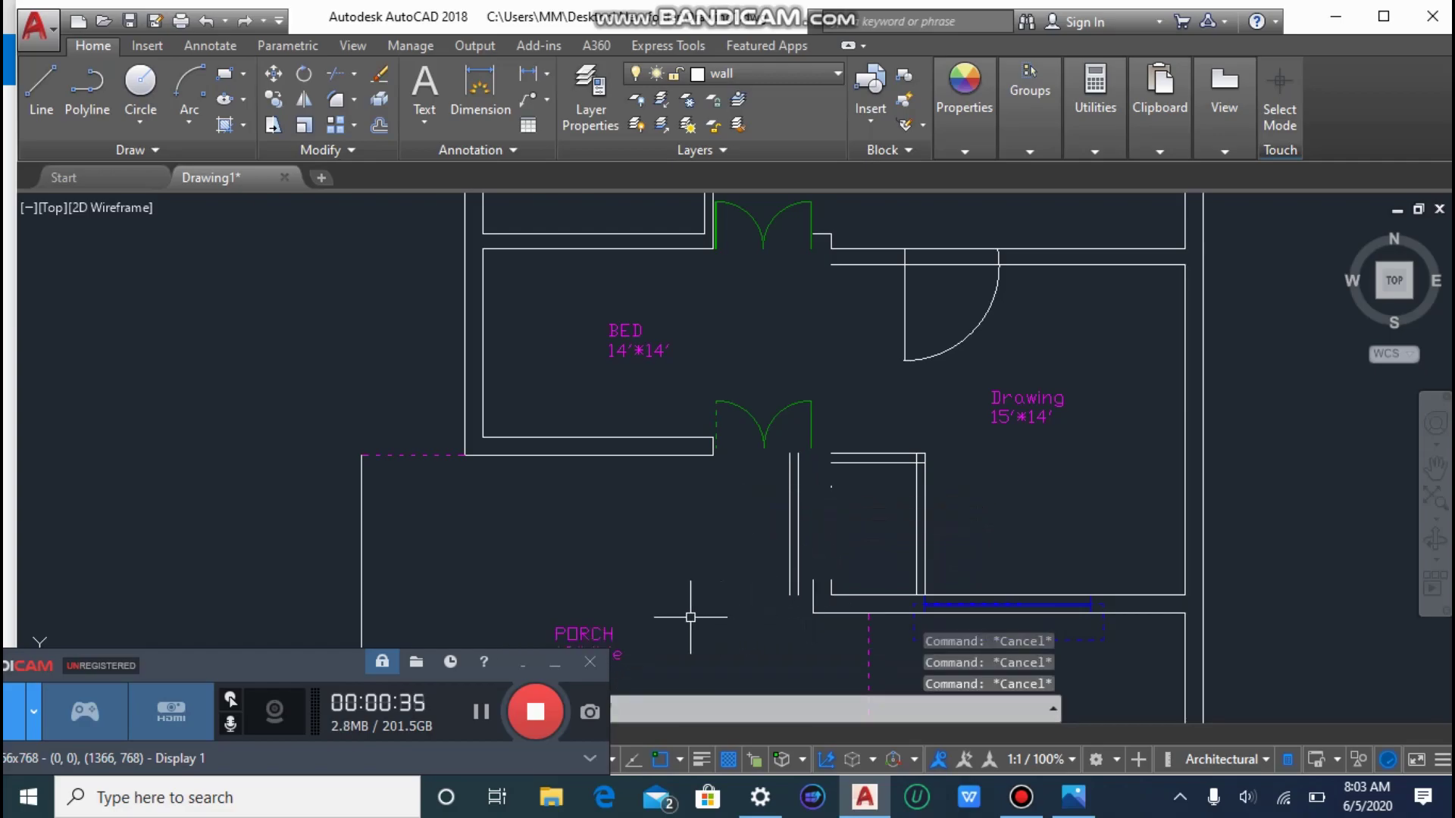
# Fillet the four corner pairs at radius 0 to box in the double wall.
pyautogui.write('f')
pyautogui.press('Return')
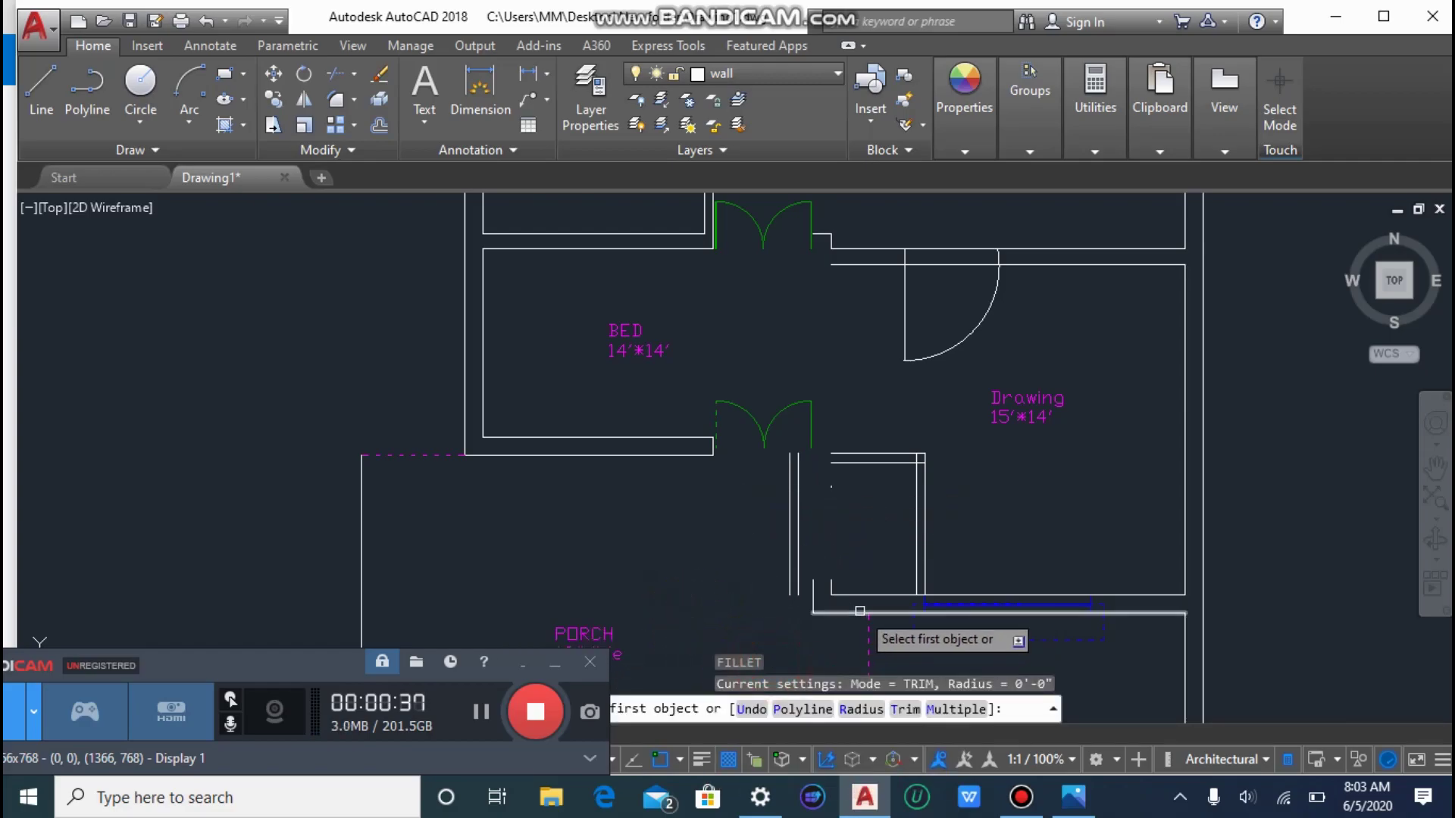
pyautogui.click(859, 611)
pyautogui.click(788, 575)
pyautogui.press('Return')
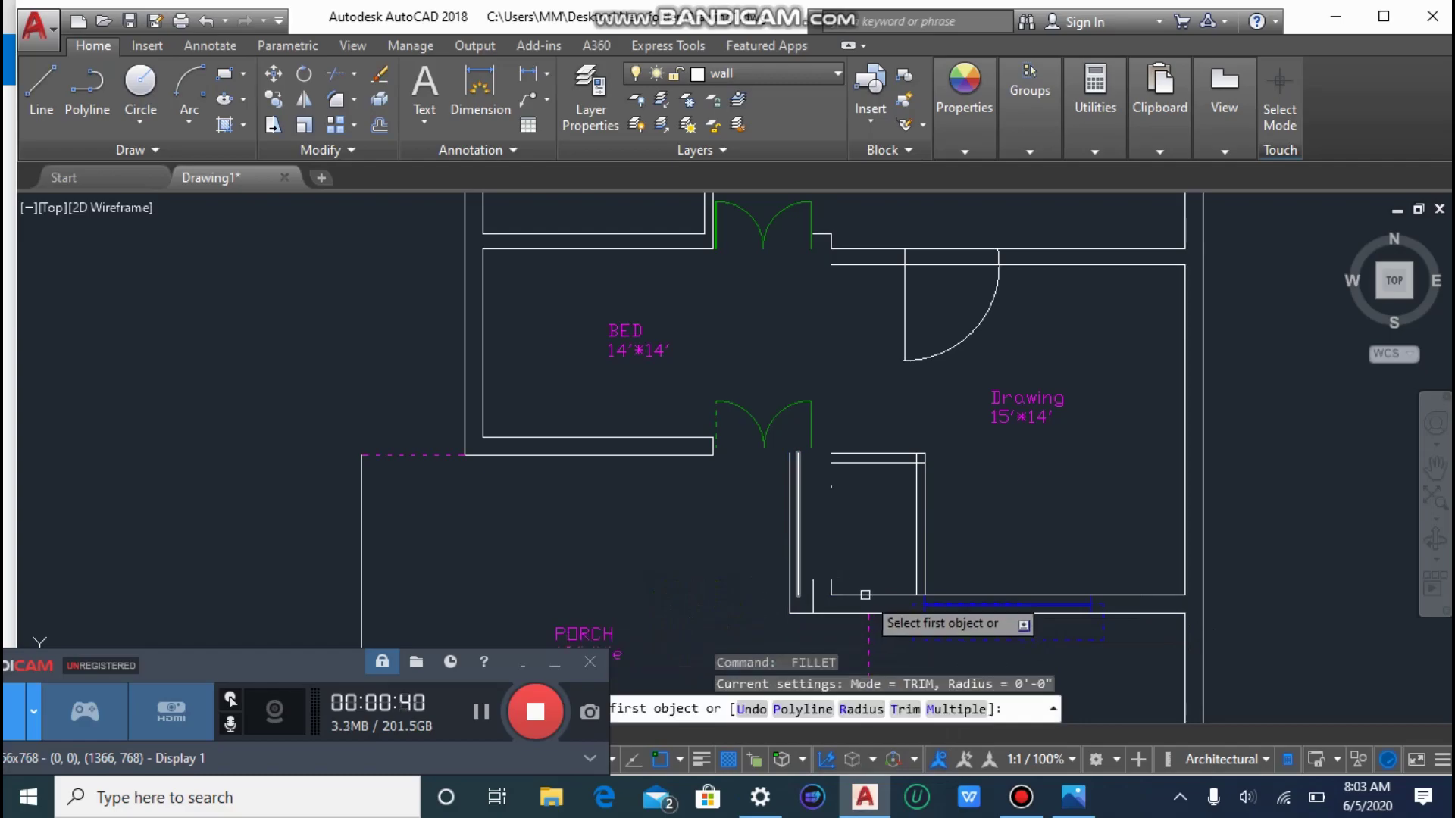
pyautogui.click(864, 595)
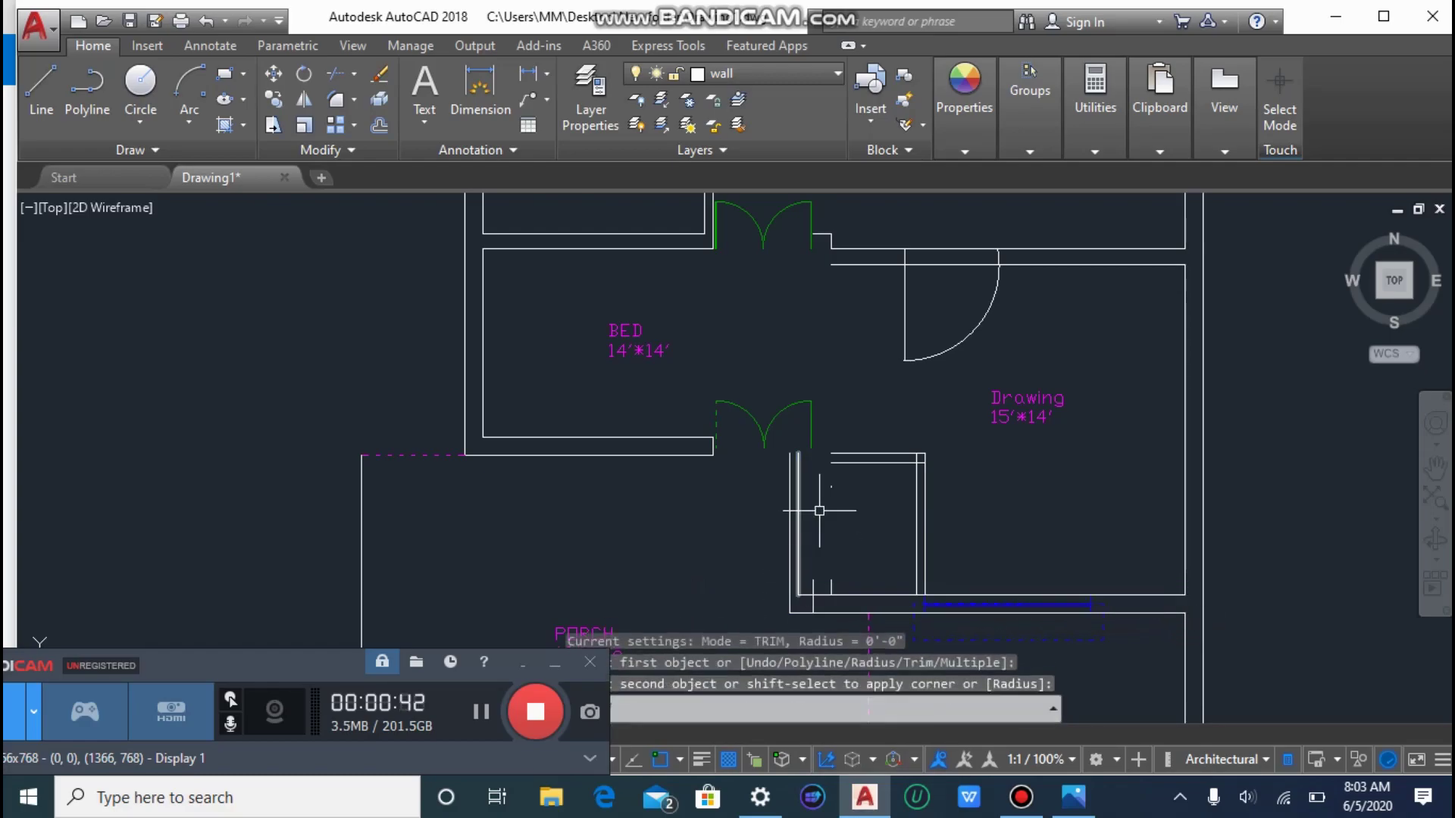
pyautogui.click(797, 489)
pyautogui.press('Return')
pyautogui.click(857, 453)
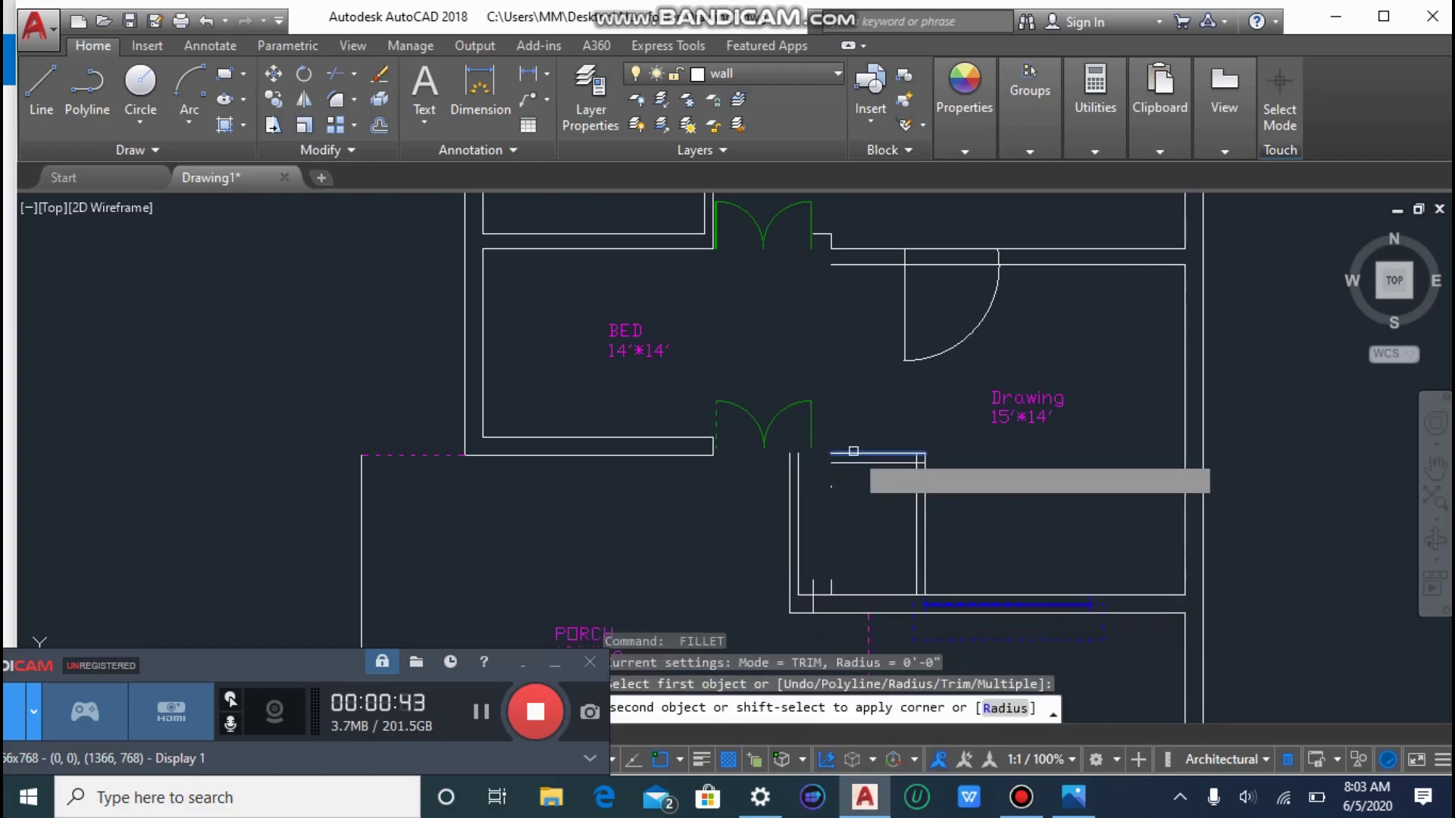
pyautogui.click(789, 479)
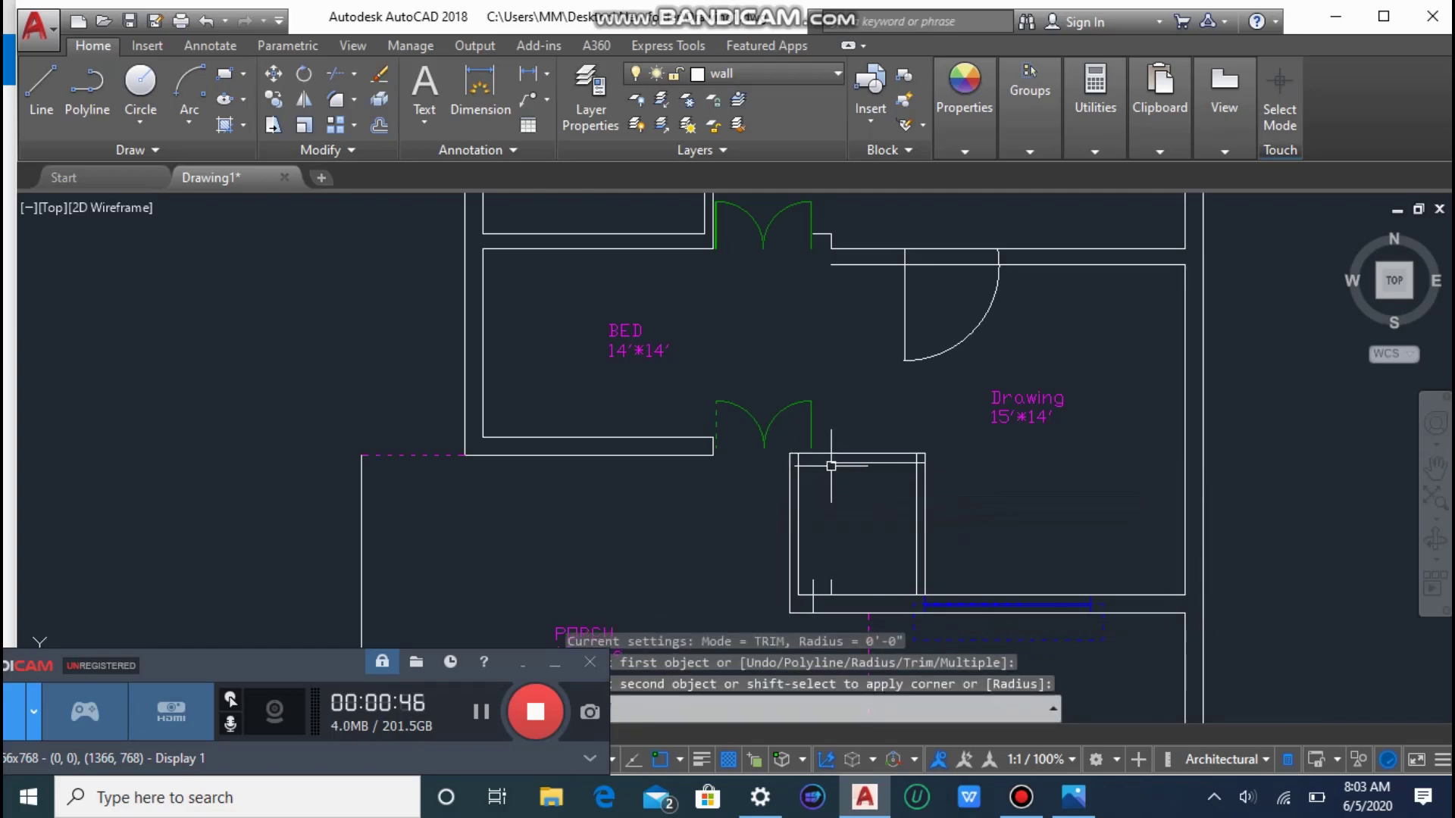
pyautogui.press('Return')
pyautogui.click(832, 462)
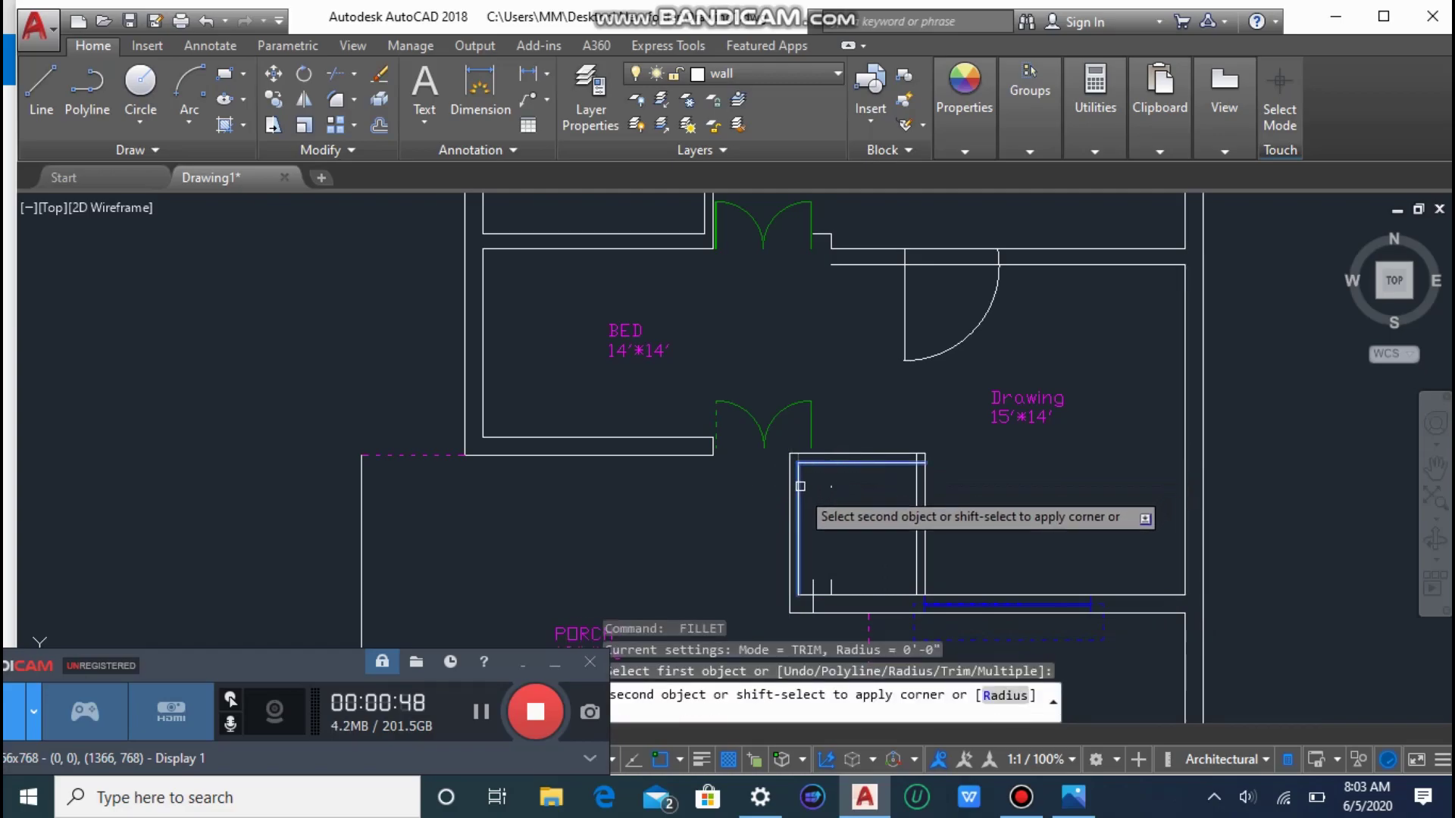
pyautogui.click(800, 491)
pyautogui.press('Escape')
pyautogui.press('Escape')
# Erase the leftover vertical wall line inside the enclosure.
pyautogui.click(845, 486)
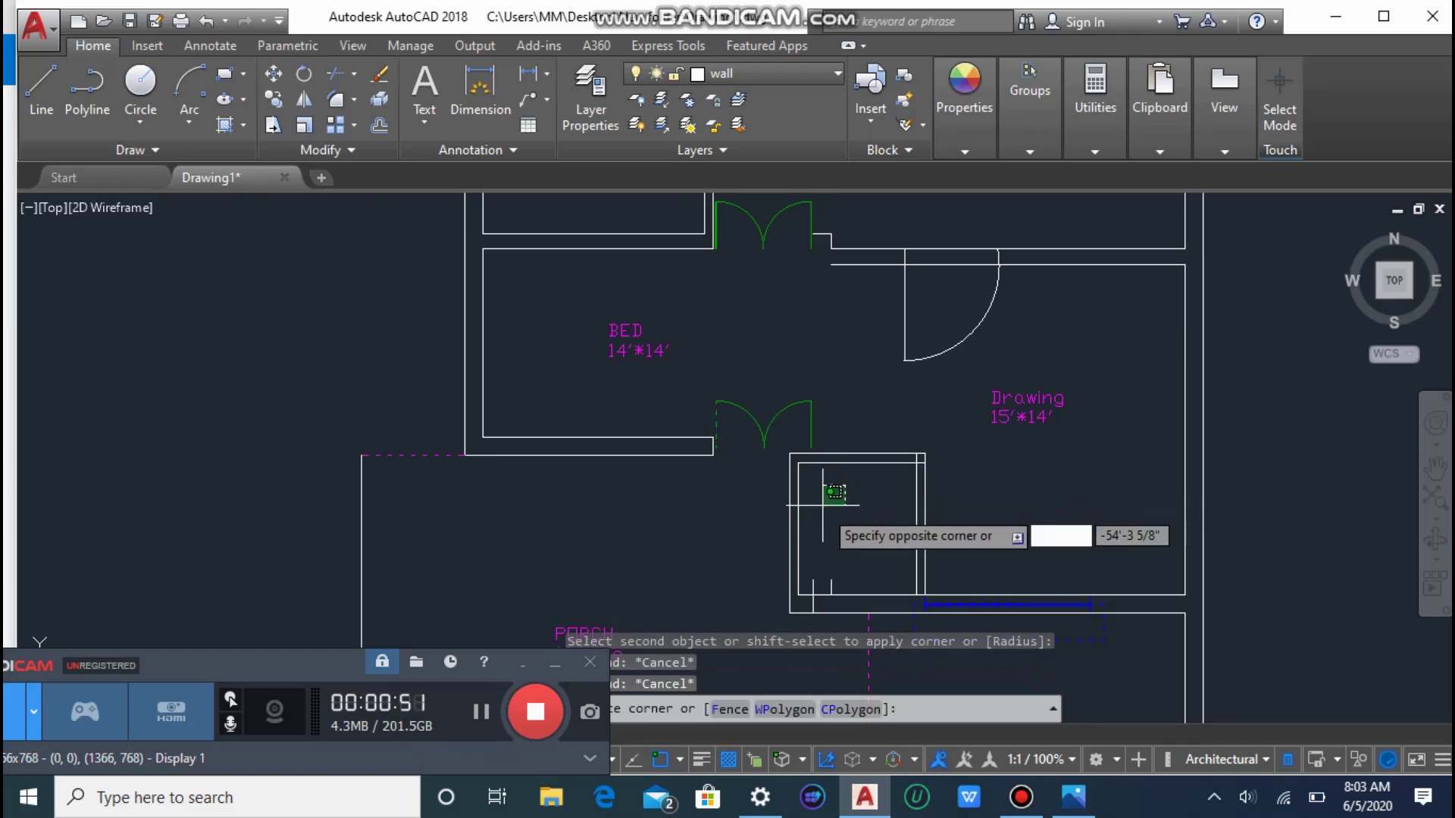
pyautogui.click(819, 587)
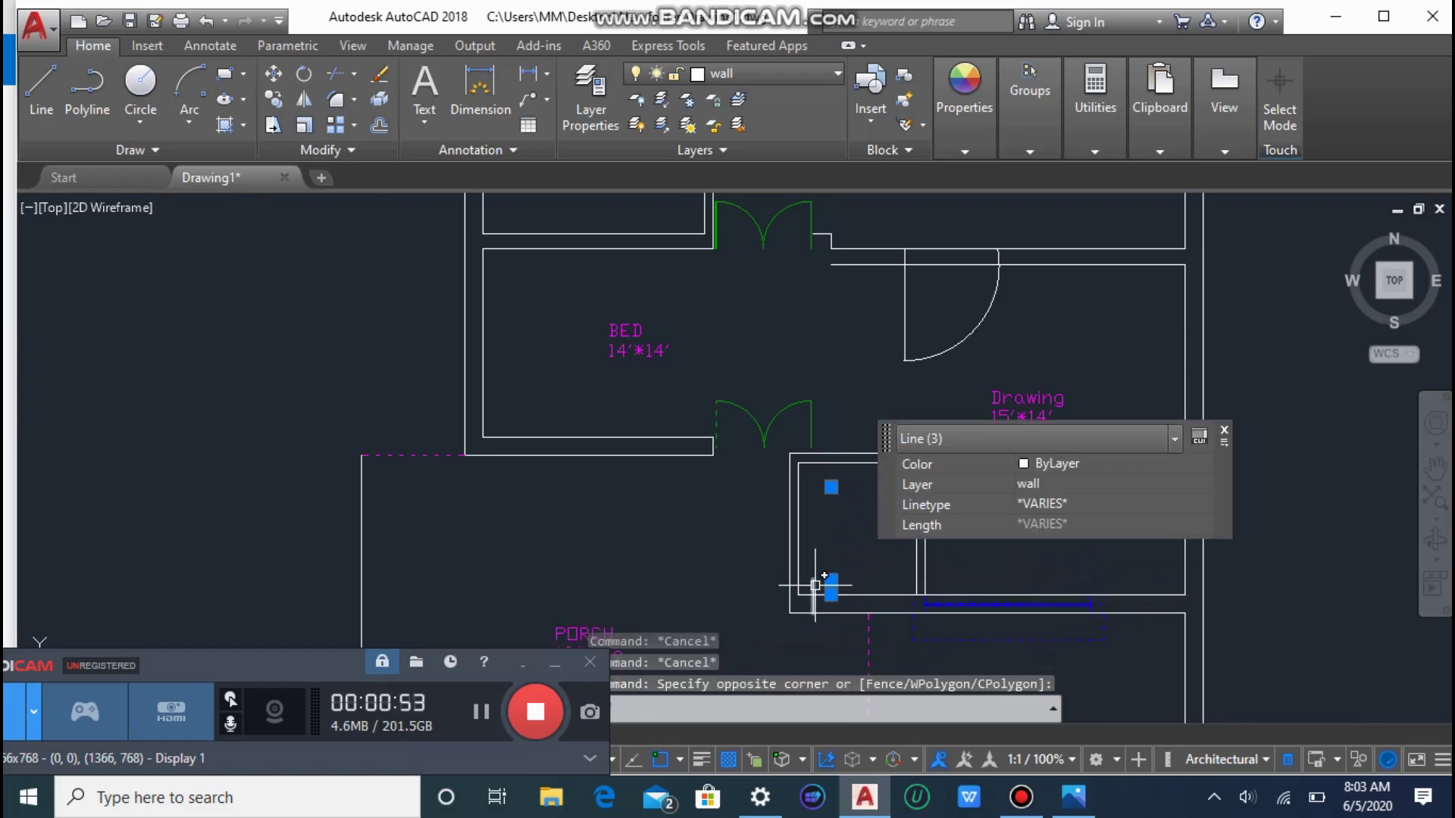
pyautogui.press('Escape')
pyautogui.scroll(3, 812, 584)
pyautogui.click(812, 593)
pyautogui.press('Delete')
pyautogui.scroll(-3, 831, 556)
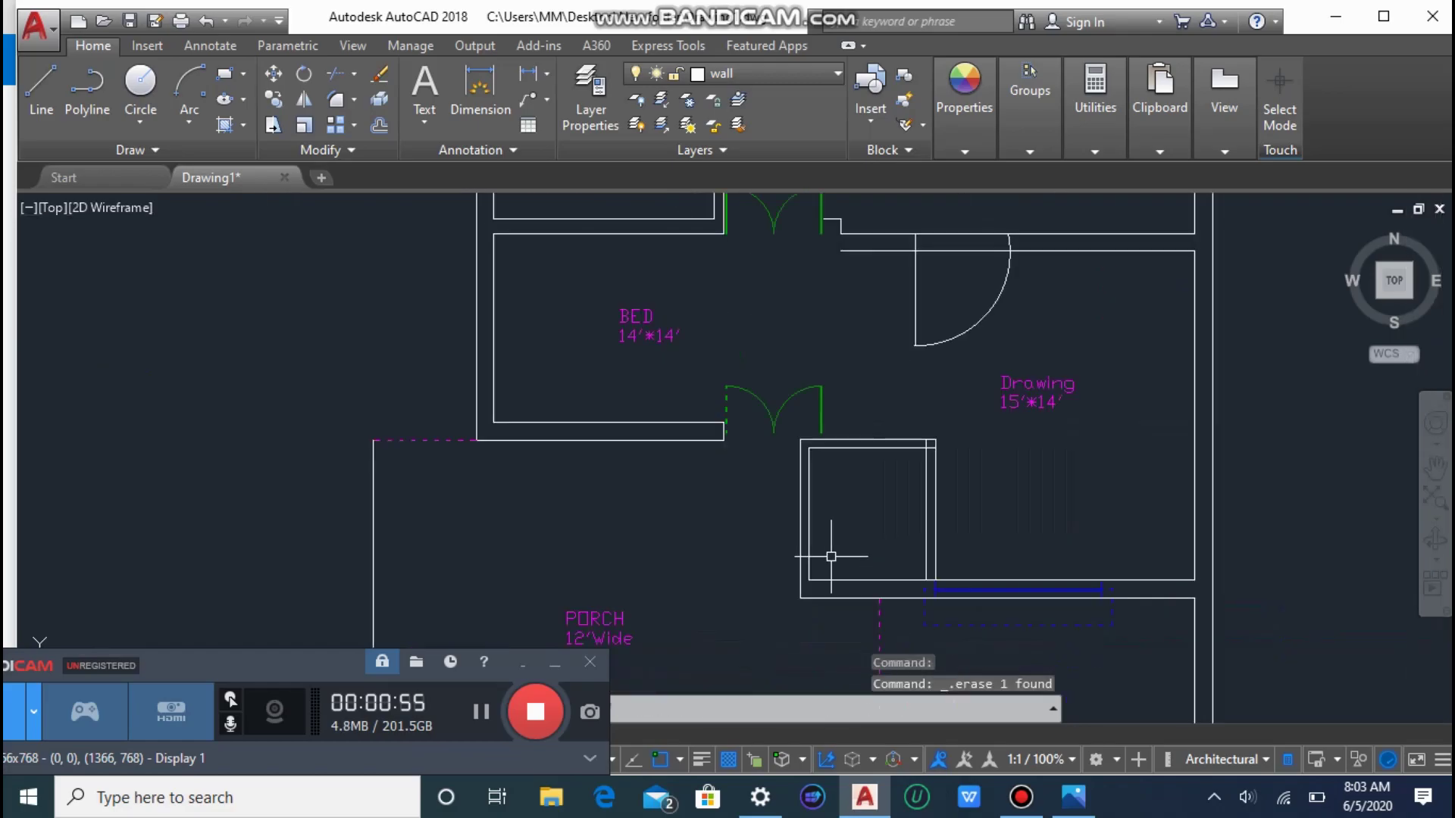
pyautogui.scroll(5, 919, 435)
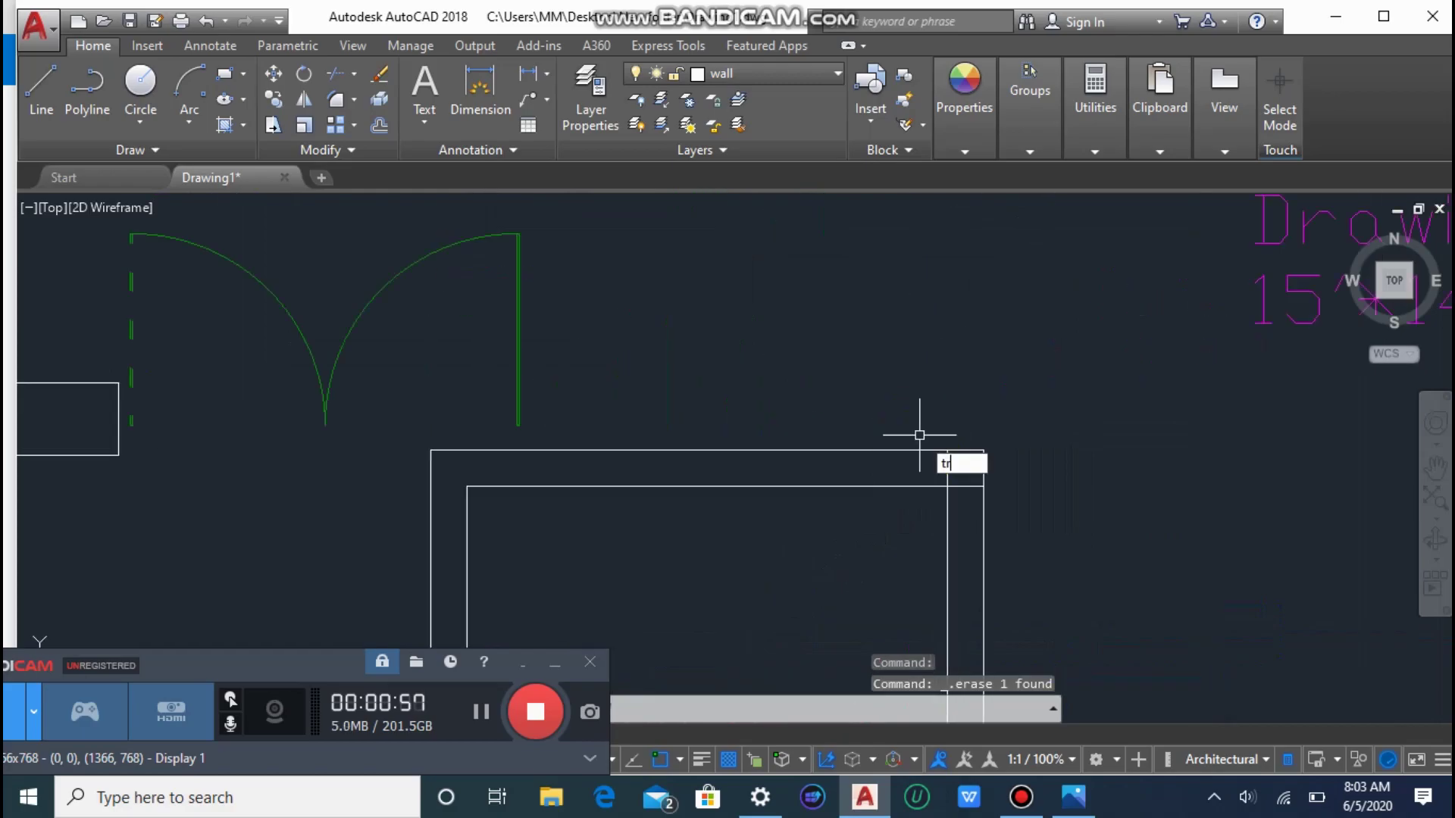
# Trim away the extra wall segment where the double wall meets the enclosure.
pyautogui.press('Return')
pyautogui.press('Return')
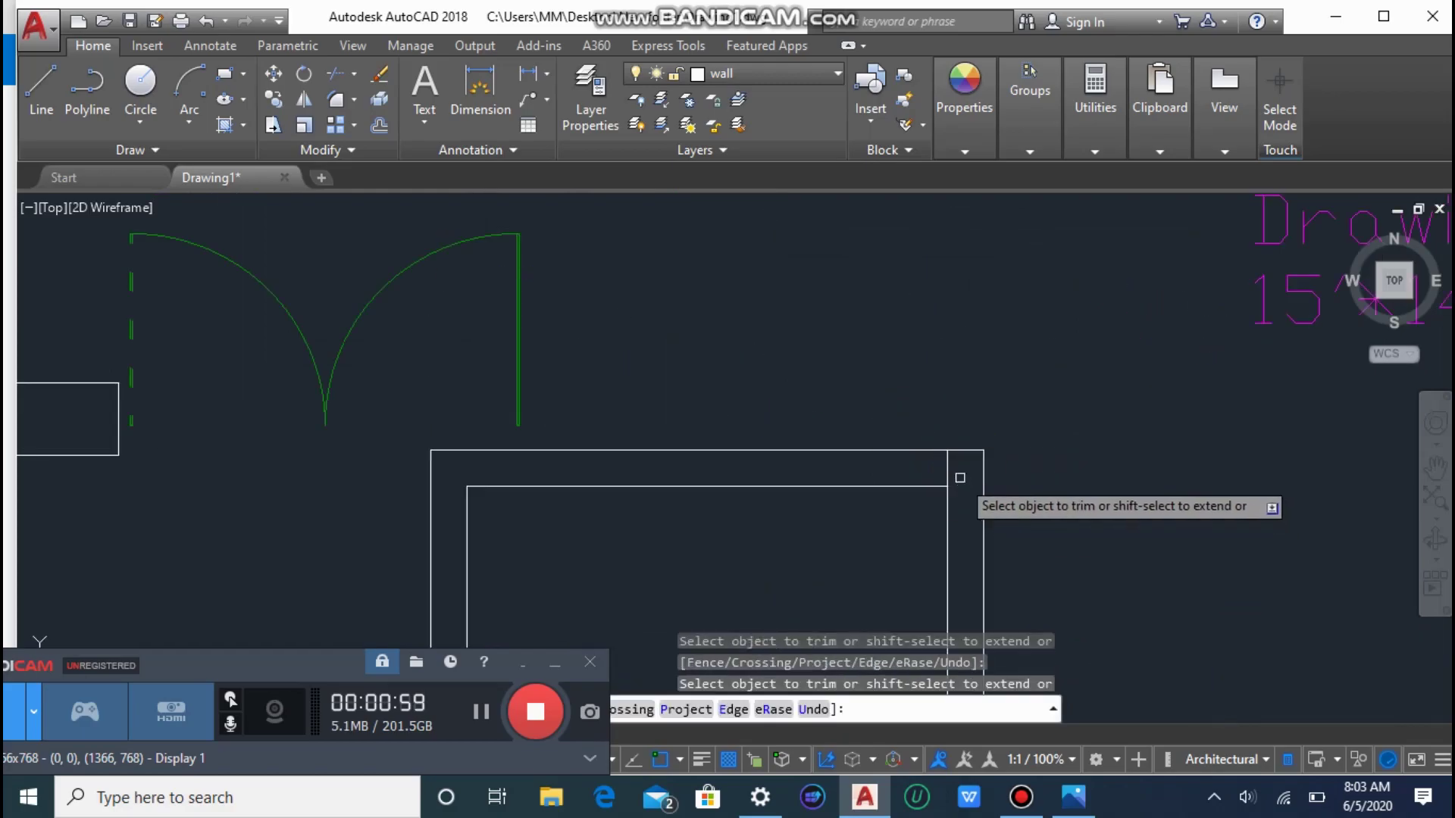
pyautogui.press('Escape')
pyautogui.scroll(-5, 949, 471)
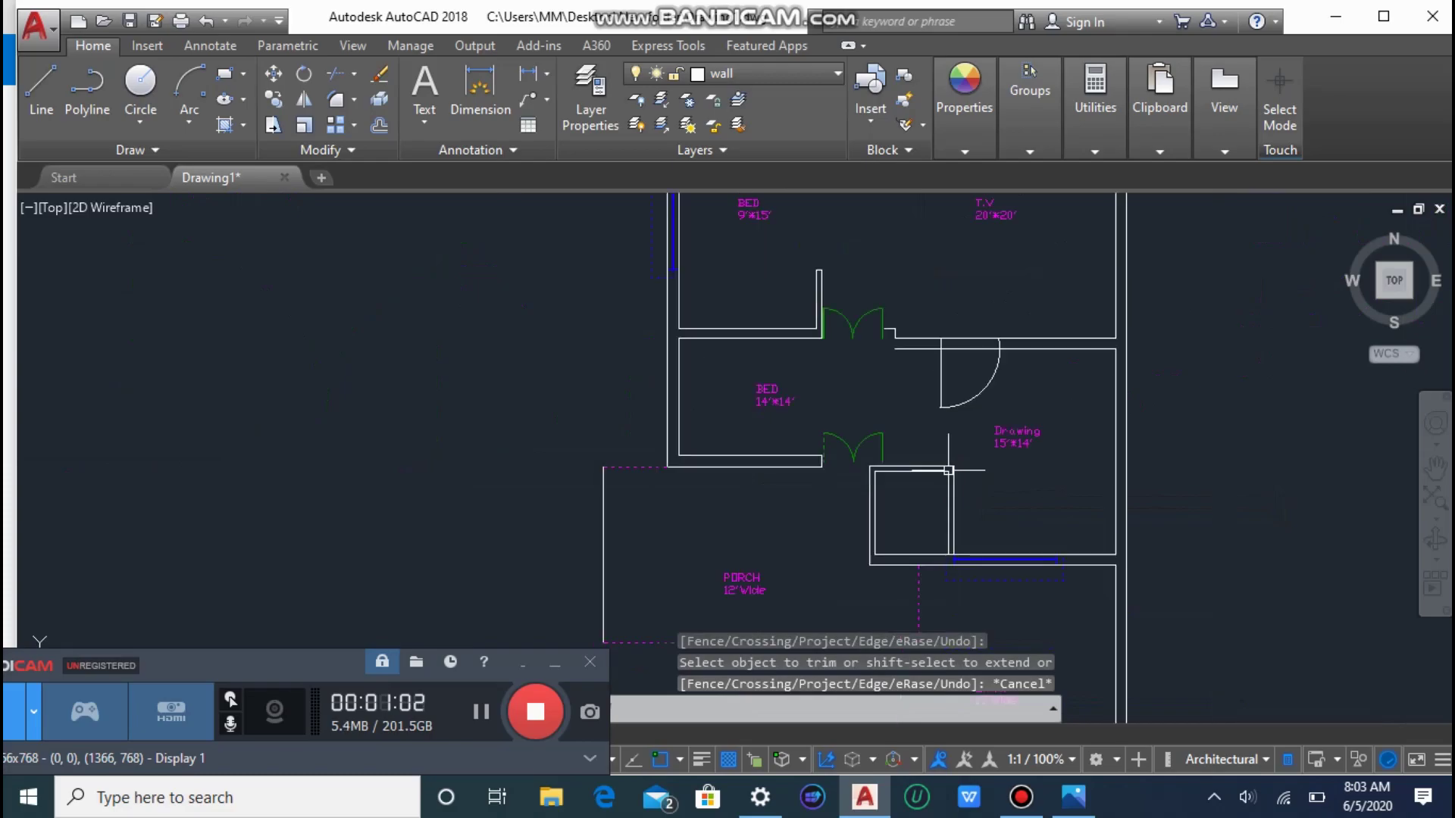
pyautogui.scroll(6, 954, 559)
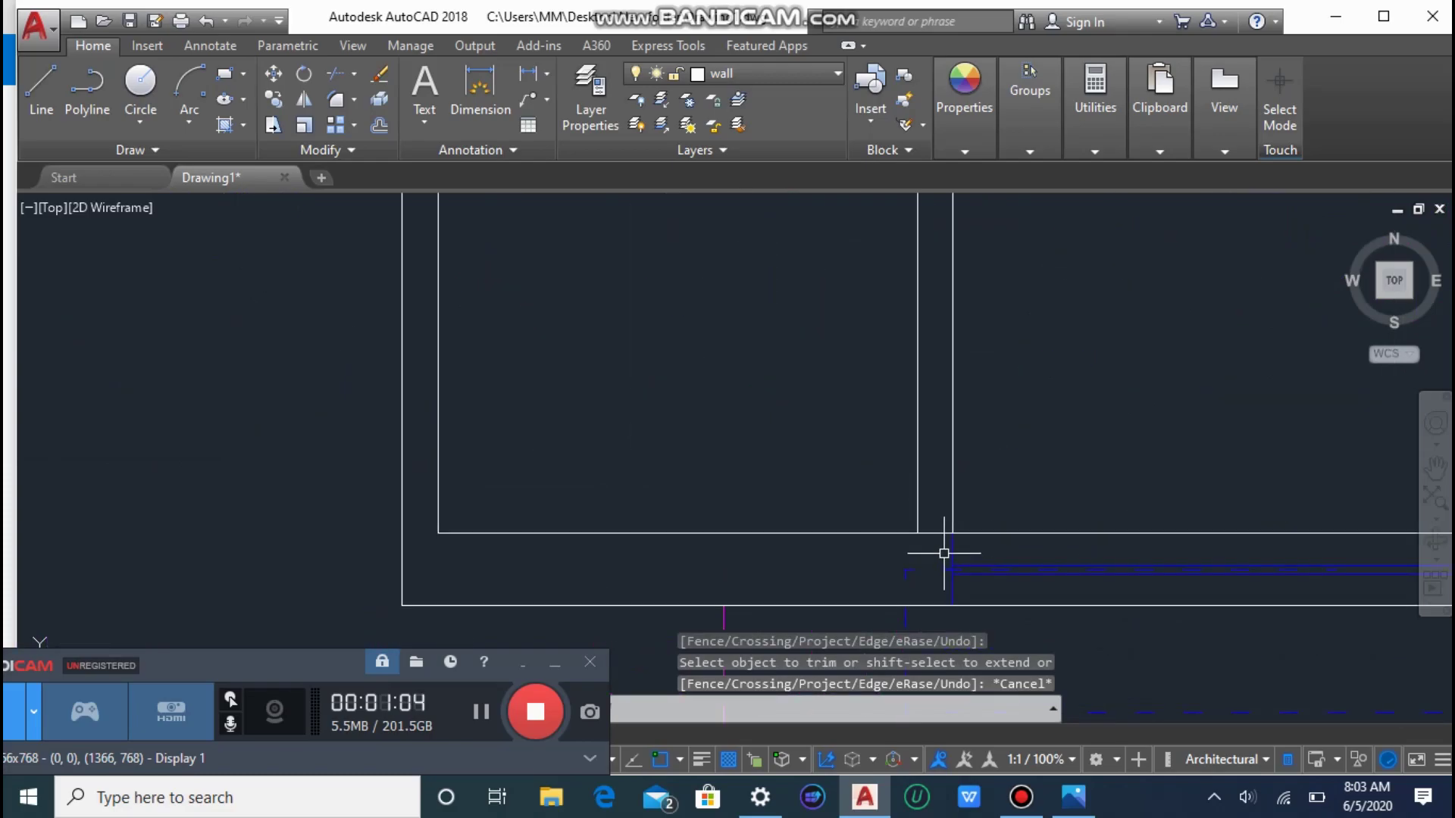
pyautogui.press('Return')
pyautogui.press('Return')
pyautogui.click(935, 532)
pyautogui.press('Escape')
pyautogui.scroll(-3, 921, 552)
pyautogui.scroll(-2, 896, 349)
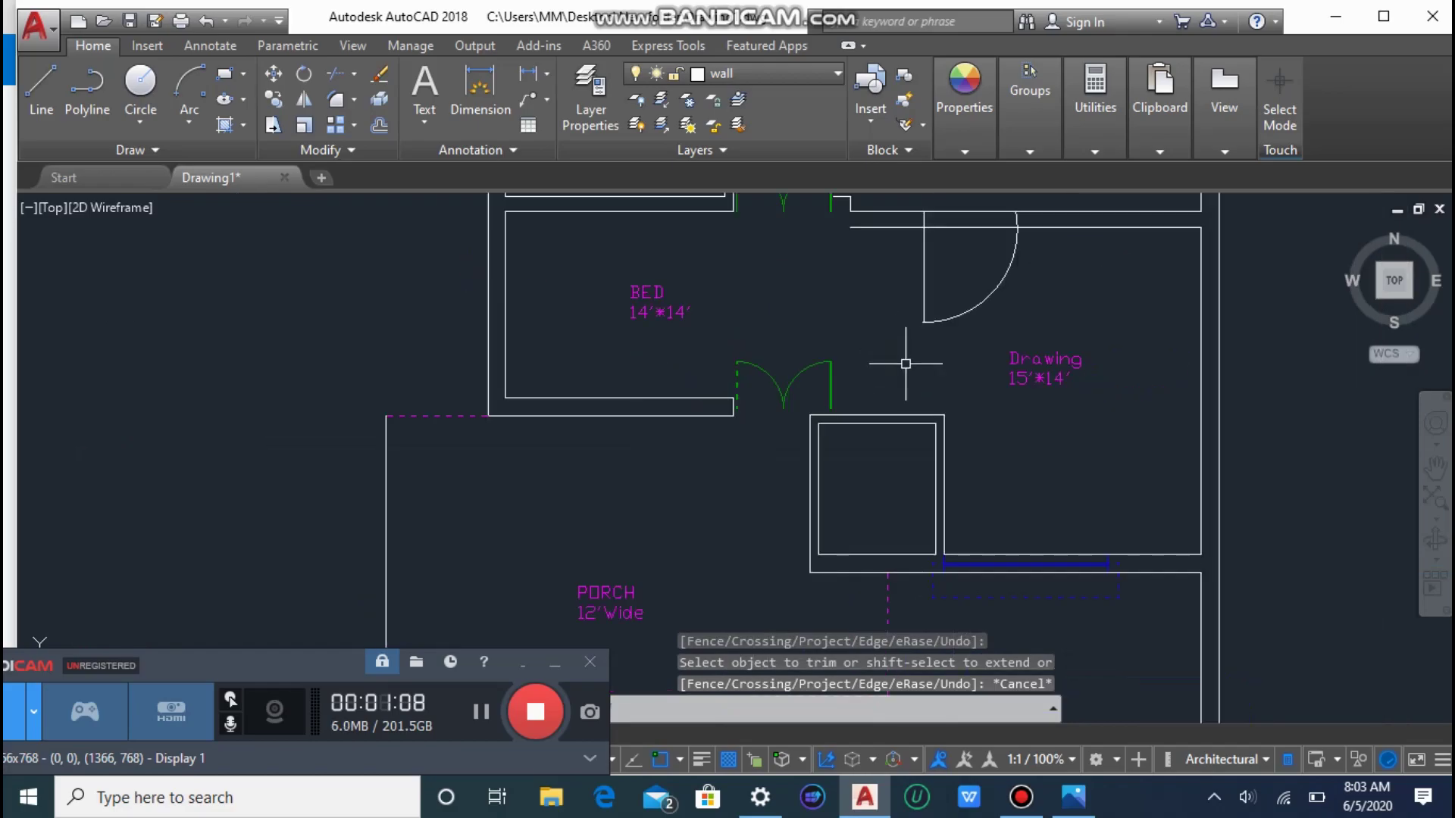
pyautogui.scroll(2, 876, 195)
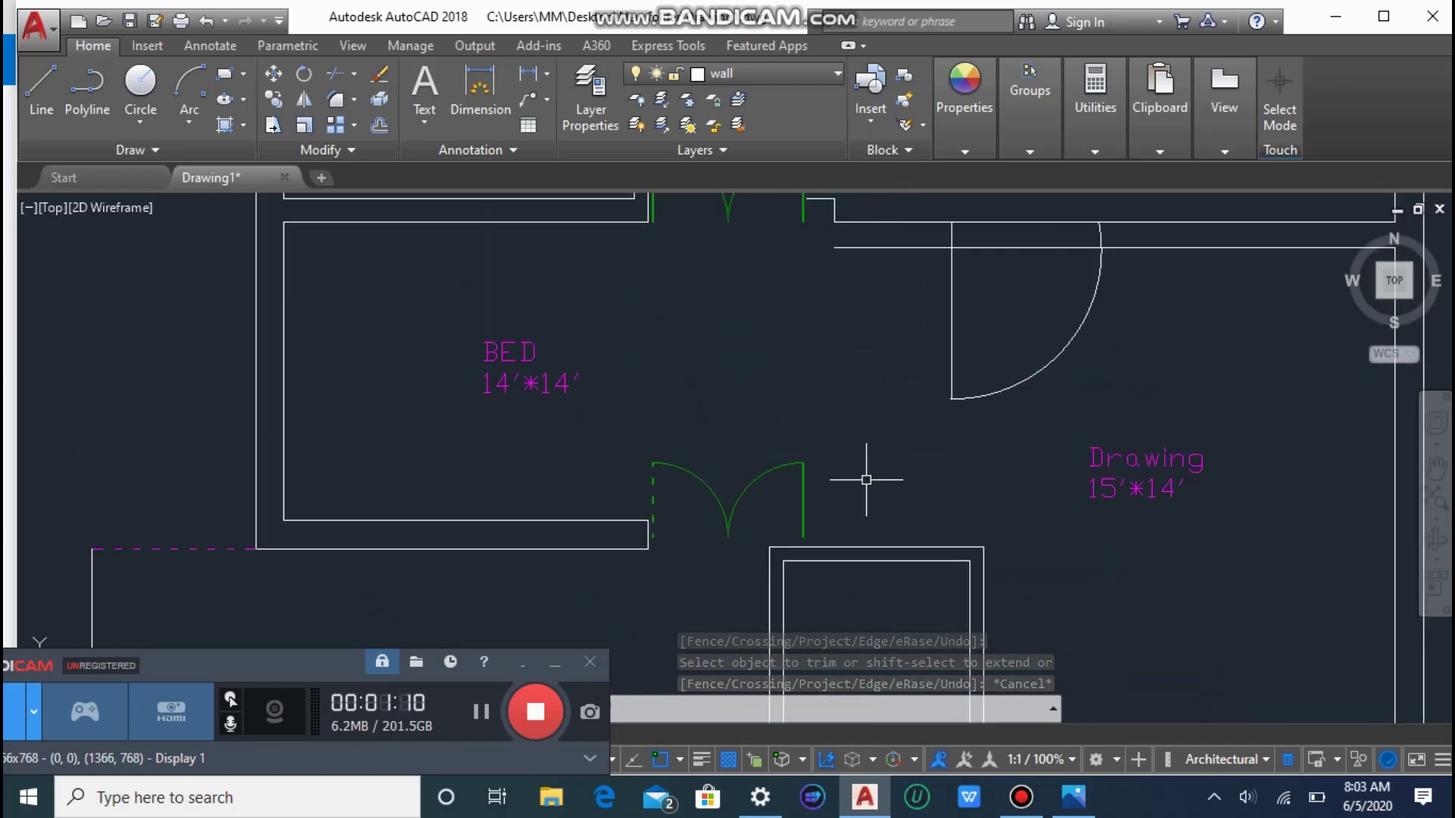
# Start a line at the enclosure's inner corner with Ortho on, then turn Ortho off.
pyautogui.write('l')
pyautogui.press('Return')
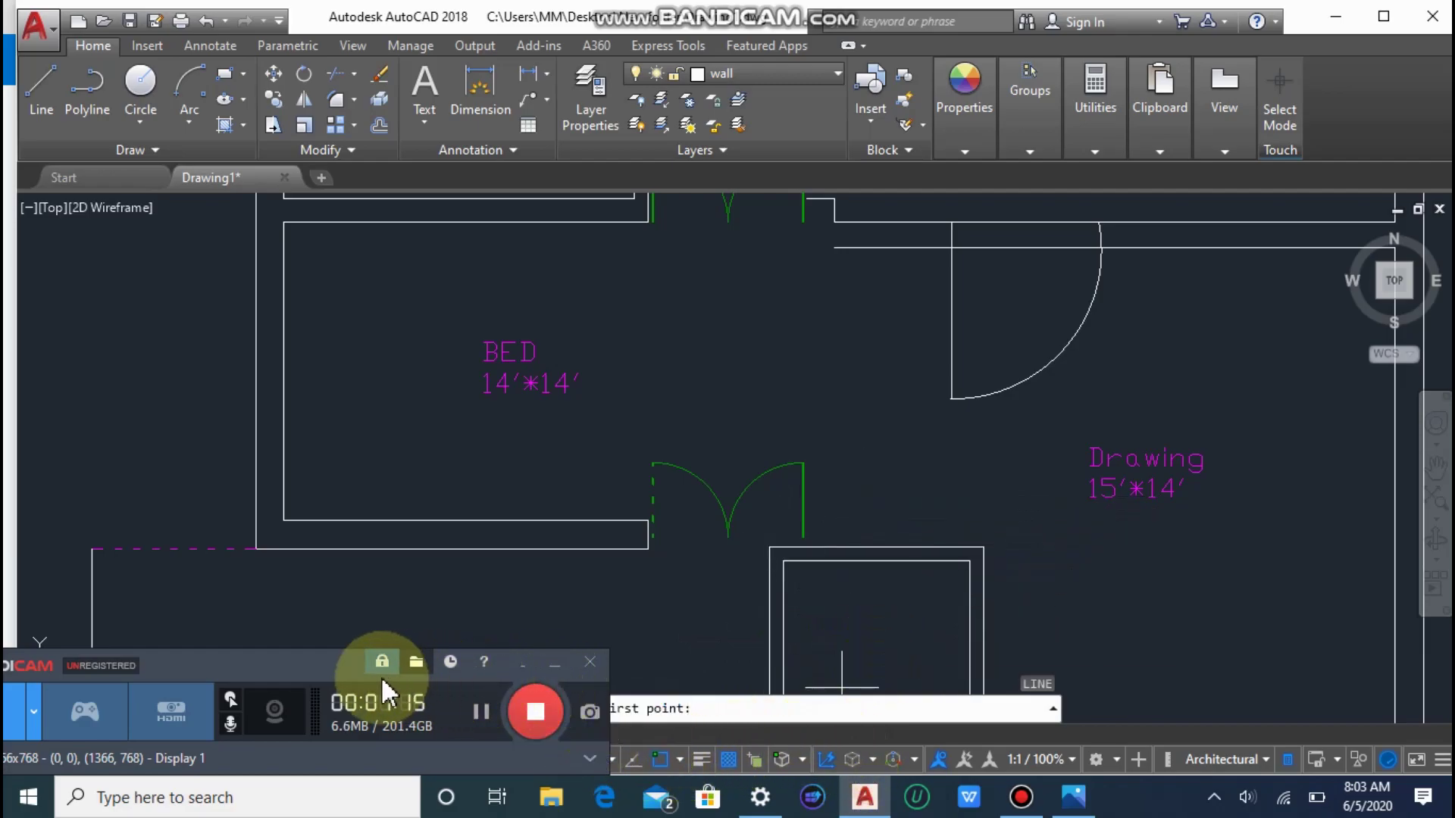
pyautogui.moveTo(315, 674); pyautogui.dragTo(120, 688)
pyautogui.click(522, 759)
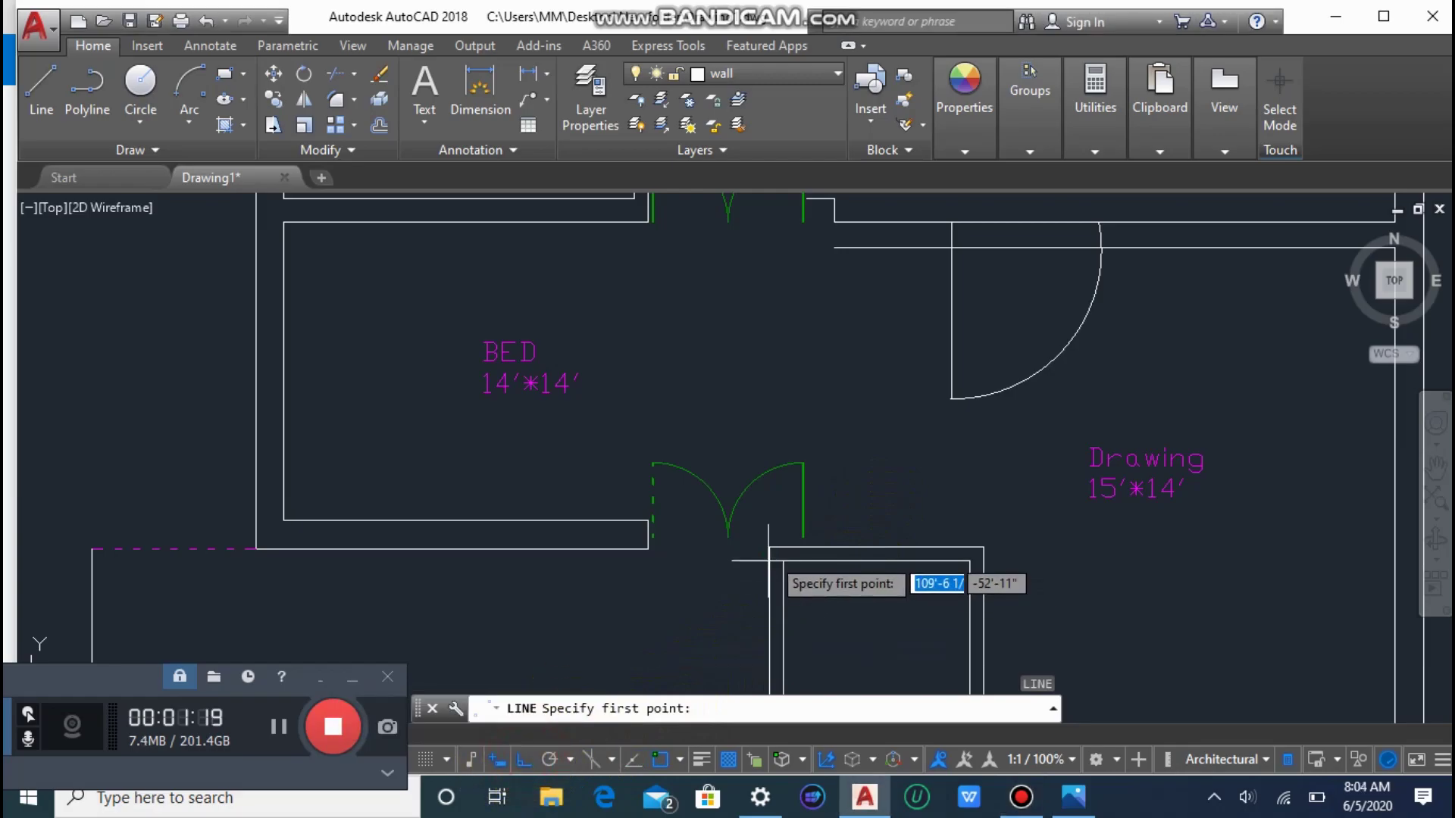
pyautogui.moveTo(1074, 788)
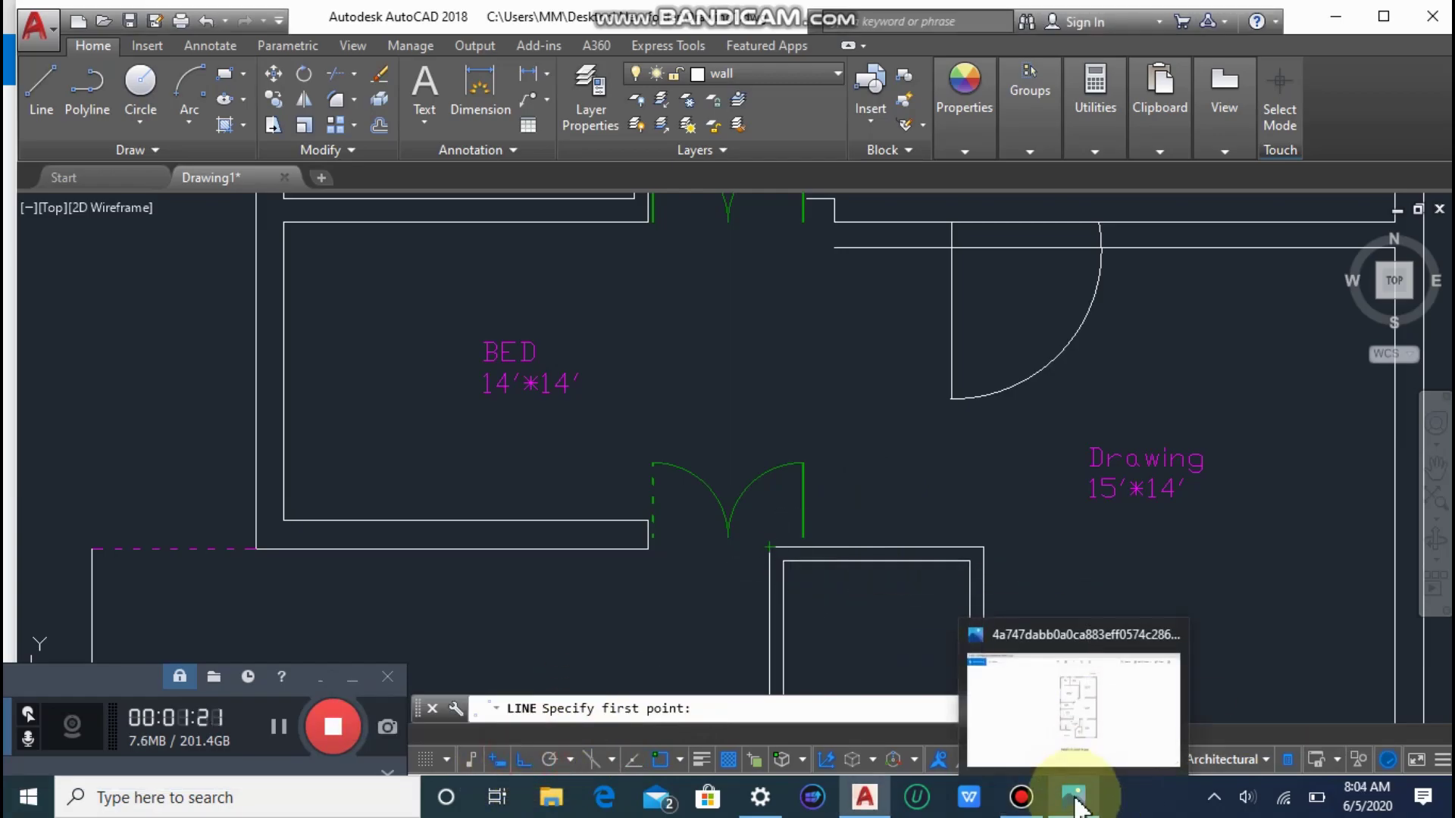
pyautogui.moveTo(1082, 746)
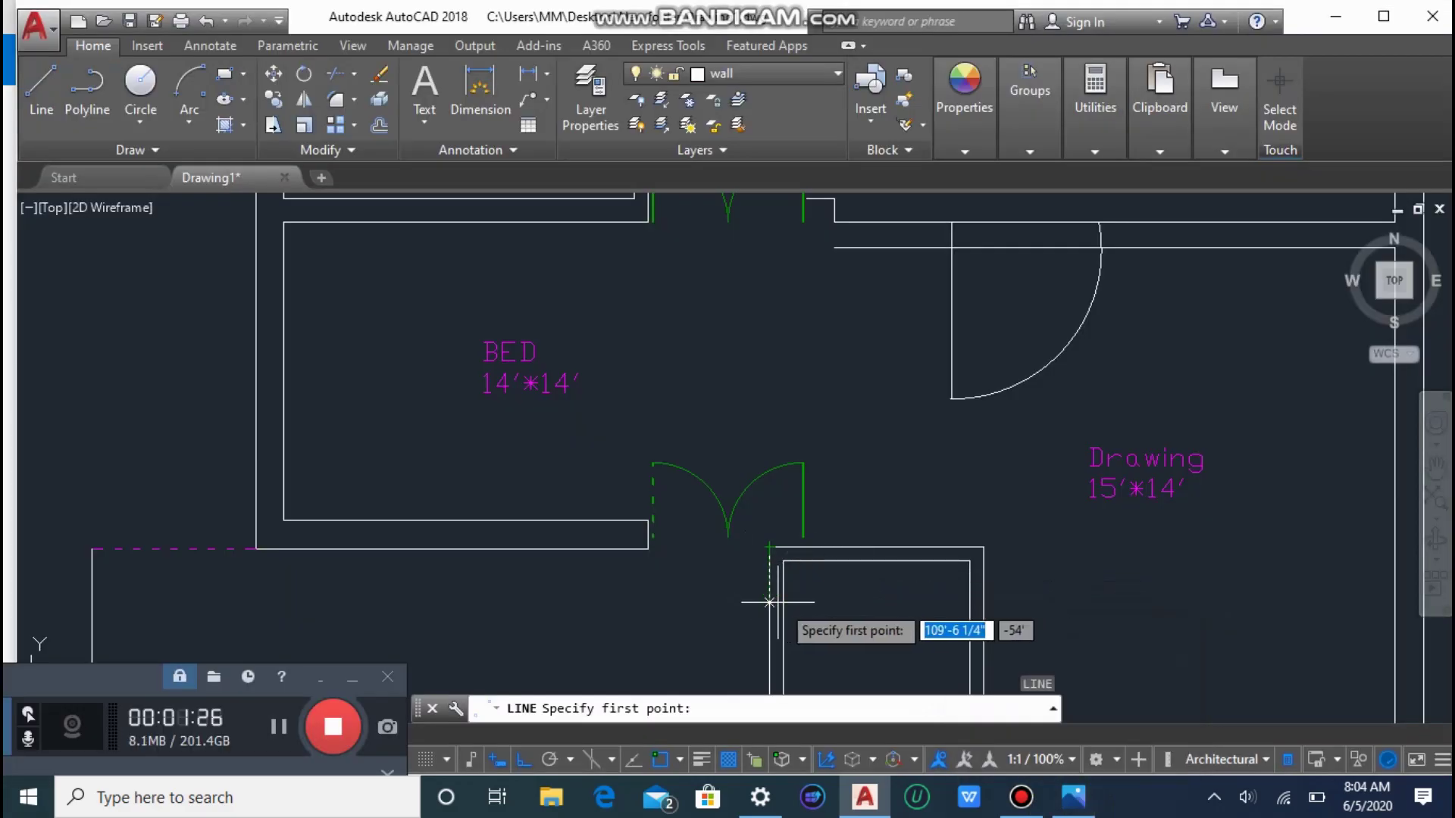
pyautogui.click(784, 560)
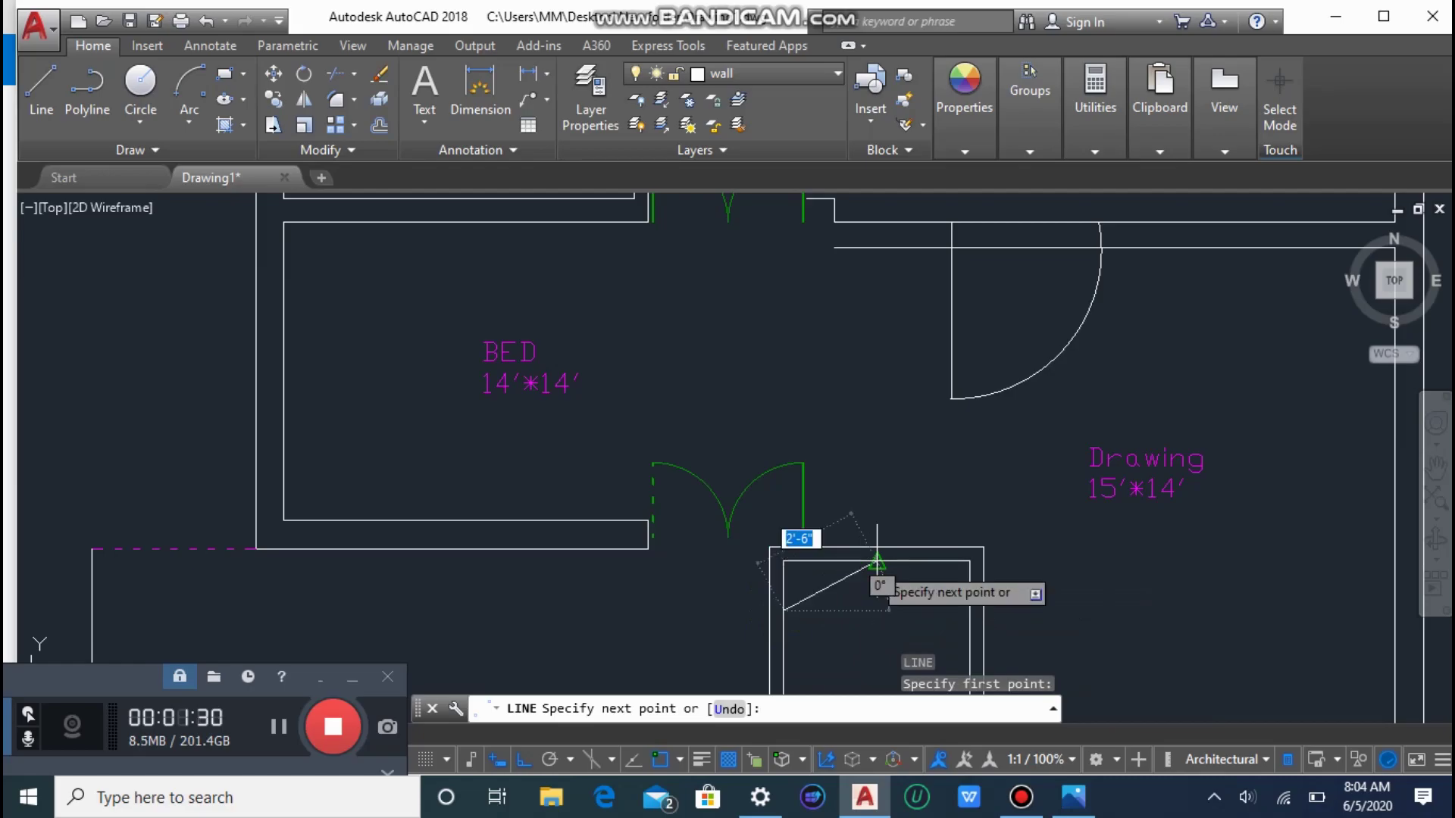
pyautogui.press('F8')
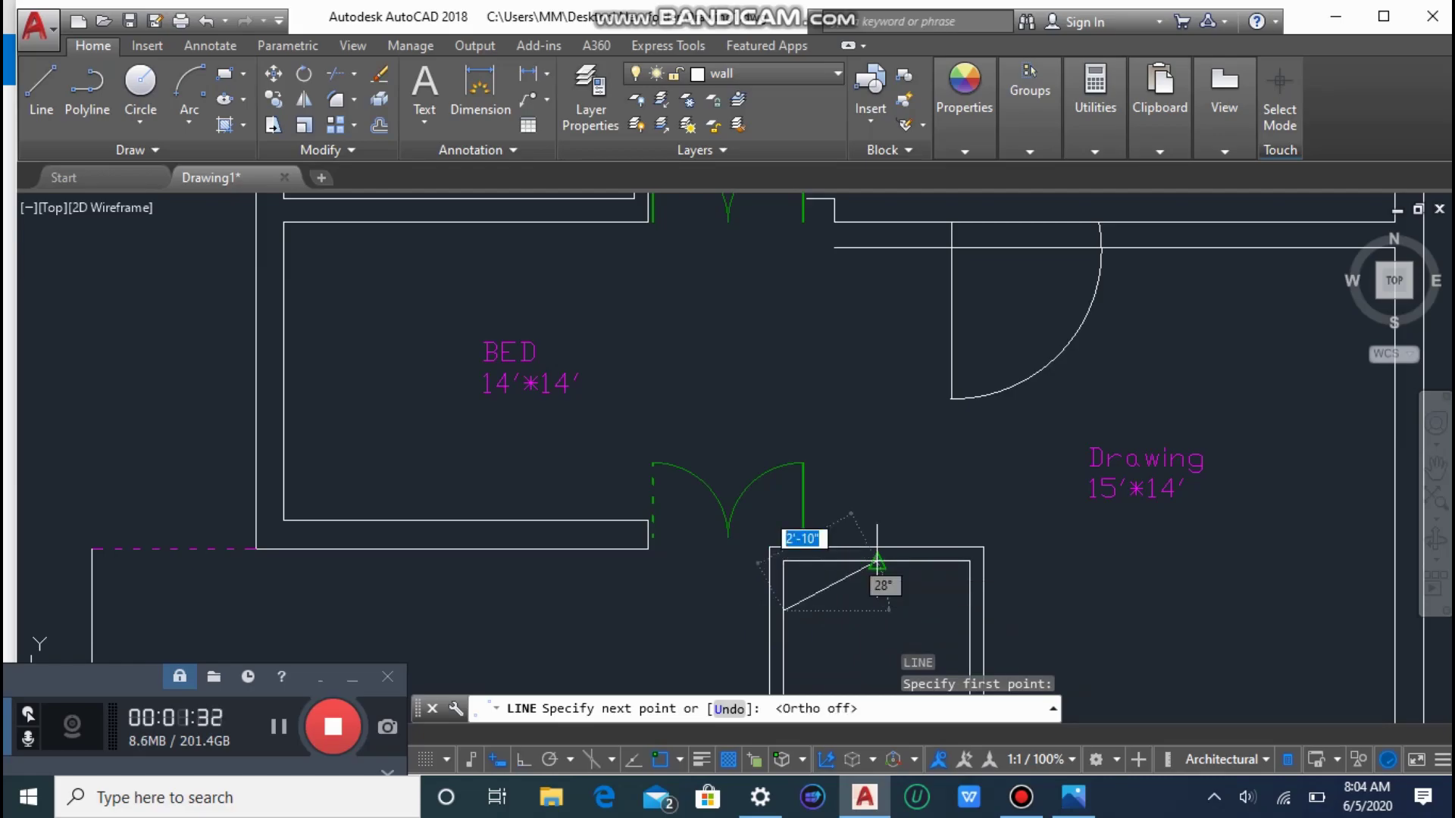
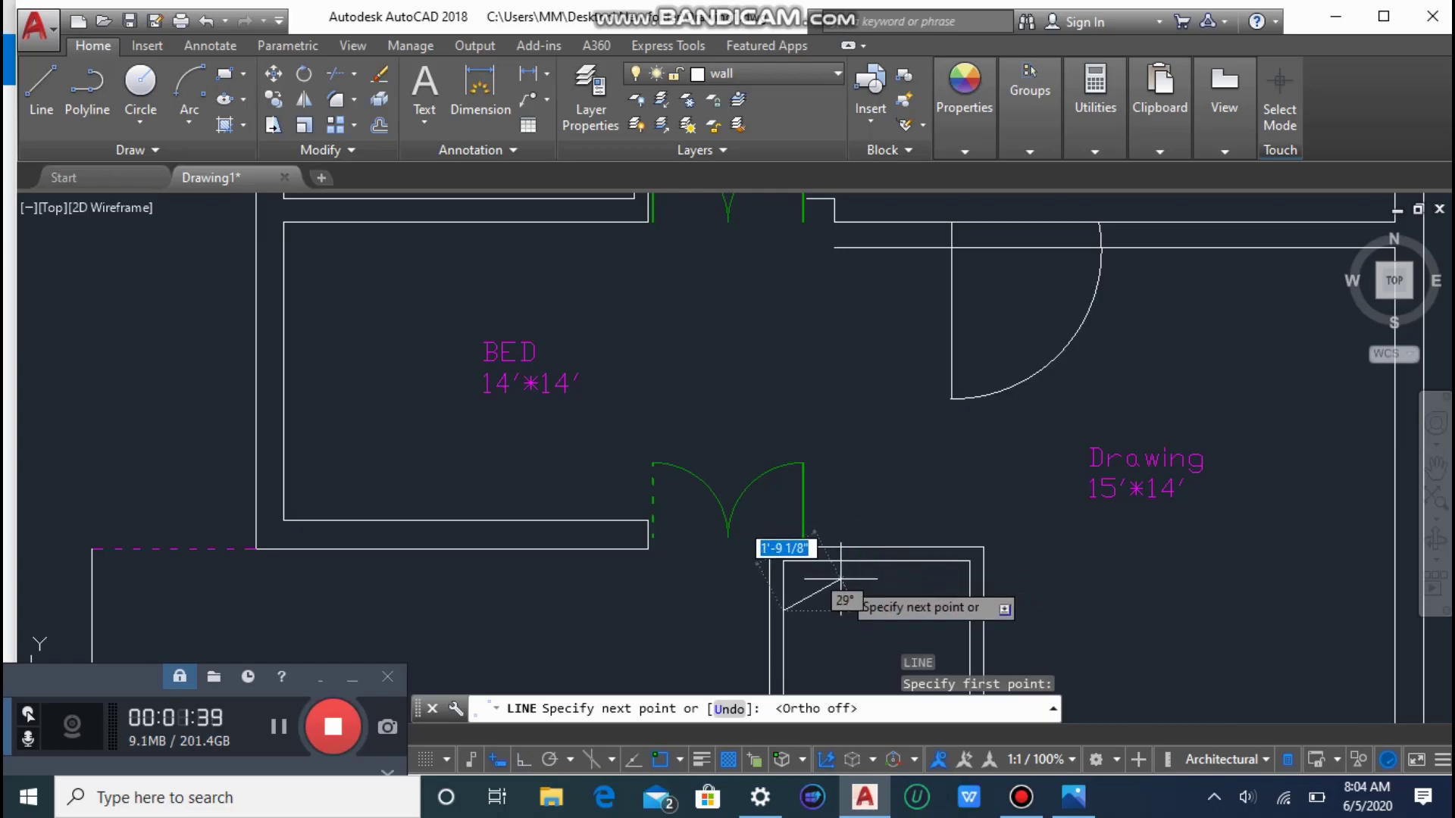
# Move the small room's inner and outer top wall lines straight up 2' with Ortho on.
pyautogui.press('Escape')
pyautogui.scroll(-4, 843, 579)
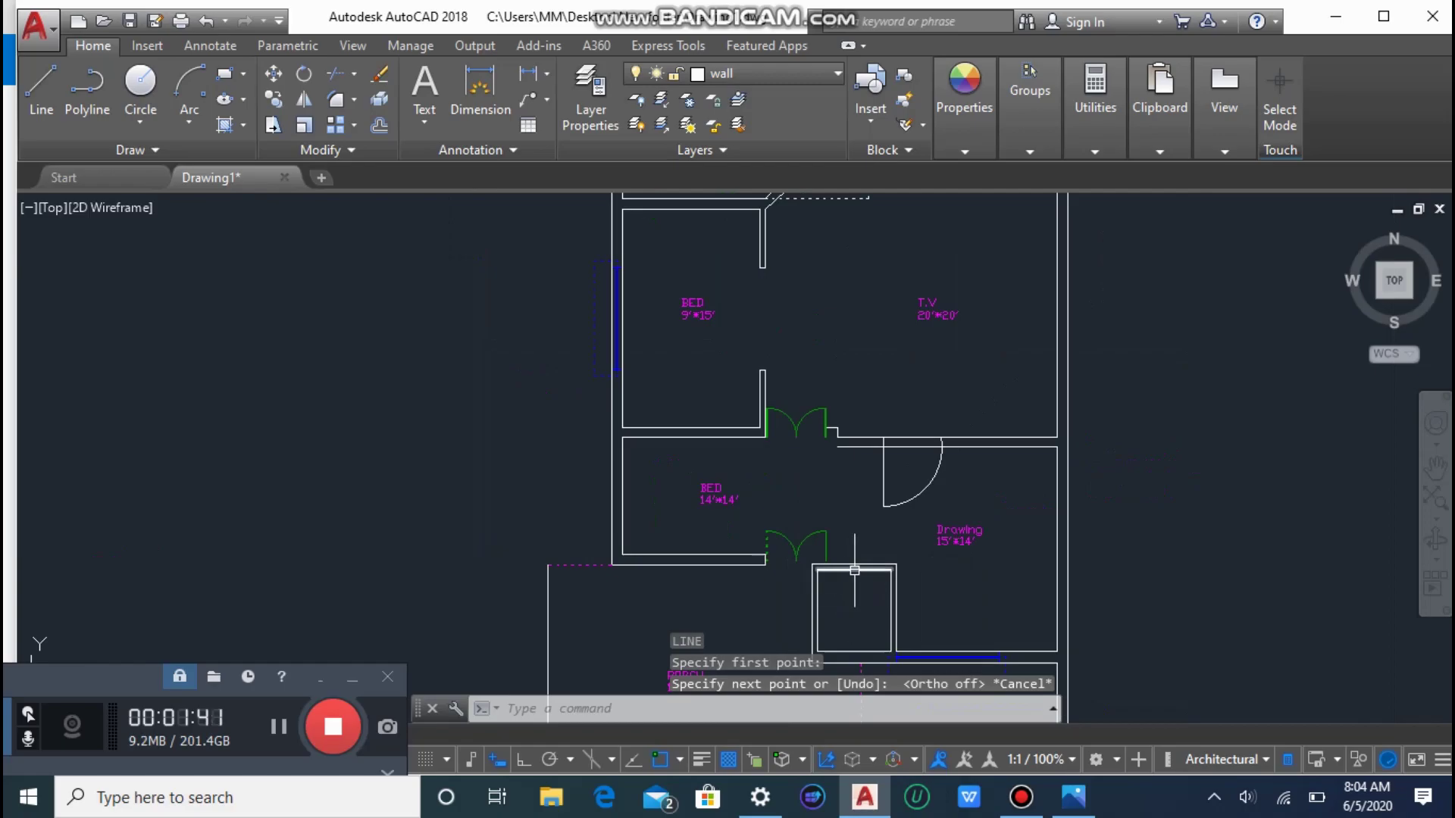
pyautogui.click(853, 570)
pyautogui.click(854, 565)
pyautogui.scroll(3, 850, 585)
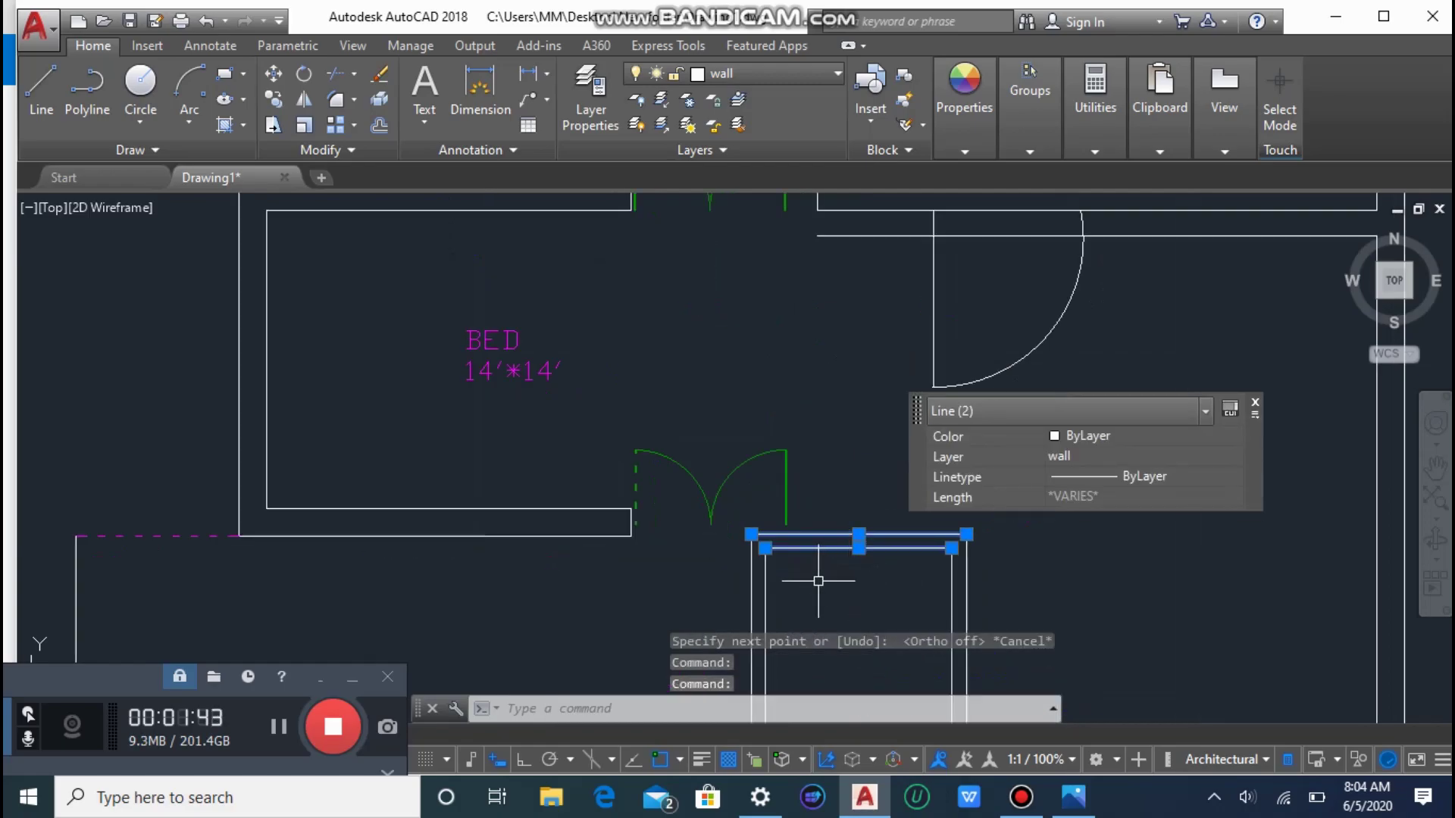
pyautogui.write('m')
pyautogui.press('Return')
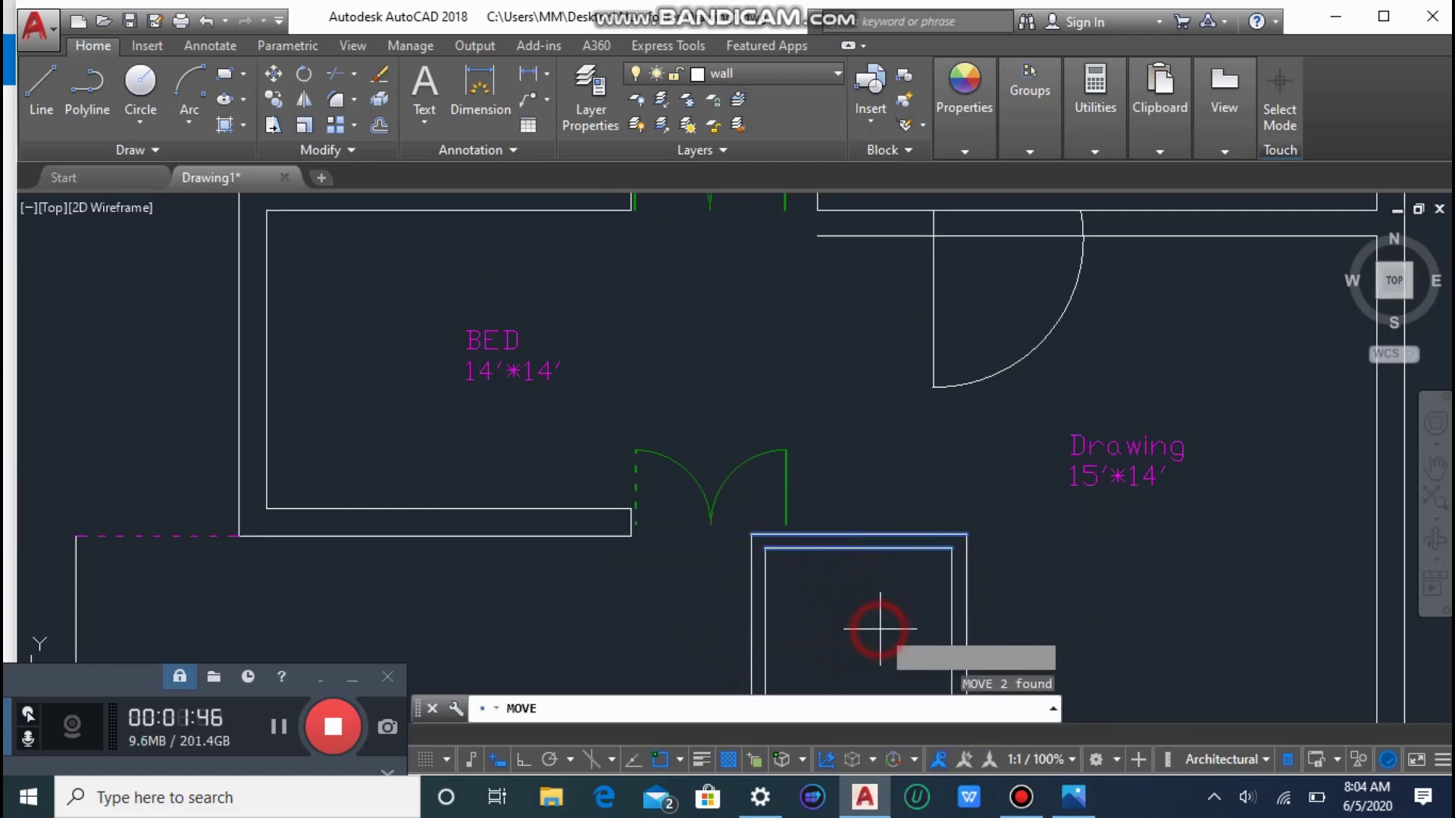
pyautogui.click(858, 536)
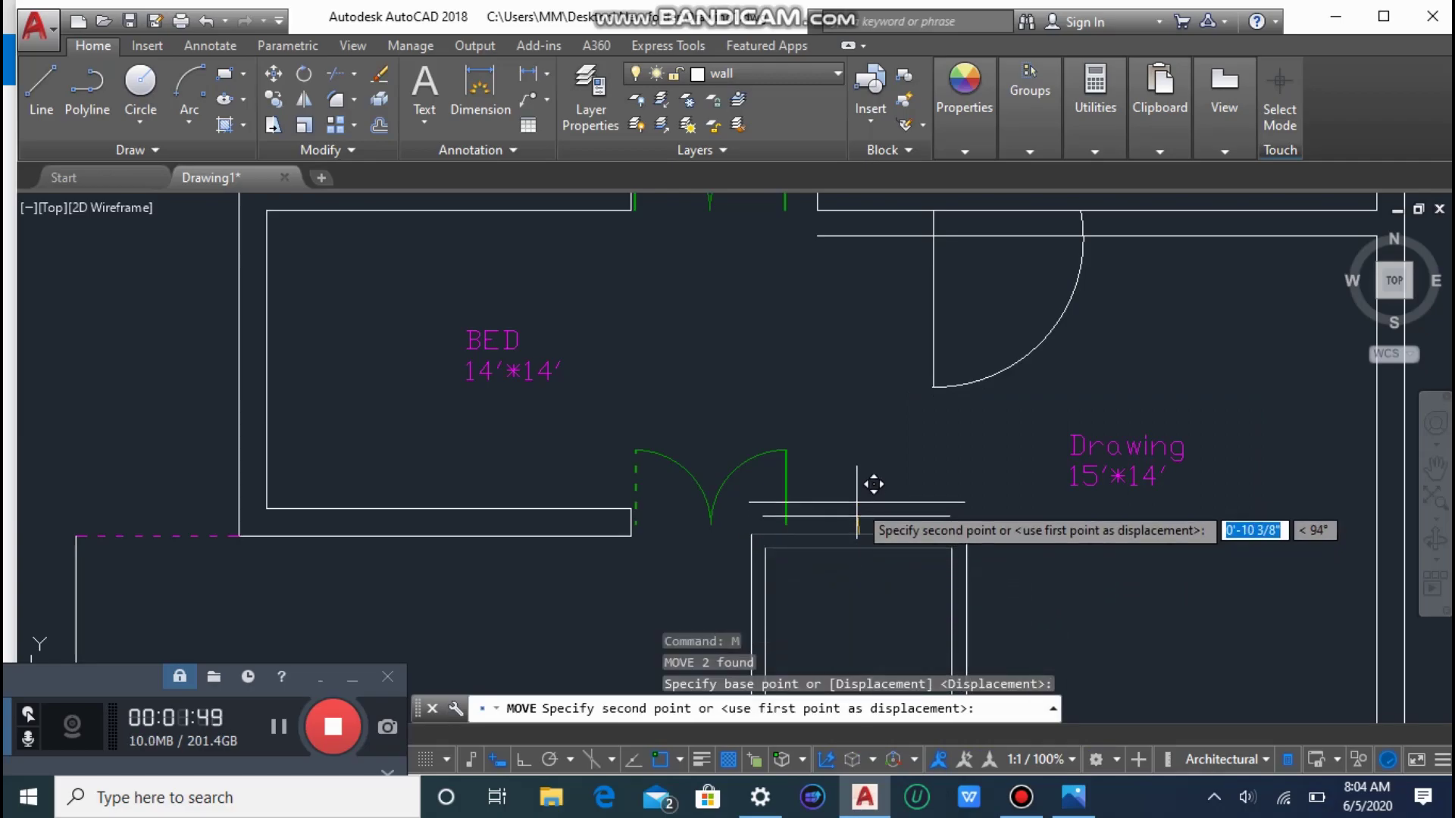
pyautogui.press('F8')
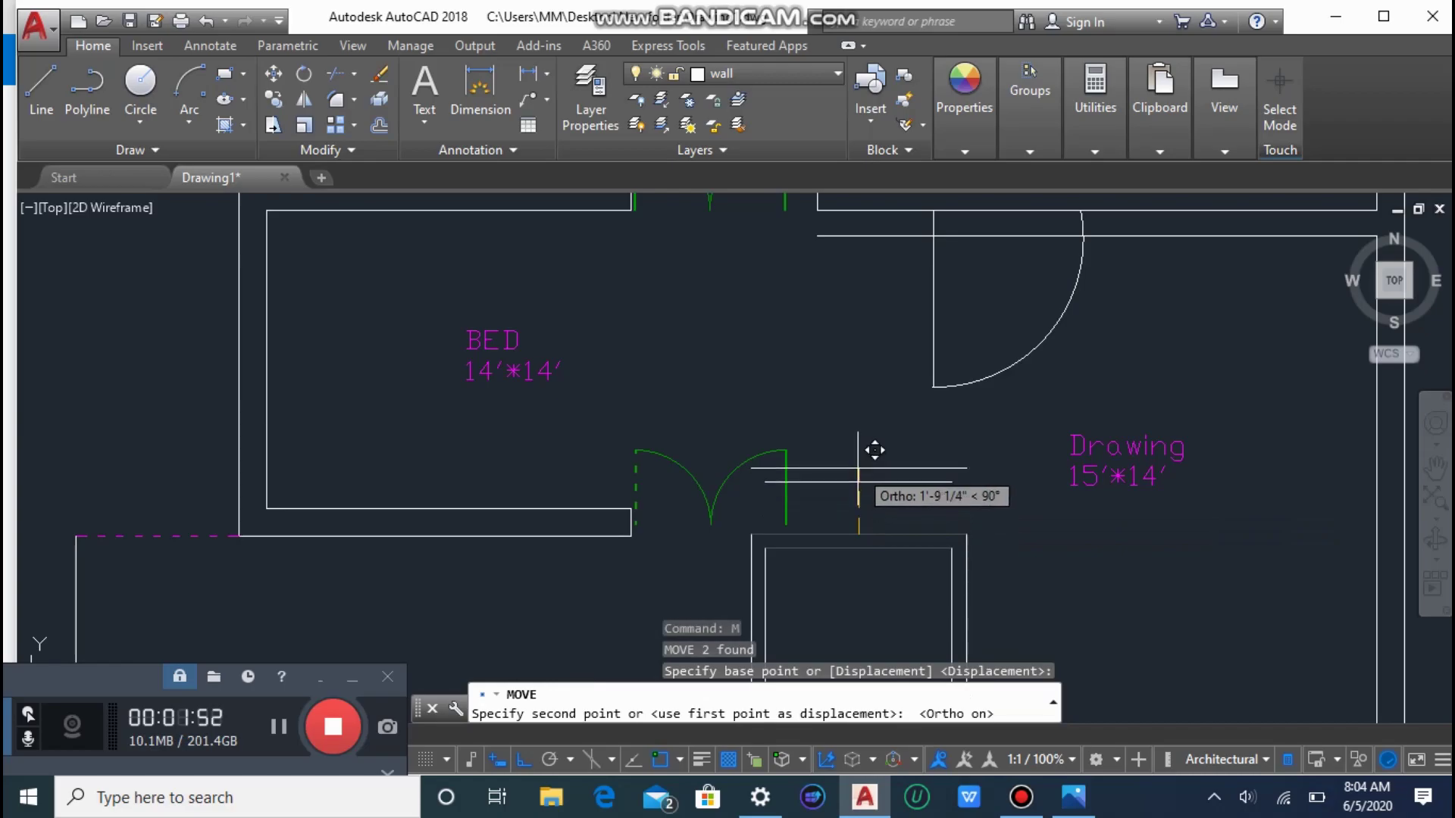
pyautogui.write('2')
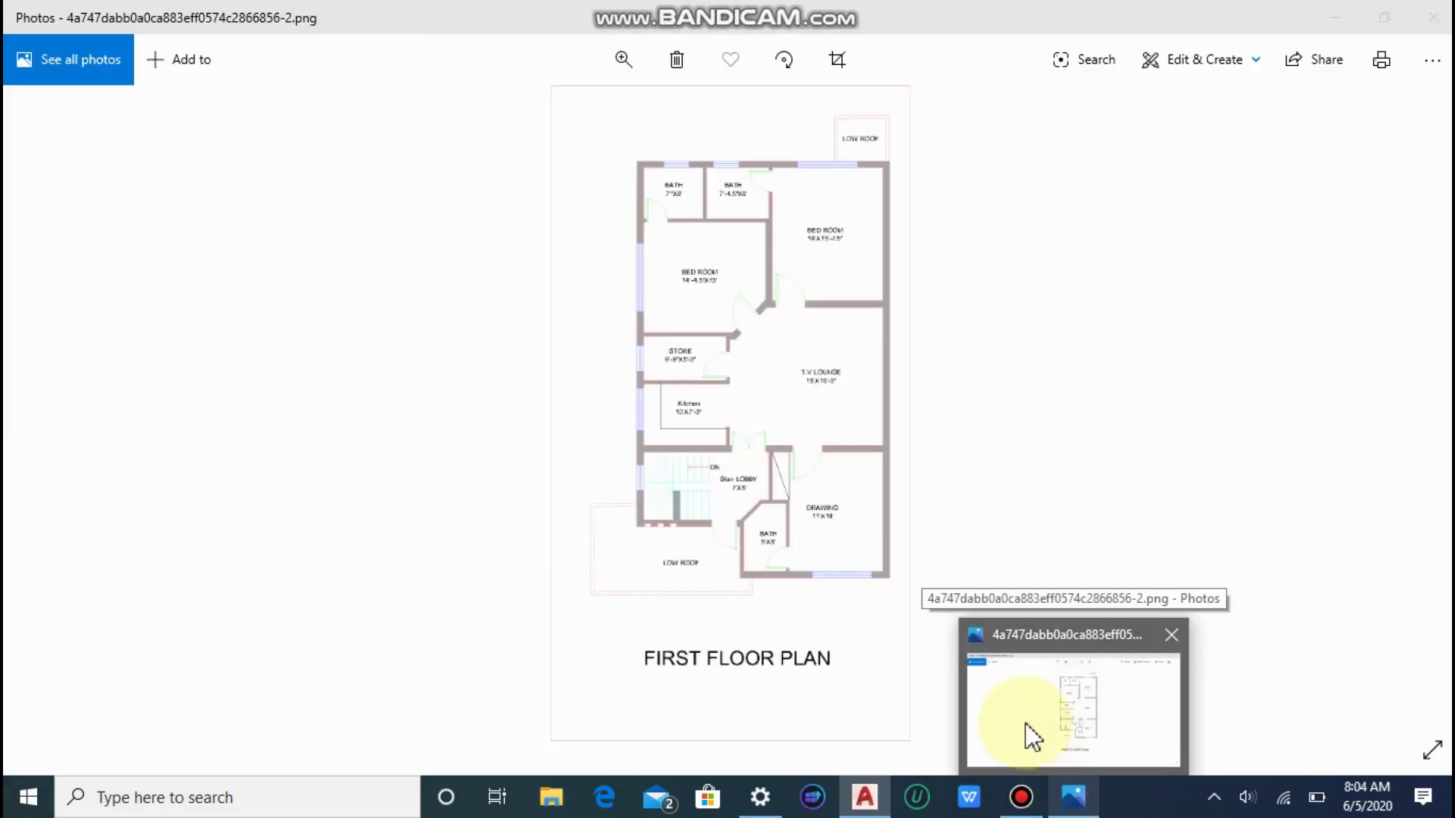
pyautogui.write("'")
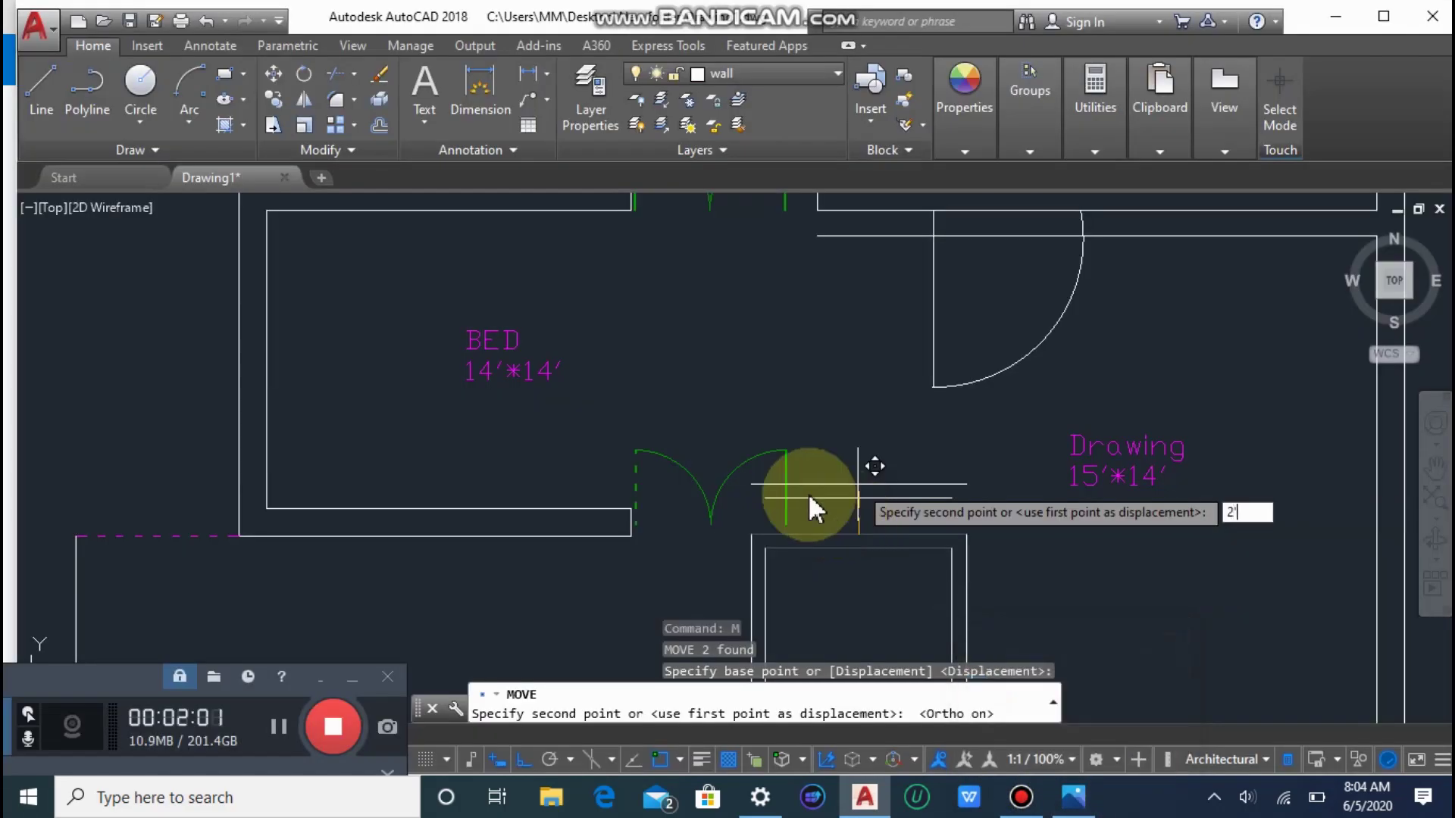
pyautogui.press('Return')
pyautogui.press('Escape')
pyautogui.press('Escape')
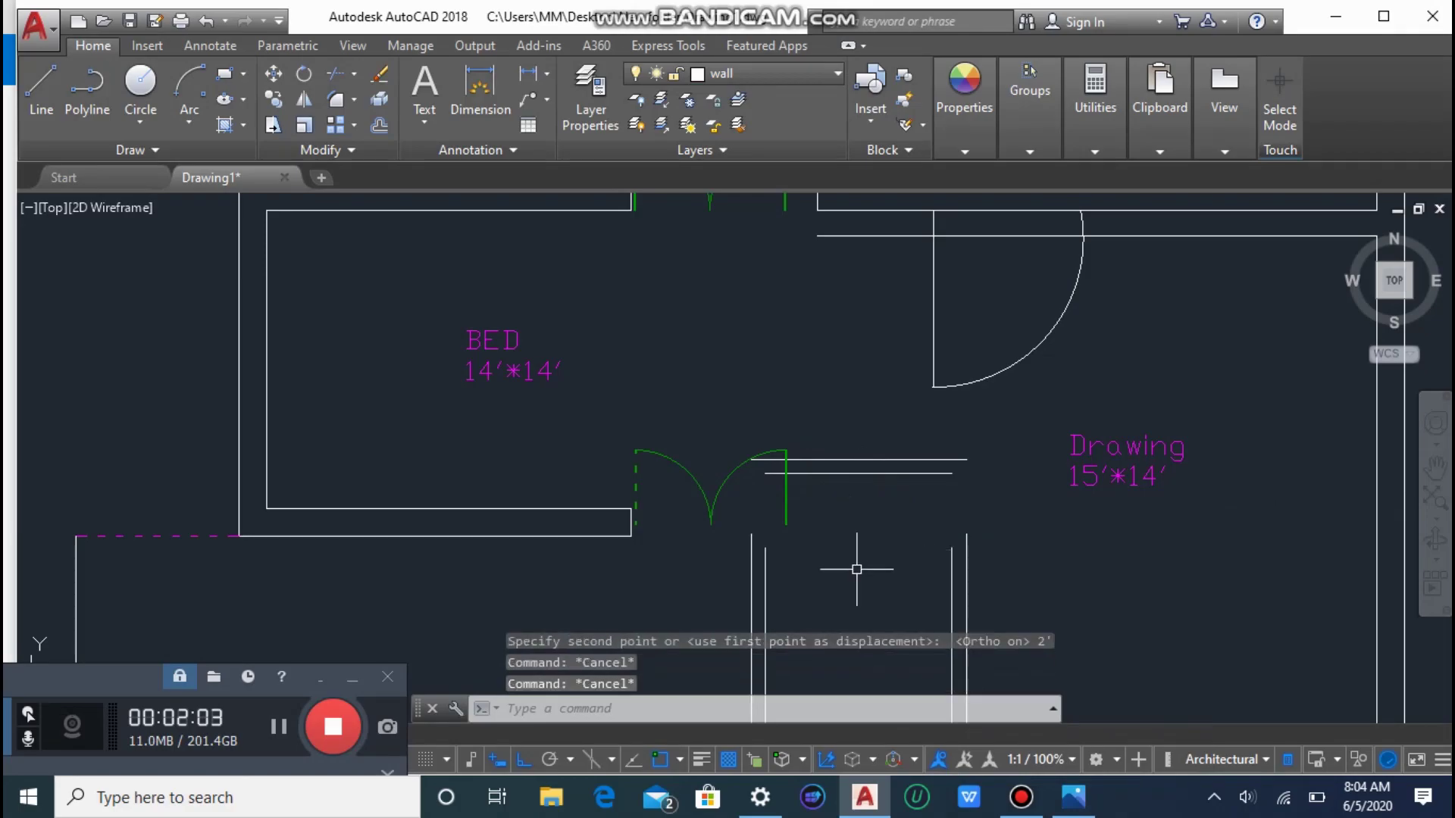
pyautogui.write('f')
pyautogui.press('Return')
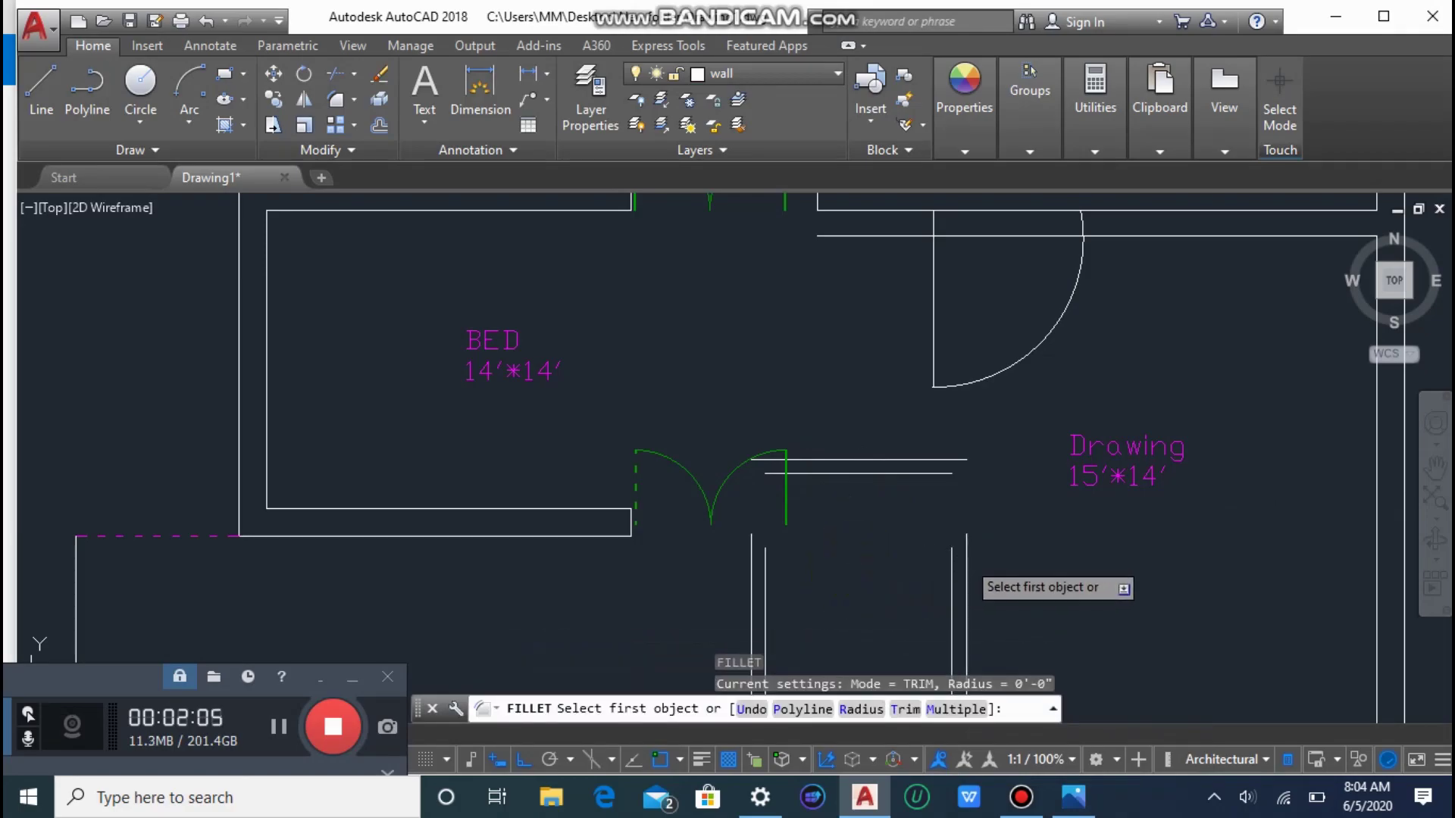
# Fillet the outer and inner vertical wall lines into sharp corners with the top wall lines.
pyautogui.click(966, 559)
pyautogui.click(941, 458)
pyautogui.press('Return')
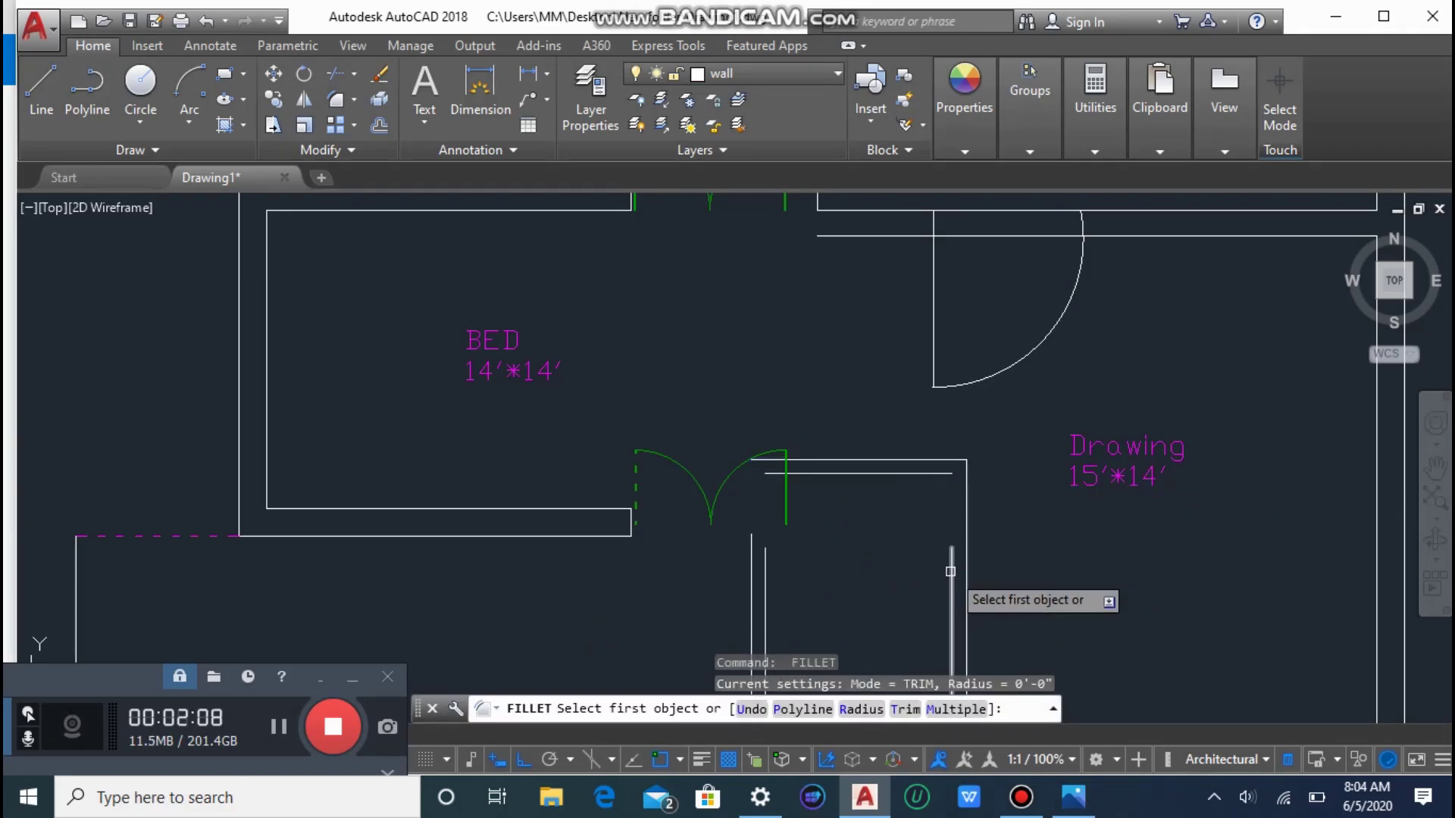
pyautogui.click(950, 571)
pyautogui.click(935, 474)
pyautogui.press('Return')
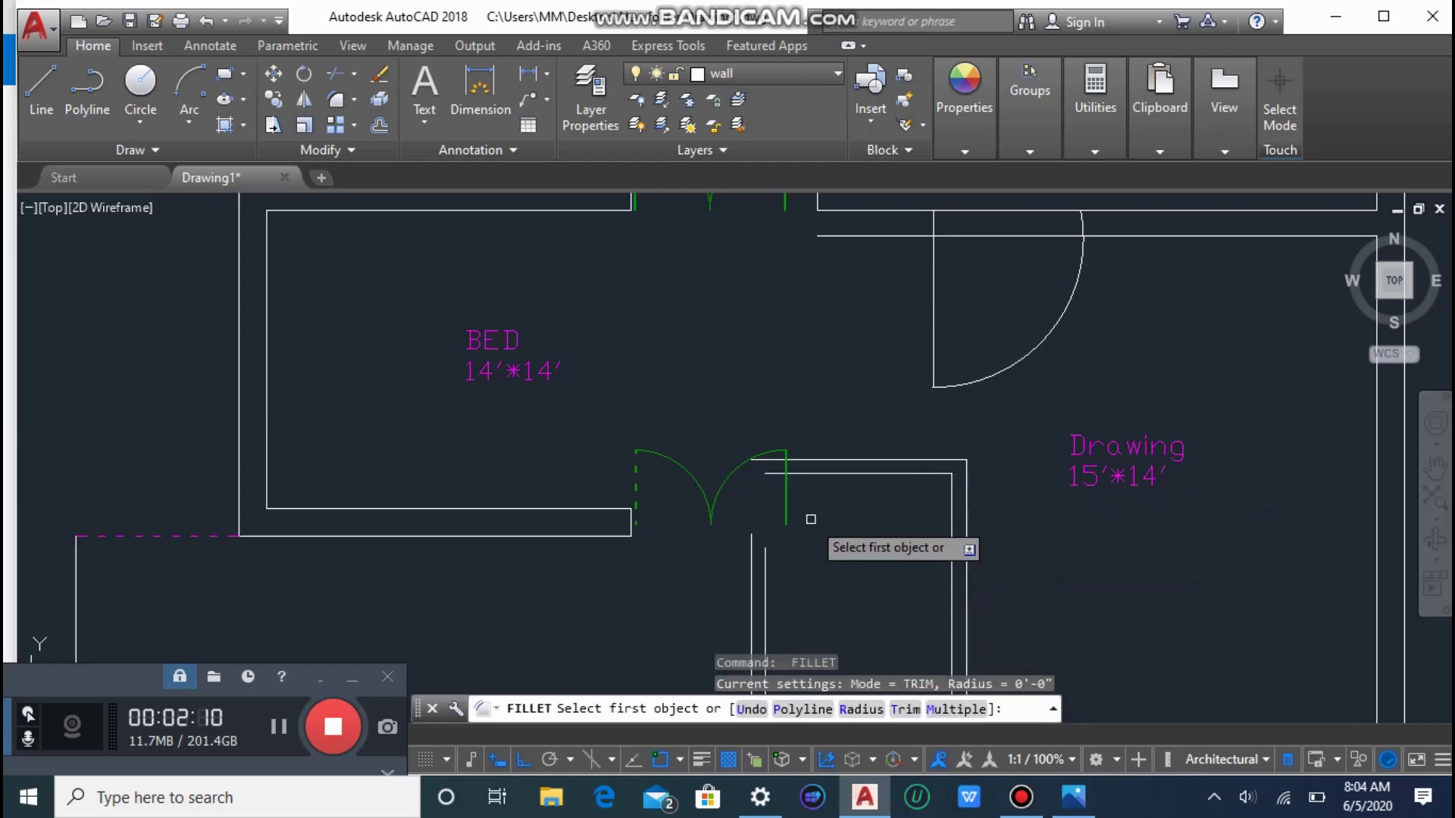
pyautogui.scroll(-4, 708, 568)
pyautogui.scroll(4, 708, 605)
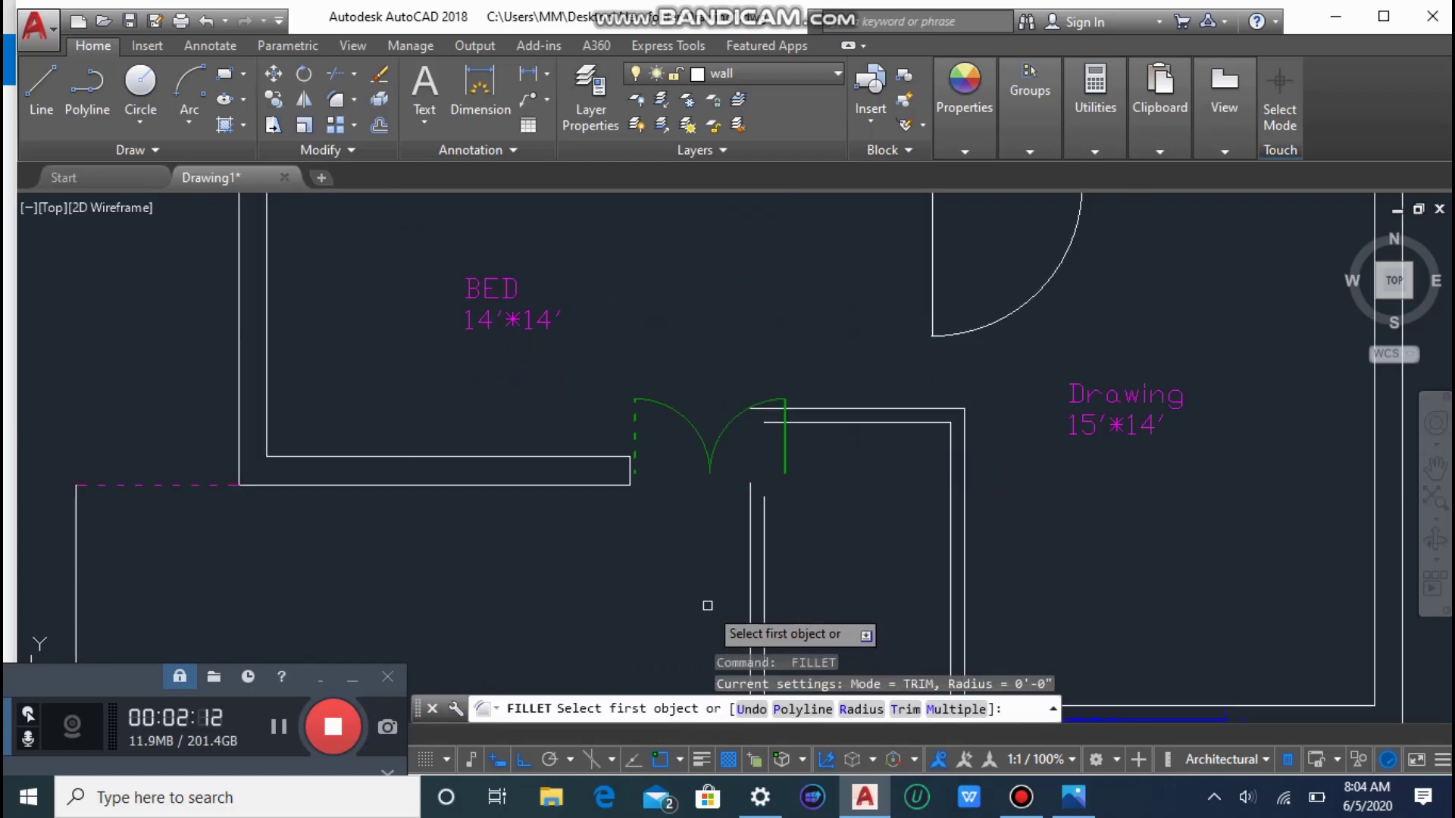
pyautogui.press('Escape')
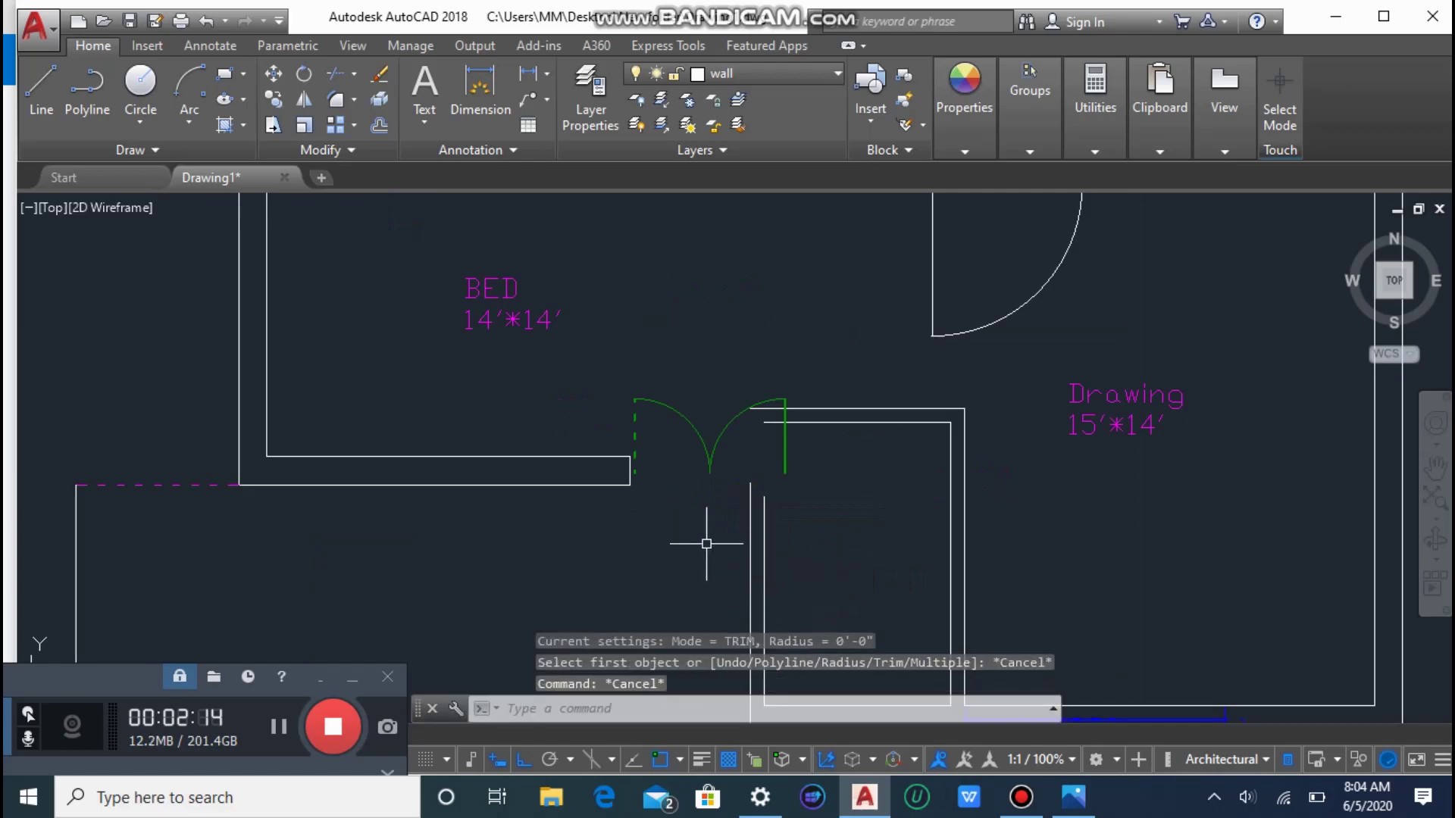
# Check the reference plan and draw a diagonal wall line from the inner corner to the wall midpoint.
pyautogui.write('l')
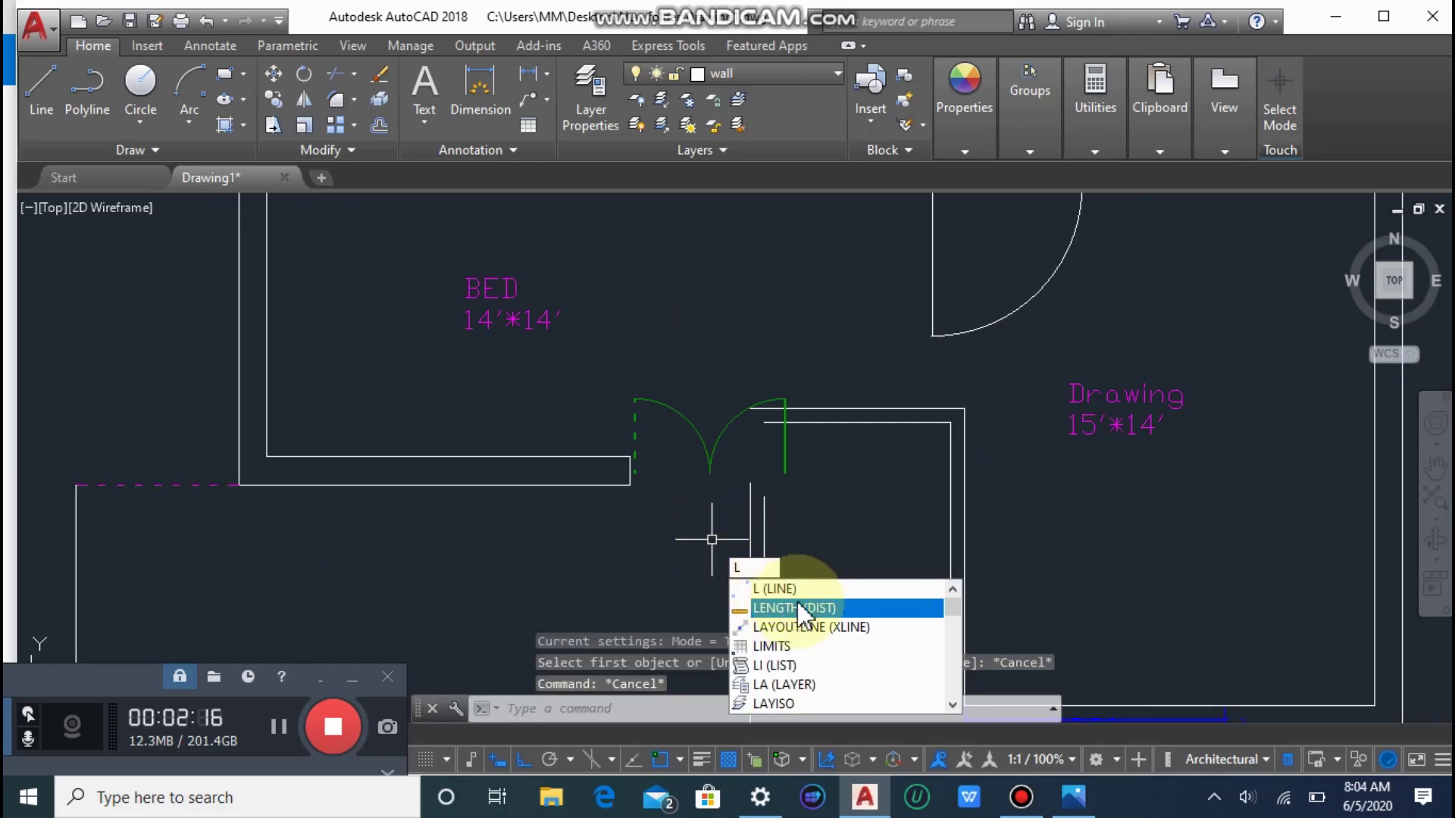
pyautogui.click(811, 590)
pyautogui.click(1072, 796)
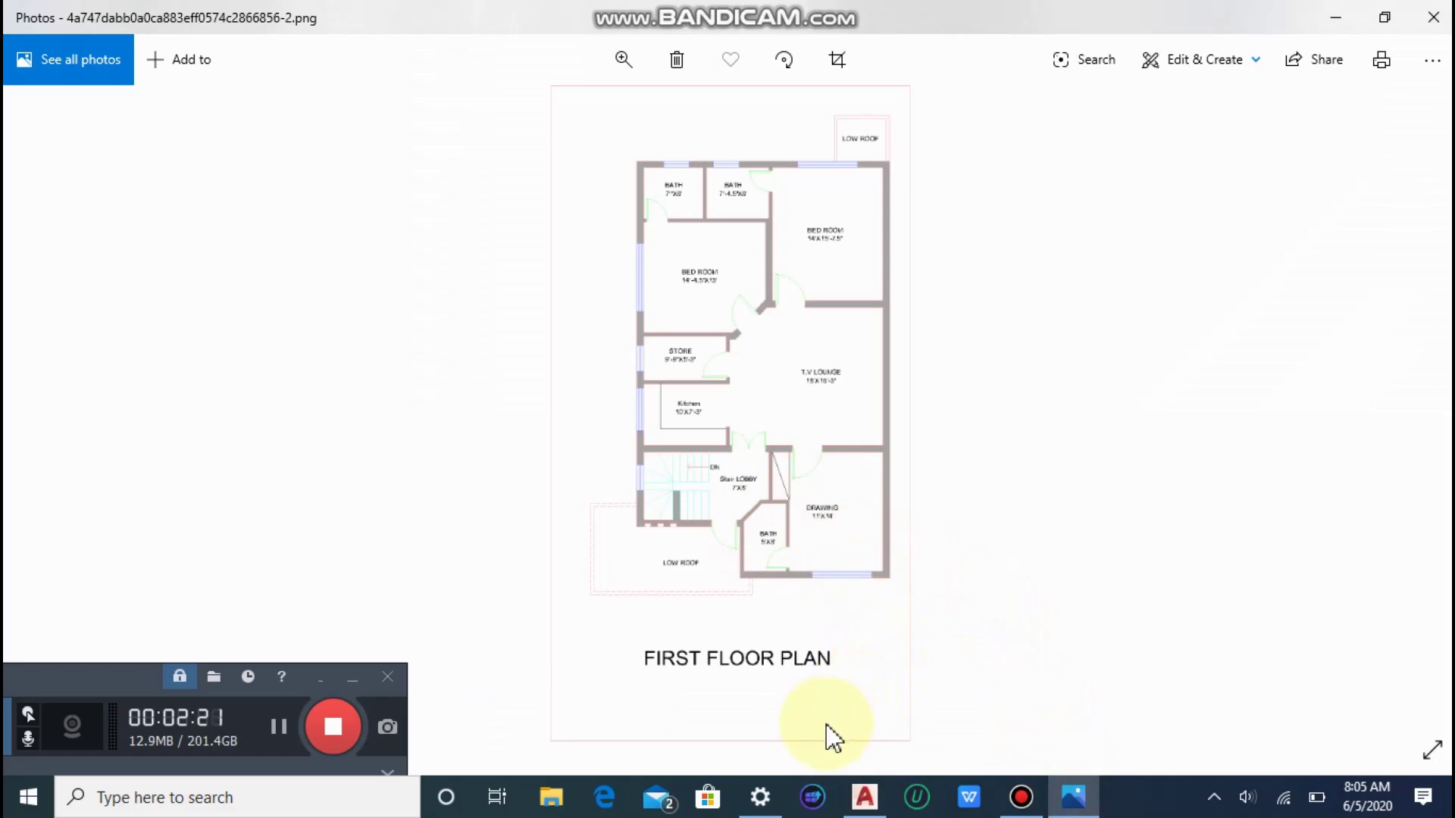
pyautogui.moveTo(864, 792)
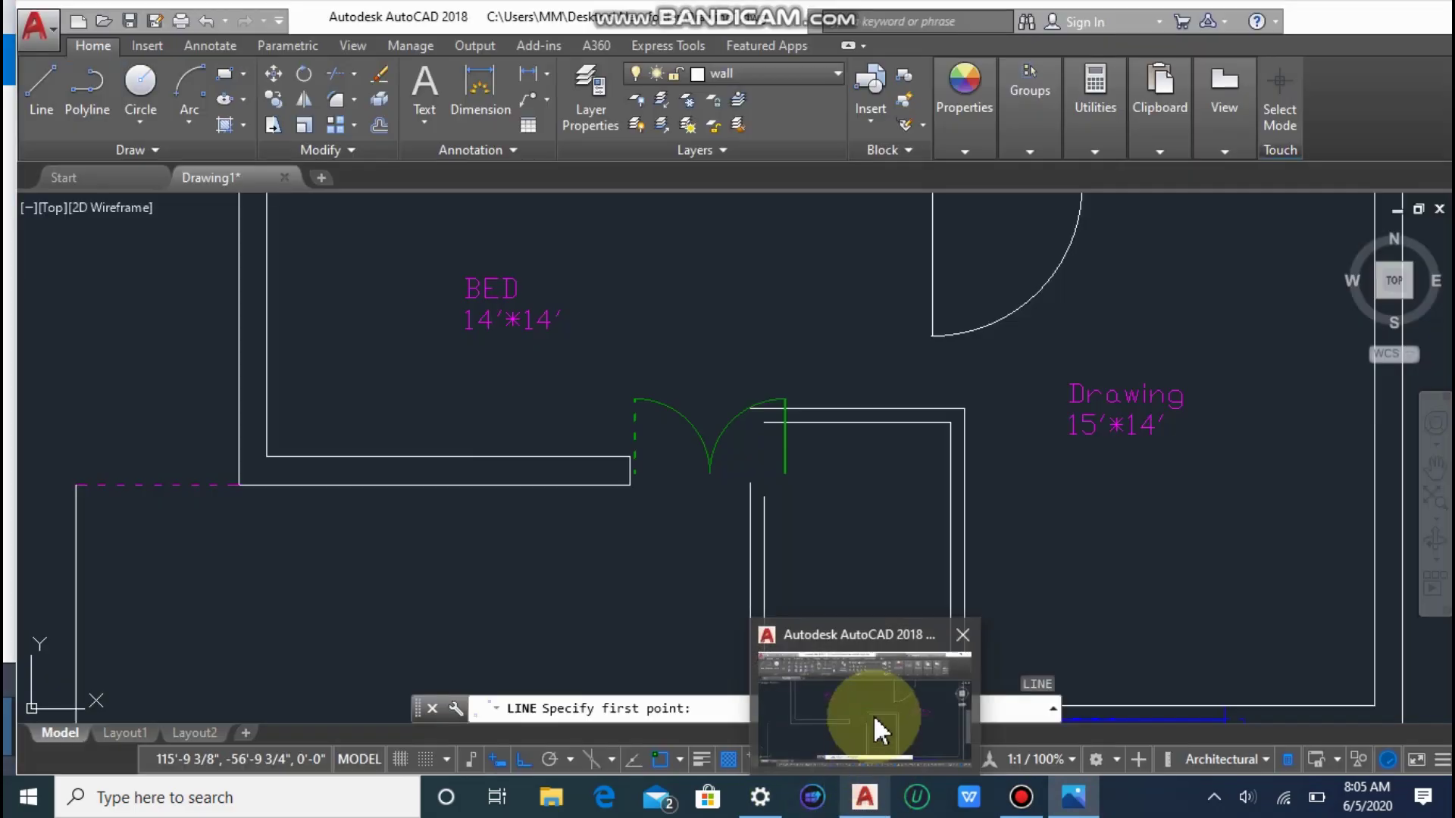
pyautogui.click(880, 731)
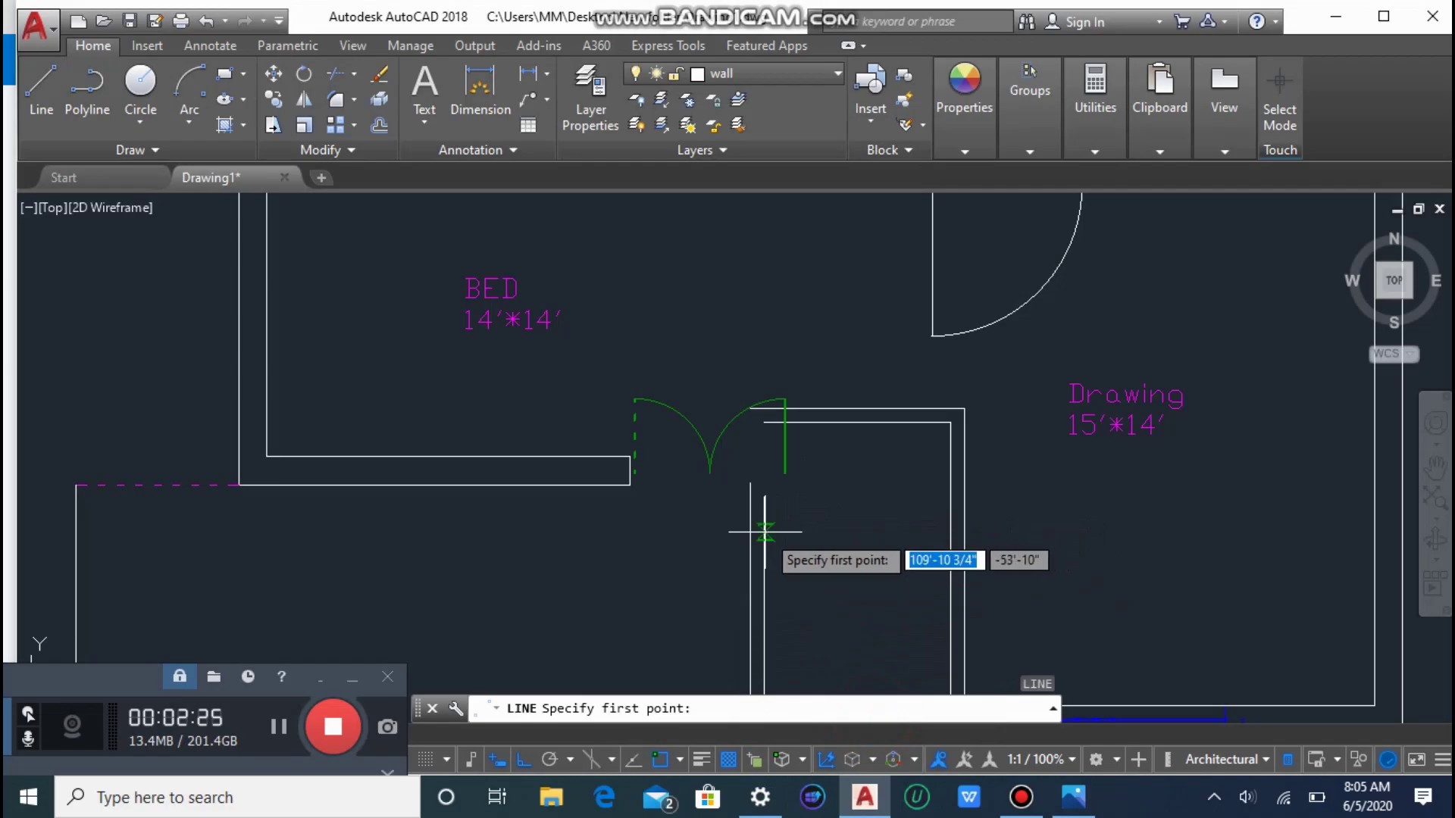
pyautogui.click(764, 497)
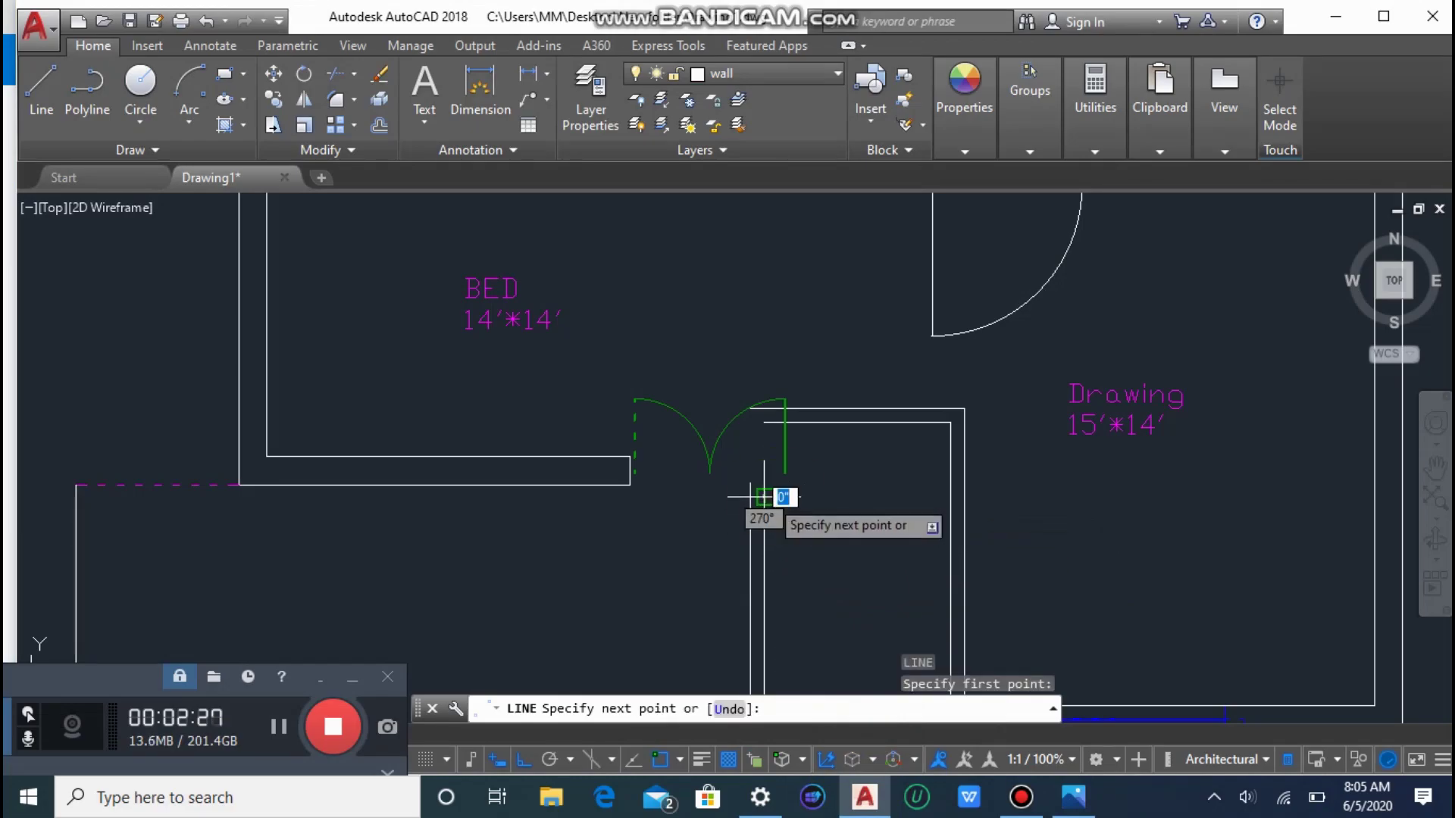
pyautogui.click(859, 422)
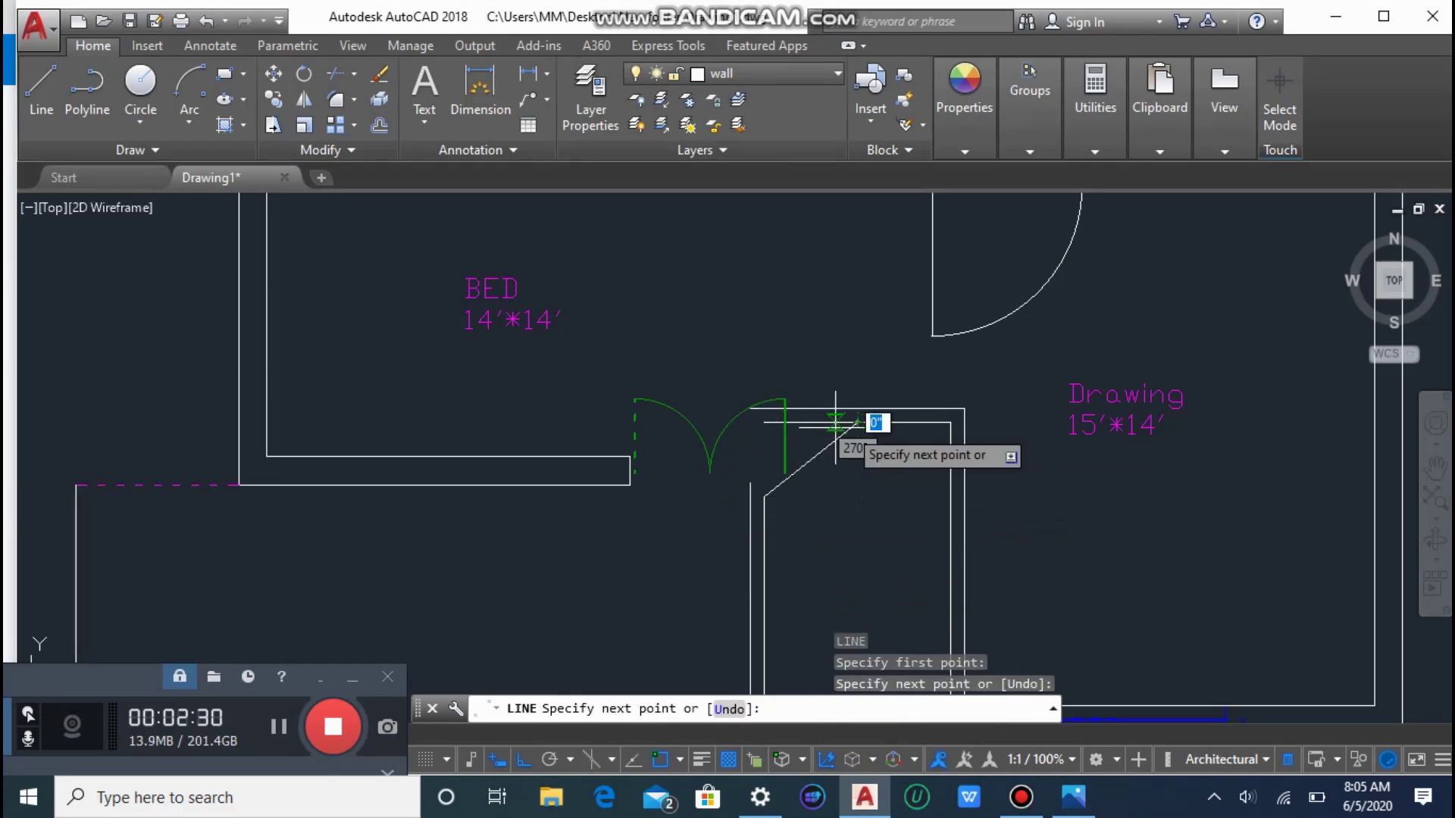
pyautogui.press('Escape')
pyautogui.press('Return')
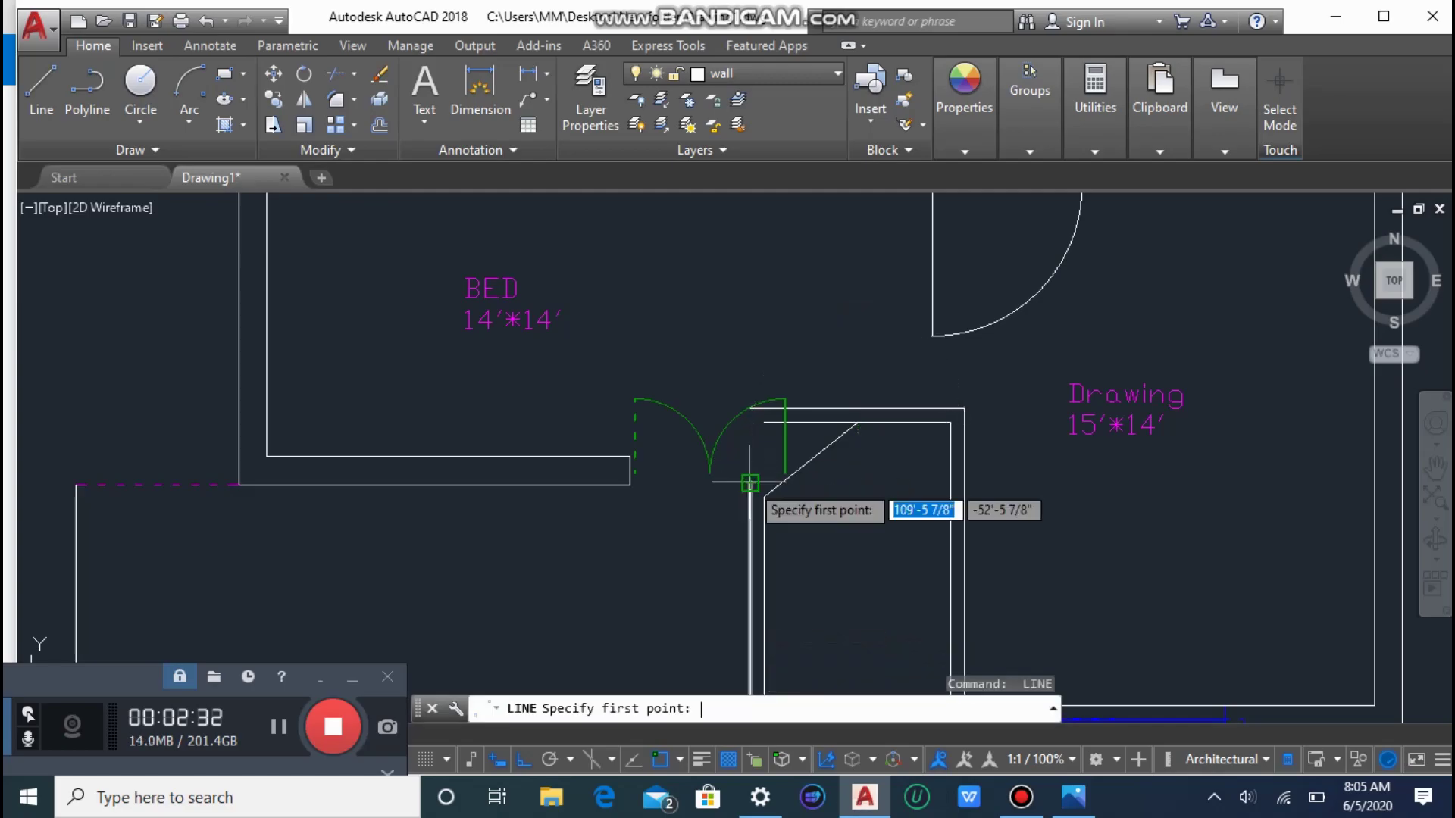
pyautogui.click(750, 483)
pyautogui.press('Escape')
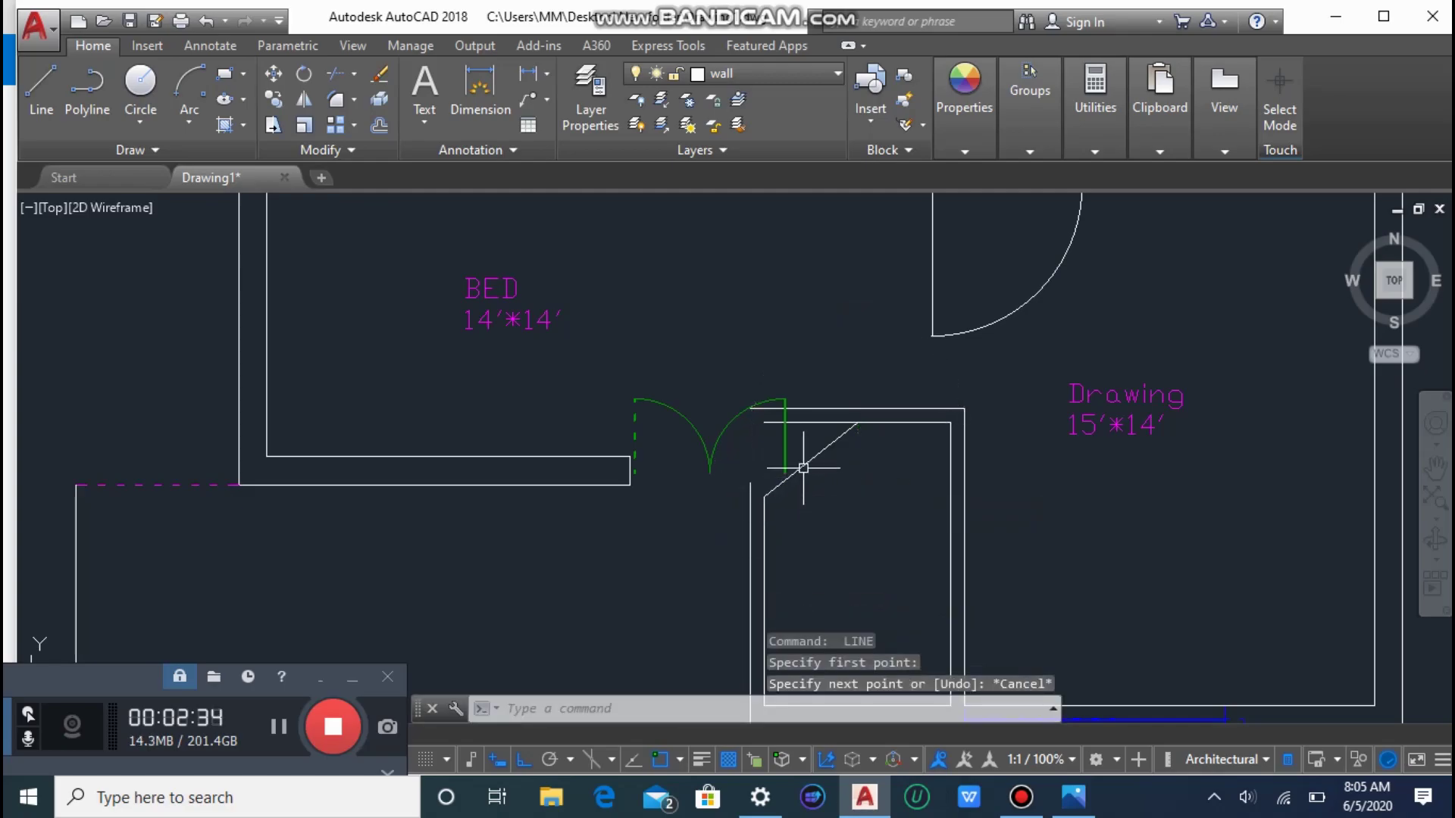
pyautogui.press('Escape')
pyautogui.press('Escape')
# Offset the diagonal wall line 4.5" to form the double wall.
pyautogui.write('o')
pyautogui.press('Return')
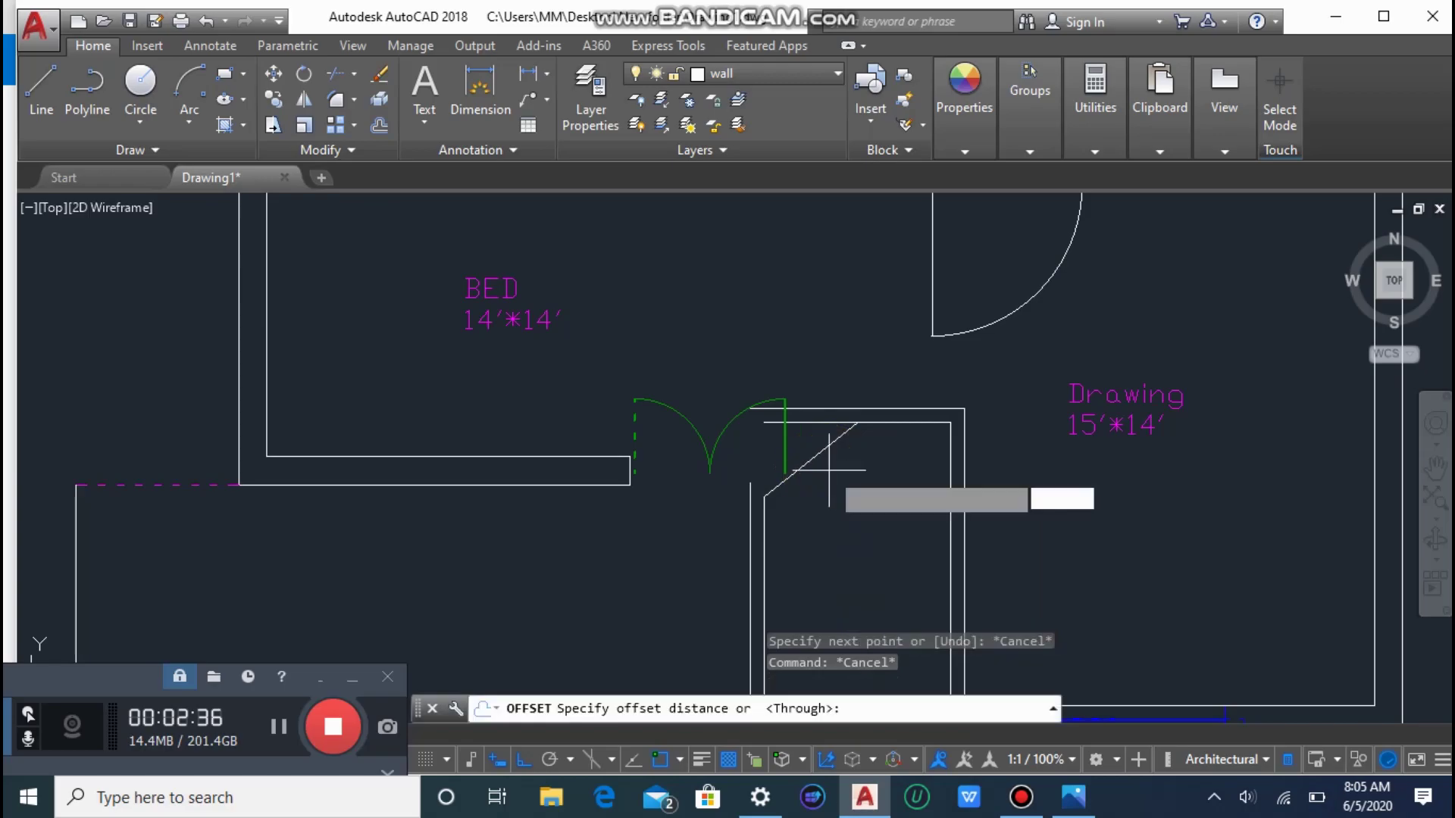
pyautogui.press('Return')
pyautogui.click(817, 453)
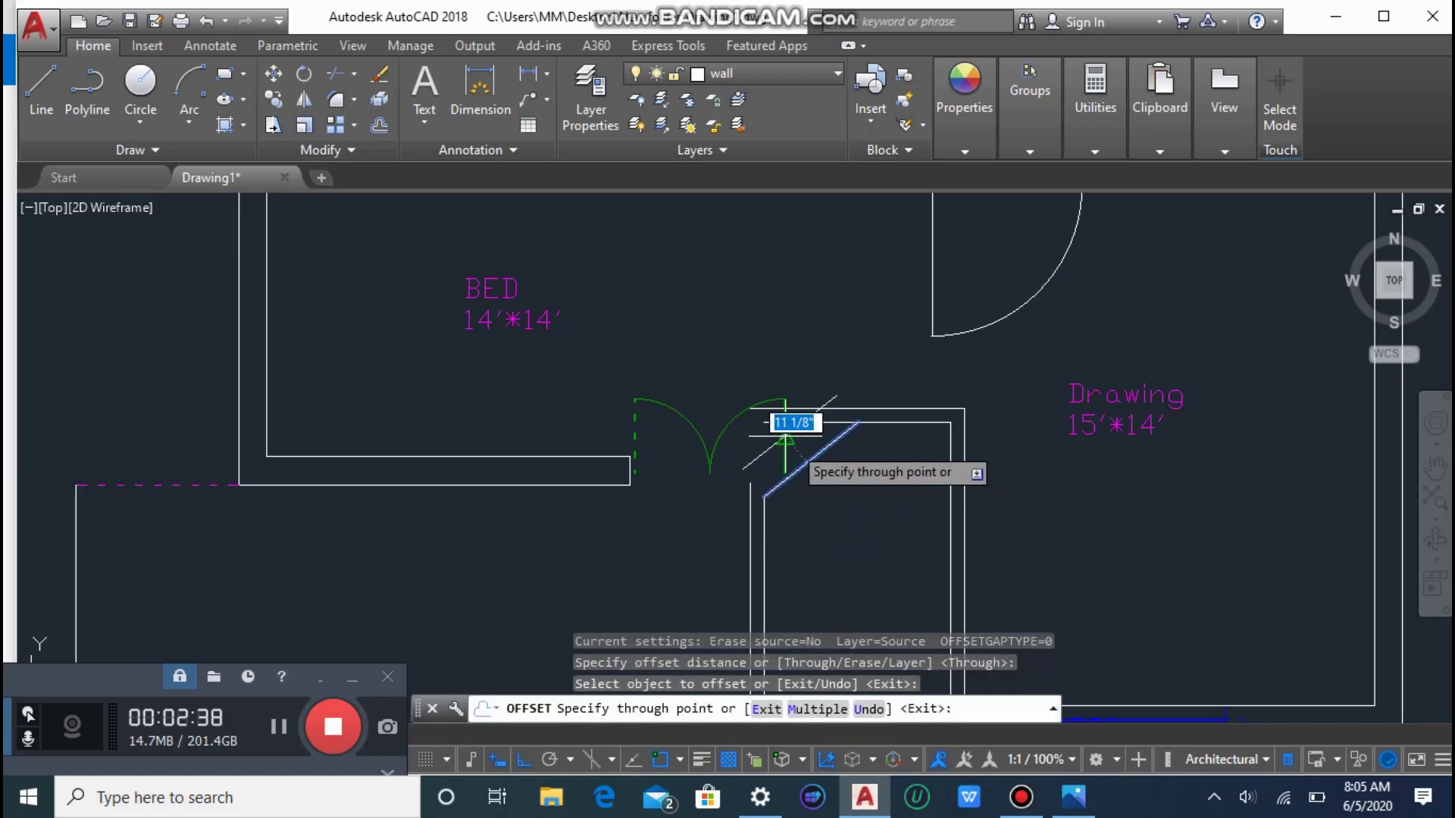
pyautogui.write('4.5')
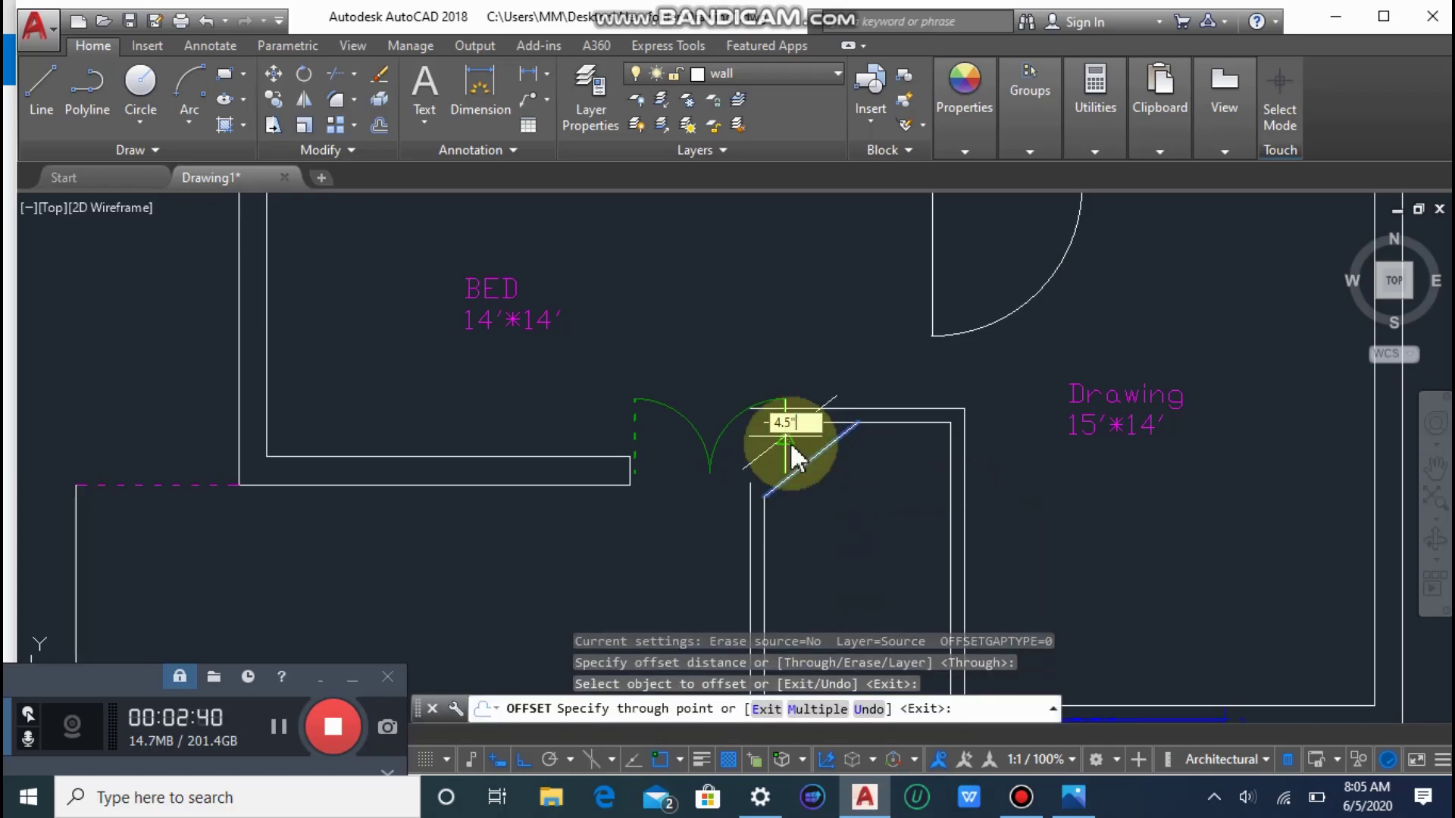
pyautogui.press('Return')
# Fillet the inner and outer diagonals into corners with the adjoining wall lines.
pyautogui.press('Return')
pyautogui.write('f')
pyautogui.press('Return')
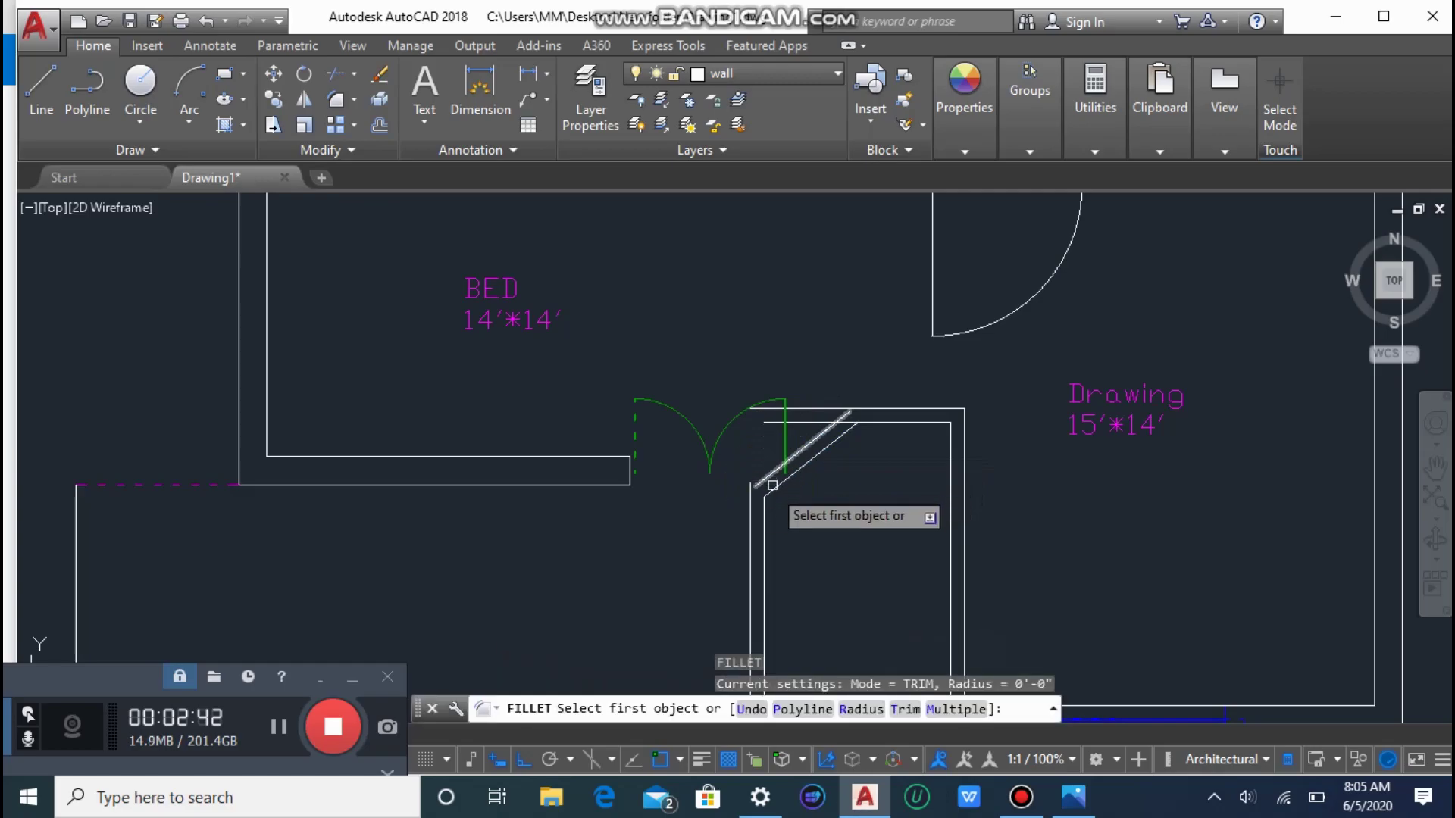
pyautogui.click(764, 515)
pyautogui.click(777, 477)
pyautogui.press('Return')
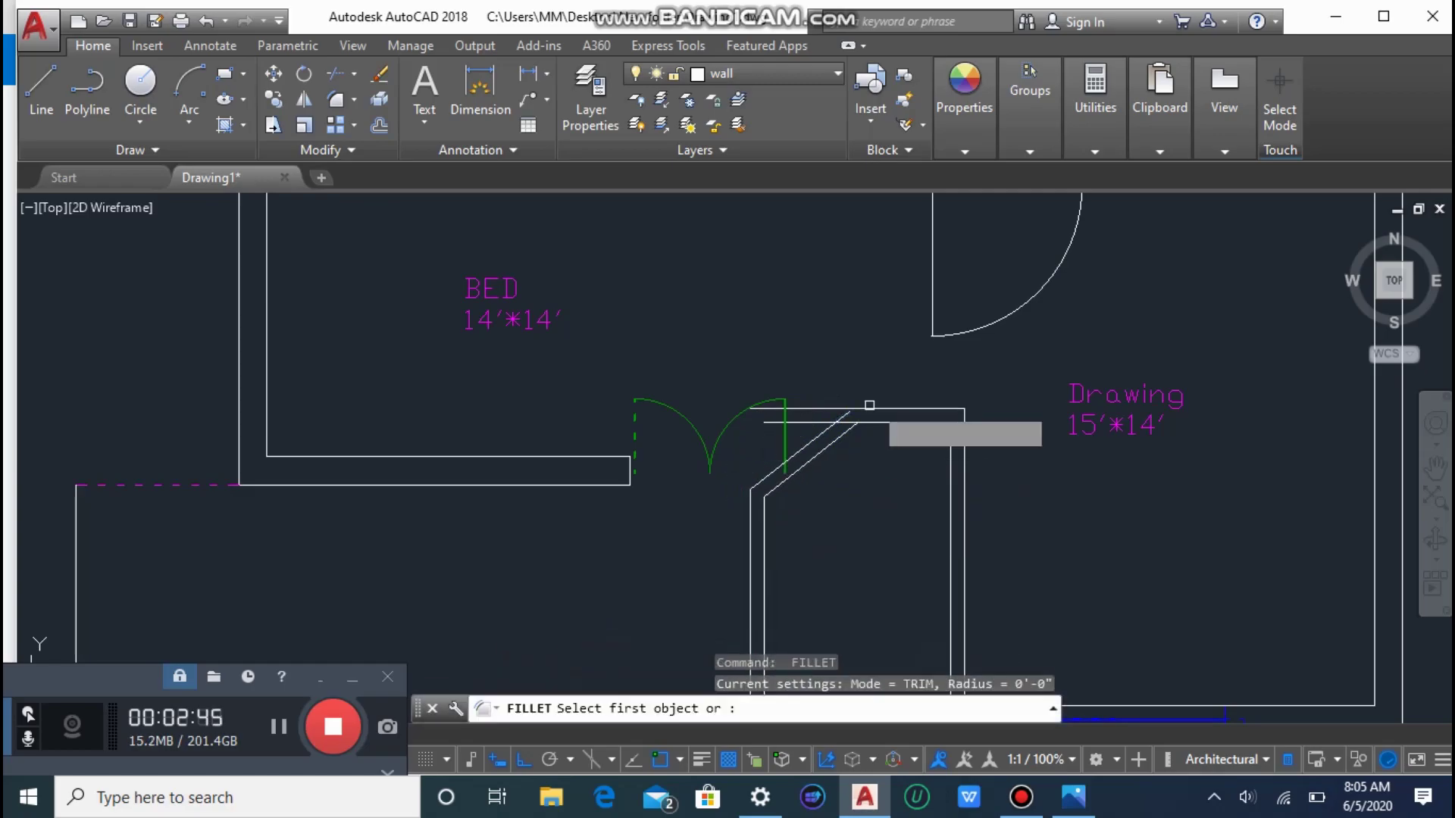
pyautogui.click(837, 420)
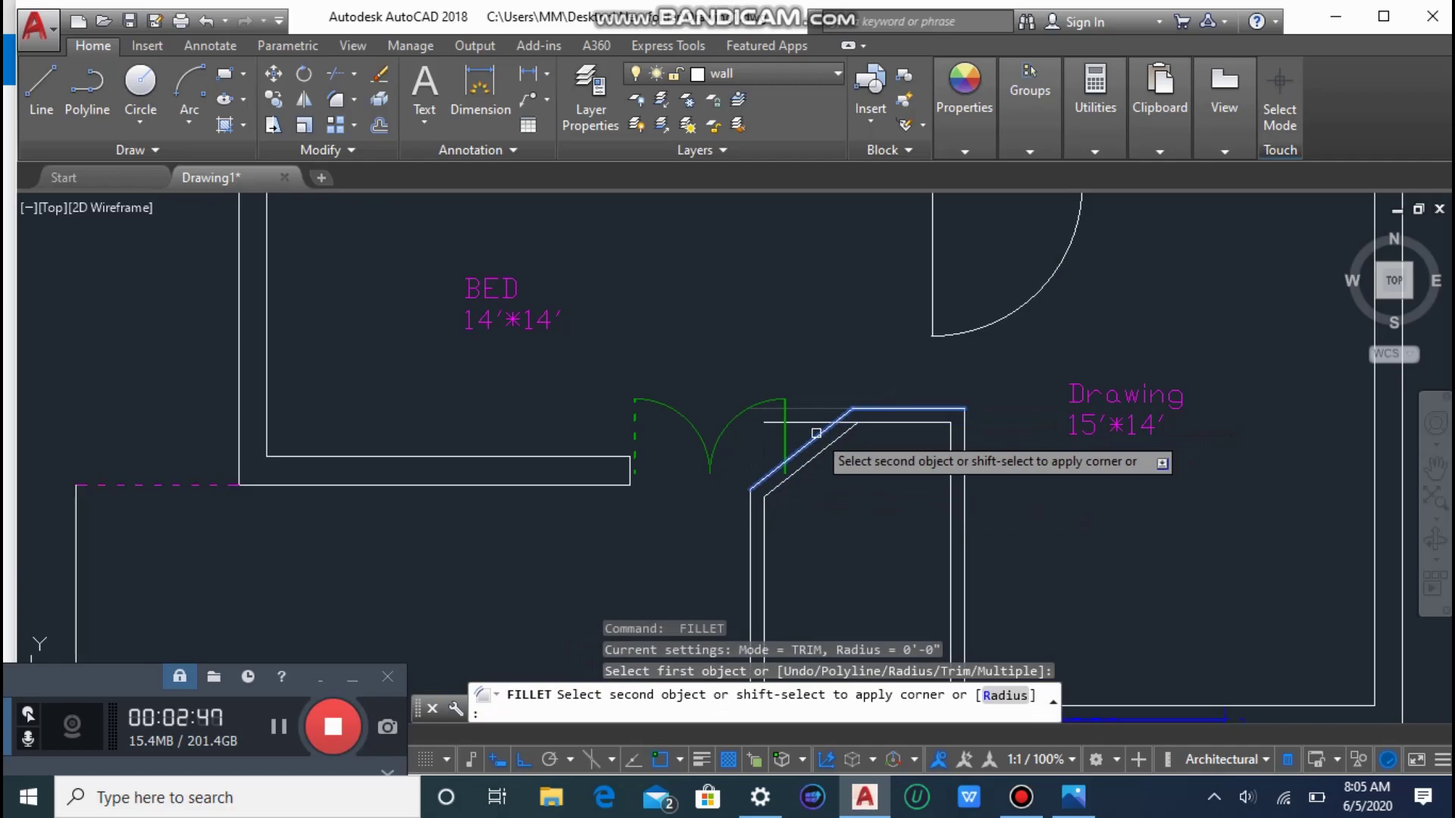
pyautogui.click(815, 434)
pyautogui.press('Return')
pyautogui.click(888, 423)
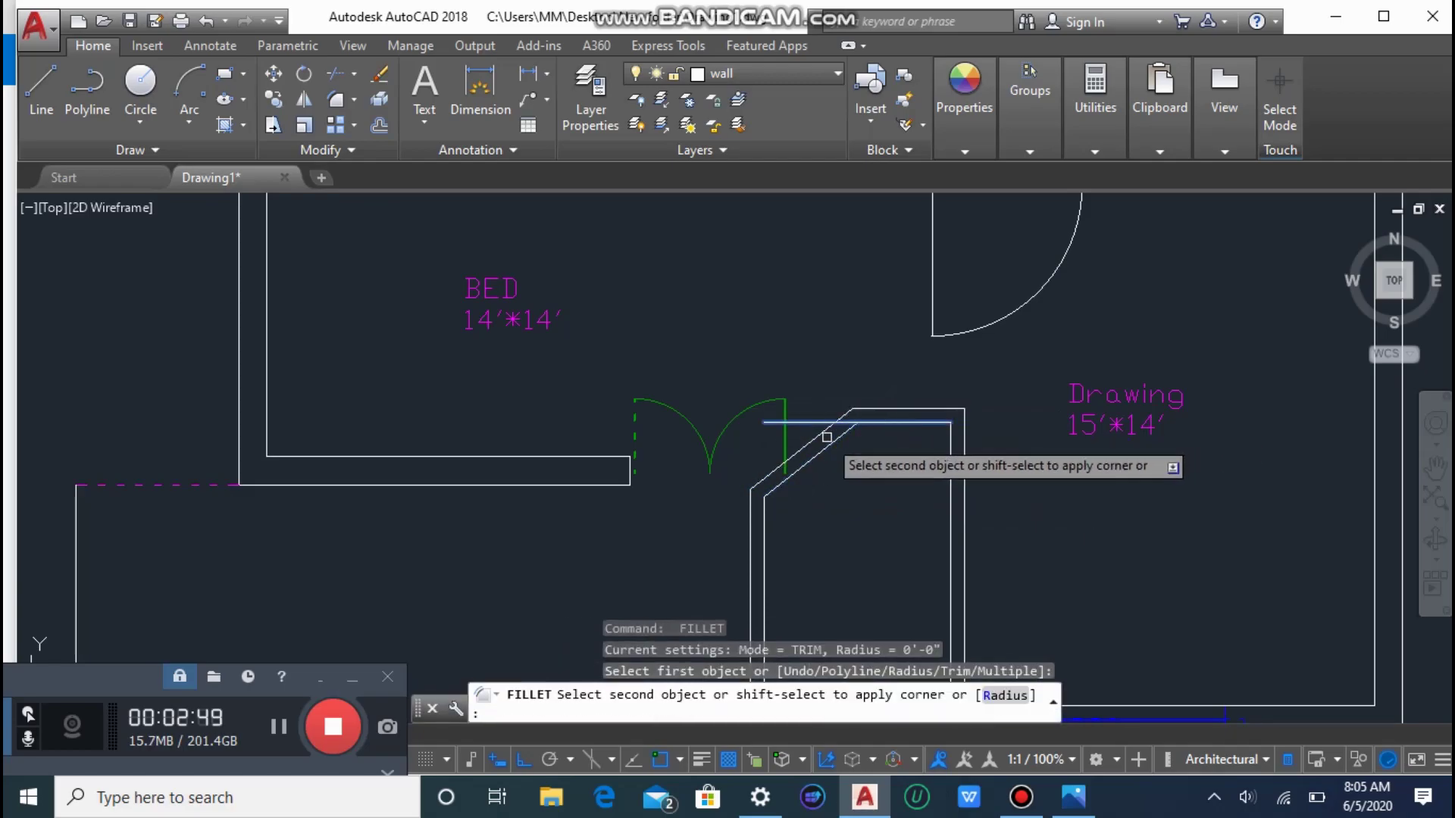
pyautogui.press('Escape')
pyautogui.scroll(-2, 850, 466)
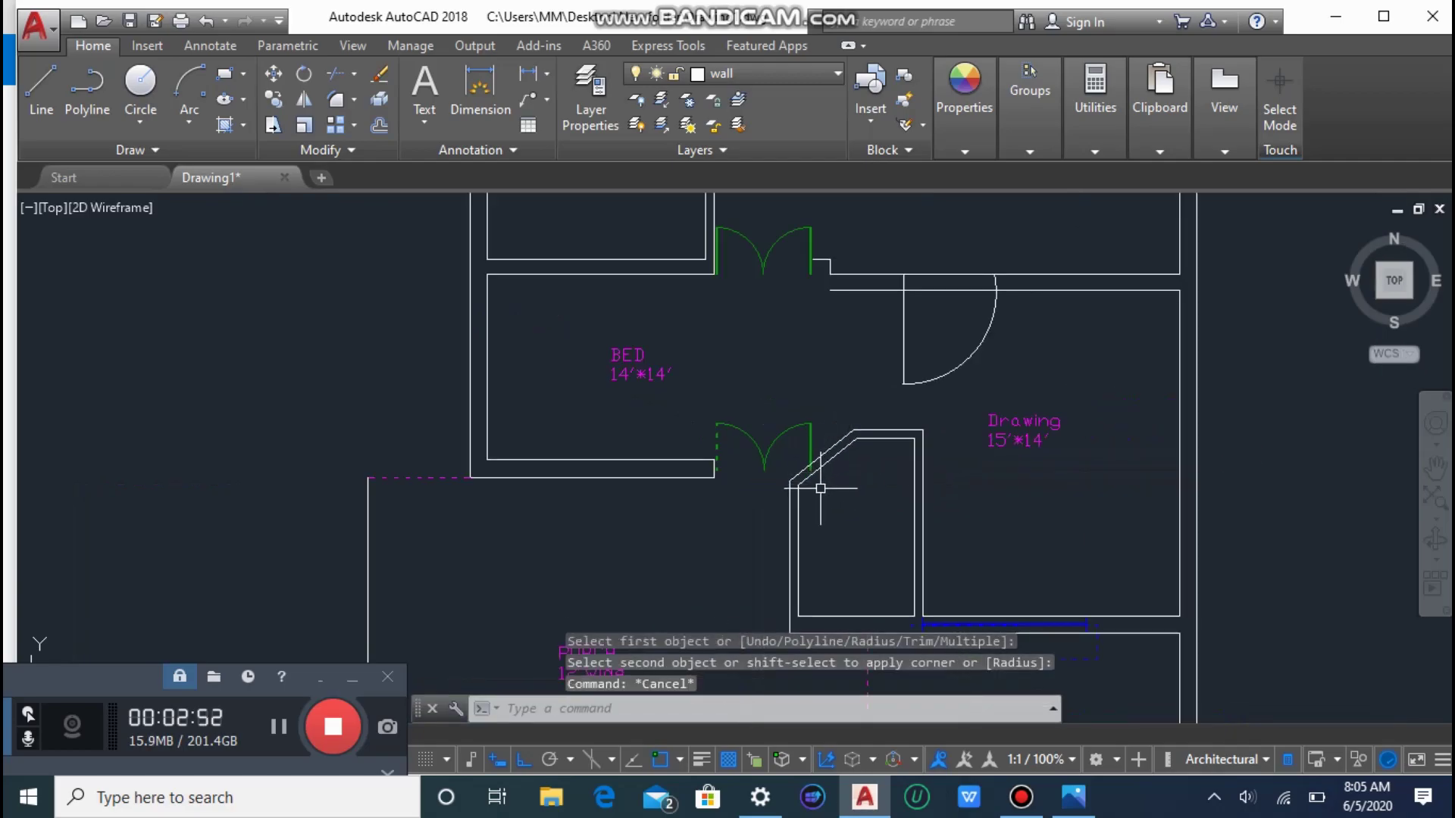
pyautogui.scroll(2, 810, 461)
# Erase one leaf and arc of the bedroom double door plus its leftover jamb line.
pyautogui.click(812, 434)
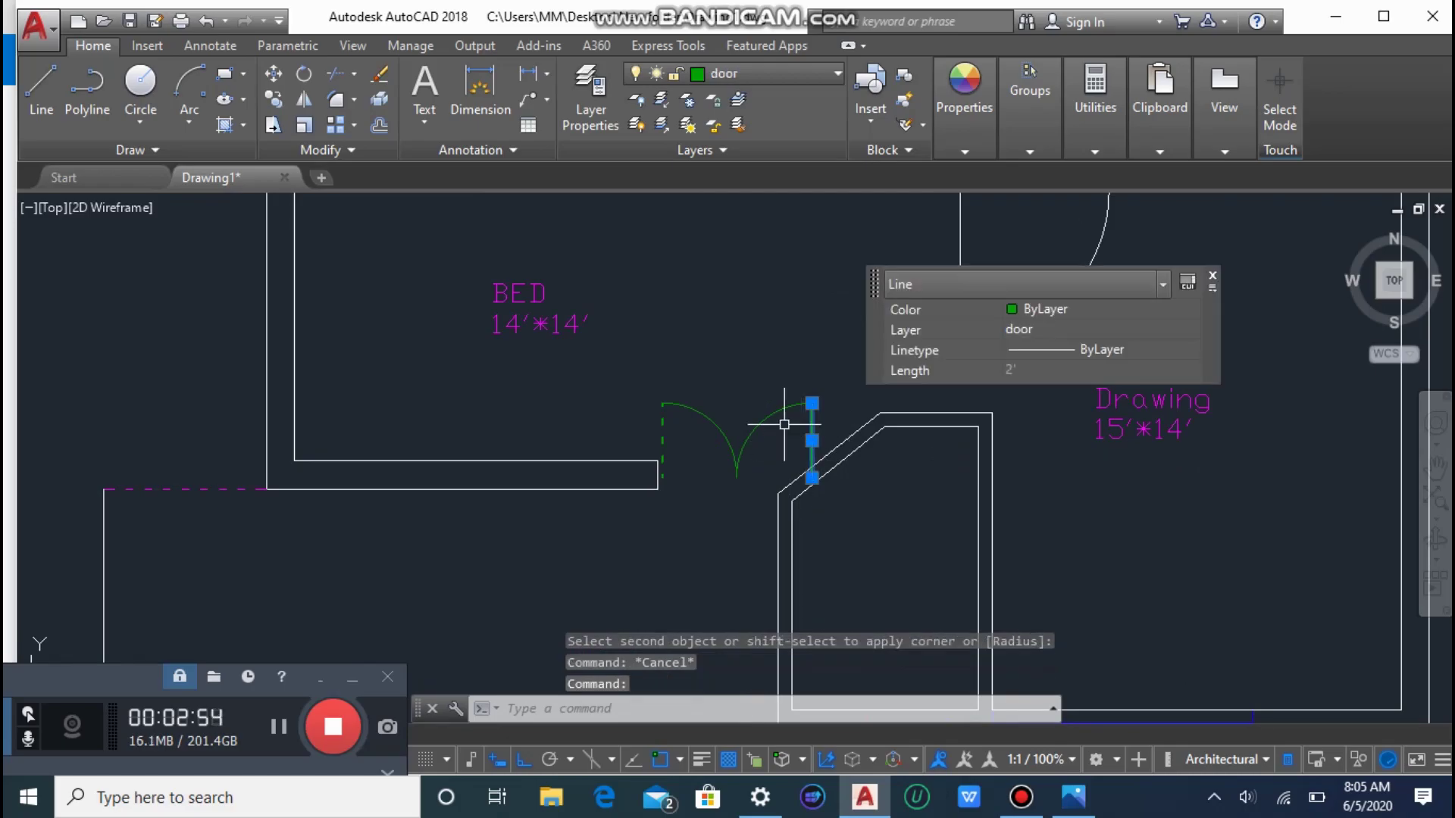
pyautogui.click(772, 418)
pyautogui.press('Delete')
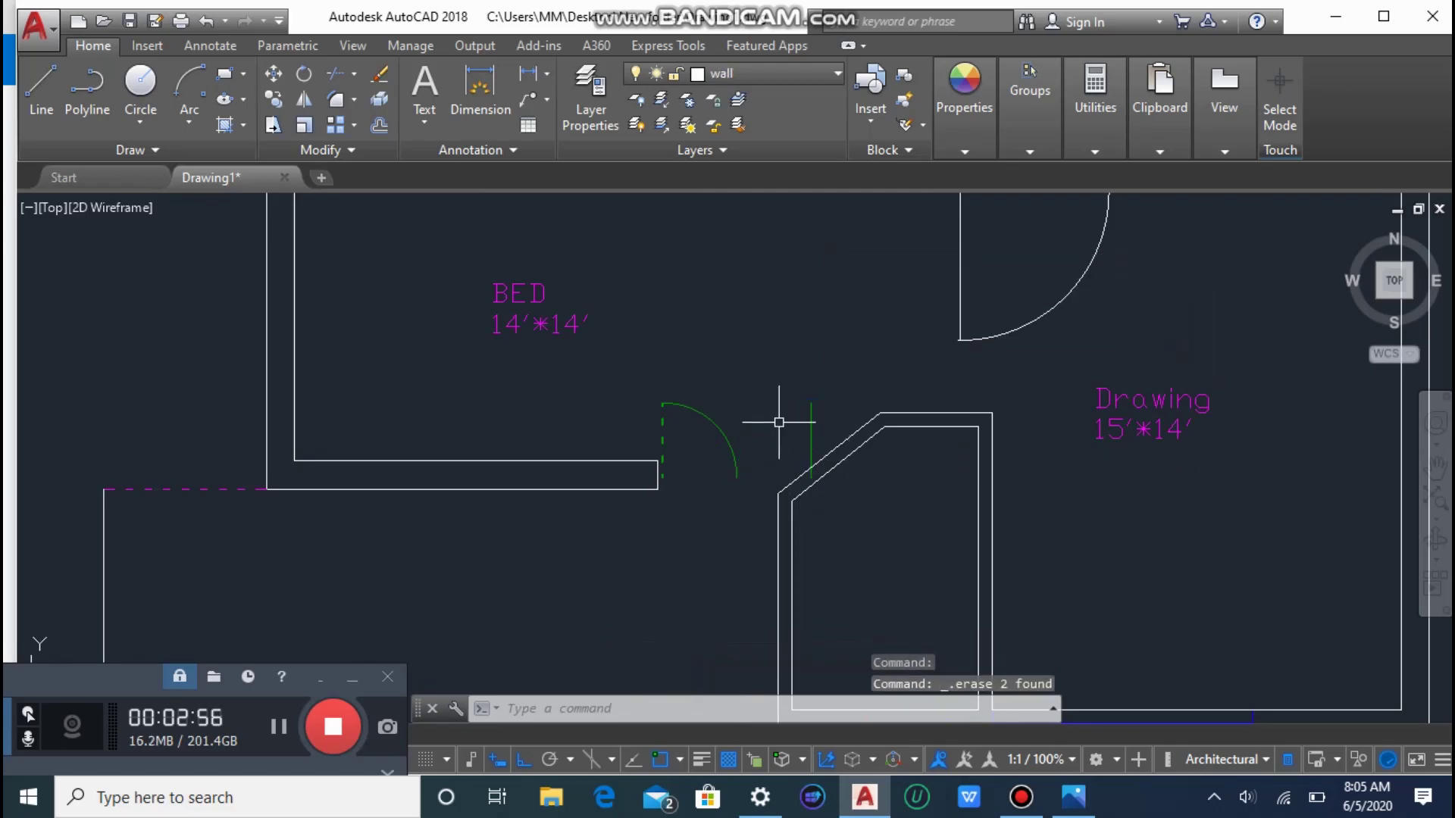
pyautogui.click(812, 439)
pyautogui.press('Delete')
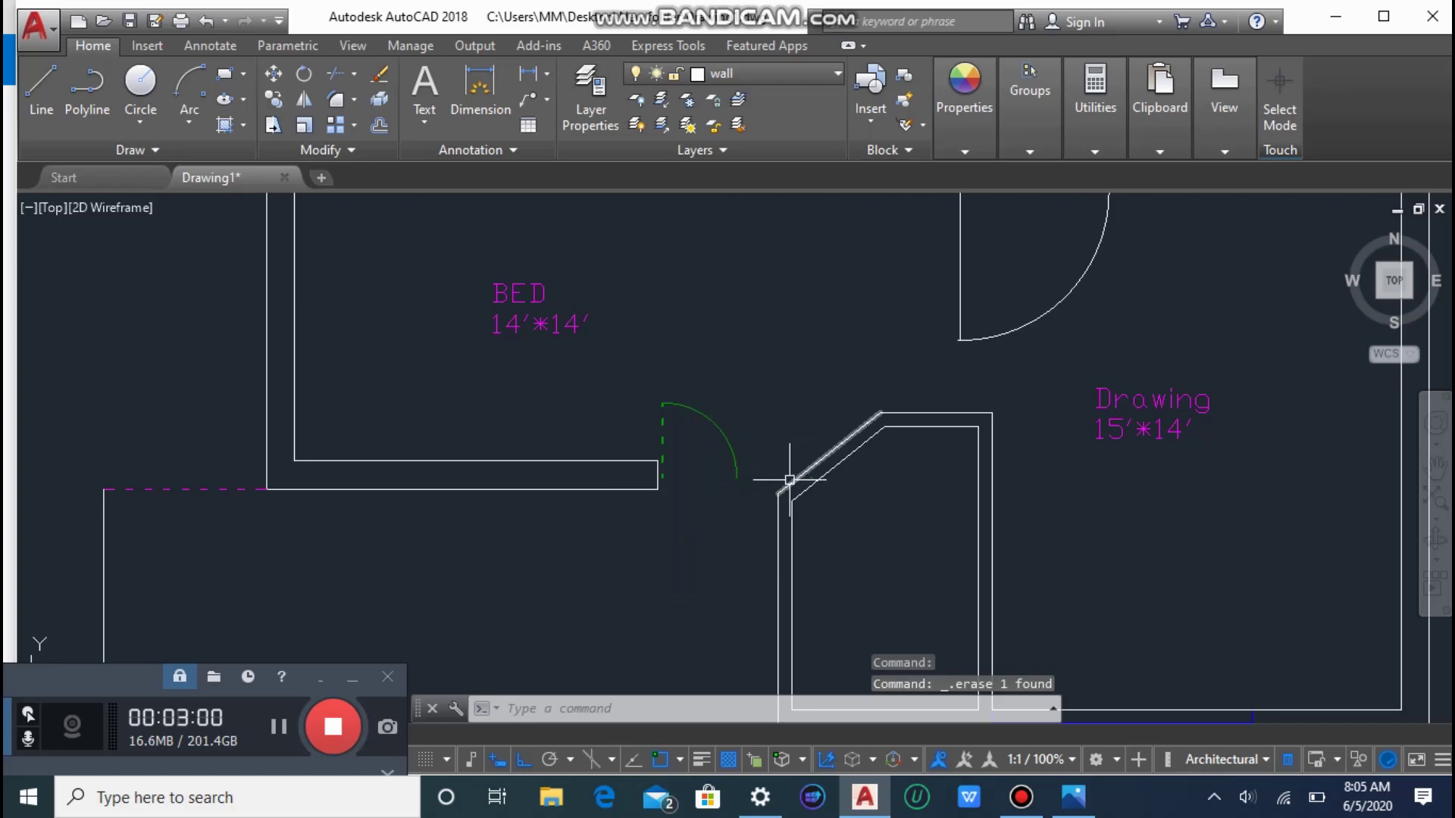
# Extend the wall line ends near the door out to the diagonal wall.
pyautogui.write('ex')
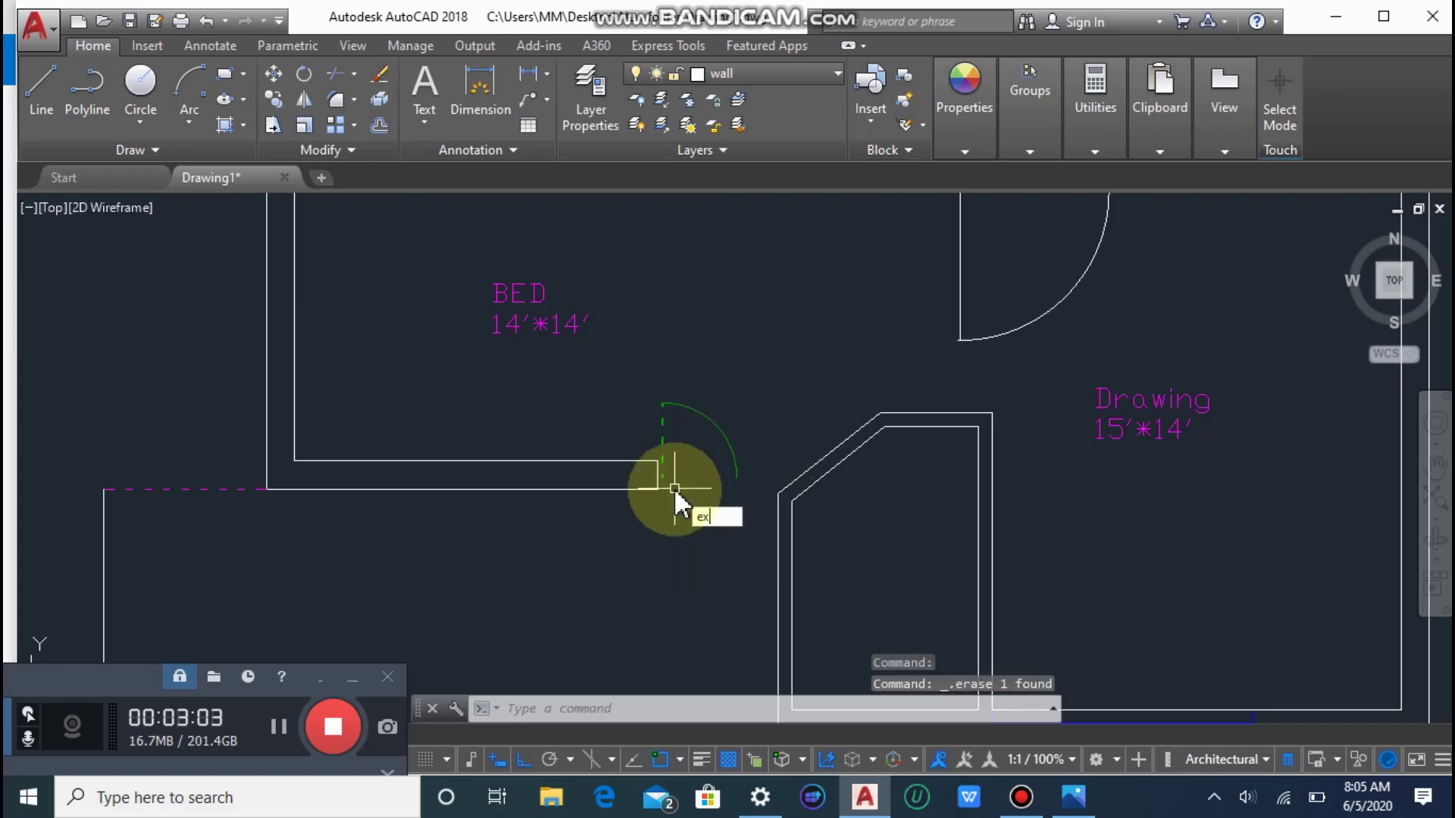
pyautogui.press('Return')
pyautogui.press('Return')
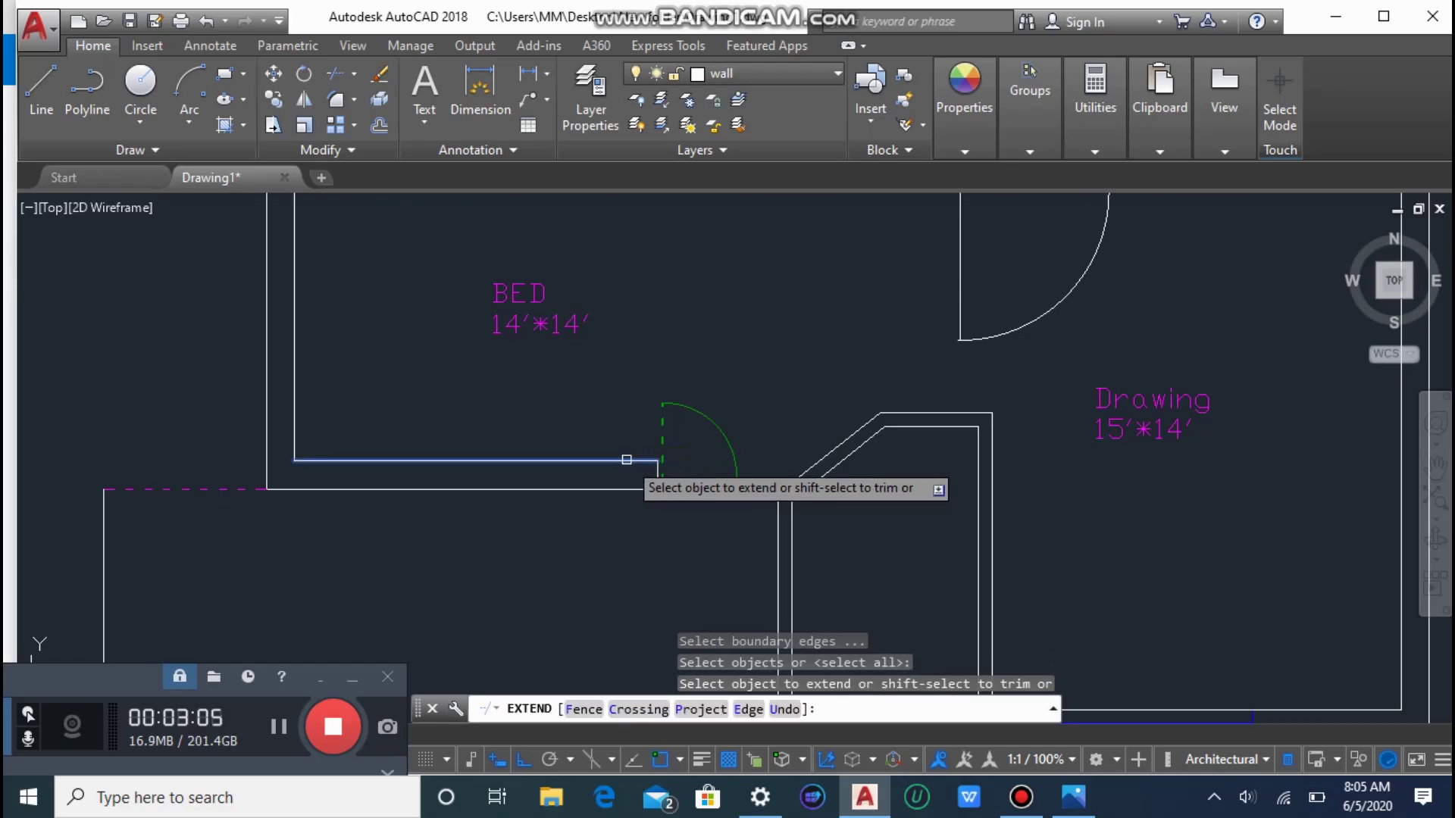
pyautogui.click(626, 453)
pyautogui.click(619, 510)
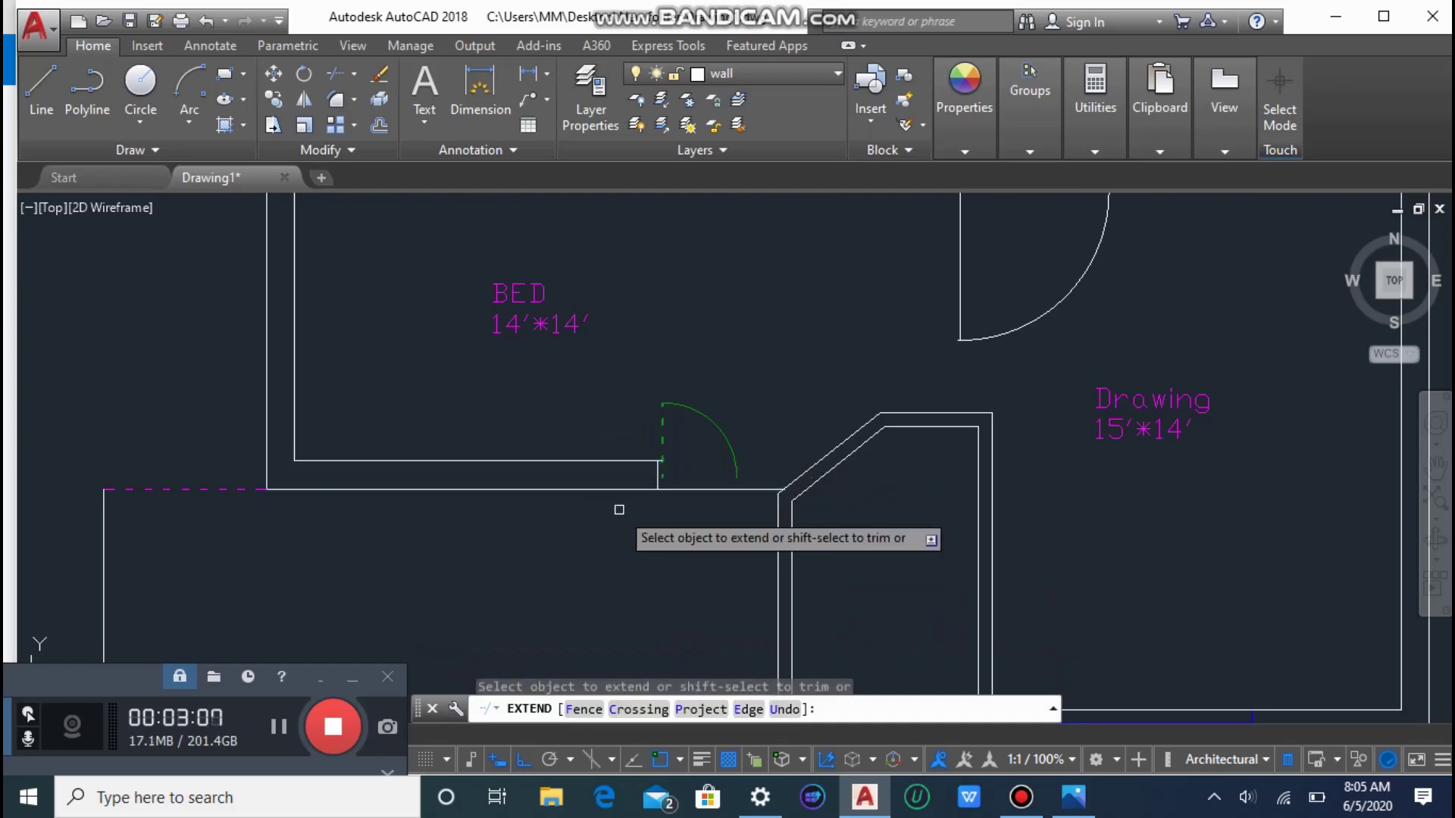
pyautogui.click(632, 448)
pyautogui.click(643, 461)
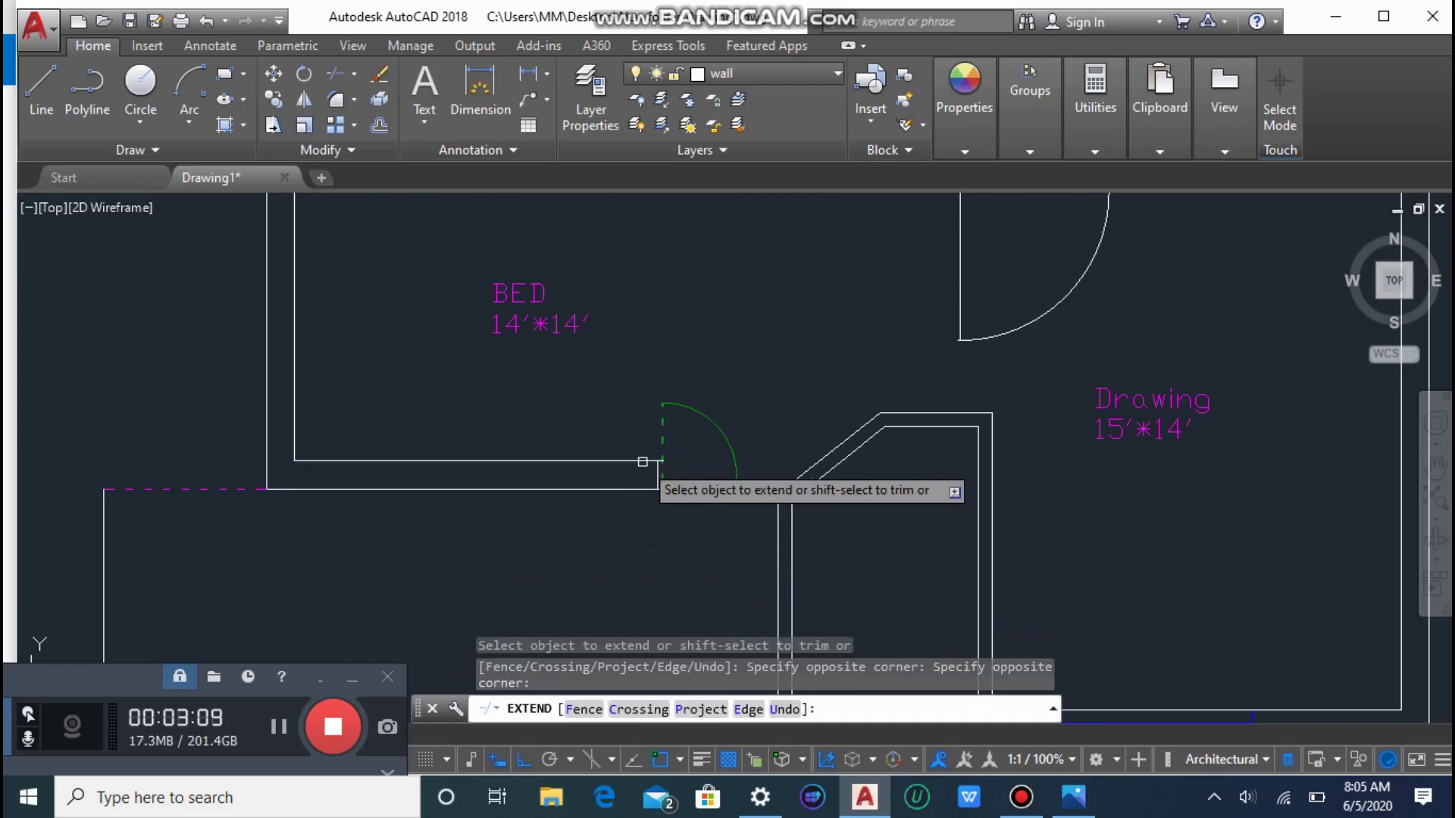
pyautogui.scroll(3, 644, 462)
pyautogui.click(661, 463)
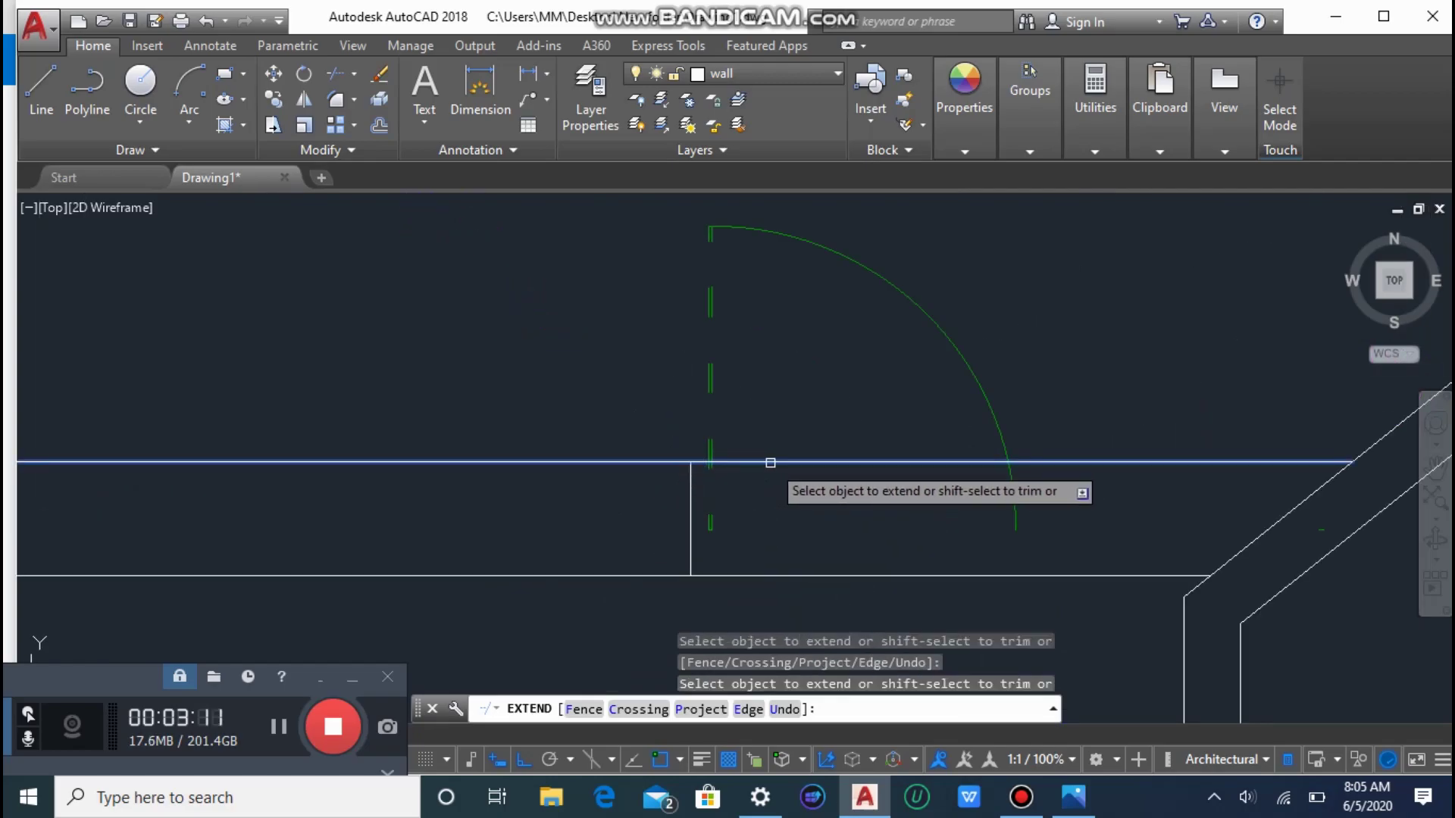
pyautogui.press('Escape')
pyautogui.scroll(-3, 810, 504)
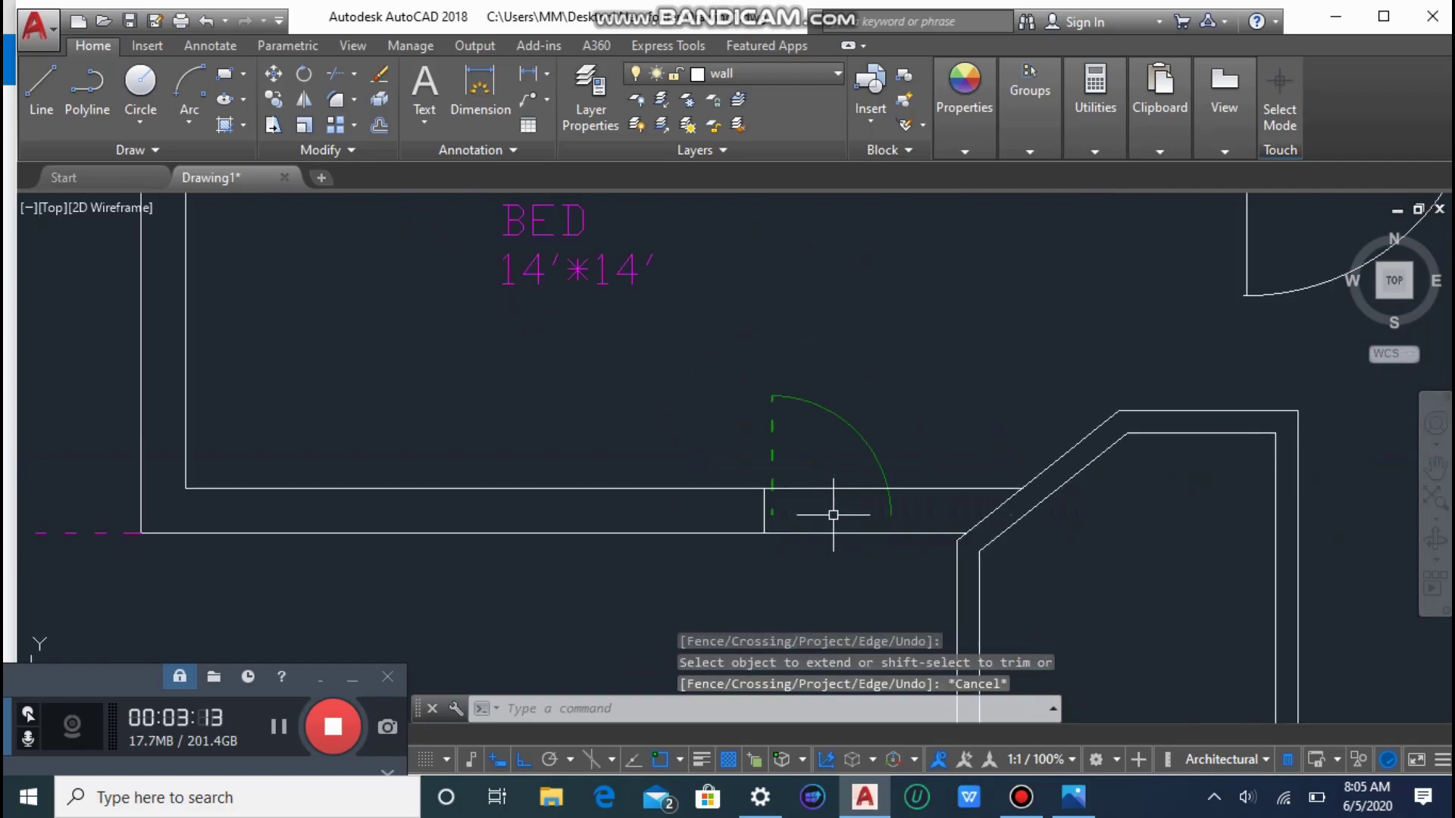
pyautogui.press('Escape')
pyautogui.press('Escape')
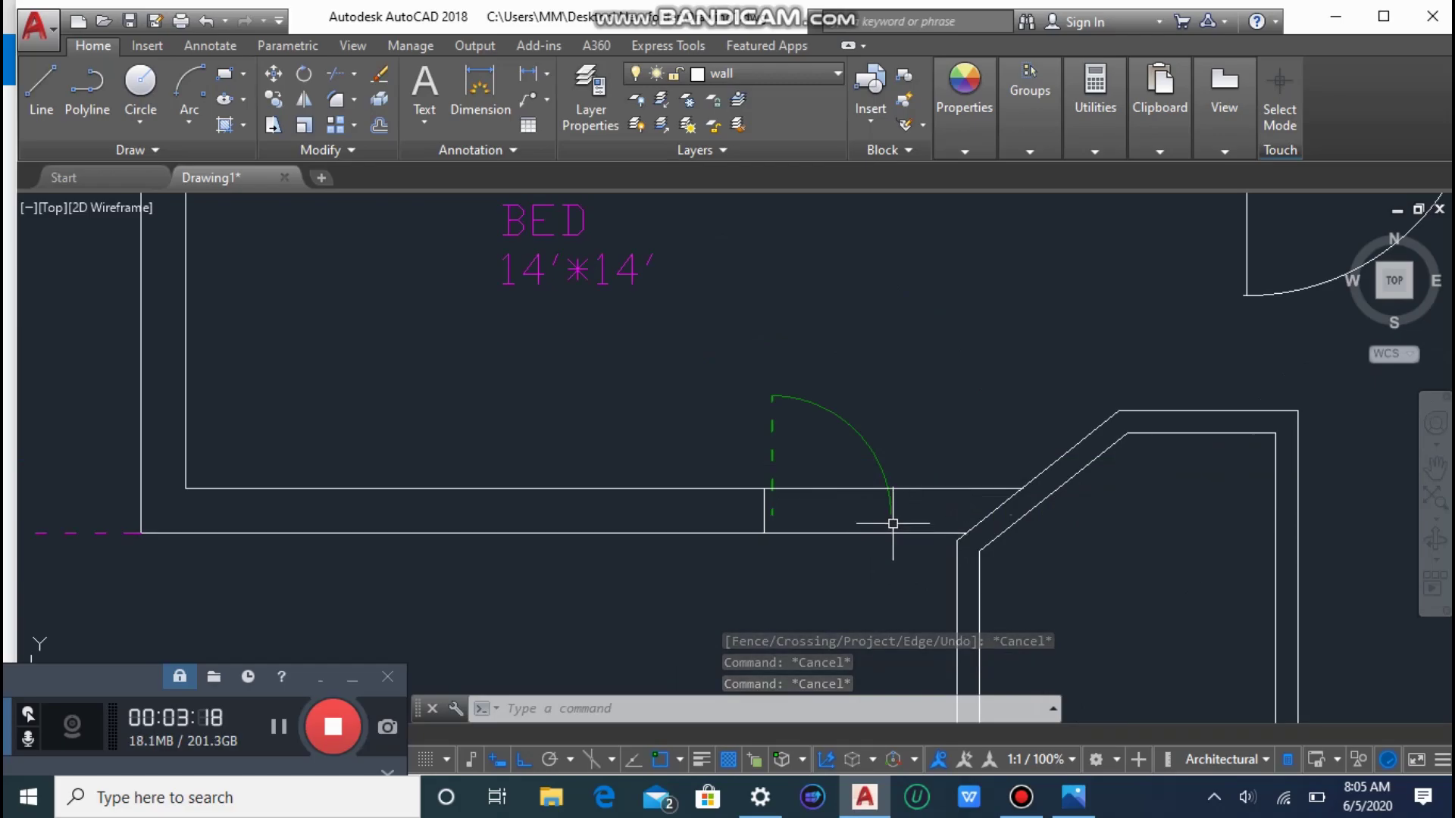
# Draw a short closing line at the outer wall end.
pyautogui.write('l')
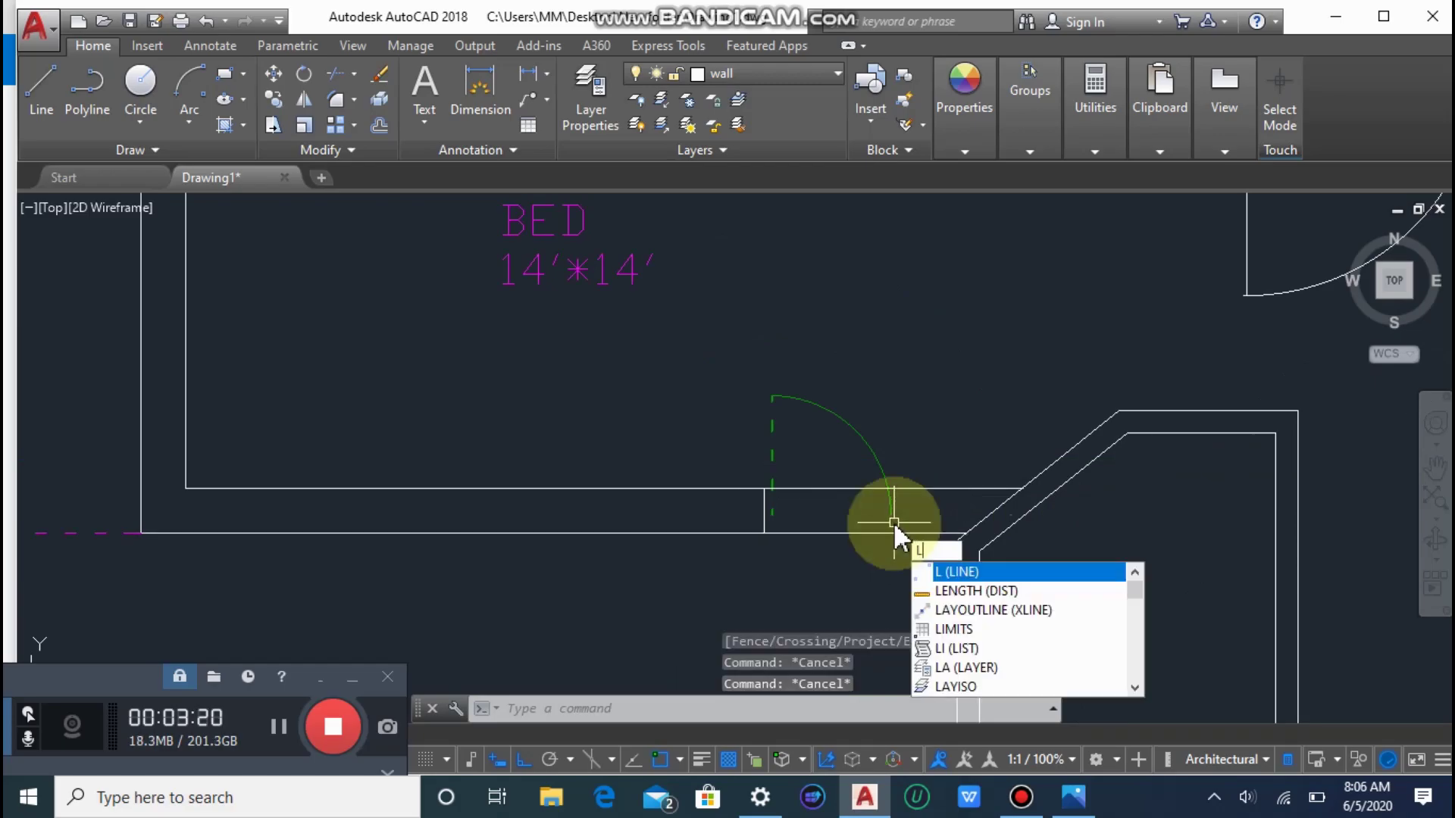
pyautogui.press('Return')
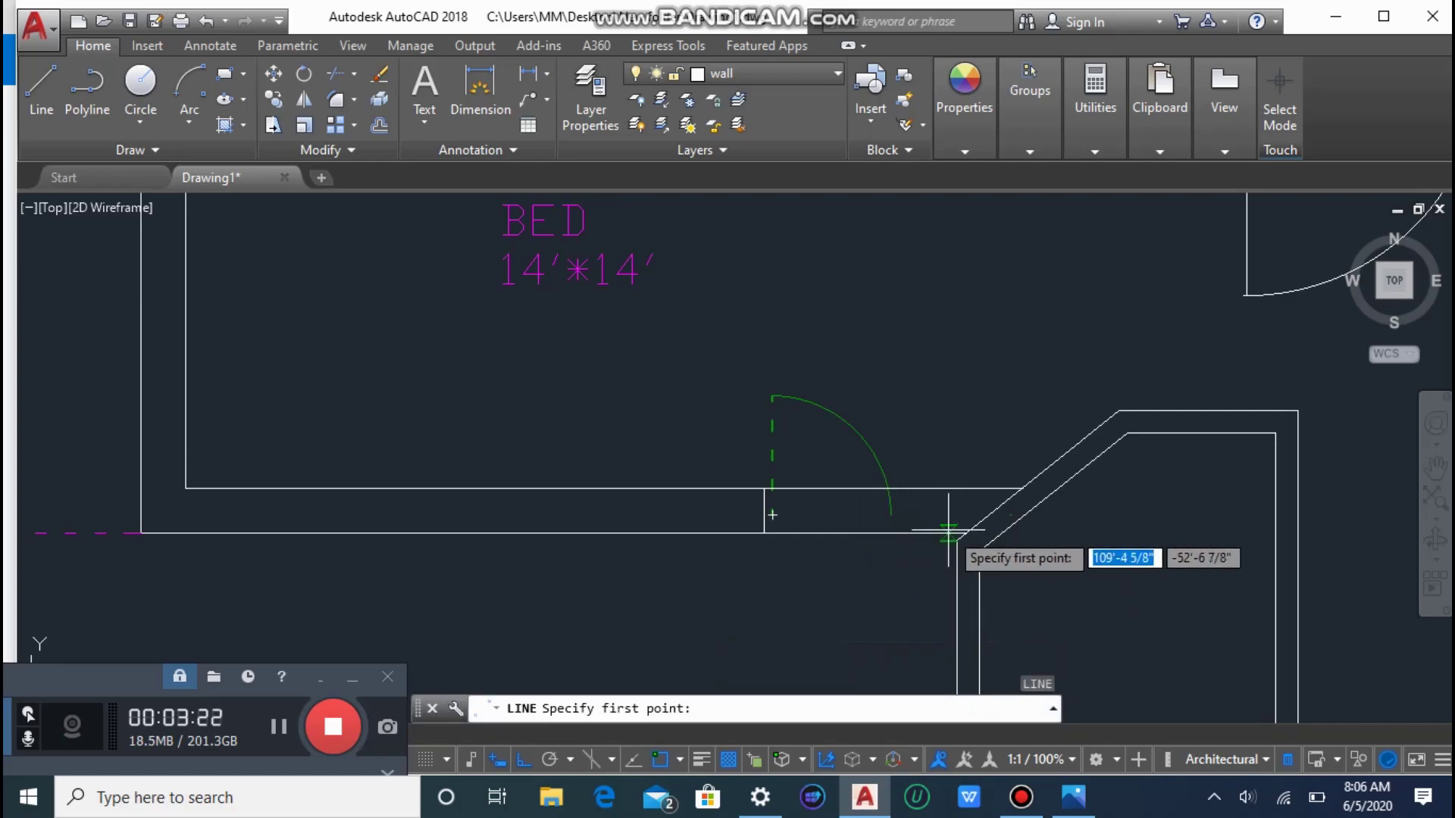
pyautogui.click(945, 521)
pyautogui.press('Escape')
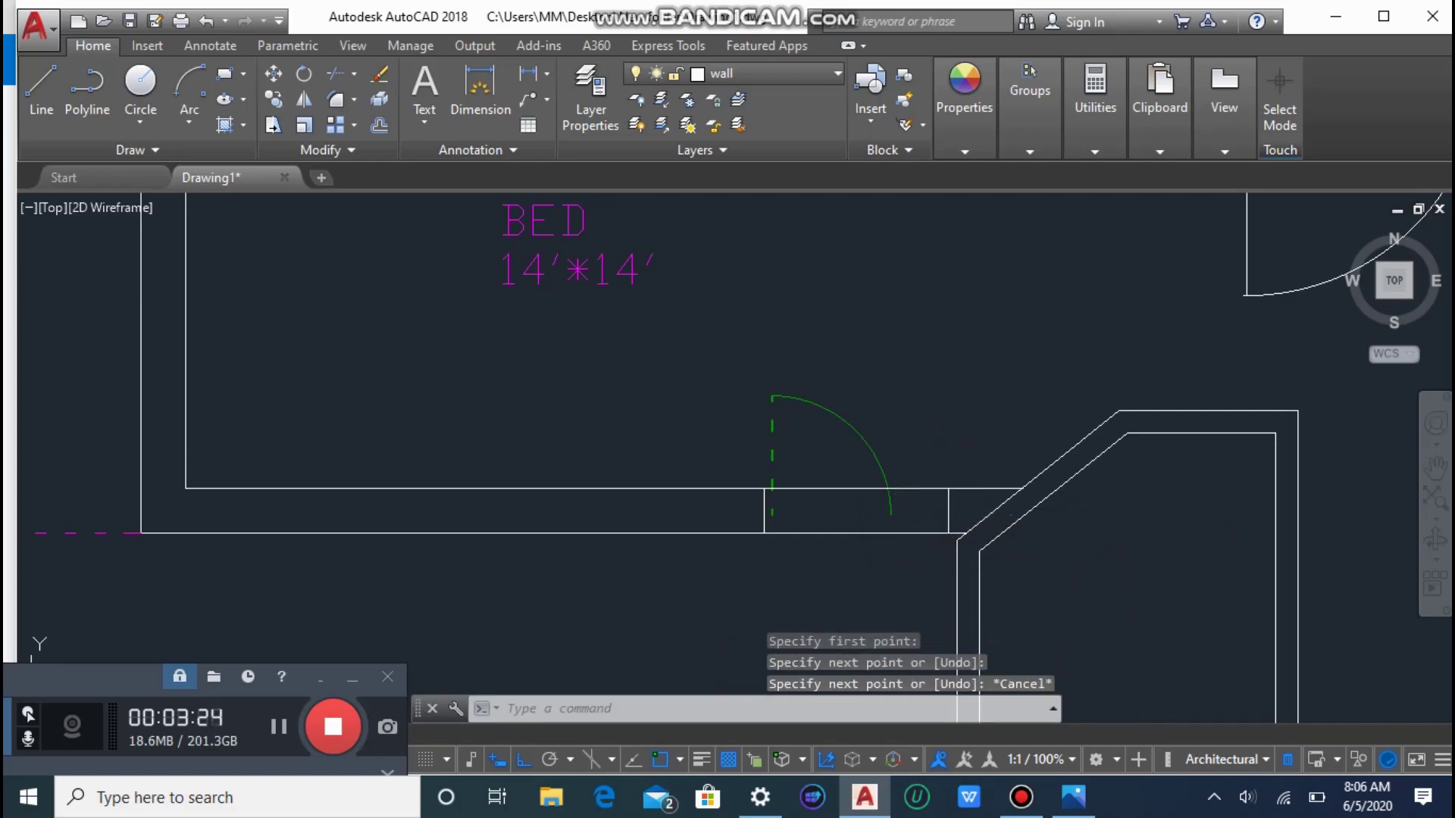
pyautogui.press('Escape')
# Trim the wall lines crossing the door opening.
pyautogui.write('tr')
pyautogui.press('Return')
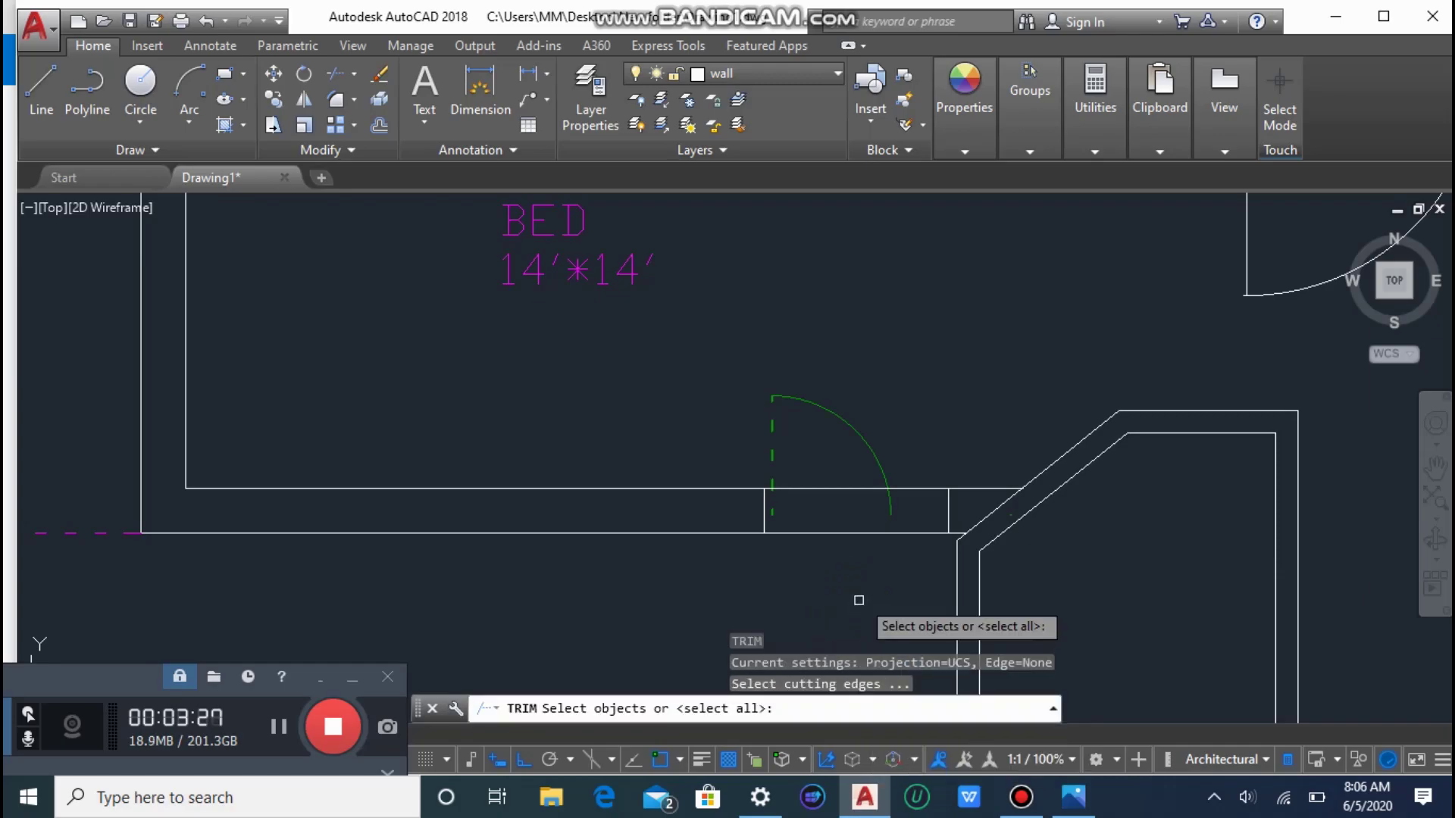
pyautogui.press('Return')
pyautogui.click(931, 469)
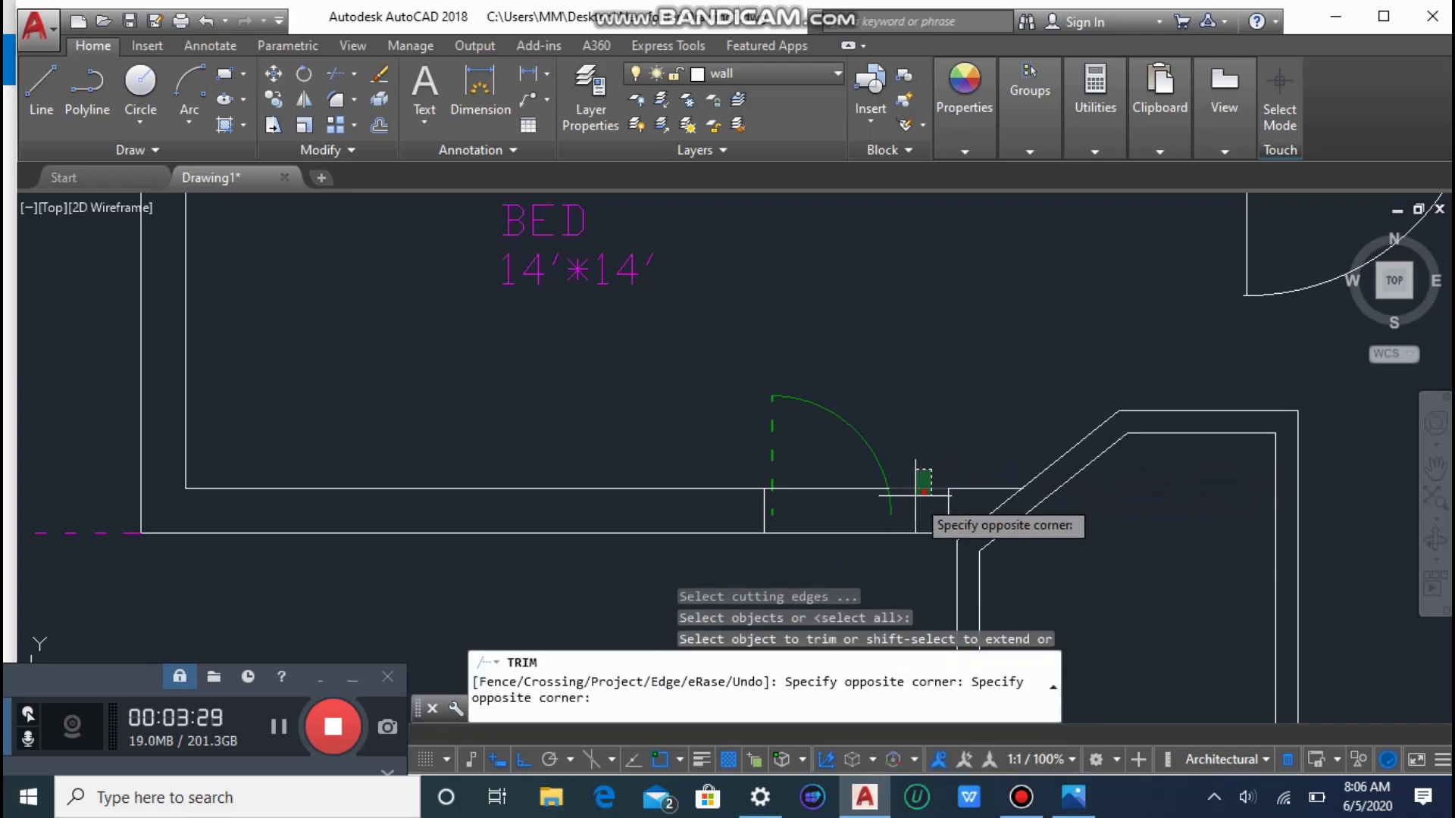
pyautogui.click(911, 545)
pyautogui.press('Escape')
pyautogui.click(839, 482)
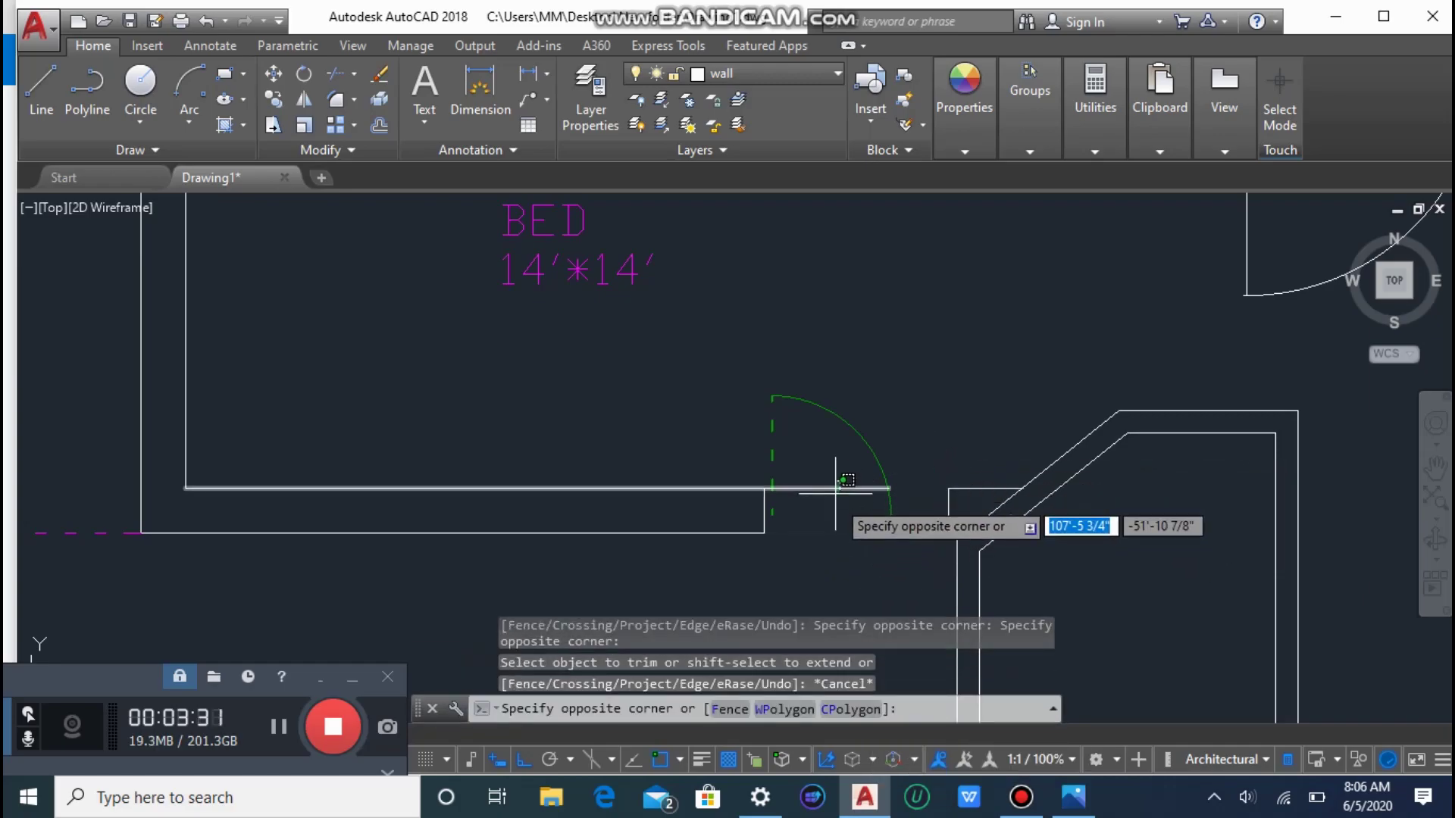
pyautogui.click(833, 500)
pyautogui.press('Escape')
pyautogui.click(833, 500)
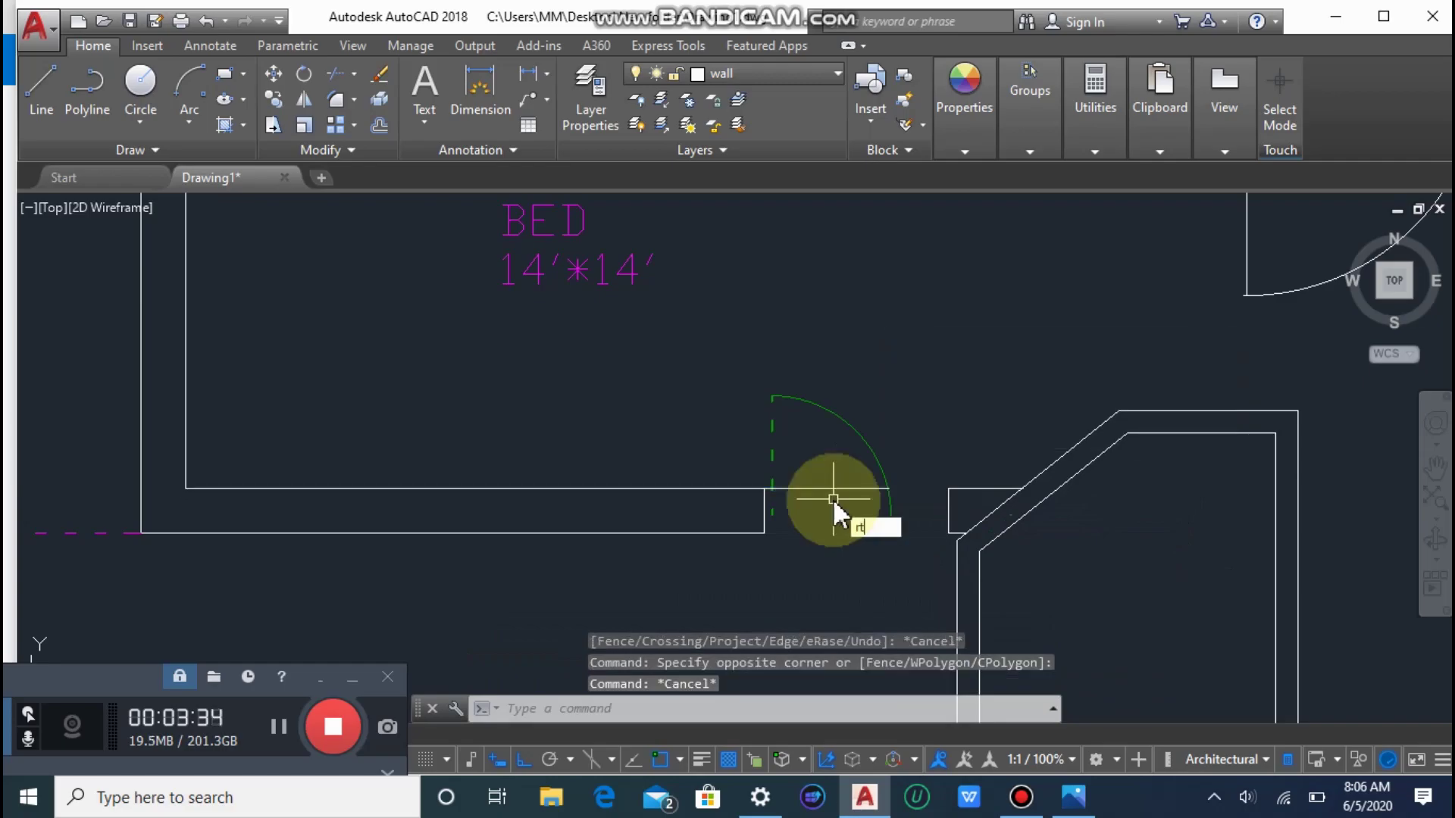
# Trim the remaining inner wall segments left inside the doorway.
pyautogui.write('tr')
pyautogui.press('Escape')
pyautogui.press('Escape')
pyautogui.click(834, 497)
pyautogui.write('tr')
pyautogui.press('Return')
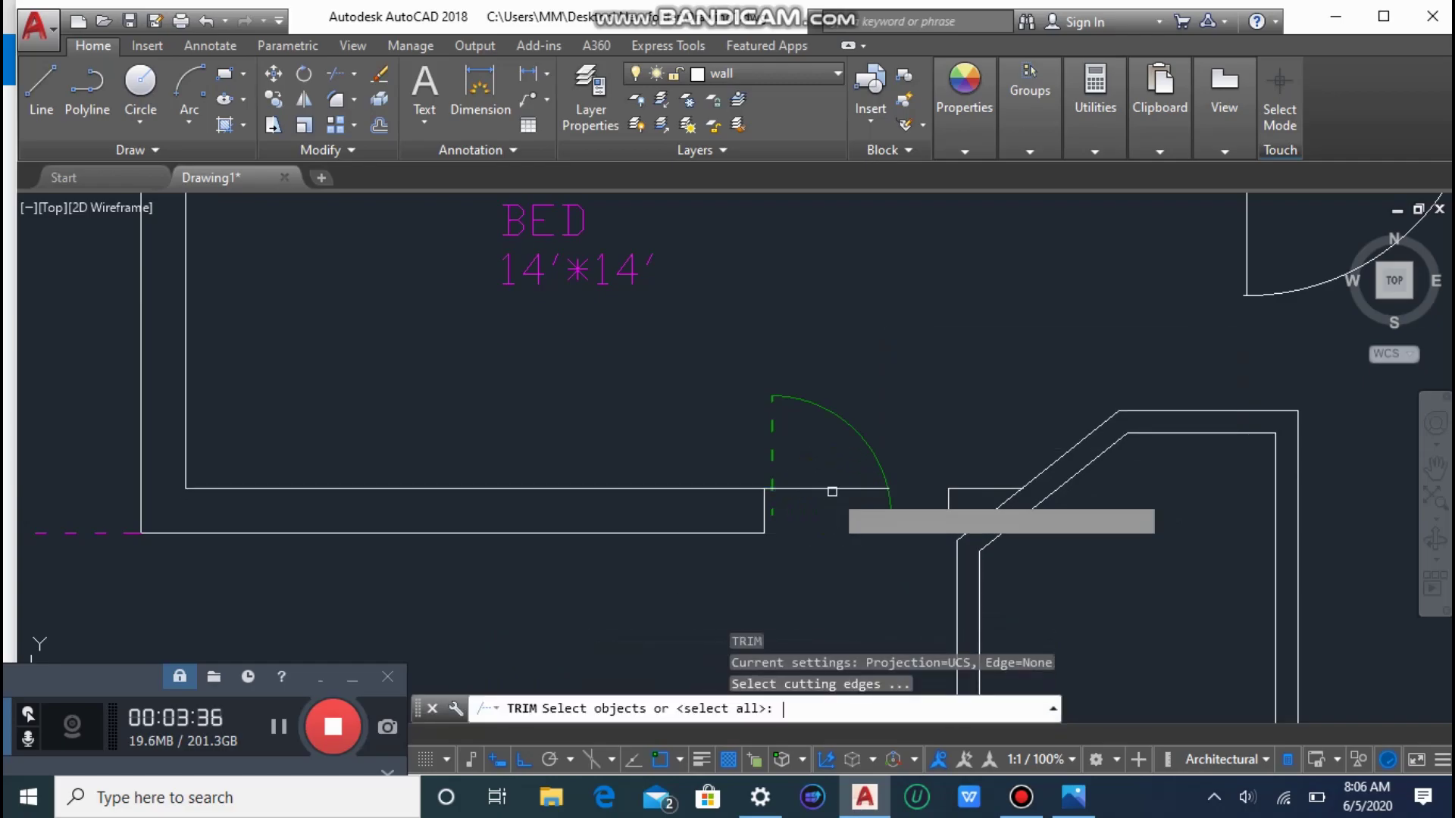
pyautogui.press('Return')
pyautogui.click(829, 425)
pyautogui.click(791, 488)
pyautogui.scroll(5, 790, 488)
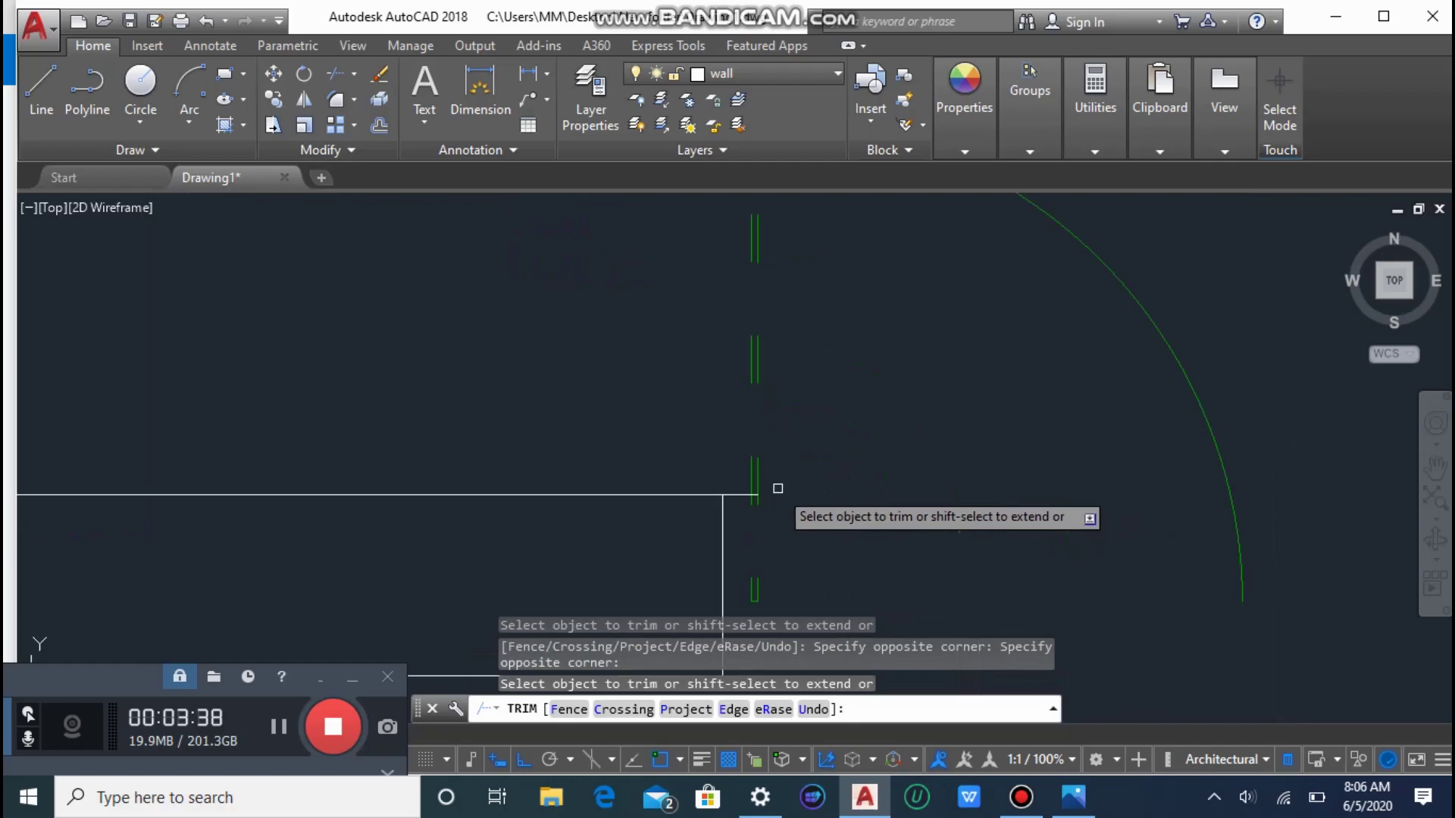
pyautogui.scroll(-2, 838, 487)
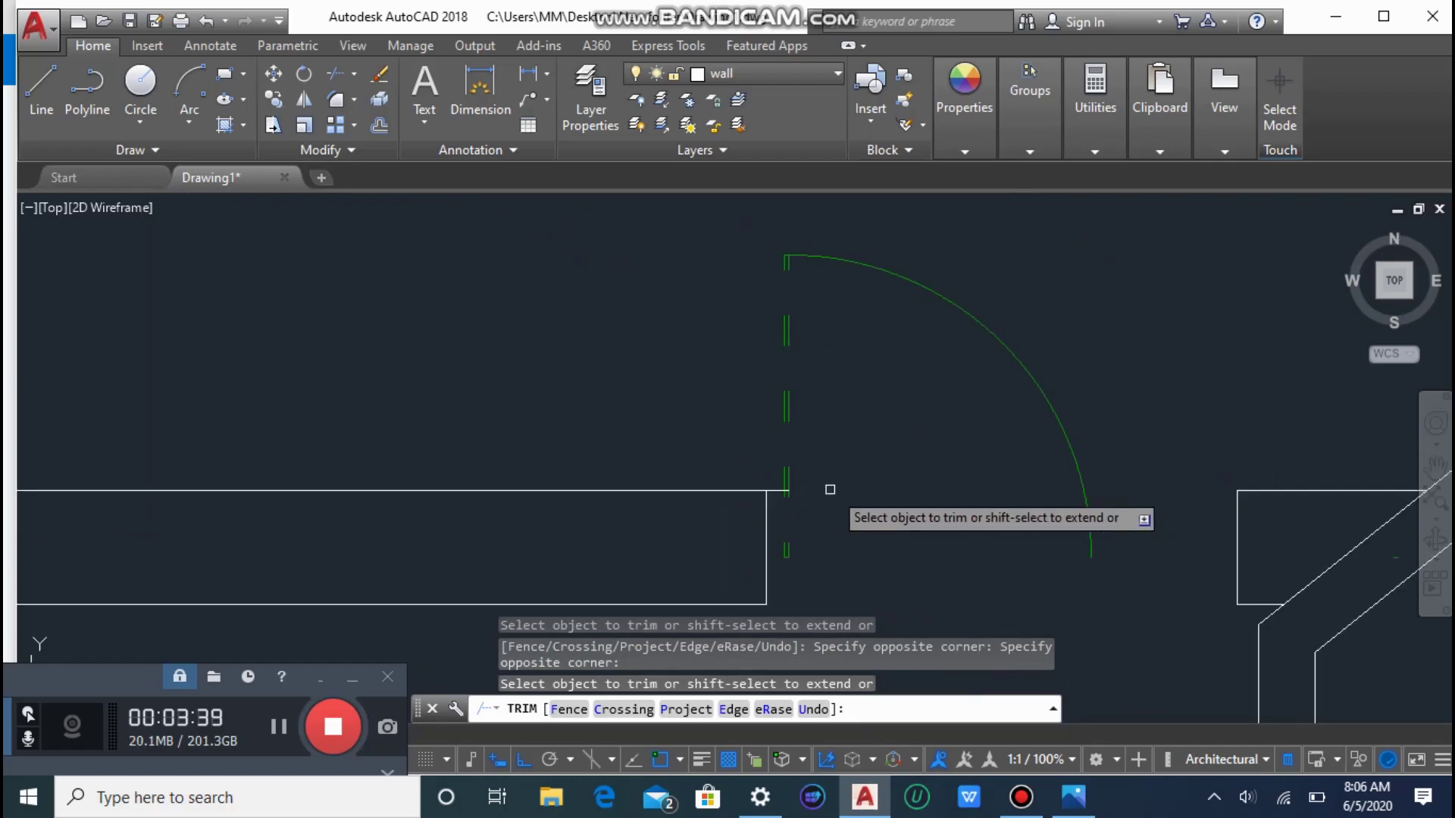
pyautogui.press('Escape')
pyautogui.press('Escape')
pyautogui.click(787, 479)
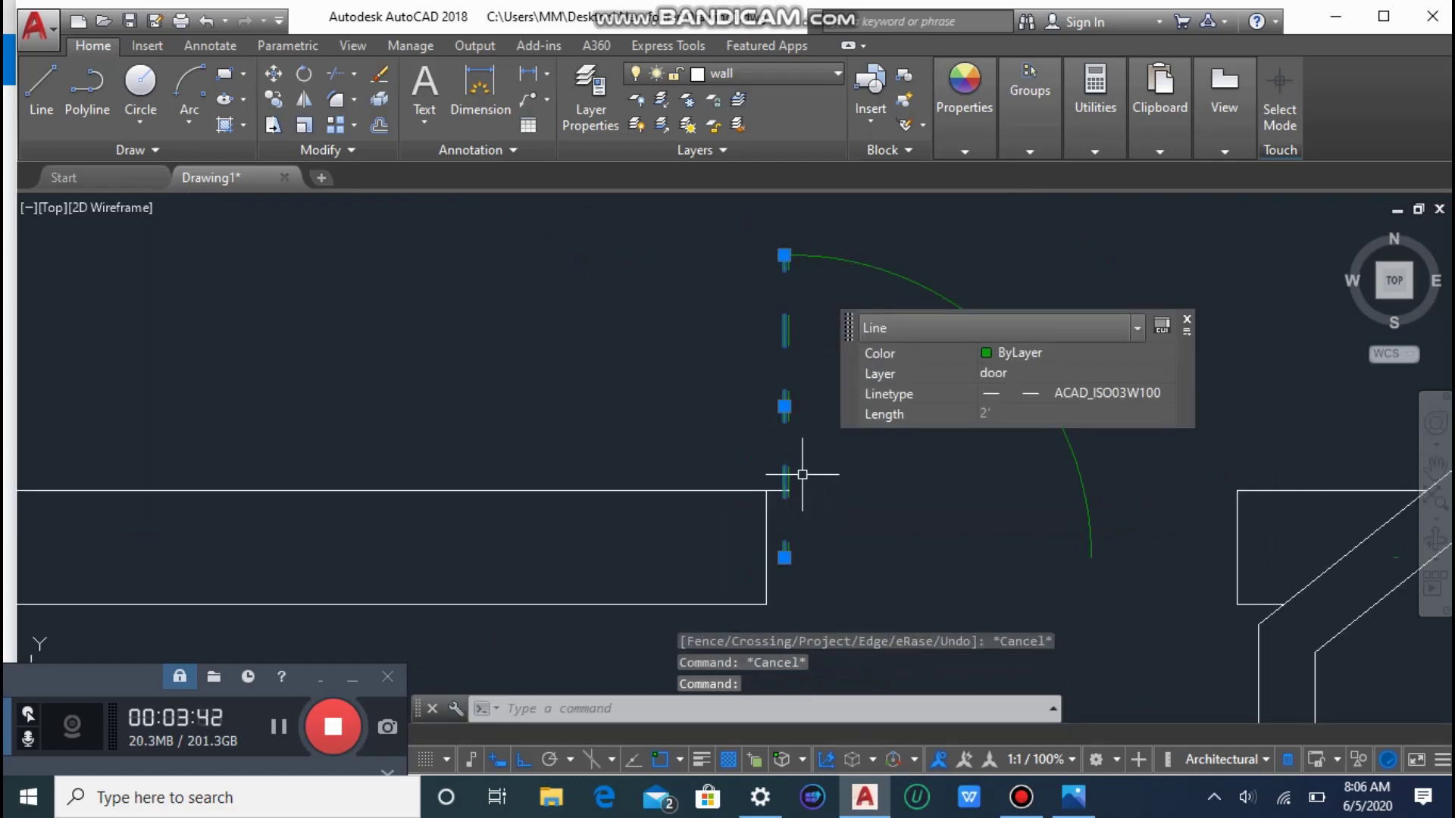
# Set both door lines' linetype to ByLayer.
pyautogui.click(1015, 394)
pyautogui.click(1008, 414)
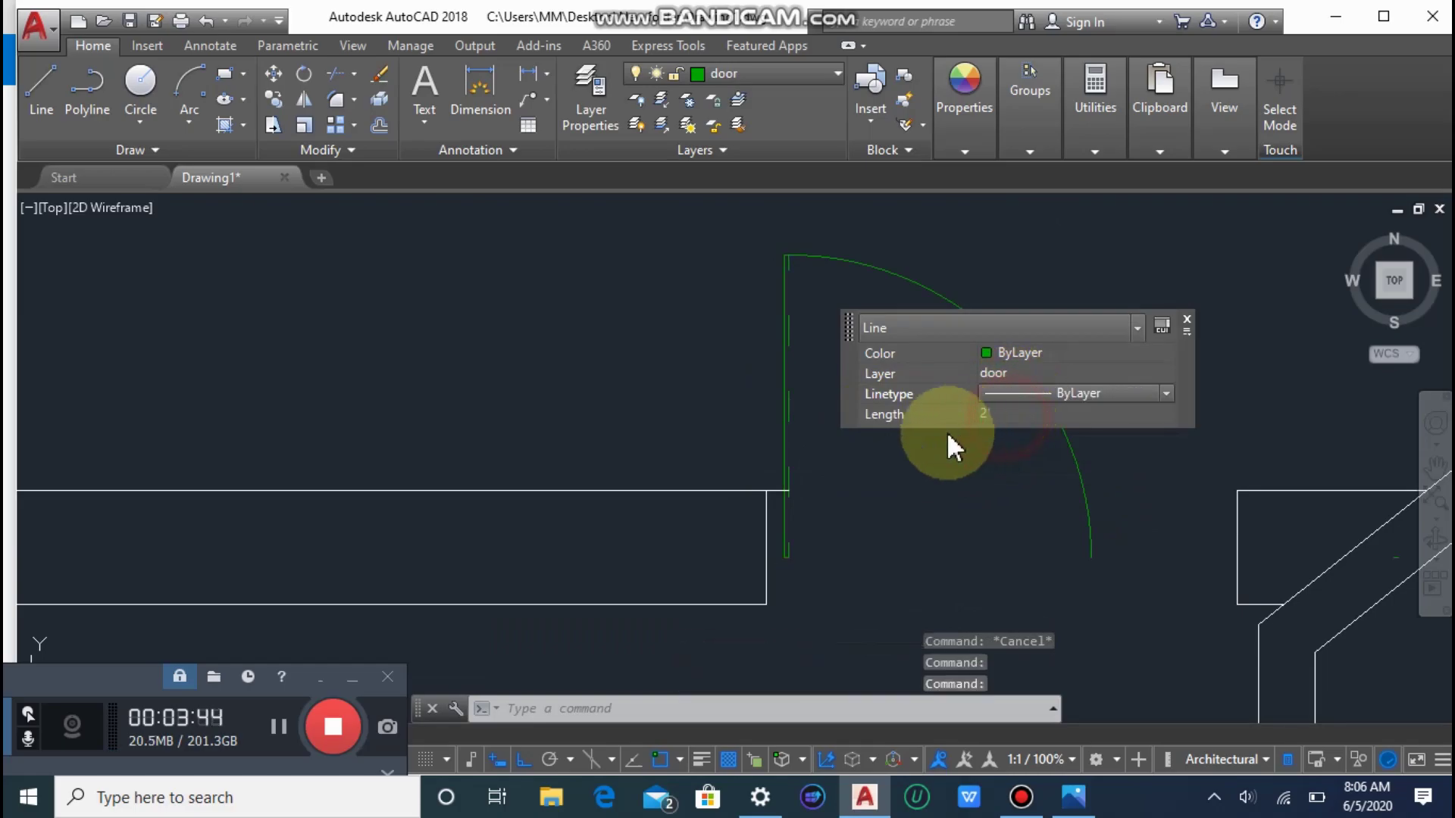
pyautogui.scroll(4, 790, 476)
pyautogui.click(794, 490)
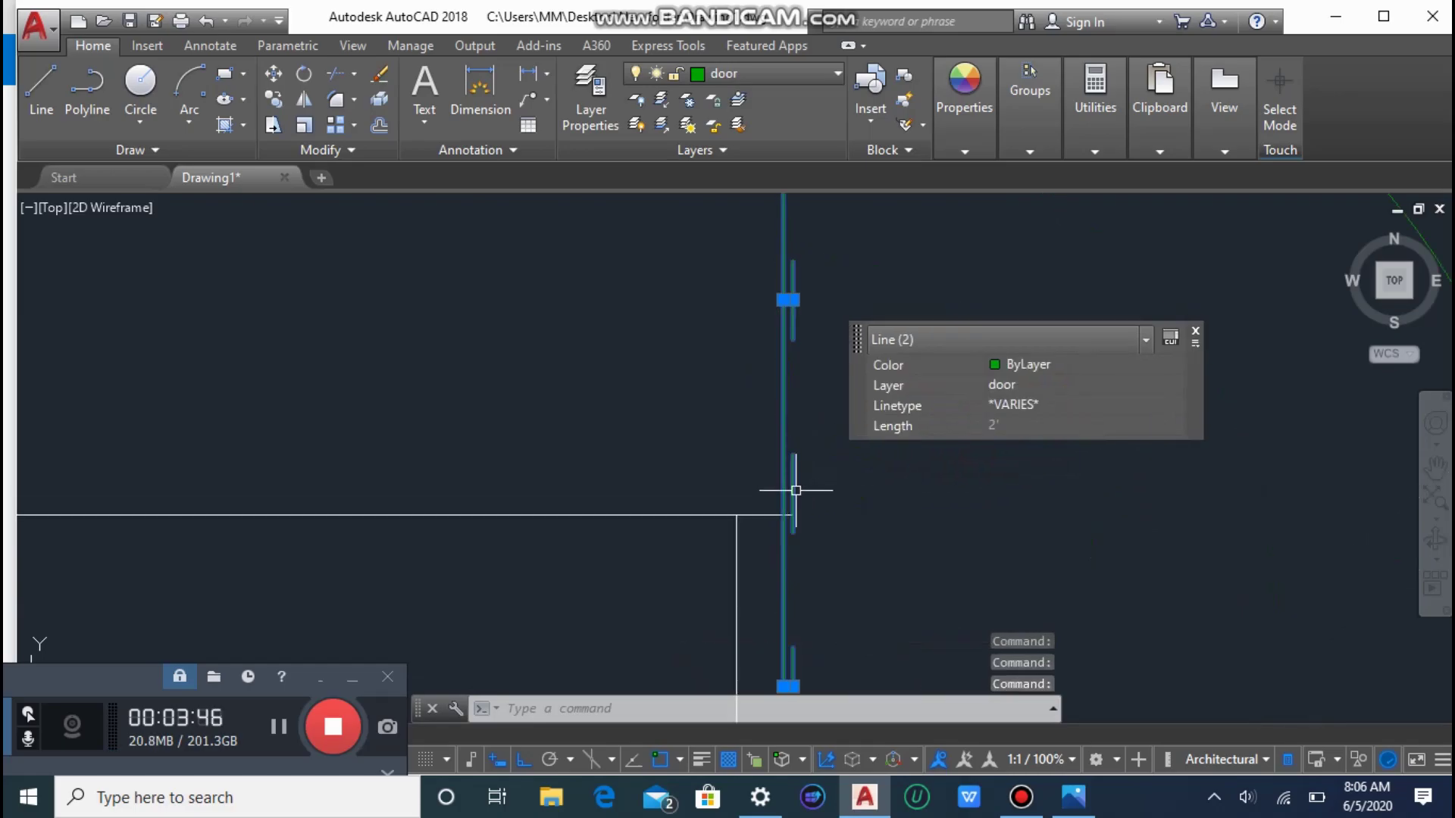
pyautogui.click(1038, 404)
pyautogui.click(1034, 424)
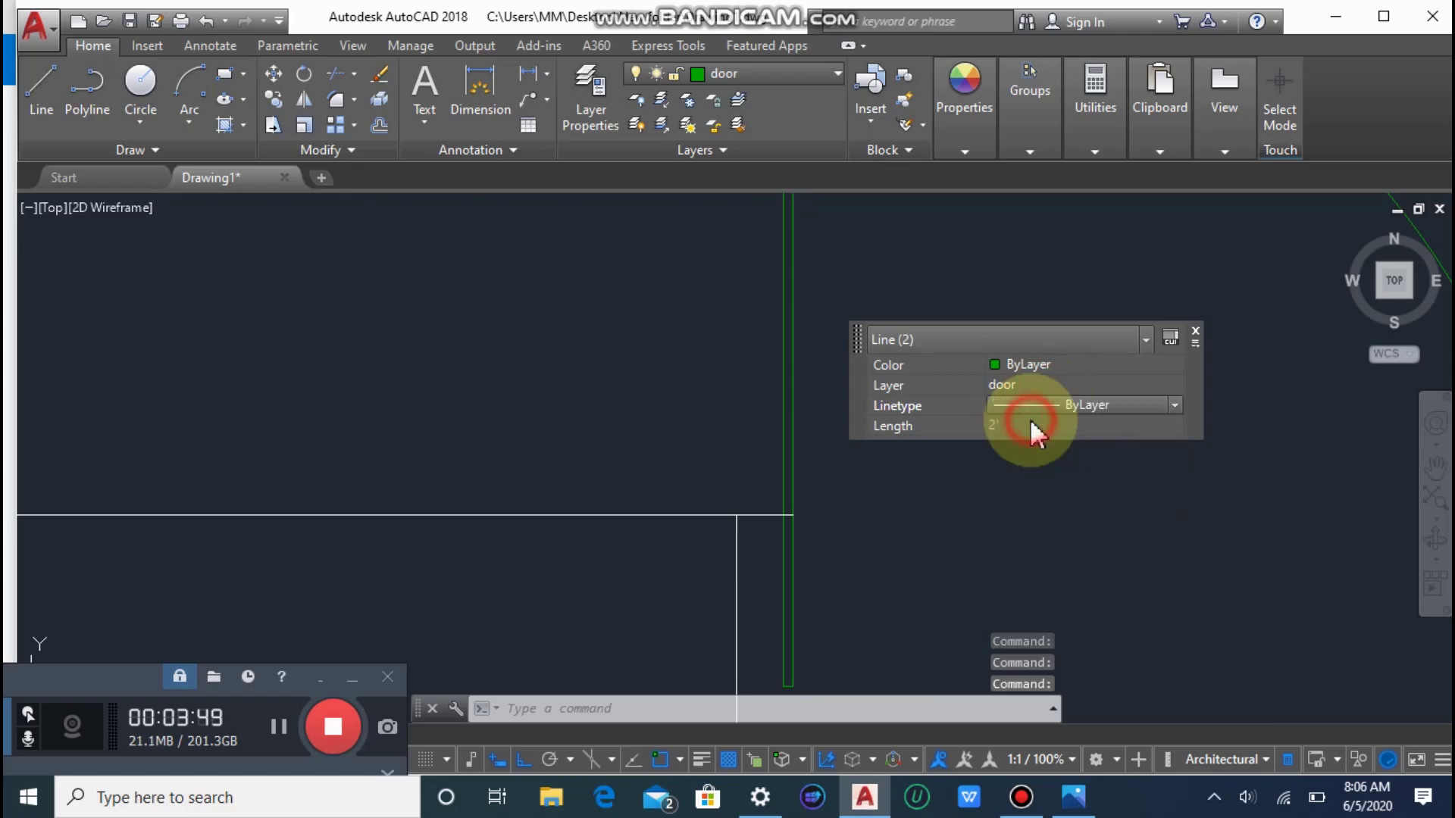
pyautogui.press('Escape')
pyautogui.press('Escape')
pyautogui.scroll(-4, 942, 493)
pyautogui.scroll(-2, 926, 558)
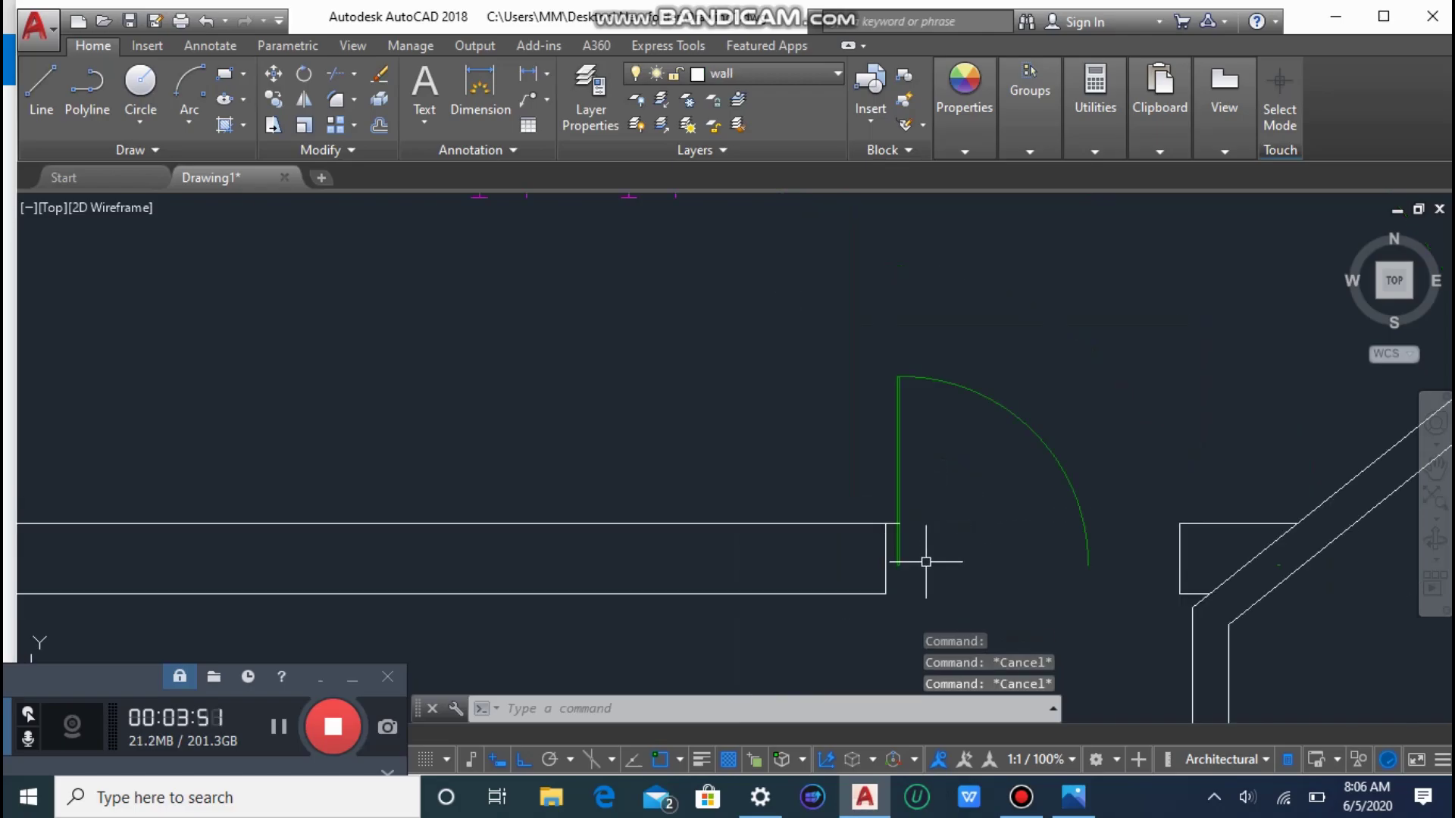
pyautogui.scroll(2, 919, 576)
pyautogui.scroll(2, 868, 609)
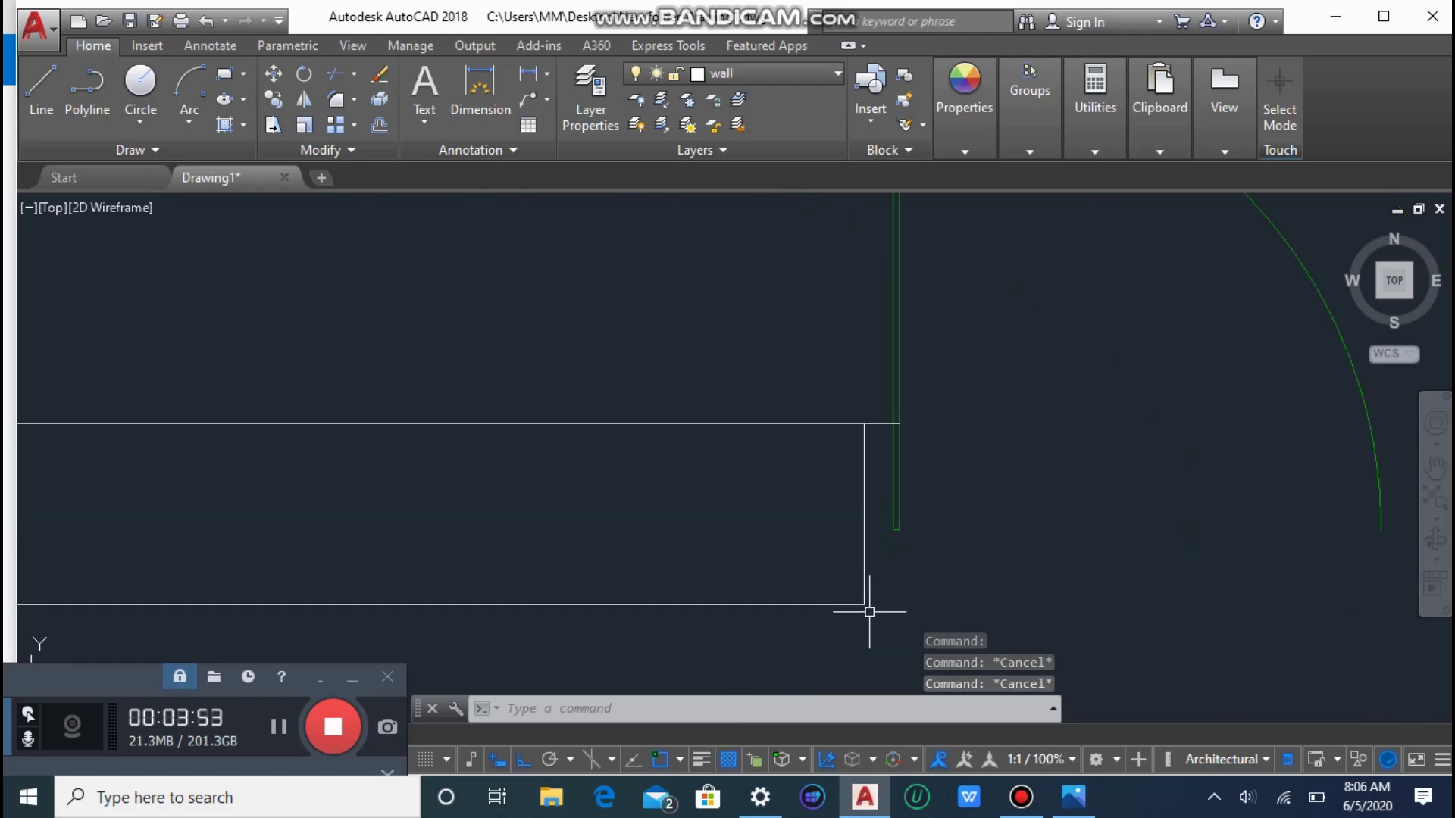
# Draw a two-segment line from the wall corner to close the wall end beside the door.
pyautogui.write('l')
pyautogui.press('Return')
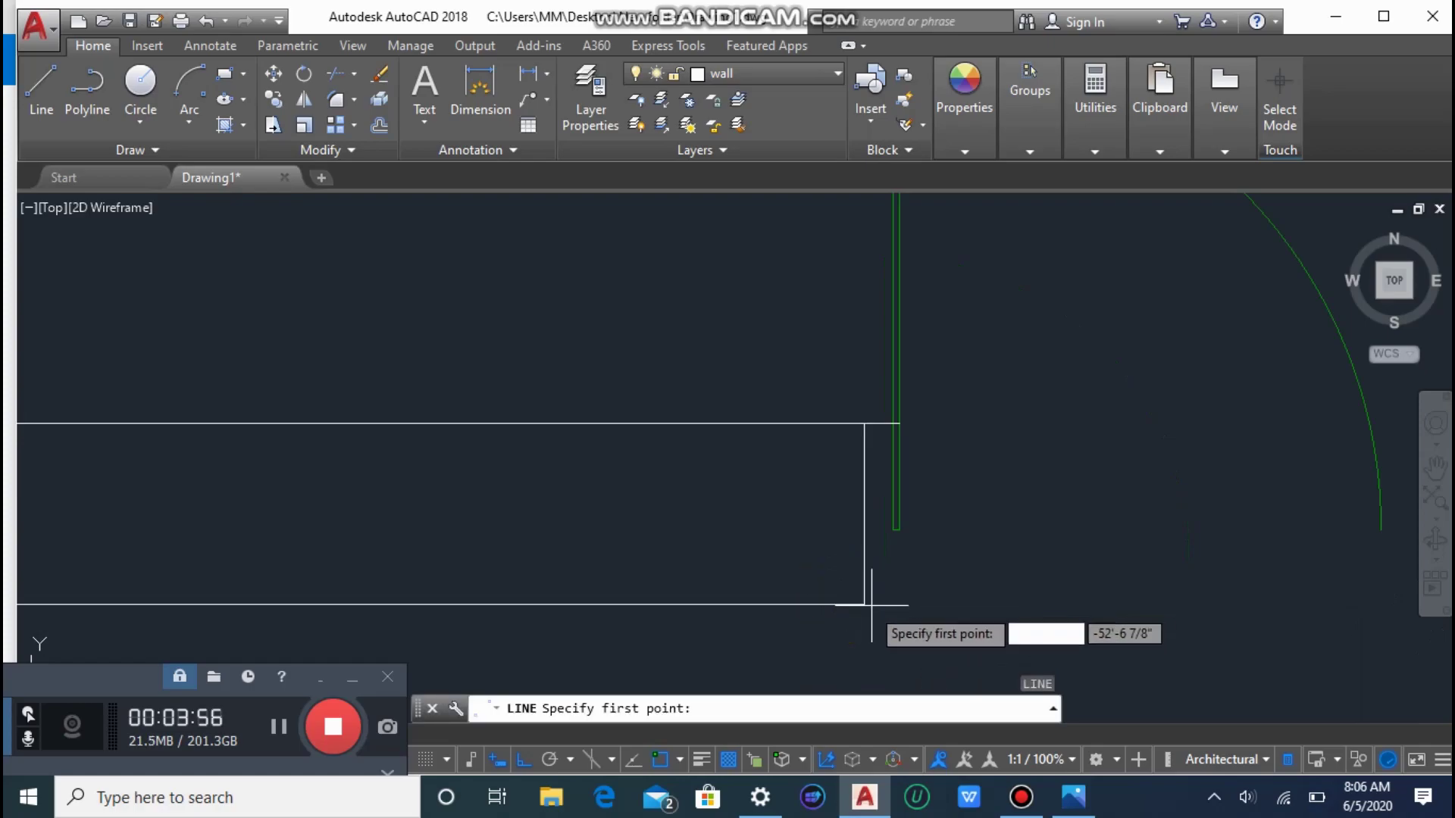
pyautogui.click(865, 604)
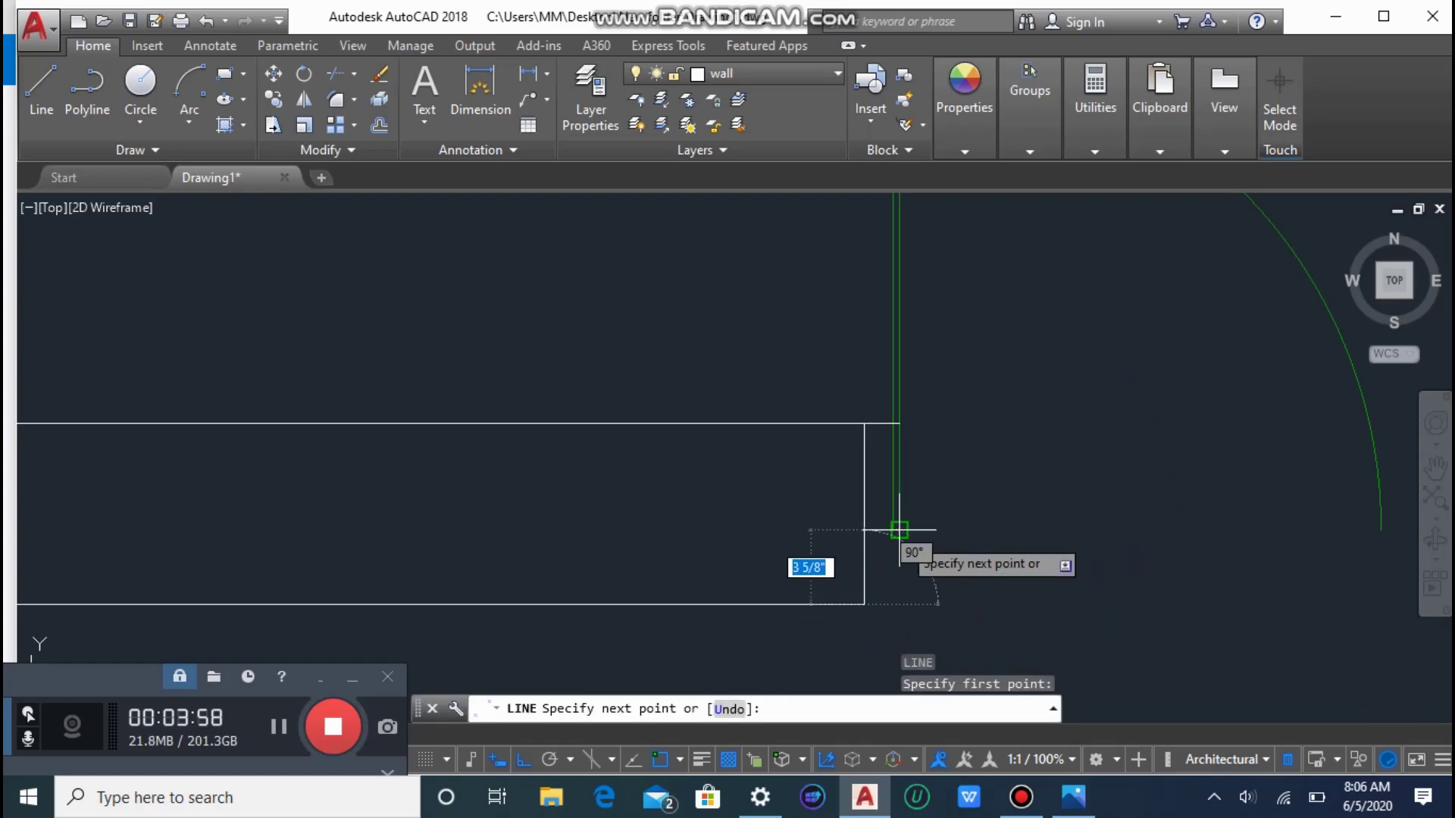
pyautogui.click(899, 604)
pyautogui.click(899, 531)
pyautogui.press('Escape')
pyautogui.scroll(-3, 926, 544)
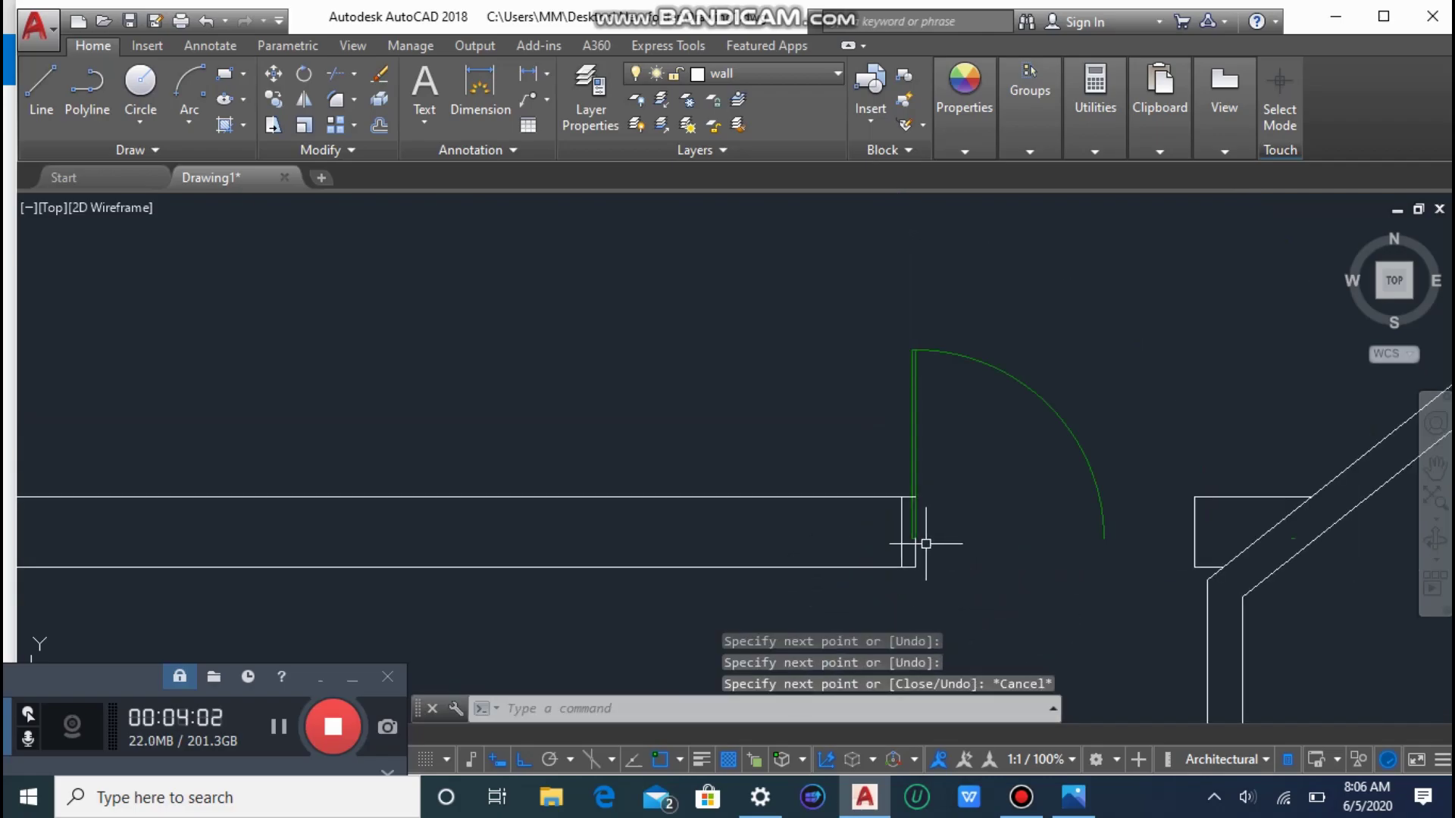
pyautogui.scroll(-2, 926, 543)
pyautogui.scroll(2, 1070, 541)
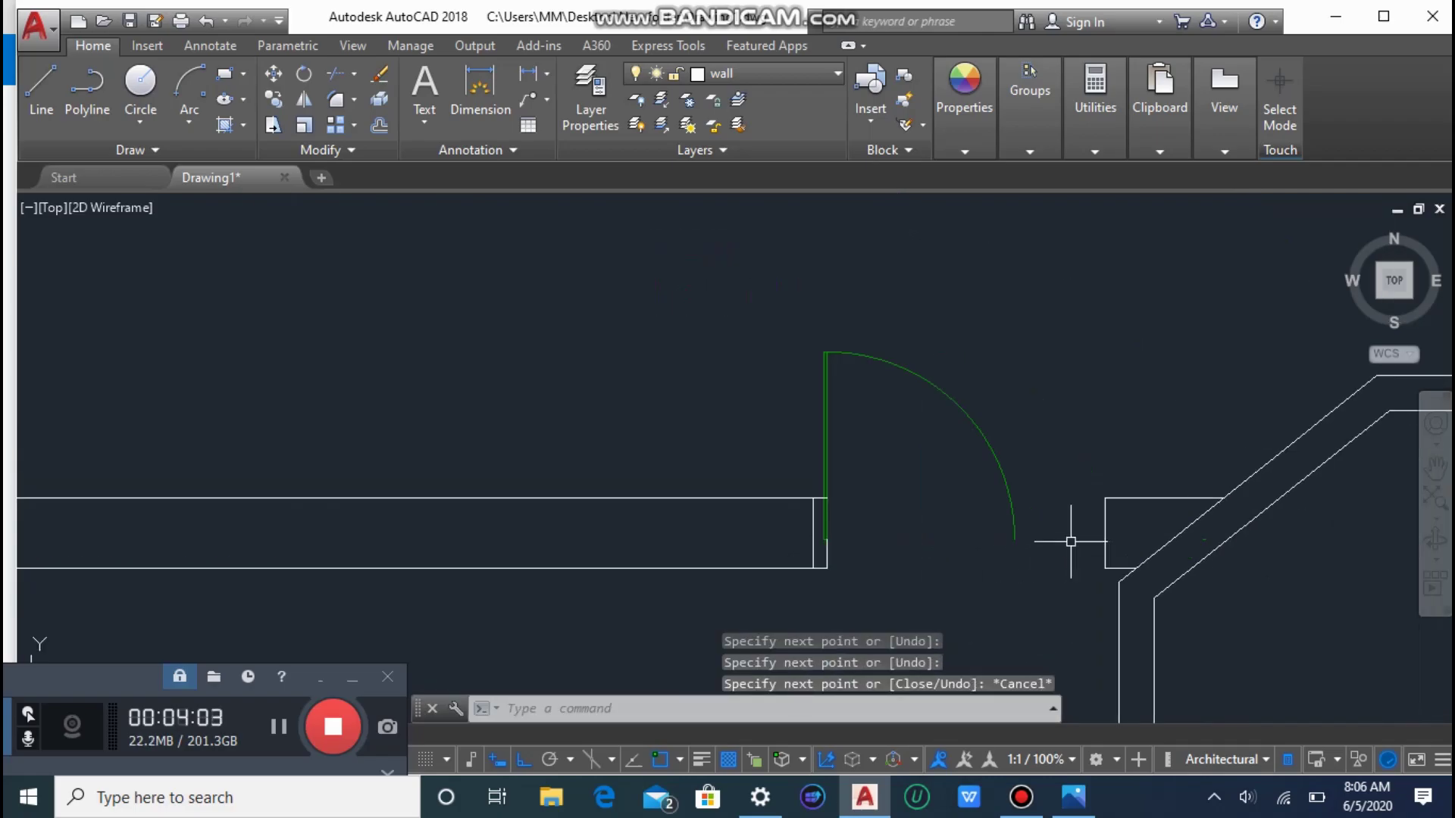
# Select the door swing arc on its own, leaving the green door leaf line unselected.
pyautogui.click(826, 455)
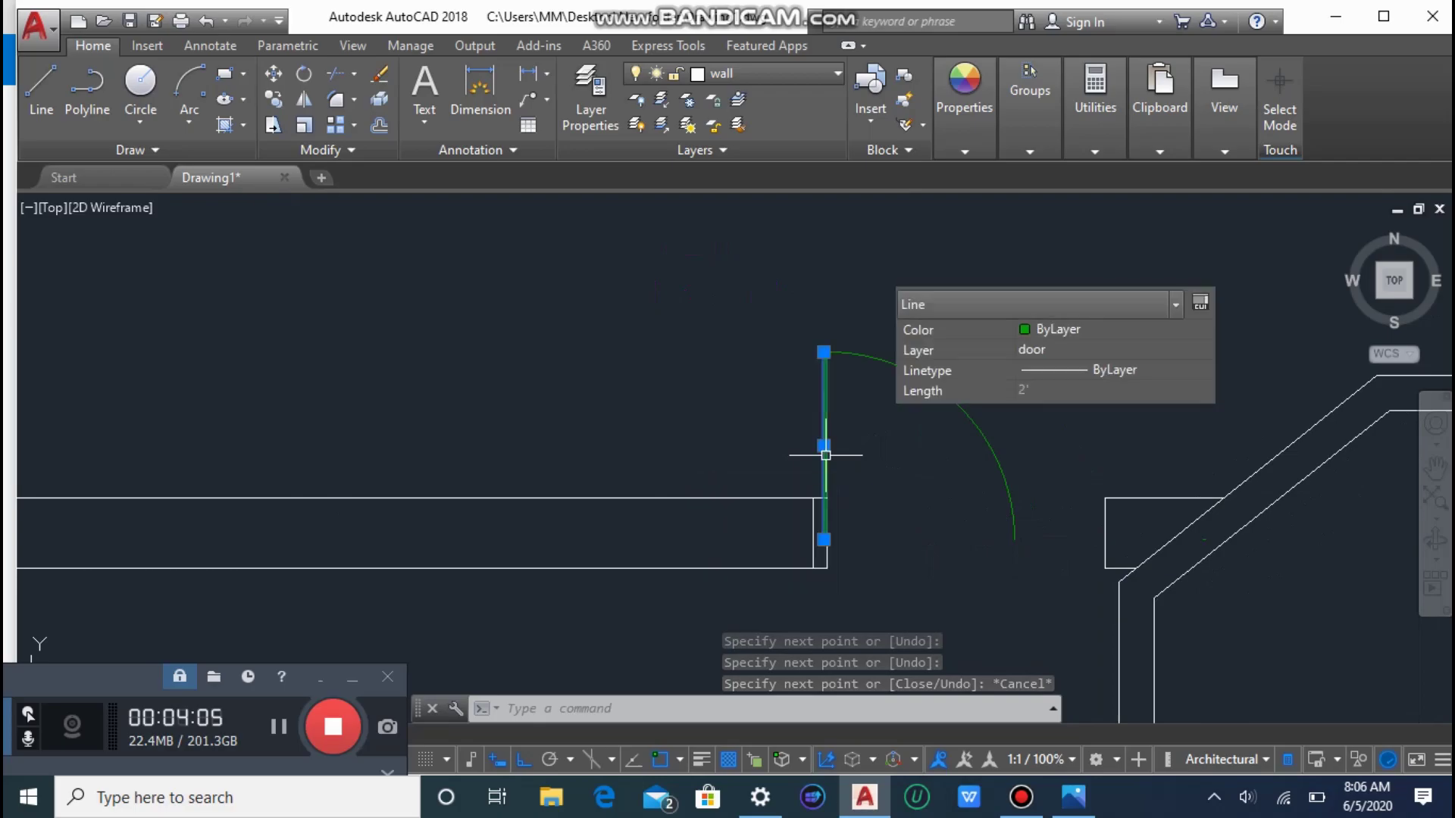
pyautogui.click(984, 440)
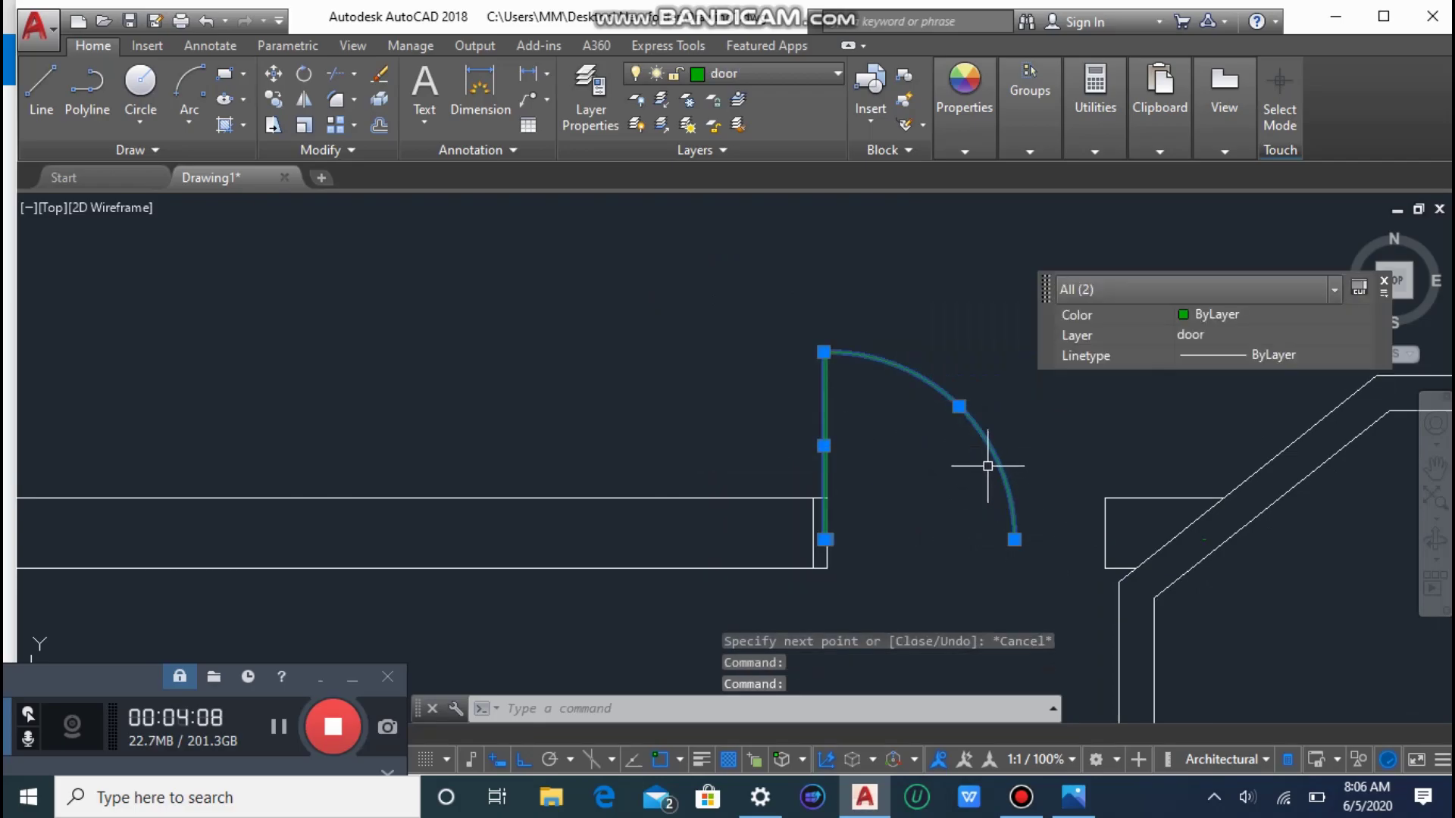
pyautogui.press('Escape')
pyautogui.click(974, 425)
# Replace the door swing with a start-centre-end quarter arc from the wall corner to above the door base.
pyautogui.press('Delete')
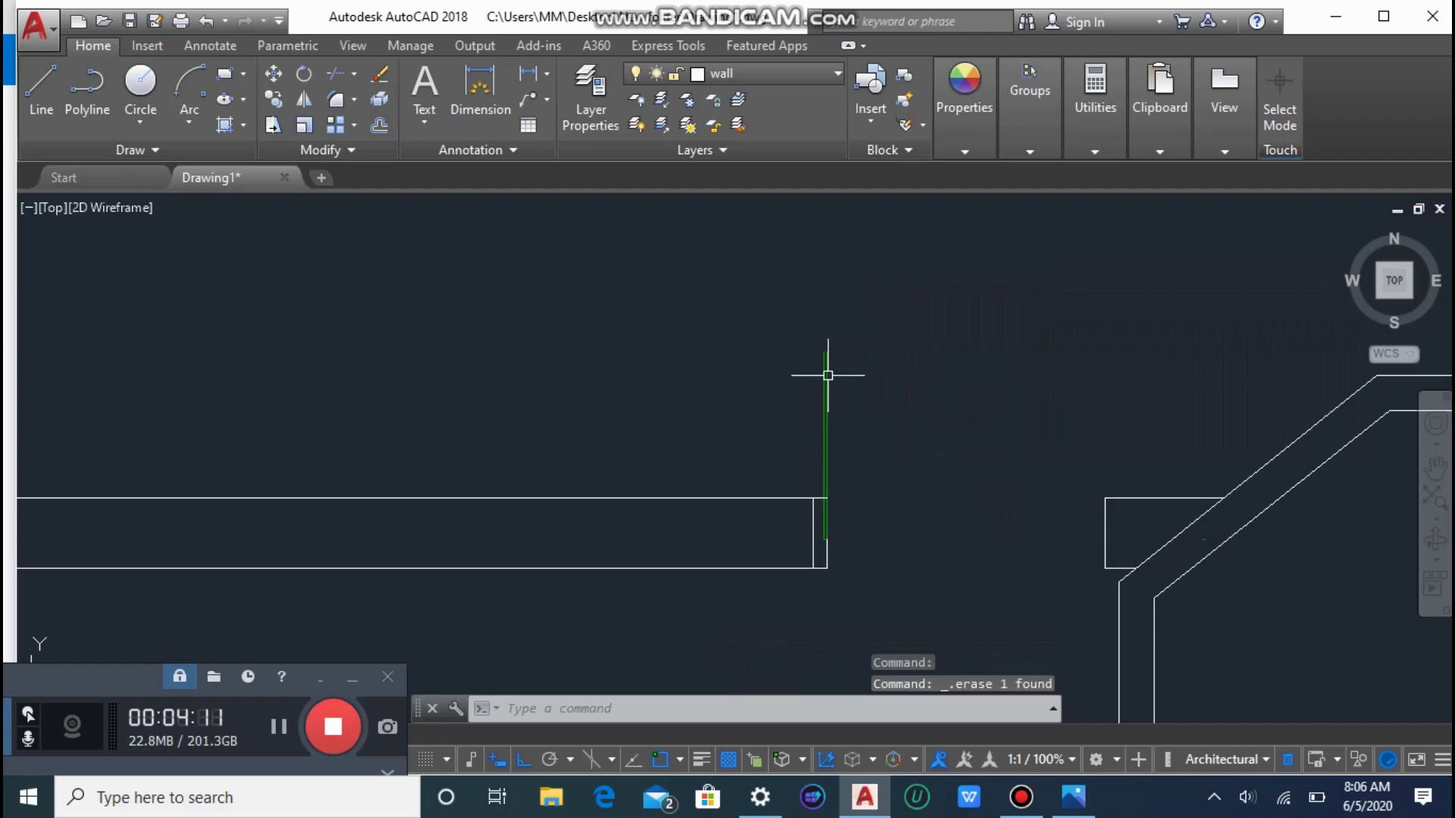
pyautogui.click(190, 119)
pyautogui.click(125, 167)
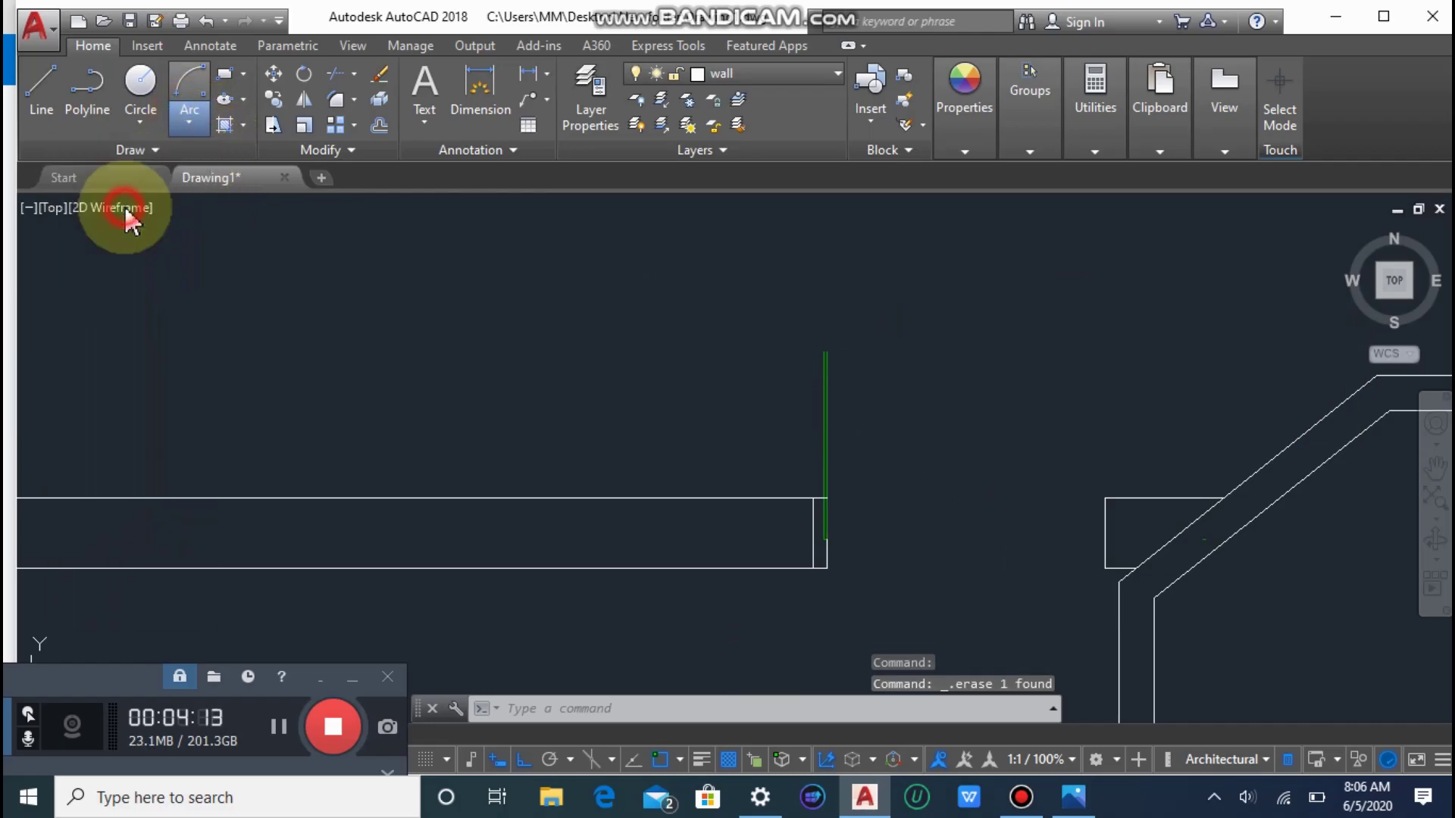
pyautogui.click(827, 345)
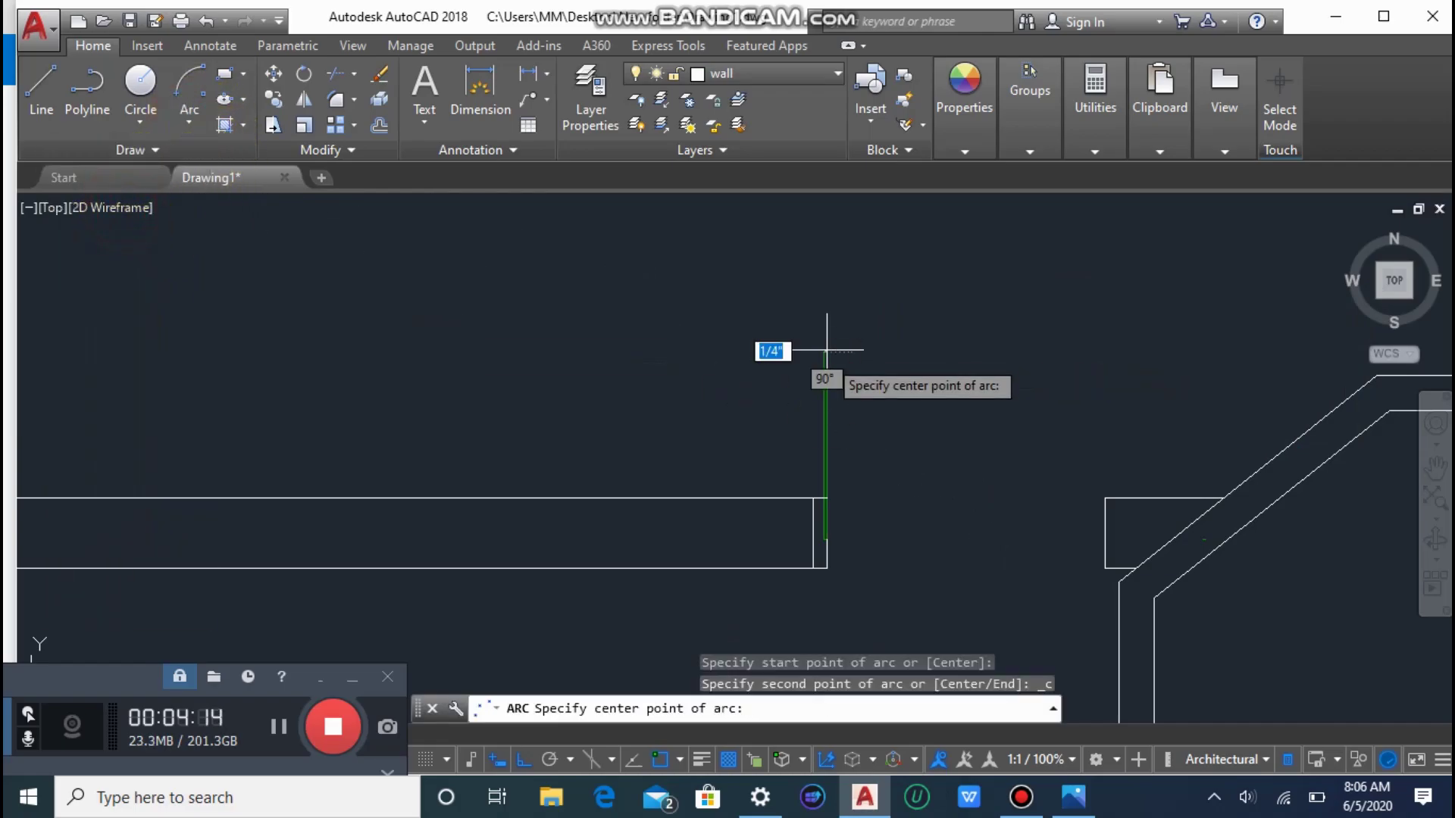
pyautogui.click(827, 569)
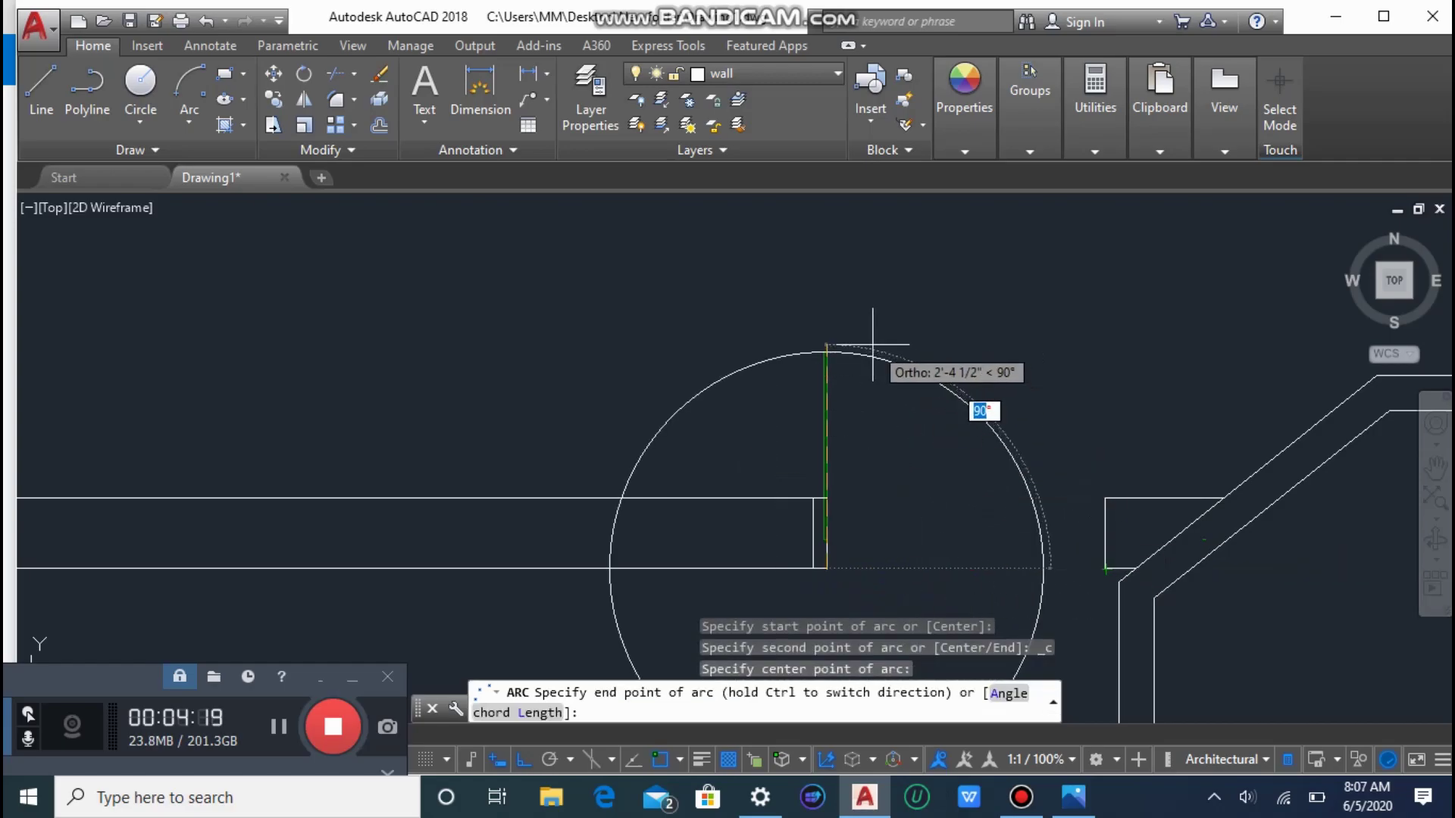
pyautogui.press('Escape')
pyautogui.click(178, 114)
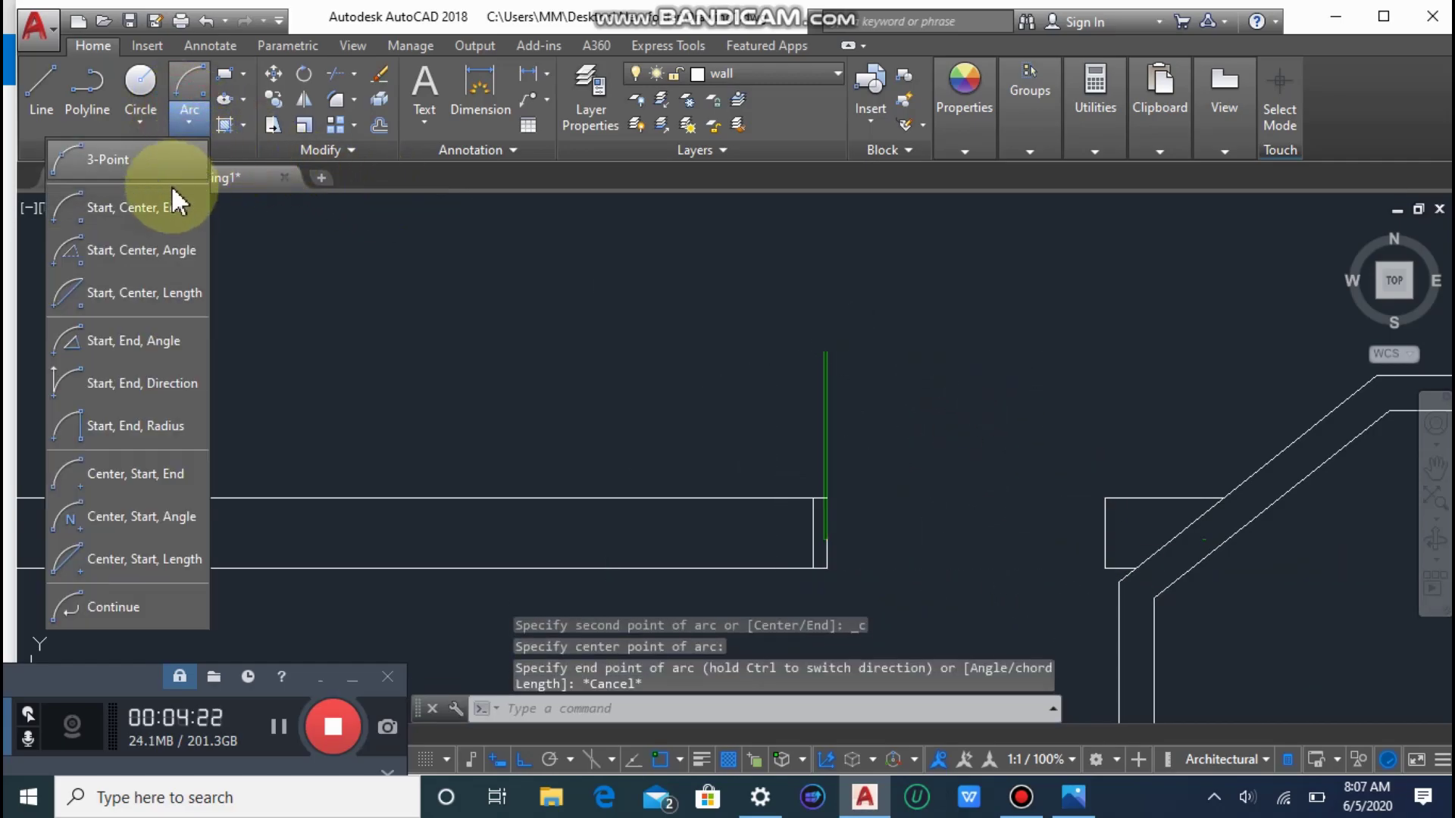
pyautogui.click(167, 206)
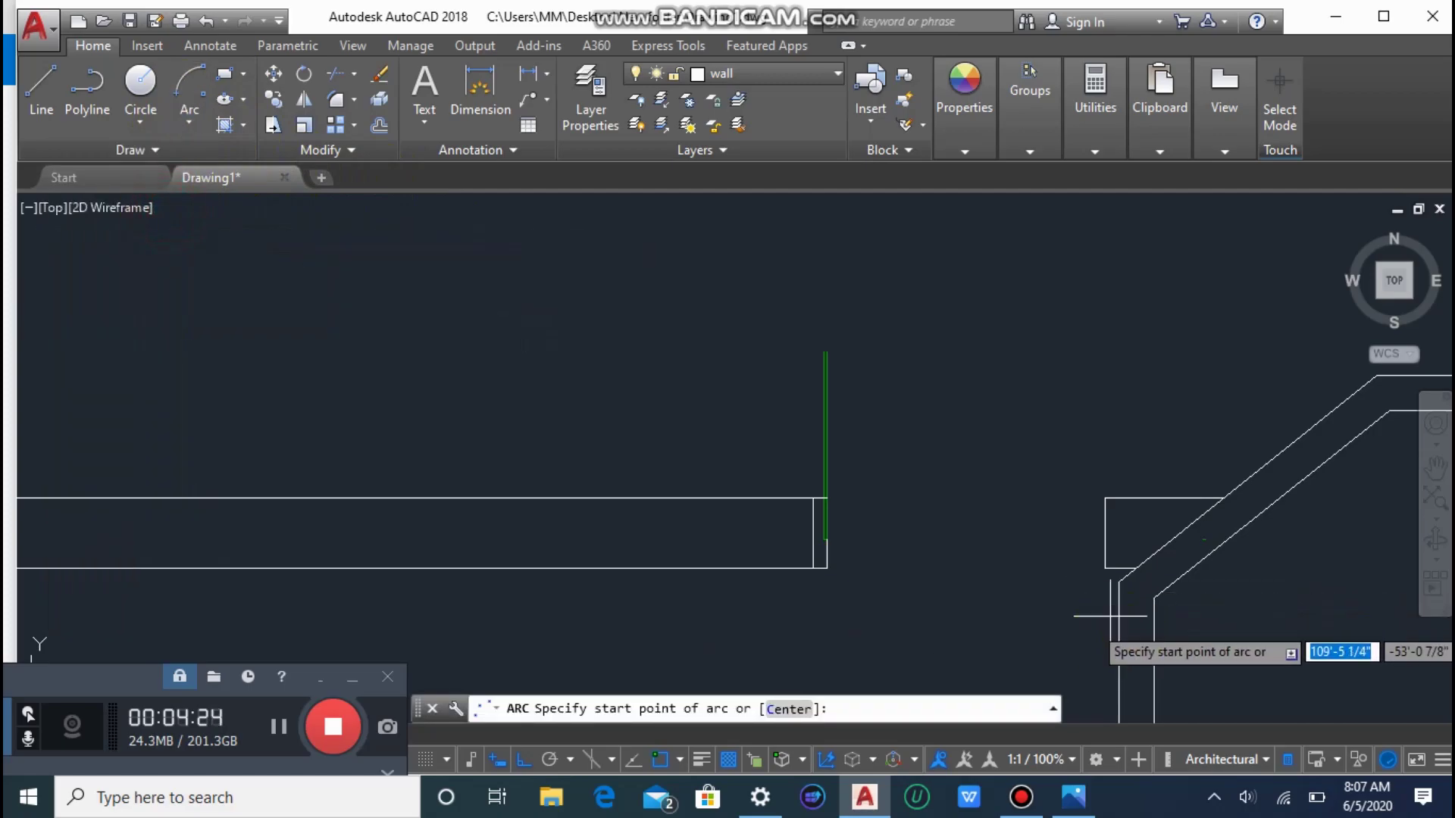
pyautogui.click(1105, 568)
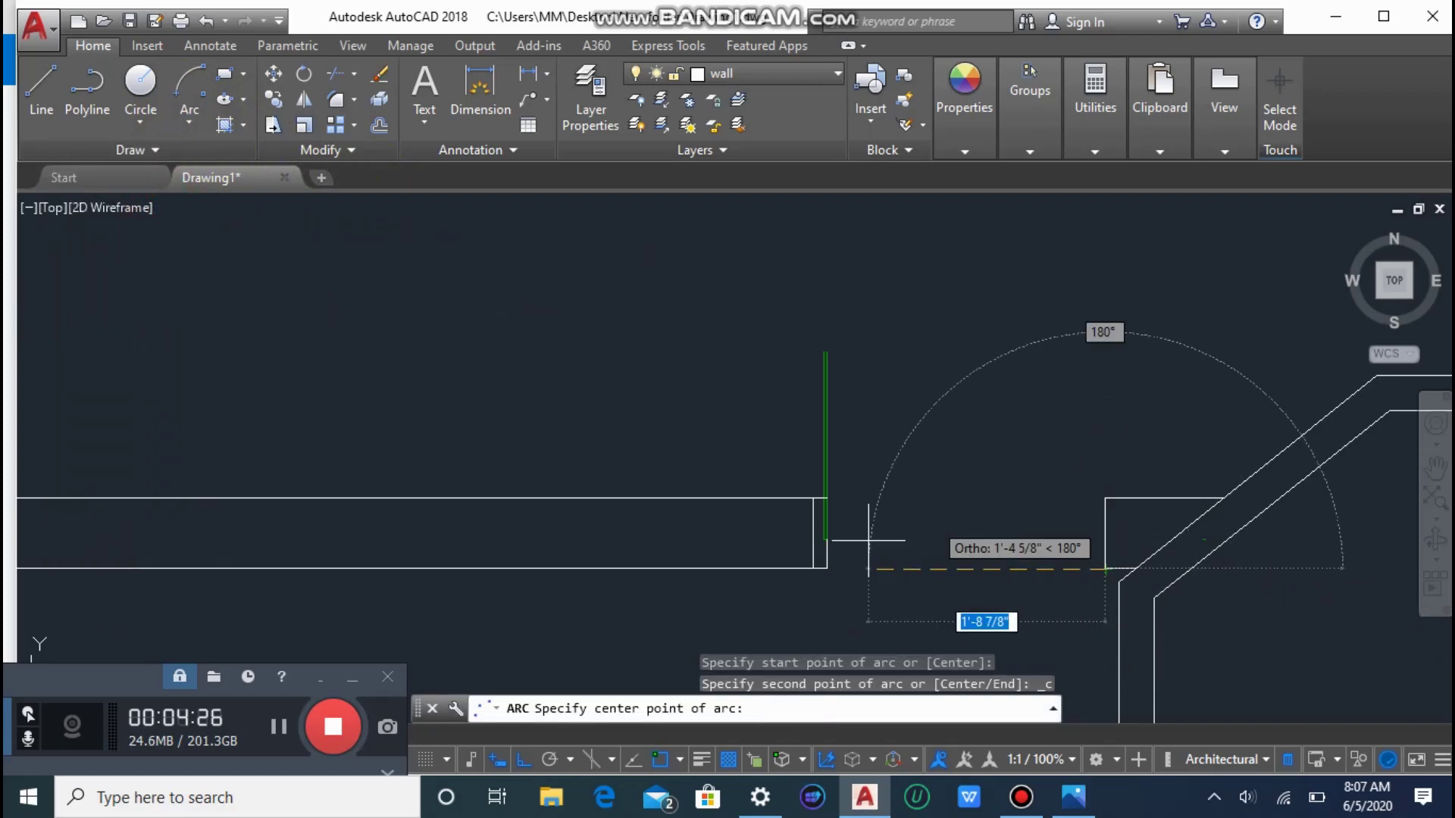
pyautogui.click(825, 568)
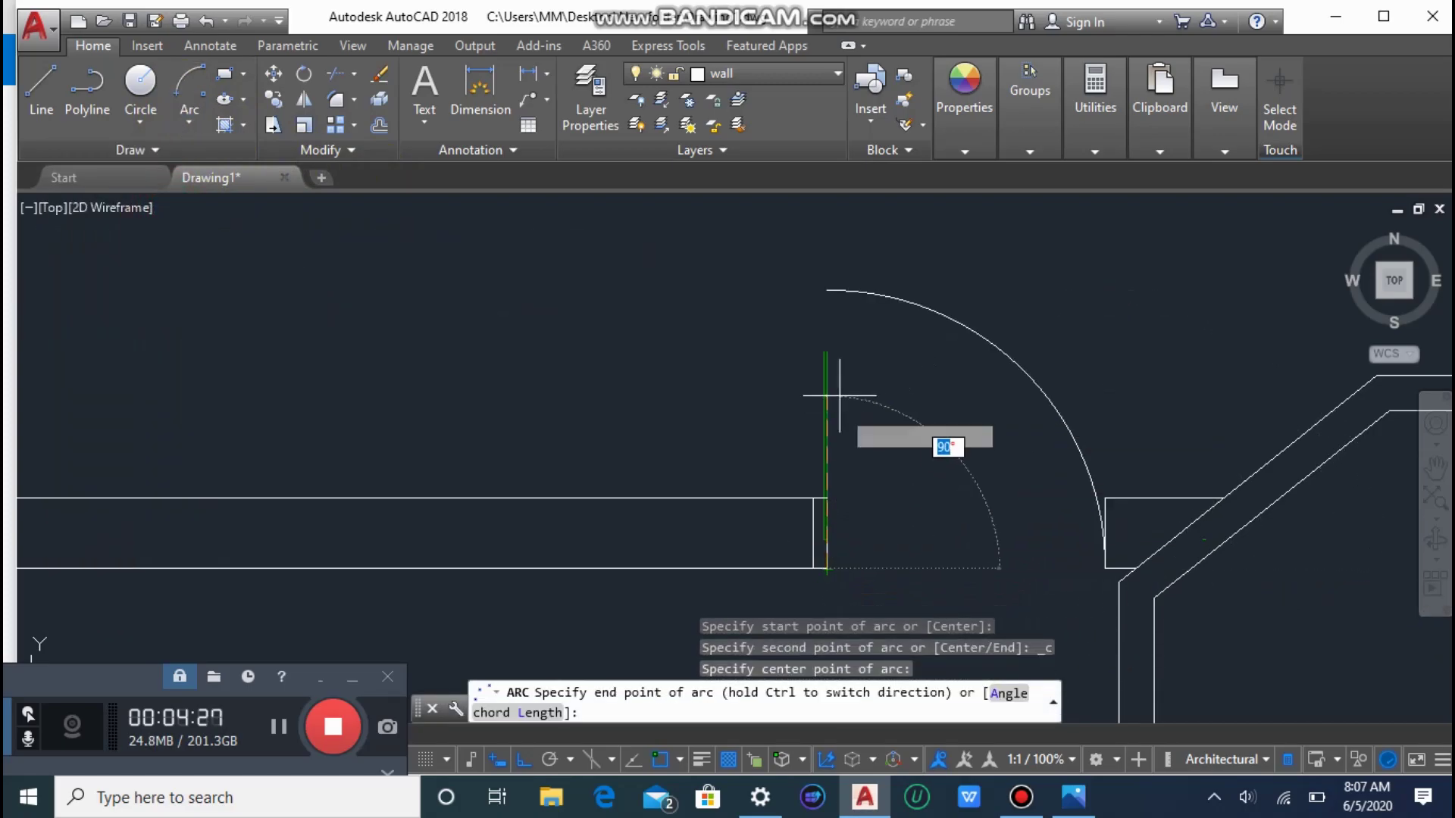
pyautogui.click(828, 345)
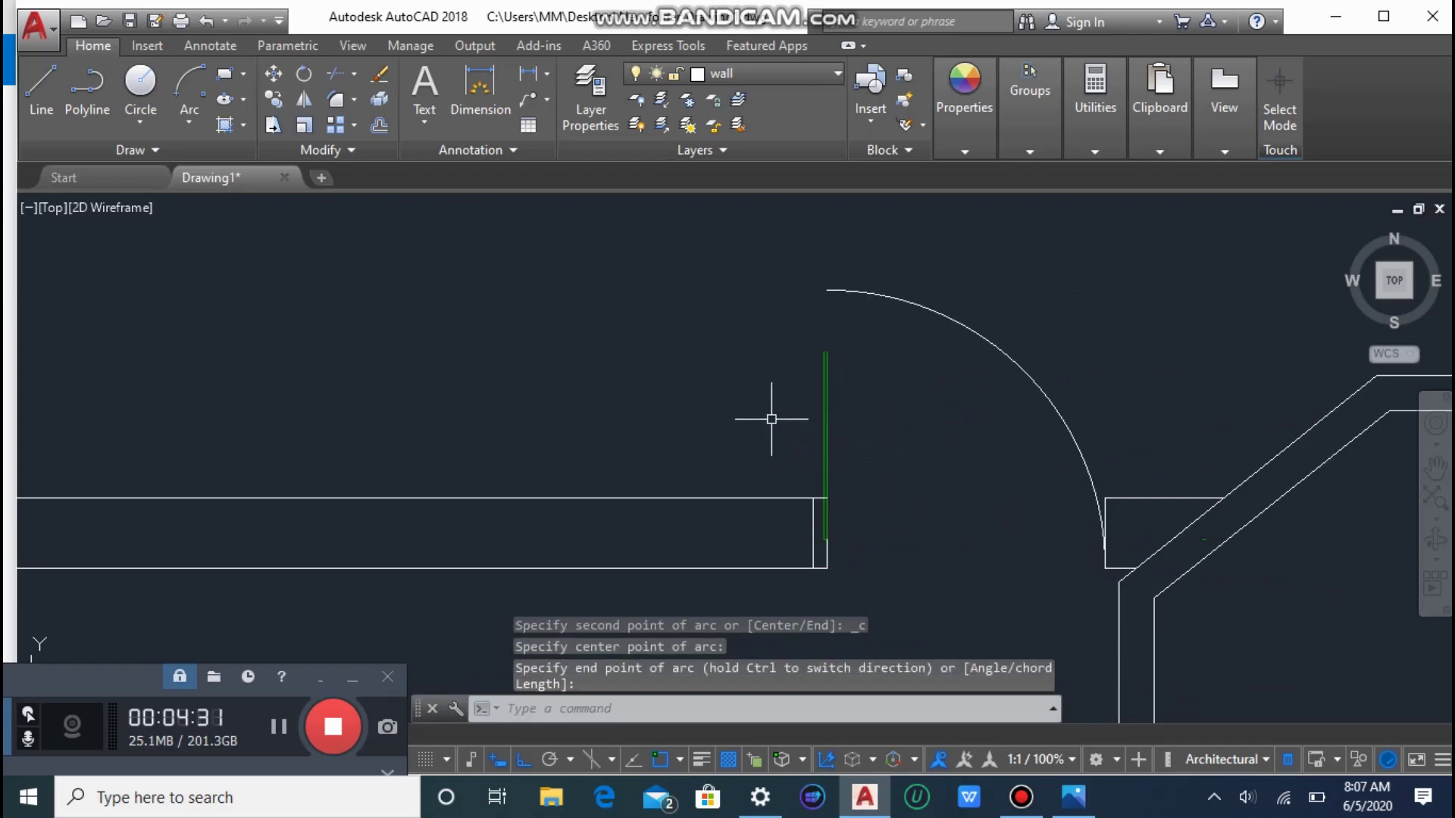
# Try extending the door leaf line to the arc using picked boundary edges, then abandon it.
pyautogui.write('ex')
pyautogui.press('Return')
pyautogui.click(868, 403)
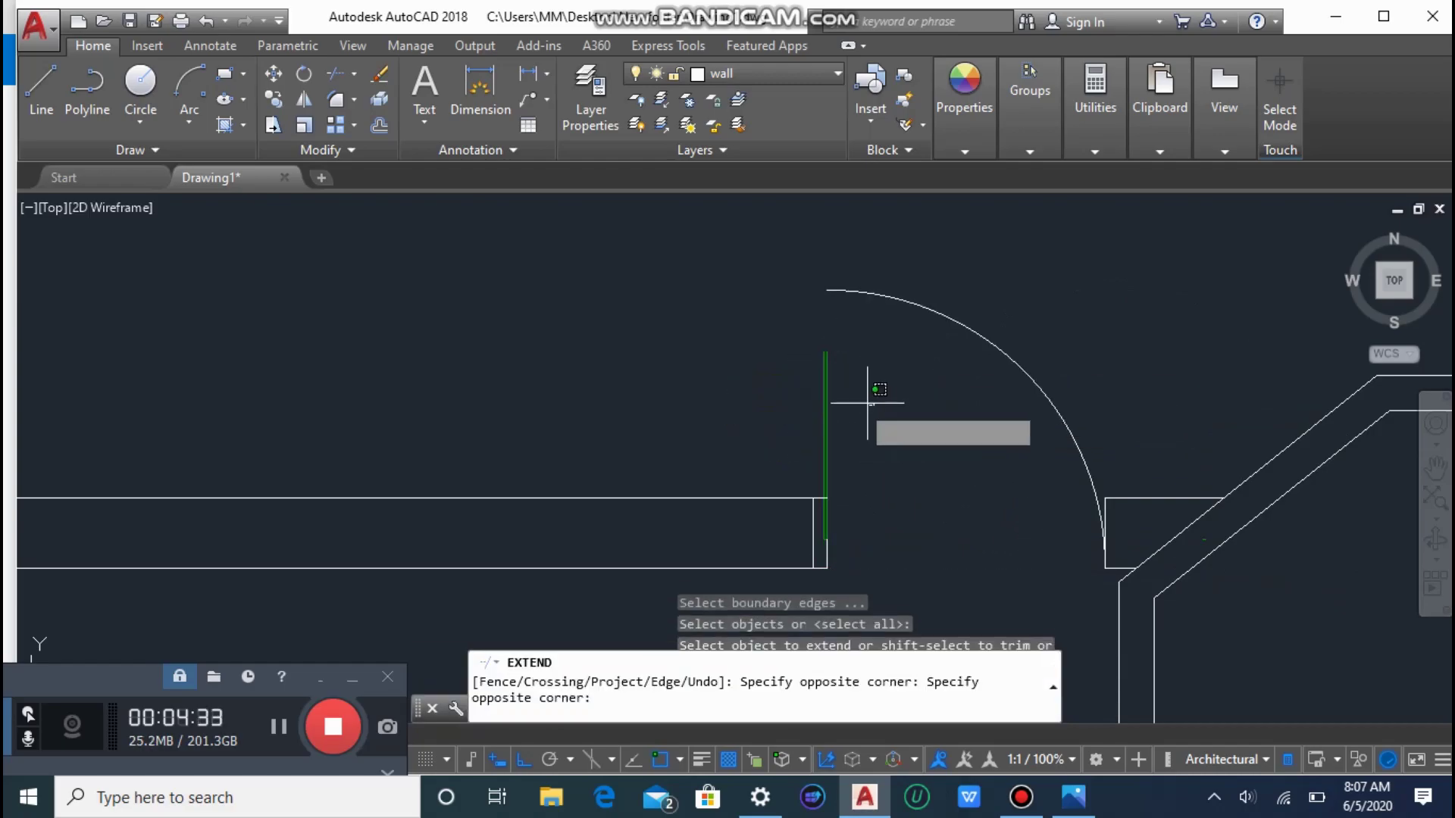
pyautogui.click(789, 396)
pyautogui.click(899, 396)
pyautogui.click(789, 425)
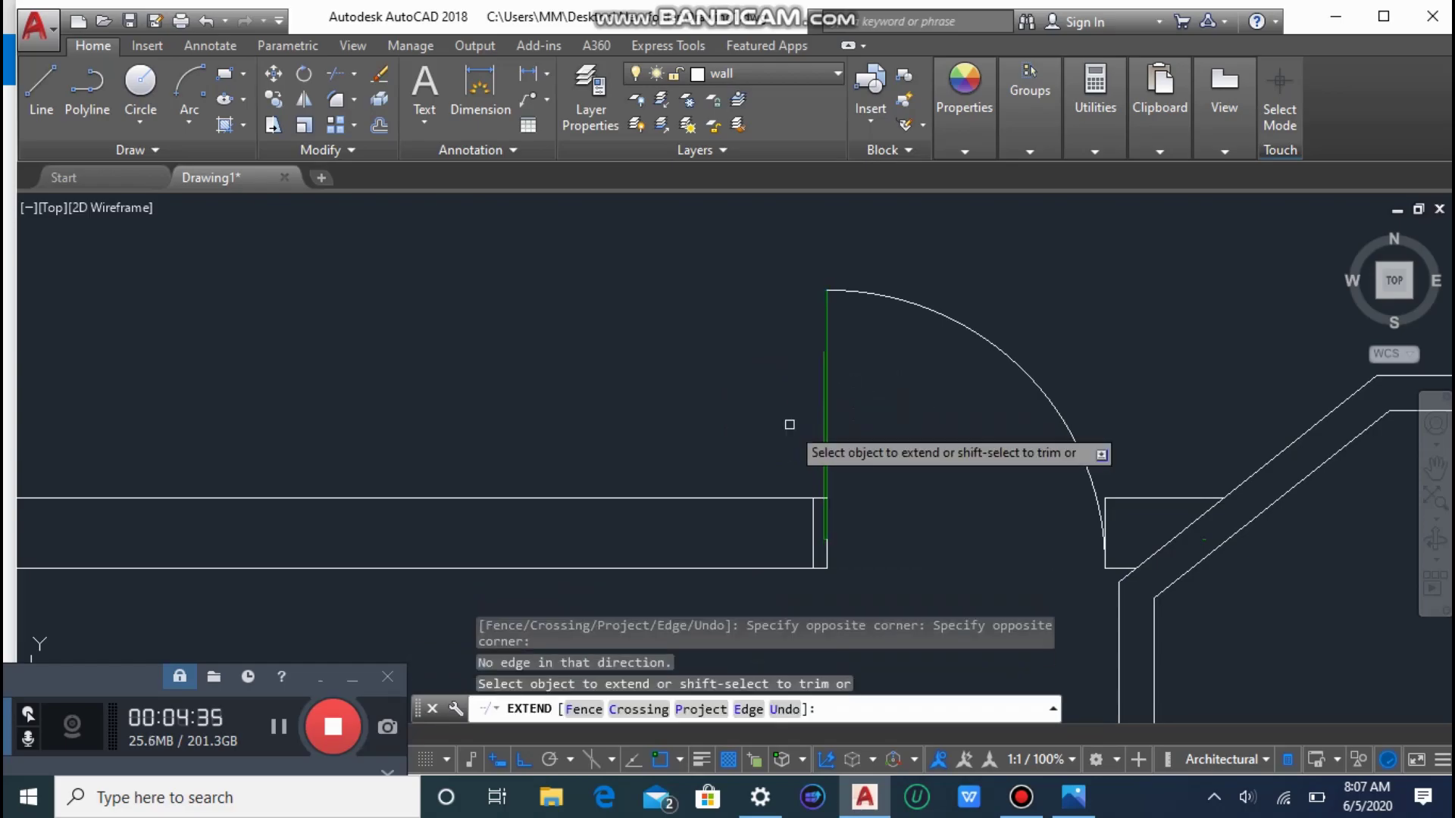
pyautogui.click(795, 406)
pyautogui.click(821, 406)
pyautogui.scroll(2, 822, 401)
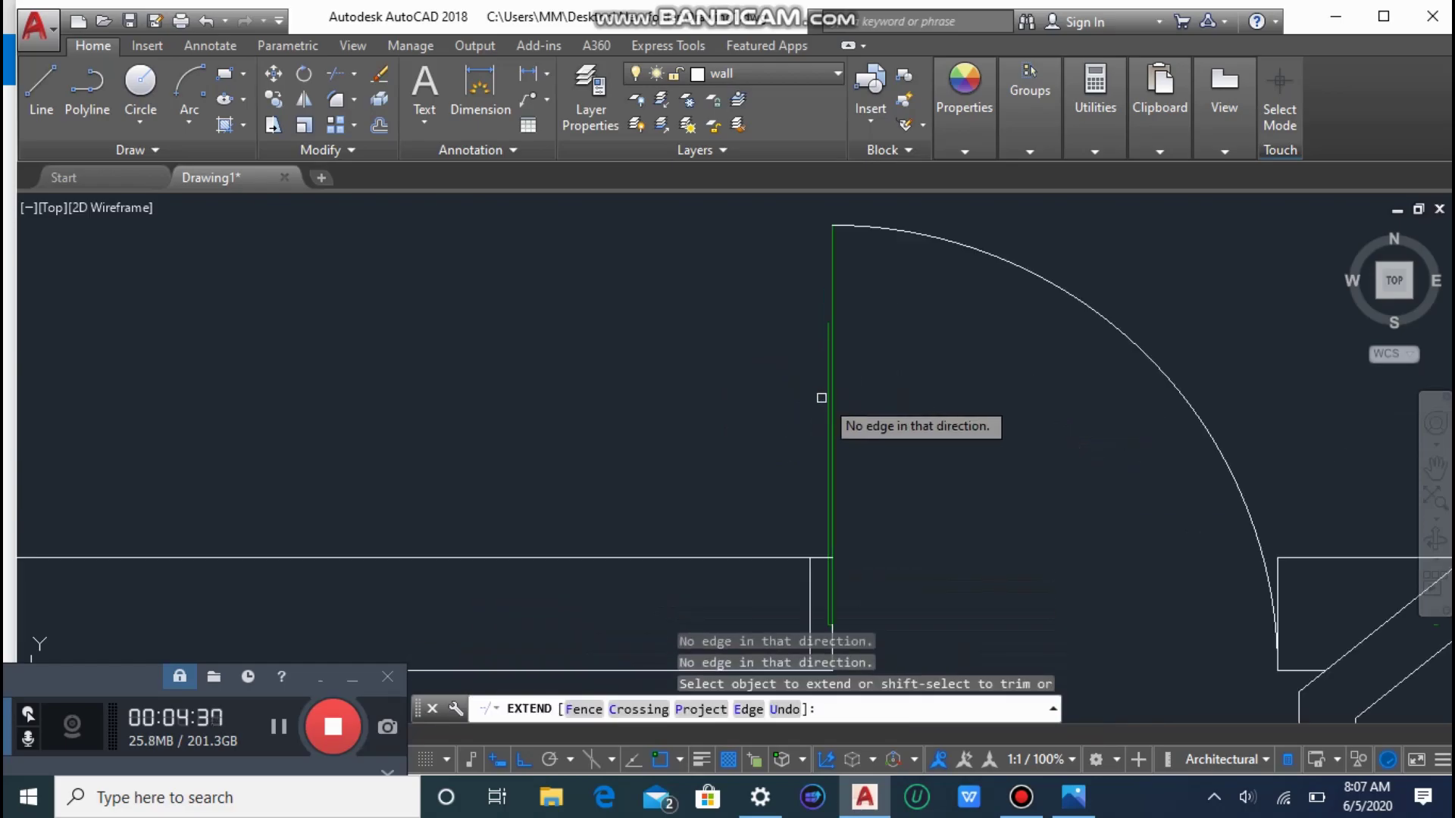
pyautogui.press('Escape')
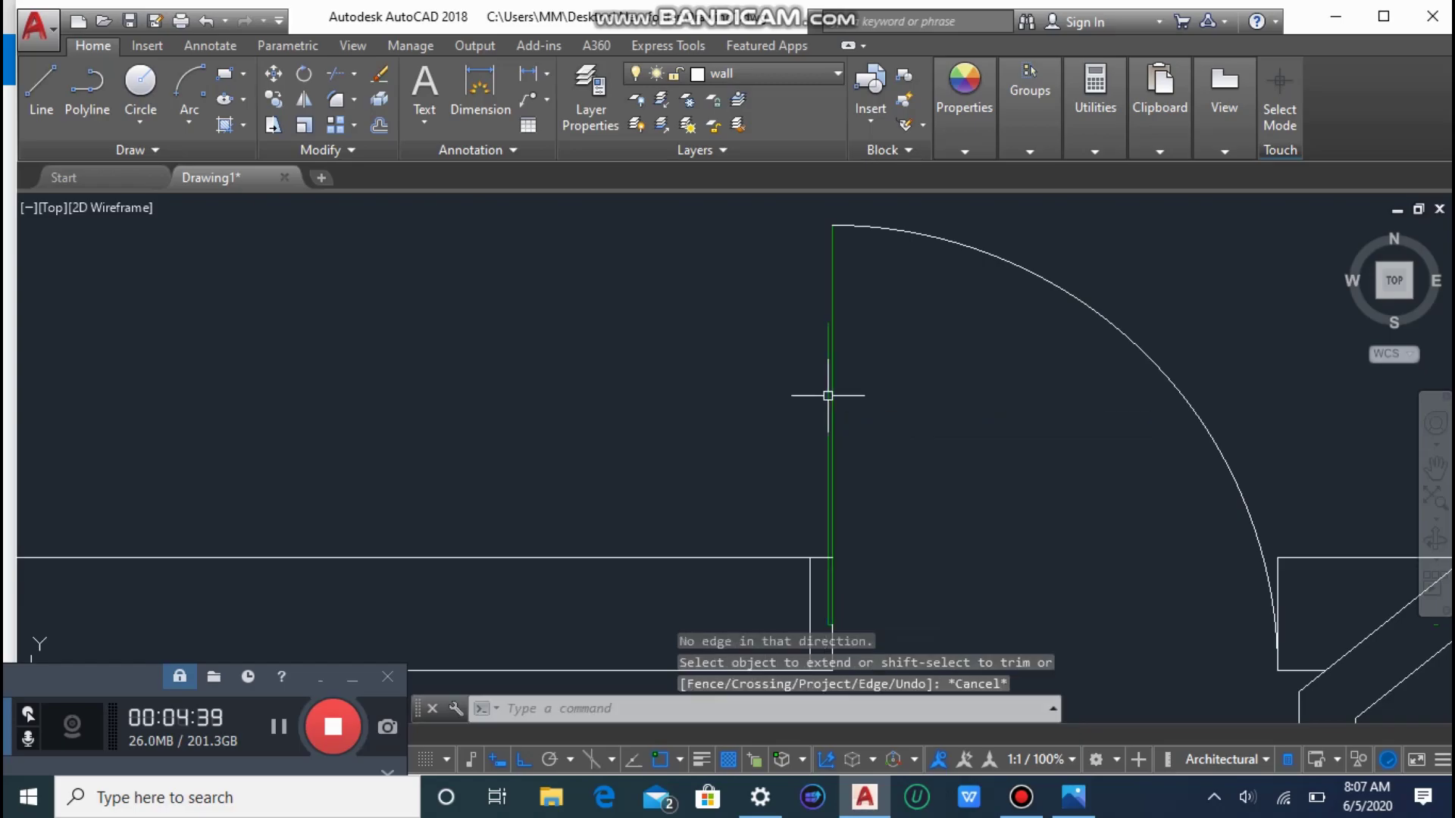
# Extend the door leaf line to meet the swing arc, using all objects as boundaries.
pyautogui.write('ex')
pyautogui.press('Return')
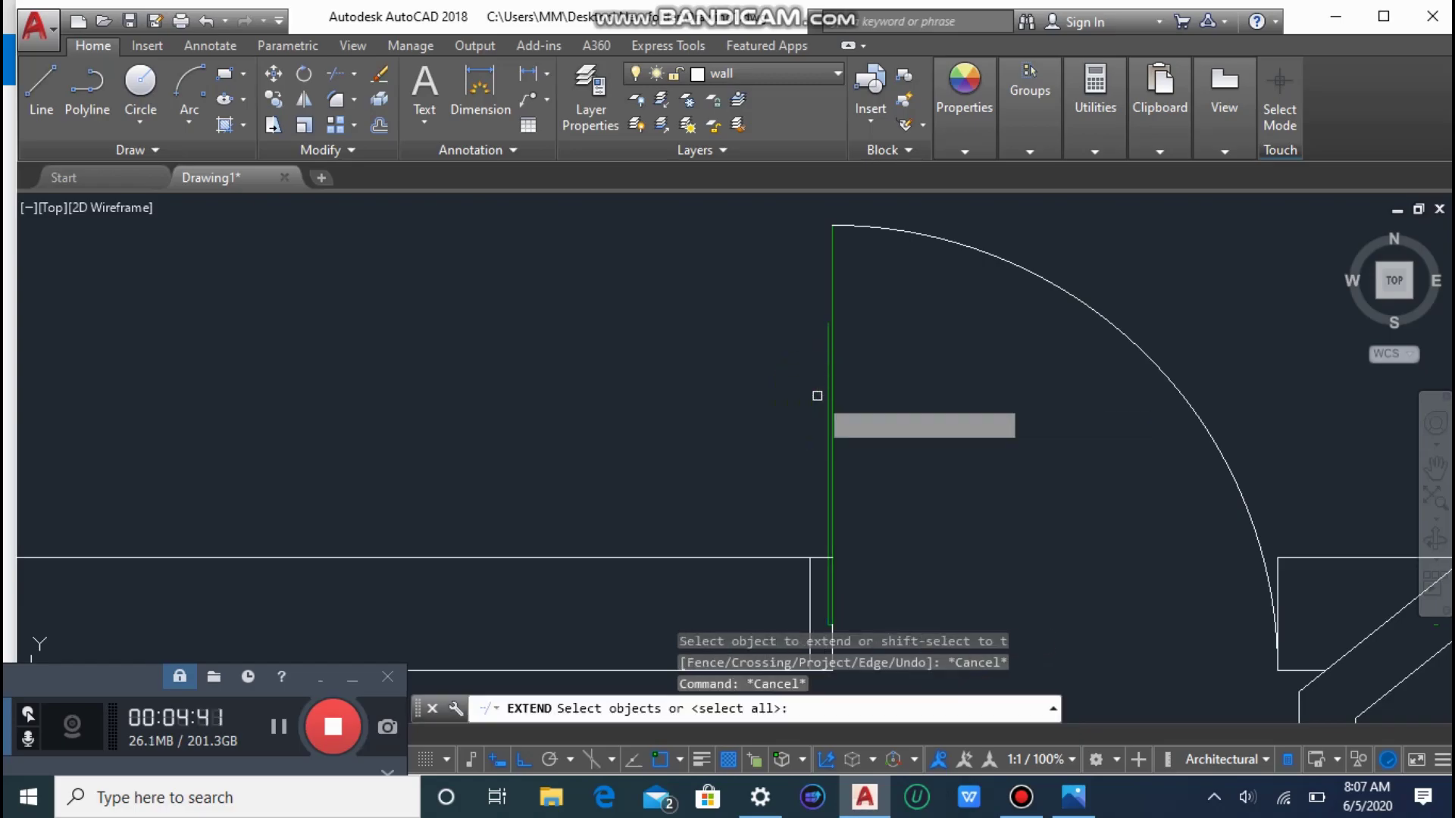
pyautogui.press('Return')
pyautogui.scroll(2, 833, 394)
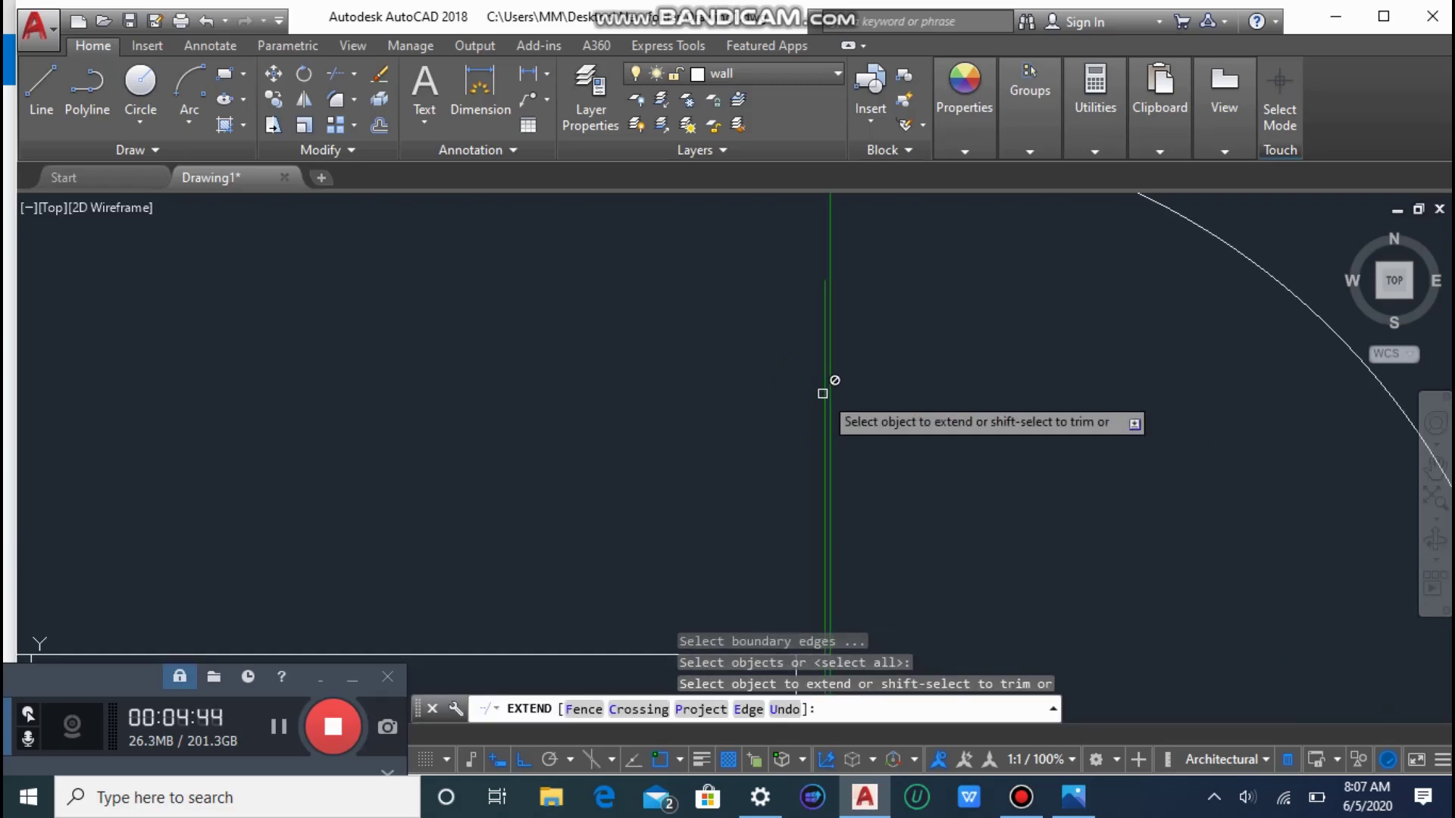
pyautogui.press('Return')
pyautogui.press('Escape')
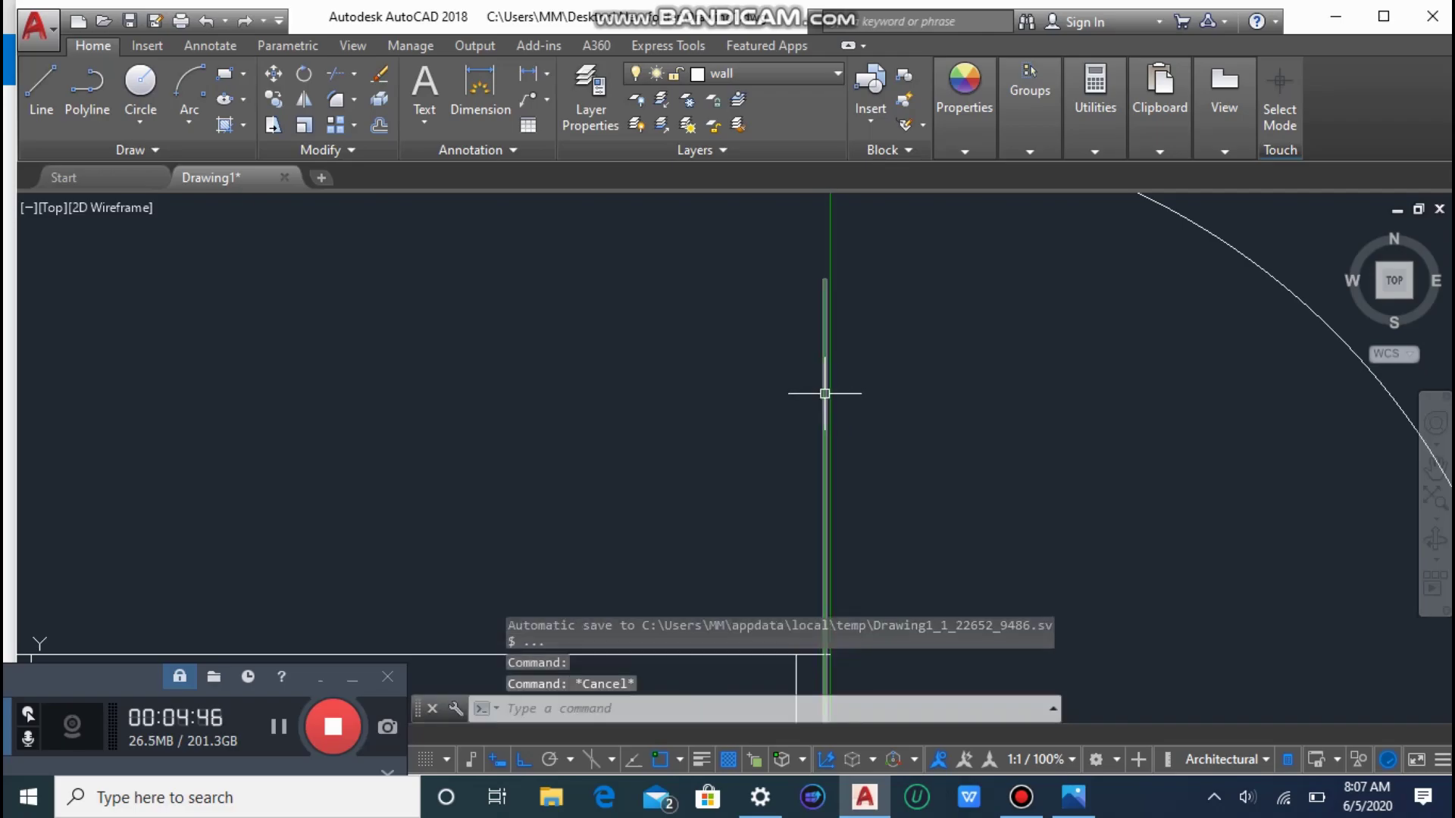
# Colour the door leaf line and swing arc Green in Quick Properties.
pyautogui.click(824, 394)
pyautogui.scroll(-2, 821, 397)
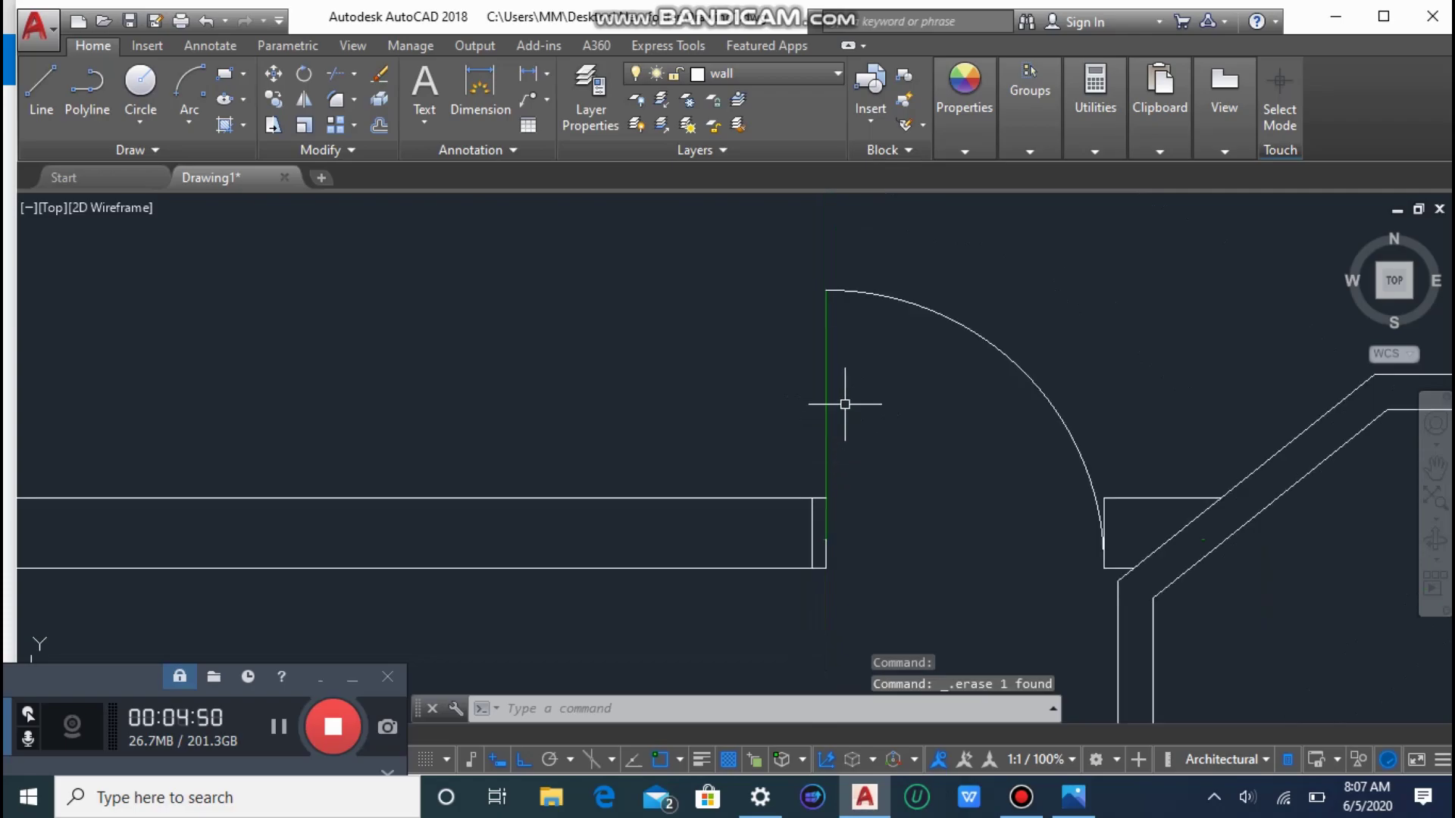
pyautogui.click(828, 407)
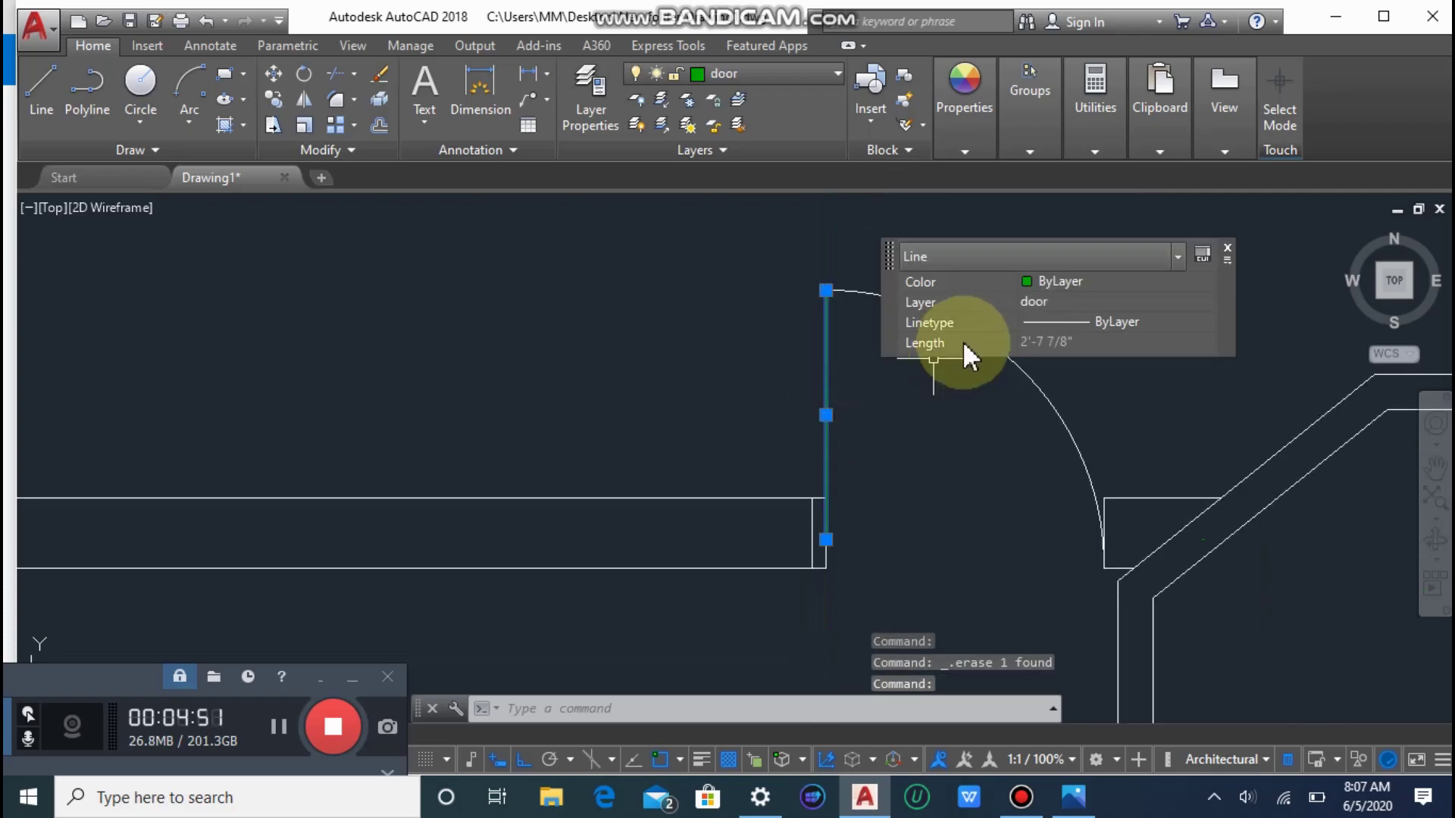
pyautogui.click(1039, 394)
pyautogui.click(1273, 266)
pyautogui.click(1274, 266)
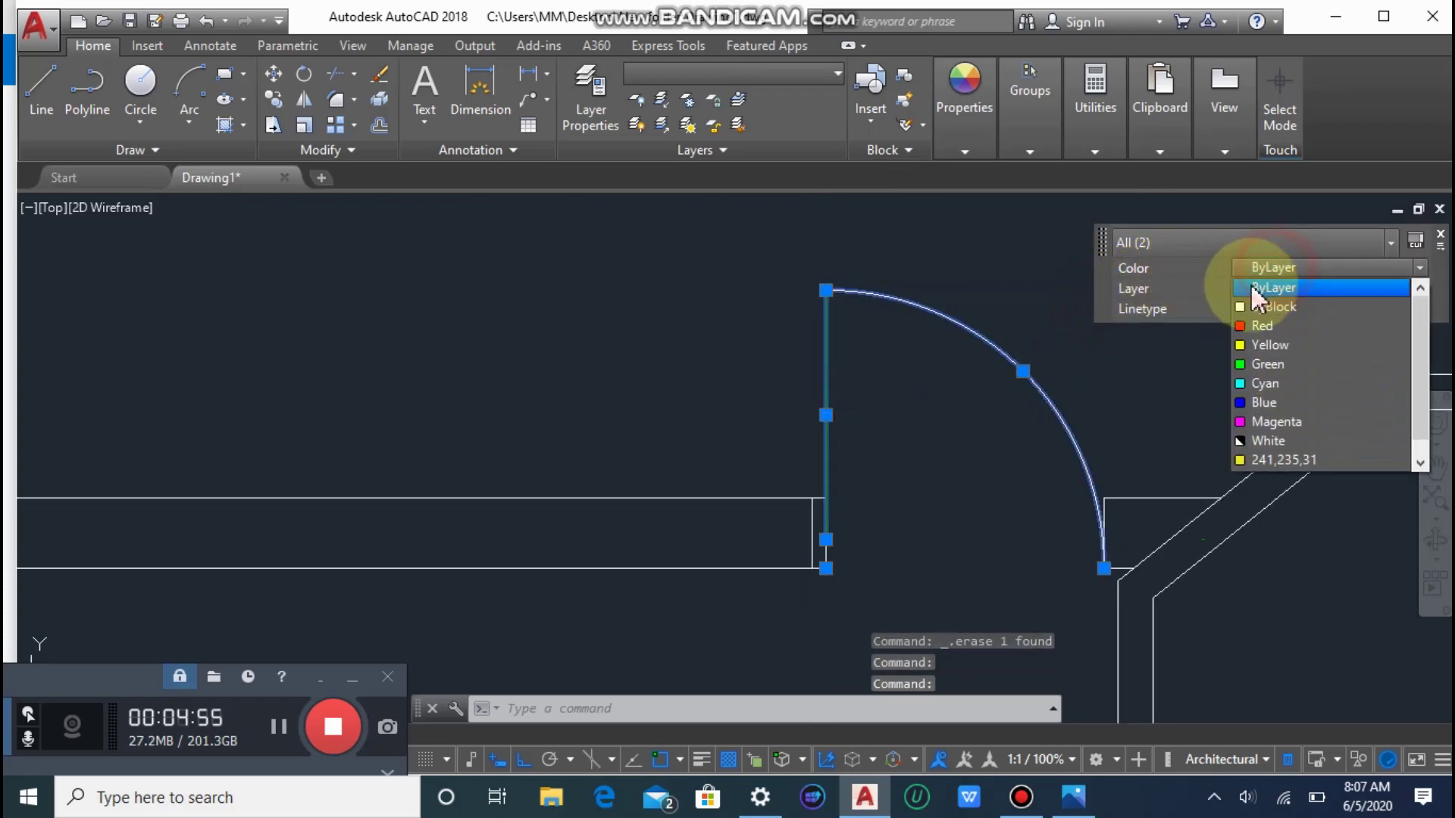
pyautogui.click(1242, 363)
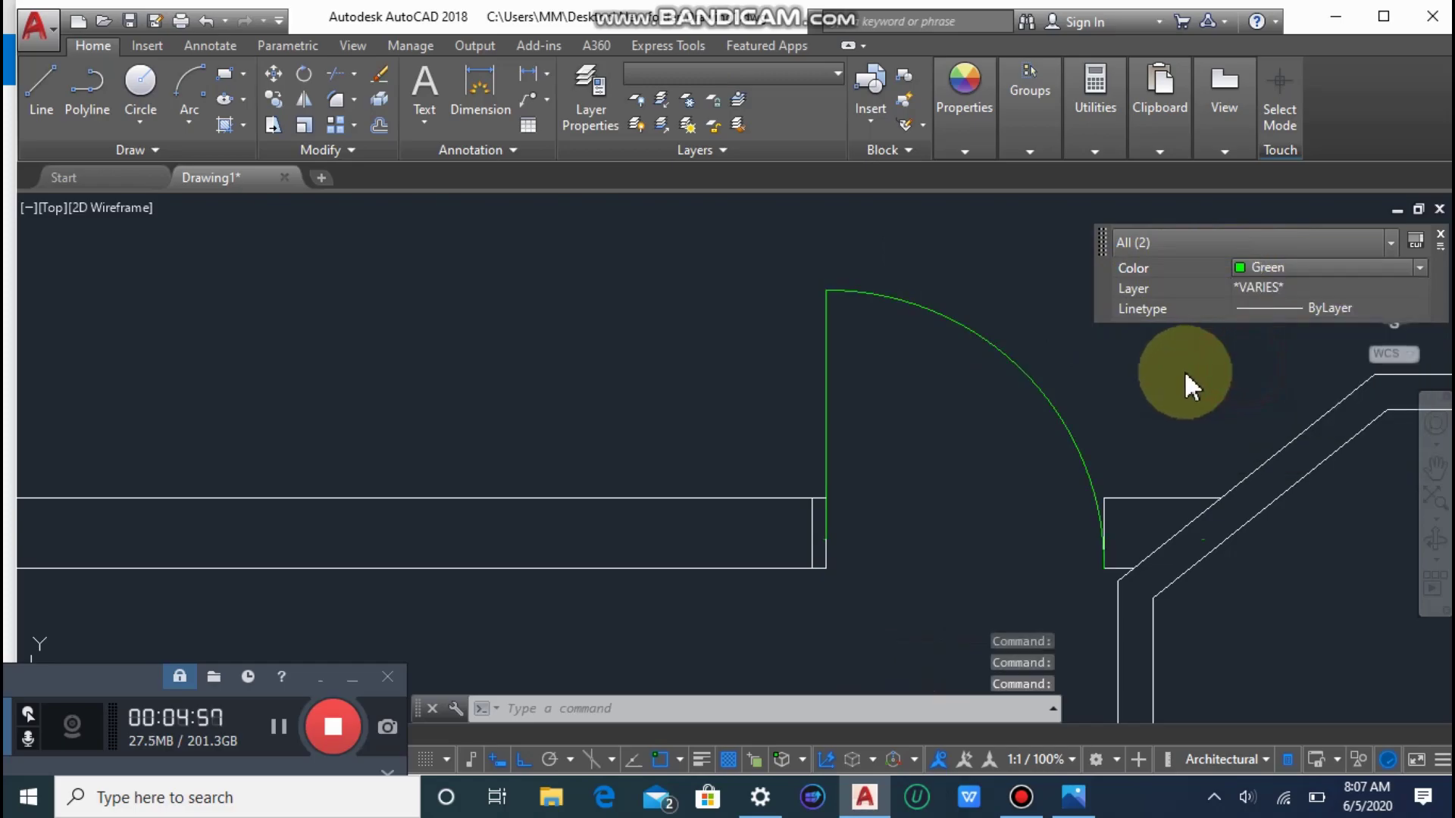
pyautogui.press('Escape')
pyautogui.click(1081, 325)
pyautogui.press('Escape')
pyautogui.scroll(-8, 1191, 366)
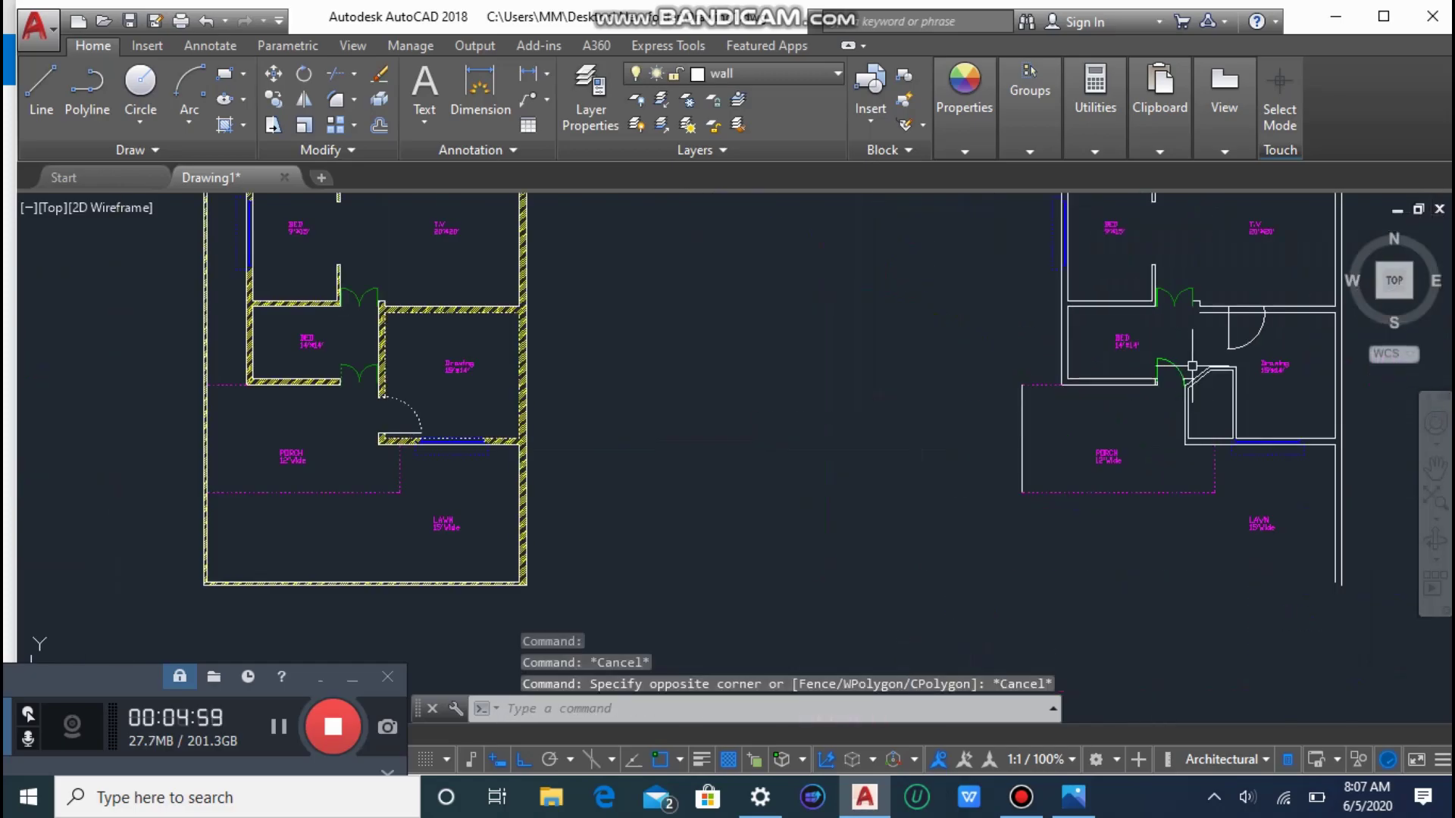
# Draw a vertical wall line up from the wall corner beside the double door.
pyautogui.scroll(2, 1215, 310)
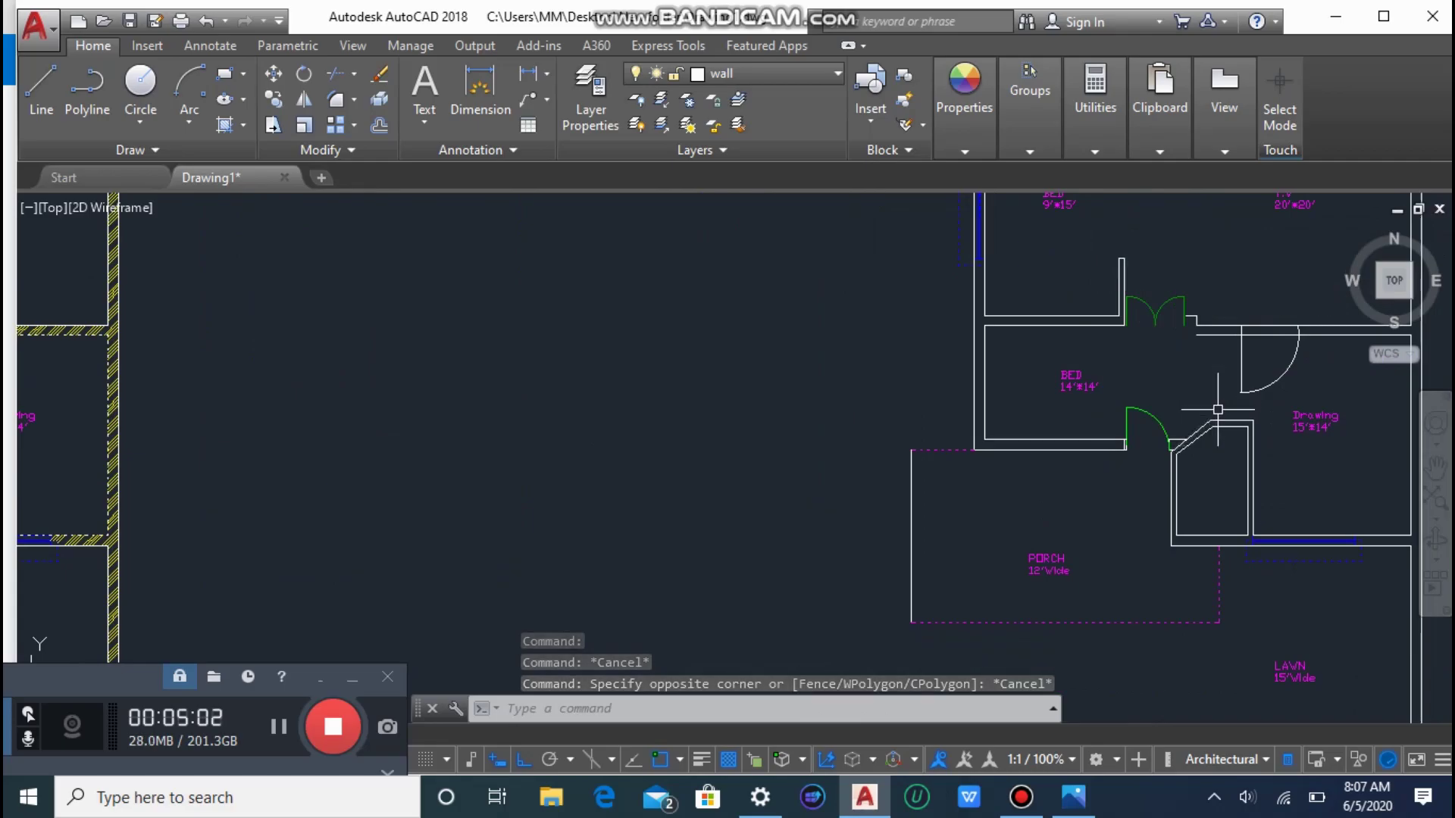
pyautogui.scroll(2, 1214, 412)
pyautogui.write('L')
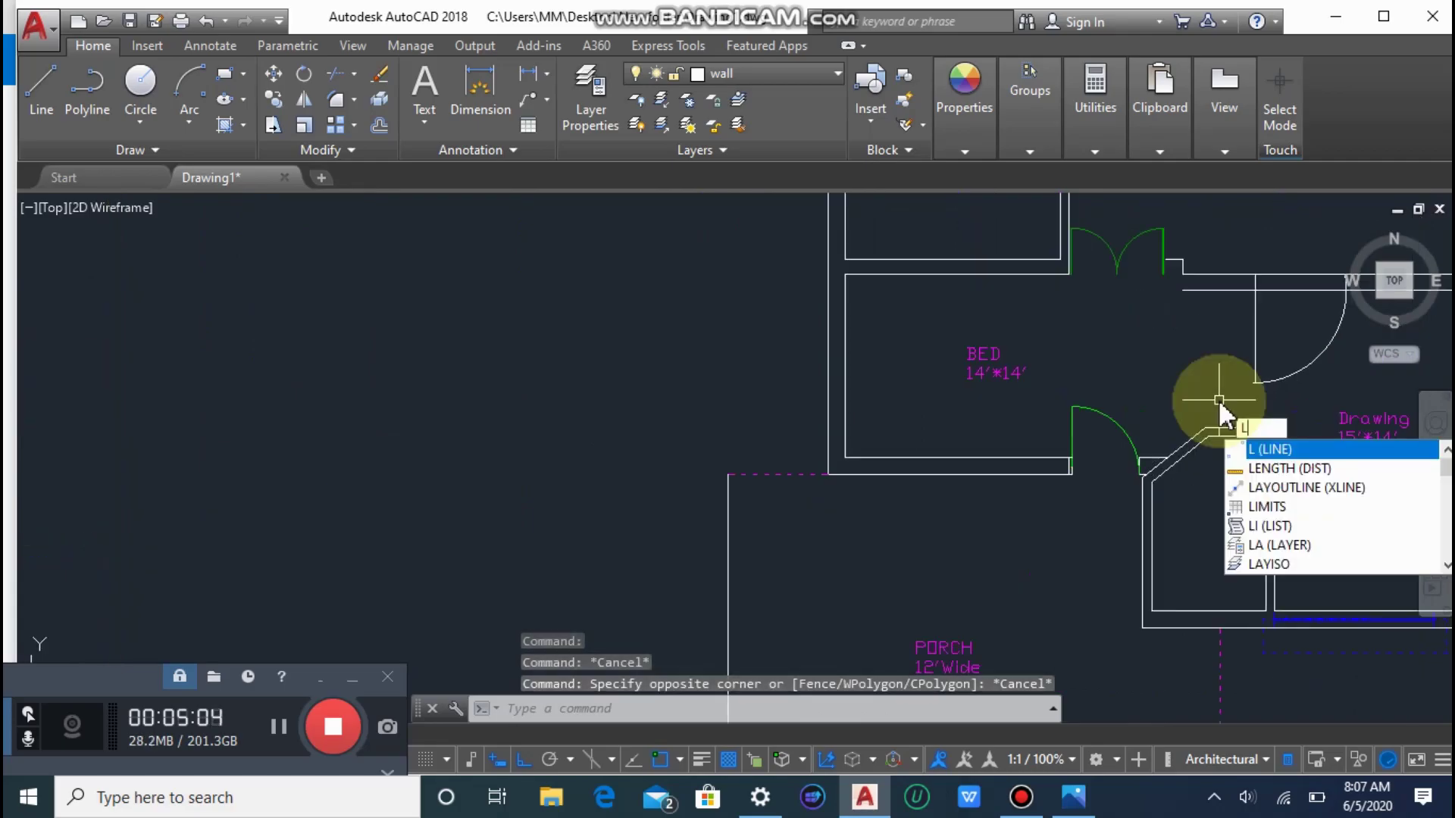
pyautogui.press('Return')
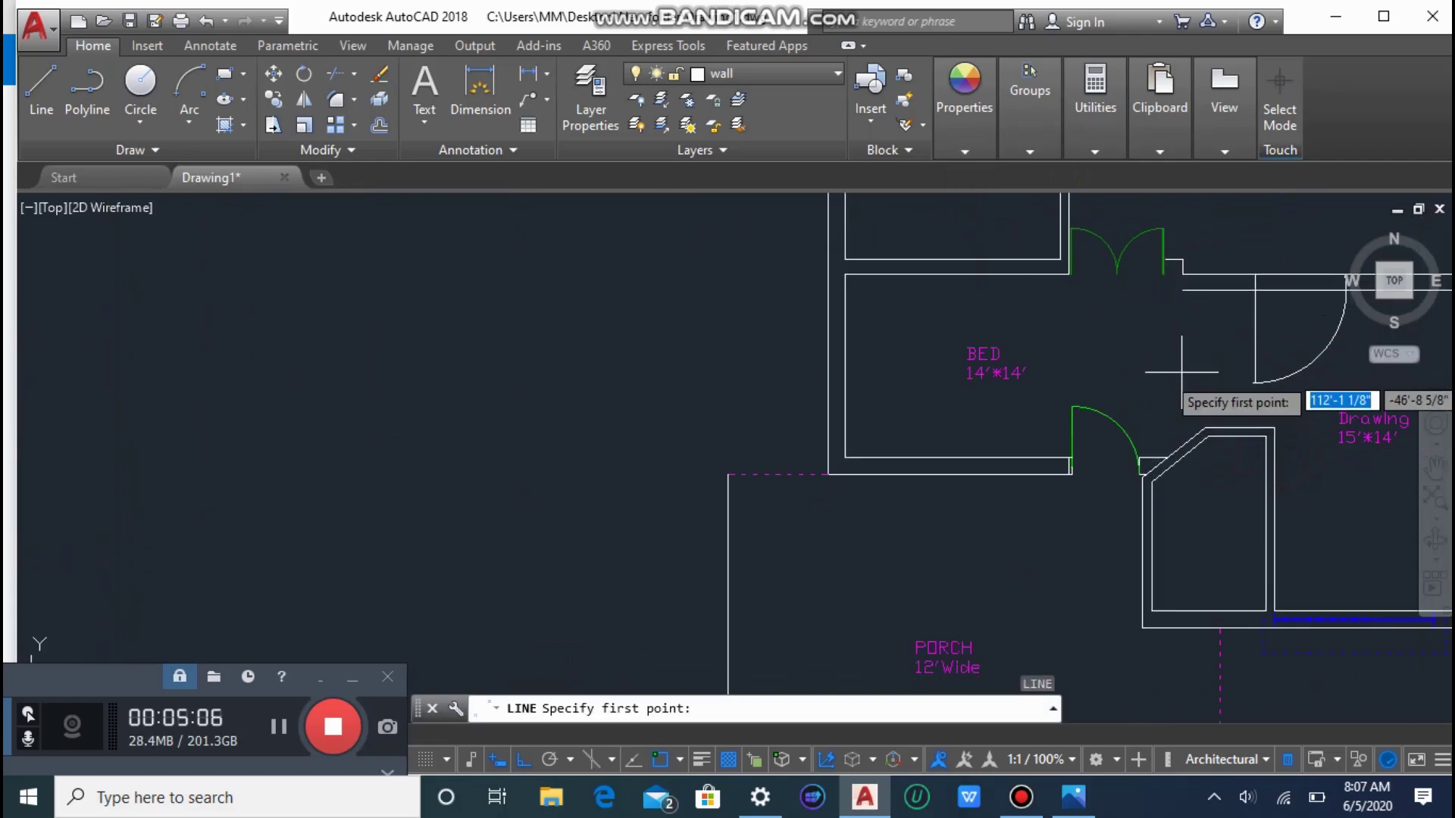
pyautogui.click(1205, 429)
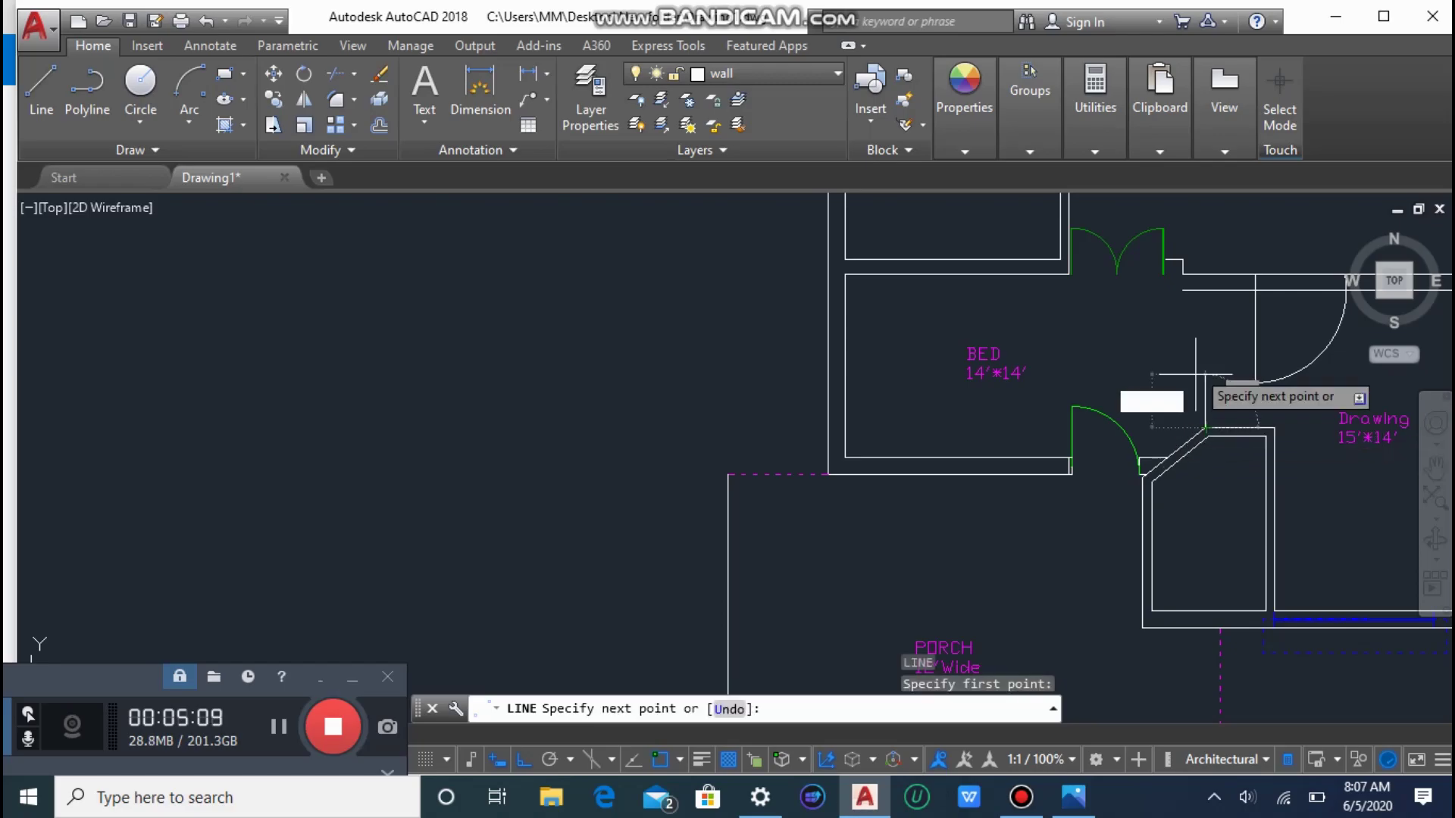
pyautogui.click(1205, 290)
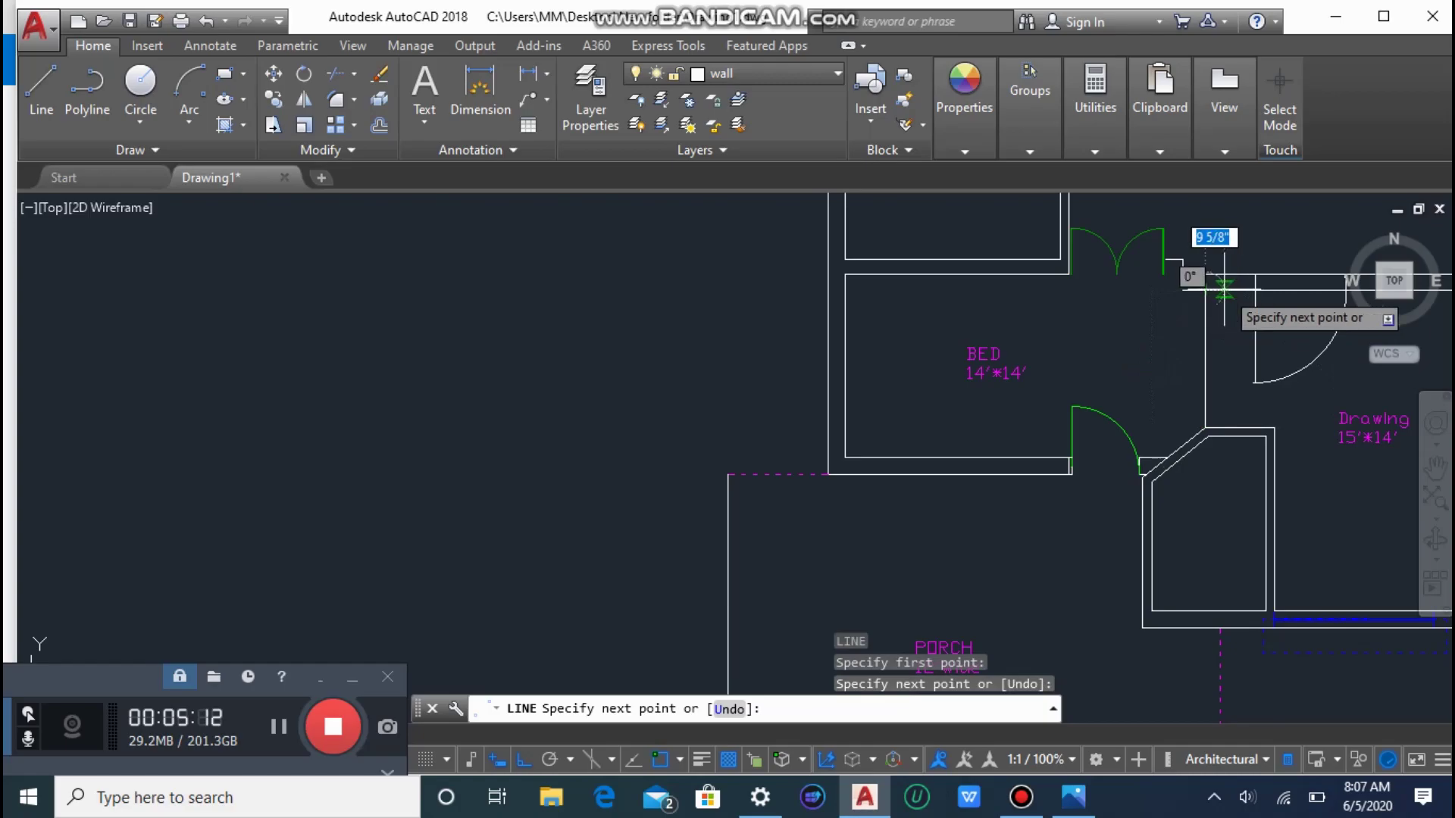
pyautogui.press('Escape')
# Start a 4.5-inch offset of the new vertical wall line, then cancel it.
pyautogui.write('o')
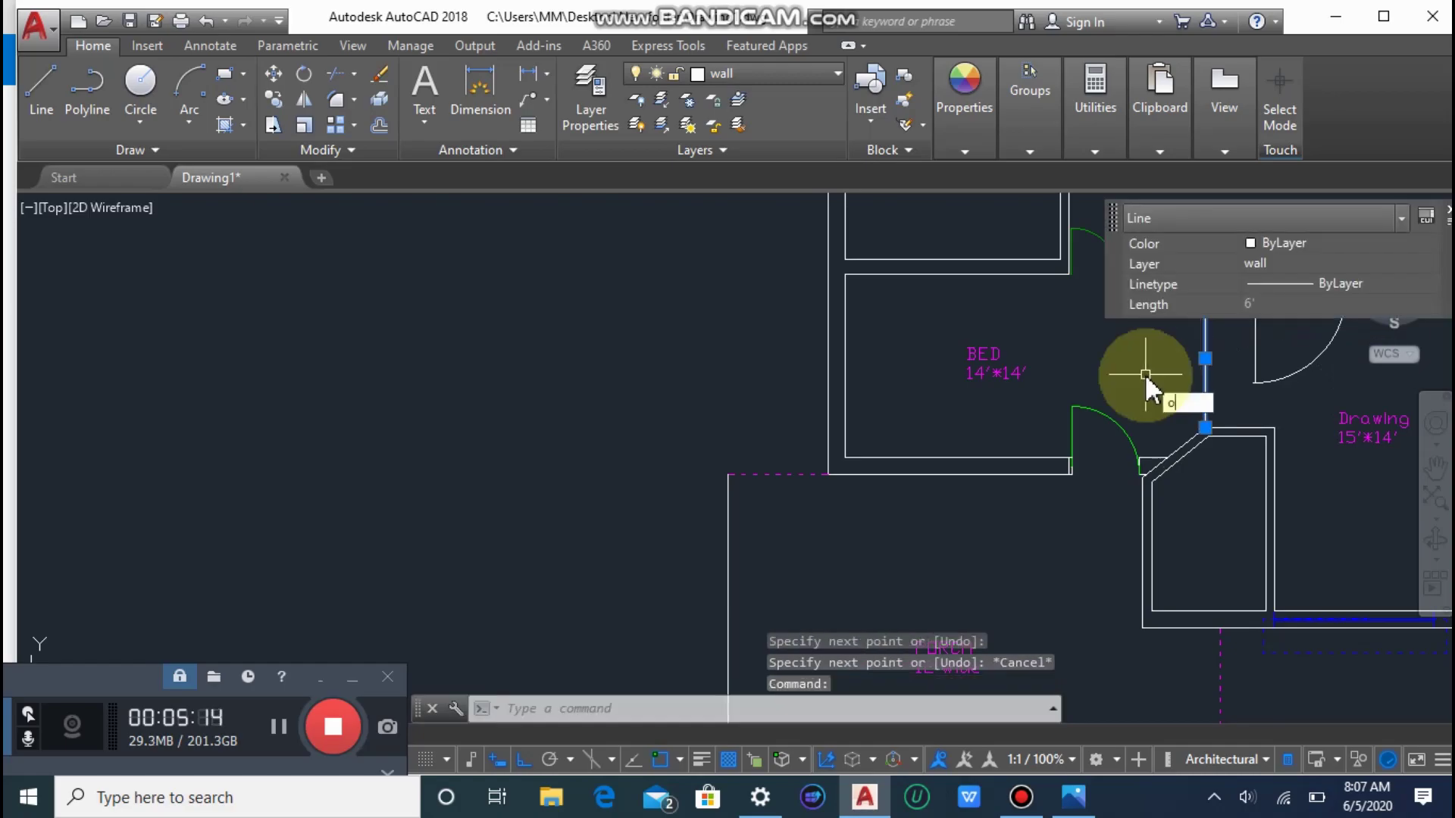
pyautogui.press('Return')
pyautogui.press('Return')
pyautogui.click(1203, 379)
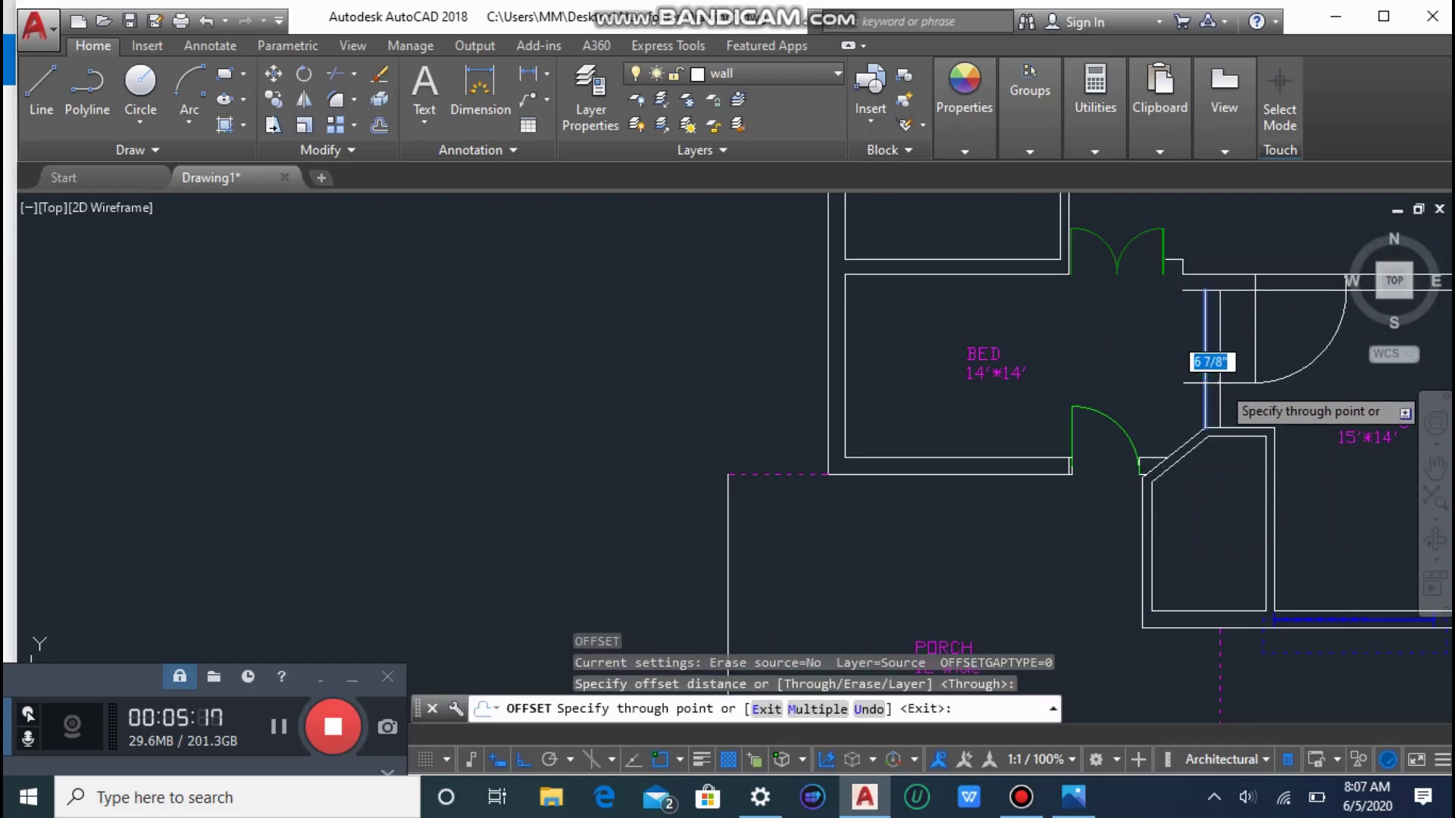
pyautogui.write('4.5')
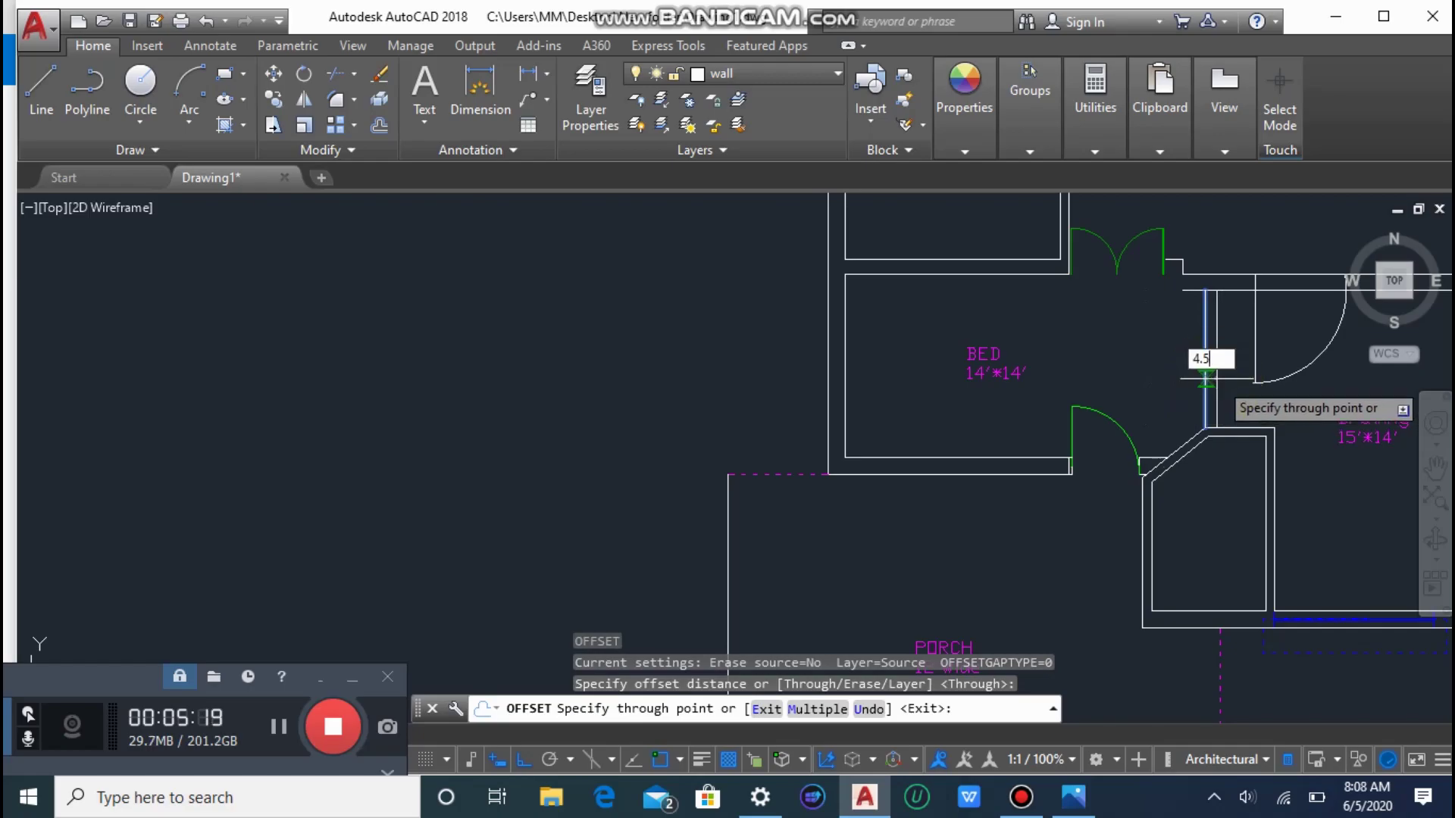
pyautogui.press('Return')
pyautogui.press('Escape')
pyautogui.press('Escape')
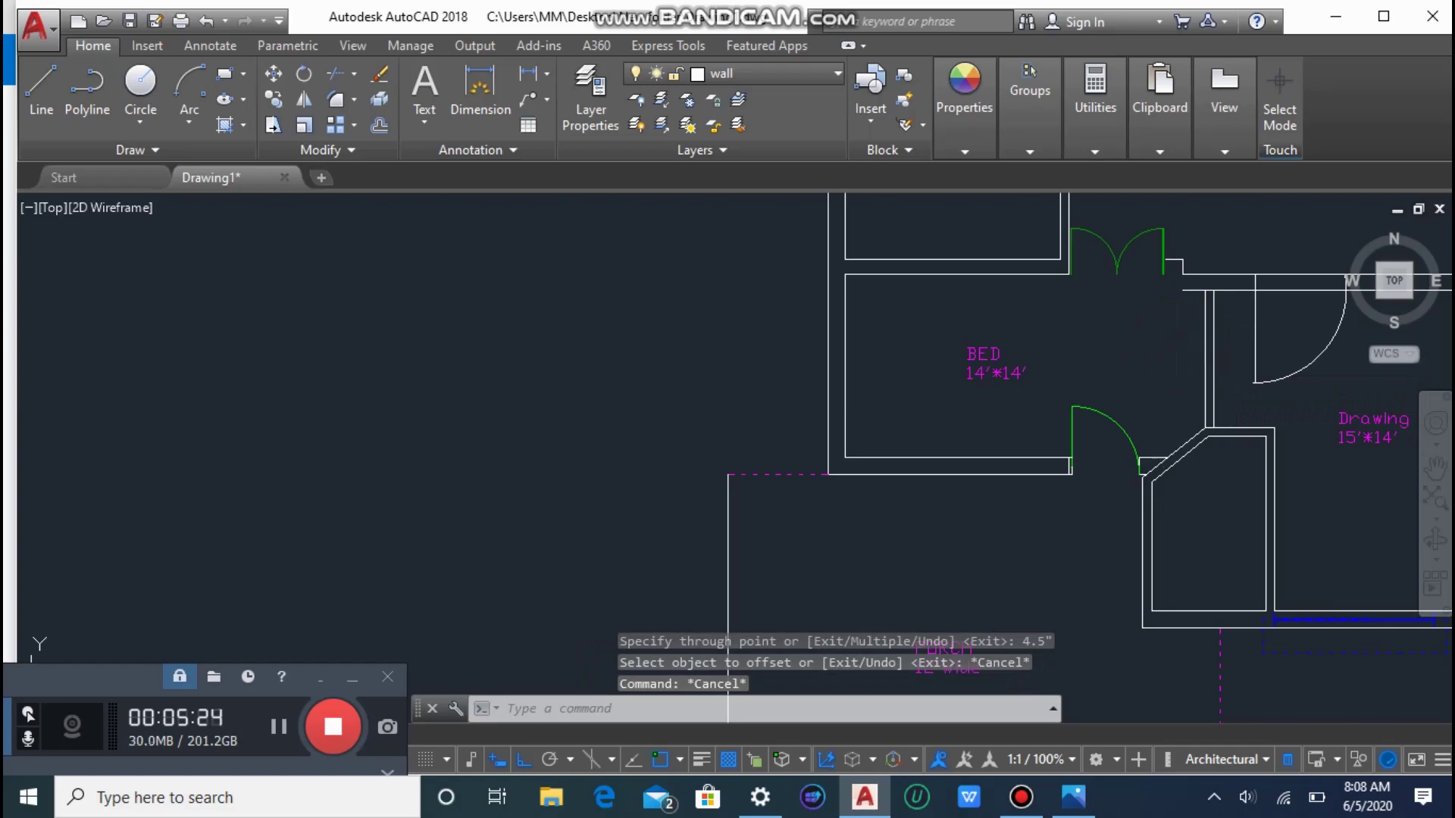
# Fillet the horizontal and vertical wall lines into two clean closed corners.
pyautogui.write('f')
pyautogui.press('Return')
pyautogui.click(1223, 273)
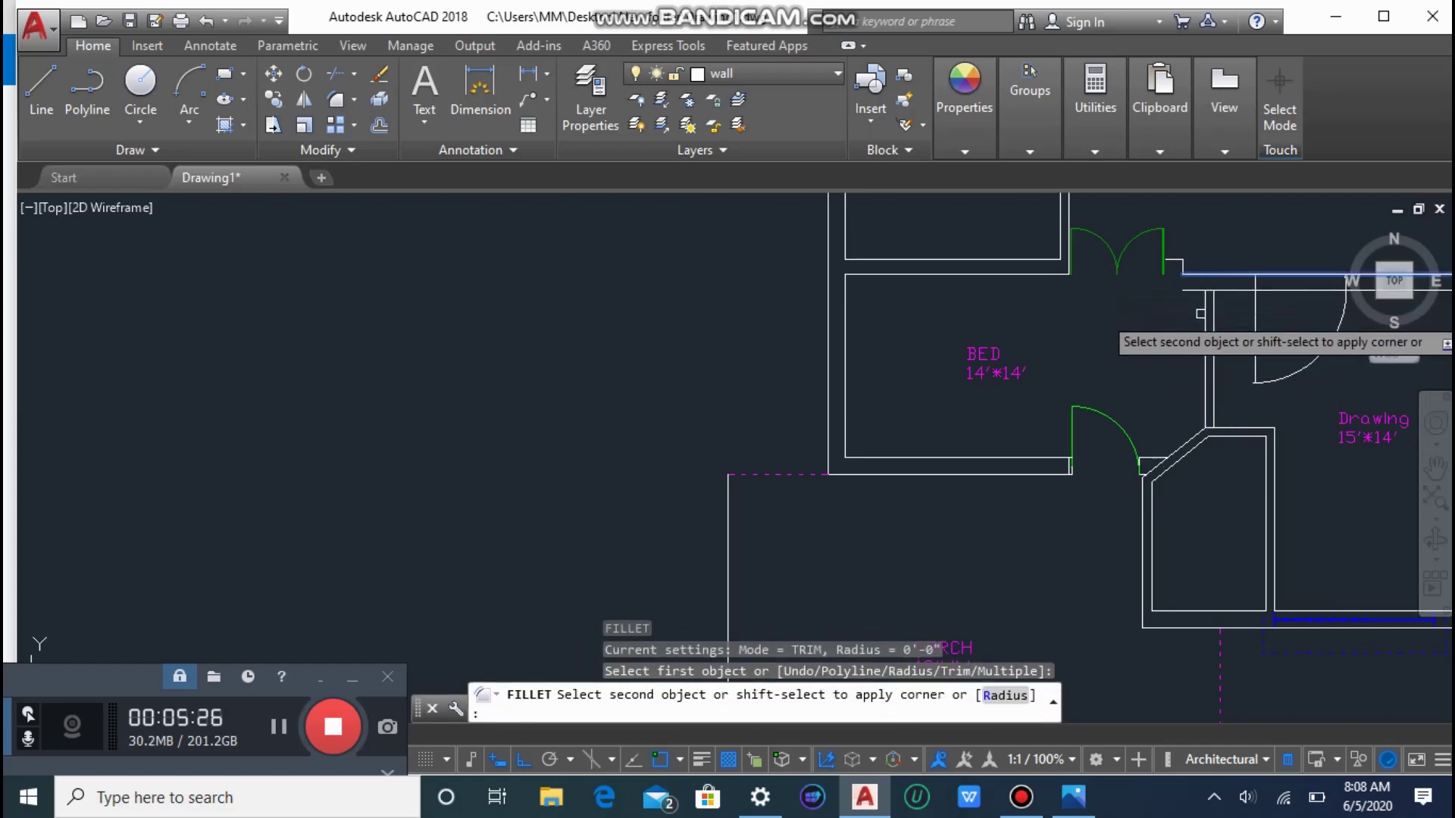
pyautogui.click(1209, 320)
pyautogui.press('Return')
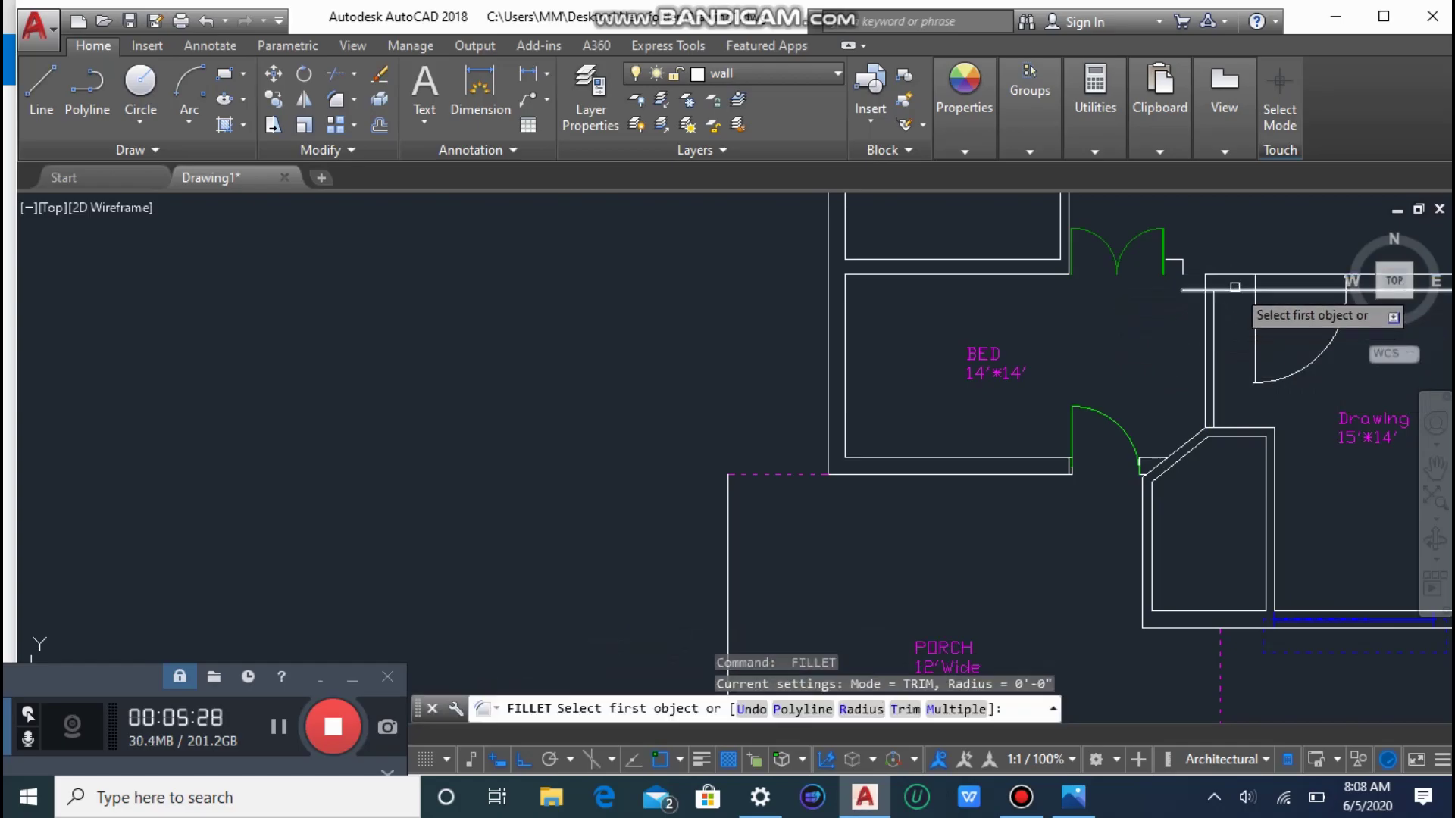
pyautogui.click(1235, 290)
pyautogui.click(1345, 292)
pyautogui.press('Return')
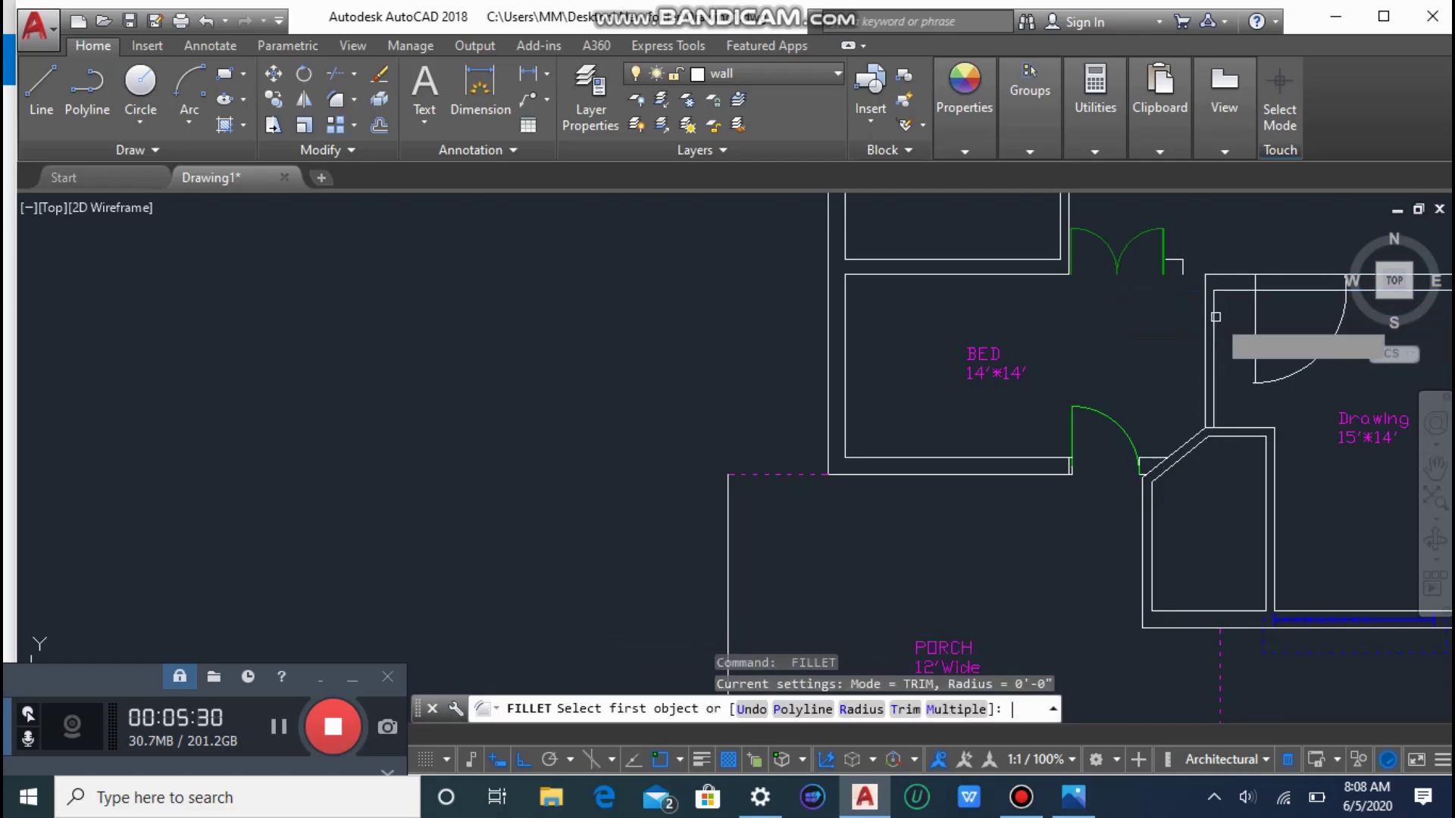
pyautogui.press('Escape')
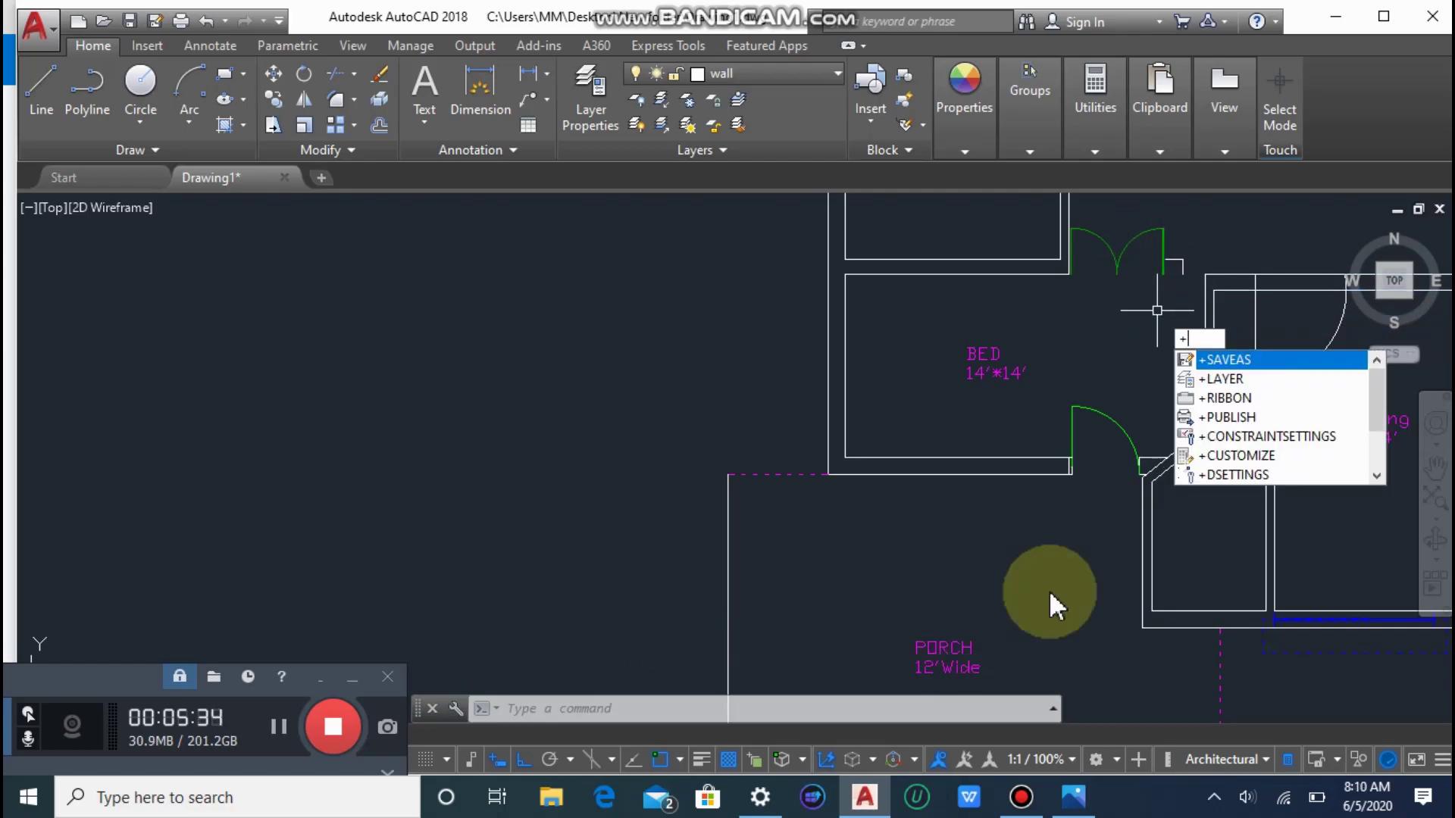
pyautogui.press('BackSpace')
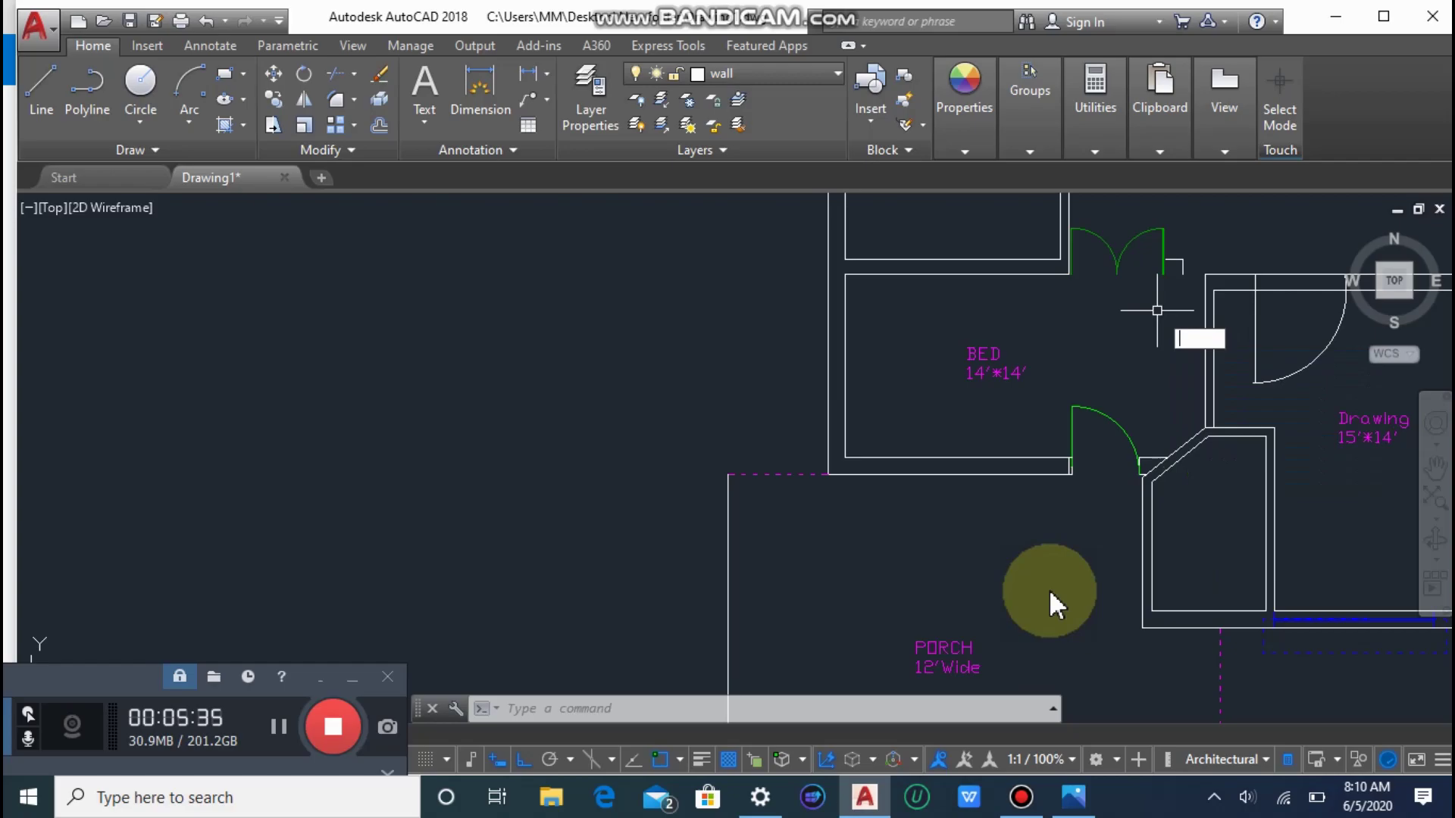
pyautogui.click(1048, 587)
pyautogui.press('Escape')
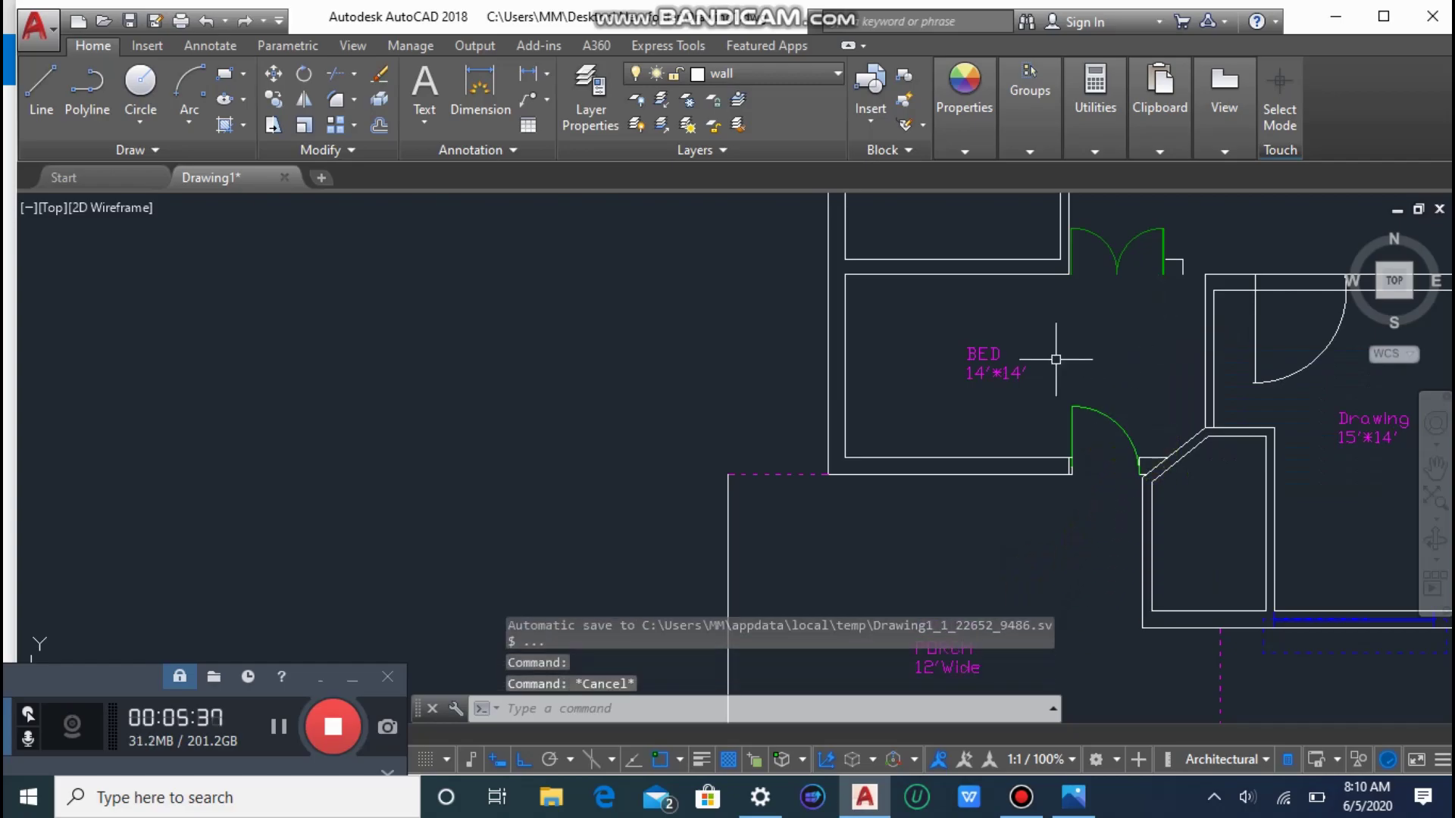
pyautogui.press('Escape')
pyautogui.scroll(2, 1202, 234)
# Window-select and delete the two short stray lines beside the double door.
pyautogui.scroll(-4, 1212, 227)
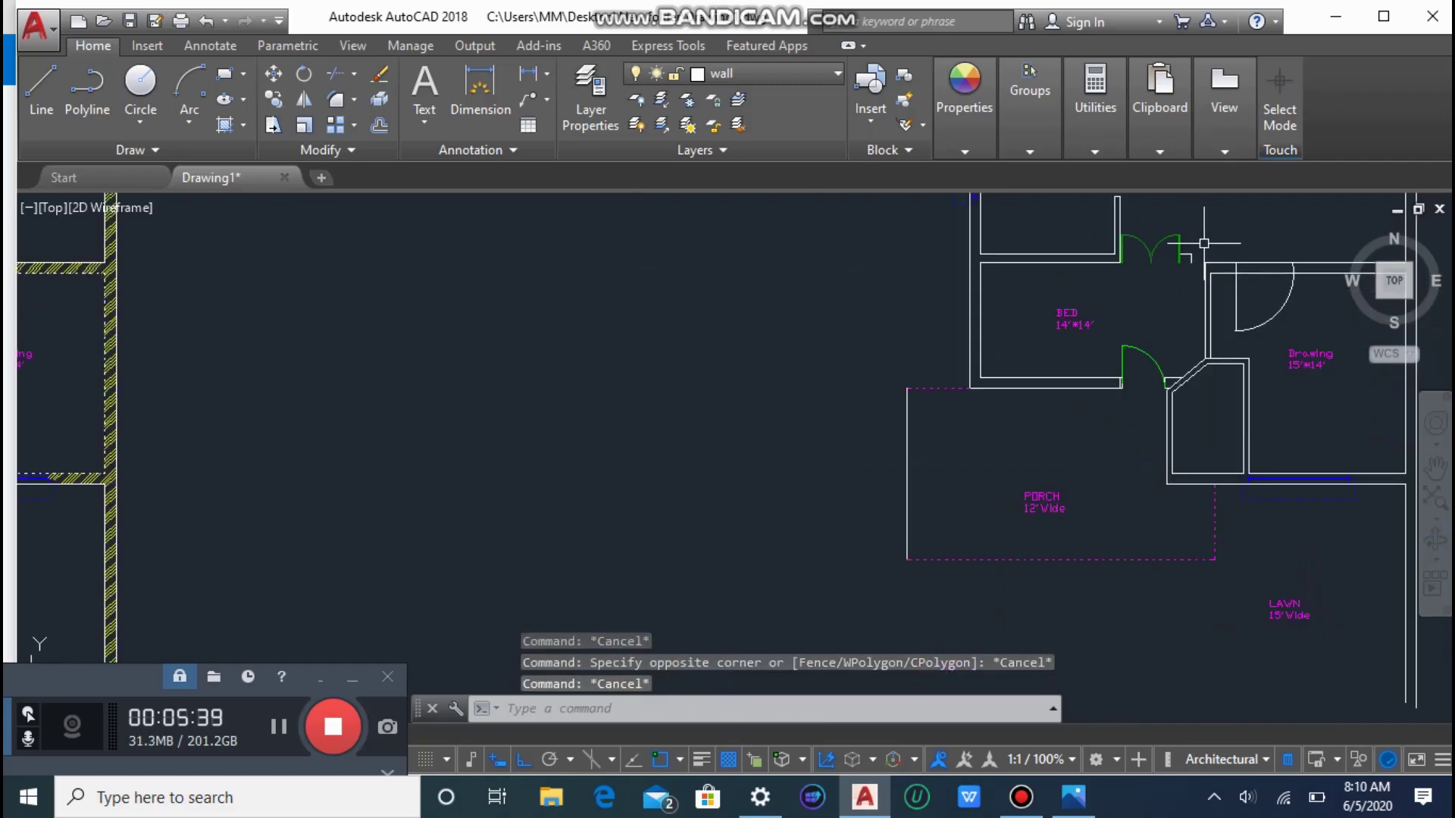
pyautogui.scroll(6, 1233, 225)
pyautogui.click(1128, 278)
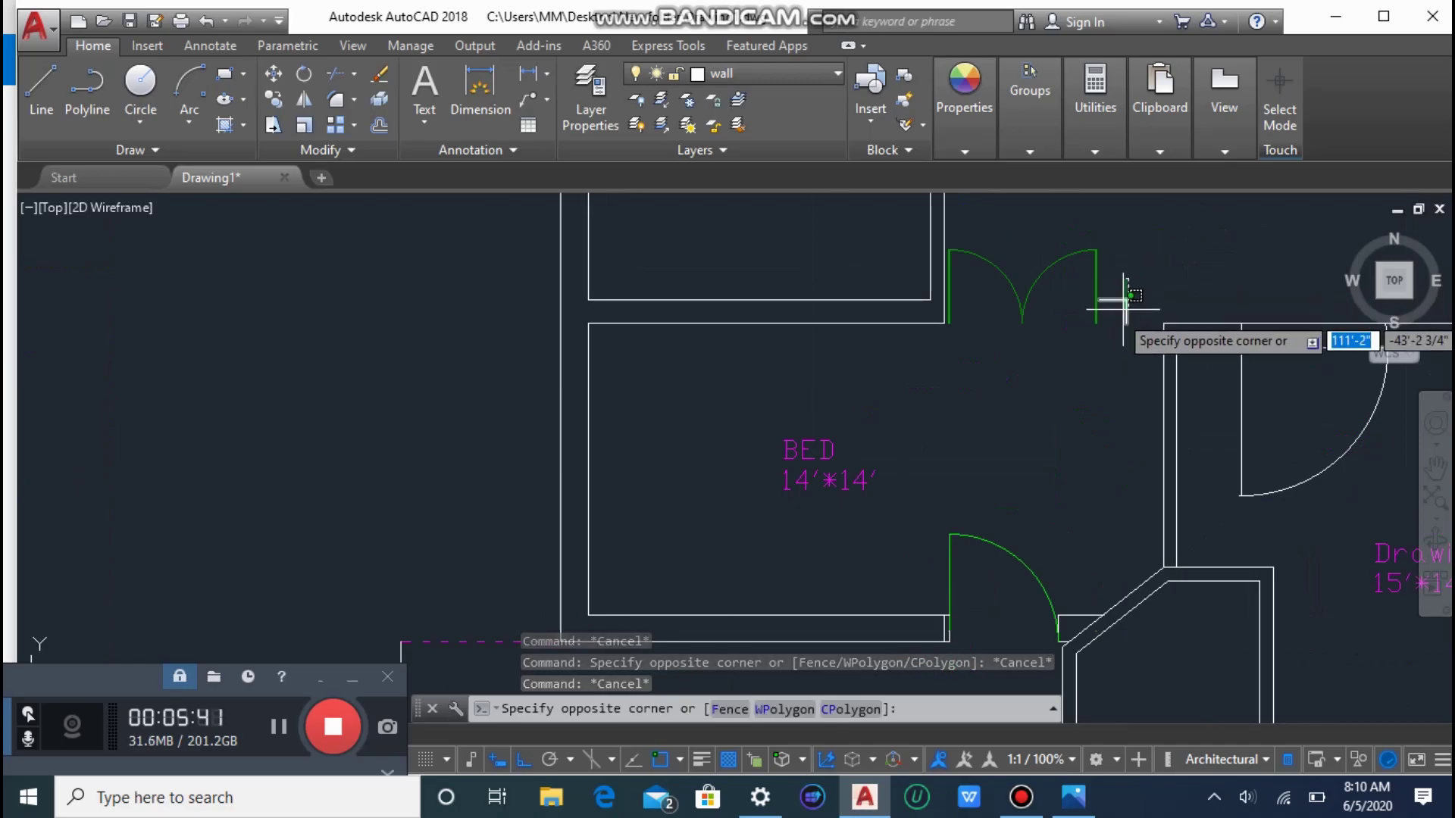
pyautogui.click(1118, 325)
pyautogui.moveTo(1124, 325)
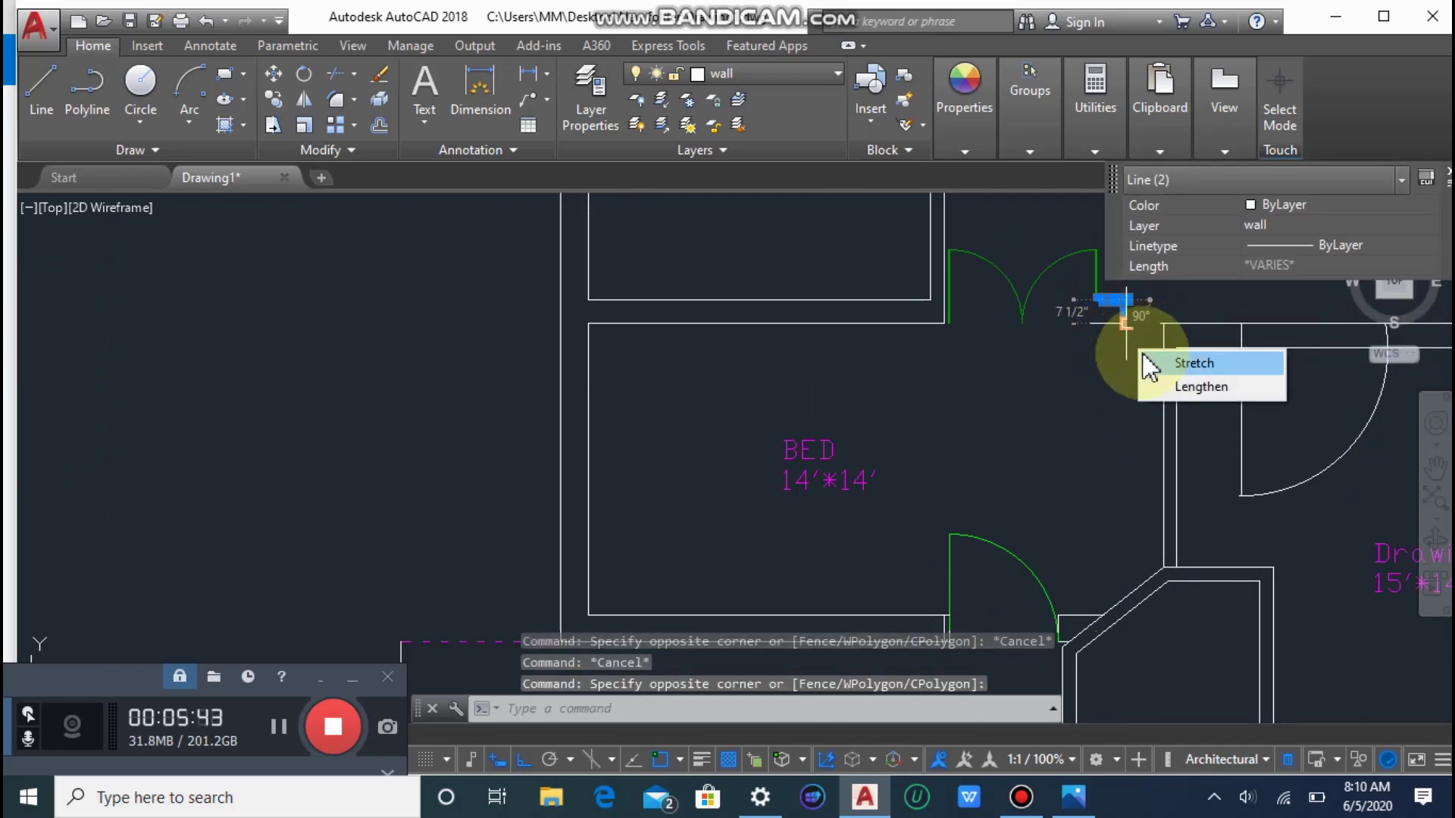
pyautogui.press('Delete')
pyautogui.scroll(2, 1146, 277)
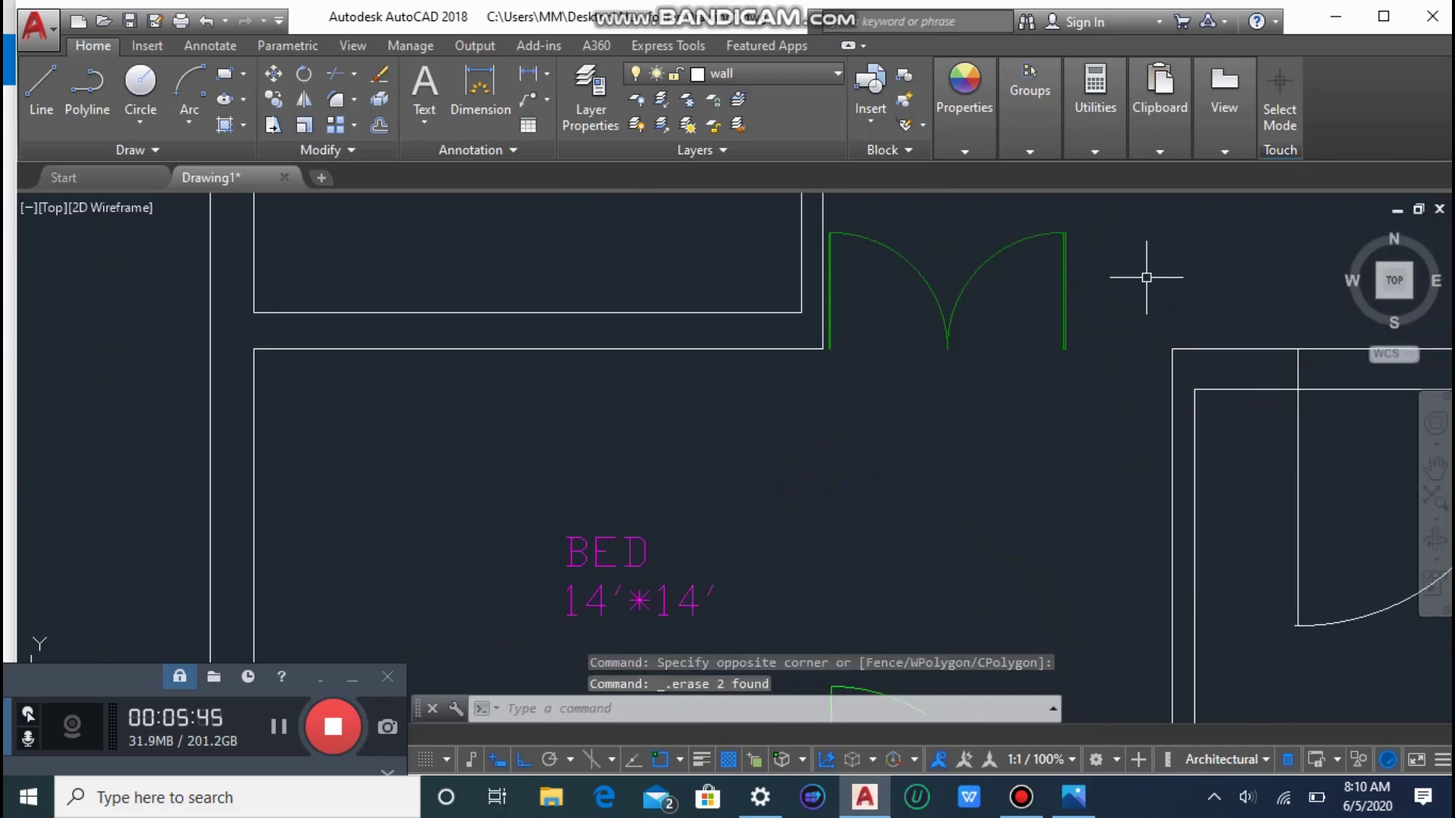
# Select the double door's two leaf lines and two swing arcs and launch Scale.
pyautogui.click(1067, 293)
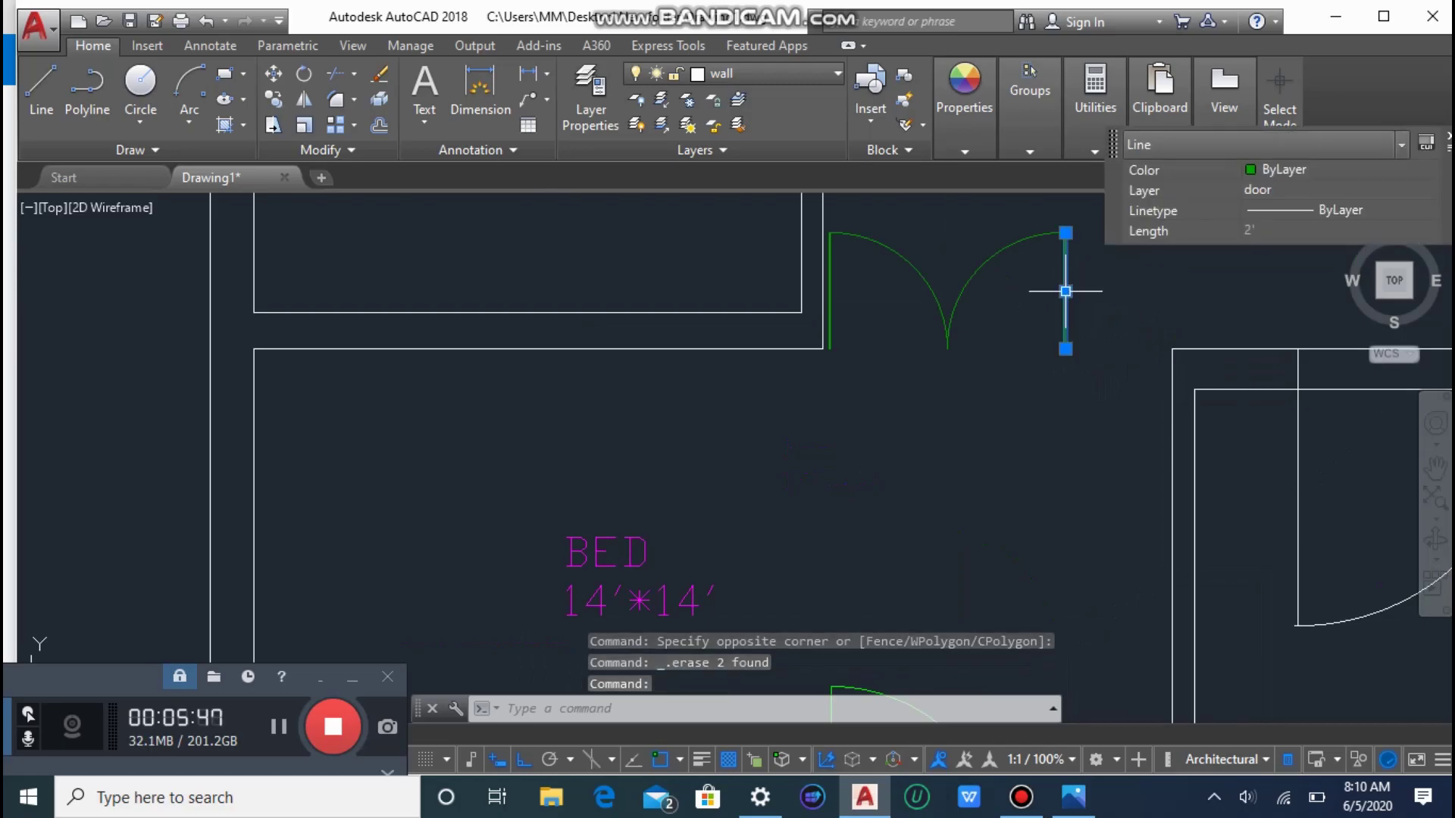
pyautogui.click(964, 293)
pyautogui.click(929, 293)
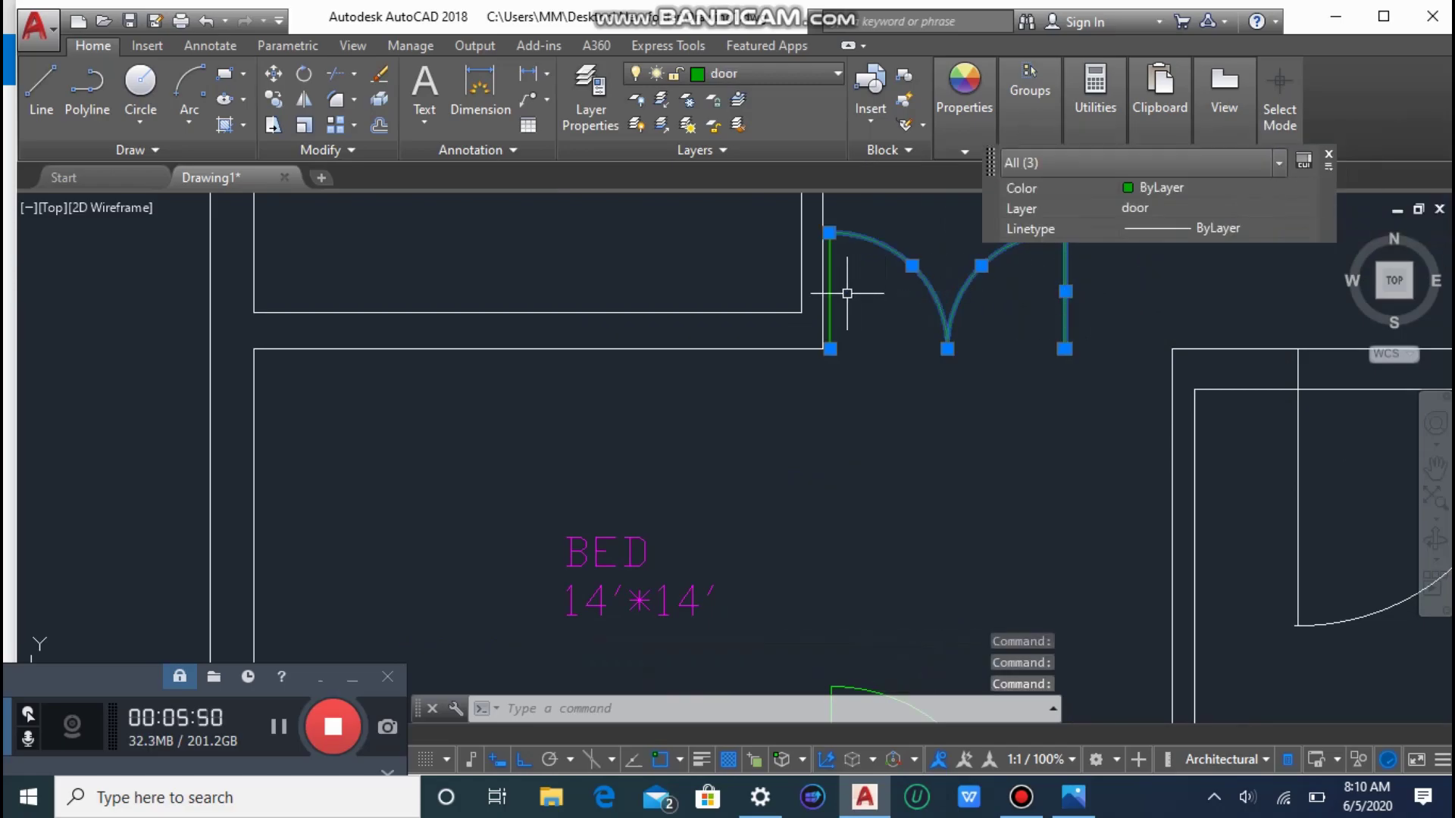
pyautogui.click(830, 329)
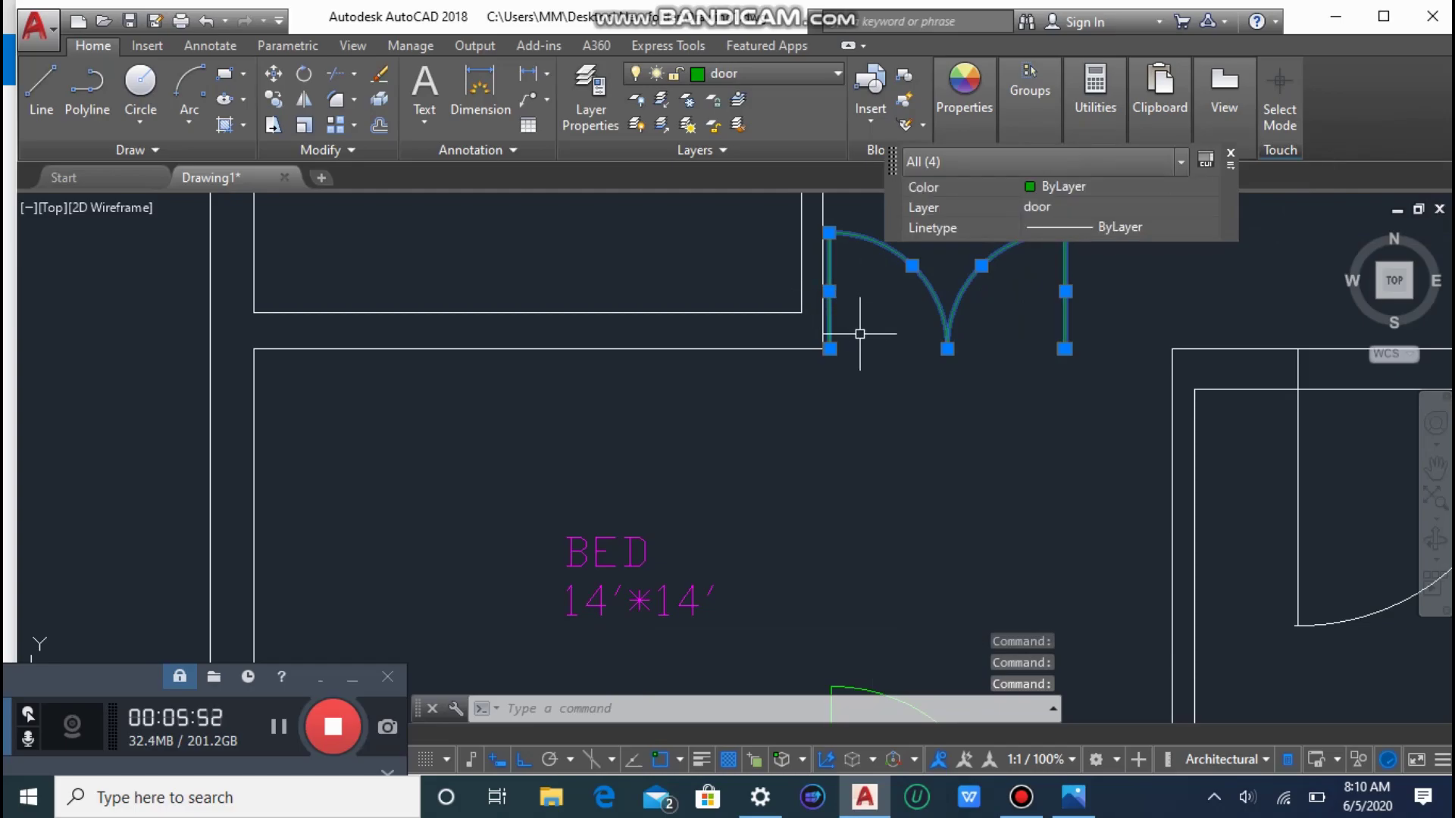
pyautogui.click(860, 334)
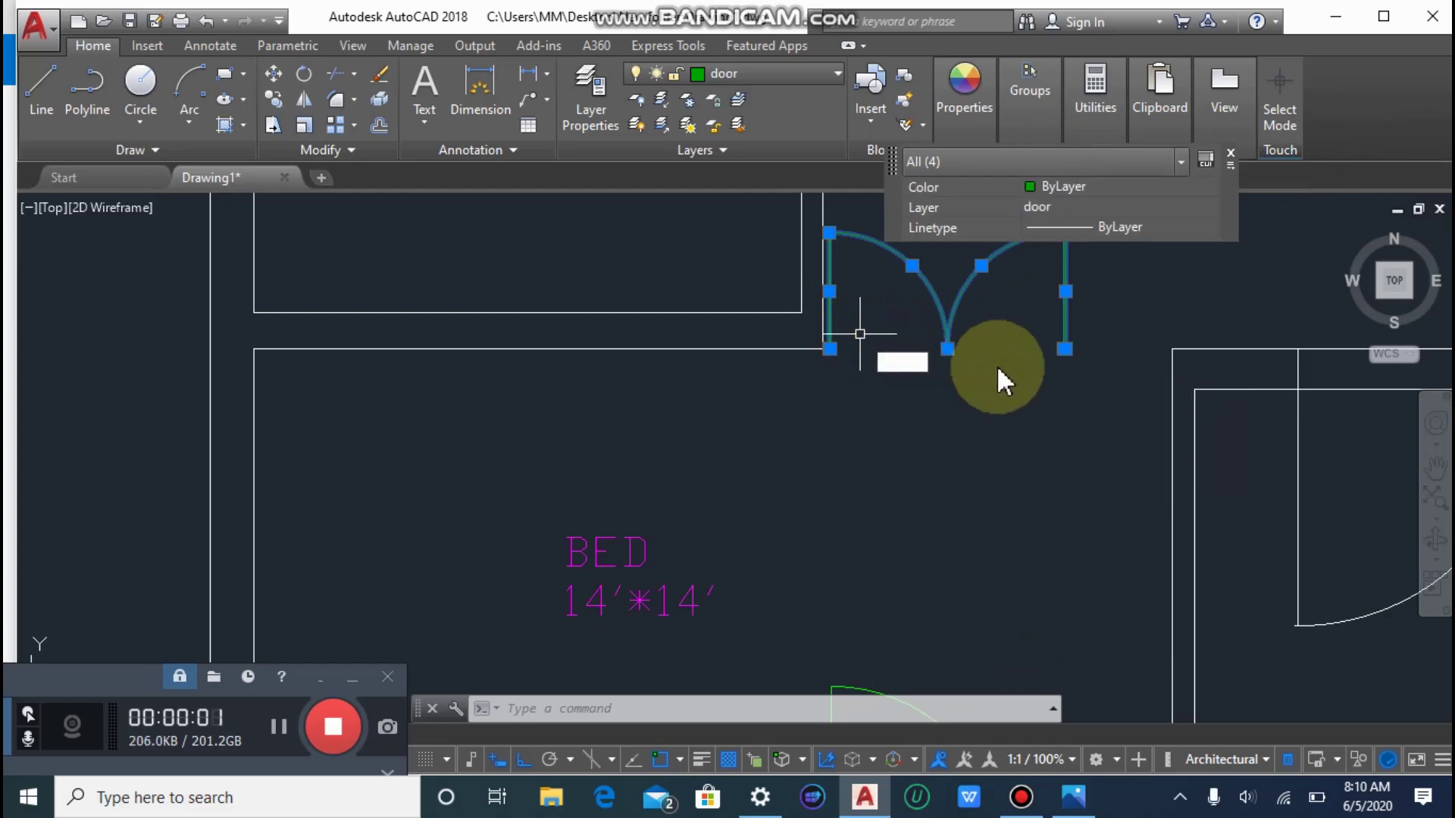
pyautogui.scroll(-5, 997, 365)
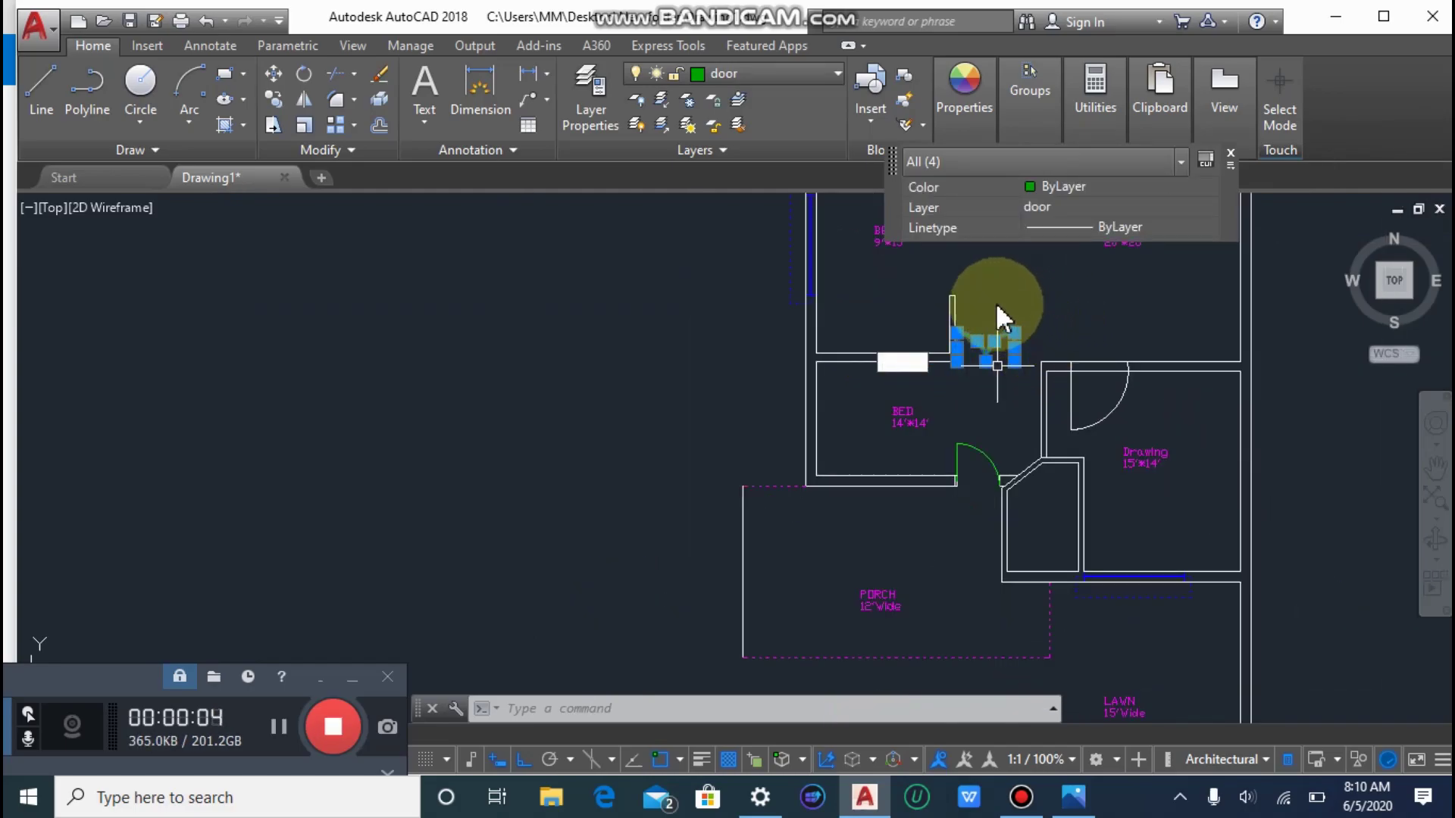
pyautogui.scroll(5, 993, 303)
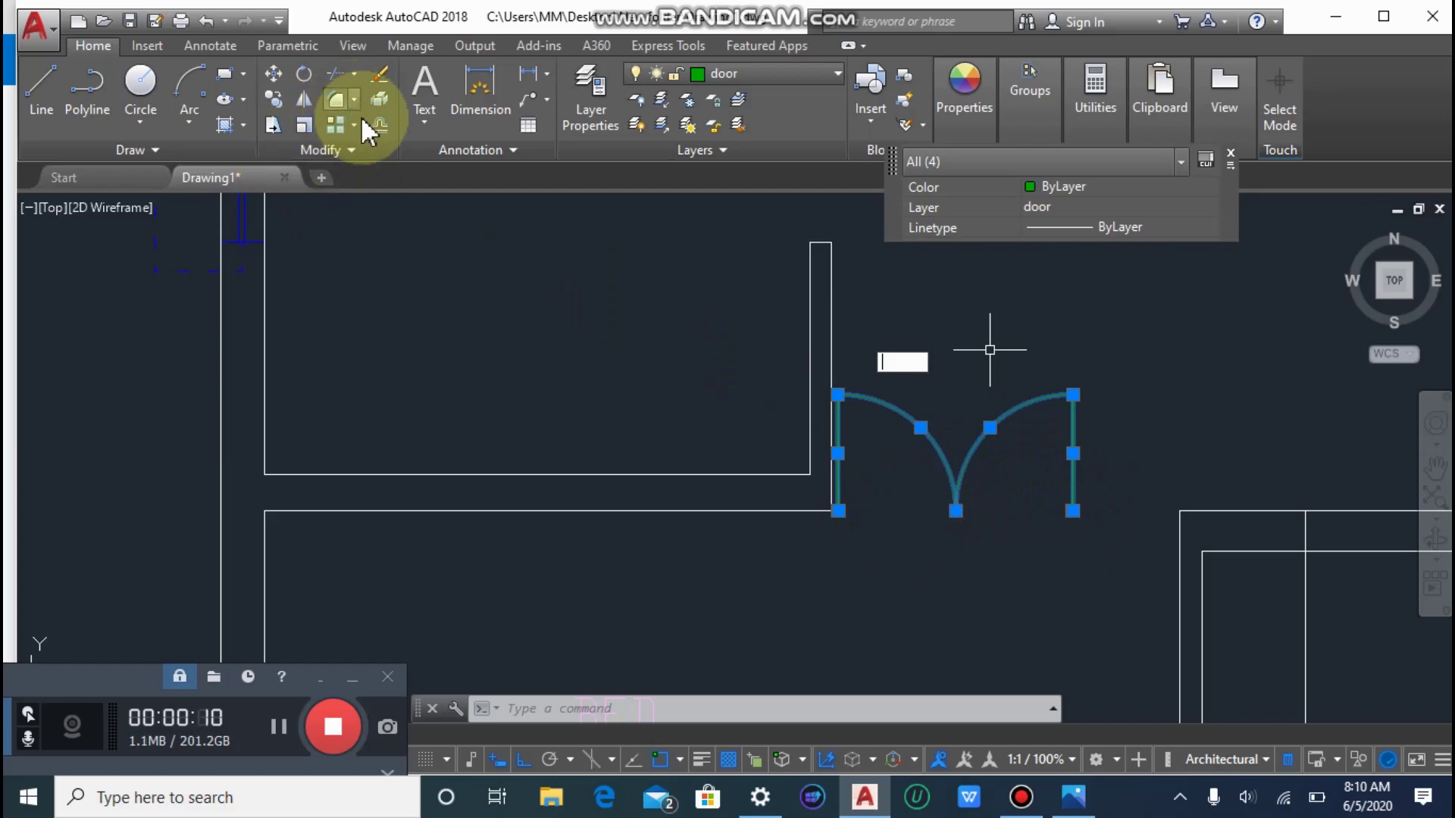
pyautogui.click(303, 125)
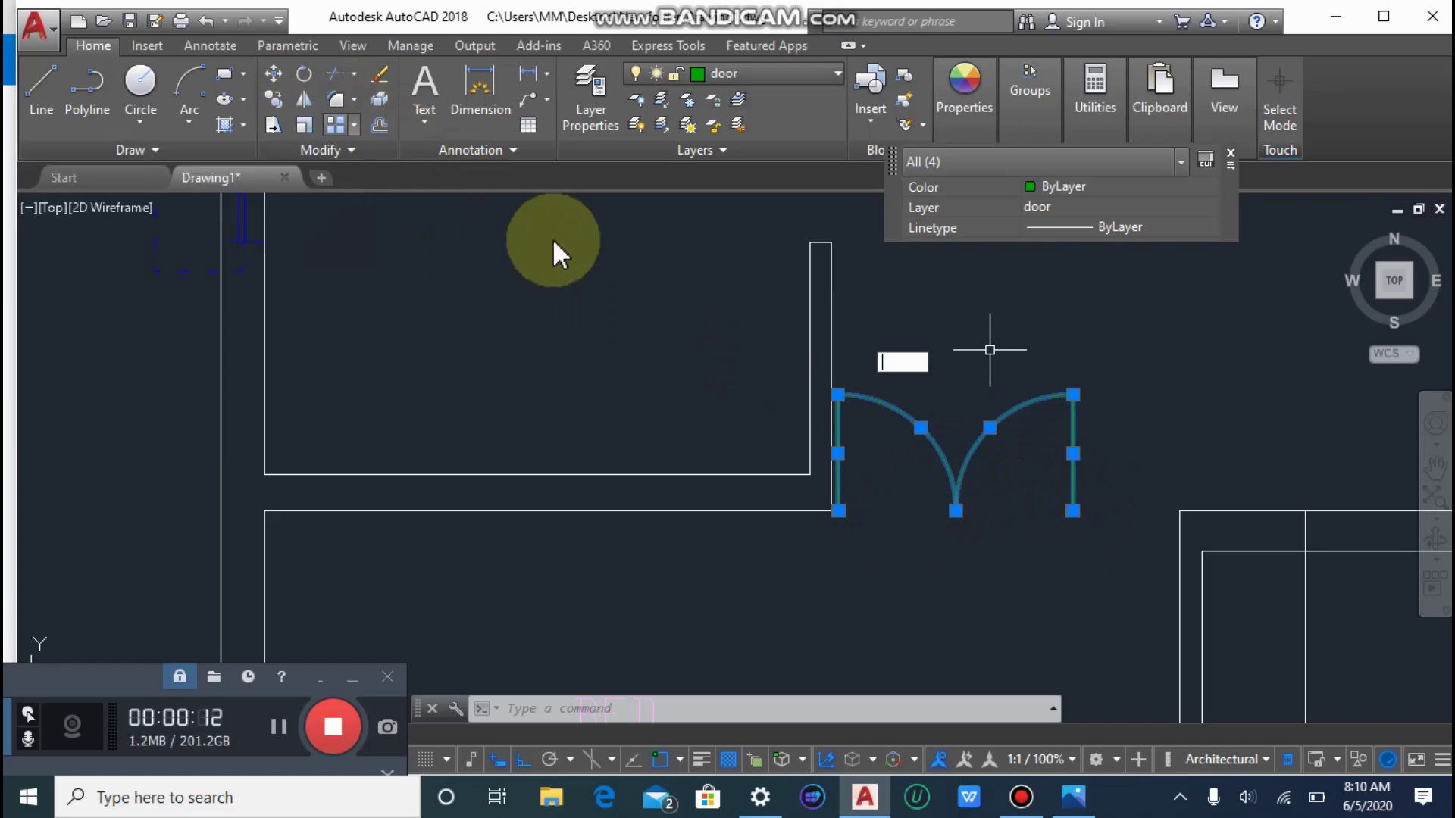
pyautogui.click(952, 349)
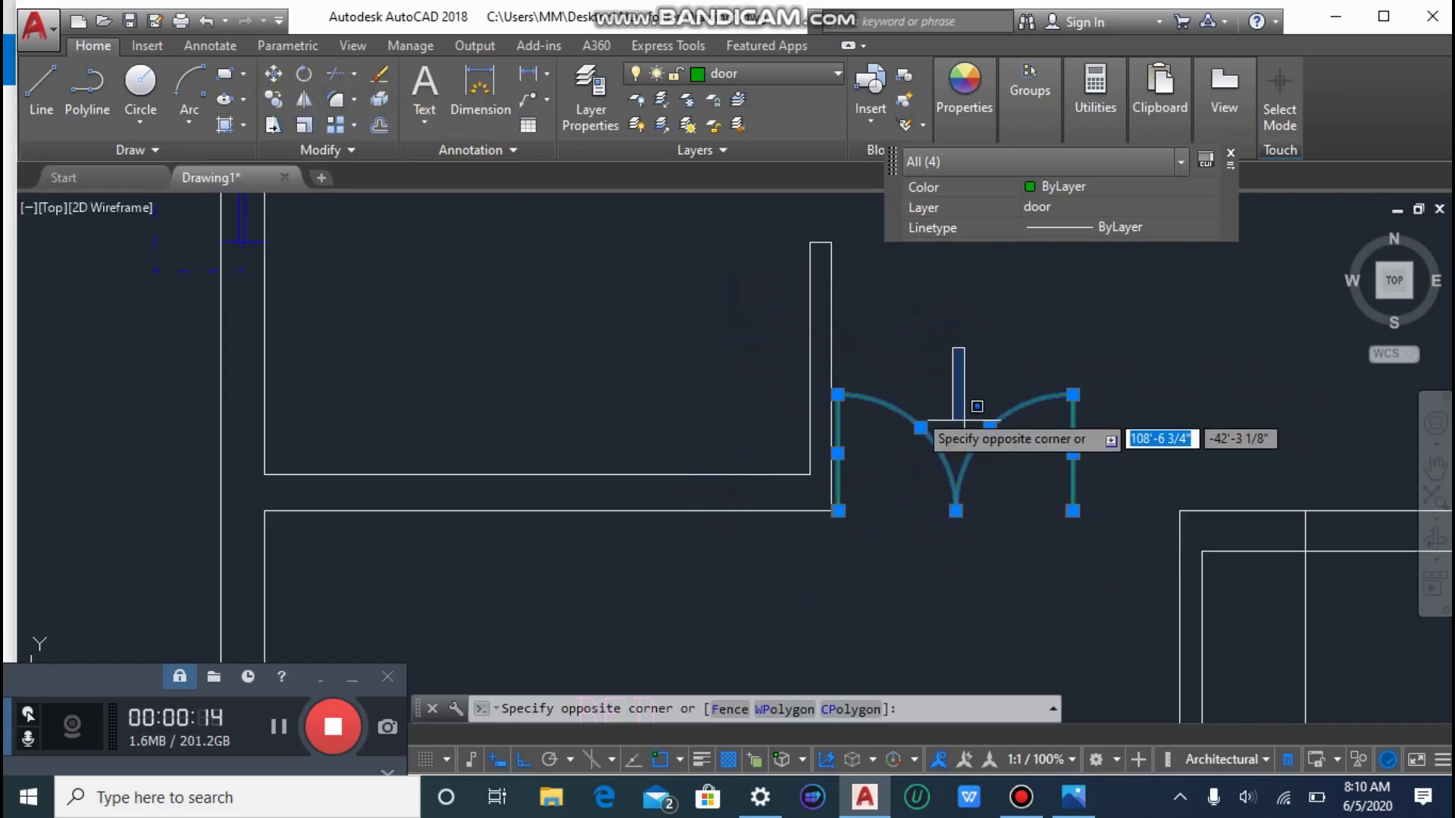
pyautogui.click(942, 334)
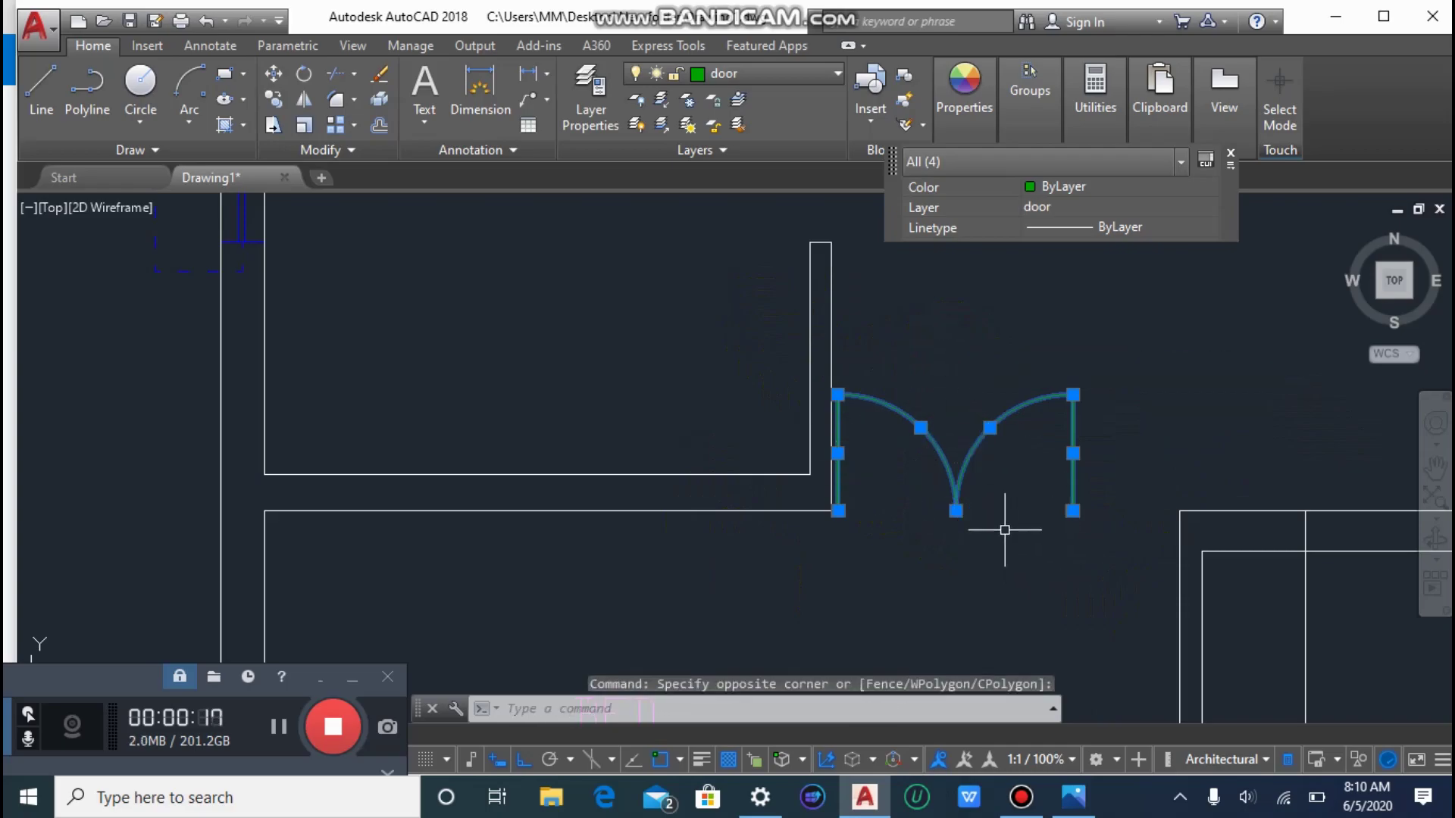
pyautogui.click(303, 125)
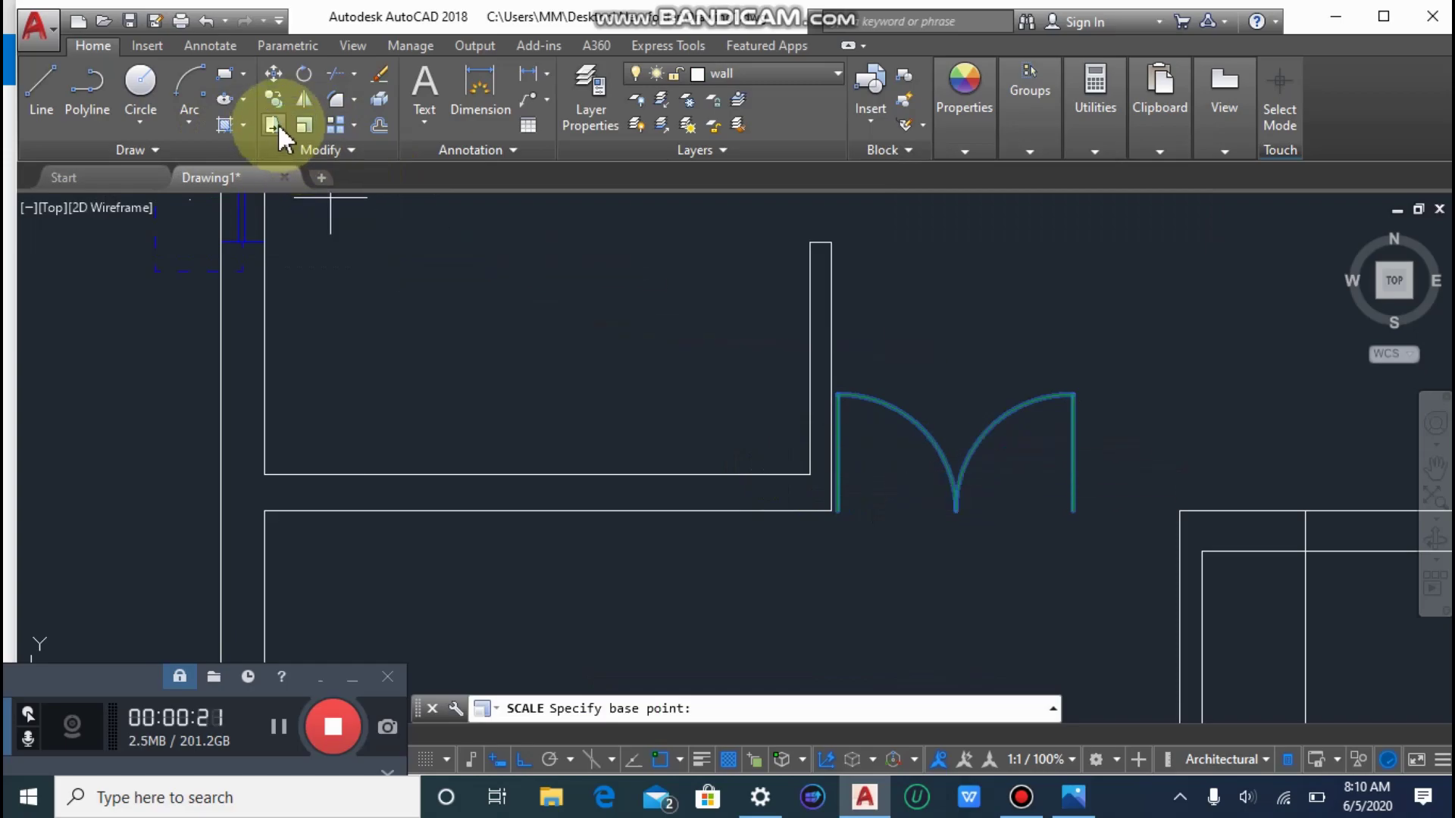
# Scale the double door by reference from its lower-left corner to the opening's end.
pyautogui.scroll(4, 864, 521)
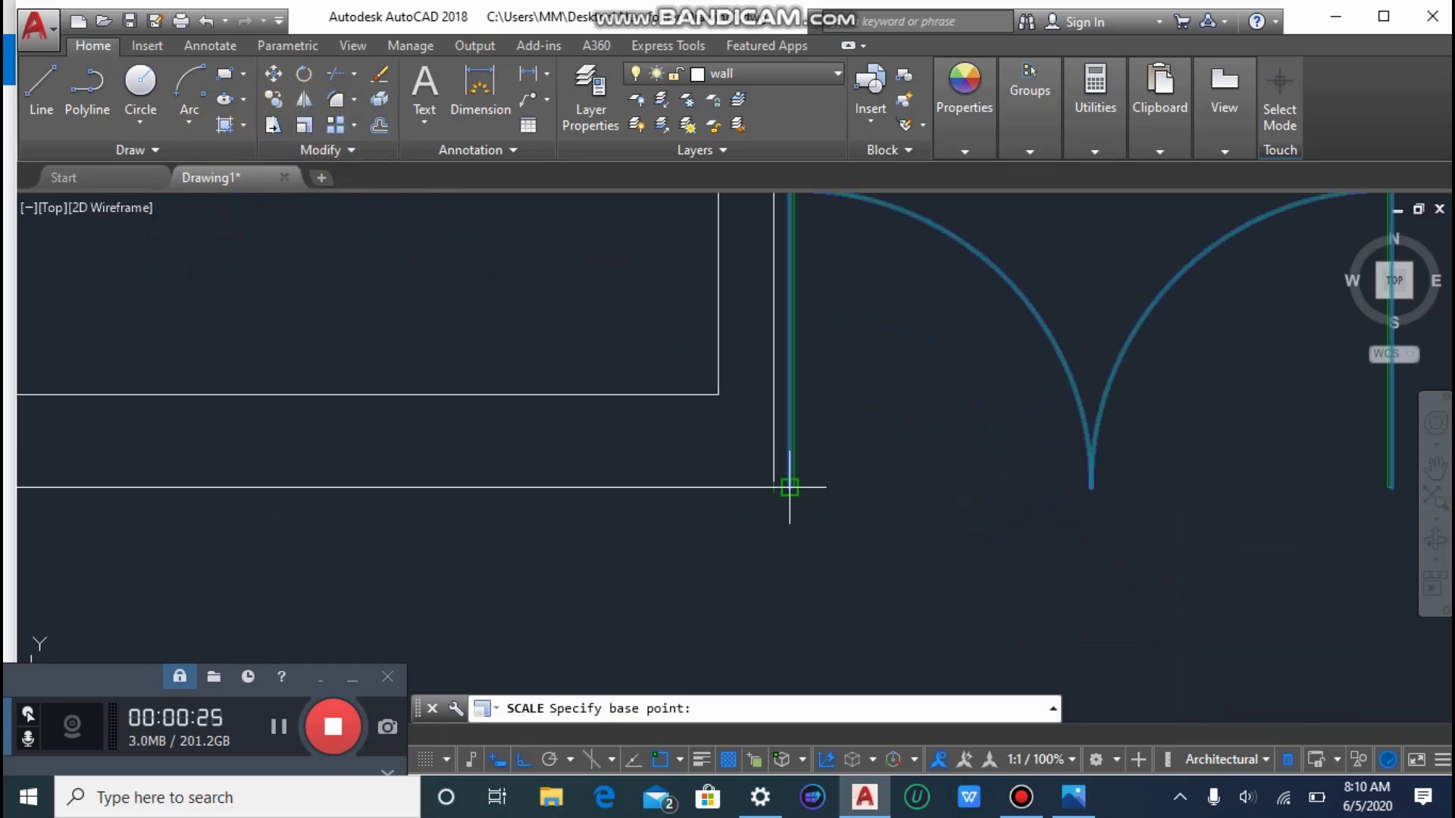
pyautogui.click(792, 489)
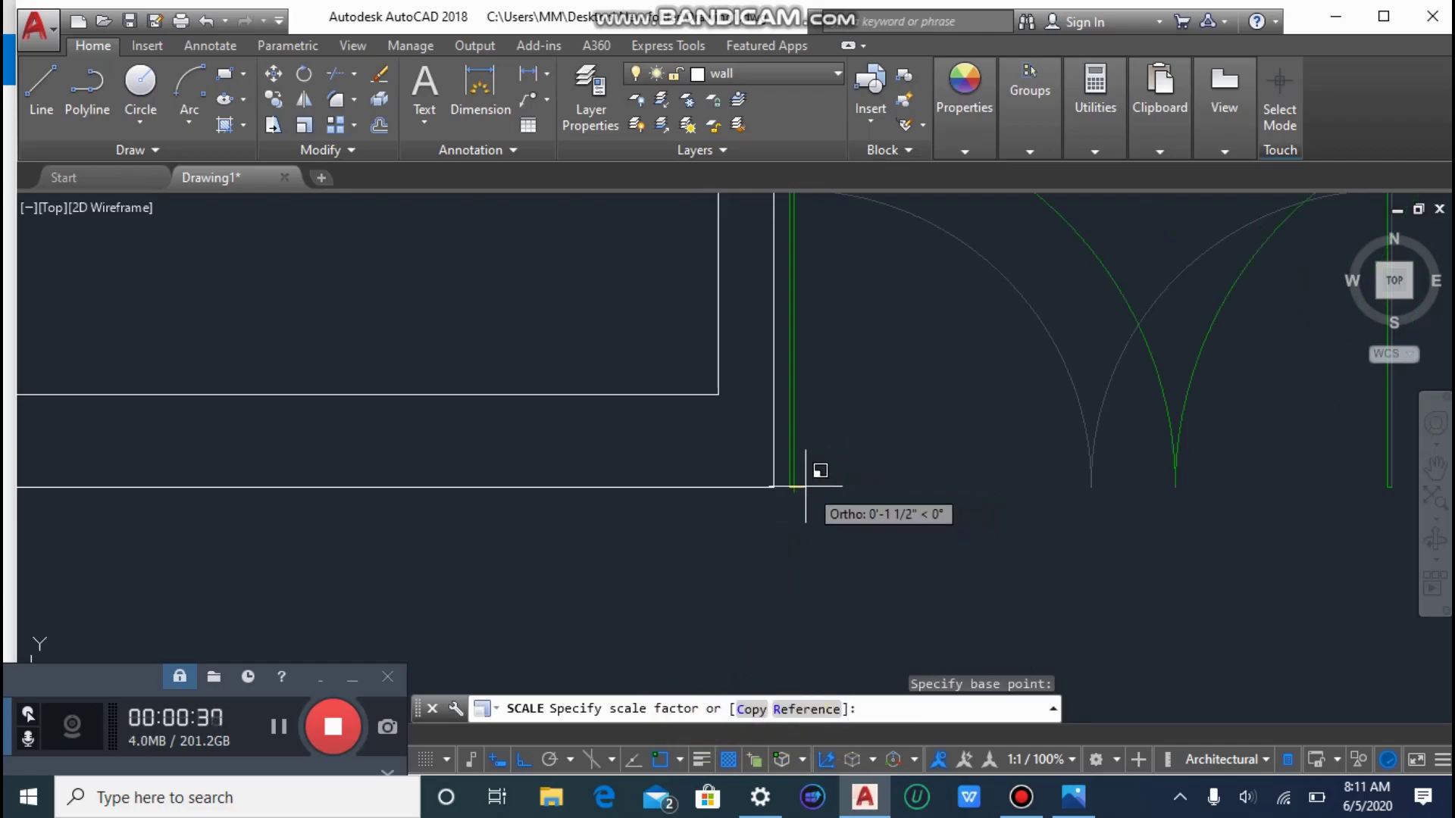
pyautogui.click(809, 709)
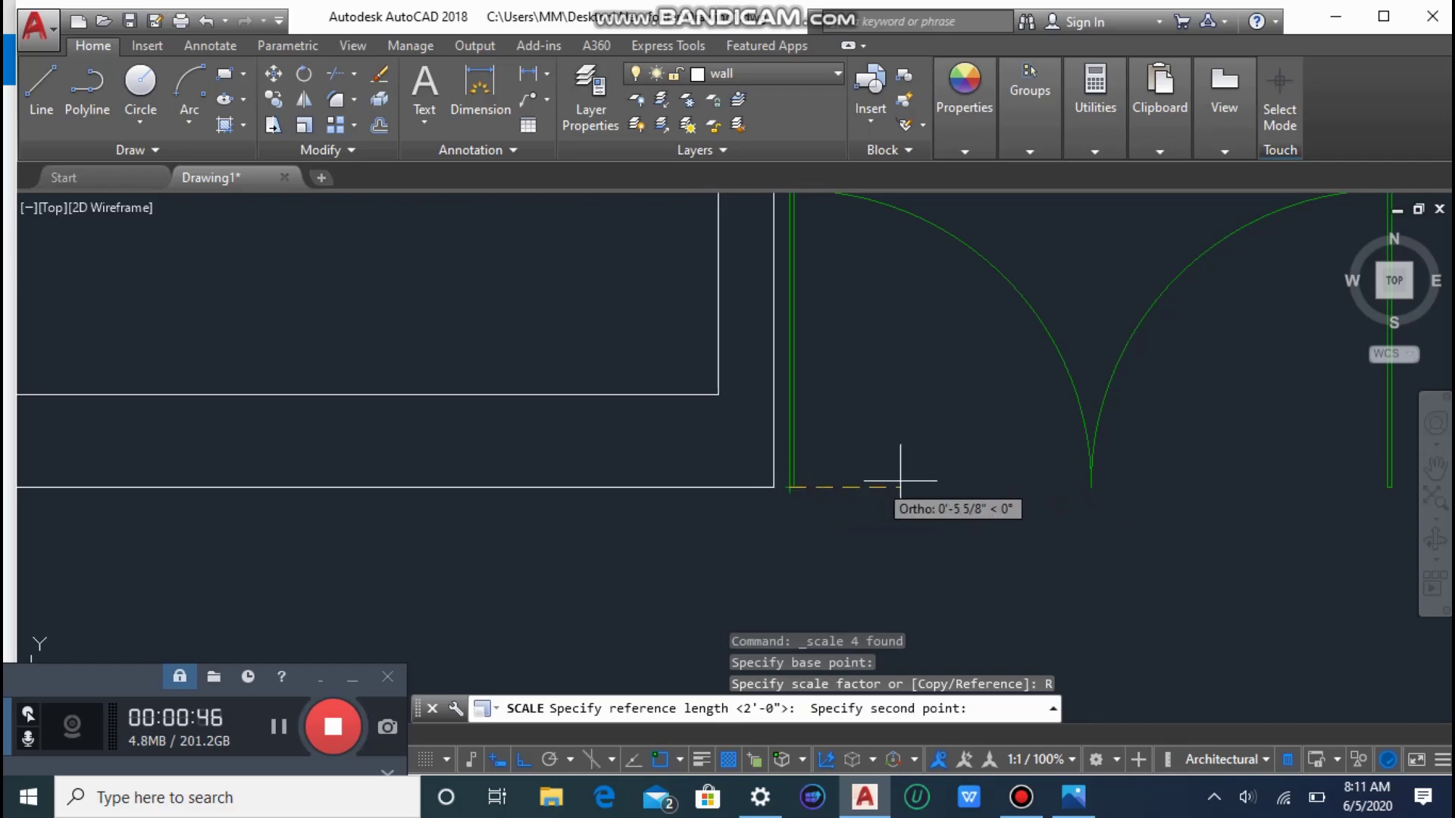
pyautogui.scroll(-4, 864, 485)
pyautogui.scroll(4, 1106, 485)
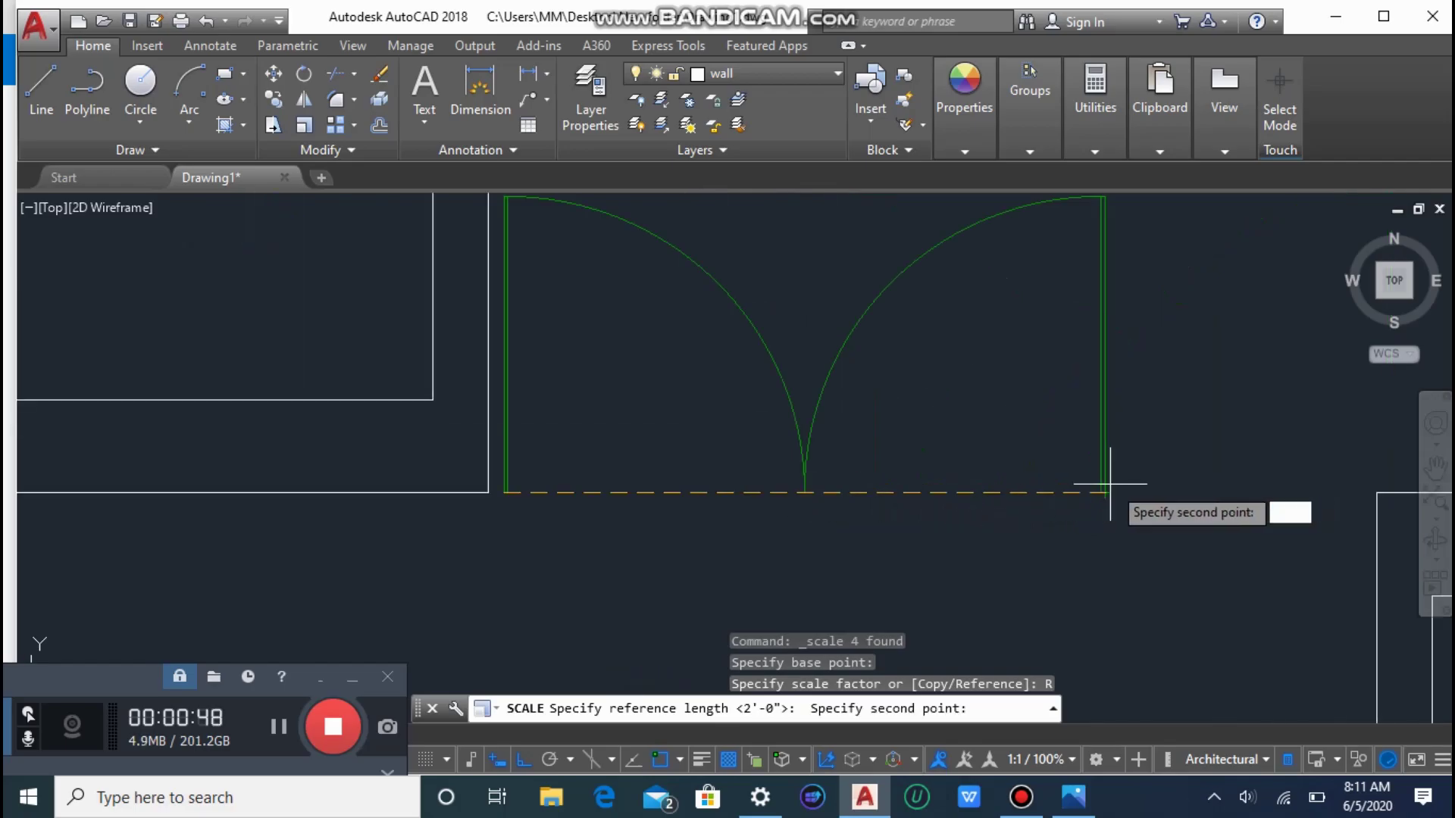
pyautogui.scroll(2, 1110, 487)
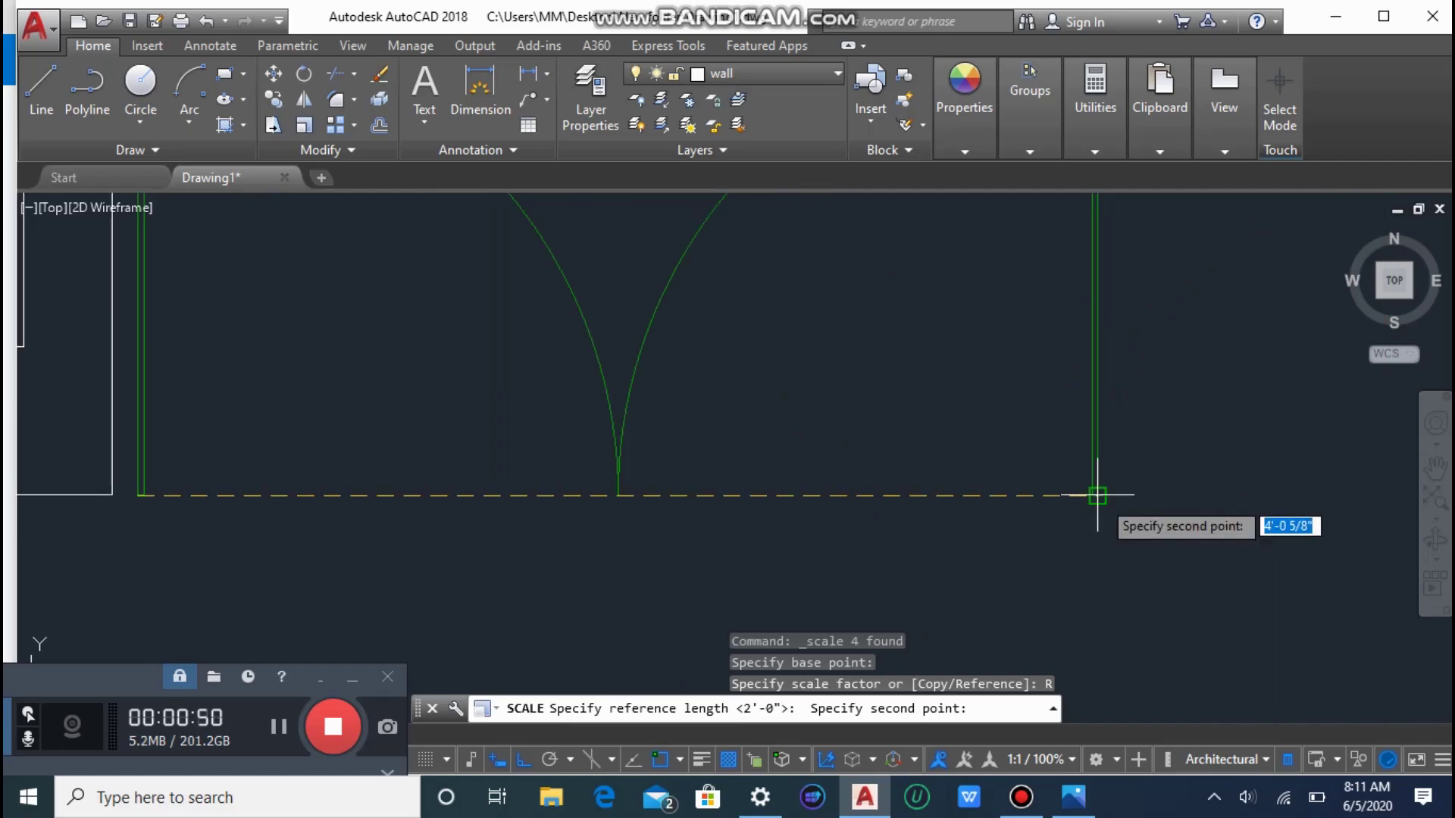
pyautogui.click(1097, 496)
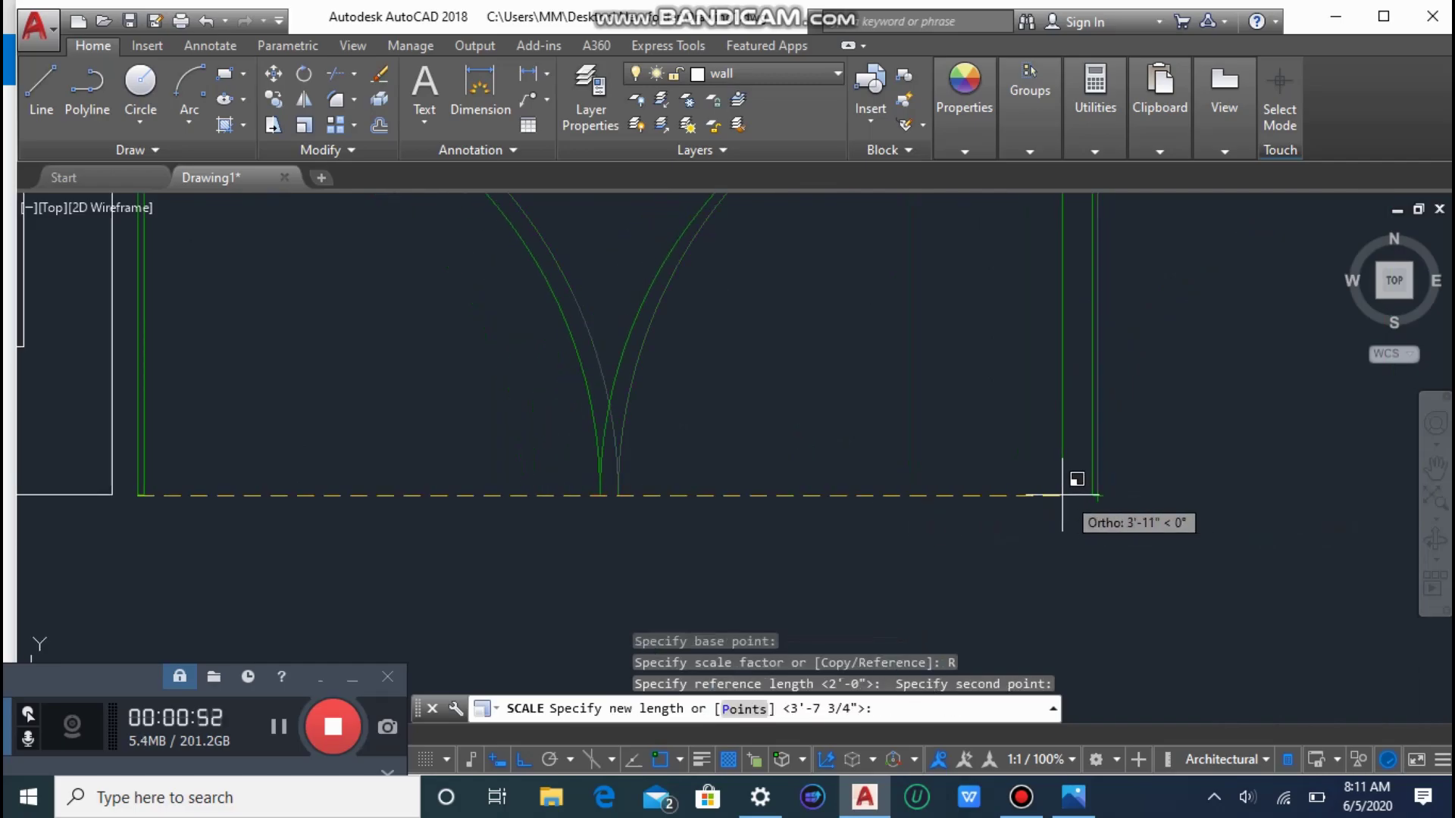
pyautogui.scroll(-5, 963, 511)
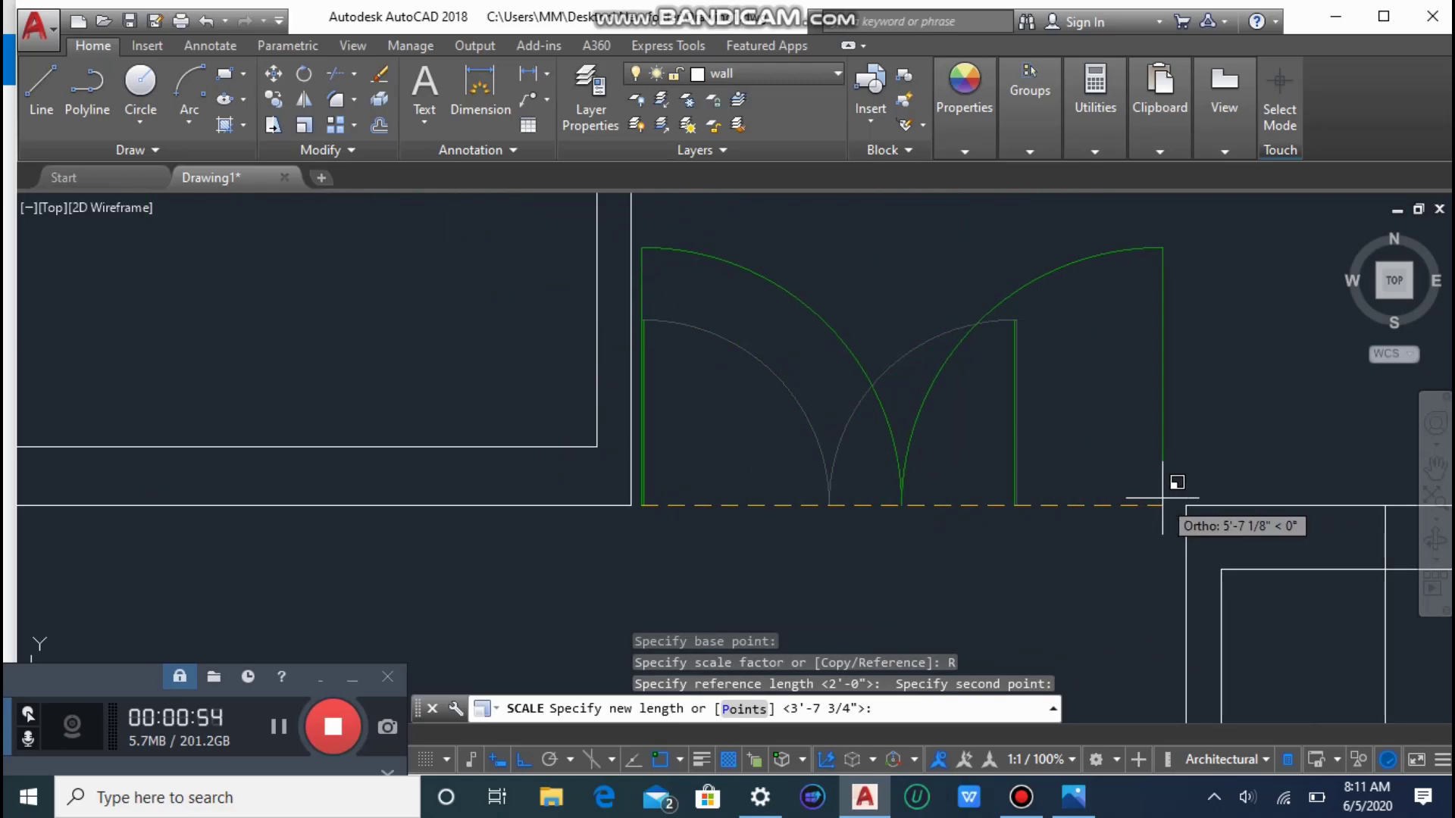
pyautogui.click(1183, 506)
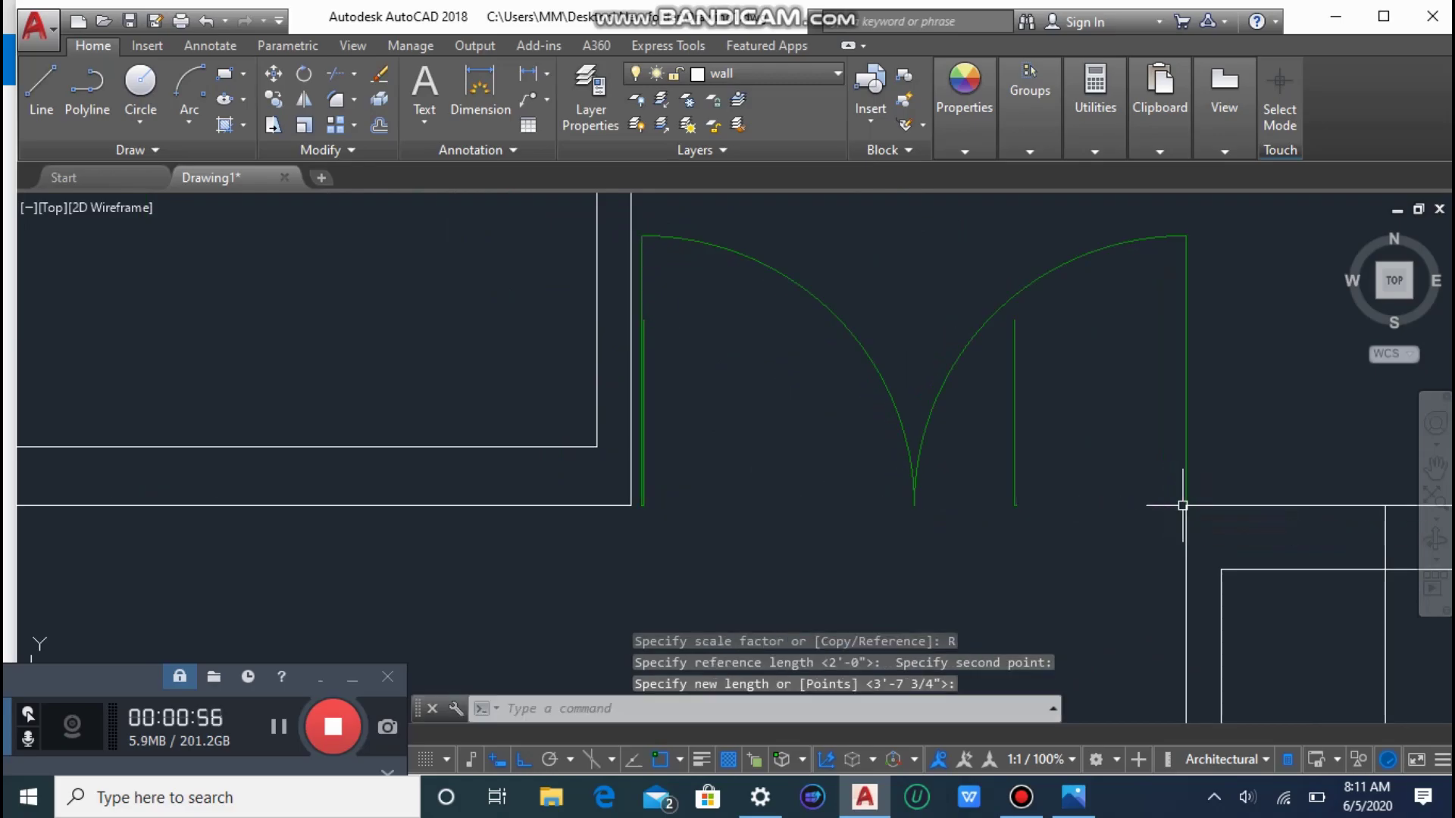
# Crossing-select and delete the leftover vertical door line.
pyautogui.click(1039, 441)
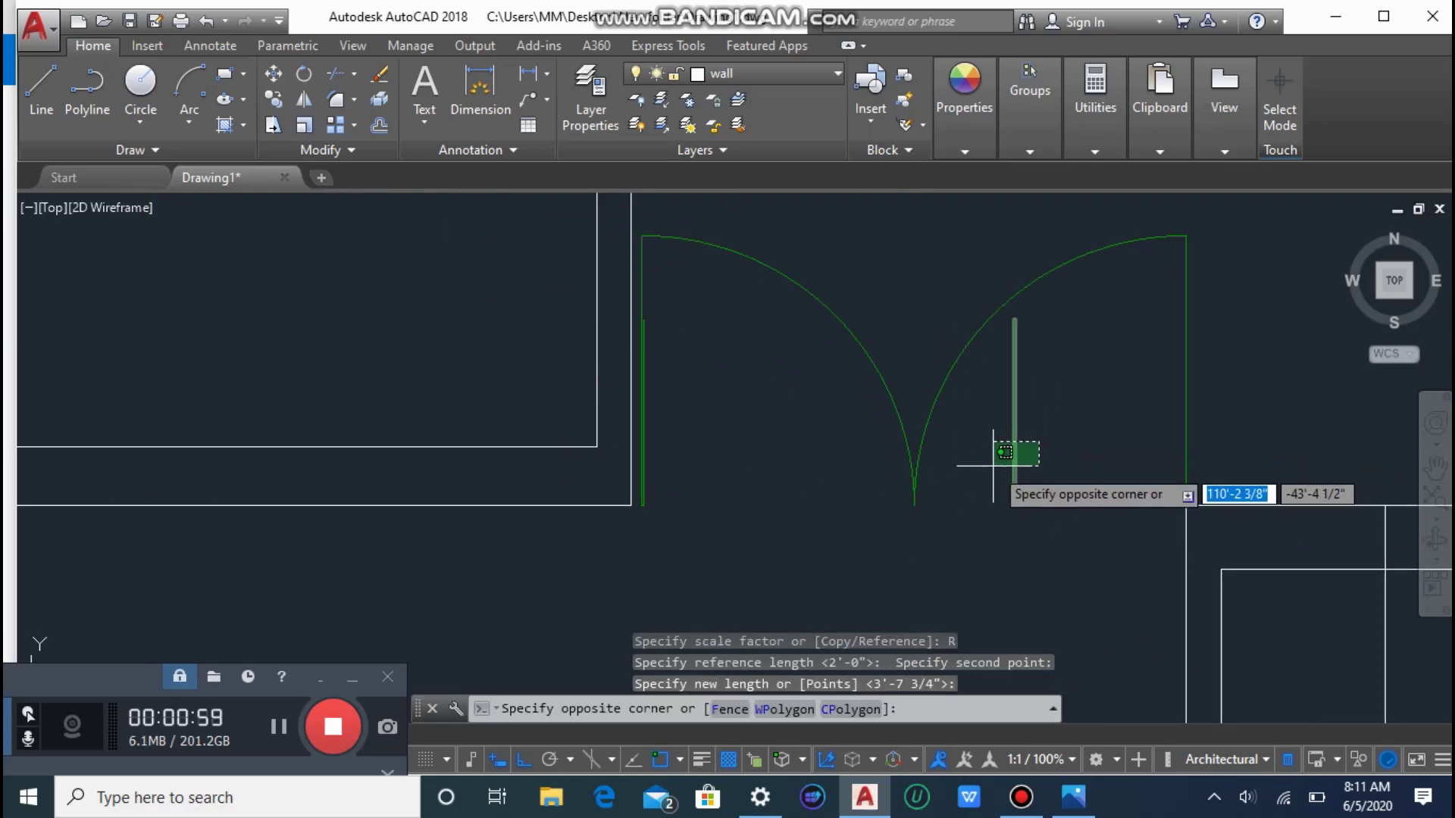
pyautogui.click(990, 462)
pyautogui.press('Delete')
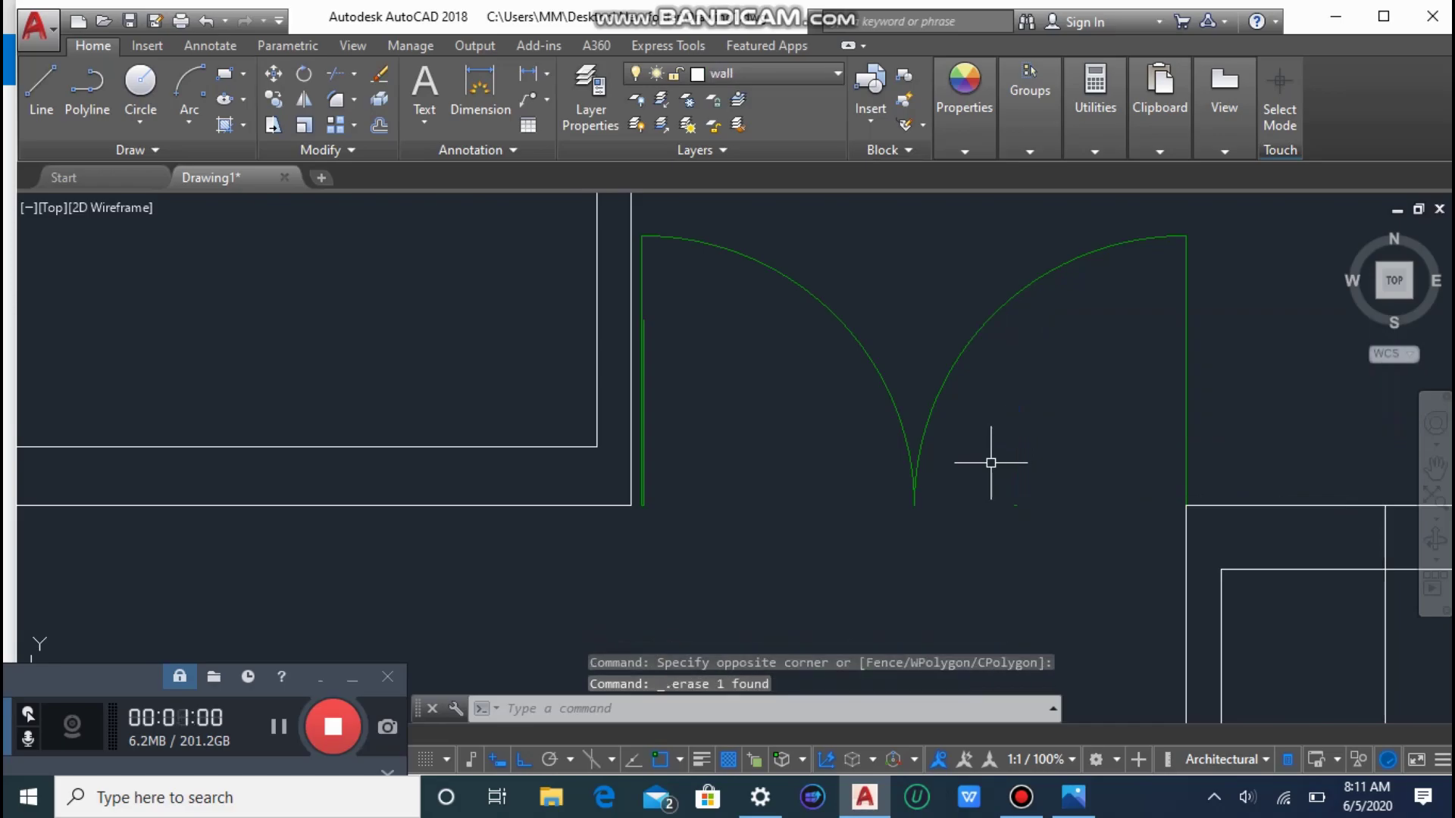
pyautogui.scroll(-3, 990, 463)
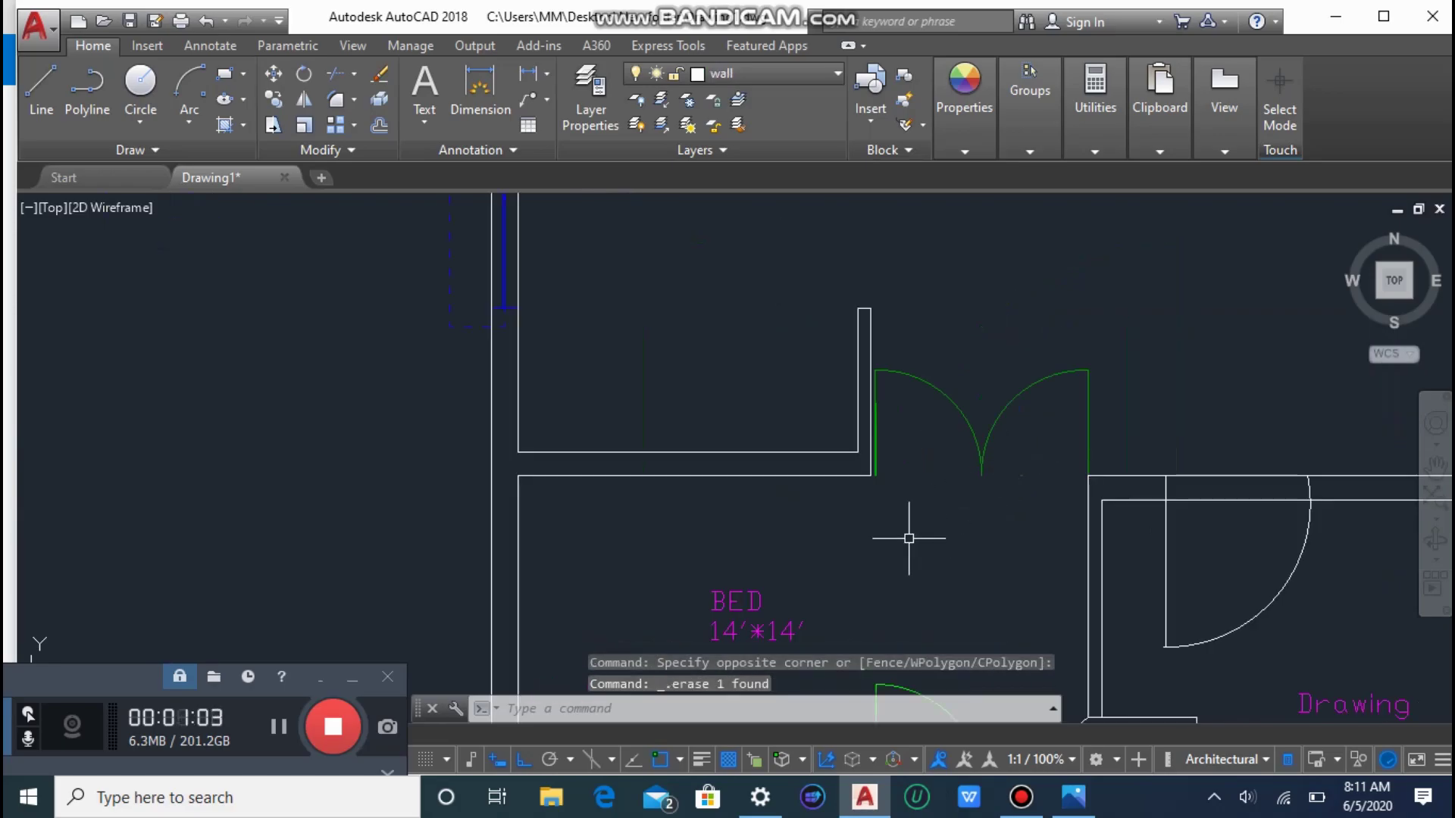
# Undo the last two edits and crossing-select all eight double-door pieces.
pyautogui.scroll(-3, 982, 447)
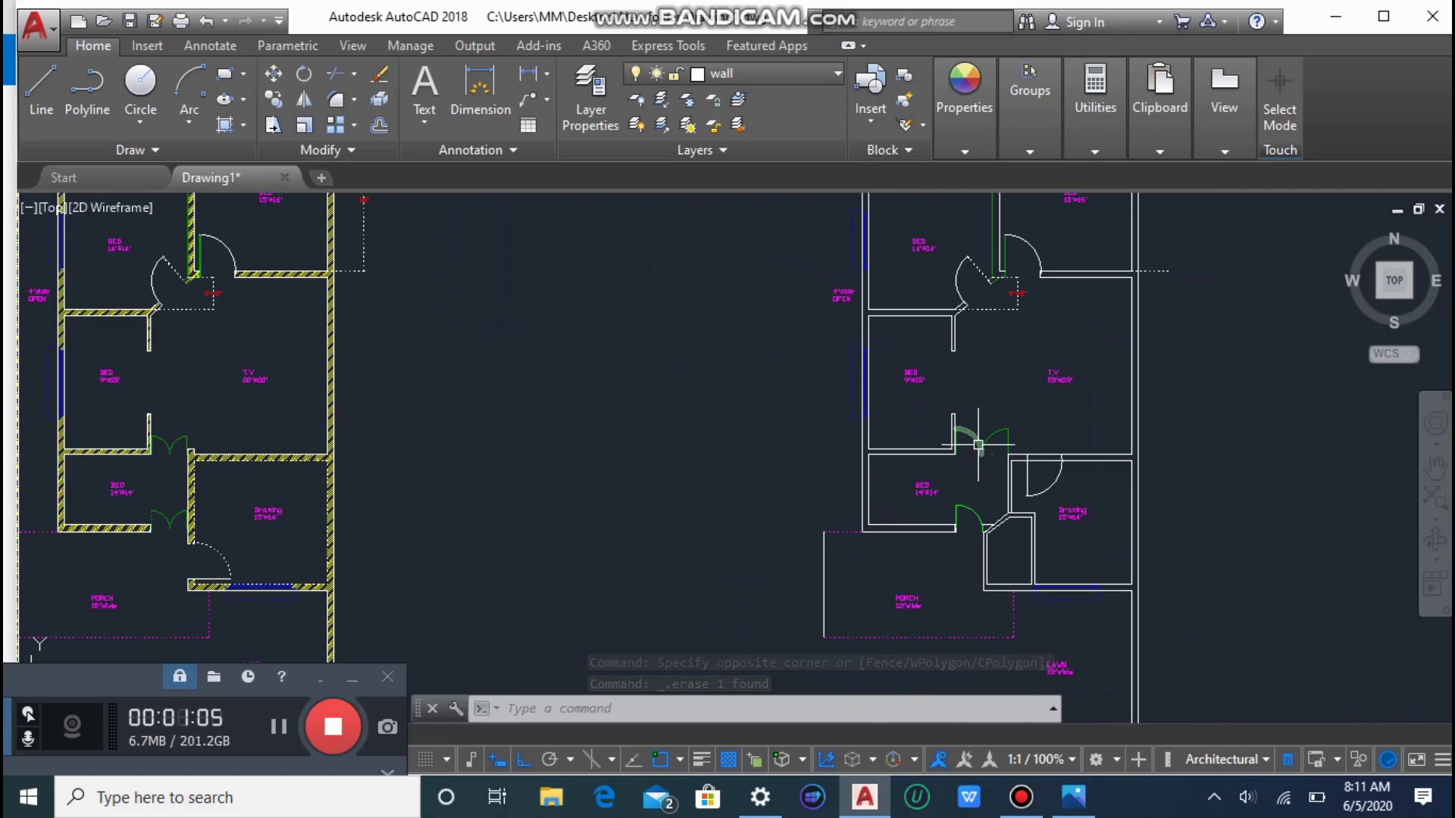
pyautogui.scroll(3, 981, 447)
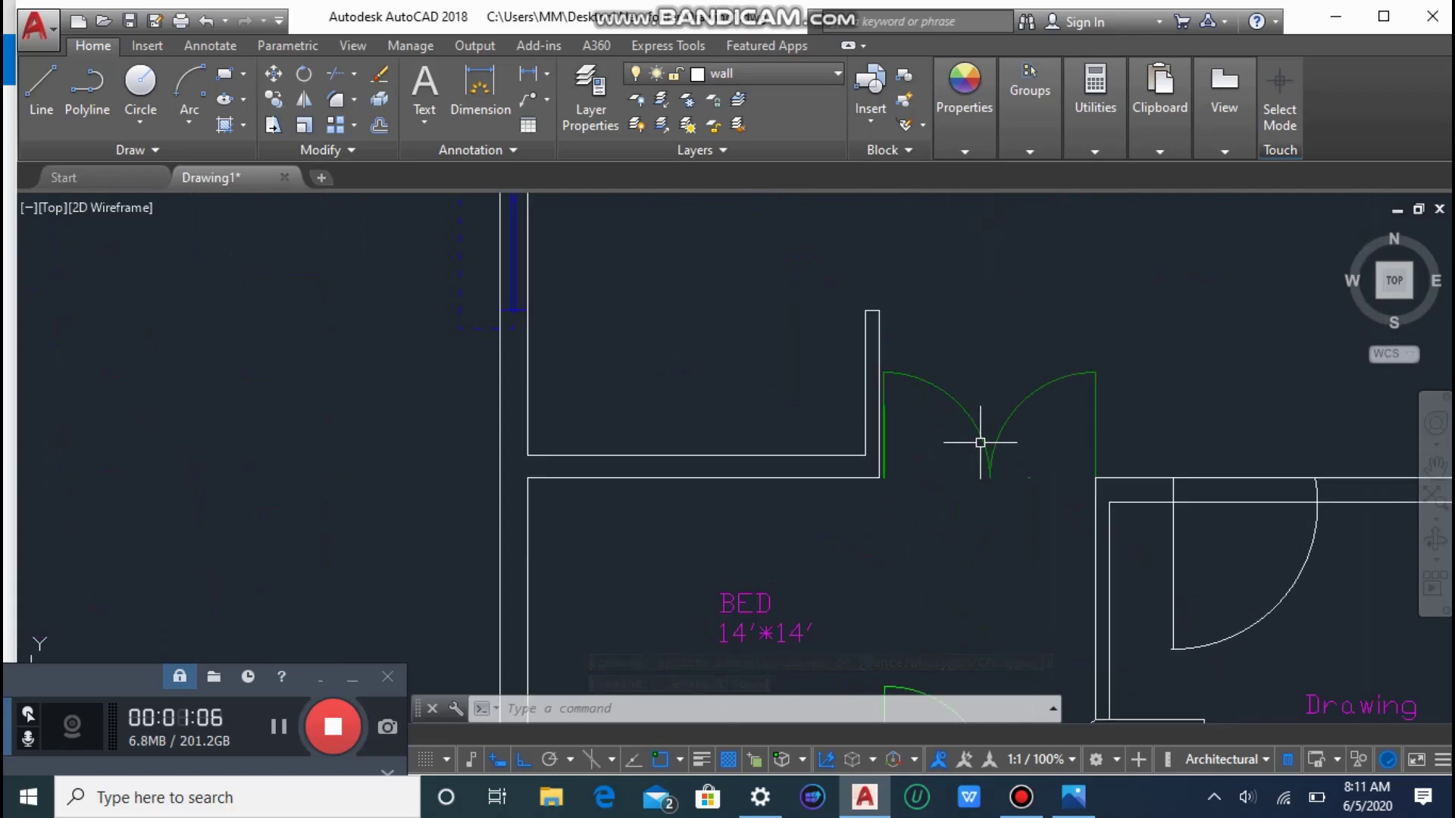
pyautogui.click(205, 22)
pyautogui.click(206, 23)
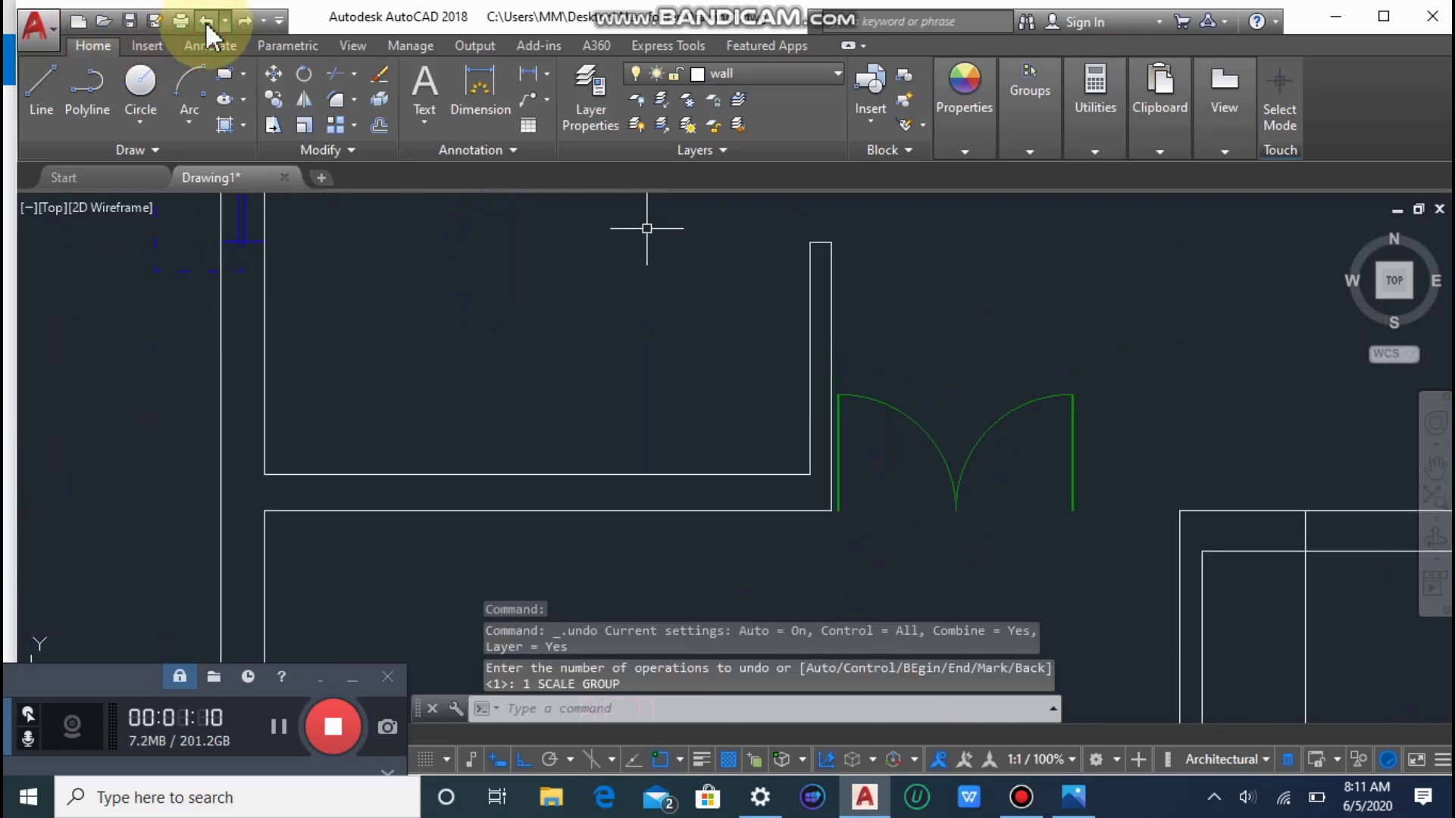
pyautogui.click(1152, 536)
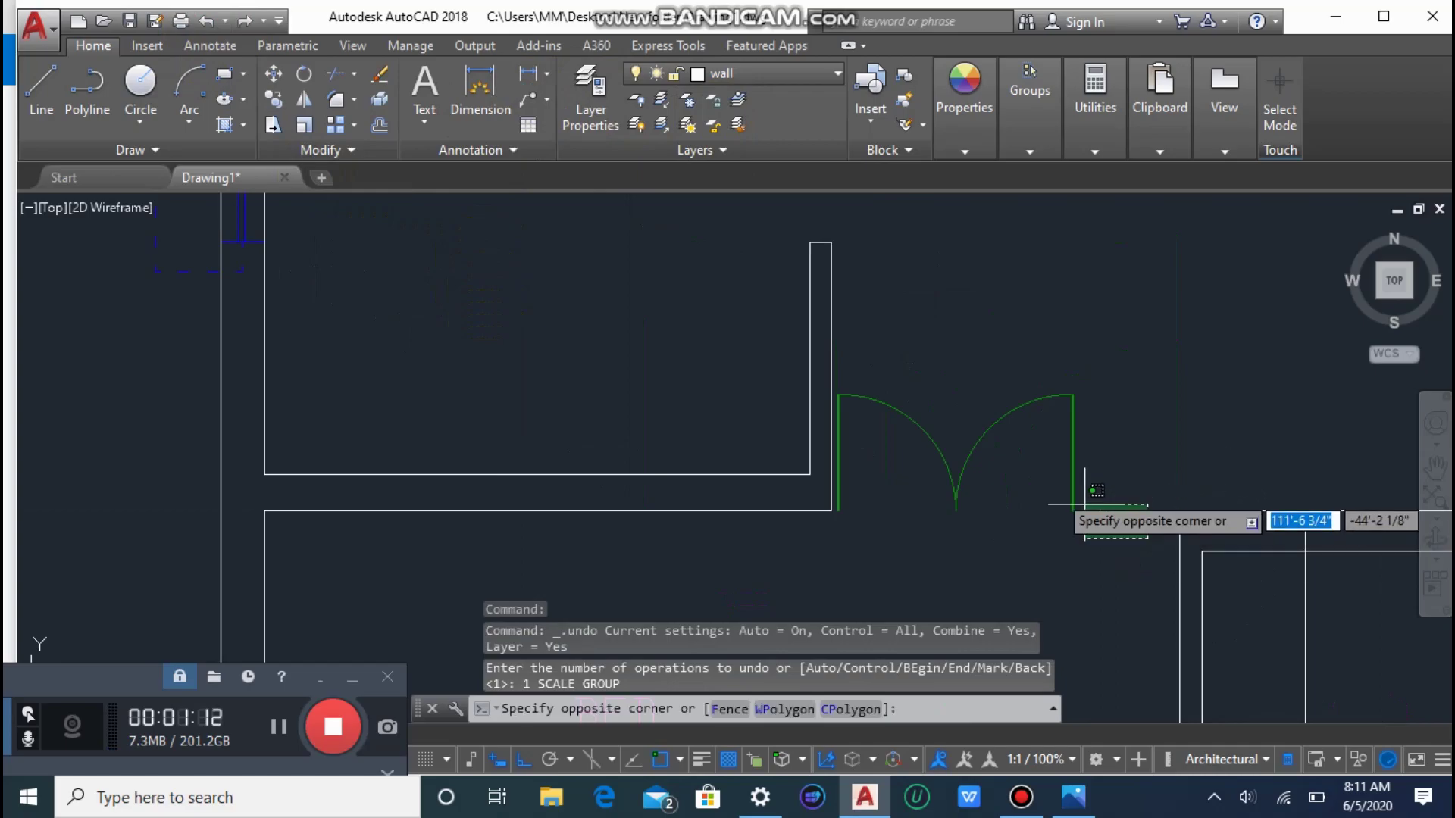
pyautogui.scroll(2, 854, 422)
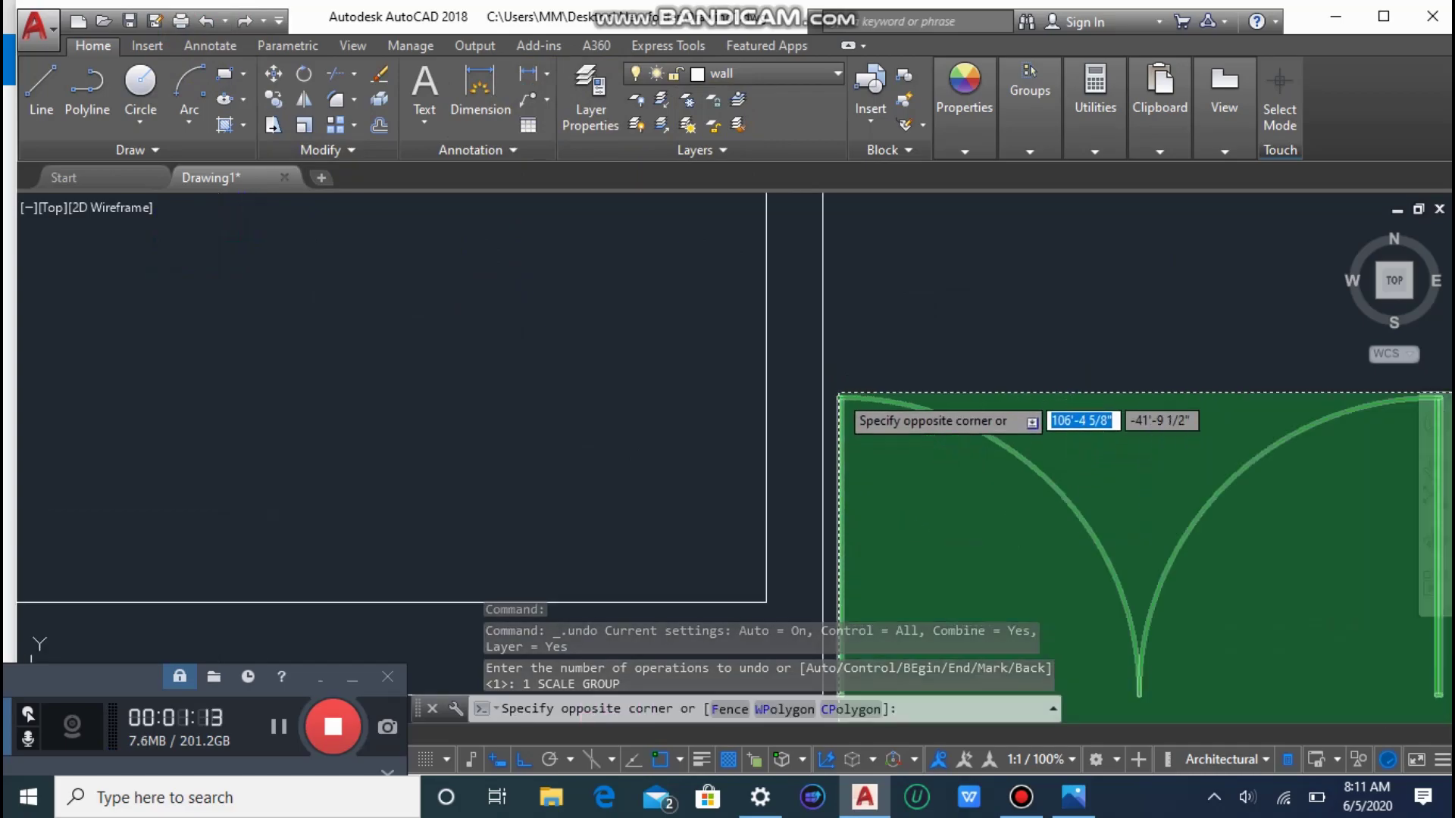
pyautogui.click(841, 392)
pyautogui.scroll(-2, 910, 409)
pyautogui.scroll(2, 1037, 428)
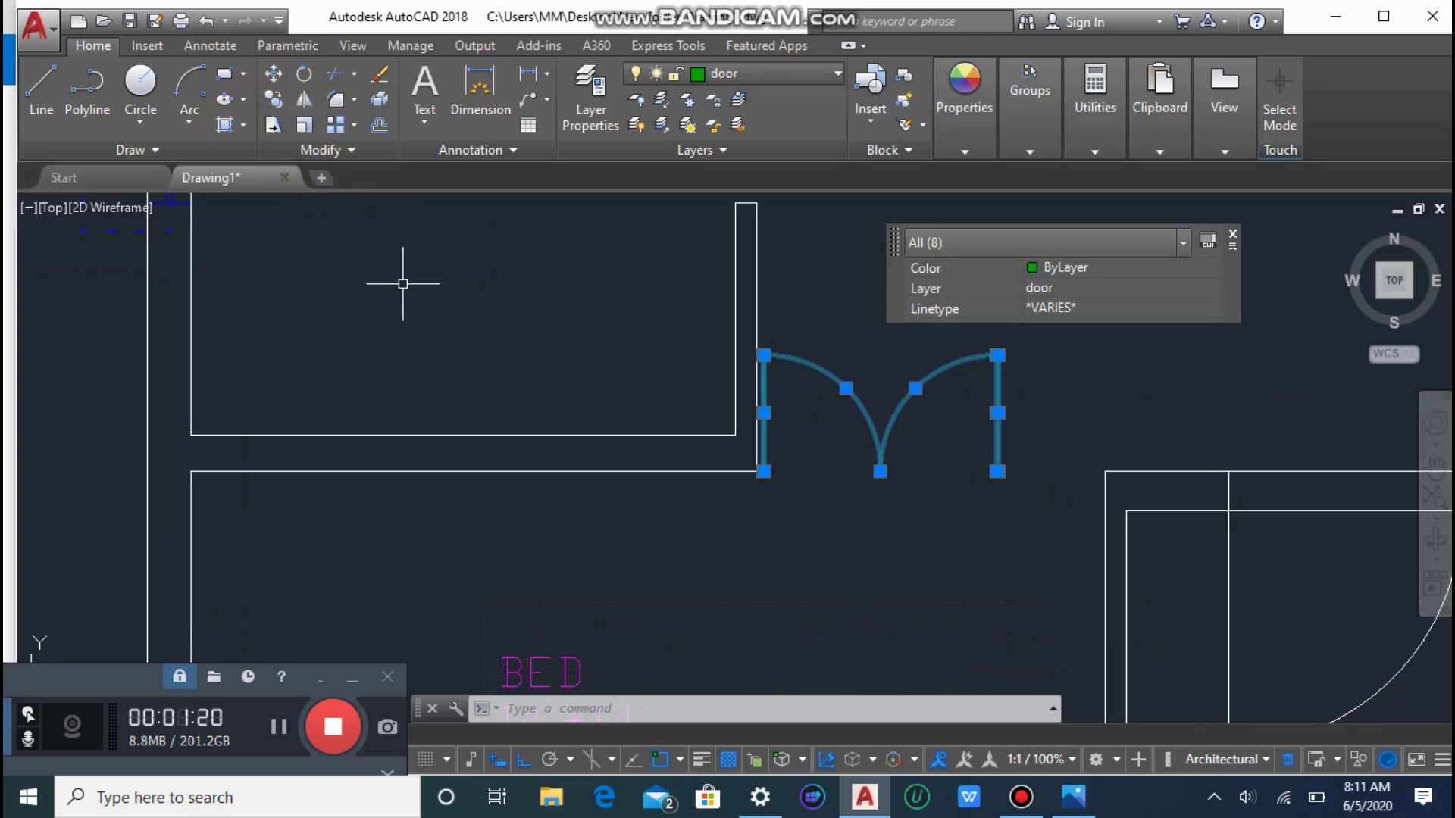
# Scale the double door by reference from its corners to the opening edge, giving 3'-7 3/4" width.
pyautogui.write('SCALE')
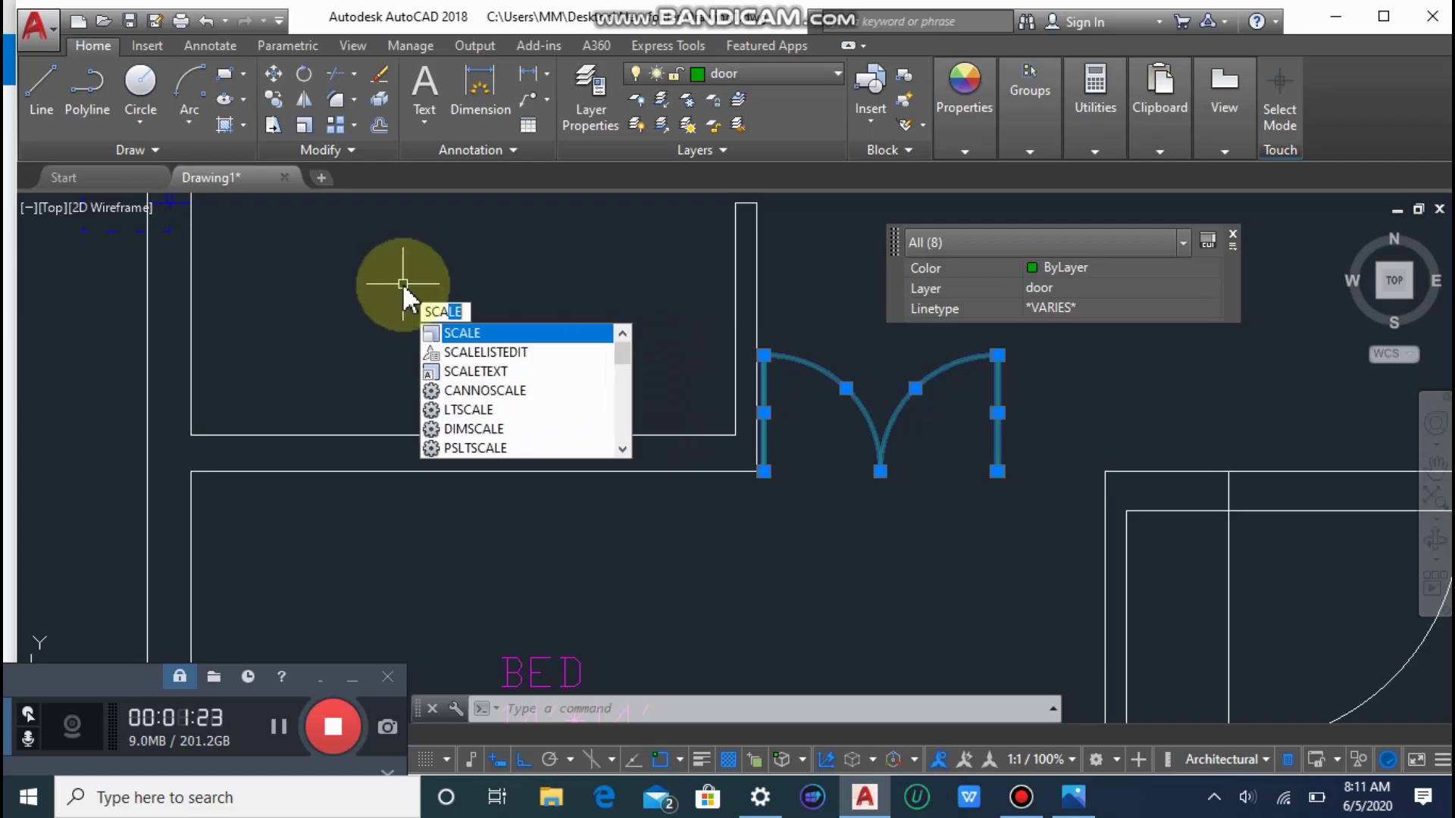
pyautogui.press('Return')
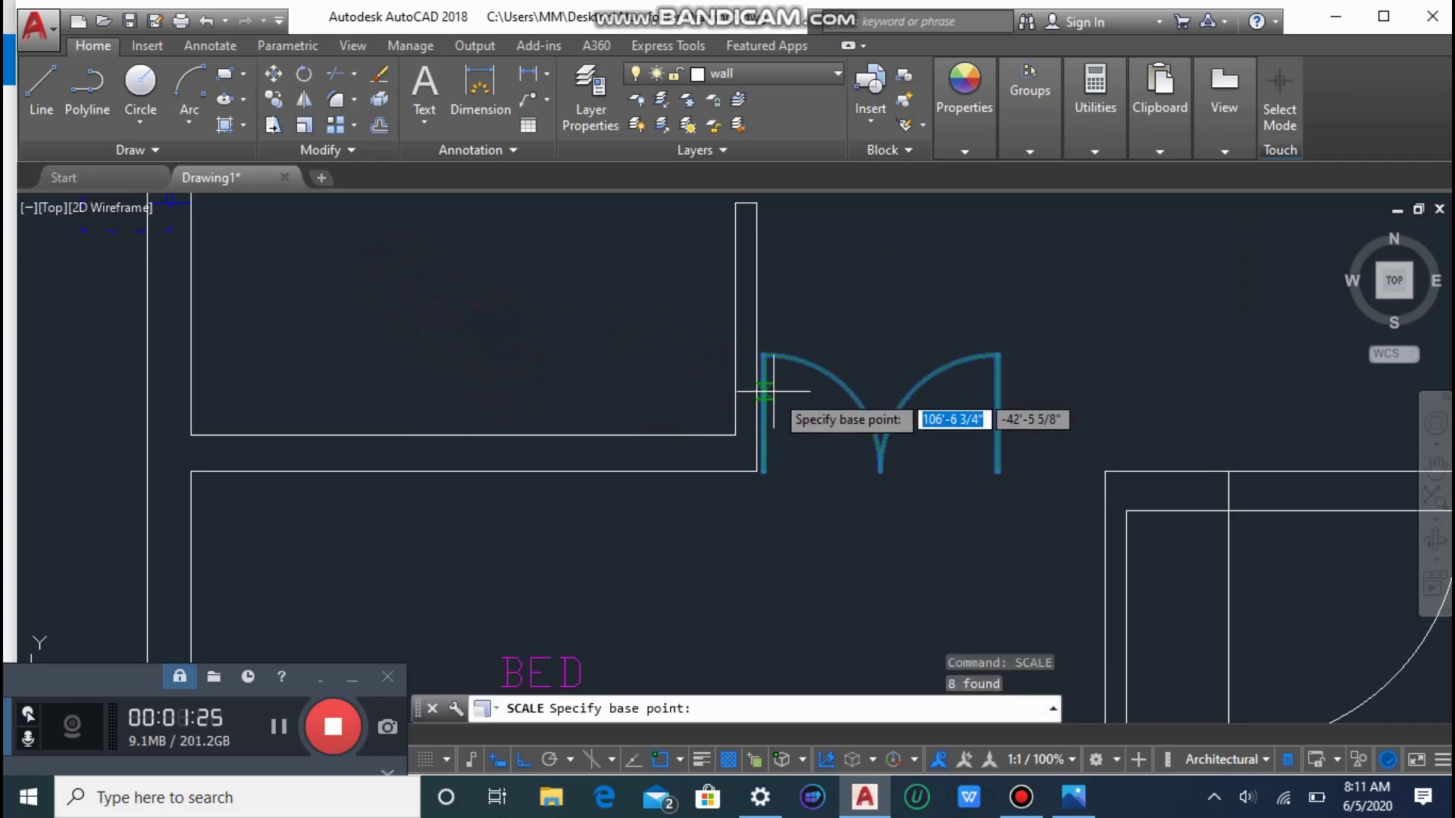
pyautogui.scroll(4, 764, 471)
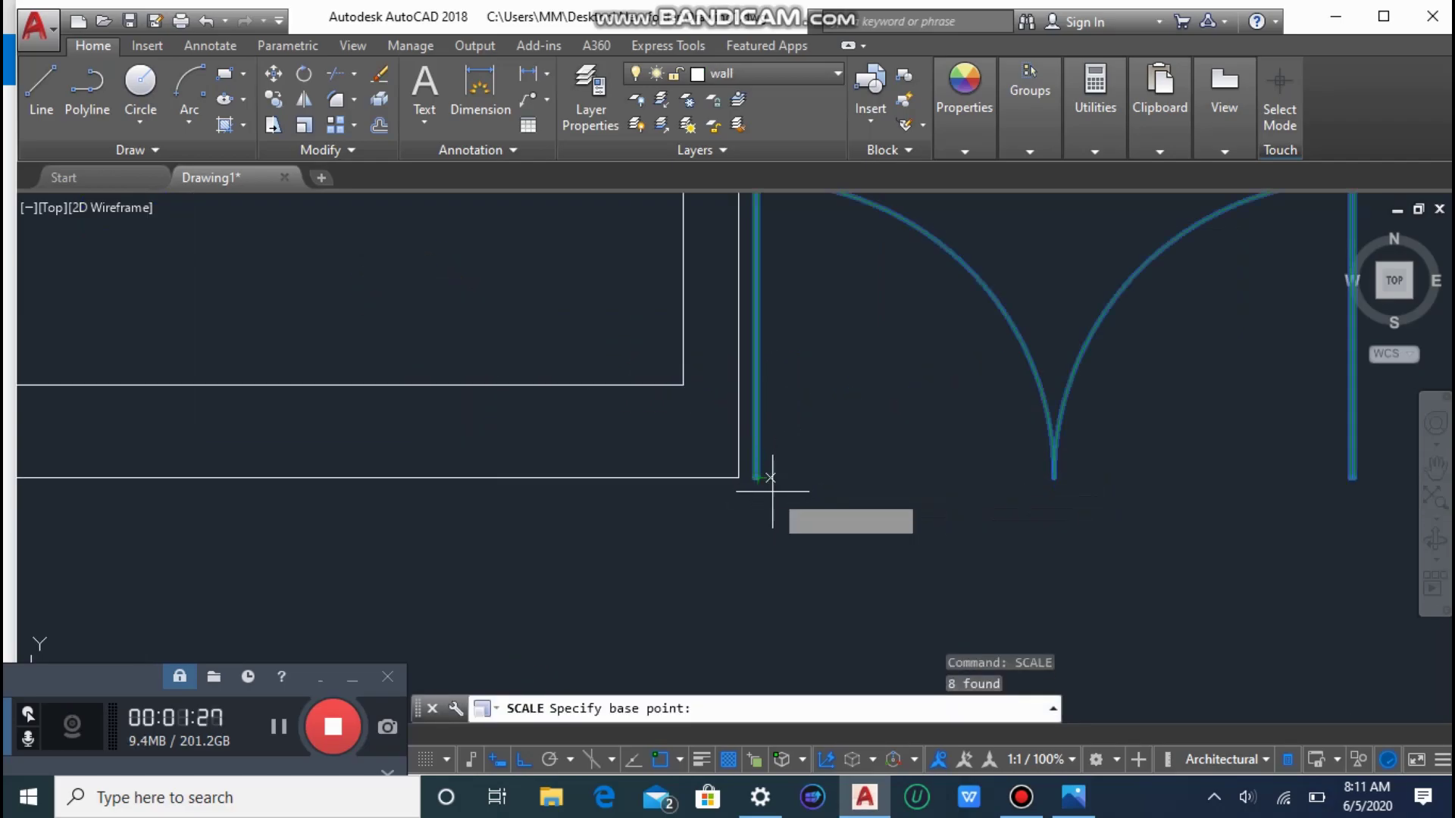
pyautogui.click(758, 477)
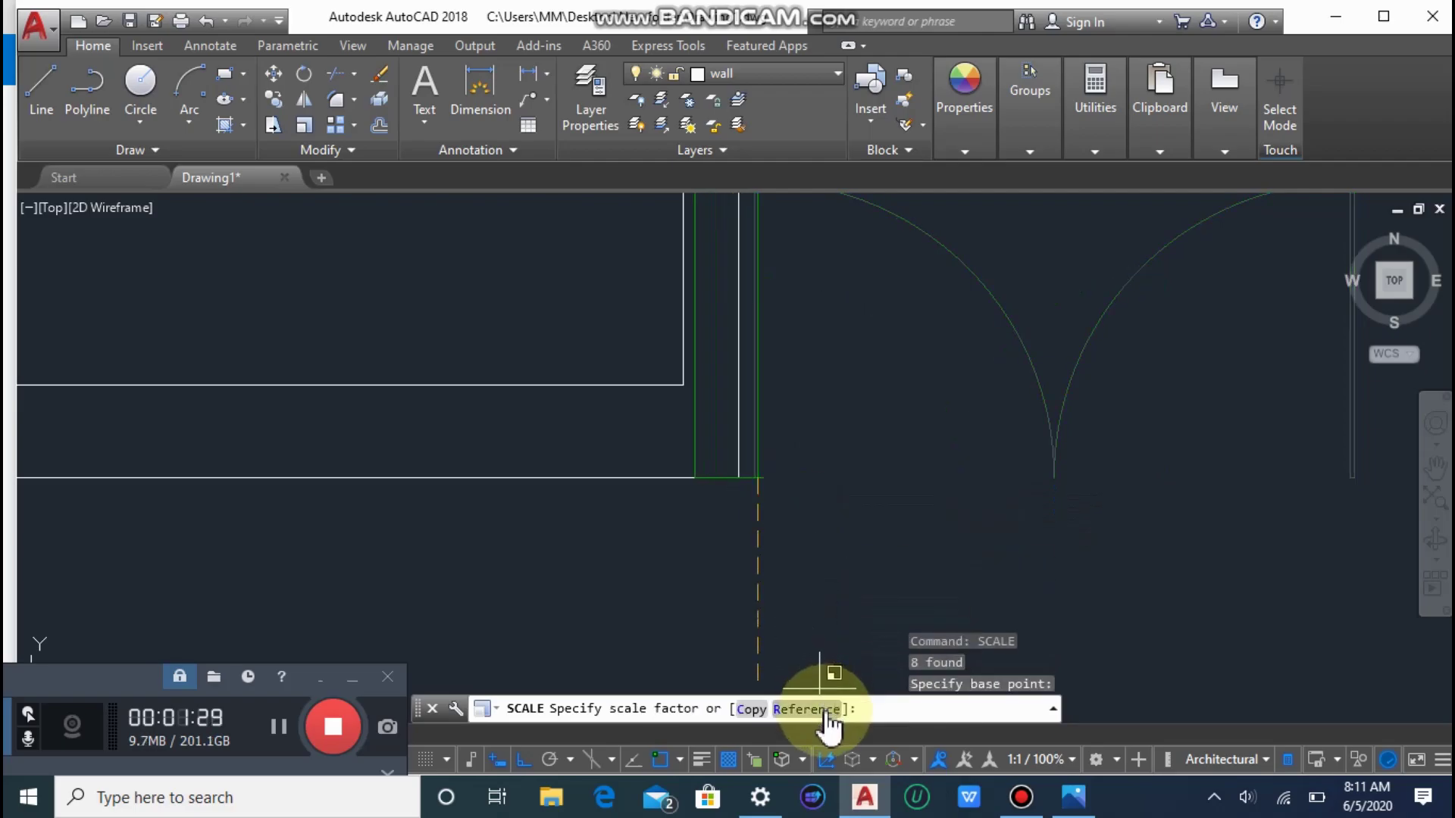
pyautogui.click(807, 709)
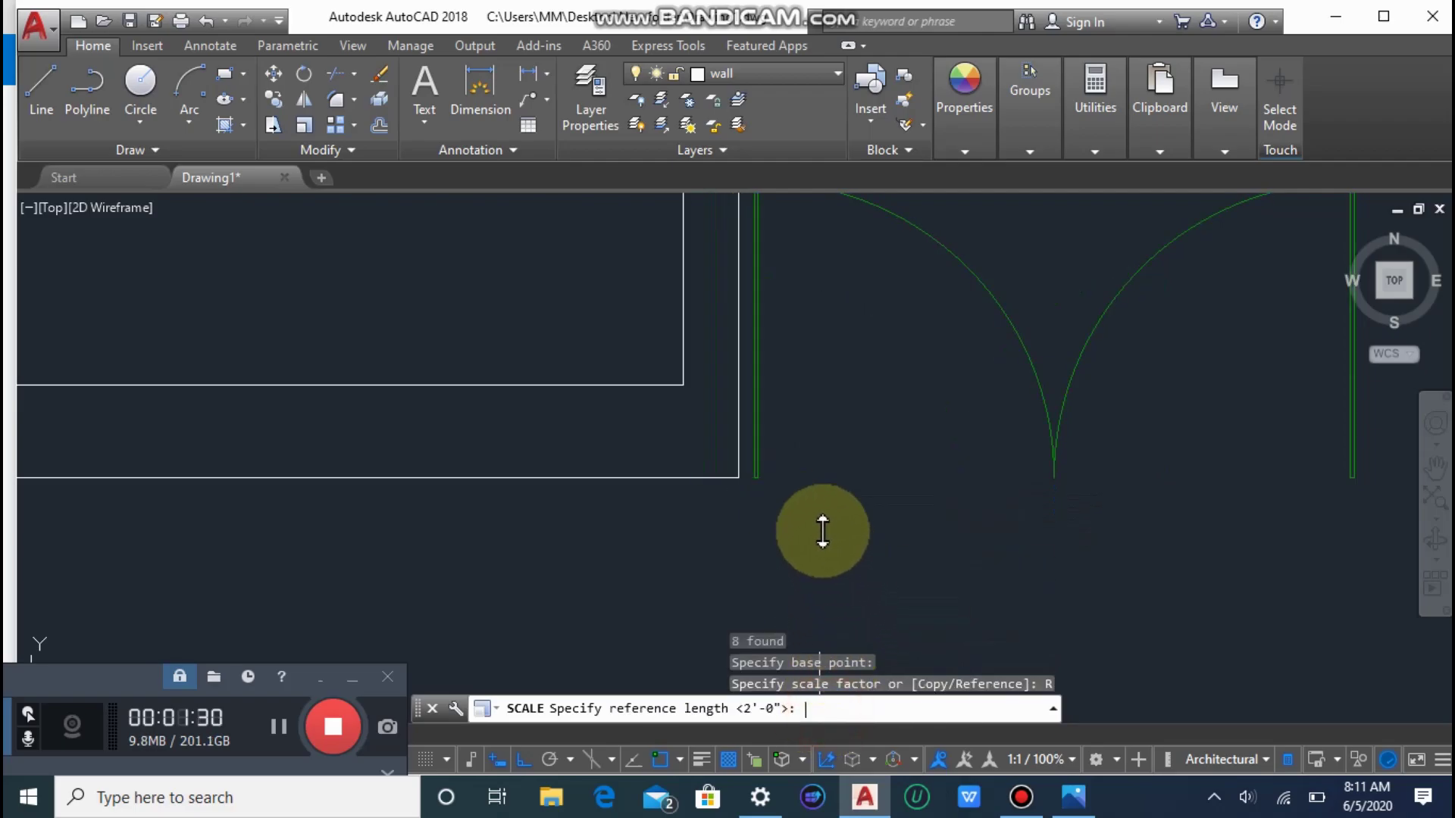
pyautogui.click(754, 478)
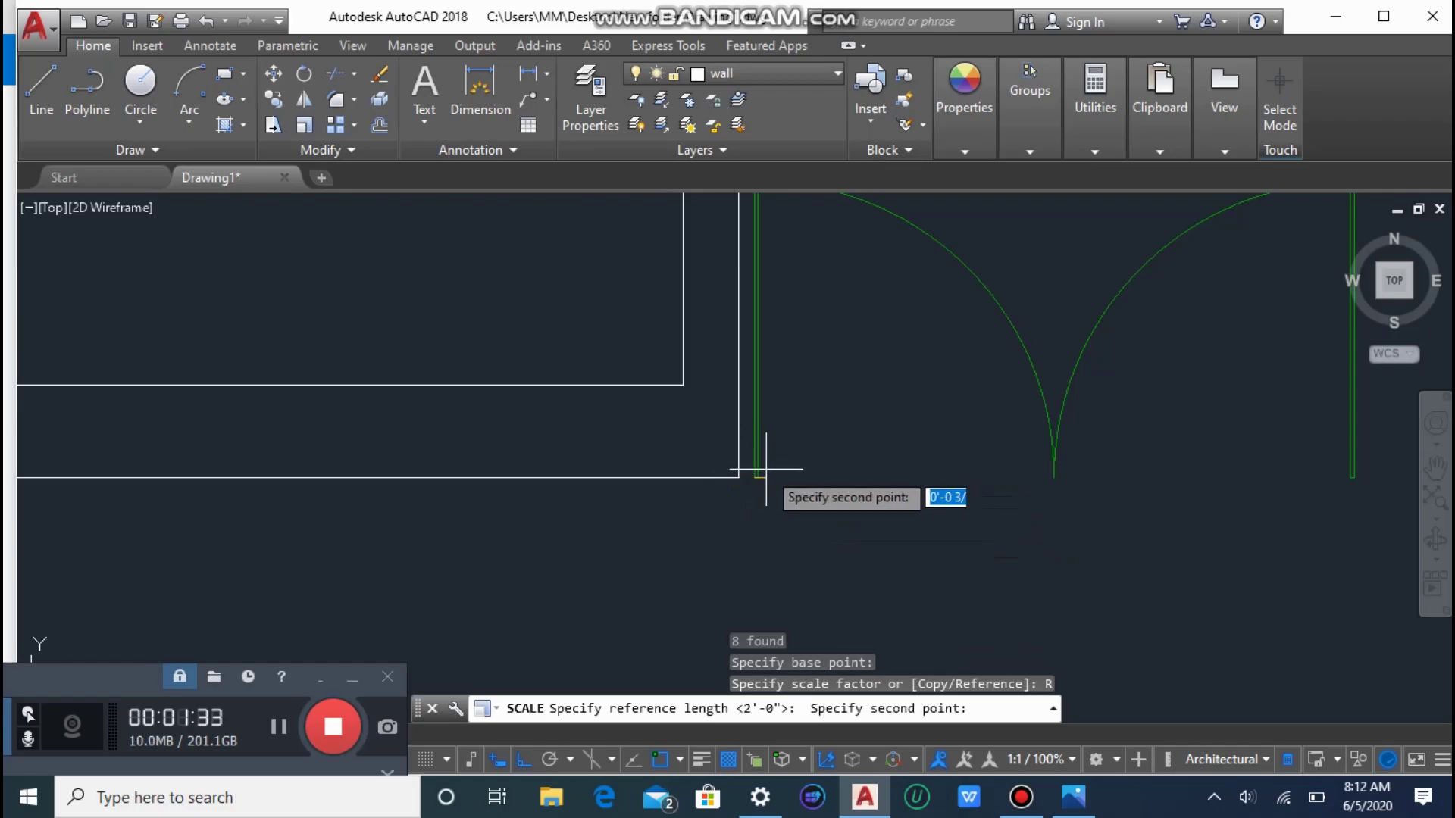
pyautogui.scroll(-1, 1110, 479)
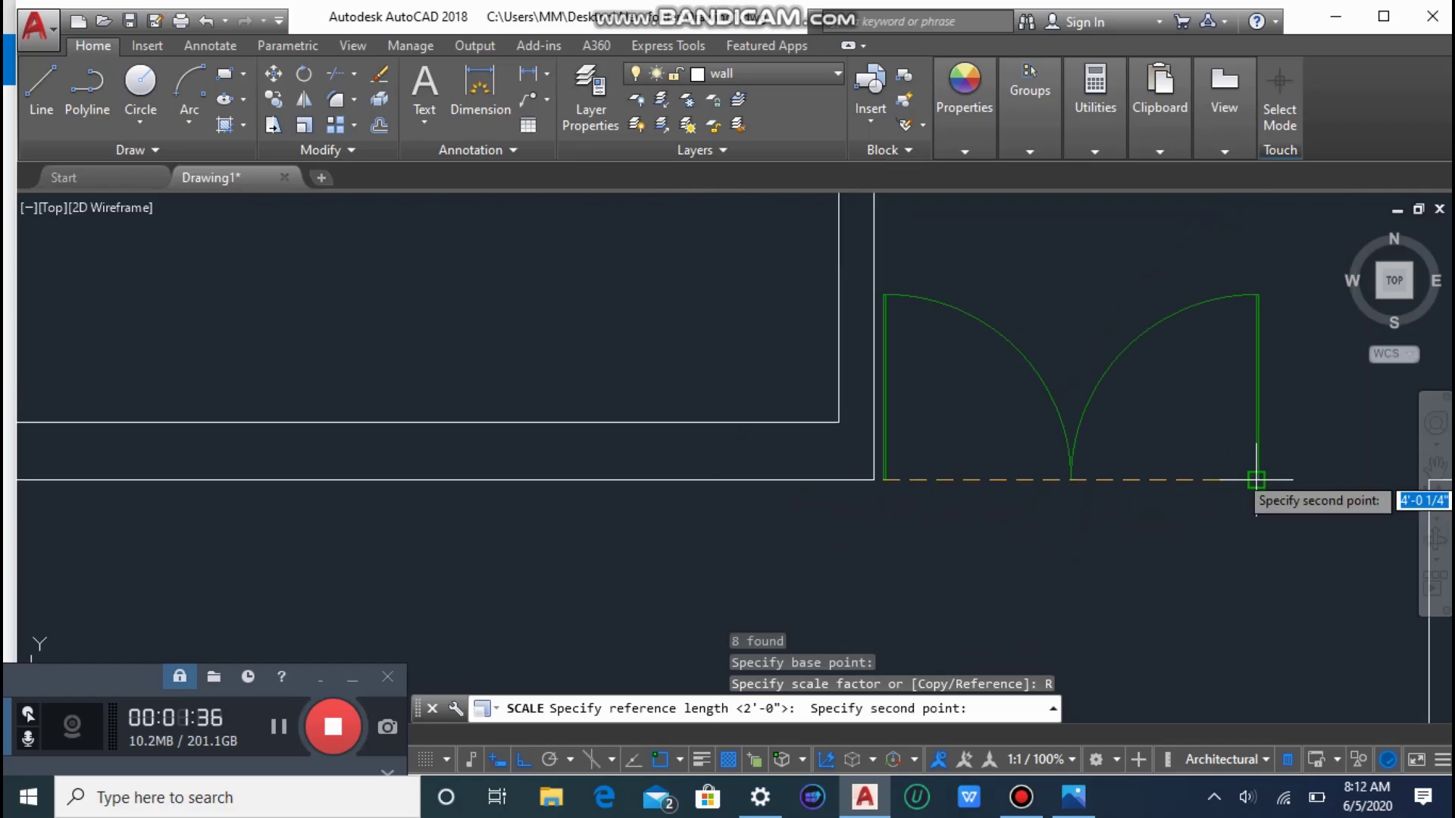
pyautogui.scroll(1, 1243, 489)
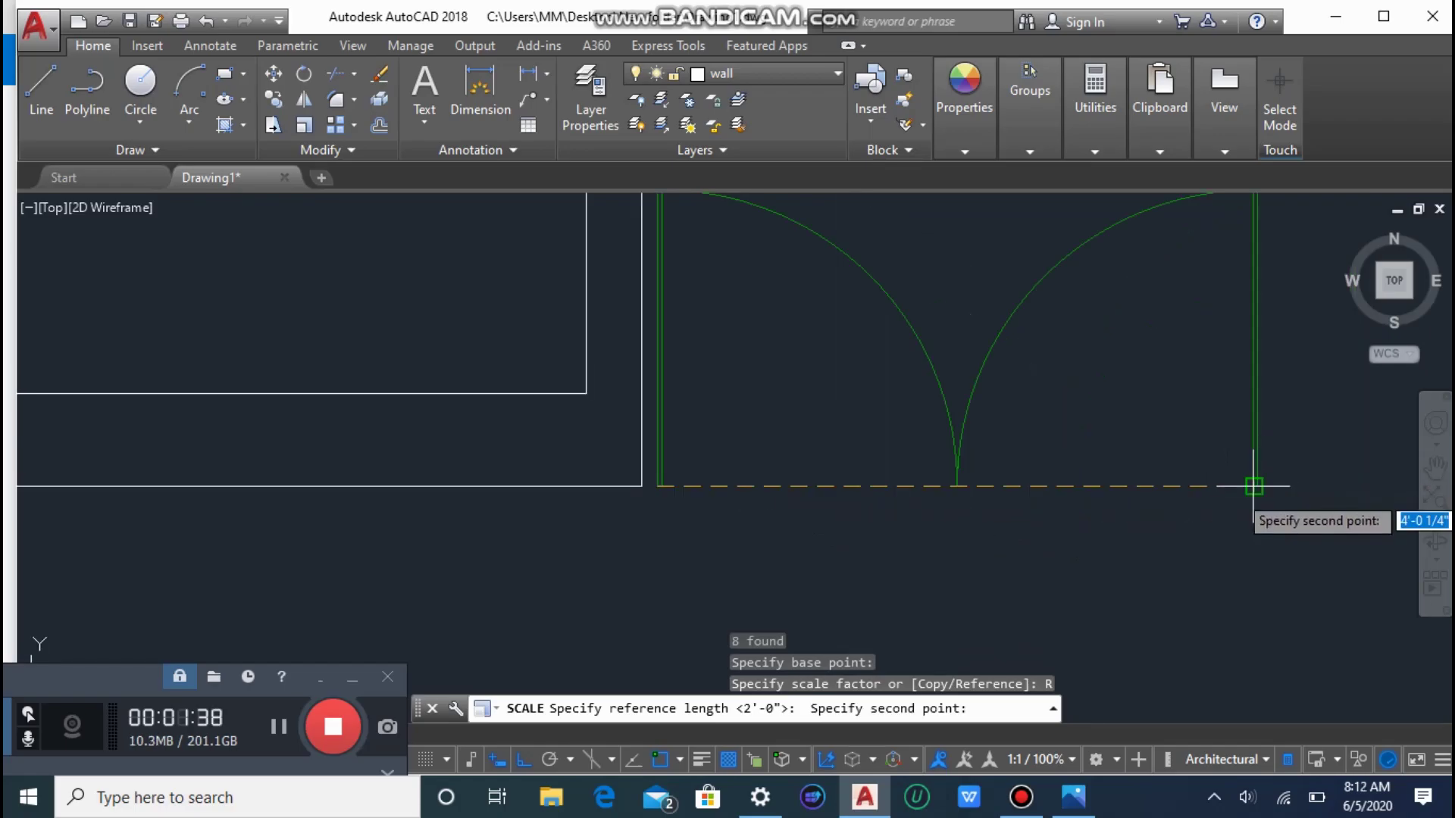
pyautogui.click(1253, 486)
pyautogui.scroll(-2, 1356, 474)
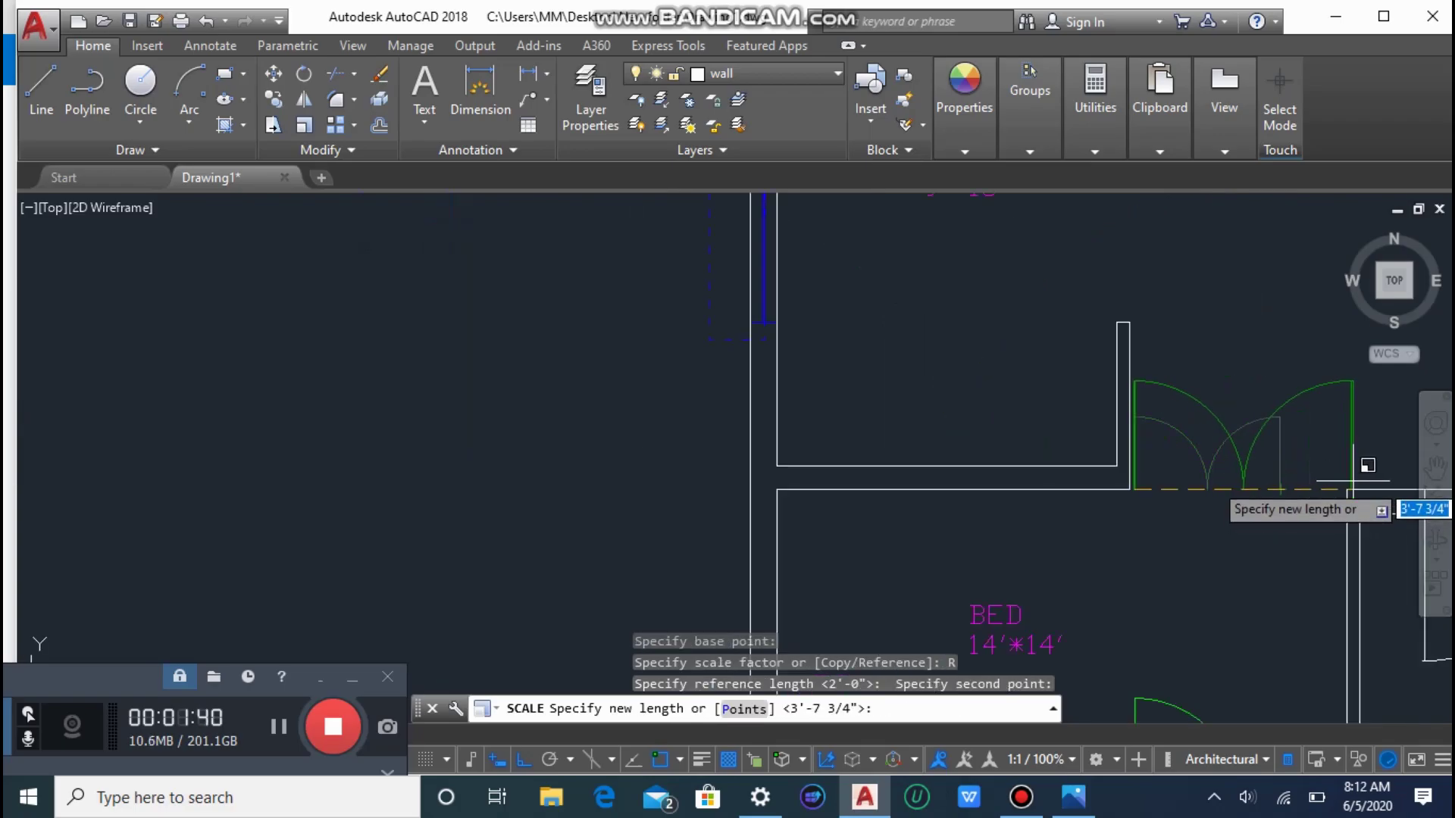
pyautogui.scroll(3, 1356, 475)
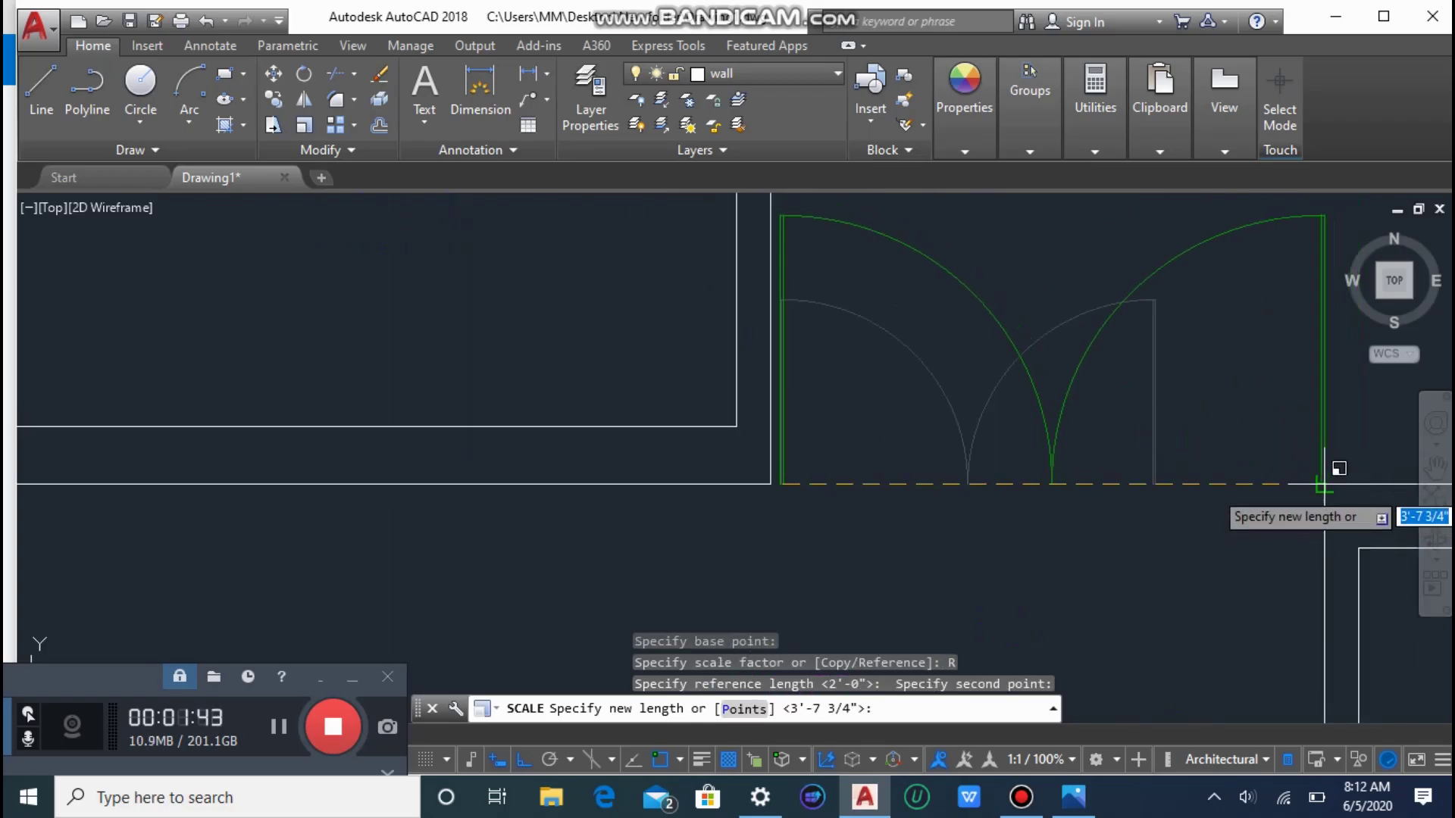
pyautogui.click(1326, 484)
pyautogui.scroll(-3, 1060, 421)
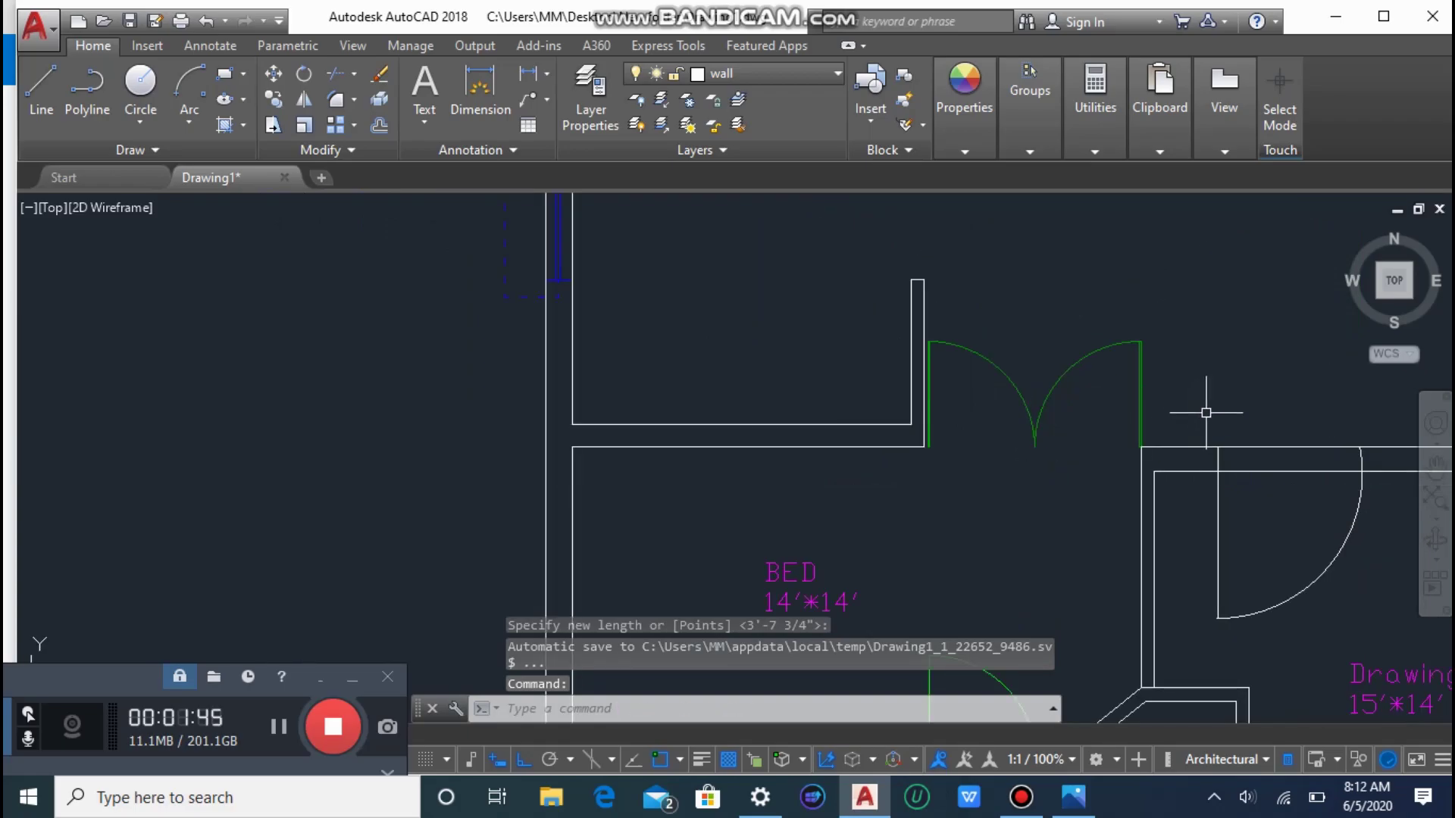
pyautogui.scroll(2, 1206, 413)
pyautogui.scroll(-3, 1100, 424)
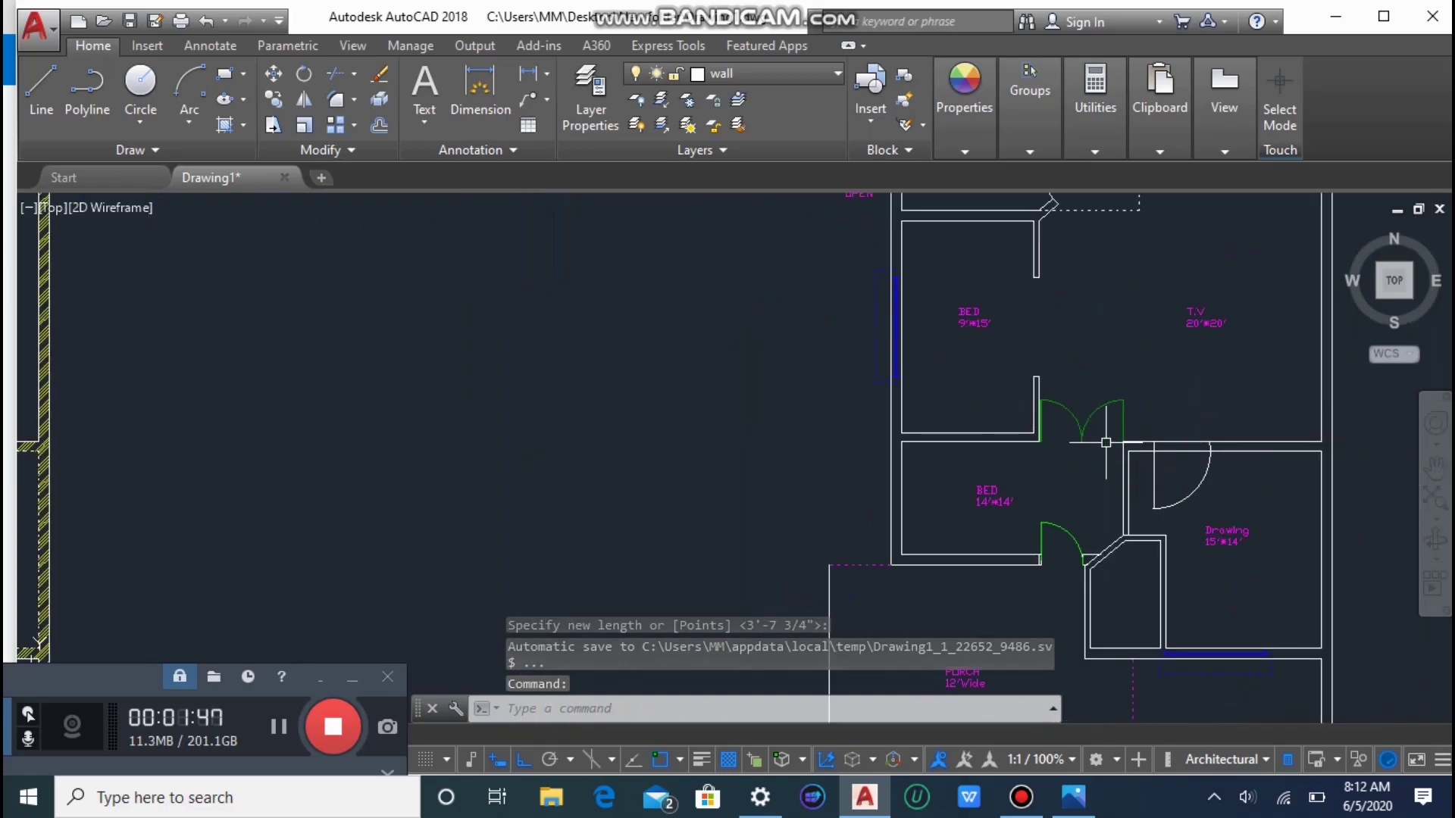
pyautogui.scroll(-3, 1106, 470)
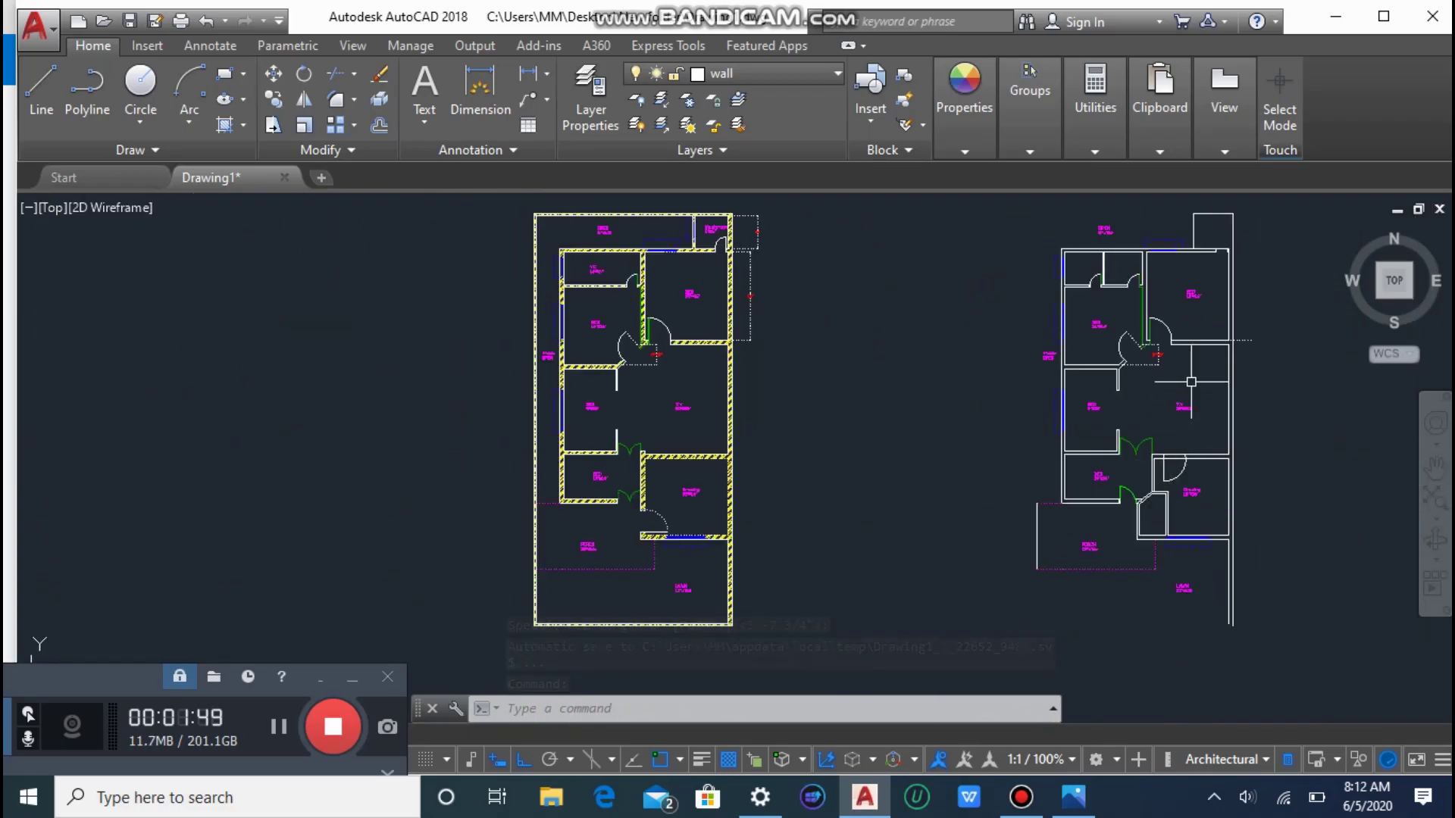
pyautogui.scroll(3, 1165, 335)
pyautogui.scroll(-3, 1164, 334)
pyautogui.scroll(4, 1170, 459)
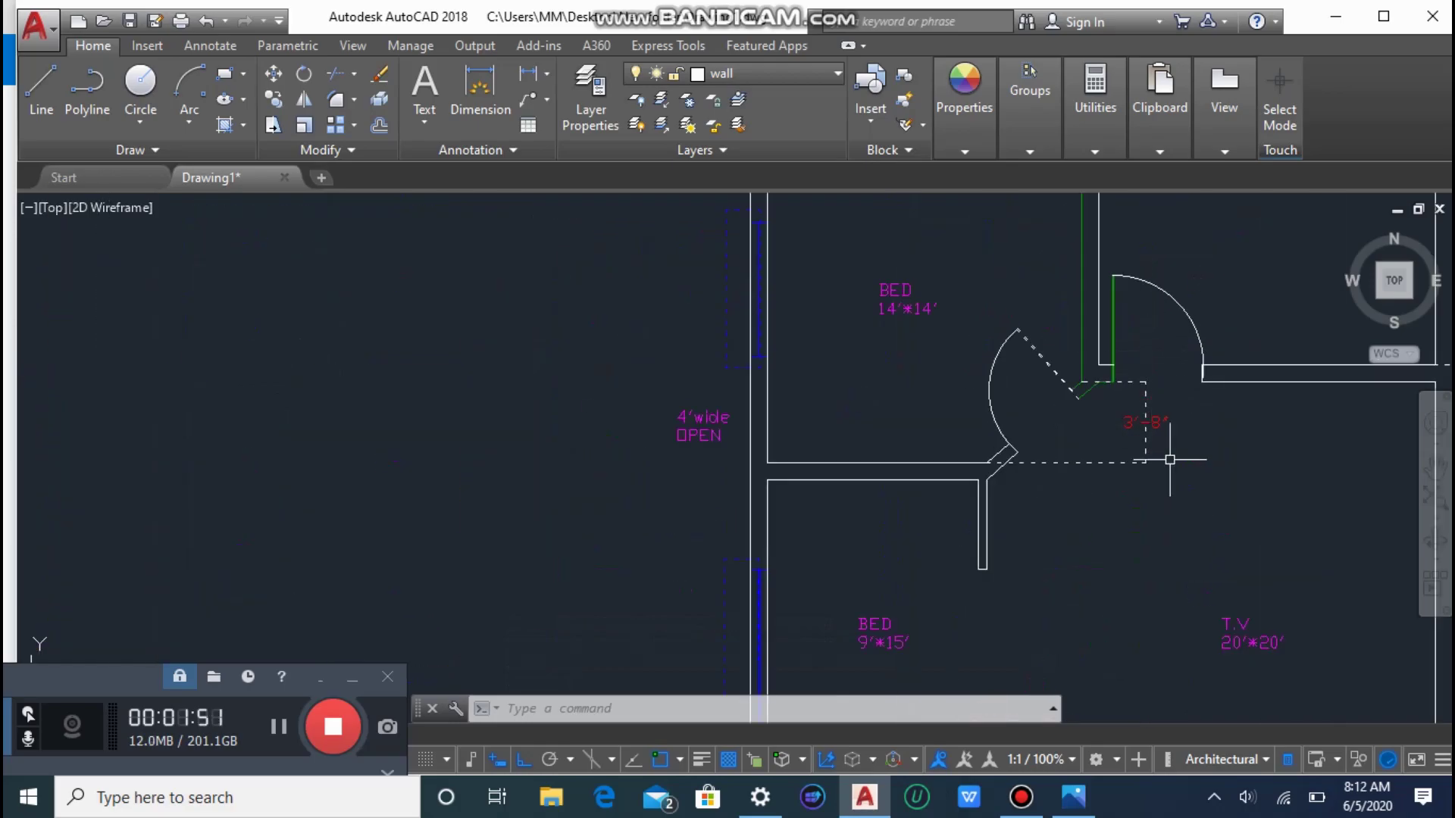
pyautogui.scroll(-3, 1114, 386)
pyautogui.scroll(4, 1136, 406)
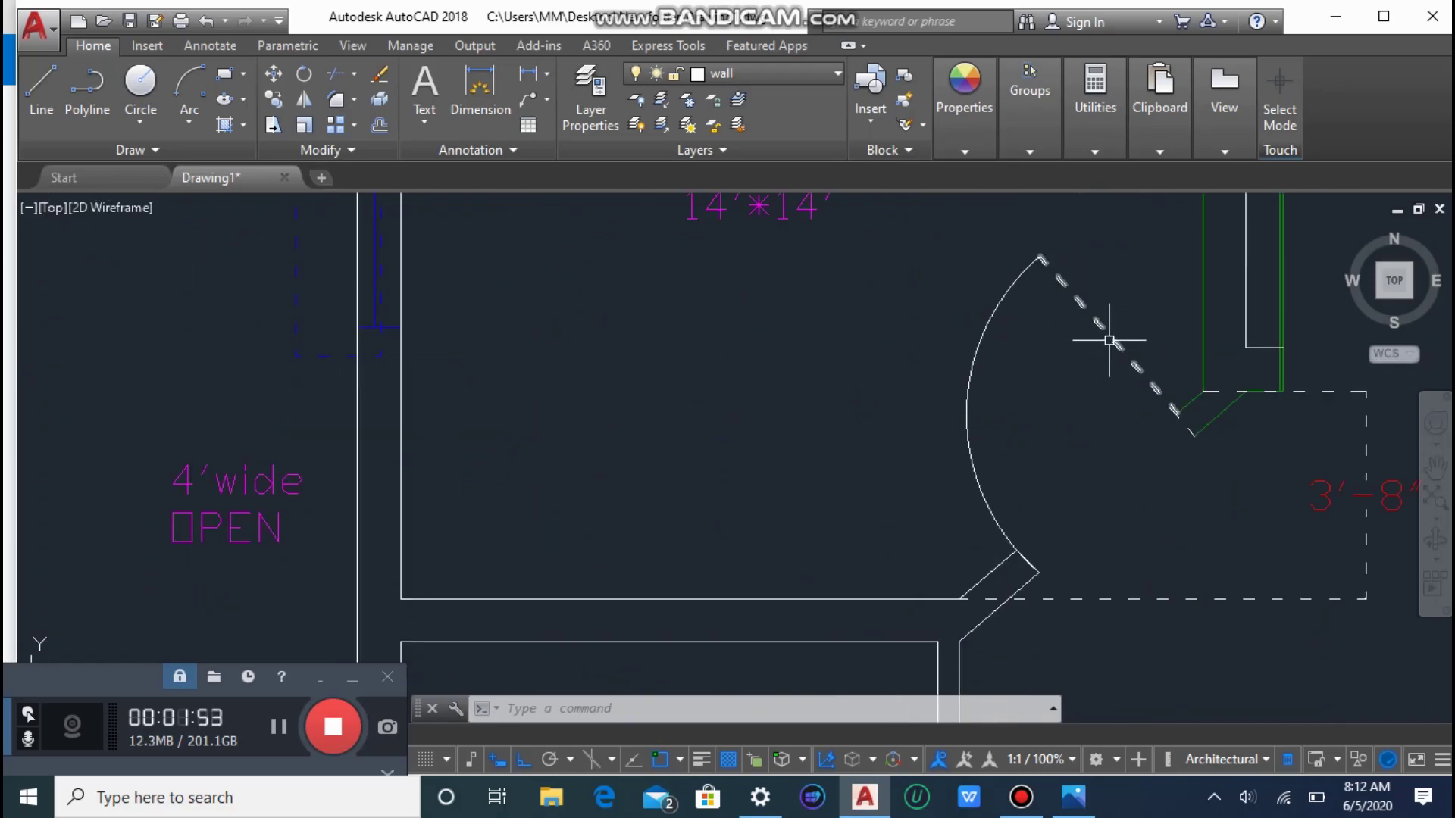
pyautogui.click(1129, 322)
pyautogui.click(1105, 349)
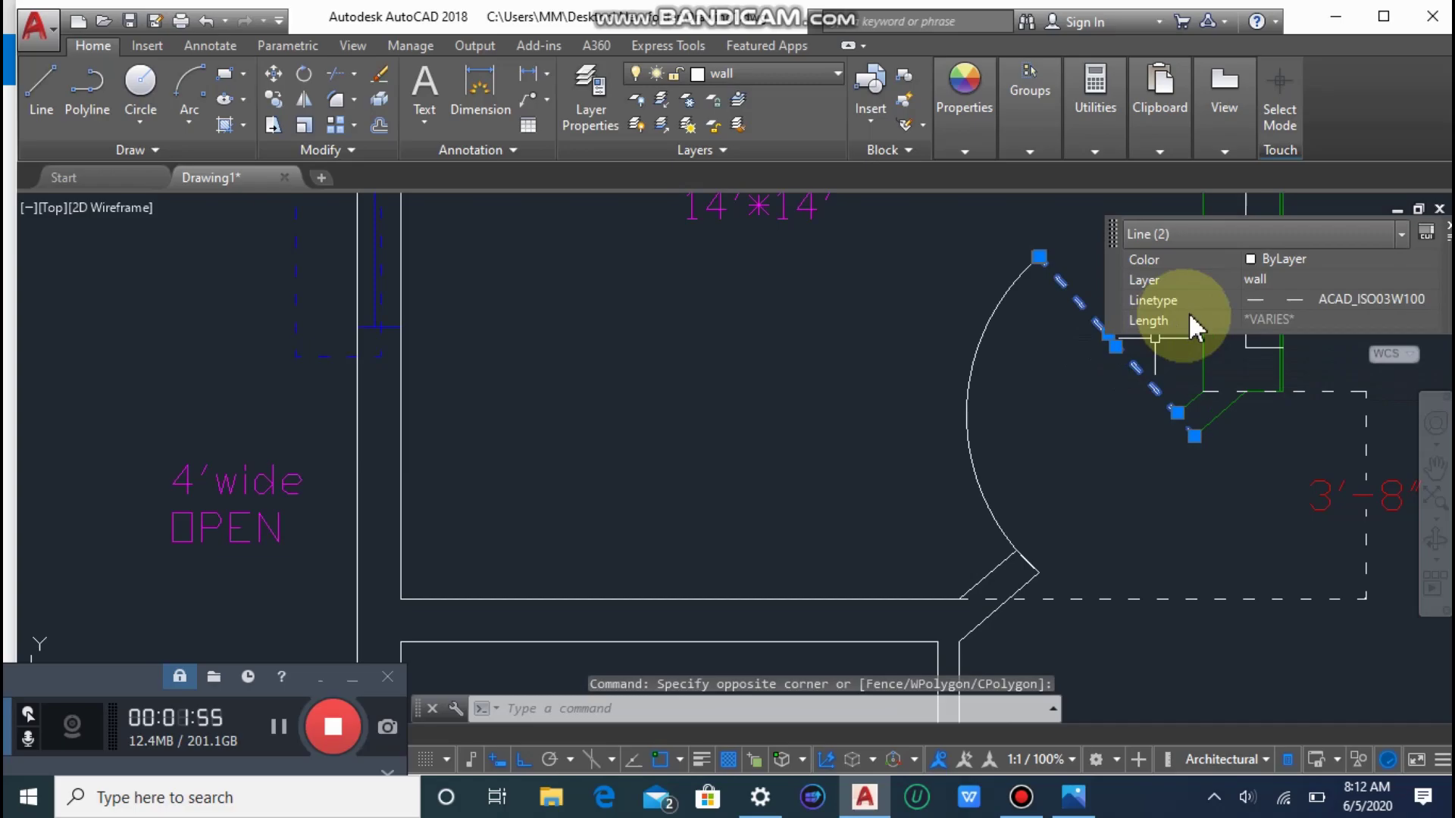
pyautogui.click(1345, 300)
pyautogui.click(1297, 321)
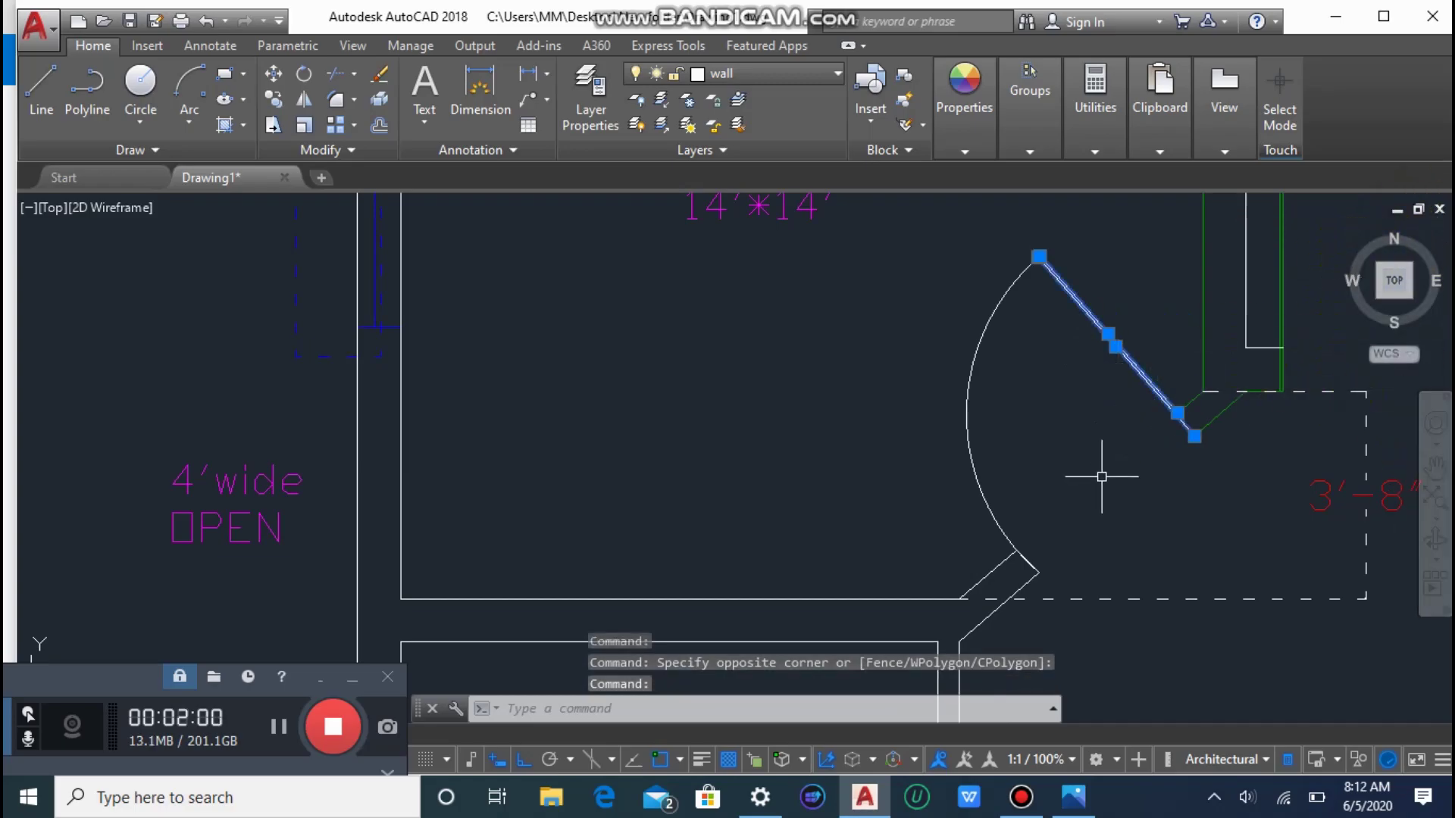
pyautogui.scroll(-5, 1104, 477)
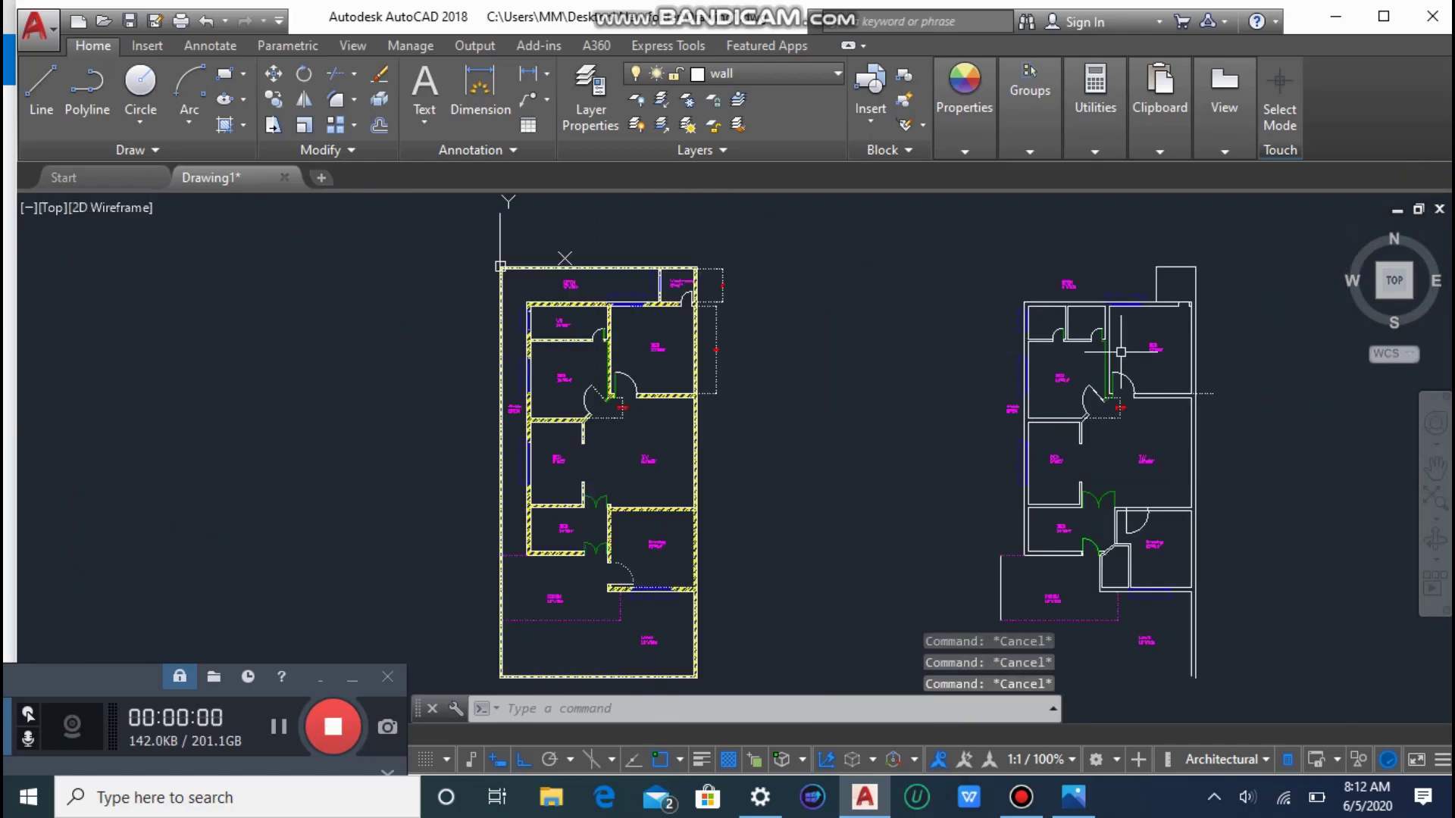
pyautogui.scroll(5, 1037, 294)
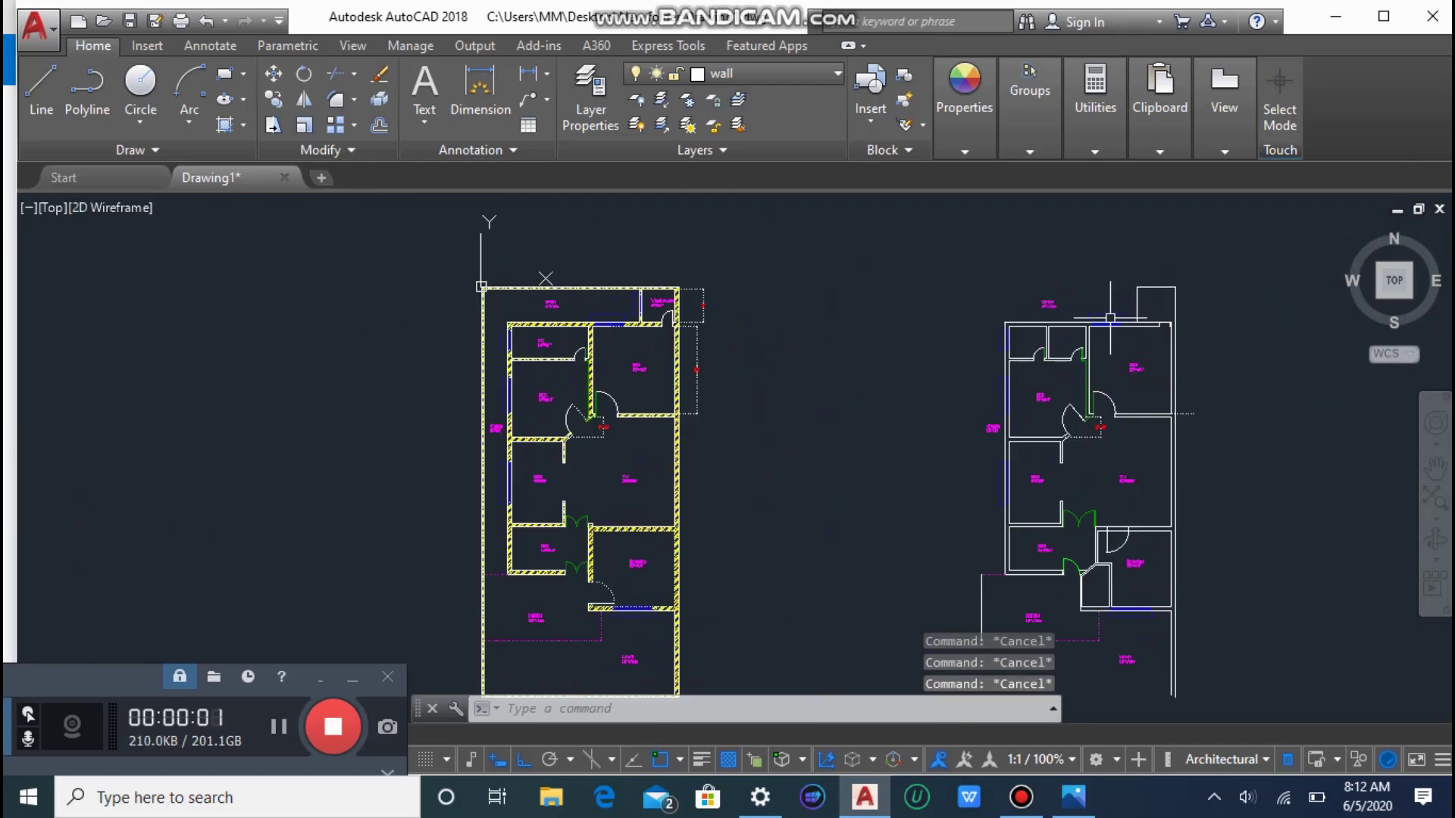
pyautogui.scroll(3, 1037, 294)
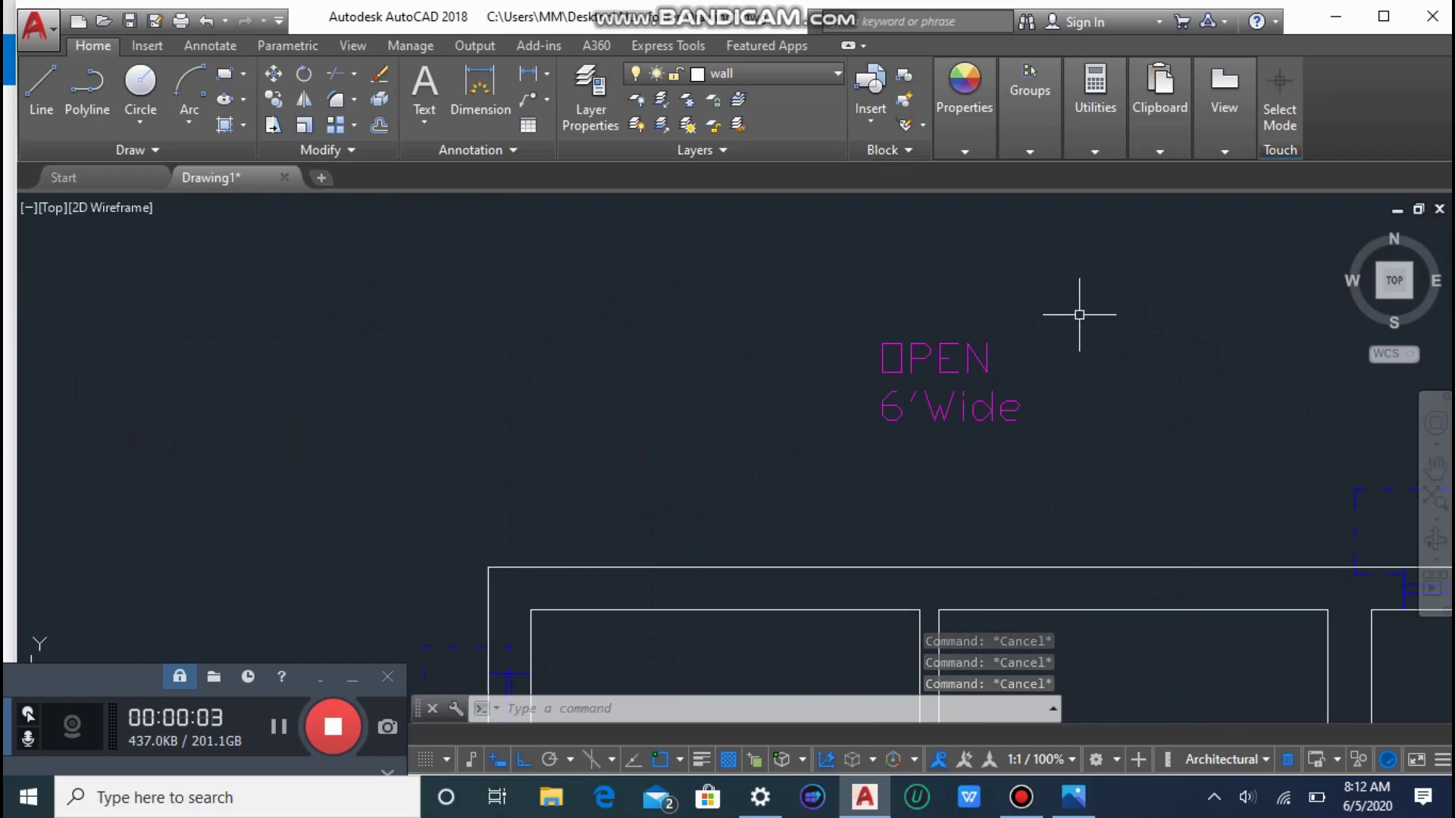
pyautogui.scroll(-4, 1079, 314)
pyautogui.scroll(-3, 1265, 311)
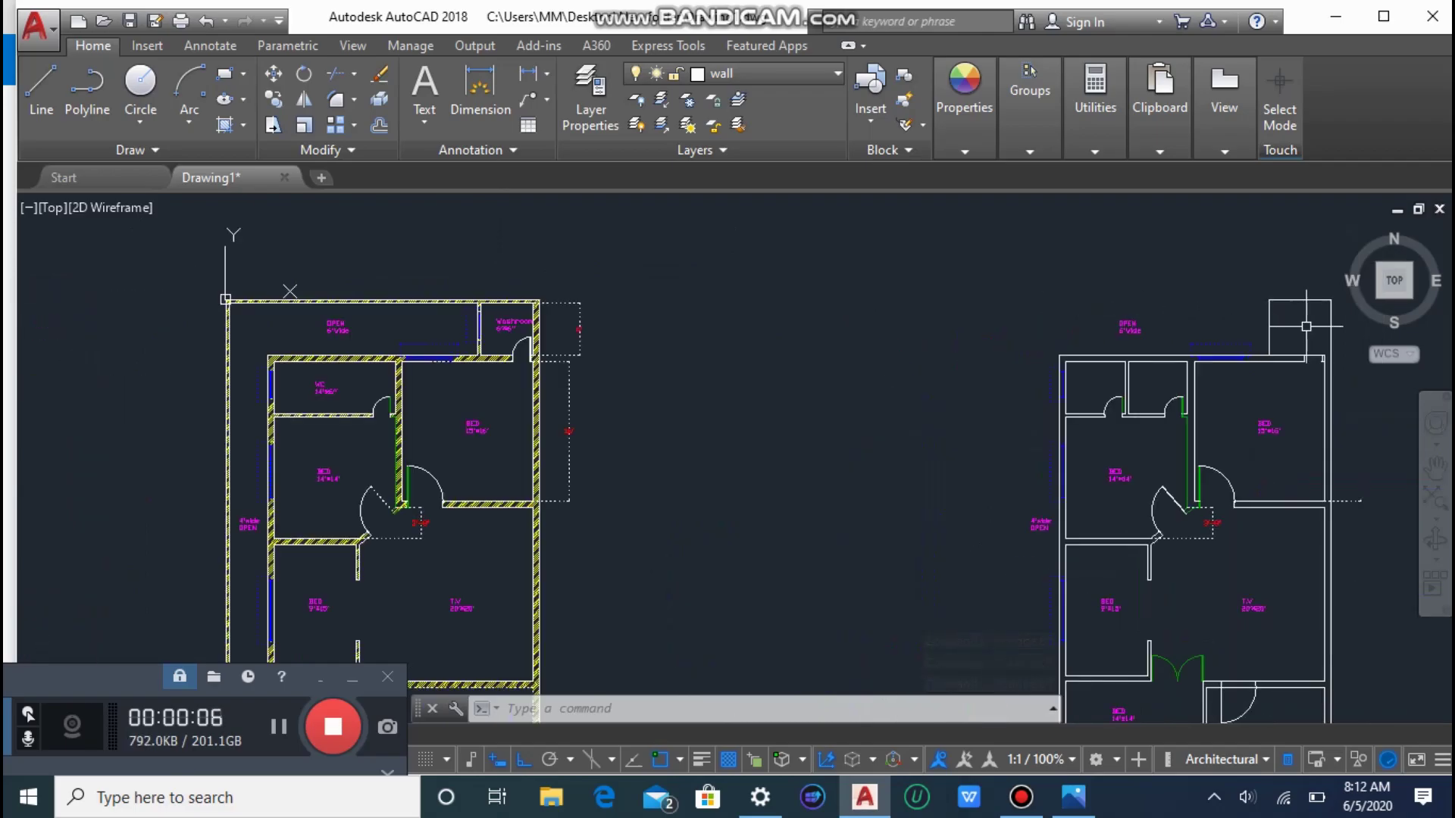
pyautogui.scroll(5, 1326, 333)
pyautogui.scroll(-3, 1130, 416)
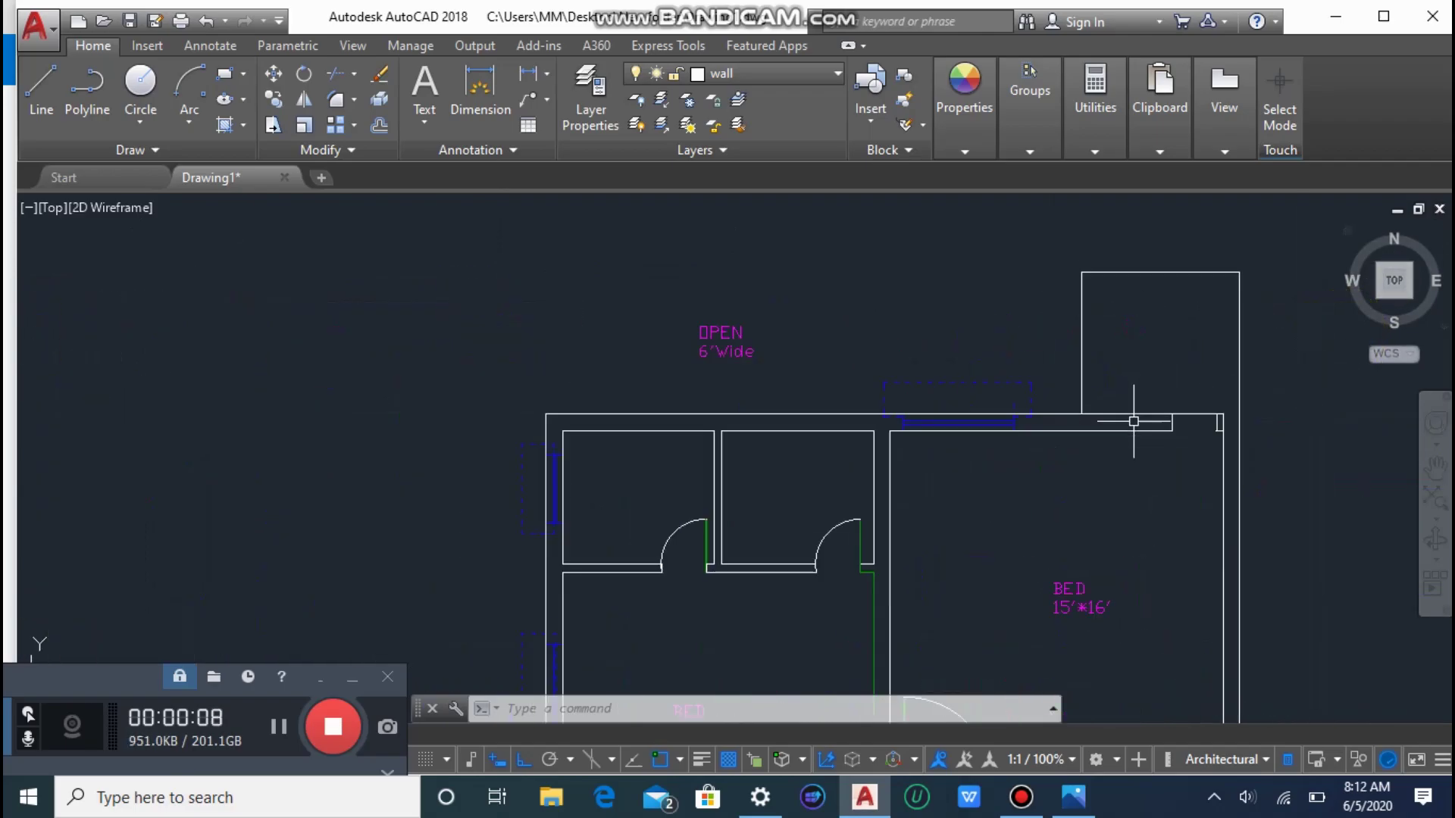
# Fillet the top and right walls to close the plan's top-right corner.
pyautogui.write('f')
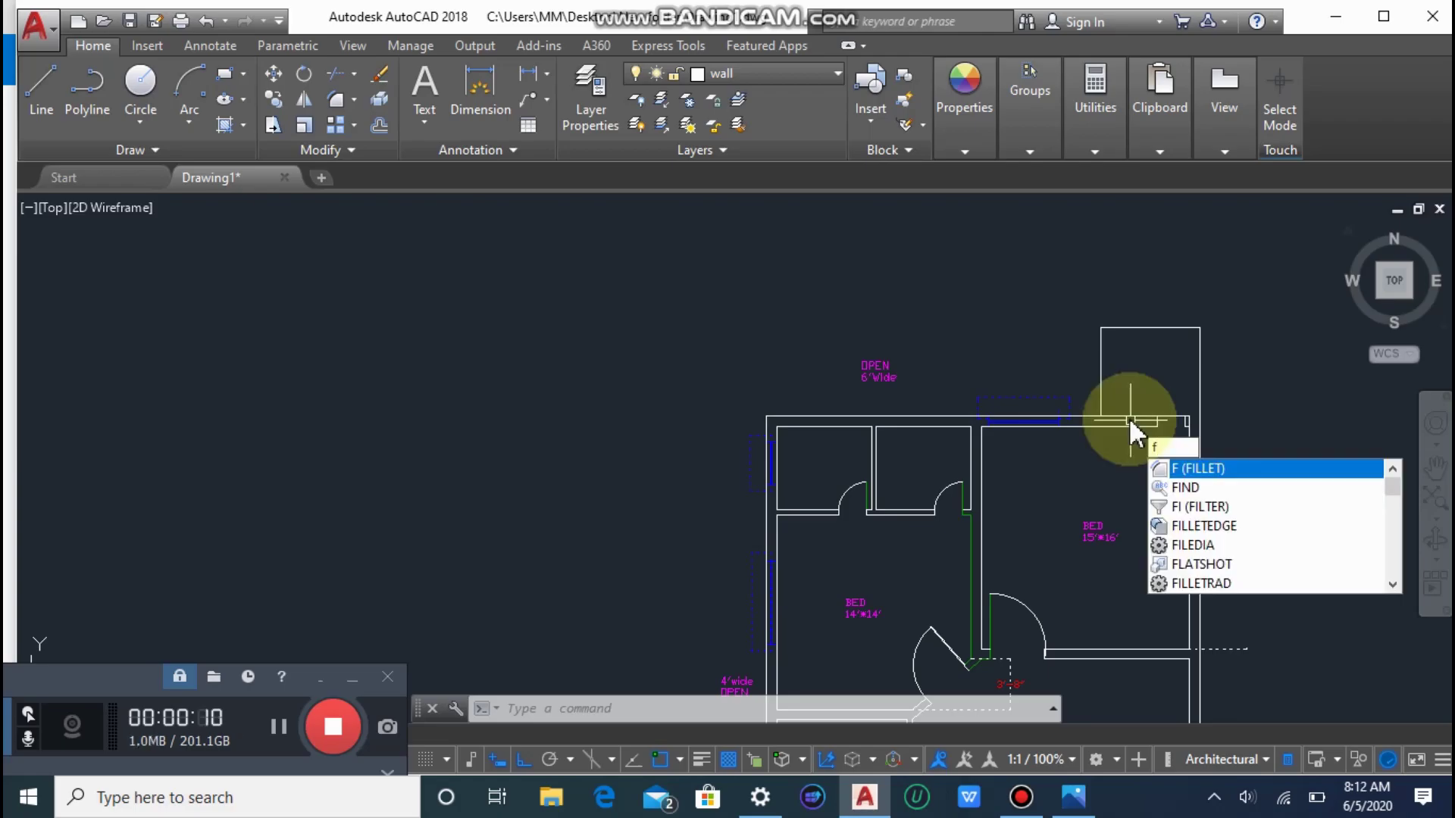
pyautogui.press('Return')
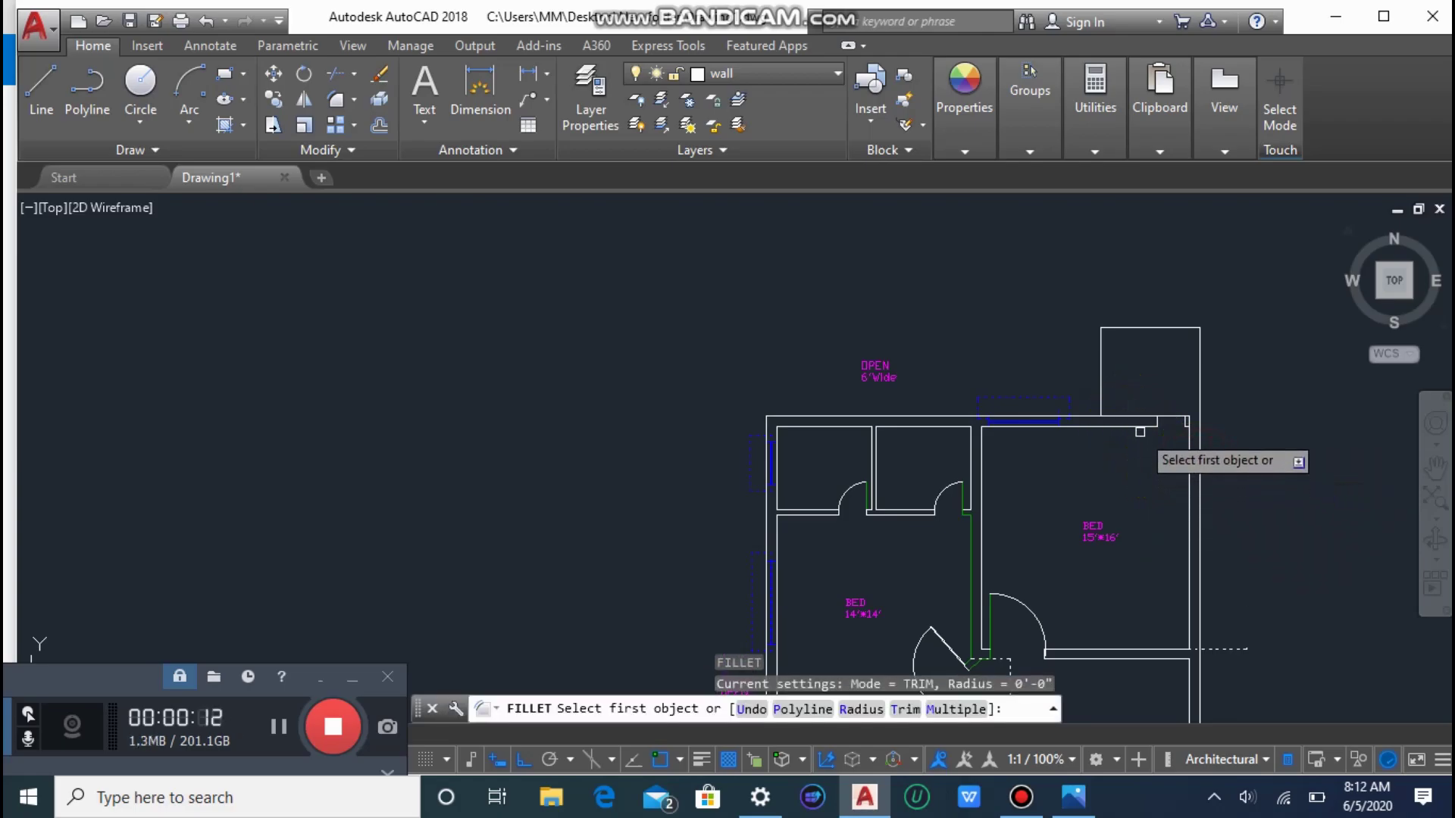
pyautogui.click(1141, 428)
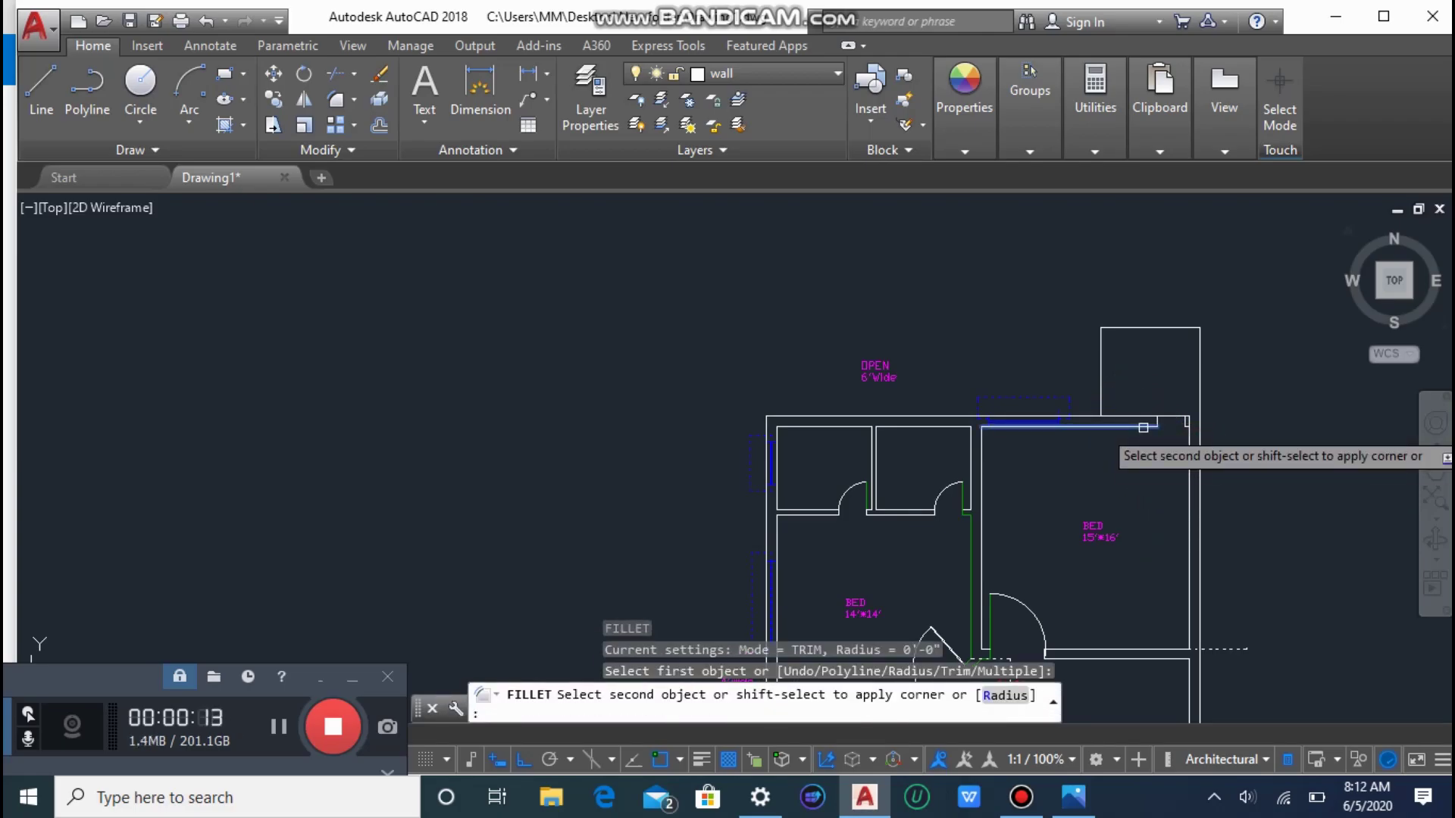
pyautogui.click(1191, 485)
pyautogui.press('Return')
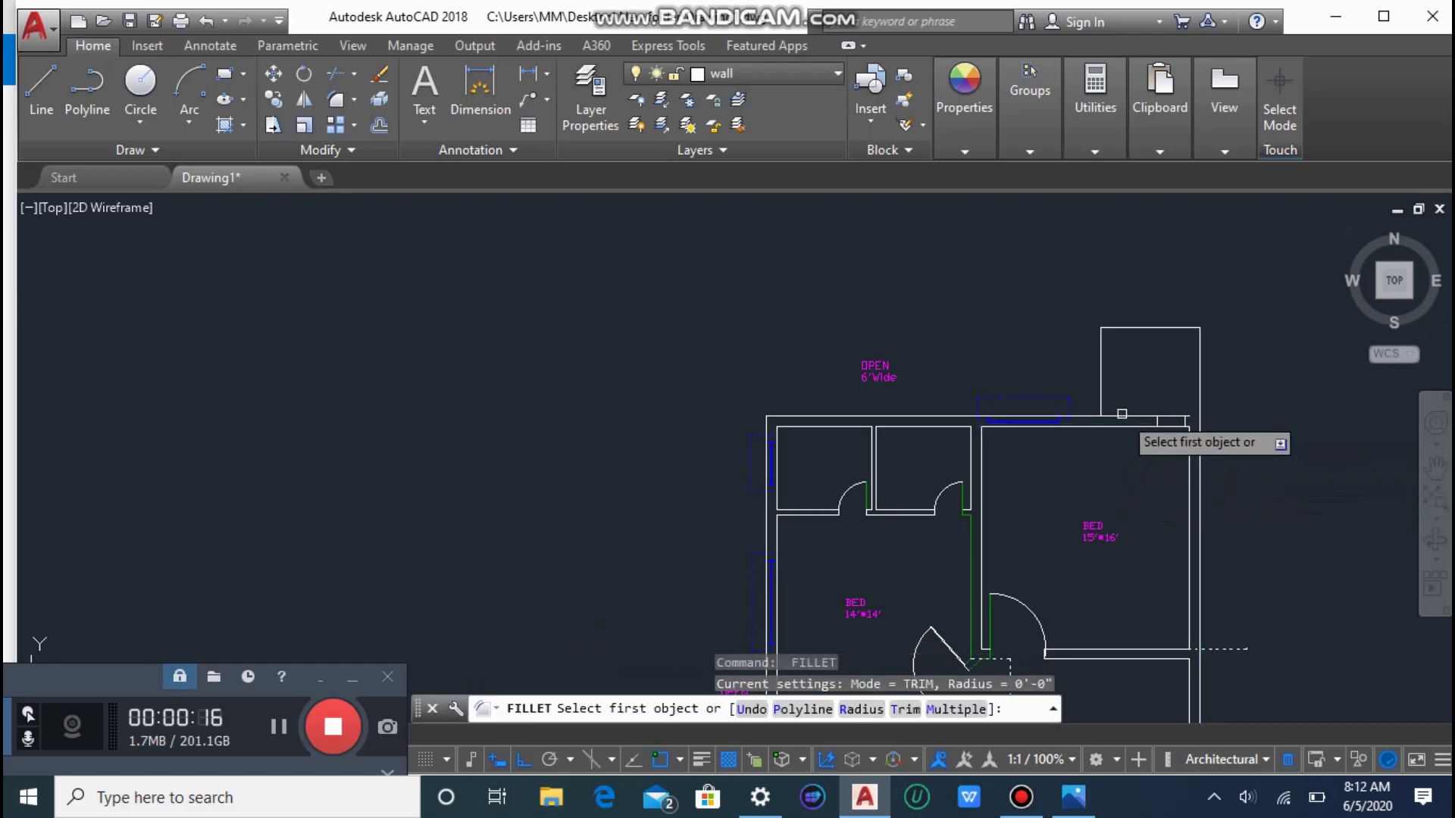
pyautogui.click(1120, 415)
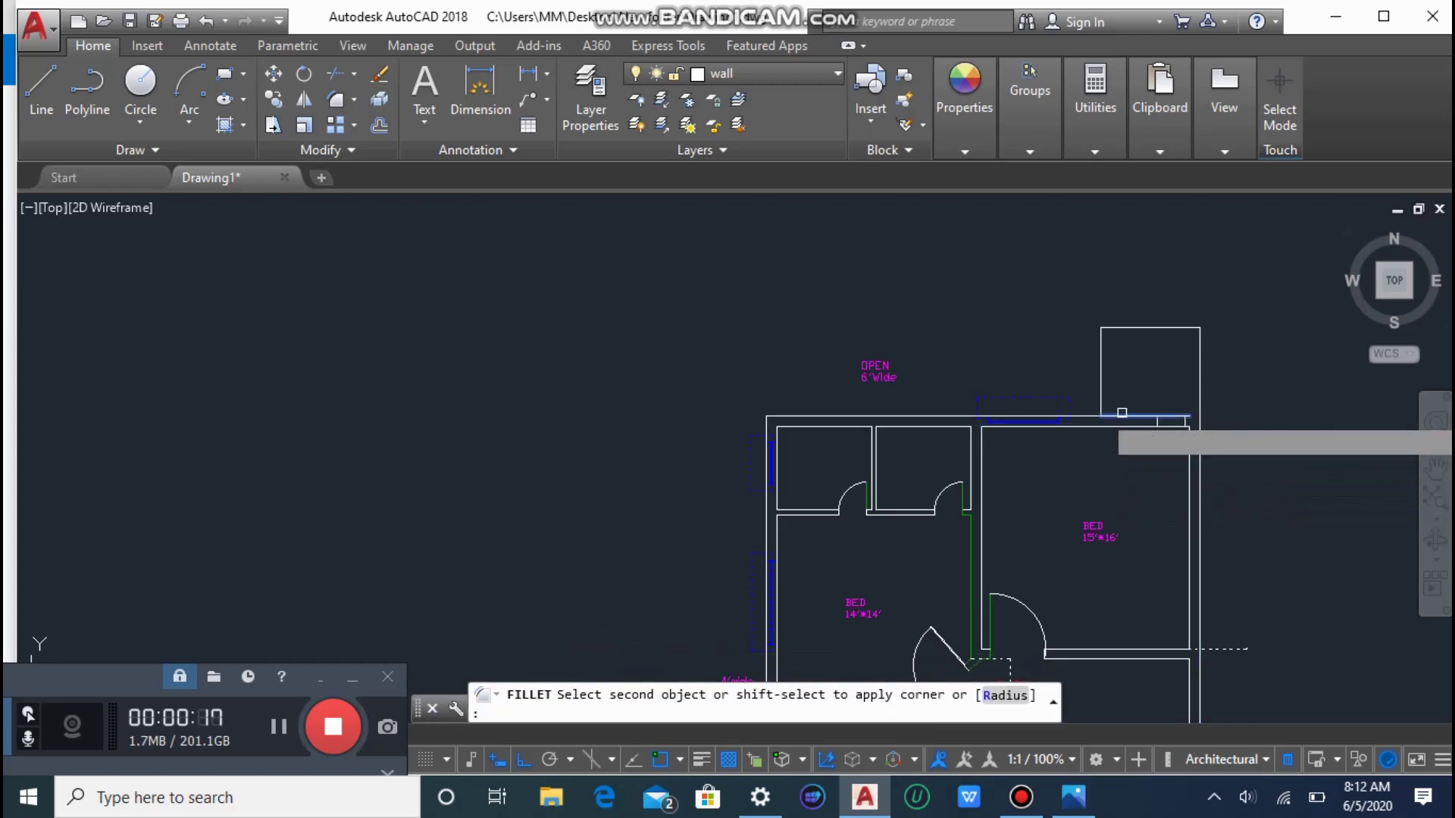
pyautogui.click(1201, 485)
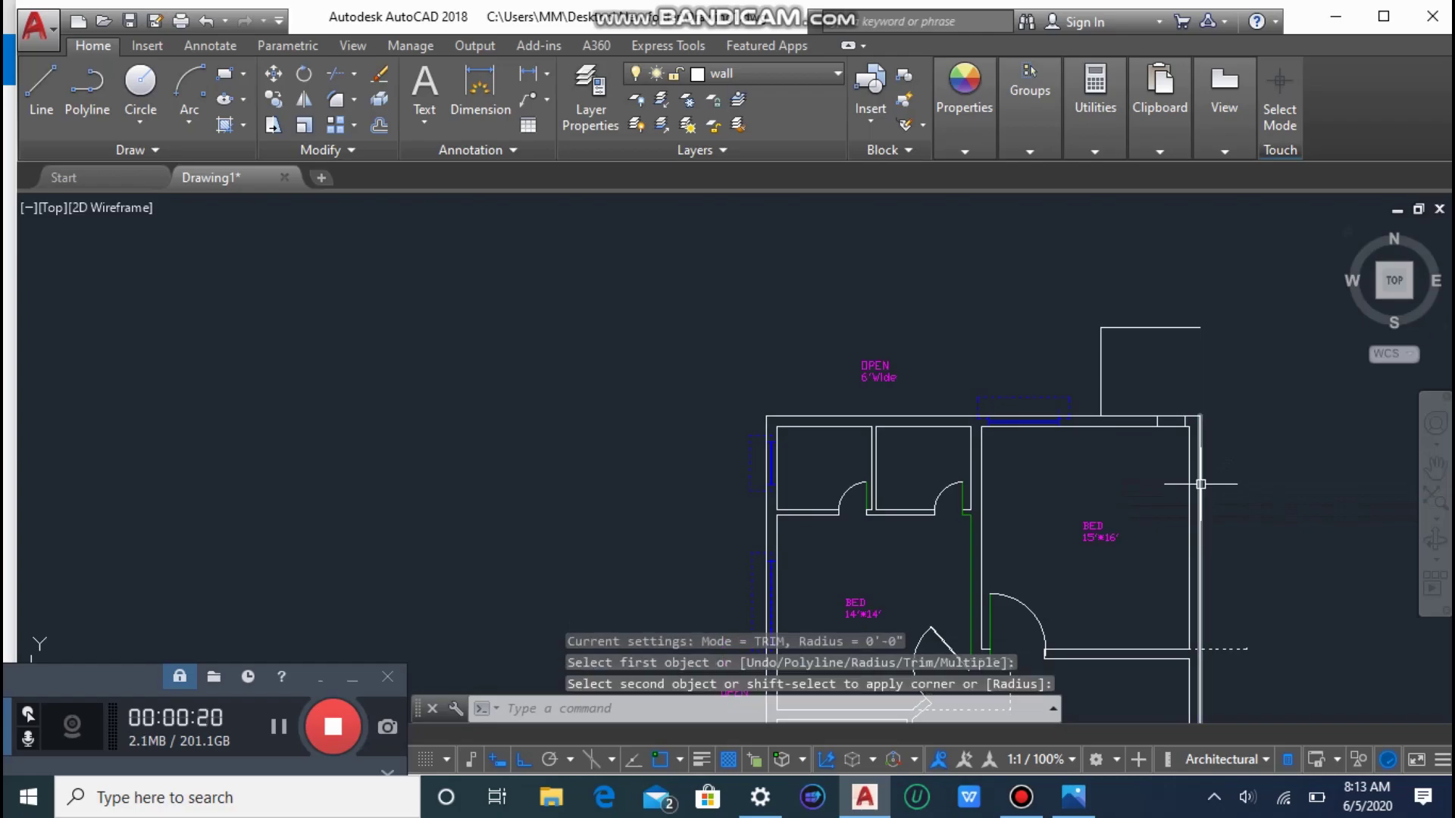
pyautogui.press('Escape')
# Erase the two short stray wall lines along the top wall near the bedroom.
pyautogui.write('L')
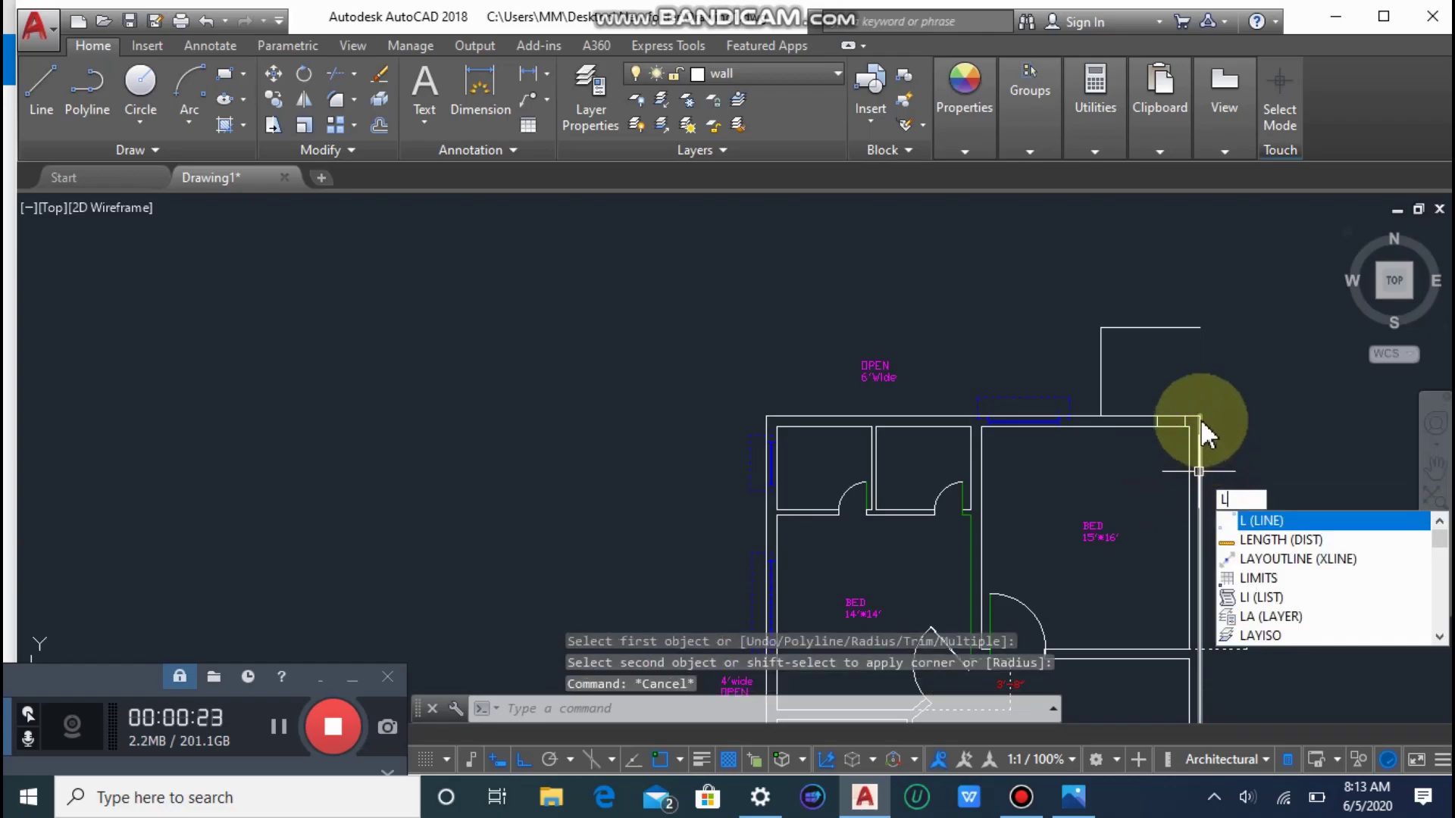
pyautogui.click(1271, 521)
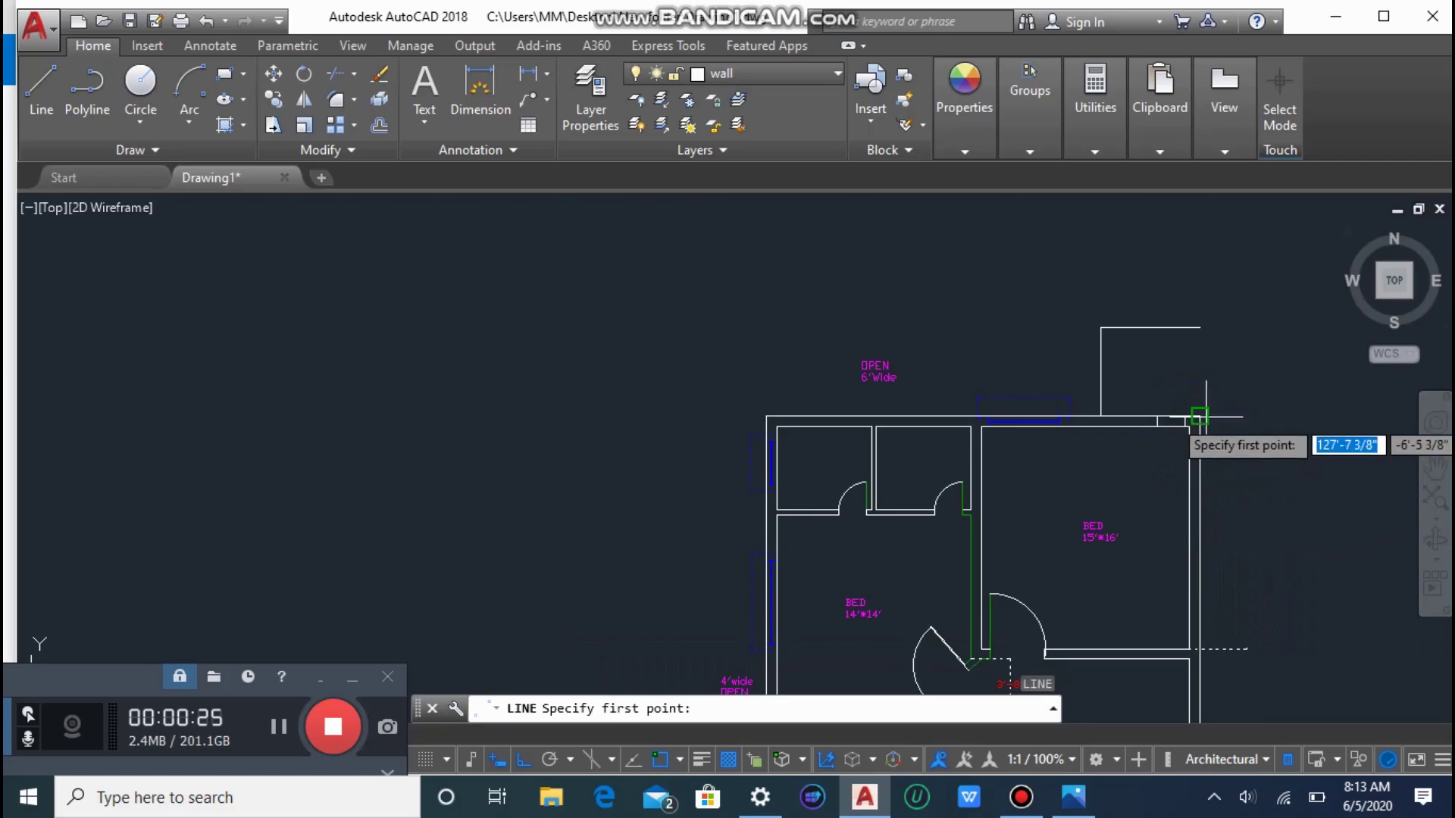
pyautogui.click(1198, 415)
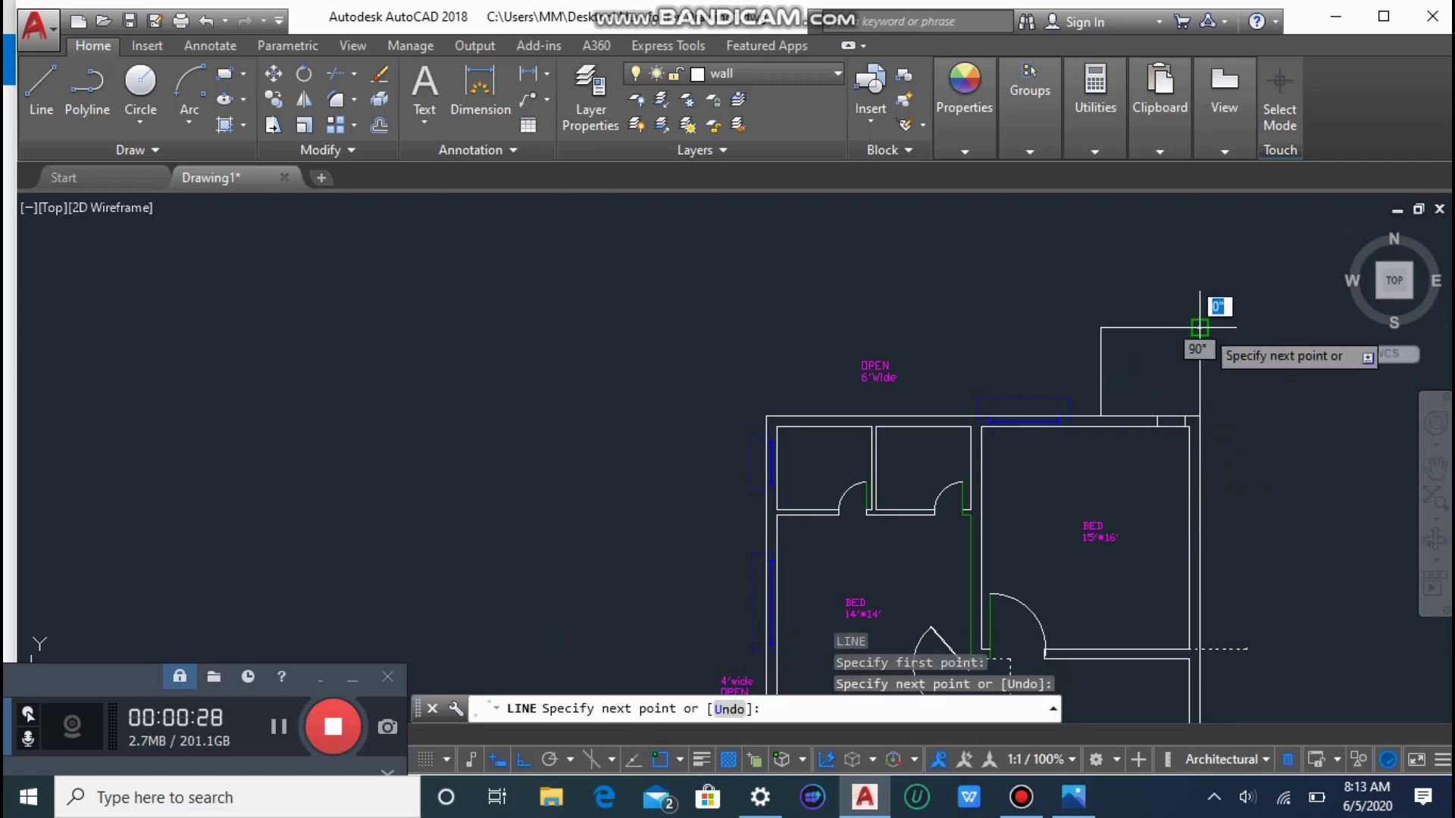
pyautogui.press('Escape')
pyautogui.scroll(4, 1189, 444)
pyautogui.click(1189, 378)
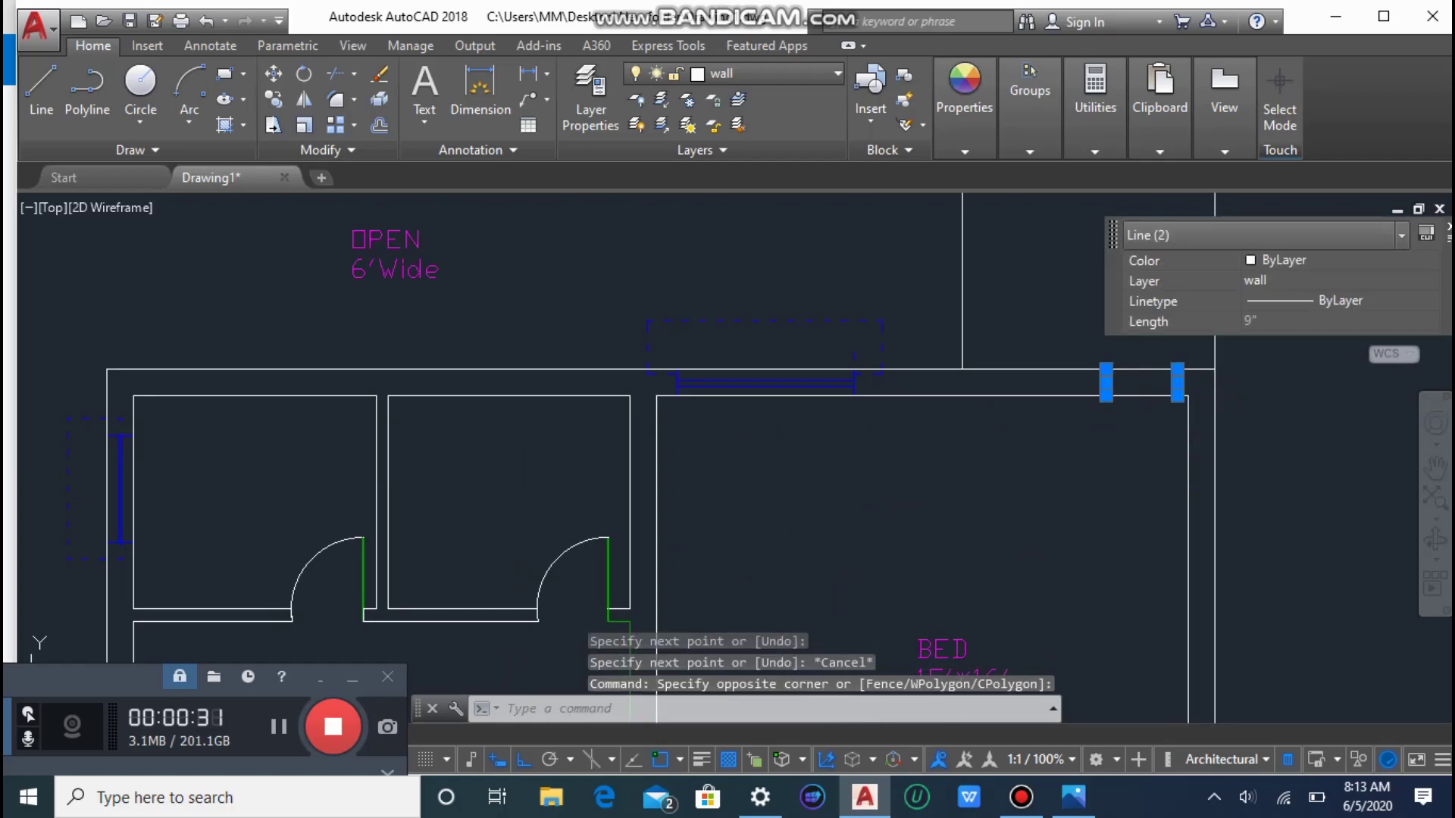
pyautogui.press('Delete')
pyautogui.scroll(-5, 1141, 382)
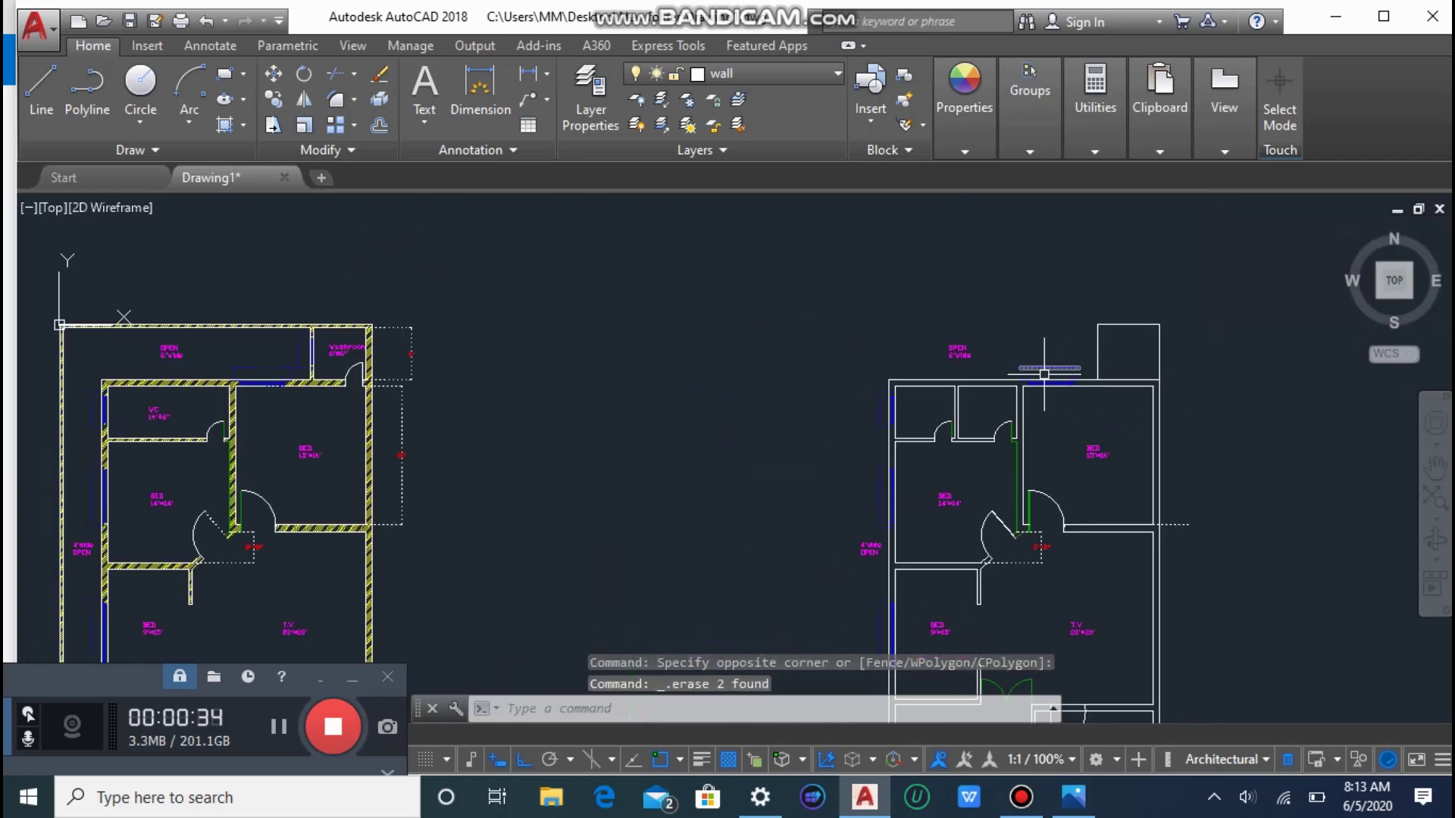
# Set the two green door lines' colour to ByBlock in Quick Properties.
pyautogui.scroll(4, 1044, 374)
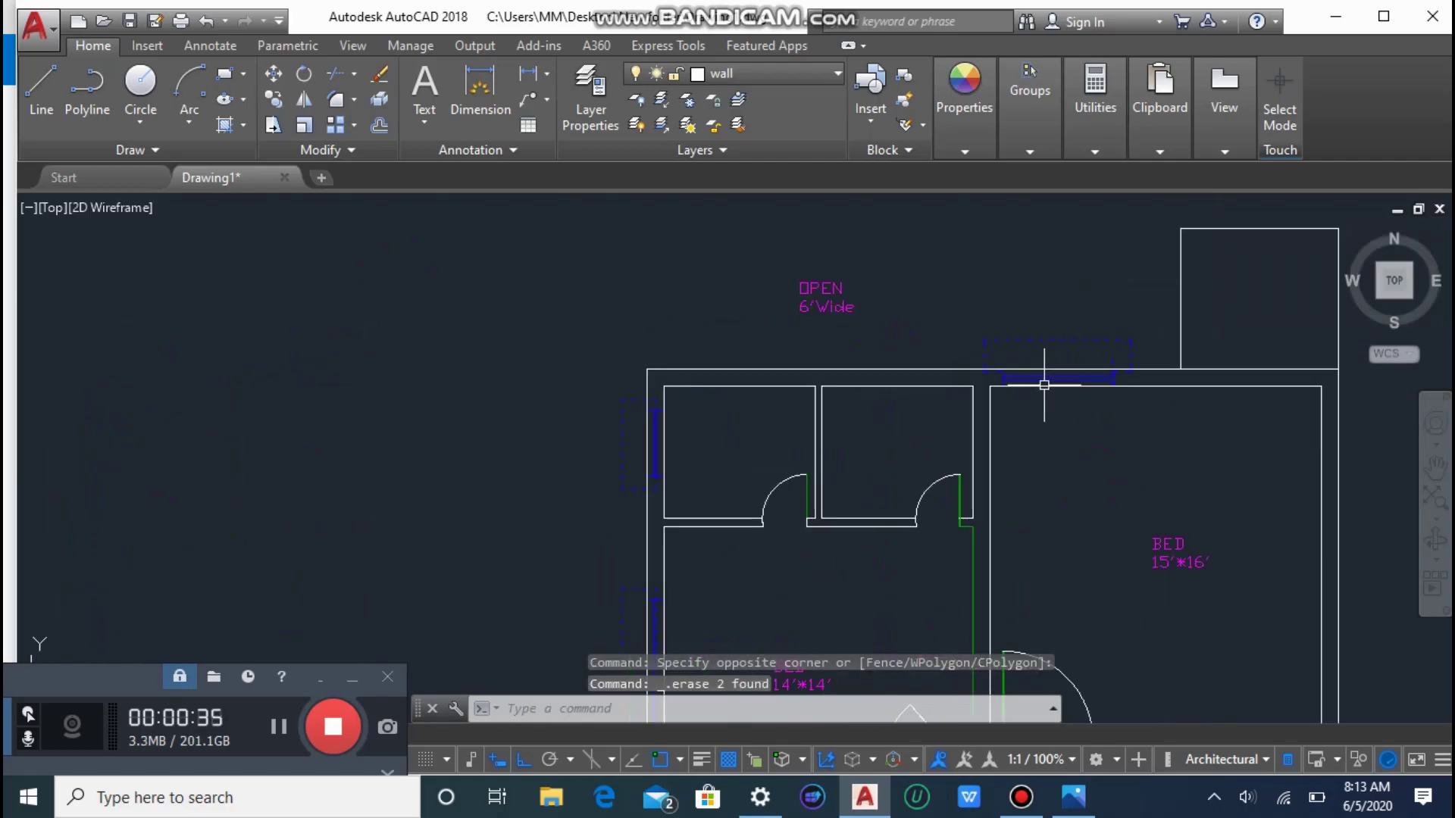
pyautogui.click(970, 553)
pyautogui.scroll(4, 971, 529)
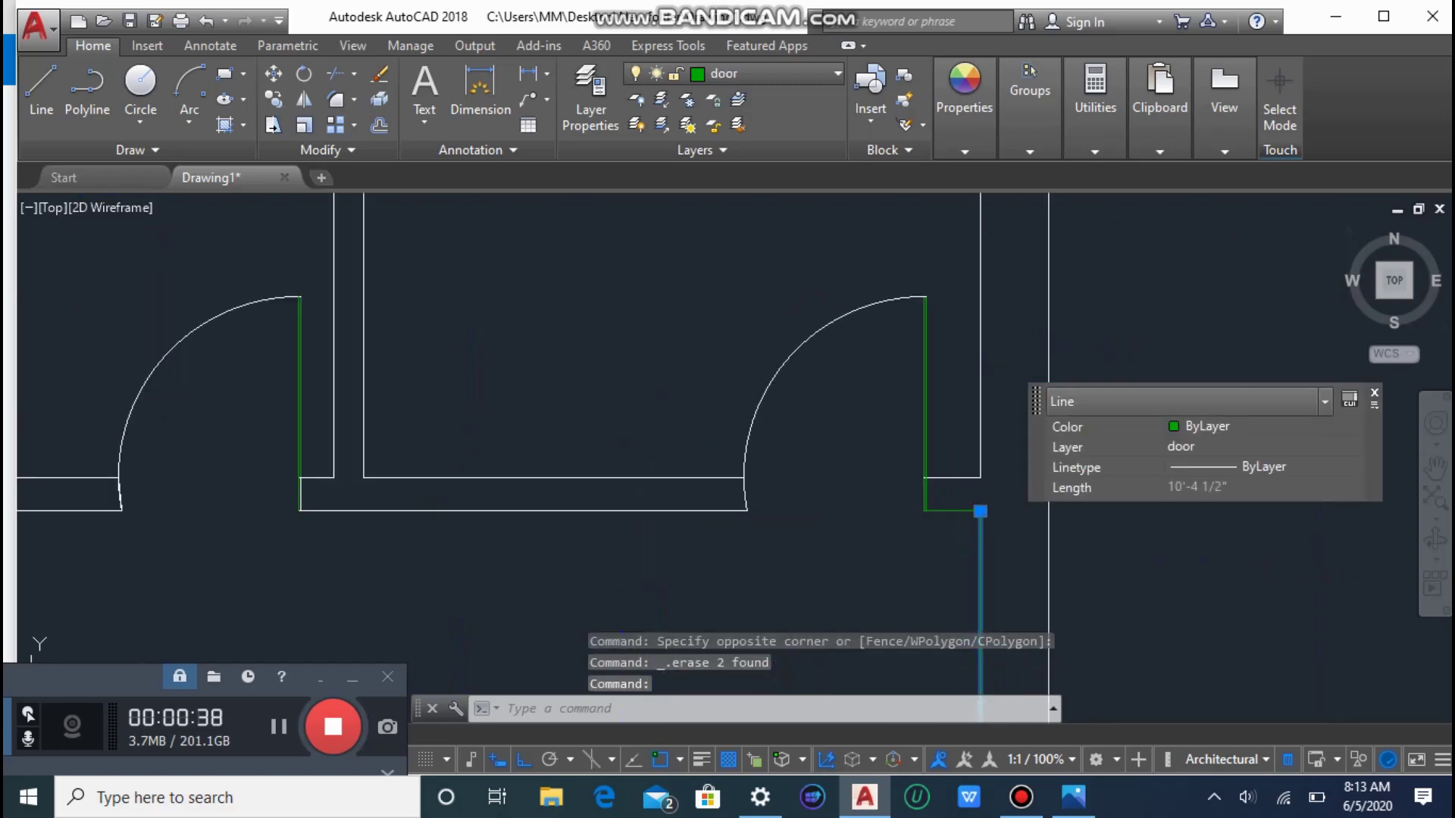
pyautogui.click(952, 511)
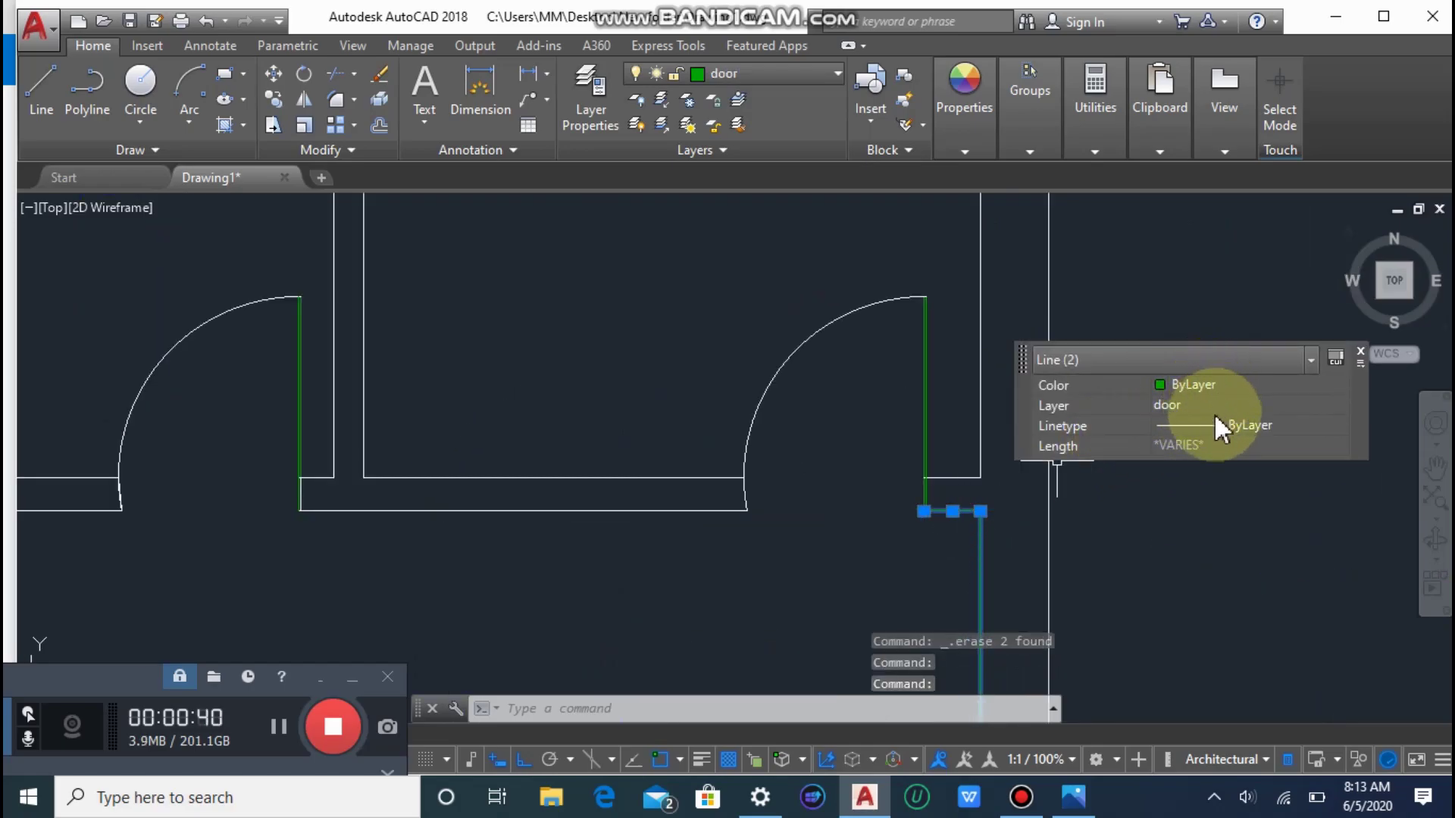
pyautogui.click(1221, 388)
pyautogui.click(1171, 386)
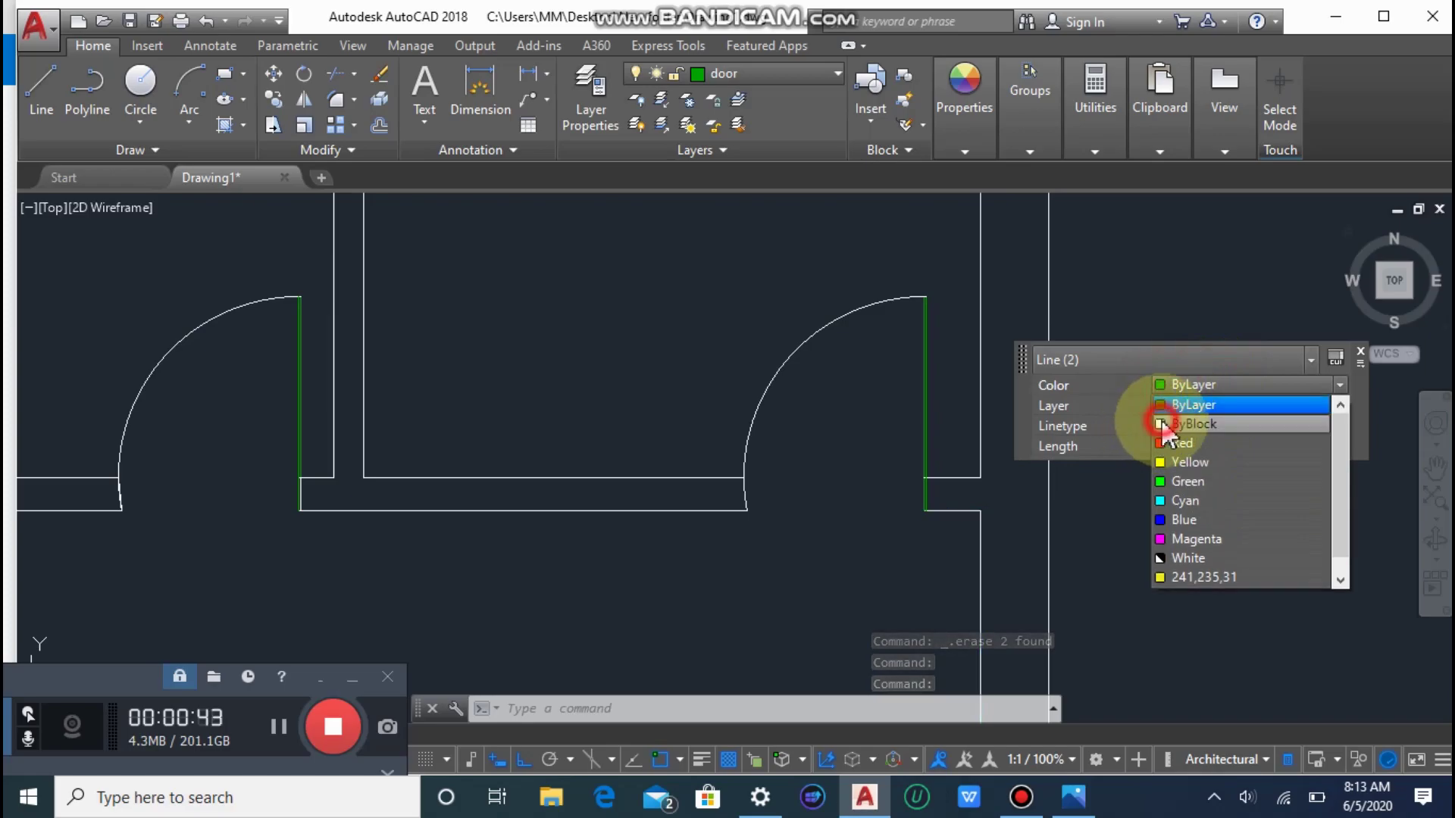
pyautogui.click(1159, 422)
pyautogui.scroll(-5, 1114, 584)
# Clear the selection and zoom in on the right wall beside the lawn.
pyautogui.press('Escape')
pyautogui.press('Escape')
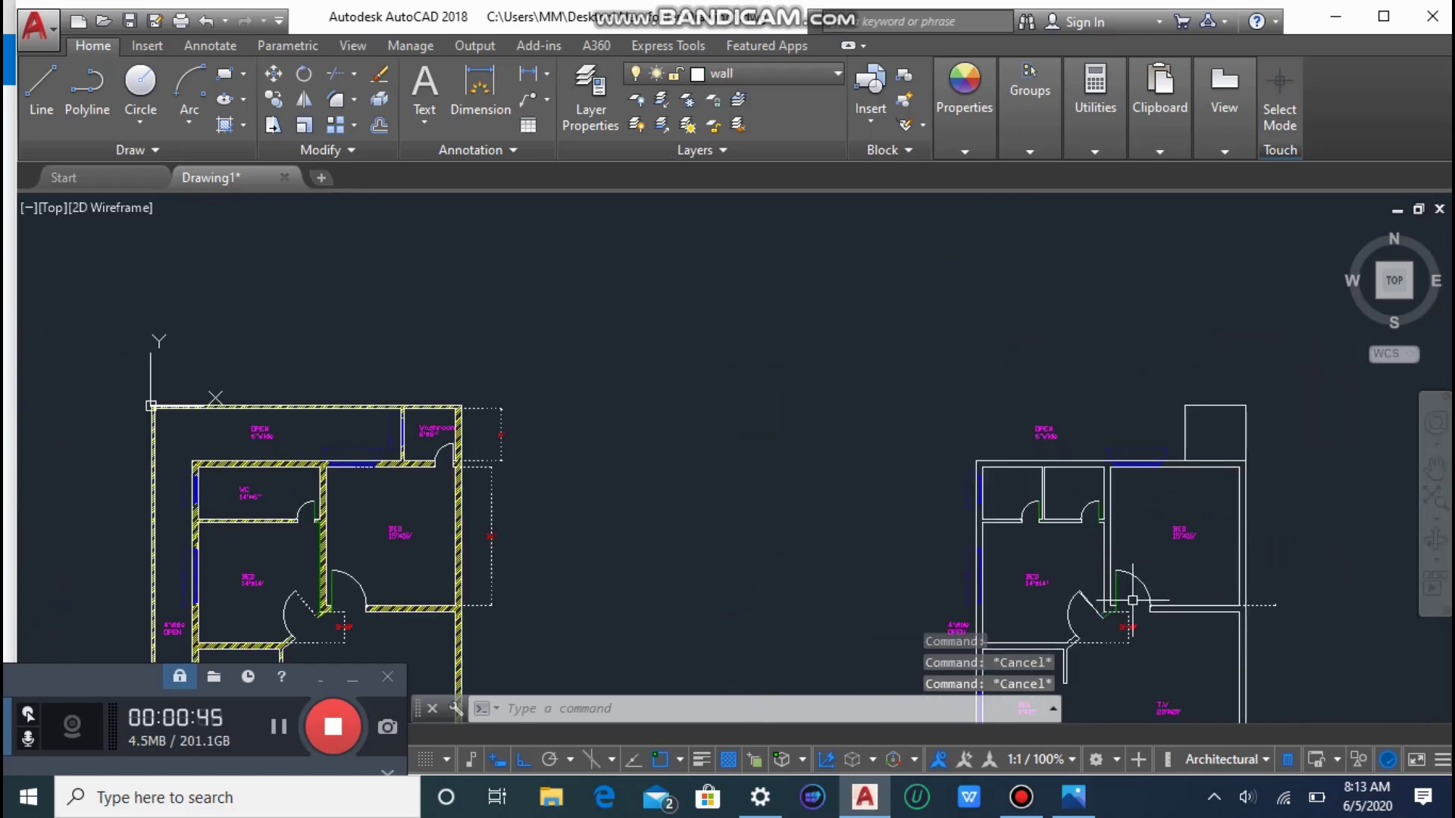
pyautogui.scroll(5, 1119, 611)
pyautogui.scroll(-5, 1092, 560)
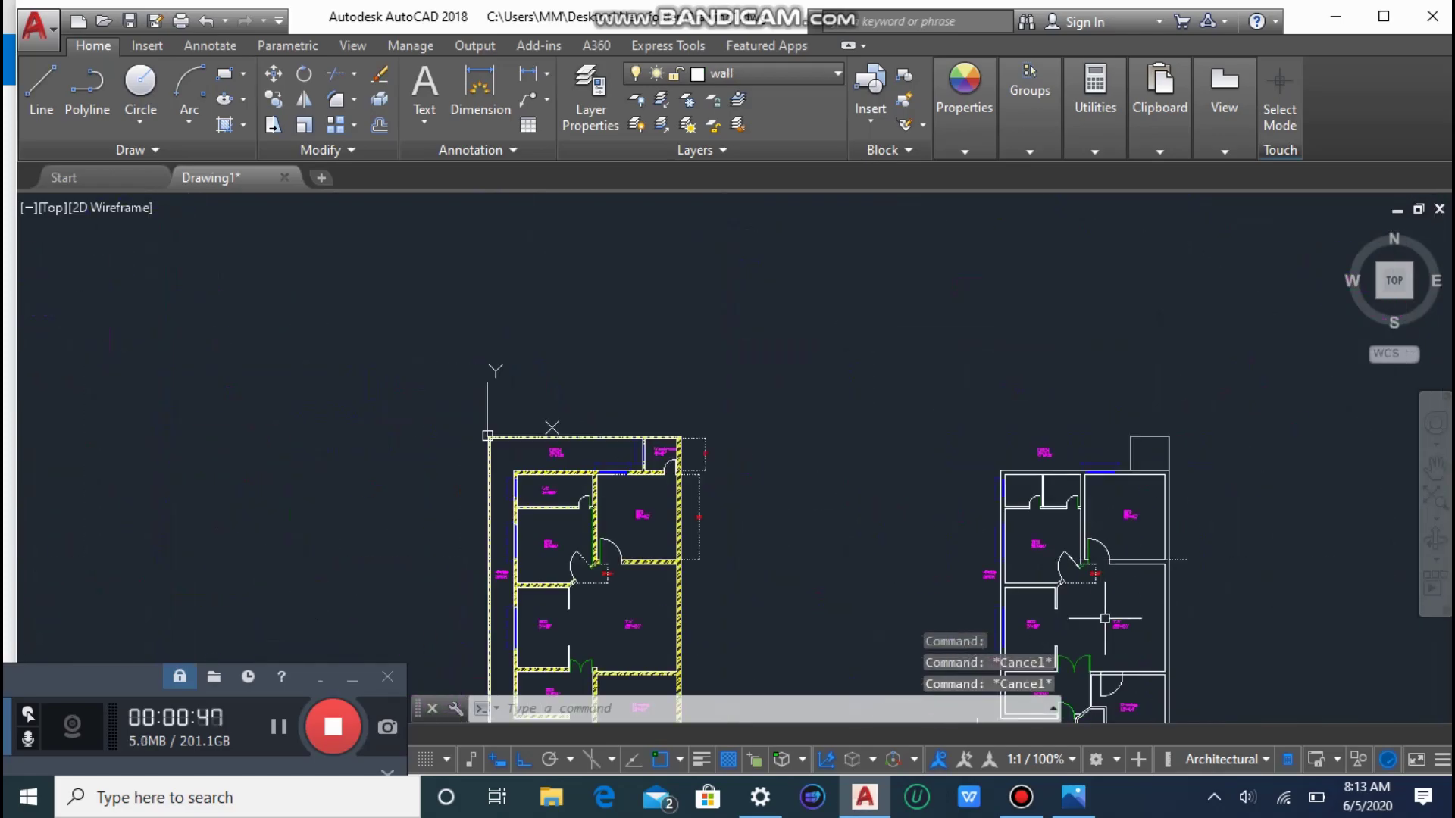
pyautogui.scroll(-5, 1105, 618)
pyautogui.scroll(9, 1096, 675)
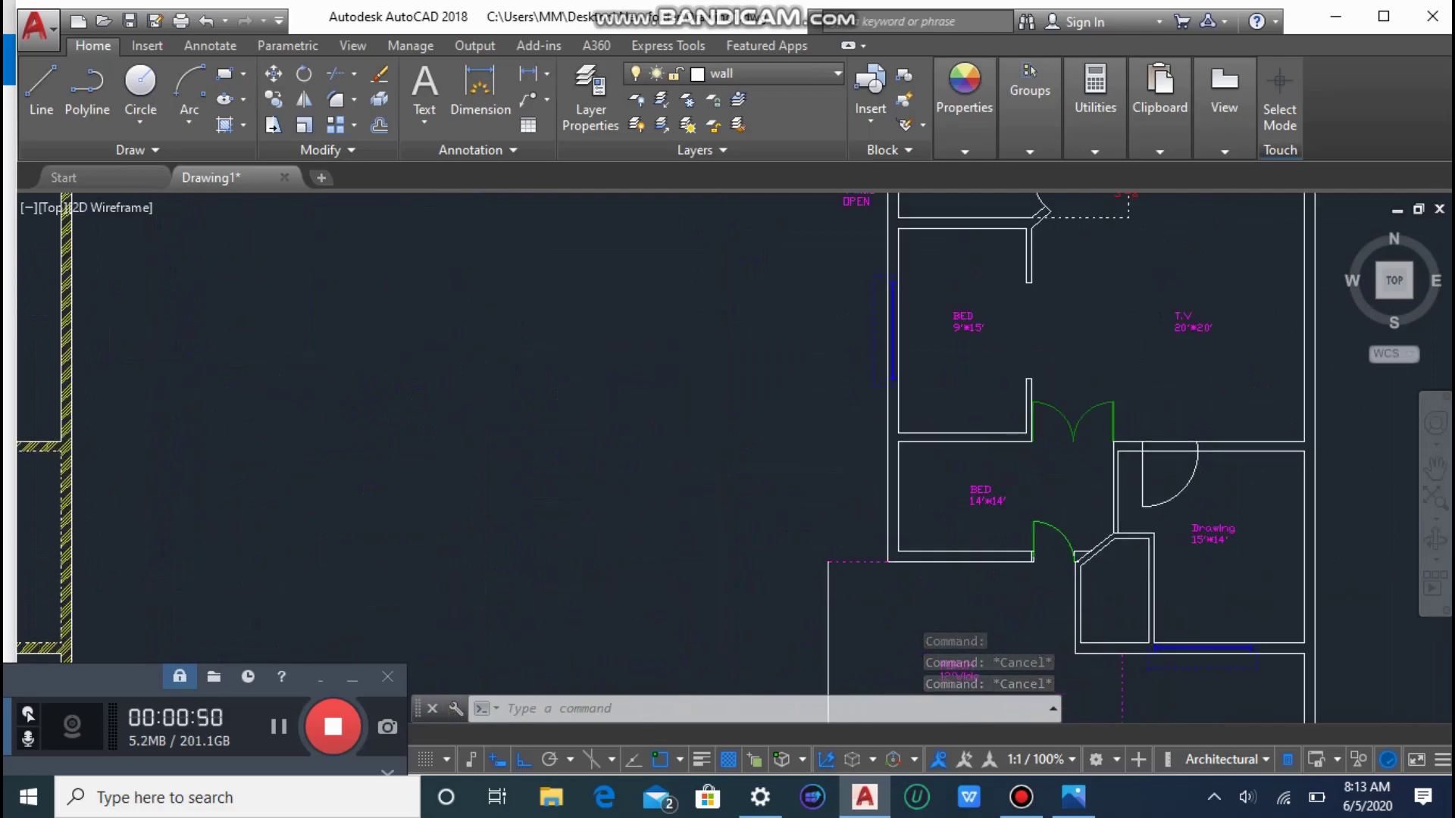
pyautogui.scroll(-4, 1142, 391)
pyautogui.scroll(-3, 1191, 565)
pyautogui.scroll(5, 1218, 619)
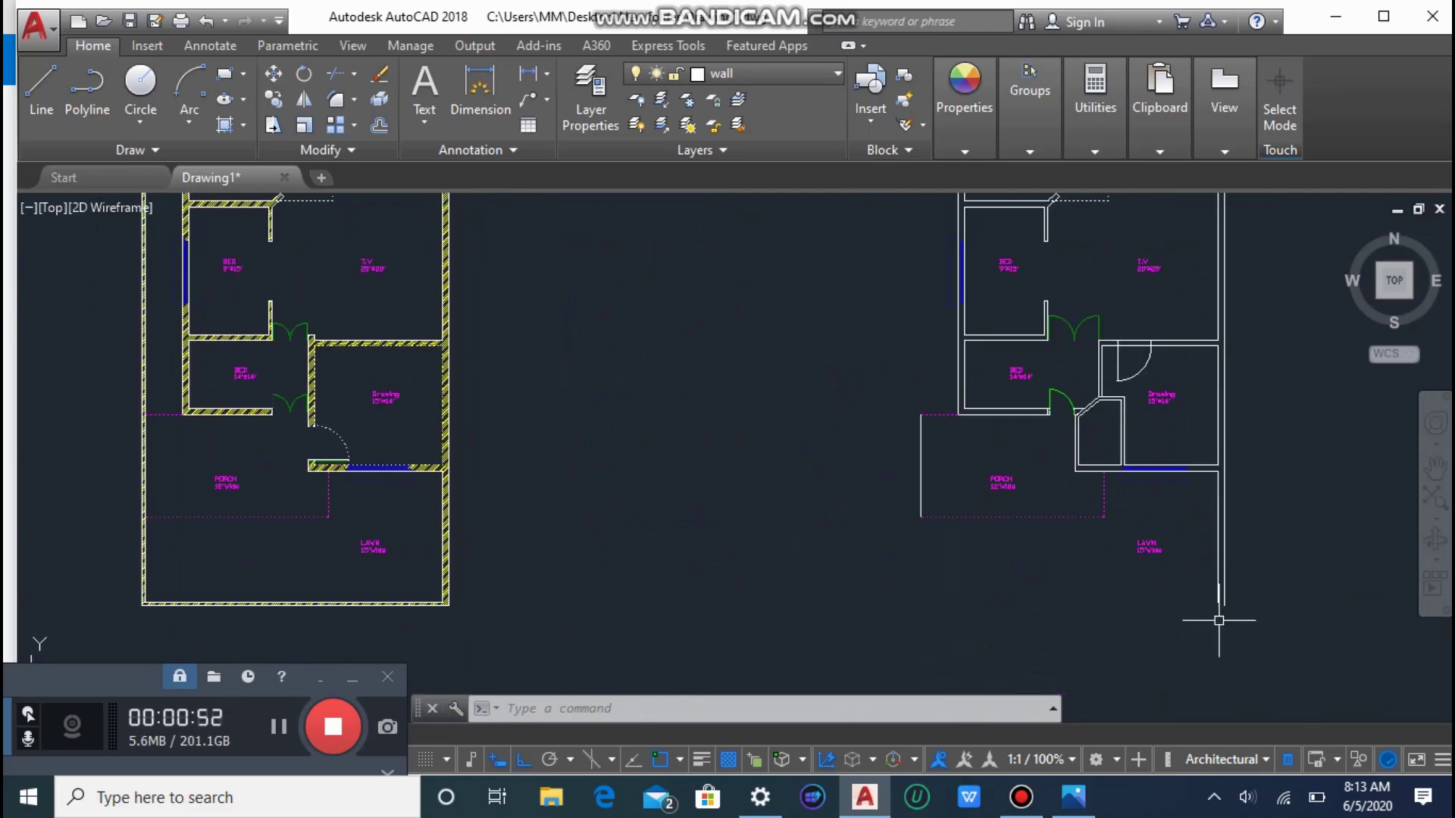
pyautogui.scroll(2, 1218, 620)
pyautogui.click(1305, 510)
pyautogui.press('Escape')
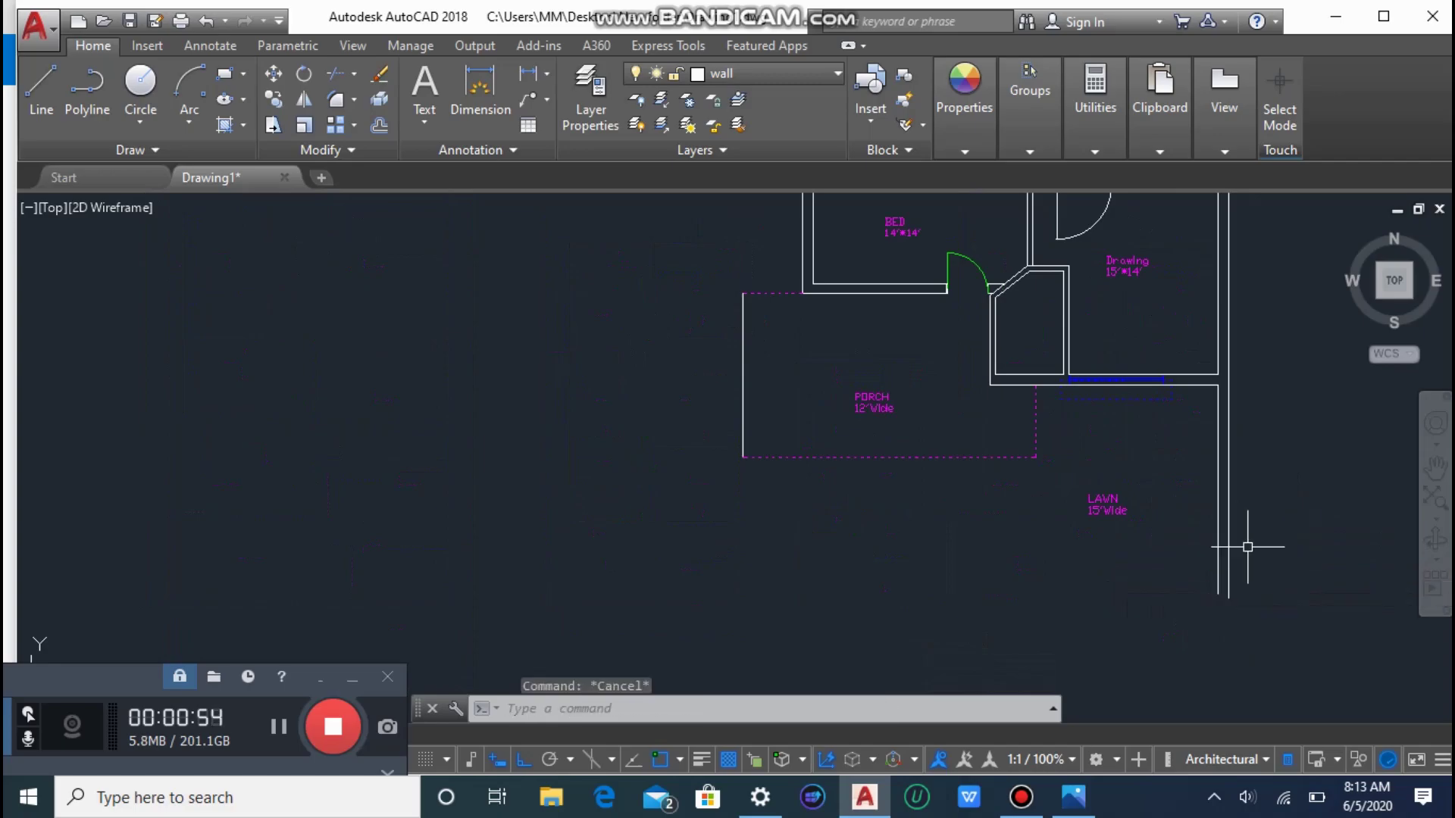
# Trim the right wall's end with a crossing window, using all objects as cutting edges.
pyautogui.write('tr')
pyautogui.press('Return')
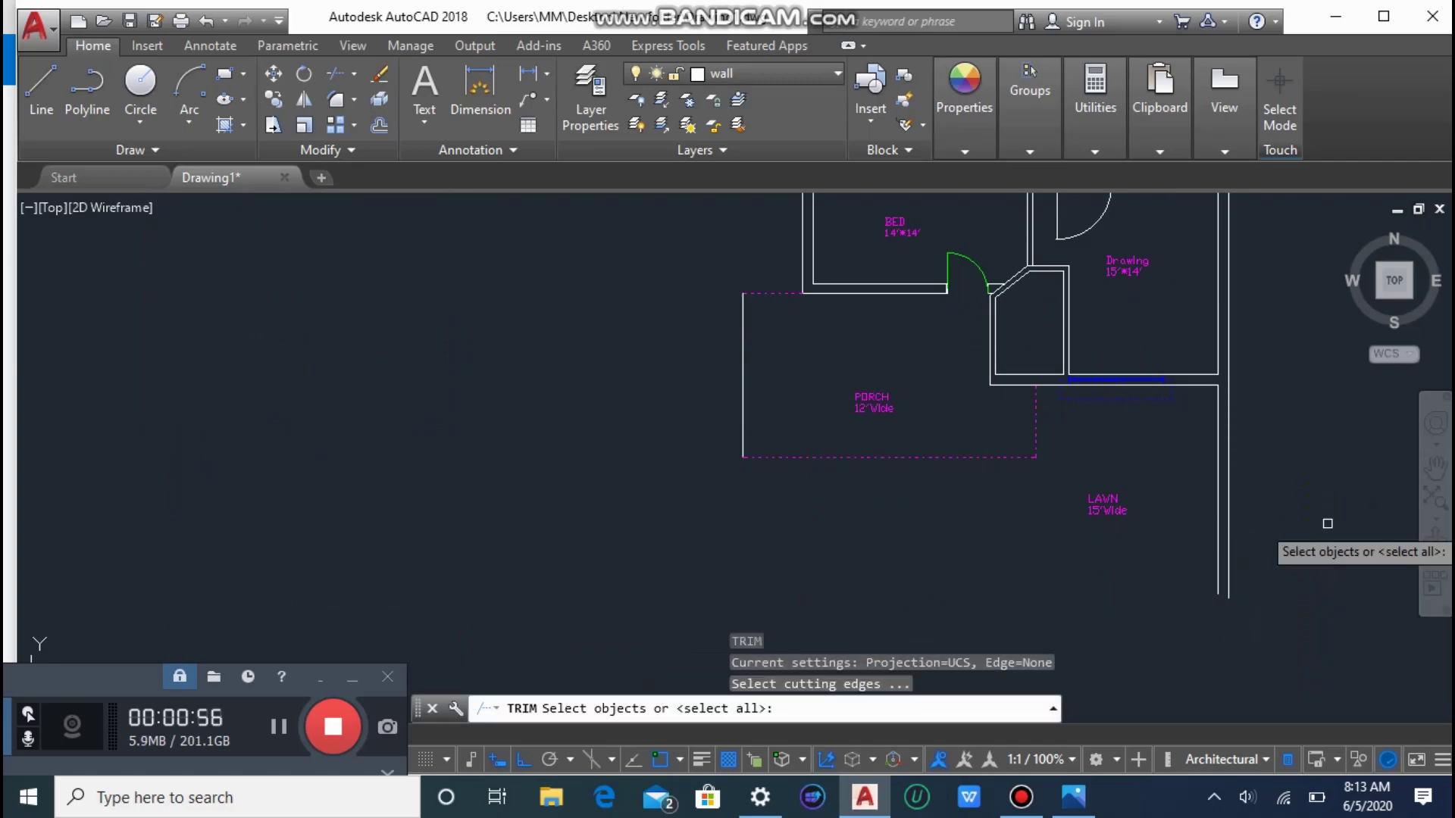
pyautogui.press('Return')
pyautogui.click(1304, 448)
pyautogui.click(1184, 580)
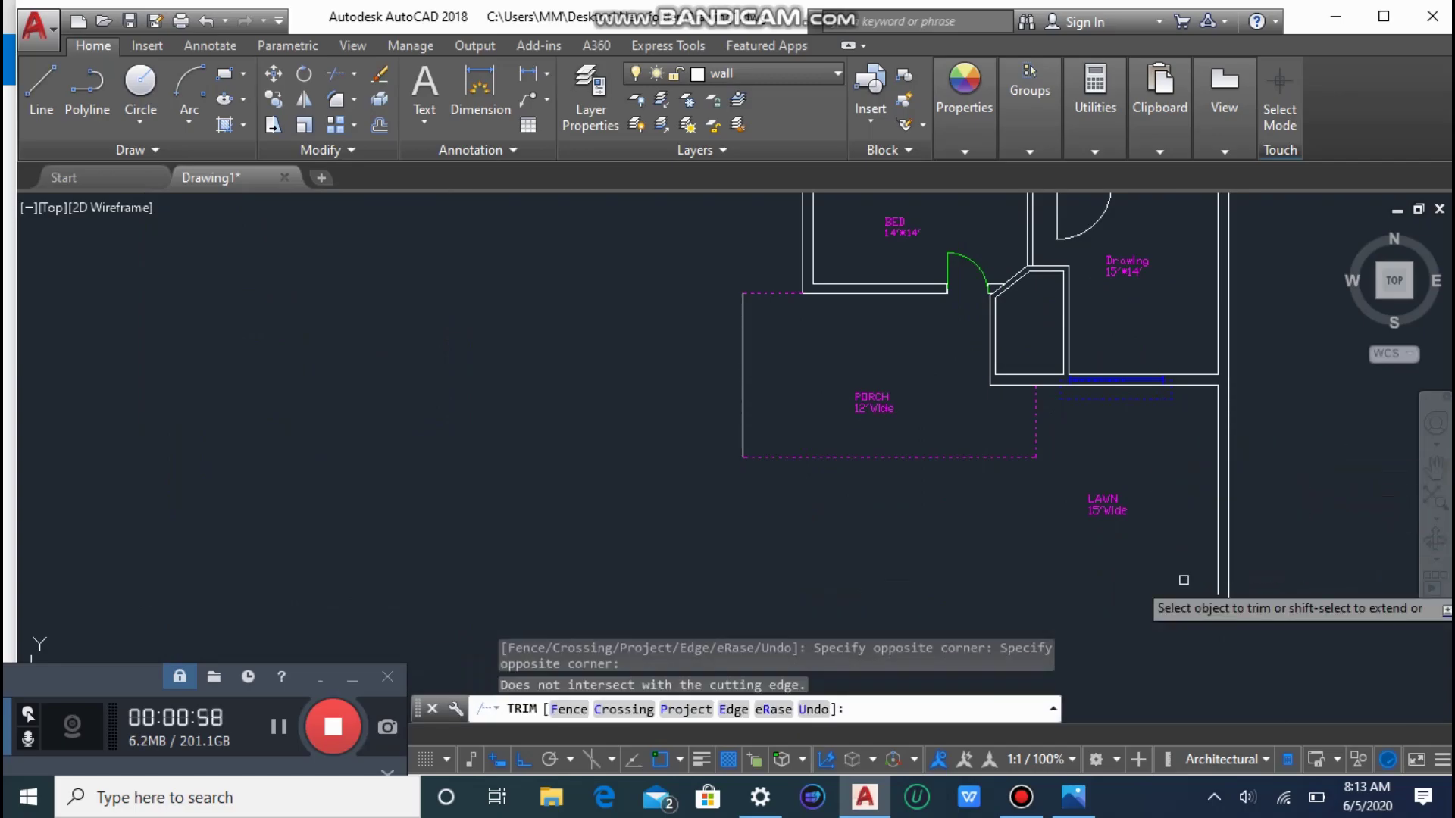
pyautogui.press('Escape')
pyautogui.press('Escape')
pyautogui.press('Escape')
pyautogui.press('Escape')
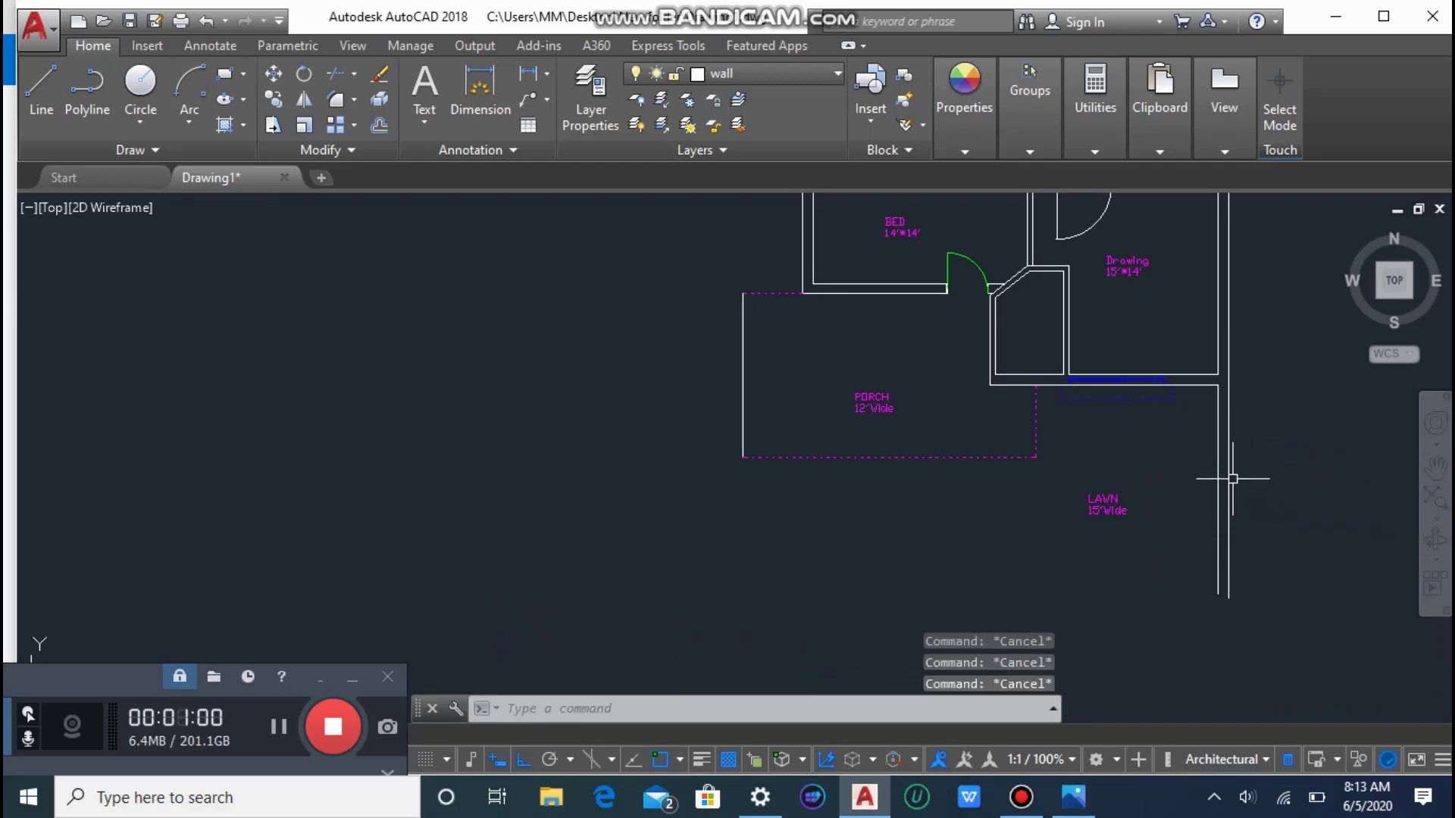
pyautogui.write('tr')
pyautogui.press('Return')
# Extend the wall line to its boundary.
pyautogui.press('Return')
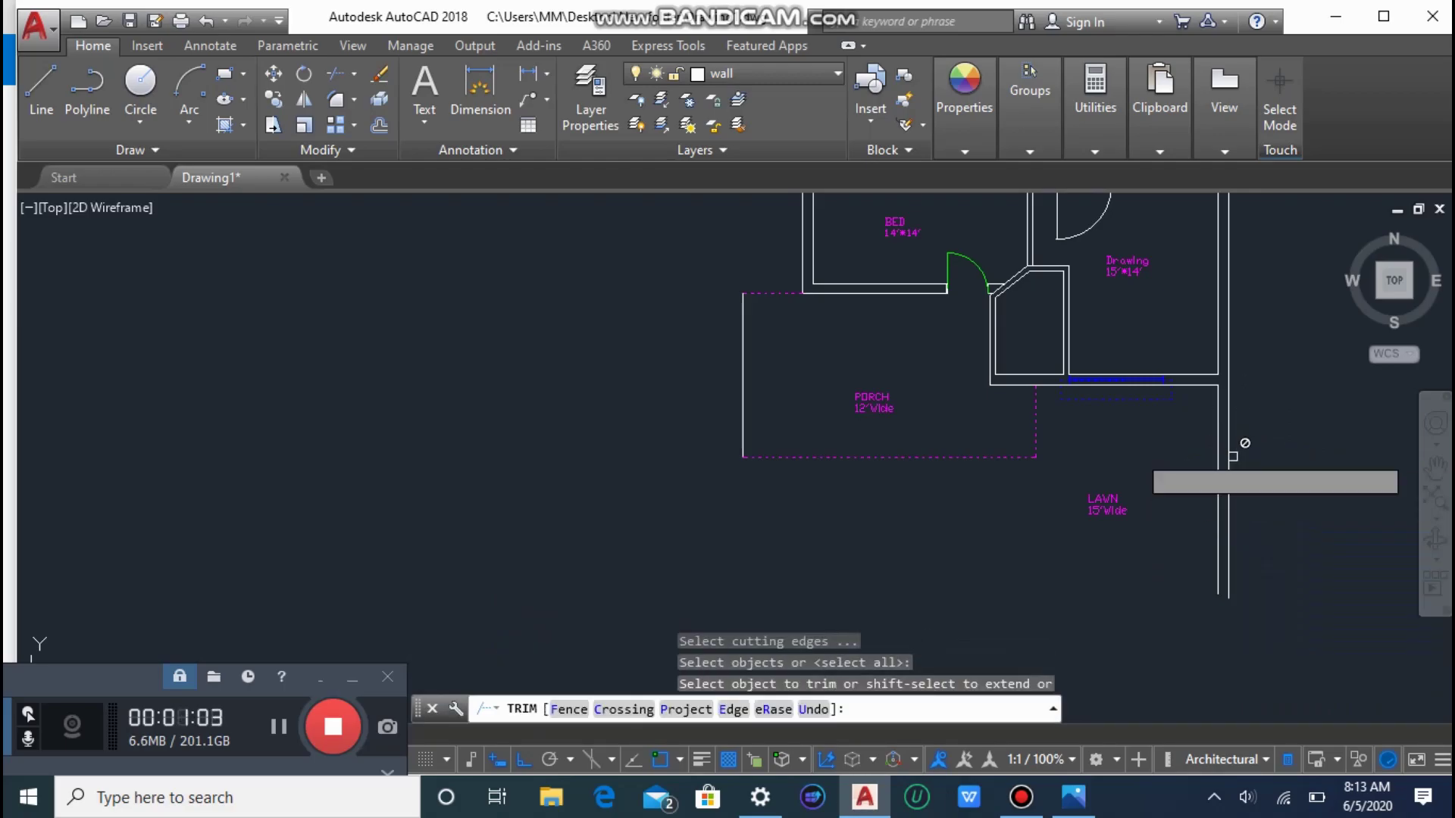
pyautogui.press('Escape')
pyautogui.press('Escape')
pyautogui.write('ex')
pyautogui.press('Return')
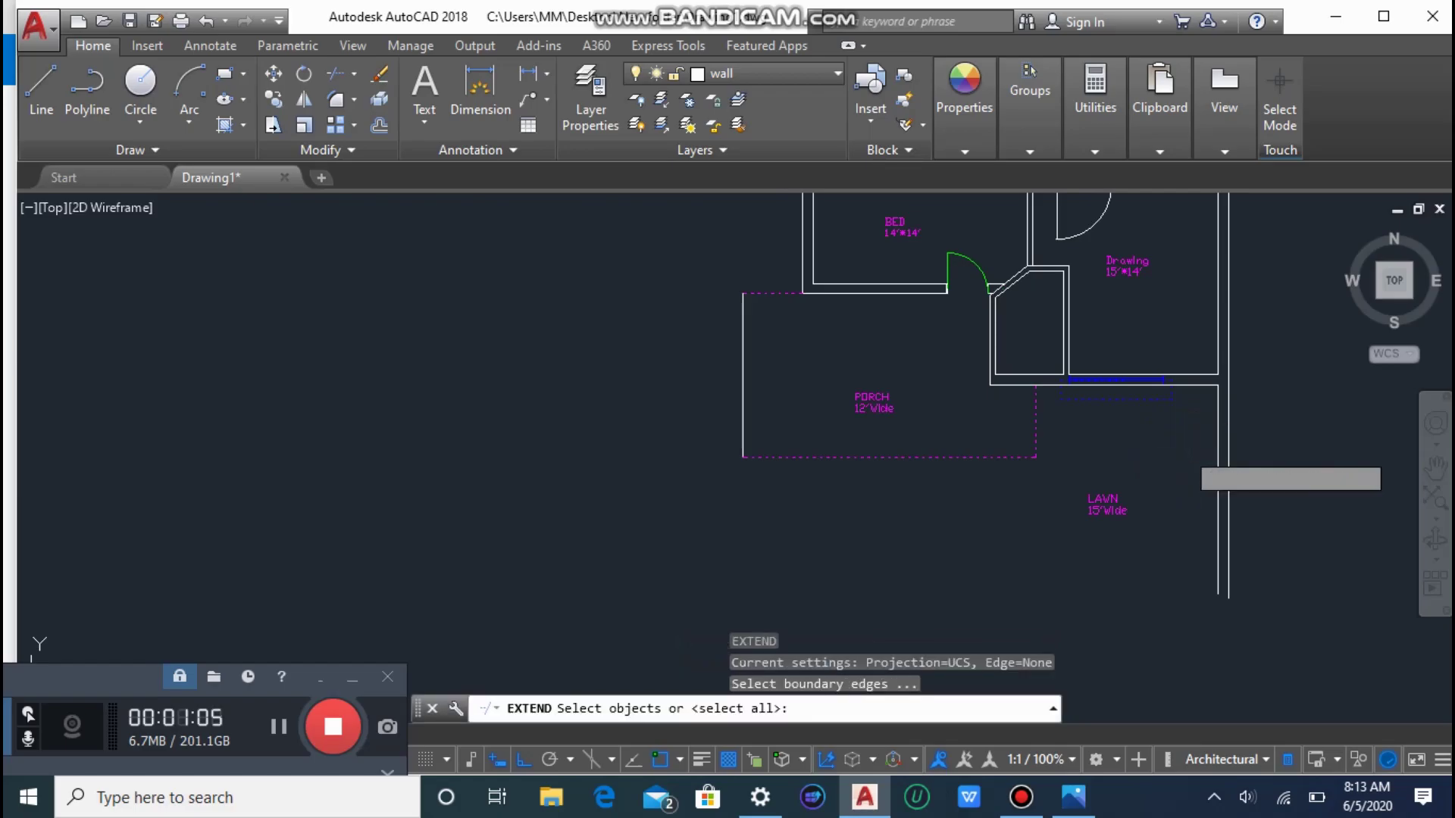
pyautogui.press('Return')
pyautogui.click(1208, 375)
pyautogui.press('Escape')
pyautogui.press('Escape')
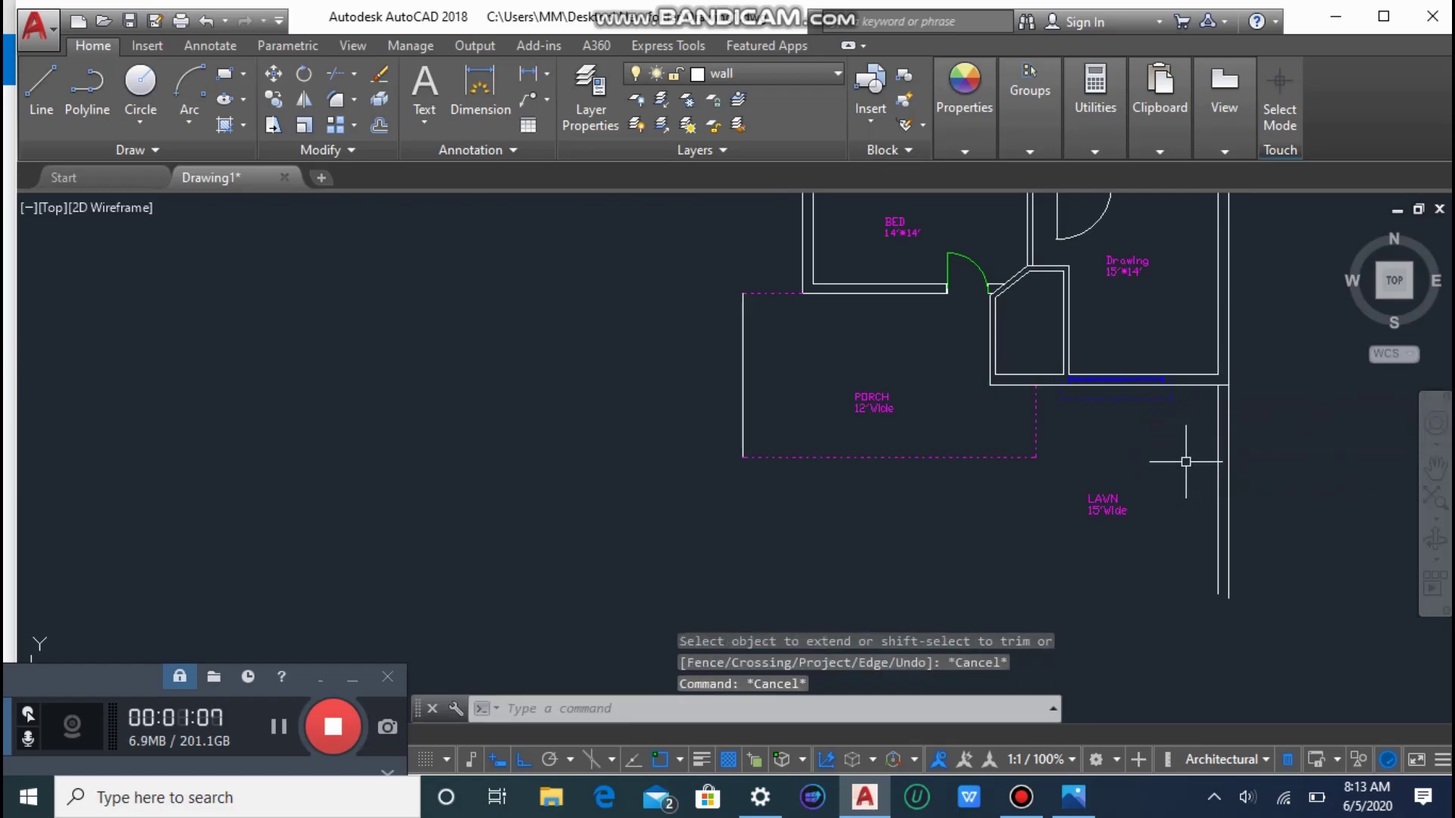
# Trim the lines near the right wall and delete the long vertical line beside the LAWN label.
pyautogui.click(1186, 469)
pyautogui.write('tr')
pyautogui.press('Return')
pyautogui.press('Return')
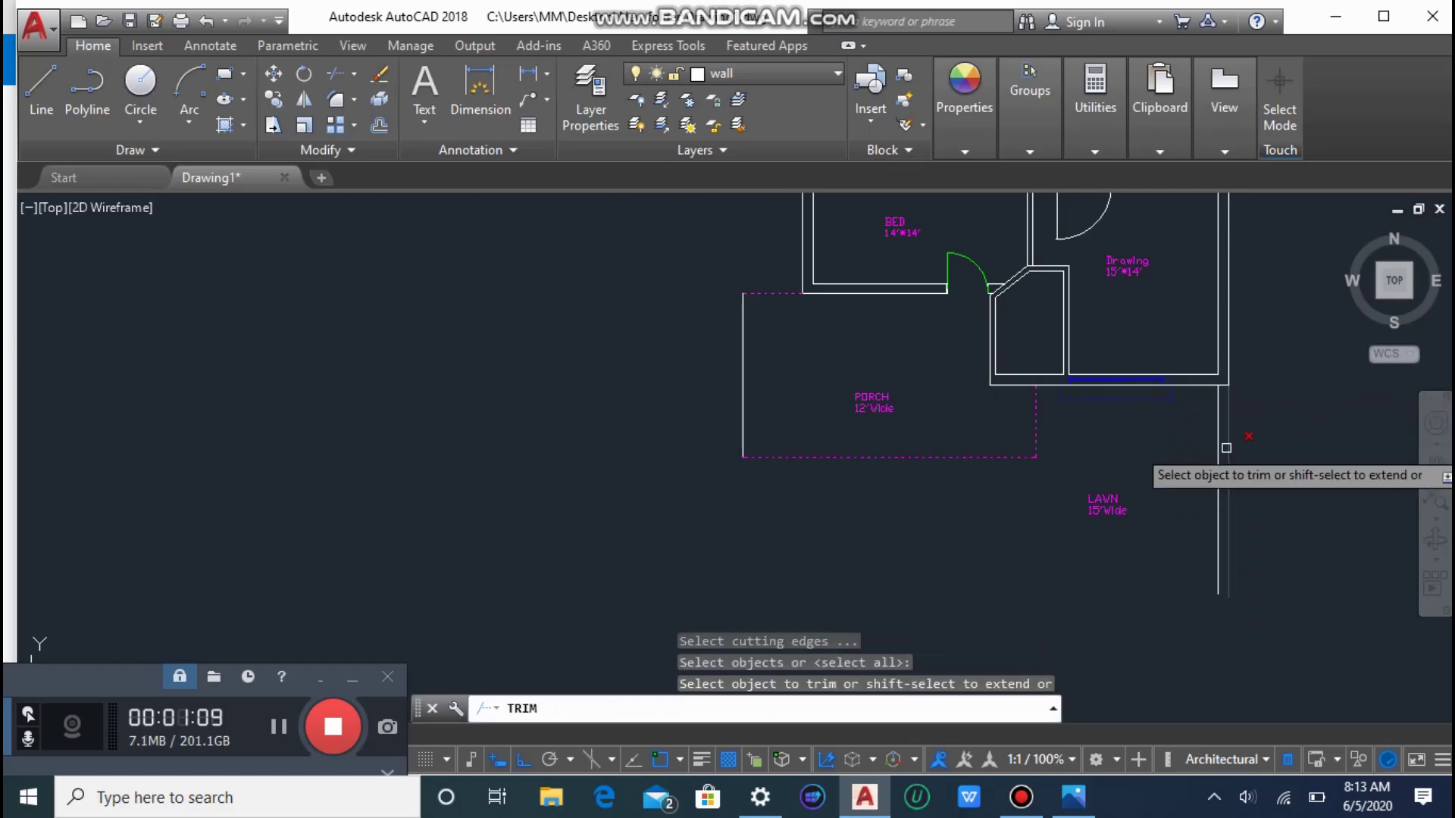
pyautogui.click(1263, 427)
pyautogui.click(1229, 428)
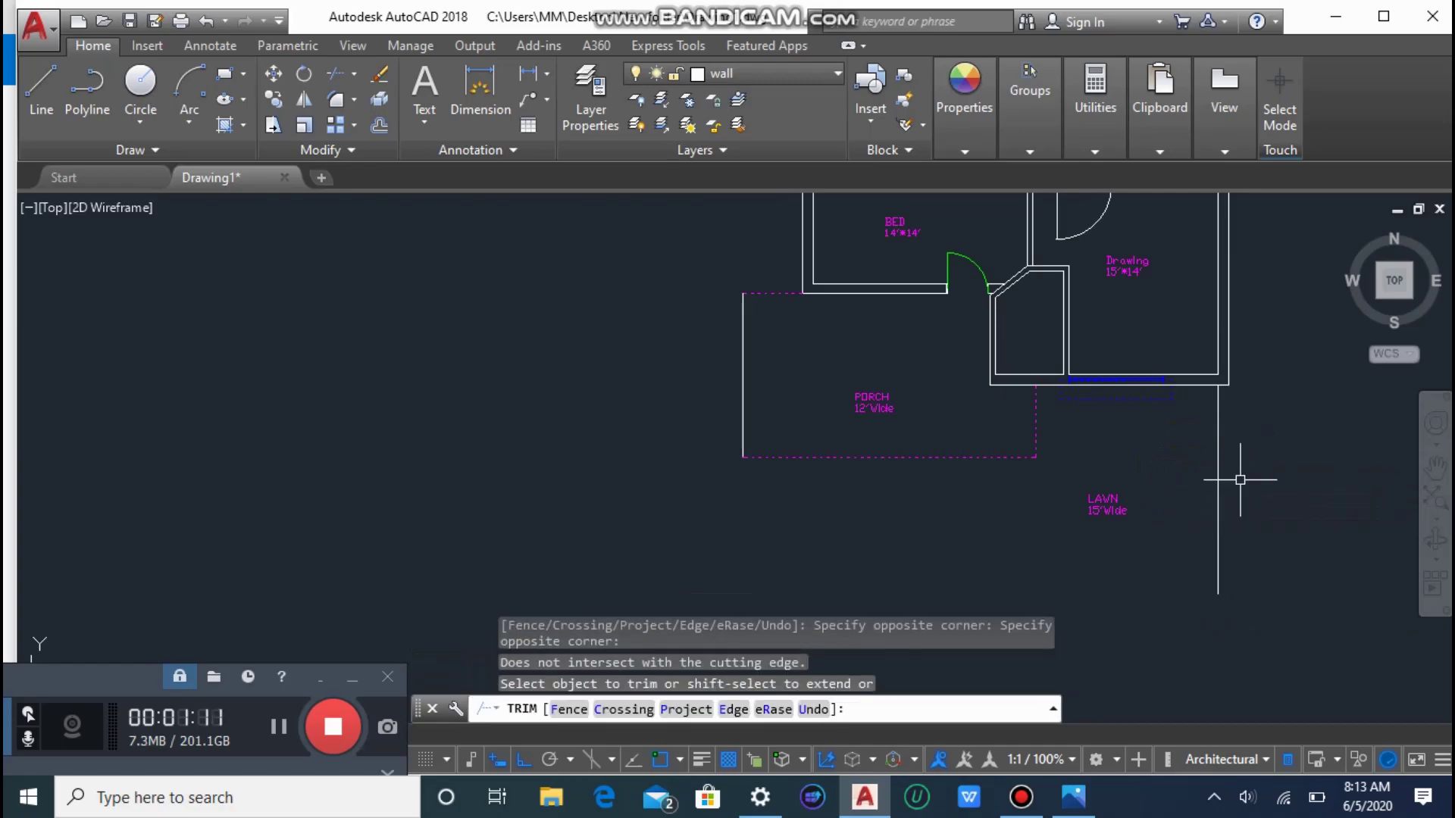
pyautogui.click(1235, 481)
pyautogui.click(1215, 486)
pyautogui.press('Delete')
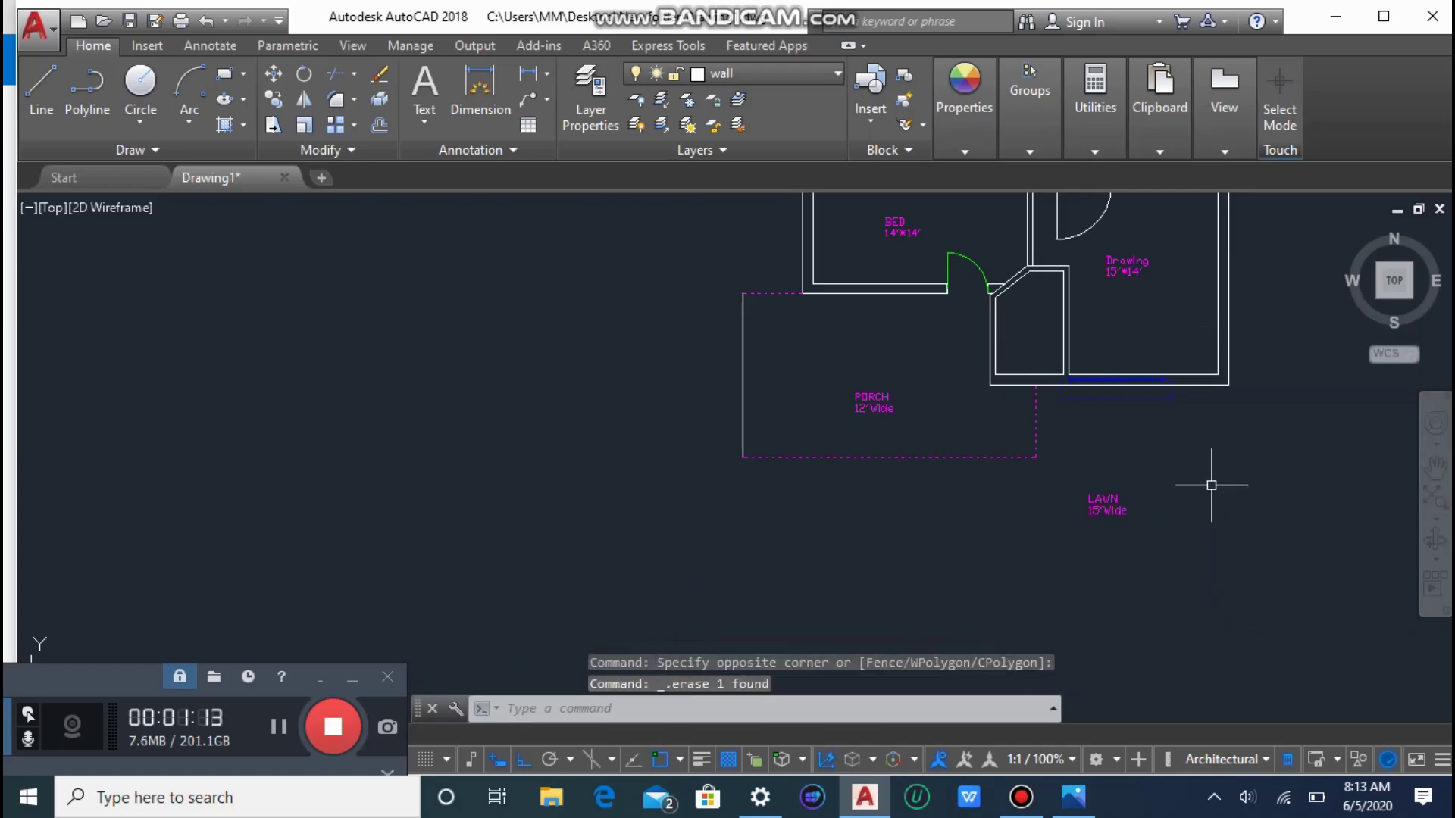
pyautogui.click(1137, 477)
# Delete the LAWN 15' Wide label and set the three porch outline lines to ByLayer linetype.
pyautogui.click(1091, 516)
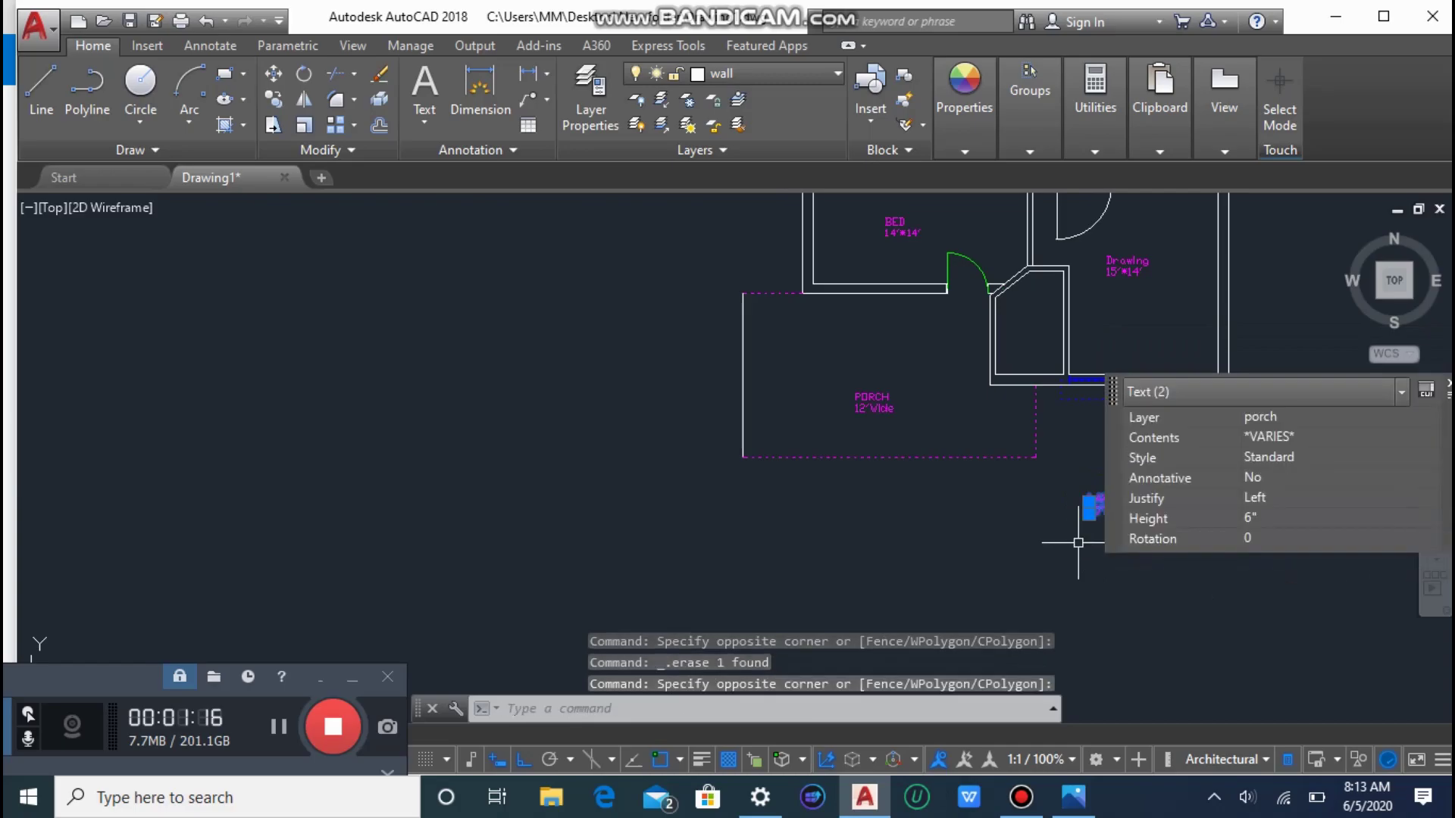
pyautogui.press('Delete')
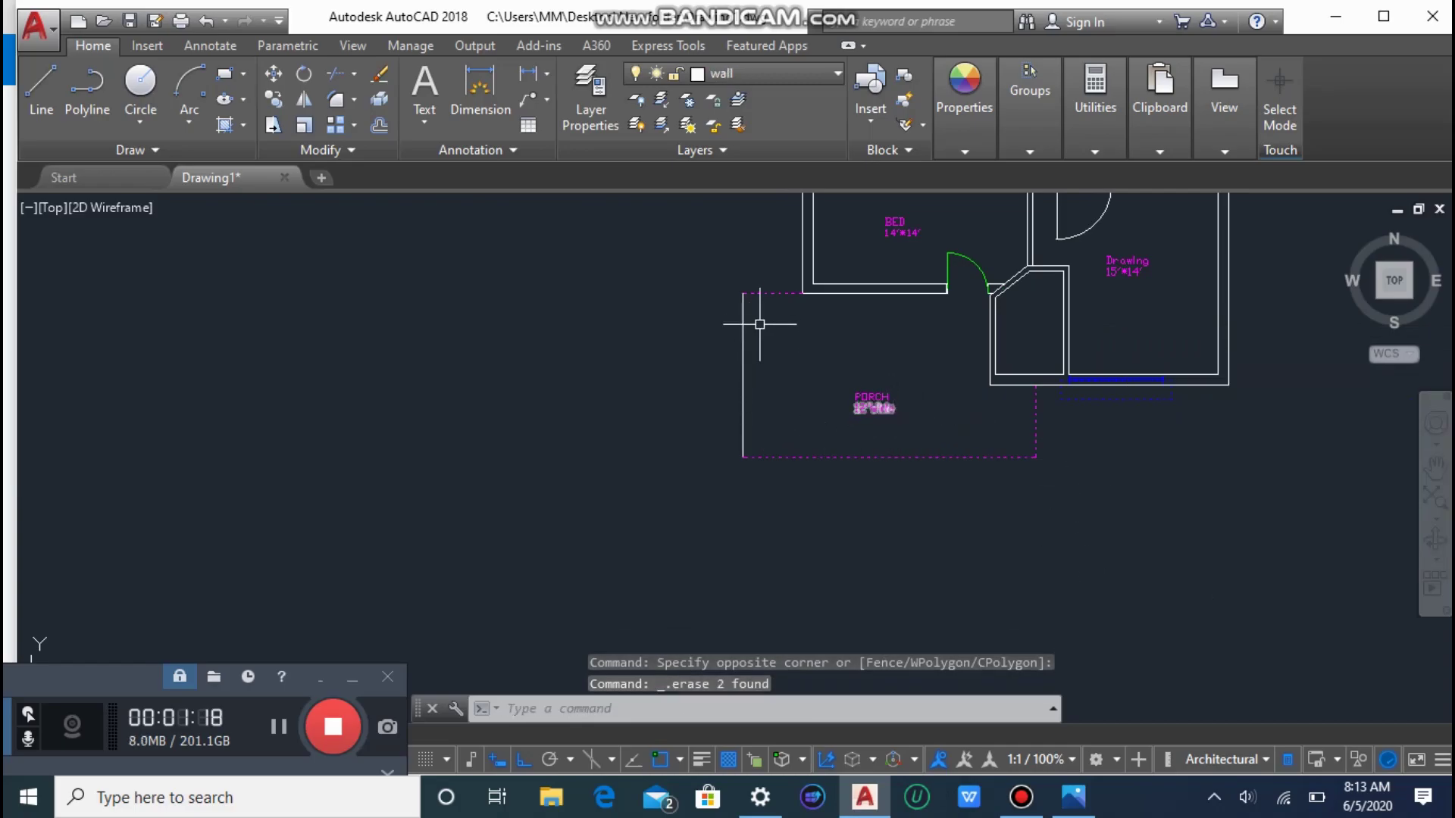
pyautogui.click(772, 293)
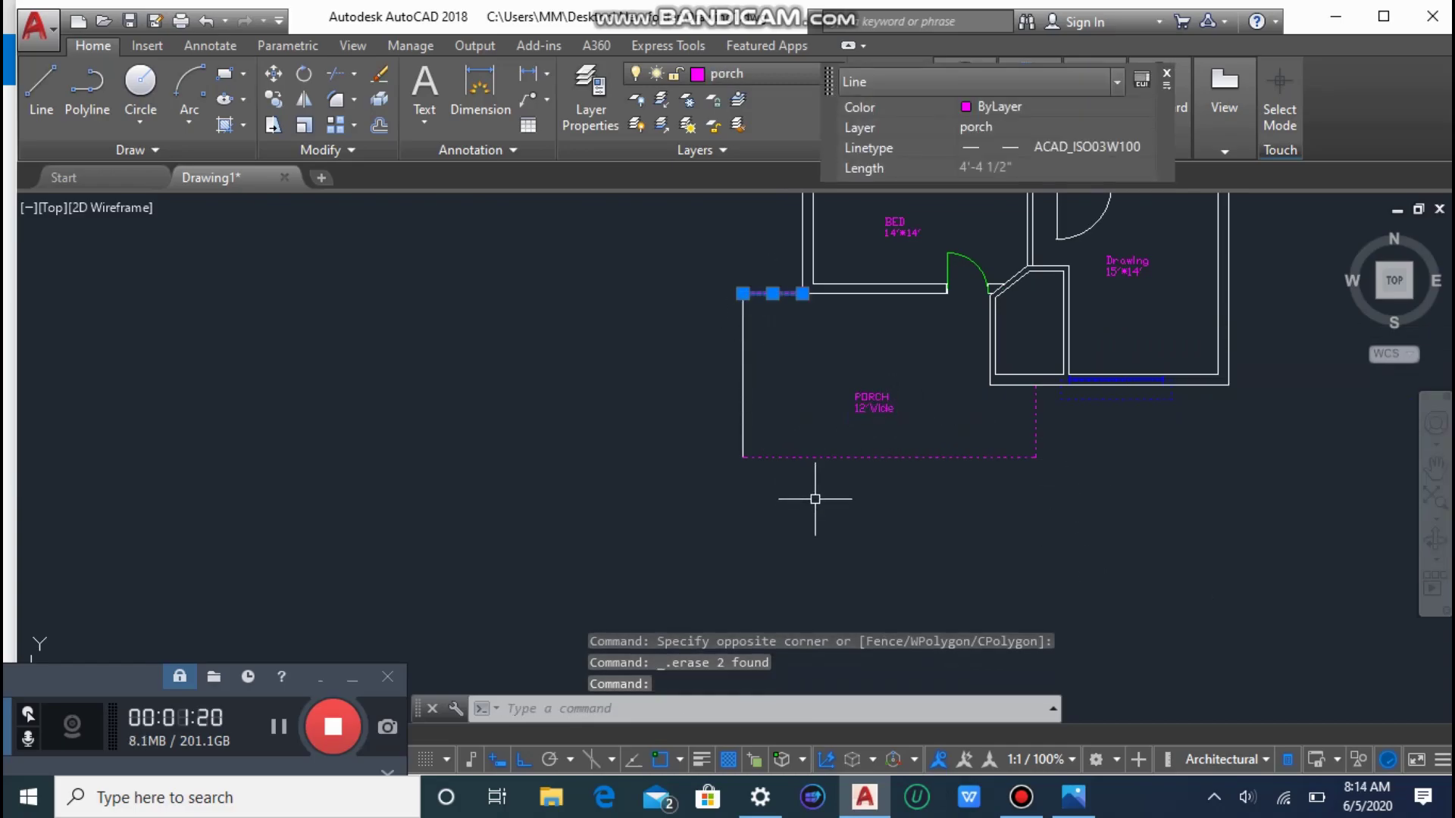
pyautogui.click(816, 458)
pyautogui.click(1036, 428)
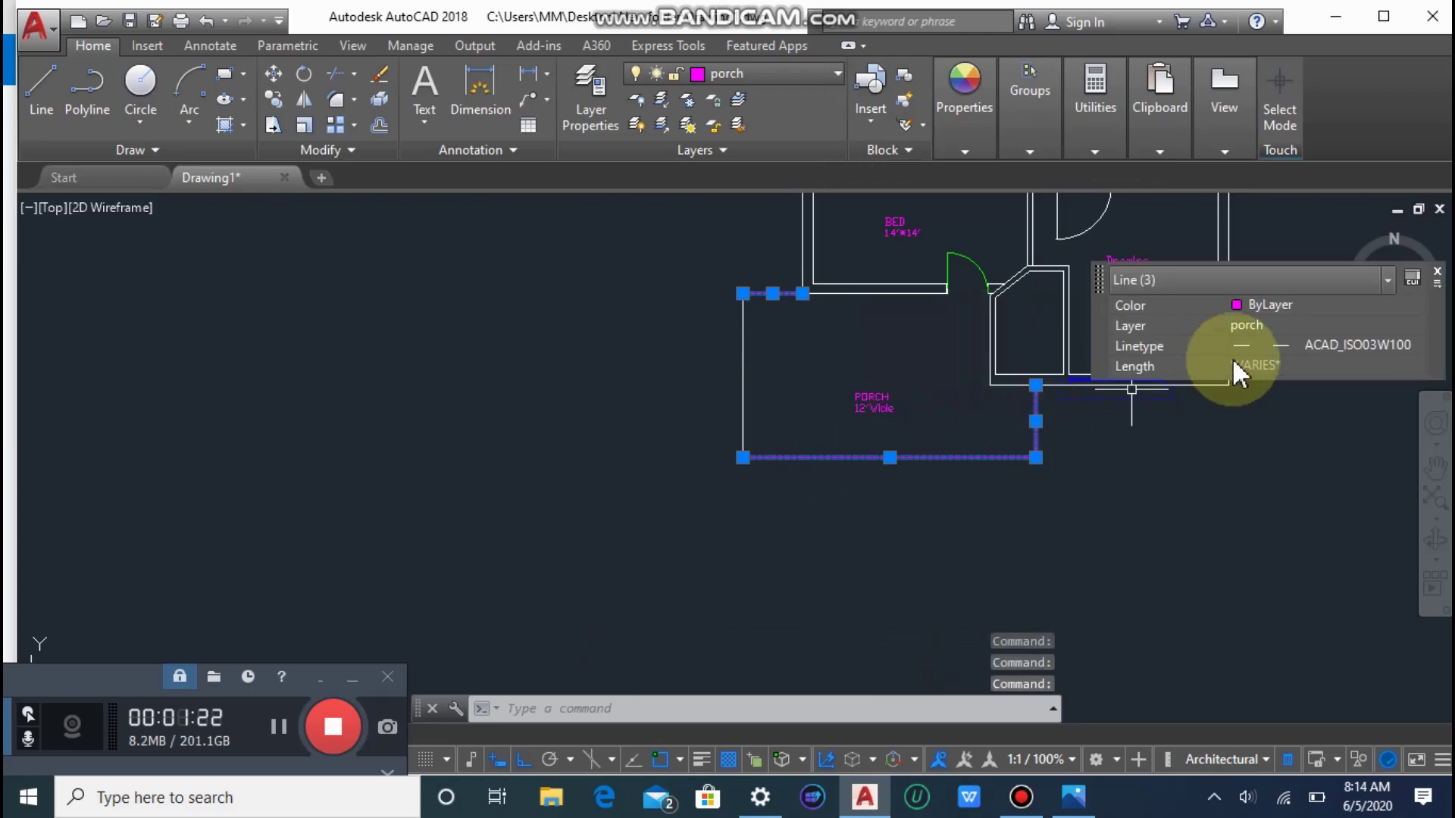
pyautogui.click(1285, 339)
pyautogui.click(1285, 339)
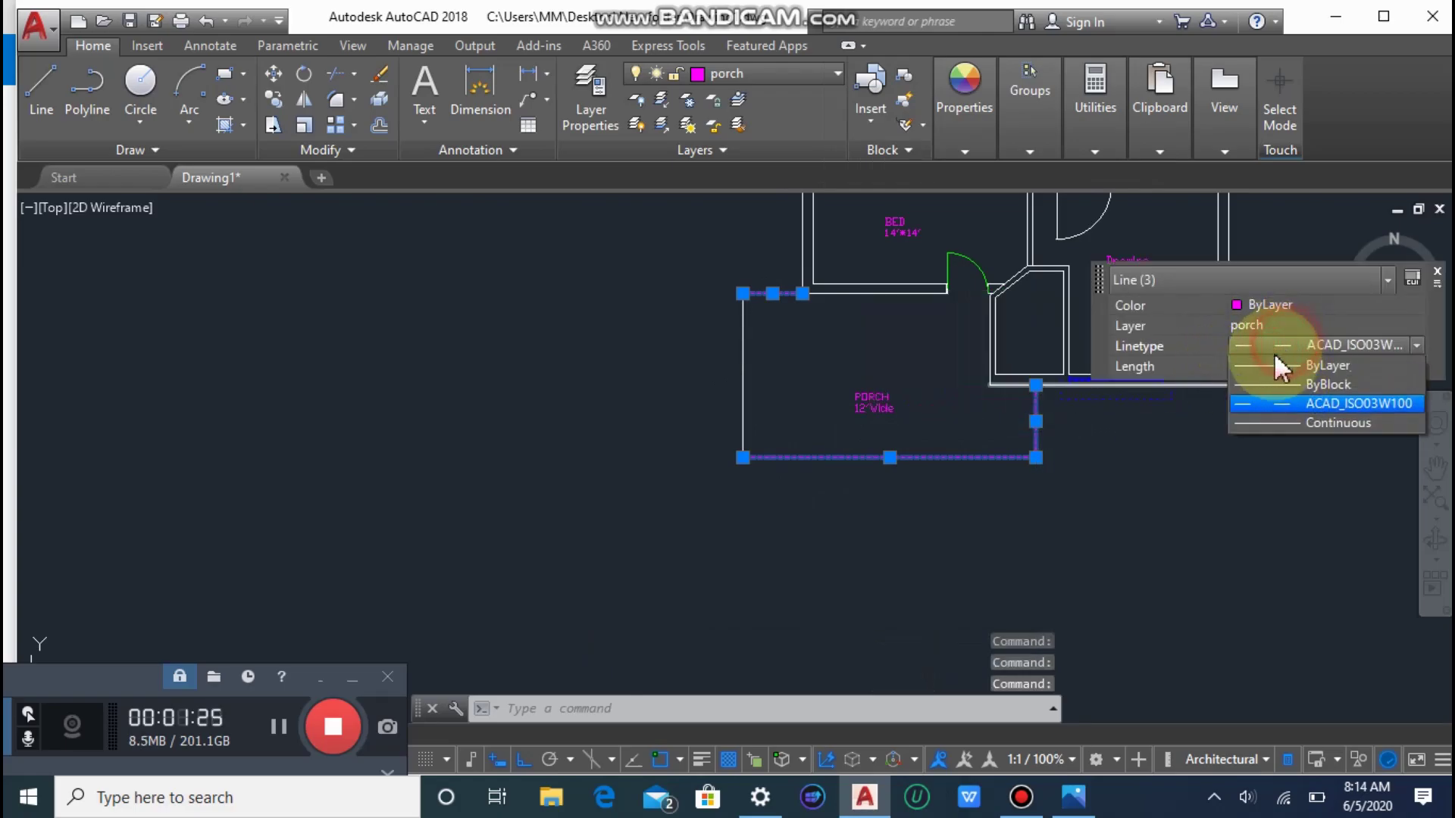
pyautogui.click(1274, 362)
# Select the PORCH label.
pyautogui.scroll(4, 876, 410)
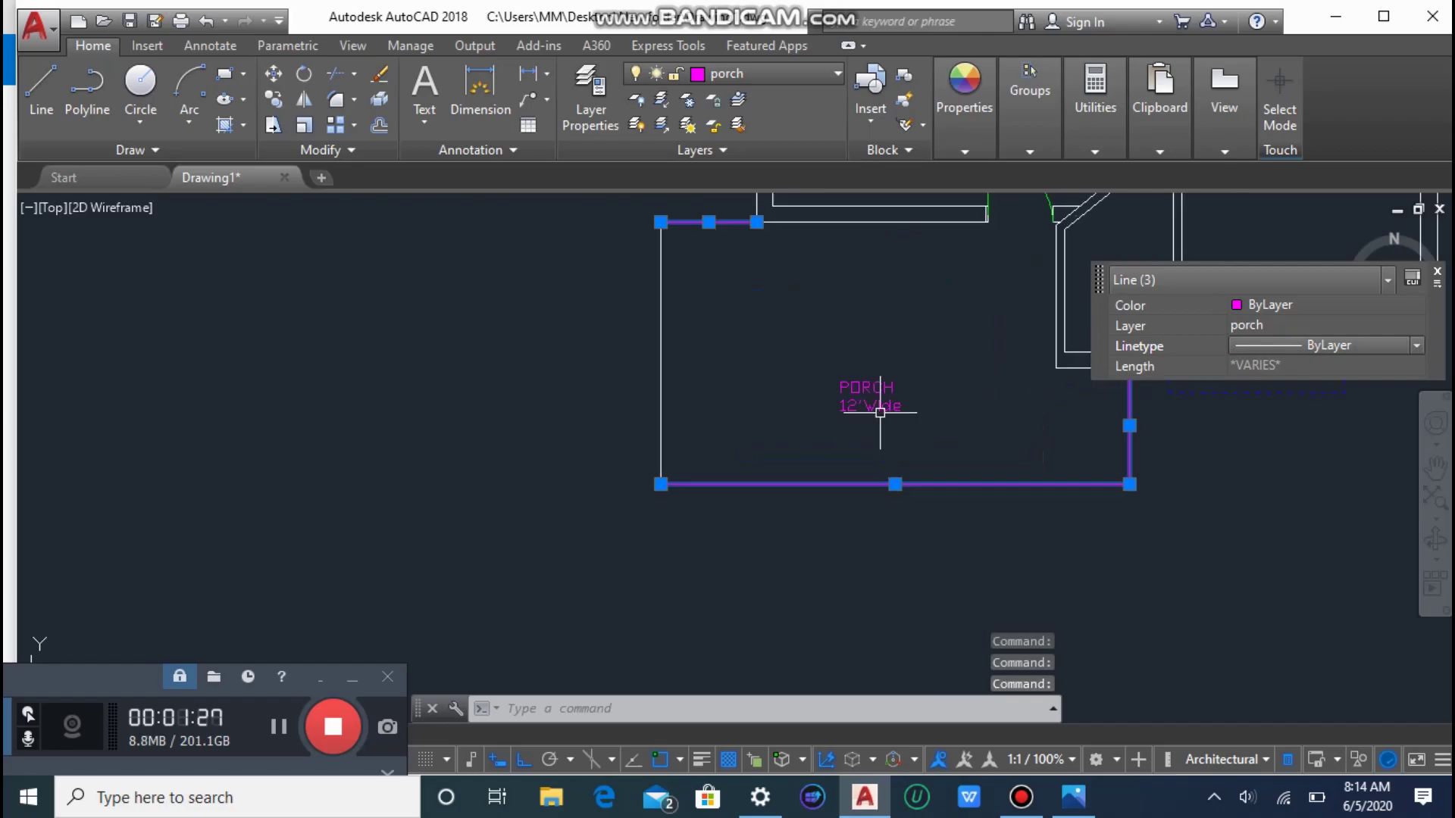
pyautogui.click(876, 381)
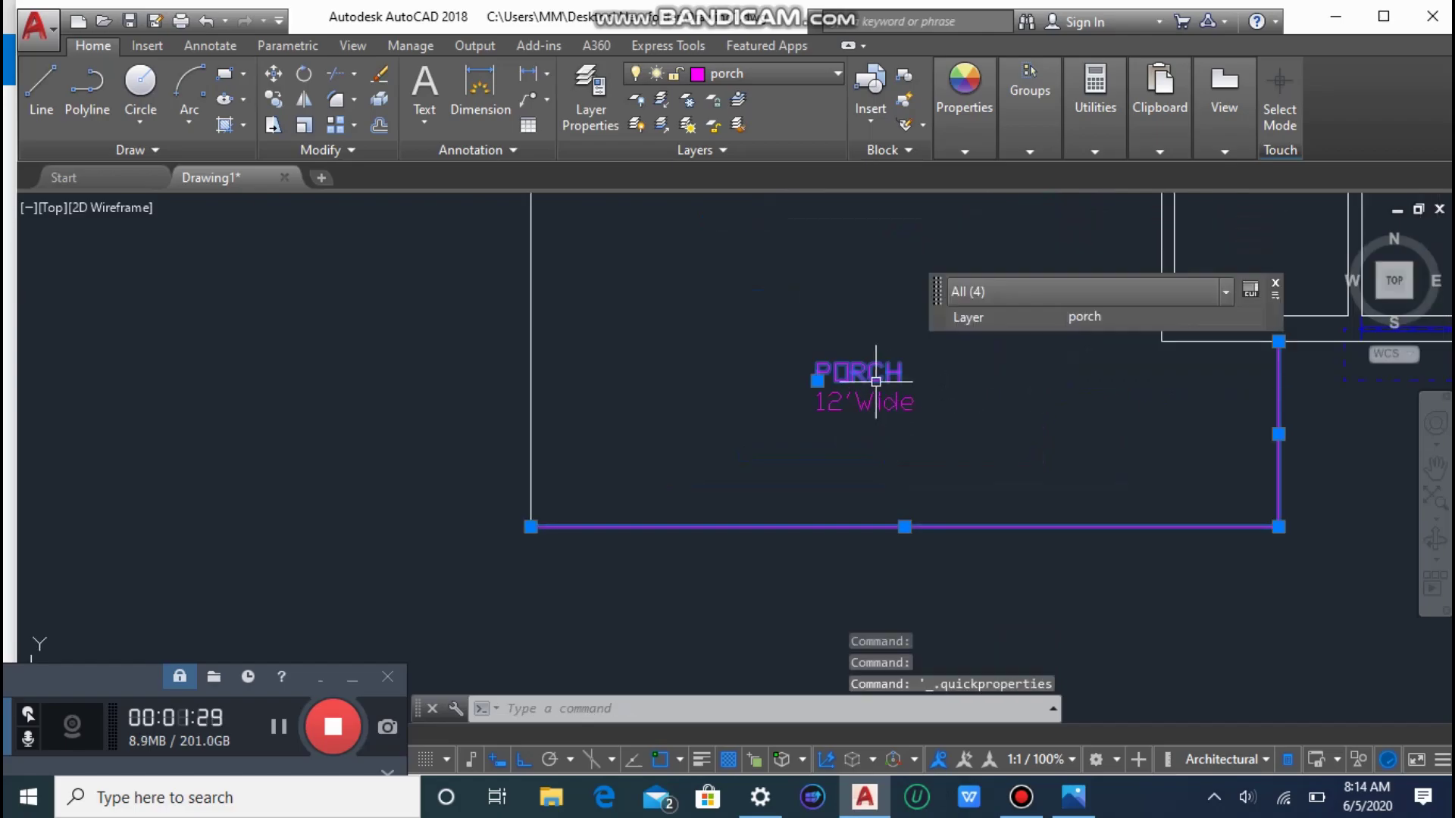
pyautogui.press('Escape')
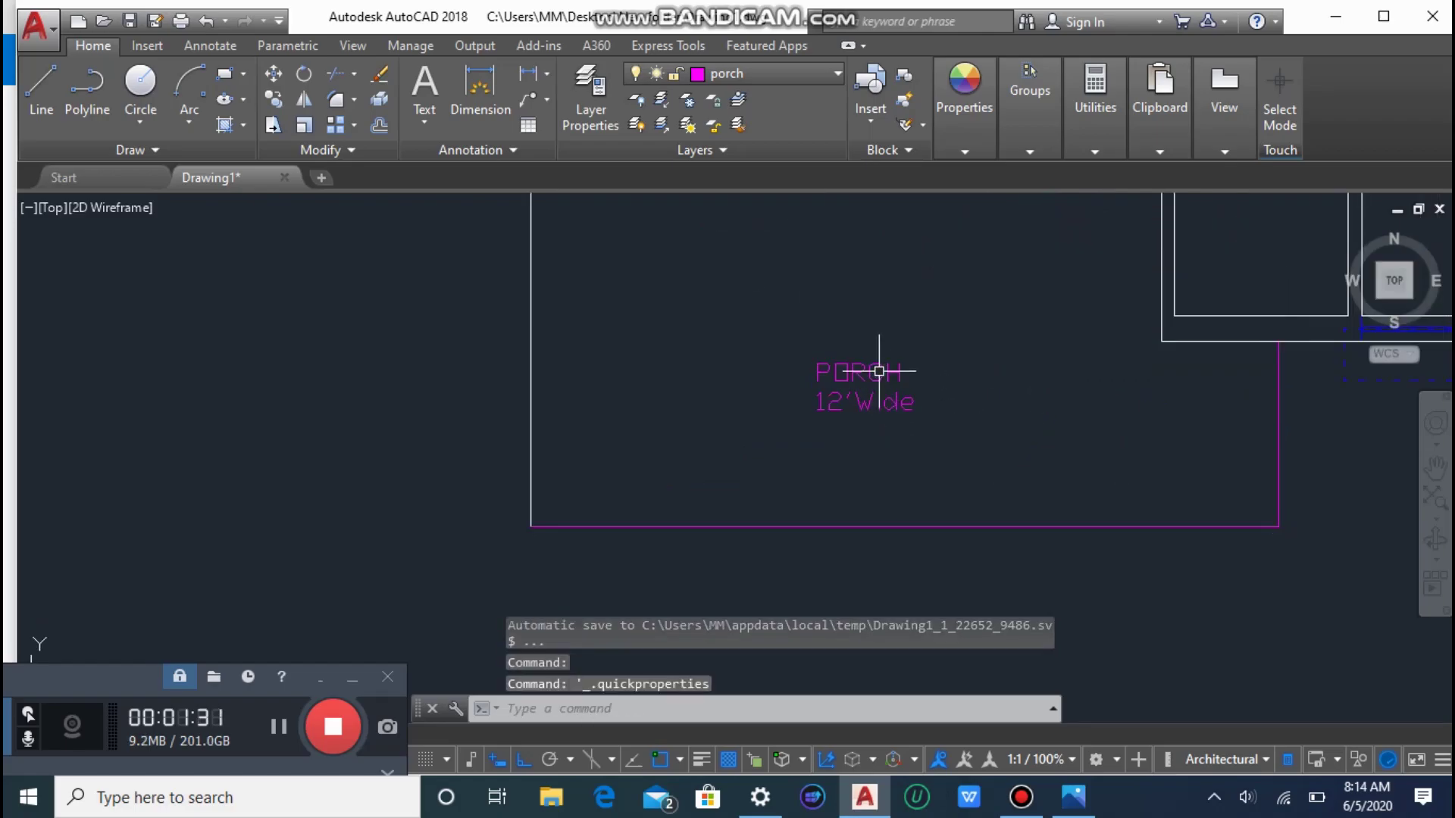
pyautogui.click(875, 371)
pyautogui.click(847, 383)
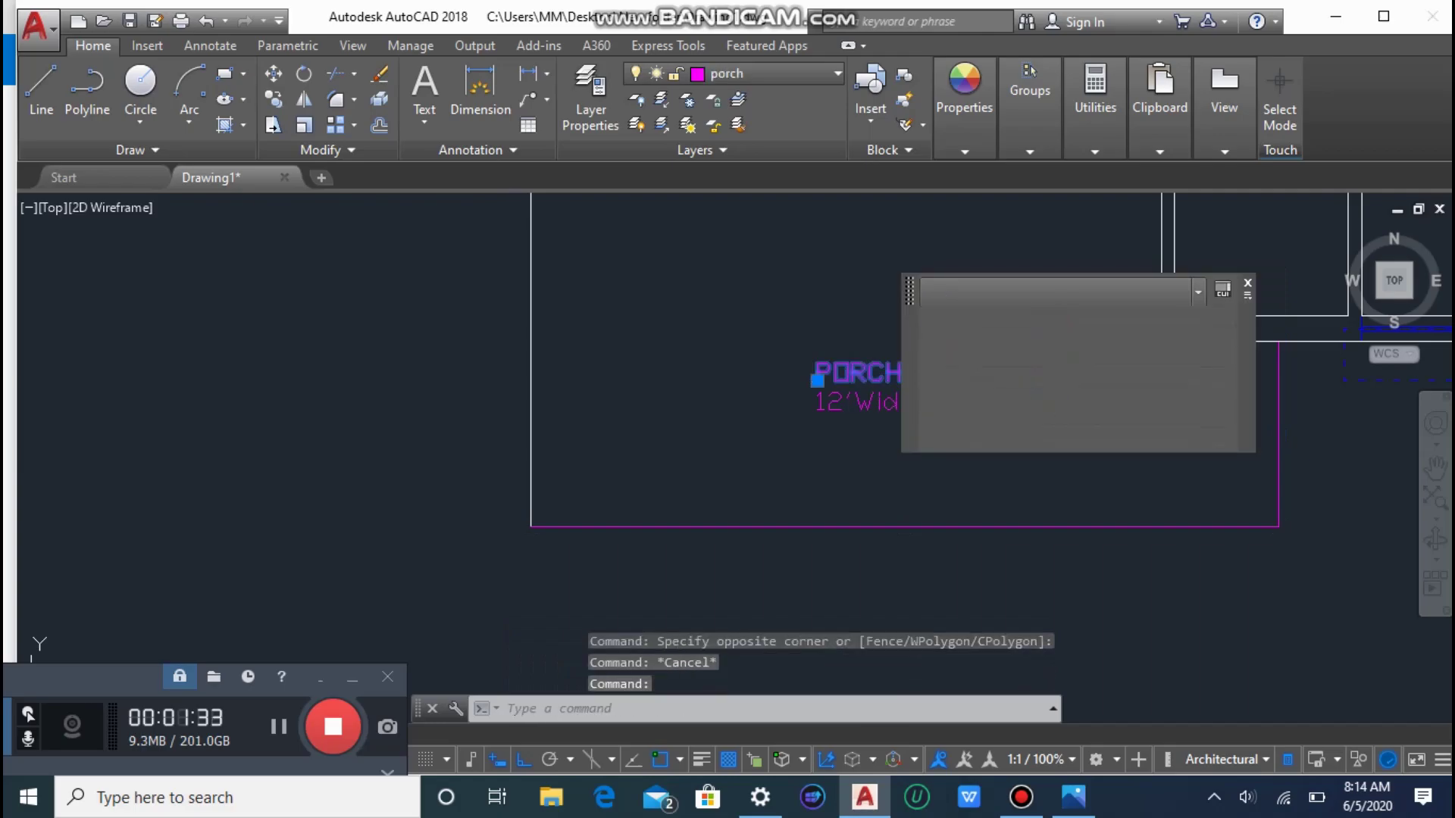
# Open the PORCH label in the text editor, closing it twice without changes.
pyautogui.doubleClick(881, 386)
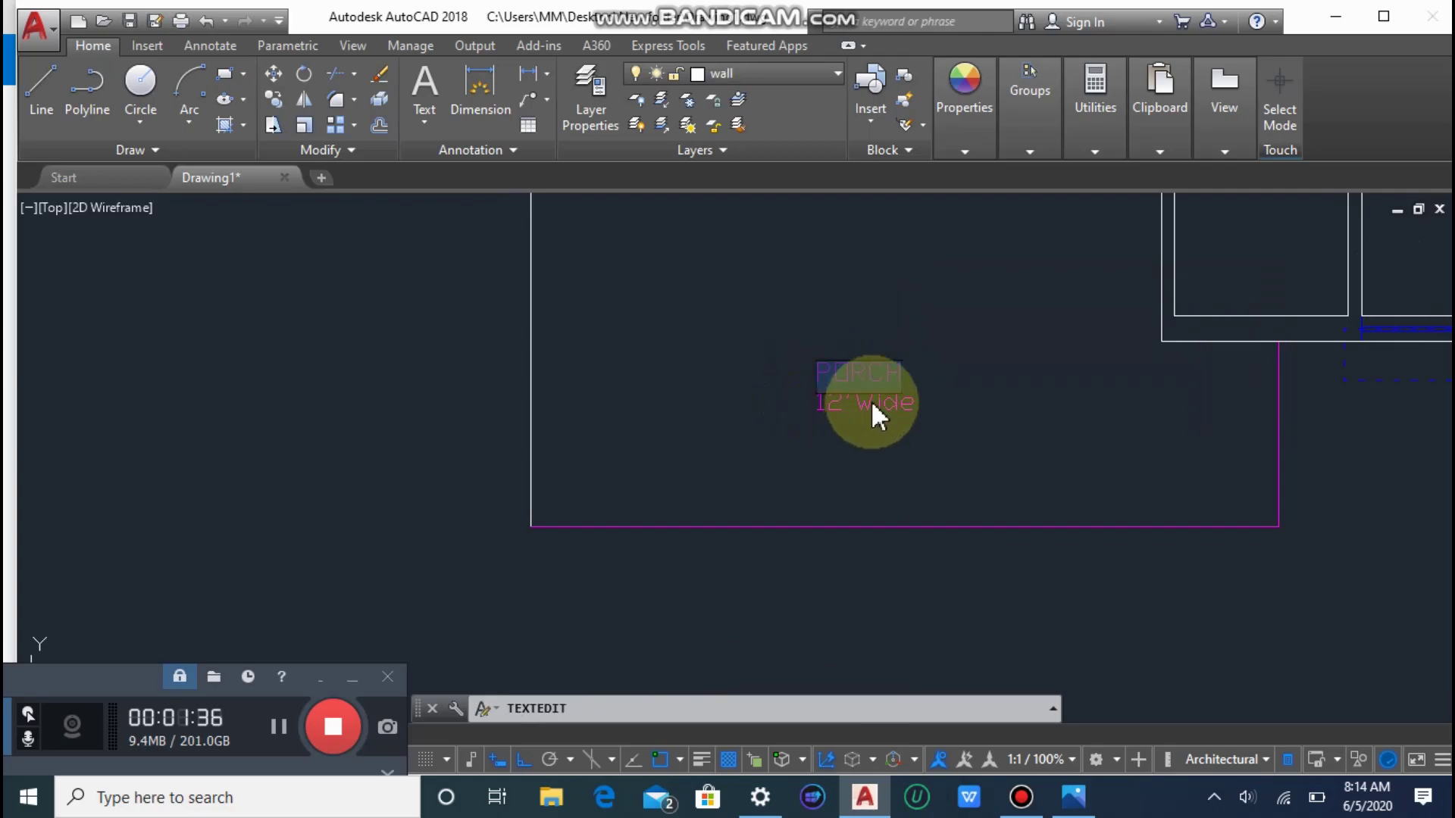
pyautogui.click(877, 379)
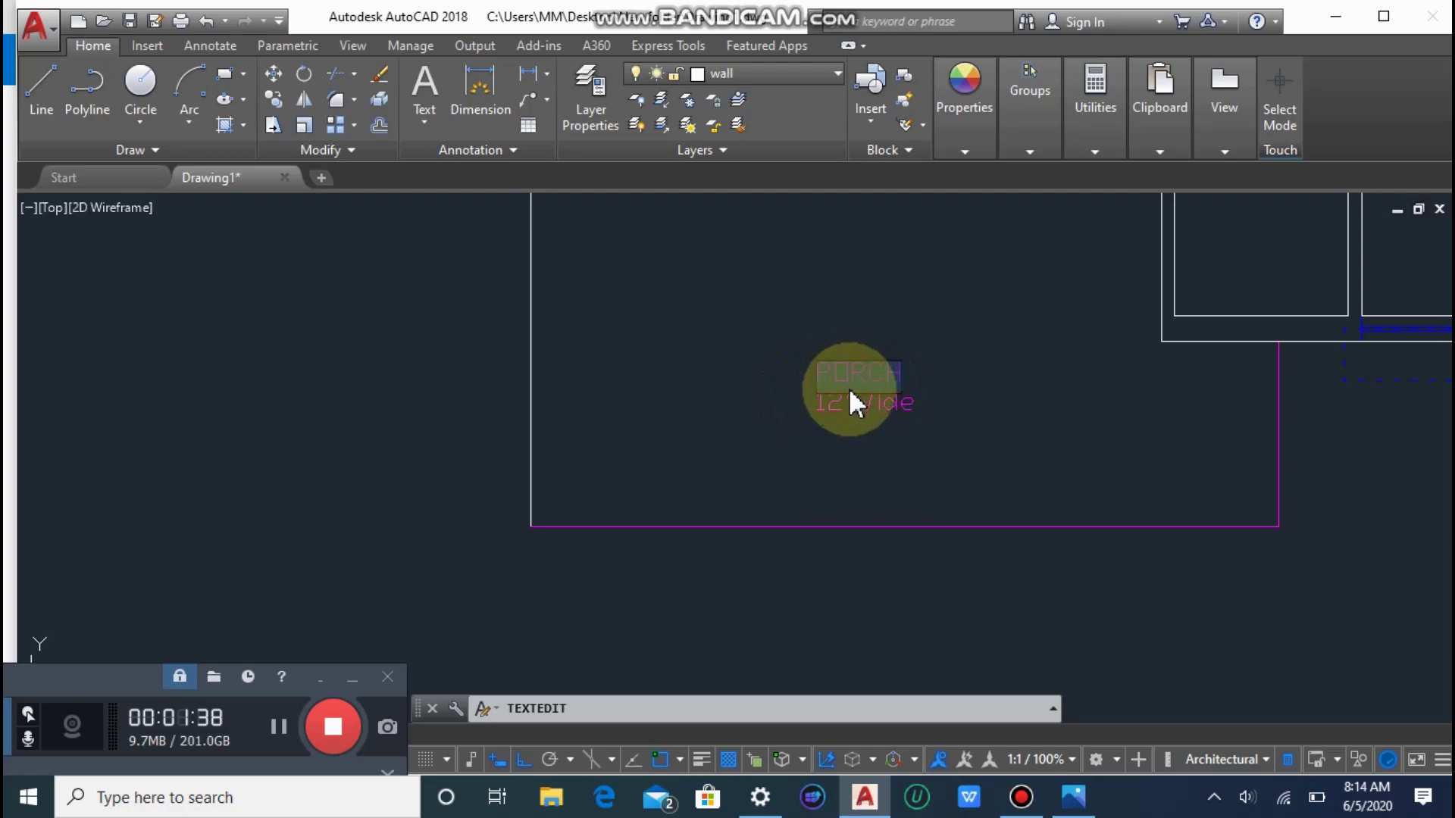
pyautogui.press('Escape')
pyautogui.click(856, 371)
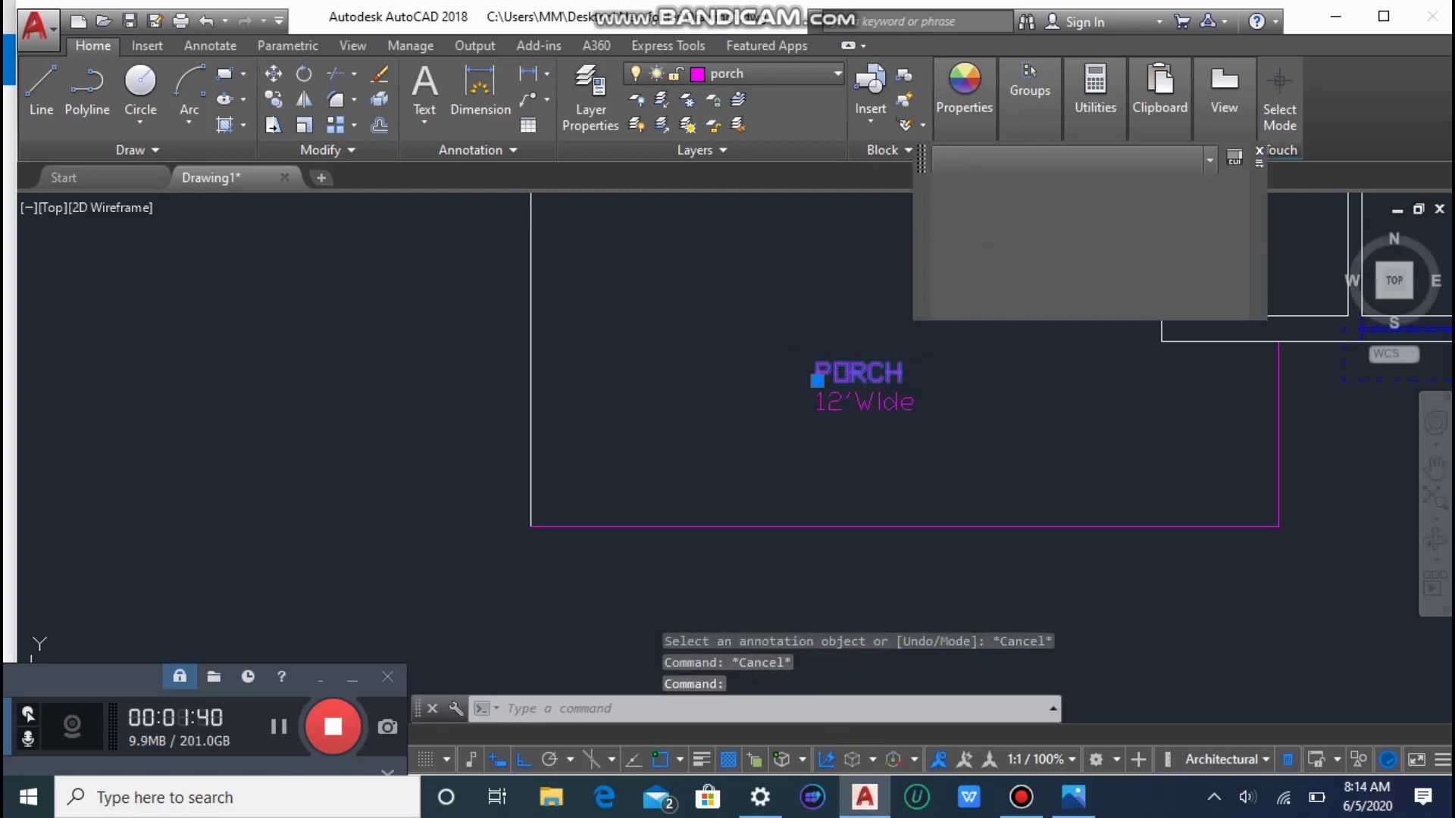
pyautogui.doubleClick(860, 370)
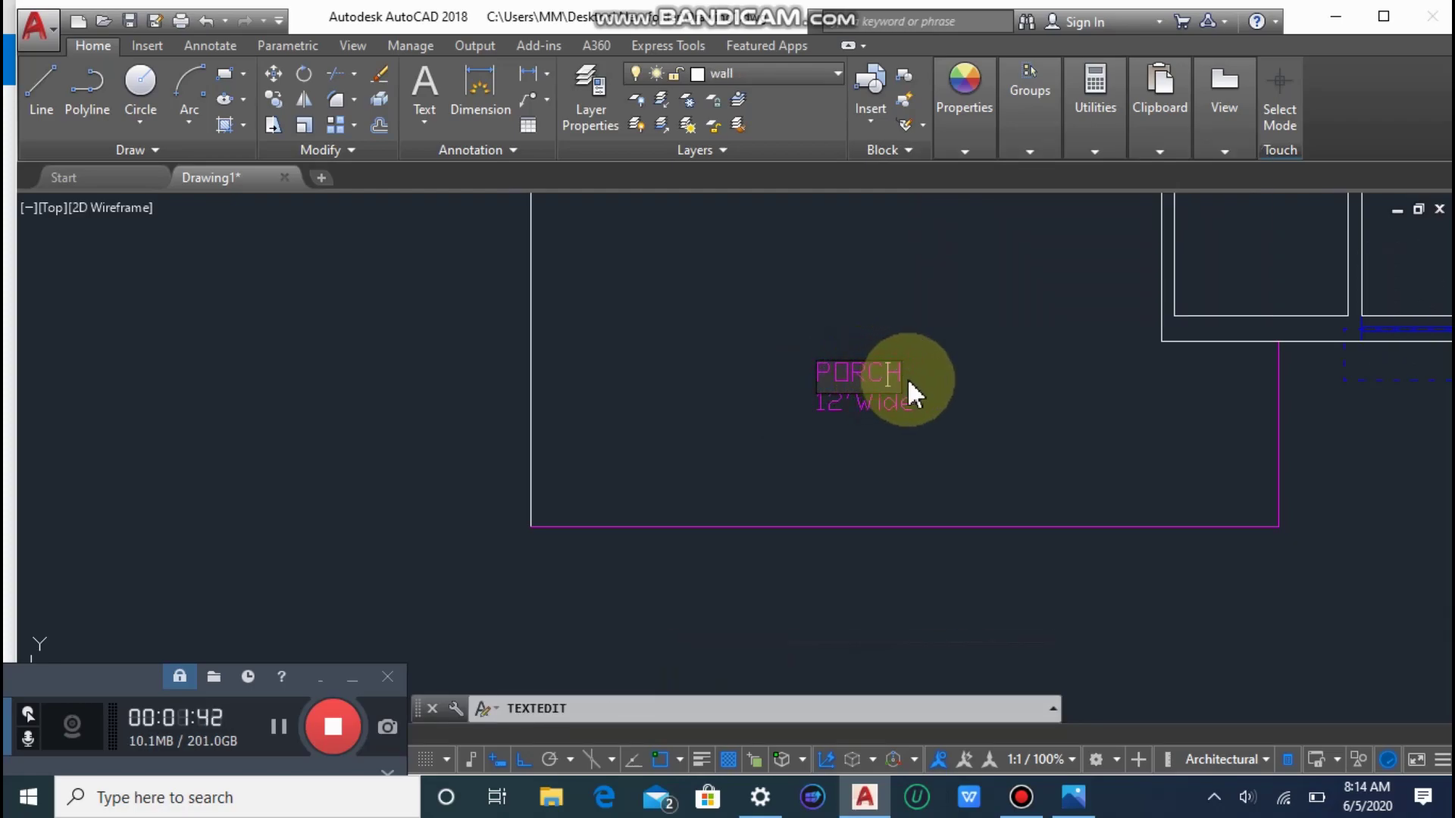
pyautogui.click(909, 380)
pyautogui.press('Escape')
# Delete the word PORCH from the label and bring up the reference floor plan in Photos.
pyautogui.click(880, 371)
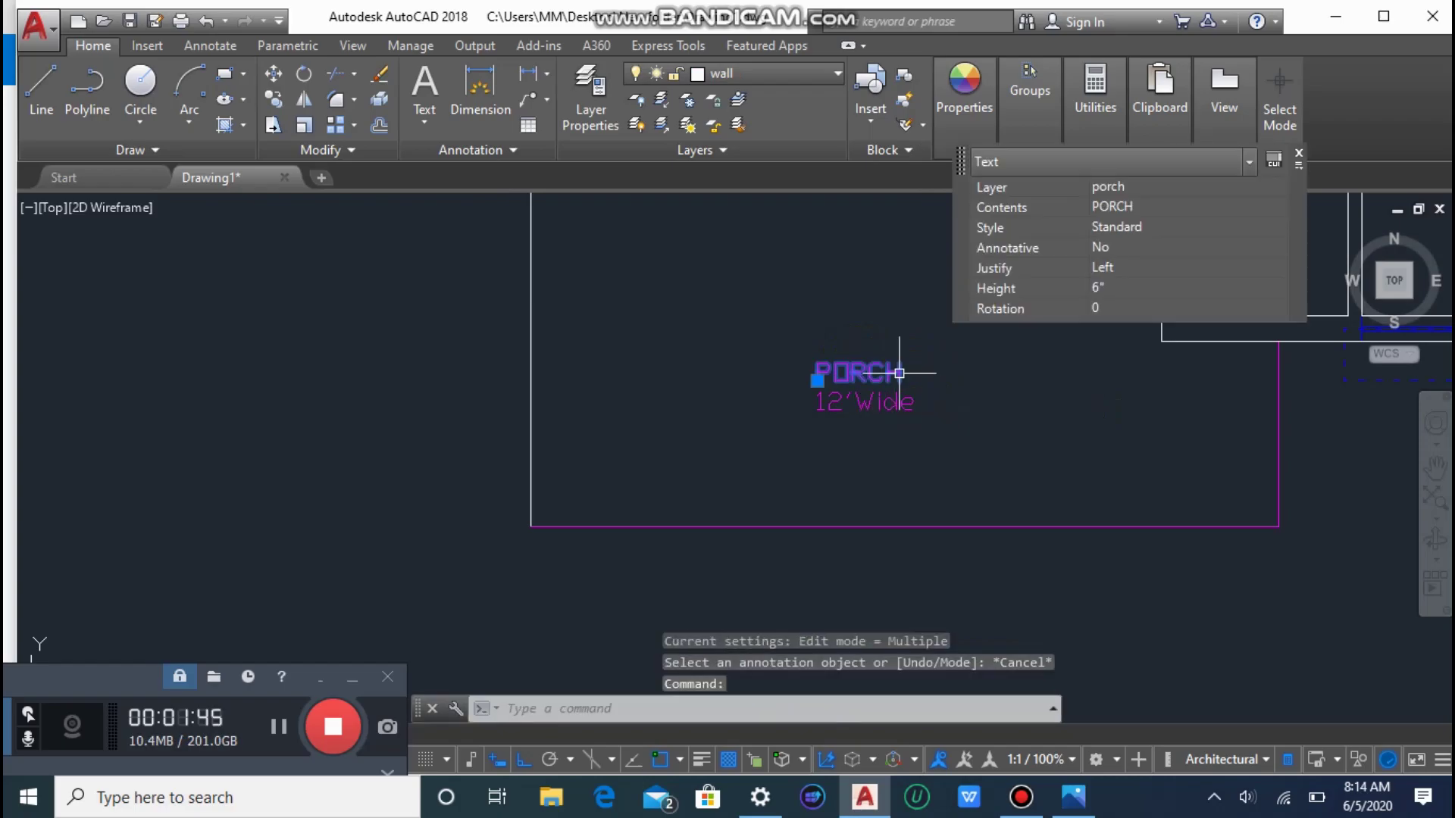
pyautogui.doubleClick(898, 373)
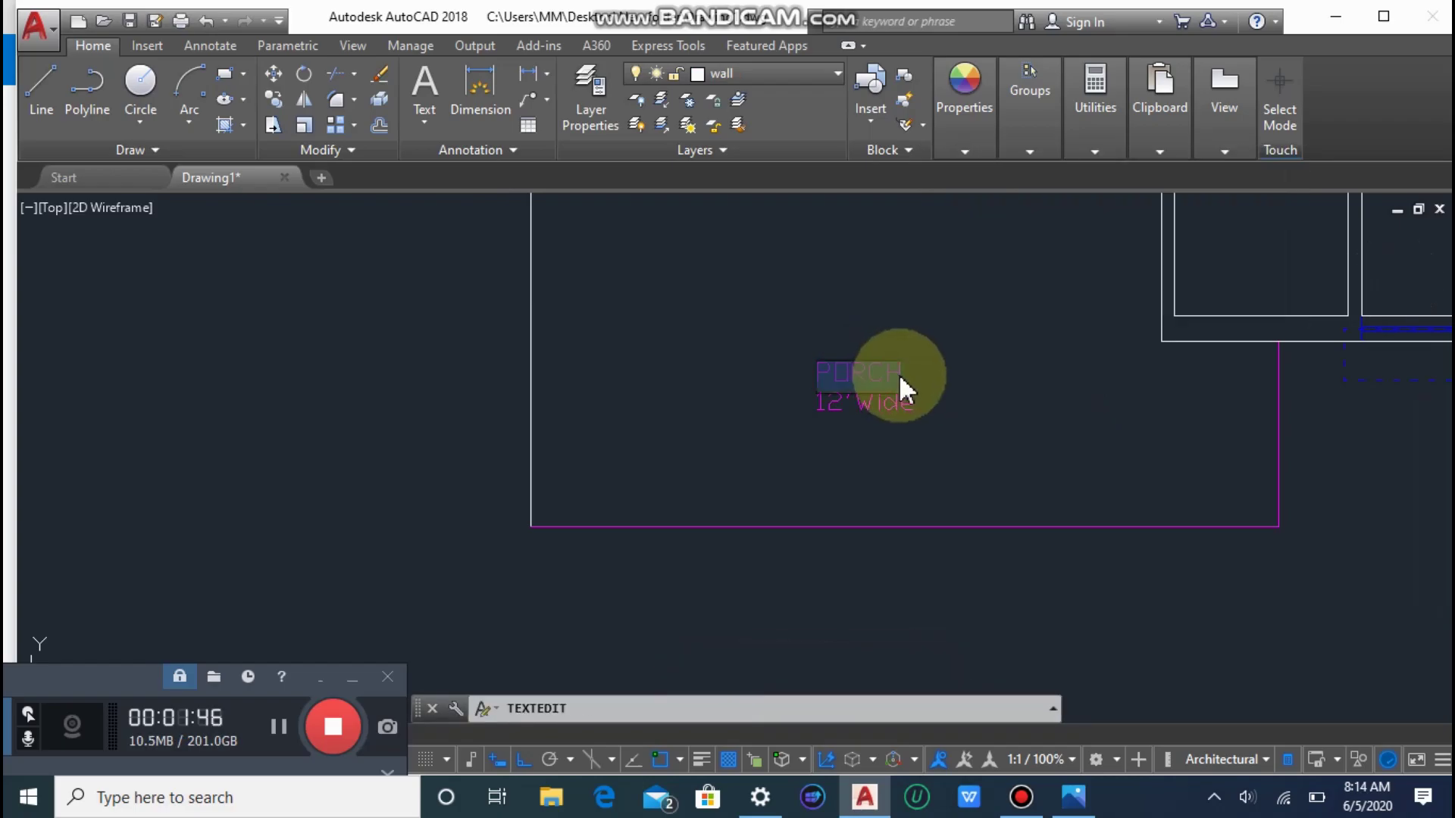
pyautogui.press('BackSpace')
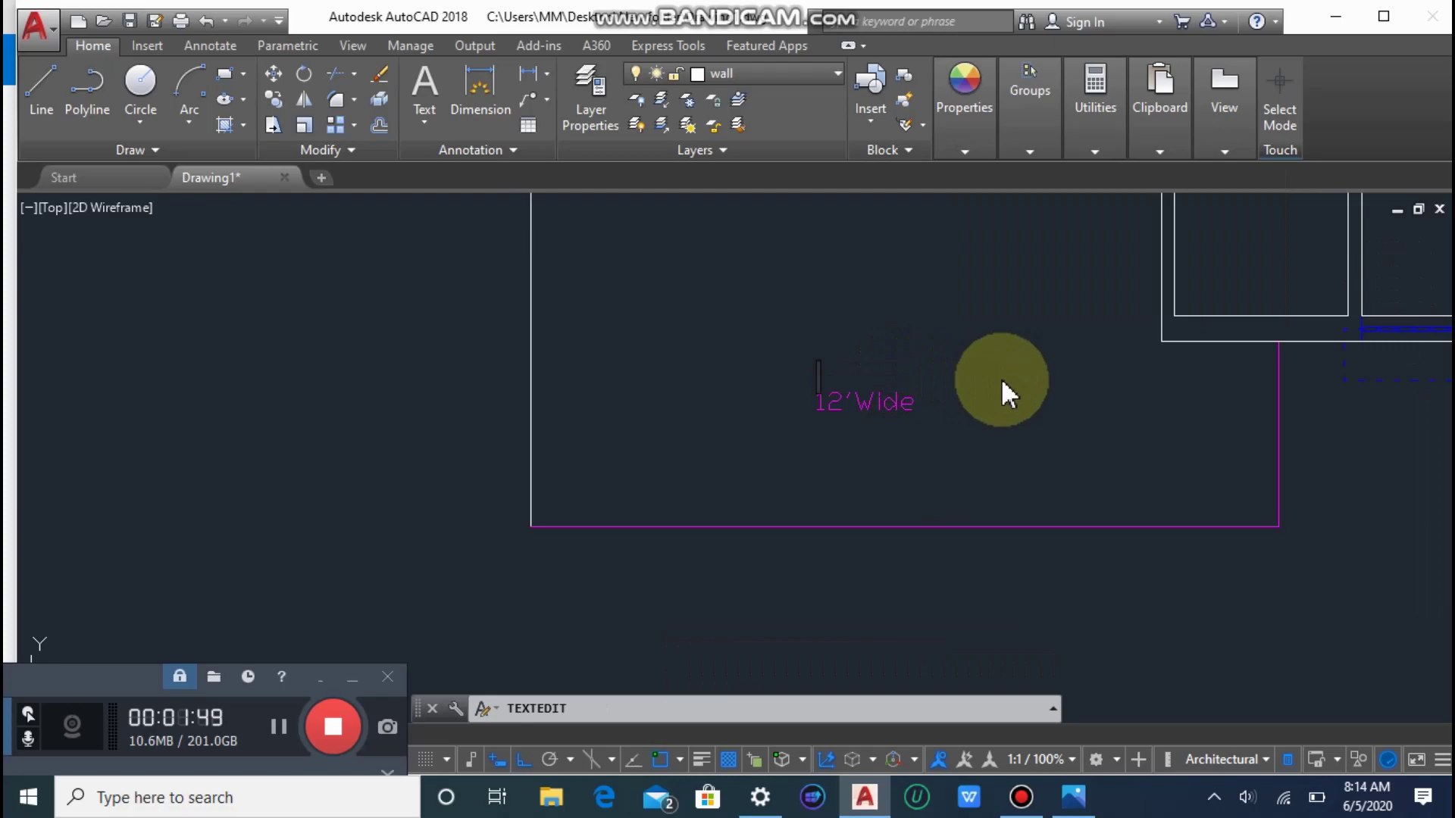
pyautogui.write('ta')
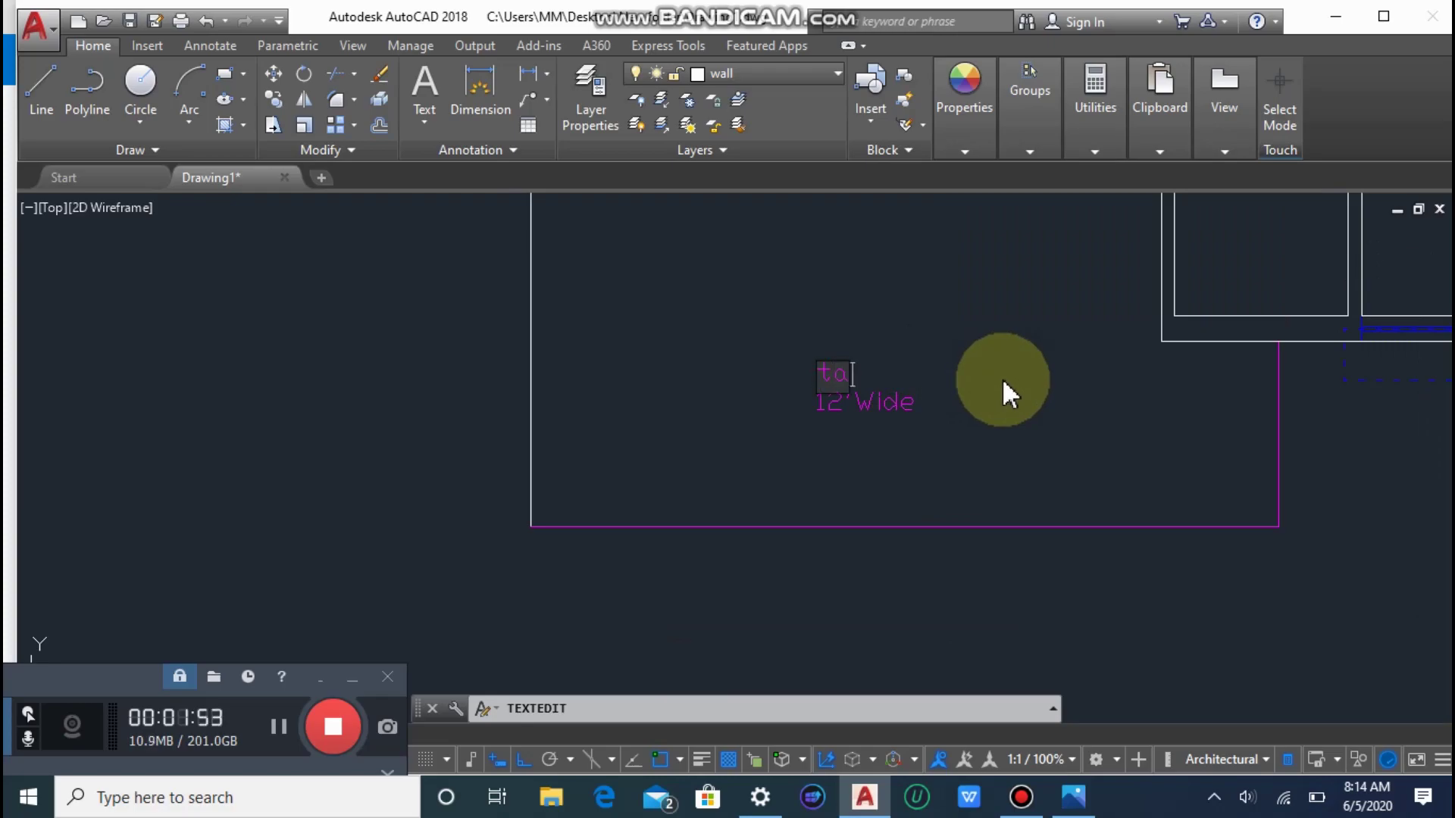
pyautogui.click(1073, 797)
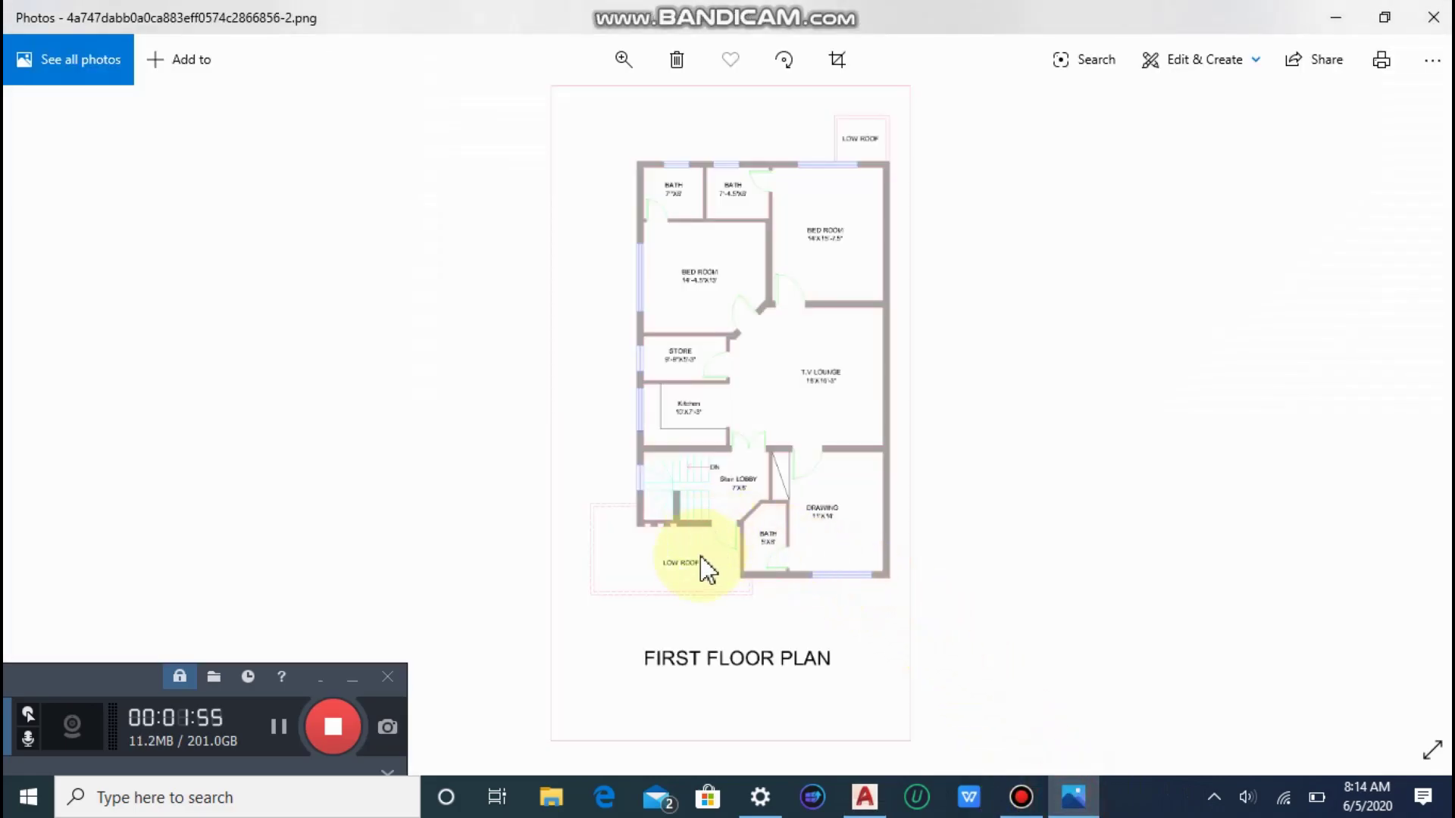
# Zoom the reference plan in Photos to inspect the LOW ROOF area, then return to AutoCAD.
pyautogui.click(623, 59)
pyautogui.click(626, 115)
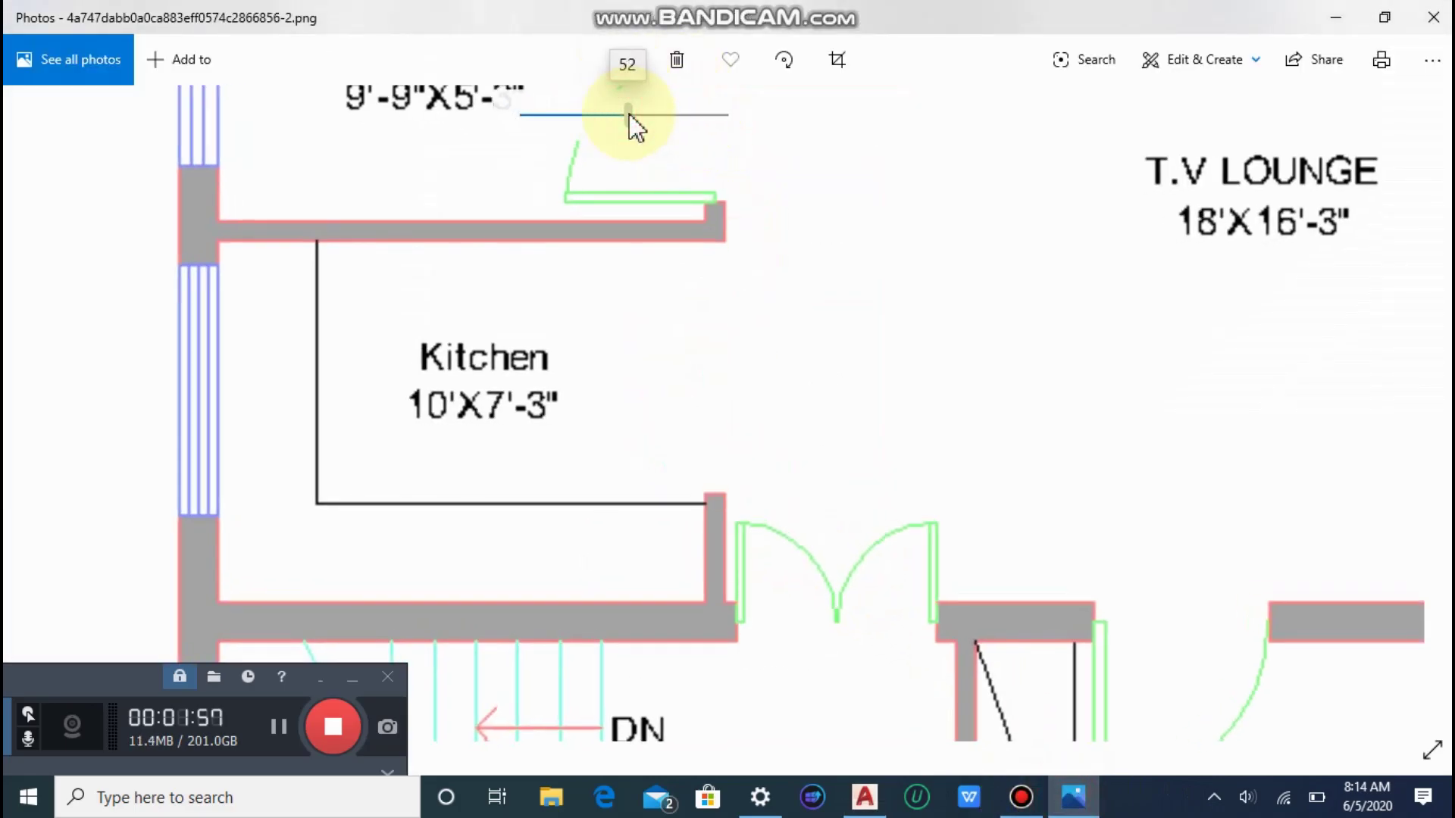
pyautogui.scroll(-4, 893, 445)
pyautogui.scroll(-6, 974, 588)
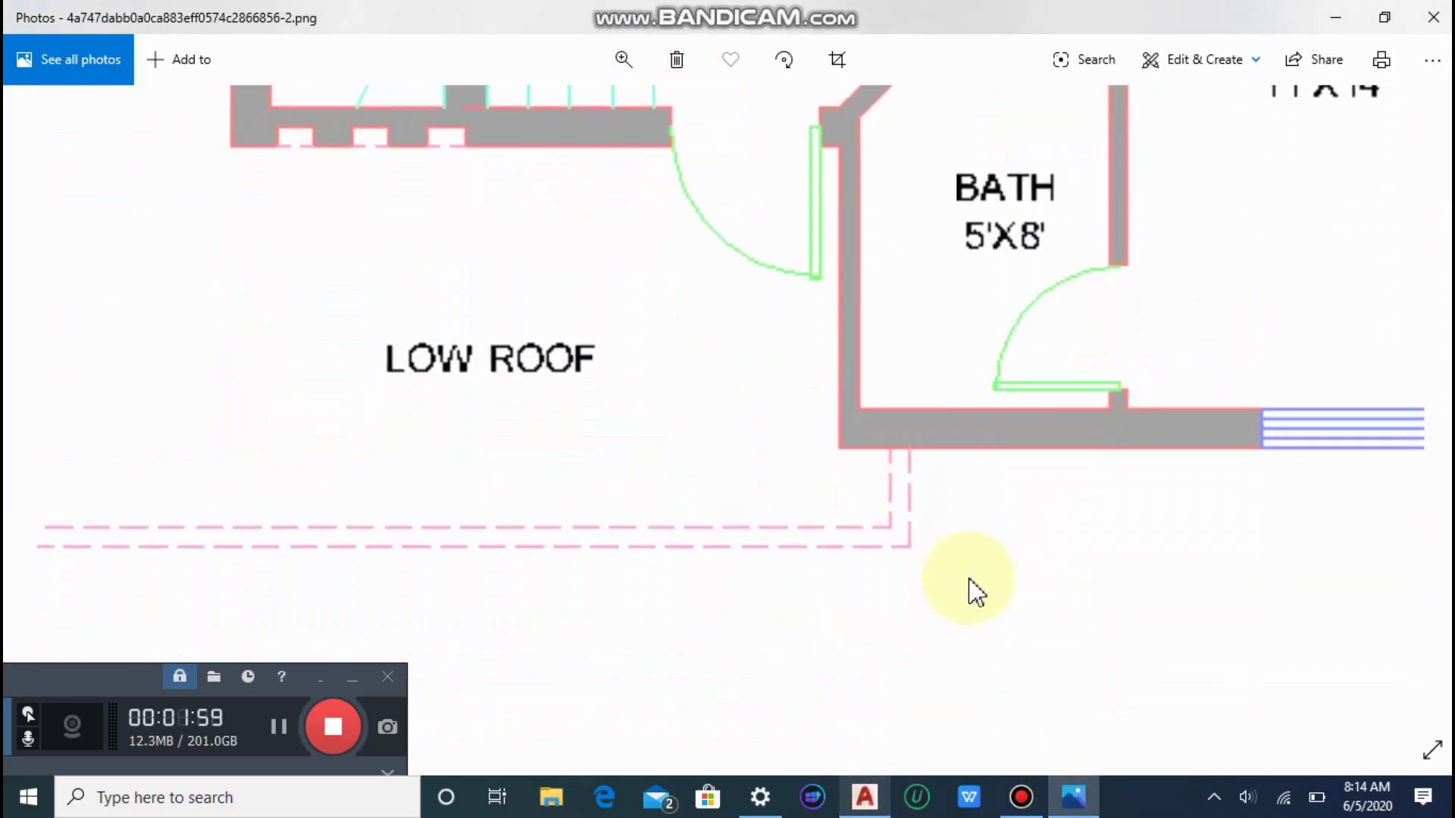
pyautogui.scroll(2, 770, 429)
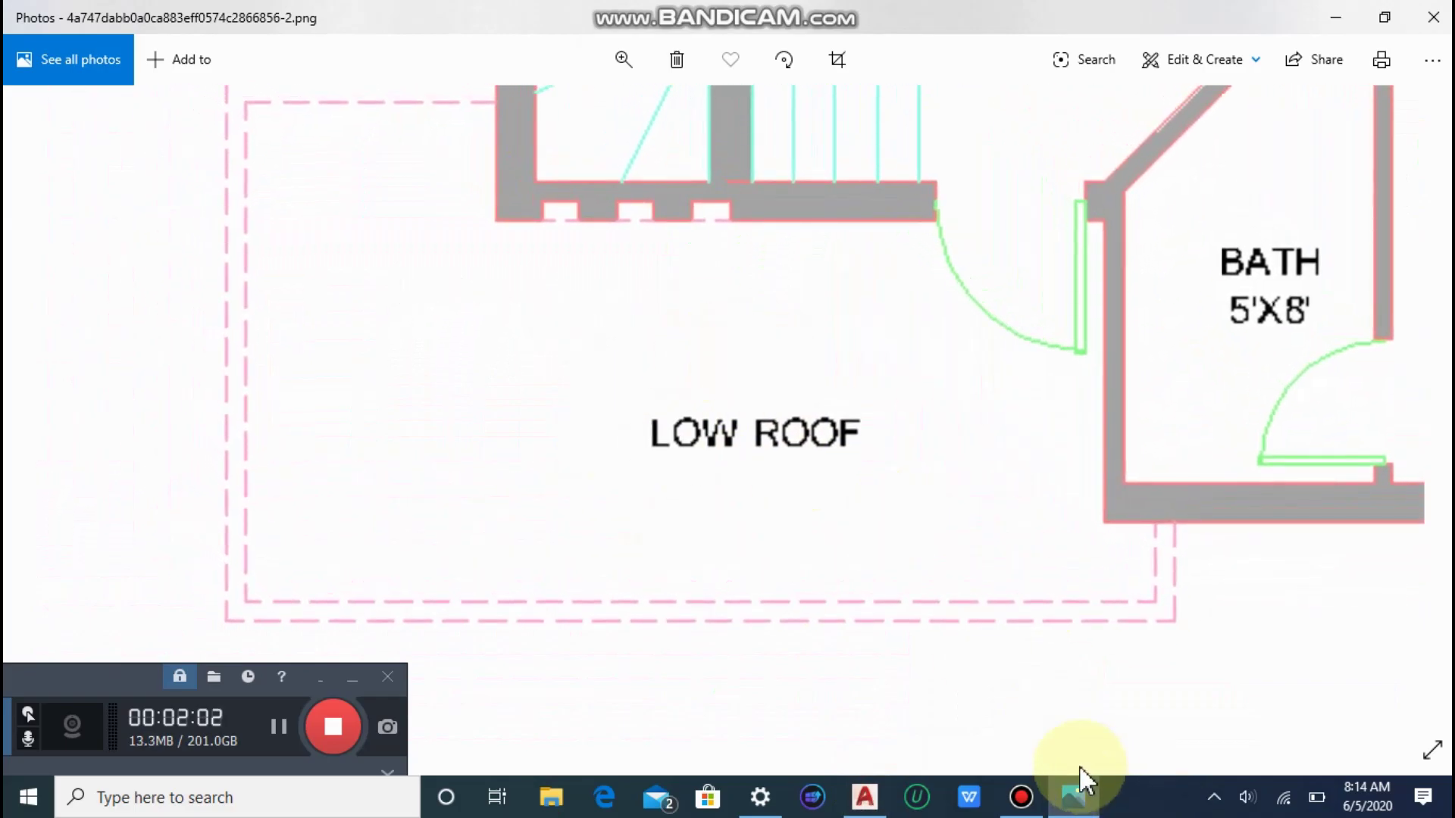
pyautogui.click(1067, 737)
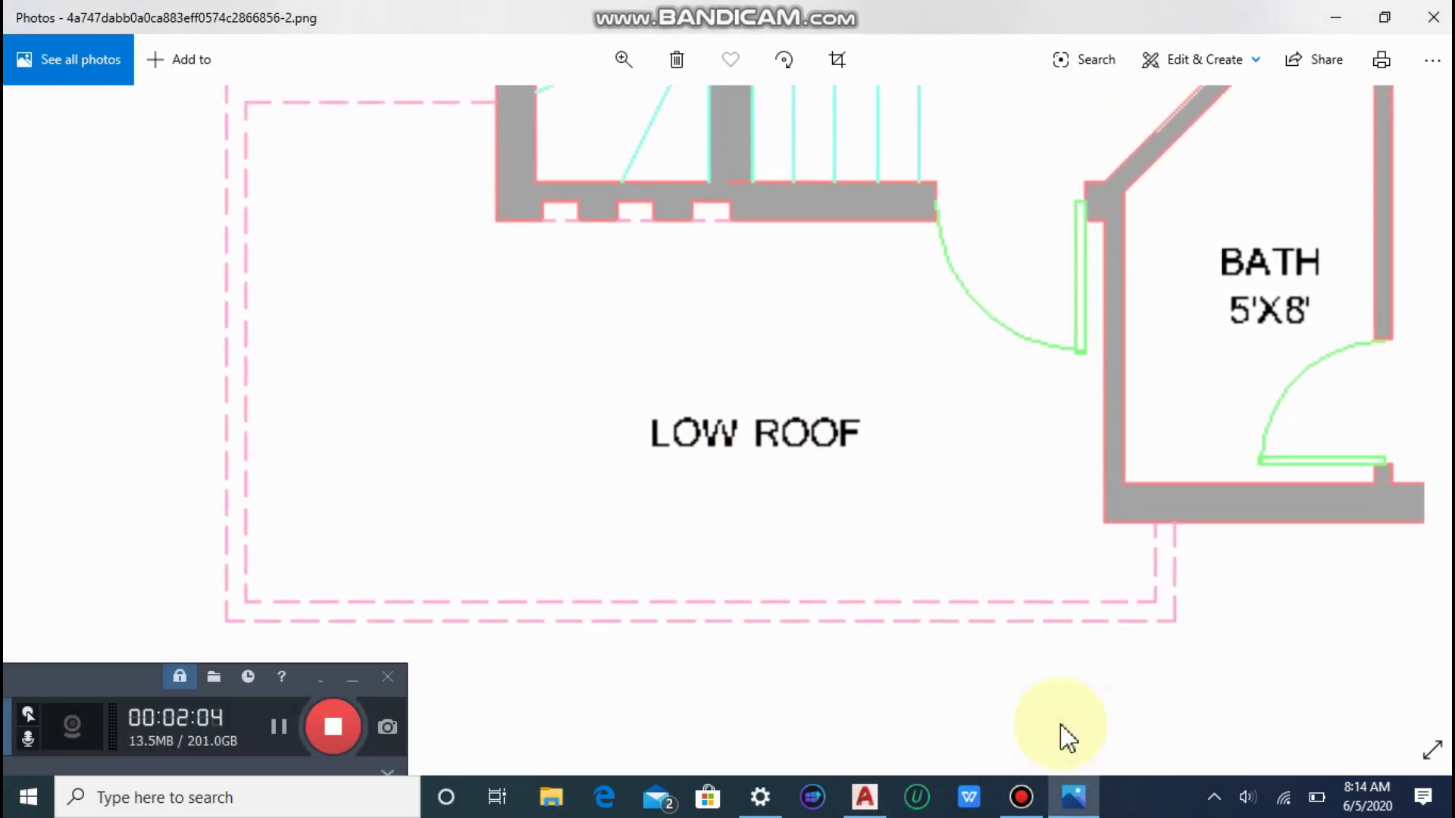
pyautogui.click(864, 796)
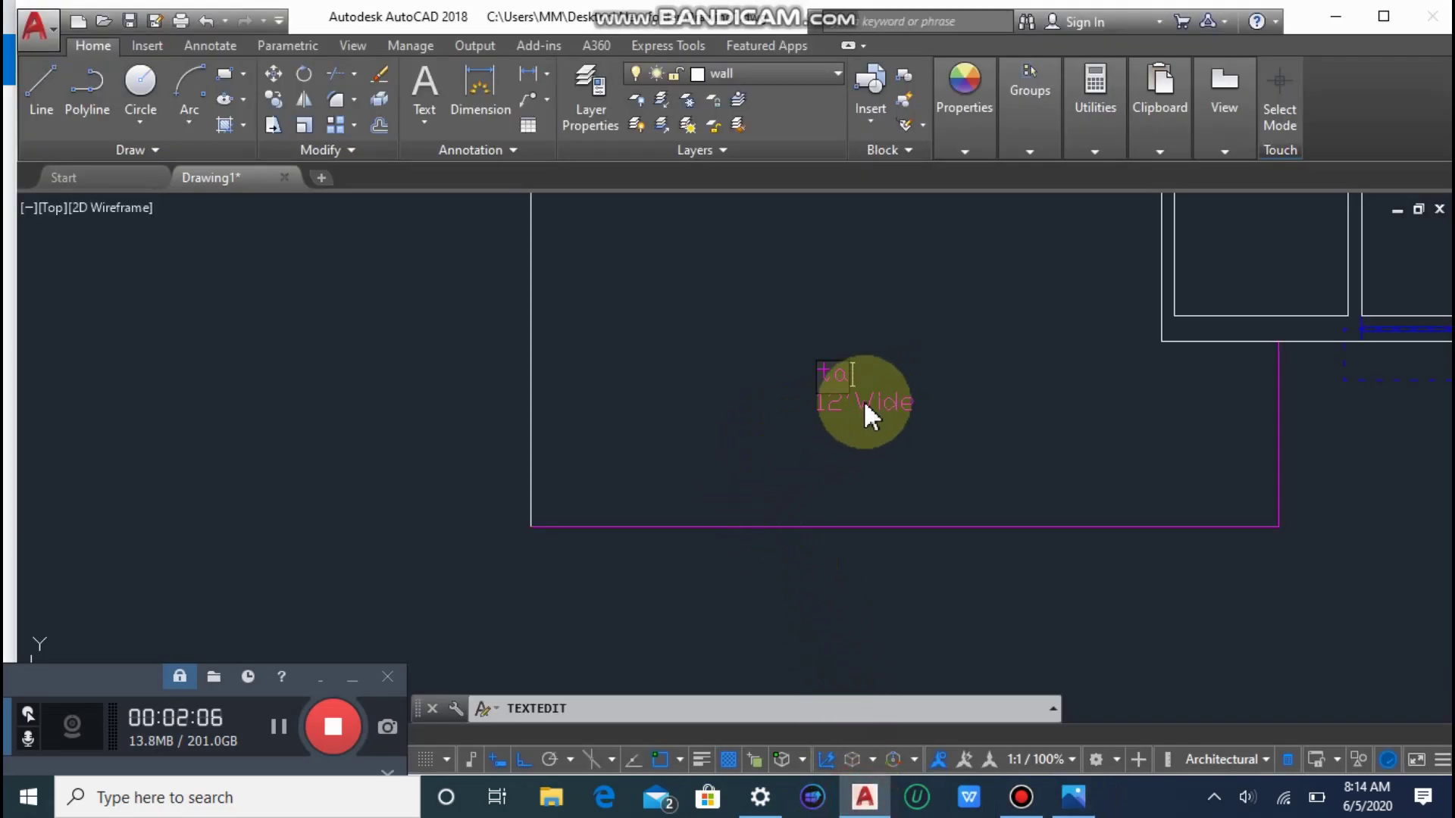
# Retype the PORCH label as 'lower roof'.
pyautogui.write('to')
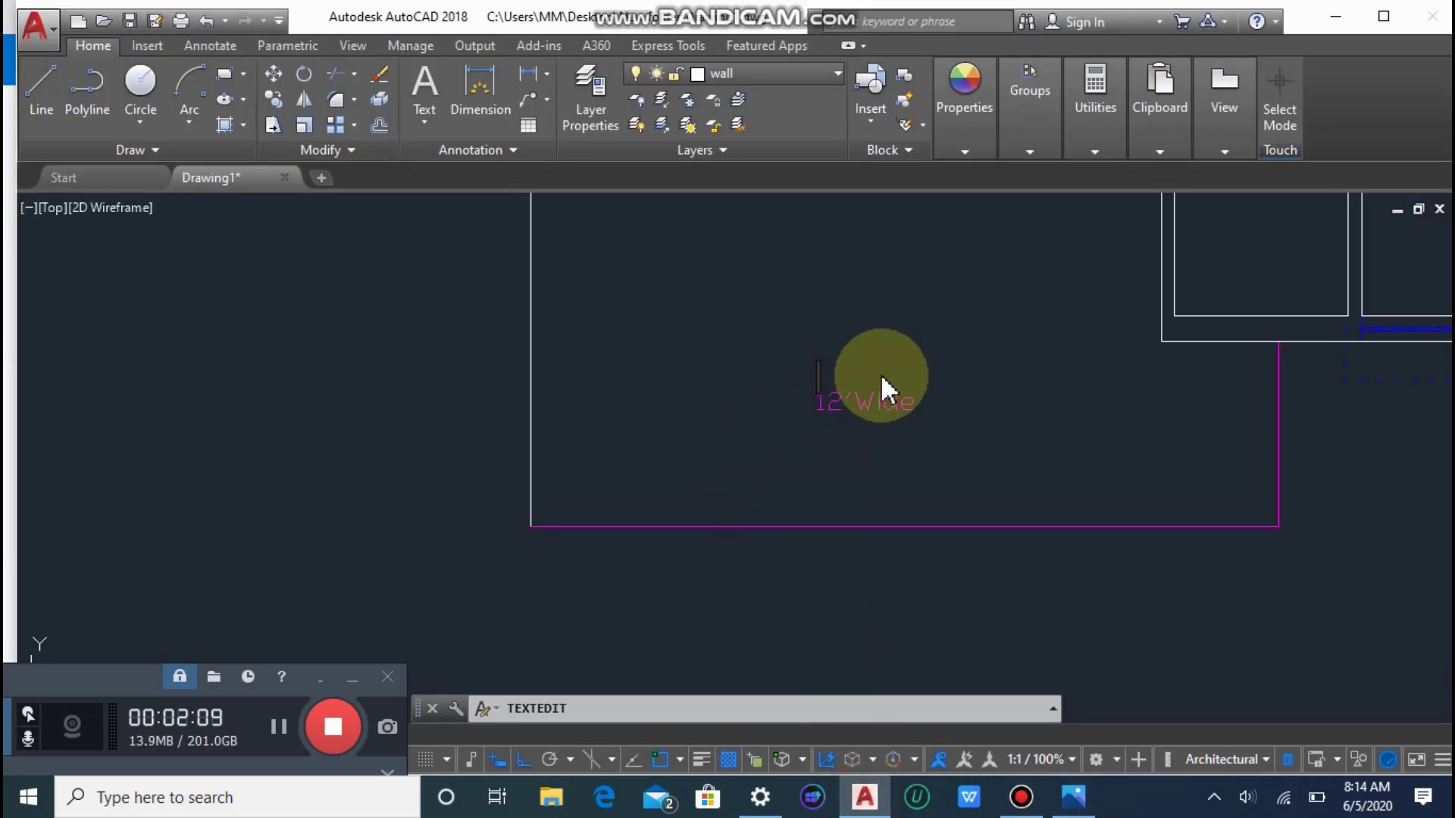
pyautogui.write('wer')
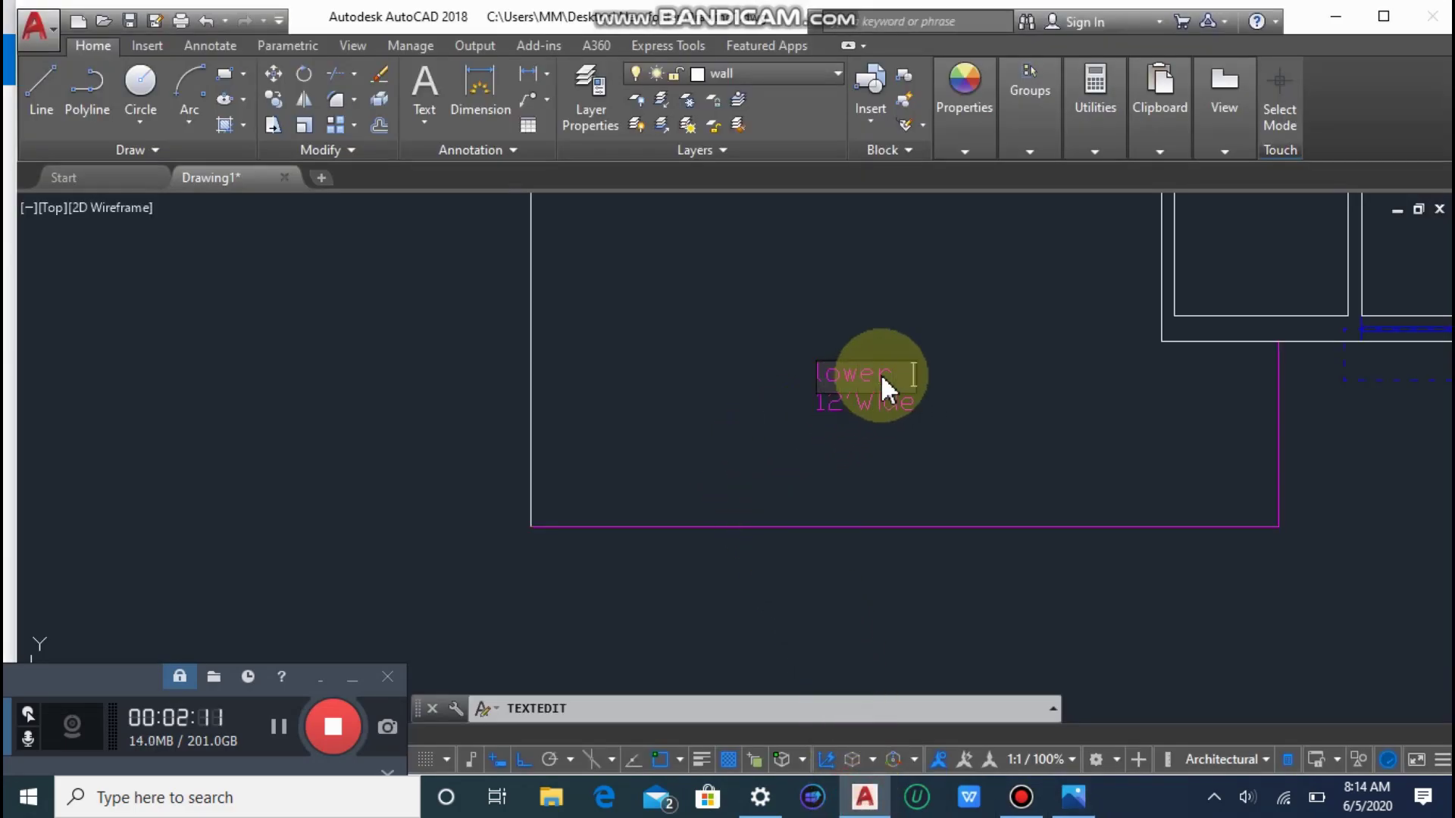
pyautogui.write(' roof')
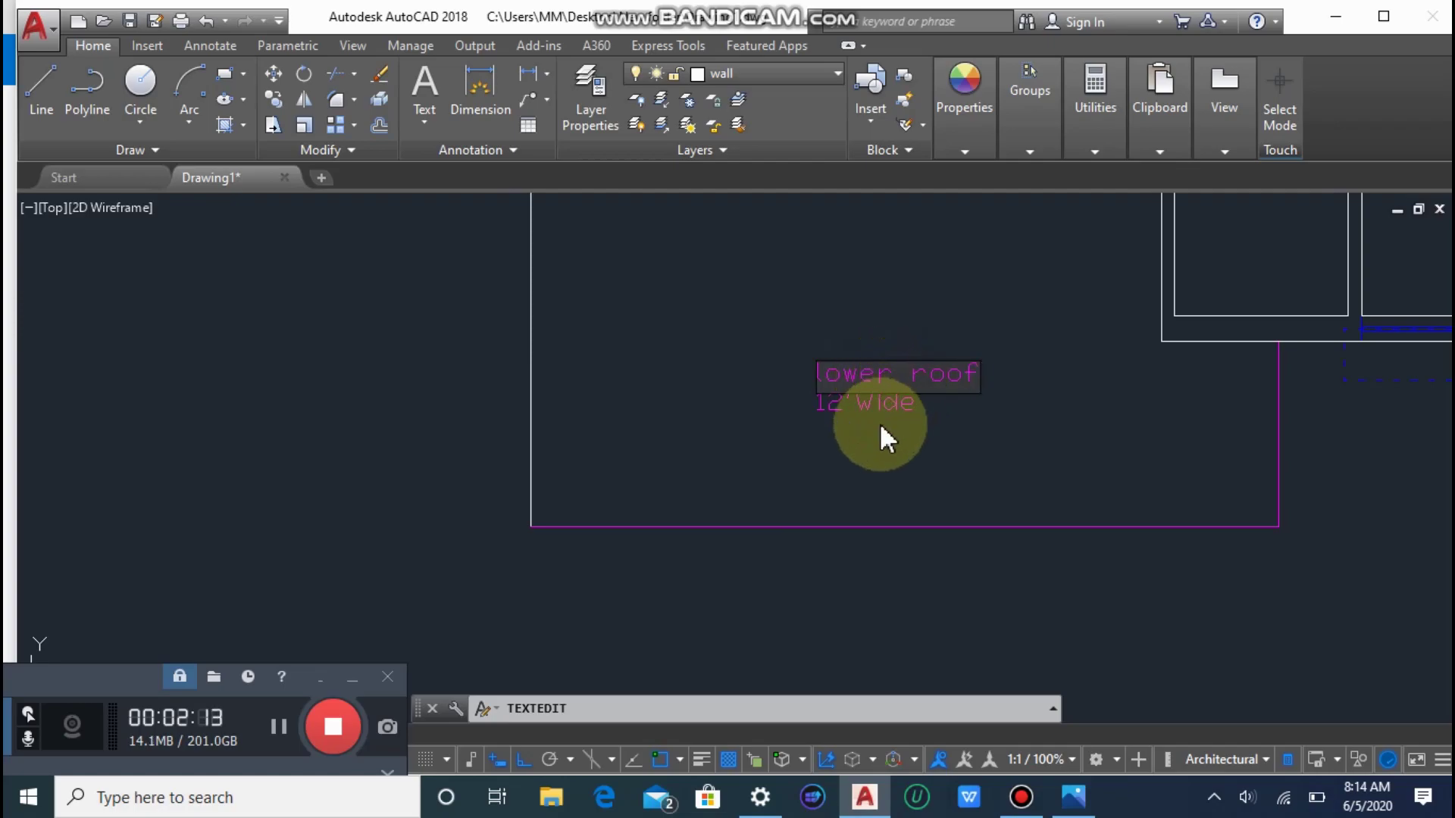
pyautogui.press('Escape')
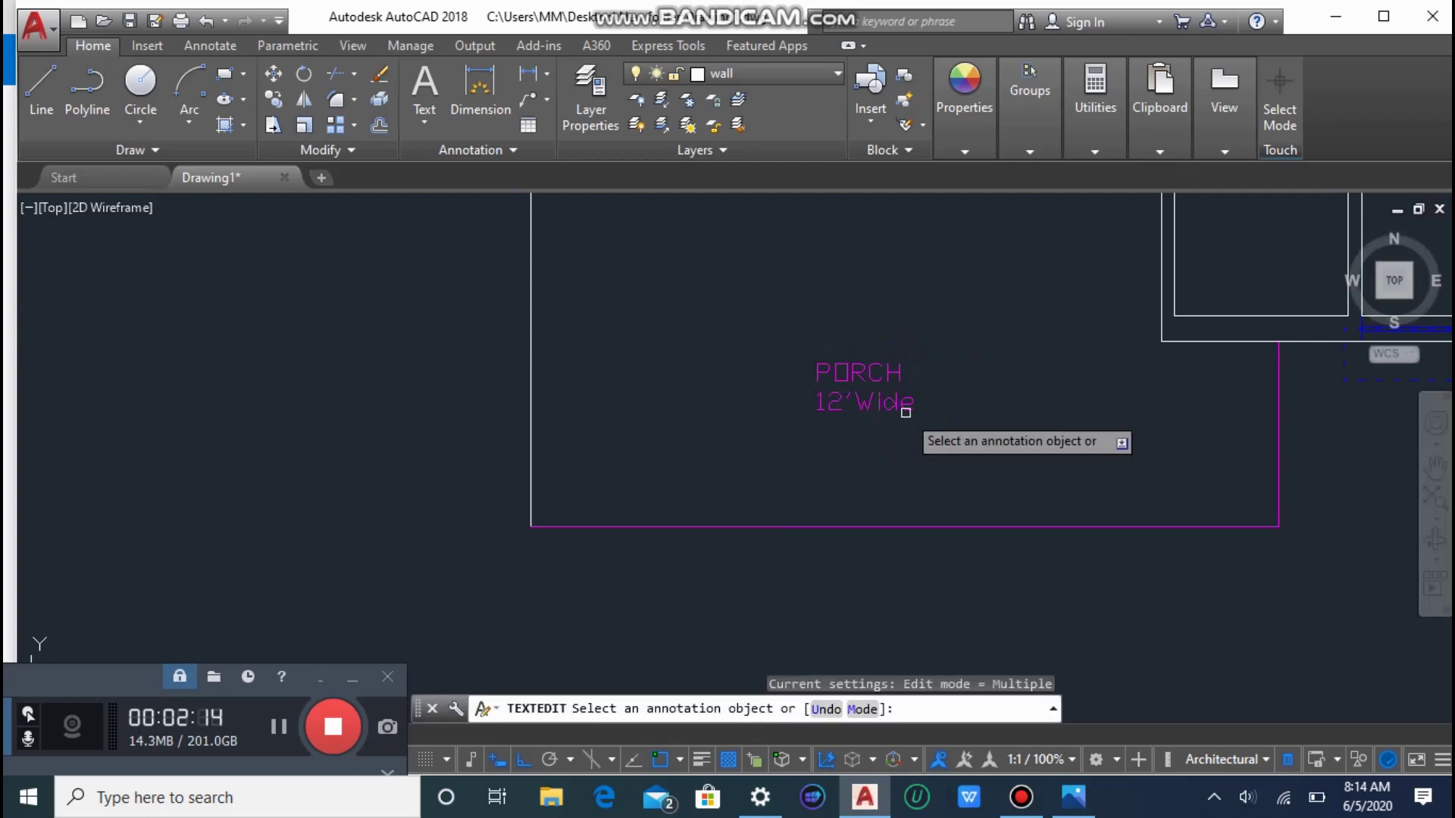
pyautogui.click(873, 376)
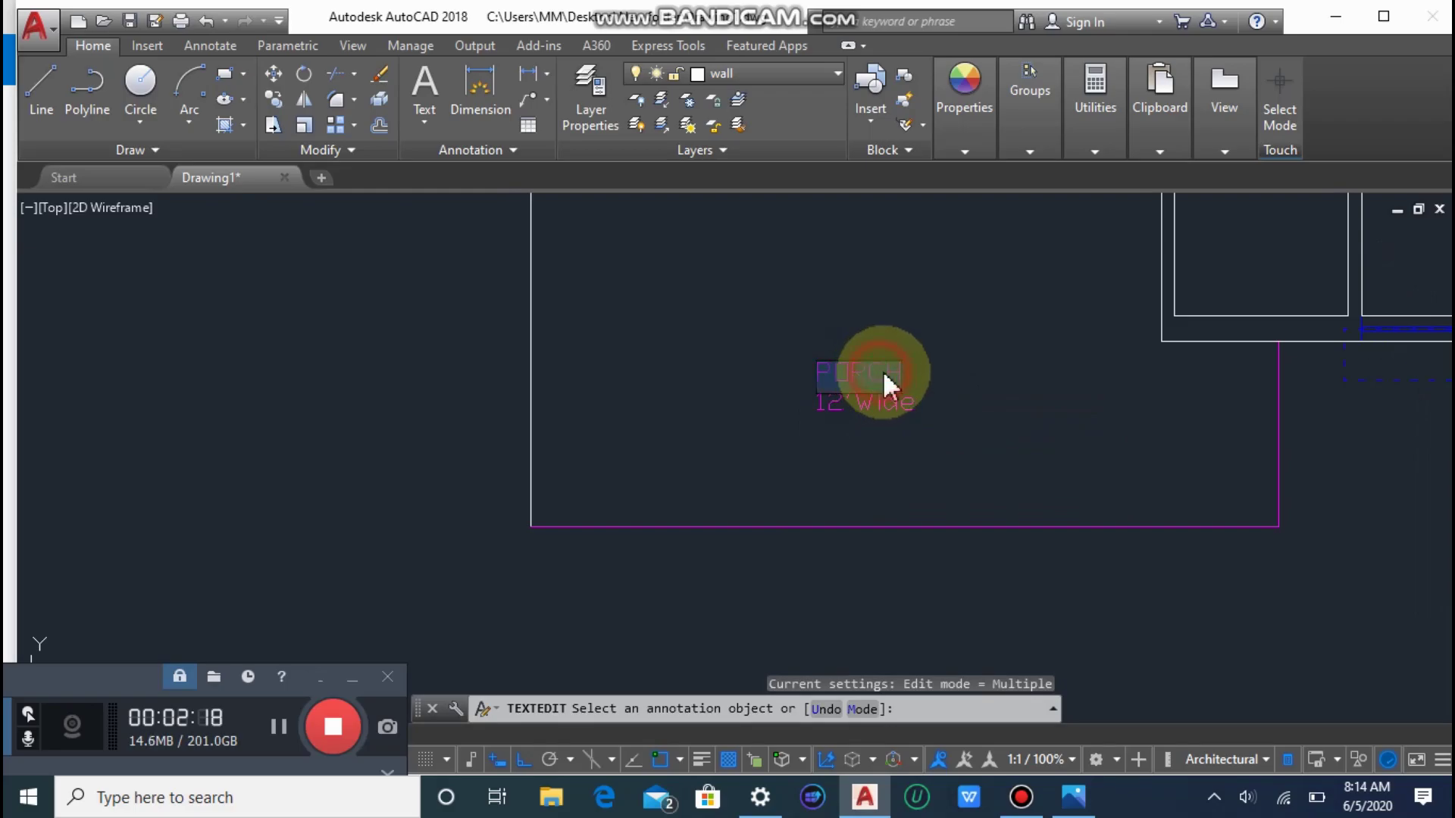
pyautogui.write('l')
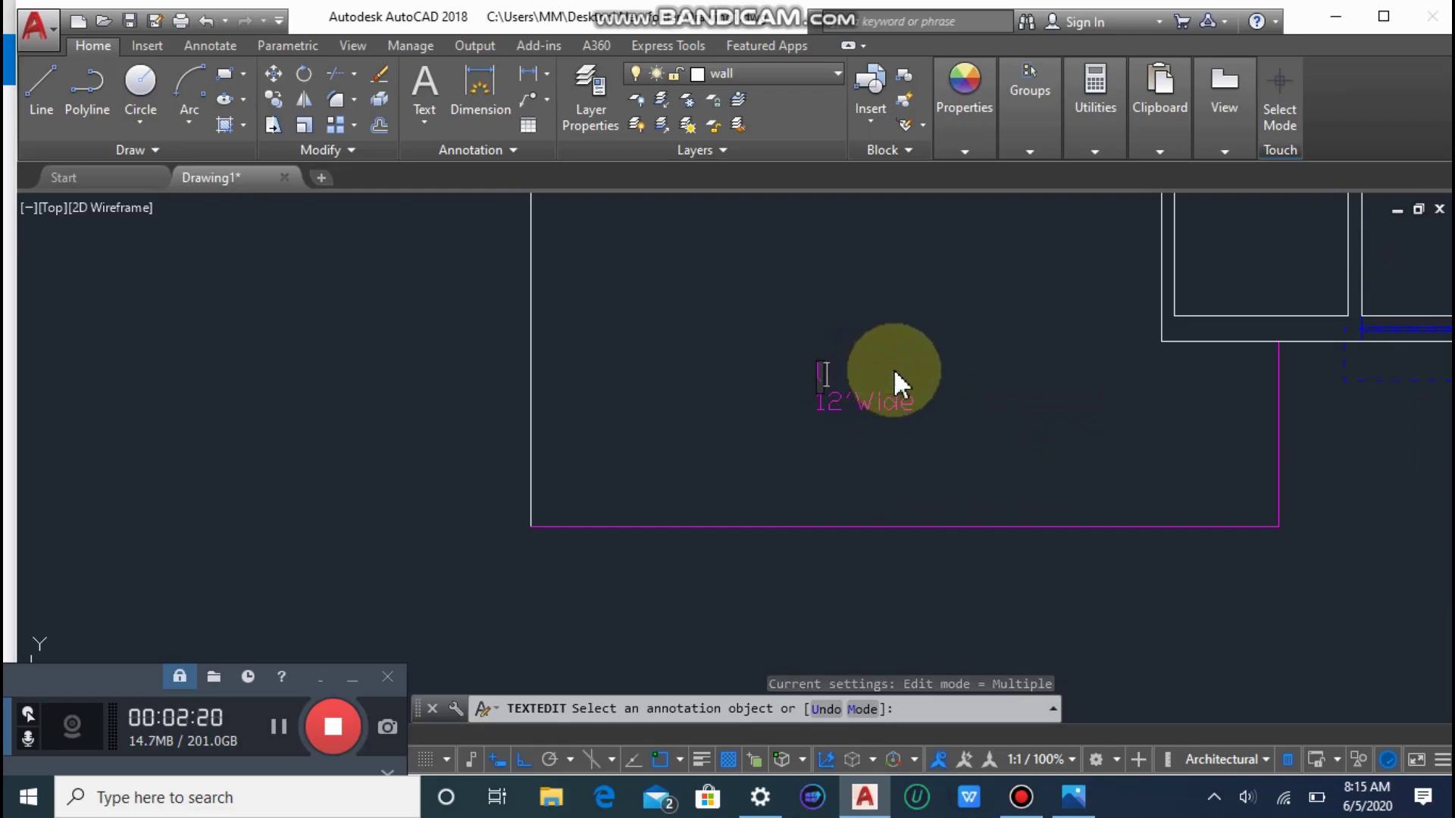
pyautogui.write('ower roof')
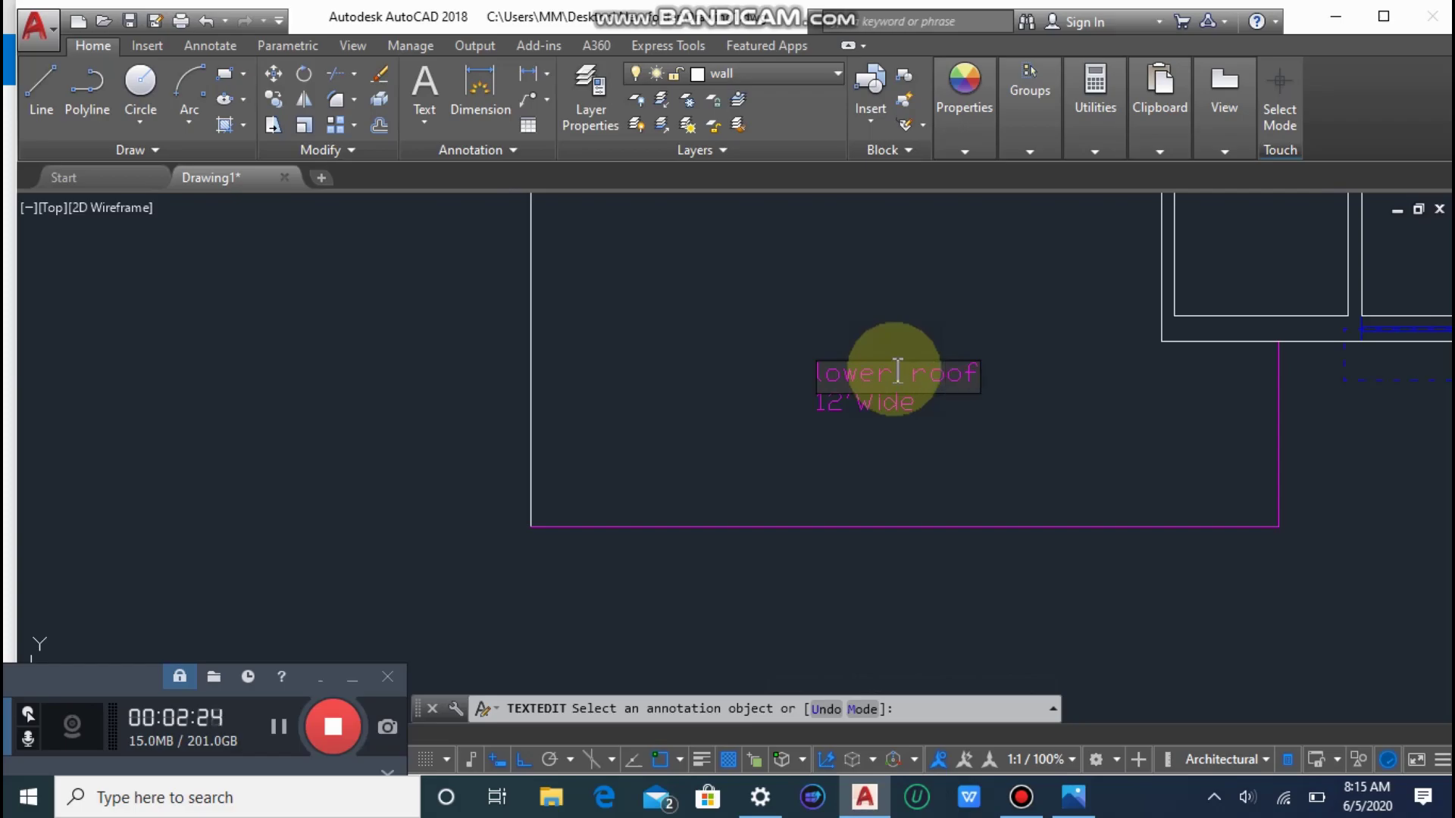
pyautogui.click(1053, 439)
pyautogui.scroll(-8, 1057, 435)
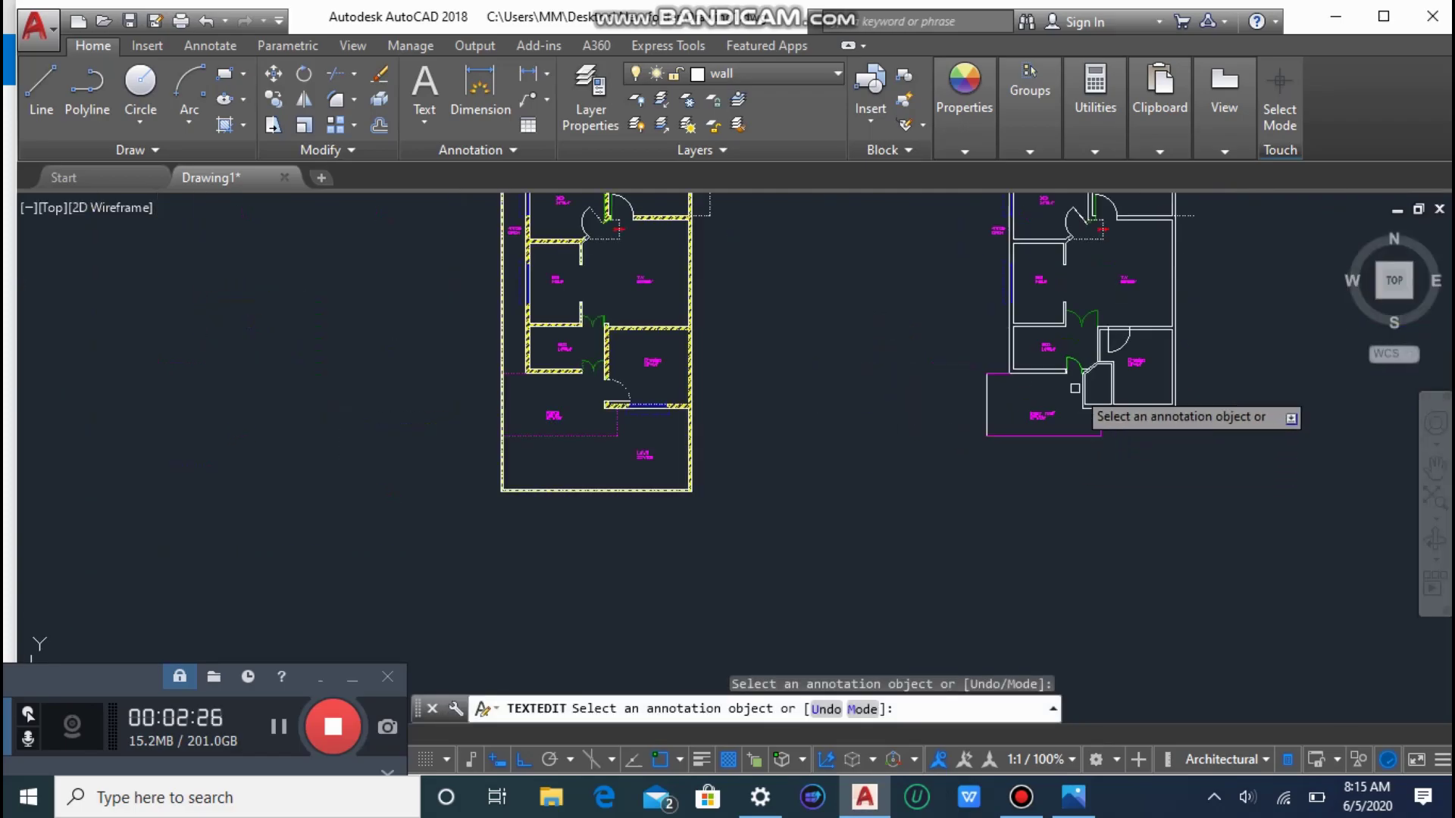
pyautogui.press('Escape')
pyautogui.scroll(5, 987, 406)
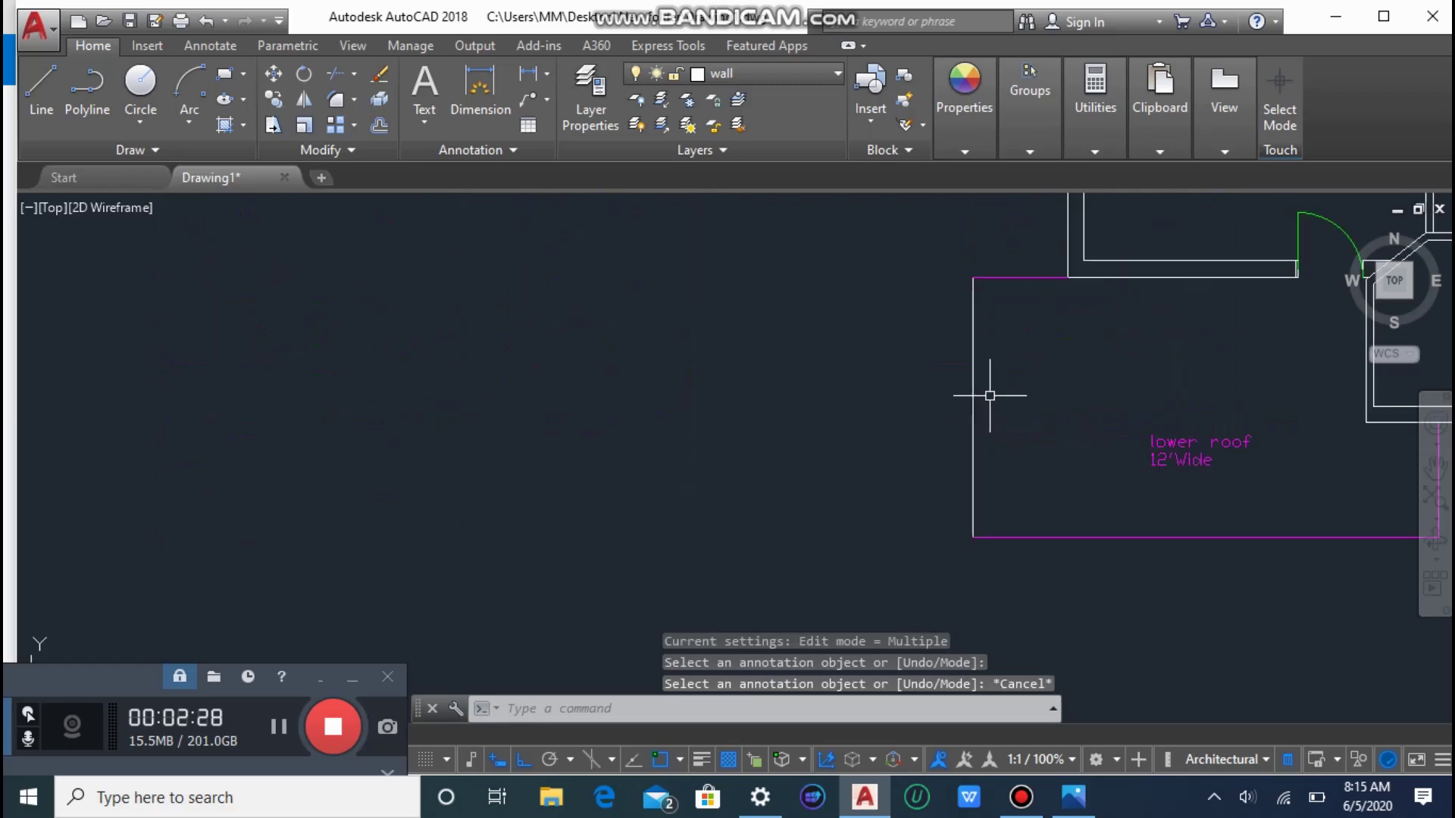
# Match the left roof line to the bottom magenta line so it turns magenta.
pyautogui.click(966, 148)
pyautogui.click(762, 221)
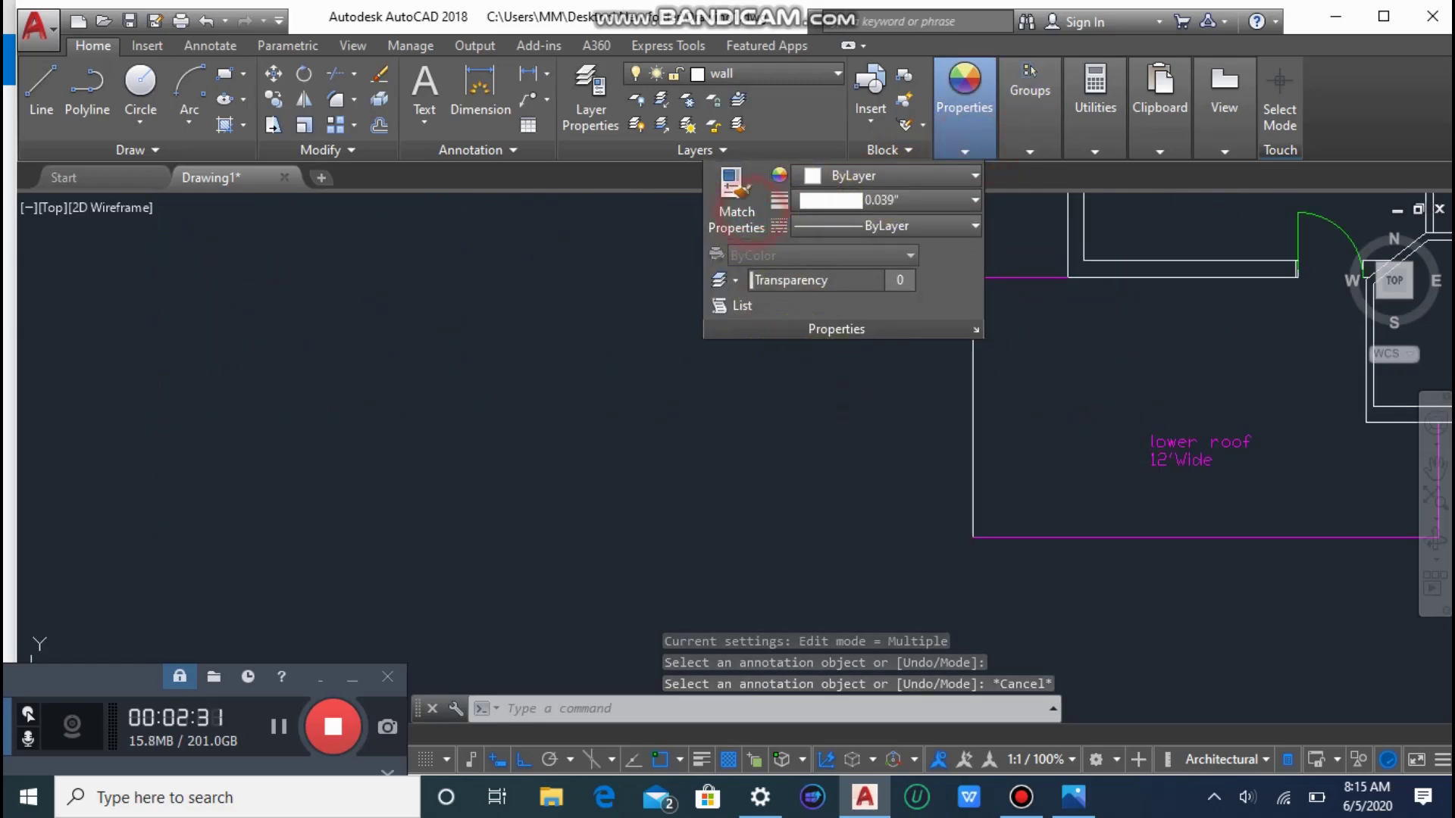
pyautogui.click(1061, 537)
pyautogui.click(973, 477)
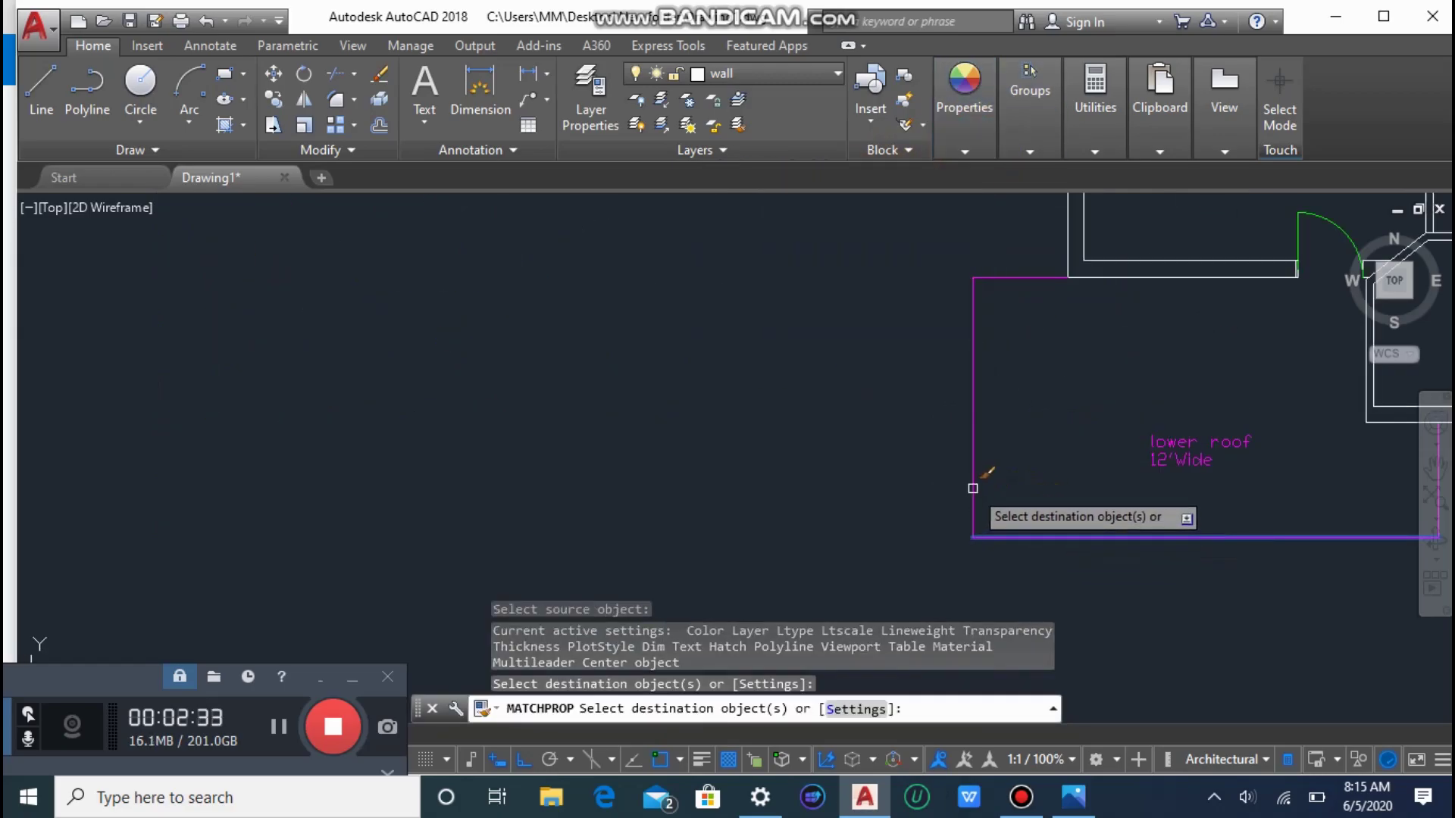
pyautogui.press('Escape')
pyautogui.press('Escape')
pyautogui.scroll(-5, 932, 497)
# Move the OPEN label into the small box at the top of the plan.
pyautogui.scroll(5, 1047, 285)
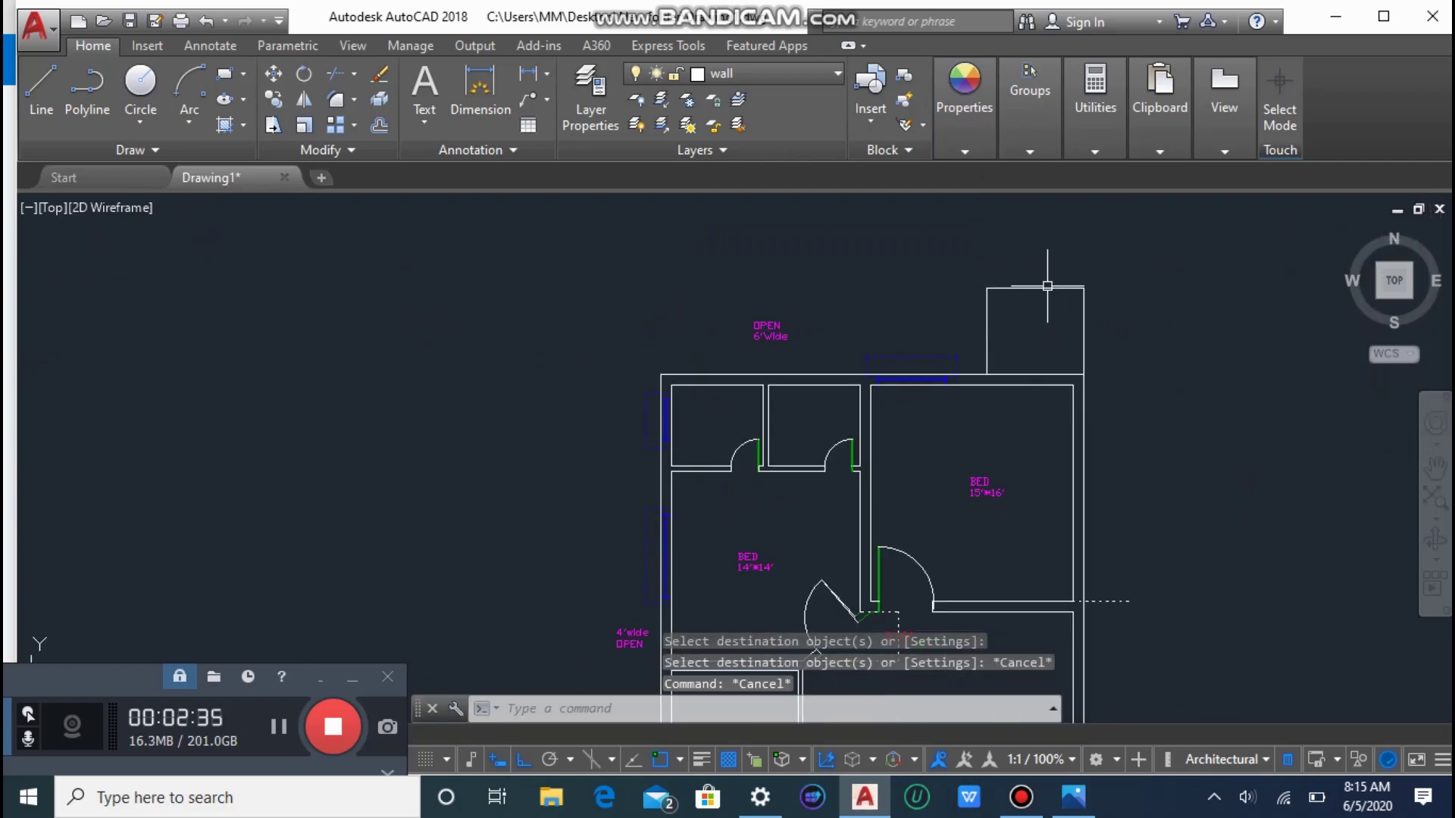
pyautogui.scroll(4, 1042, 318)
pyautogui.scroll(-5, 968, 391)
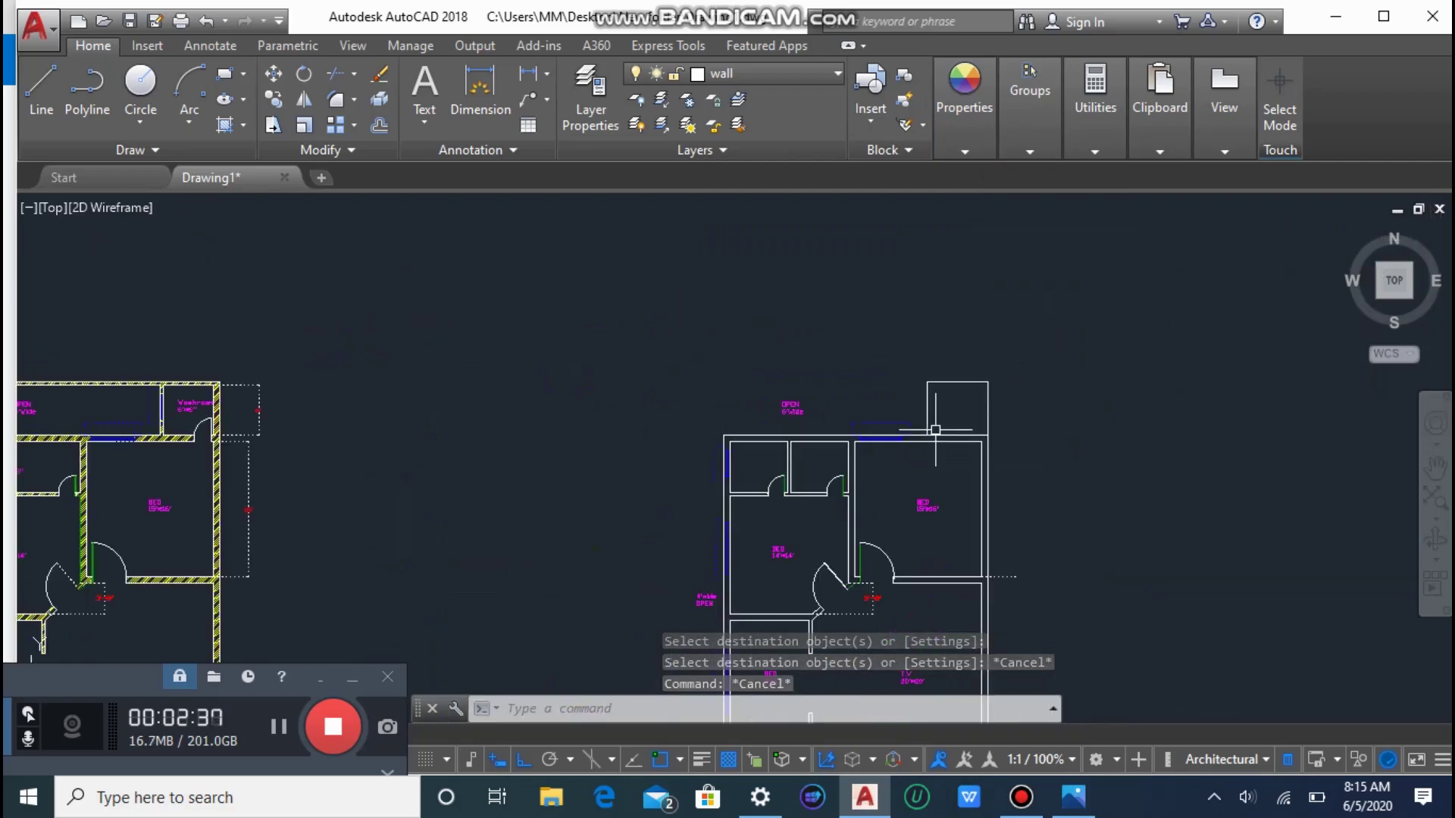
pyautogui.scroll(4, 789, 406)
pyautogui.click(789, 403)
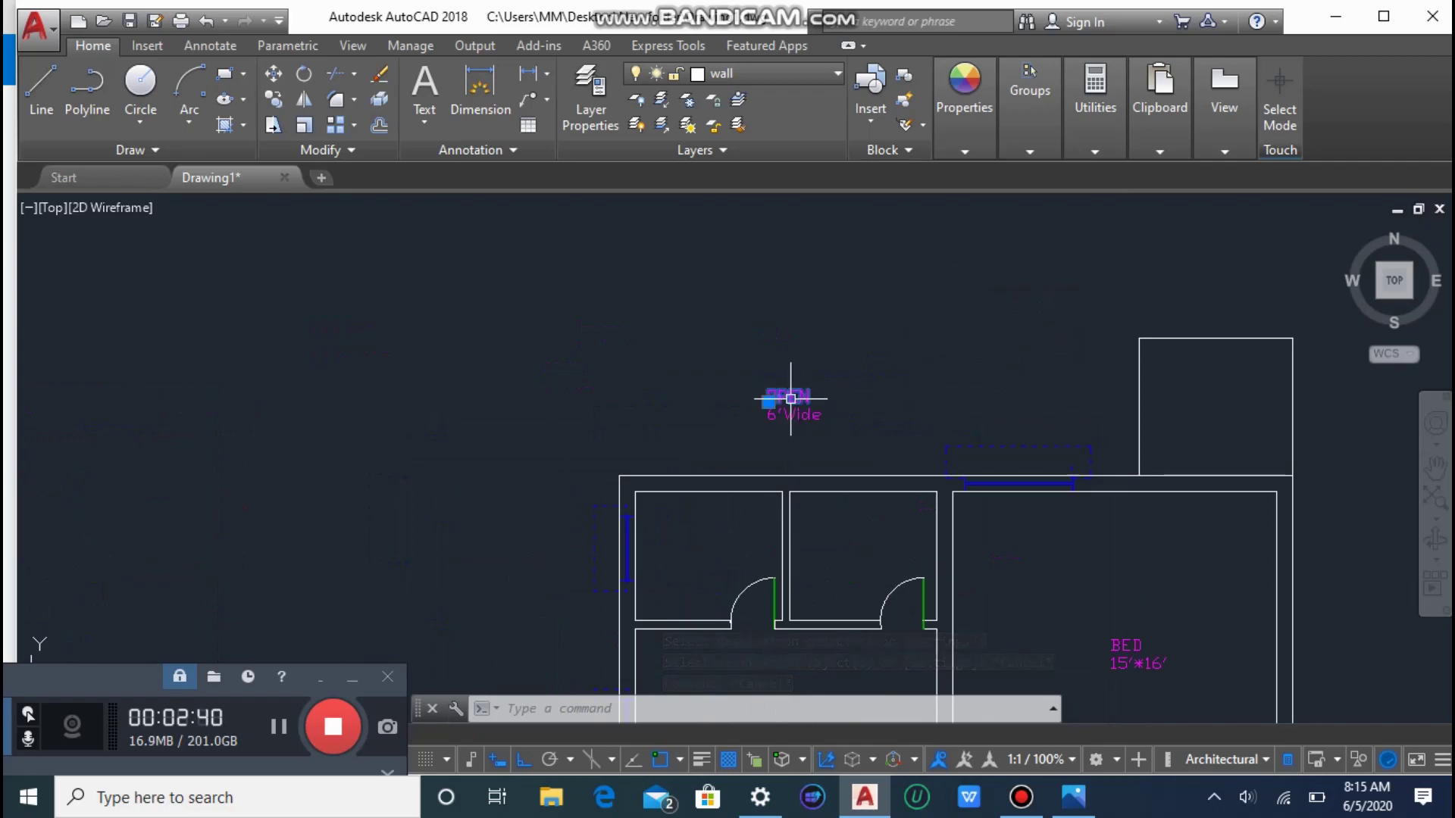
pyautogui.click(778, 415)
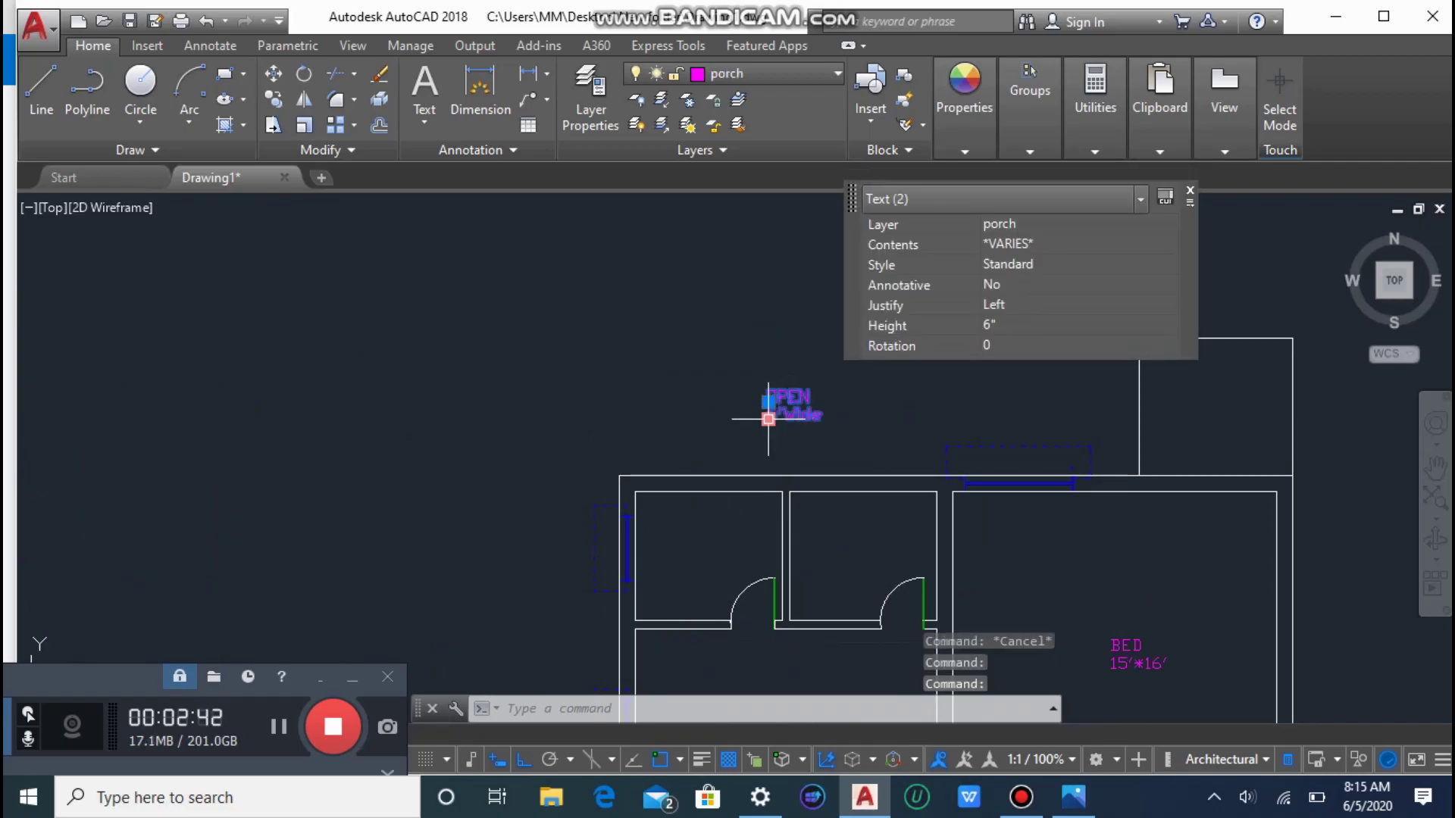
pyautogui.click(769, 418)
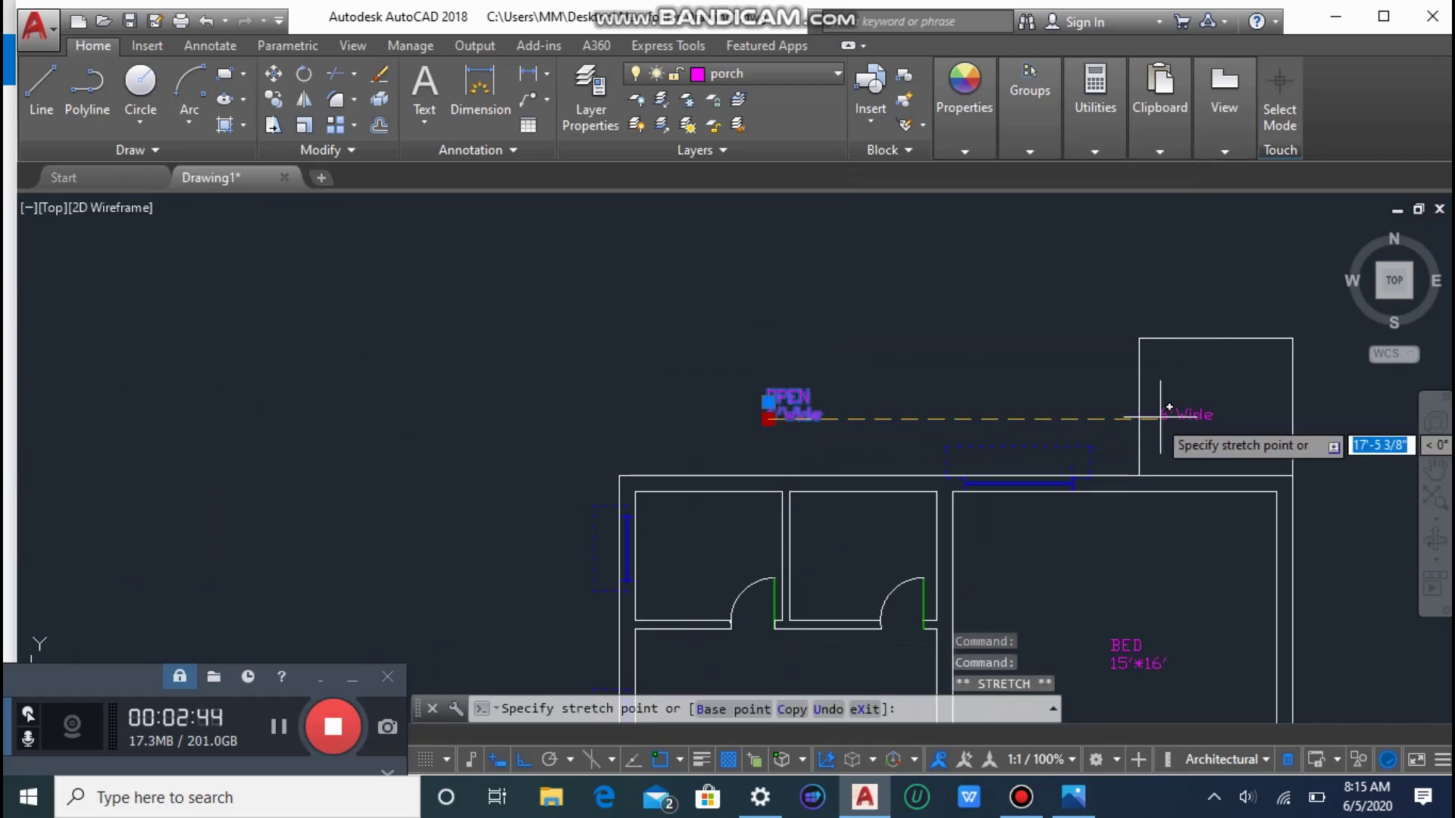
pyautogui.press('Escape')
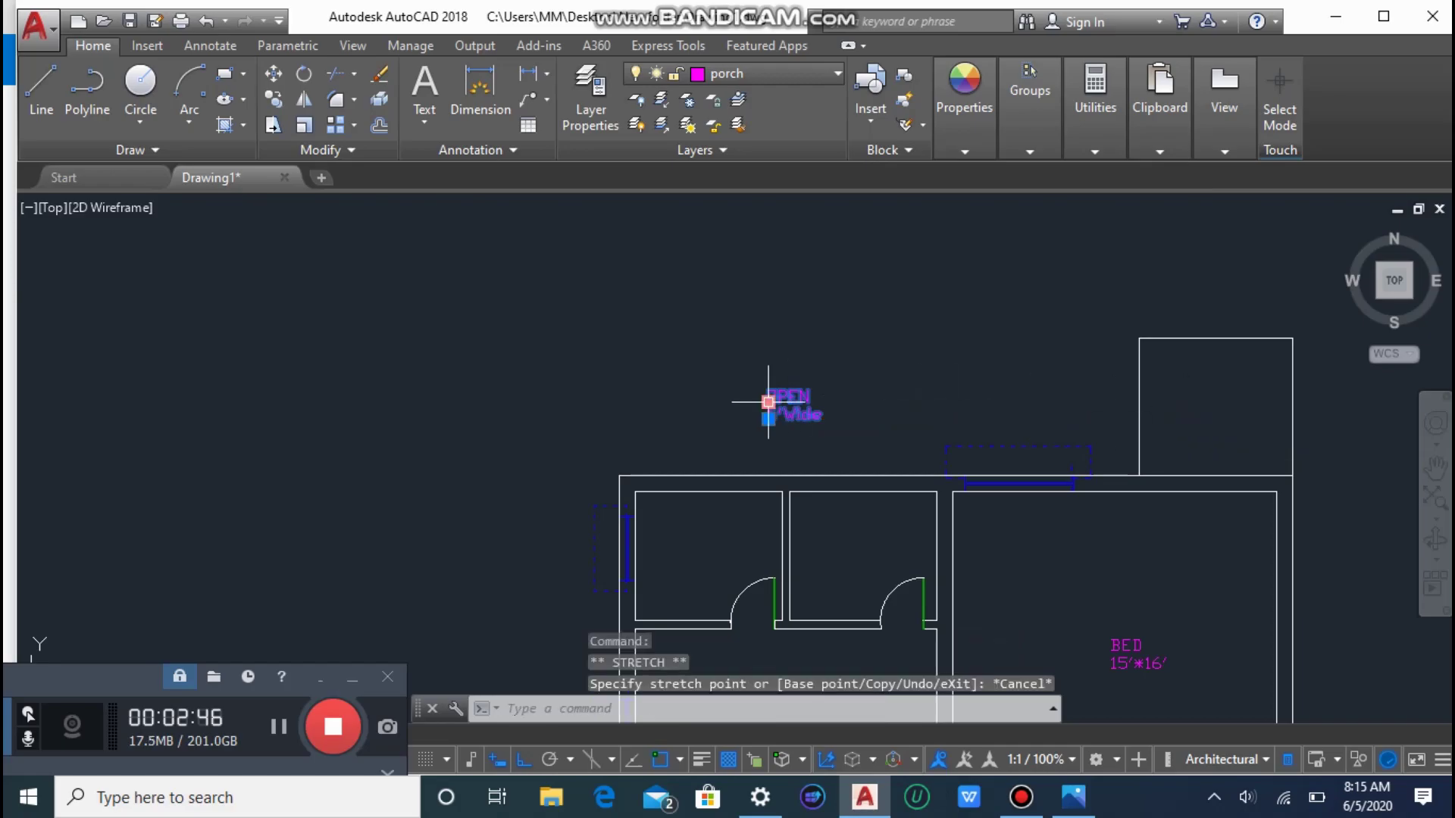
pyautogui.click(768, 402)
pyautogui.click(1197, 407)
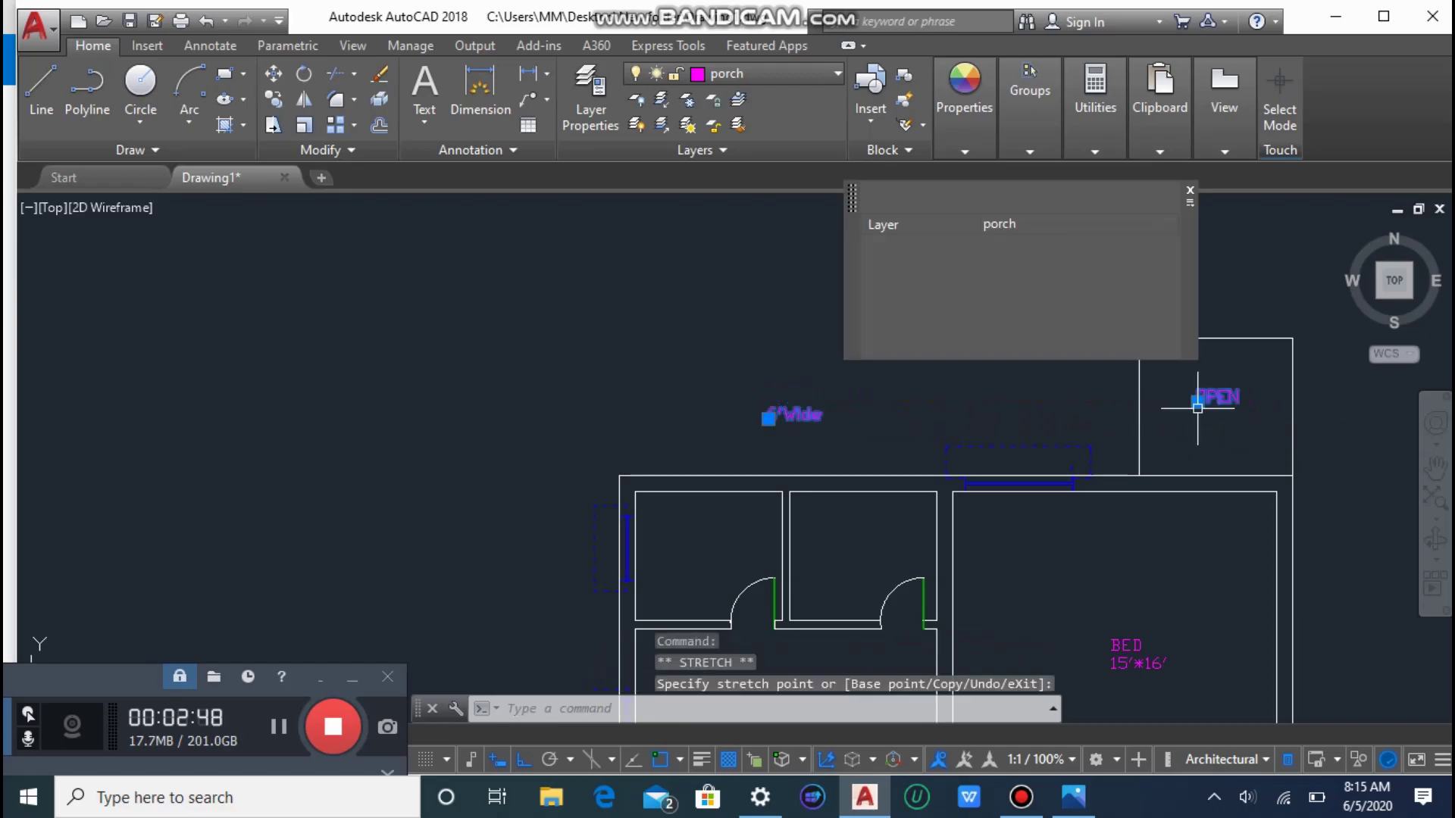
pyautogui.press('Escape')
pyautogui.press('Escape')
# Retype the OPEN label as 'lower roof'.
pyautogui.scroll(8, 1238, 398)
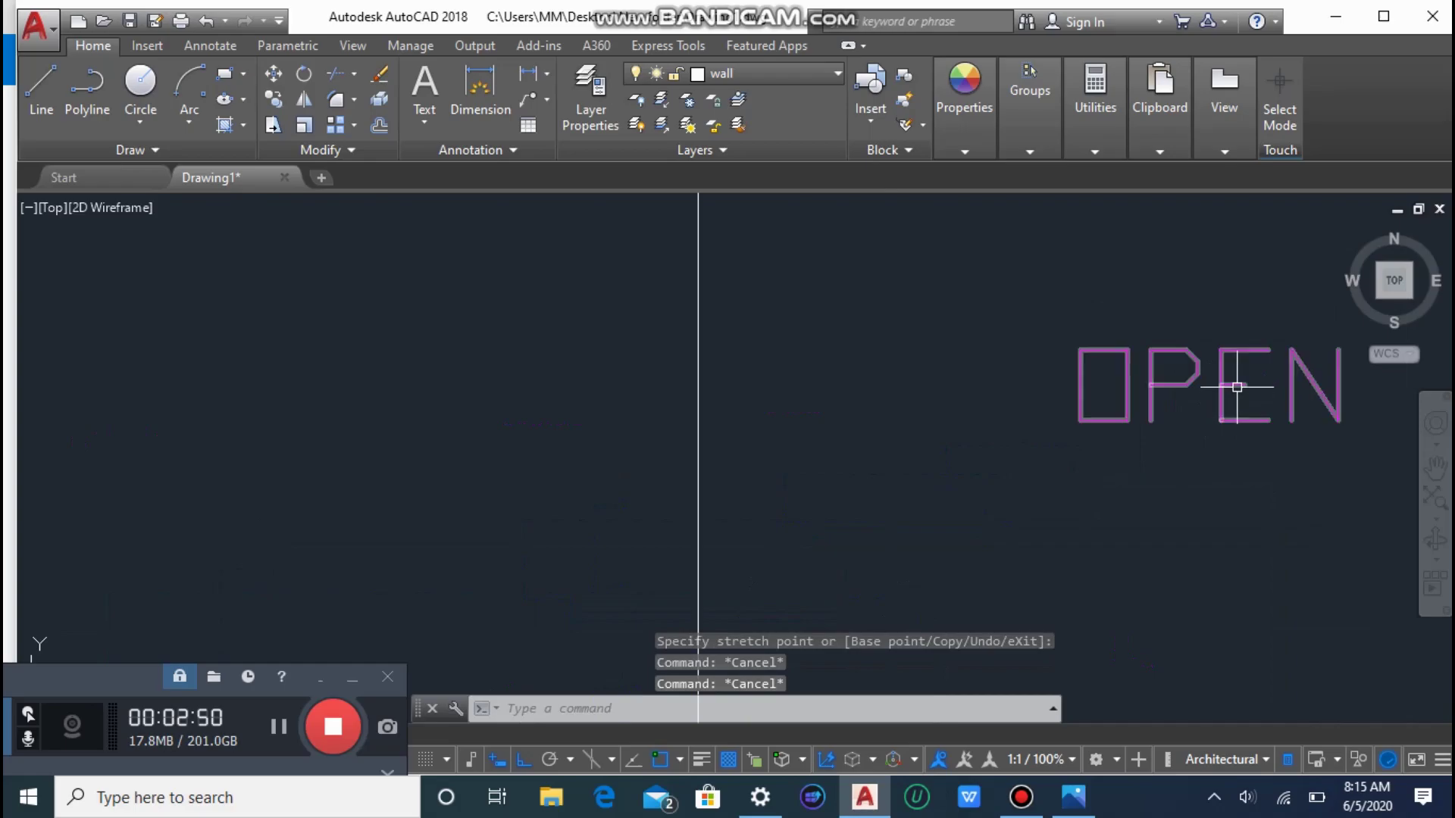
pyautogui.doubleClick(1276, 413)
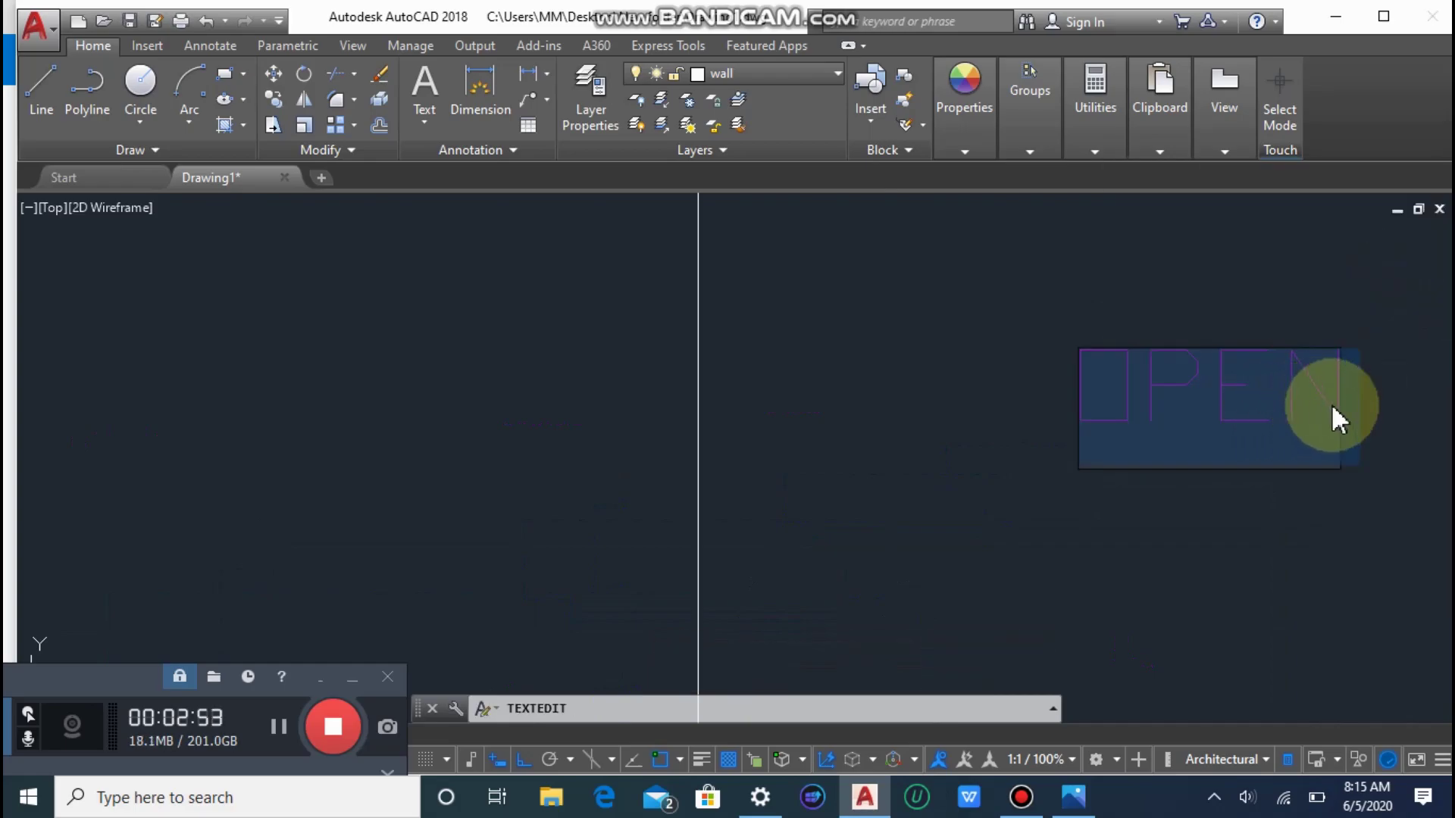
pyautogui.write('lo')
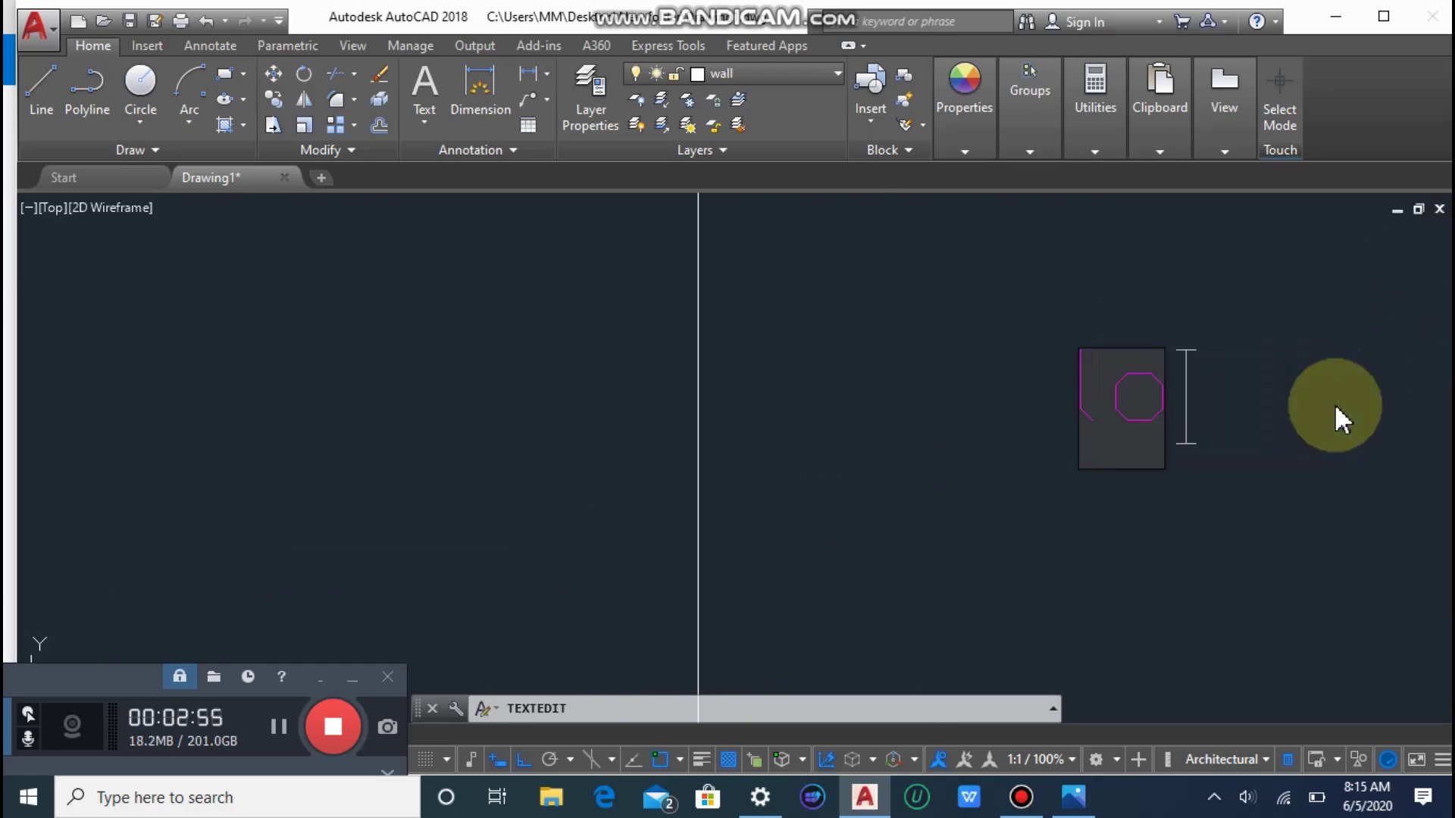
pyautogui.write('wer roof')
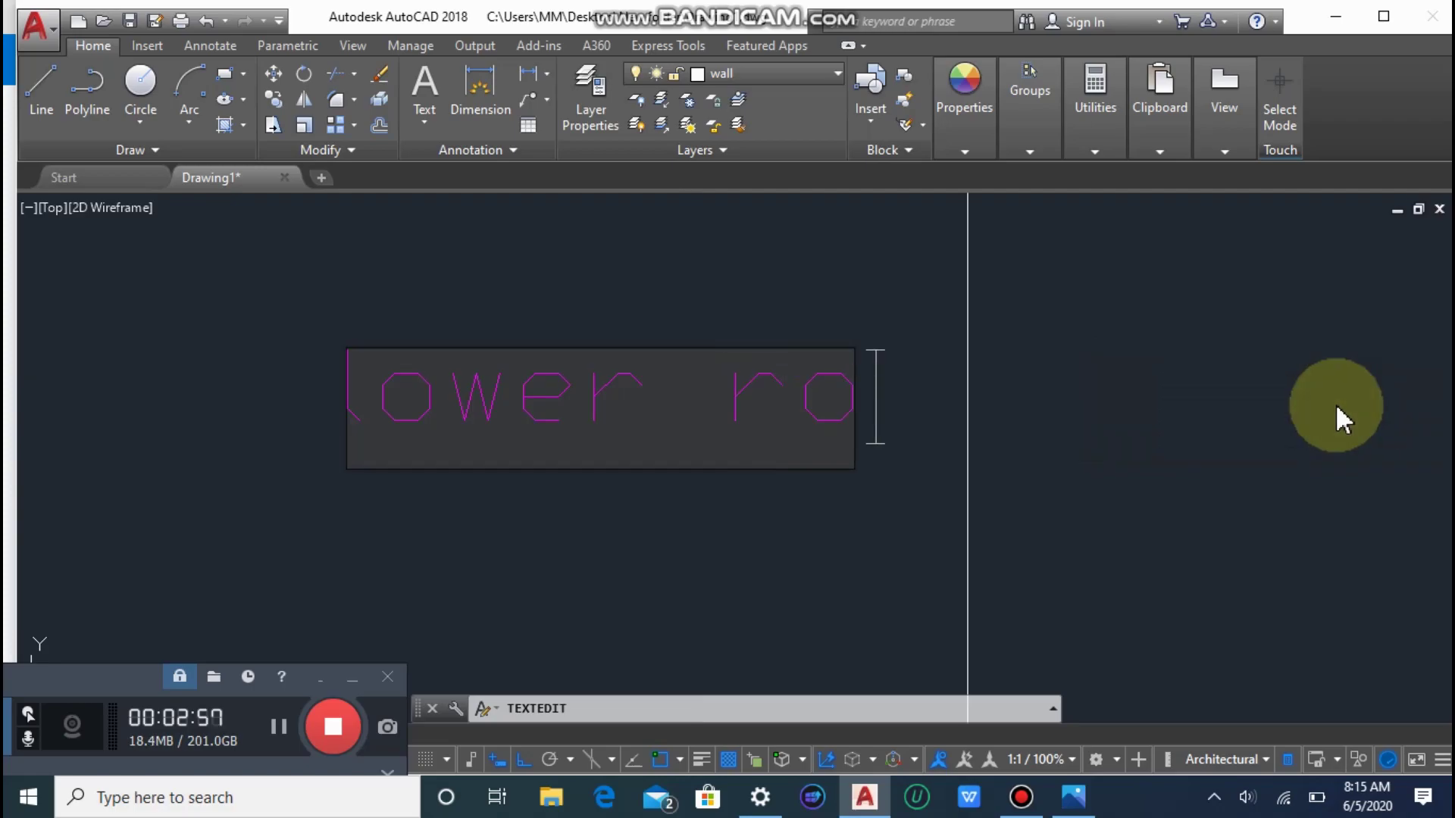
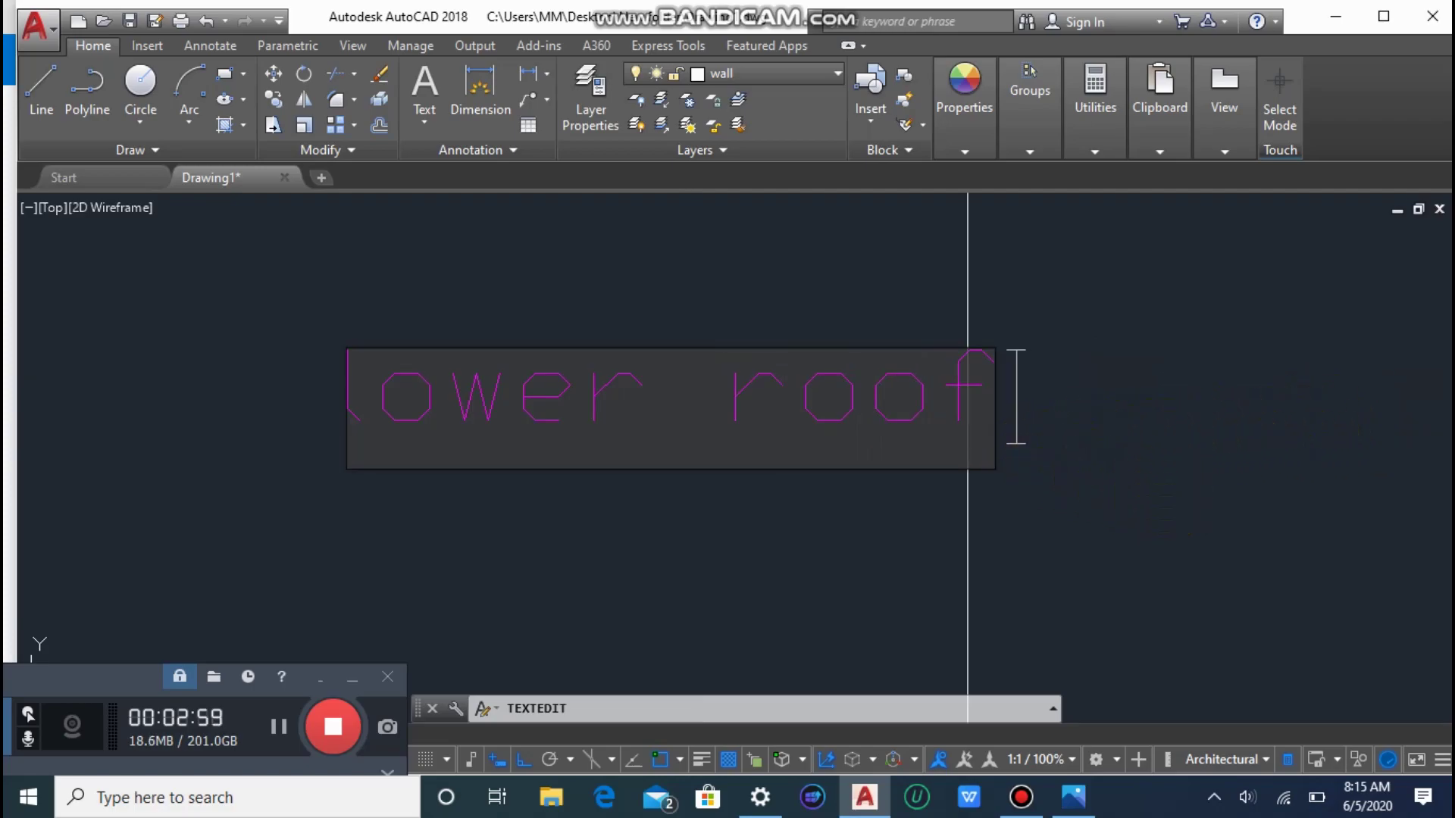
# Finish editing the lower roof label and exit the text editor.
pyautogui.press('Return')
pyautogui.press('Escape')
pyautogui.click(666, 382)
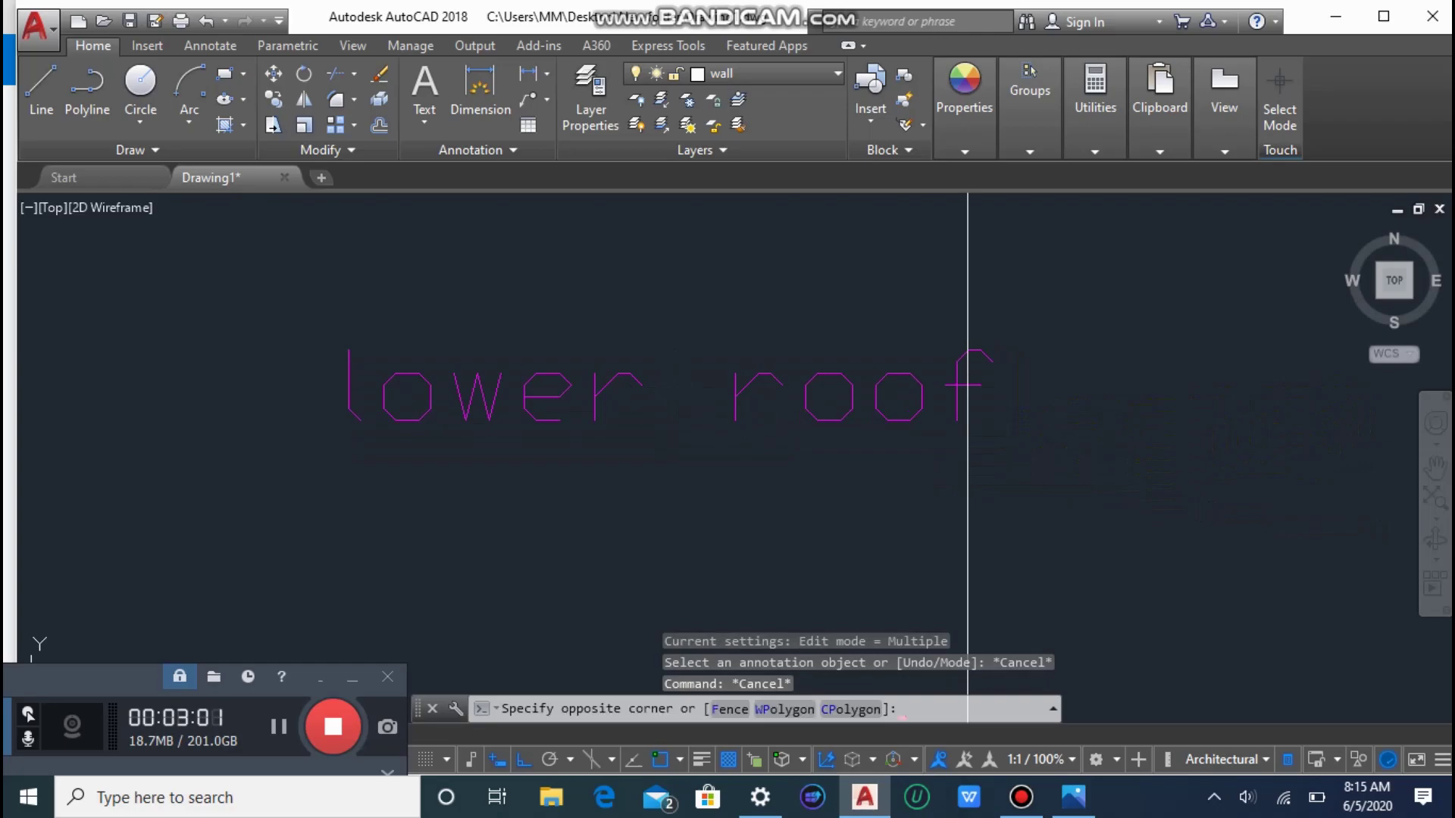
pyautogui.press('Escape')
# Nudge the lower roof label slightly to the left.
pyautogui.click(741, 391)
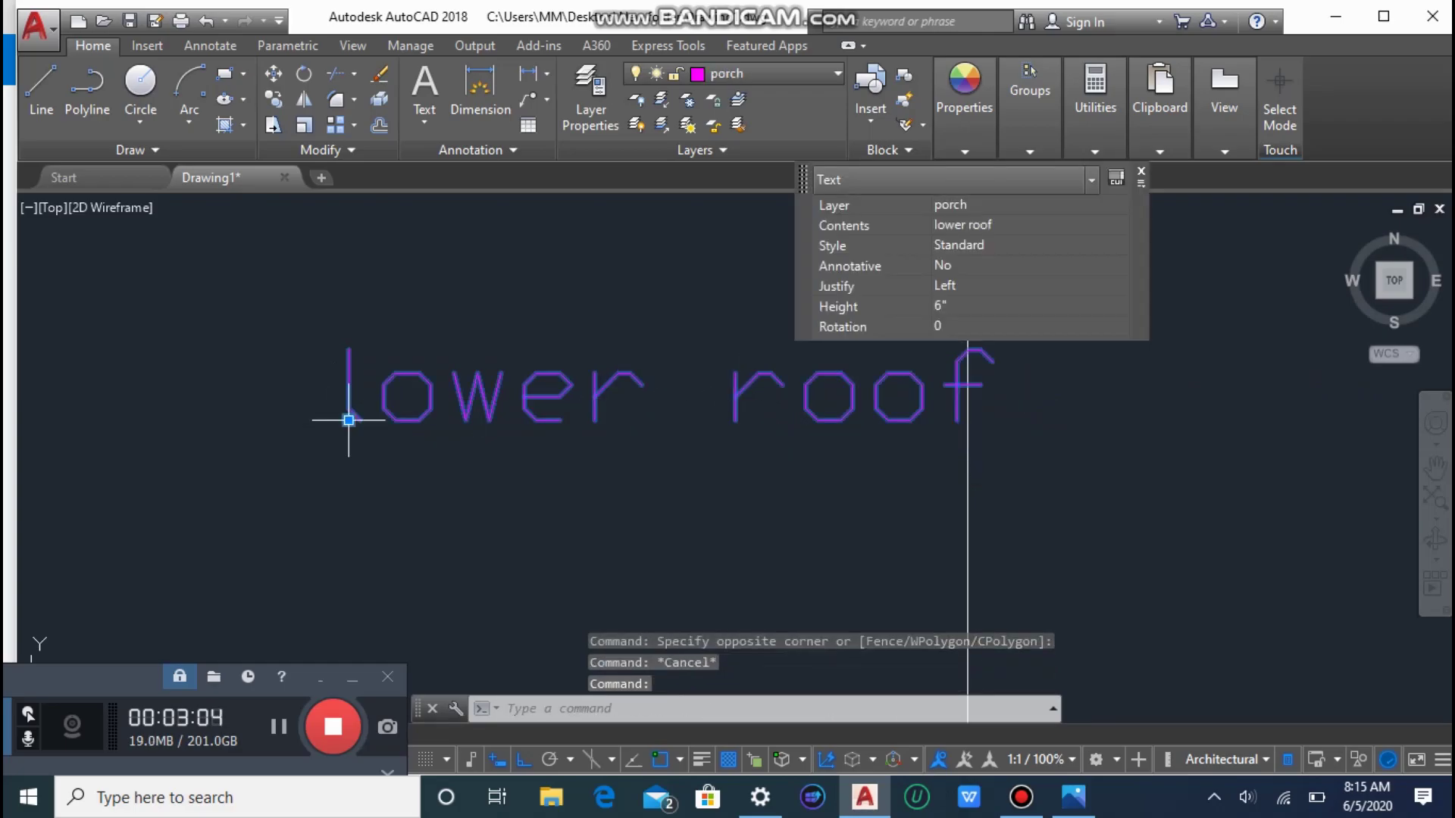
pyautogui.click(349, 419)
pyautogui.scroll(-3, 747, 424)
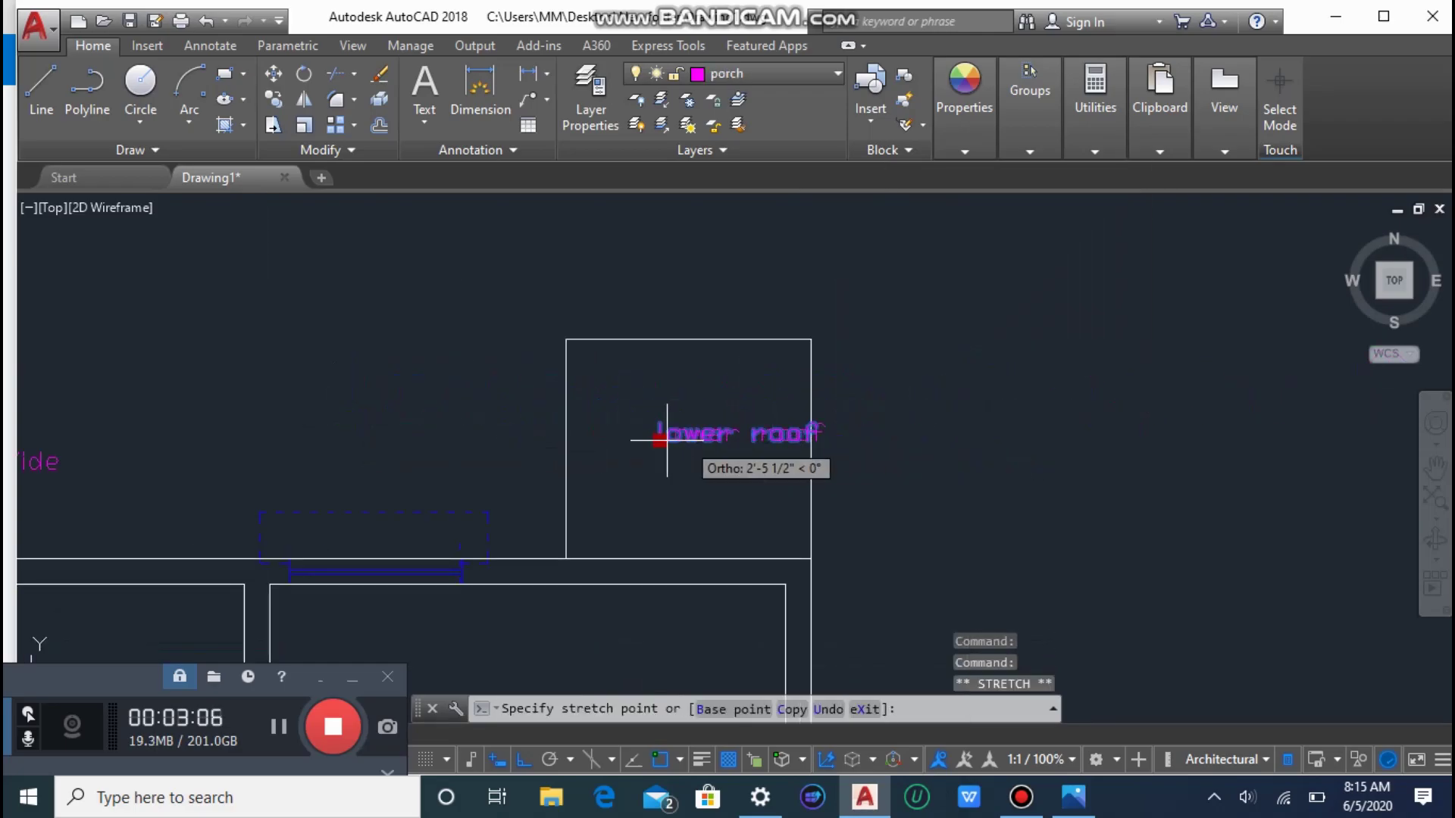
pyautogui.press('Escape')
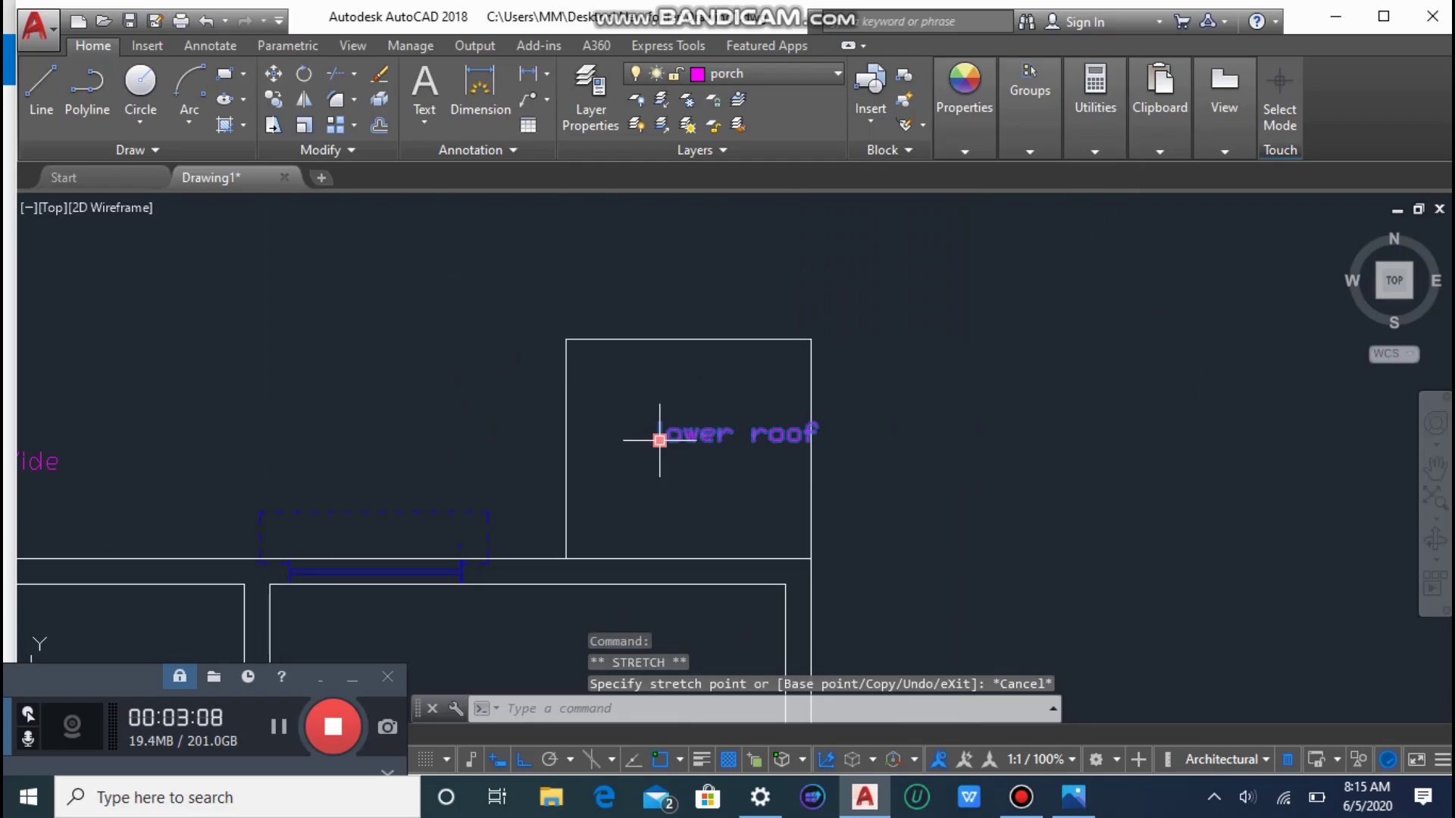
pyautogui.click(659, 439)
pyautogui.click(636, 437)
pyautogui.press('Escape')
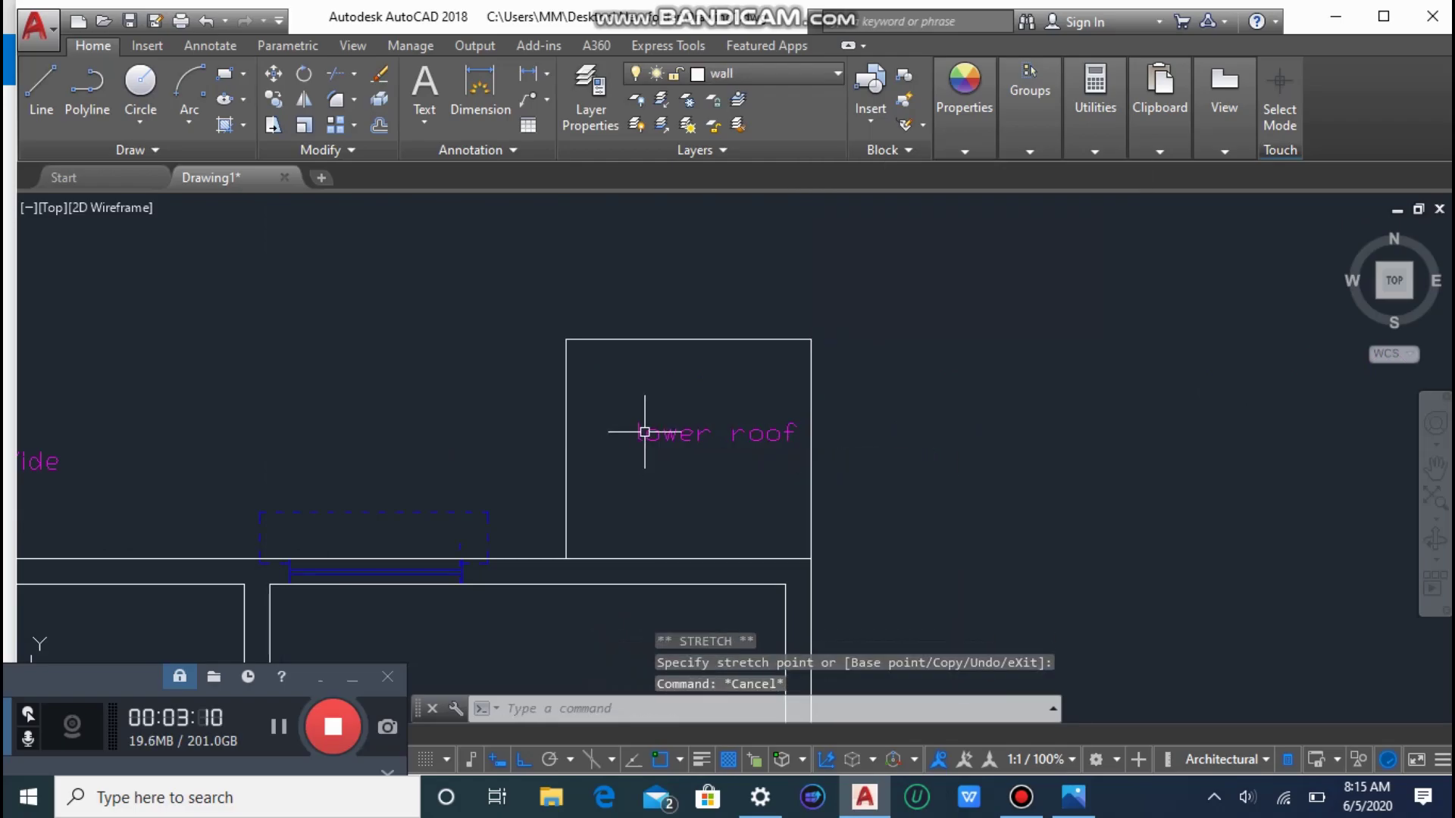
pyautogui.press('Escape')
pyautogui.scroll(-3, 758, 436)
# Delete the 6'Wide note from the copied plan.
pyautogui.click(559, 424)
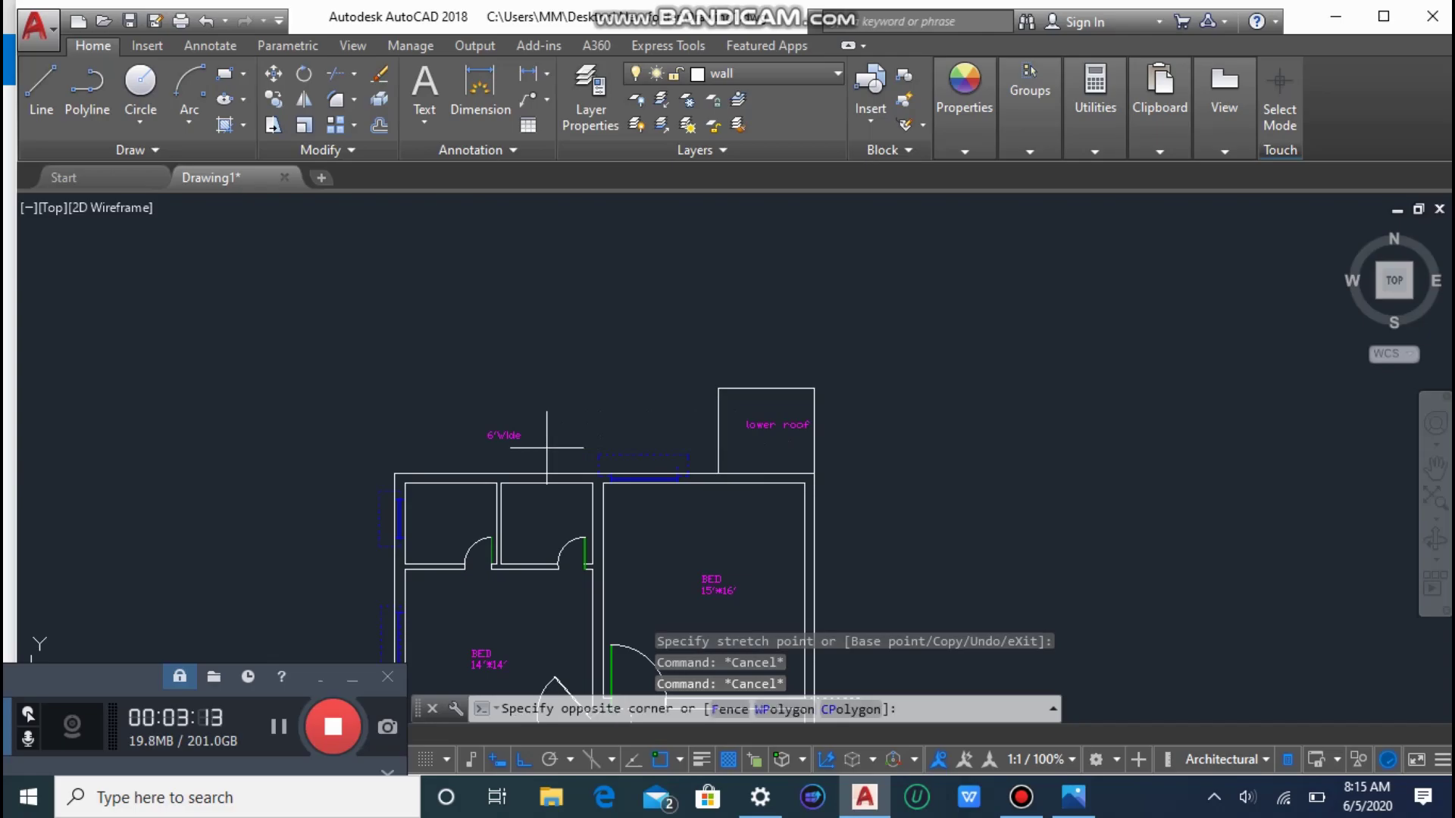
pyautogui.click(416, 416)
pyautogui.press('Delete')
pyautogui.scroll(-4, 561, 409)
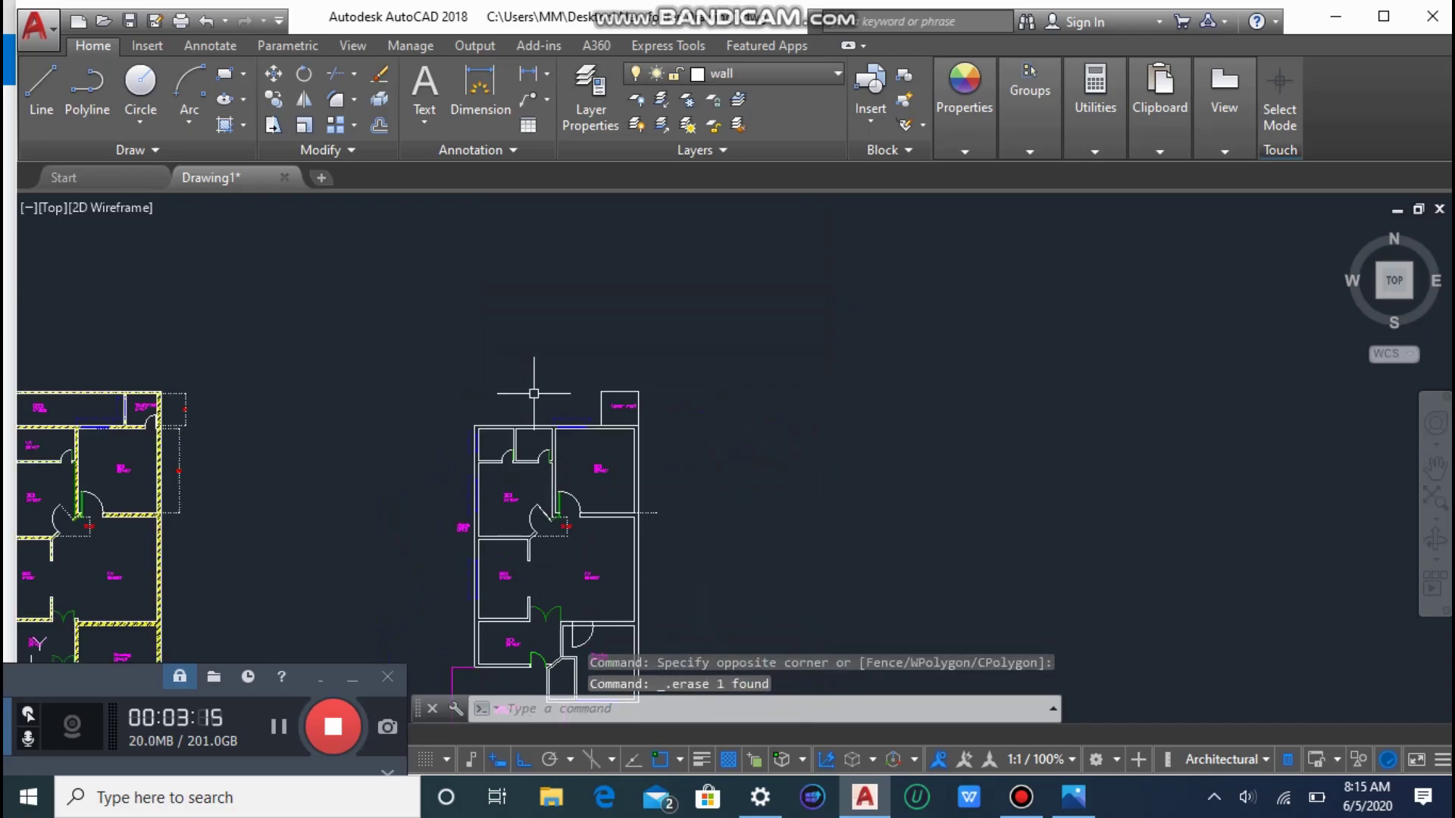
pyautogui.scroll(5, 651, 485)
# Delete a stray wall line near the lower roof.
pyautogui.click(598, 488)
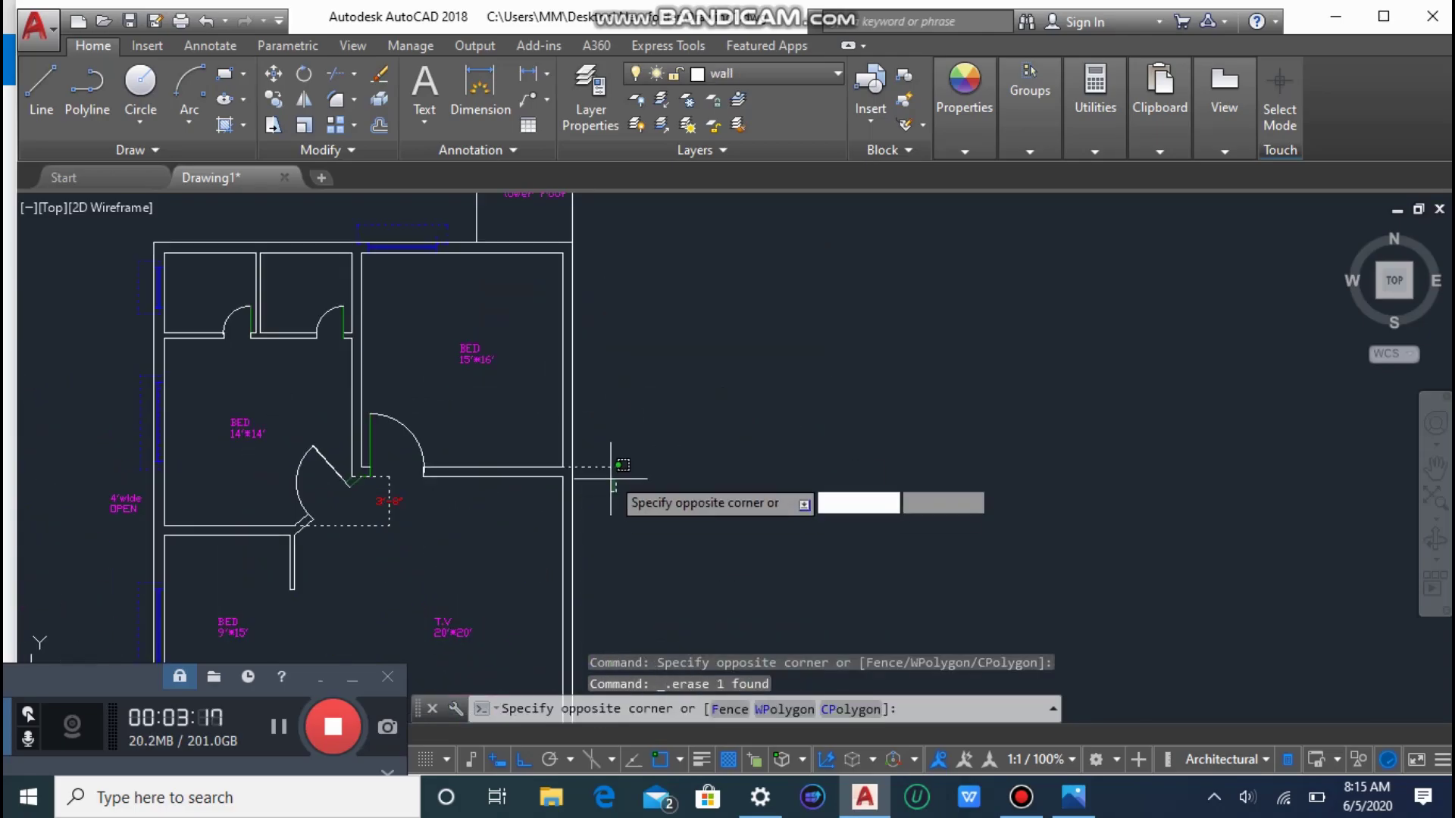
pyautogui.click(595, 433)
pyautogui.press('Delete')
pyautogui.scroll(-4, 616, 428)
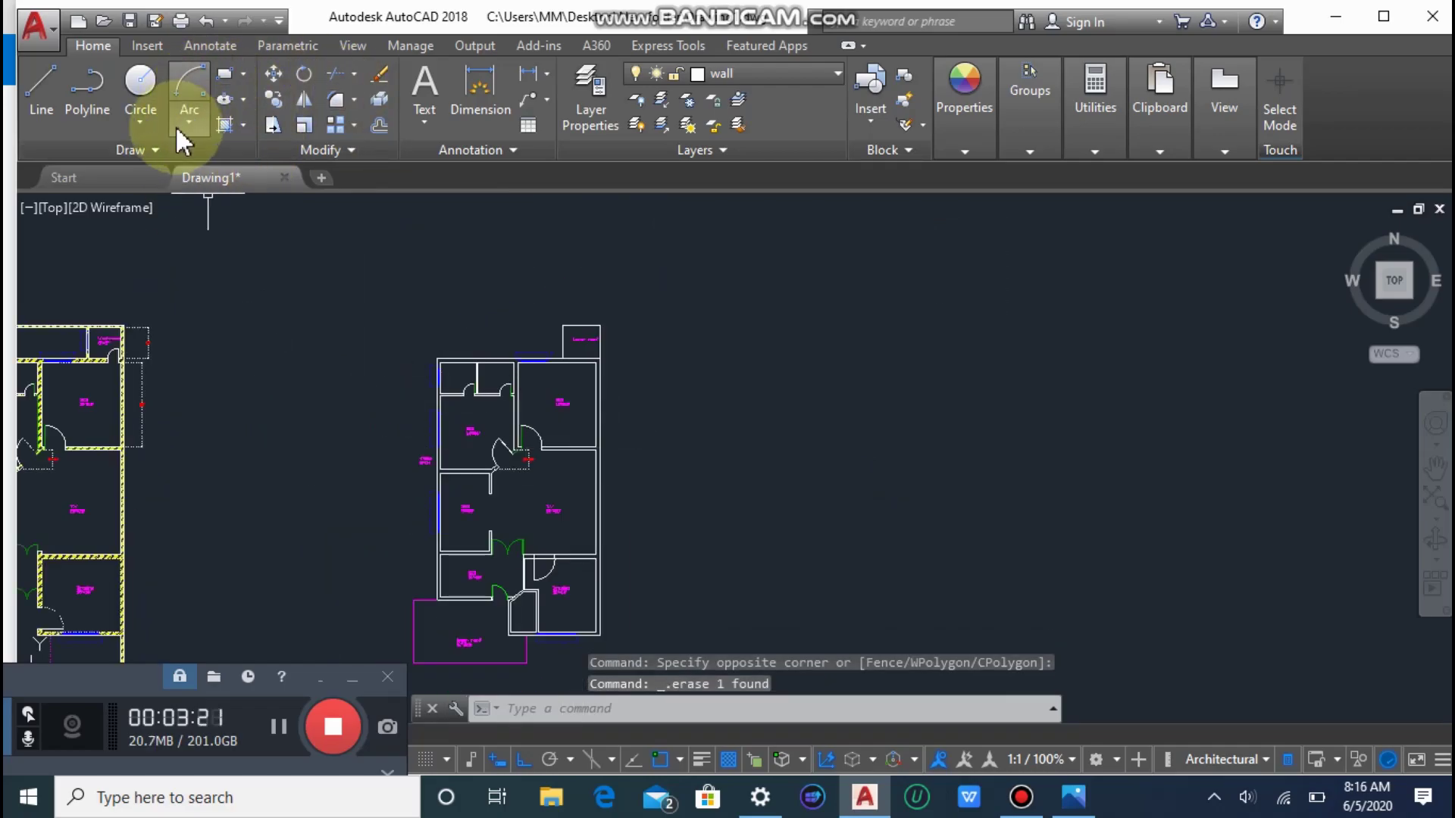
# Start an ANSI34 hatch in colour 241,235,31 and fill the top wall area.
pyautogui.click(241, 122)
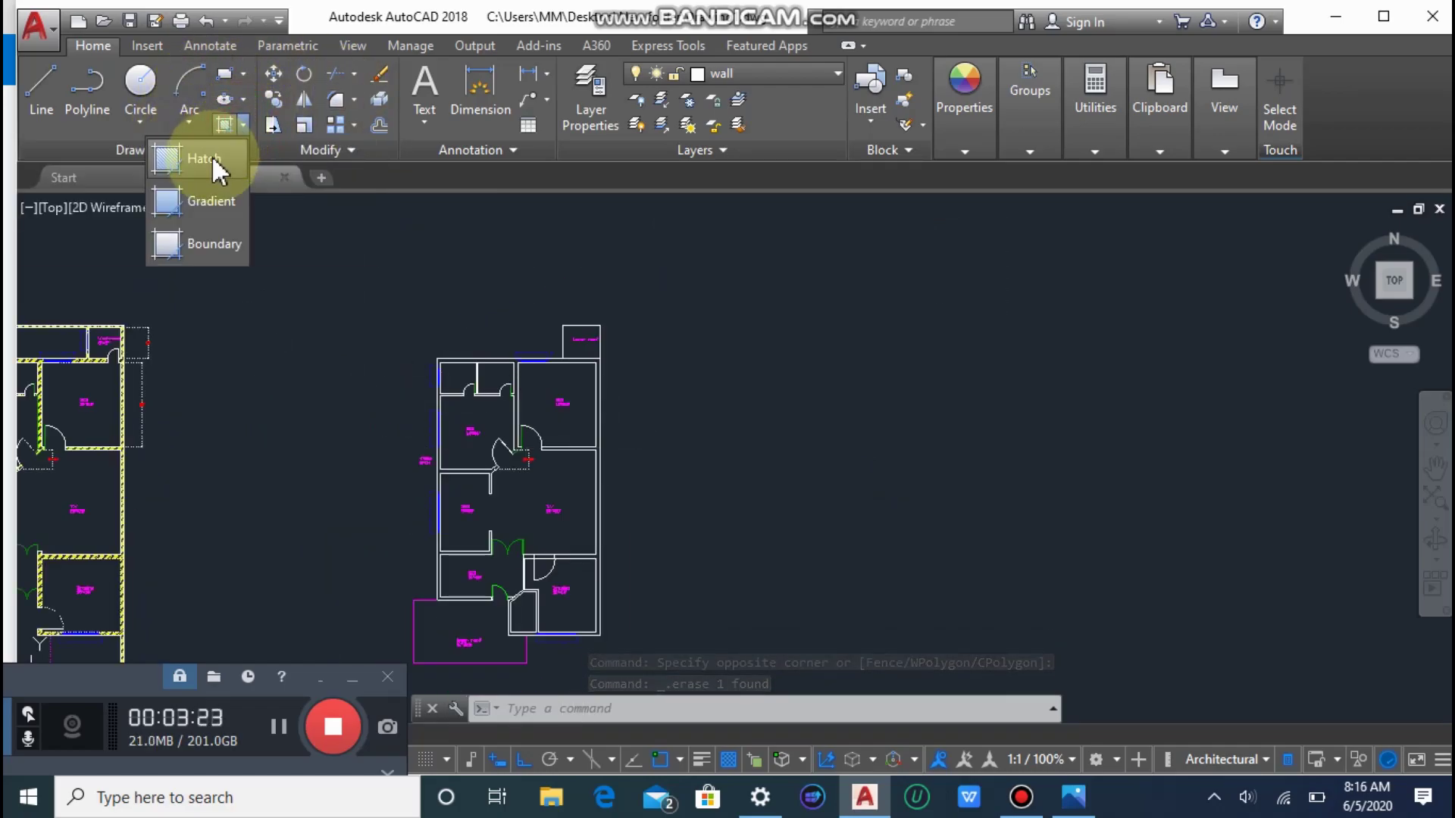
pyautogui.click(212, 157)
pyautogui.scroll(4, 489, 362)
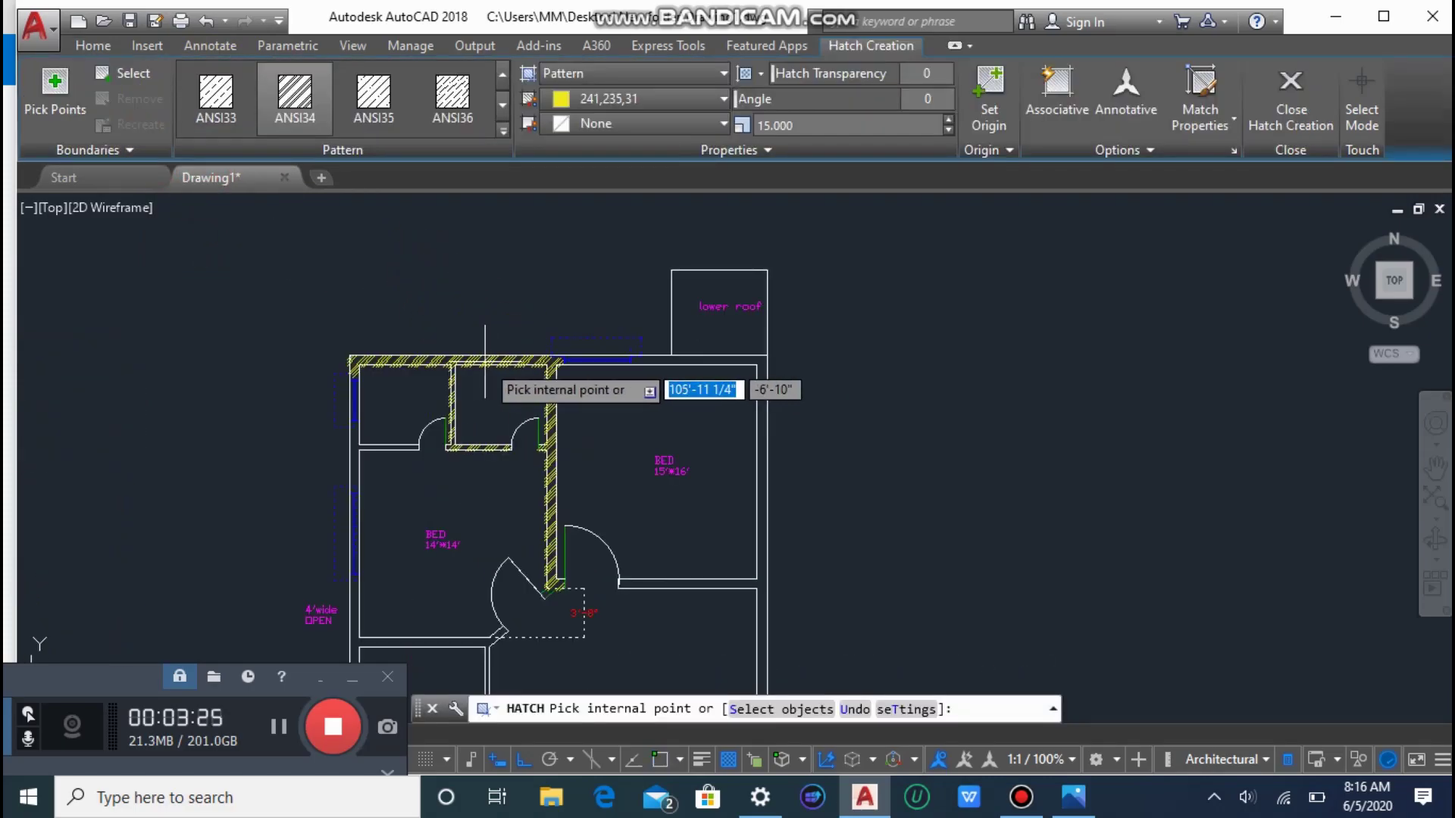
pyautogui.click(484, 361)
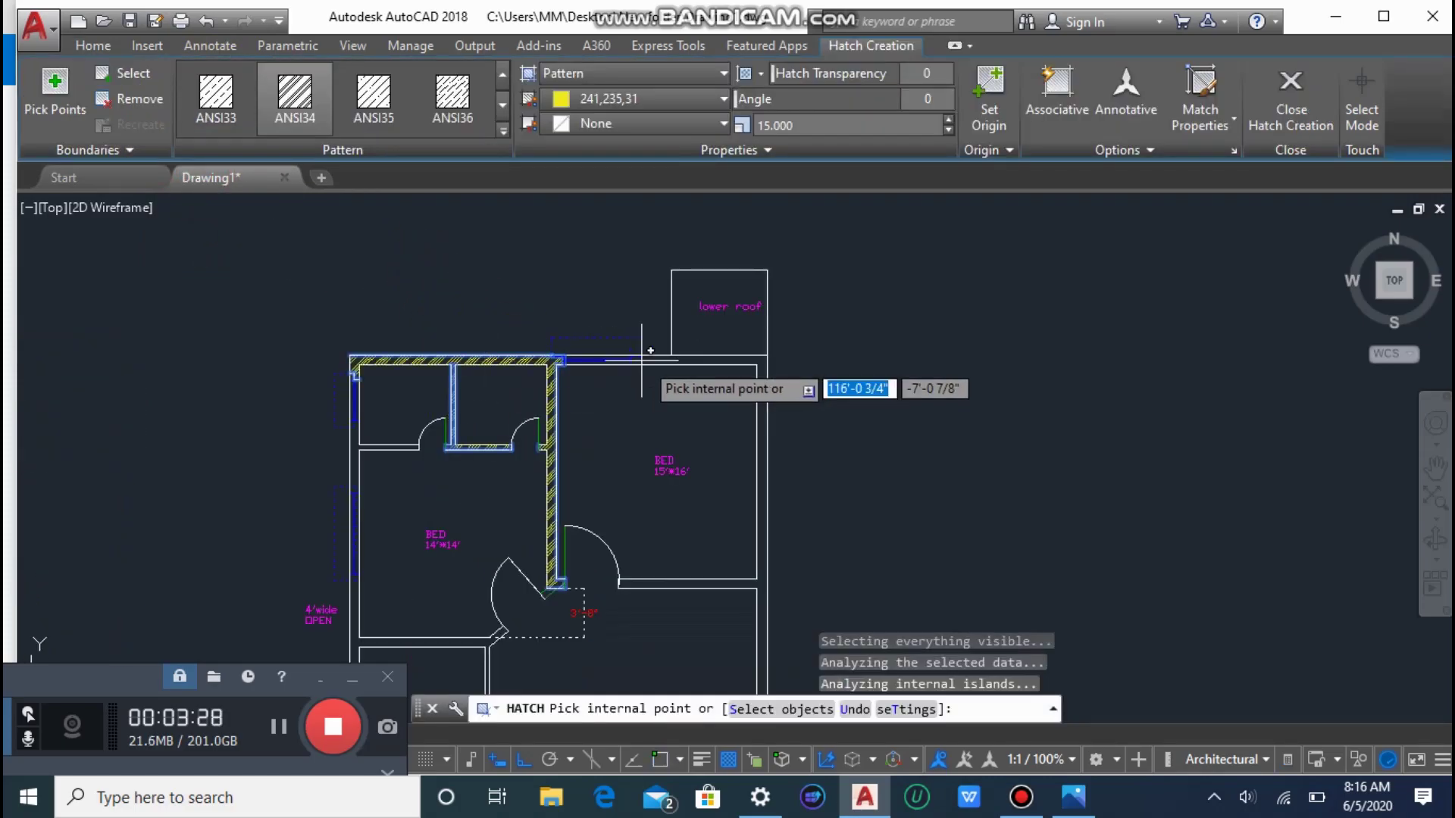
# Attempt to hatch the wall near the lower roof, dismiss the boundary error, and end hatching.
pyautogui.scroll(5, 711, 362)
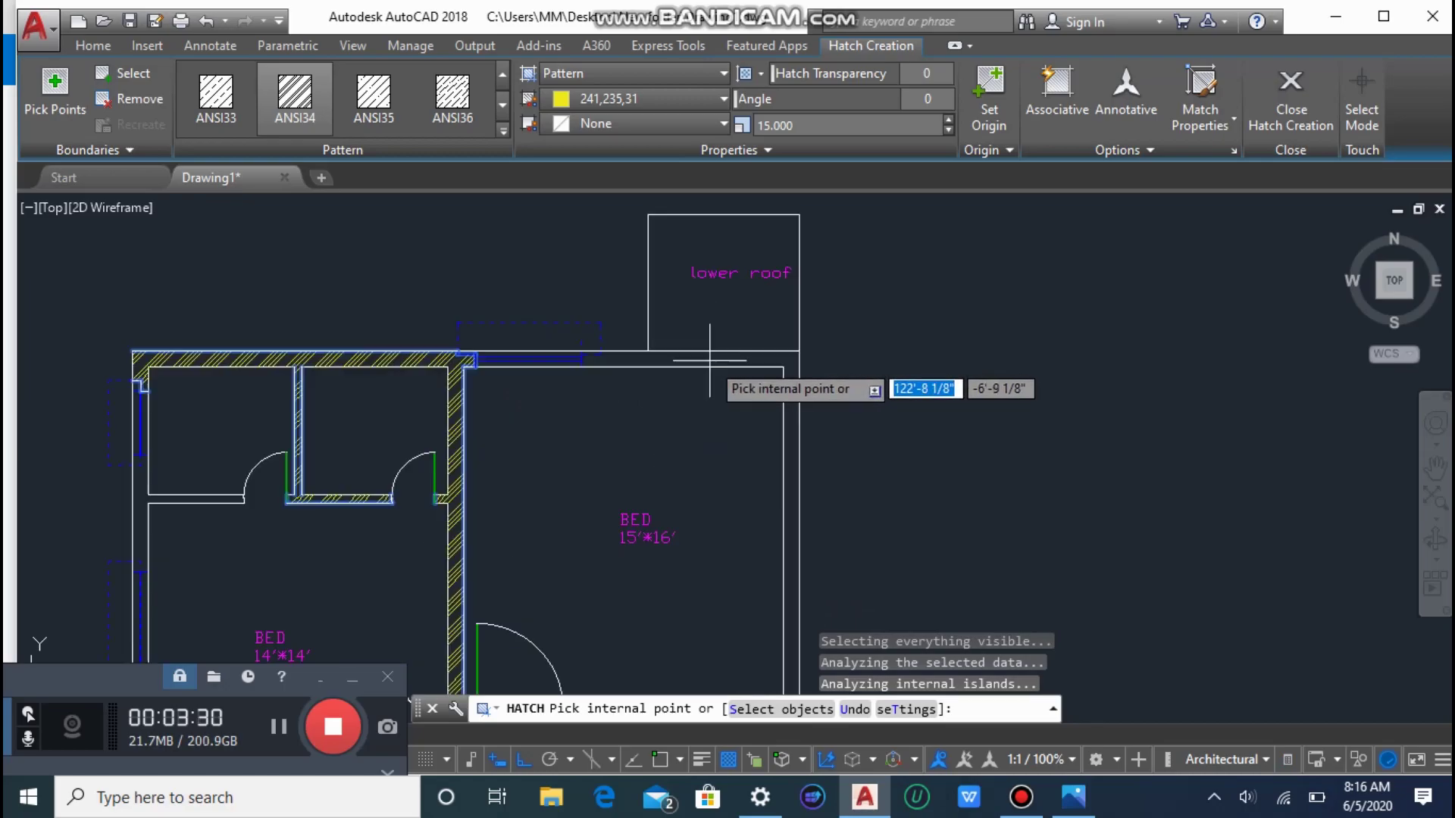
pyautogui.scroll(-2, 824, 356)
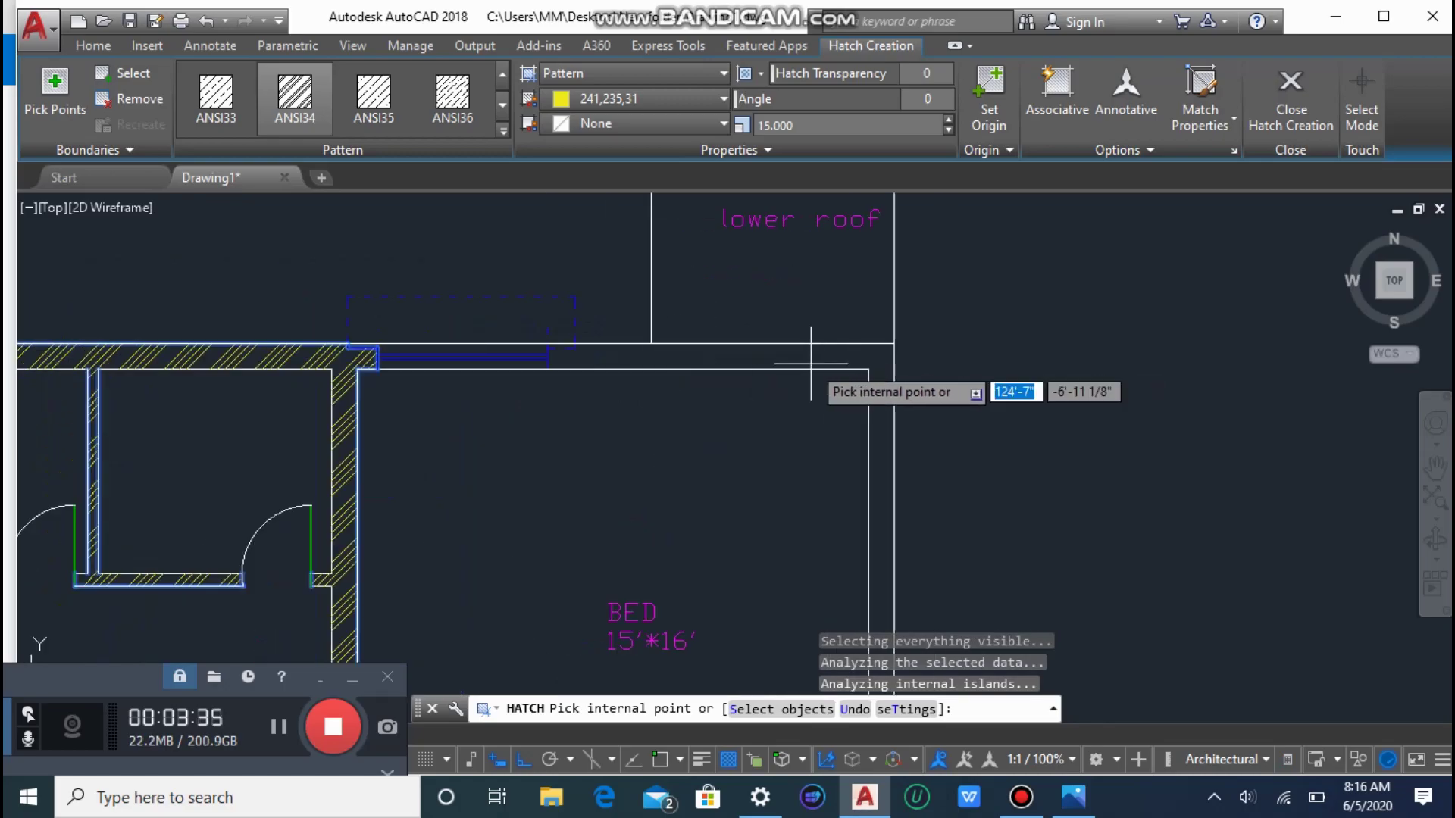
pyautogui.click(815, 362)
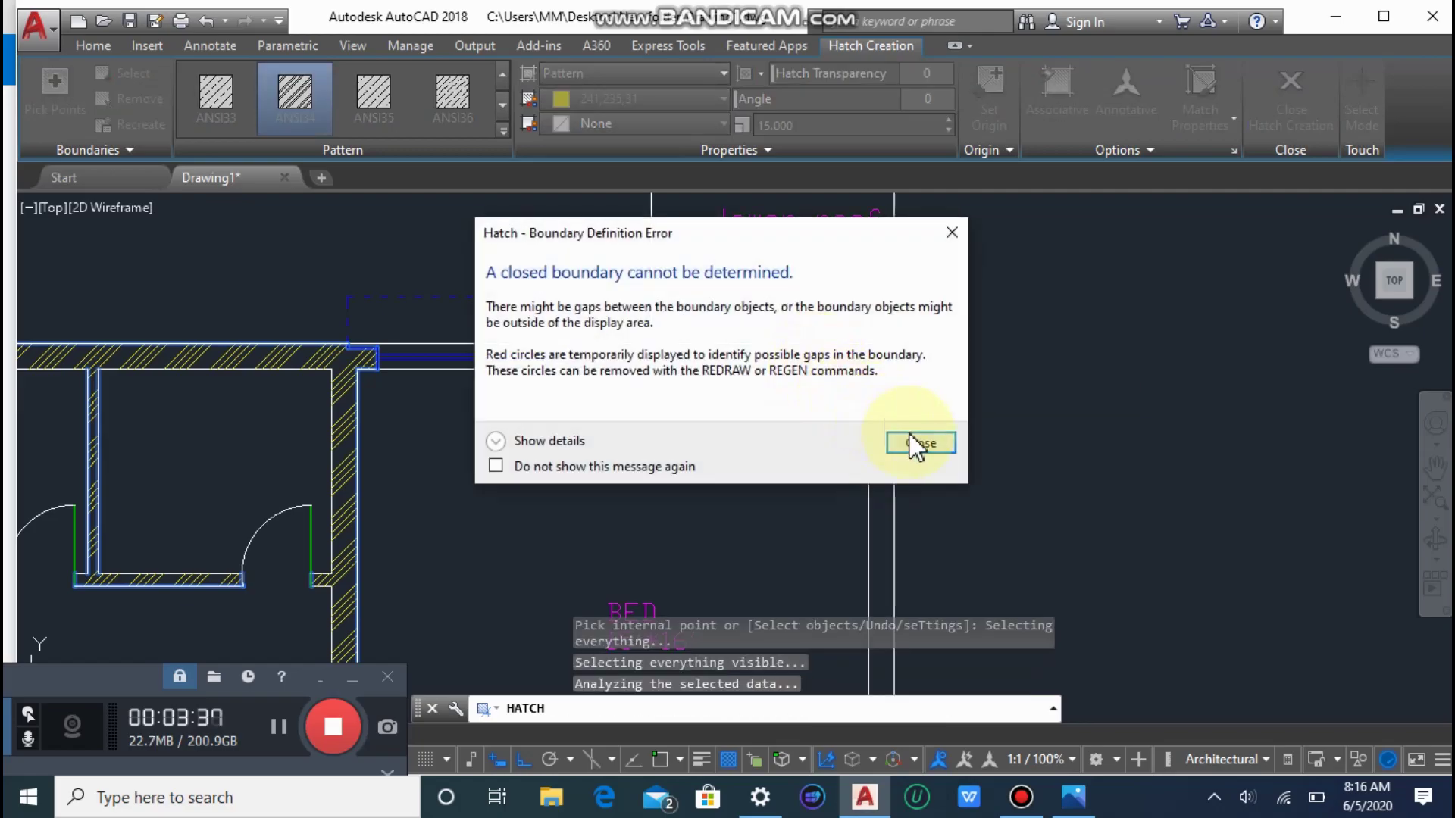
pyautogui.click(947, 445)
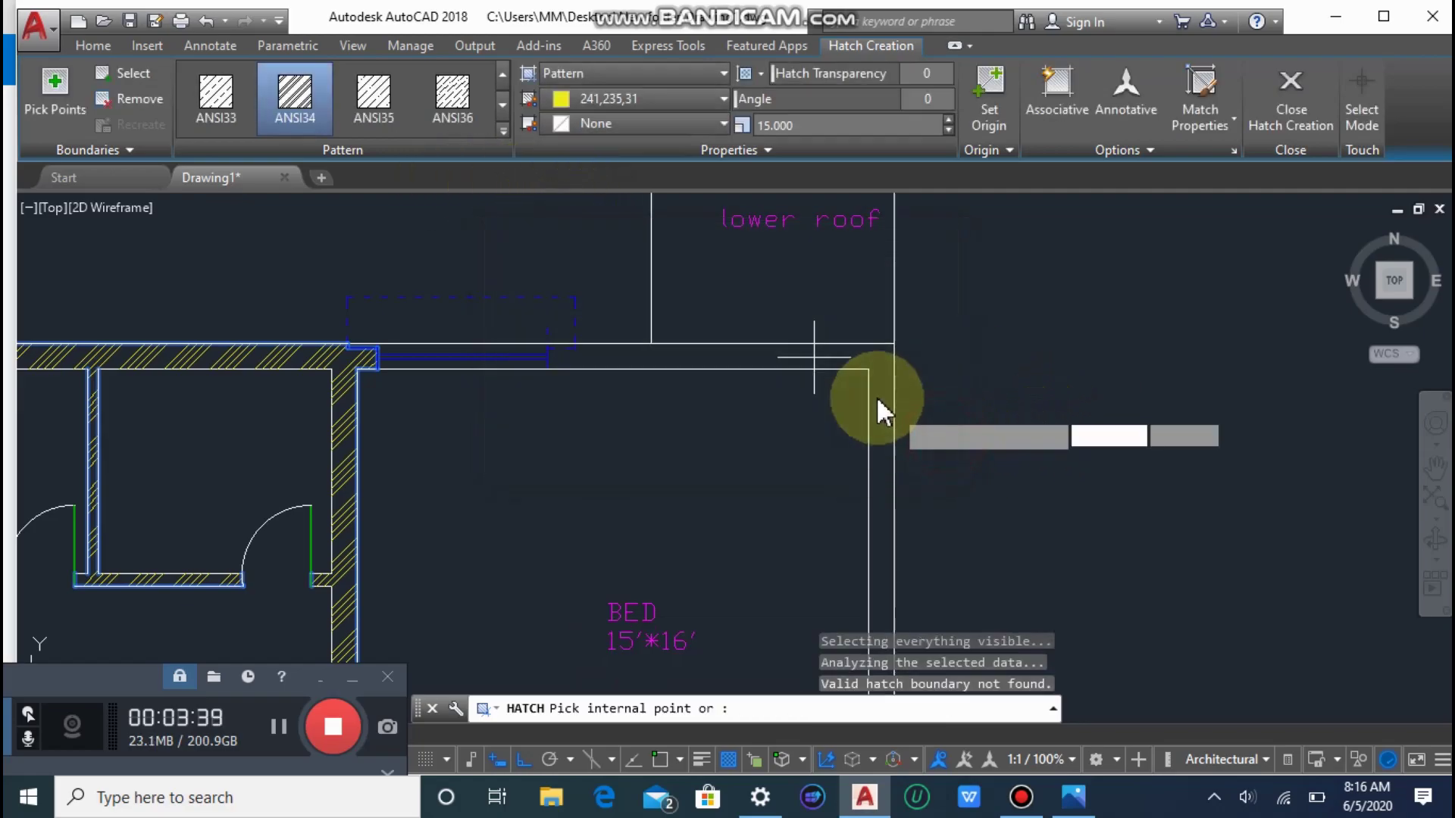
pyautogui.scroll(-5, 878, 409)
pyautogui.scroll(10, 796, 432)
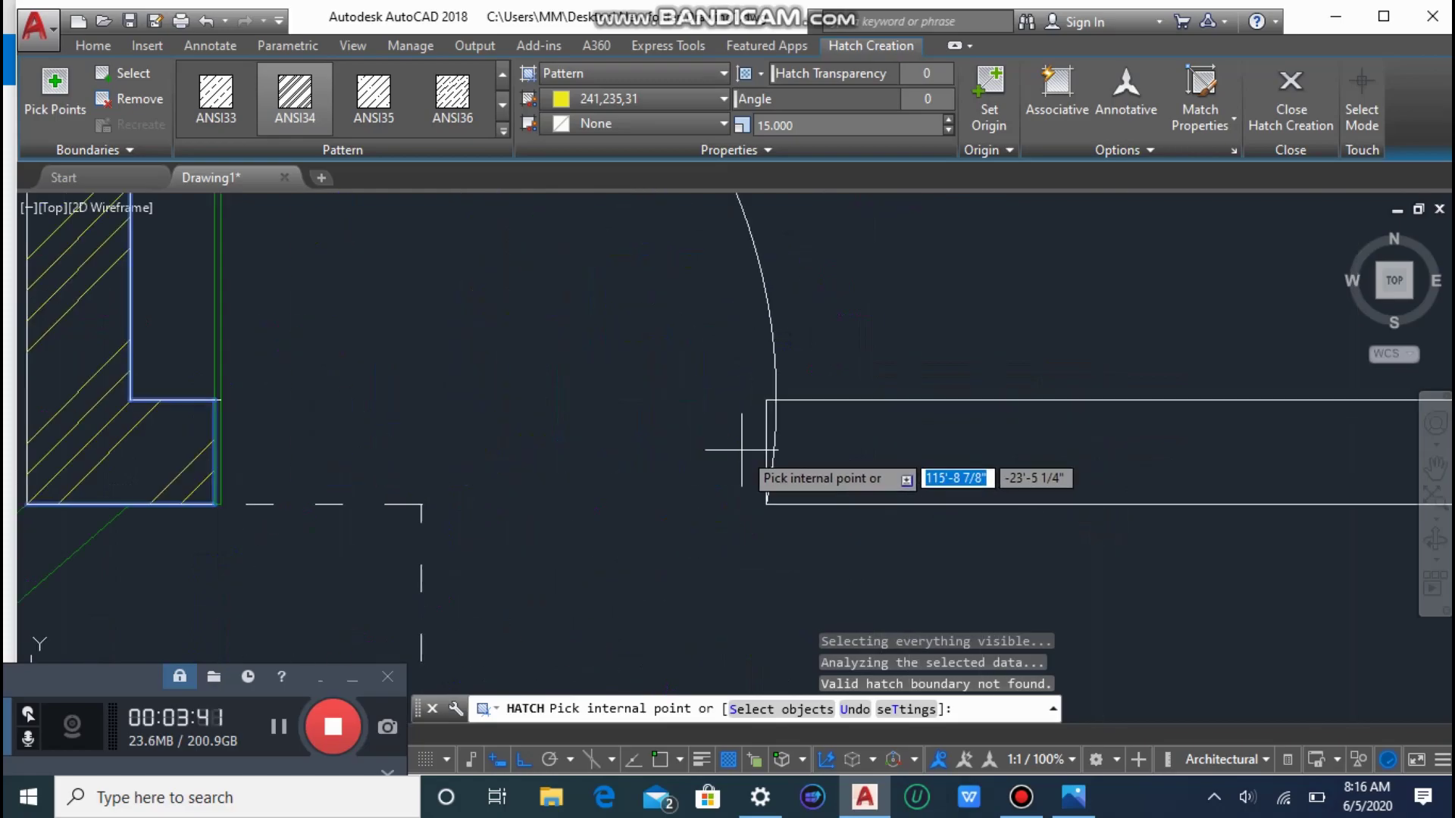
pyautogui.press('Escape')
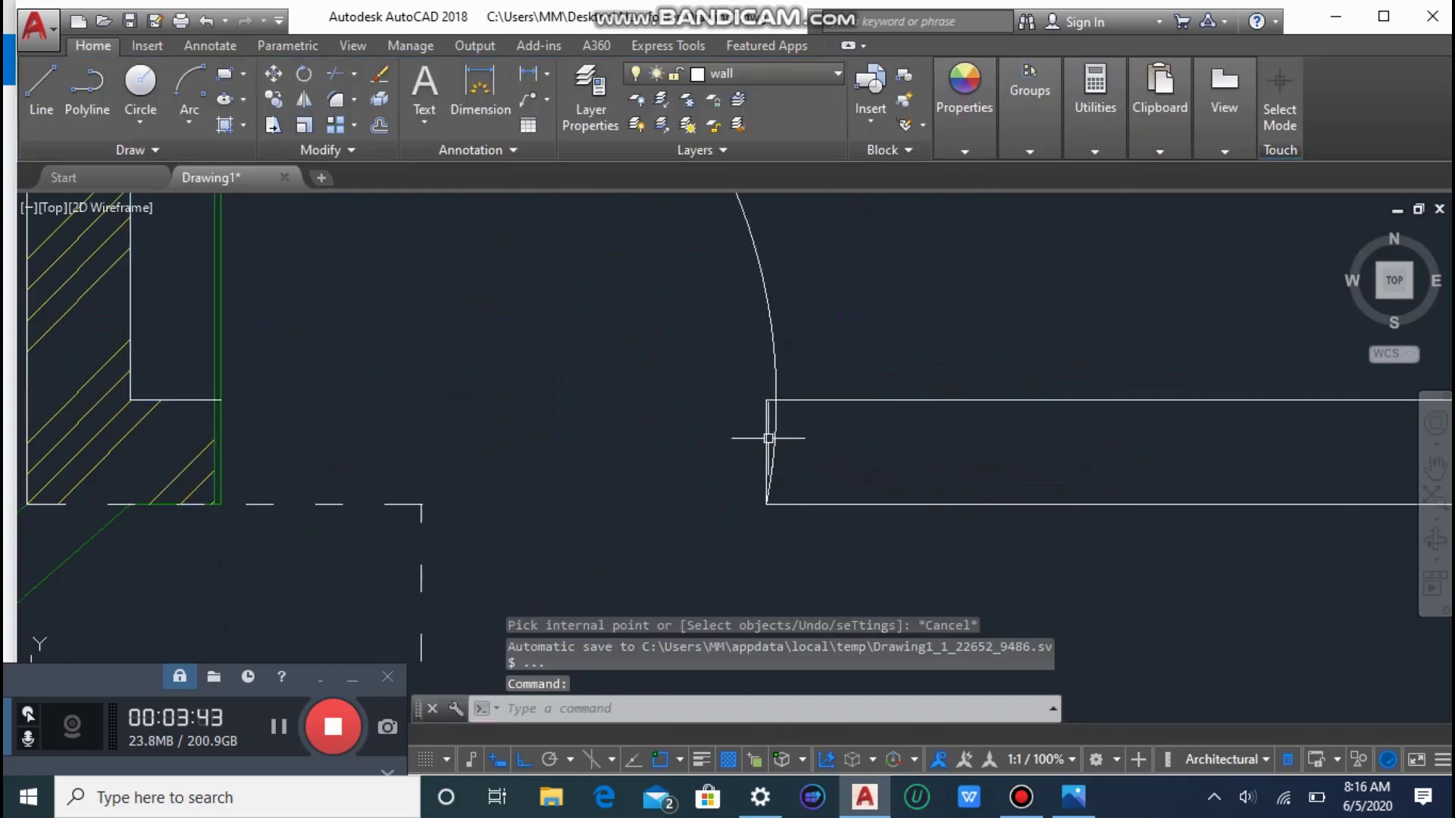
pyautogui.press('Escape')
pyautogui.scroll(-6, 848, 403)
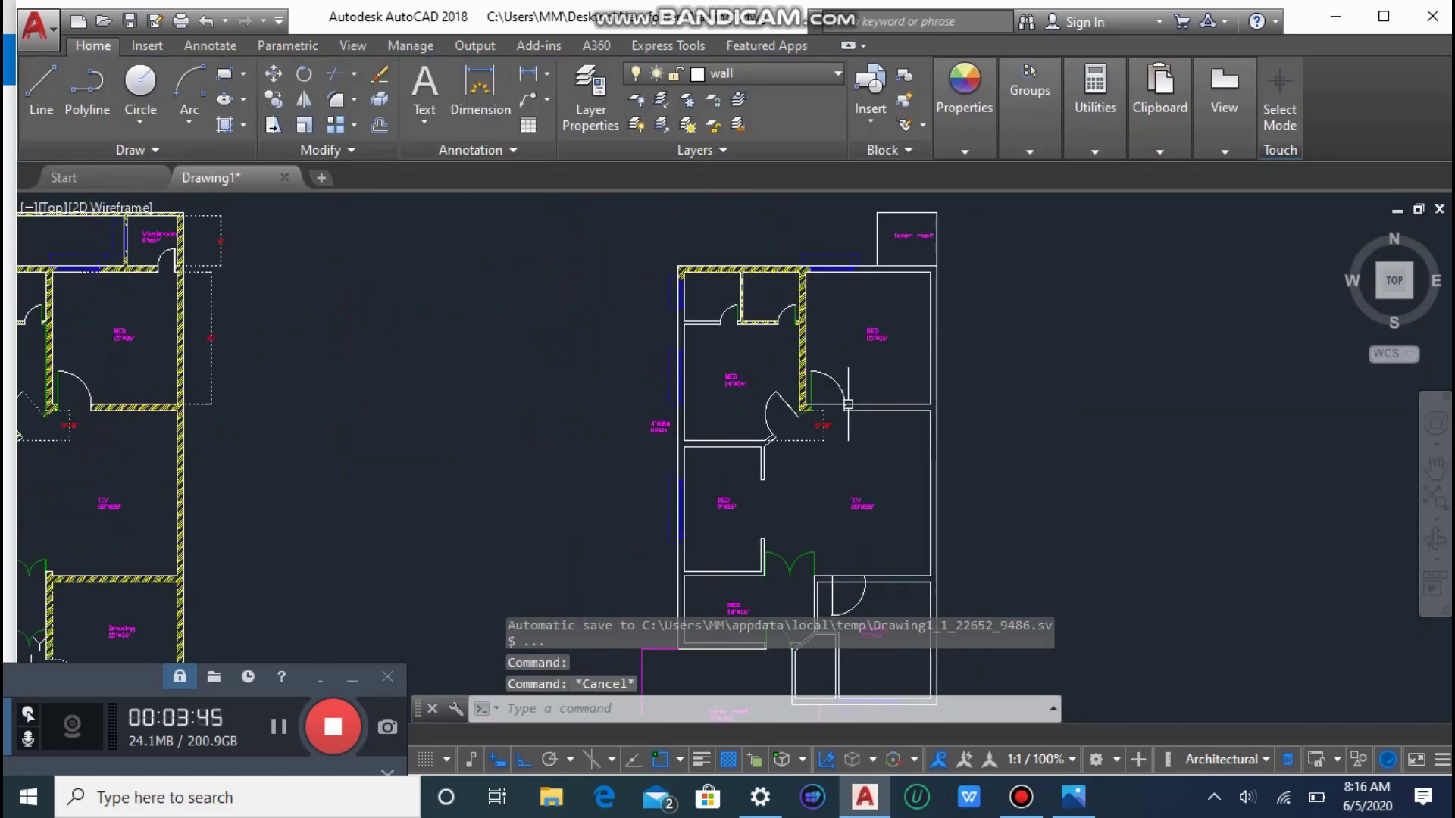
# Erase the wall hatch from the copied plan.
pyautogui.scroll(5, 804, 369)
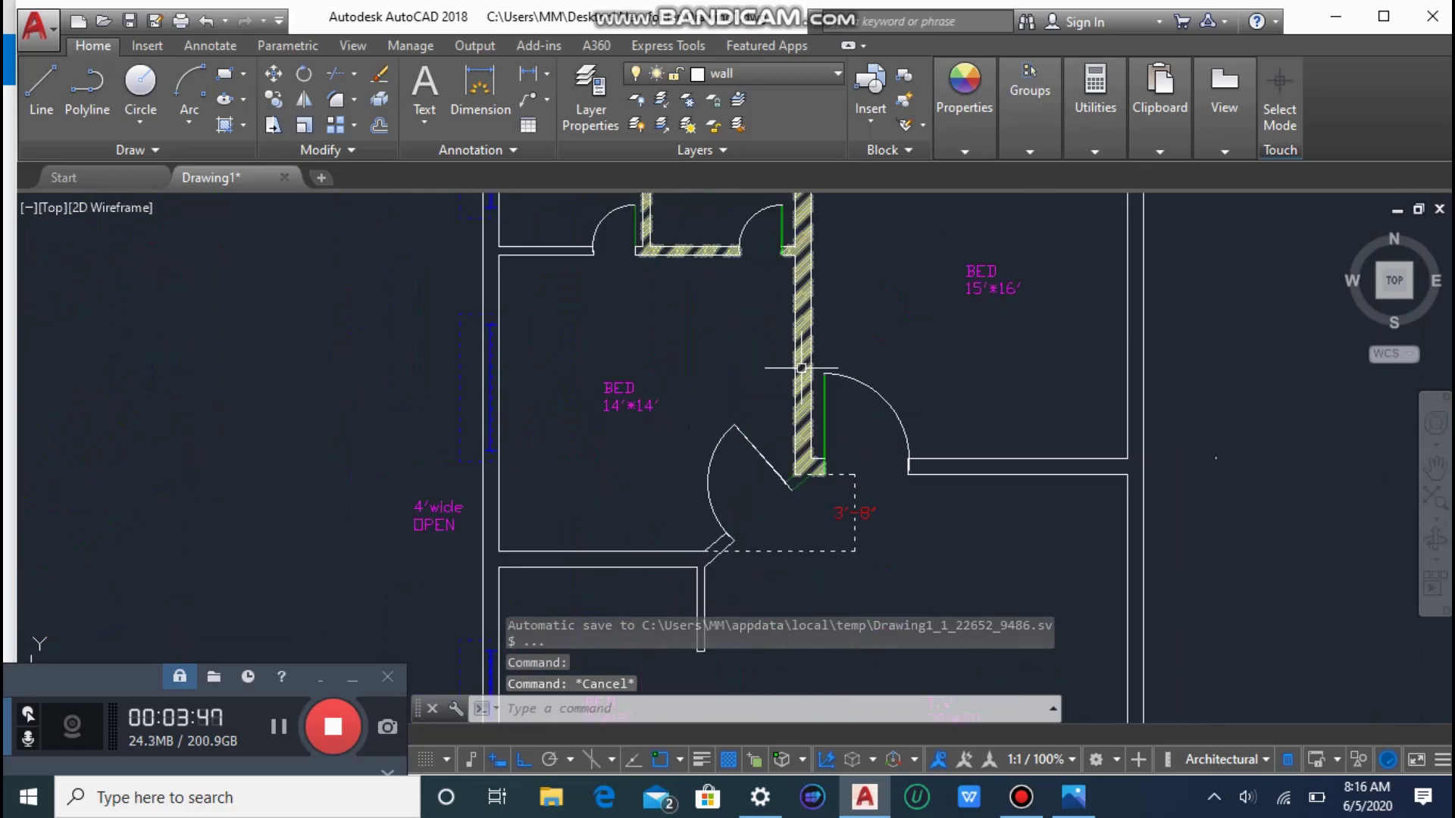
pyautogui.click(801, 356)
pyautogui.press('Delete')
pyautogui.scroll(-8, 765, 357)
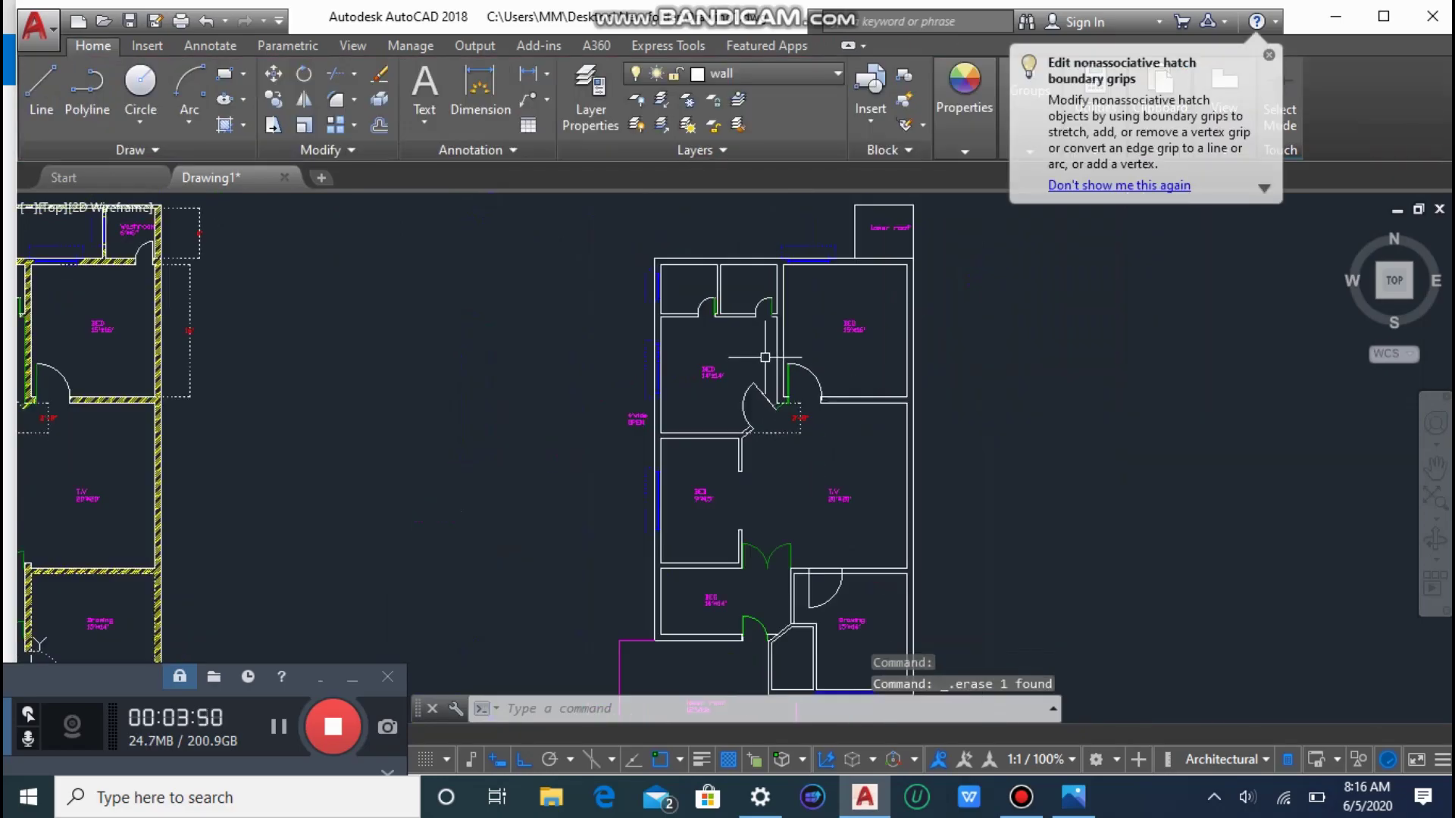
# Join the right plan's 149 lines into 29 polylines with JOIN.
pyautogui.click(656, 285)
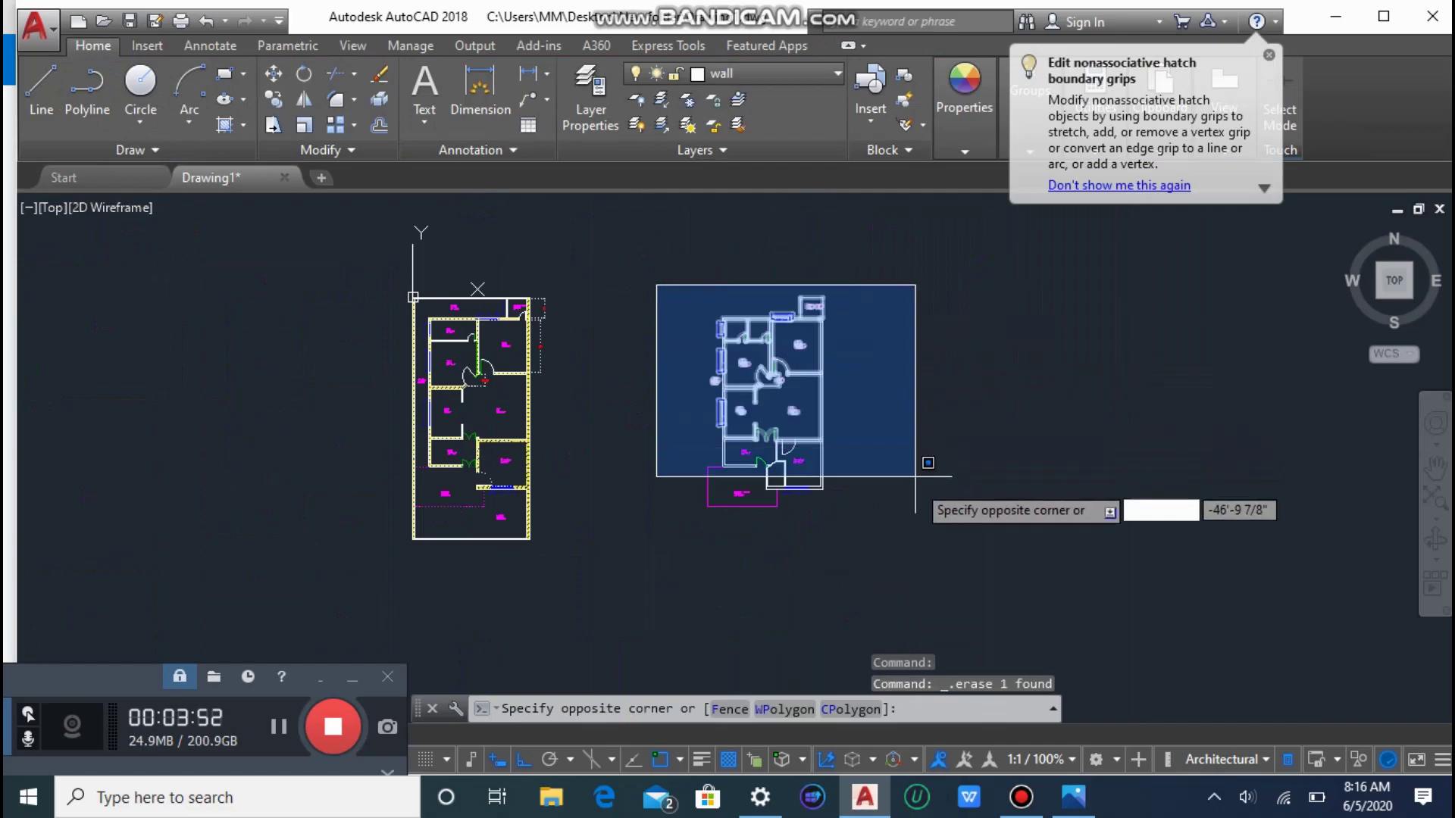
pyautogui.click(915, 548)
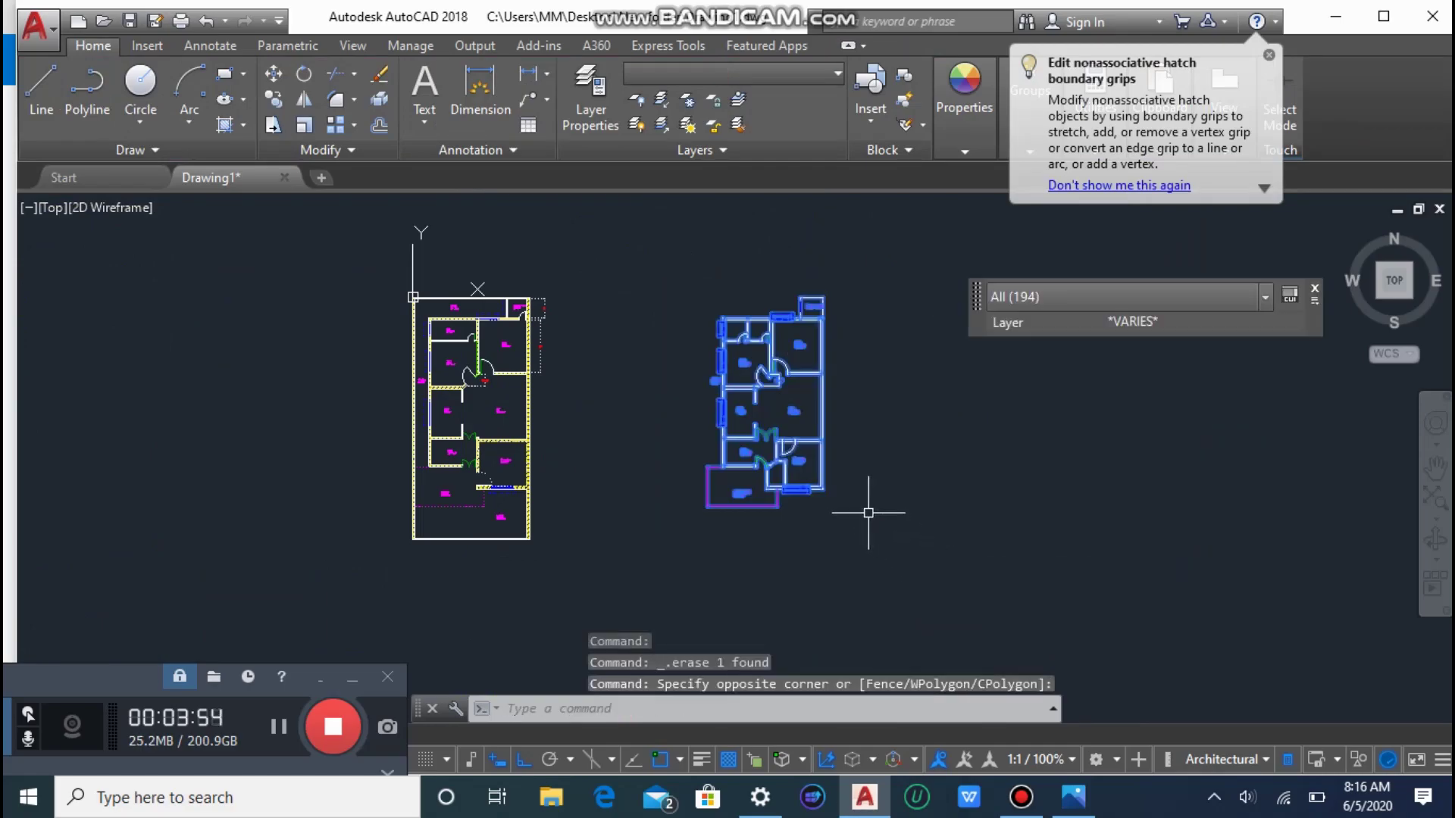
pyautogui.write('j')
pyautogui.press('Return')
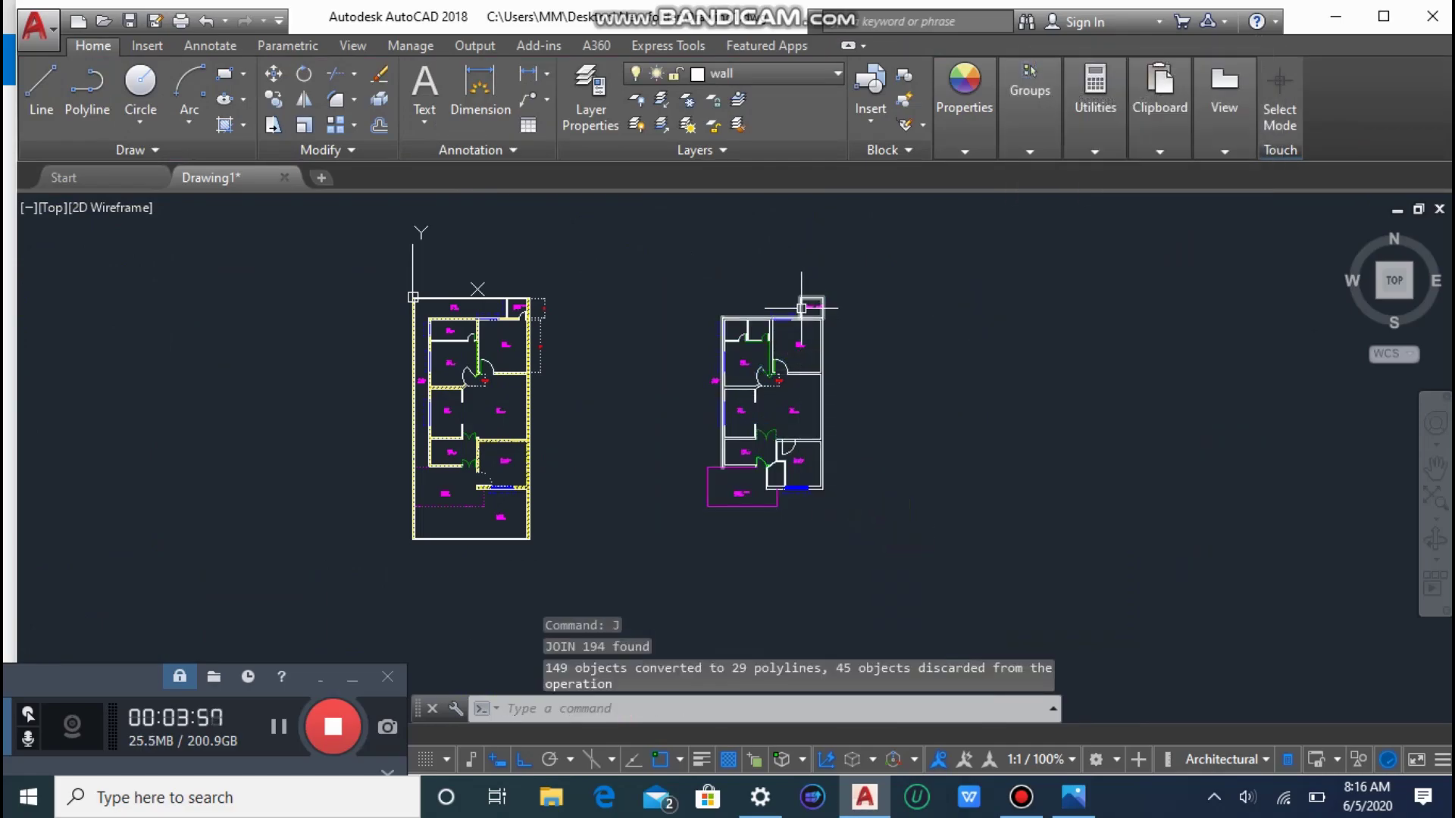
pyautogui.scroll(4, 801, 307)
pyautogui.scroll(2, 761, 385)
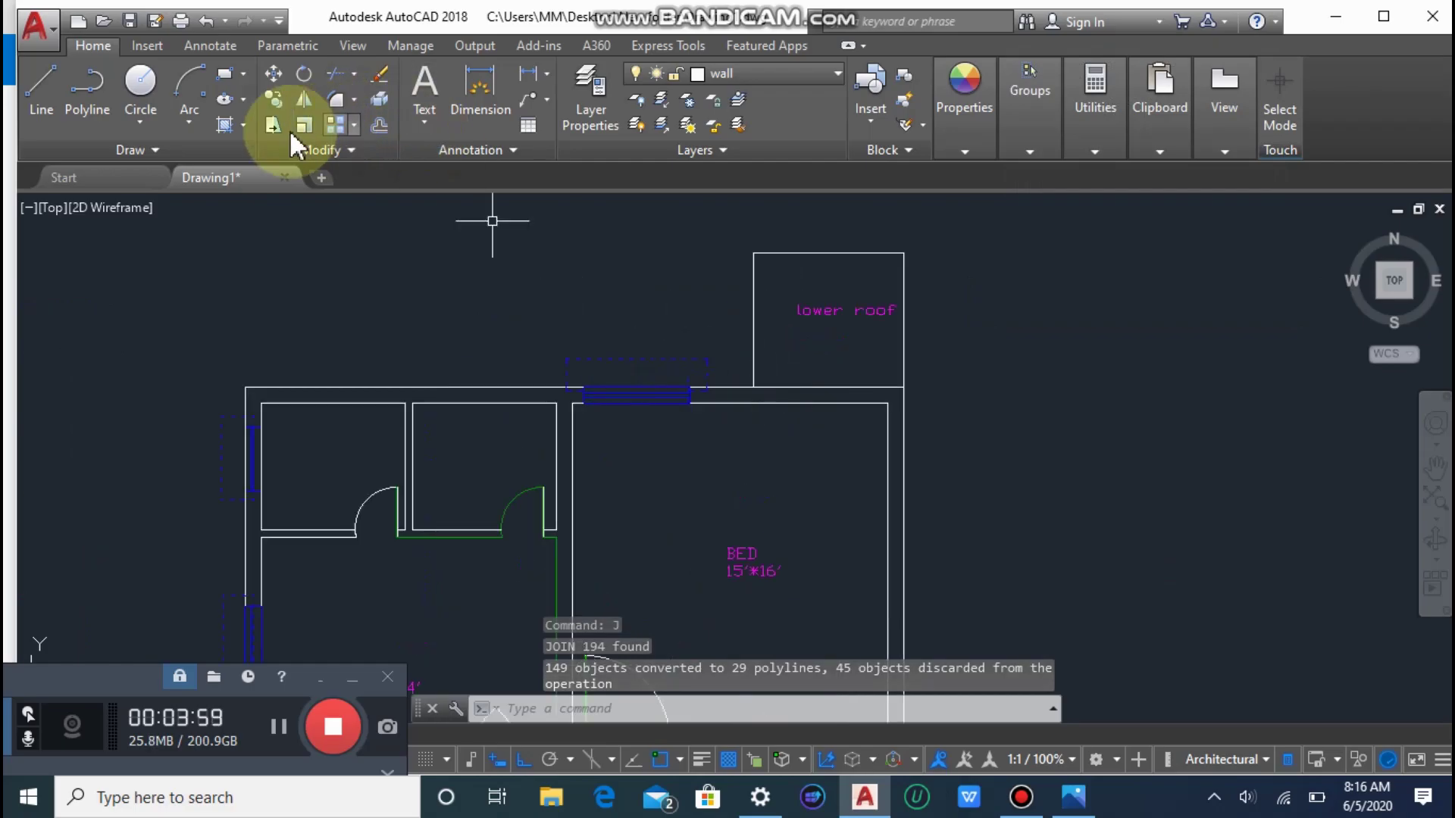
# Retry hatching the top wall, dismissing the boundary error, then cancel the hatch.
pyautogui.click(247, 125)
pyautogui.click(220, 151)
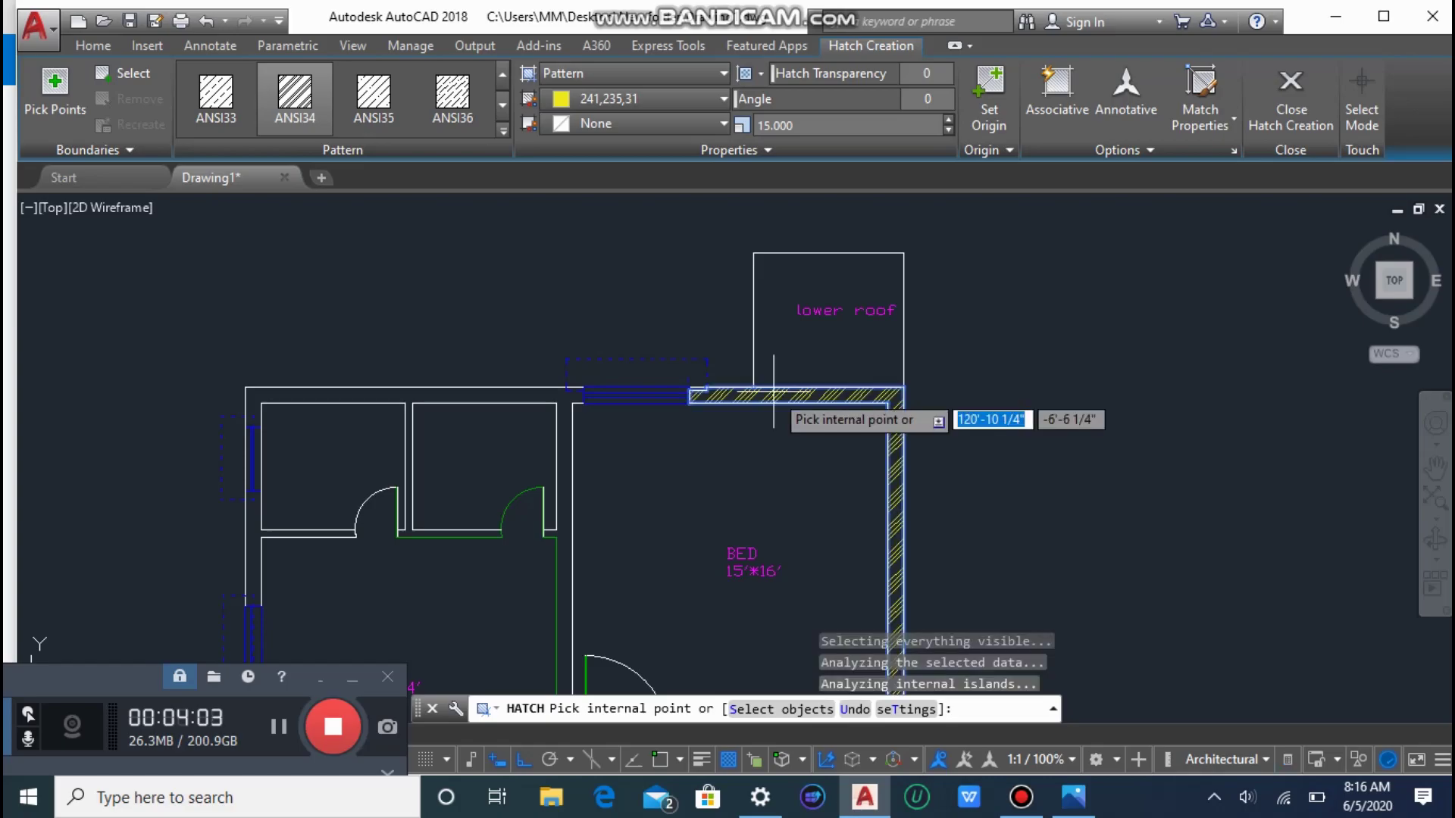
pyautogui.click(489, 390)
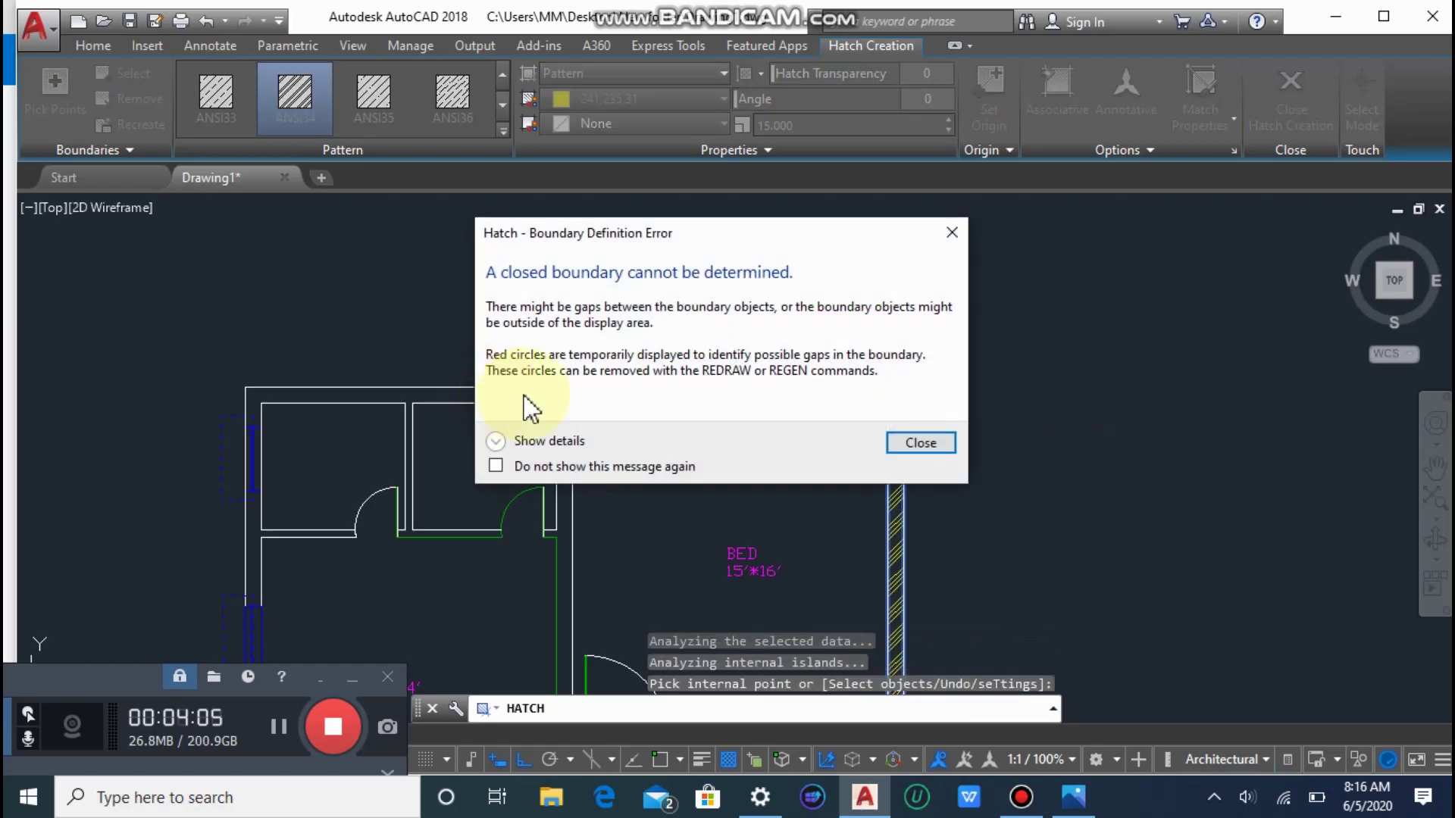
pyautogui.click(918, 444)
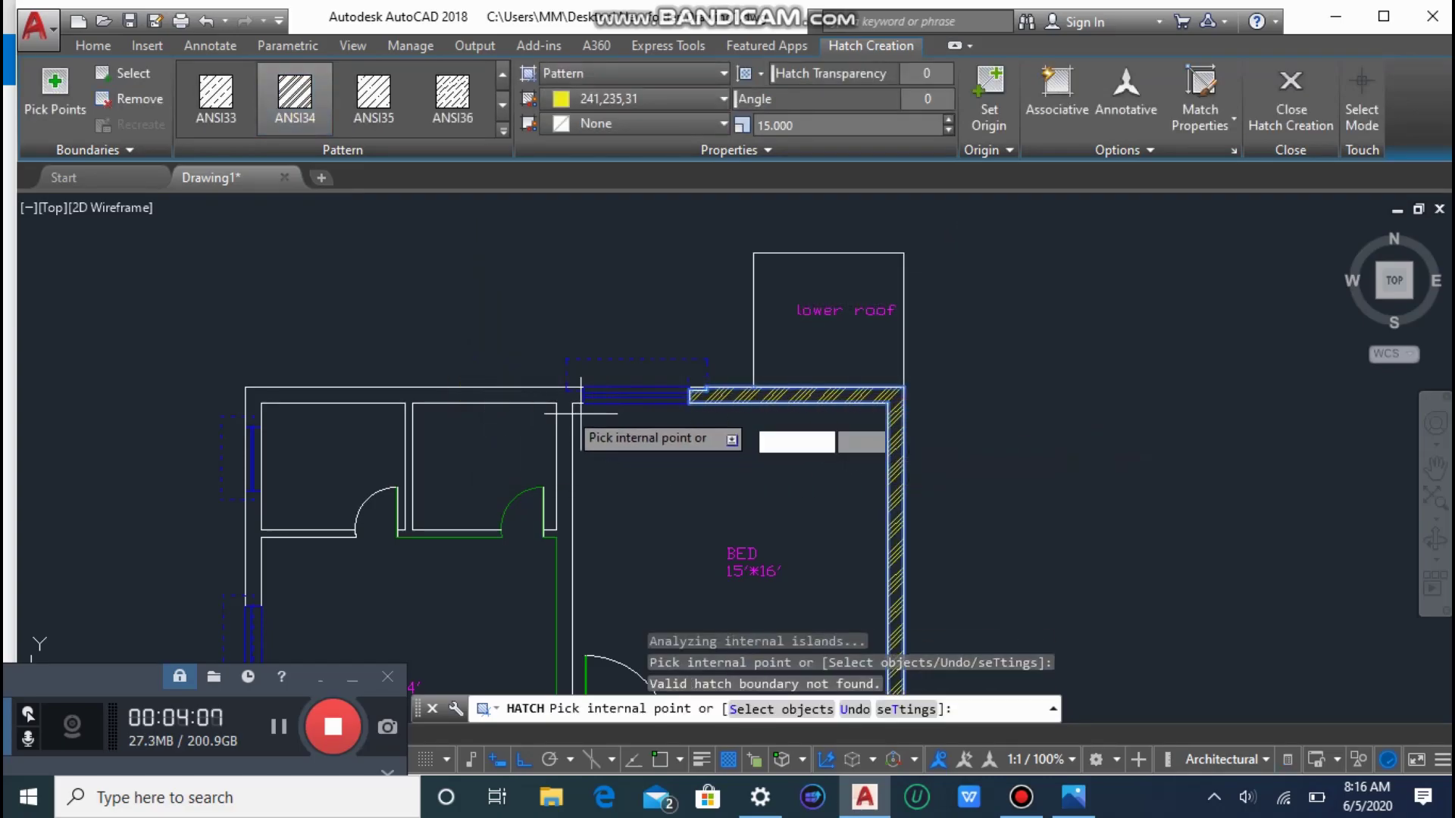
pyautogui.click(861, 392)
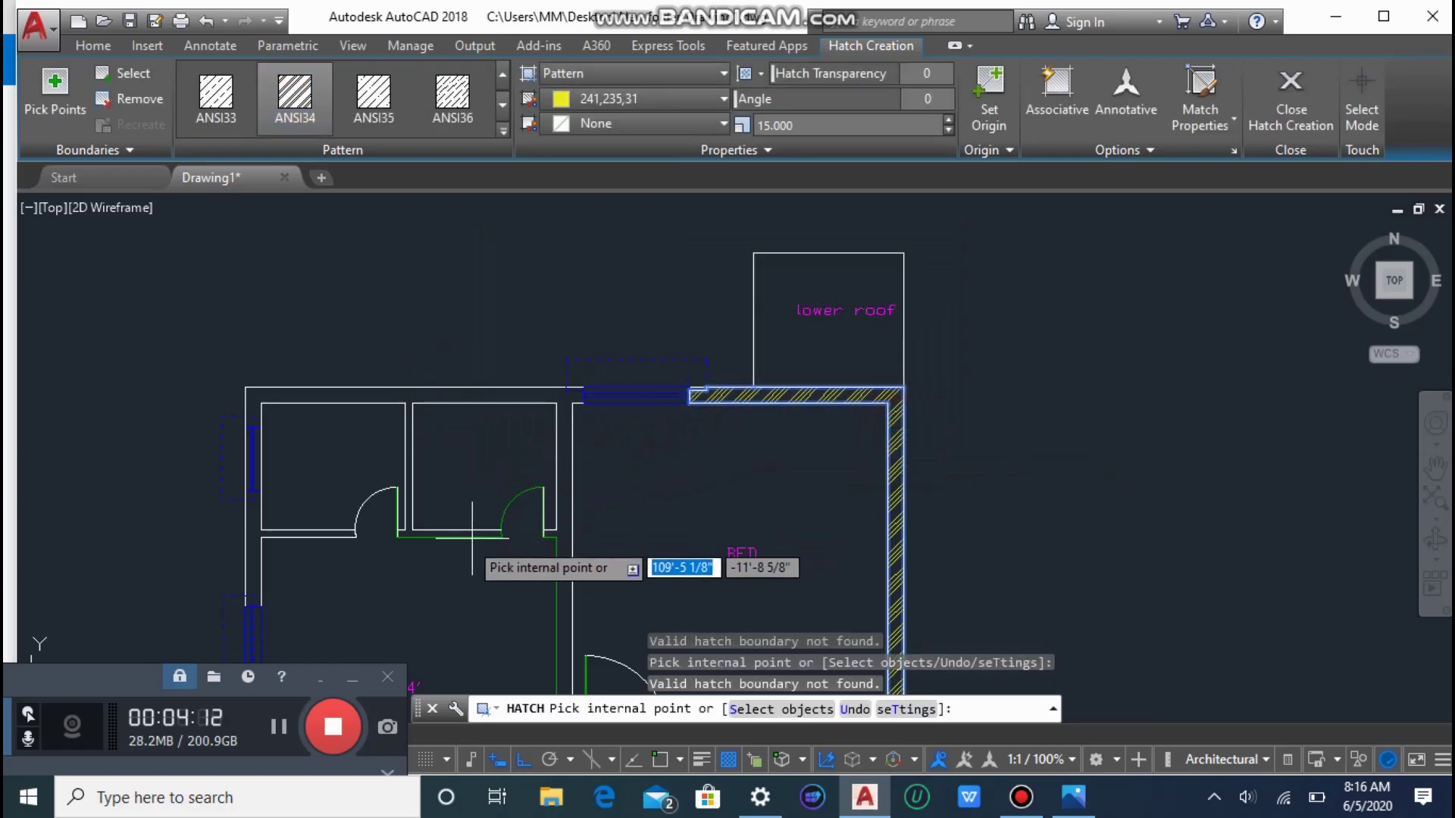
pyautogui.scroll(4, 473, 530)
pyautogui.scroll(-4, 561, 497)
pyautogui.scroll(-5, 561, 496)
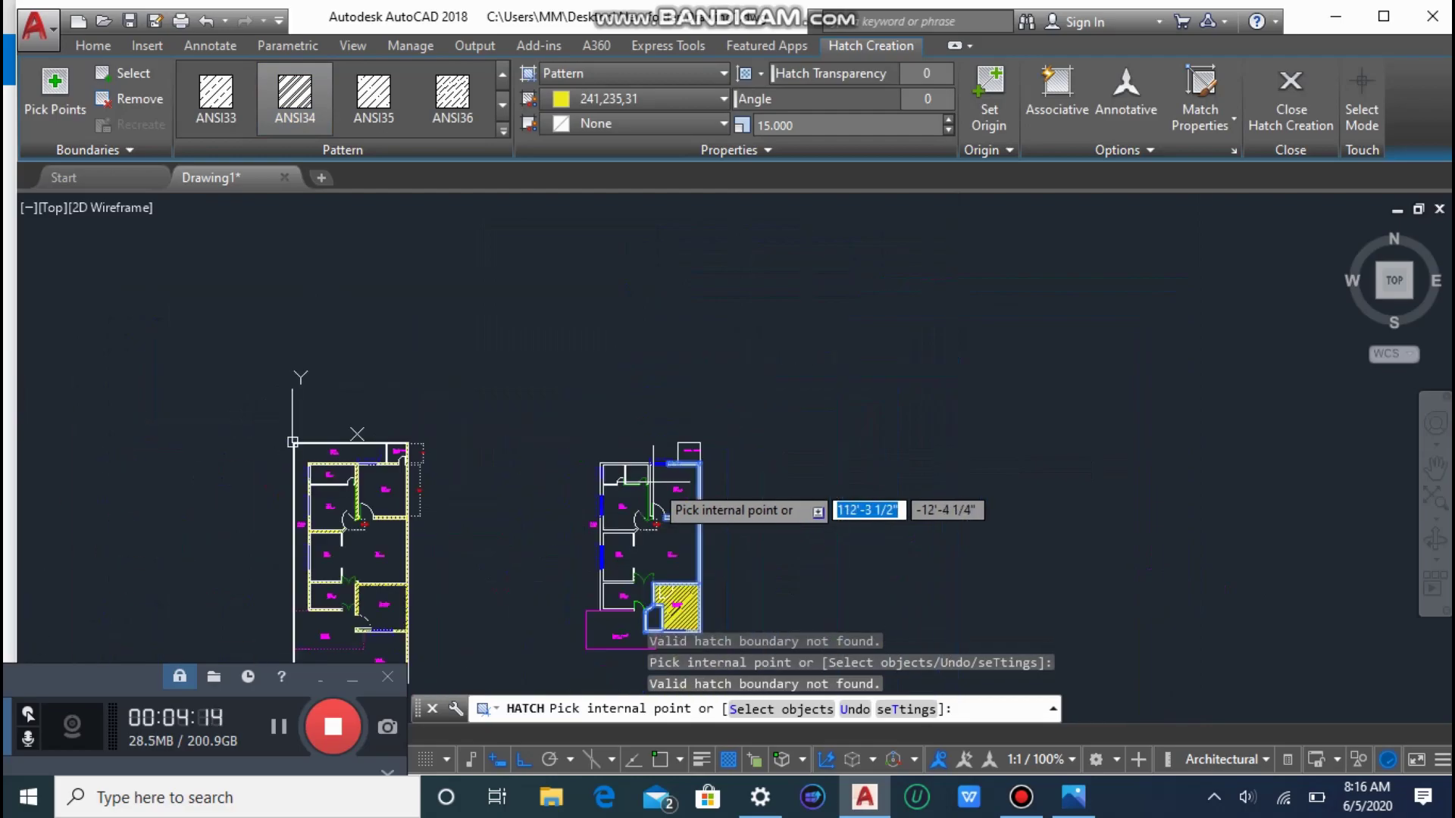
pyautogui.scroll(-3, 667, 576)
pyautogui.scroll(8, 681, 569)
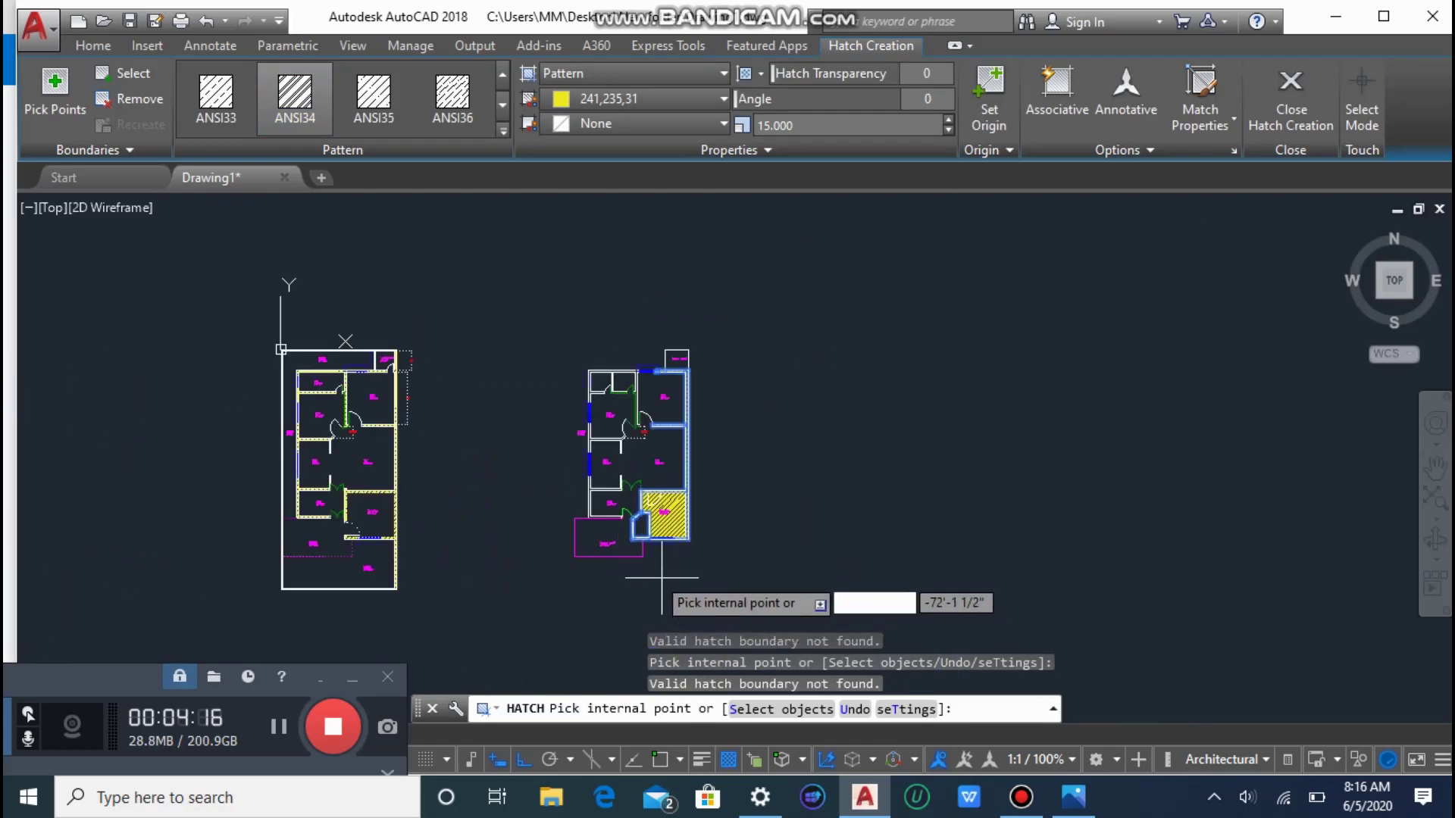
pyautogui.press('Escape')
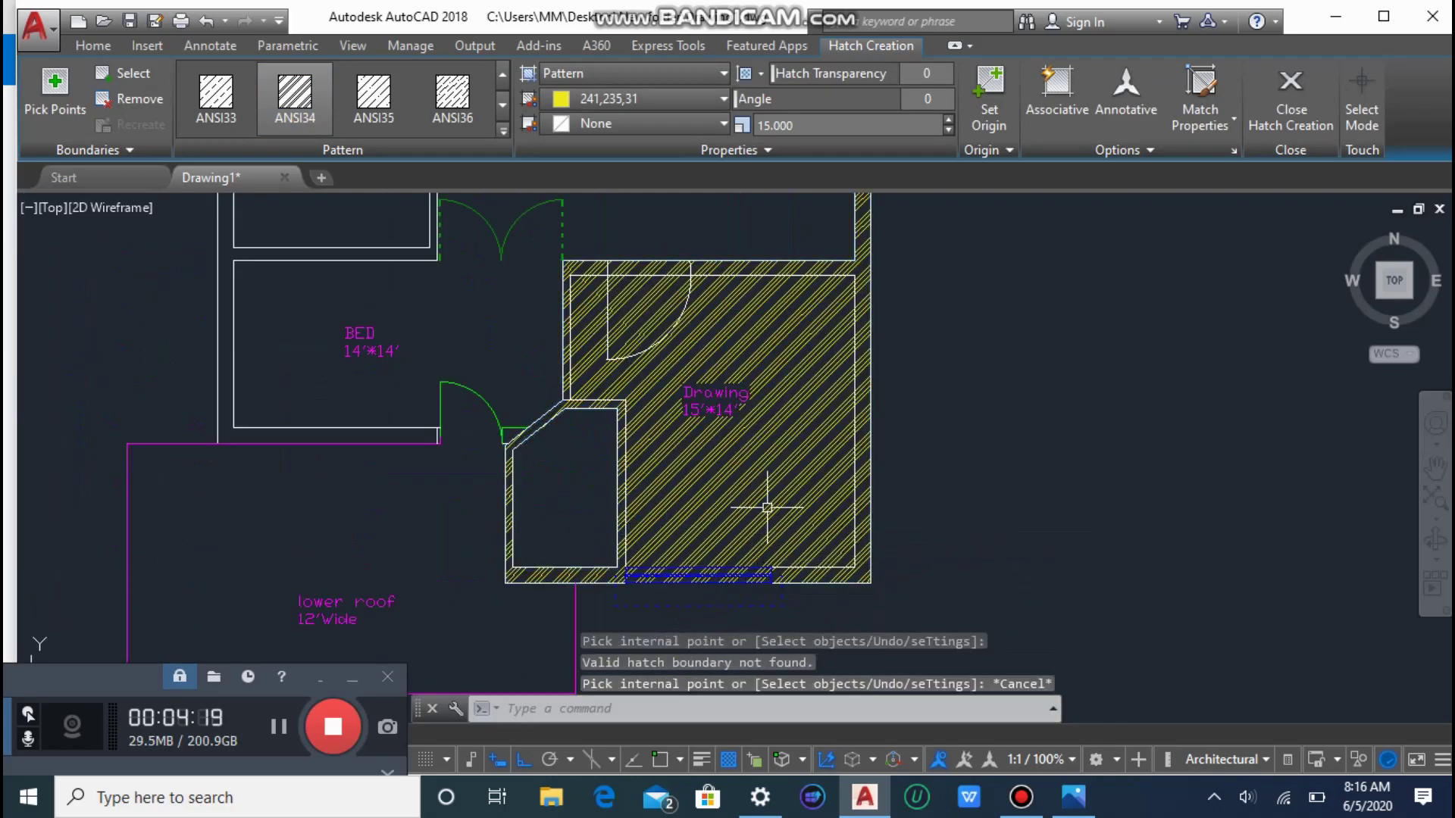
# Erase the stray hatch that filled the Drawing room.
pyautogui.click(780, 432)
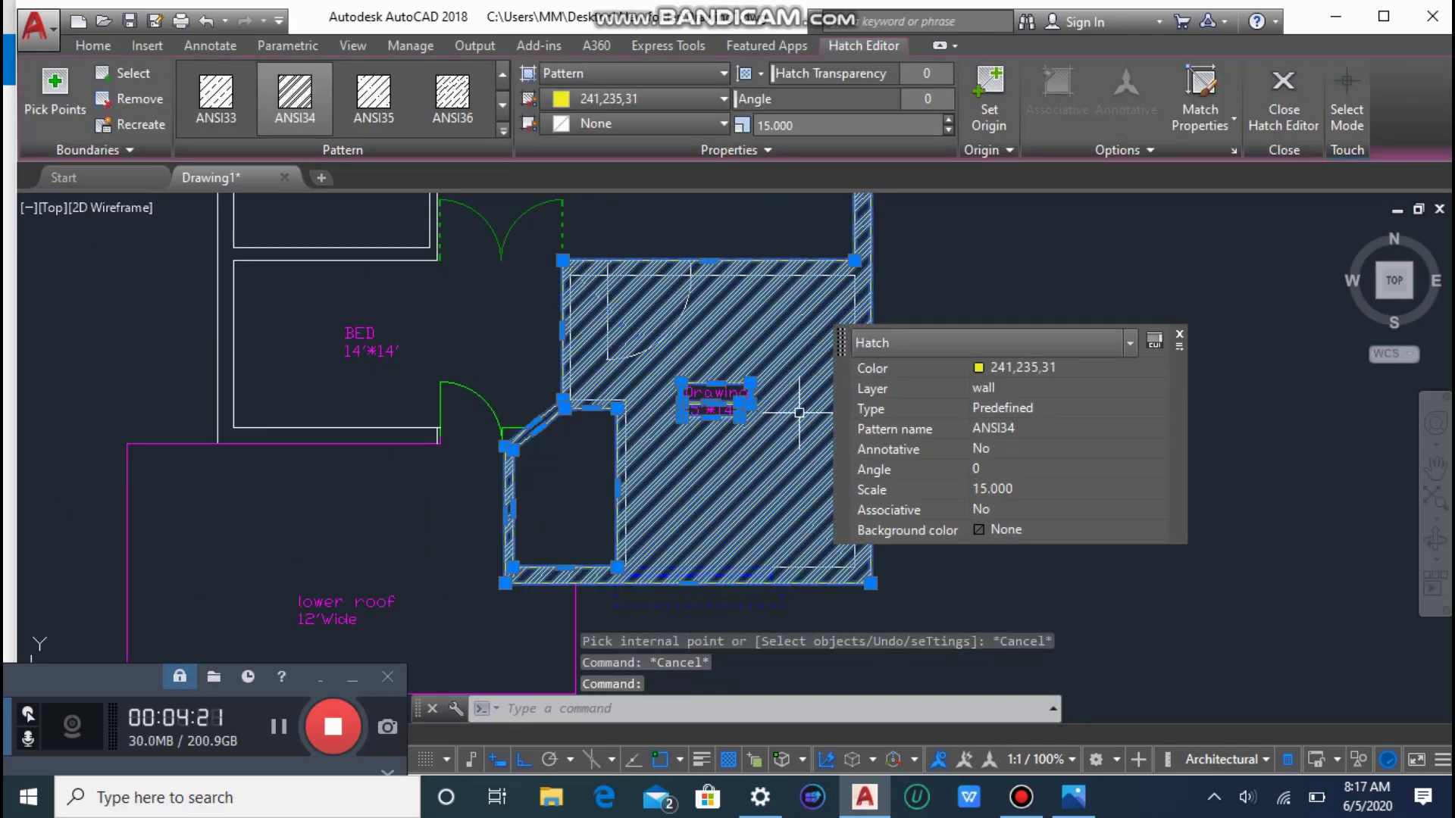
pyautogui.press('Delete')
pyautogui.scroll(-5, 834, 424)
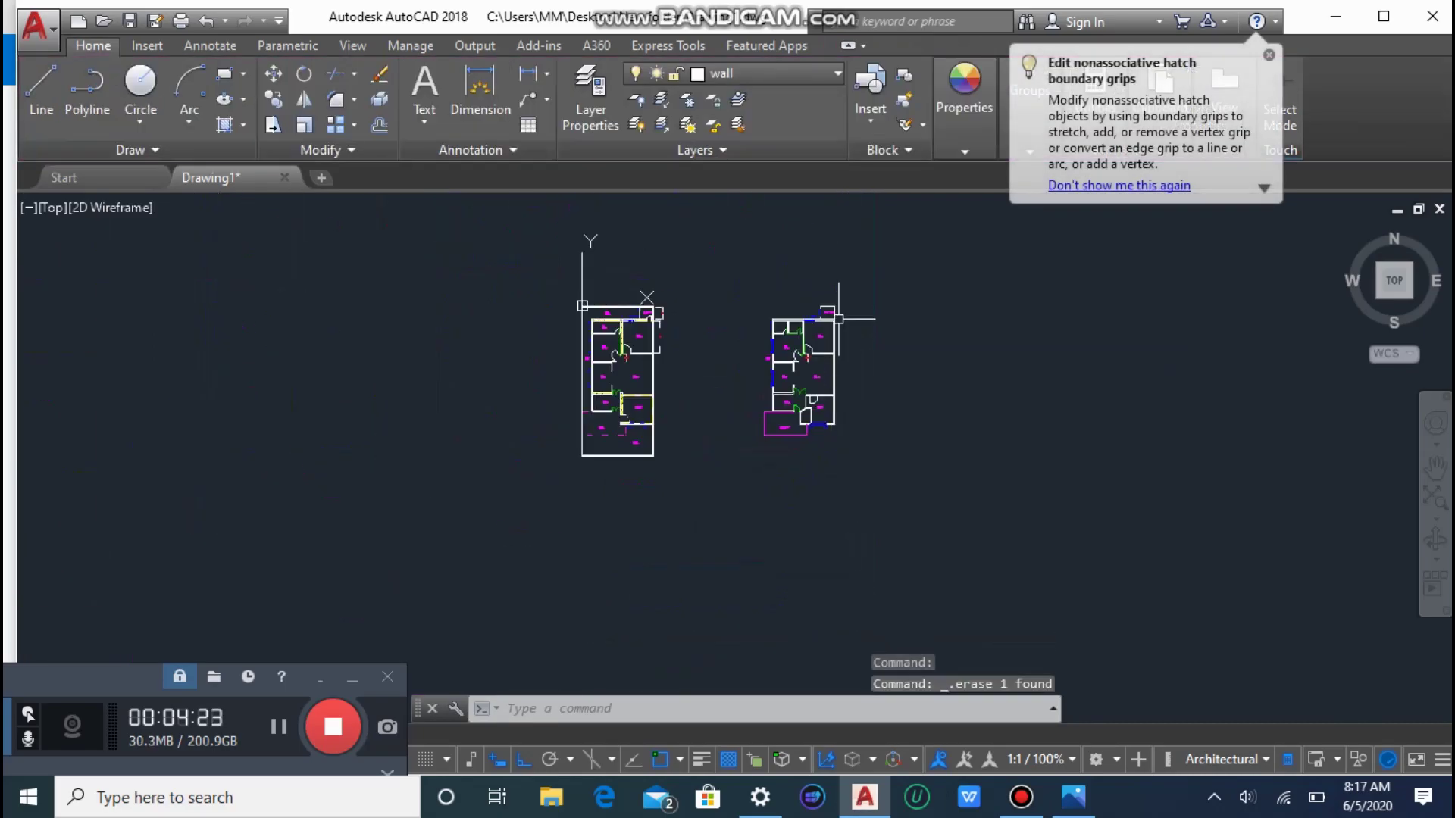
pyautogui.scroll(4, 820, 319)
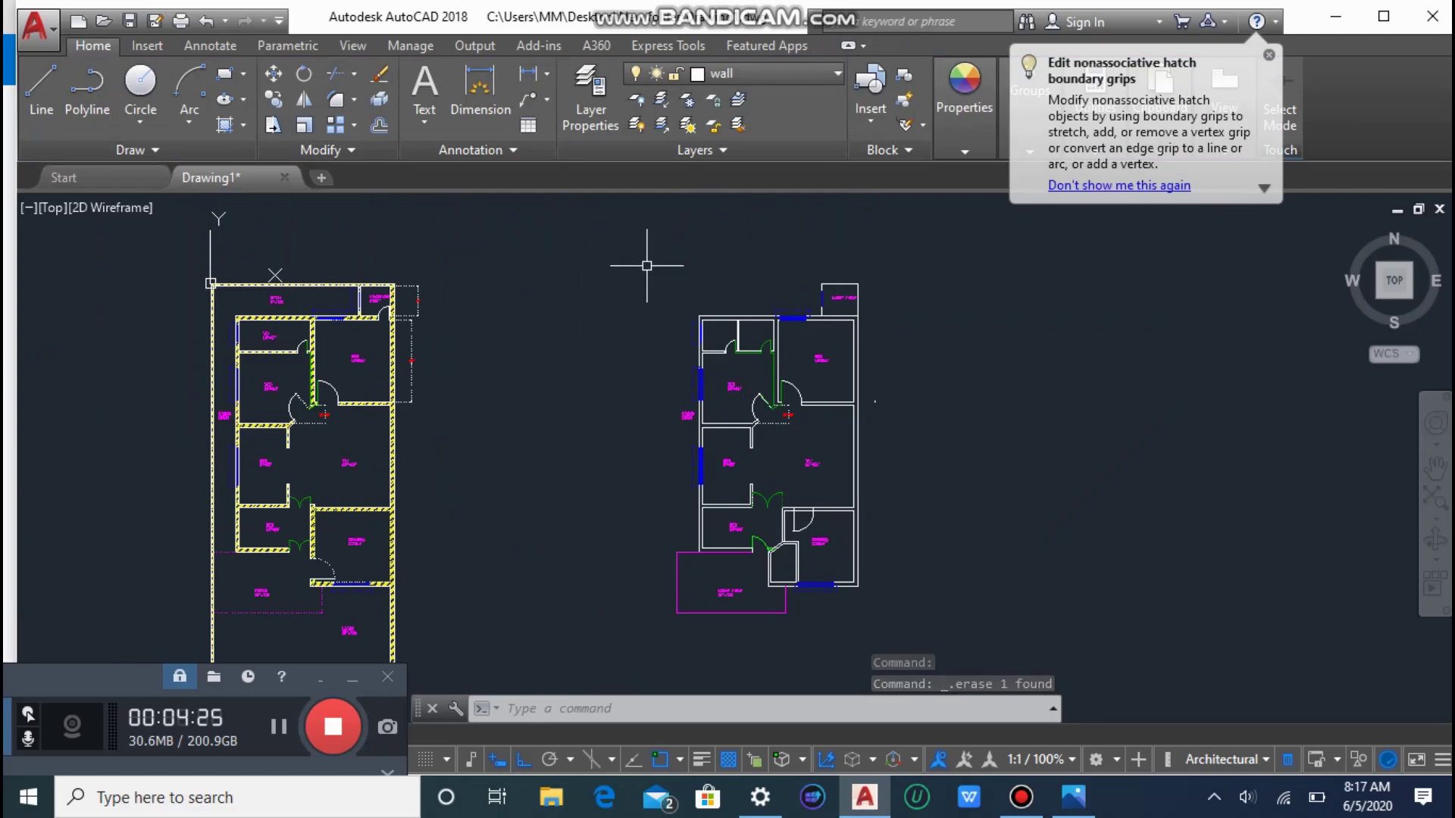
# Explode the whole copied floor plan with X.
pyautogui.click(619, 251)
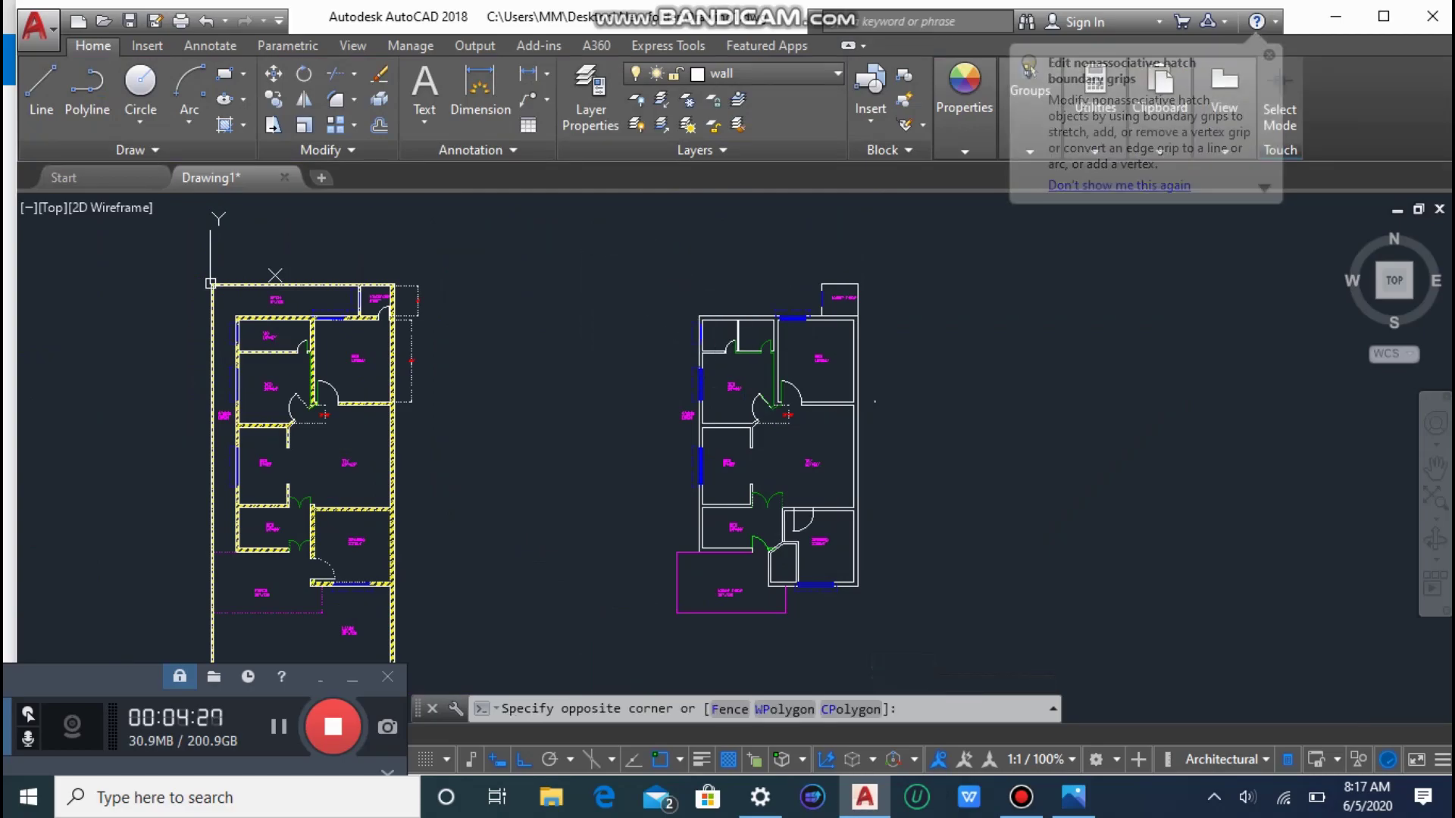
pyautogui.click(977, 632)
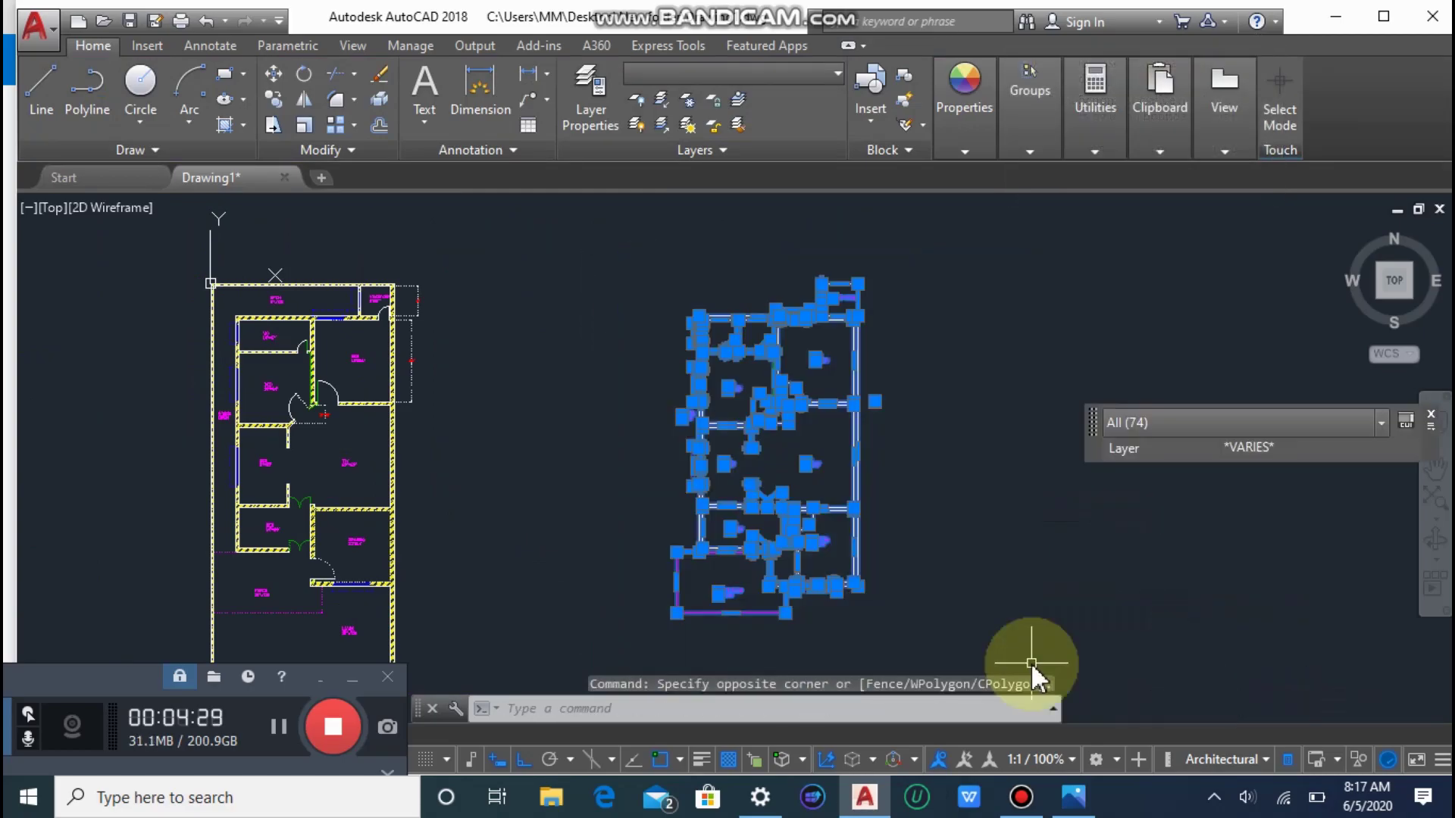
pyautogui.write('x')
pyautogui.press('Return')
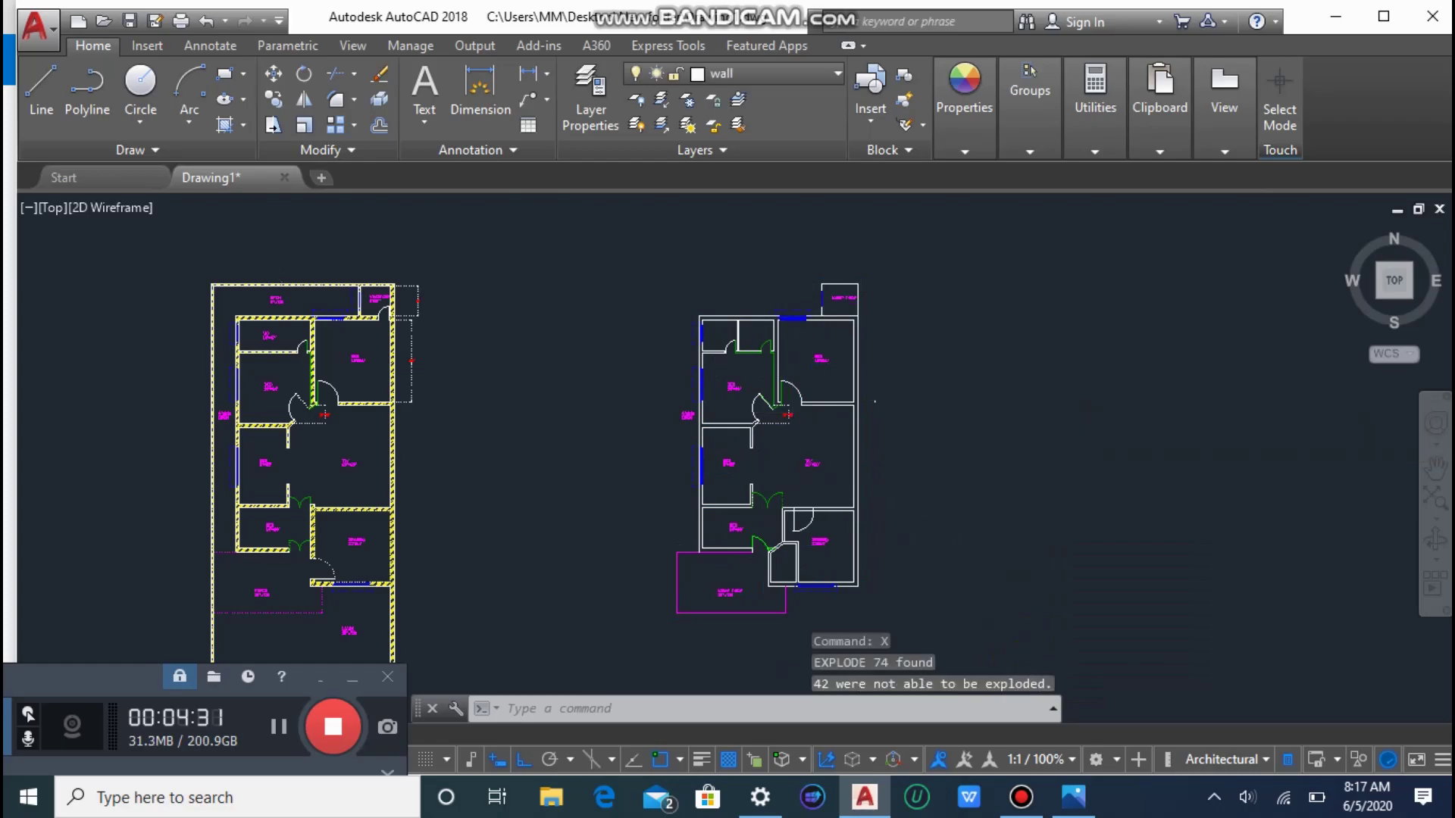
pyautogui.scroll(6, 875, 401)
# Select the top and right outer wall lines of the copied plan.
pyautogui.click(913, 373)
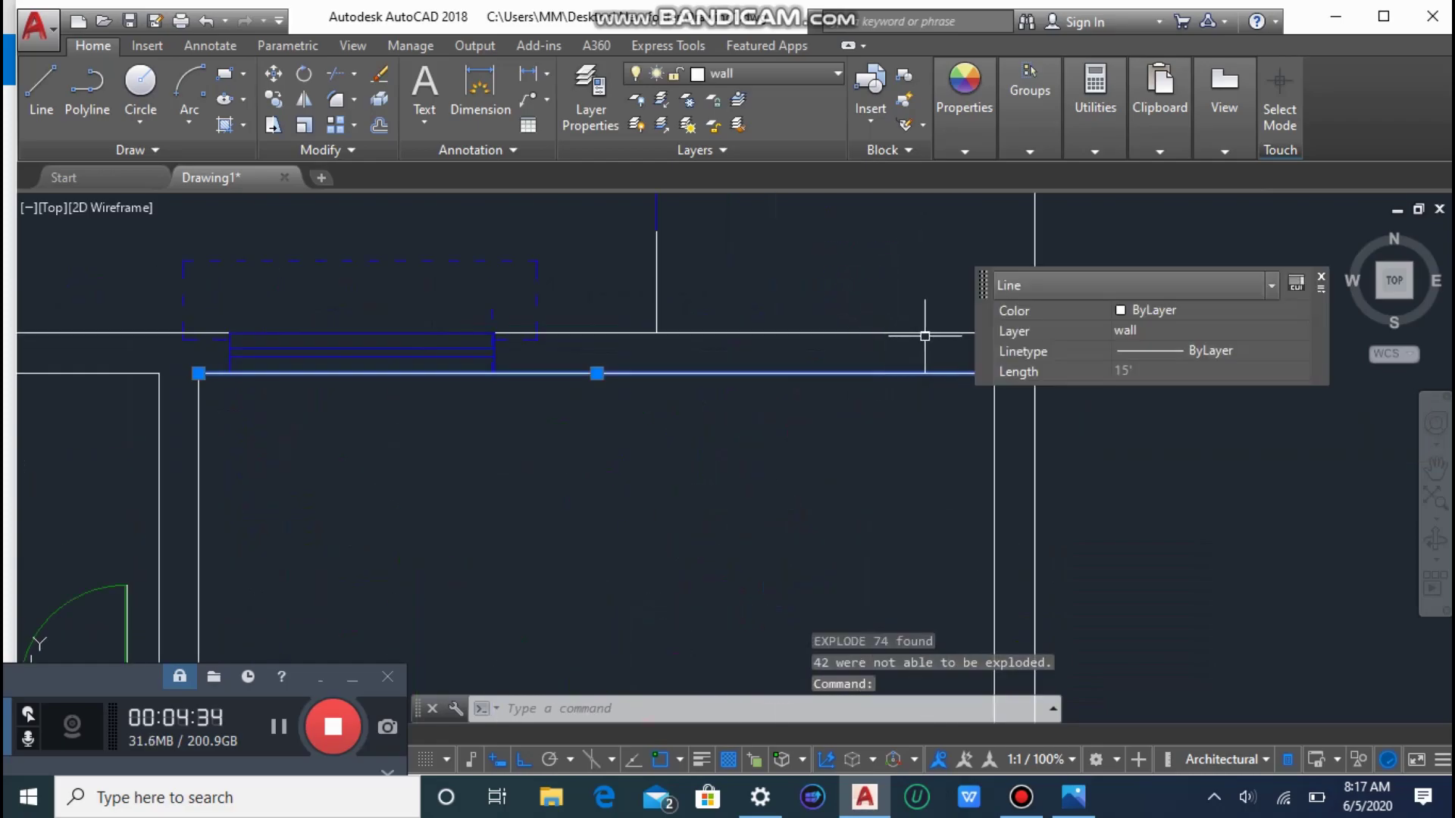
pyautogui.click(924, 331)
pyautogui.click(1003, 464)
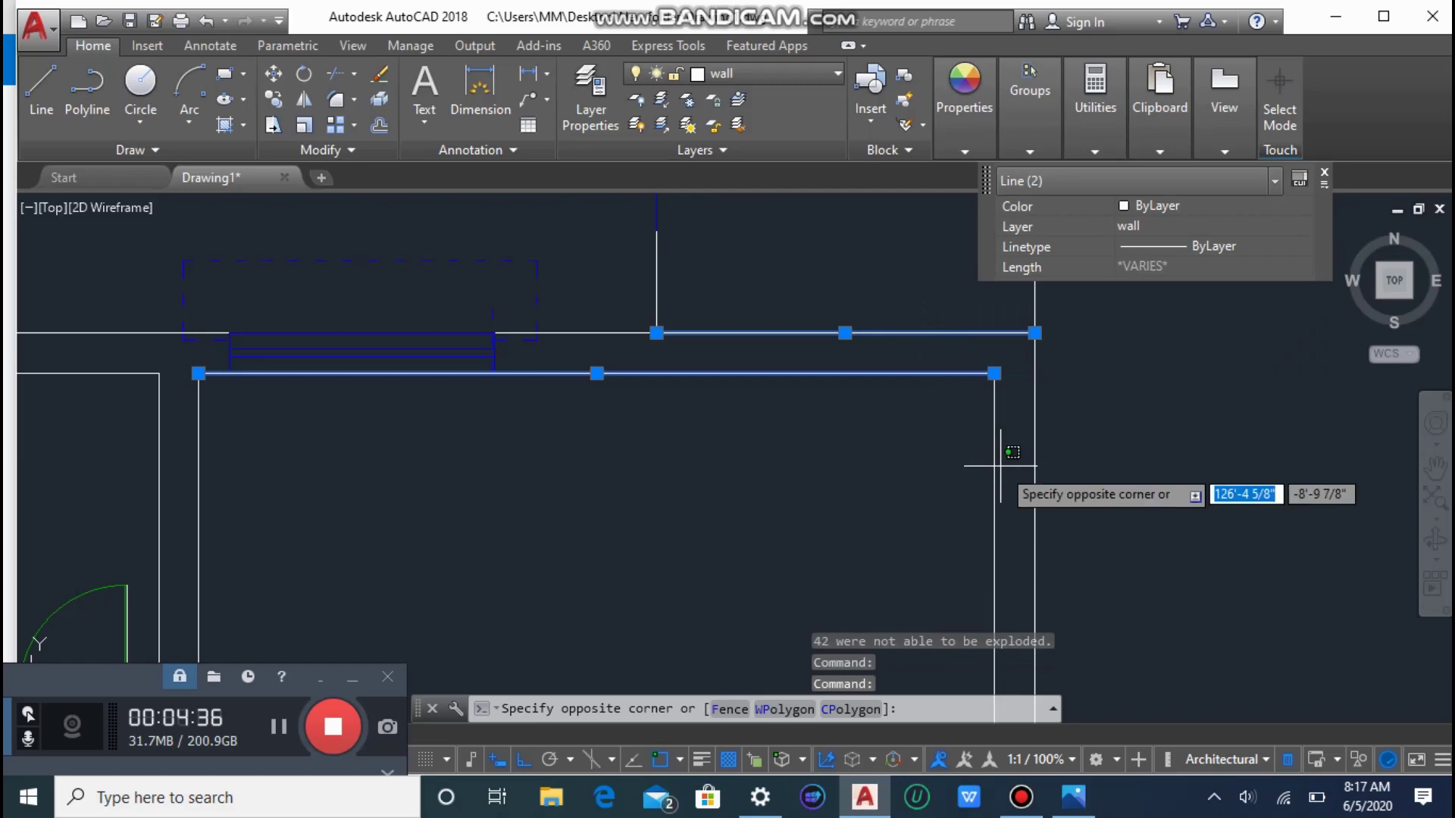
pyautogui.click(983, 487)
pyautogui.click(1069, 453)
pyautogui.click(1041, 480)
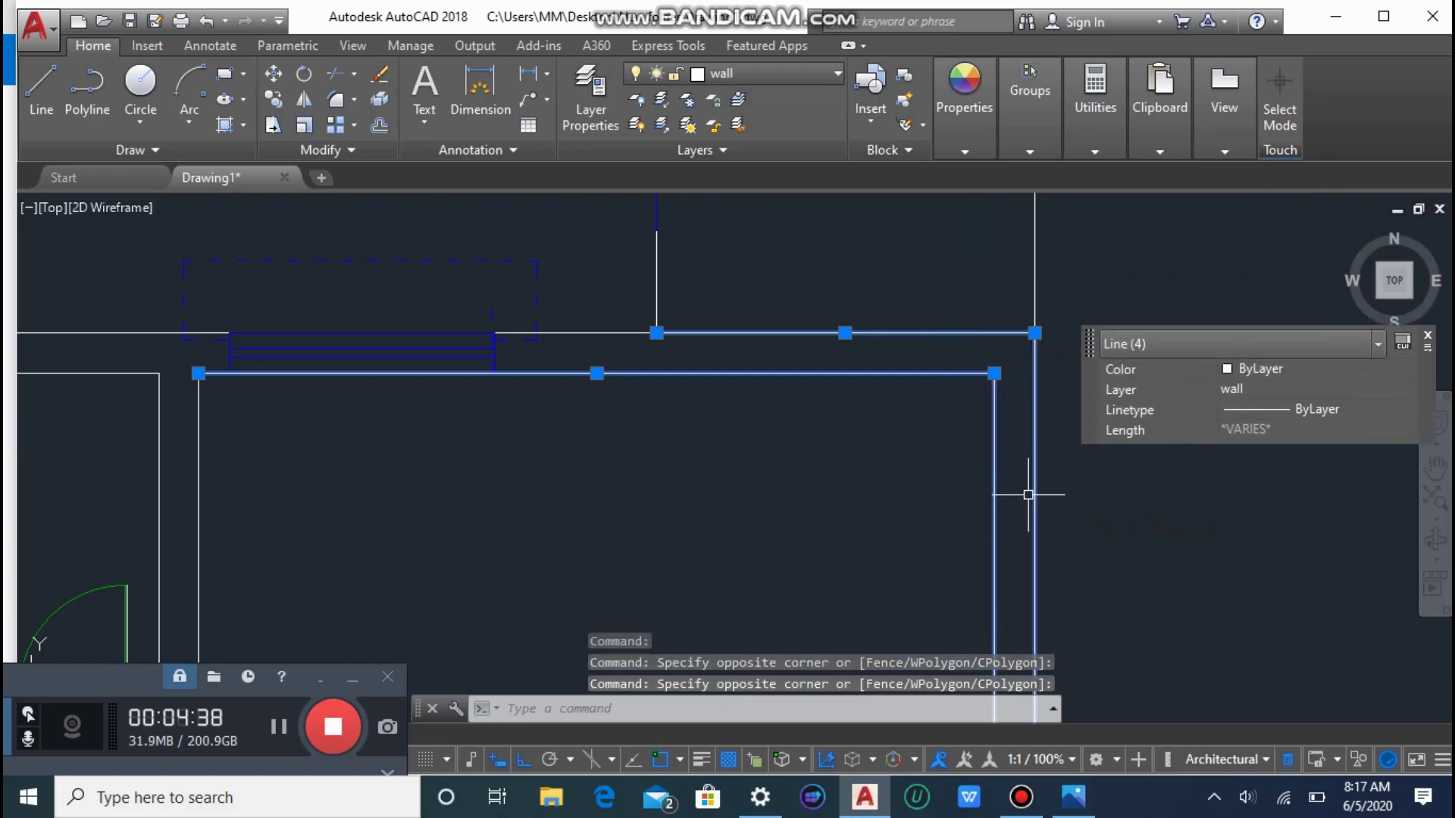
pyautogui.scroll(-8, 1030, 493)
pyautogui.scroll(6, 1032, 603)
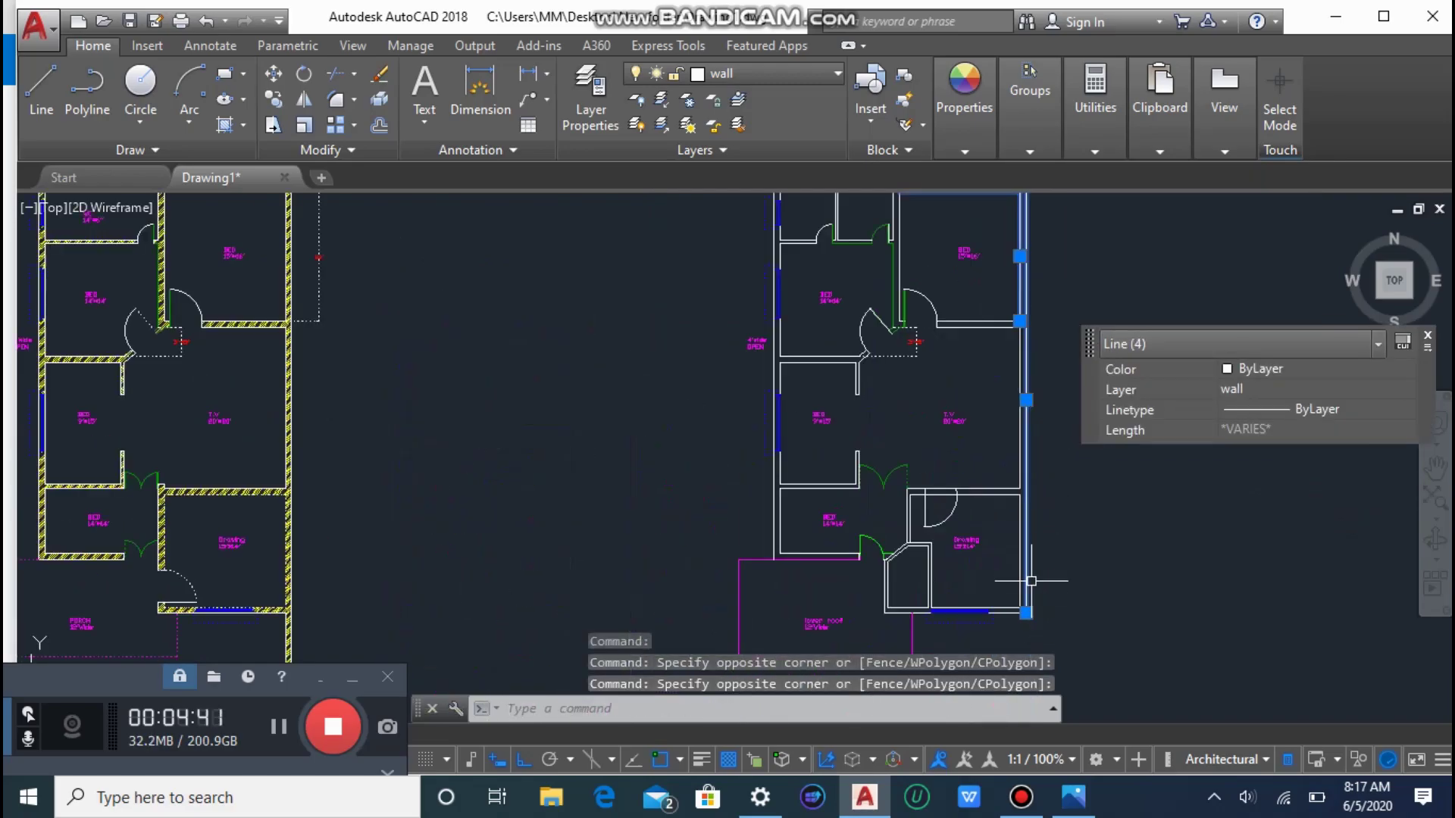
pyautogui.click(1044, 536)
pyautogui.click(979, 583)
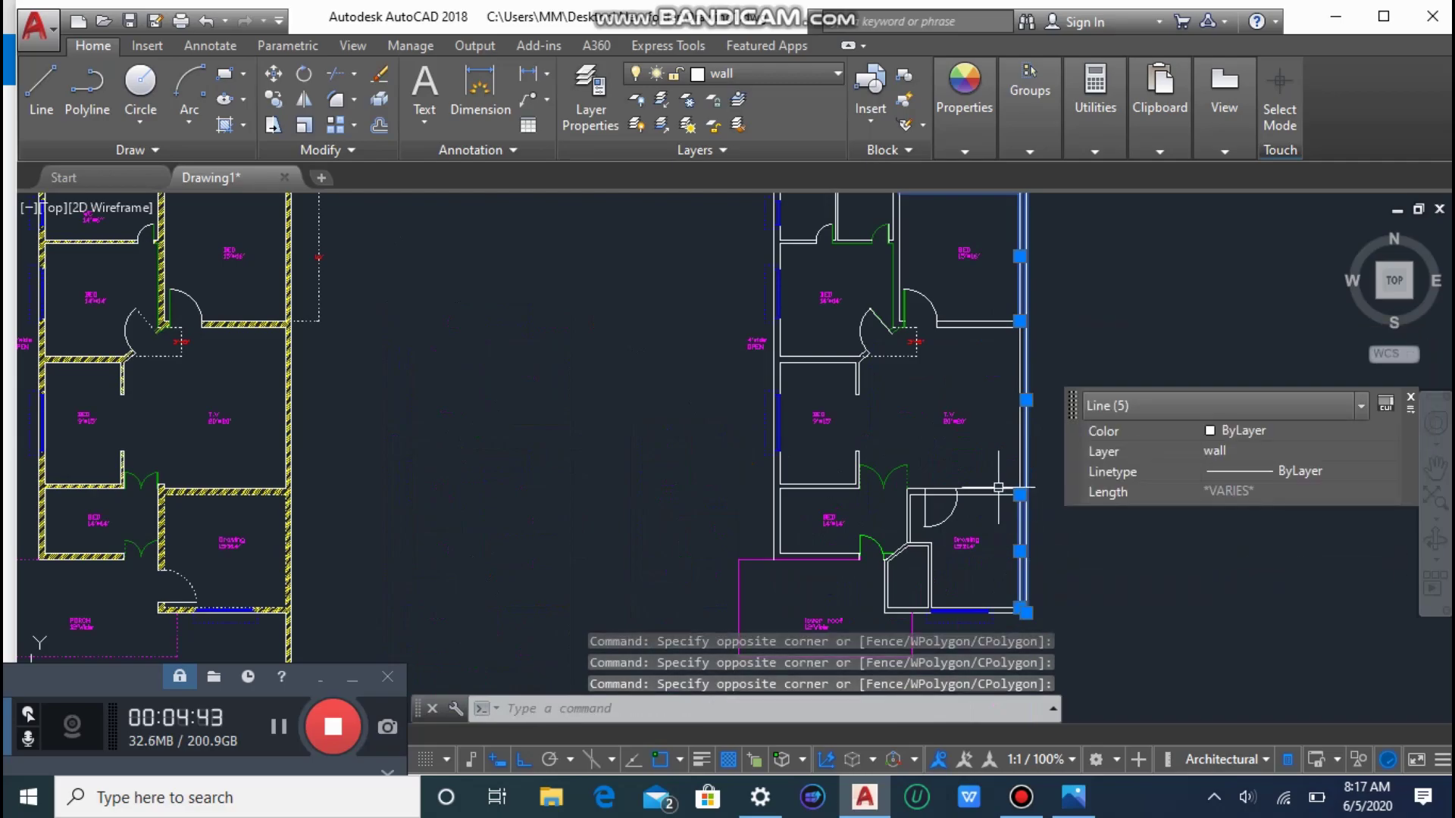
pyautogui.click(991, 473)
pyautogui.click(1002, 501)
pyautogui.scroll(4, 1001, 500)
# Add the wall lines around the door above the Drawing room to the selection.
pyautogui.click(921, 430)
pyautogui.click(1011, 496)
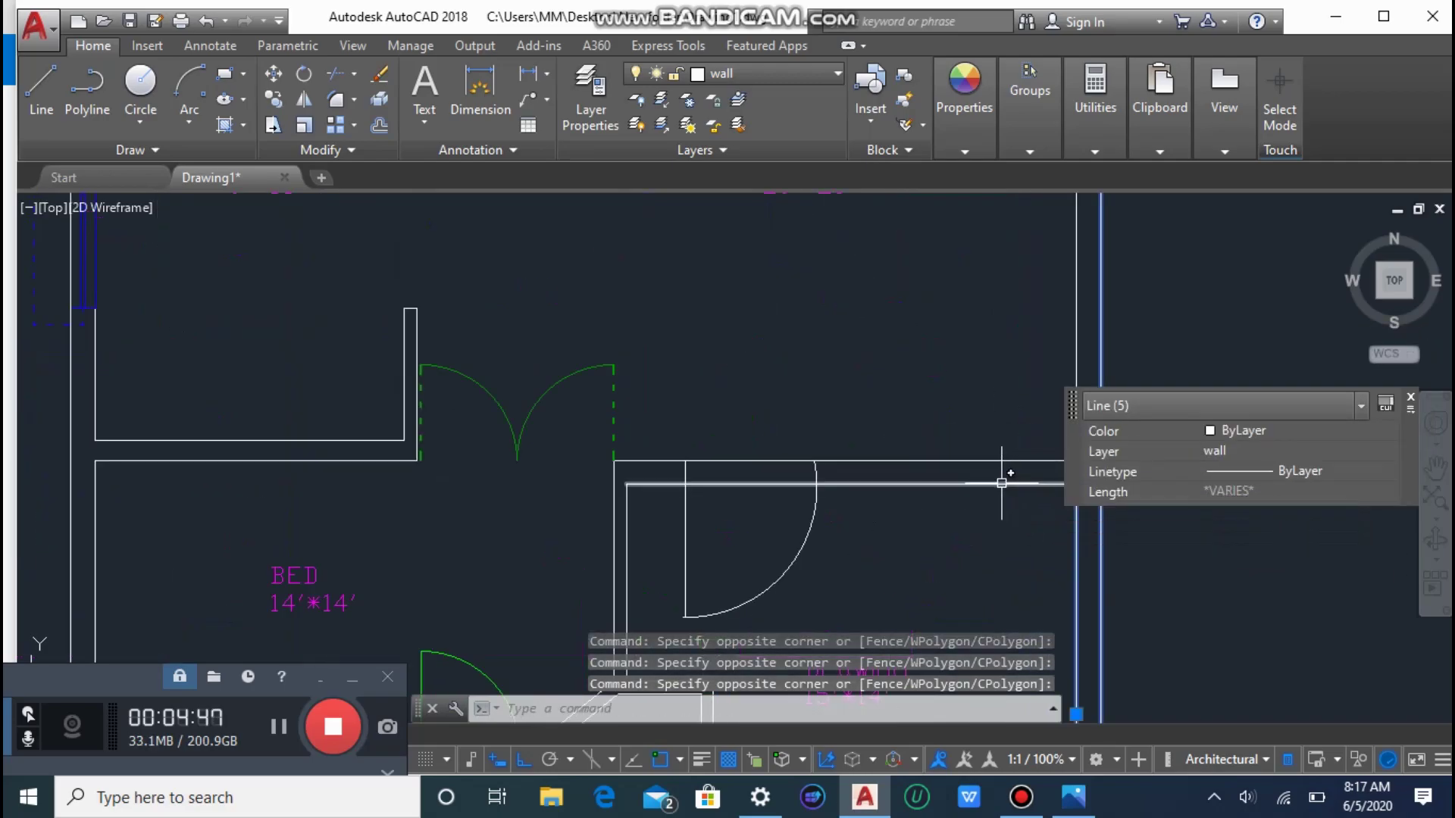
pyautogui.click(1001, 482)
pyautogui.click(1030, 465)
pyautogui.click(1035, 461)
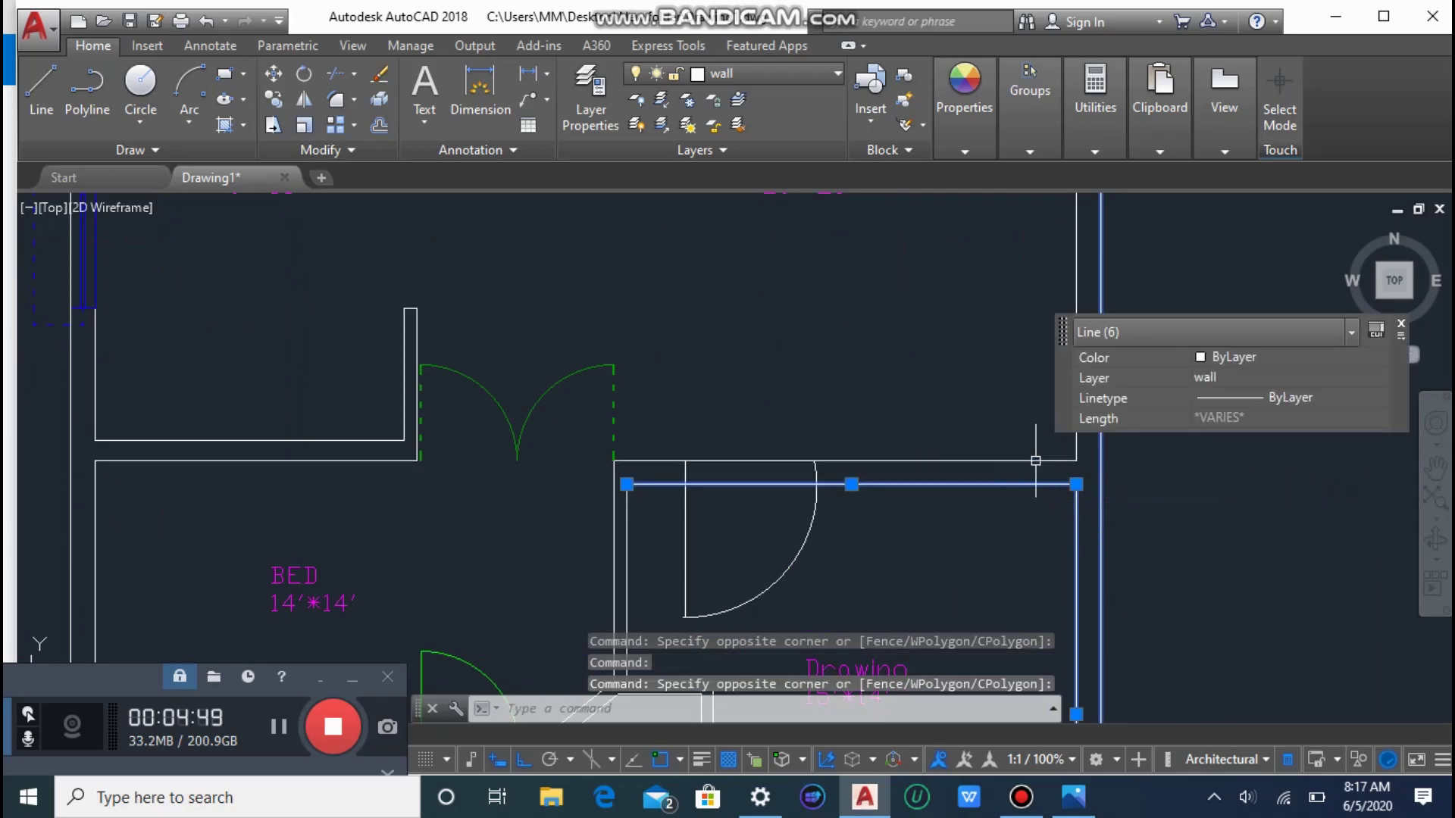
pyautogui.click(1035, 461)
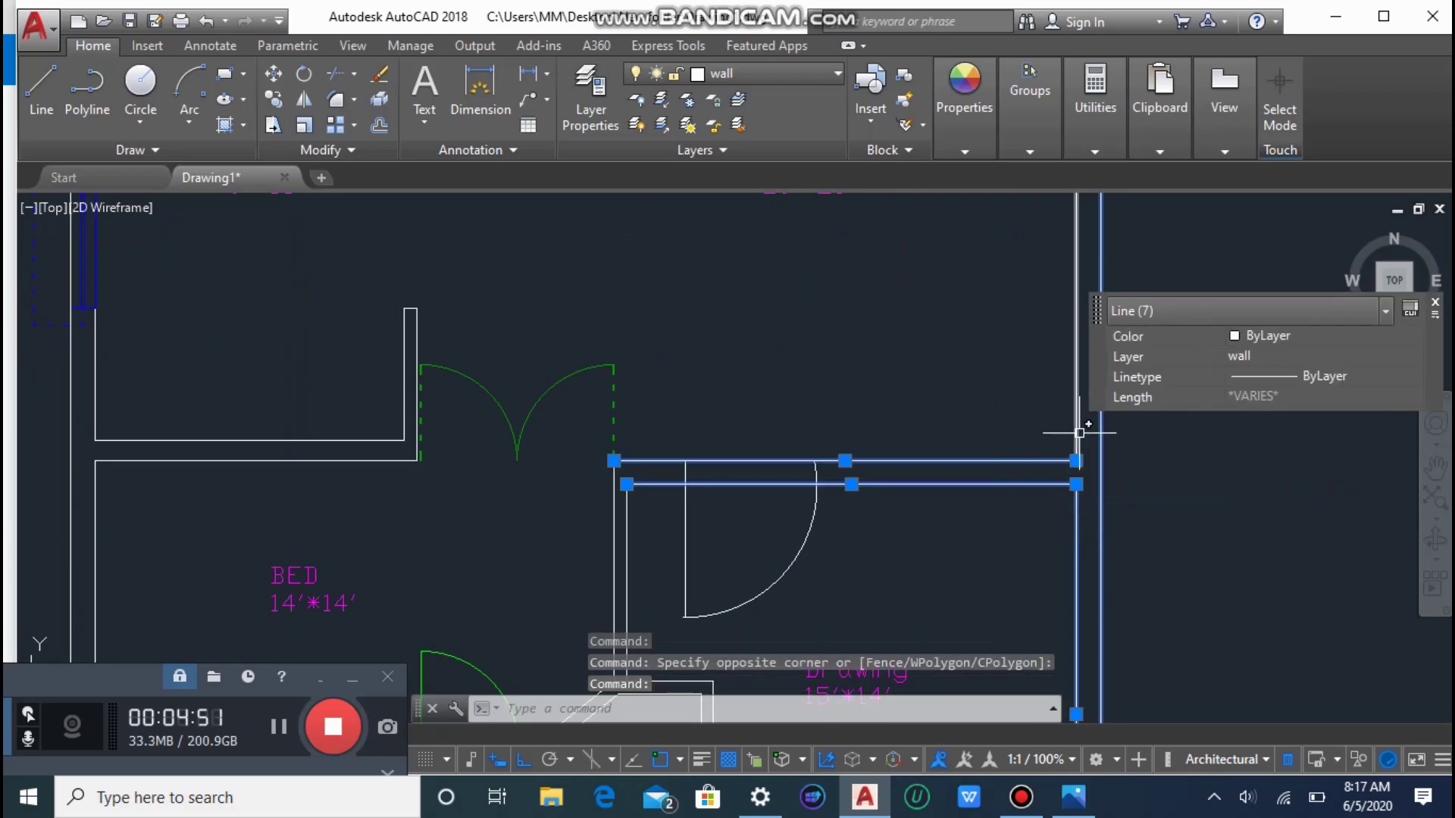
pyautogui.click(1076, 430)
pyautogui.scroll(-5, 1001, 437)
pyautogui.scroll(5, 927, 487)
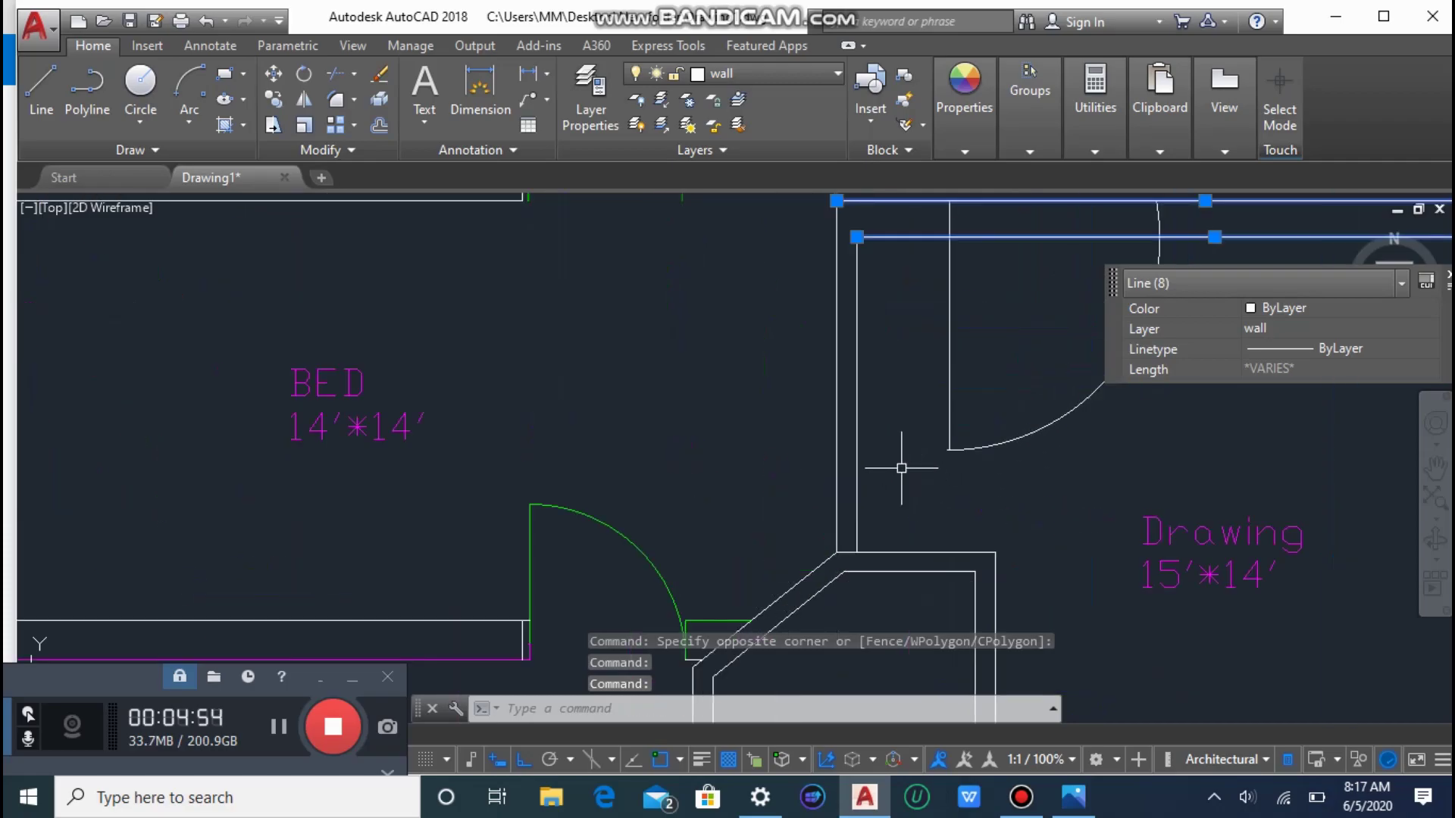
# Add the Drawing room's left wall, small bay and bottom wall lines.
pyautogui.click(893, 431)
pyautogui.click(822, 489)
pyautogui.click(939, 523)
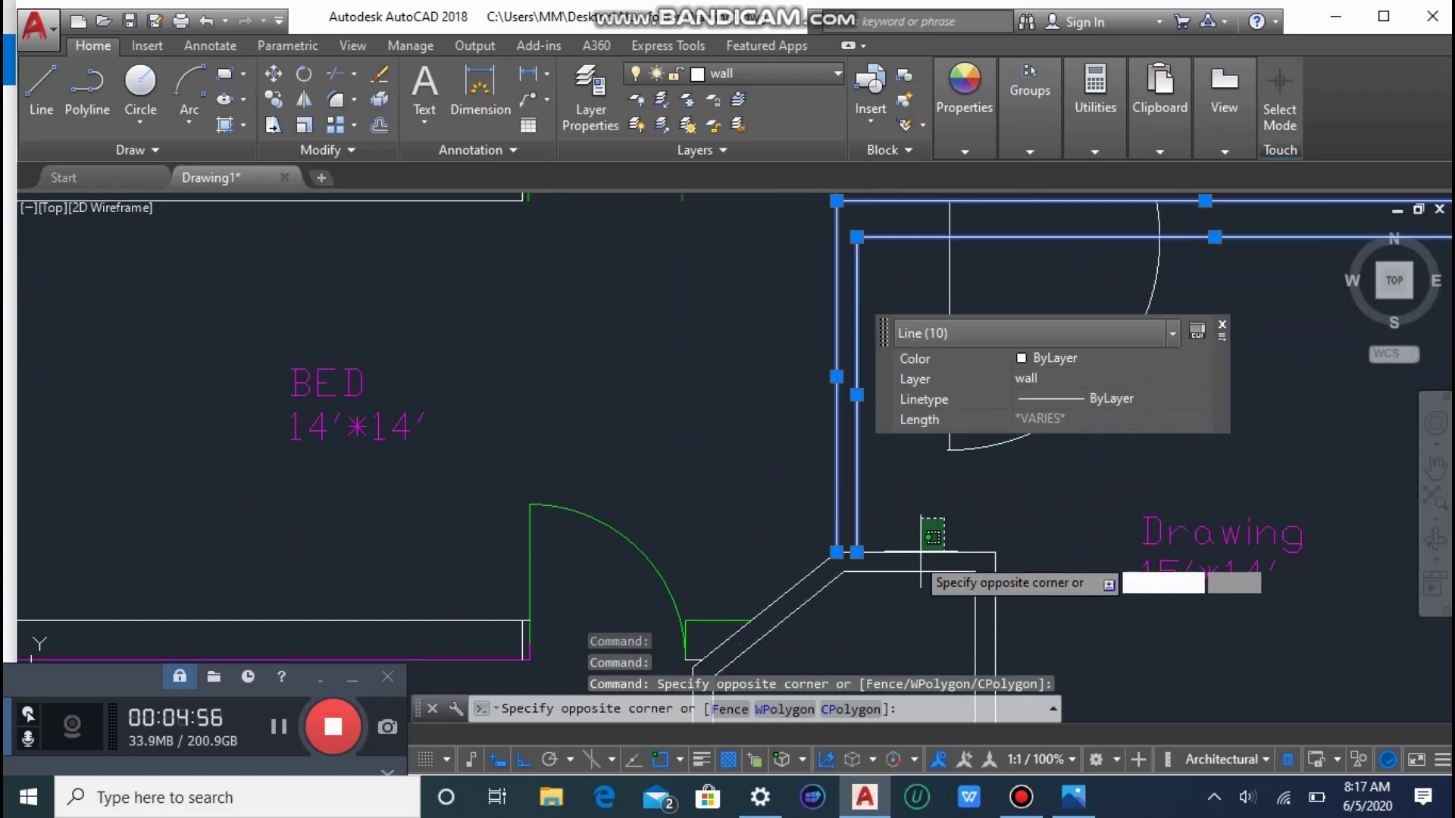
pyautogui.click(879, 580)
pyautogui.scroll(-5, 879, 580)
pyautogui.scroll(-2, 888, 624)
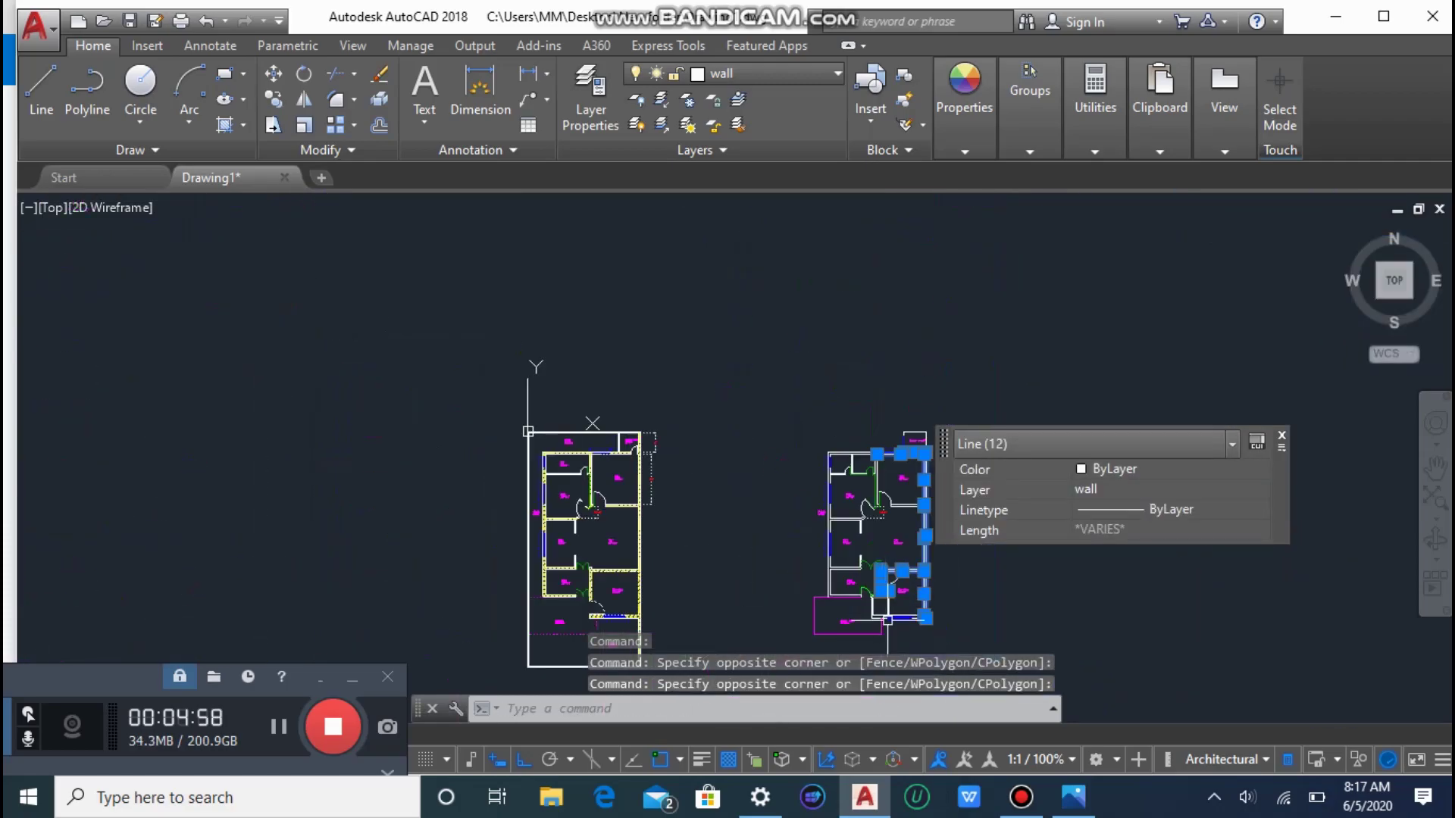
pyautogui.scroll(4, 888, 624)
pyautogui.click(771, 529)
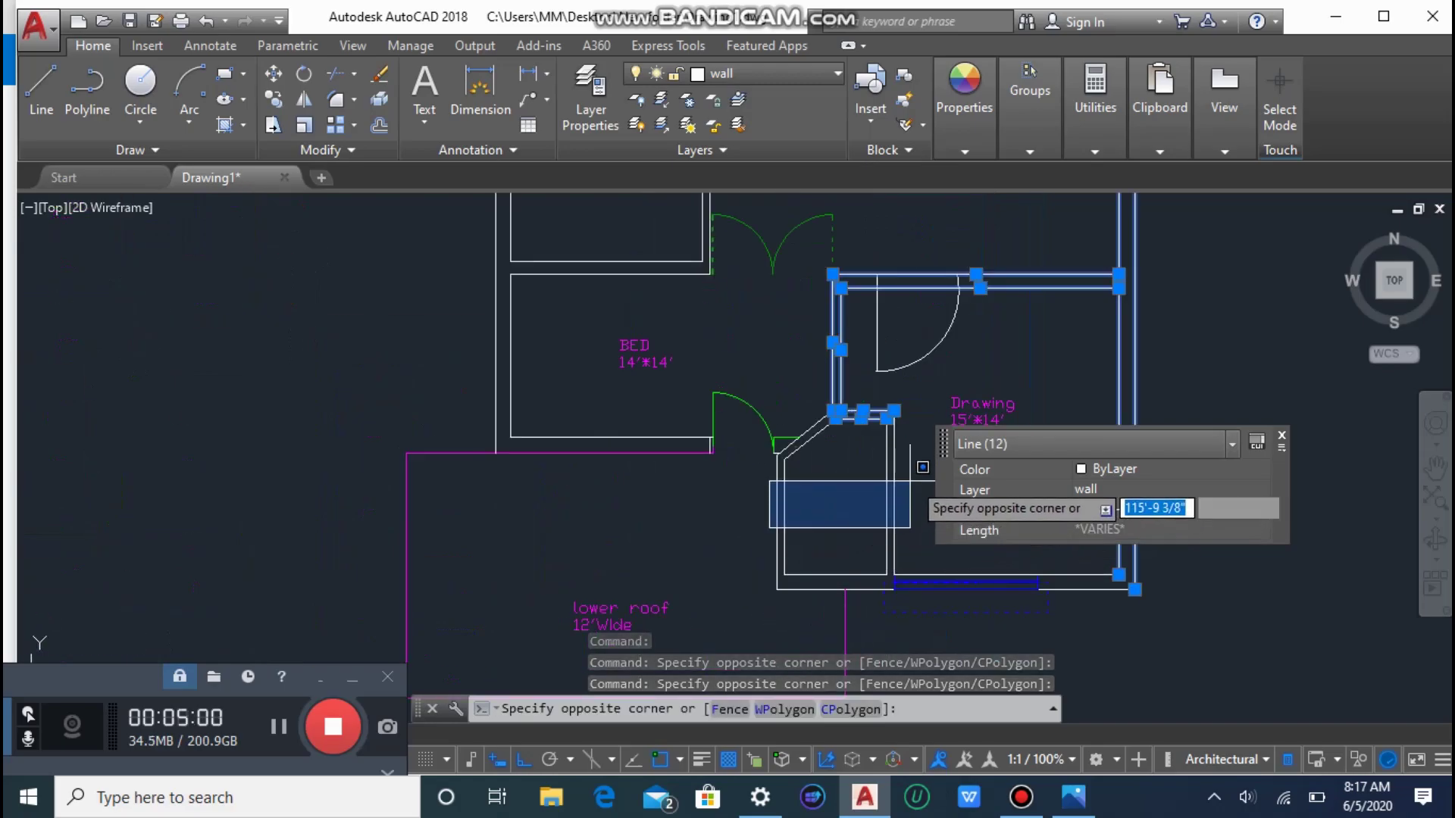
pyautogui.click(939, 485)
pyautogui.click(893, 492)
pyautogui.click(757, 526)
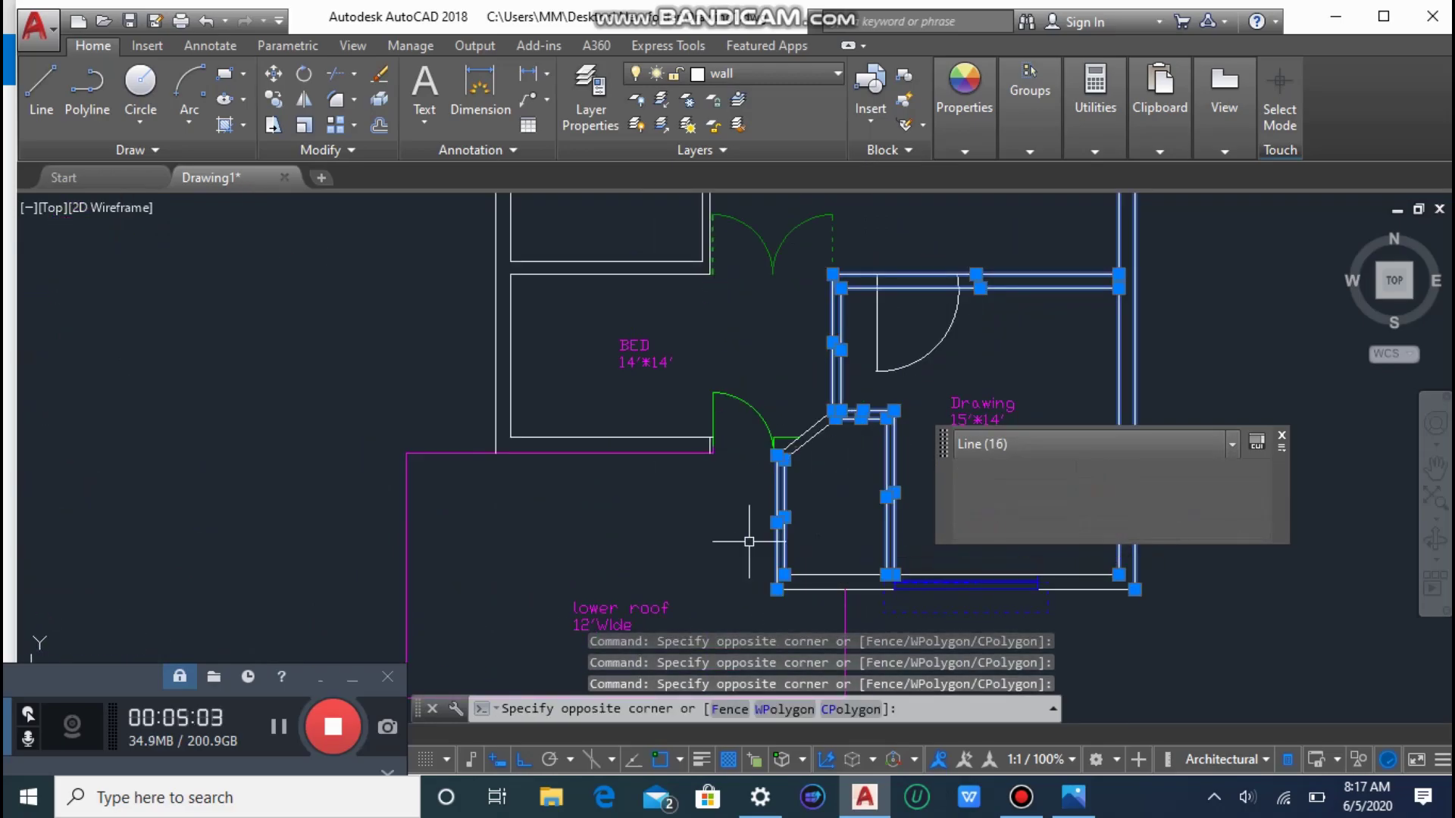
pyautogui.click(816, 593)
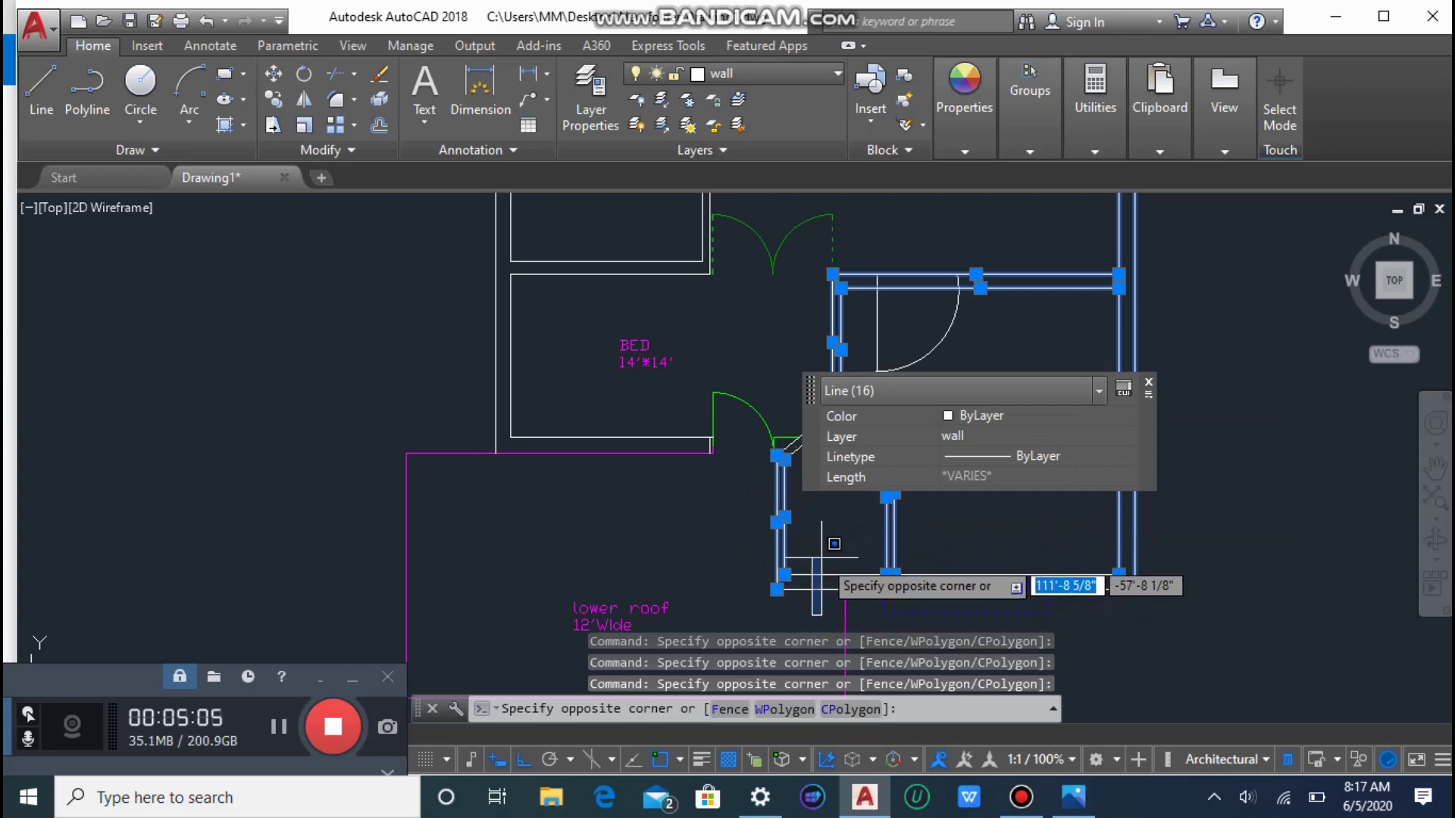
pyautogui.click(811, 584)
pyautogui.click(819, 572)
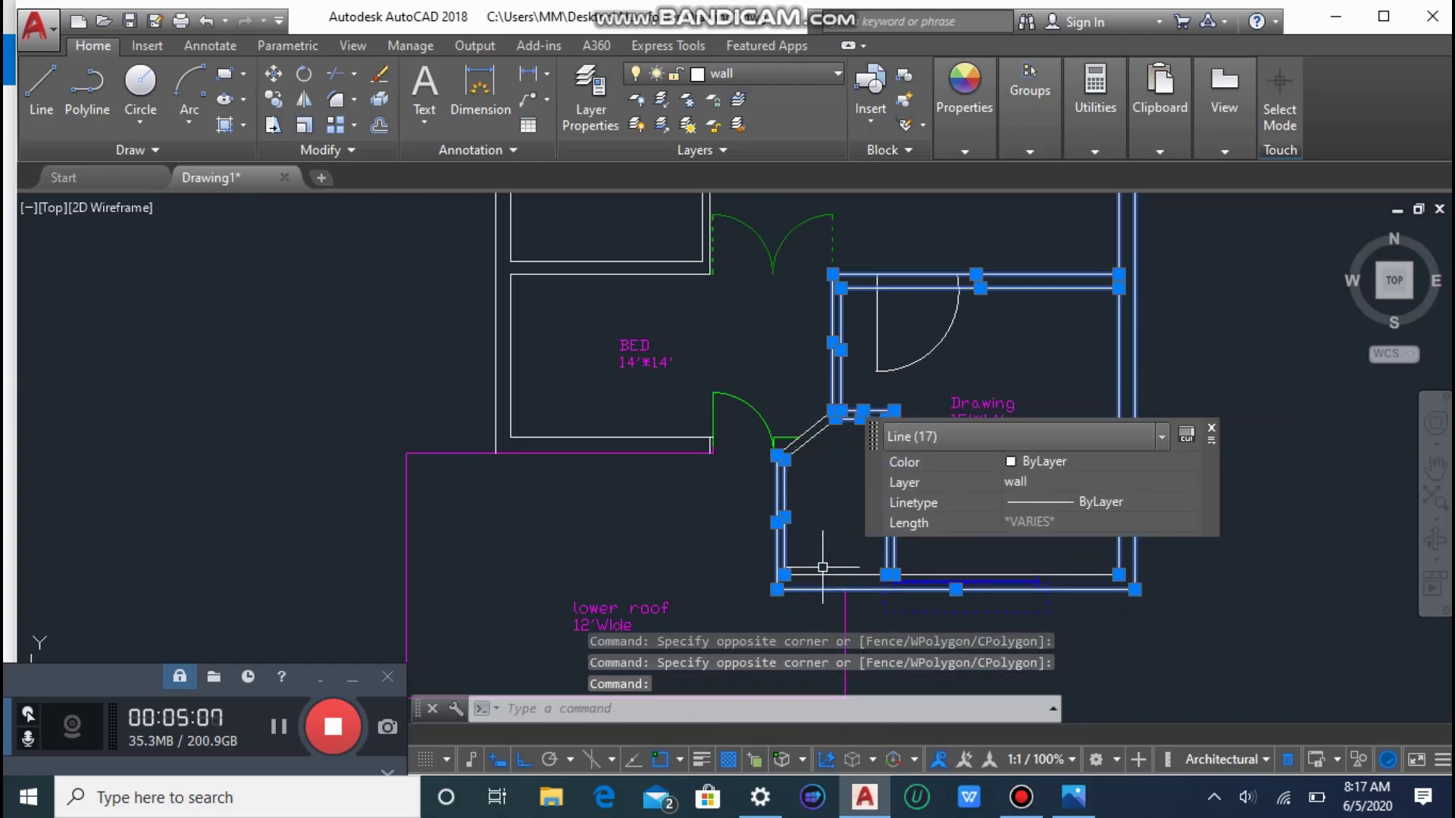
pyautogui.click(1070, 577)
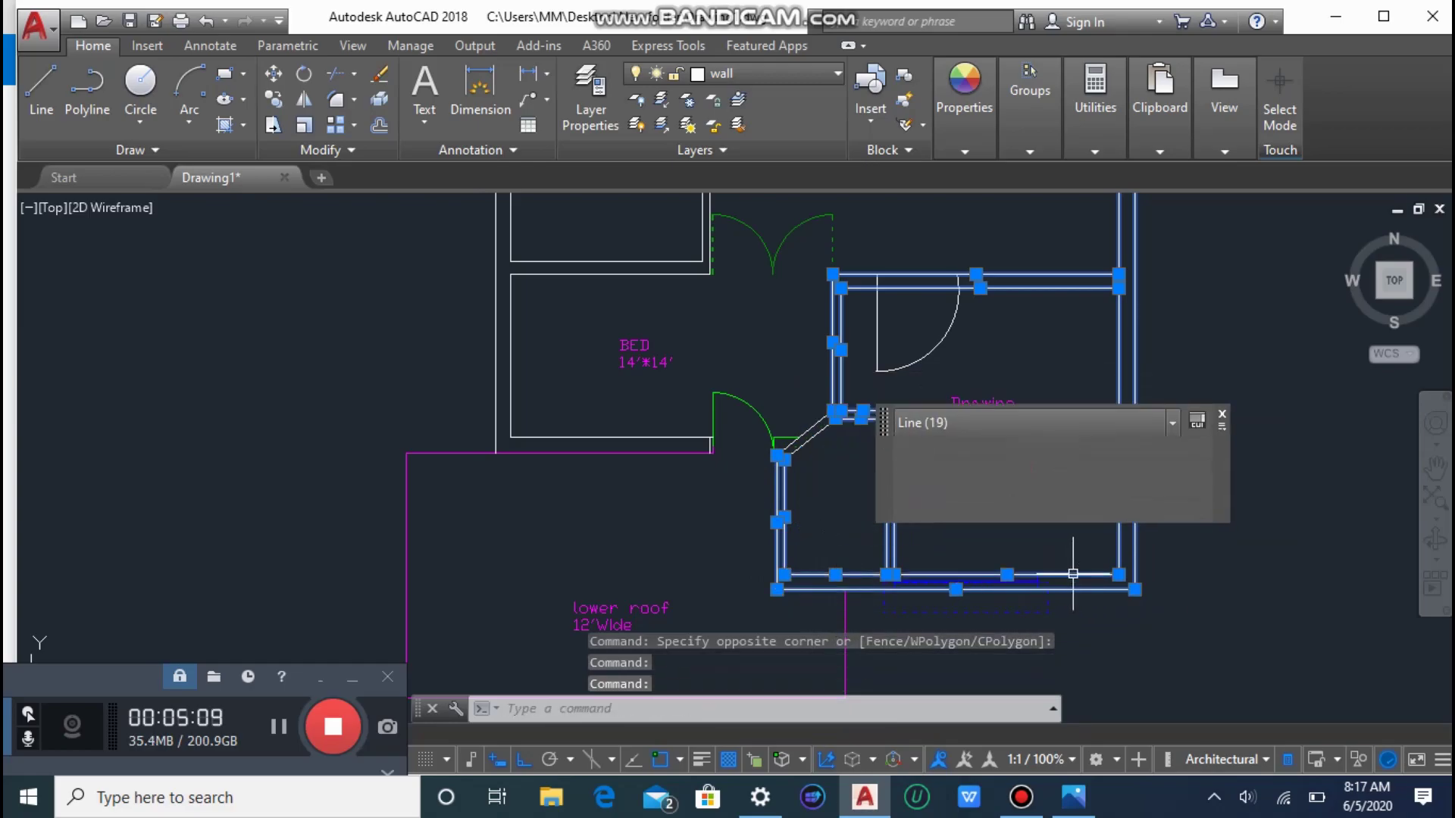
pyautogui.scroll(5, 820, 390)
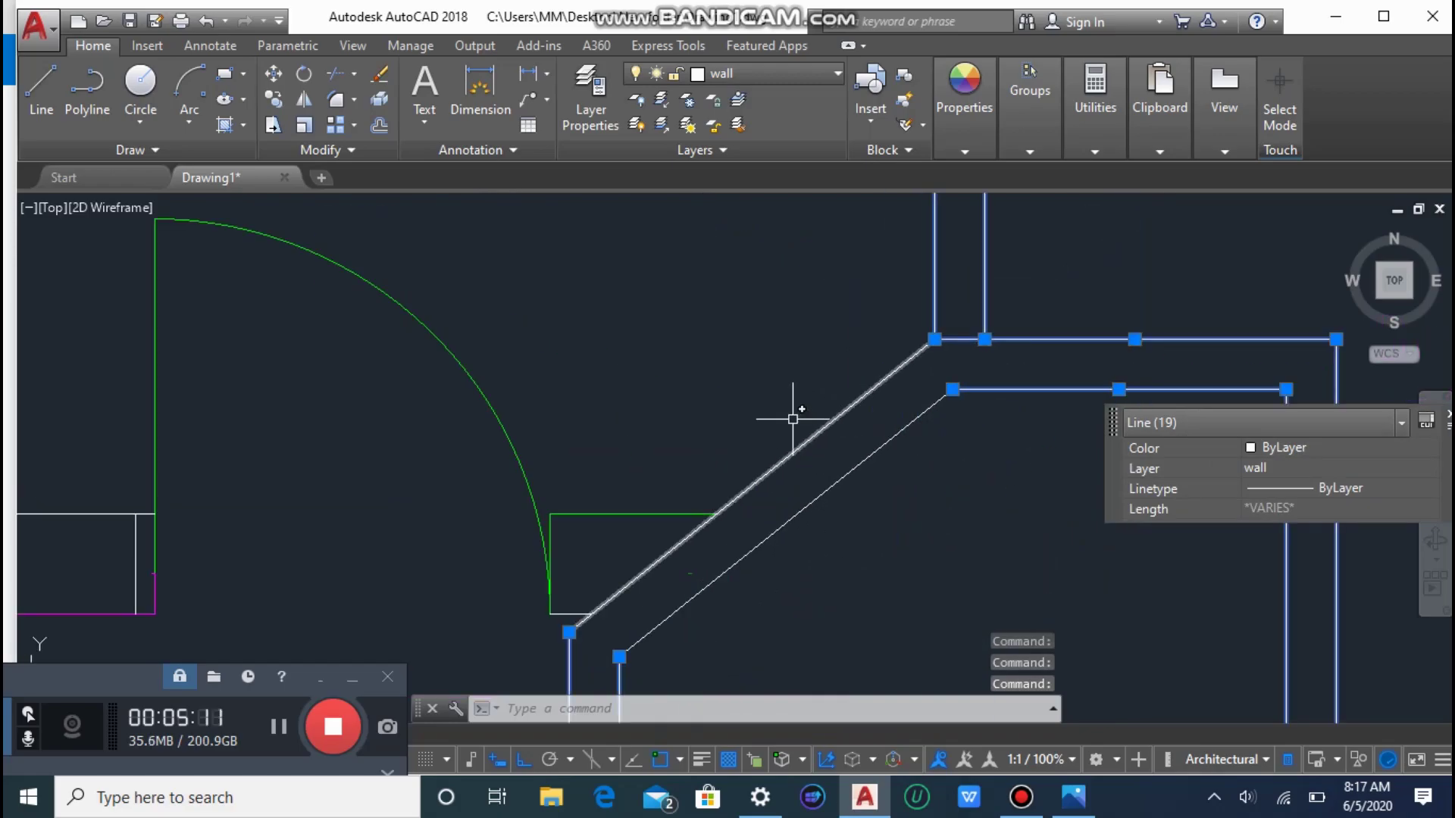
# Add both diagonal wall lines to the selection.
pyautogui.click(785, 413)
pyautogui.click(840, 545)
pyautogui.click(851, 490)
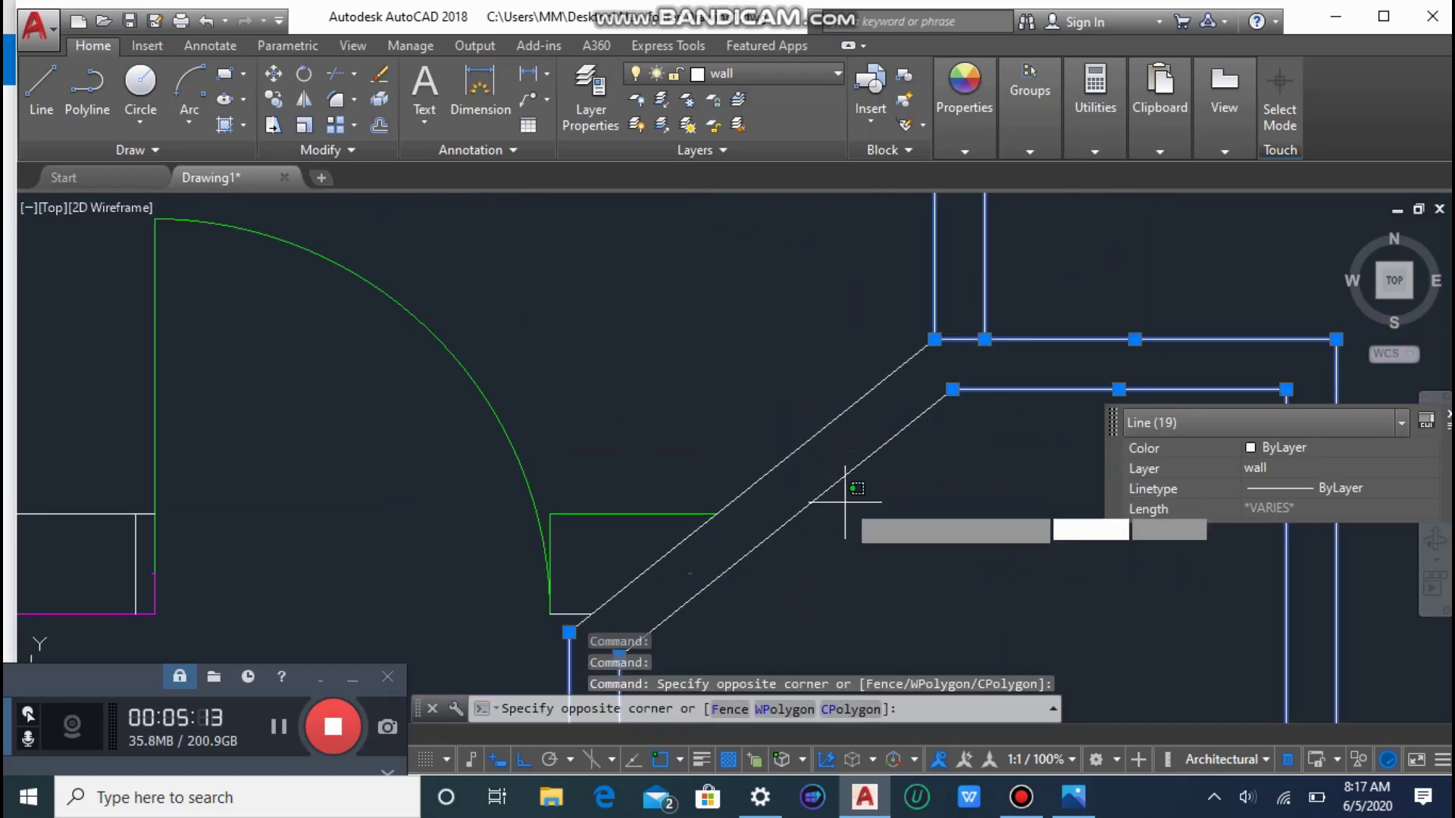
pyautogui.click(770, 406)
pyautogui.scroll(-3, 772, 417)
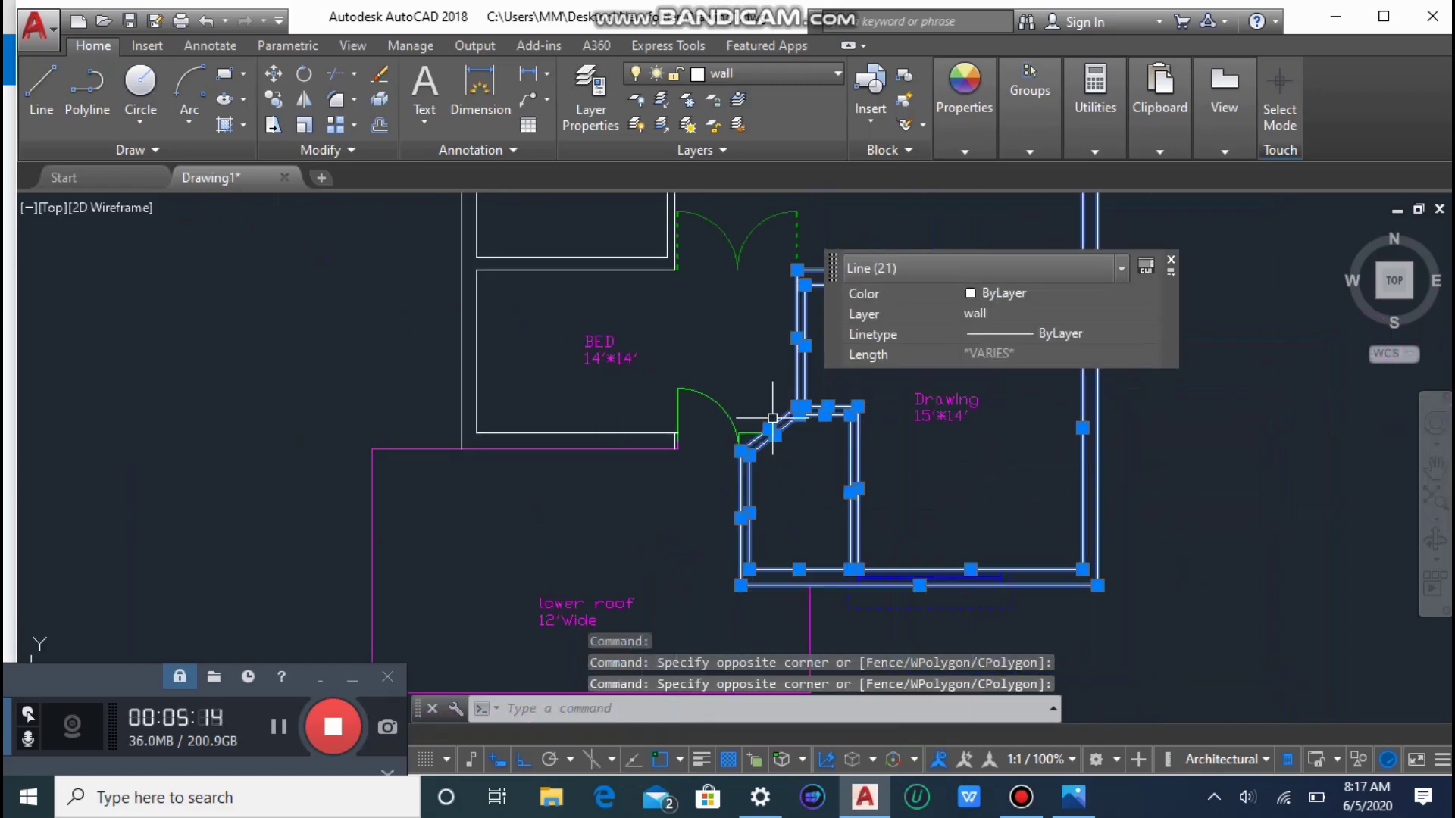
# Add the BED room wall lines, bringing the set to Line (28).
pyautogui.click(523, 432)
pyautogui.click(461, 433)
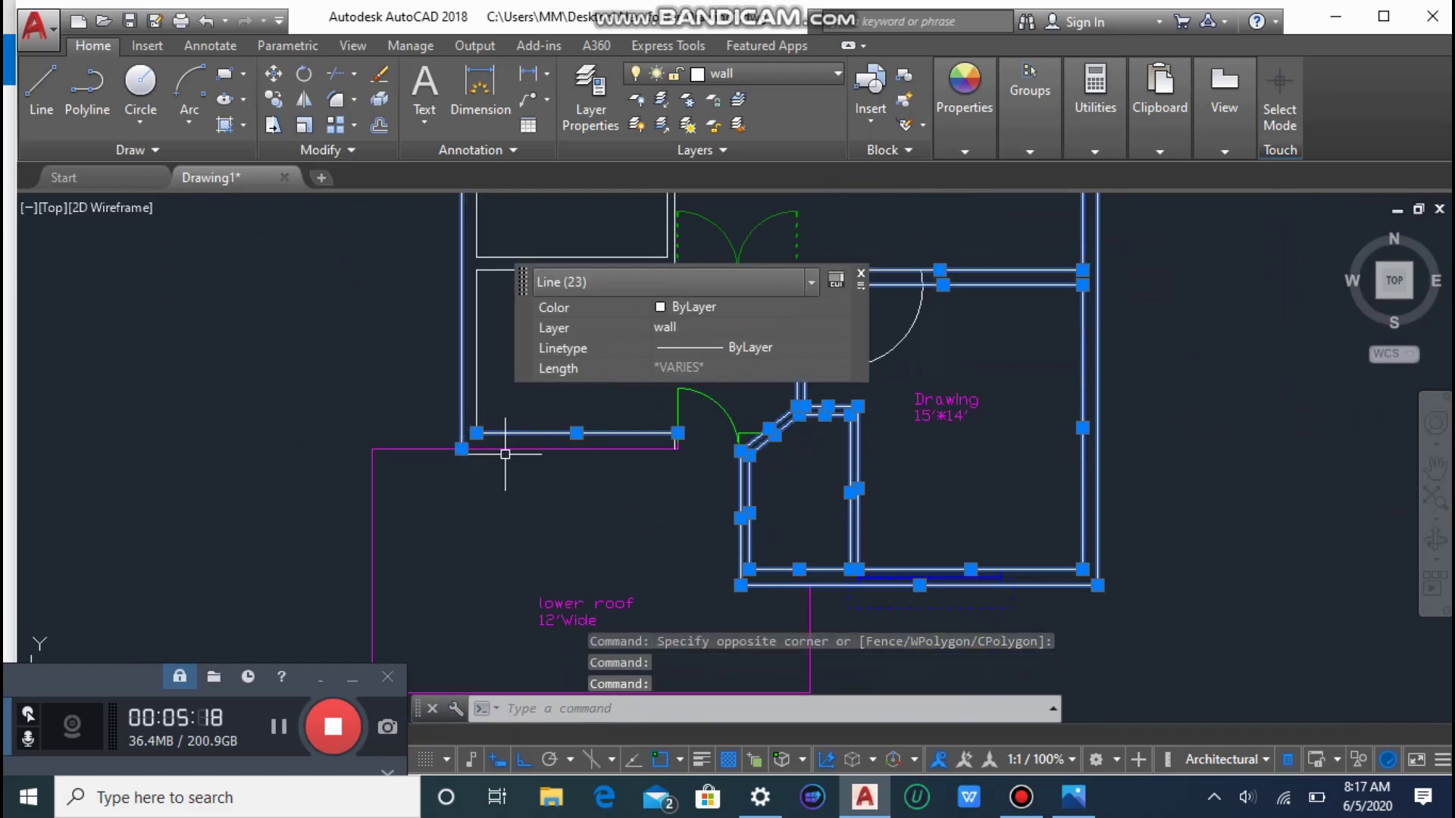
pyautogui.click(515, 448)
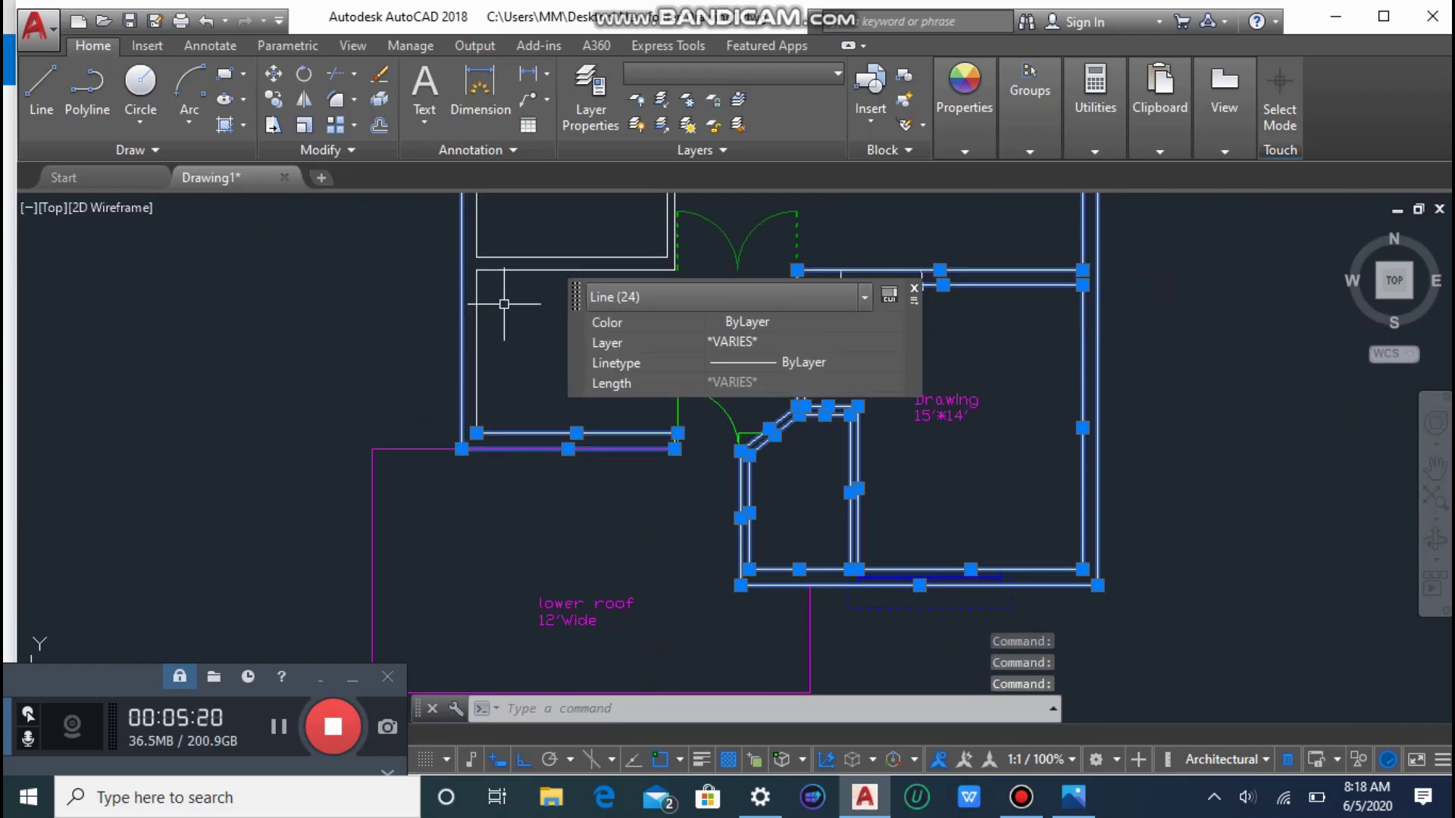
pyautogui.click(527, 231)
pyautogui.click(477, 352)
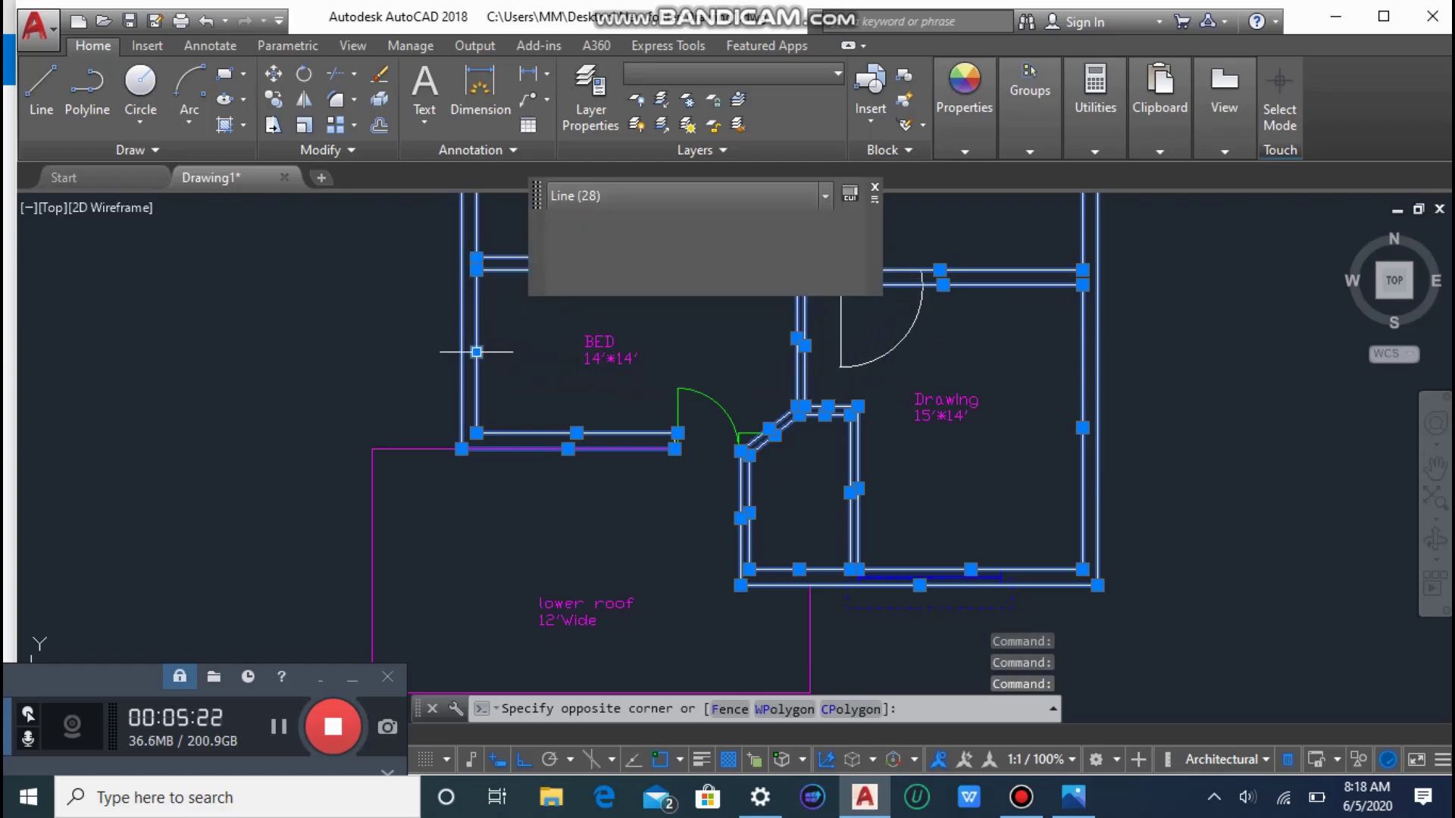
pyautogui.scroll(-6, 515, 319)
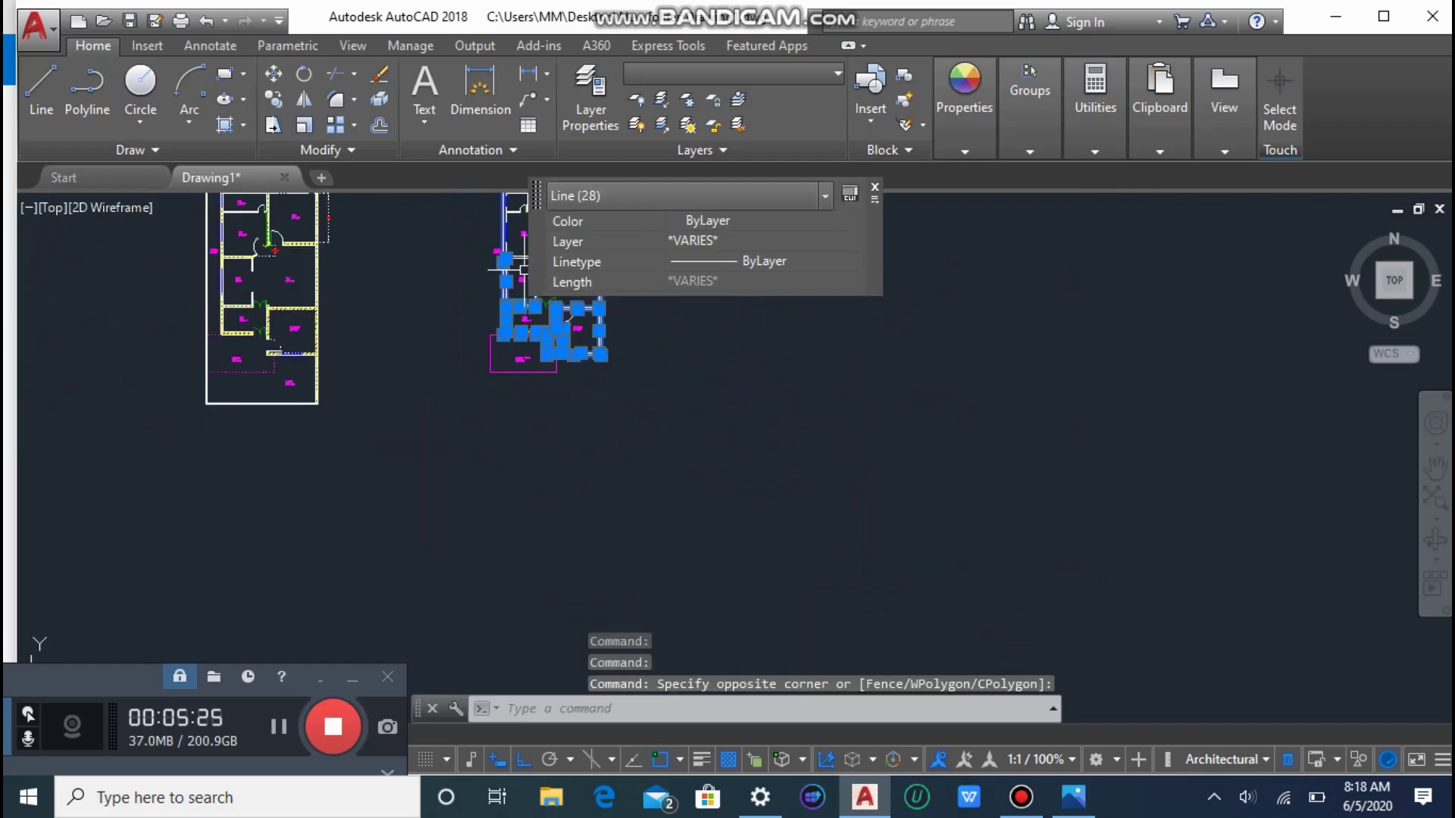
# Window-select the first groups of wall lines around the upper rooms of the plan copy.
pyautogui.scroll(5, 568, 314)
pyautogui.click(609, 422)
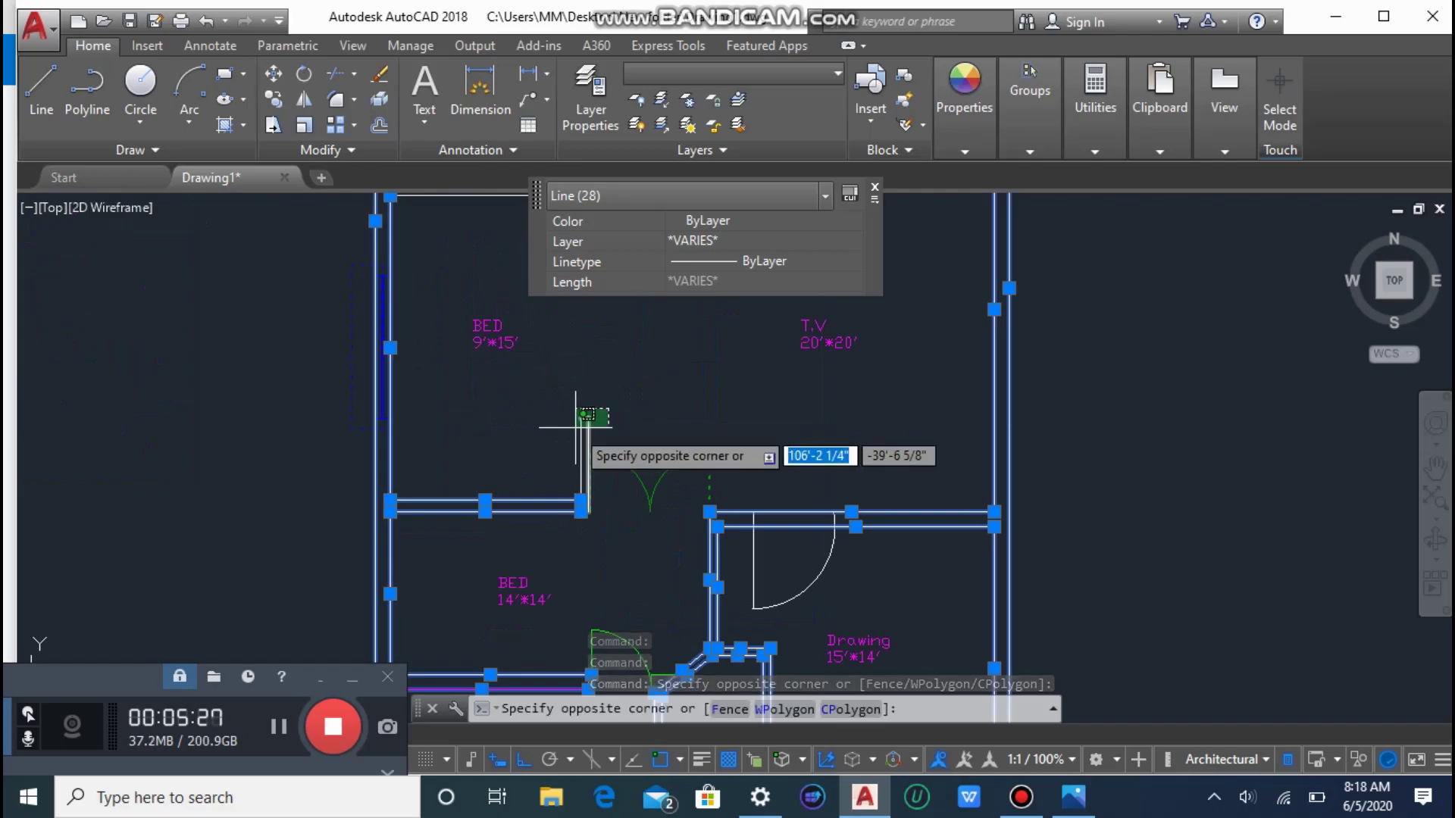
pyautogui.click(583, 418)
pyautogui.scroll(-2, 576, 423)
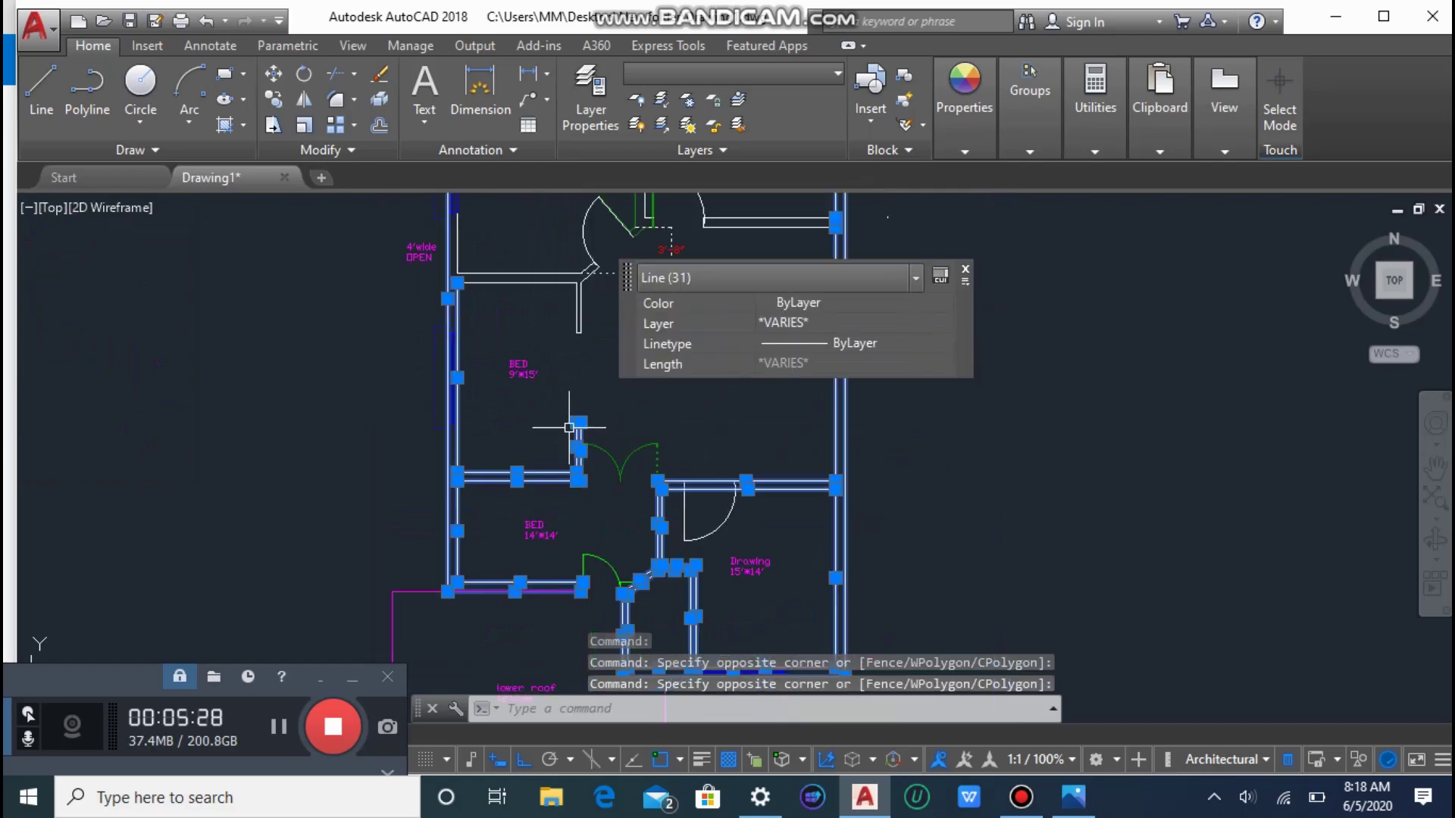
pyautogui.click(555, 250)
pyautogui.click(494, 292)
pyautogui.click(579, 308)
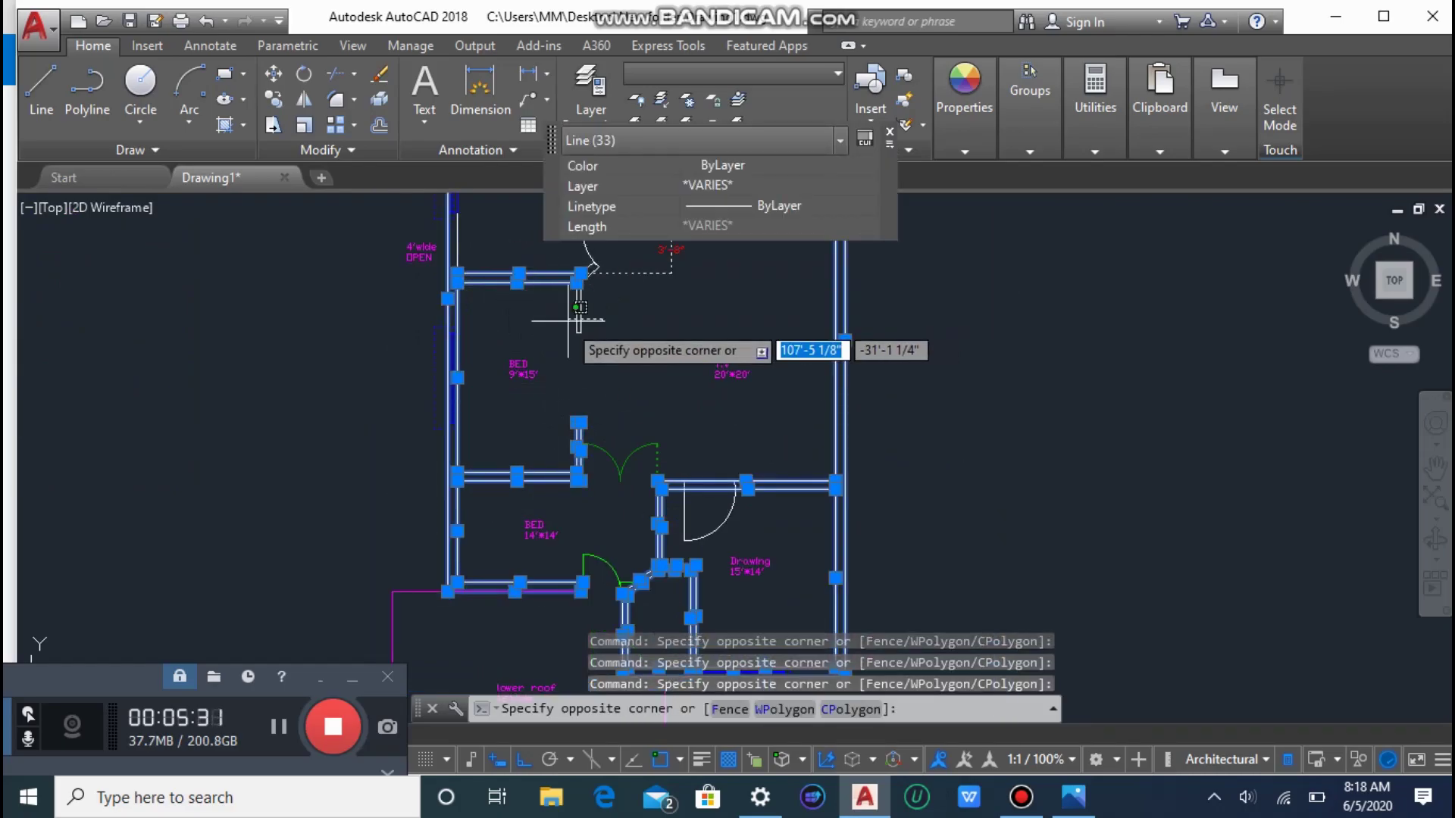
pyautogui.click(566, 304)
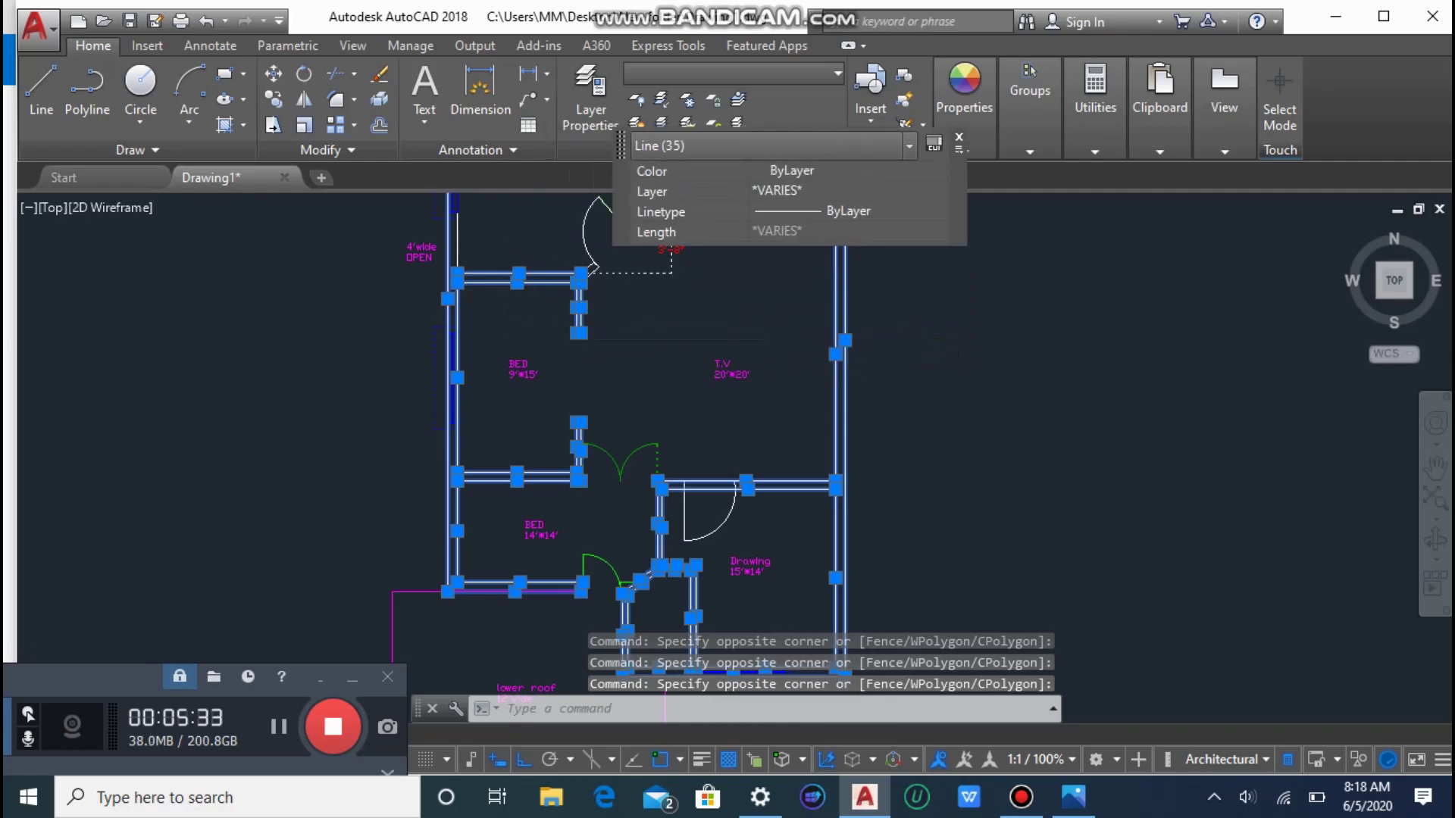
pyautogui.scroll(6, 584, 310)
pyautogui.scroll(-9, 584, 314)
pyautogui.scroll(2, 584, 315)
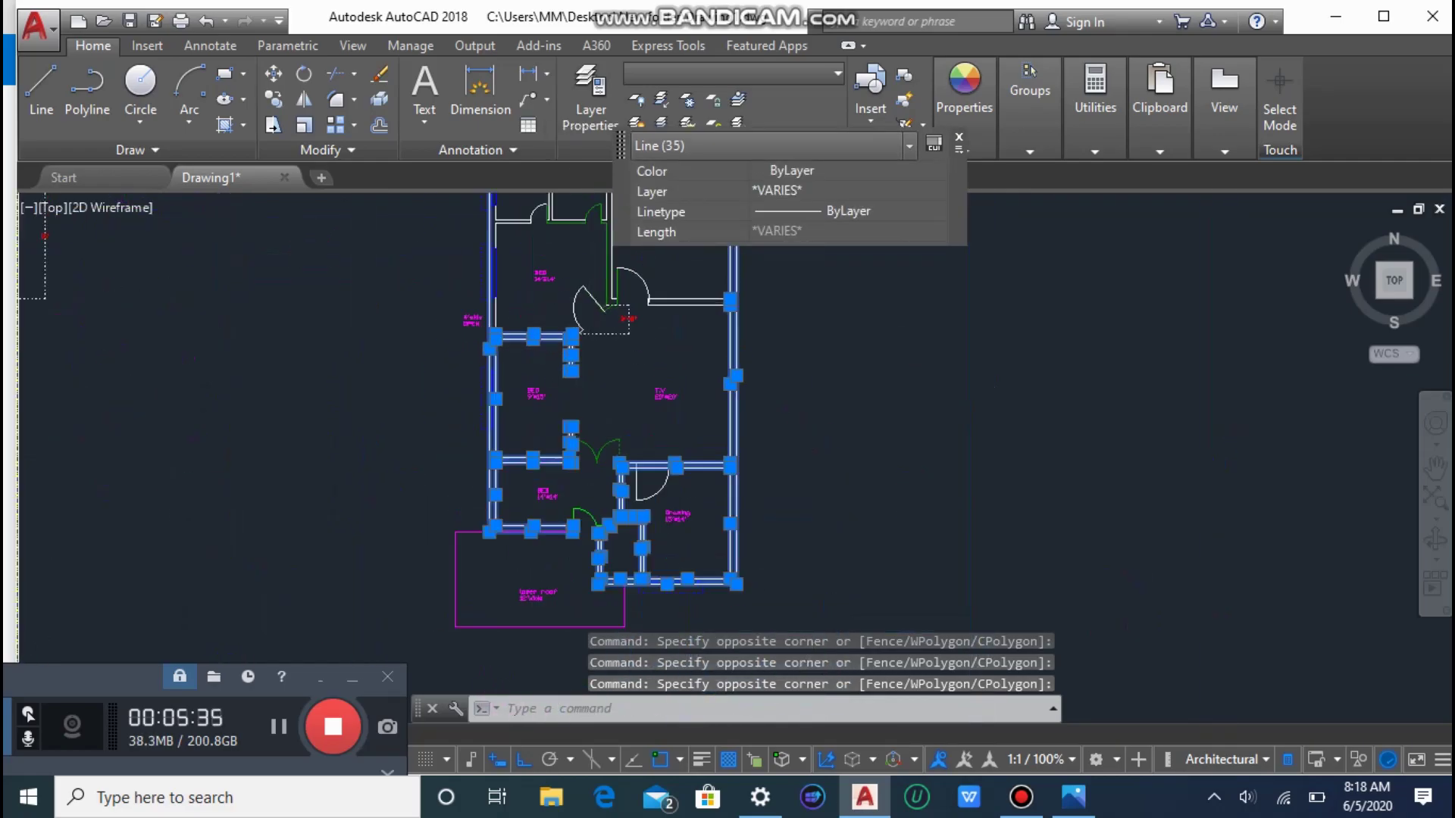
pyautogui.scroll(5, 589, 303)
# Add the diagonal wall segments and the green vertical wall lines near the door.
pyautogui.click(497, 516)
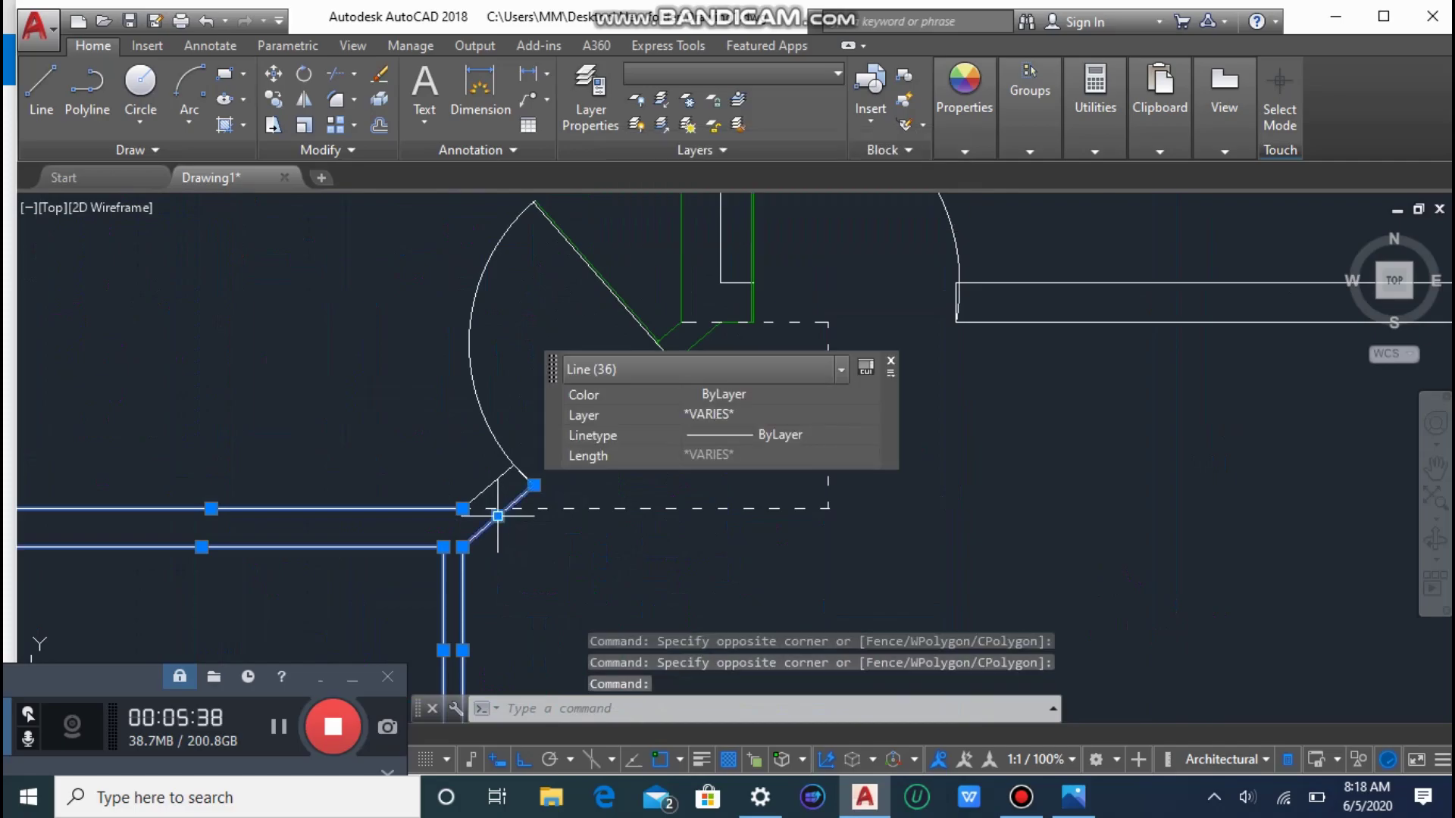
pyautogui.click(501, 477)
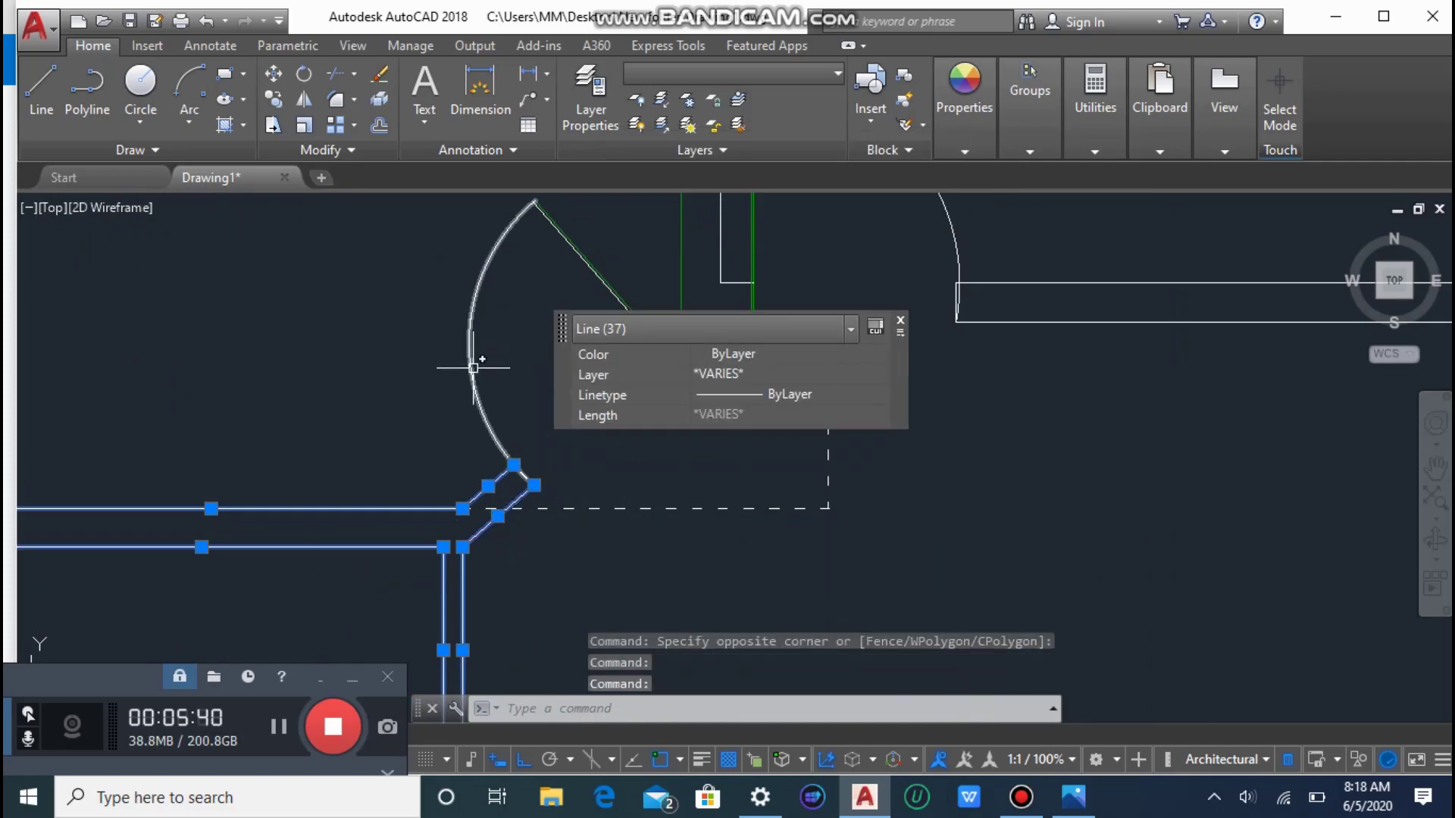
pyautogui.scroll(-2, 472, 367)
pyautogui.scroll(5, 478, 402)
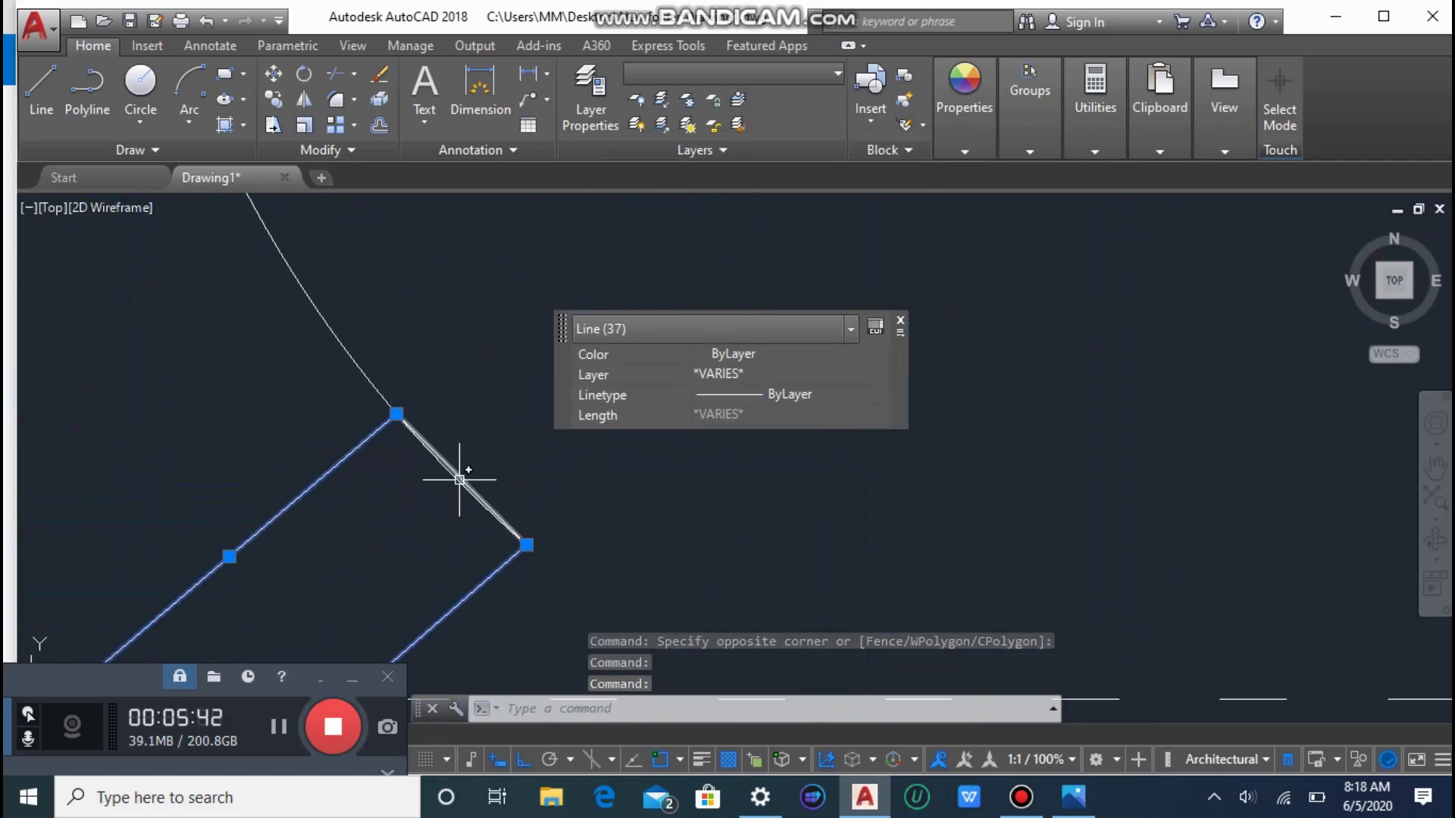
pyautogui.click(462, 477)
pyautogui.scroll(-3, 585, 491)
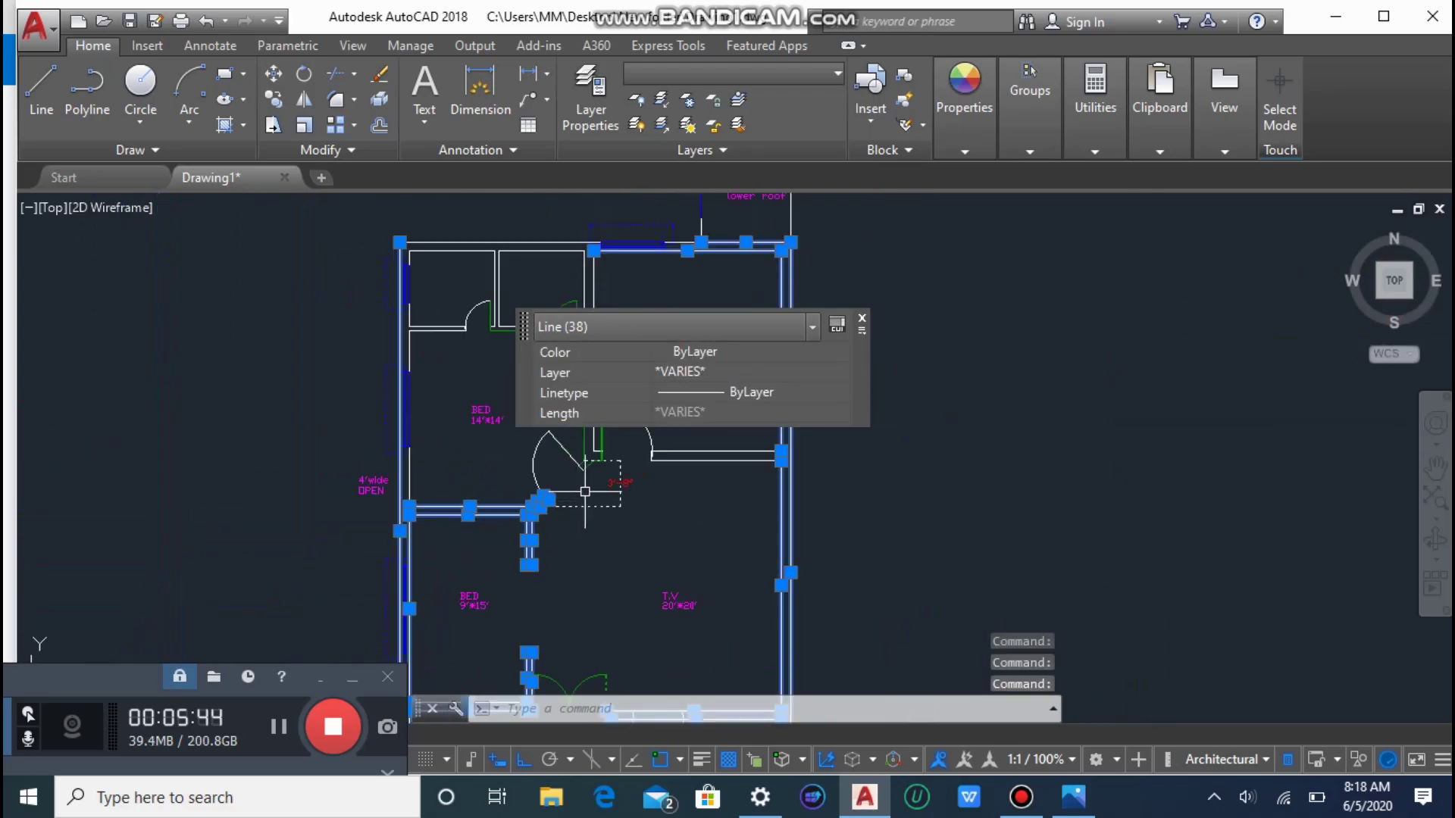
pyautogui.scroll(4, 534, 504)
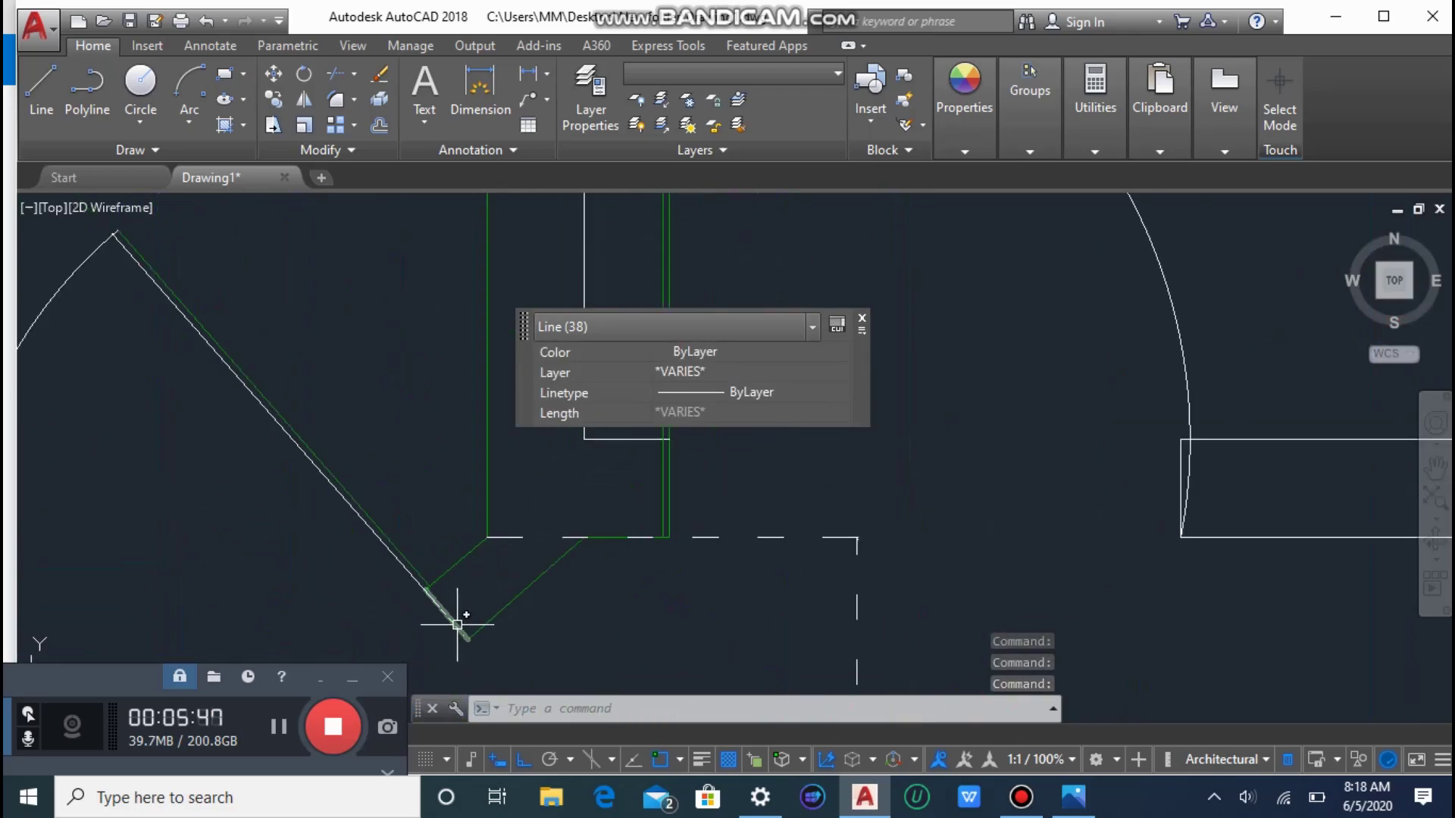
pyautogui.click(454, 617)
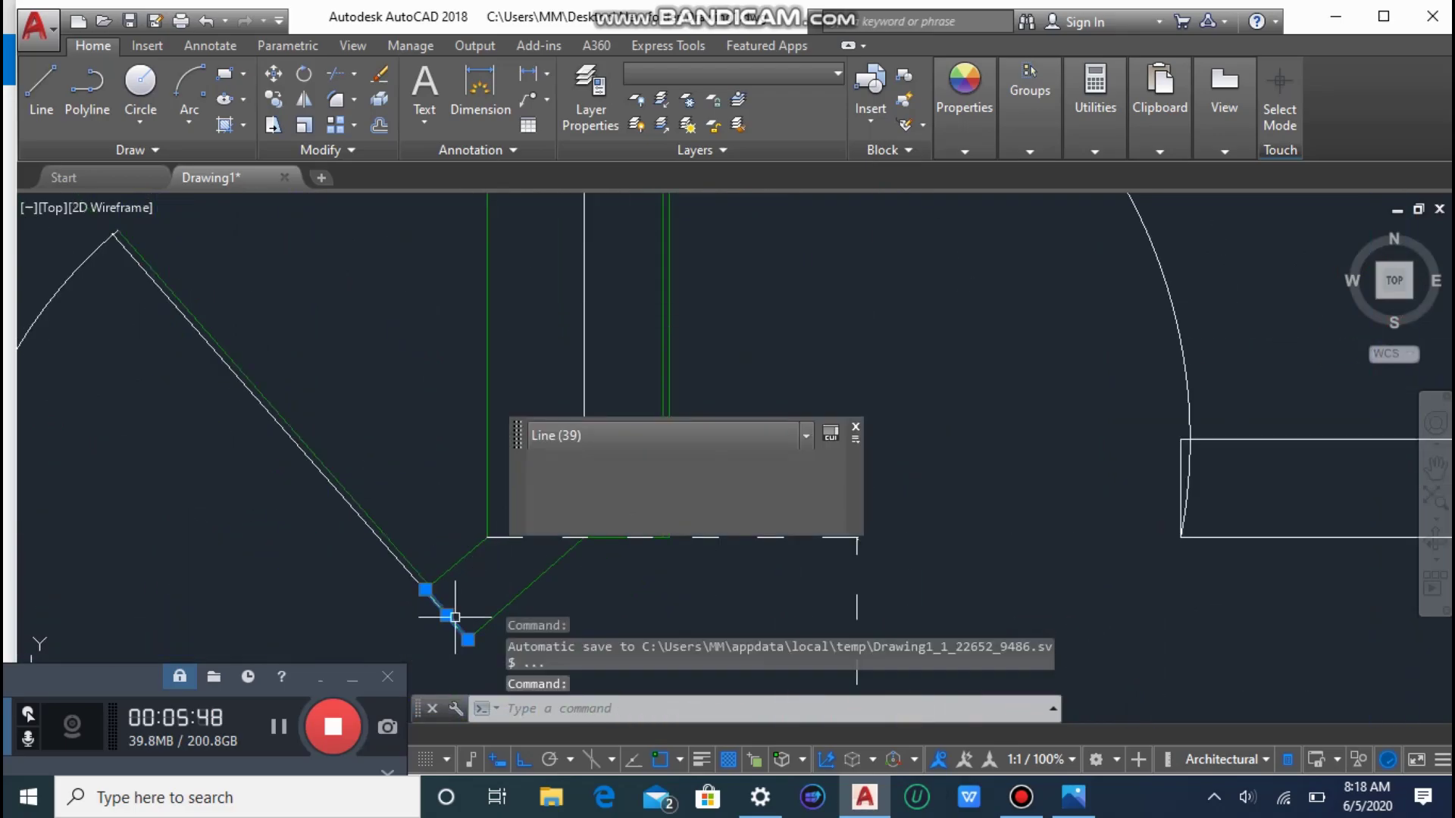
pyautogui.click(458, 561)
pyautogui.click(517, 596)
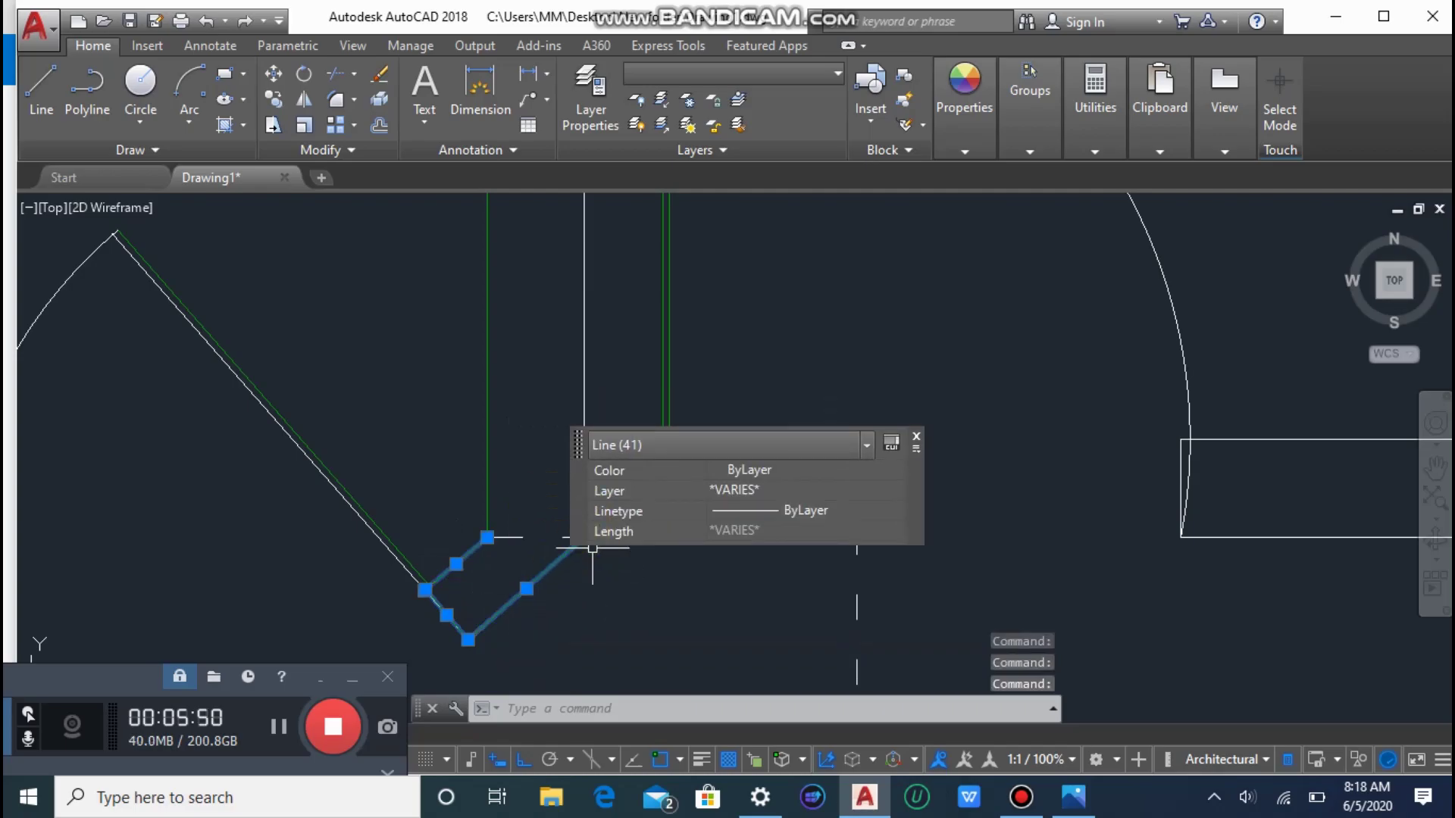
pyautogui.click(490, 491)
pyautogui.scroll(-5, 501, 530)
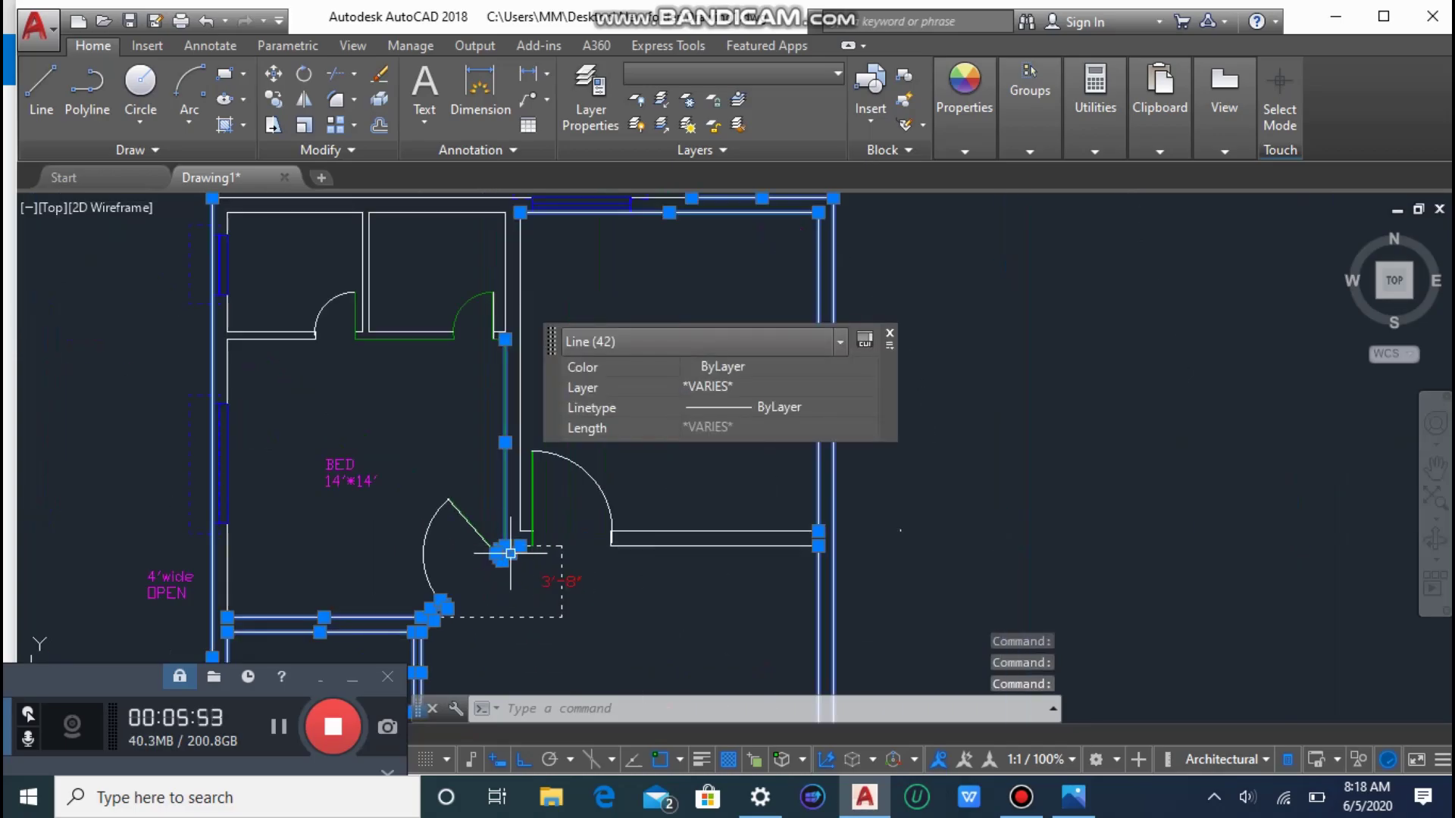
pyautogui.scroll(5, 522, 500)
pyautogui.click(517, 537)
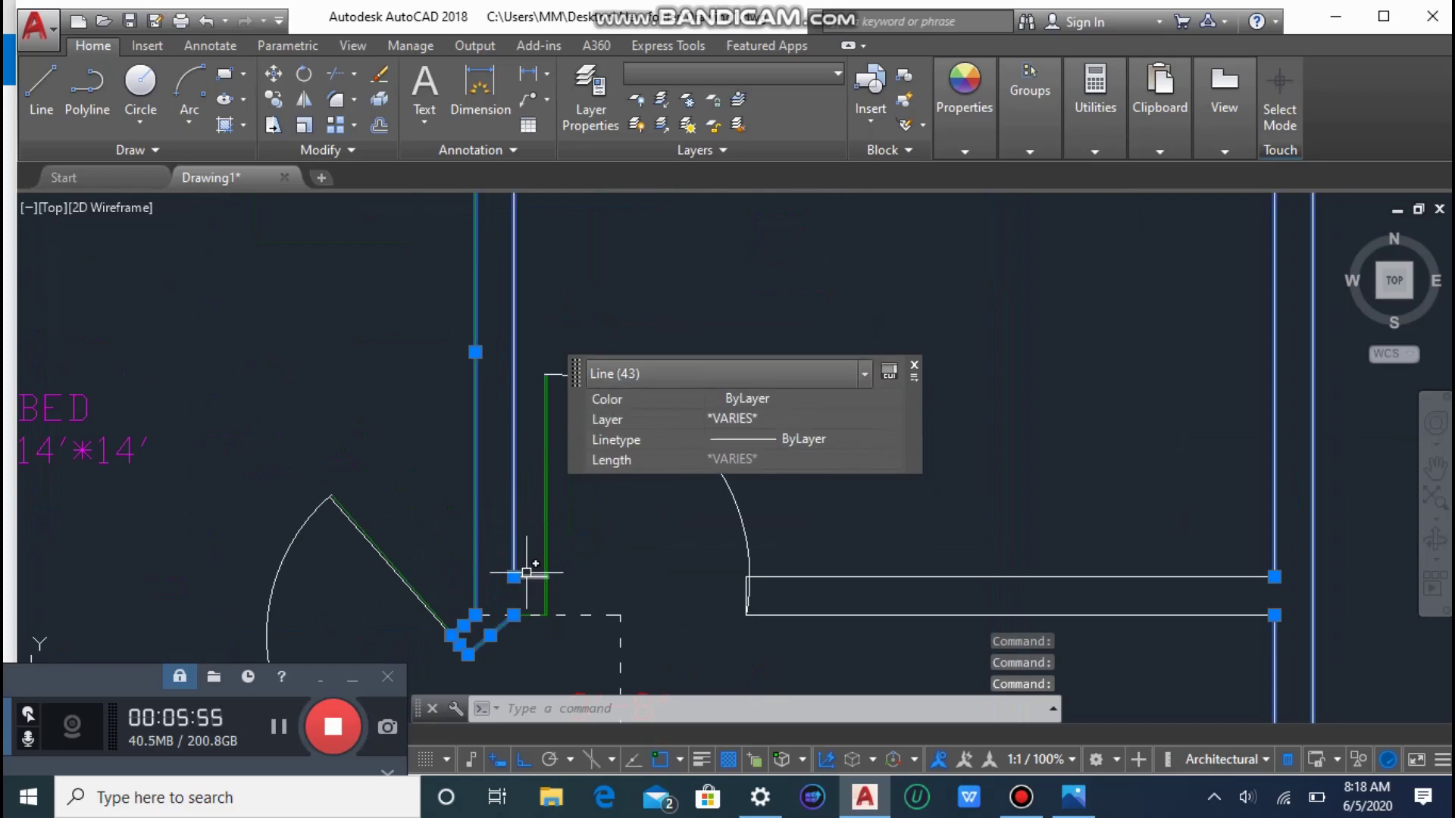
pyautogui.click(527, 573)
pyautogui.scroll(6, 516, 579)
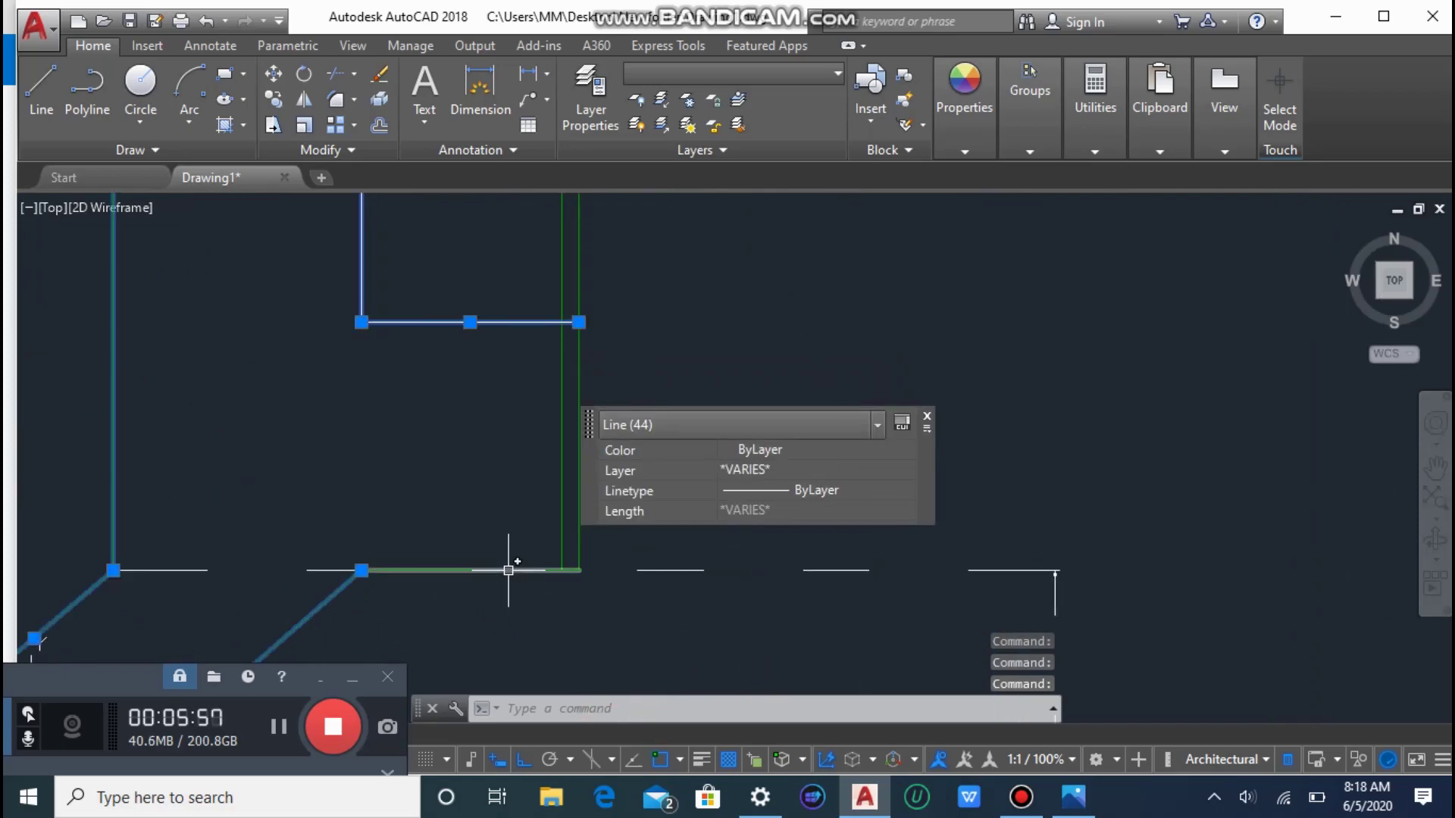
pyautogui.click(564, 511)
pyautogui.scroll(-3, 594, 543)
pyautogui.scroll(5, 607, 540)
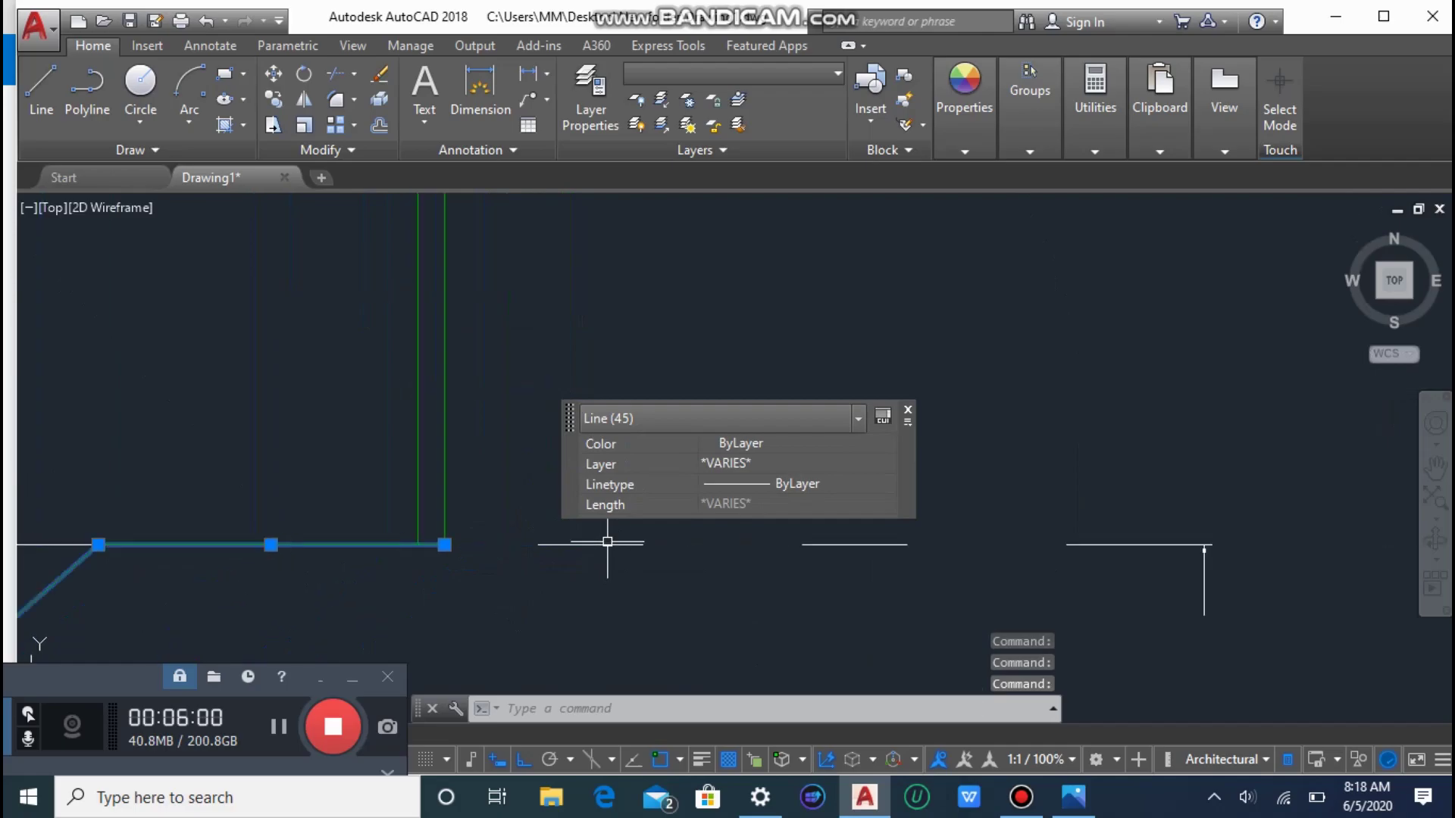
pyautogui.scroll(-3, 447, 473)
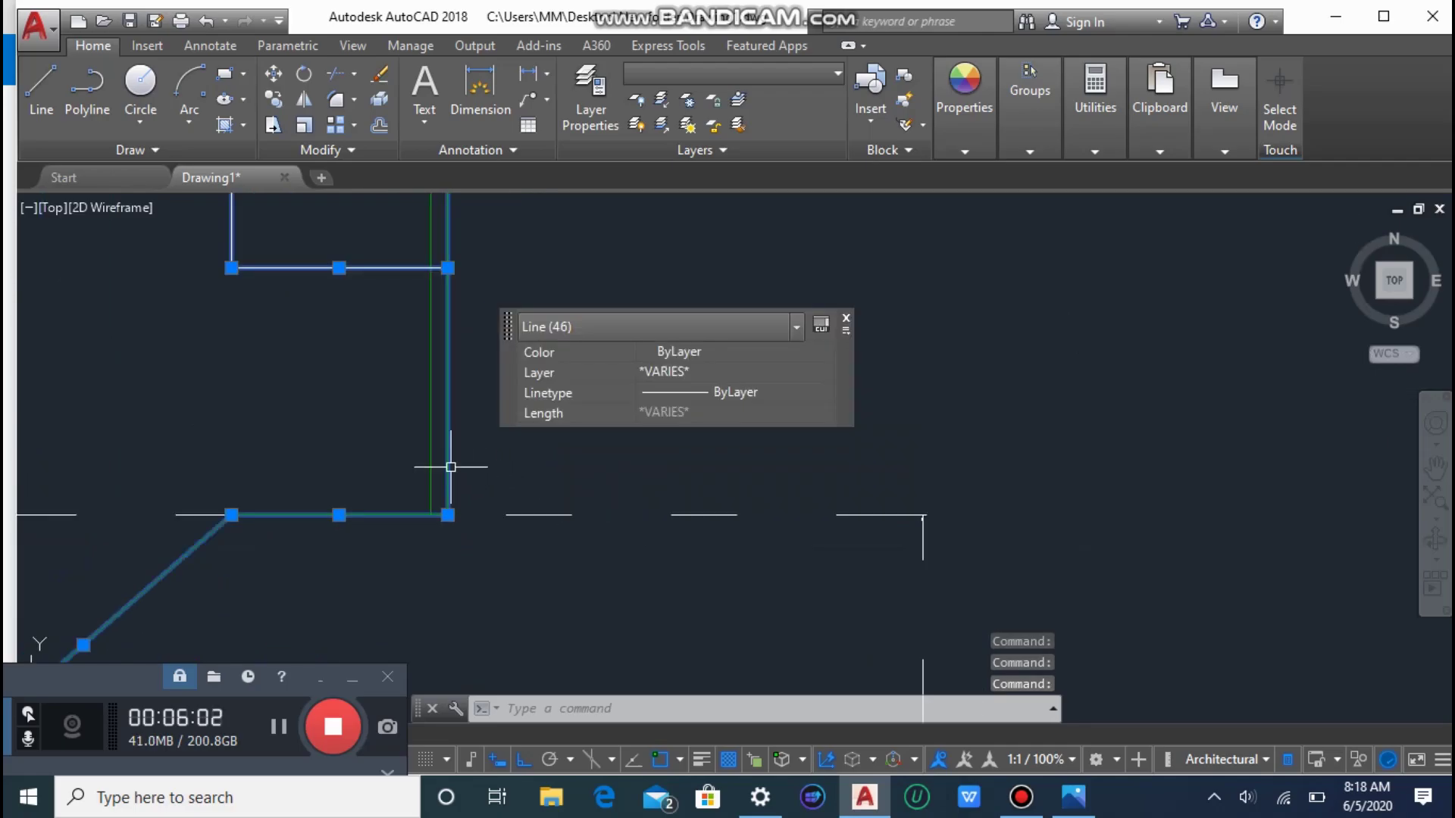
pyautogui.scroll(4, 448, 448)
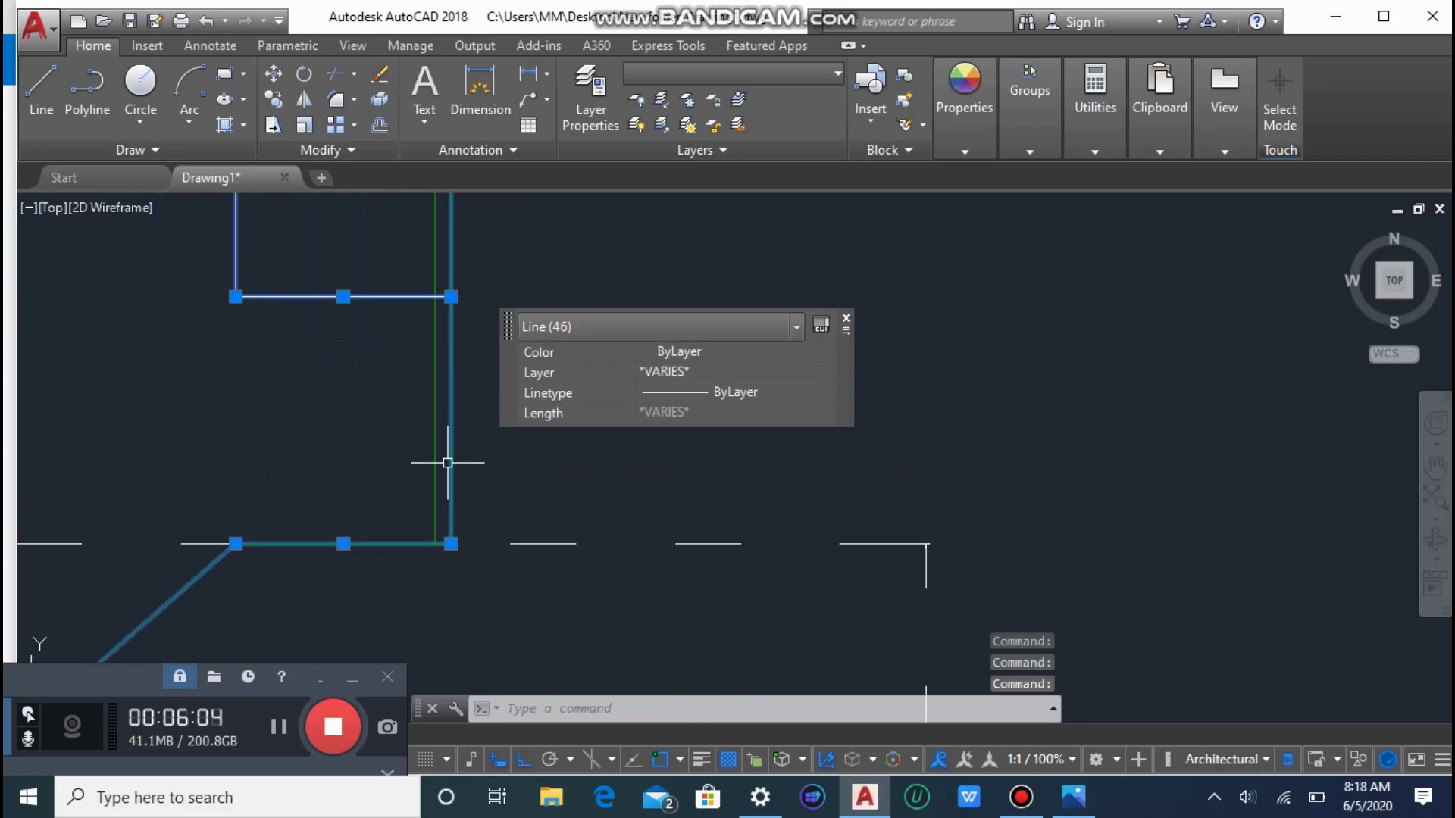
pyautogui.scroll(-3, 438, 427)
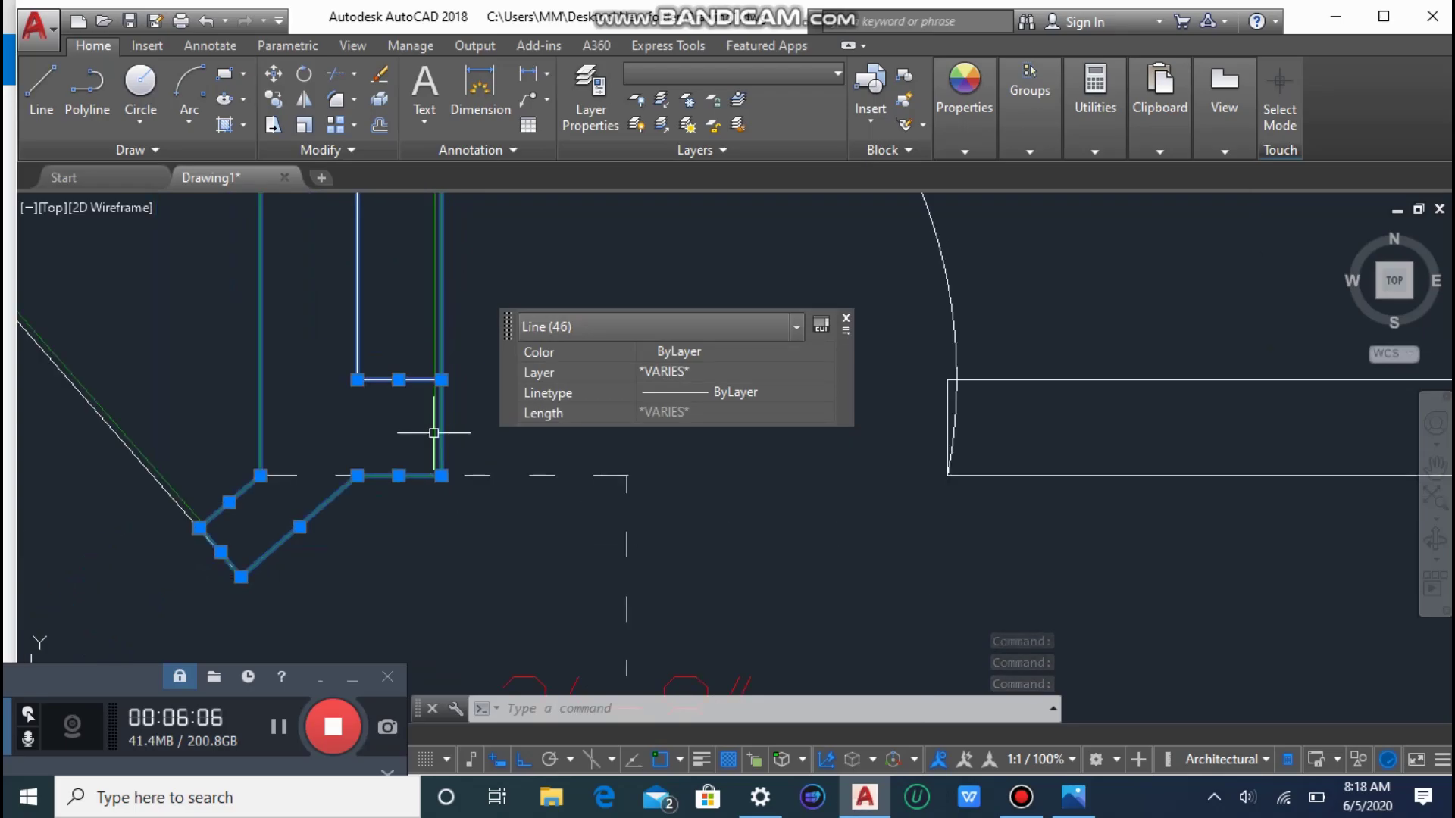
pyautogui.scroll(3, 451, 403)
pyautogui.scroll(-5, 425, 433)
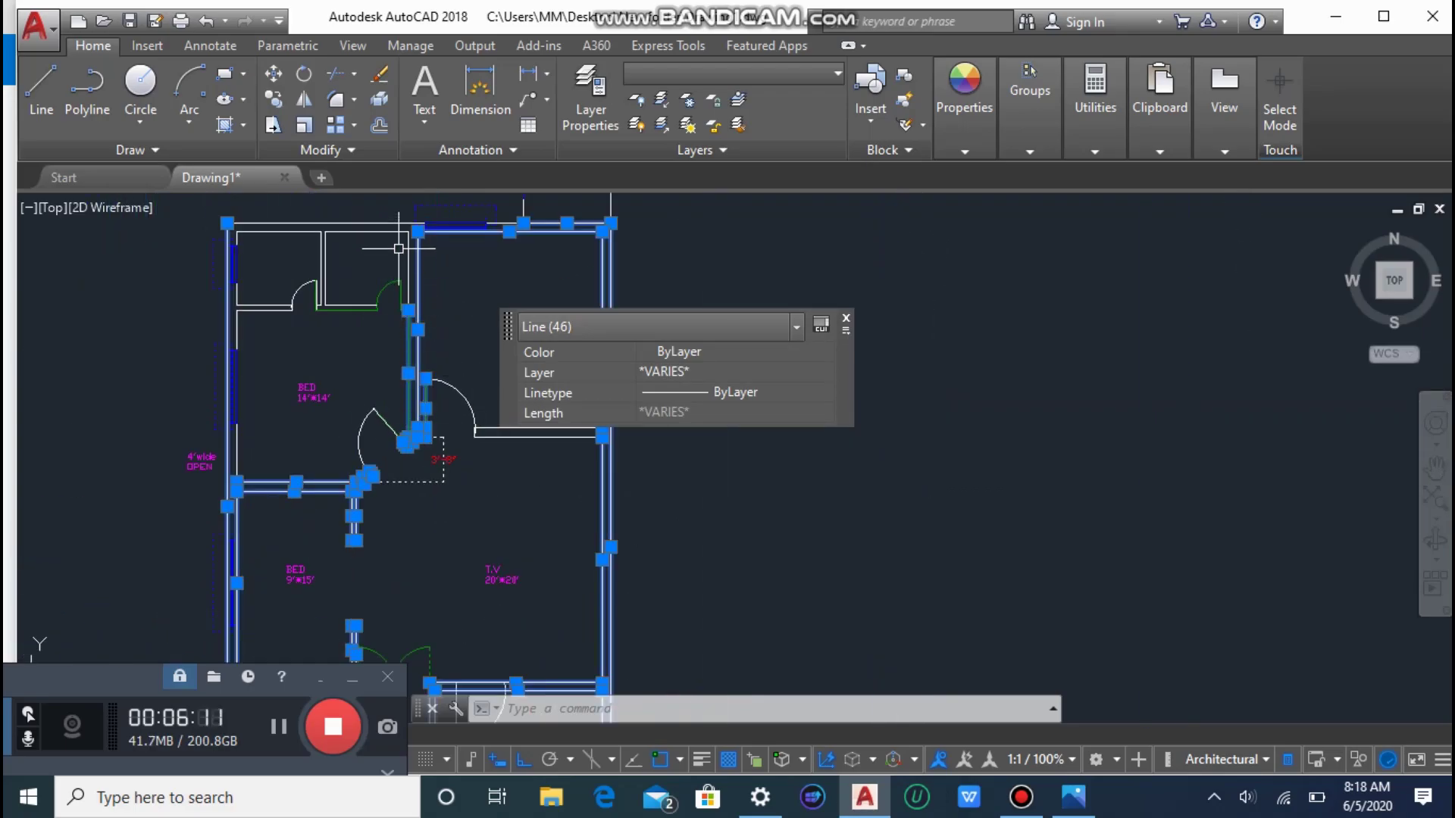
pyautogui.scroll(2, 398, 248)
# Add the vertical interior wall, the small room's top wall and the long horizontal wall.
pyautogui.click(412, 253)
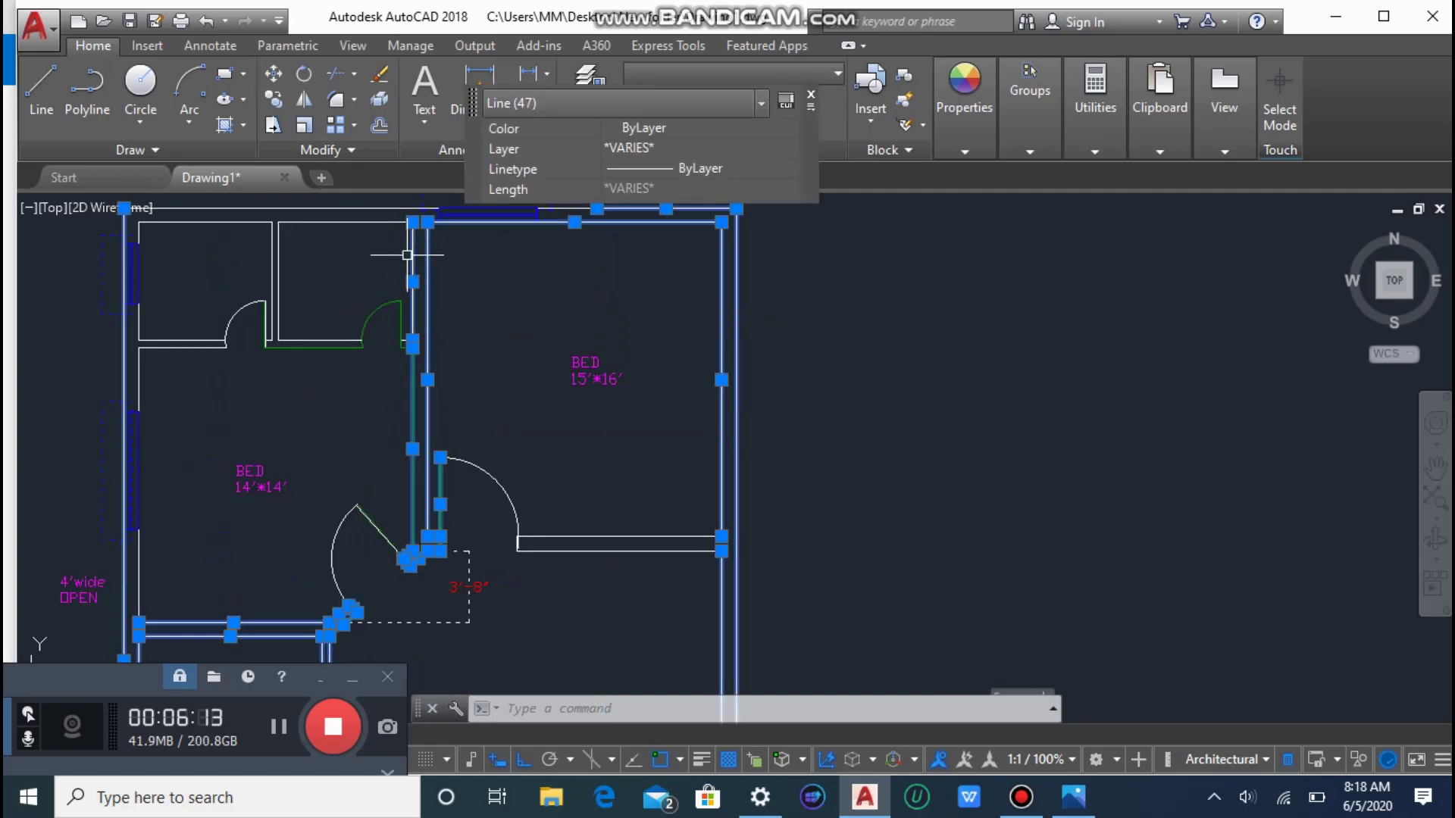
pyautogui.click(375, 223)
pyautogui.scroll(-3, 371, 227)
pyautogui.scroll(5, 356, 231)
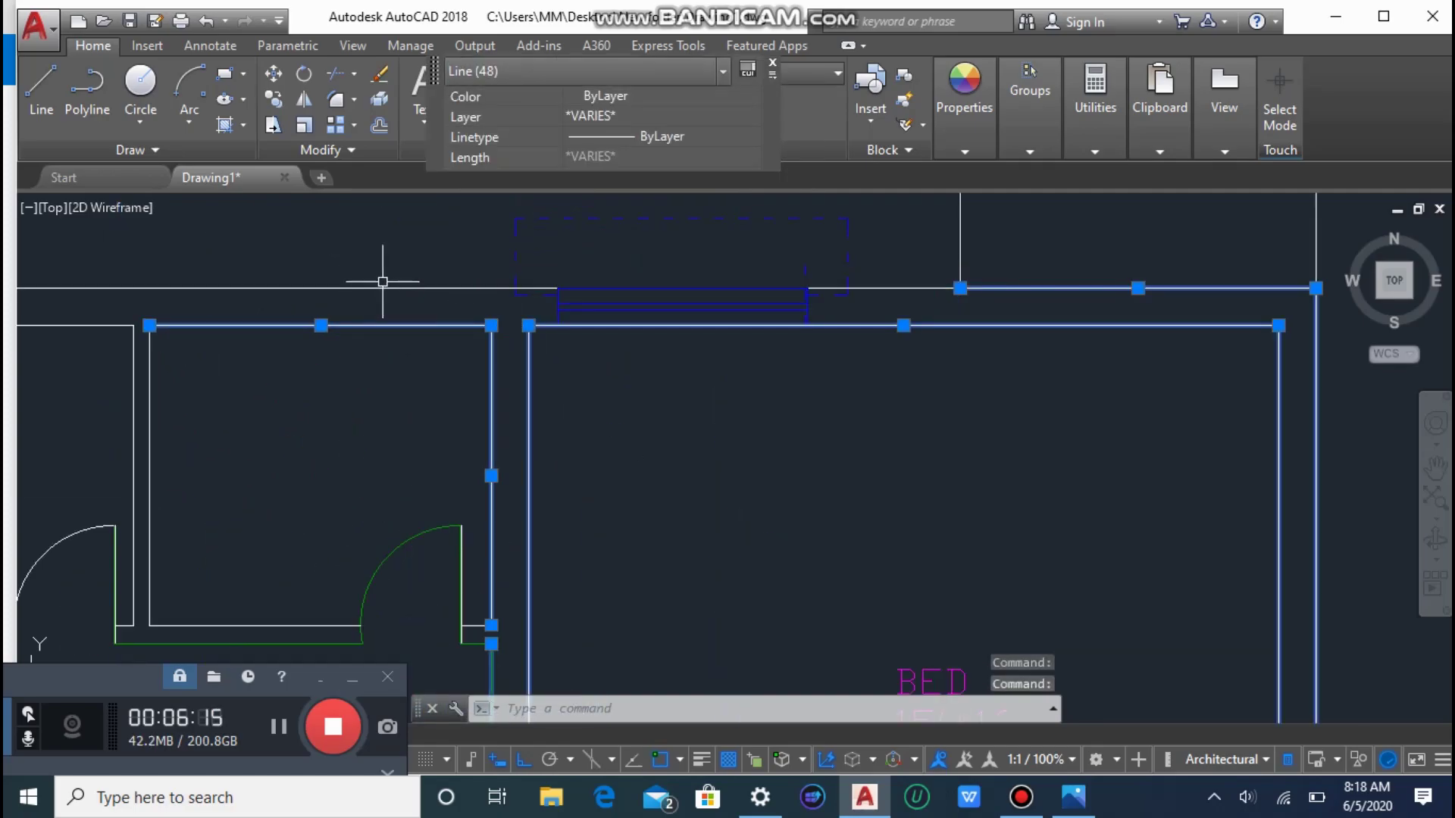
pyautogui.click(383, 286)
pyautogui.scroll(-5, 941, 317)
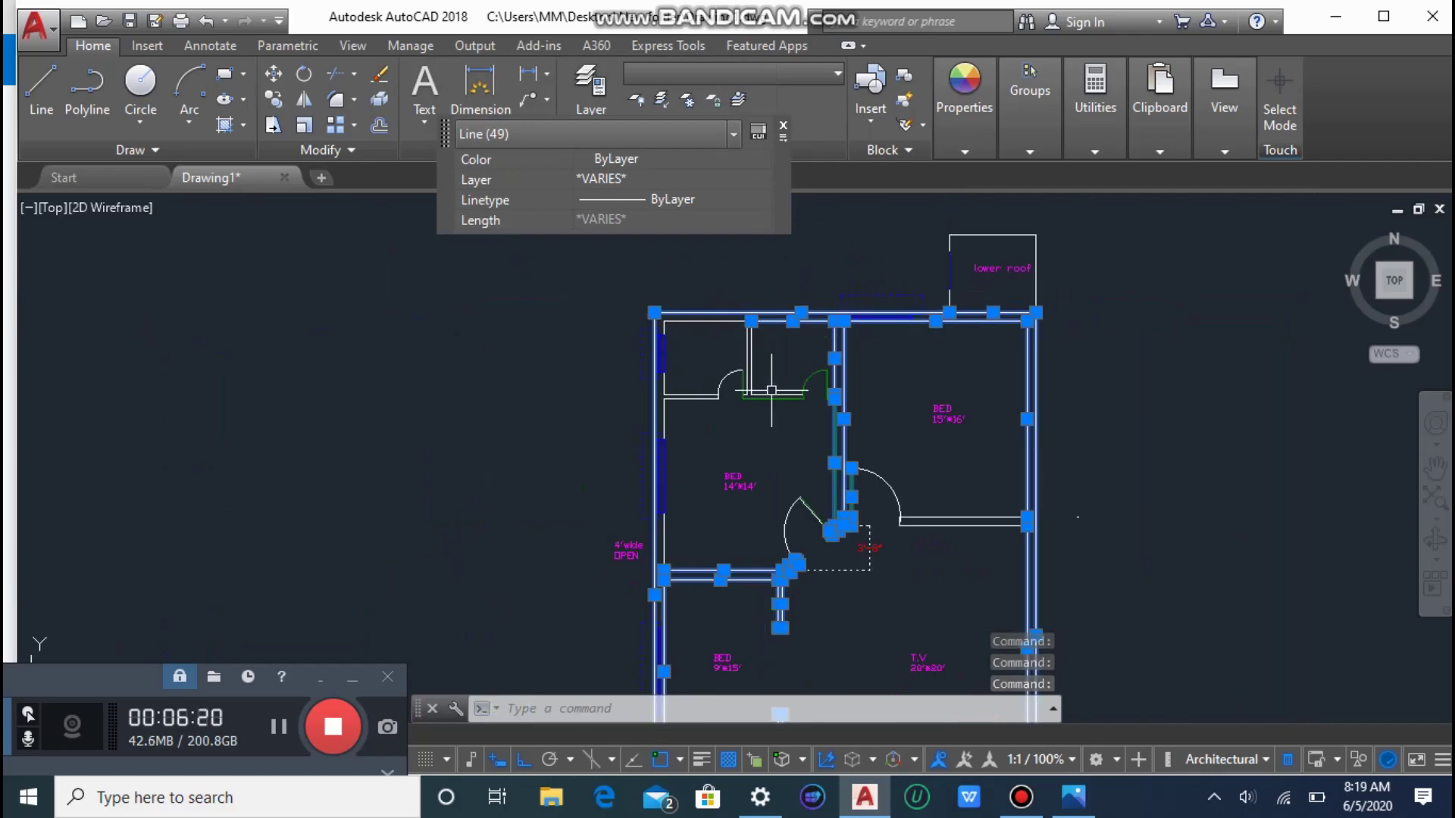
pyautogui.scroll(6, 771, 390)
# Box-select the short walls between the doors, more interior walls and the left wall lines.
pyautogui.click(862, 334)
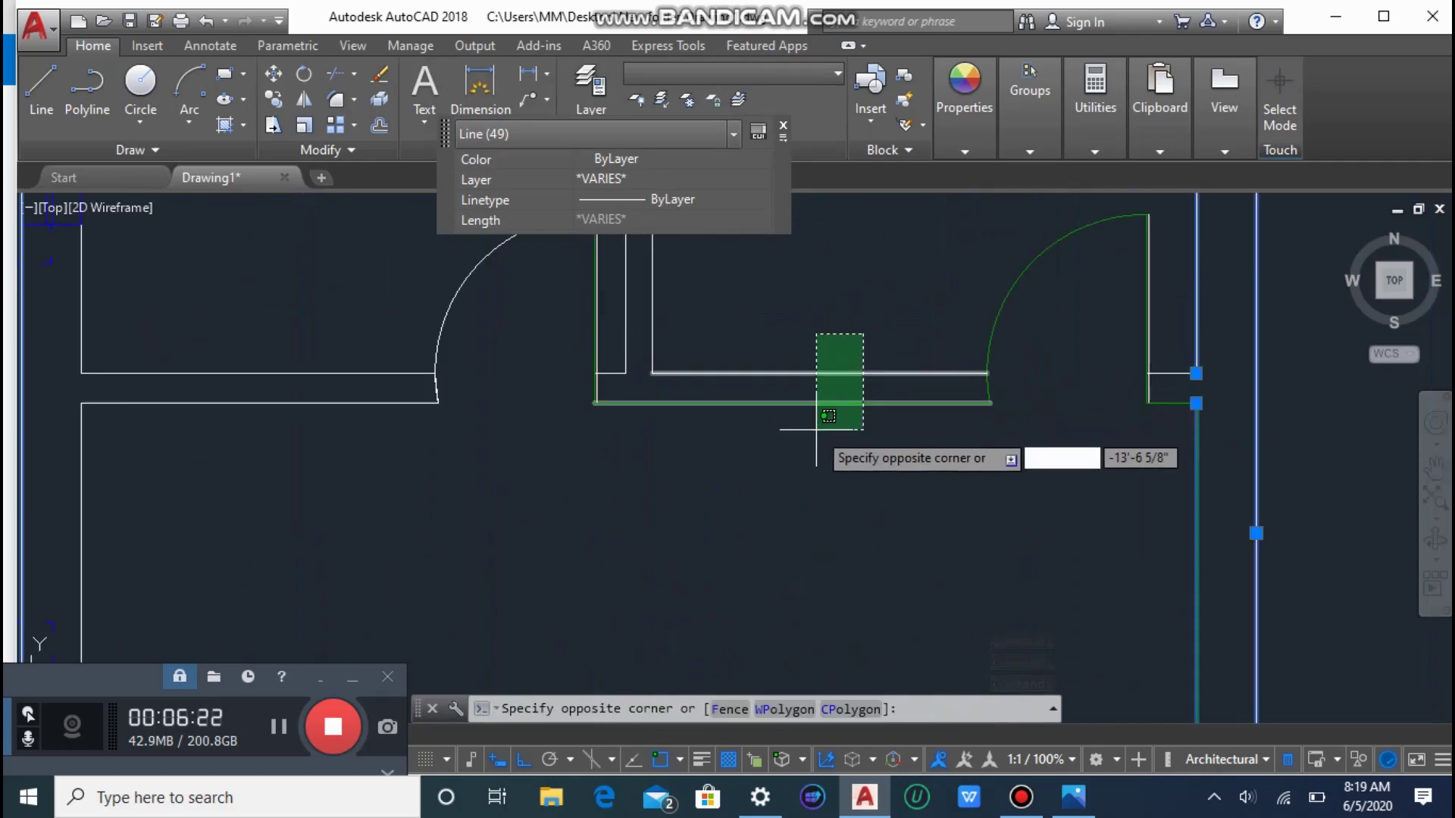
pyautogui.click(815, 430)
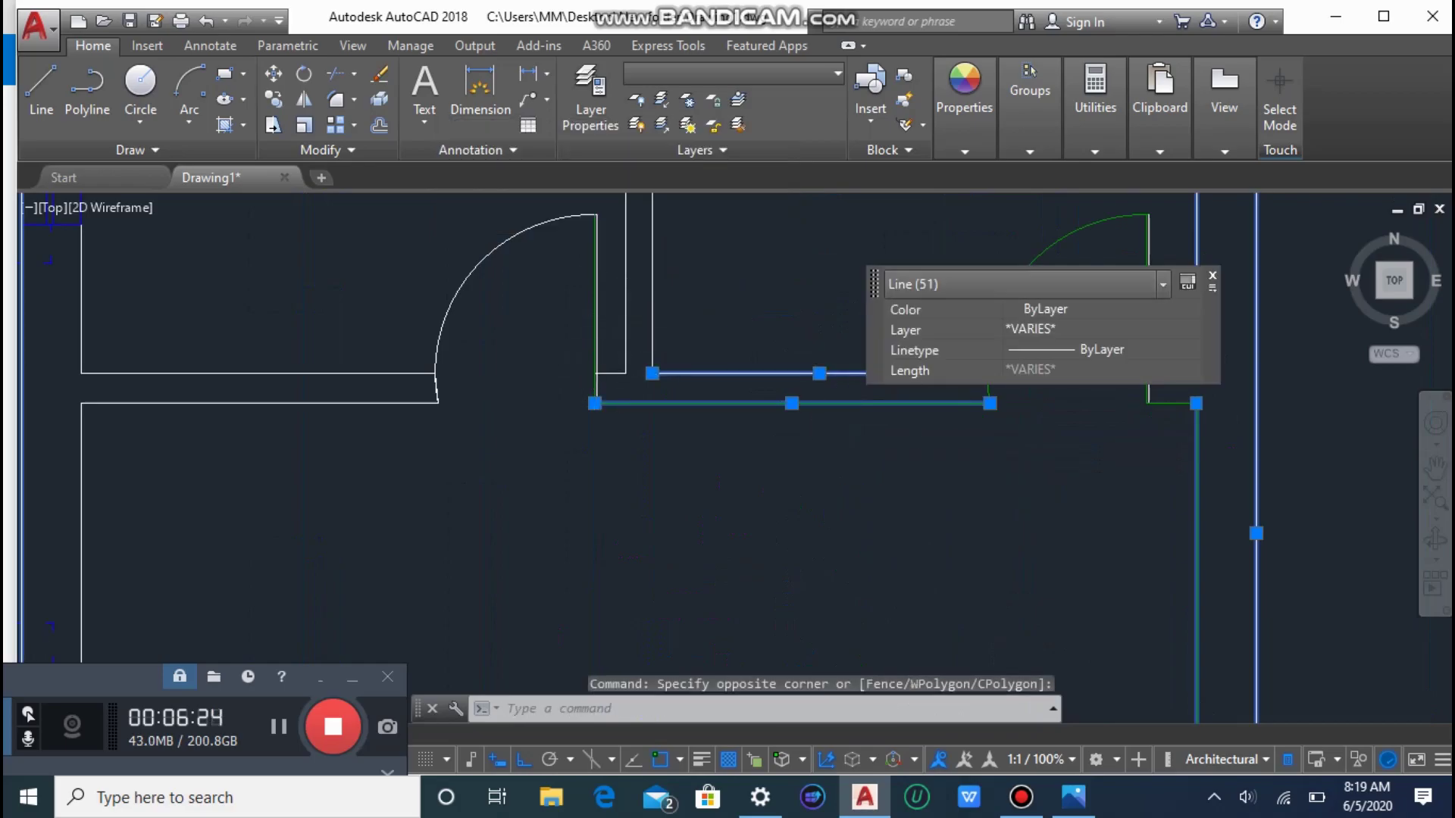
pyautogui.scroll(-4, 682, 345)
pyautogui.click(708, 241)
pyautogui.click(626, 250)
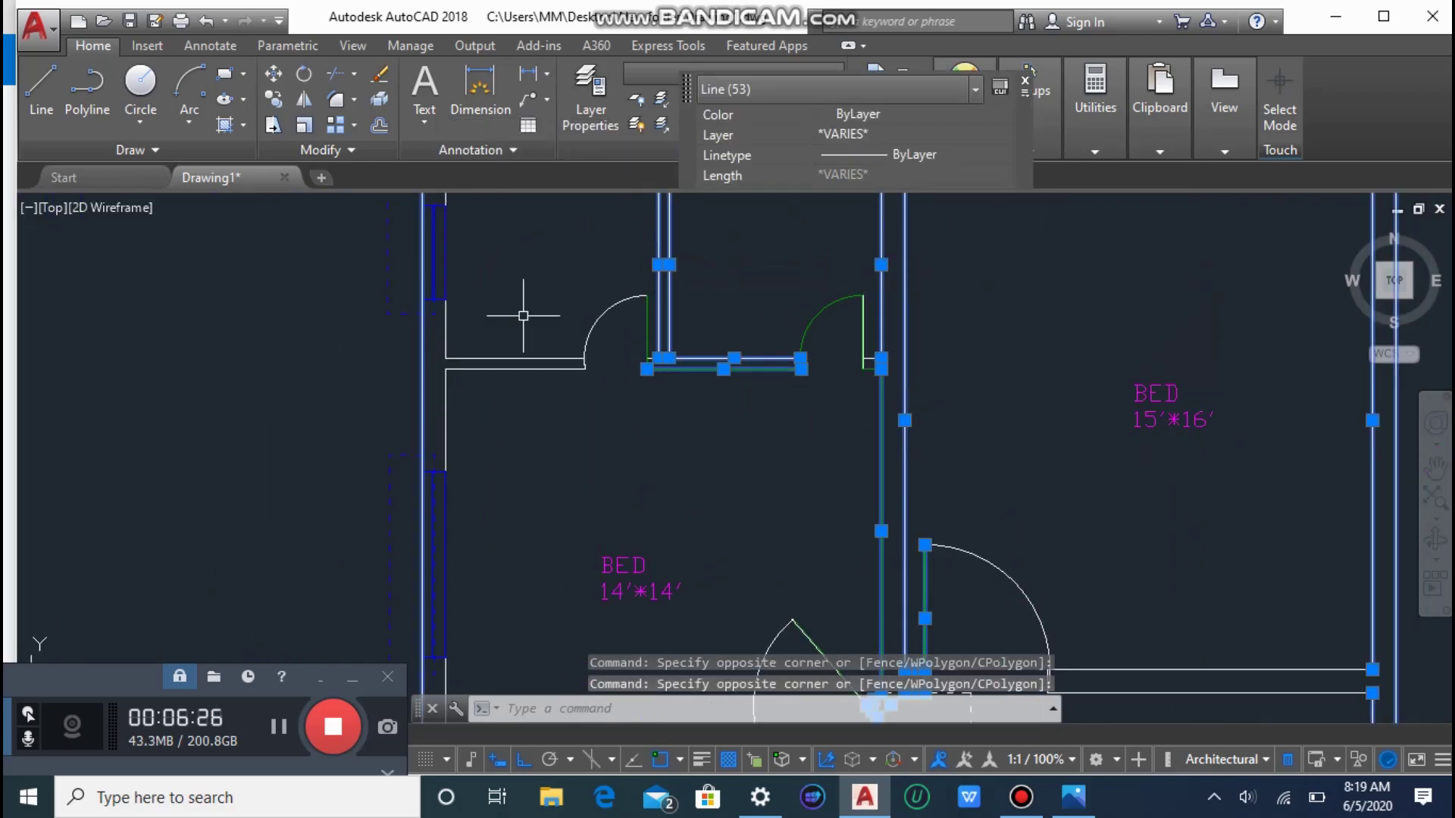
pyautogui.click(487, 325)
pyautogui.click(536, 390)
pyautogui.click(540, 402)
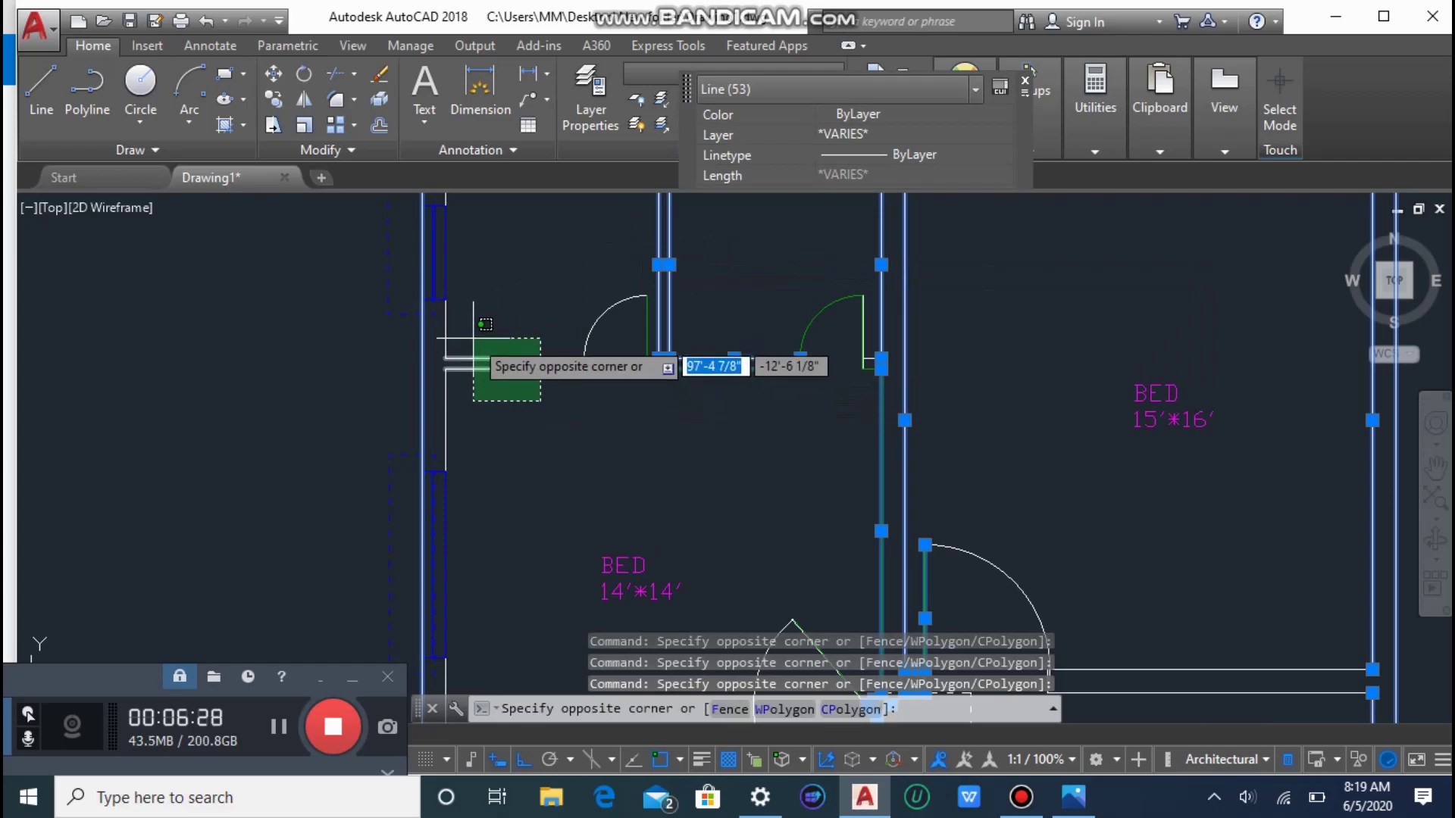
pyautogui.click(473, 339)
pyautogui.click(462, 415)
pyautogui.click(446, 358)
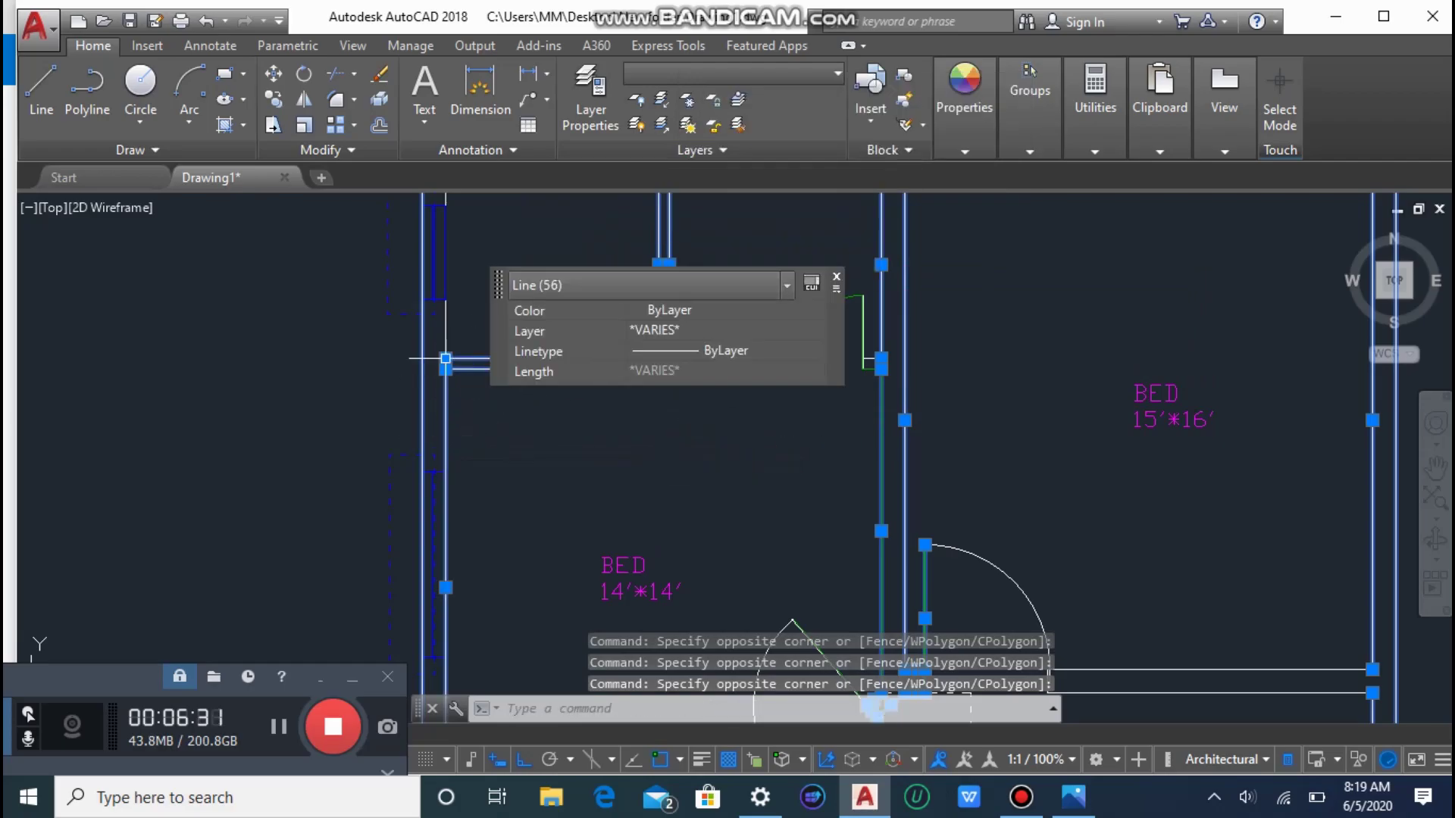
pyautogui.click(446, 358)
pyautogui.click(459, 365)
pyautogui.scroll(-4, 466, 342)
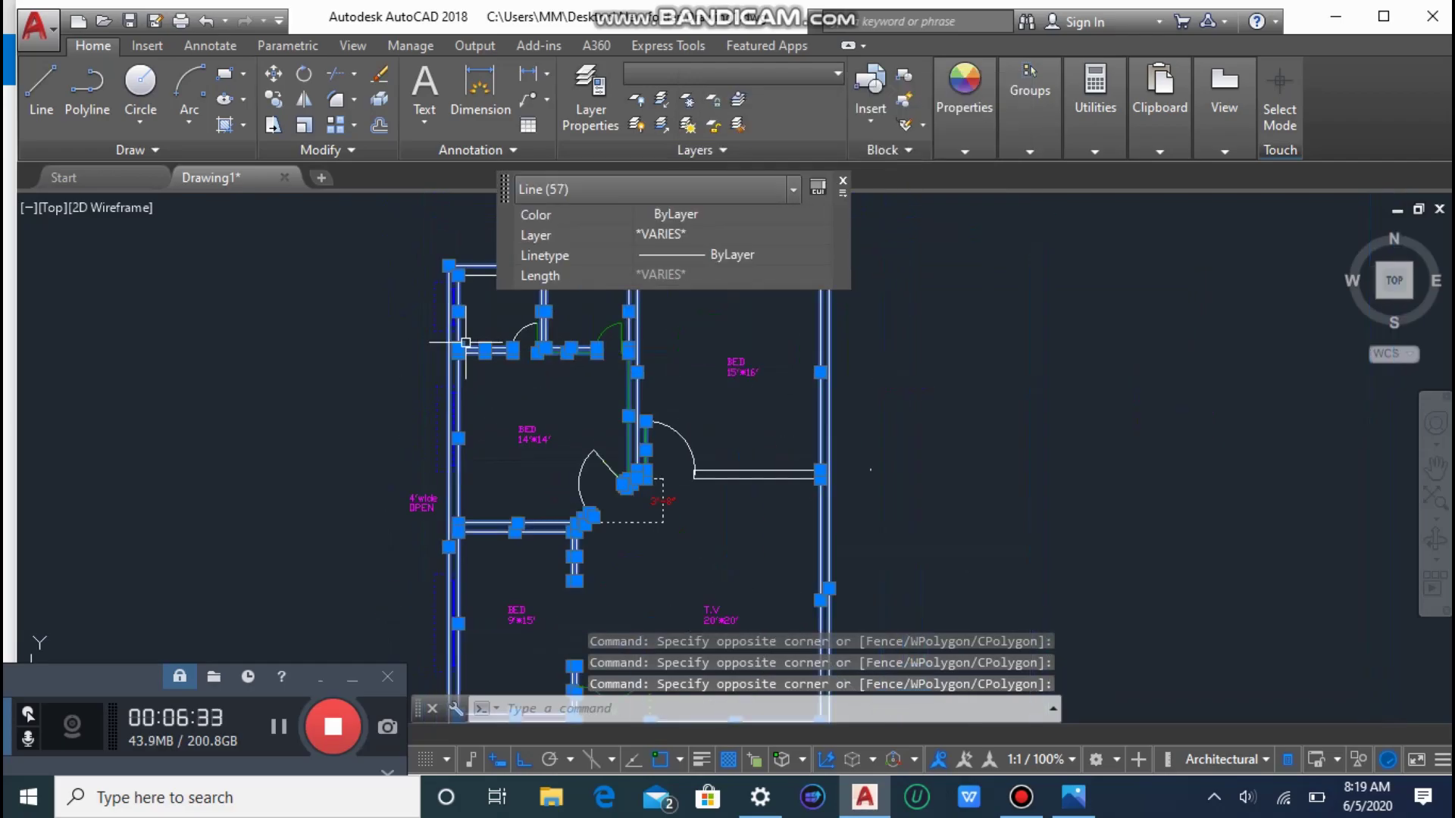
pyautogui.scroll(4, 482, 271)
# Add the top wall, the short horizontal wall, another left-wall section and a green wall line.
pyautogui.click(496, 320)
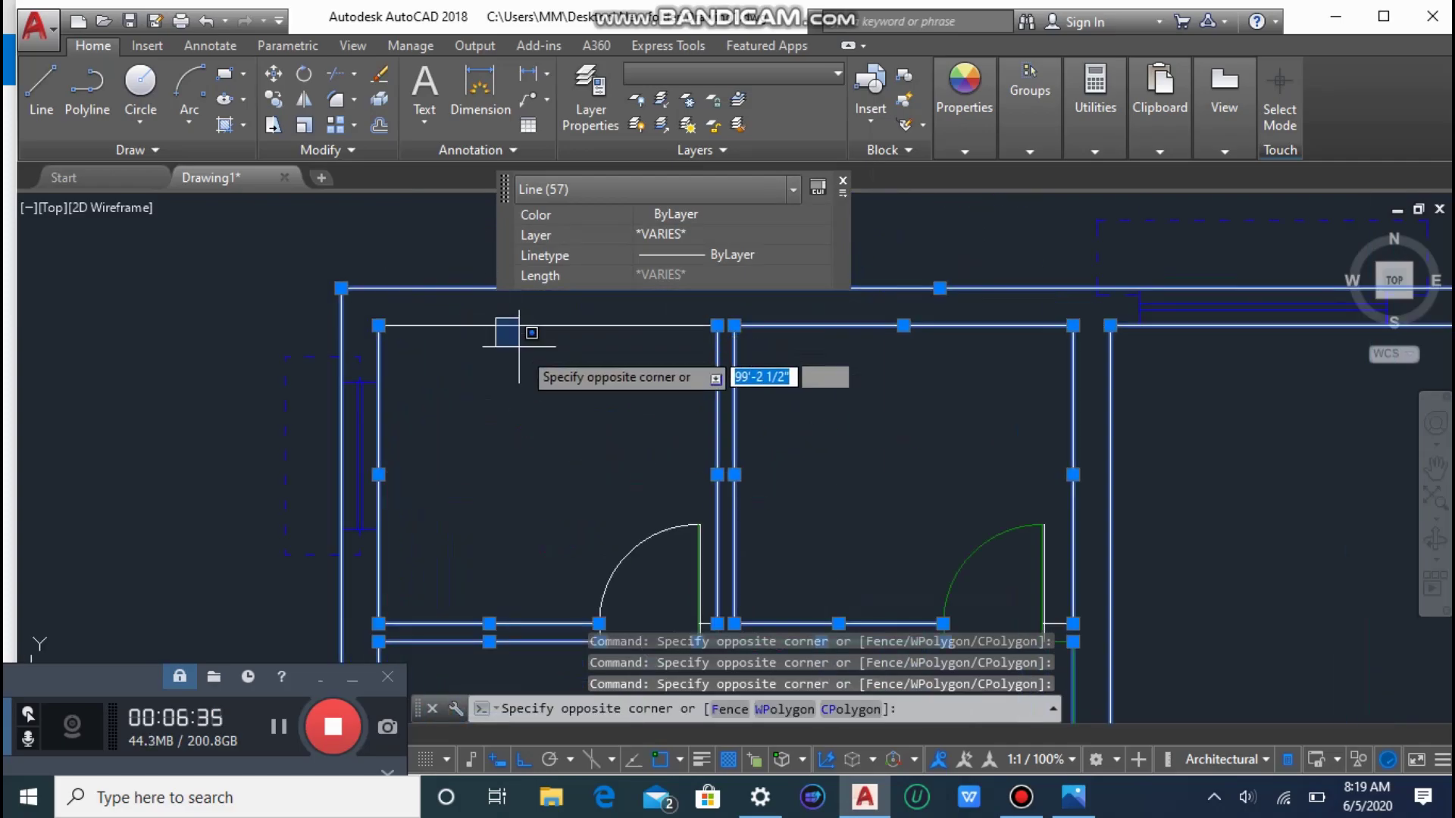
pyautogui.click(552, 328)
pyautogui.scroll(-3, 679, 388)
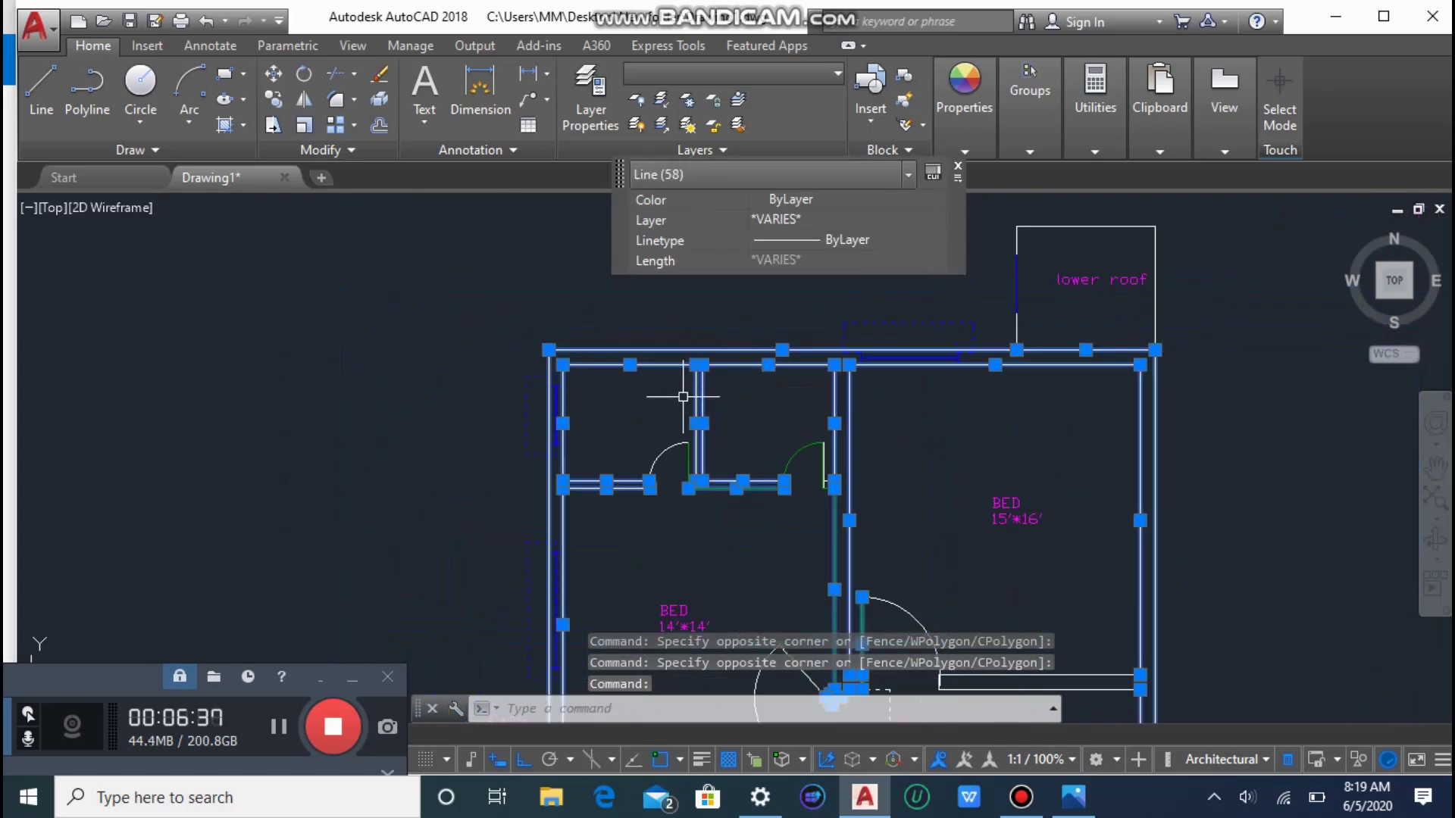
pyautogui.scroll(5, 697, 501)
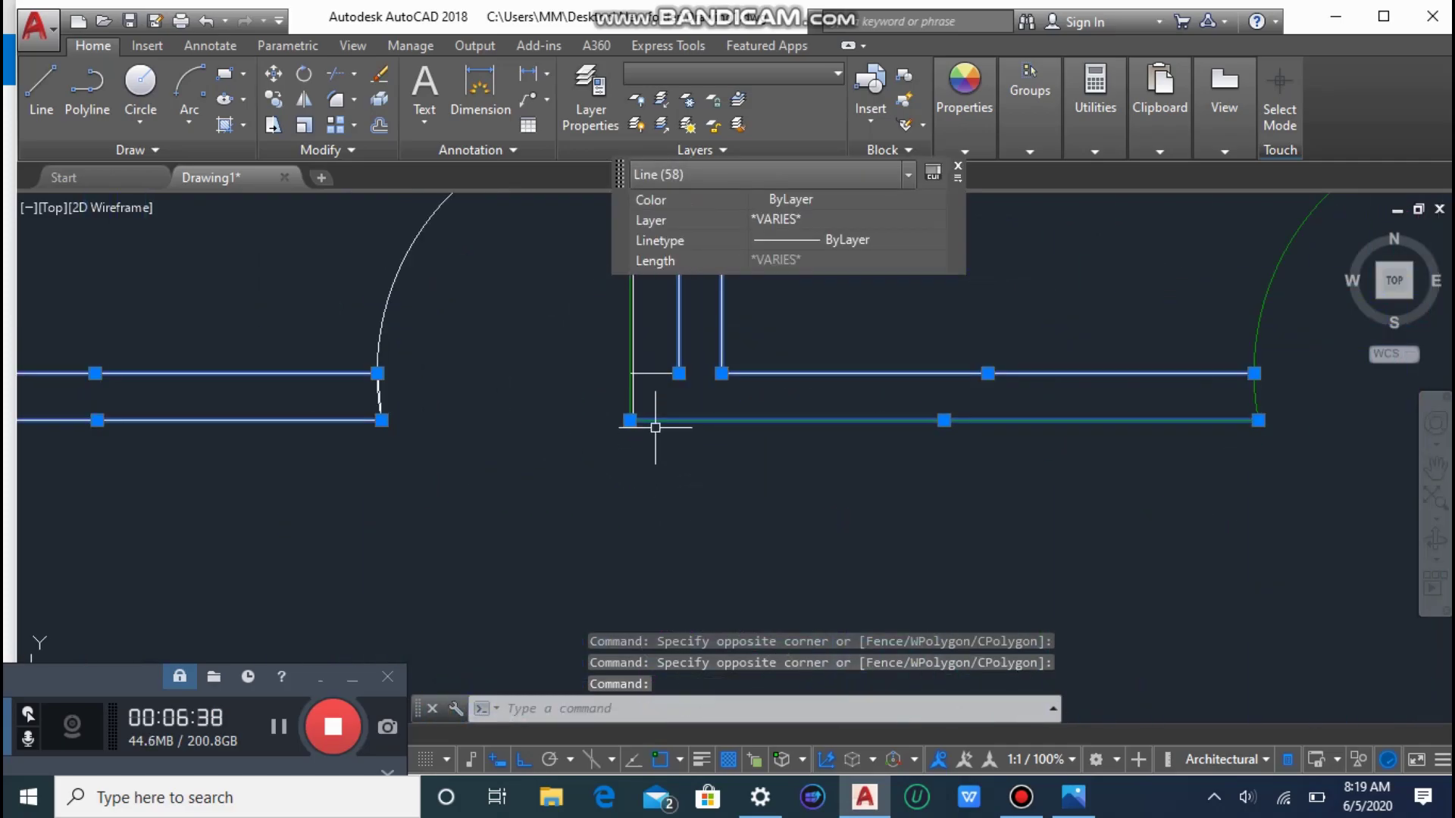
pyautogui.click(661, 317)
pyautogui.click(640, 409)
pyautogui.click(597, 414)
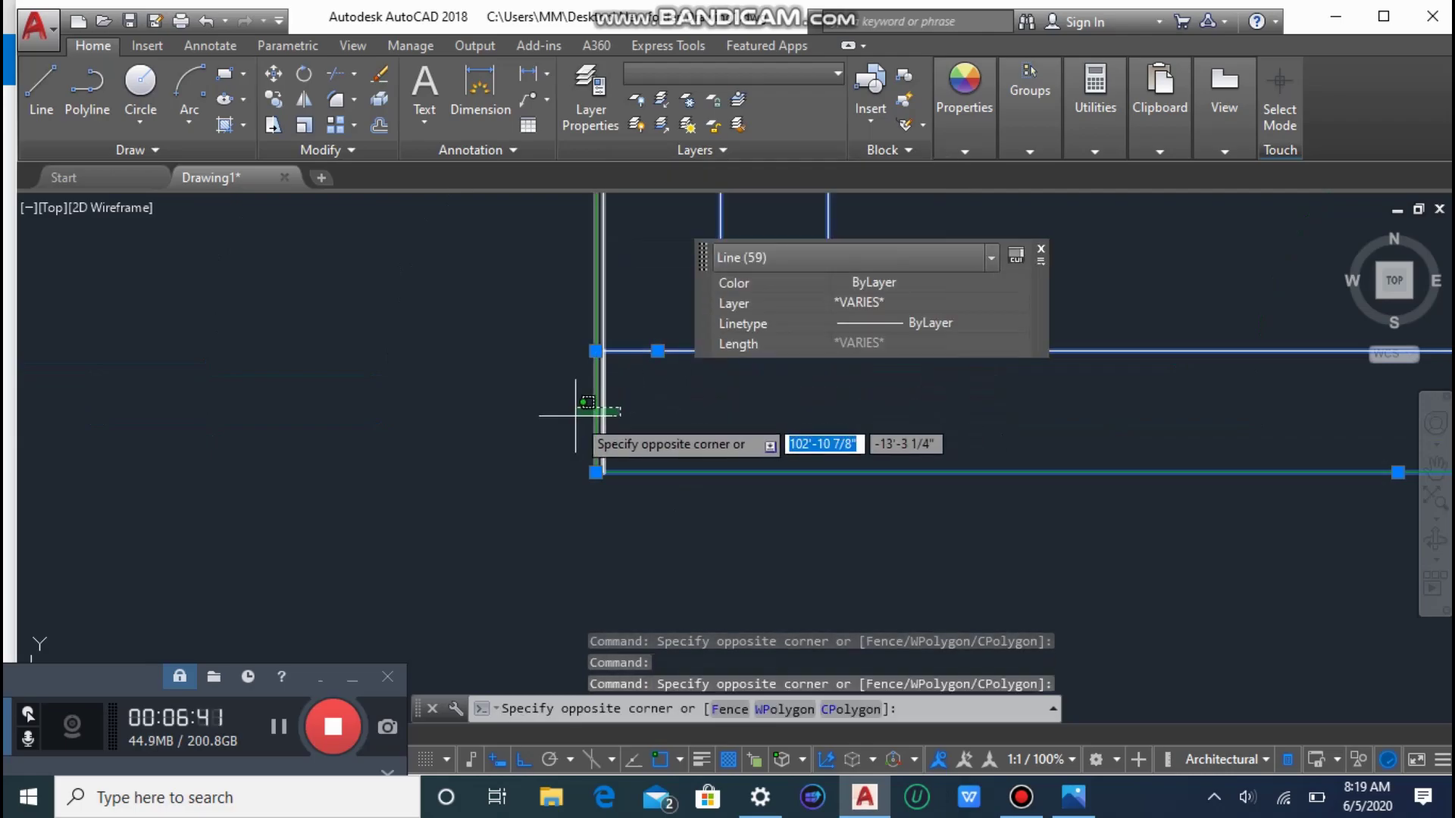
pyautogui.click(673, 413)
pyautogui.scroll(5, 606, 415)
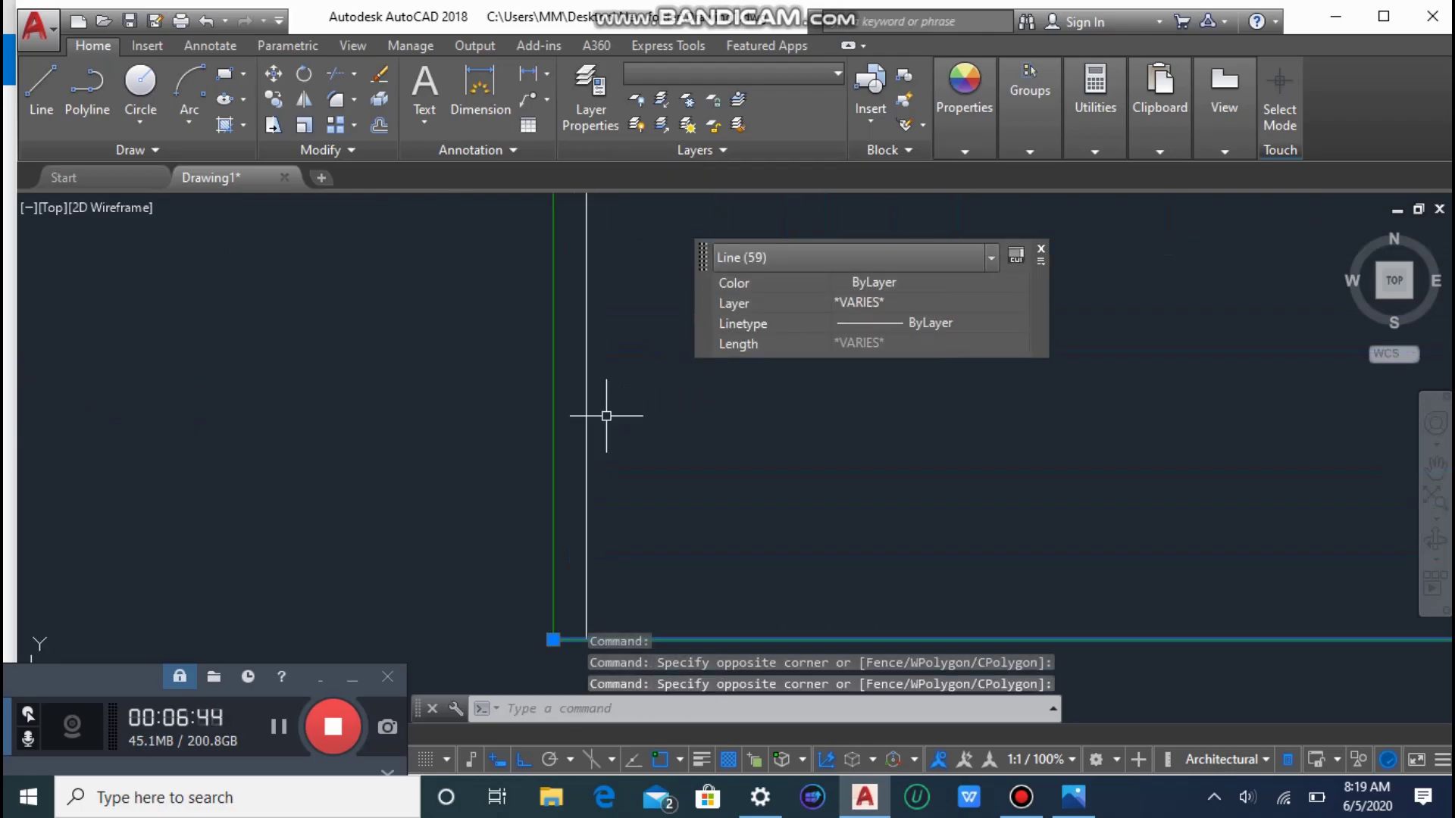
pyautogui.scroll(-2, 578, 434)
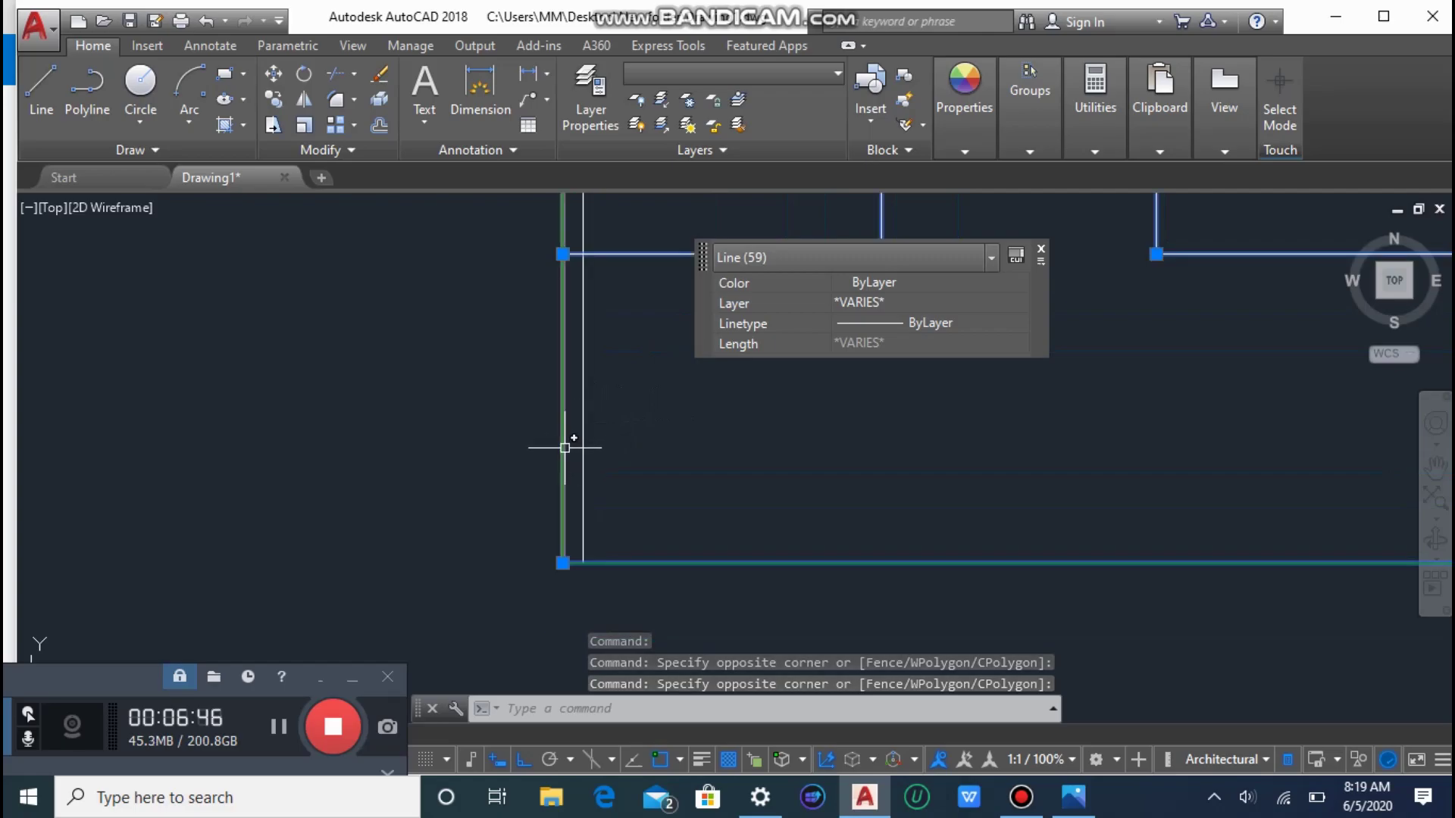
pyautogui.scroll(6, 565, 447)
pyautogui.scroll(2, 557, 453)
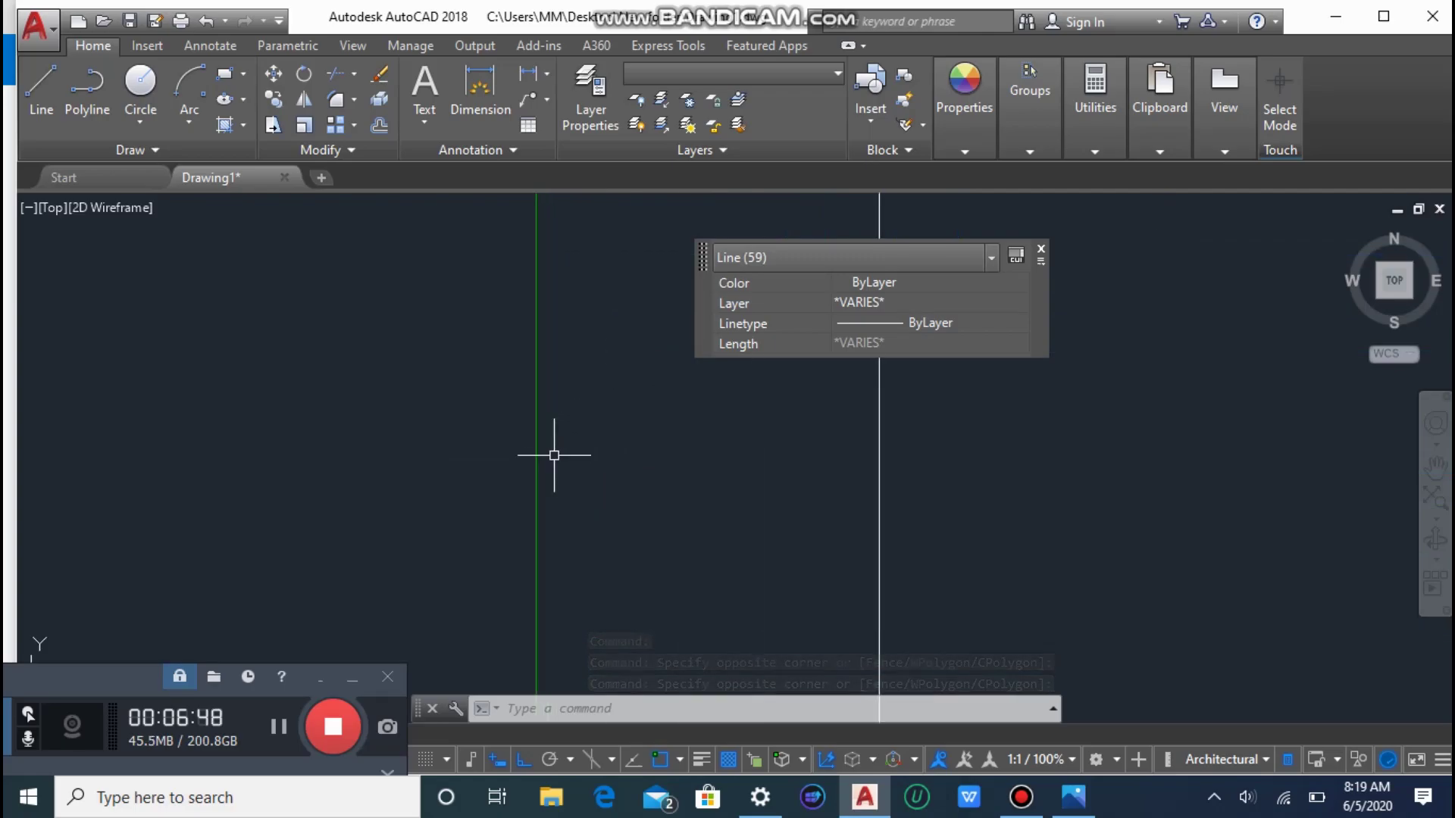
pyautogui.click(537, 456)
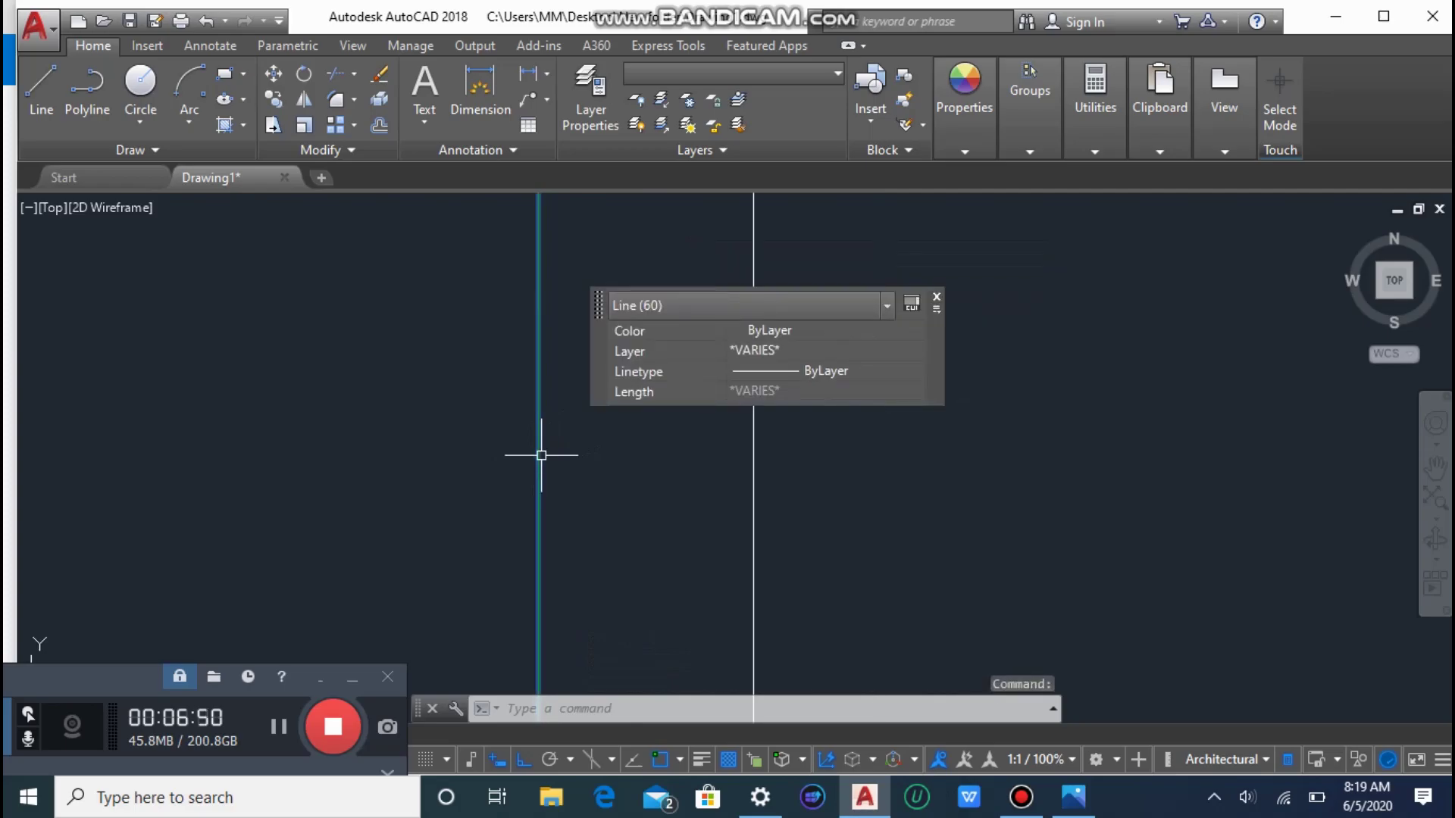
pyautogui.scroll(-5, 540, 456)
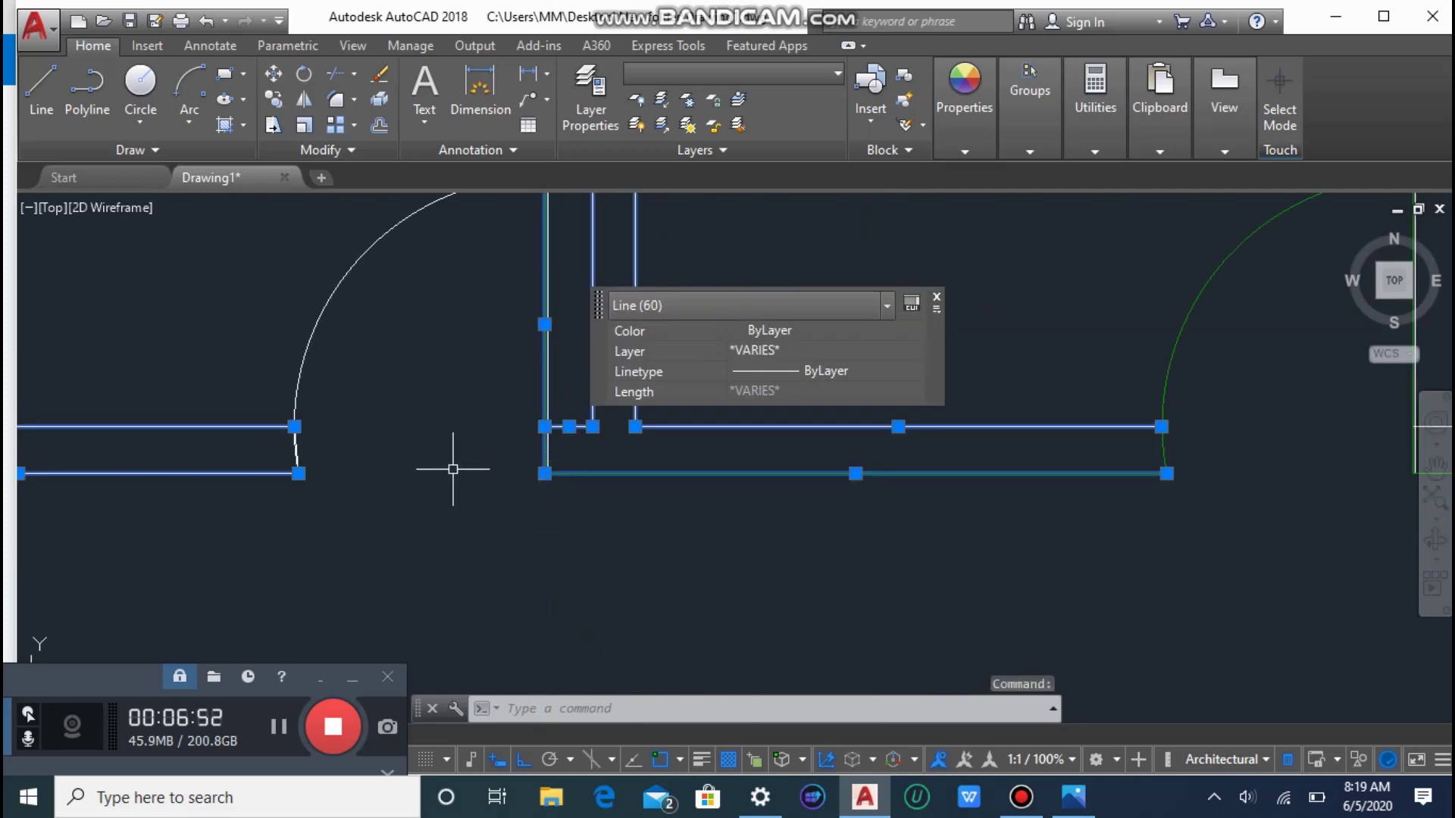
pyautogui.scroll(5, 300, 461)
# Add the slanted wall end and the right-hand room's horizontal, vertical and top wall lines.
pyautogui.click(285, 451)
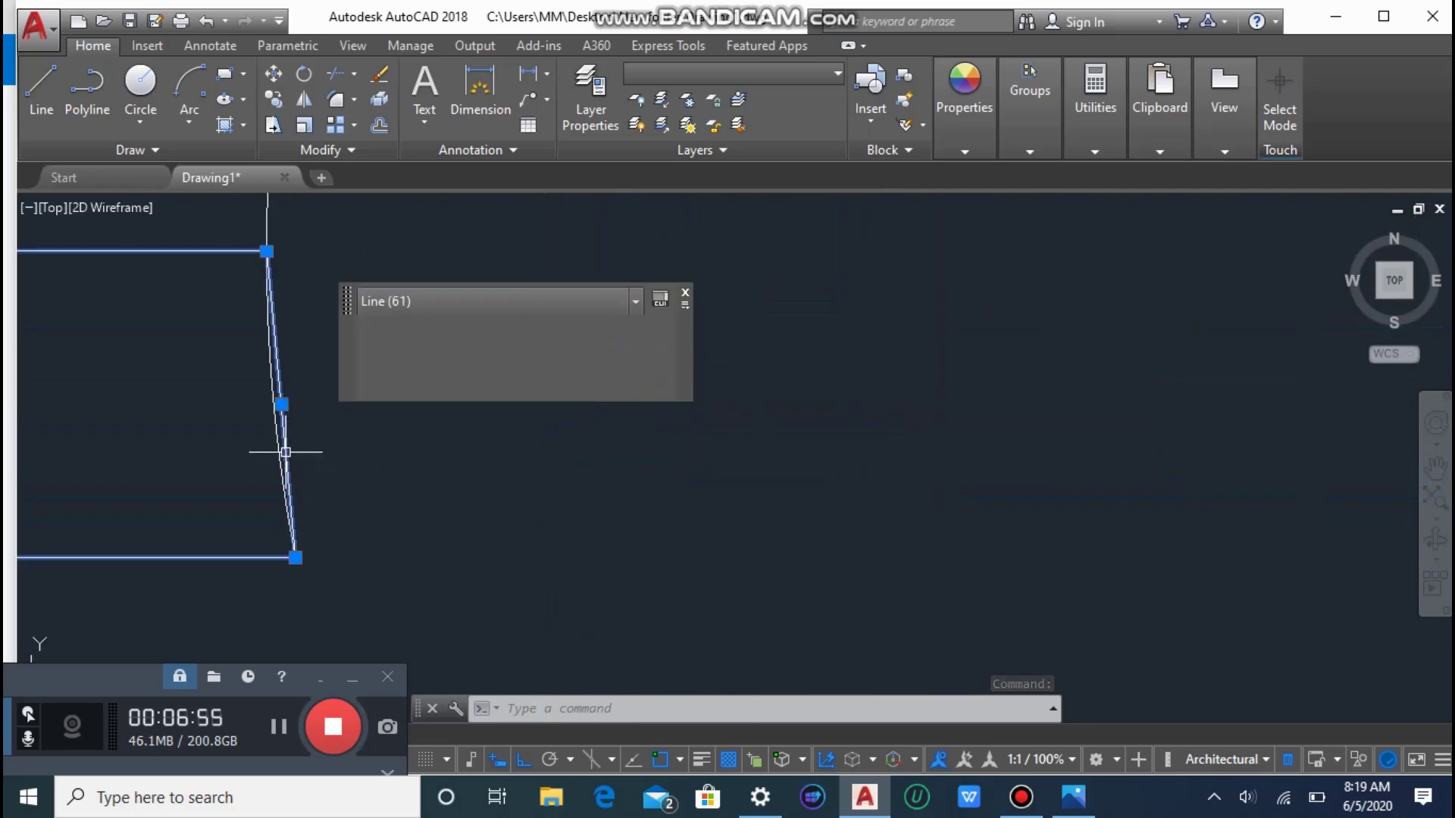
pyautogui.scroll(-5, 432, 490)
pyautogui.scroll(-2, 841, 521)
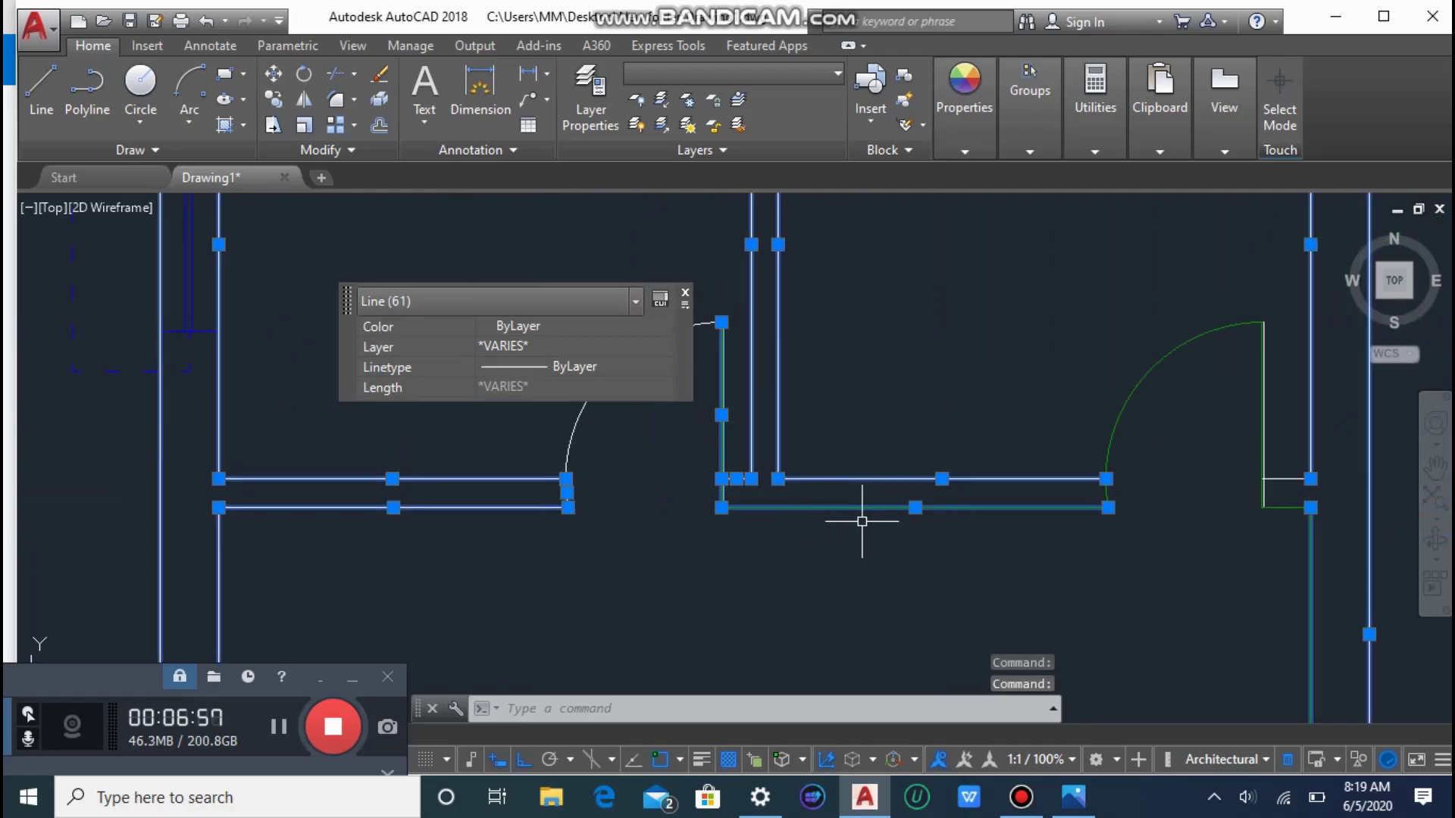
pyautogui.scroll(4, 1106, 479)
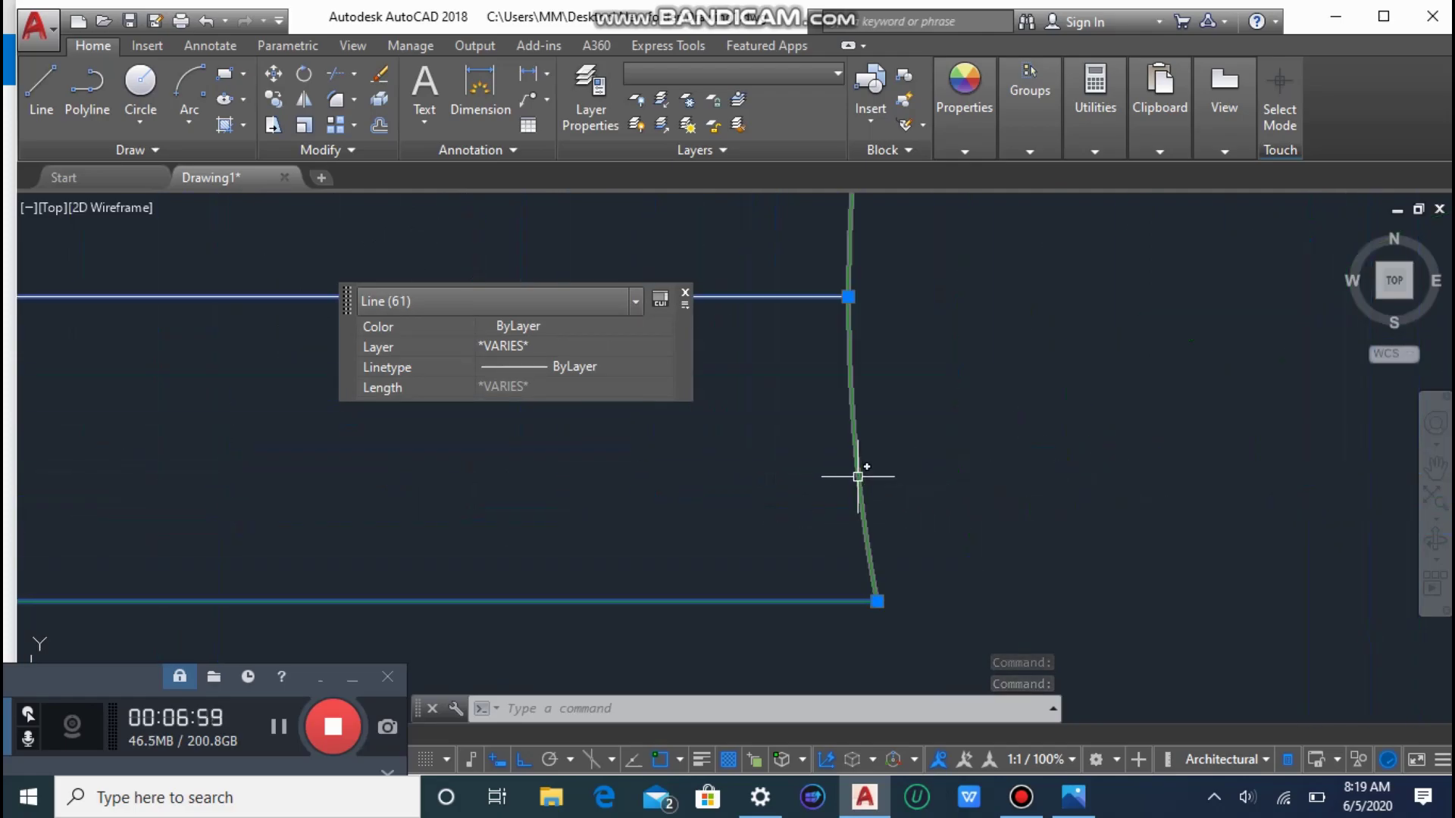
pyautogui.scroll(-4, 952, 476)
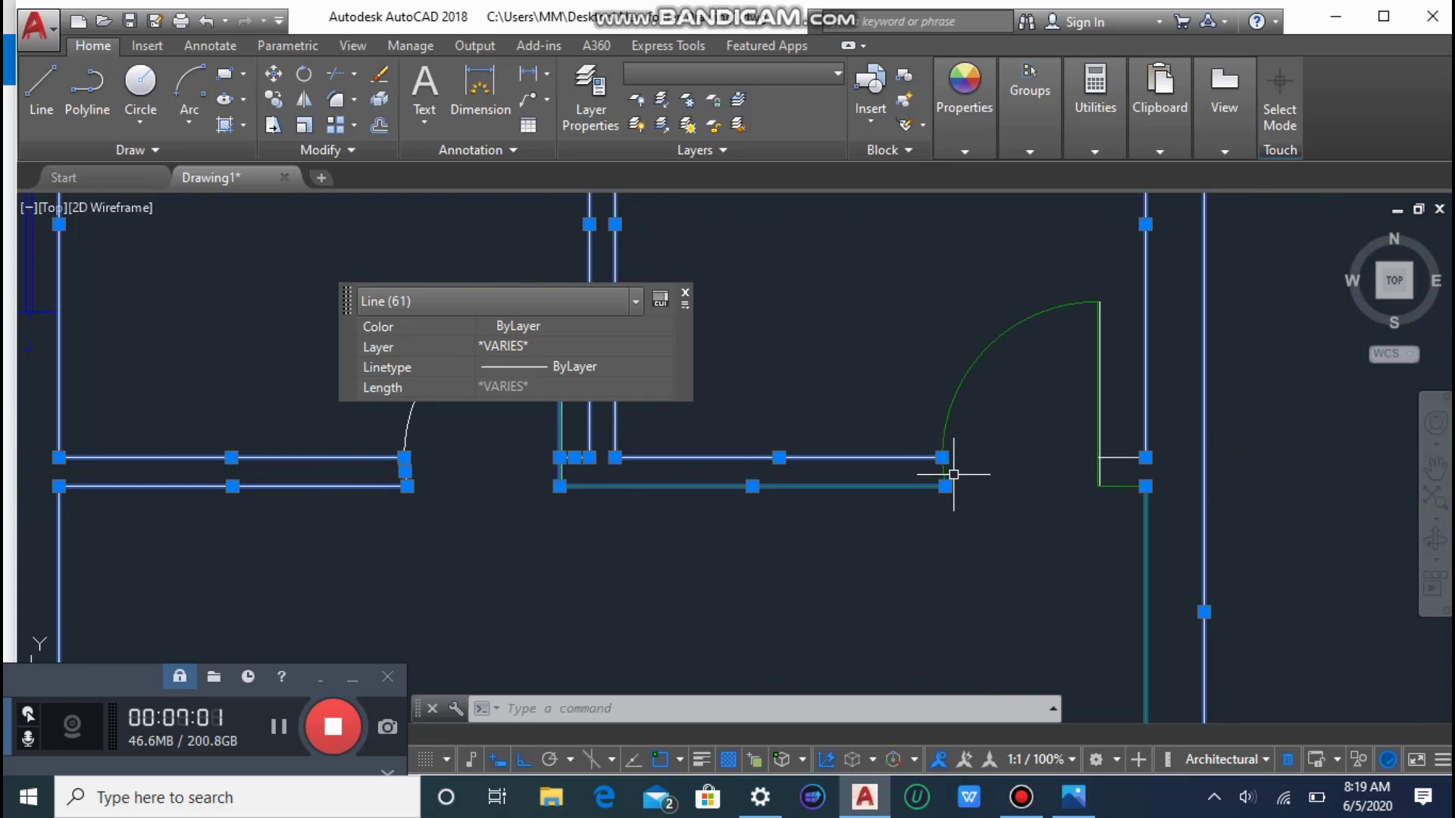
pyautogui.scroll(3, 1111, 481)
pyautogui.click(1154, 494)
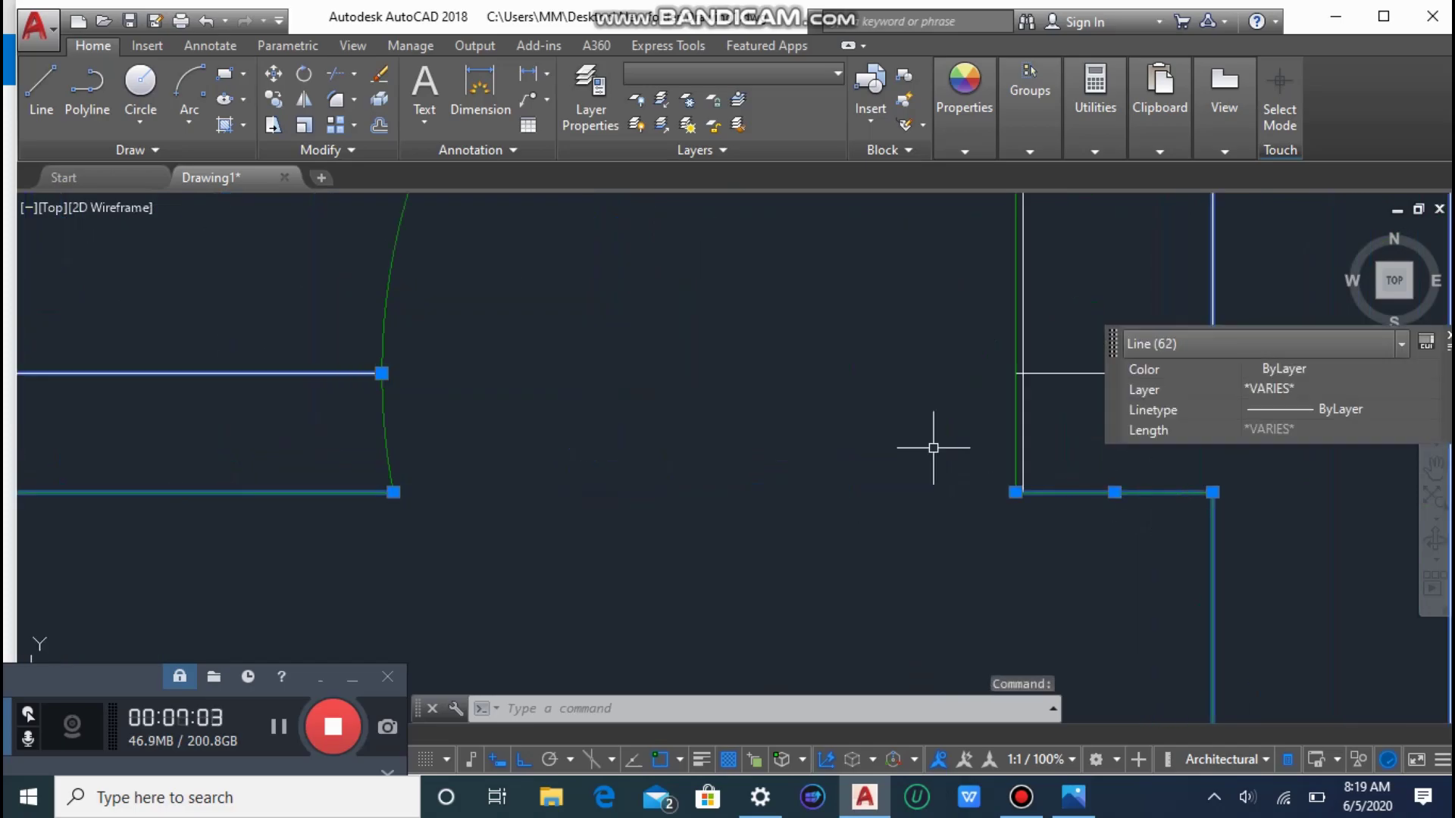
pyautogui.scroll(2, 1010, 437)
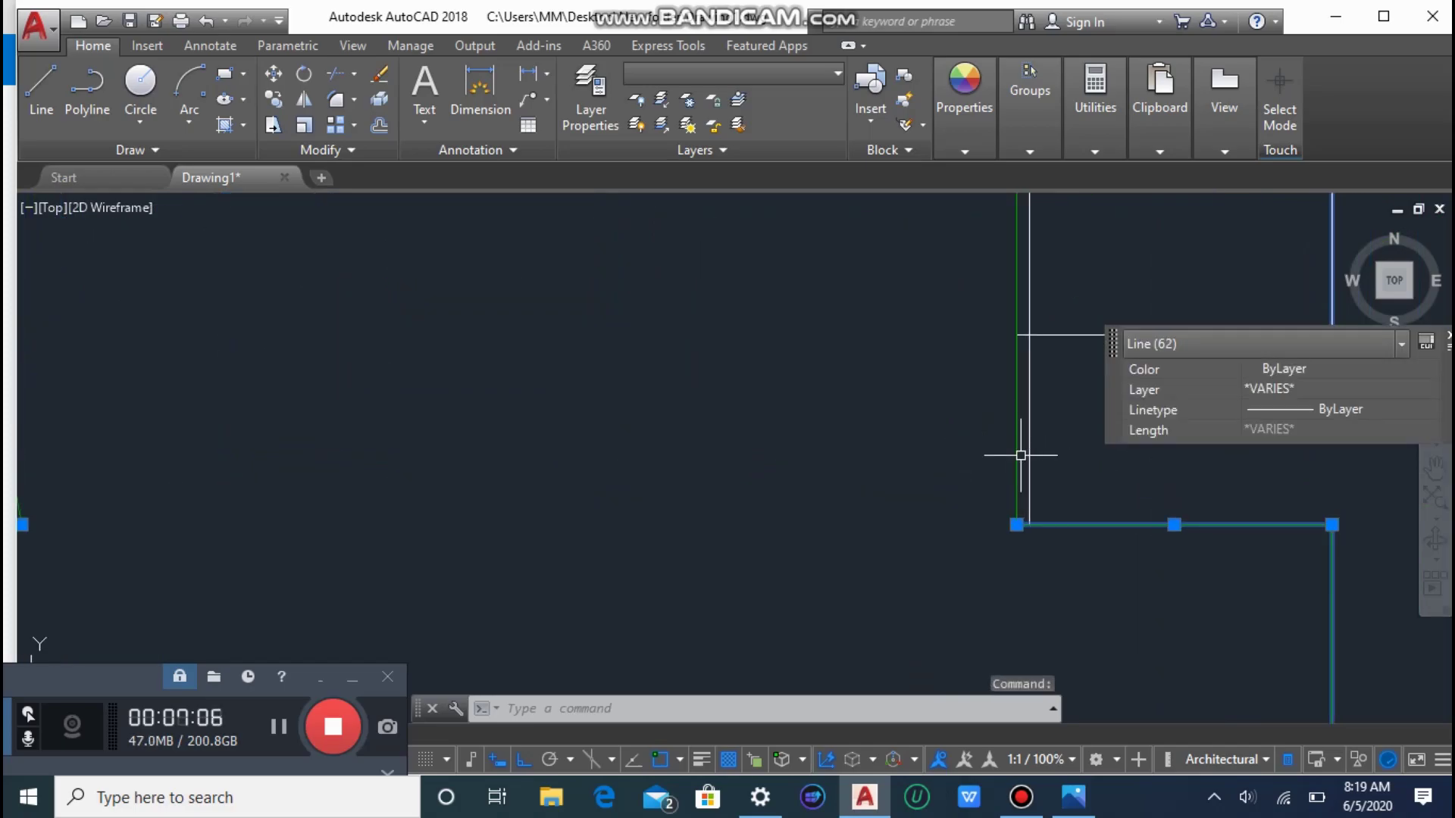
pyautogui.click(1029, 454)
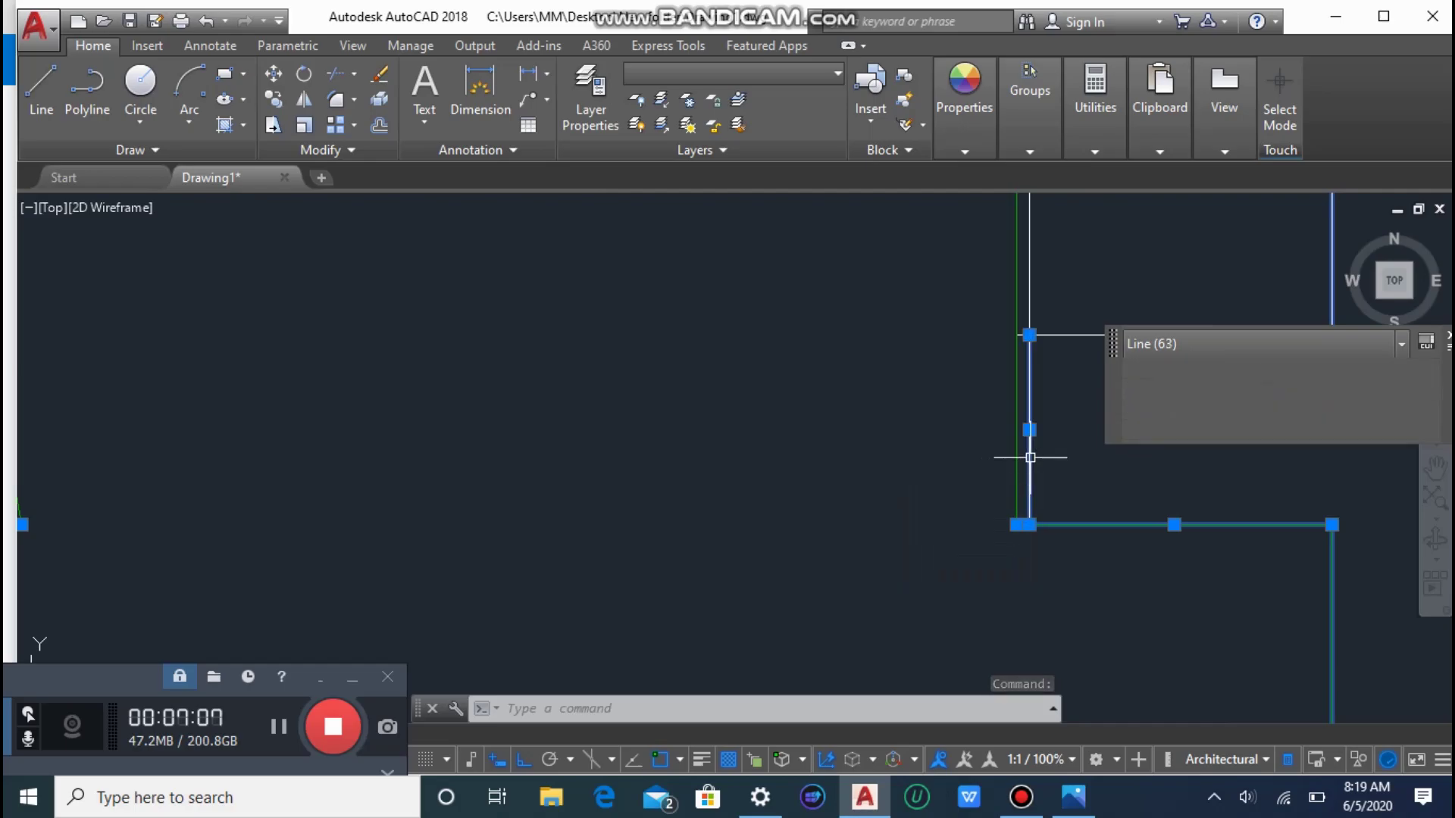
pyautogui.click(1053, 334)
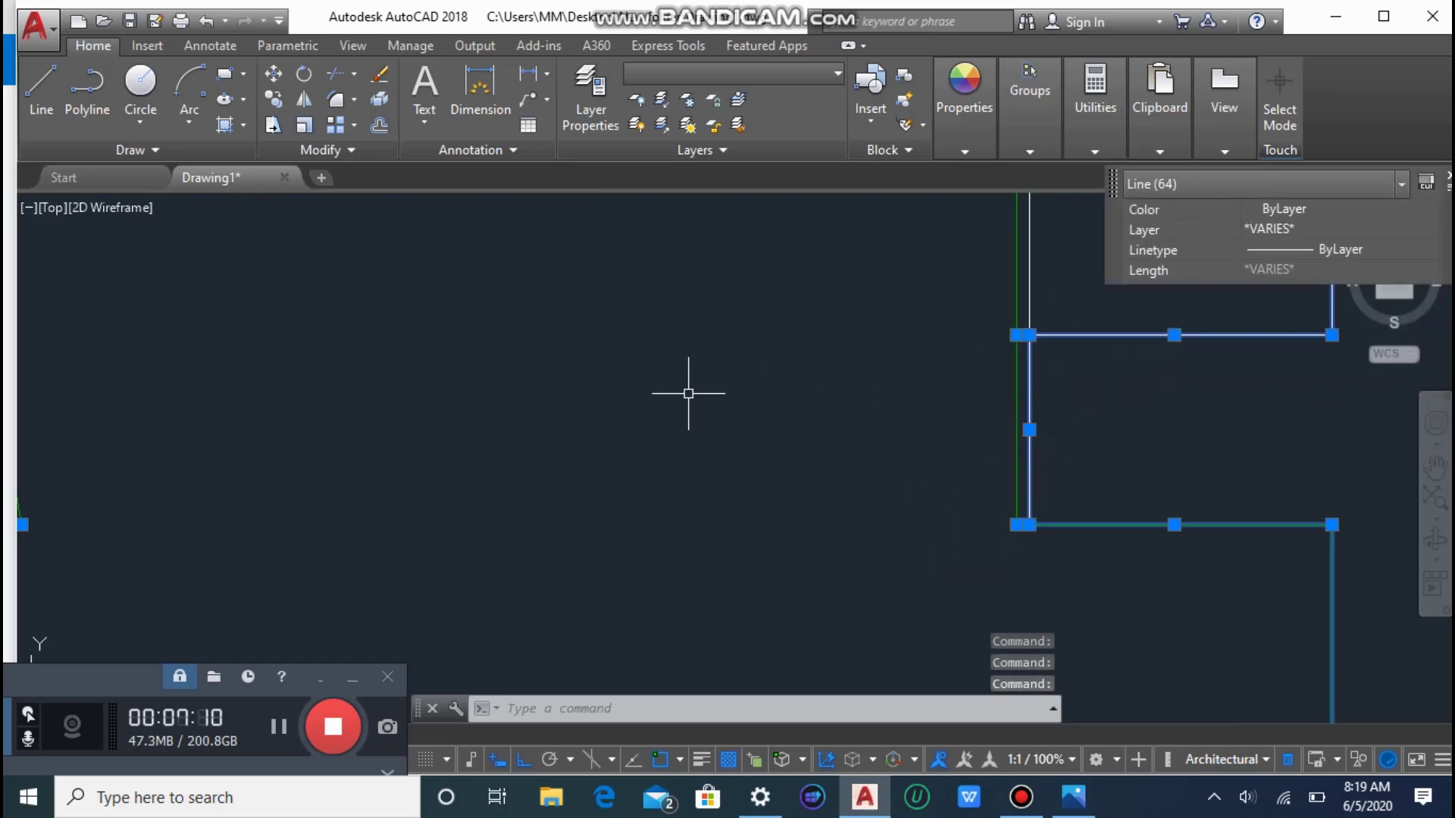
pyautogui.click(1015, 429)
pyautogui.scroll(-4, 884, 424)
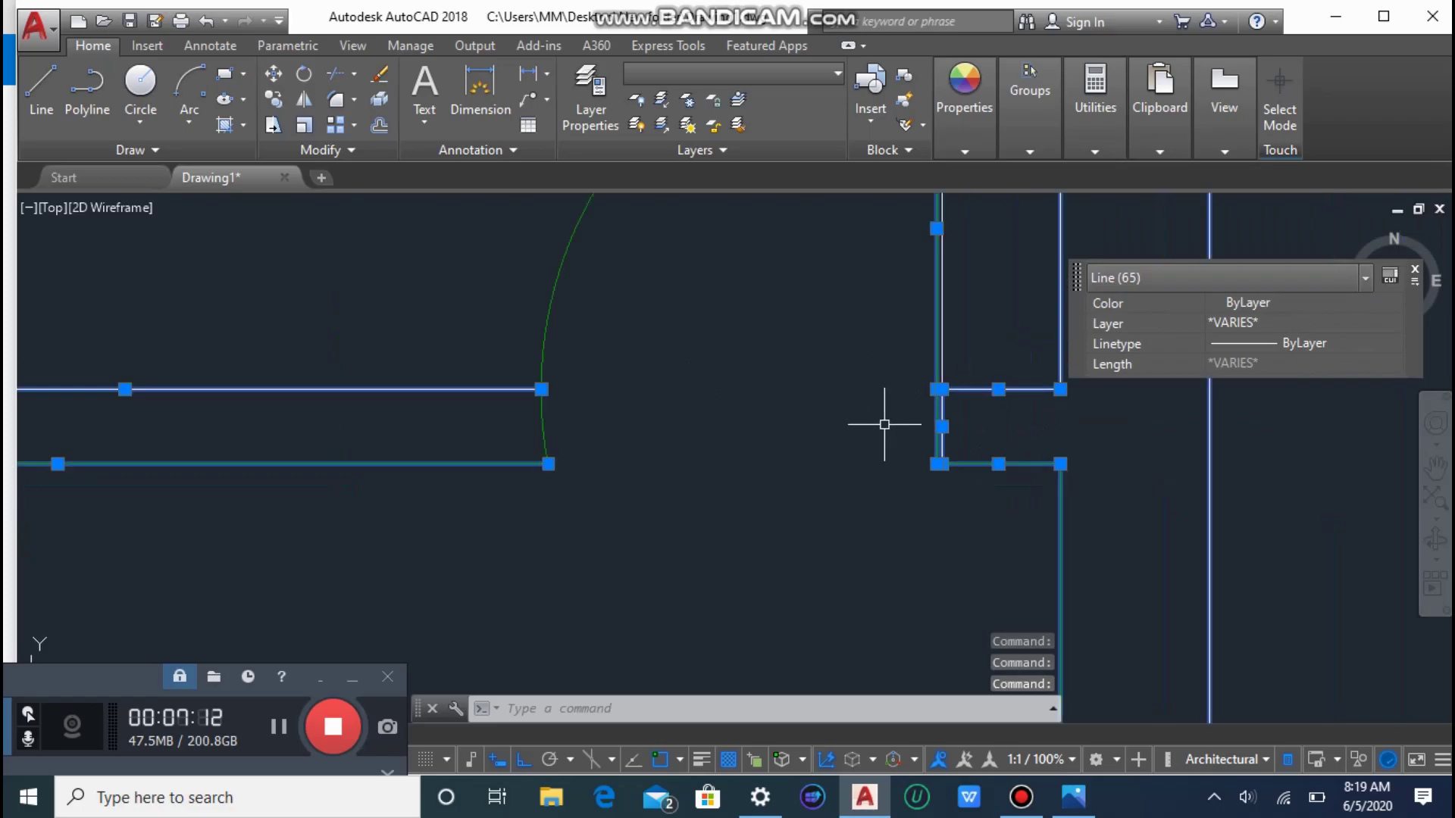
# Add the door arc, door corner pieces and final wall lines, bringing the selection to All (70).
pyautogui.click(540, 430)
pyautogui.scroll(-5, 458, 430)
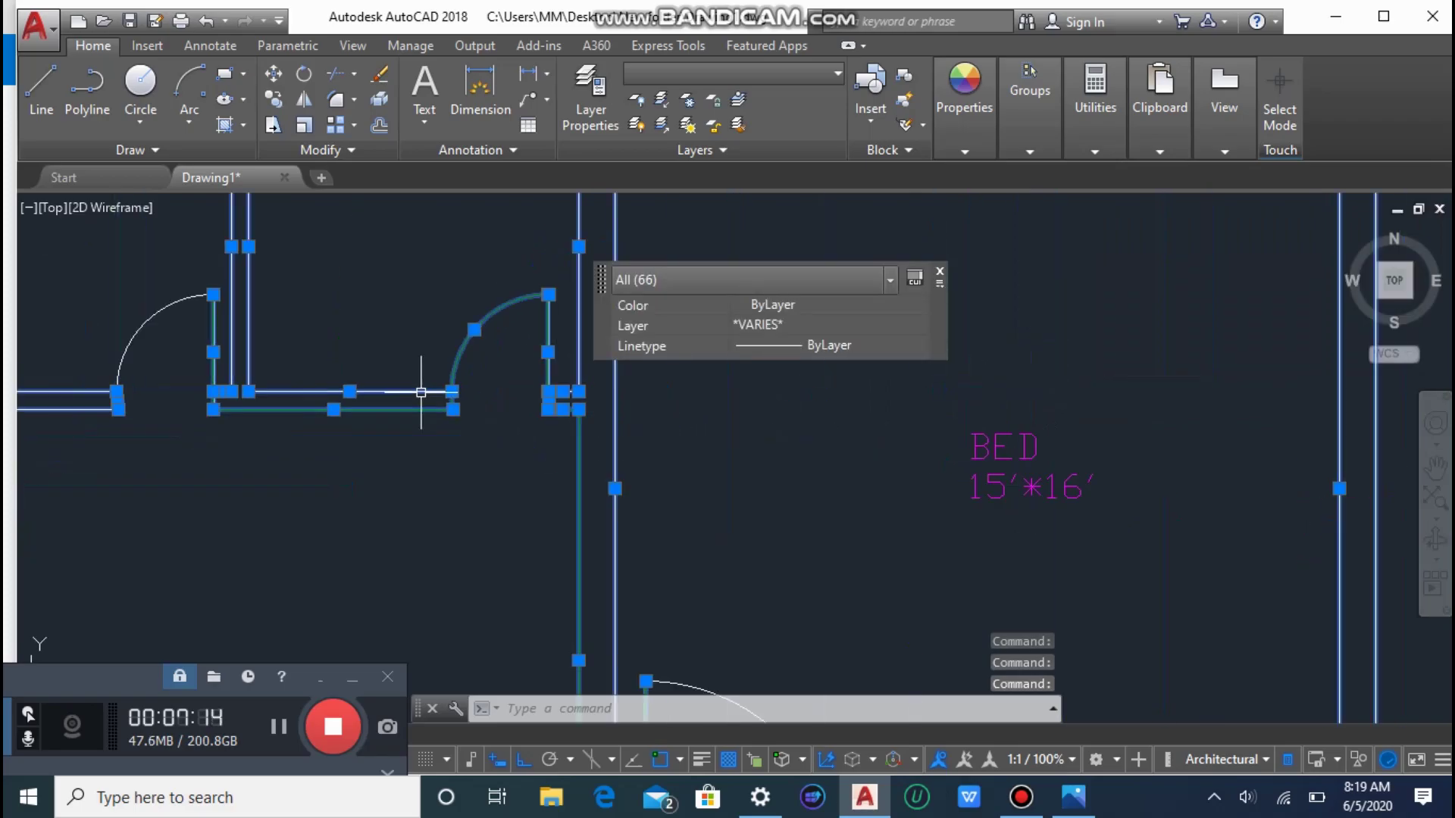
pyautogui.scroll(6, 483, 524)
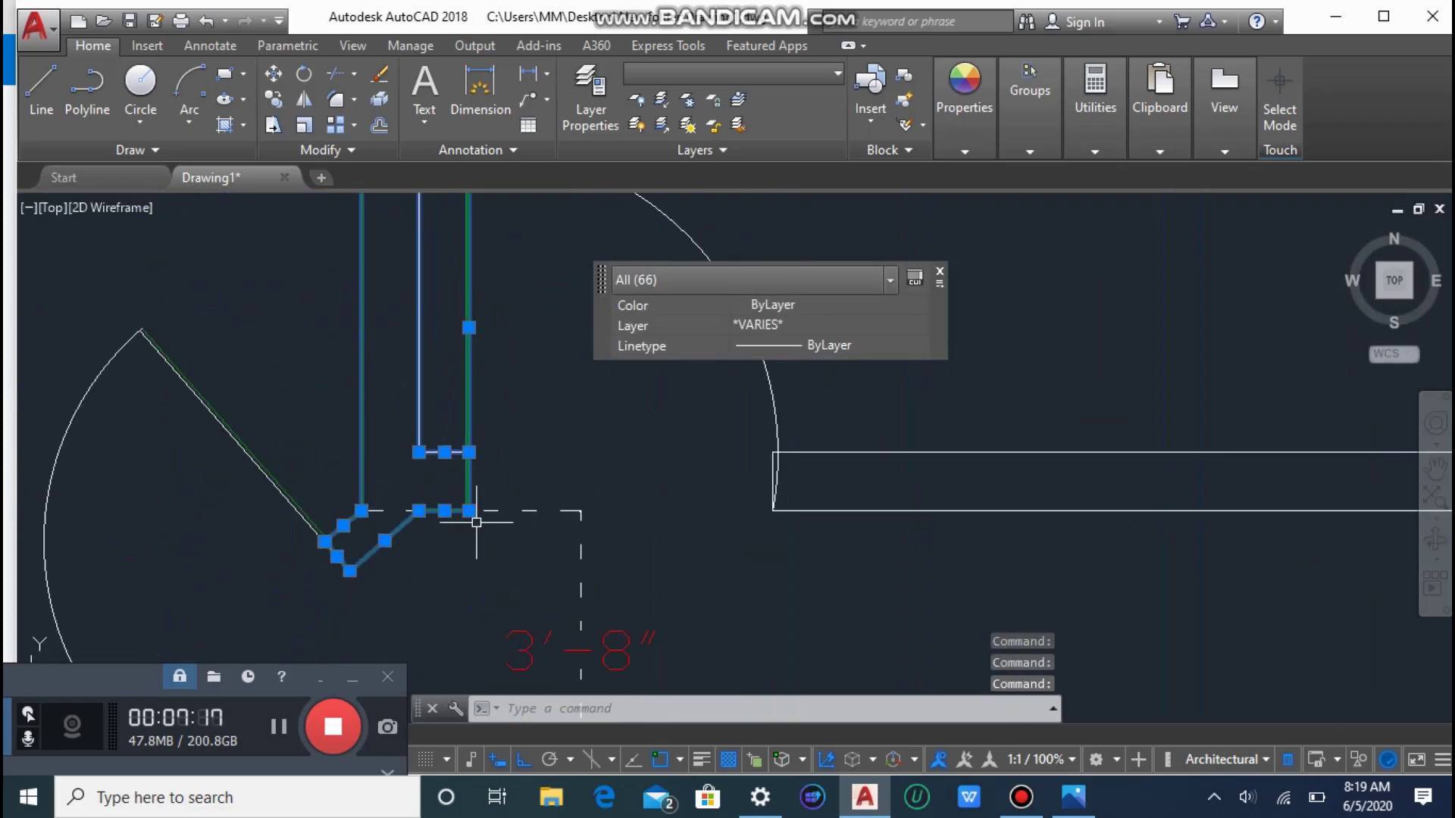
pyautogui.scroll(-5, 779, 494)
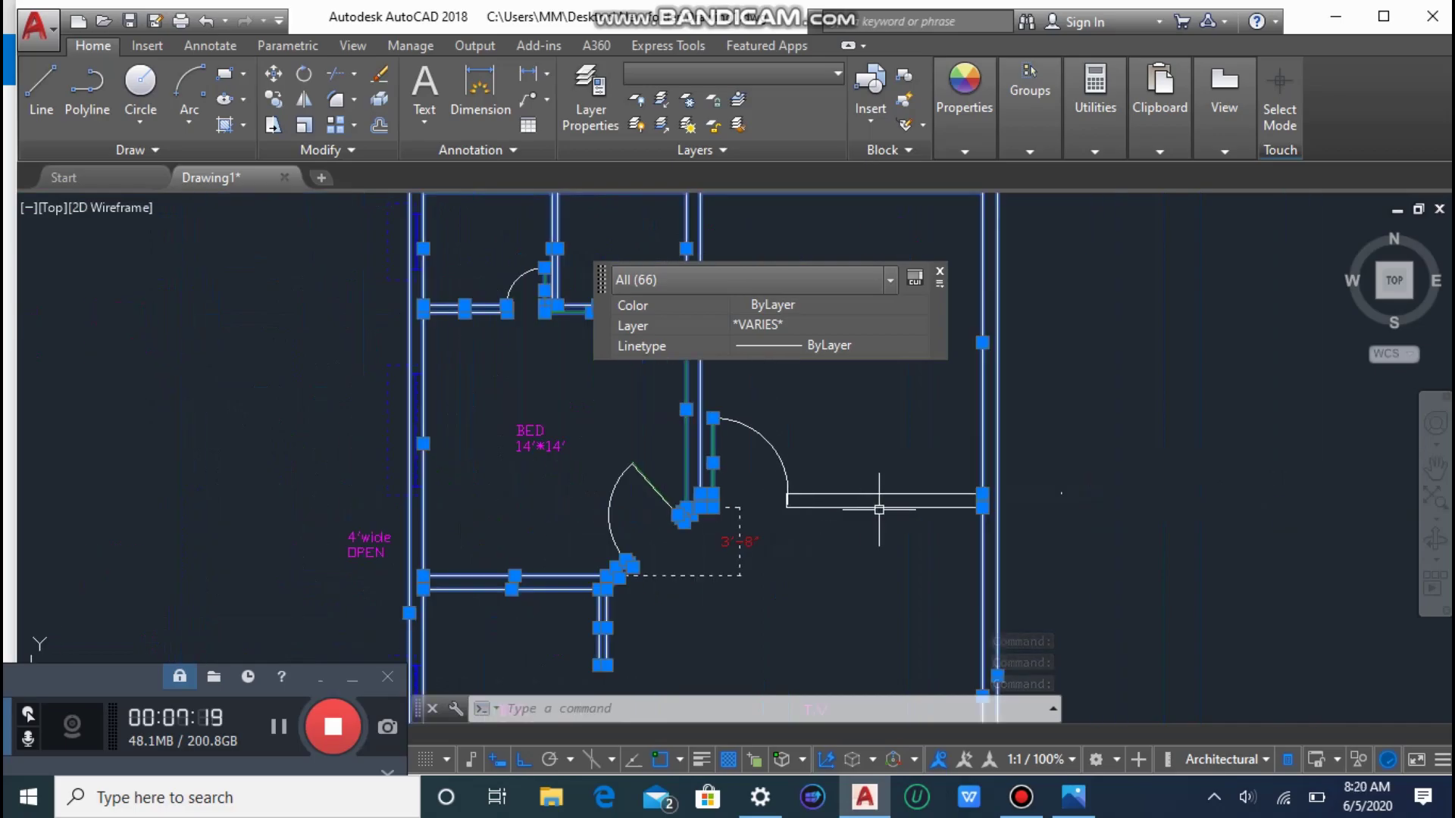
pyautogui.click(932, 462)
pyautogui.click(817, 536)
pyautogui.scroll(6, 791, 530)
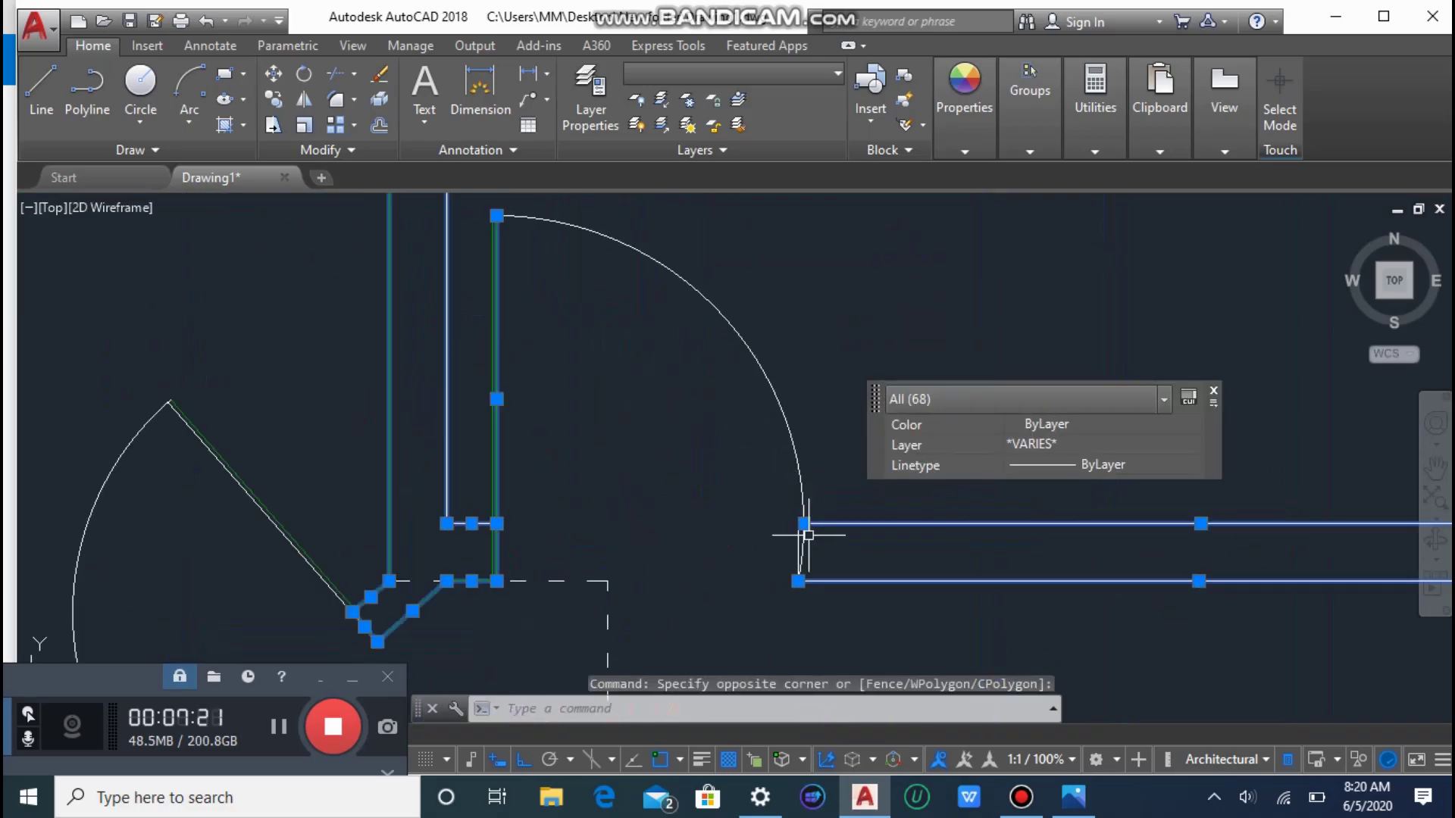
pyautogui.click(744, 457)
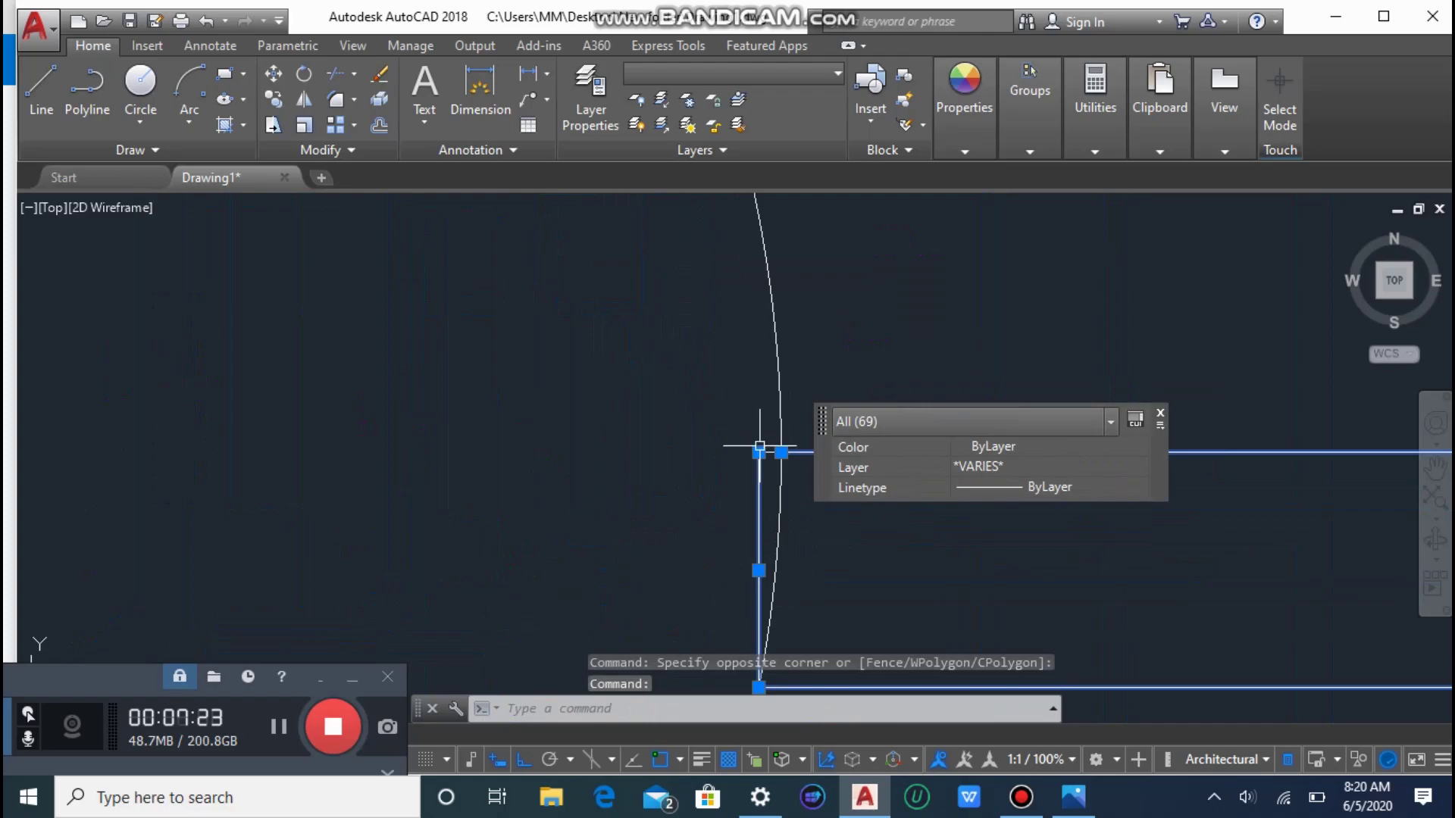
pyautogui.click(753, 482)
pyautogui.scroll(-5, 672, 455)
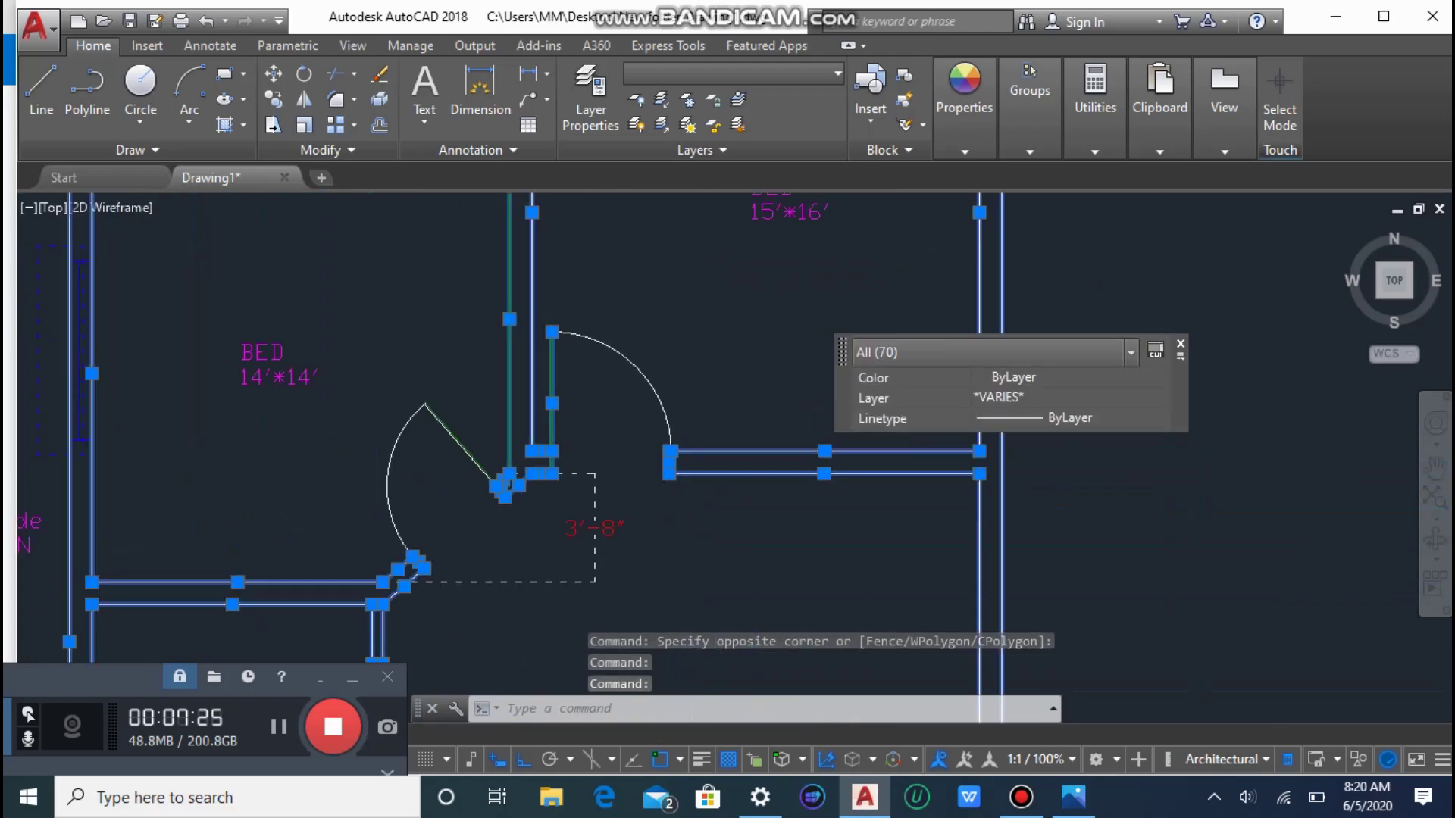
pyautogui.scroll(-4, 678, 523)
pyautogui.scroll(3, 678, 525)
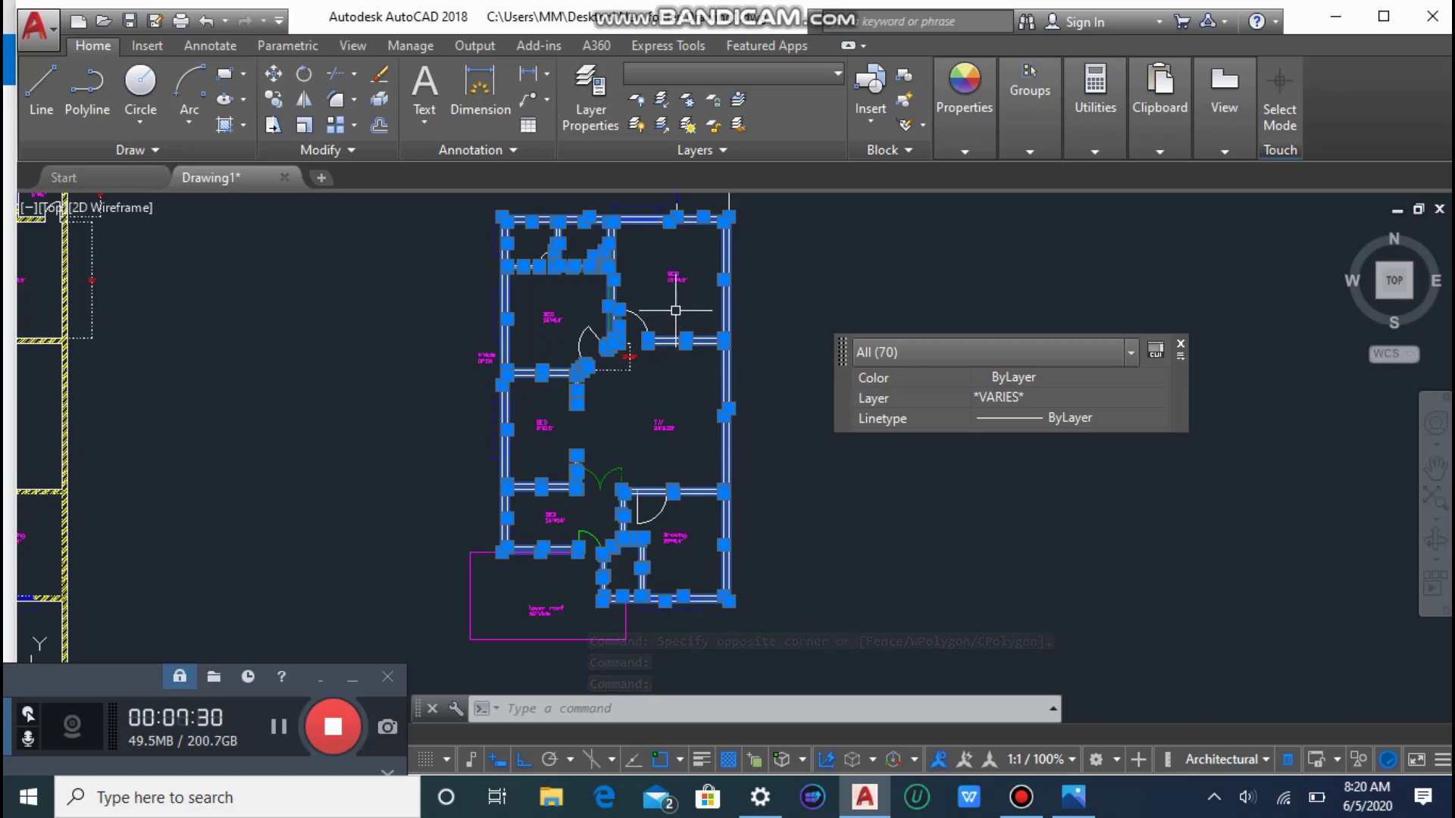
# Run JOIN on the 70 selected objects, turning 69 of them into 11 polylines.
pyautogui.write('J')
pyautogui.click(743, 359)
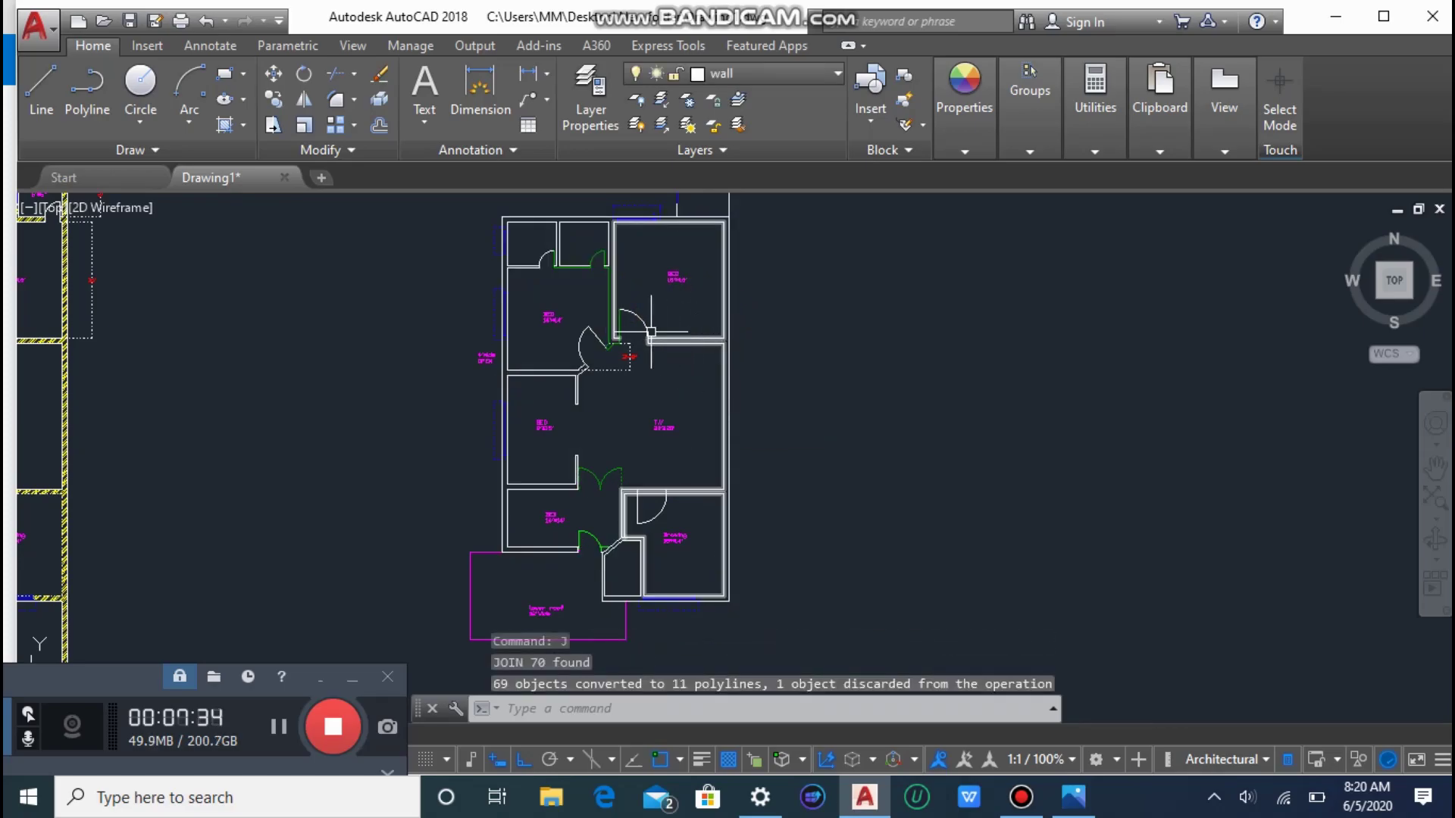
pyautogui.scroll(10, 540, 265)
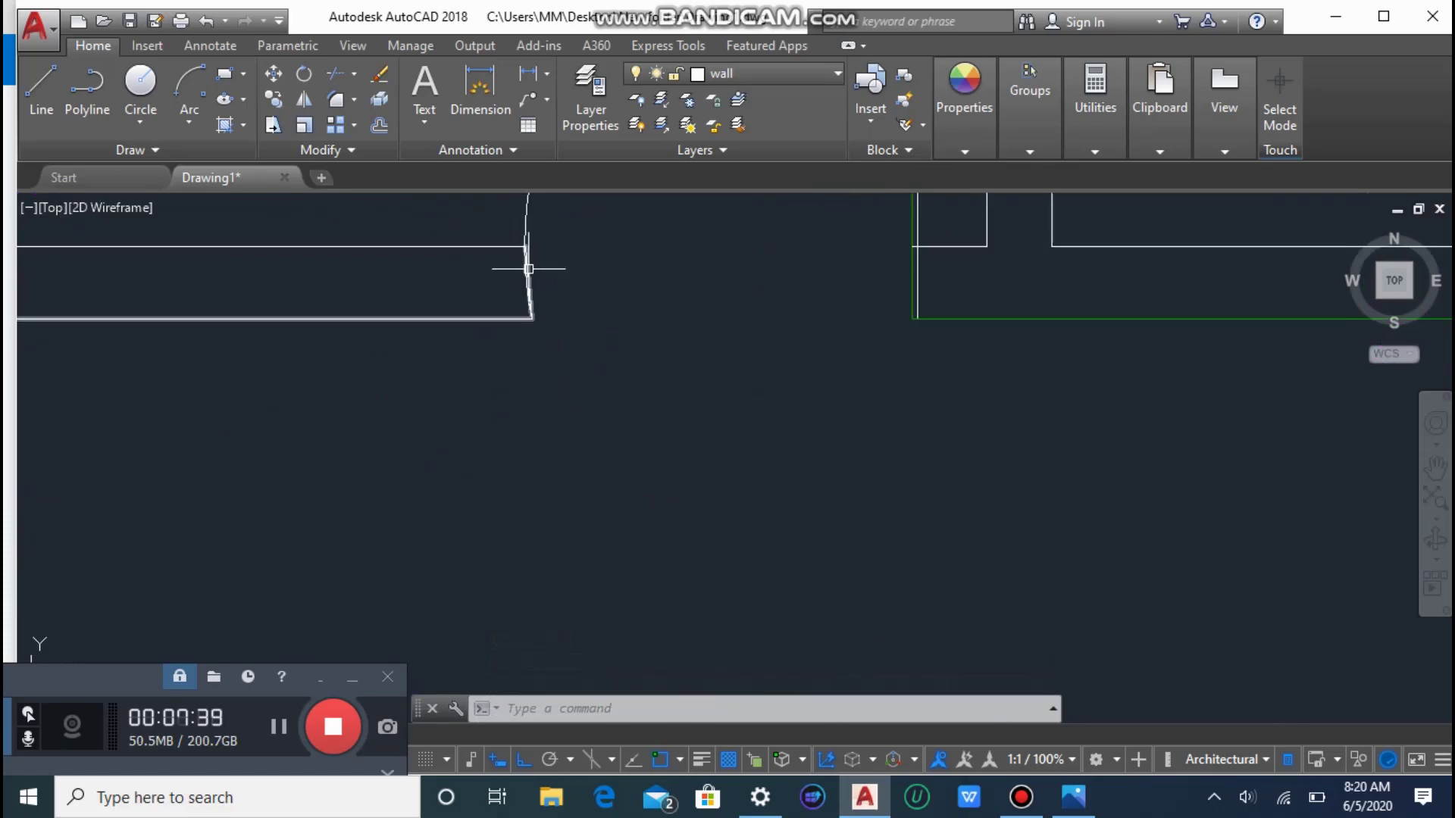
pyautogui.scroll(-10, 594, 279)
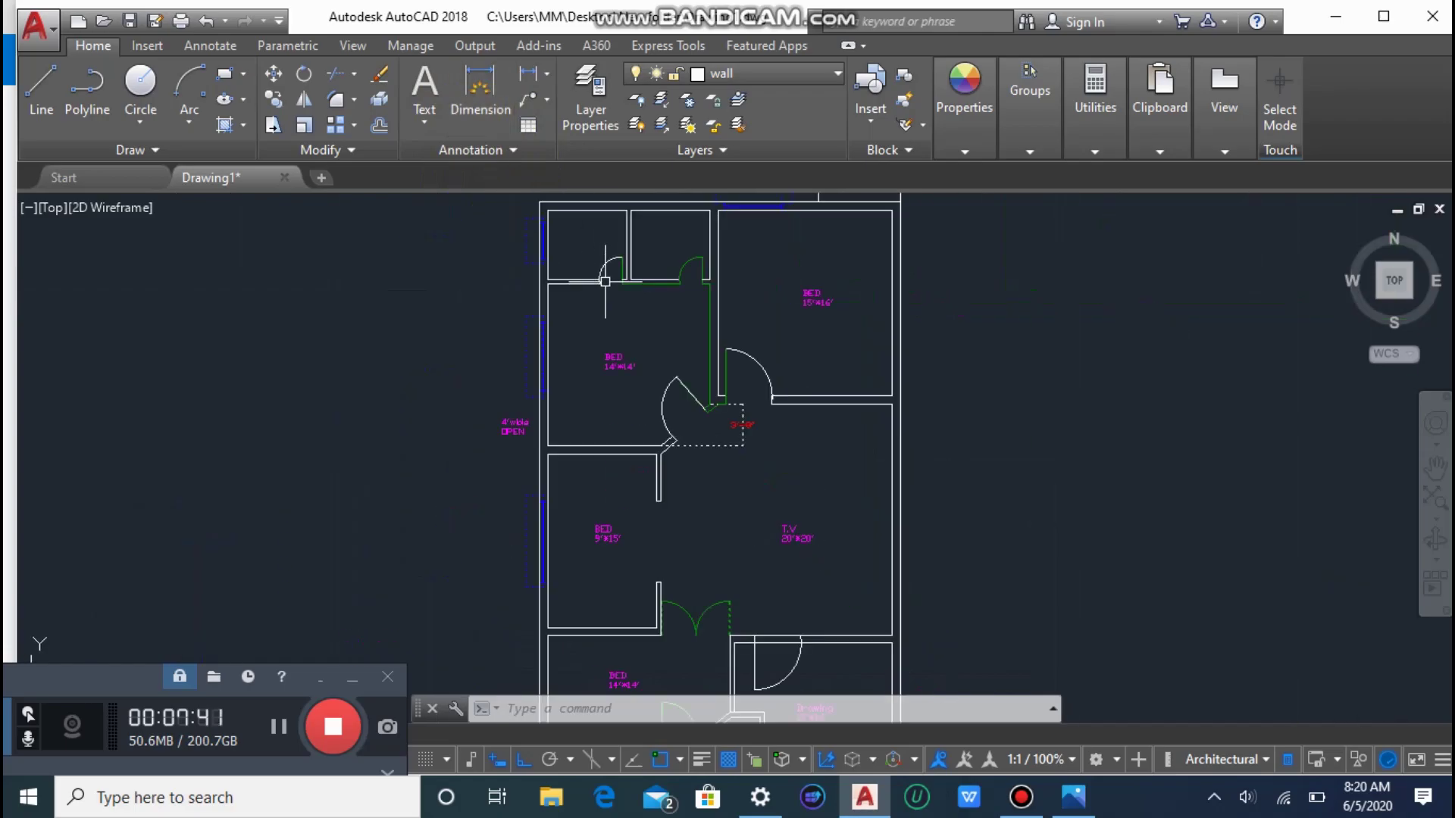
pyautogui.scroll(4, 636, 220)
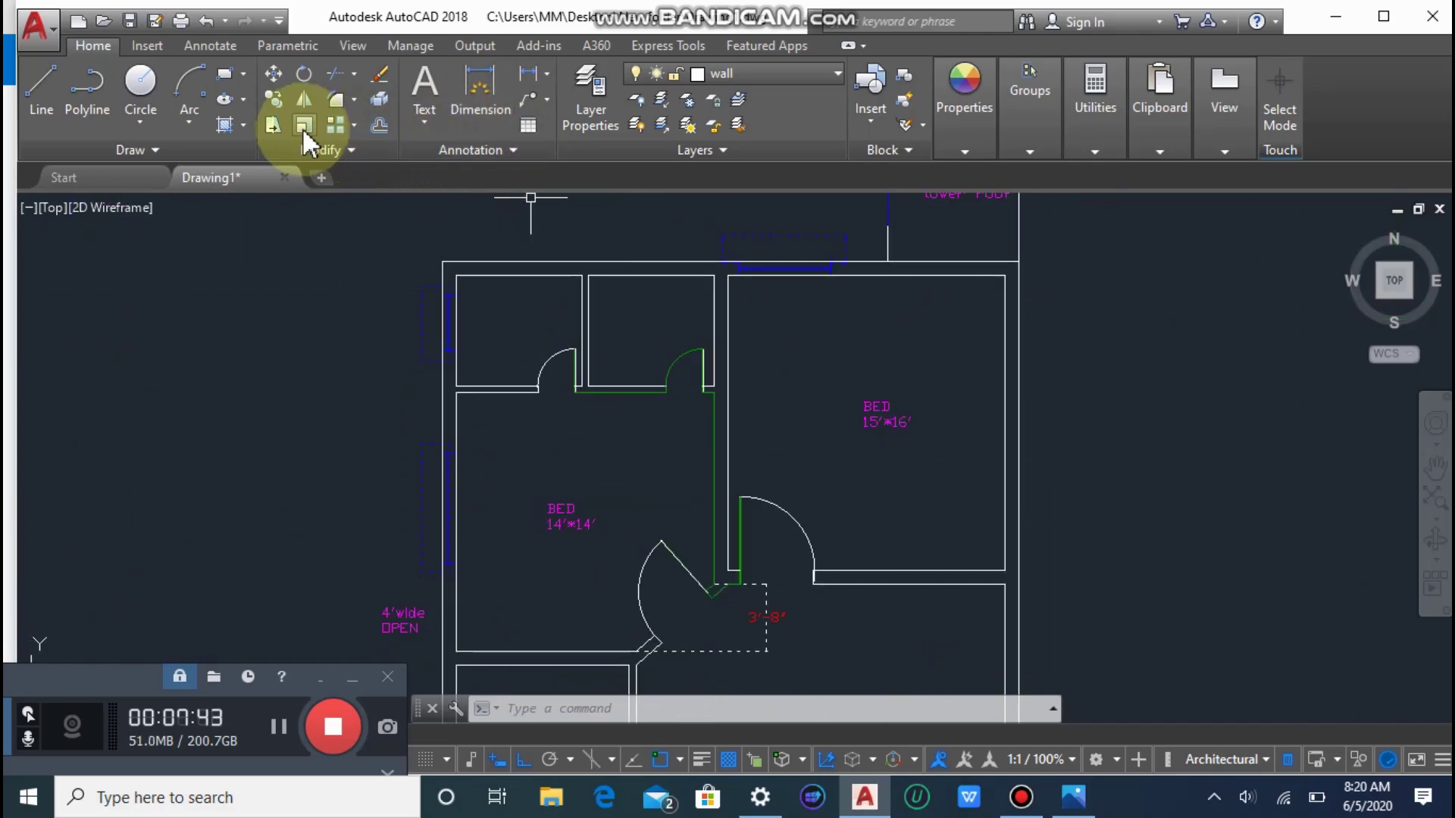
# Start an ANSI34 hatch in color 241,235,31 and fill the upper-left and right-hand room walls.
pyautogui.click(241, 125)
pyautogui.click(223, 152)
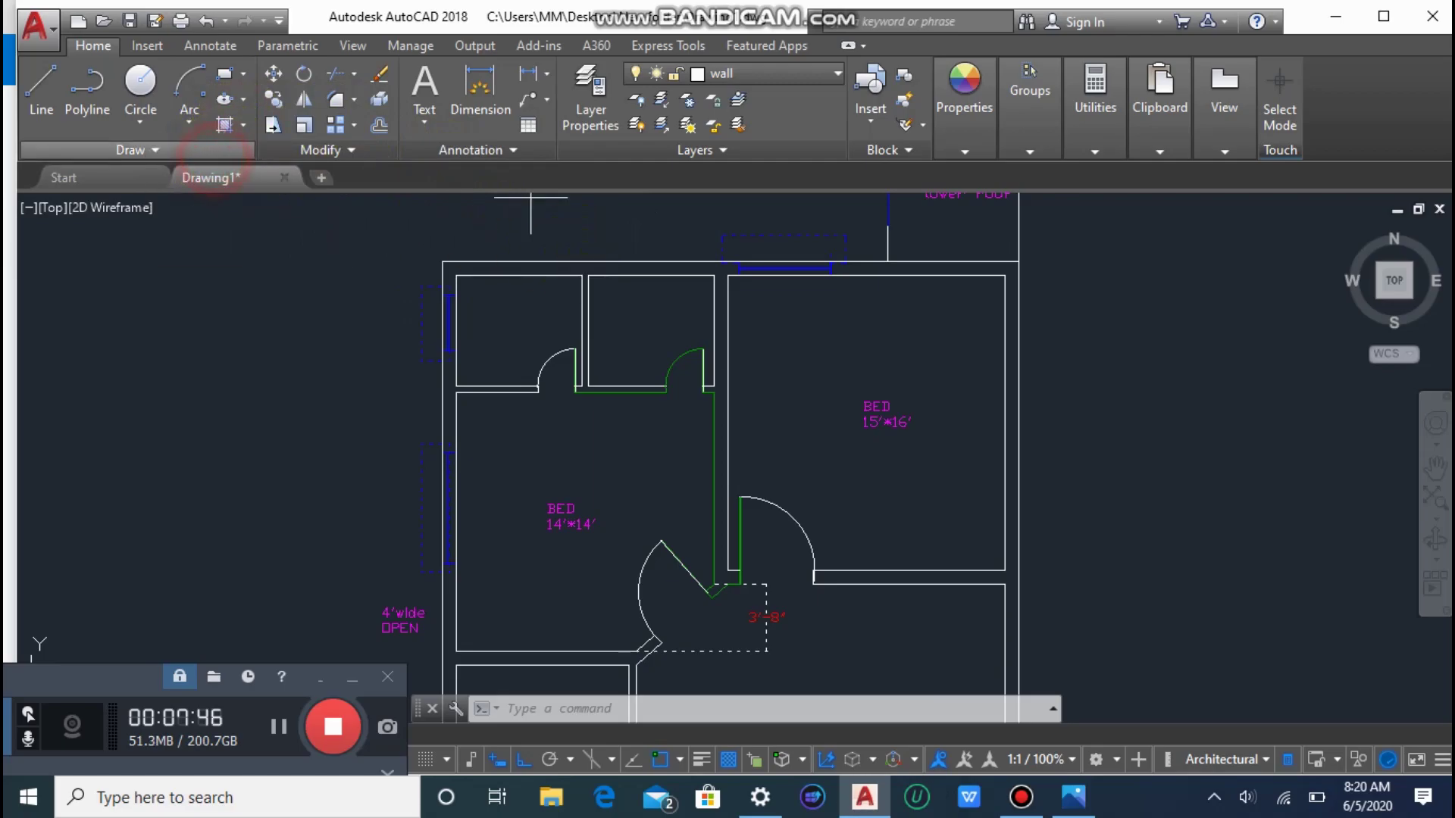
pyautogui.click(587, 267)
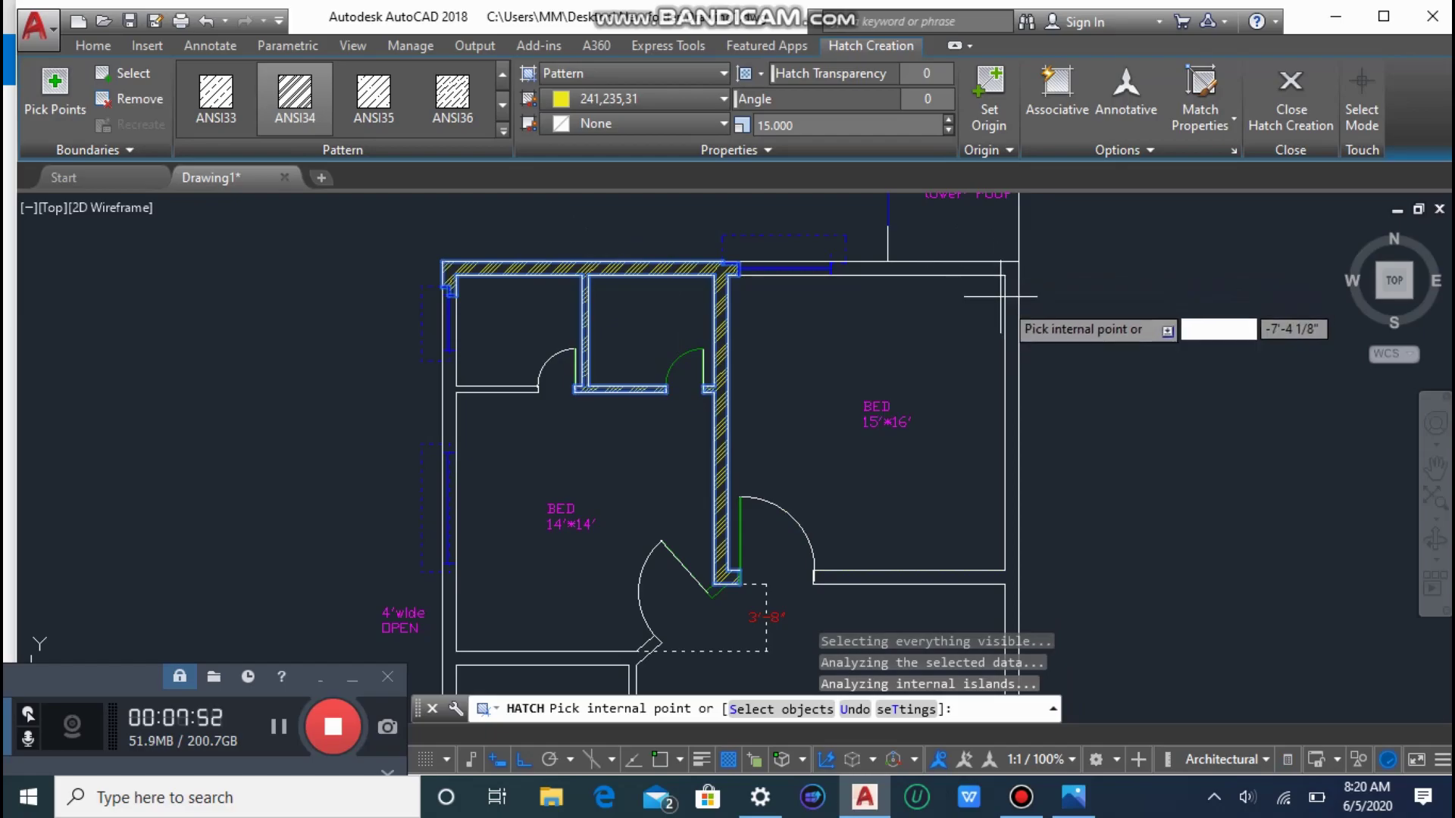
pyautogui.click(1015, 562)
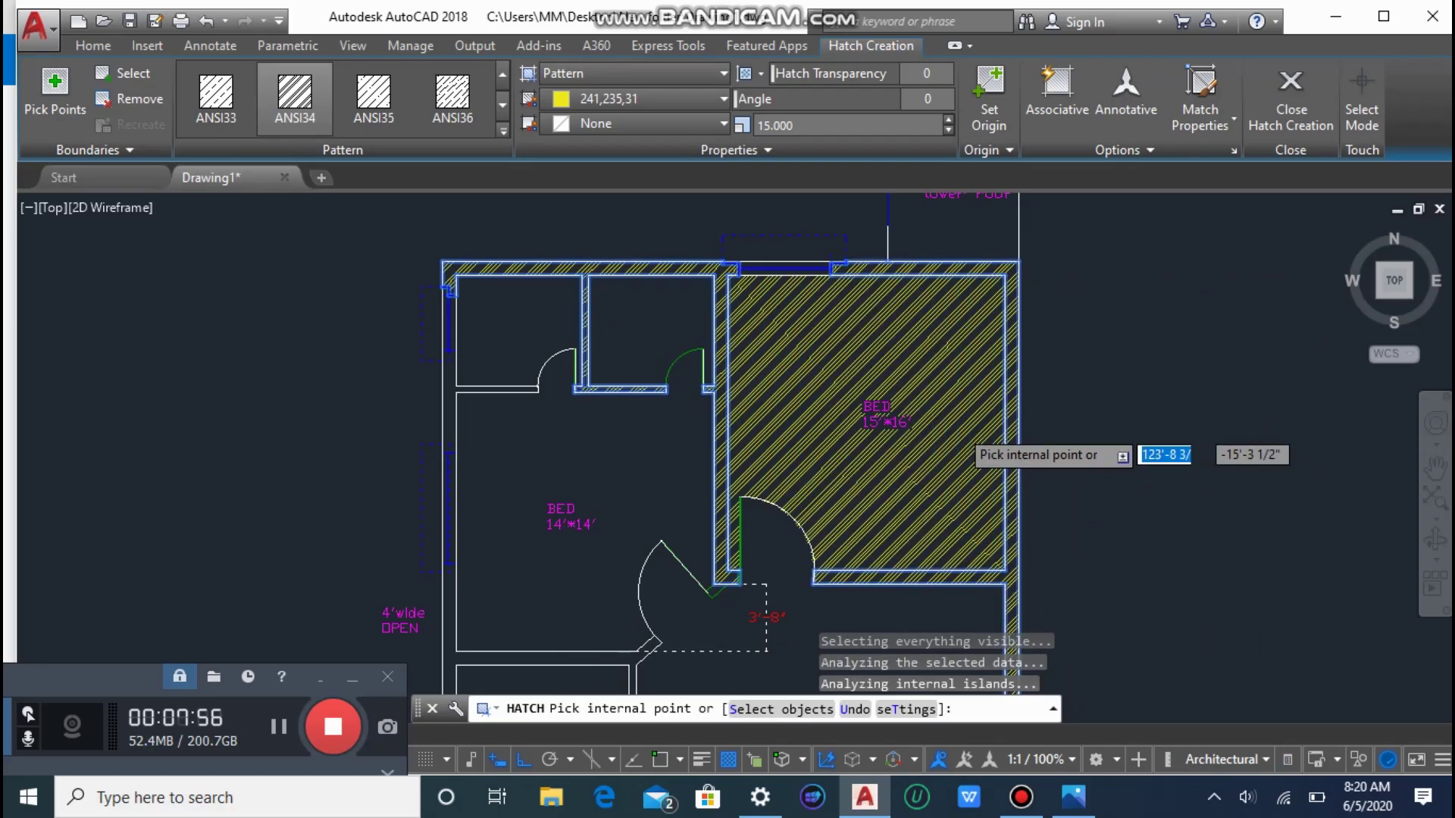
pyautogui.scroll(-8, 1061, 424)
pyautogui.scroll(10, 1078, 394)
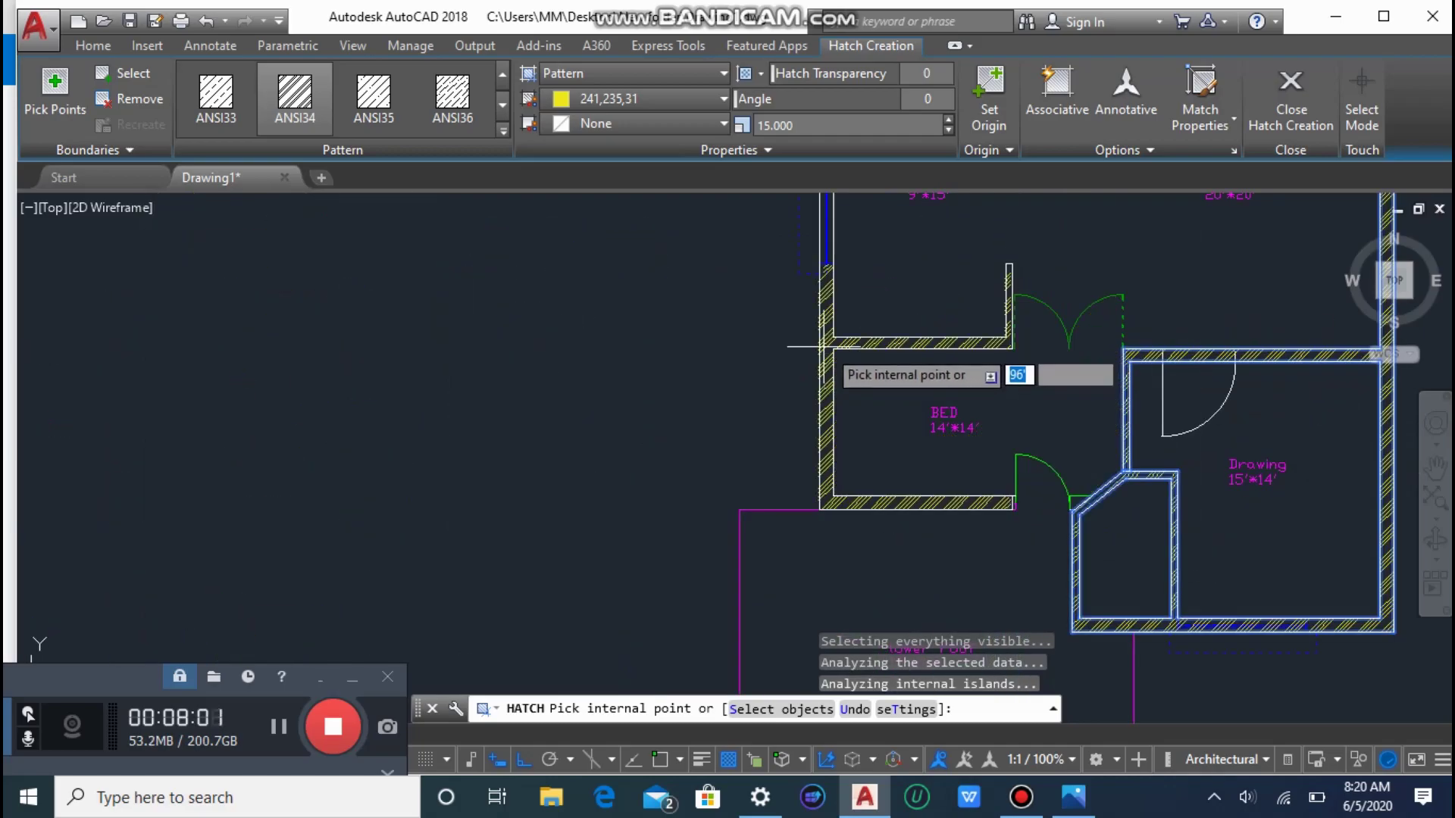
# Hatch the wall ring around the BED room and the walls near the 4' wide OPEN corner, then end the command.
pyautogui.click(827, 350)
pyautogui.scroll(-6, 1060, 462)
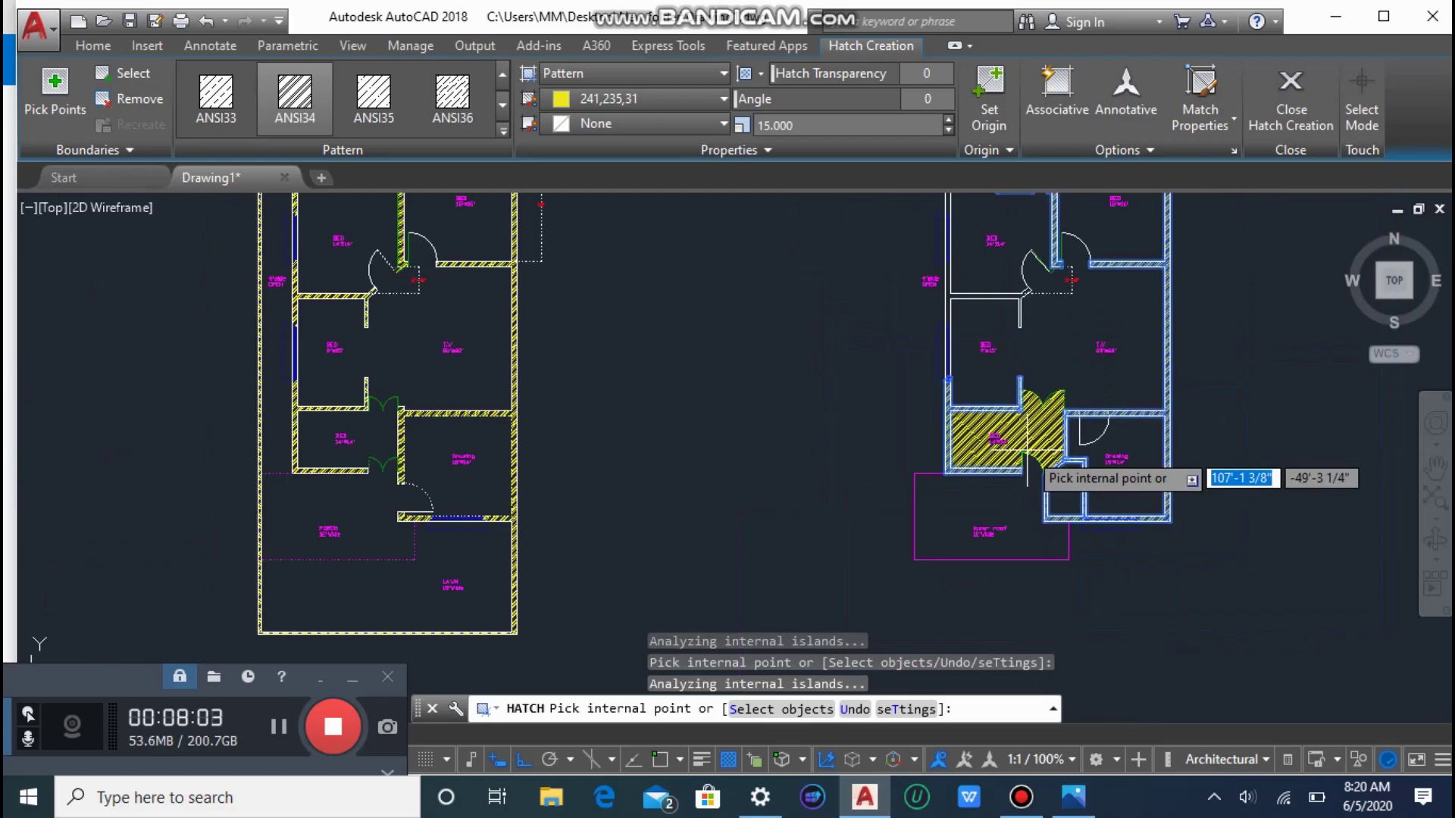
pyautogui.scroll(6, 985, 379)
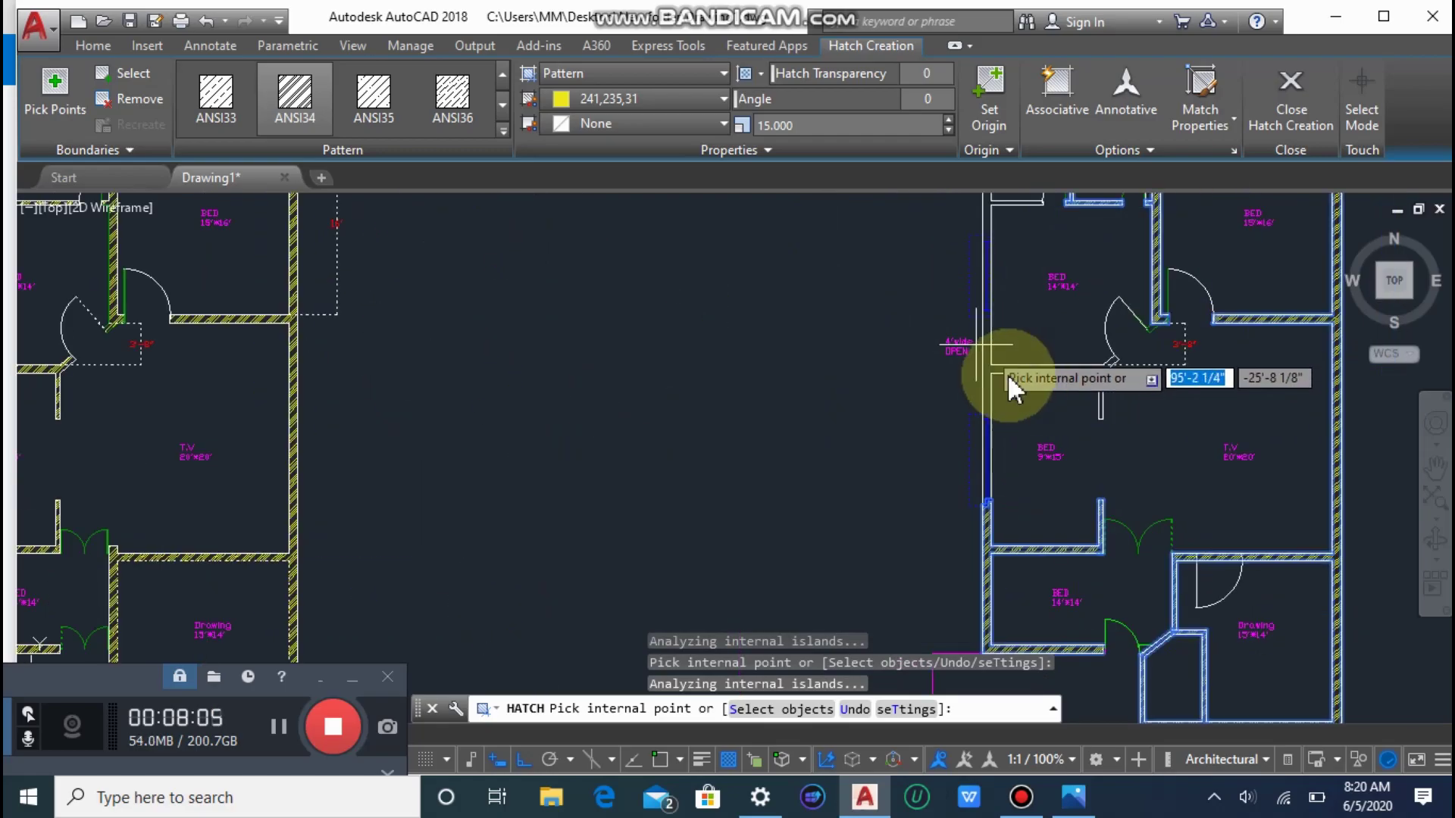
pyautogui.scroll(6, 984, 372)
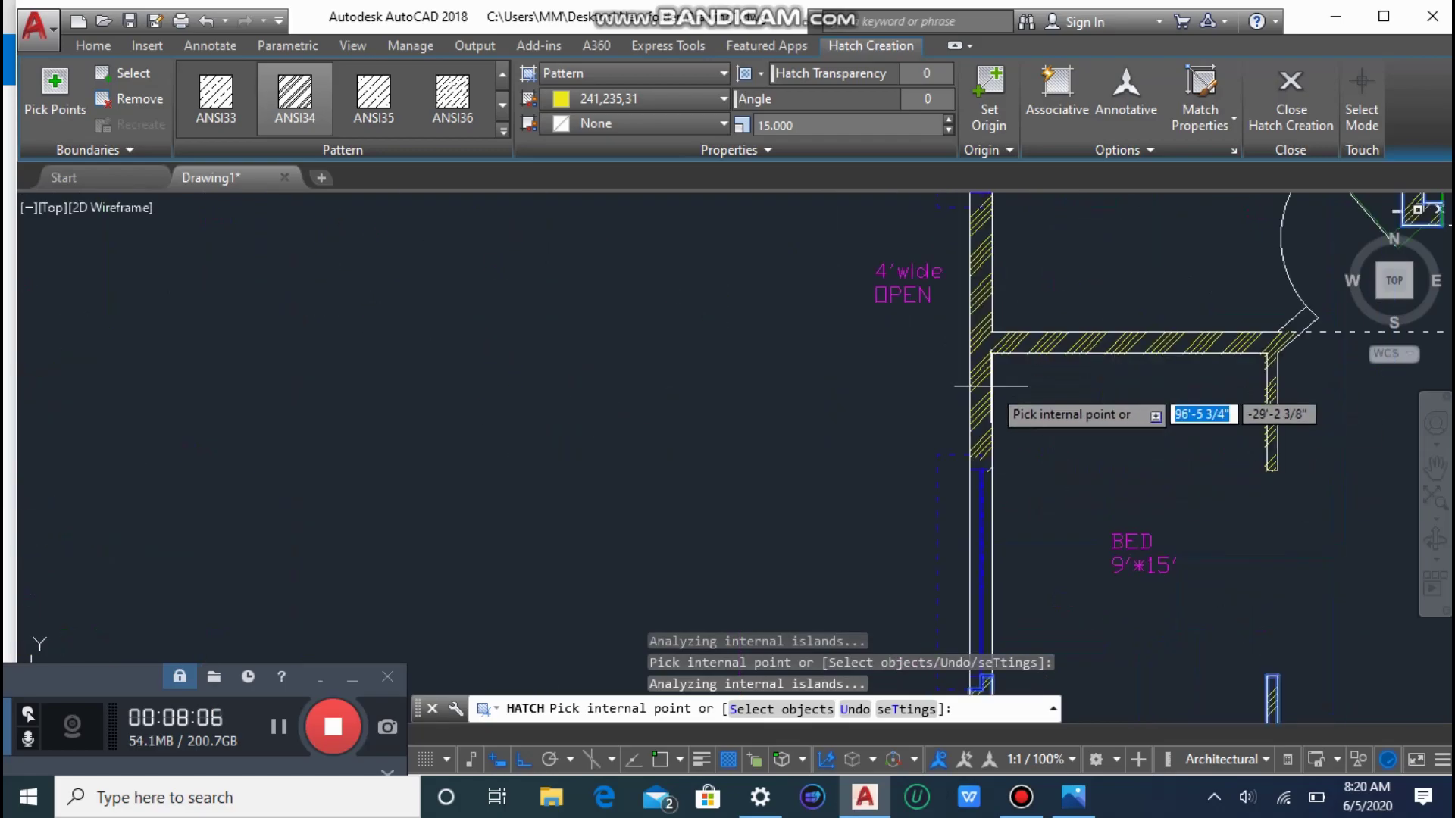
pyautogui.click(970, 319)
pyautogui.scroll(-4, 1228, 360)
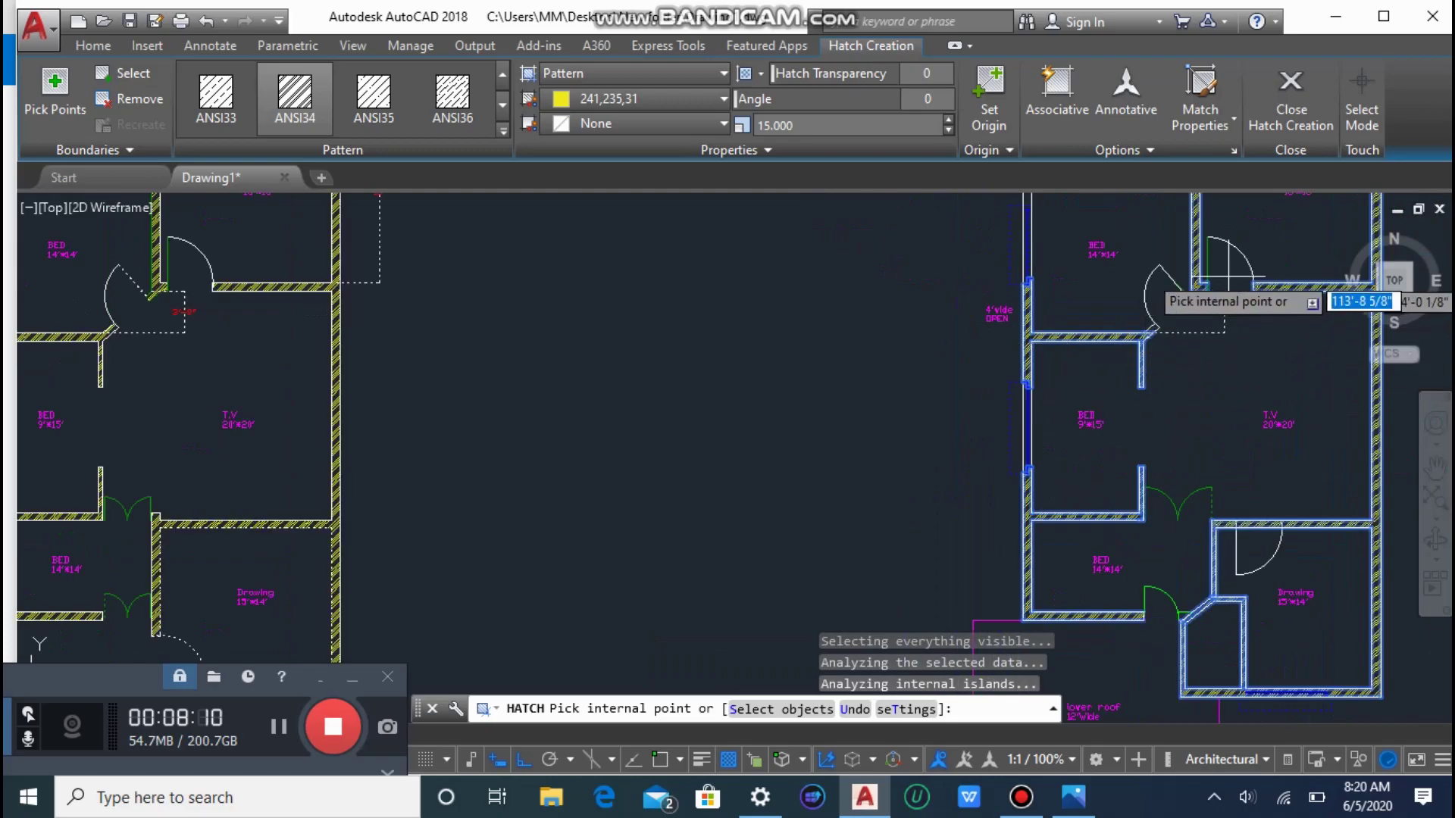
pyautogui.scroll(-2, 1144, 318)
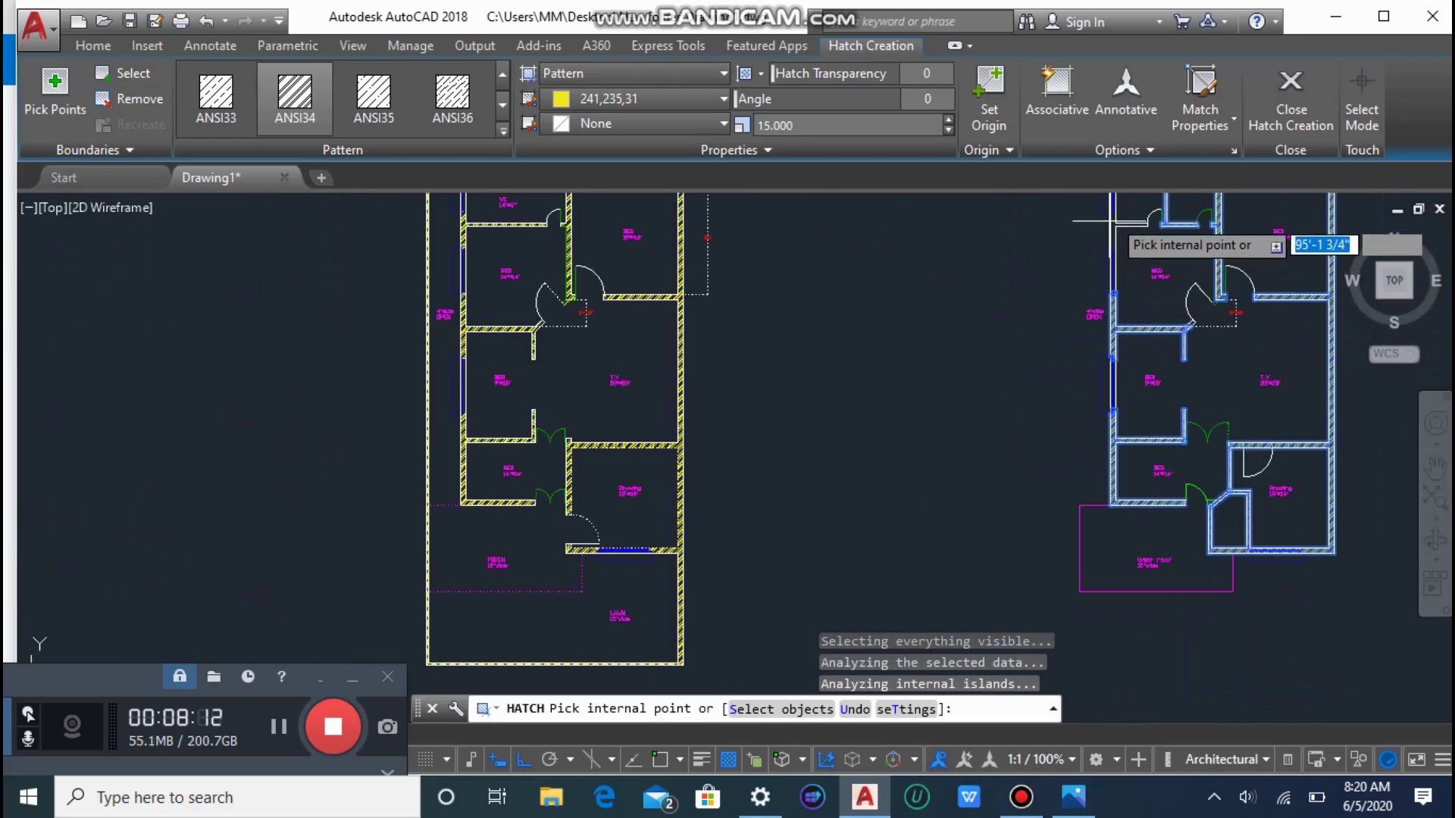
pyautogui.scroll(4, 1136, 281)
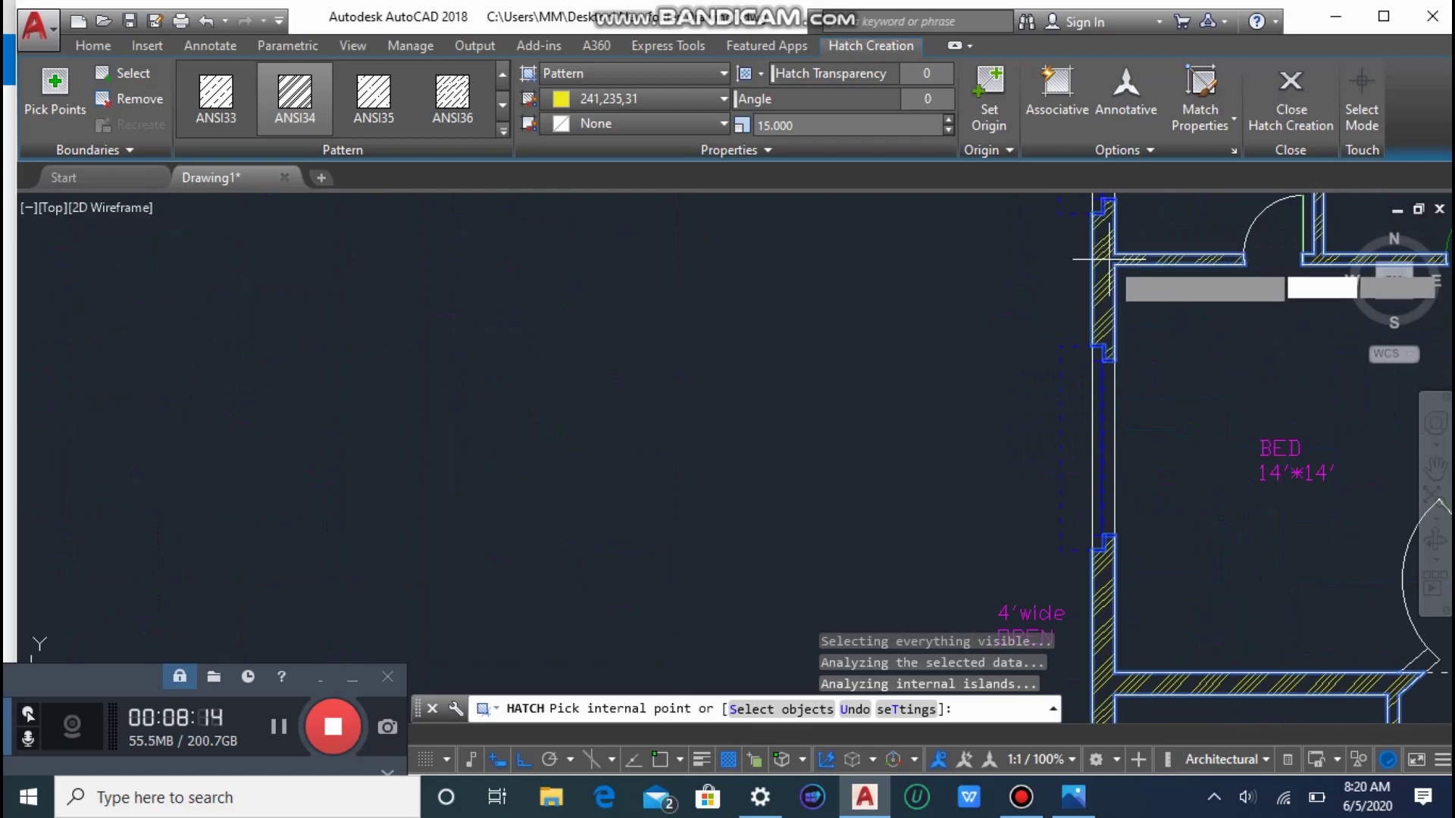
pyautogui.scroll(-4, 1137, 312)
pyautogui.press('Escape')
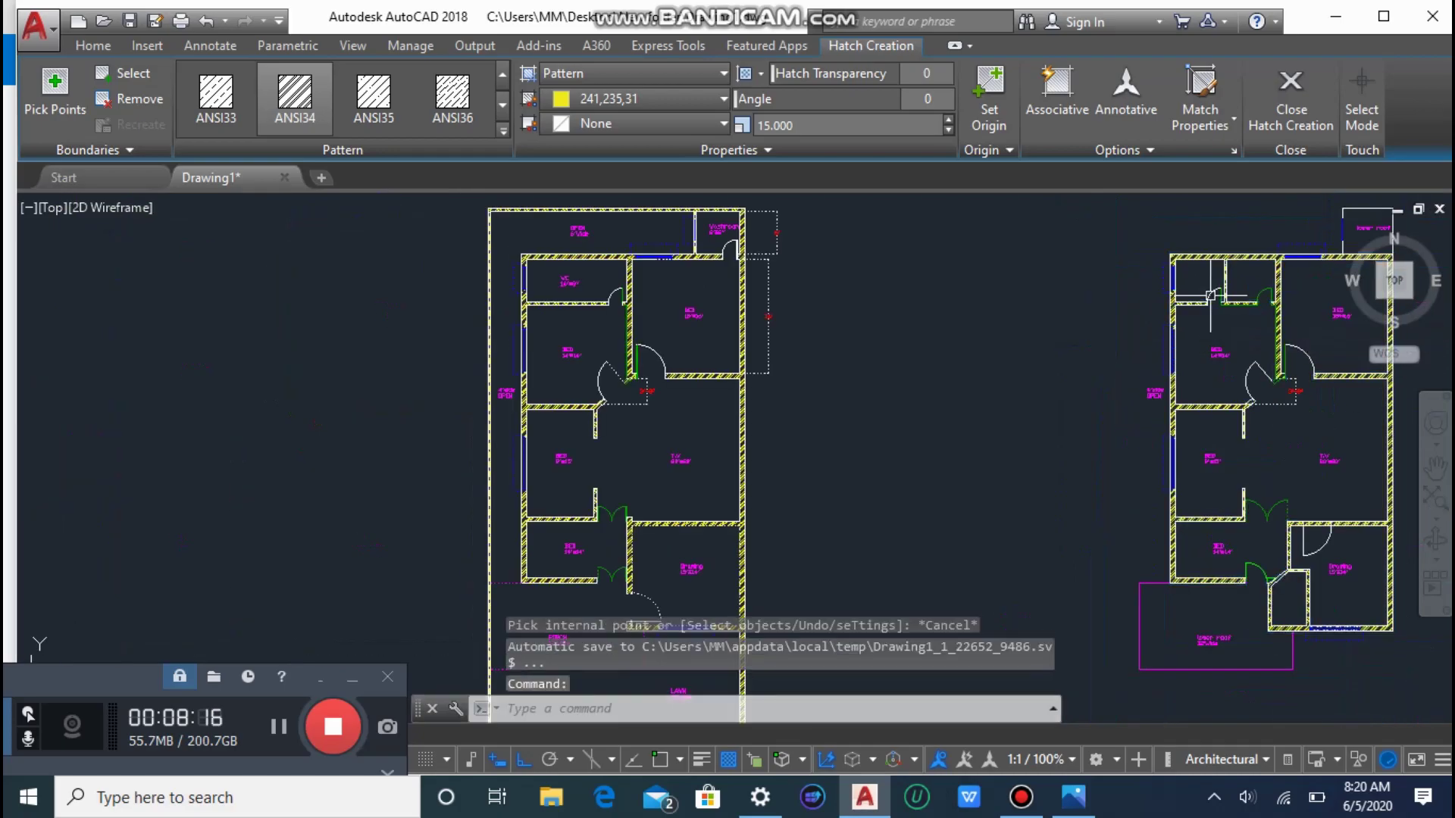
pyautogui.scroll(-4, 1220, 356)
pyautogui.scroll(6, 1301, 417)
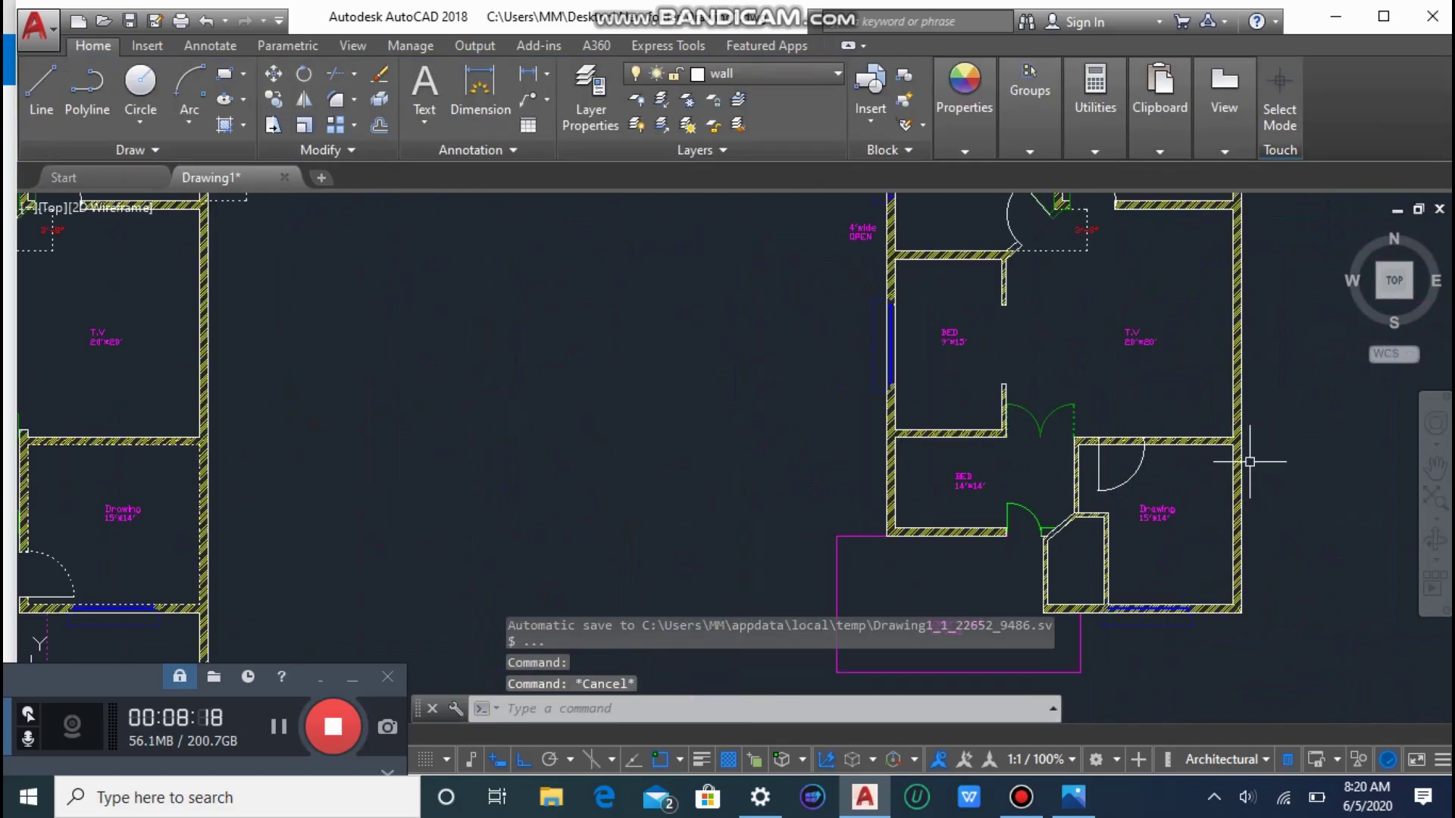
pyautogui.scroll(-4, 1103, 421)
pyautogui.scroll(5, 1136, 318)
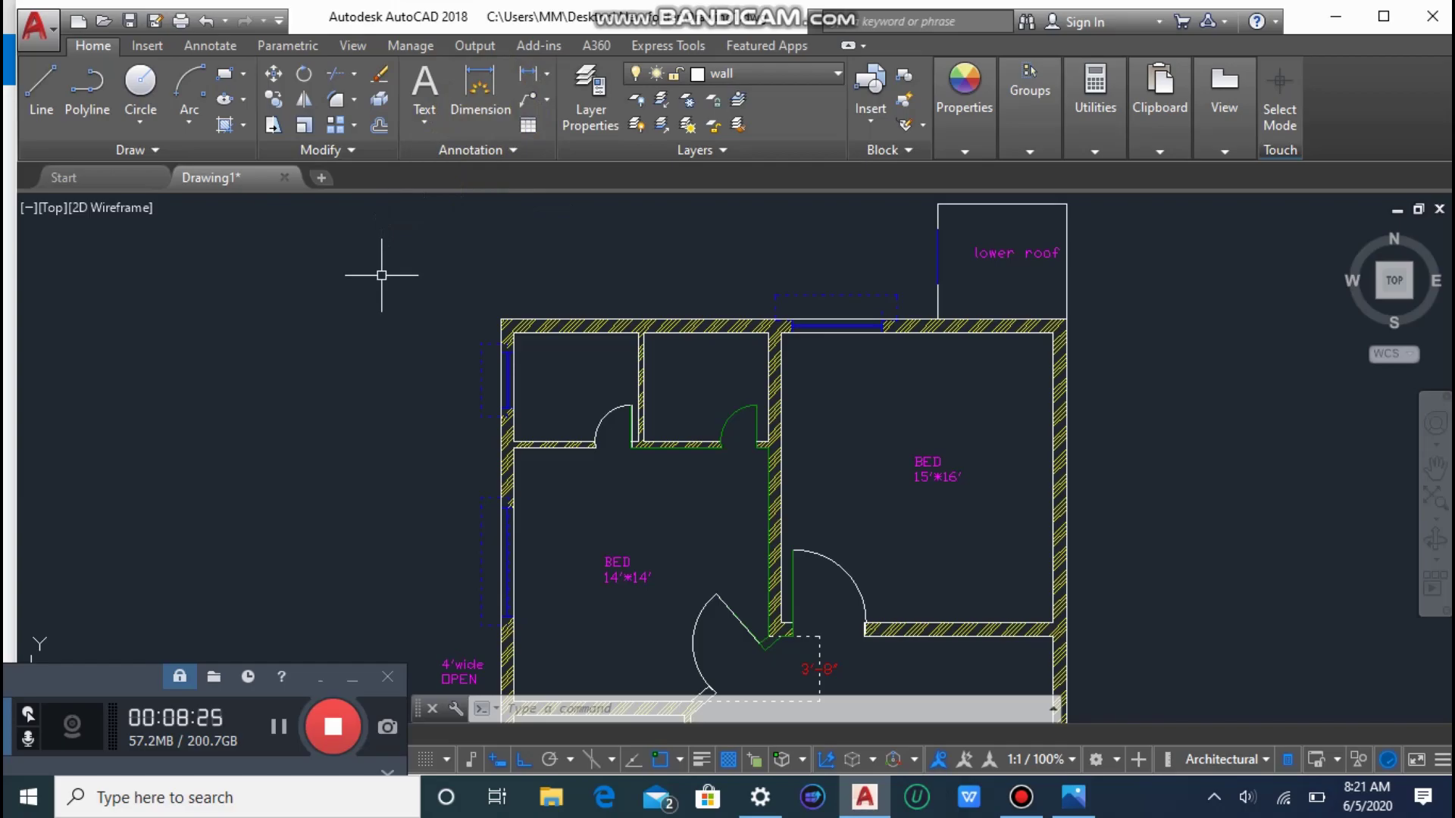
# Modify the Standard dimension style to use Architectural tick arrowheads and an Open 30 leader arrow.
pyautogui.write('d')
pyautogui.press('Return')
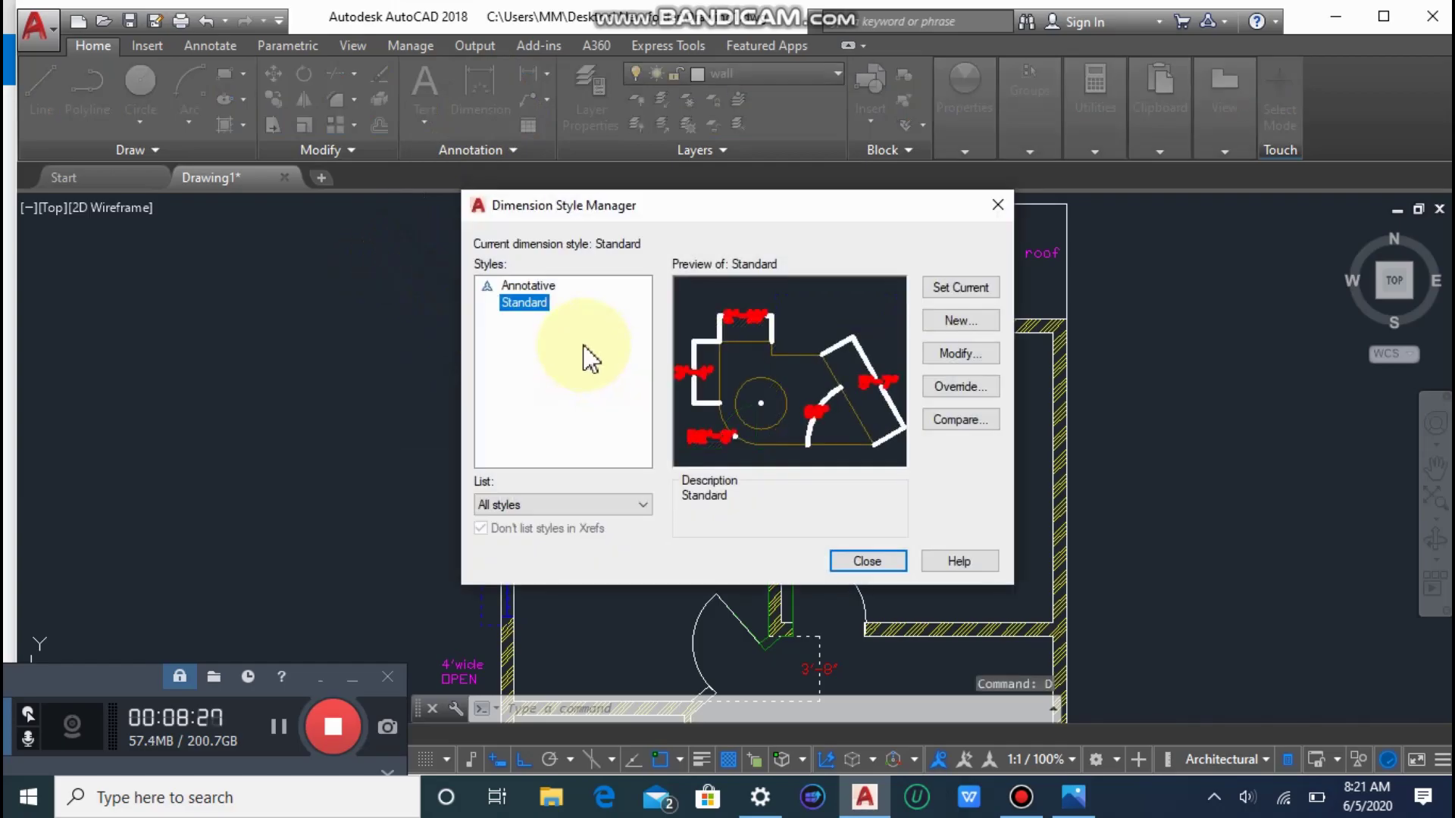
pyautogui.click(967, 353)
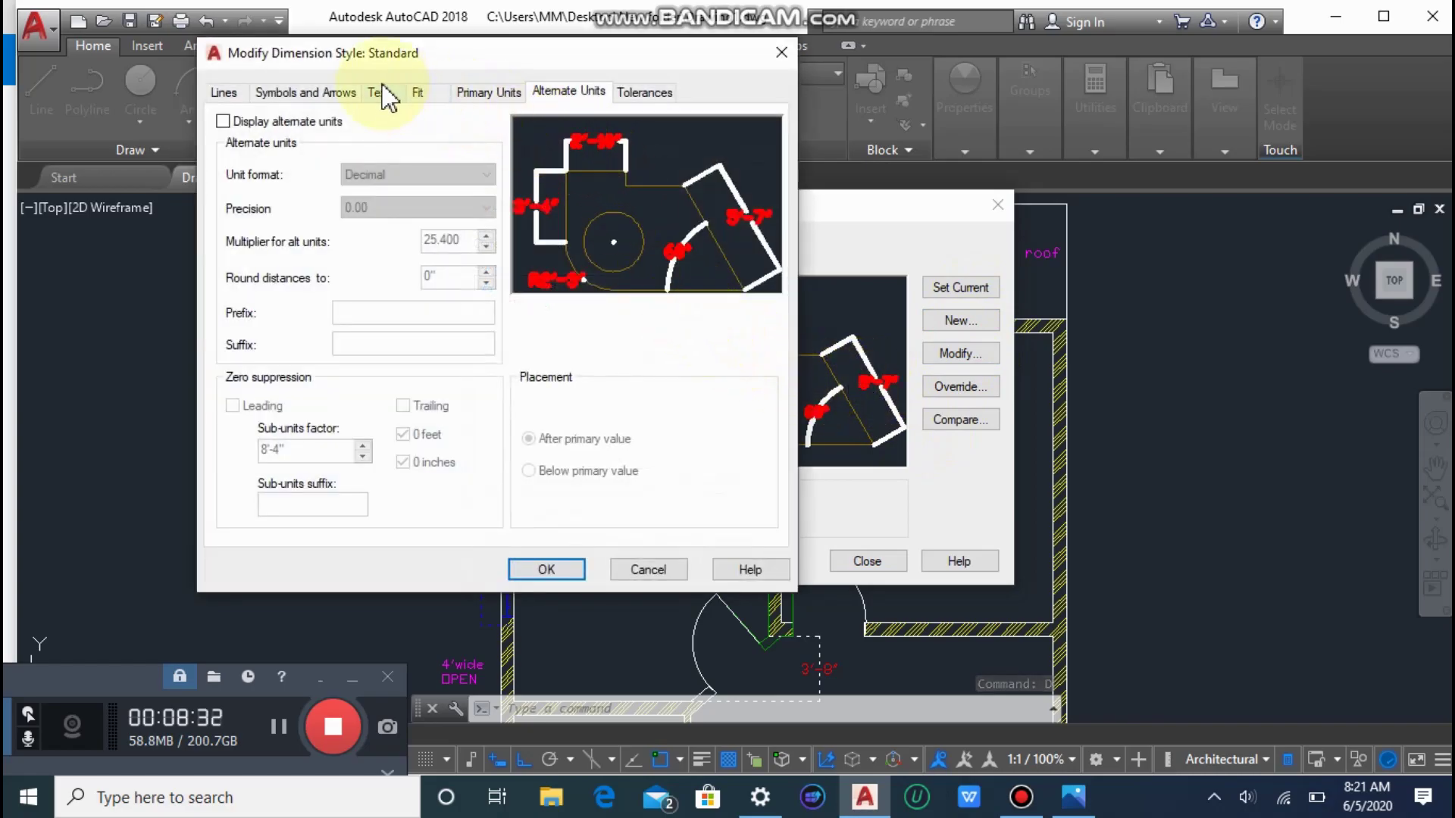
pyautogui.click(346, 94)
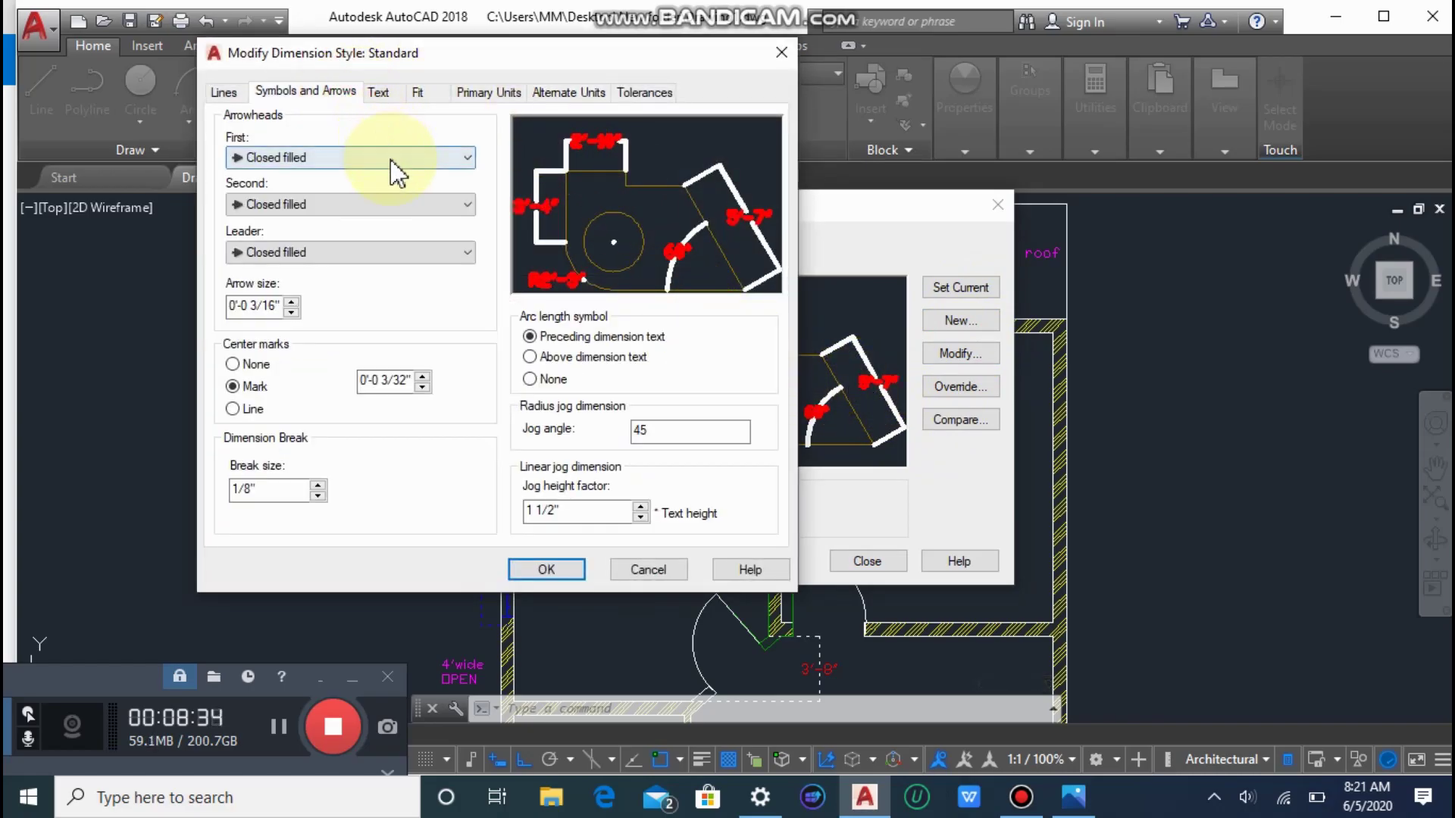
pyautogui.click(390, 160)
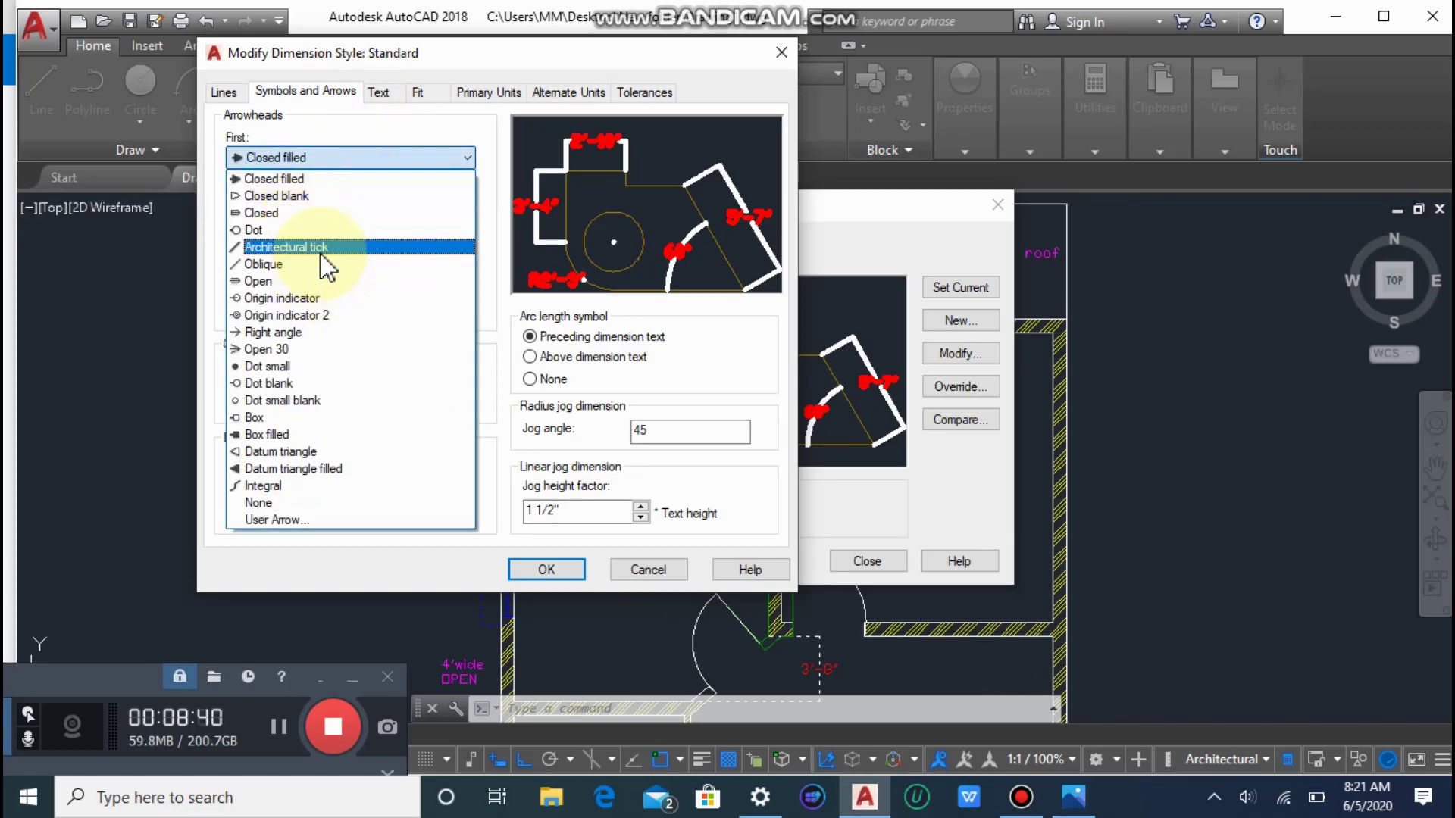
pyautogui.click(322, 249)
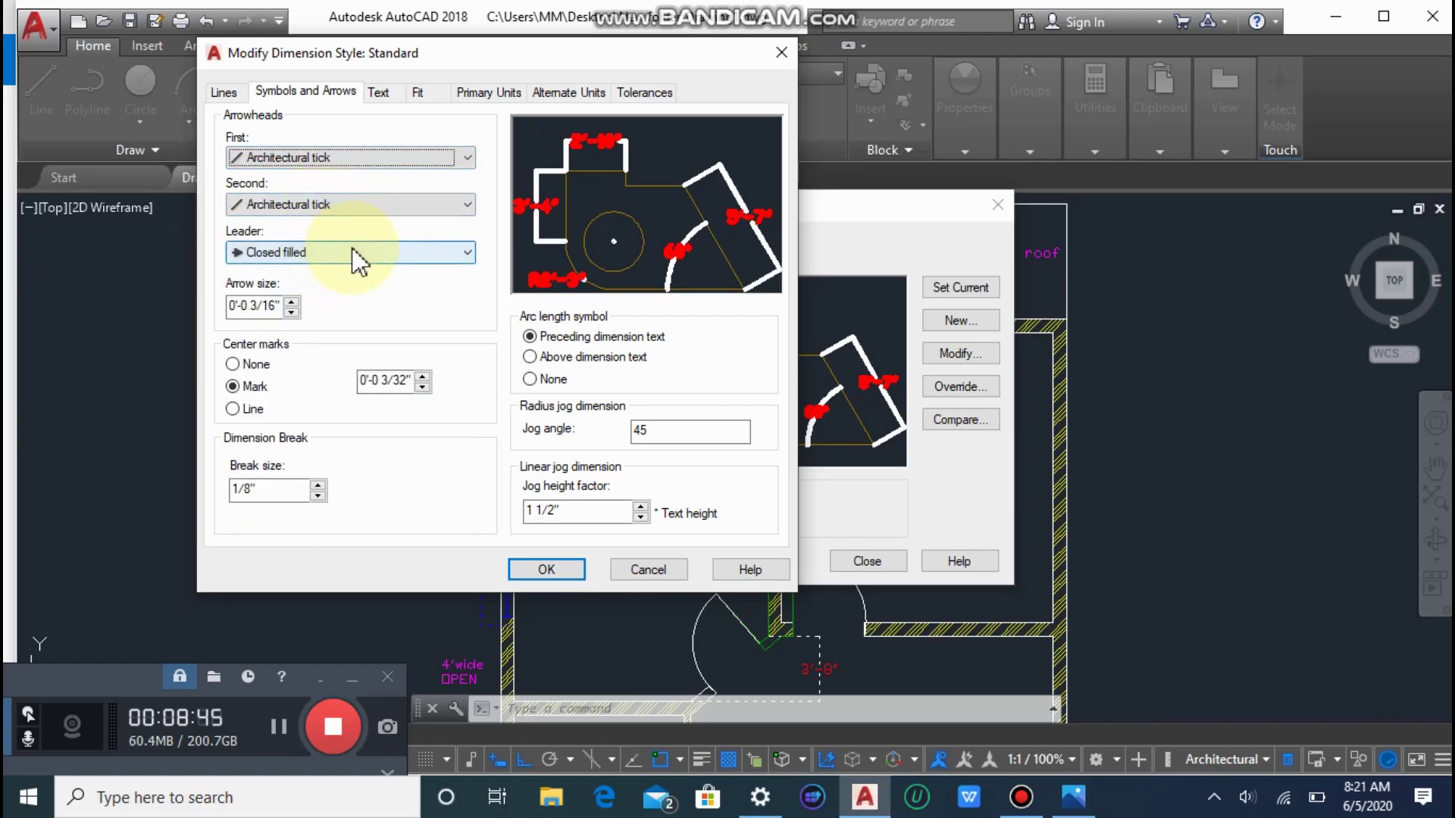
pyautogui.click(352, 250)
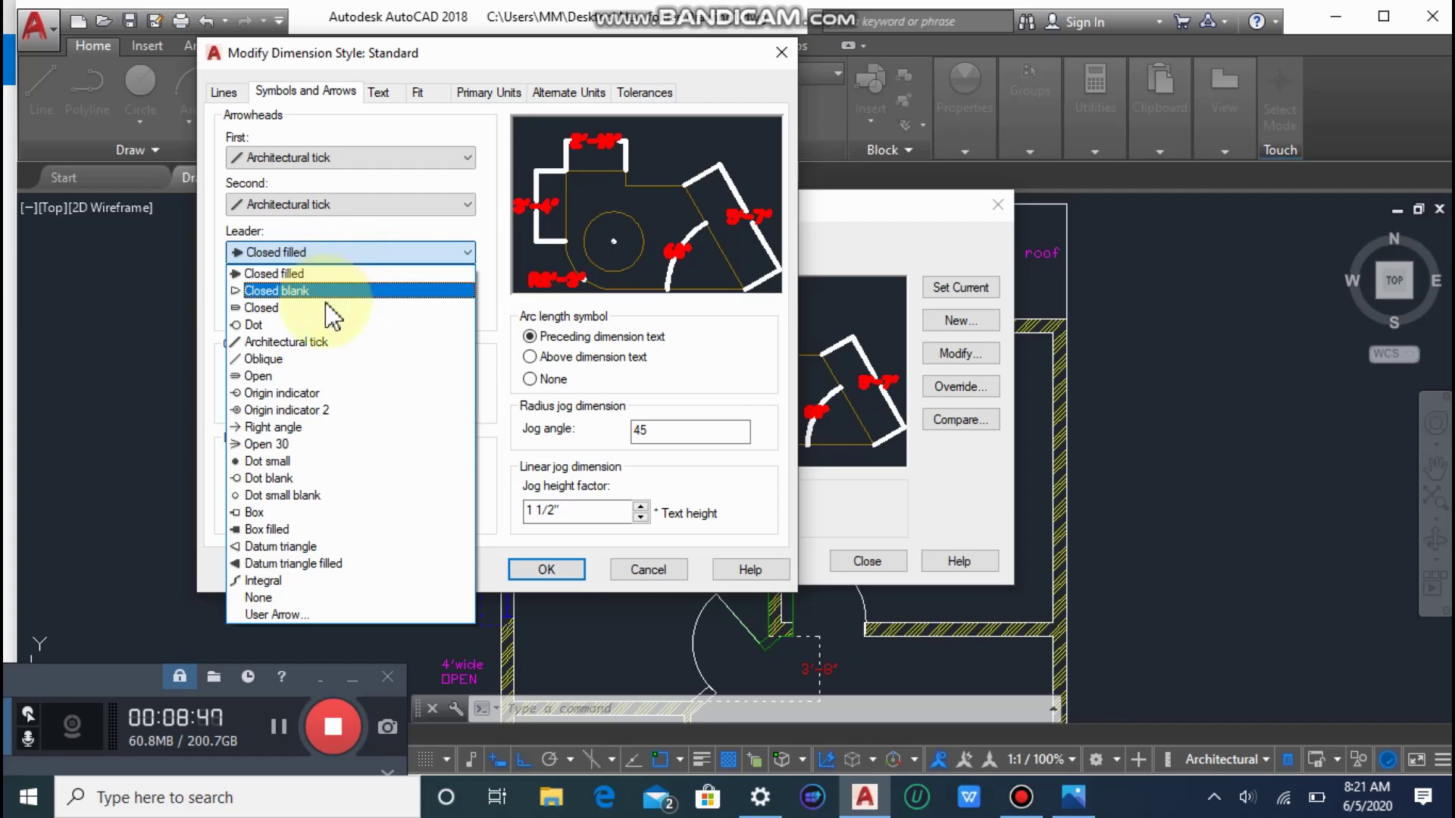
pyautogui.click(314, 446)
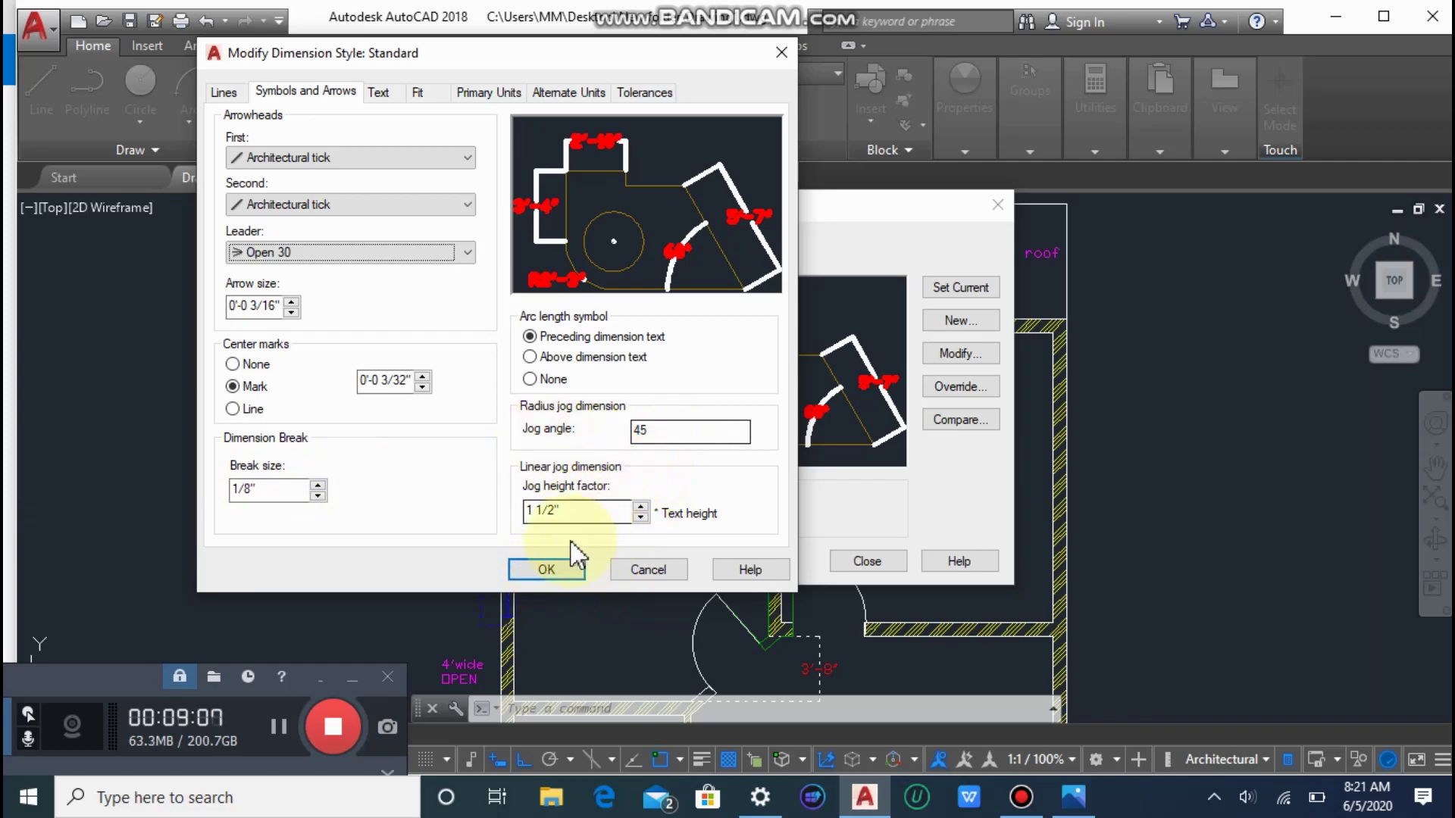
# In the Standard dimension style, make dimension lines yellow and extension lines magenta.
pyautogui.click(386, 93)
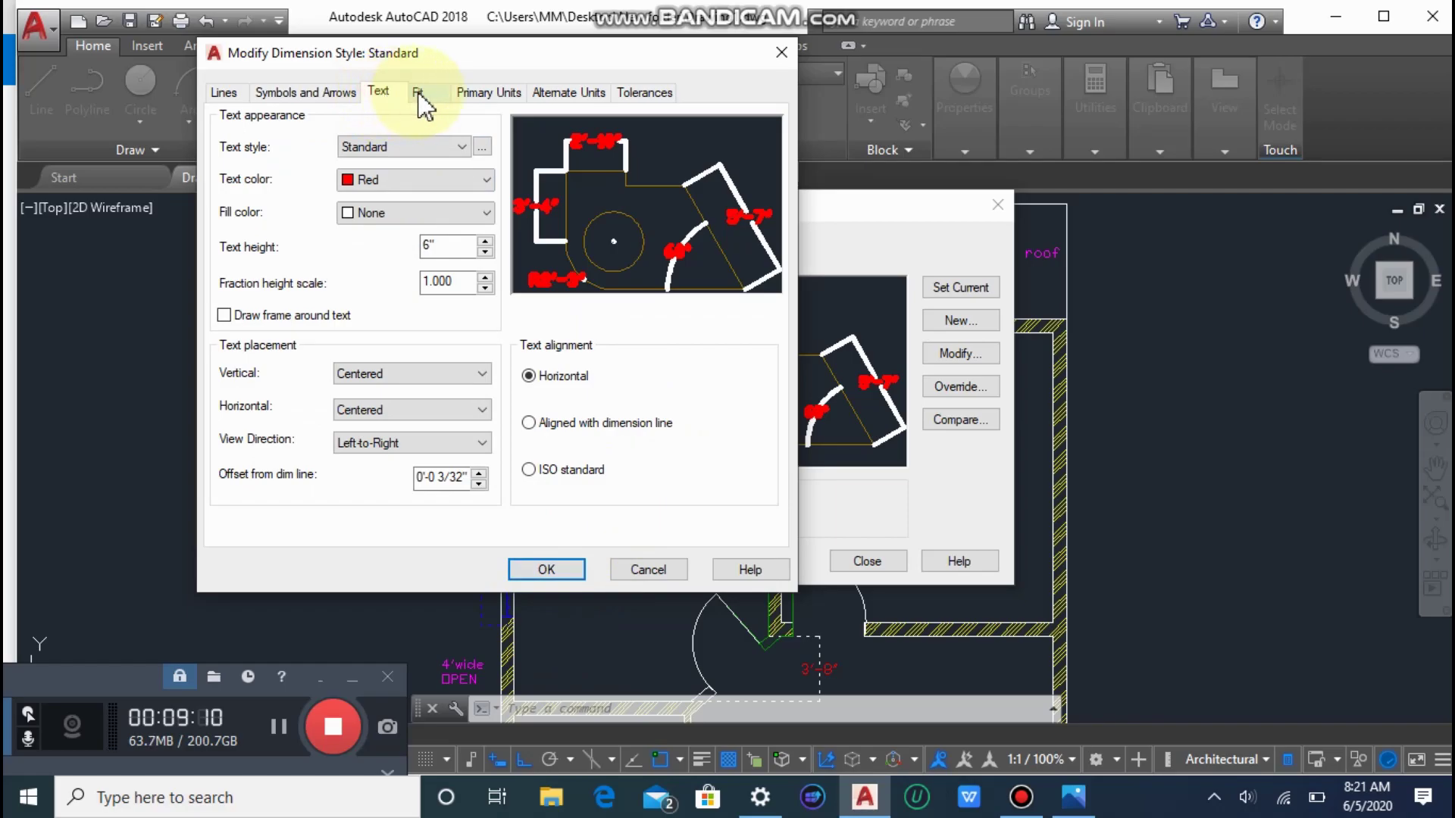
pyautogui.click(347, 94)
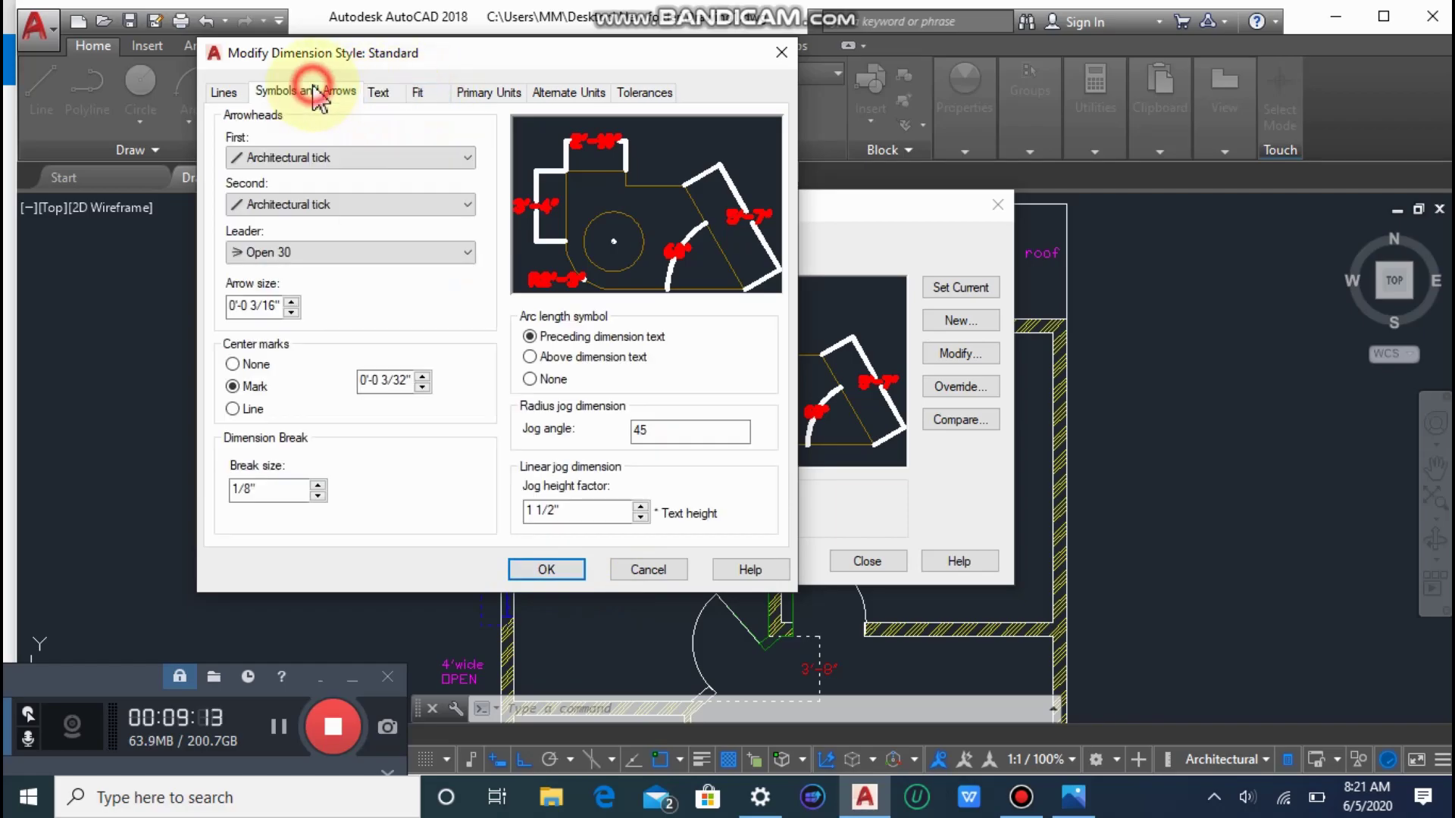
pyautogui.click(223, 91)
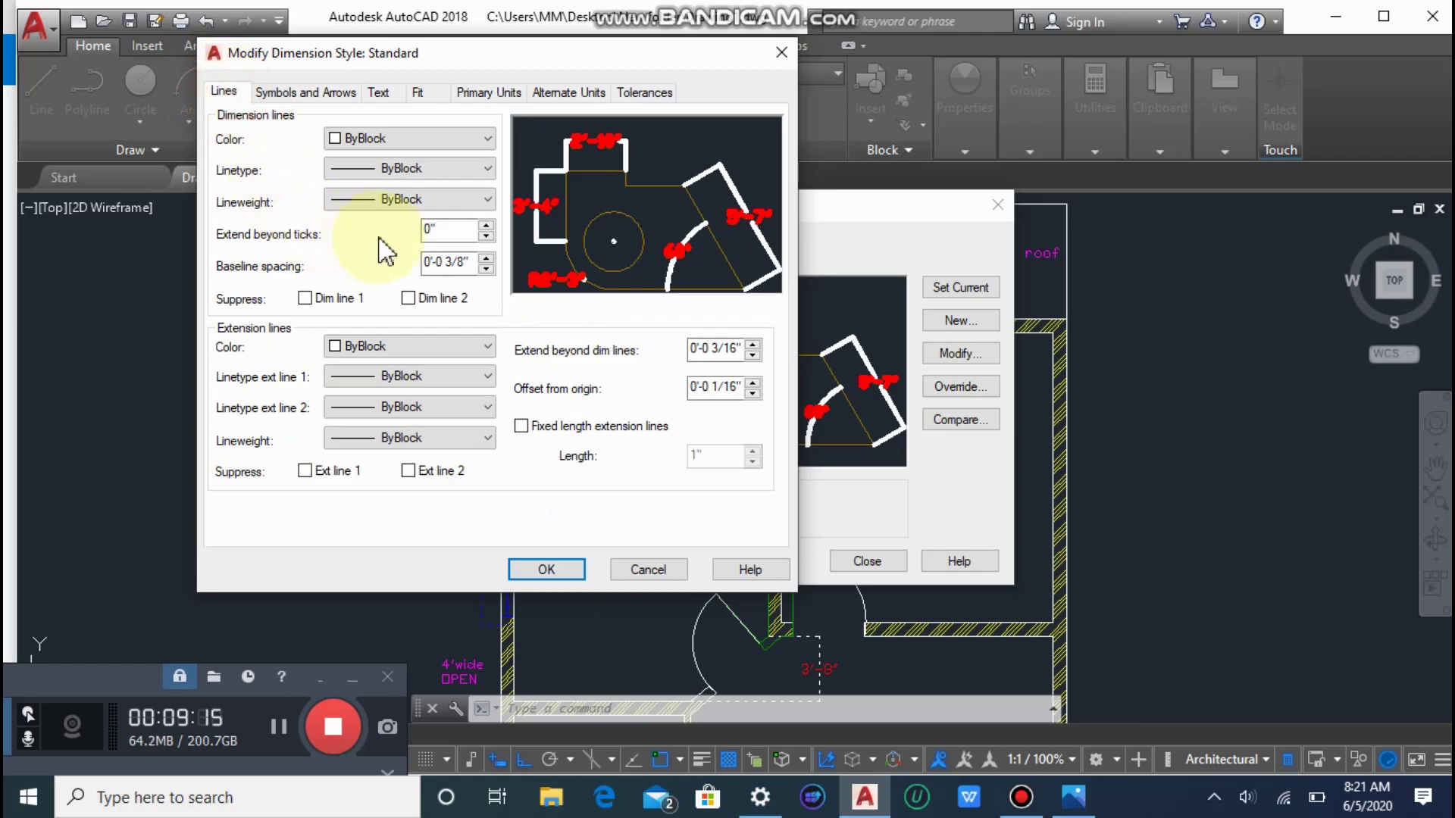
pyautogui.click(403, 139)
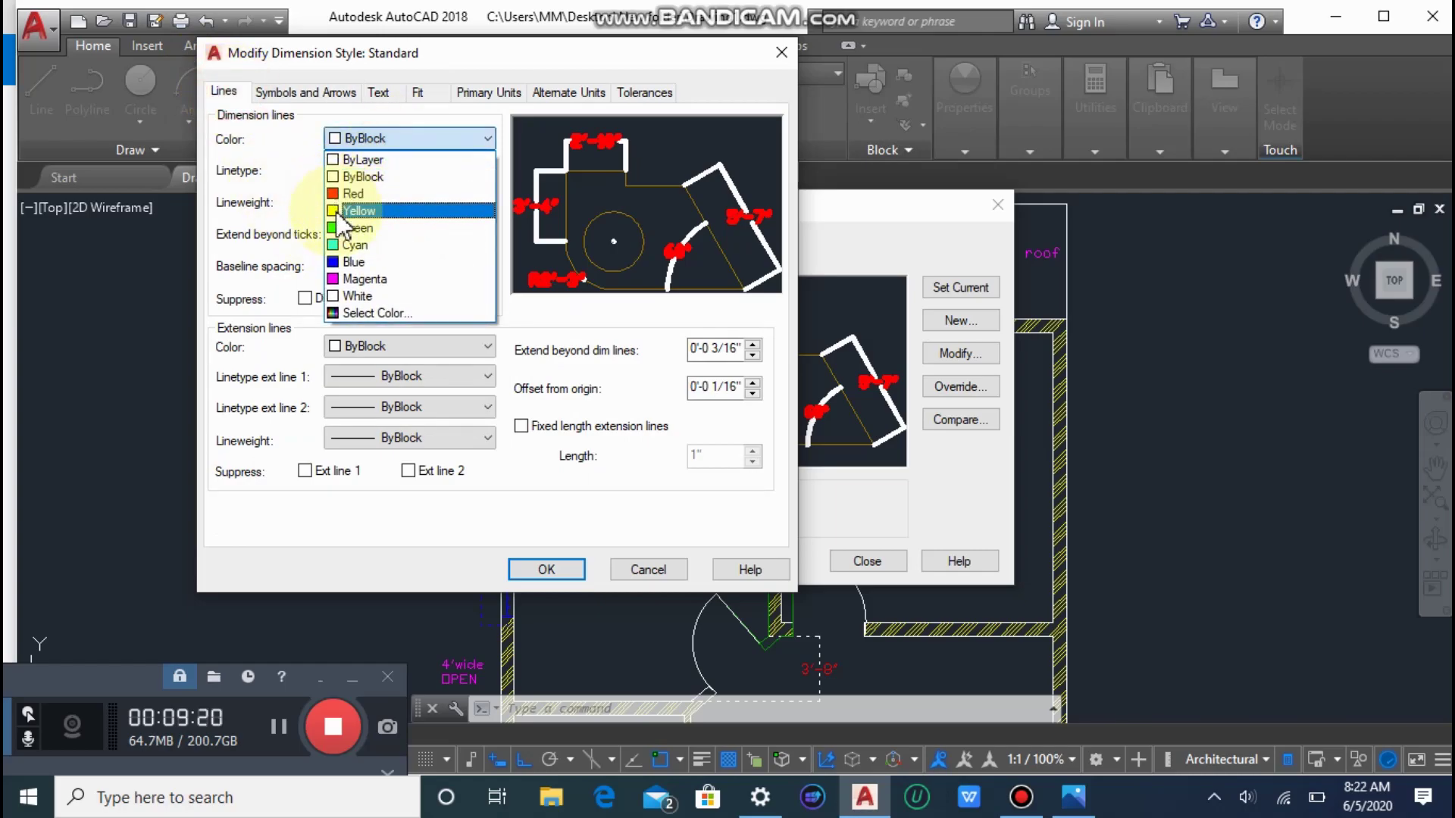
pyautogui.click(345, 212)
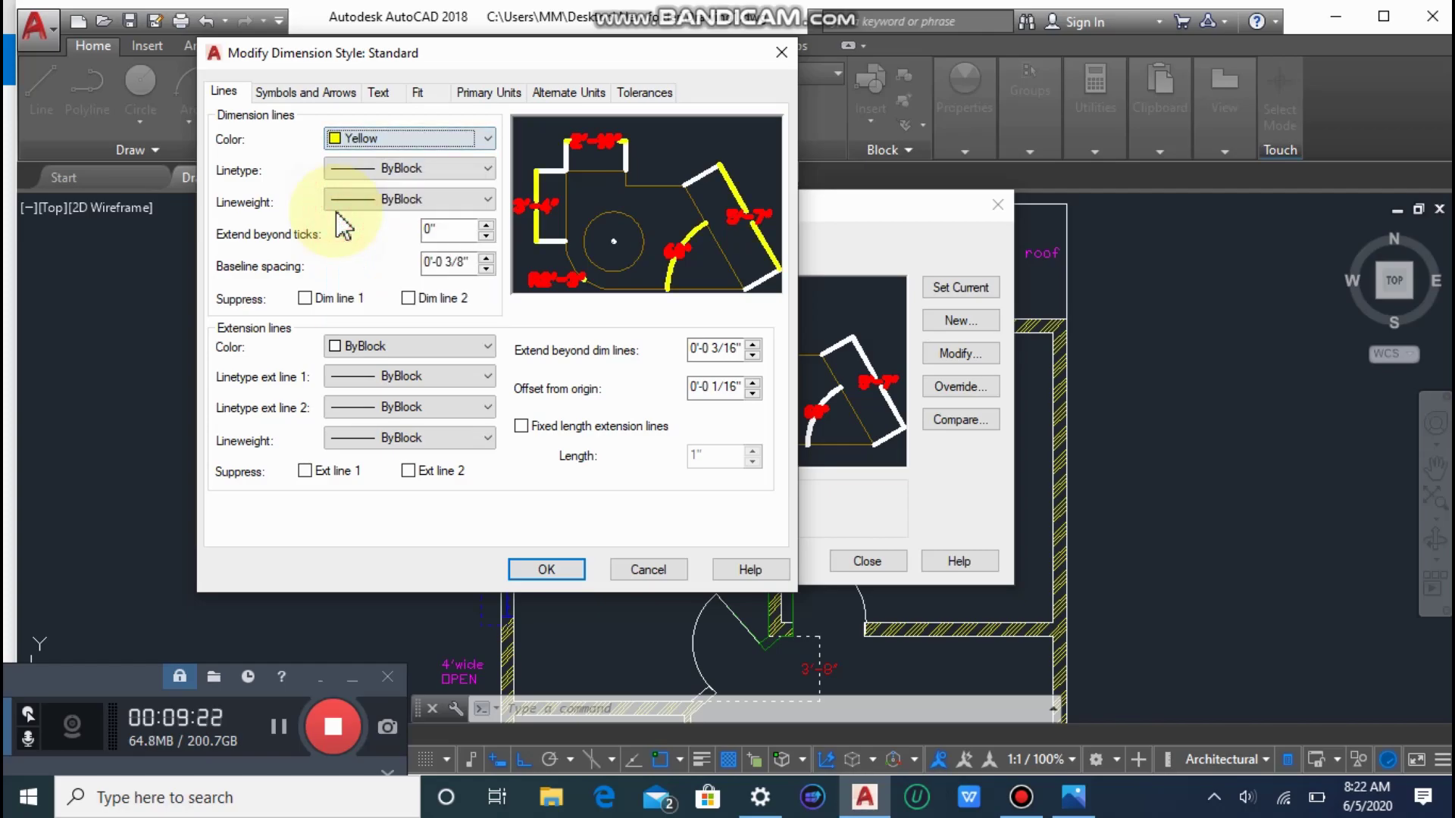
pyautogui.click(364, 346)
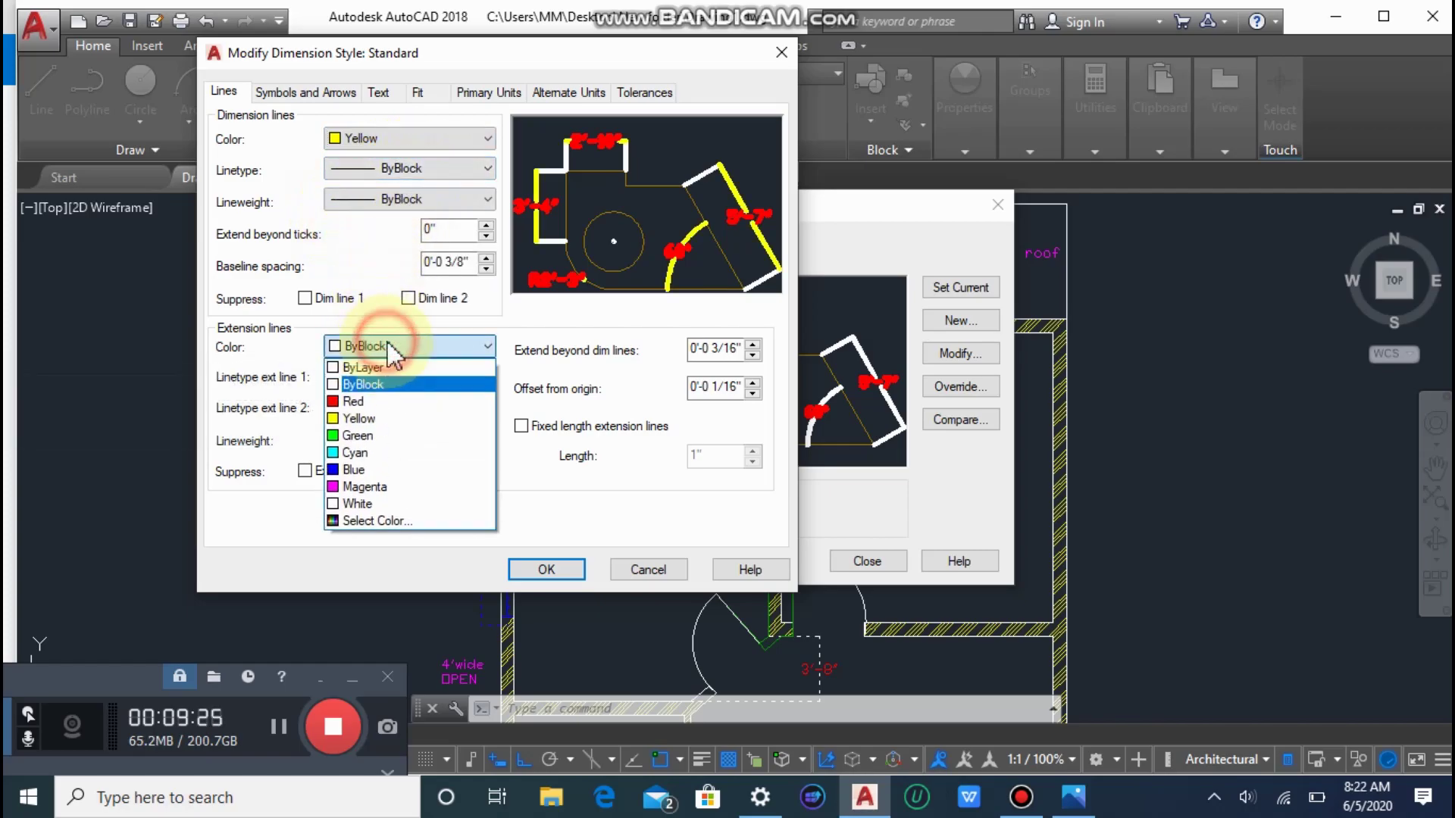
pyautogui.click(334, 489)
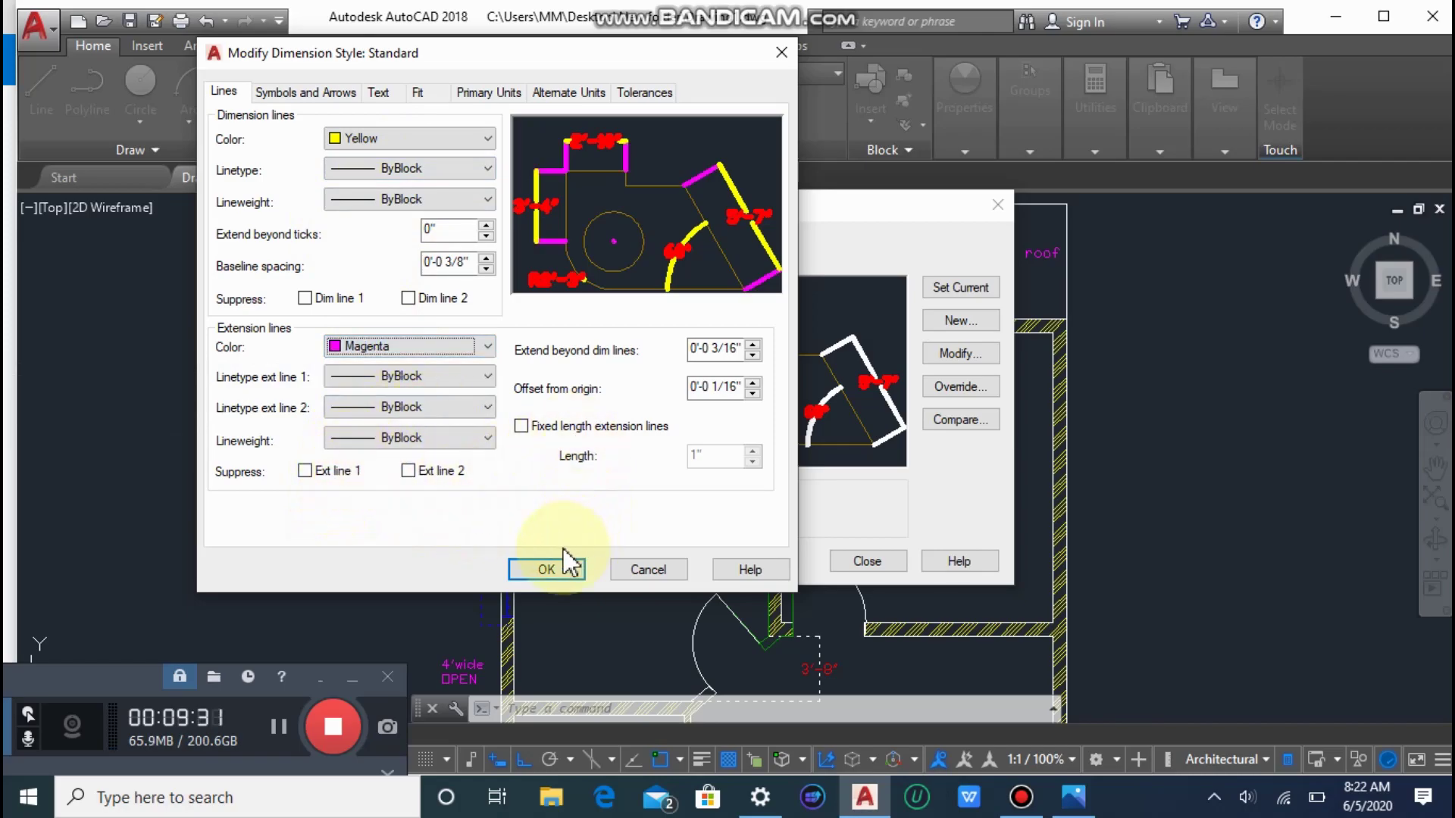
# Review the remaining style tabs, confirm the changes, and set Standard as the current style.
pyautogui.click(417, 92)
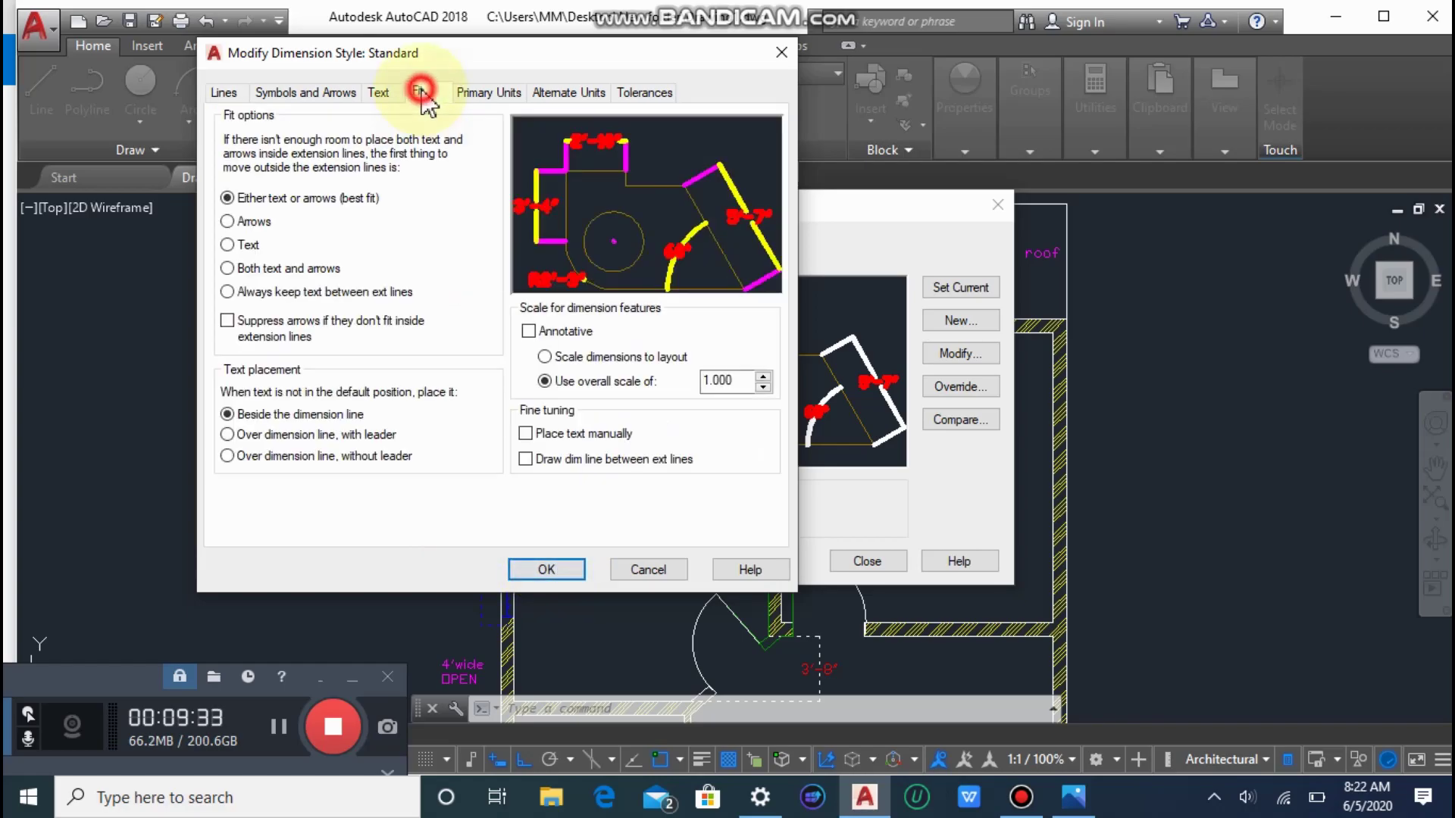
pyautogui.click(489, 92)
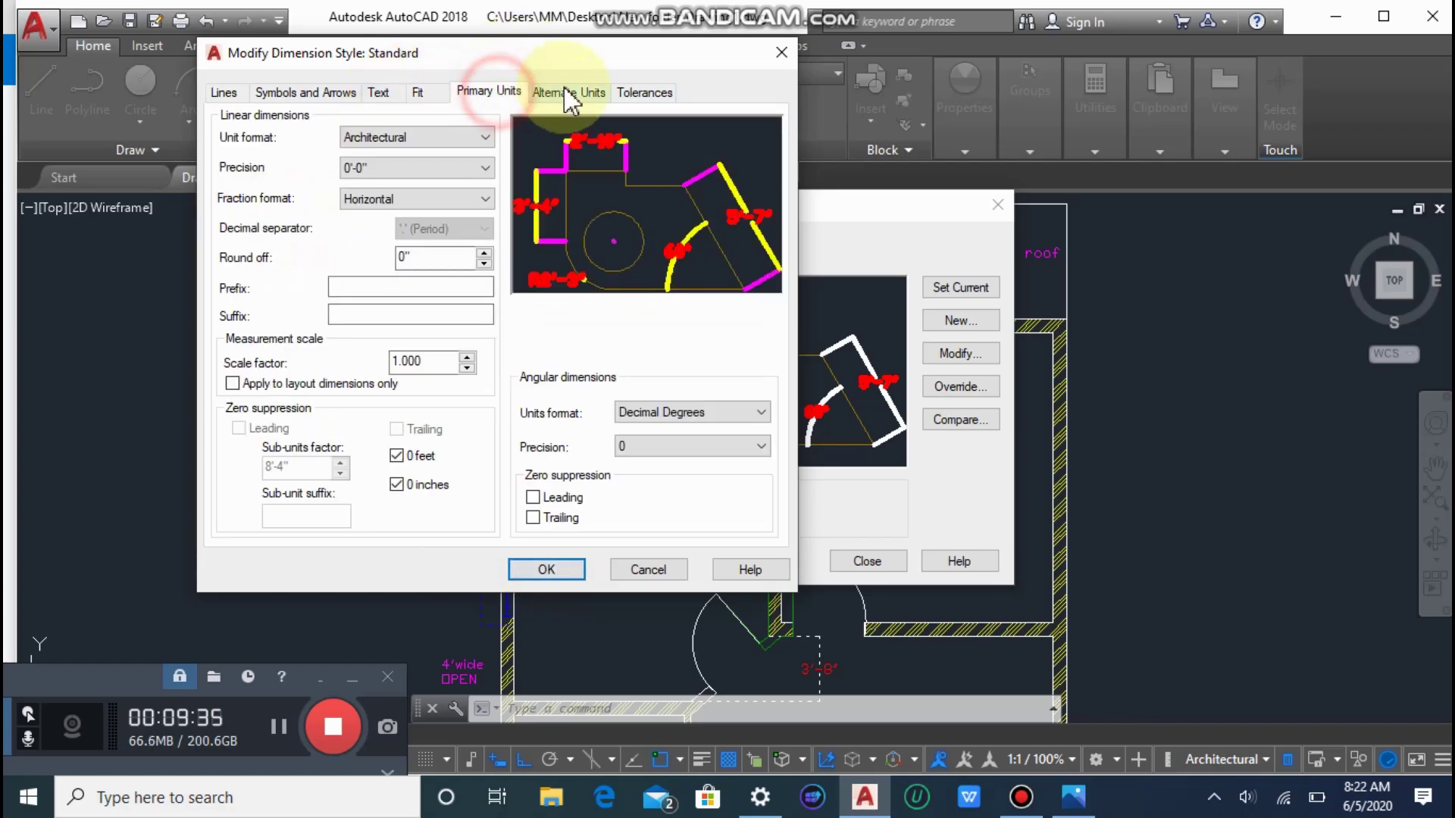
pyautogui.click(568, 91)
pyautogui.click(644, 92)
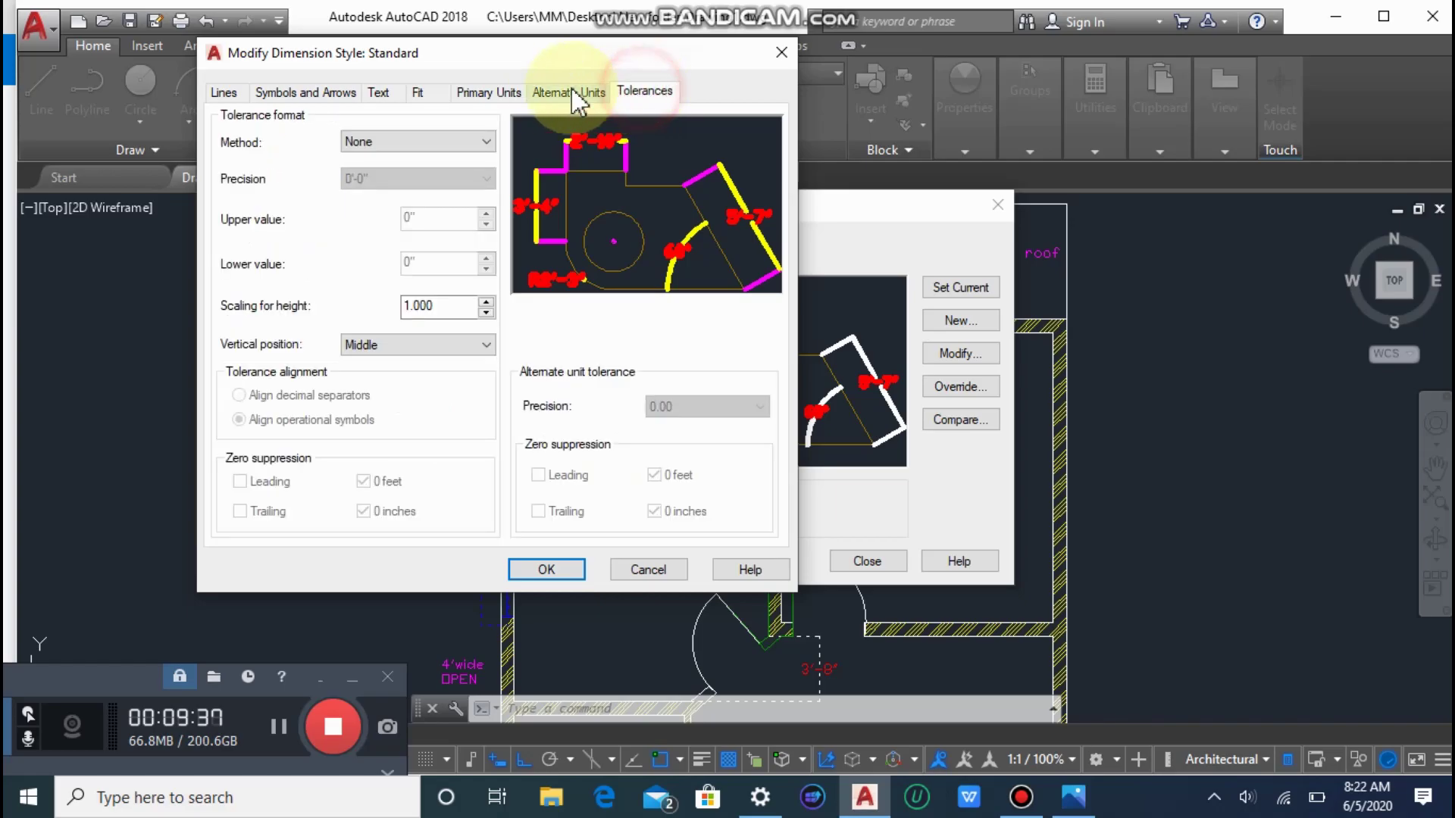
pyautogui.click(547, 570)
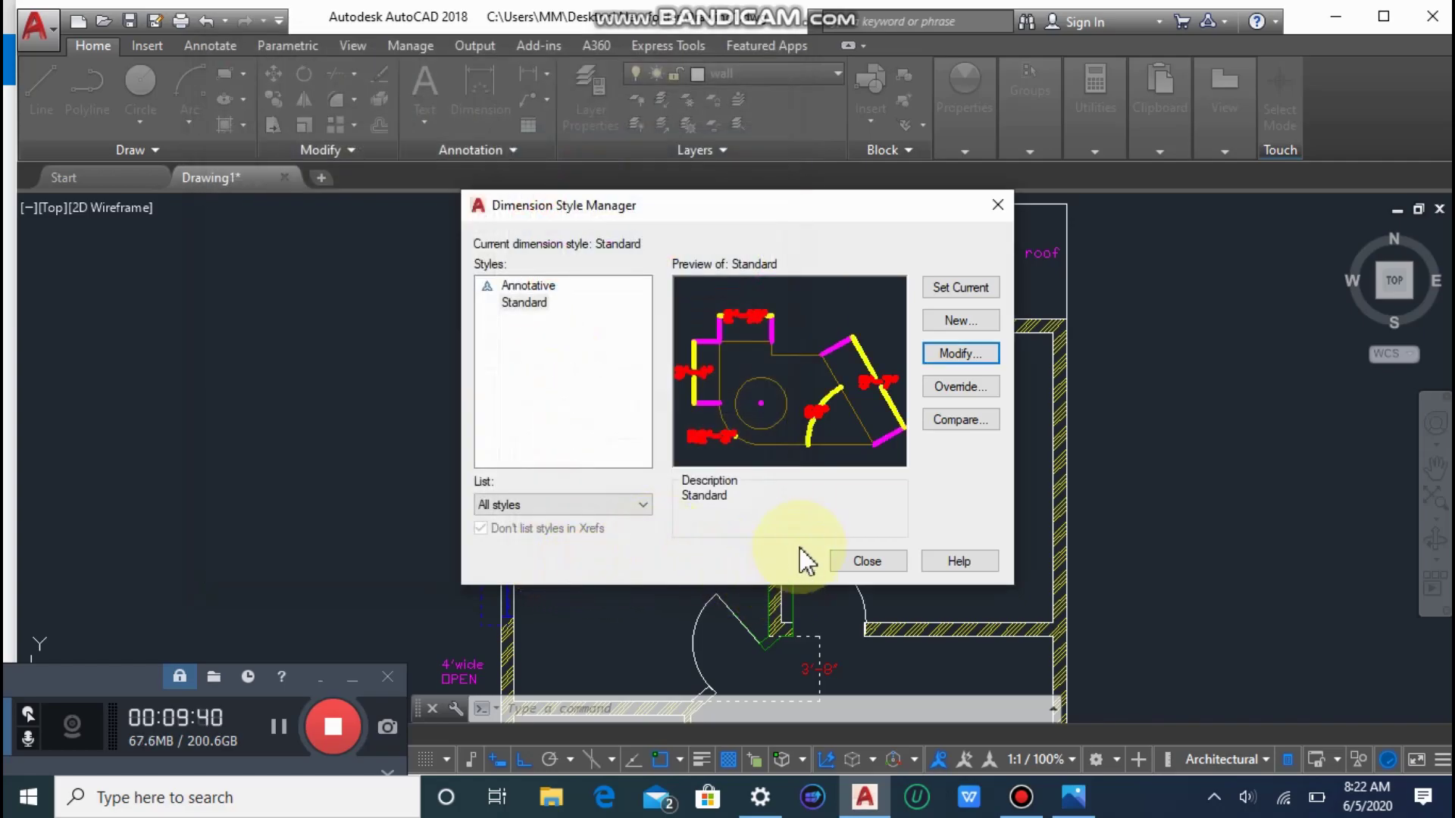
pyautogui.click(970, 292)
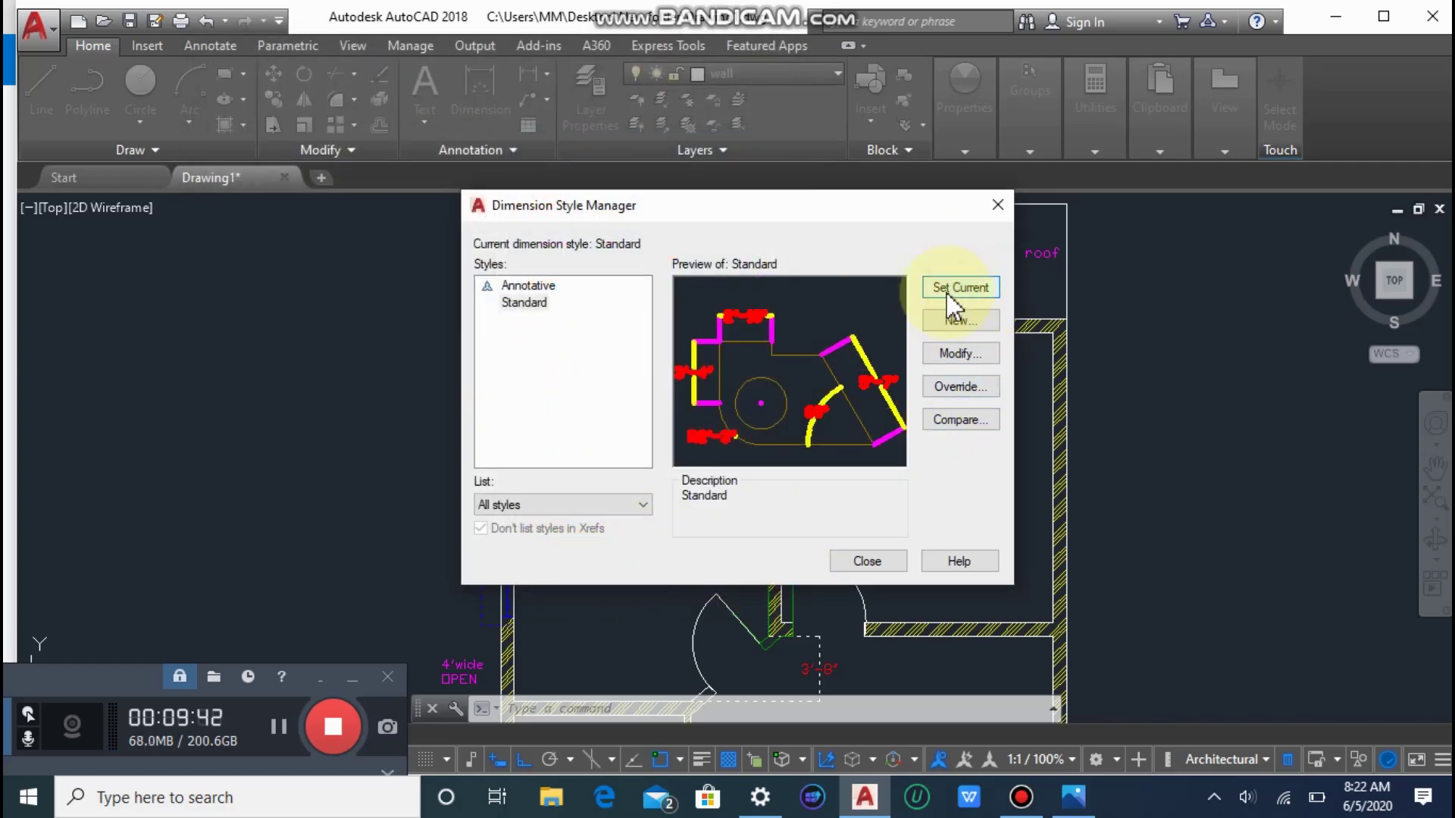
pyautogui.click(864, 561)
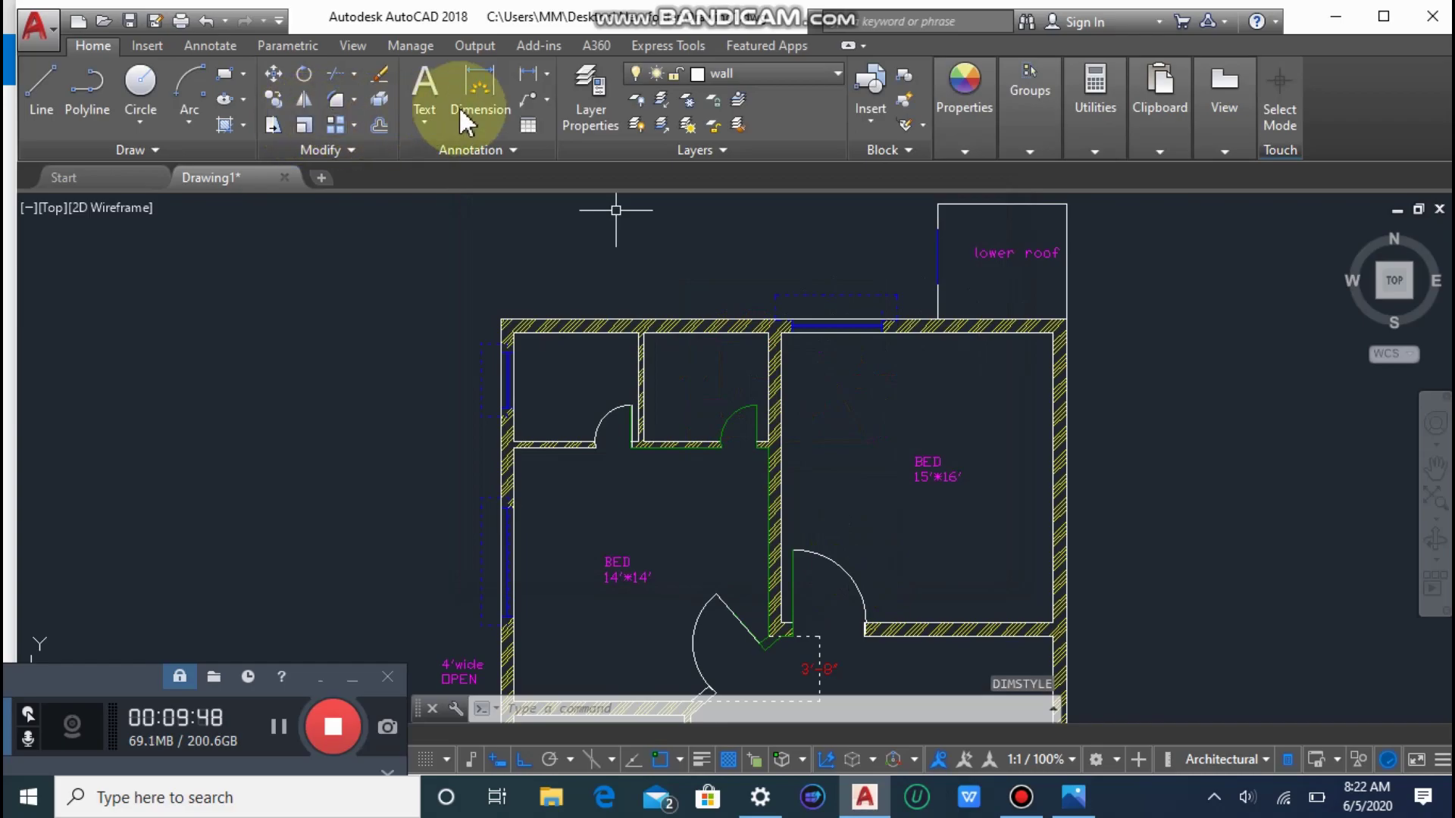
# Add a 16'-10" linear dimension beside the right wall of the plan.
pyautogui.click(500, 104)
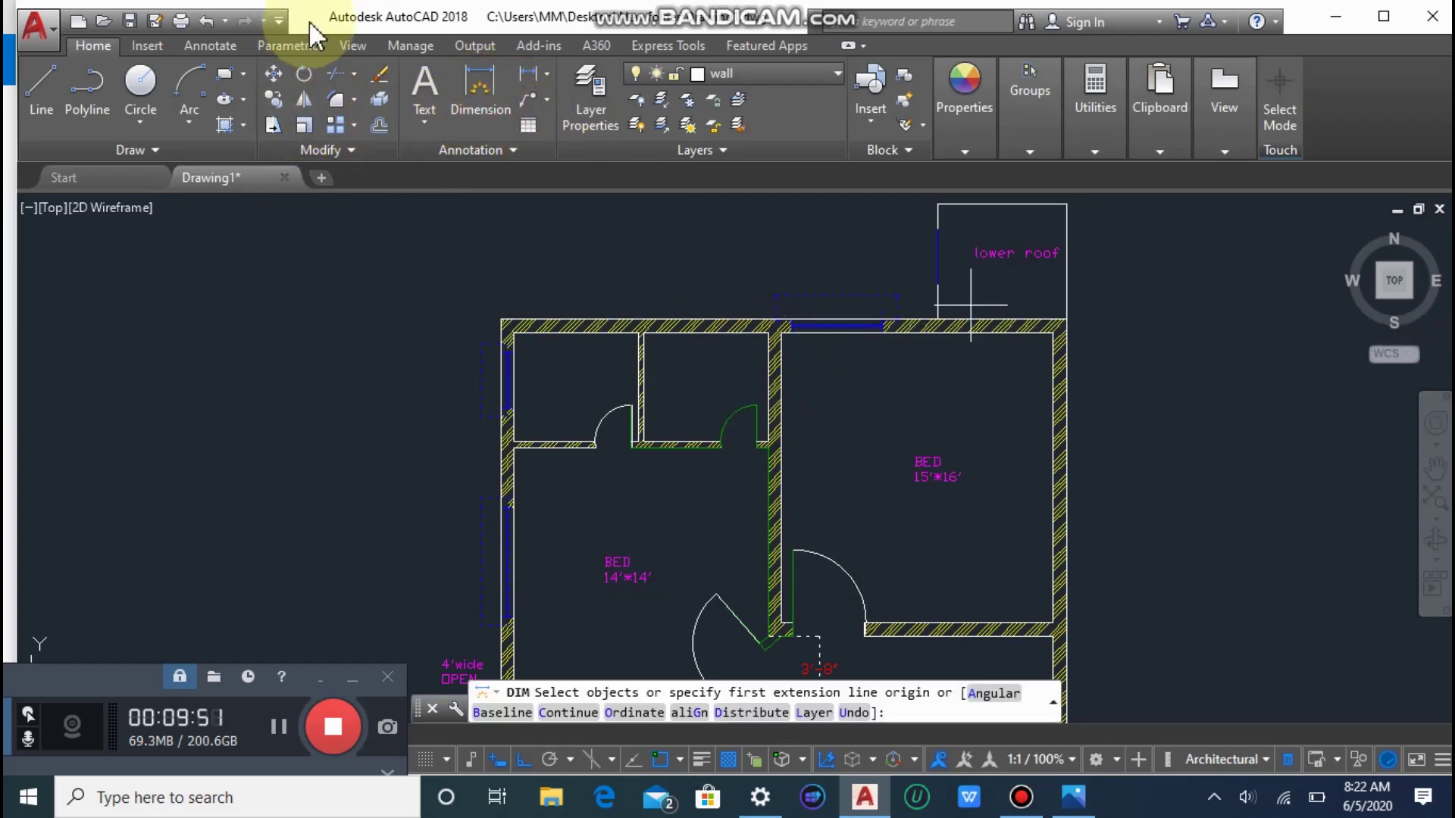
pyautogui.click(546, 72)
pyautogui.click(515, 99)
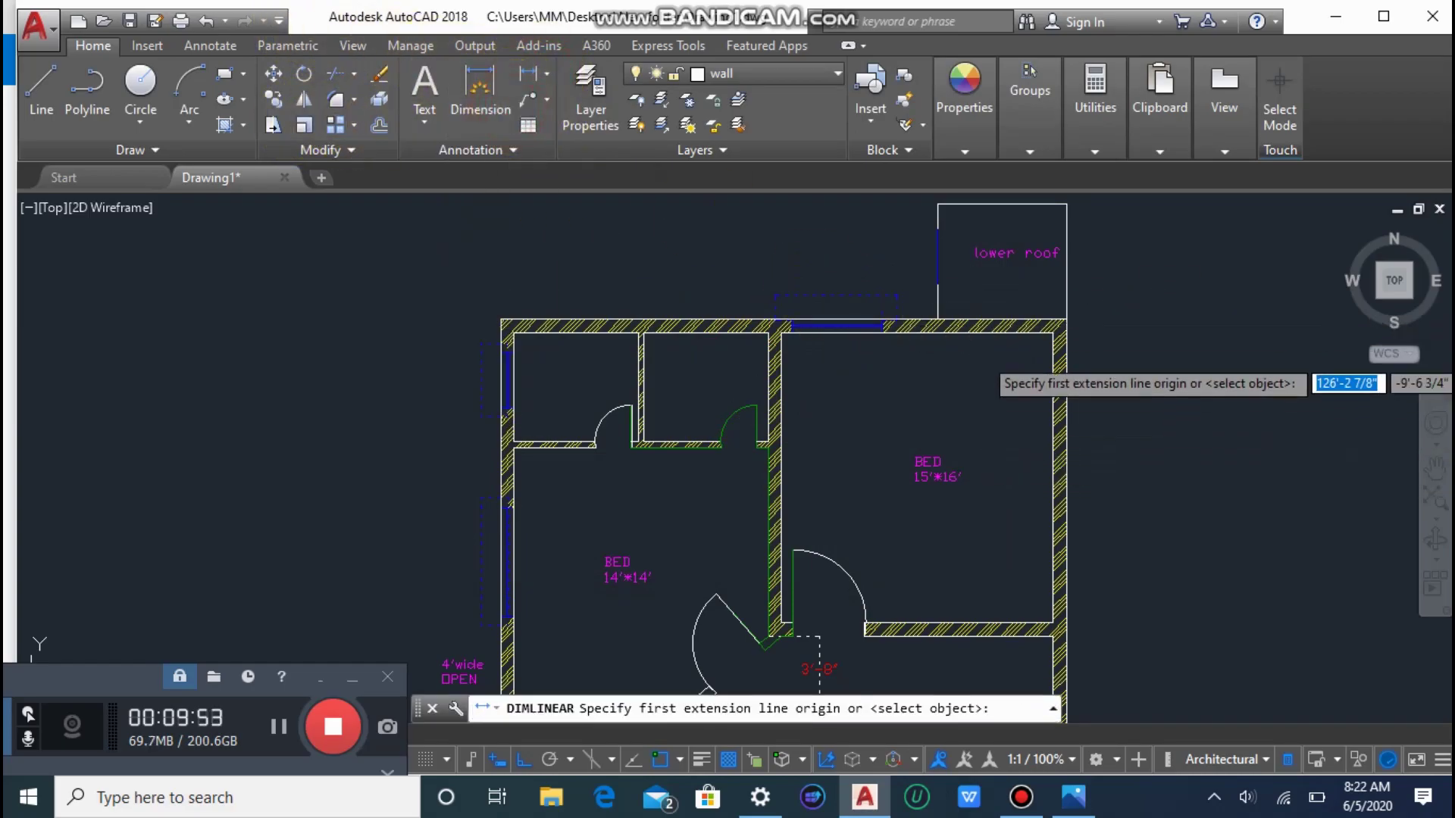
pyautogui.click(1067, 320)
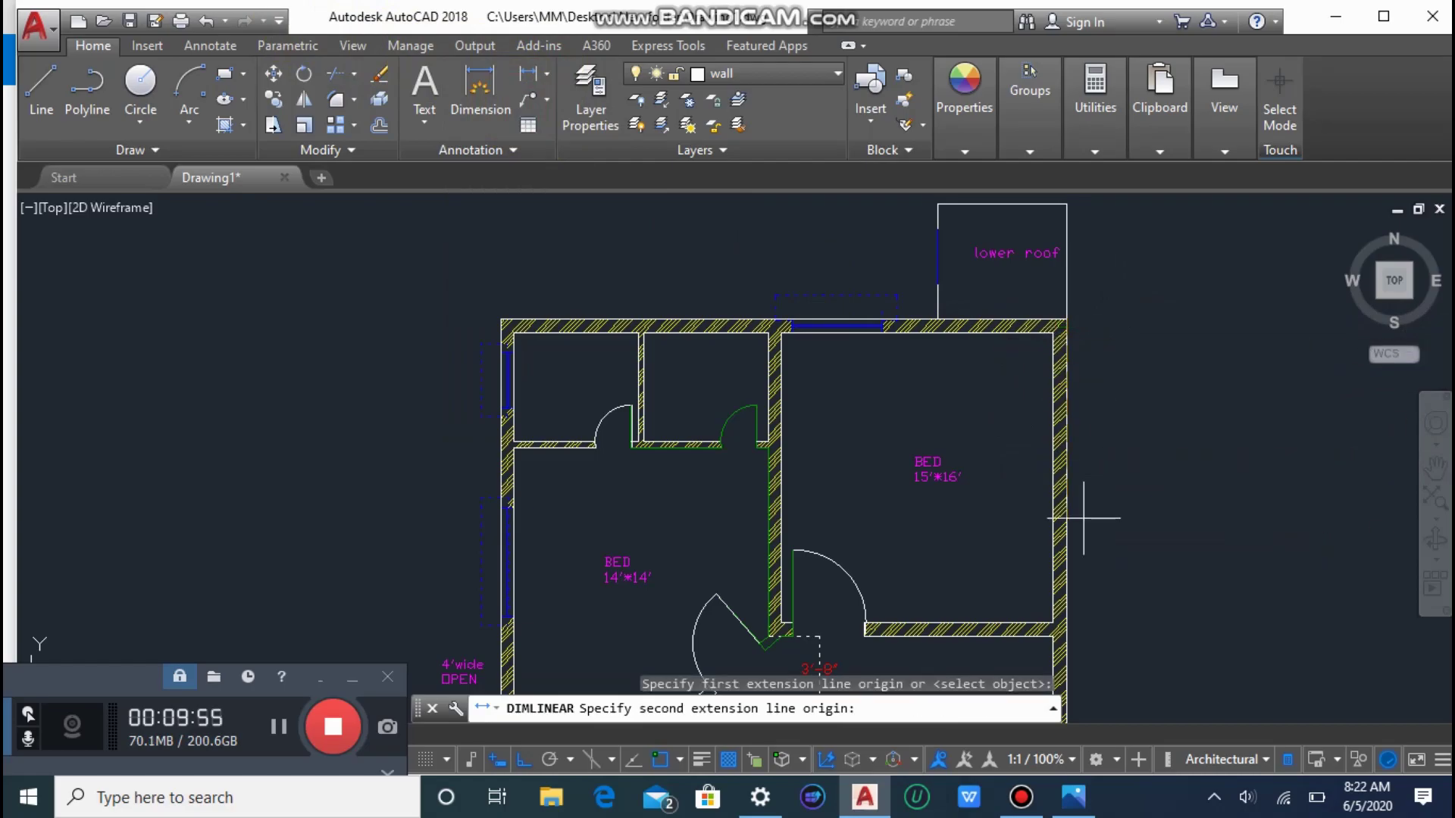
pyautogui.click(1064, 622)
pyautogui.click(1220, 621)
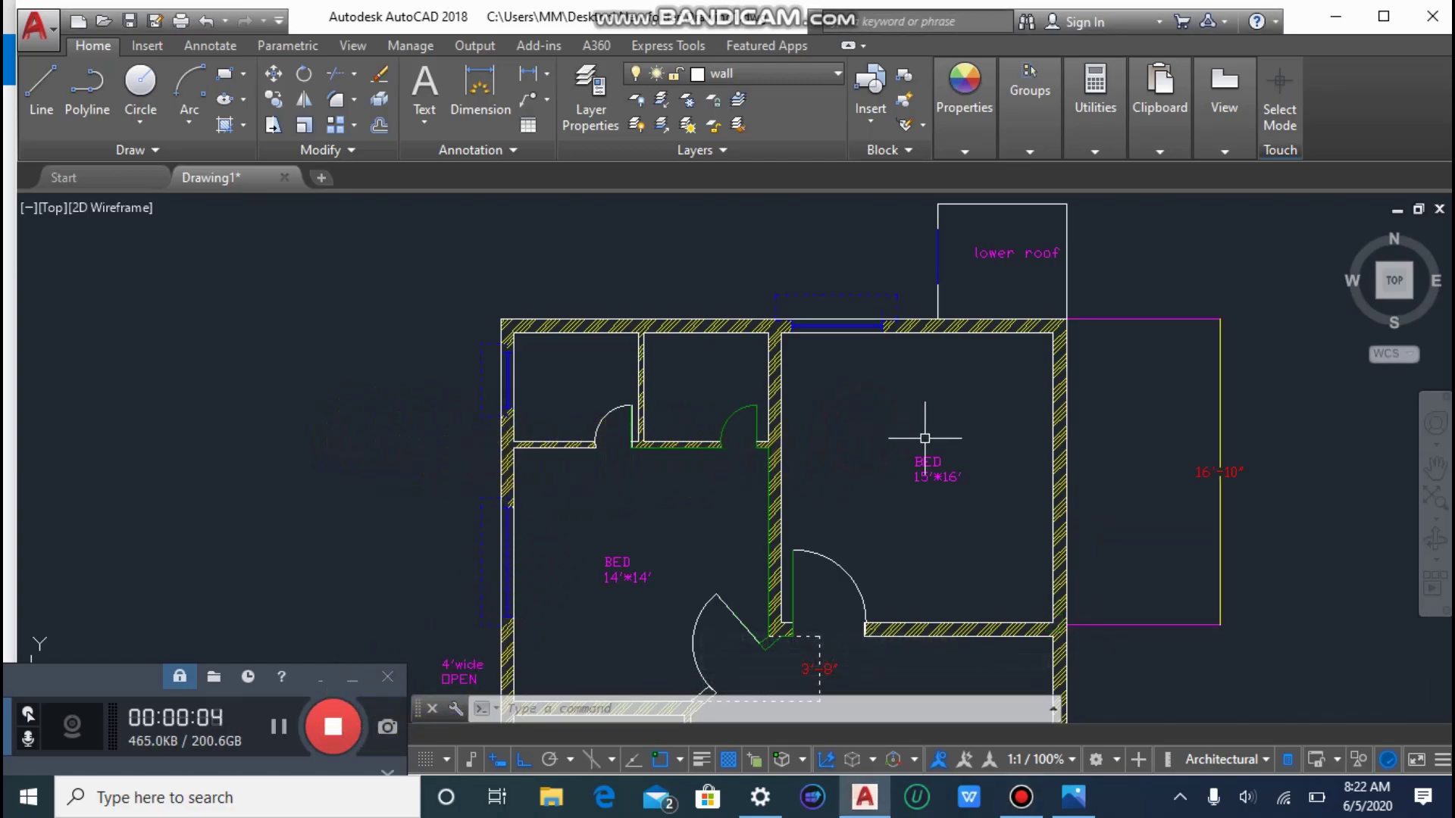
pyautogui.scroll(-5, 1082, 544)
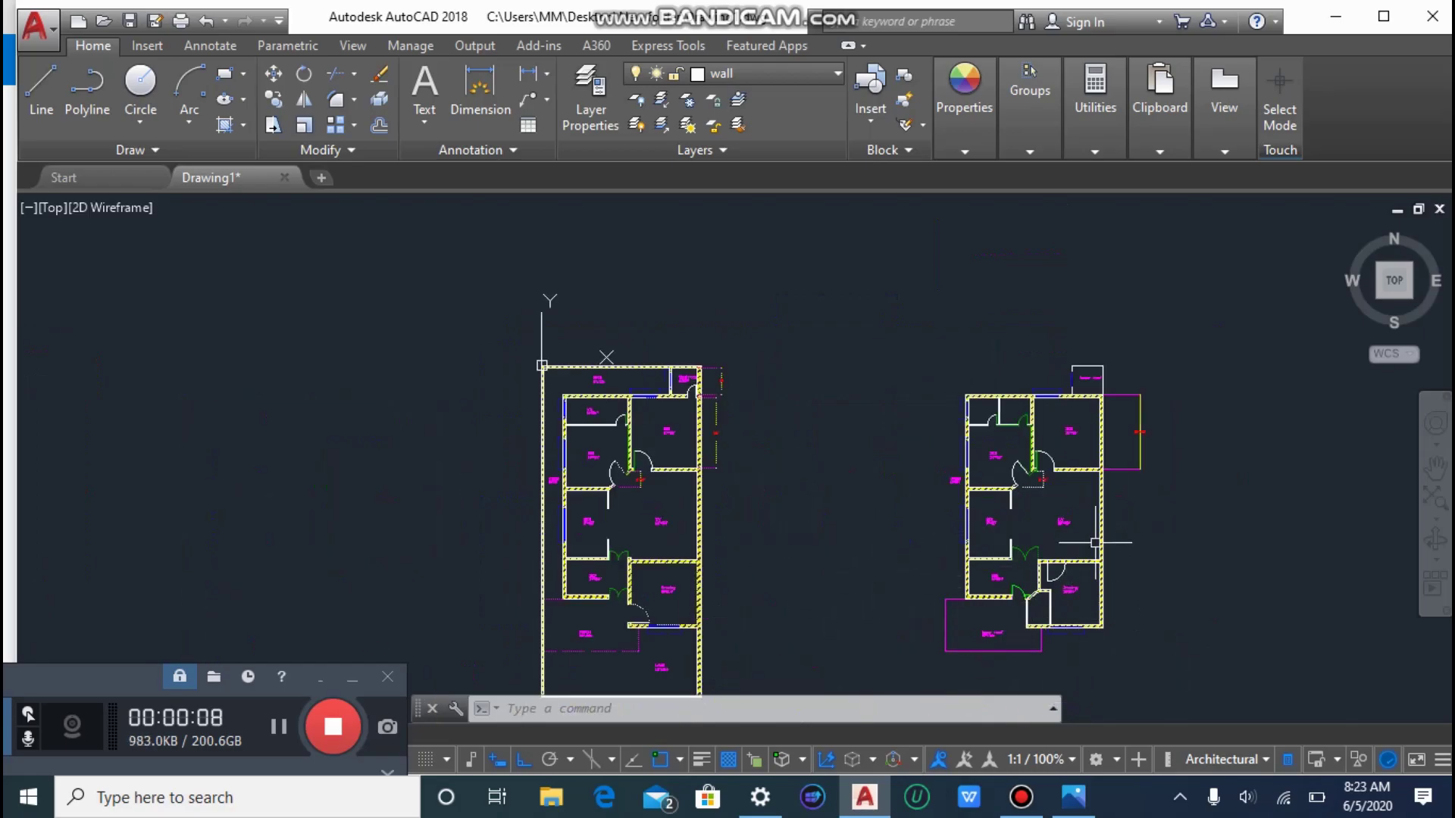
pyautogui.scroll(4, 1180, 465)
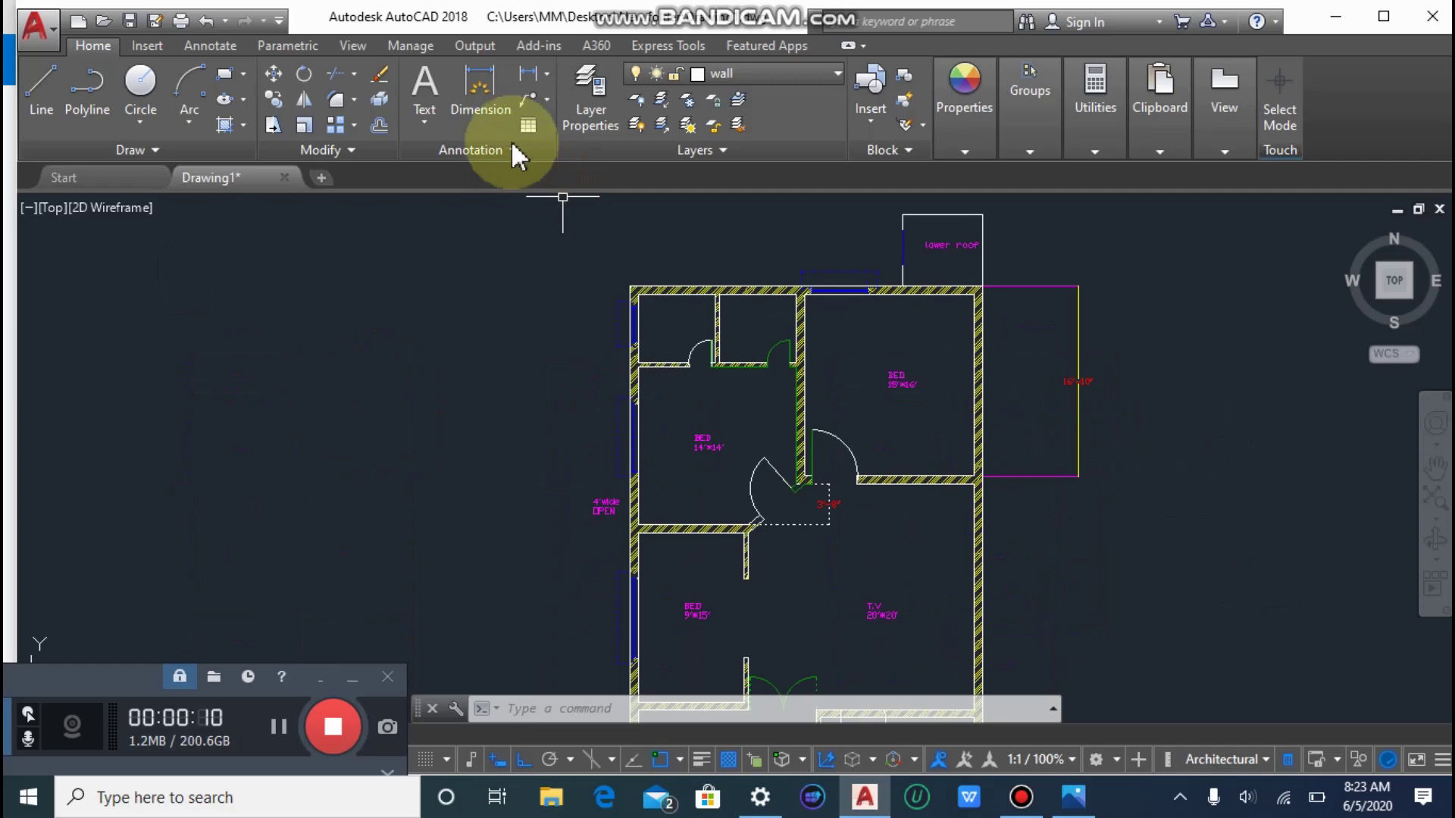
# Add a 6'-10" linear dimension above the top-left room's wall.
pyautogui.click(522, 69)
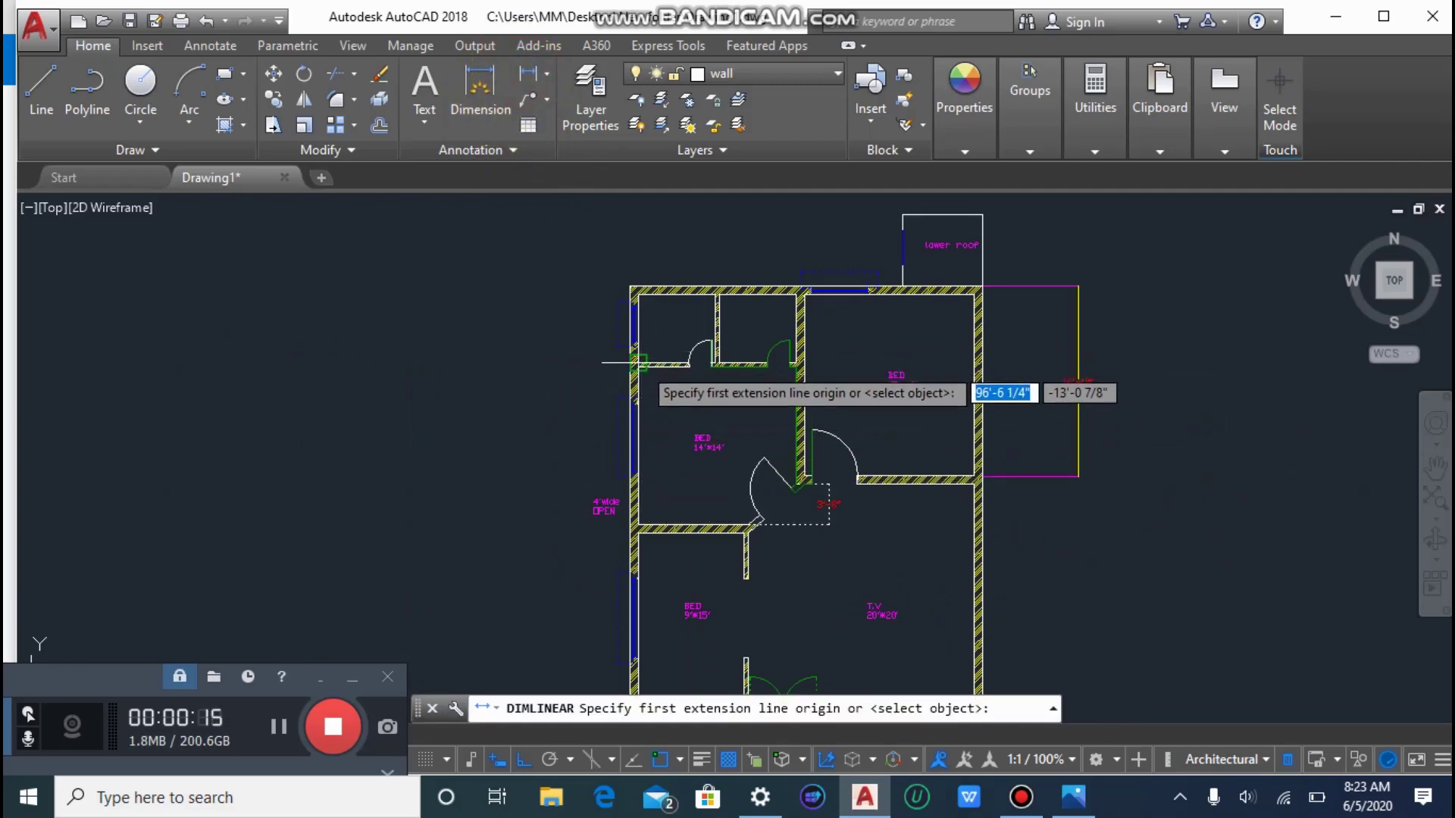
pyautogui.click(637, 306)
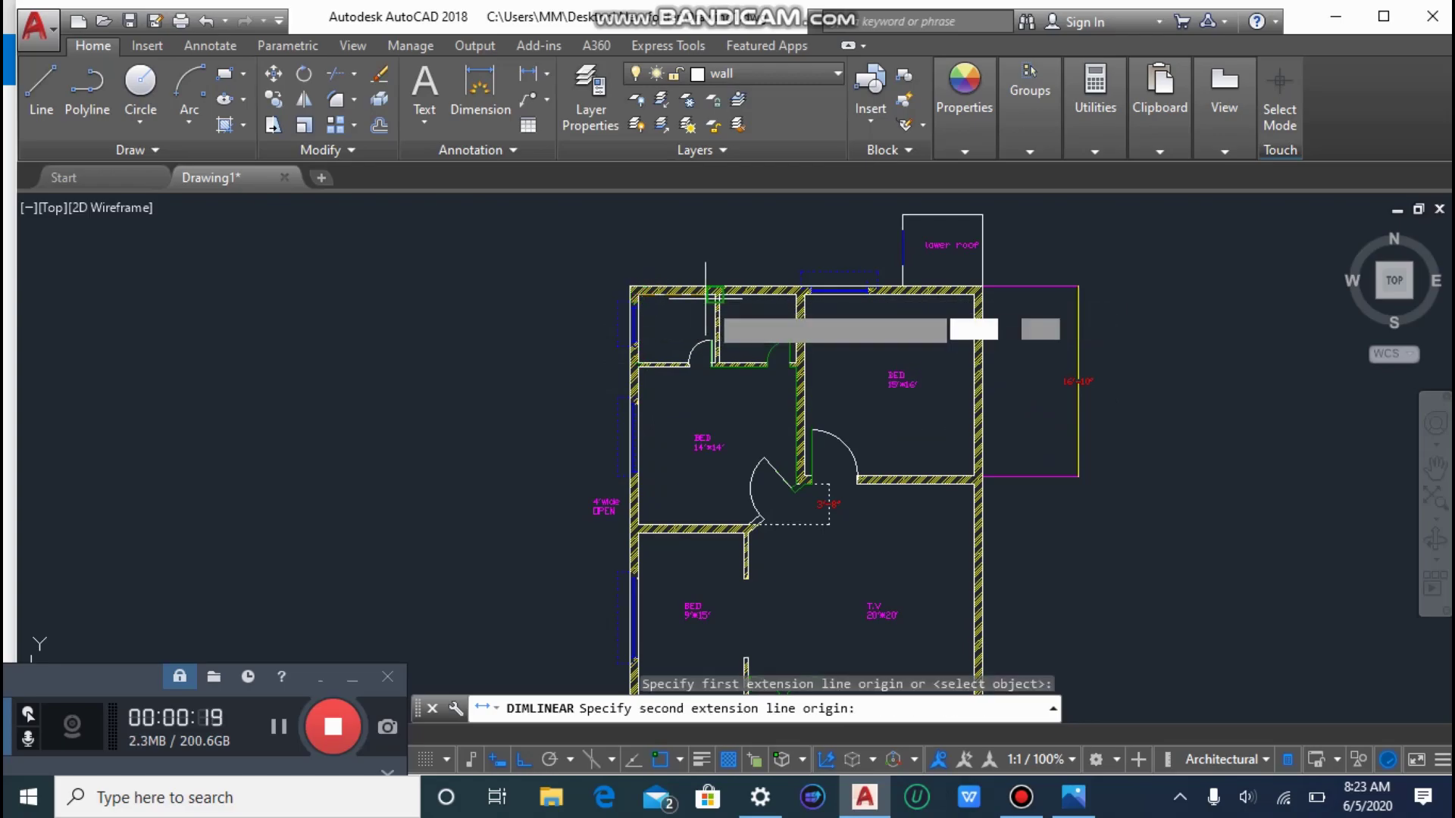
pyautogui.click(716, 295)
pyautogui.click(709, 244)
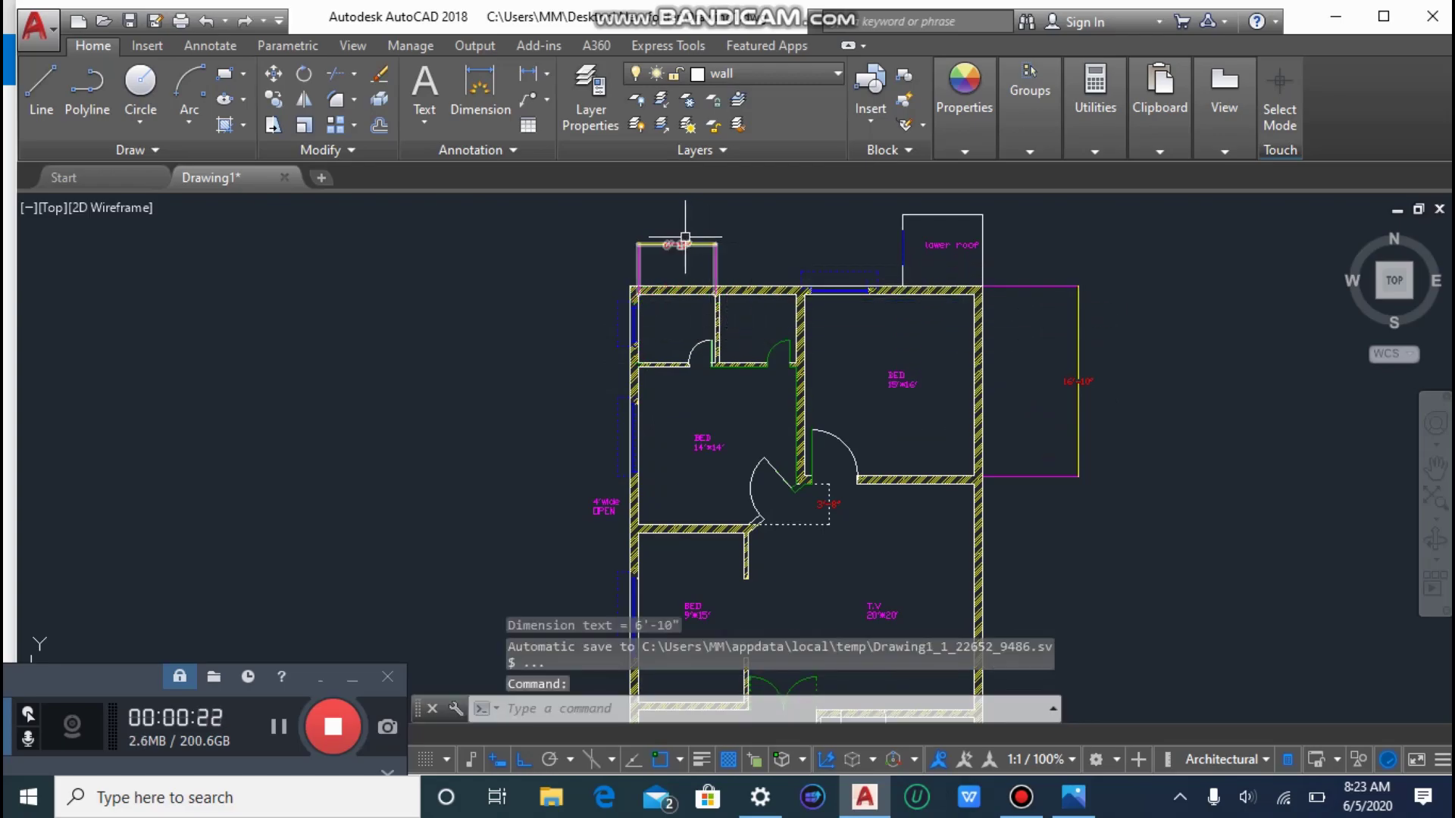
pyautogui.scroll(5, 693, 244)
pyautogui.scroll(-4, 693, 241)
pyautogui.scroll(-2, 877, 308)
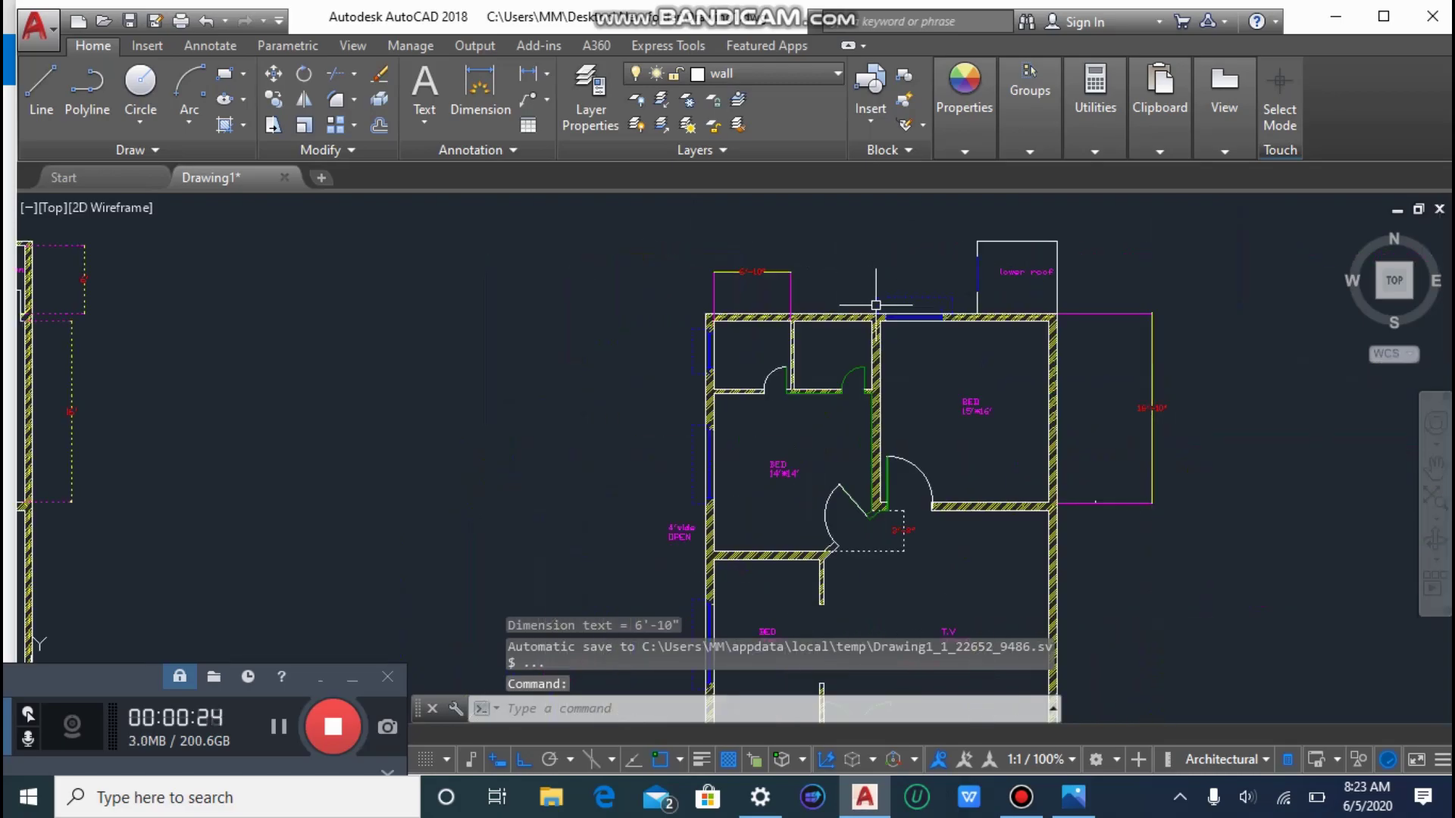
pyautogui.scroll(4, 1066, 261)
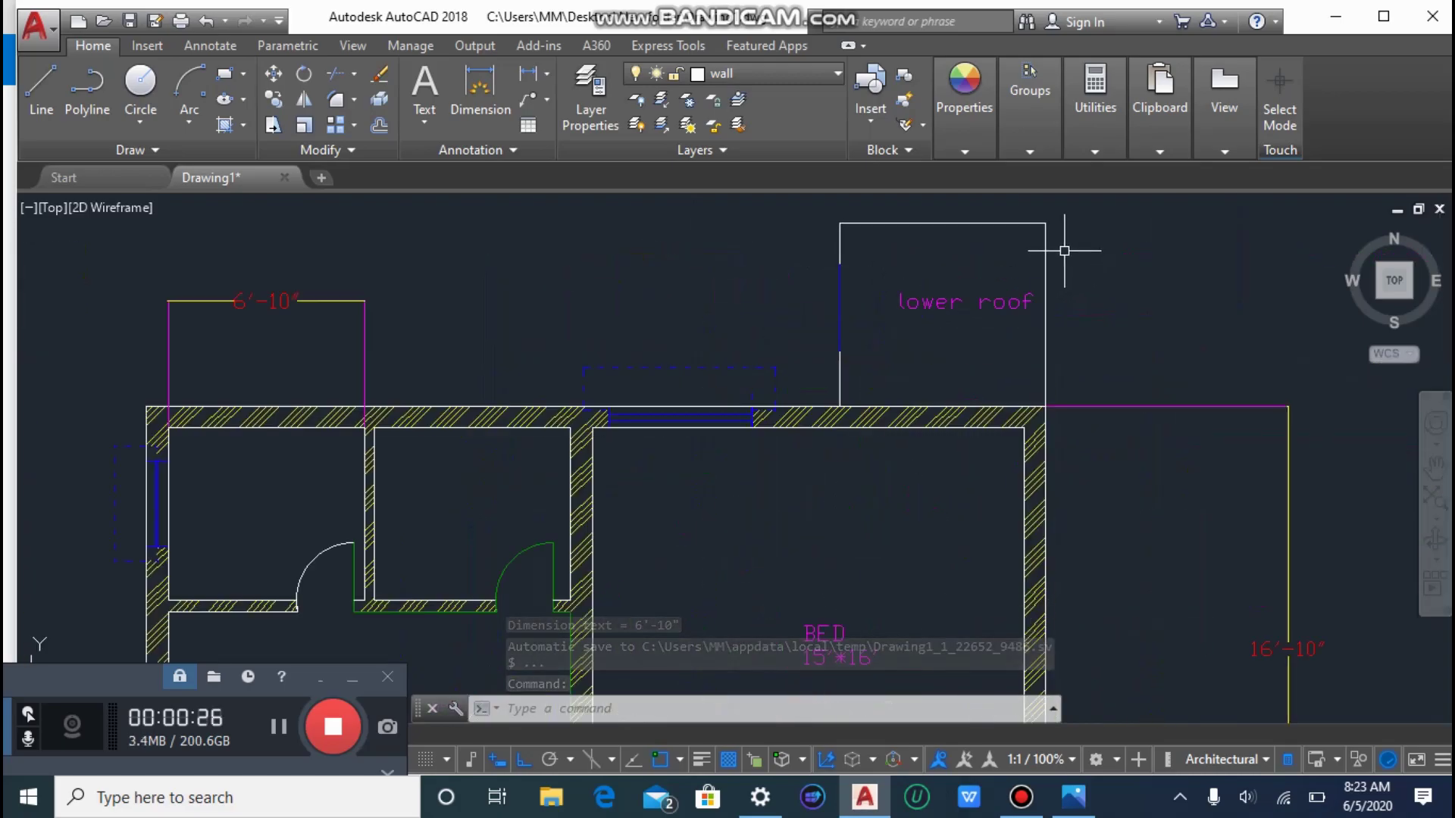
pyautogui.click(841, 314)
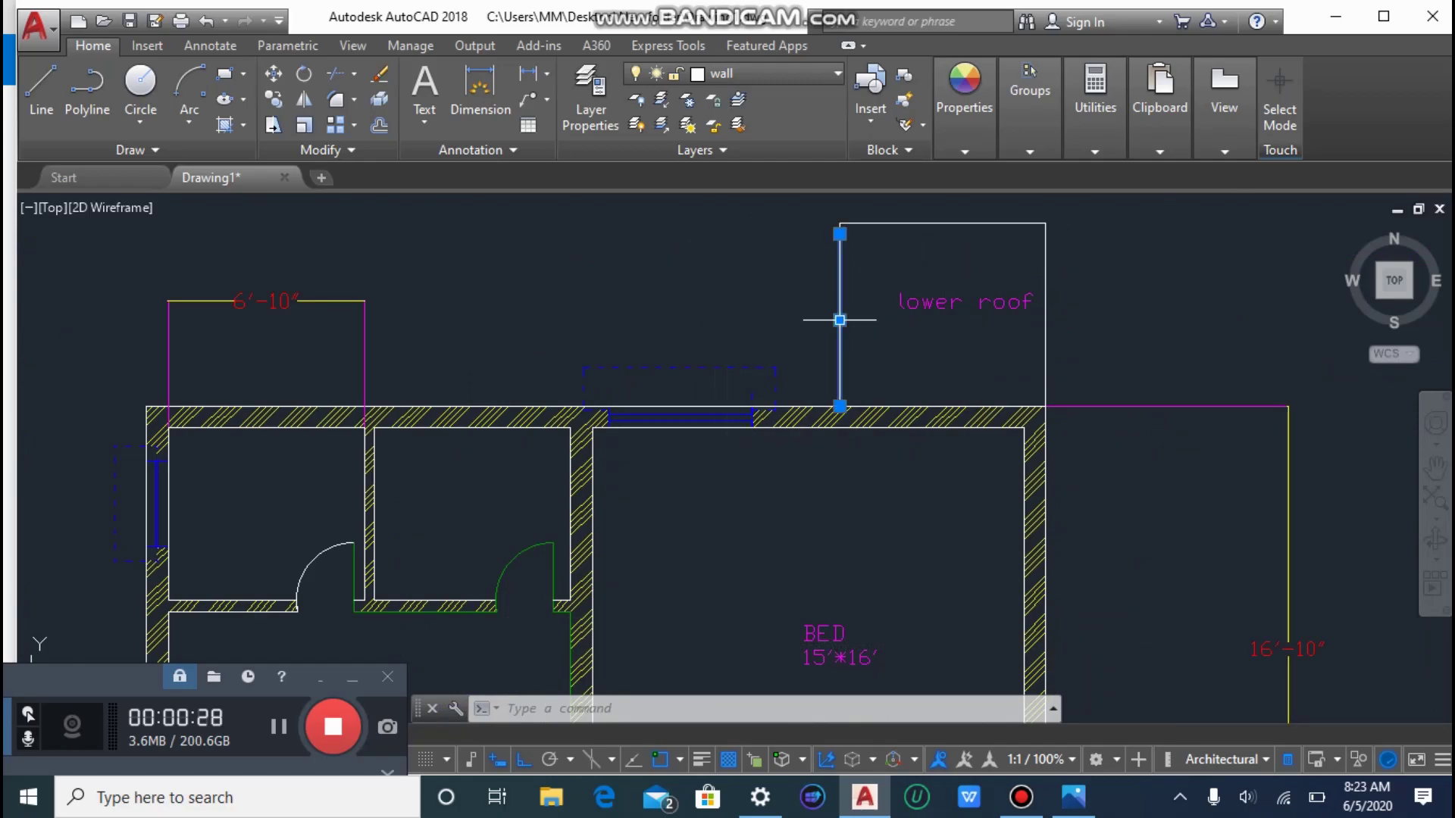
pyautogui.click(1053, 249)
pyautogui.click(1052, 249)
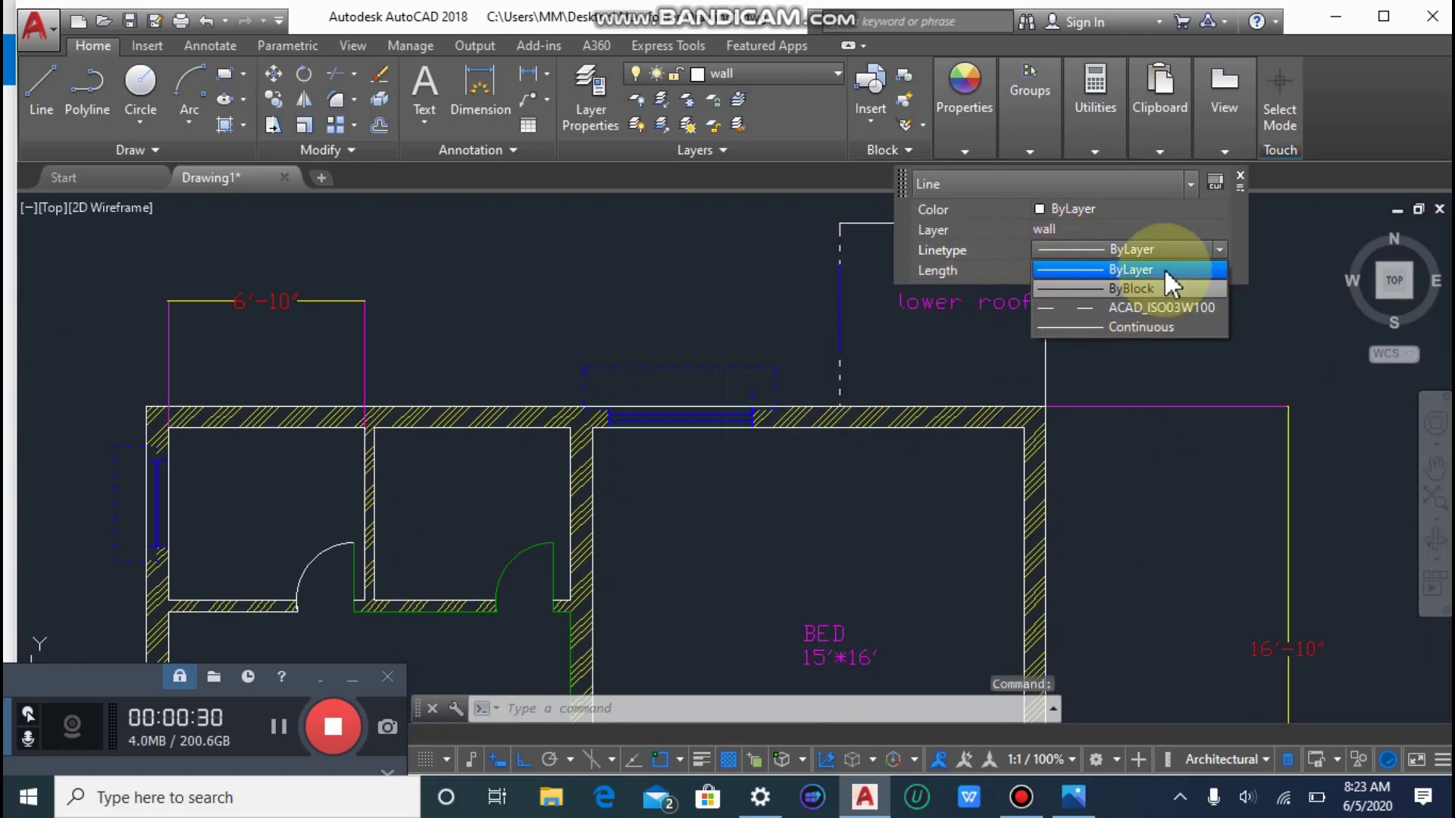
pyautogui.click(1239, 169)
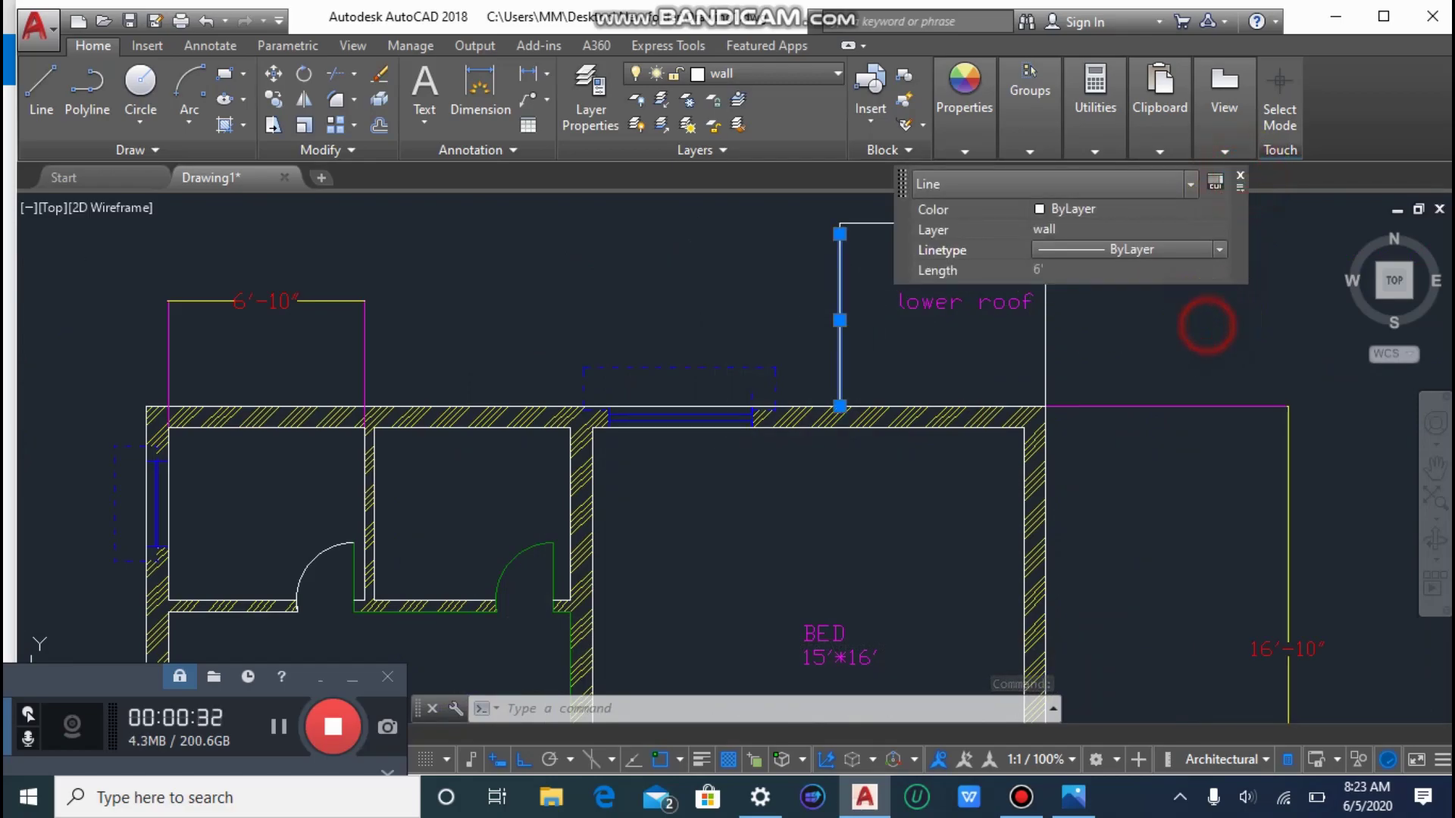
pyautogui.click(1241, 176)
pyautogui.scroll(-10, 1220, 334)
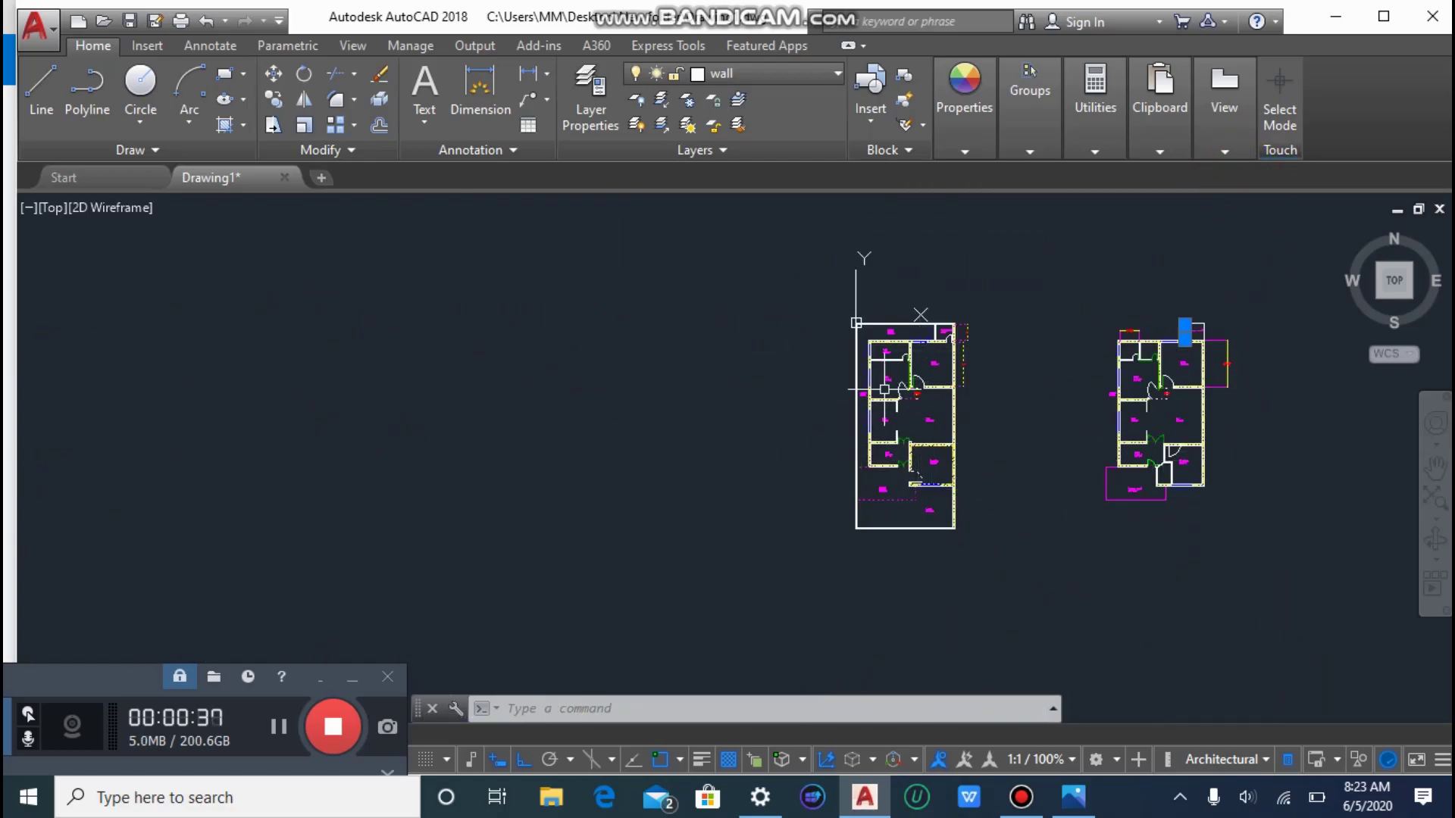
pyautogui.click(819, 309)
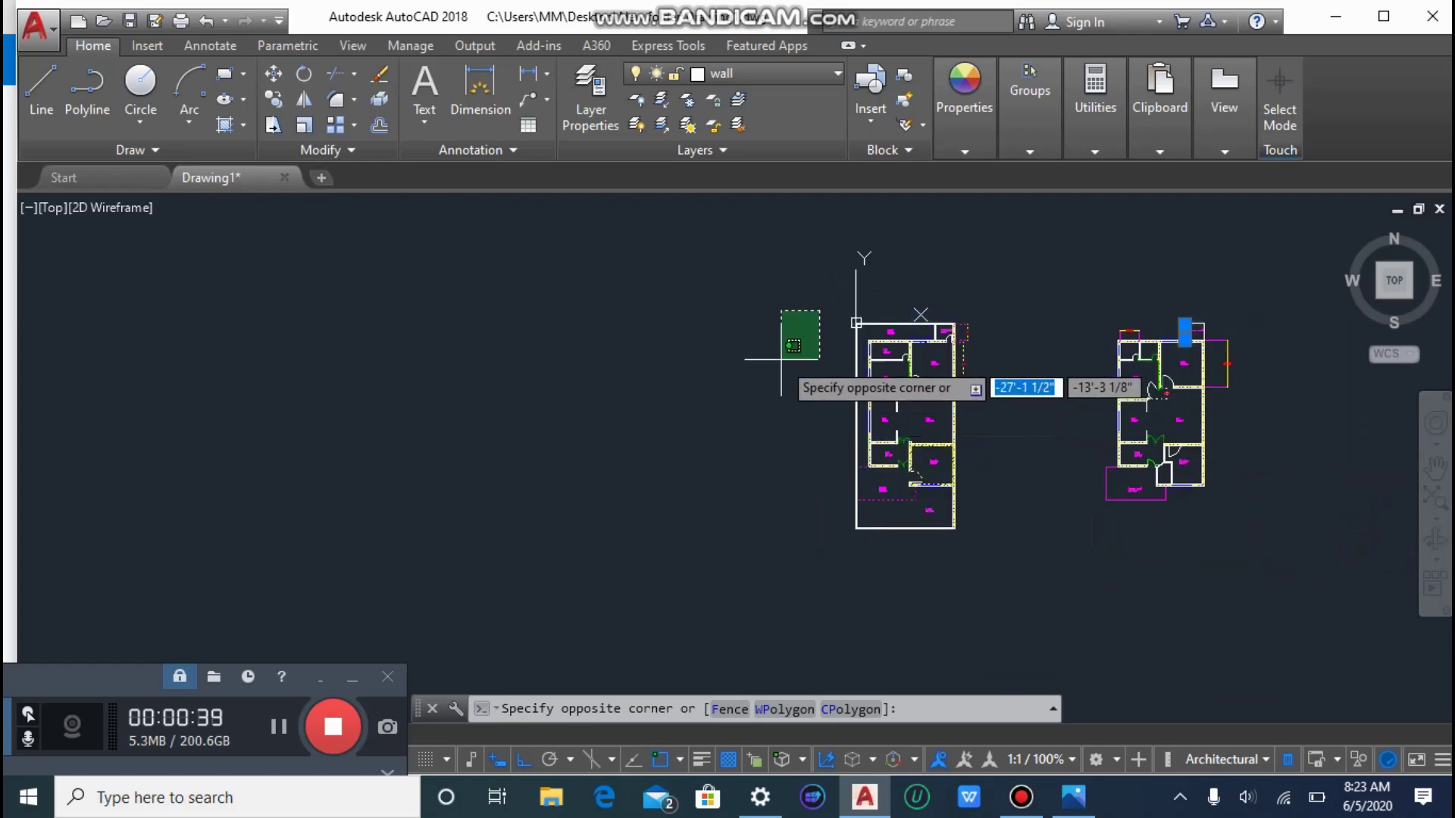
pyautogui.click(784, 357)
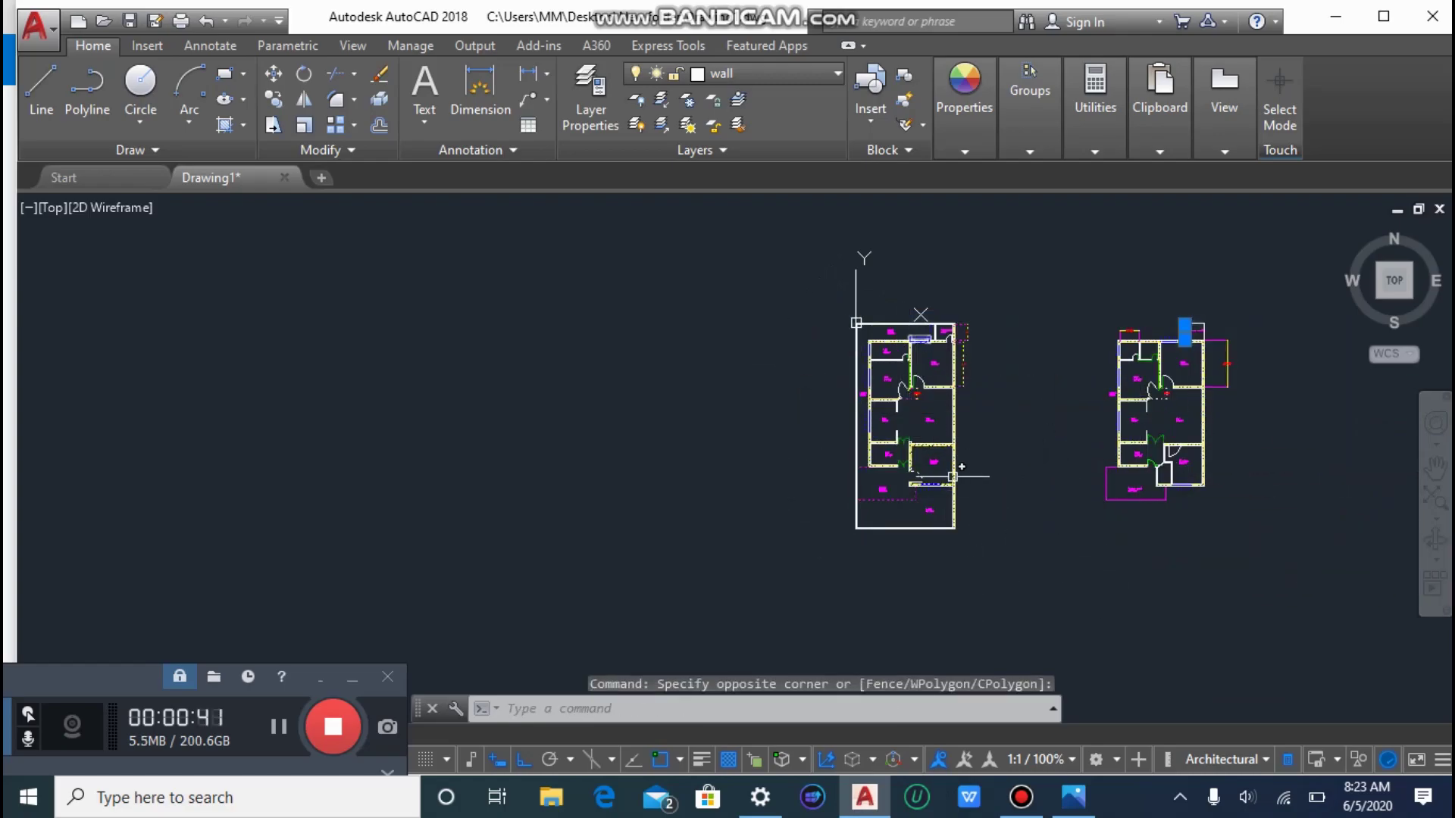
pyautogui.scroll(4, 874, 503)
pyautogui.scroll(3, 854, 474)
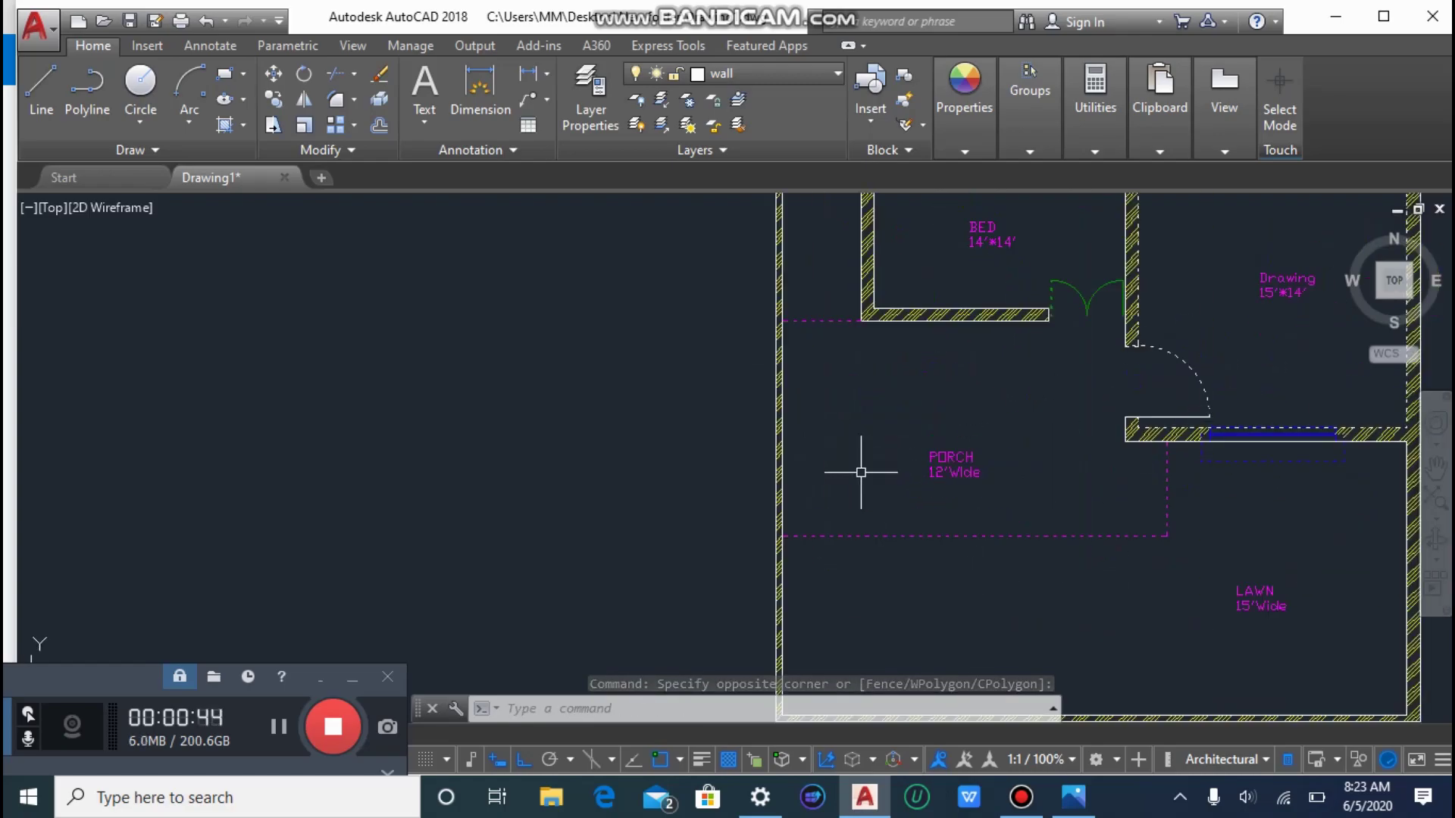
pyautogui.scroll(-5, 861, 472)
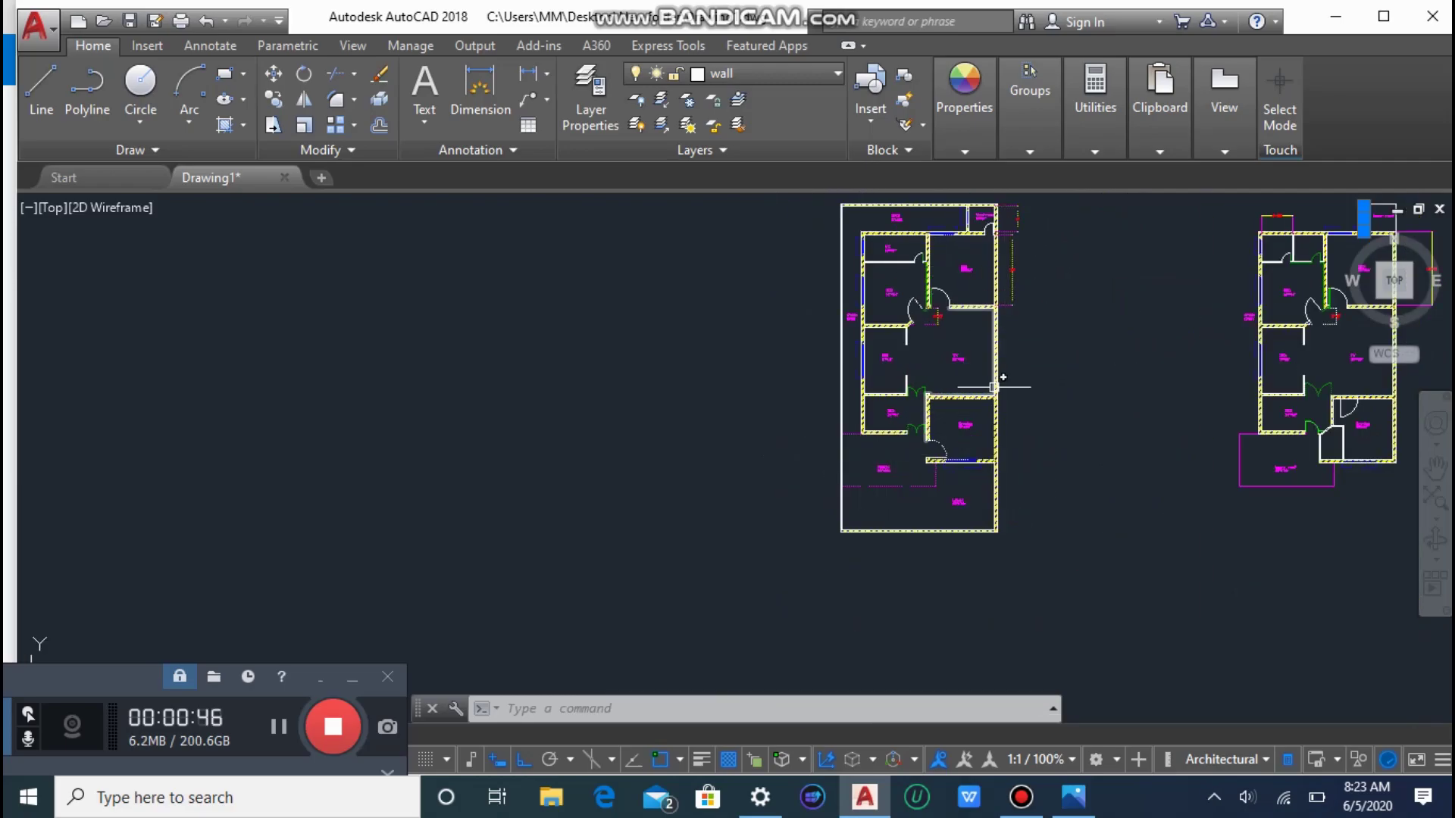
pyautogui.scroll(-3, 993, 379)
pyautogui.scroll(3, 971, 305)
pyautogui.scroll(-4, 1153, 517)
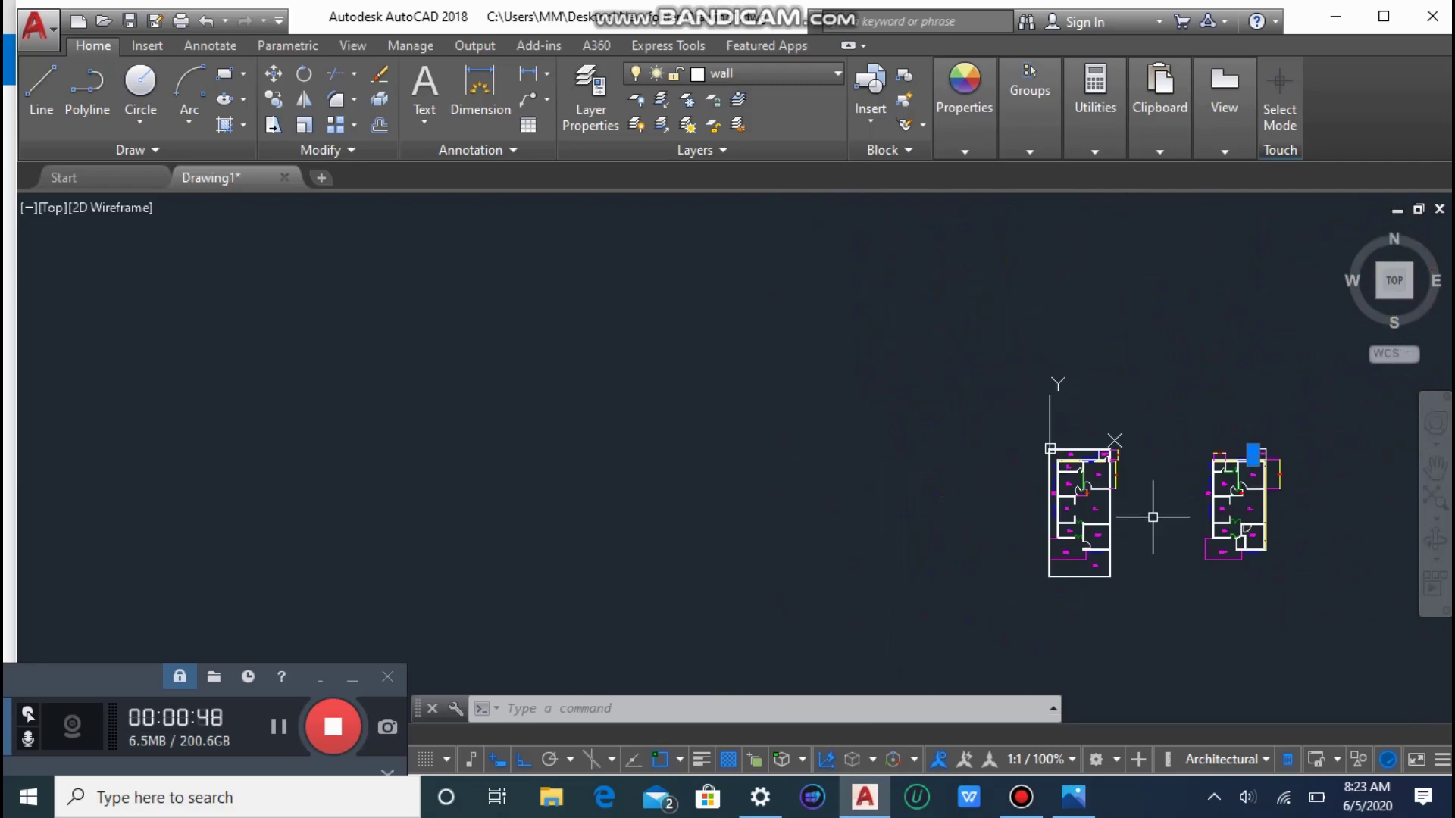
pyautogui.scroll(4, 1328, 535)
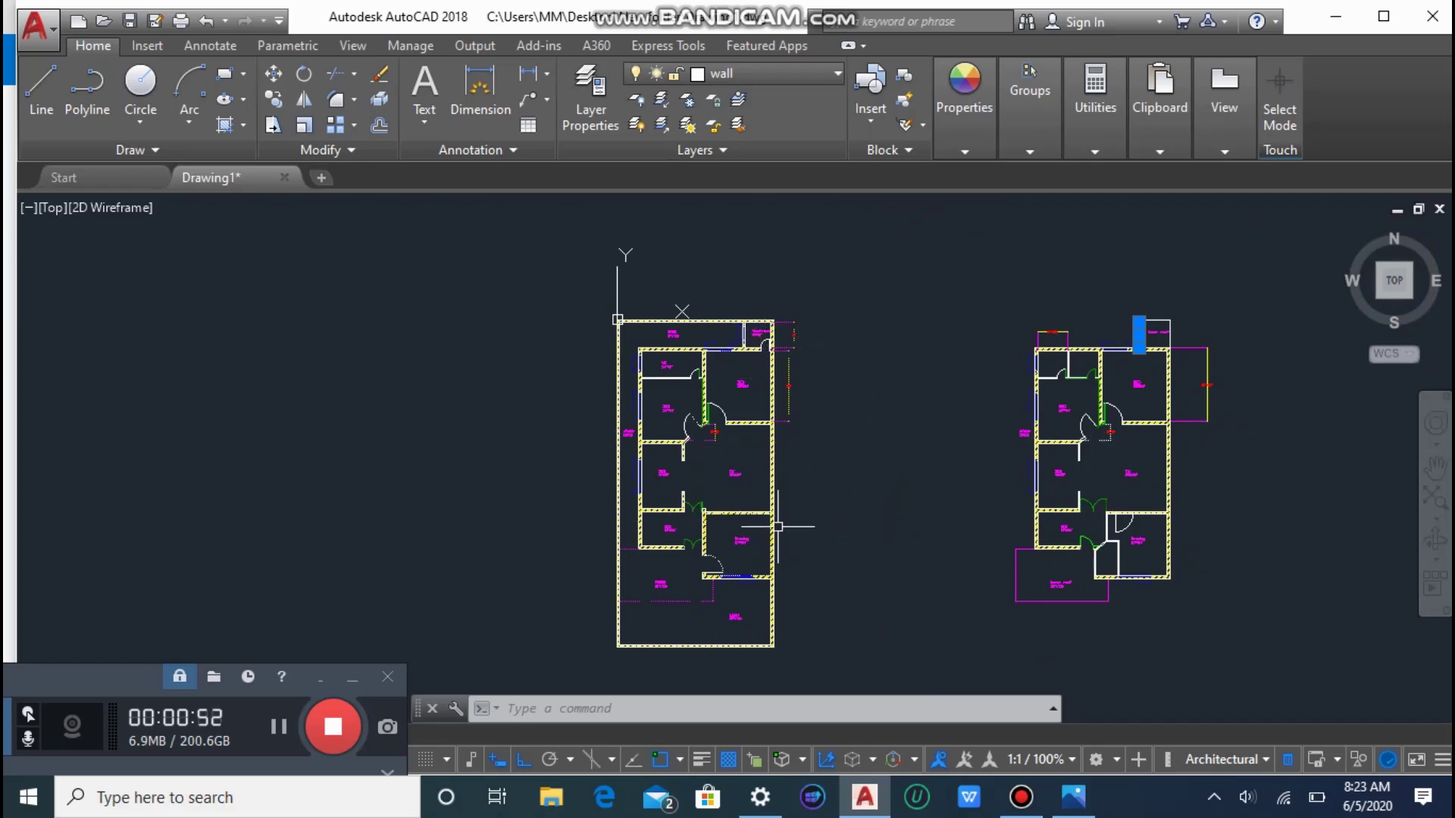
pyautogui.scroll(-2, 913, 466)
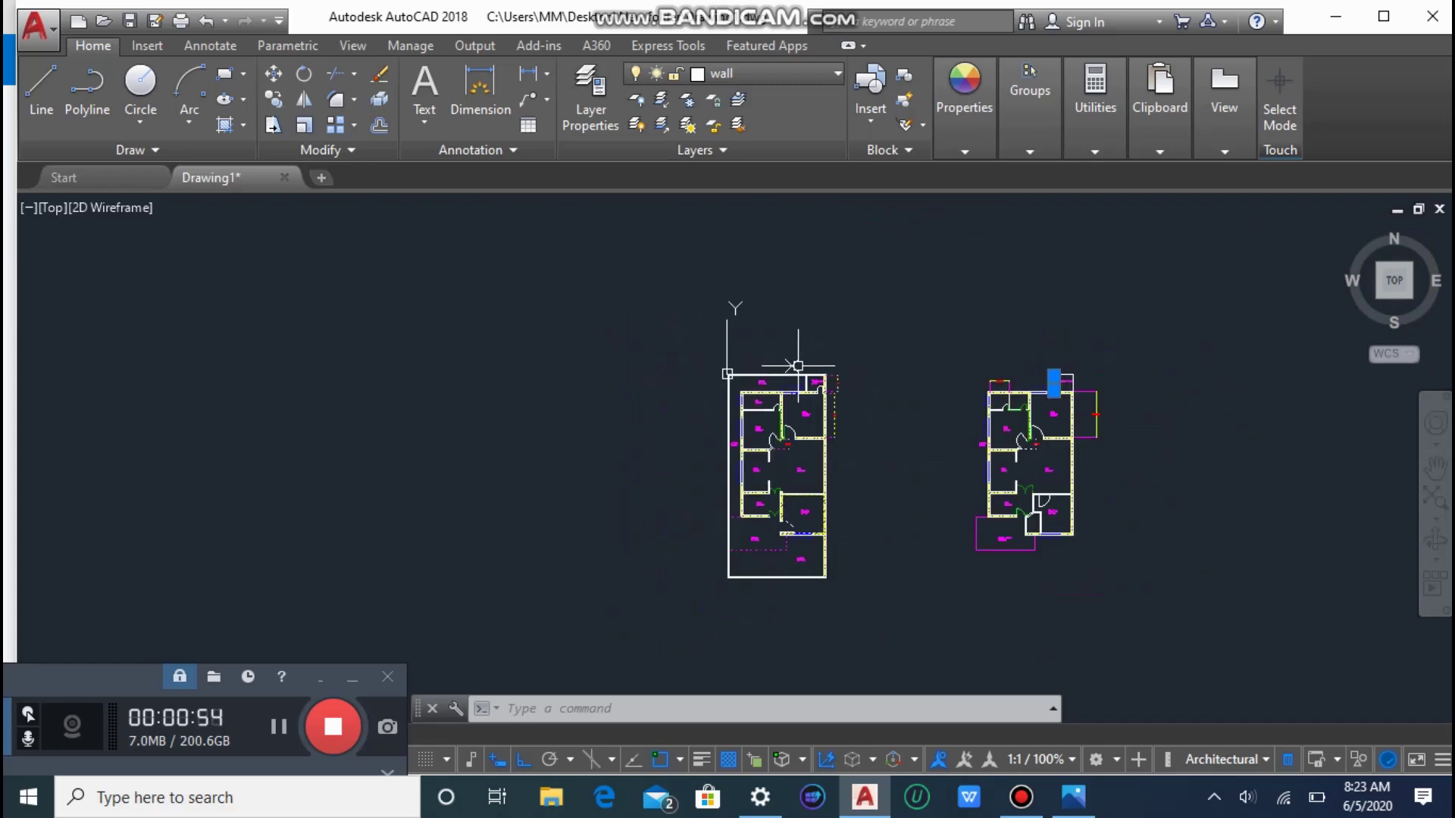
pyautogui.scroll(2, 798, 365)
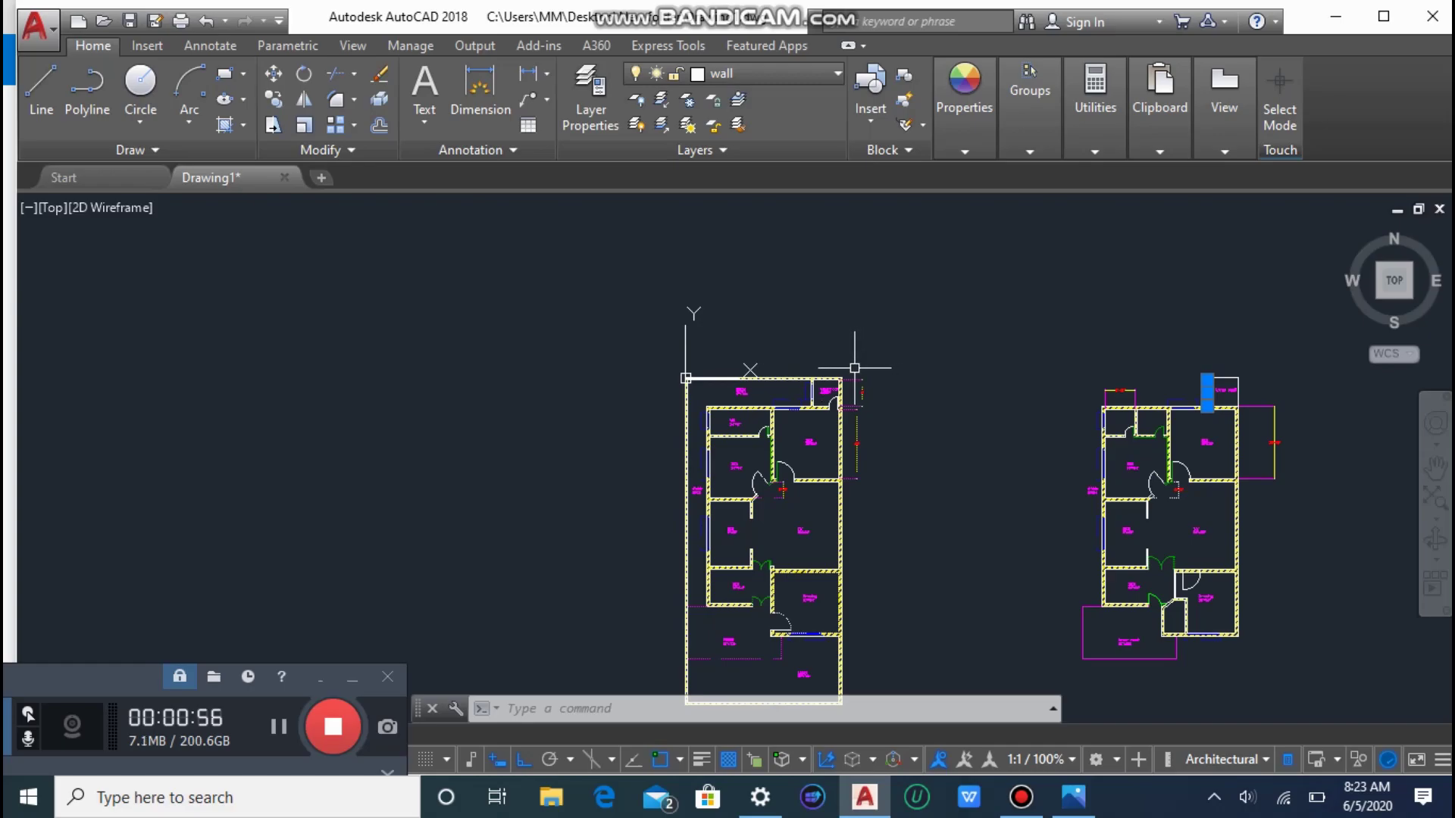